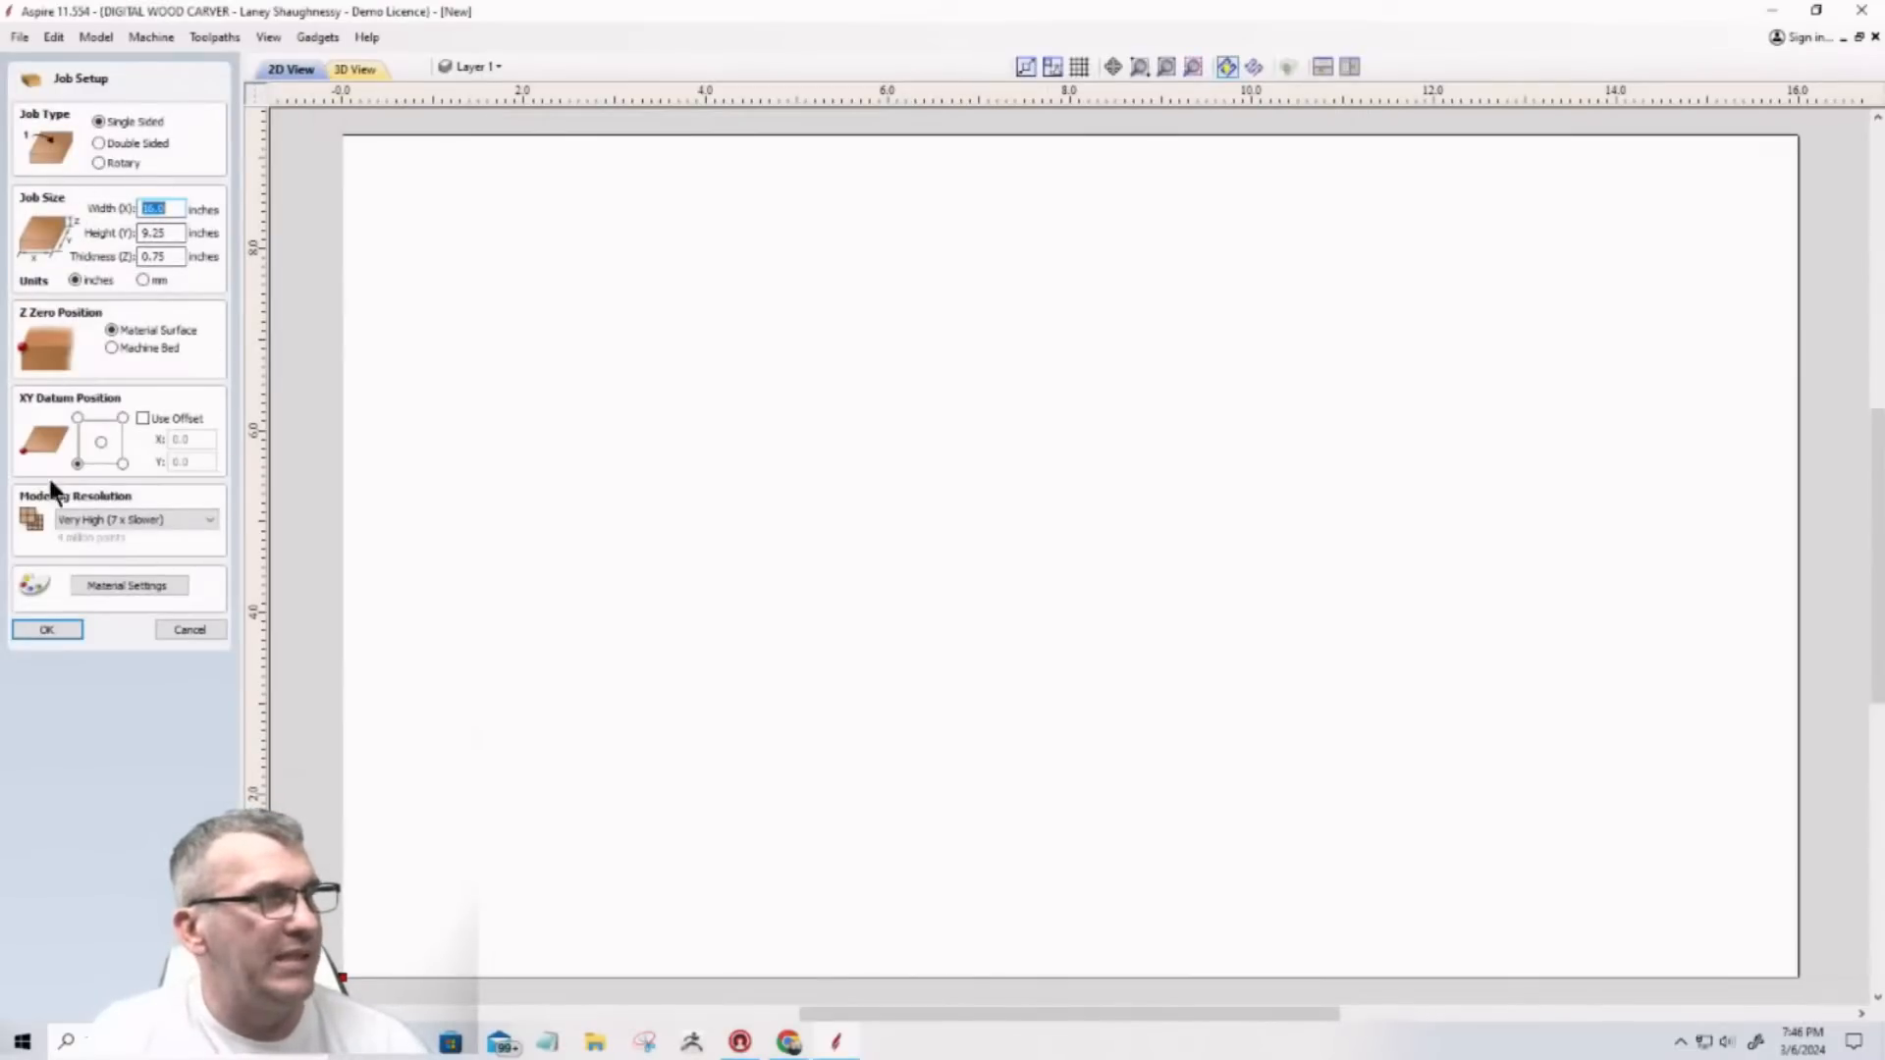
Step: Choose the Very High (7 x Slower) modeling resolution and create the new single-sided job
left_click(140, 521)
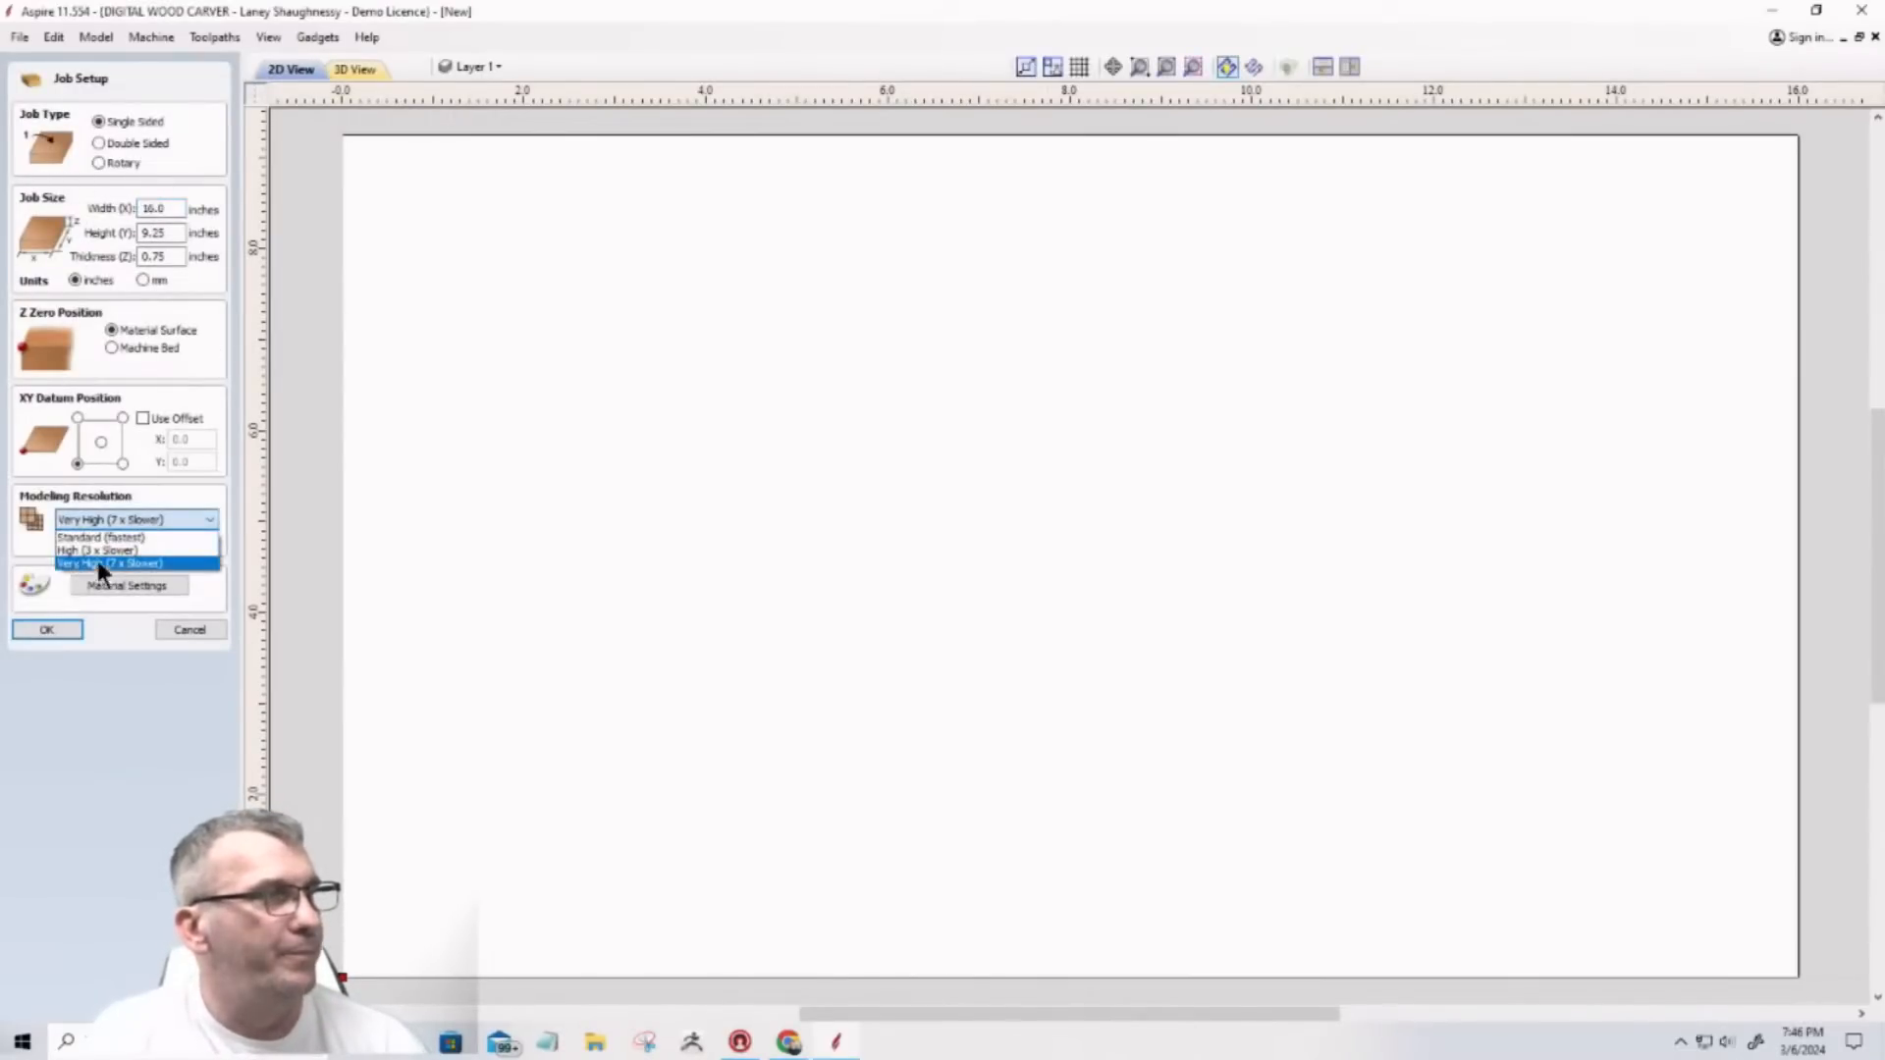
left_click(175, 623)
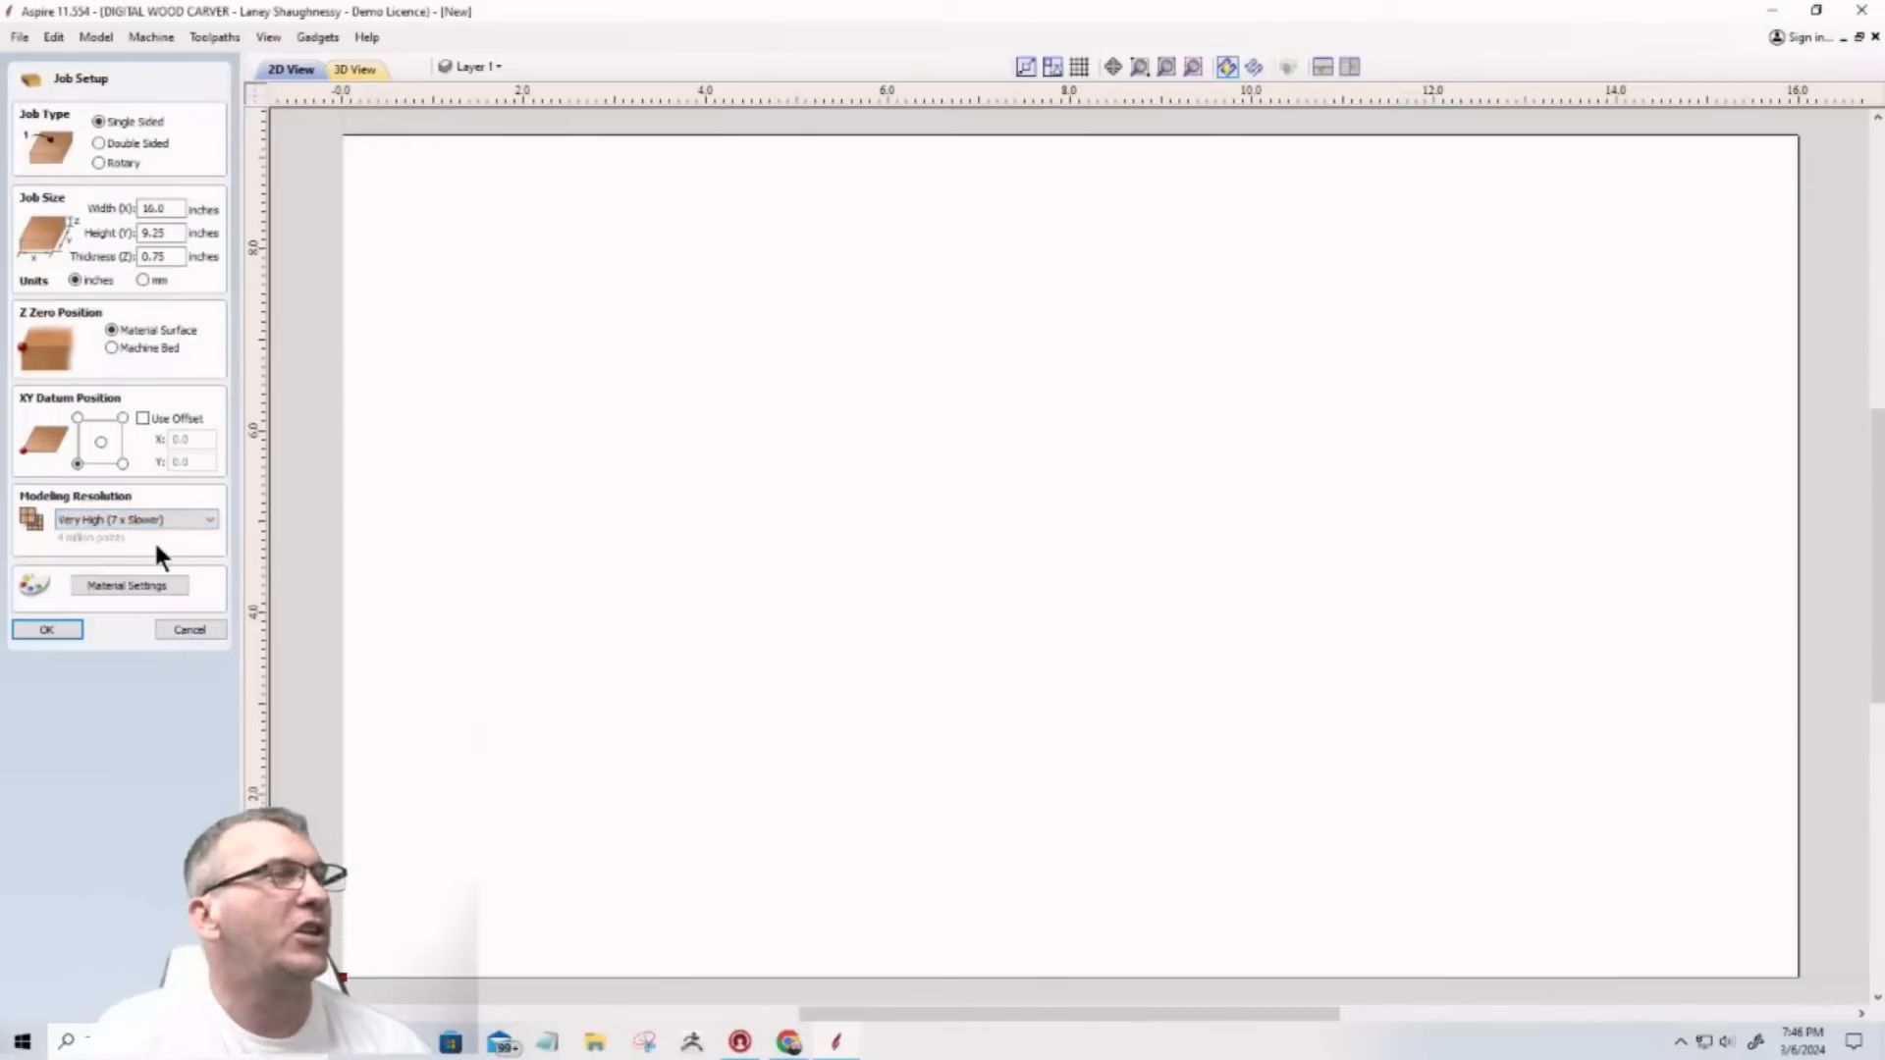
left_click(181, 632)
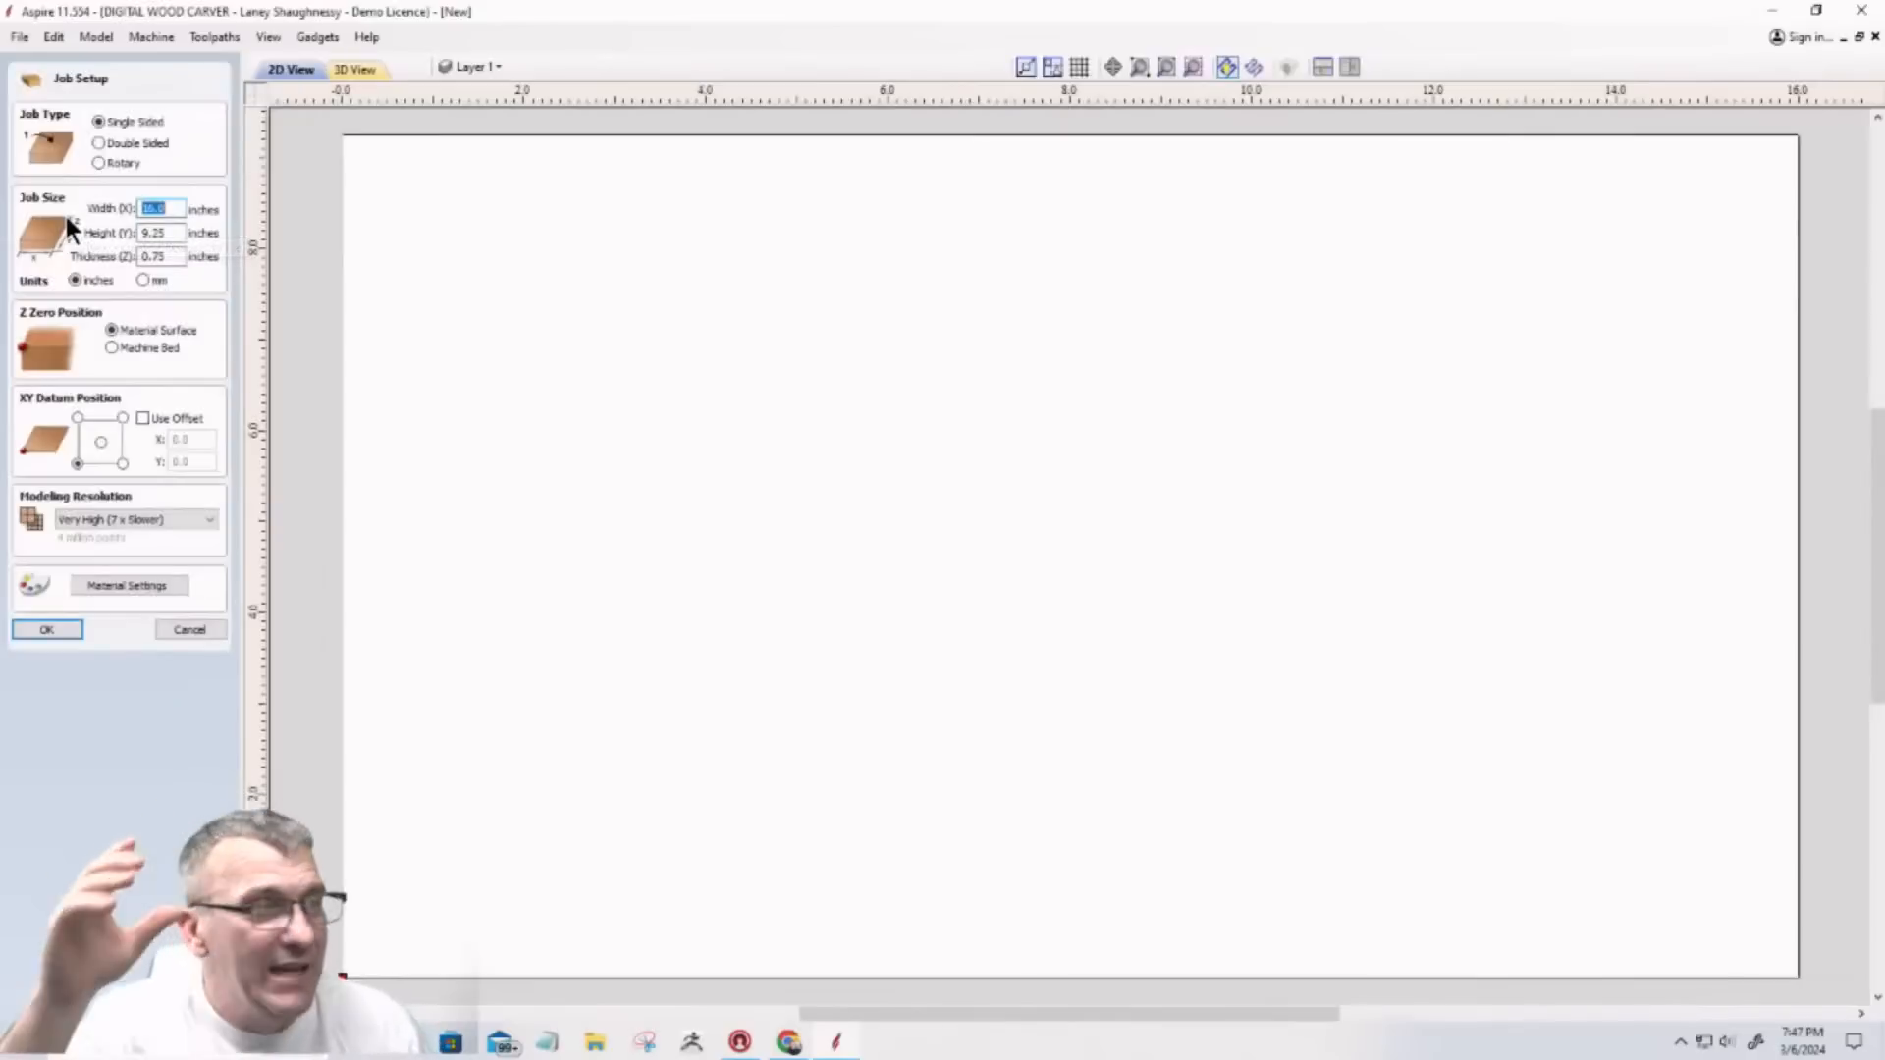
left_click(147, 520)
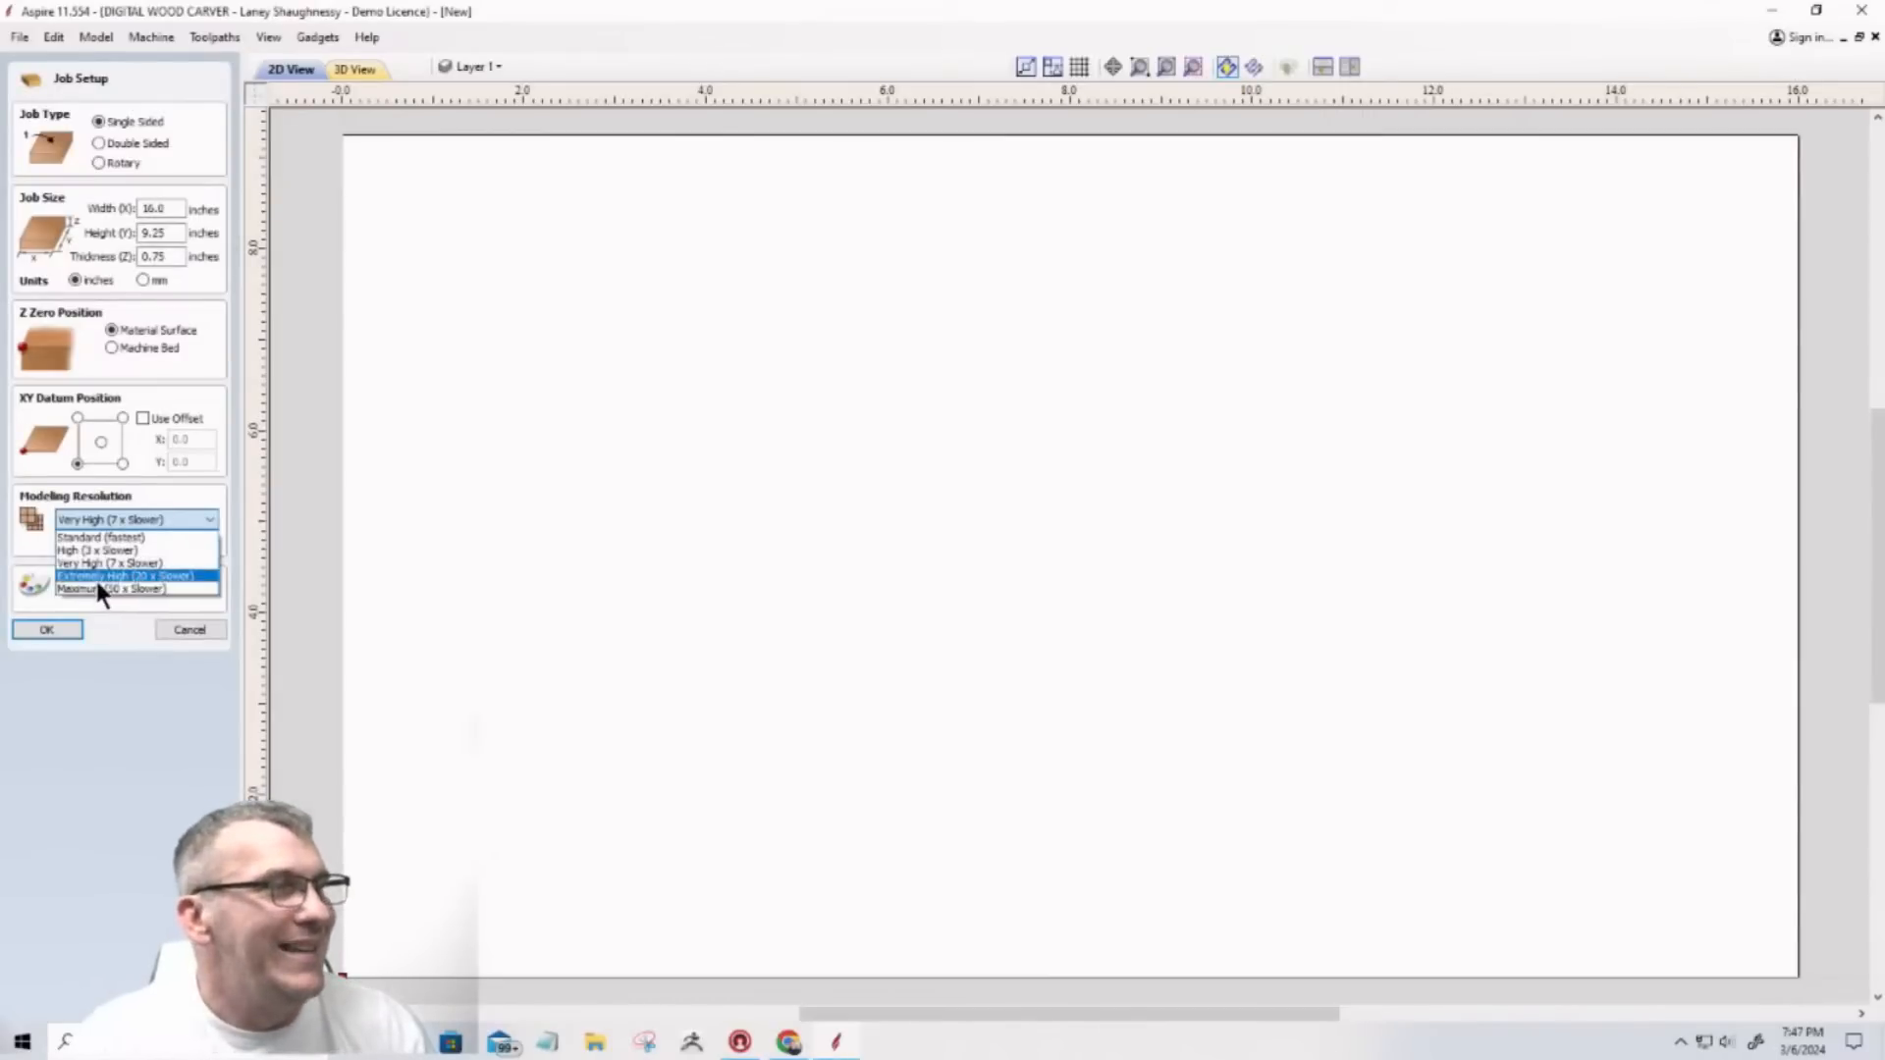
left_click(75, 558)
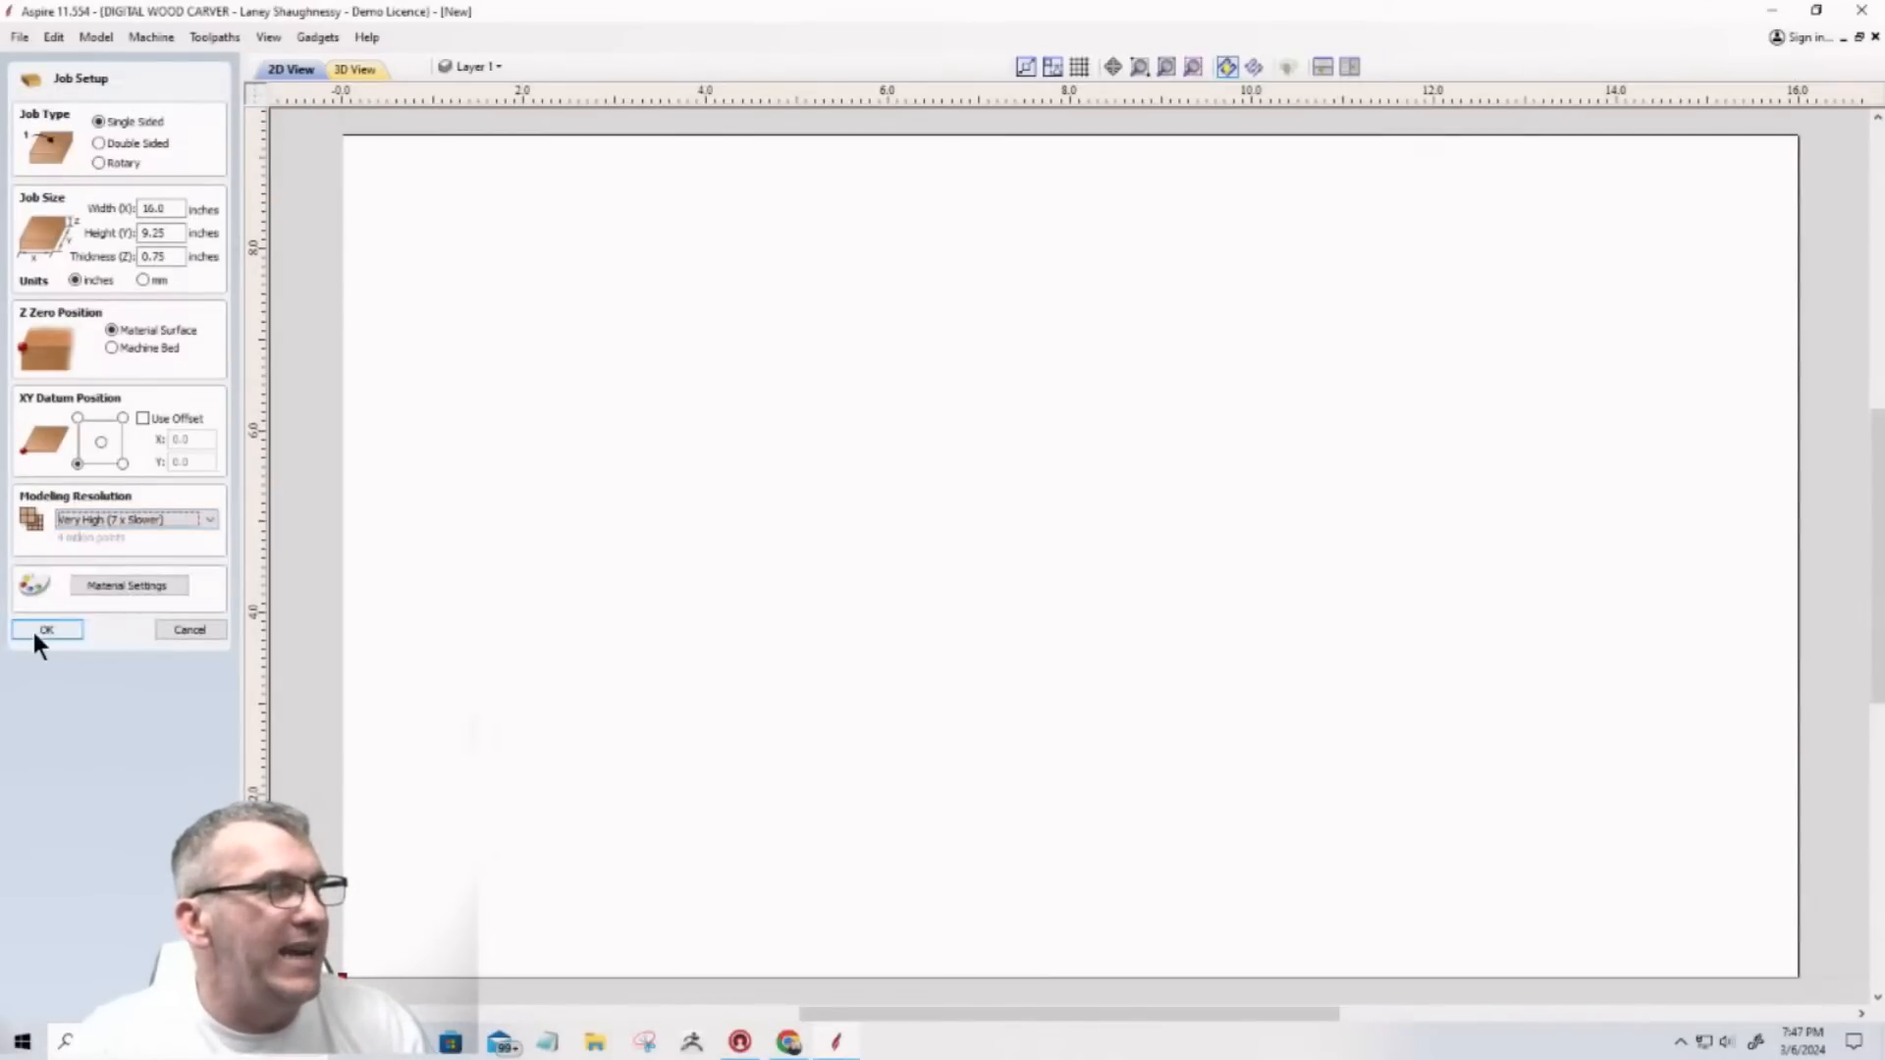
left_click(34, 631)
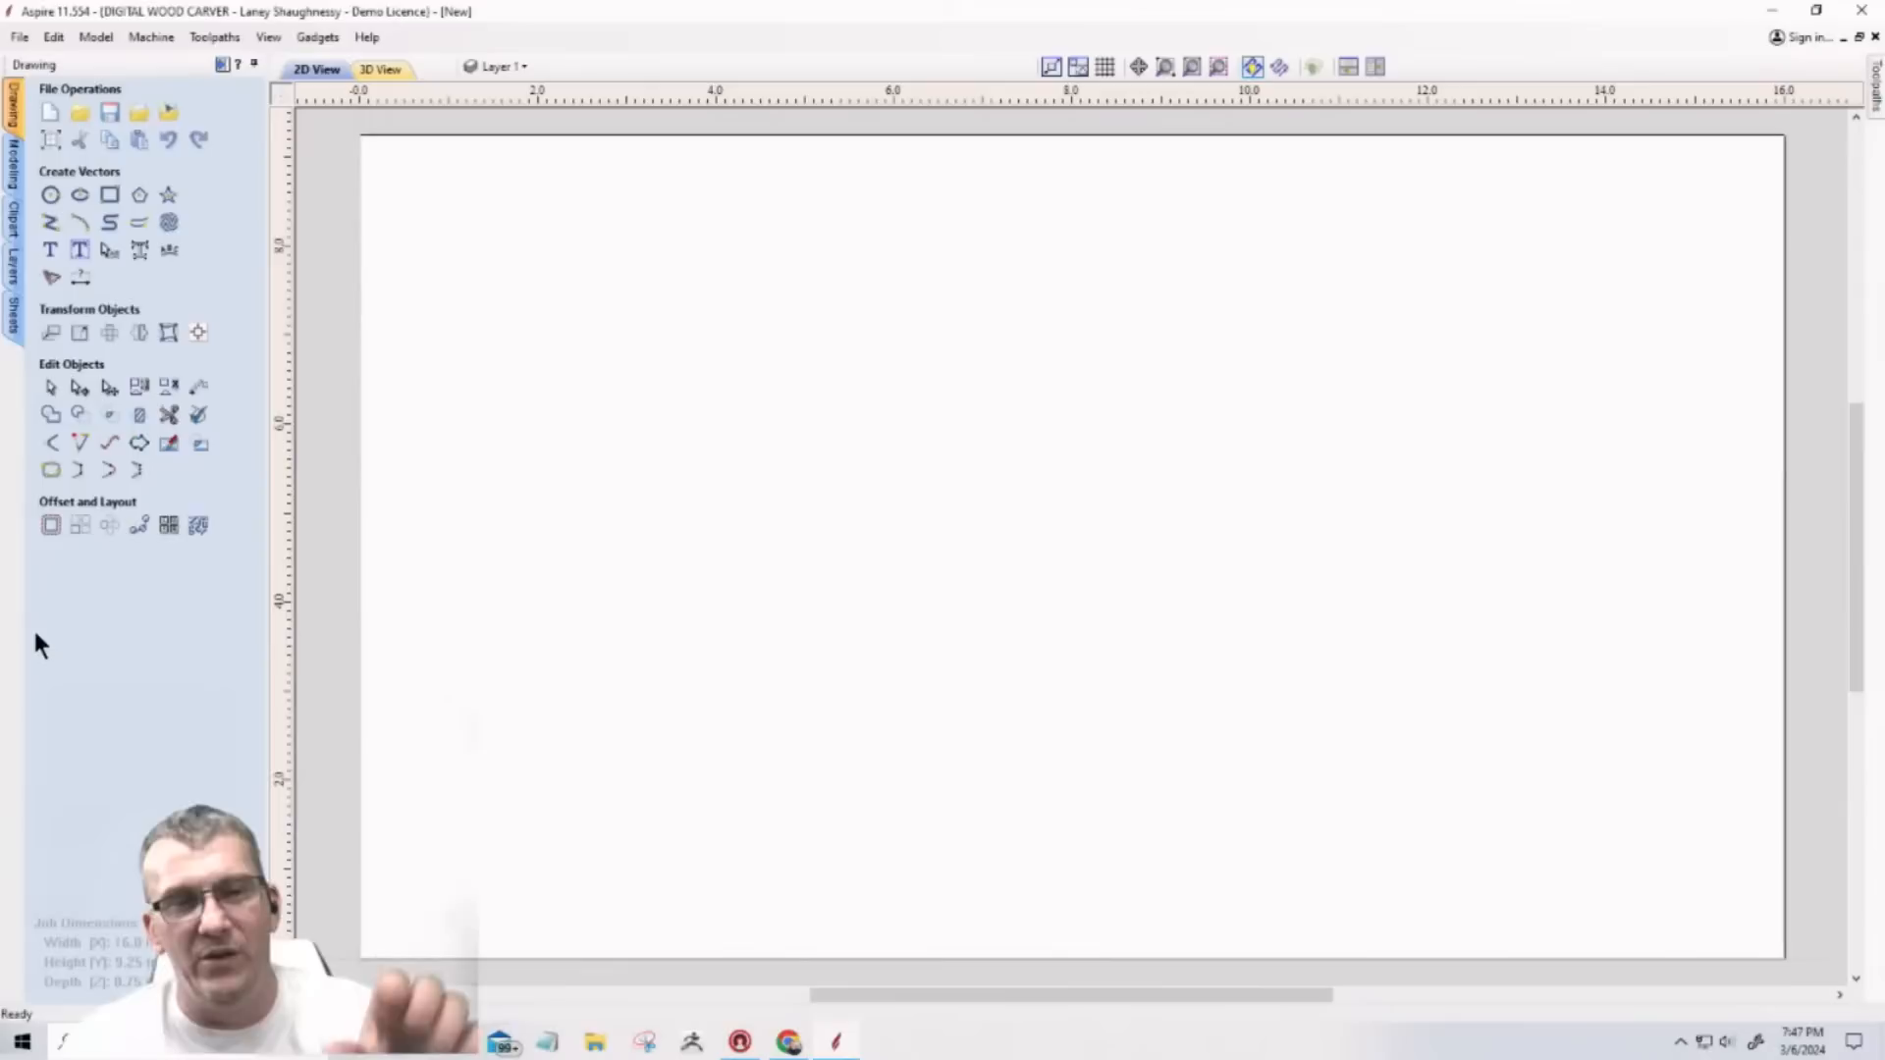
left_click(49, 143)
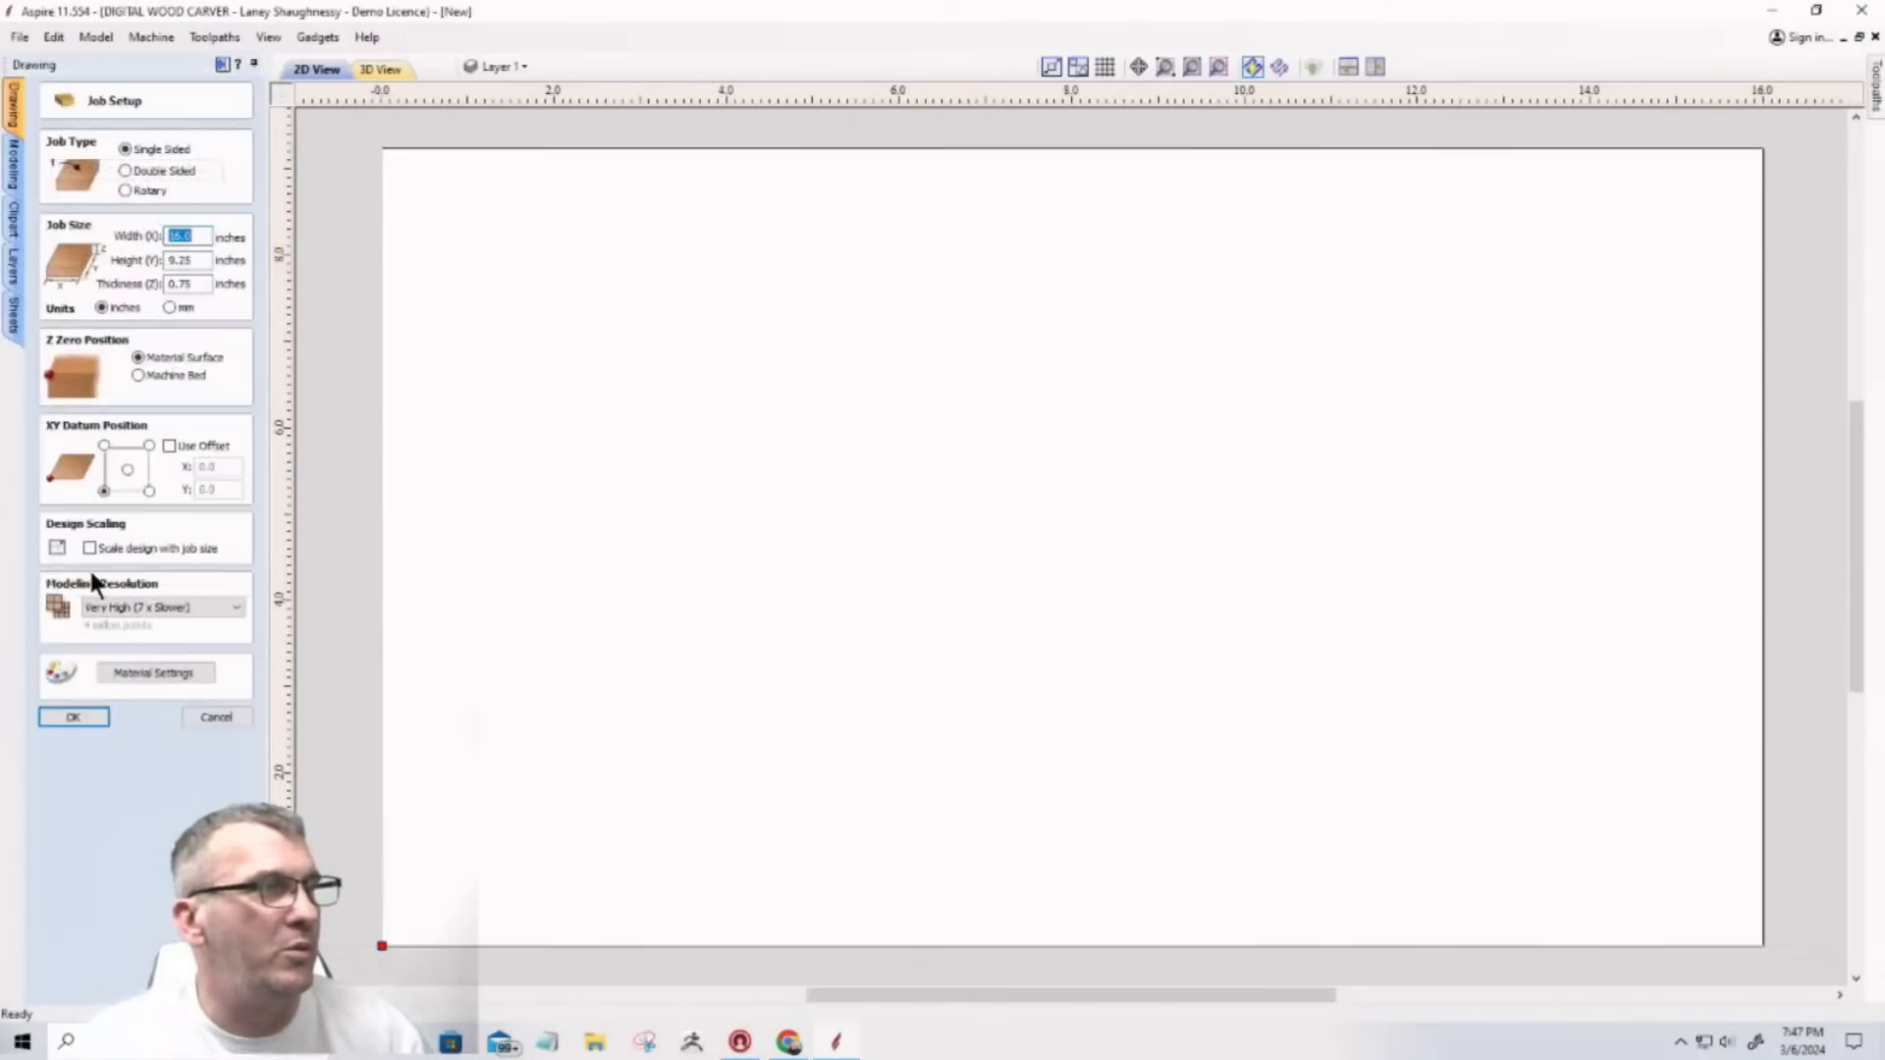
left_click(136, 606)
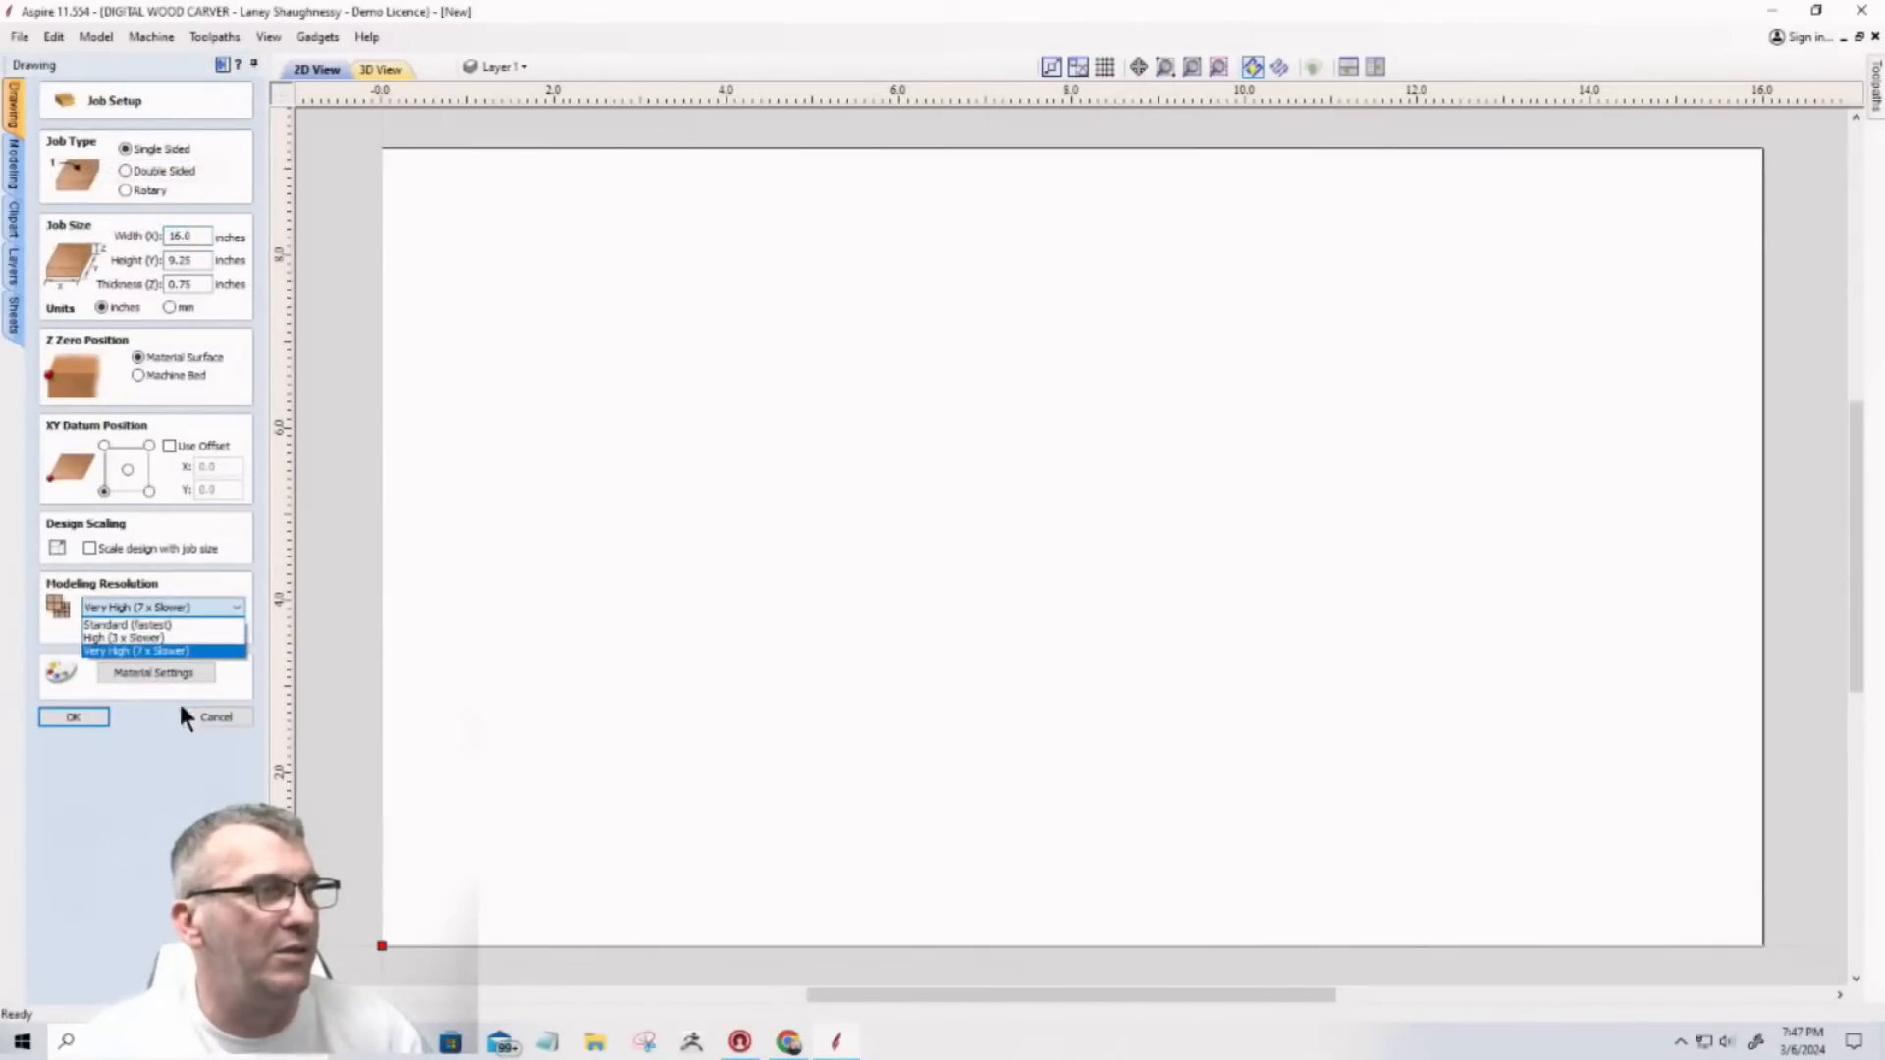
left_click(226, 717)
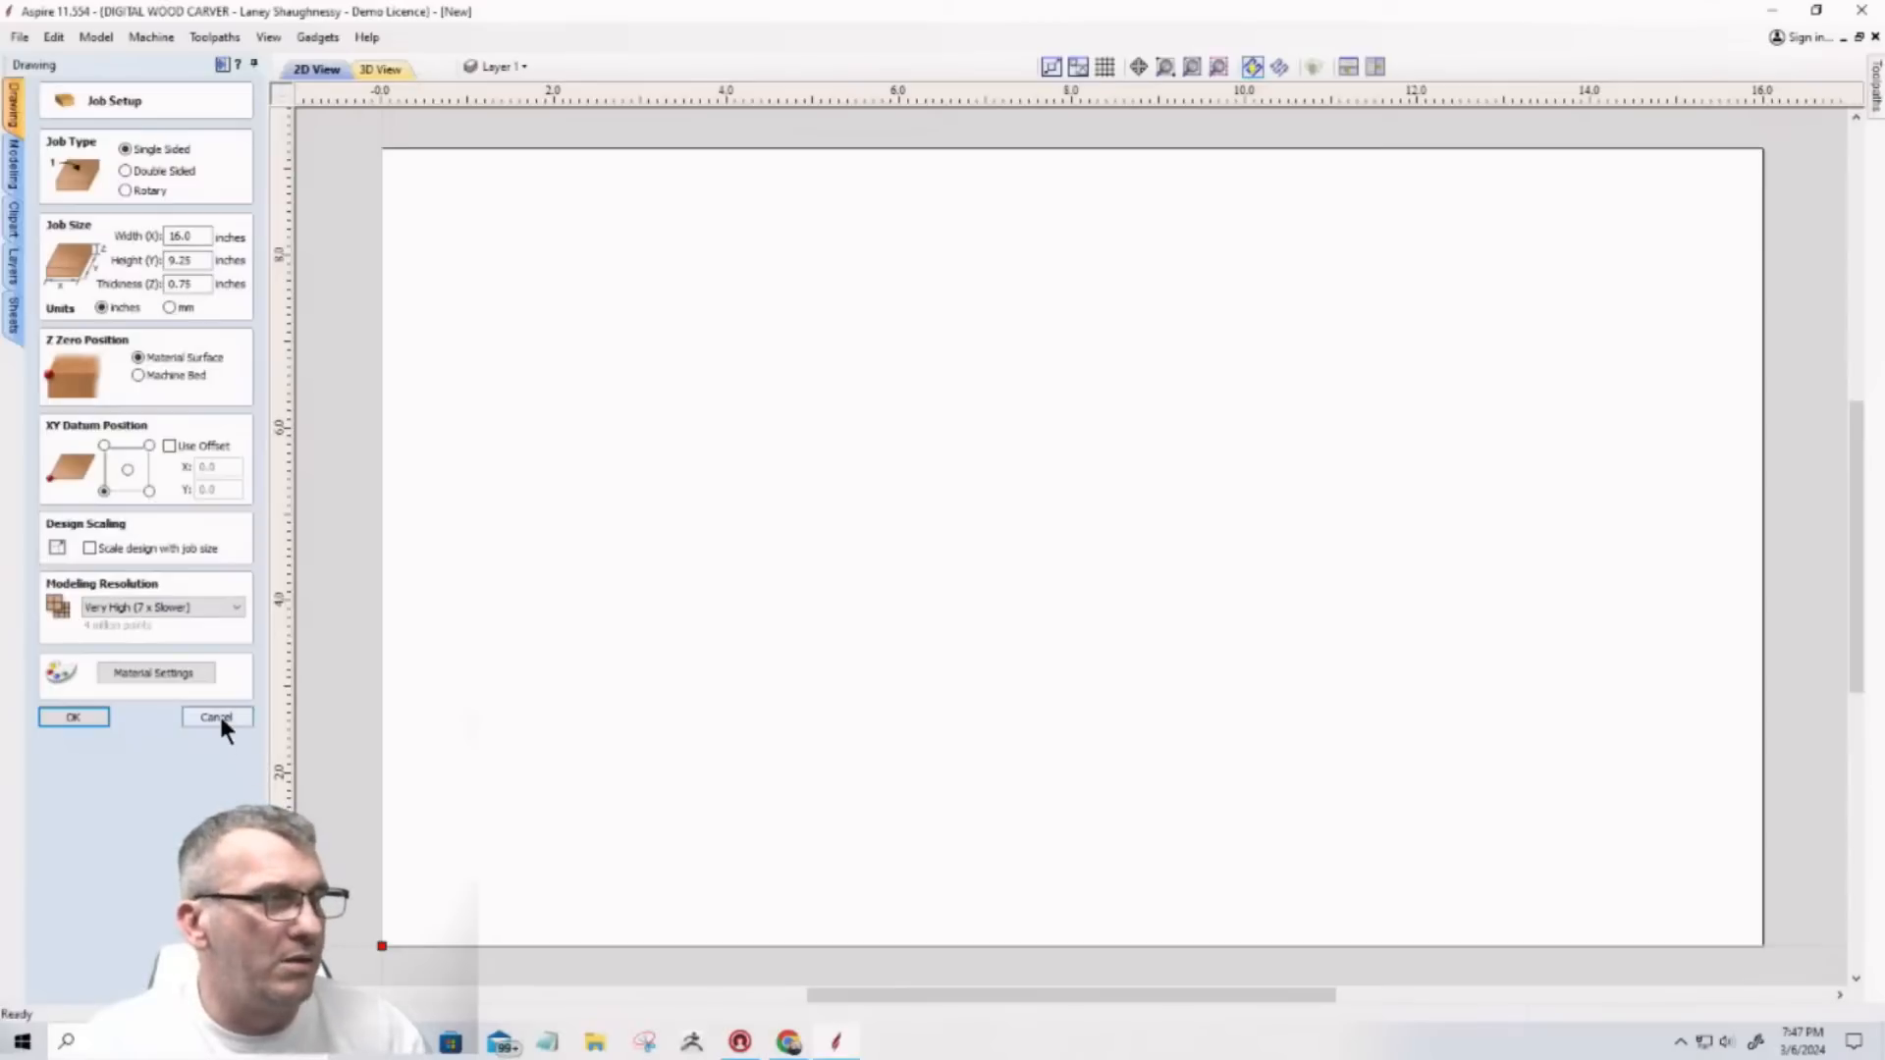
left_click(218, 717)
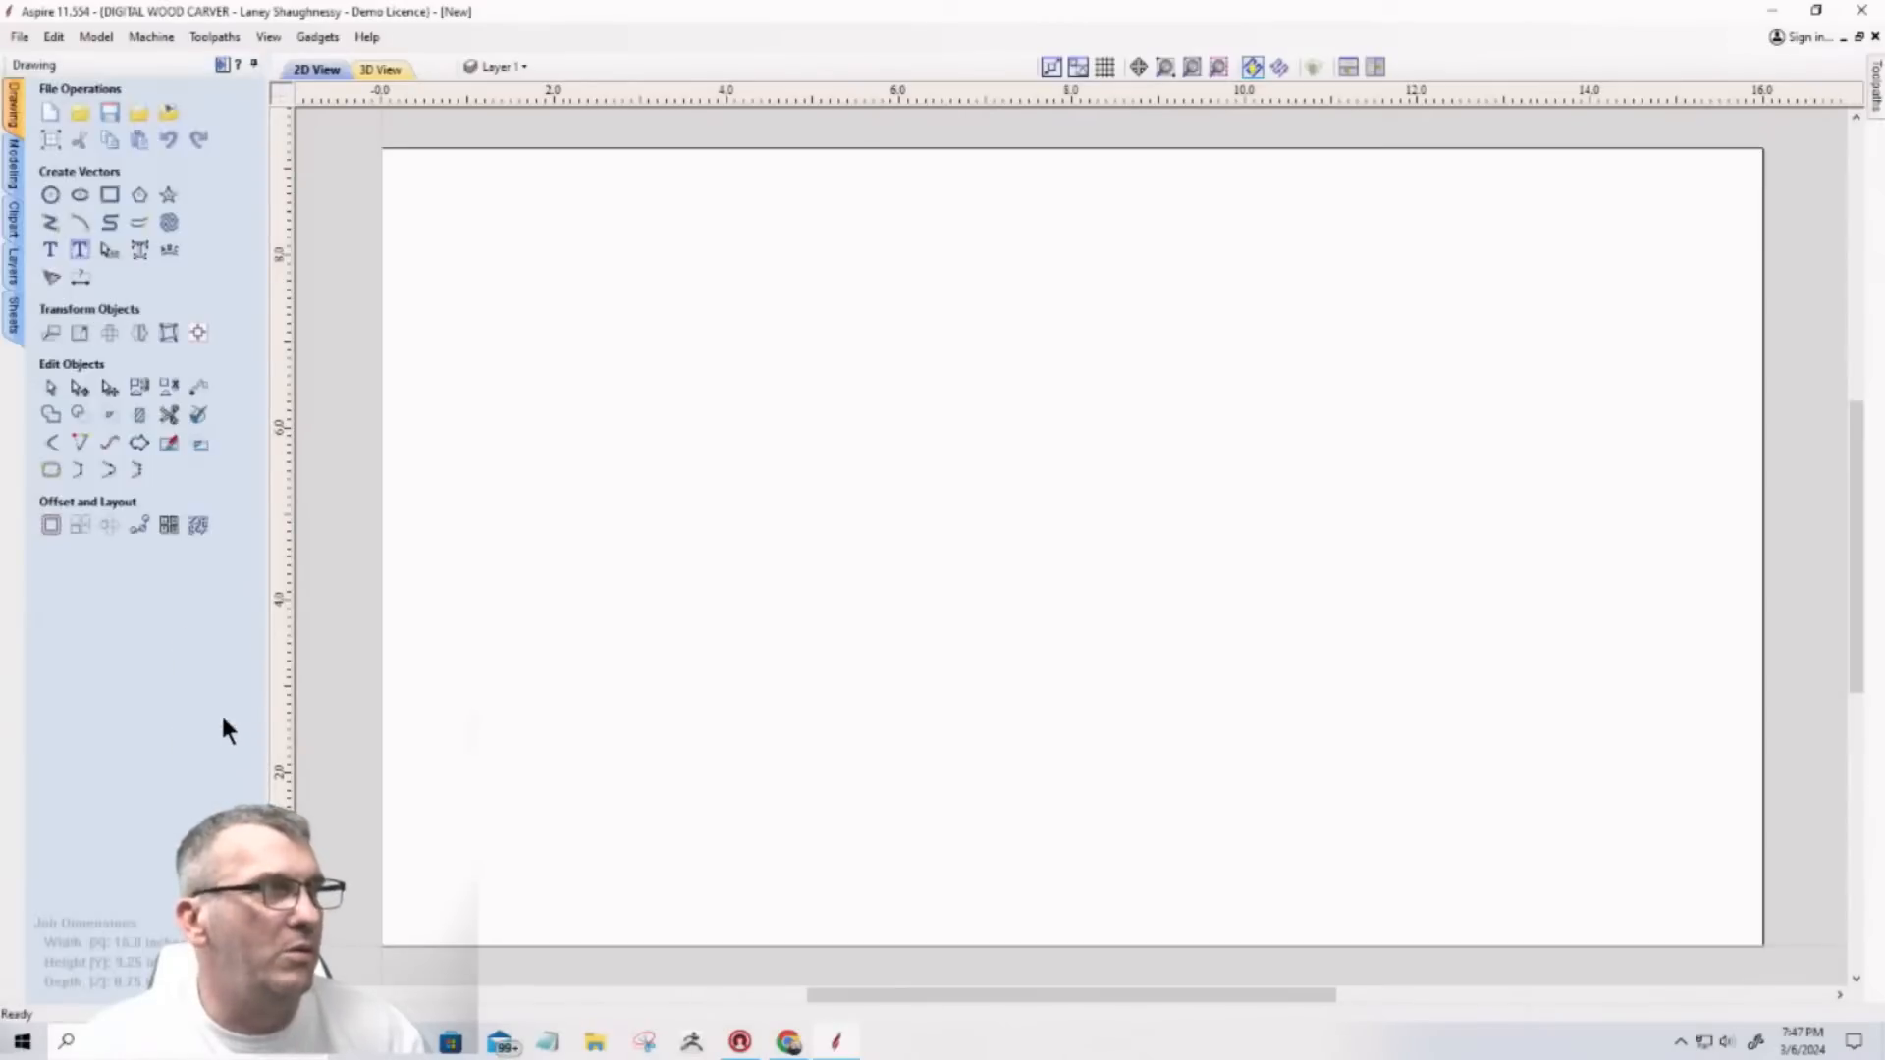
Step: Try the Extremely High (20 x Slower) modeling resolution in the job setup, then confirm the job with Very High (7 x Slower)
left_click(49, 143)
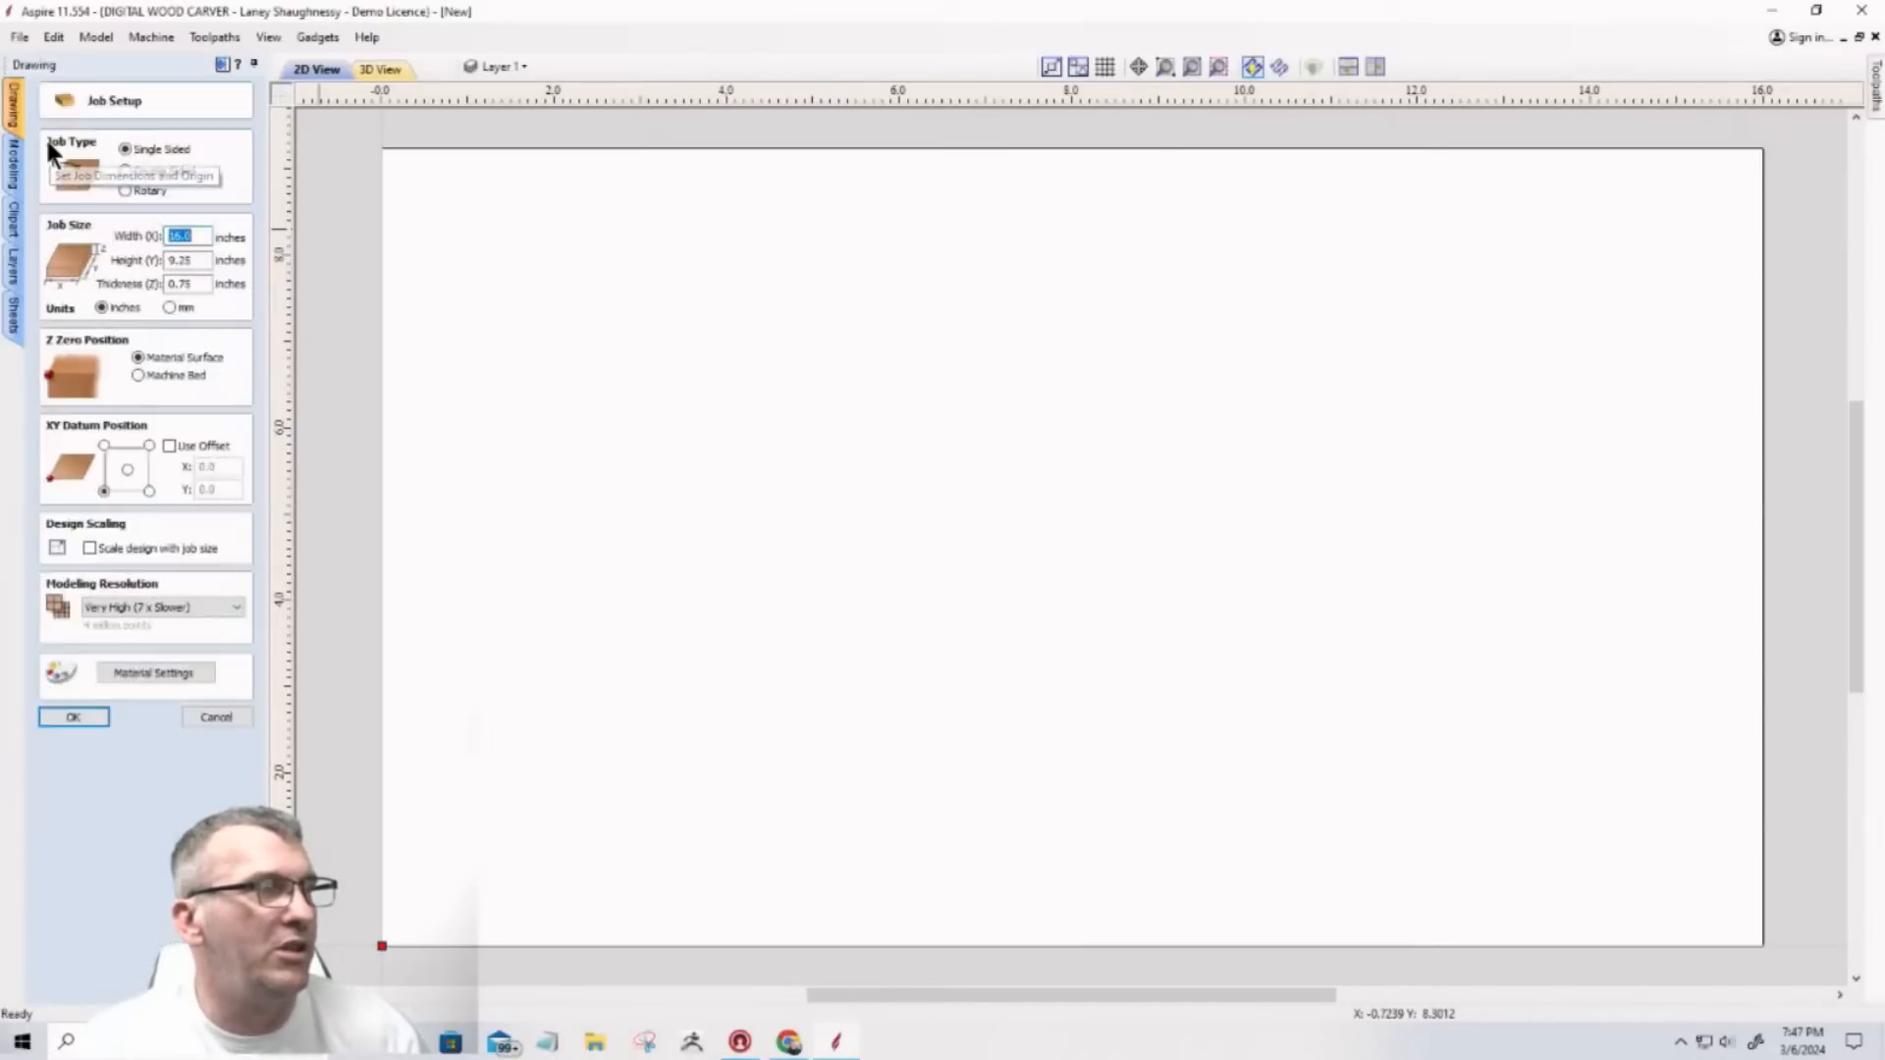
left_click(206, 608)
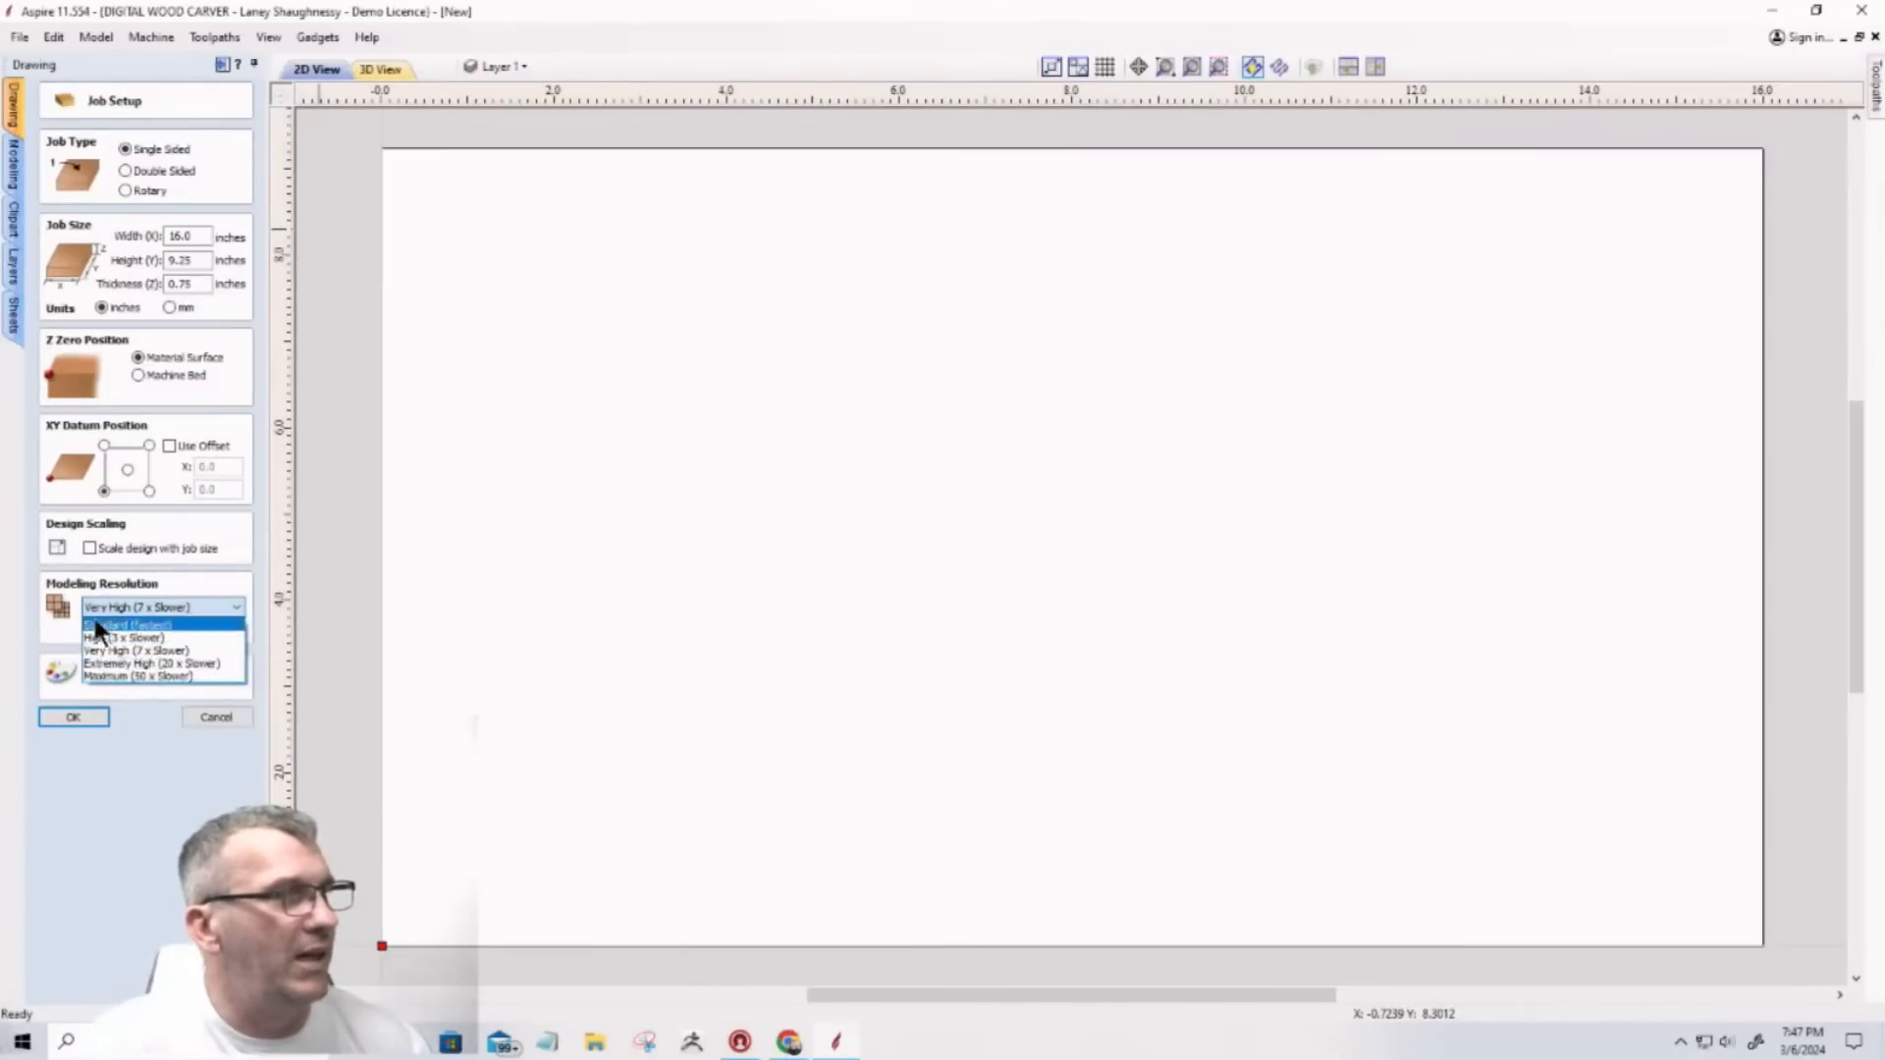
left_click(101, 663)
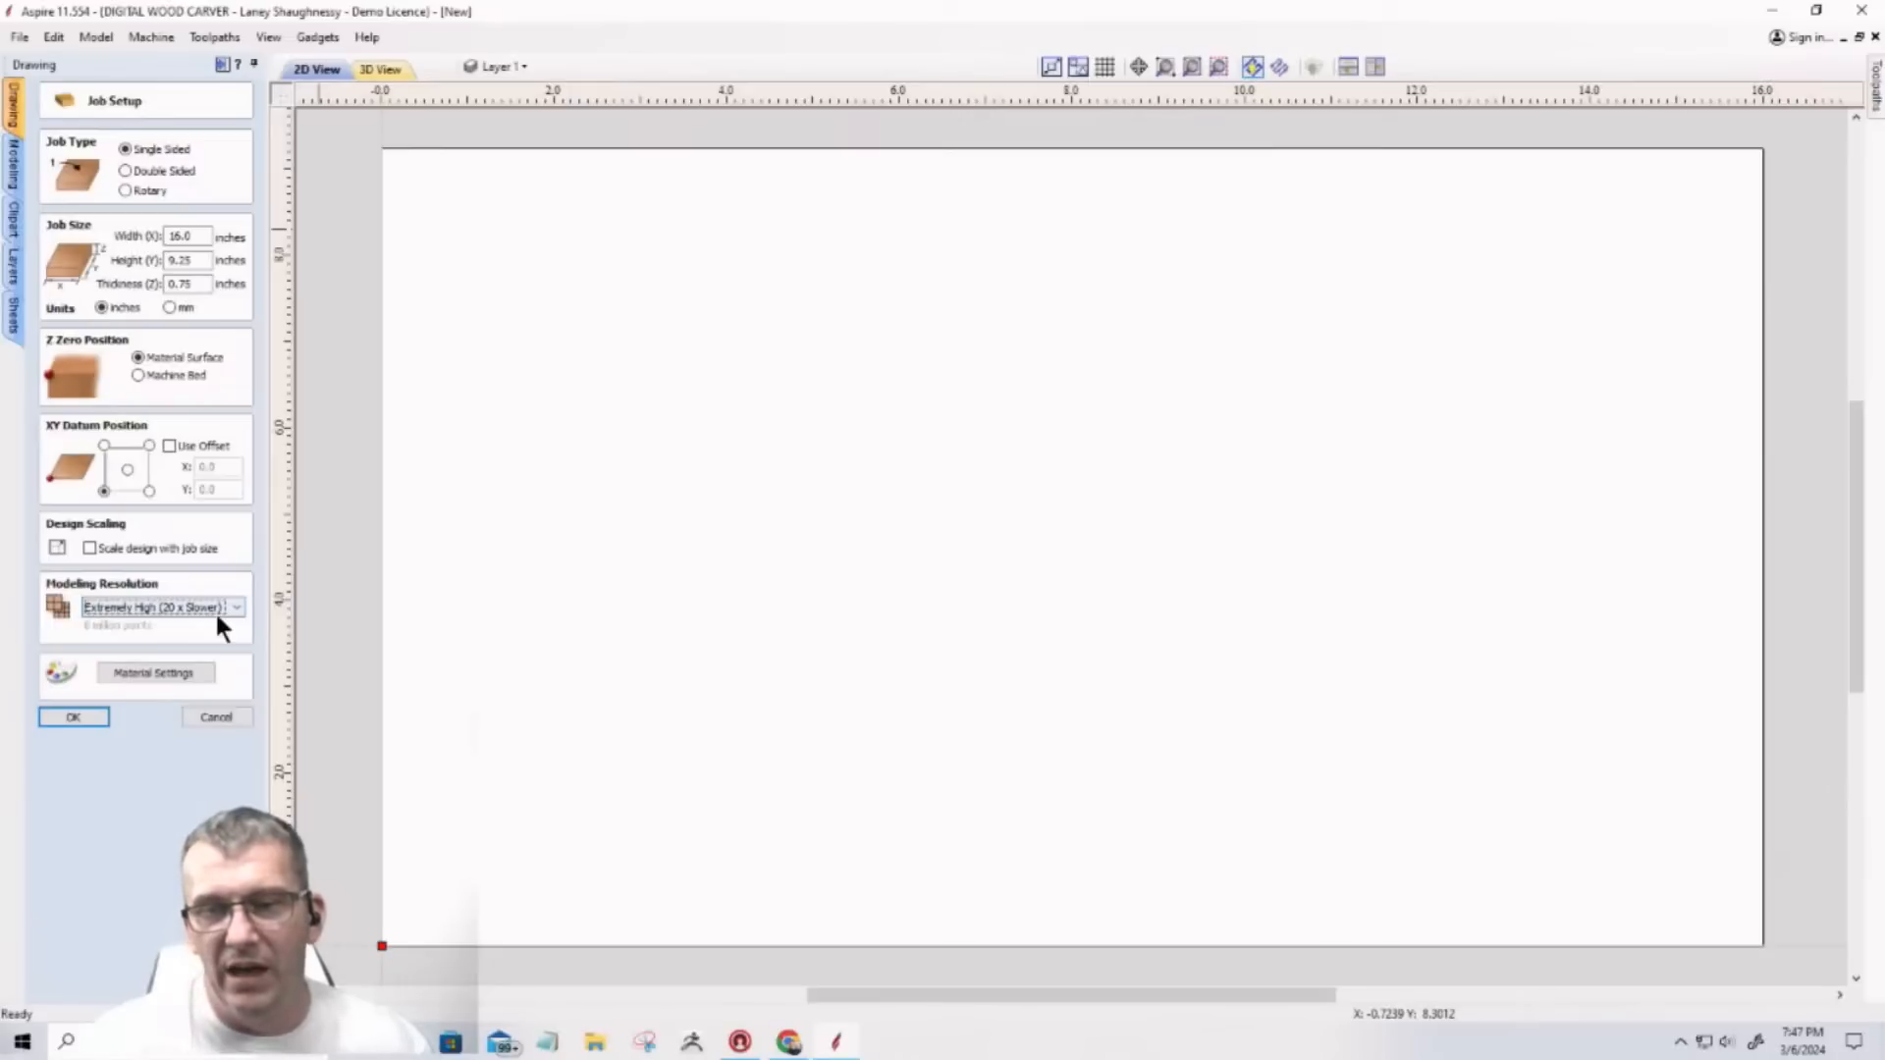
left_click(172, 606)
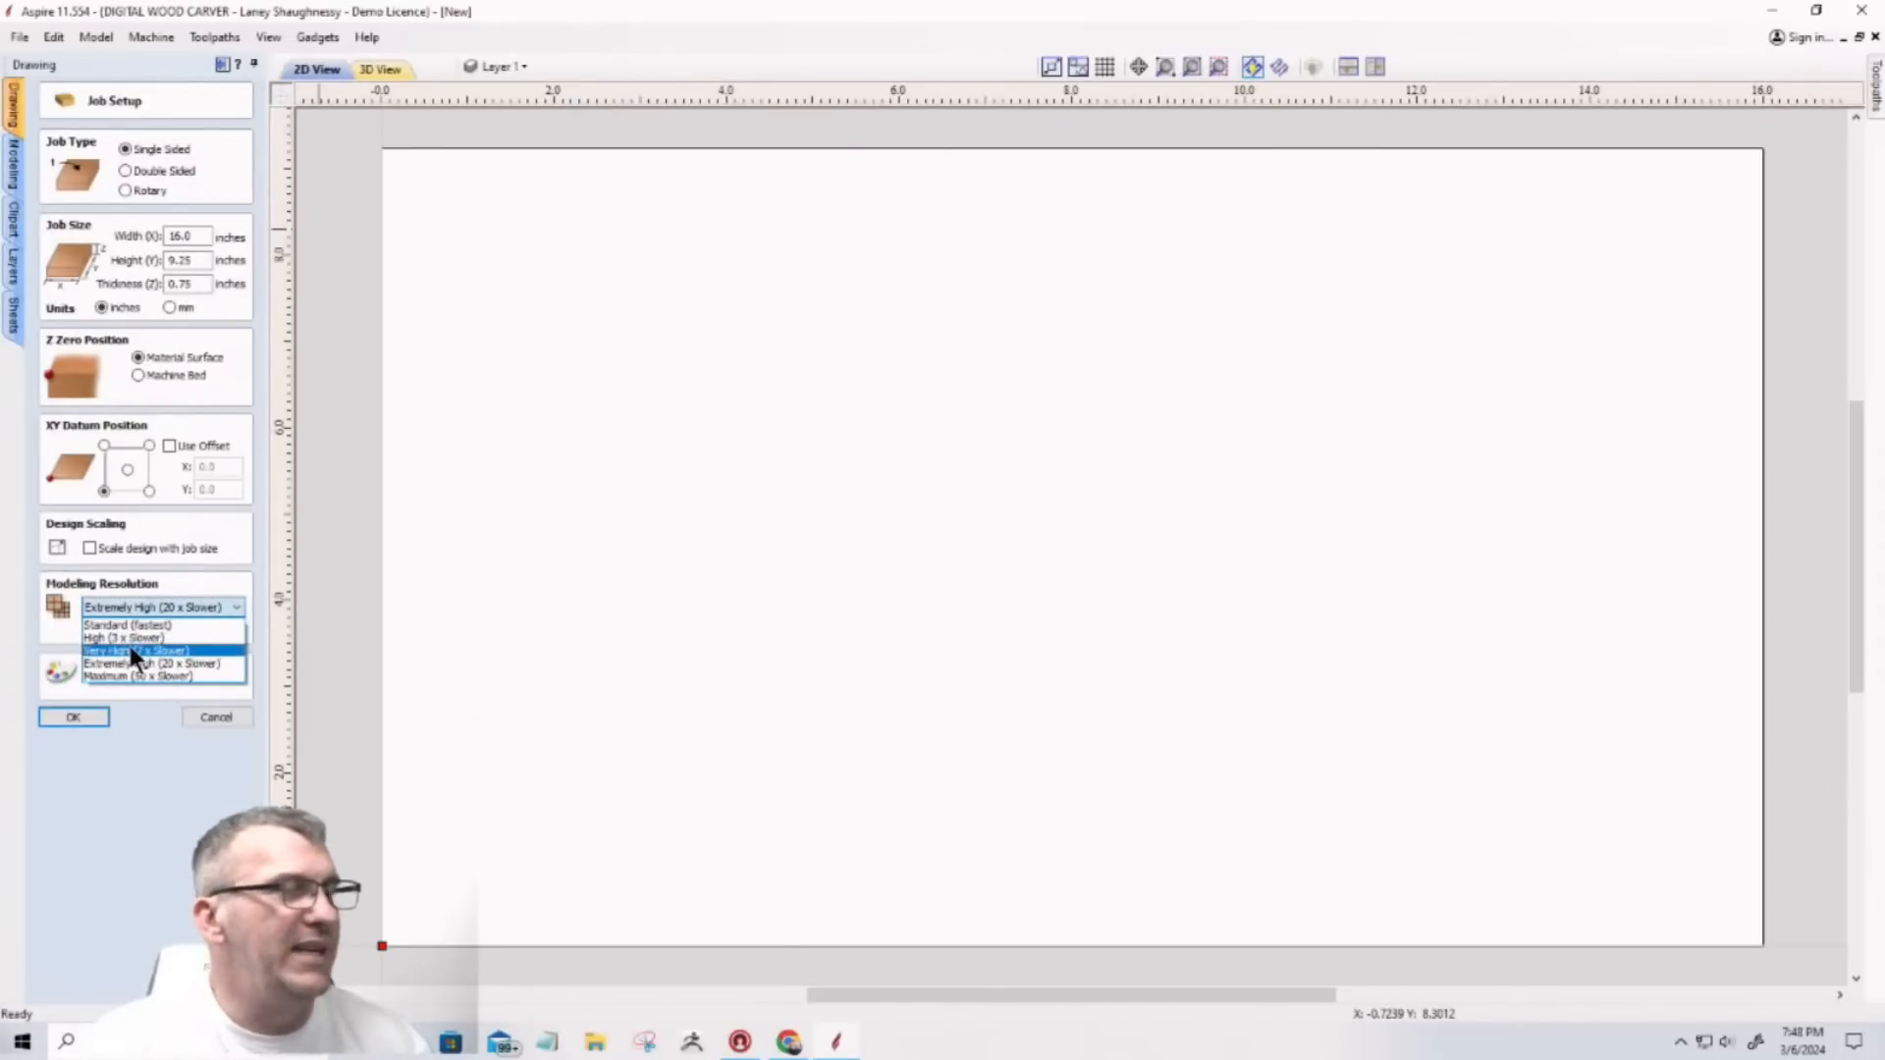
left_click(130, 650)
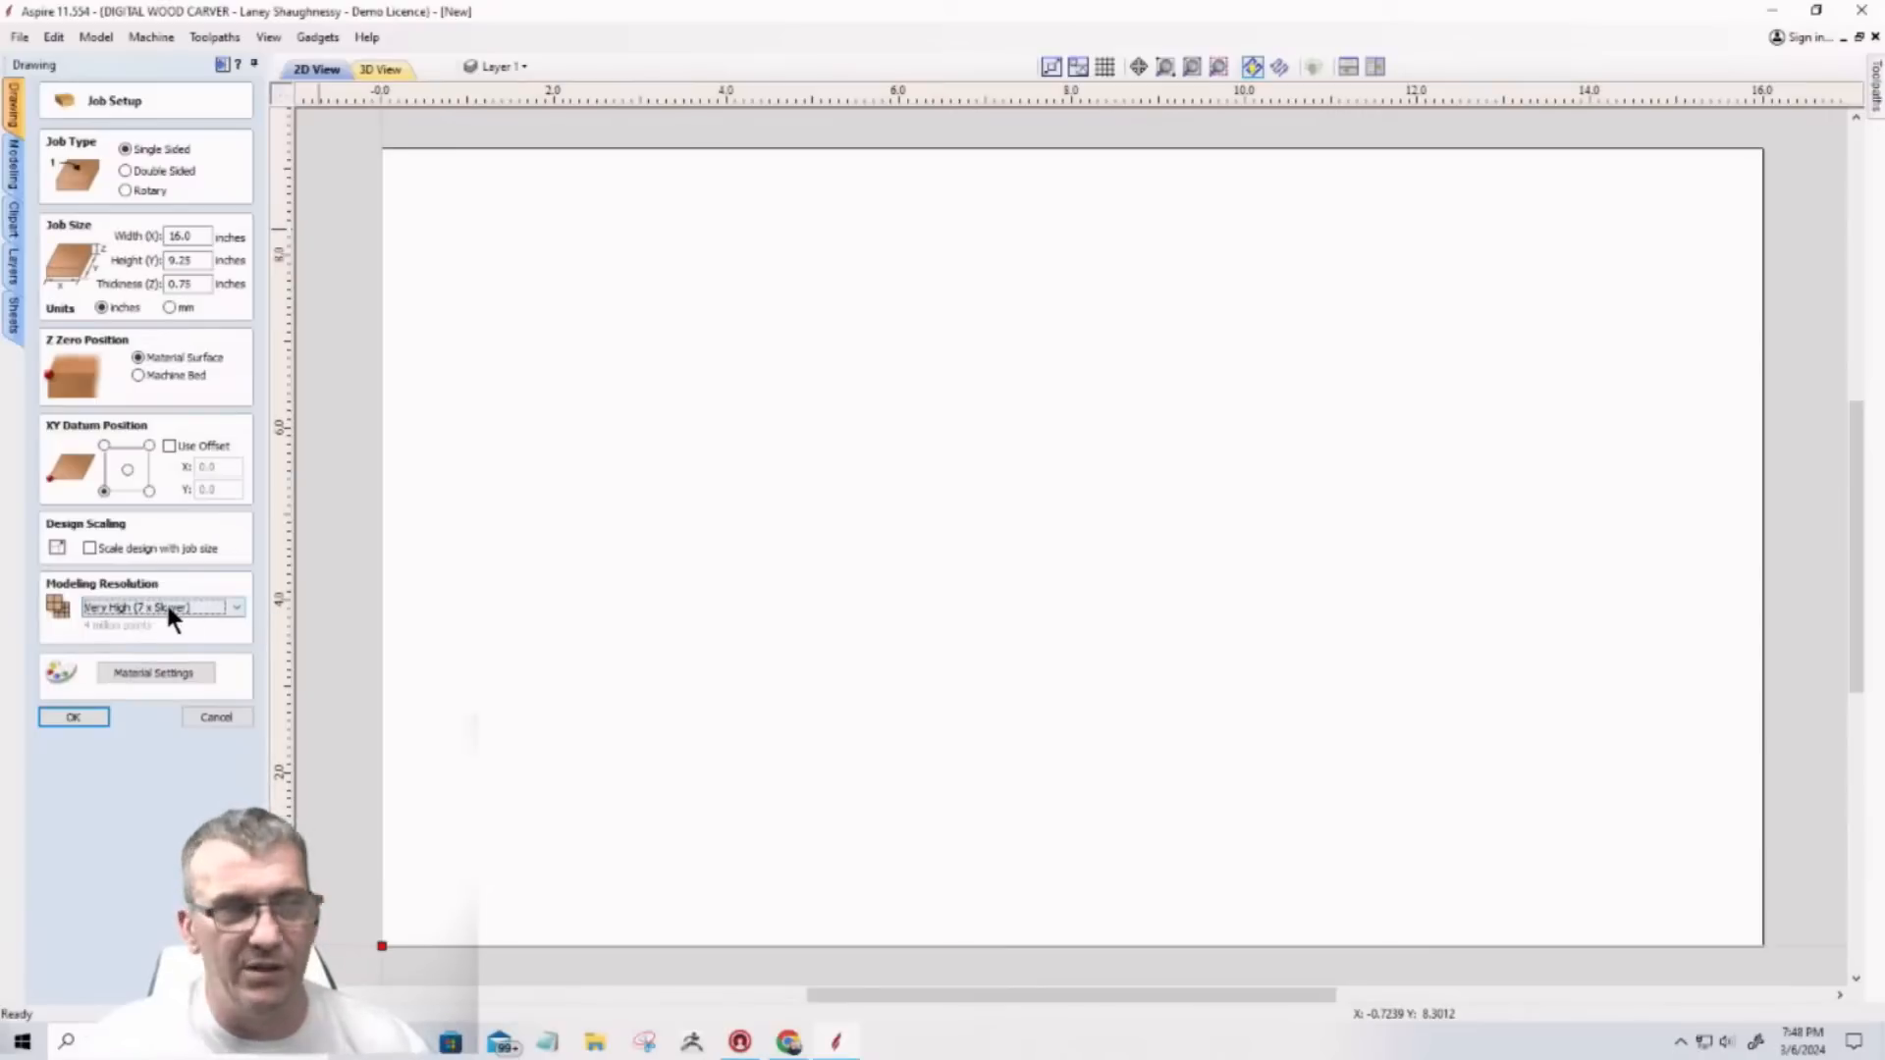
left_click(81, 717)
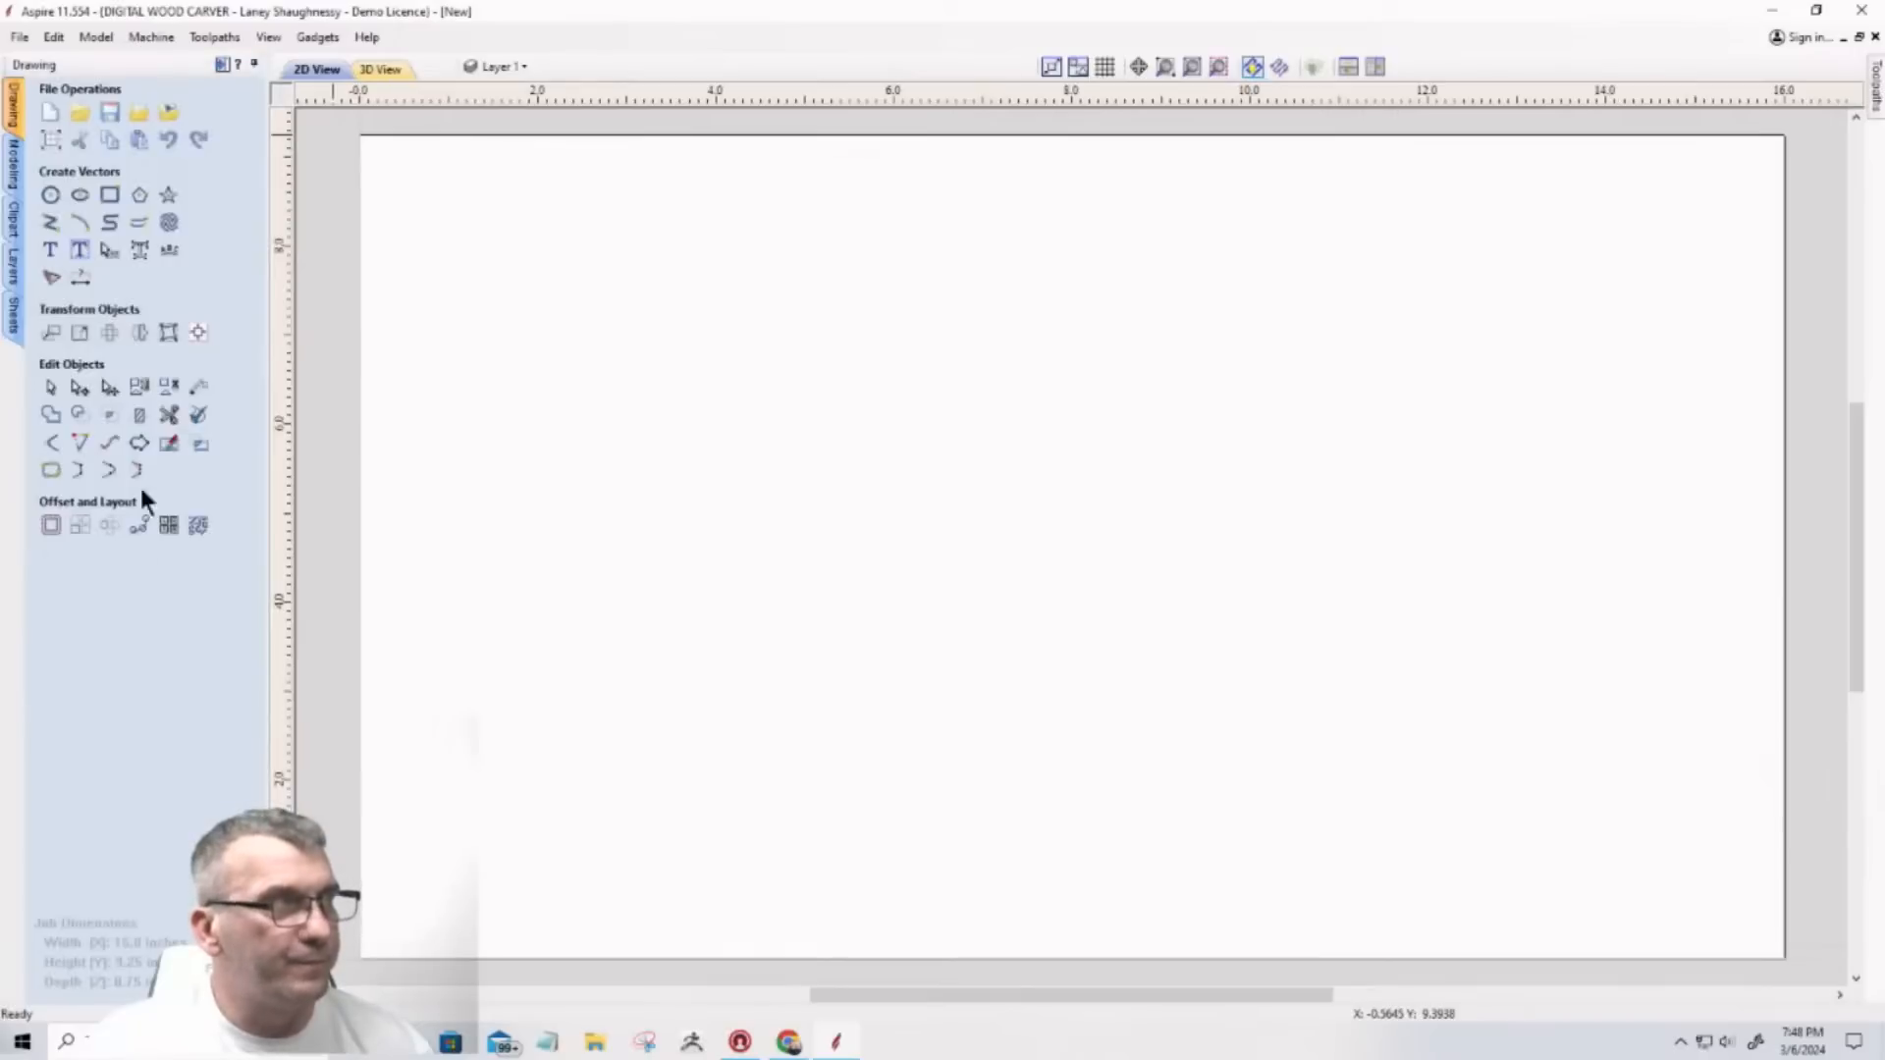
Step: Launch the MouseHighlight utility to highlight the pointer and minimize its settings window
left_click(13, 167)
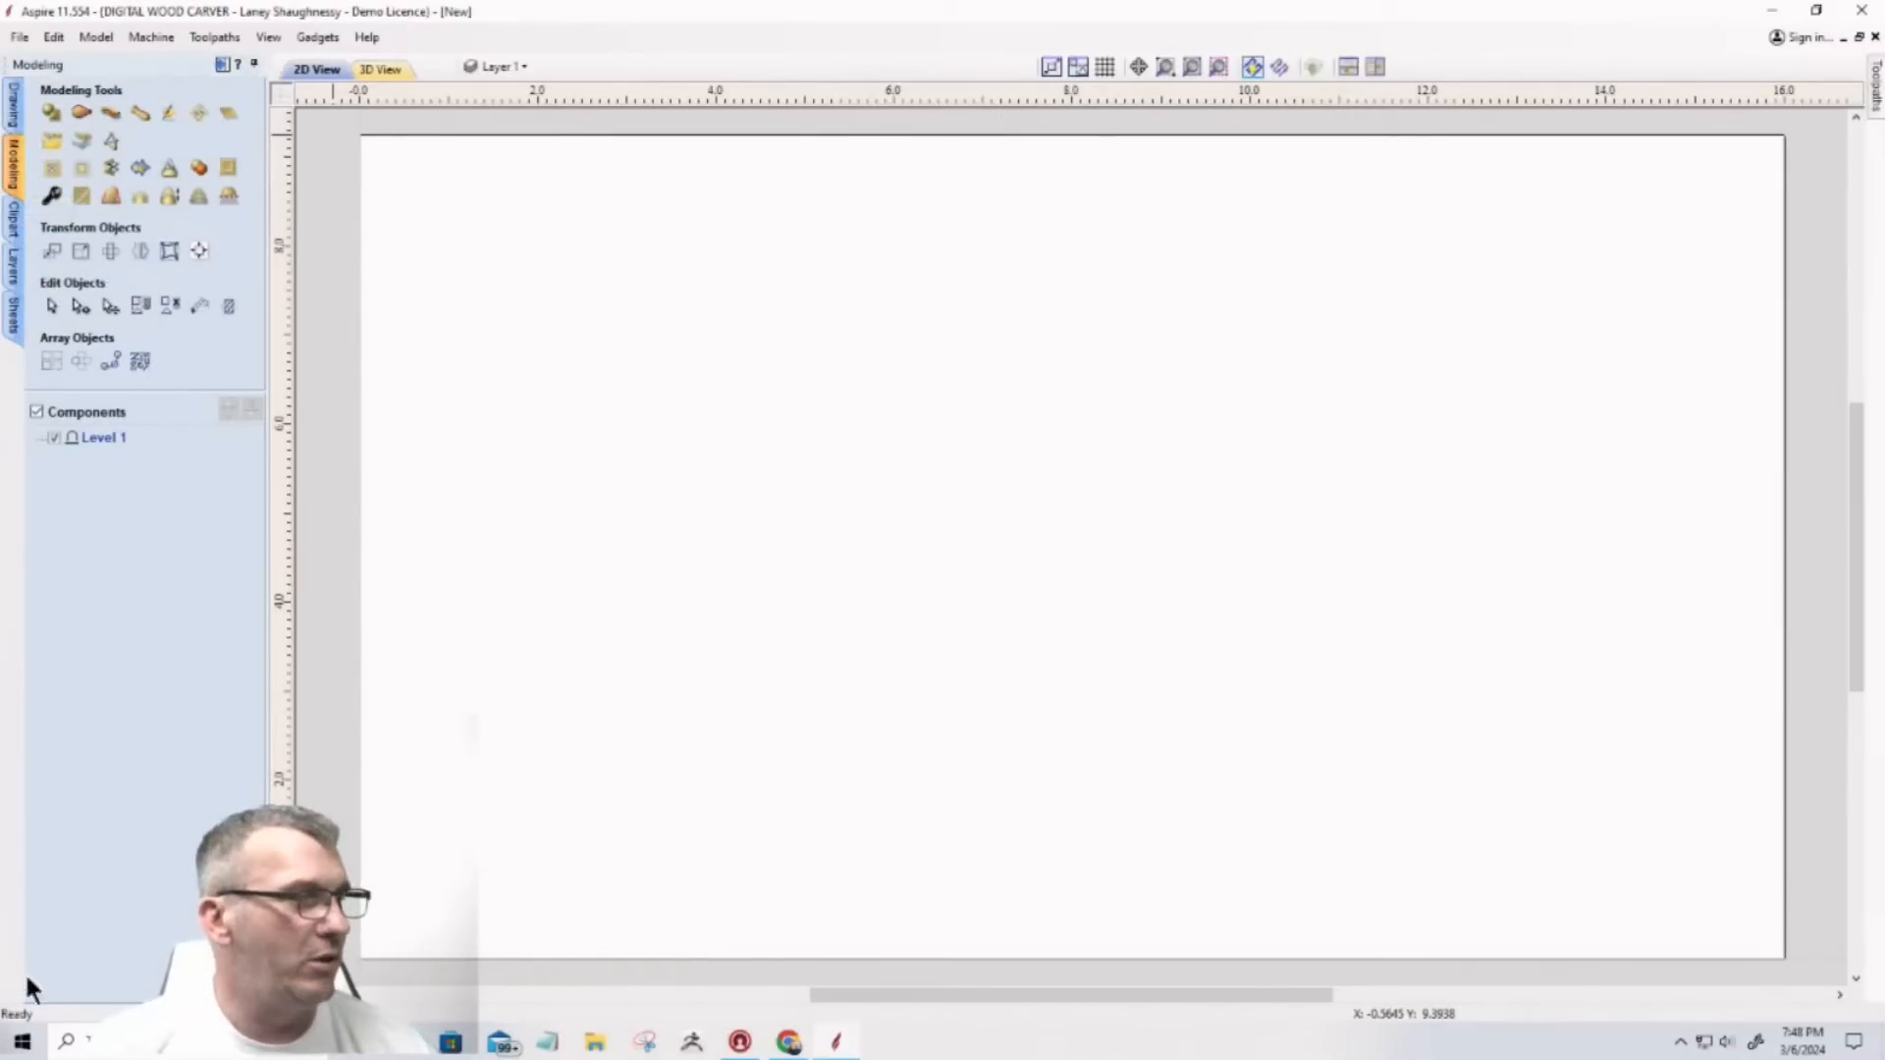
left_click(12, 1049)
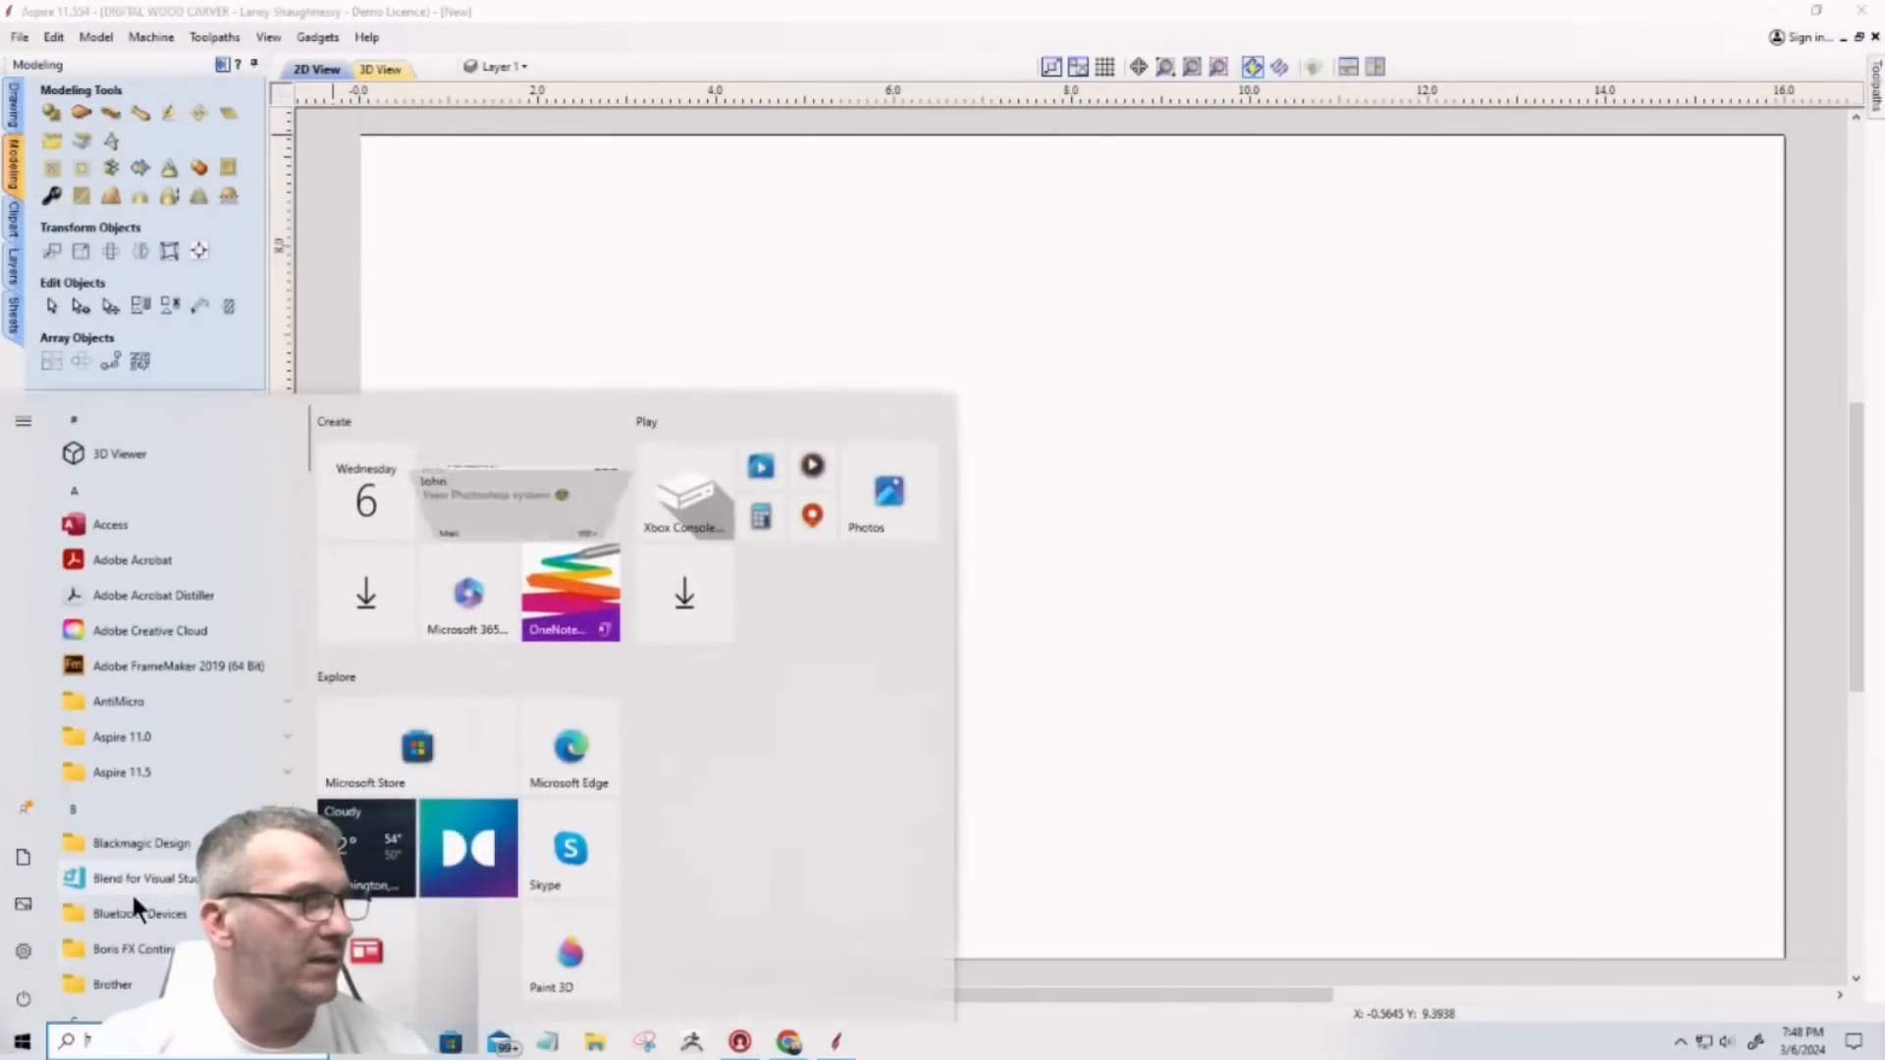
scroll(132, 891, "down", 15)
scroll(131, 892, "up", 10)
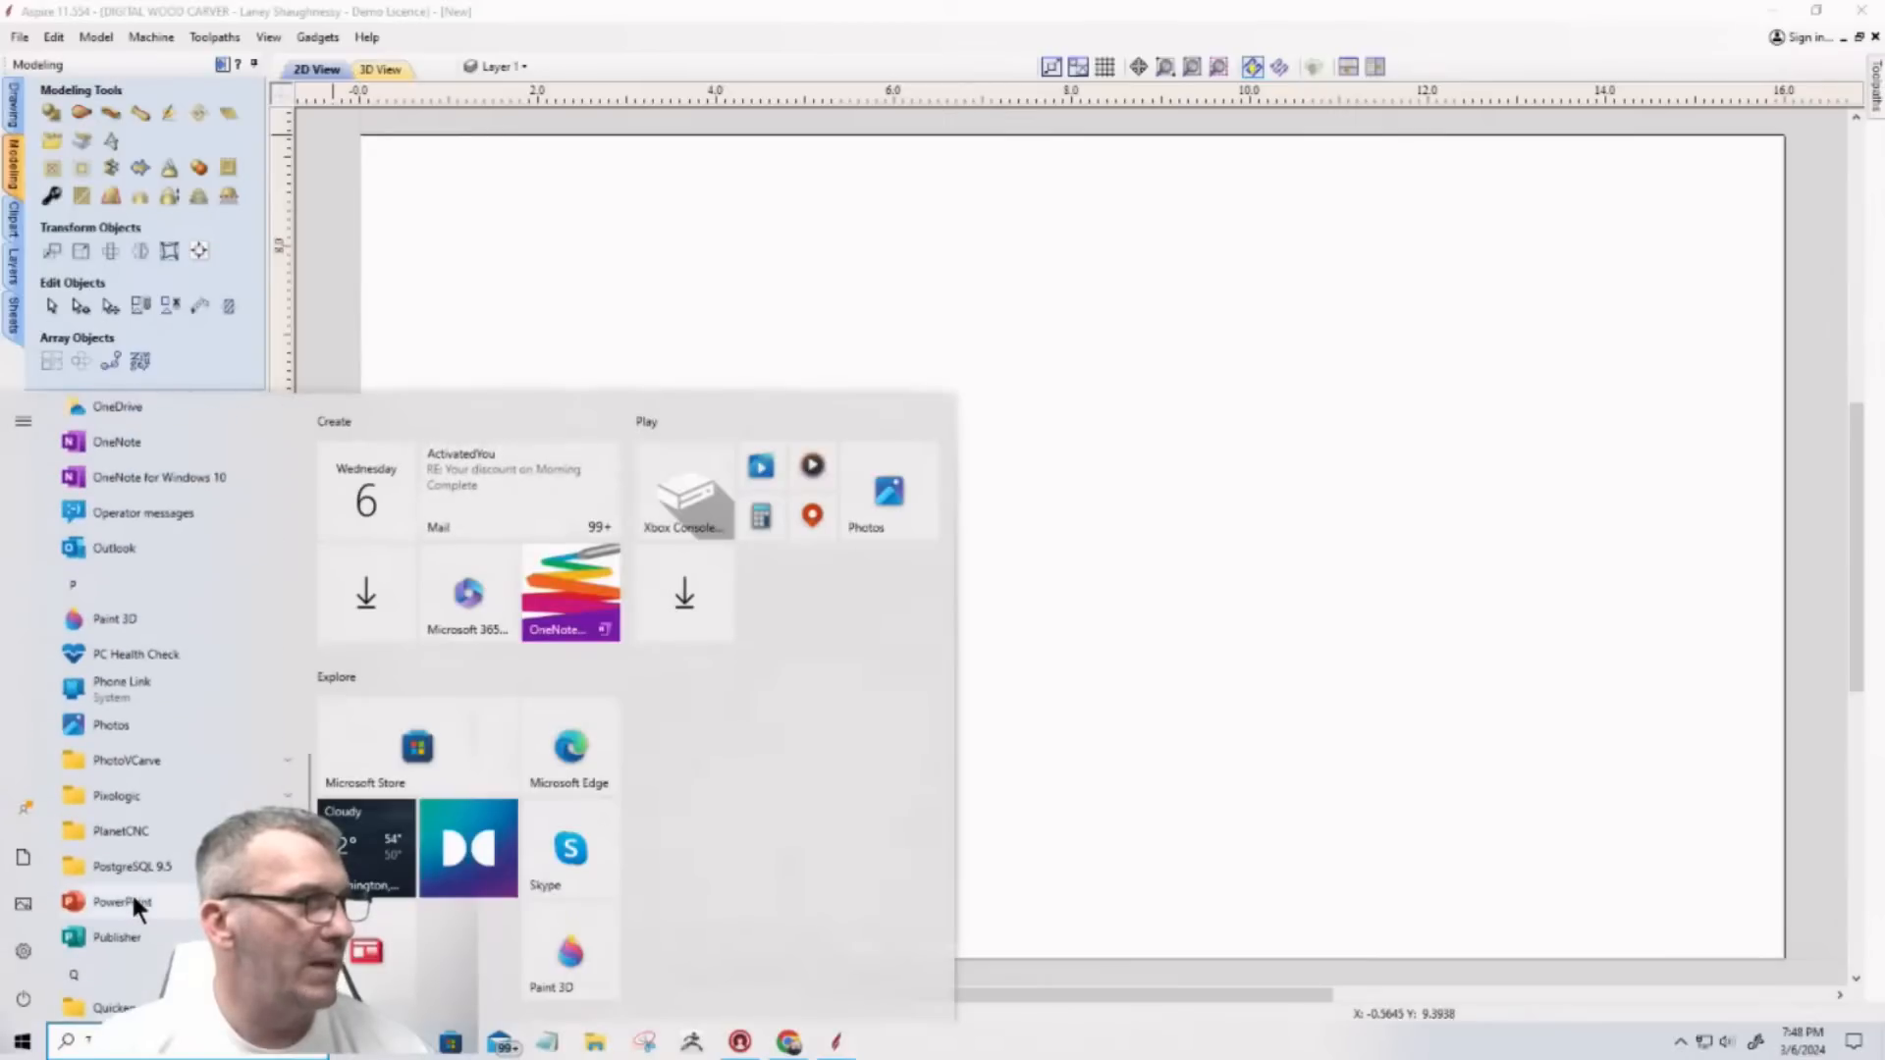
scroll(132, 891, "up", 1)
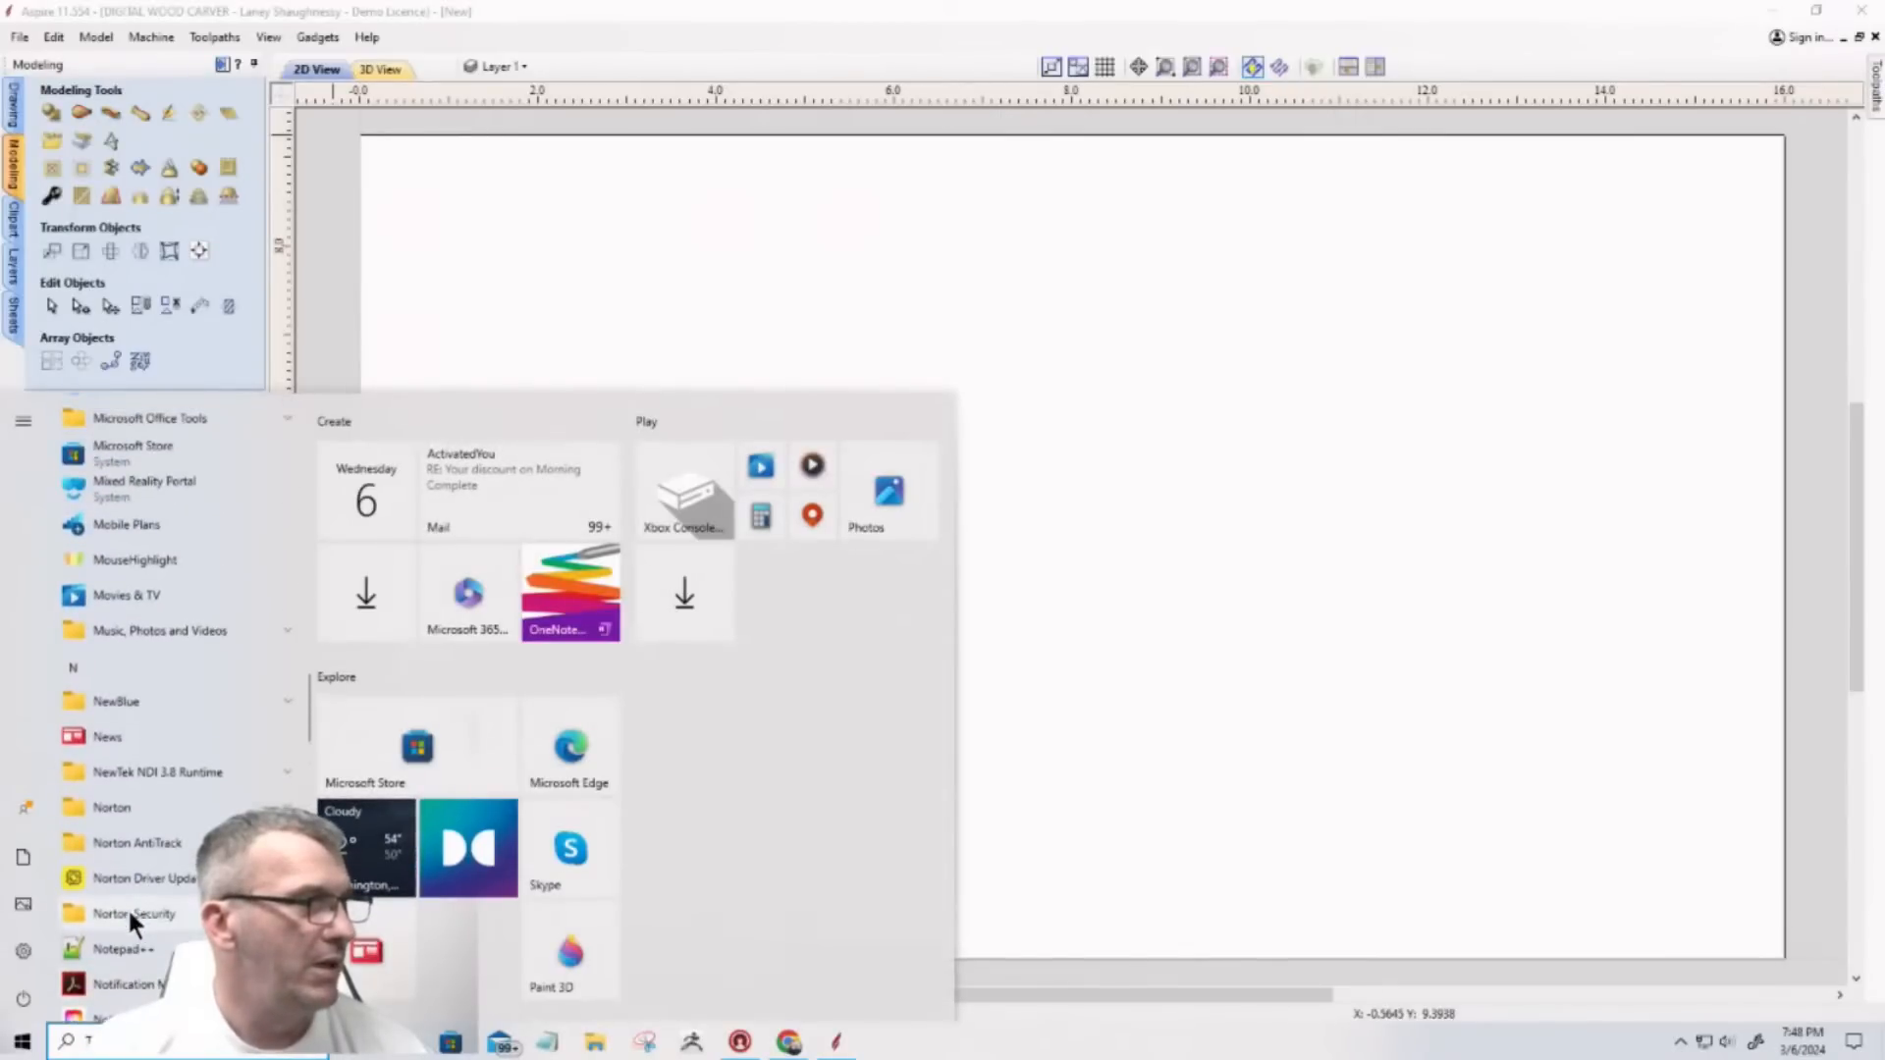
left_click(131, 561)
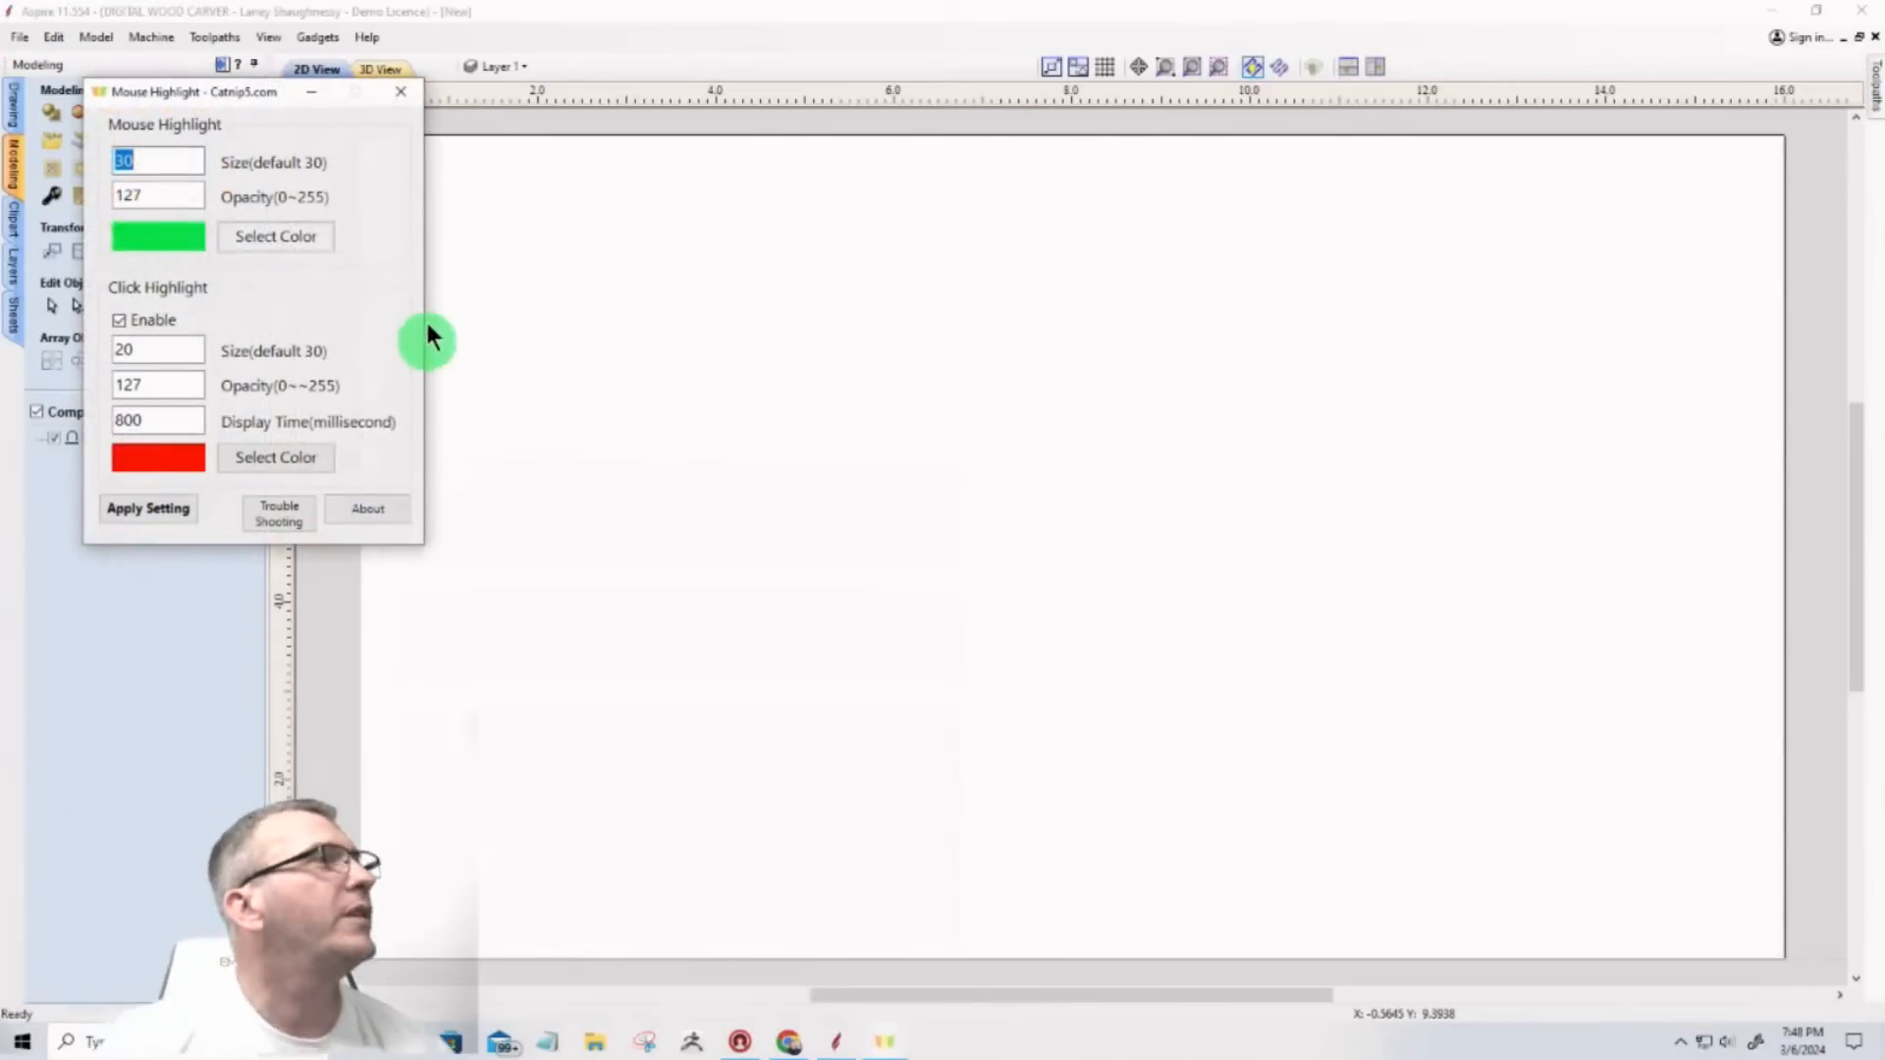
left_click(307, 91)
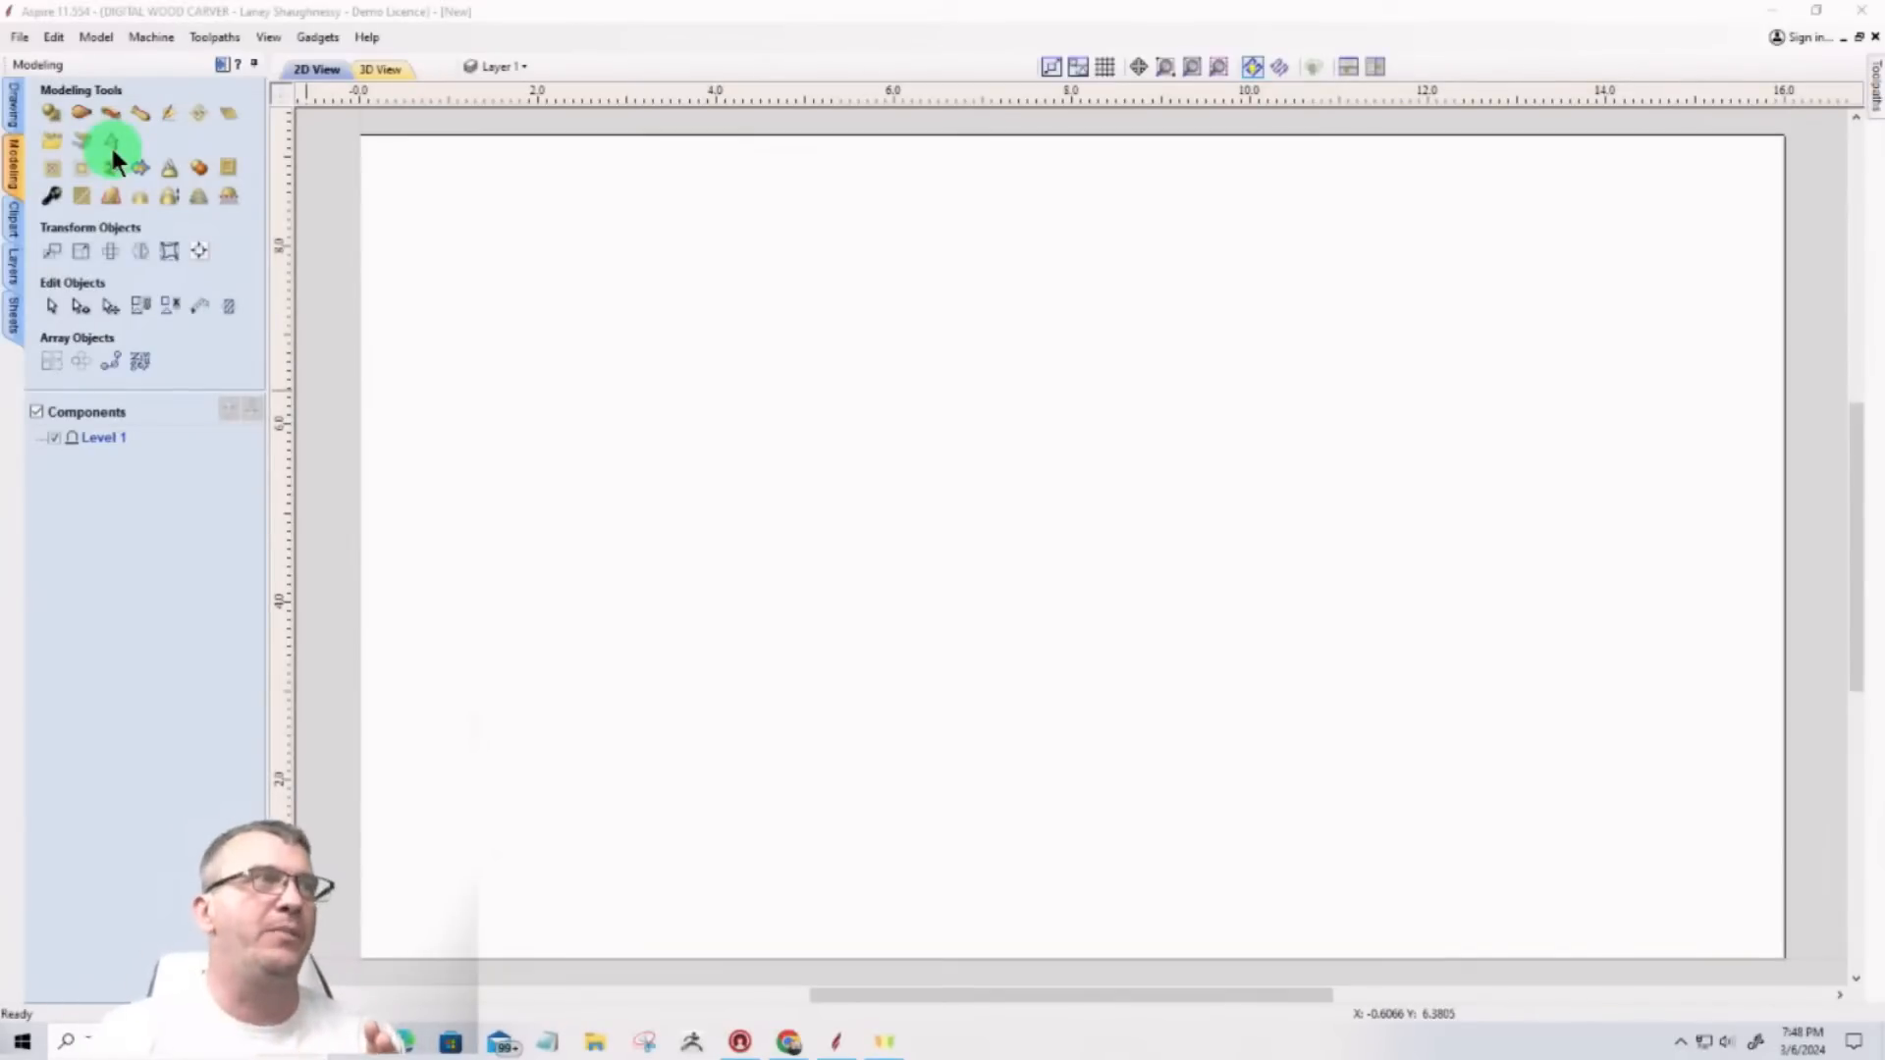
Step: Draw a circle about 2.2 inches in diameter in the 2D view, centred near X 4.18, Y 5.27
left_click(382, 69)
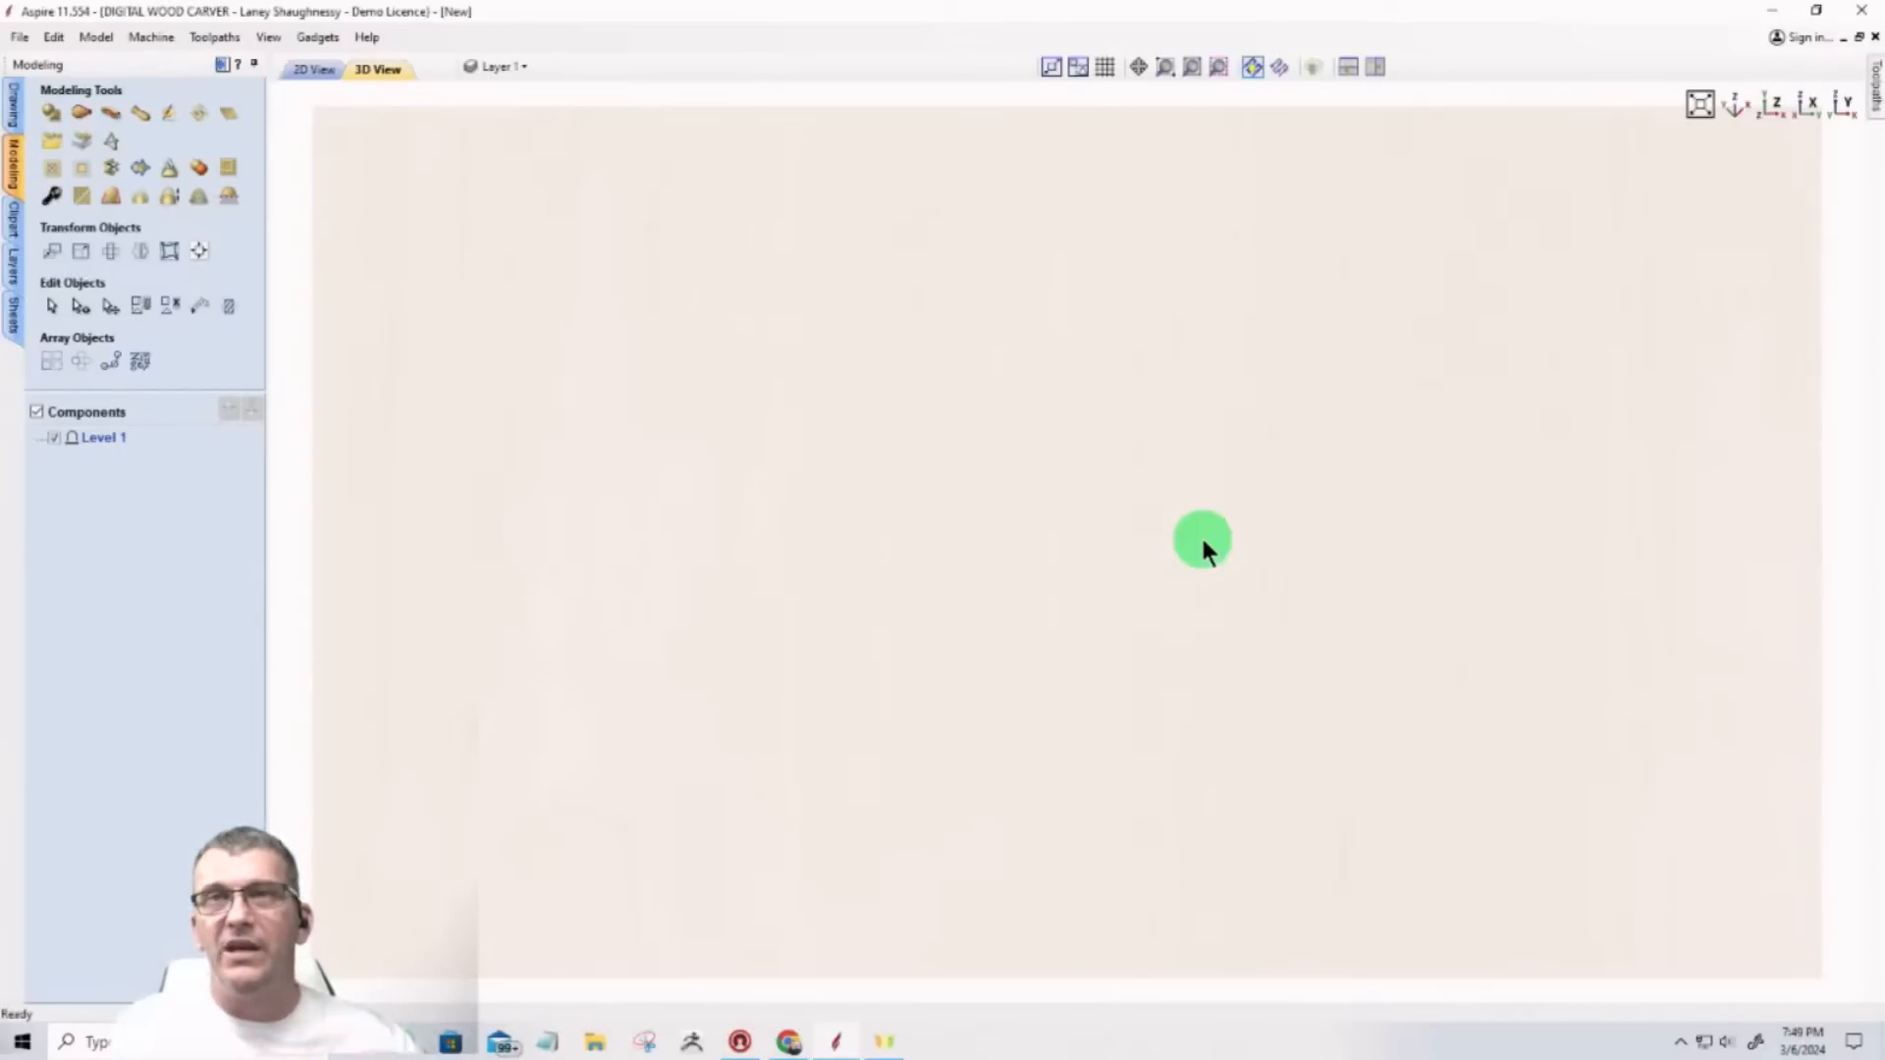
left_click(15, 106)
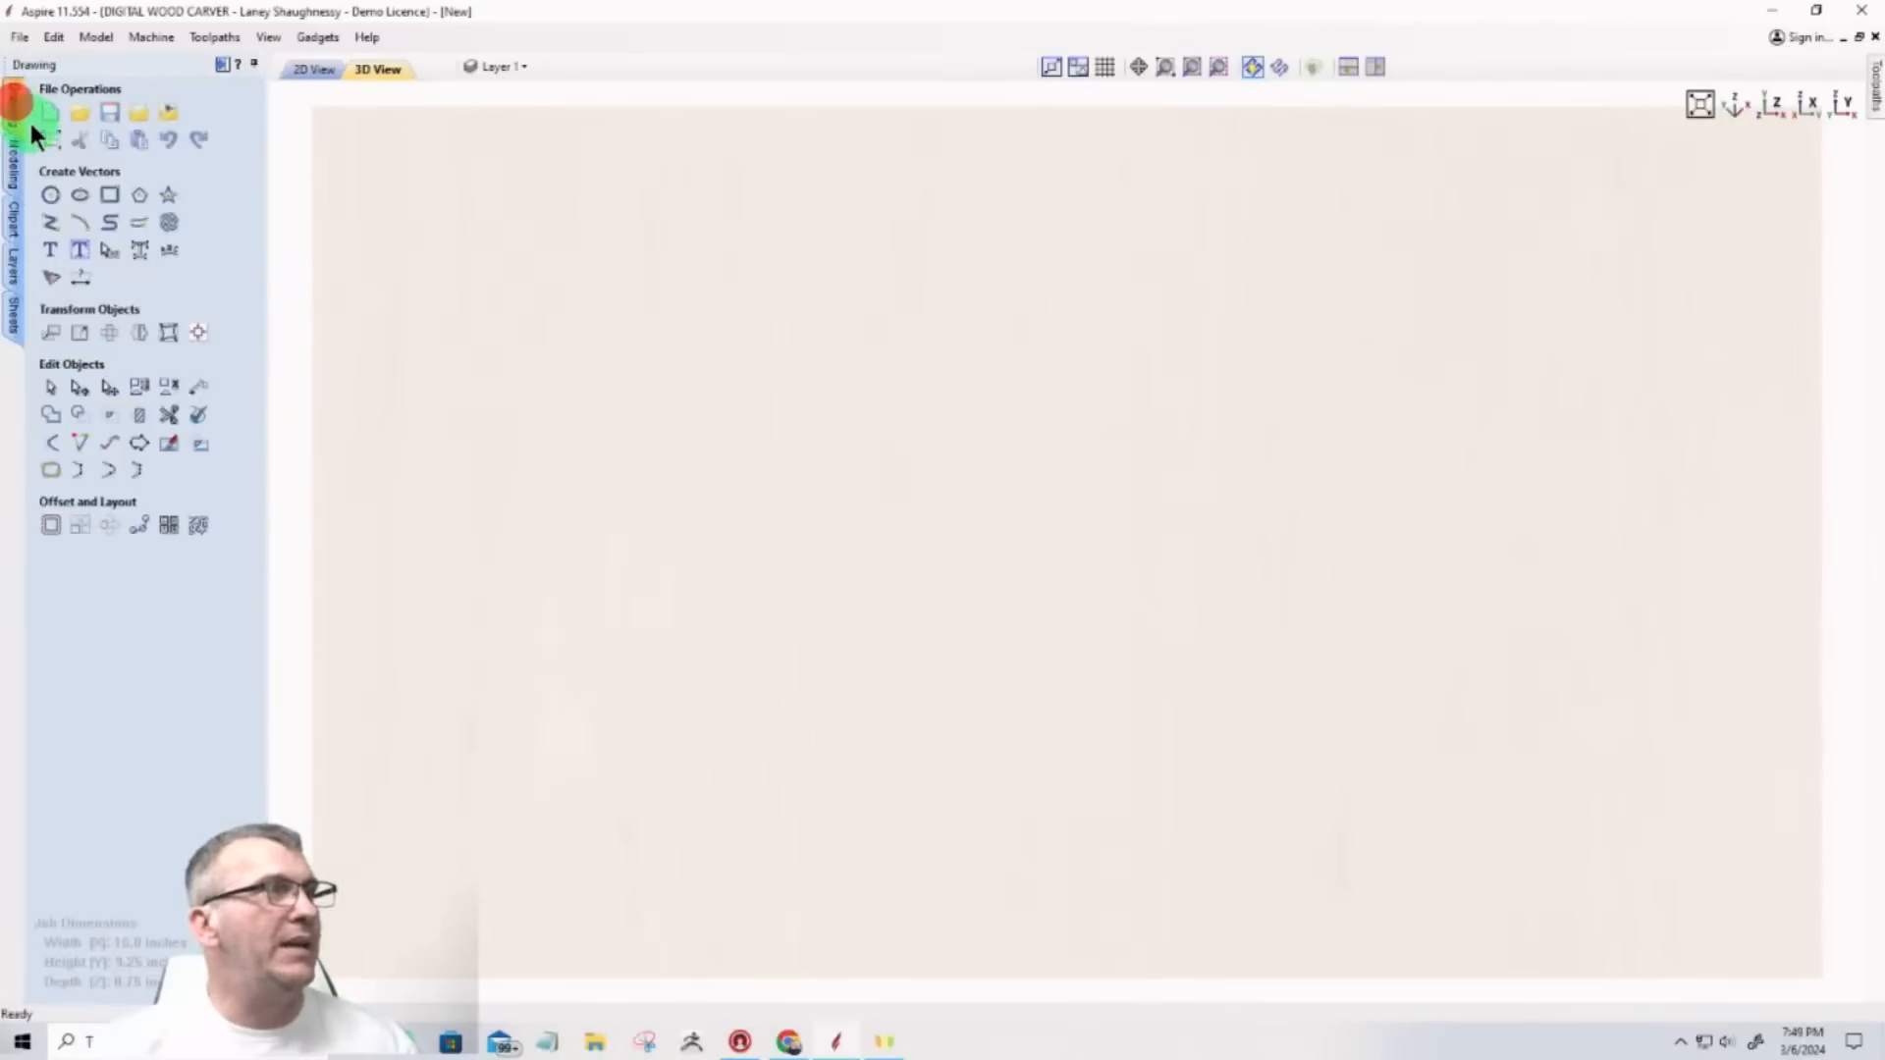
left_click(52, 196)
mouse_move(774, 468)
left_mouse_down()
mouse_move(833, 505)
mouse_move(785, 385)
left_mouse_up()
left_click(306, 71)
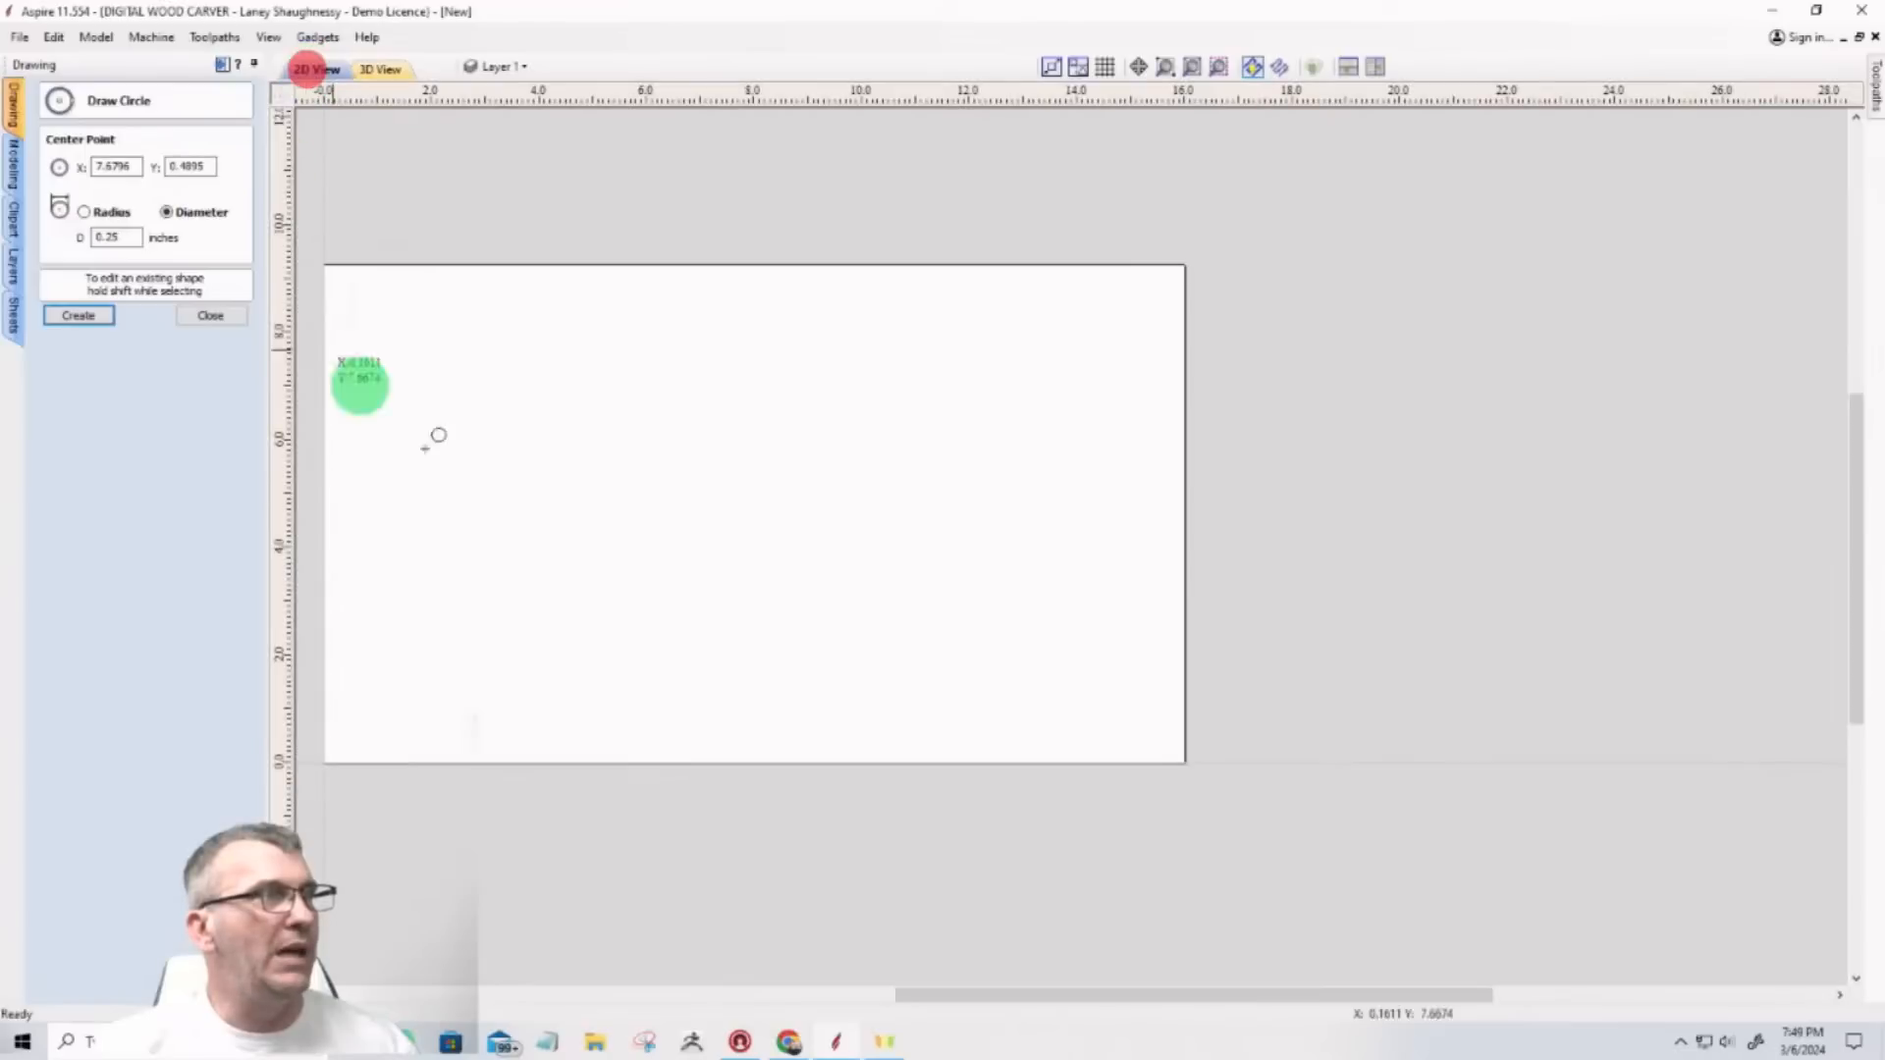
left_click_drag(548, 479, 599, 507)
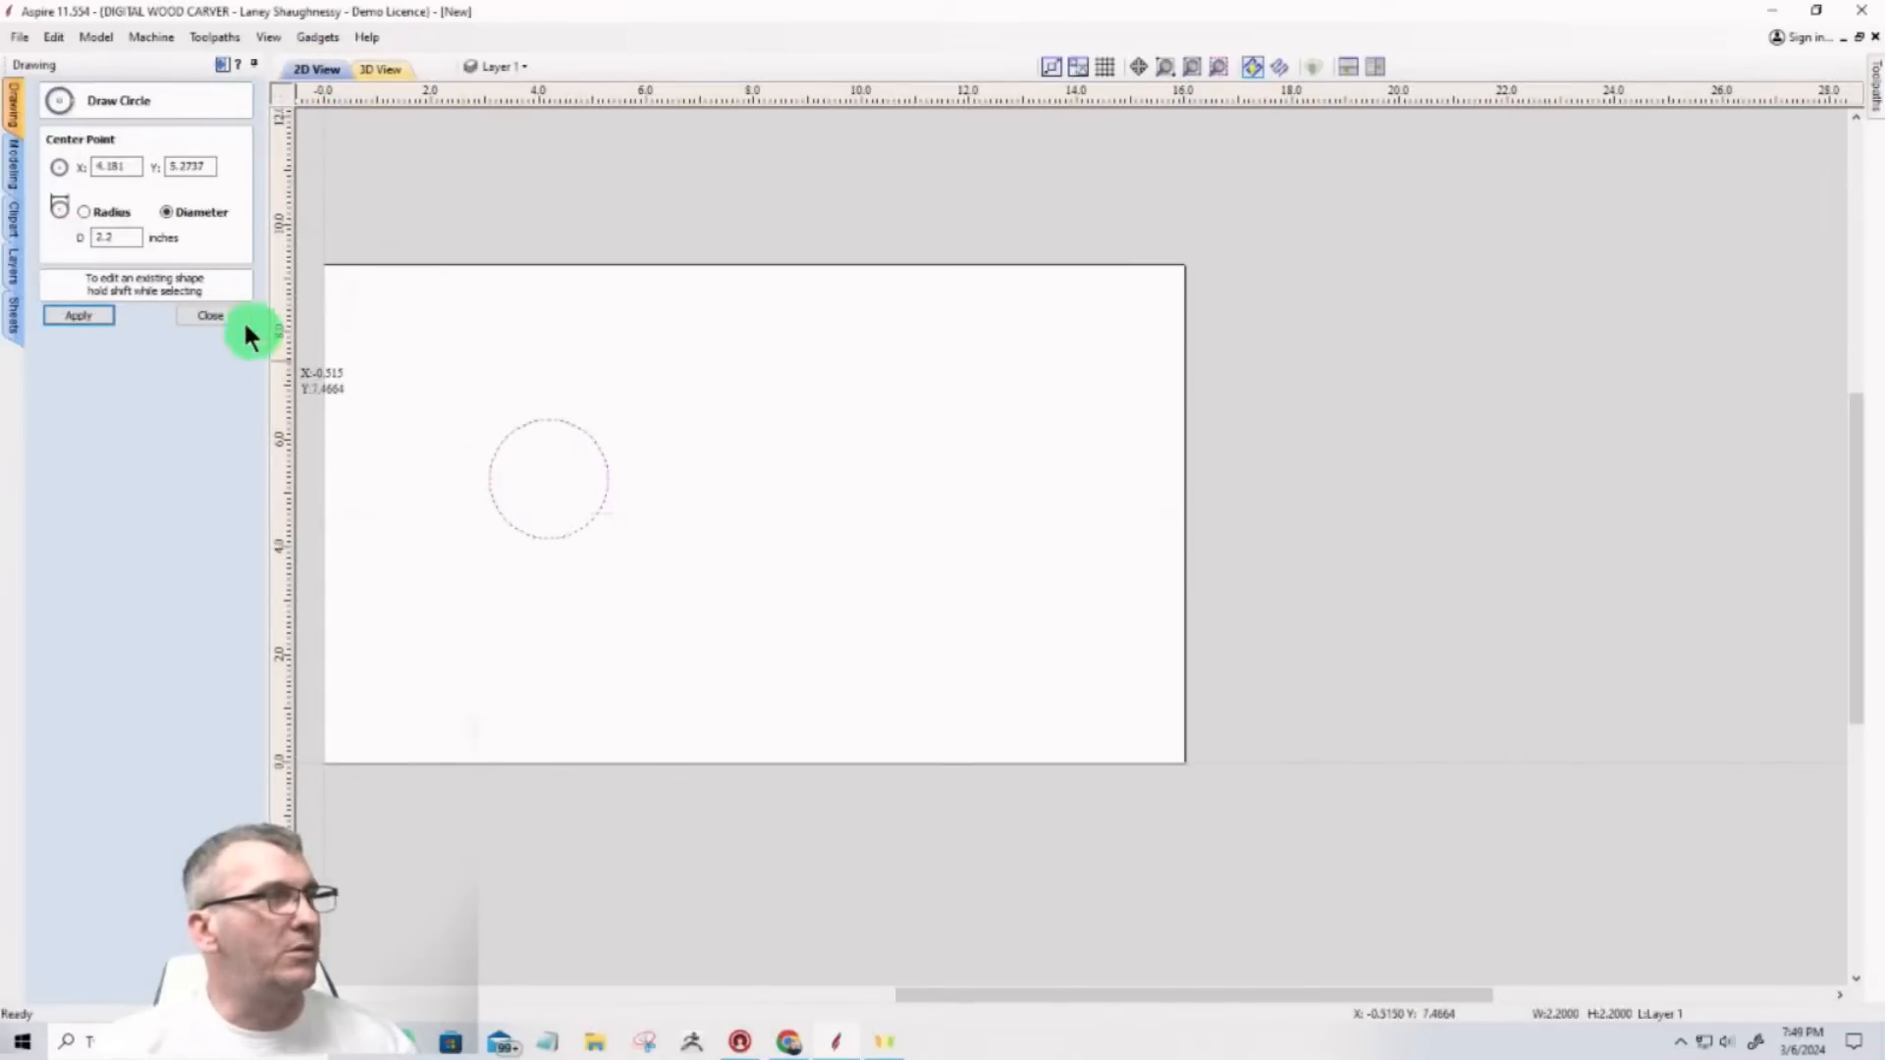
left_click(218, 314)
Step: Draw a square-cornered rectangle about 3.04 by 2.54 inches that overlaps the circle's right edge
left_click(107, 197)
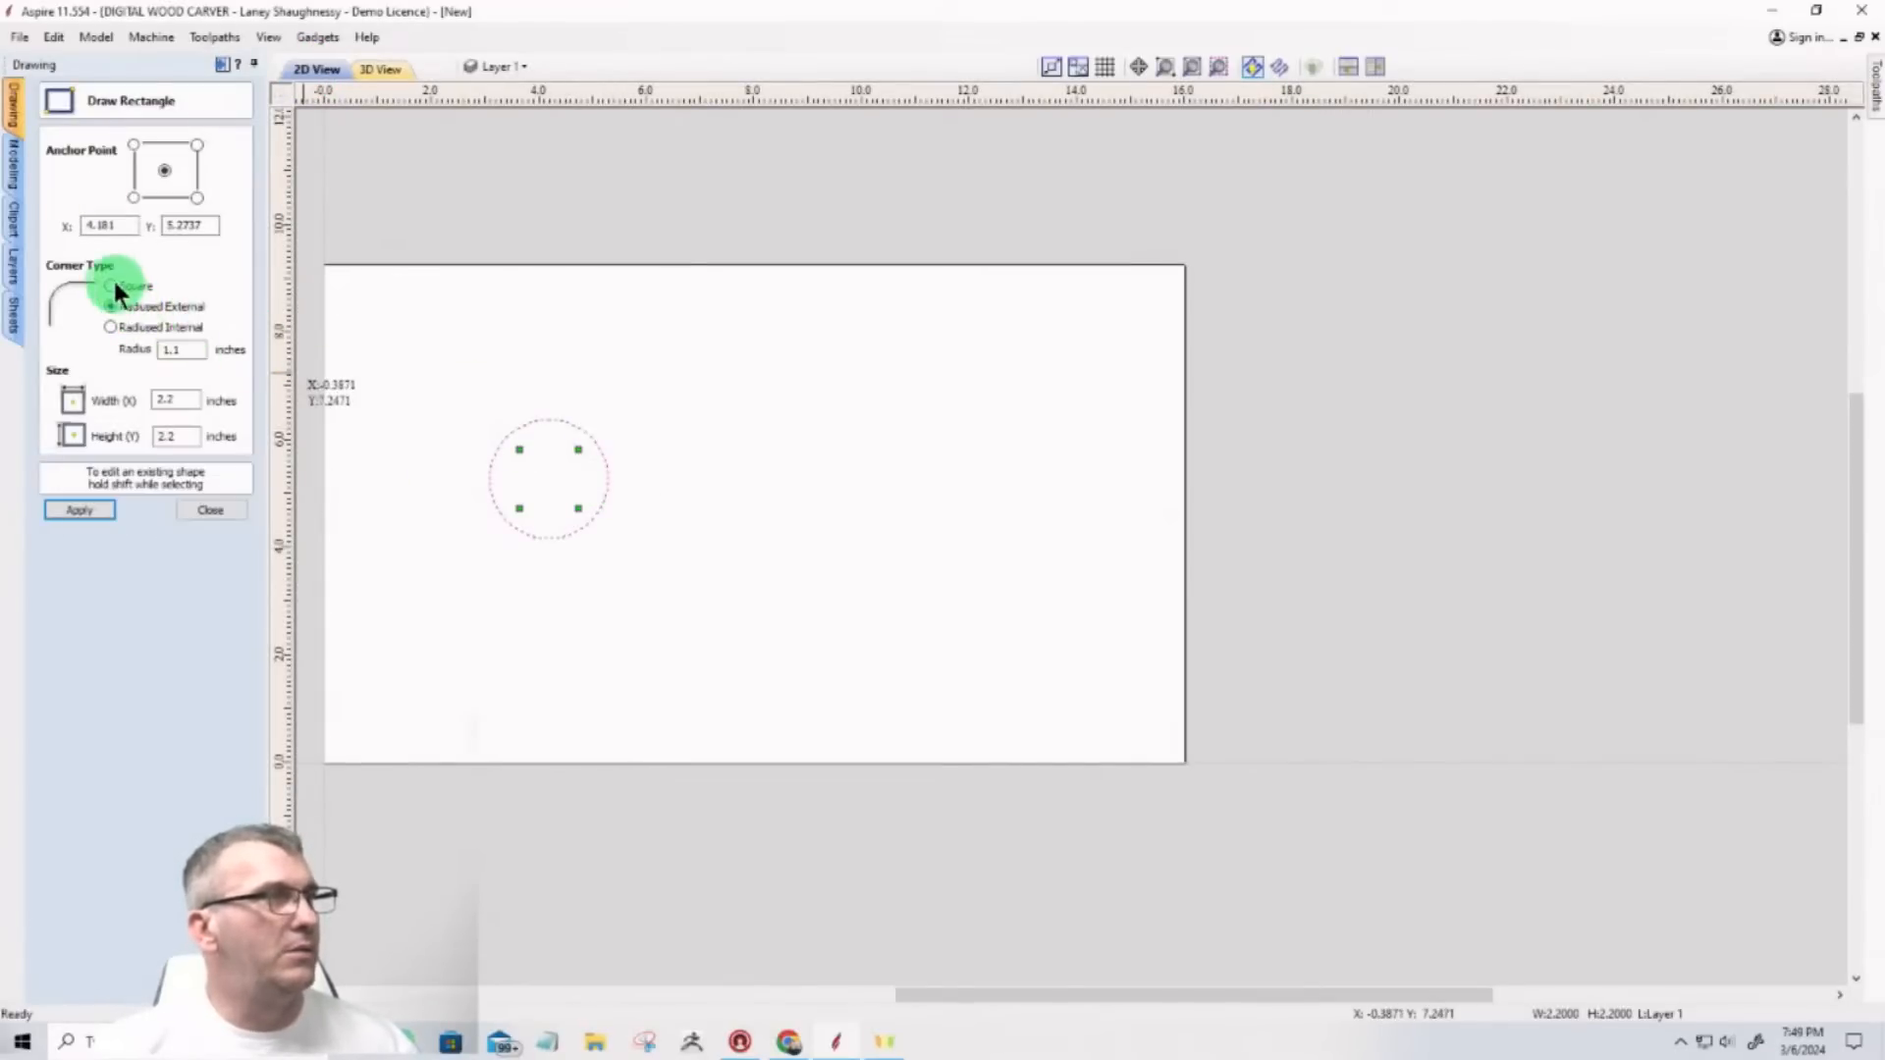
left_click(114, 283)
left_click_drag(591, 417, 755, 555)
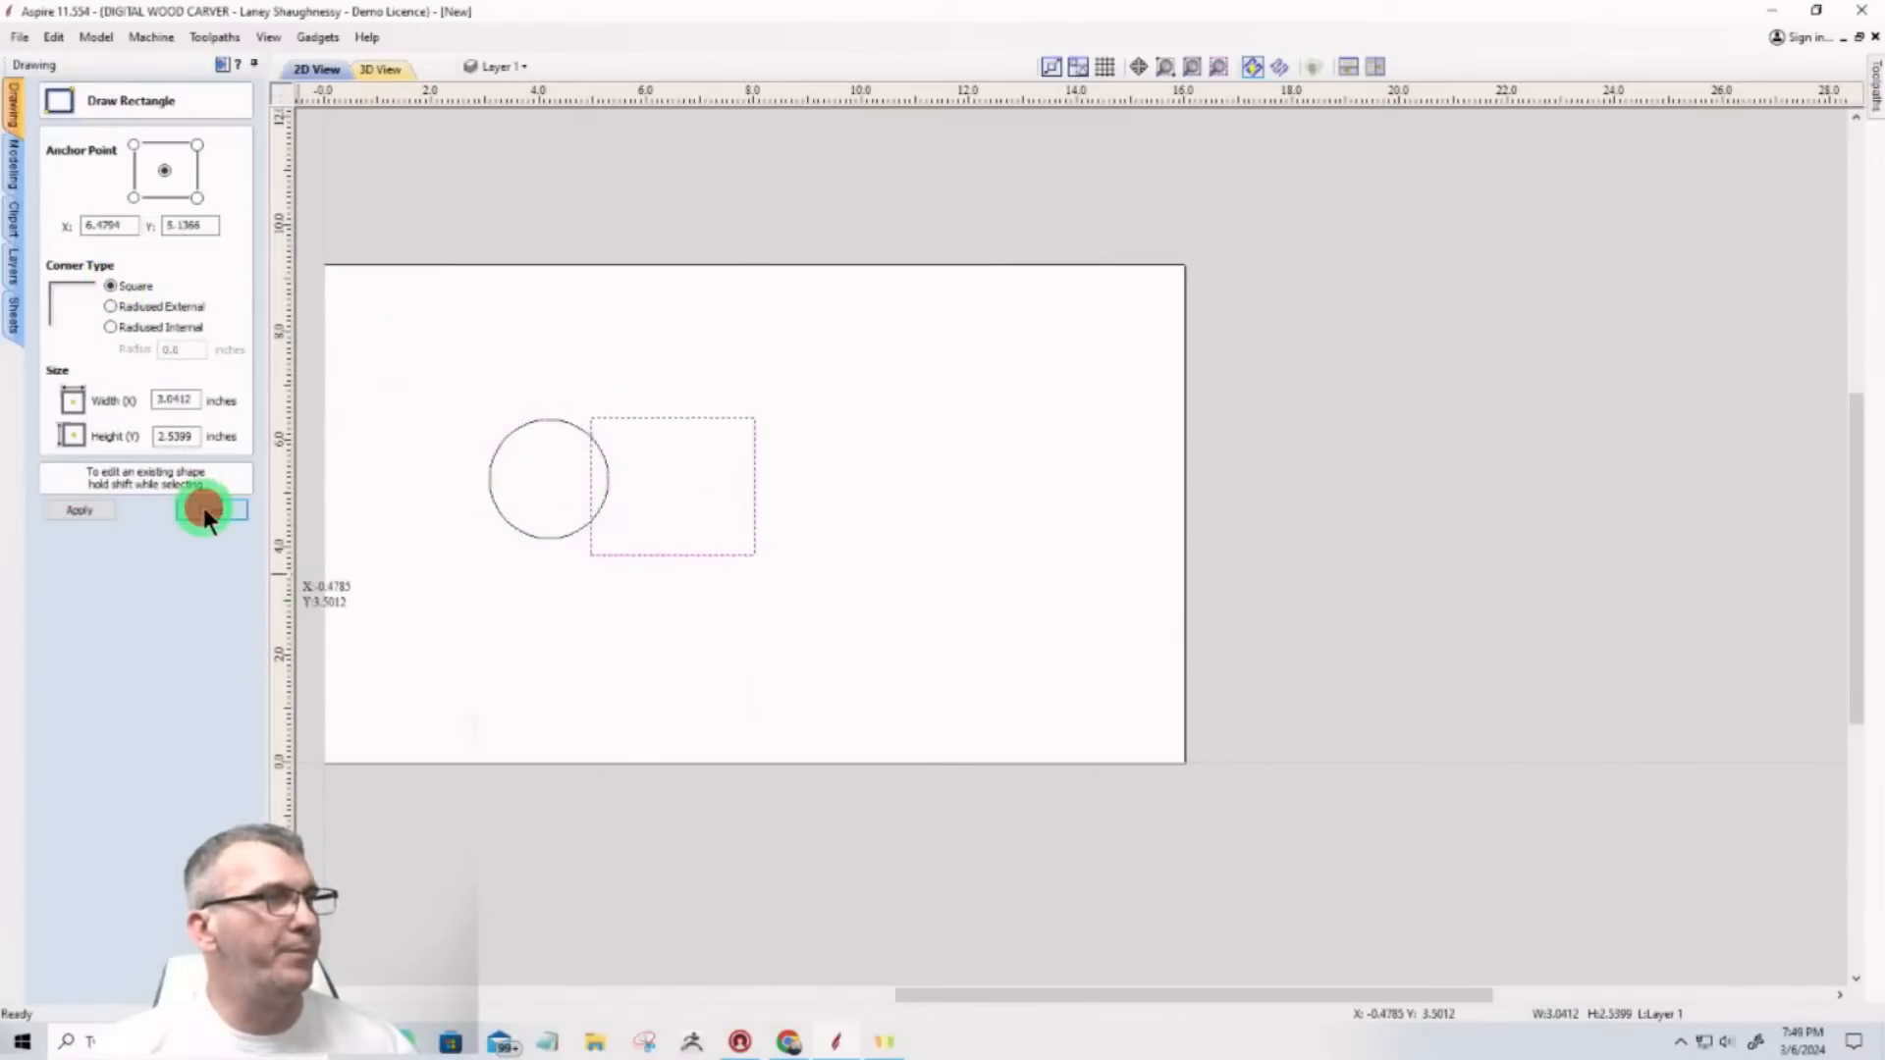
left_click(203, 506)
Step: Create a flat component with a 0.375 inch base height from the rectangle and inspect it with the 2D and 3D views side by side
left_click(13, 167)
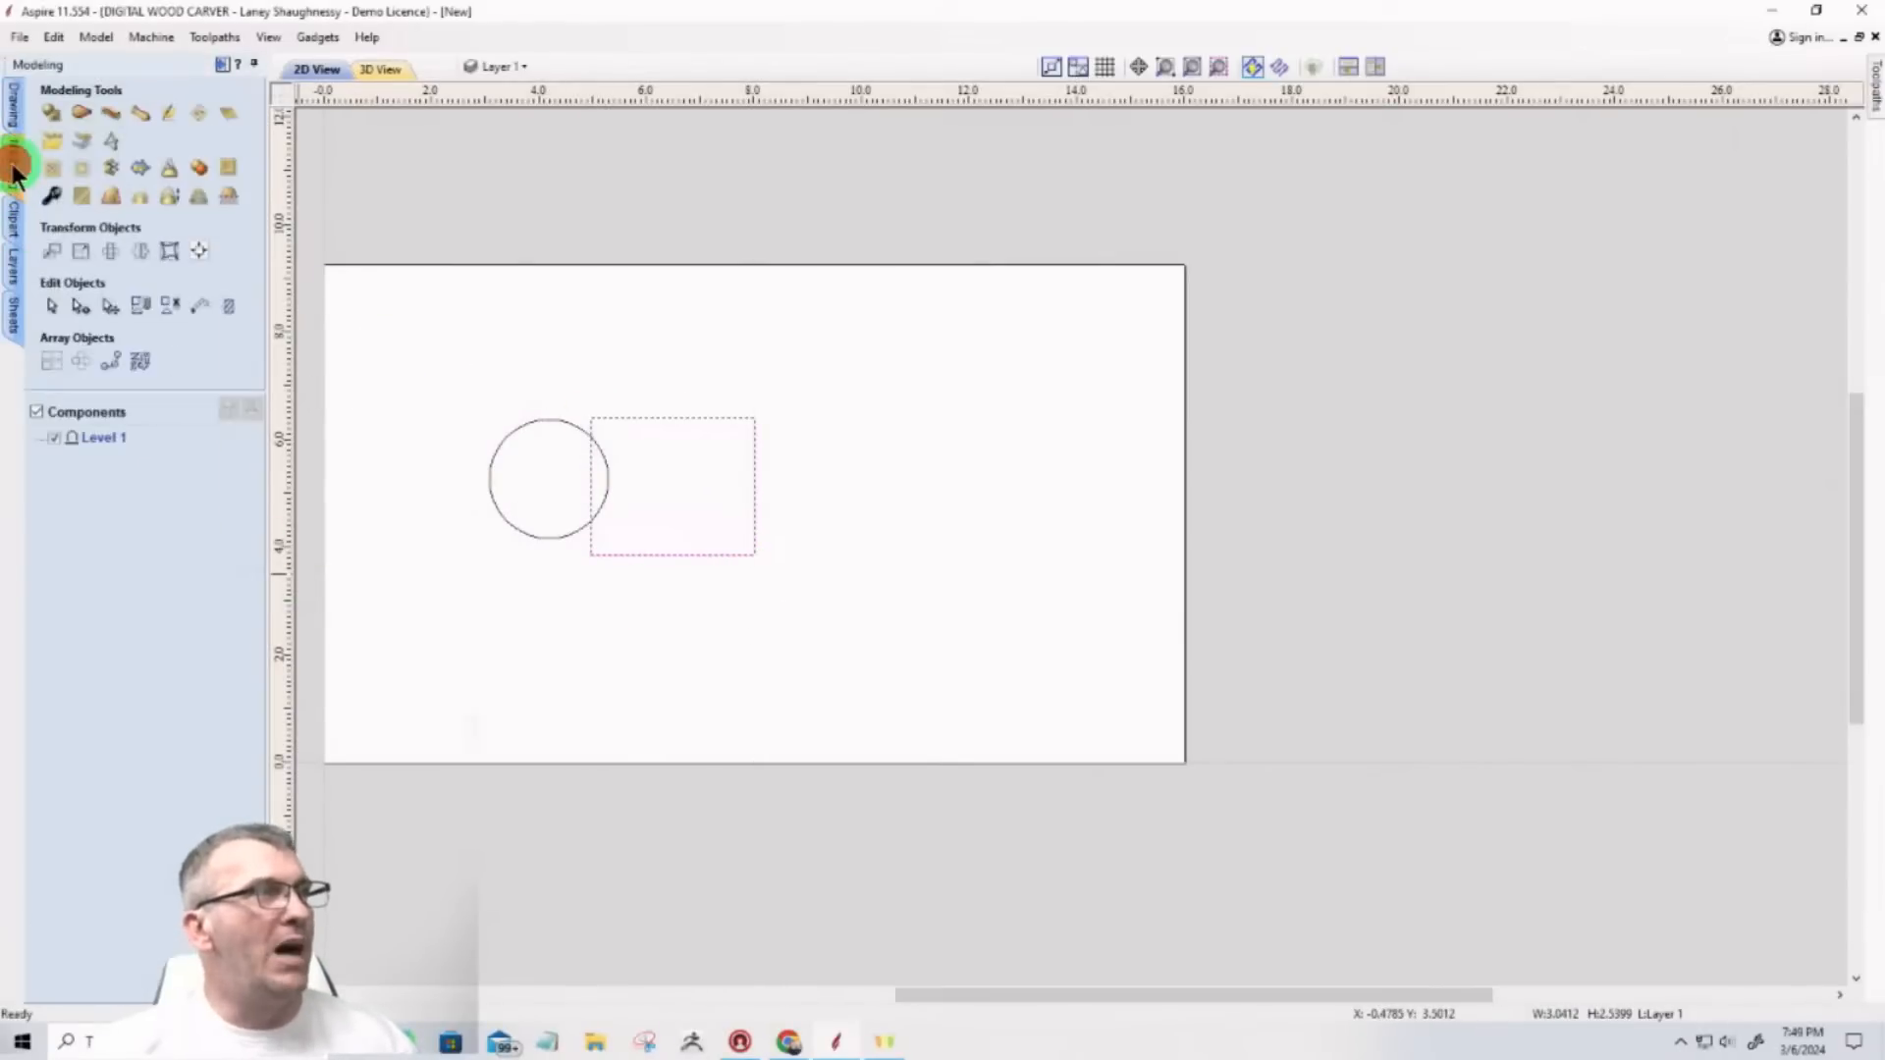
left_click(50, 116)
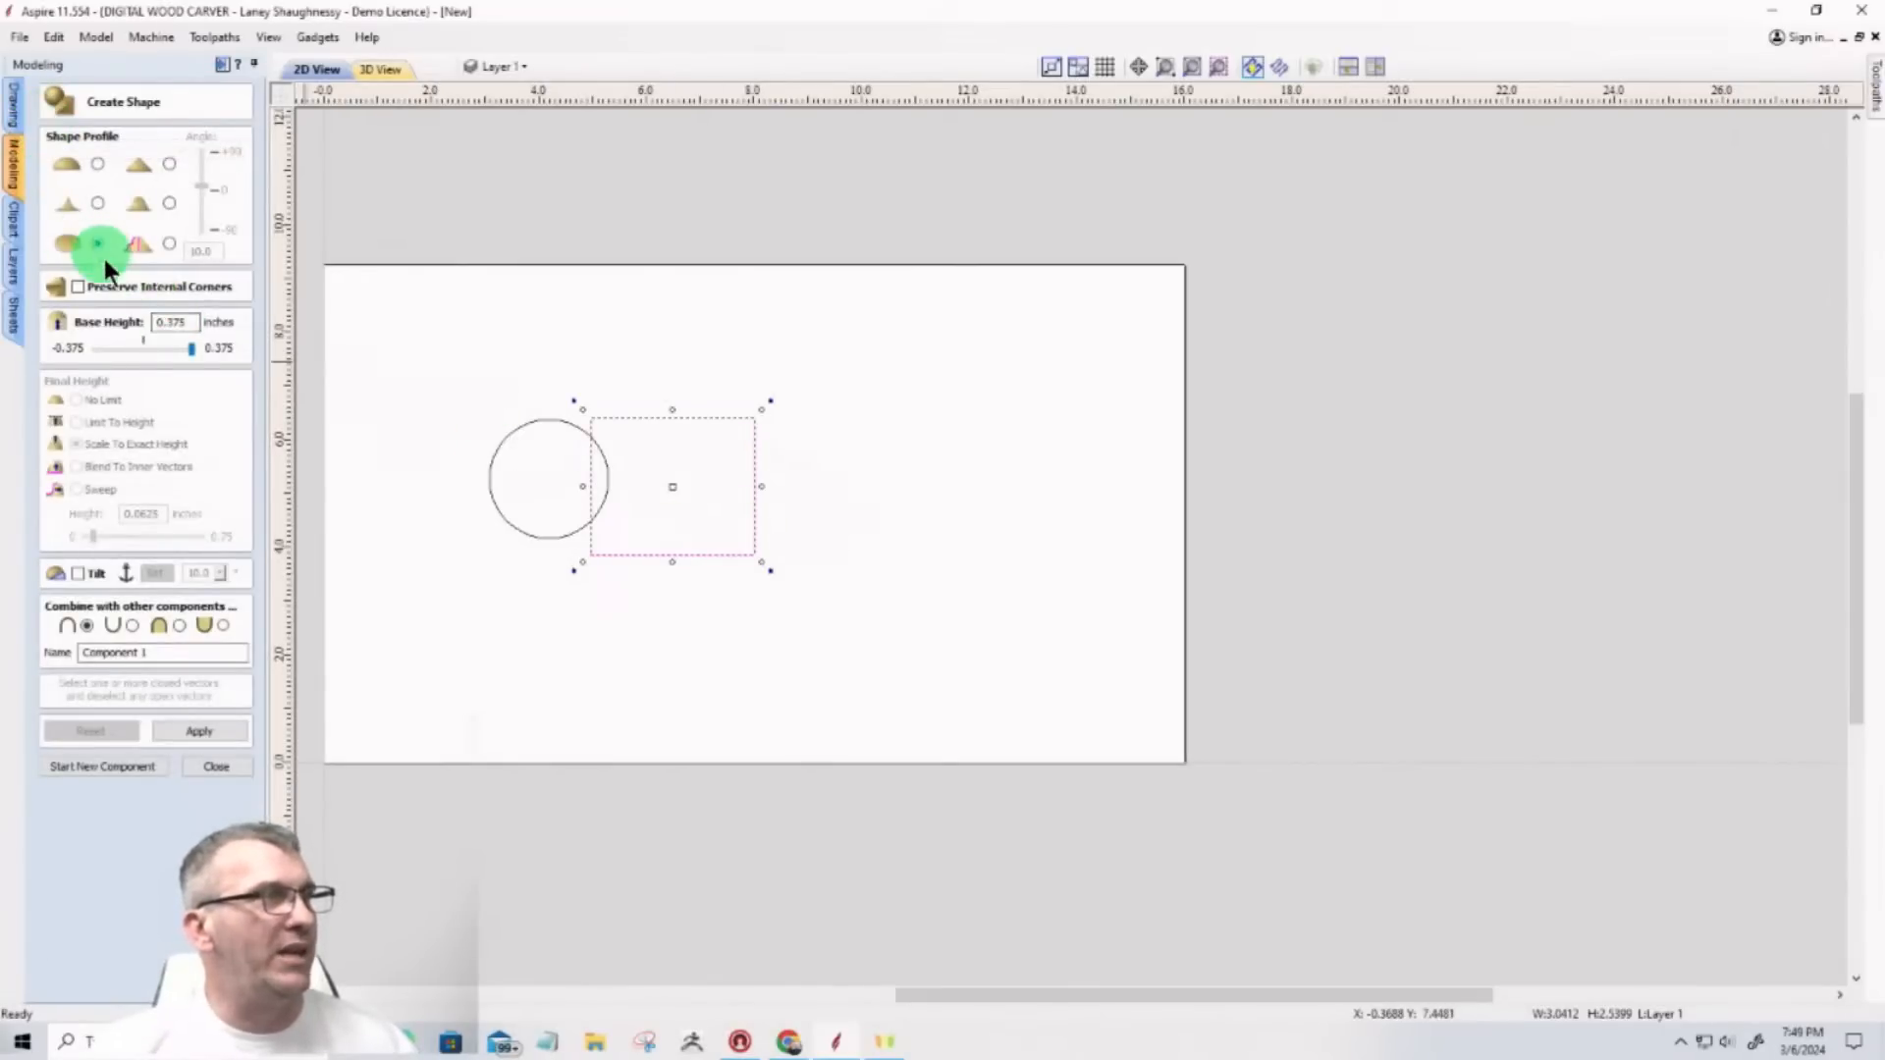
left_click(203, 728)
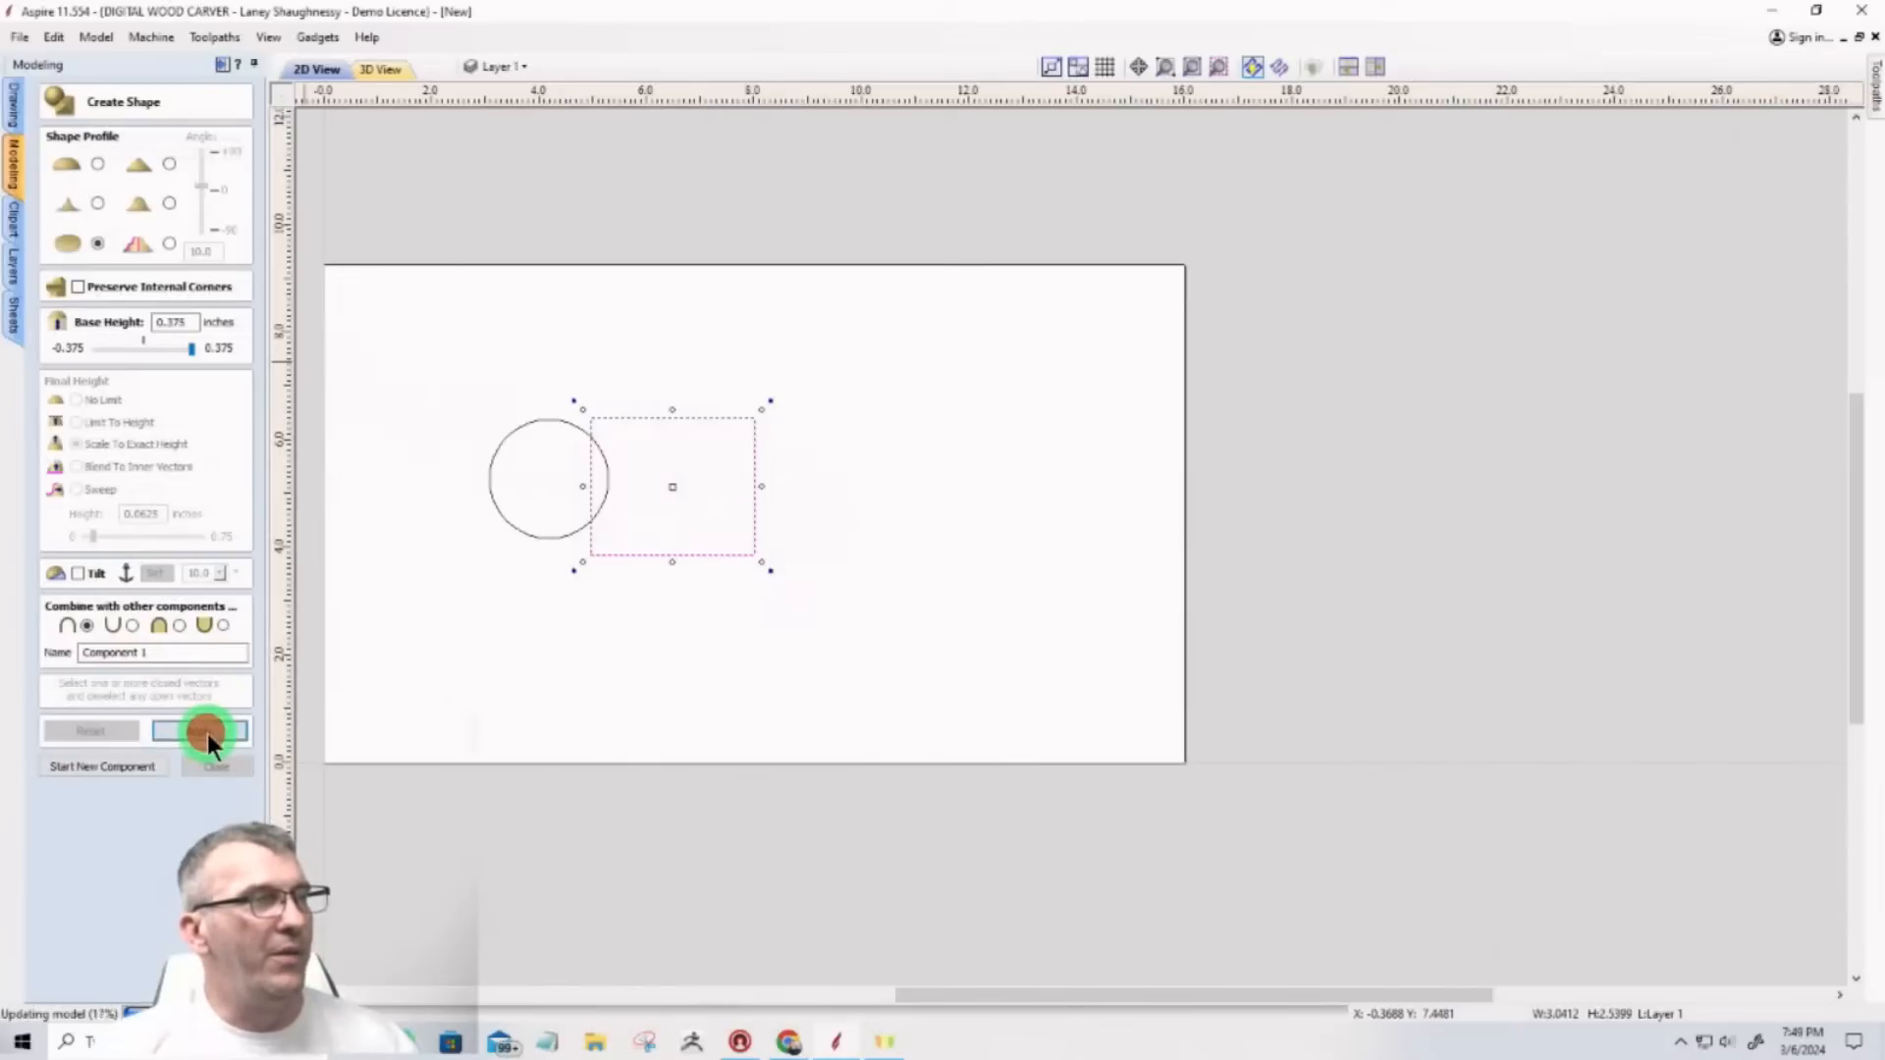
left_click(1374, 66)
scroll(1410, 602, "up", 5)
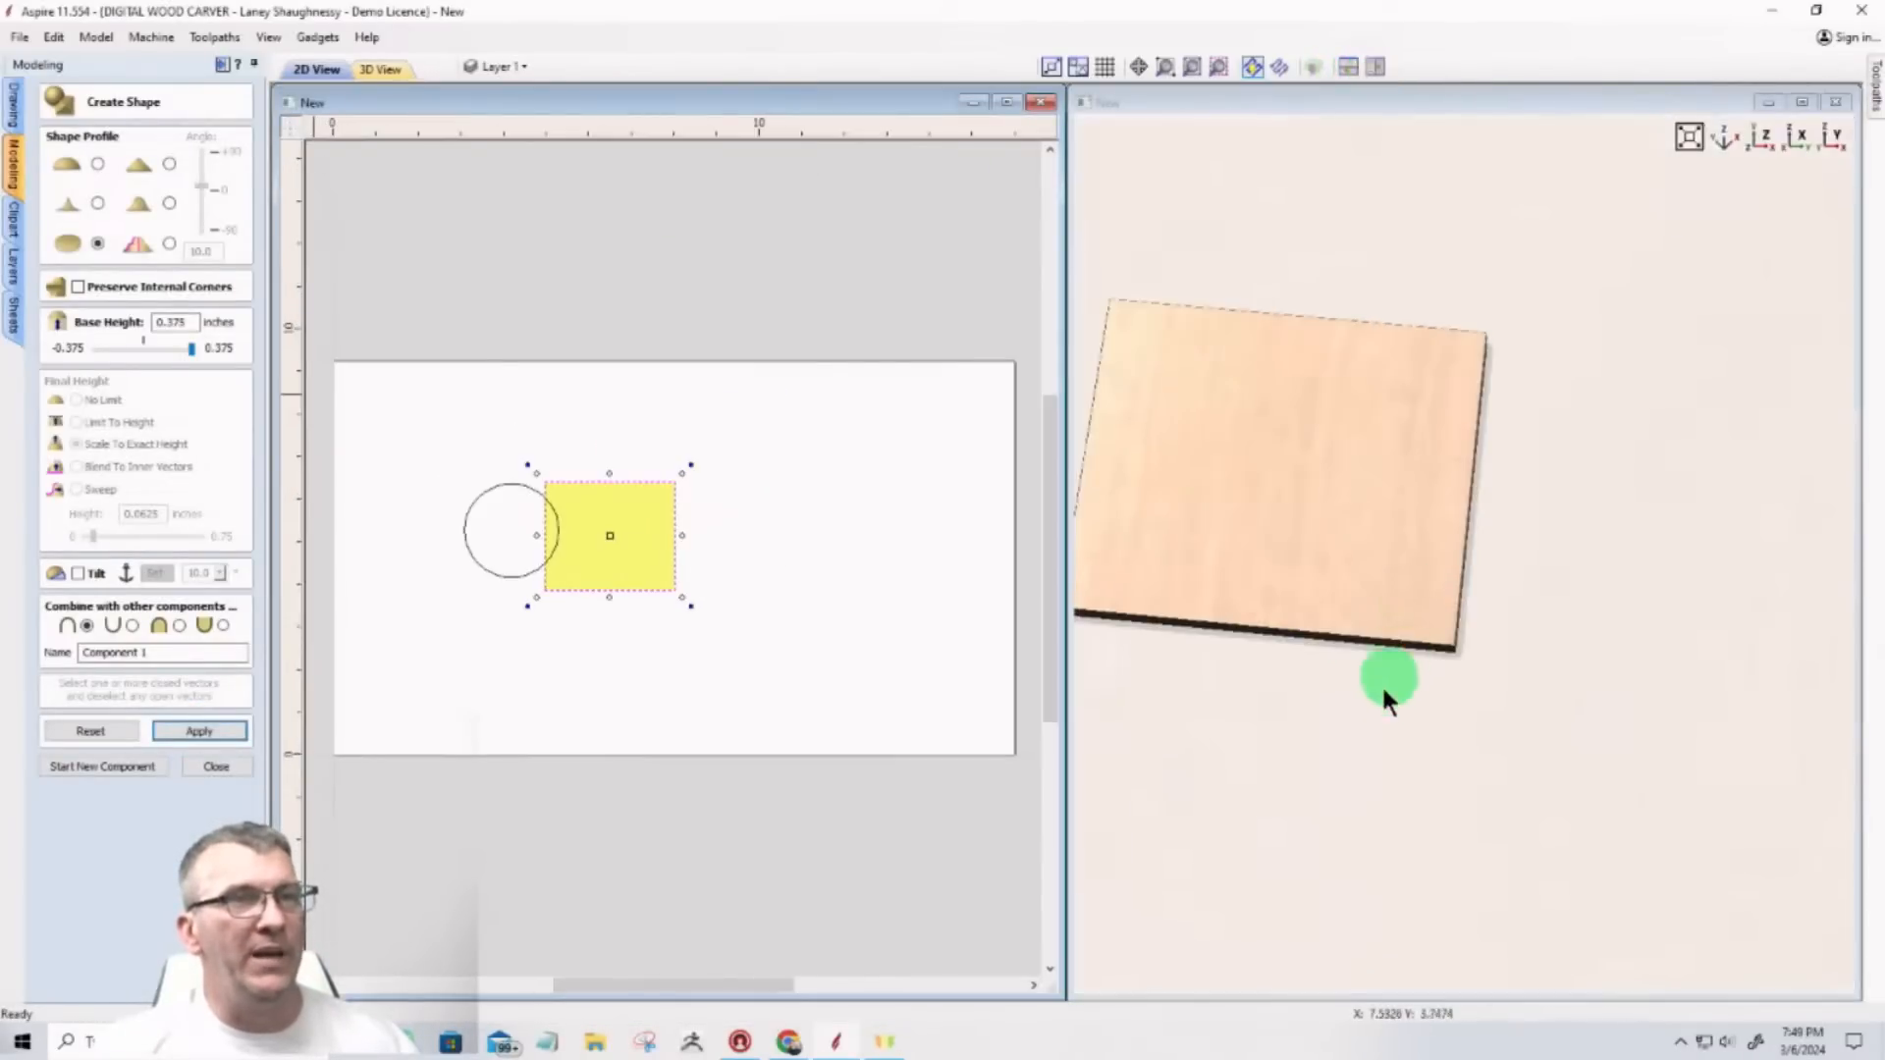
scroll(1372, 724, "down", 1)
left_click_drag(1335, 785, 1456, 673)
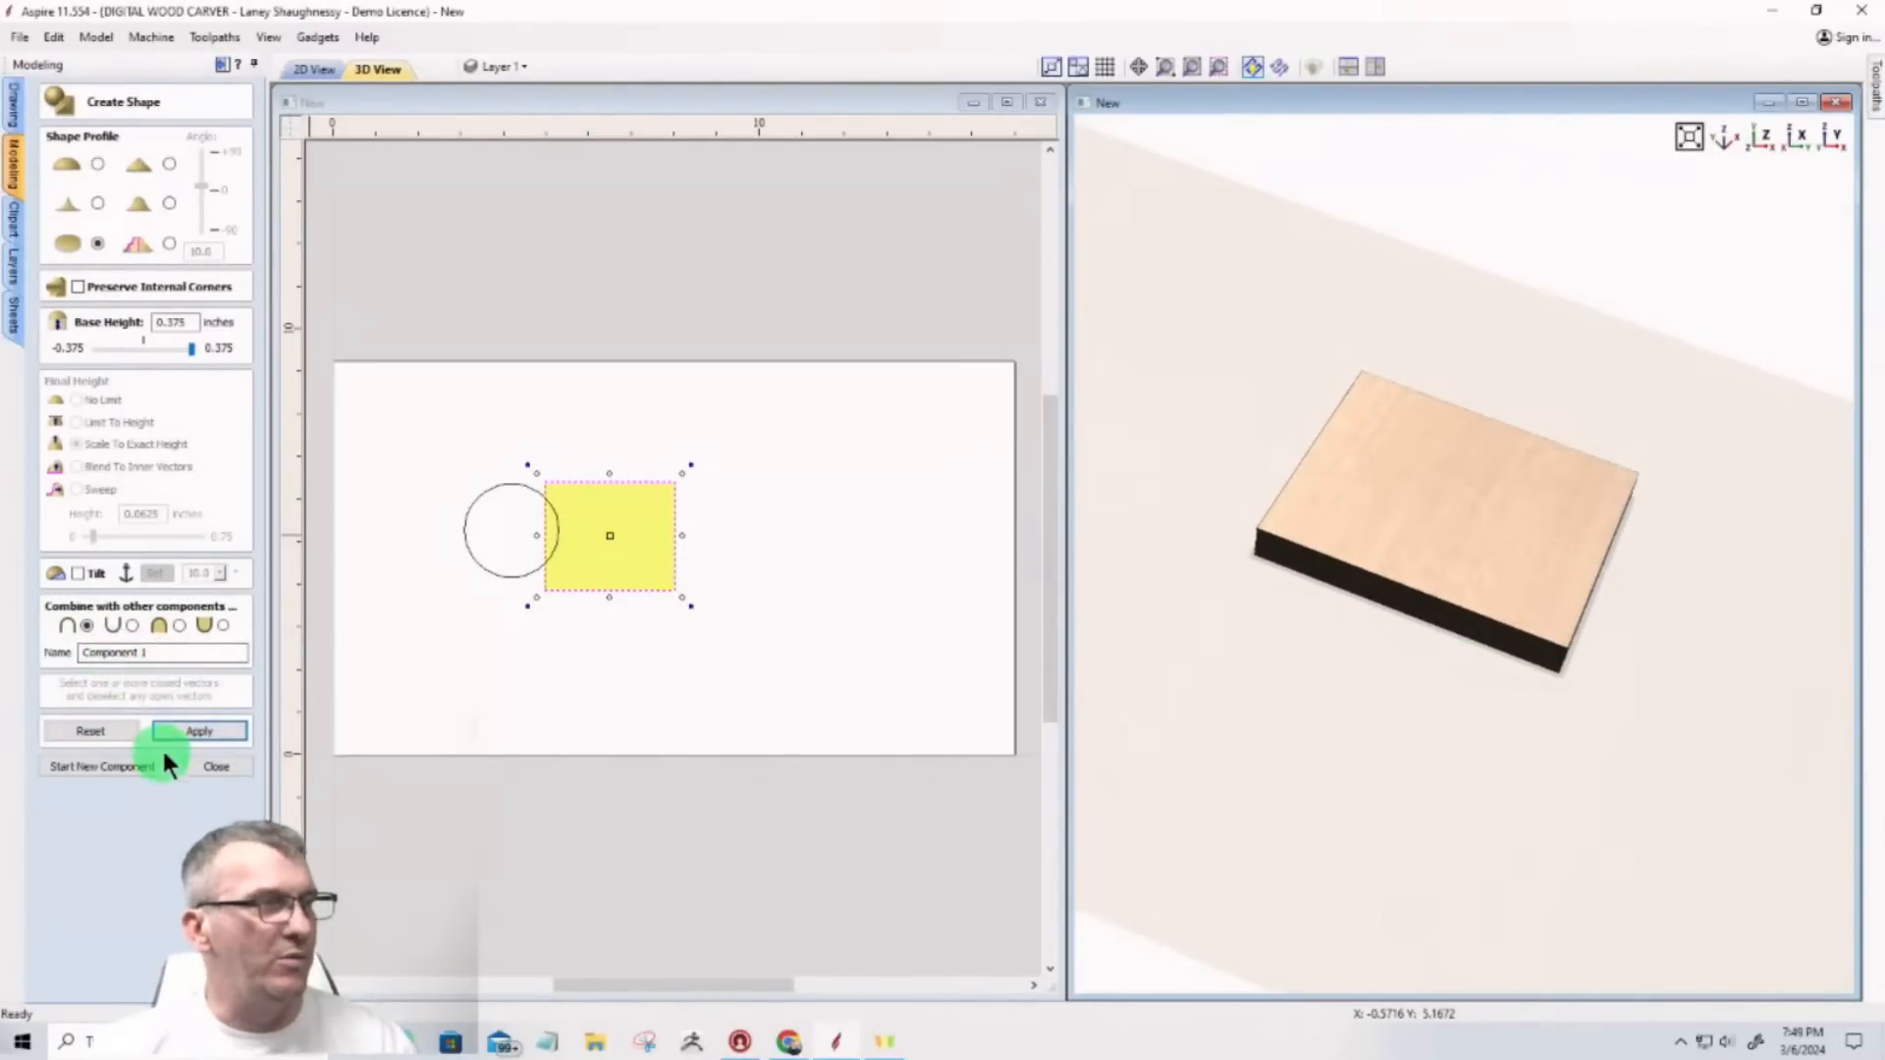
Step: Start a new component and create a domed shape with a 0.375 inch base height from the circle, merged with the rectangle component
left_click(102, 767)
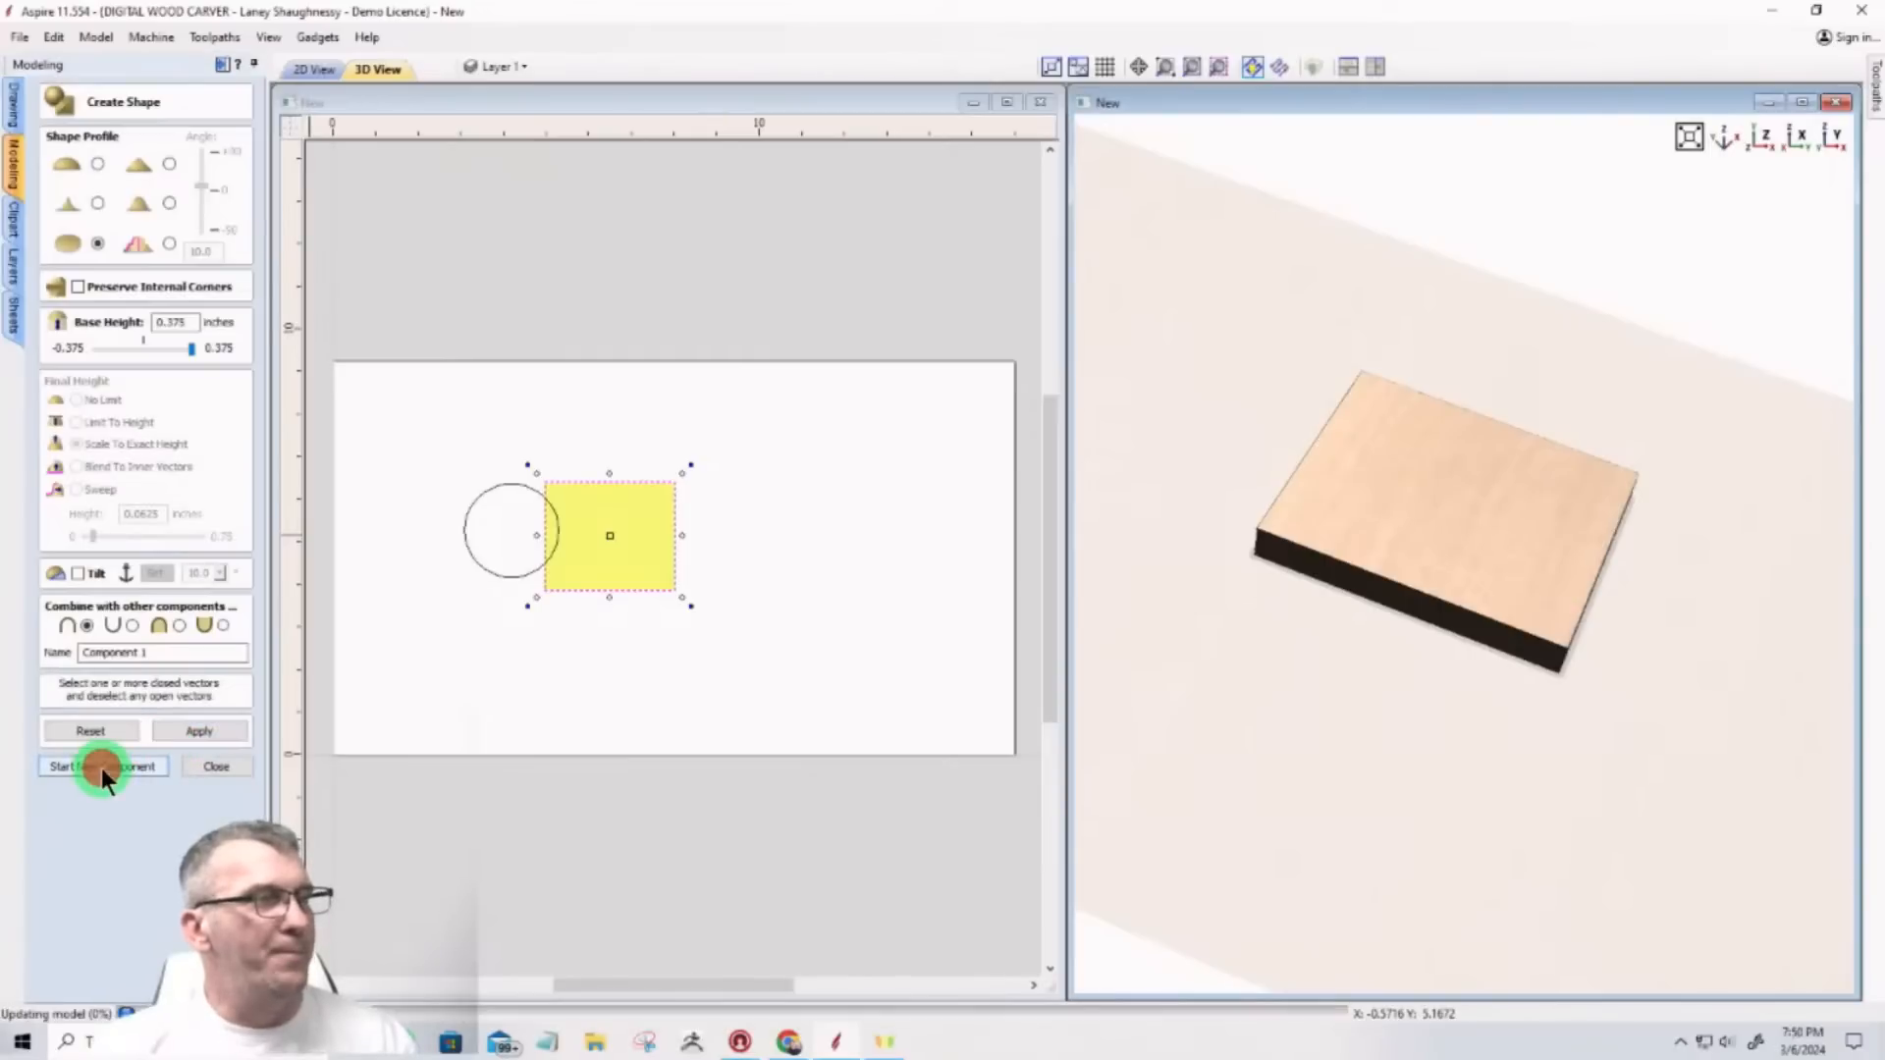
left_click(496, 573)
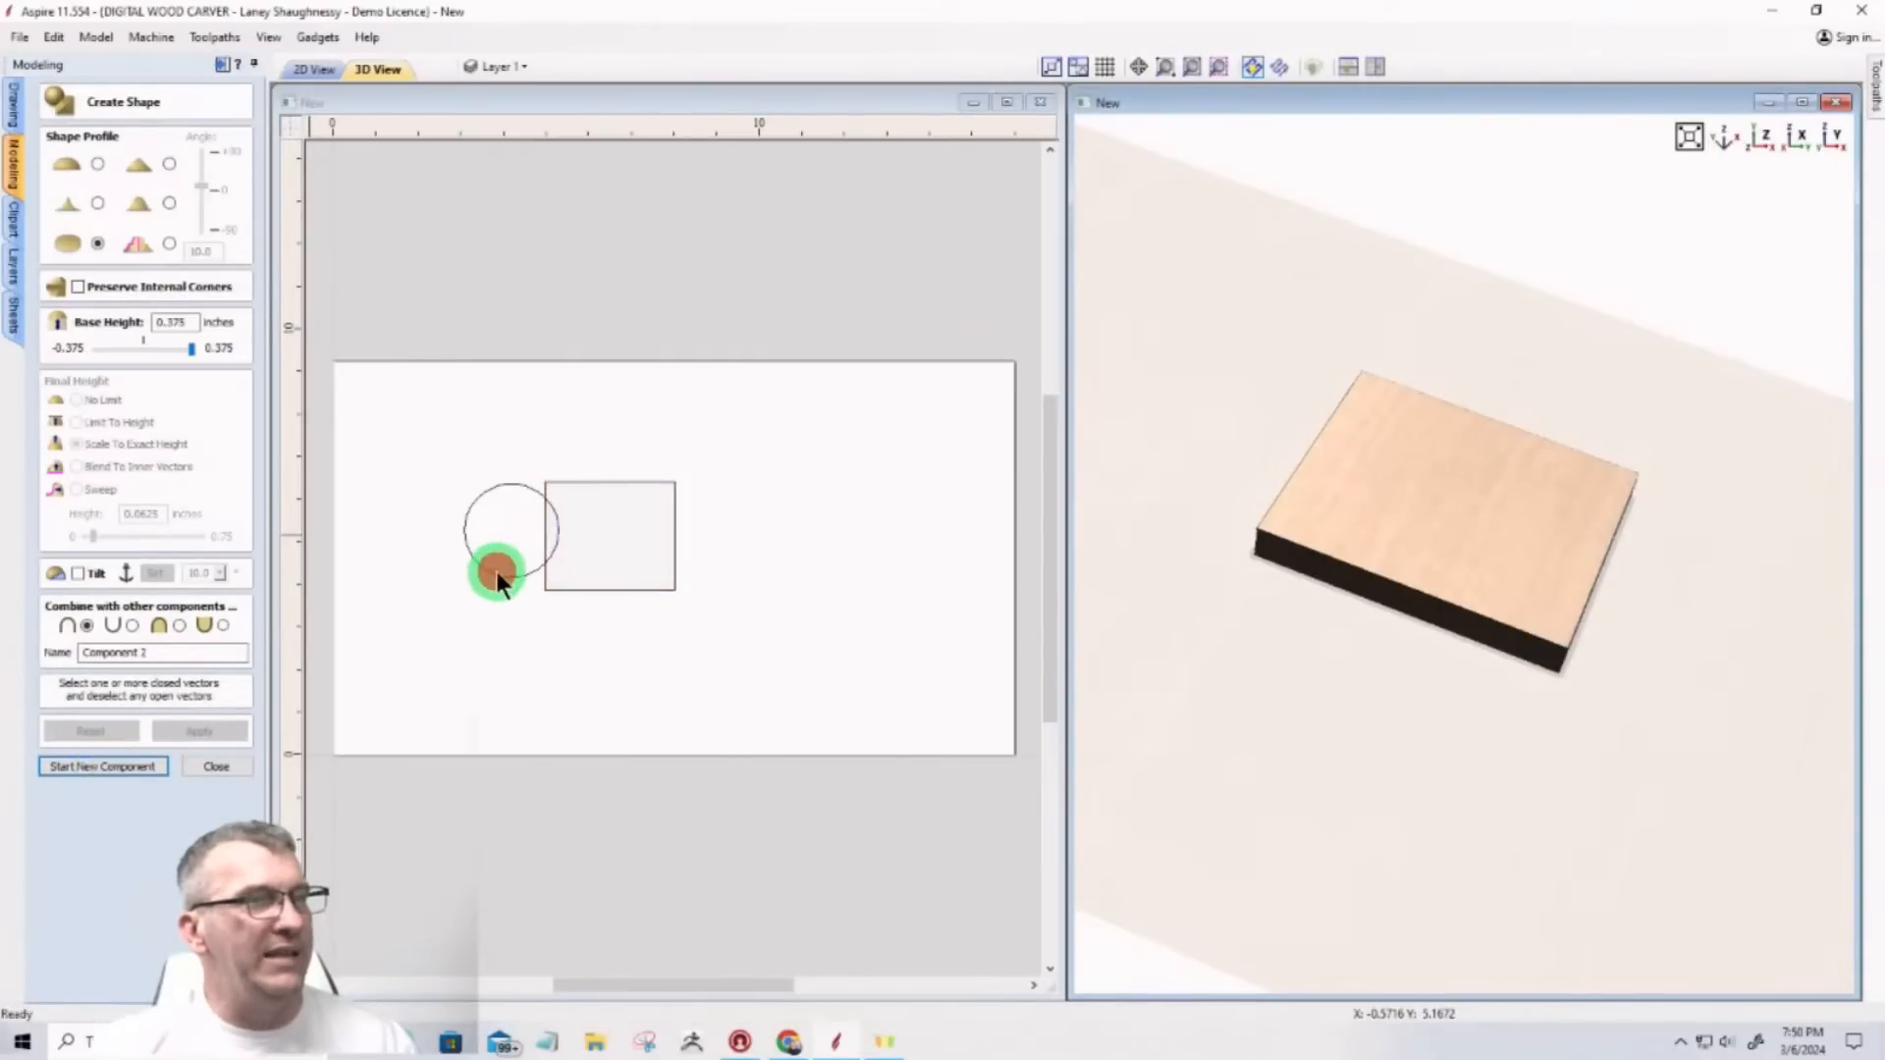
left_click(98, 166)
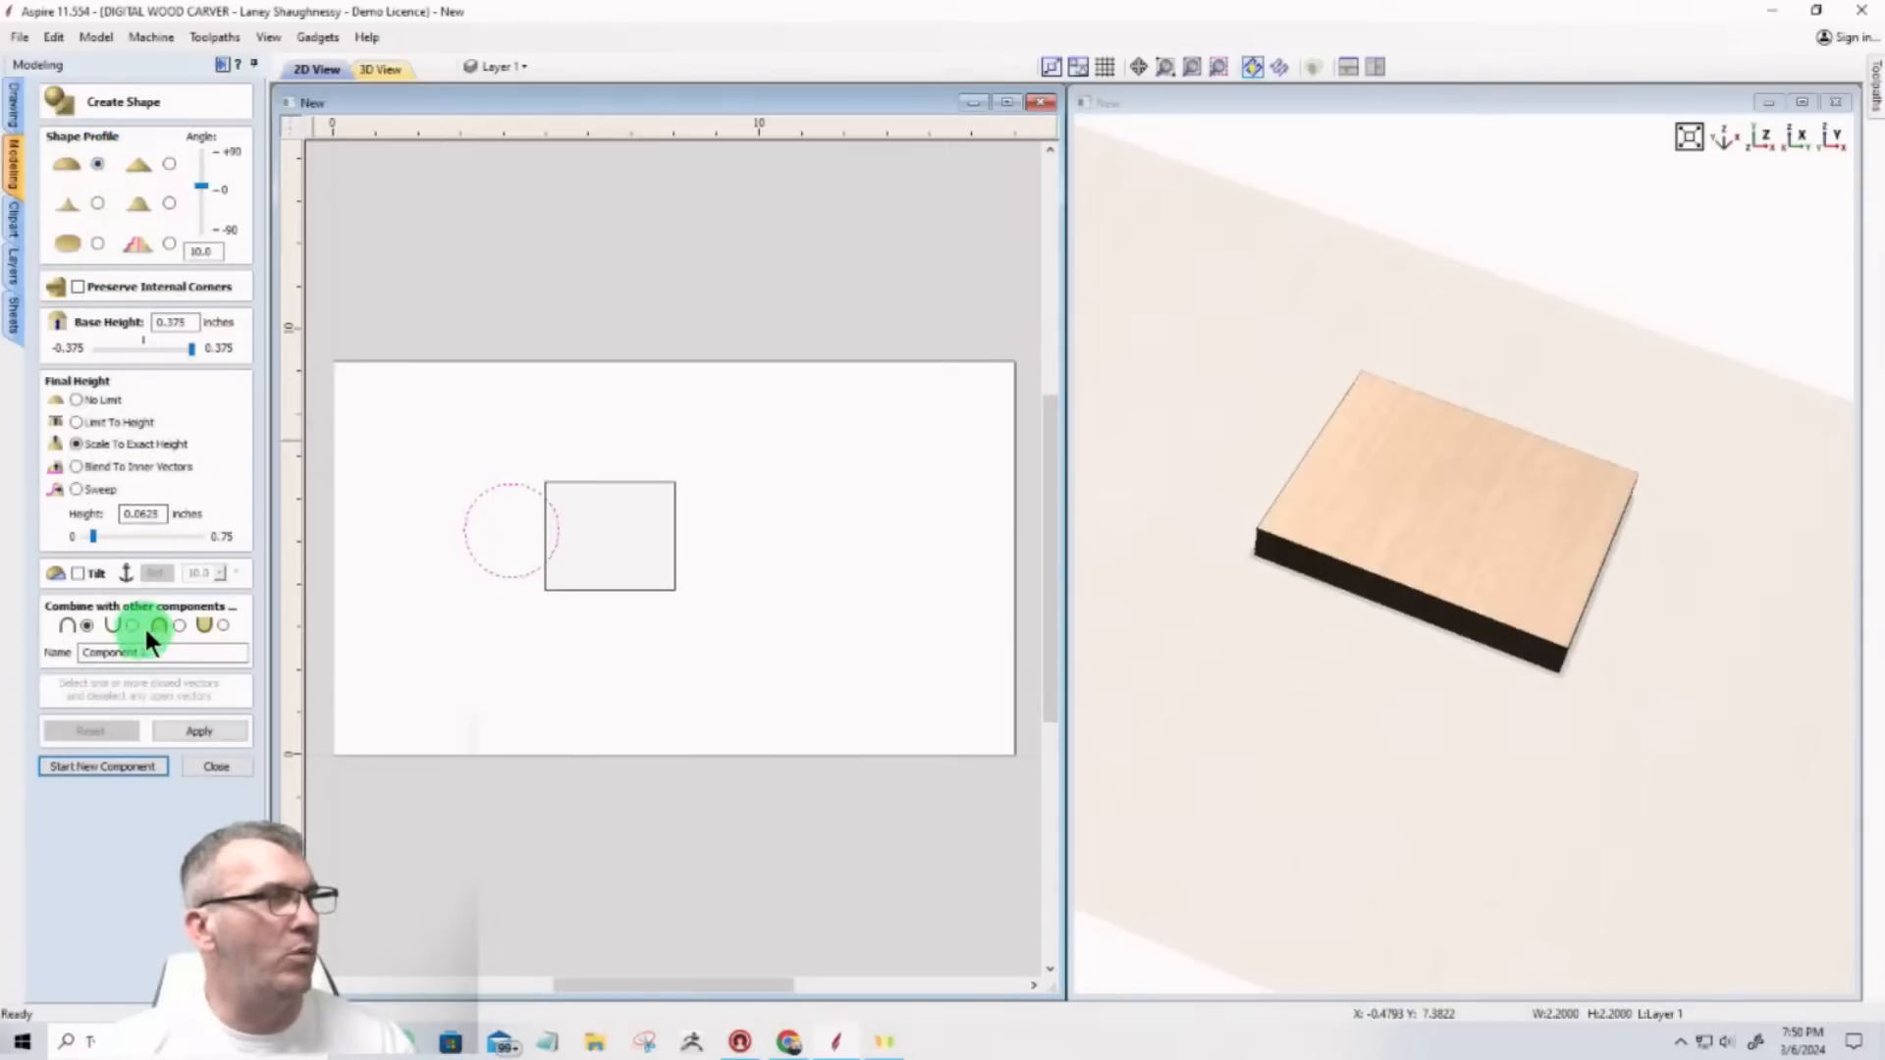
left_click(178, 625)
left_click(182, 728)
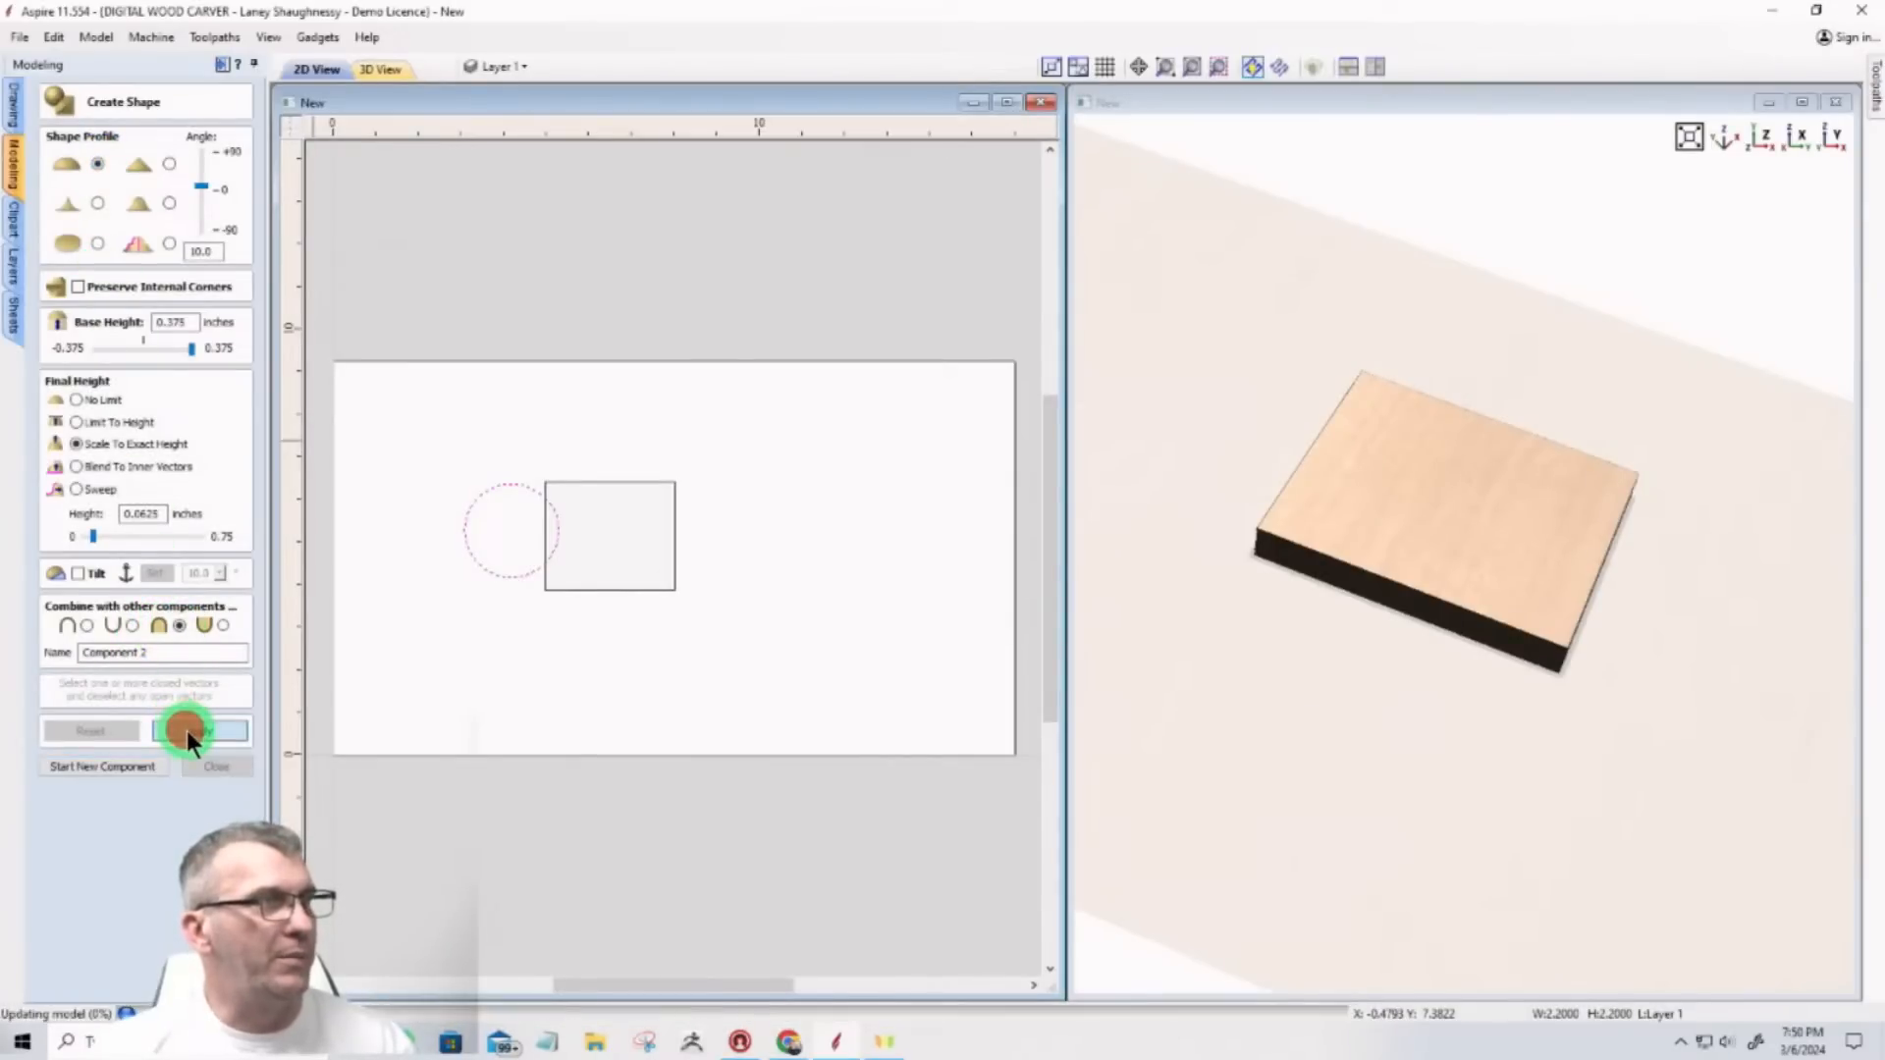
Step: Set the circle component's dome angle to 60, apply it and finish shape creation
left_click(216, 247)
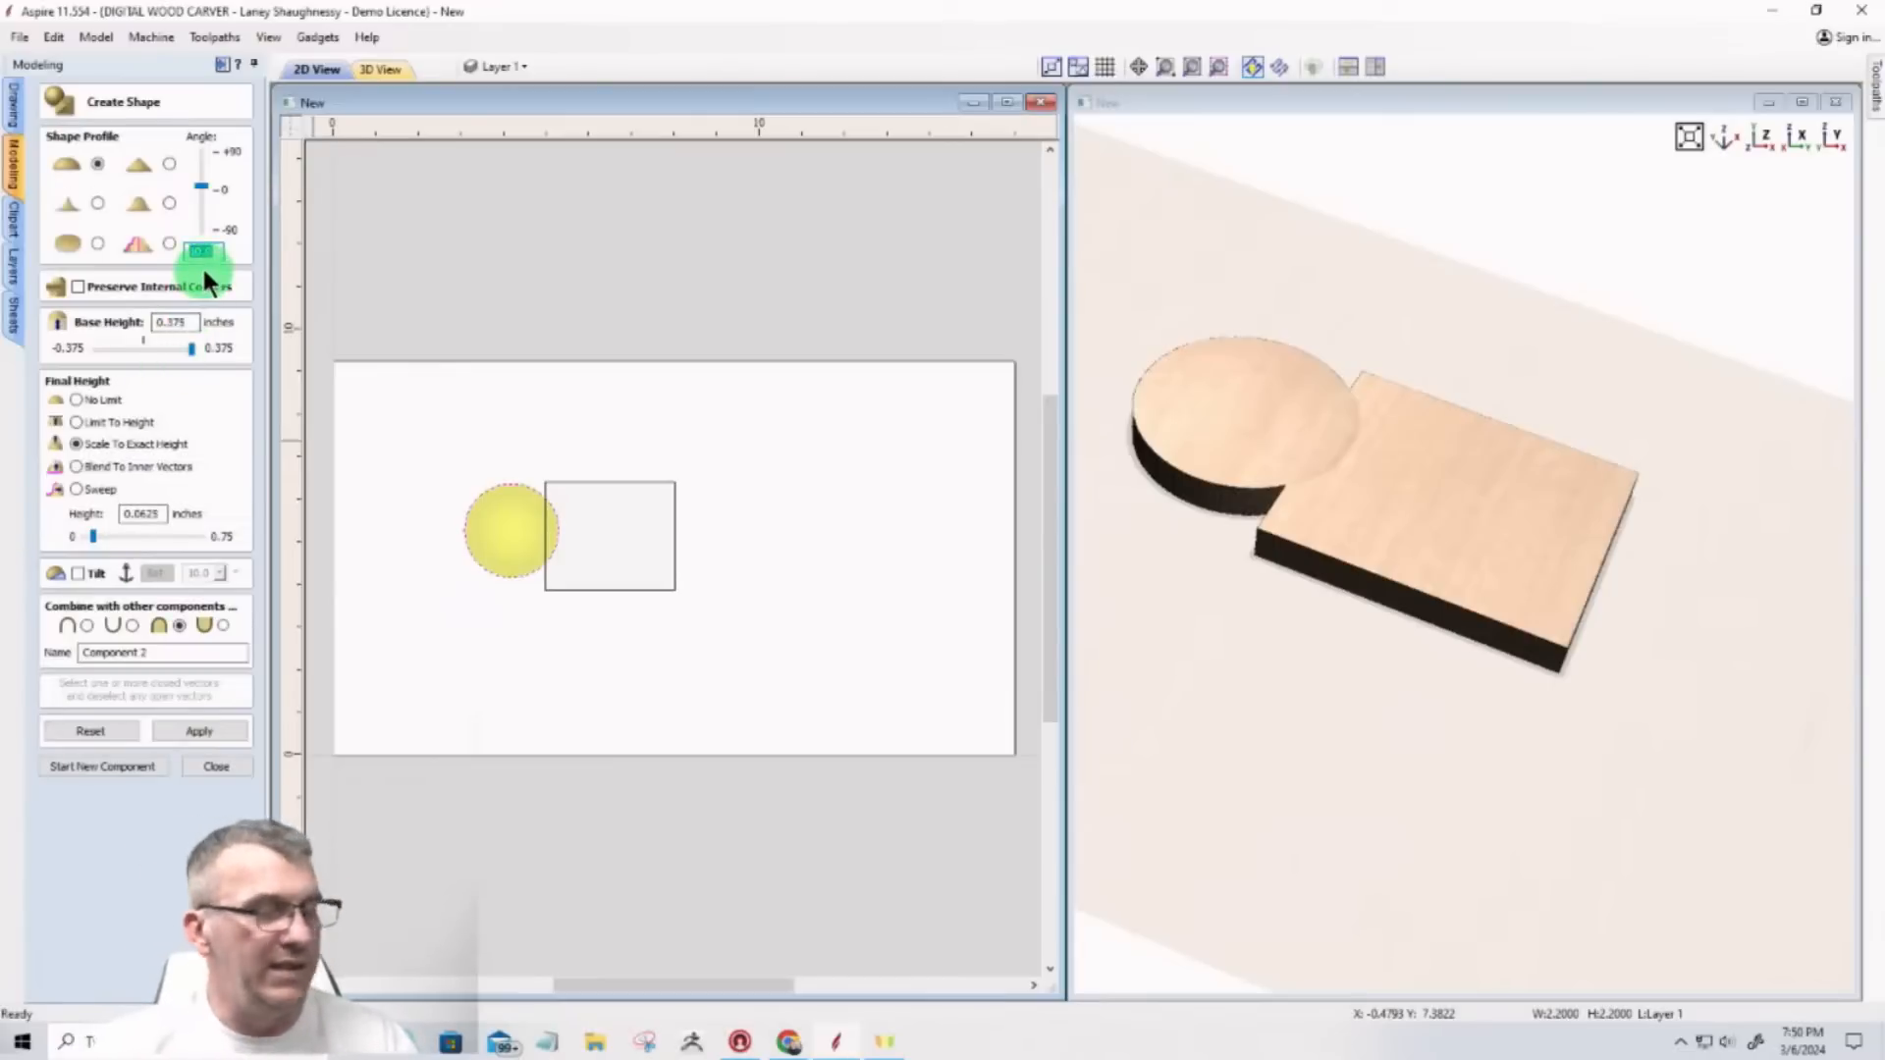
type("60")
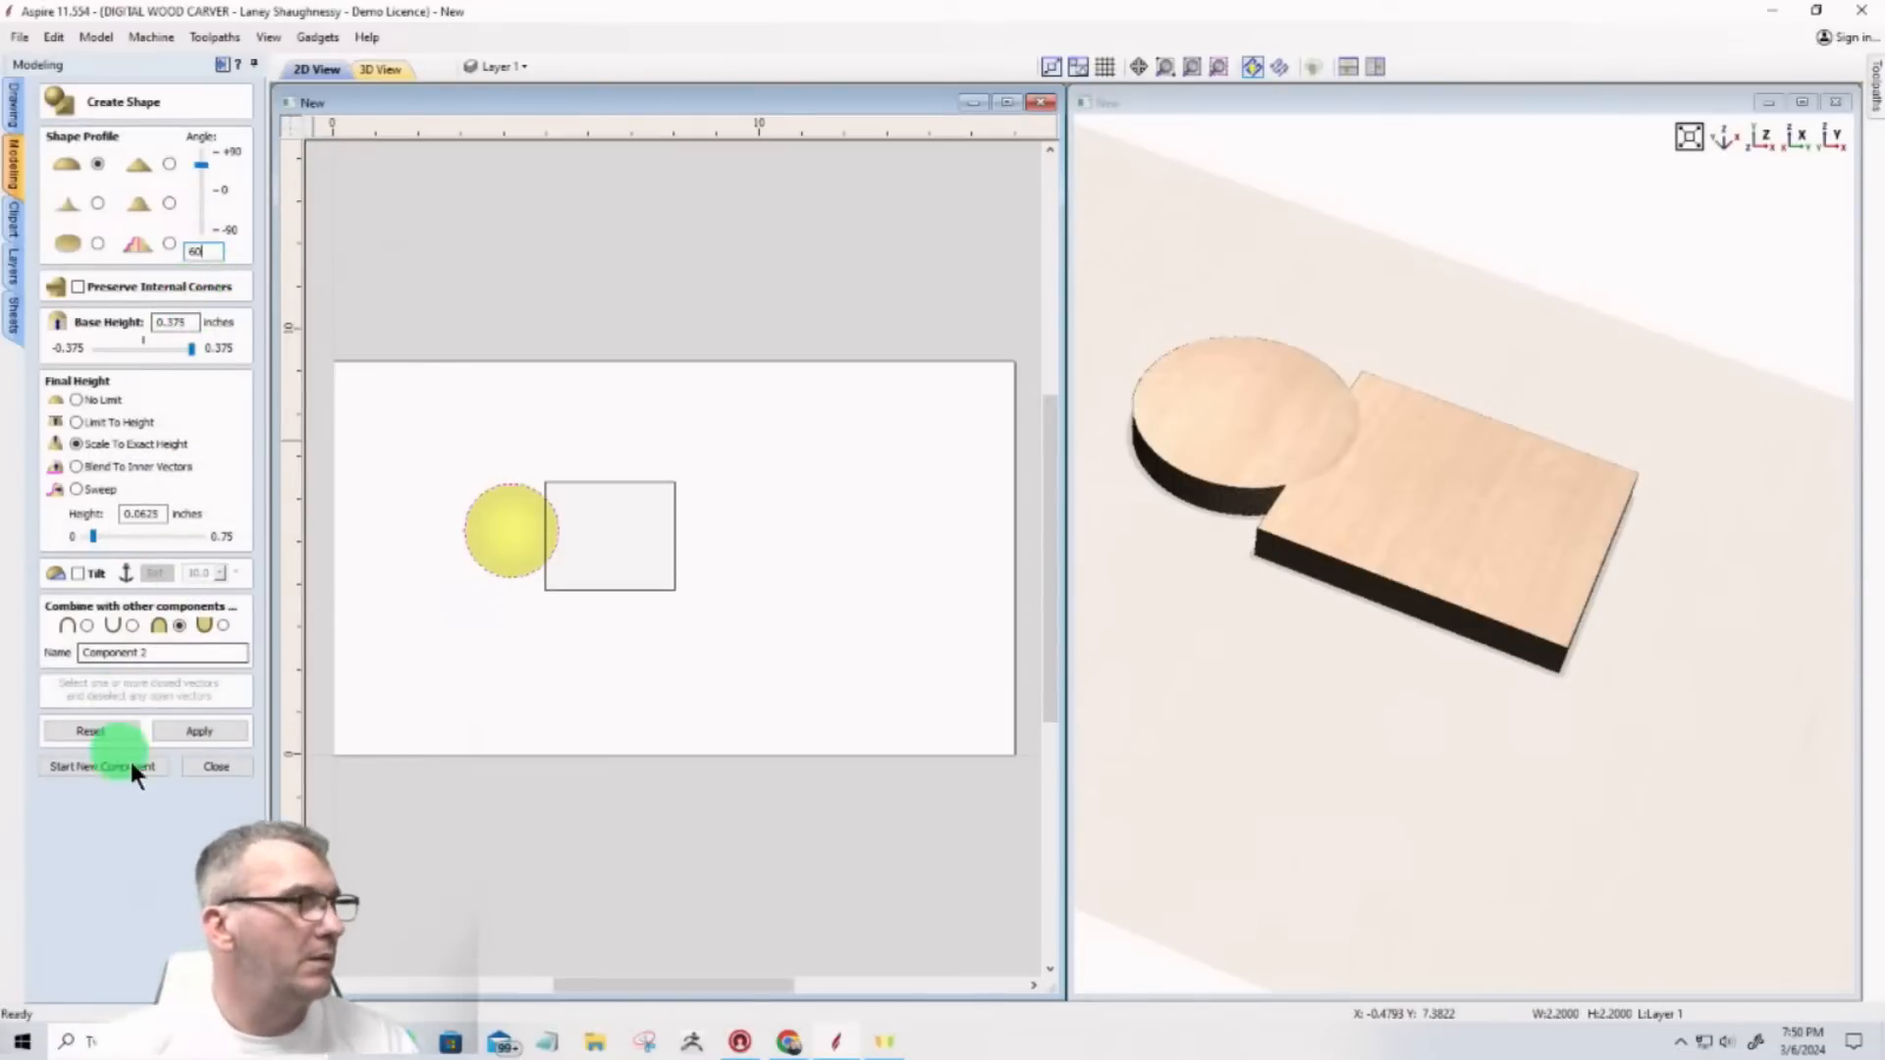
left_click(177, 726)
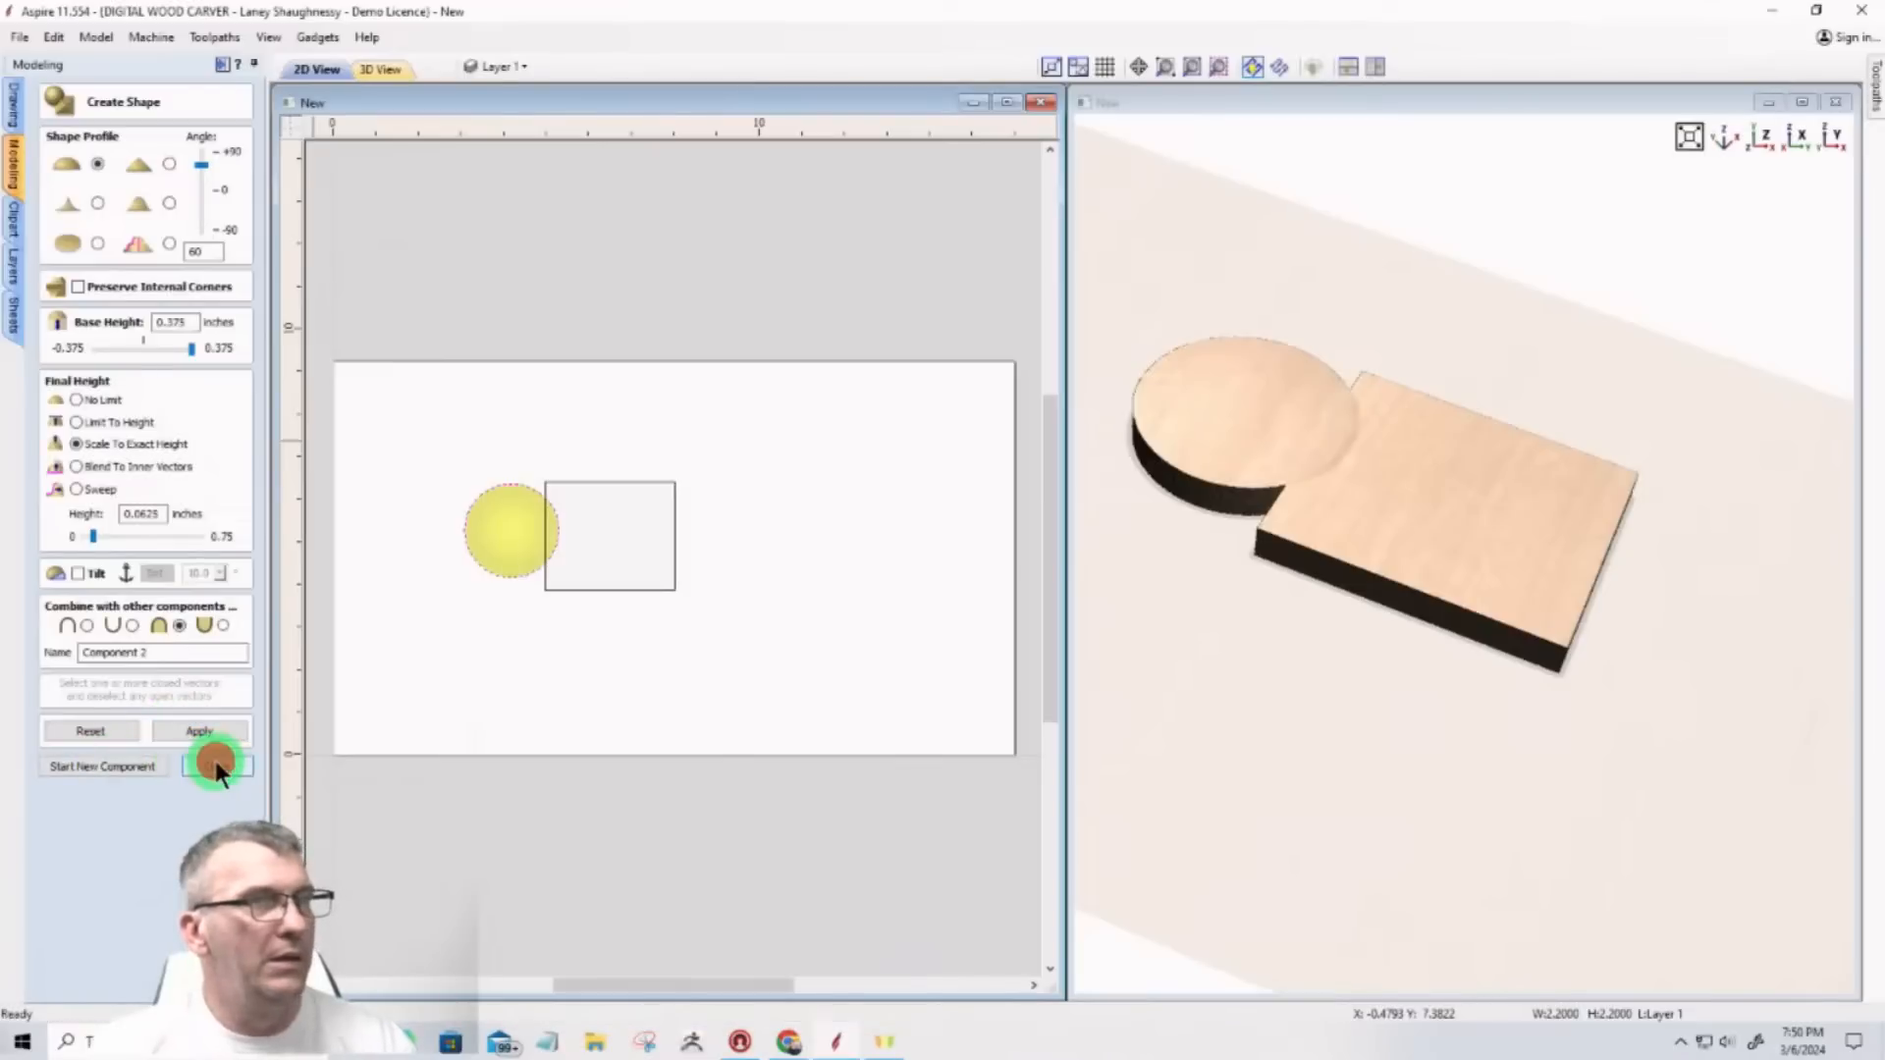
left_click(215, 765)
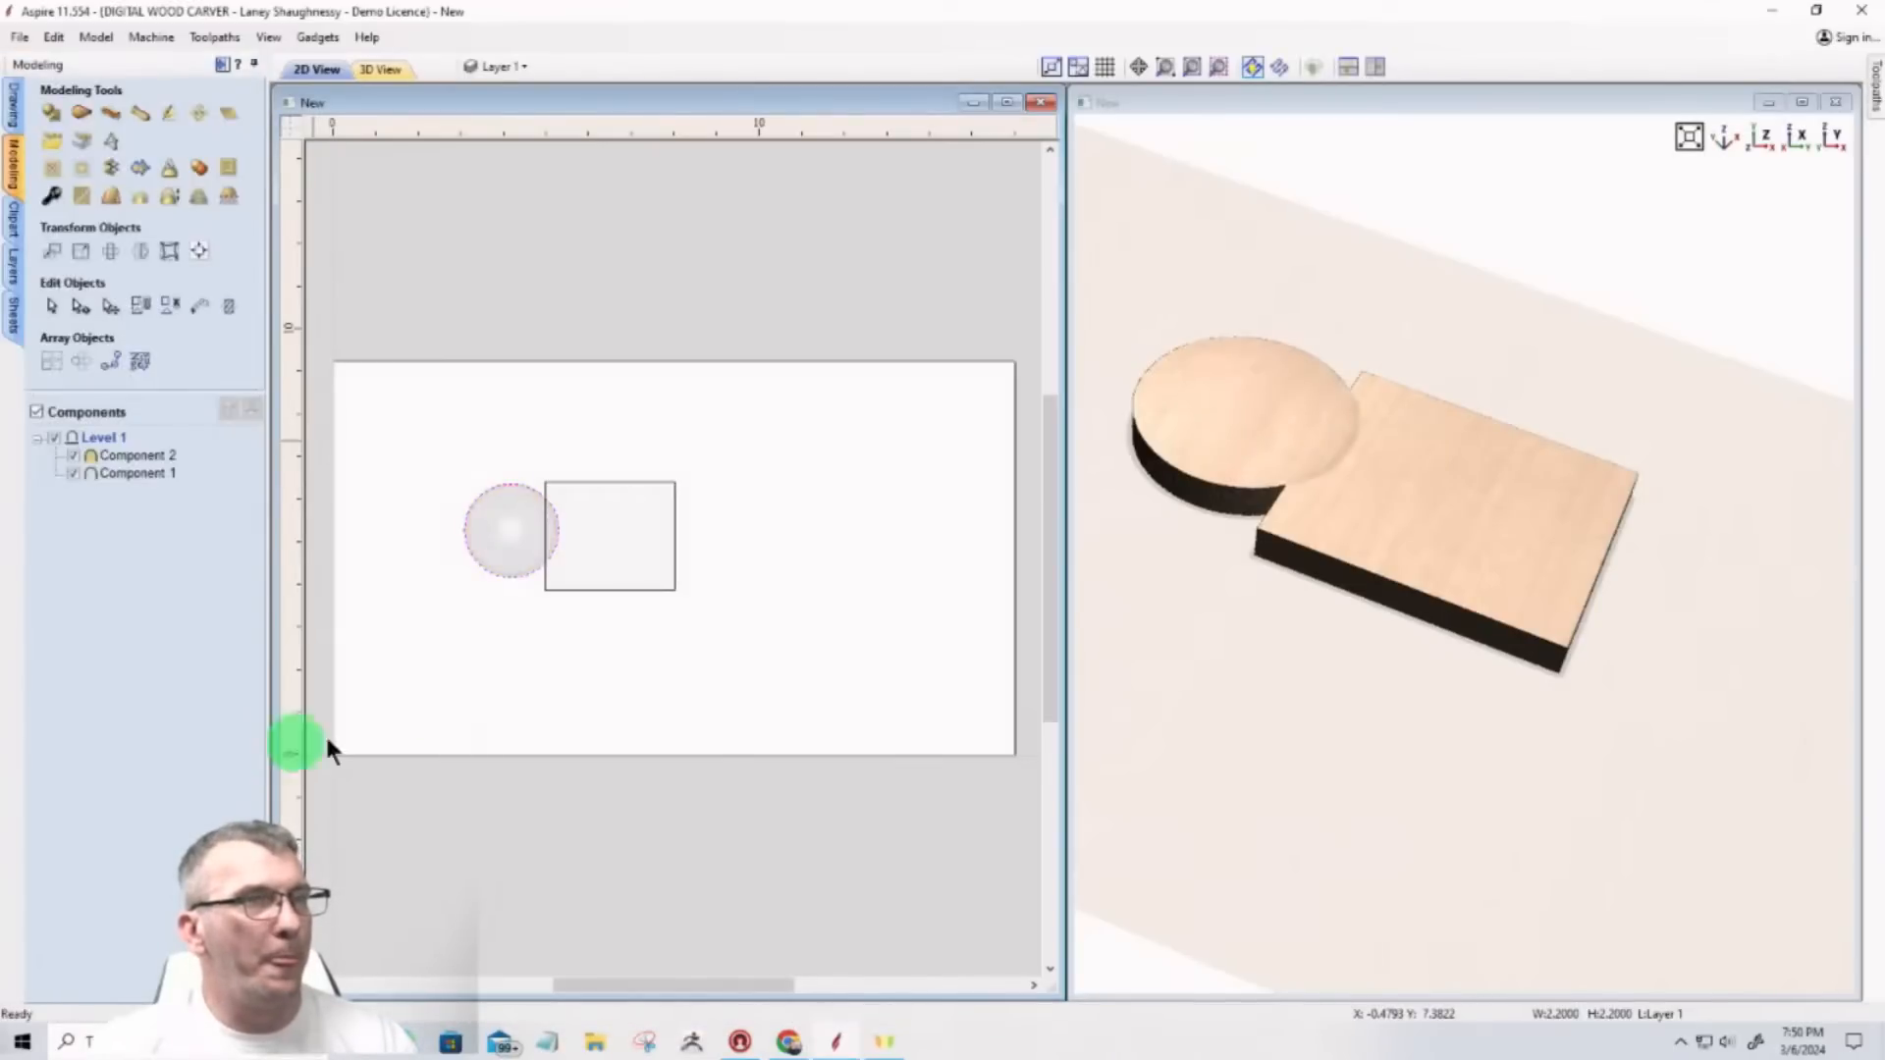
Step: Examine in 3D how the domed circle meets the flat rectangle, highlighting each component along the way
left_click_drag(1325, 516, 1309, 450)
left_click(106, 456)
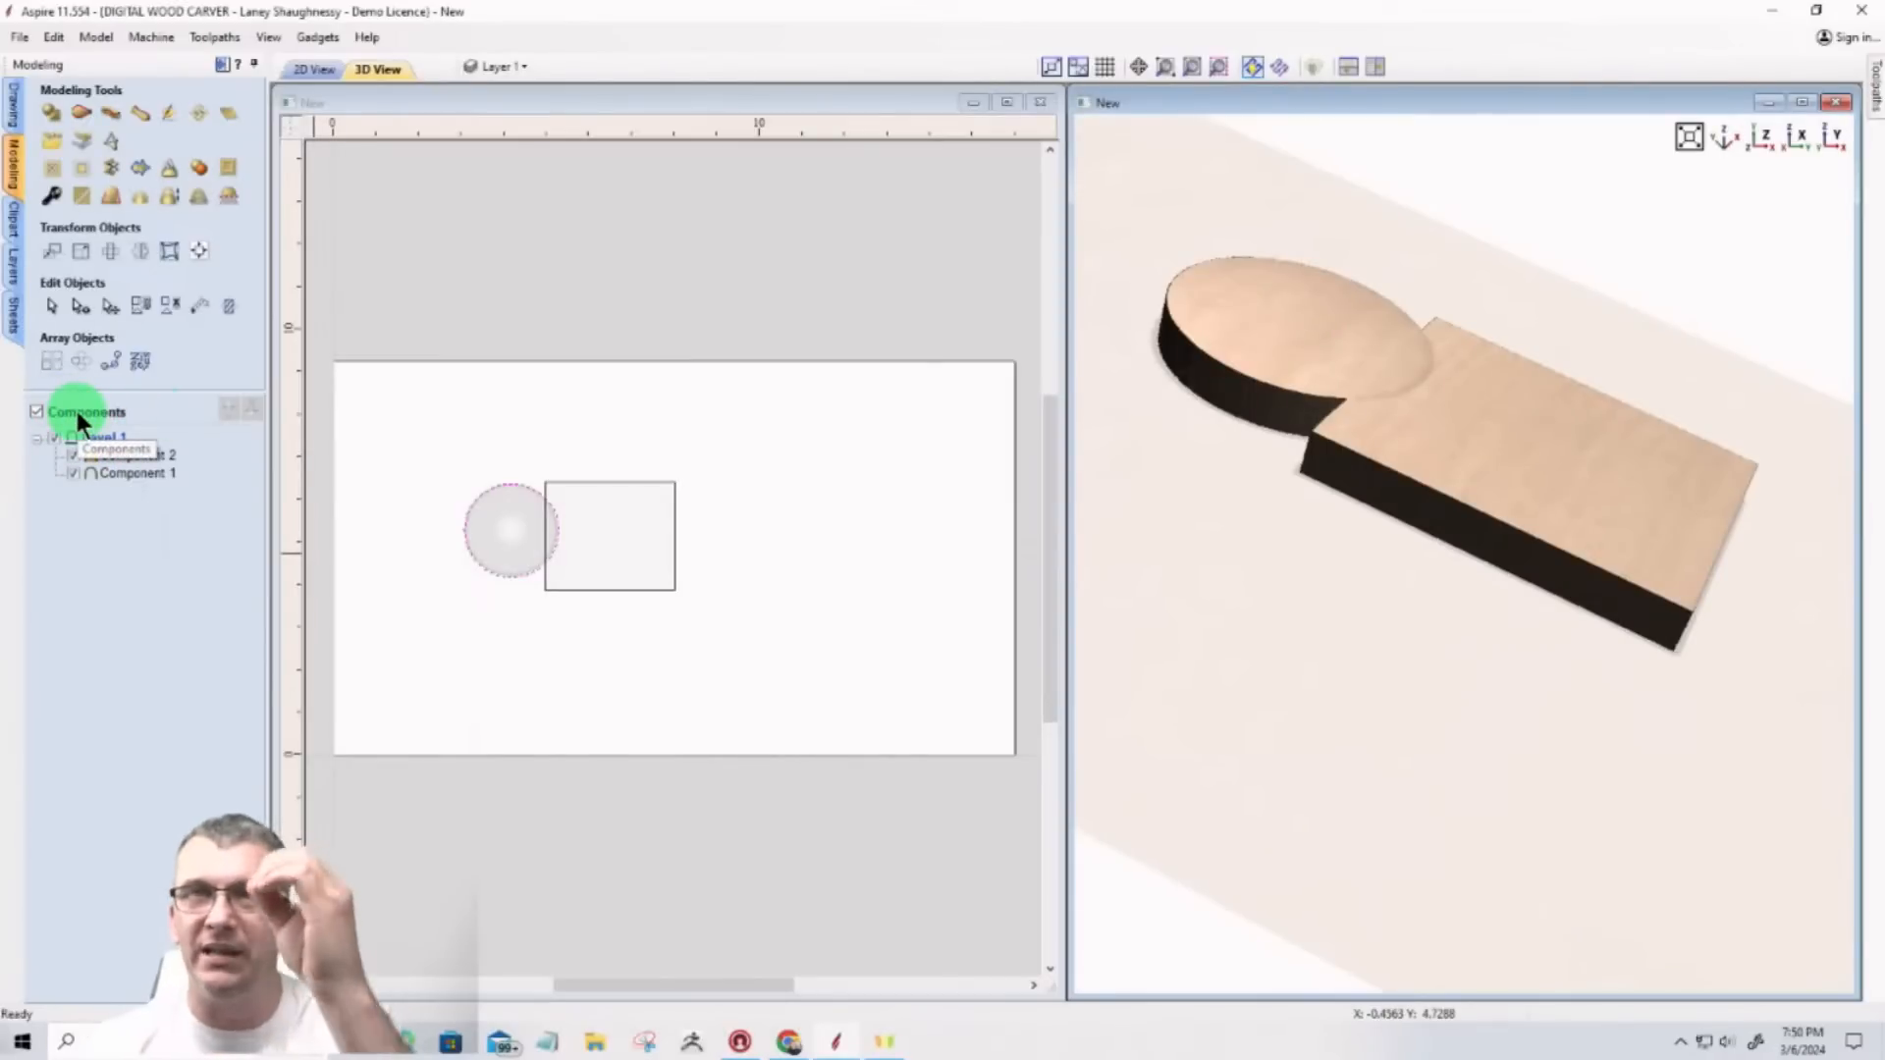
left_click(112, 455)
left_click(114, 476)
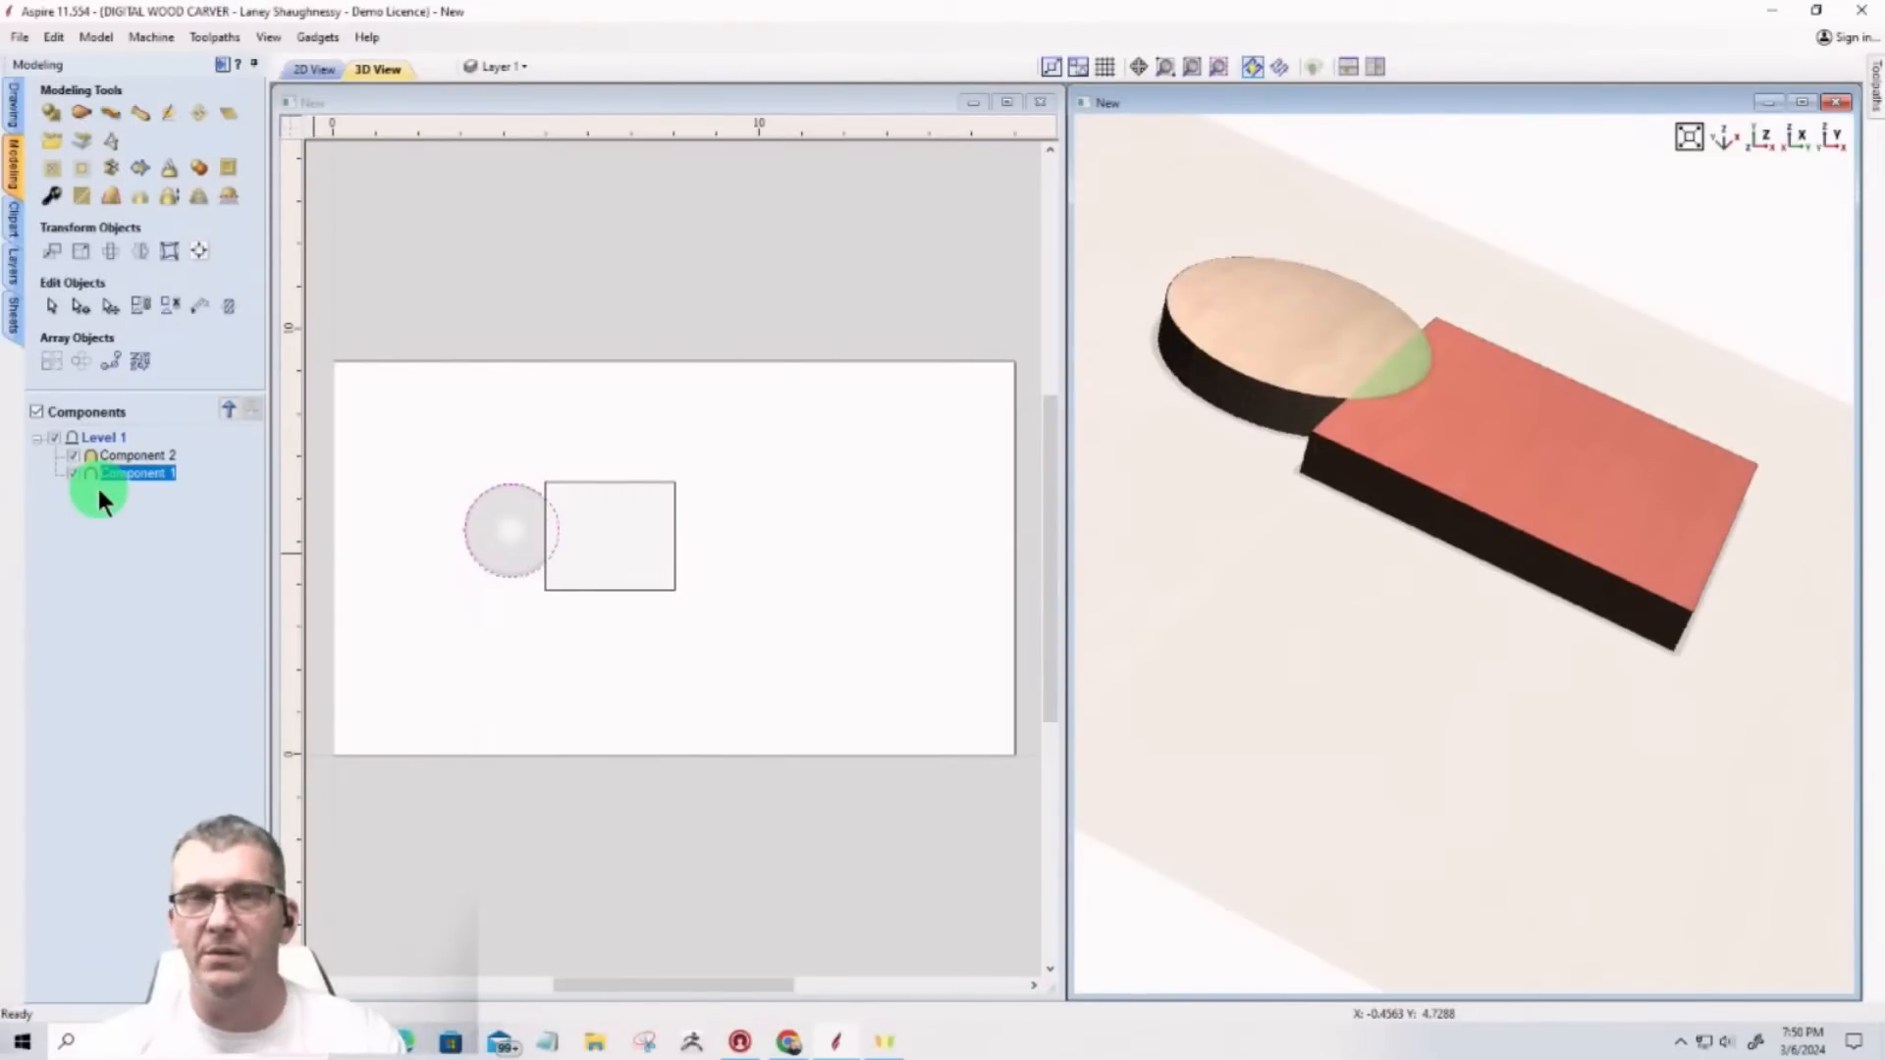
mouse_move(90, 475)
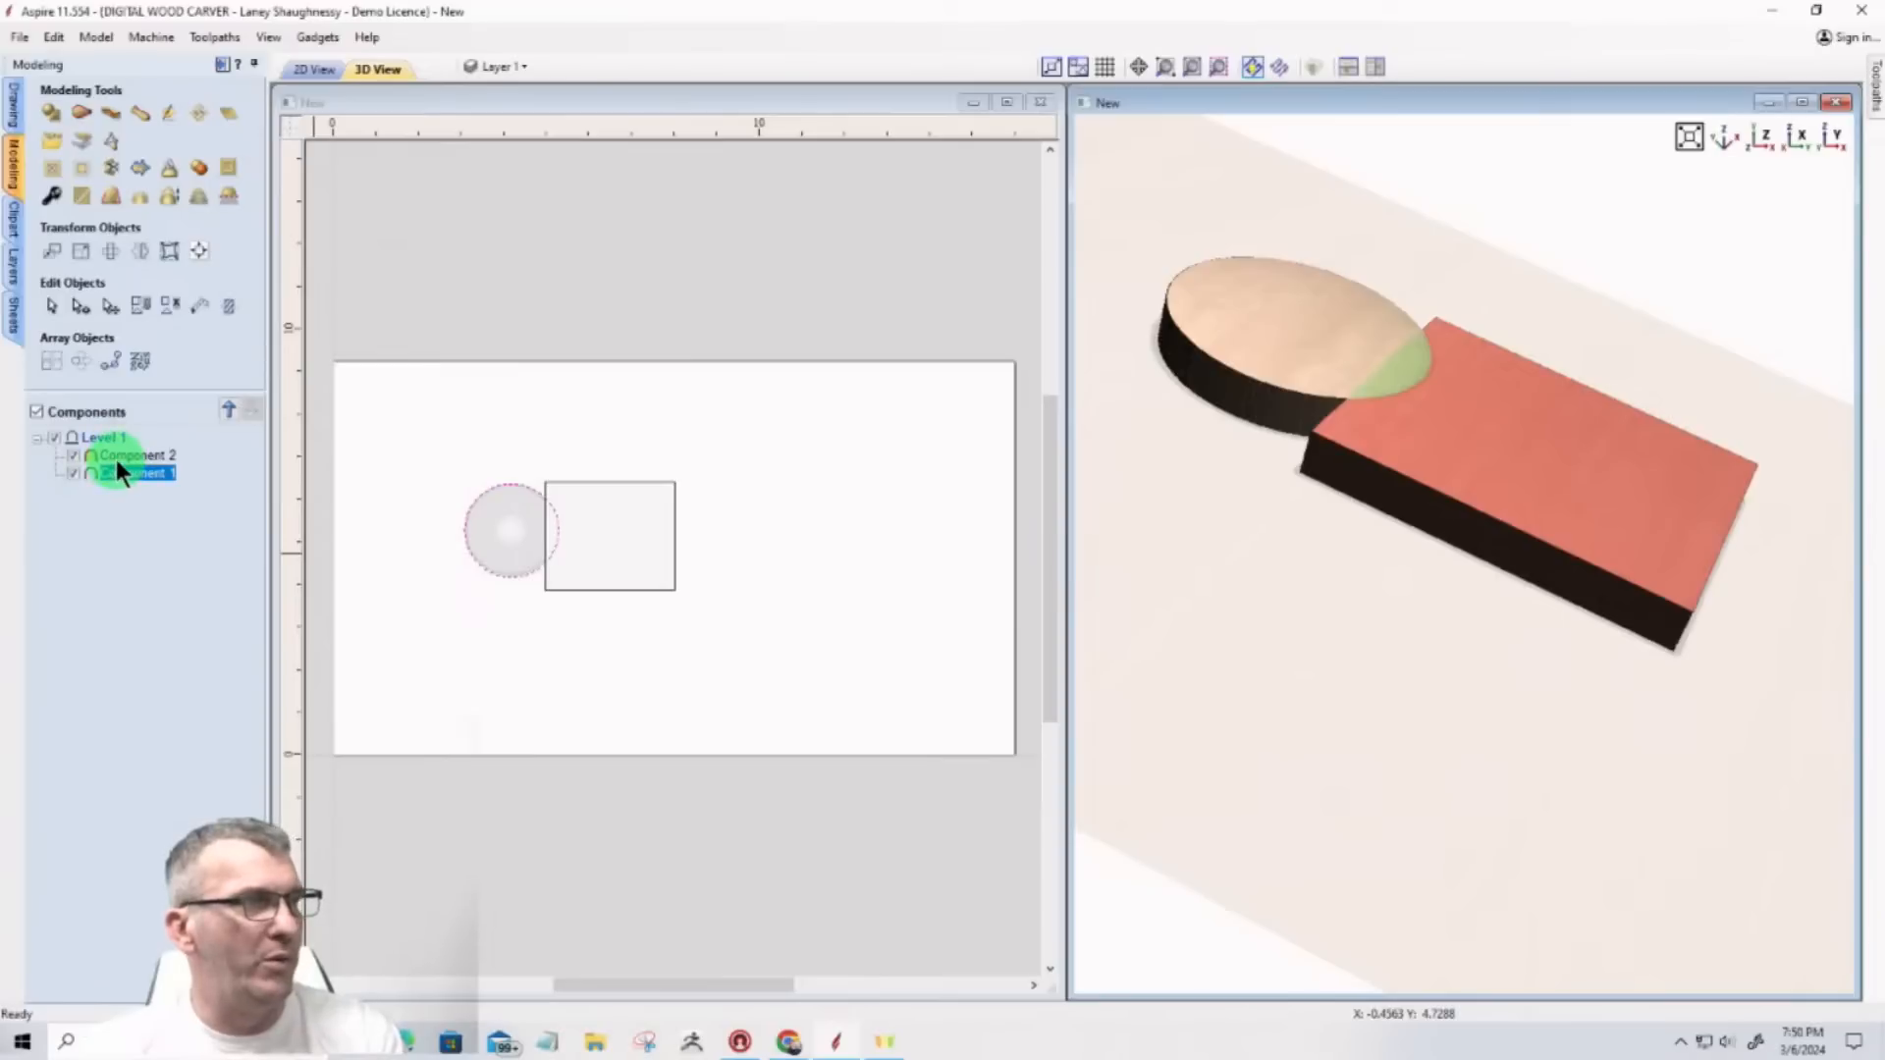
left_click_drag(1263, 420, 1181, 568)
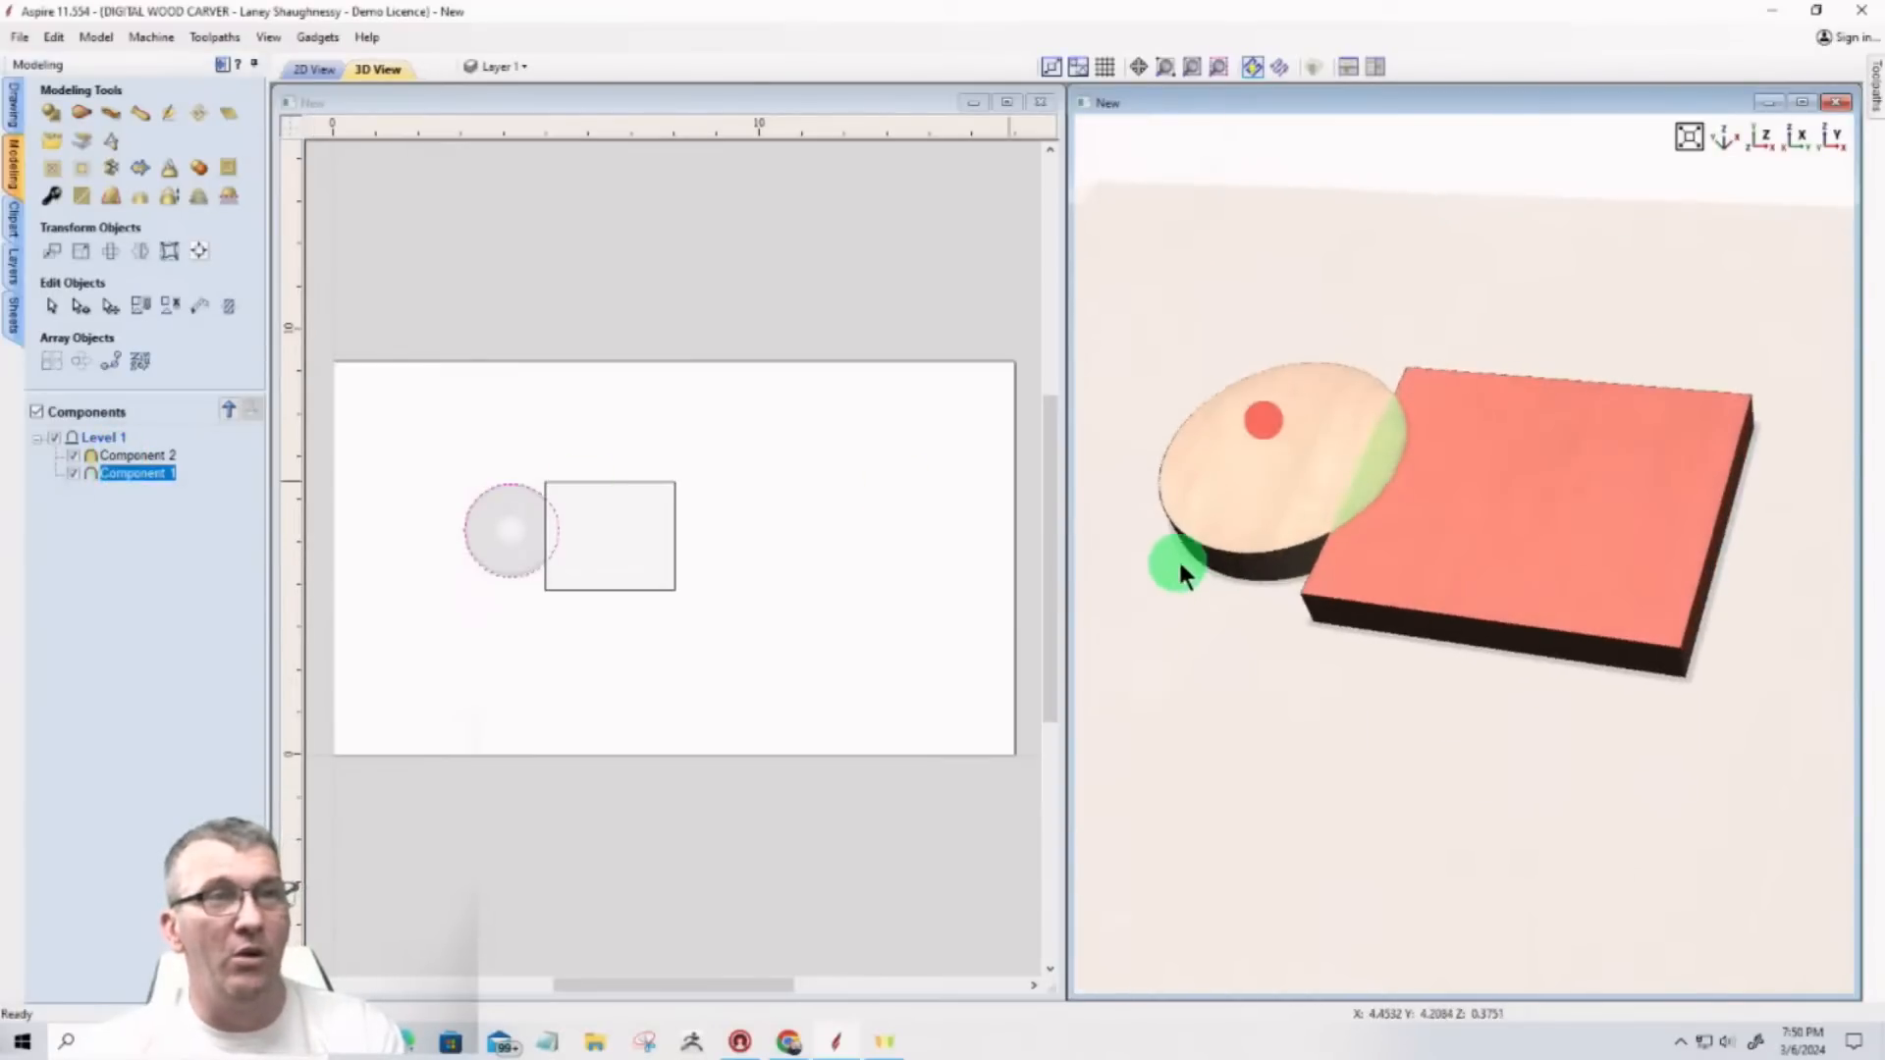
left_click(25, 629)
left_click_drag(1506, 567, 1350, 415)
scroll(1401, 442, "up", 5)
scroll(1419, 476, "down", 3)
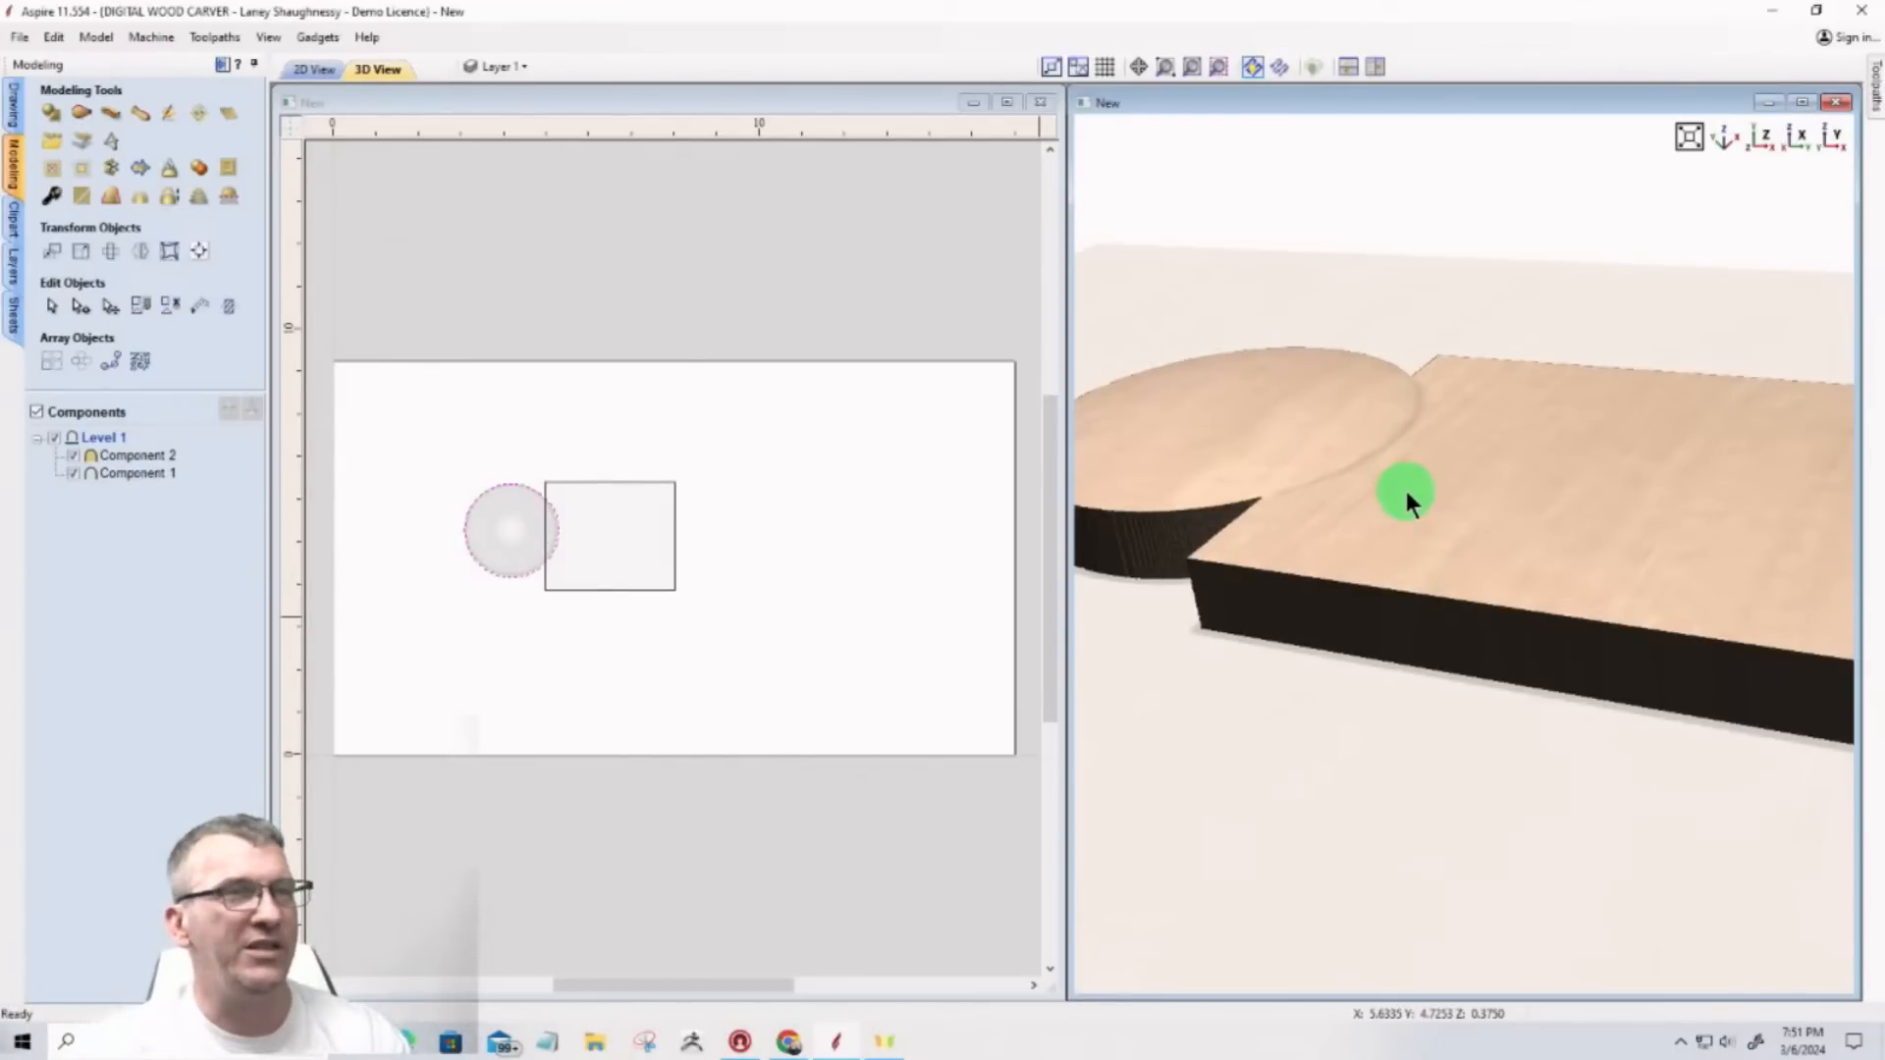
left_click_drag(1400, 508, 1406, 593)
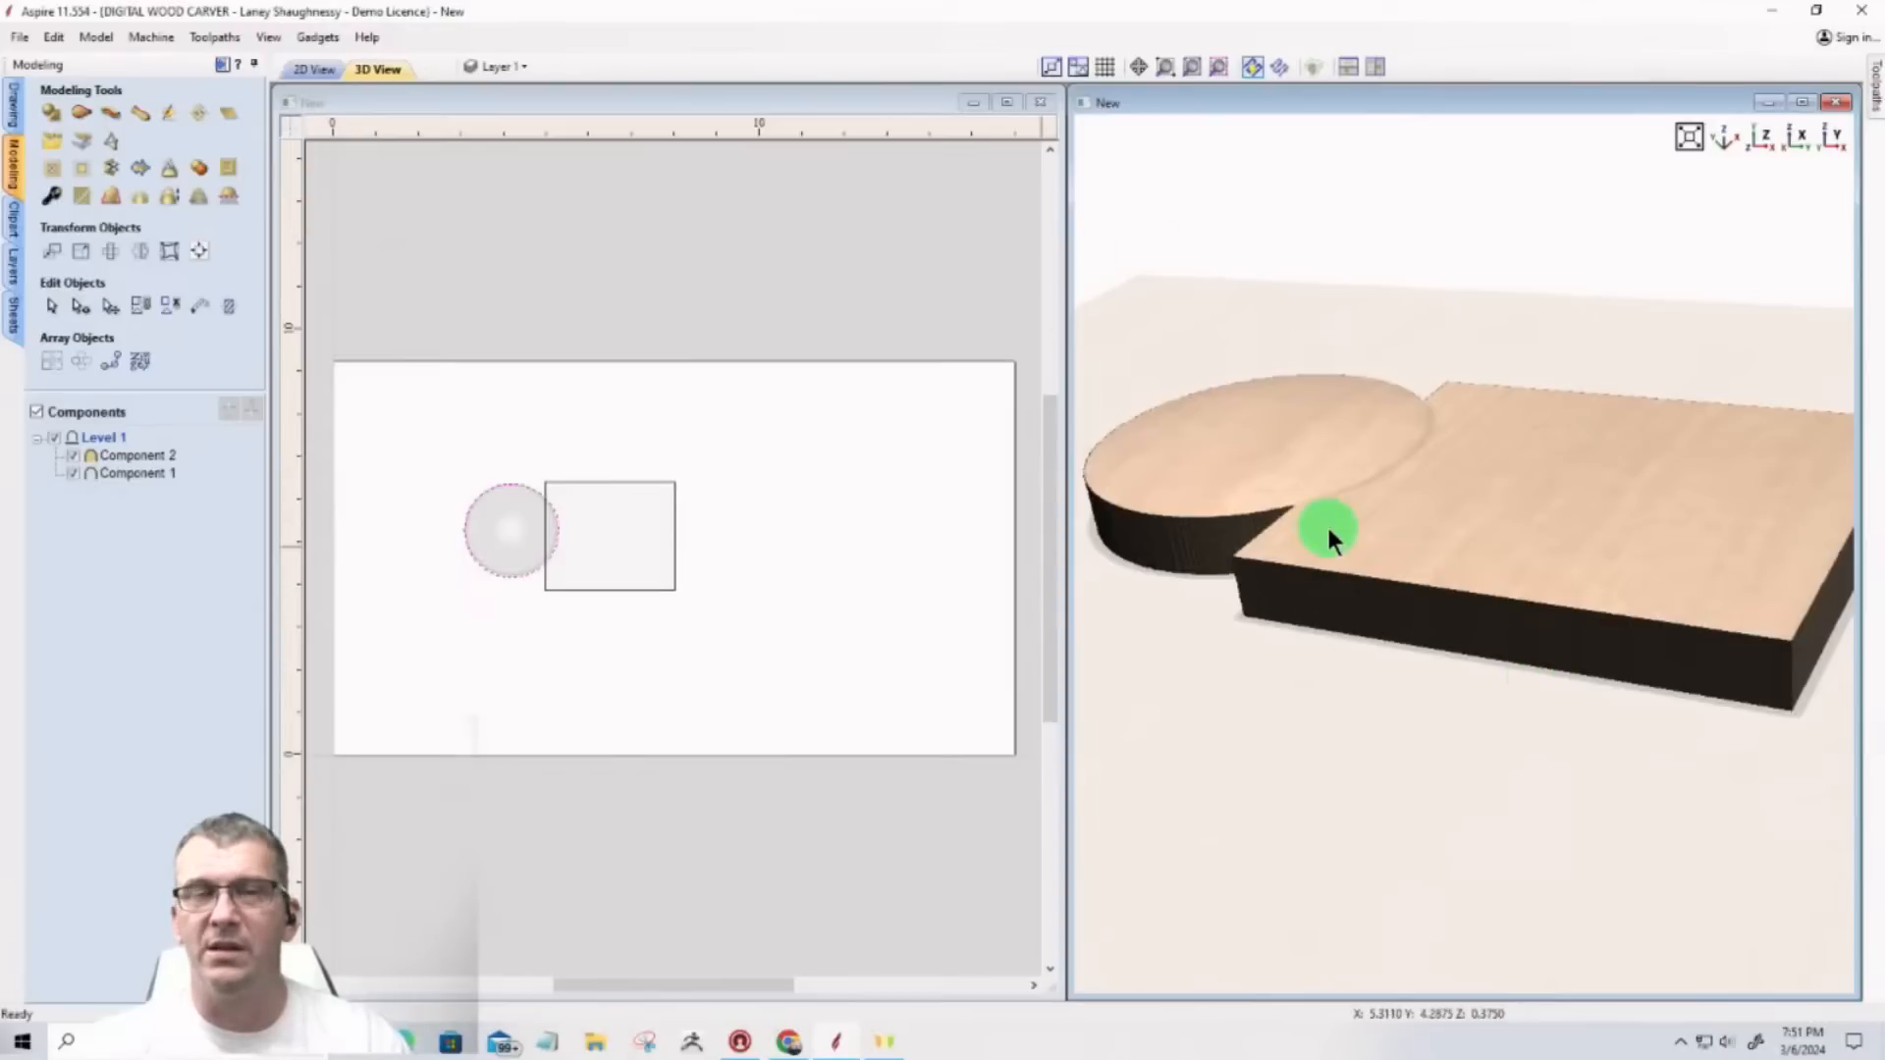
Step: Highlight the circle and rectangle components in turn and review the Create Shape options without creating anything
left_click(106, 453)
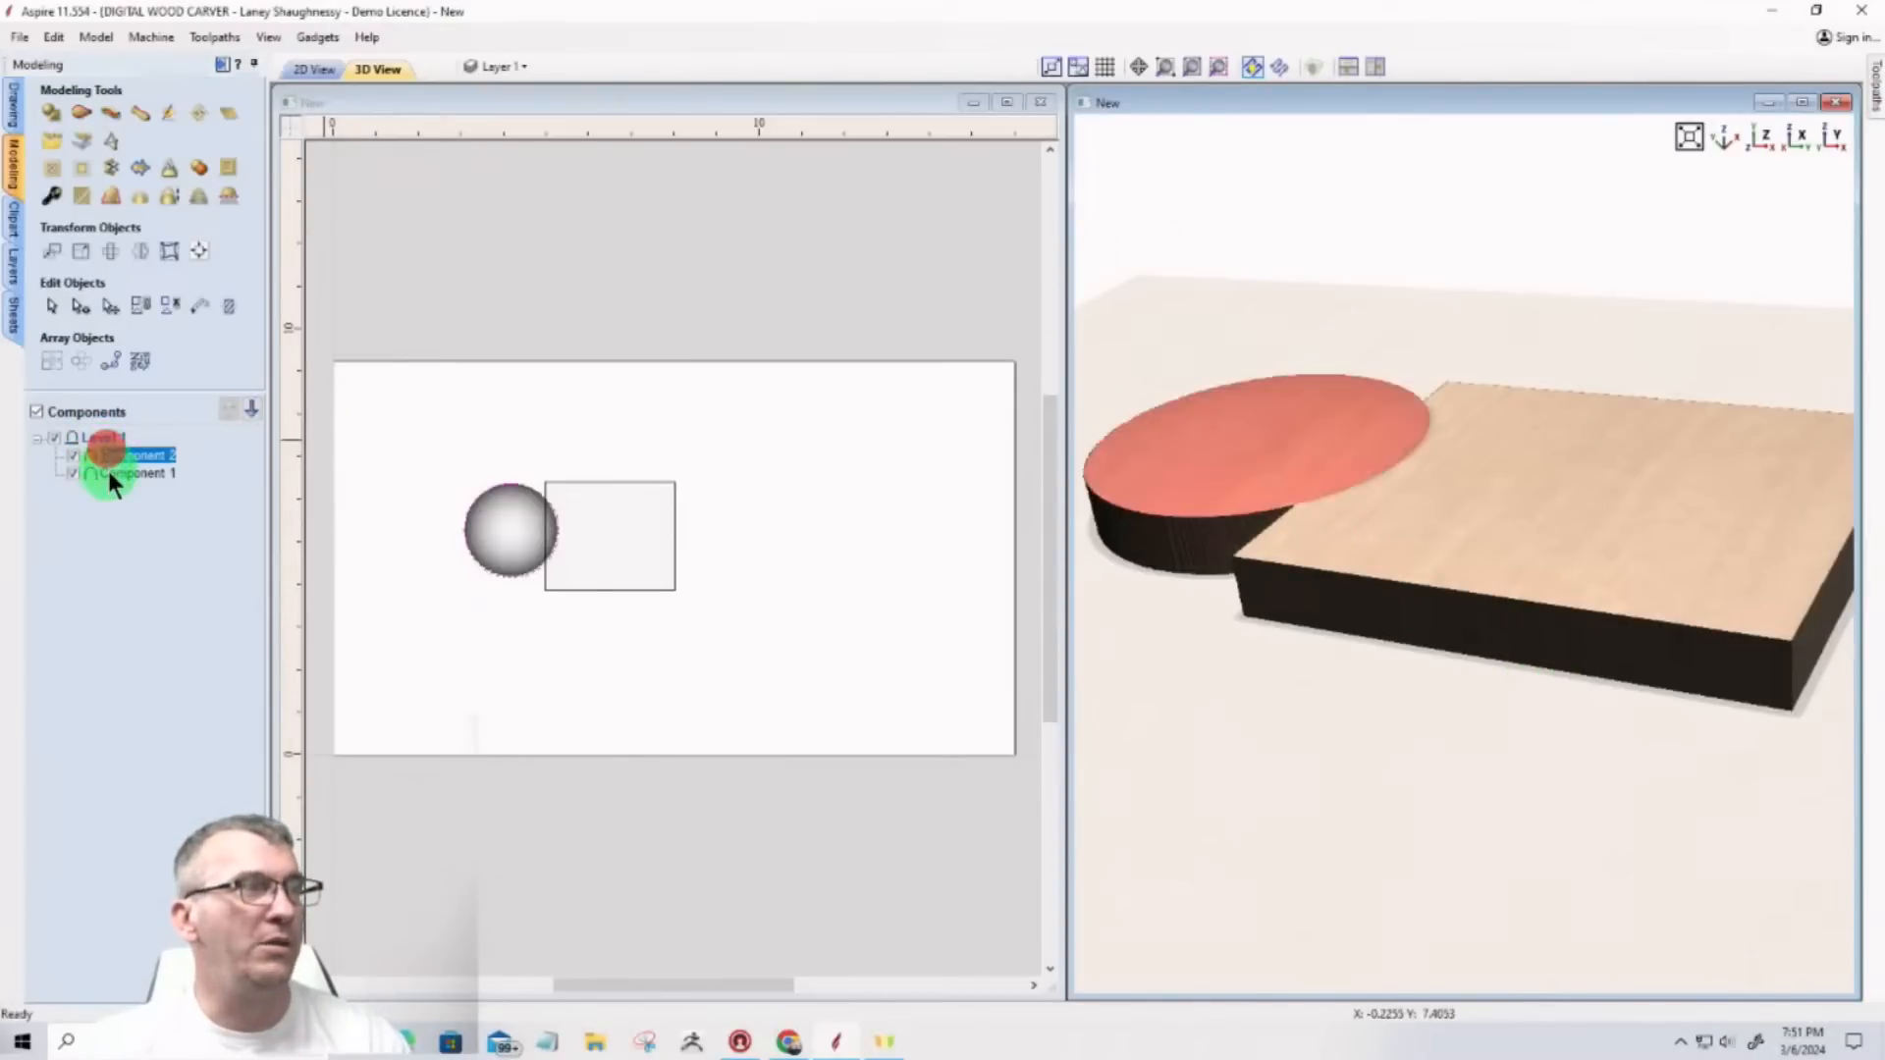
left_click(107, 470)
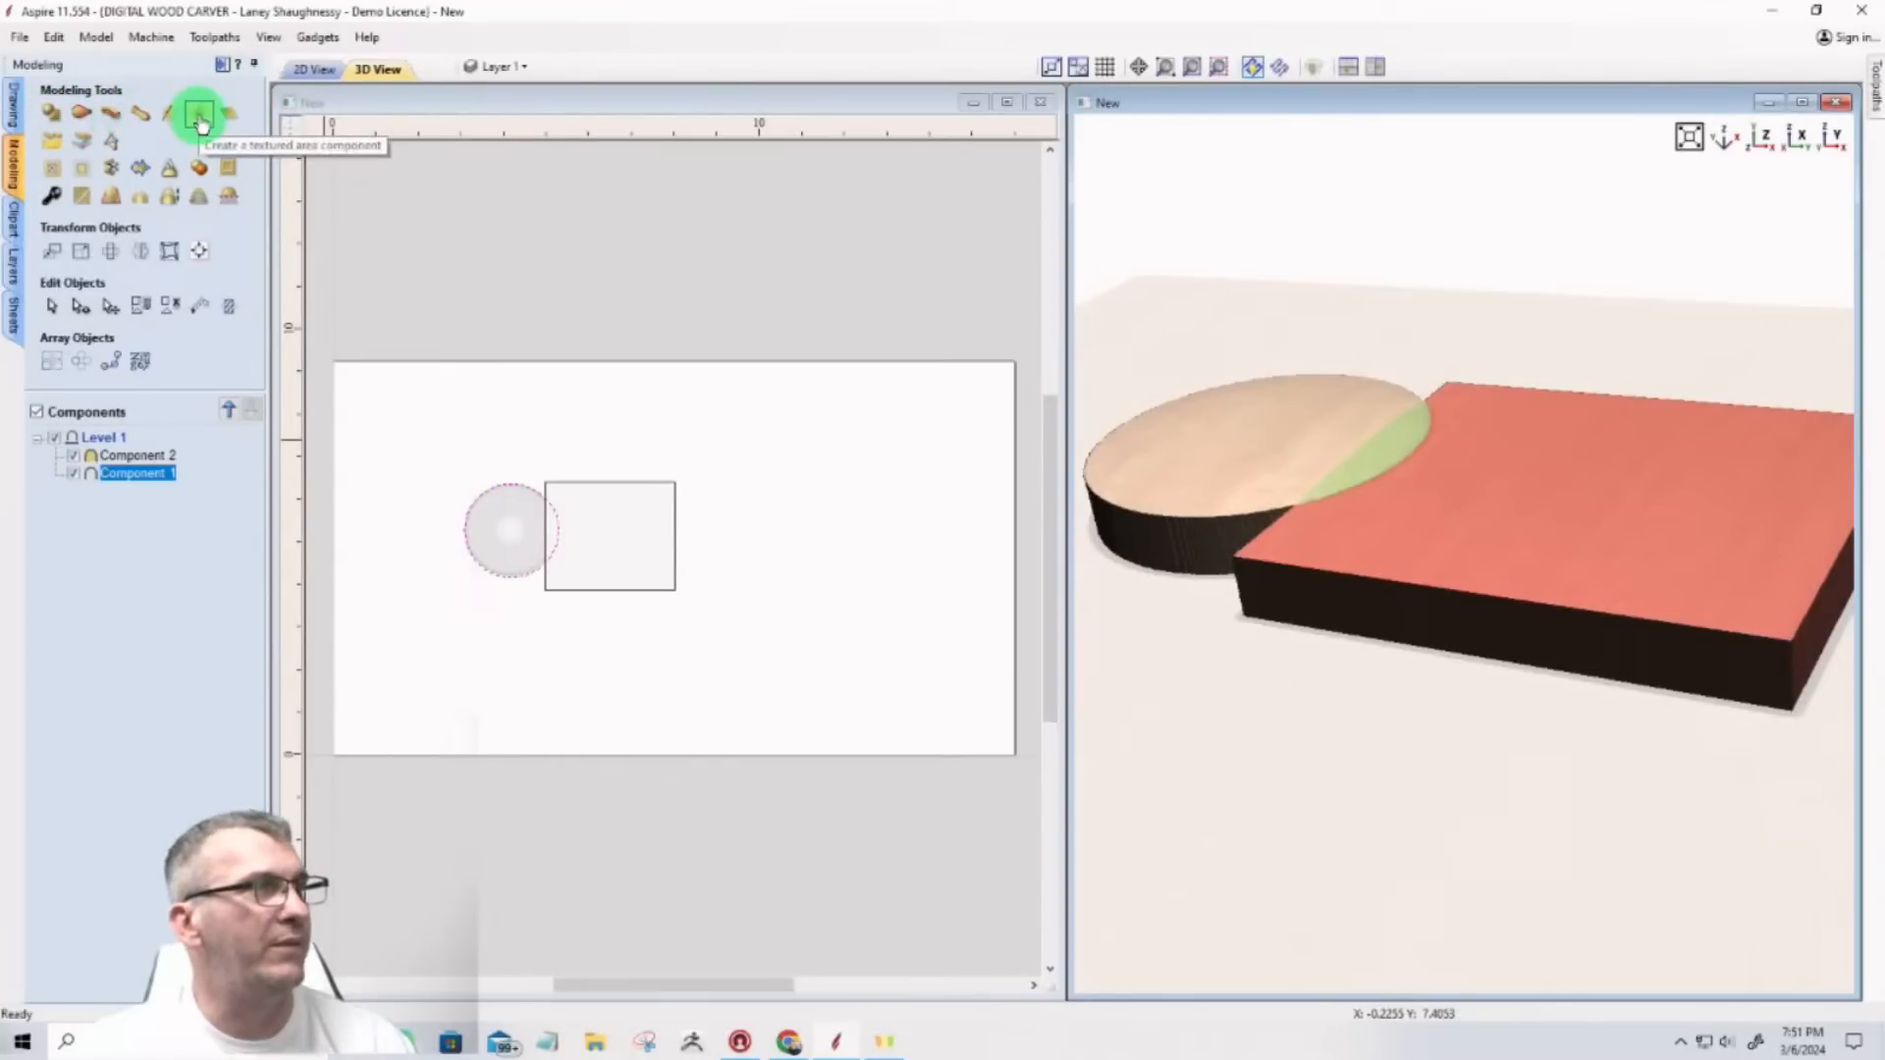
left_click(43, 120)
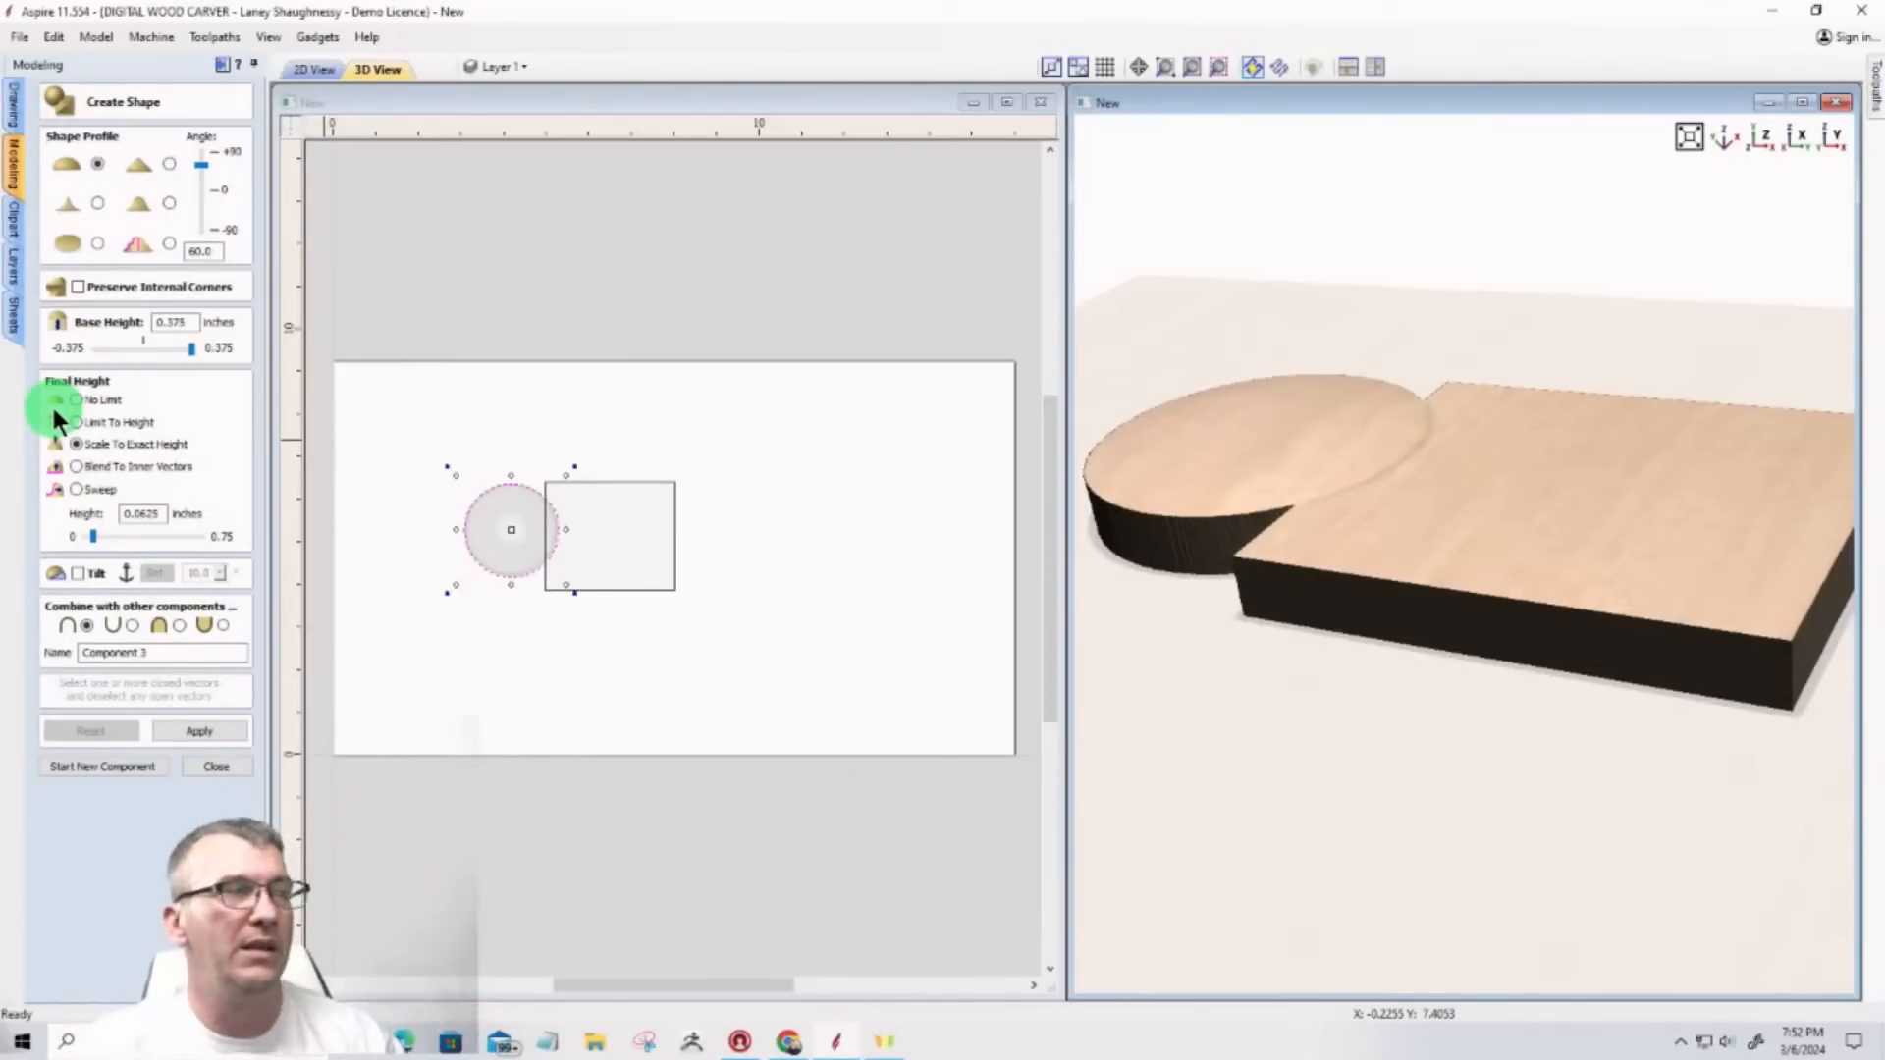
left_click(188, 767)
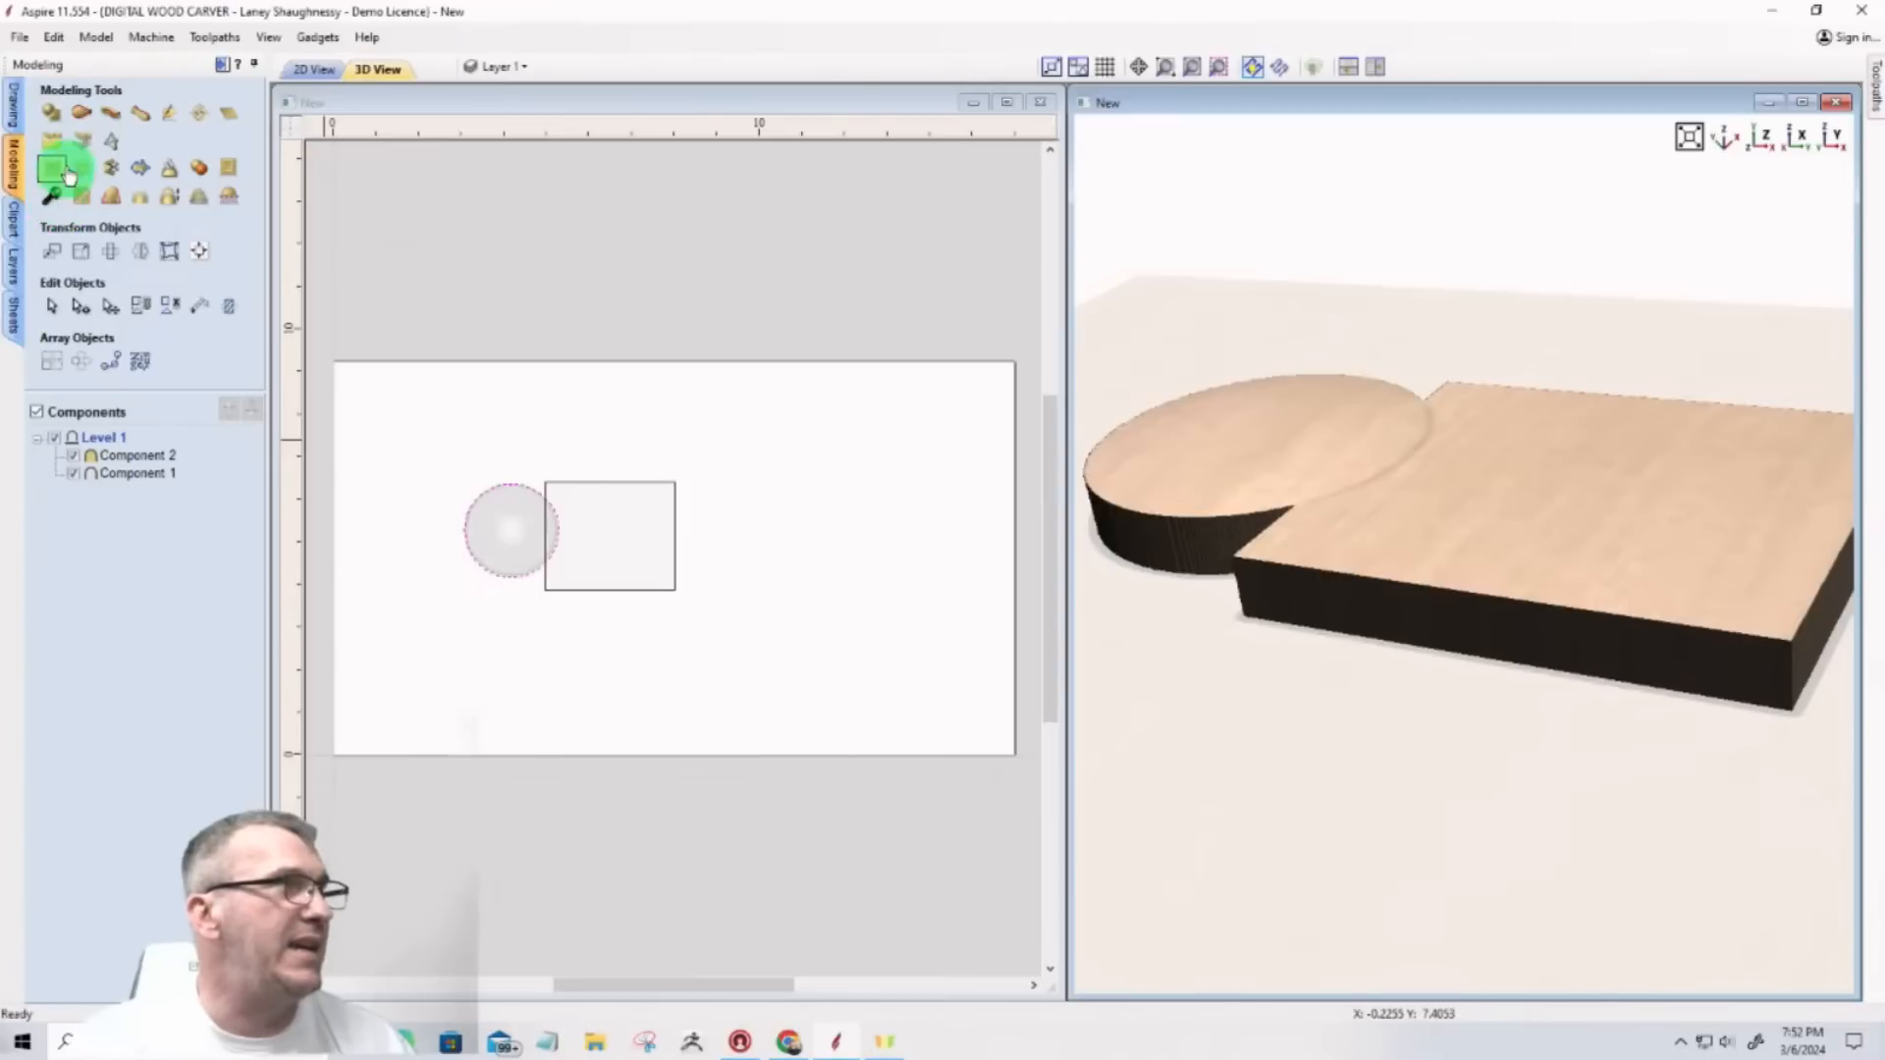
Step: Delete the circle and rectangle vectors together with their components from the job
left_click(14, 106)
left_click_drag(370, 393, 797, 711)
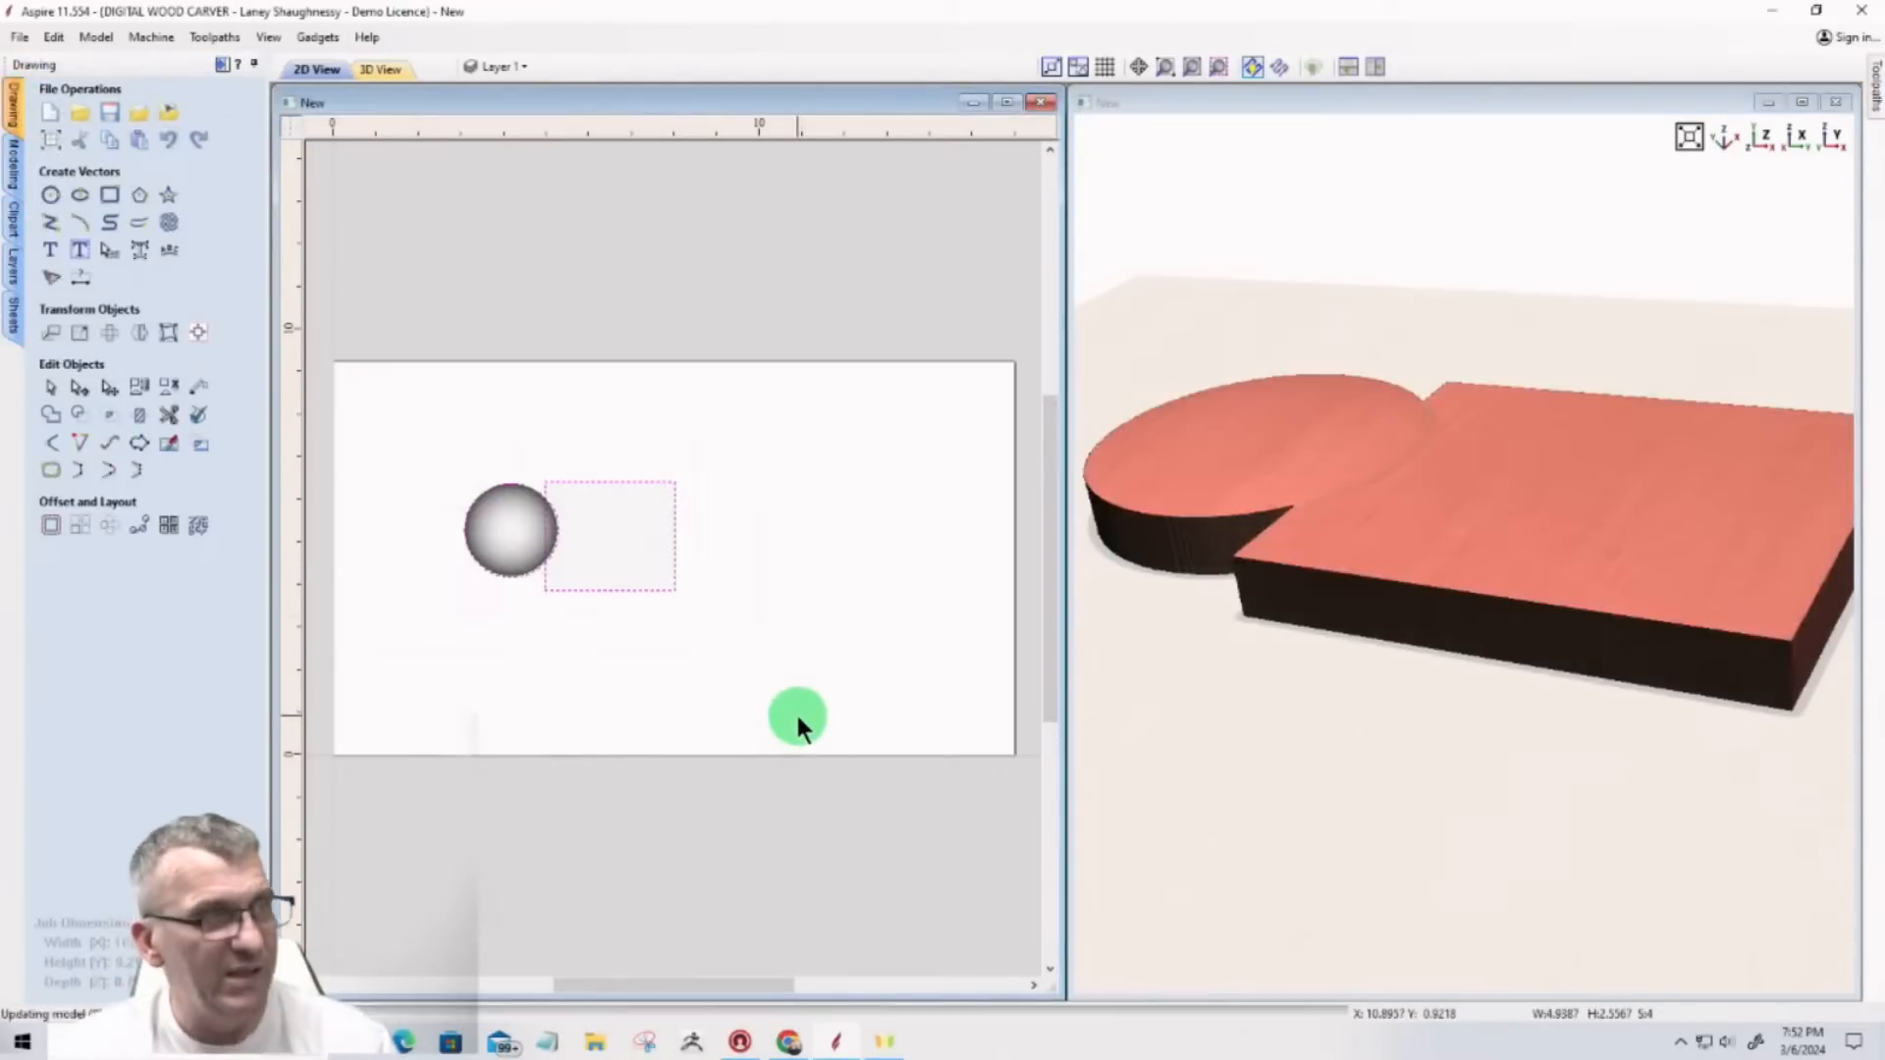
key("Delete")
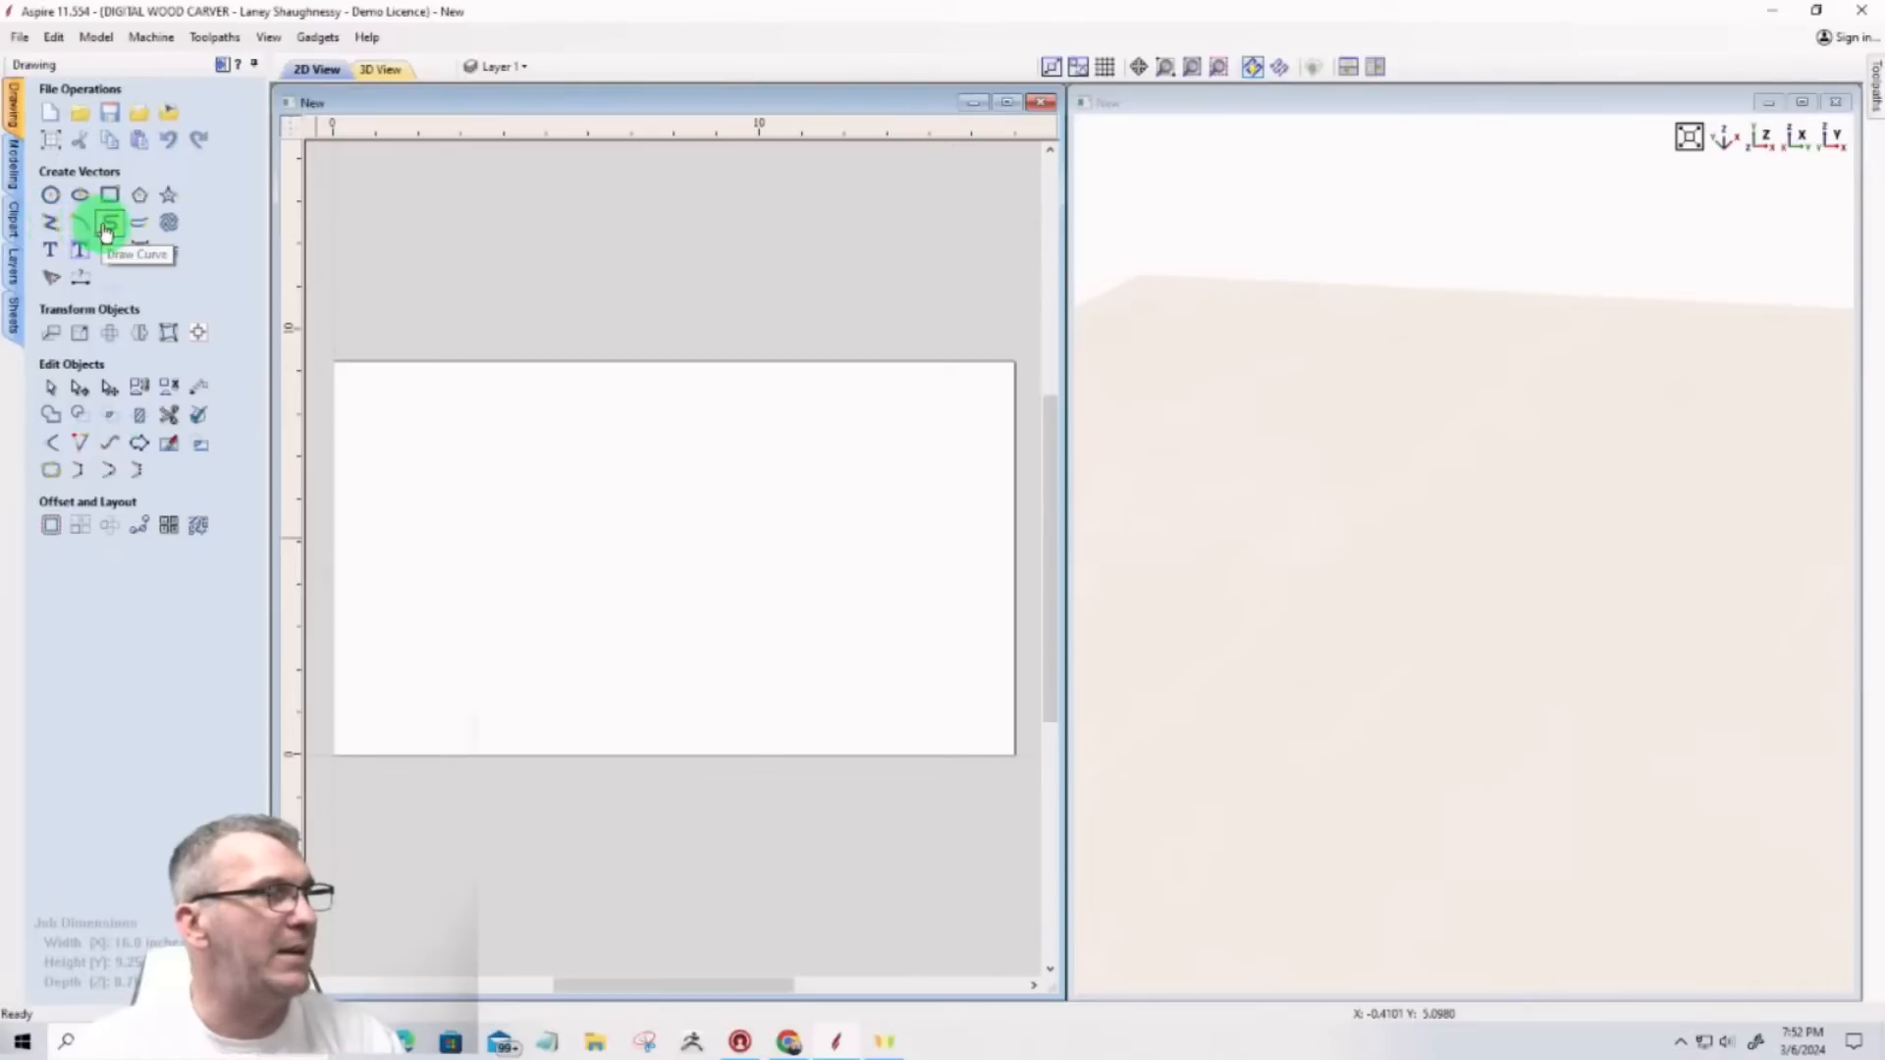
Step: Draw a three-point arc from about X 2.40, Y 4.29 to X 11.50, Y 4.29, bulging upward about 1.16 inches
left_click(79, 222)
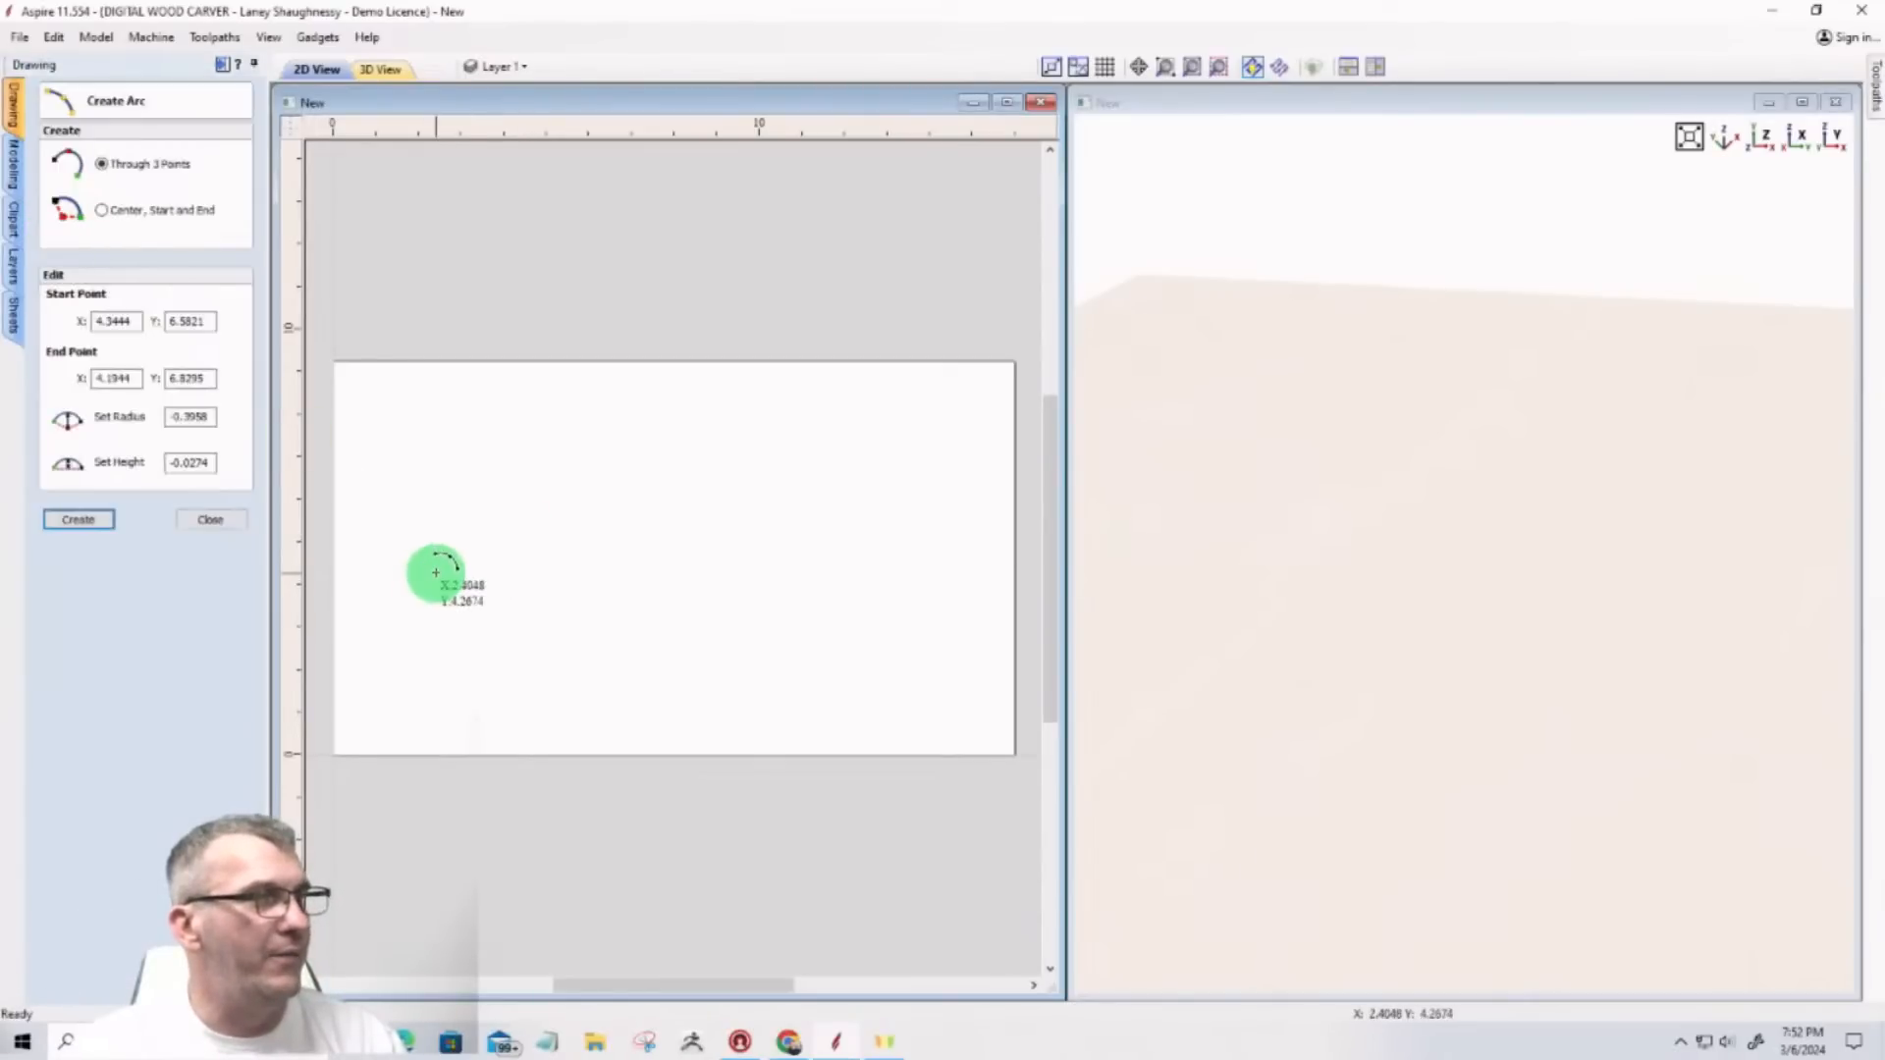
left_click(436, 572)
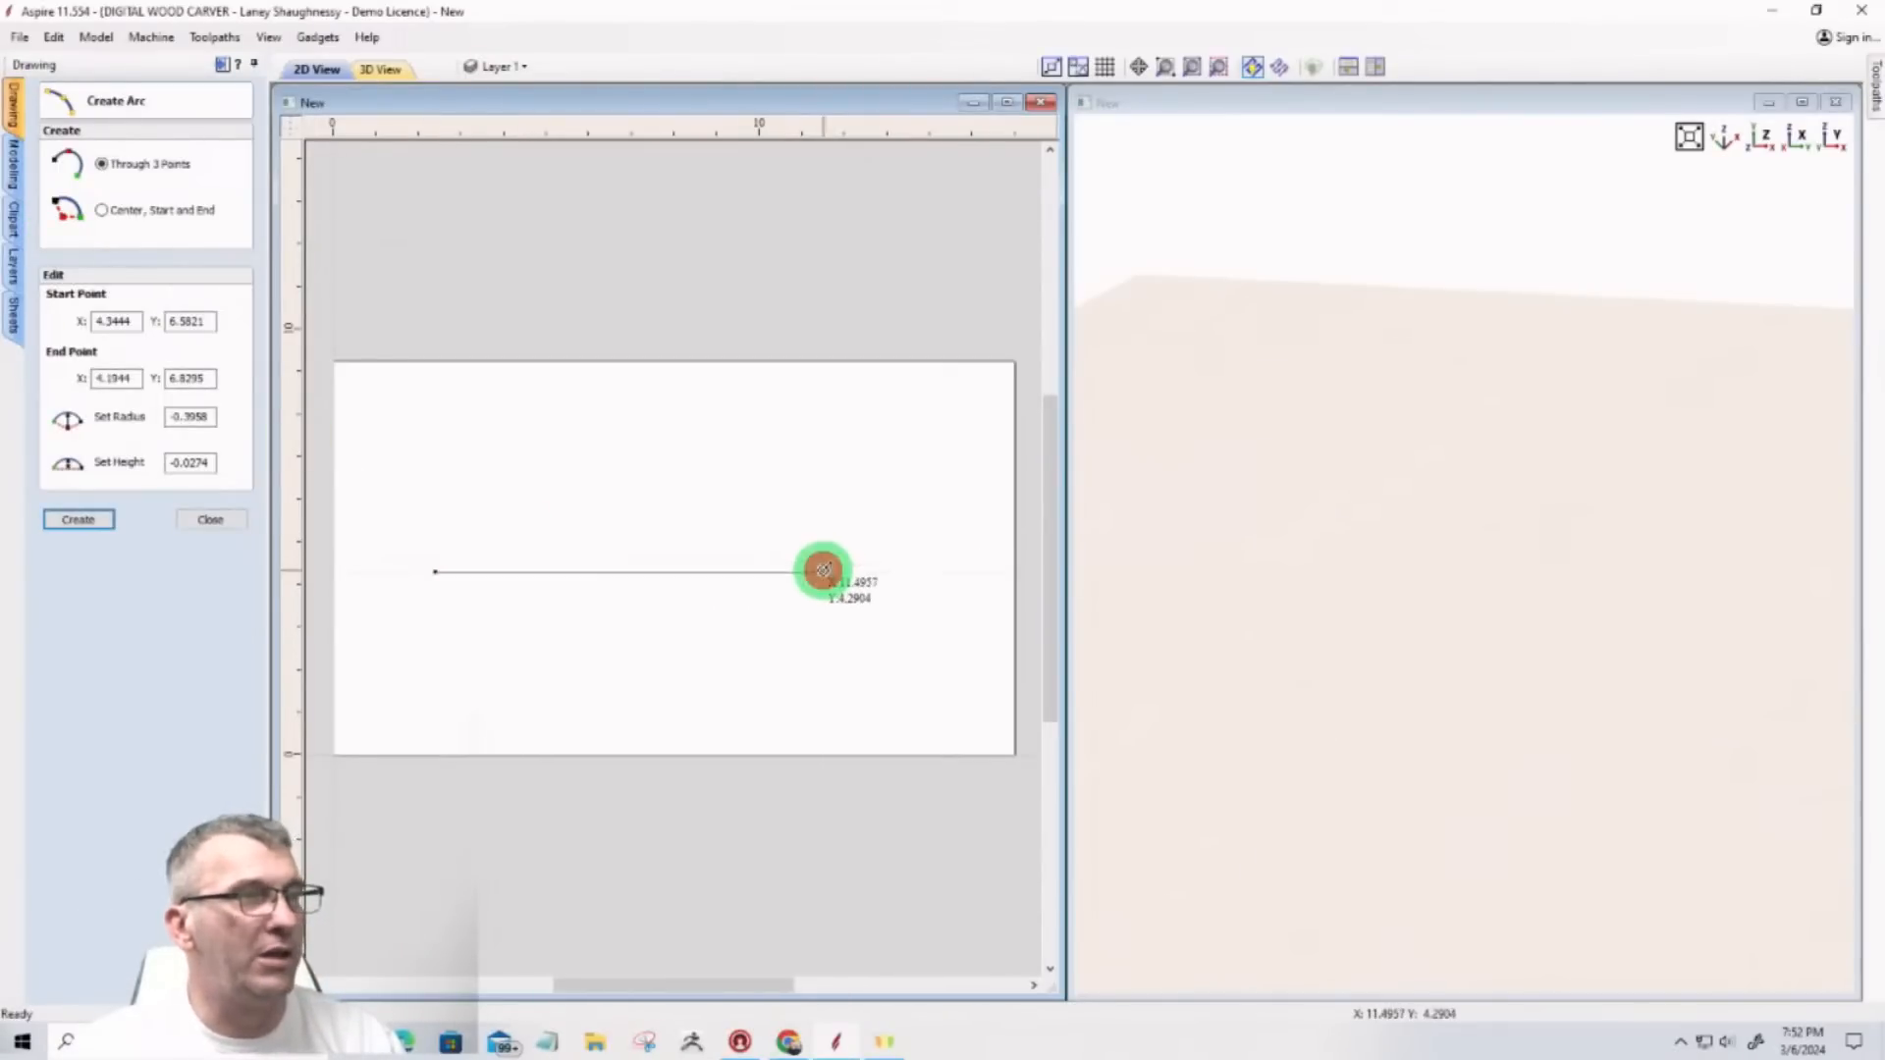
left_click(823, 570)
left_click(645, 522)
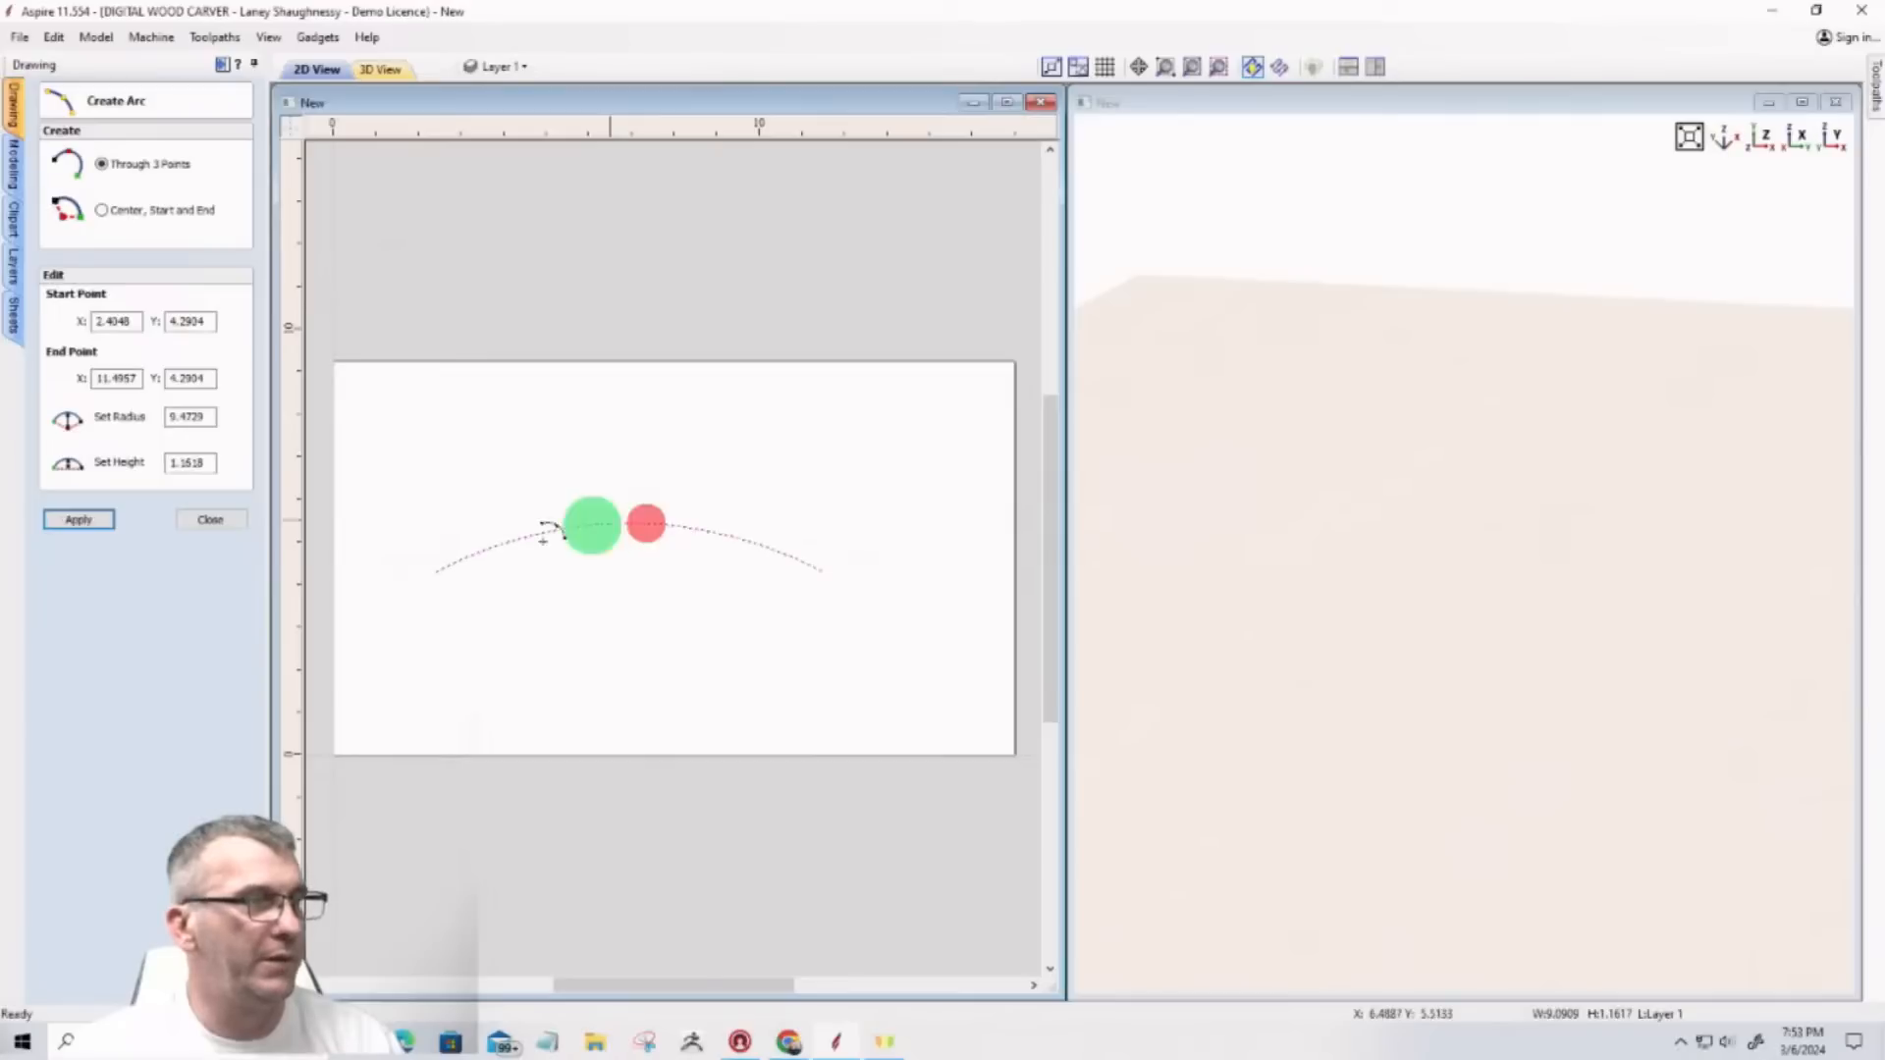
left_click(201, 518)
Step: Place a copy of the arc about 1.9 inches directly above the original
left_click(638, 528)
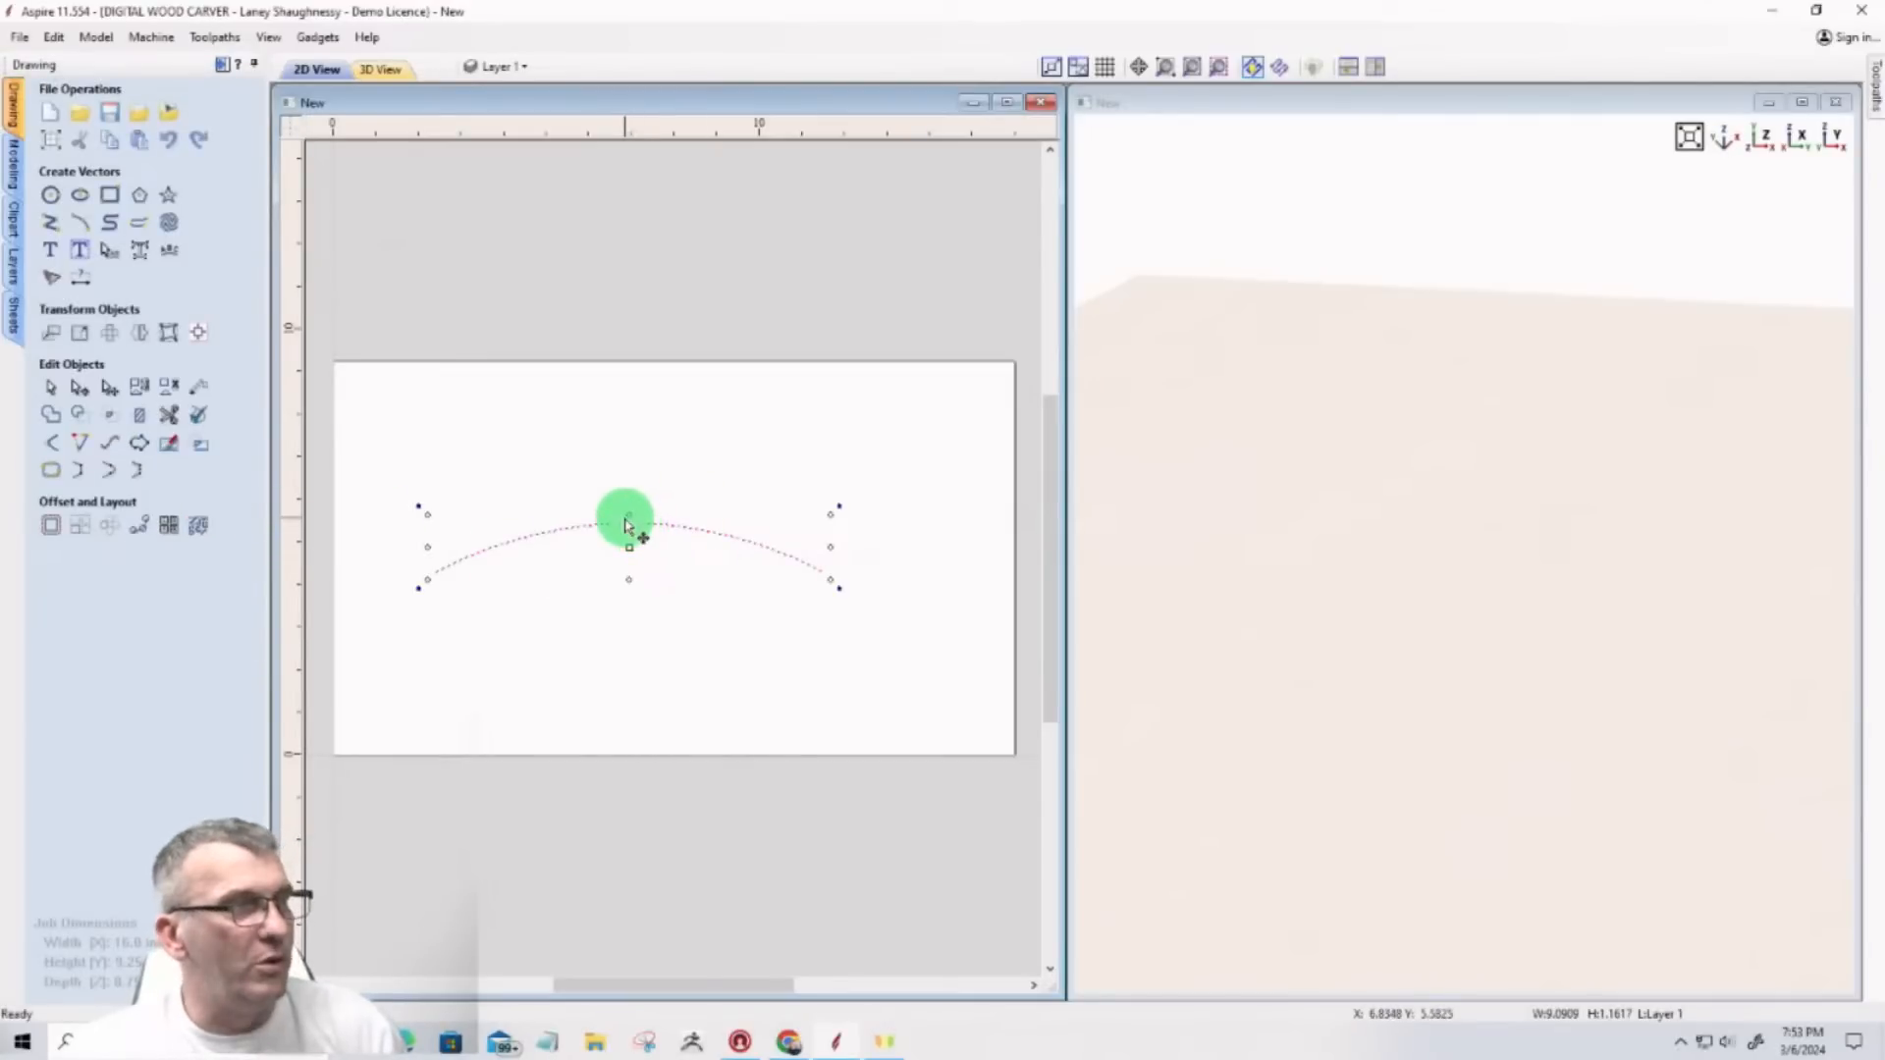
left_click_drag(629, 520, 624, 442, "ctrl")
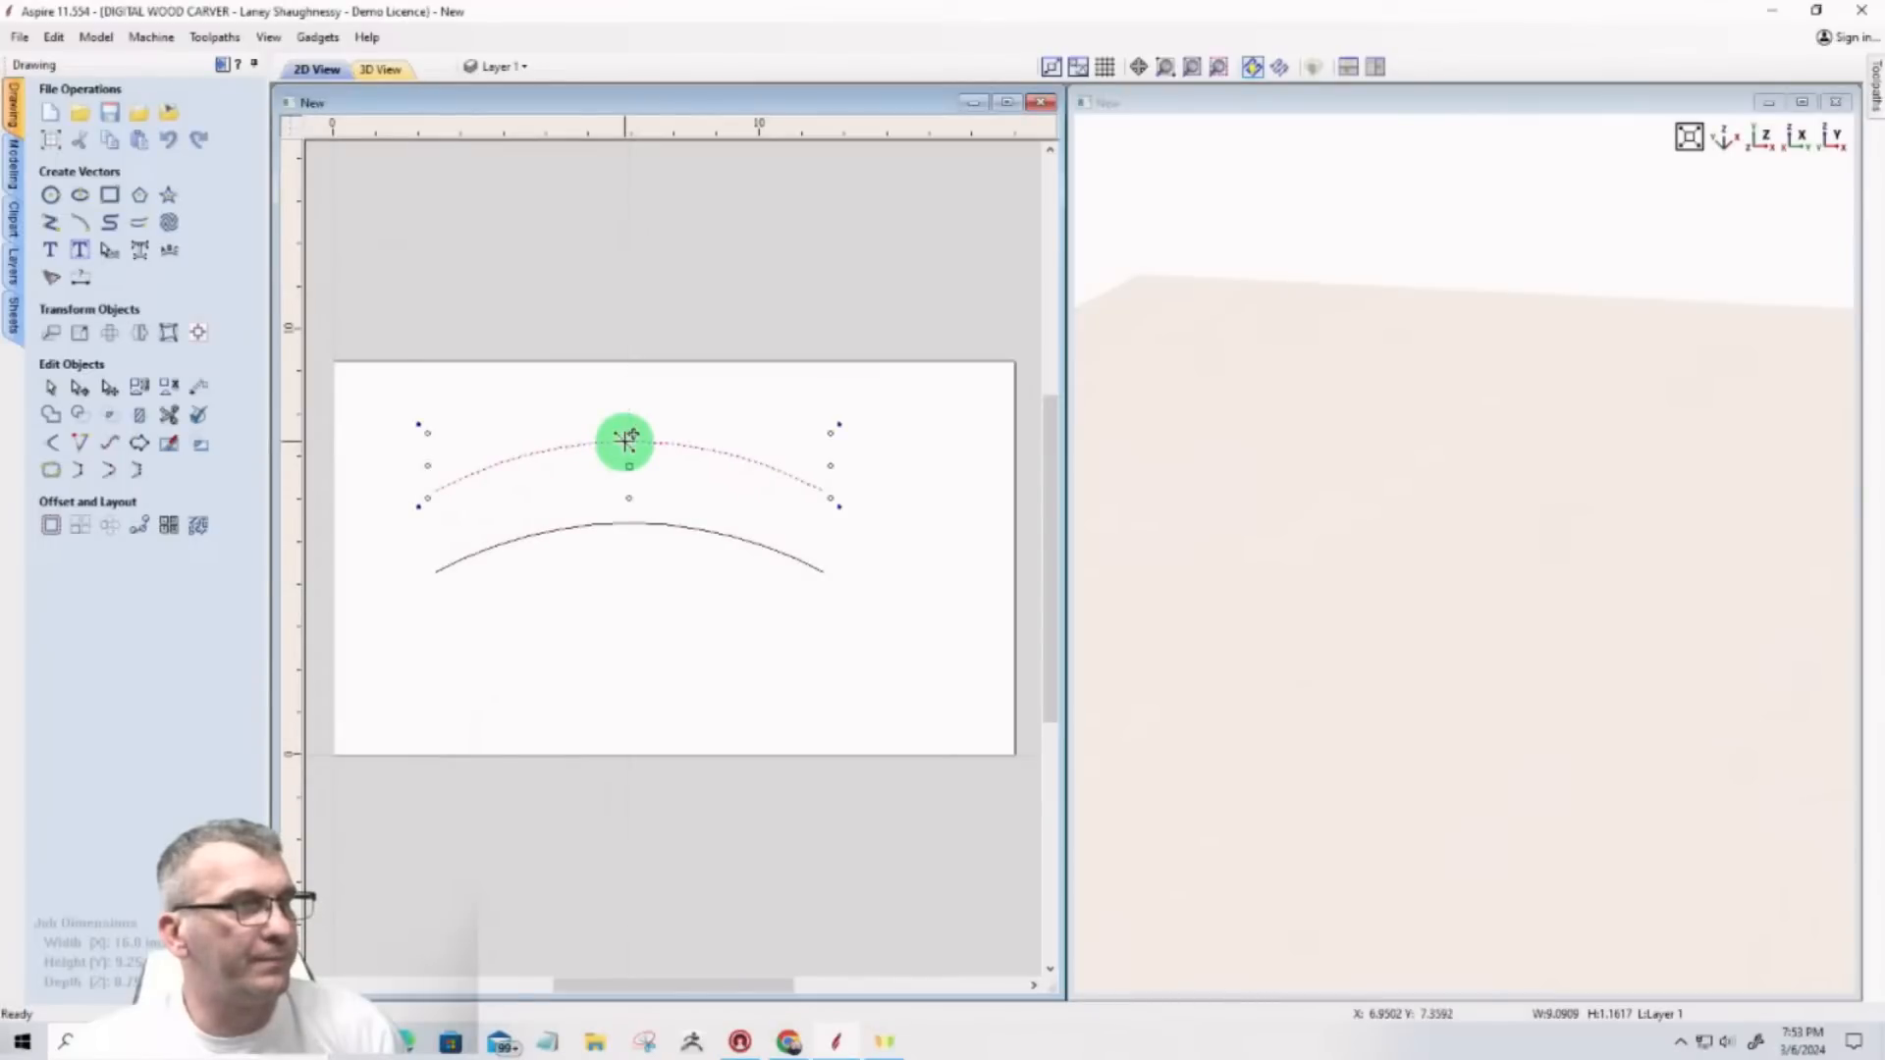
left_click(109, 194)
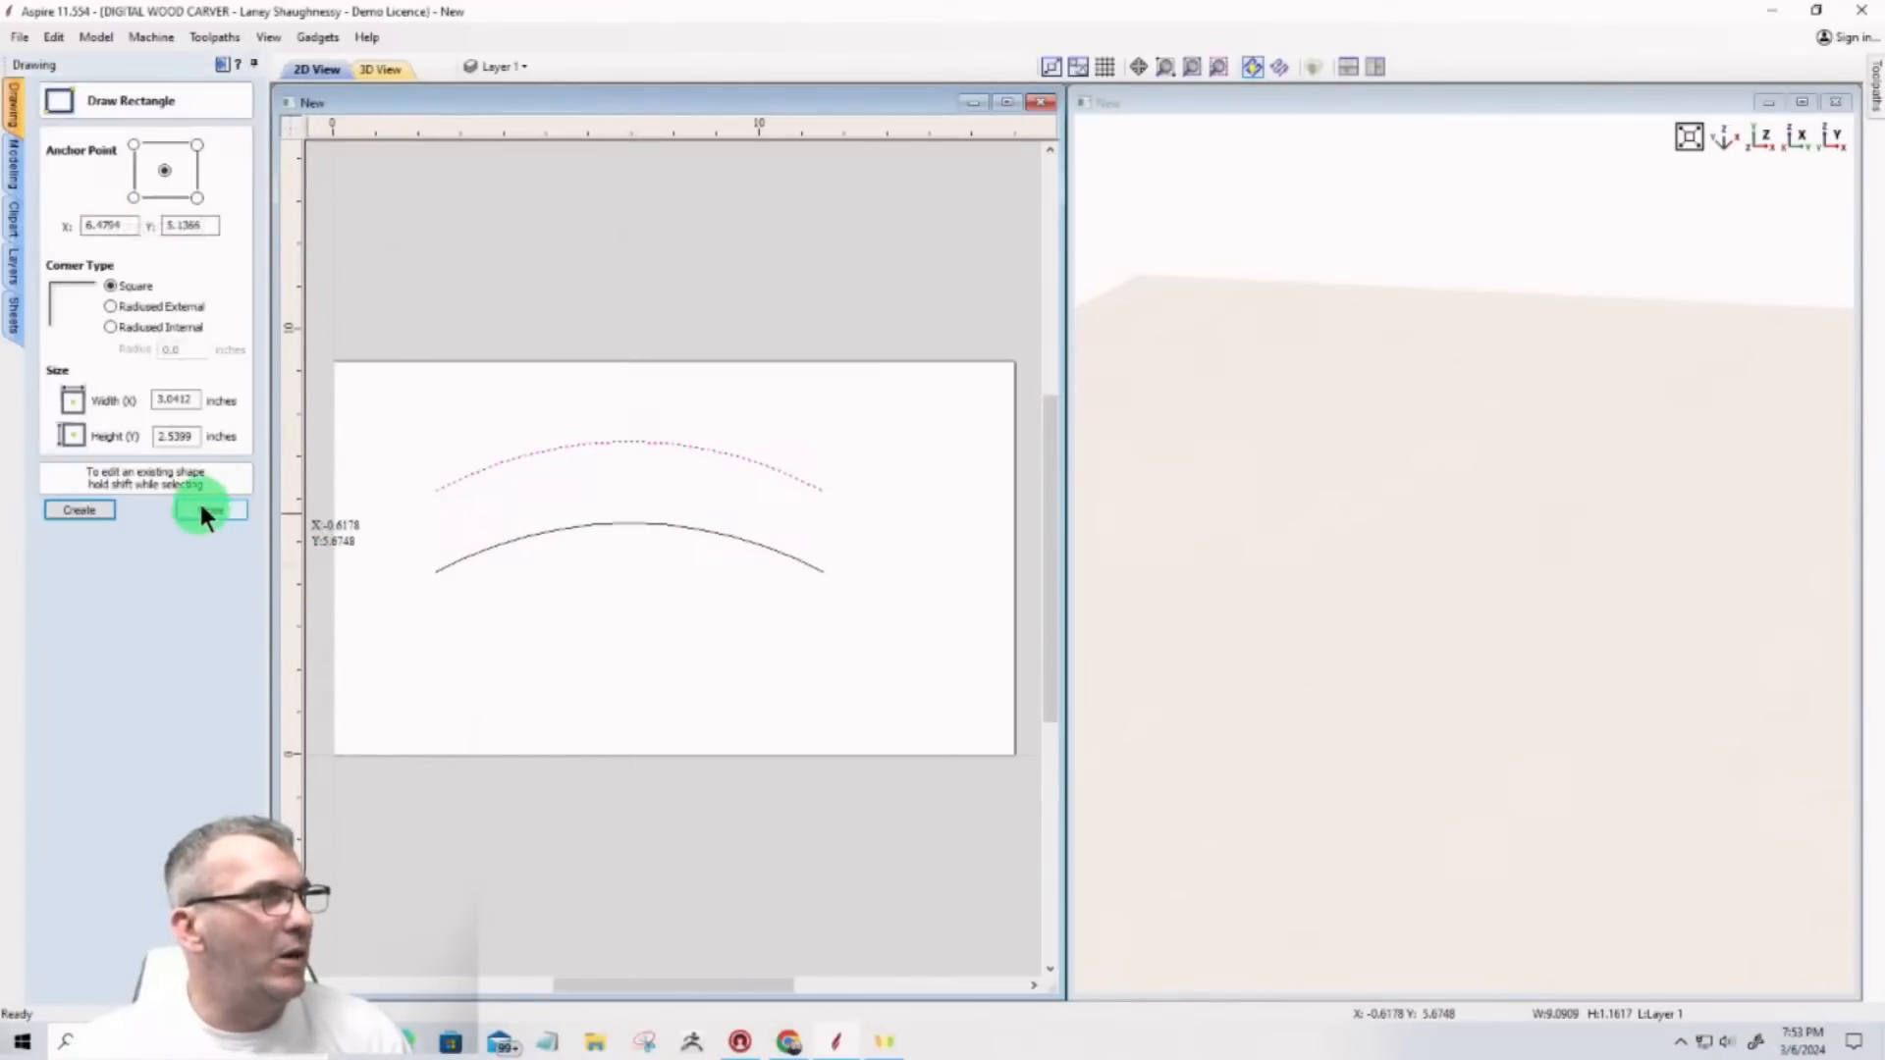
left_click(206, 510)
Step: Insert the Moulding_6 profile from the Moulding Profiles clipart folder below the start of the lower arc
left_click(14, 228)
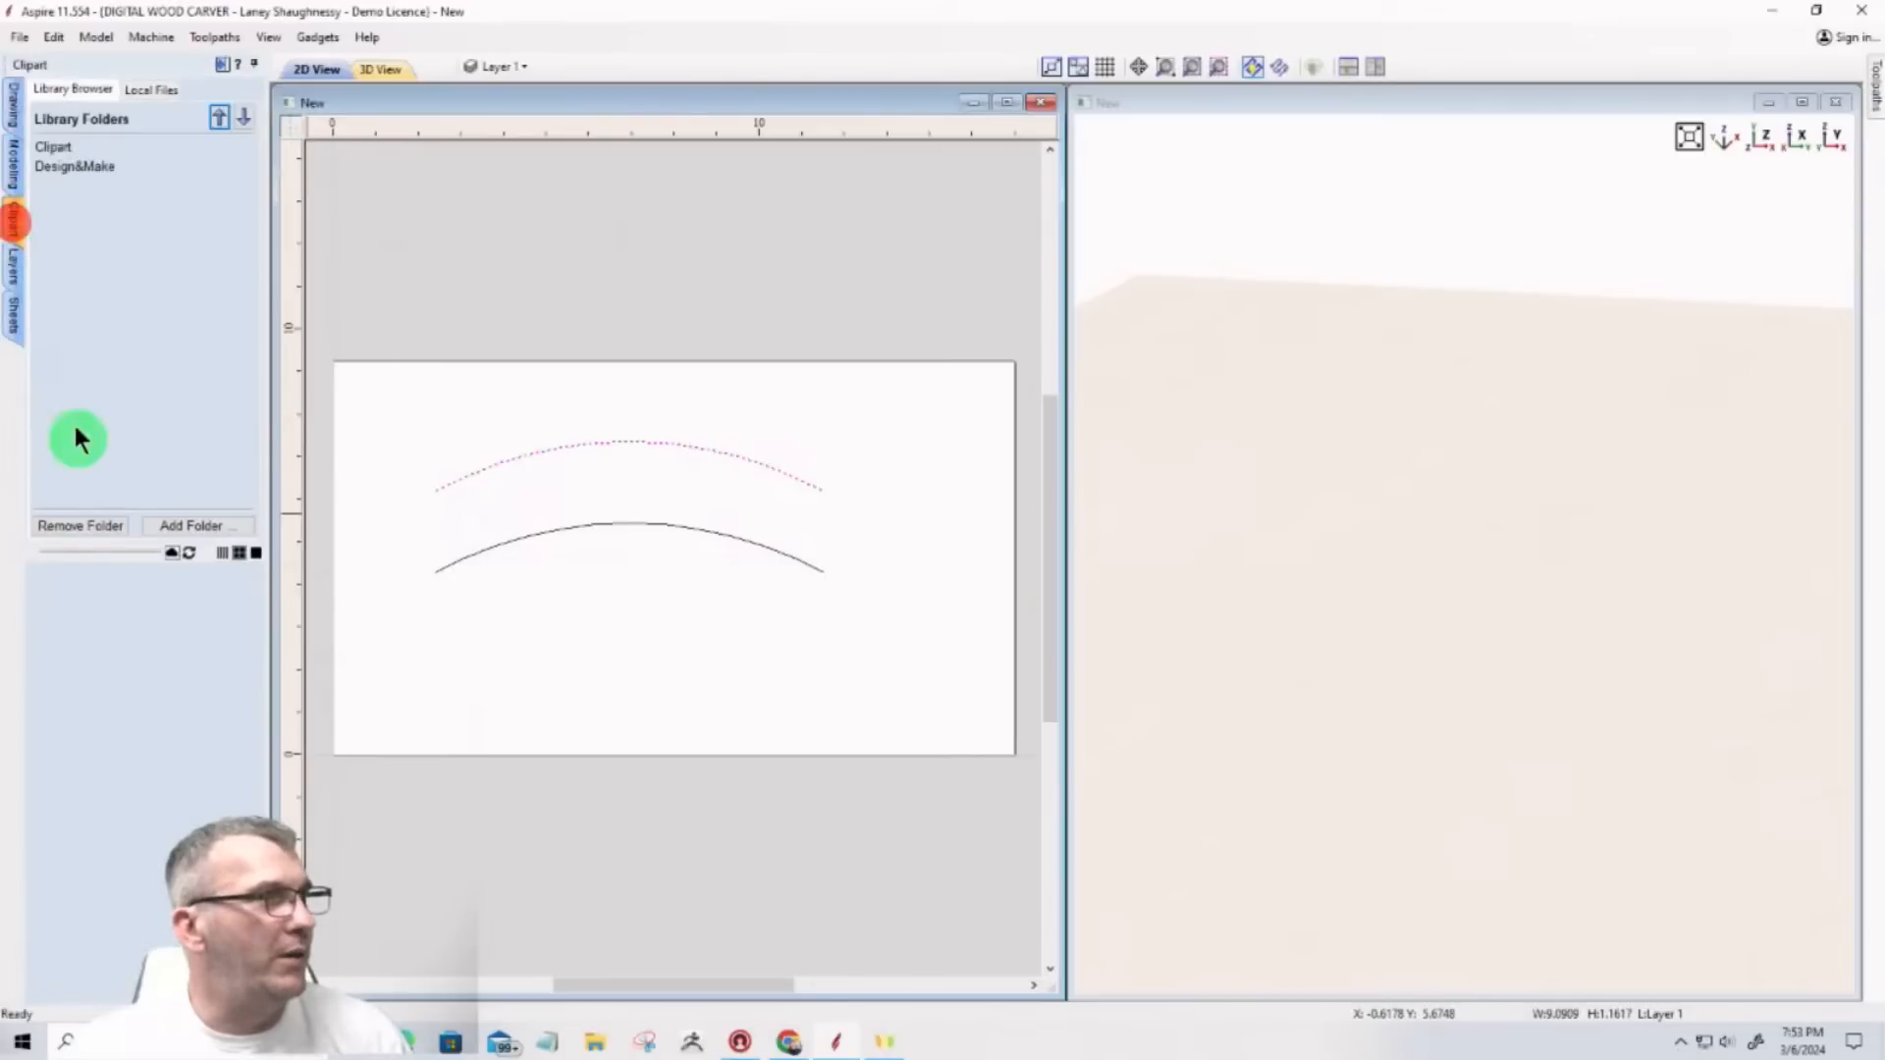
left_click(67, 151)
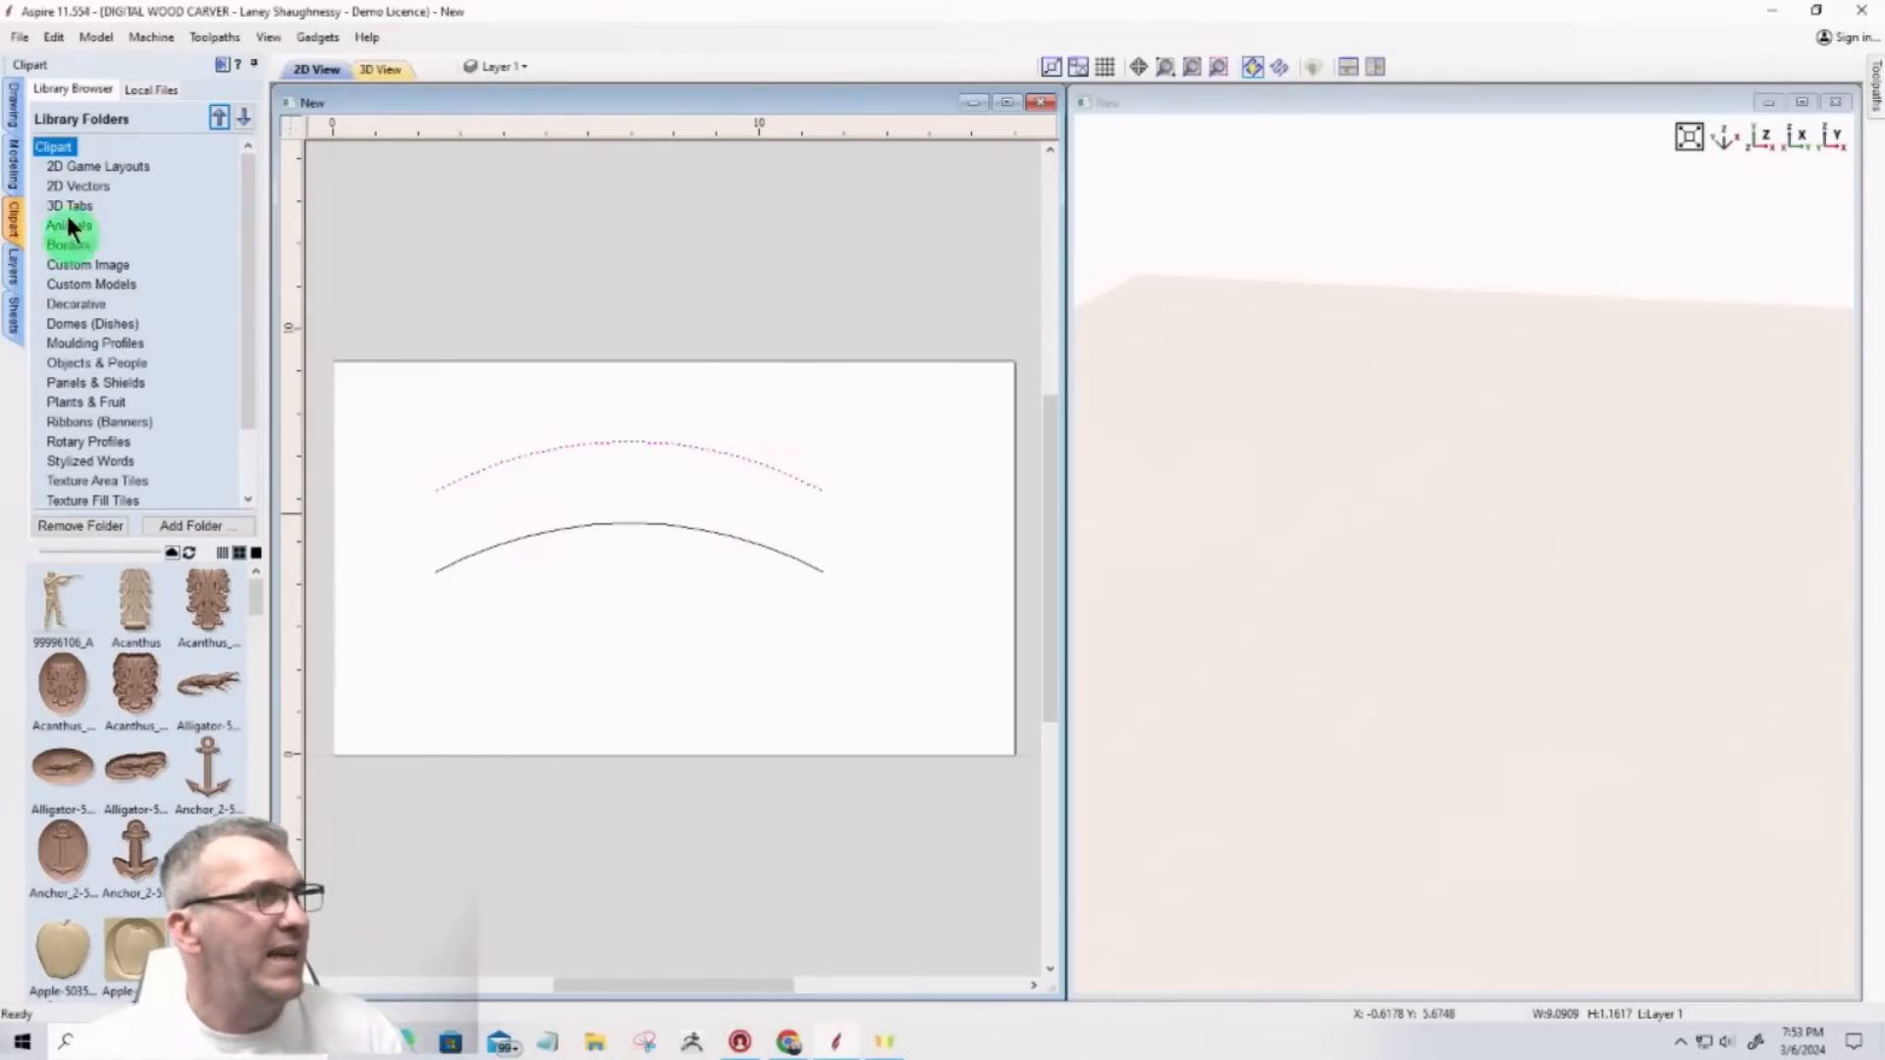
left_click(63, 341)
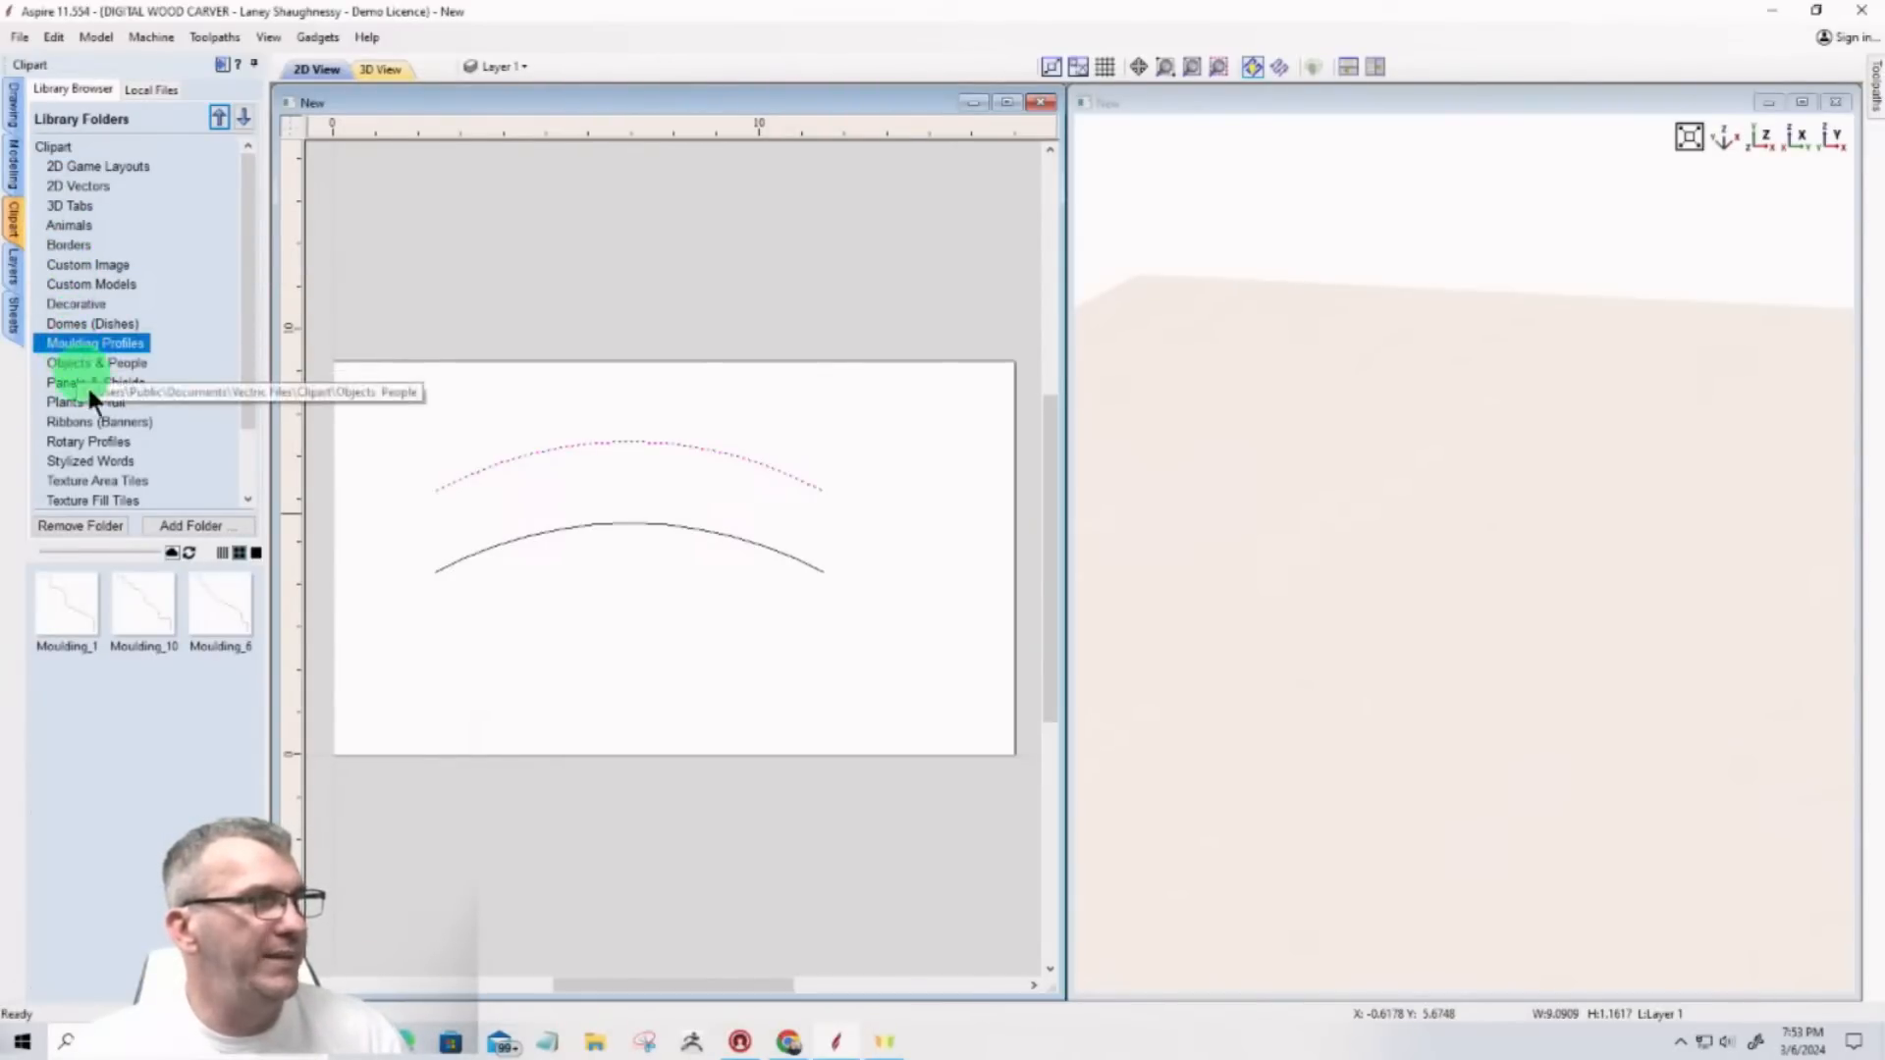
left_click_drag(220, 615, 447, 646)
scroll(384, 692, "up", 4)
scroll(579, 594, "down", 5)
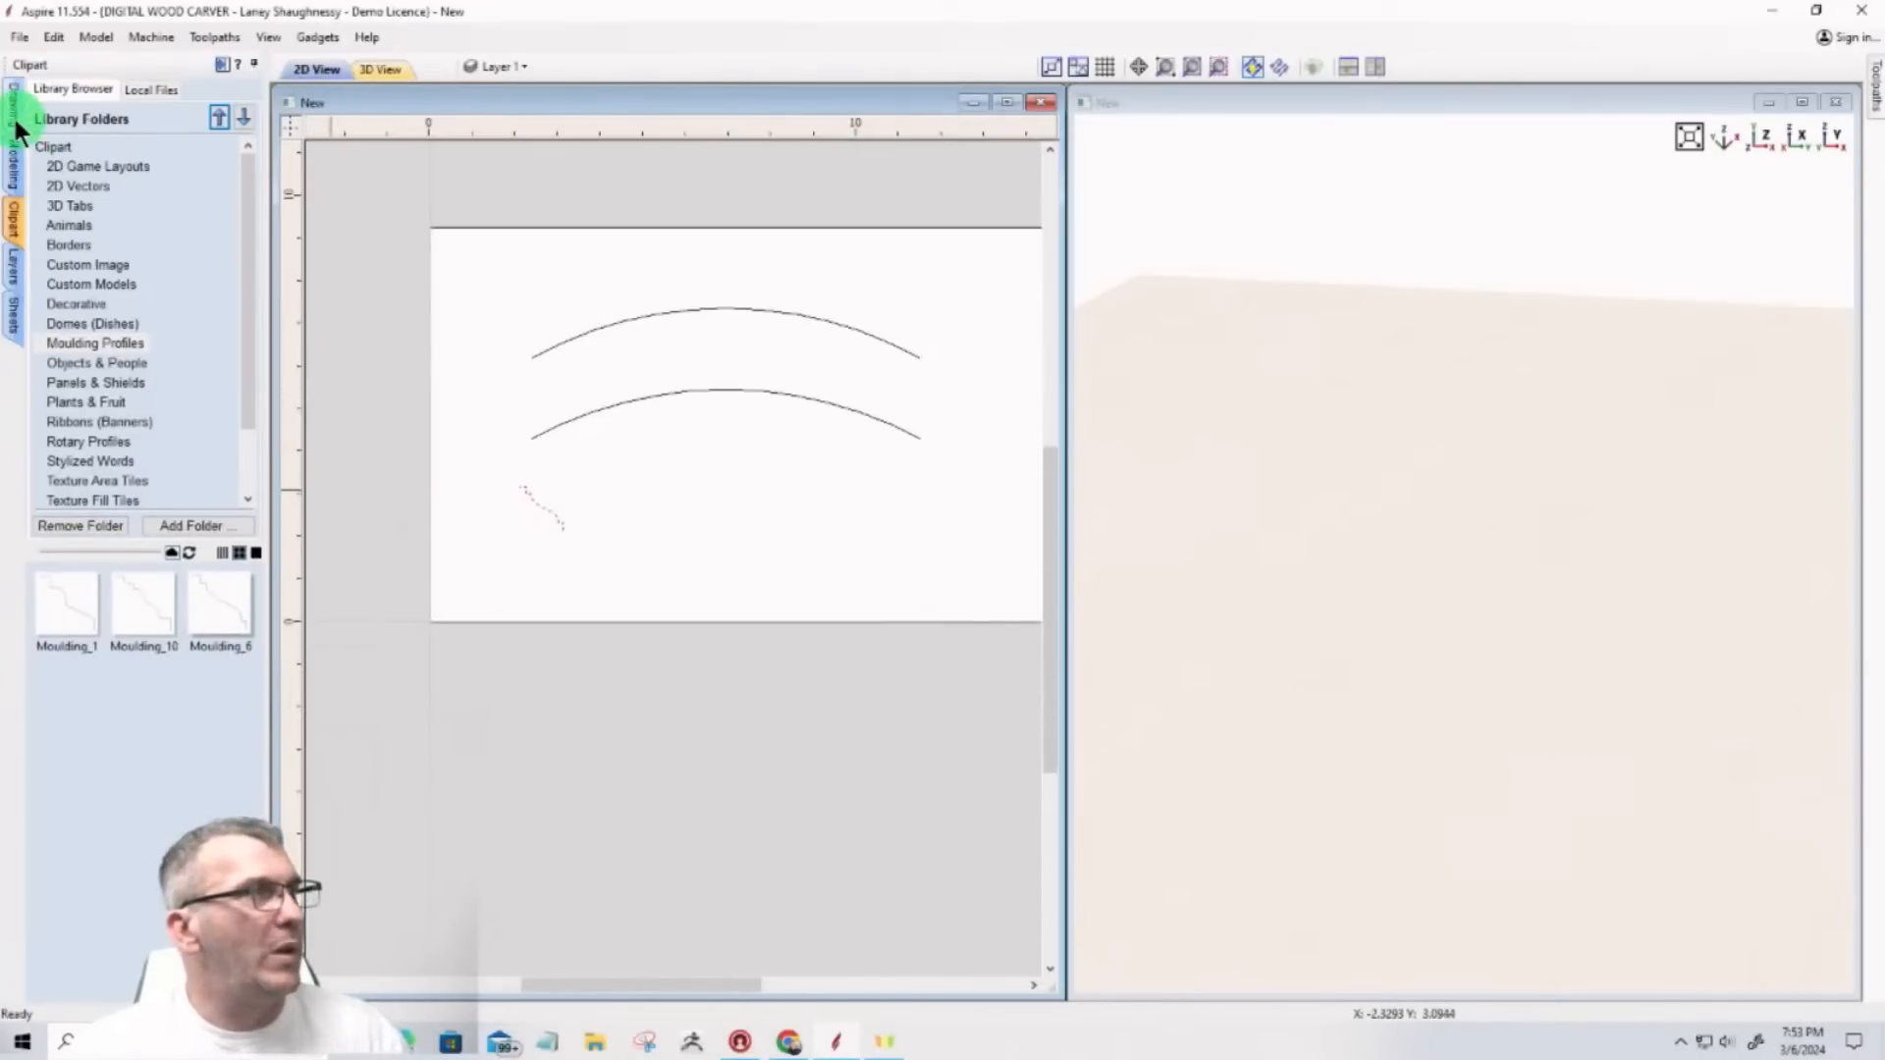
Step: Create a Two Rail Sweep component from the open moulding profile, using the lower and upper arcs as drive rails
left_click(15, 159)
left_click(80, 112)
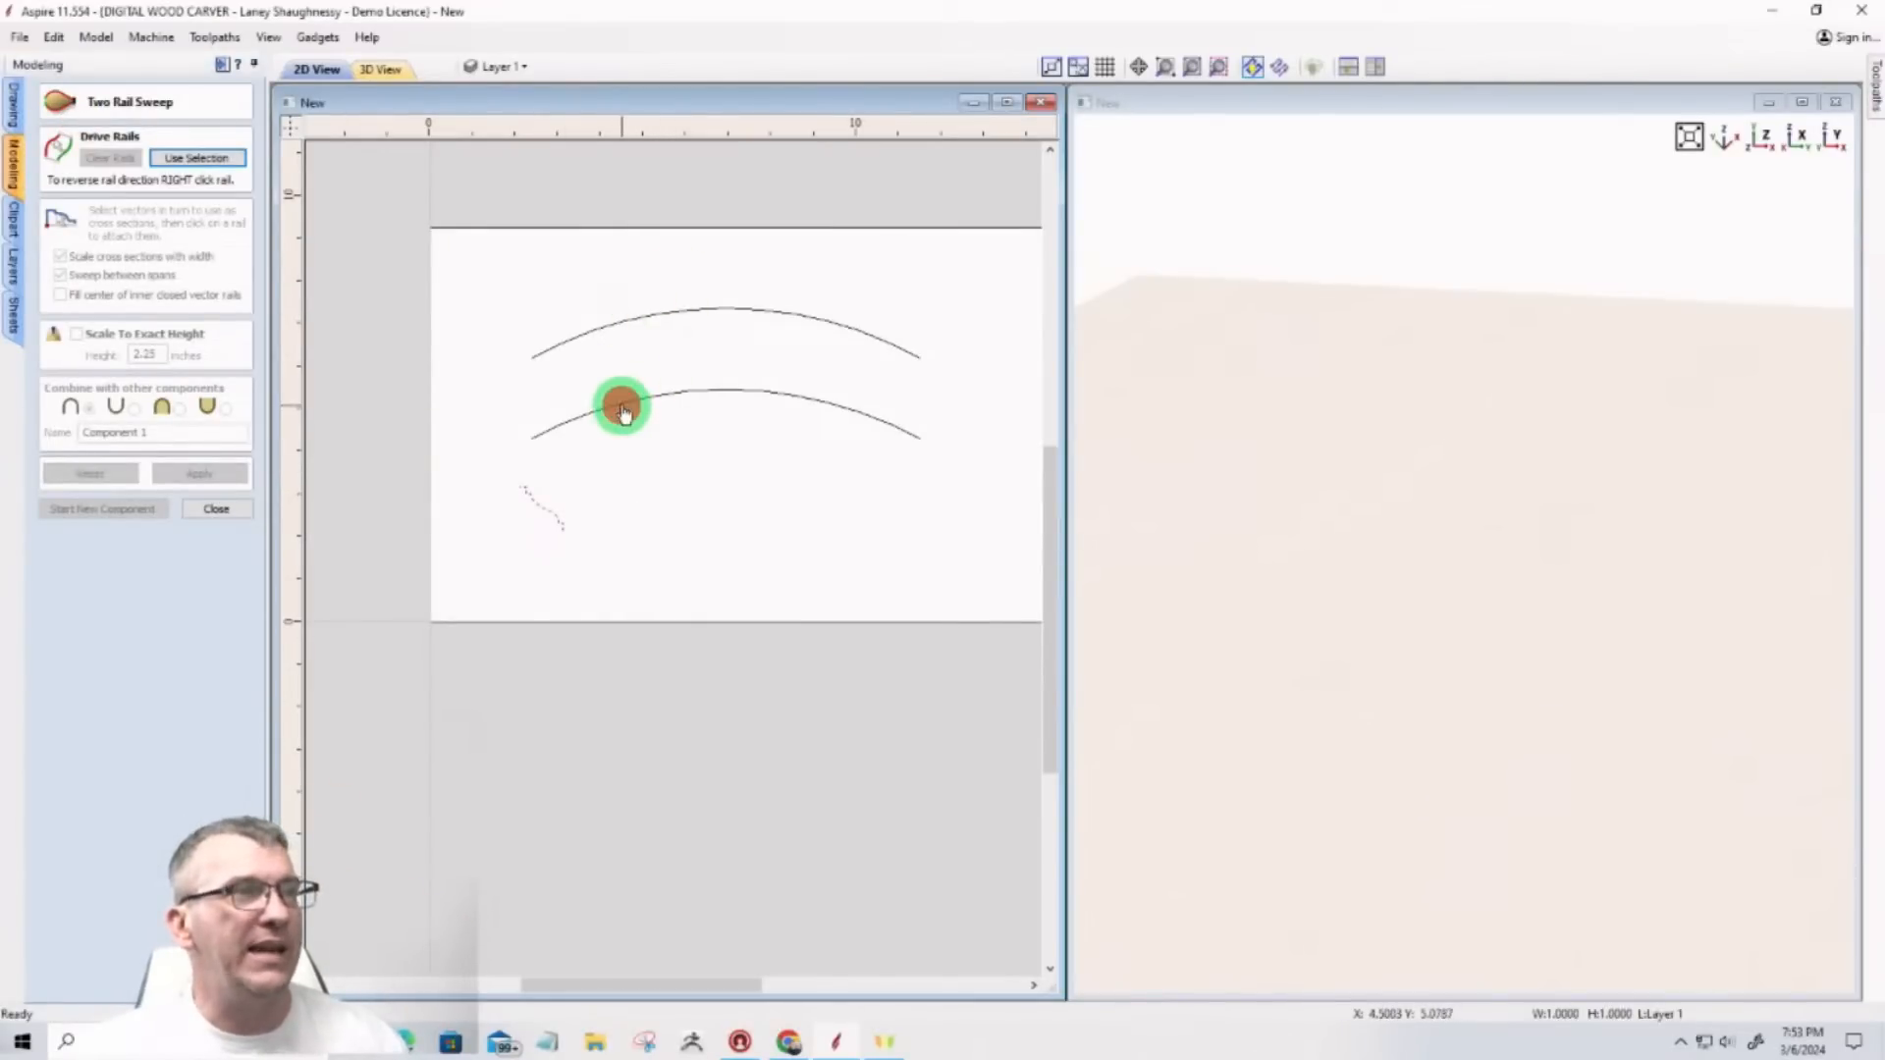
left_click(622, 413)
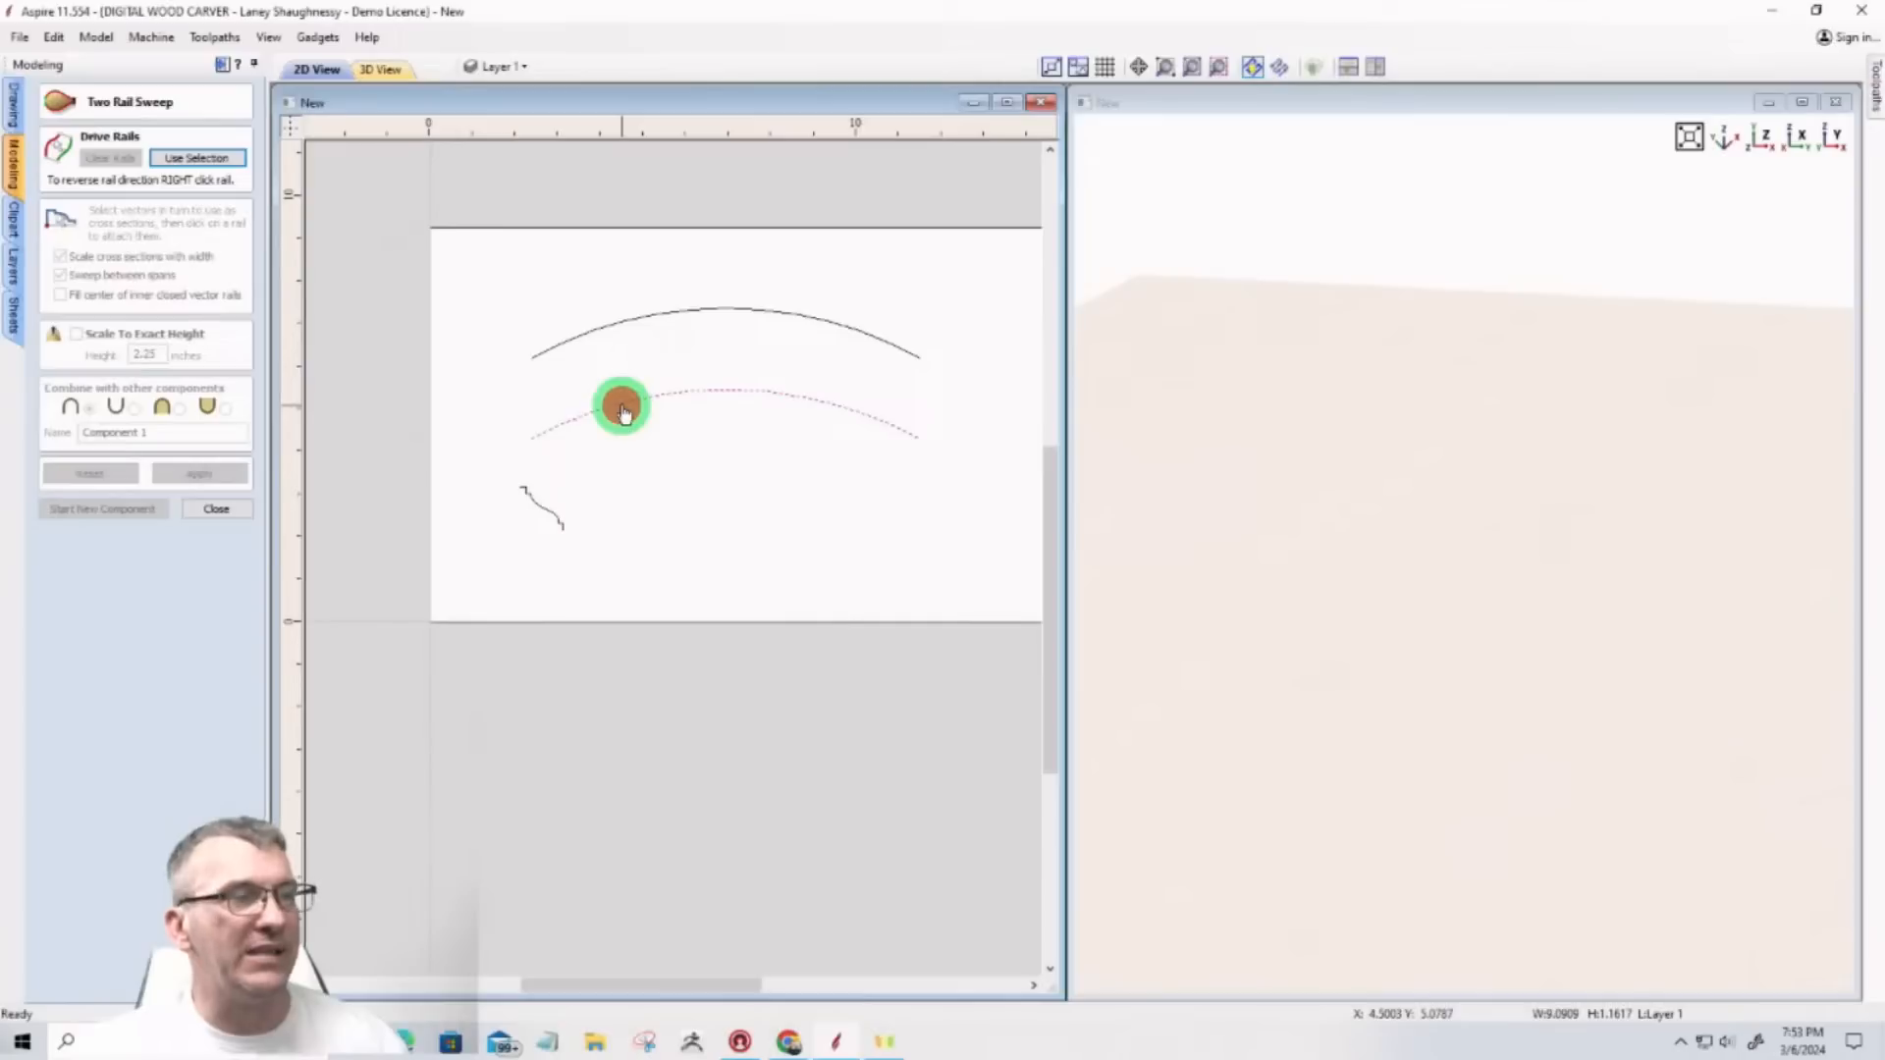
left_click(601, 334, "shift")
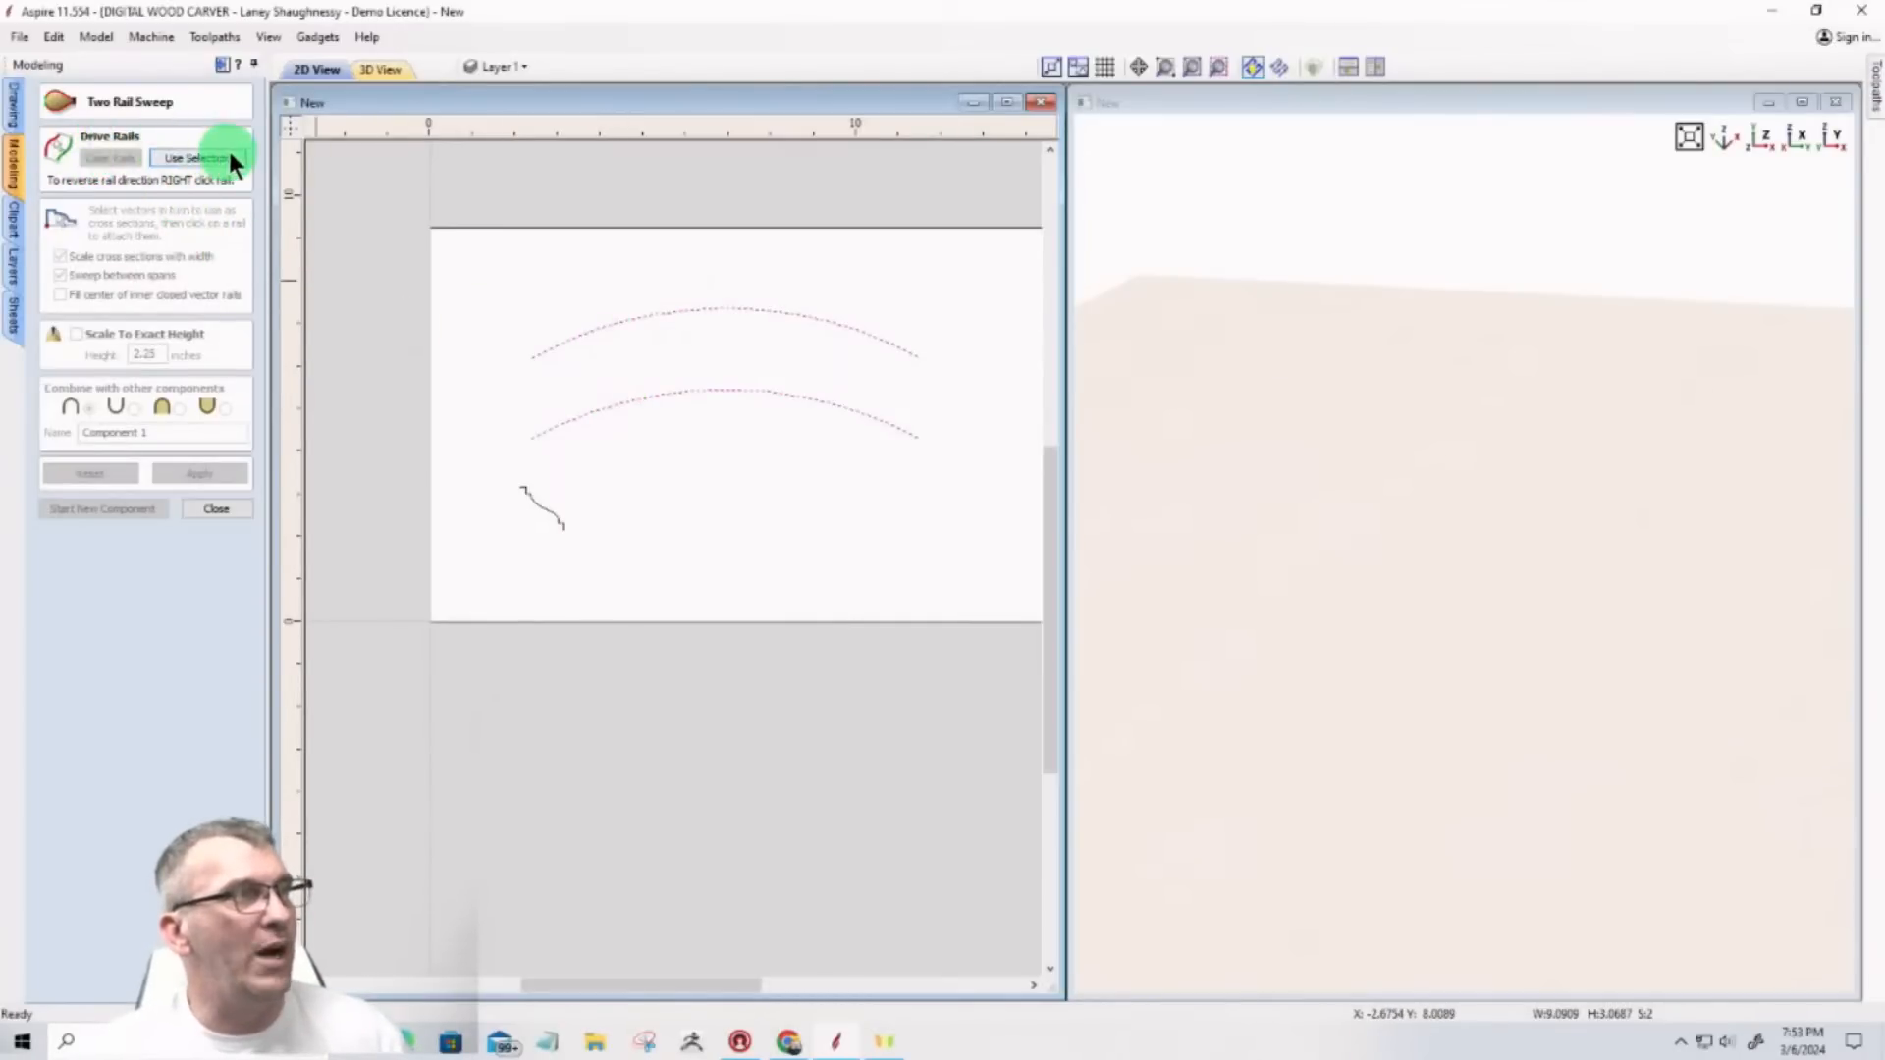
left_click(184, 155)
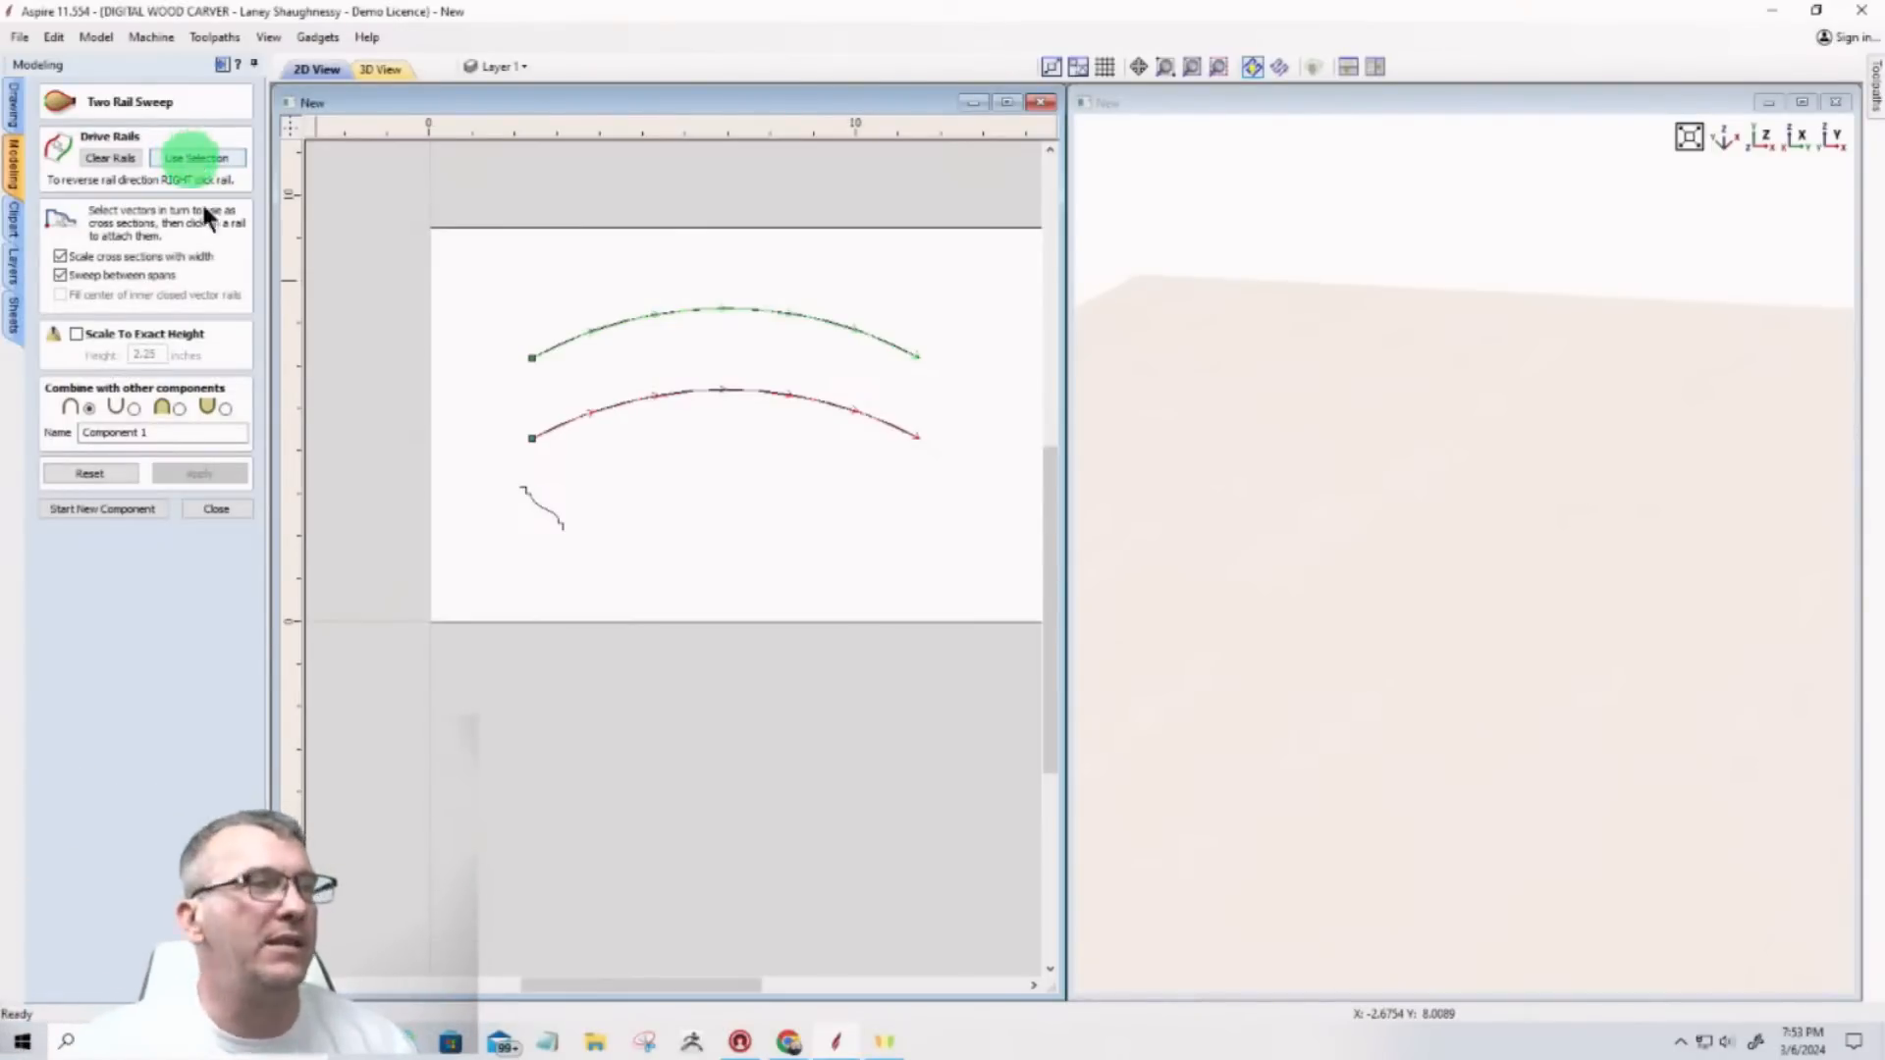
left_click(543, 517)
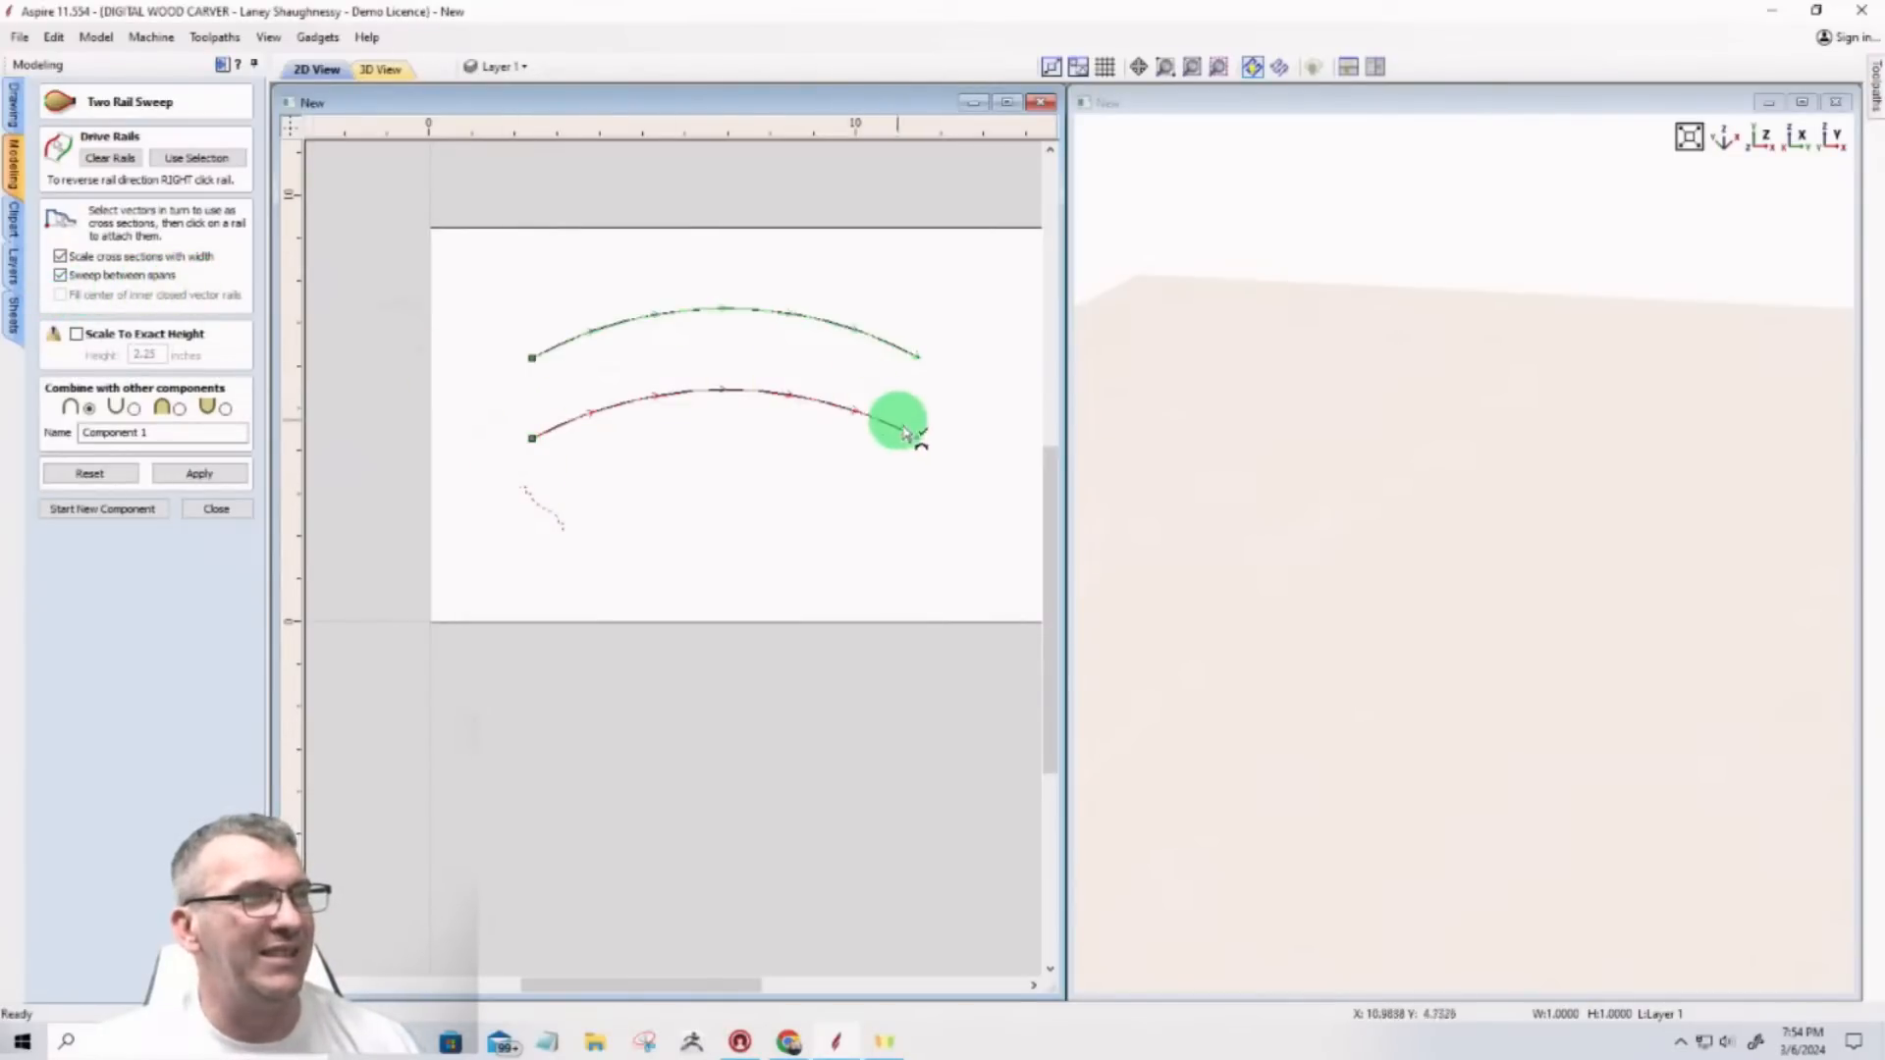
left_click(202, 473)
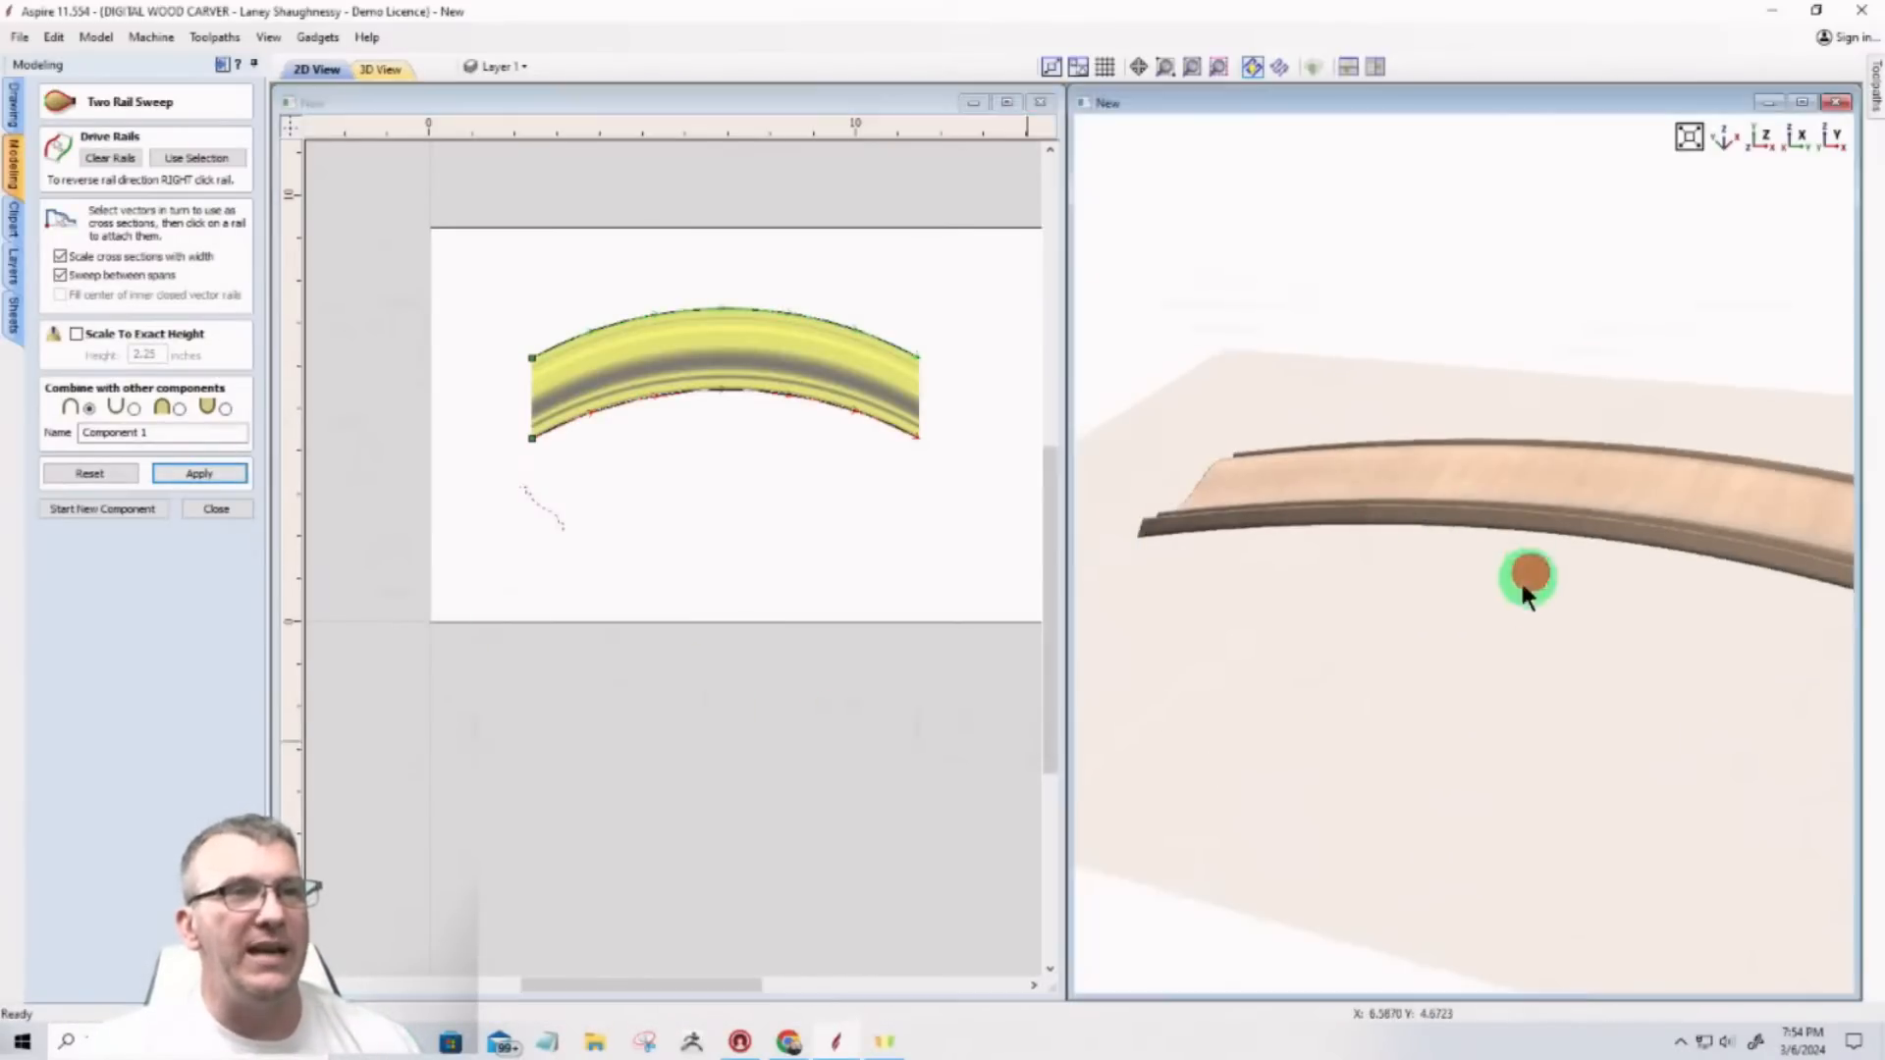
Step: Examine the swept moulding's edges and end face in 3D, and compare them with the profile vector's open ends
left_click_drag(1523, 576, 1281, 614)
middle_click_drag(1756, 614, 1450, 558)
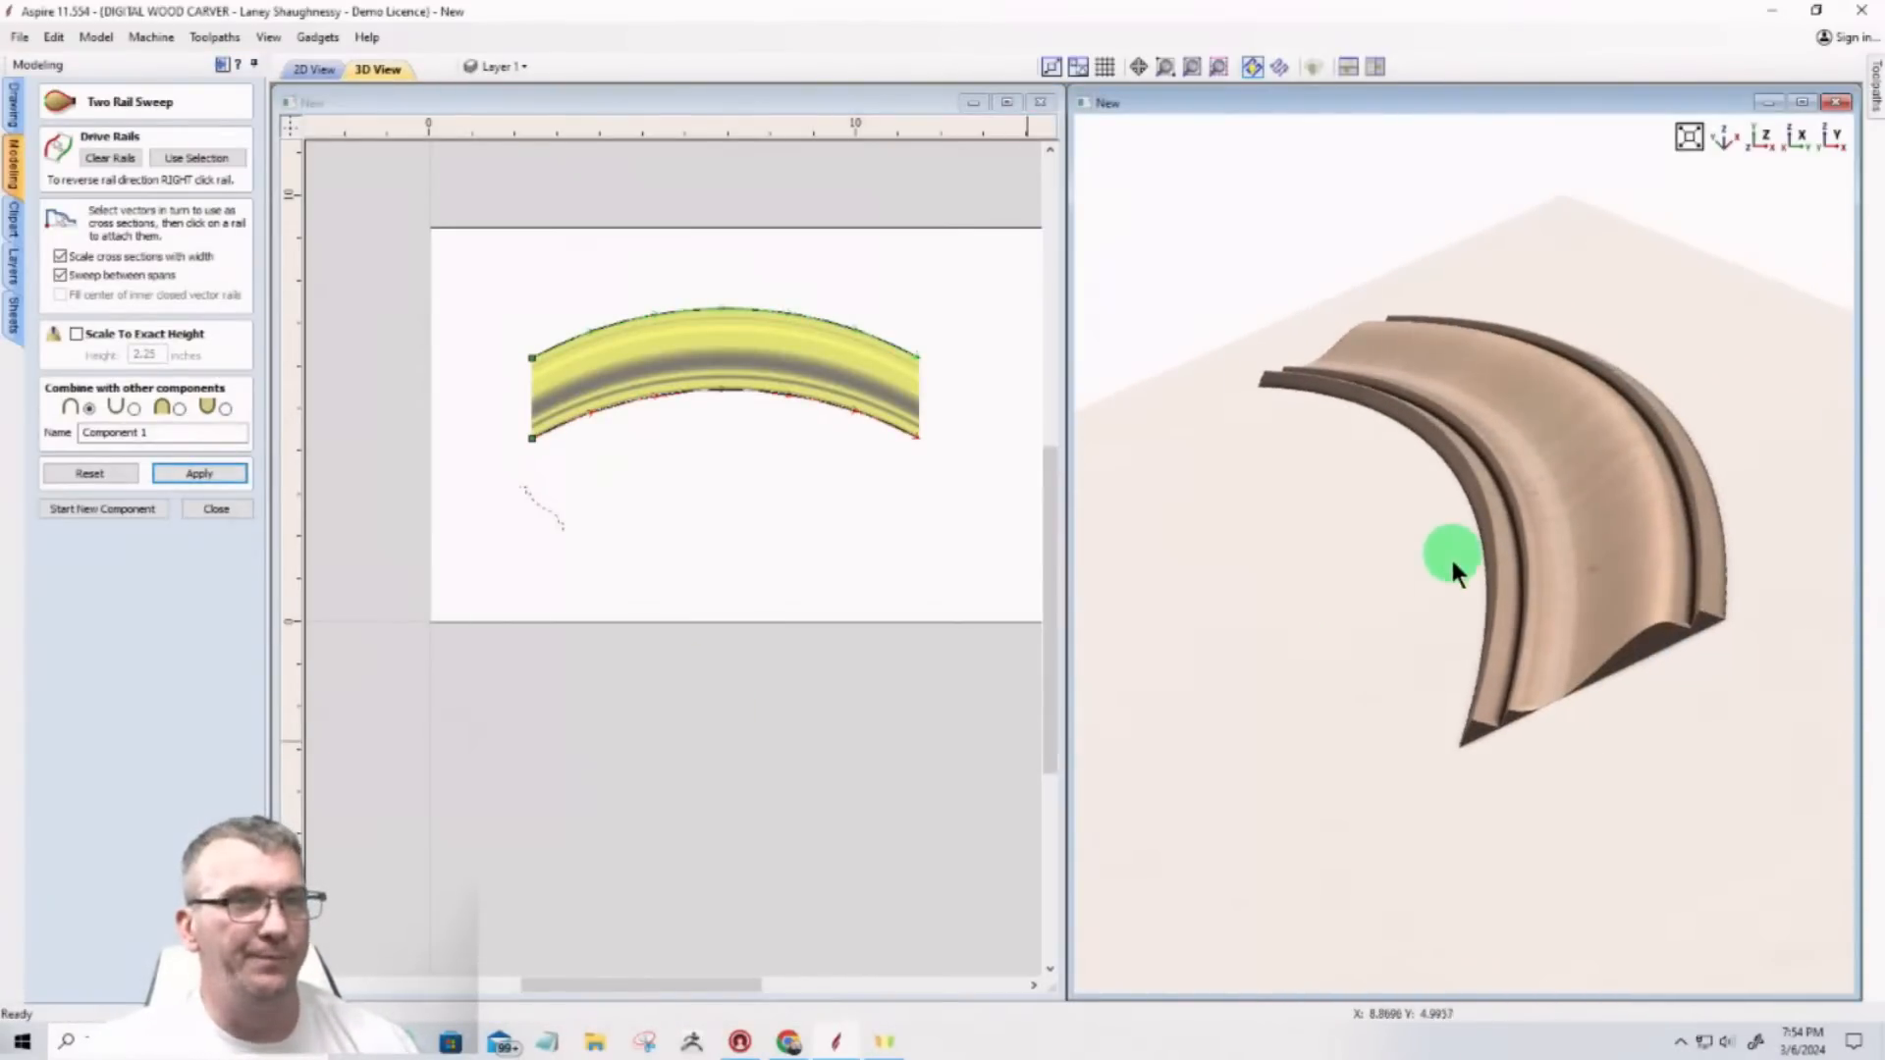
left_click_drag(1511, 735, 1568, 726)
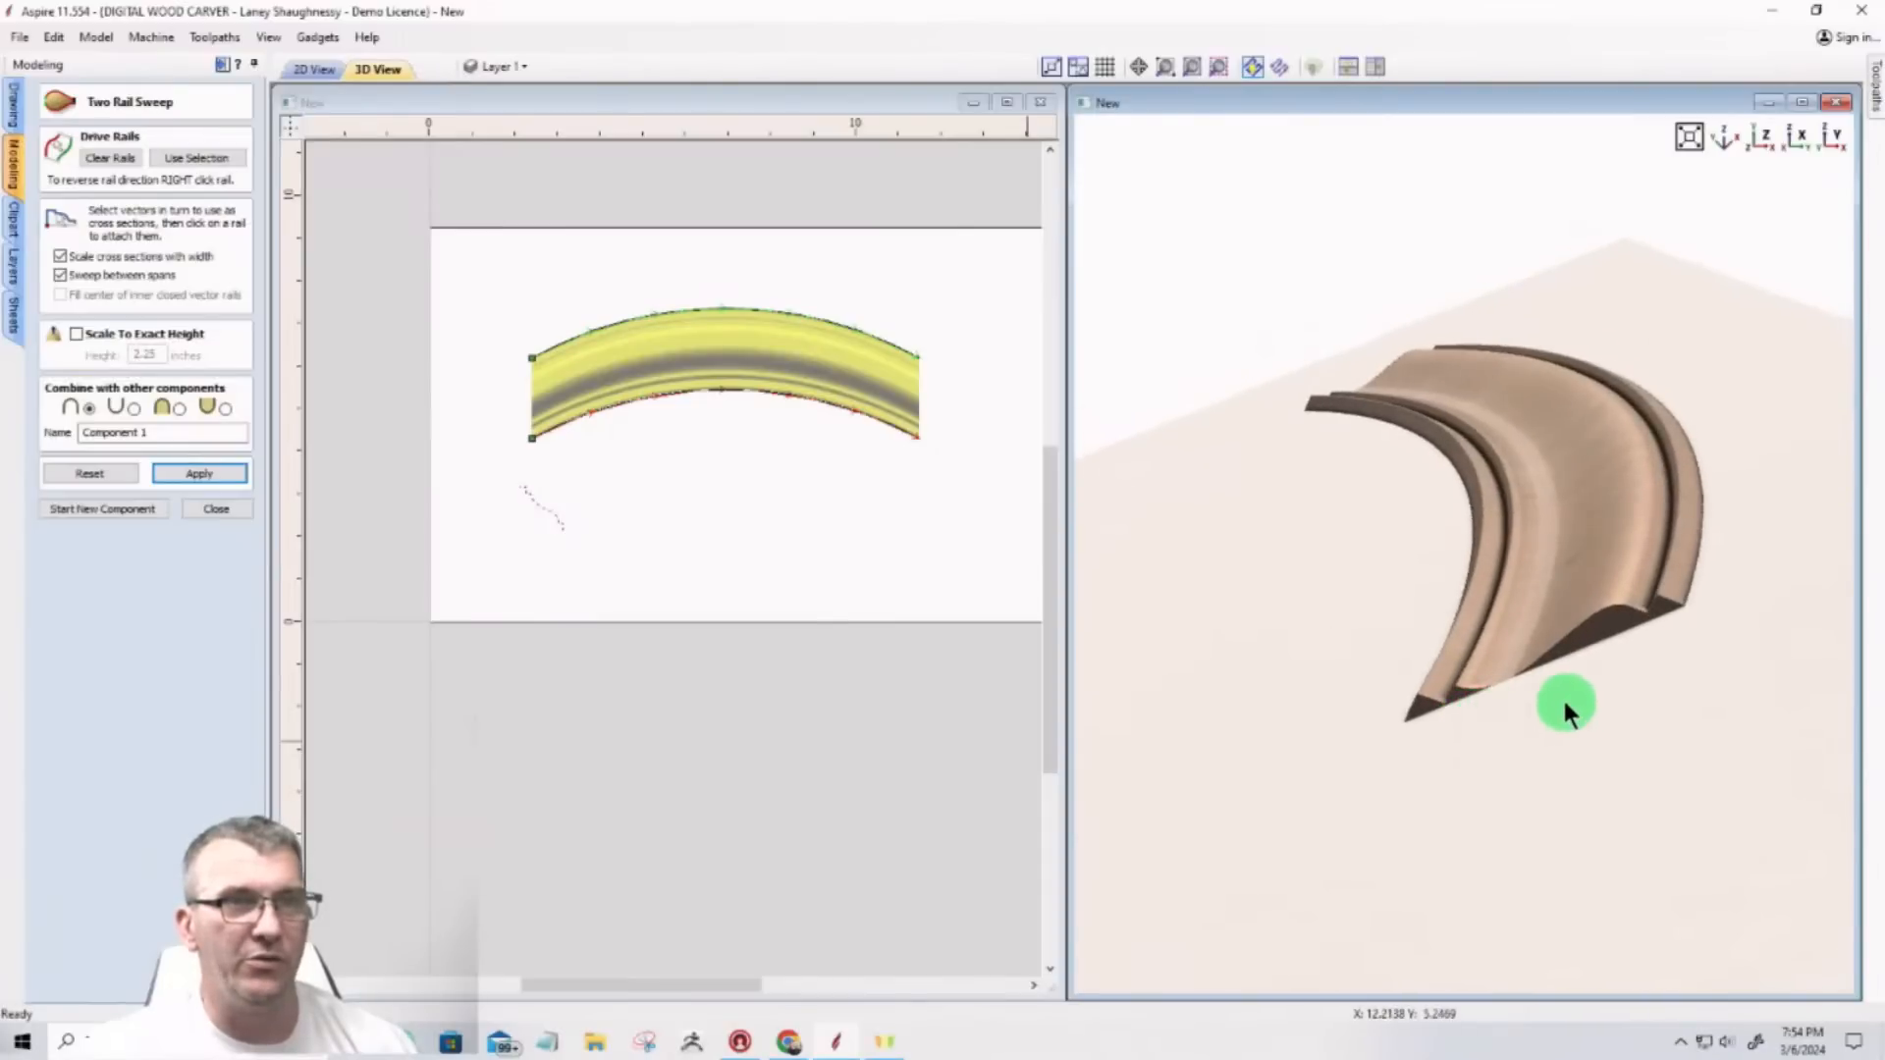
middle_click_drag(1565, 703, 1543, 687)
scroll(1521, 676, "up", 2)
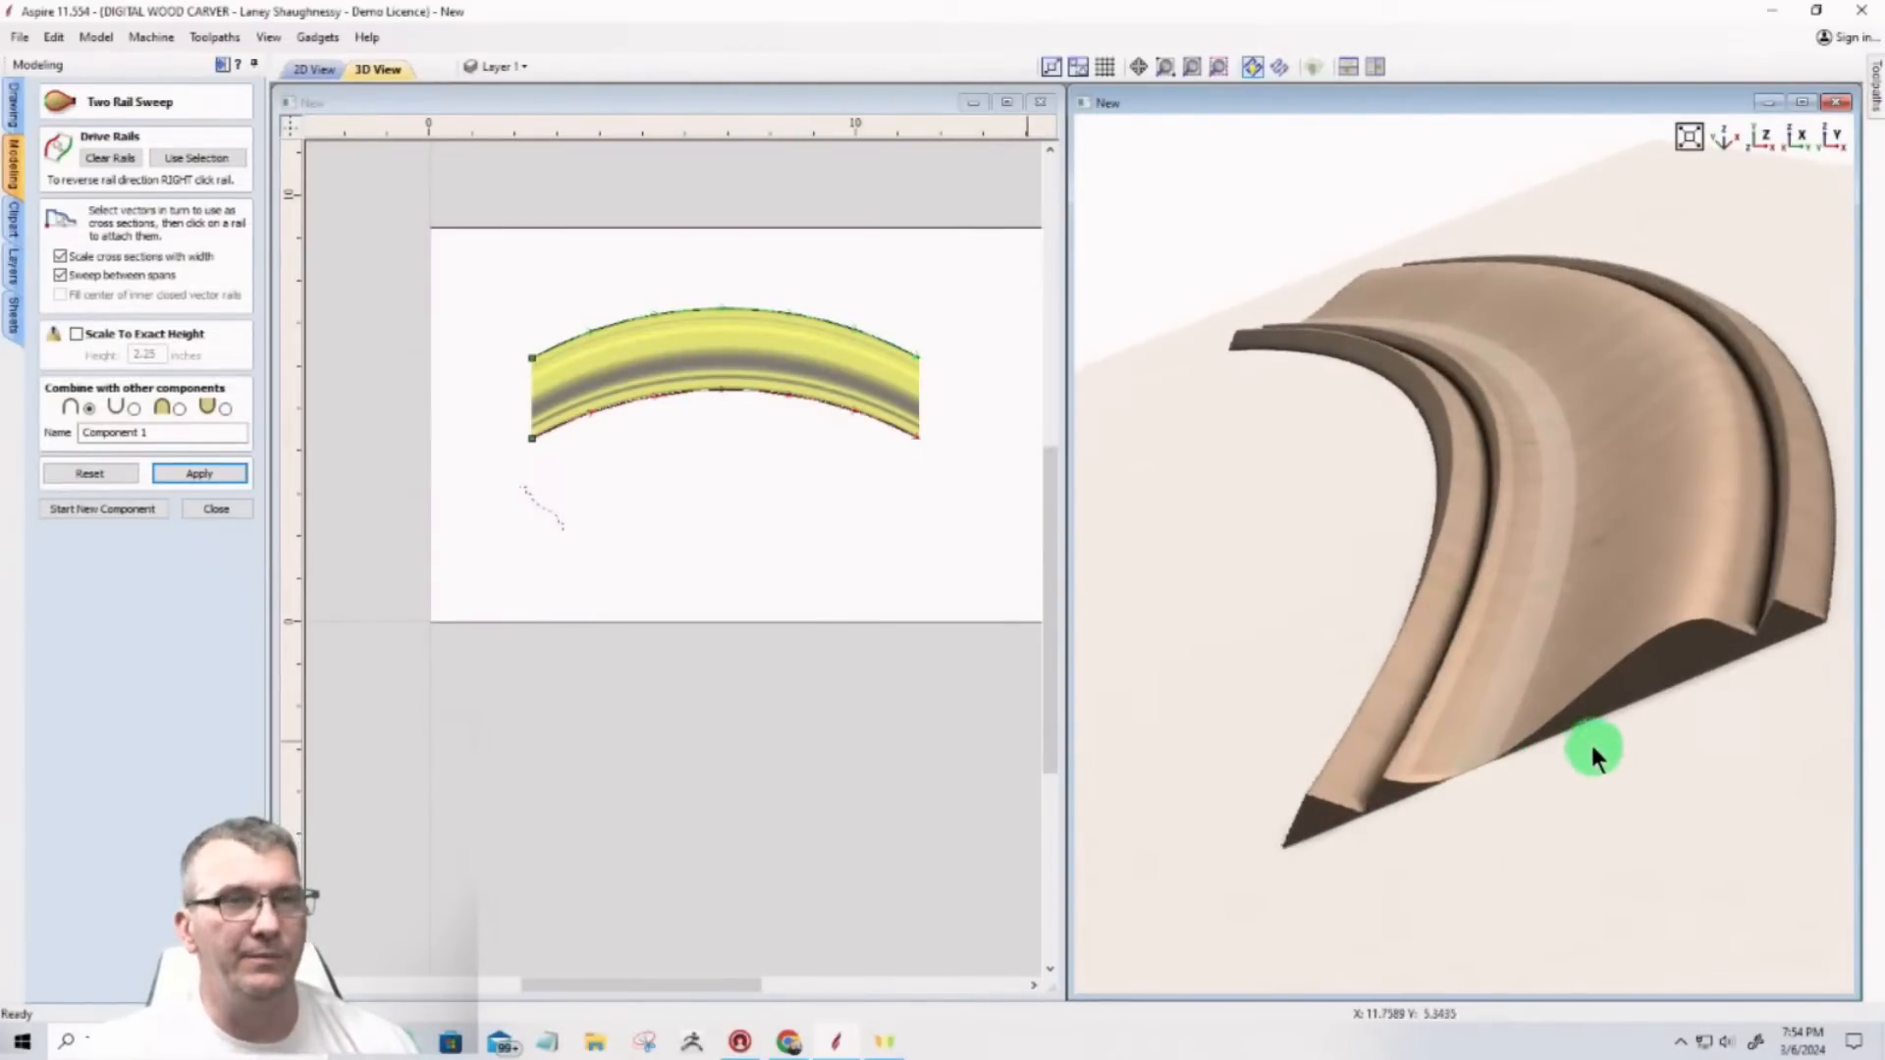
left_click_drag(1592, 755, 1569, 756)
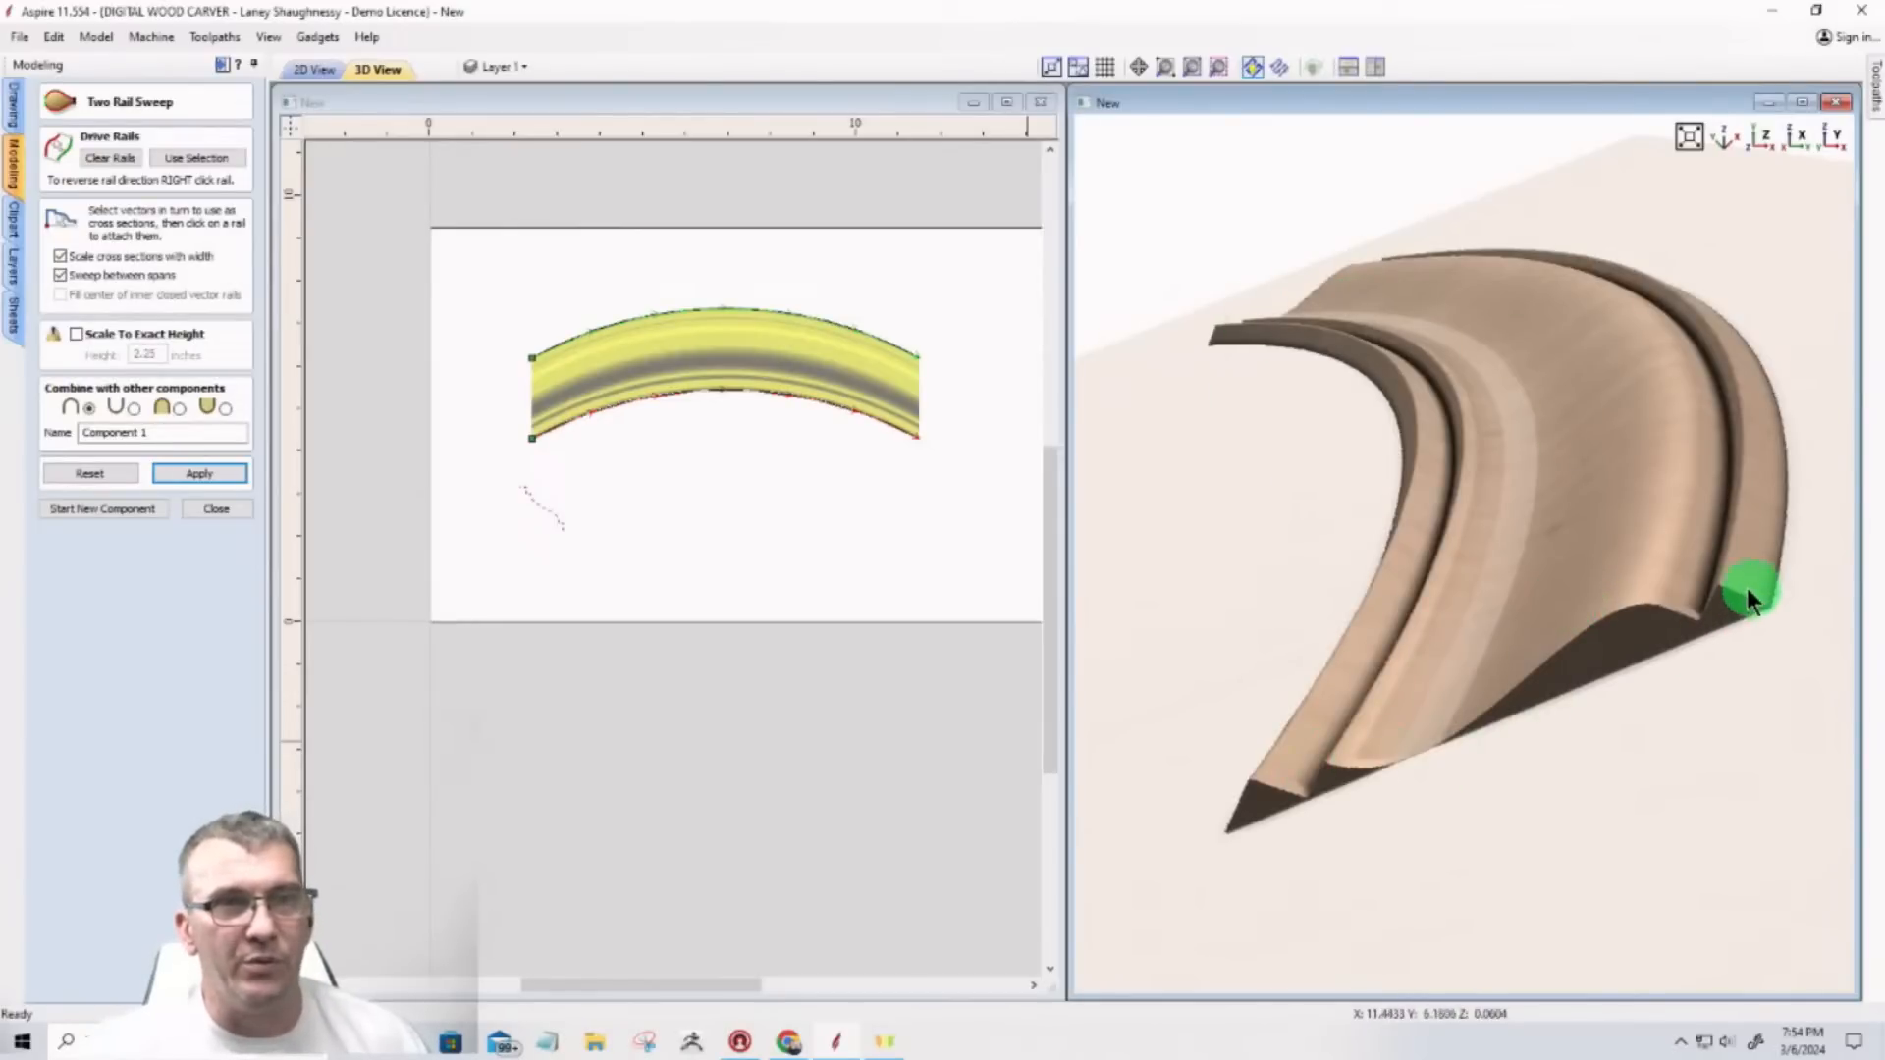
scroll(487, 491, "up", 2)
scroll(488, 491, "up", 2)
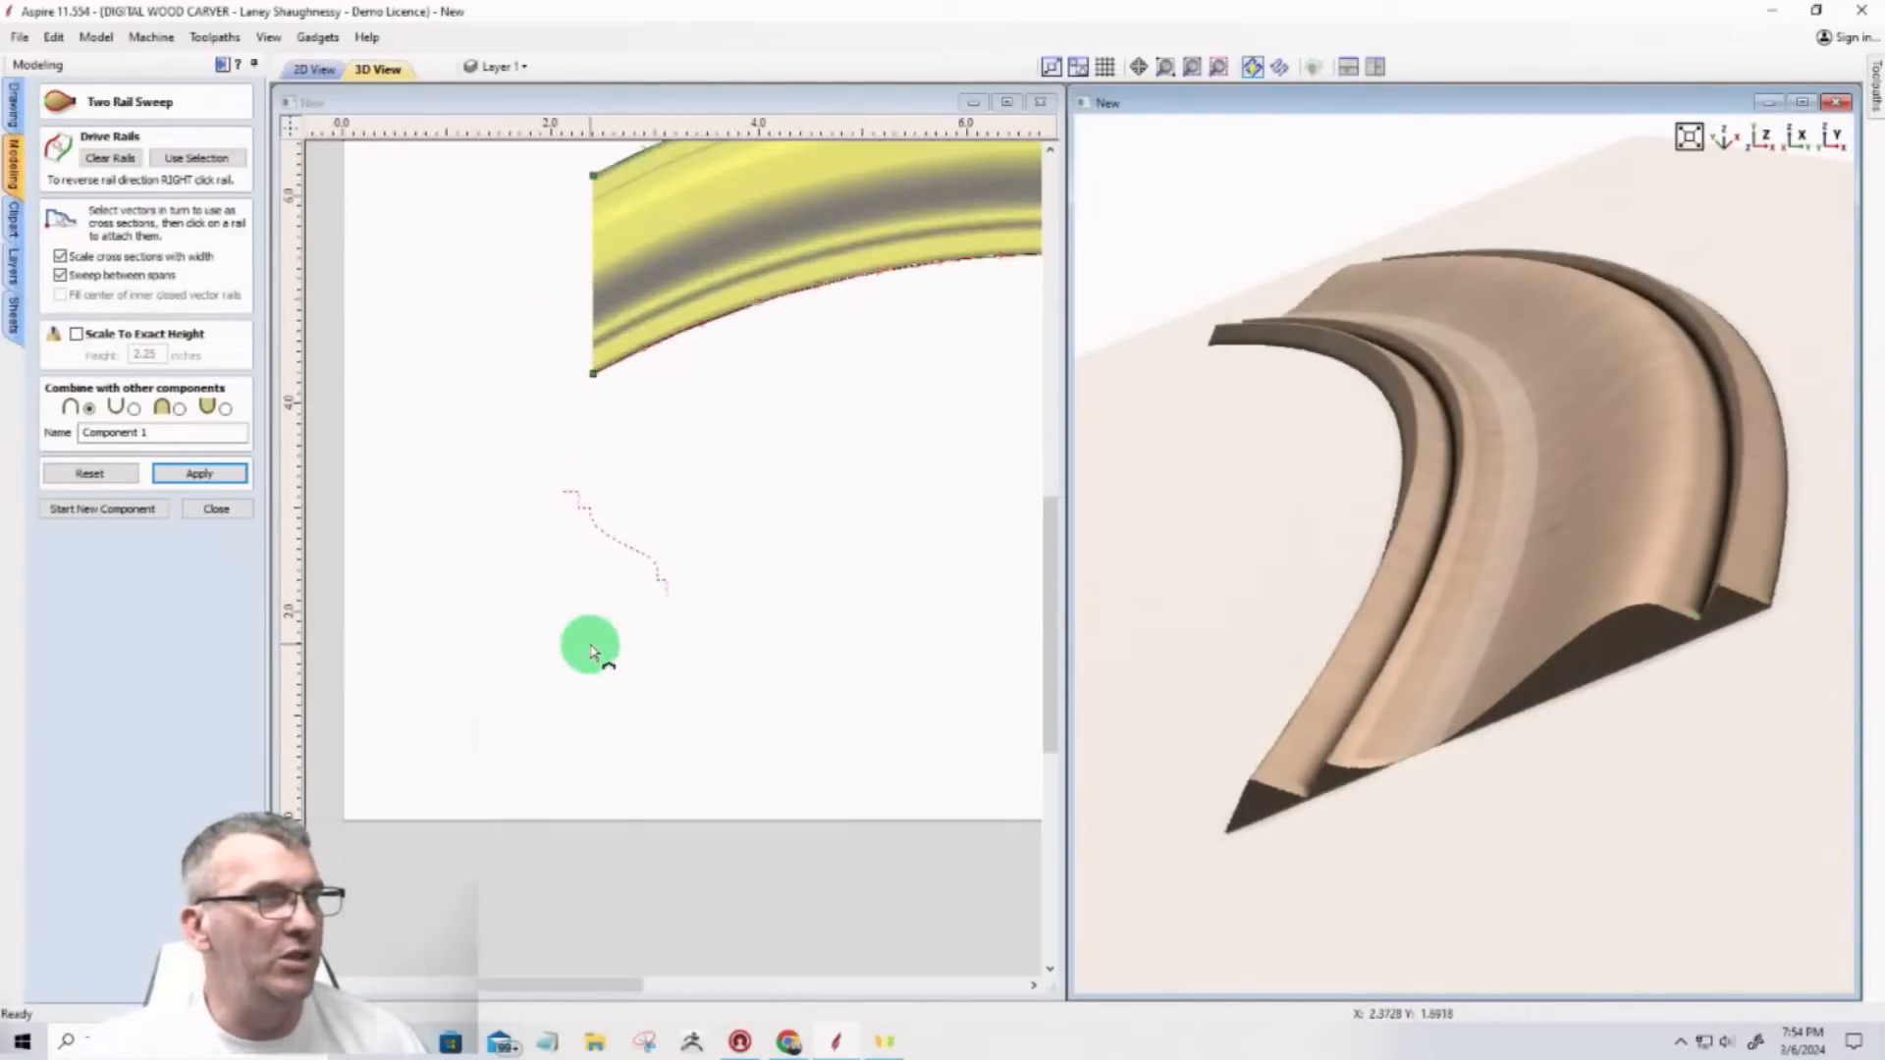
scroll(593, 644, "up", 2)
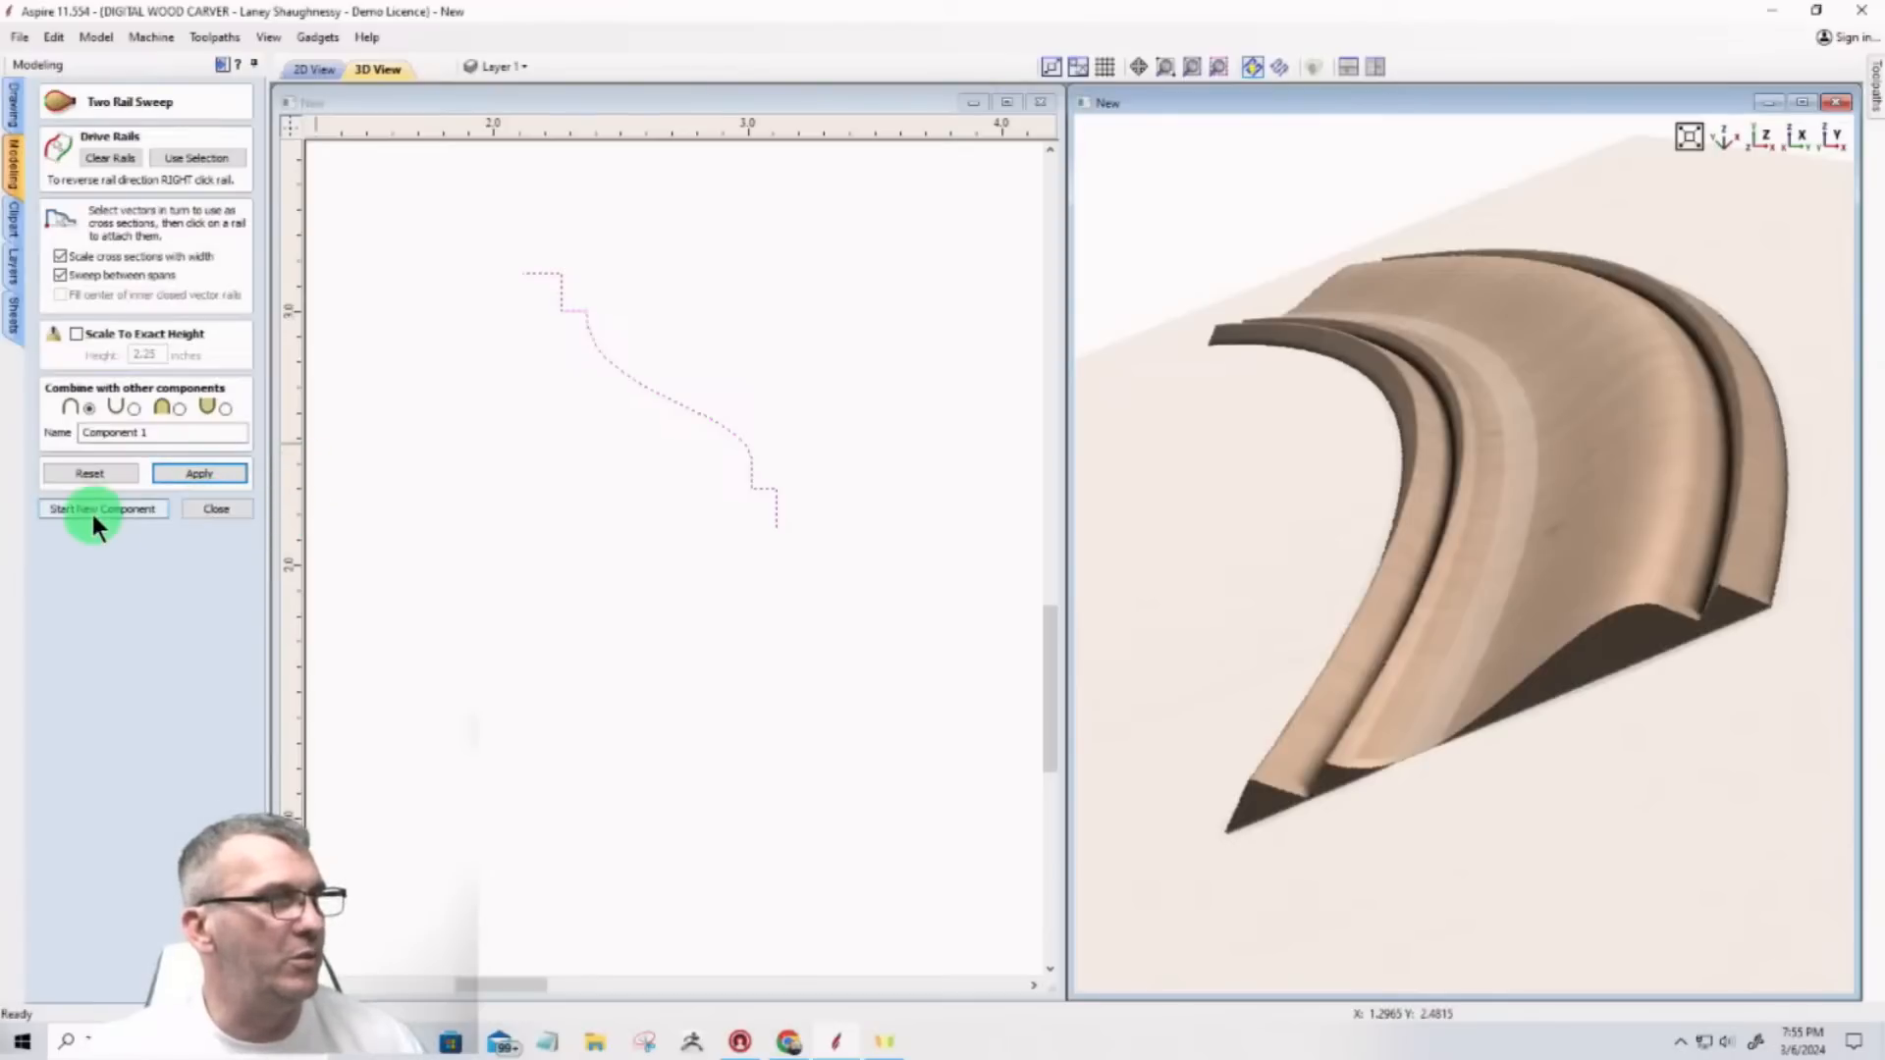
Step: Reset the two rail sweep to remove its component and leave the sweep tool
left_click(76, 474)
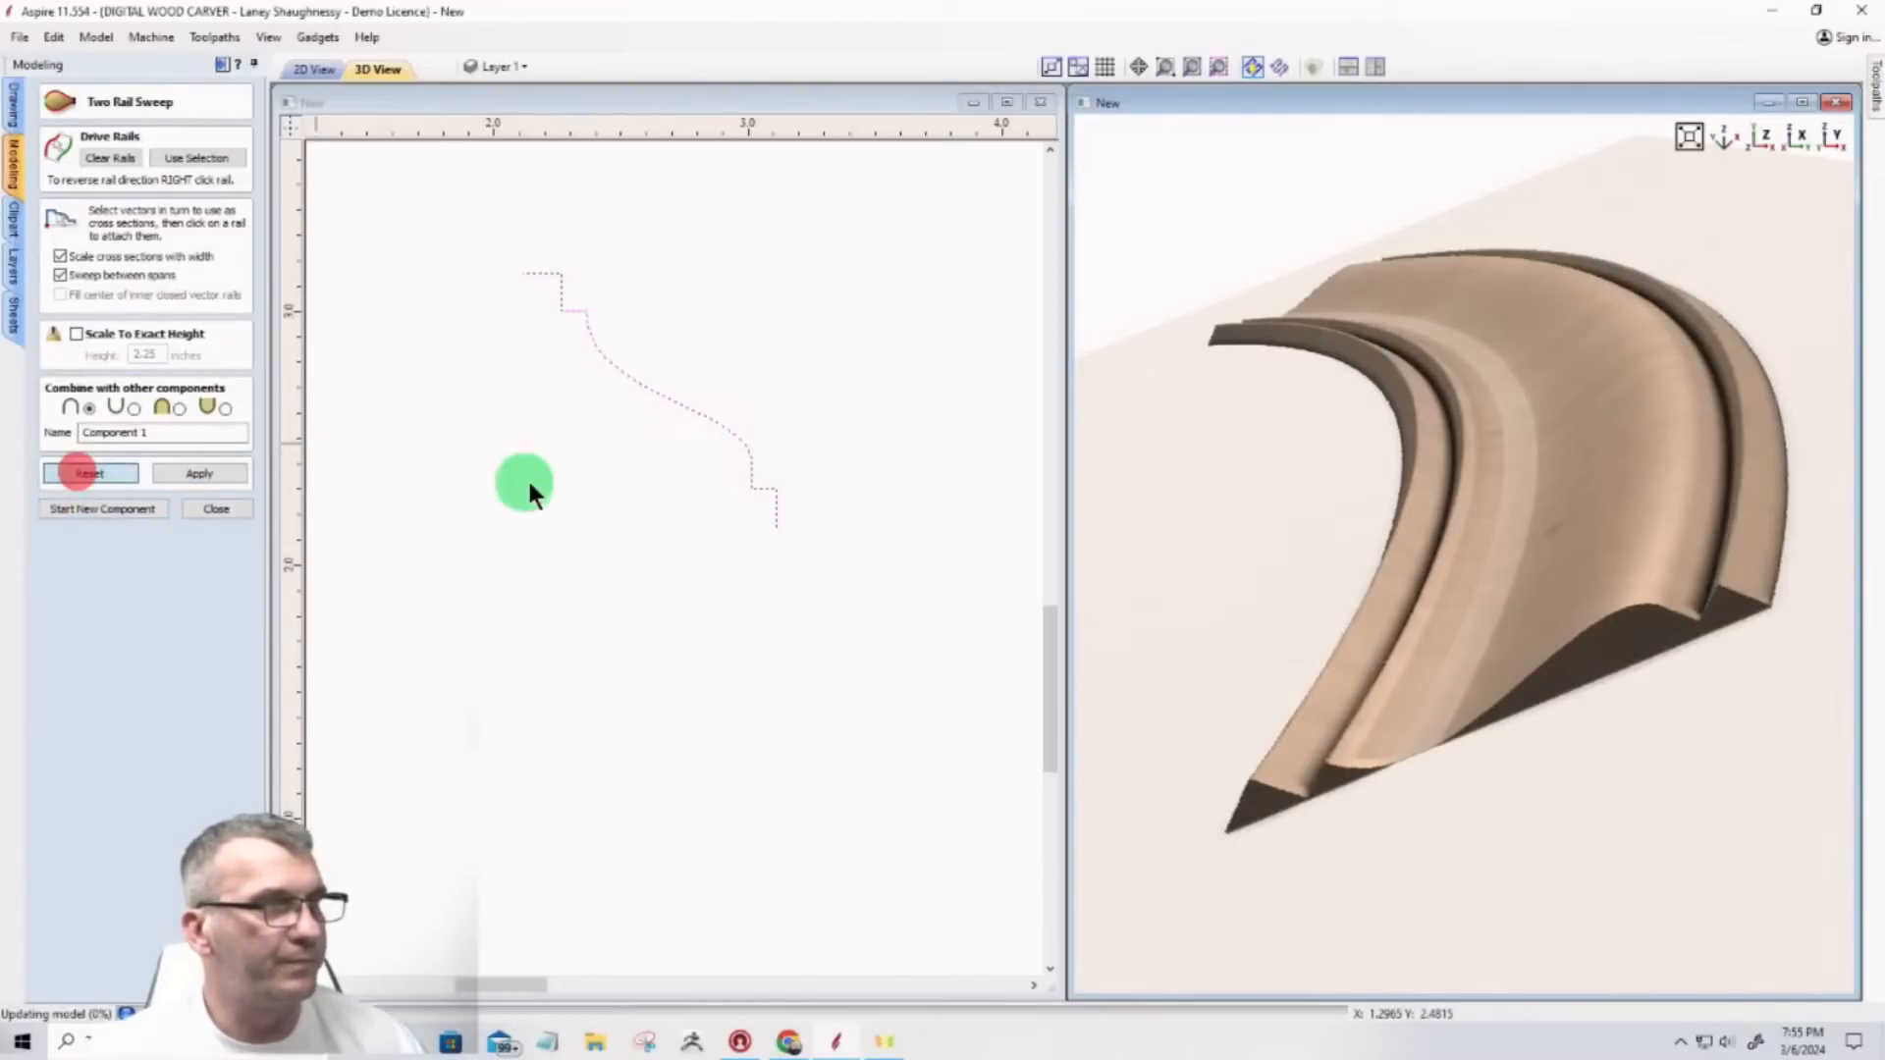
left_click(643, 390)
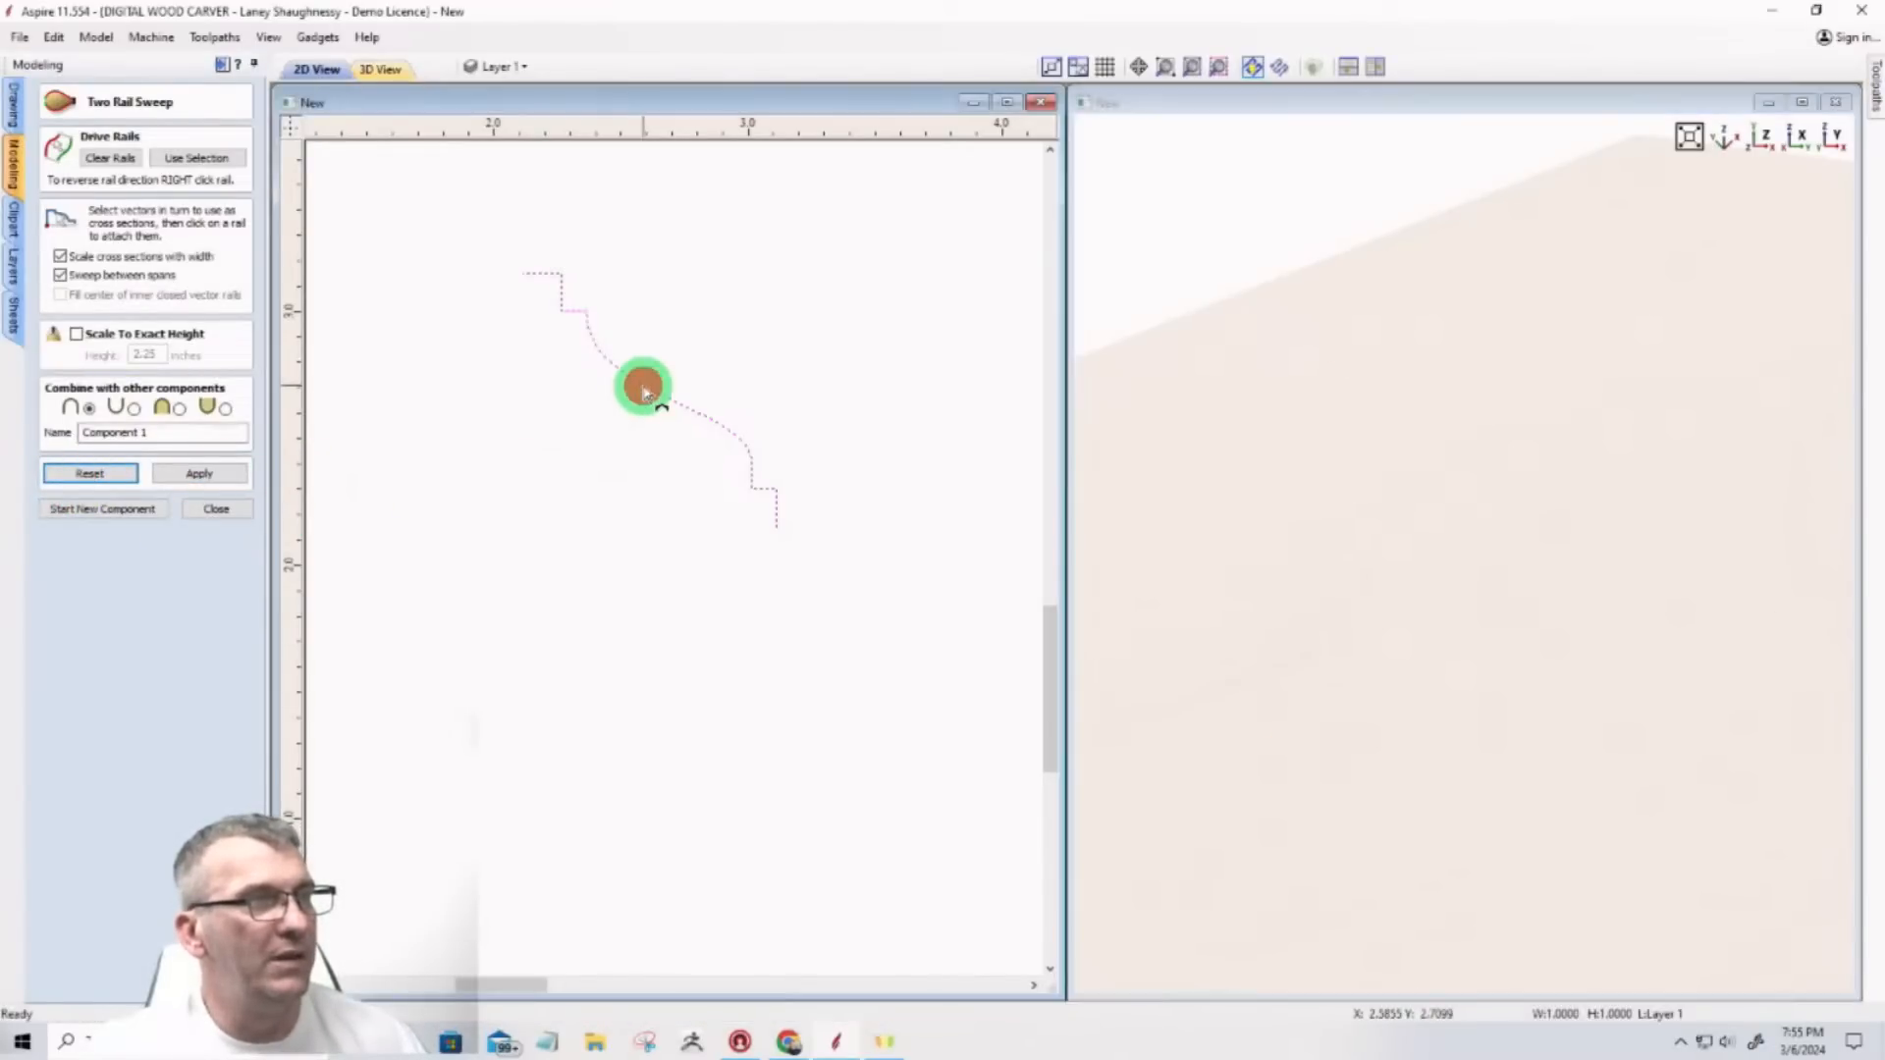
left_click(223, 503)
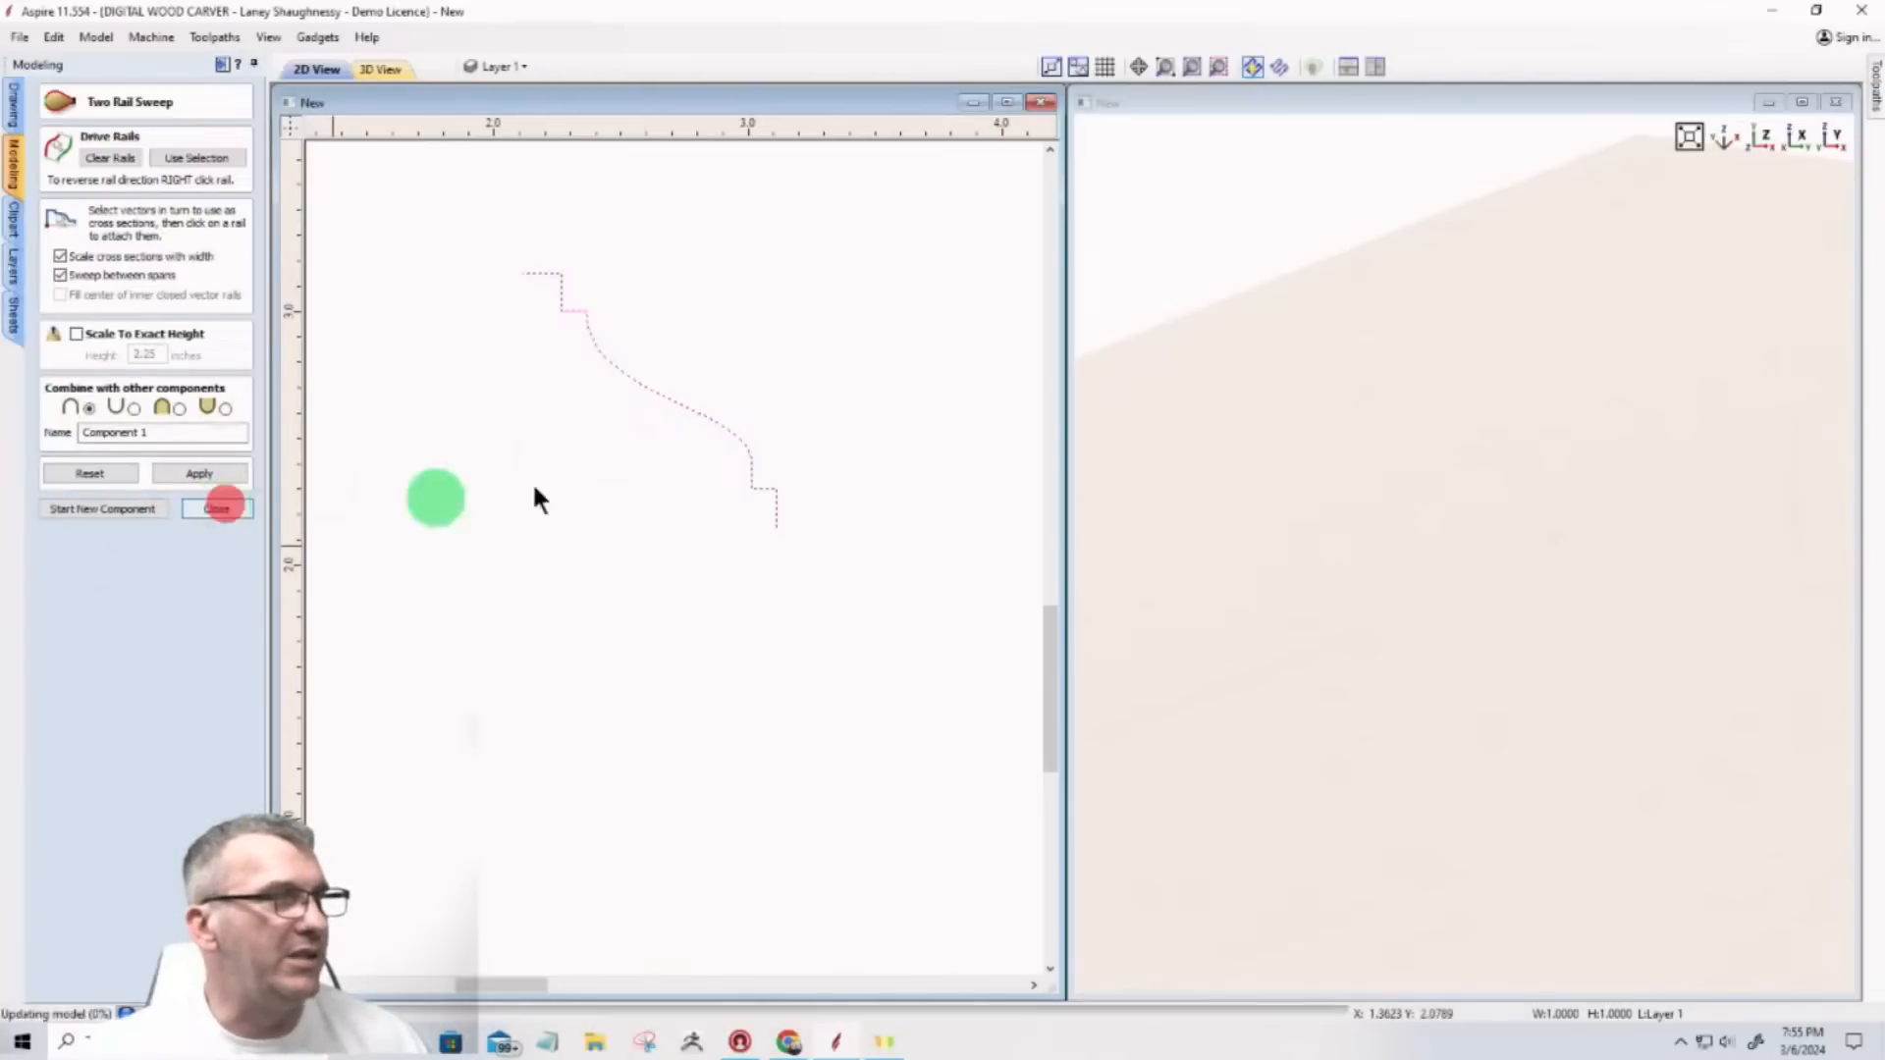
Step: Try rotating the moulding profile counter-clockwise until it lies roughly level, and undo the rotation
left_click(667, 402)
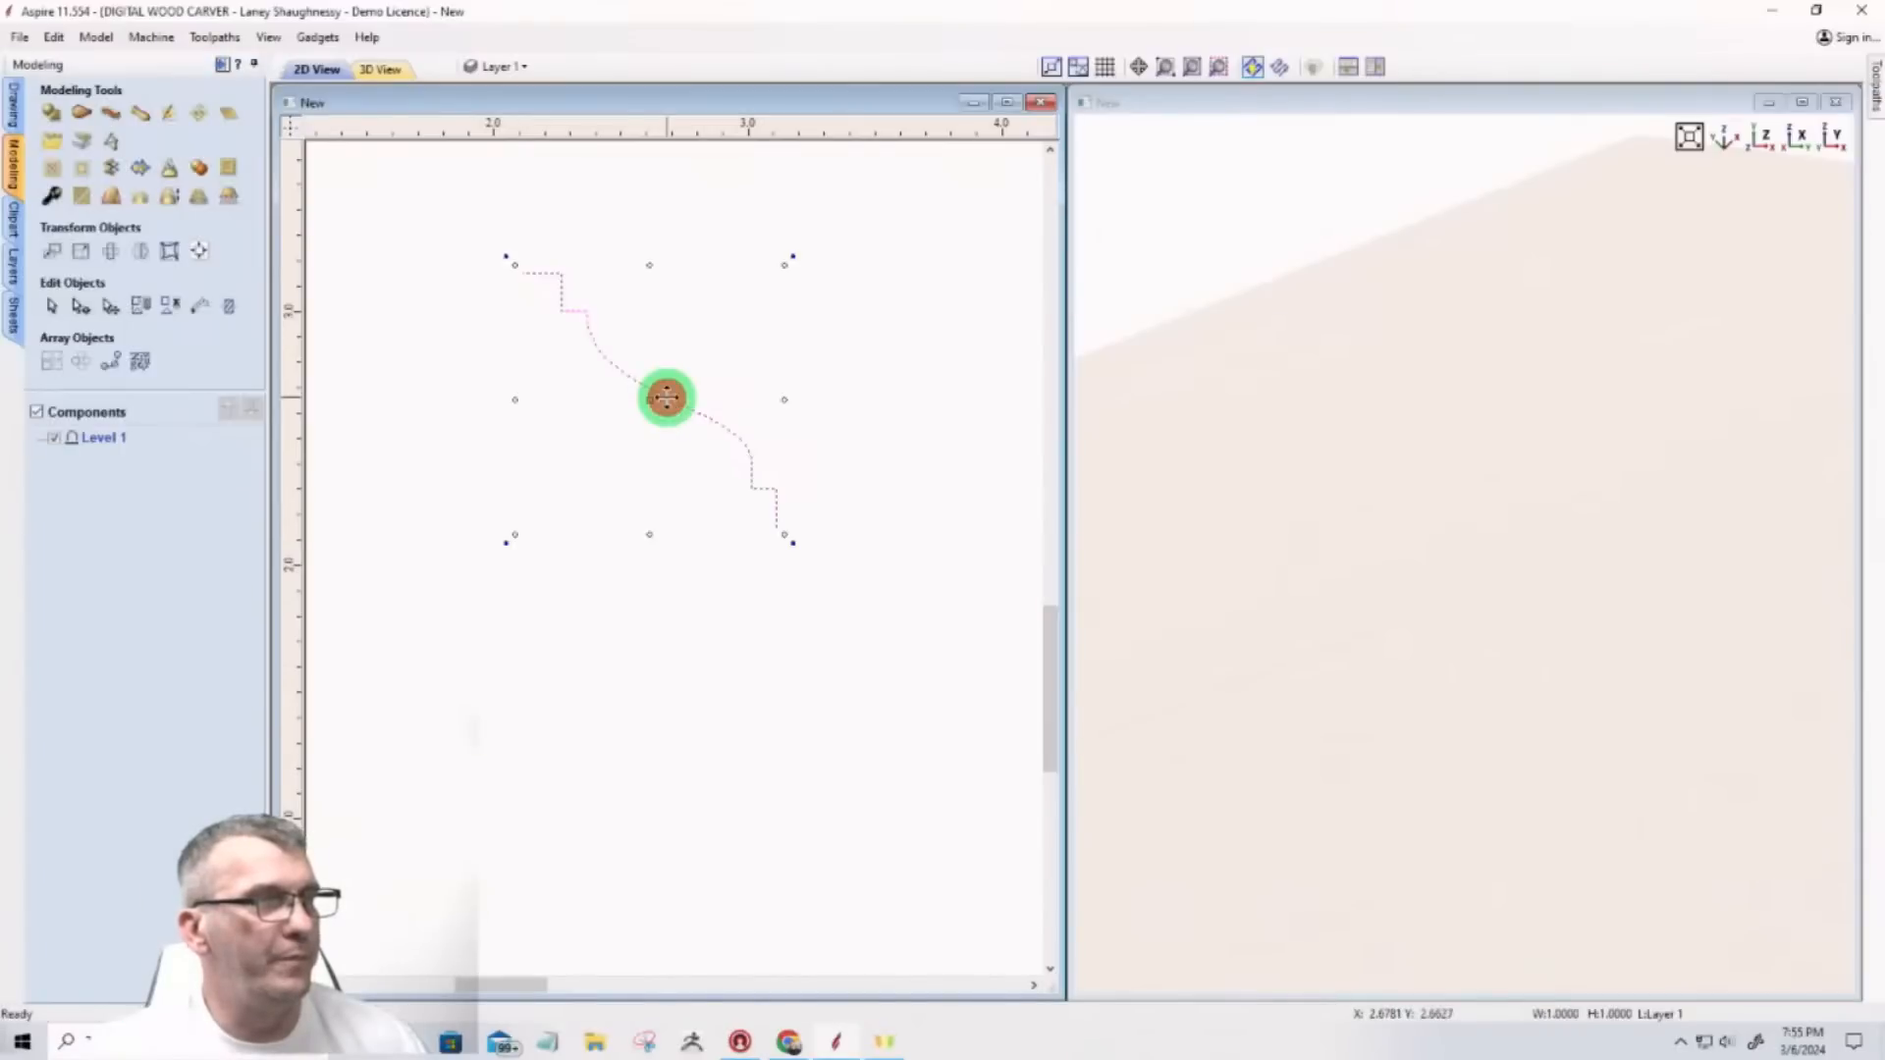
left_click(505, 258)
left_click_drag(505, 259, 484, 383)
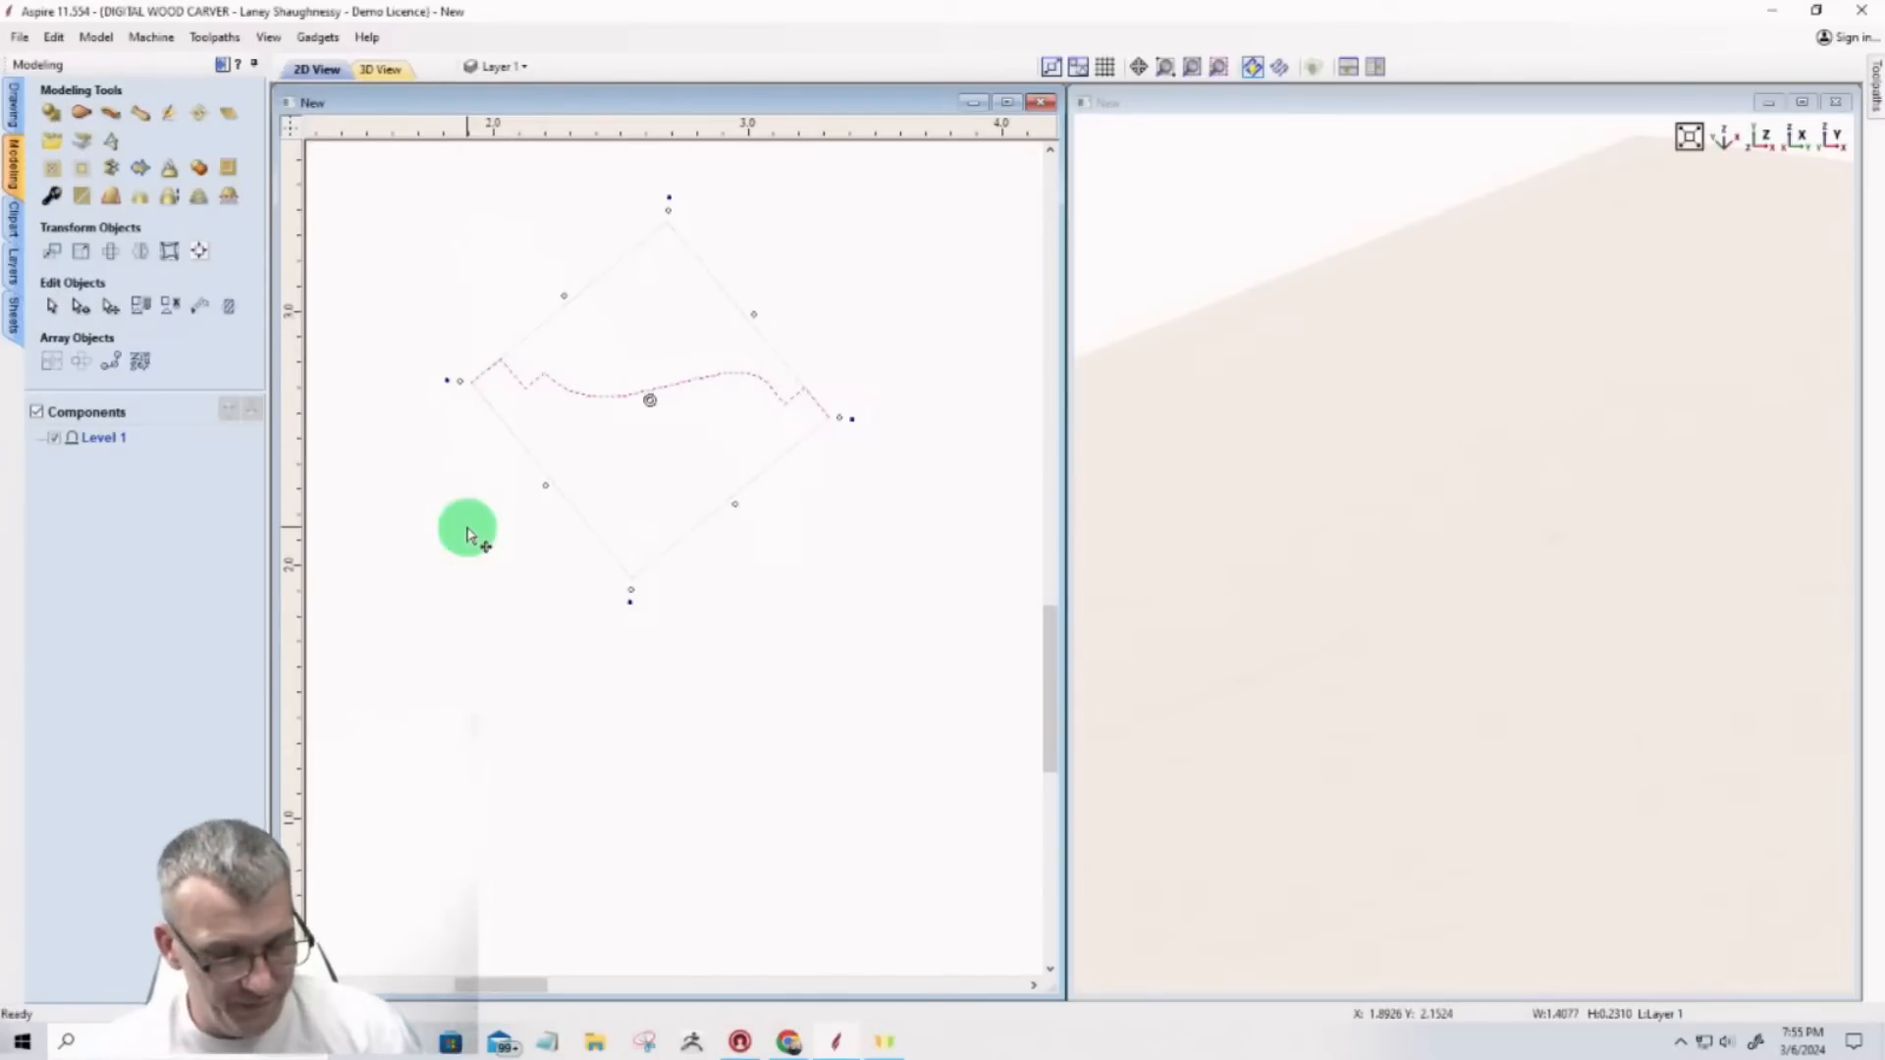
key("ctrl+z")
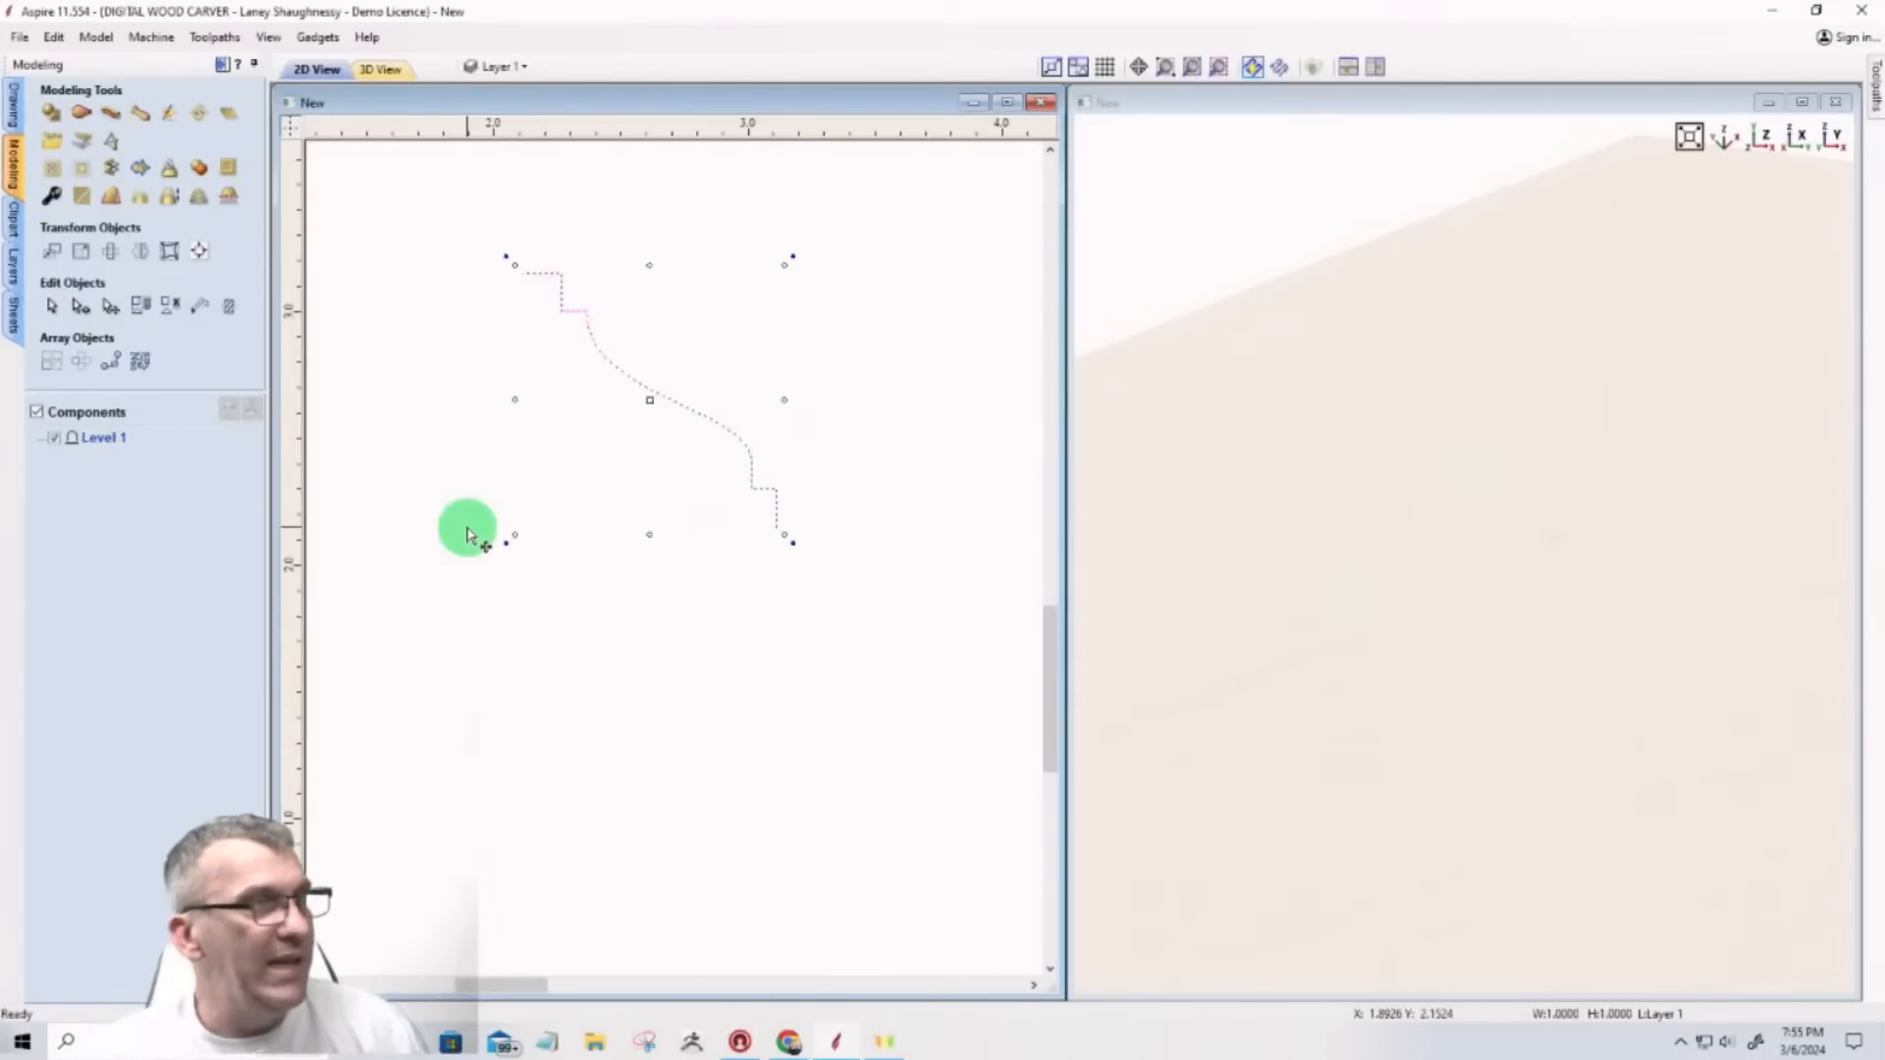
Step: Draw a straight vertical line about 1 inch long from the profile's upper end down to the level of its lower end
left_click(13, 104)
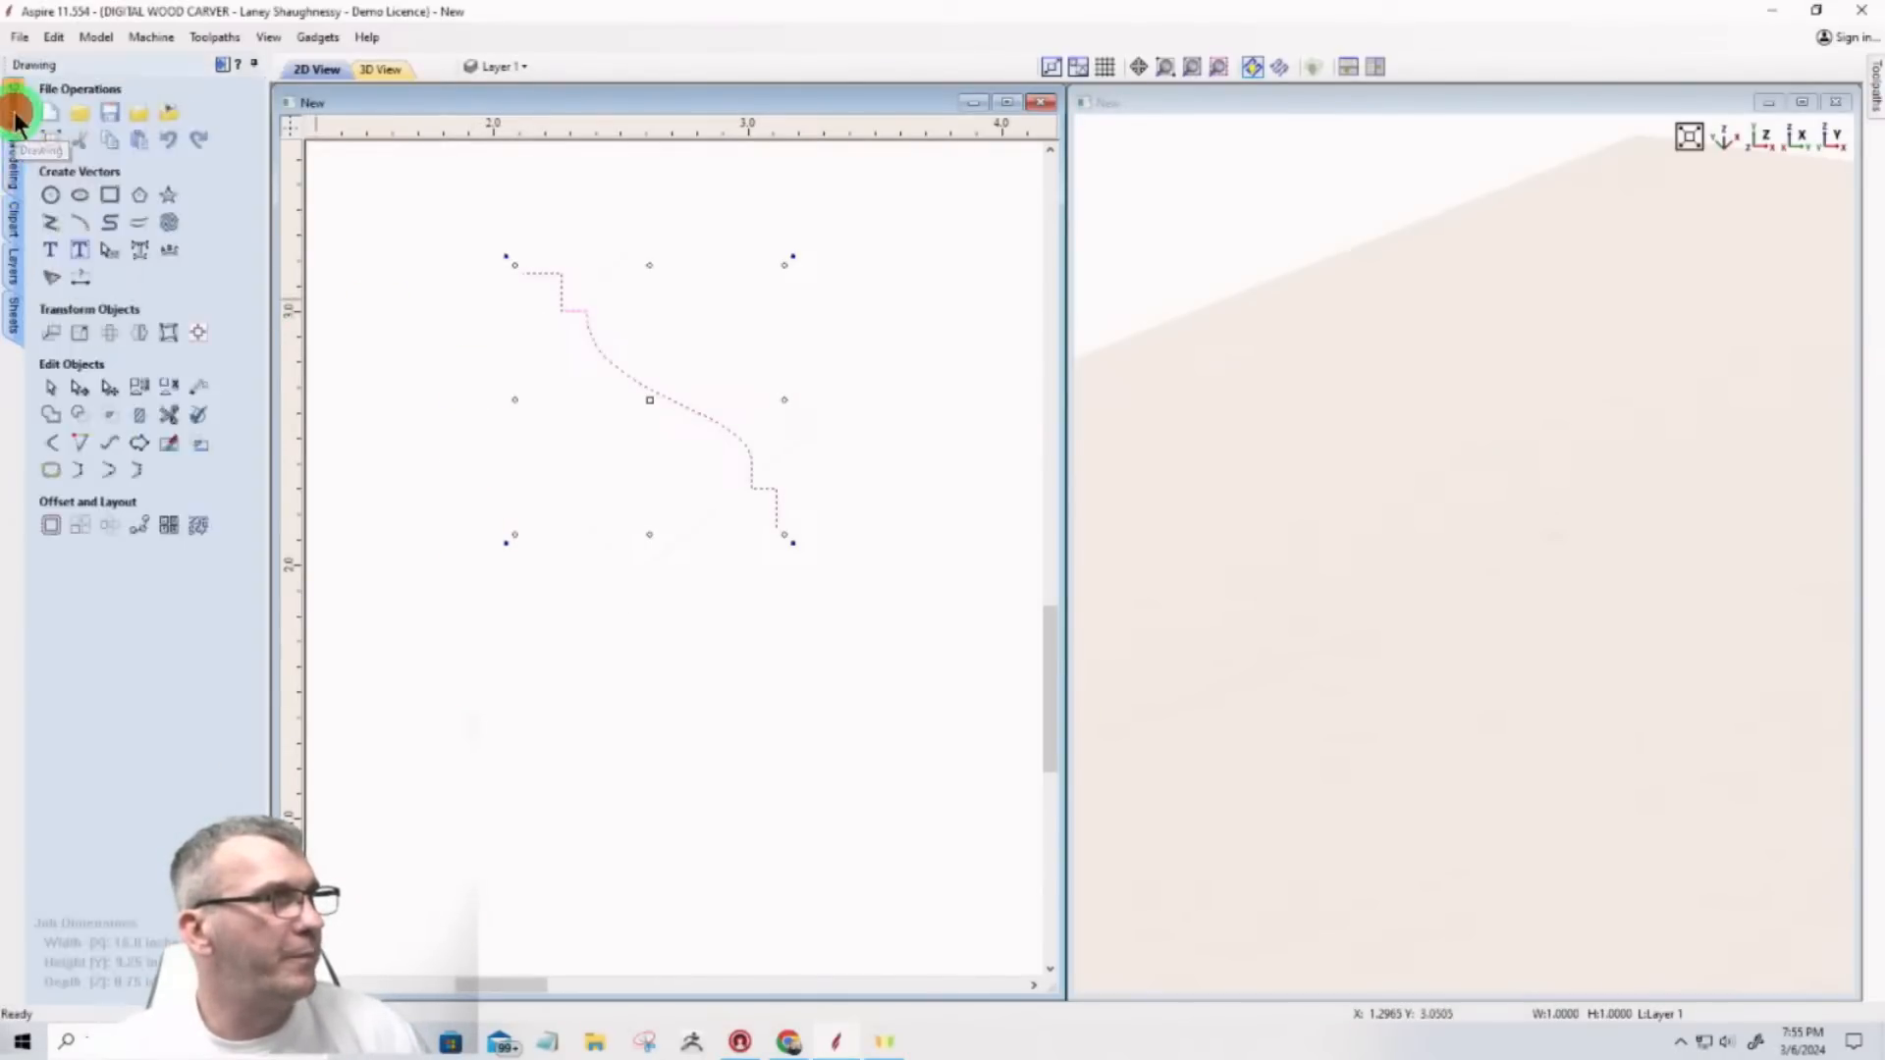
left_click(524, 273)
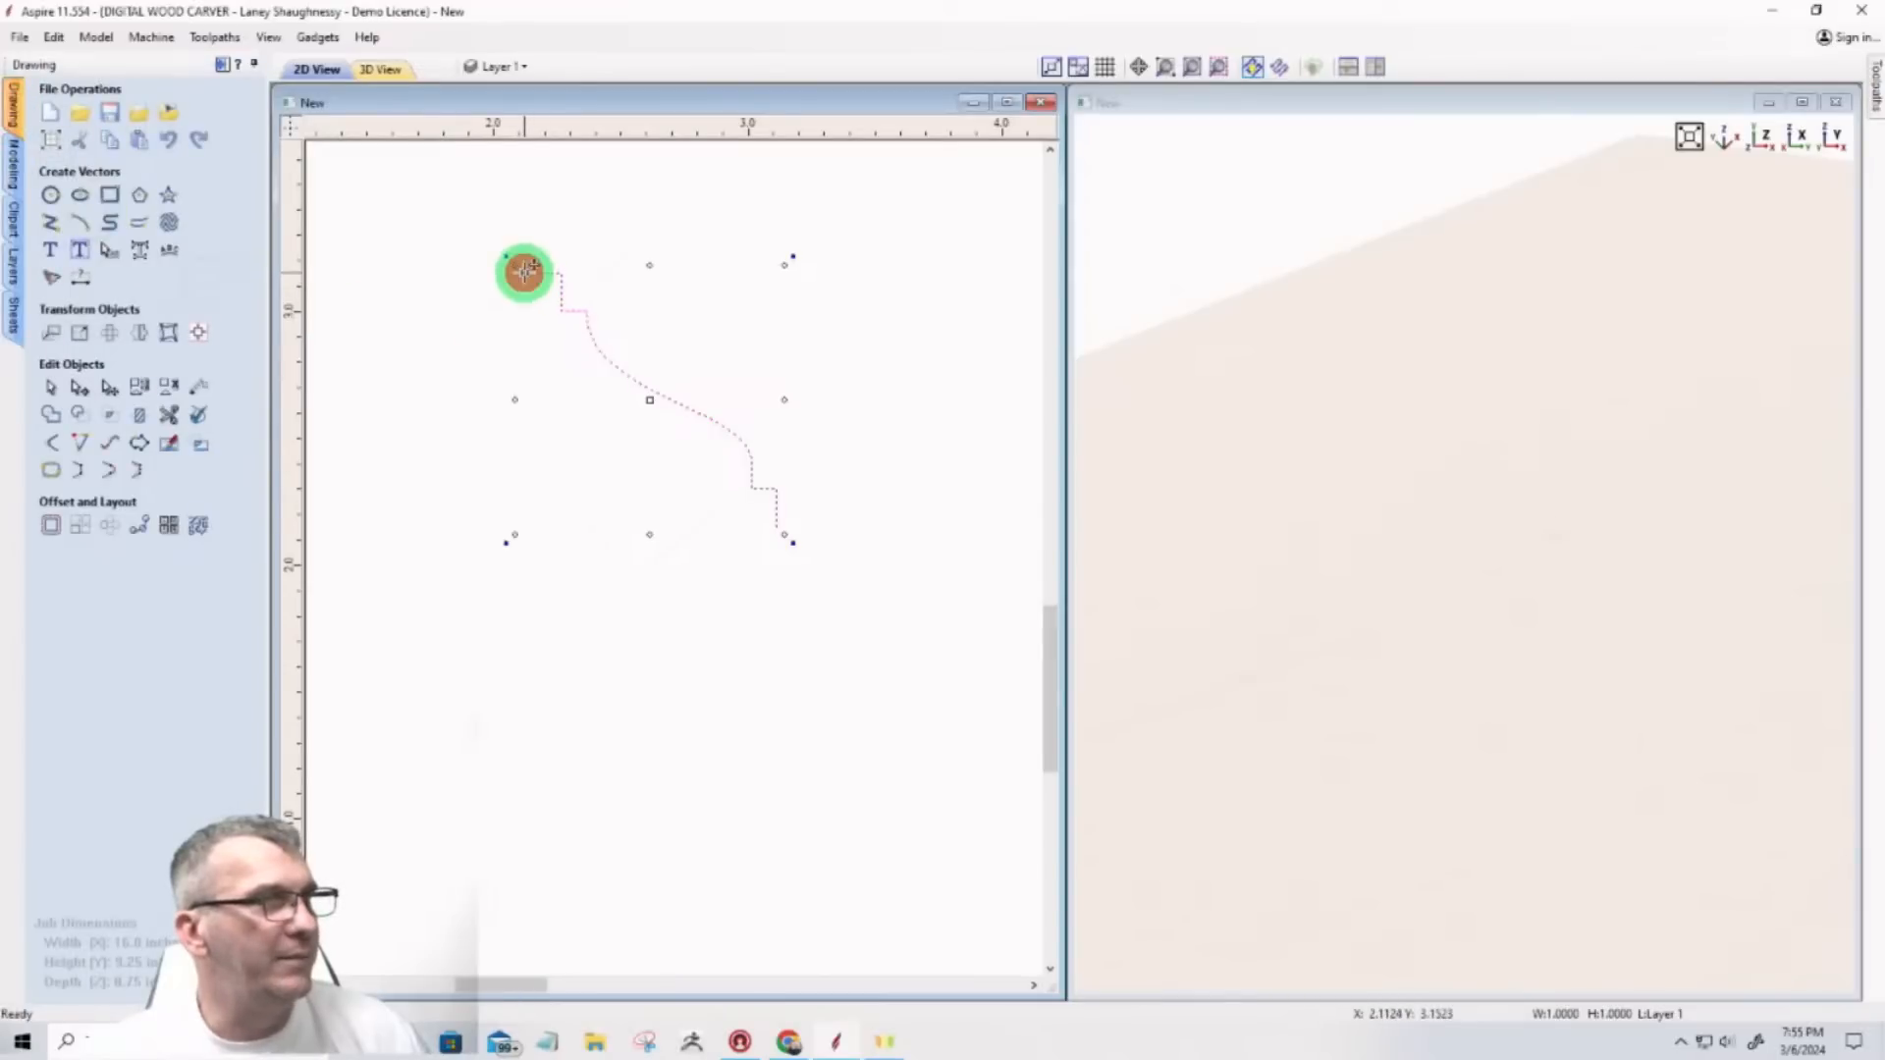
left_click(51, 222)
left_click(521, 274)
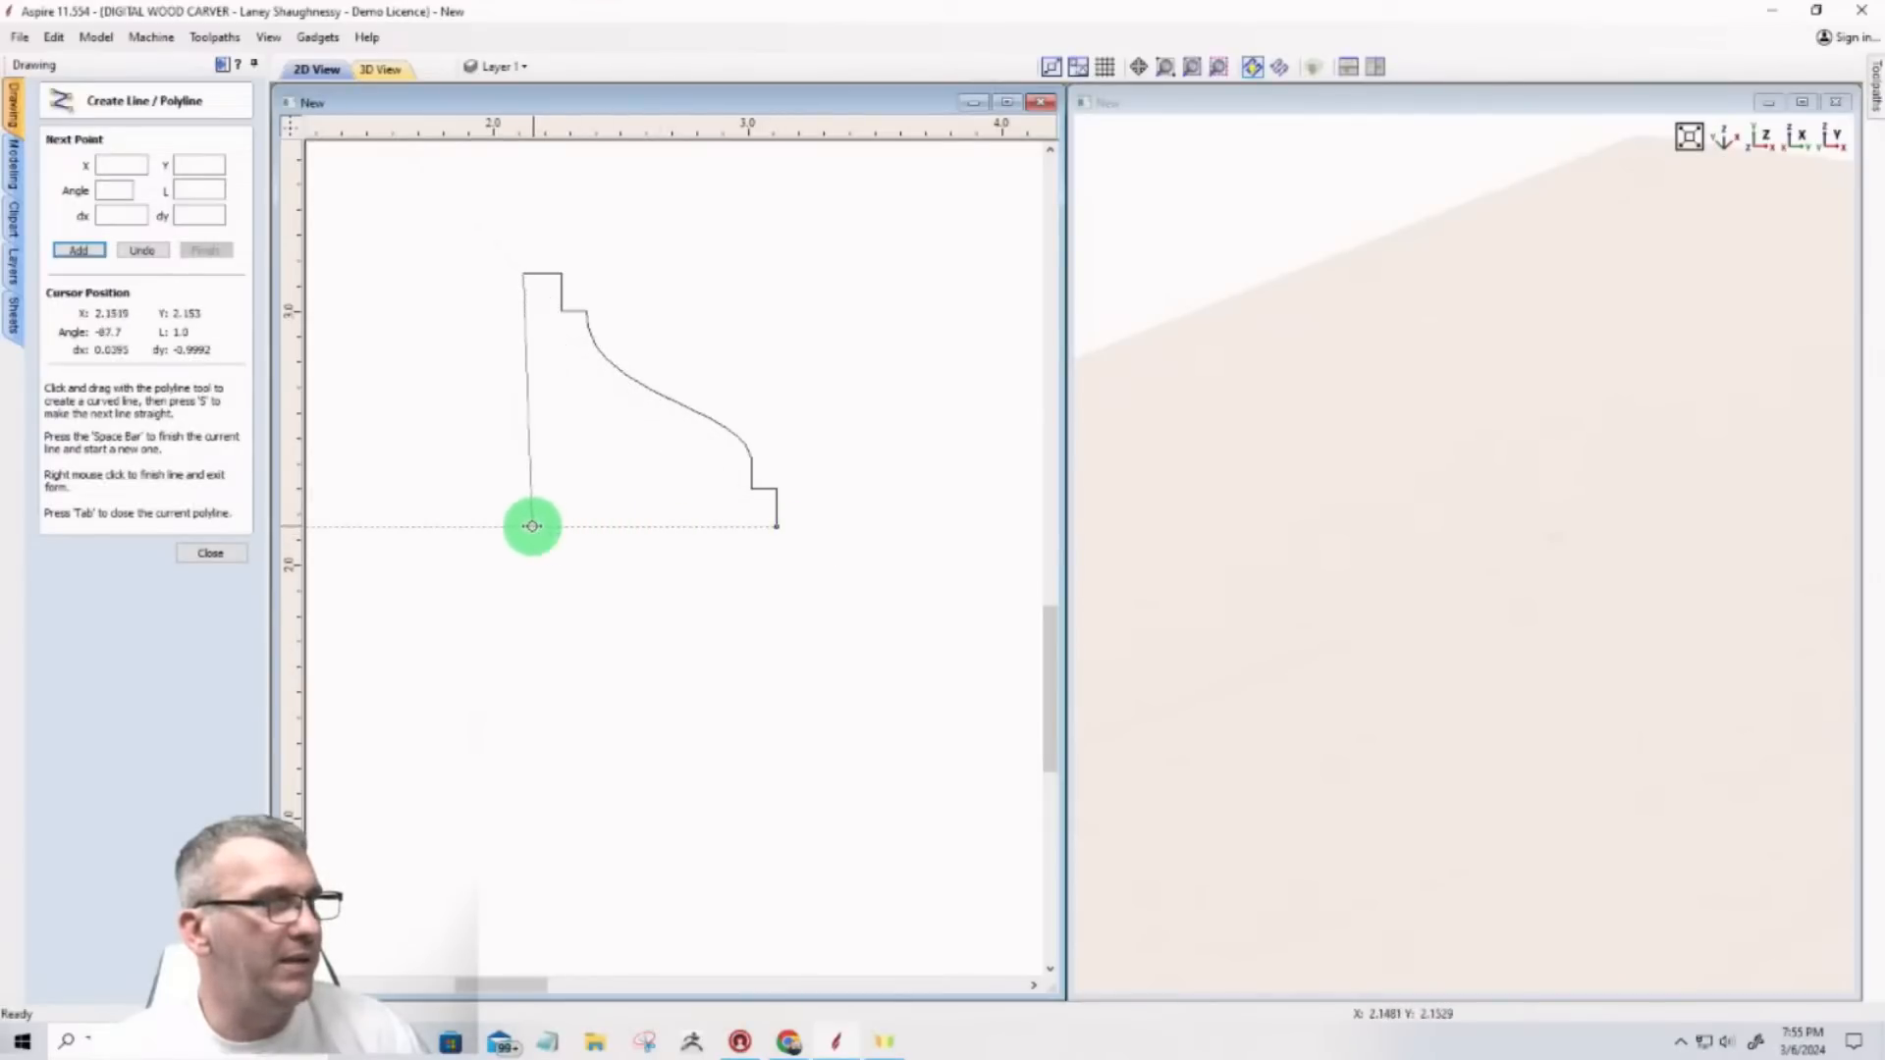
left_click(523, 526)
key("space")
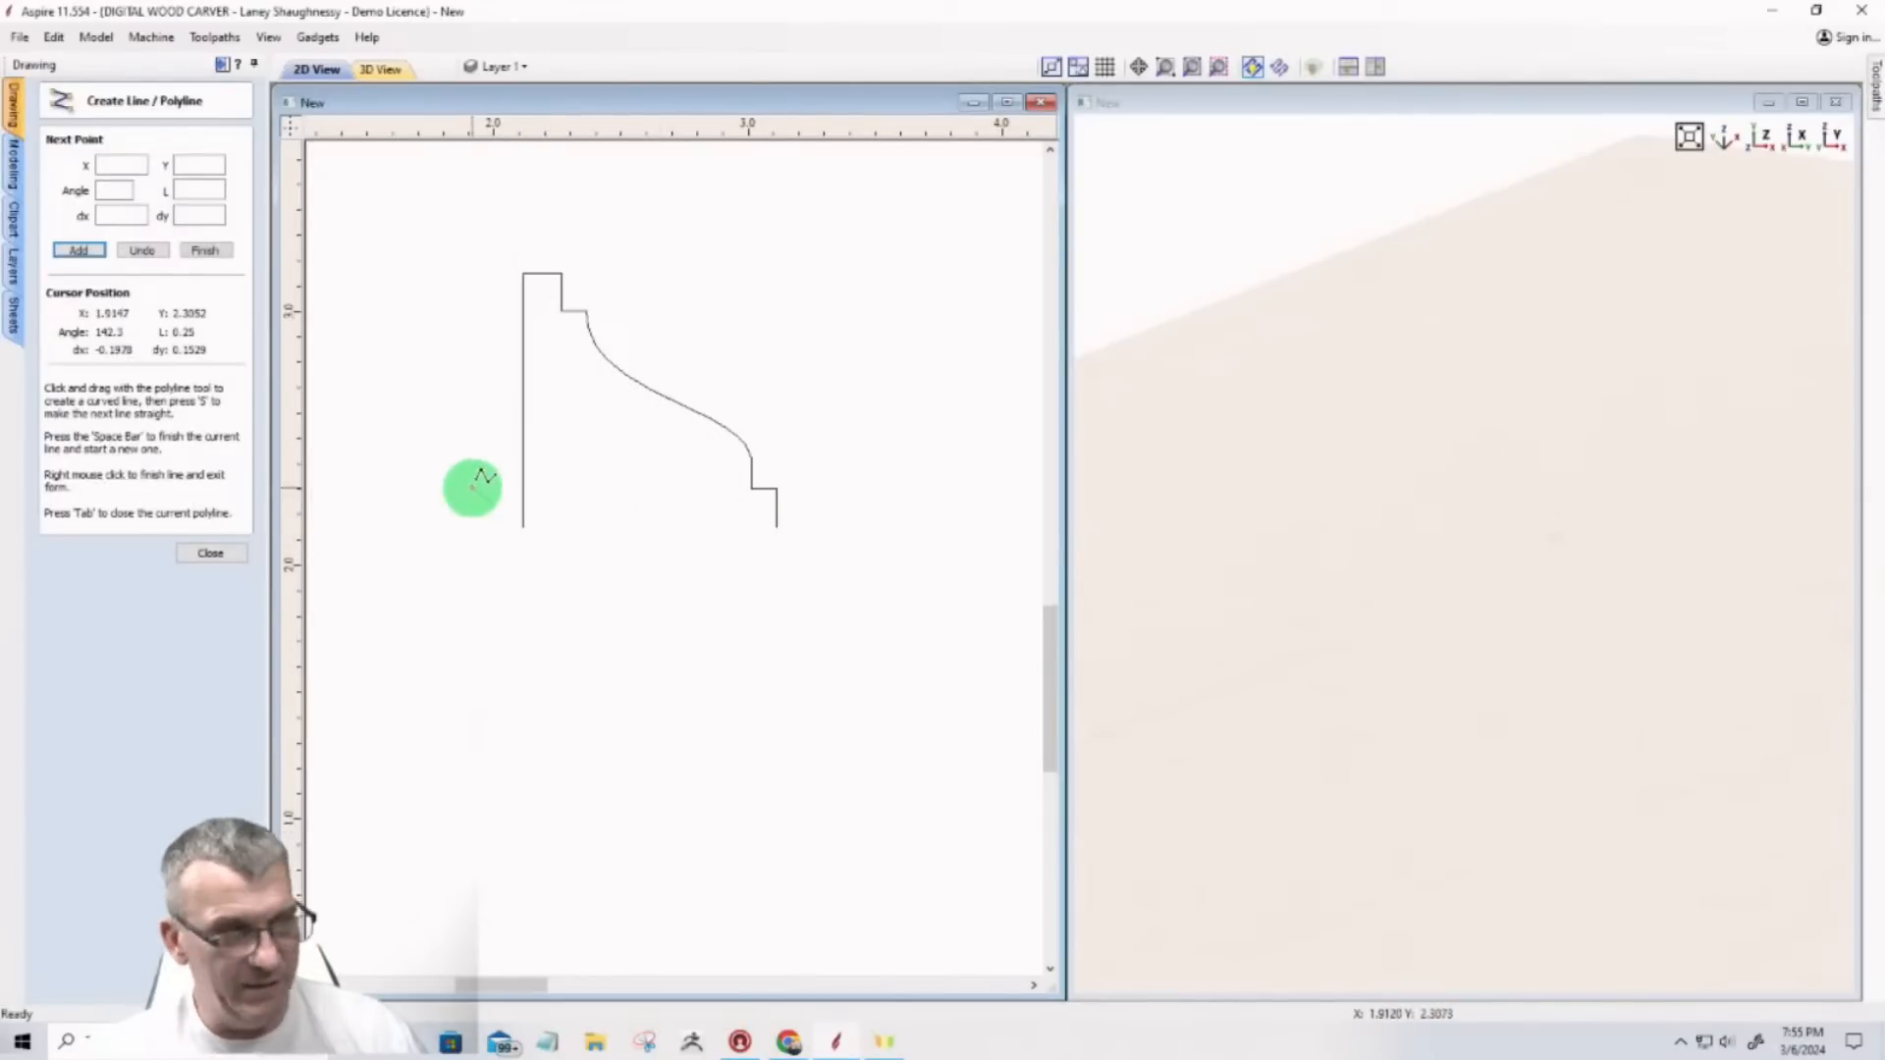
left_click(181, 550)
Step: Join the vertical line and the moulding profile into one open vector
mouse_move(872, 489)
left_mouse_down()
mouse_move(676, 434)
mouse_move(454, 276)
left_mouse_up()
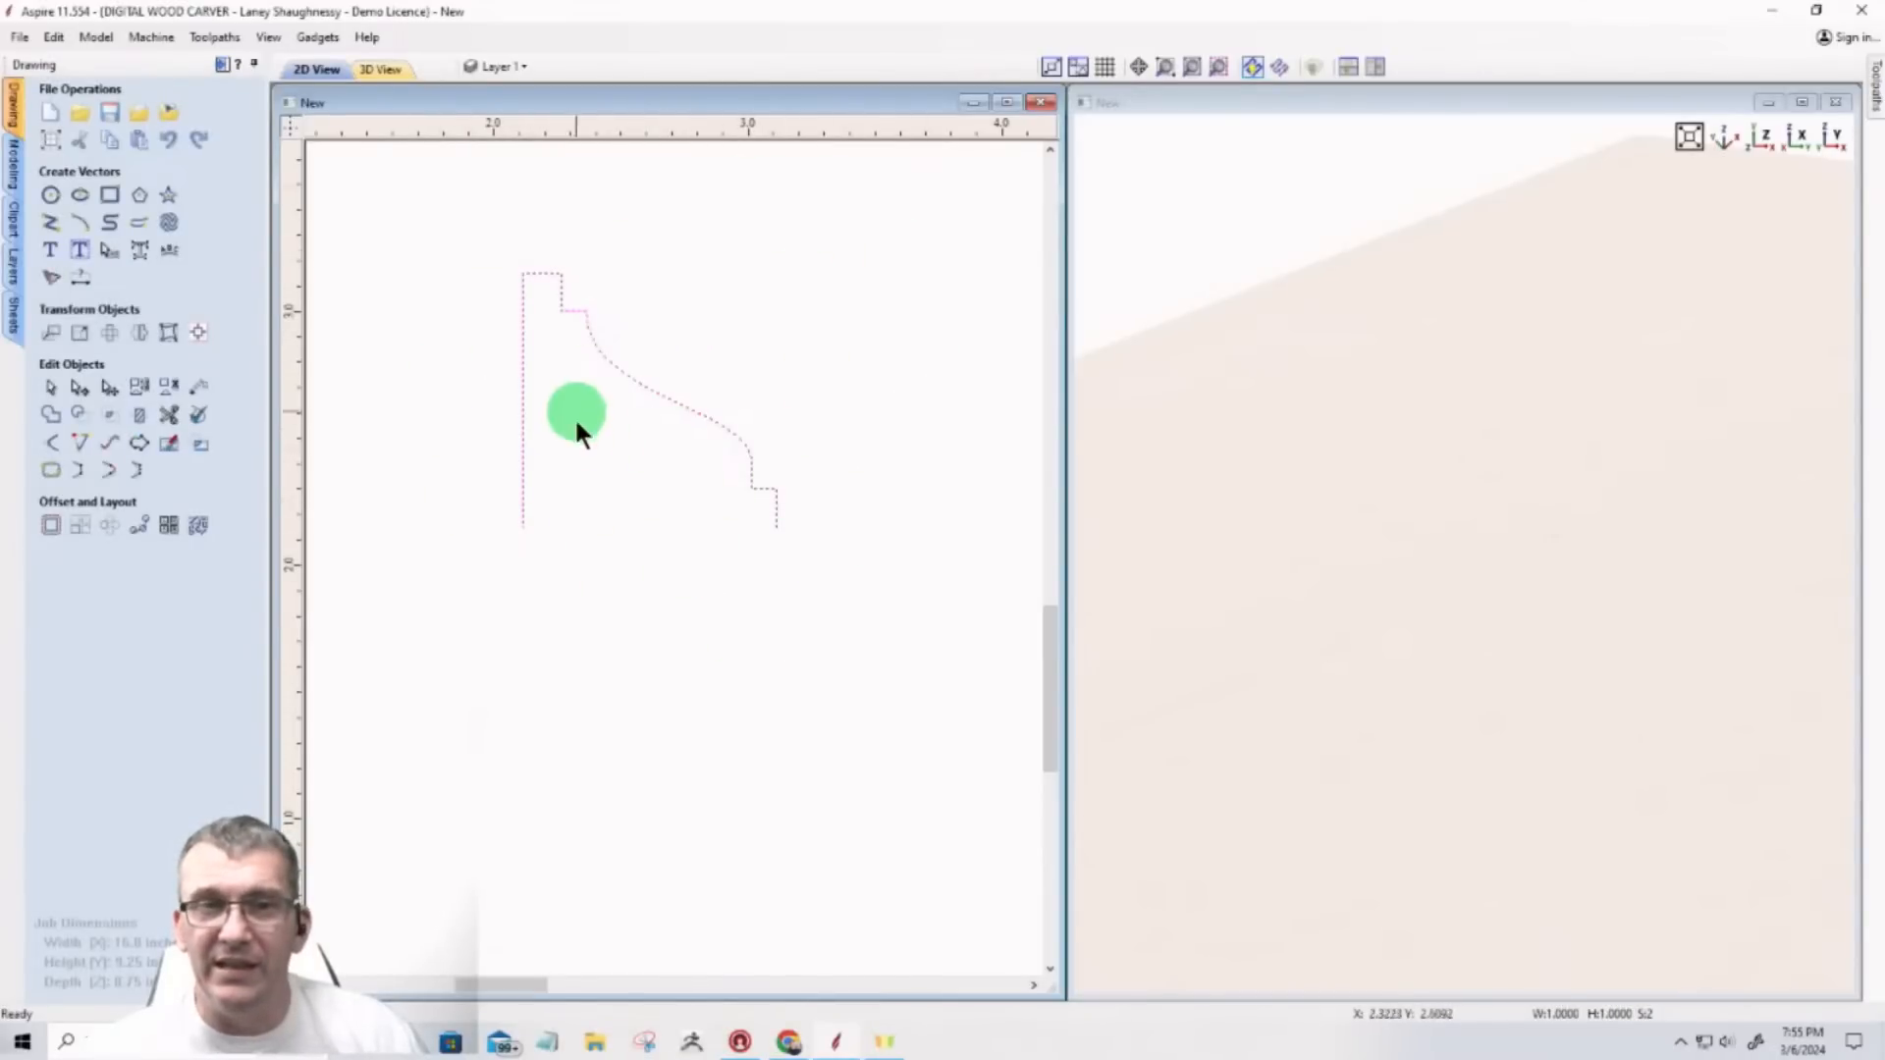
left_click(54, 444)
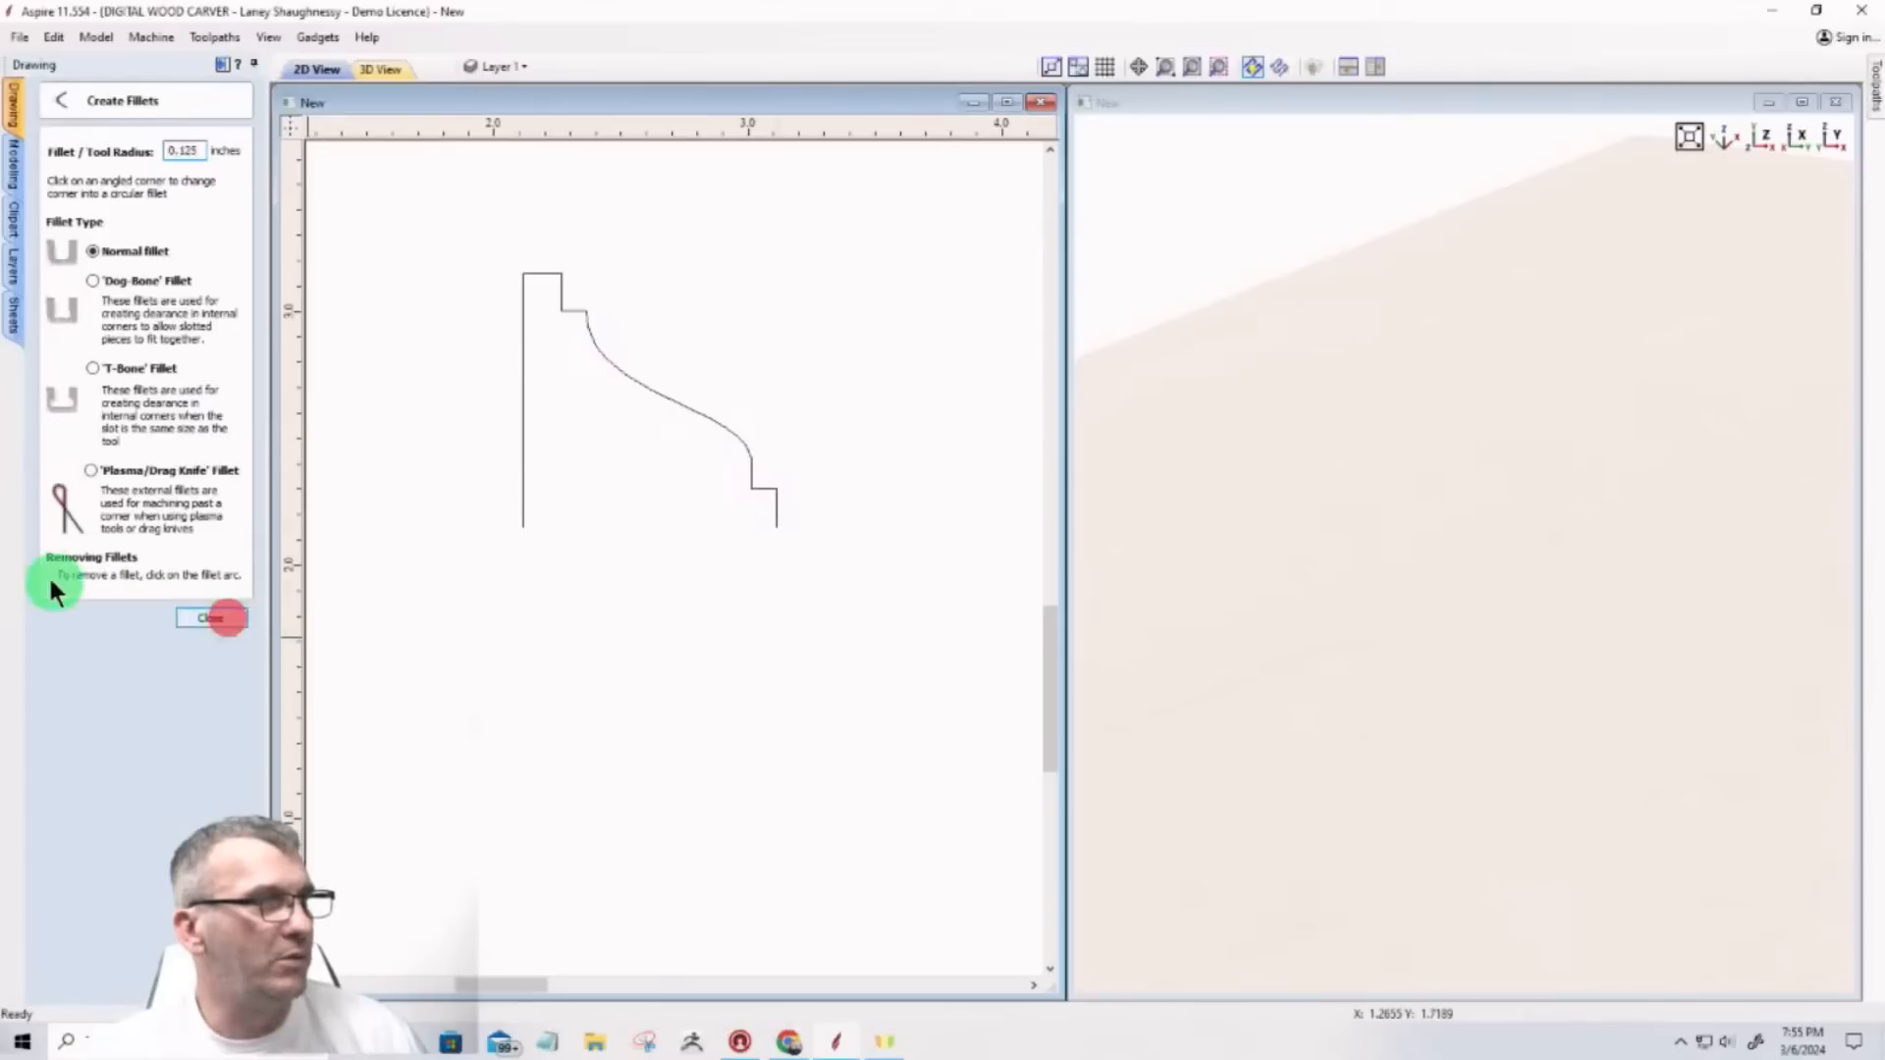
left_click(41, 470)
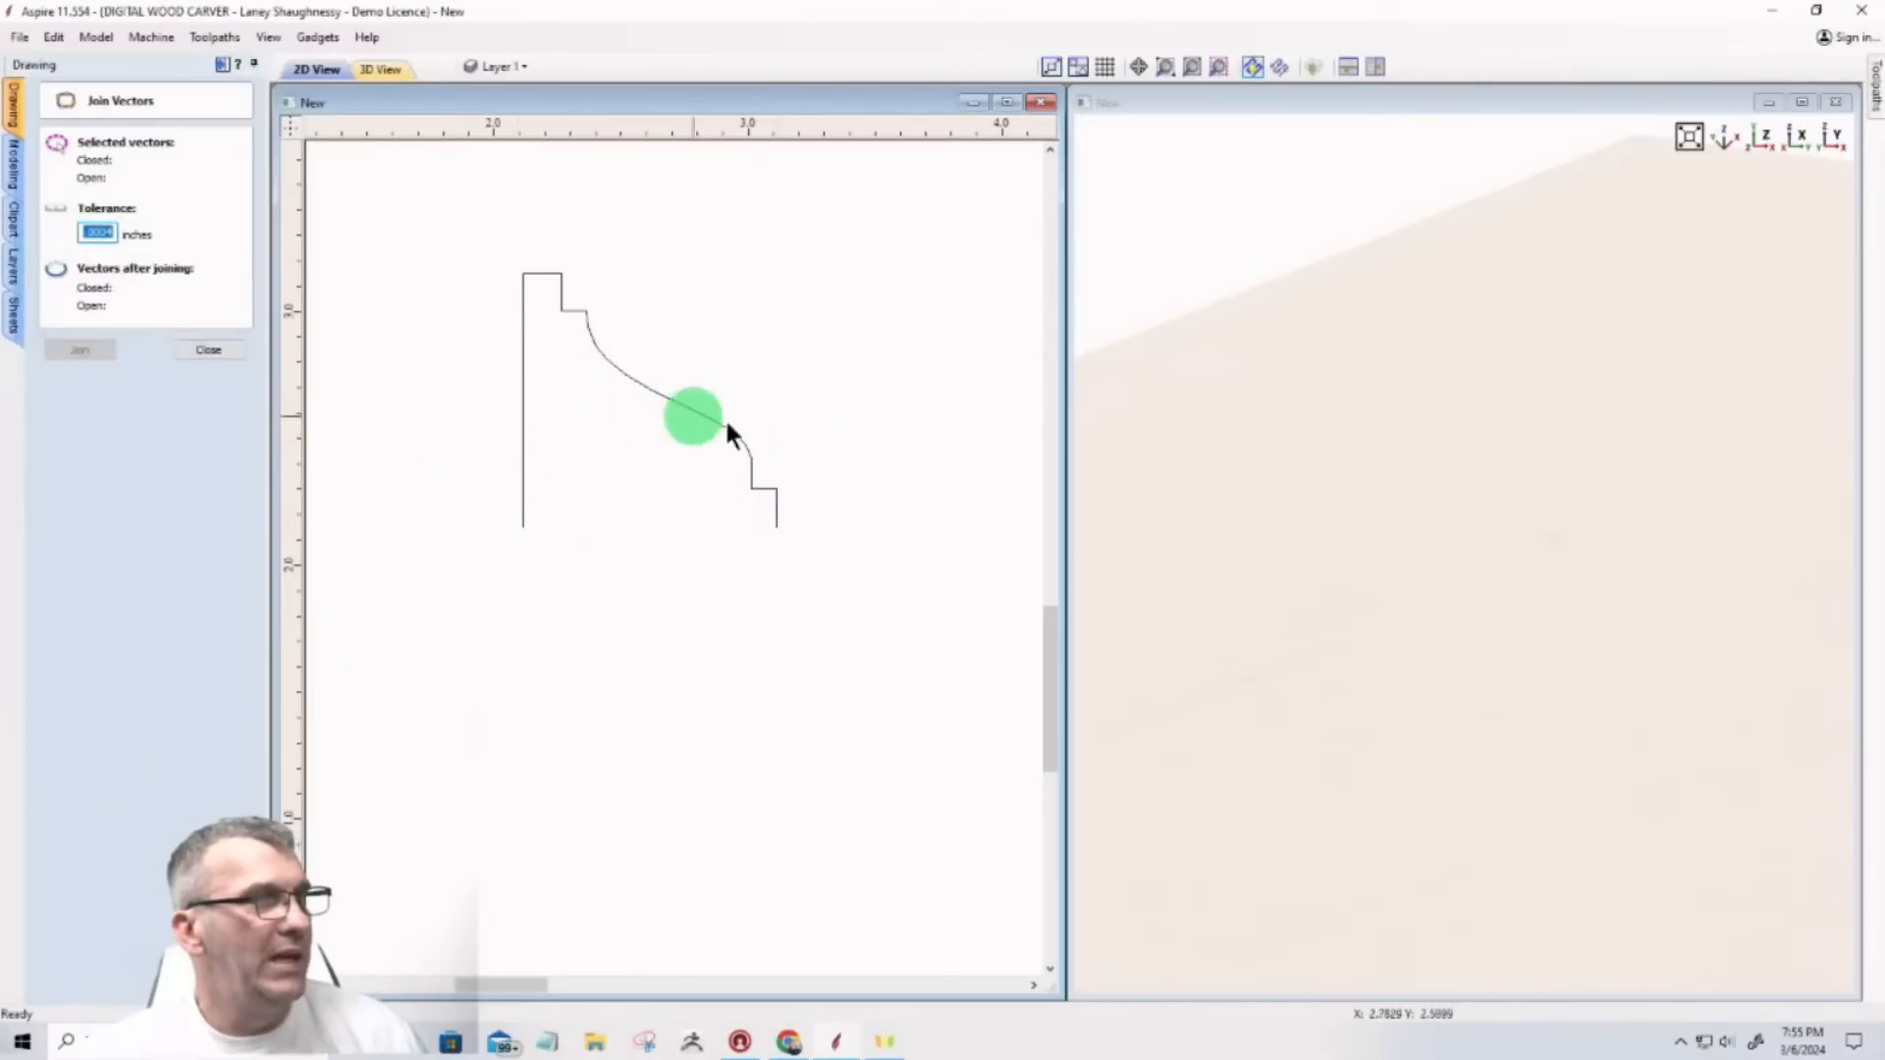
left_click_drag(795, 433, 407, 293)
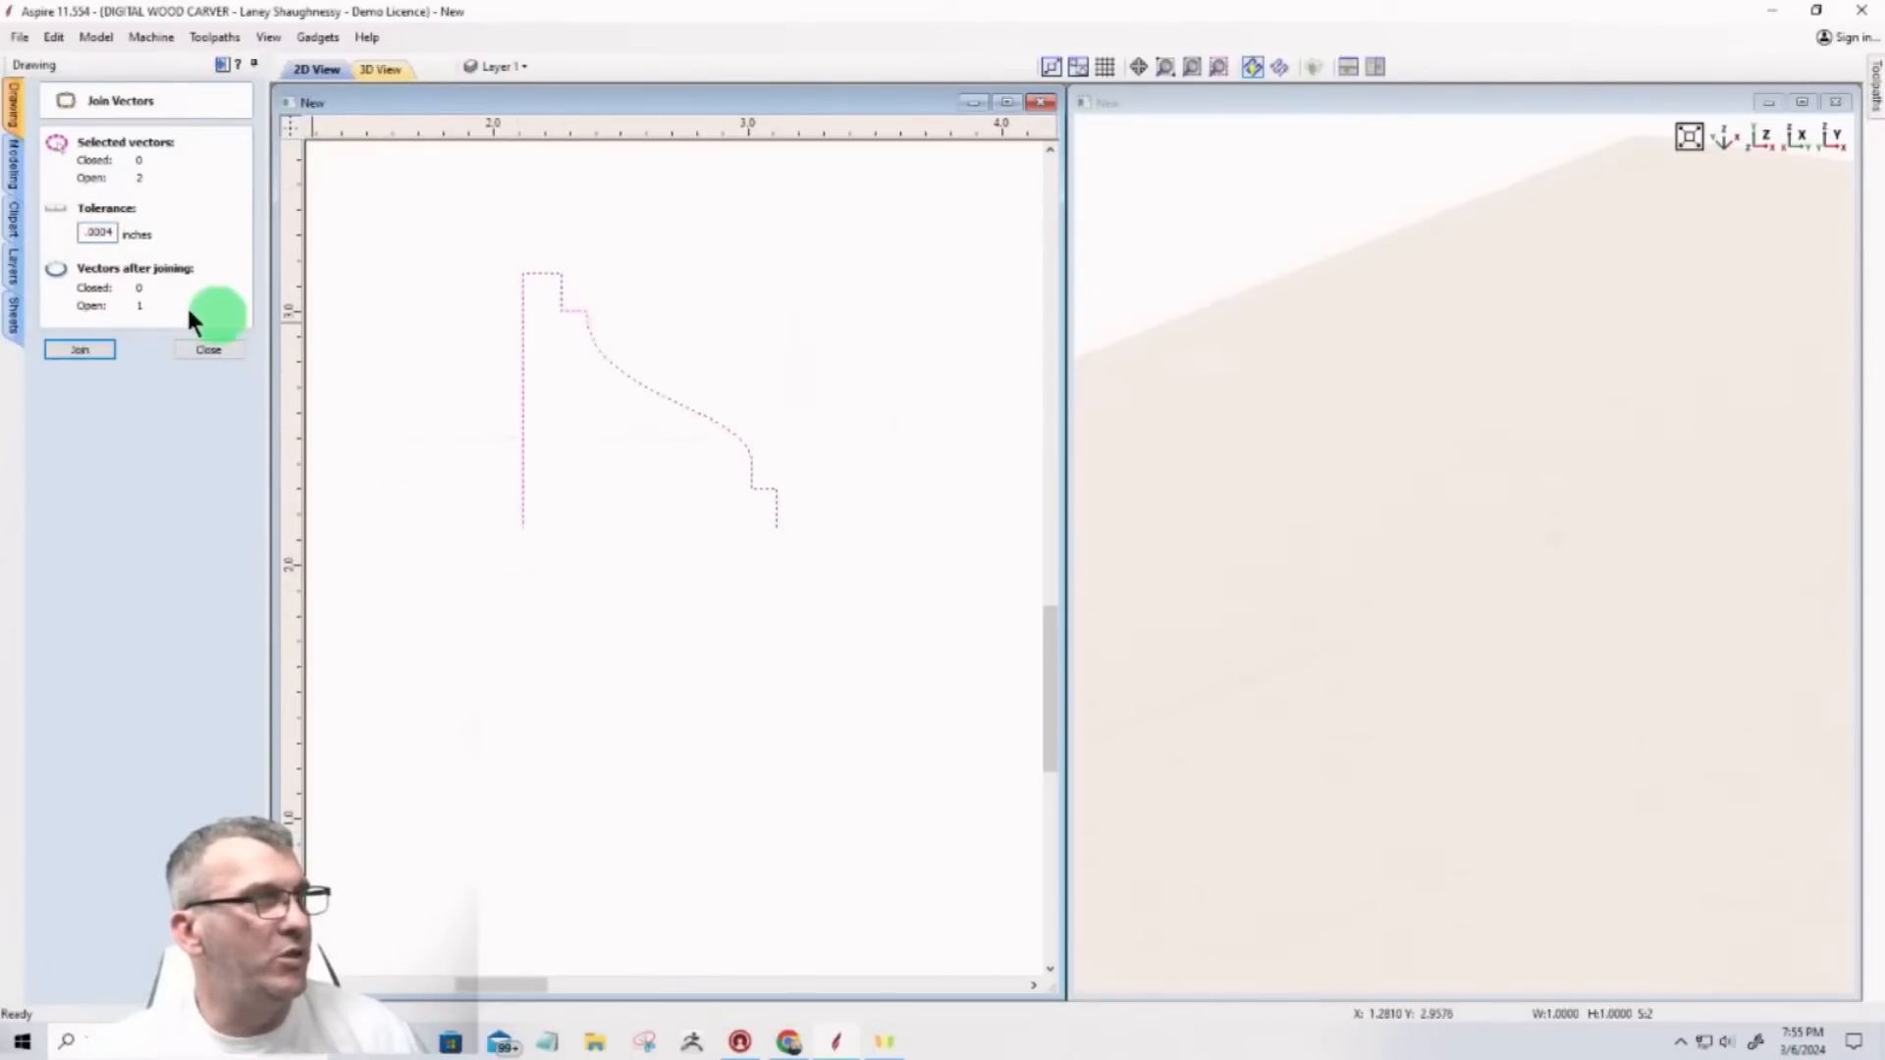
left_click(69, 350)
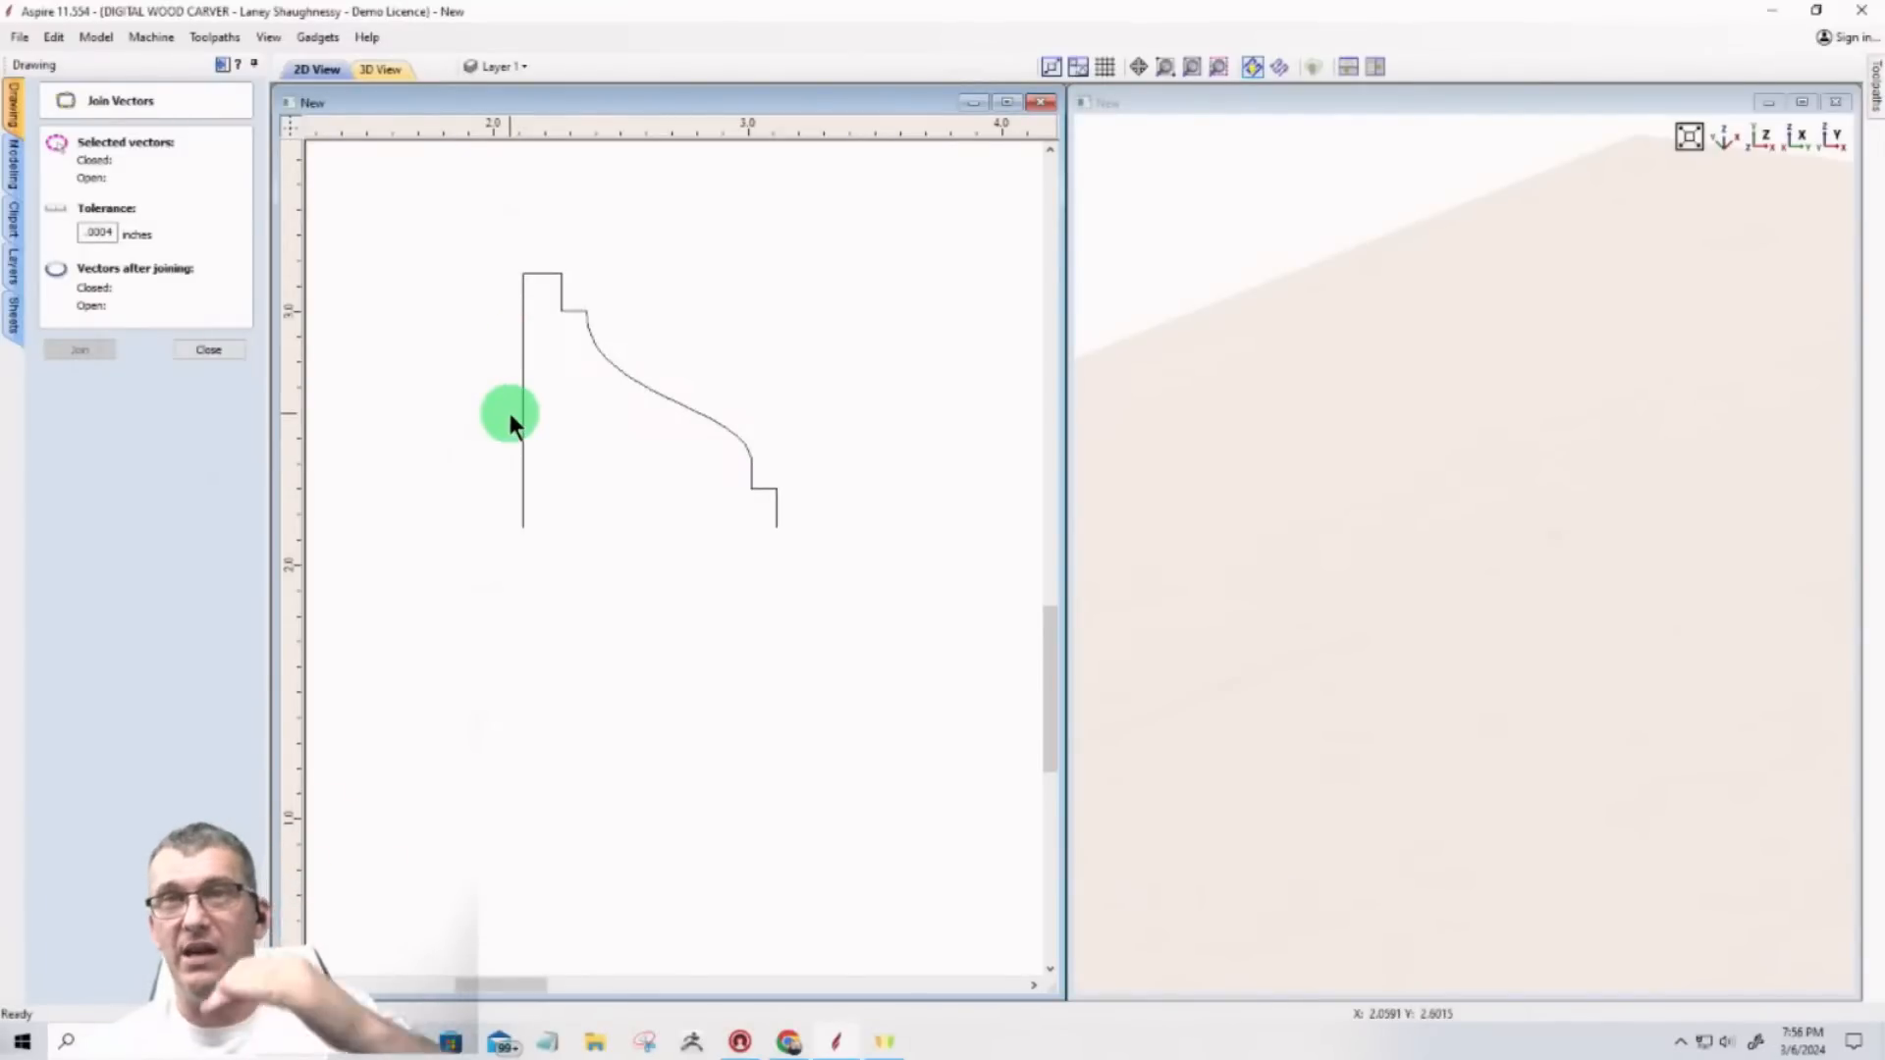
scroll(589, 640, "down", 5)
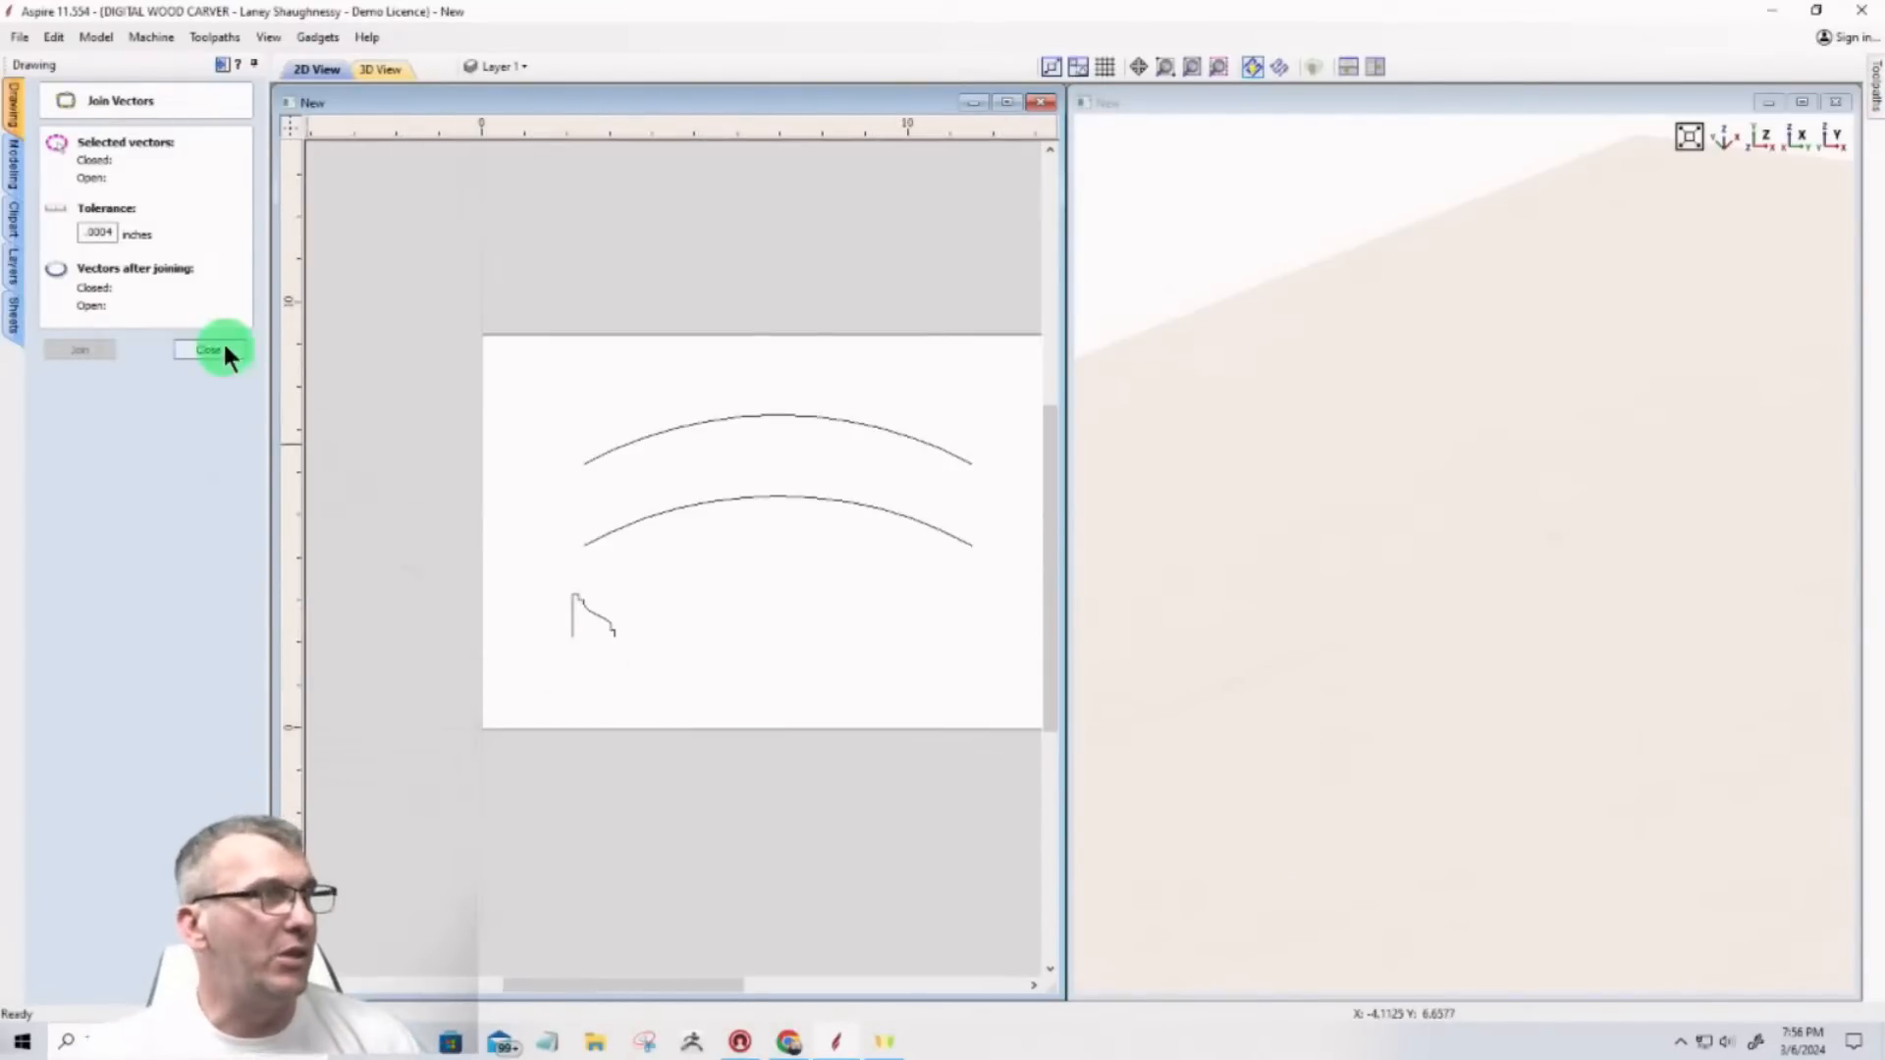
left_click(216, 348)
Step: Sweep the joined profile with its new vertical side along the lower and upper arcs using Two Rail Sweep
left_click(13, 163)
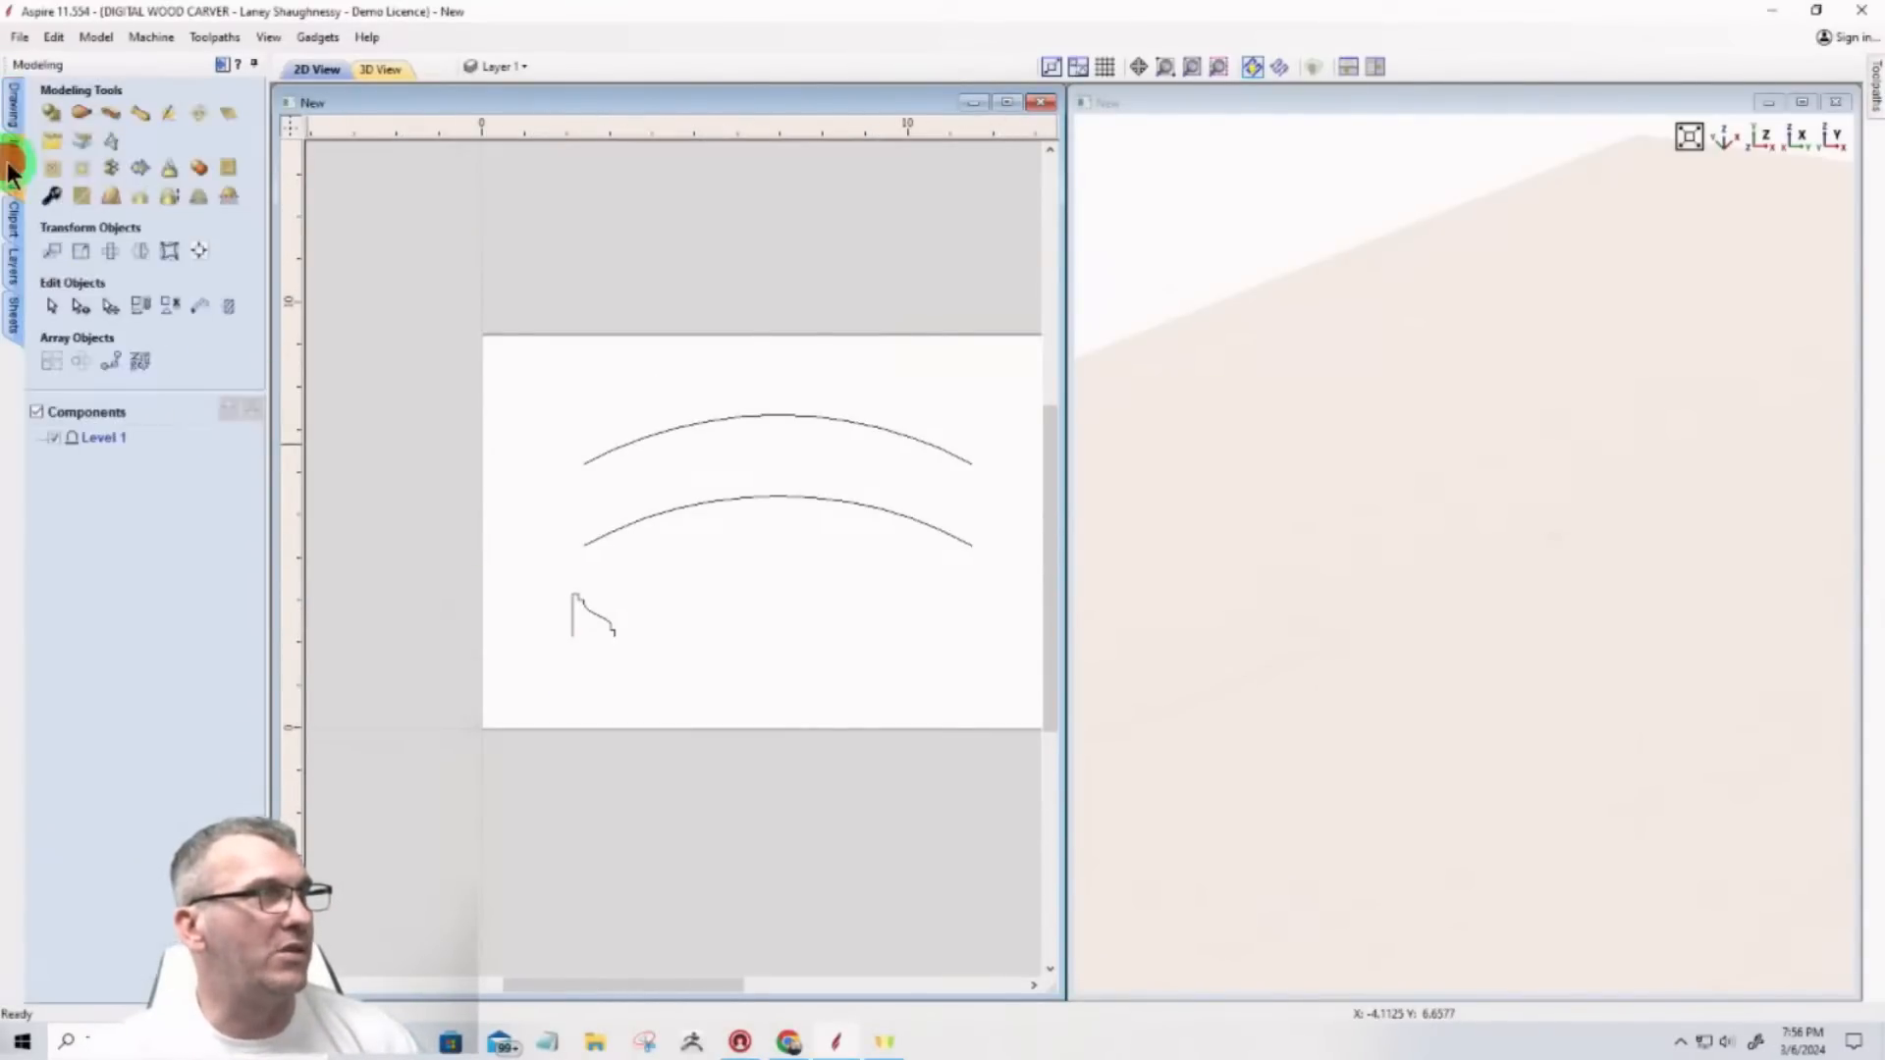
left_click(82, 116)
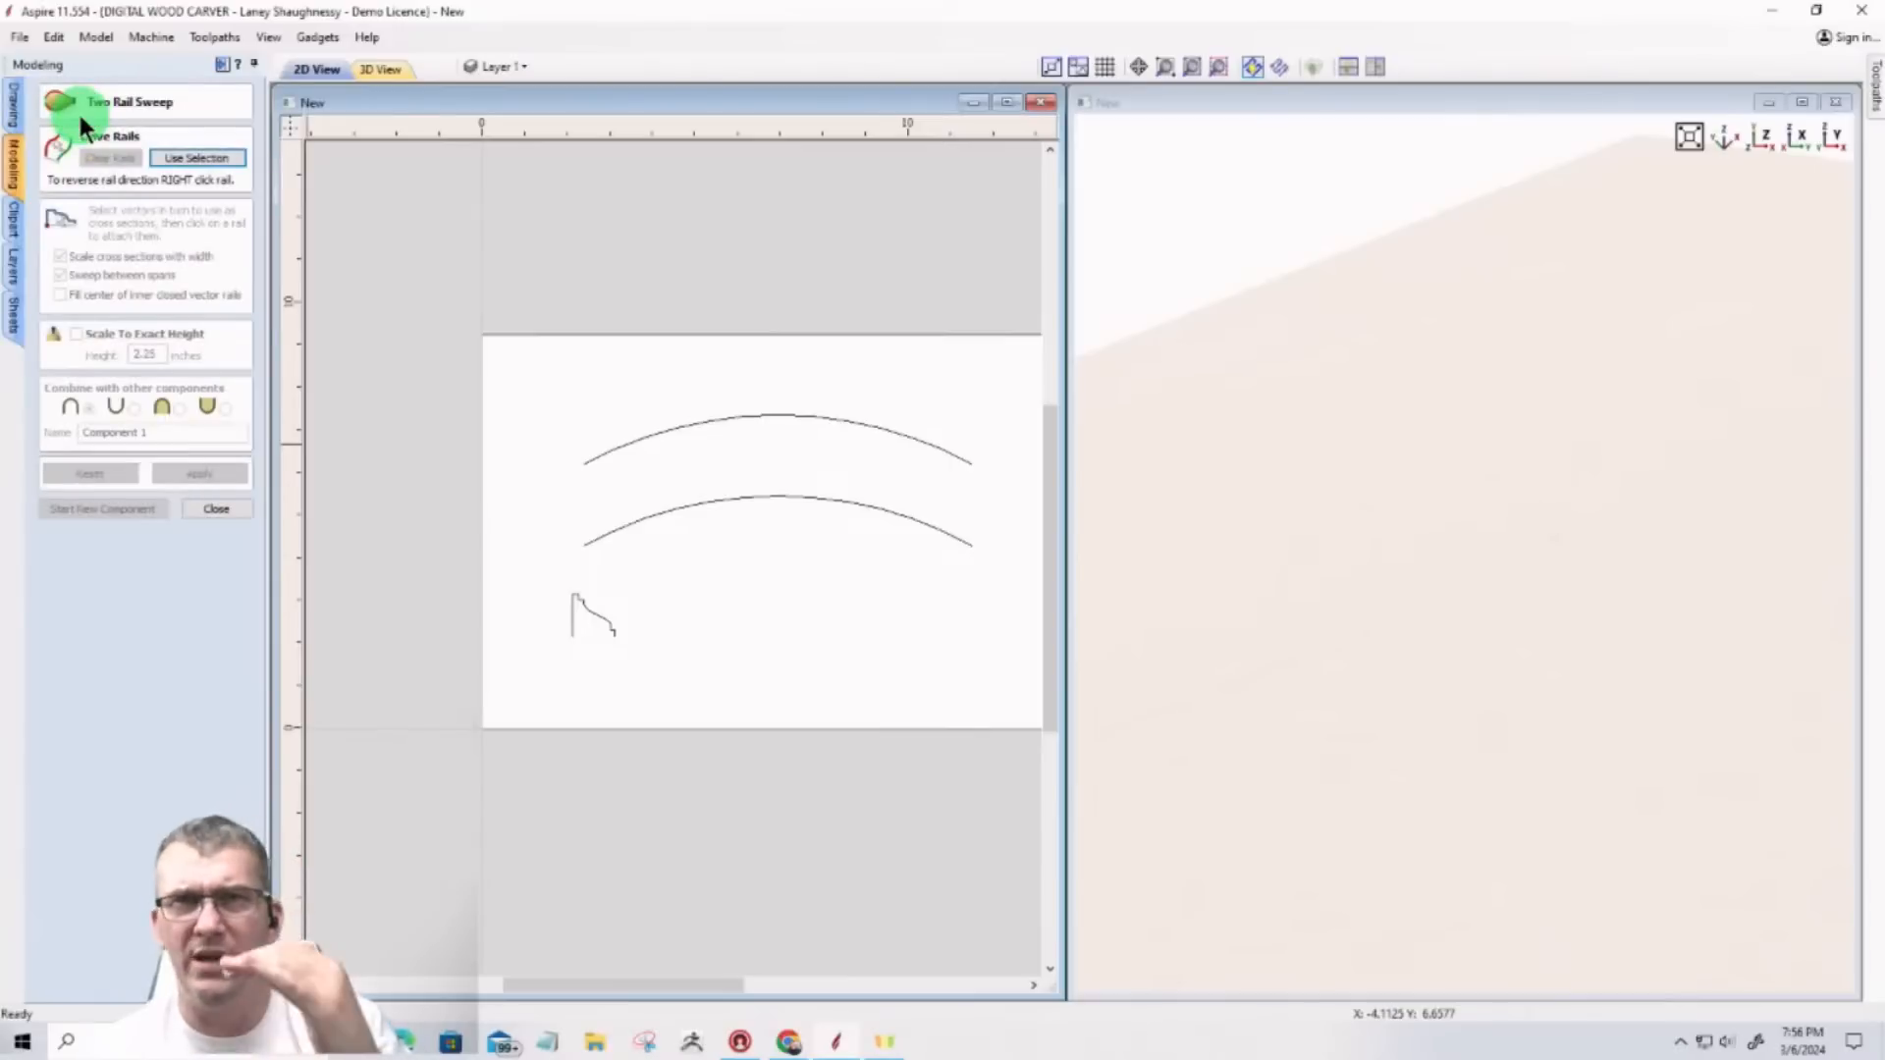
left_click(746, 501)
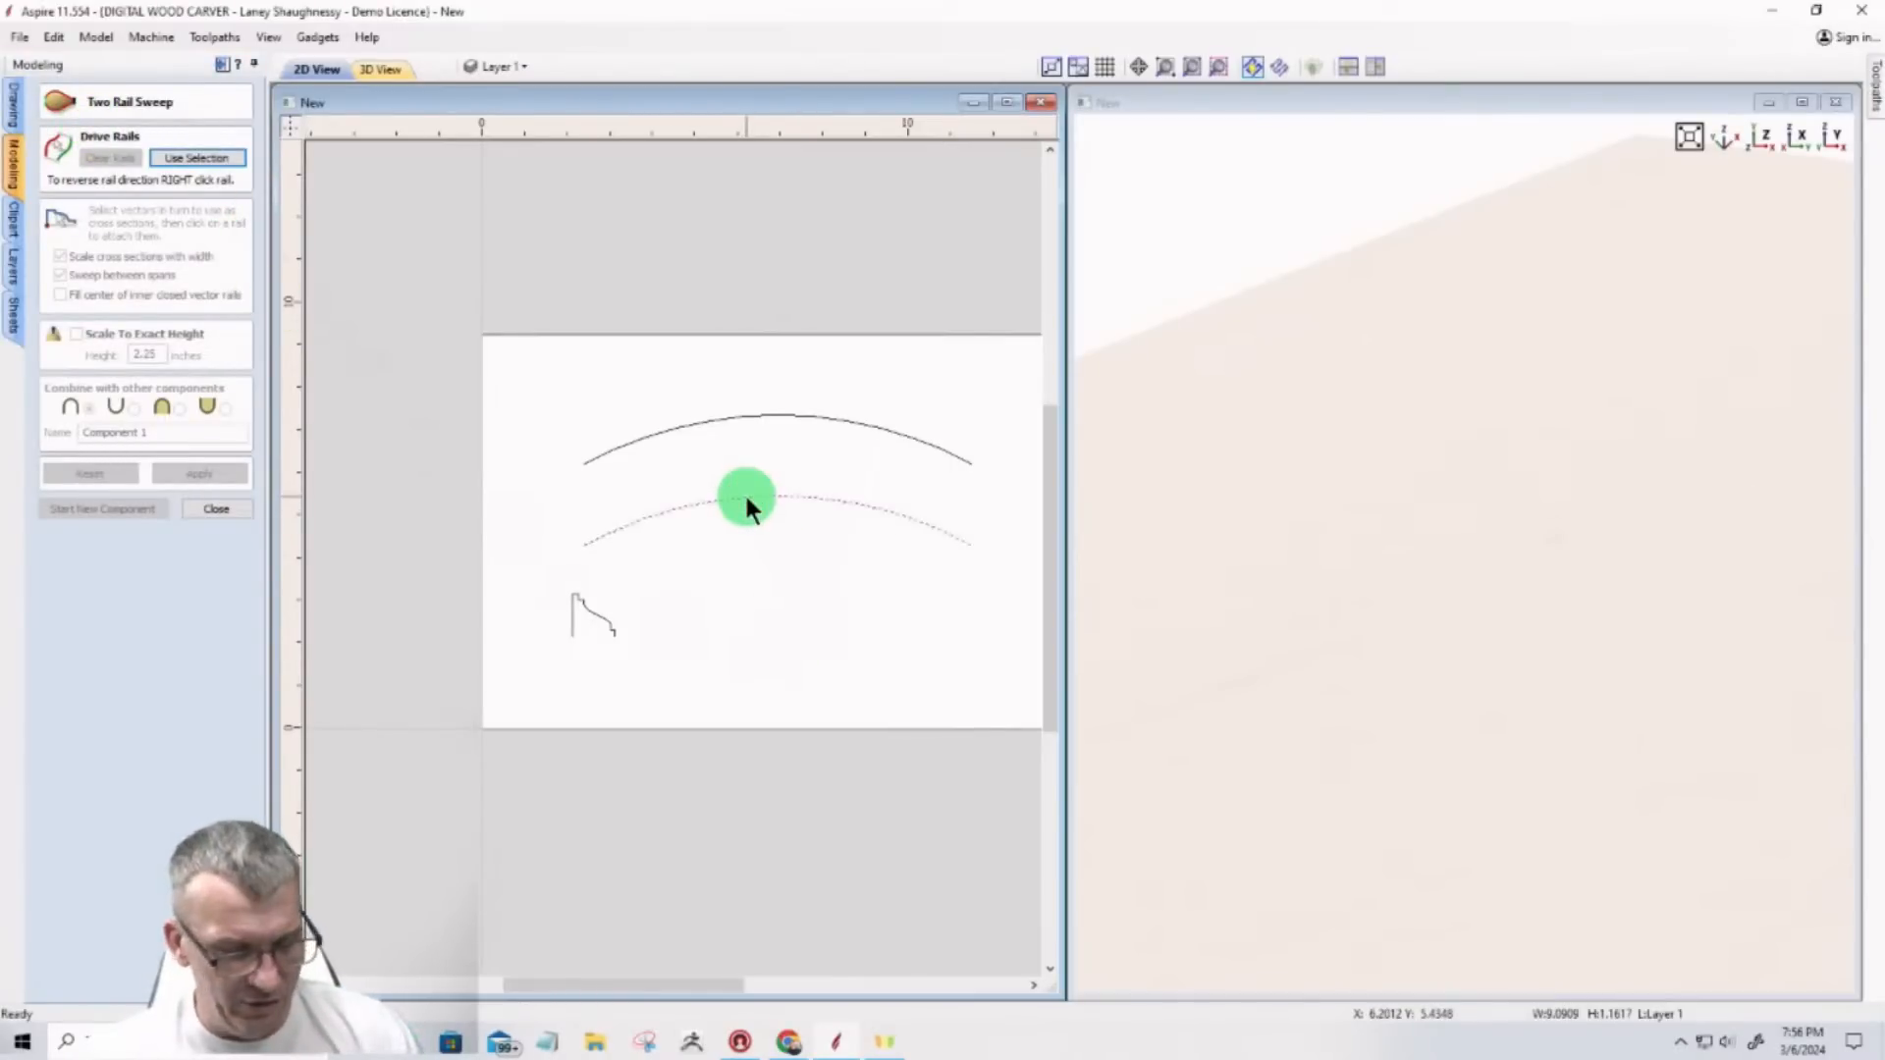
left_click(722, 420, "shift")
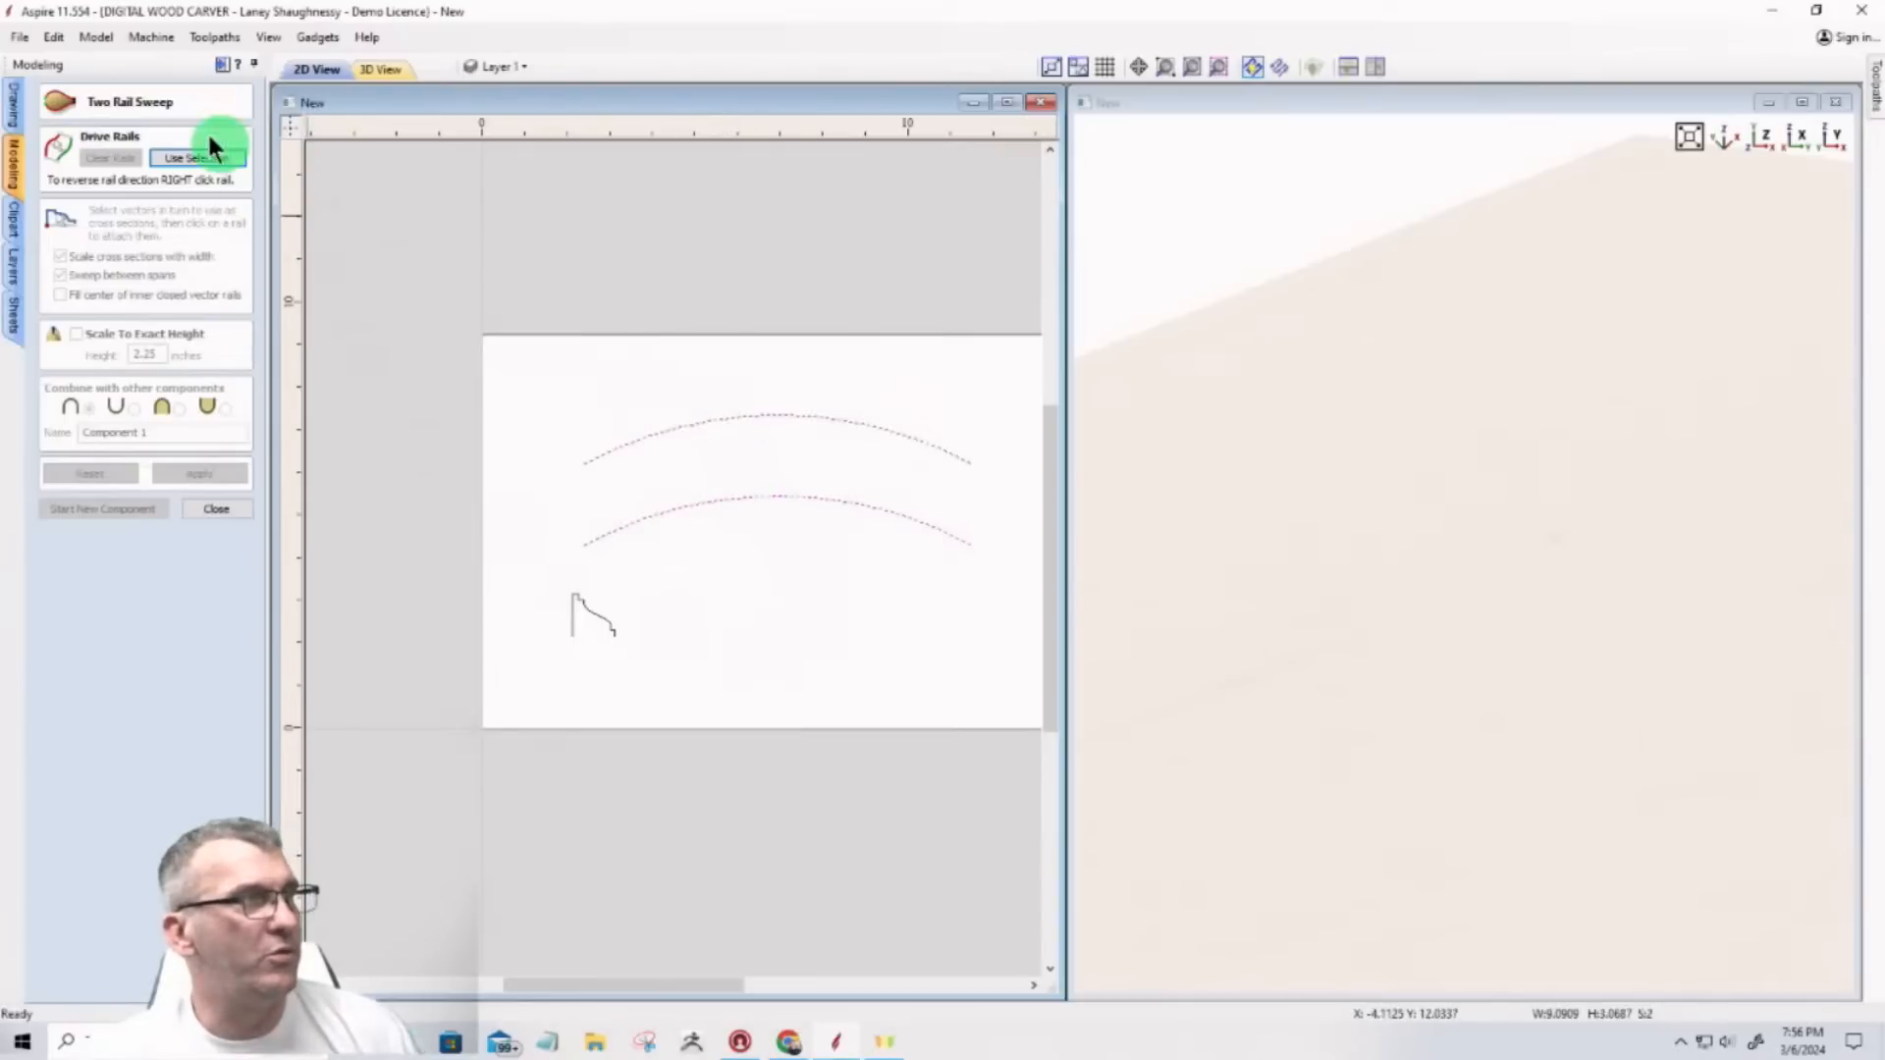
left_click(201, 159)
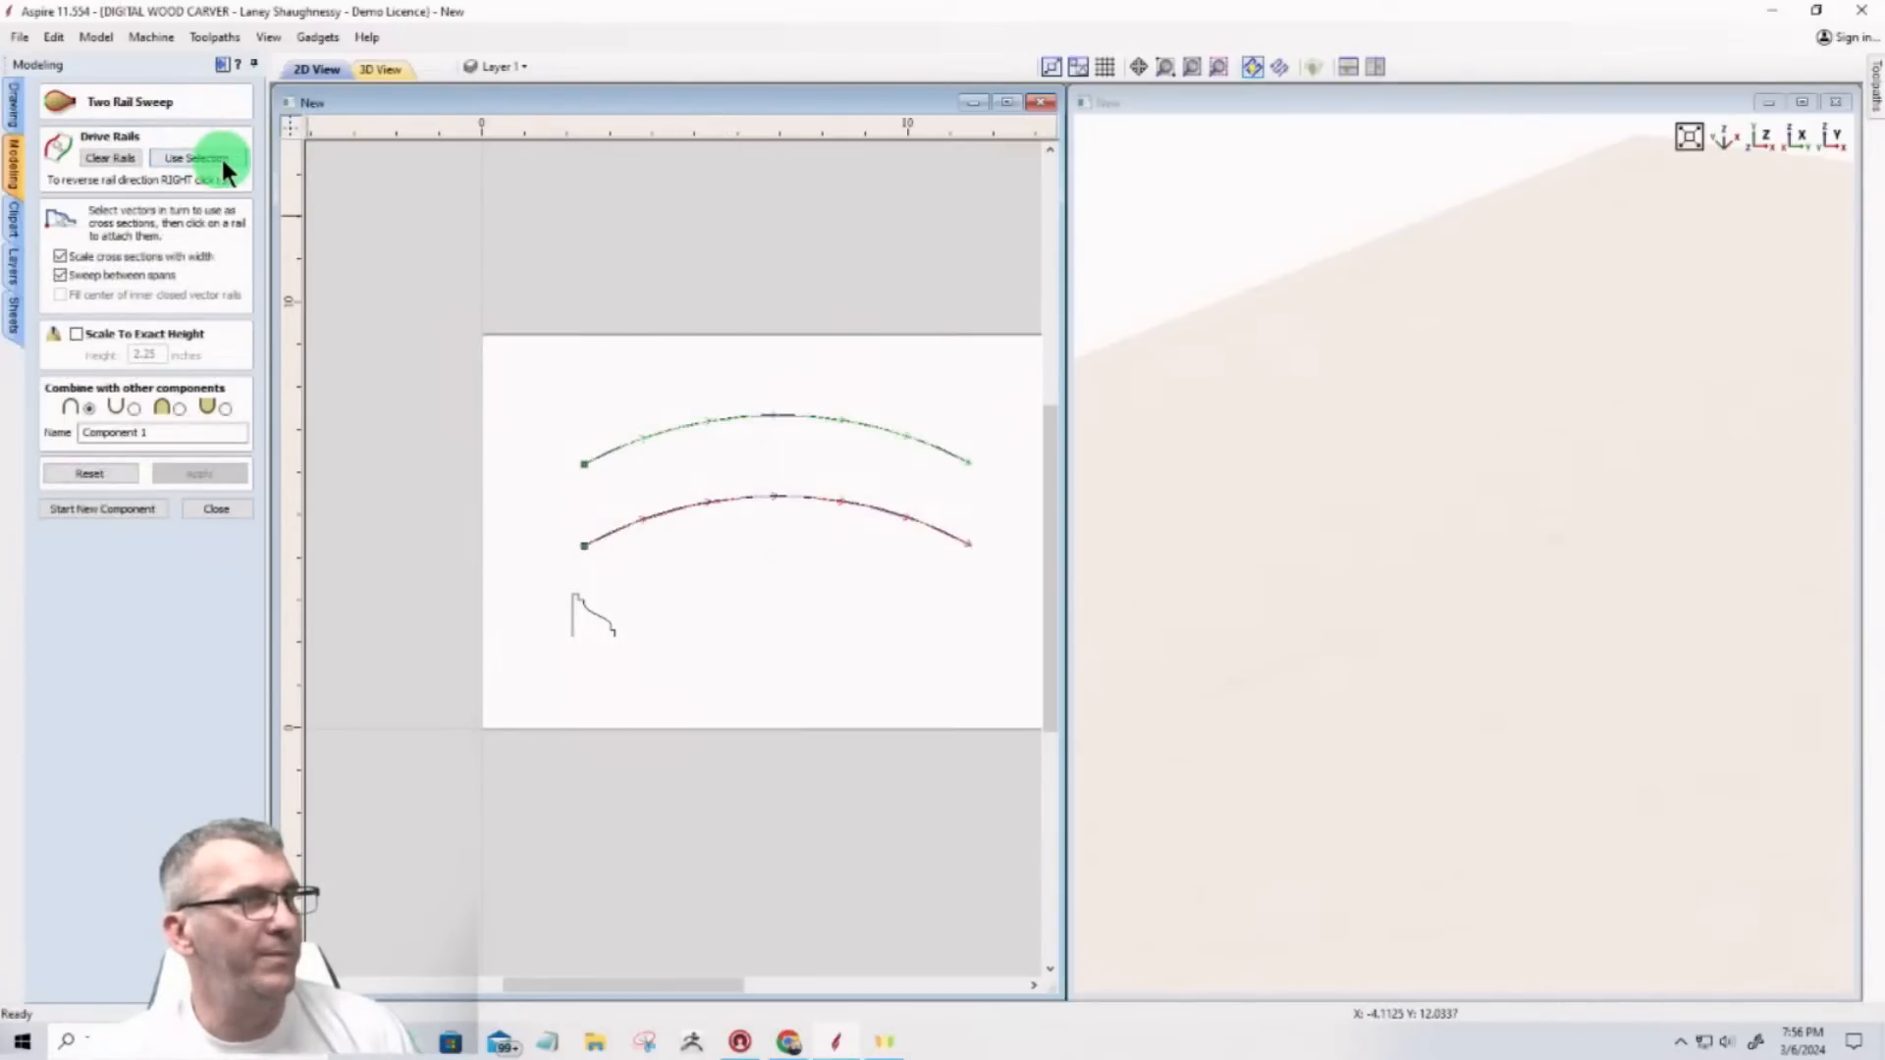
left_click(595, 616)
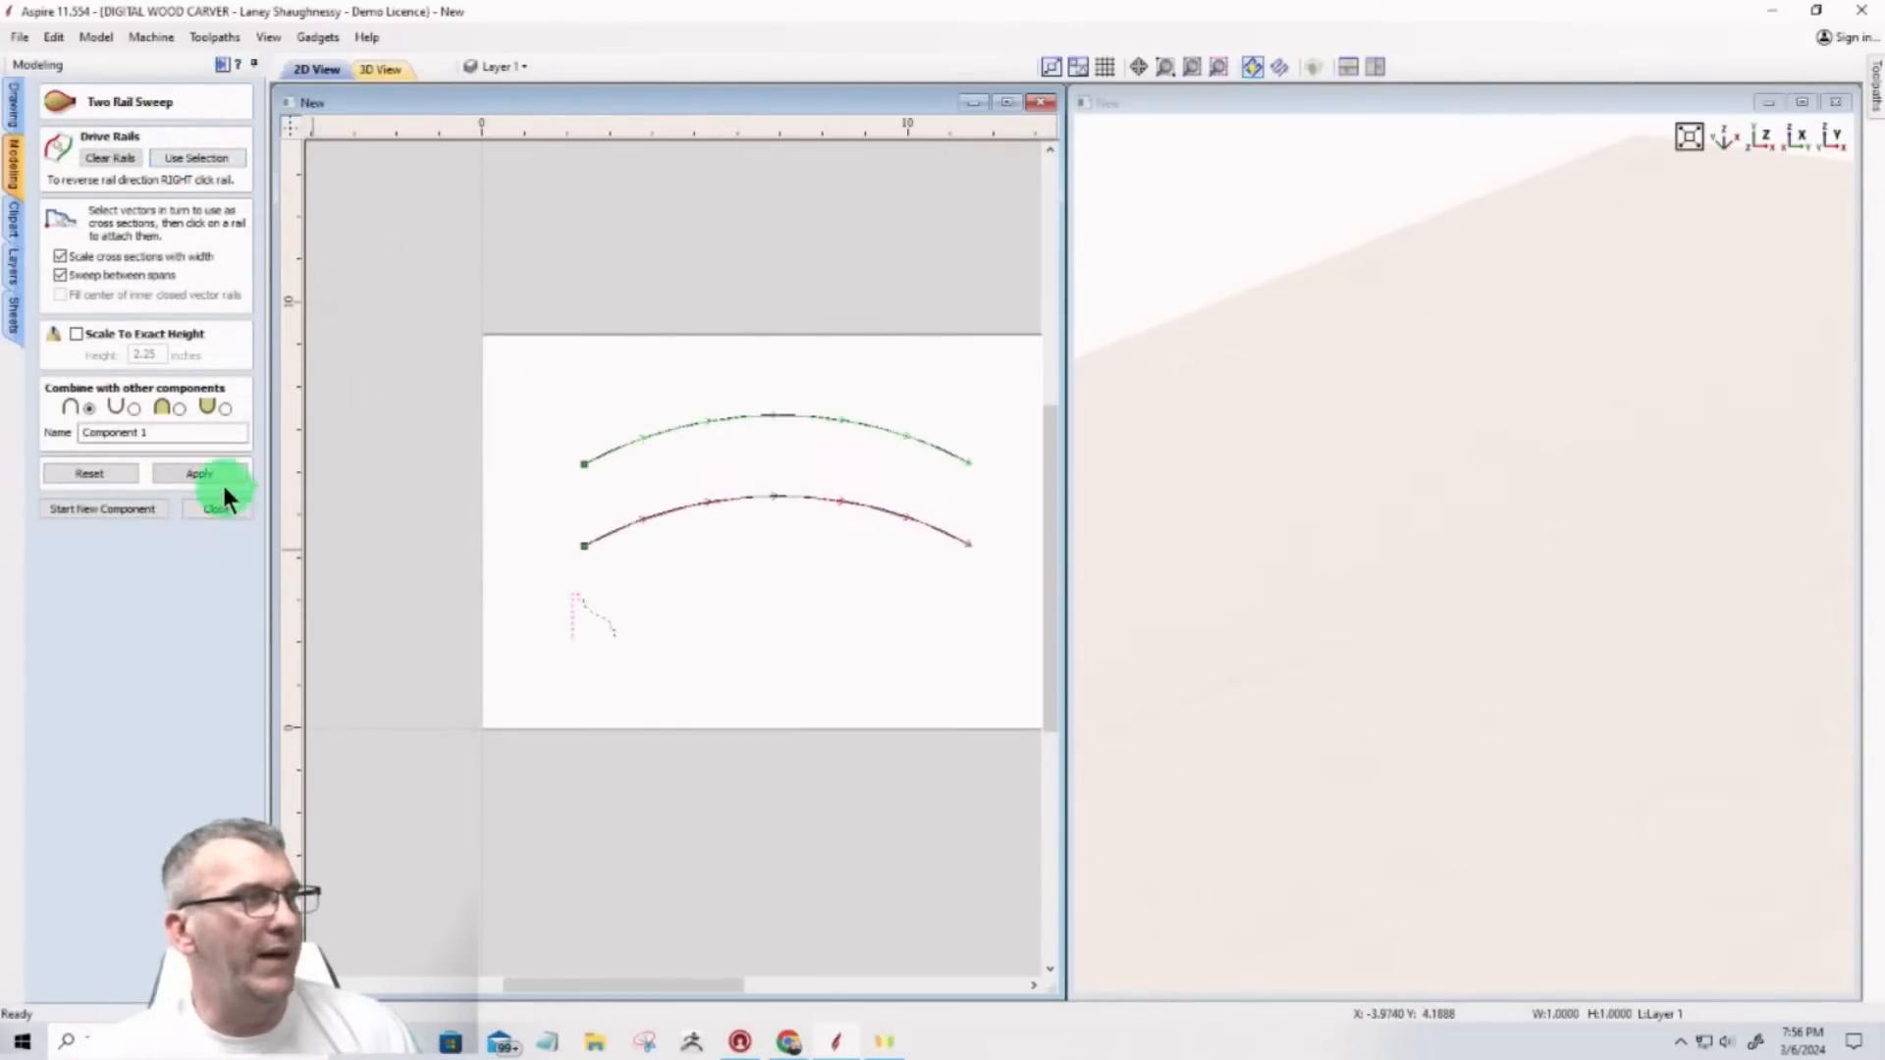
left_click(201, 473)
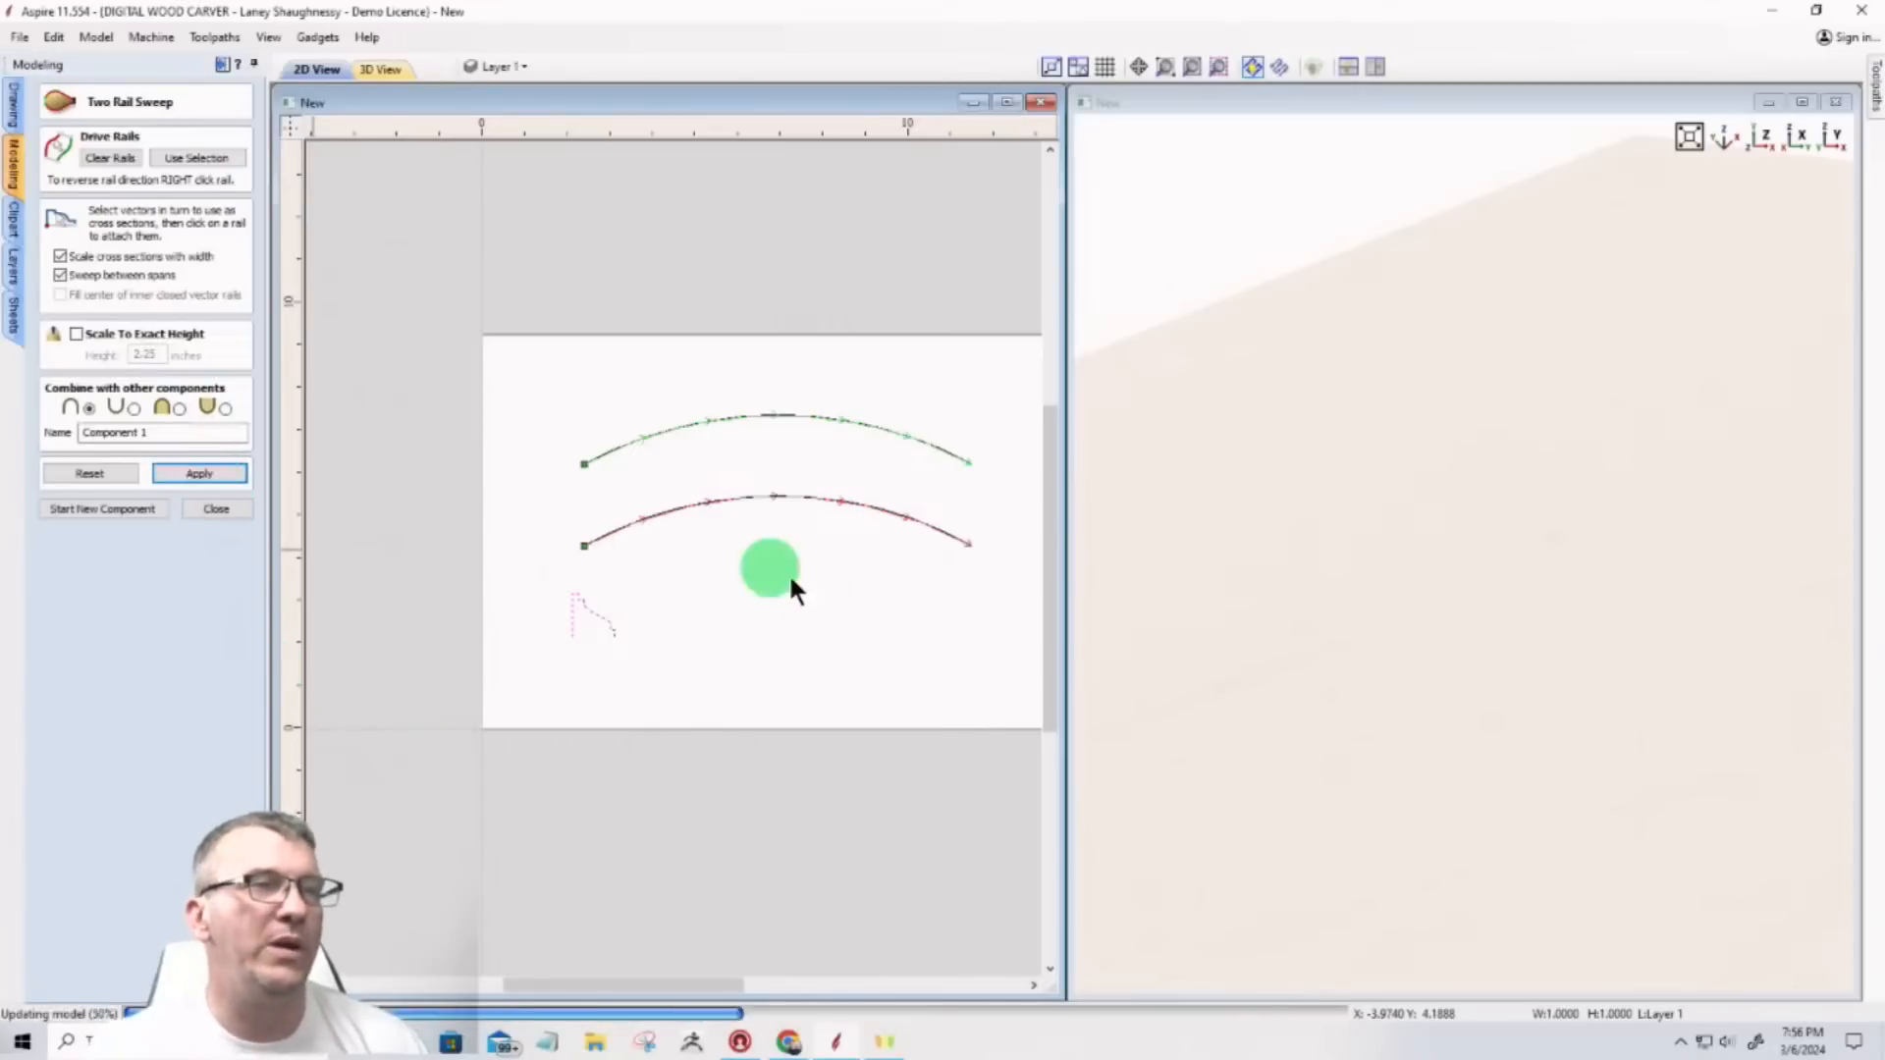
Step: Scale the two-rail sweep to an exact height of 1.25 inches and reapply it
scroll(685, 701, "down", 1)
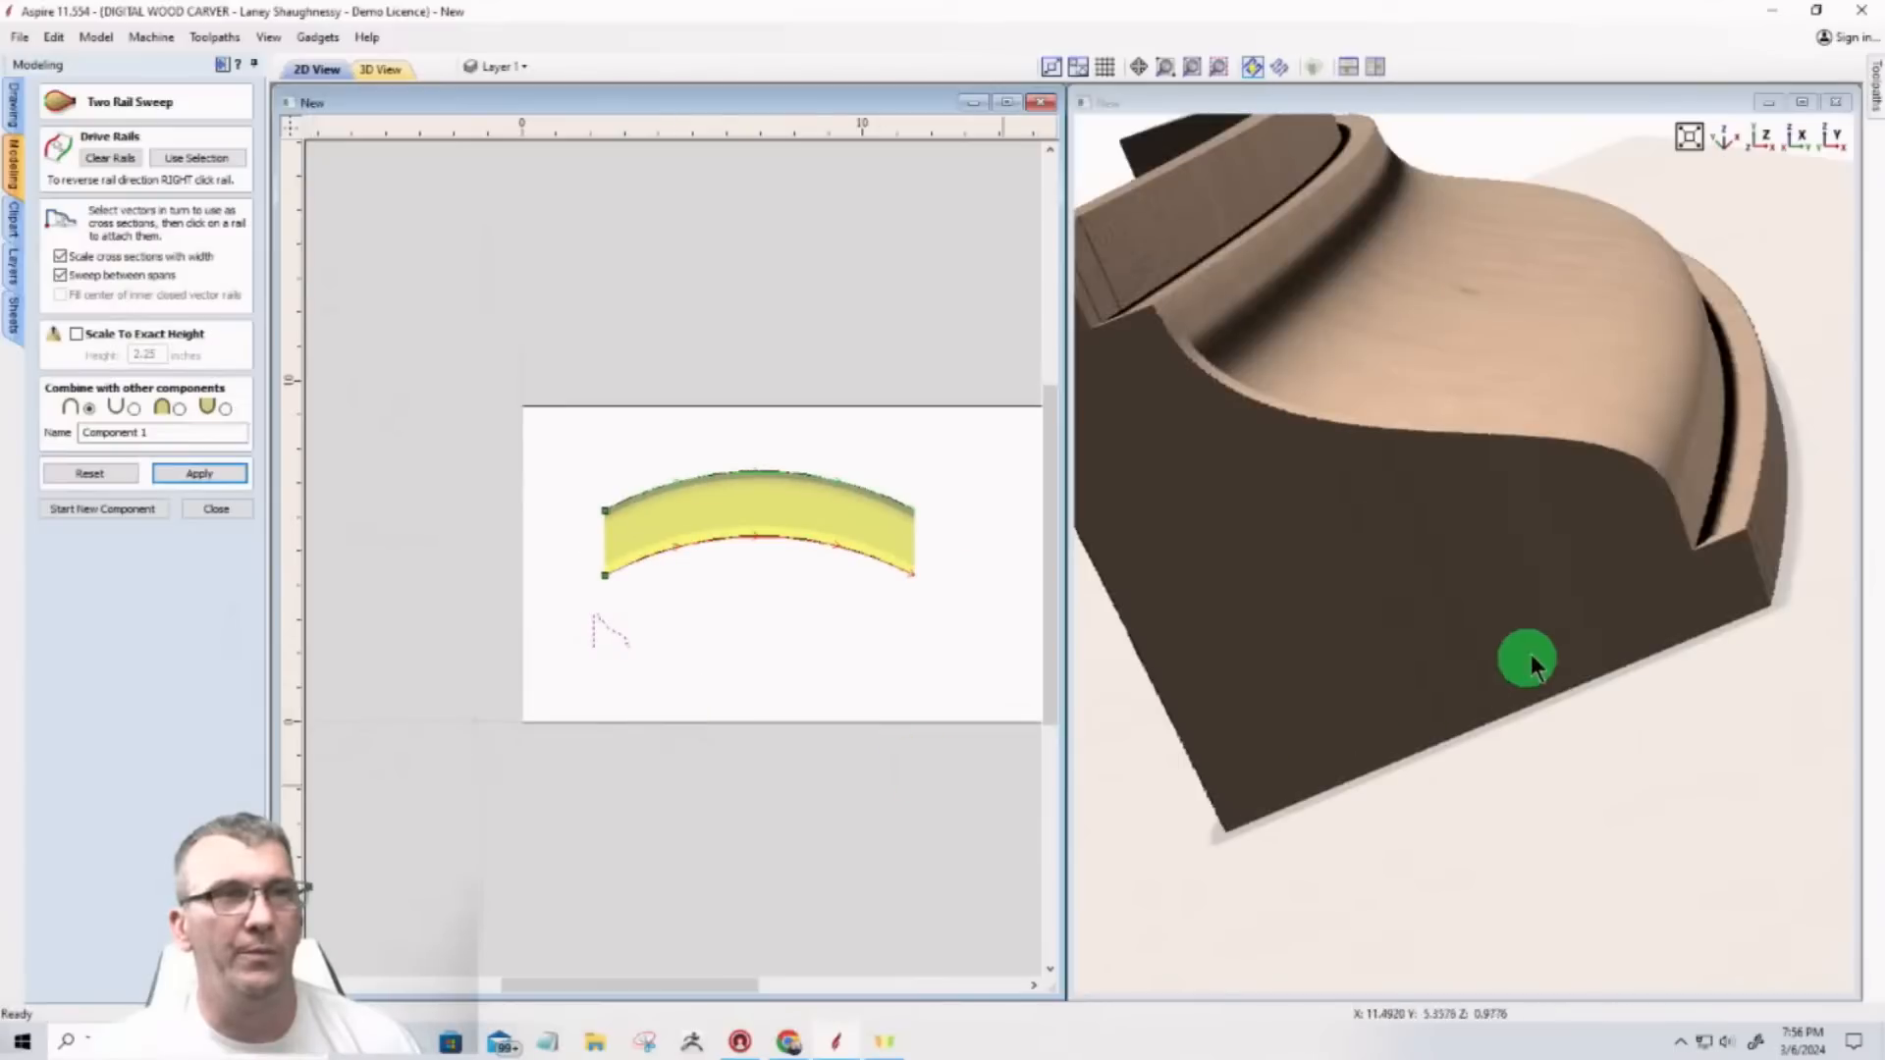
scroll(1540, 661, "down", 5)
mouse_move(1363, 602)
left_mouse_down()
mouse_move(1548, 530)
mouse_move(1339, 603)
left_mouse_up()
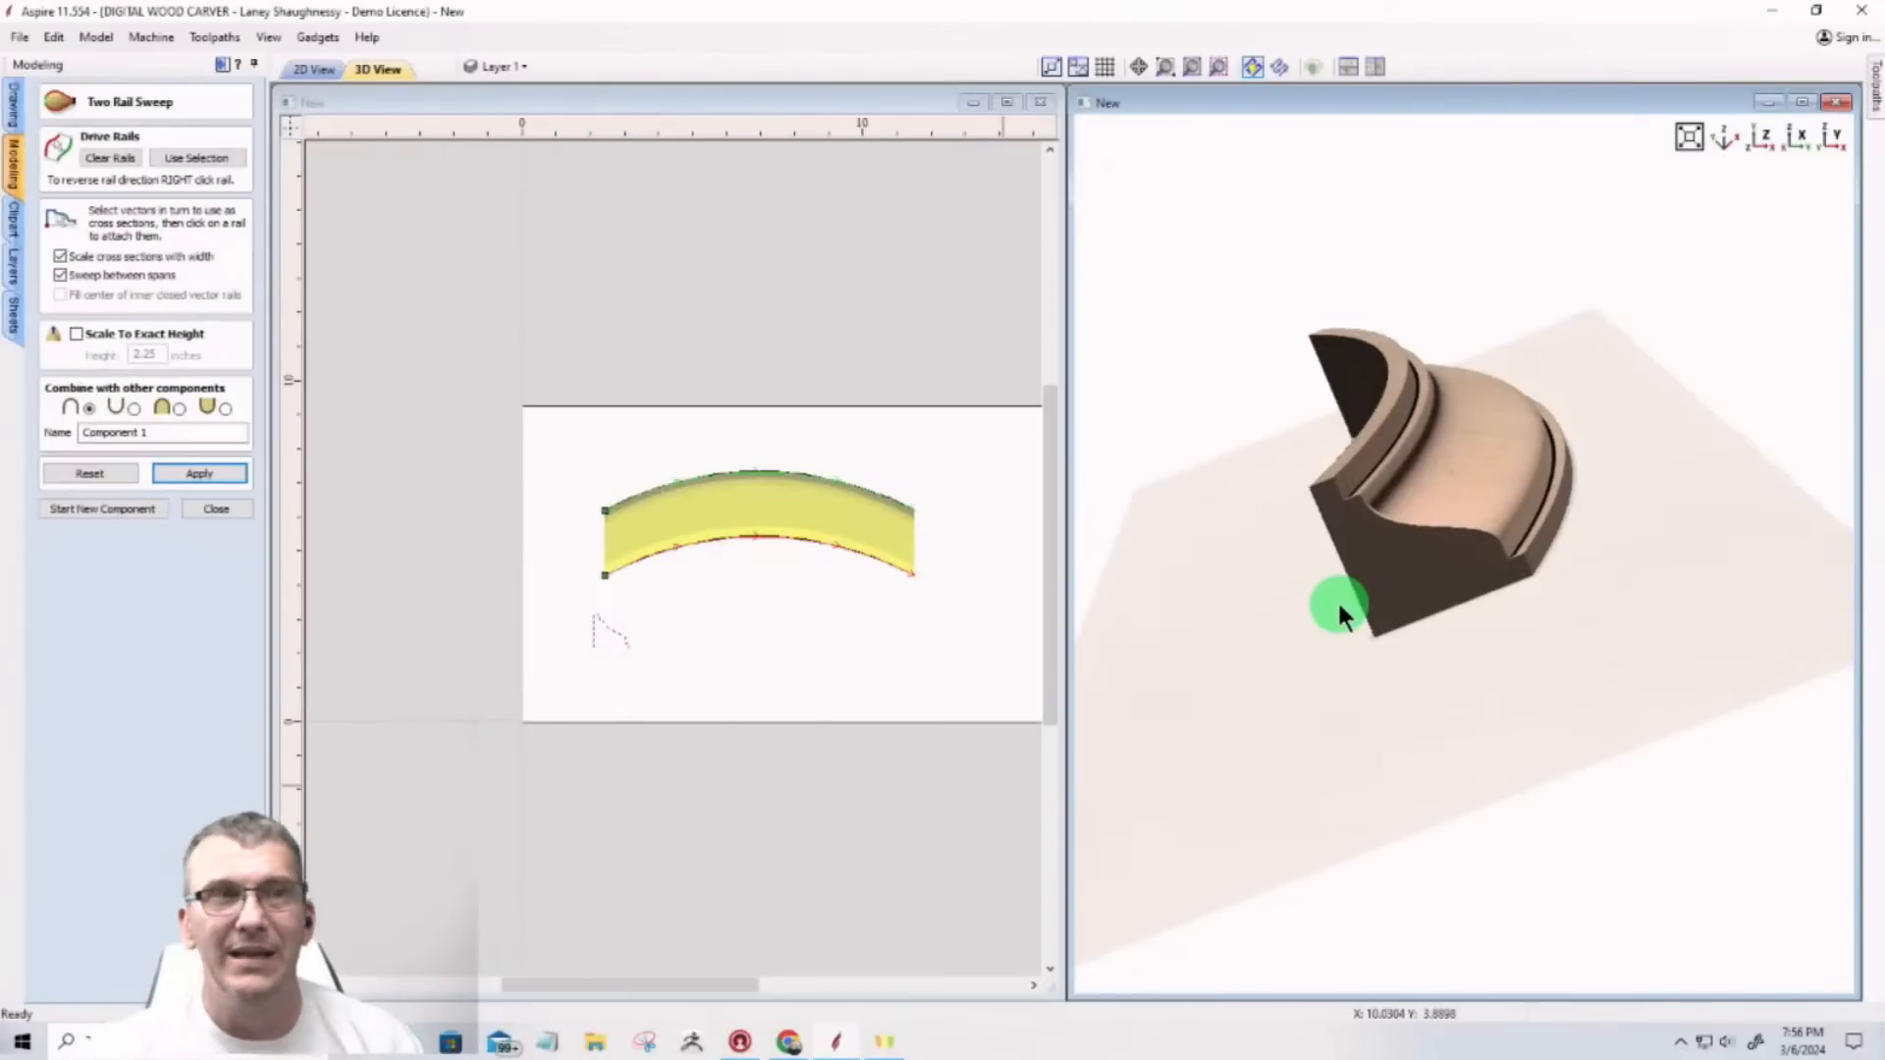
left_click(76, 333)
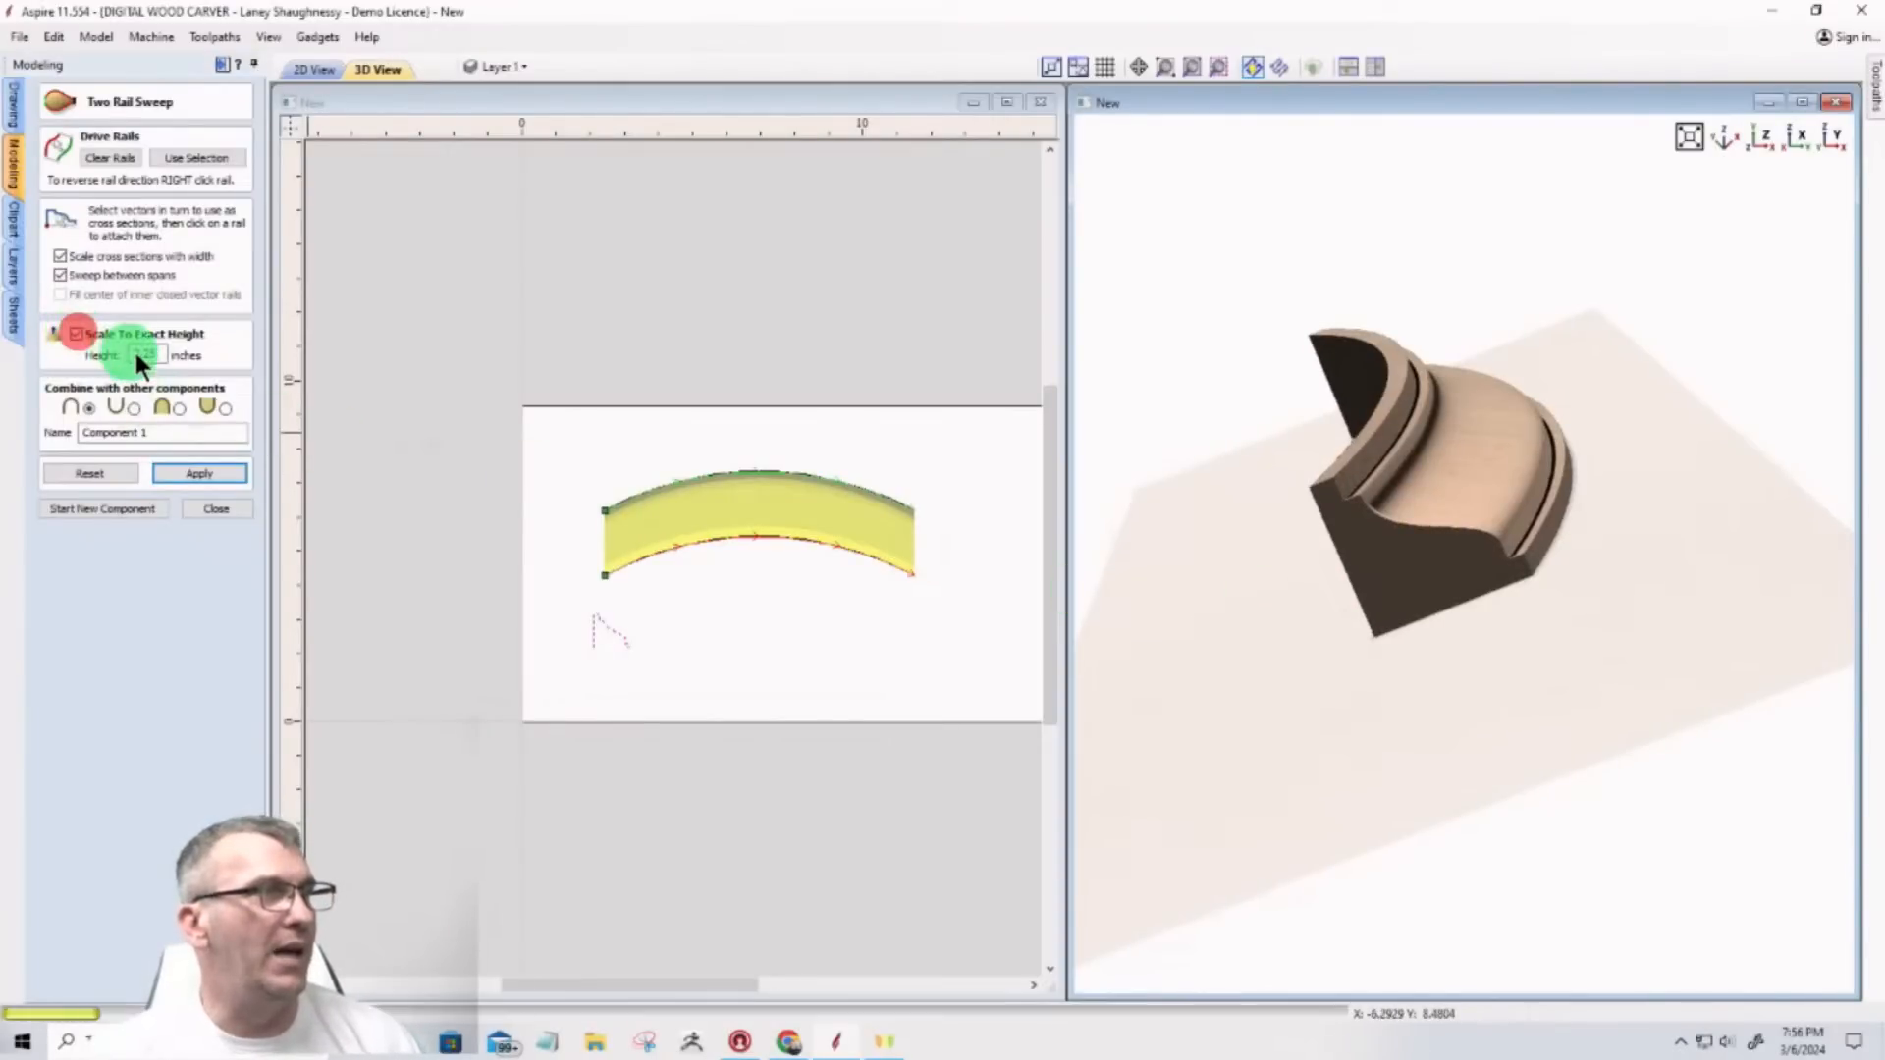
double_click(147, 356)
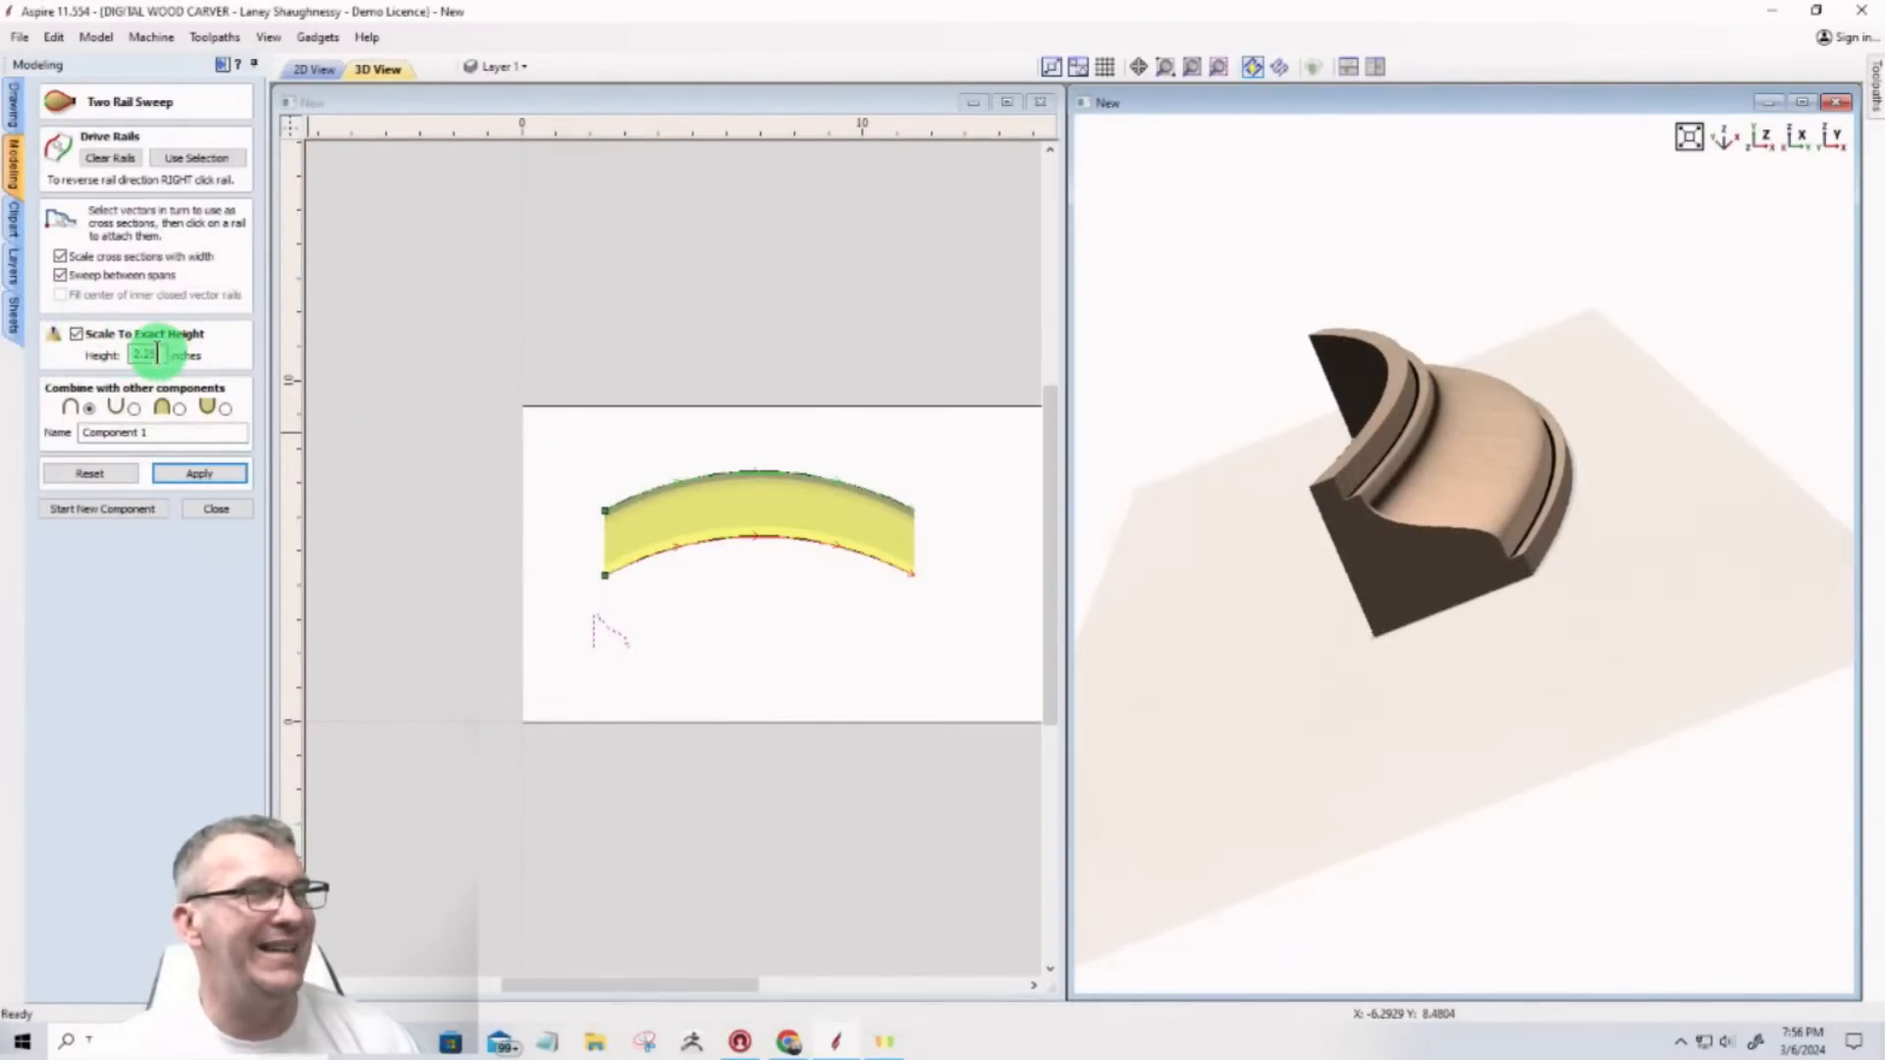
double_click(149, 355)
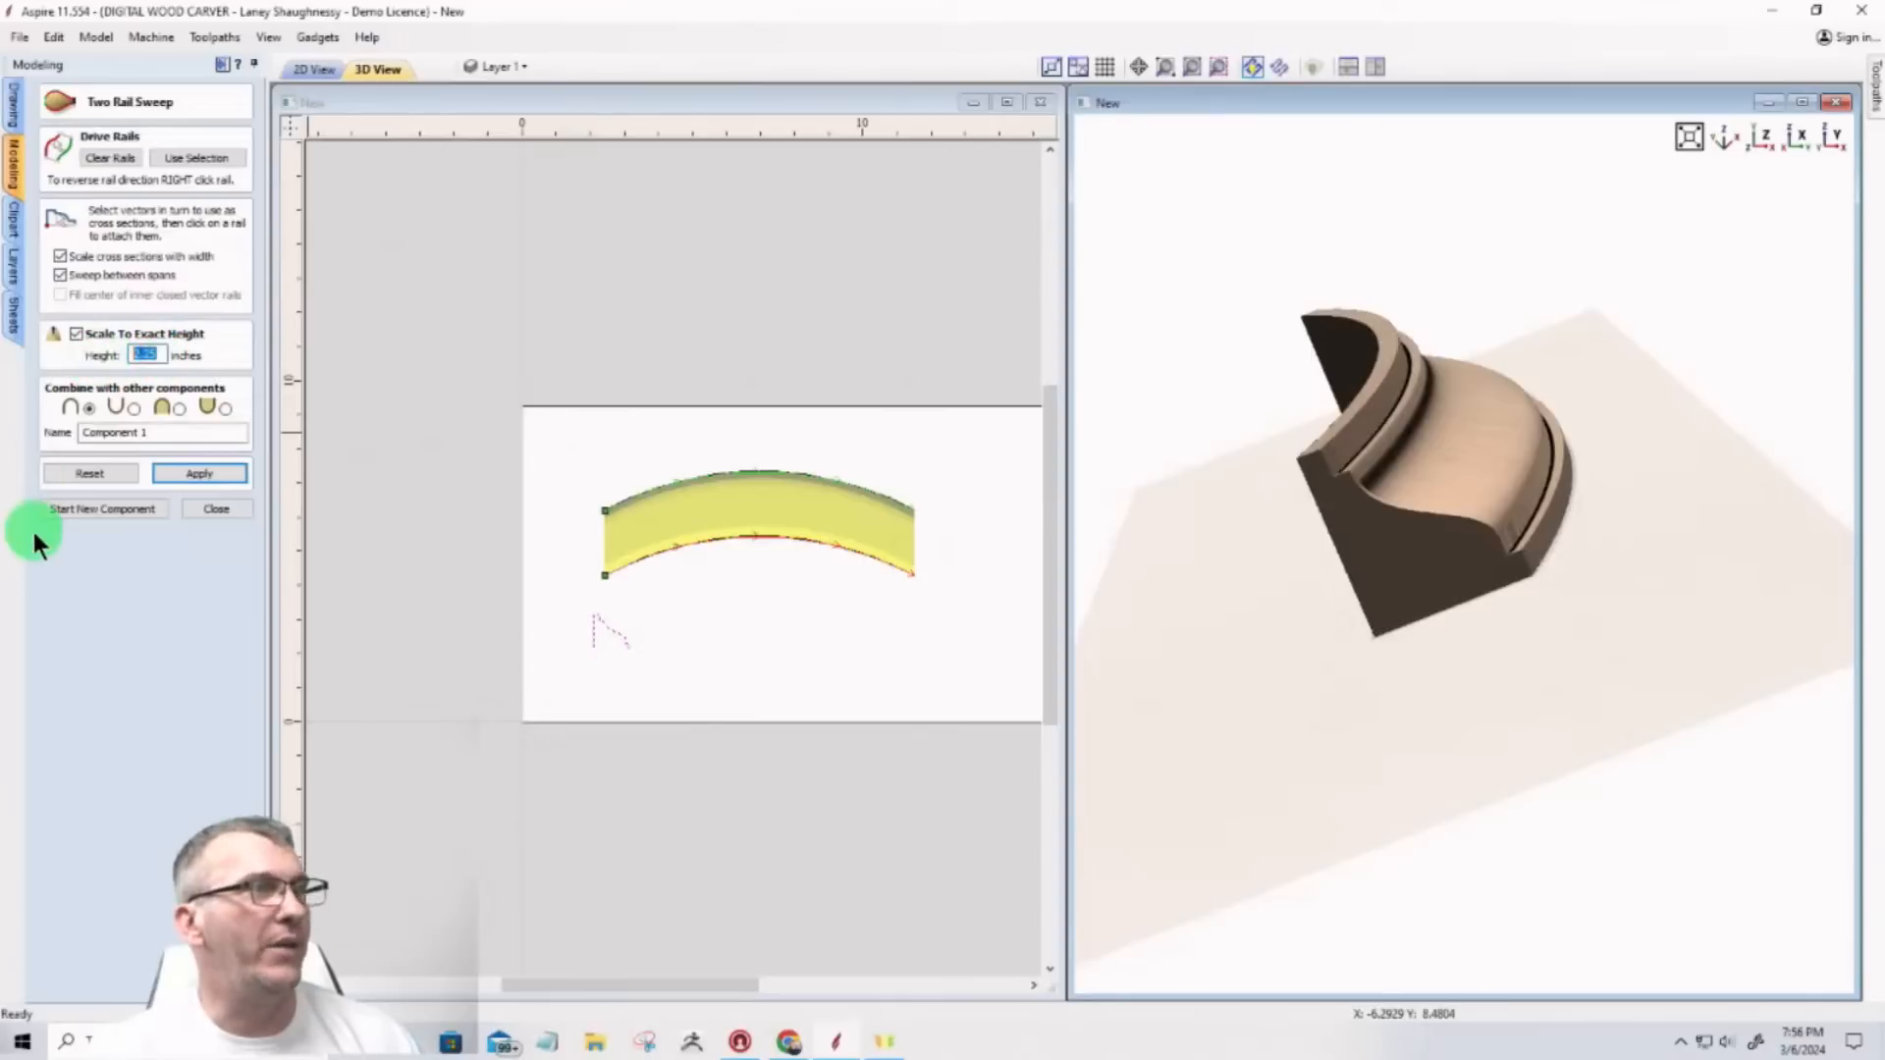
type("1.25")
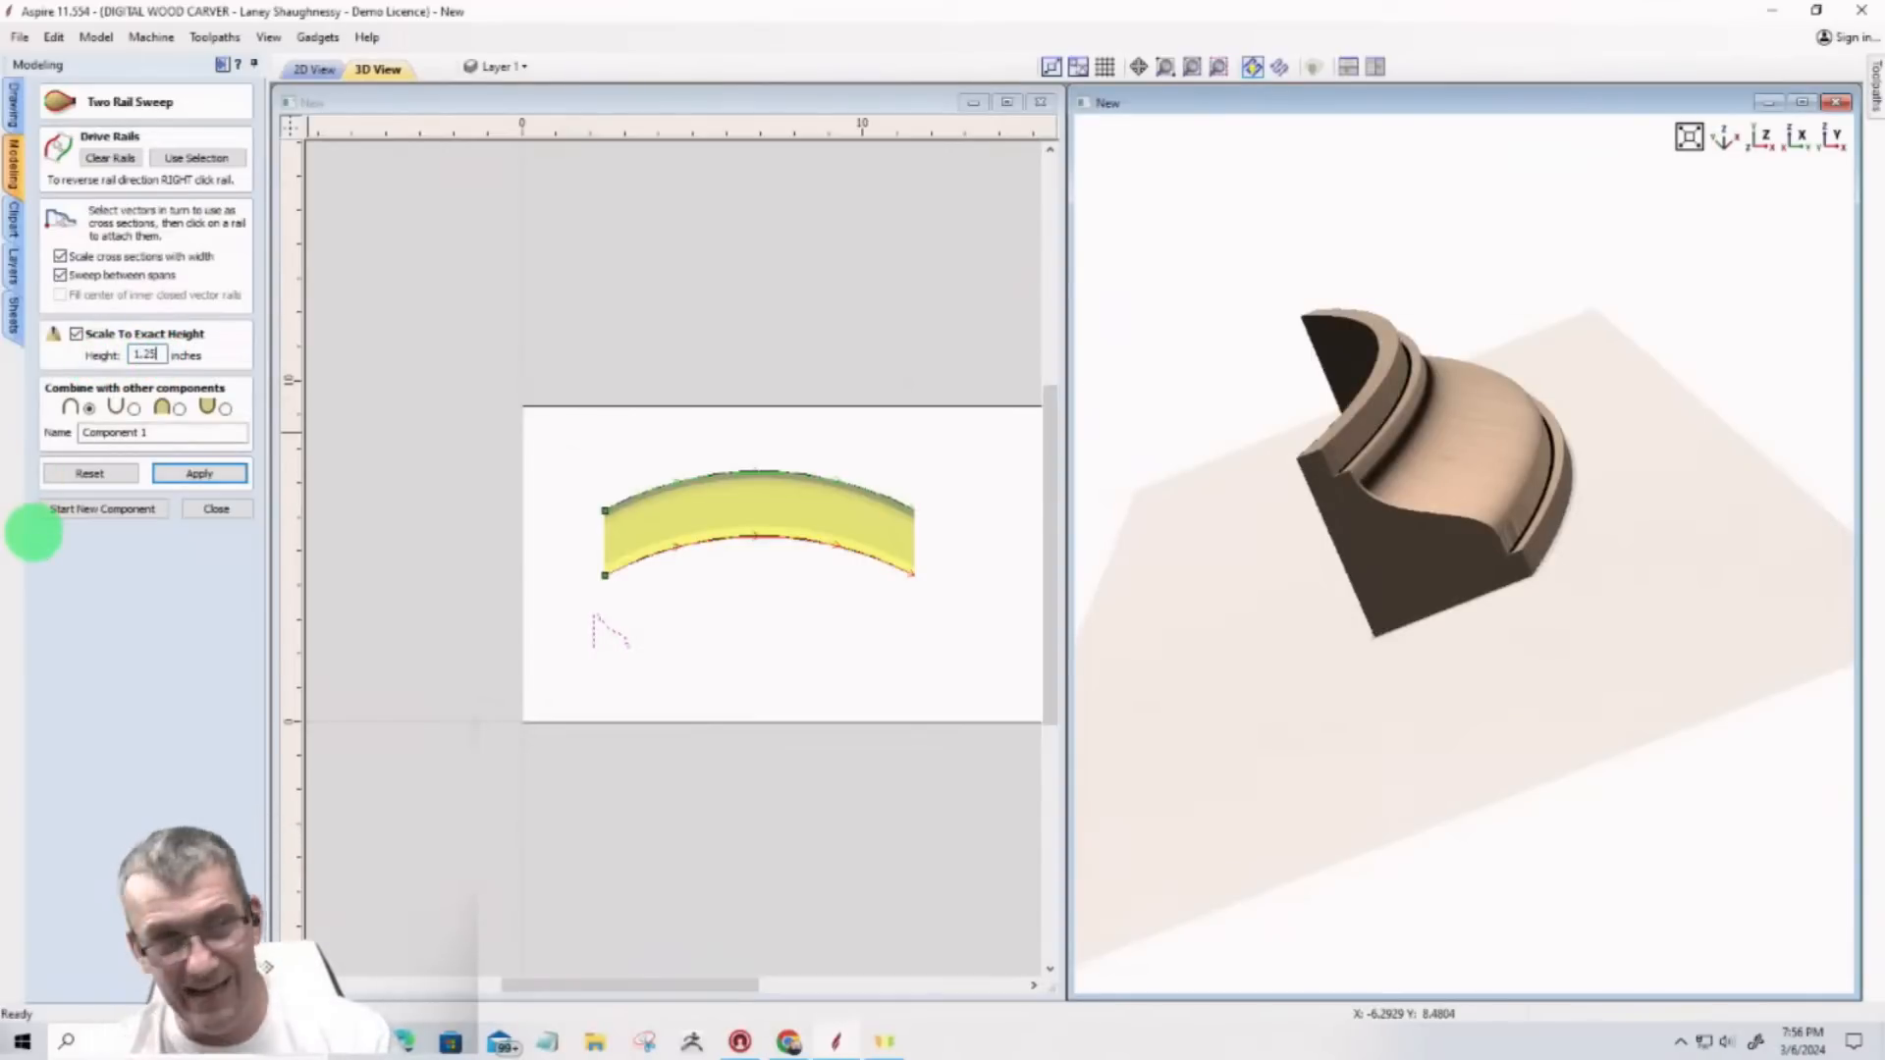
left_click(202, 474)
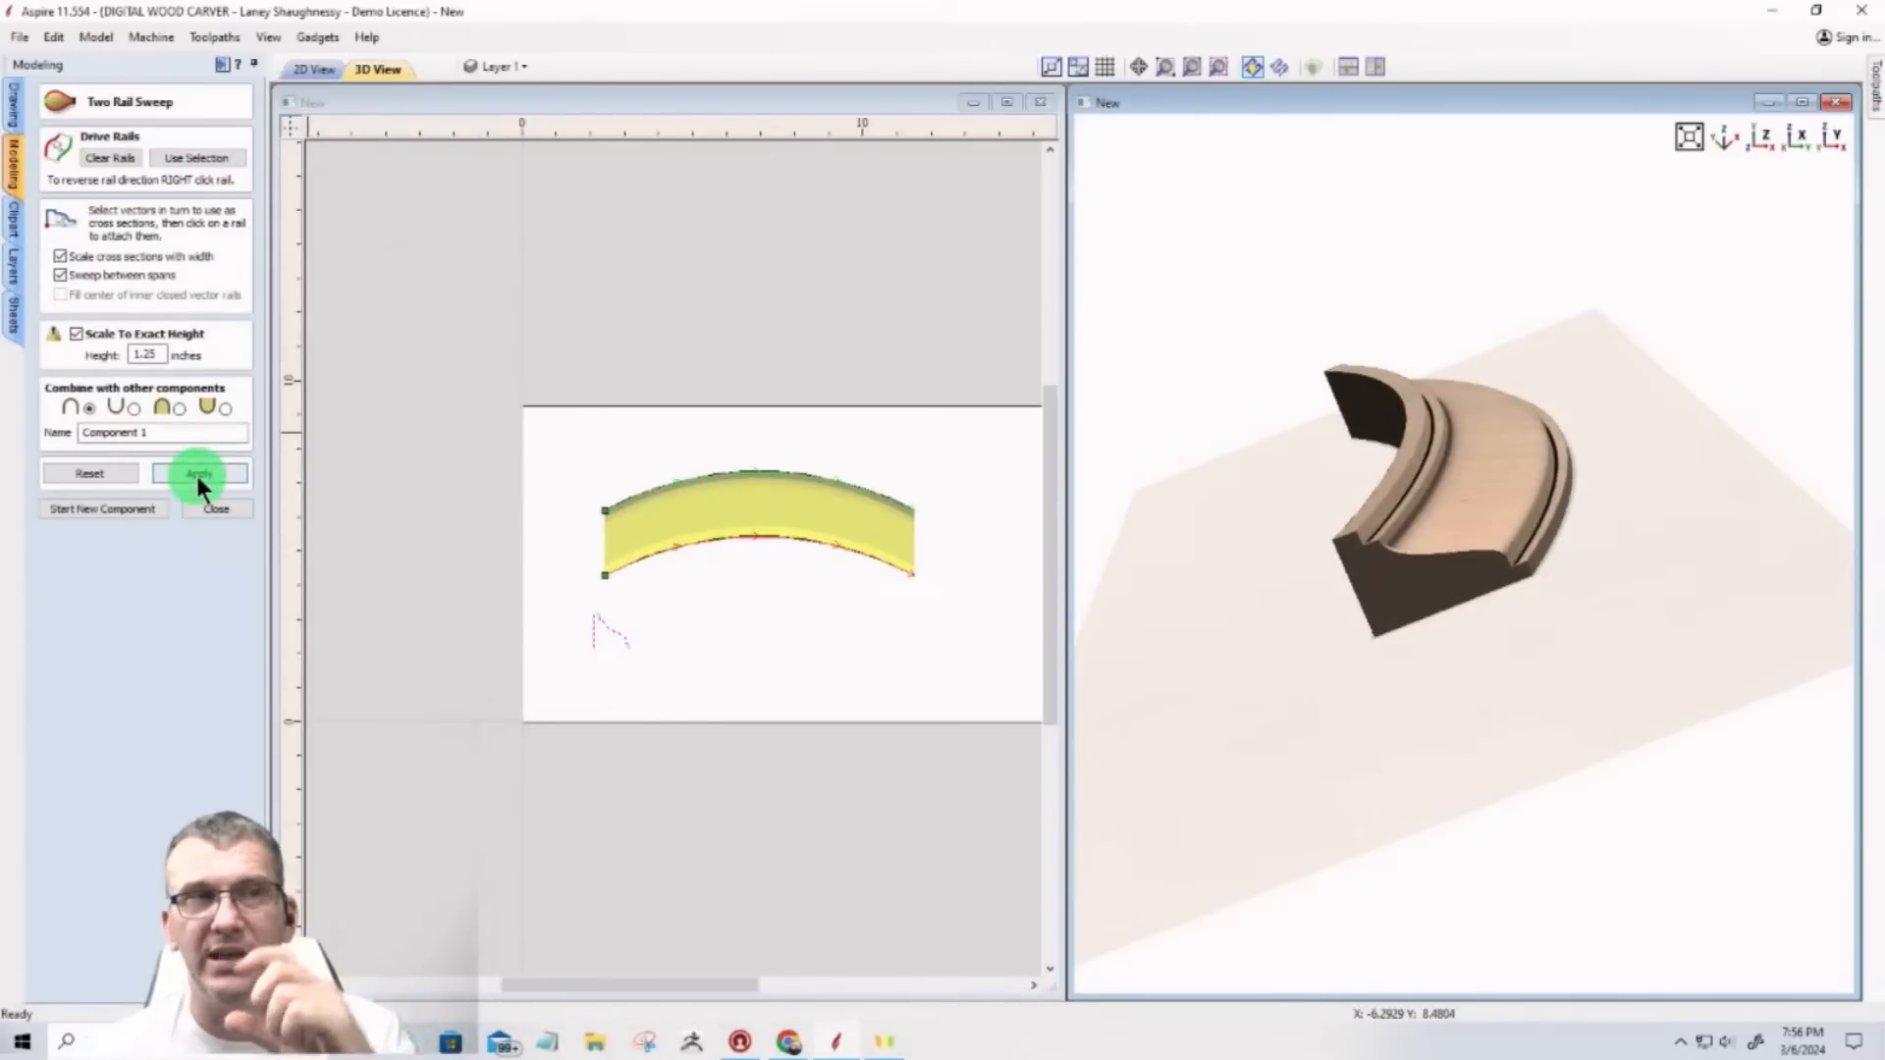
Step: Examine the rescaled moulding's end face and vertical side from several angles, comparing them with the profile vector
left_click_drag(1330, 565, 1388, 555)
left_click_drag(1465, 522, 1227, 540)
left_click(611, 640)
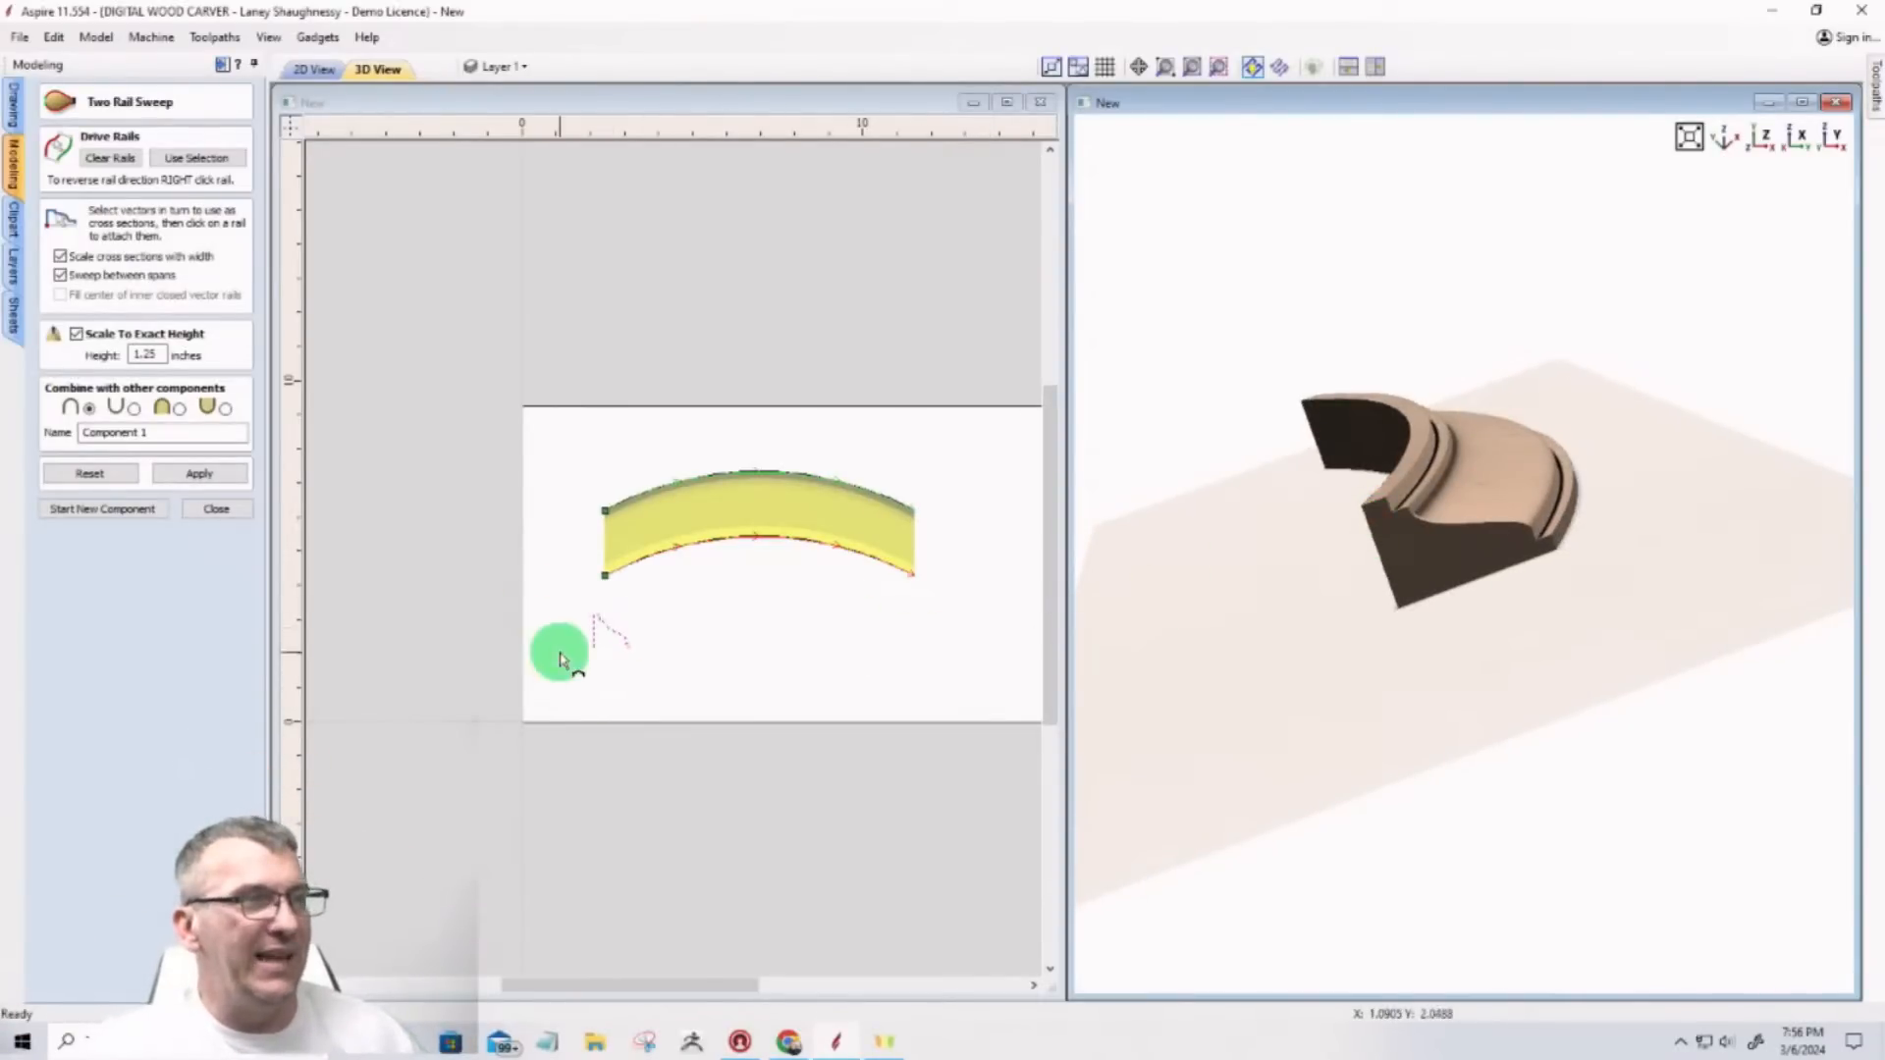
scroll(576, 655, "up", 5)
scroll(1422, 559, "down", 3)
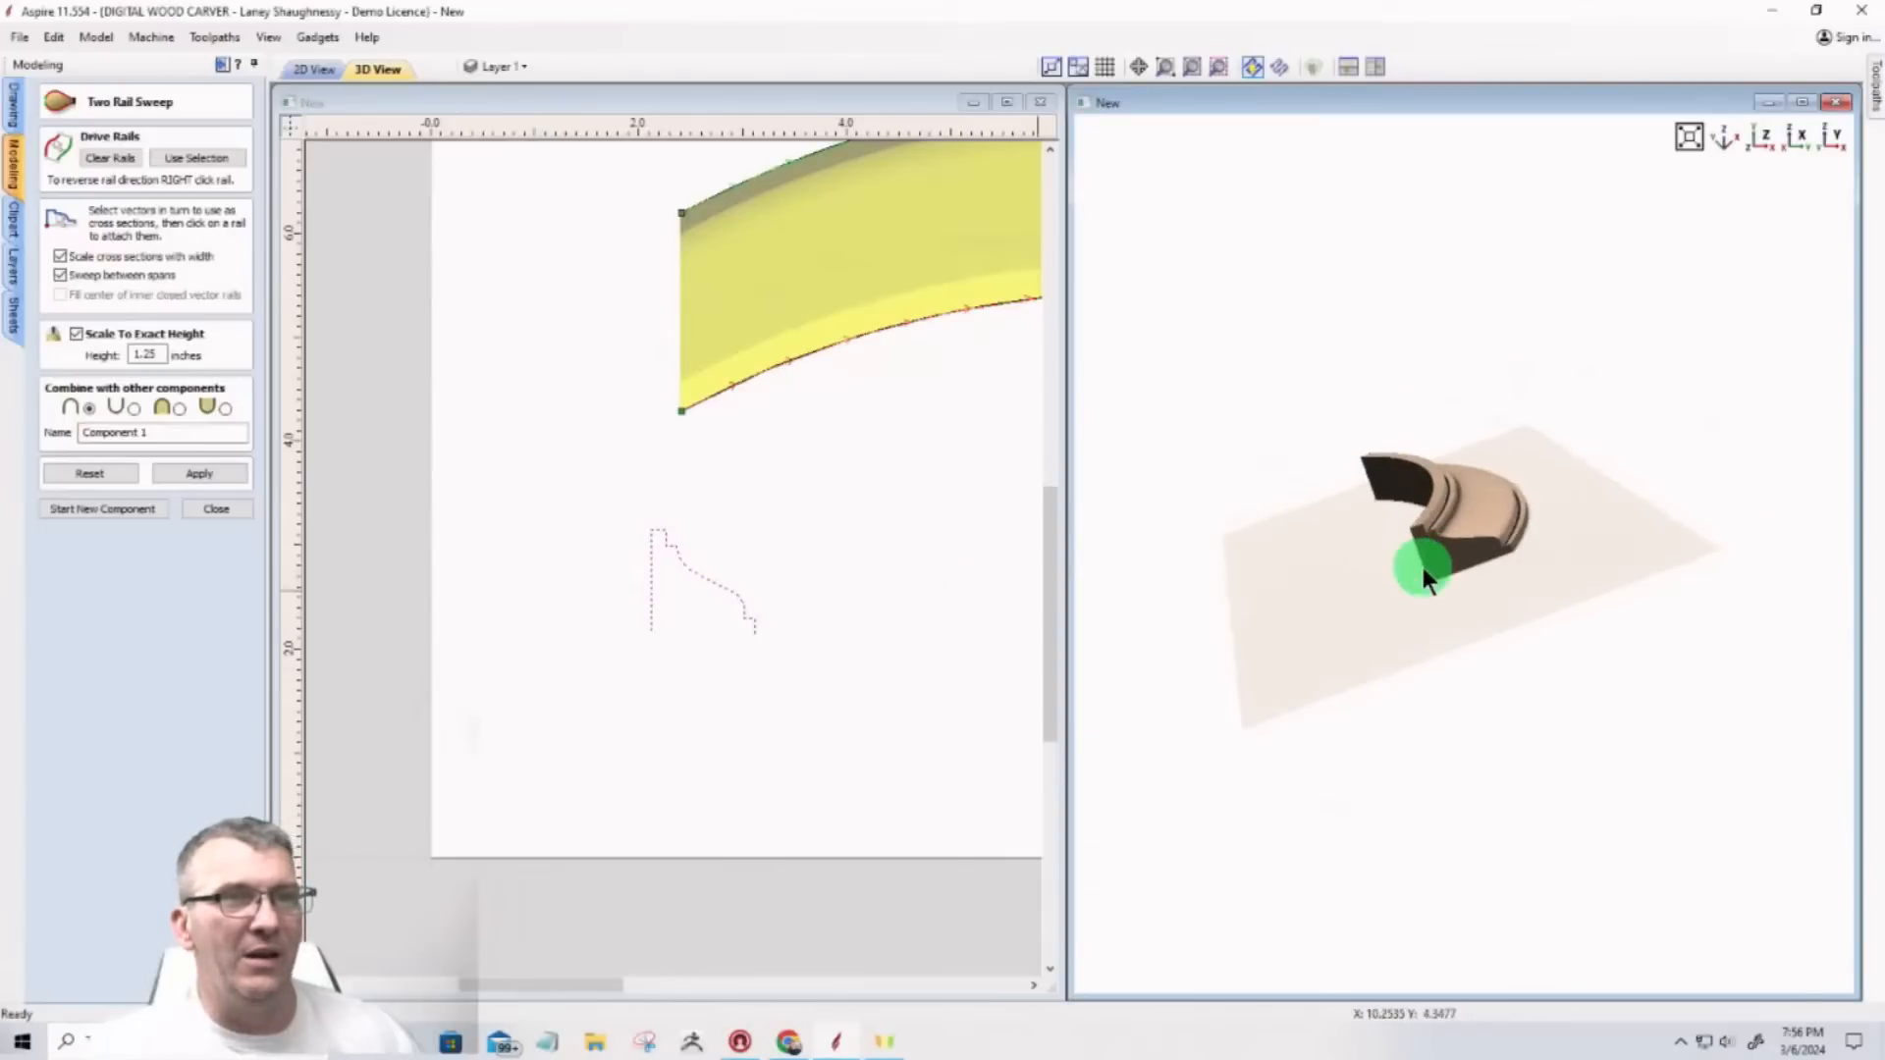
mouse_move(1477, 565)
left_mouse_down()
mouse_move(1451, 497)
mouse_move(1445, 540)
mouse_move(1620, 519)
mouse_move(1623, 539)
left_mouse_up()
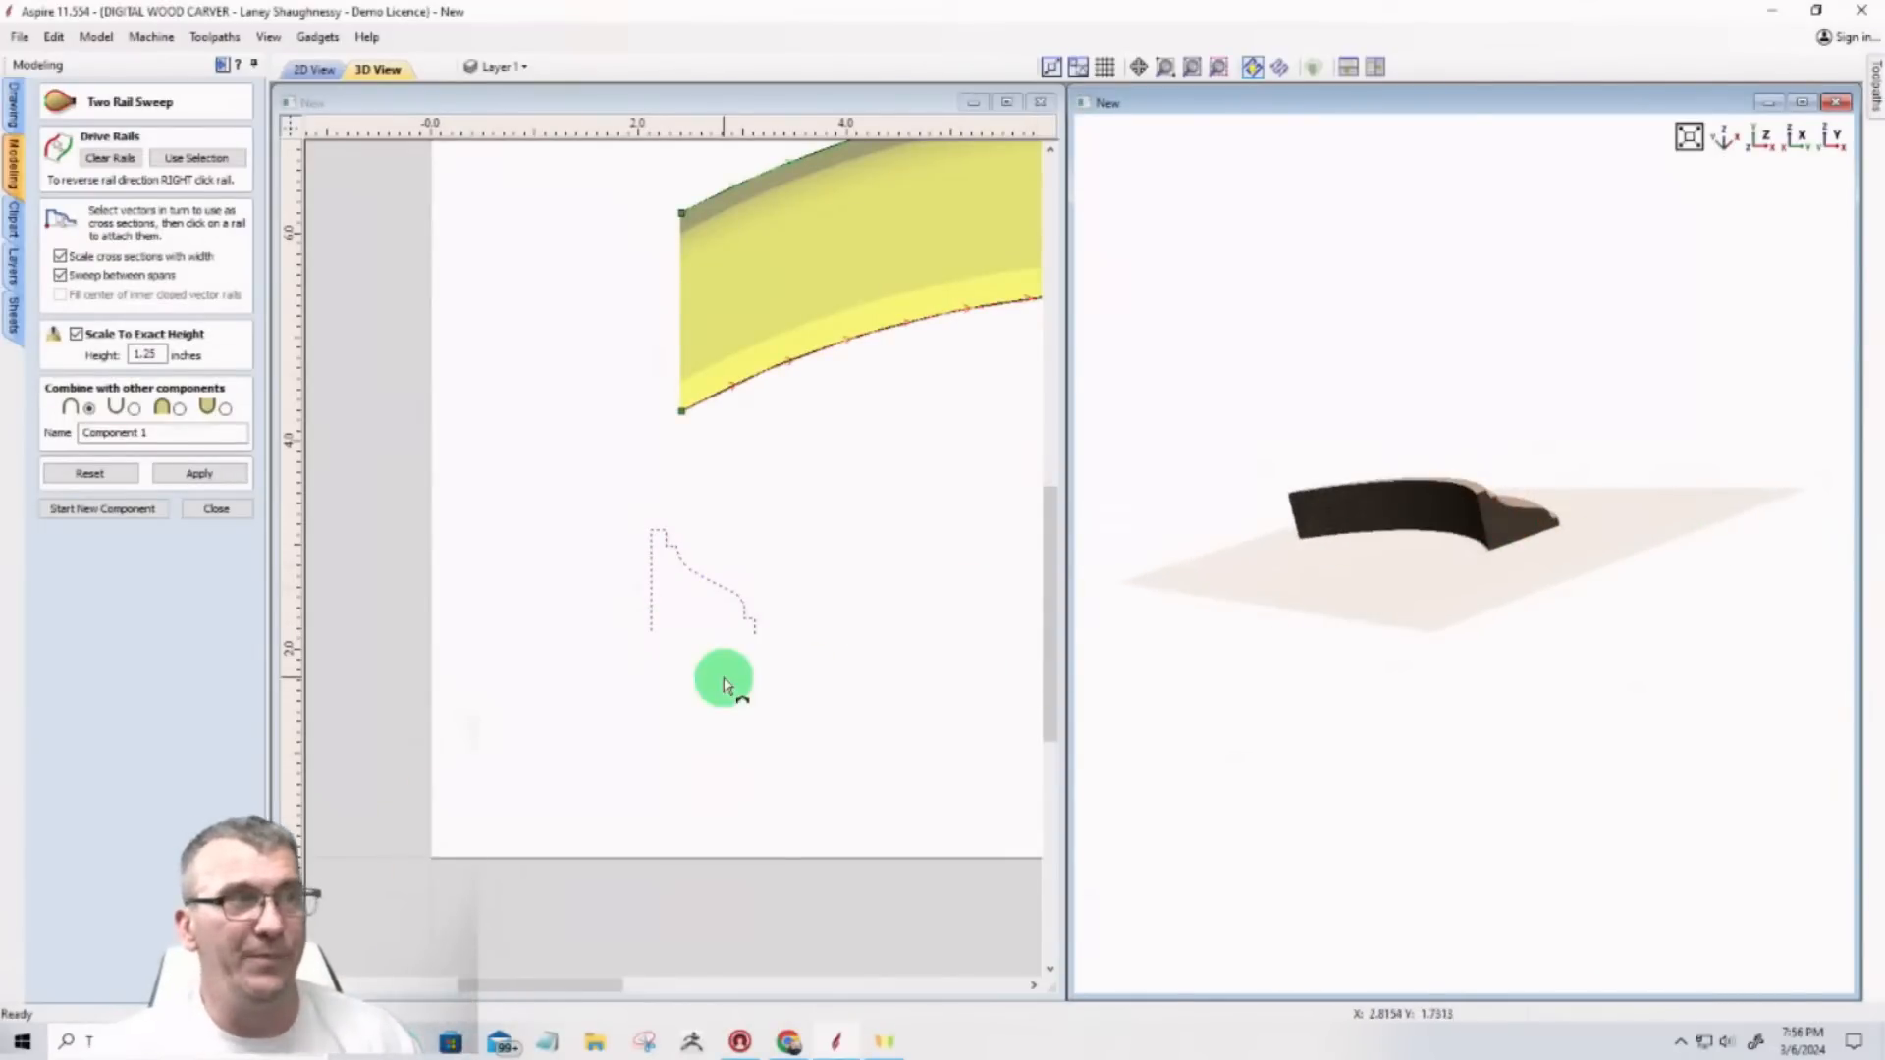
left_click_drag(1534, 550, 1441, 617)
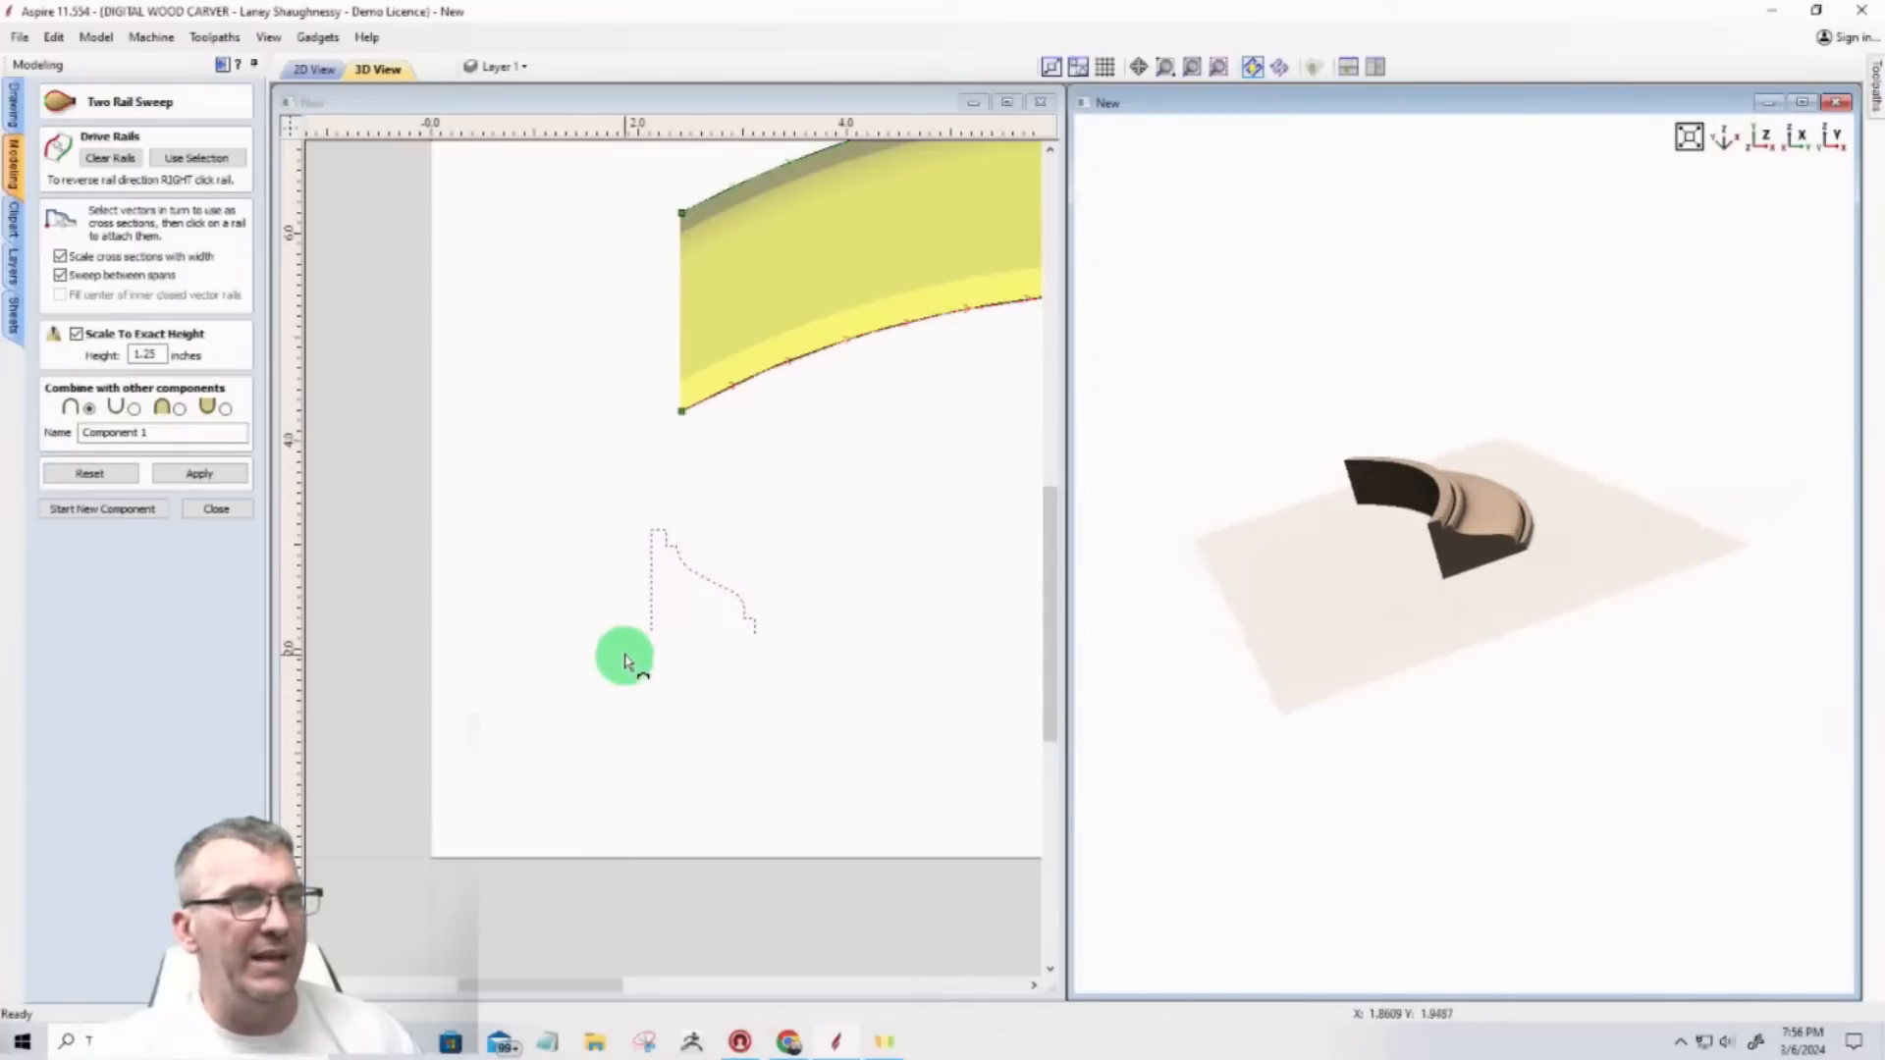
scroll(1482, 530, "up", 4)
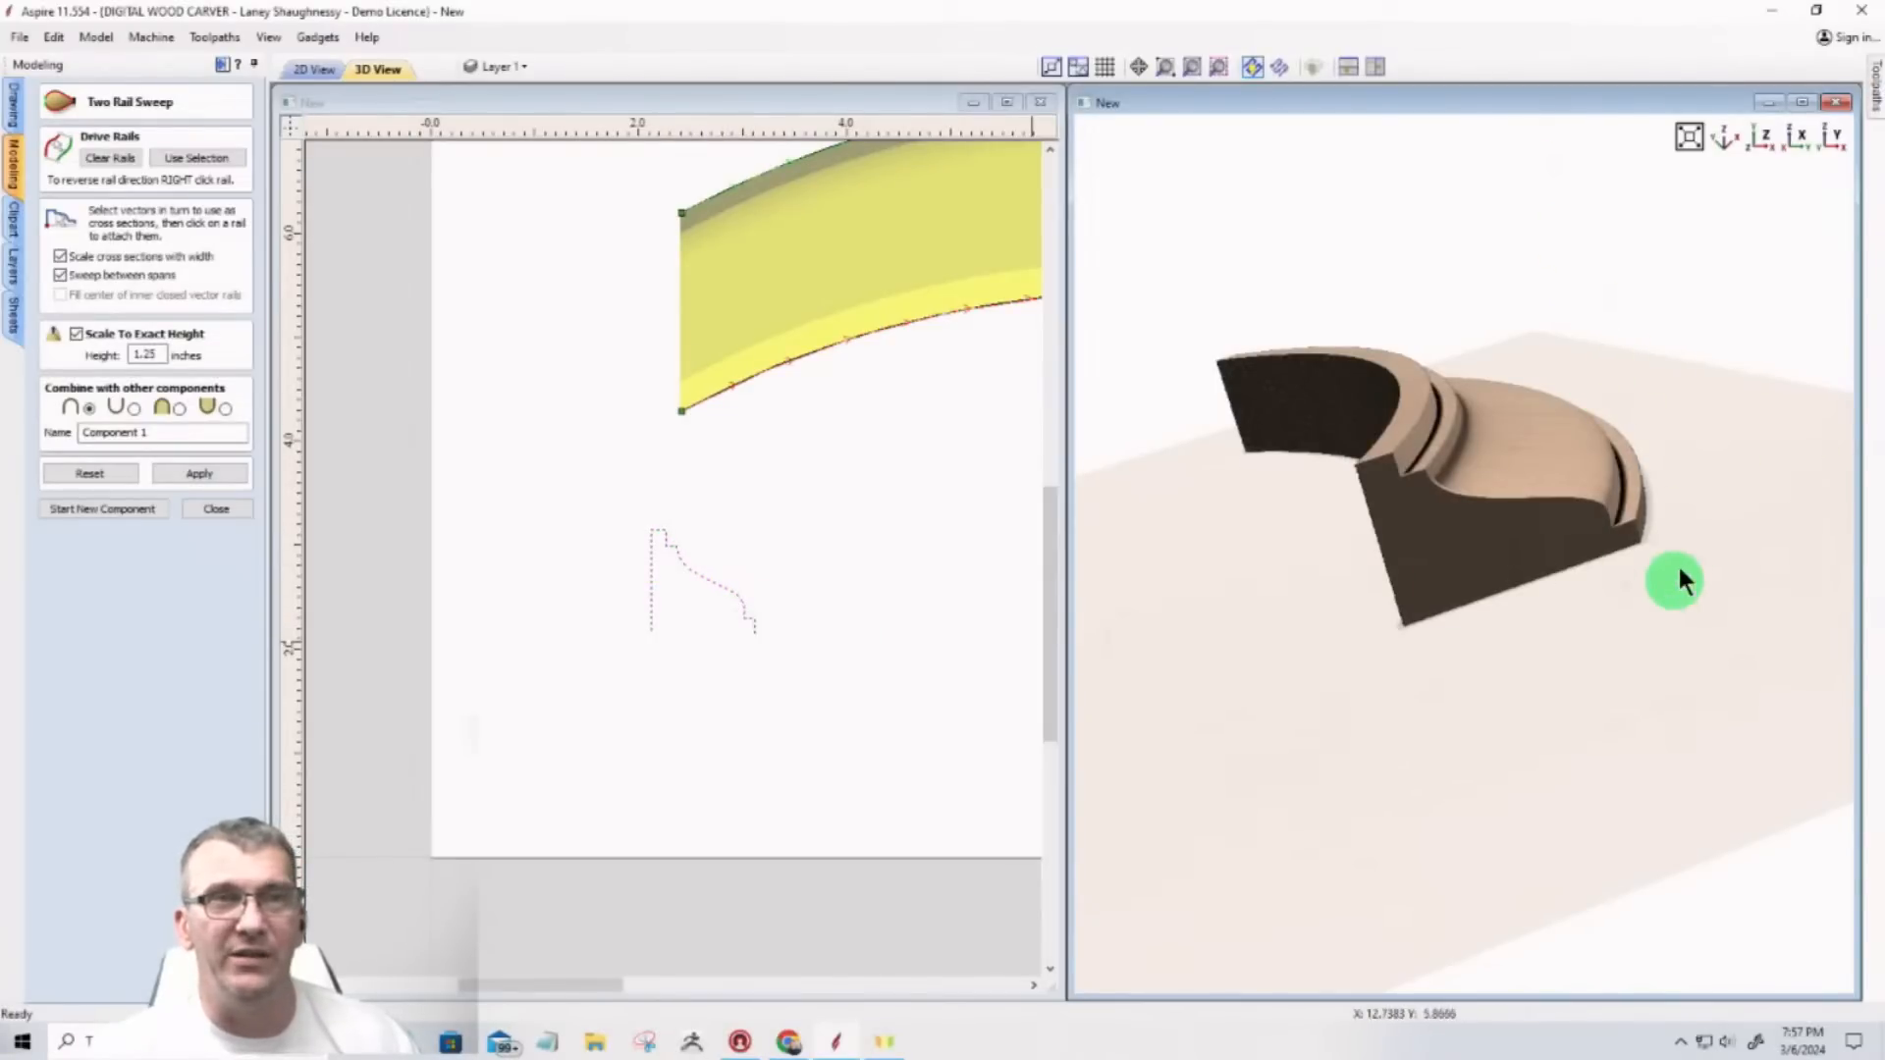
left_click_drag(1410, 516, 1590, 633)
left_click_drag(1430, 579, 1418, 556)
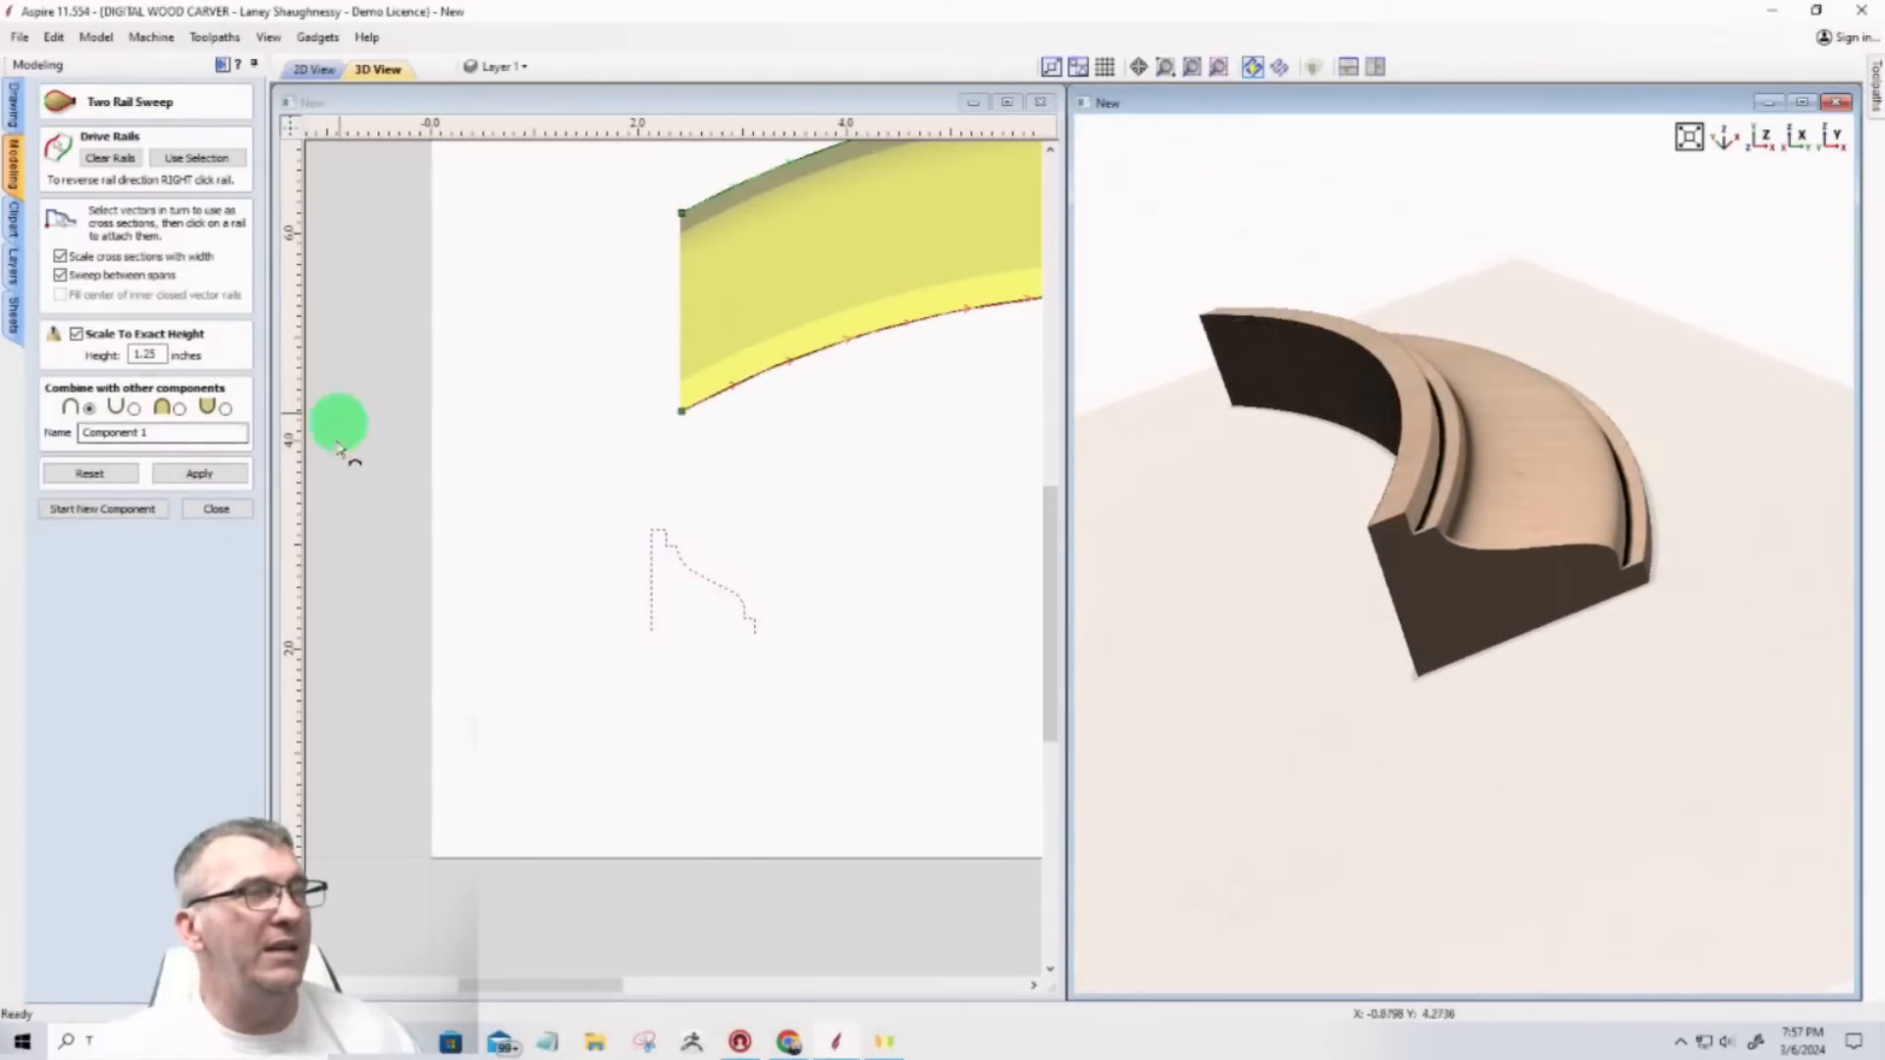
Step: Swap the order of the two drive rails, reapply the sweep, and finish the Two Rail Sweep
right_click(697, 580)
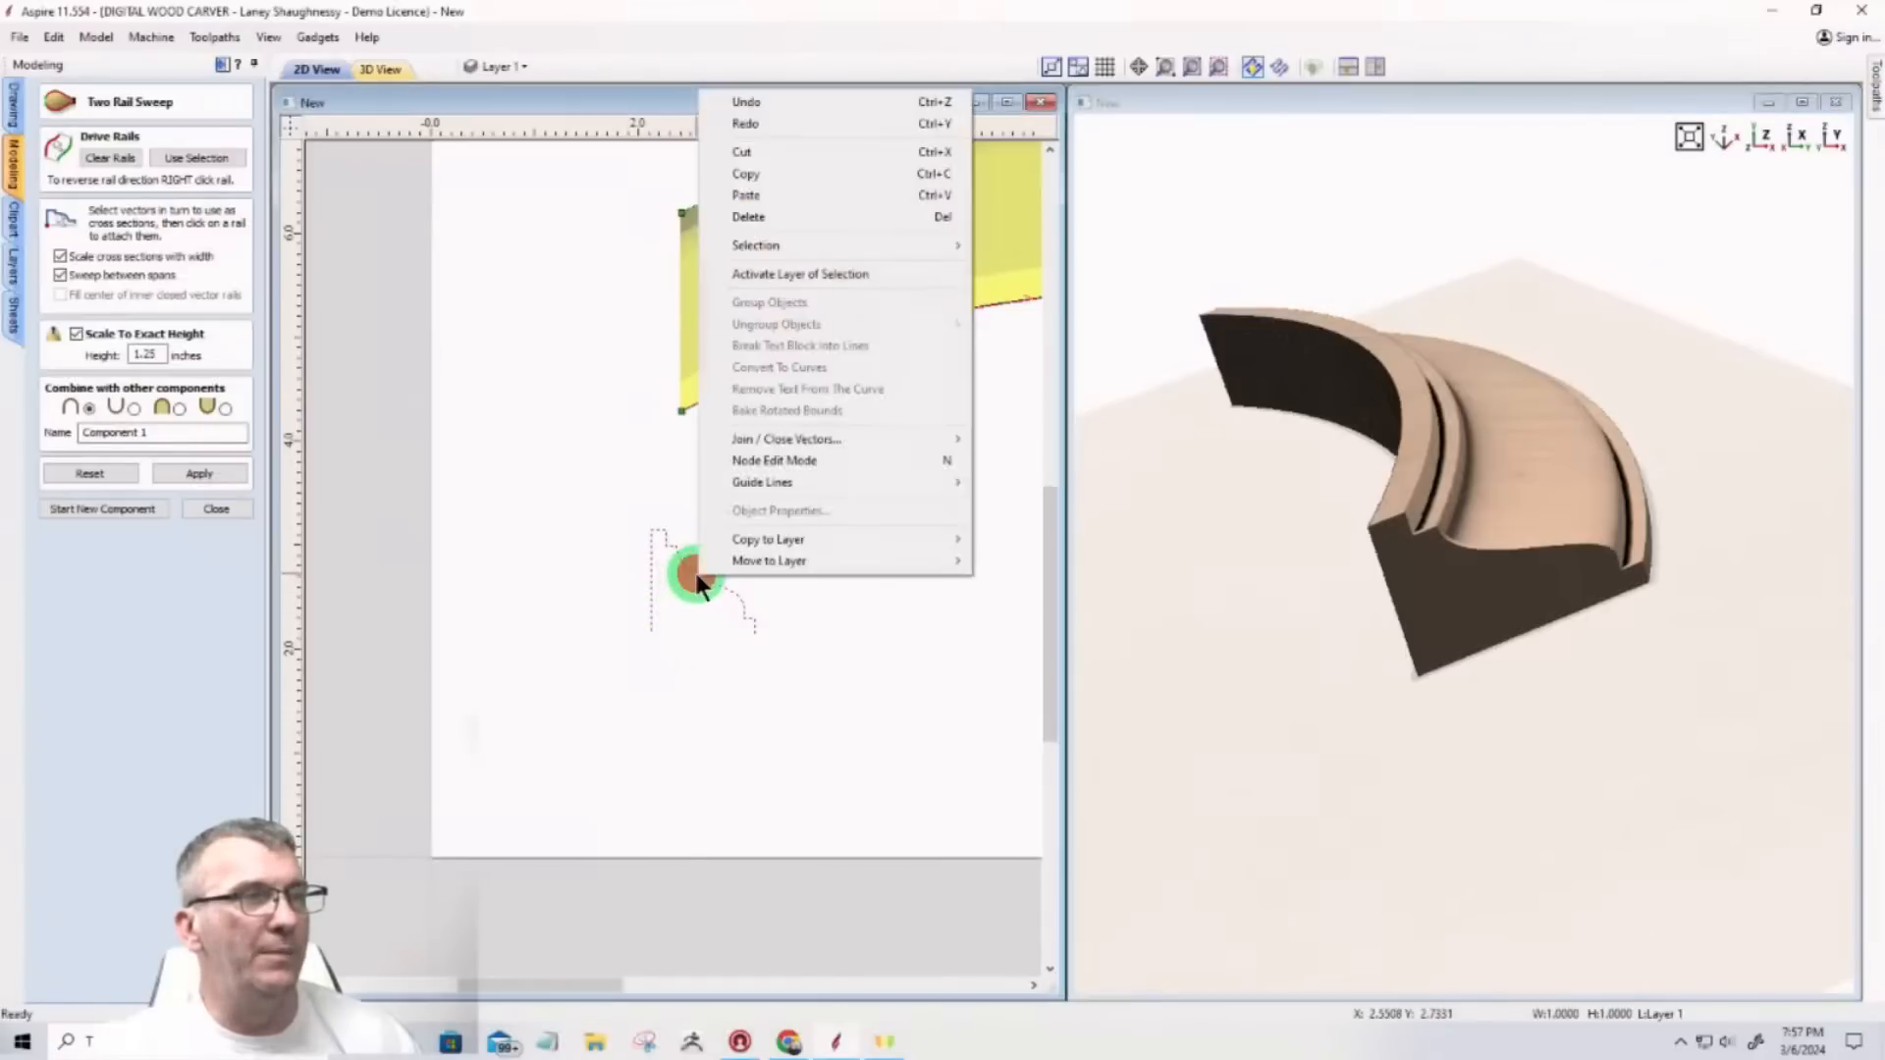
left_click(695, 579)
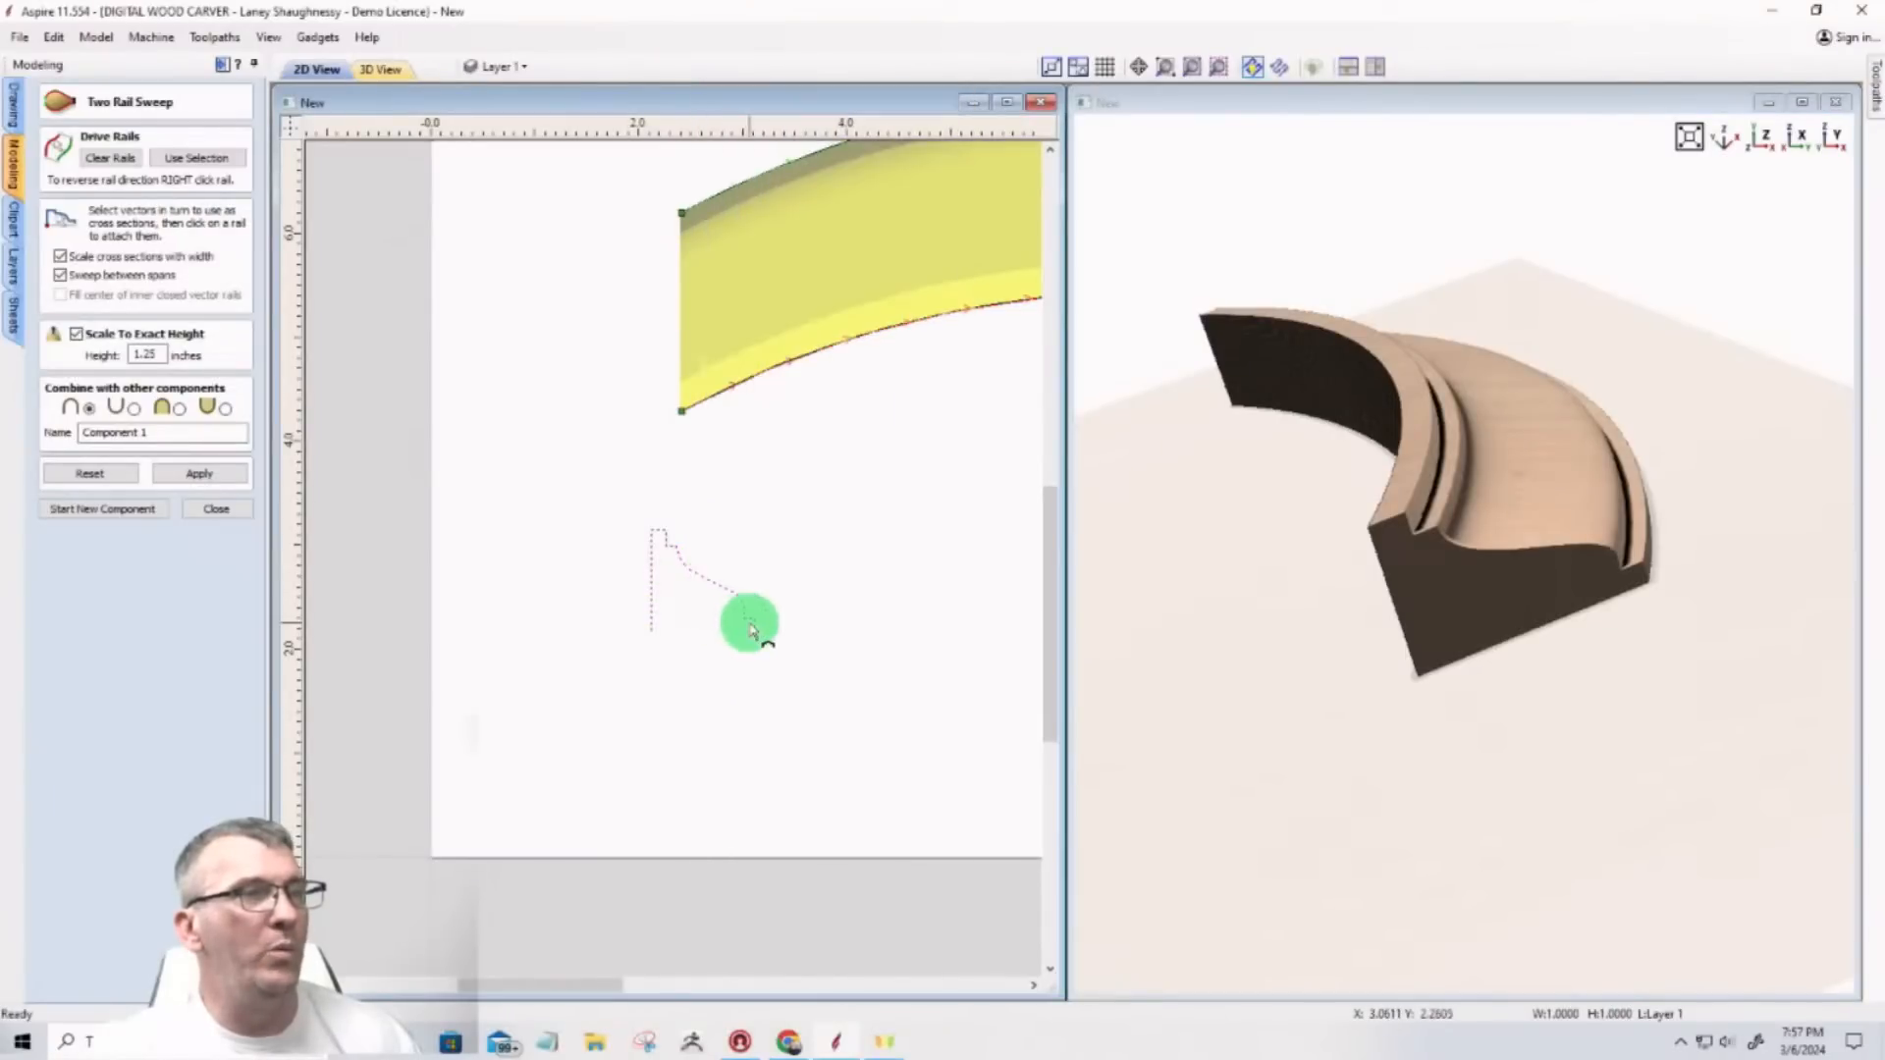
right_click(681, 414)
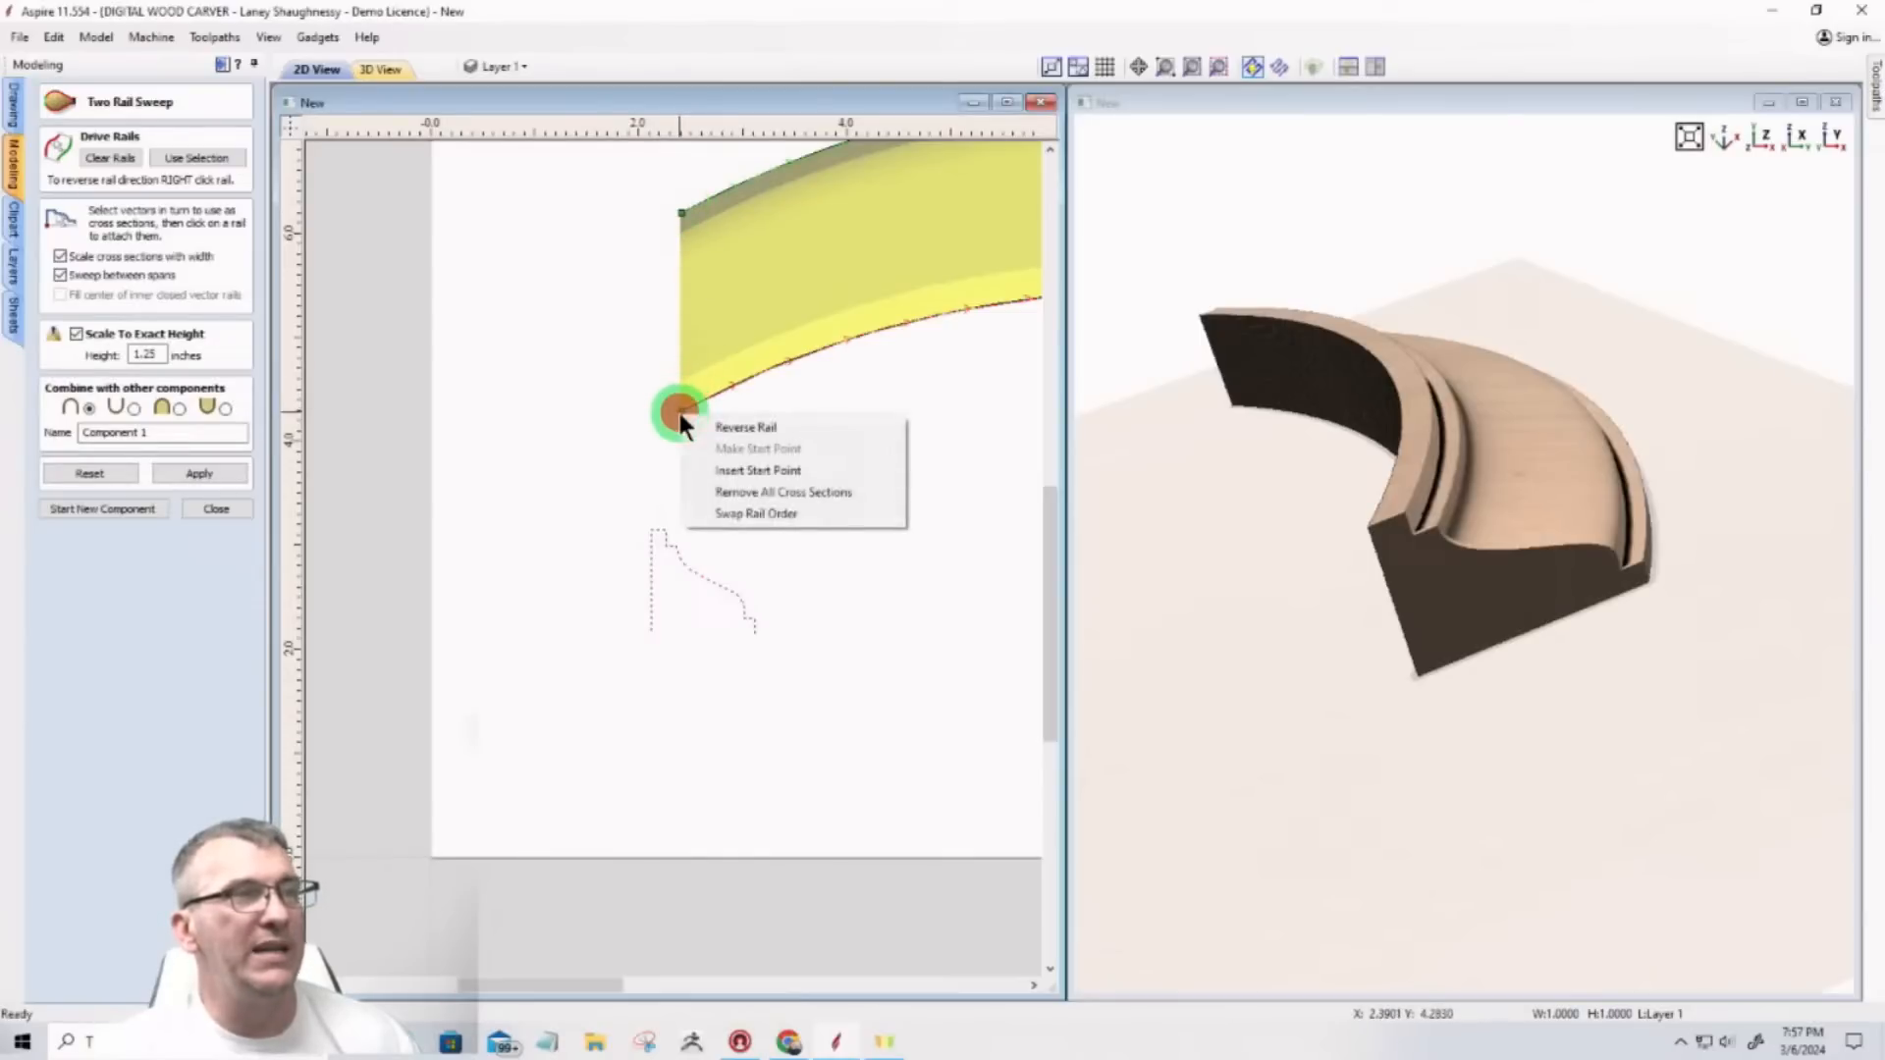
left_click(738, 509)
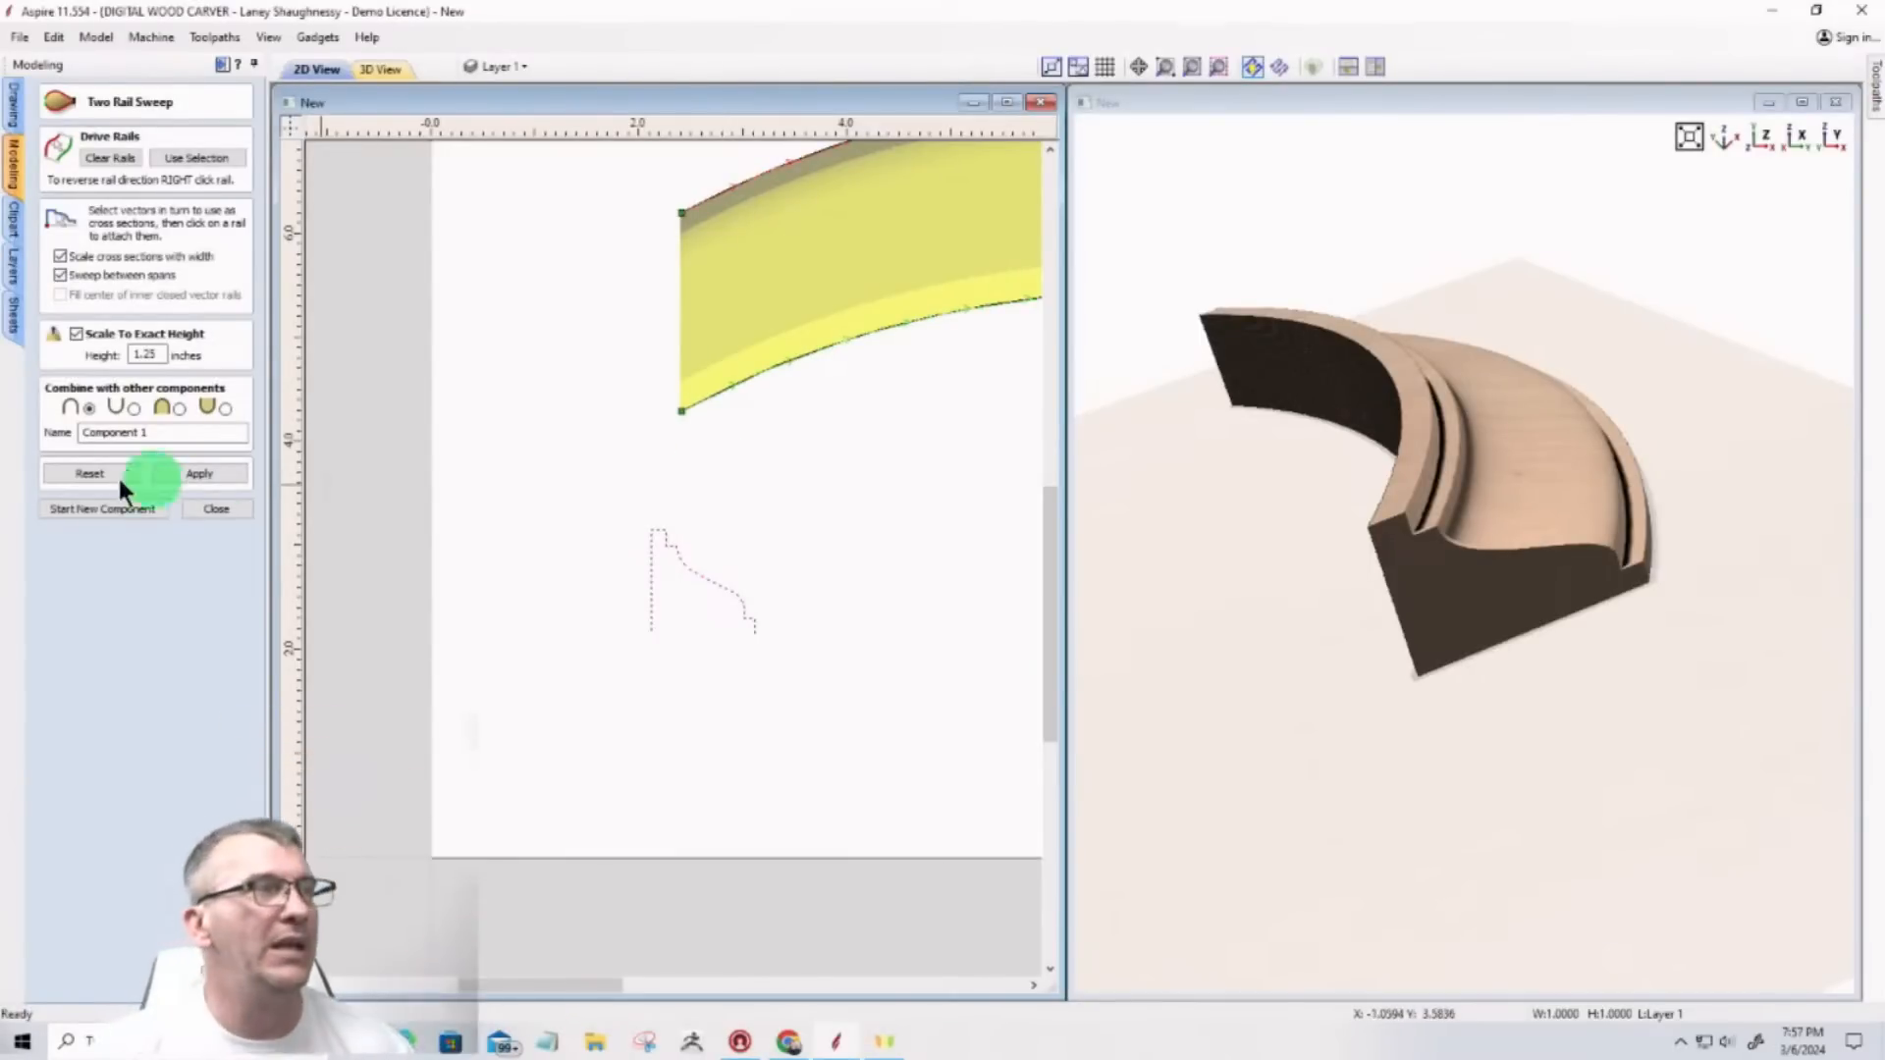
left_click(179, 469)
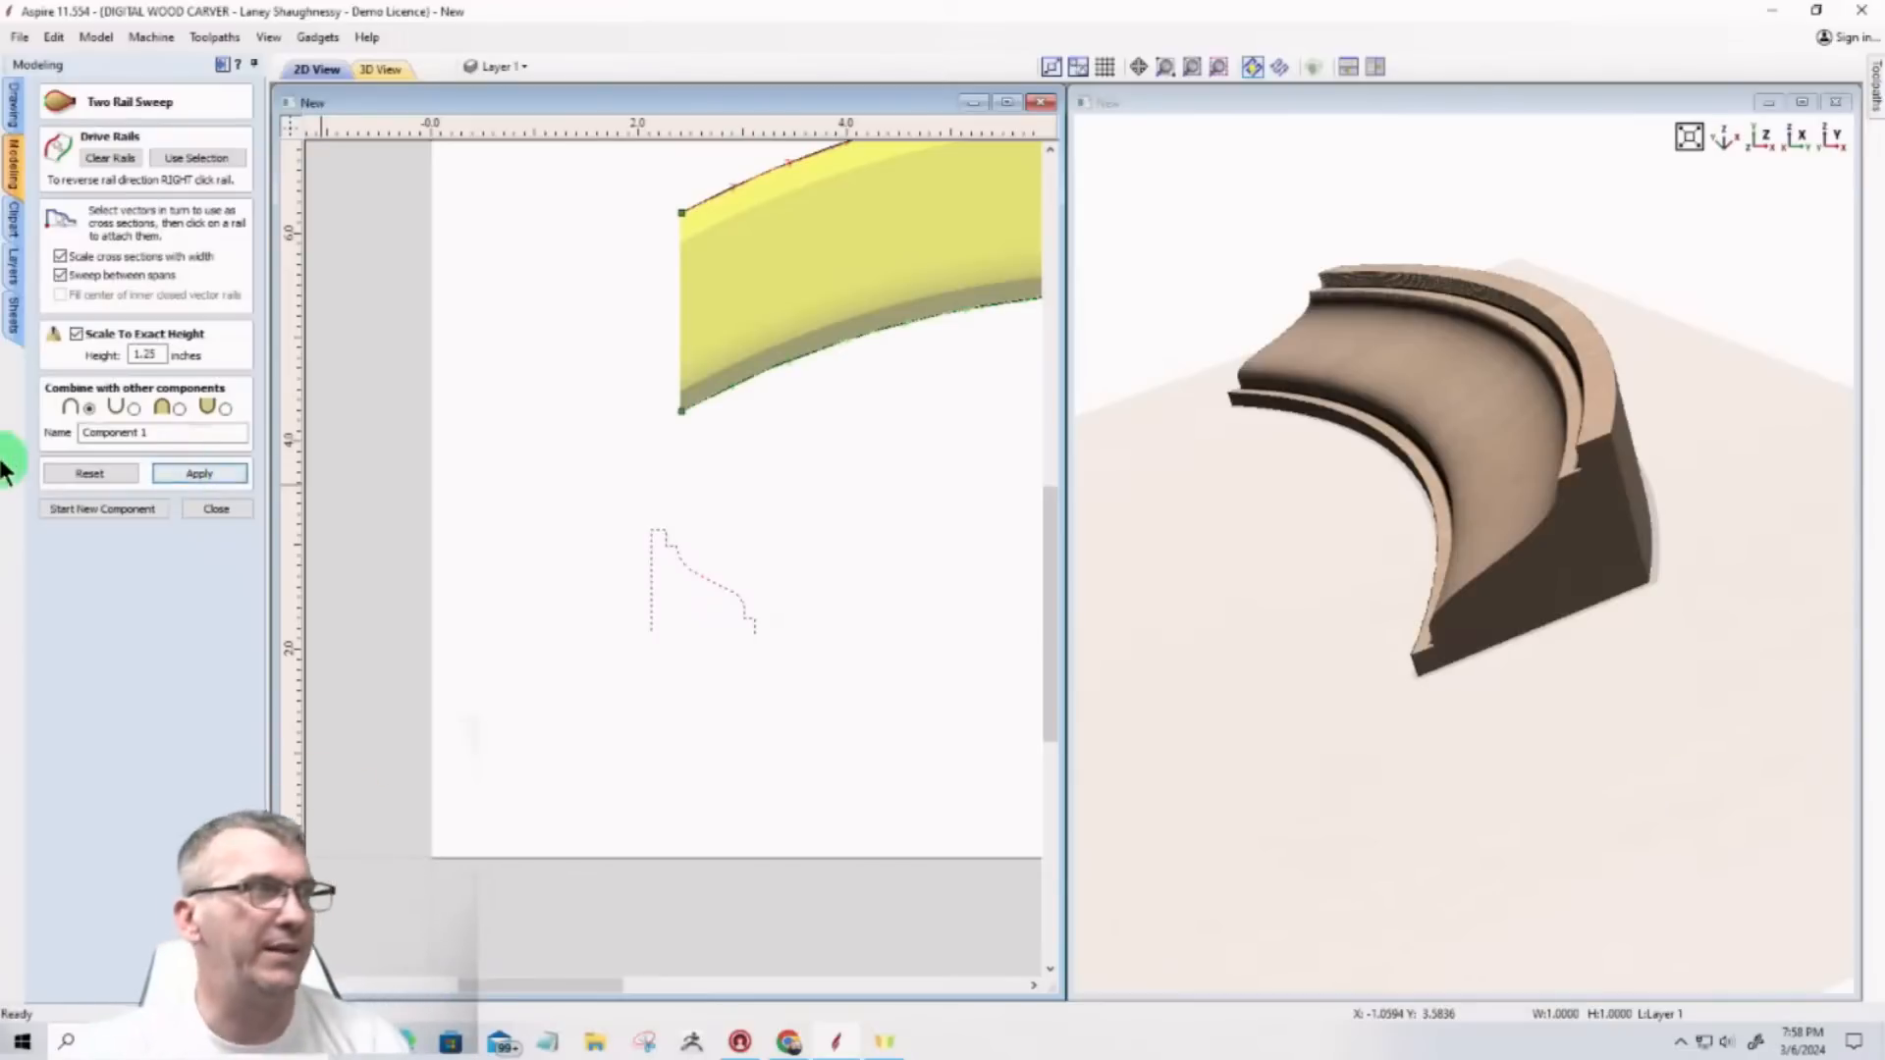
left_click(218, 509)
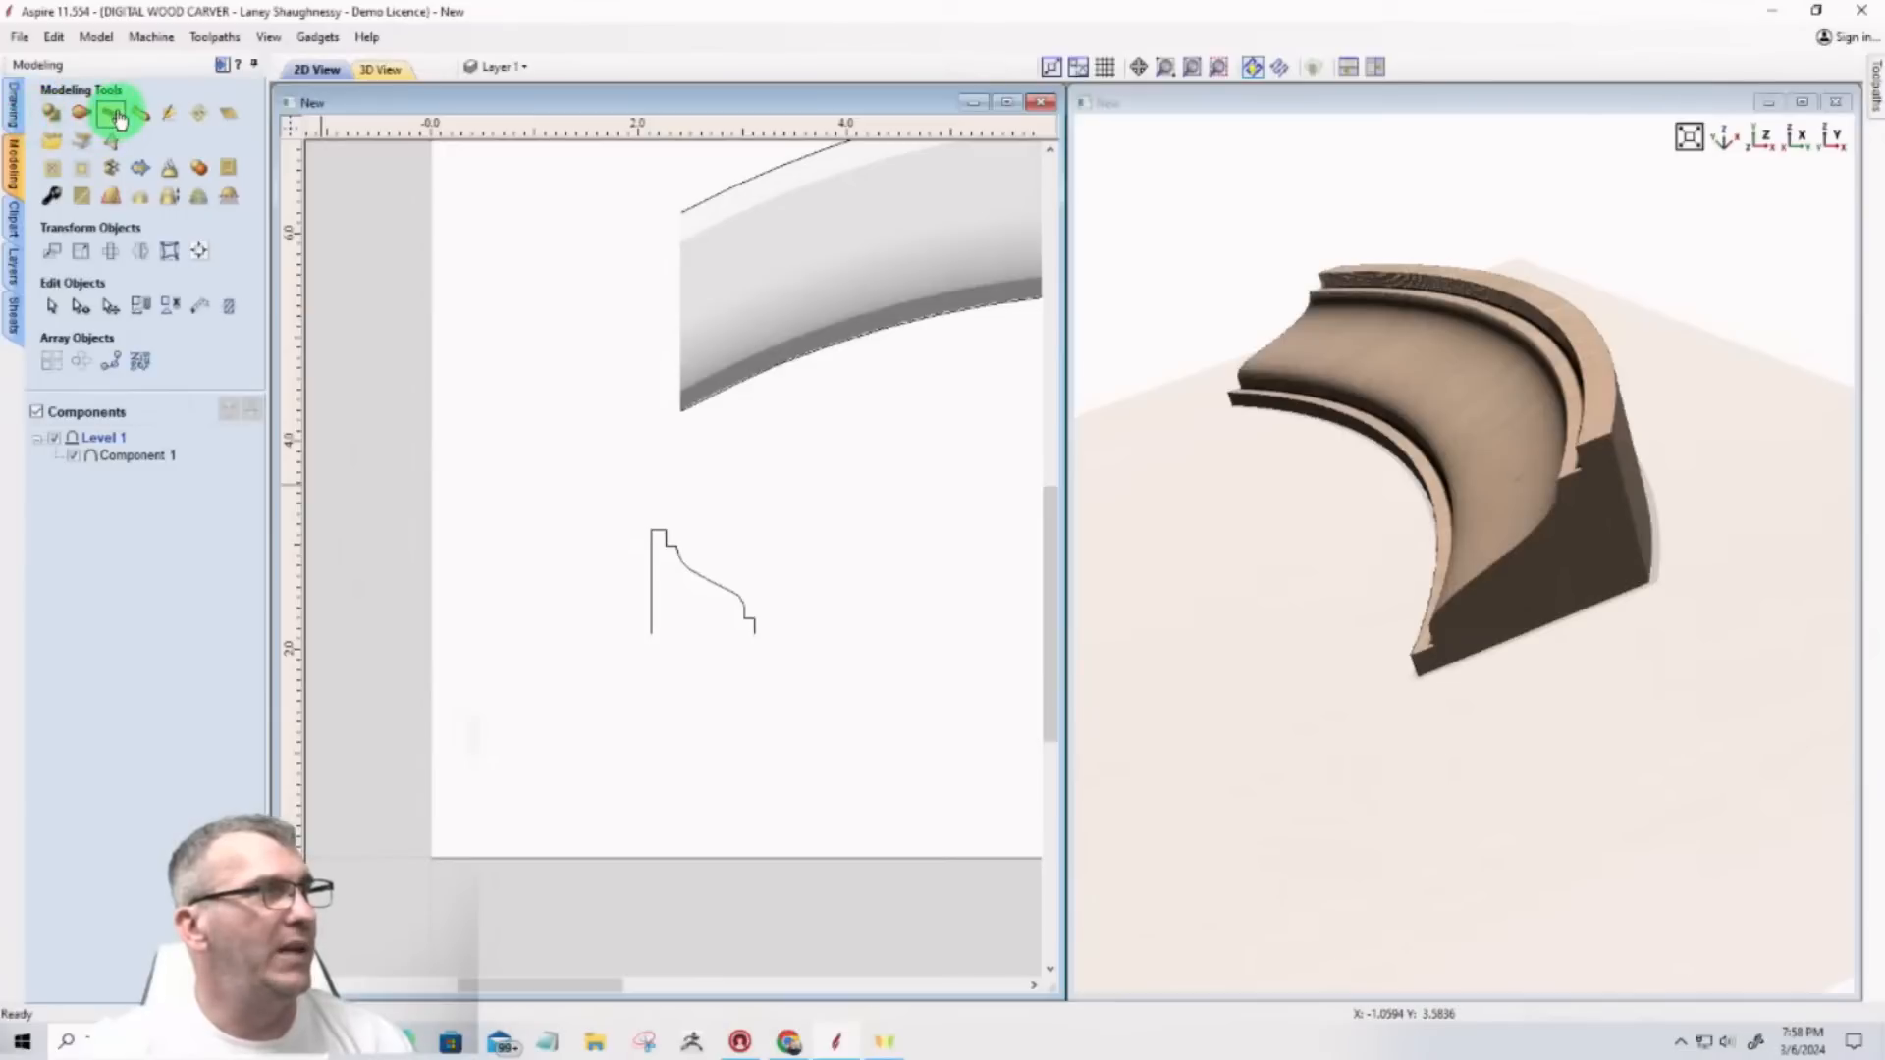
left_click_drag(660, 539, 658, 536)
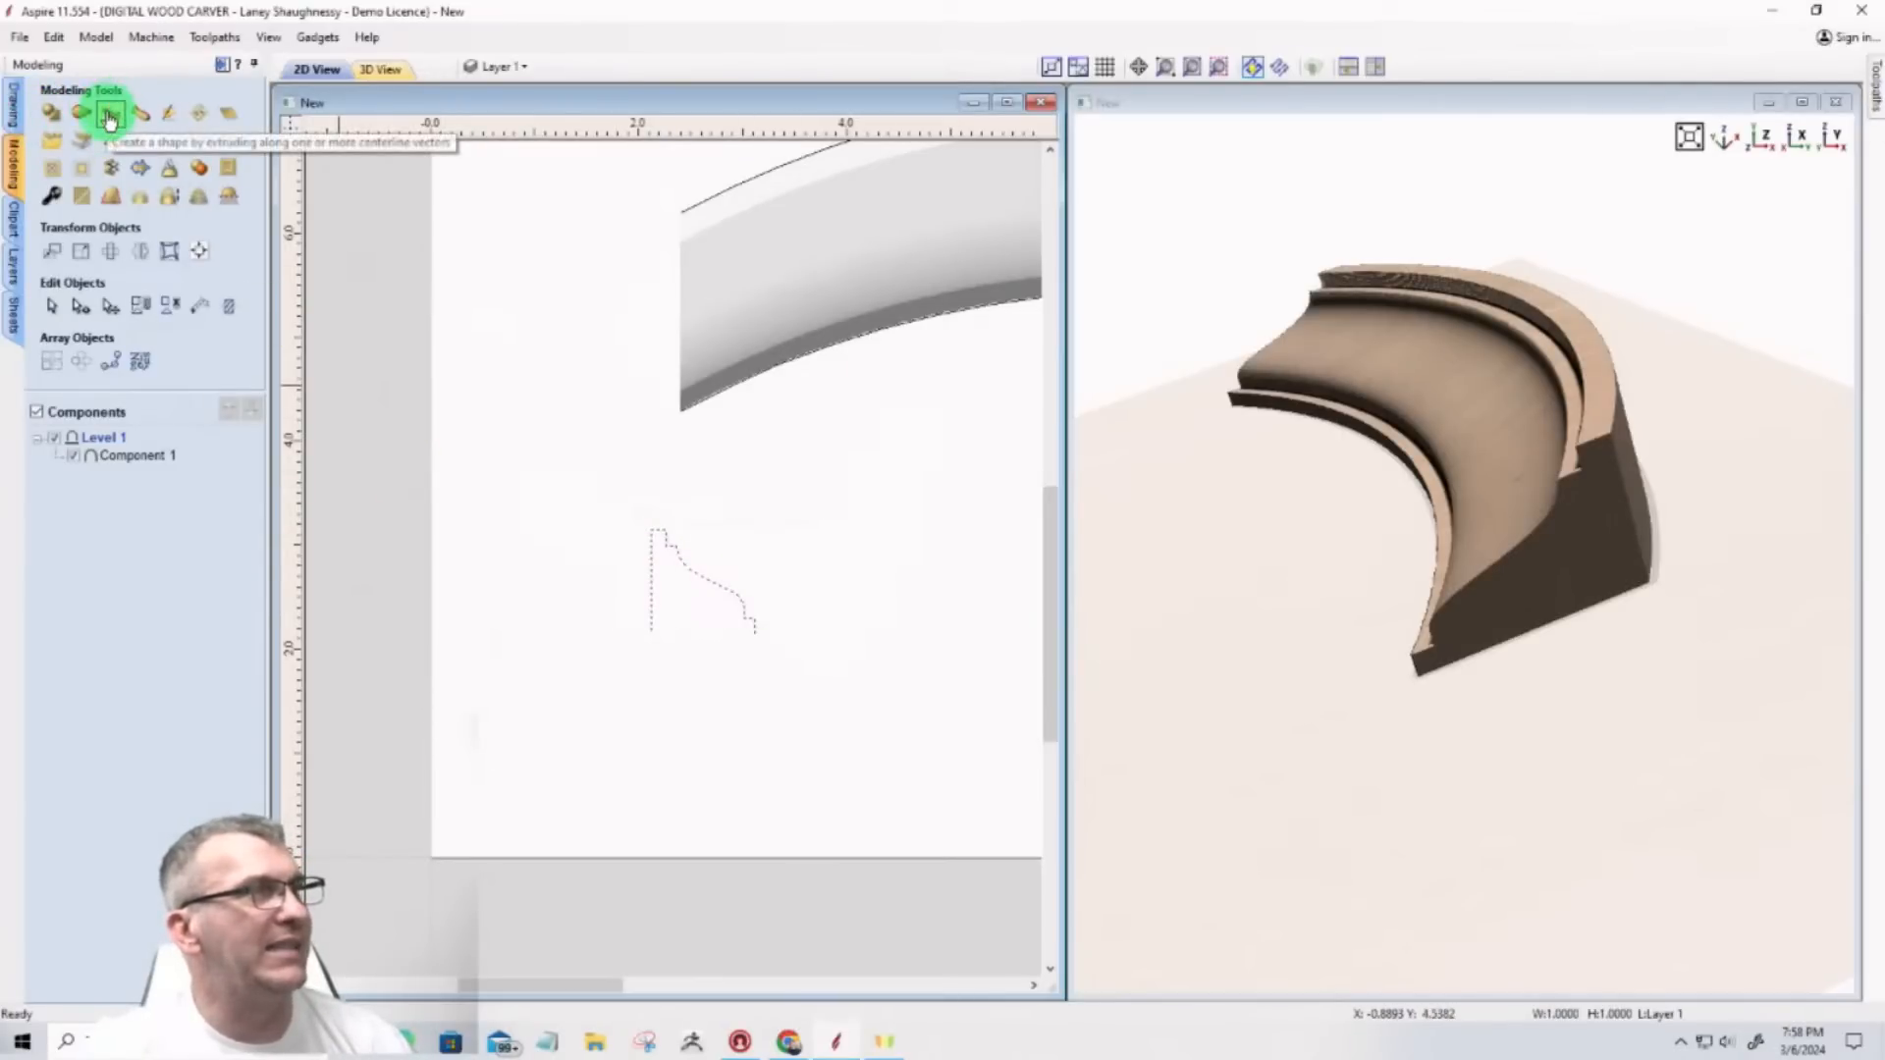
left_click(109, 118)
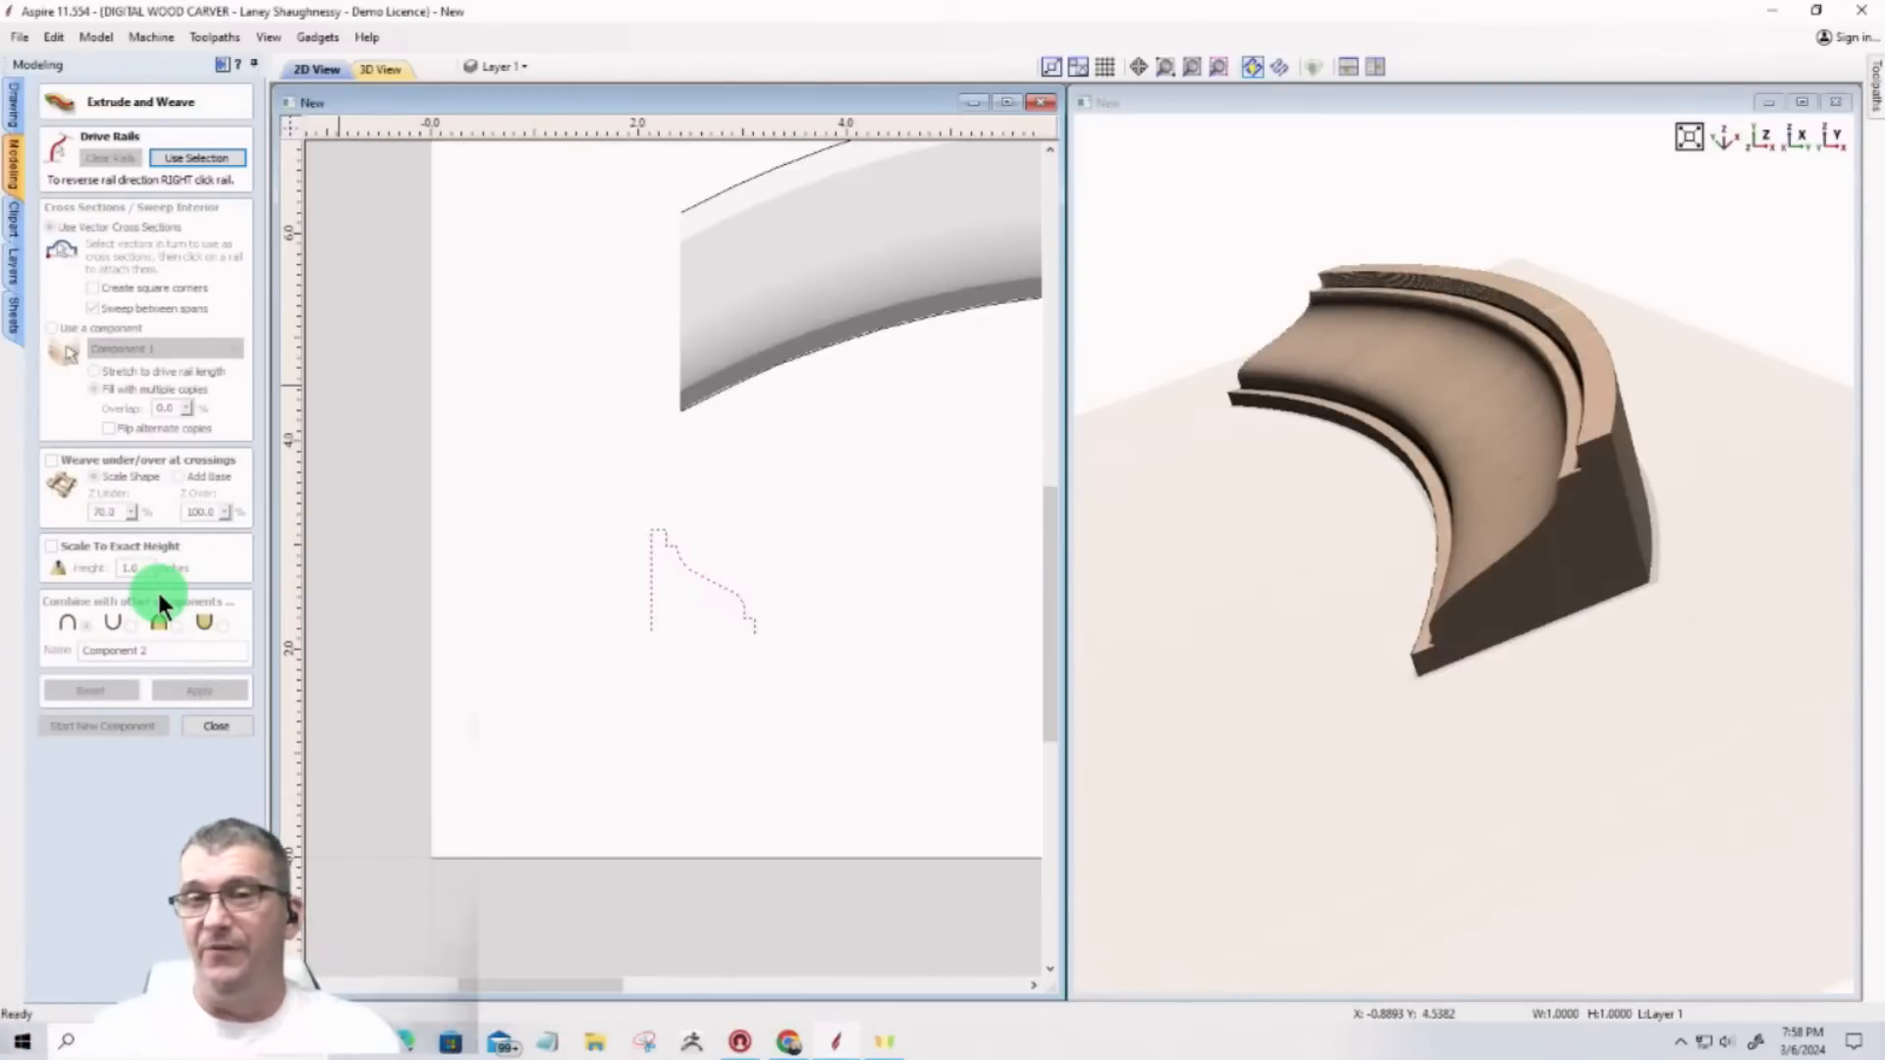
scroll(539, 607, "down", 5)
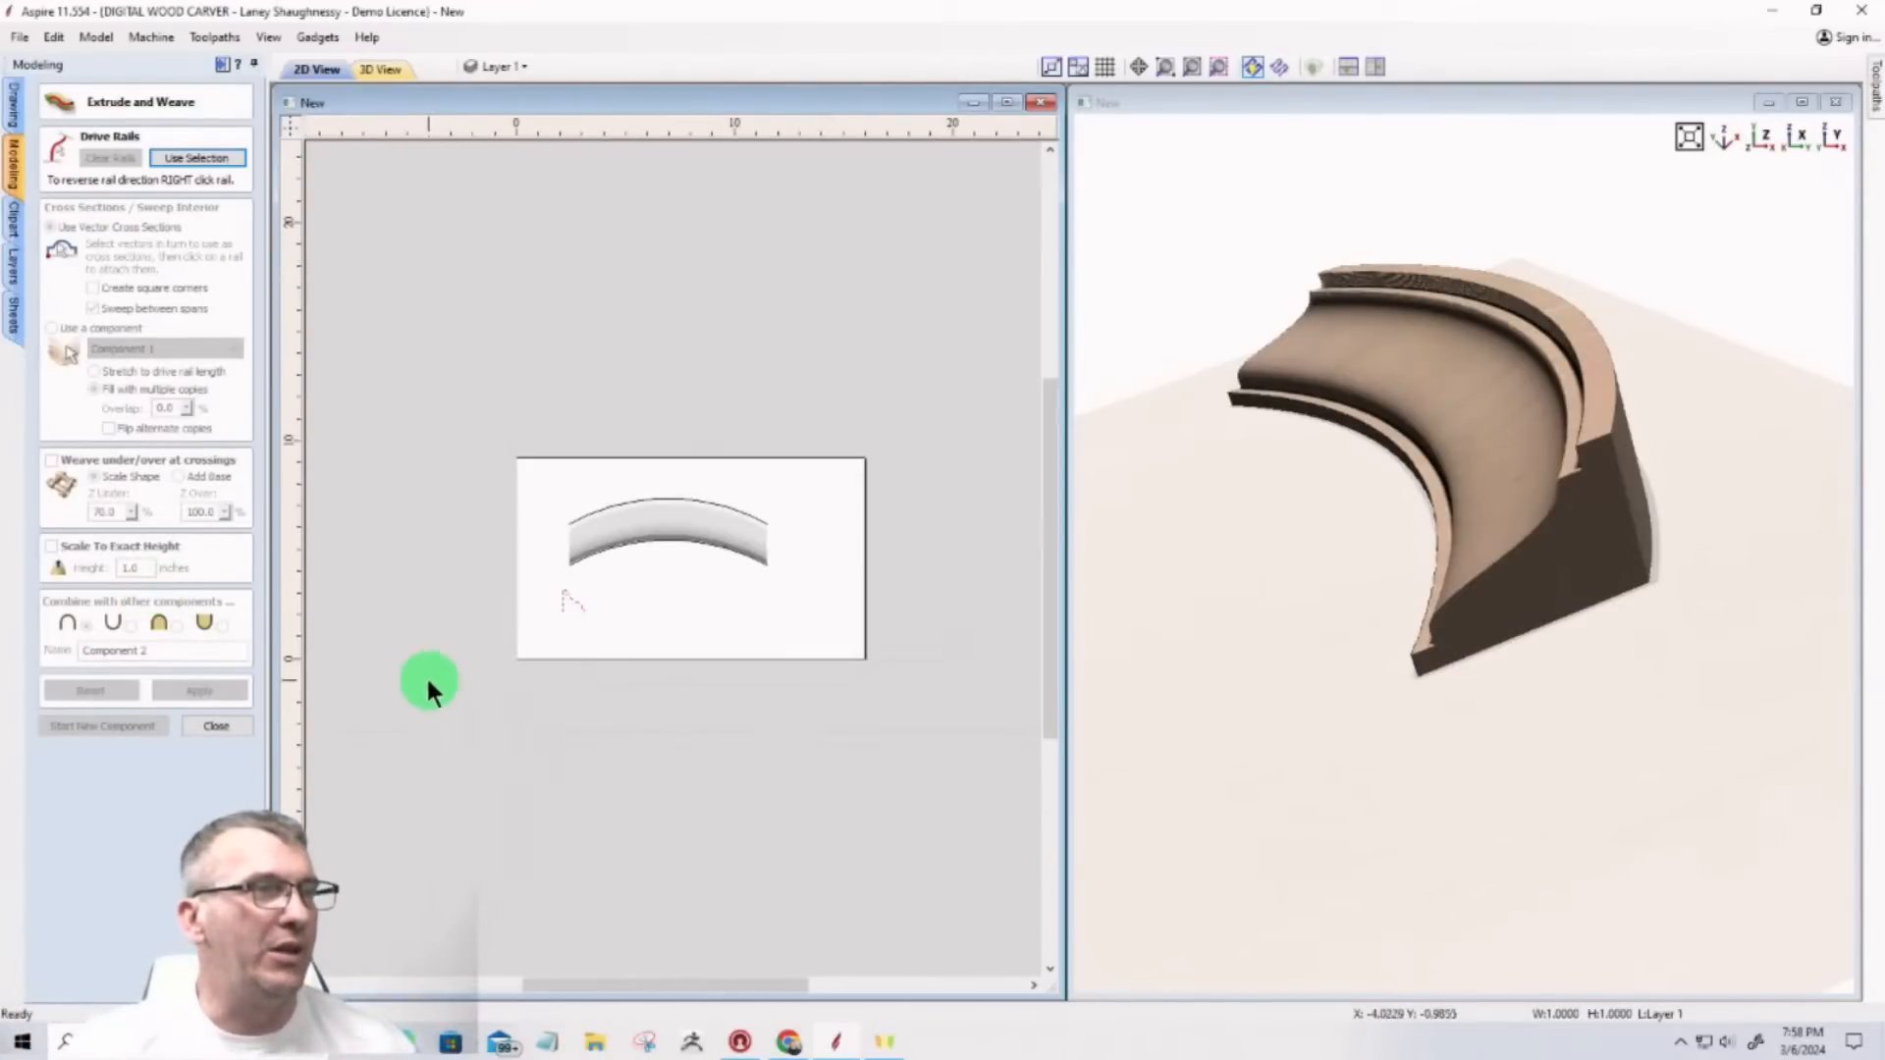
scroll(675, 567, "up", 3)
left_click_drag(770, 592, 567, 336)
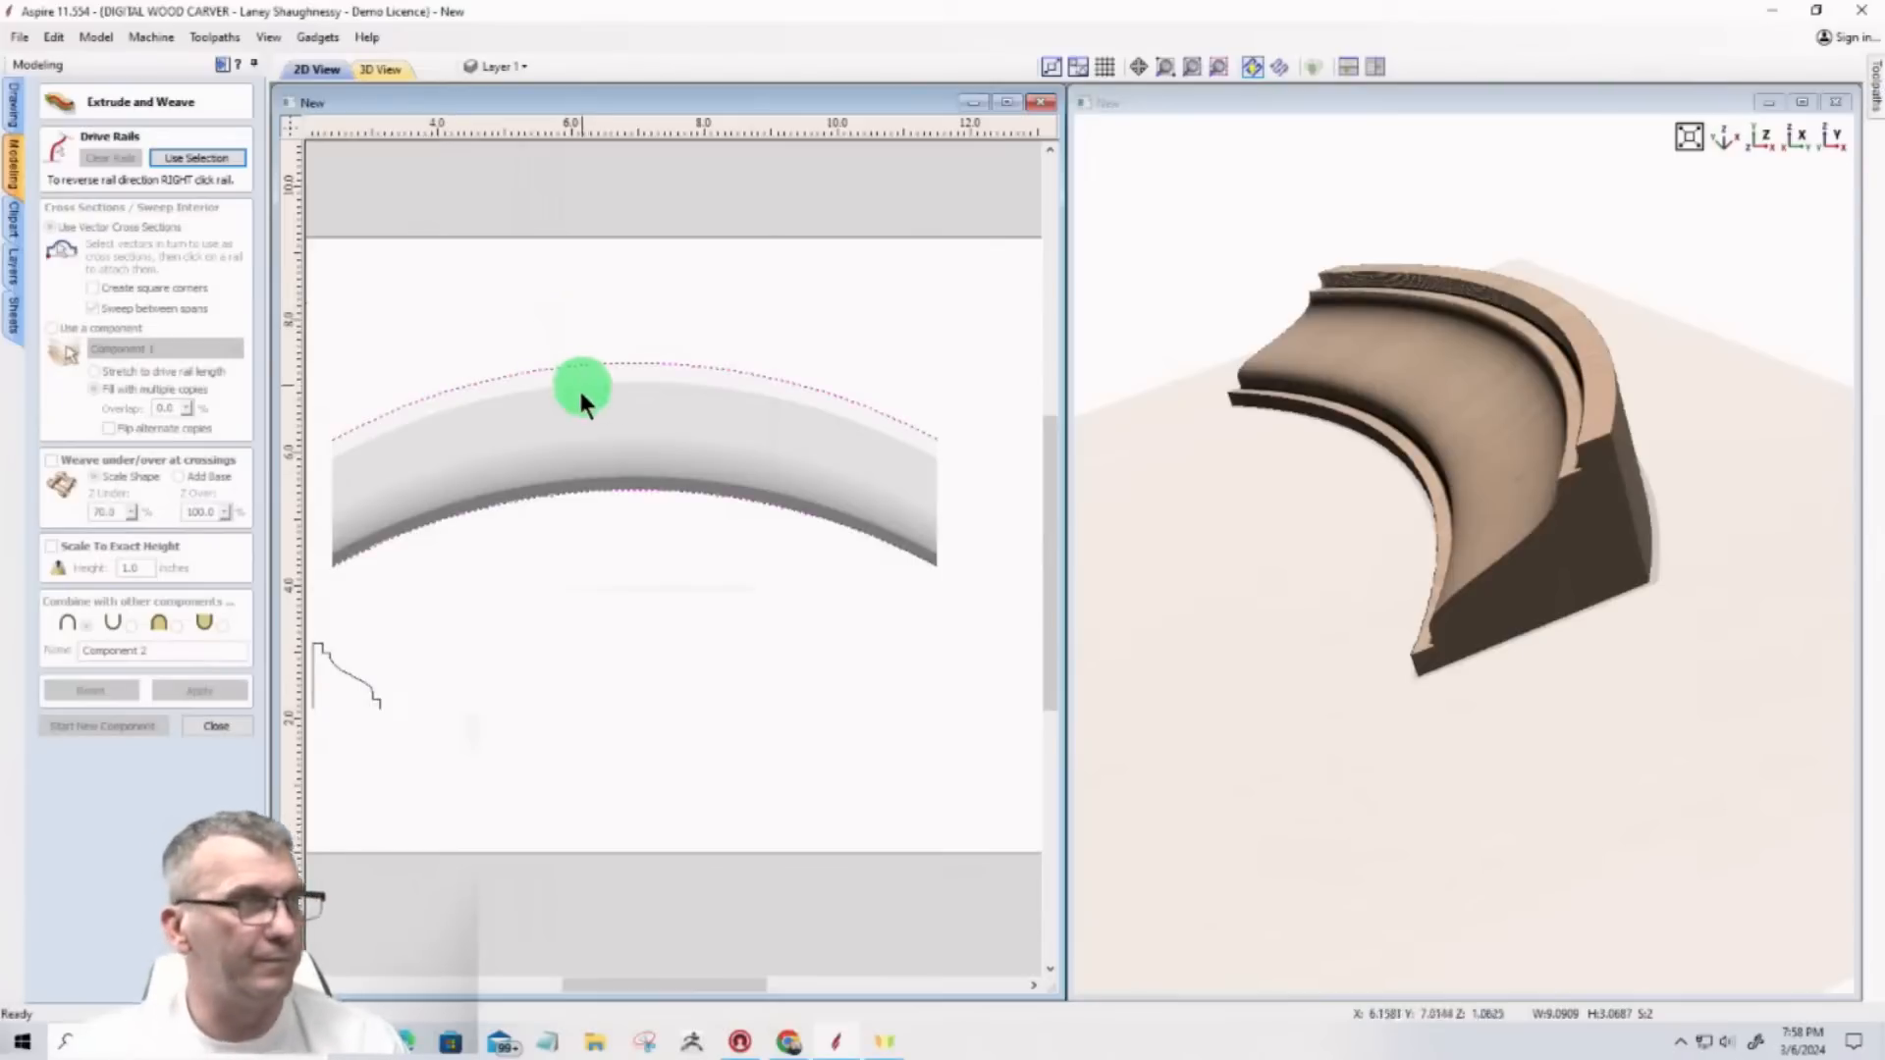
left_click(551, 448)
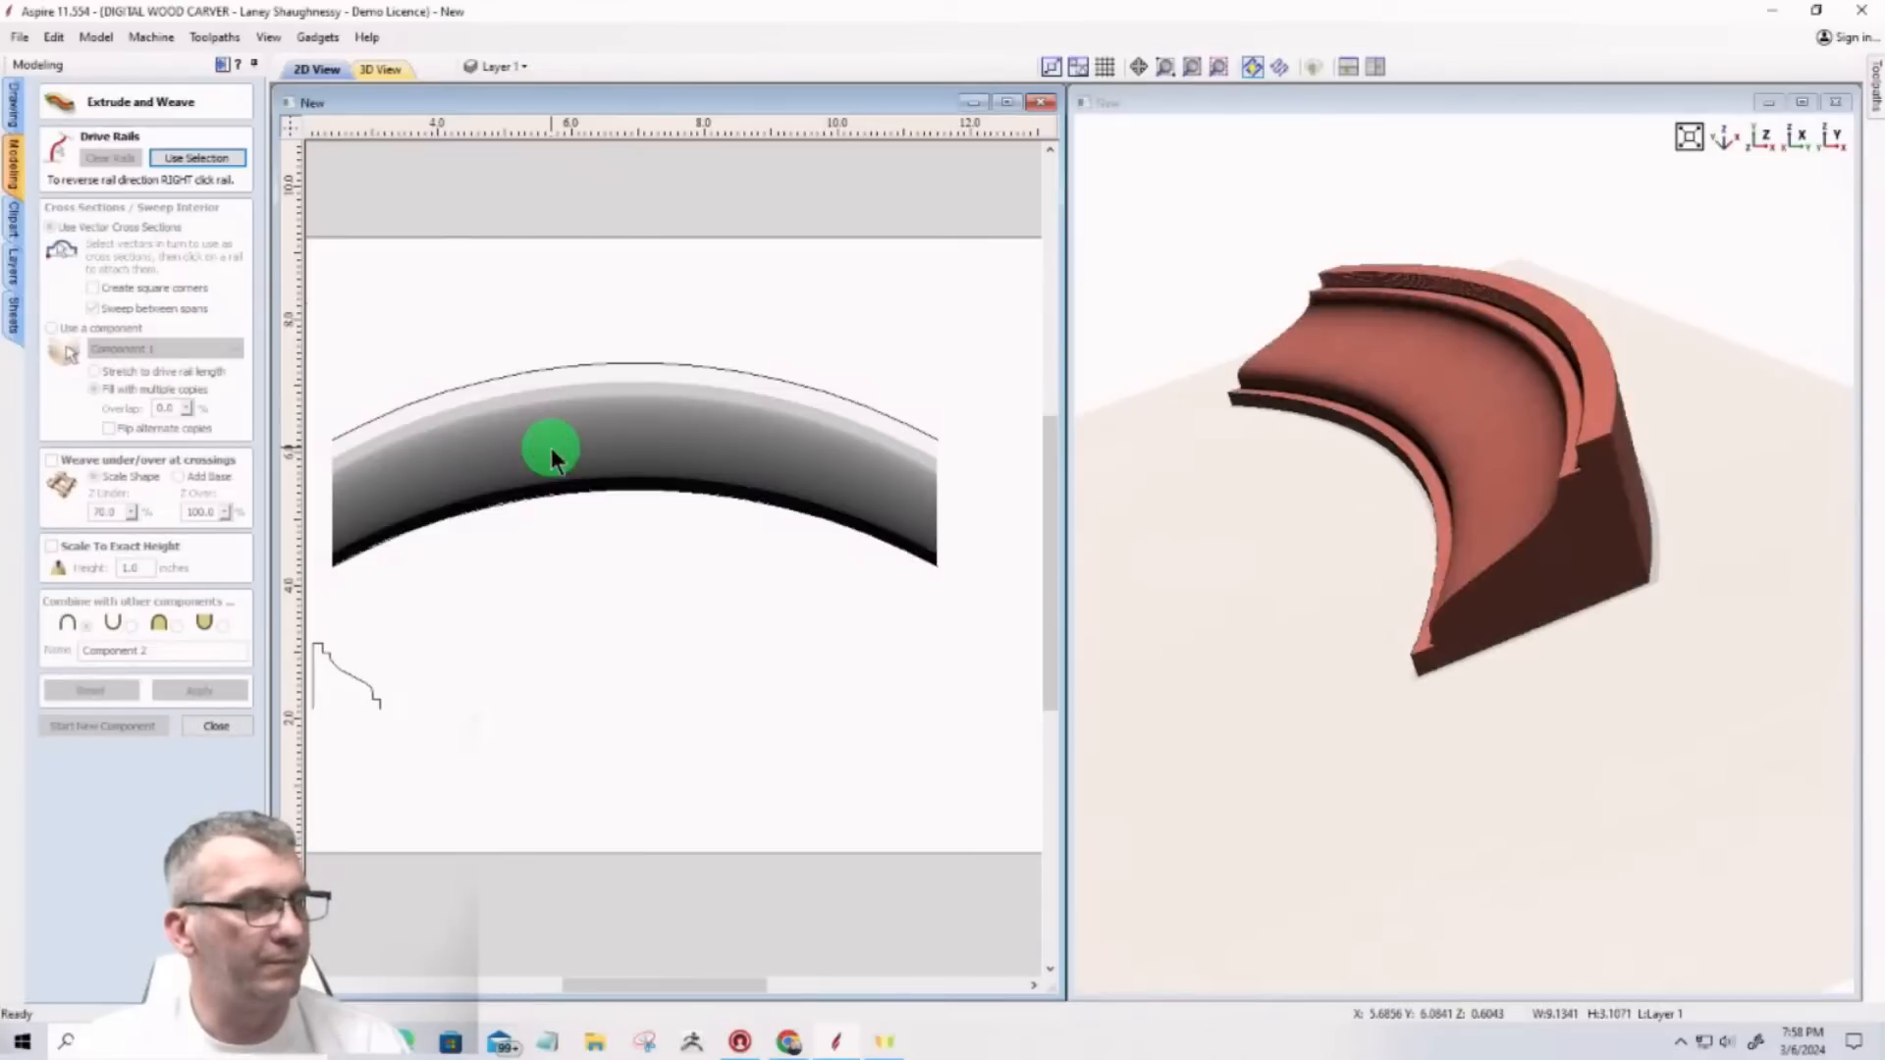
left_click(355, 648)
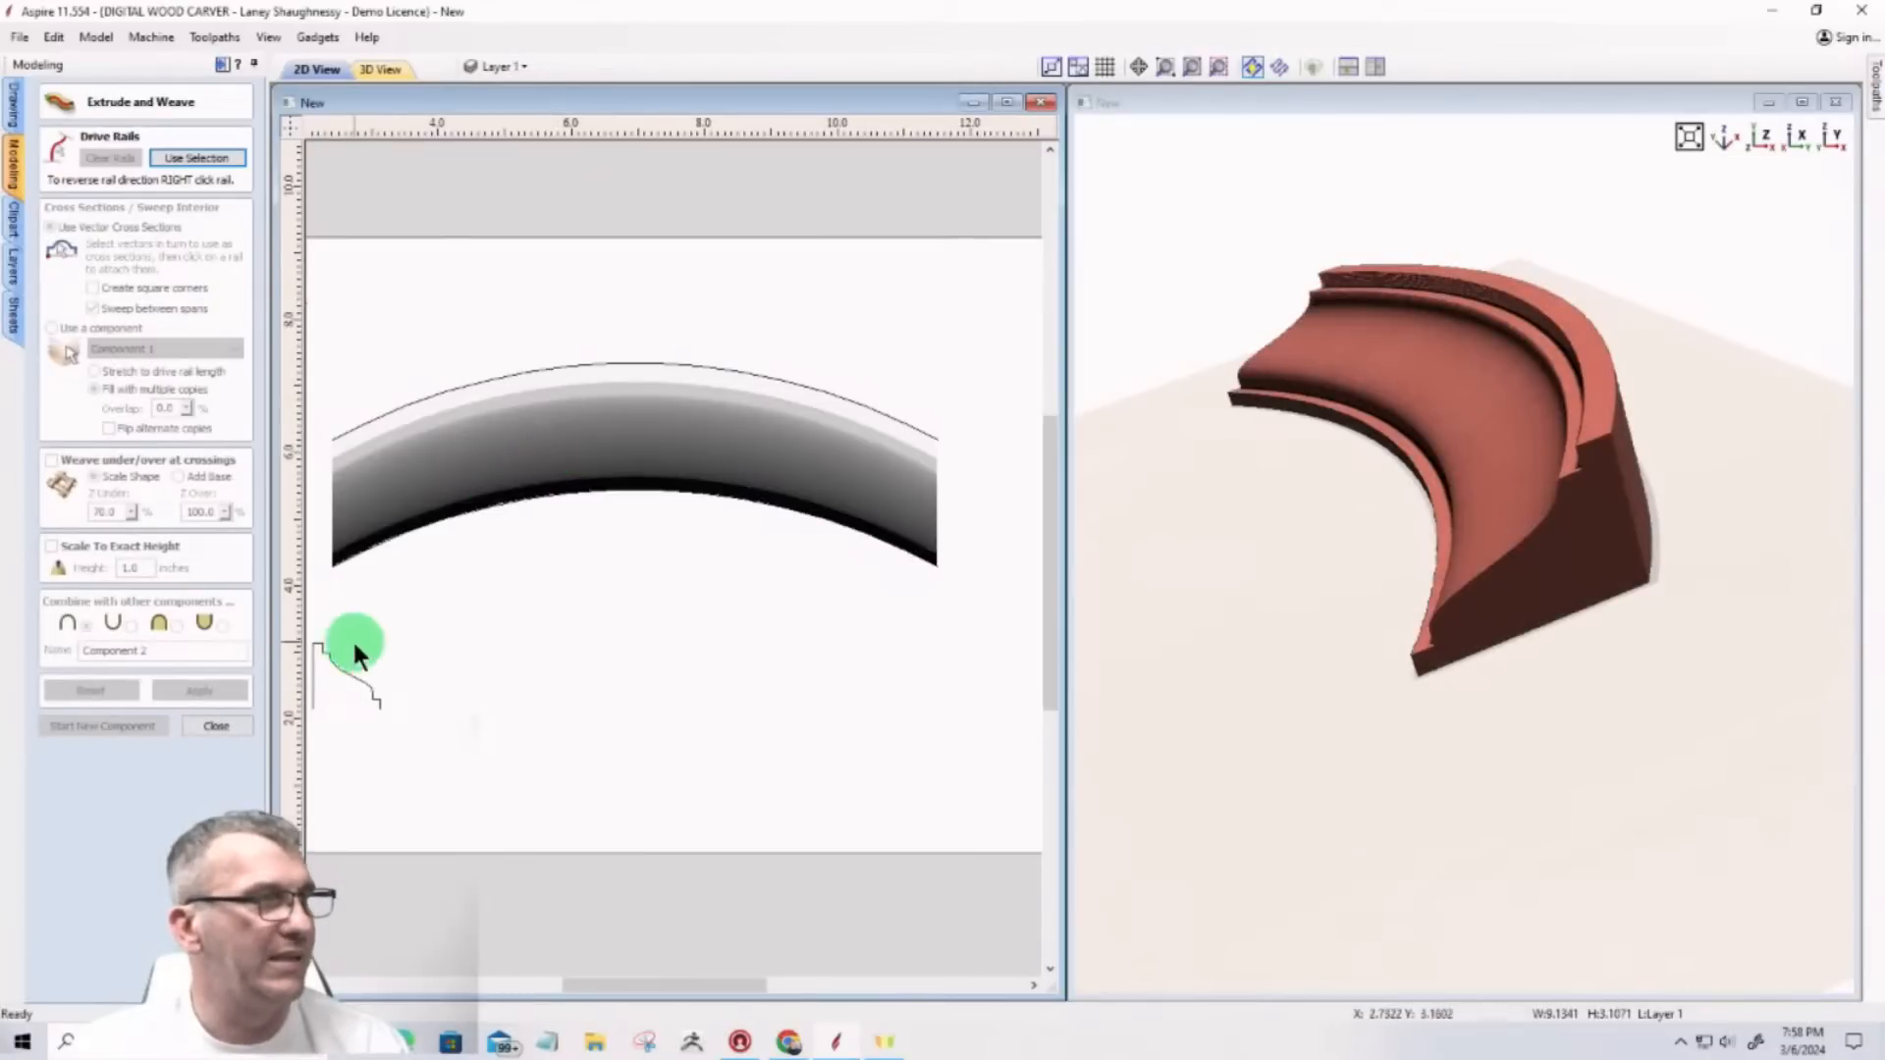
left_click(214, 726)
Step: Delete the swept moulding component and both arc rails, keeping only the profile vector
left_click(520, 437)
key("Delete")
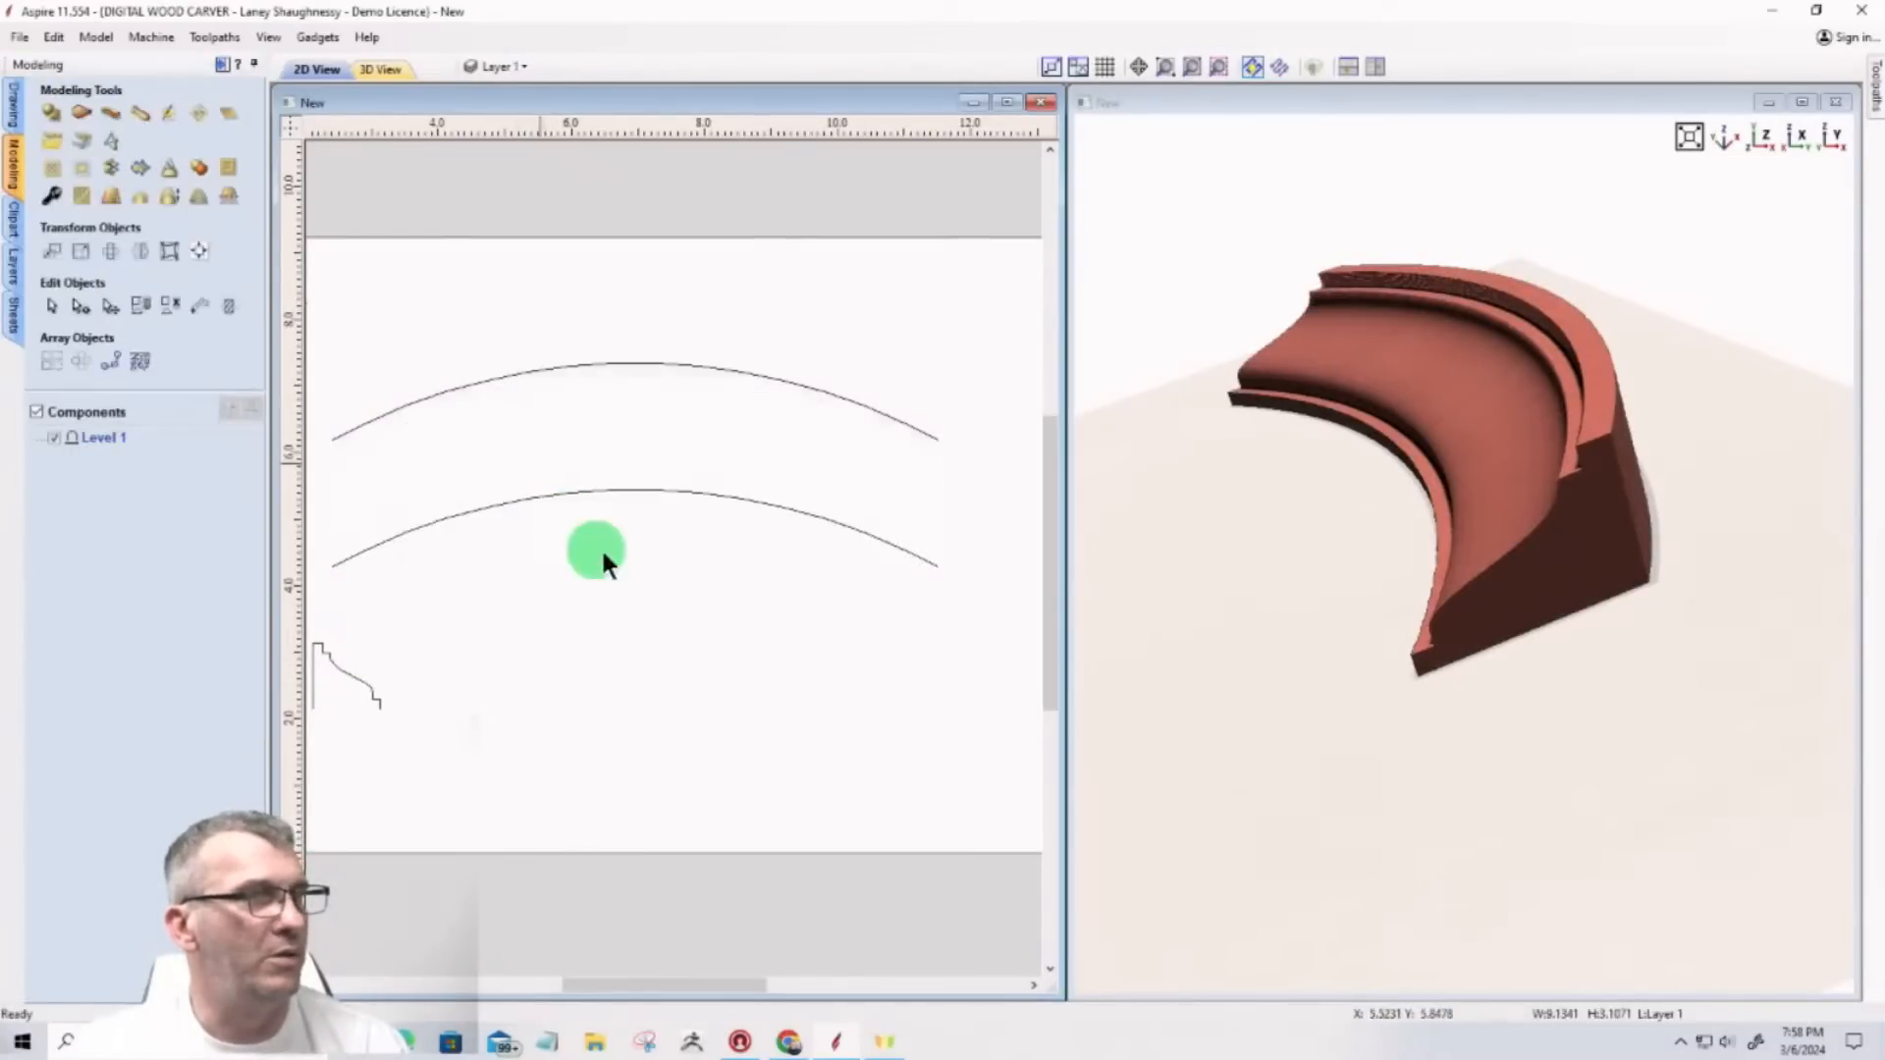
left_click(666, 555)
left_click_drag(530, 312, 530, 312)
key("Delete")
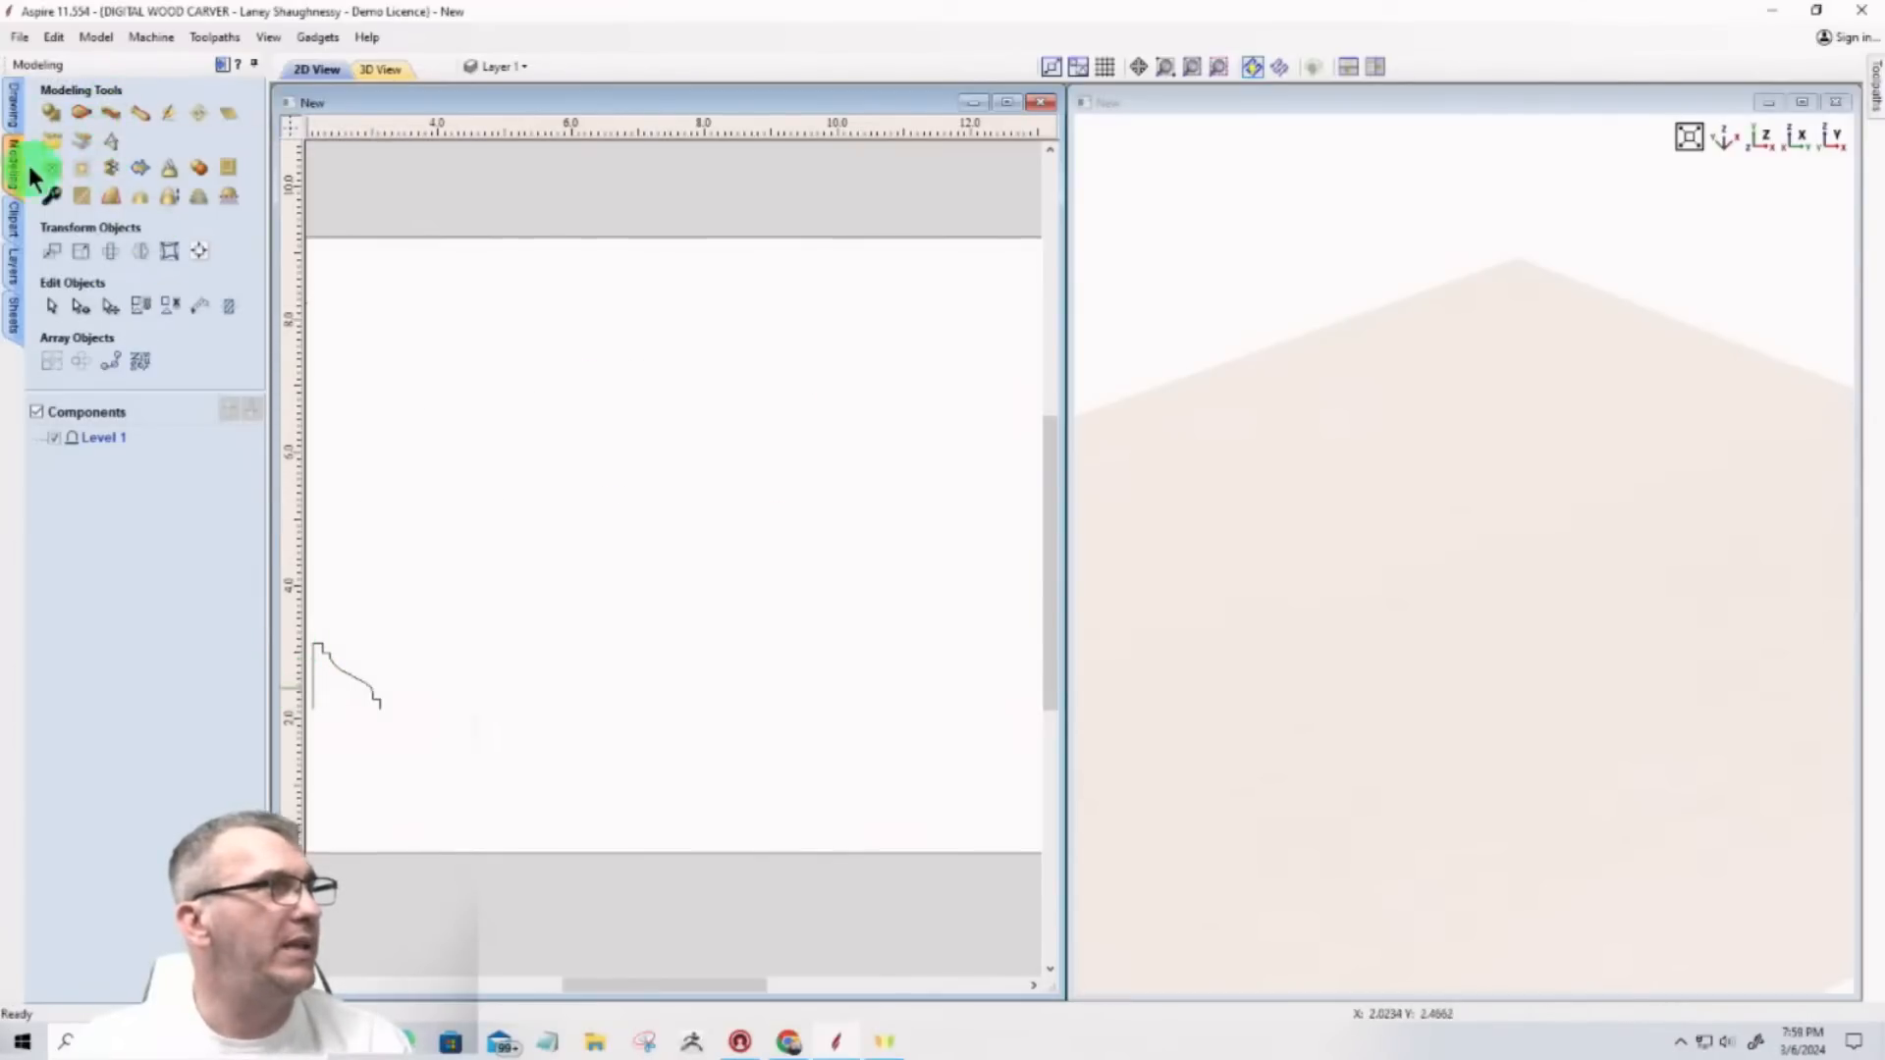
Step: Draw a horizontal line about 5.2 inches long and a vertical line about 3.4 inches long crossing it at its middle
left_click(9, 110)
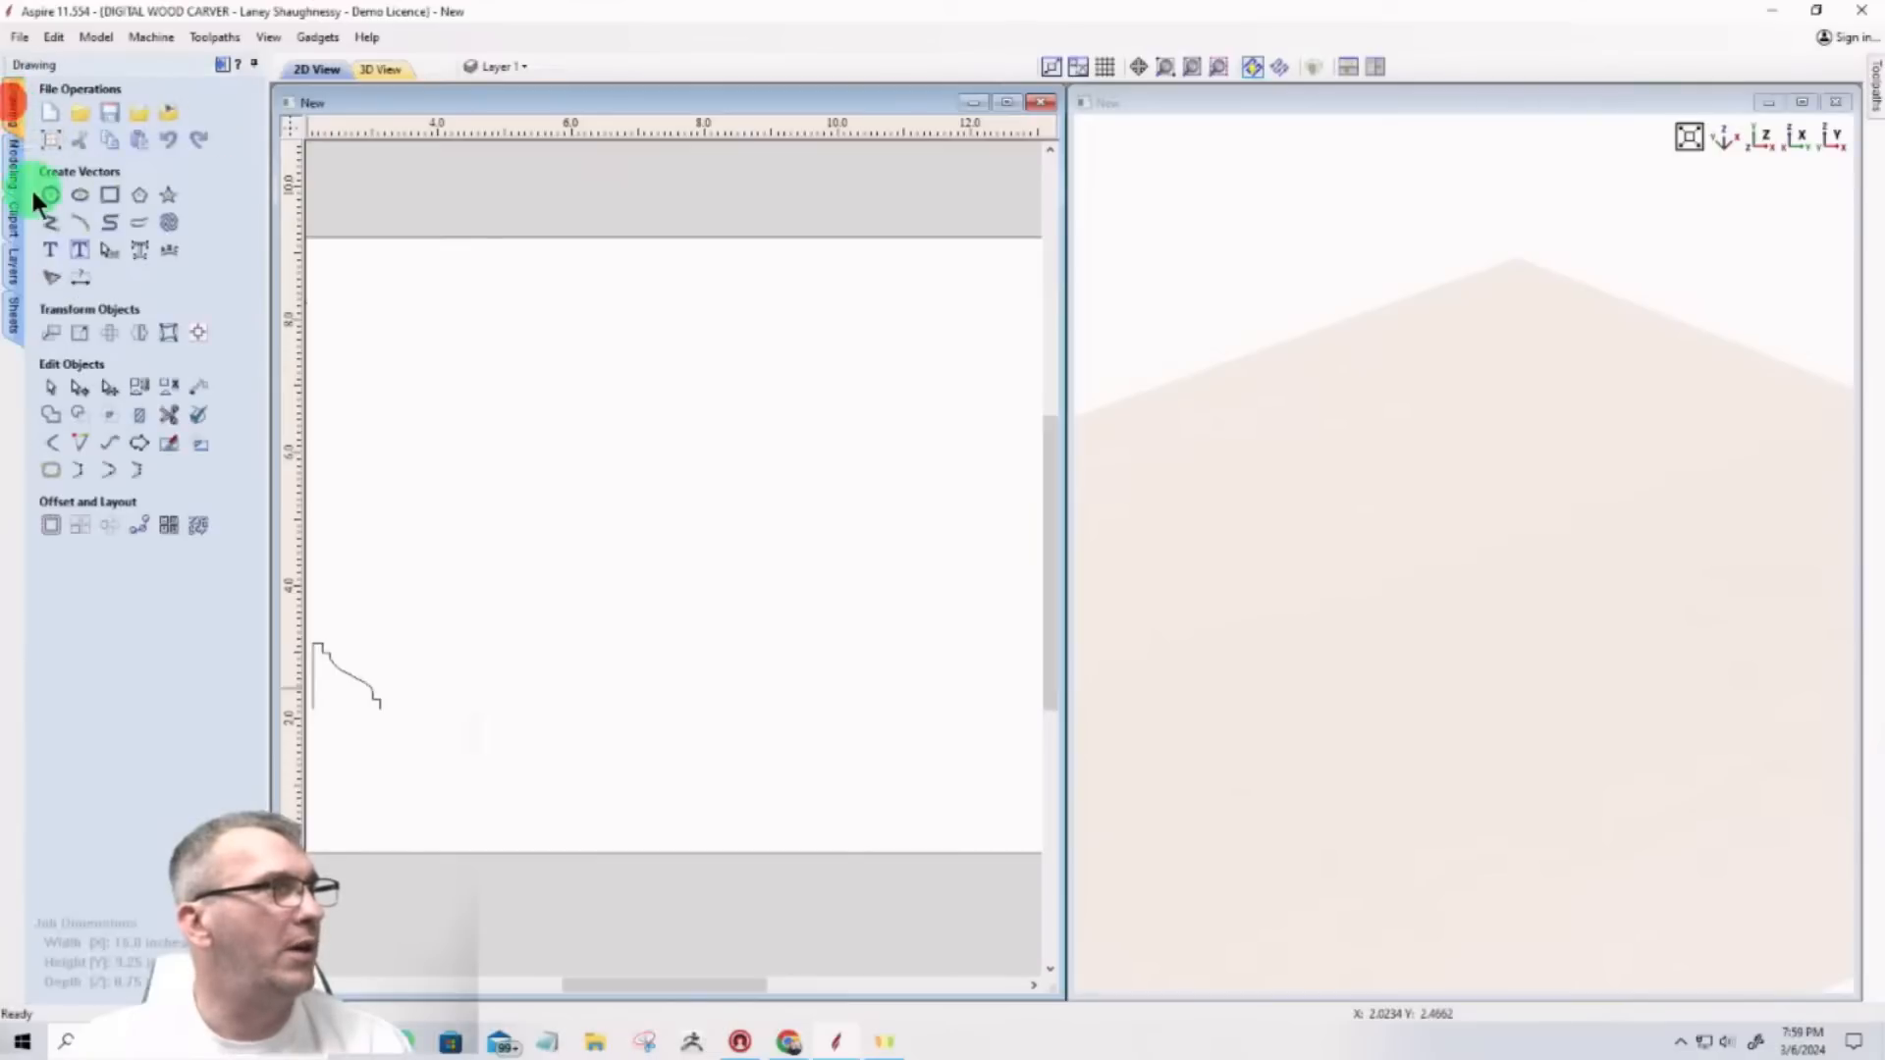
left_click(51, 229)
left_click(486, 457)
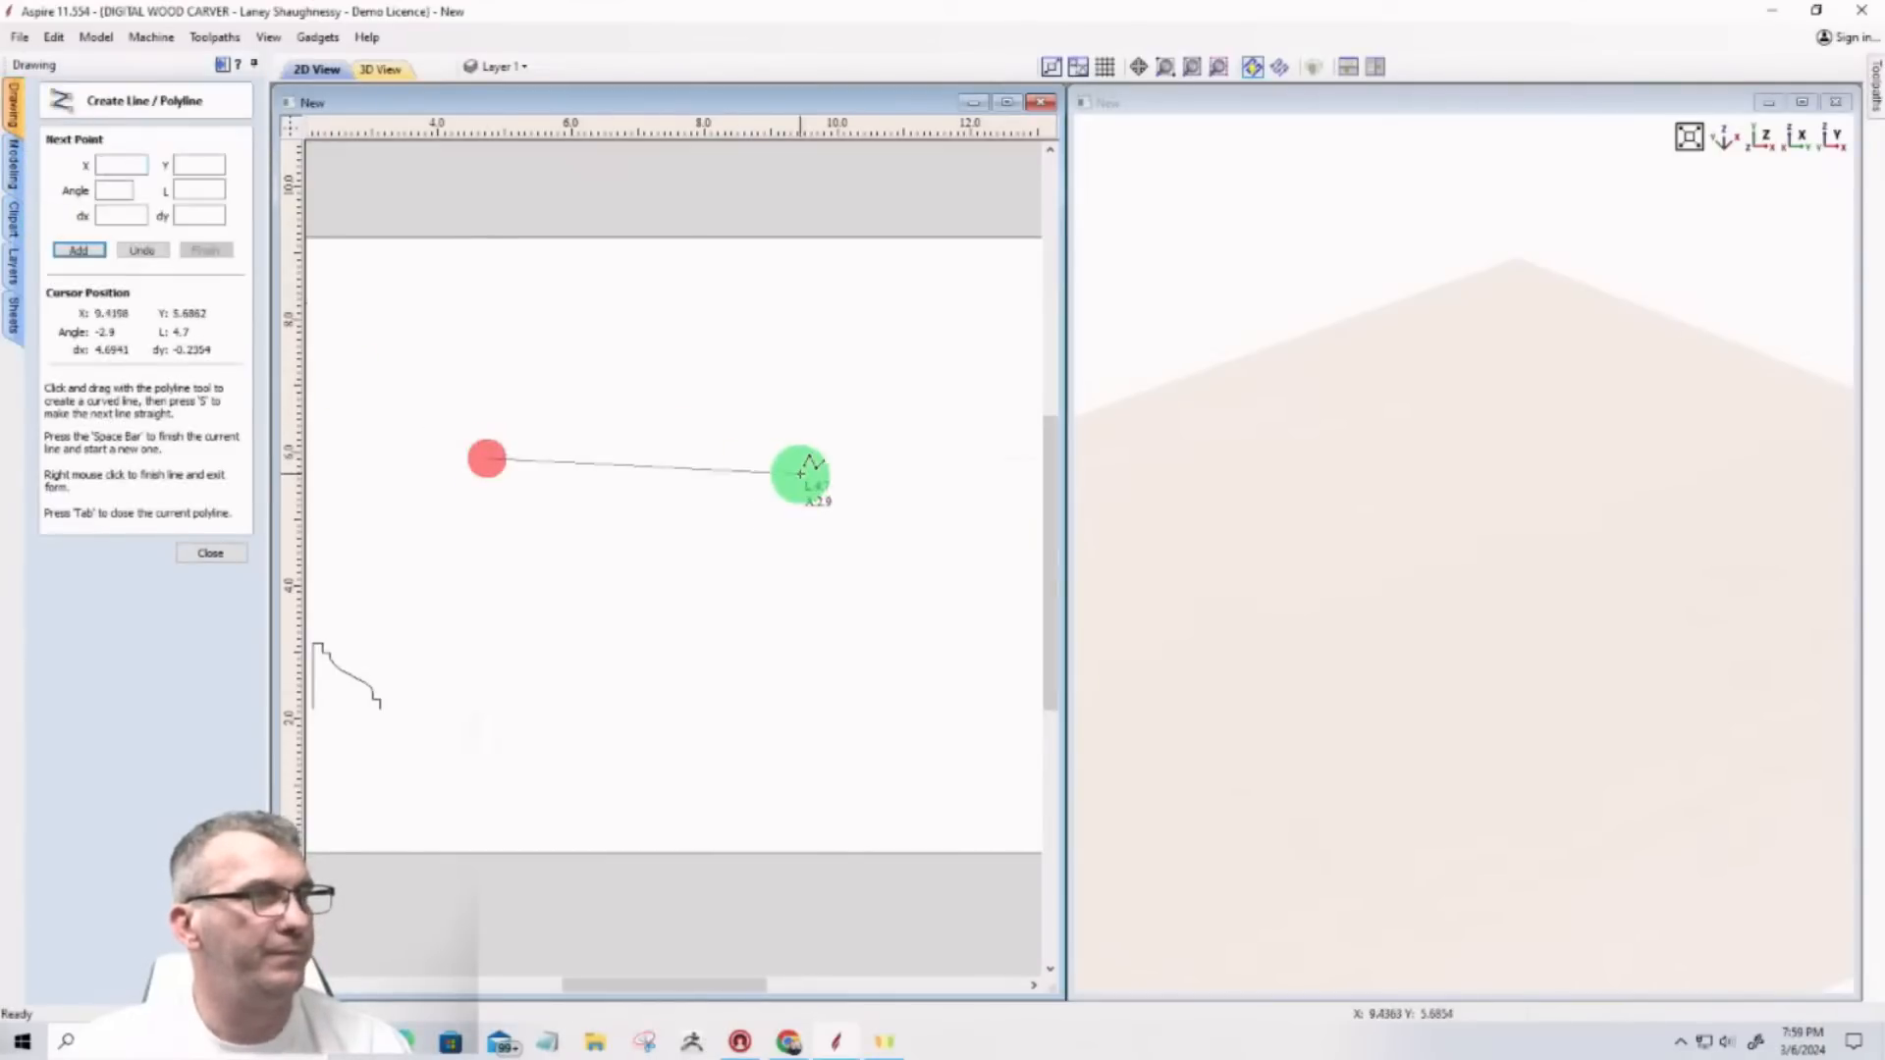
left_click(829, 454)
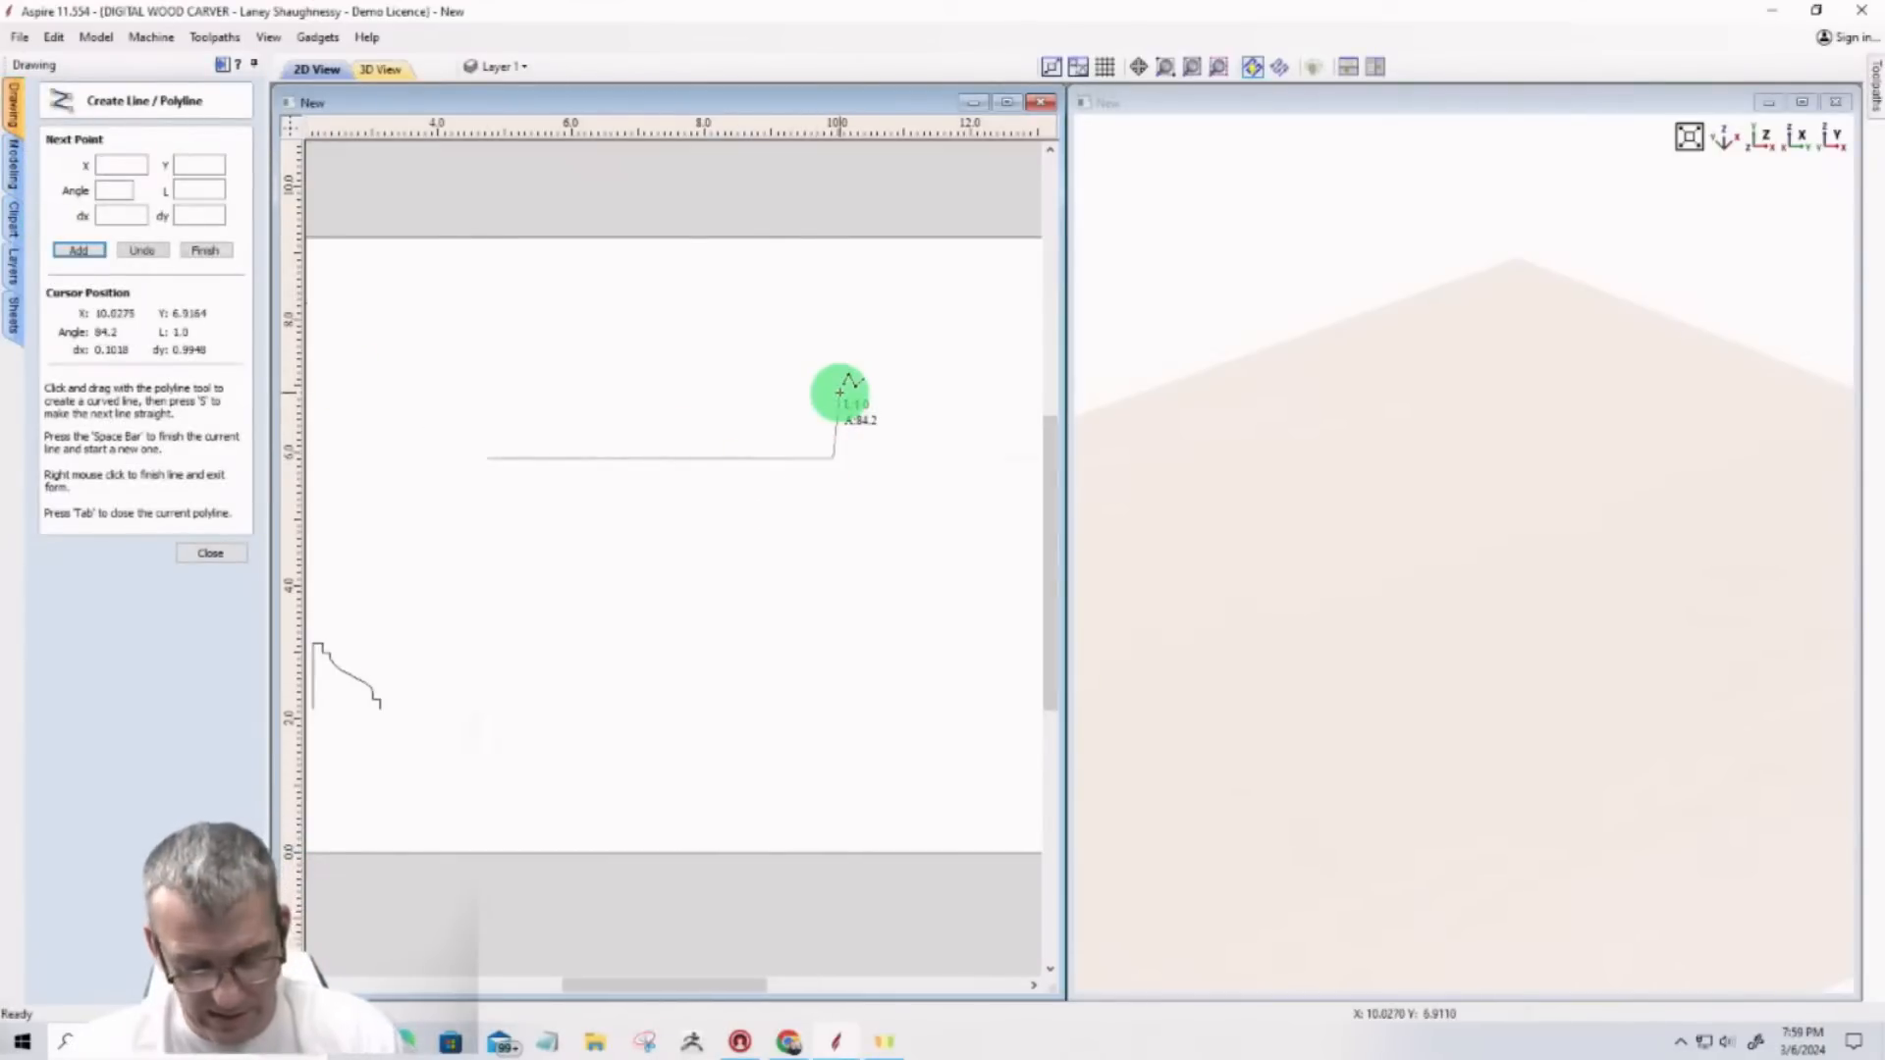
key("space")
left_click(659, 341)
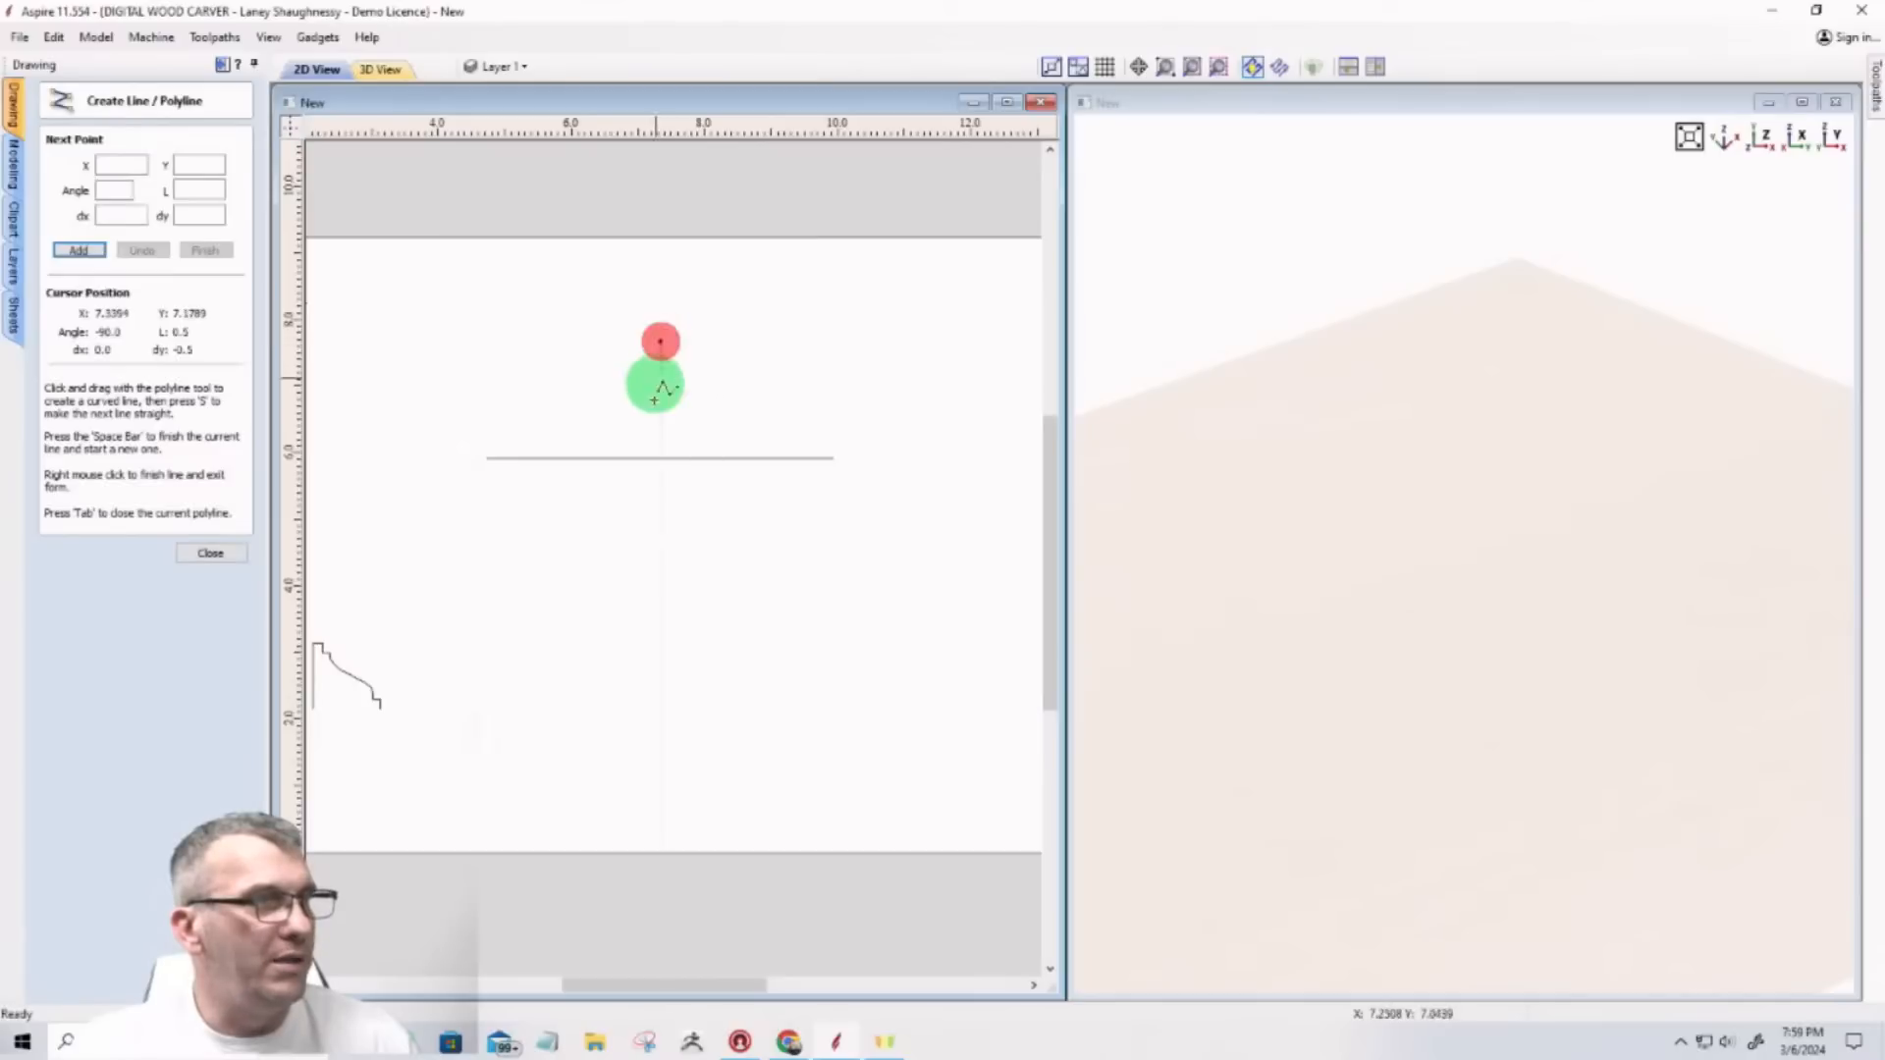
left_click(663, 566)
key("space")
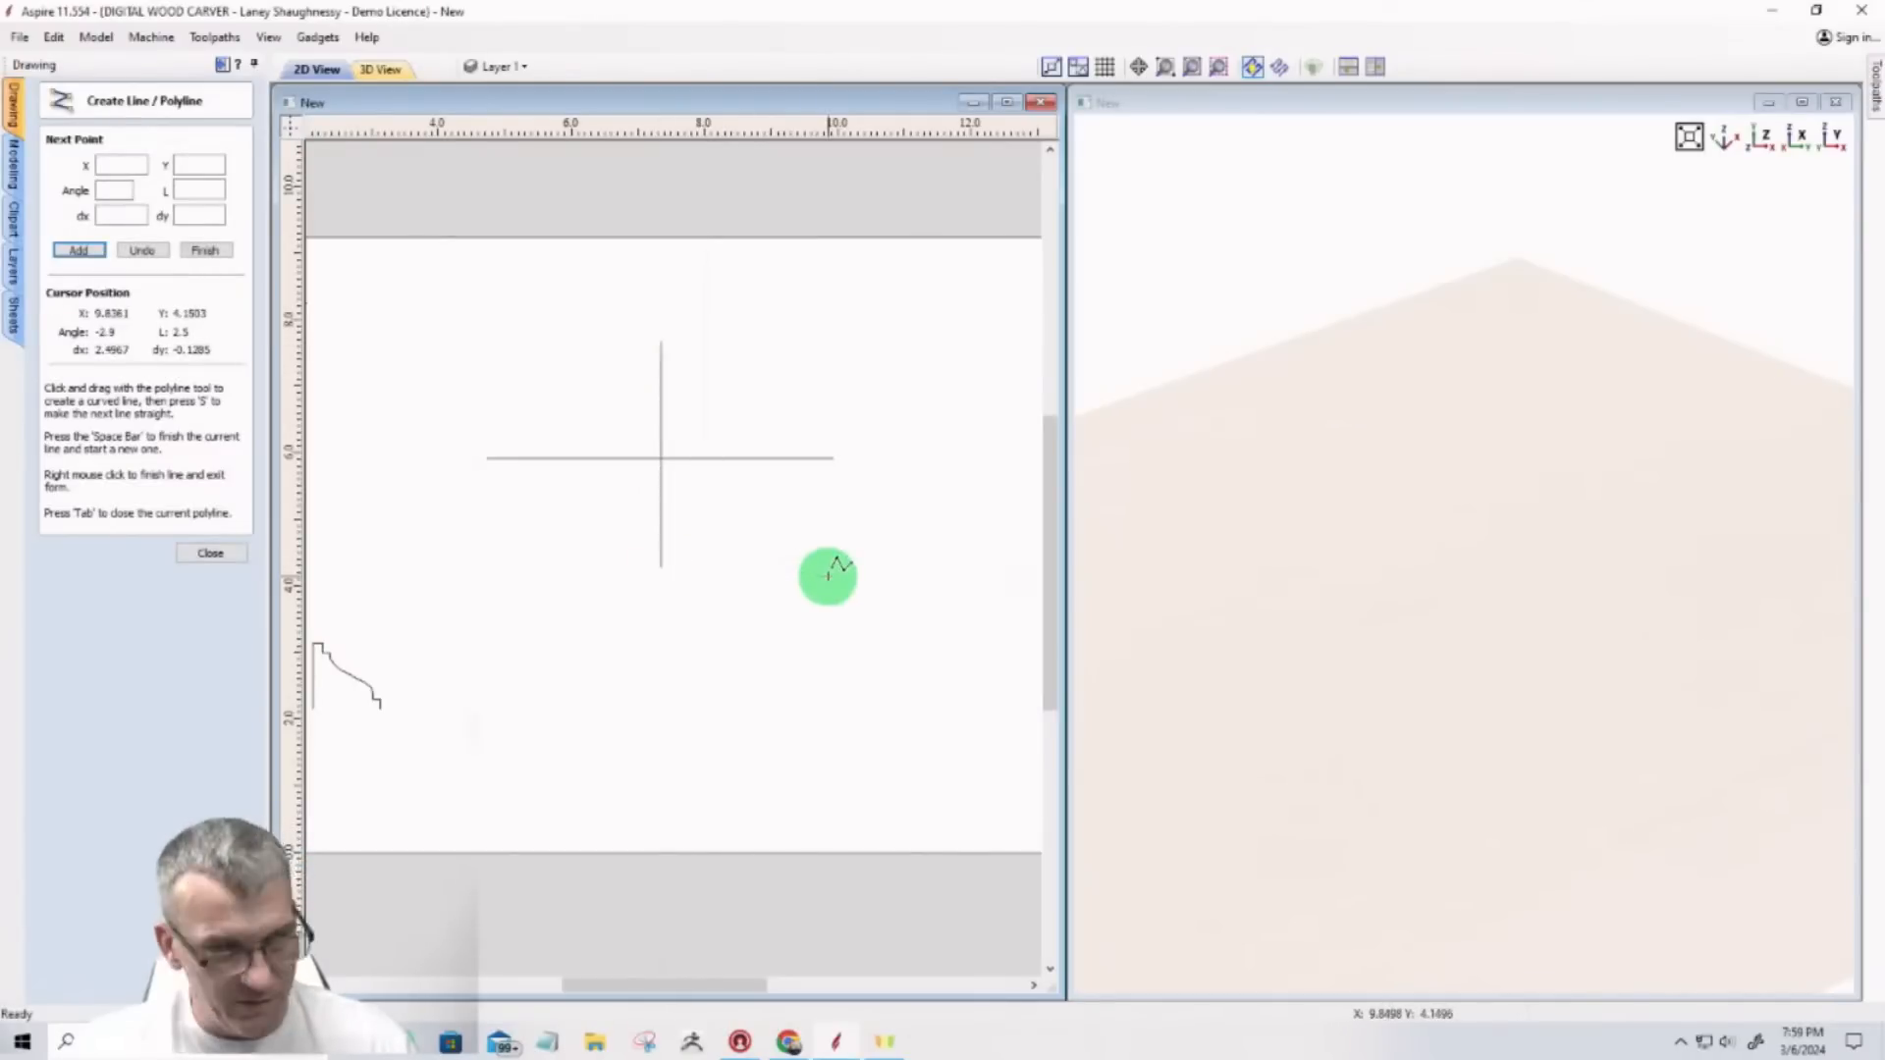
left_click(201, 554)
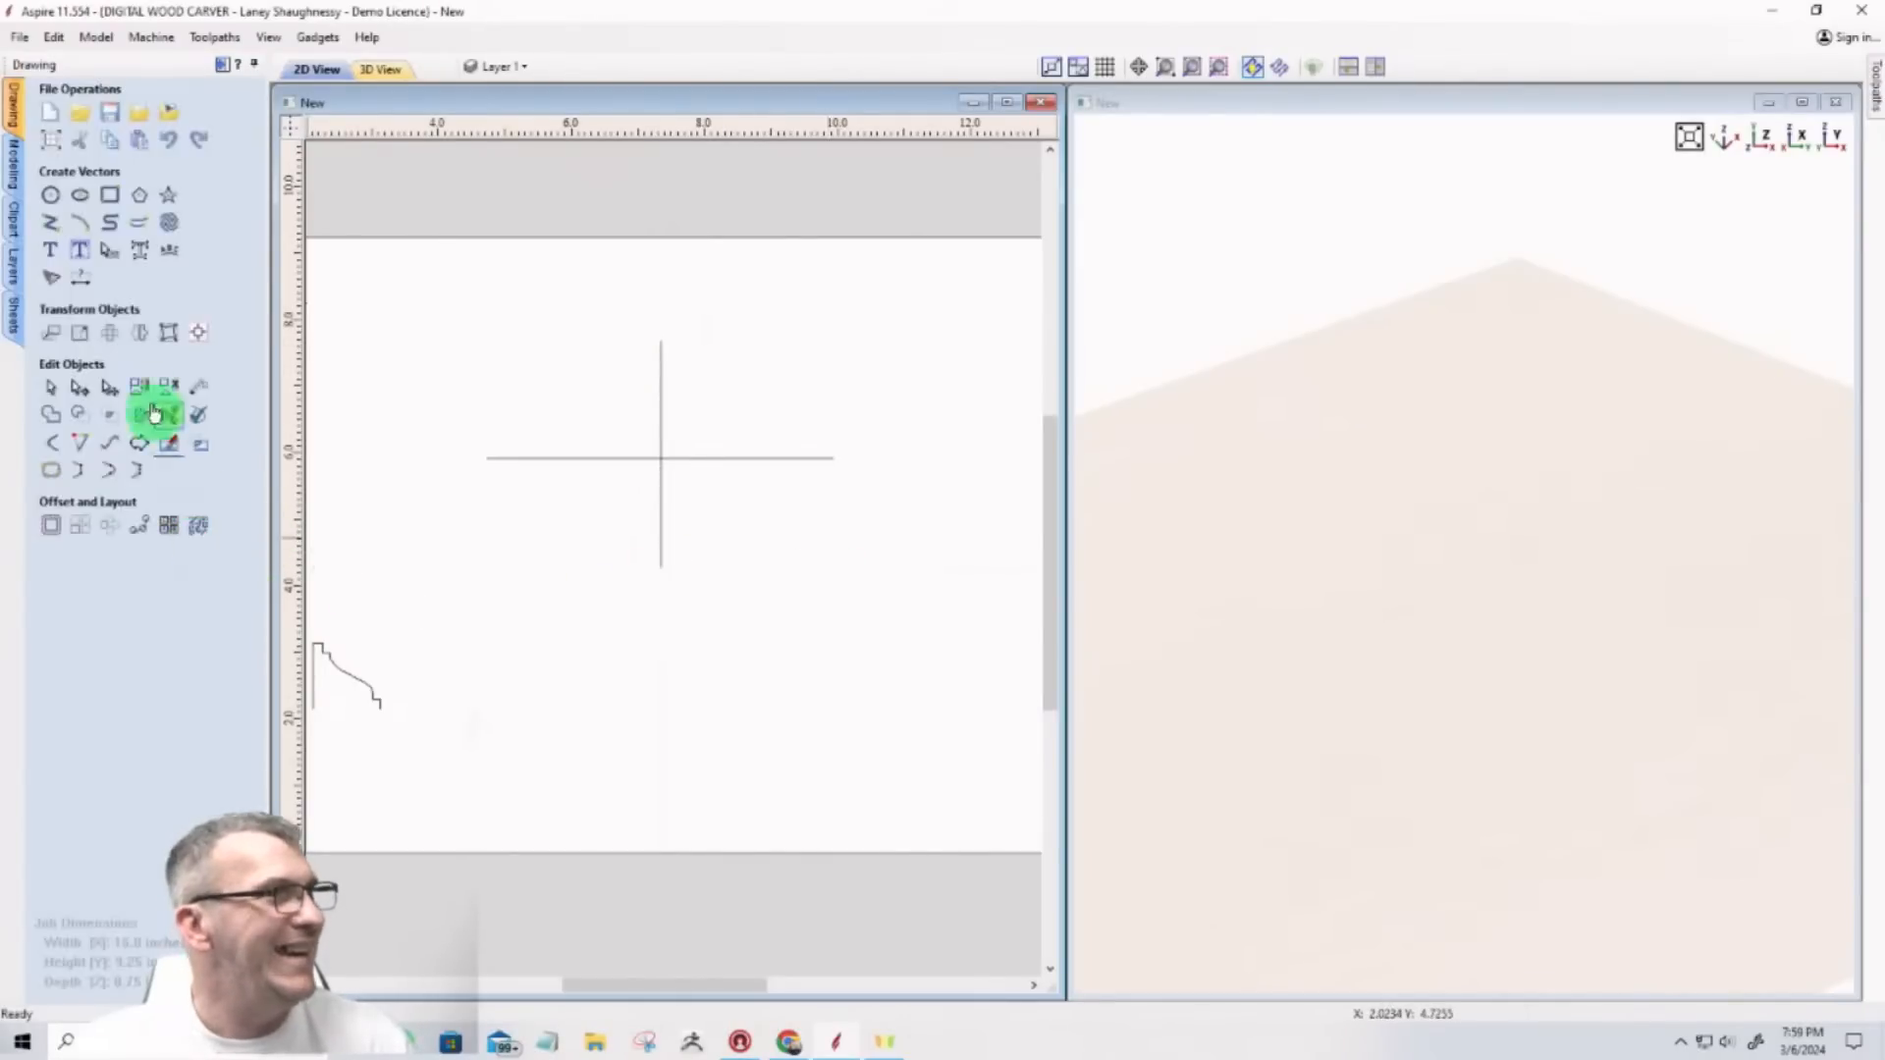
Step: Draw a circle about 0.35 inches in diameter below the horizontal line and beside the vertical line
left_click(46, 201)
scroll(513, 441, "up", 2)
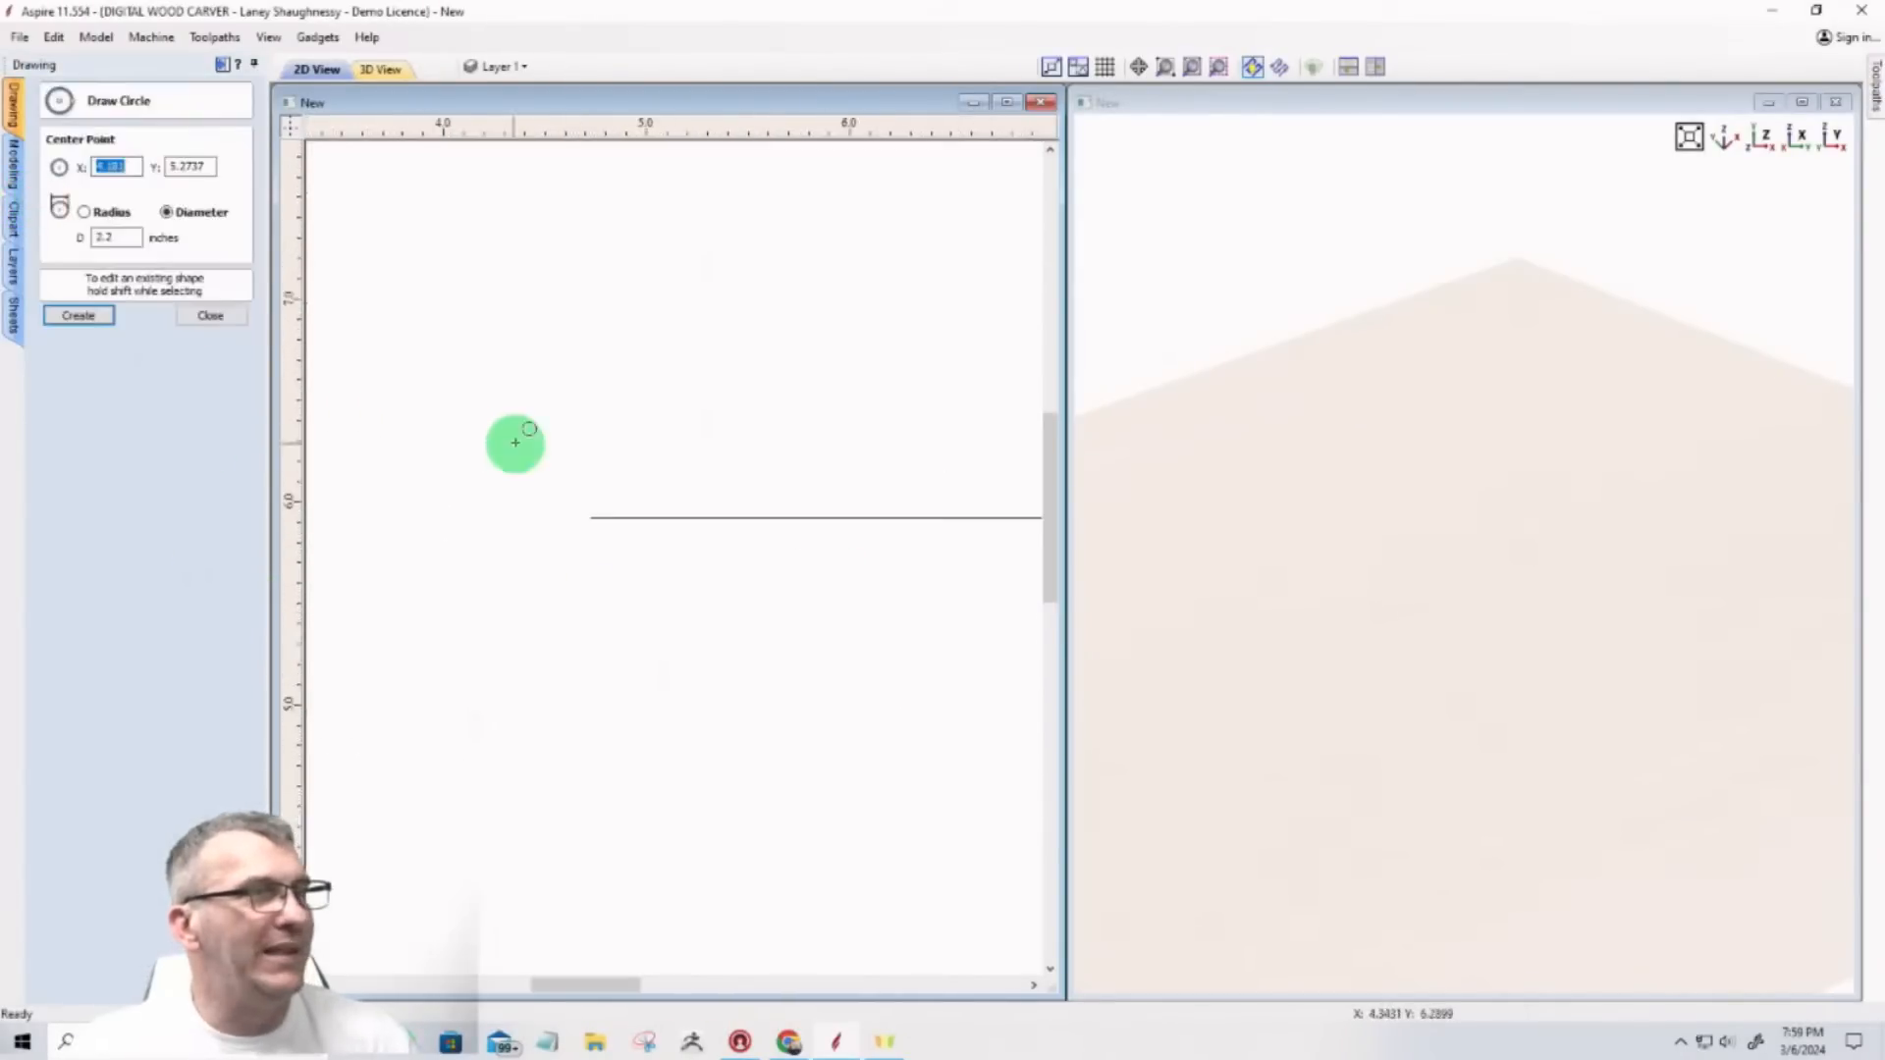
scroll(530, 449, "down", 2)
scroll(614, 562, "up", 3)
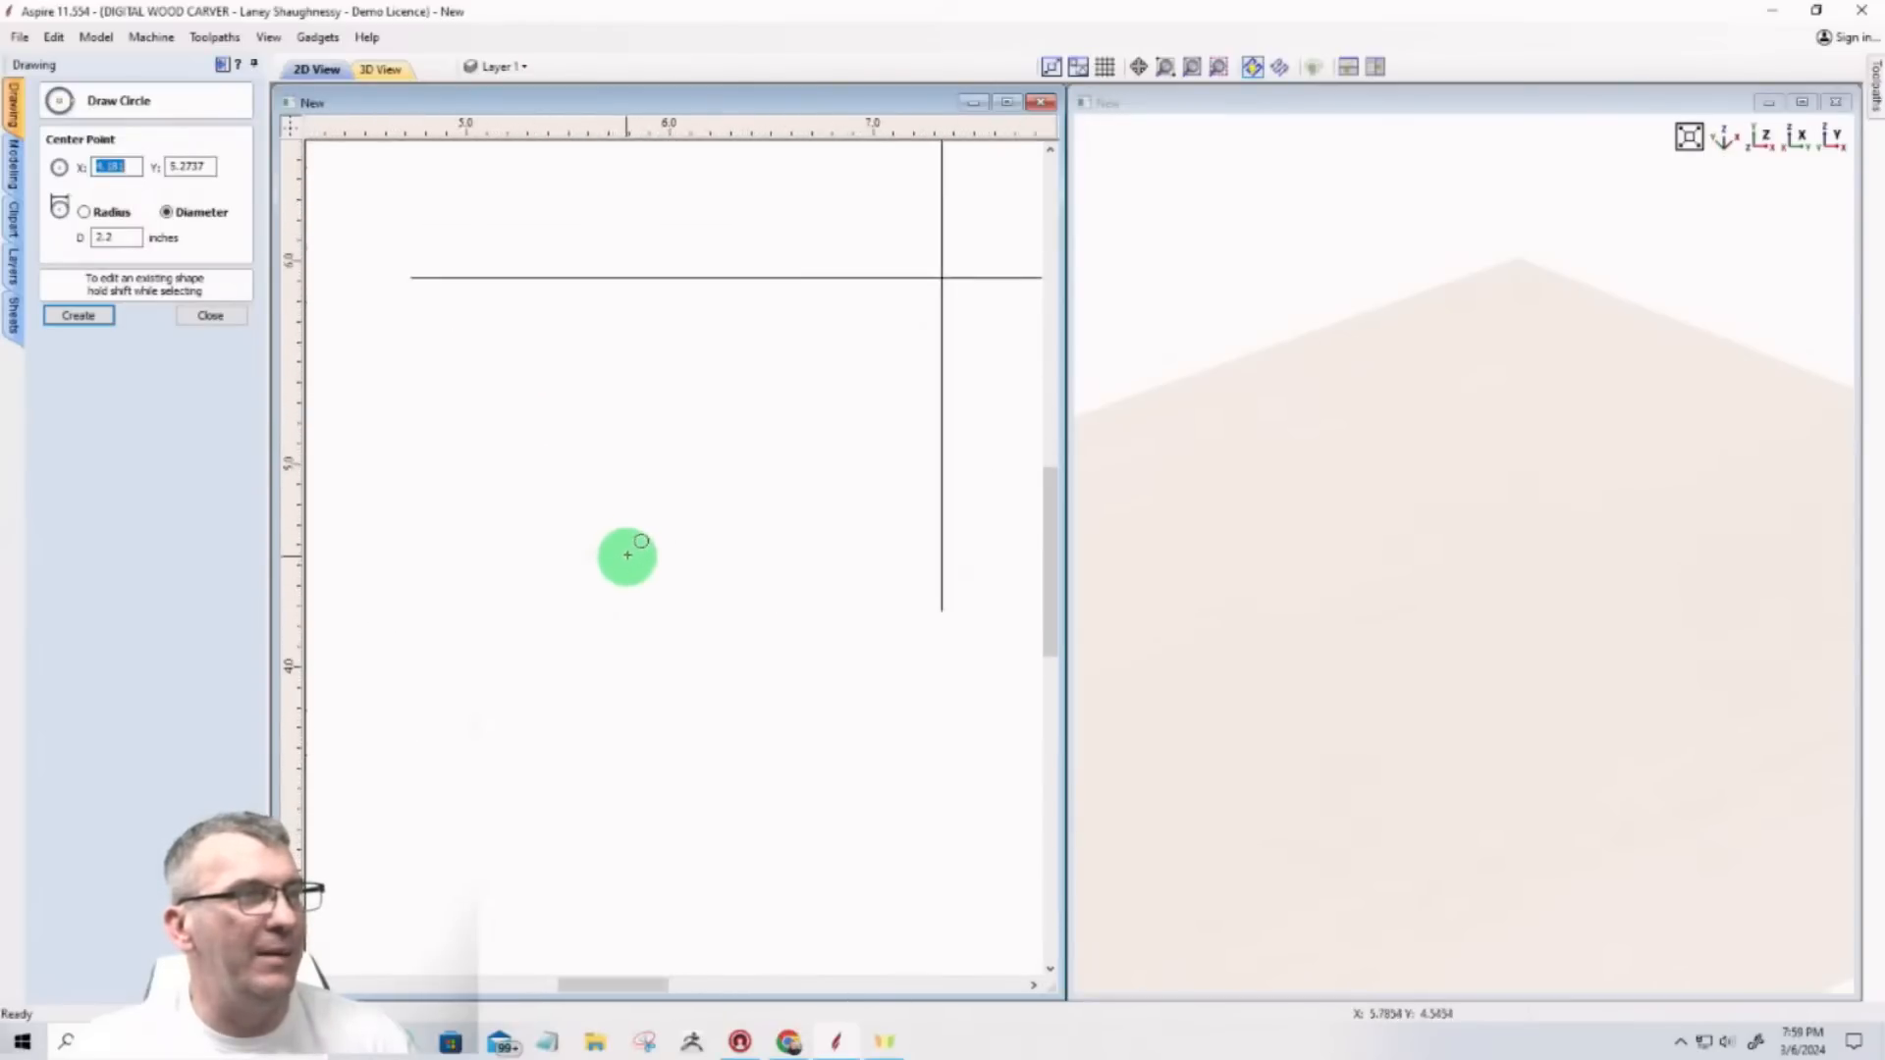
left_click_drag(668, 434, 699, 450)
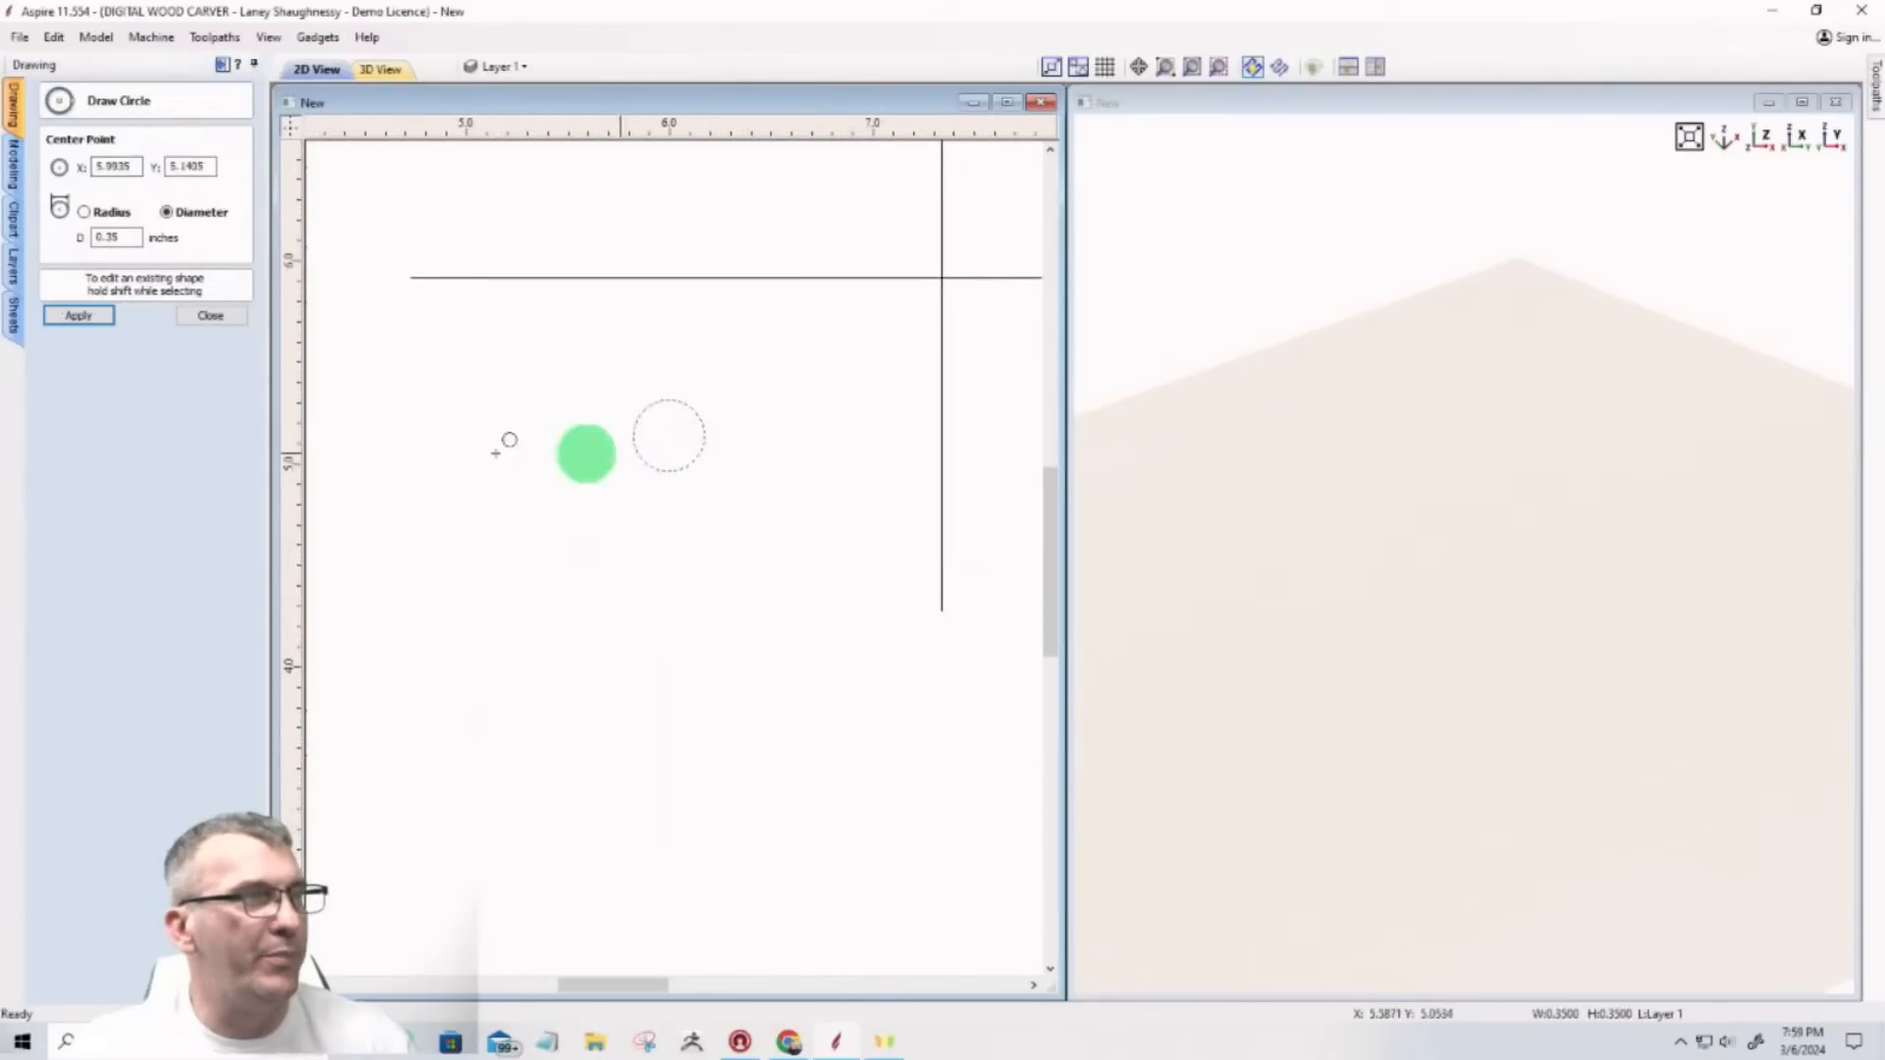
left_click(215, 313)
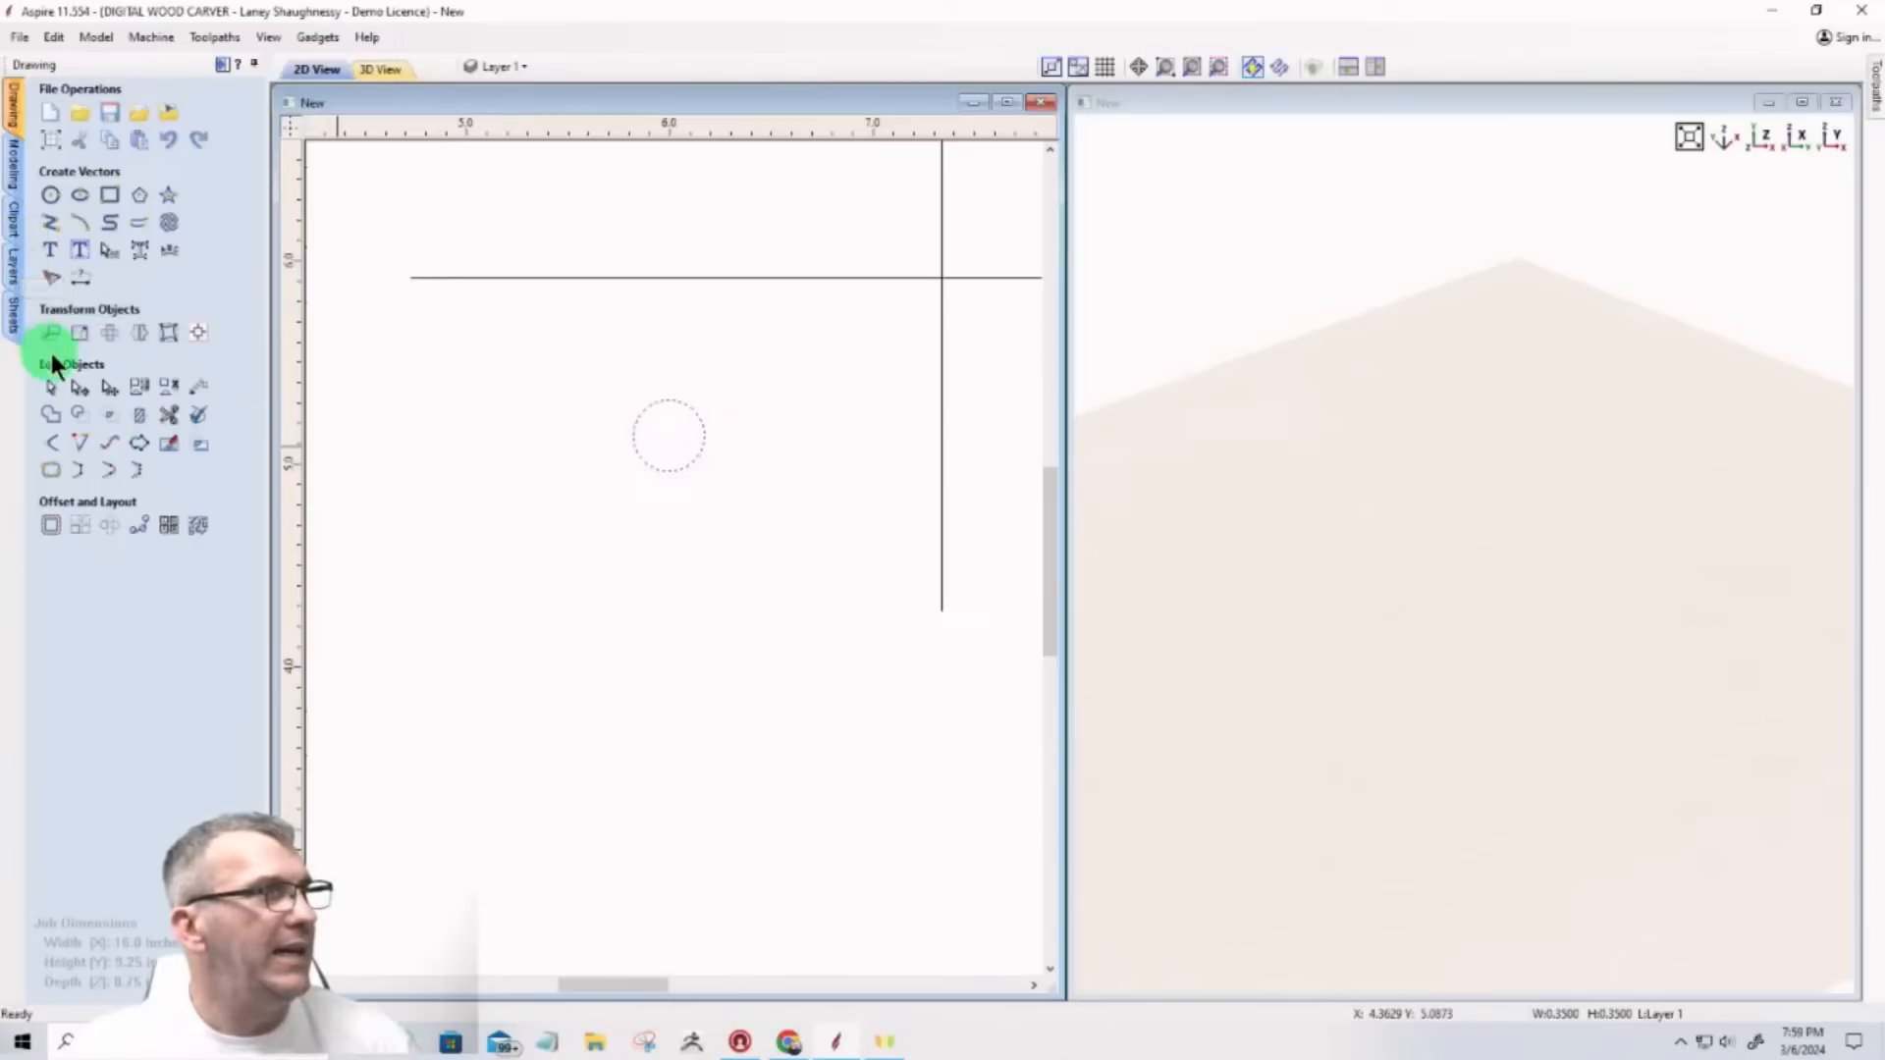
Step: Cut the small circle at its two side nodes and delete the lower half, leaving an upper semicircle
left_click(77, 386)
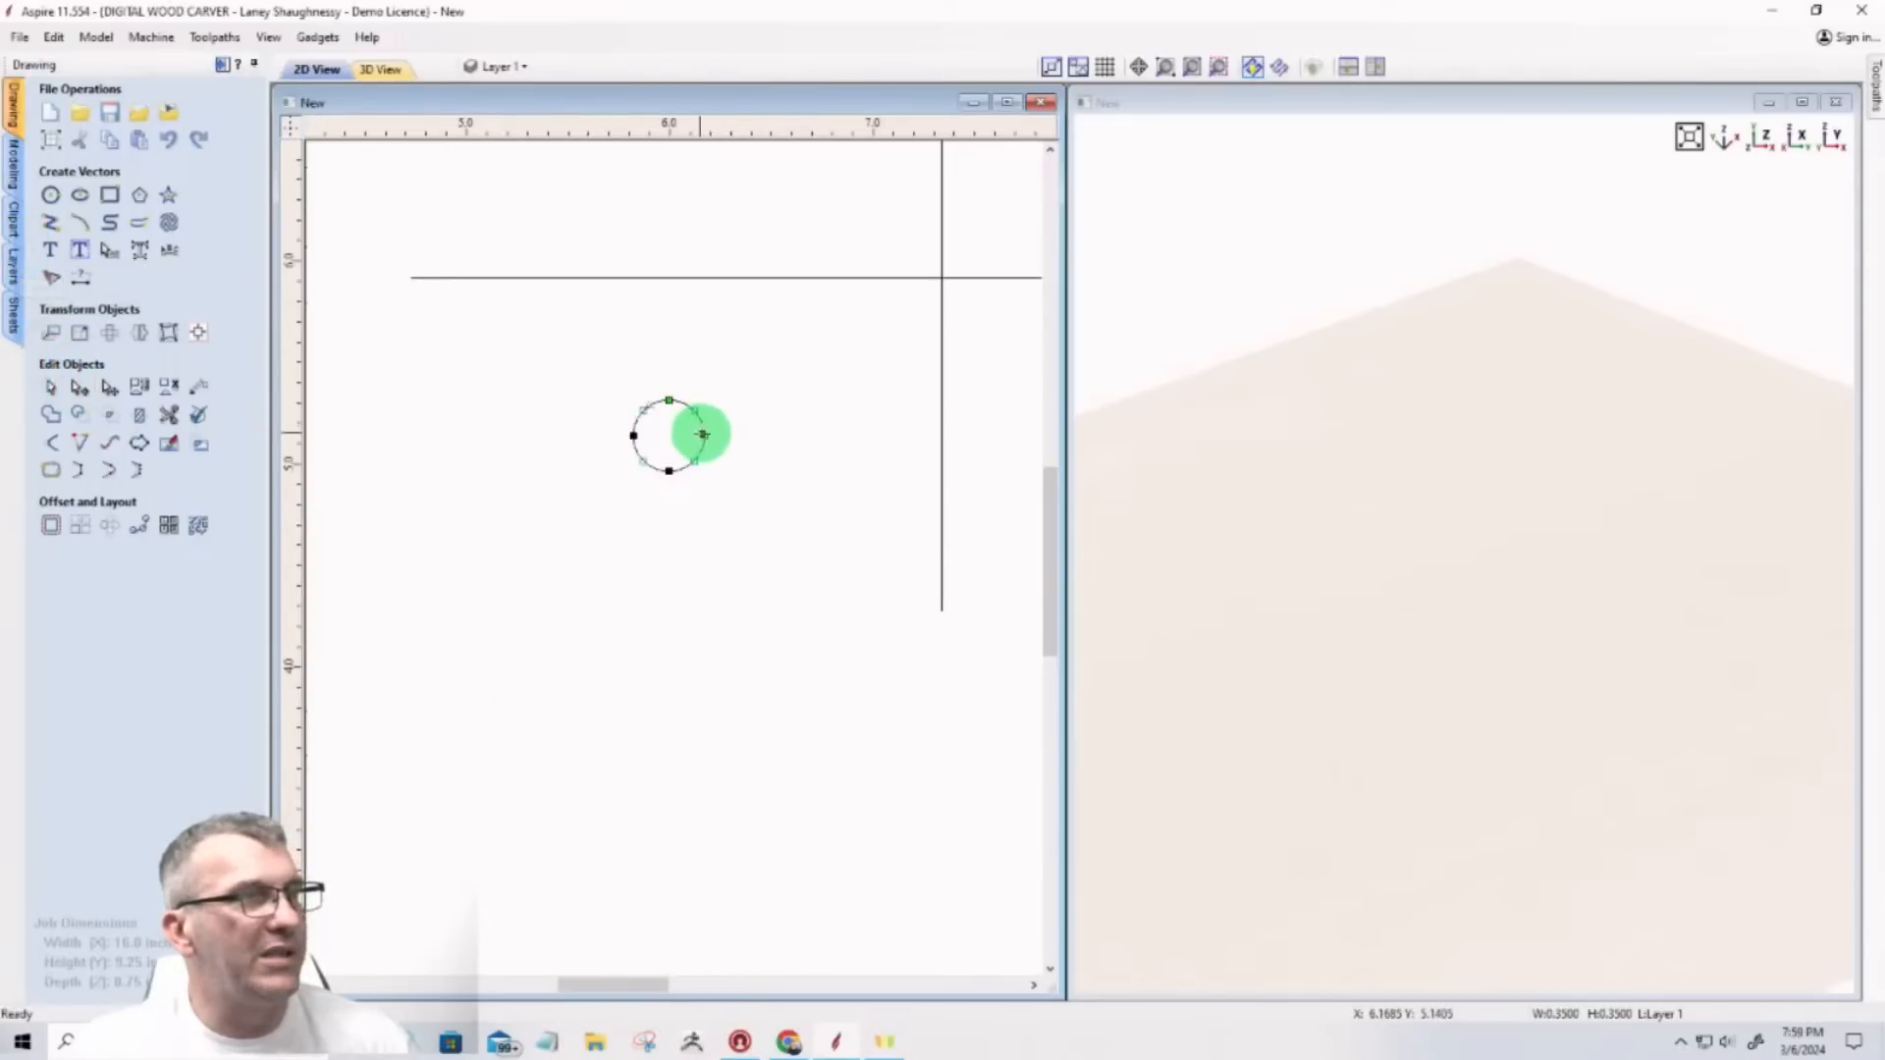
right_click(703, 434)
left_click(746, 514)
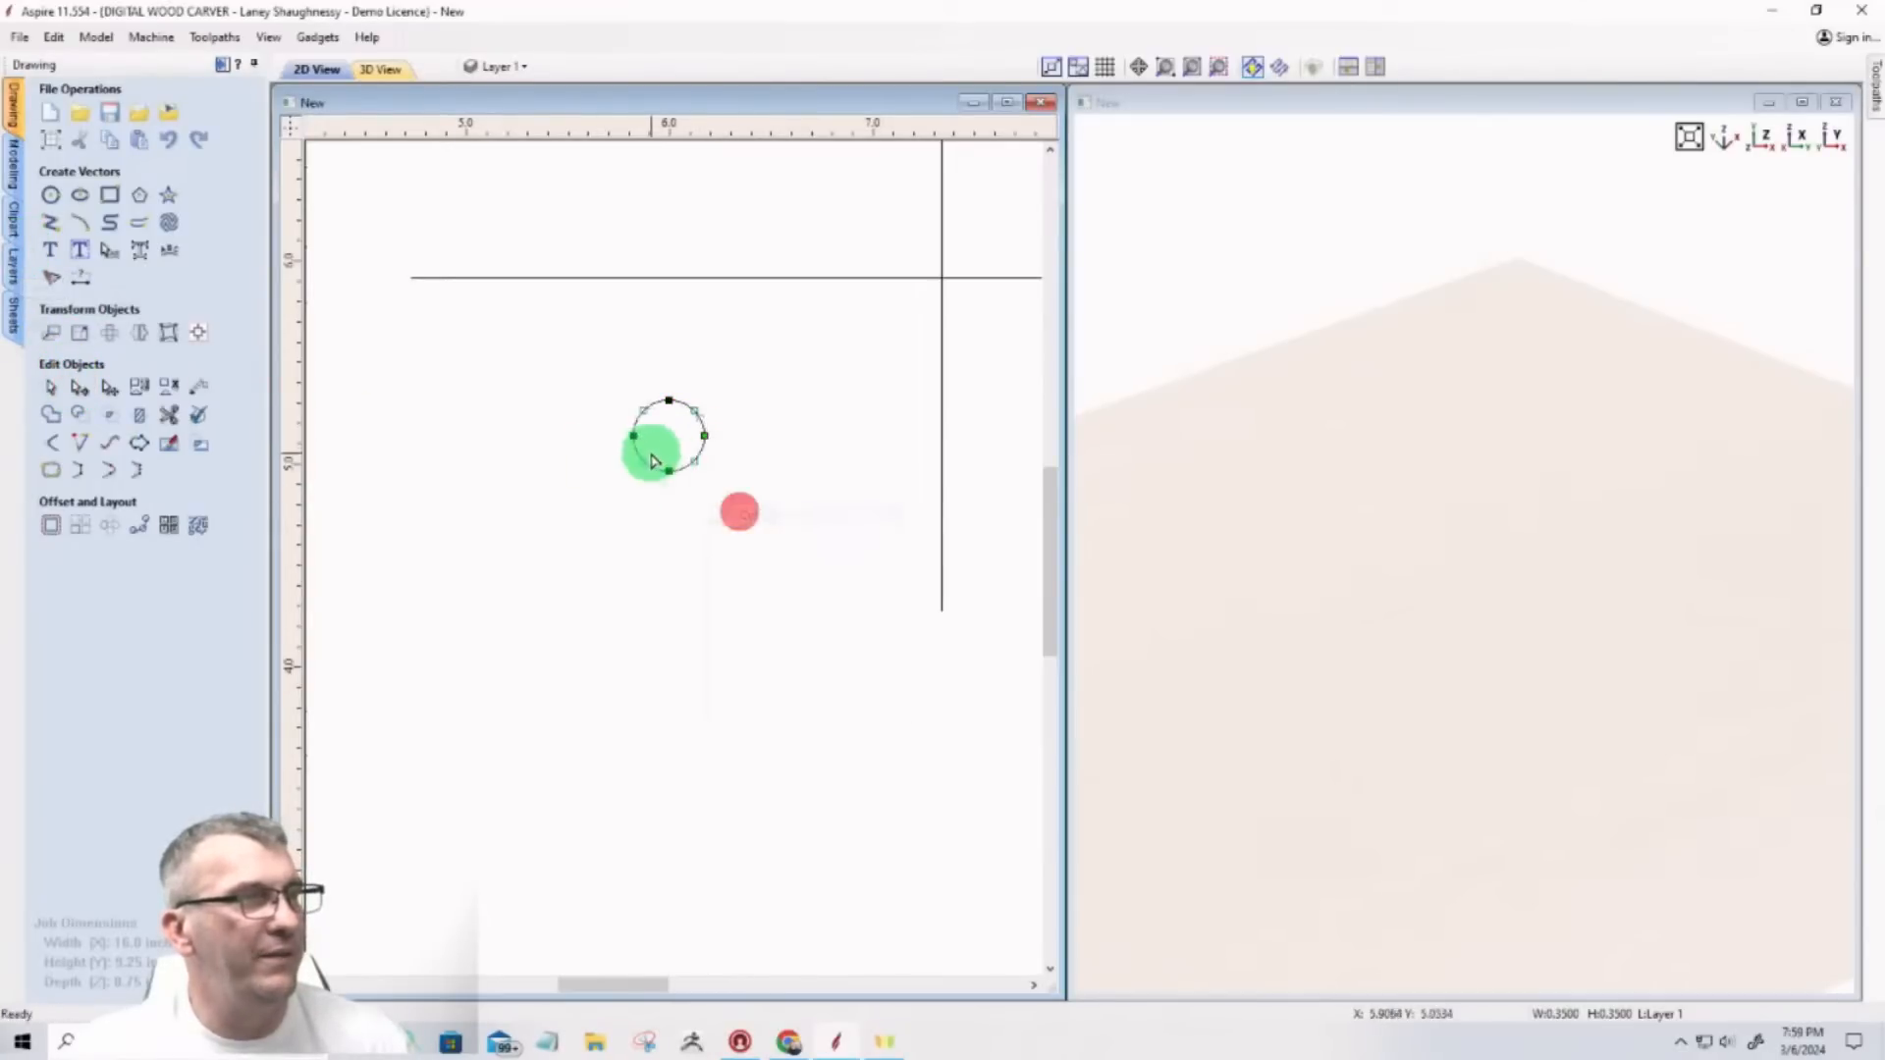
right_click(633, 434)
left_click(658, 515)
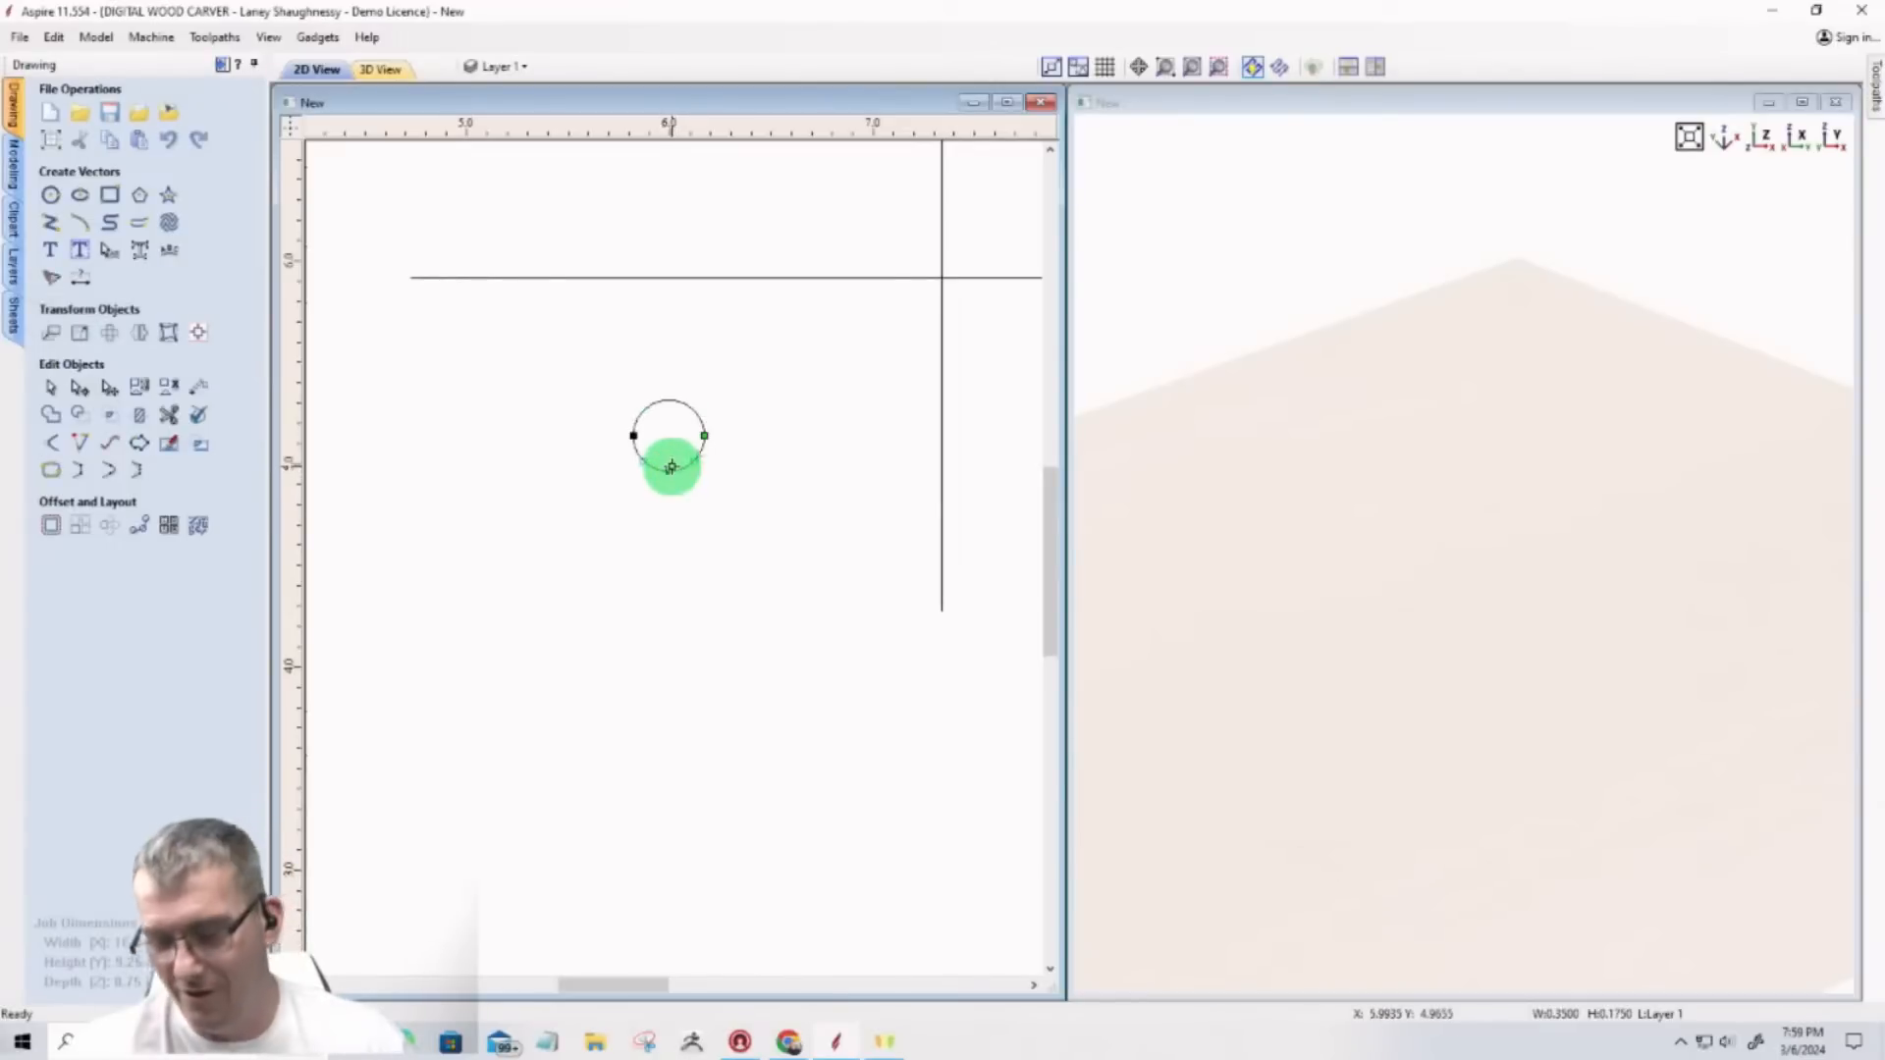
key("d")
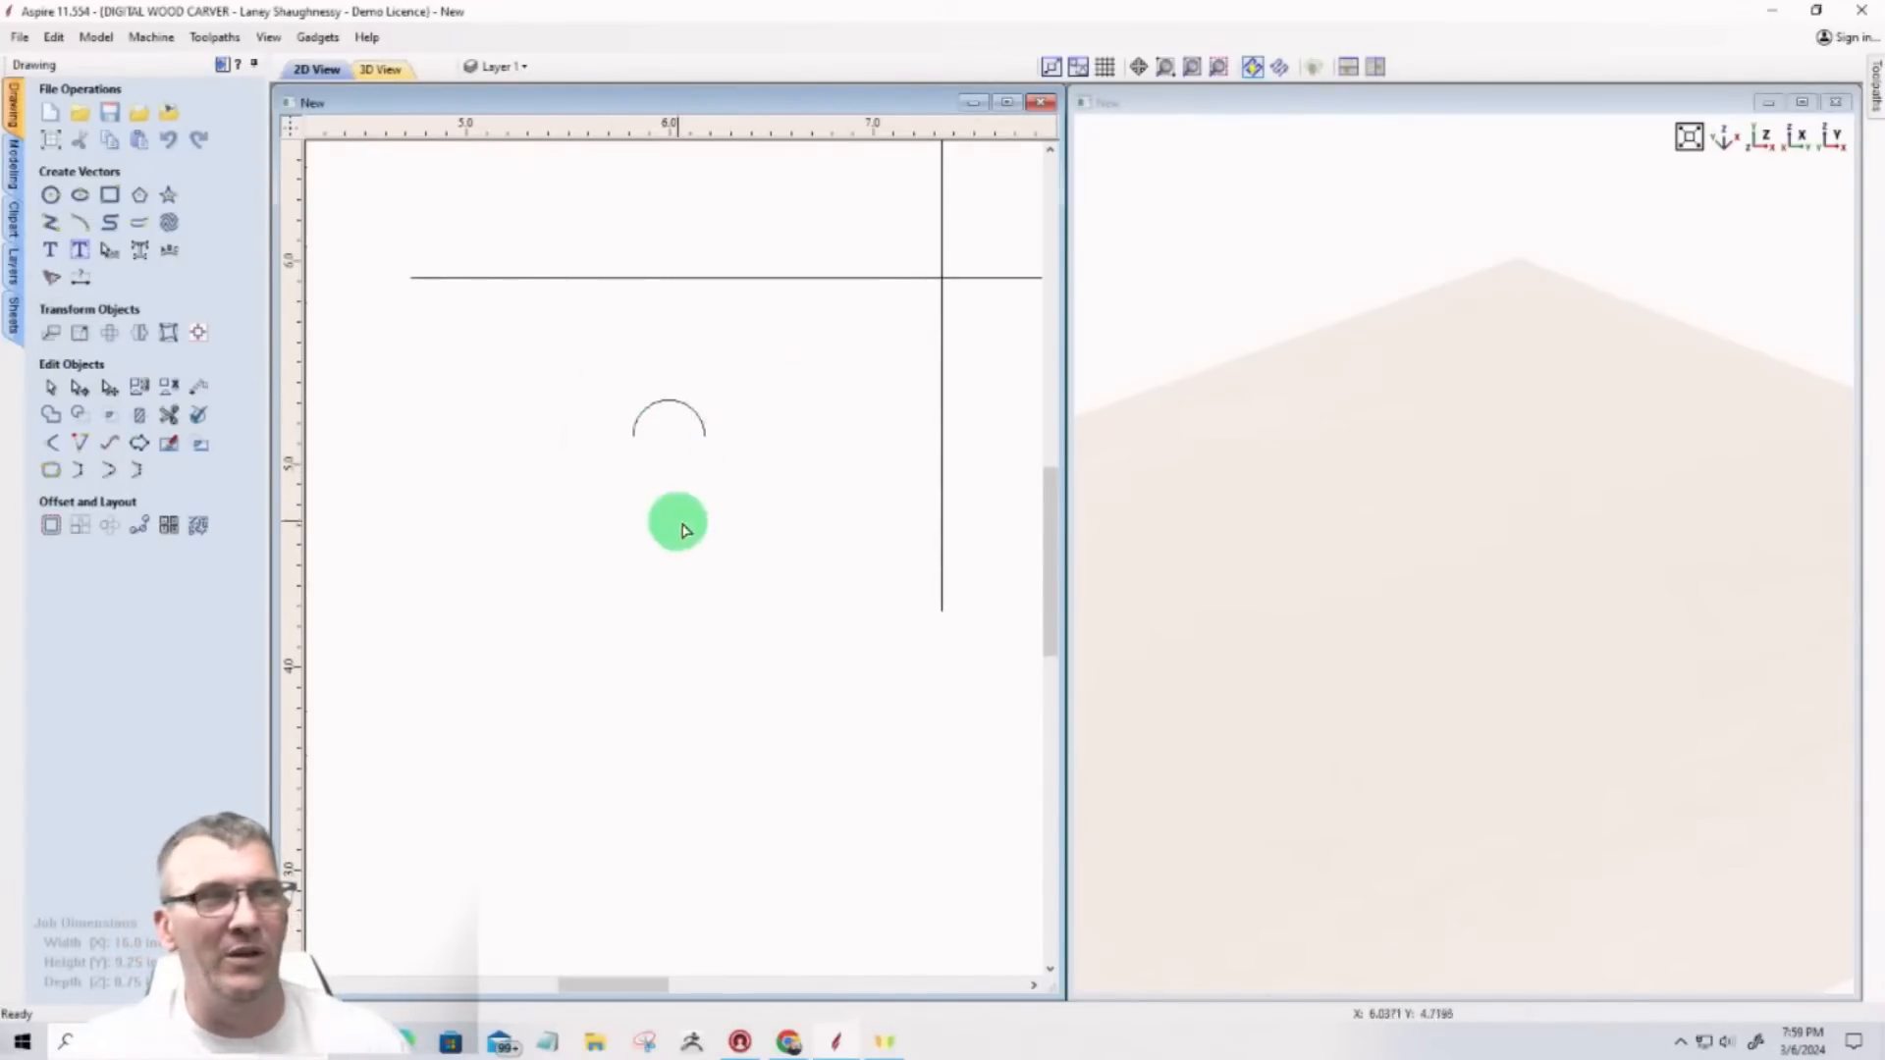
Step: Create an Extrude and Weave component using the horizontal line as drive rail and the small semicircle as cross section
scroll(775, 480, "down", 4)
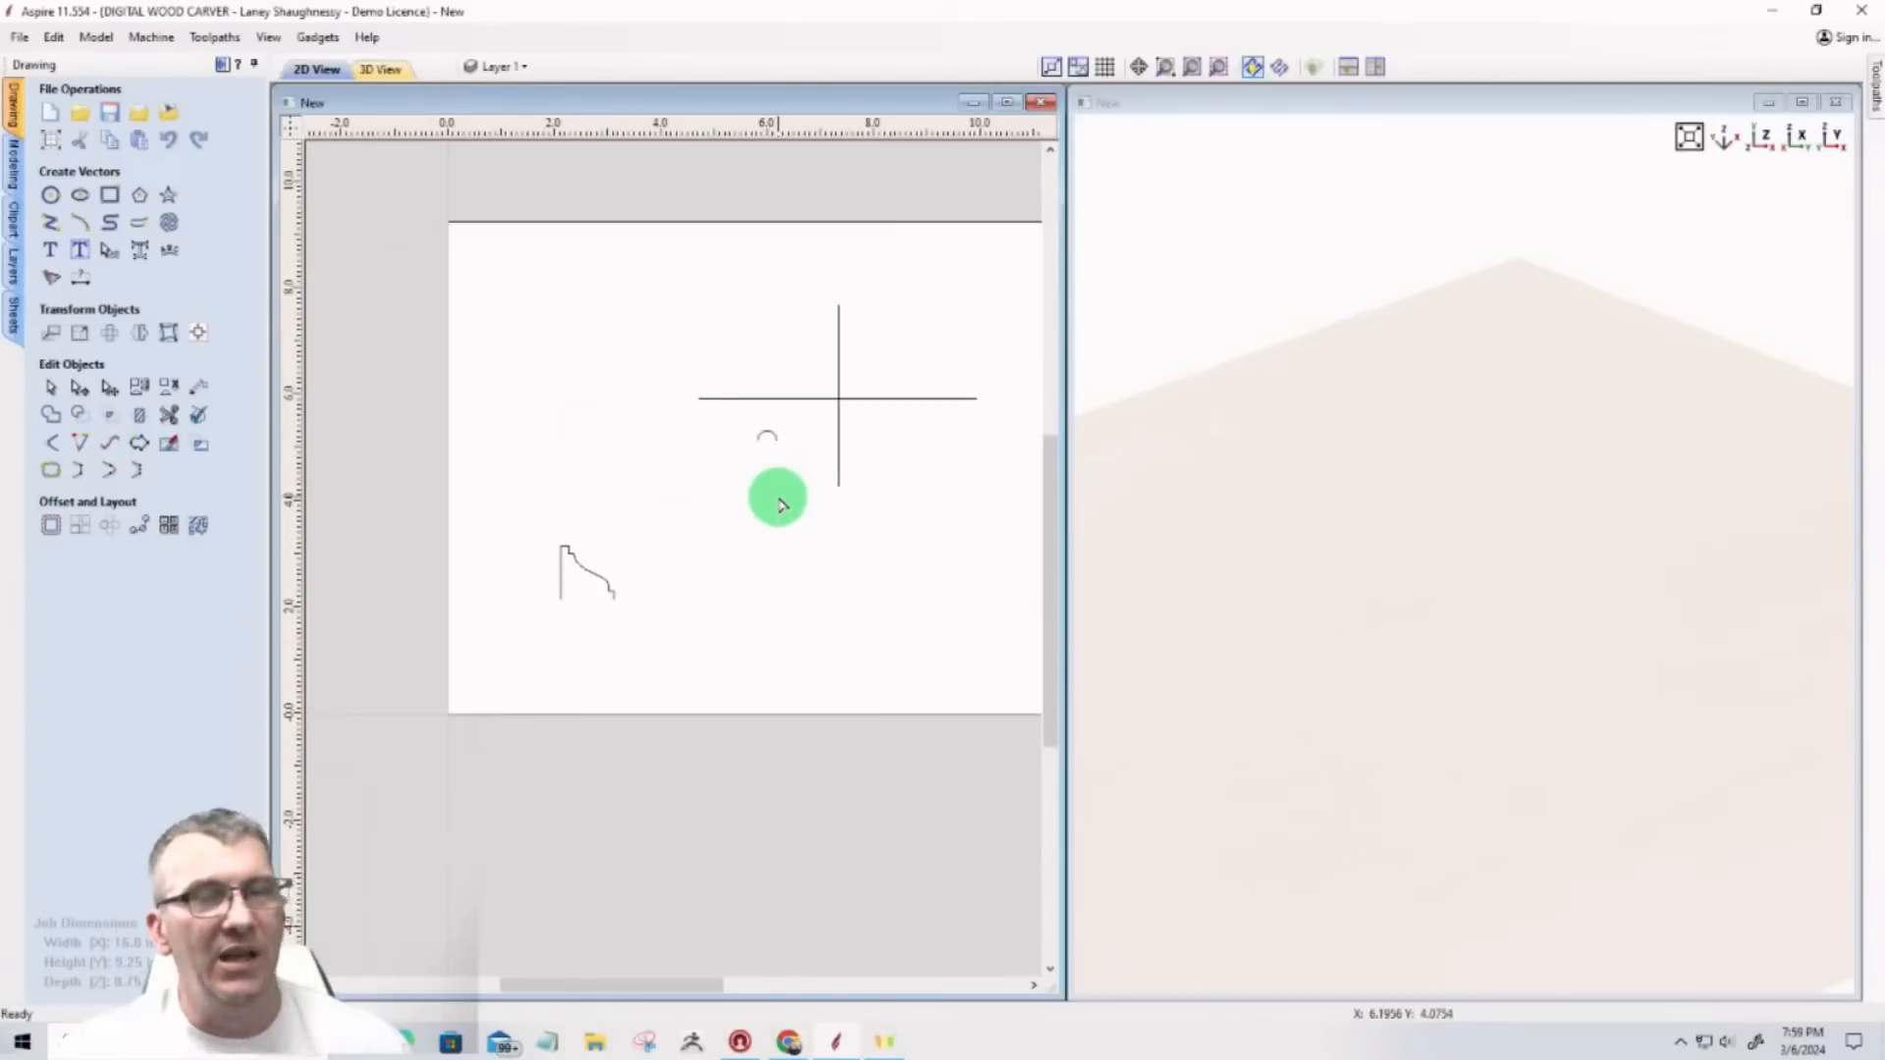
scroll(767, 508, "up", 4)
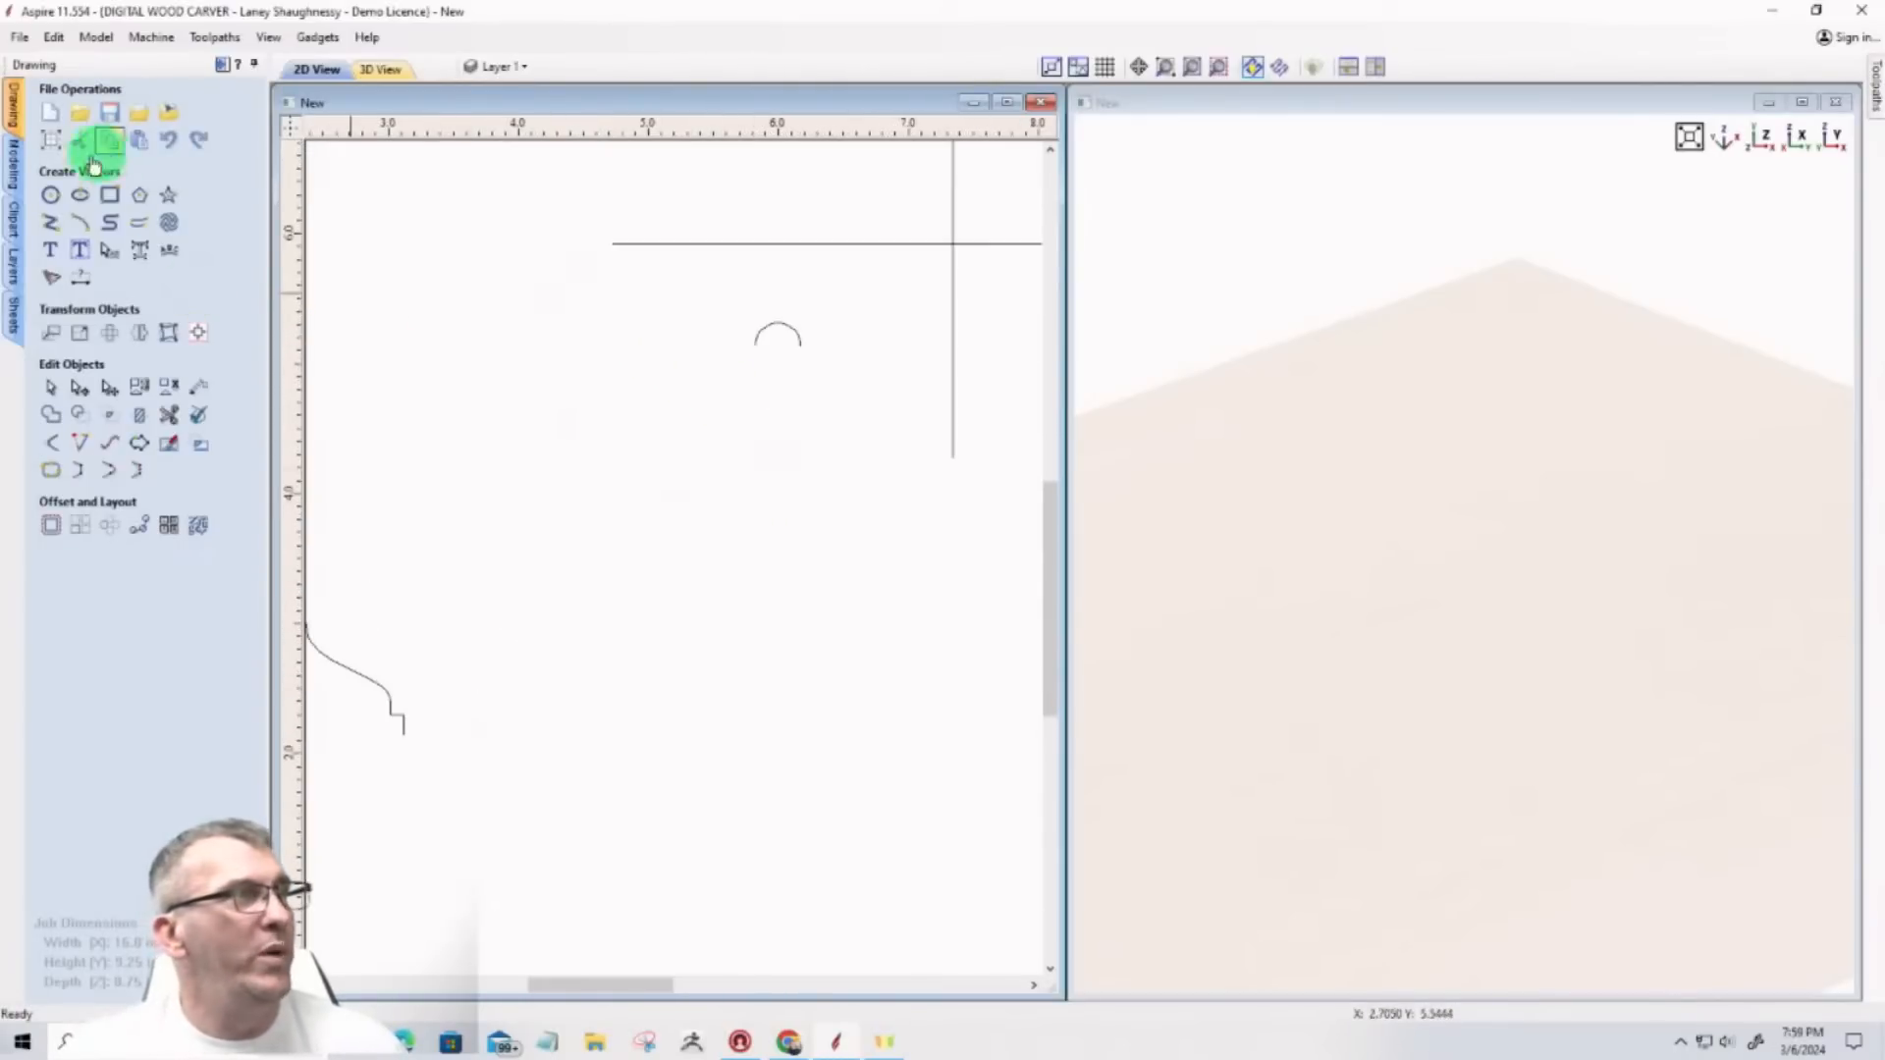
left_click(12, 165)
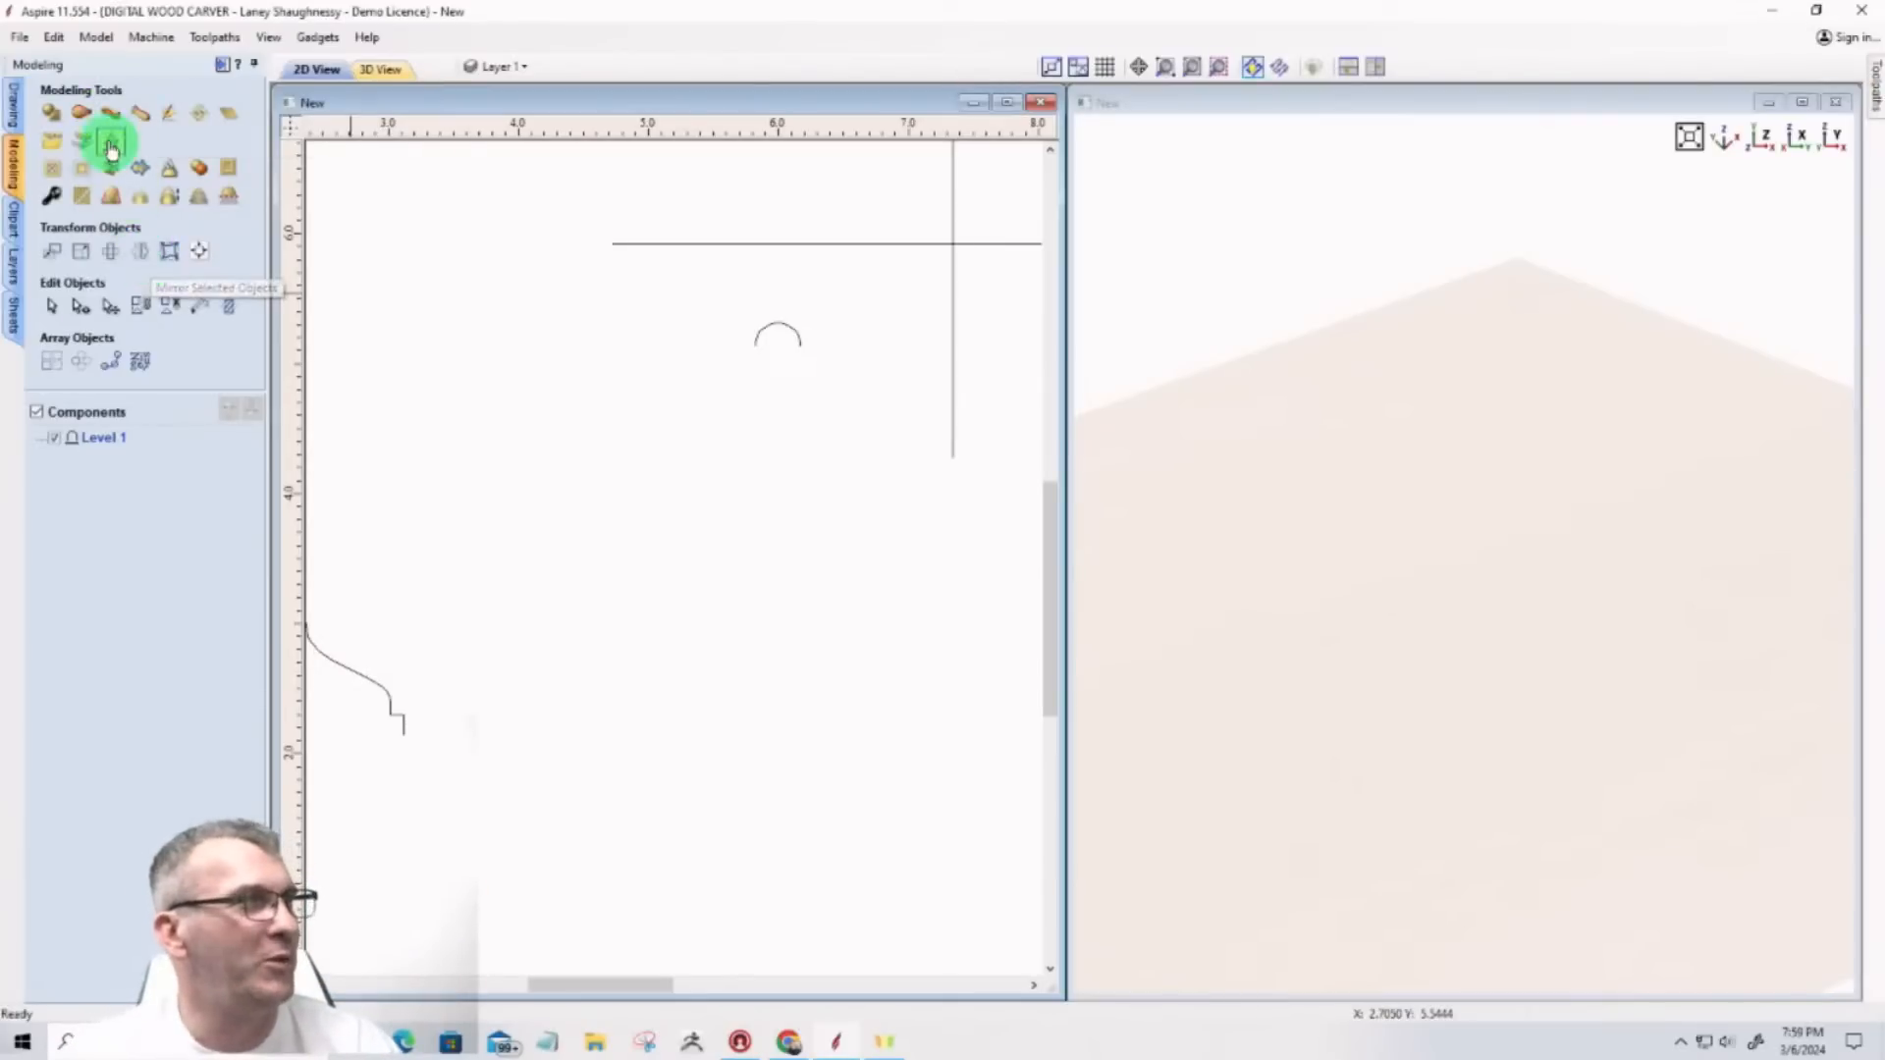
left_click(110, 118)
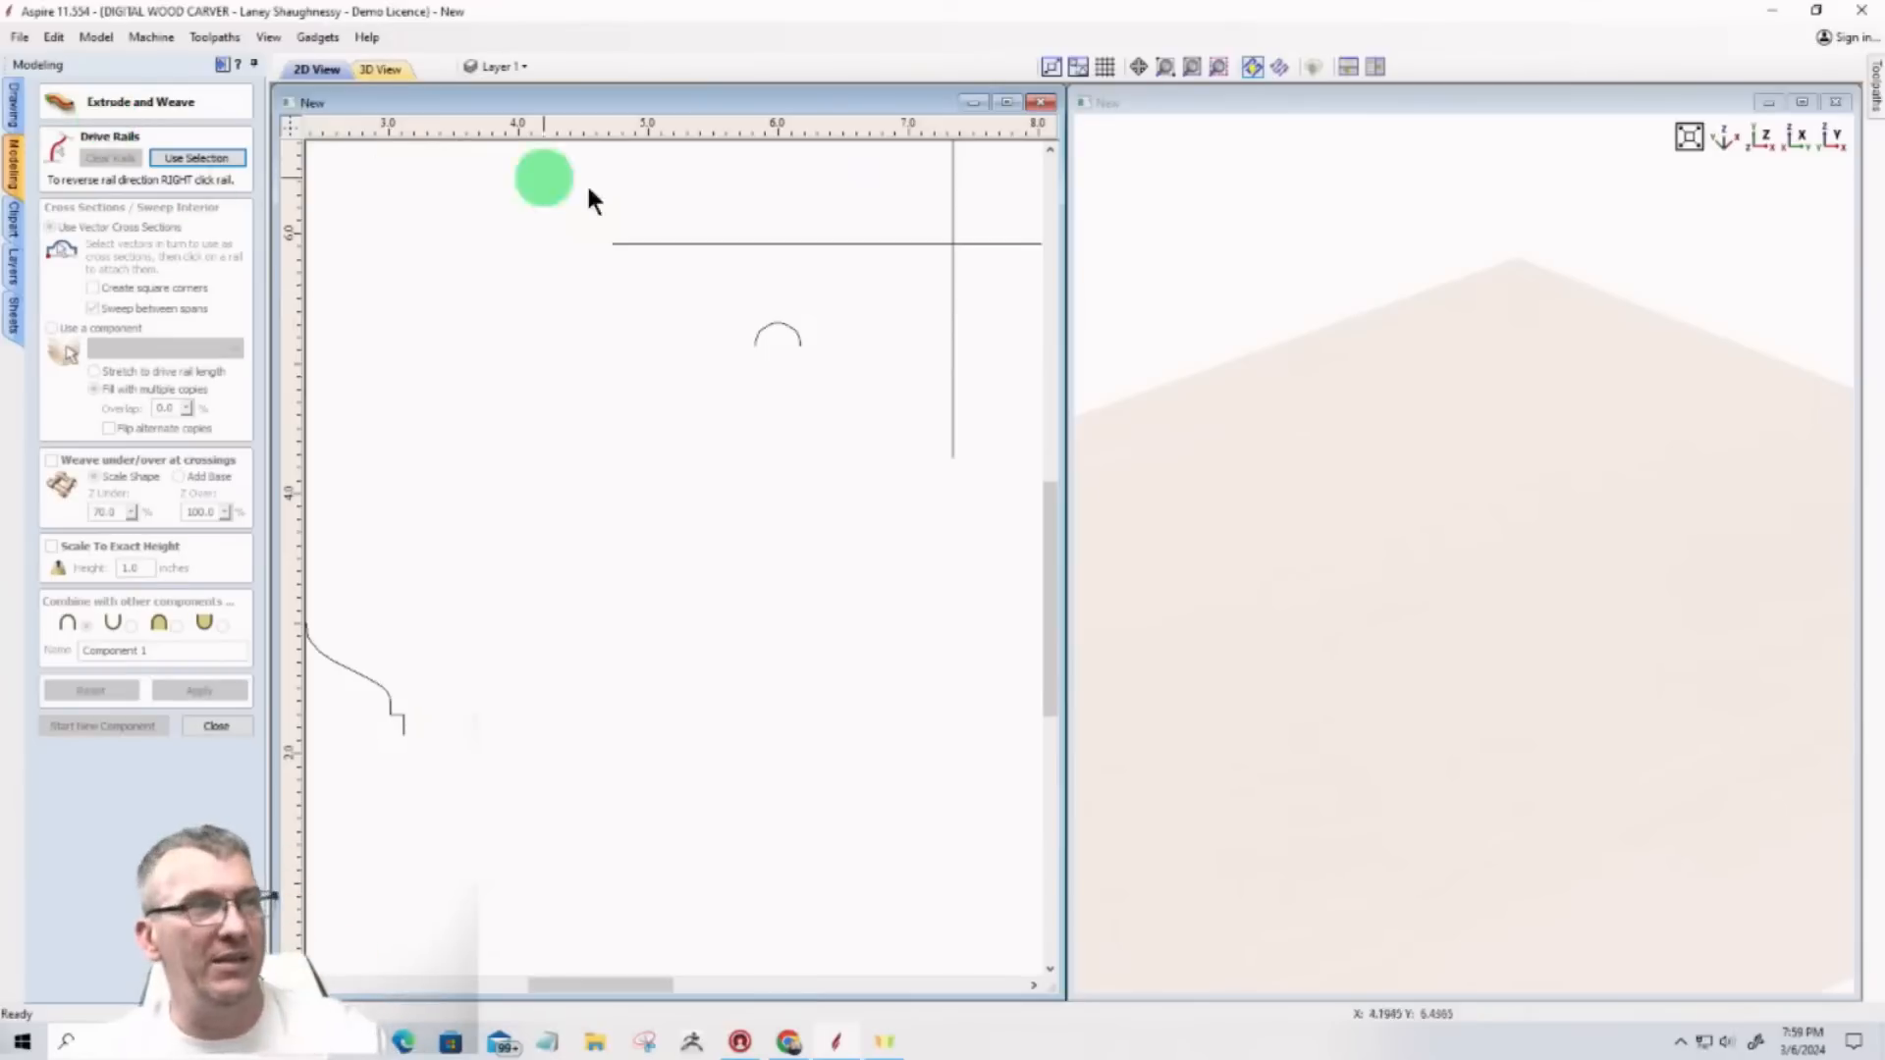
scroll(794, 285, "up", 5)
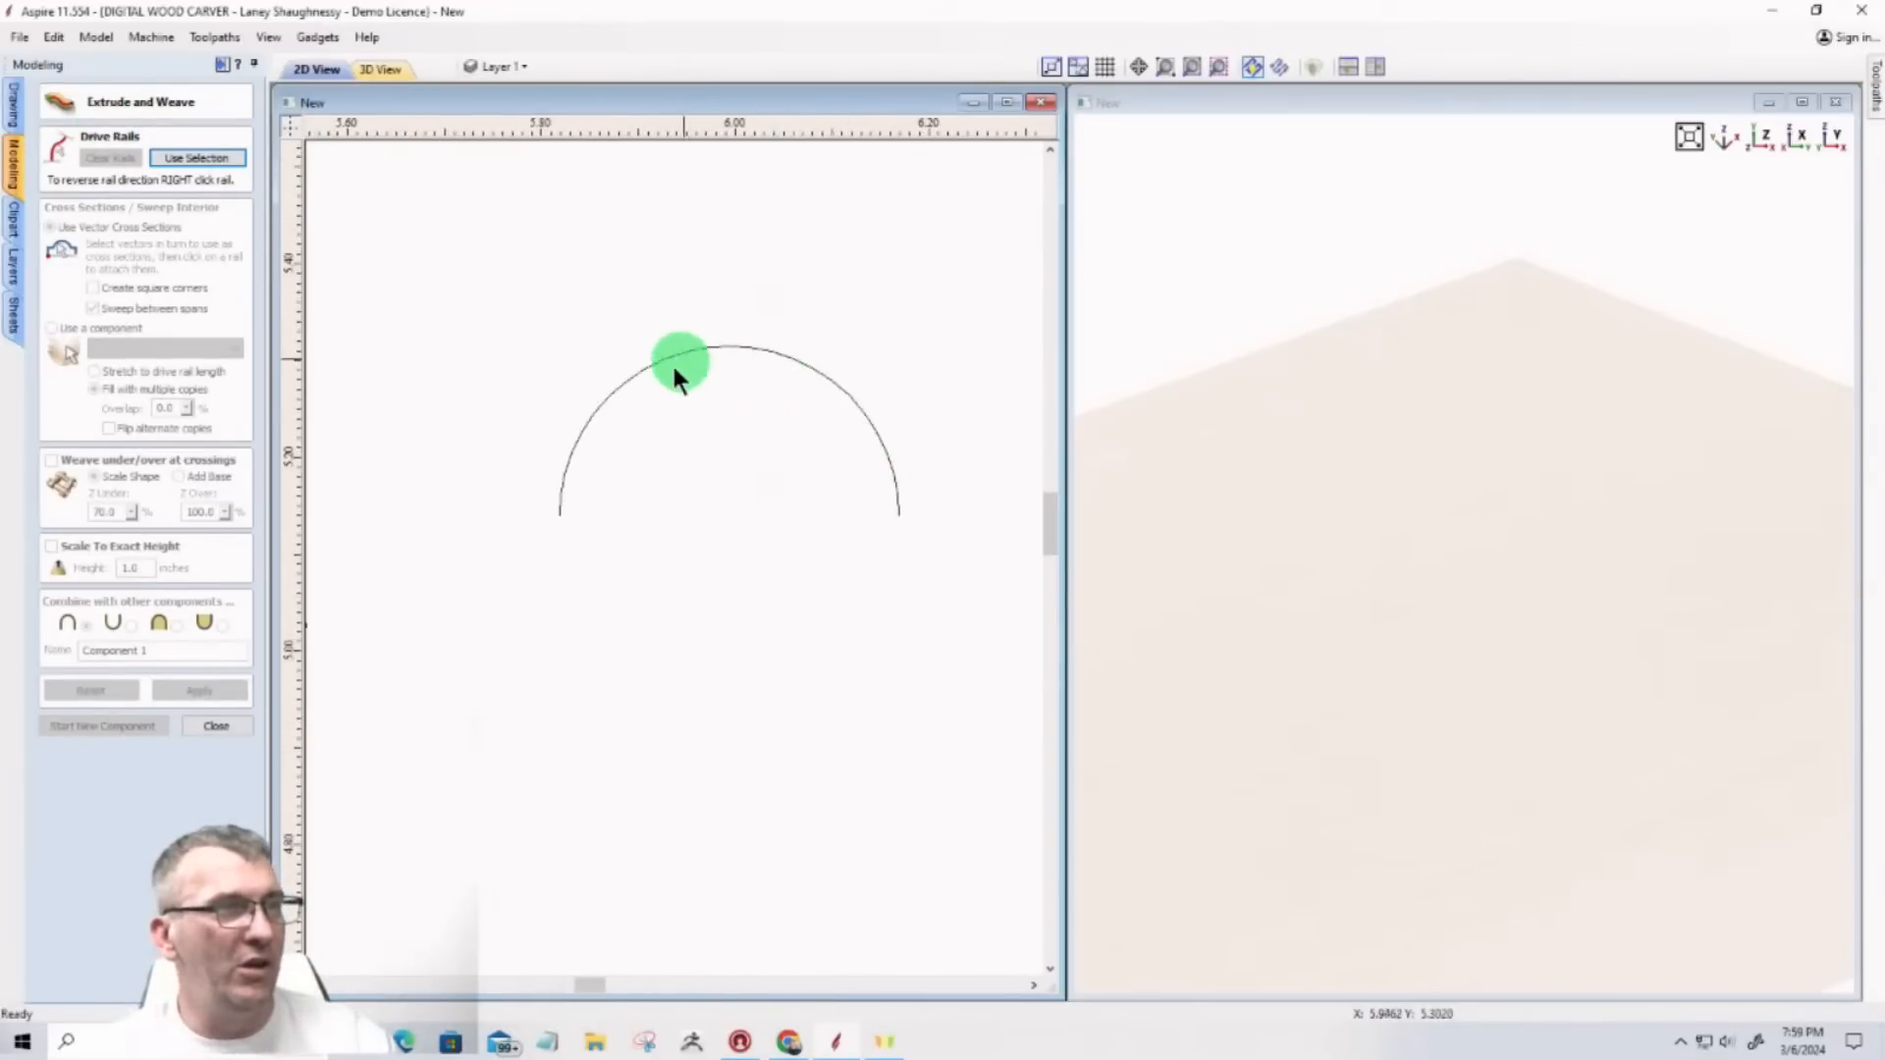
scroll(710, 507, "down", 5)
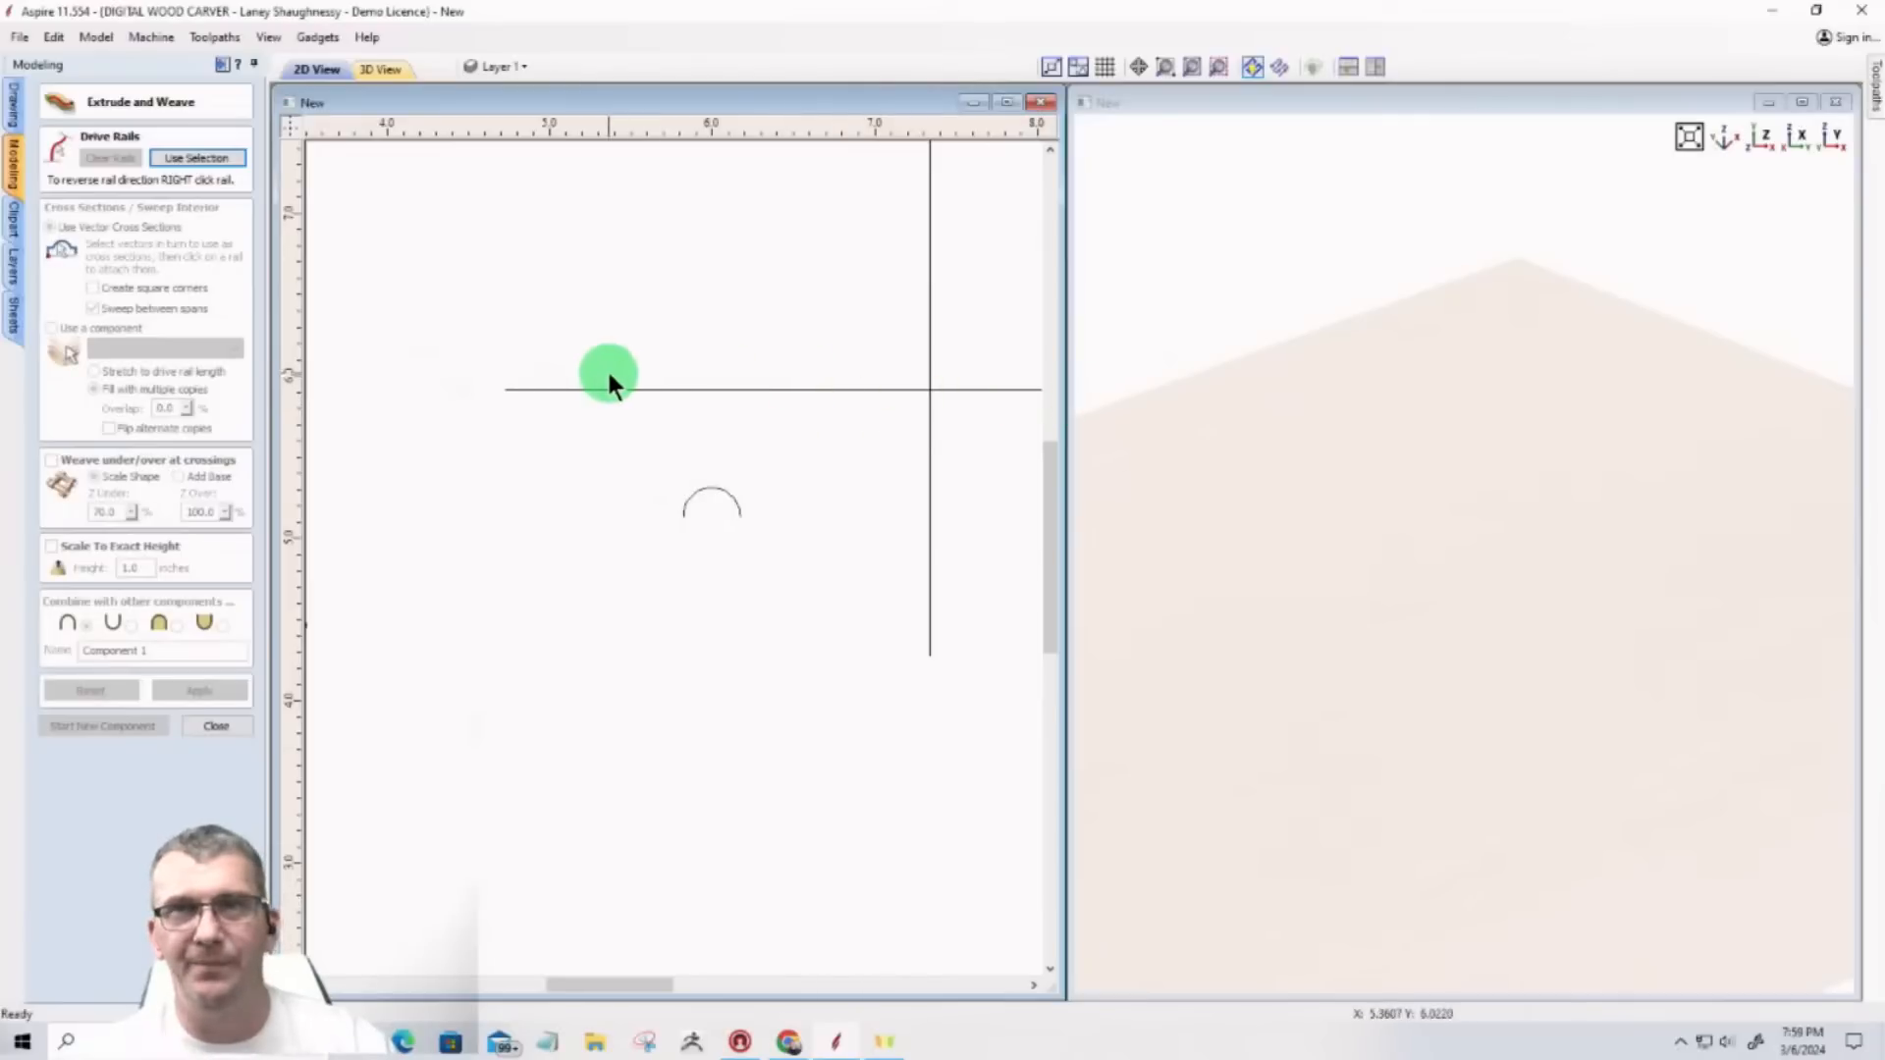
scroll(609, 378, "down", 3)
left_click(560, 385)
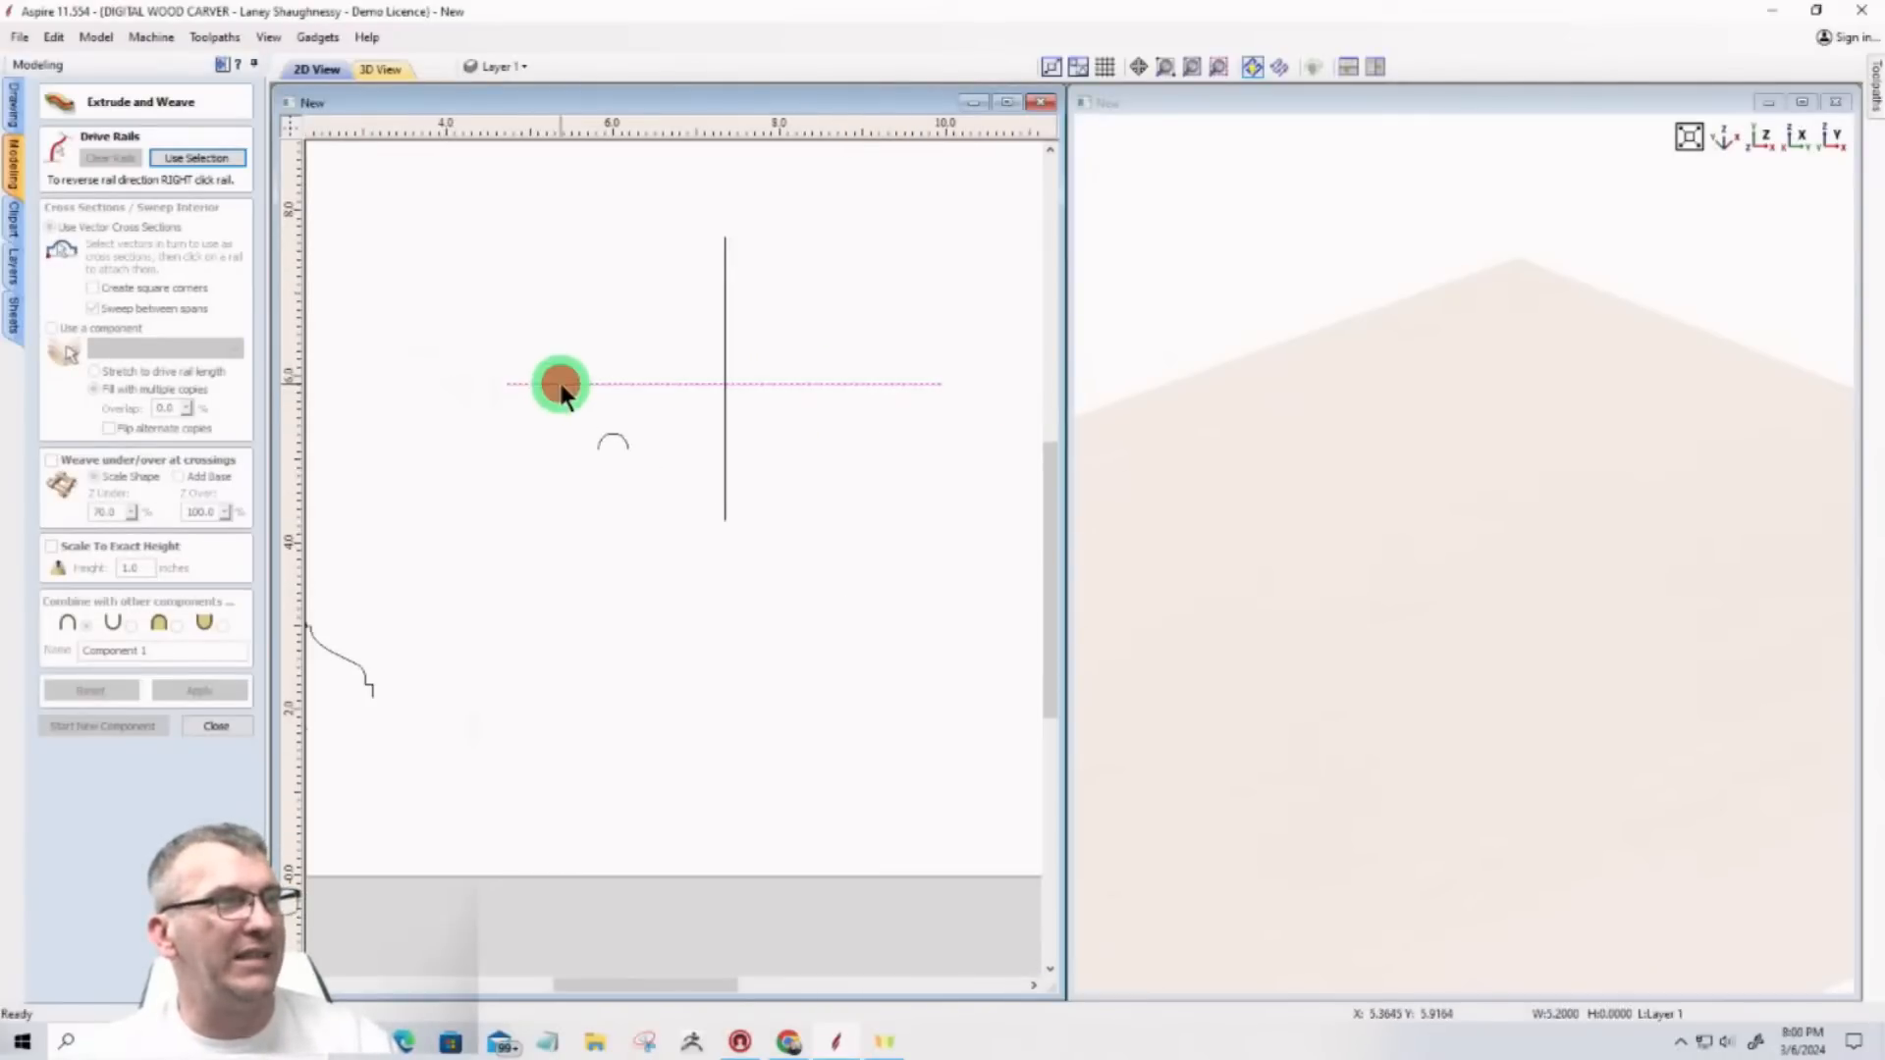
left_click(202, 158)
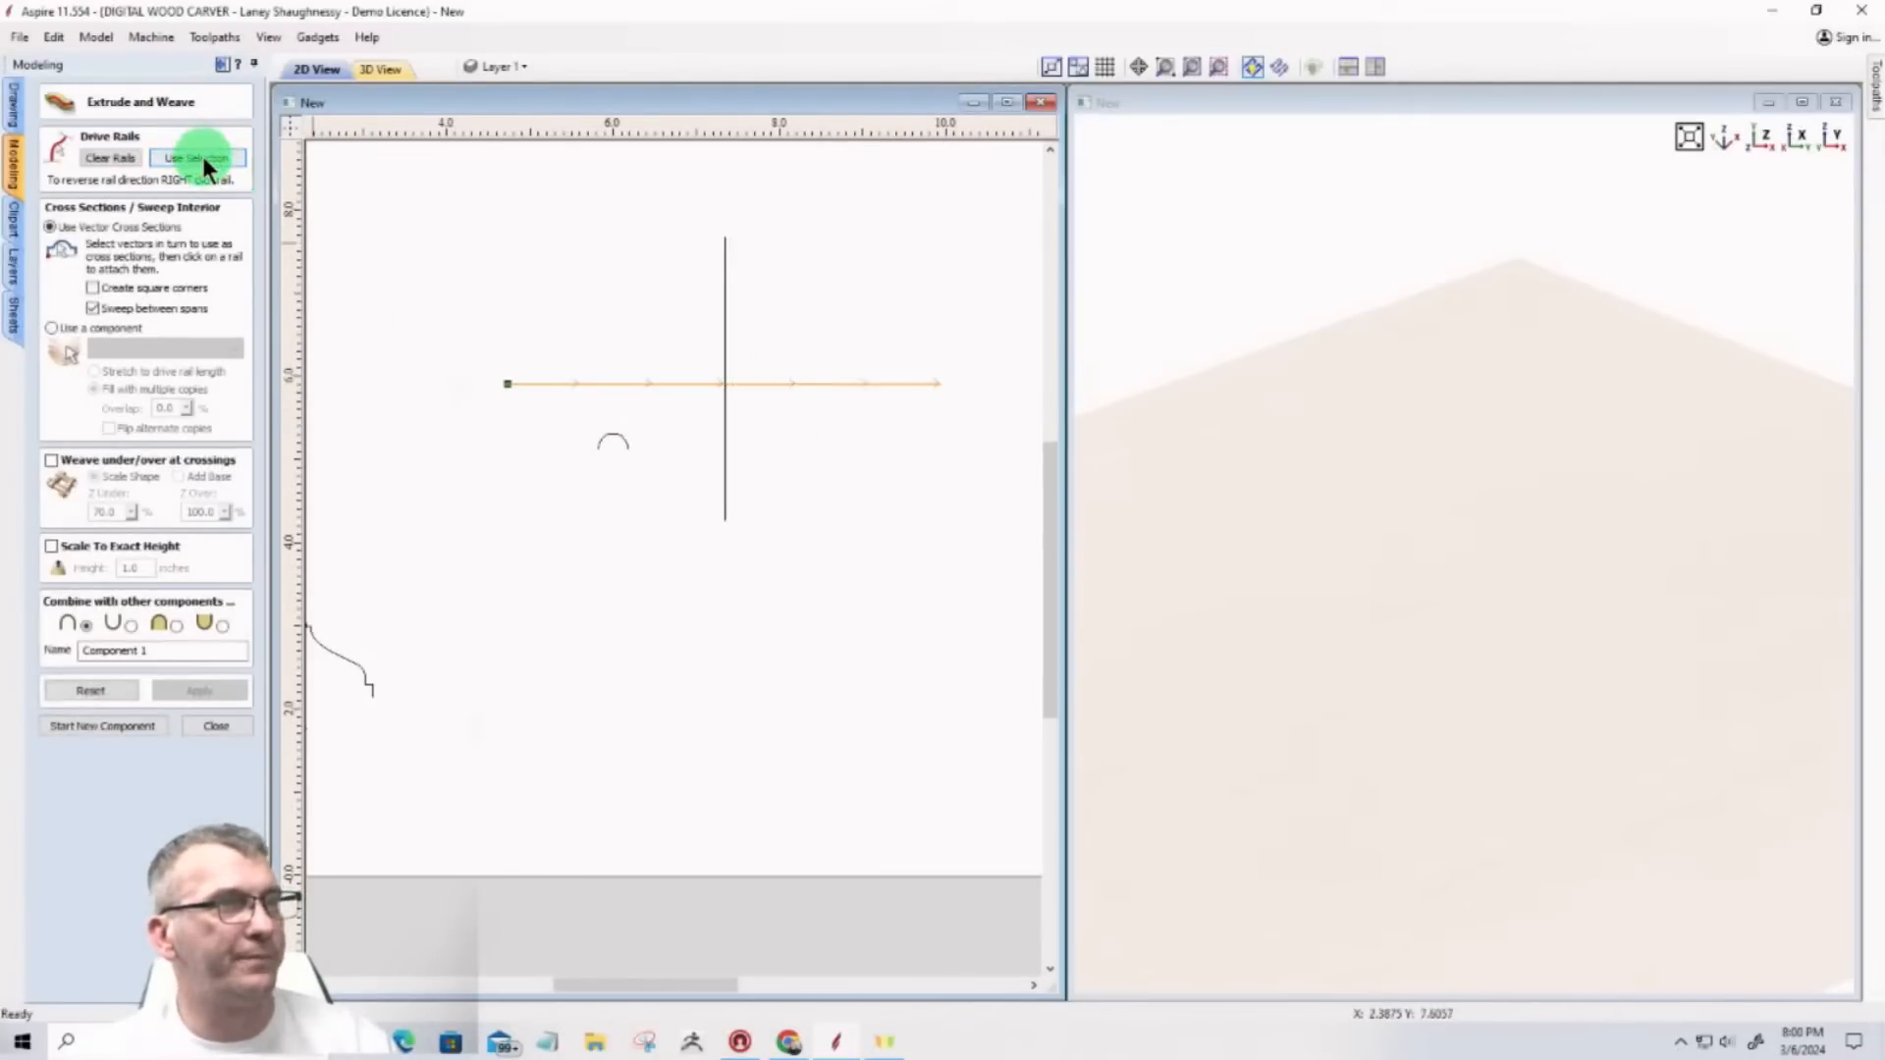
left_click(616, 441)
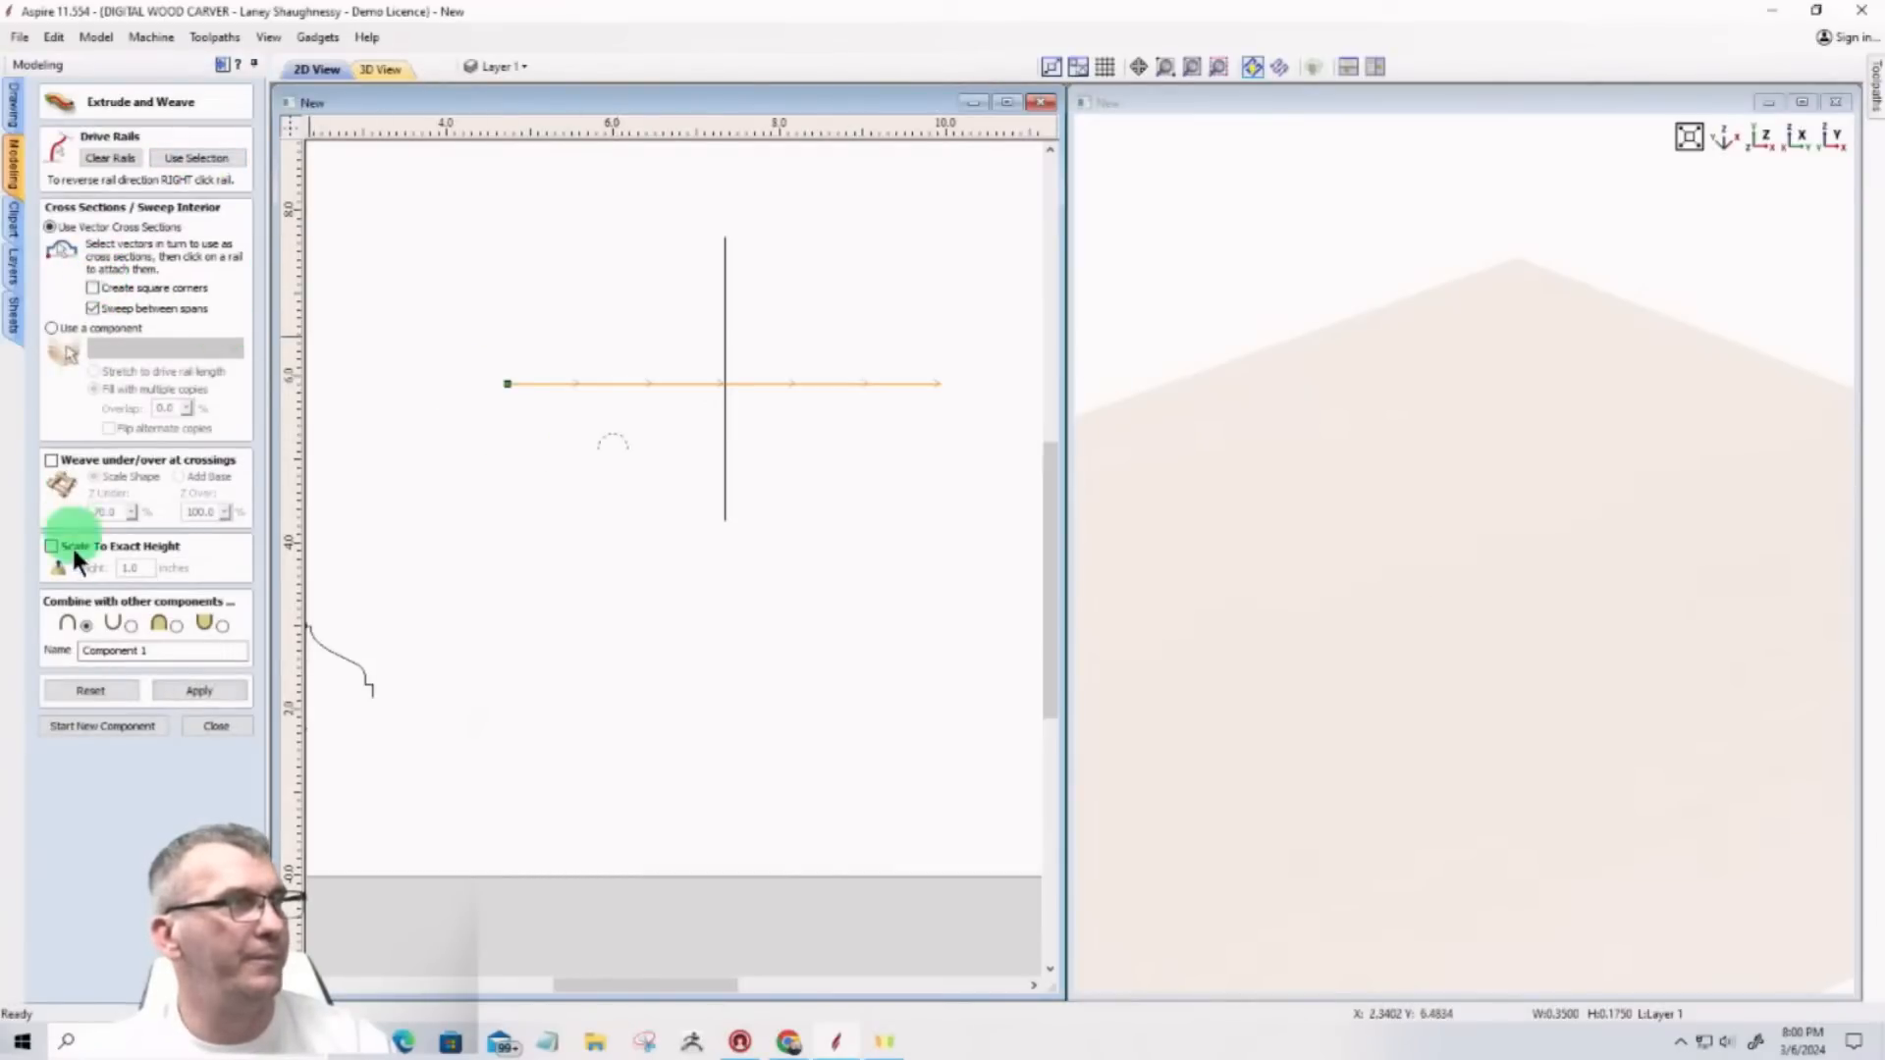
left_click(202, 687)
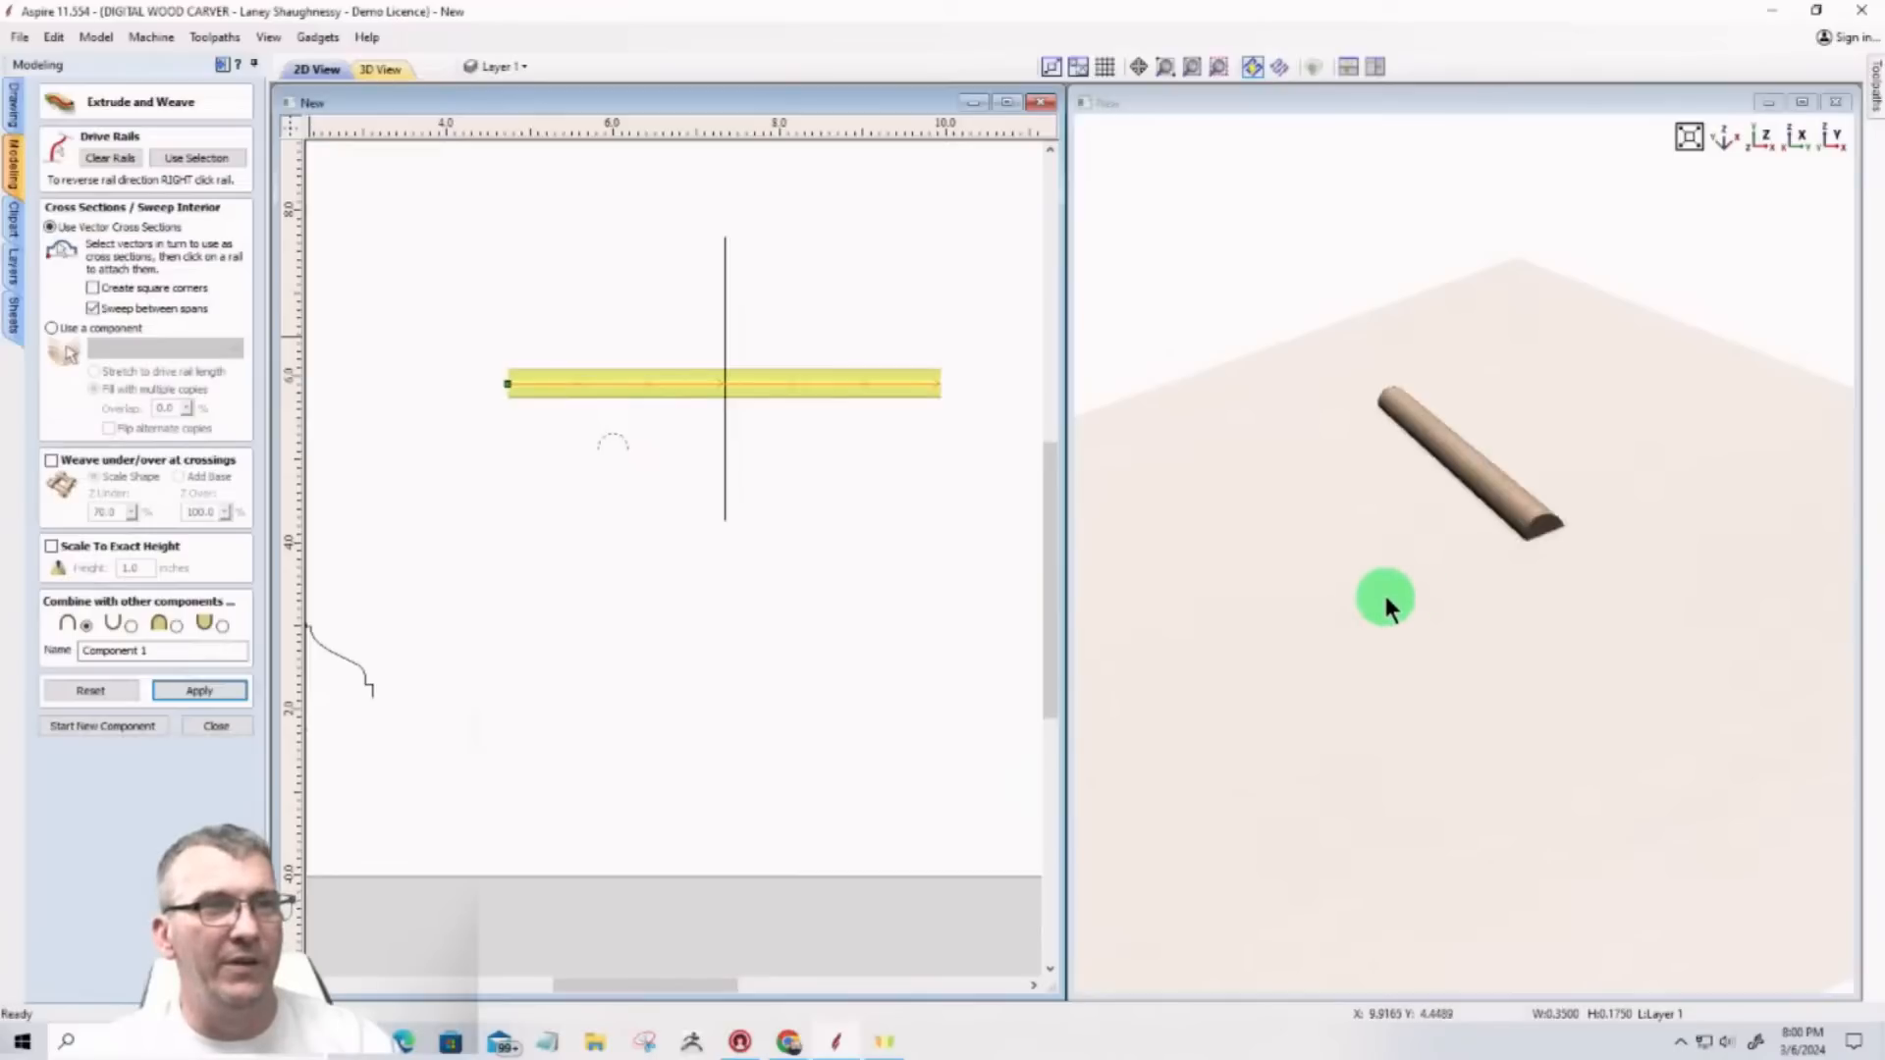
Step: Examine the extruded half-round rod's surface and end faces in 3D from several angles and distances
scroll(1510, 422, "up", 4)
left_click_drag(1468, 525, 1261, 636)
middle_click_drag(1262, 628, 1862, 707)
left_click_drag(1273, 785, 1114, 520)
scroll(1112, 513, "down", 3)
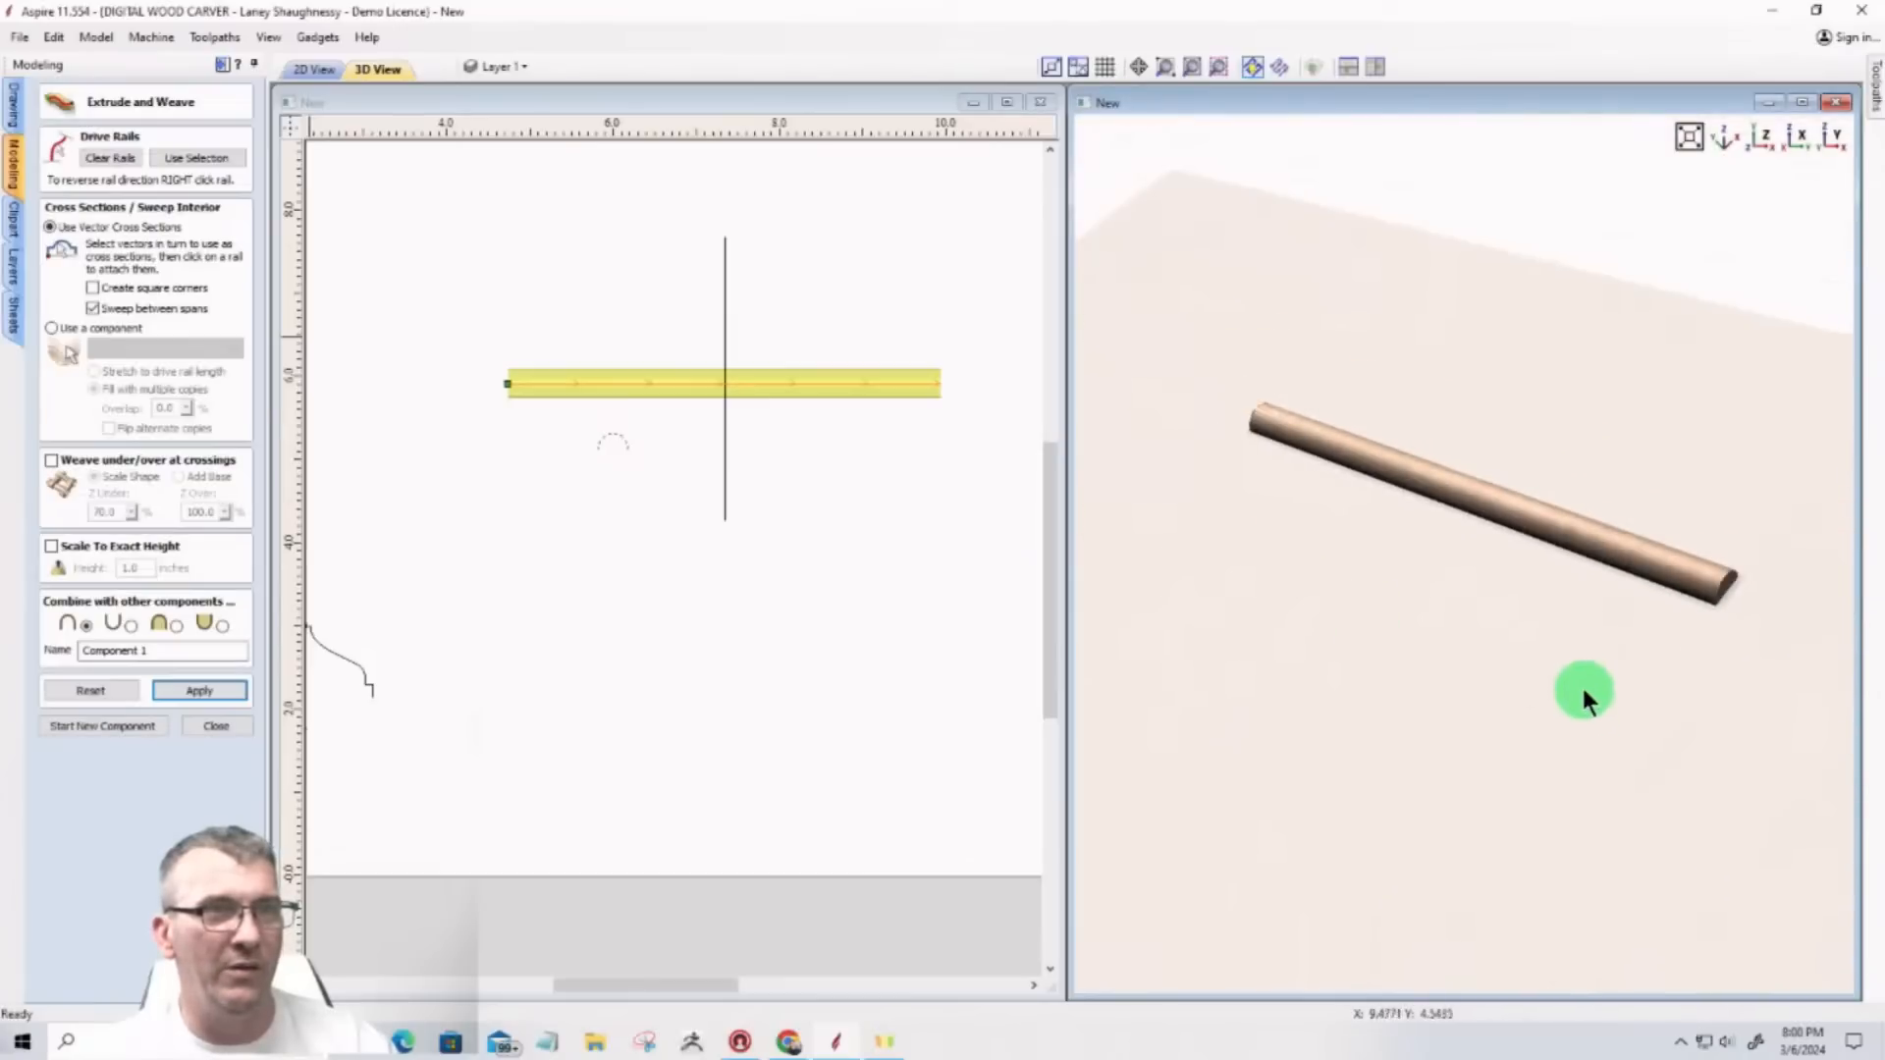
scroll(1580, 685, "up", 1)
mouse_move(1540, 674)
middle_mouse_down()
mouse_move(1432, 670)
mouse_move(1514, 677)
middle_mouse_up()
scroll(1451, 673, "up", 1)
scroll(1457, 673, "down", 1)
scroll(1515, 677, "up", 2)
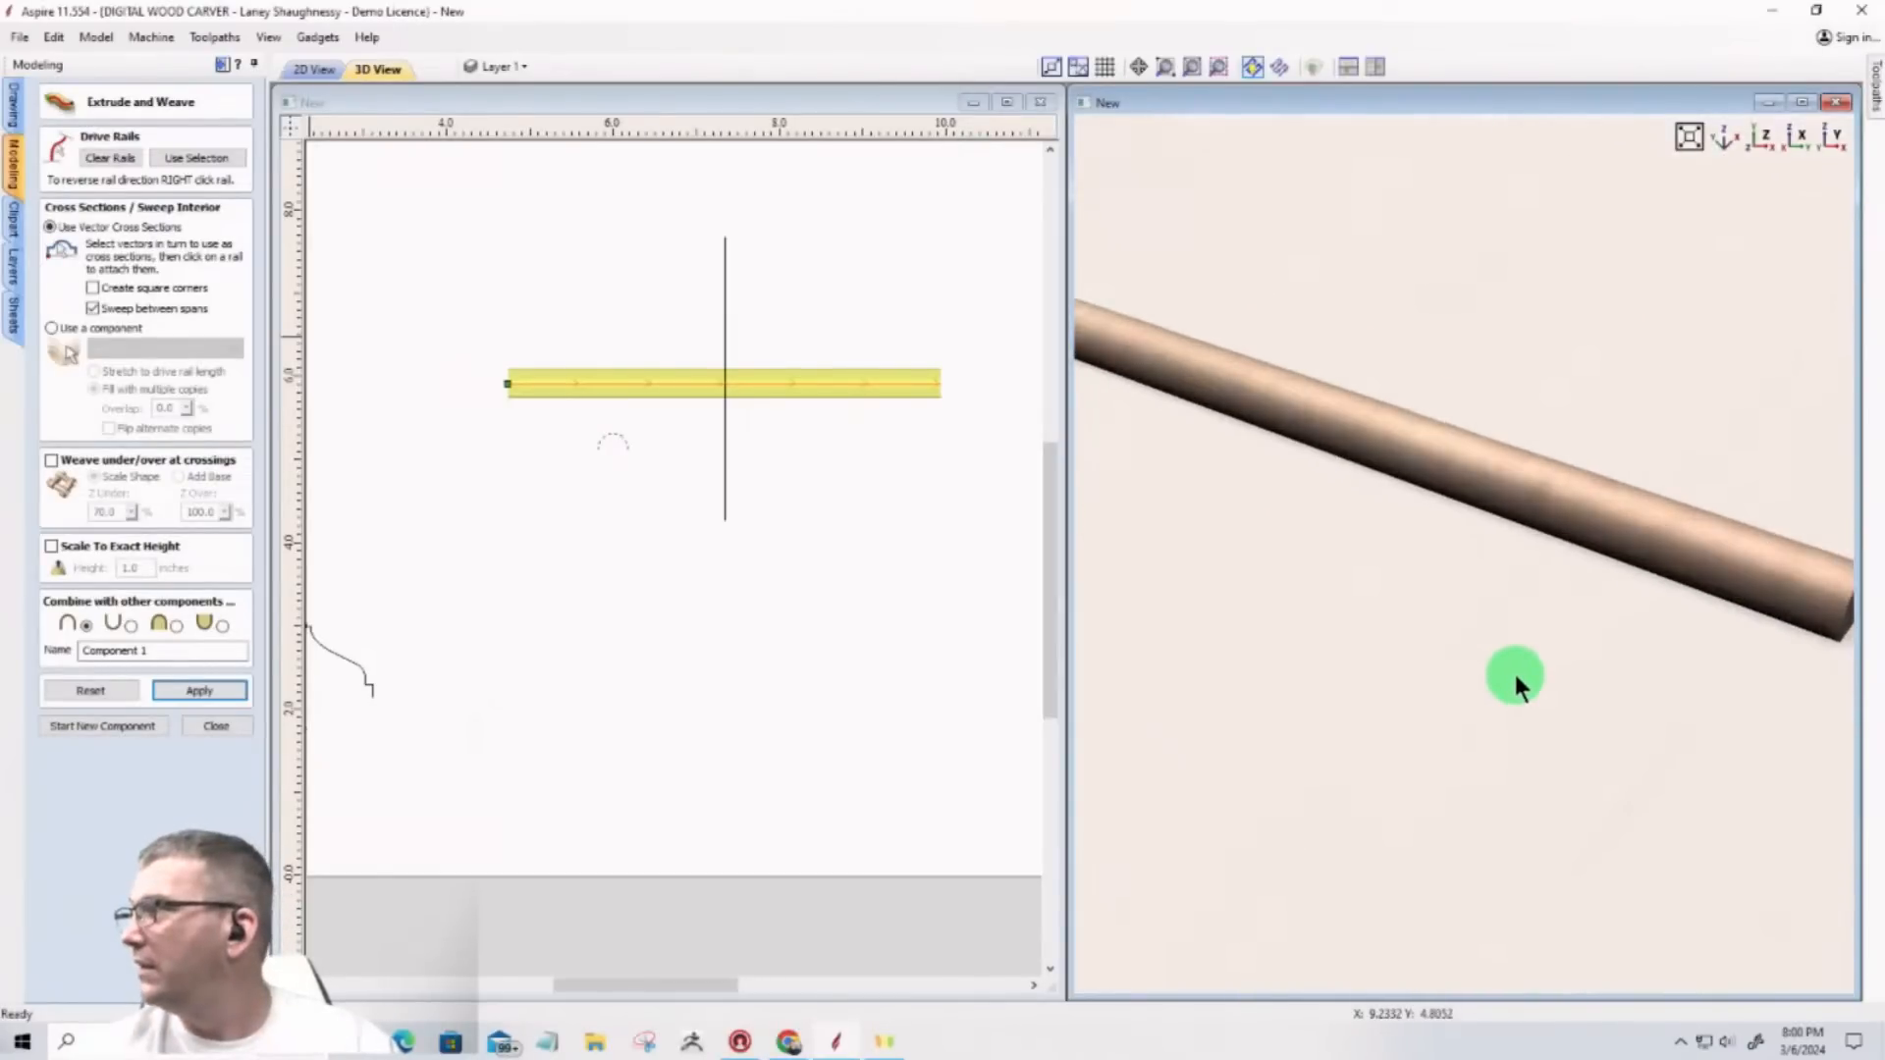
scroll(1515, 678, "down", 2)
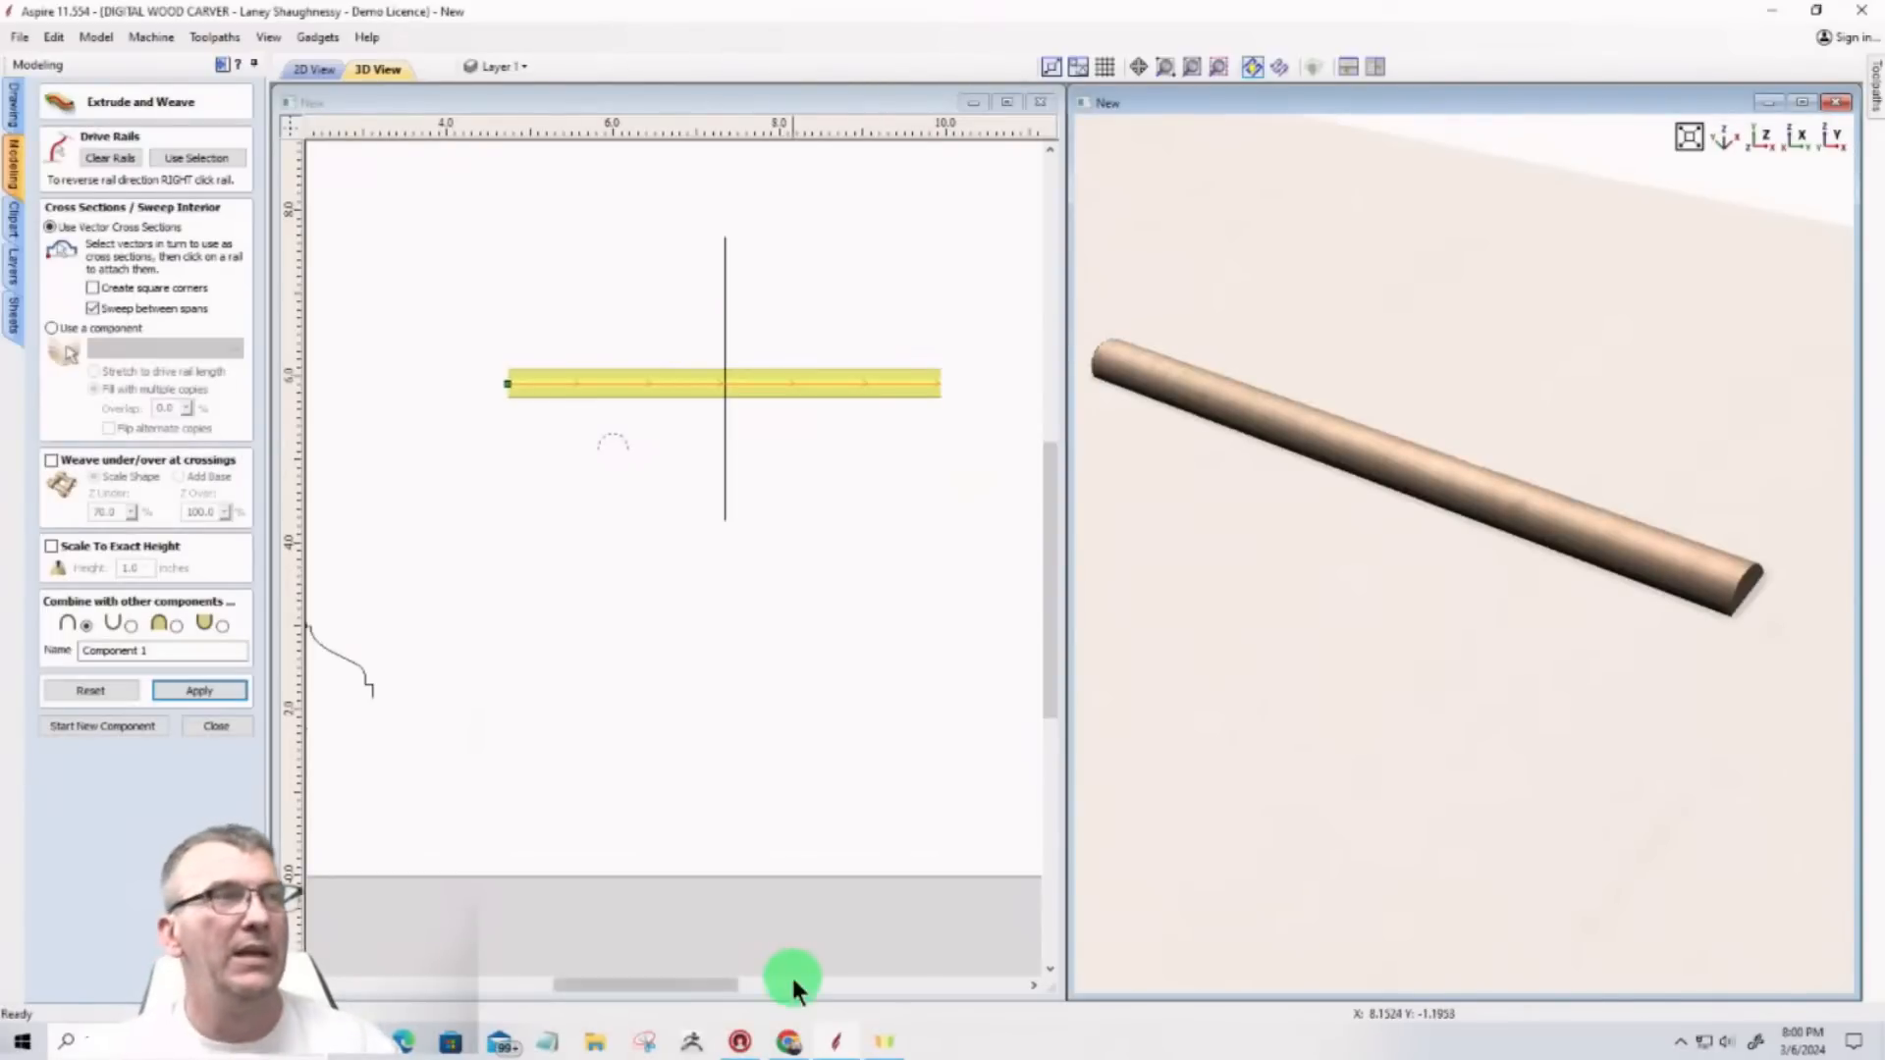
Step: Replace the drive rail with both crossing lines and extrude the semicircle along them
left_click(104, 157)
left_click(726, 316)
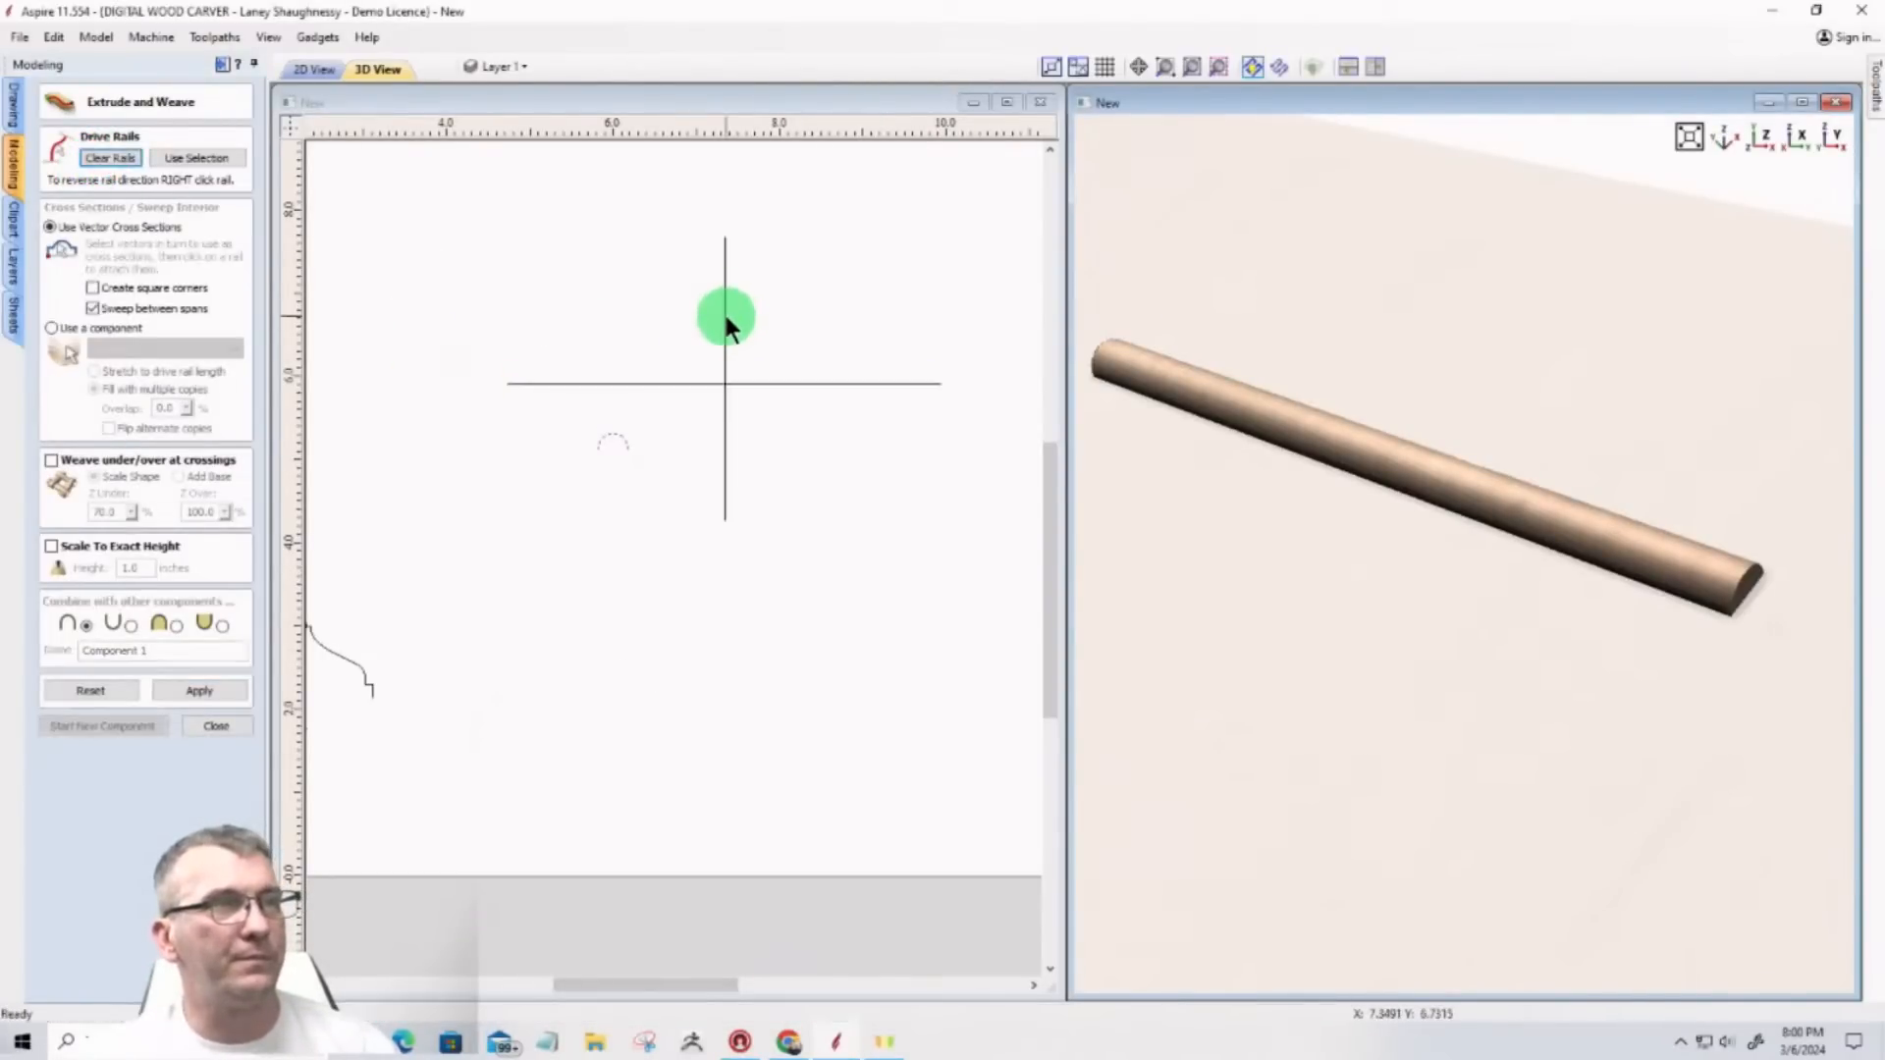
left_click(664, 382, "shift")
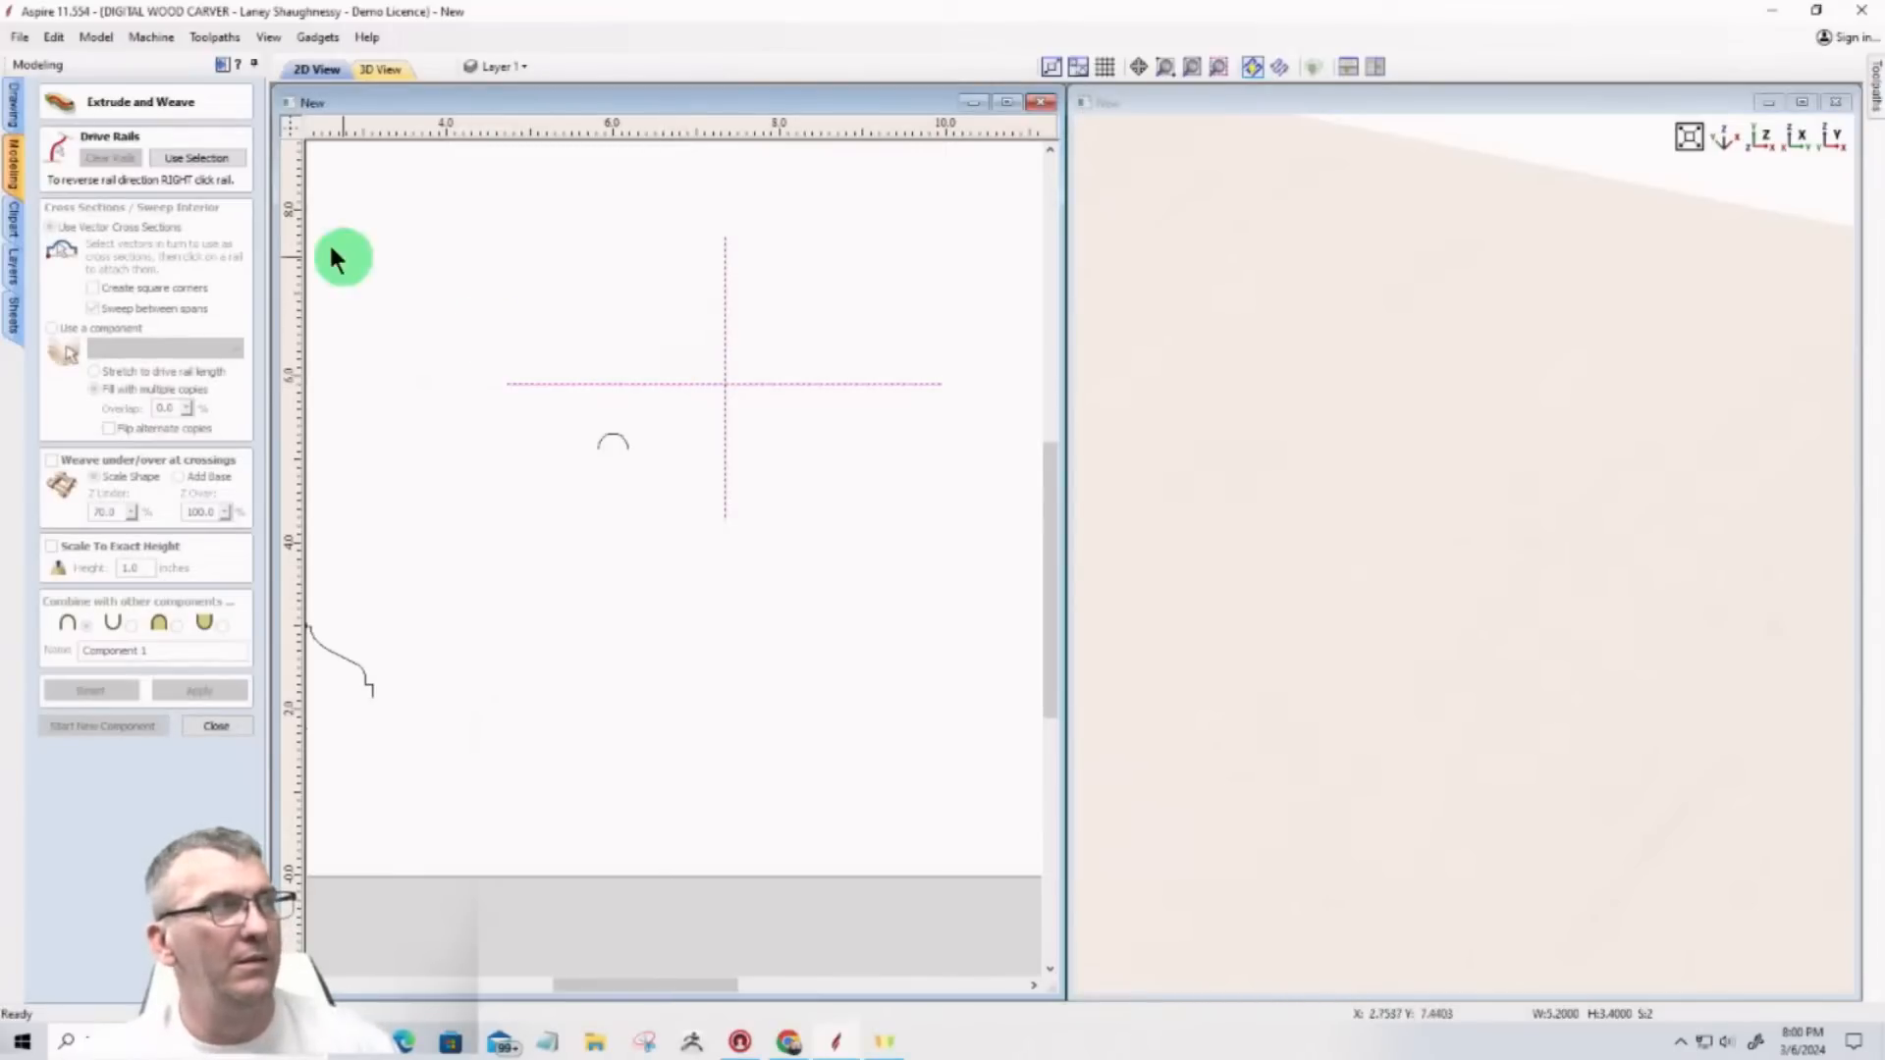
left_click(190, 159)
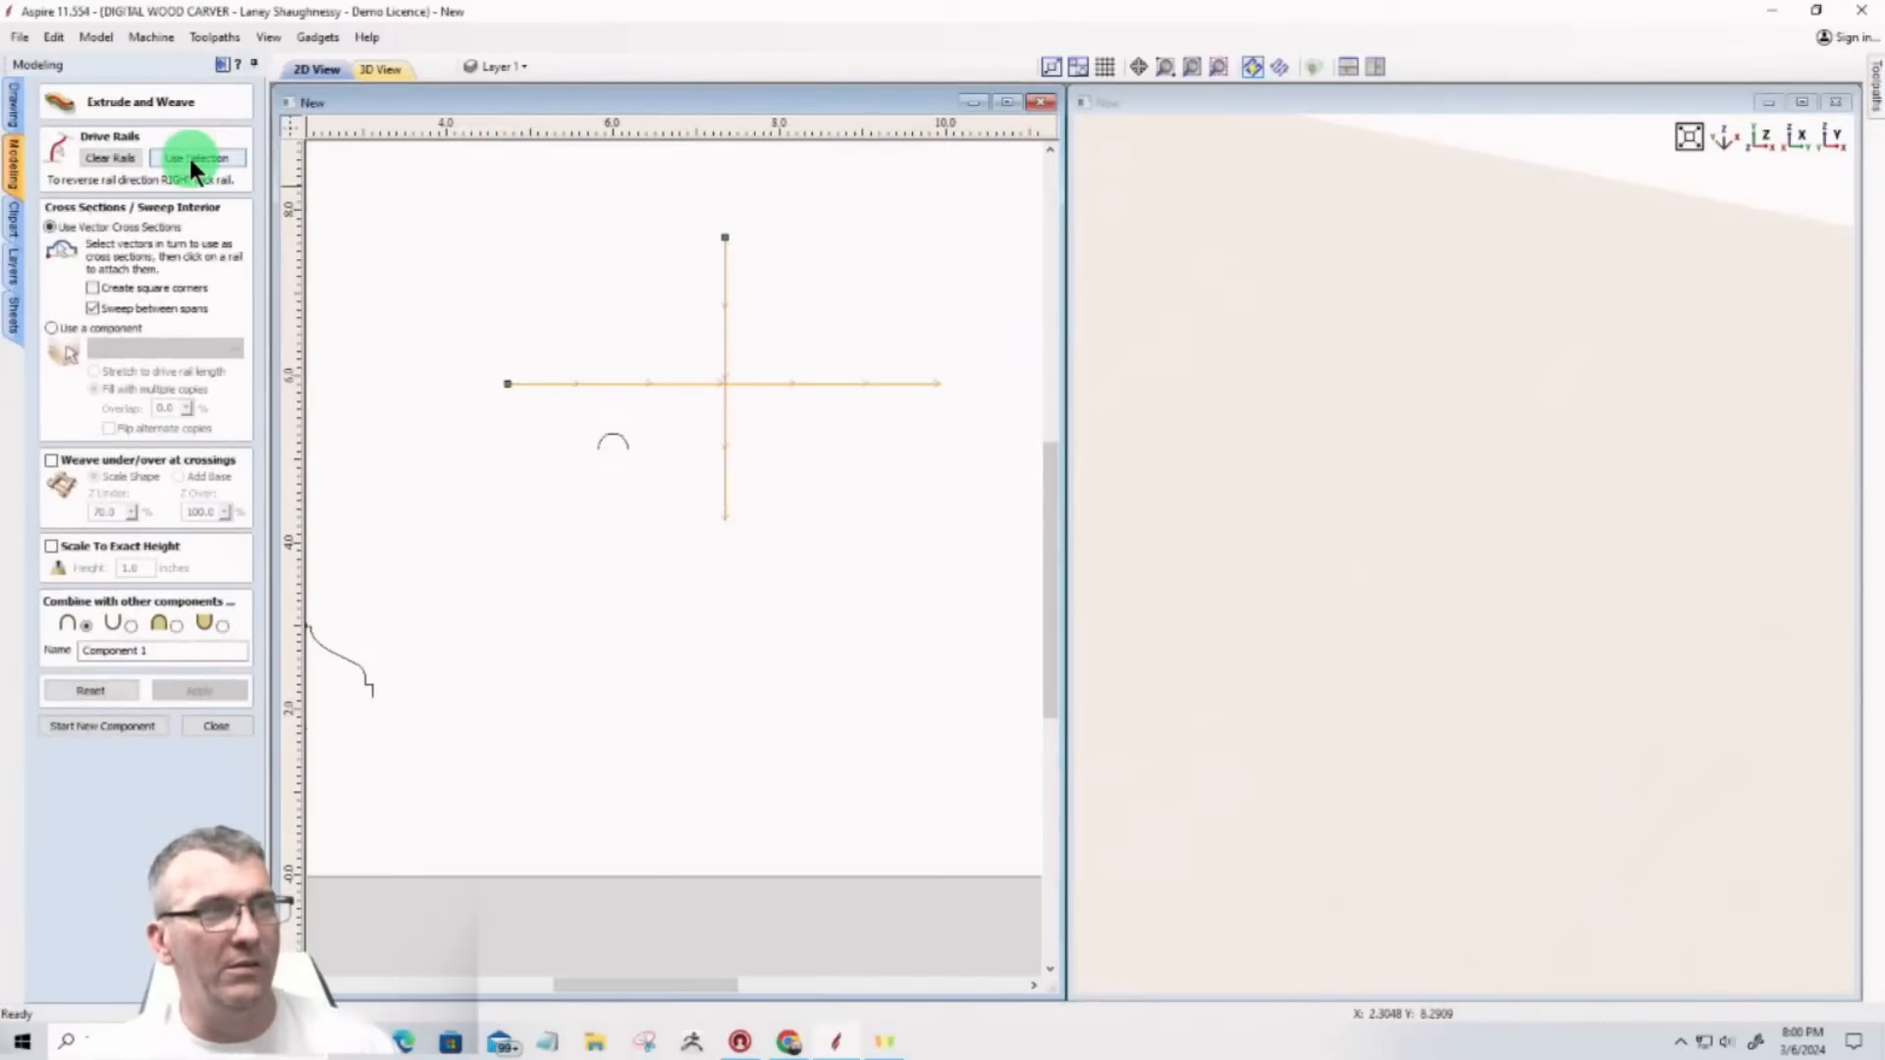
left_click(610, 437)
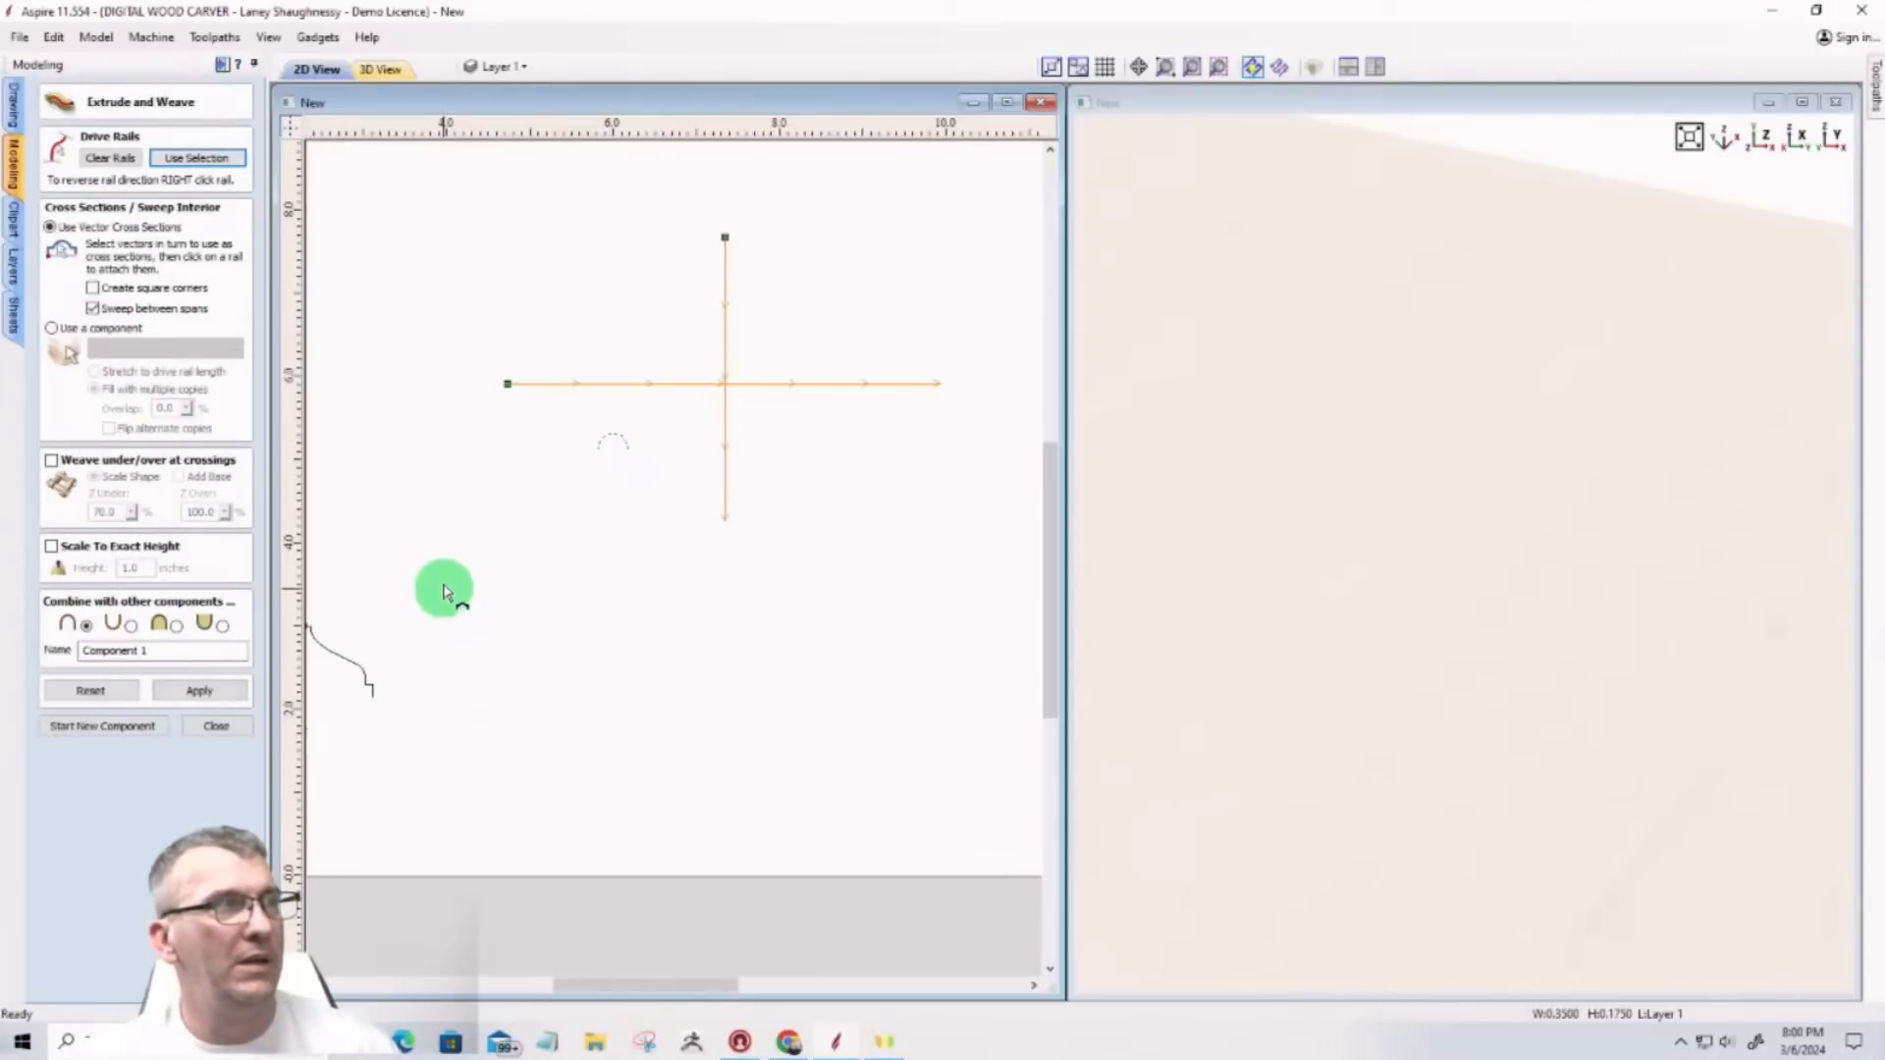
left_click(221, 685)
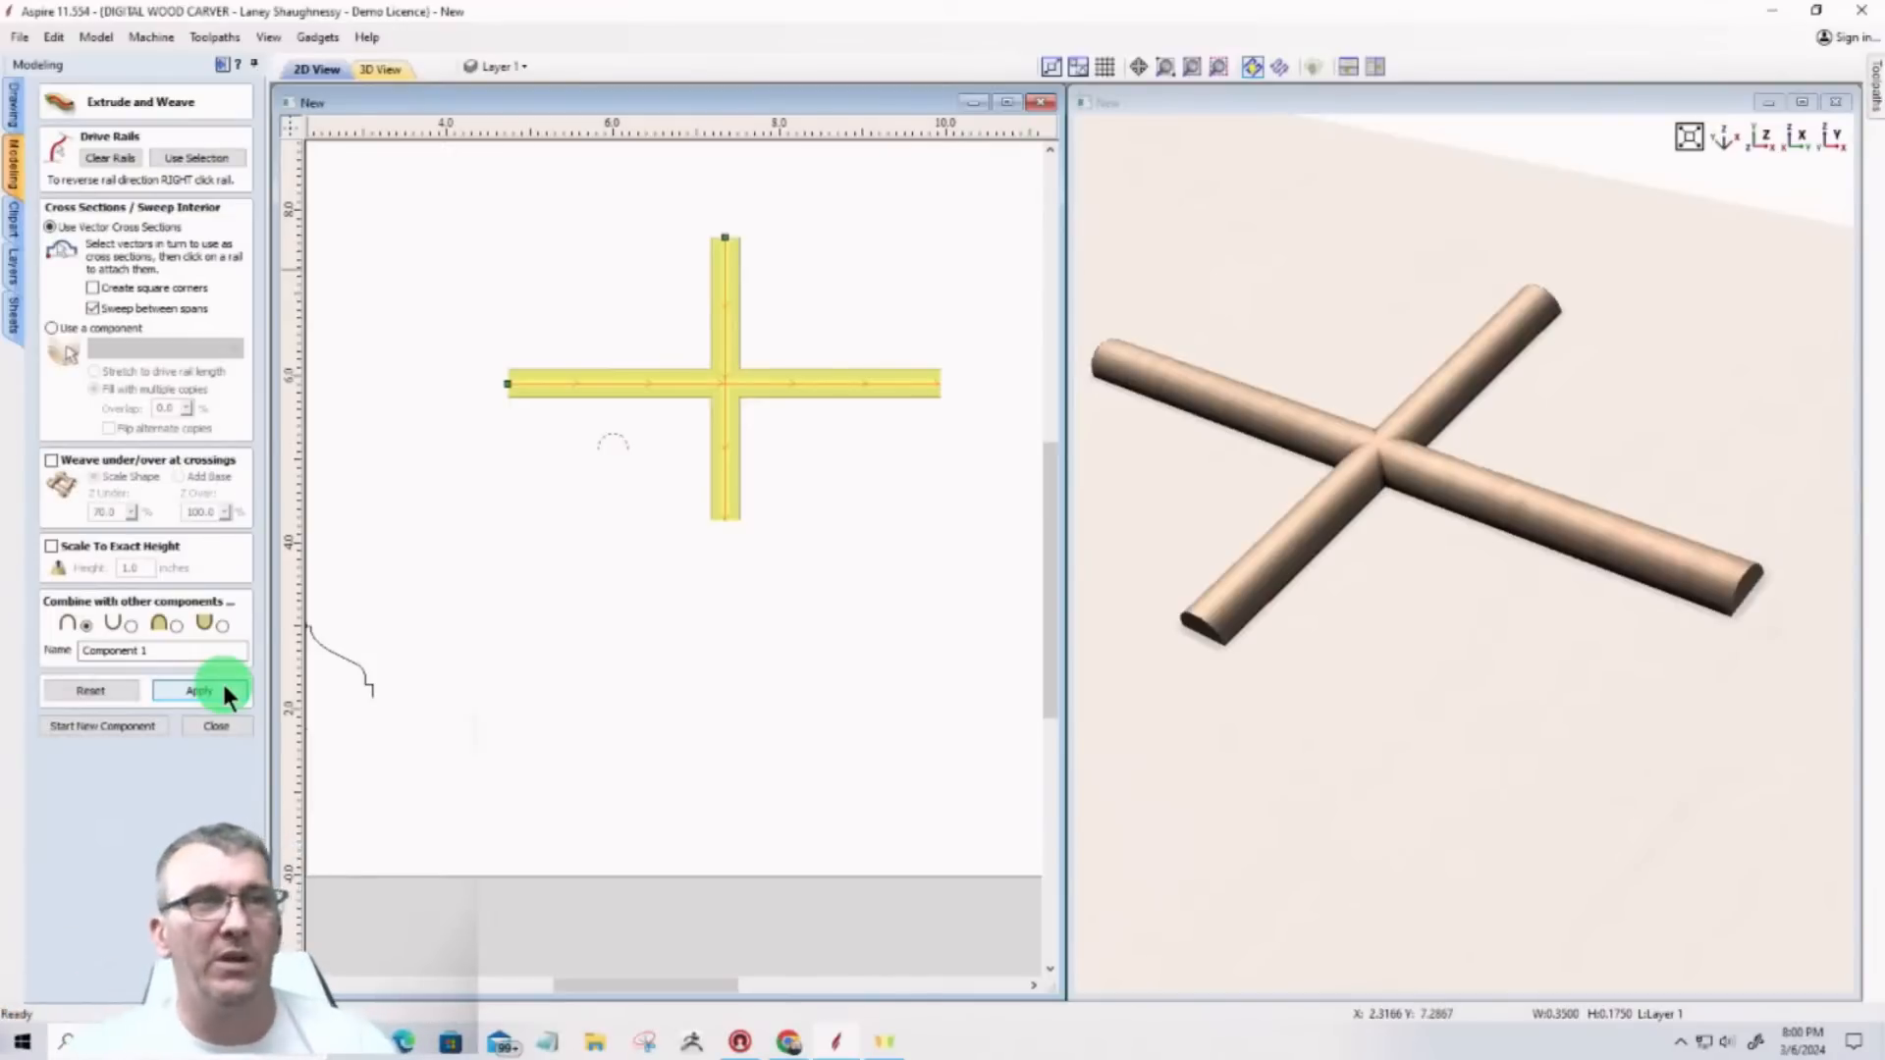
Step: Inspect where the two rods cross, enable weaving under/over at crossings with Scale Shape, and reapply the extrusion
mouse_move(1371, 512)
left_mouse_down()
mouse_move(1388, 572)
mouse_move(1370, 508)
left_mouse_up()
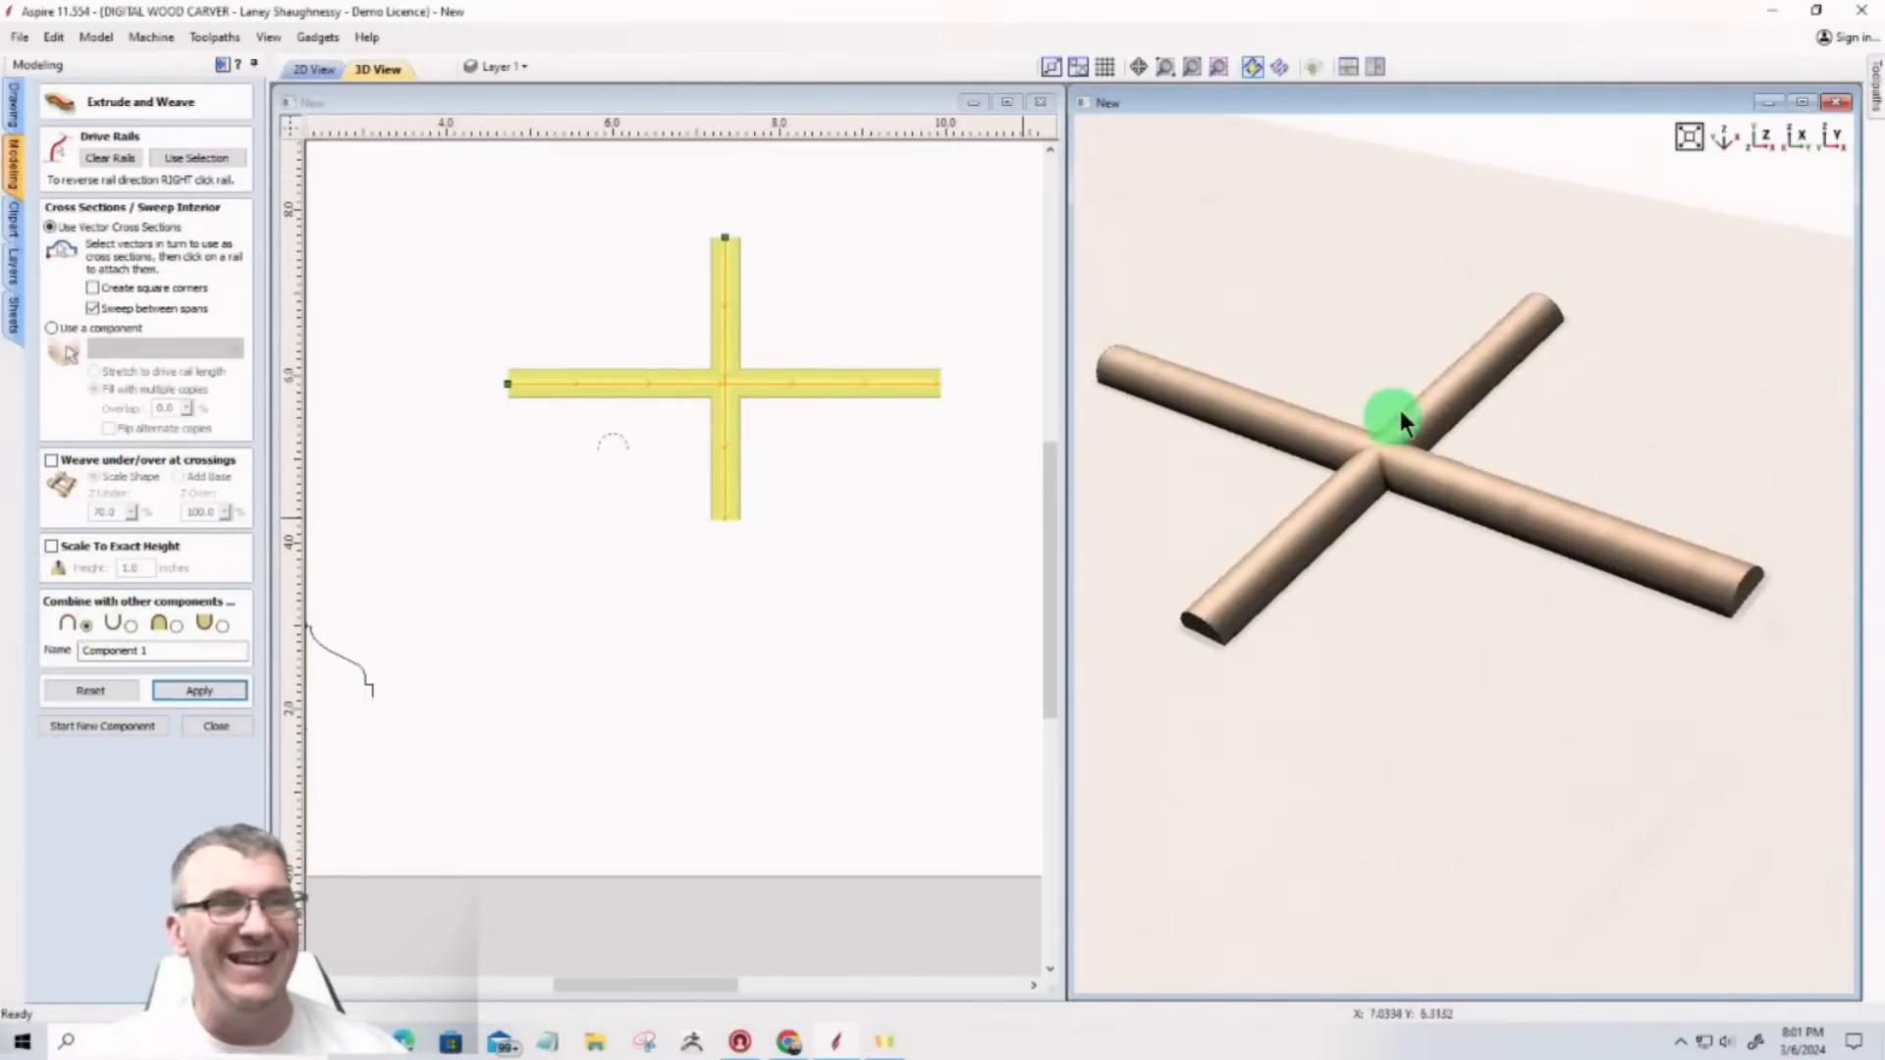
scroll(1403, 409, "up", 5)
middle_click_drag(1549, 798, 1598, 809)
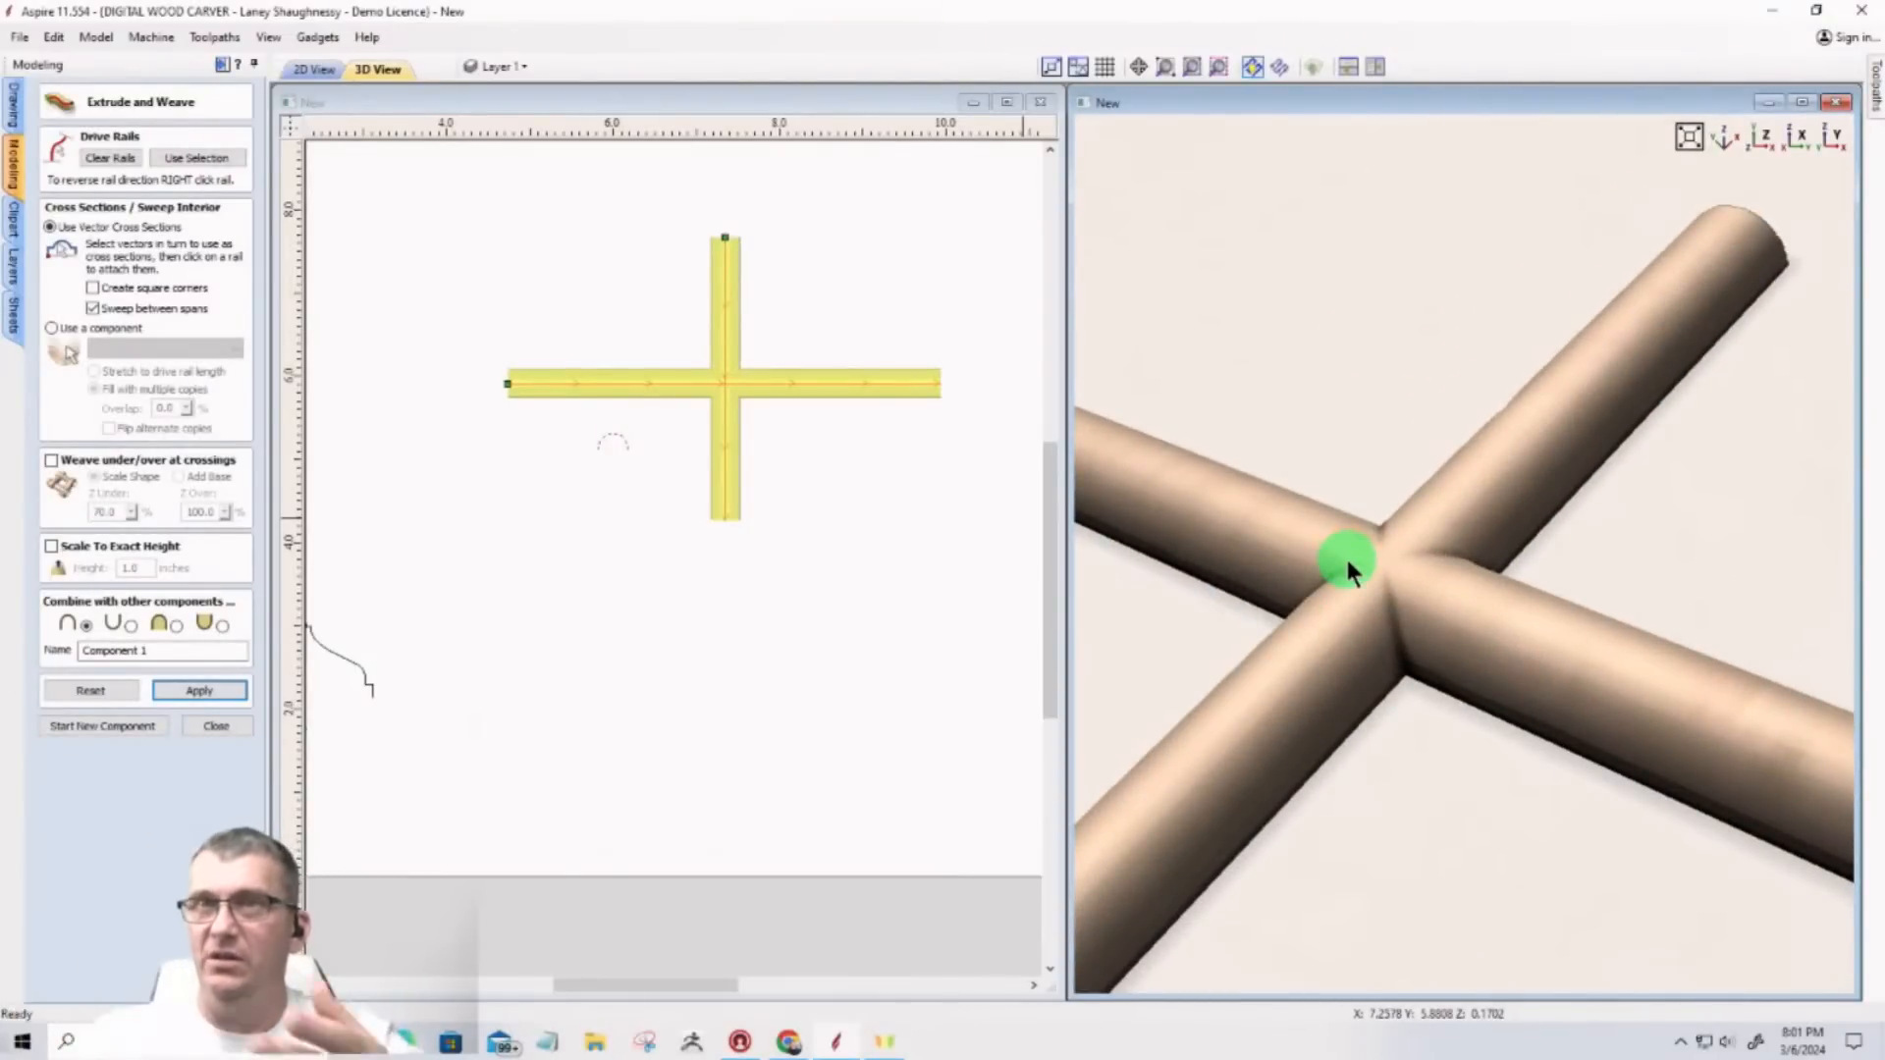
mouse_move(1350, 573)
left_mouse_down()
mouse_move(1393, 513)
mouse_move(1396, 533)
left_mouse_up()
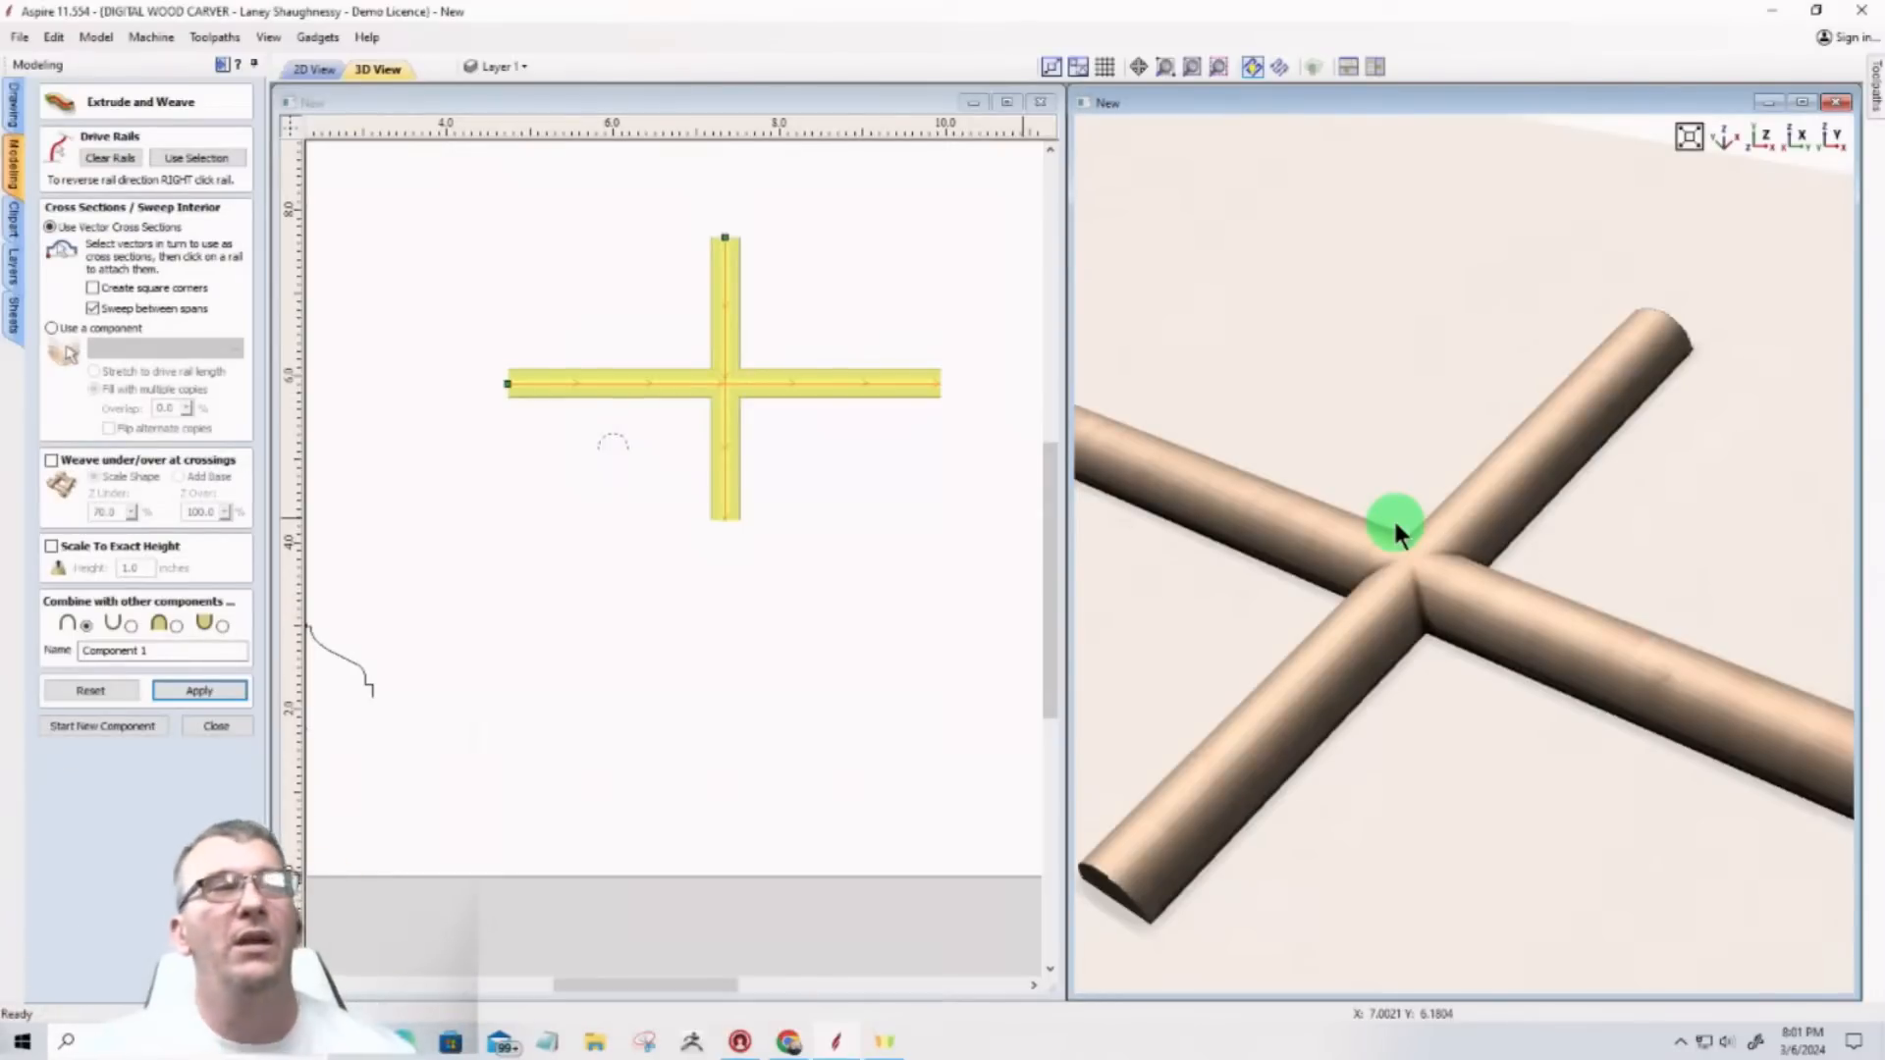
left_click(51, 461)
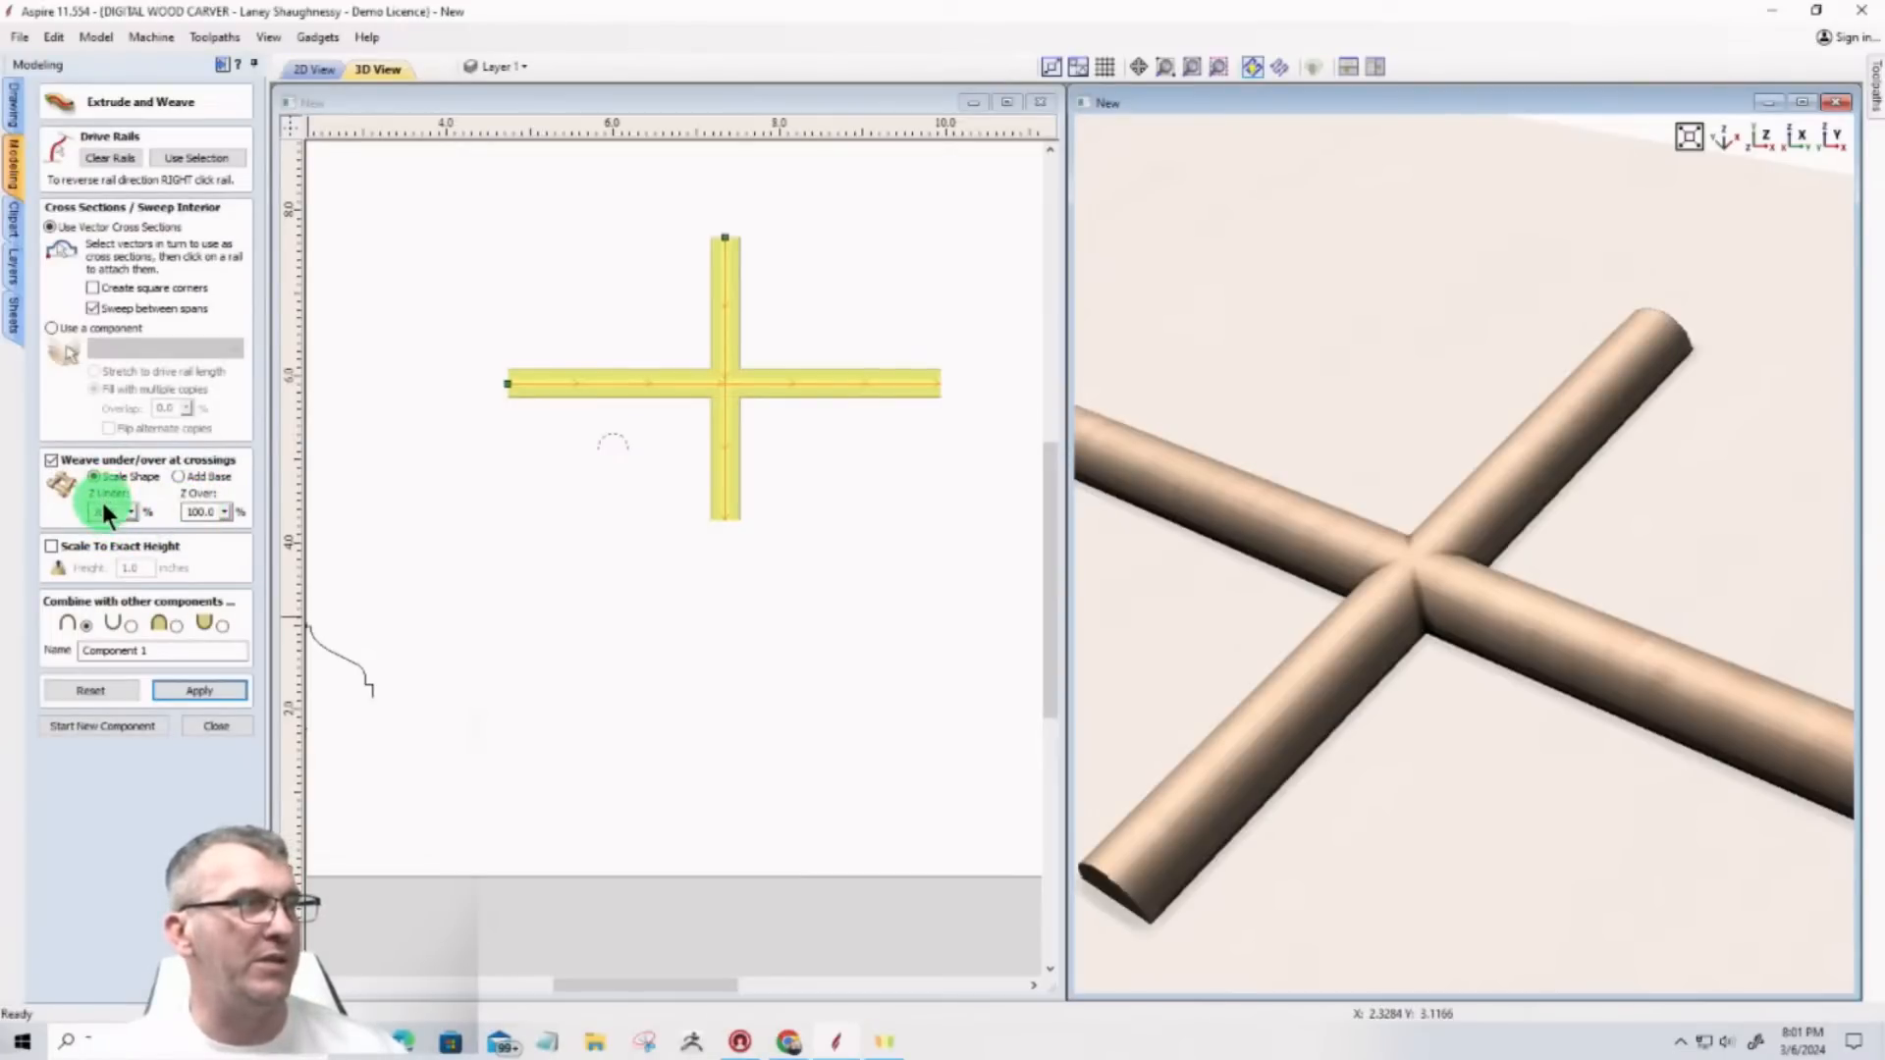
left_click(197, 689)
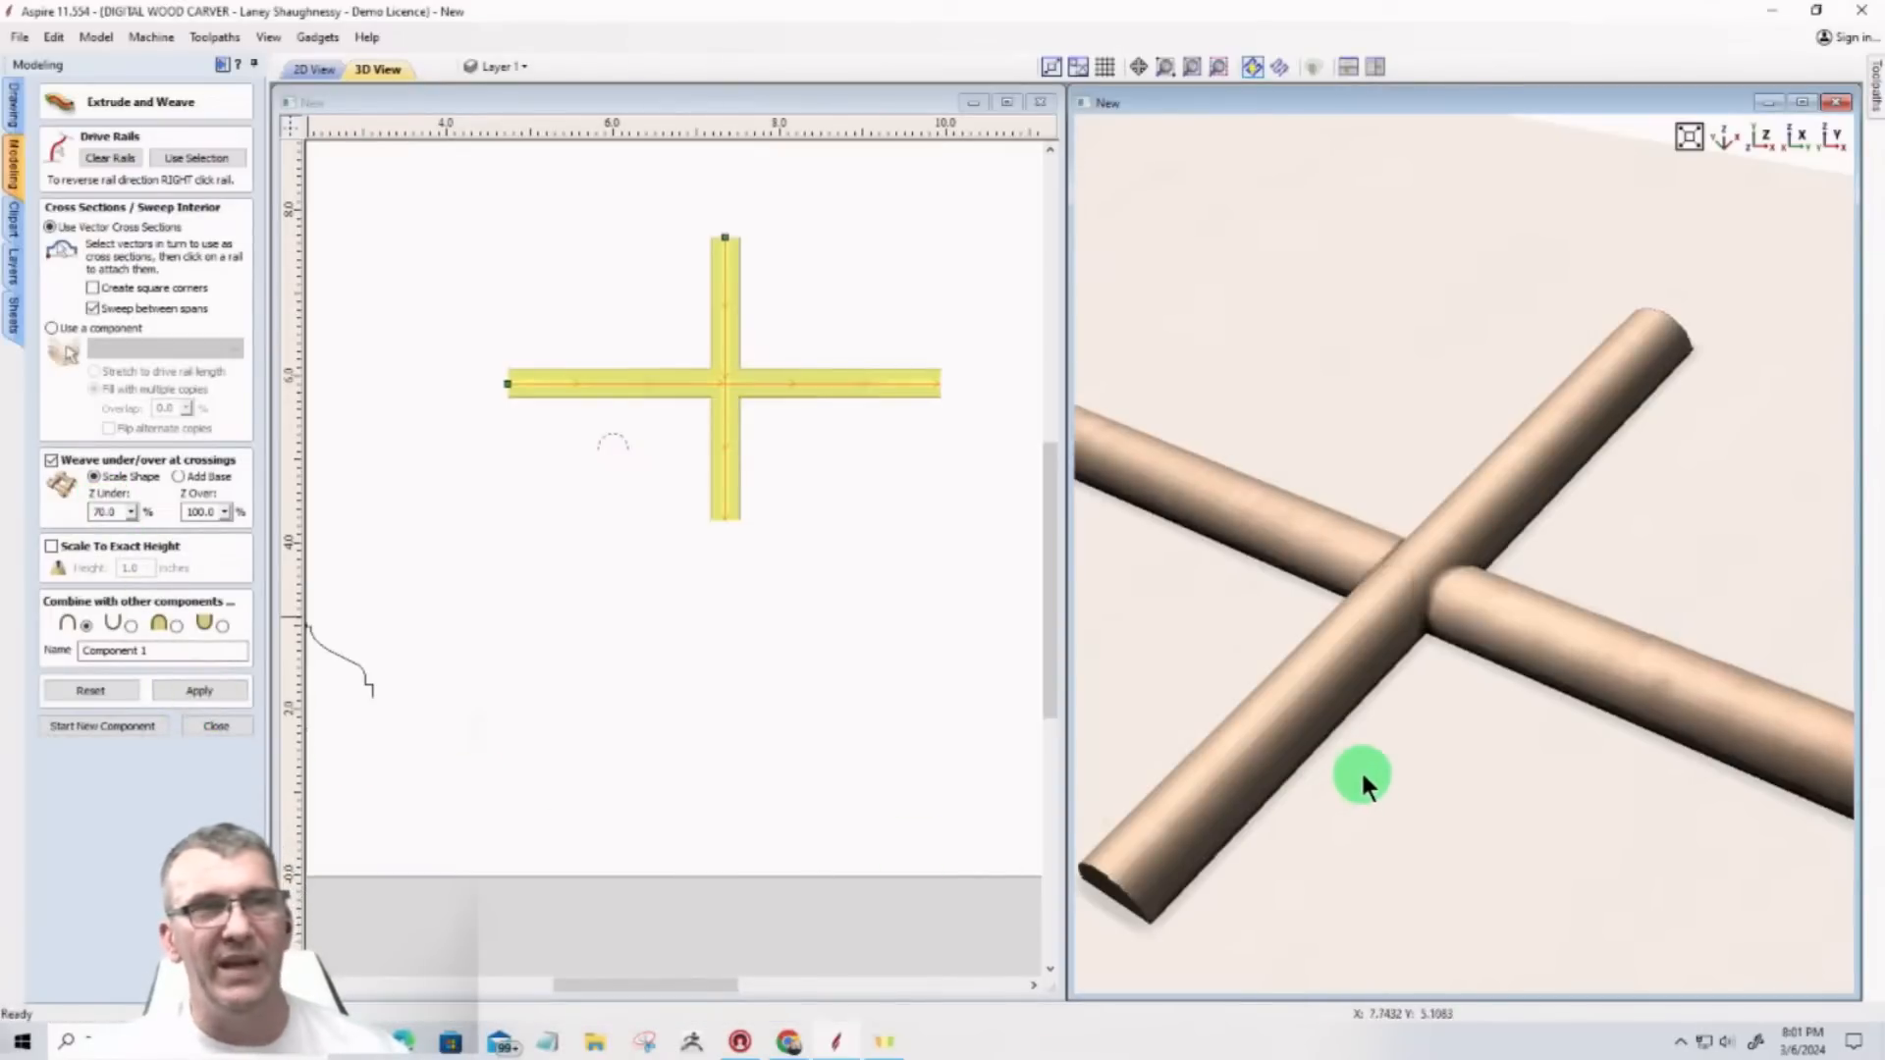
Step: Set the weave's Z Under value to 50% and reapply the extrusion
left_click_drag(1457, 643, 1374, 606)
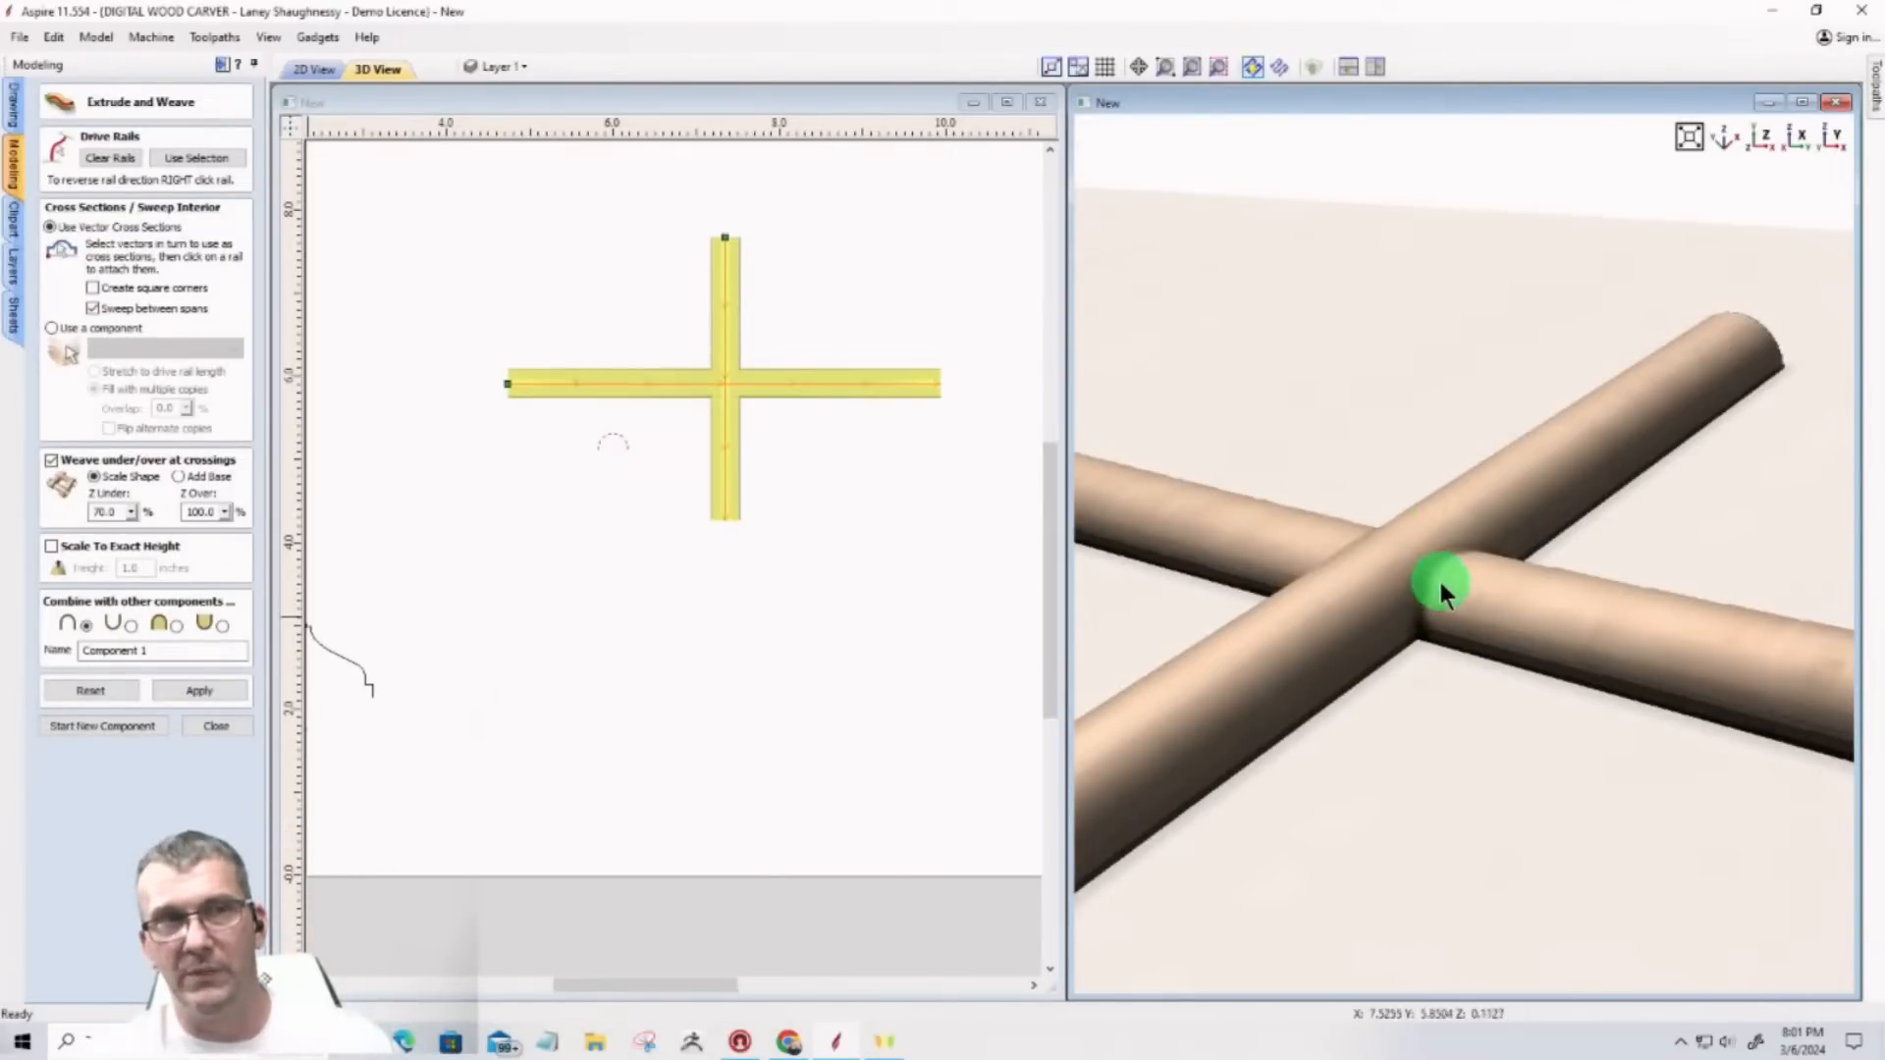
double_click(116, 512)
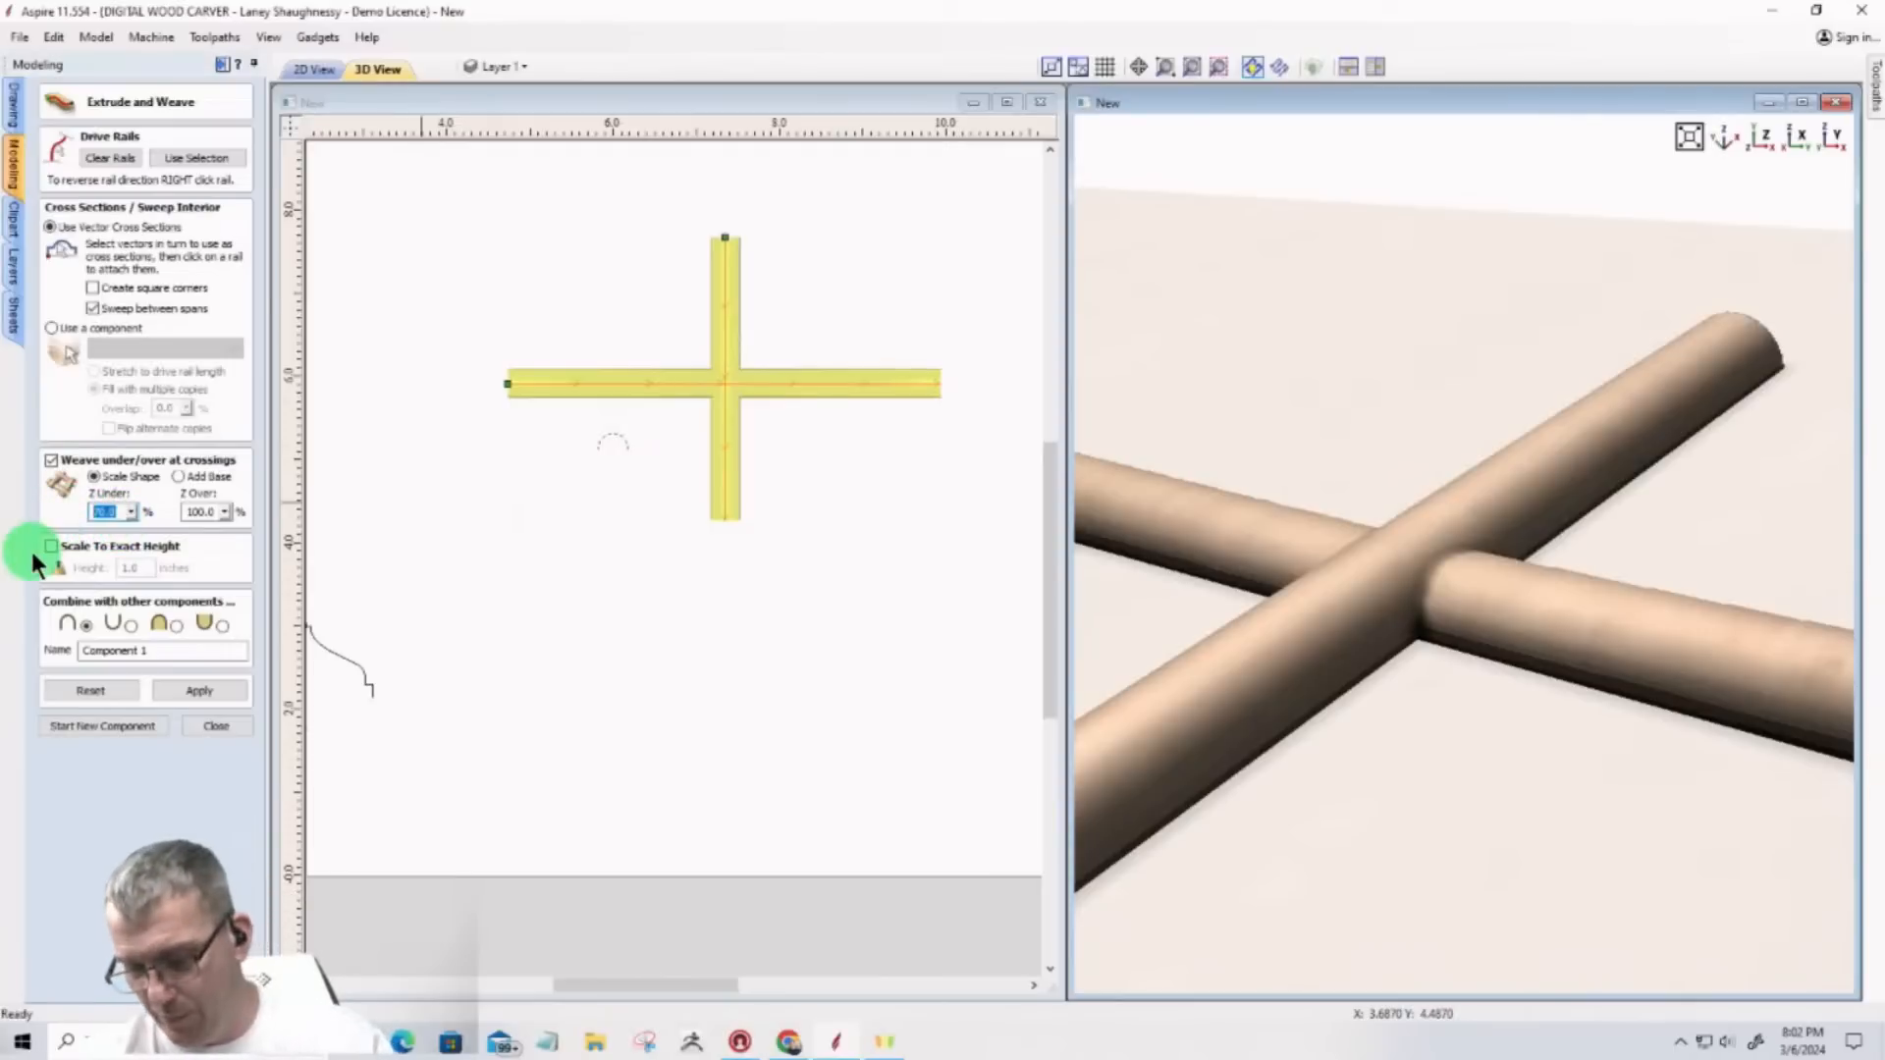
type("50")
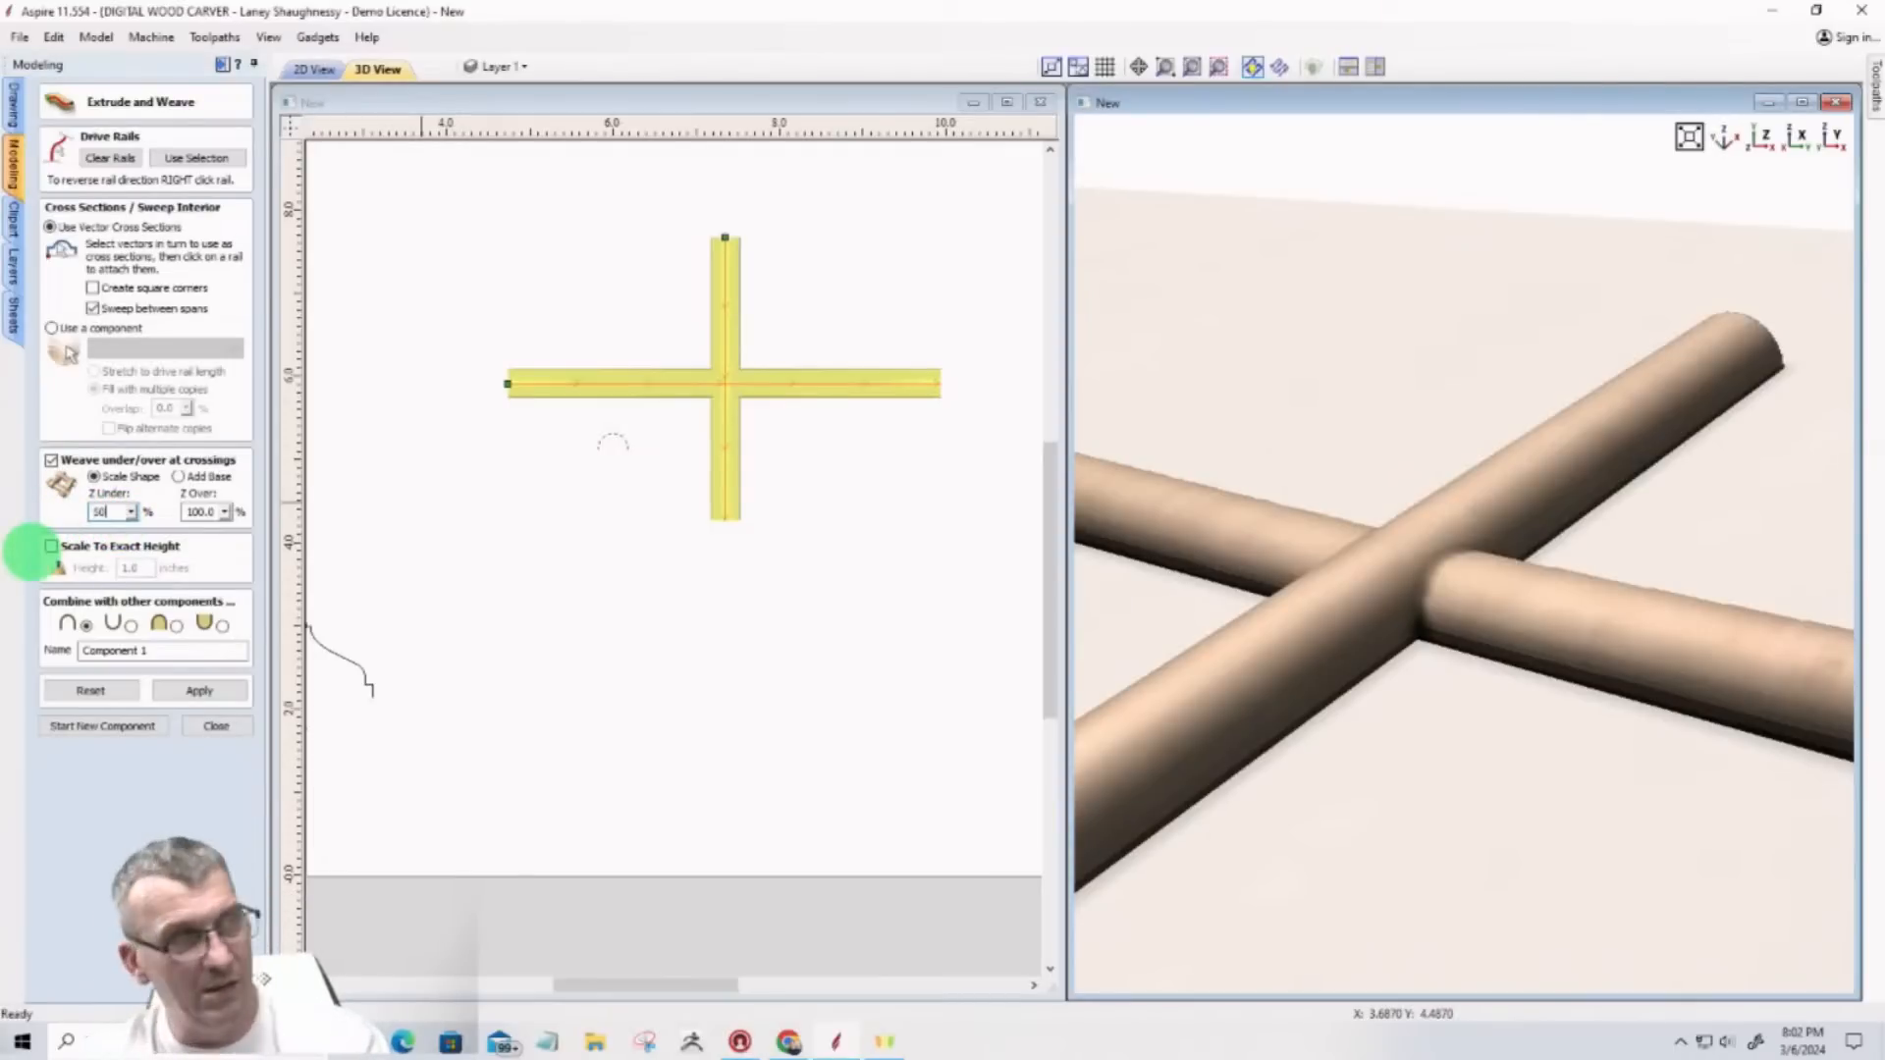
left_click(212, 691)
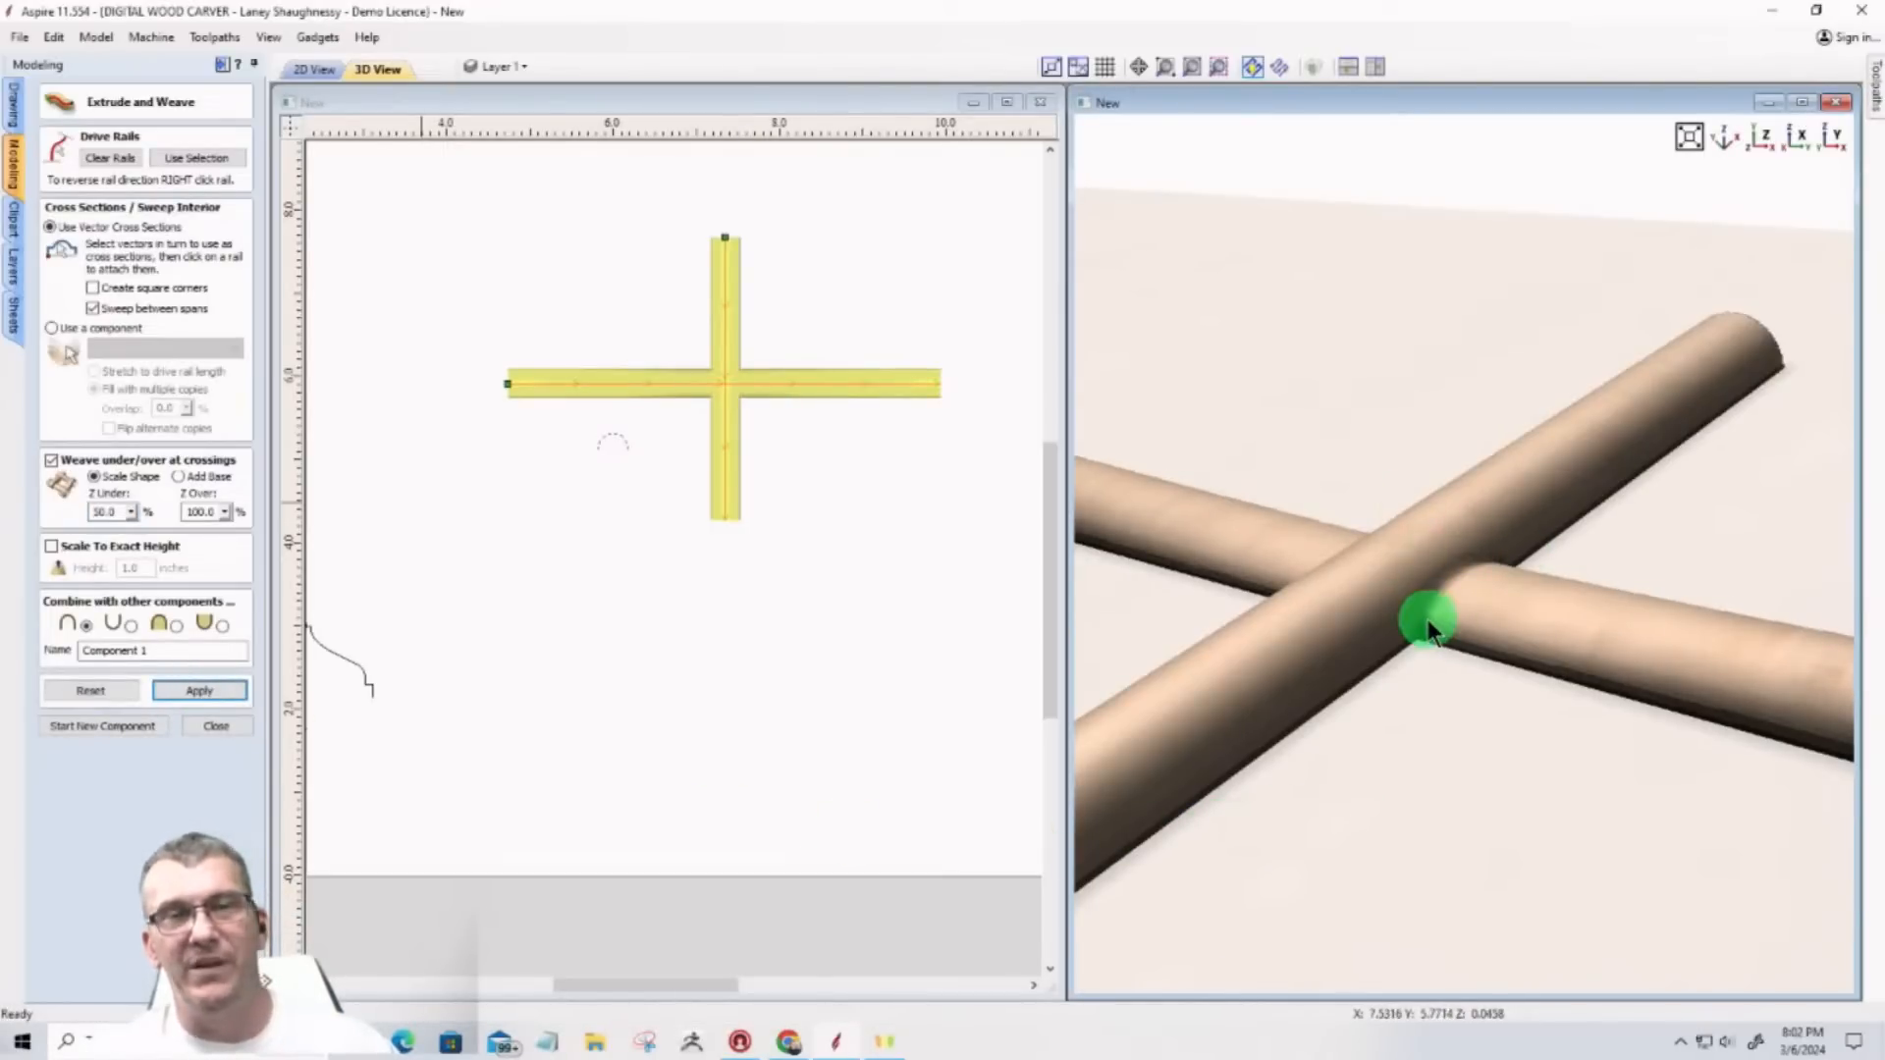
Step: Try to set the weave's Z Over value to 75% and reapply the extrusion
left_click_drag(1449, 656, 1233, 661)
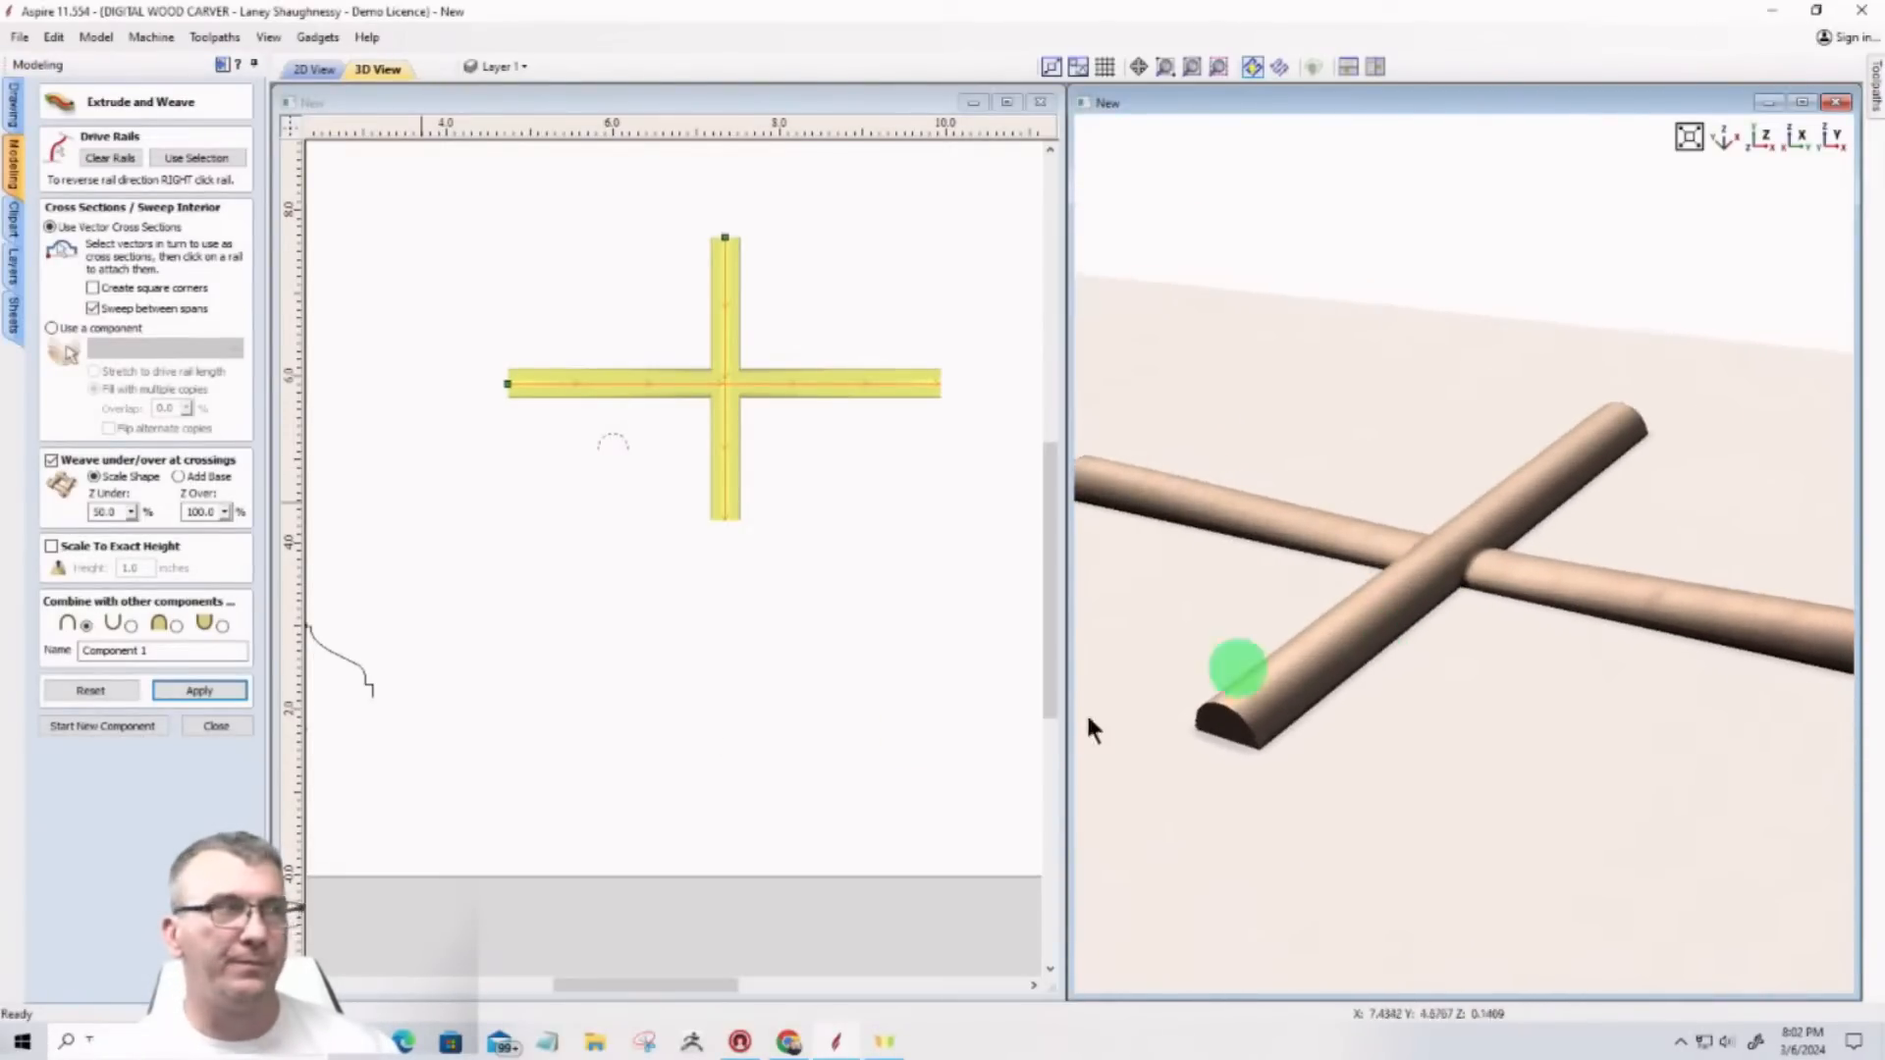
double_click(201, 511)
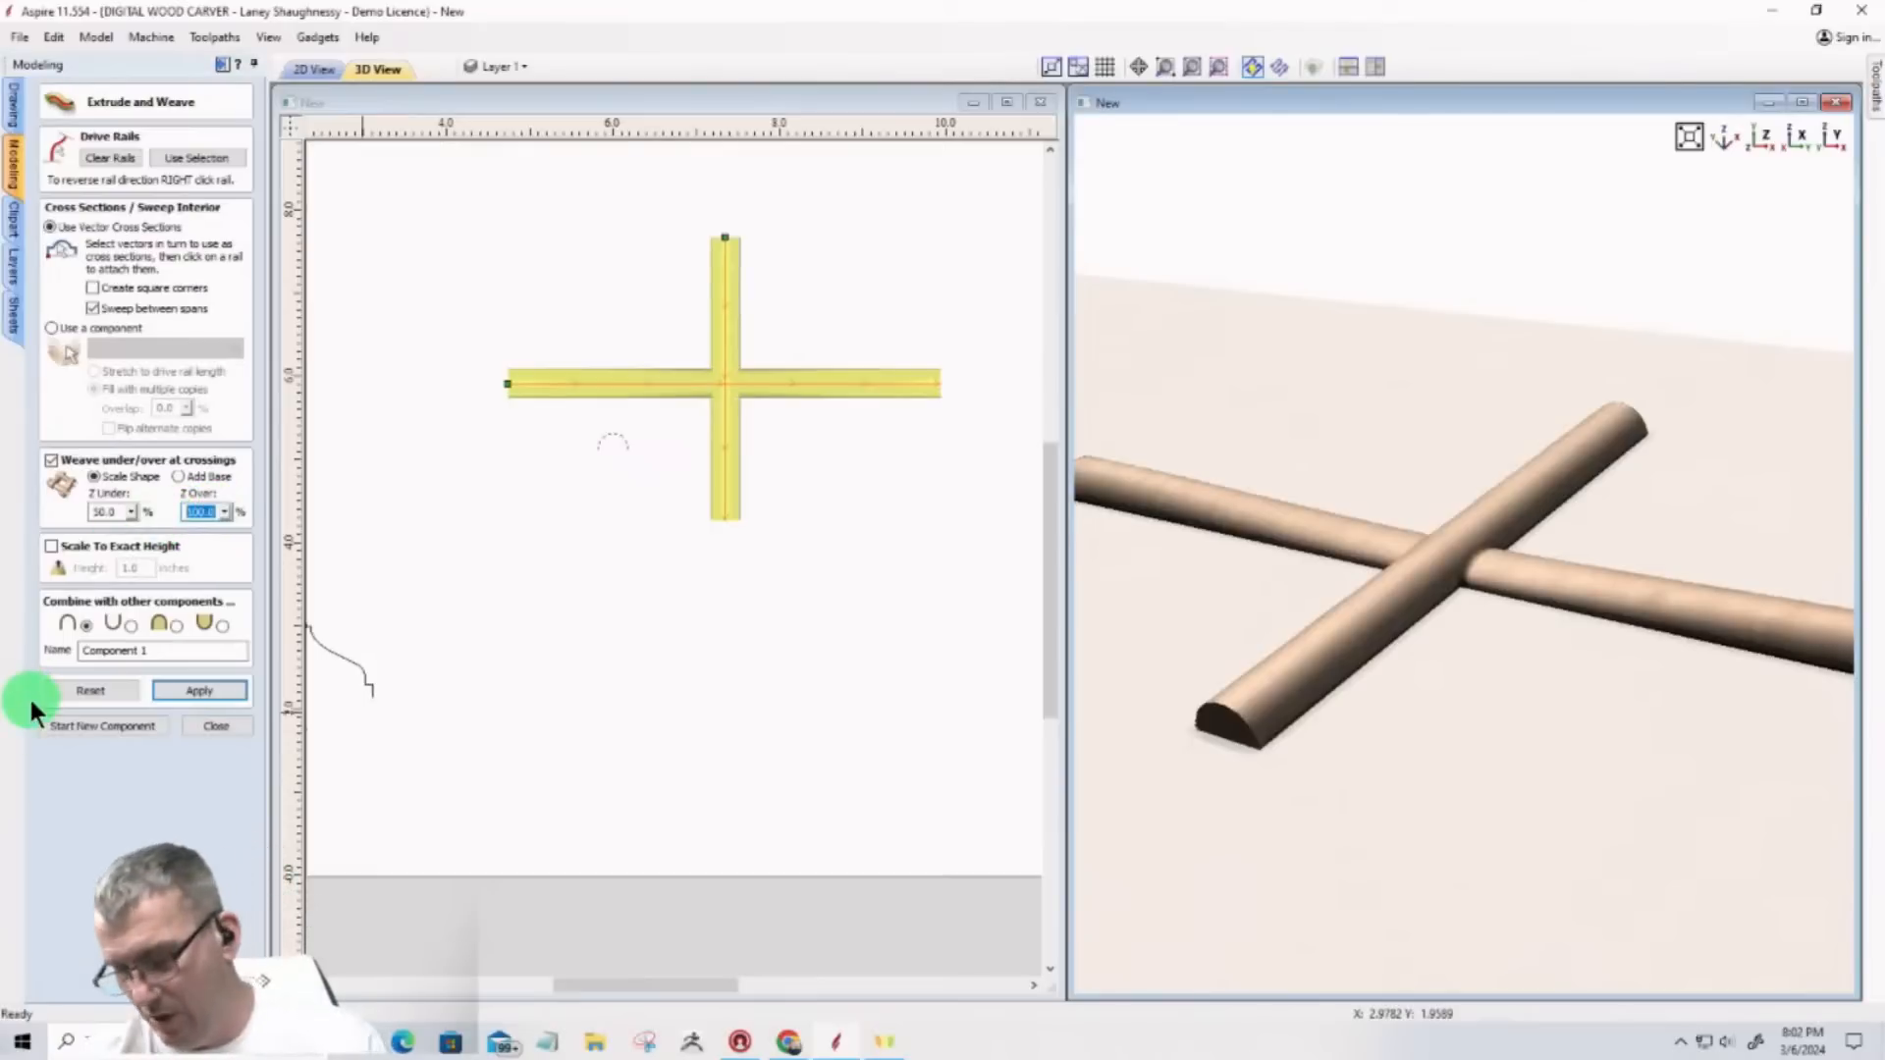
type("75")
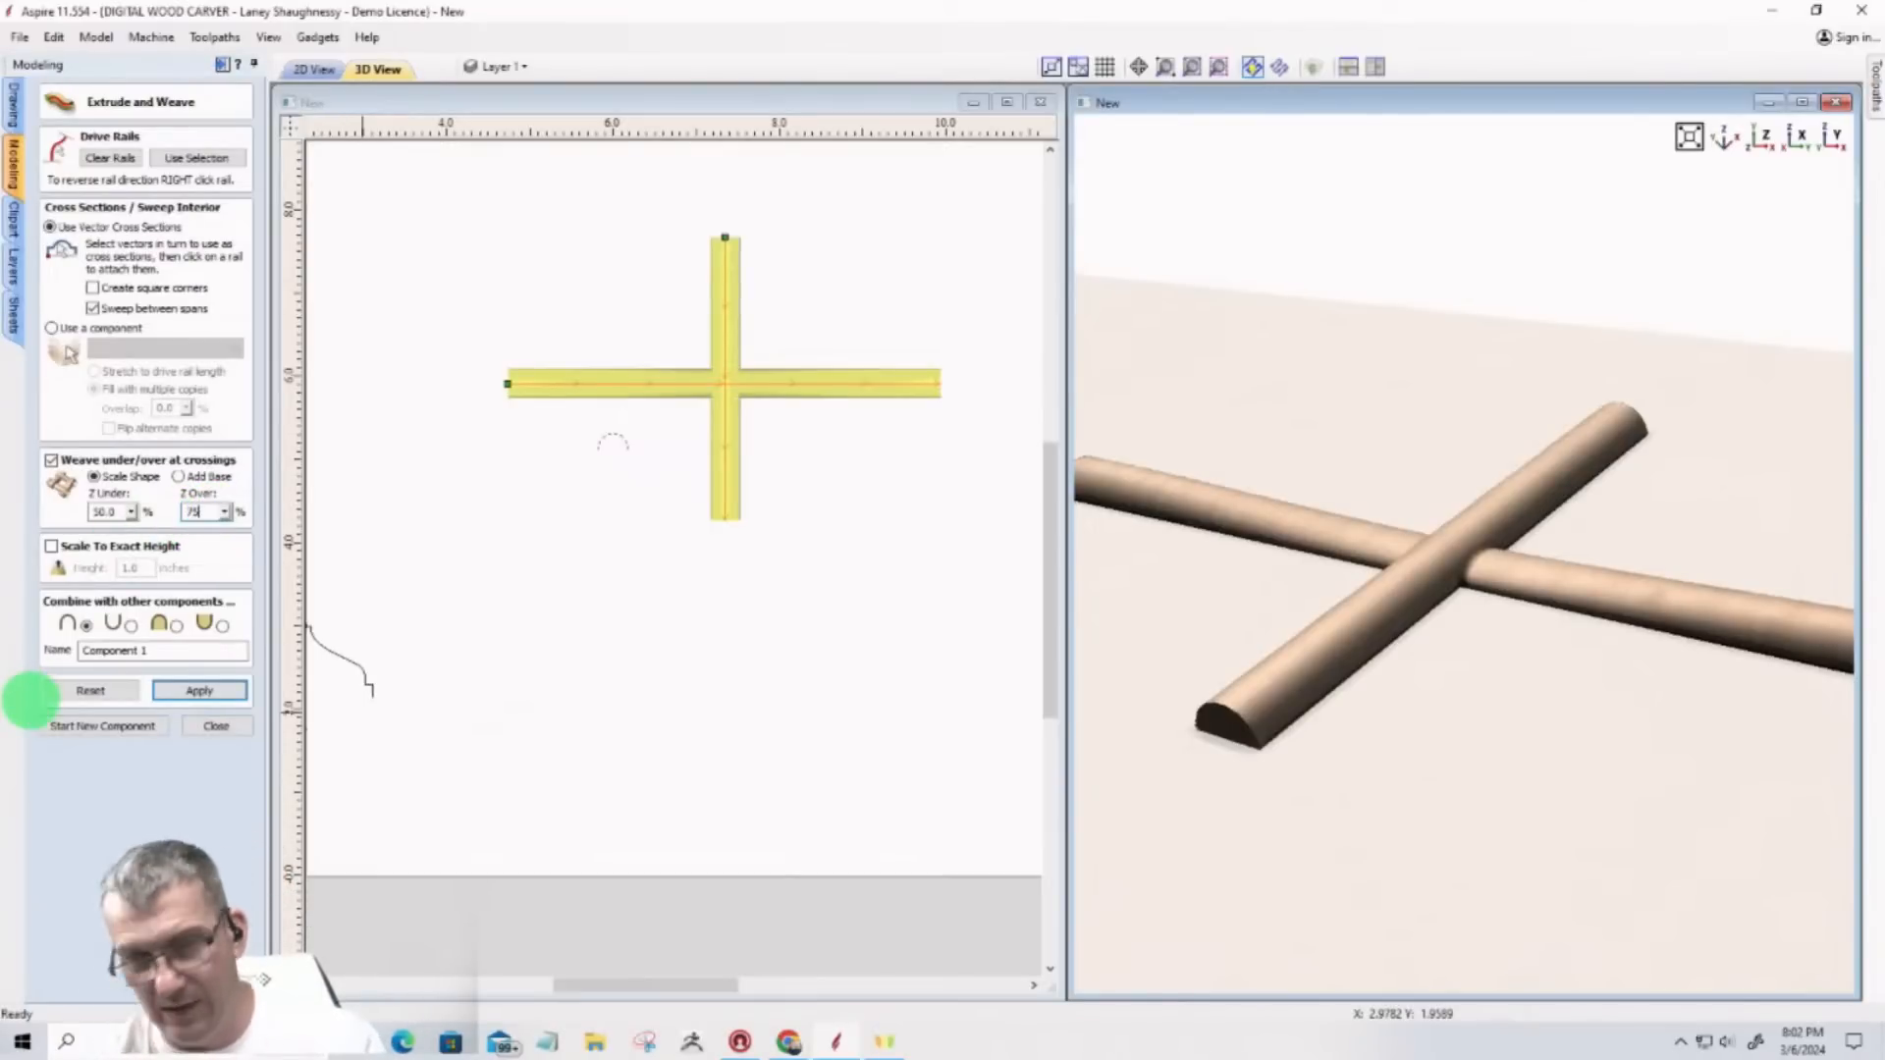
left_click(189, 687)
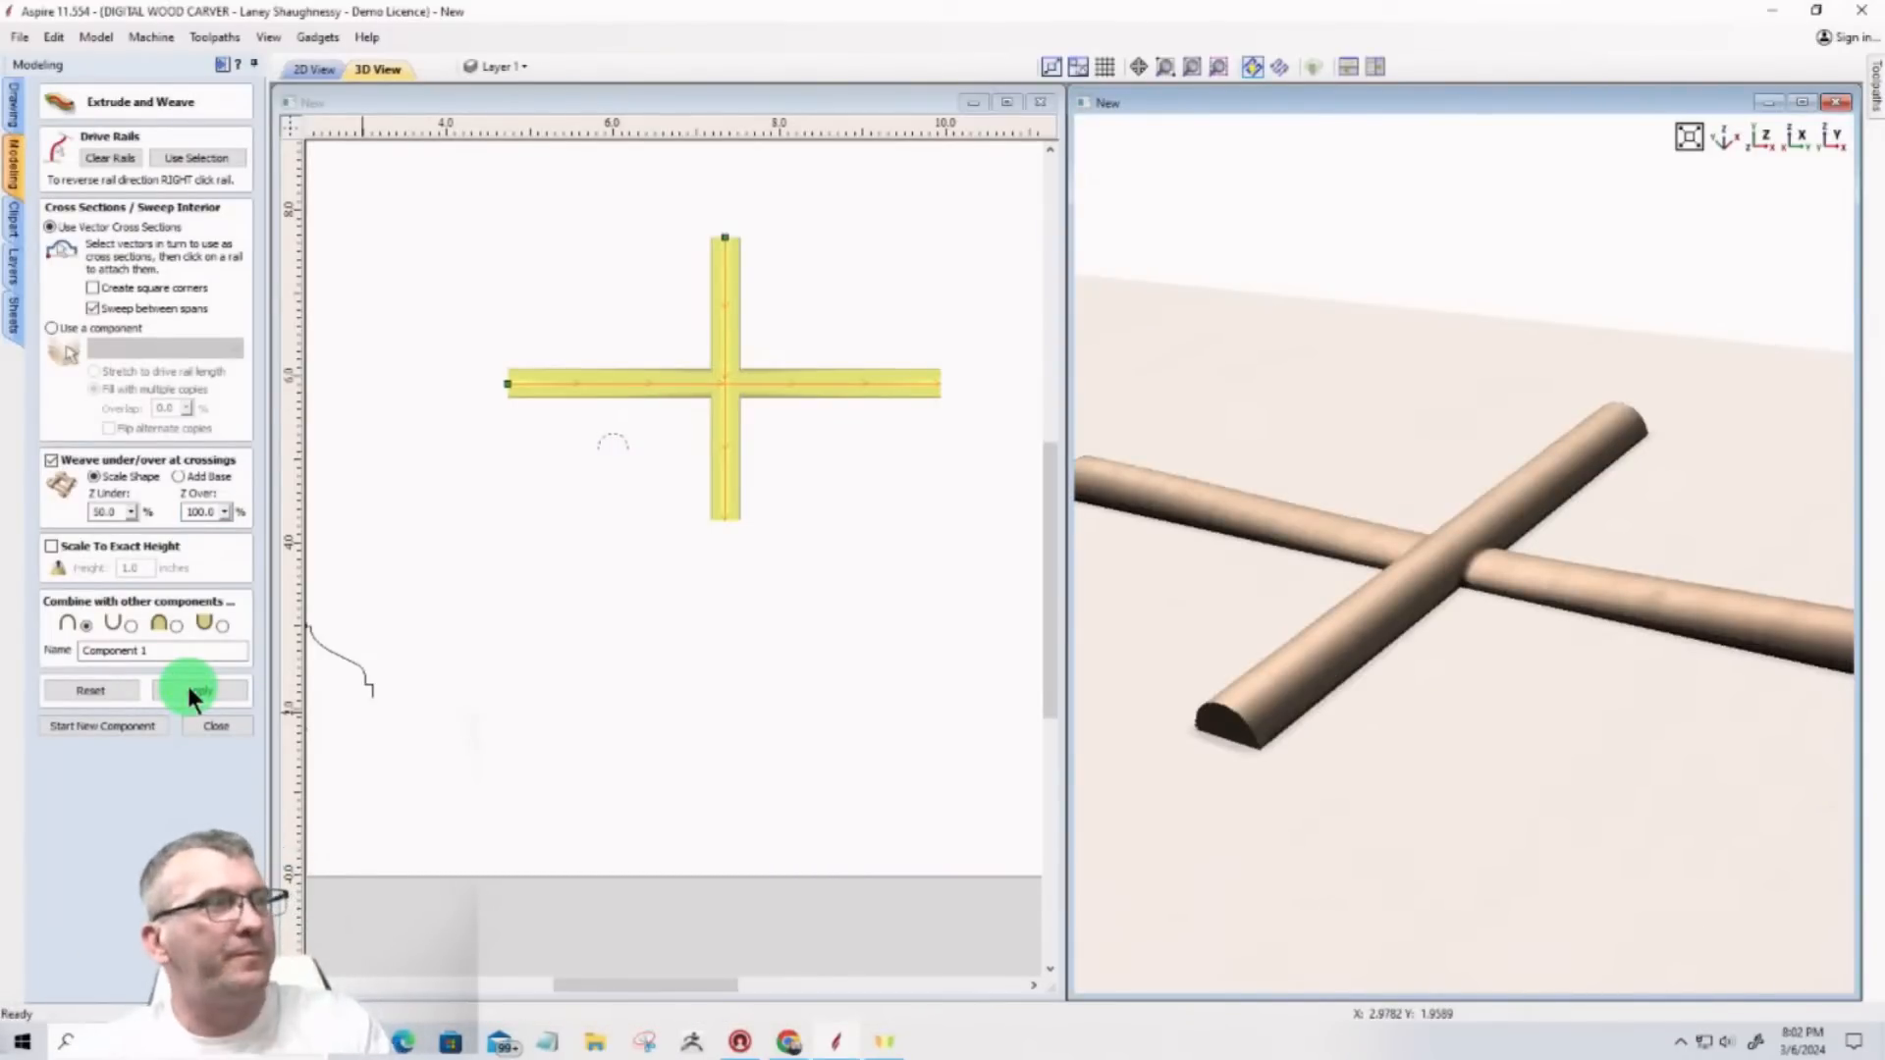
double_click(205, 513)
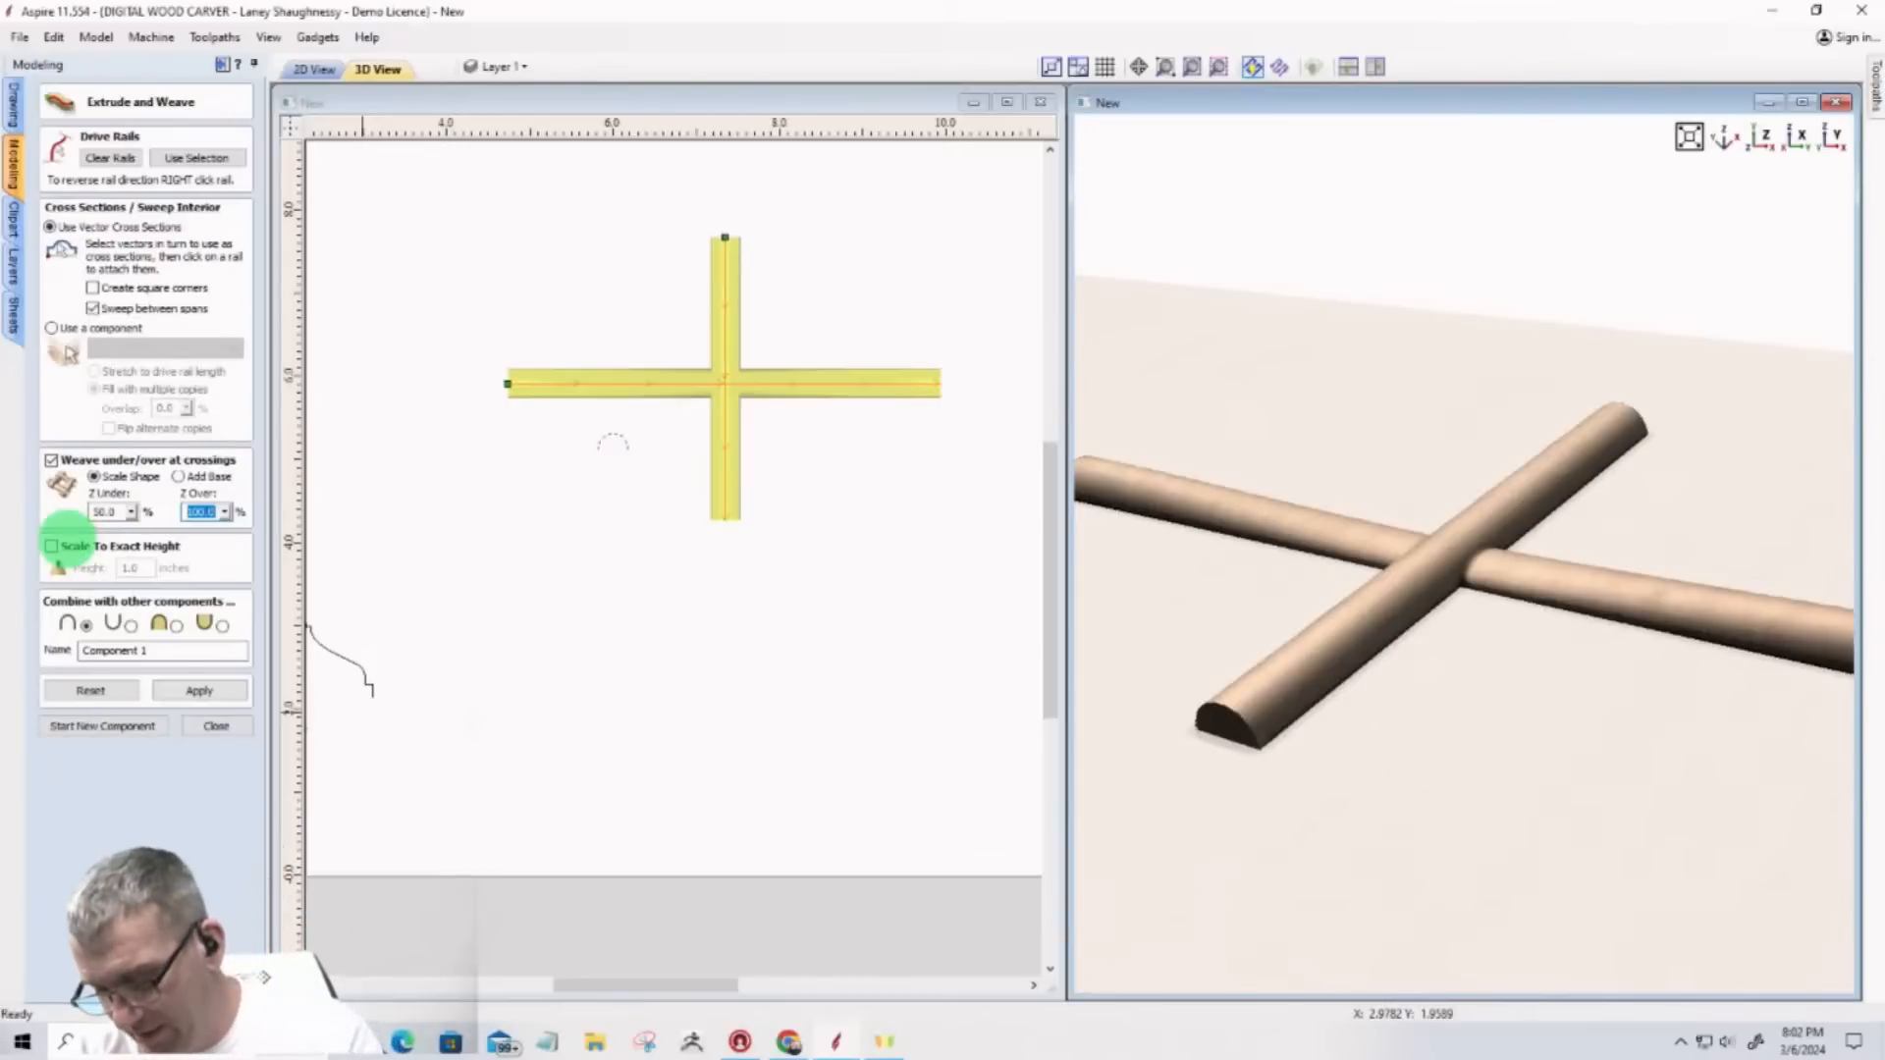
type("75")
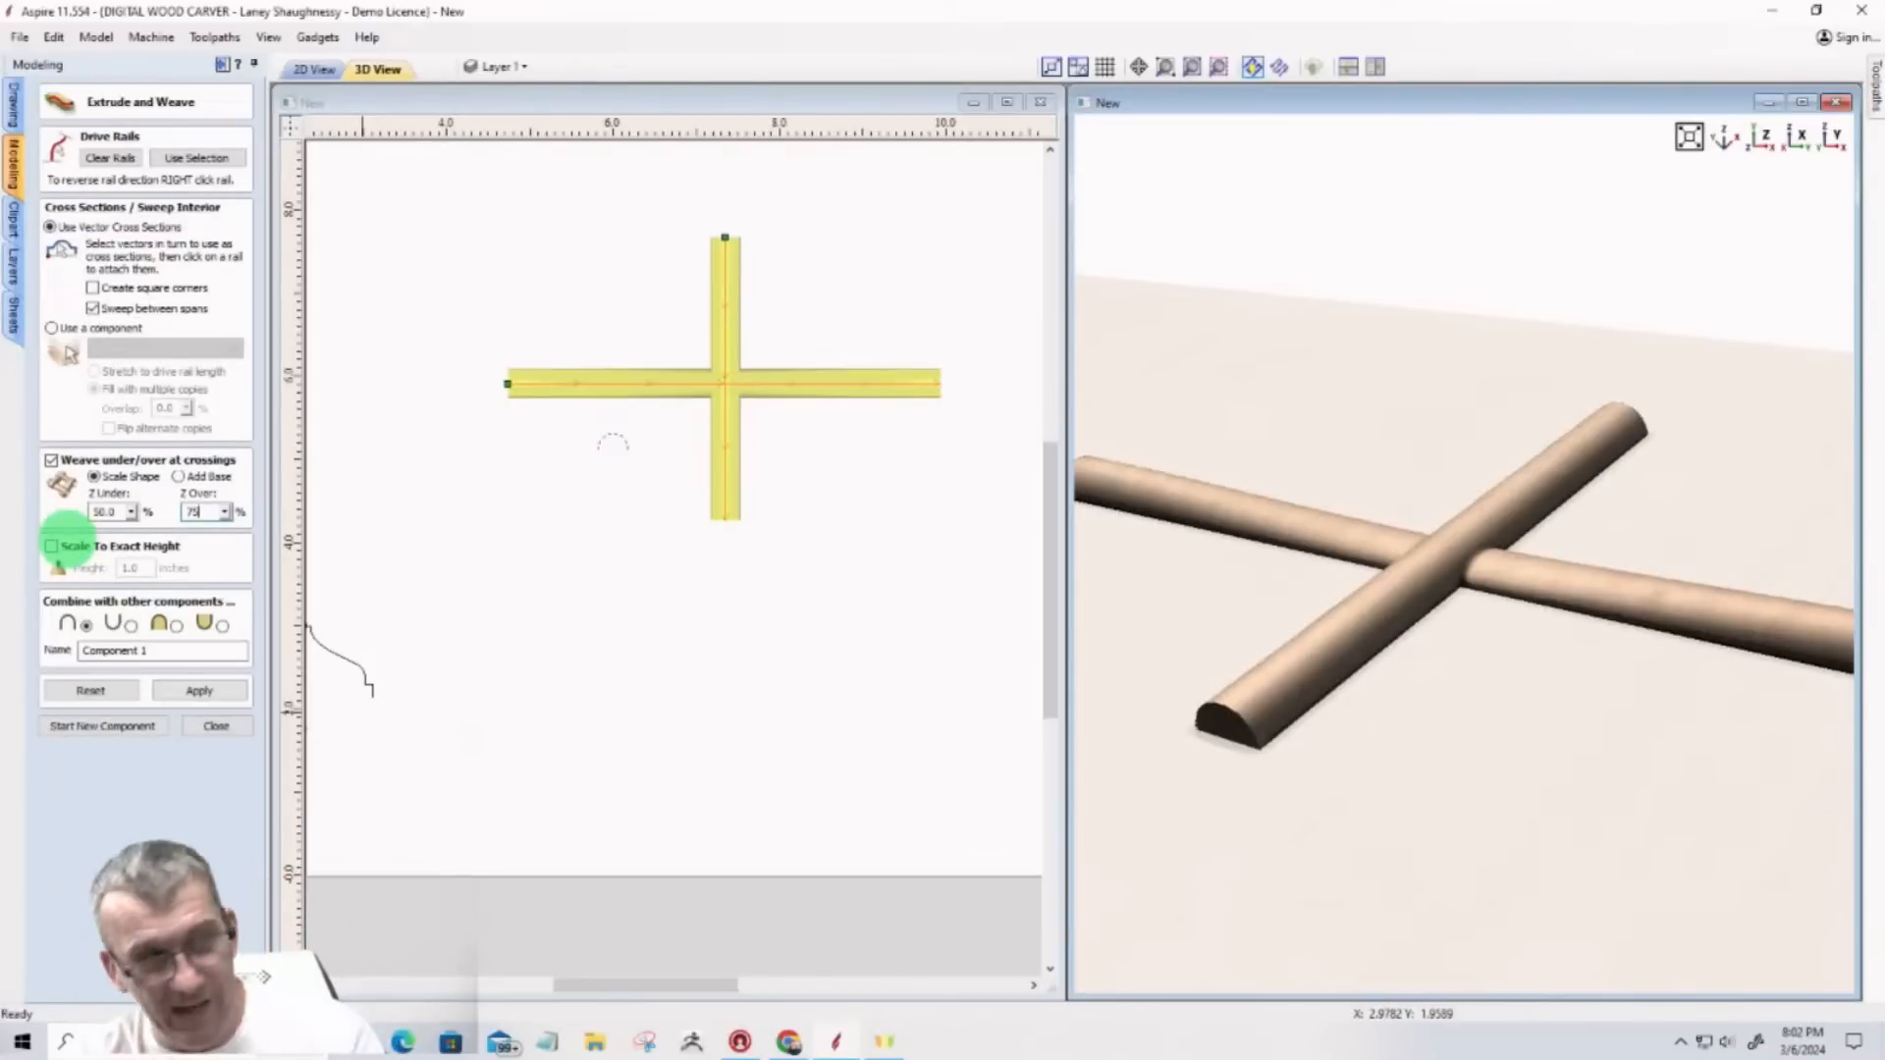
left_click(172, 685)
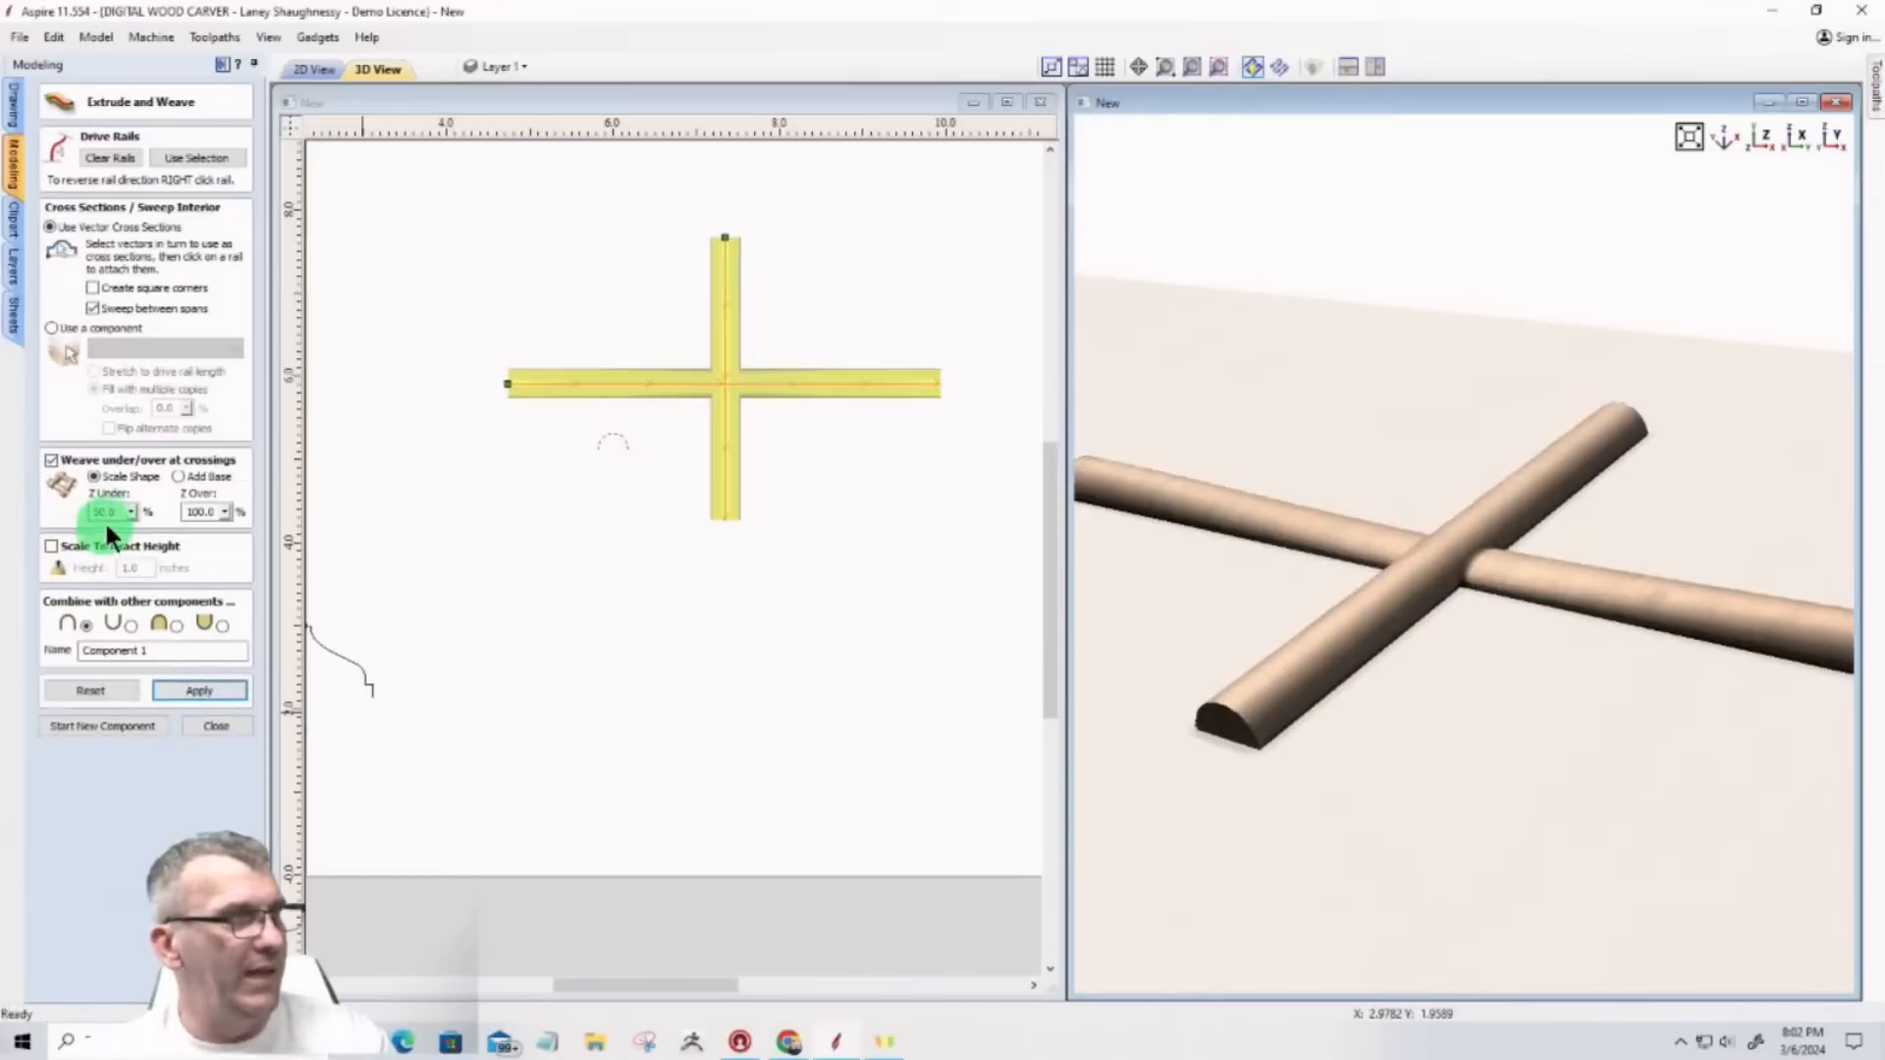
Step: Set the weave's Z Under to 100%, try a Z Over of 75%, and reapply the extrusion
left_click_drag(120, 511, 74, 517)
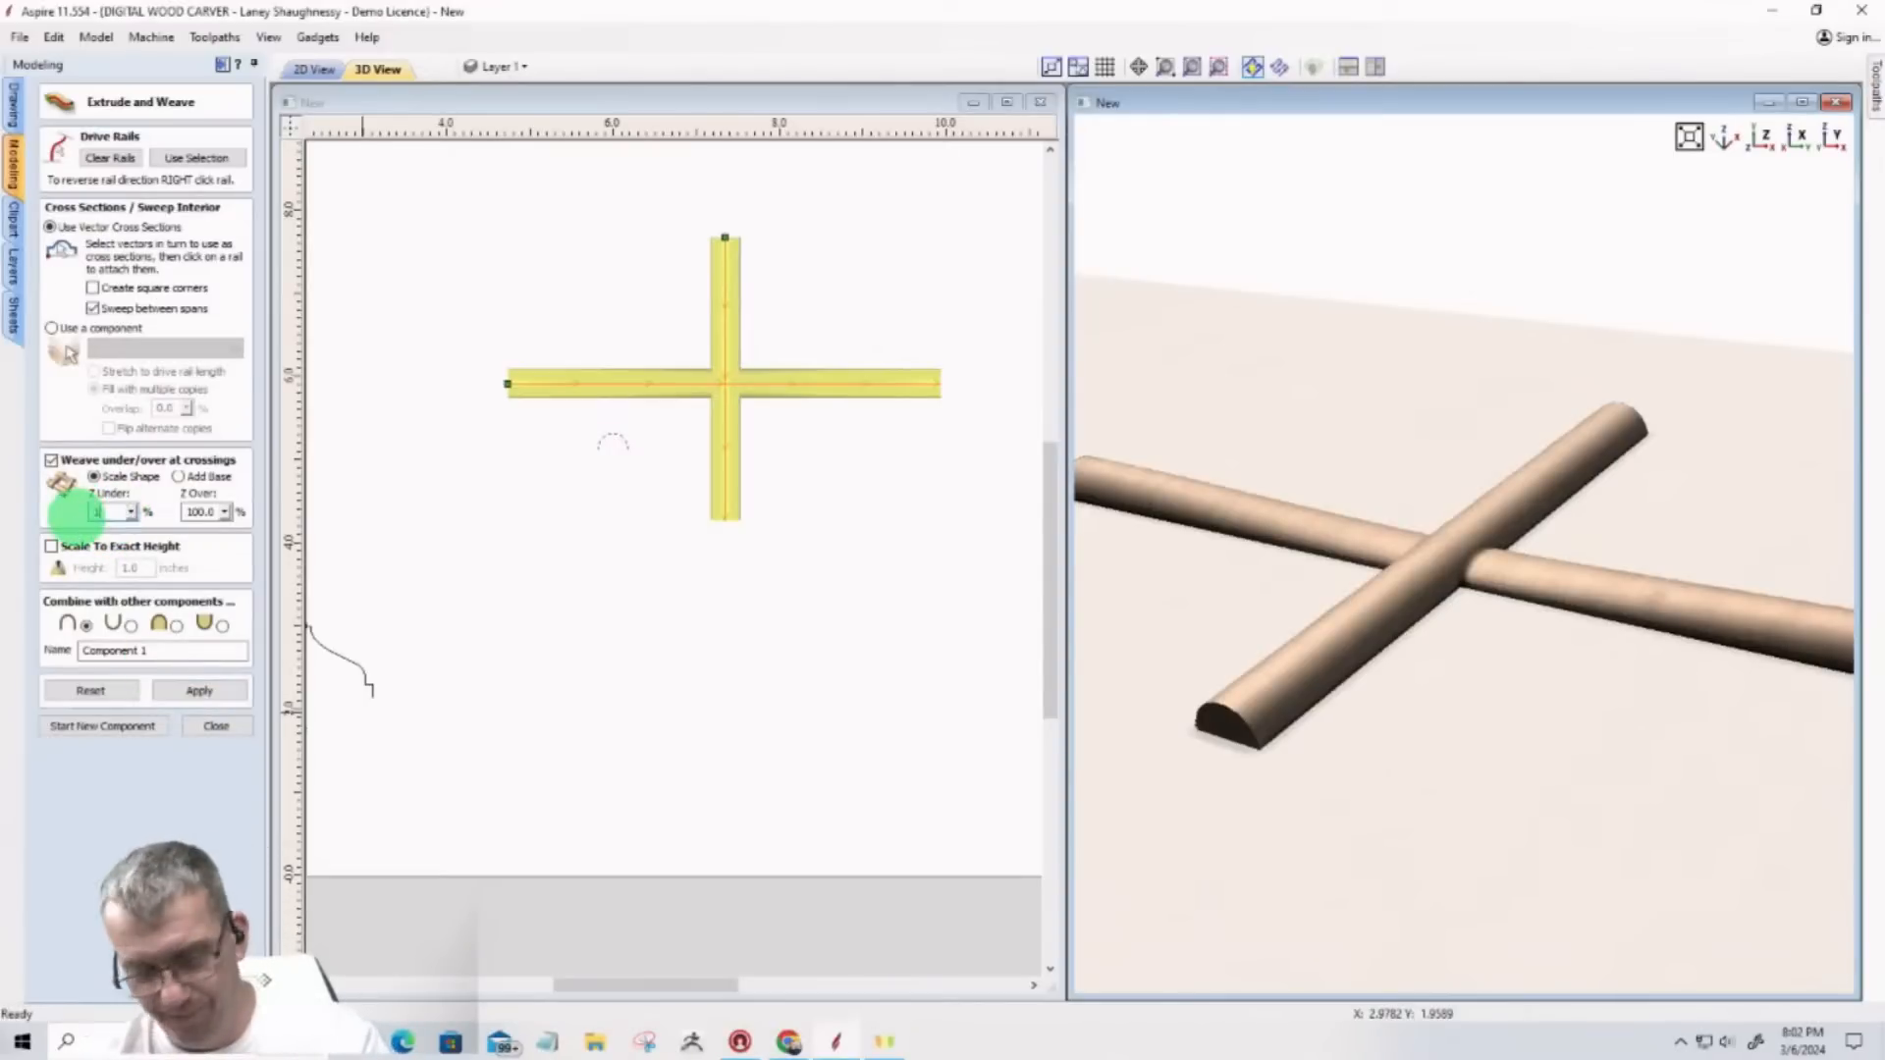
type("100")
left_click(209, 507)
left_click_drag(215, 513, 108, 528)
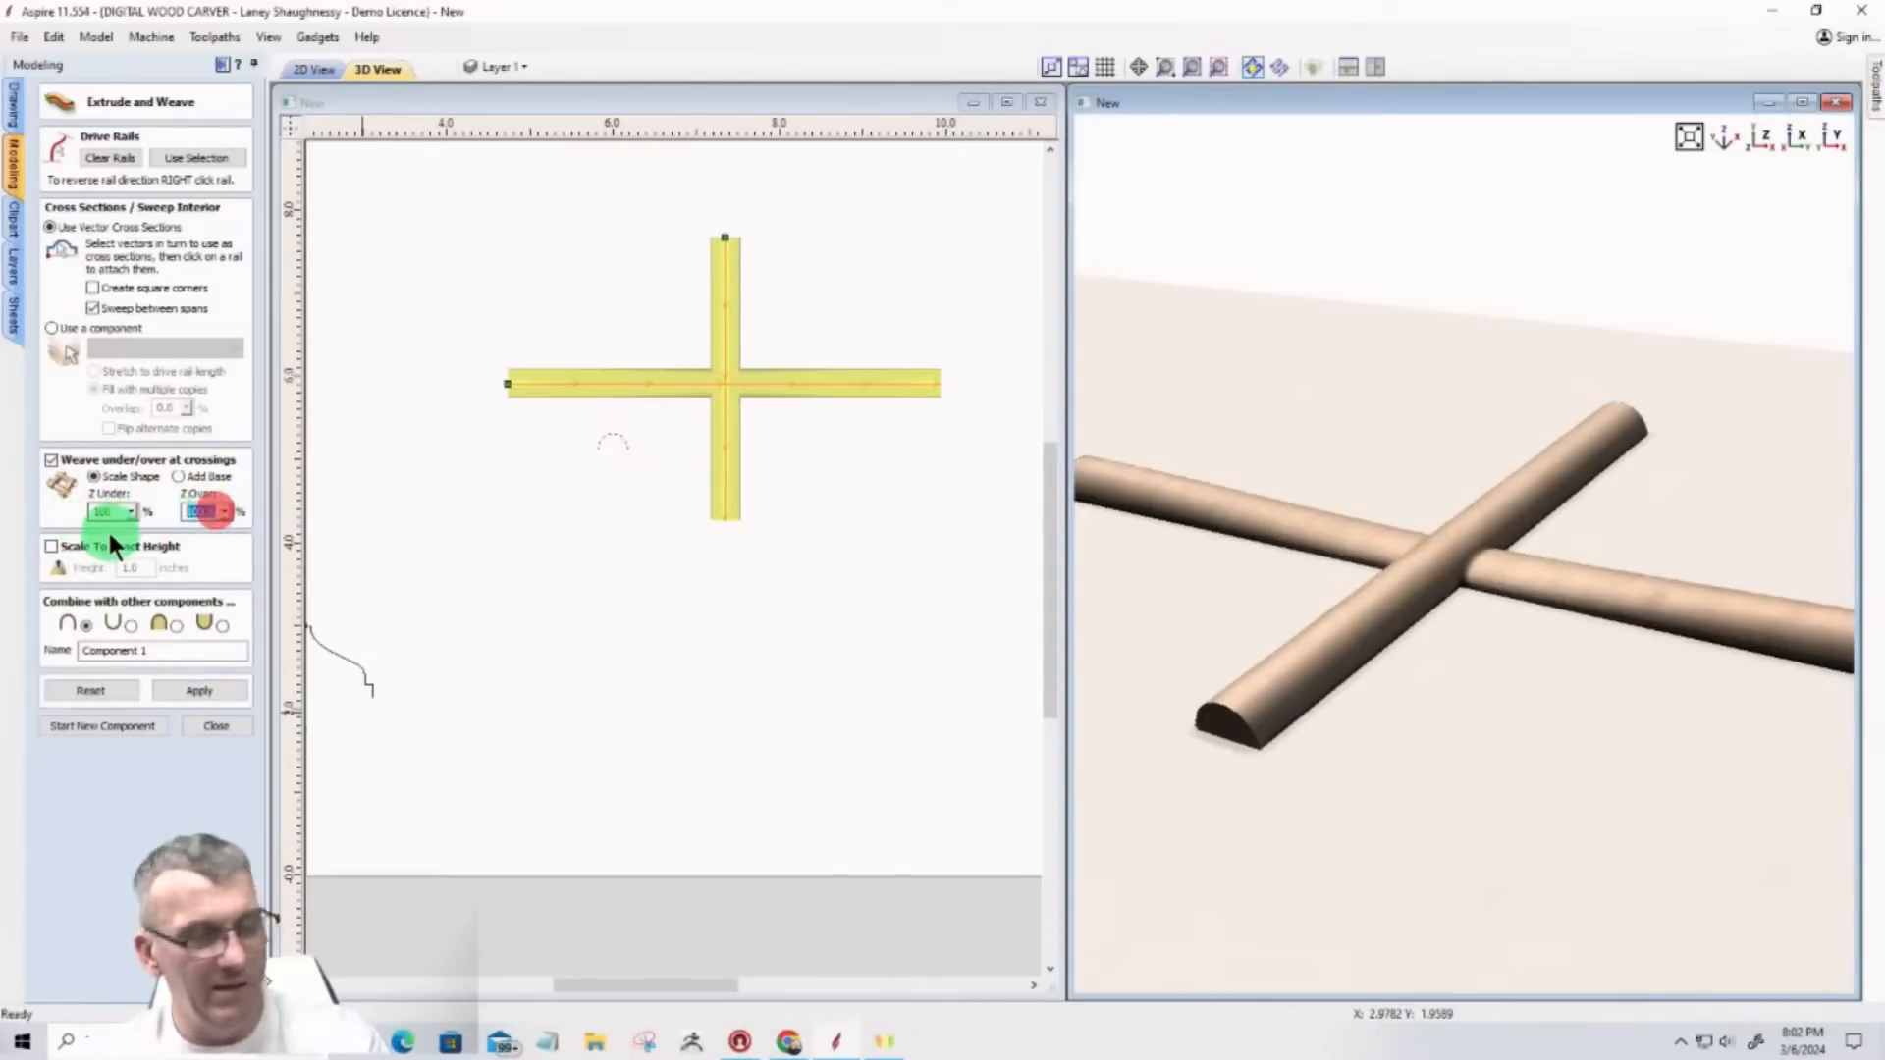
type("75")
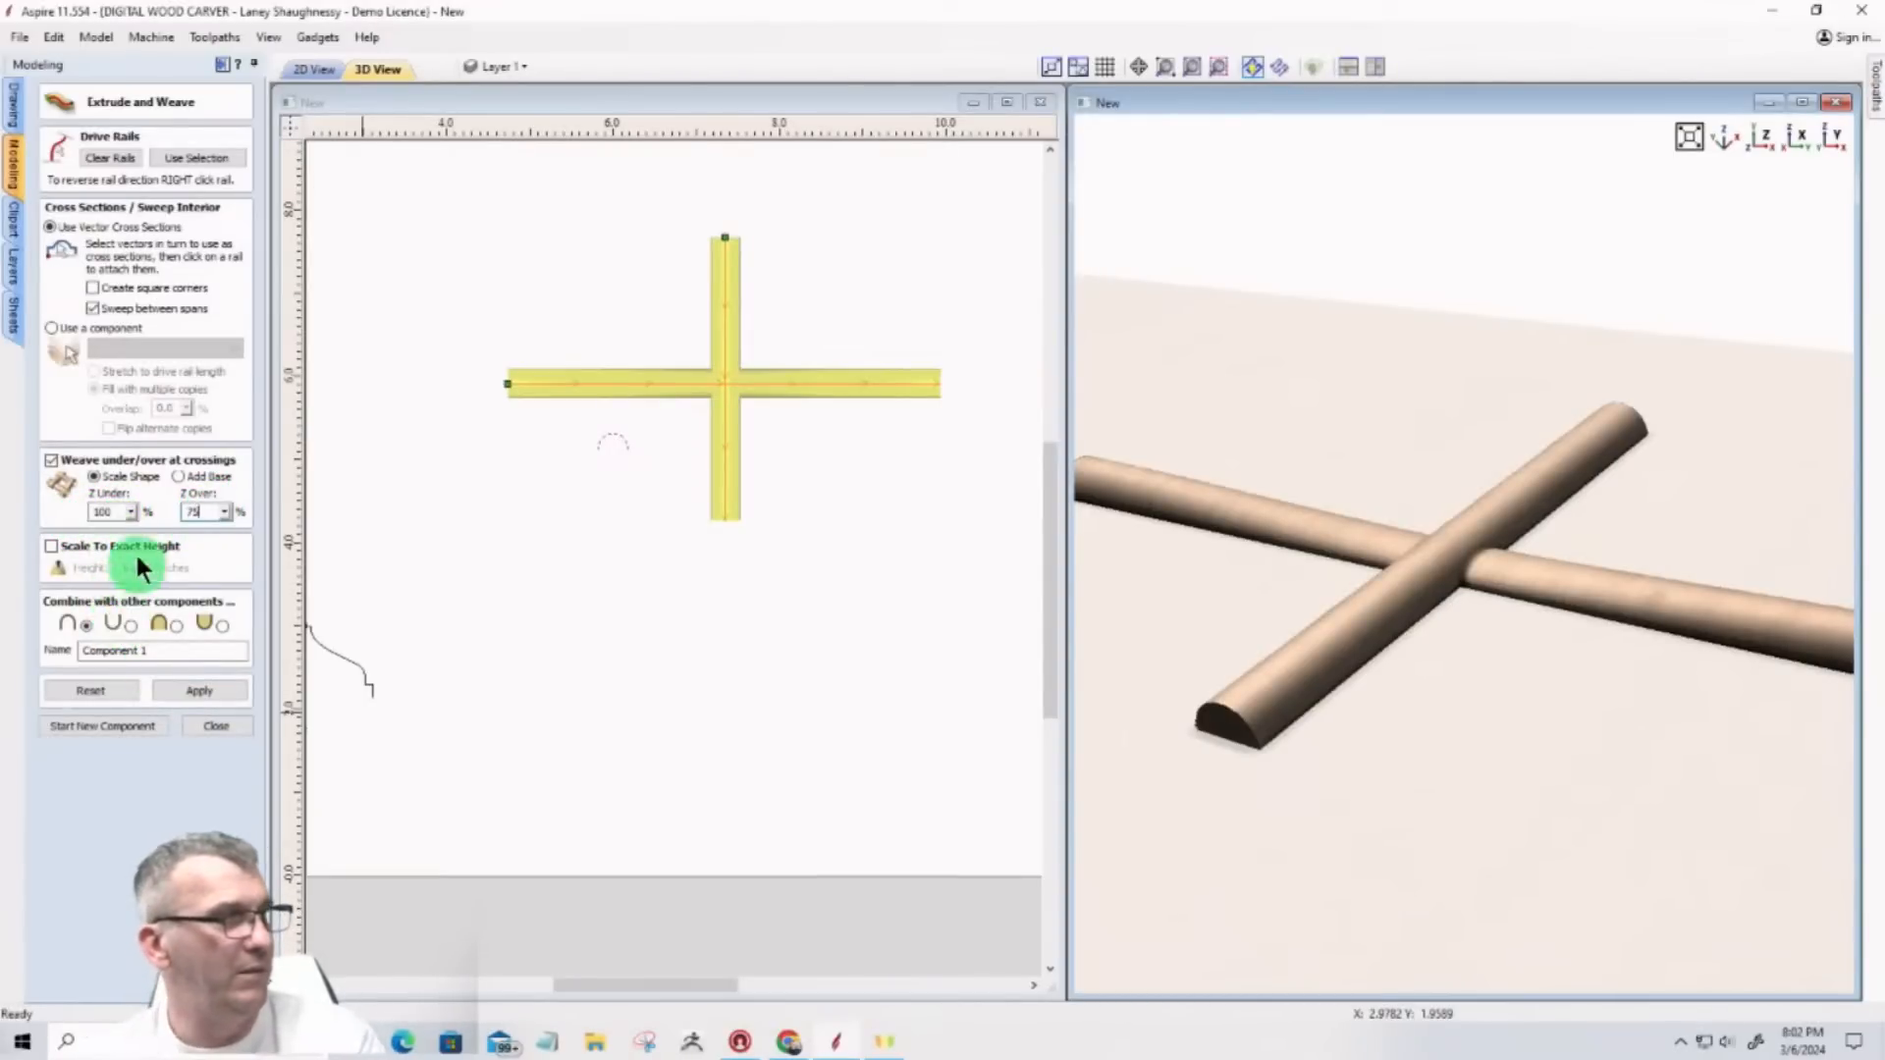
left_click(106, 511)
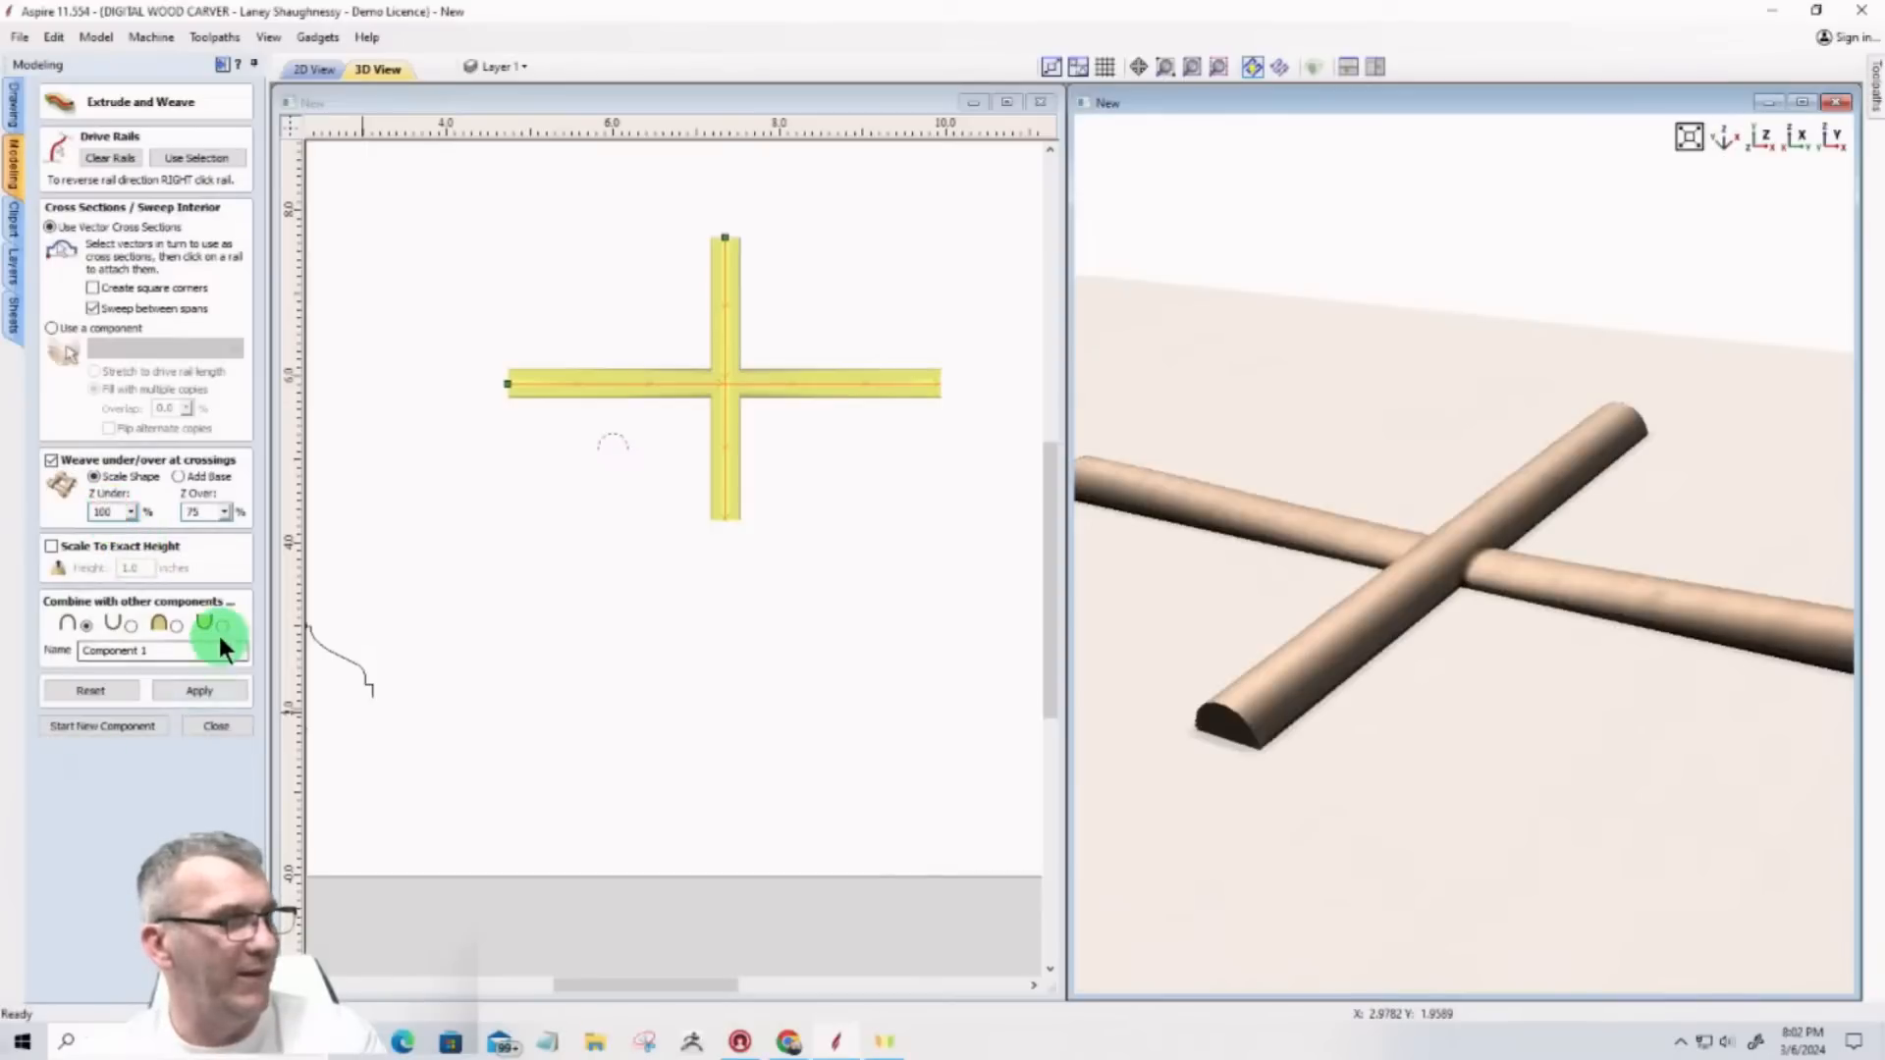
left_click(208, 691)
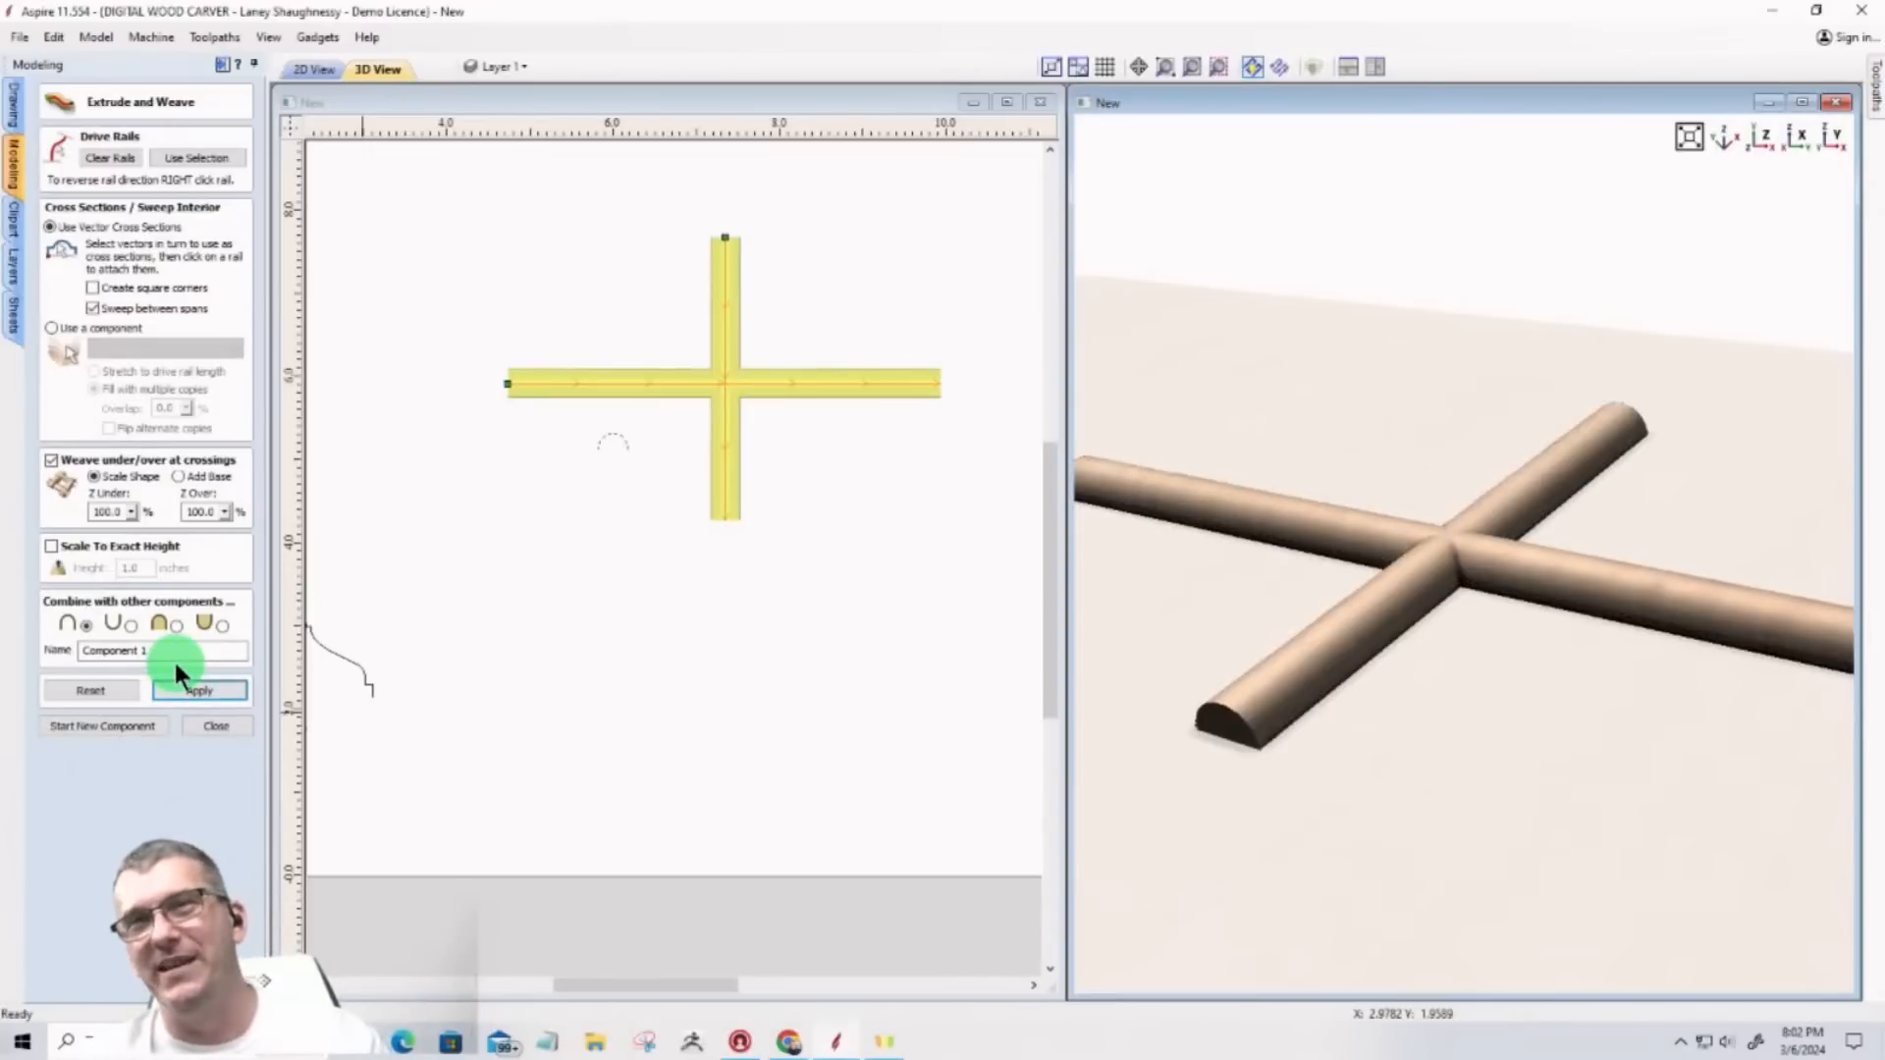
Step: Set the weave's Z Under value to 75% and reapply the extrusion
left_click(207, 511)
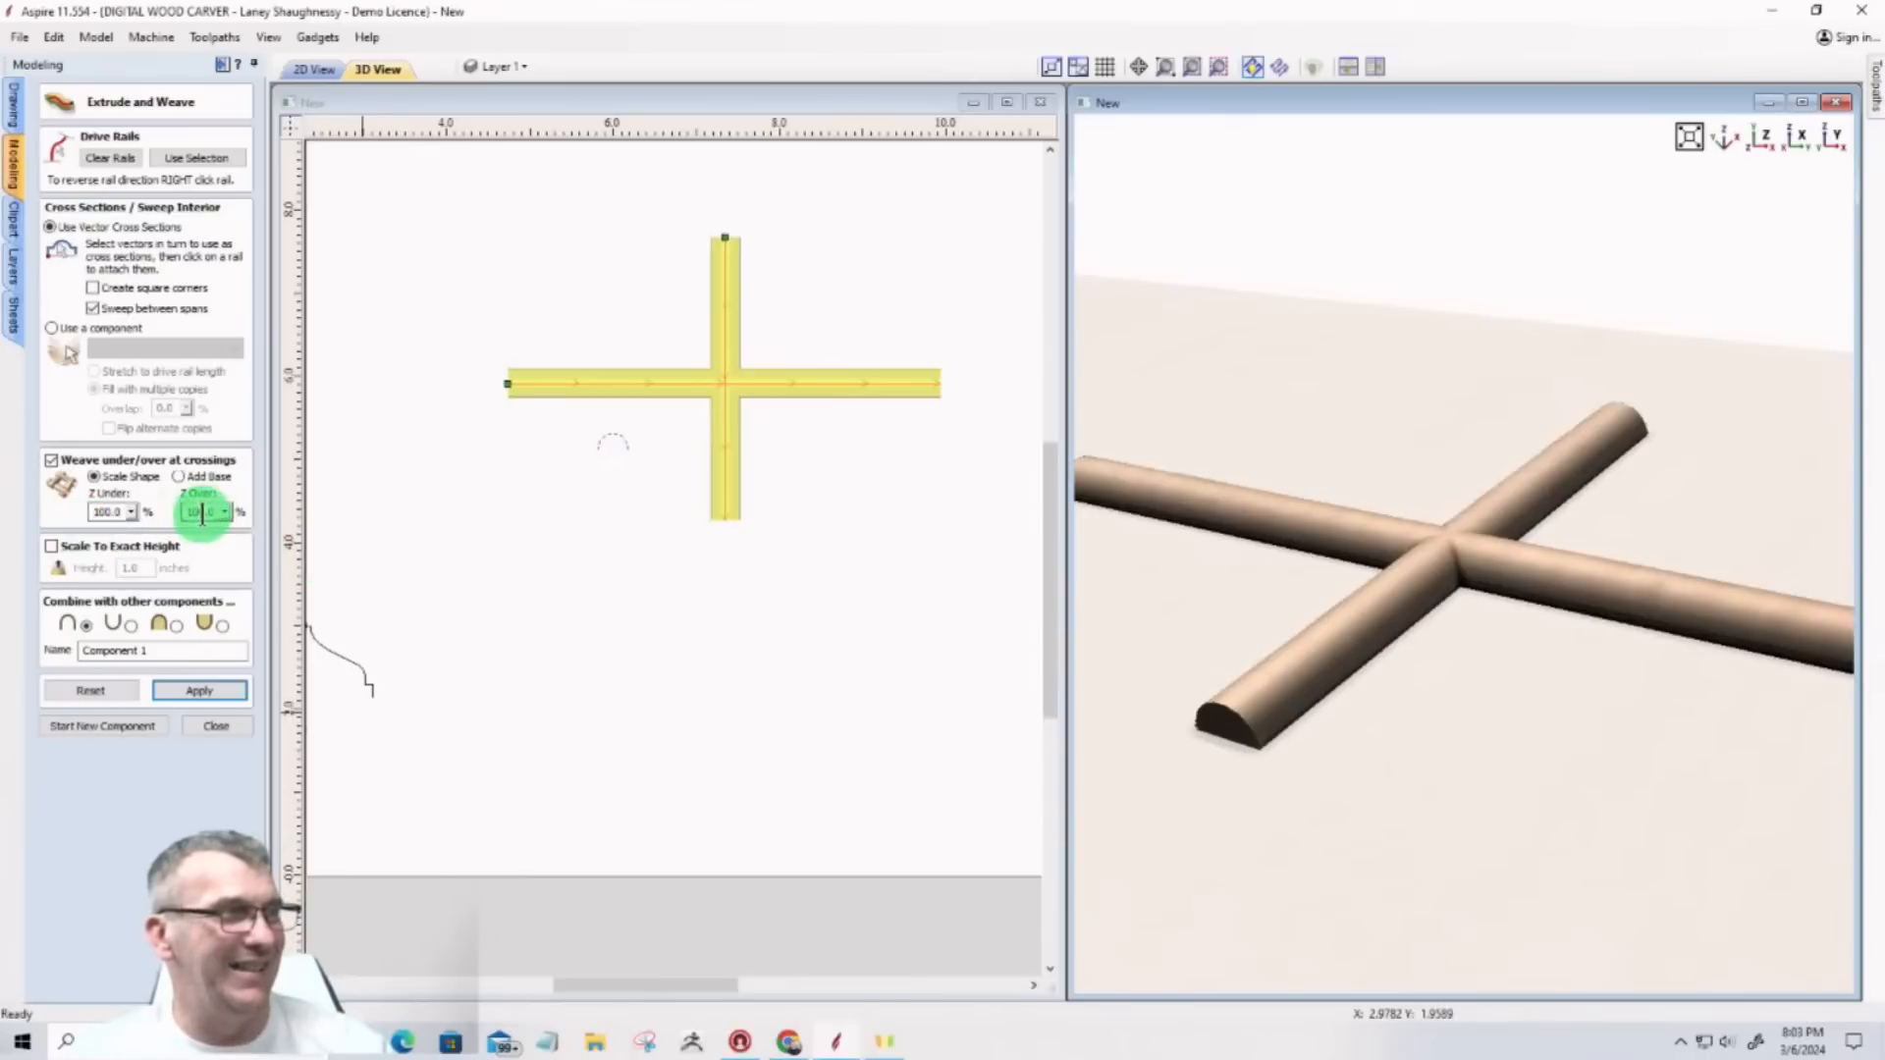
double_click(202, 512)
double_click(126, 512)
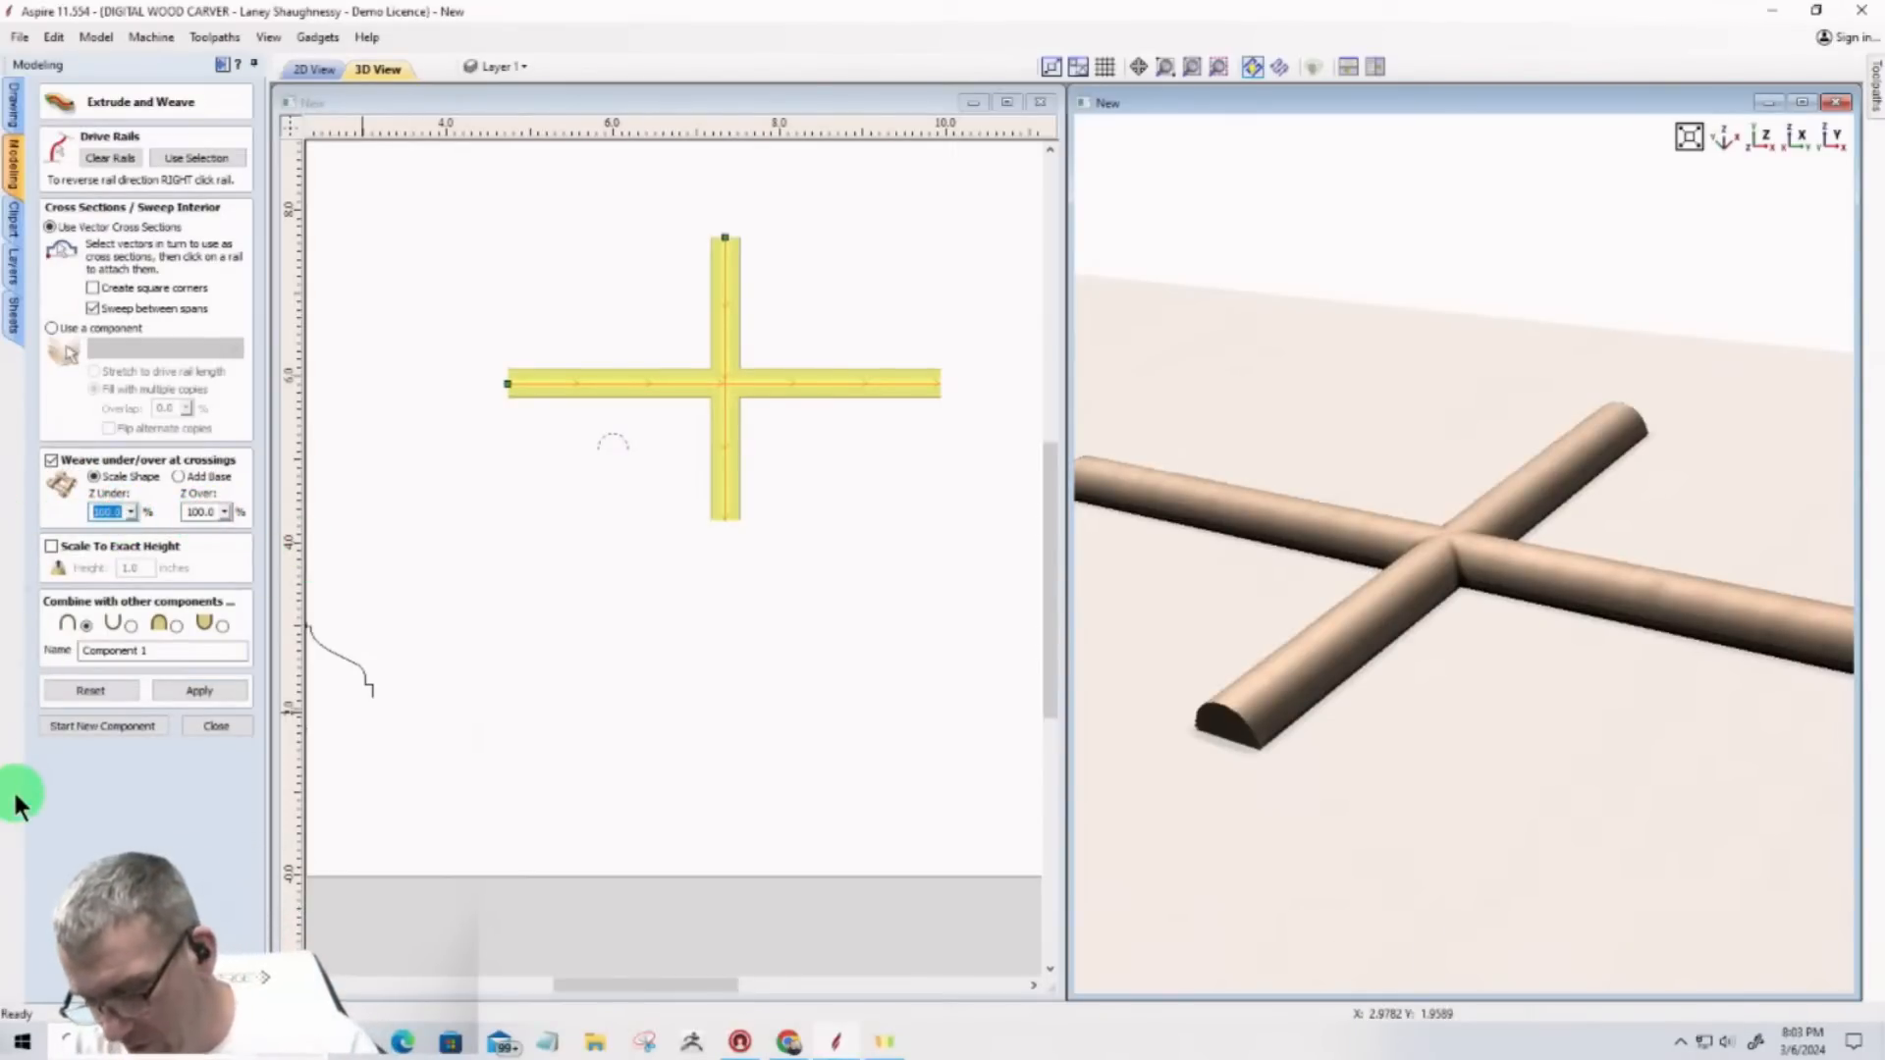
type("7")
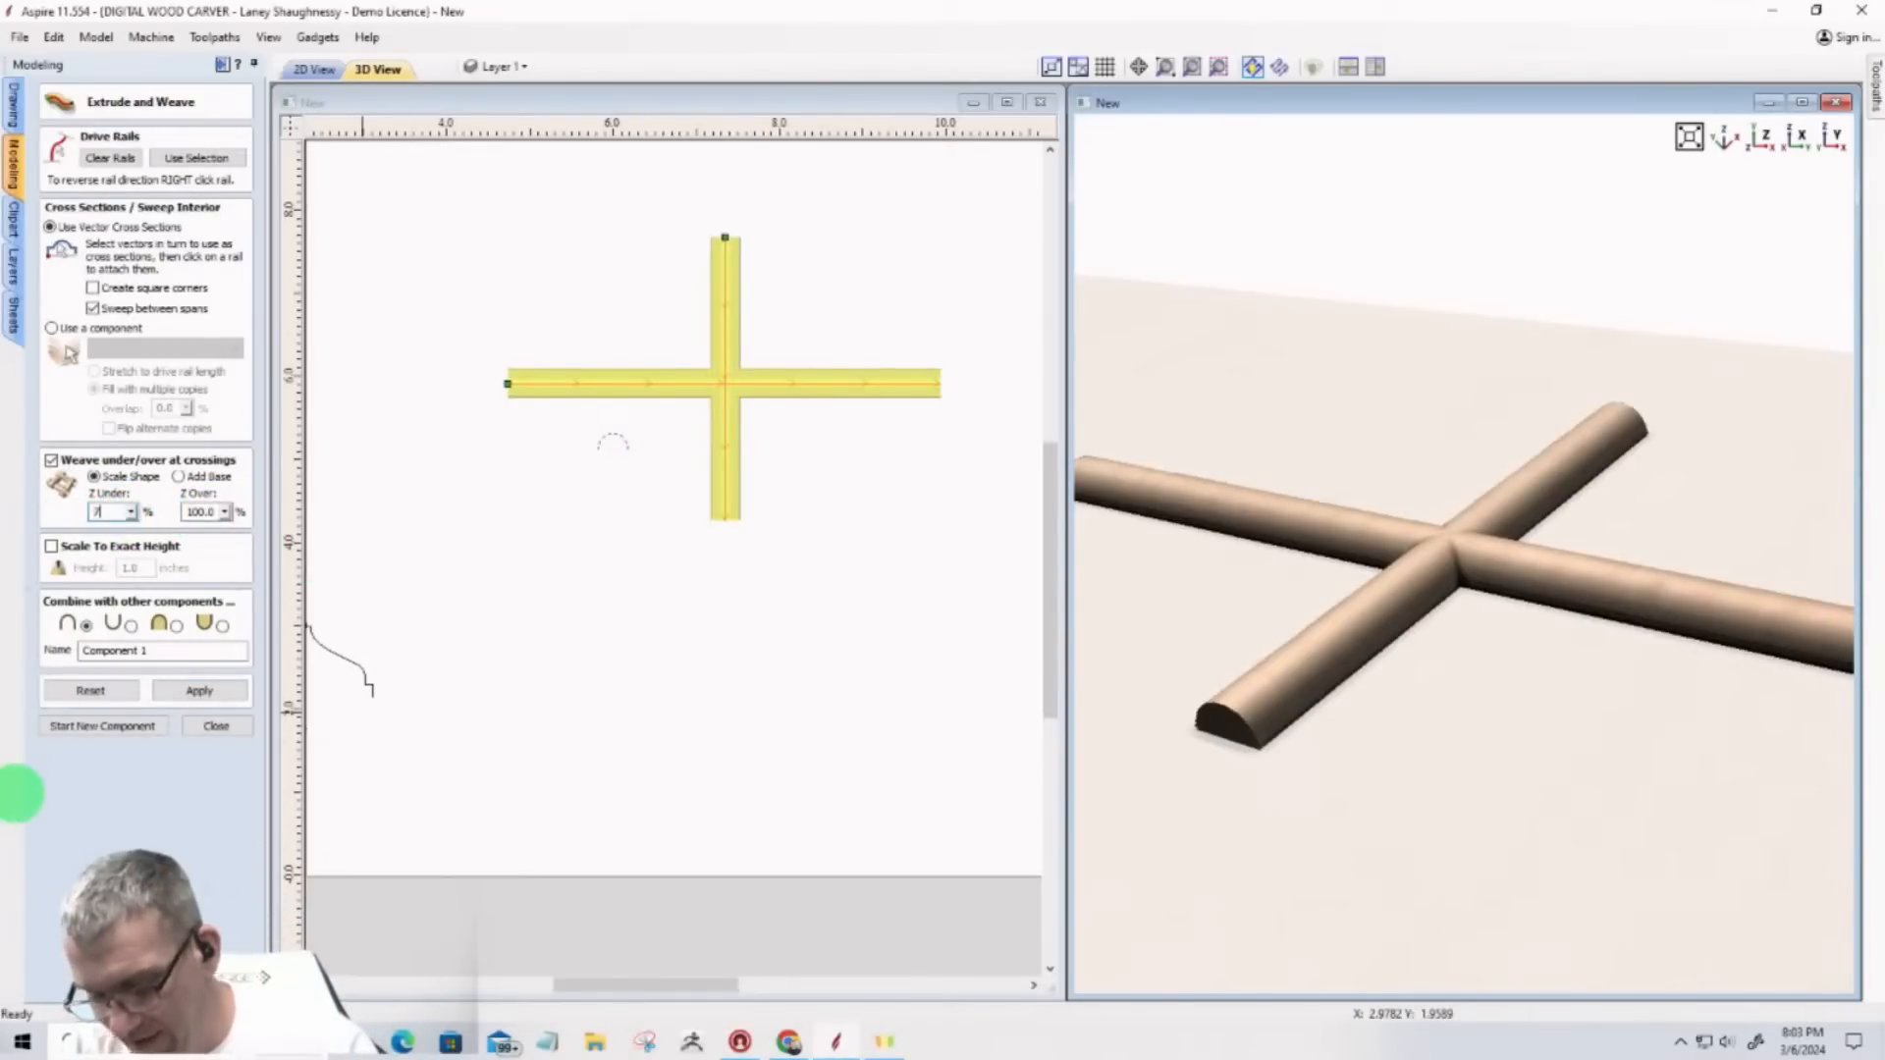
type("5")
left_click(192, 682)
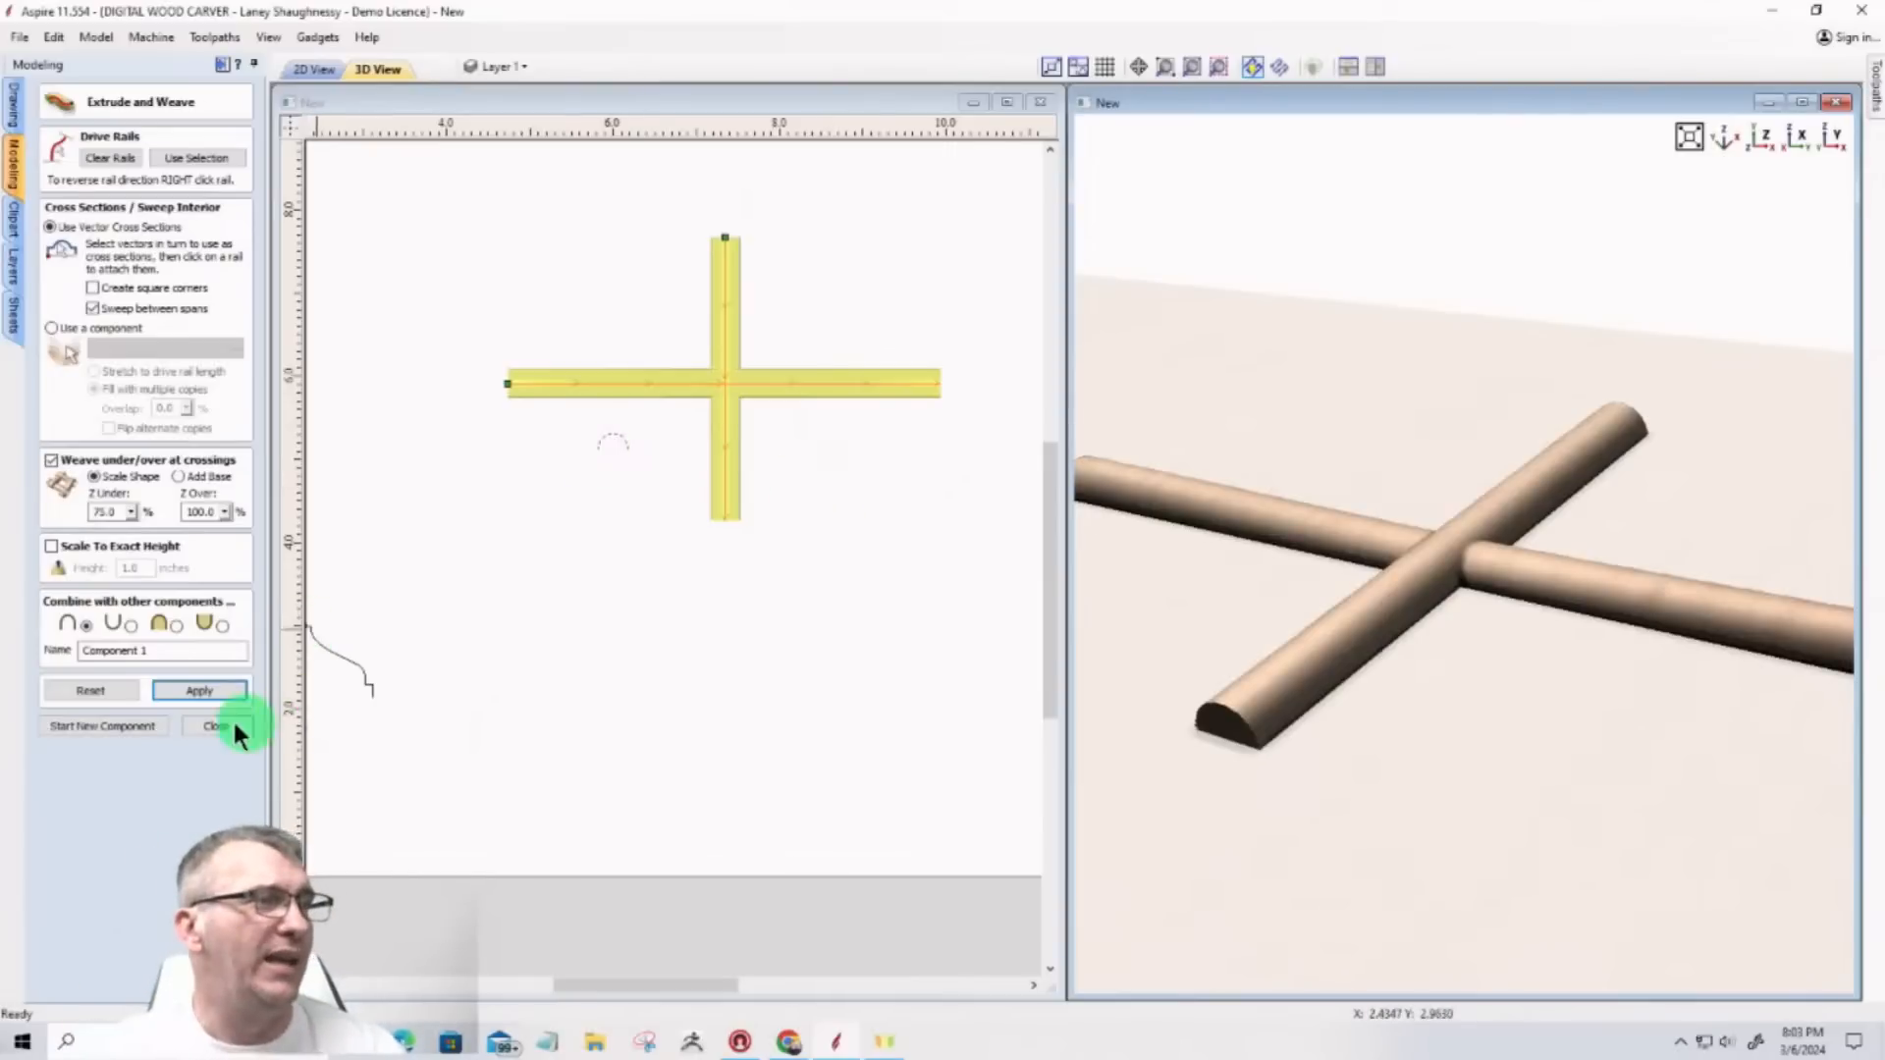
Step: Reset the woven extrusion, clear its drive rails, and close Extrude and Weave
left_click(73, 691)
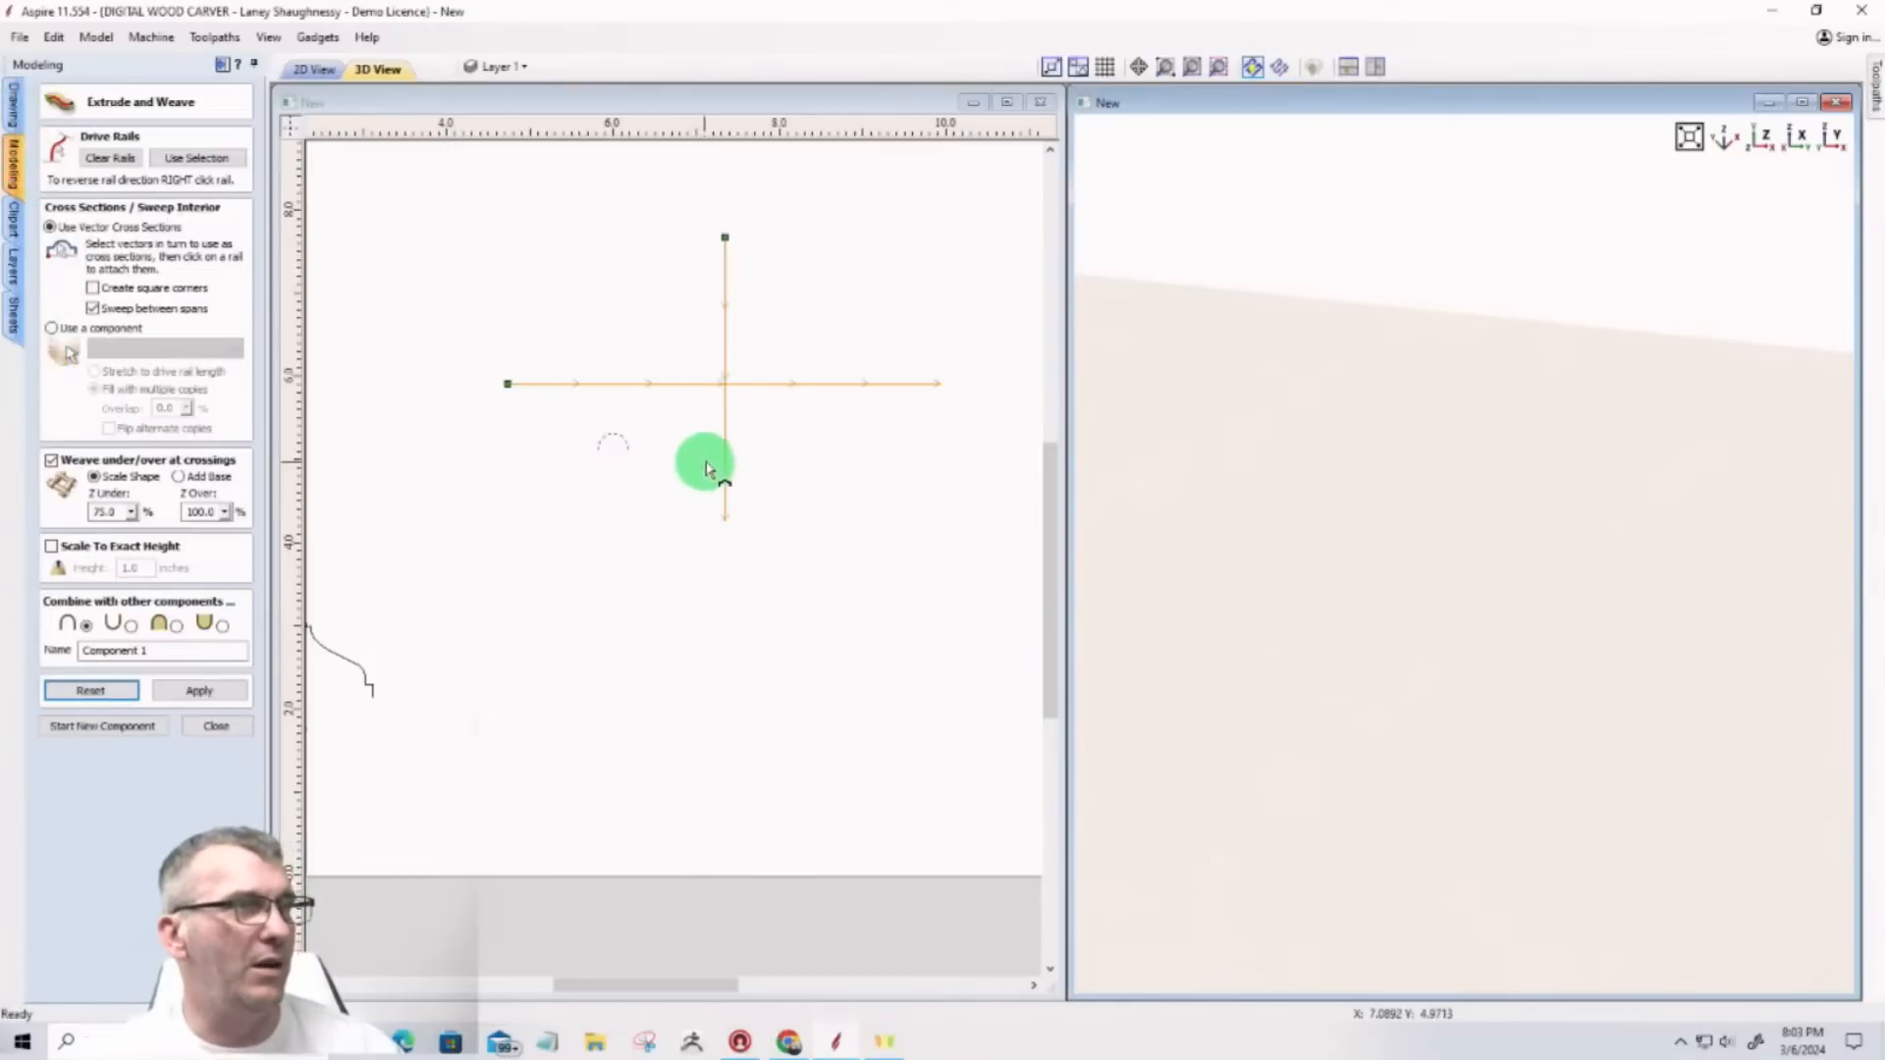
left_click(108, 158)
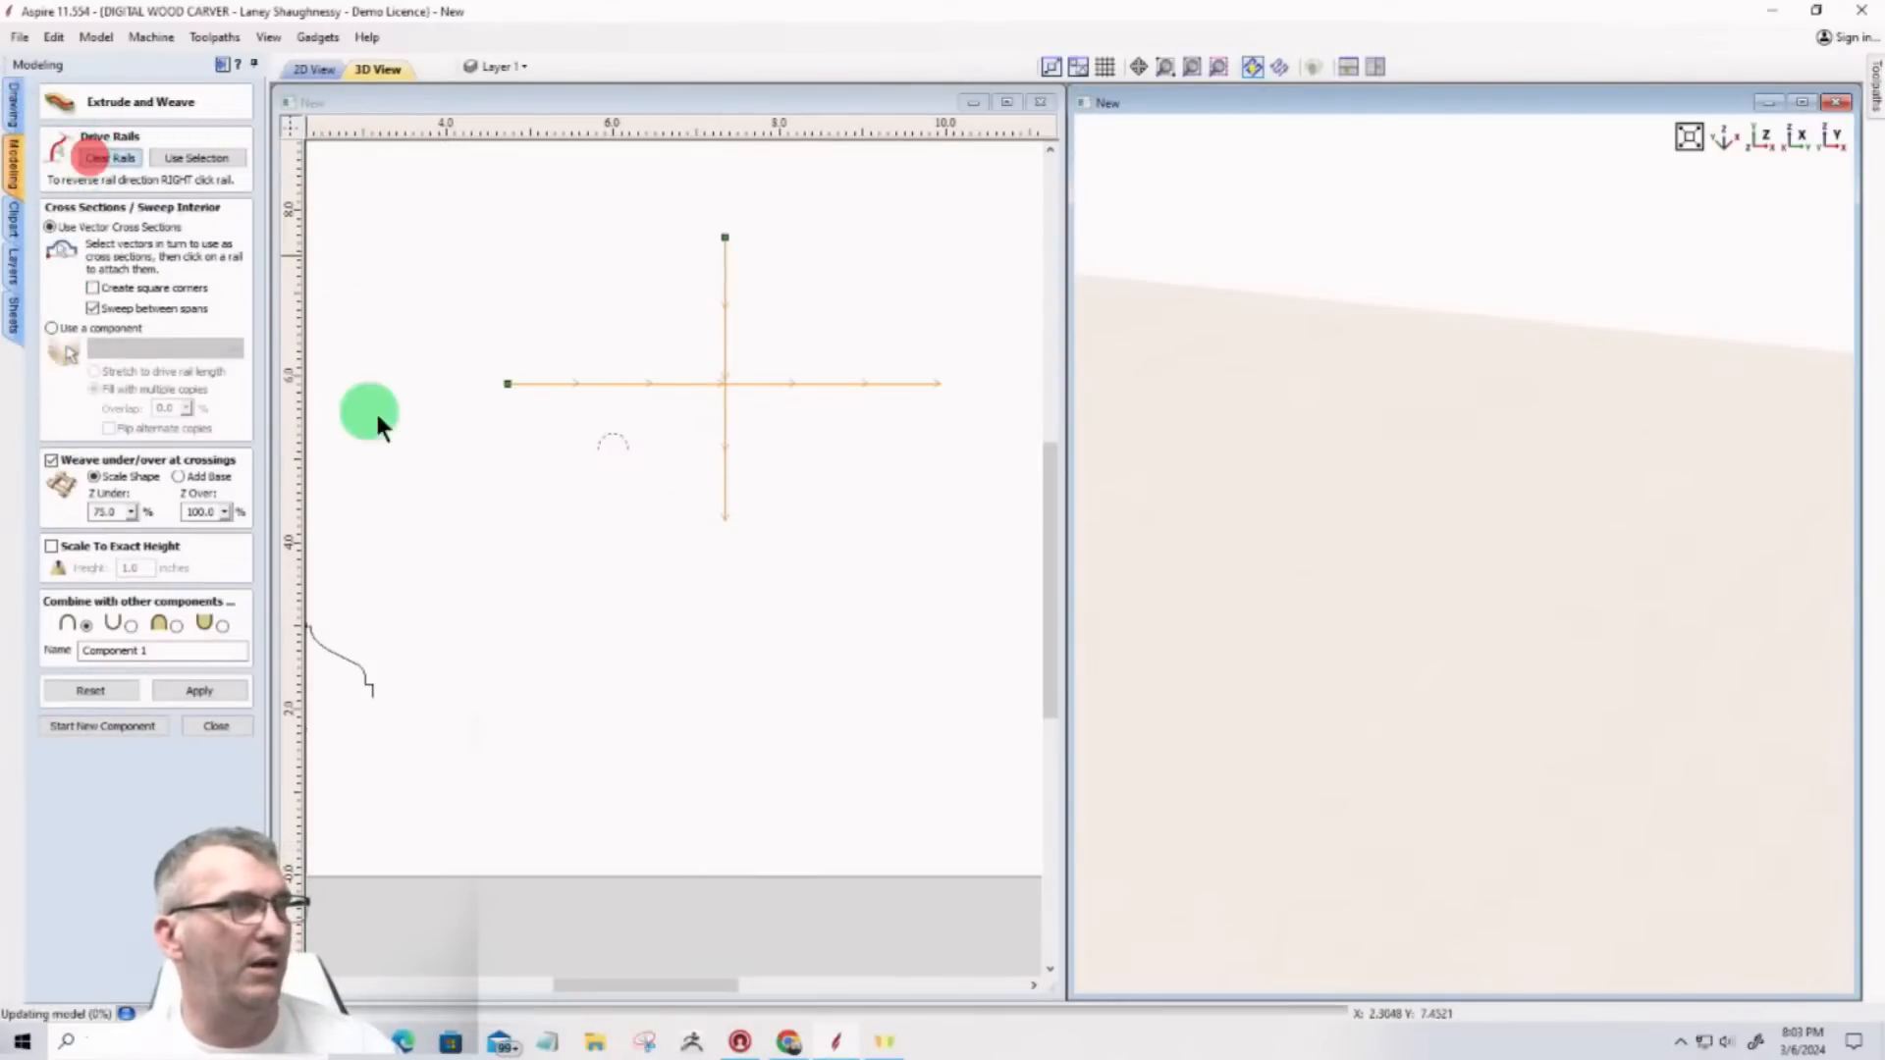
left_click(727, 454)
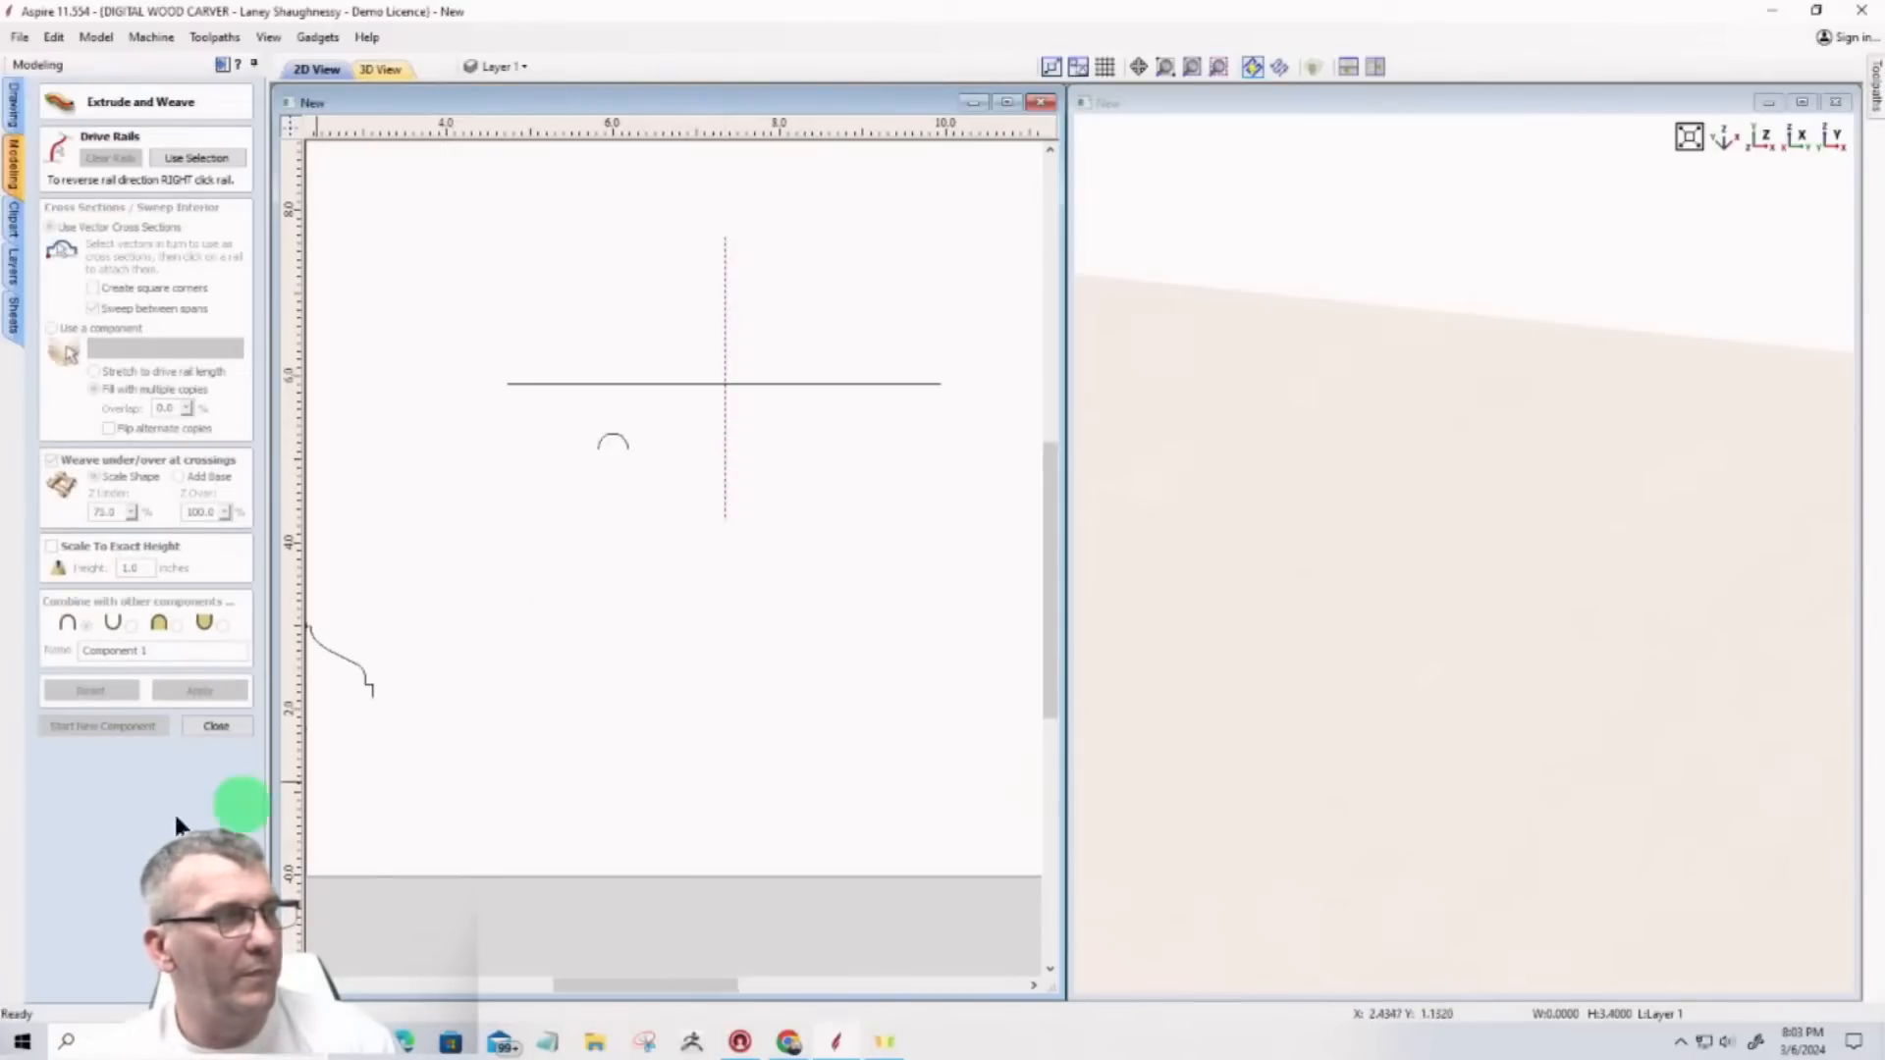
left_click(218, 726)
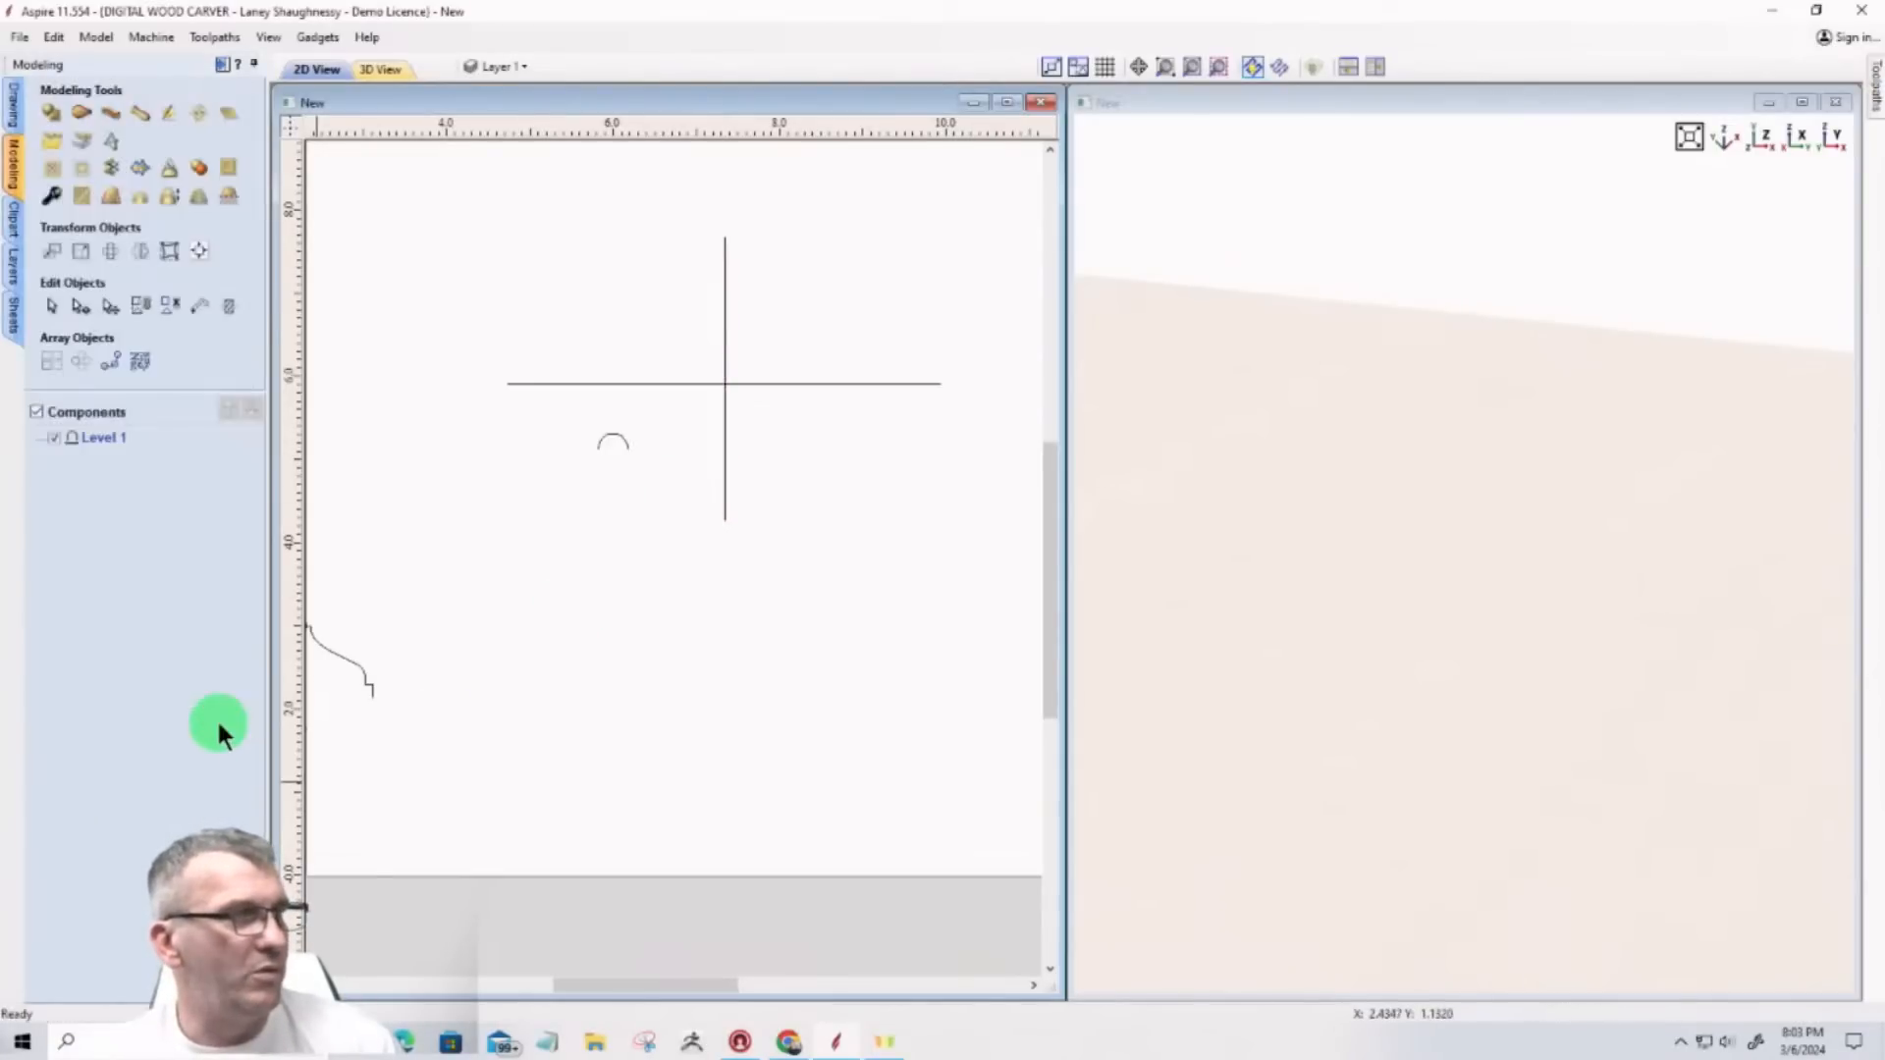
Step: Copy the vertical line about 1.5 inches to the right so the copy also crosses the horizontal line
left_click(724, 427)
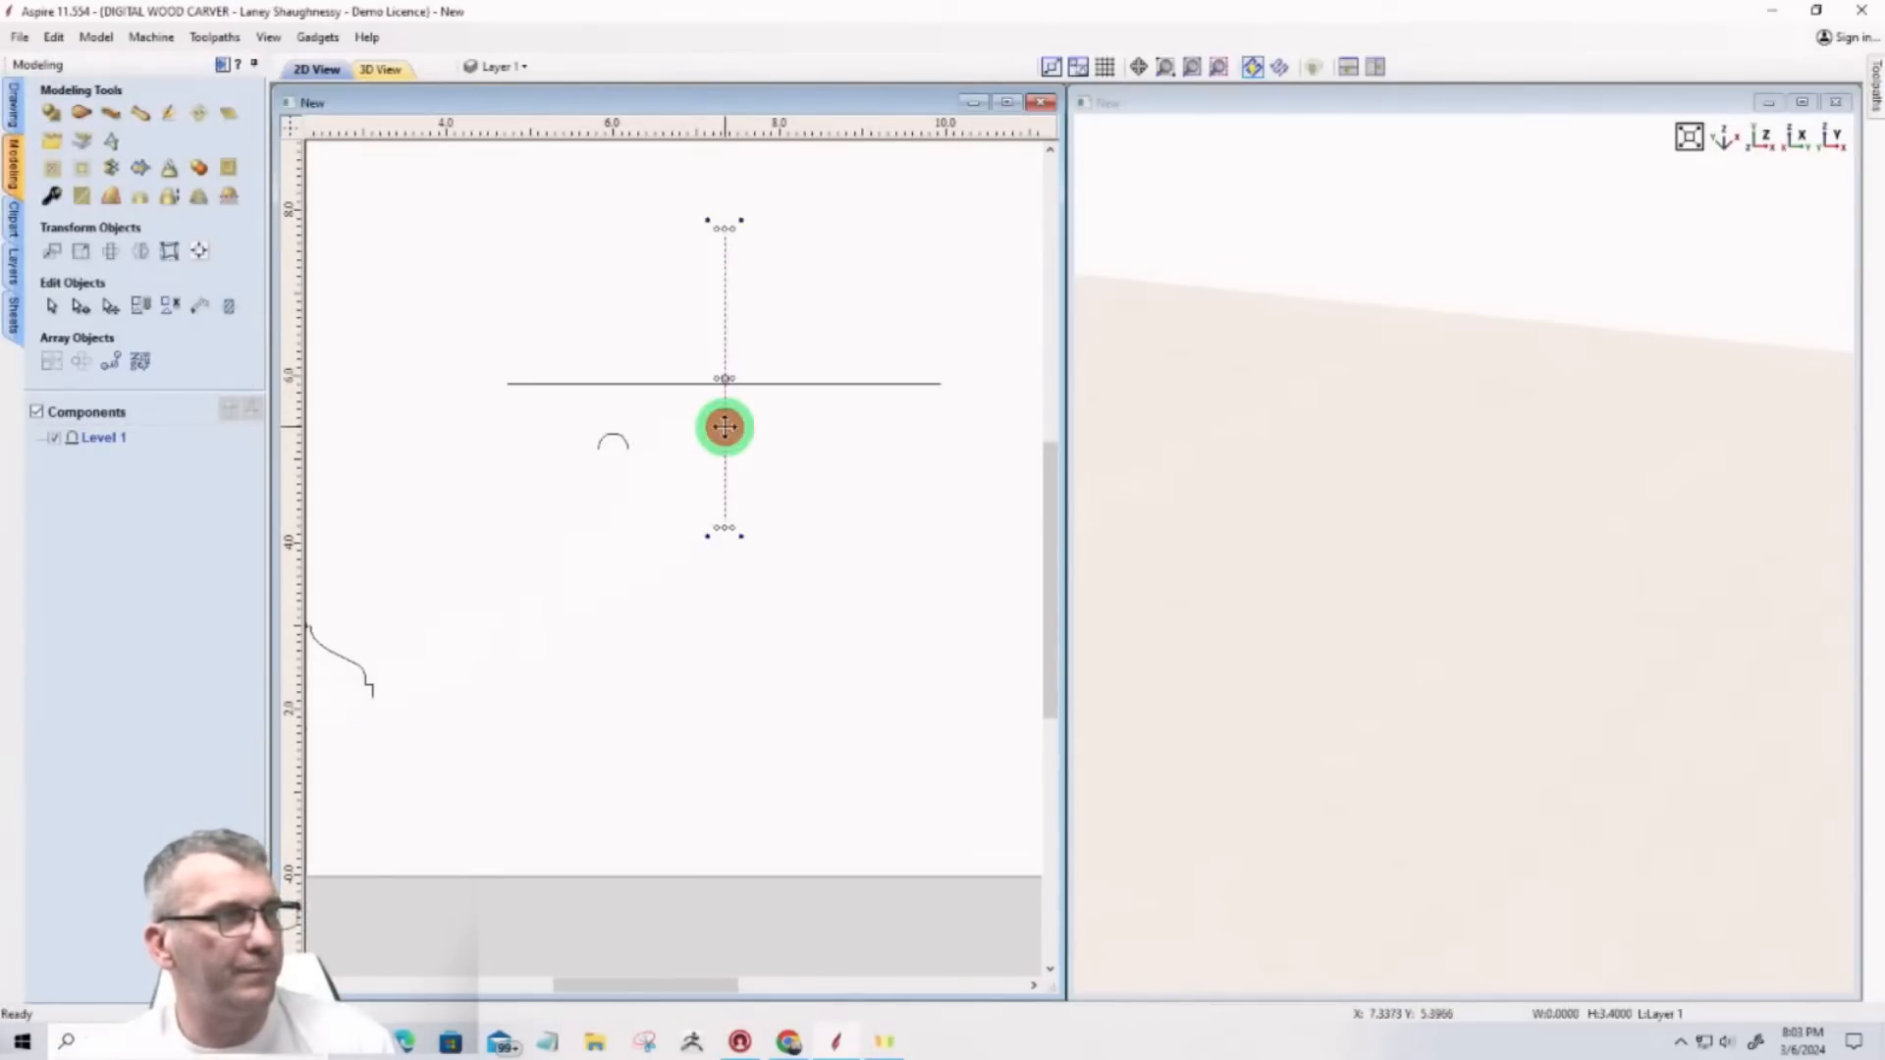
left_click_drag(725, 427, 854, 425)
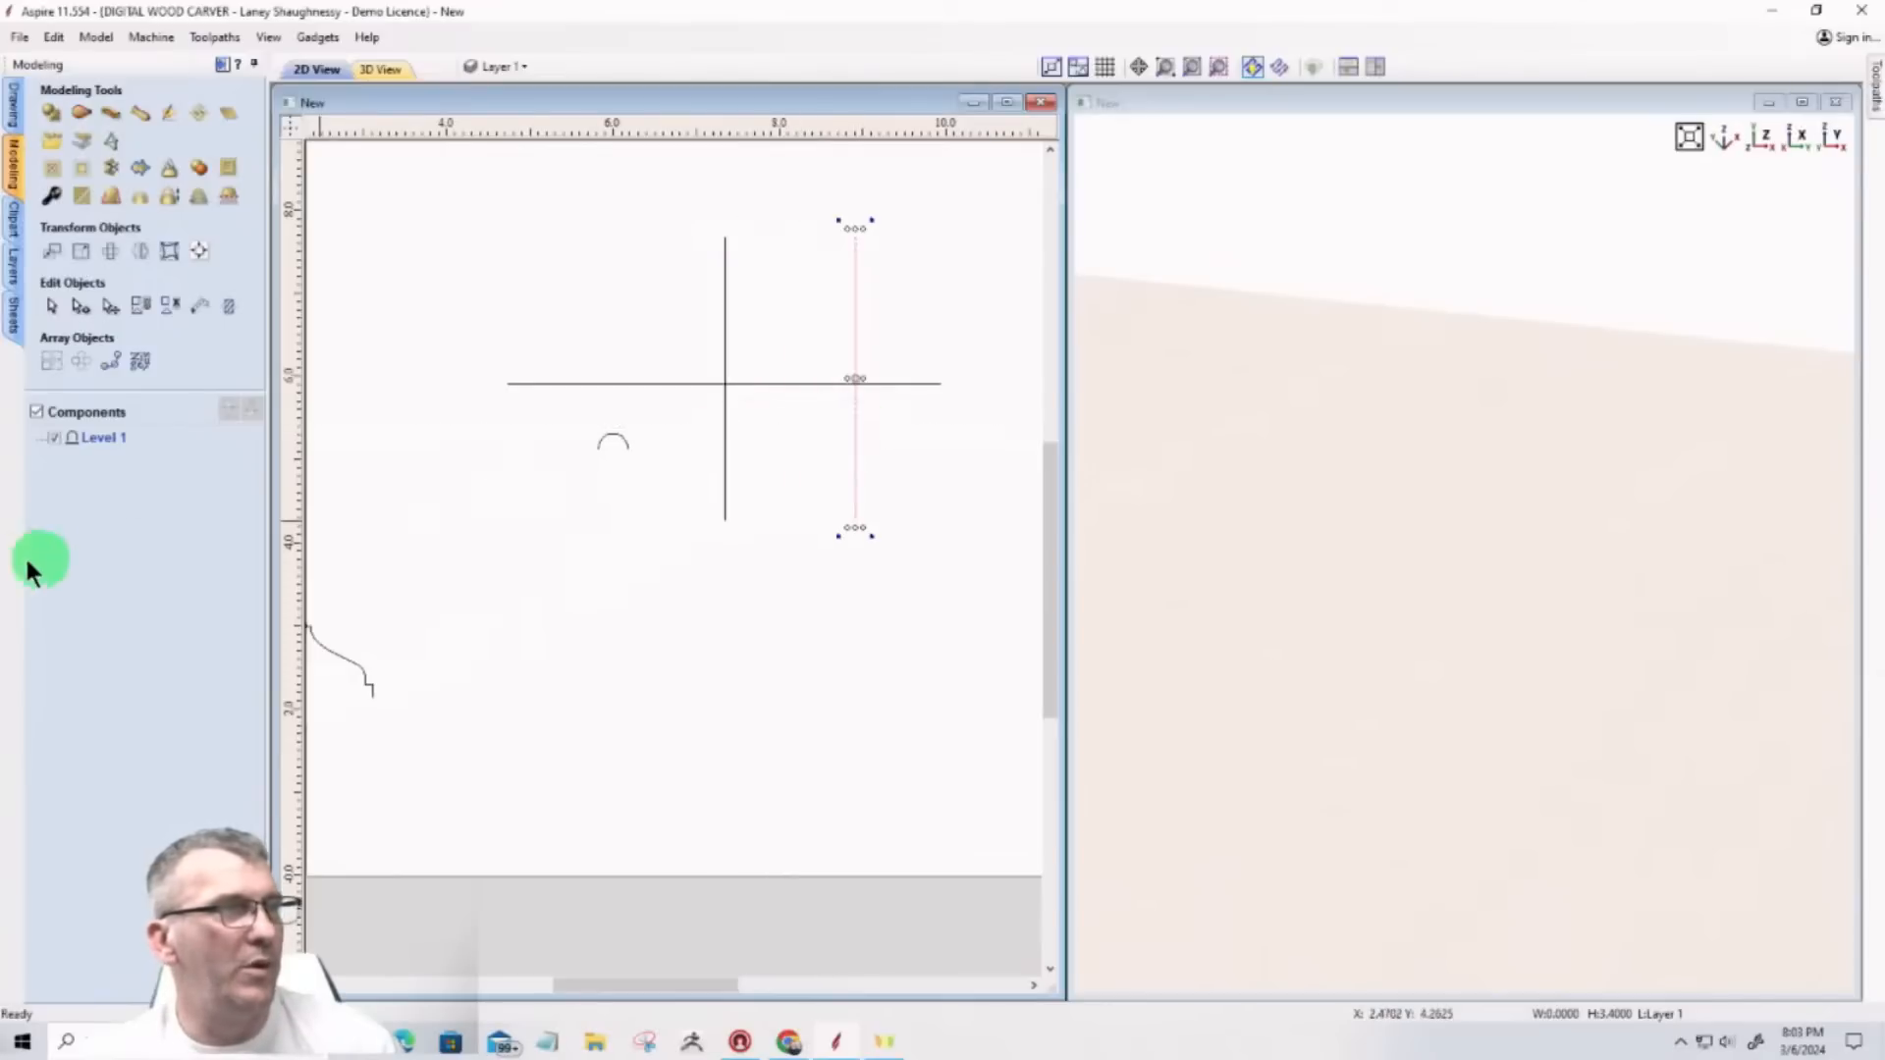
left_click(486, 280)
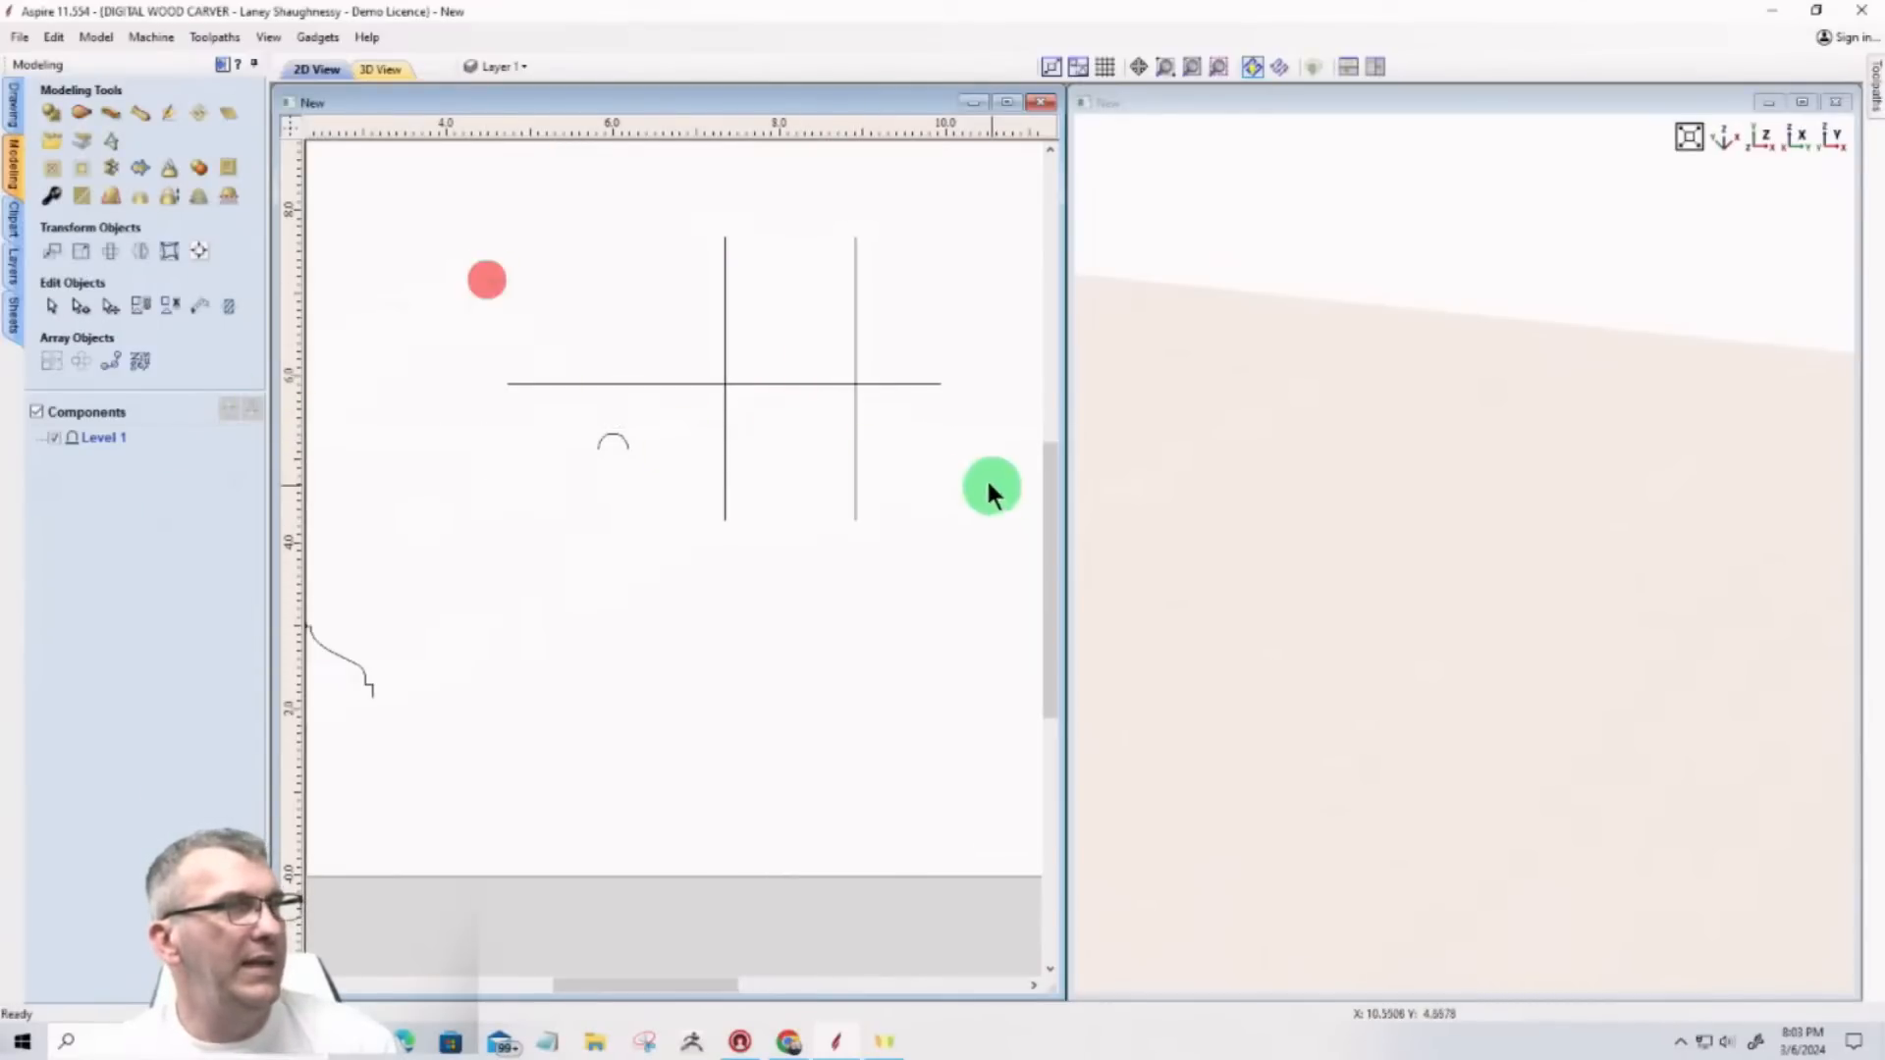
Step: Use the horizontal line and both vertical lines as drive rails and extrude the semicircle along them with Extrude and Weave
left_click_drag(986, 477, 687, 292)
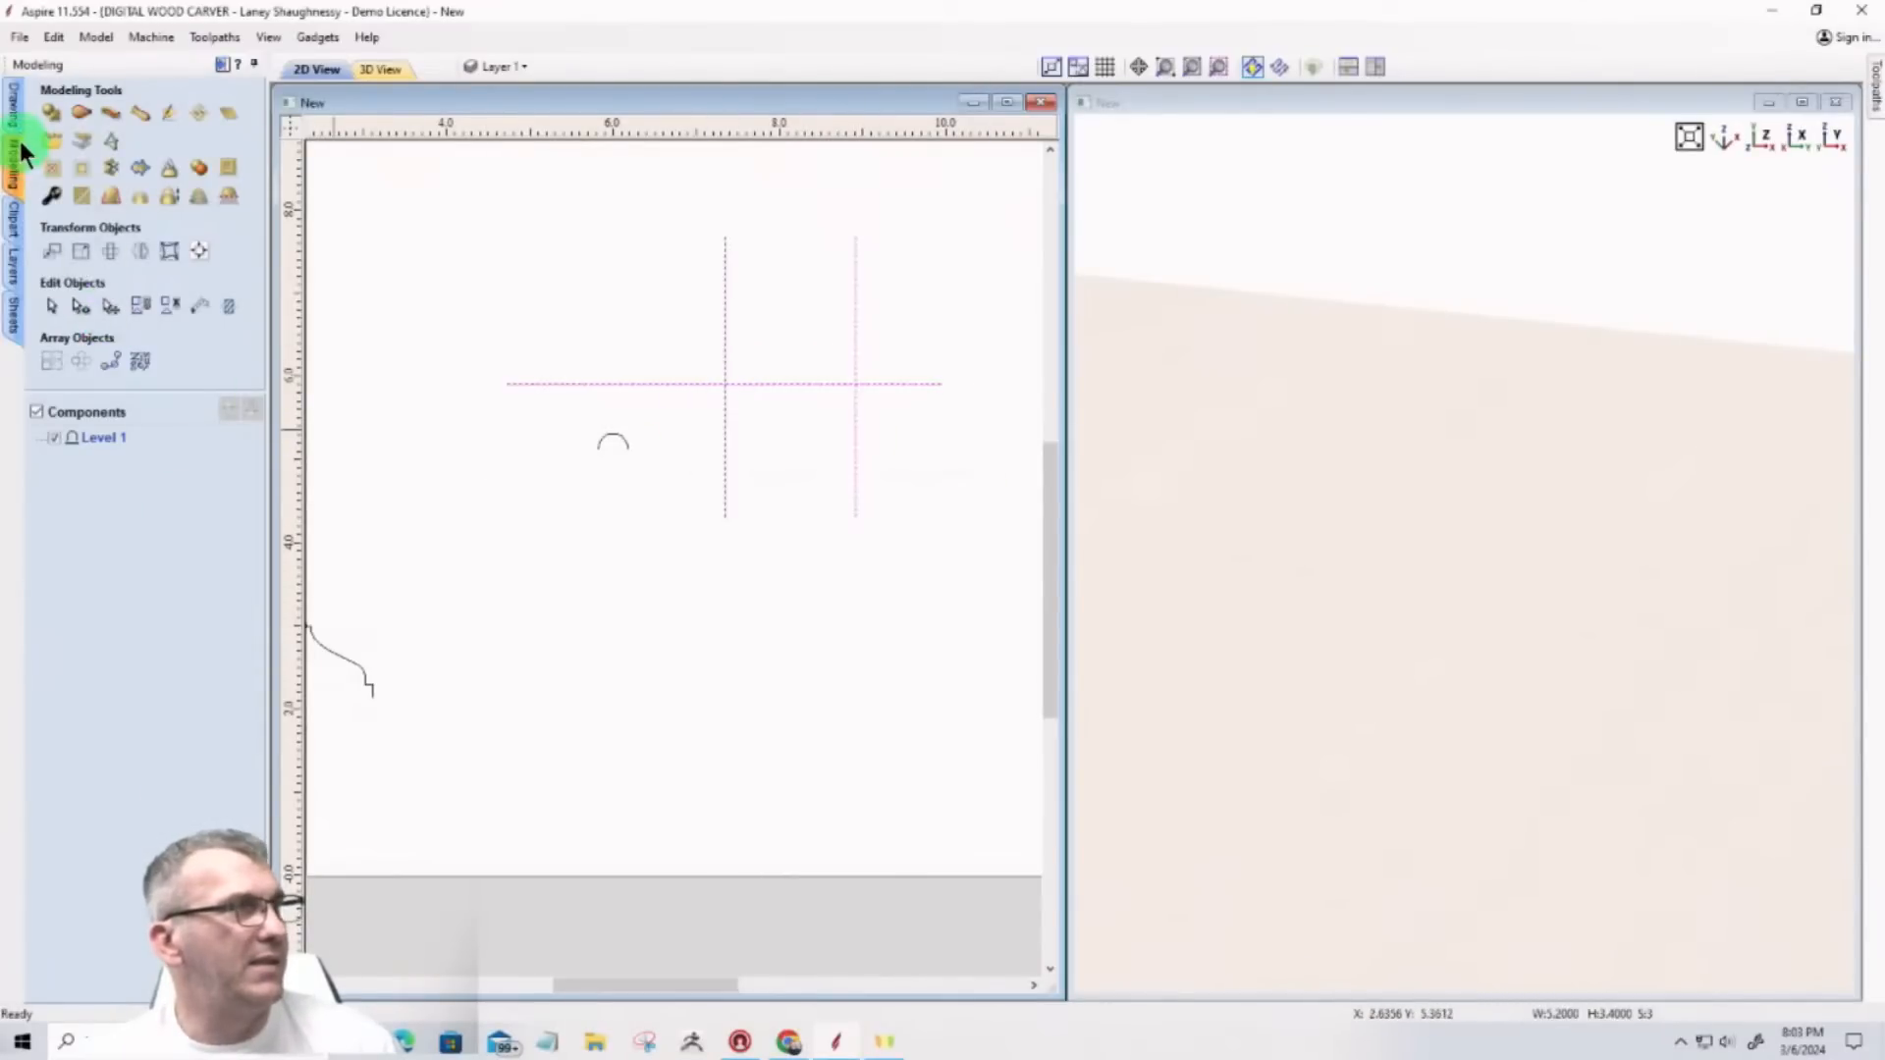
left_click(108, 116)
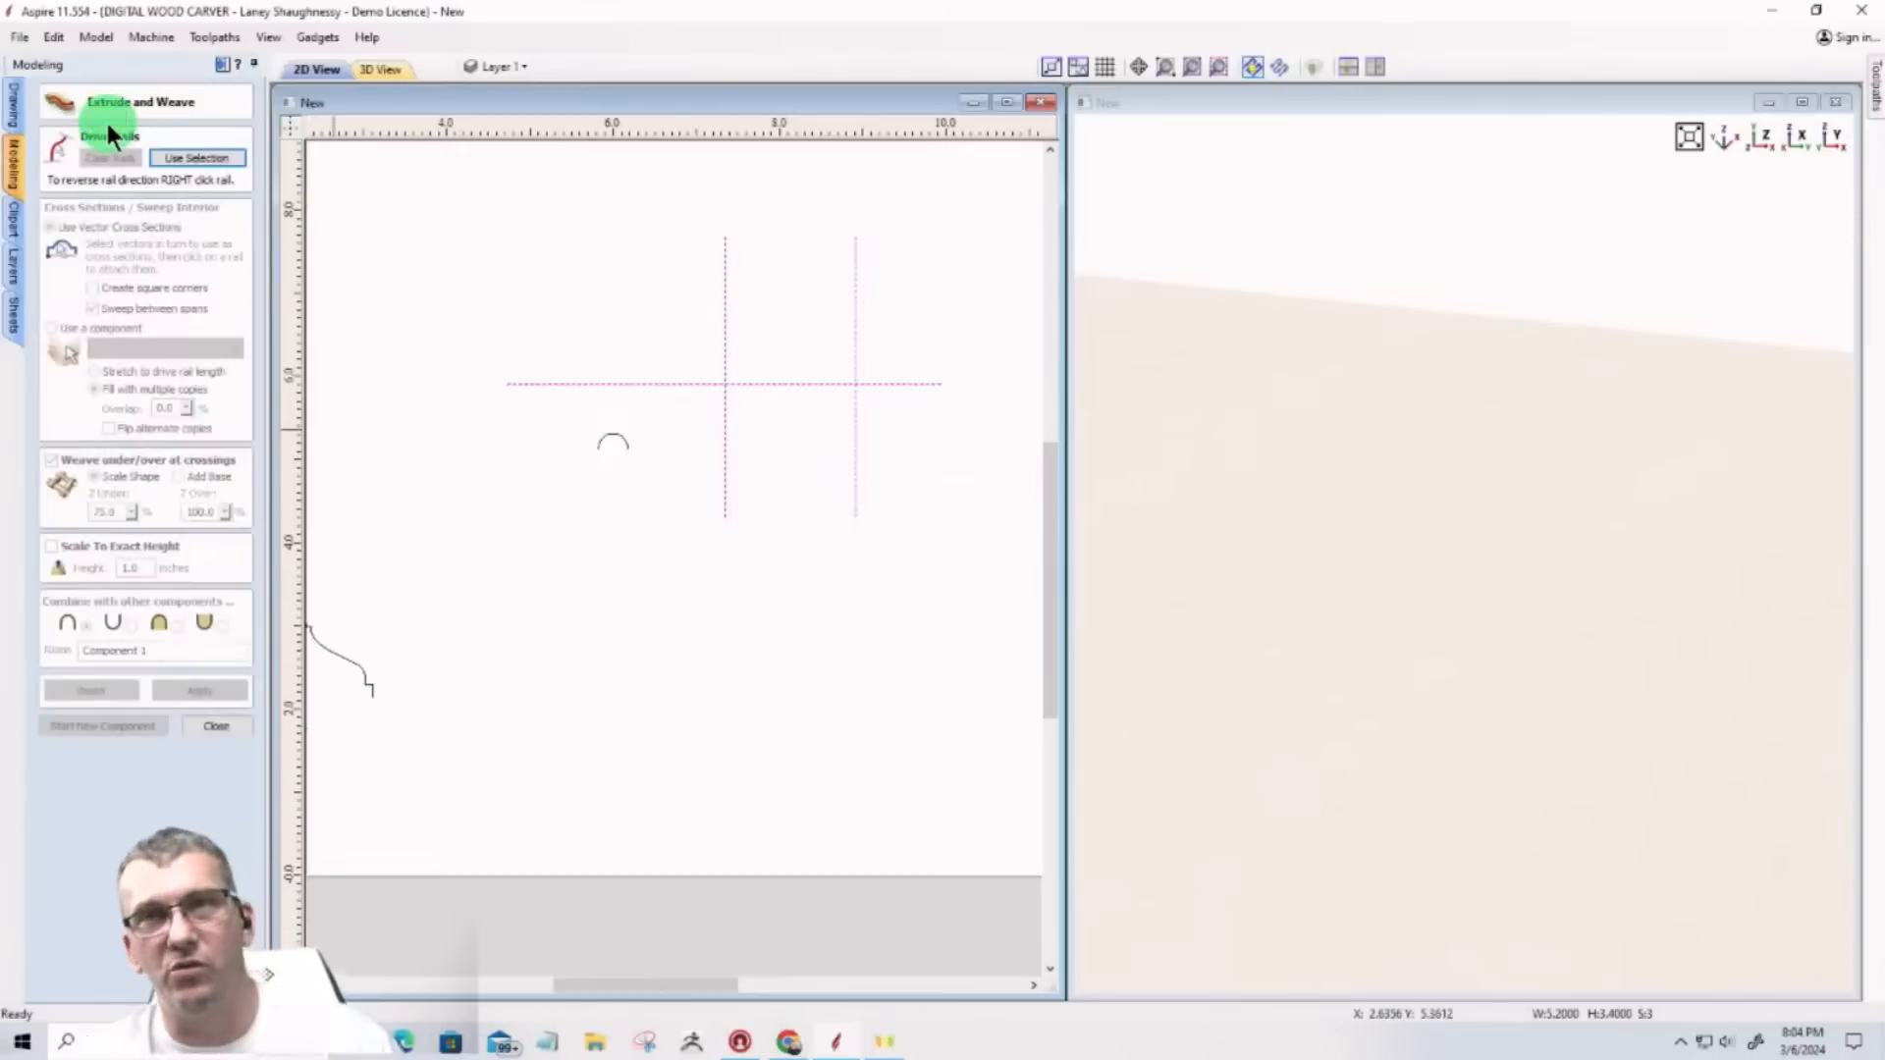
left_click(180, 157)
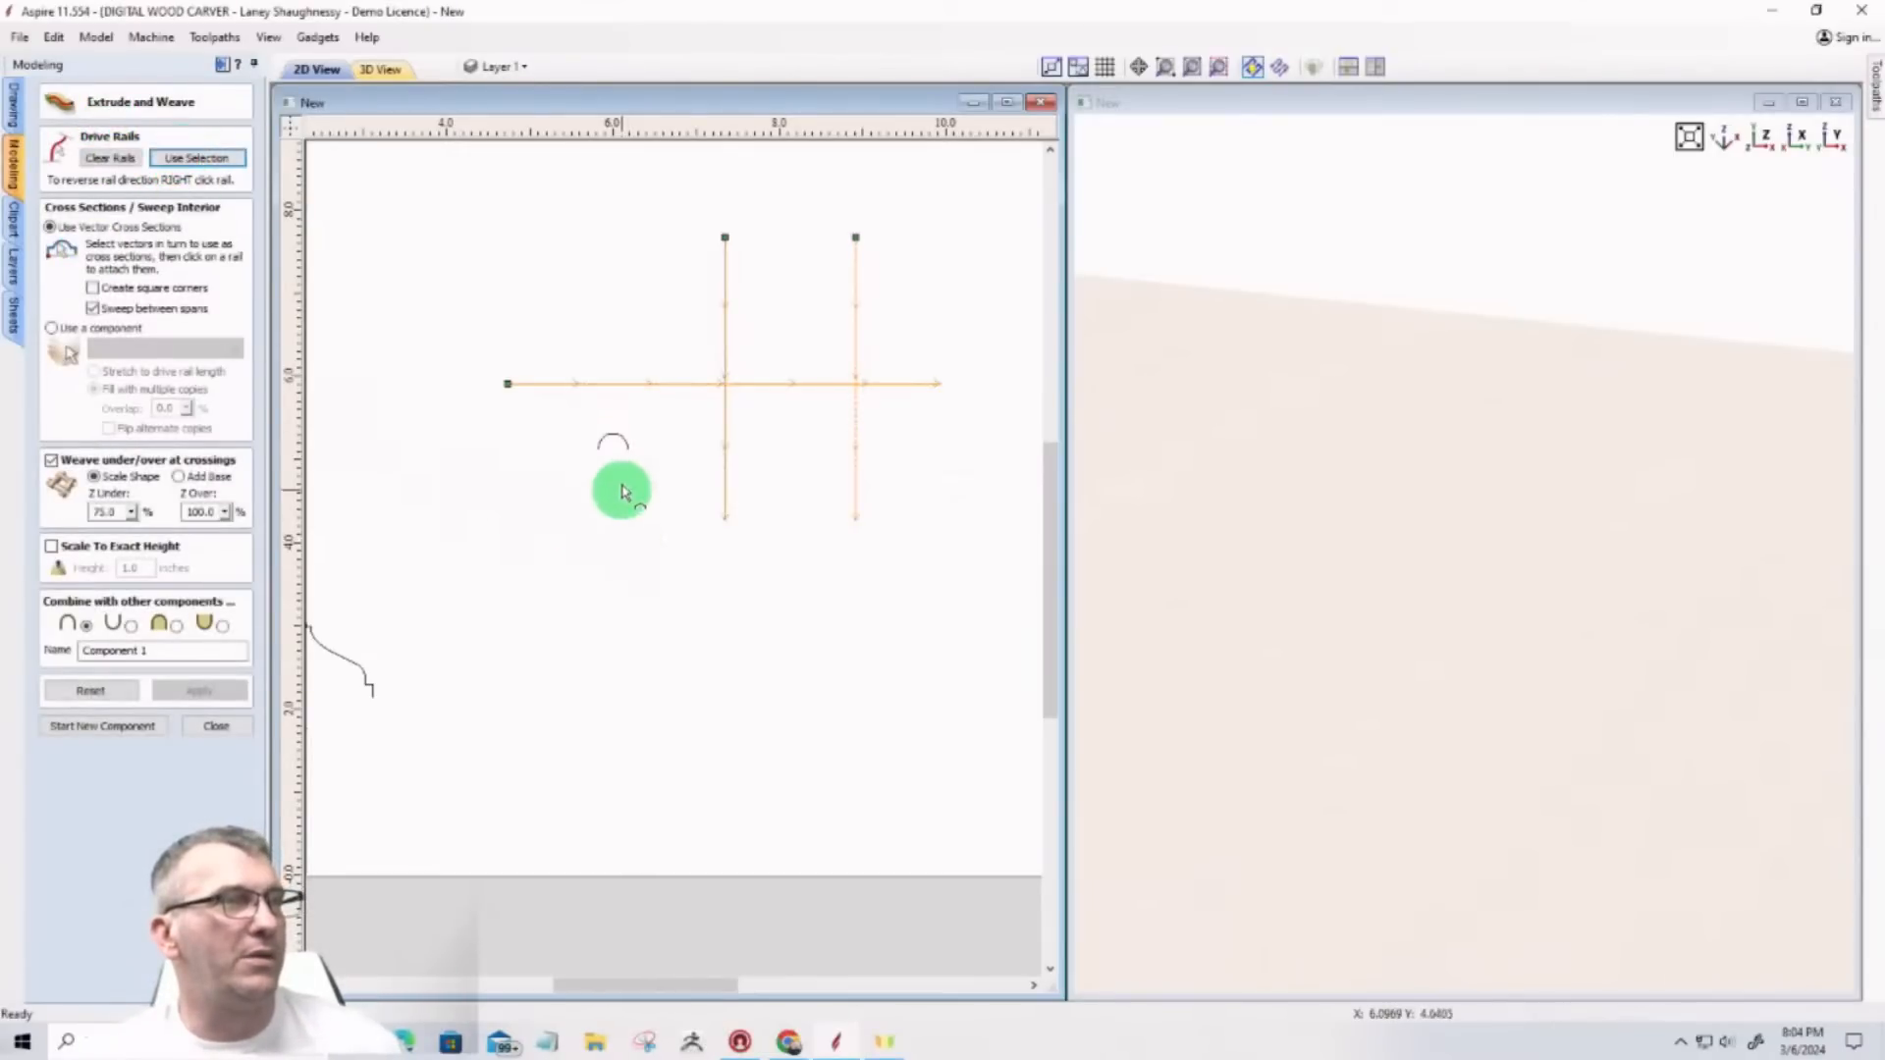
left_click(621, 434)
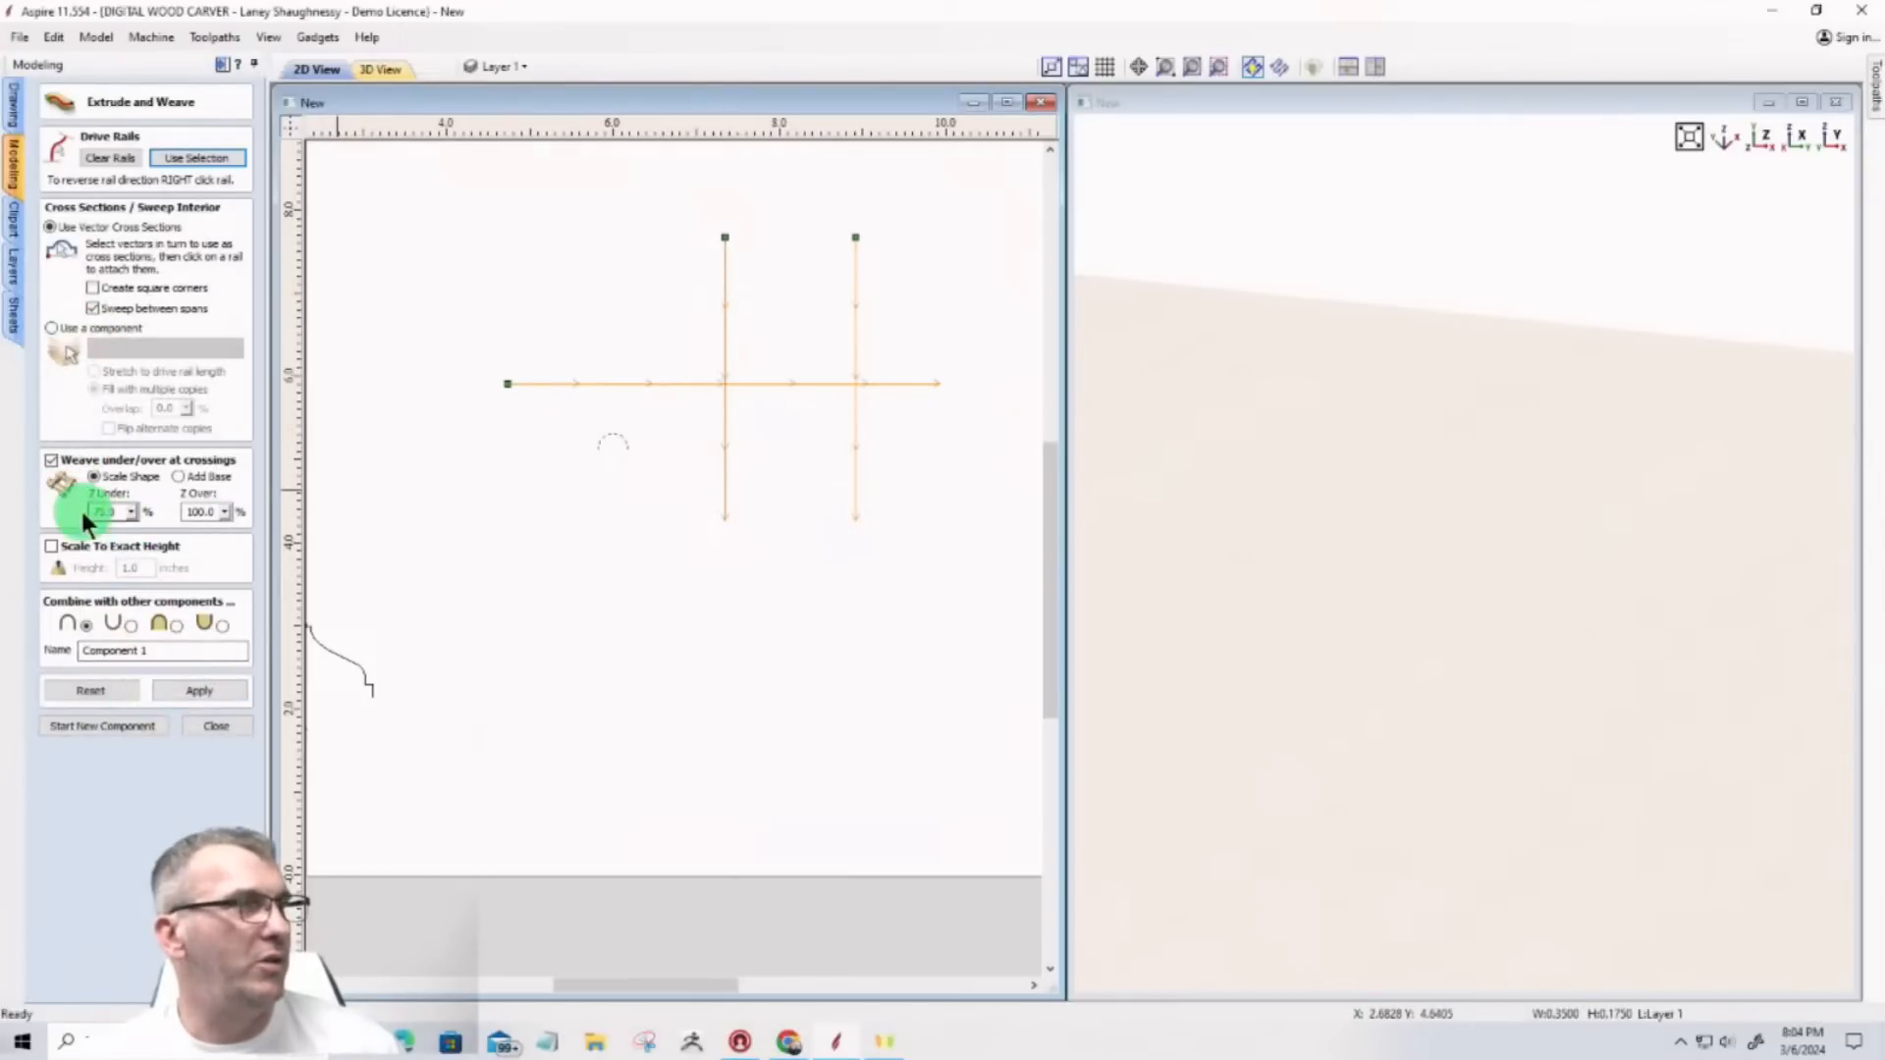
left_click(179, 692)
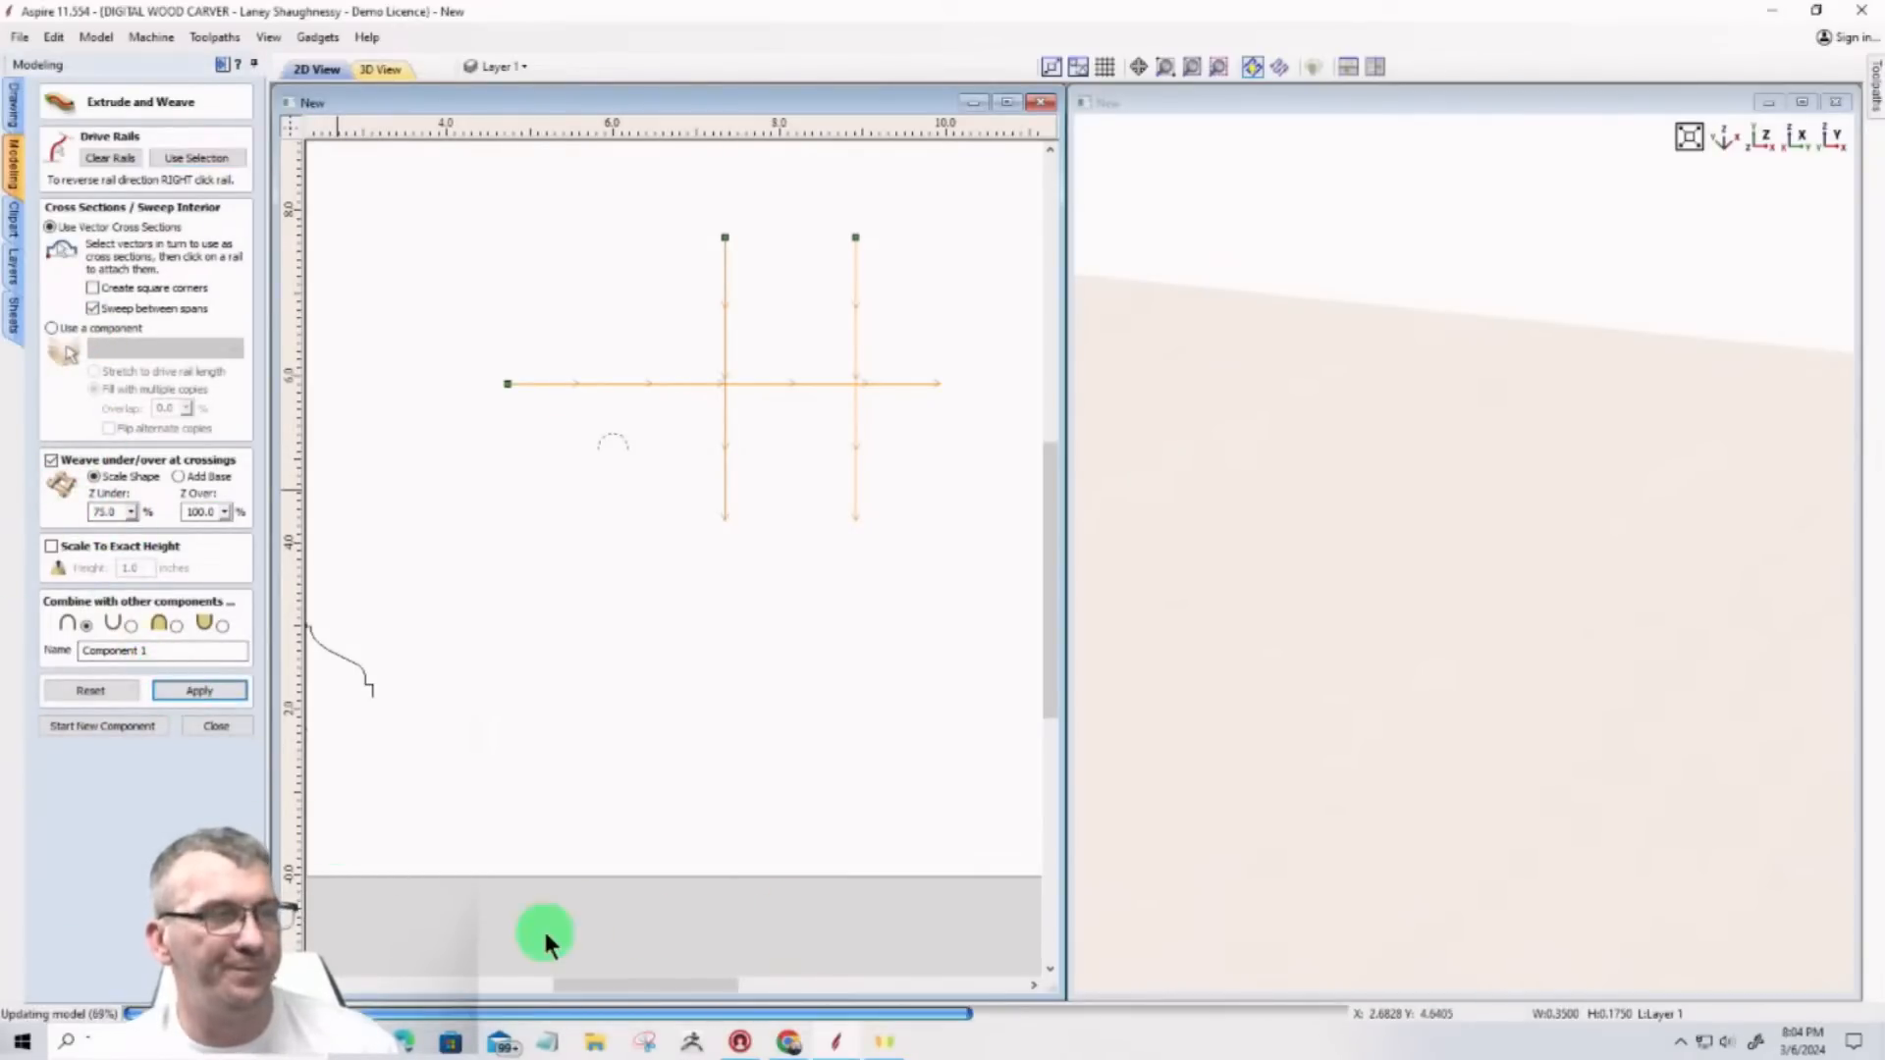
Step: Set the weave's Z Under value to 50%, reapply the three-rod extrusion, and inspect both crossings in 3D
middle_click_drag(1581, 595, 1358, 610)
left_click_drag(1358, 610, 1129, 738)
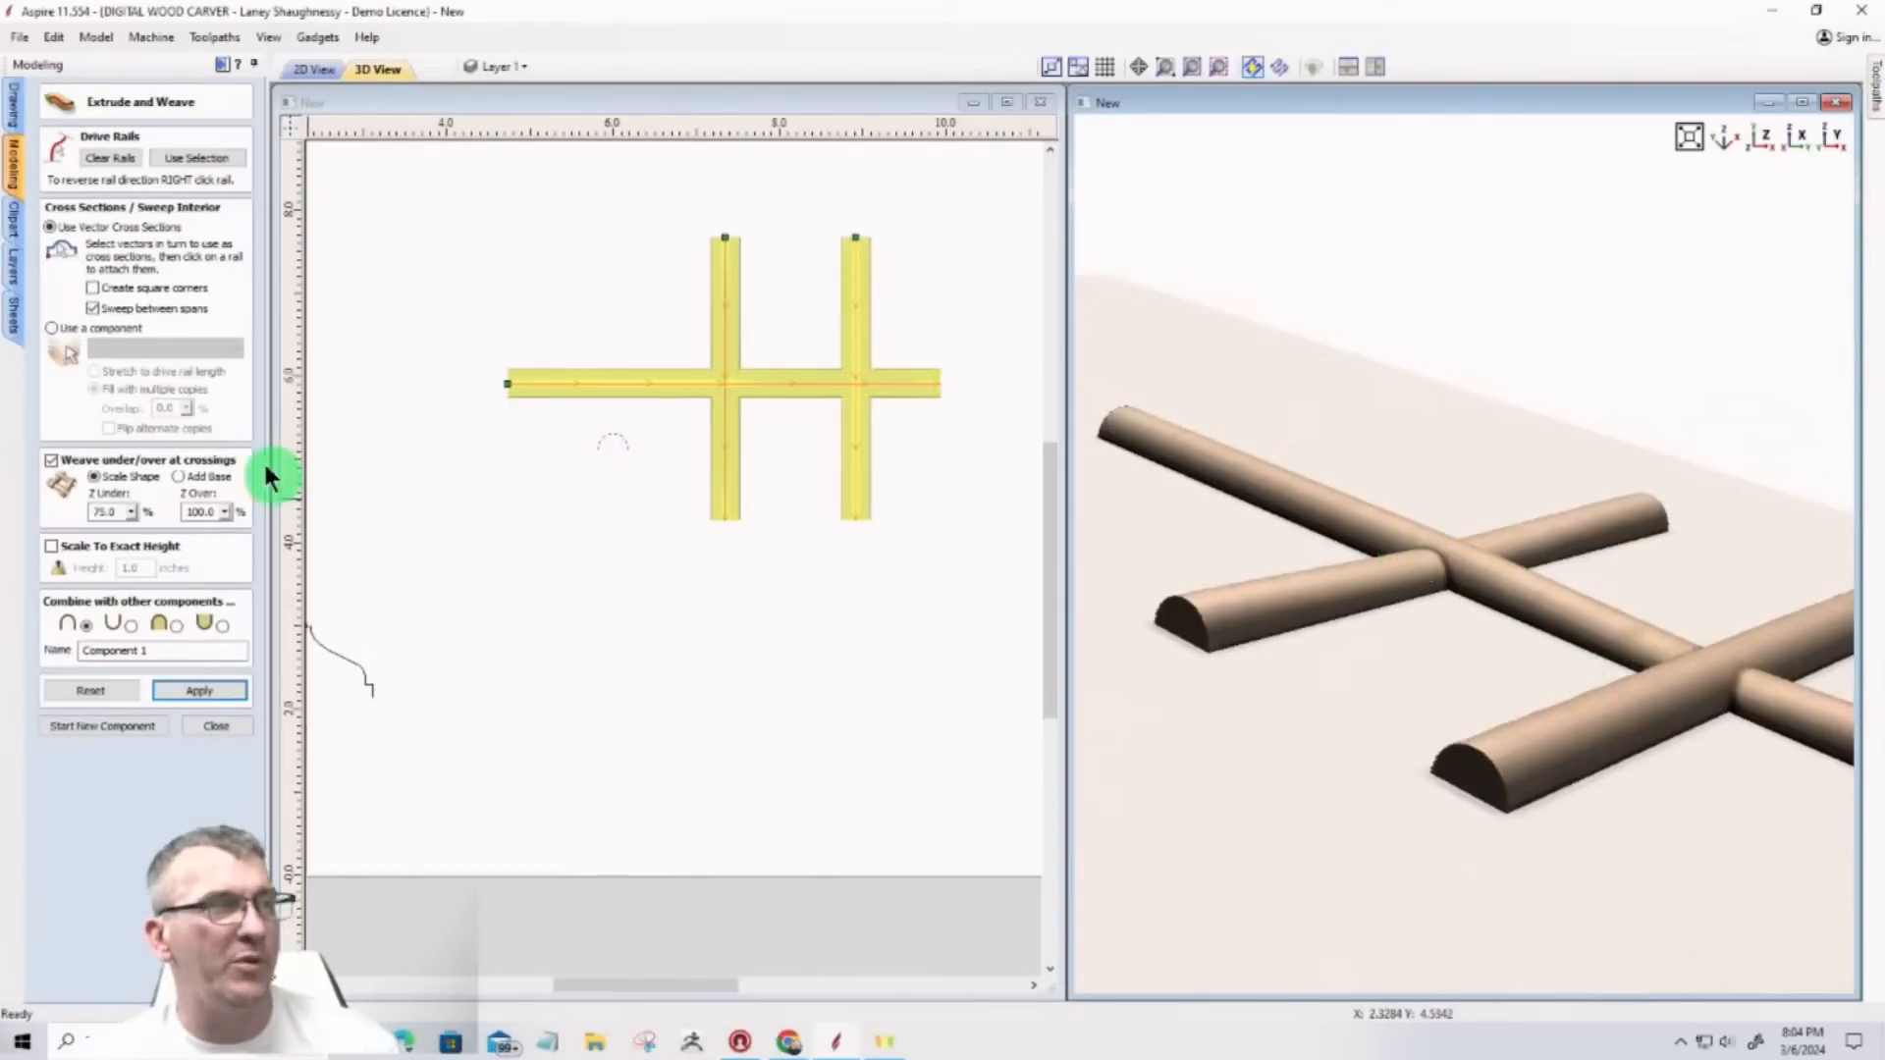
double_click(103, 511)
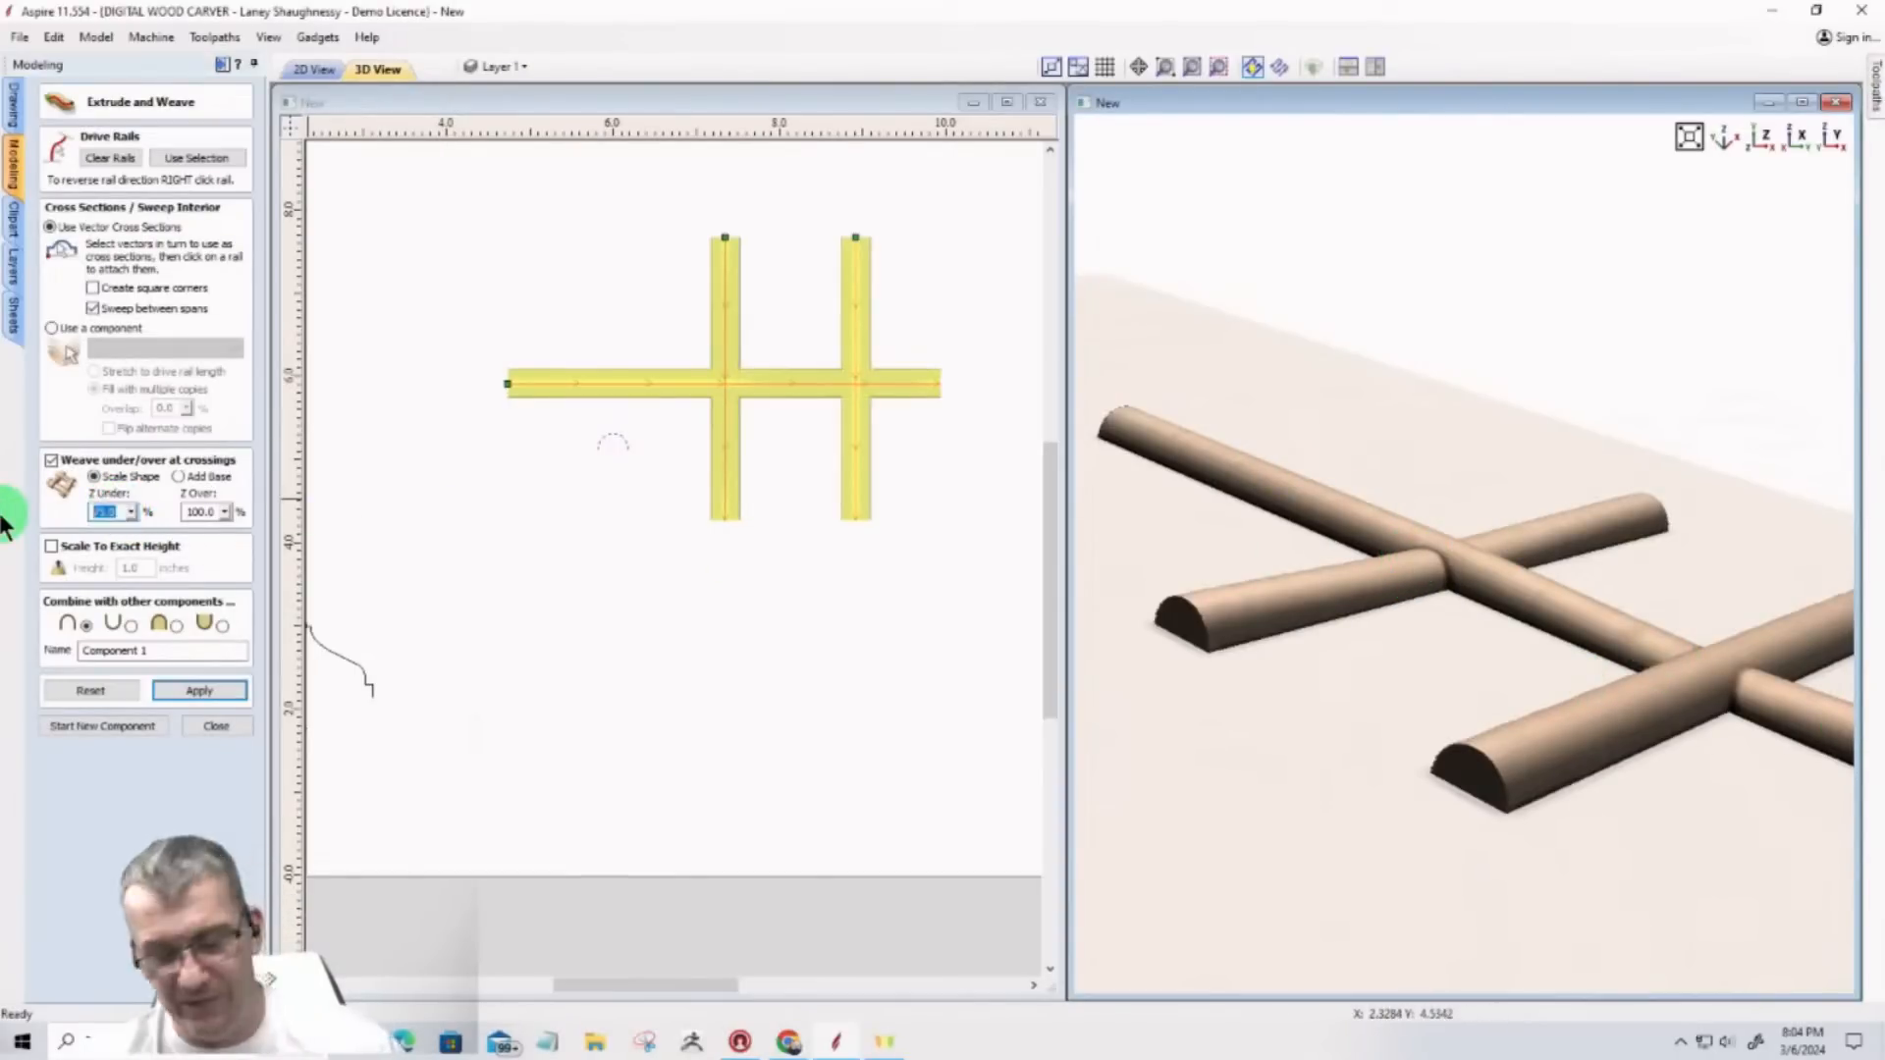
type("50")
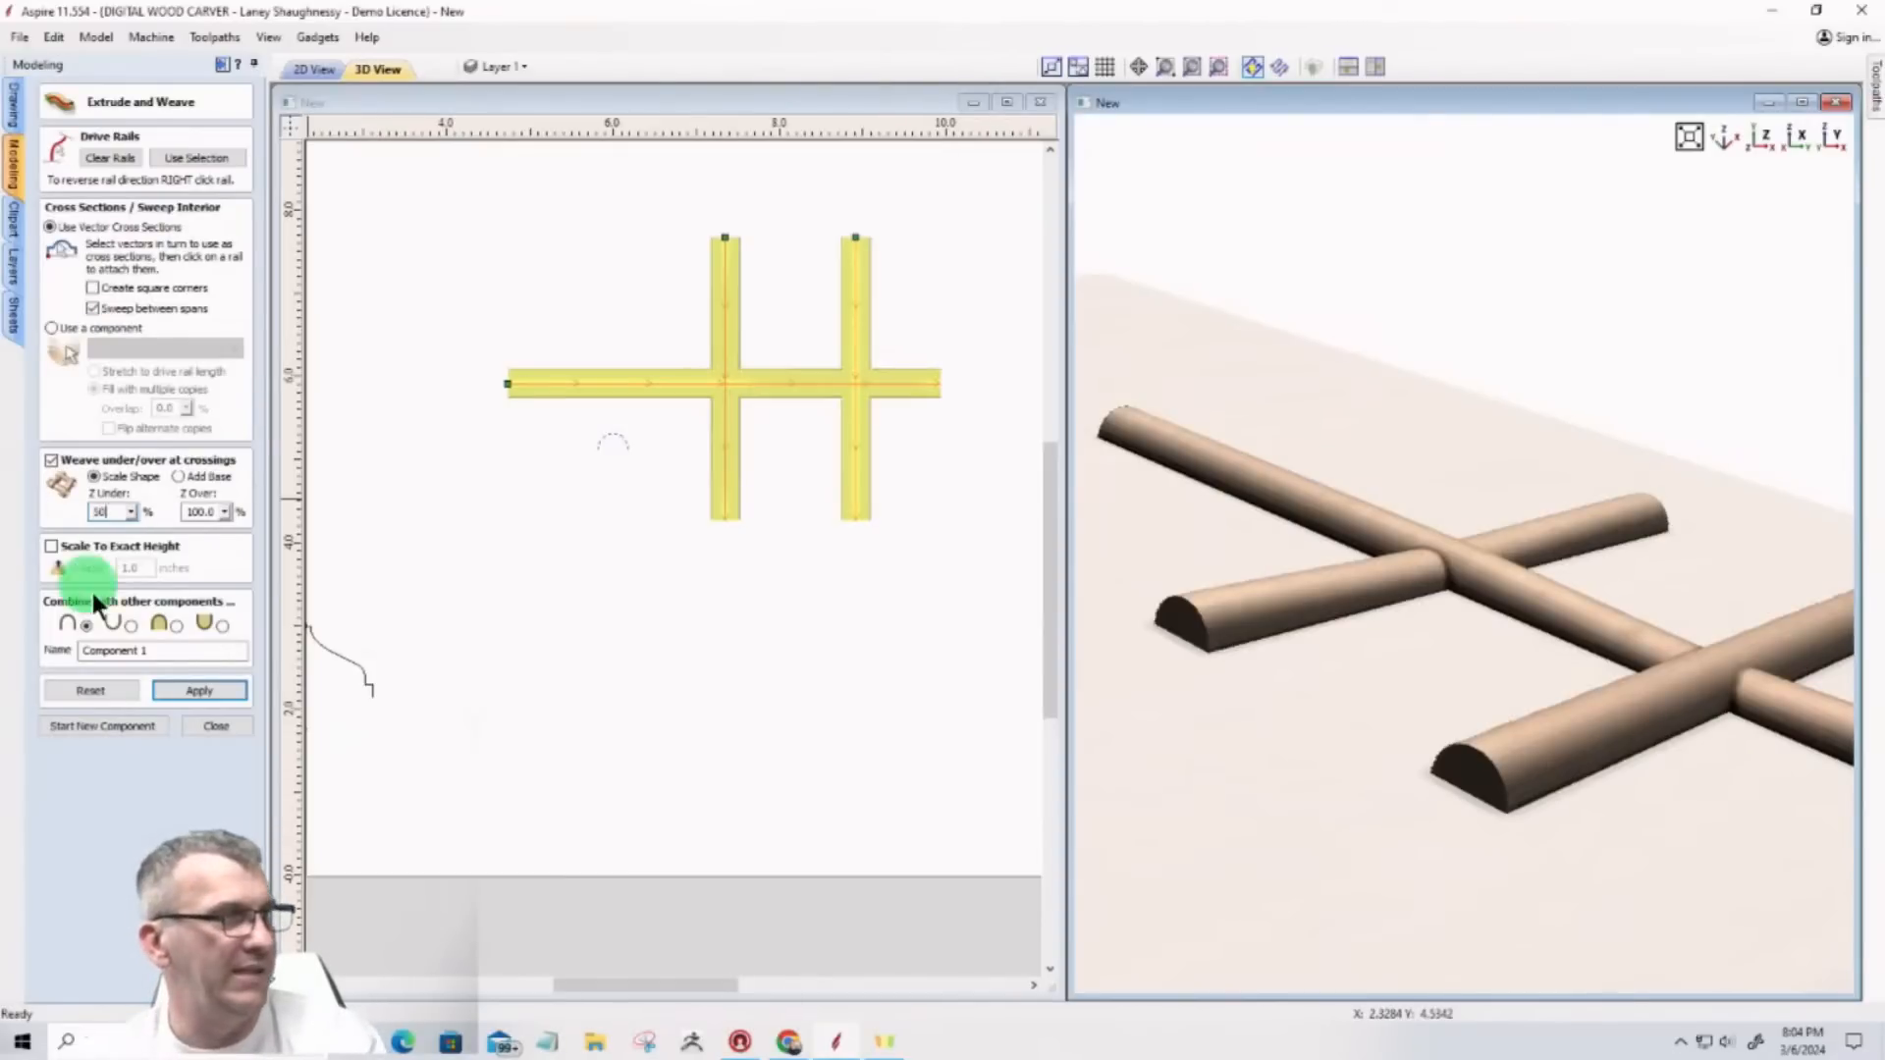
left_click(186, 694)
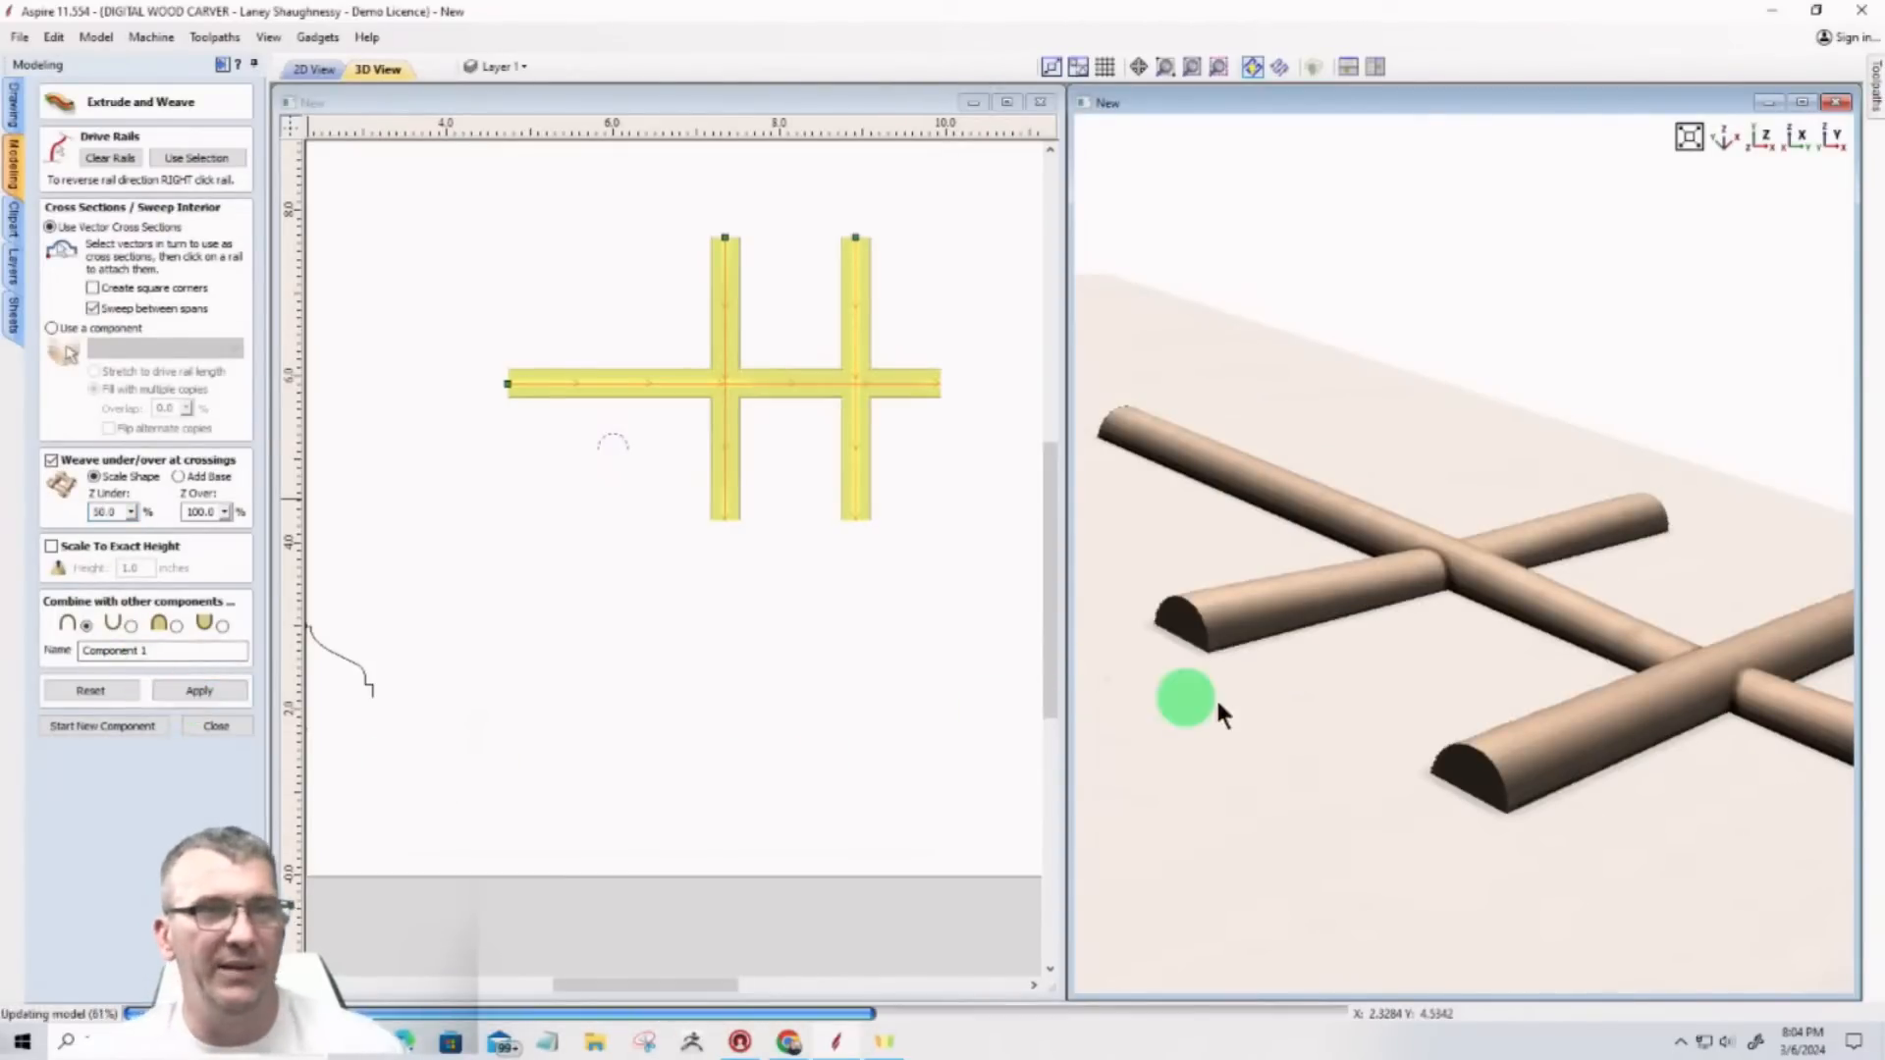
left_click_drag(1493, 661, 1603, 806)
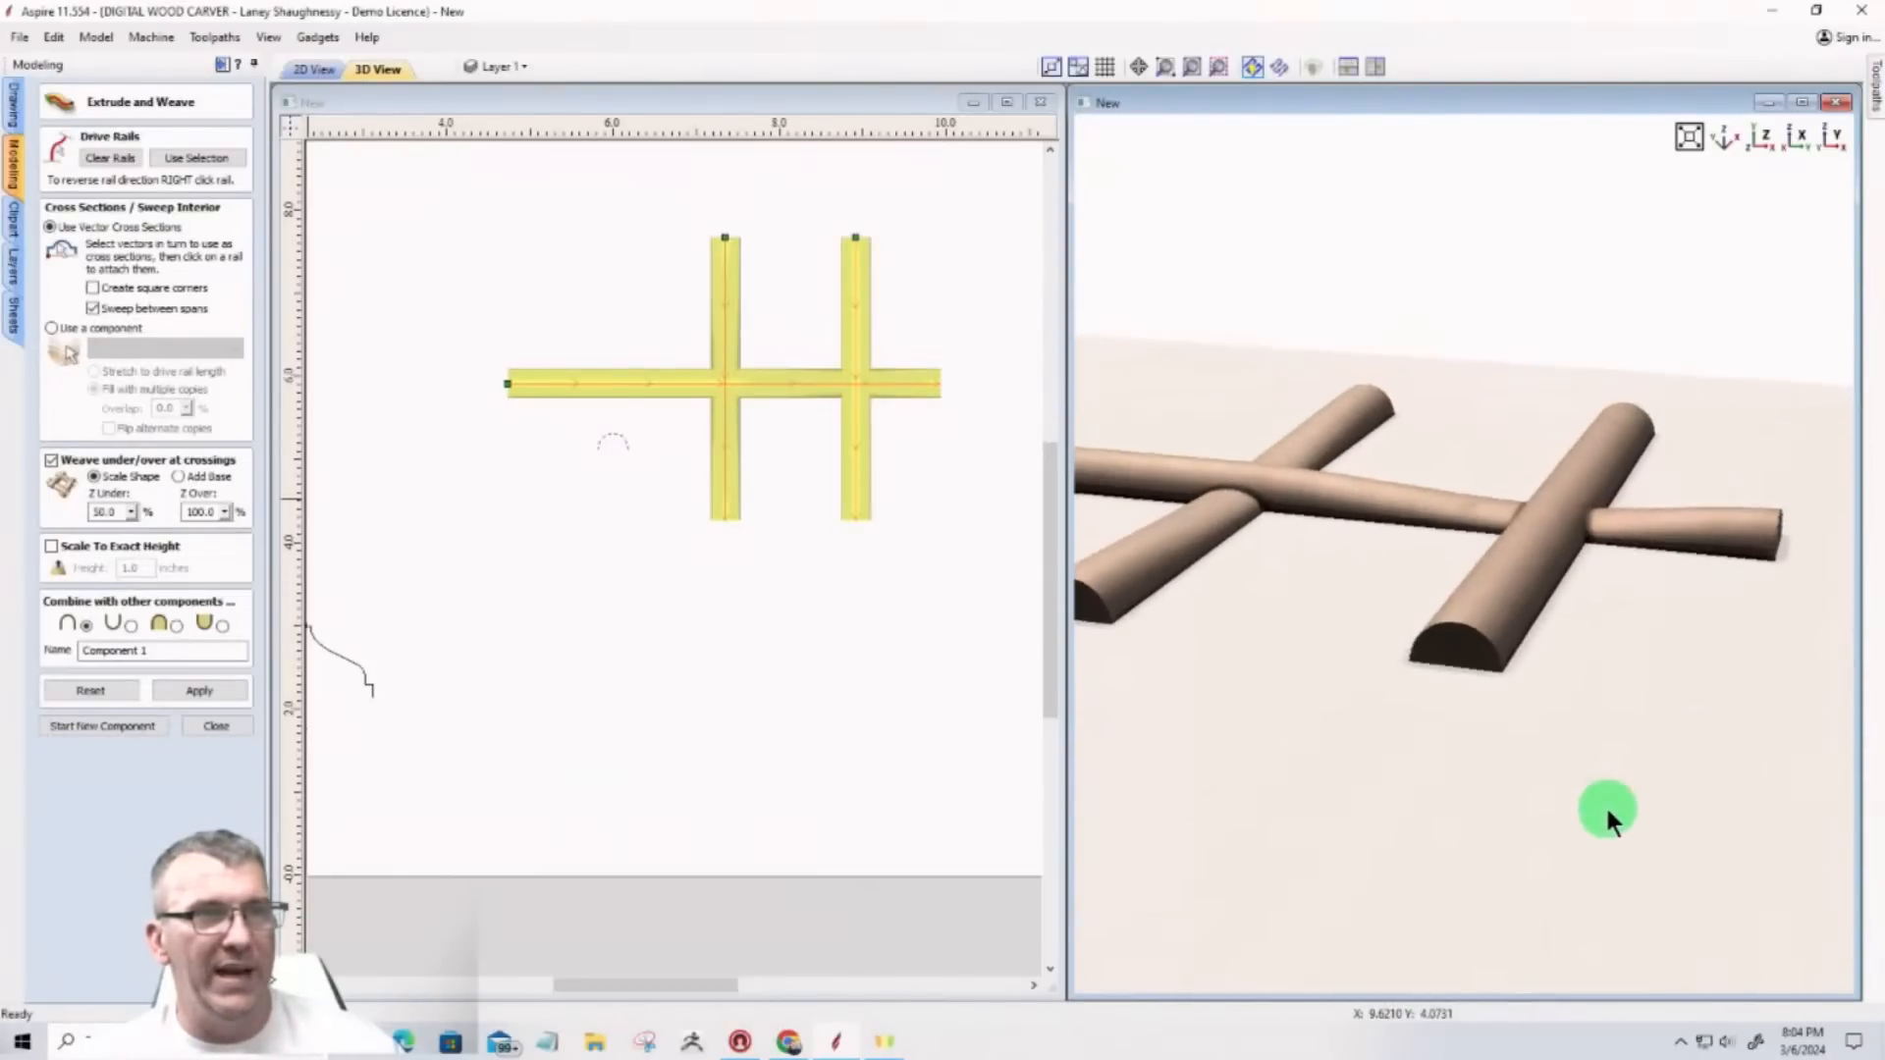
left_click_drag(1330, 653, 1444, 589)
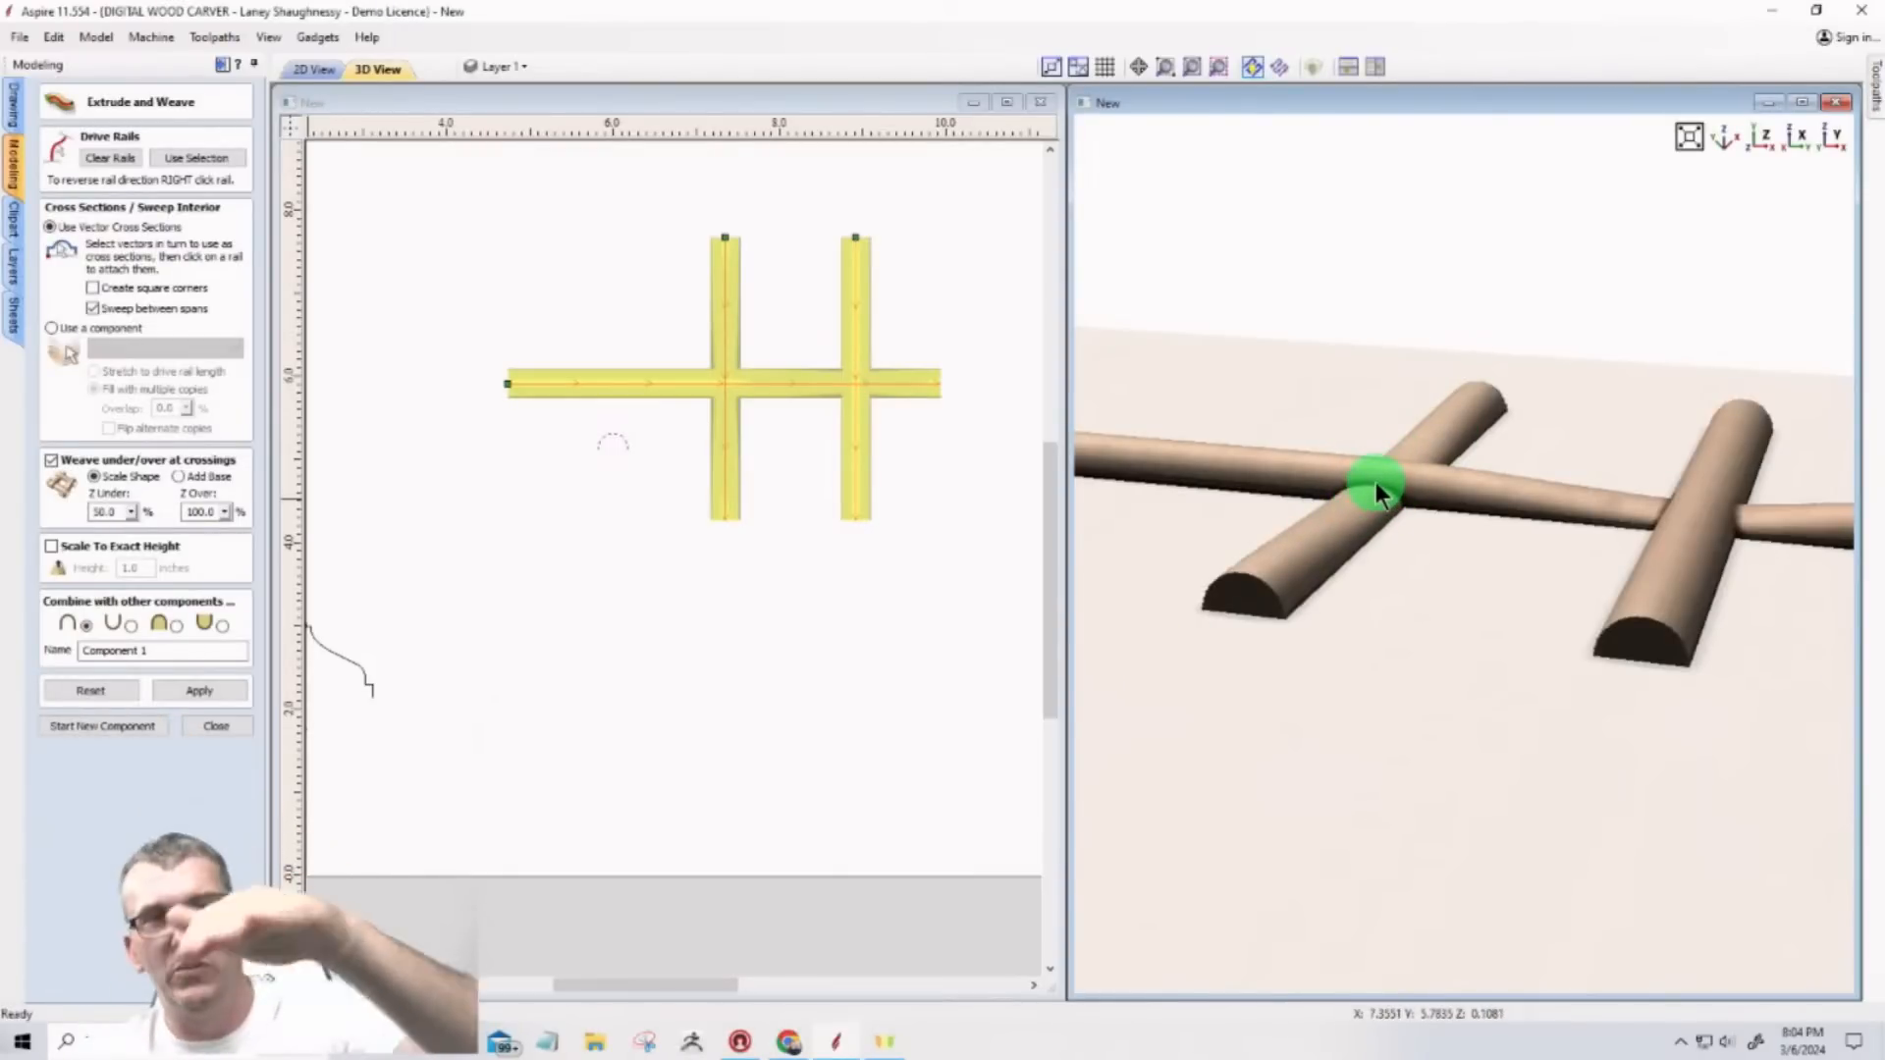
scroll(1367, 487, "up", 3)
scroll(1368, 487, "down", 3)
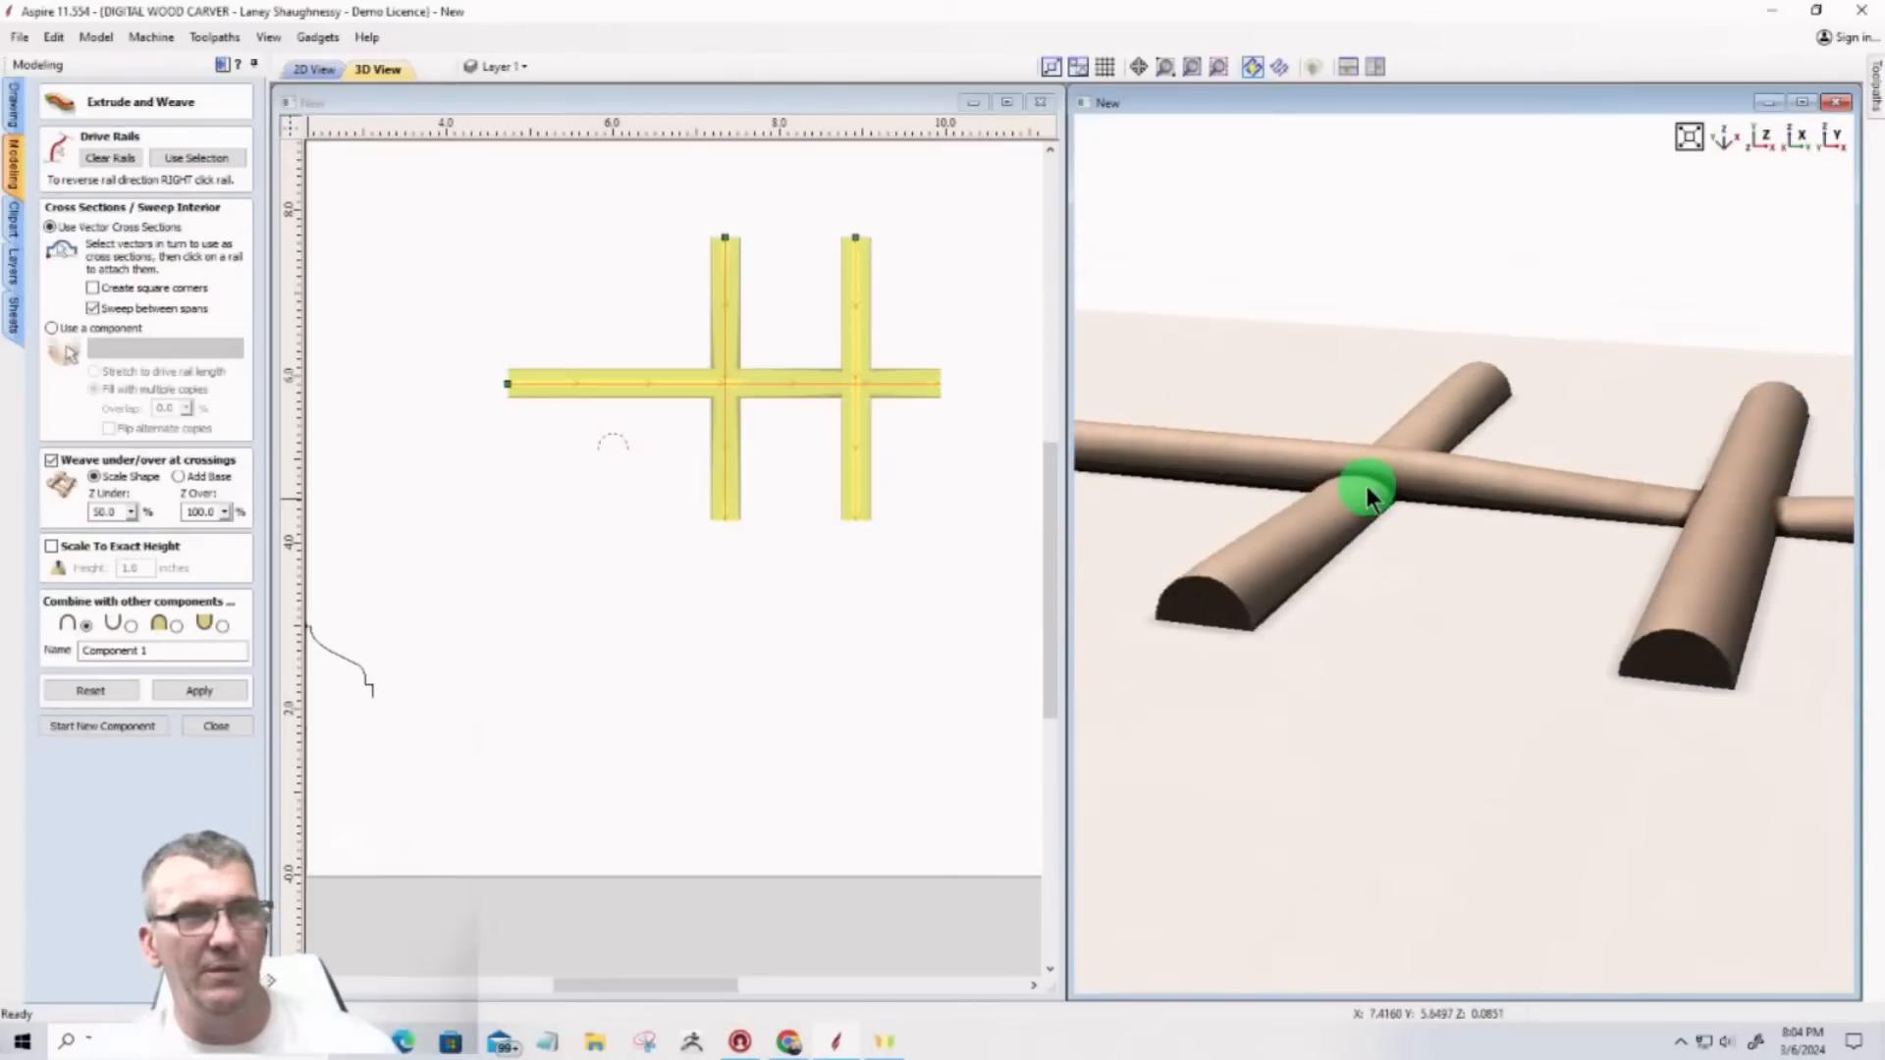
Step: Try to set the weave's Z Over value to 75% and reapply the three-rod extrusion
scroll(1366, 486, "down", 1)
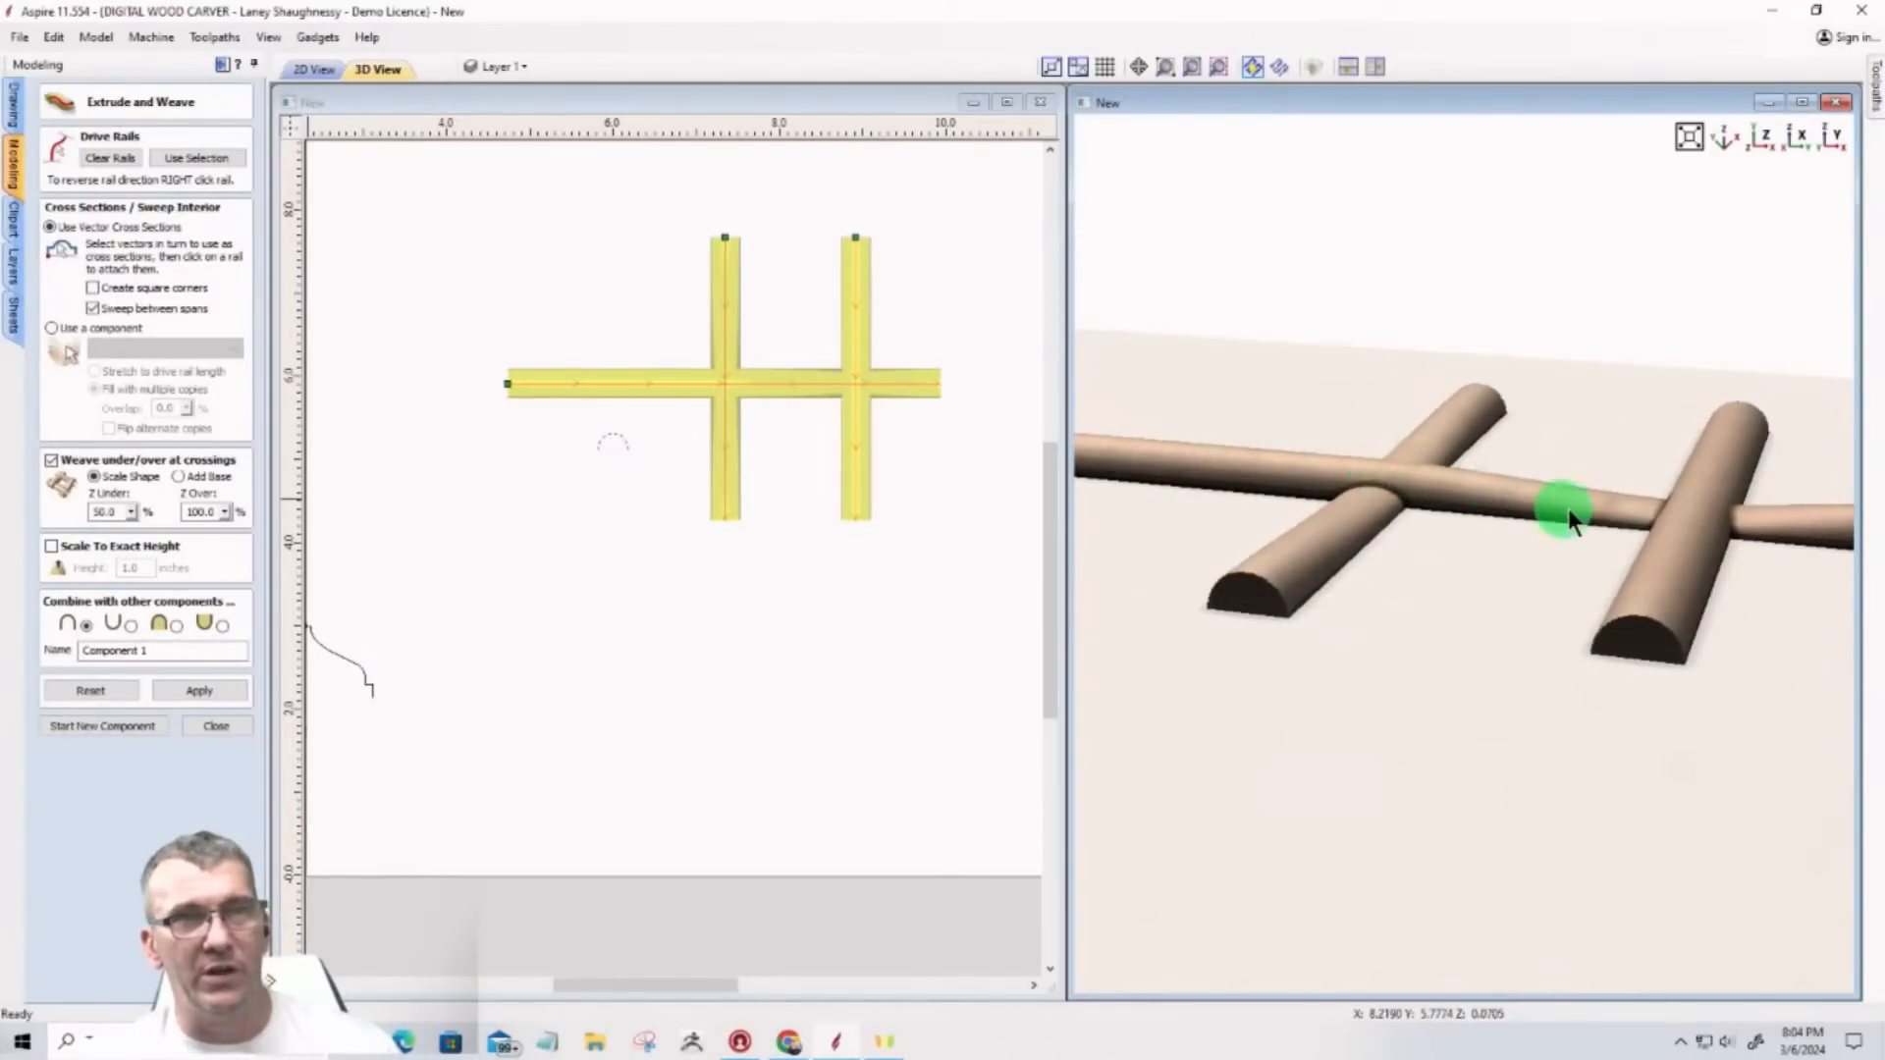
middle_click_drag(1732, 538, 1352, 484)
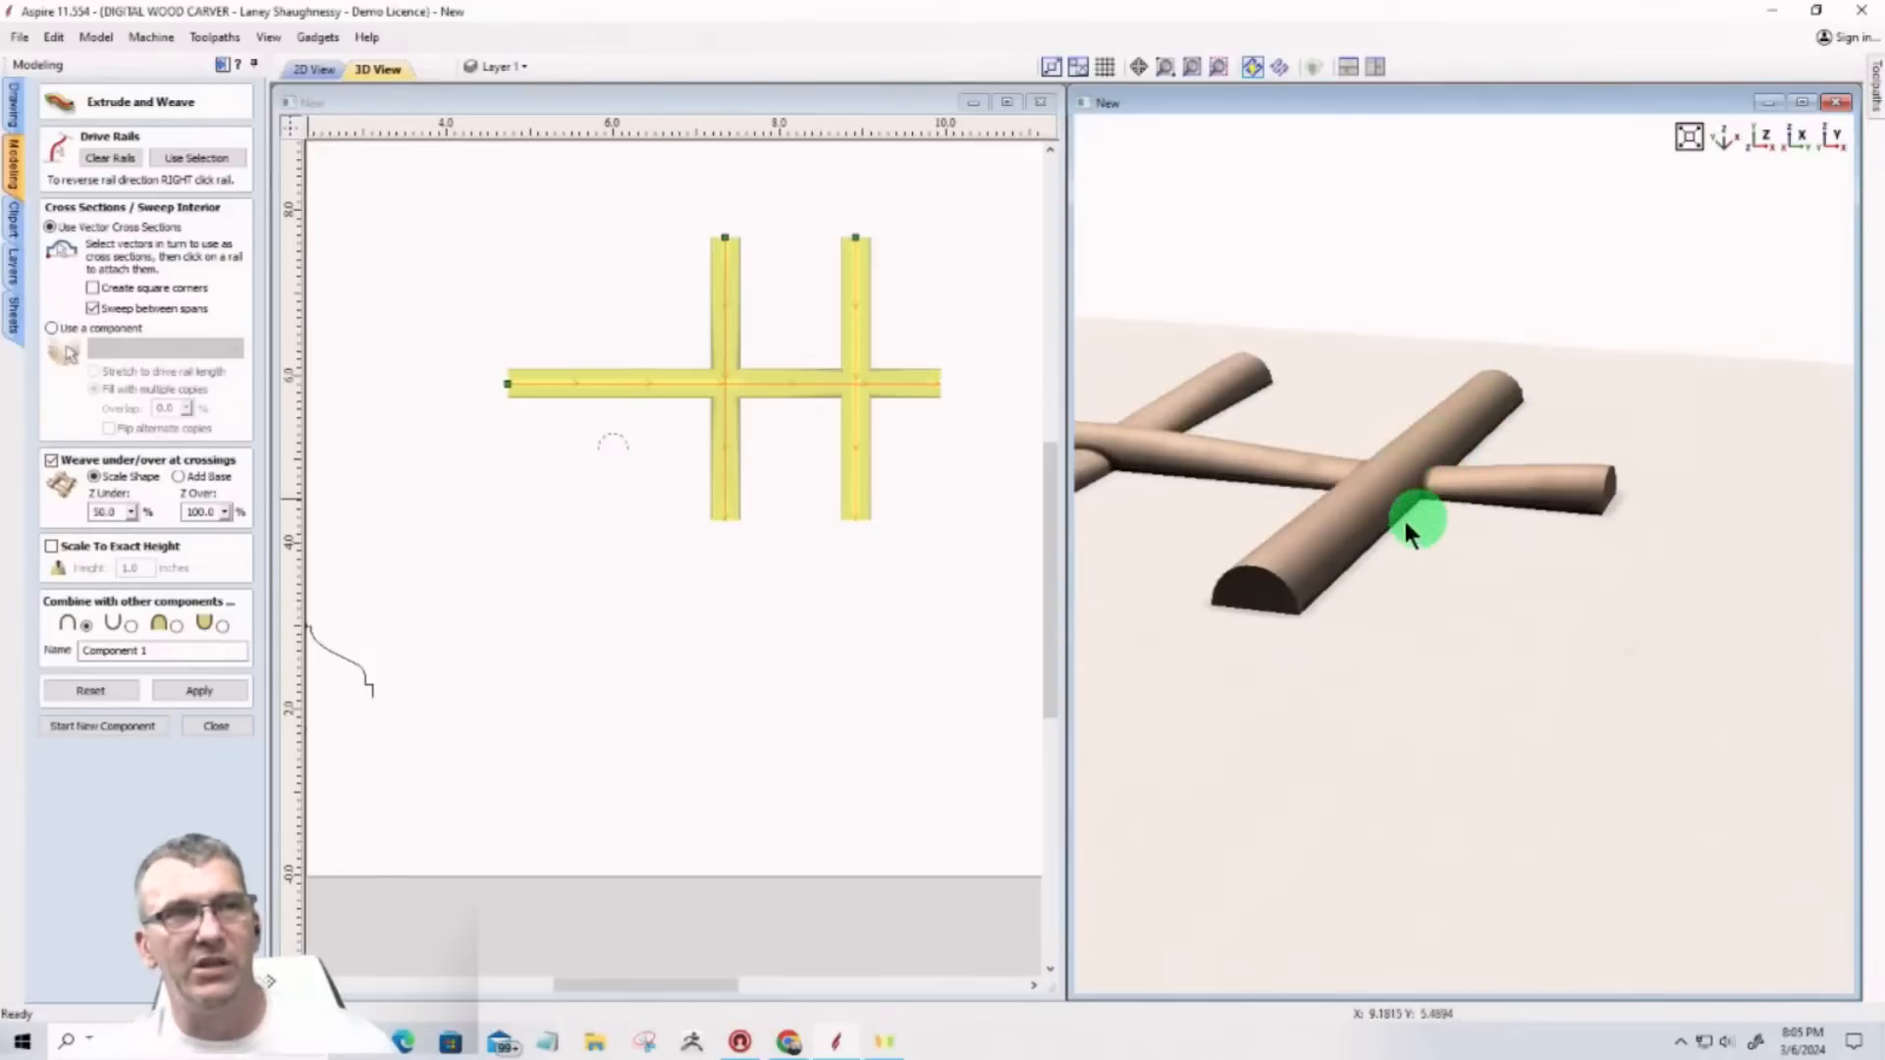
double_click(208, 510)
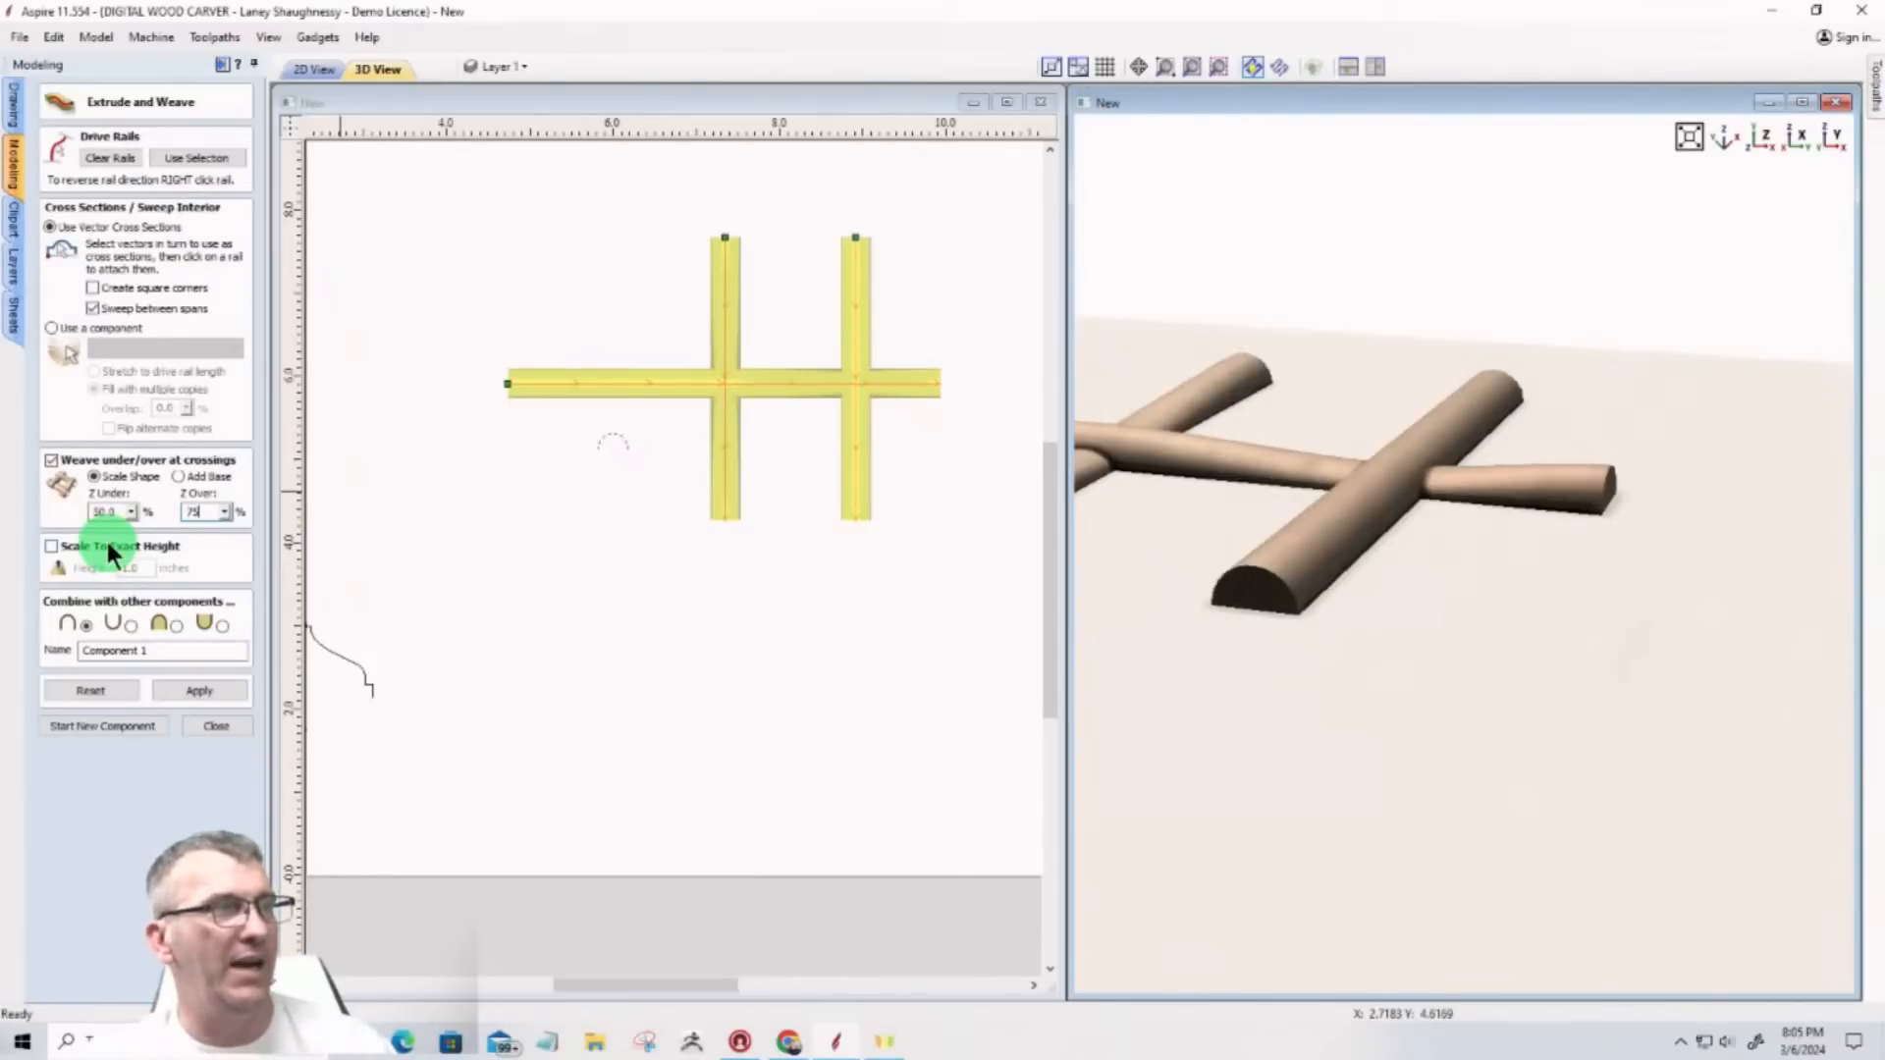
double_click(115, 512)
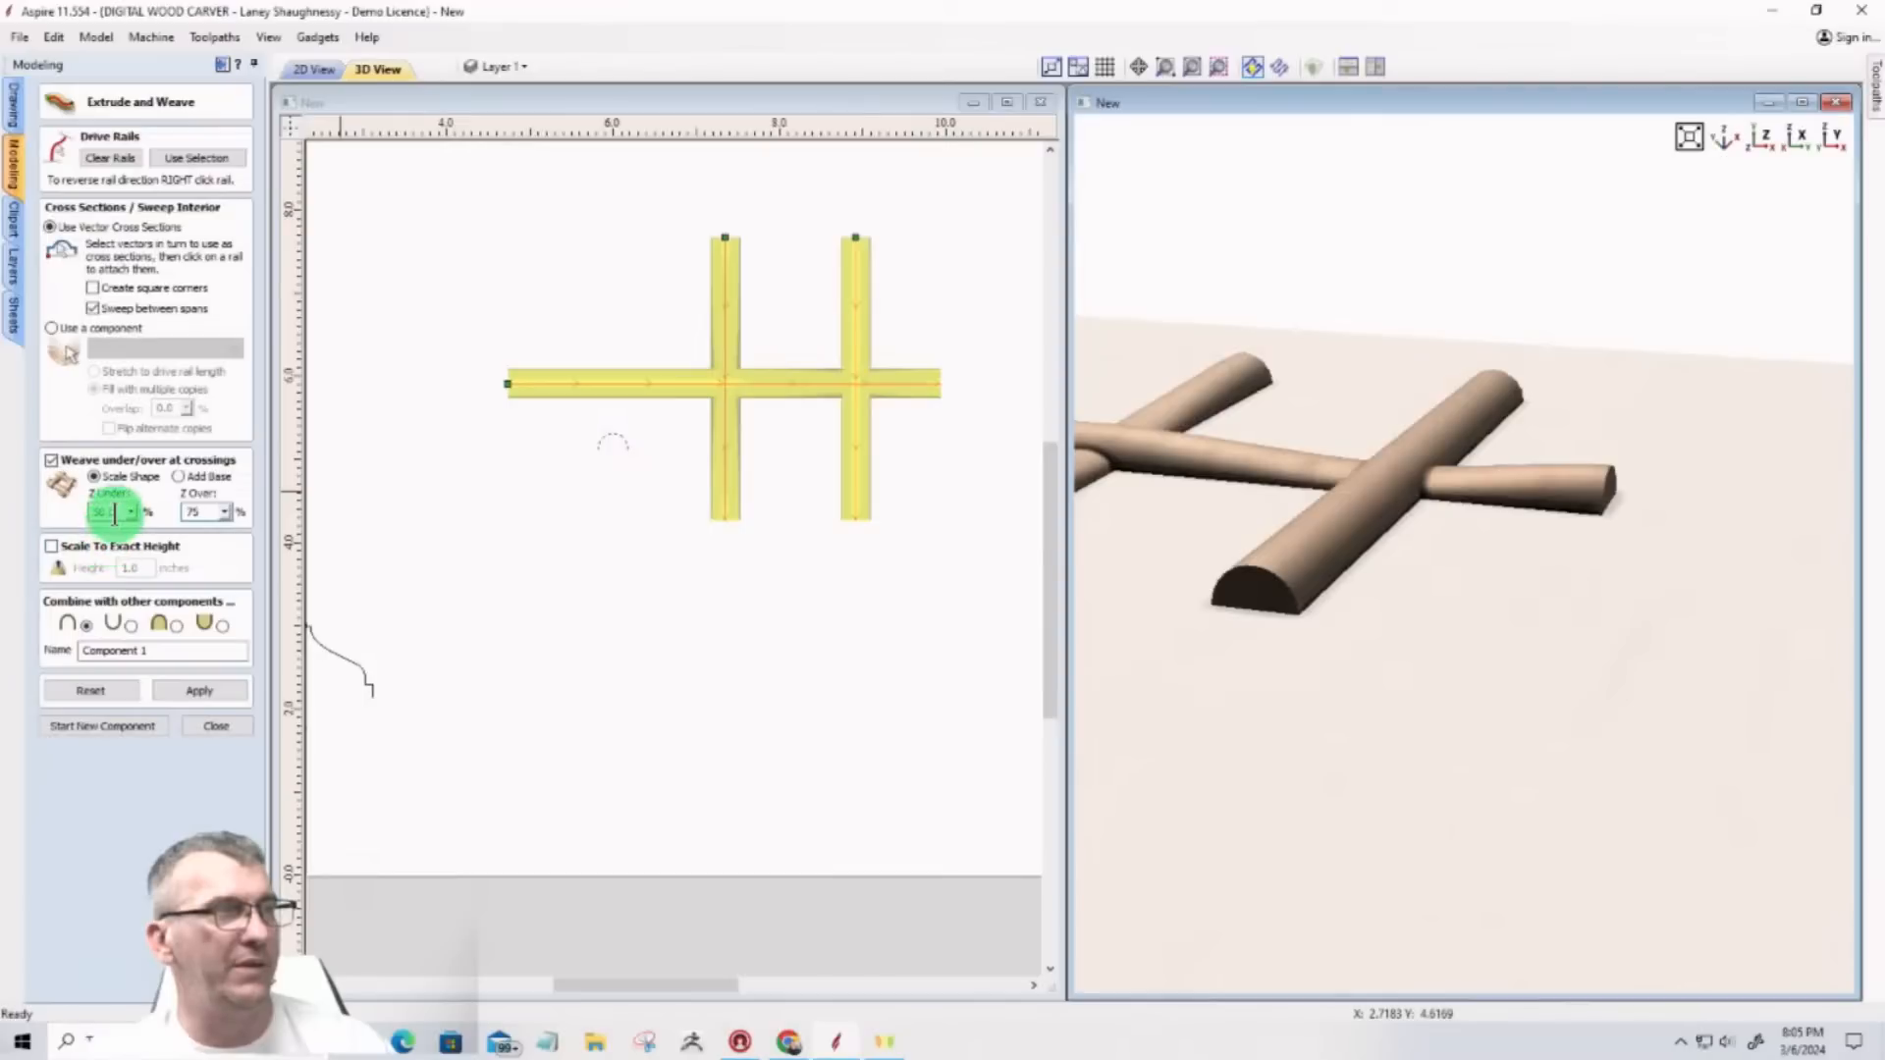
left_click(190, 691)
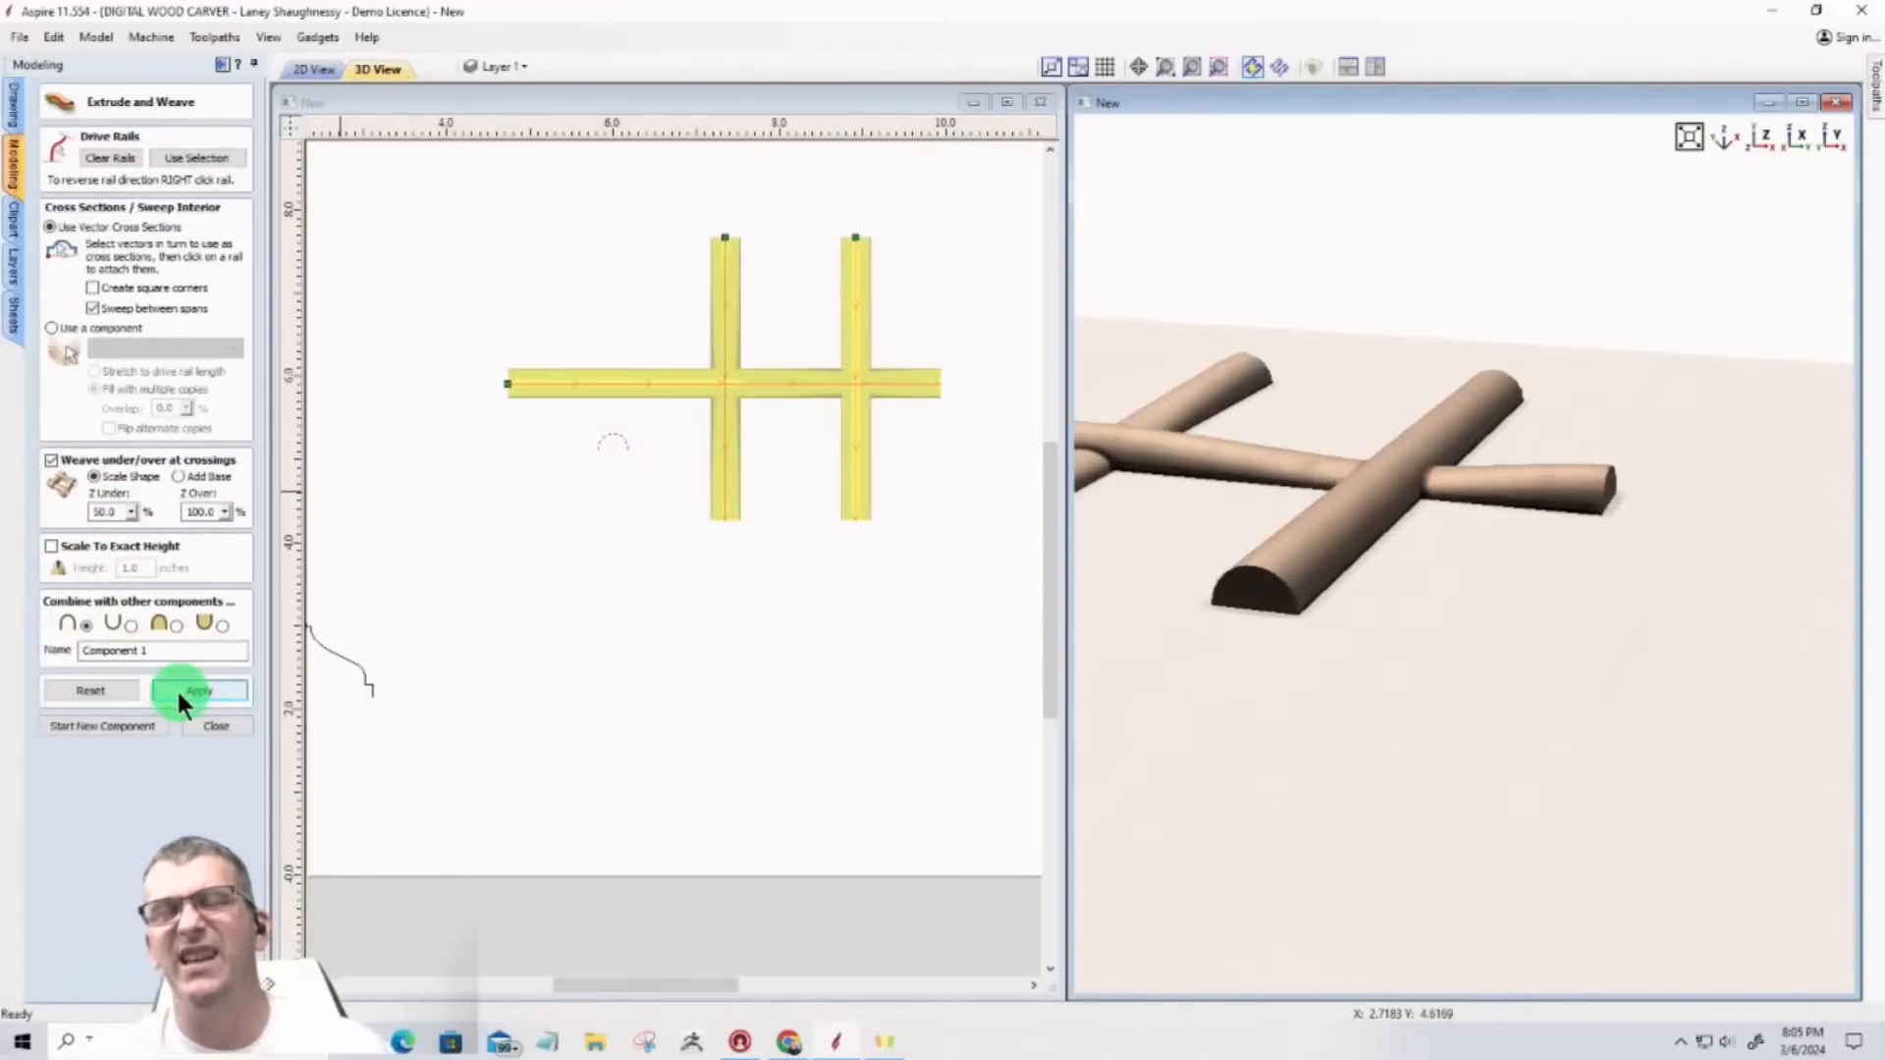
Step: Switch the weave to Add Base with Z Over at 110%, reapply the extrusion, inspect the crossings in 3D, and close Extrude and Weave
left_click(174, 475)
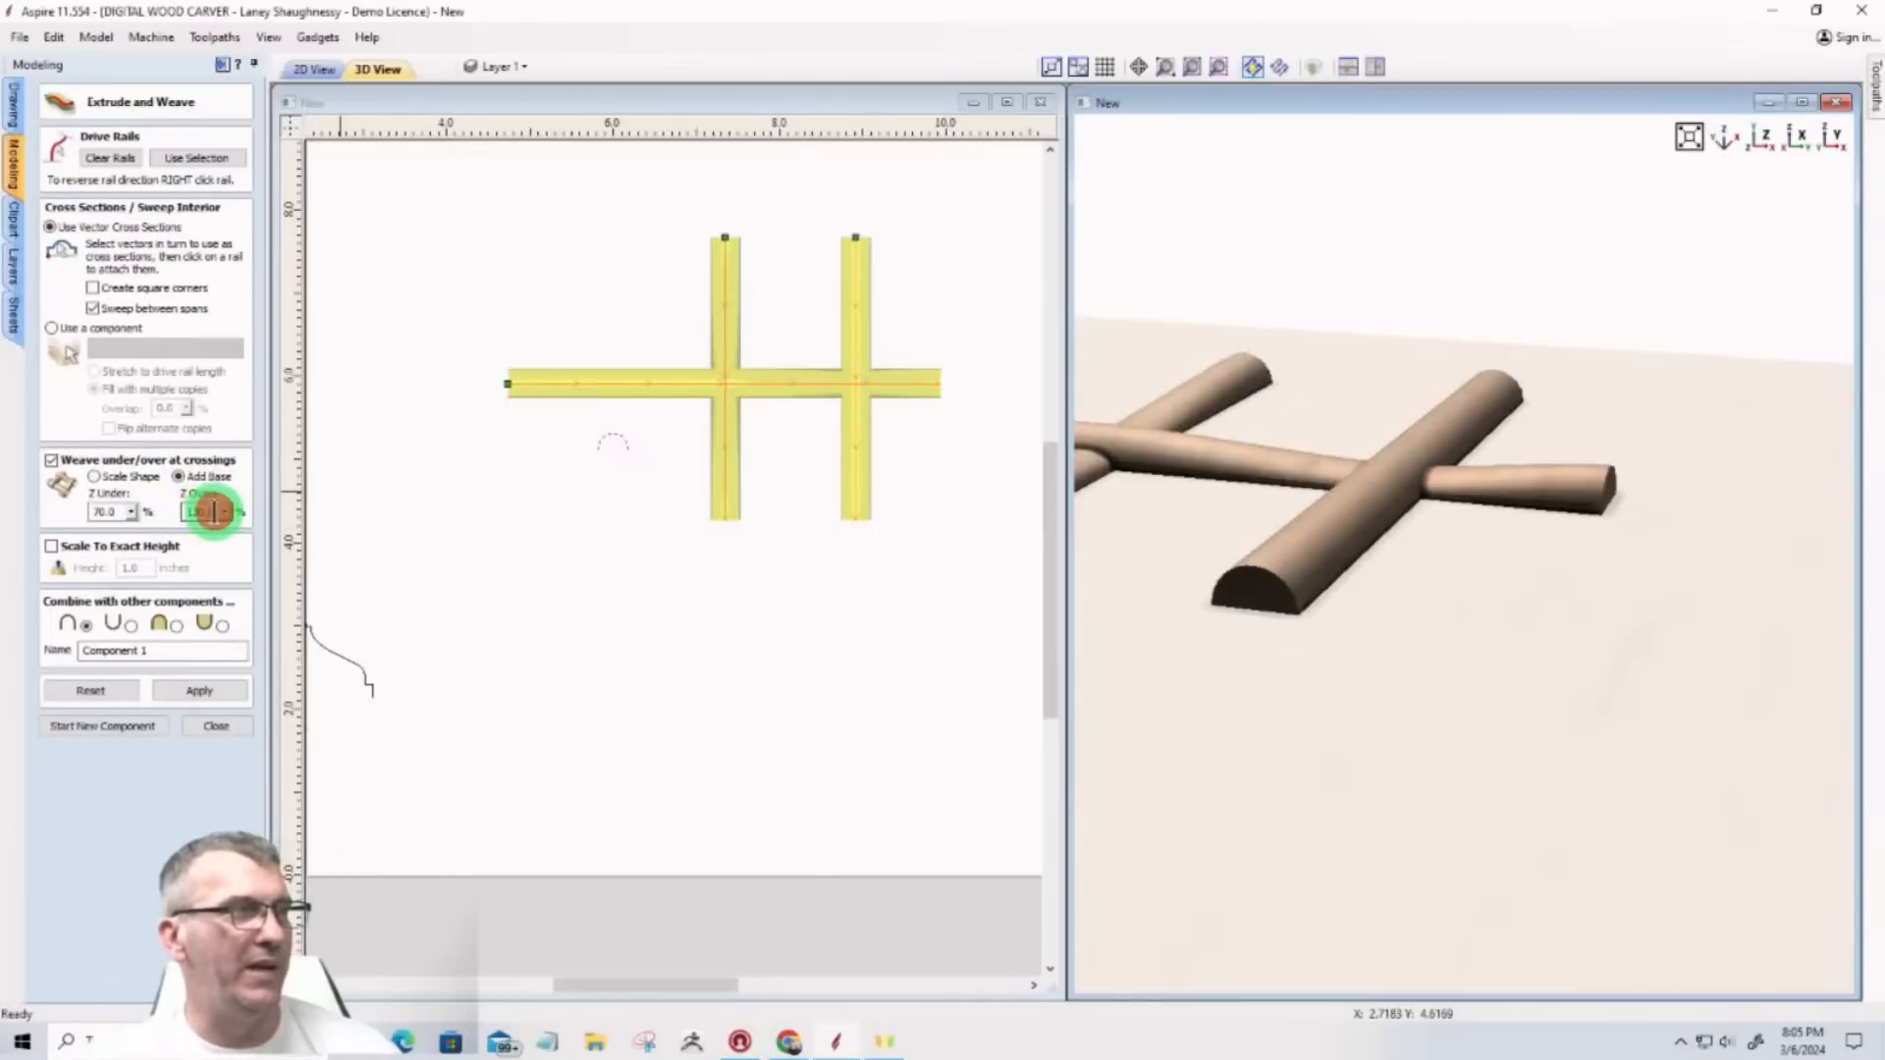
double_click(213, 511)
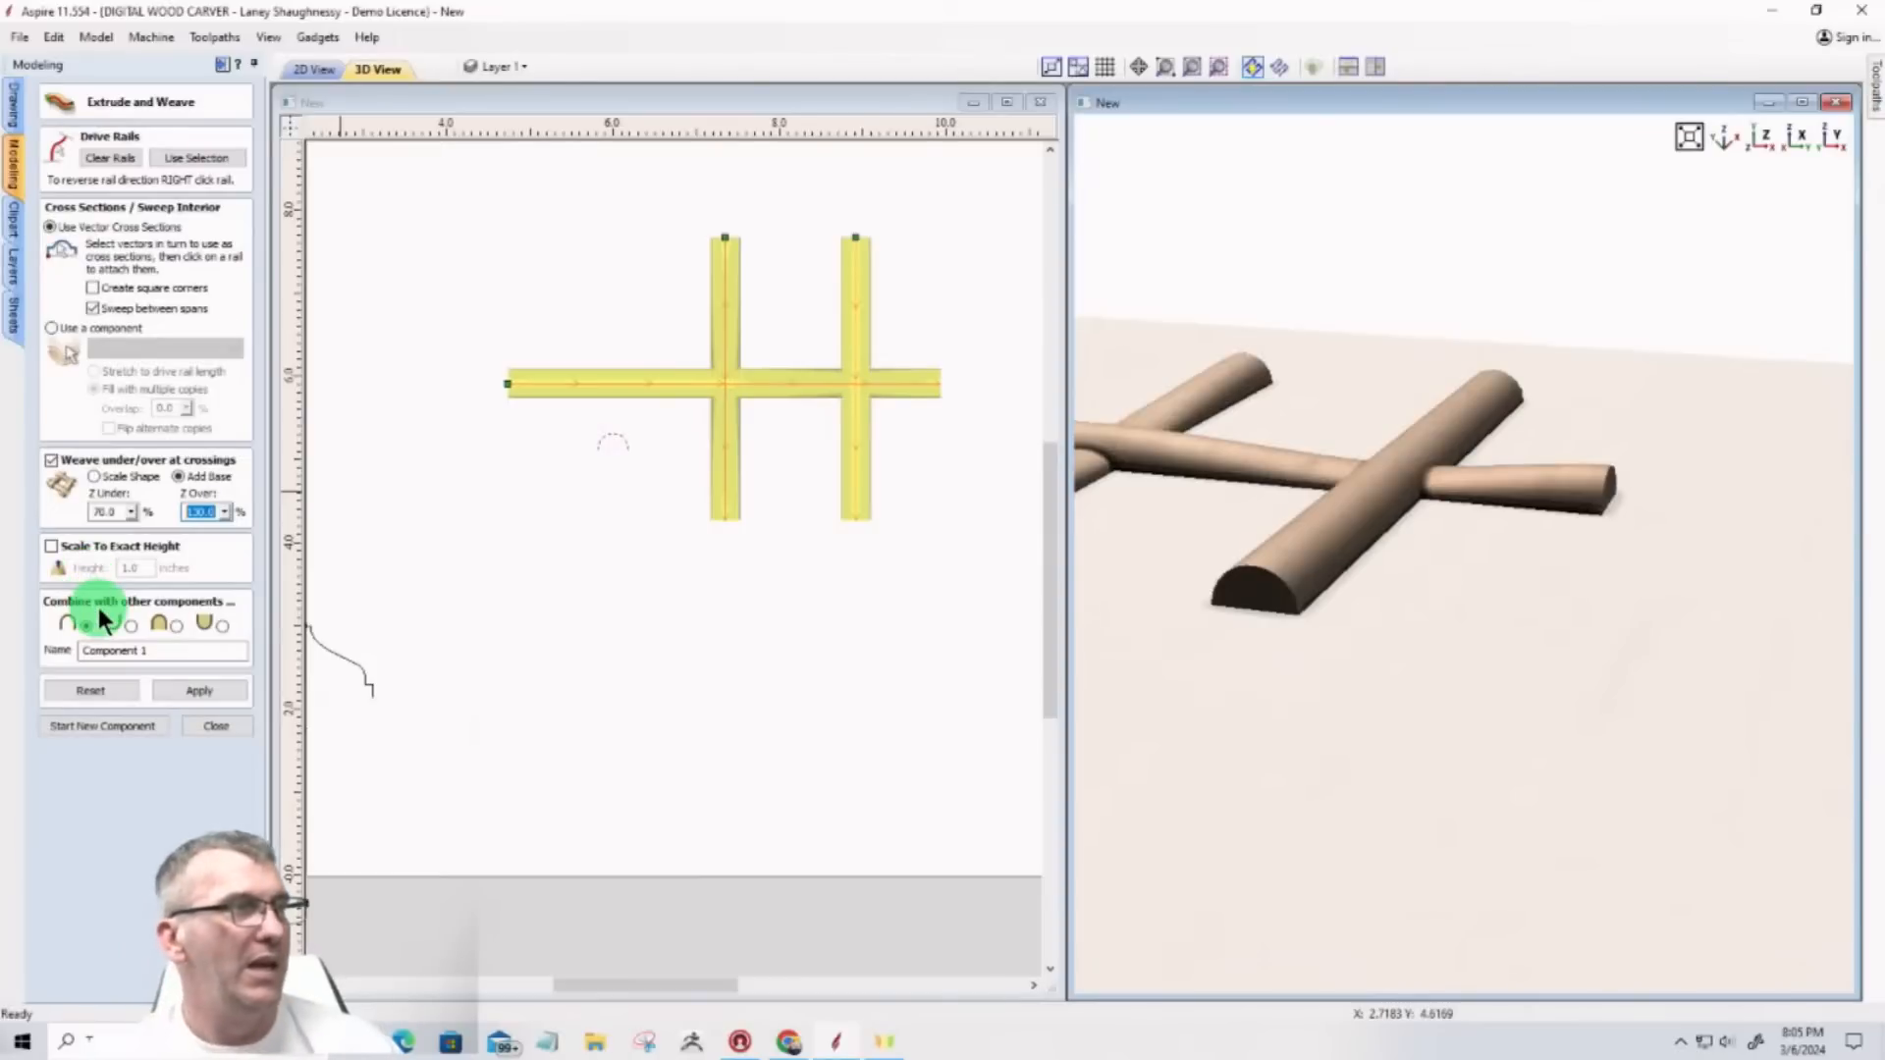
left_click(189, 691)
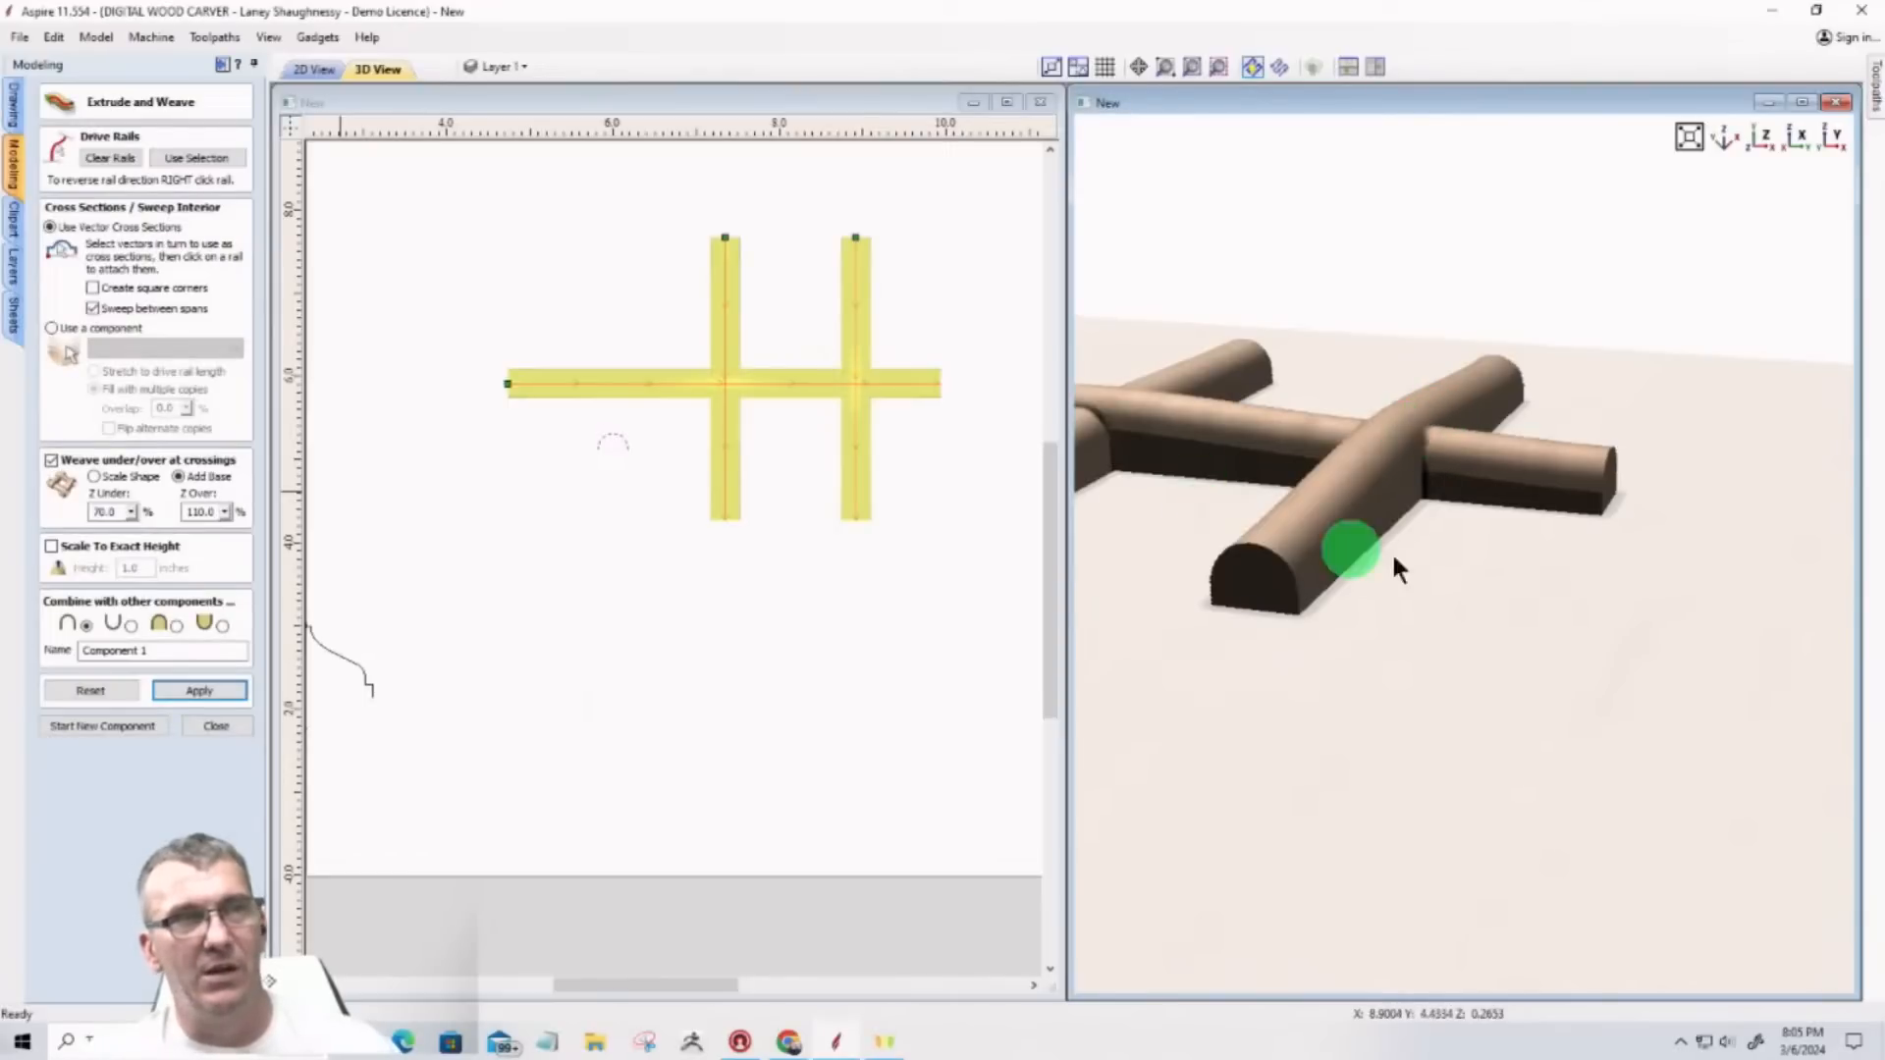
left_click_drag(1394, 561, 1664, 528)
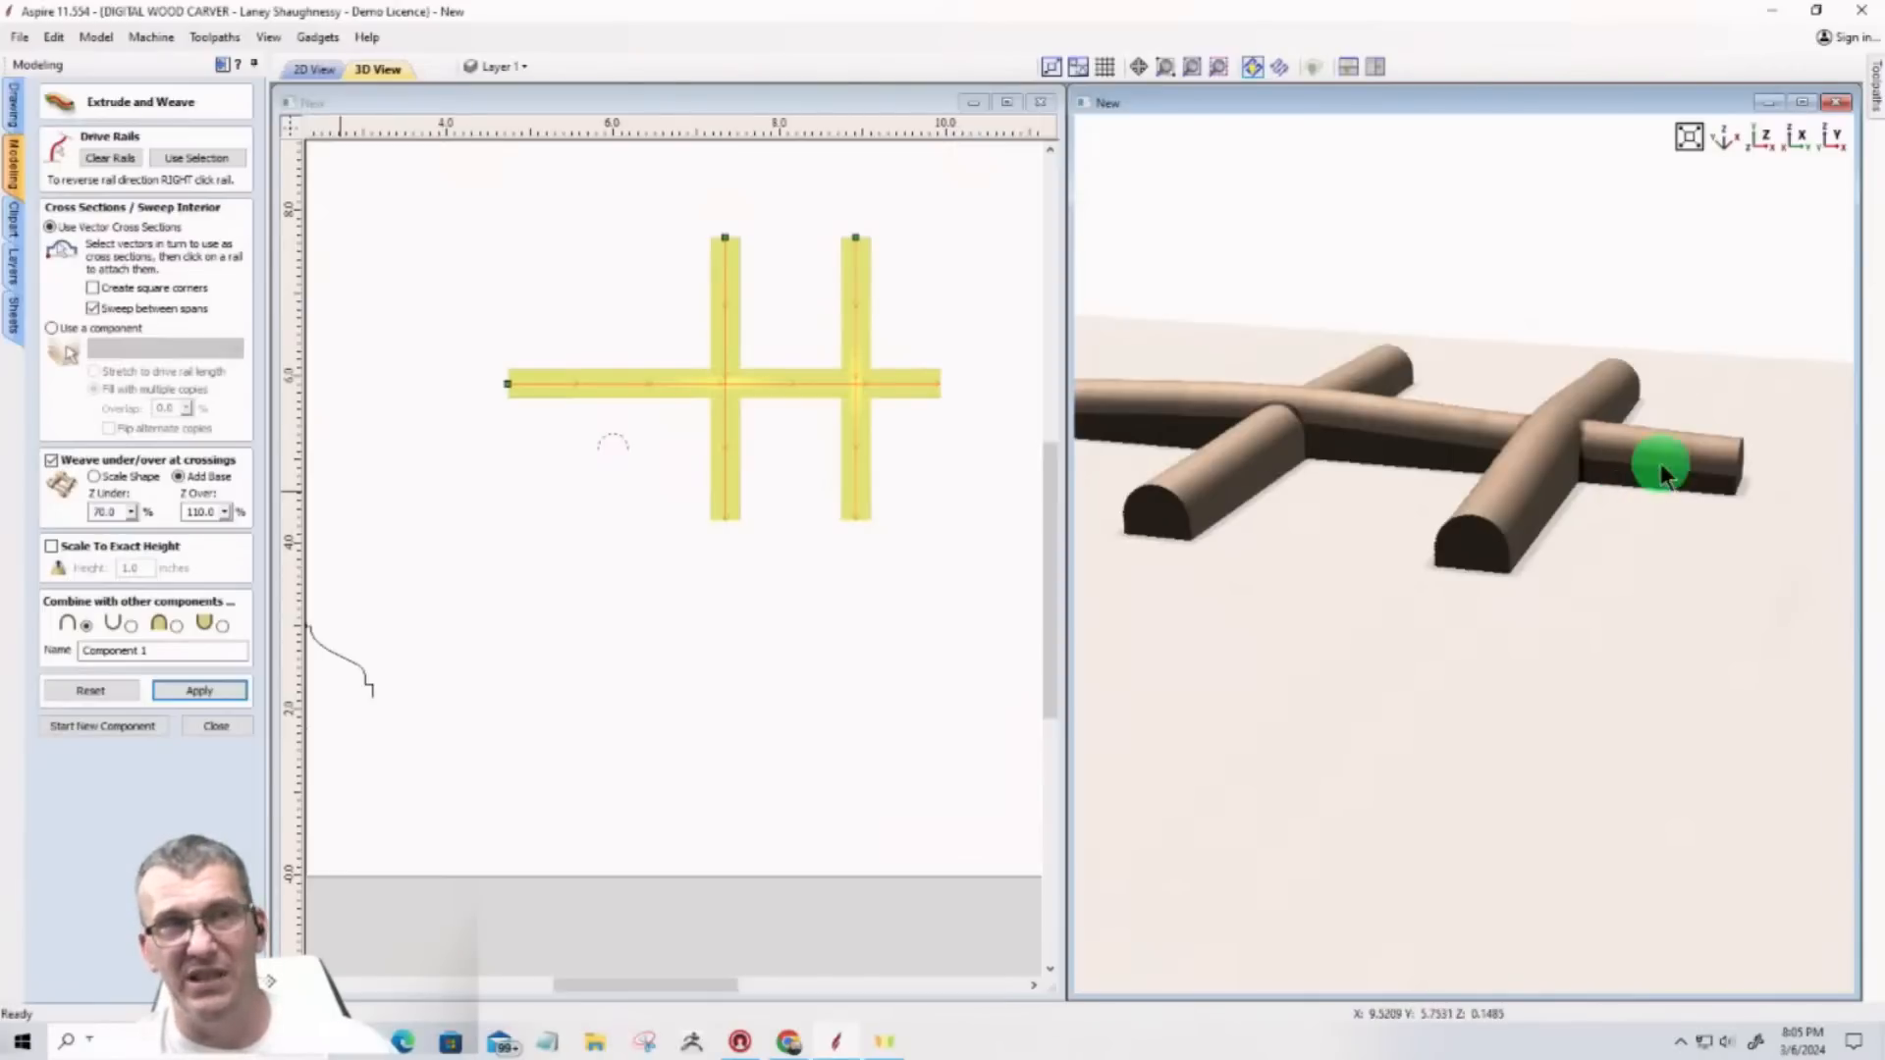
left_click_drag(1719, 489, 1823, 489)
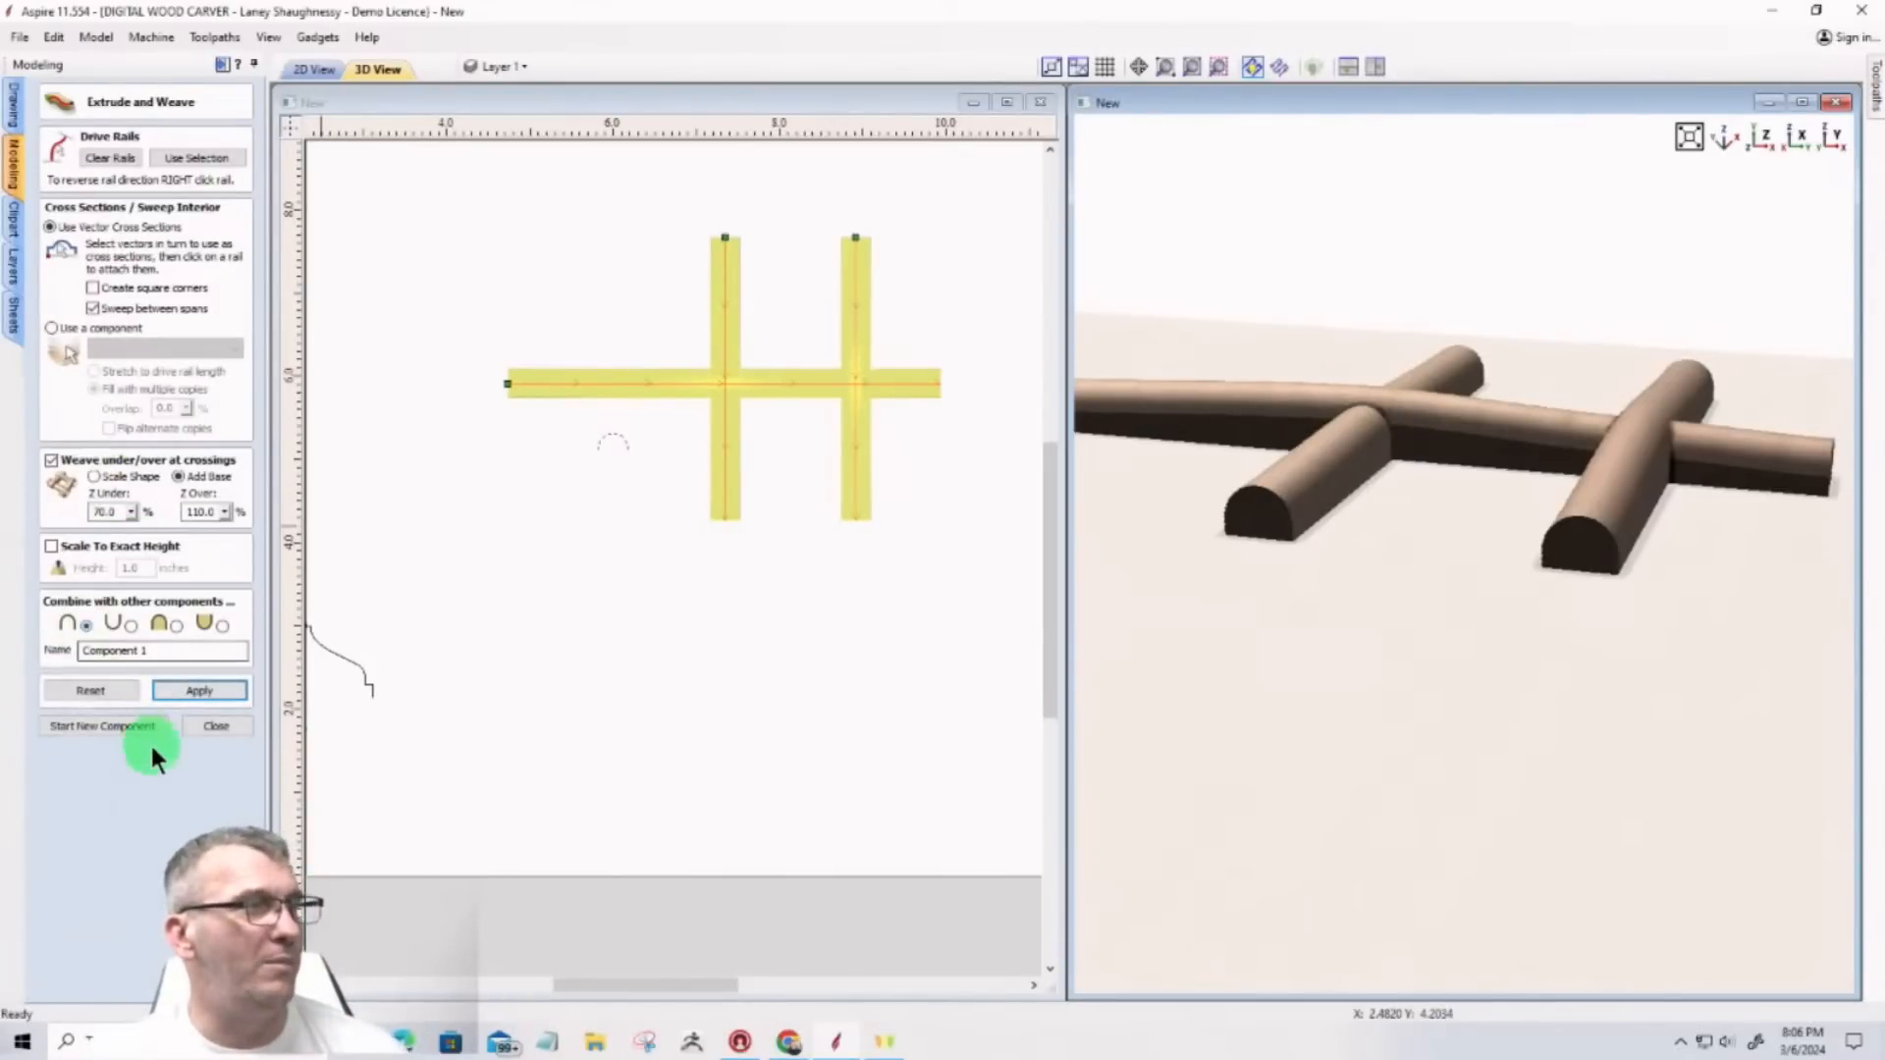
left_click(212, 727)
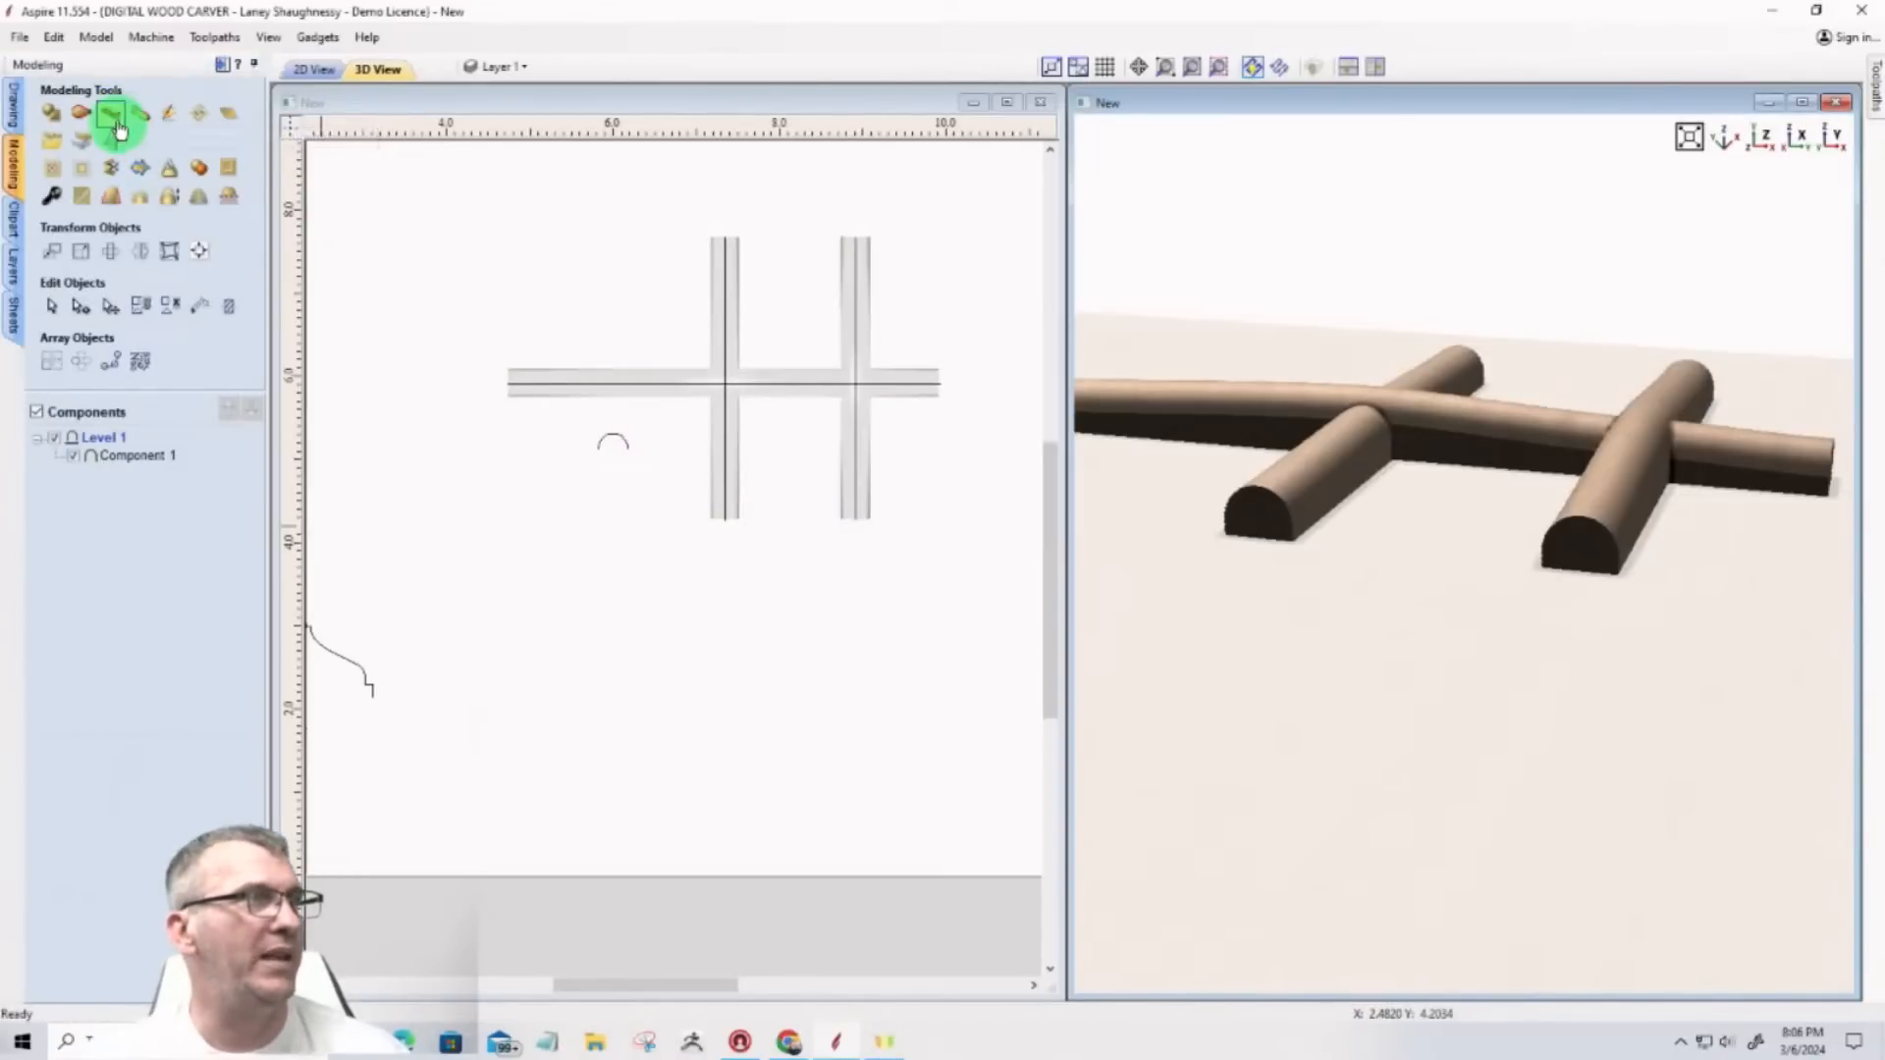
Step: Delete the woven component and all the vectors from the job
scroll(761, 540, "down", 5)
left_click(498, 392)
left_click_drag(498, 392, 929, 750)
key("Delete")
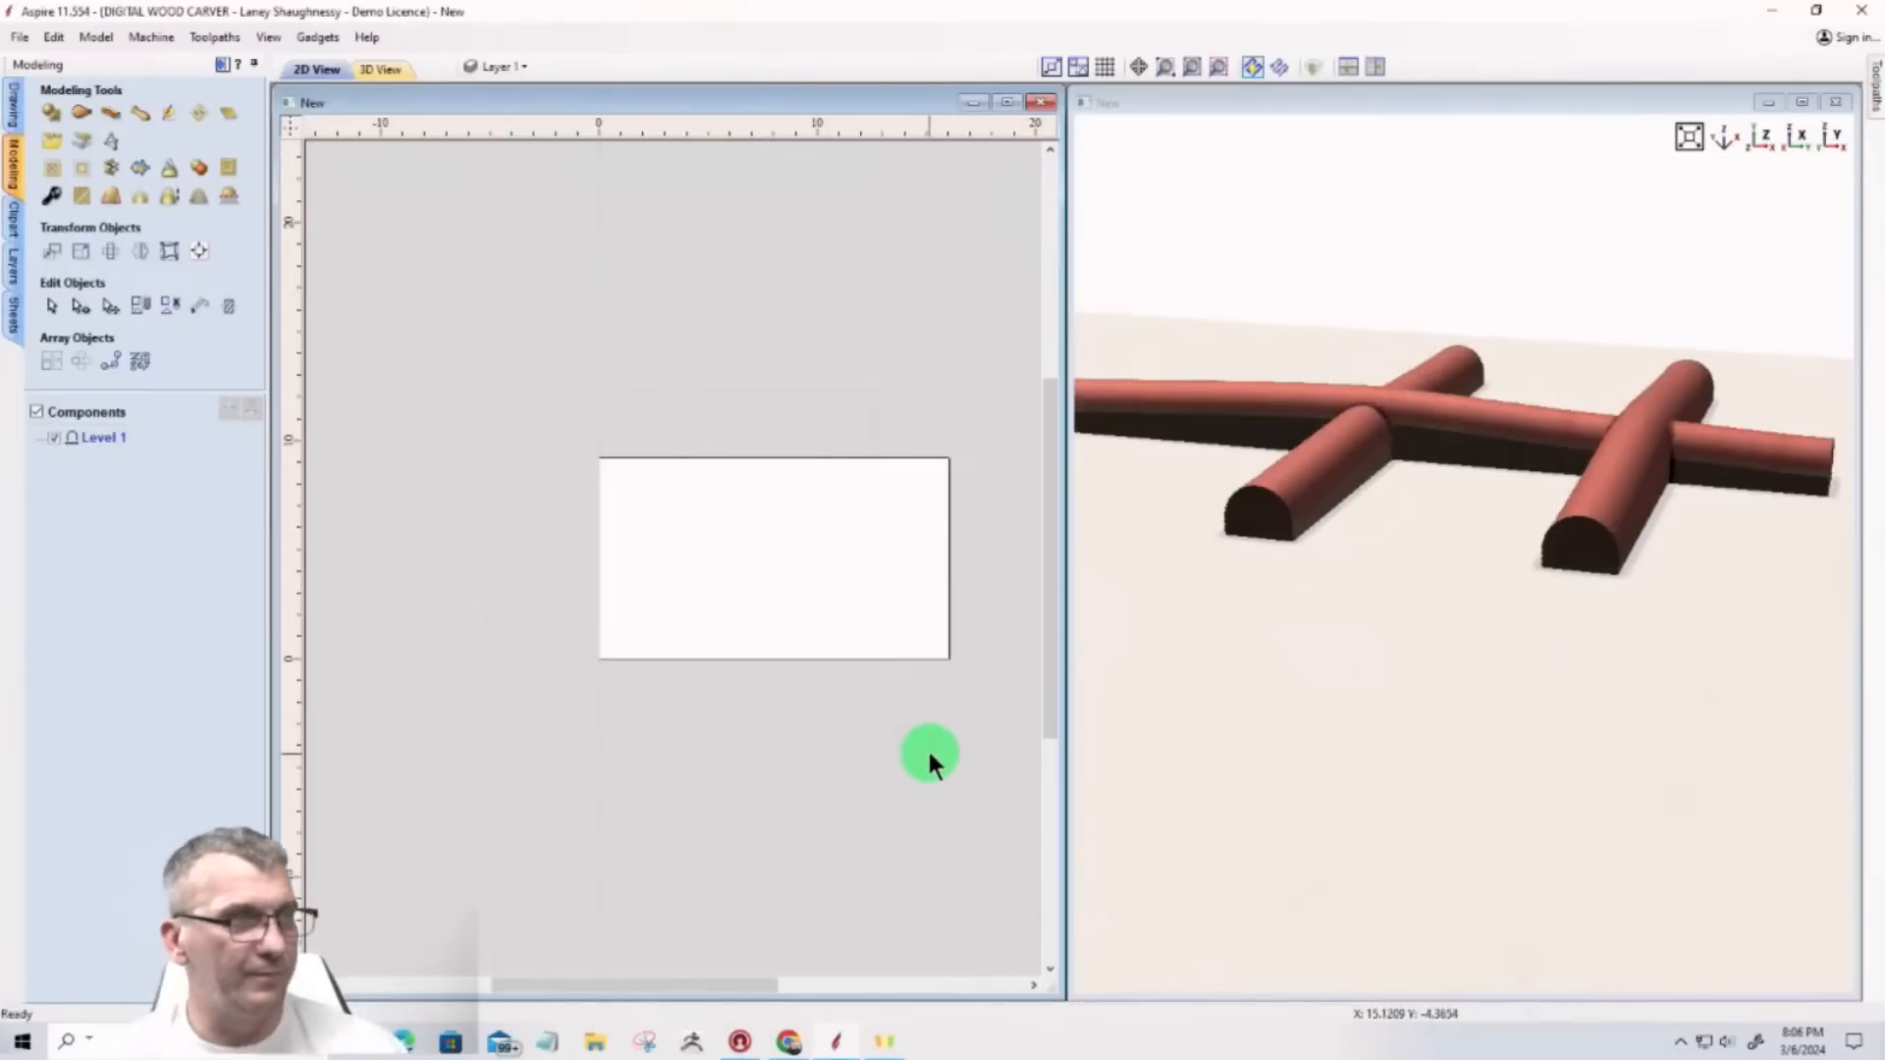
Step: Draw a tall, narrow square-cornered rectangle about 1.3 inches wide and 7 inches high near the middle of the job
left_click(142, 116)
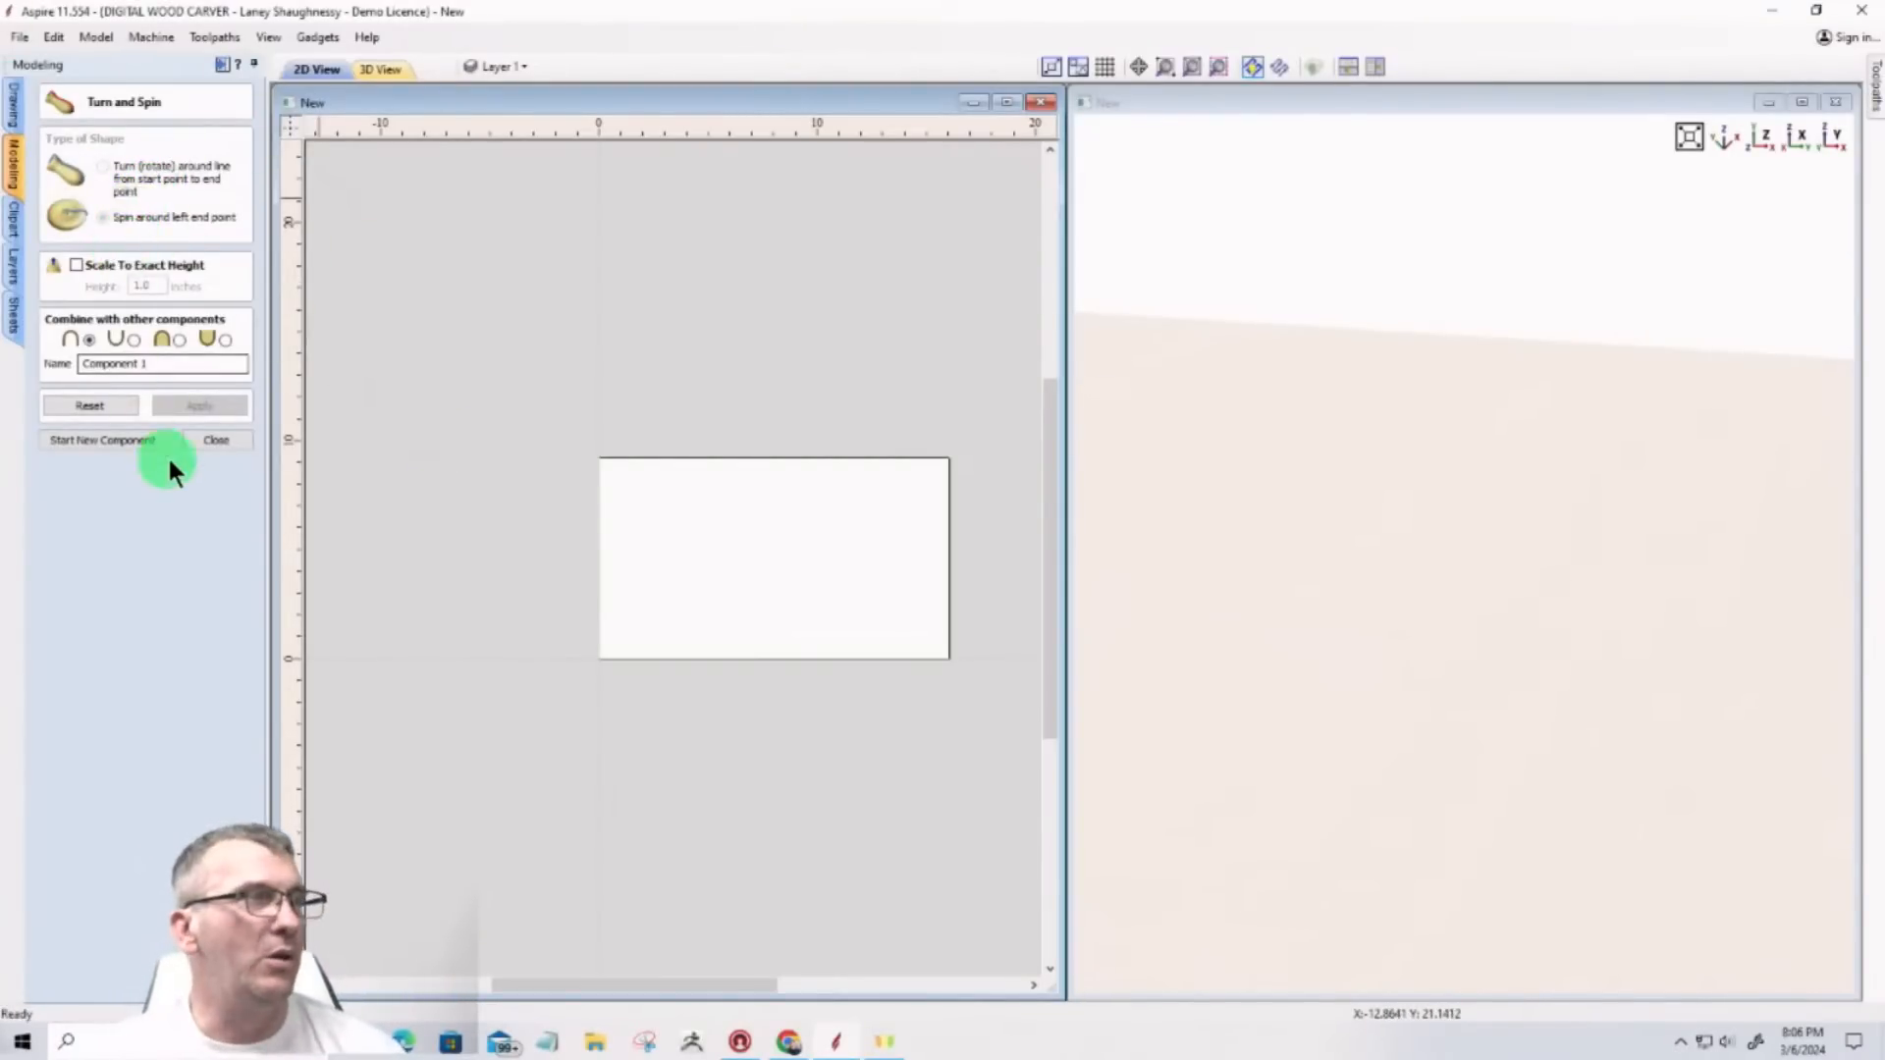
left_click(209, 437)
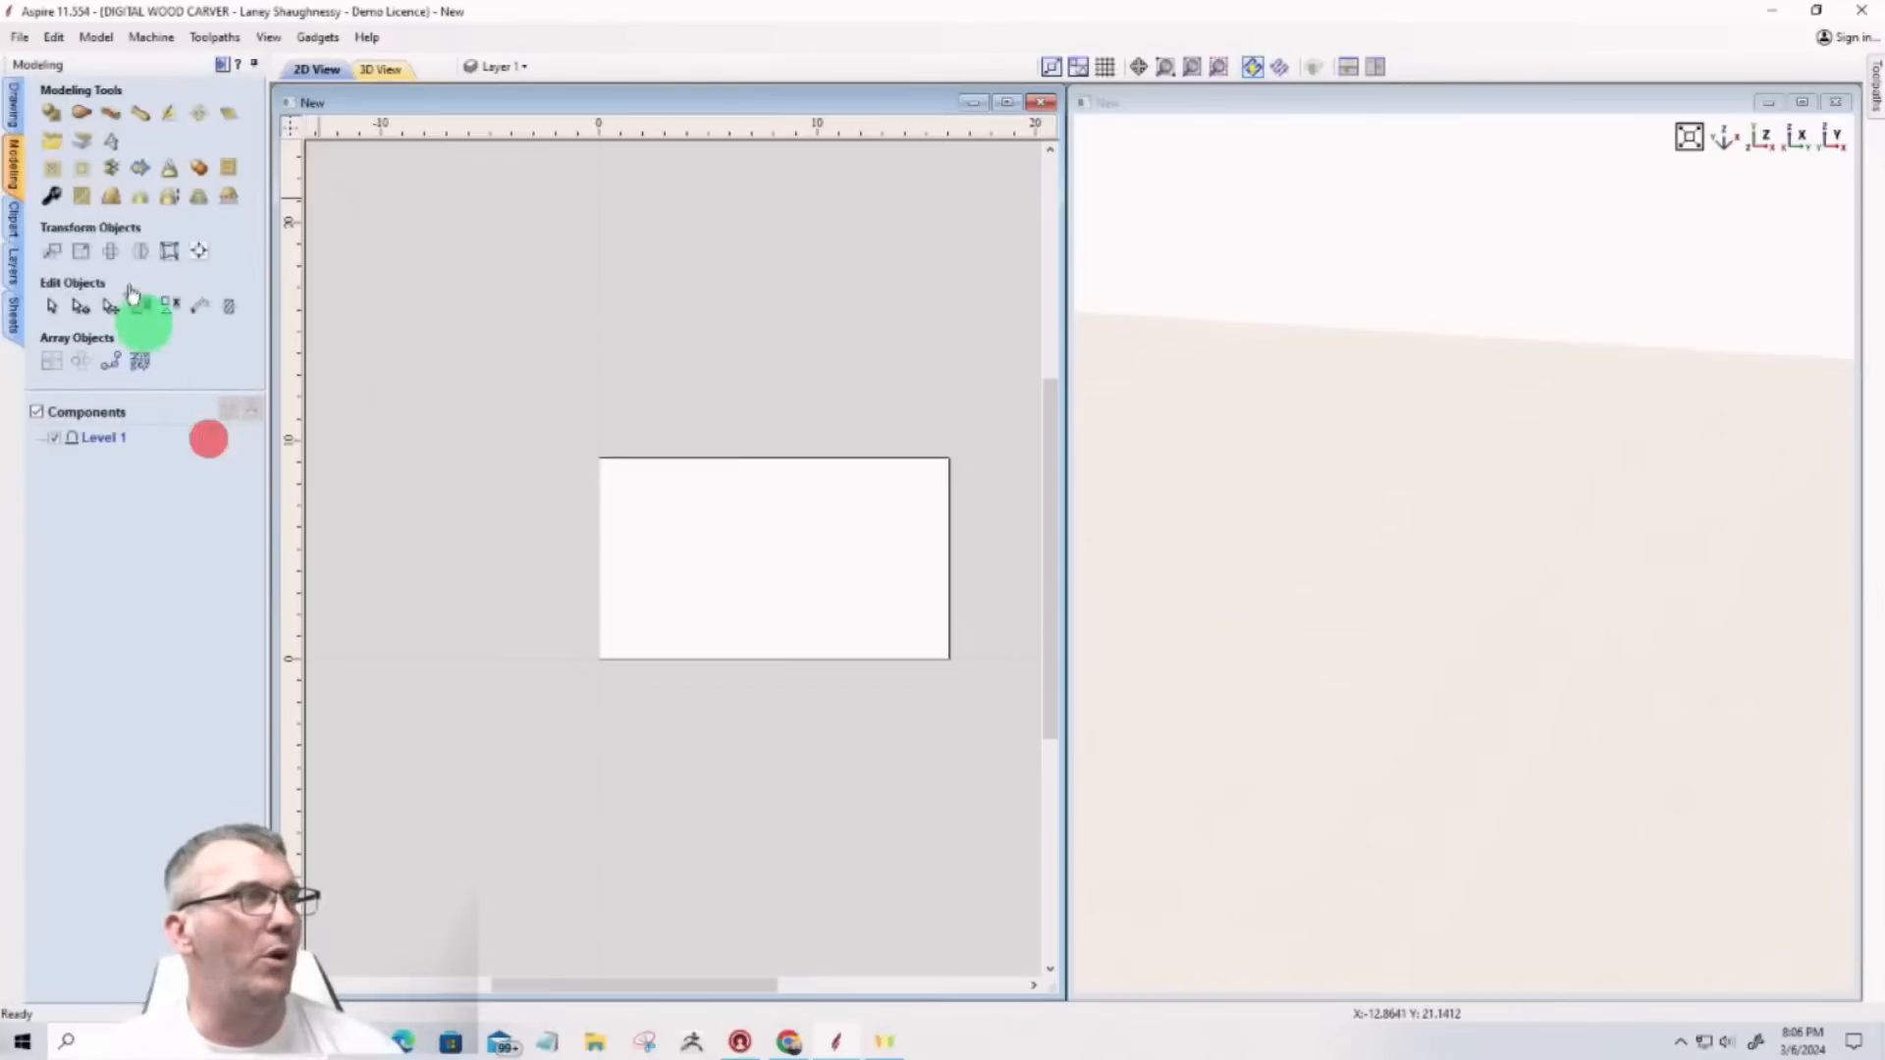
left_click(16, 106)
left_click(105, 200)
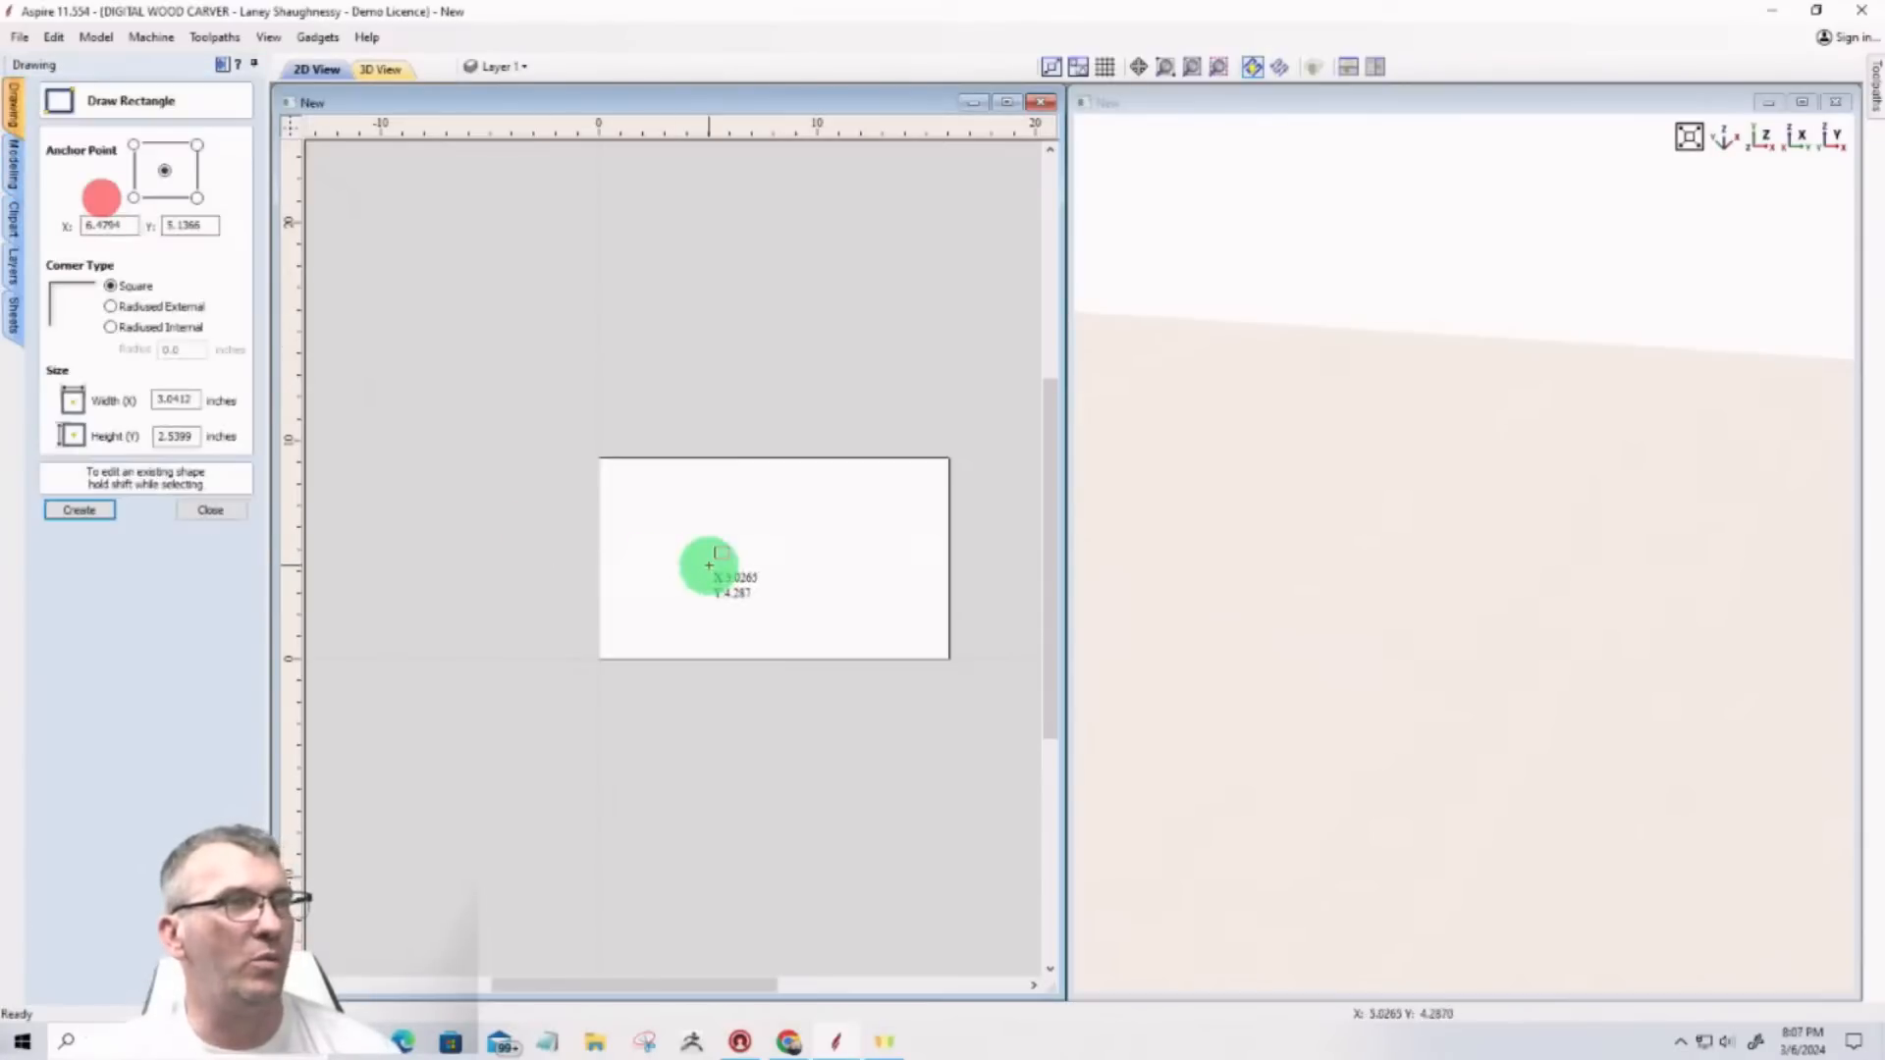
scroll(721, 572, "up", 3)
left_click_drag(771, 301, 854, 770)
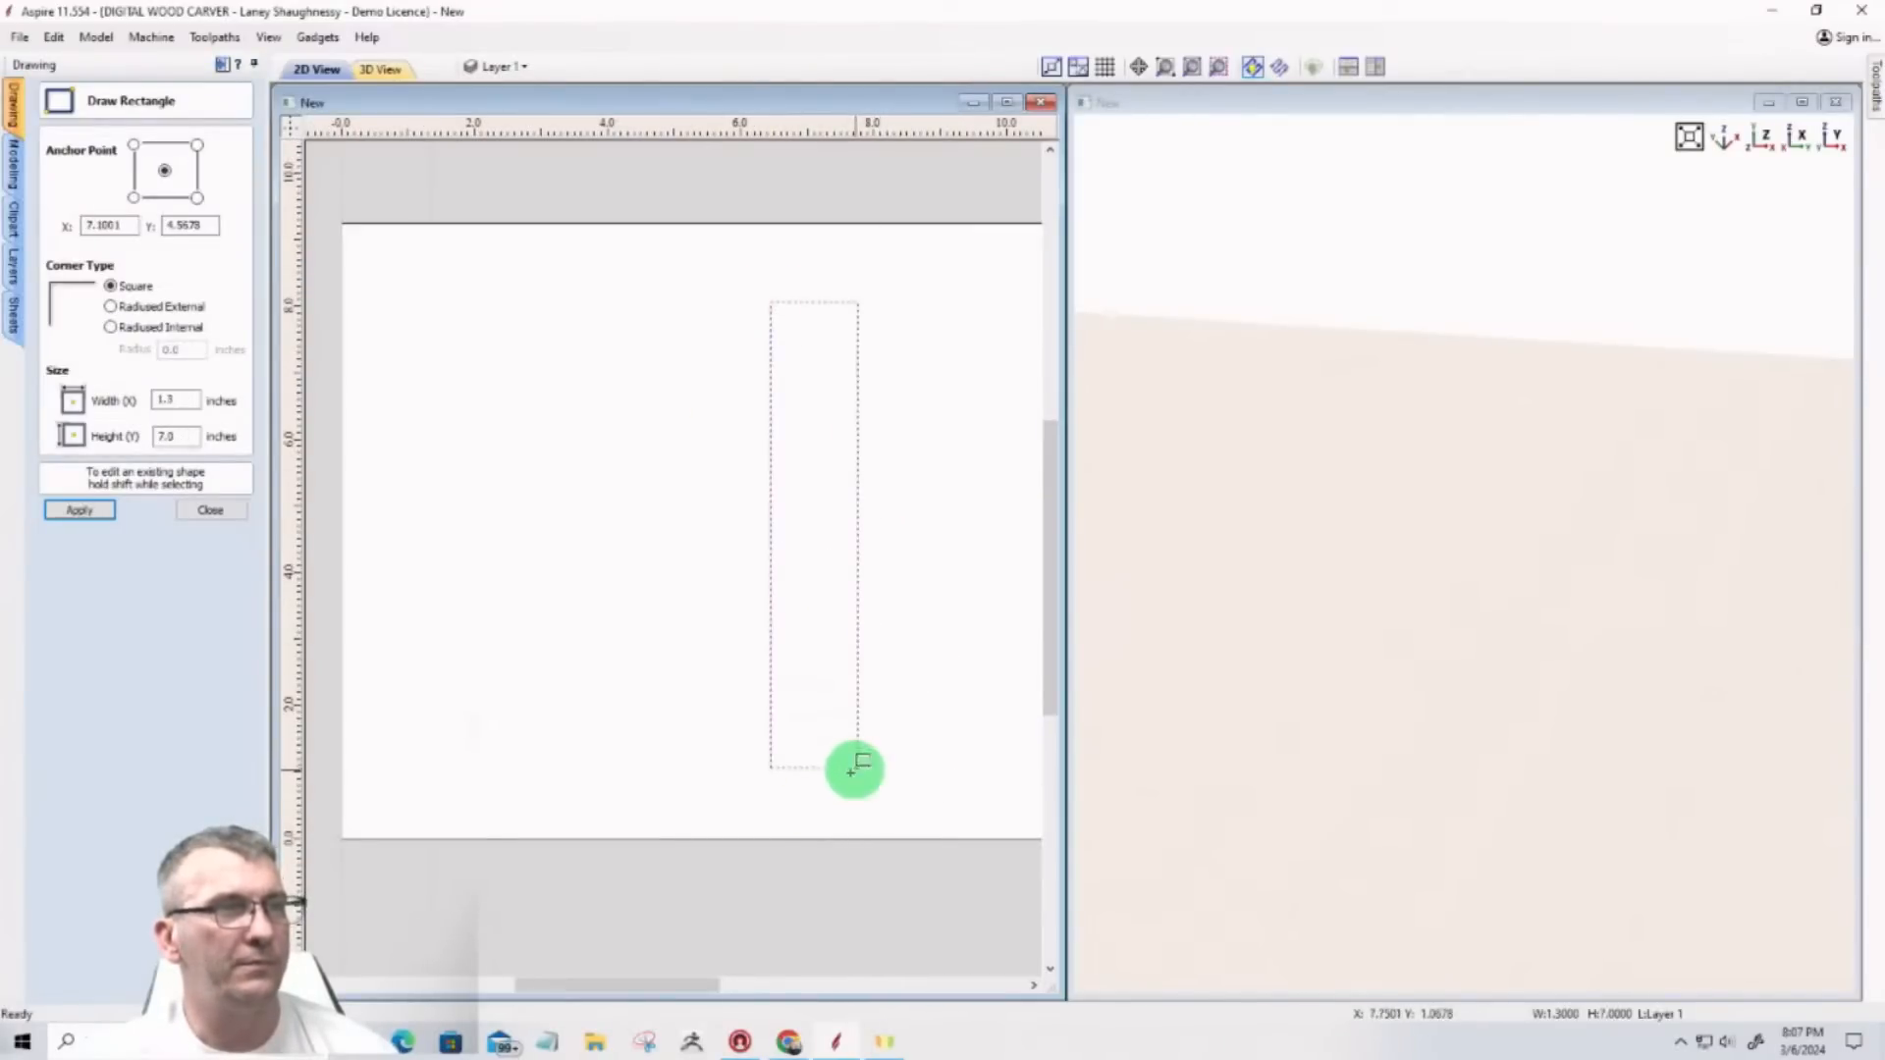
left_click(201, 510)
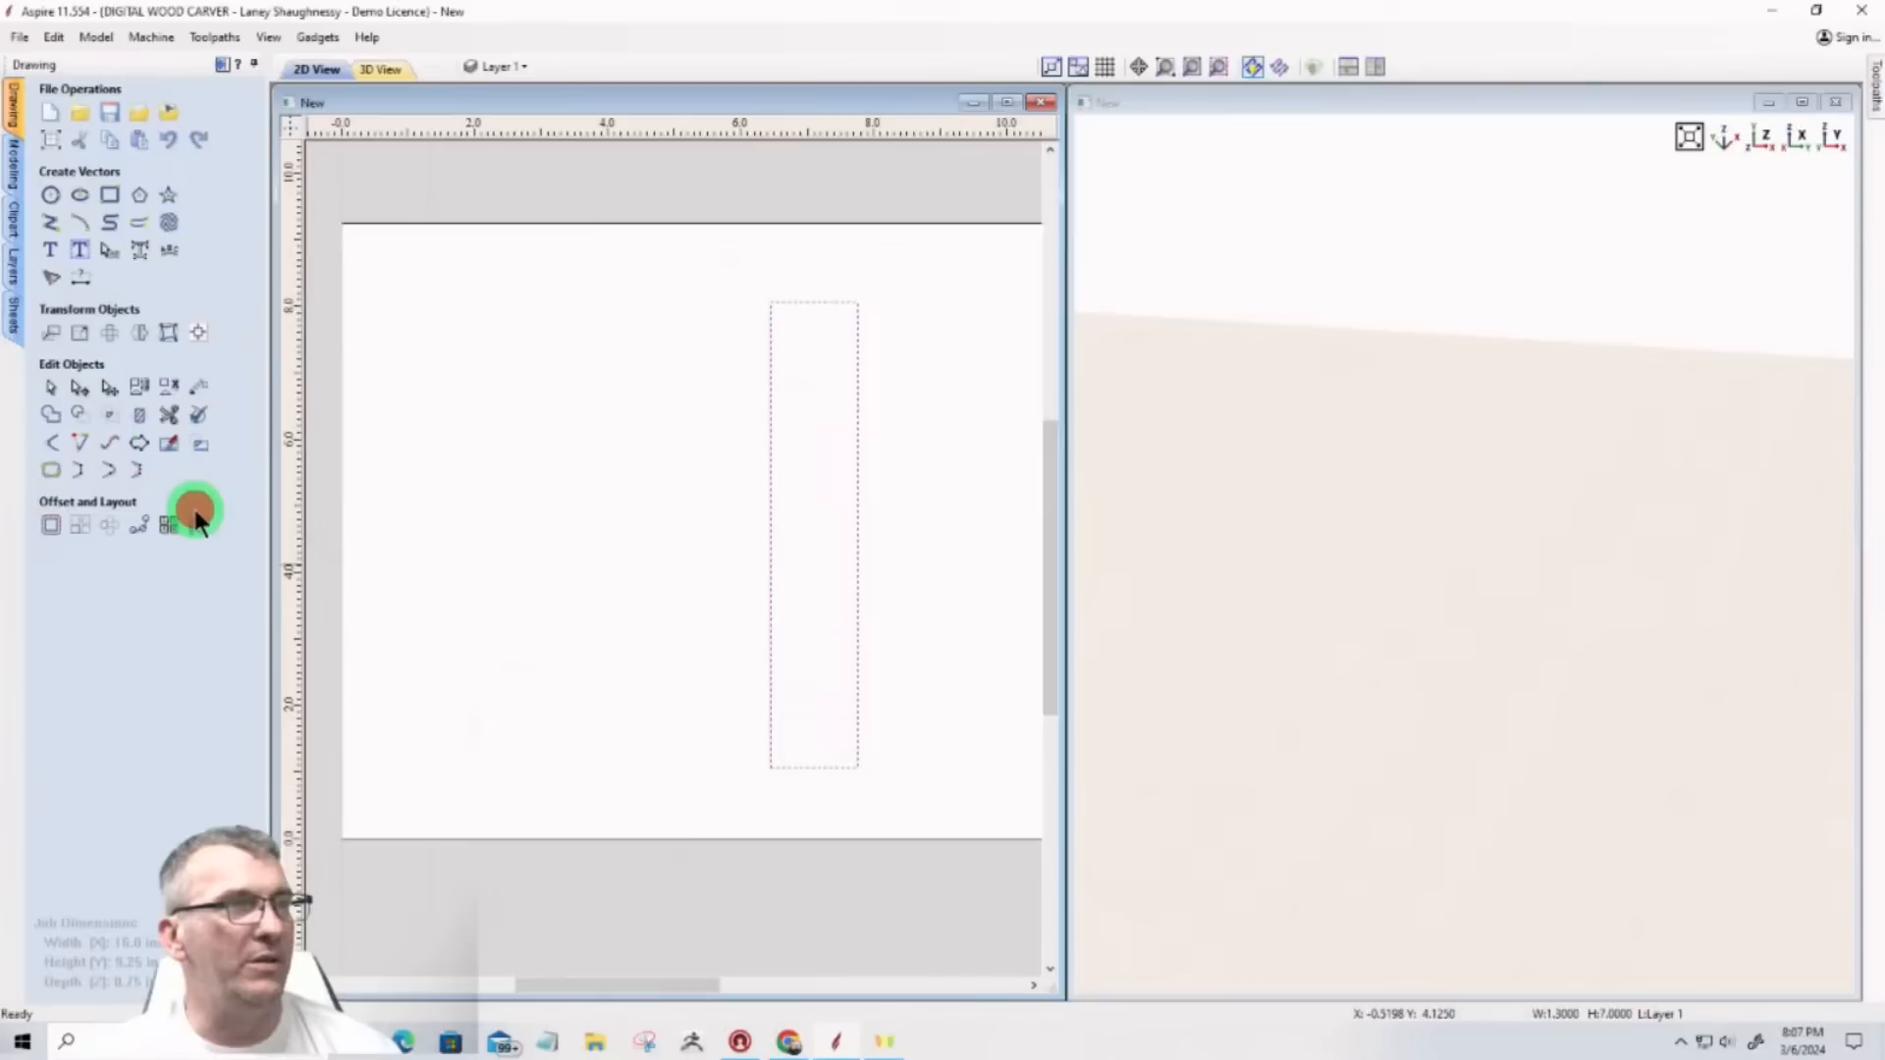
Step: Delete the left vertical span of the rectangle in node editing, leaving an open three-sided profile
left_click(80, 387)
right_click(772, 448)
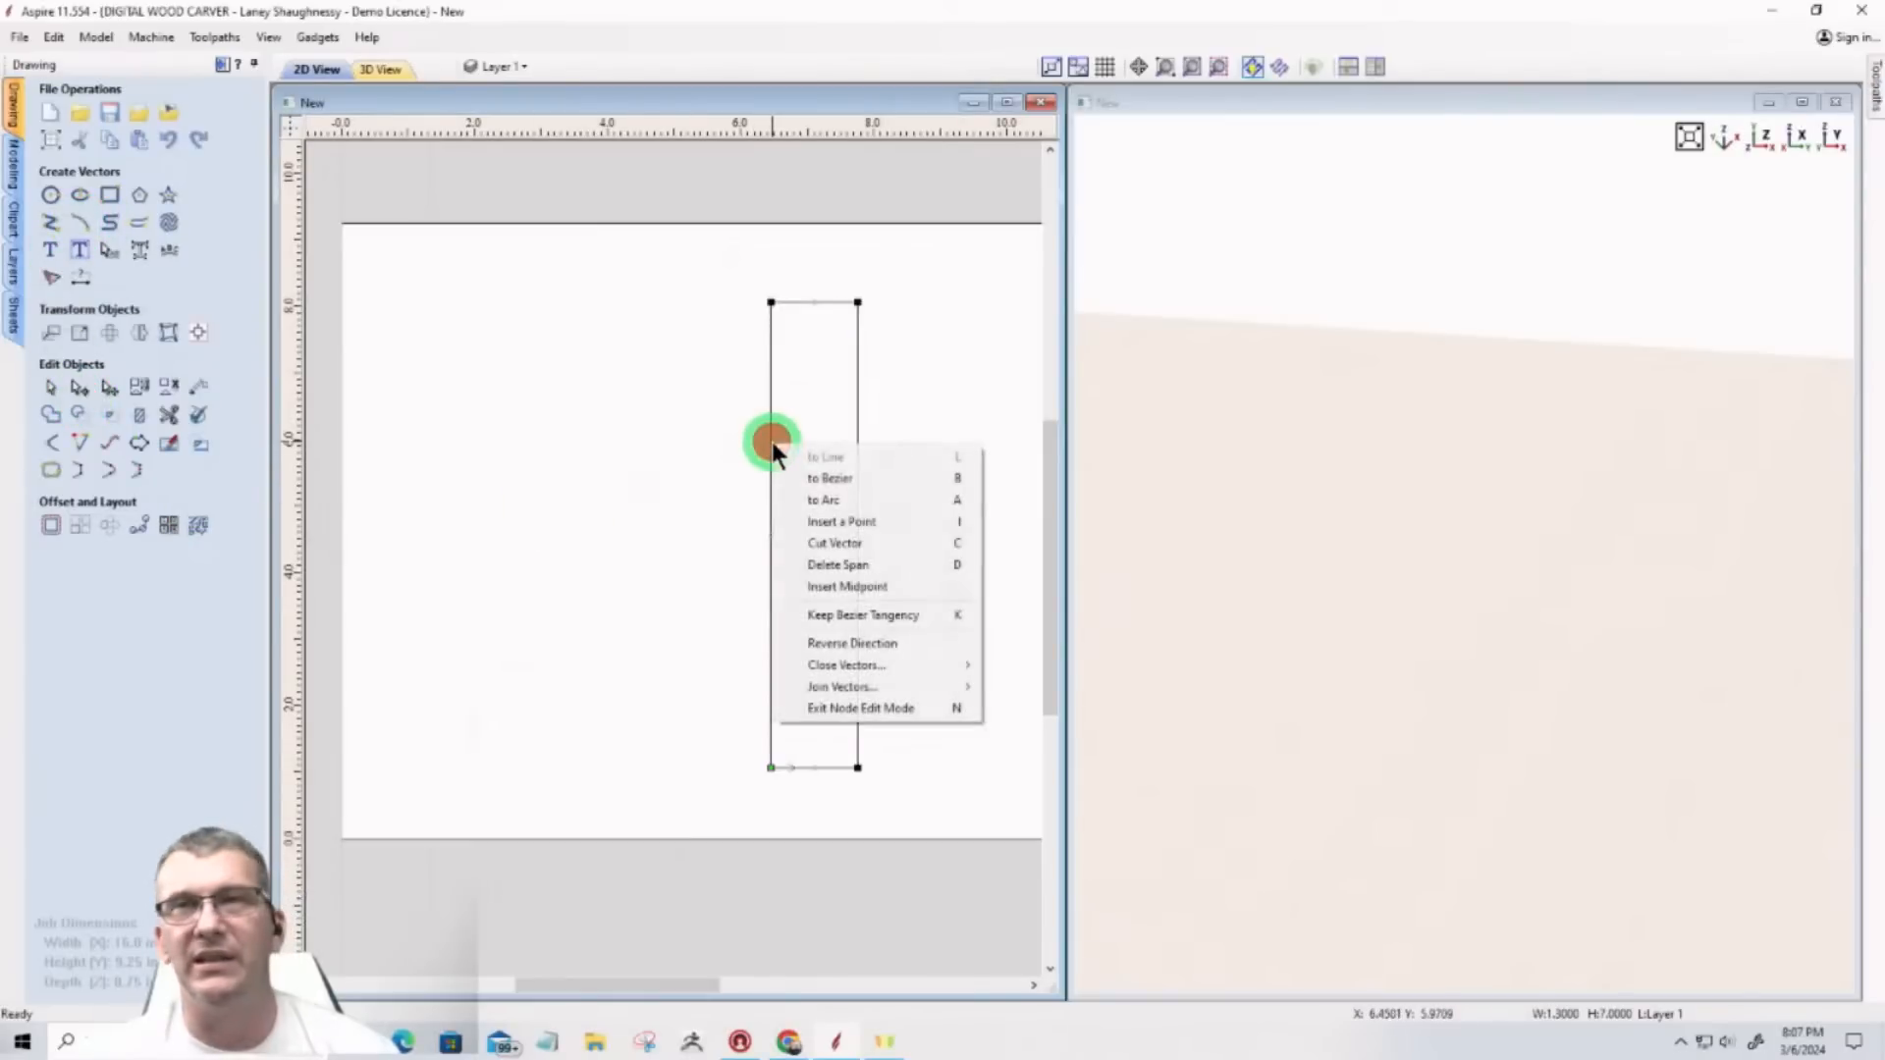
left_click(764, 443)
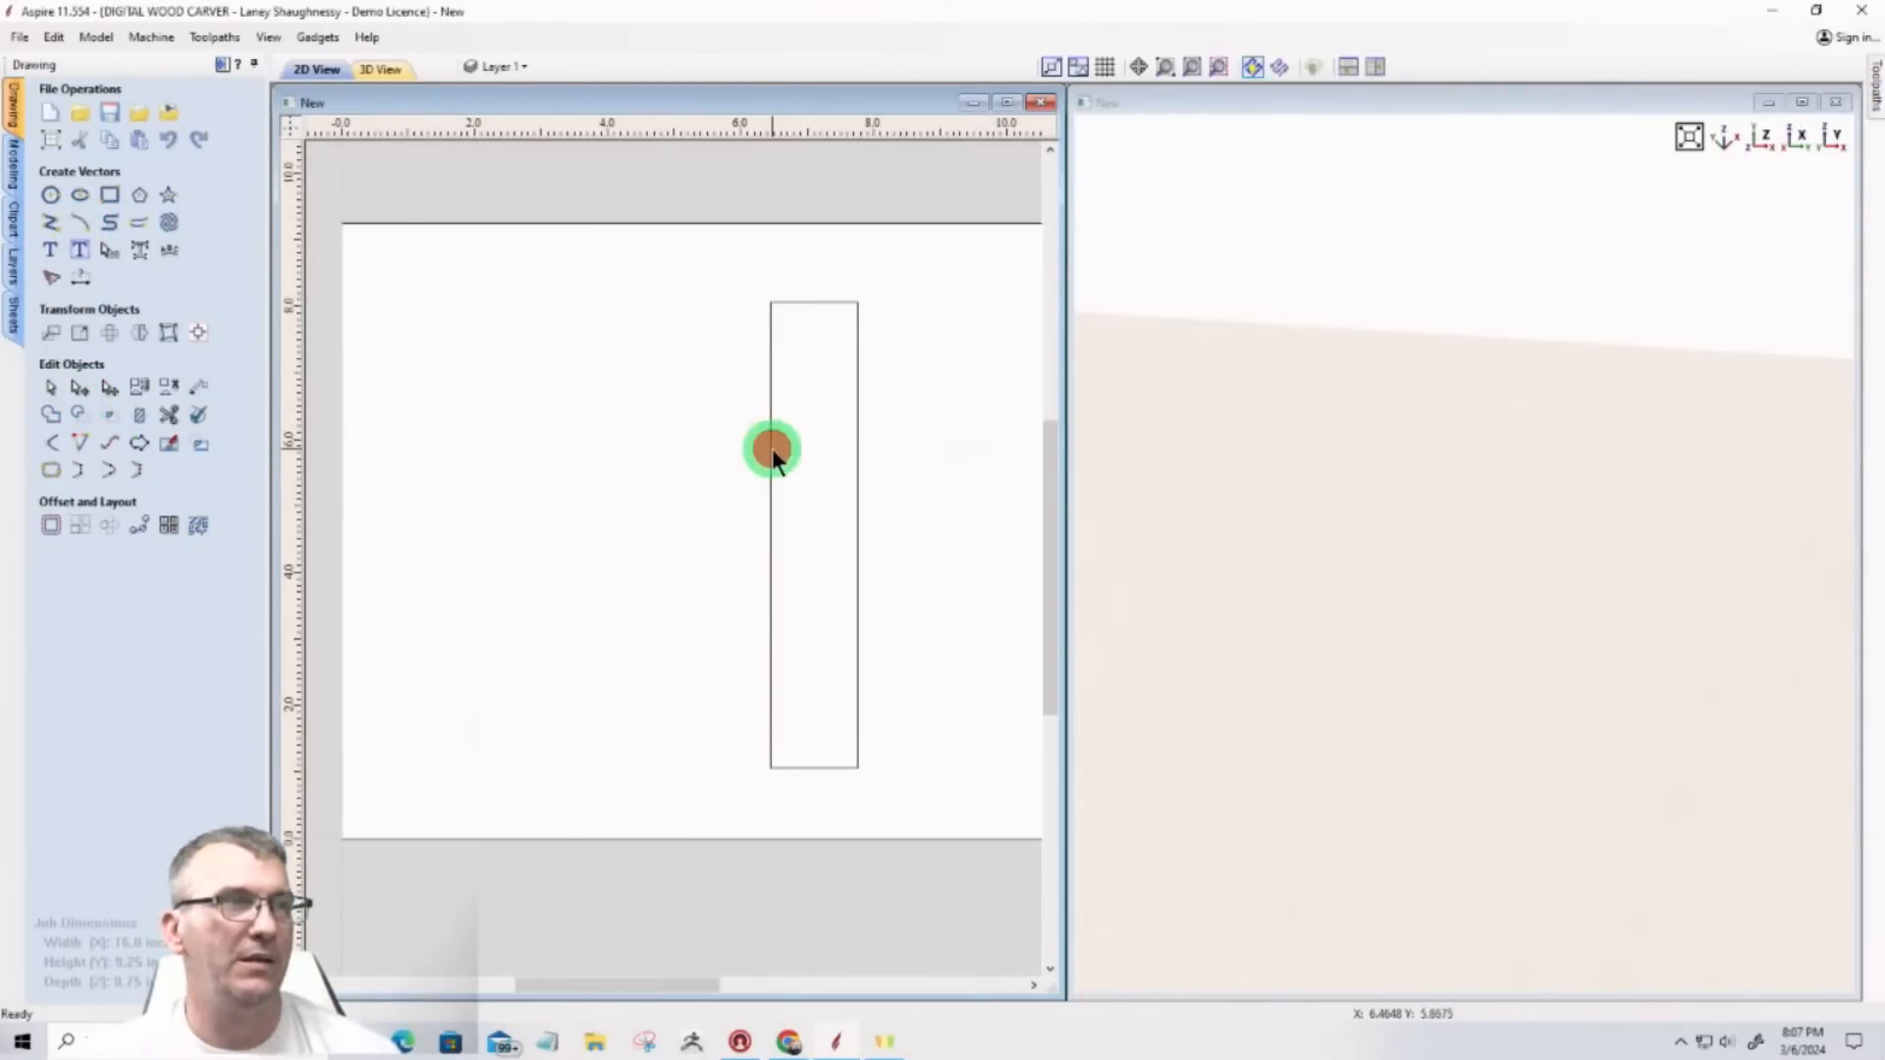
right_click(771, 450)
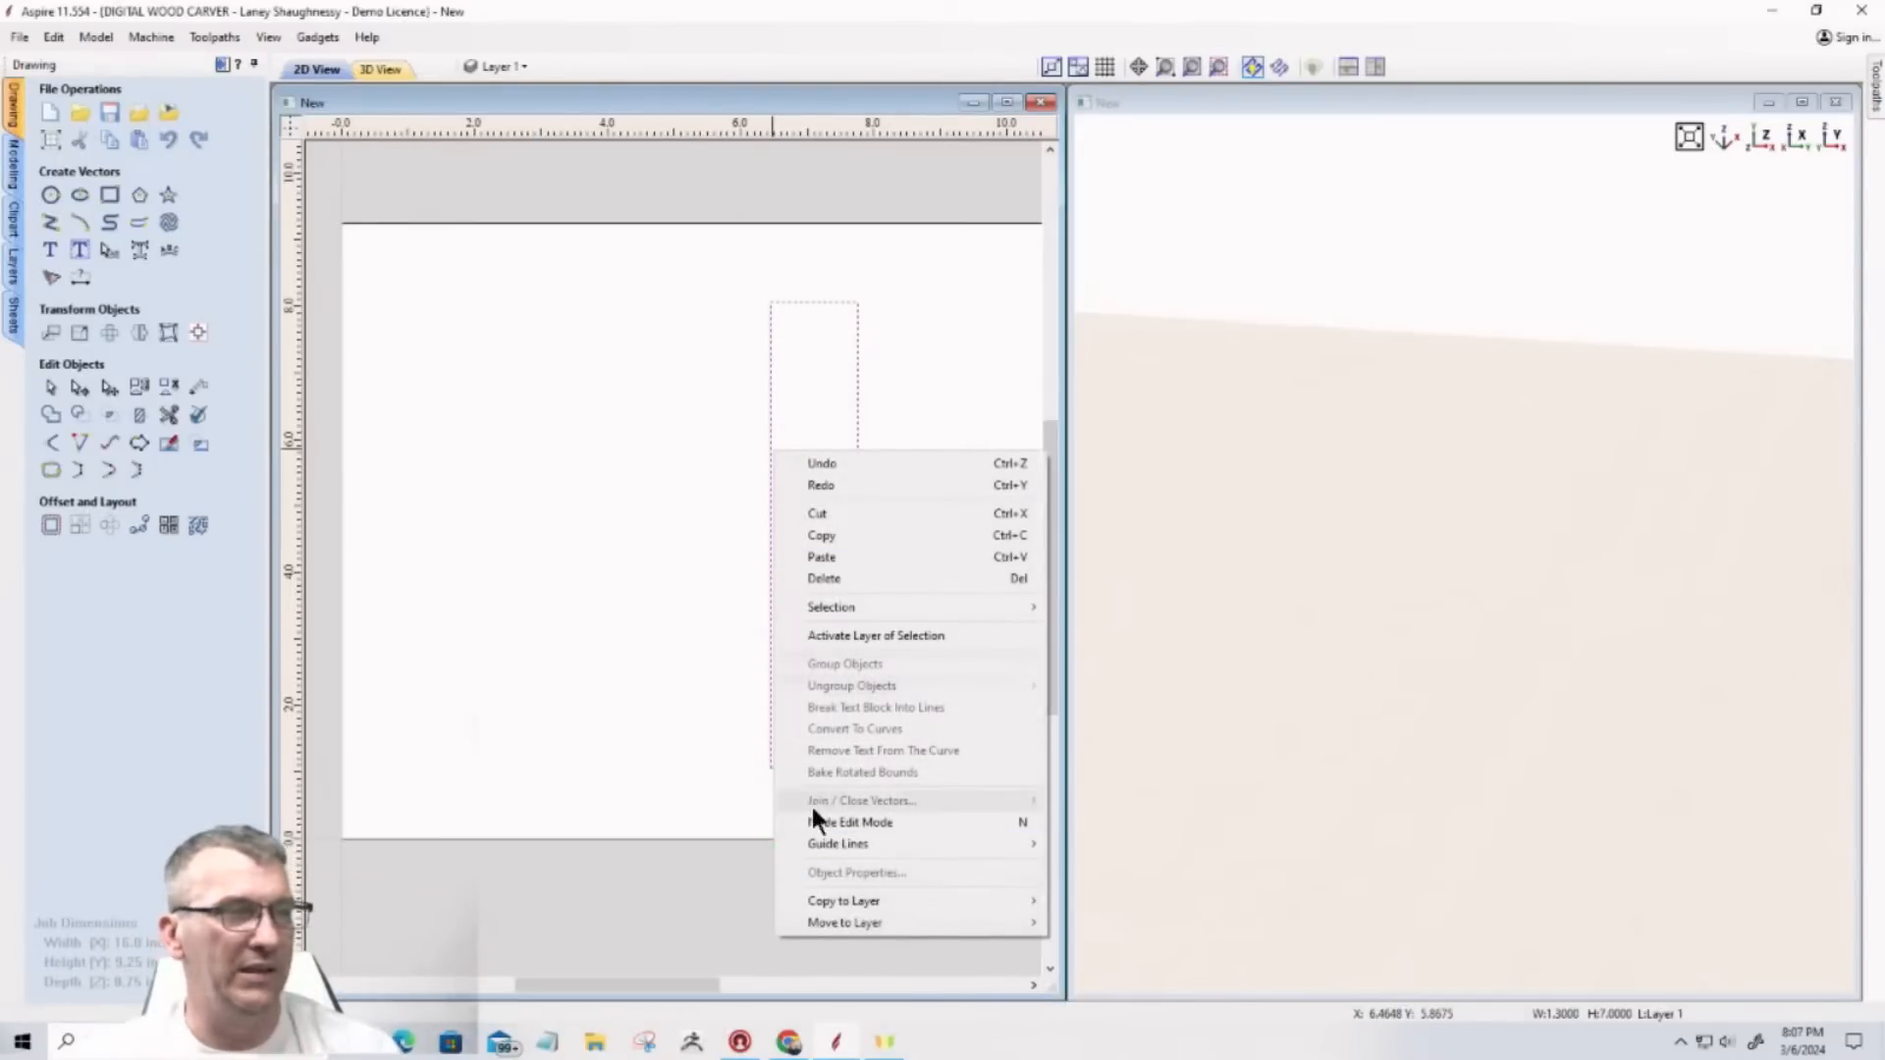
left_click(774, 438)
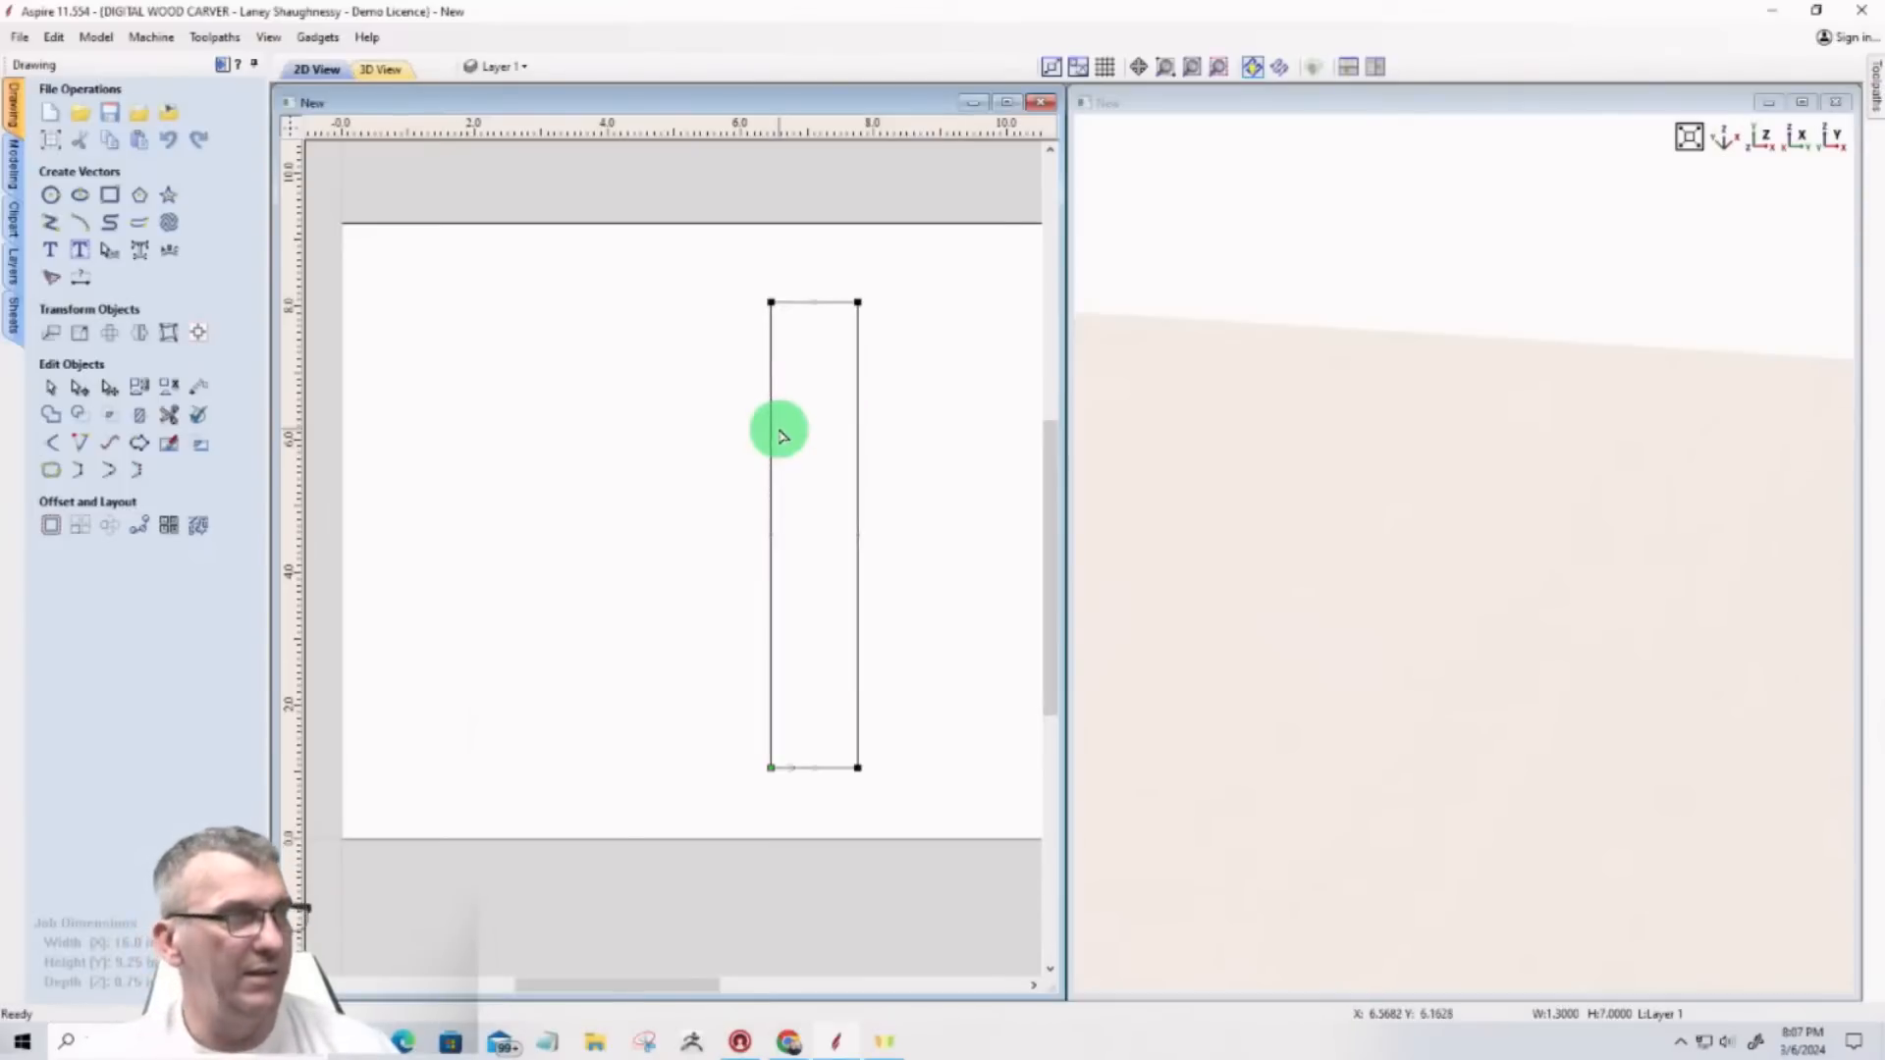
right_click(772, 428)
left_click(801, 547)
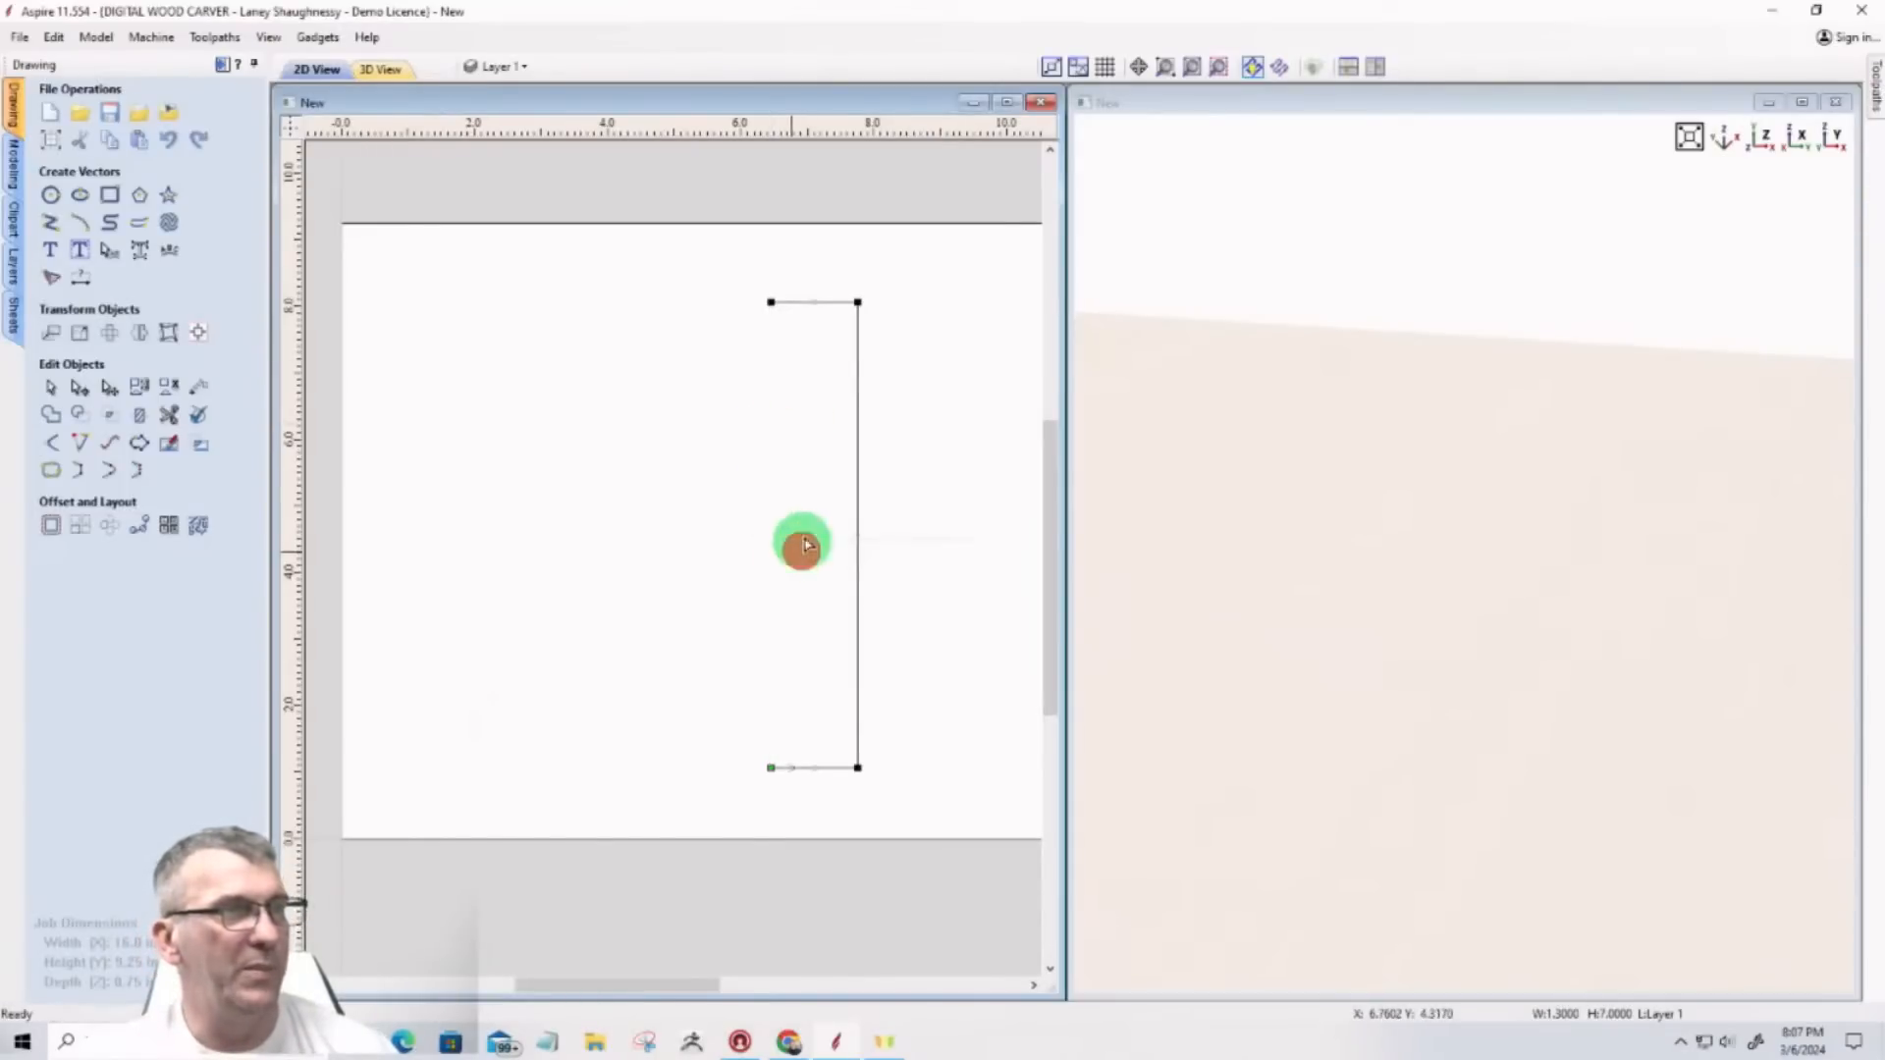
Step: Insert two points near the top of the profile's vertical span and move the lower one inward about 0.6 inches to form a neck
right_click(858, 365)
left_click(872, 425)
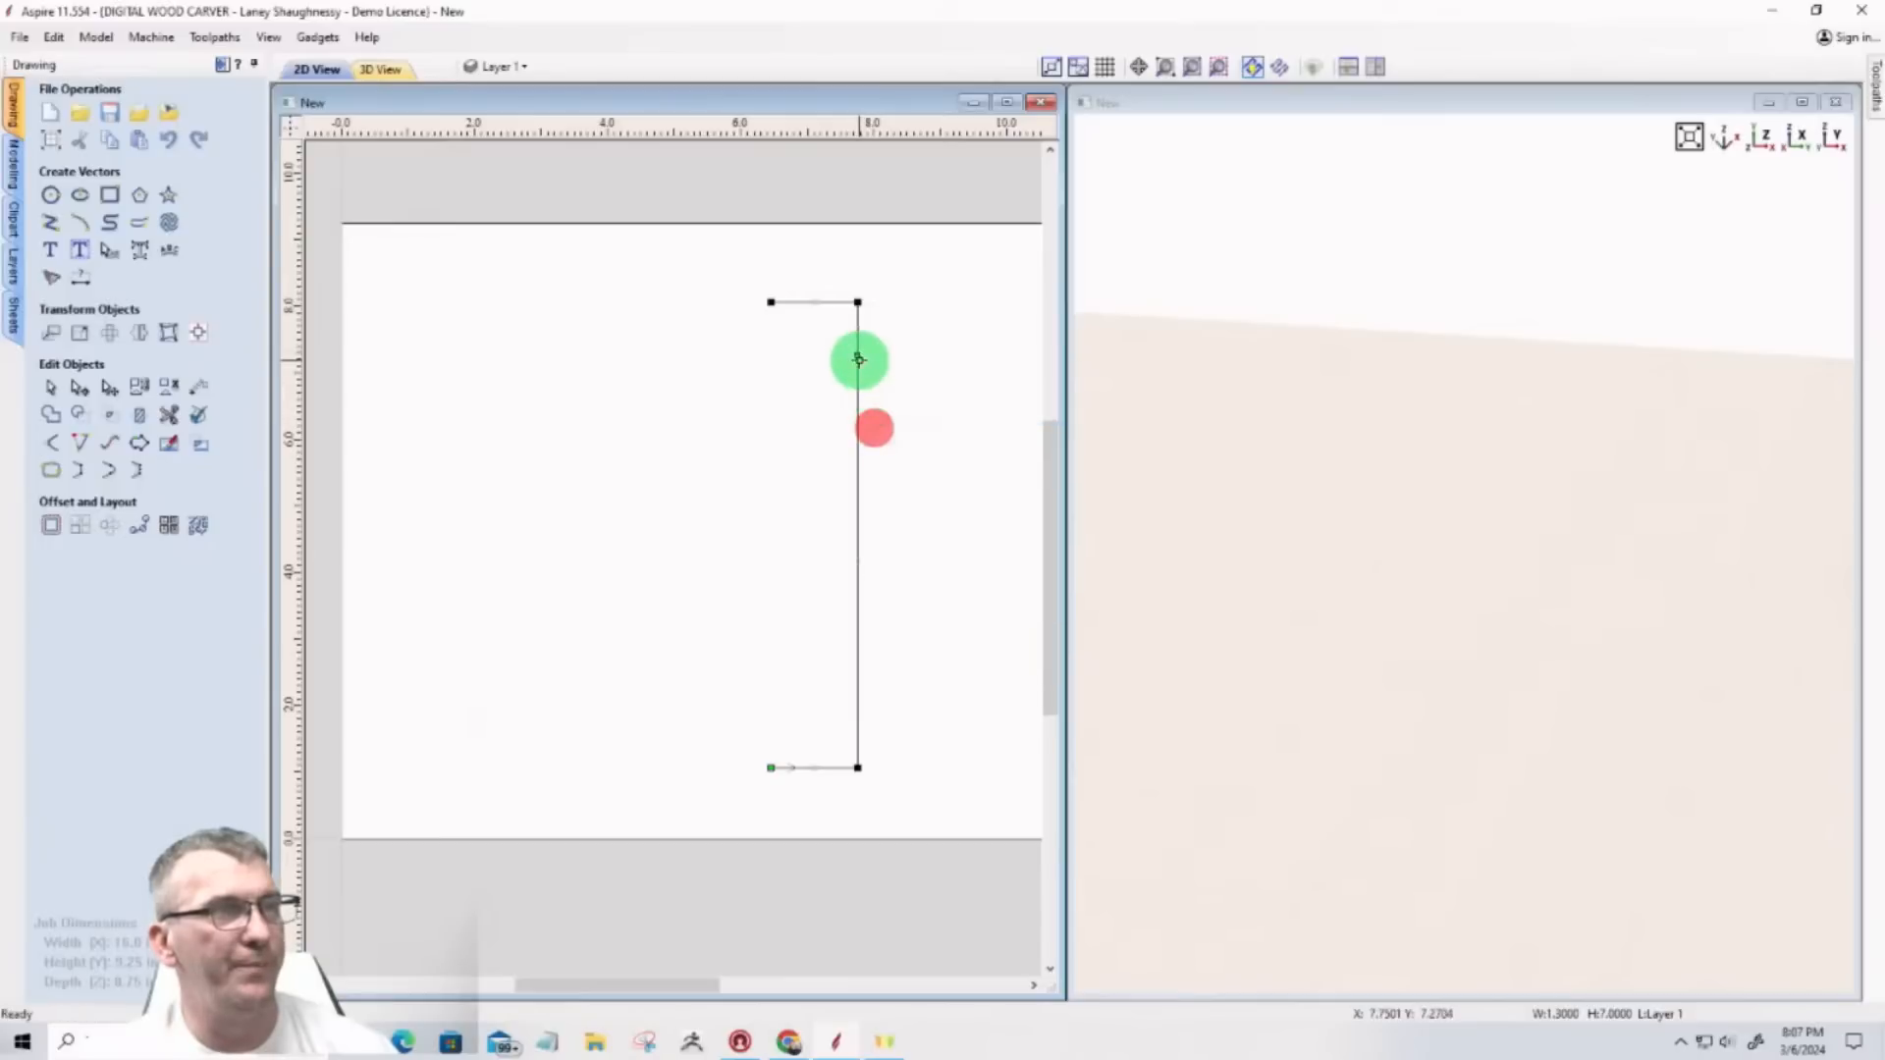
right_click(858, 398)
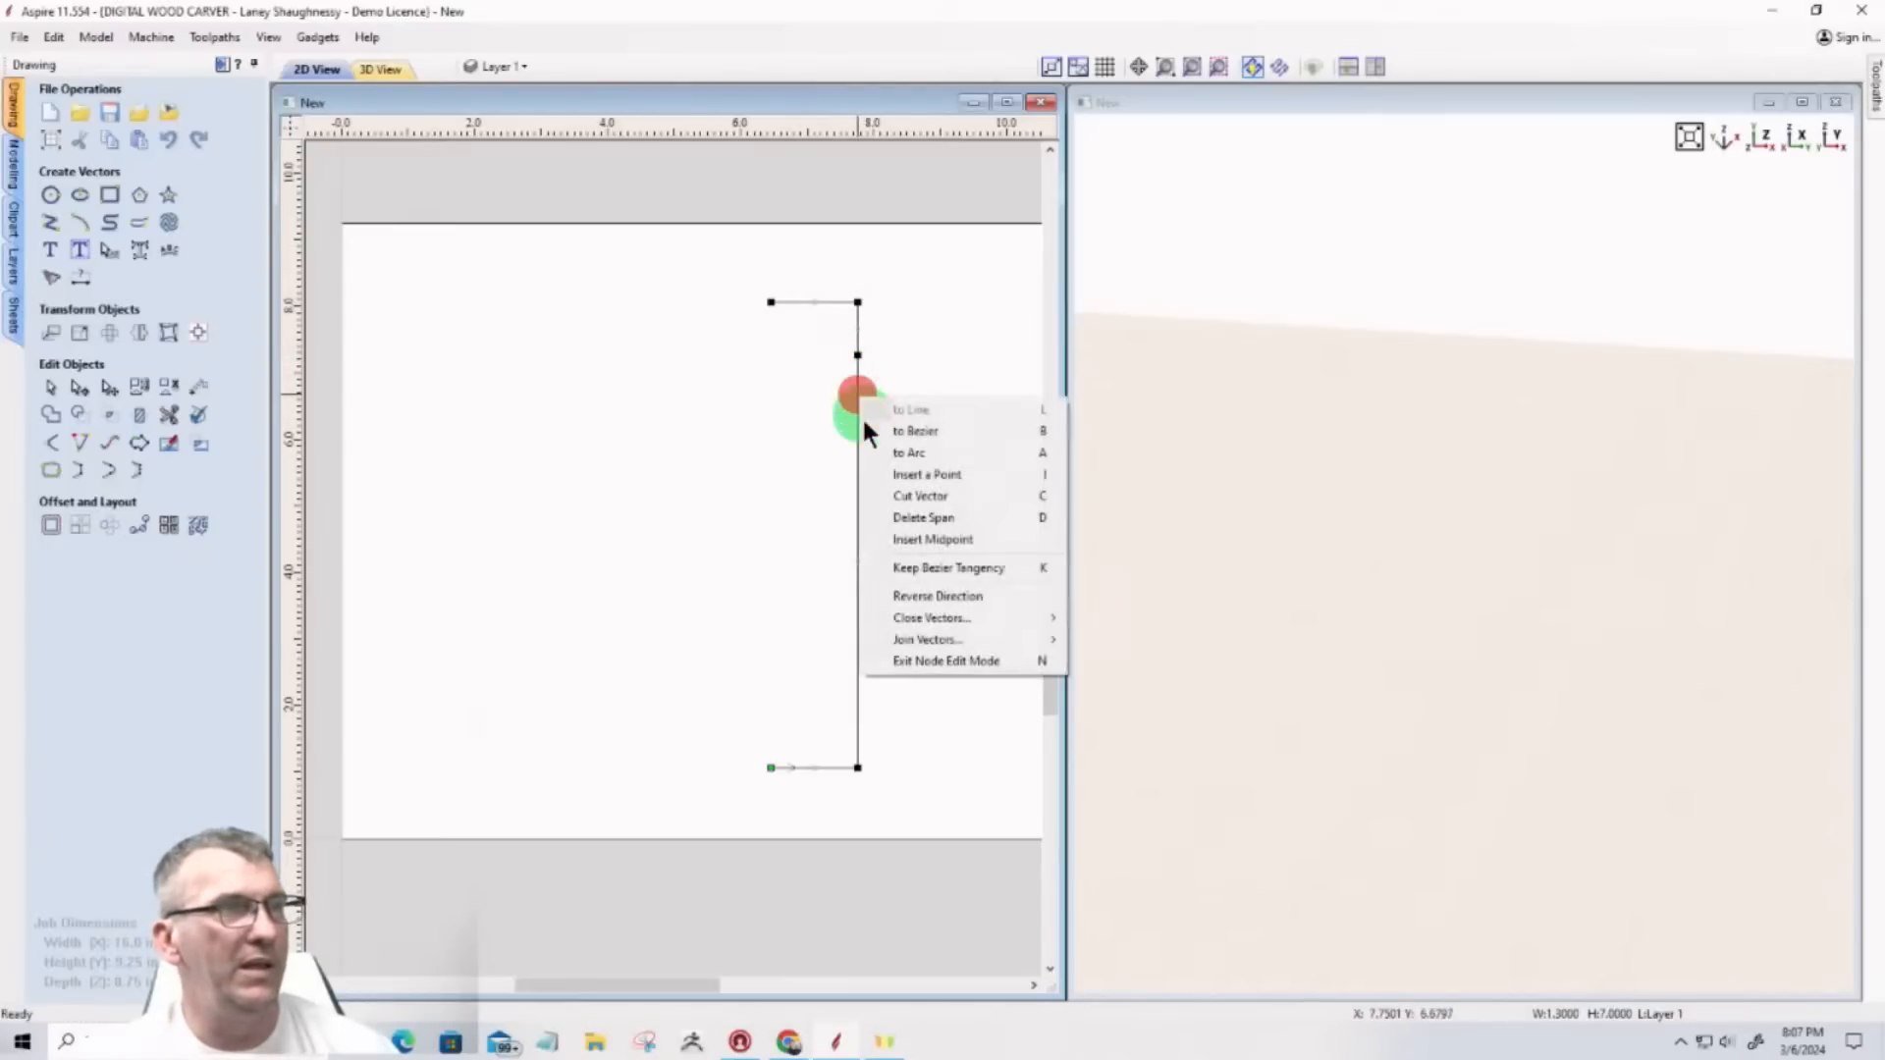
left_click(882, 474)
left_click_drag(856, 394, 813, 418)
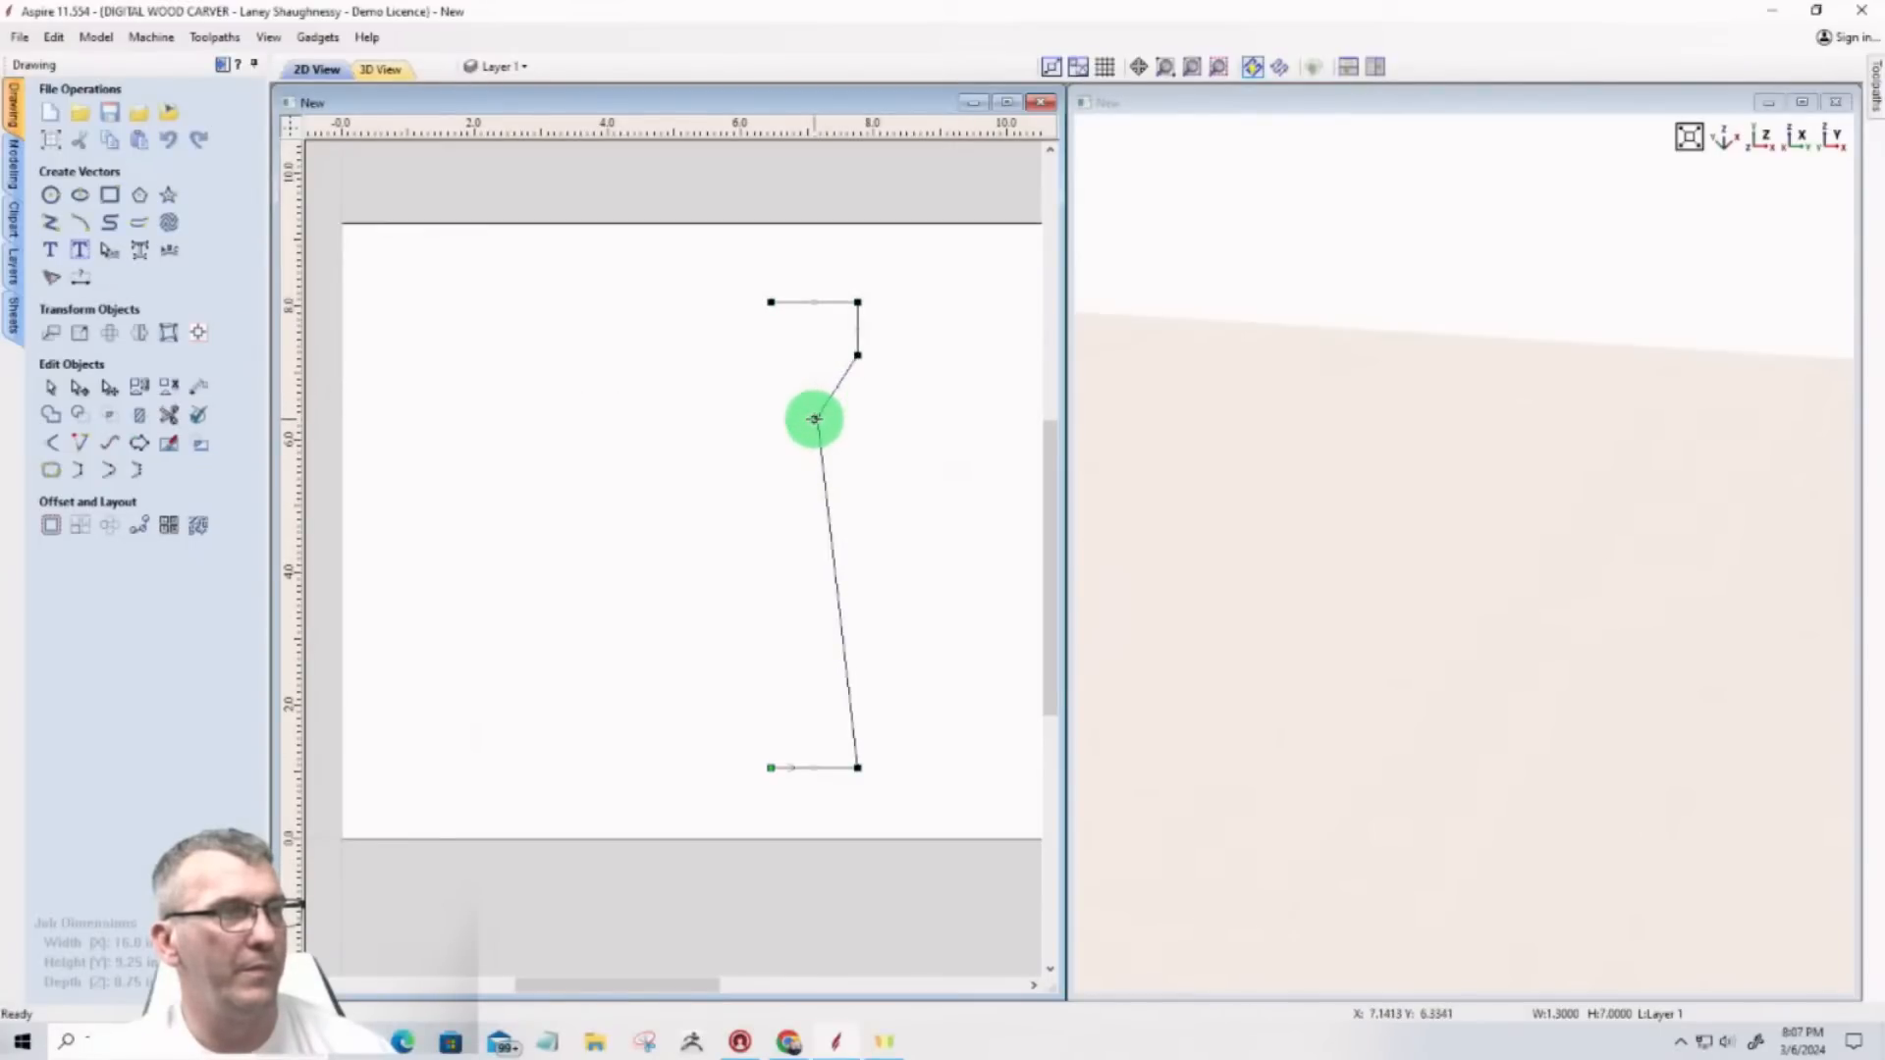
Step: Convert the short vertical span at the top of the profile to an outward-bulging arc
scroll(841, 311, "up", 3)
right_click(880, 332)
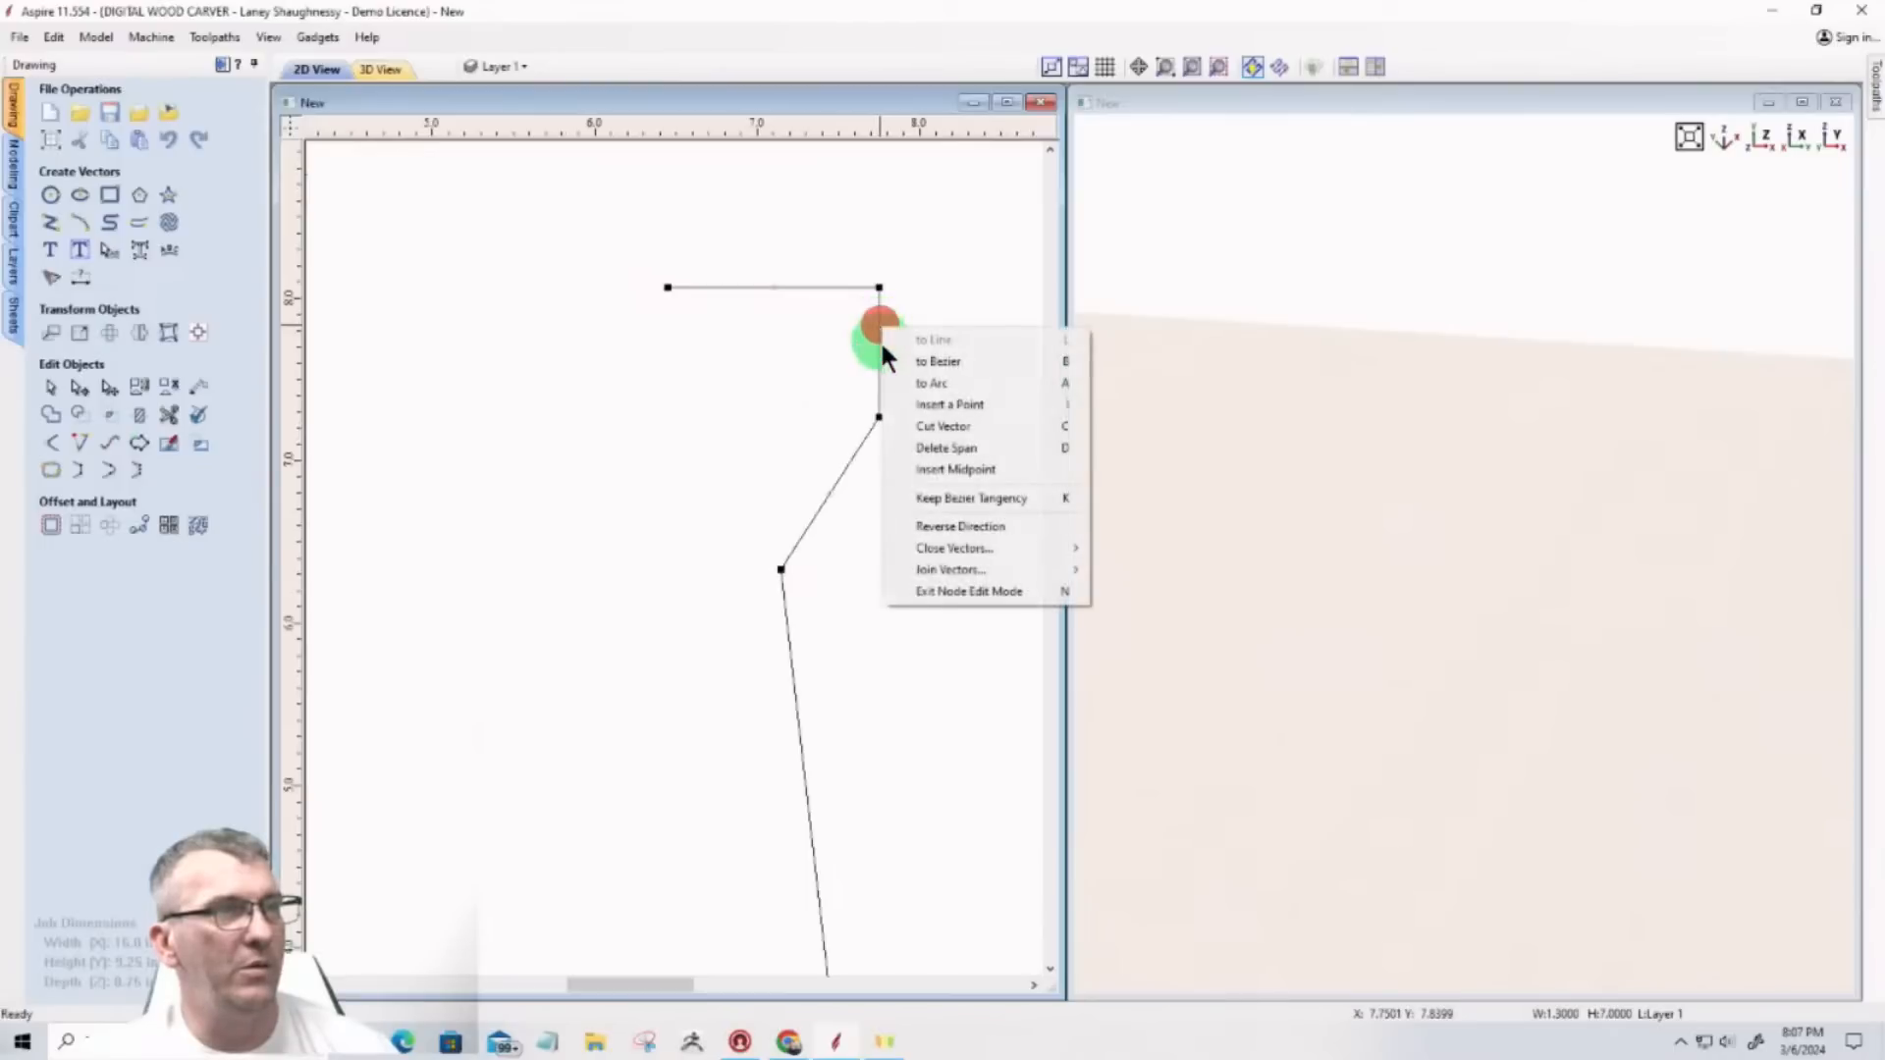
left_click(916, 386)
Step: Convert the long lower span to a Bezier curve and pull its lower control handle outward to form a rounded belly
scroll(846, 353, "down", 5)
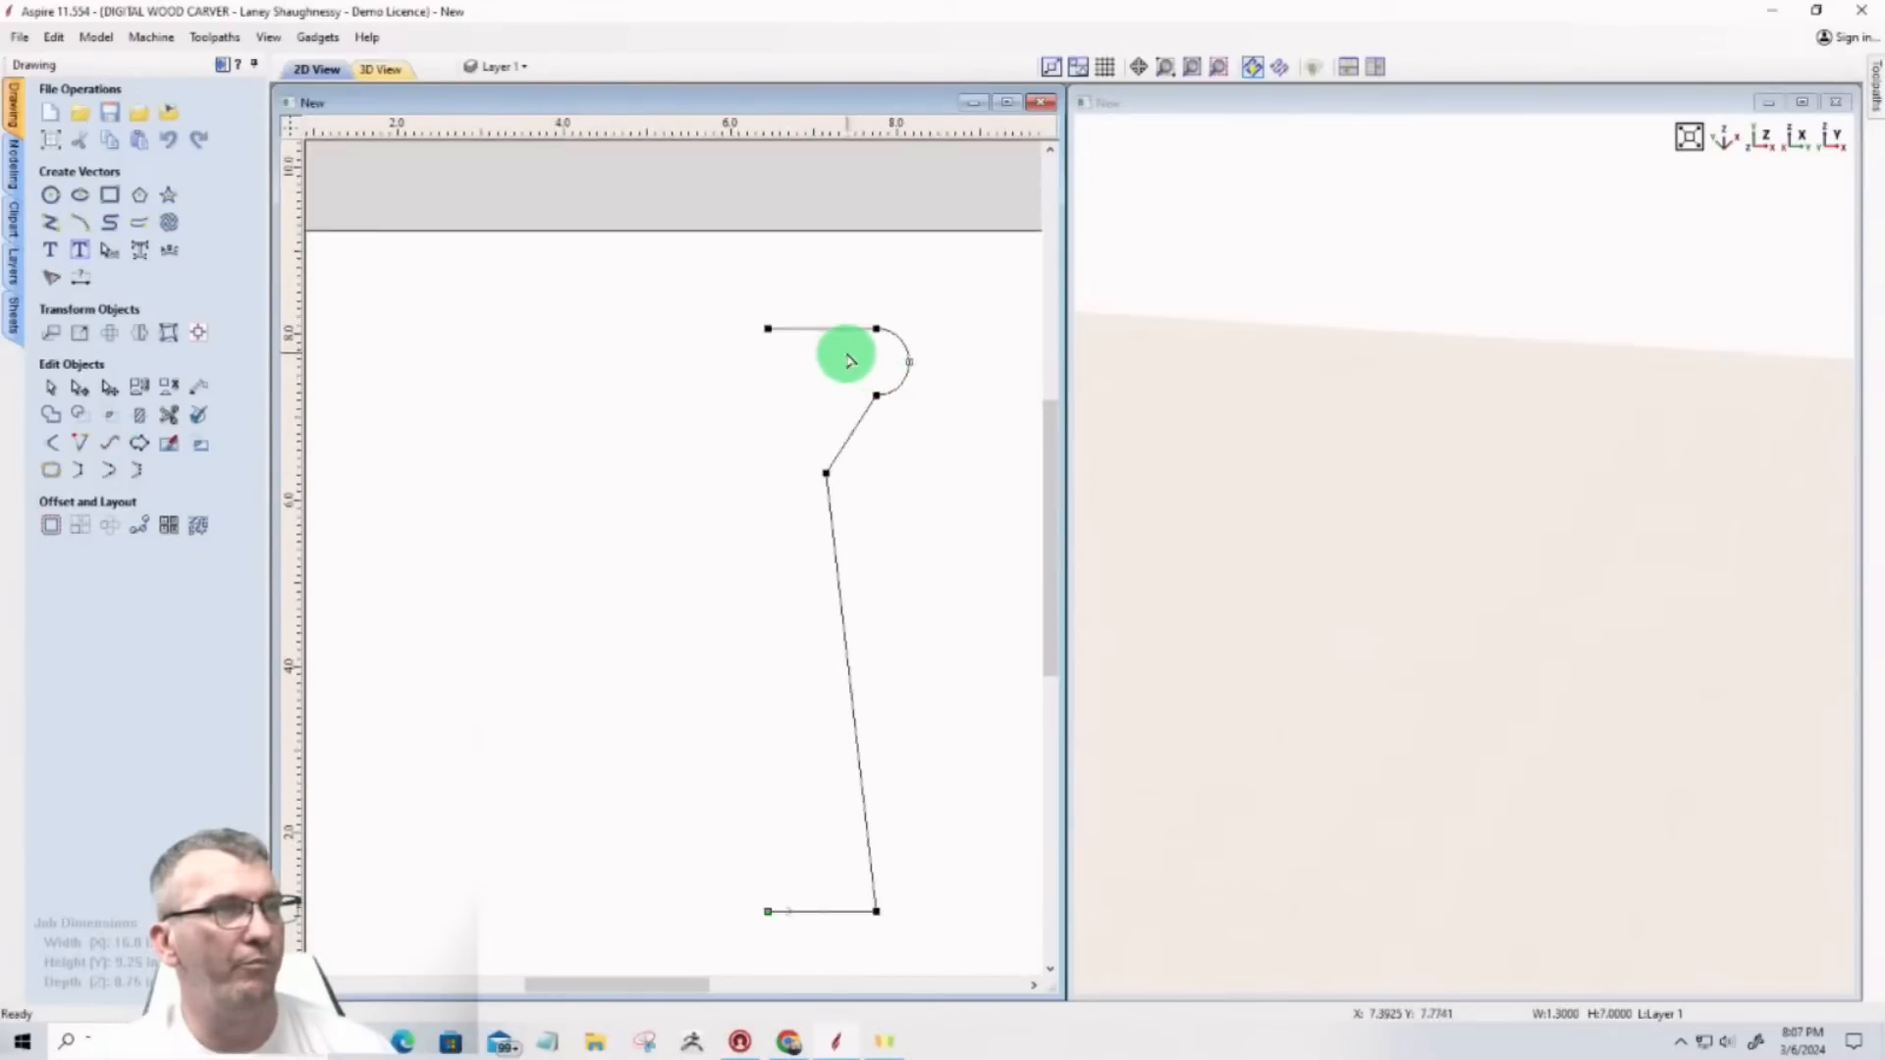
scroll(850, 736, "up", 1)
scroll(849, 736, "up", 1)
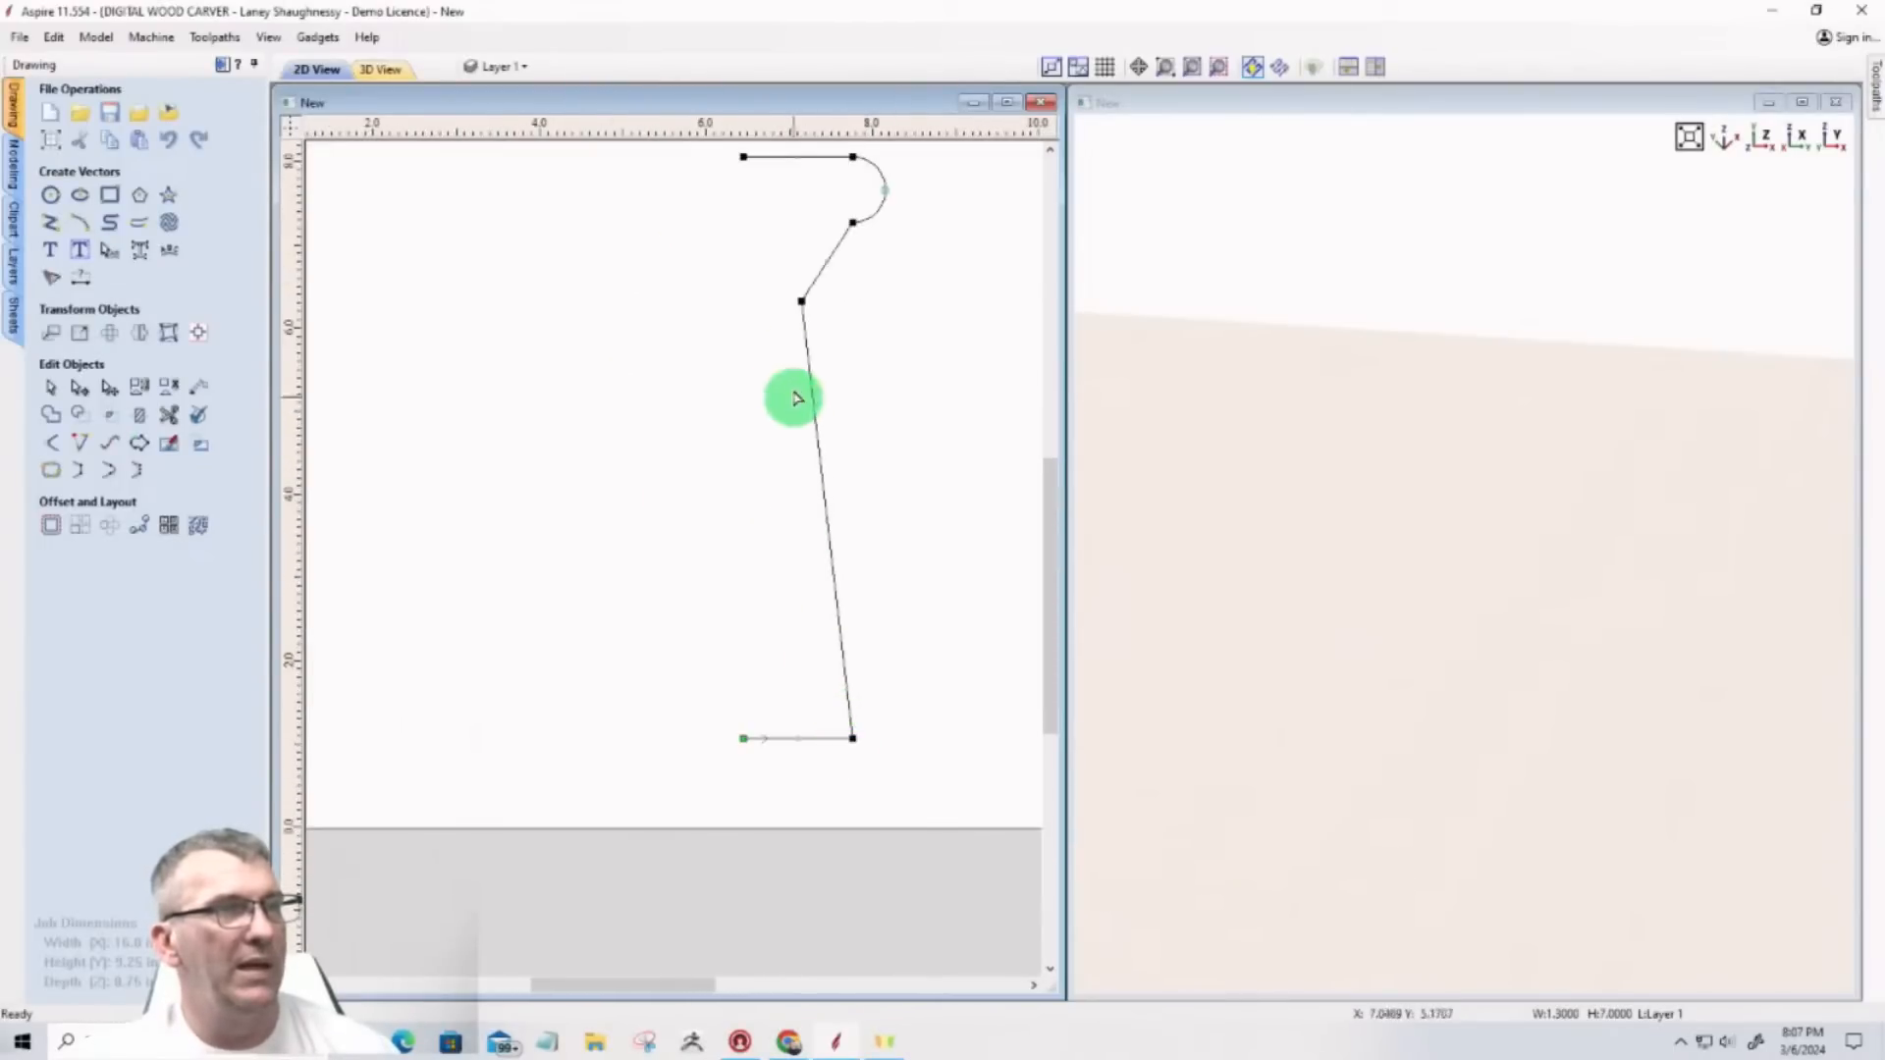
right_click(836, 587)
left_click(873, 616)
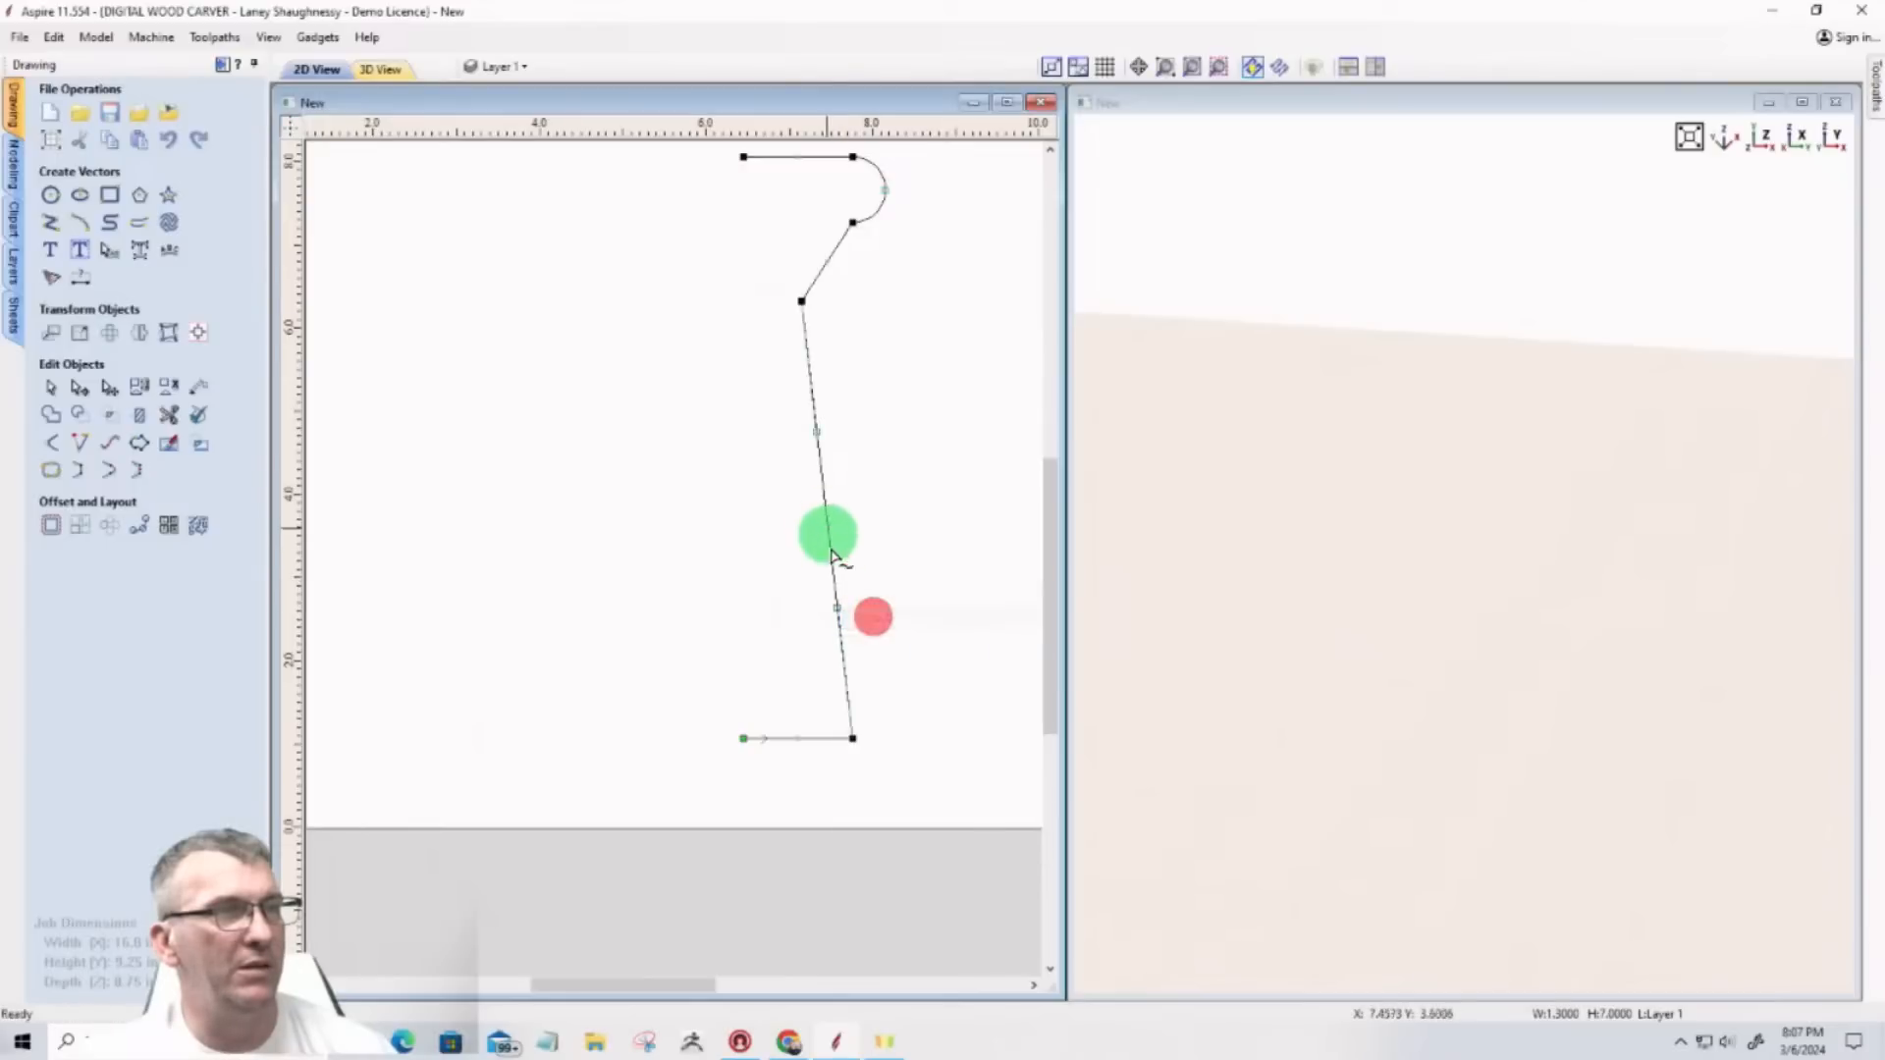
left_click_drag(838, 610, 979, 567)
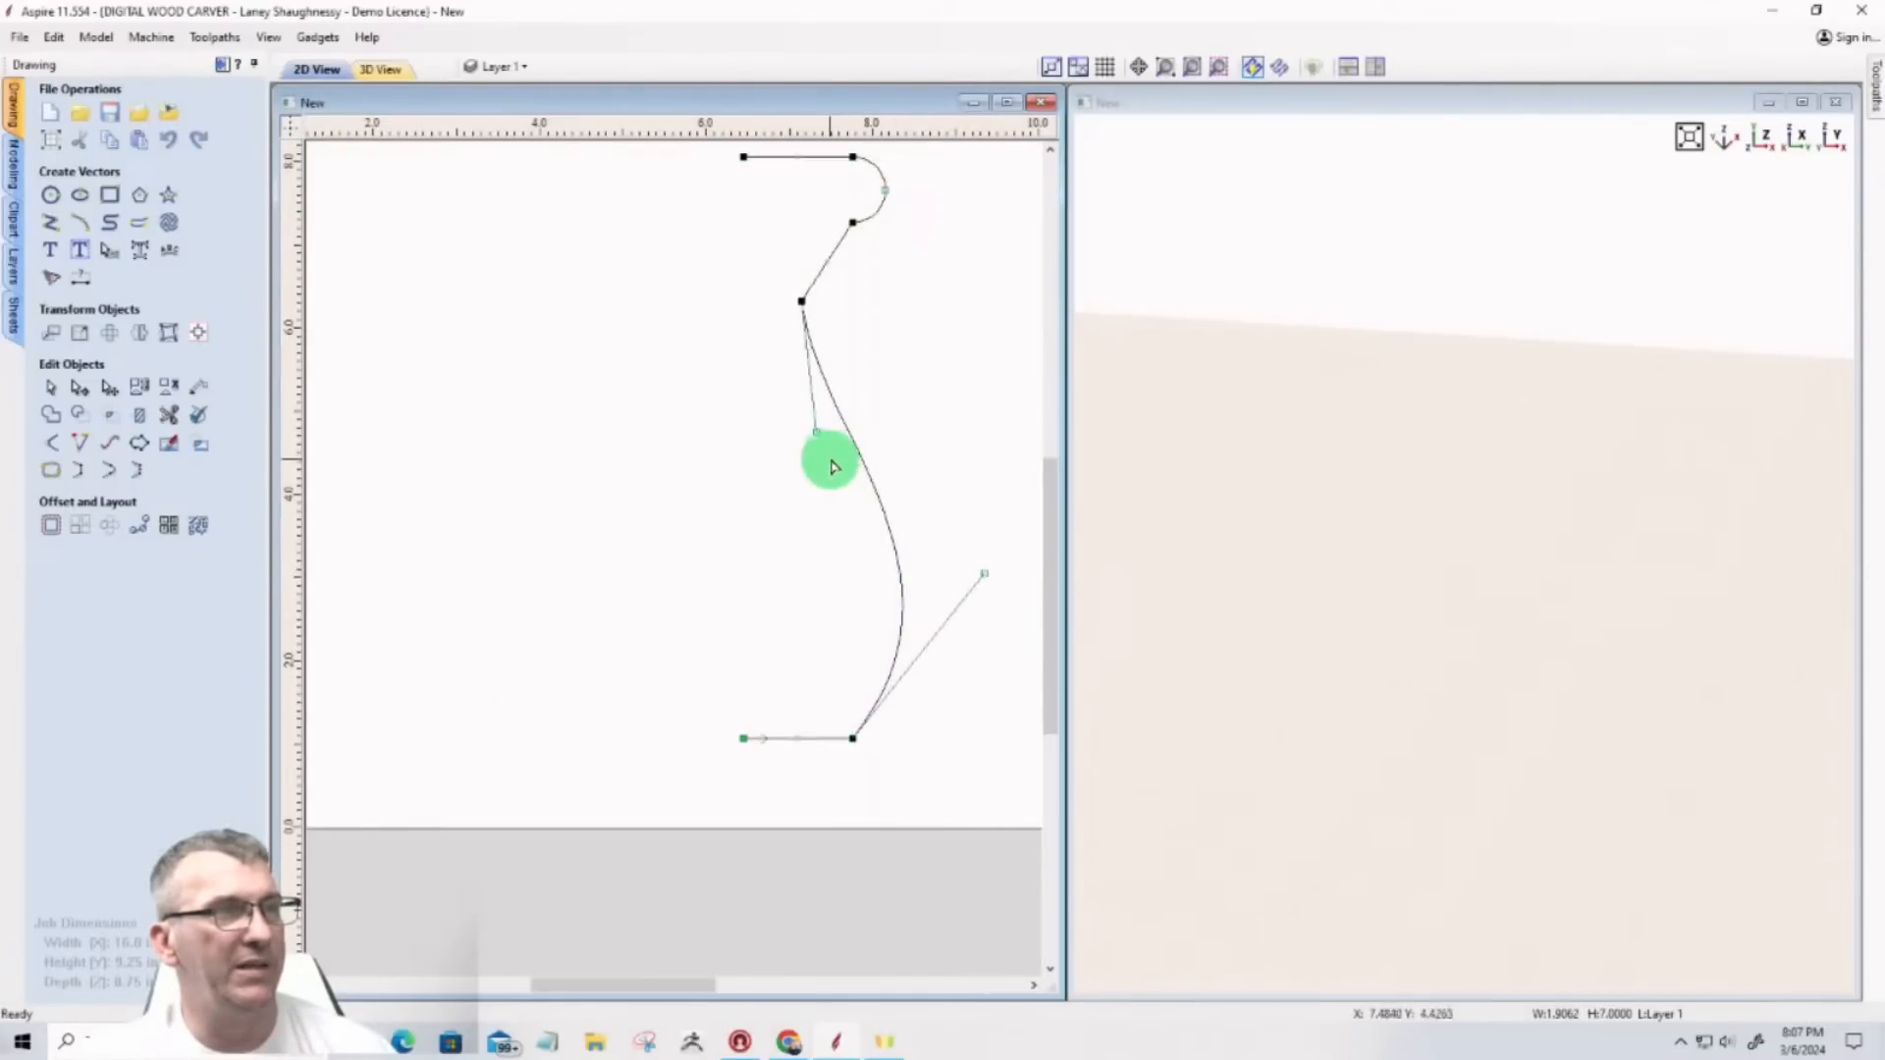
Step: Smooth the neck node so the spans above and below it blend, and leave node editing
scroll(787, 265, "up", 2)
scroll(783, 294, "up", 2)
scroll(785, 393, "down", 4)
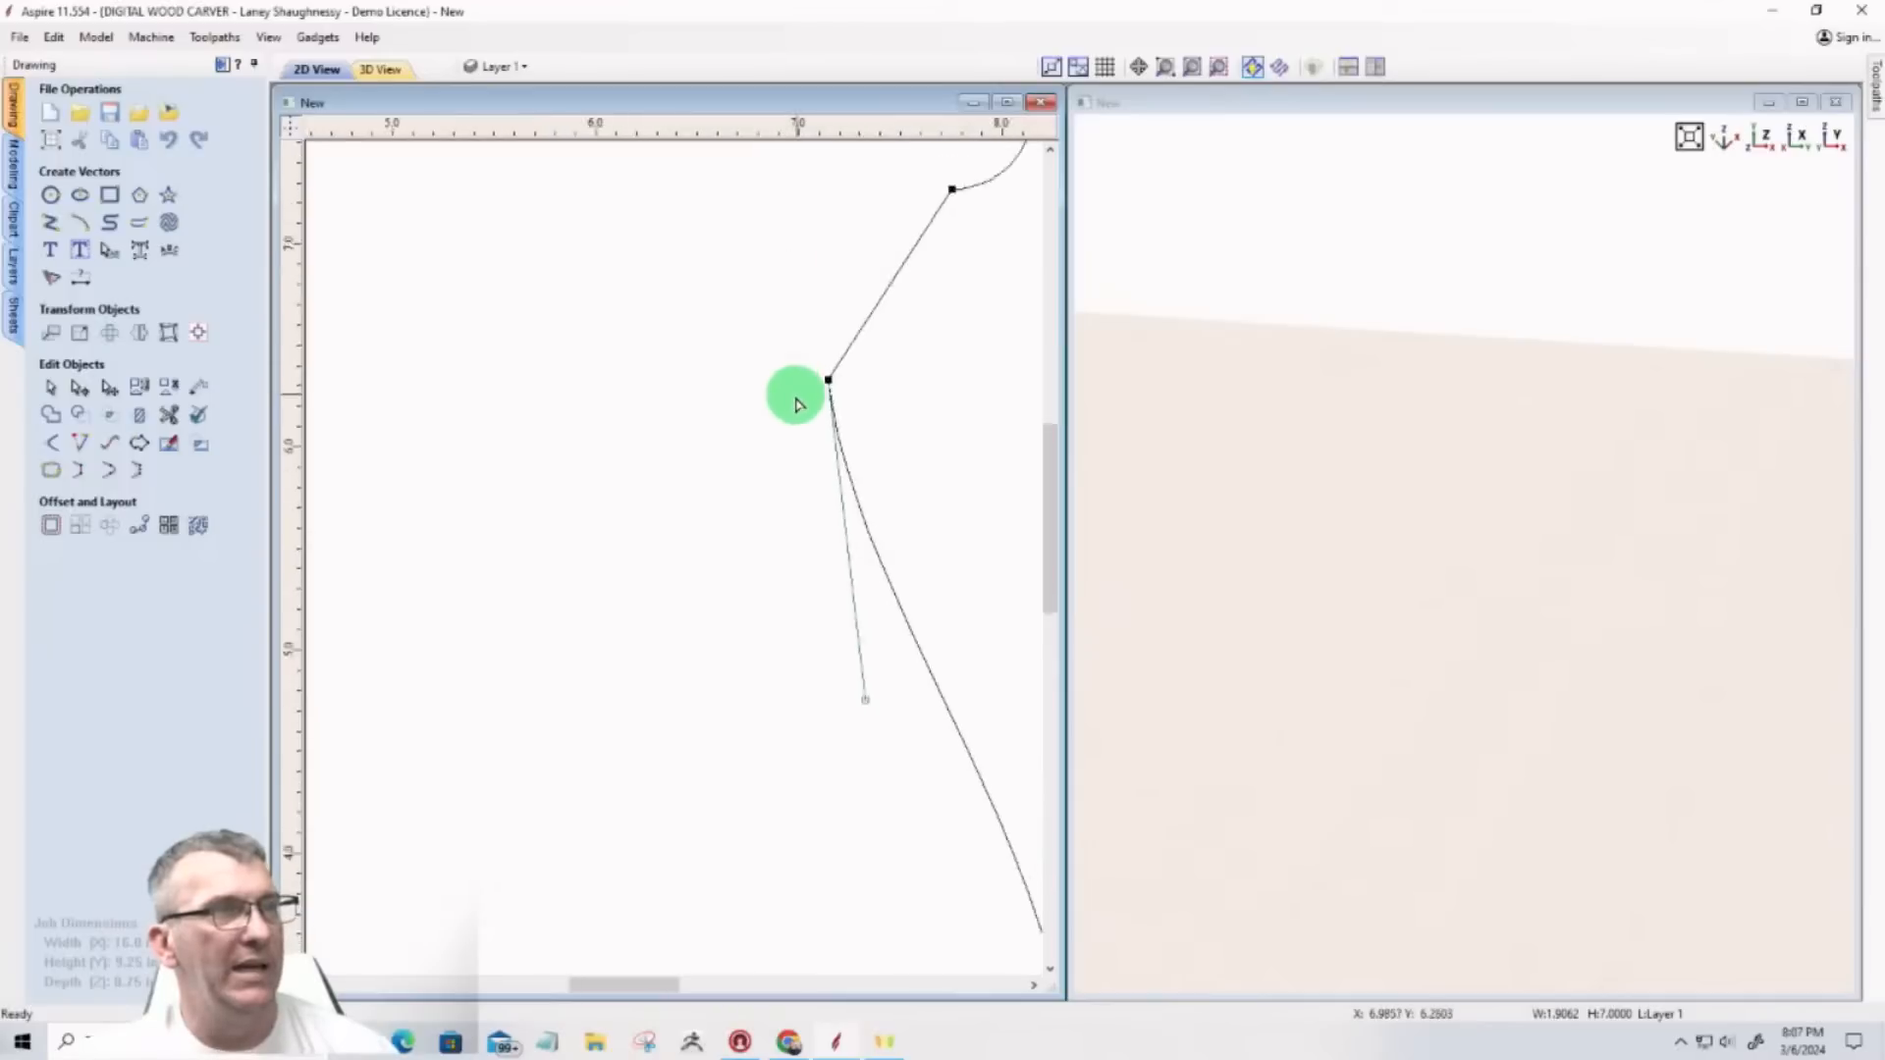
scroll(775, 488, "up", 1)
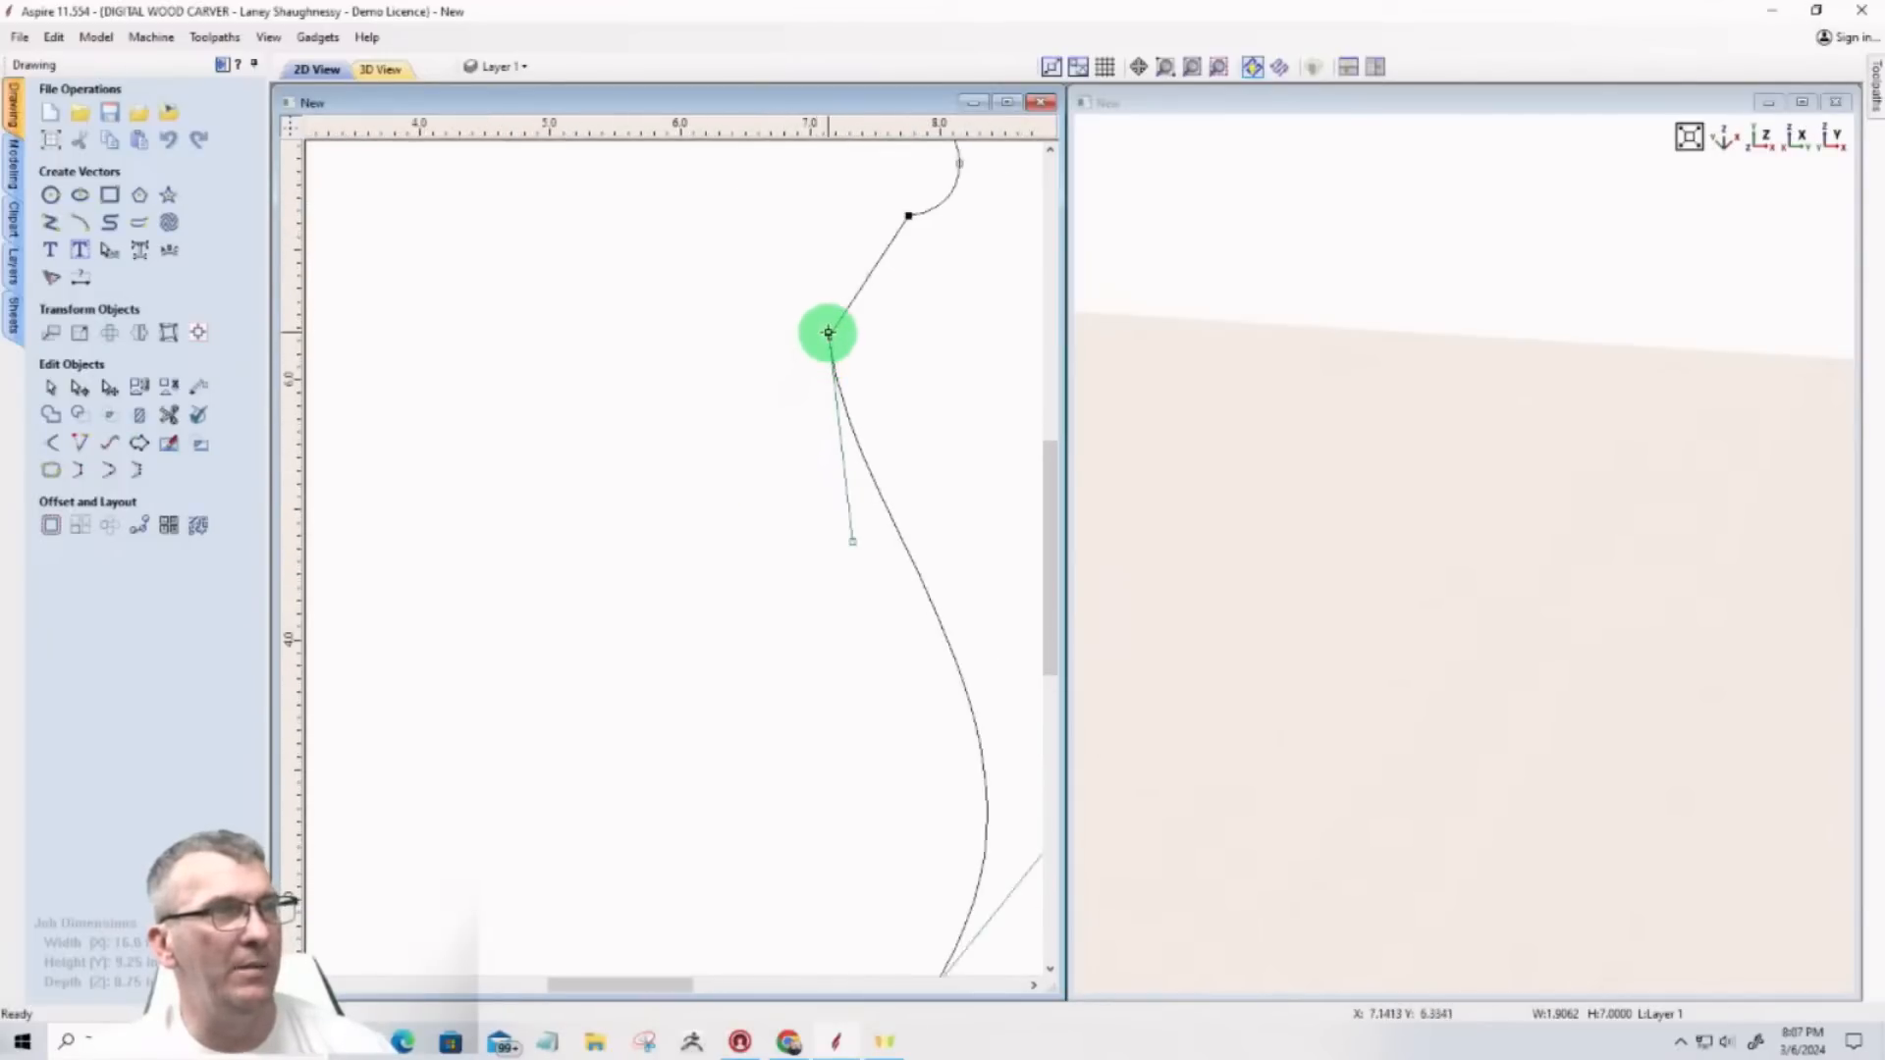
right_click(827, 334)
left_click(868, 381)
scroll(635, 517, "down", 2)
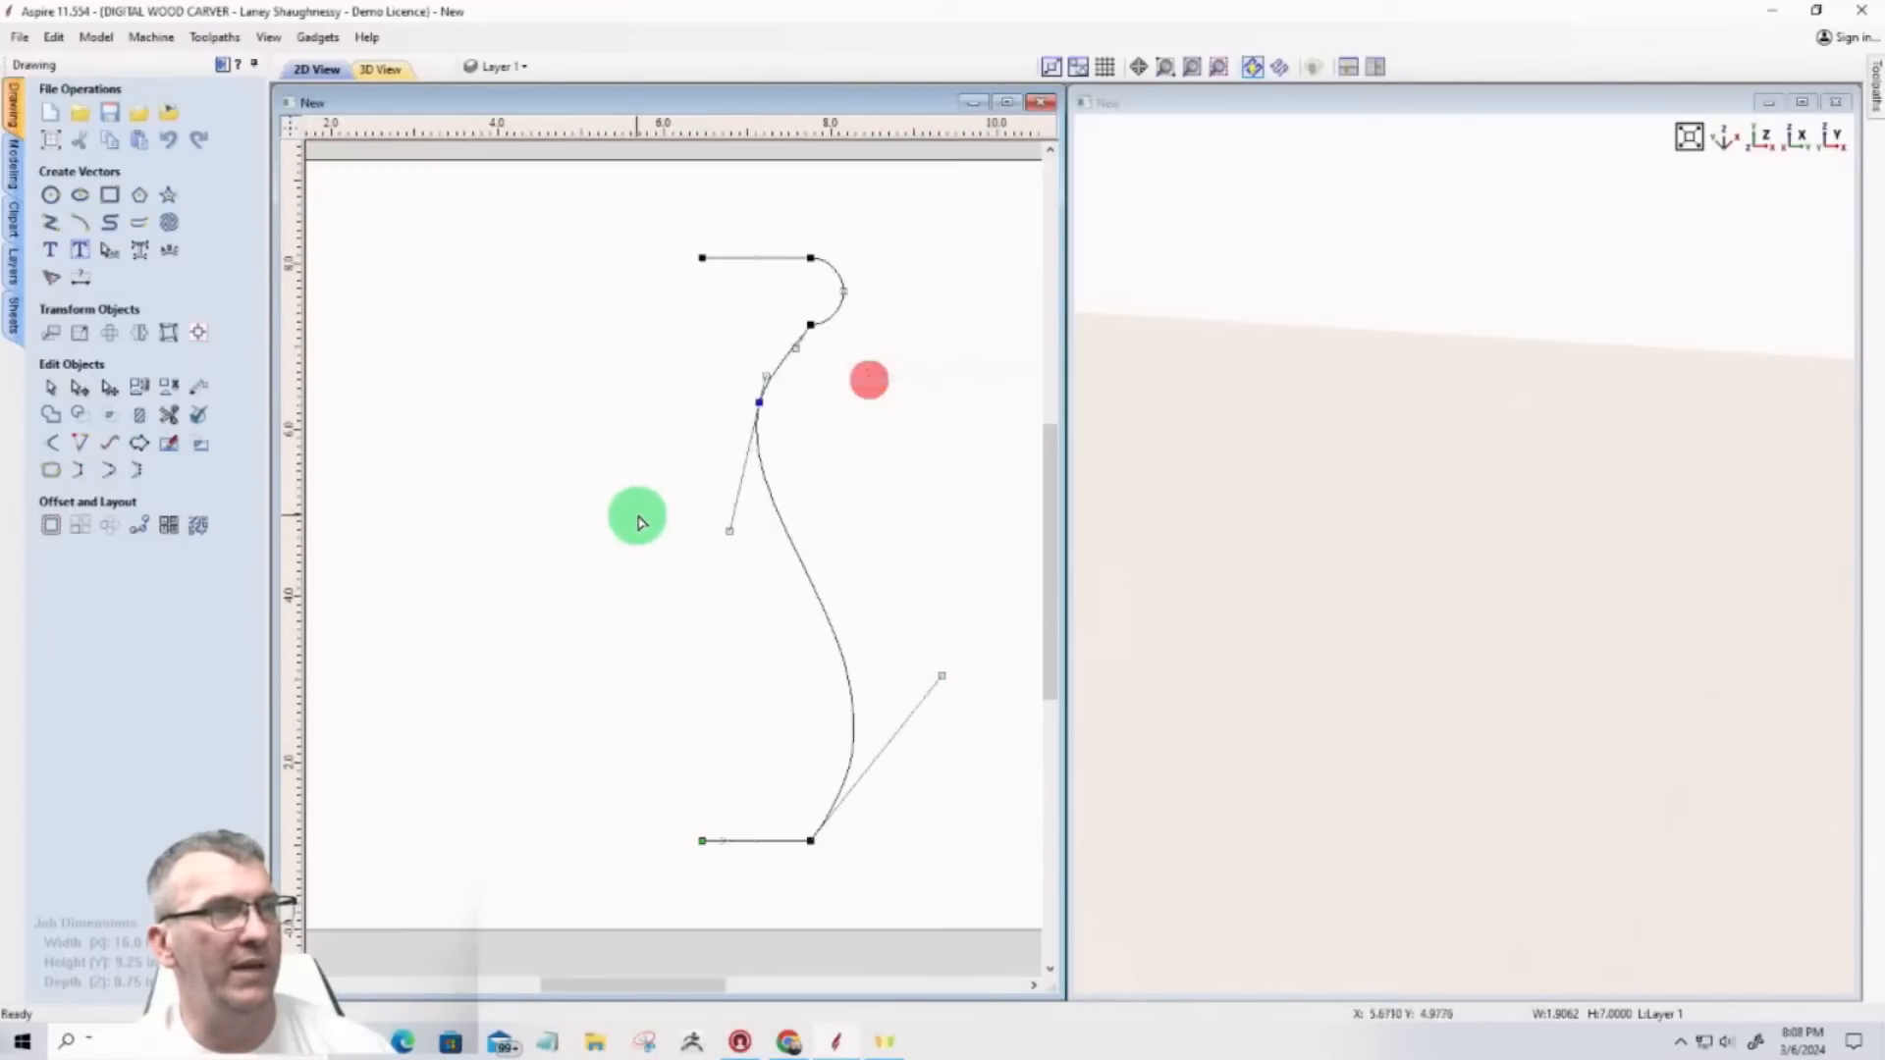
left_click(614, 526)
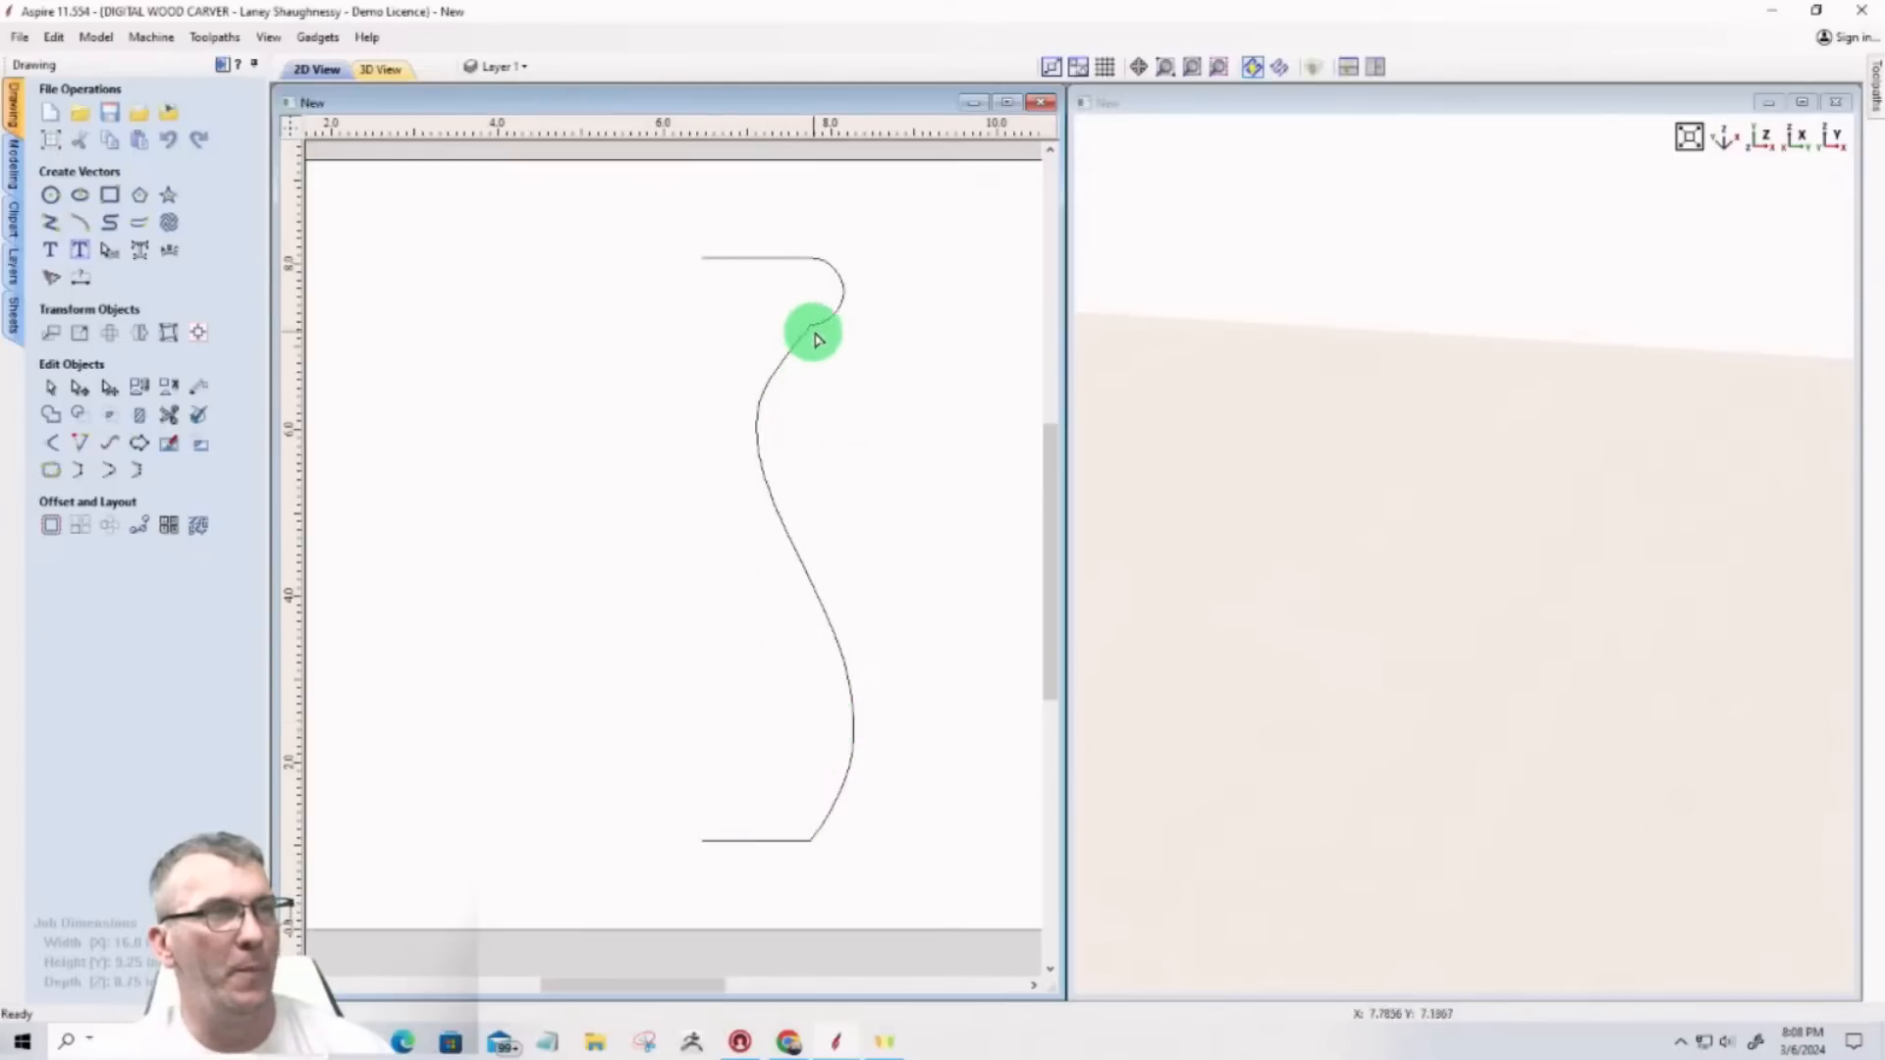
scroll(848, 567, "down", 2)
scroll(850, 571, "up", 1)
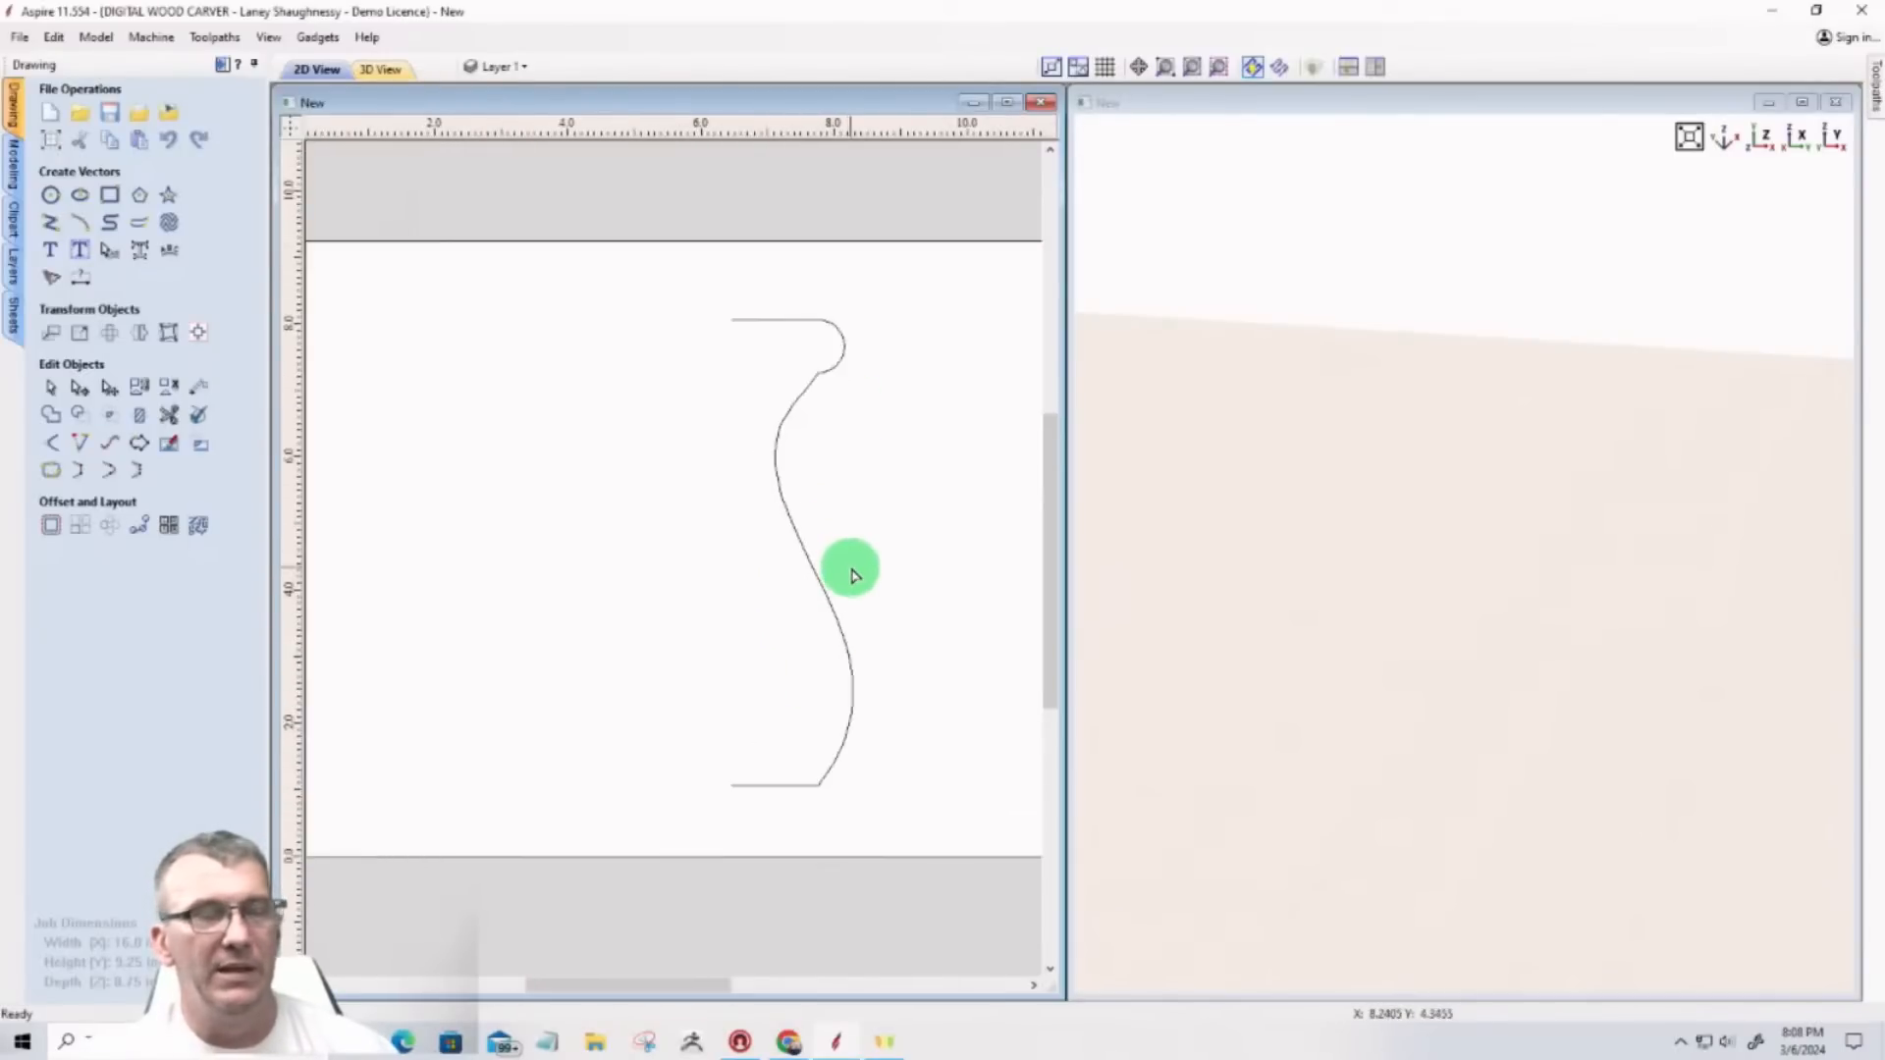
Step: Turn the open half-profile around the line from its start to end point into a vase component, inspect it, and leave Turn and Spin
left_click(15, 163)
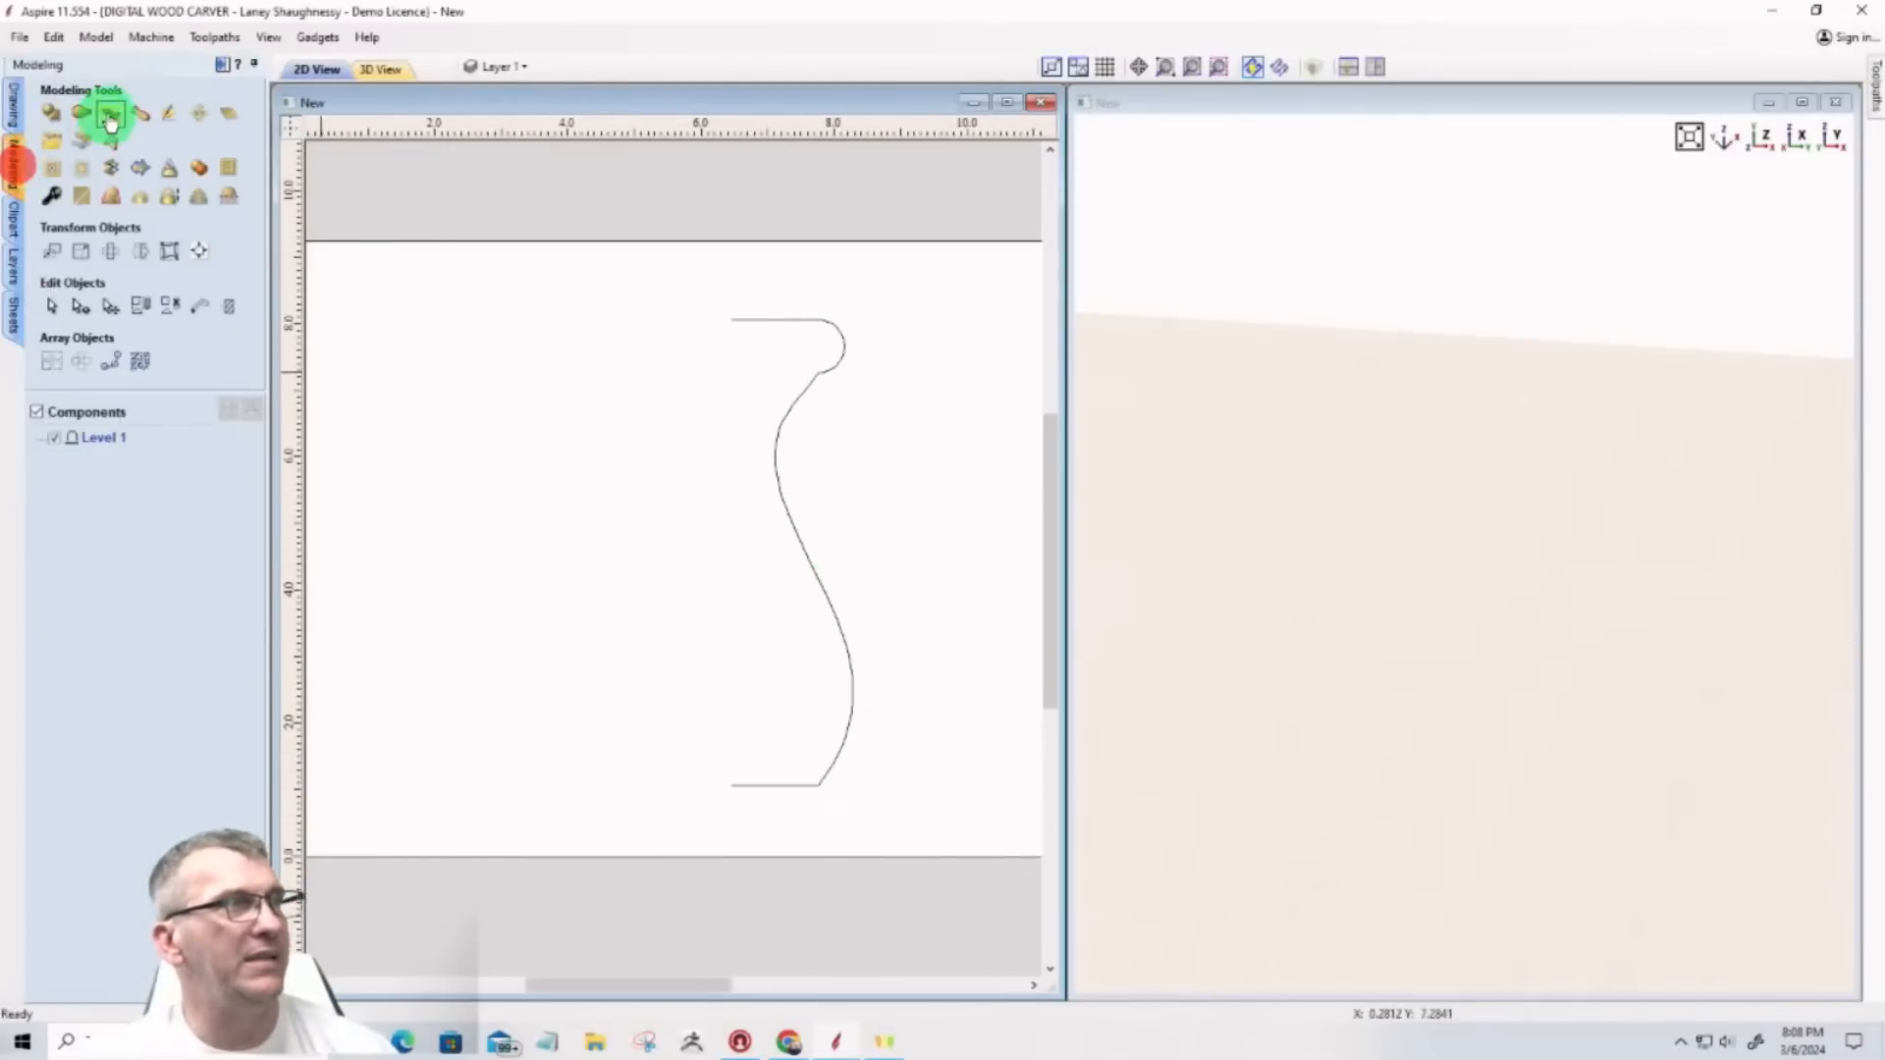
left_click(141, 112)
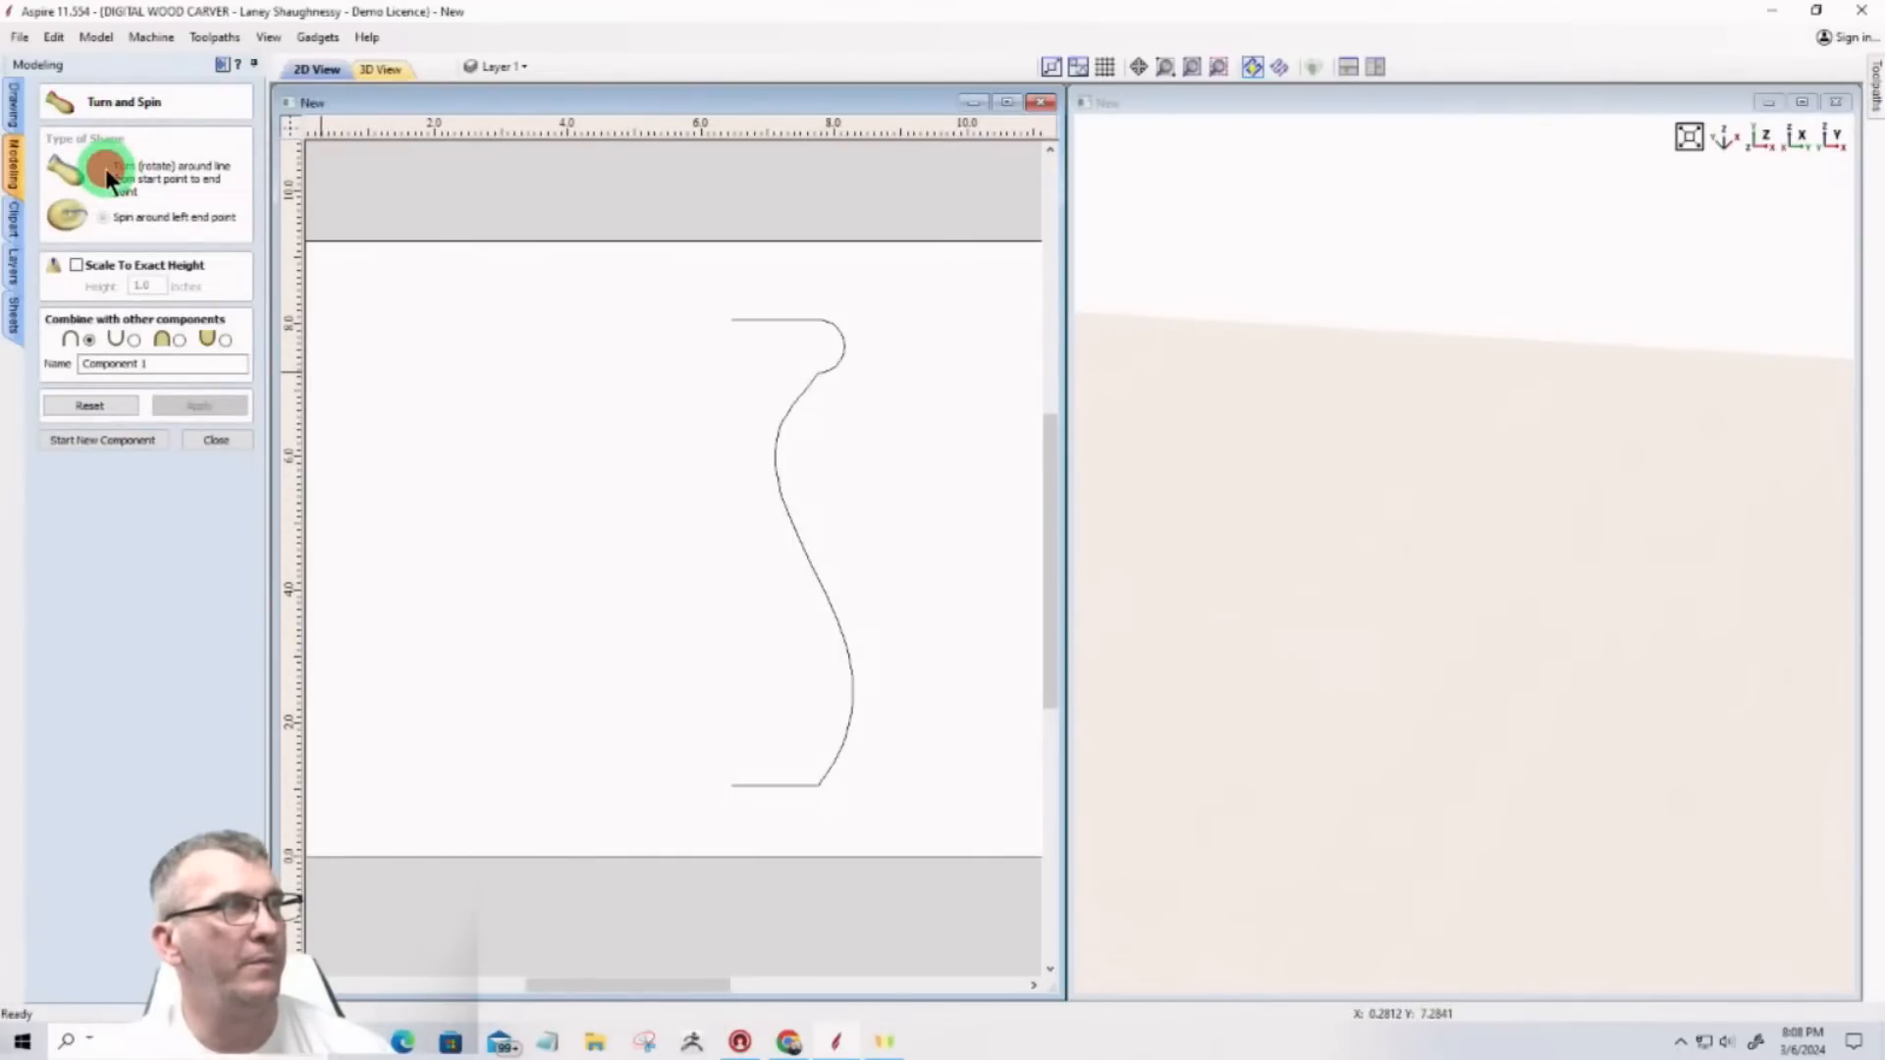
left_click(832, 325)
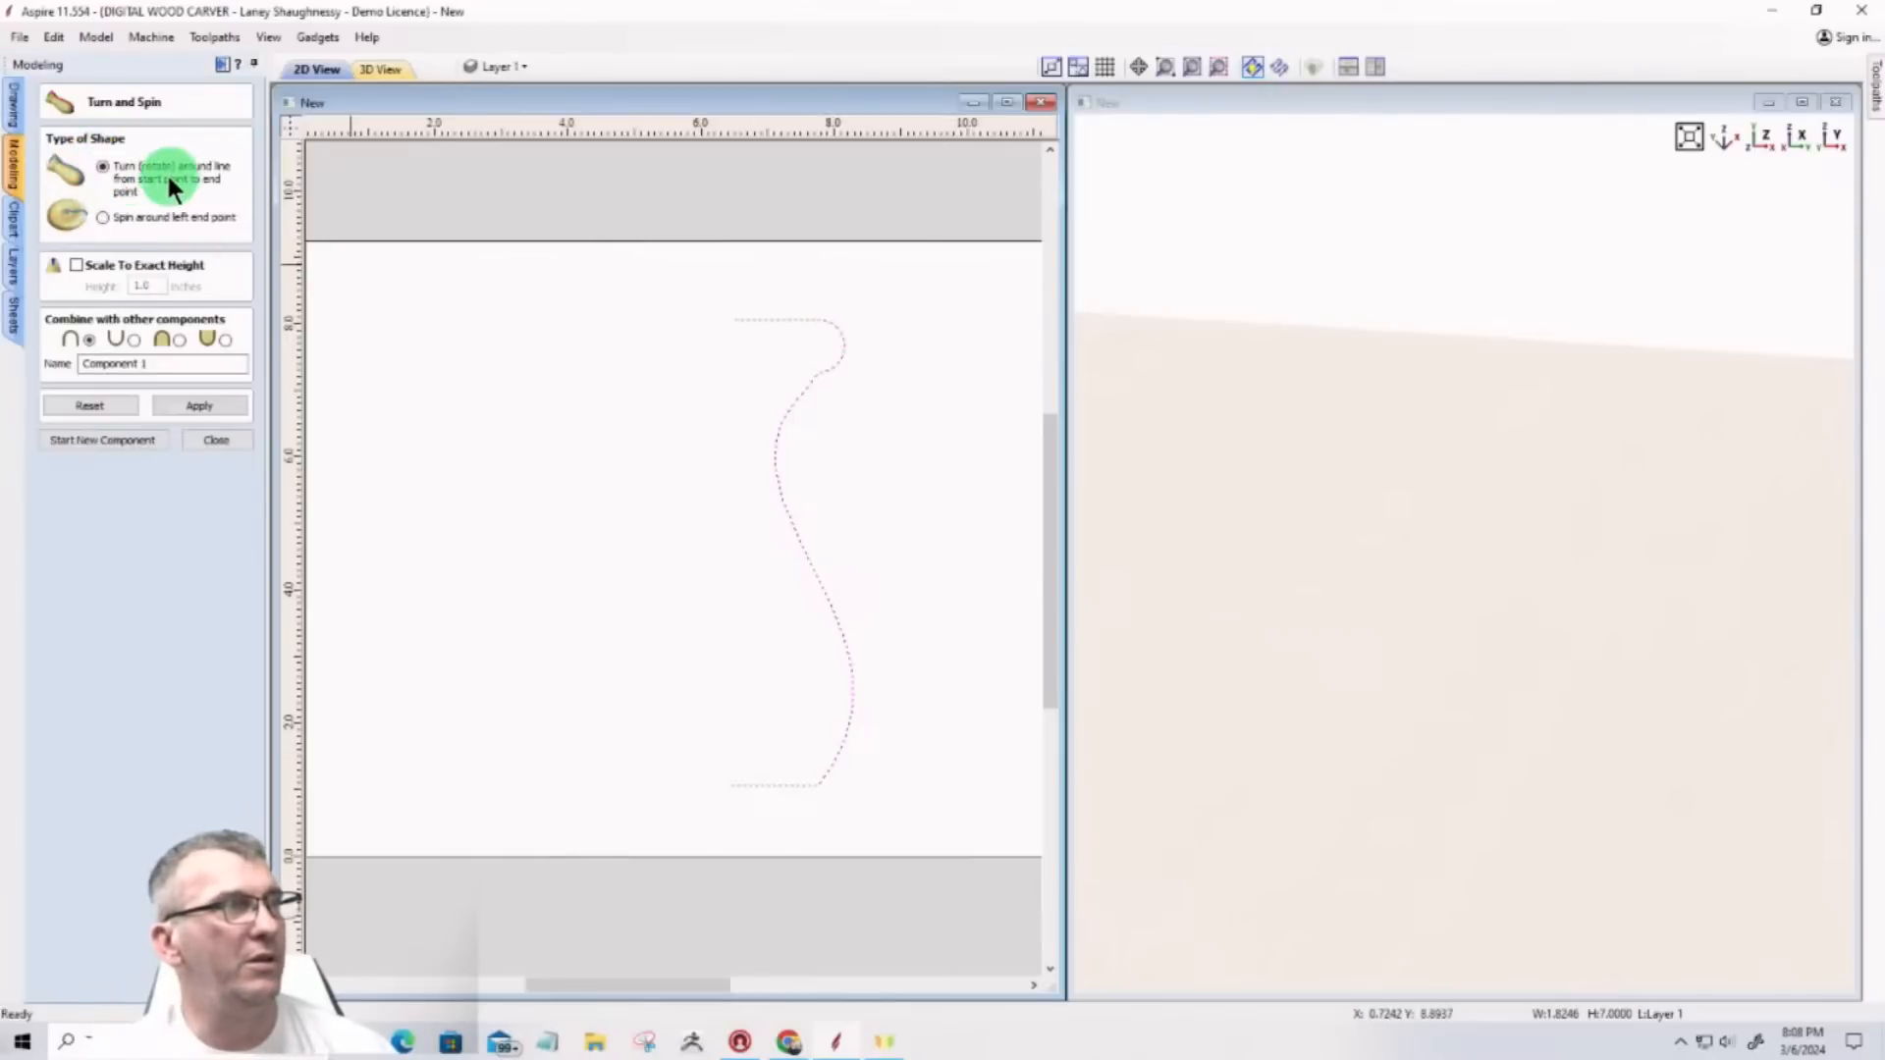
left_click(201, 408)
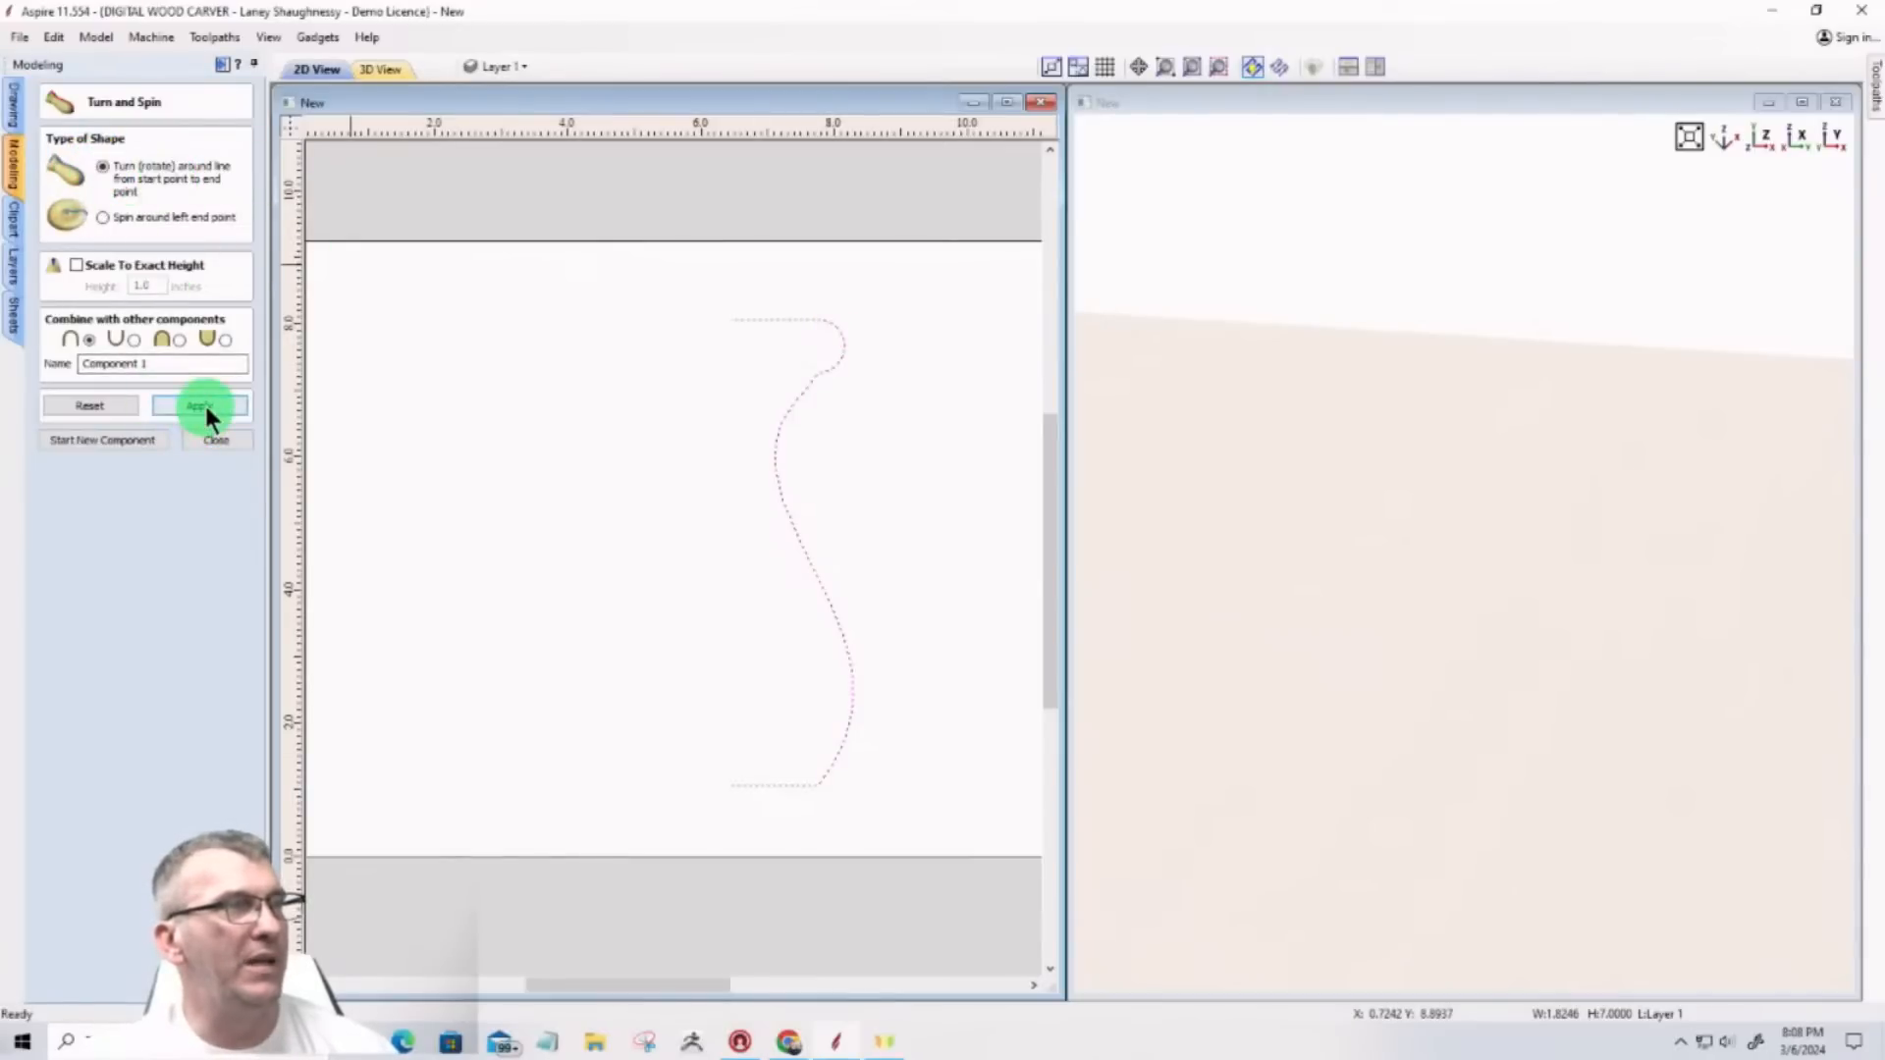
mouse_move(1109, 319)
left_mouse_down()
mouse_move(1368, 534)
mouse_move(1397, 636)
mouse_move(1414, 634)
left_mouse_up()
scroll(848, 634, "down", 5)
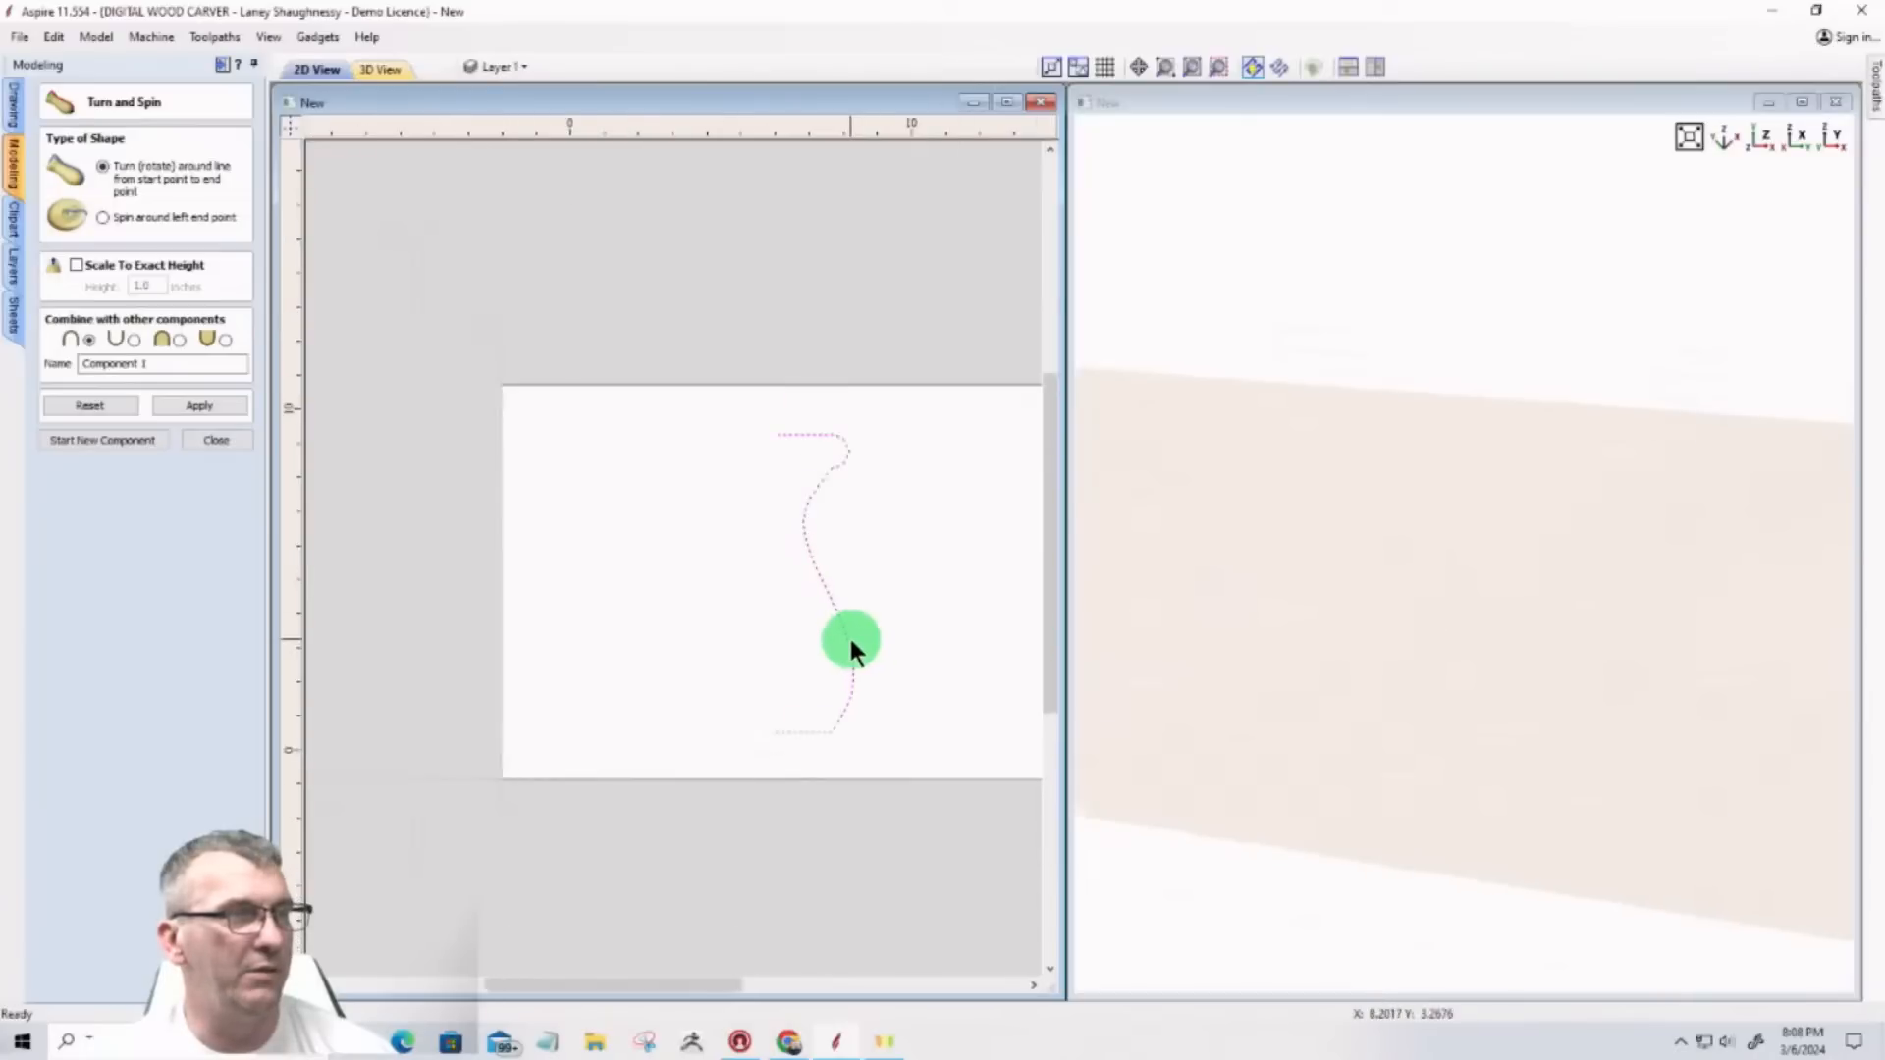
scroll(839, 633, "up", 4)
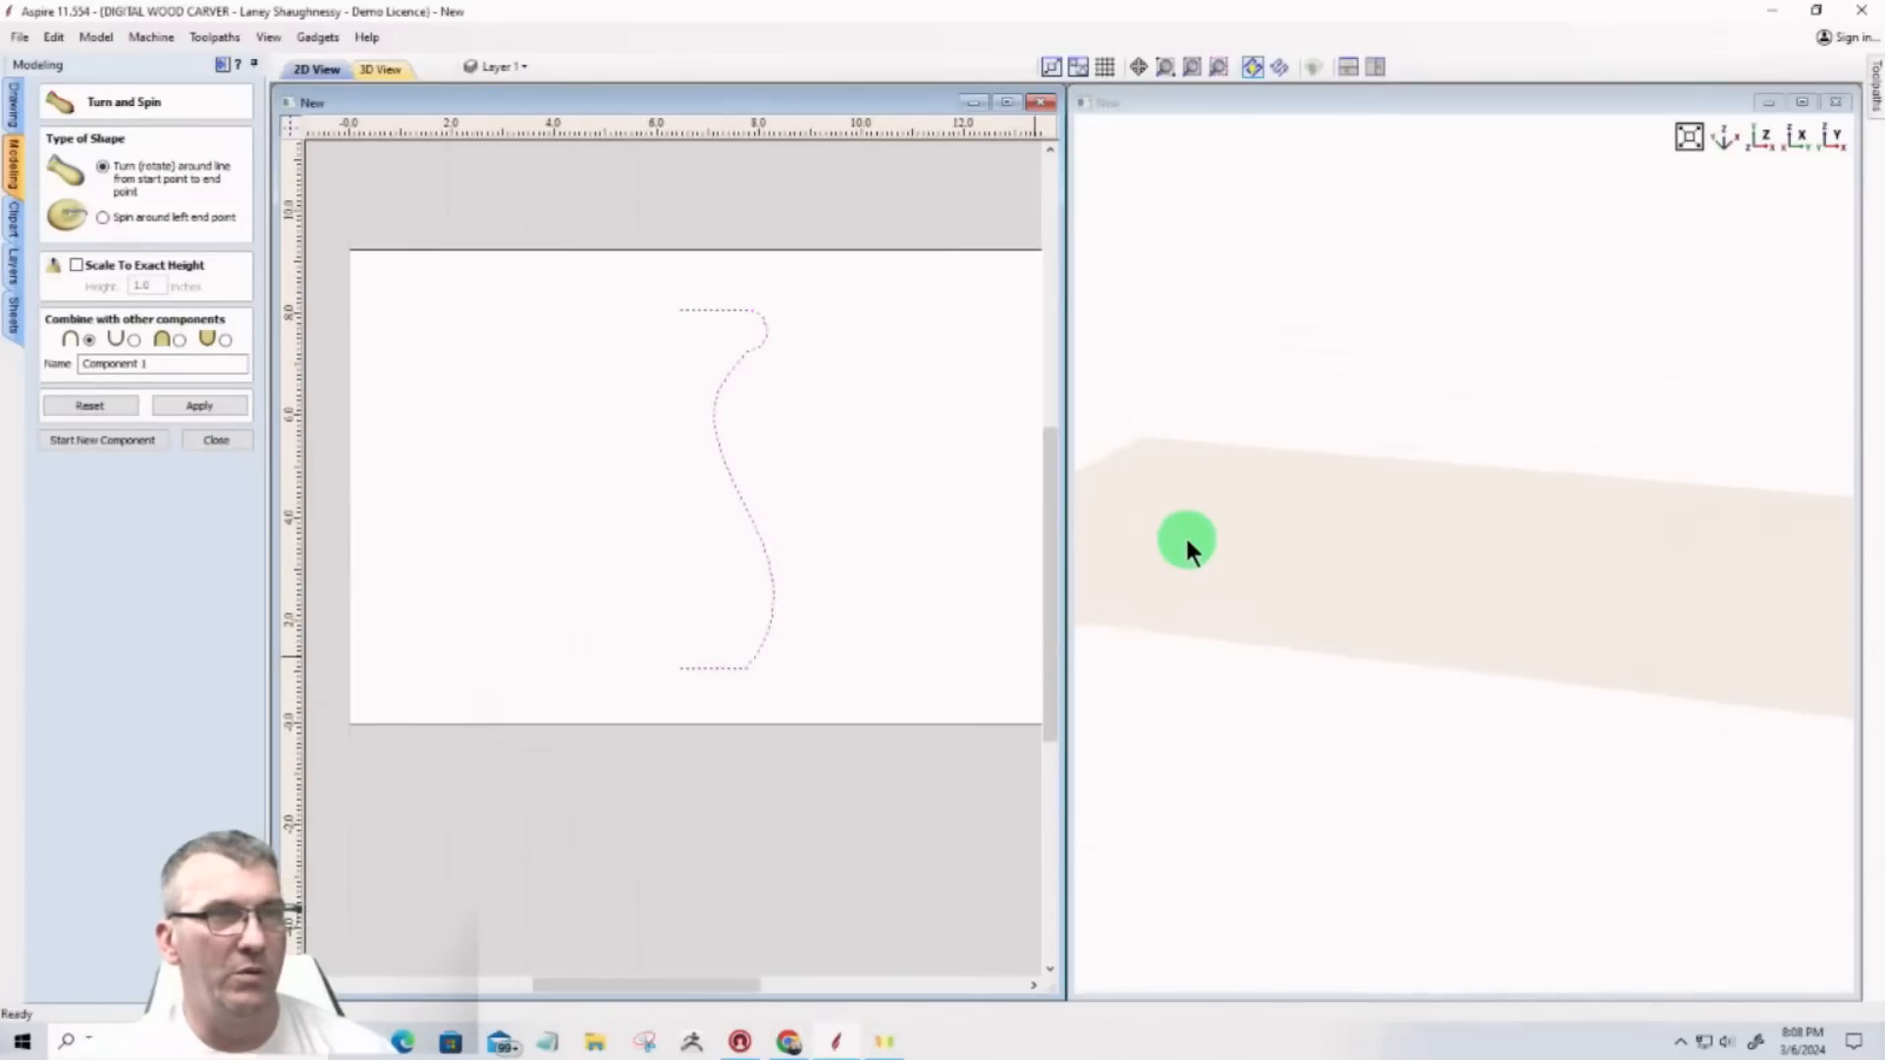
left_click(1297, 543)
mouse_move(1388, 656)
left_mouse_down()
mouse_move(1375, 646)
mouse_move(1479, 609)
mouse_move(1687, 628)
mouse_move(1645, 630)
left_mouse_up()
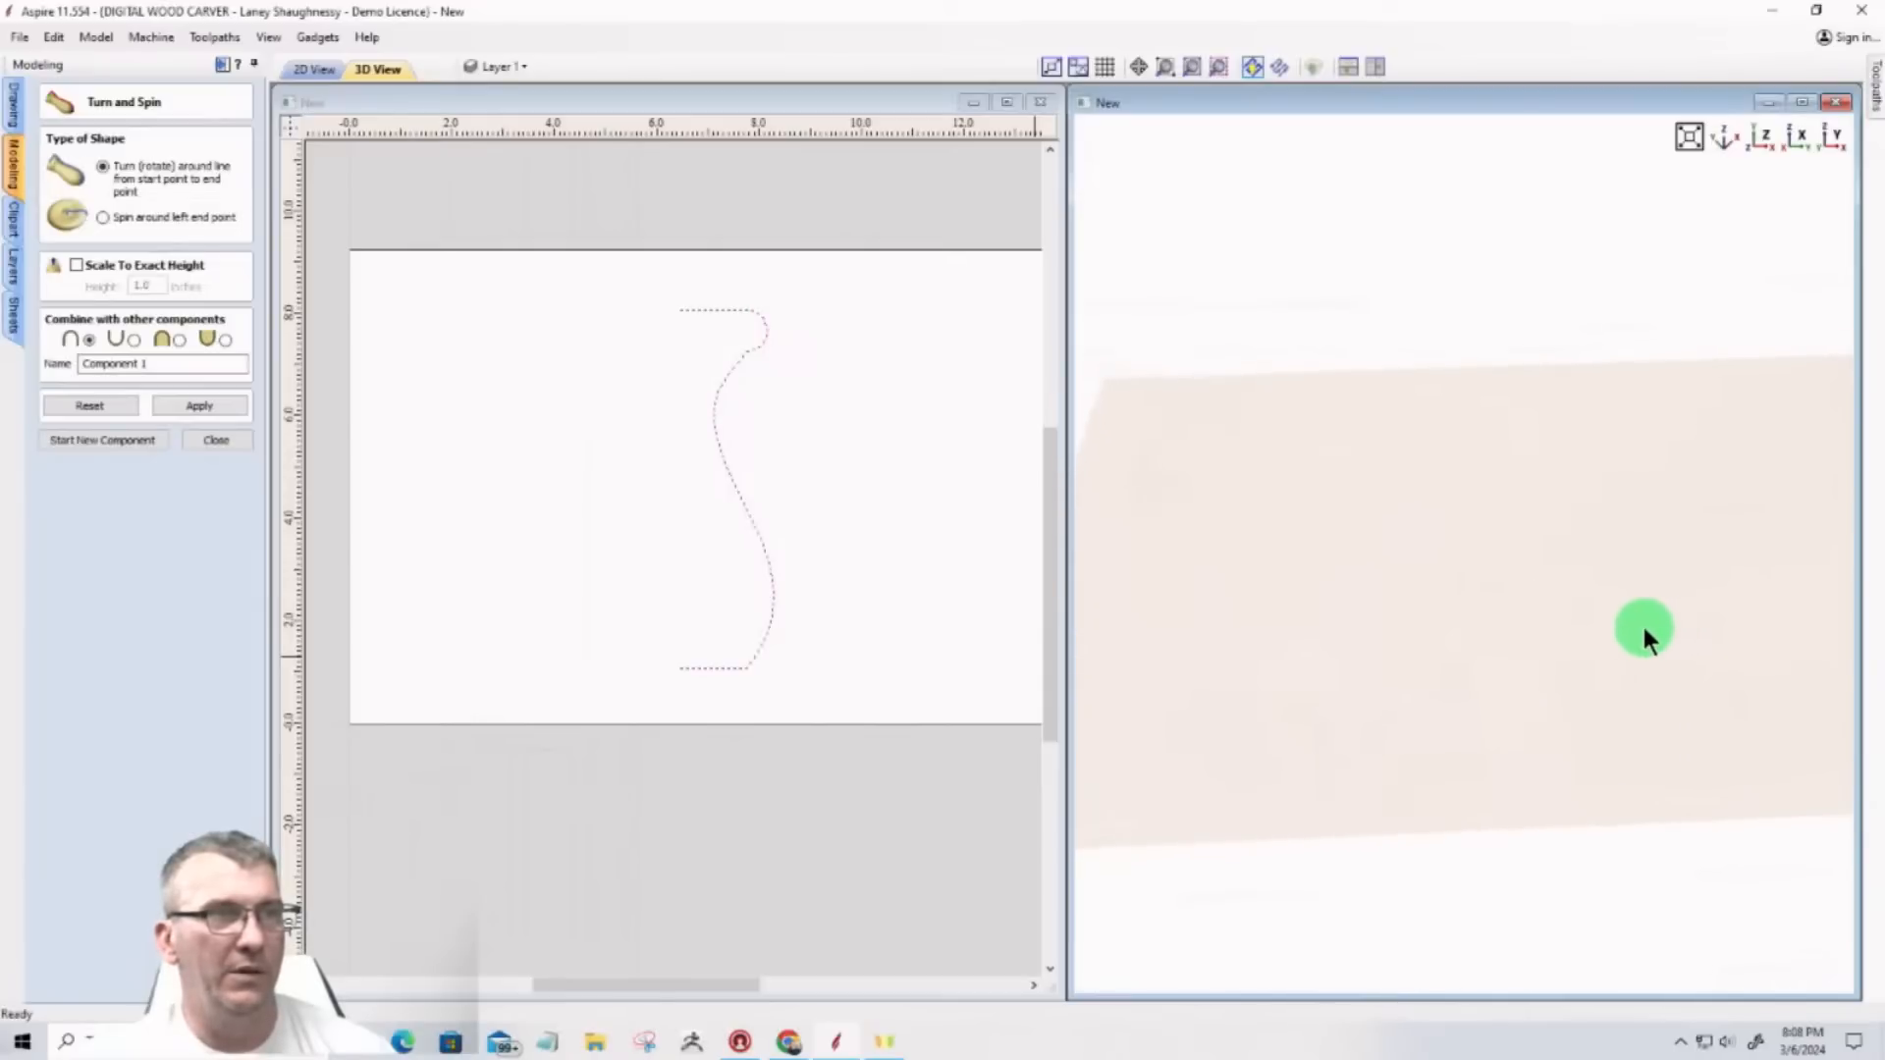
left_click(197, 405)
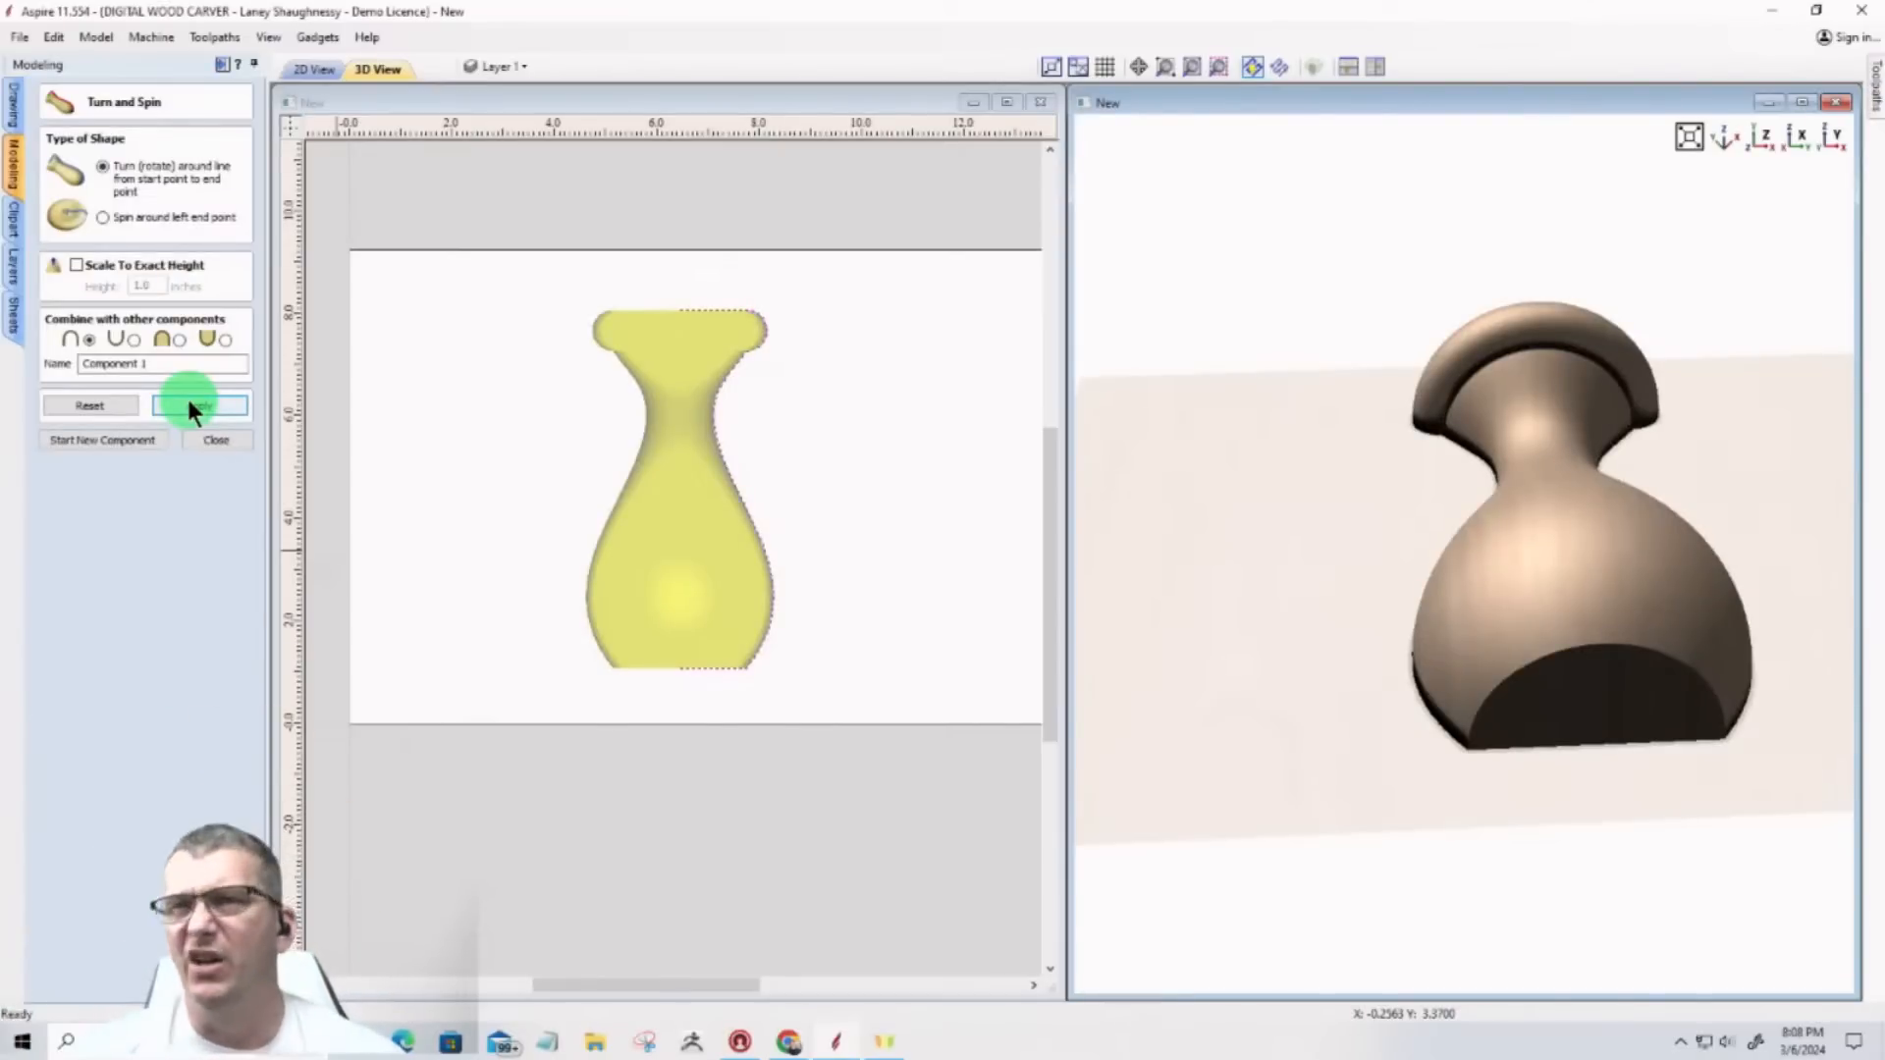
left_click_drag(1337, 540, 1350, 630)
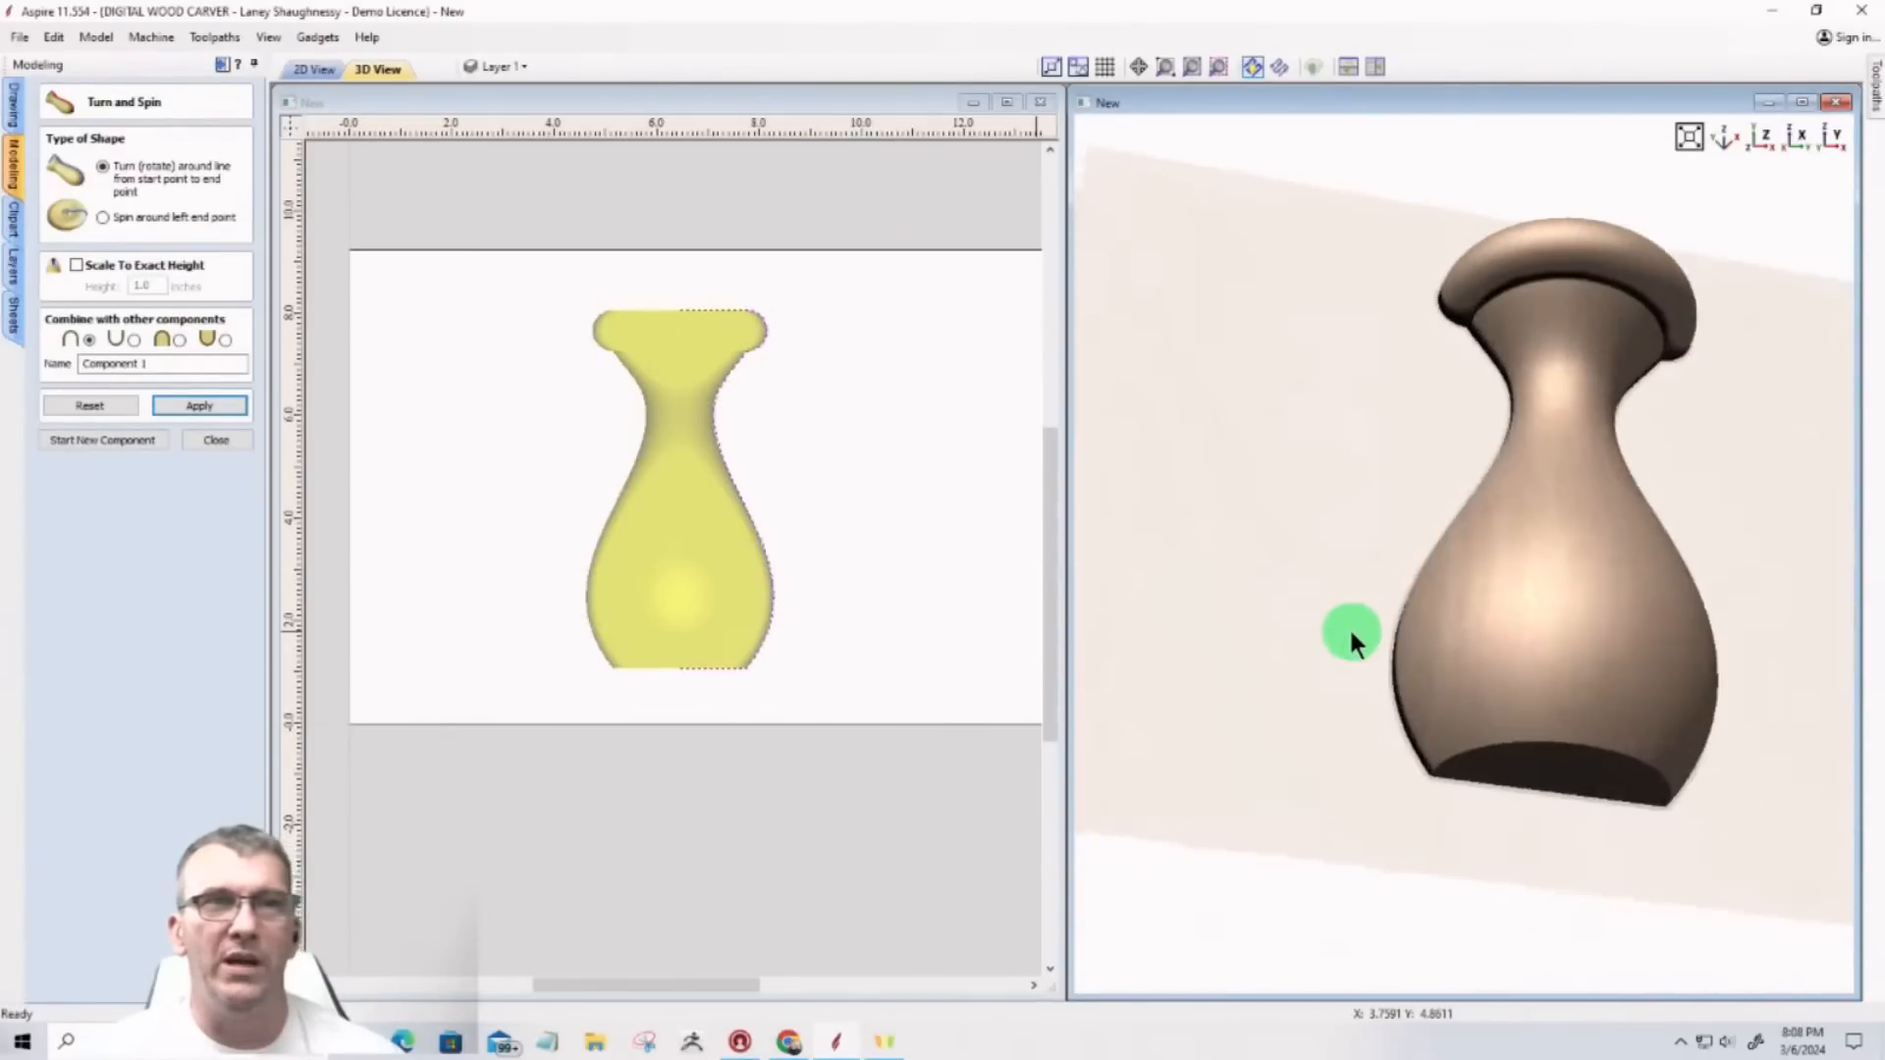
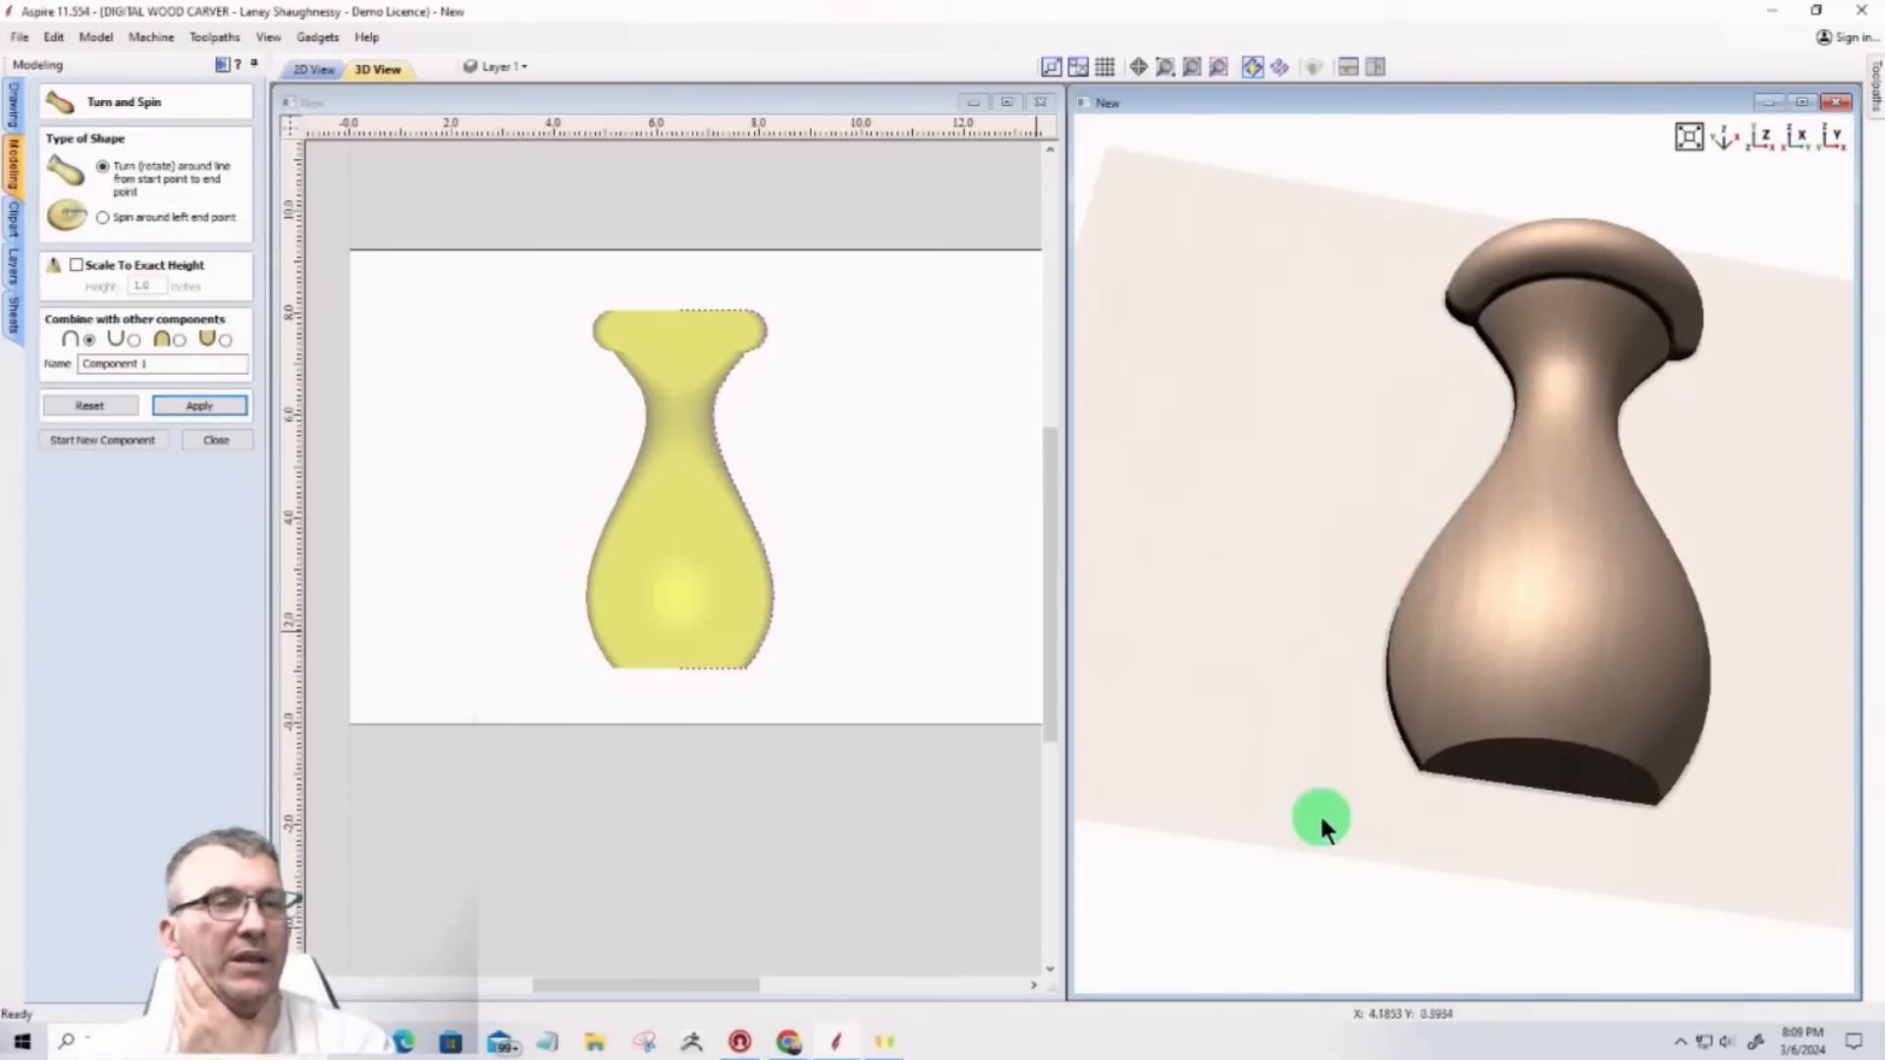
left_click_drag(1309, 797, 1185, 864)
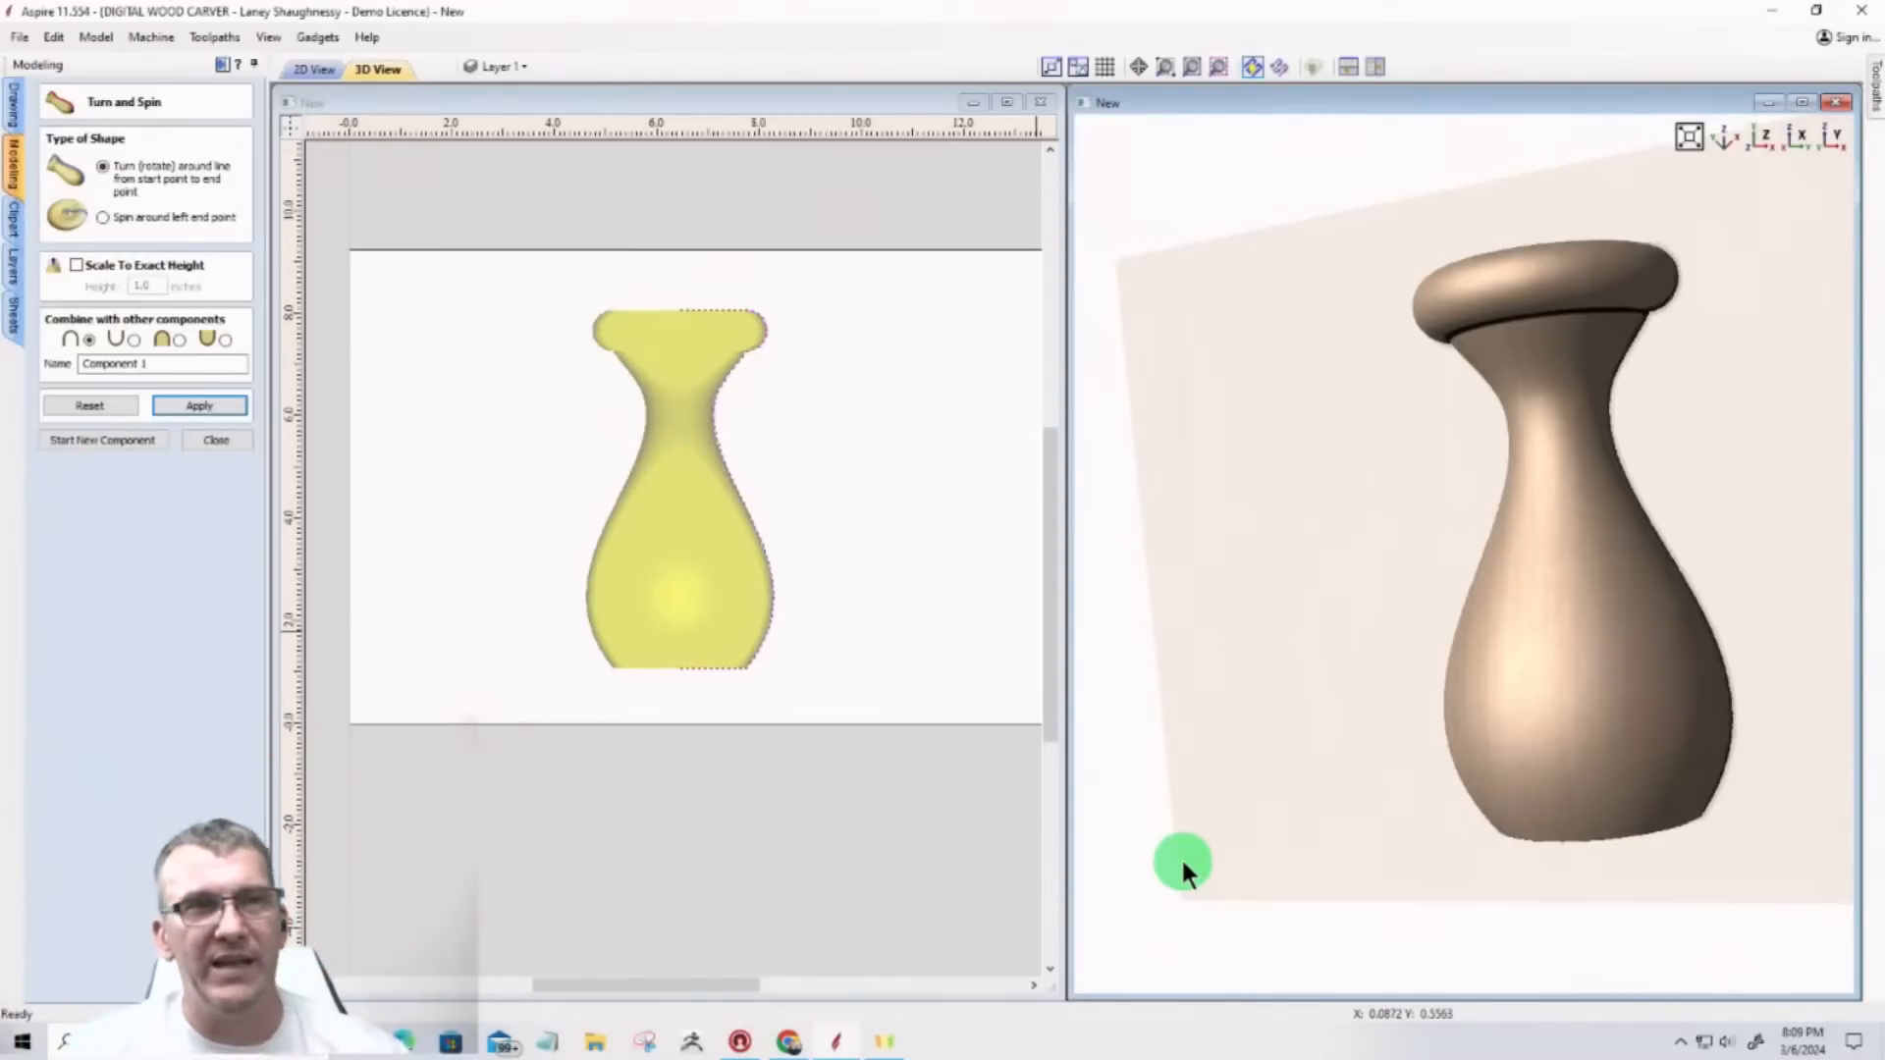
mouse_move(1268, 686)
left_mouse_down()
mouse_move(1280, 636)
mouse_move(1754, 592)
mouse_move(1102, 614)
mouse_move(692, 668)
left_mouse_up()
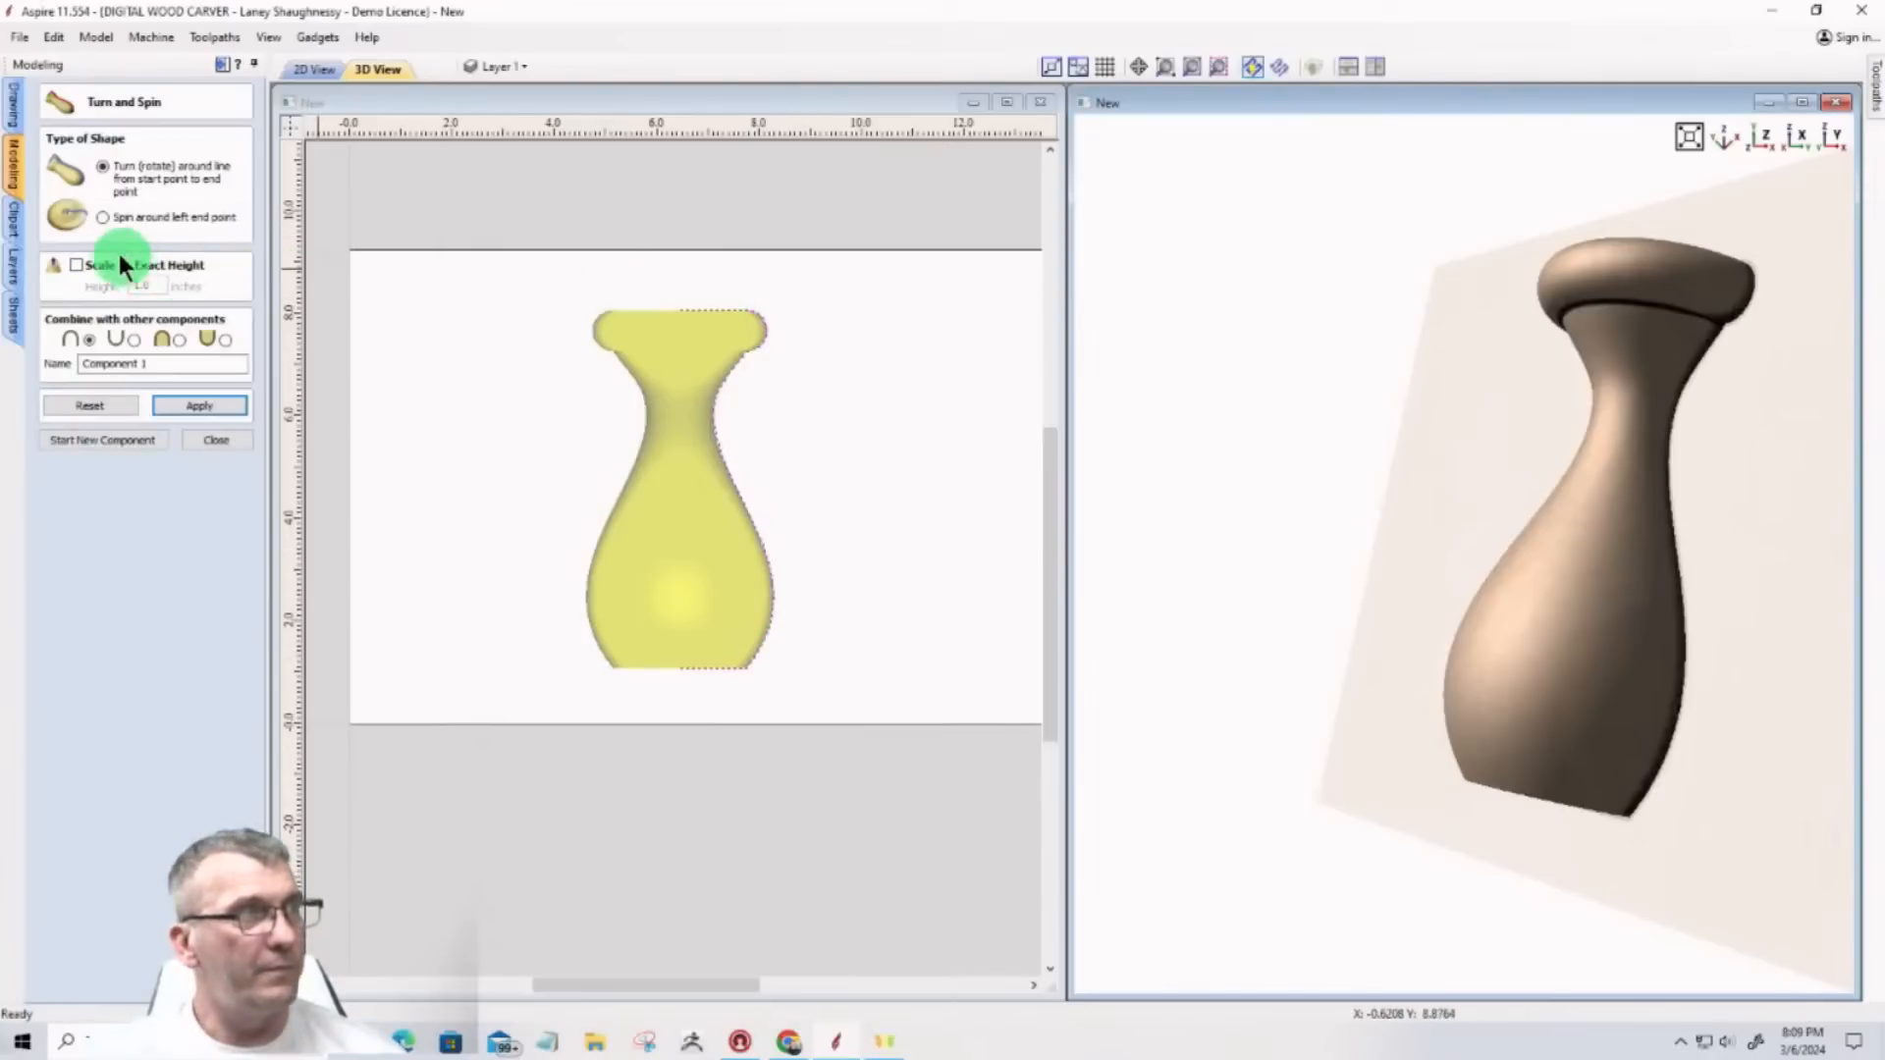
left_click(214, 440)
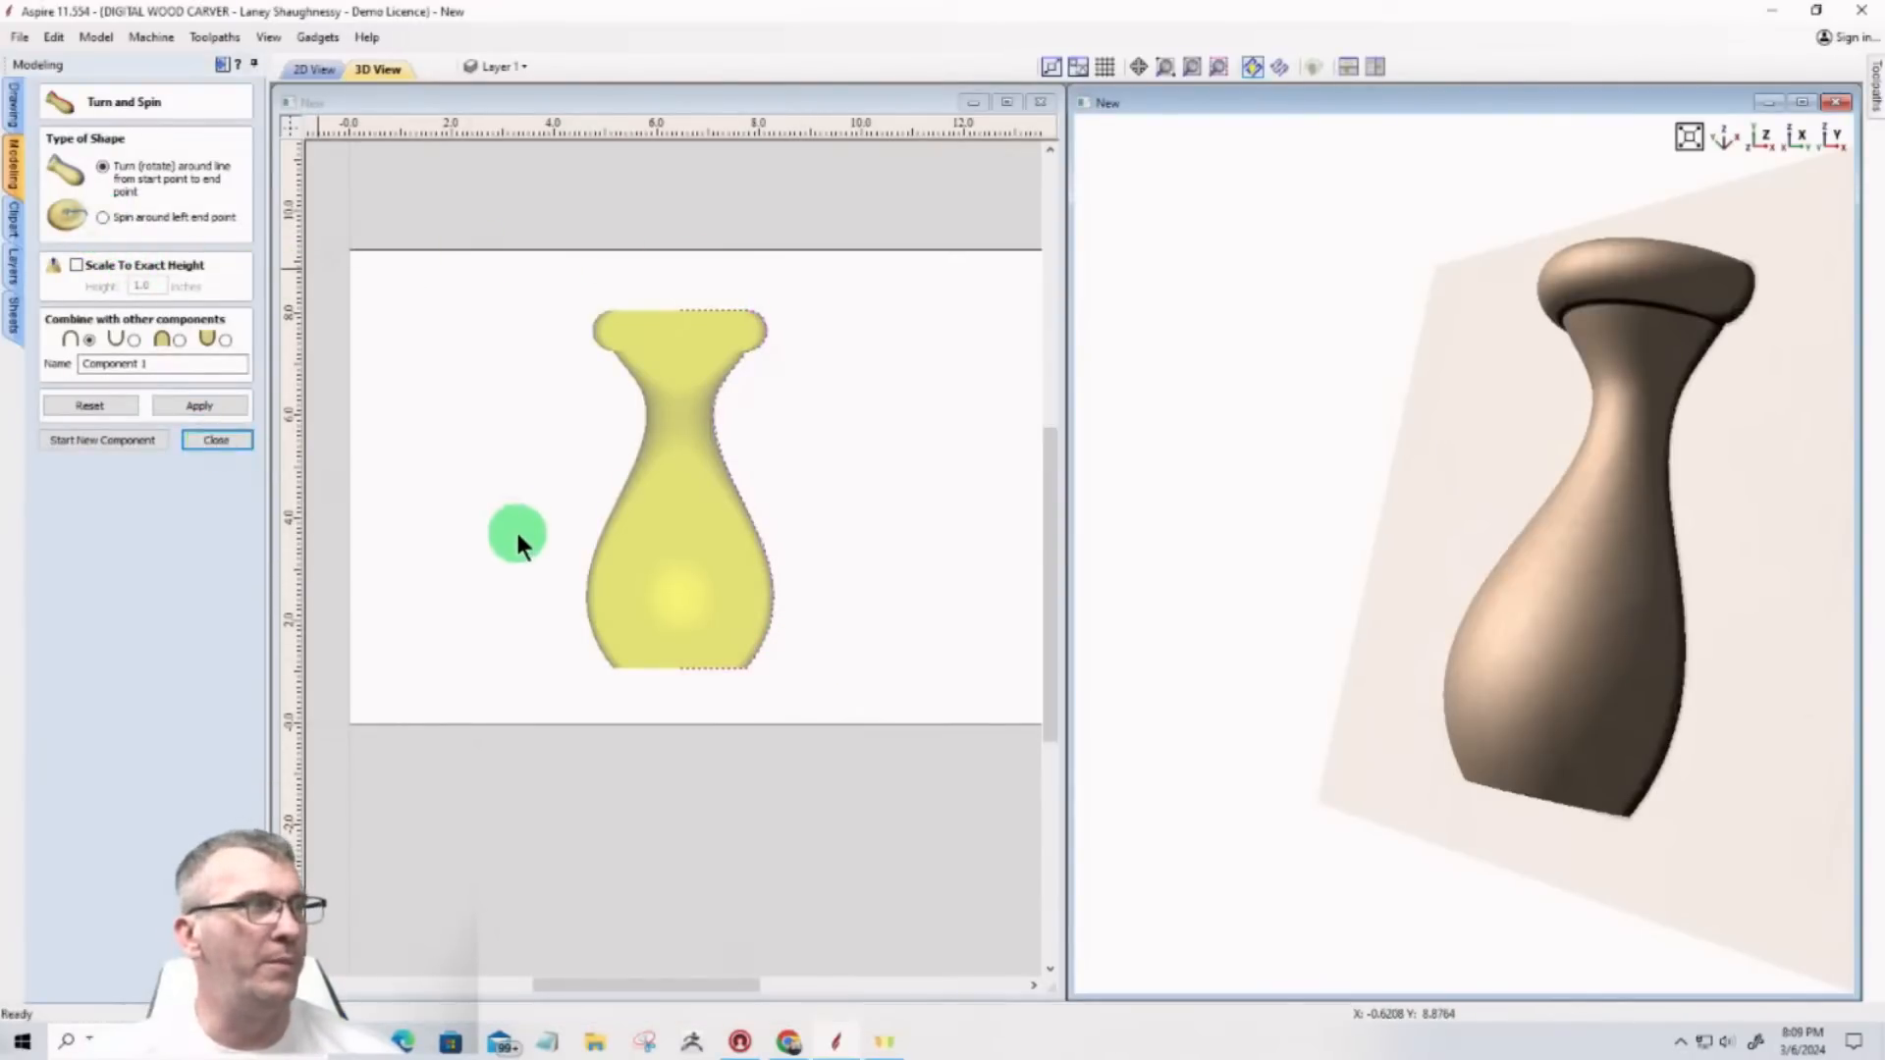
Step: Delete the turned vase component and the half-profile vector from the job
left_click(680, 503)
key("Delete")
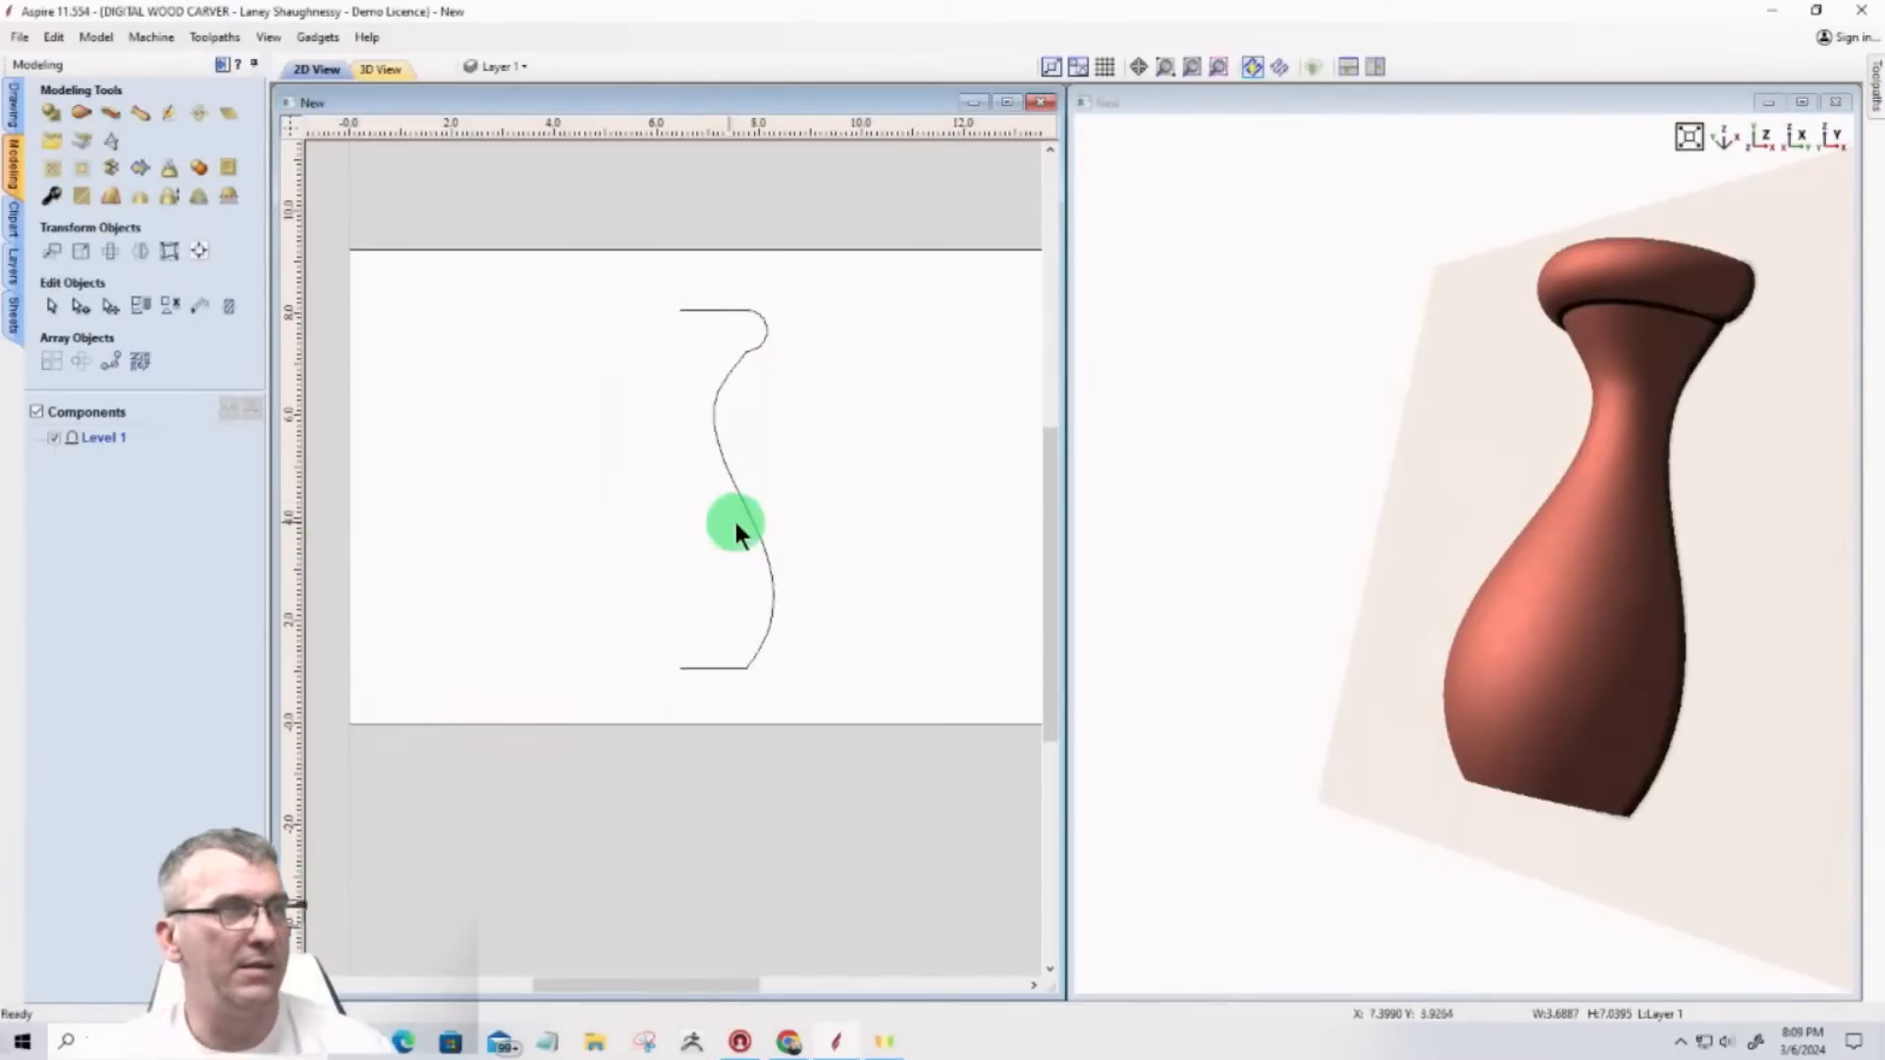
left_click(733, 487)
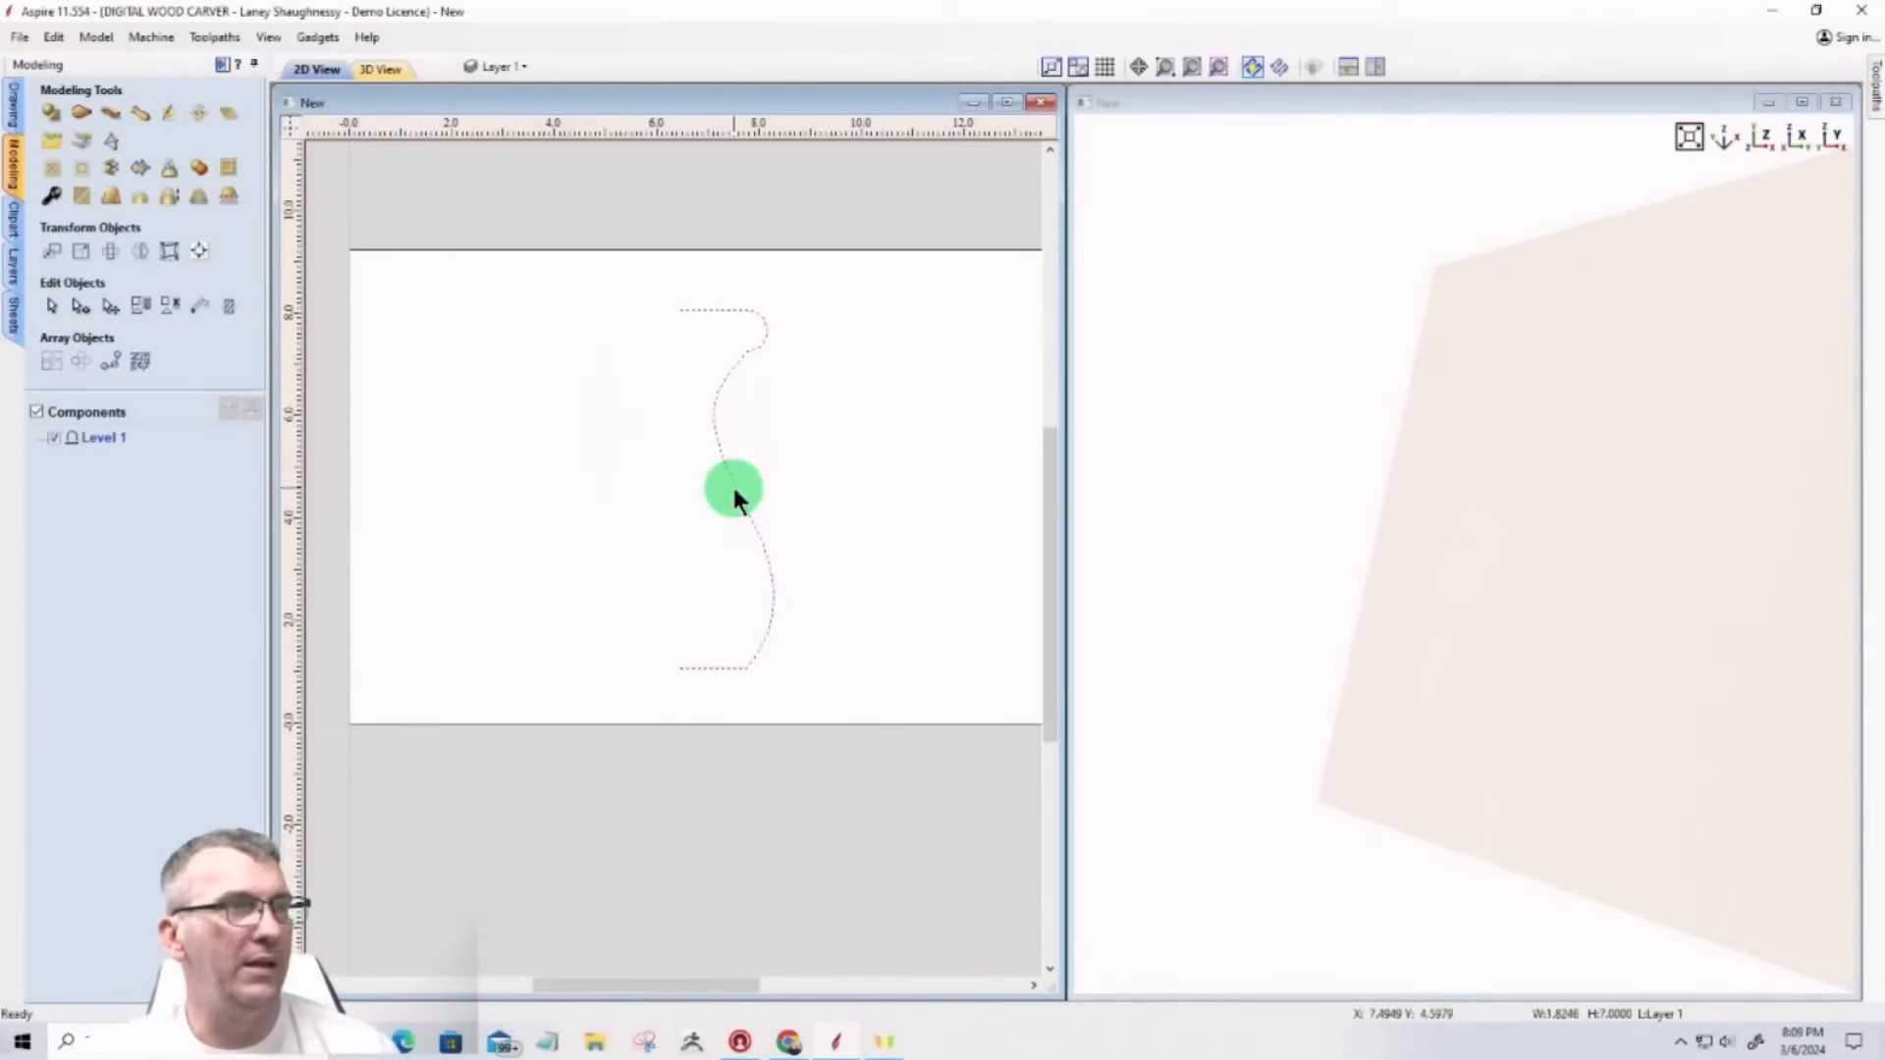
key("Delete")
left_click(643, 498)
left_click(15, 102)
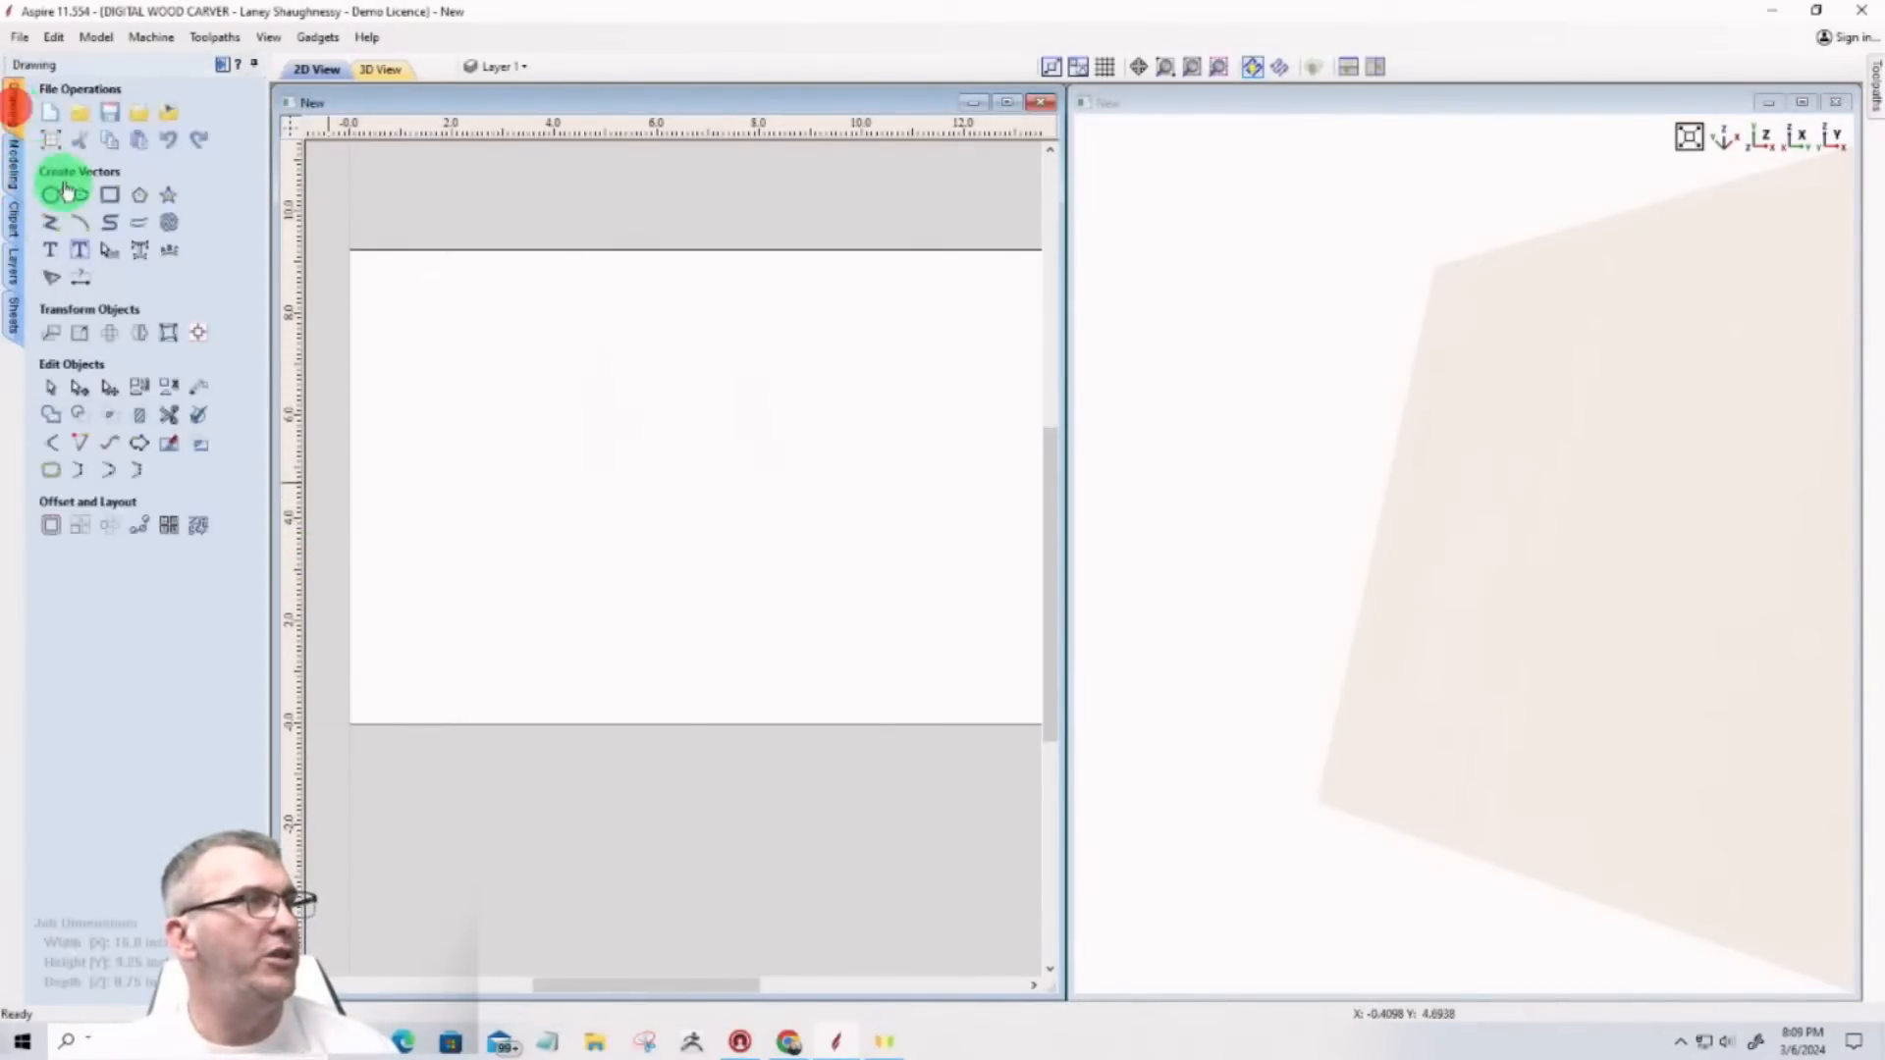
left_click(109, 194)
scroll(450, 618, "down", 2)
scroll(480, 552, "up", 1)
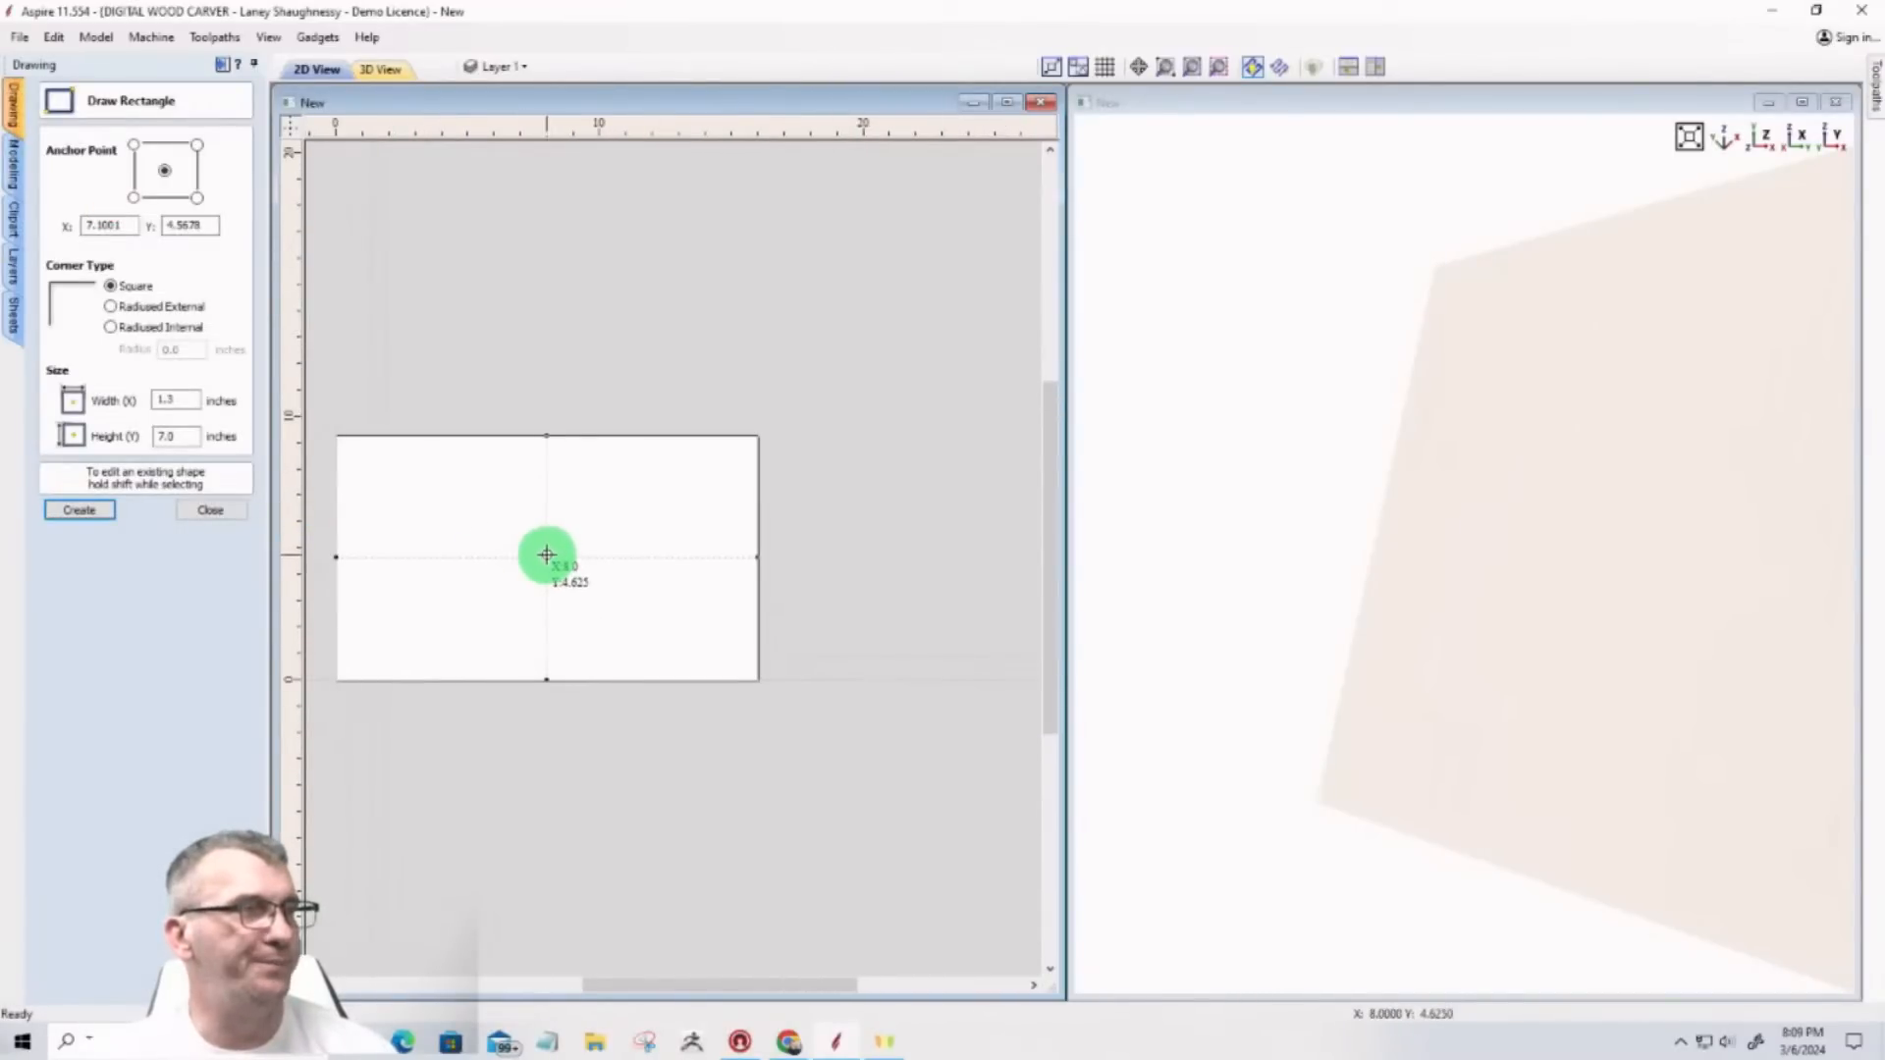
left_click(546, 555)
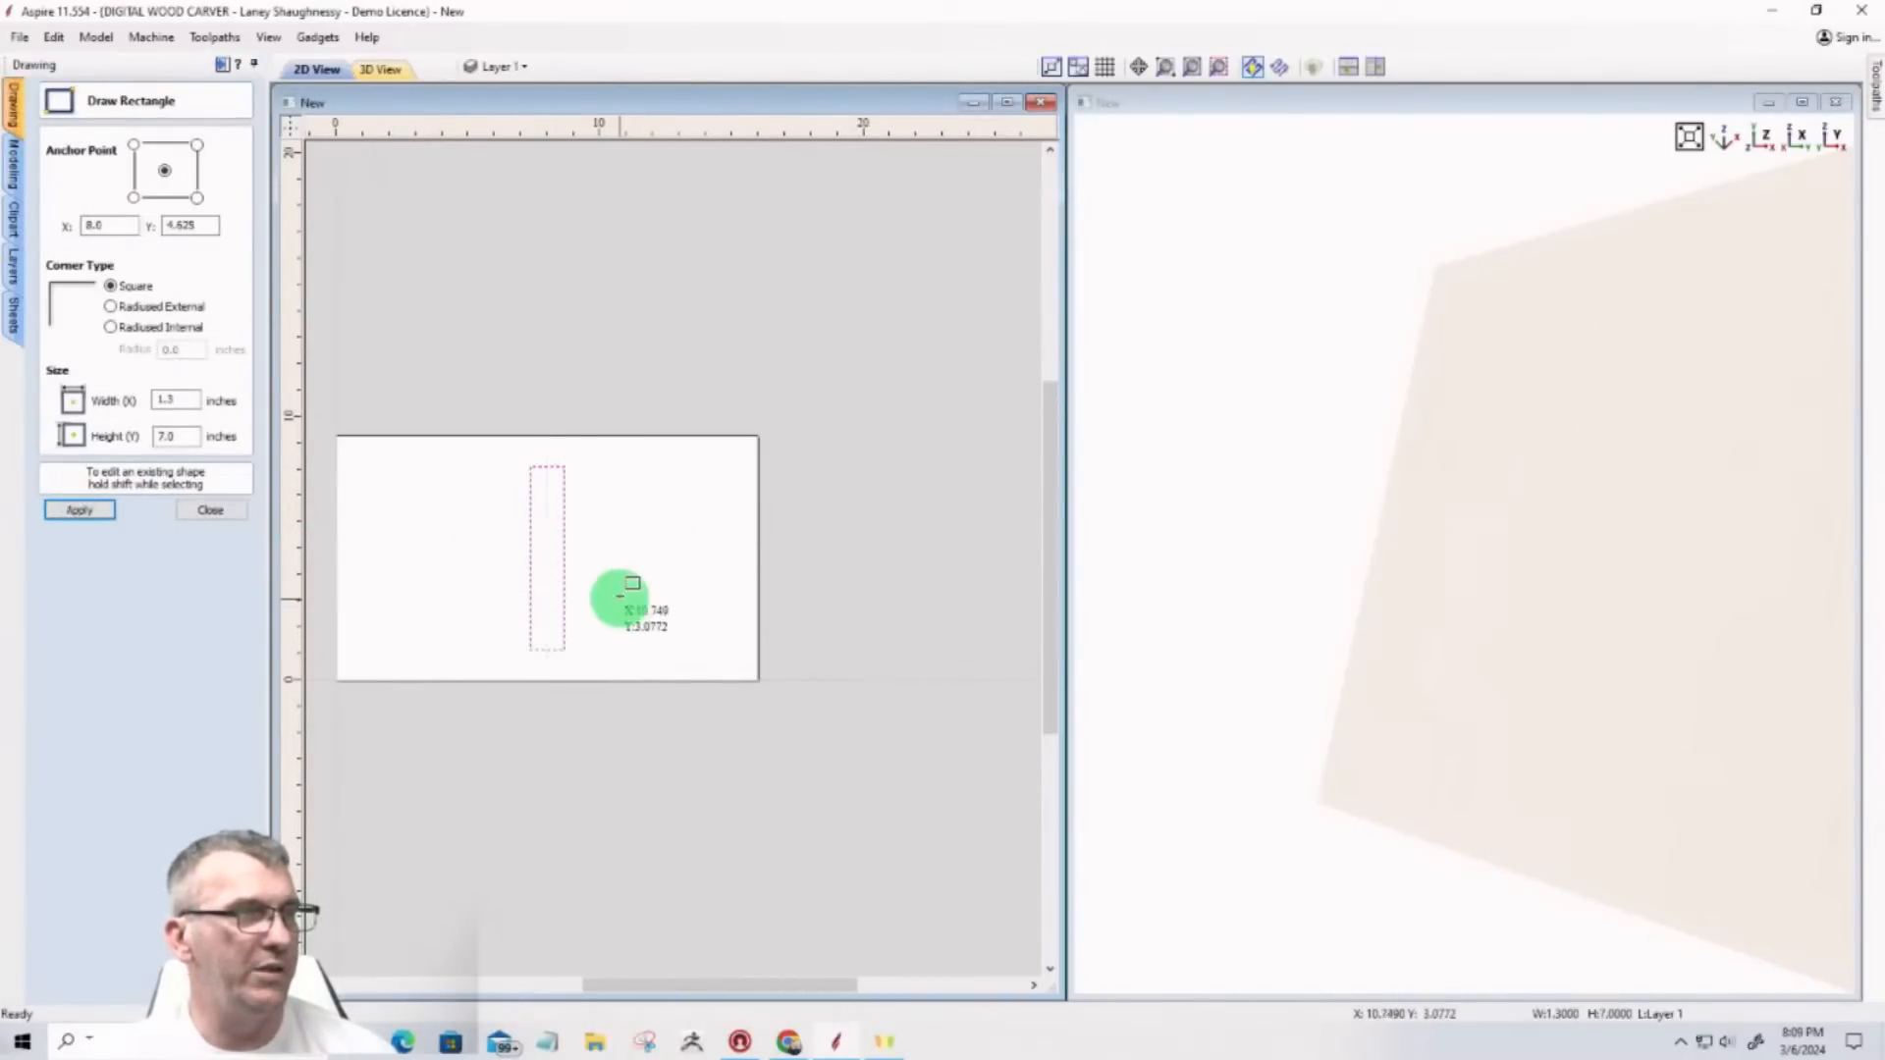
left_click(192, 507)
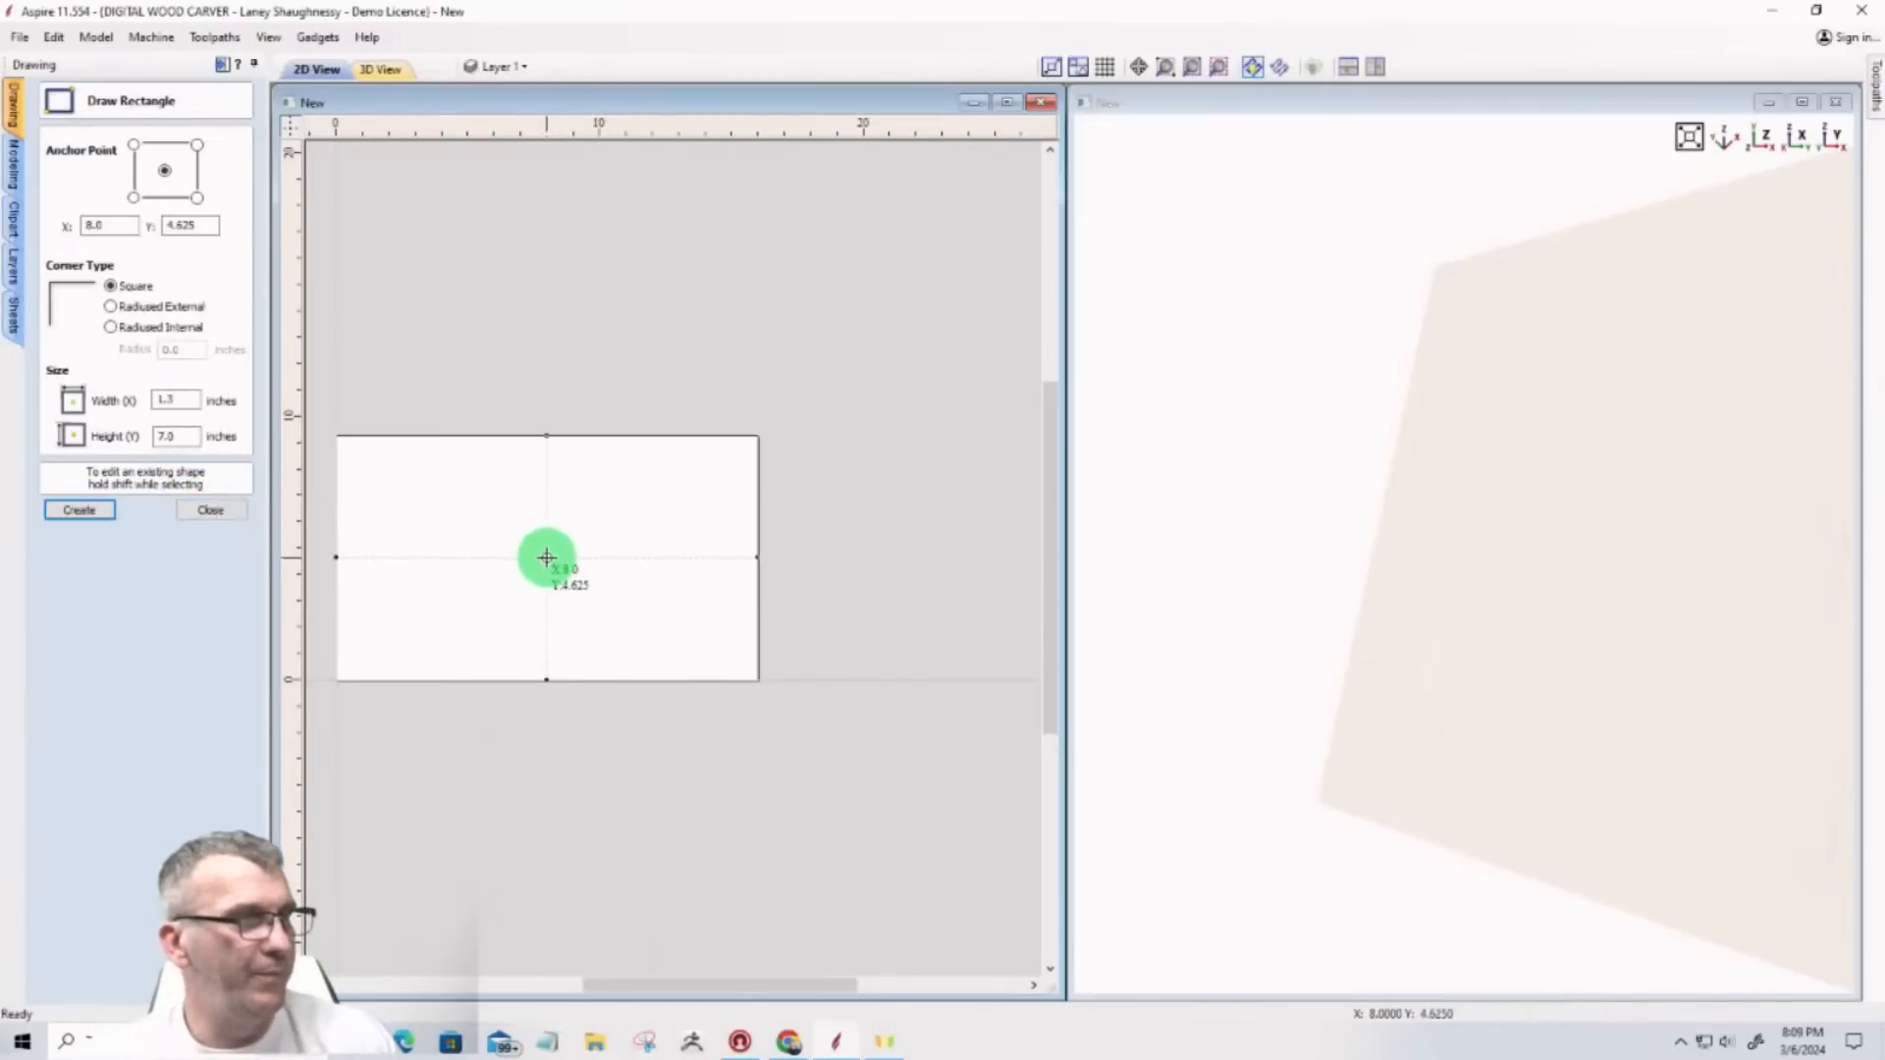
Step: Draw a horizontal rectangle 5.0 by 0.75 inches with its upper-left corner at the material centre, and finish rectangle drawing
left_click_drag(547, 558, 679, 579)
scroll(495, 577, "up", 2)
scroll(740, 488, "down", 1)
scroll(607, 610, "up", 1)
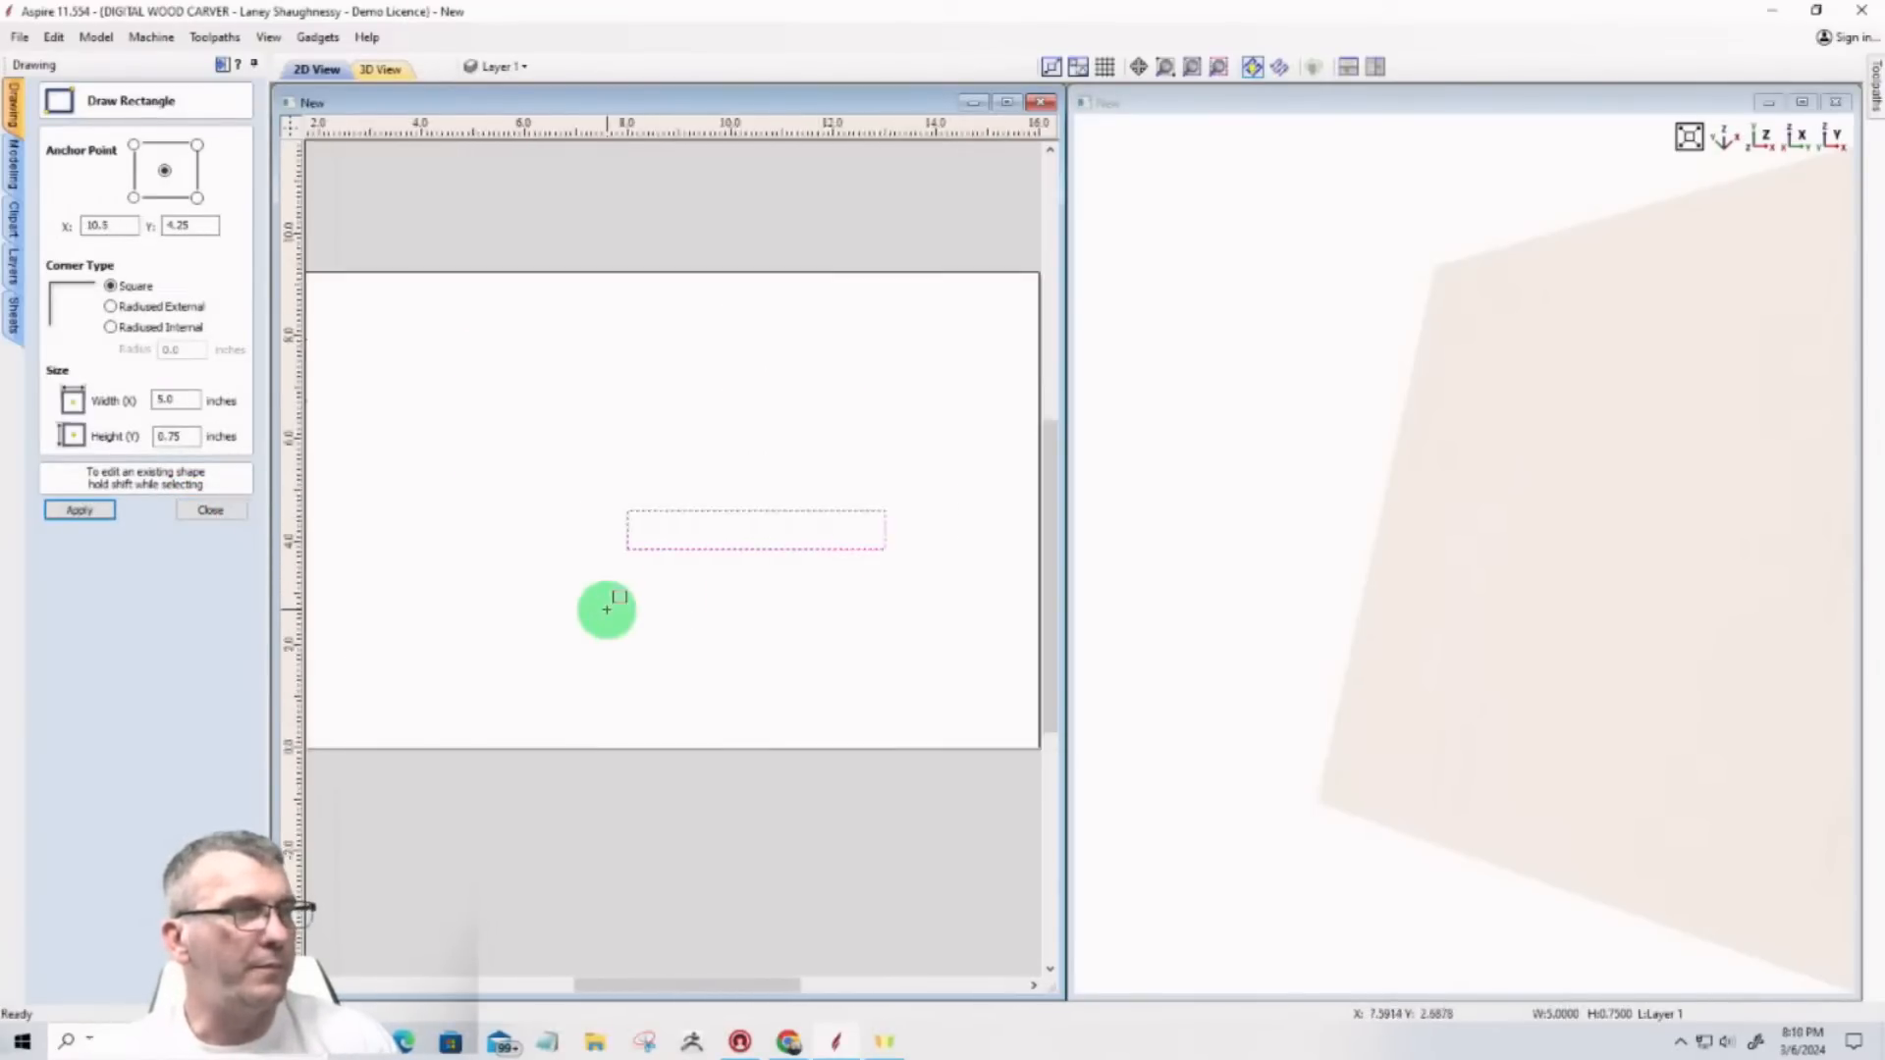
scroll(609, 604, "up", 1)
scroll(687, 574, "down", 2)
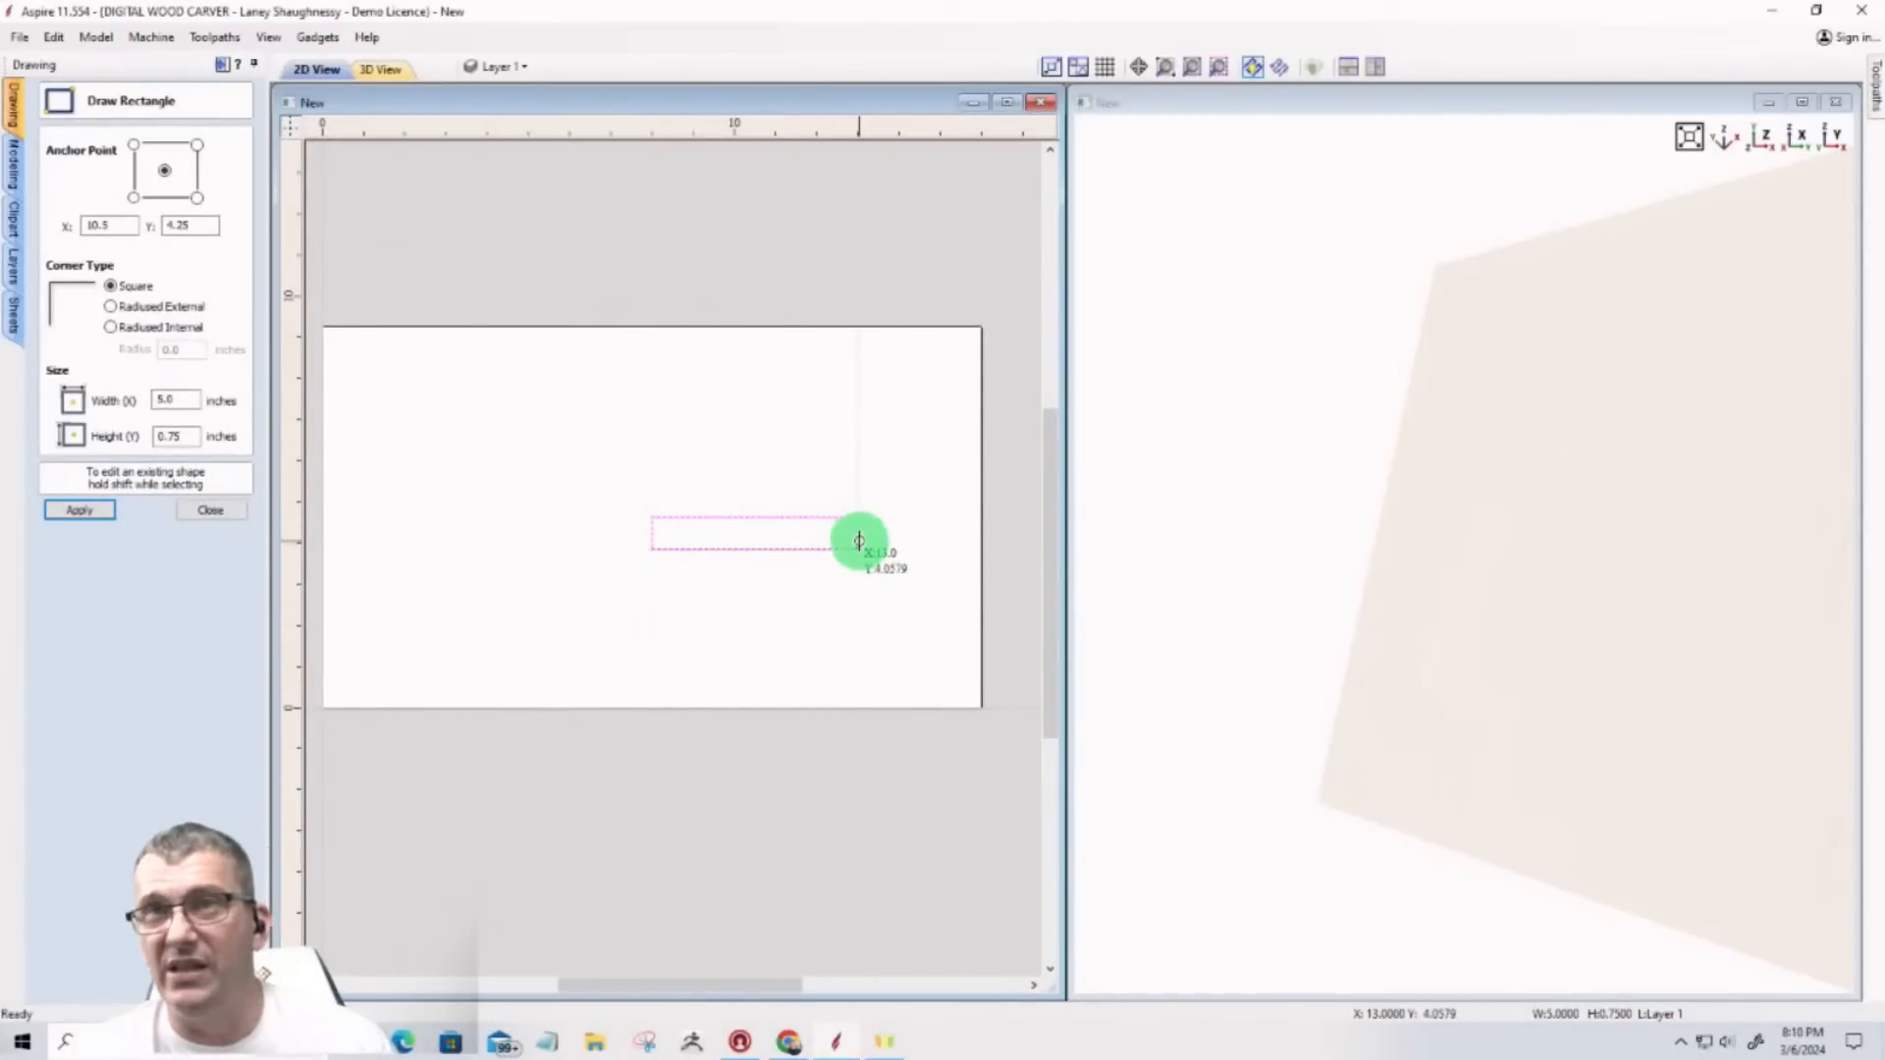
scroll(614, 546, "up", 3)
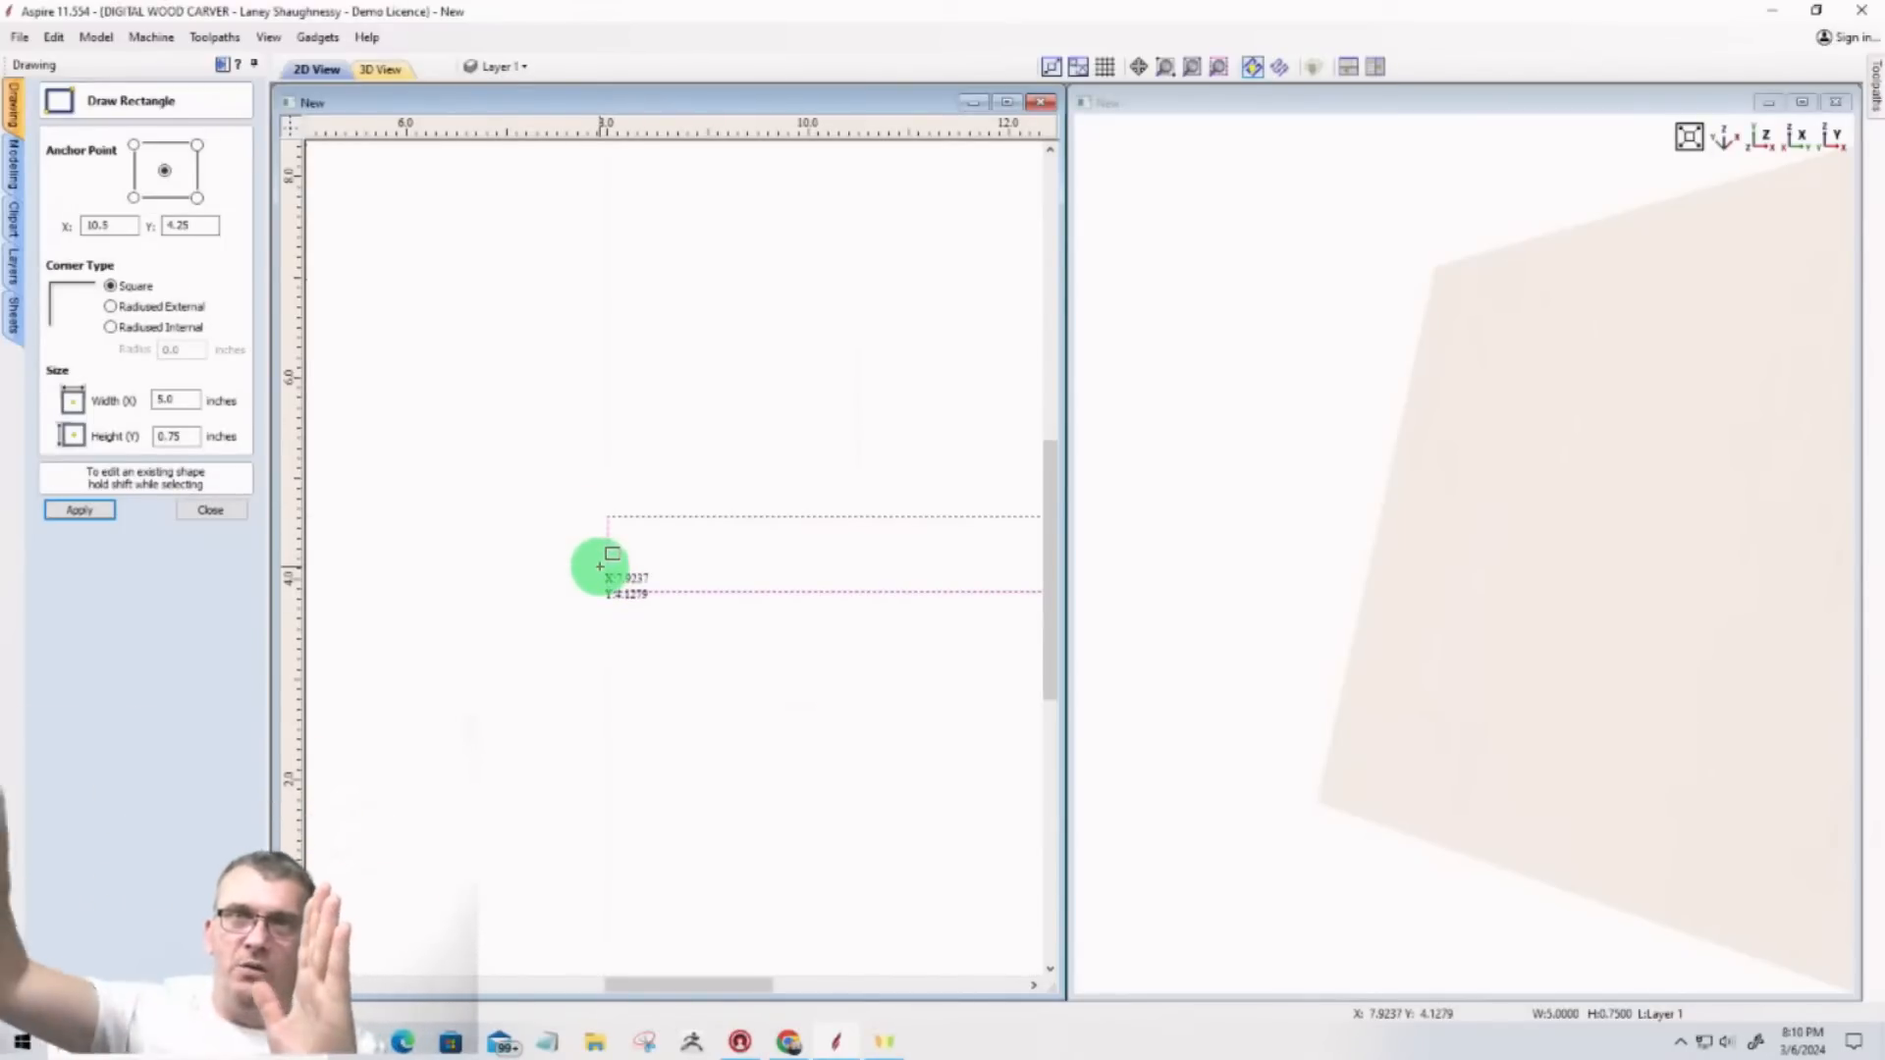
left_click(223, 510)
scroll(438, 526, "down", 3)
scroll(569, 546, "up", 3)
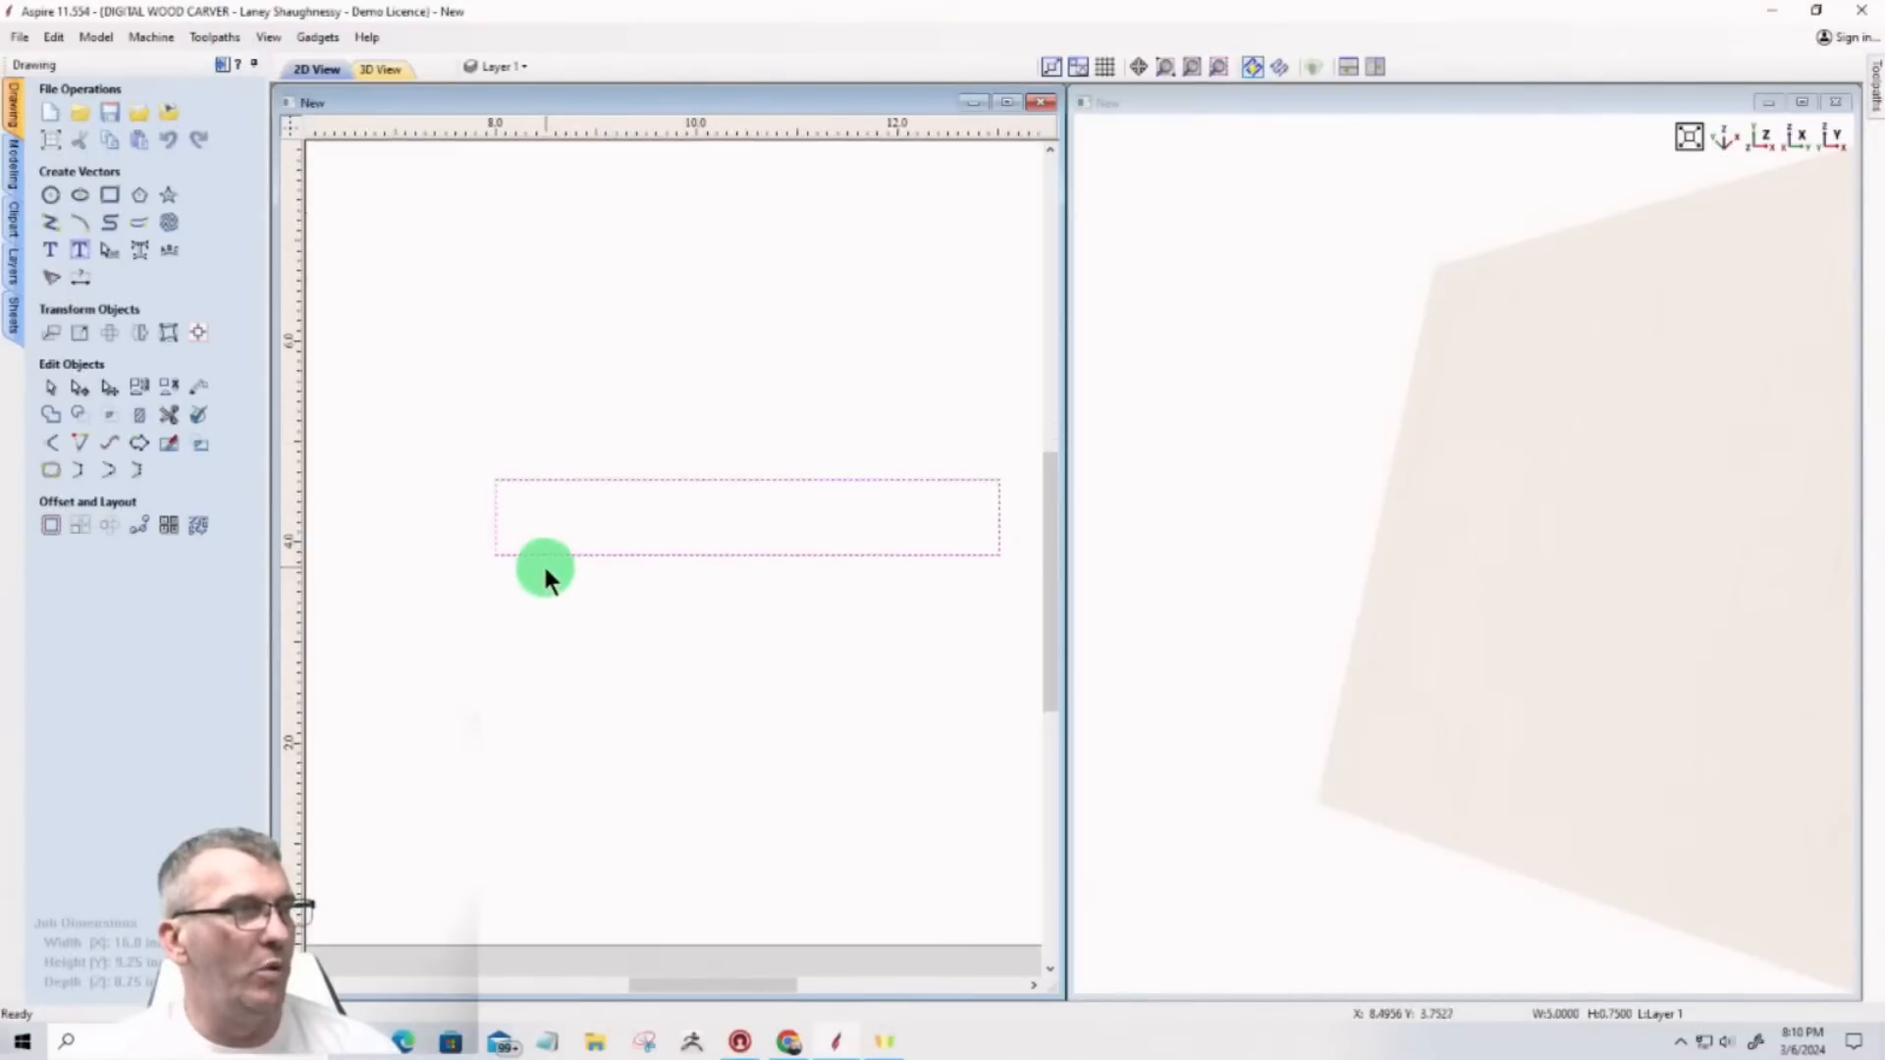
Step: Remove the rectangle's lower long span in node editing and lower the upper-left node by about 0.5 inches
left_click(79, 387)
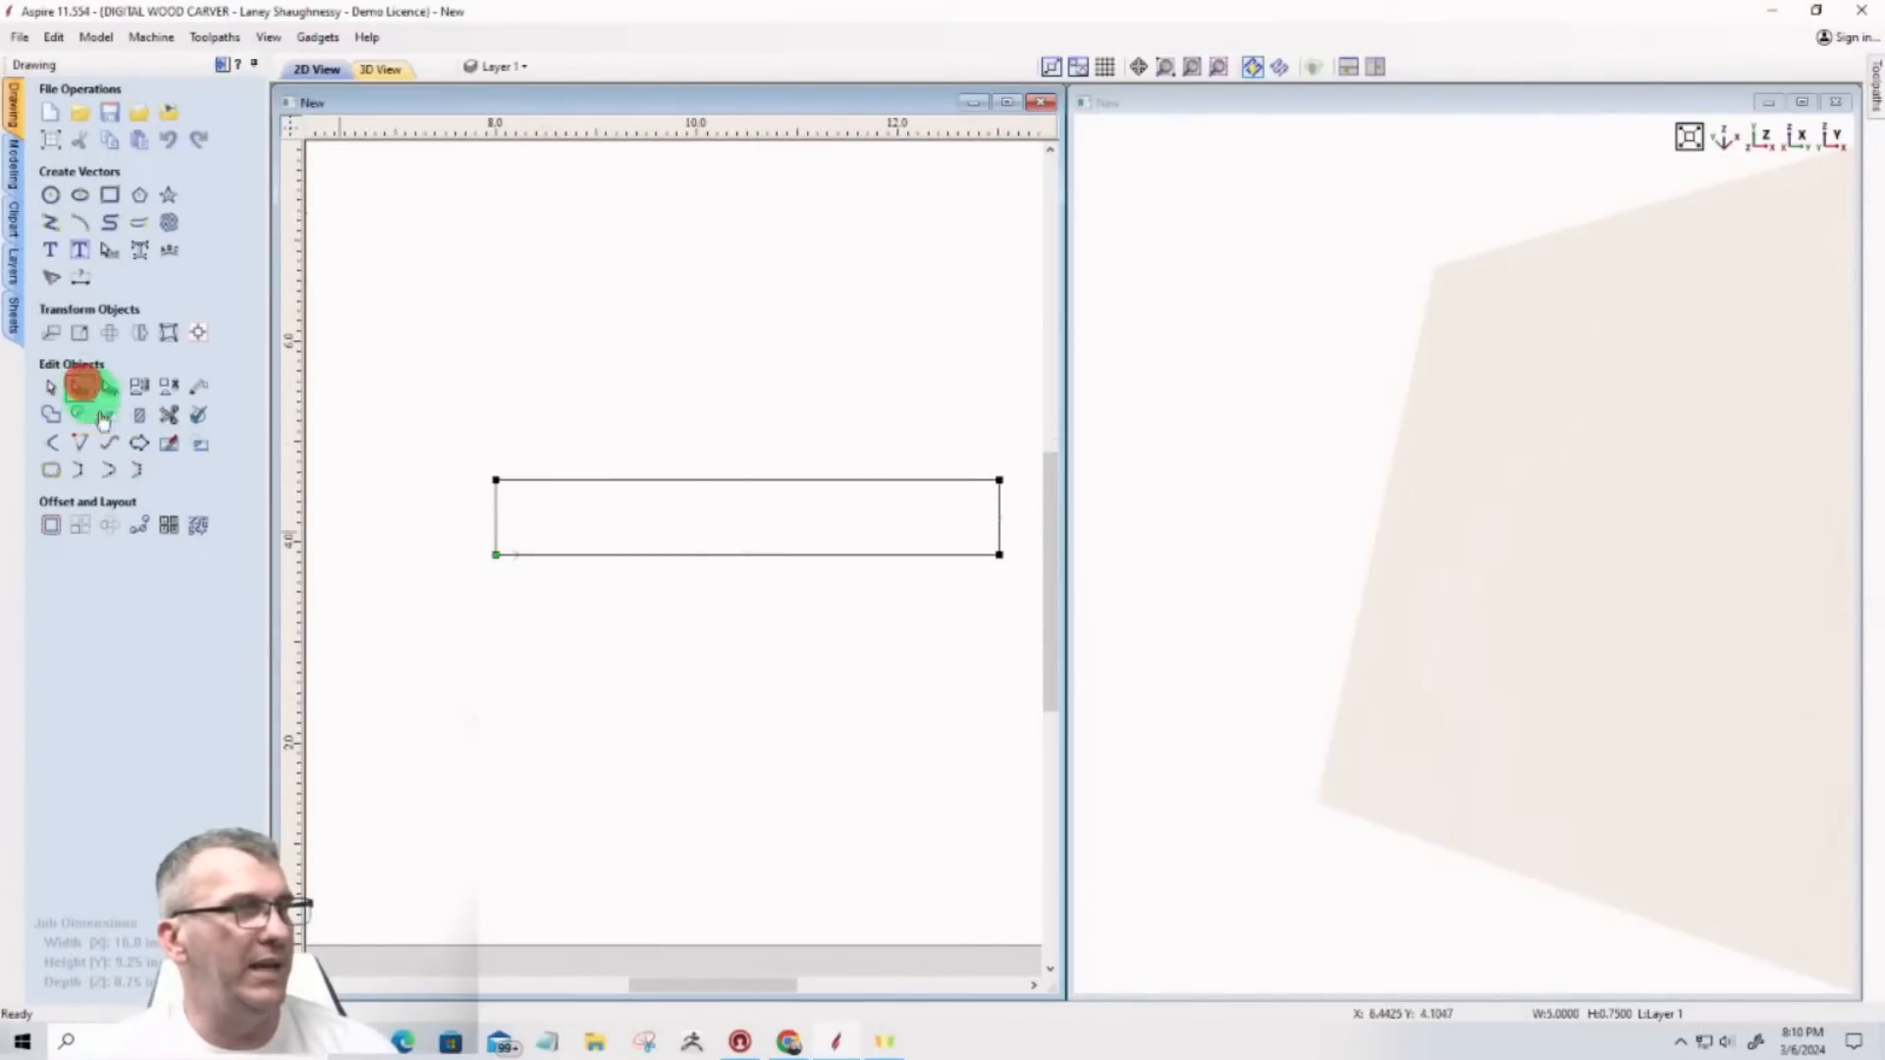
right_click(565, 556)
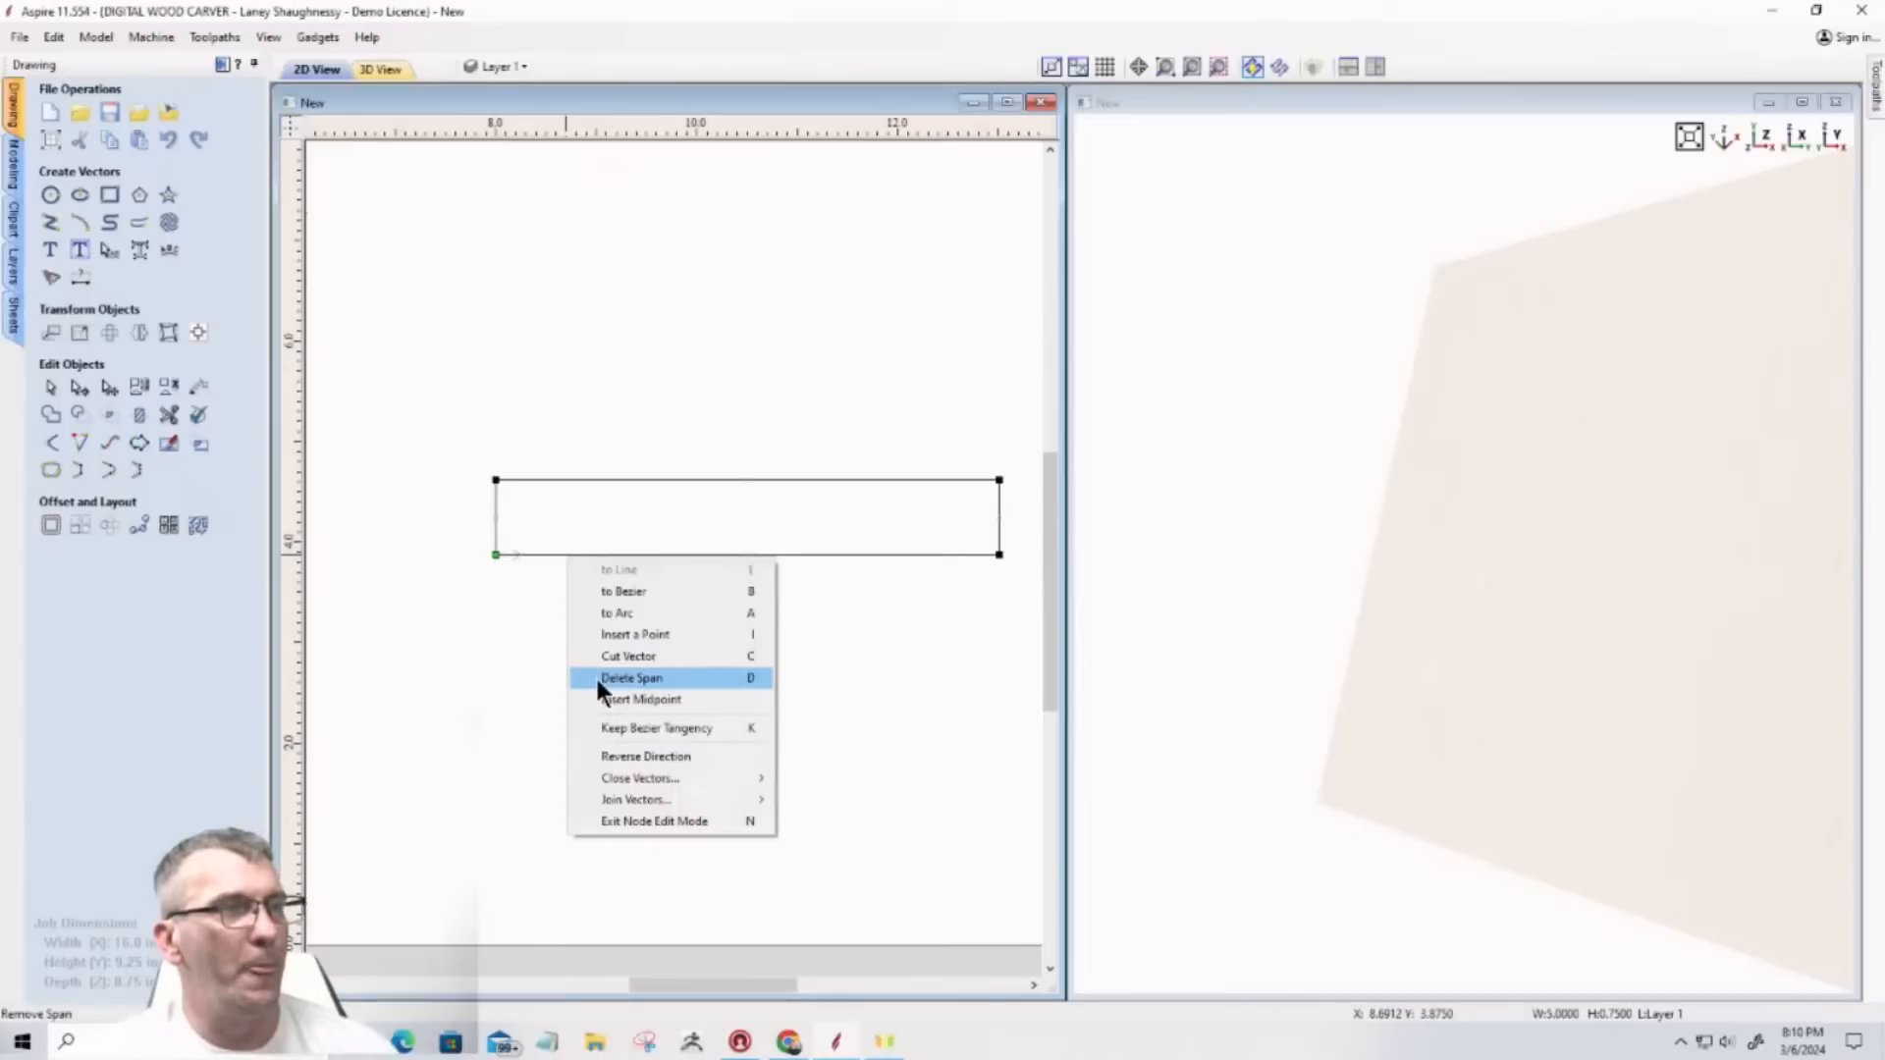
left_click(628, 677)
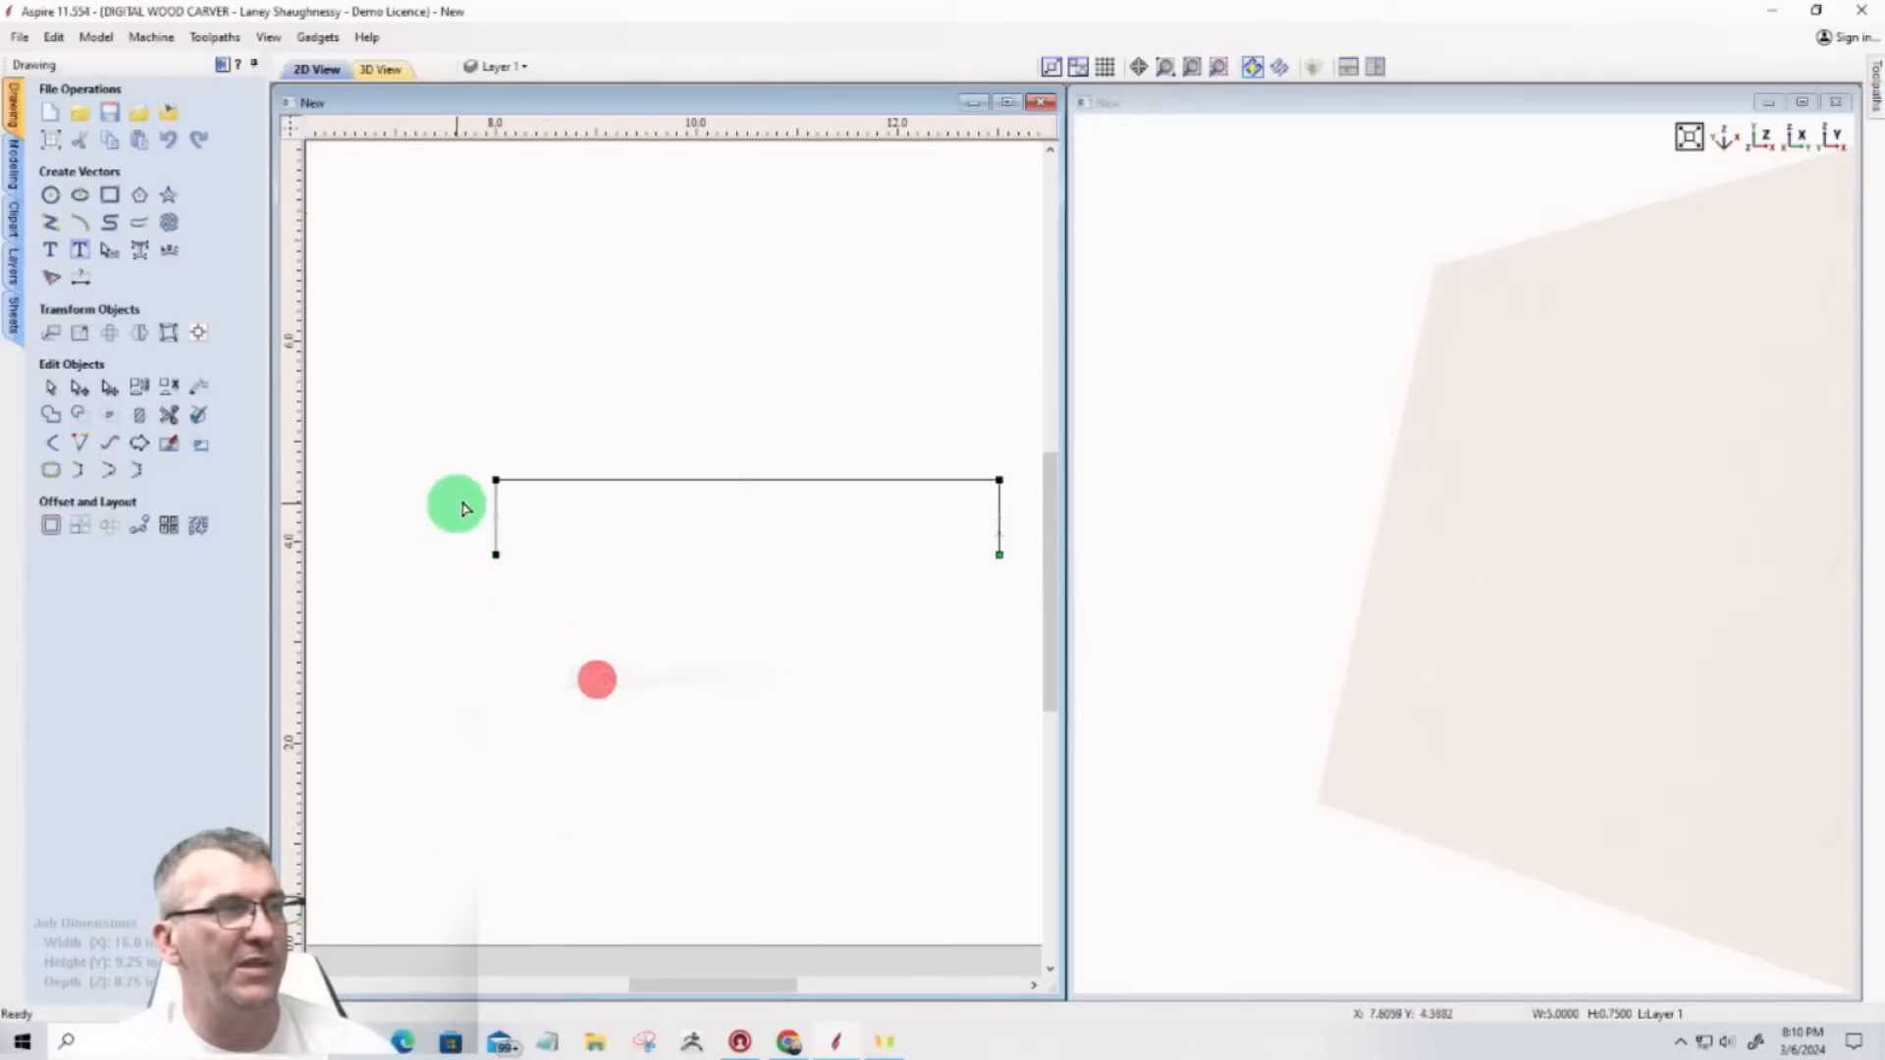
left_click_drag(496, 480, 496, 528)
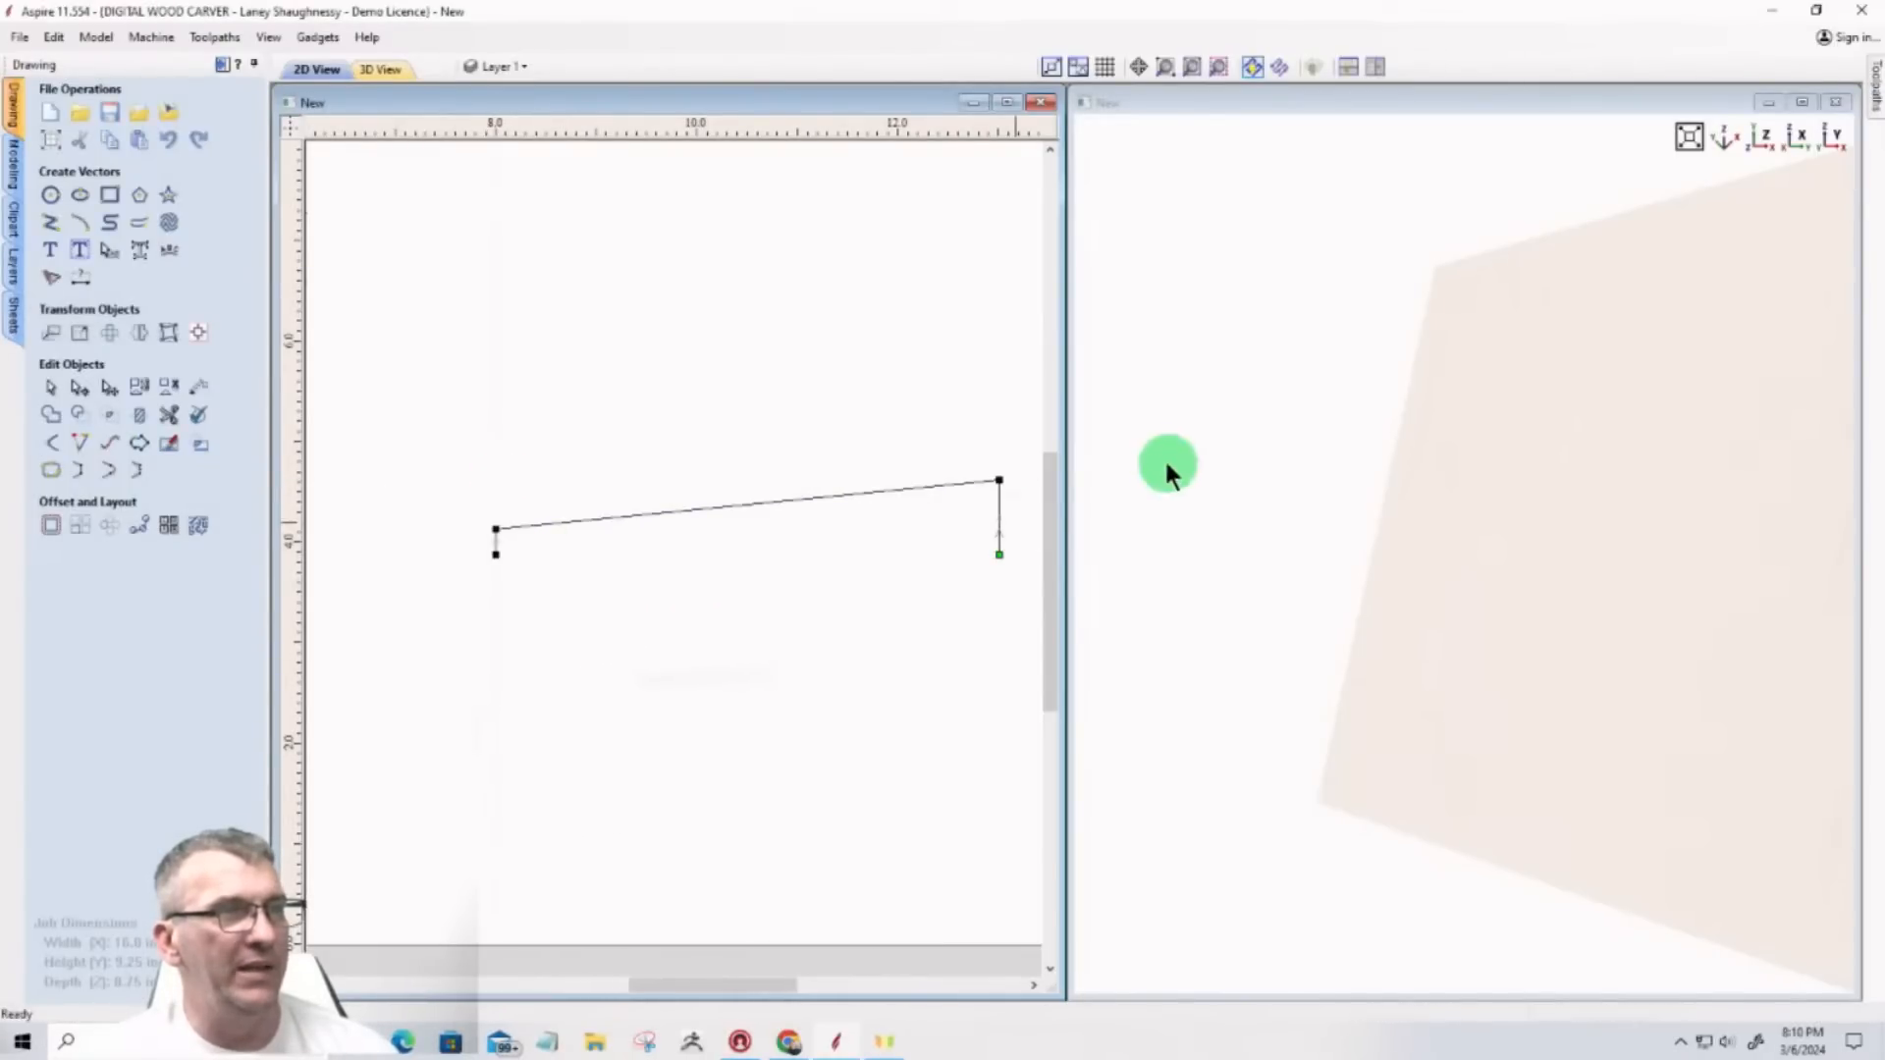
Step: Insert a point about two-thirds along the sloped span, lower it about 0.33 inches, and align it level with the left node
right_click(684, 510)
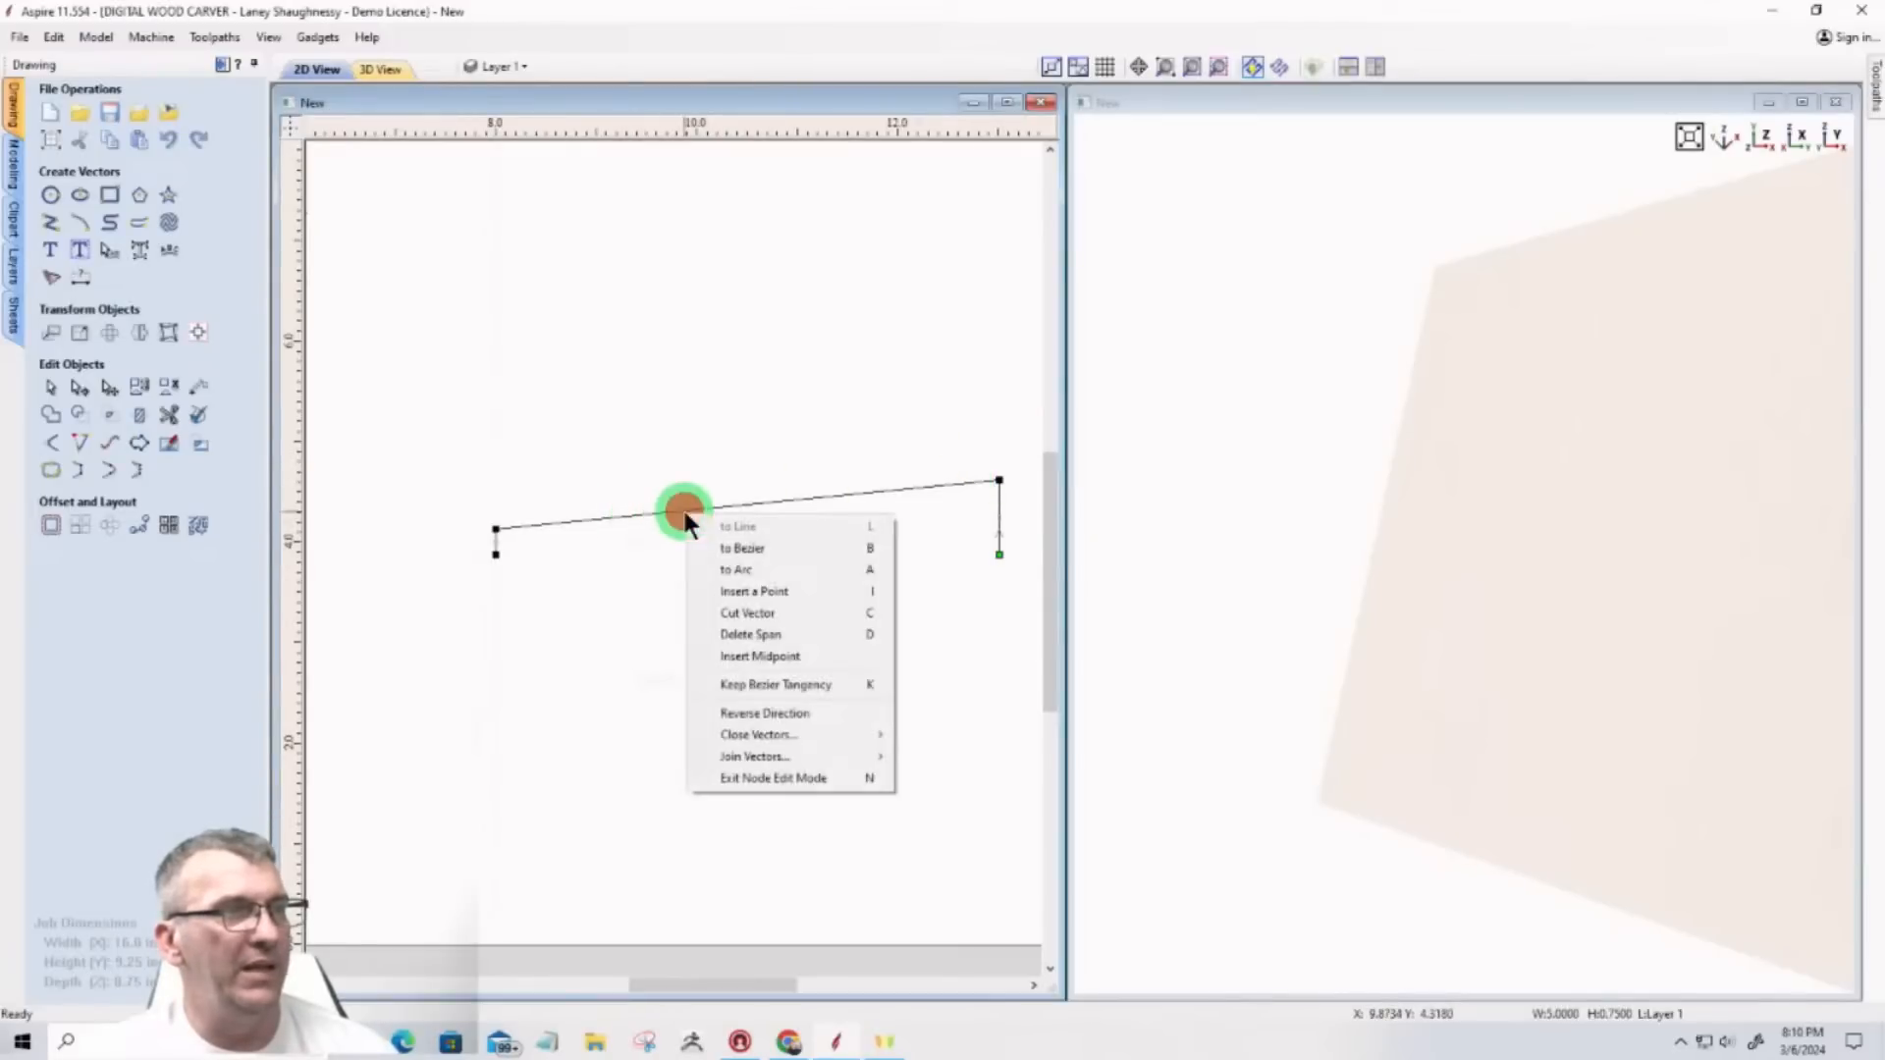
right_click(820, 496)
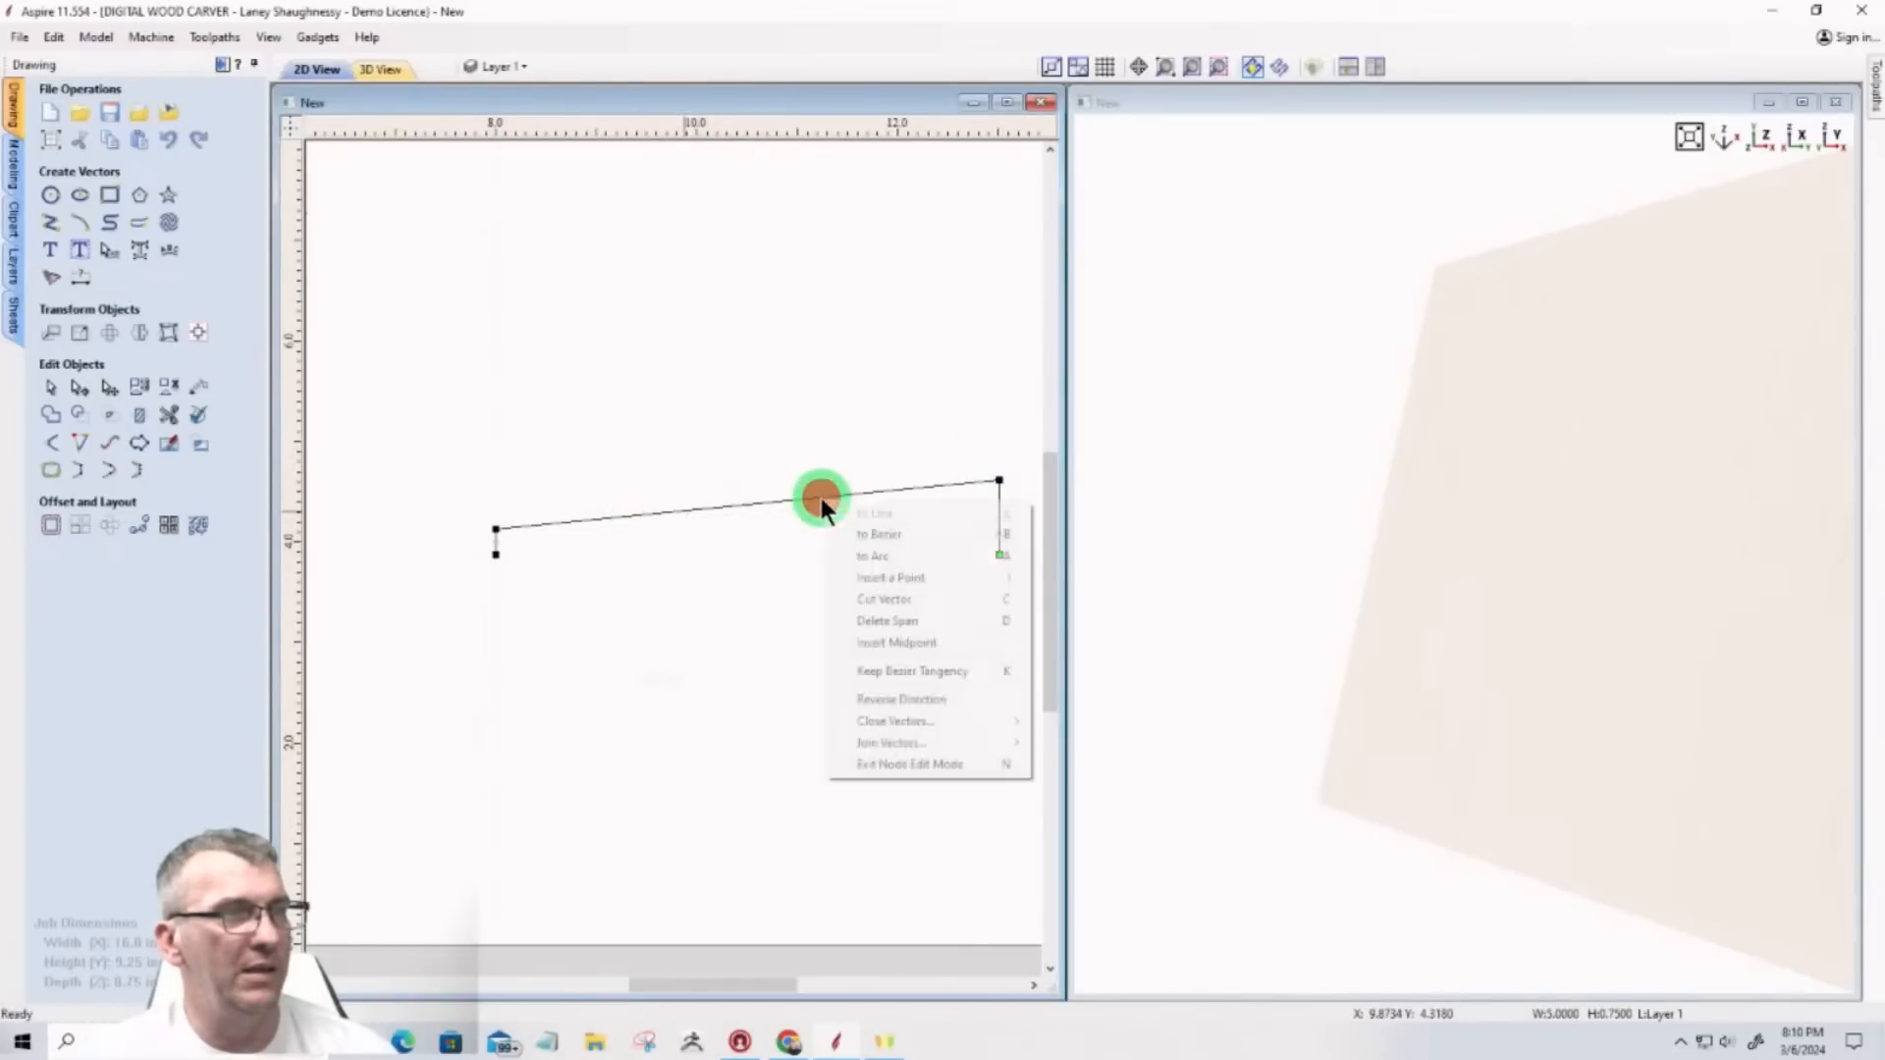
left_click(842, 574)
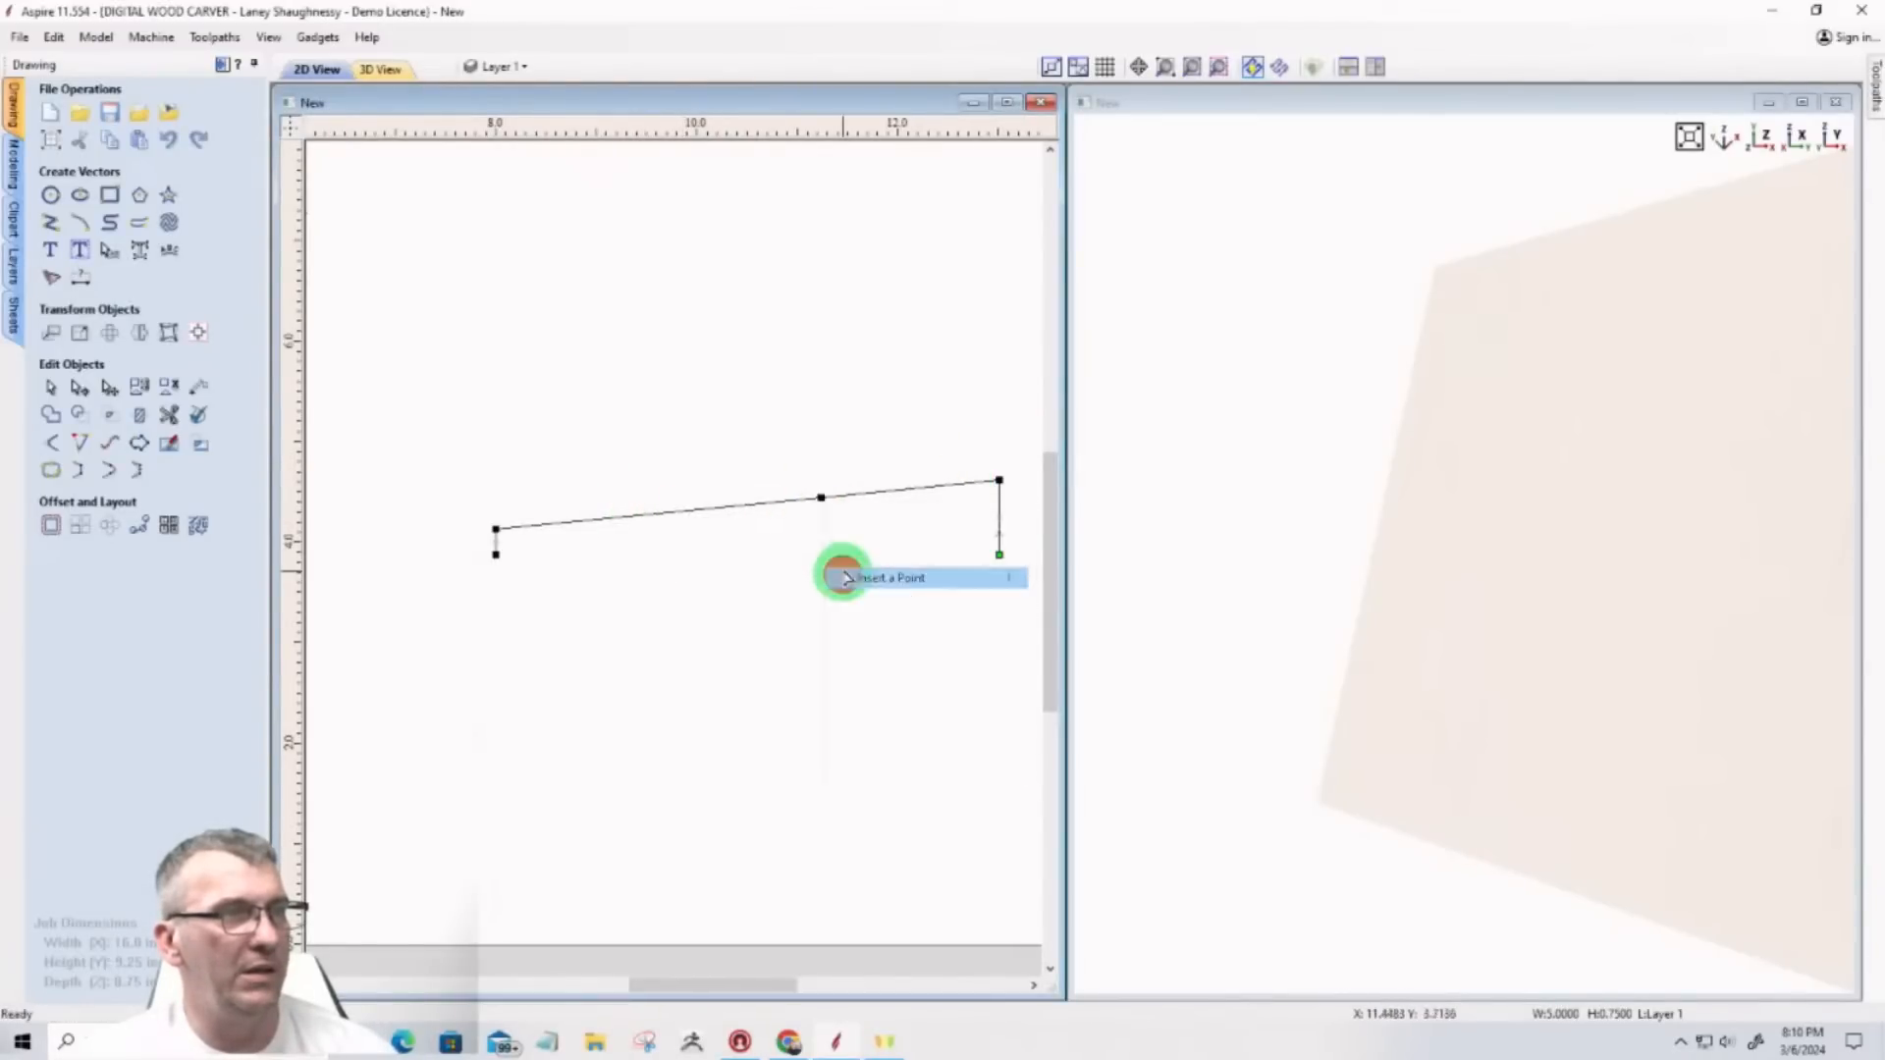
left_click_drag(822, 496, 820, 531)
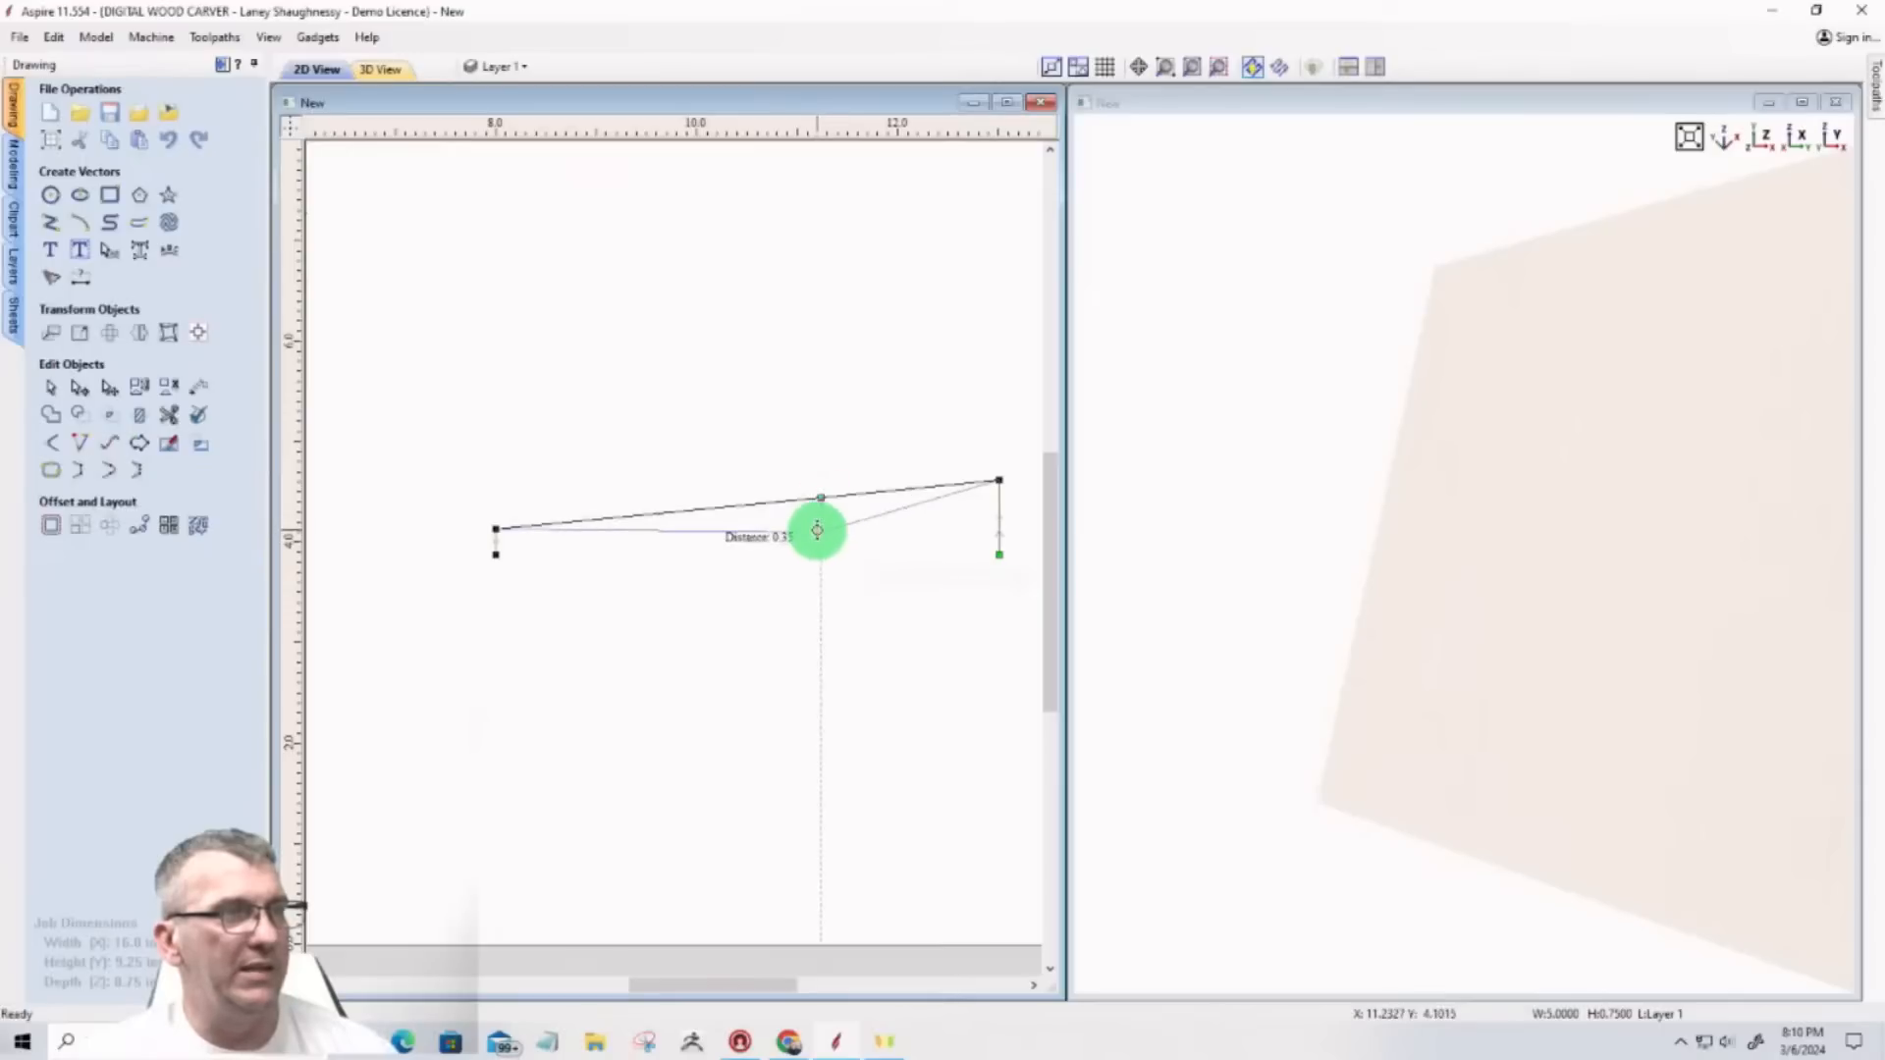
left_click(497, 531)
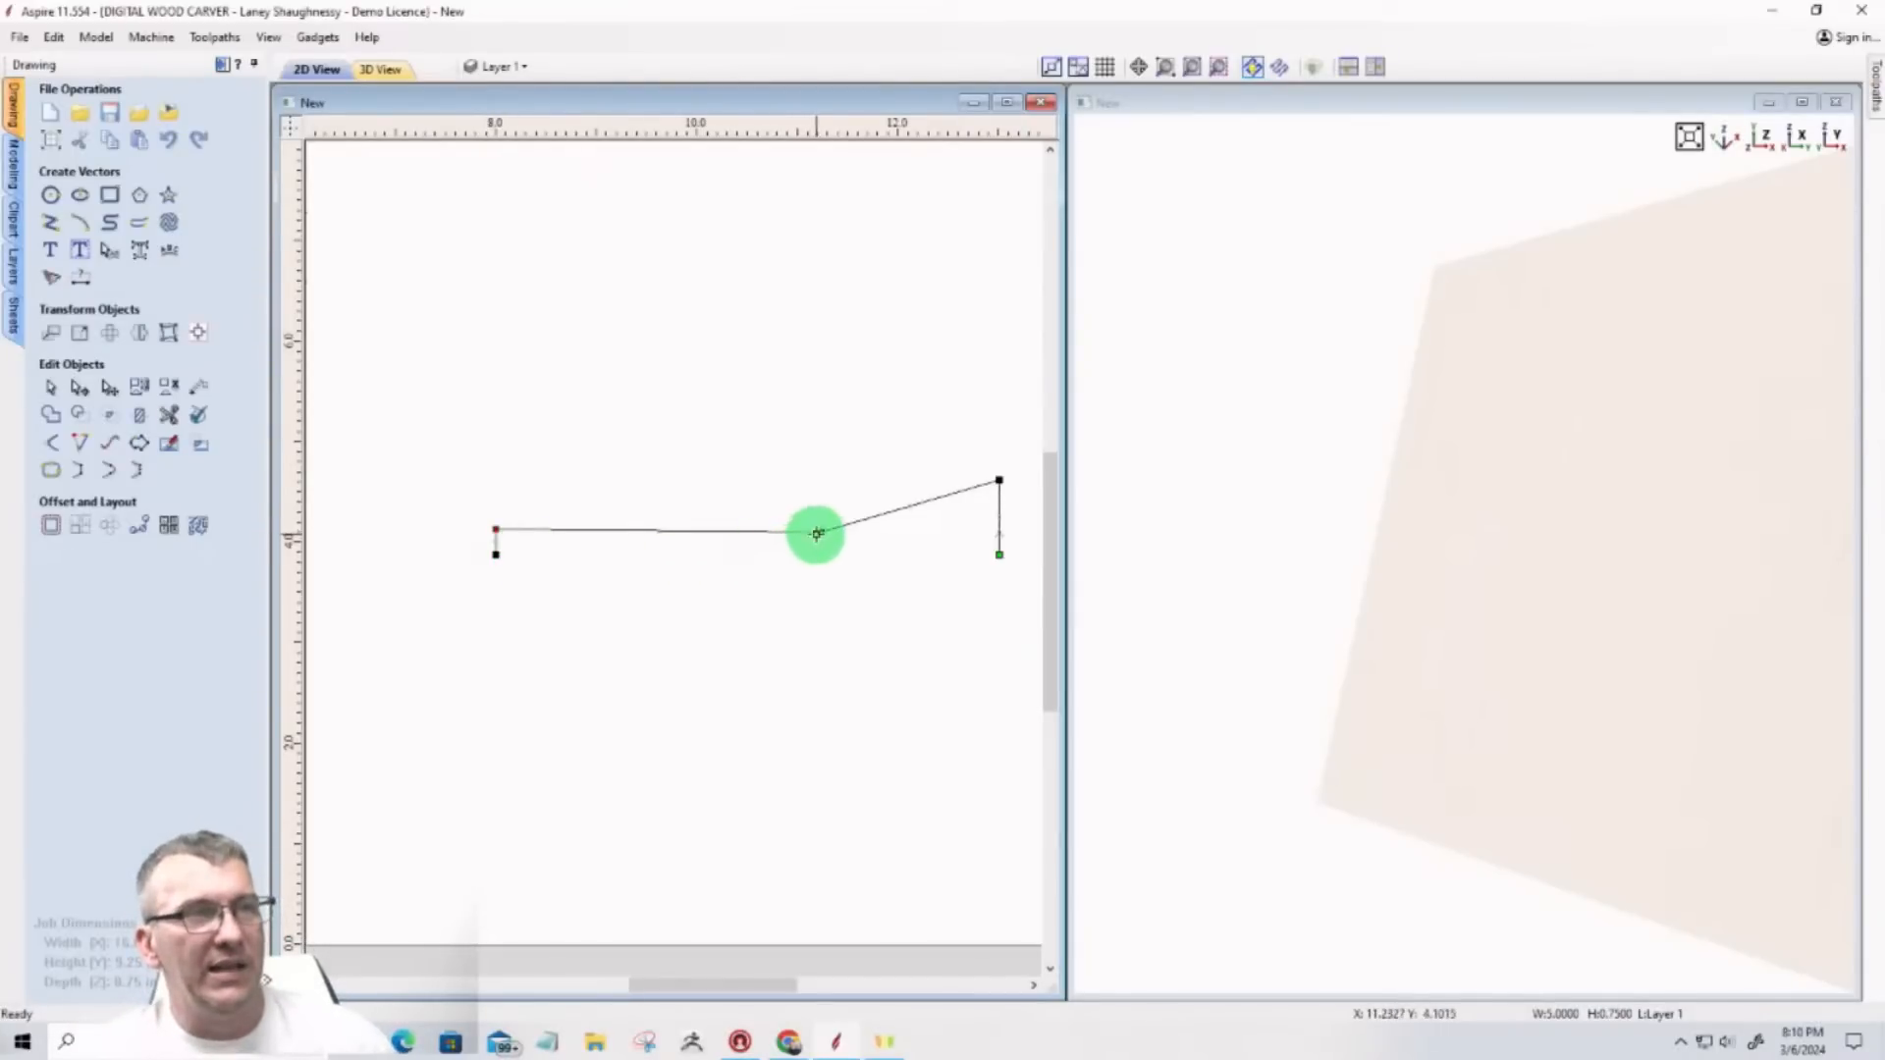
left_click(820, 532)
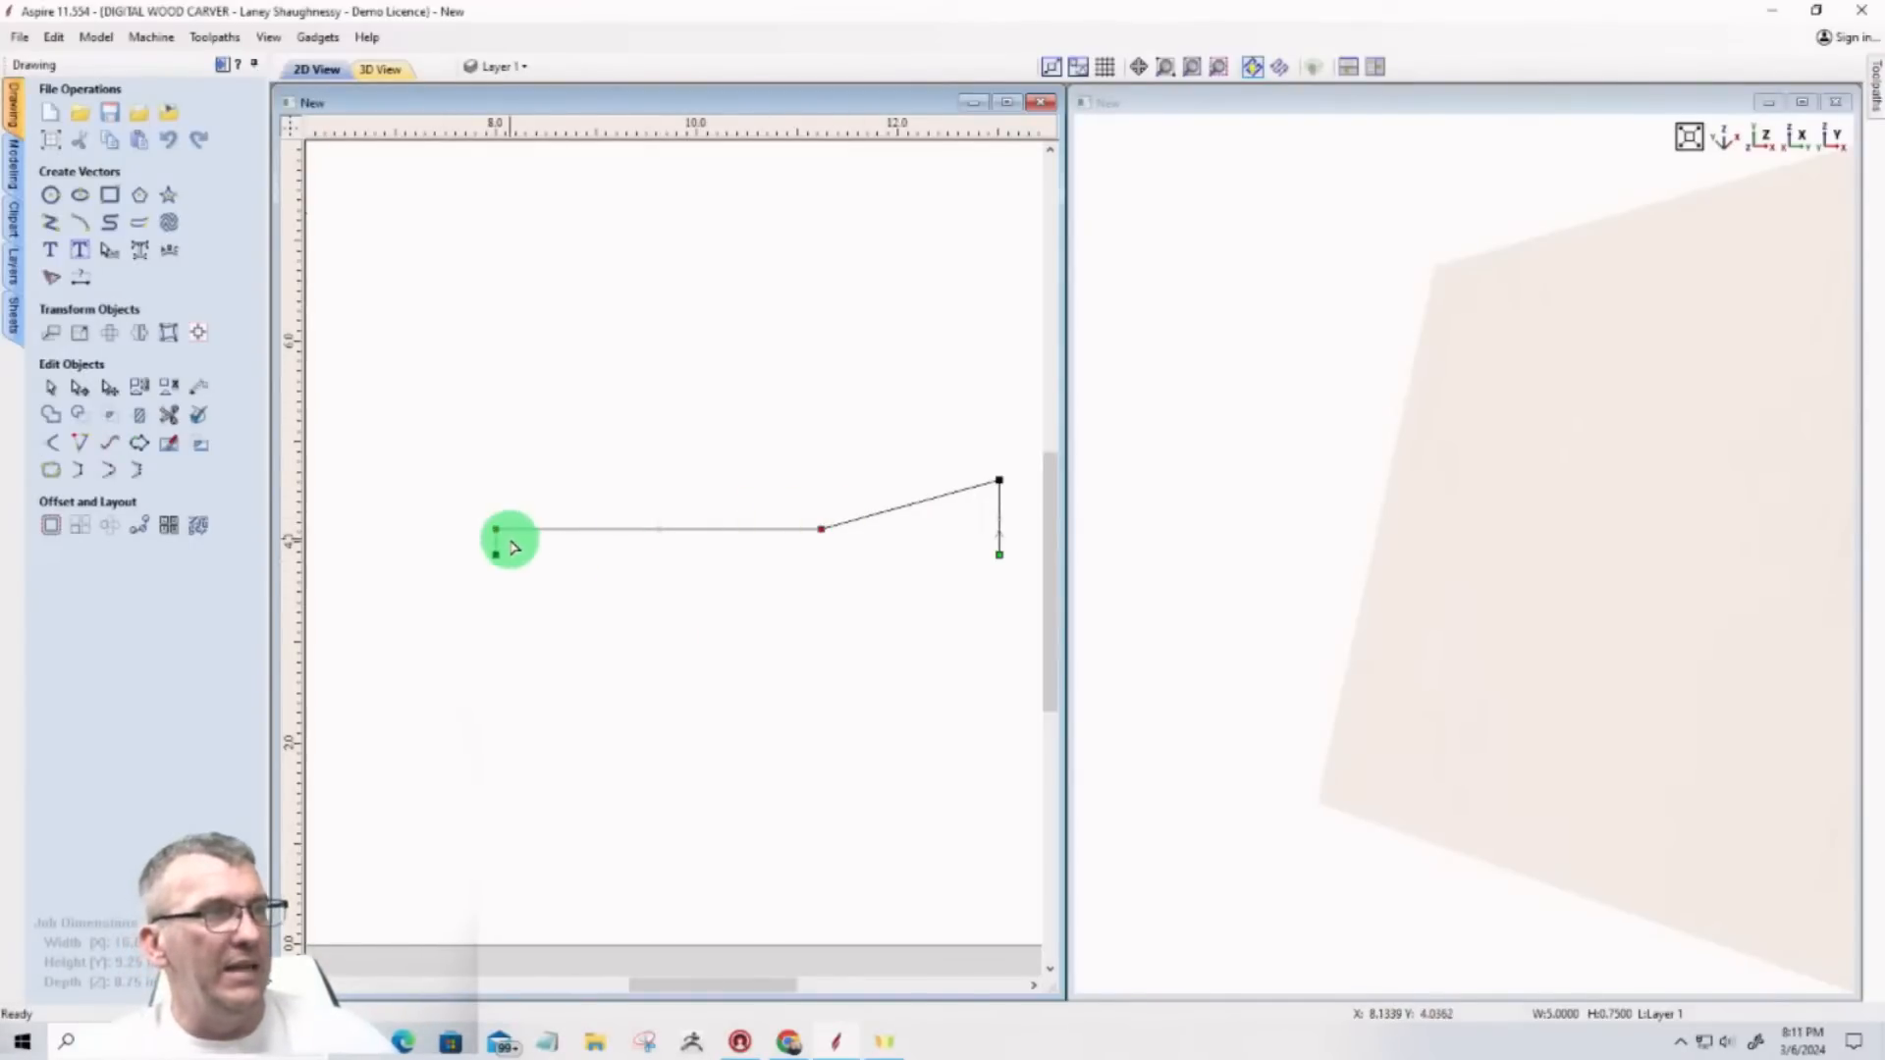
Step: Convert the profile's long level span to a Bezier, lowering its left handle and raising its right handle for a gentle curve
right_click(631, 531)
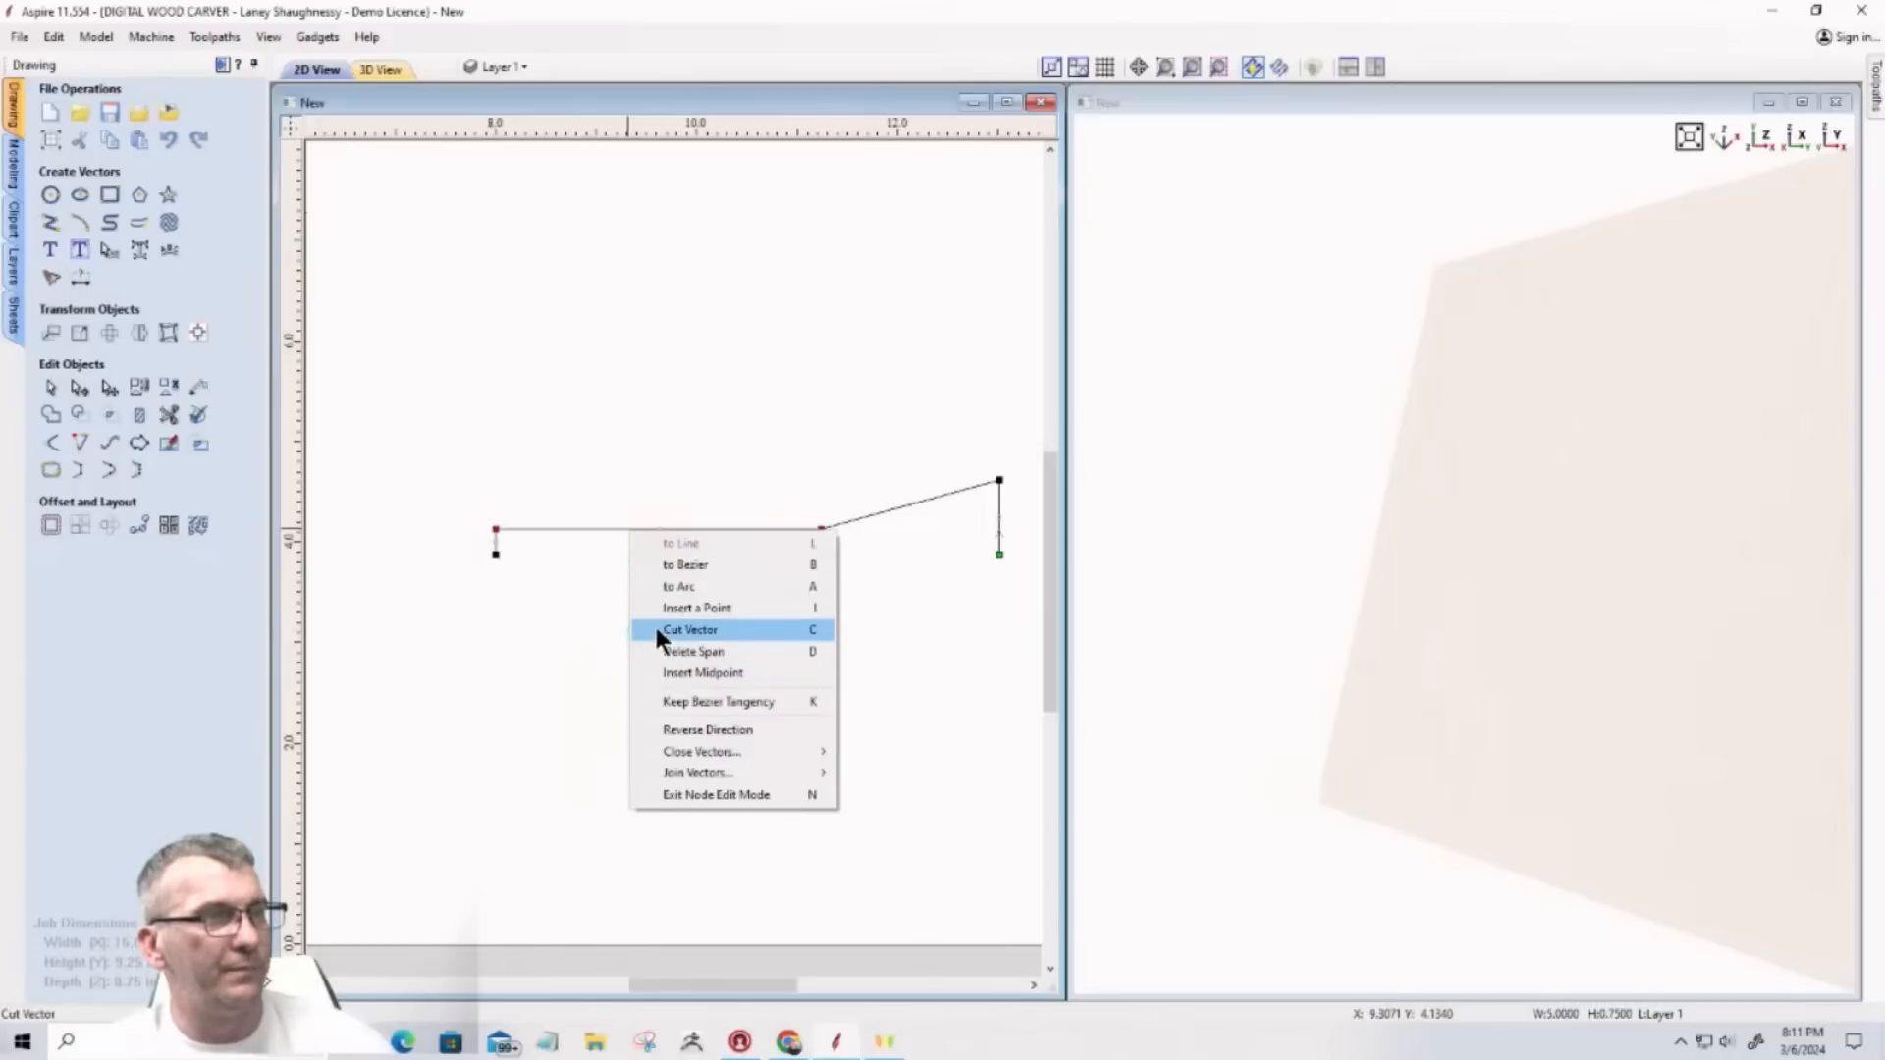
left_click(658, 565)
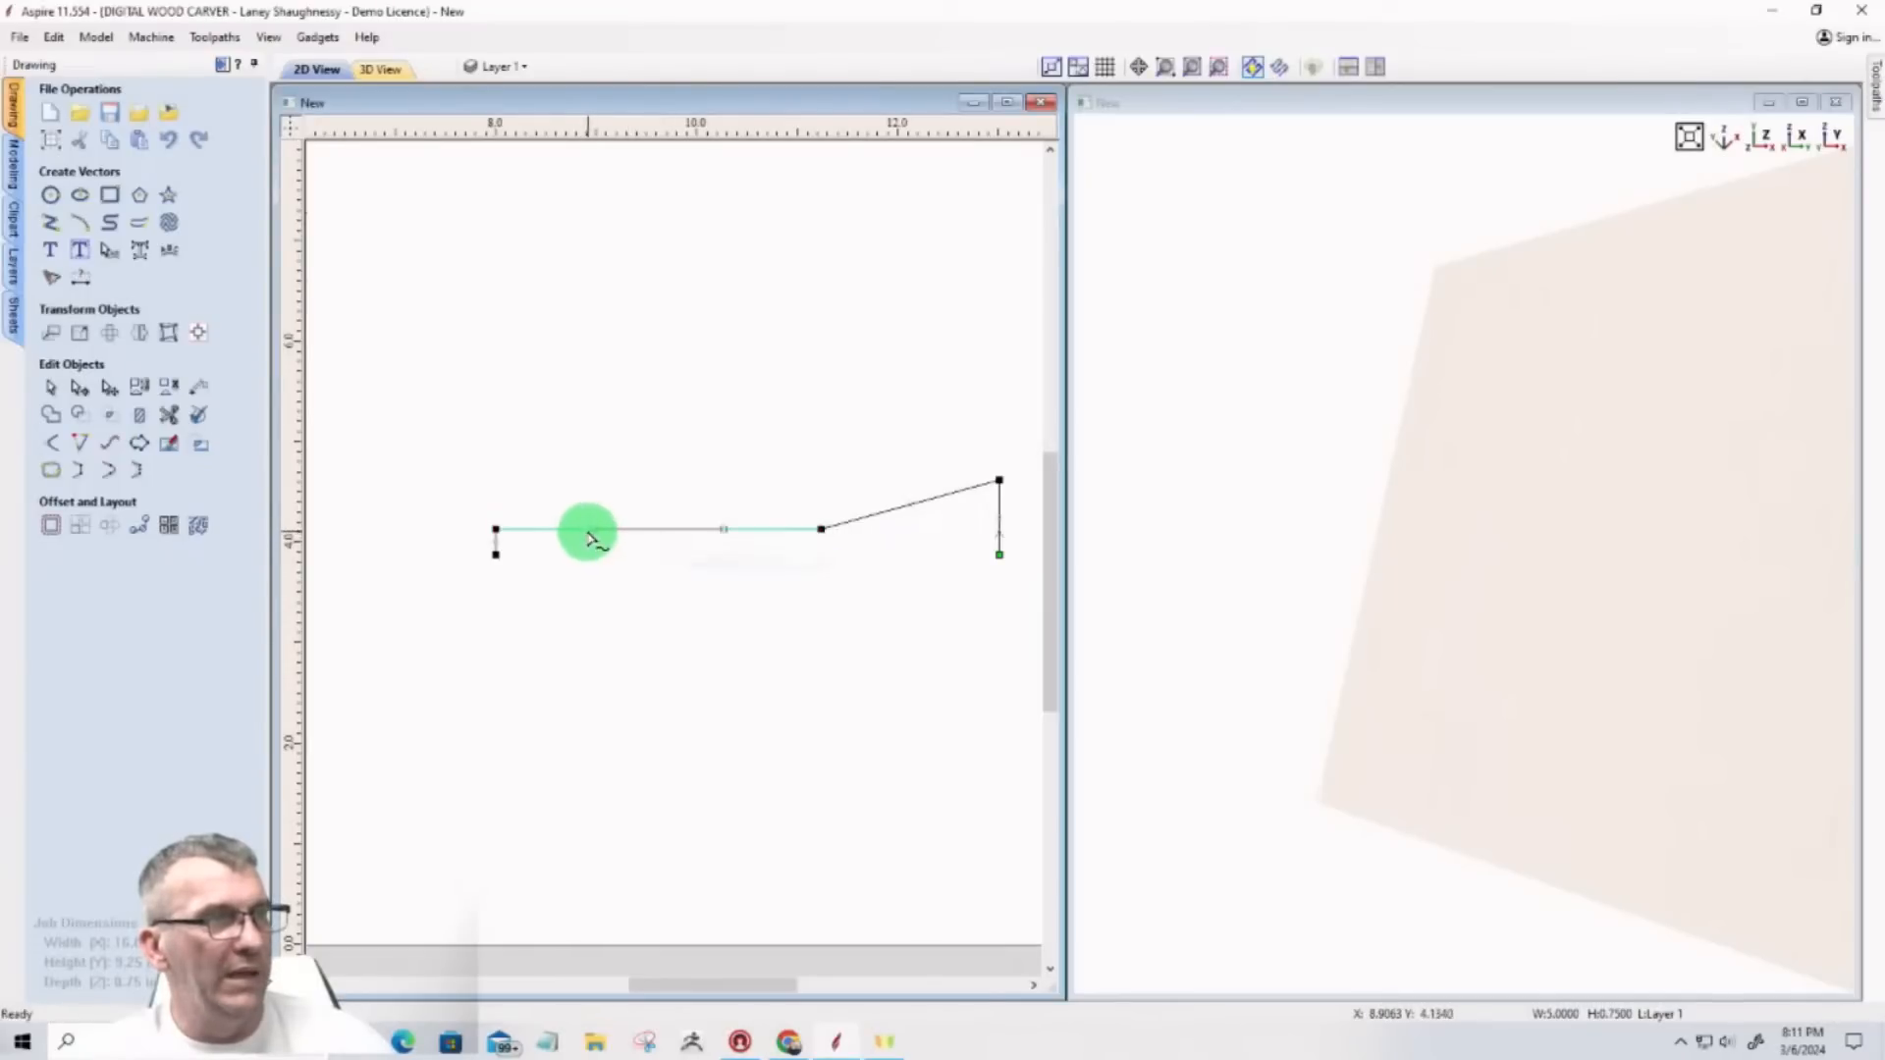
left_click_drag(595, 528, 602, 549)
left_click_drag(723, 535, 723, 519)
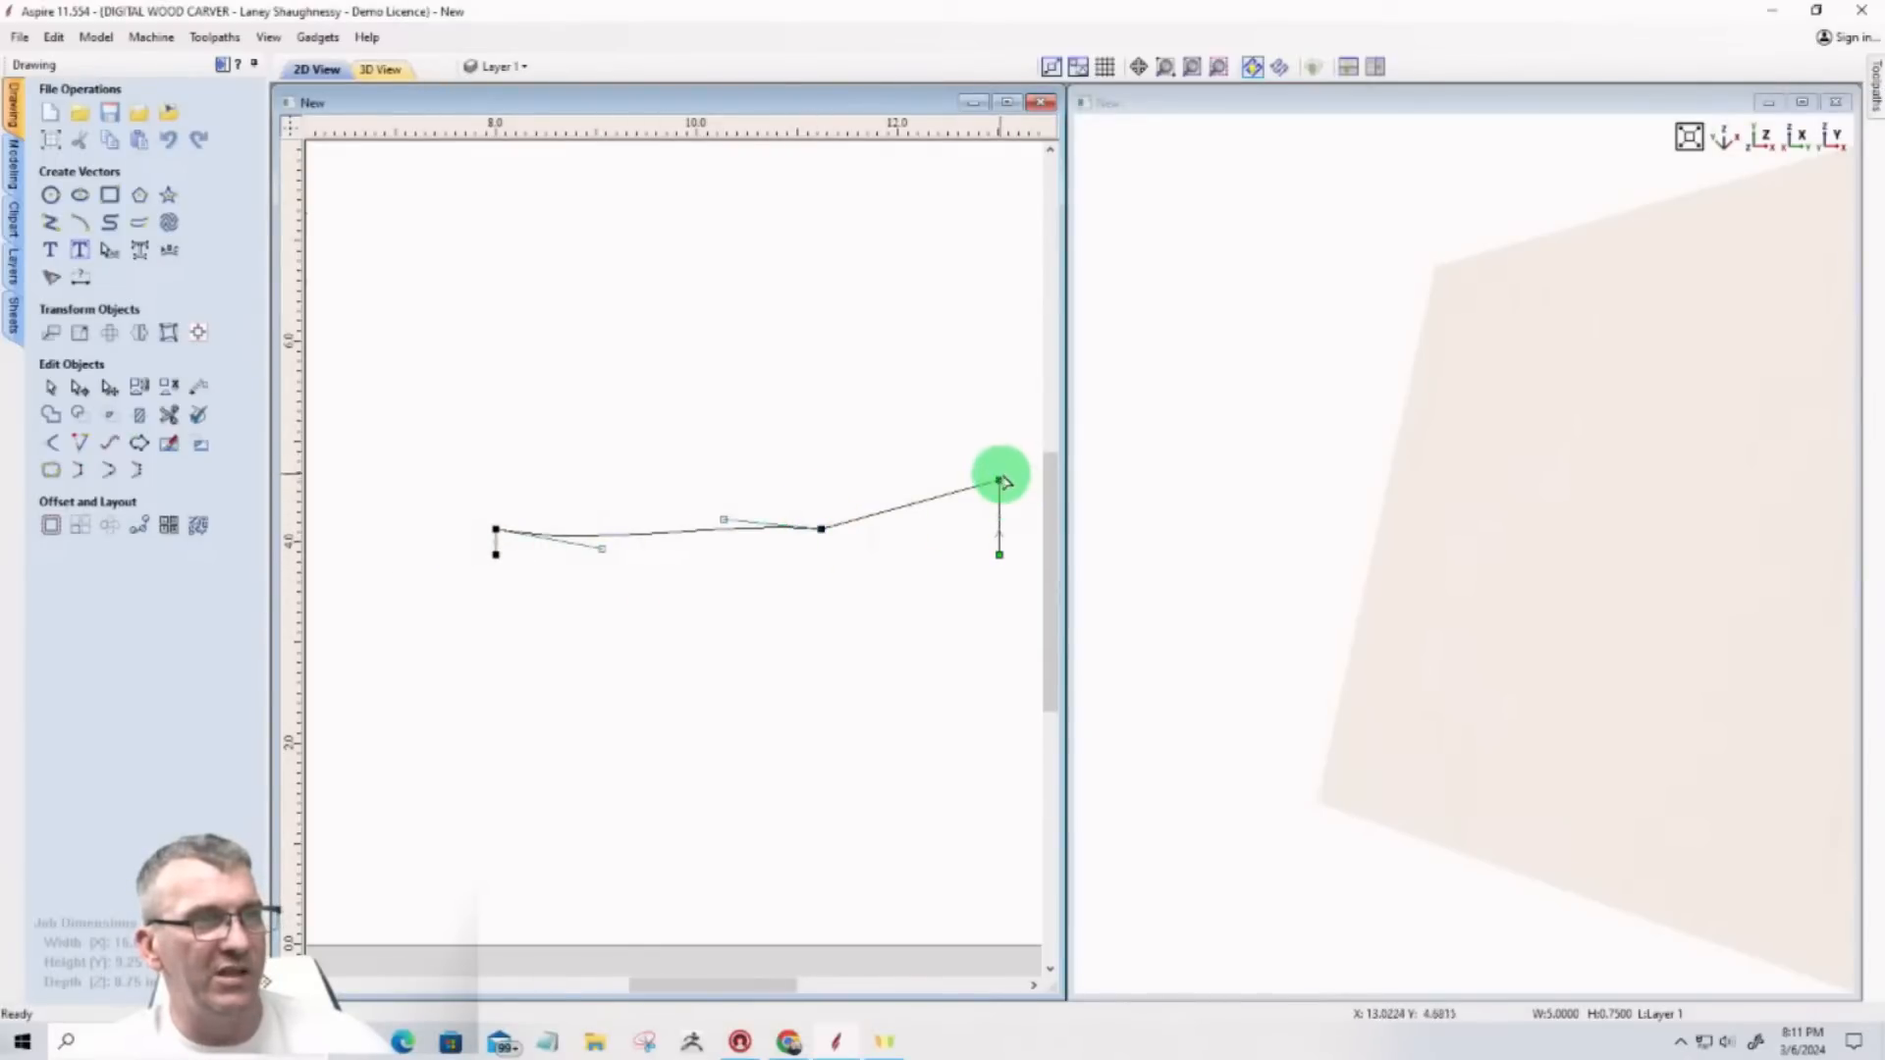
Step: Insert a point about a third of the way up the sloped span and lower it about 0.07 inches
right_click(880, 519)
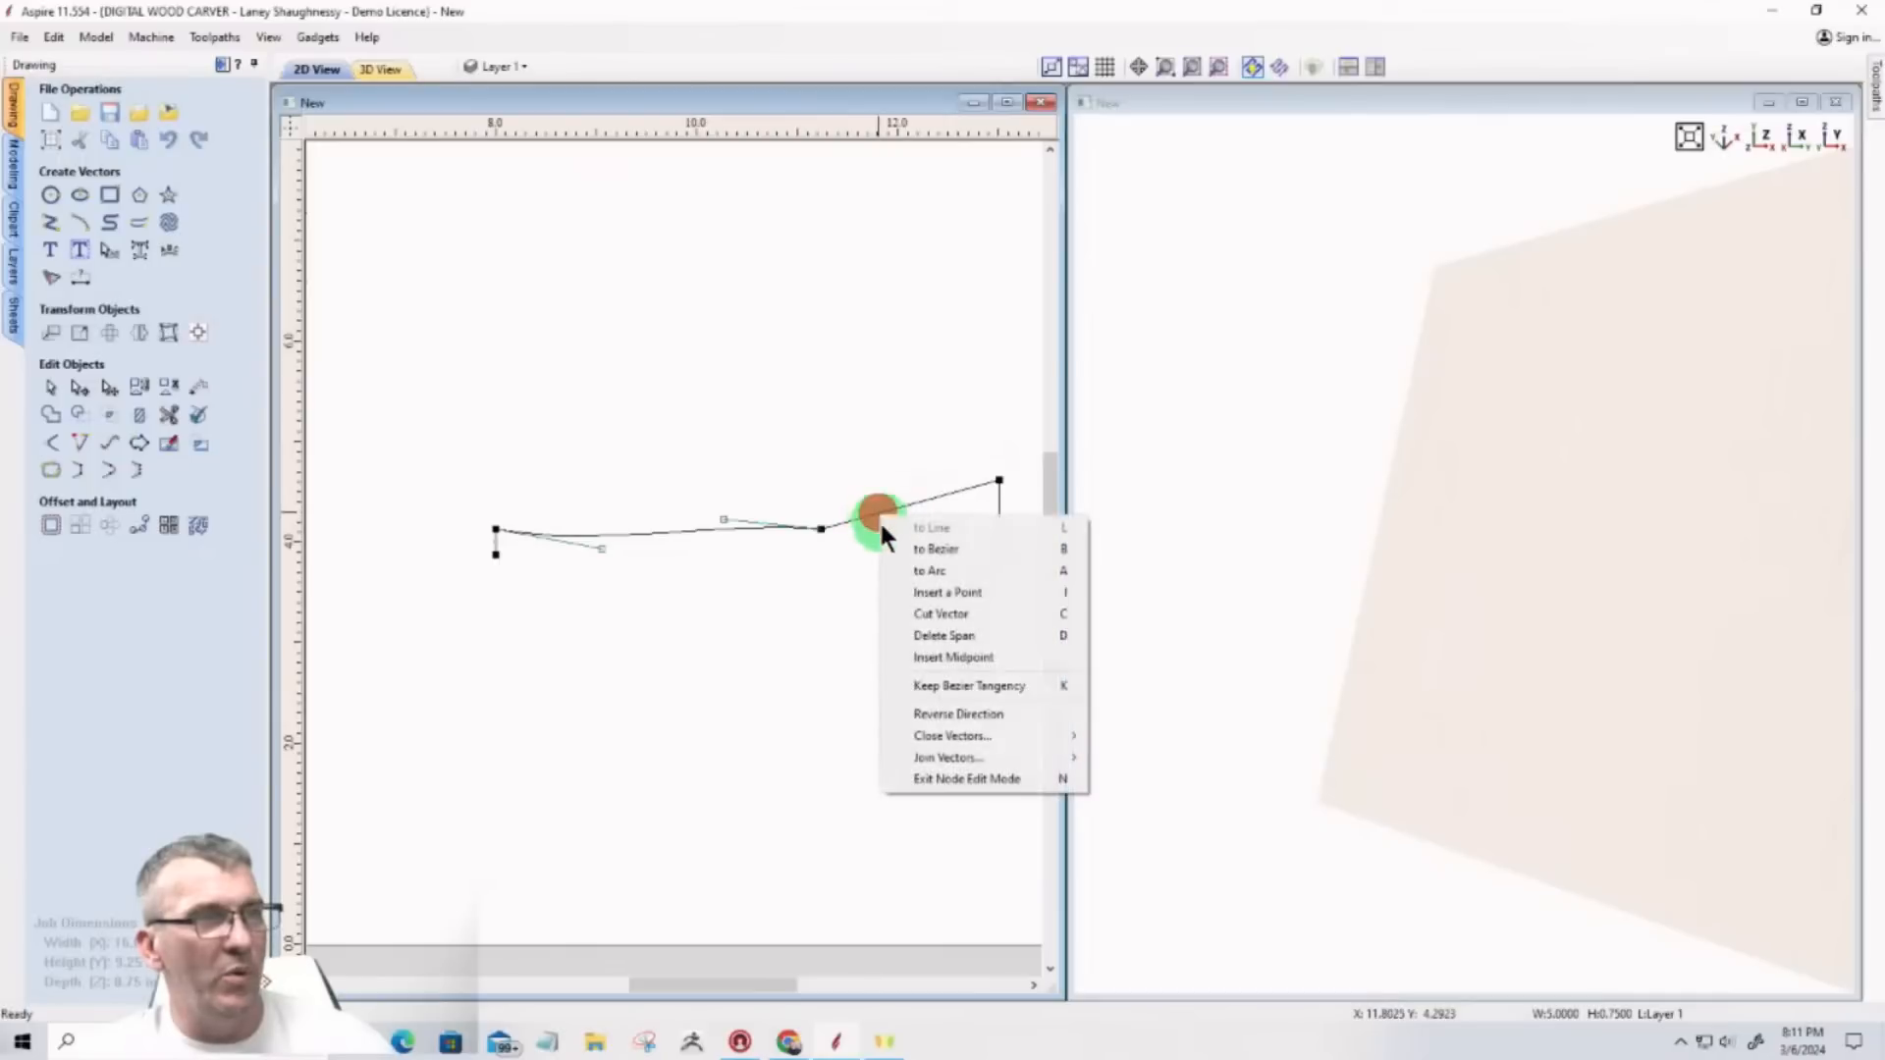
left_click(911, 589)
scroll(864, 521, "up", 3)
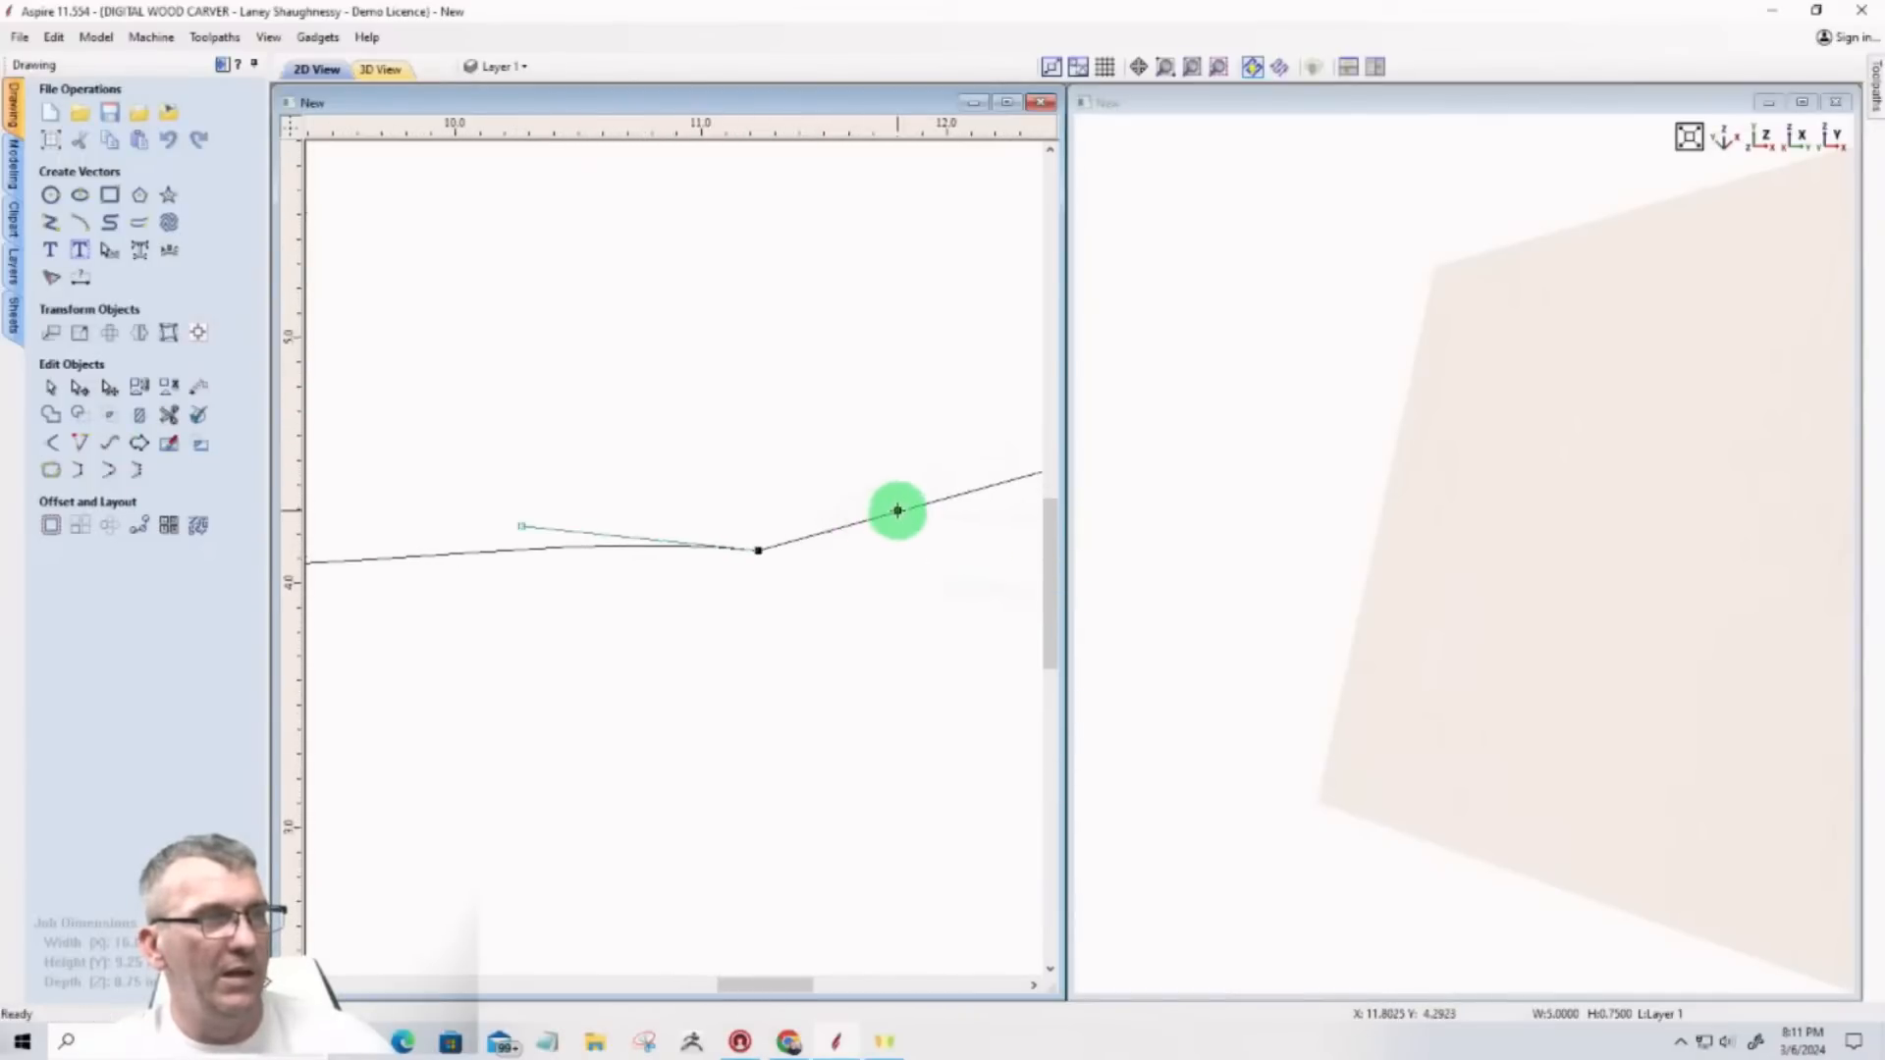
left_click_drag(899, 512, 899, 528)
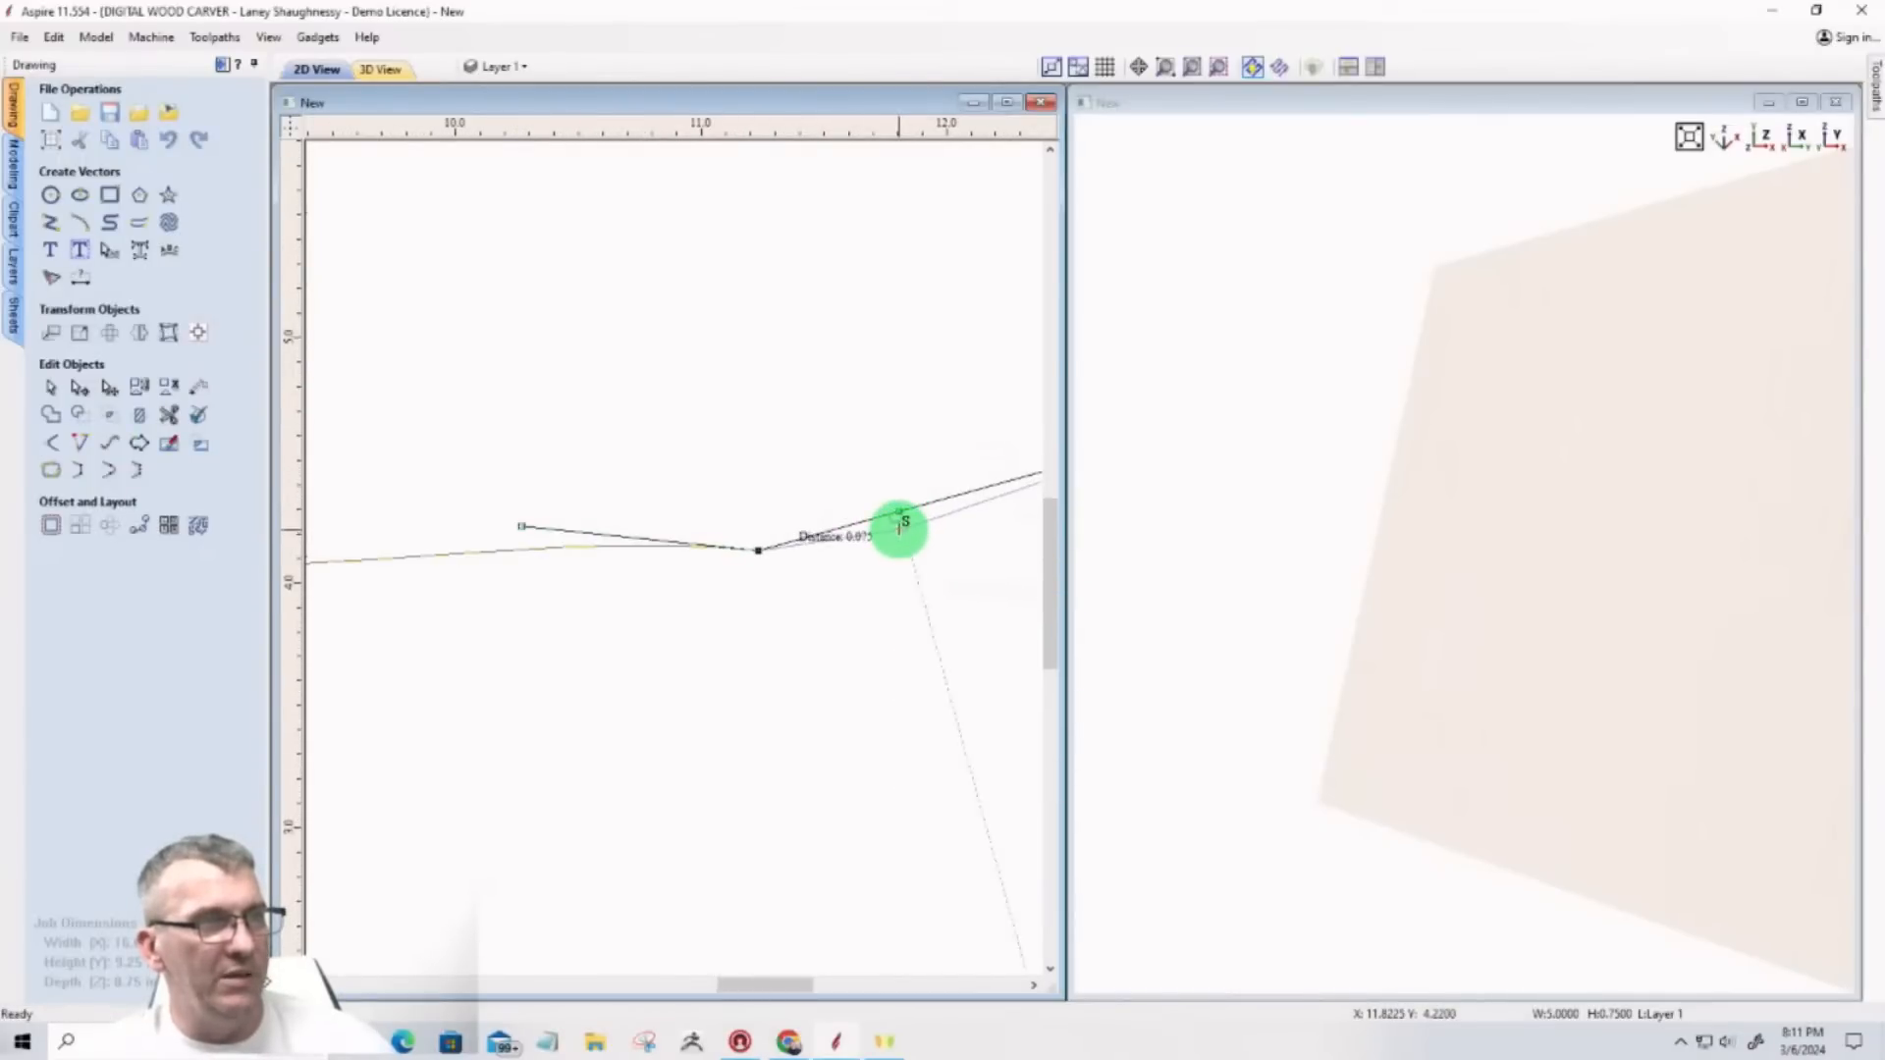
scroll(451, 508, "down", 4)
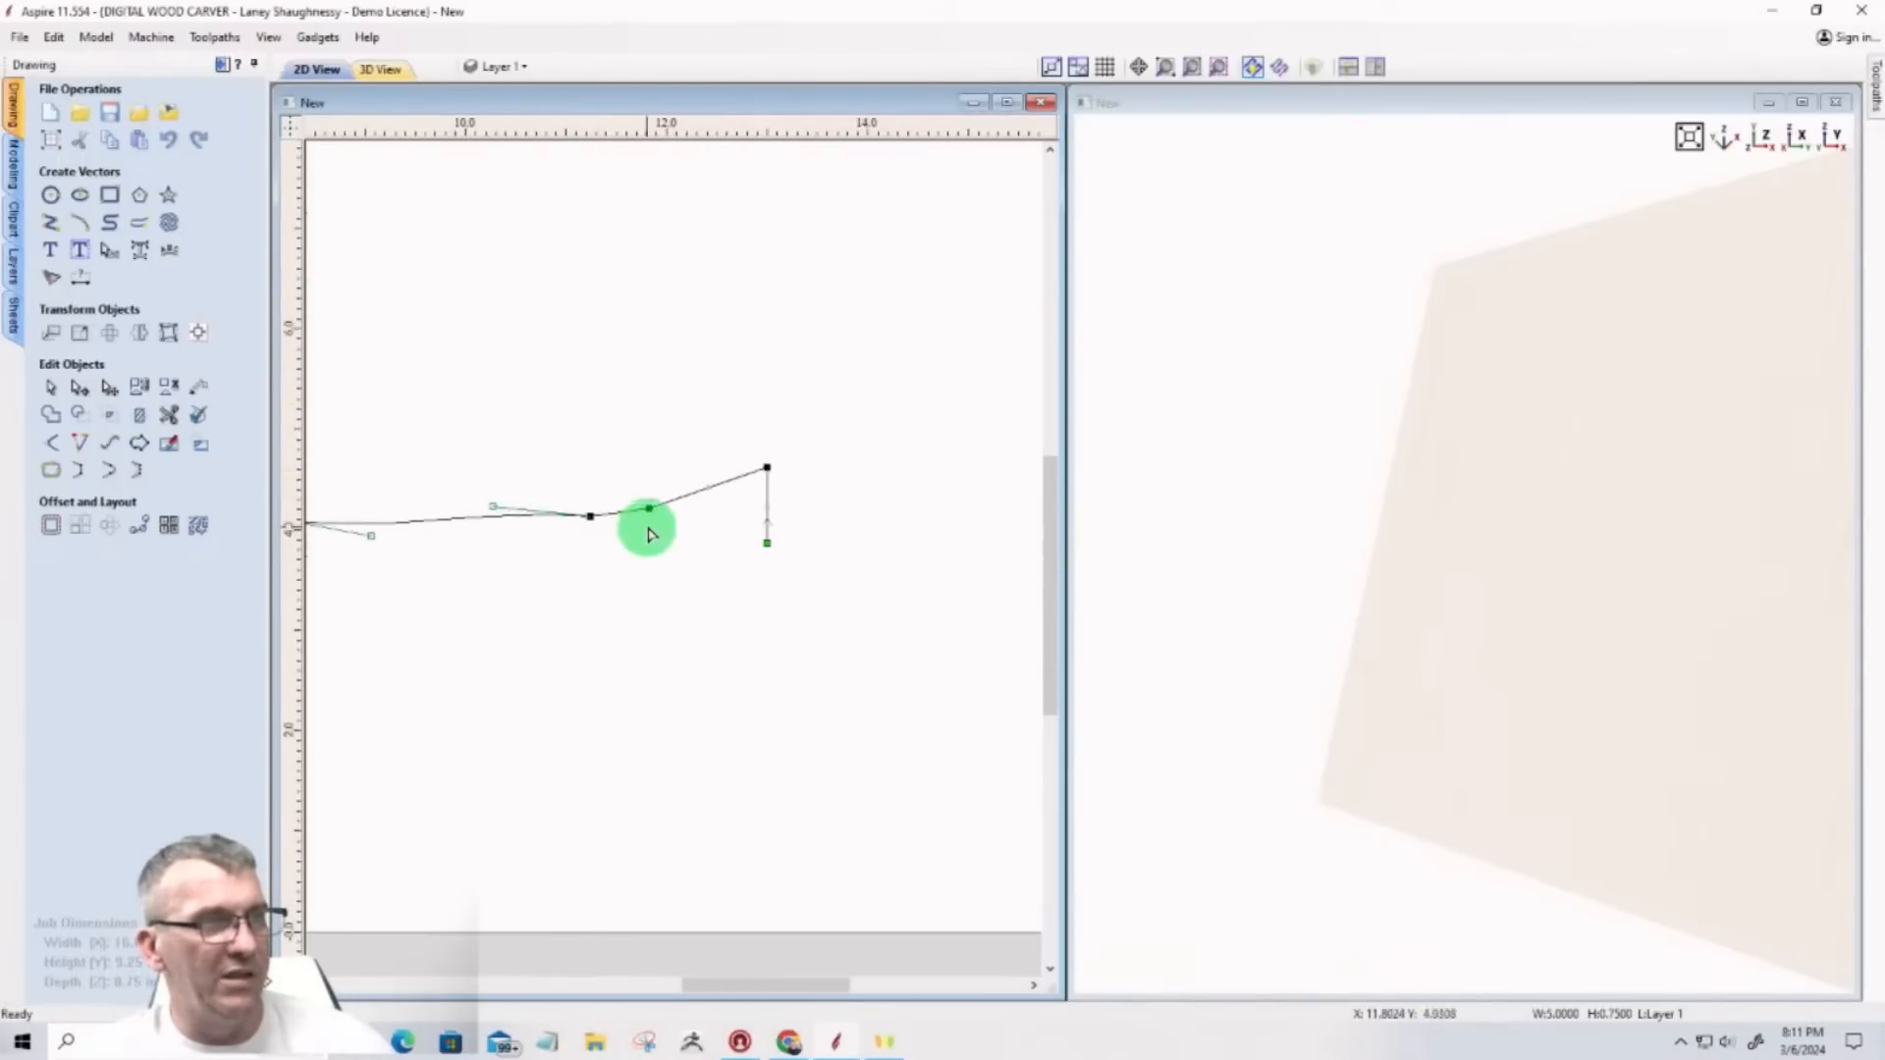
Step: Lower the profile's upper-right corner node about 0.375 inches and align it level with the newly inserted point
scroll(640, 528, "up", 3)
left_click_drag(882, 412, 883, 486)
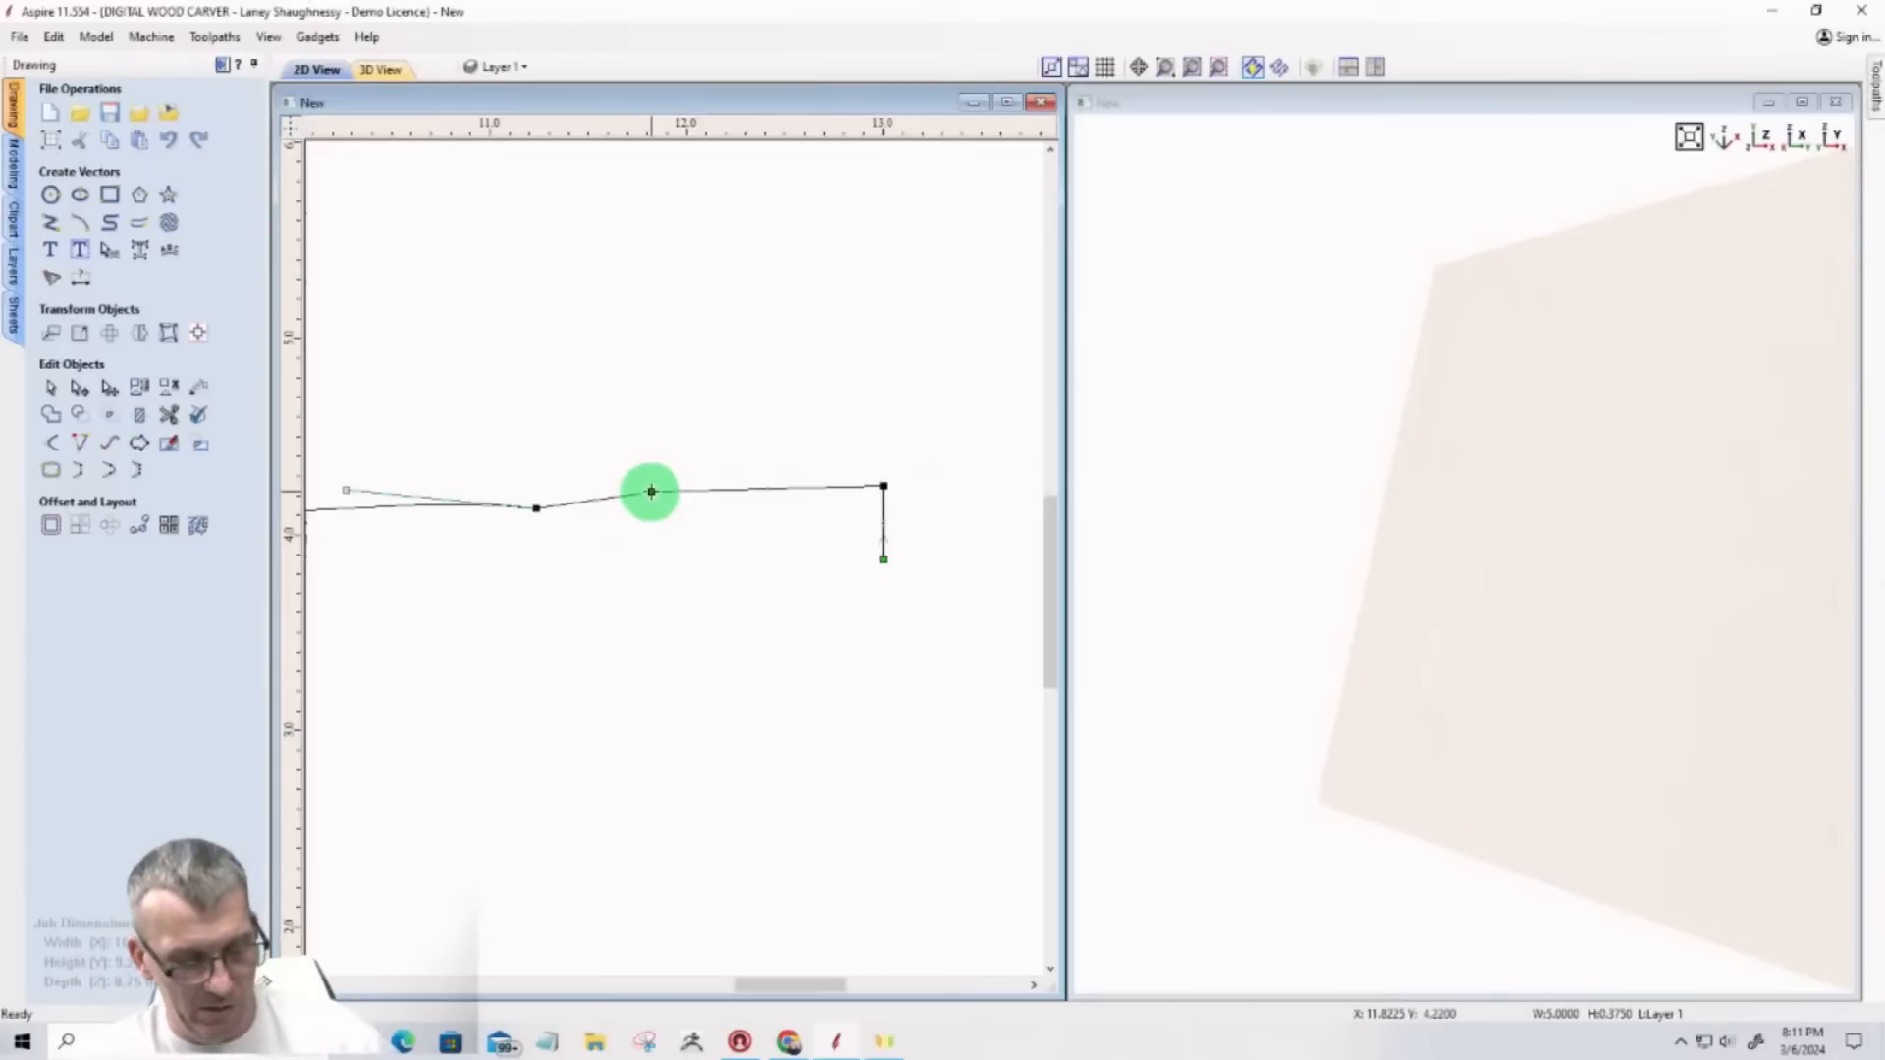
left_click(651, 491)
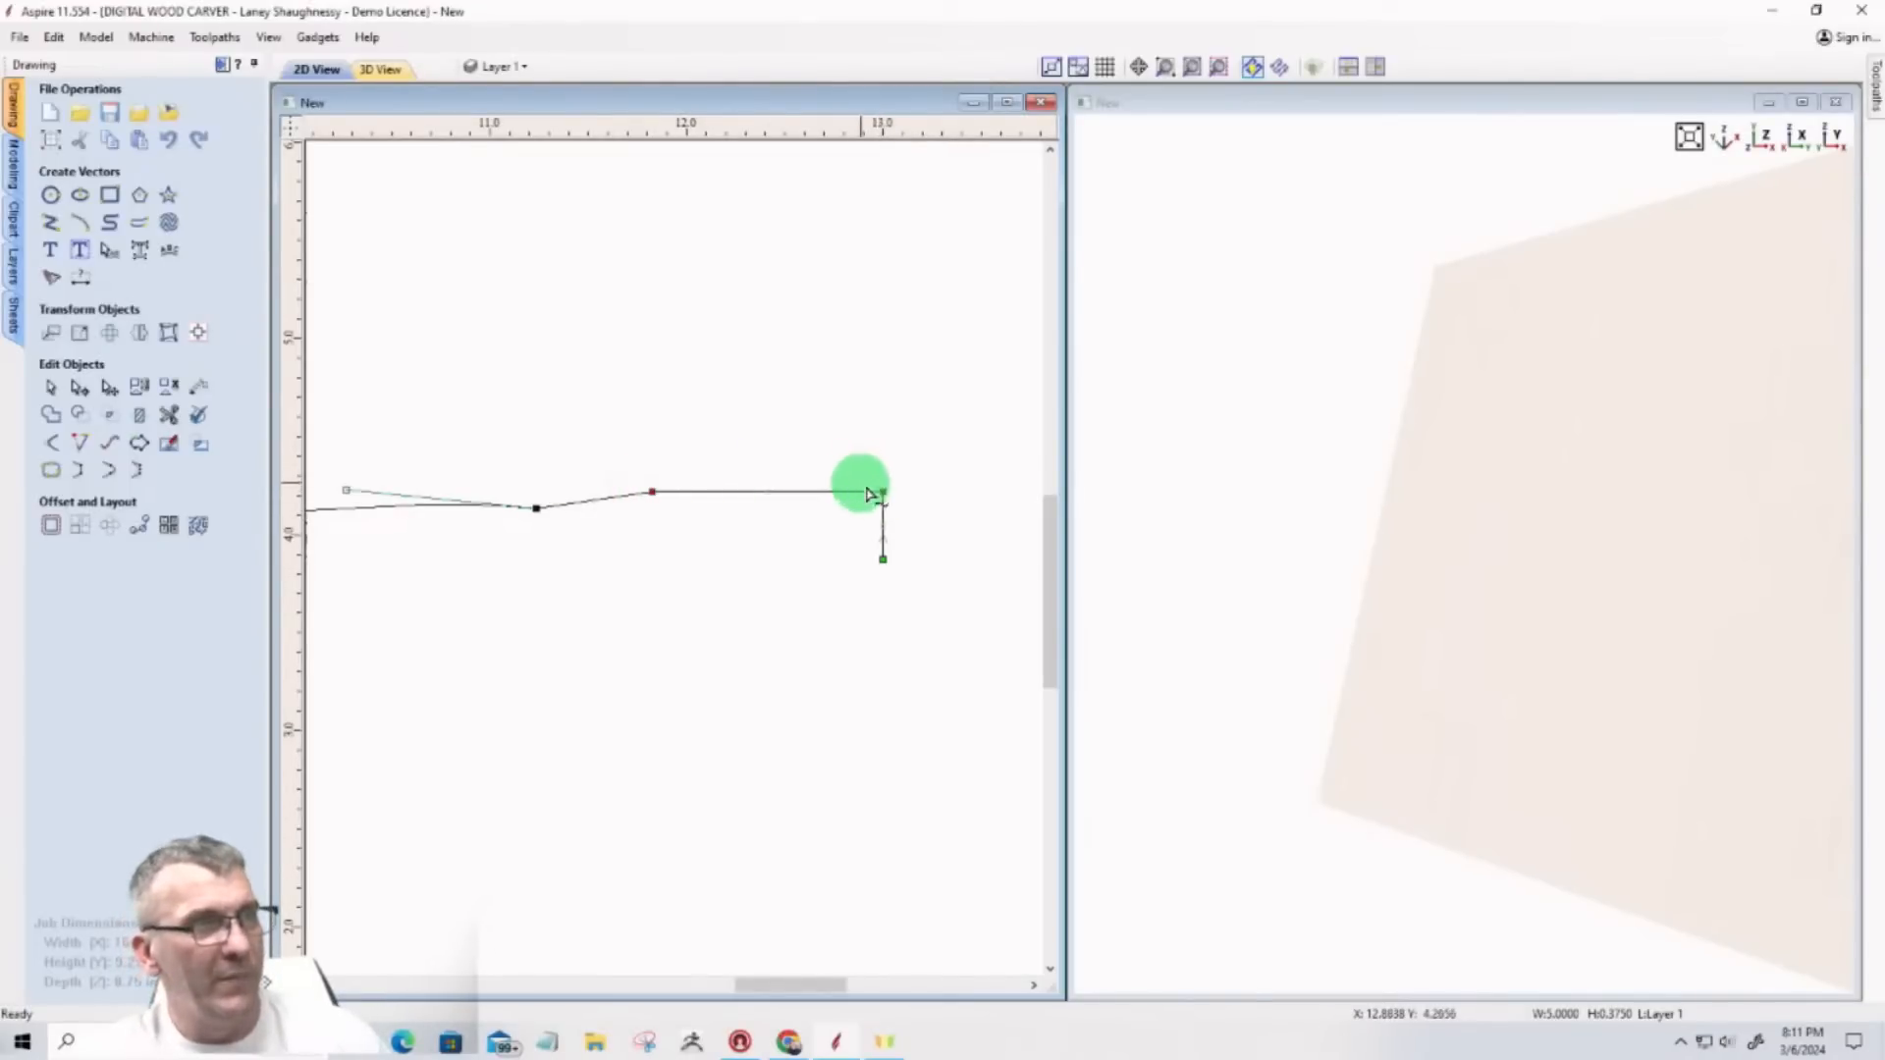
Step: Round the profile's upper-right corner with a normal fillet of 0.125 inches radius and finish filleting
left_click(51, 440)
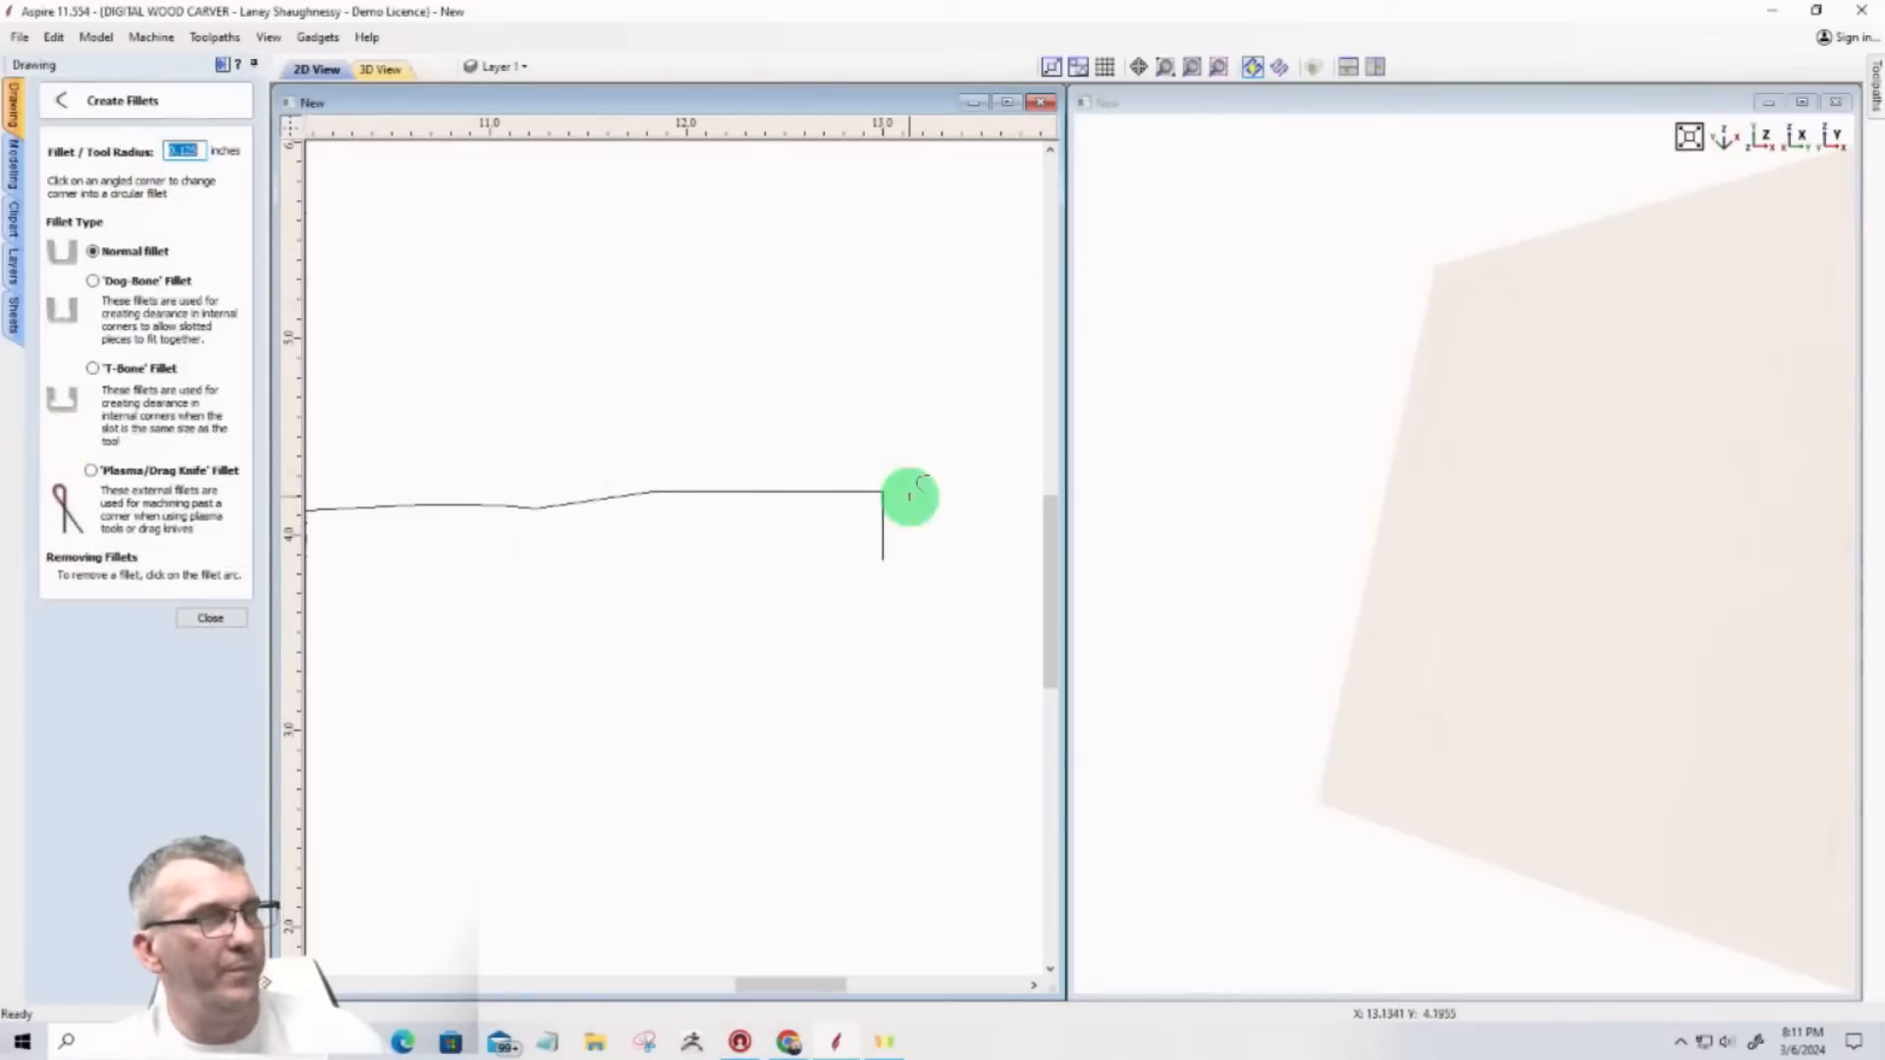
left_click(882, 491)
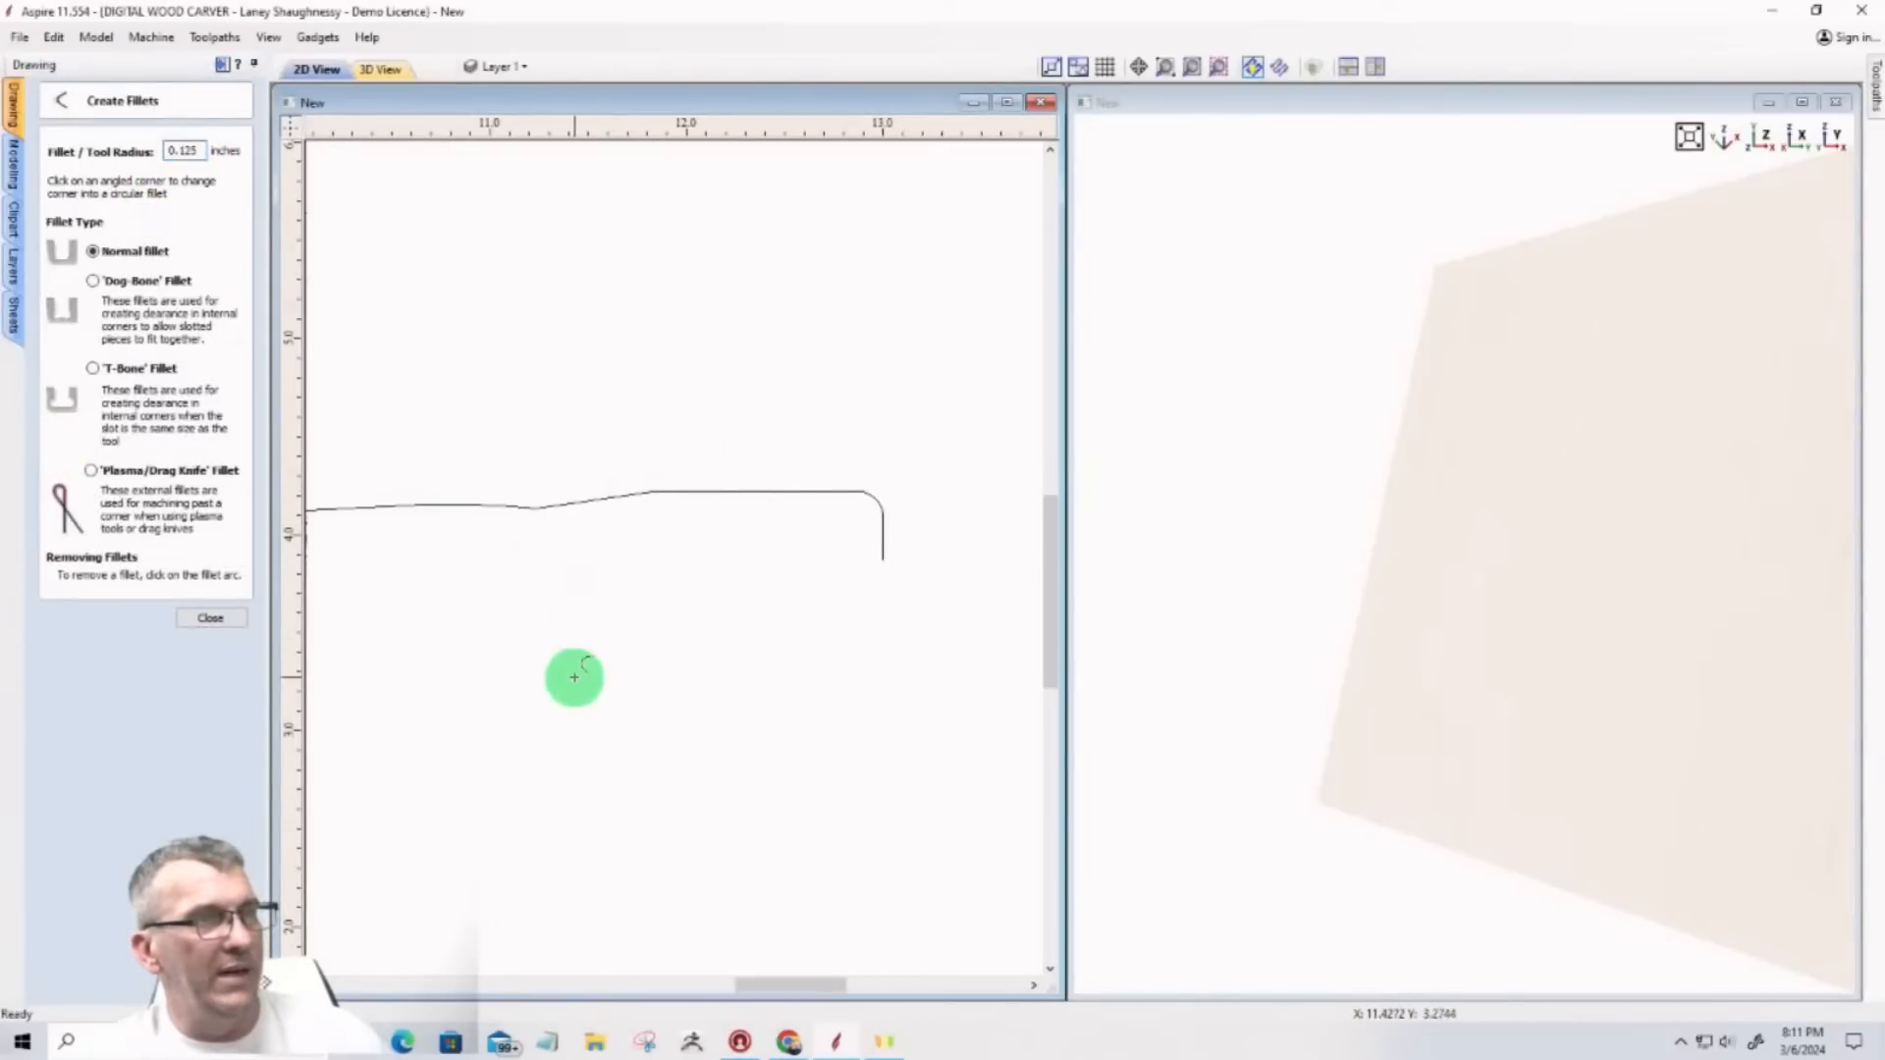
left_click(186, 619)
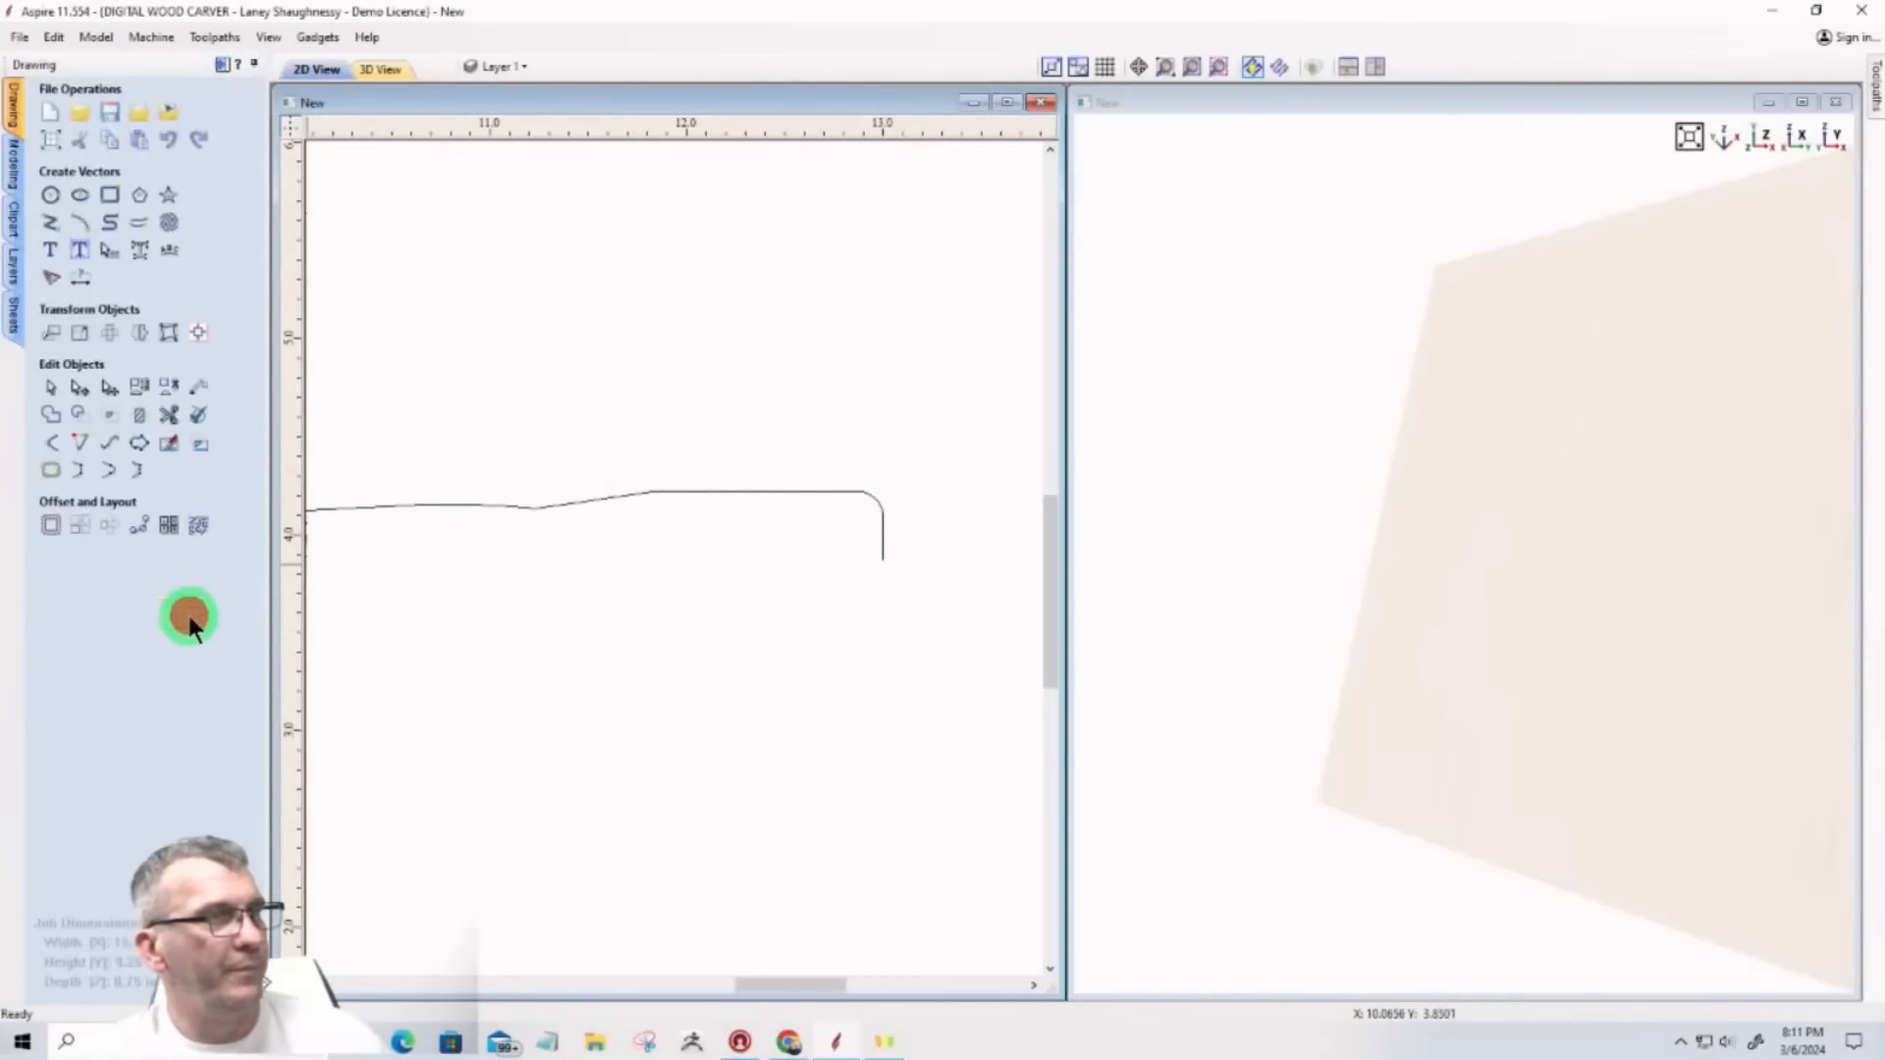
Step: Smooth the node where the long curved span meets the short slope, and deselect the profile
left_click(620, 492)
left_click(80, 387)
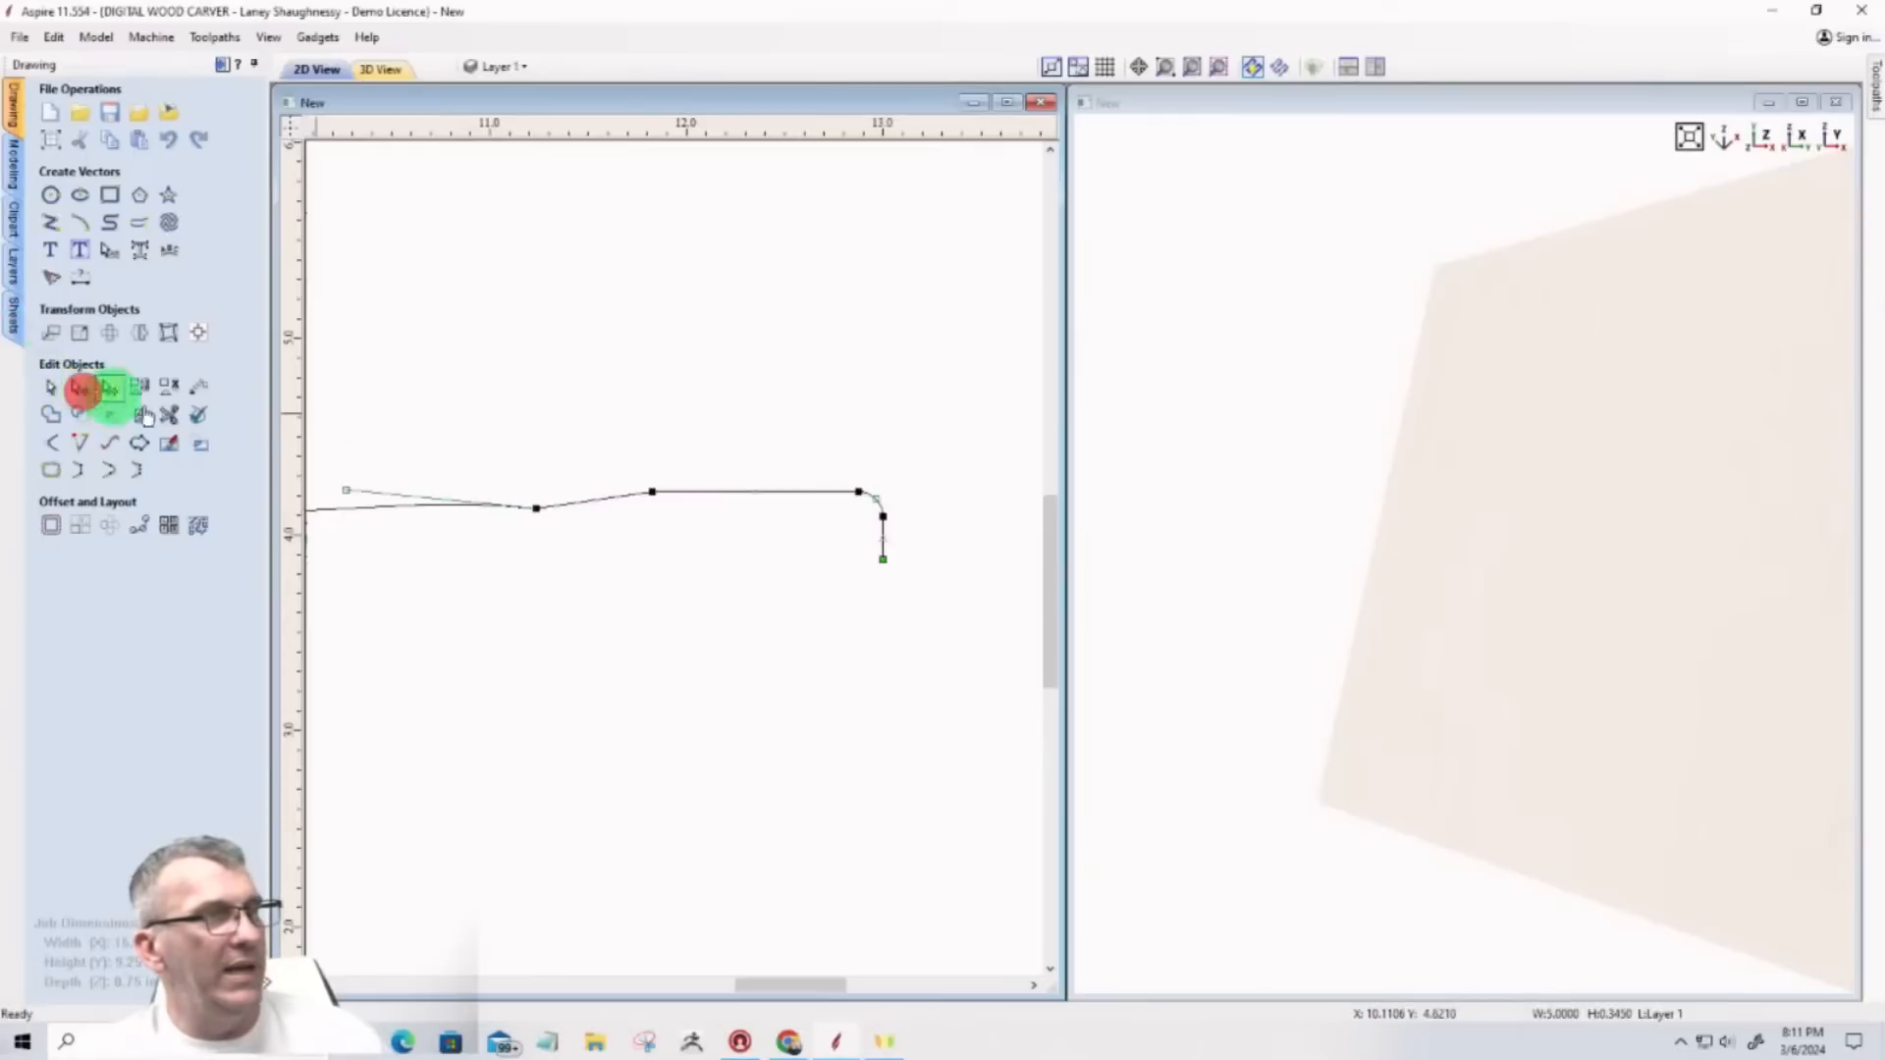
scroll(421, 514, "up", 3)
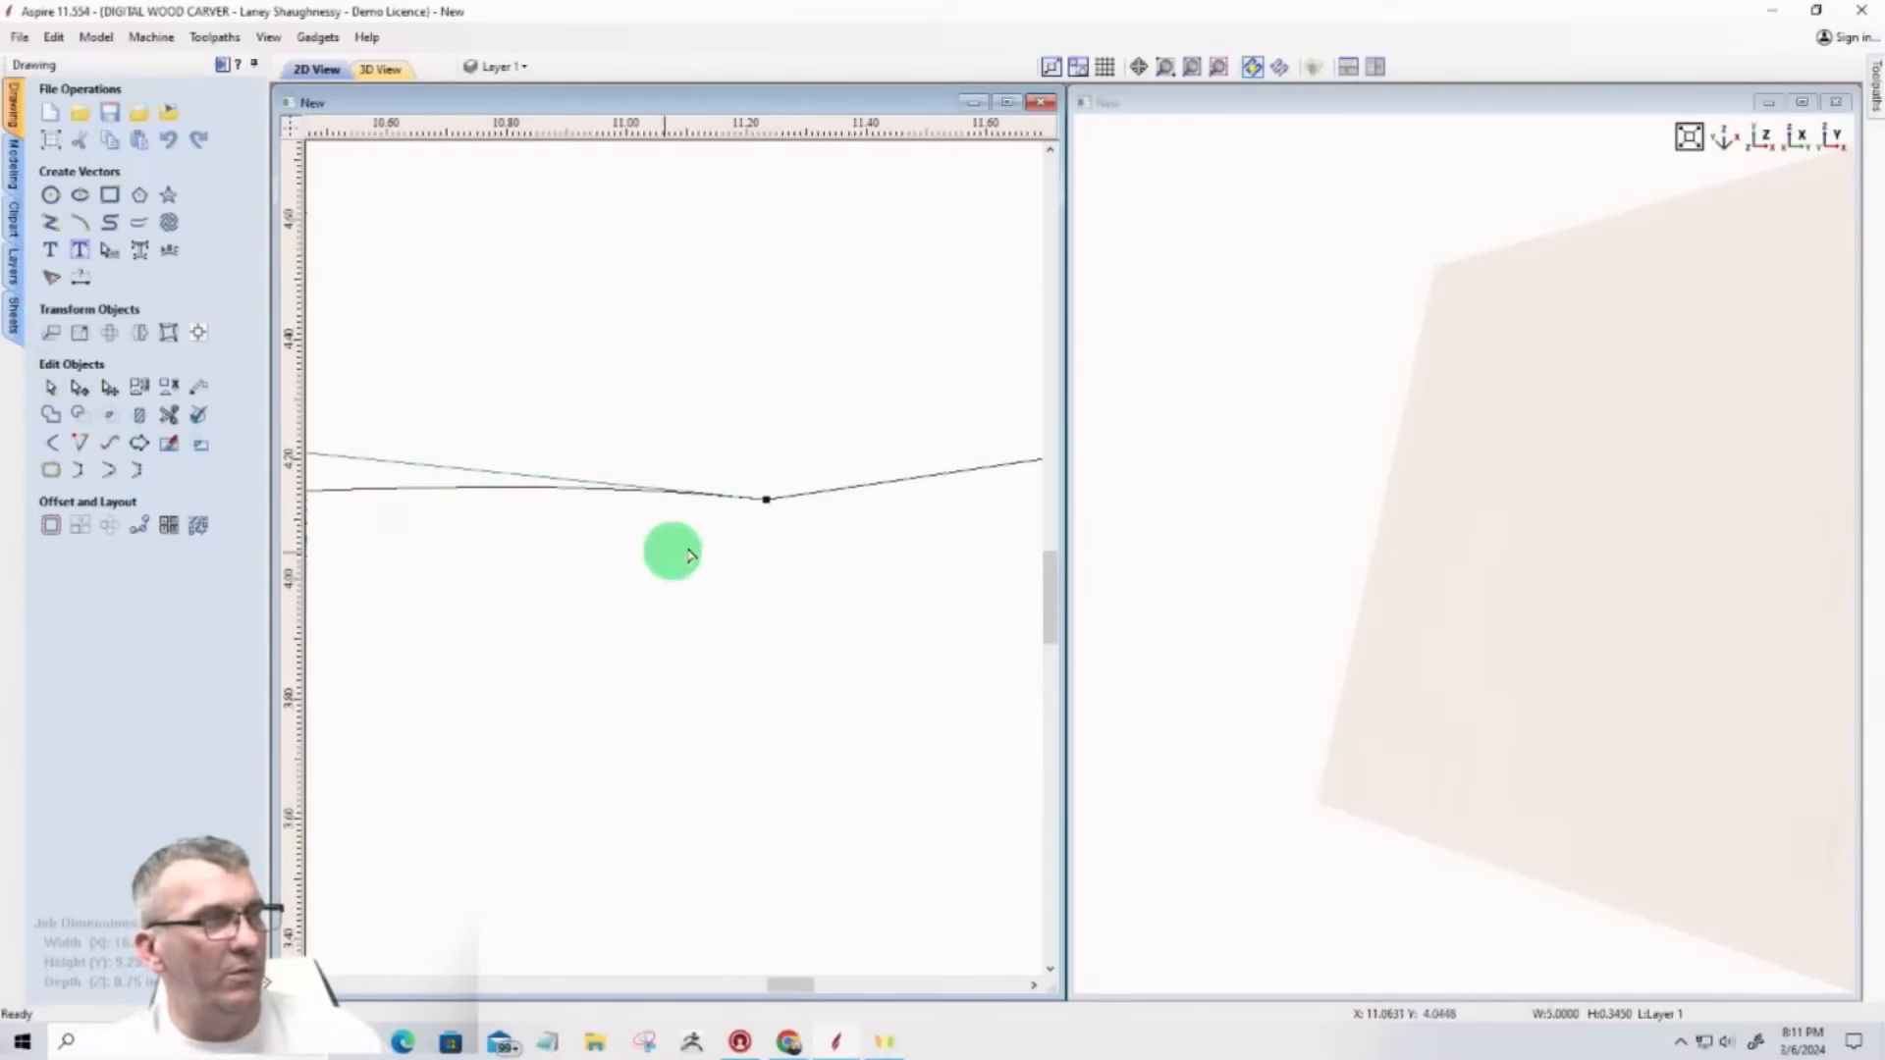
right_click(764, 498)
left_click(785, 535)
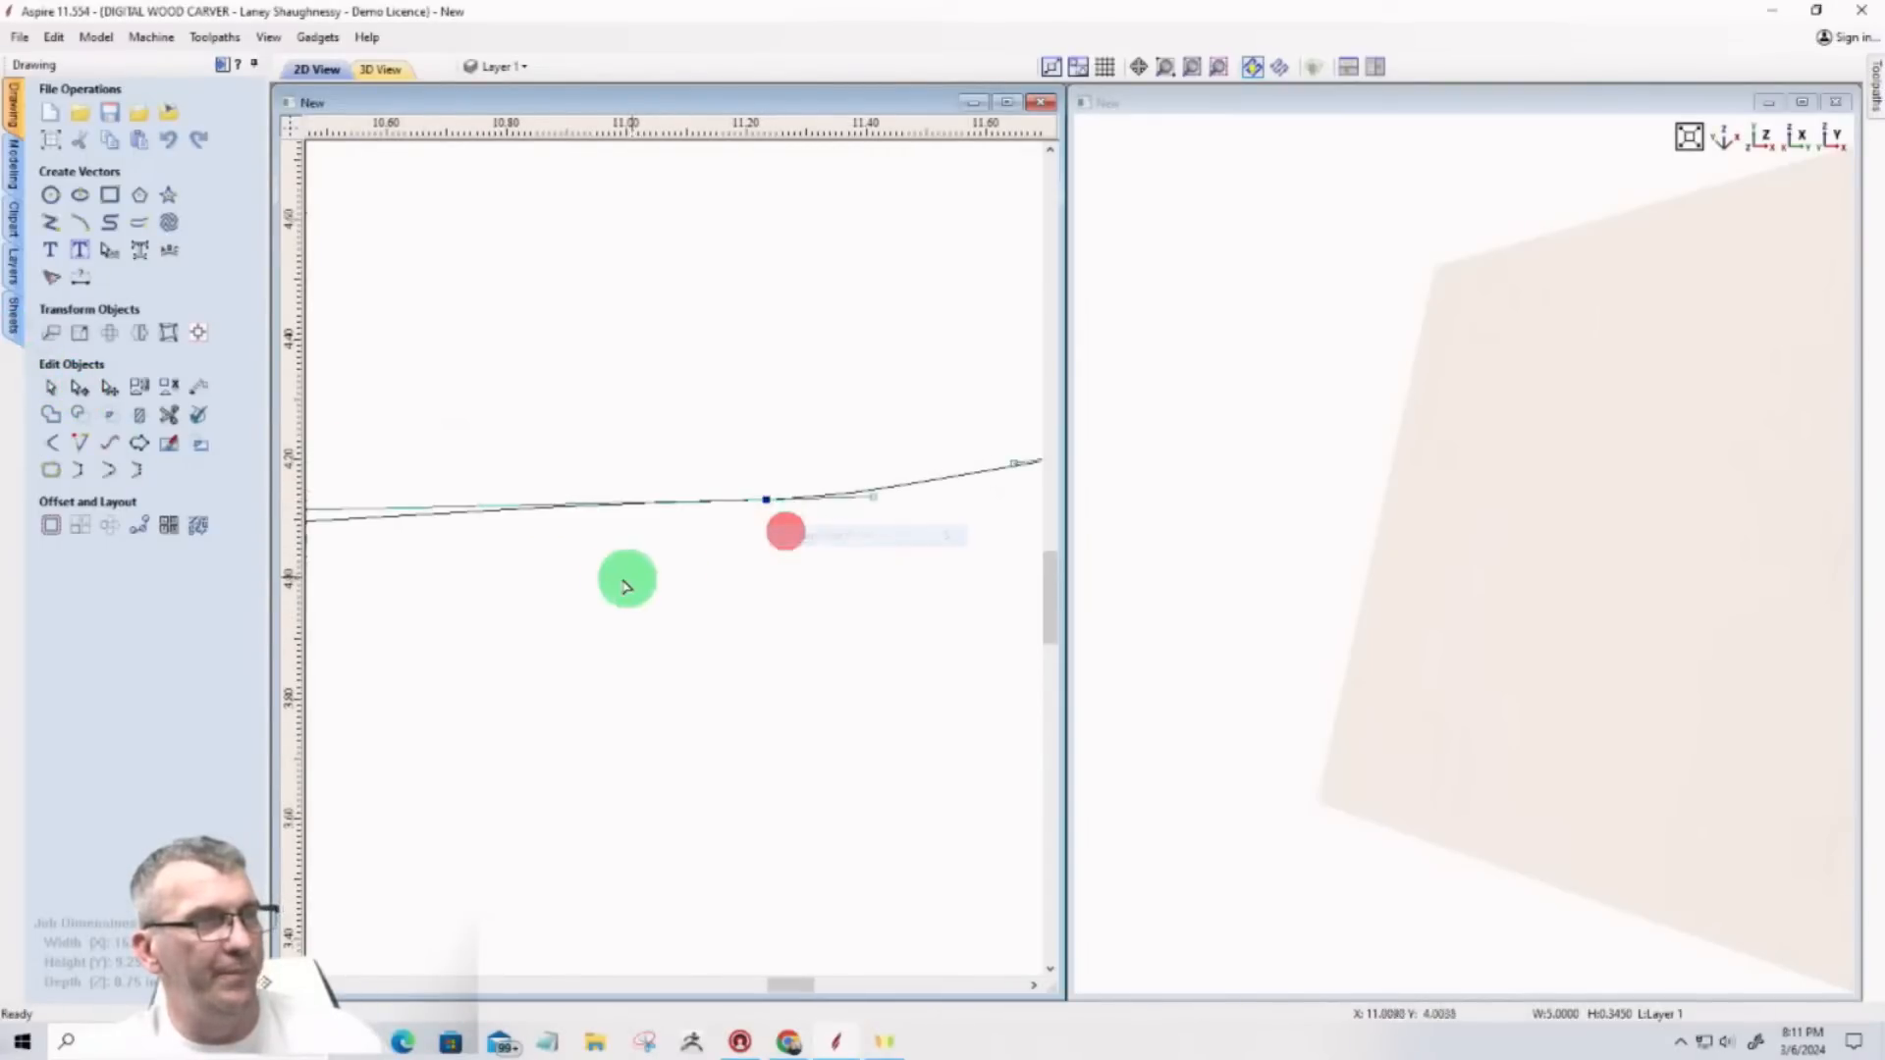
scroll(568, 551, "down", 3)
left_click(656, 624)
scroll(959, 556, "down", 1)
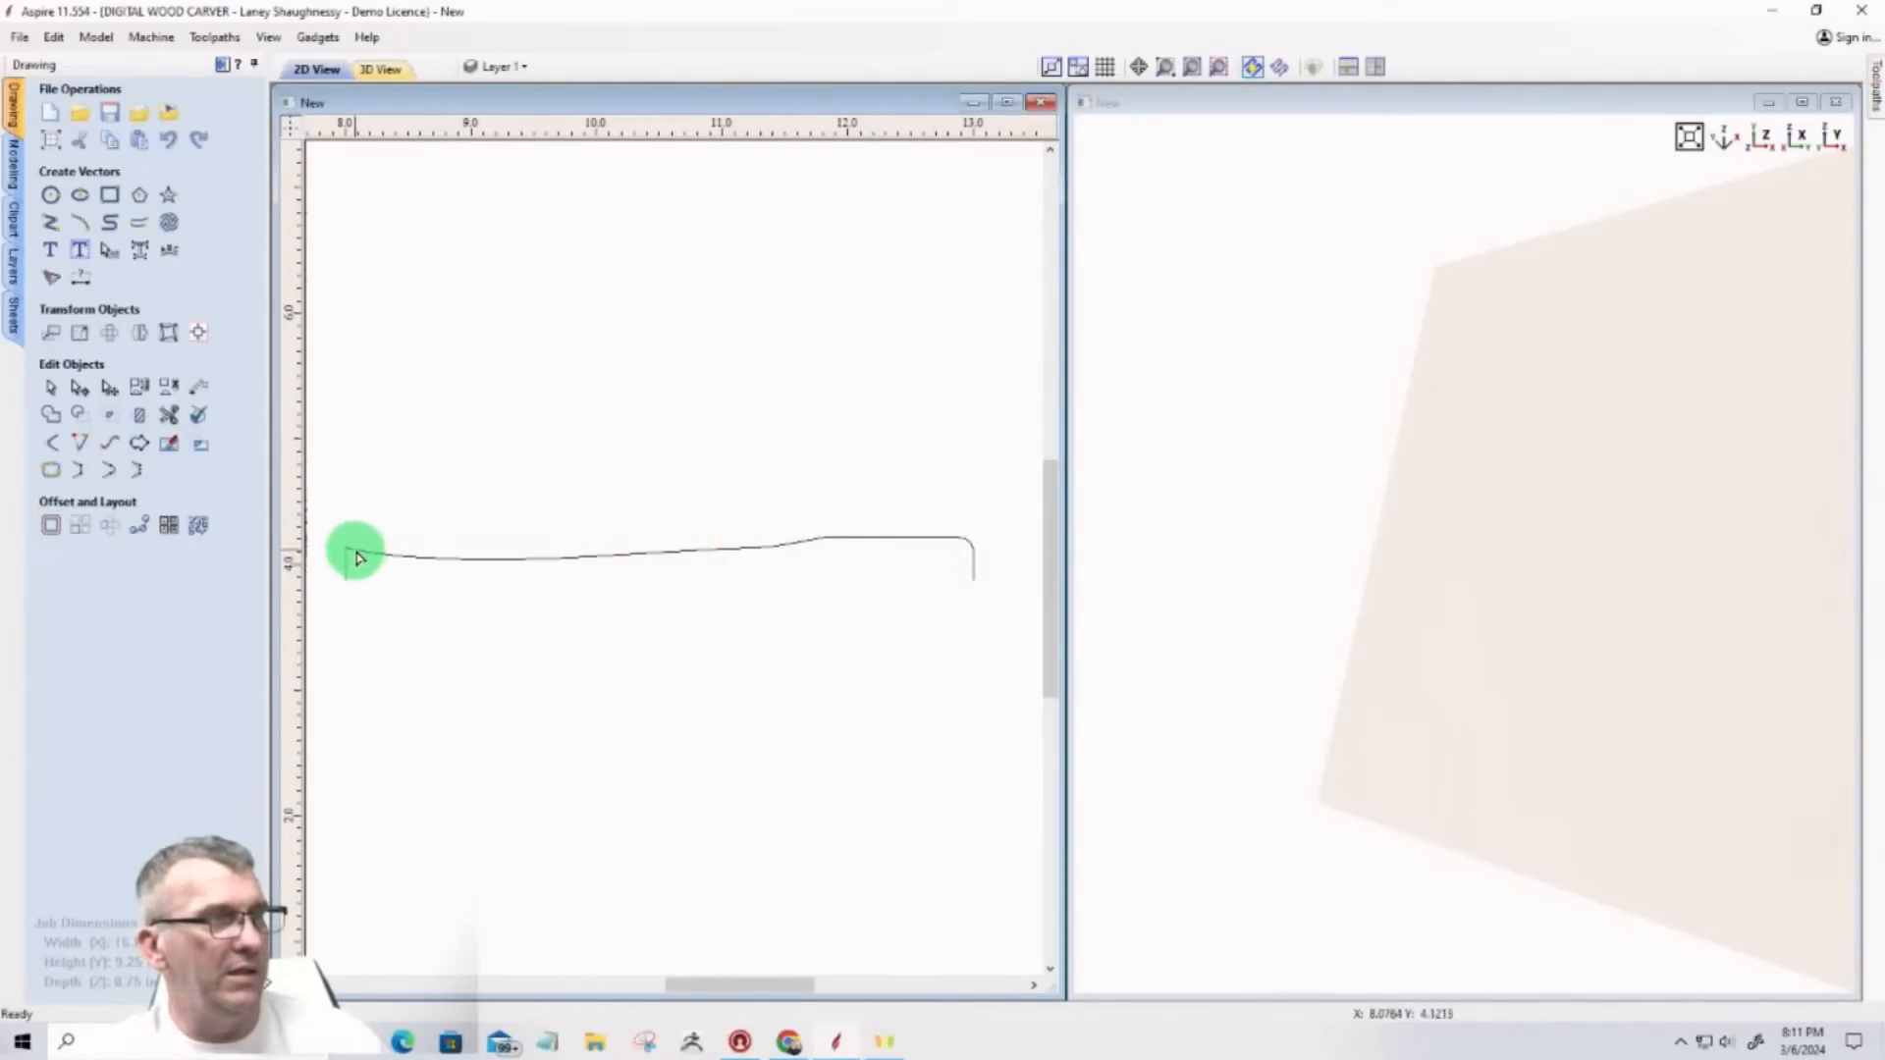
Step: Try Turn and Spin on the plate half-profile, spinning it around its left end point without scaling to exact height
scroll(687, 480, "down", 5)
scroll(622, 424, "up", 3)
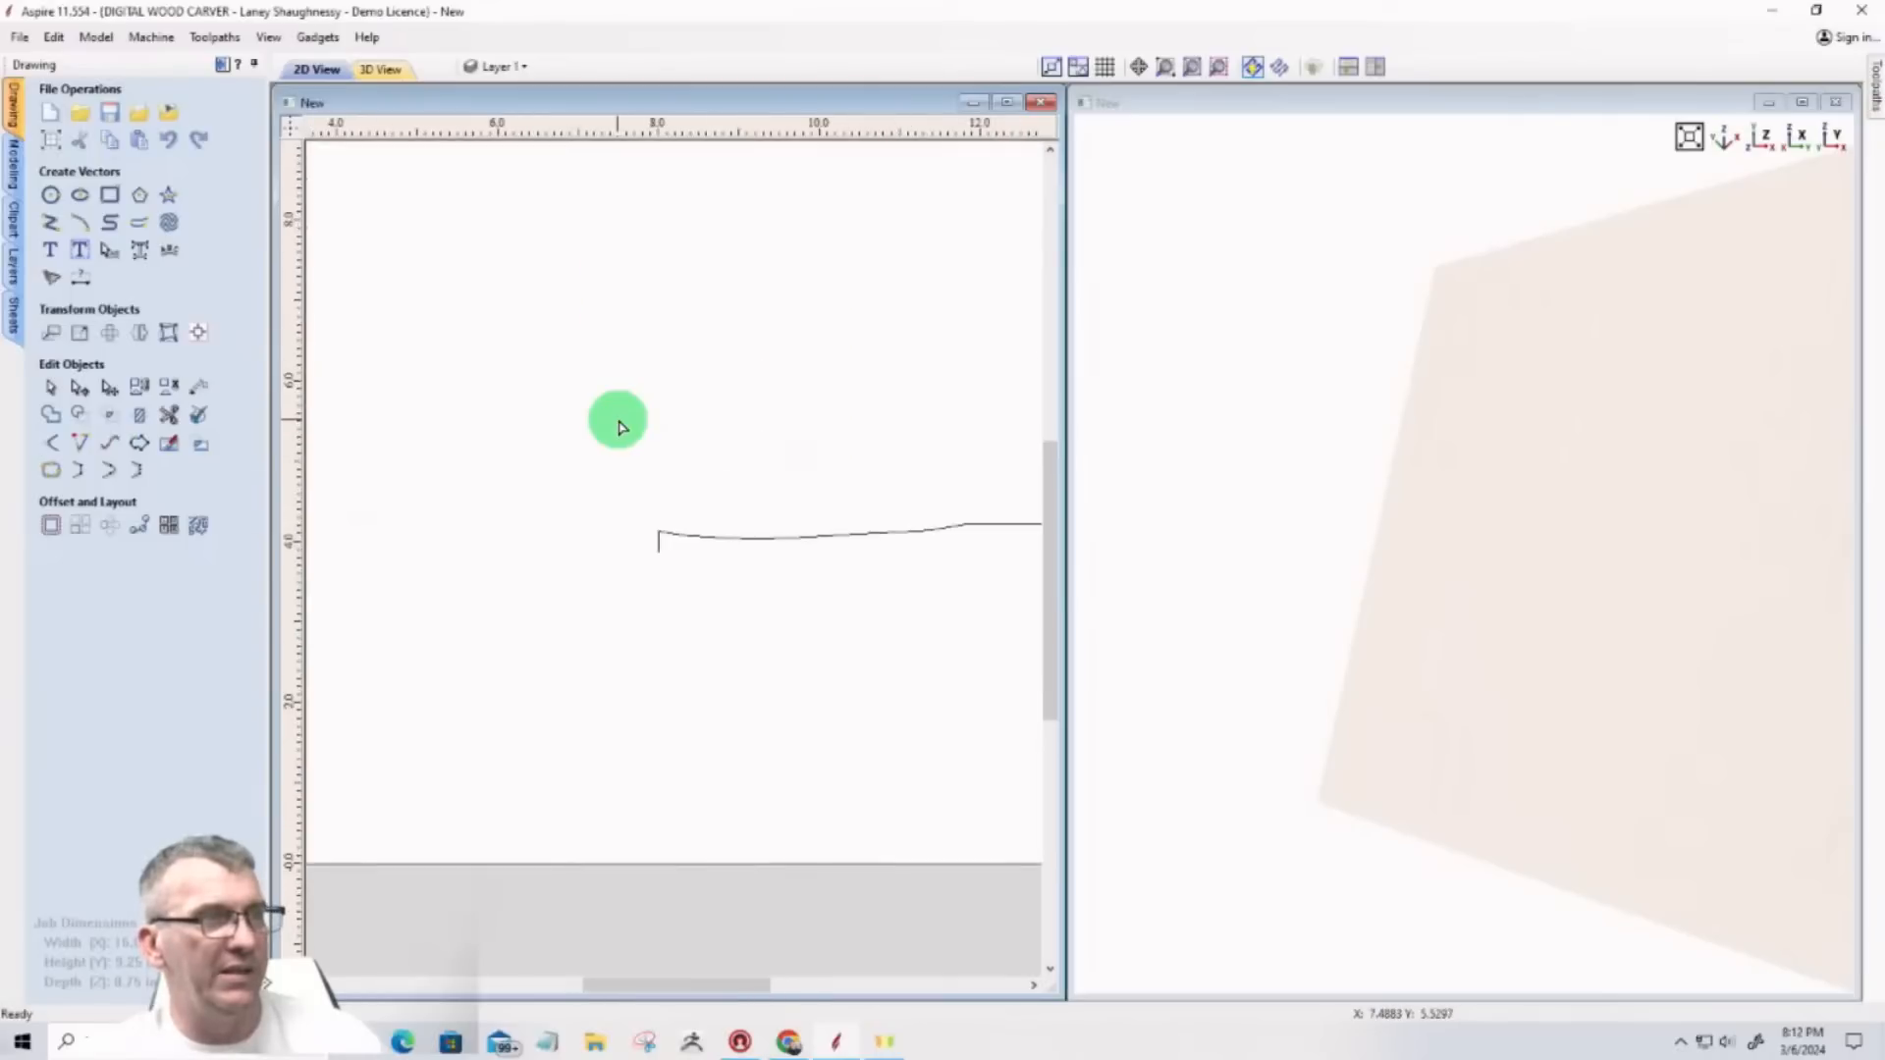
scroll(597, 425, "down", 2)
scroll(555, 432, "up", 1)
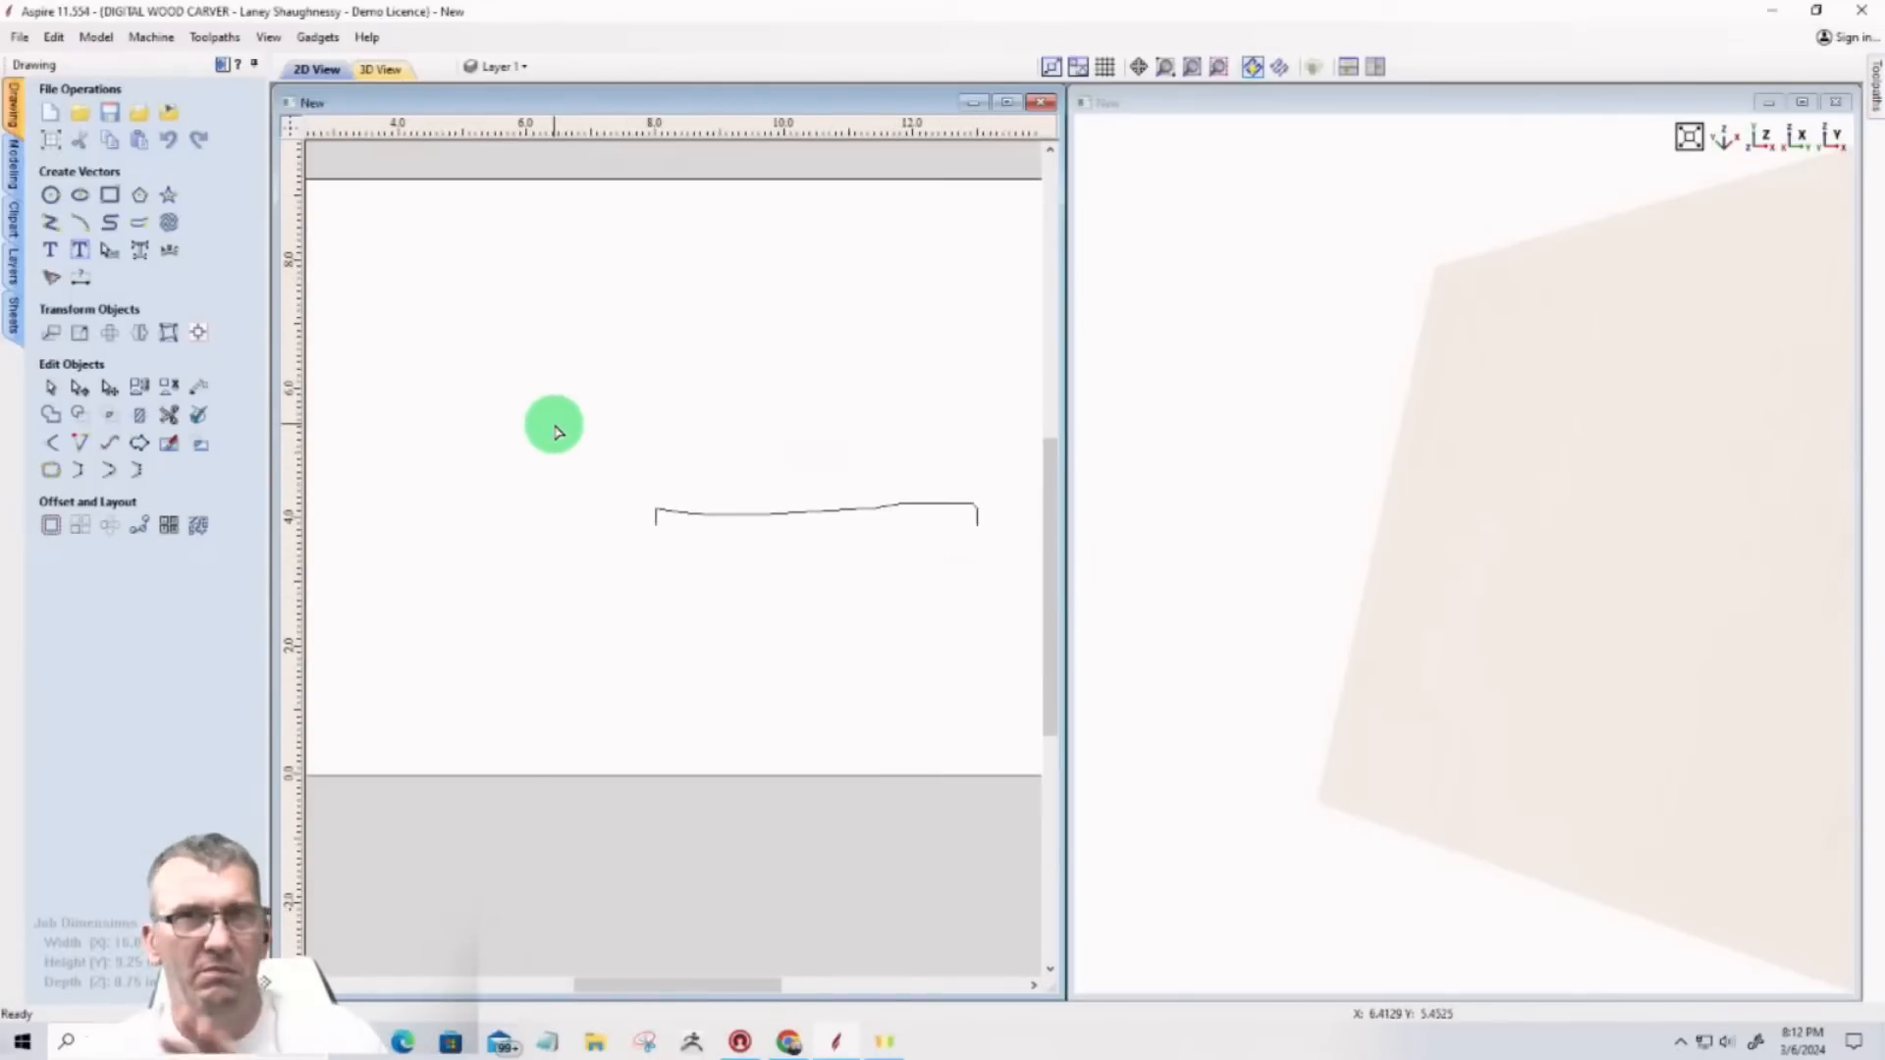
left_click(12, 169)
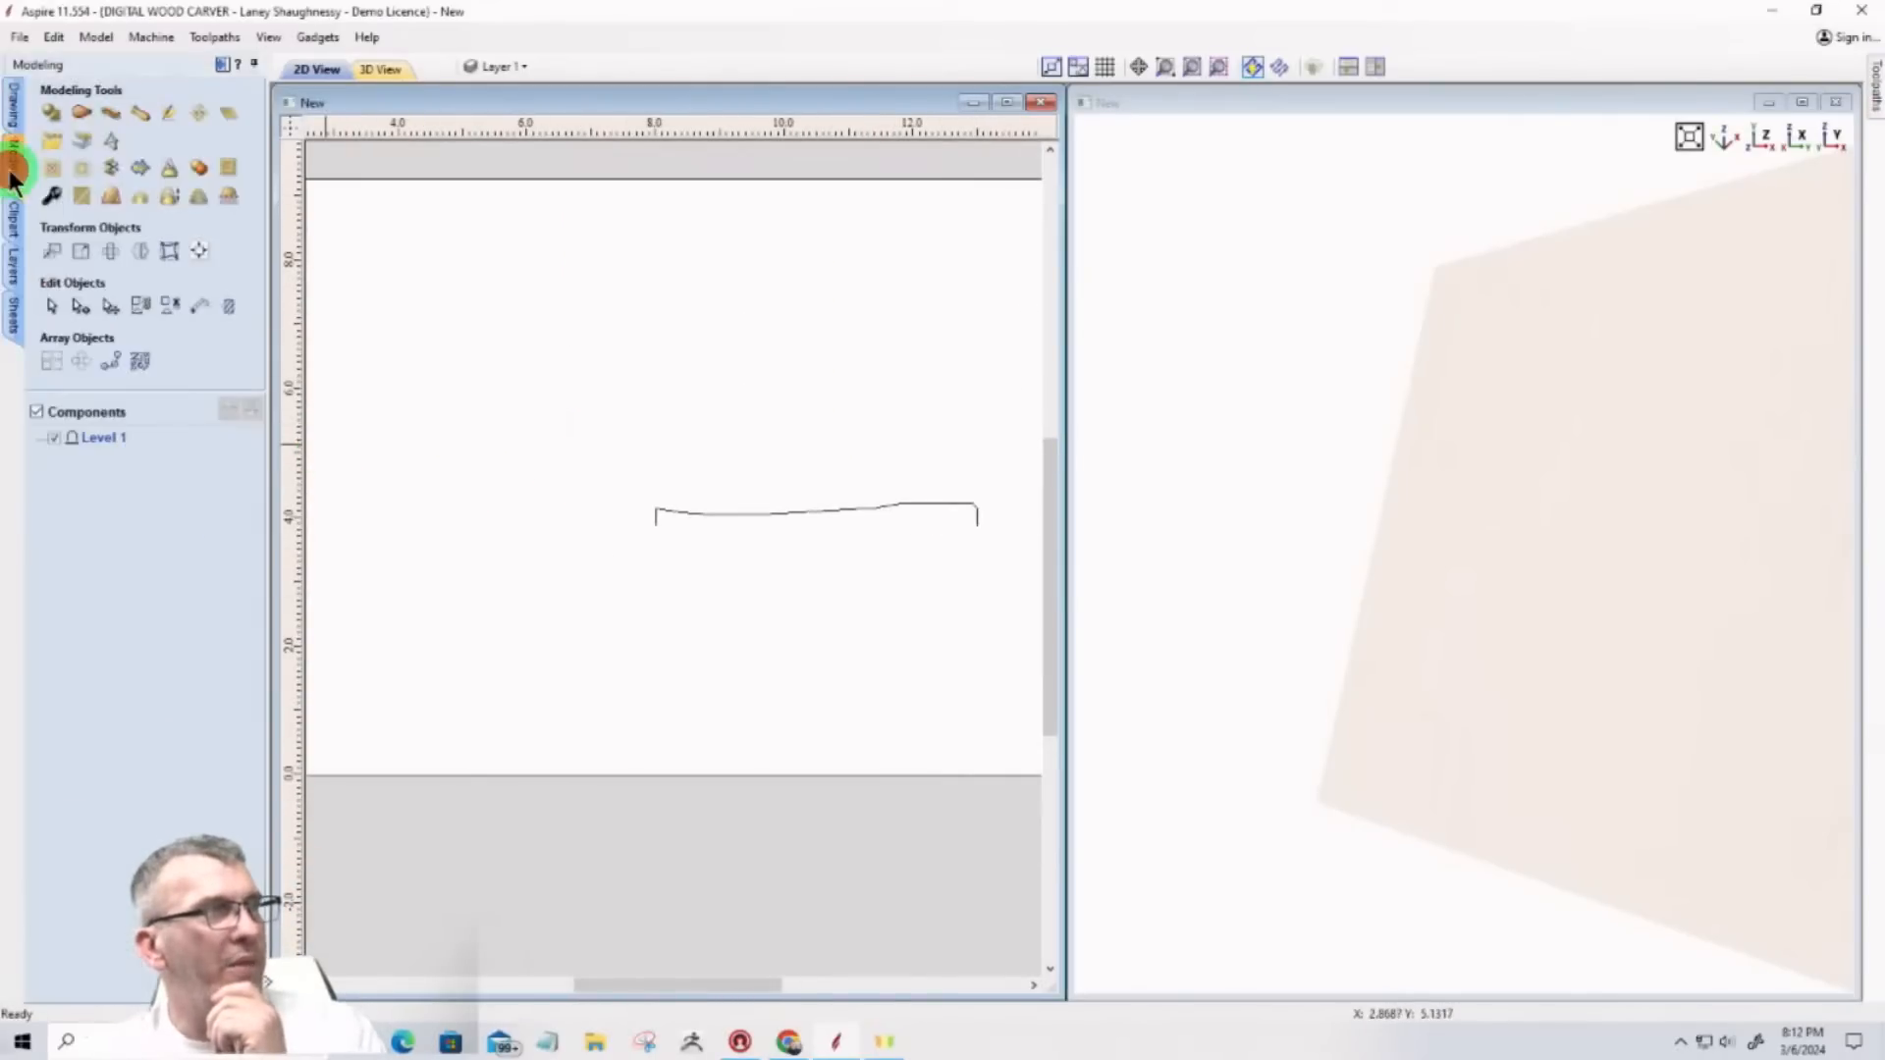
left_click(143, 115)
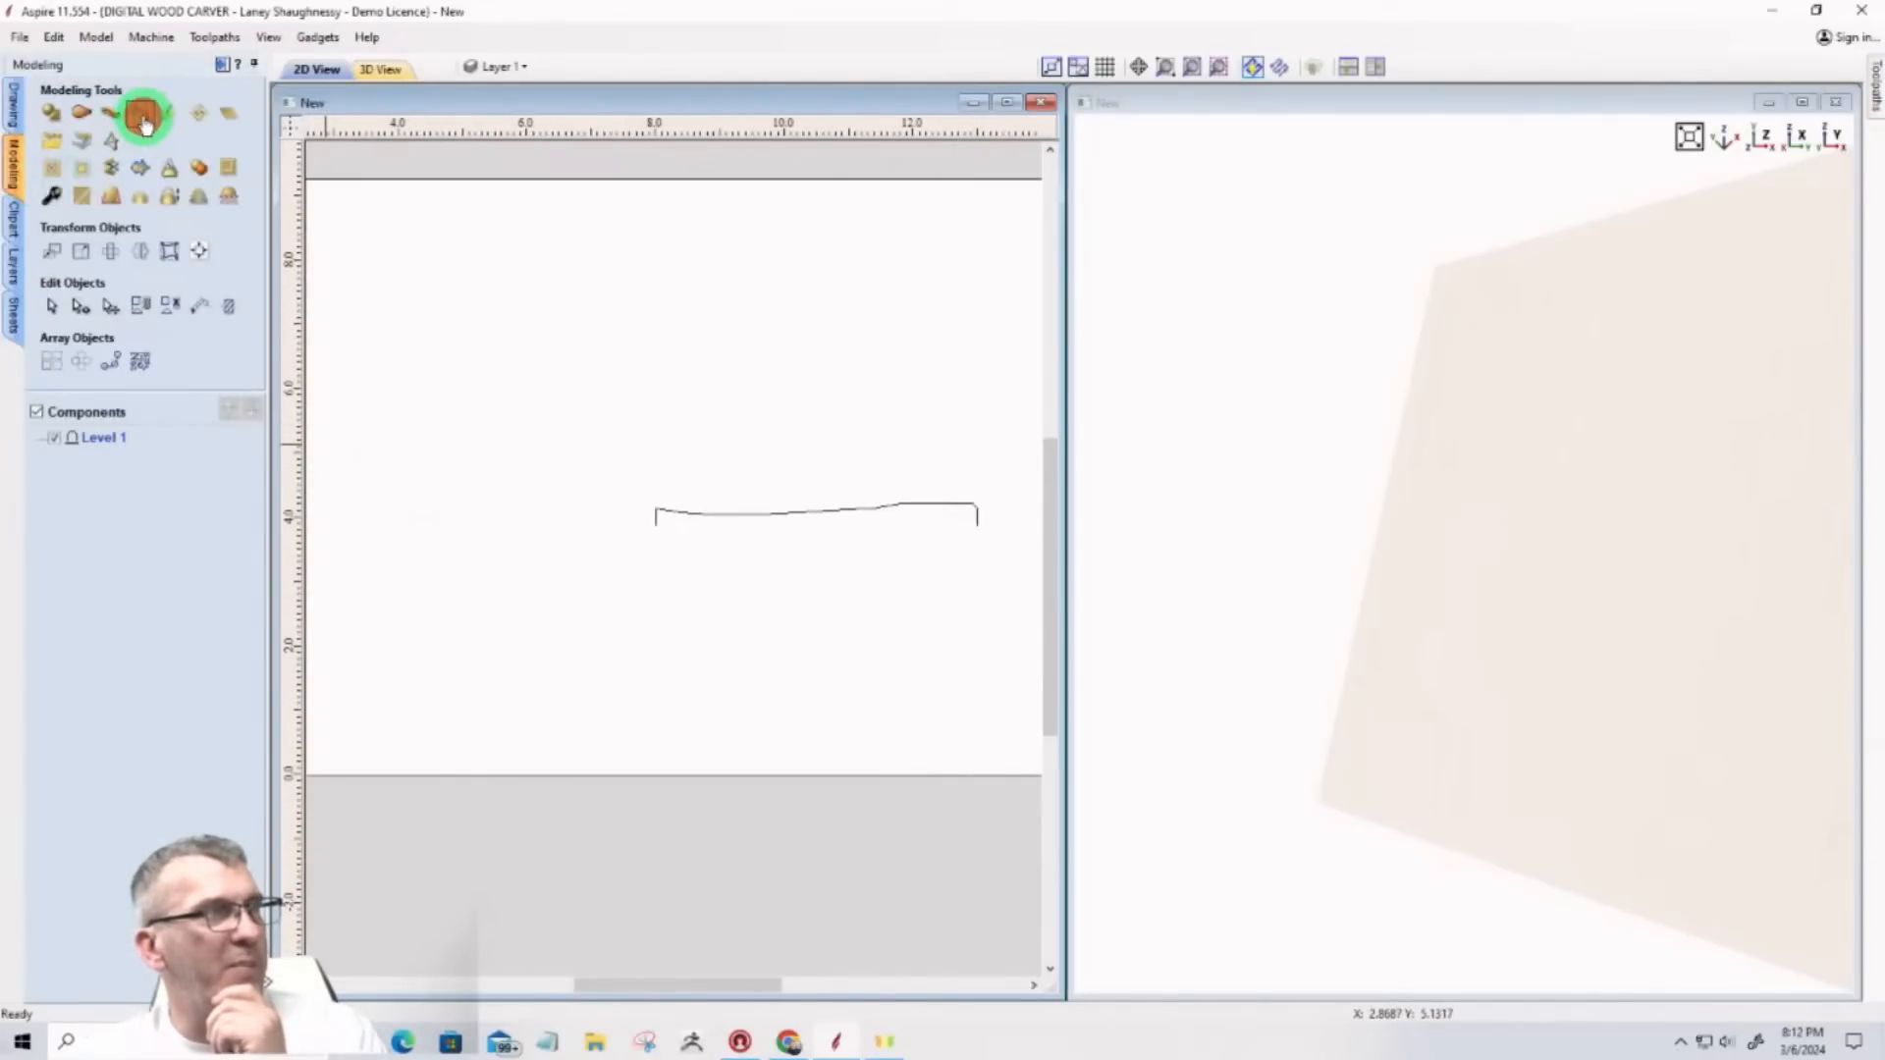
left_click(924, 503)
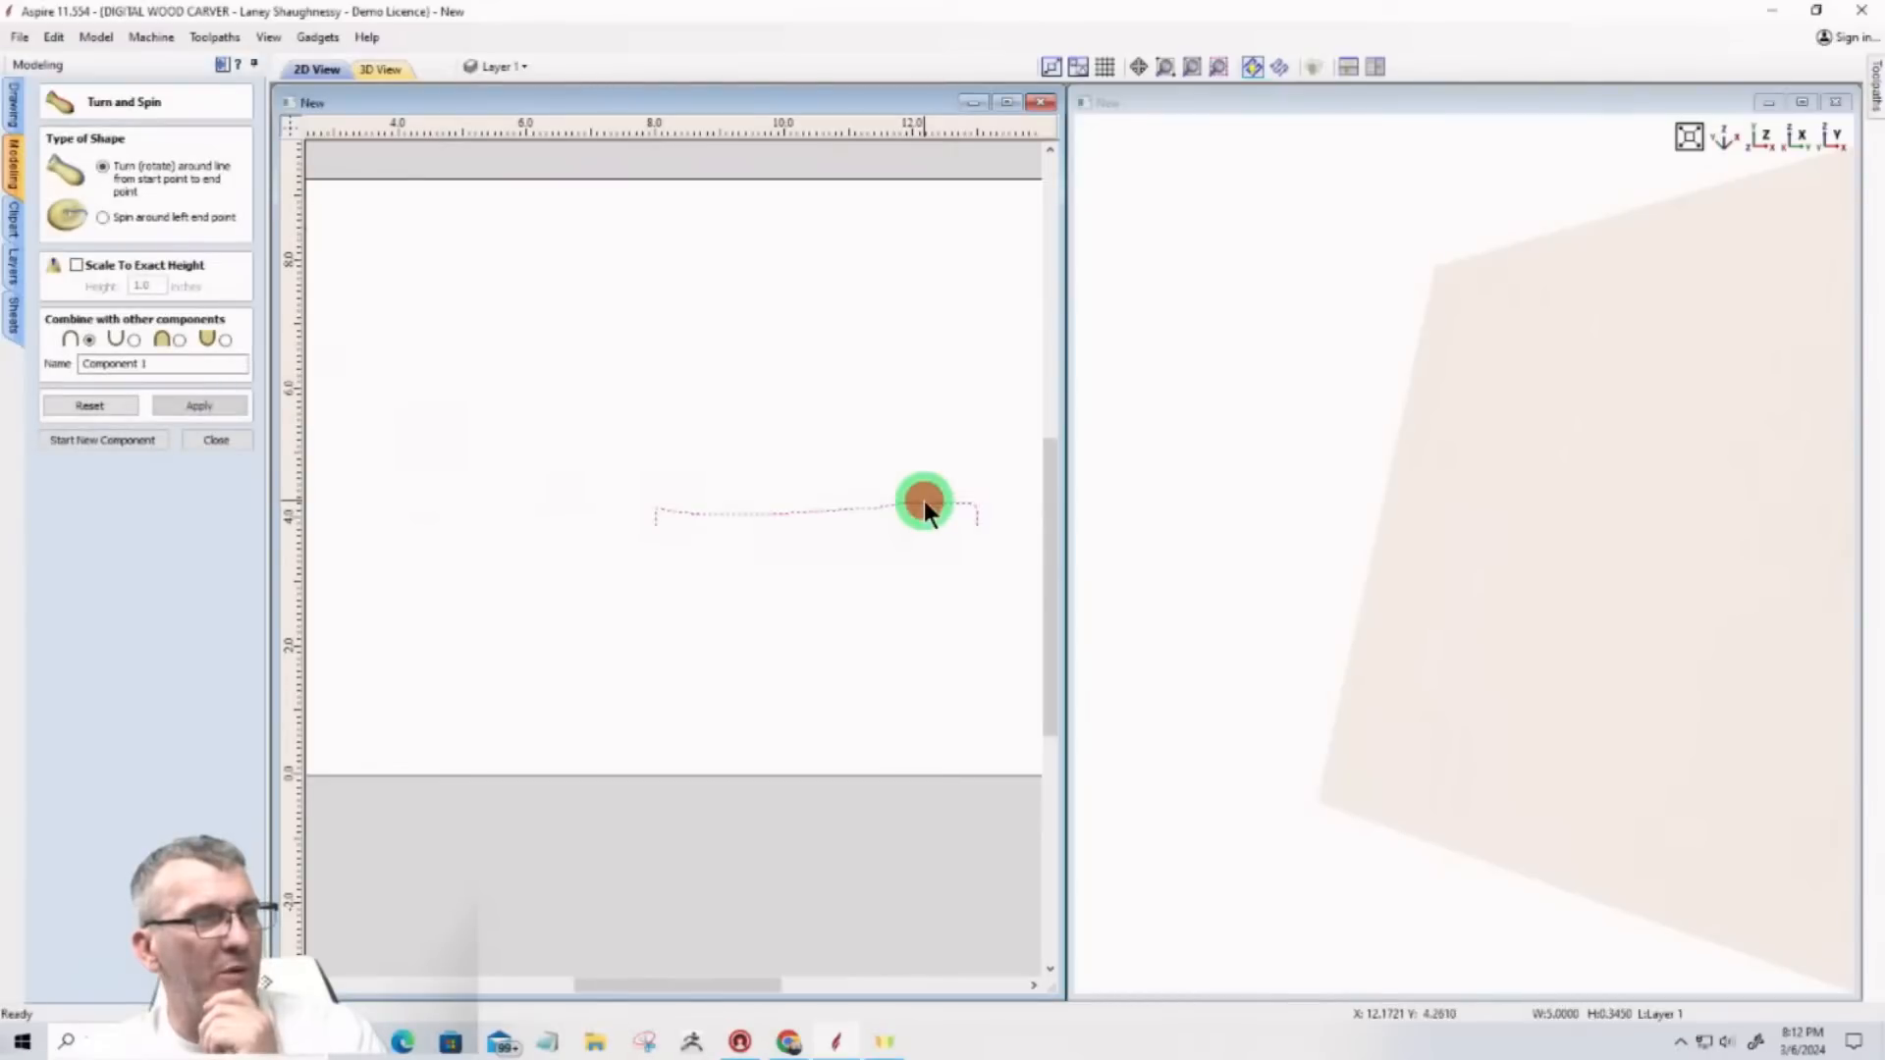
left_click(103, 218)
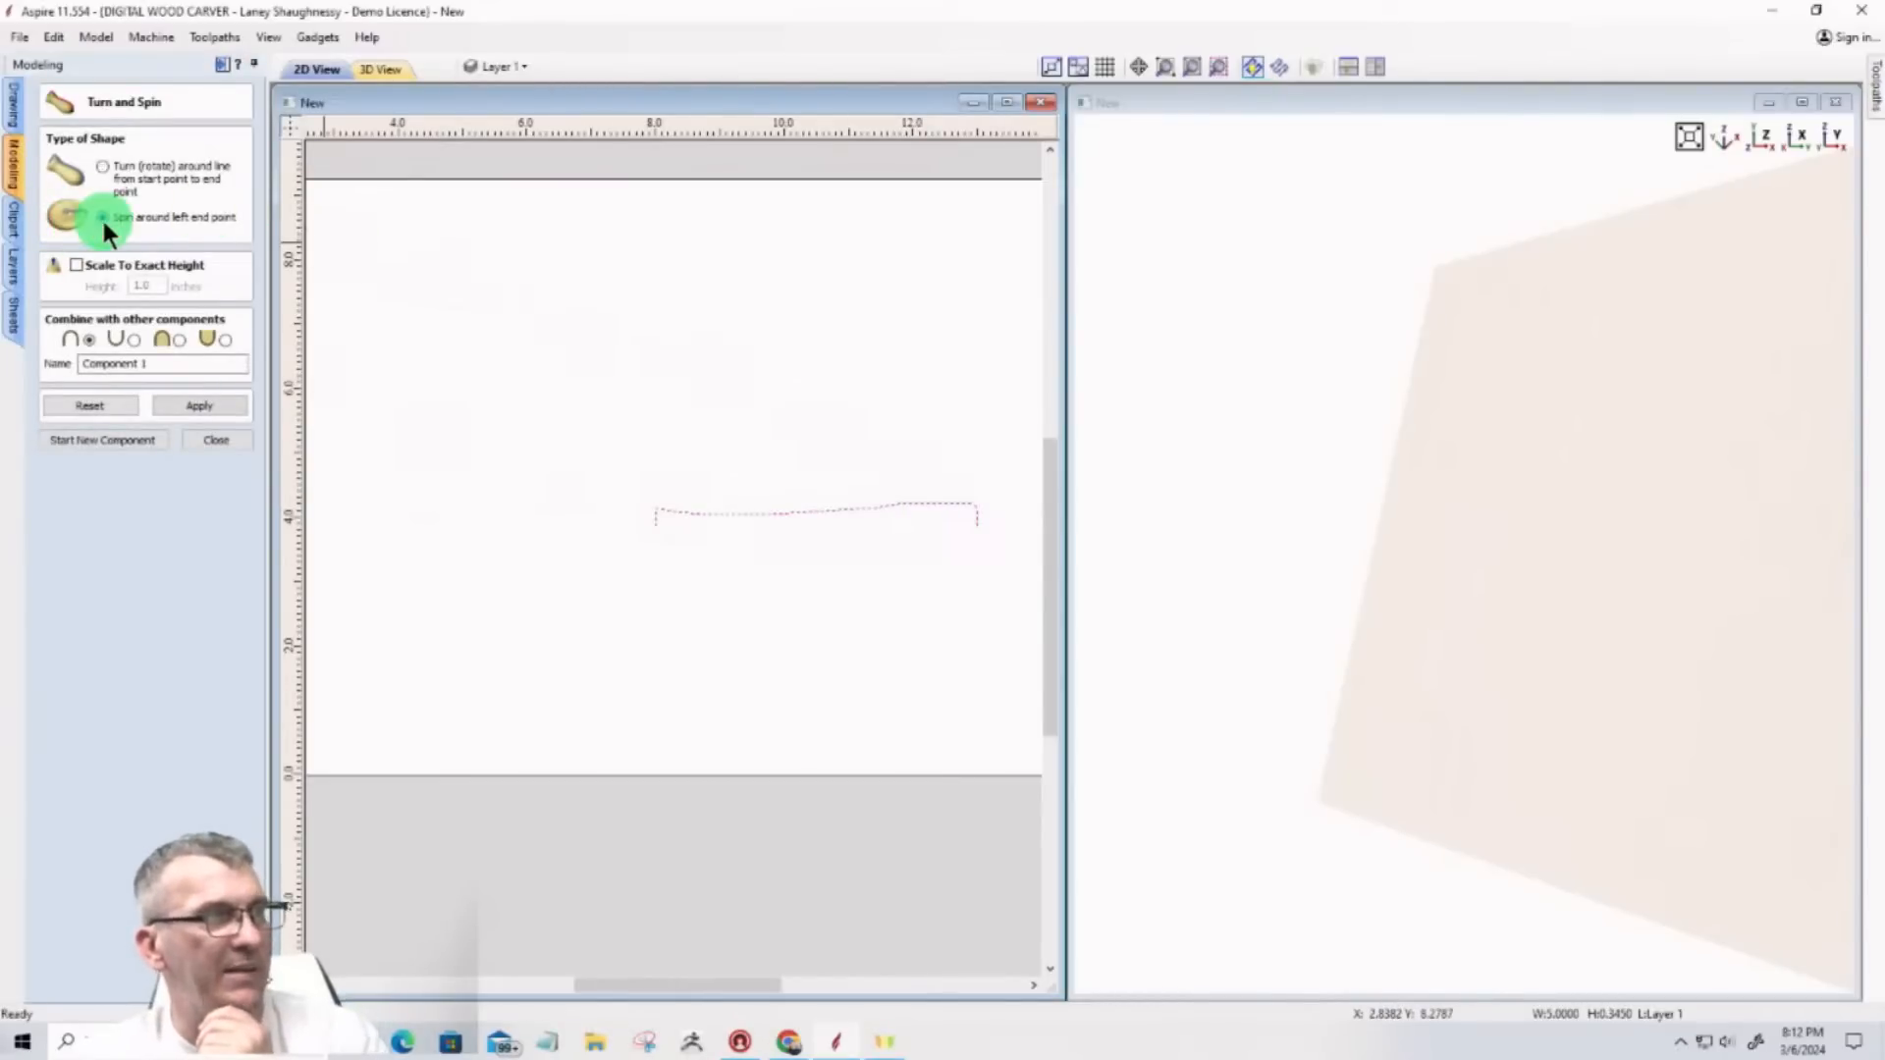
left_click(1764, 138)
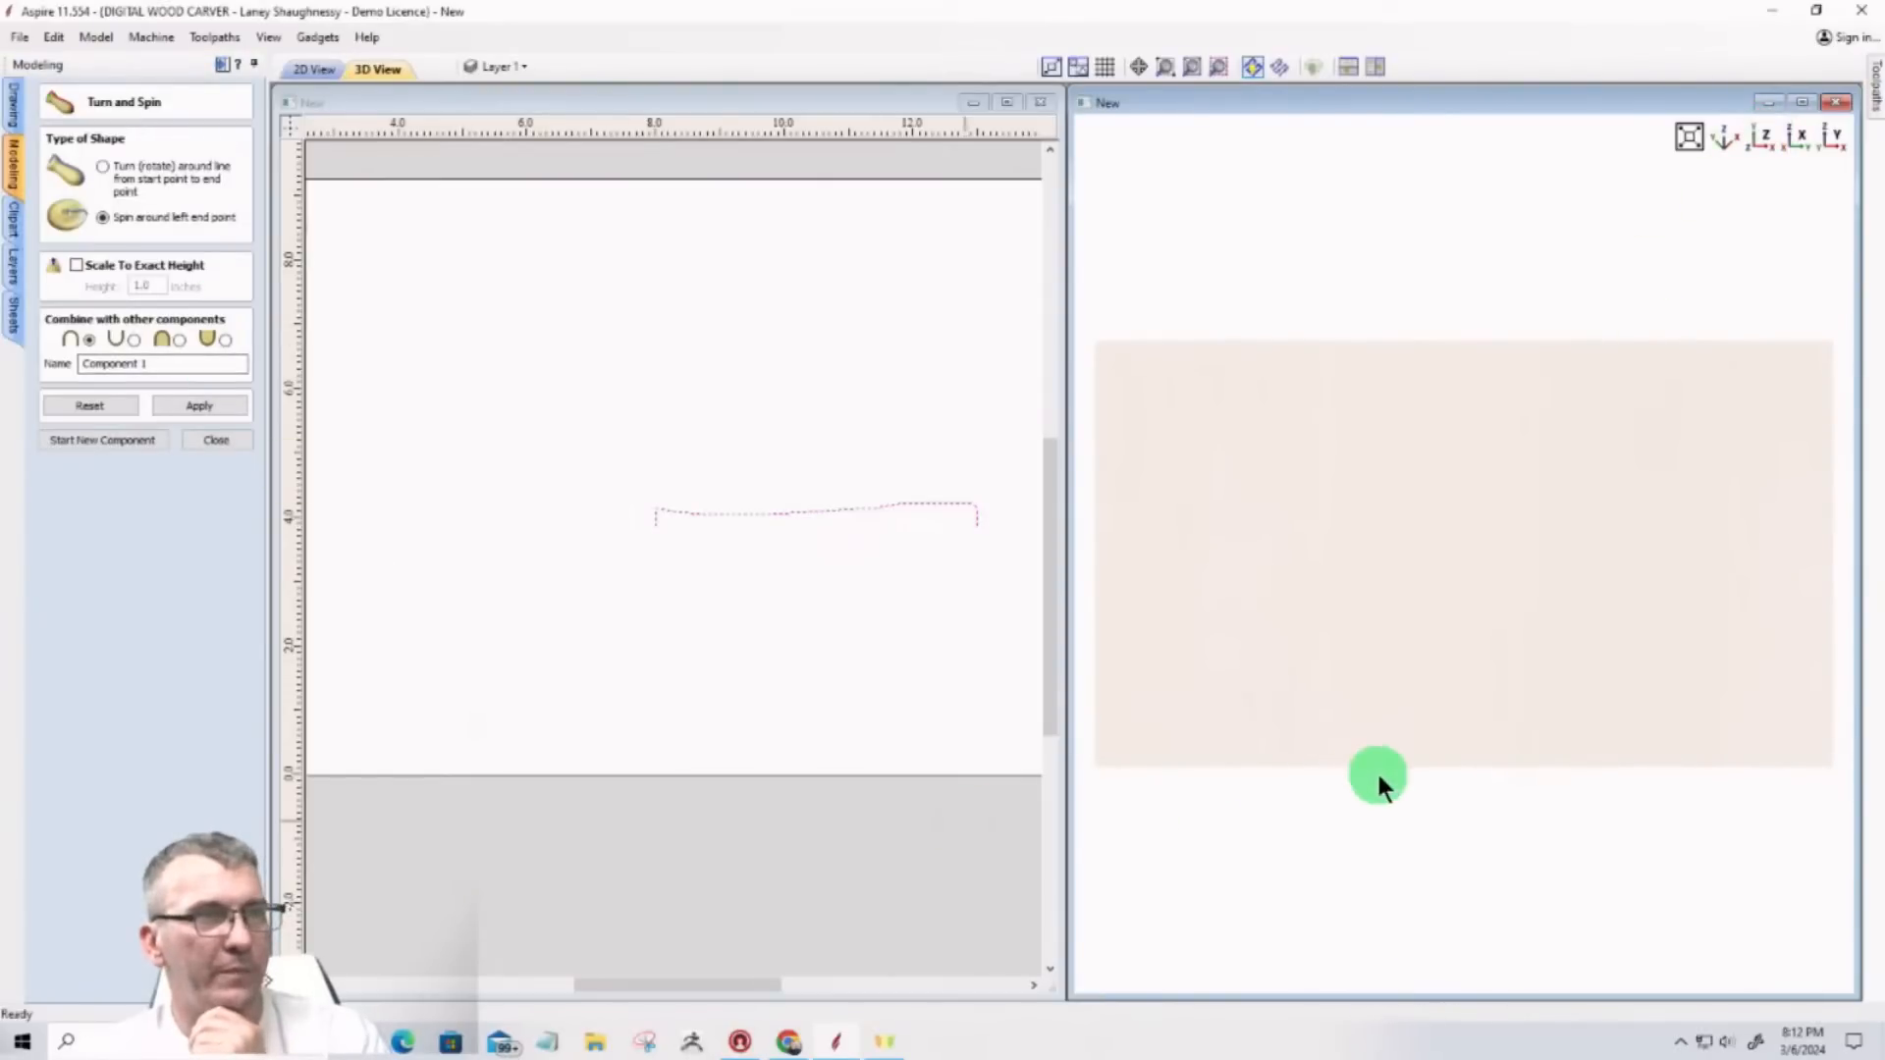
left_click_drag(1378, 778, 1321, 548)
scroll(1343, 628, "up", 3)
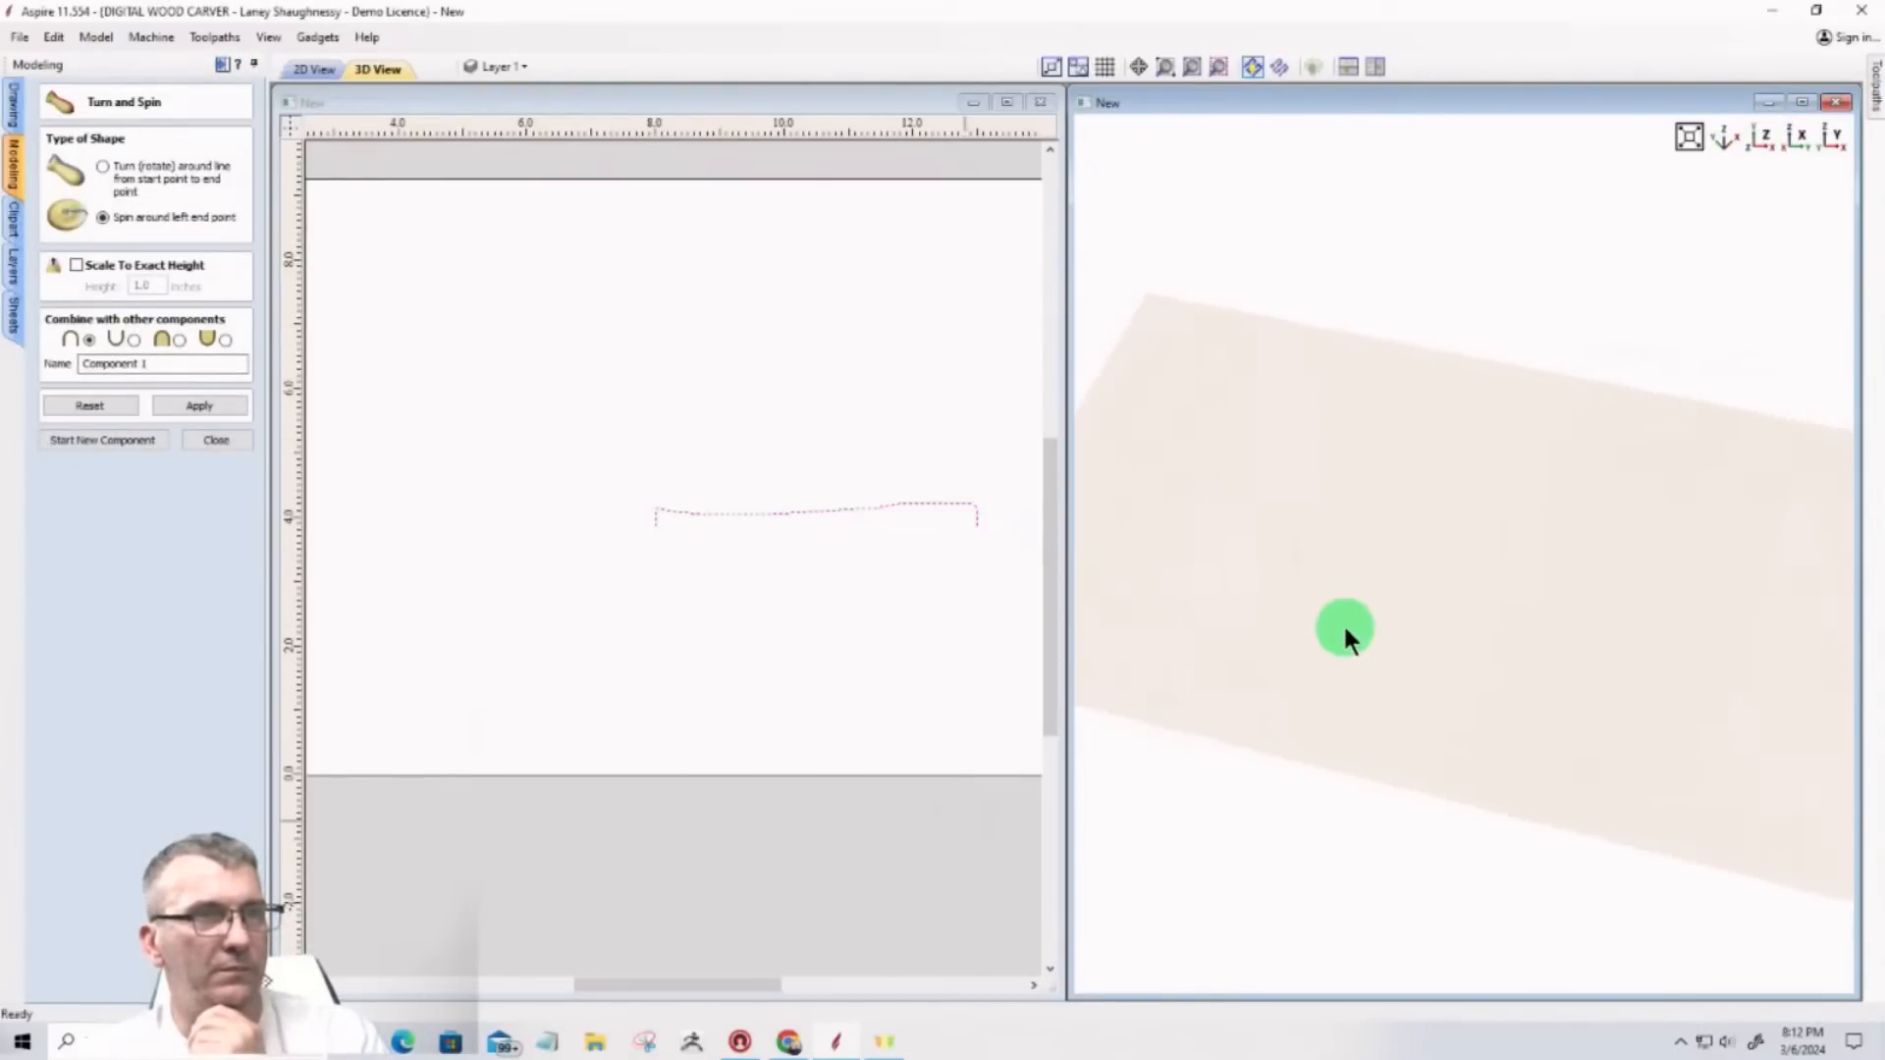
left_click(180, 407)
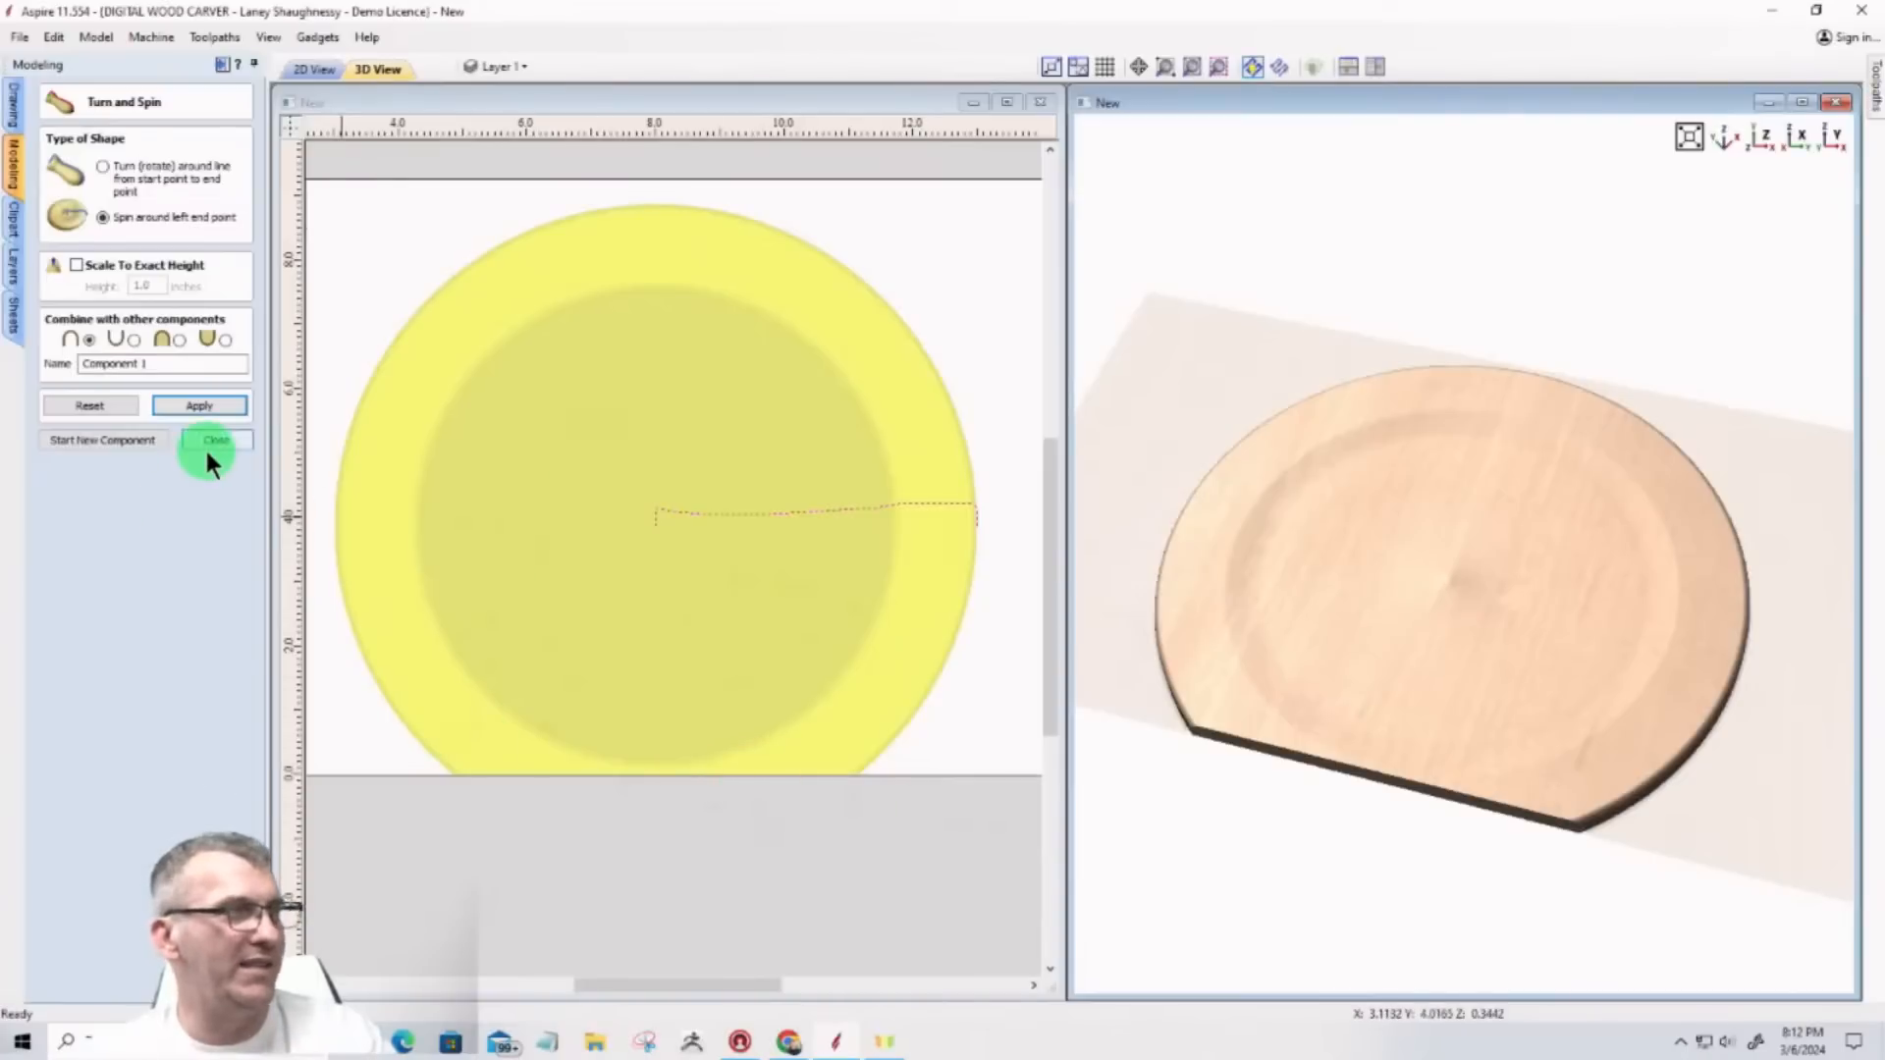
Step: Reset the spun component and close Turn and Spin with the profile deselected
left_click(93, 405)
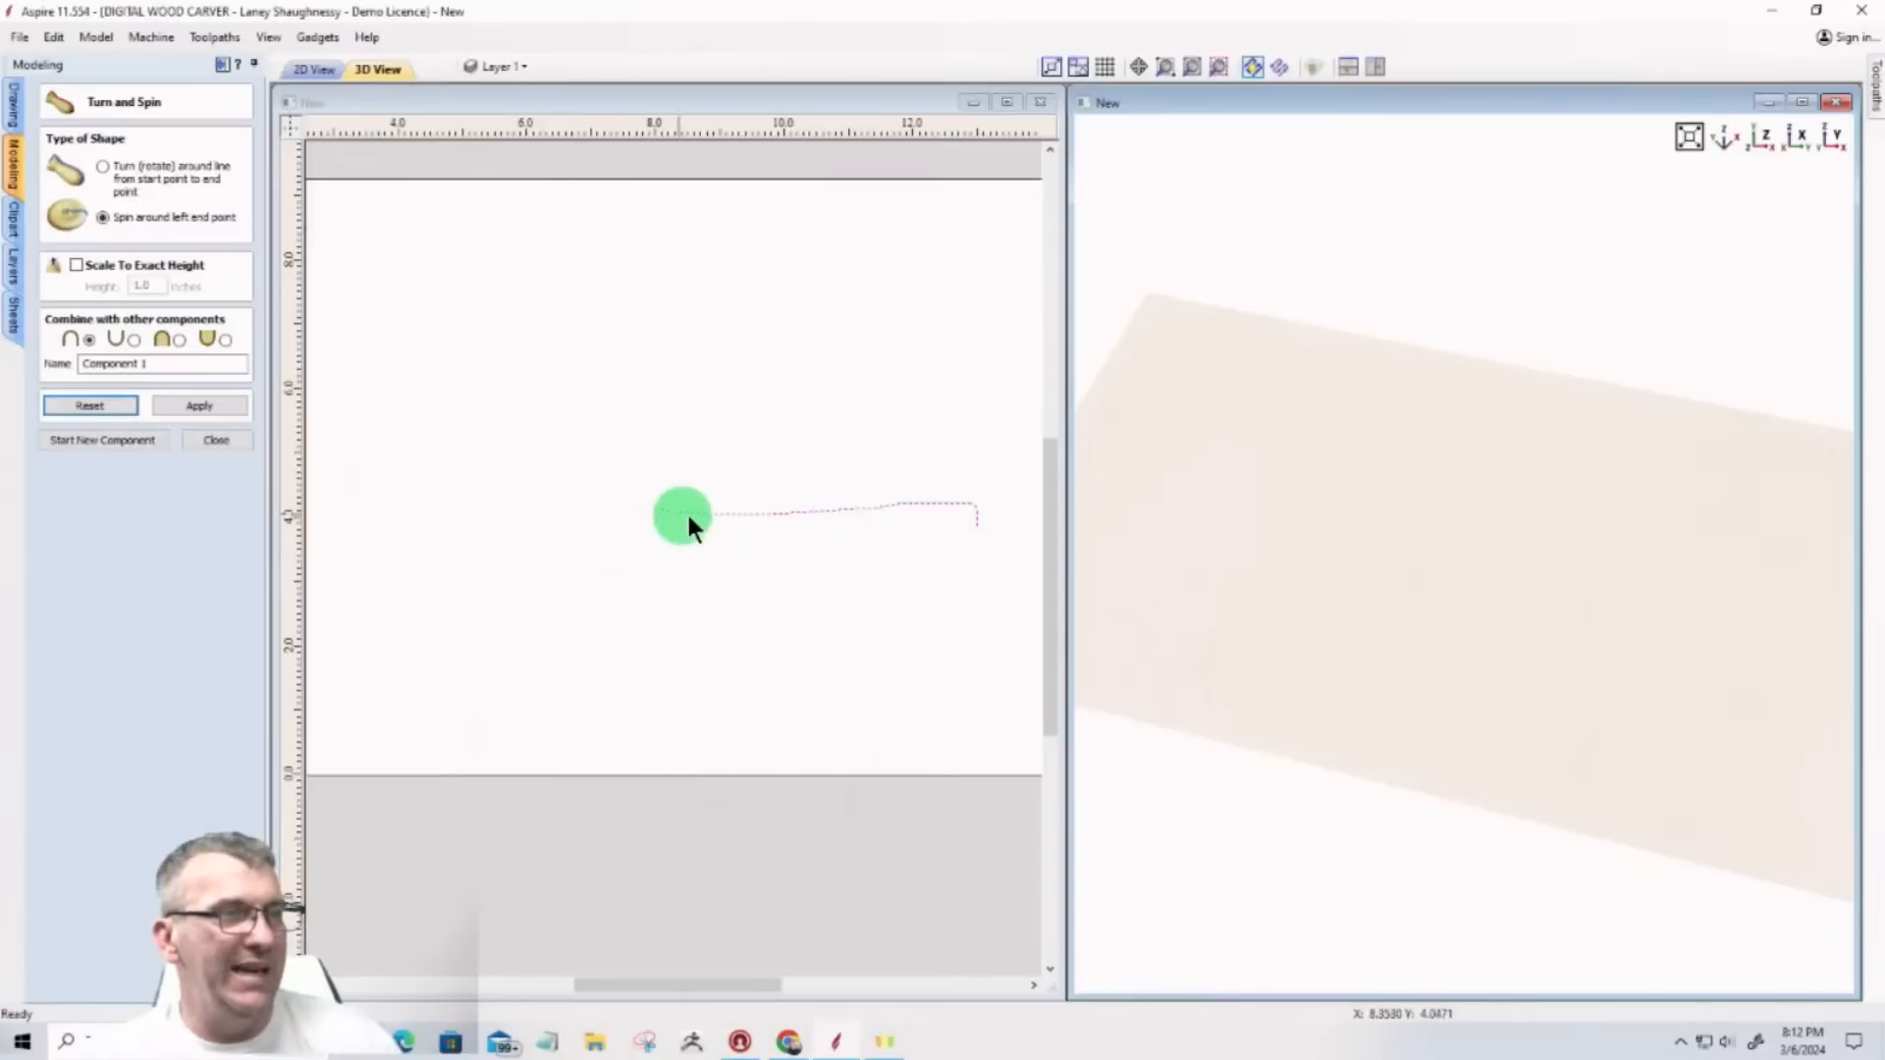
left_click(774, 511)
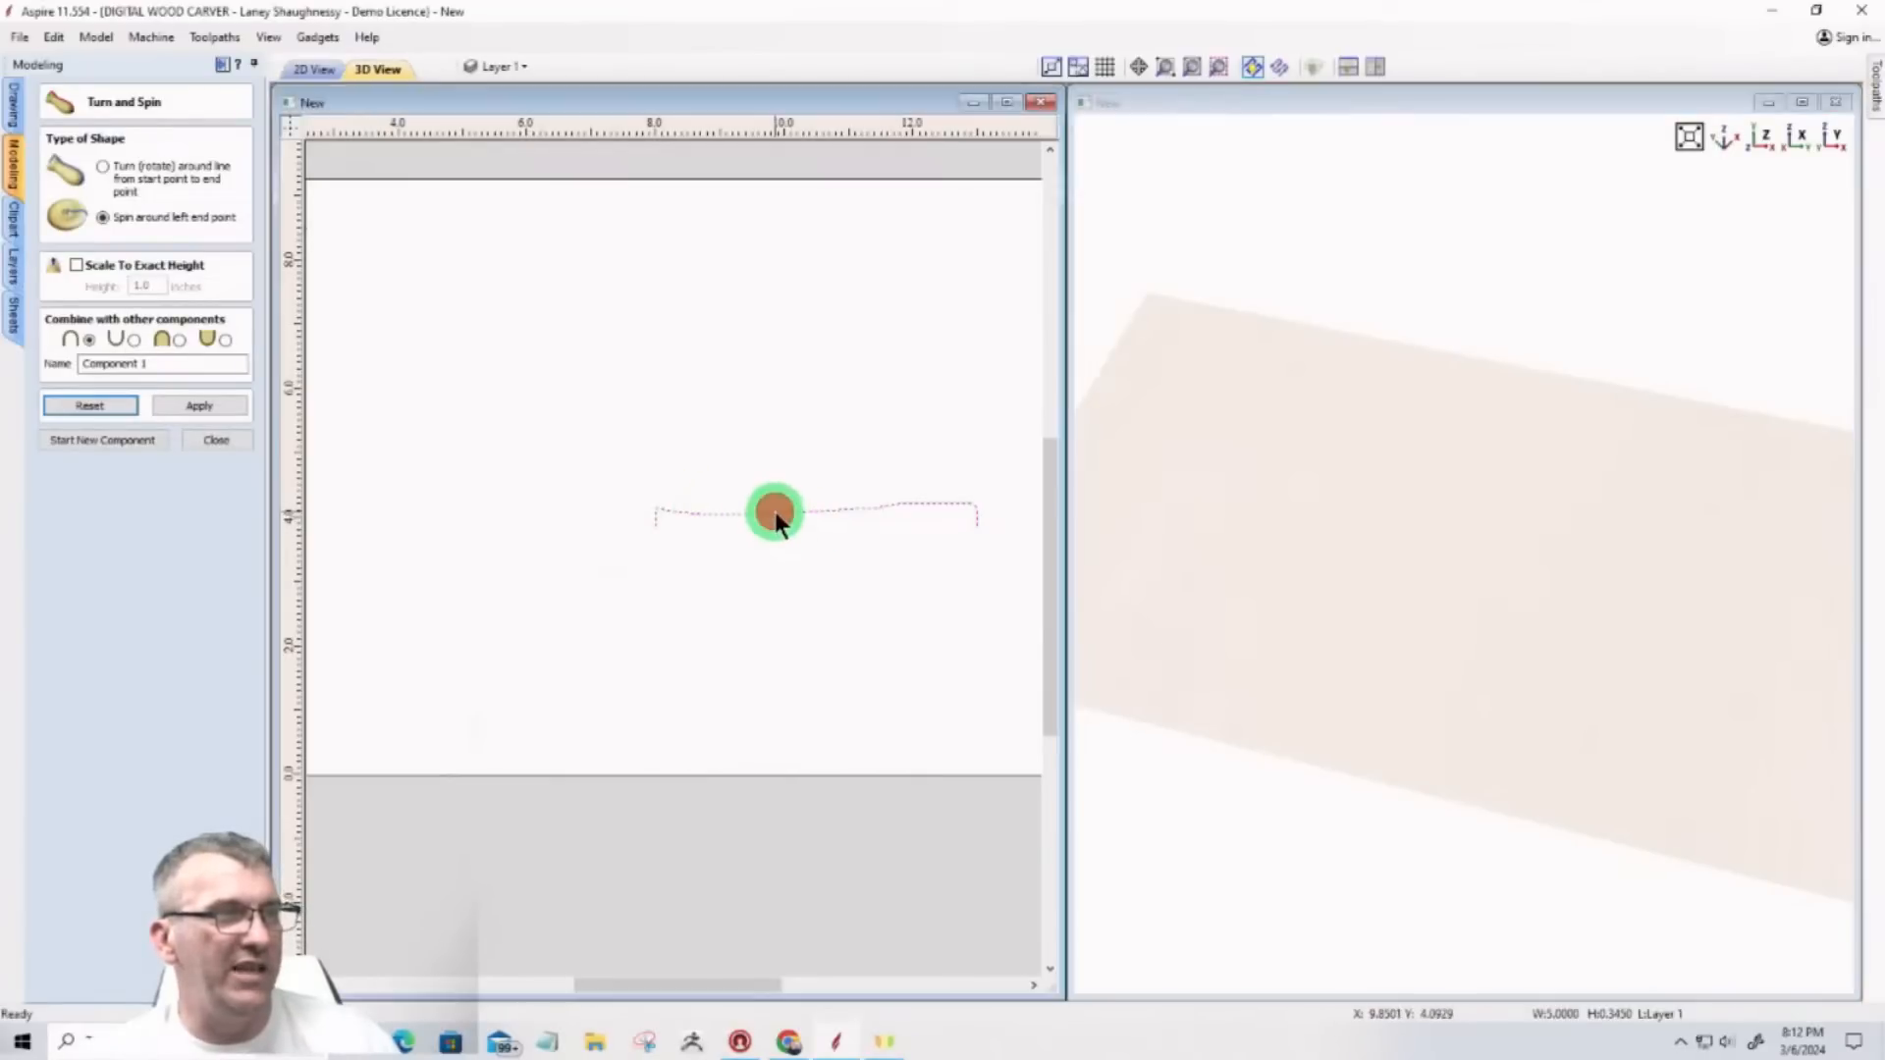
left_click(239, 439)
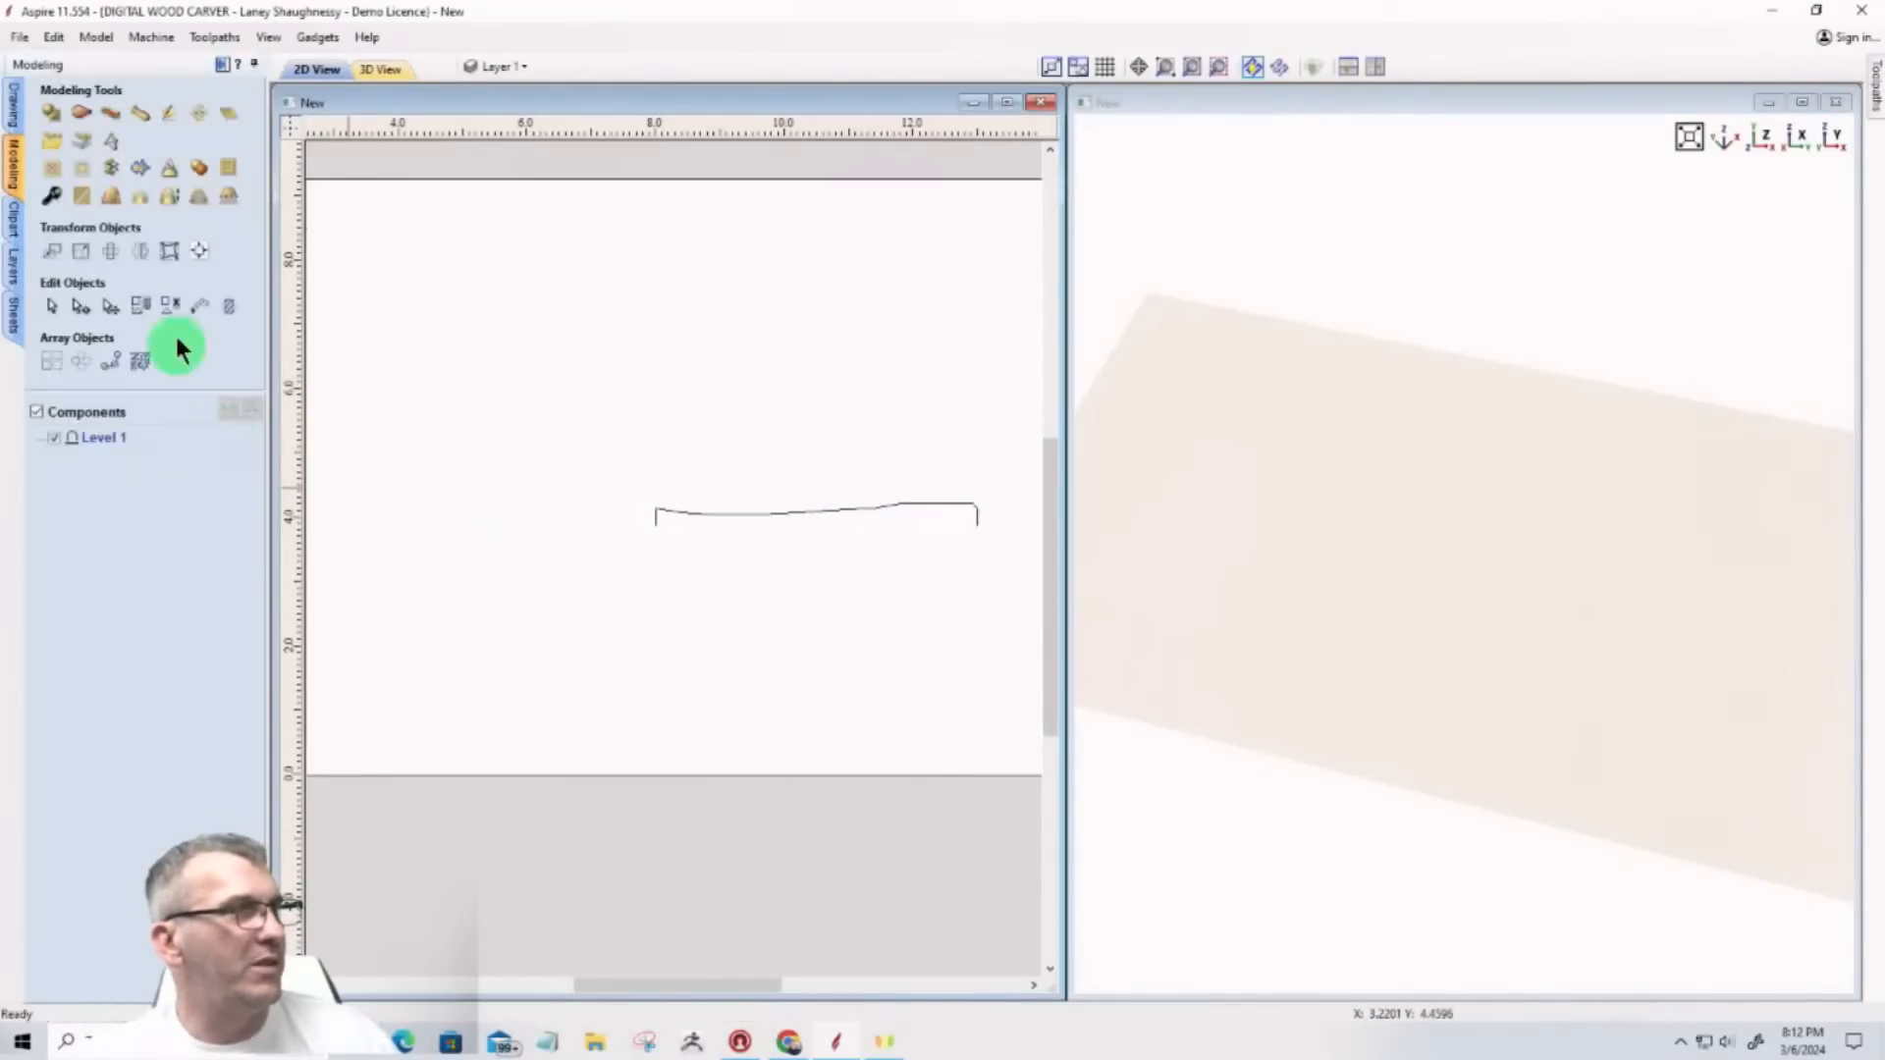
Step: Centre the half-profile vertically in the material with the alignment tools
left_click(198, 254)
left_click(193, 167)
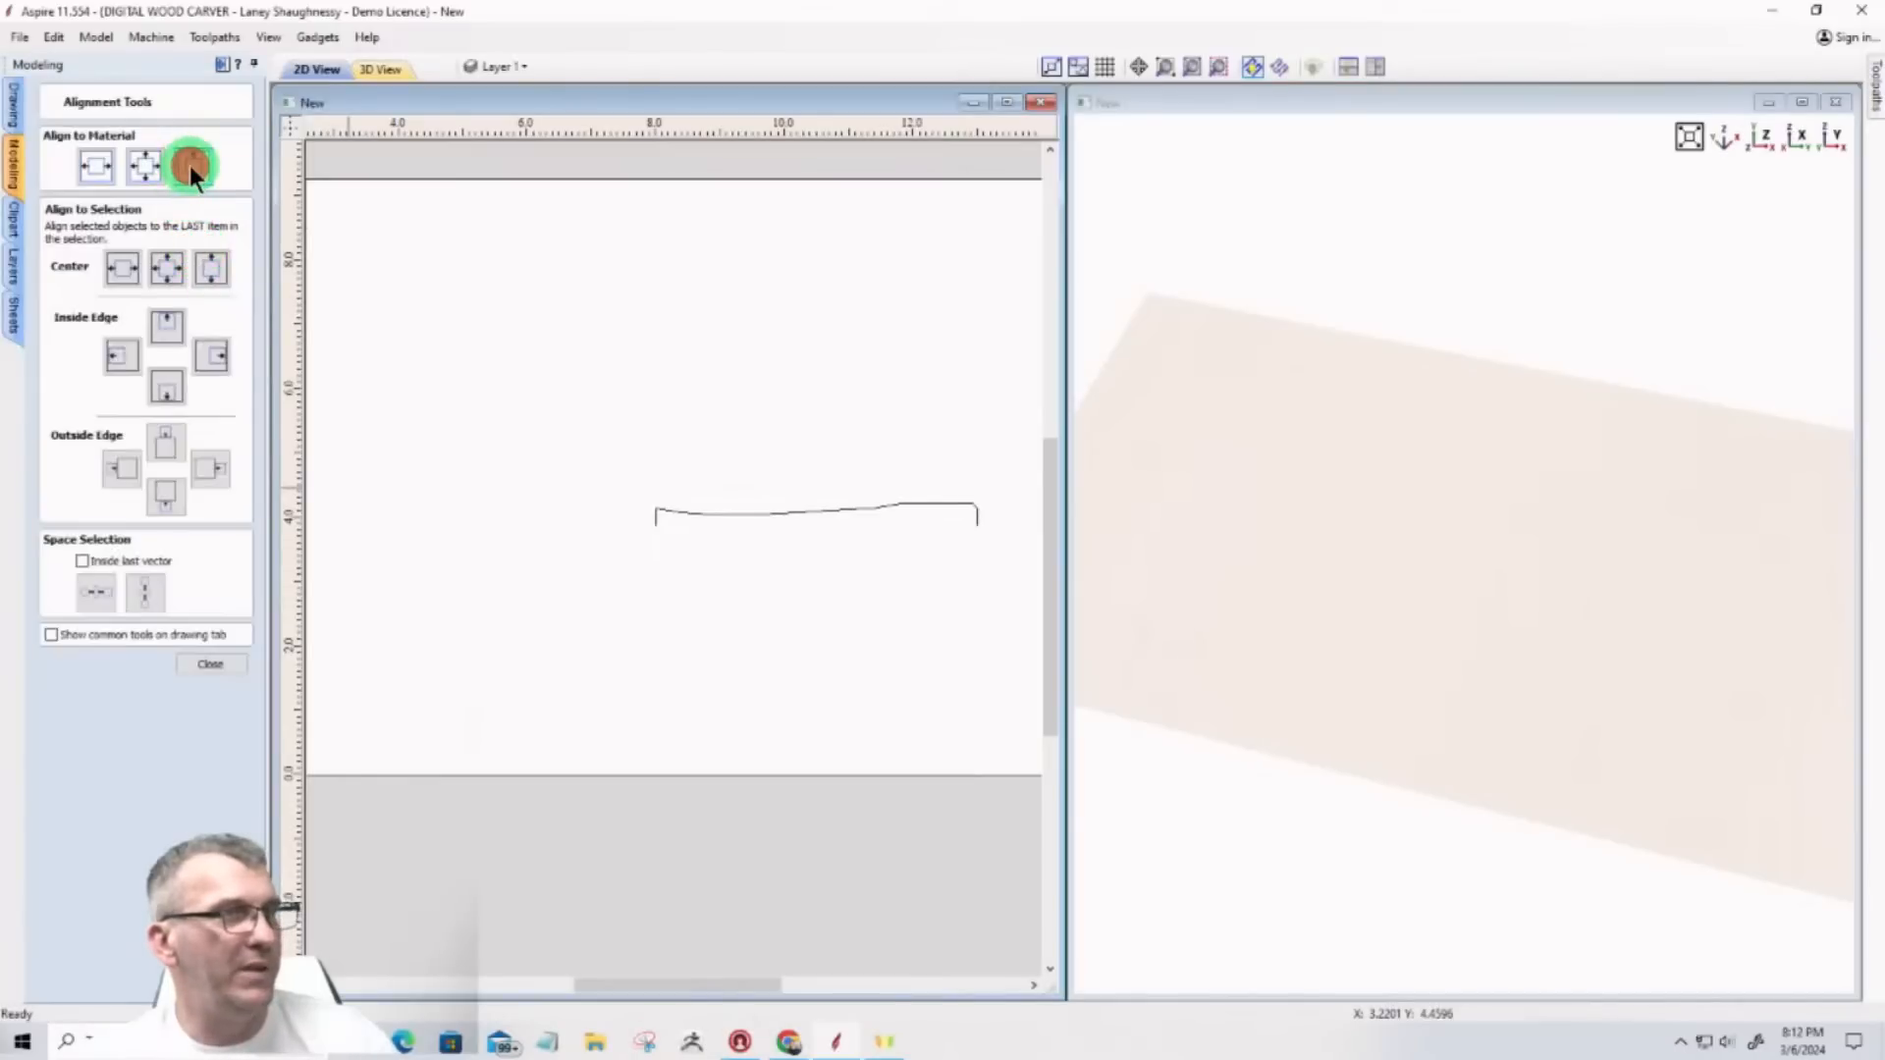
left_click(716, 511)
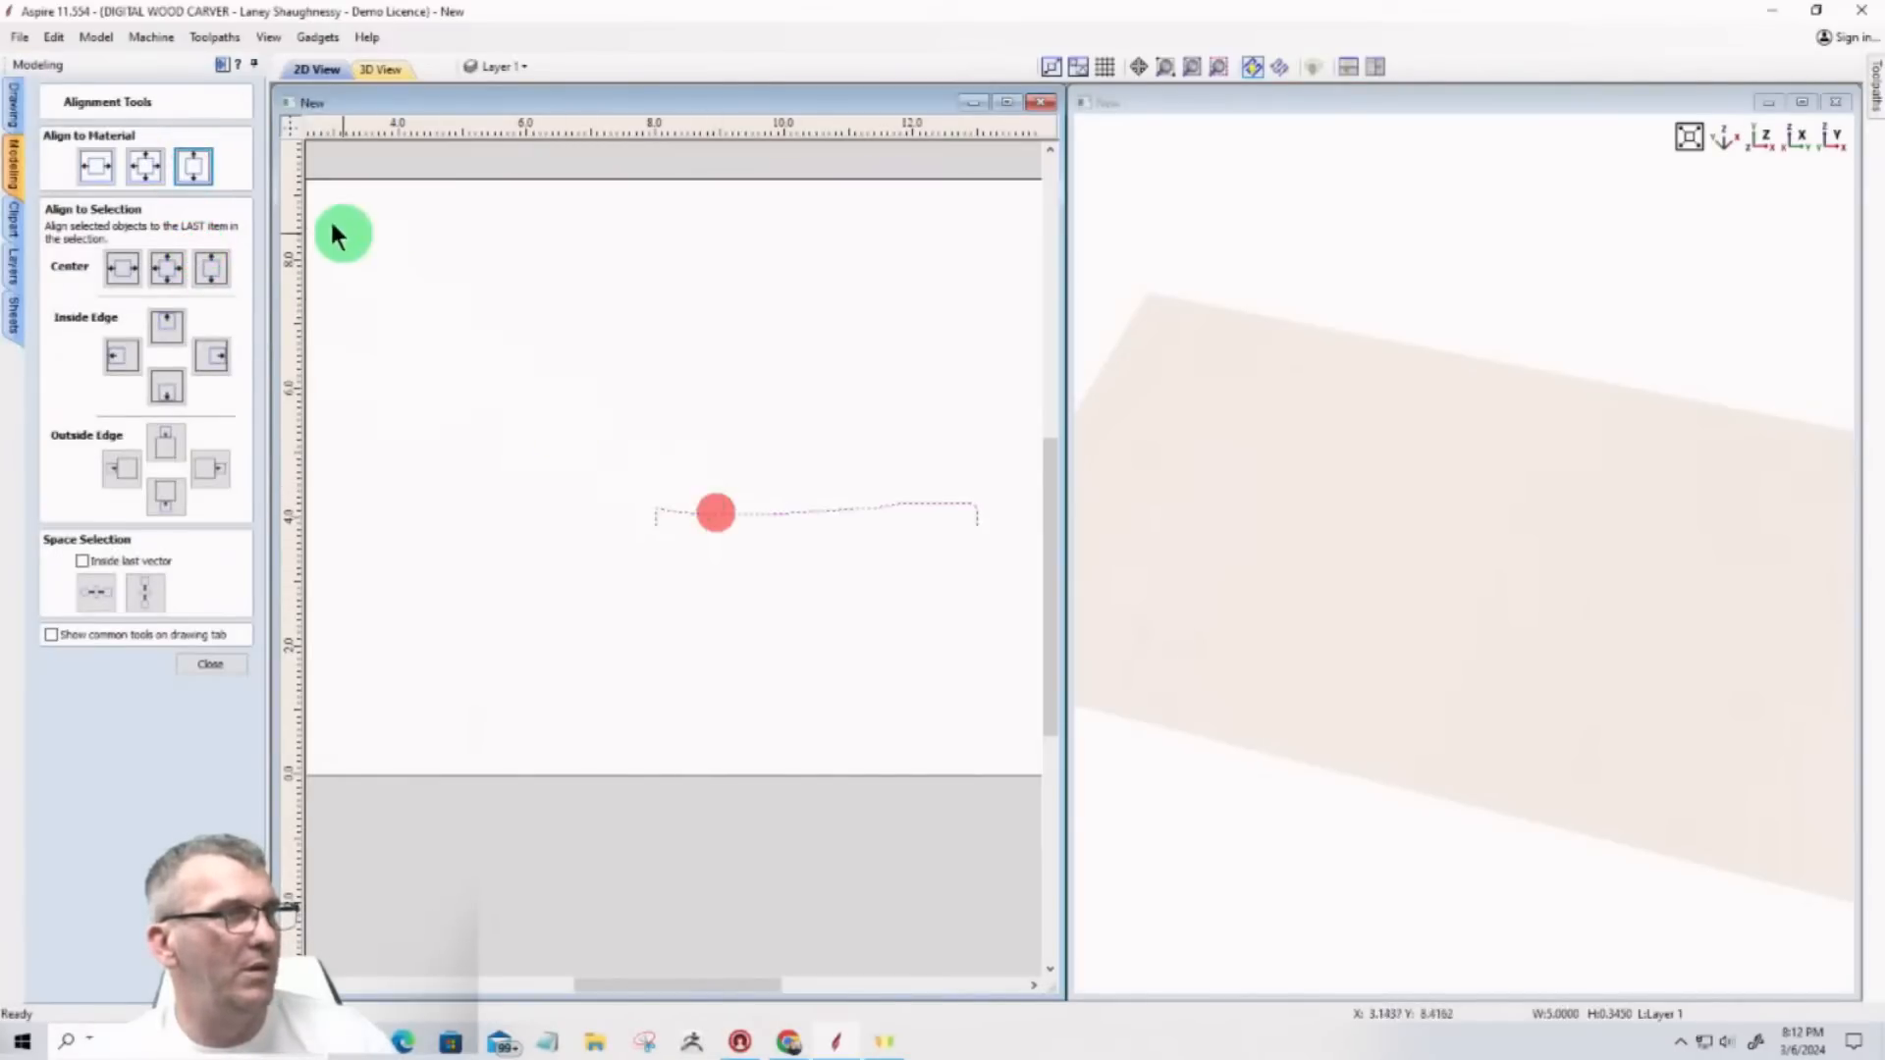
left_click(193, 167)
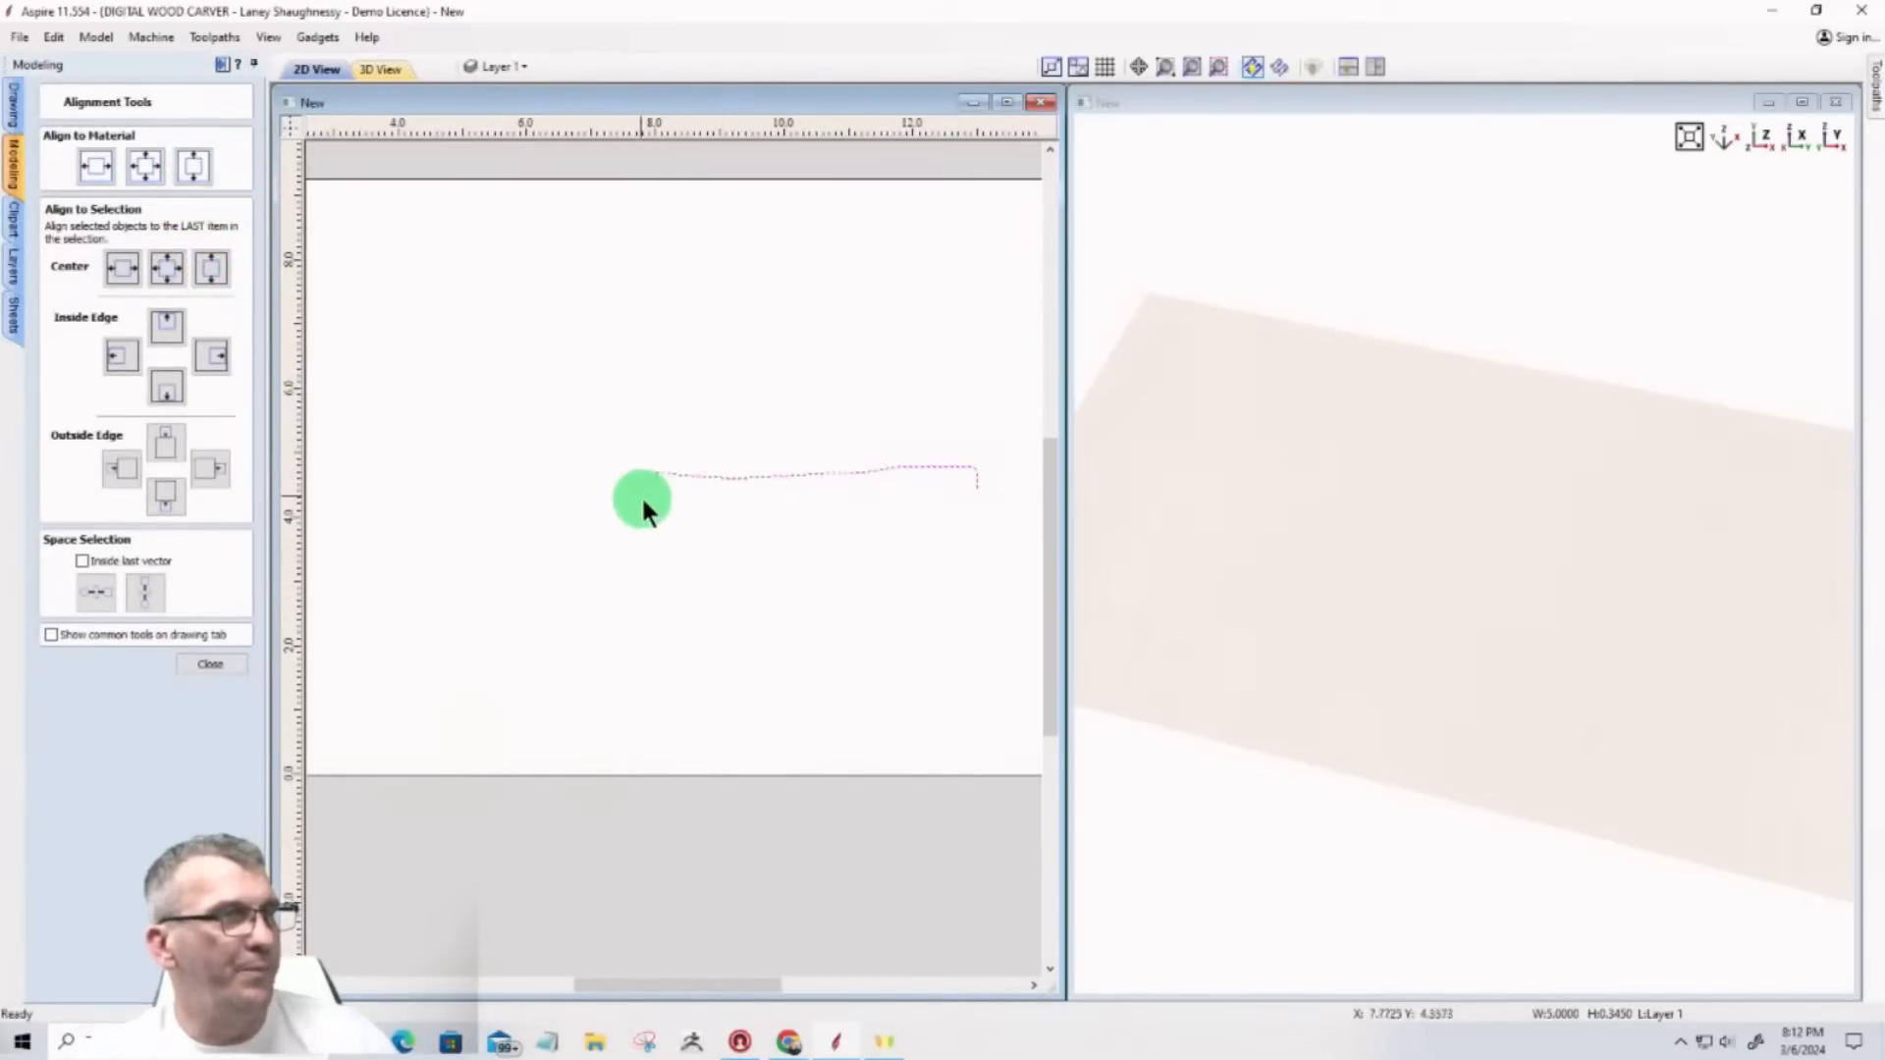
scroll(643, 506, "up", 8)
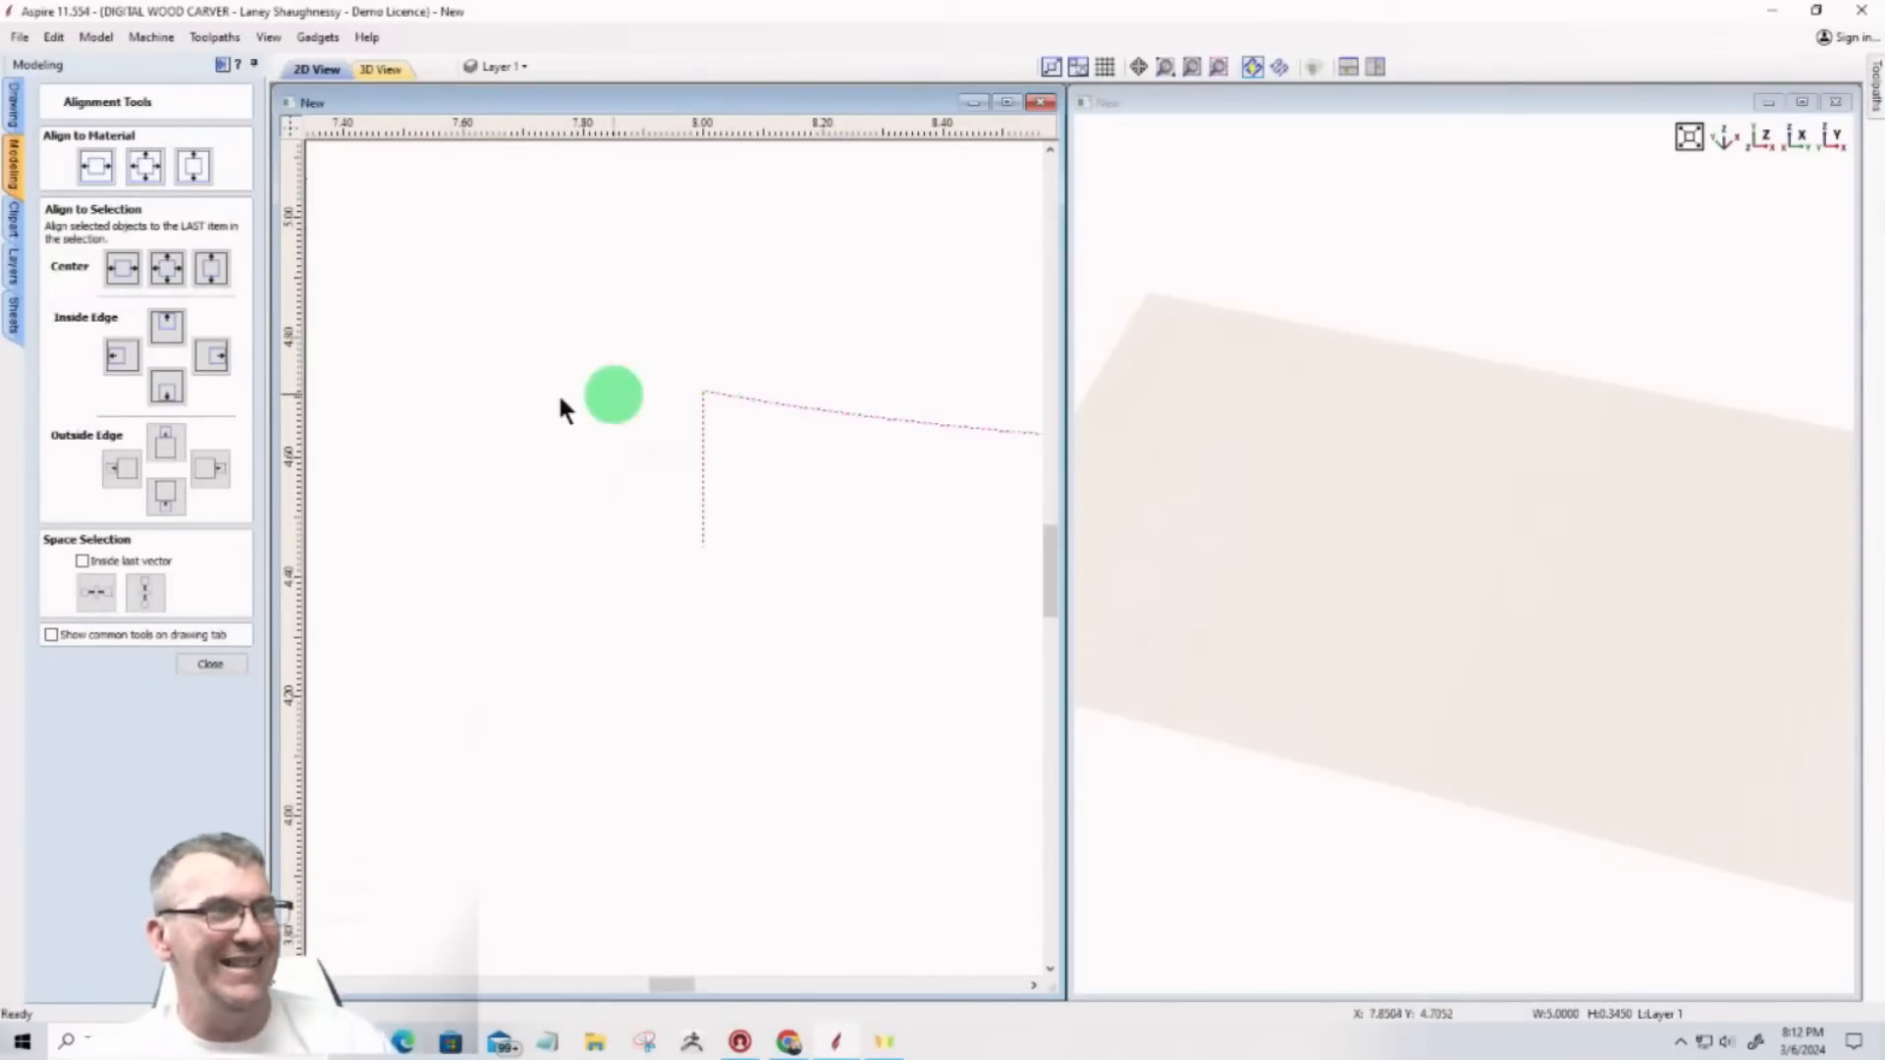
Step: Close alignment and lower the upper node at the profile's left end by about 0.06 inches in node editing
left_click(216, 667)
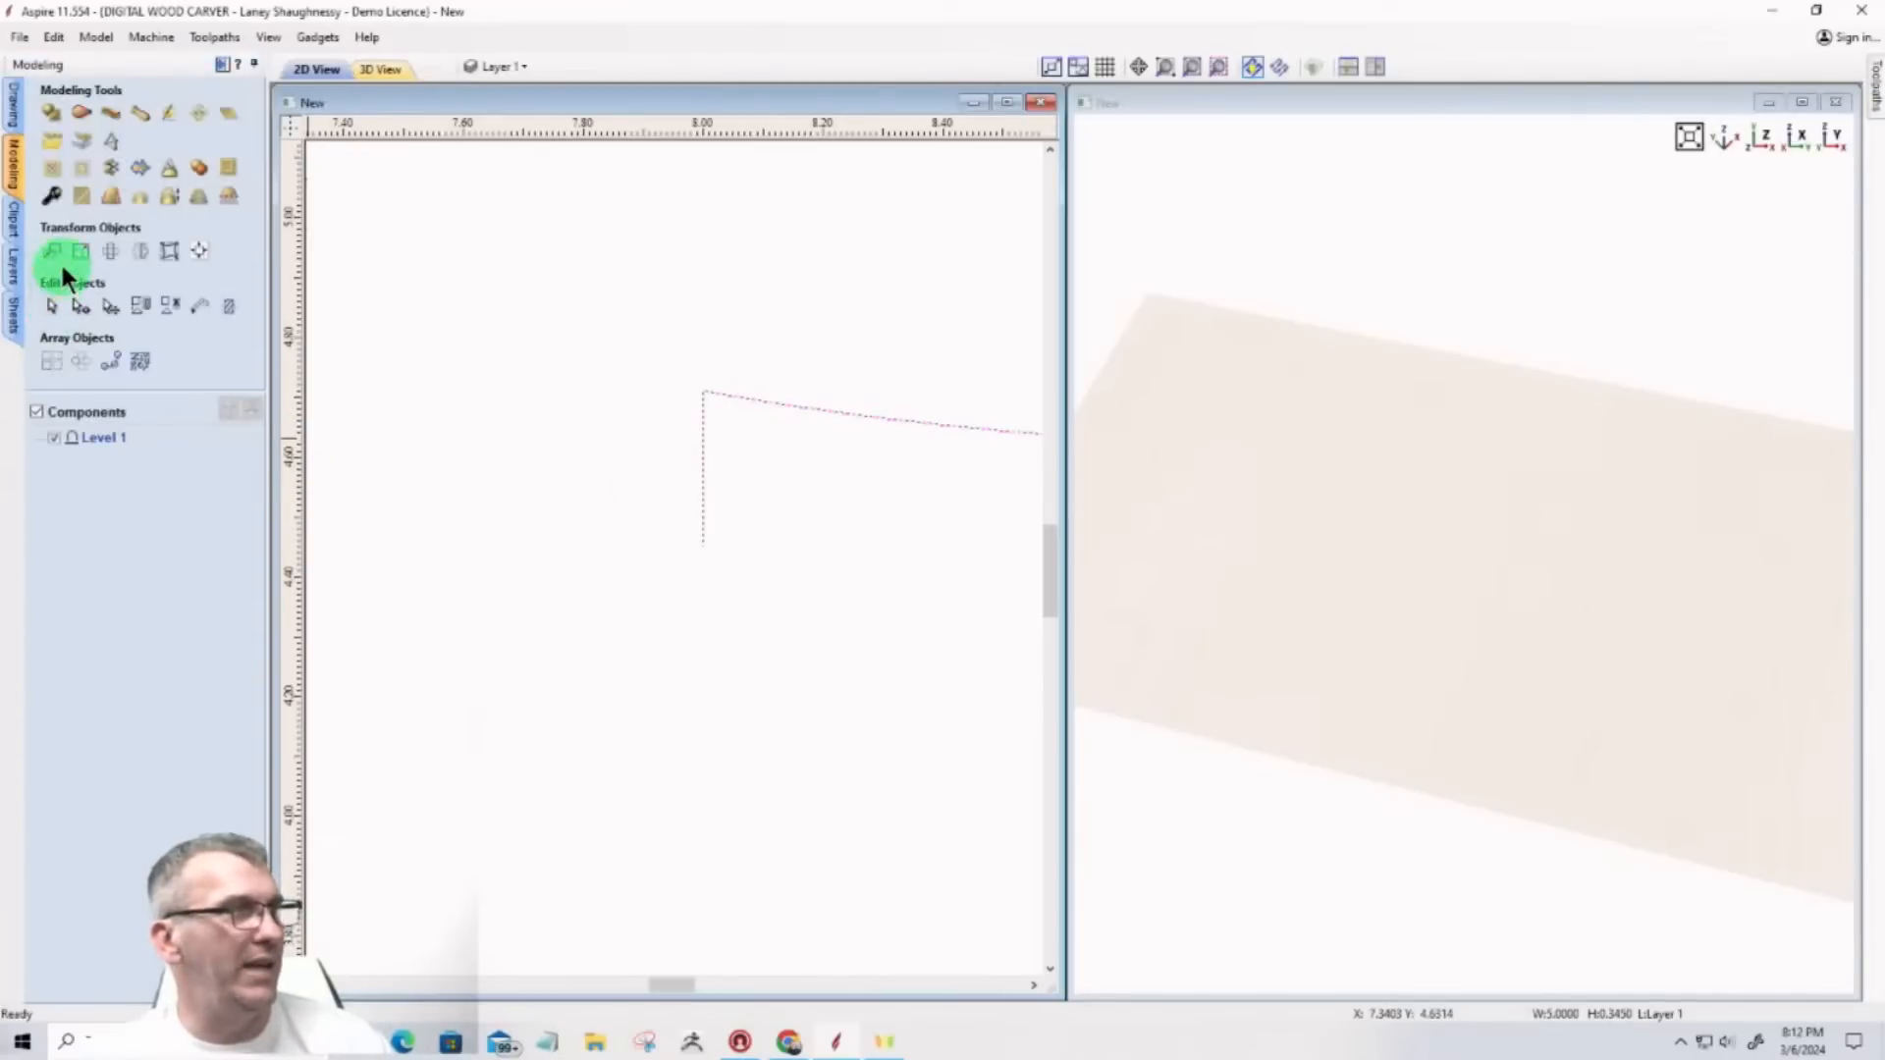
left_click(78, 308)
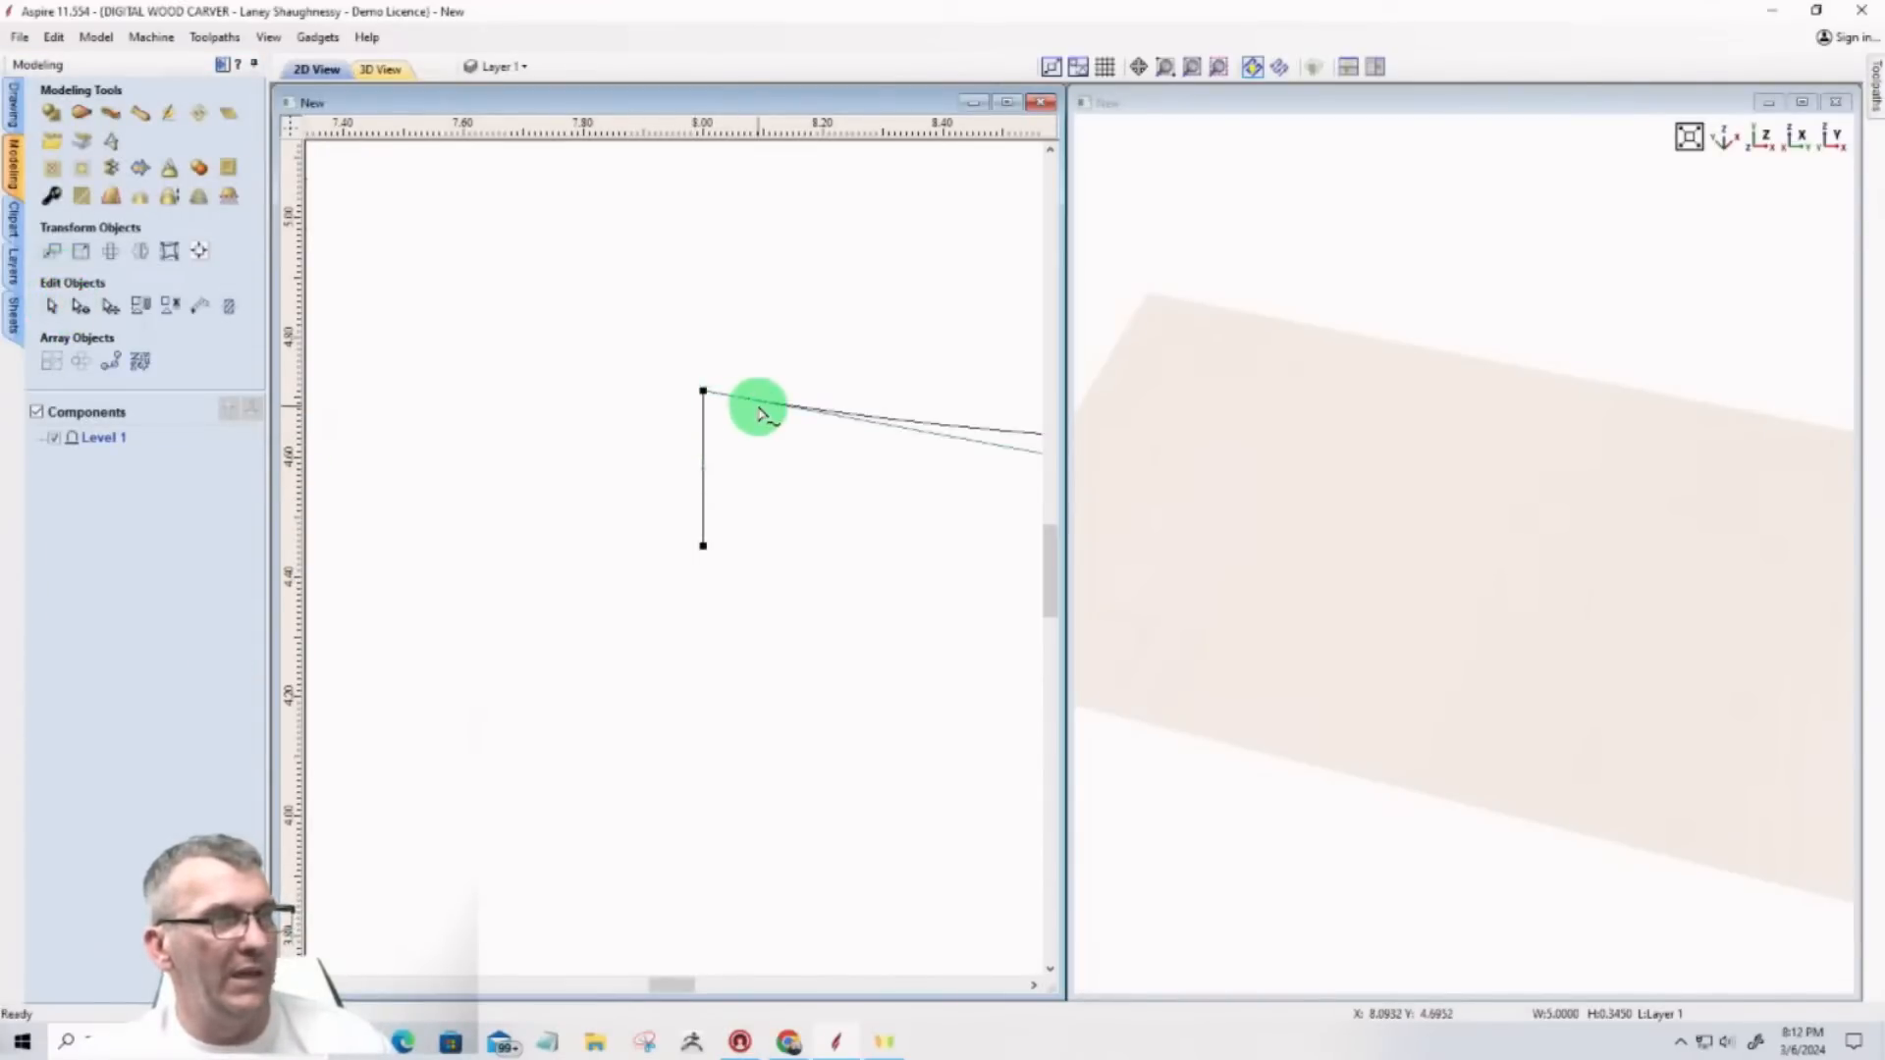
left_click_drag(702, 390, 703, 428)
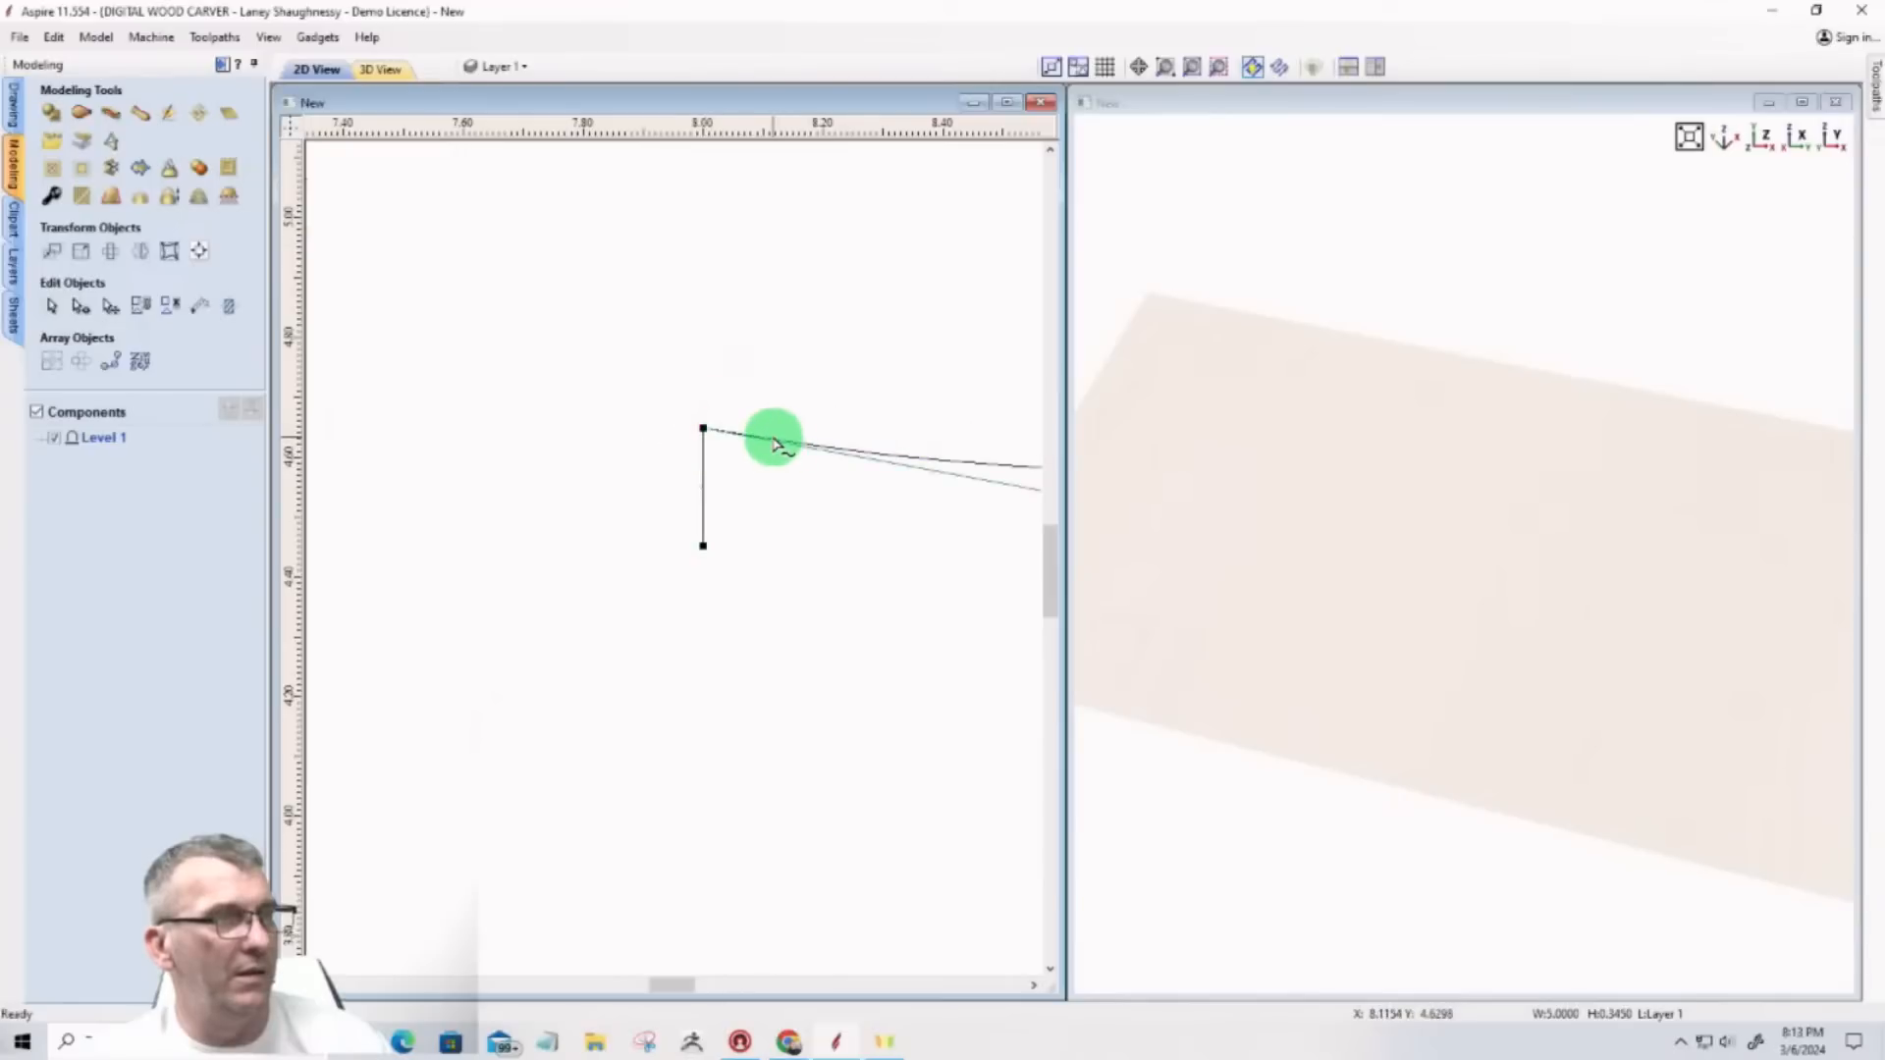
Step: Insert a point on the upper curve about 0.1 inches from the profile's left end and raise it level with the end node
right_click(771, 444)
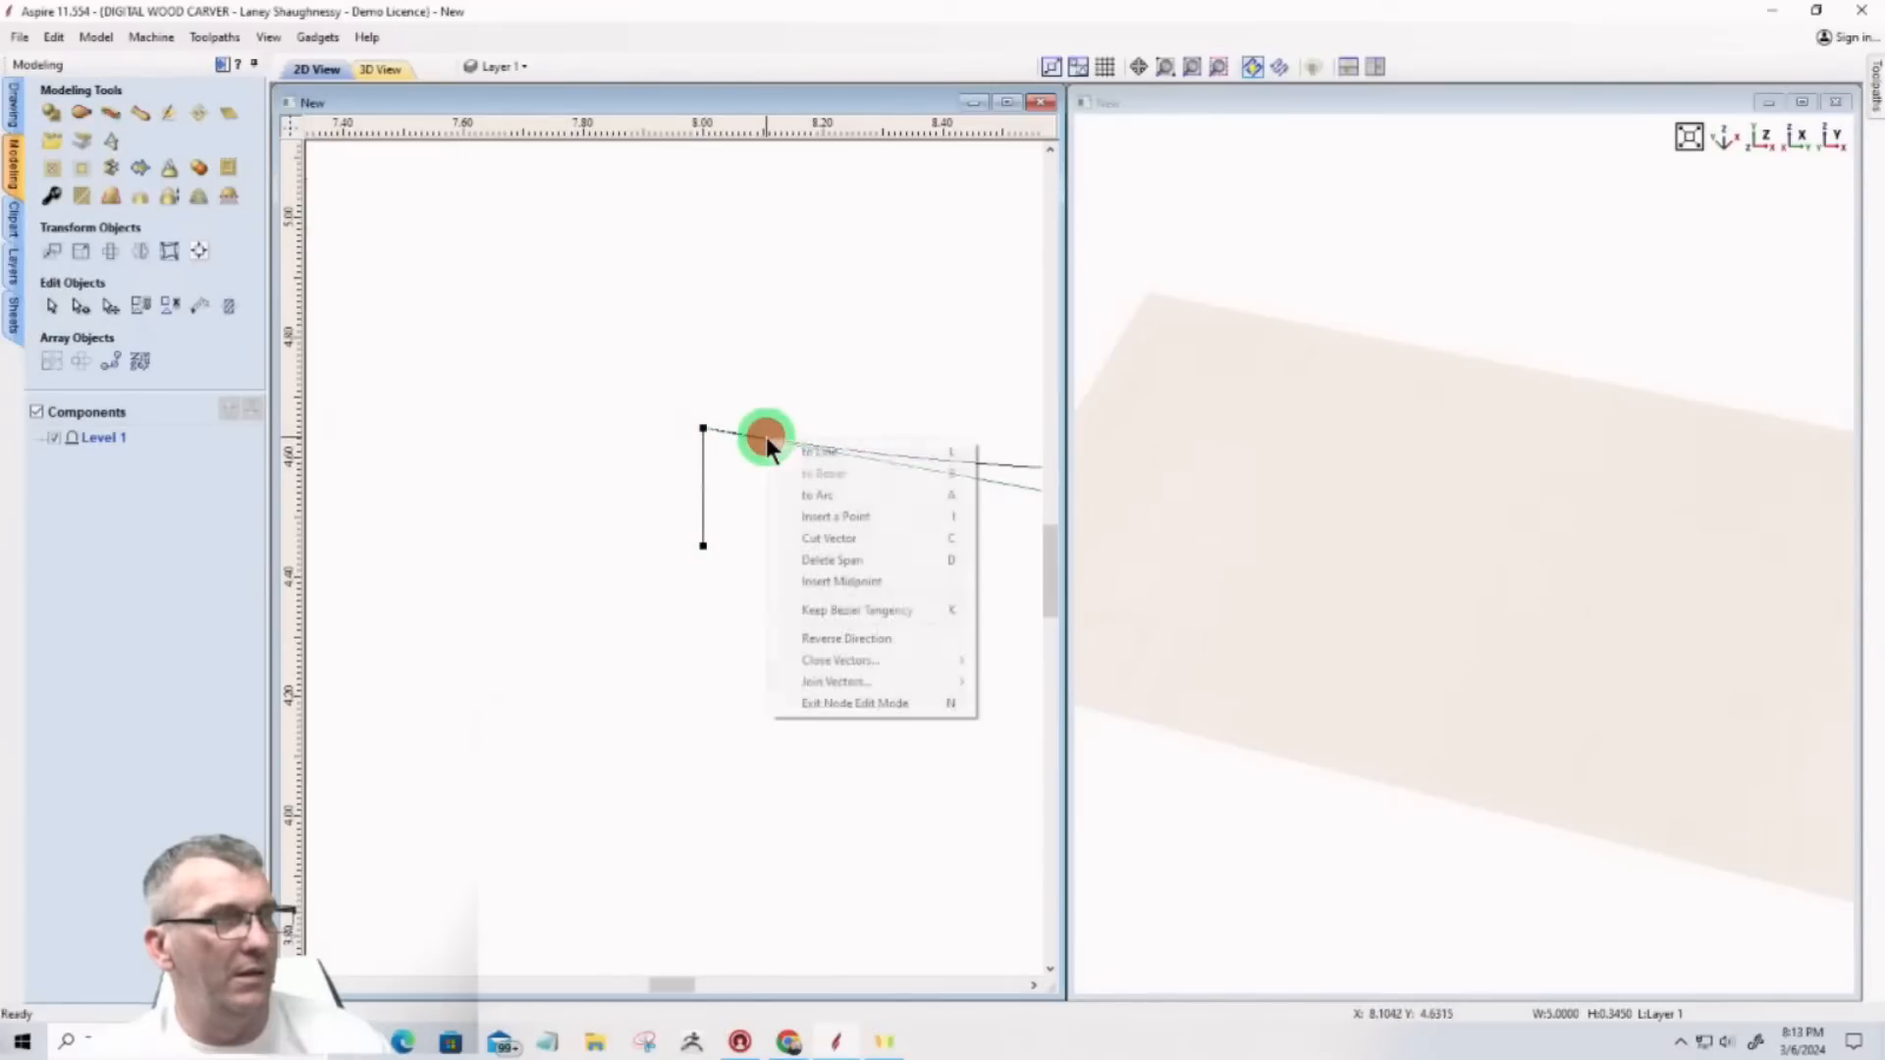
left_click(788, 515)
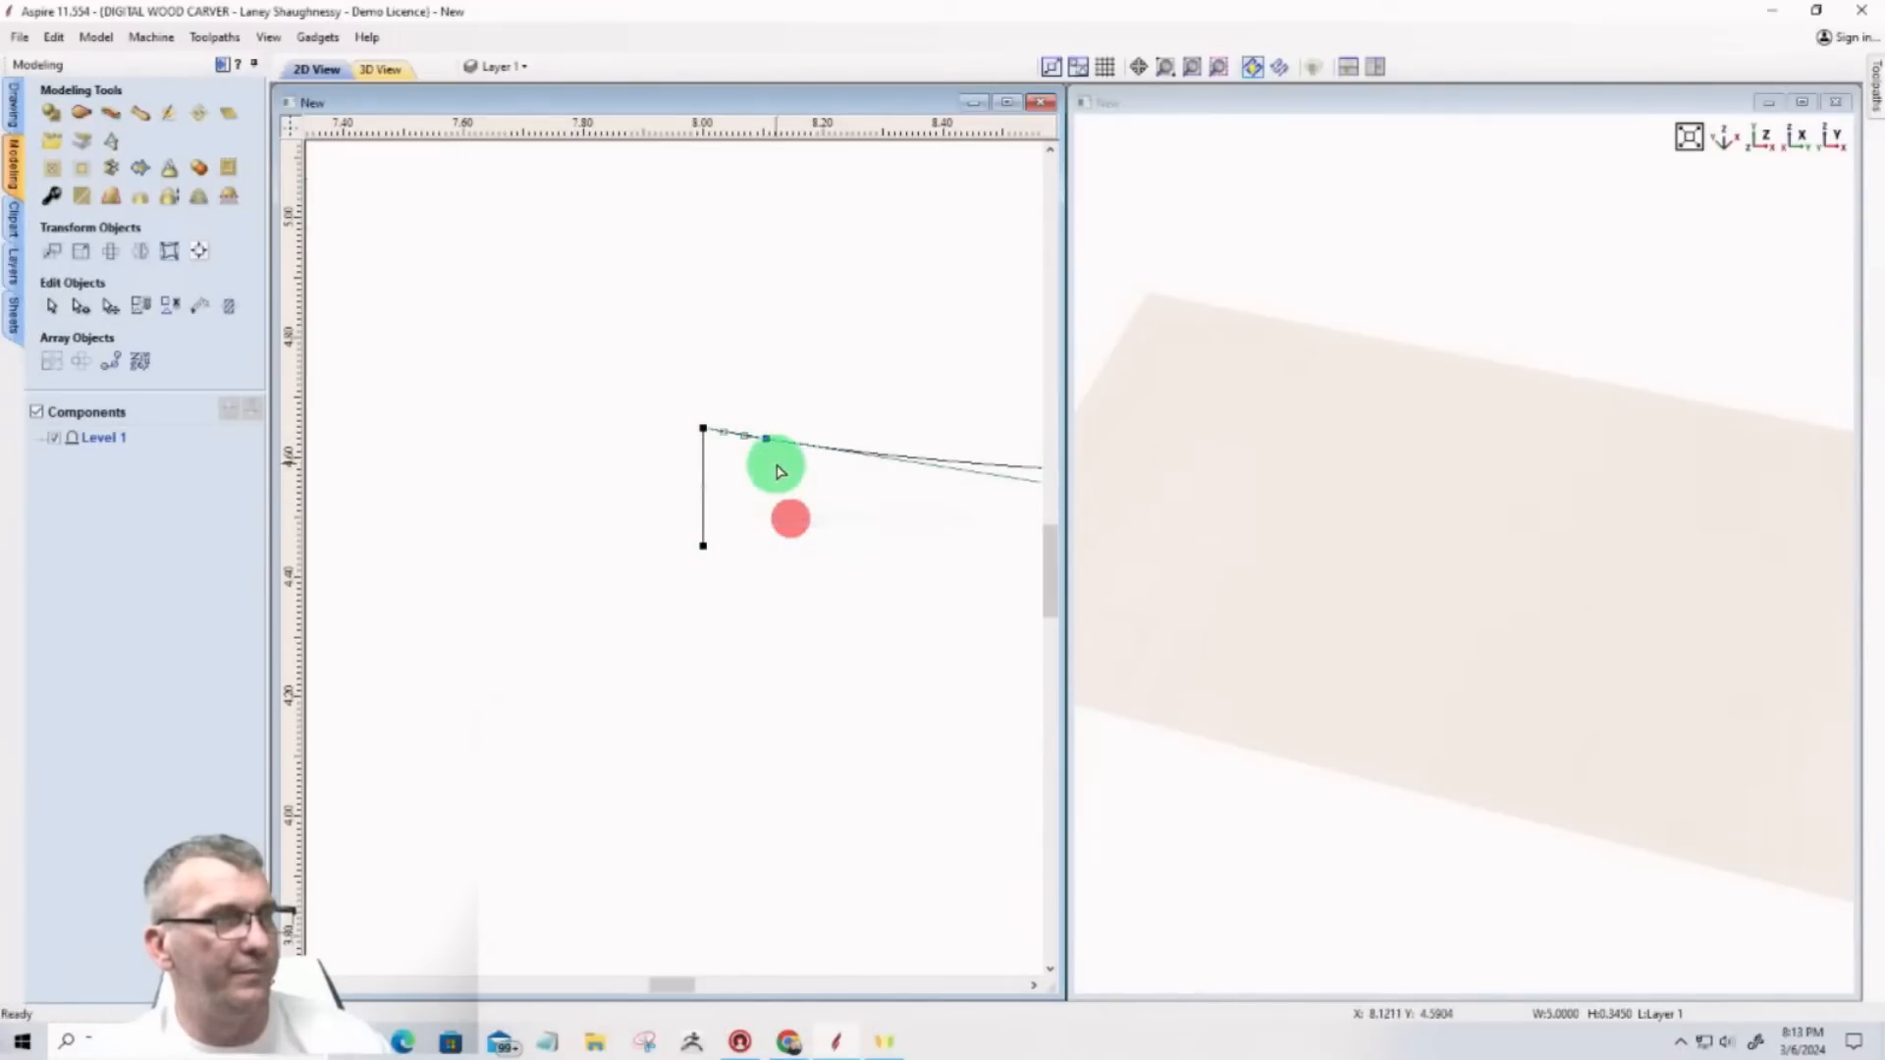
left_click_drag(765, 438, 767, 430)
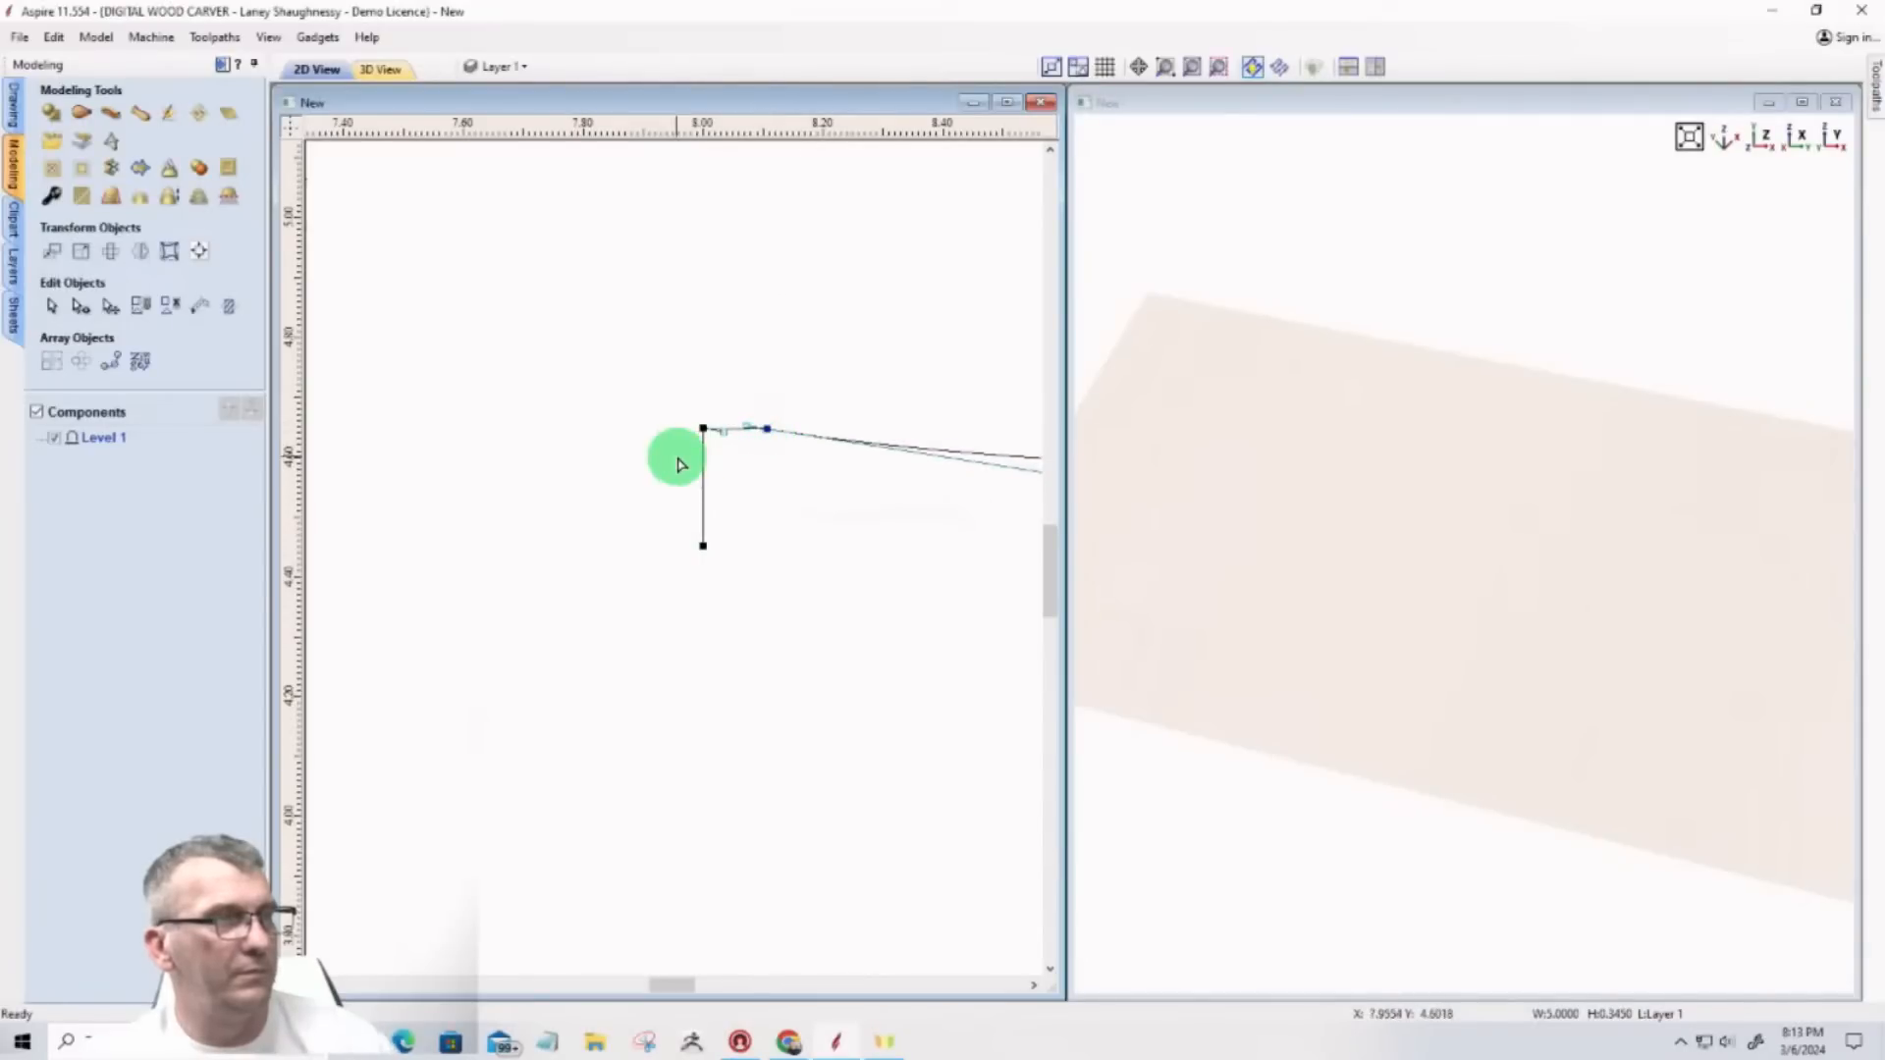
left_click(723, 467)
scroll(723, 469, "up", 2)
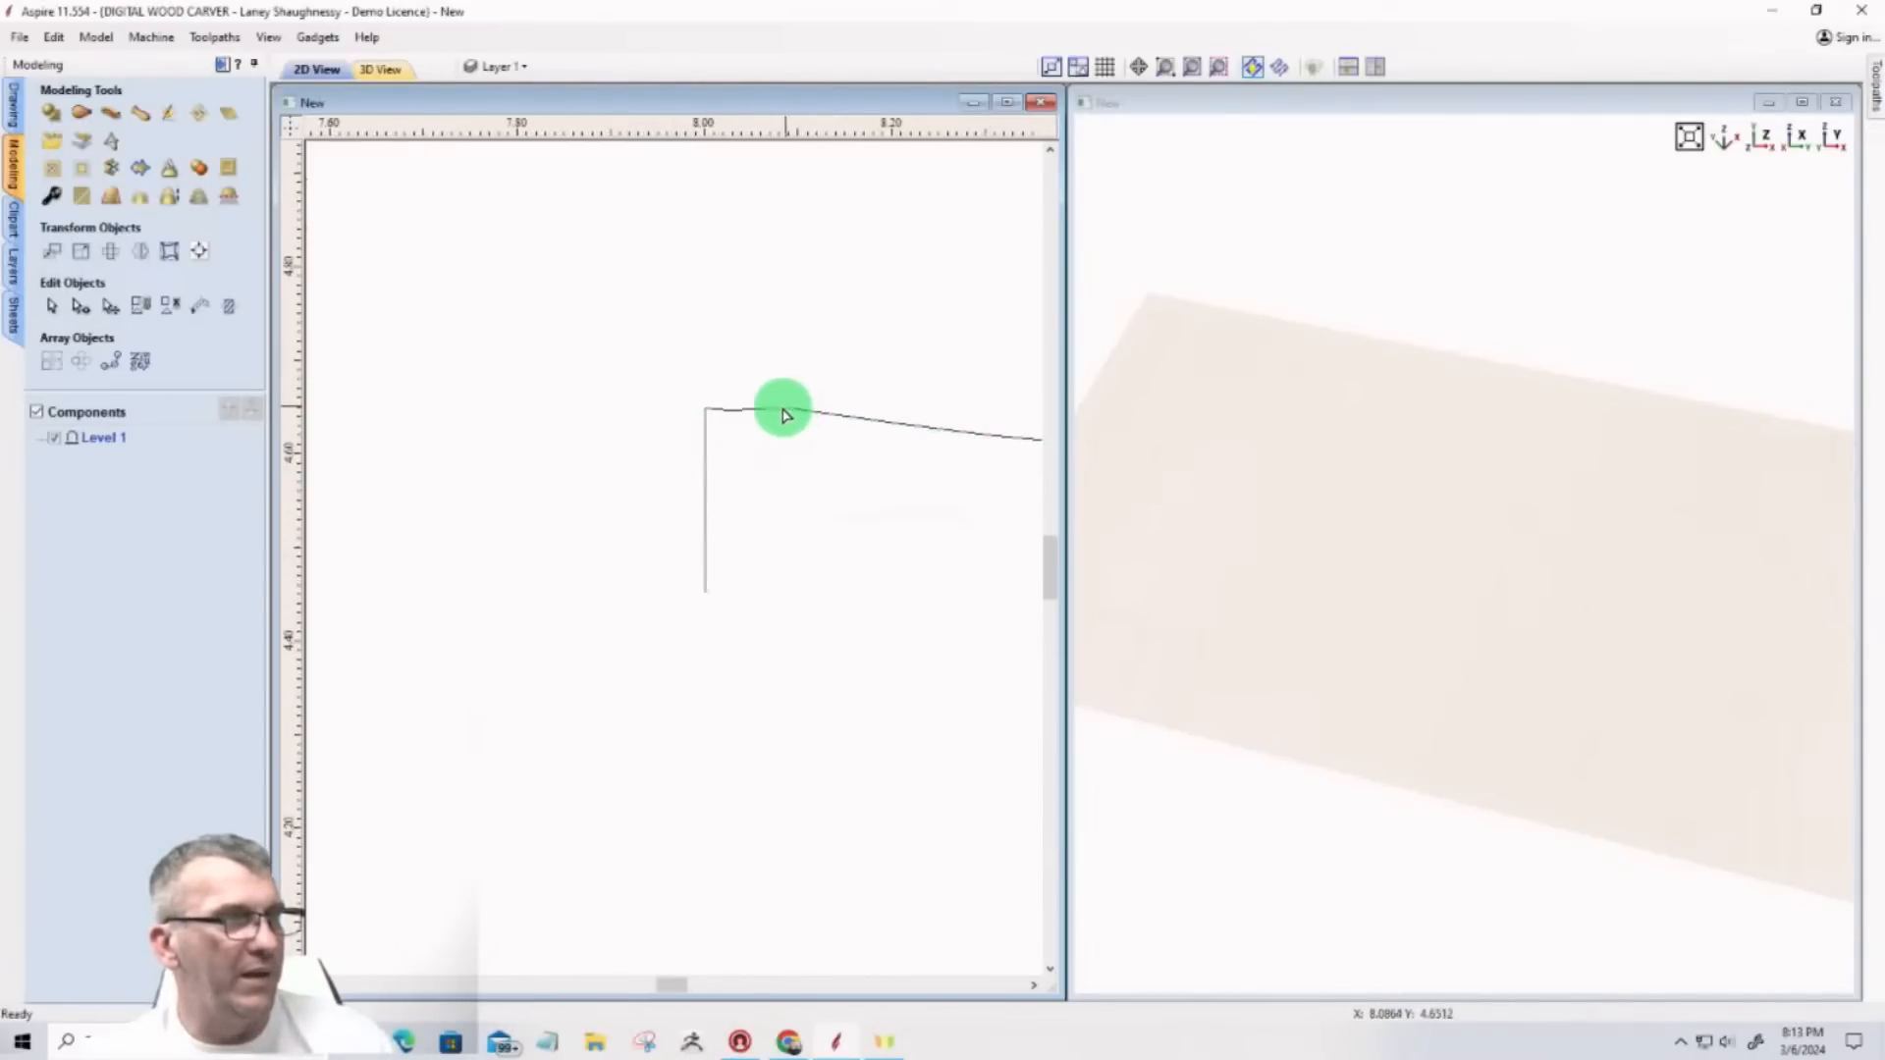
Step: Raise the Bezier handle of the short span beside the profile's upper-left node to smooth the curve
scroll(710, 420, "up", 4)
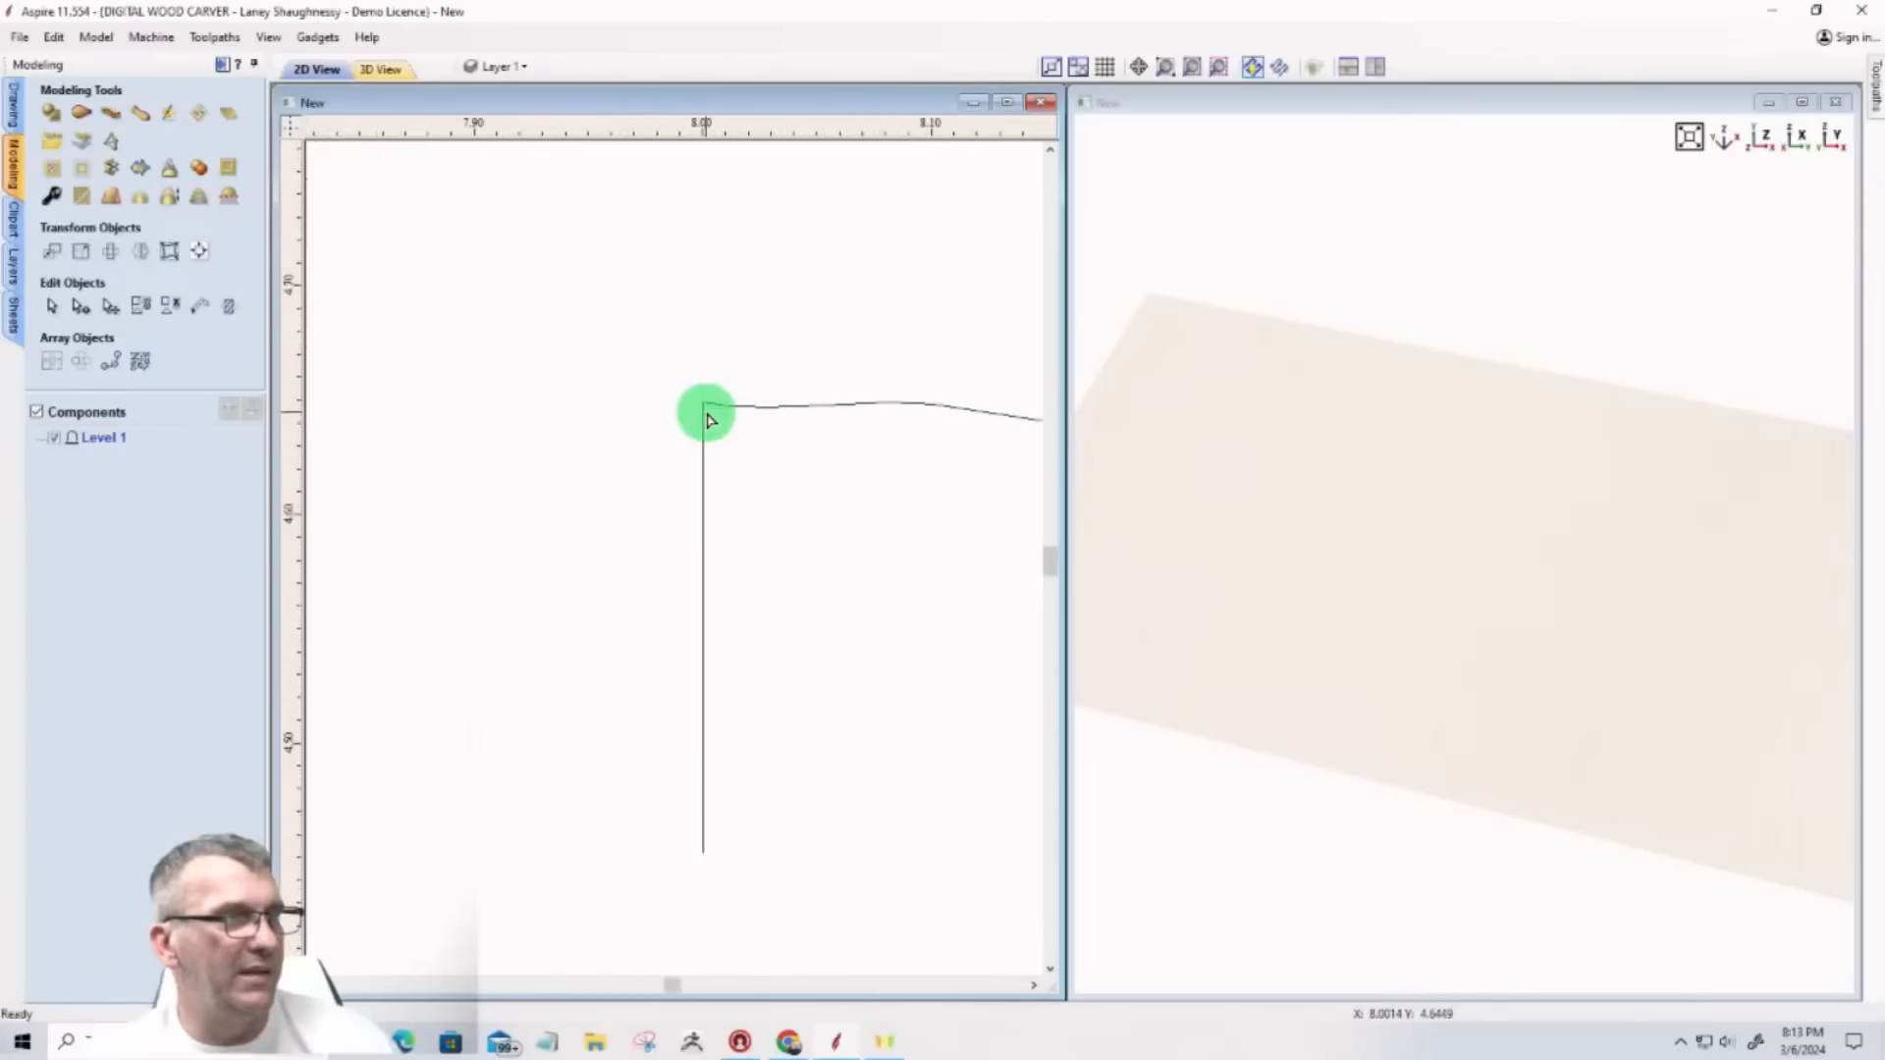
left_click(706, 403)
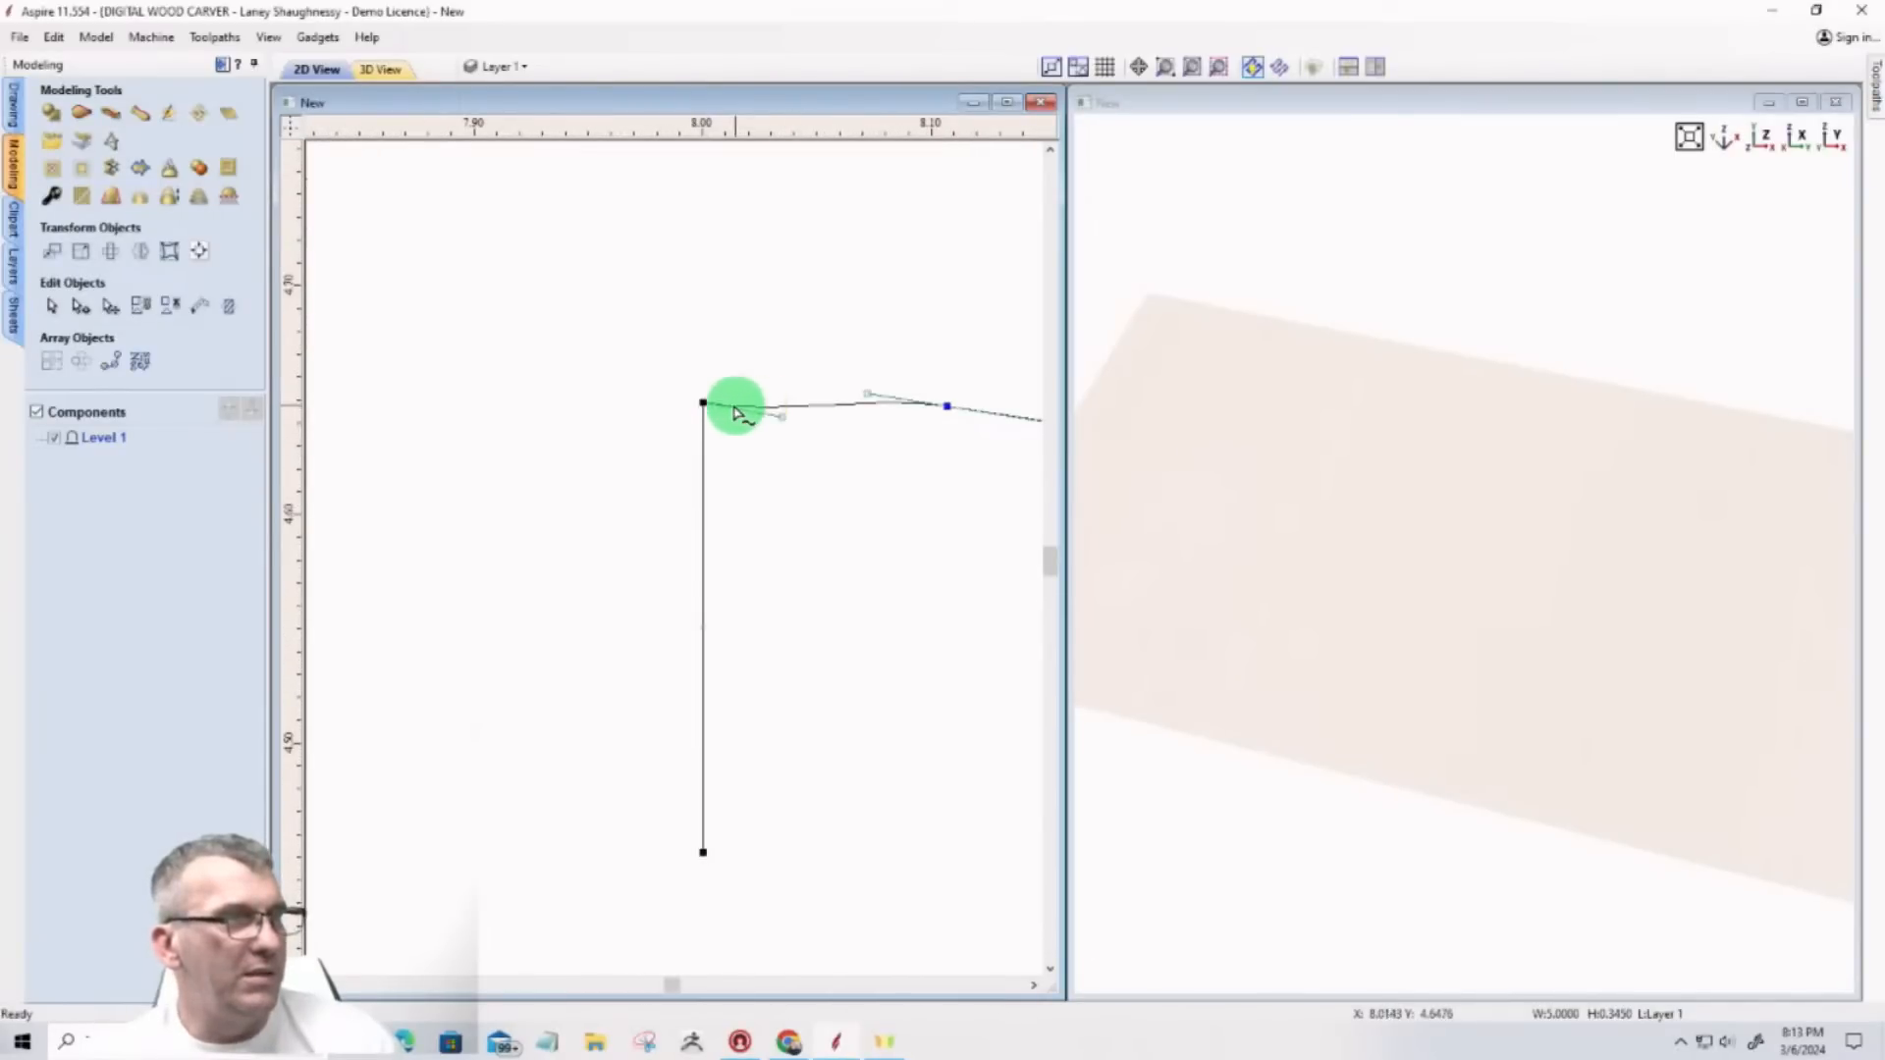
left_click_drag(783, 414, 776, 393)
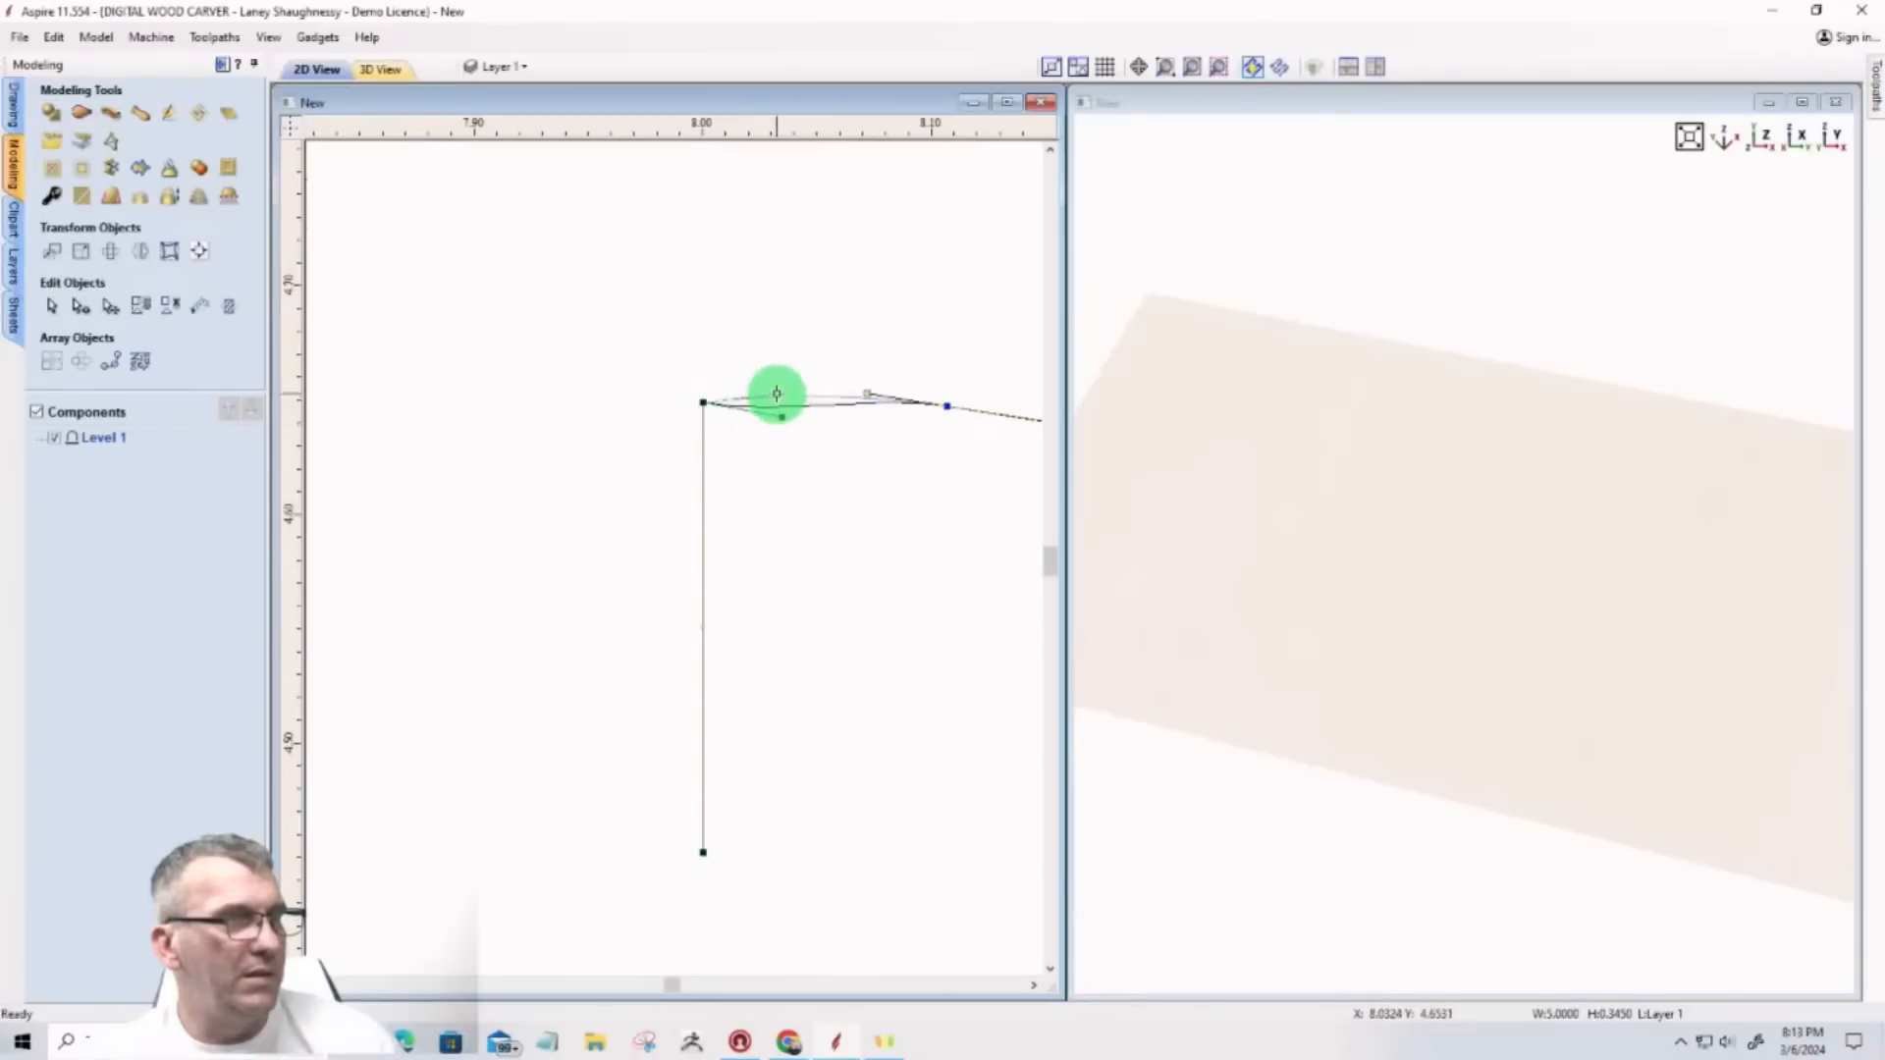
left_click(740, 486)
scroll(677, 520, "down", 3)
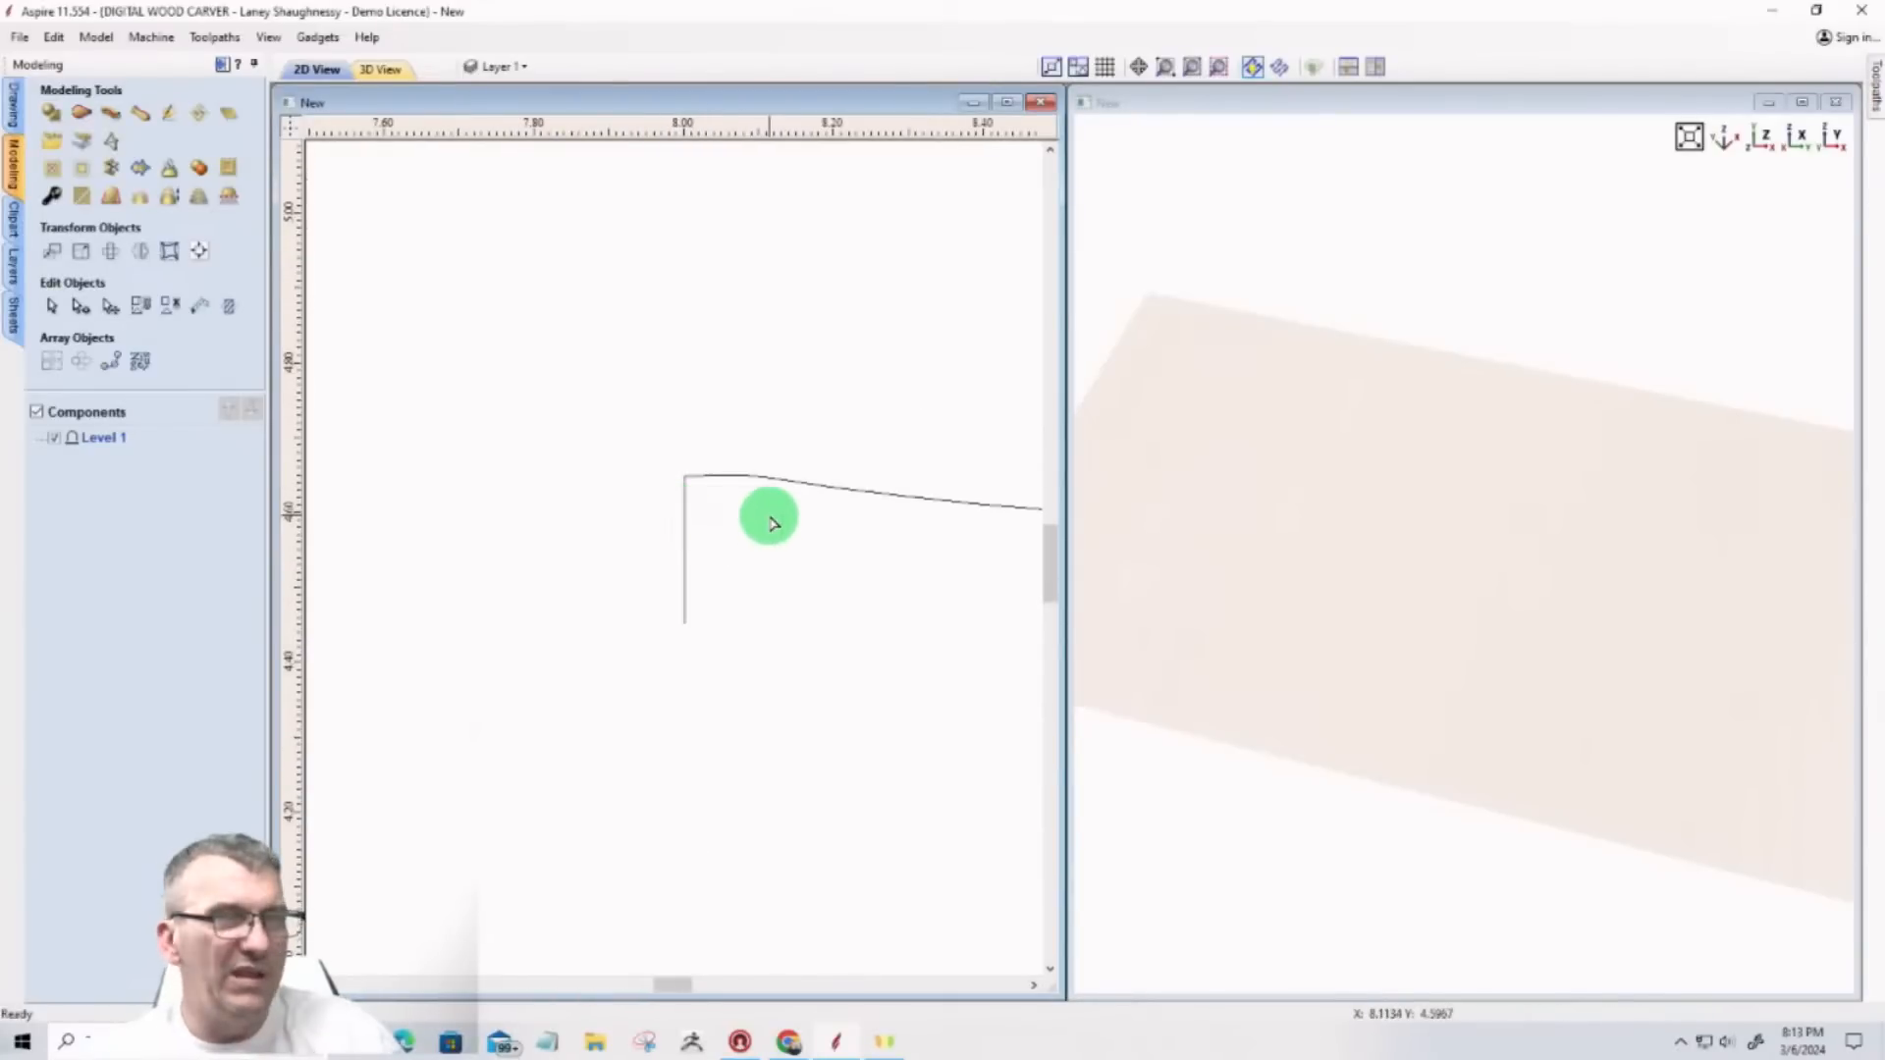
scroll(640, 517, "down", 6)
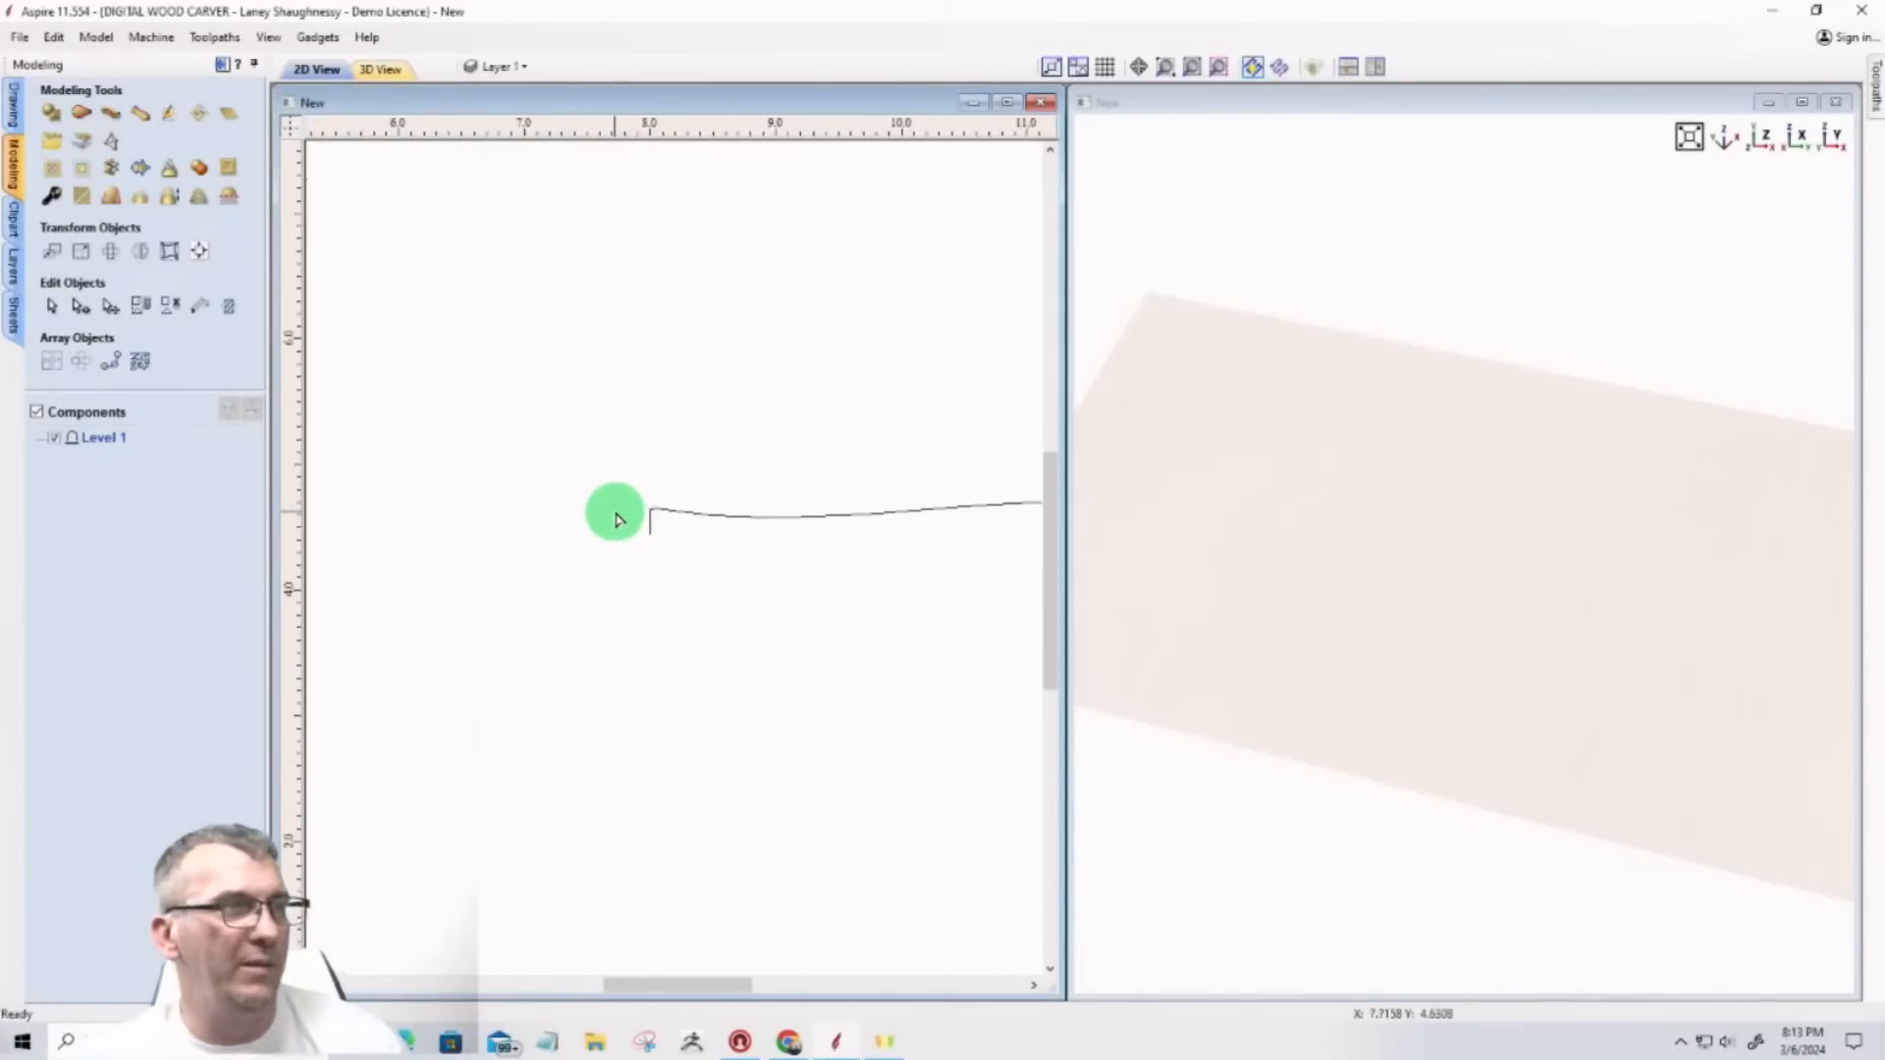
left_click(665, 513)
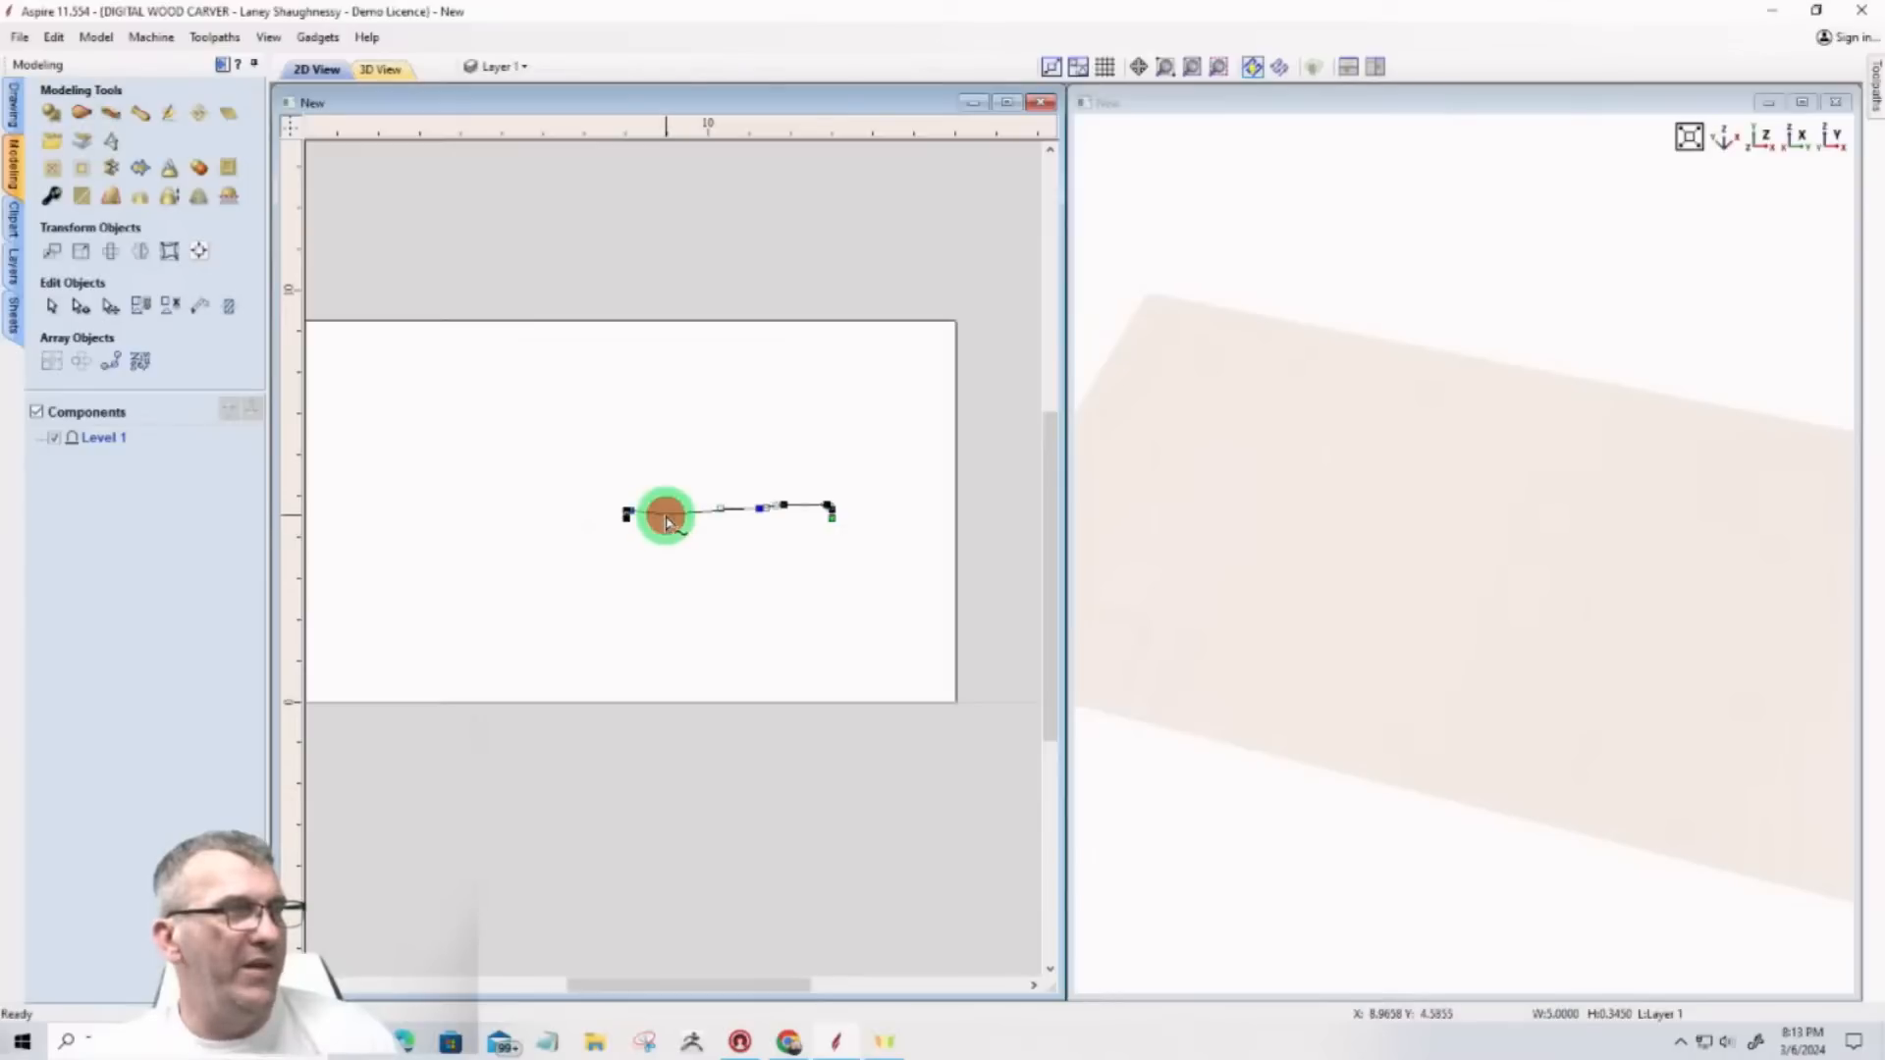
left_click(559, 579)
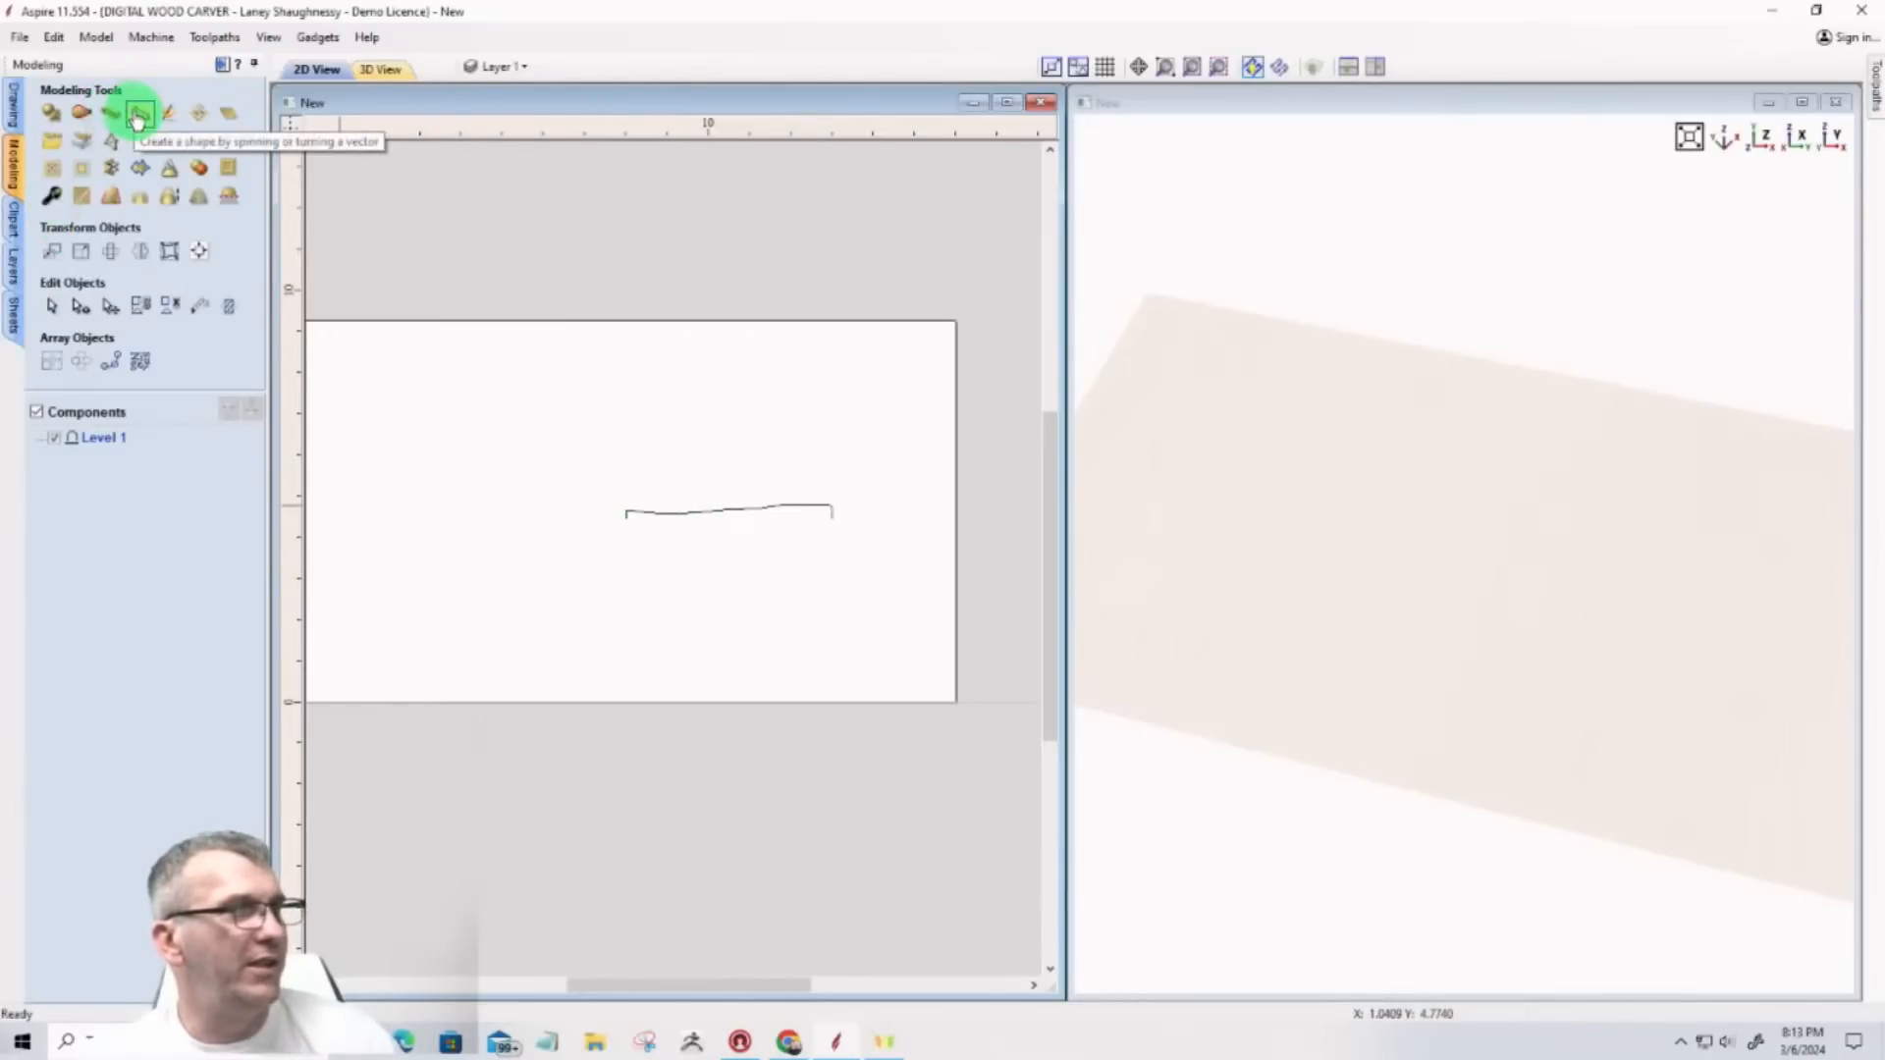
left_click(112, 116)
left_click(633, 509)
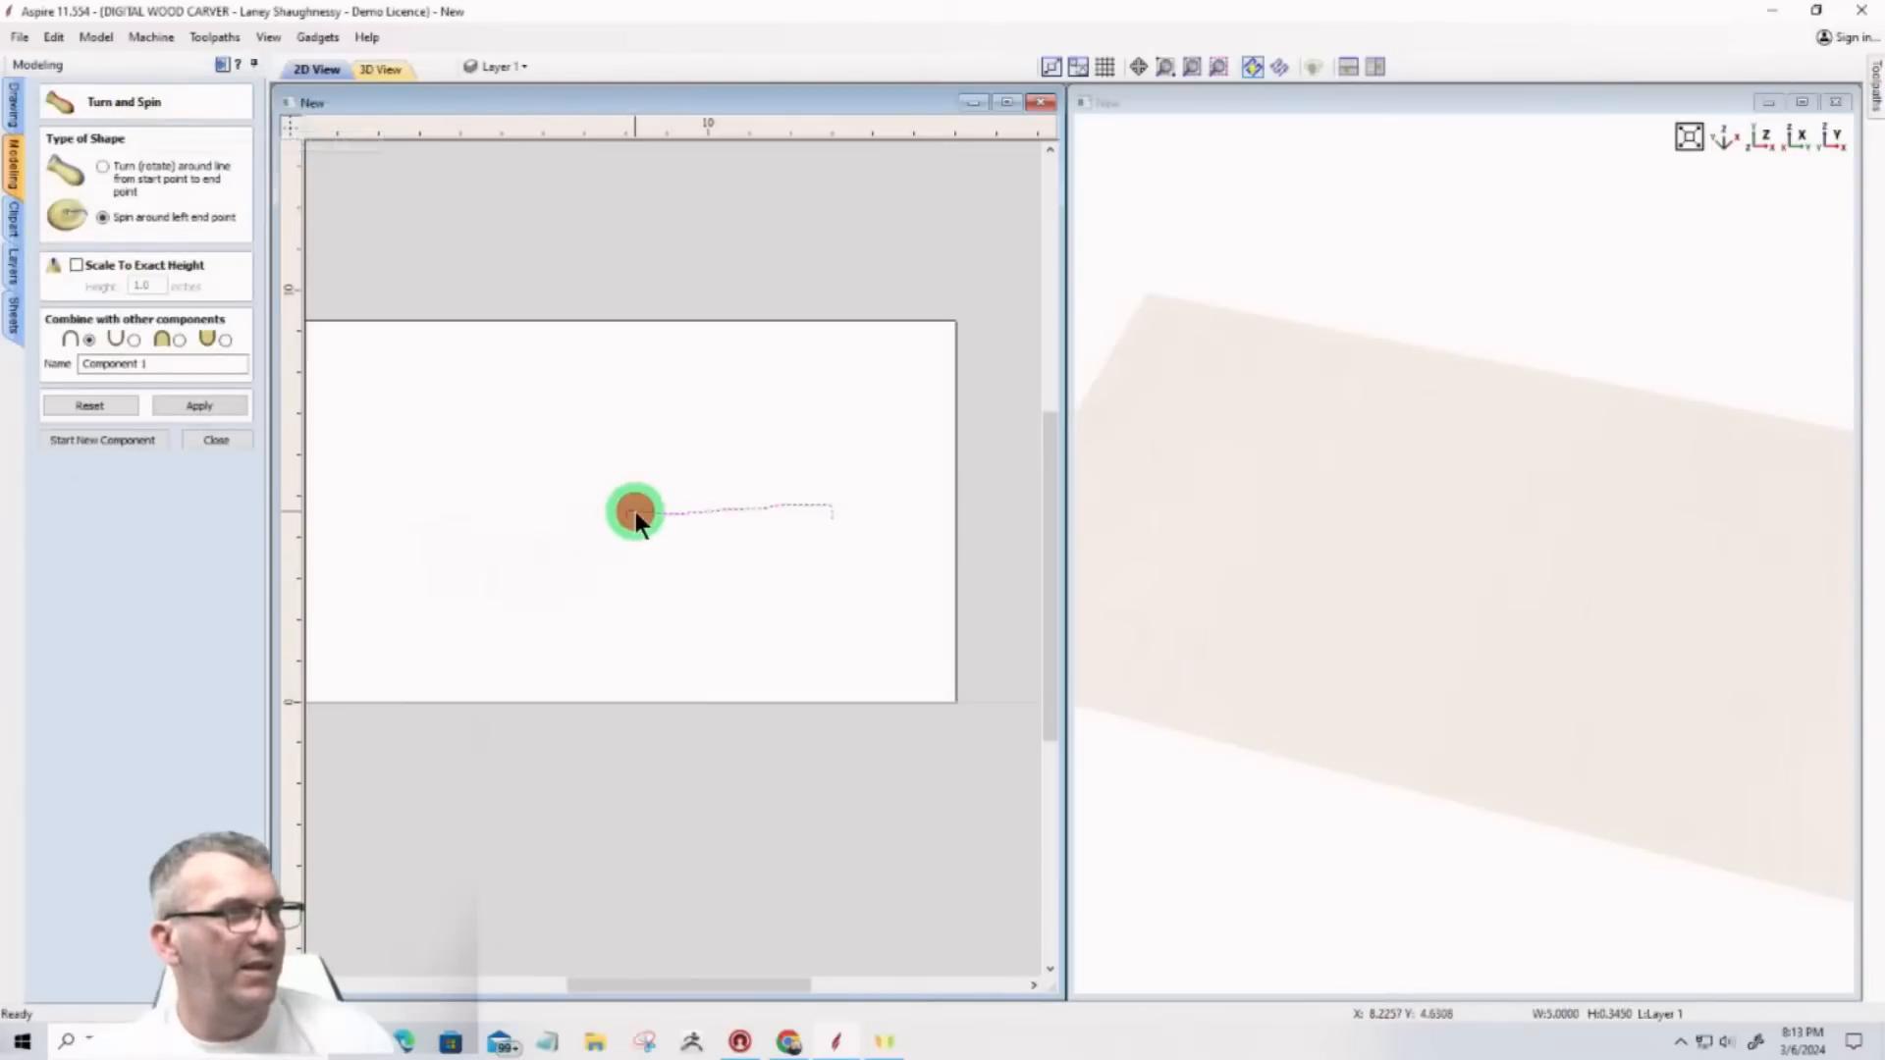
left_click(199, 444)
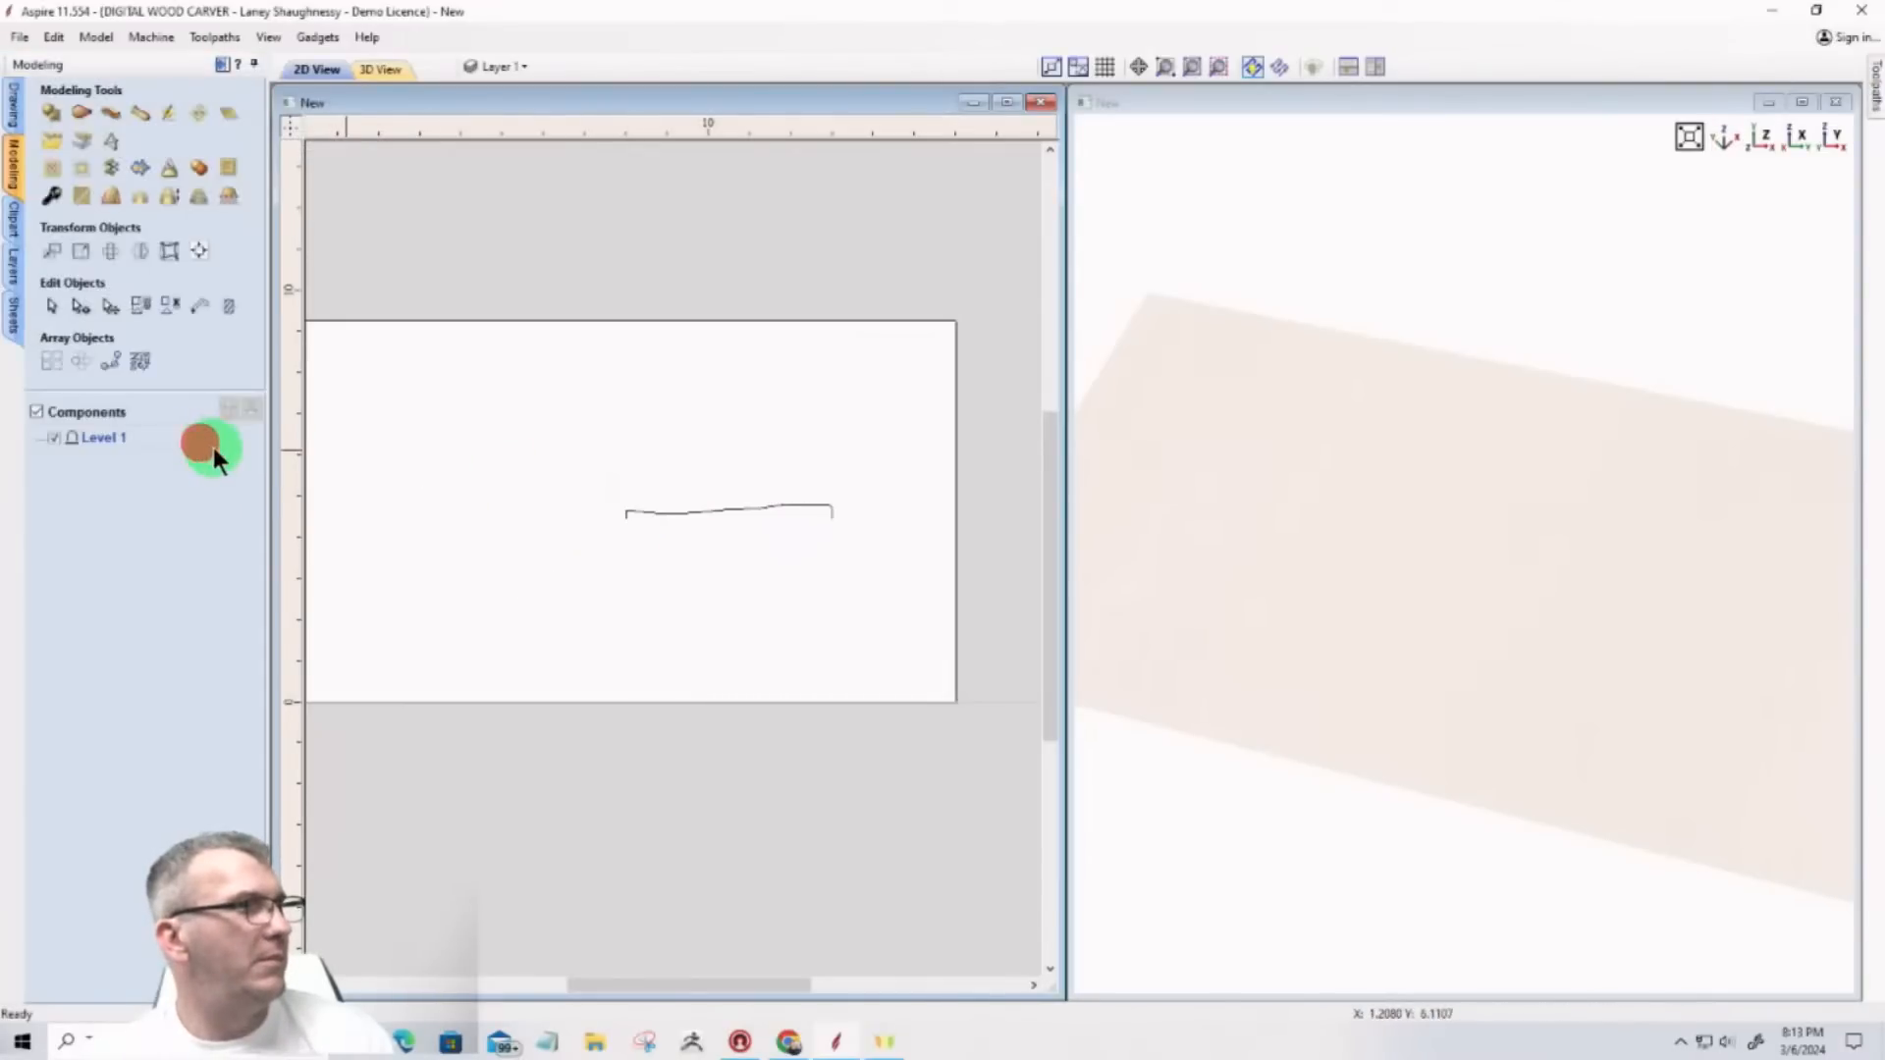
Step: Centre the edited half-profile vertically in the material and close the alignment tools
left_click(633, 516)
left_click(199, 251)
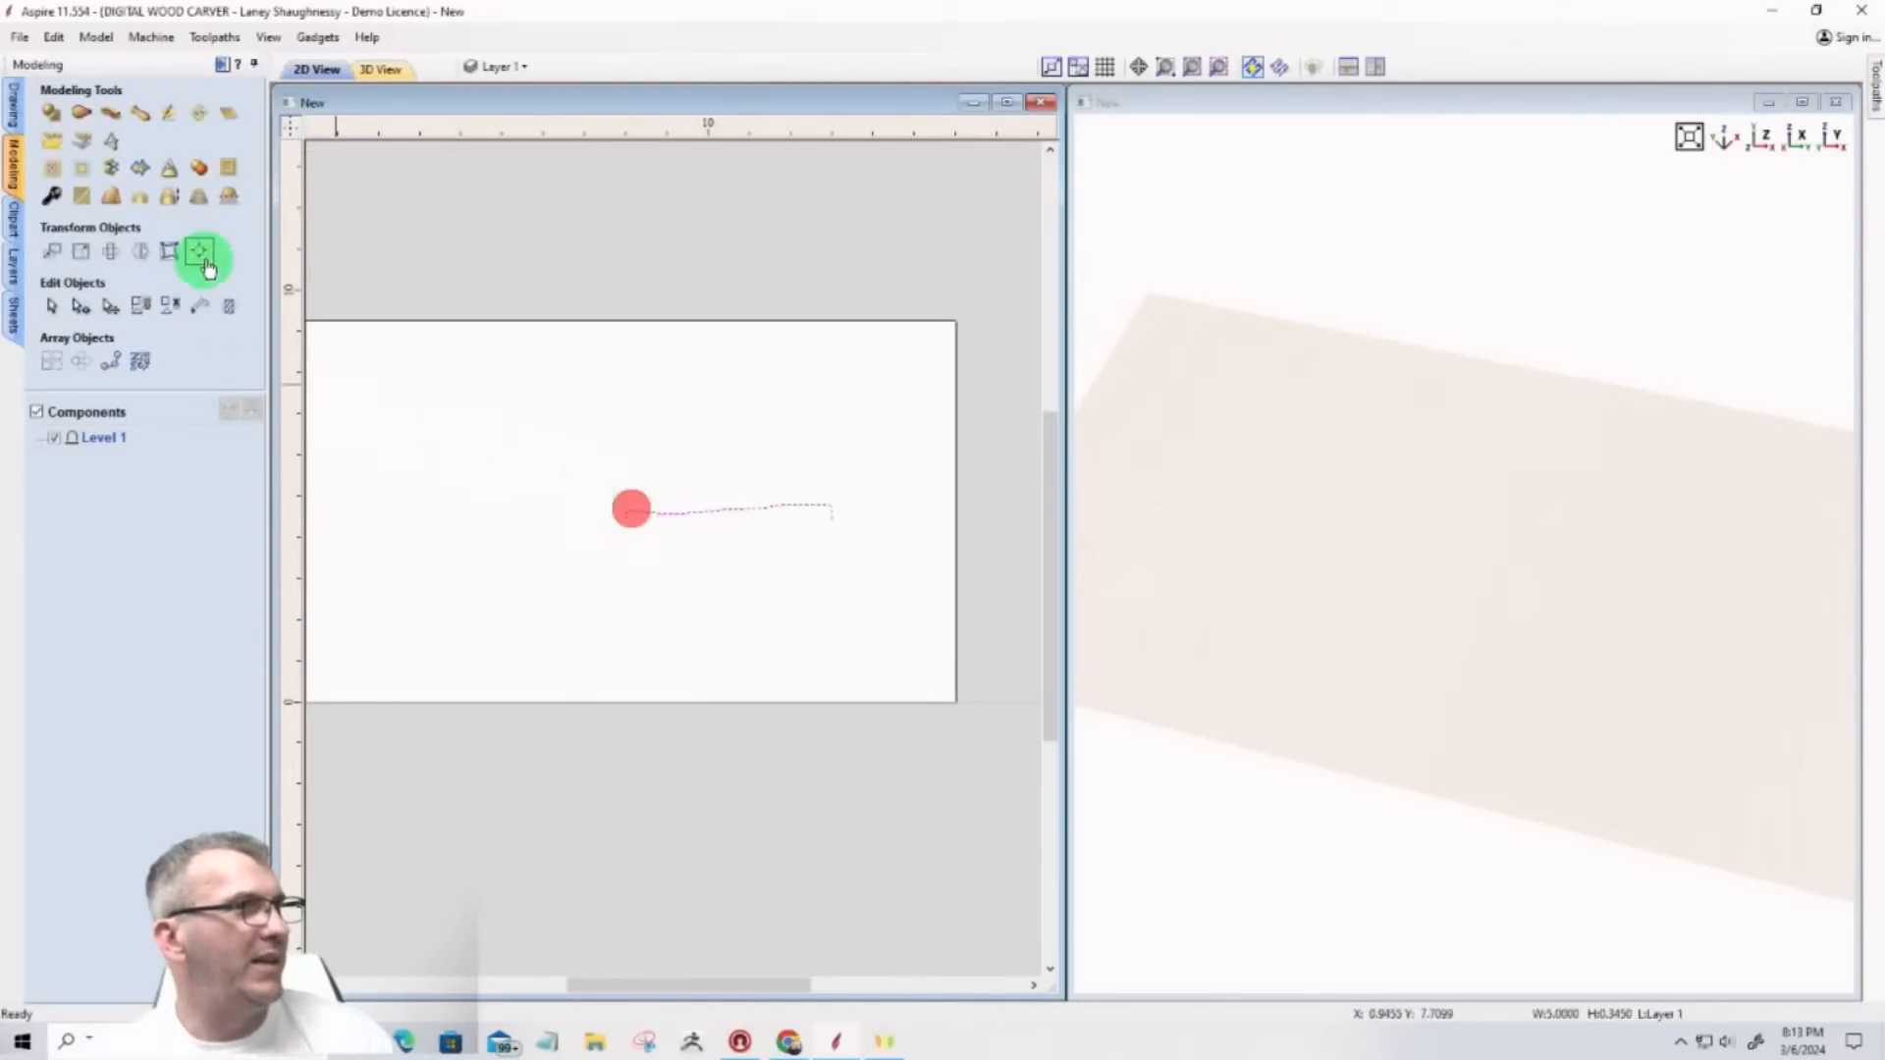
left_click(197, 157)
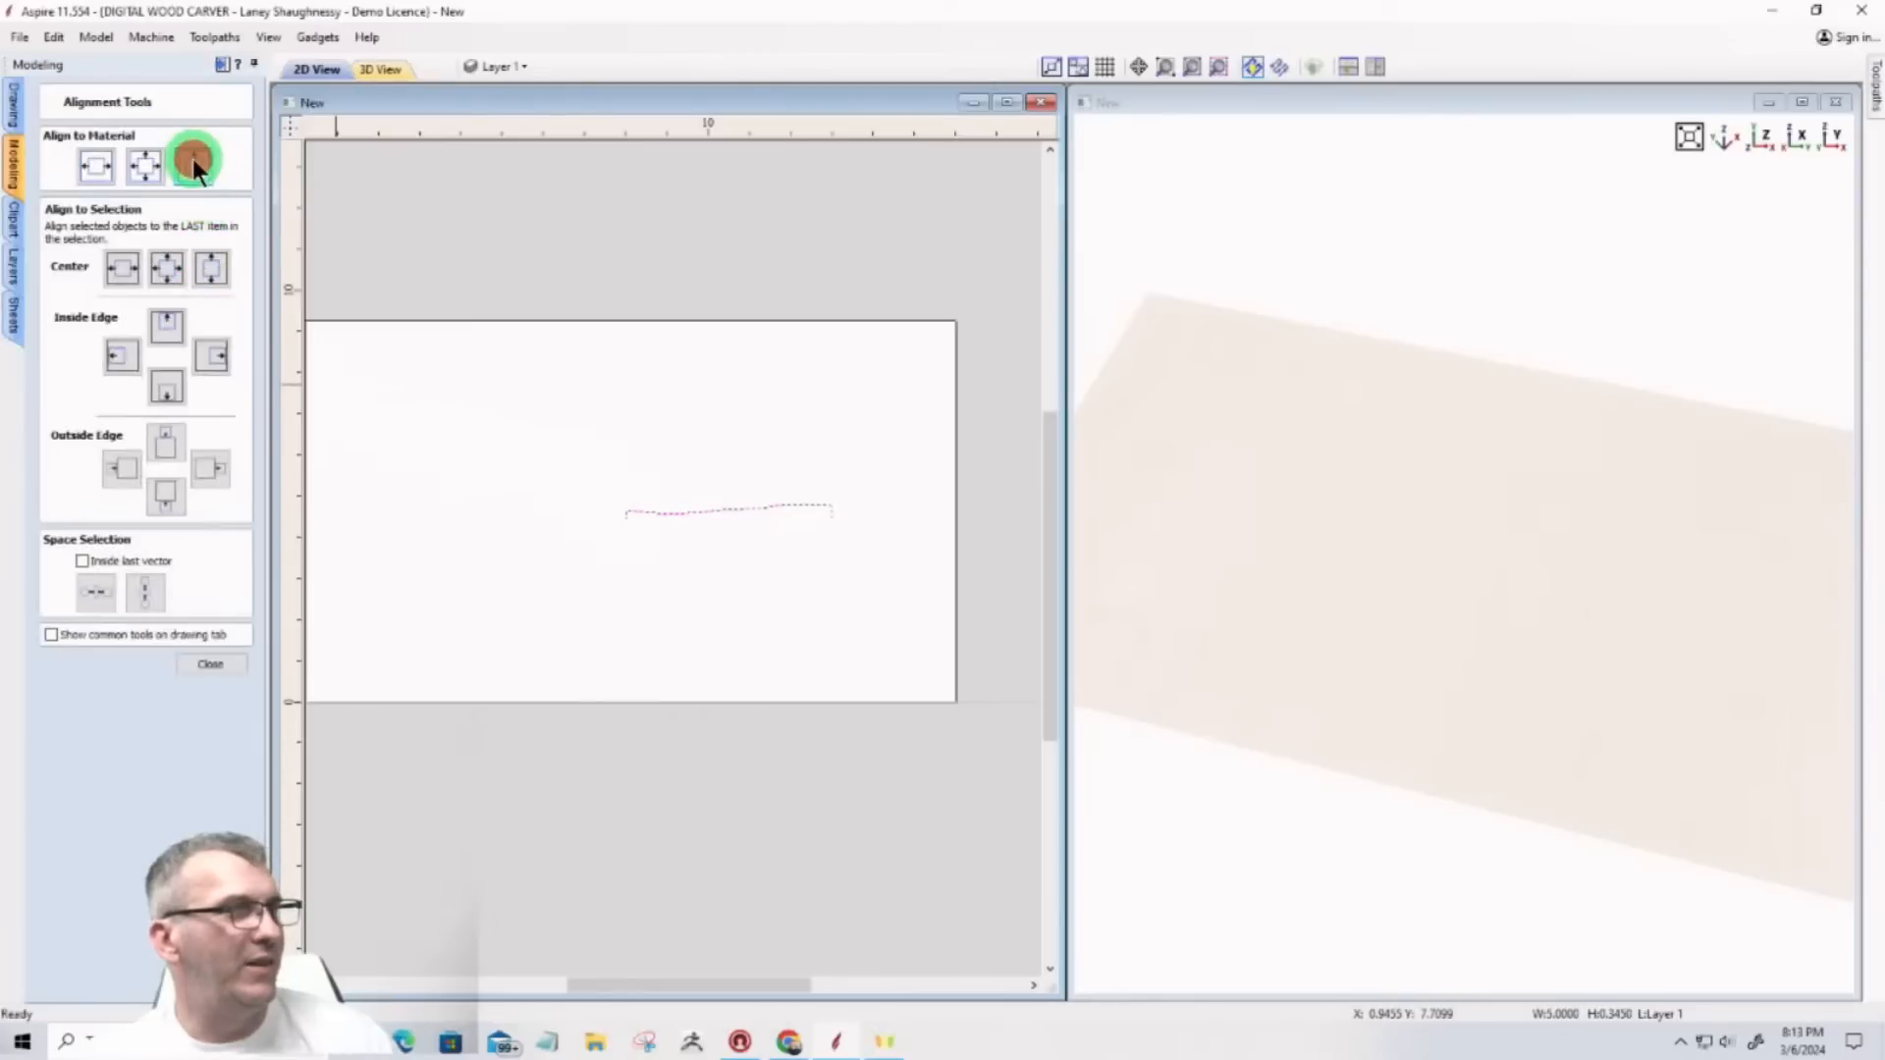
left_click(198, 662)
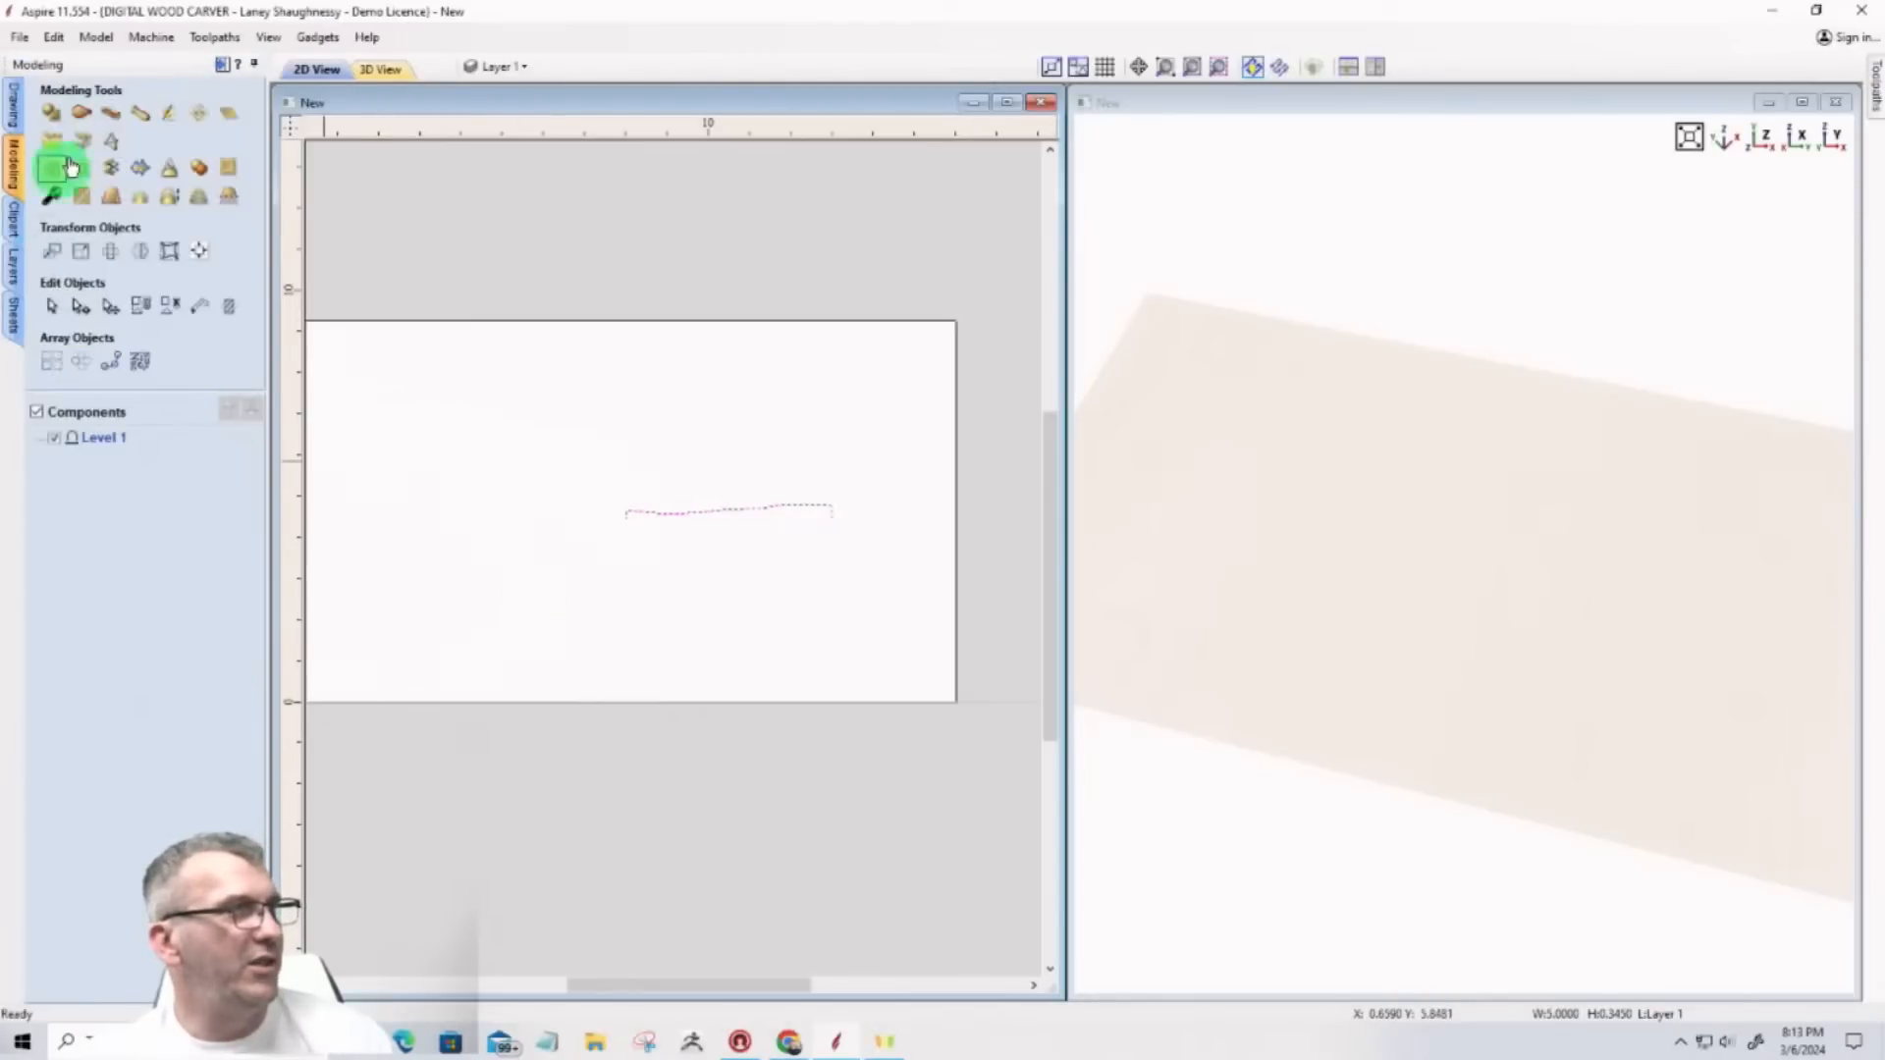
Step: Spin the half-profile around its left end point without scaling to exact height, and close Turn and Spin
left_click(137, 115)
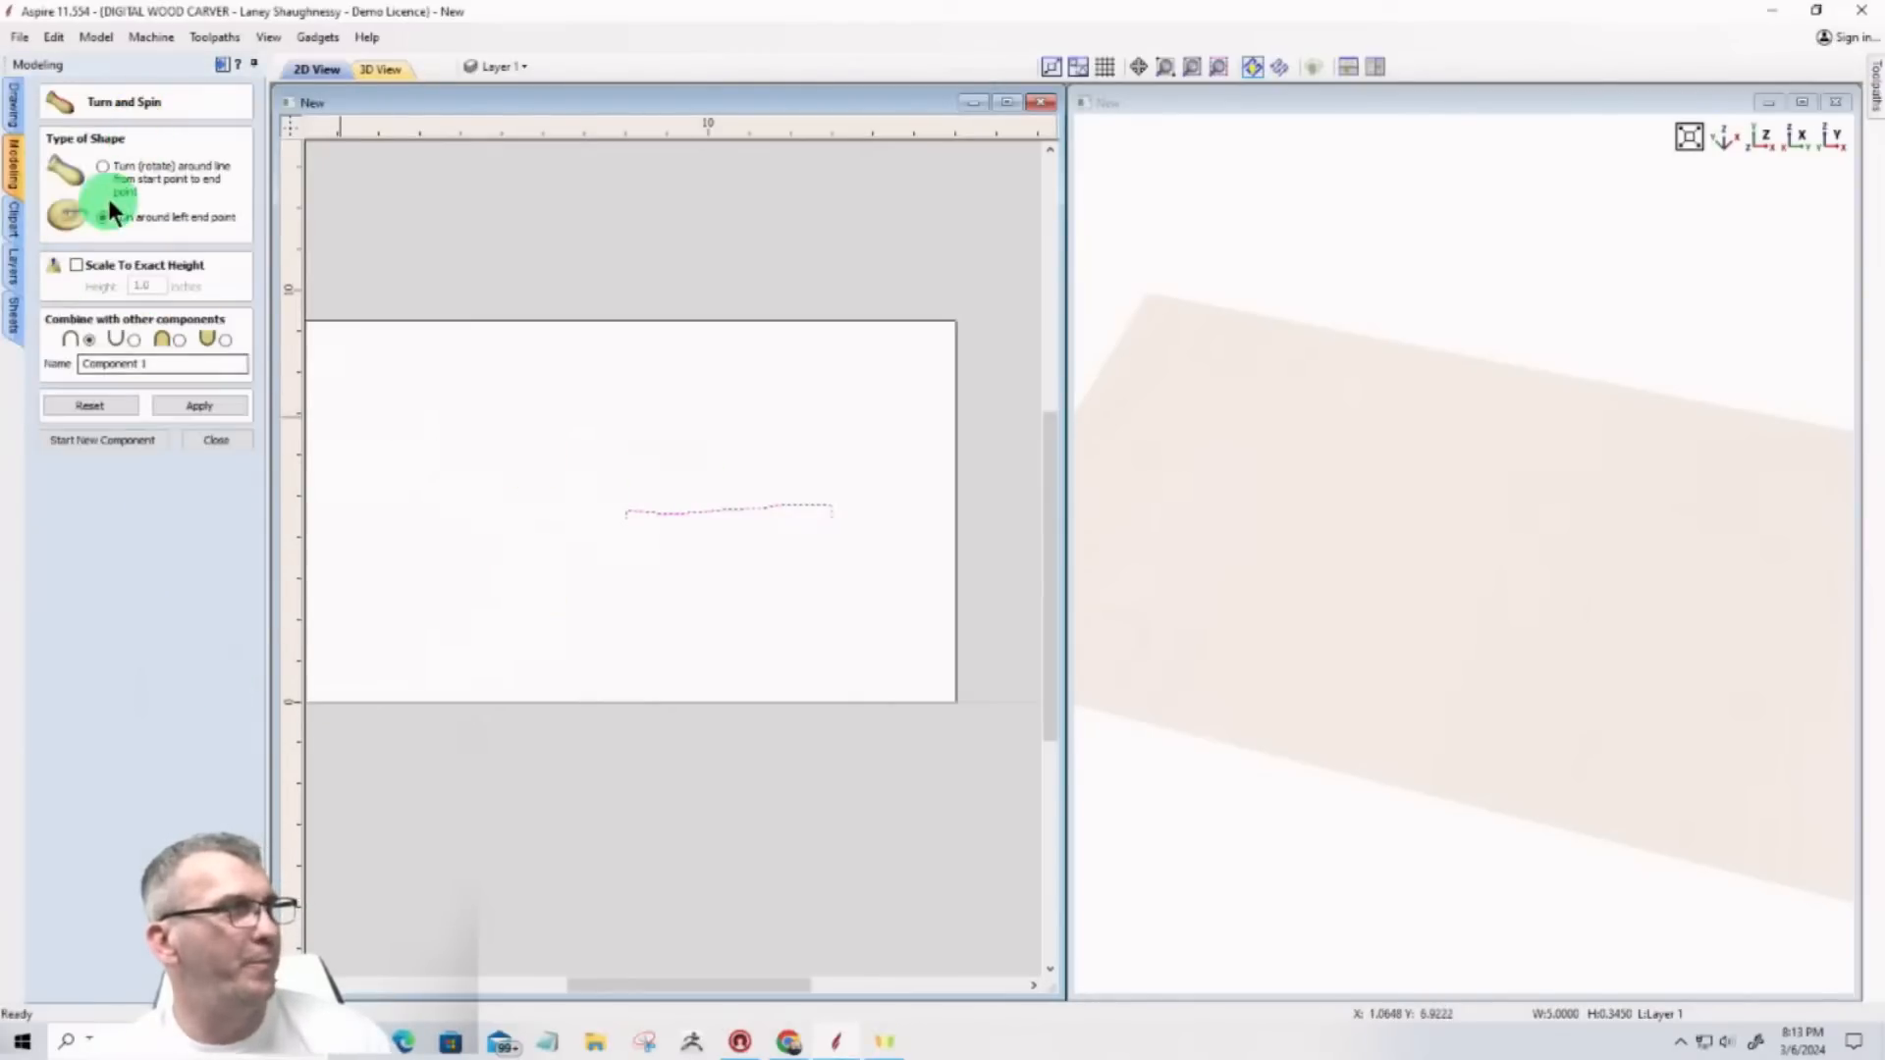
left_click(196, 405)
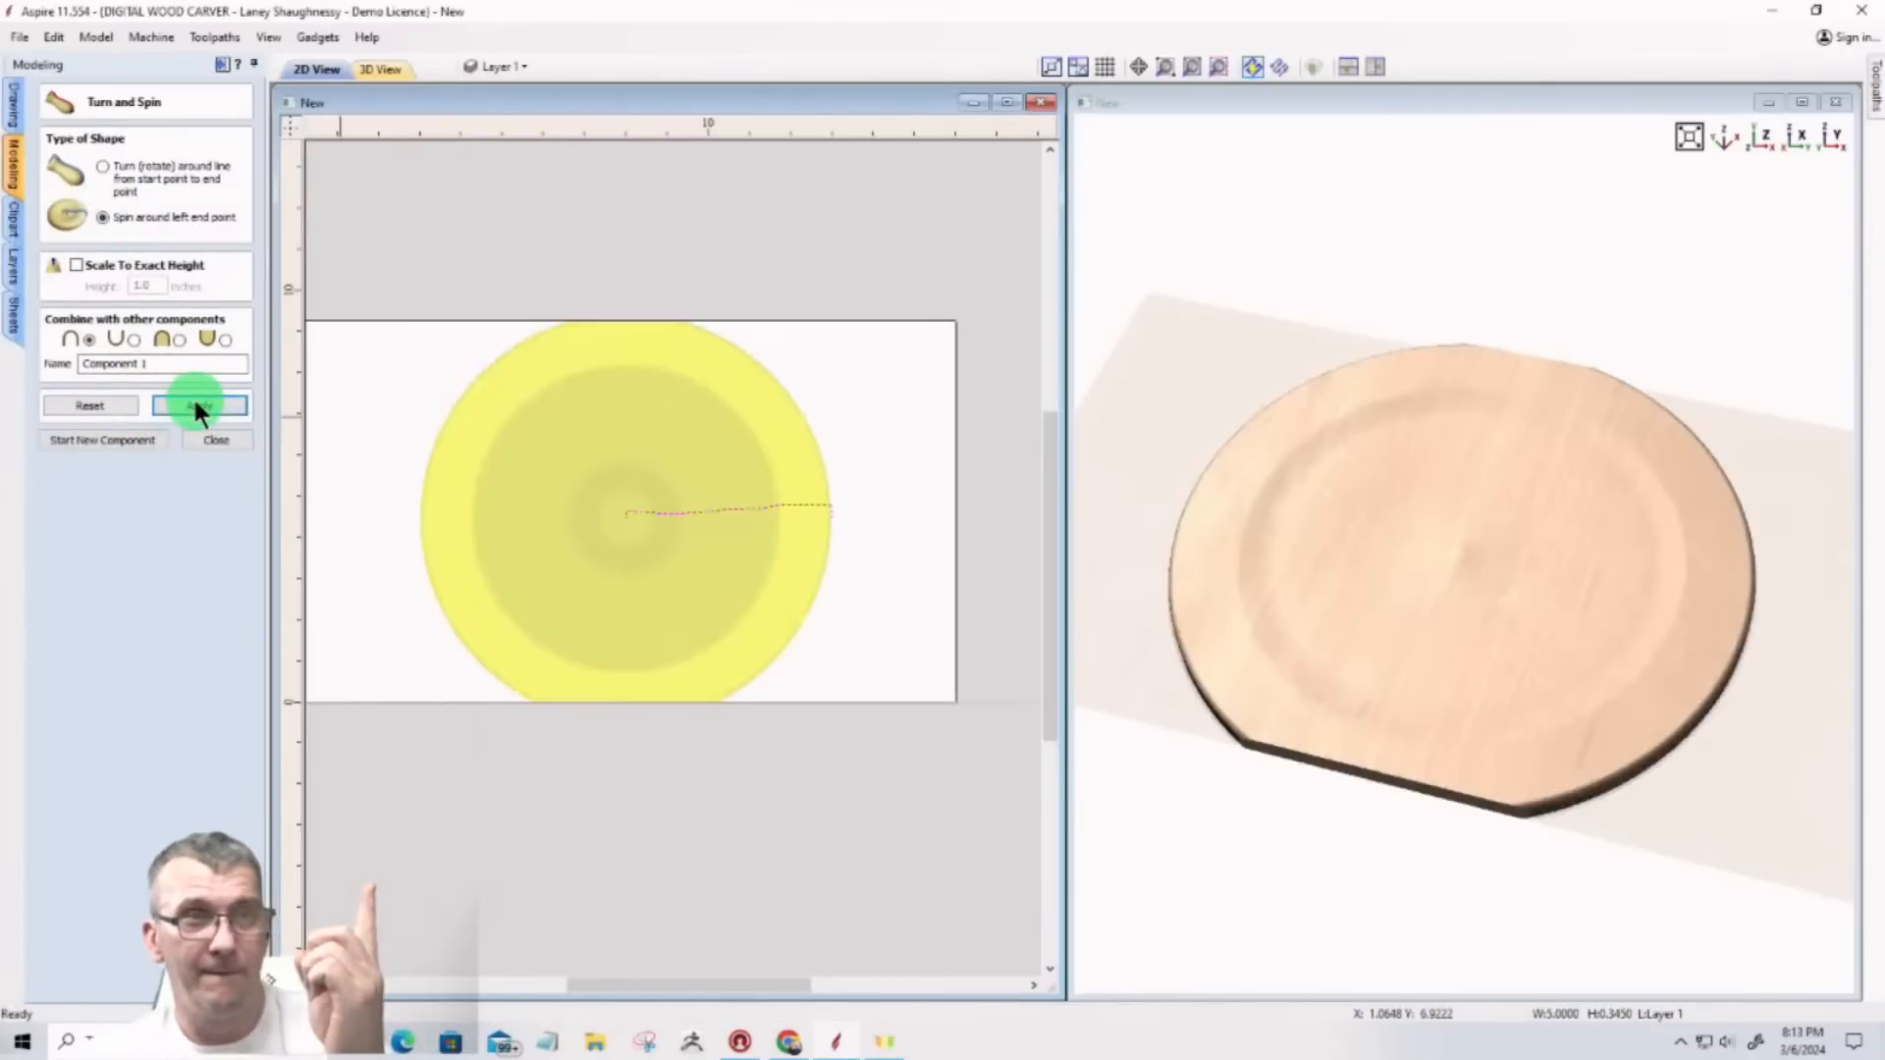
left_click(224, 439)
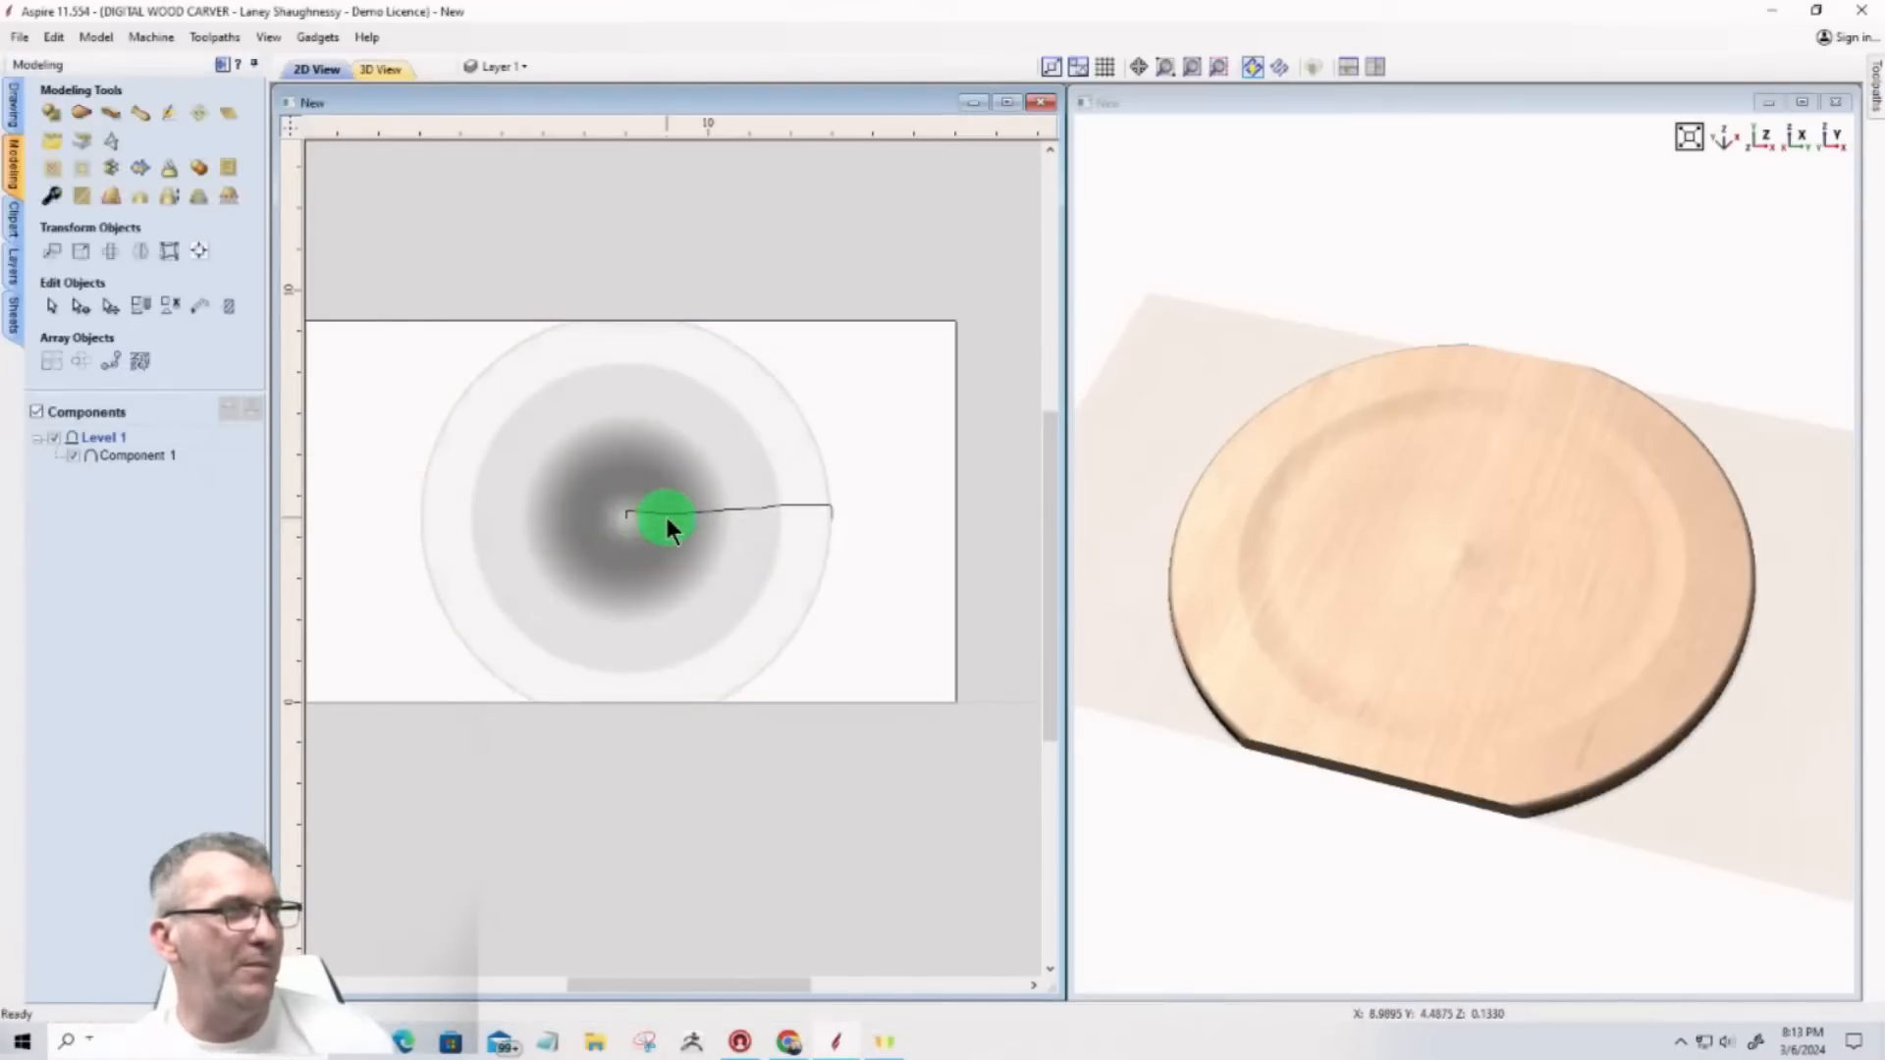
left_click(666, 519)
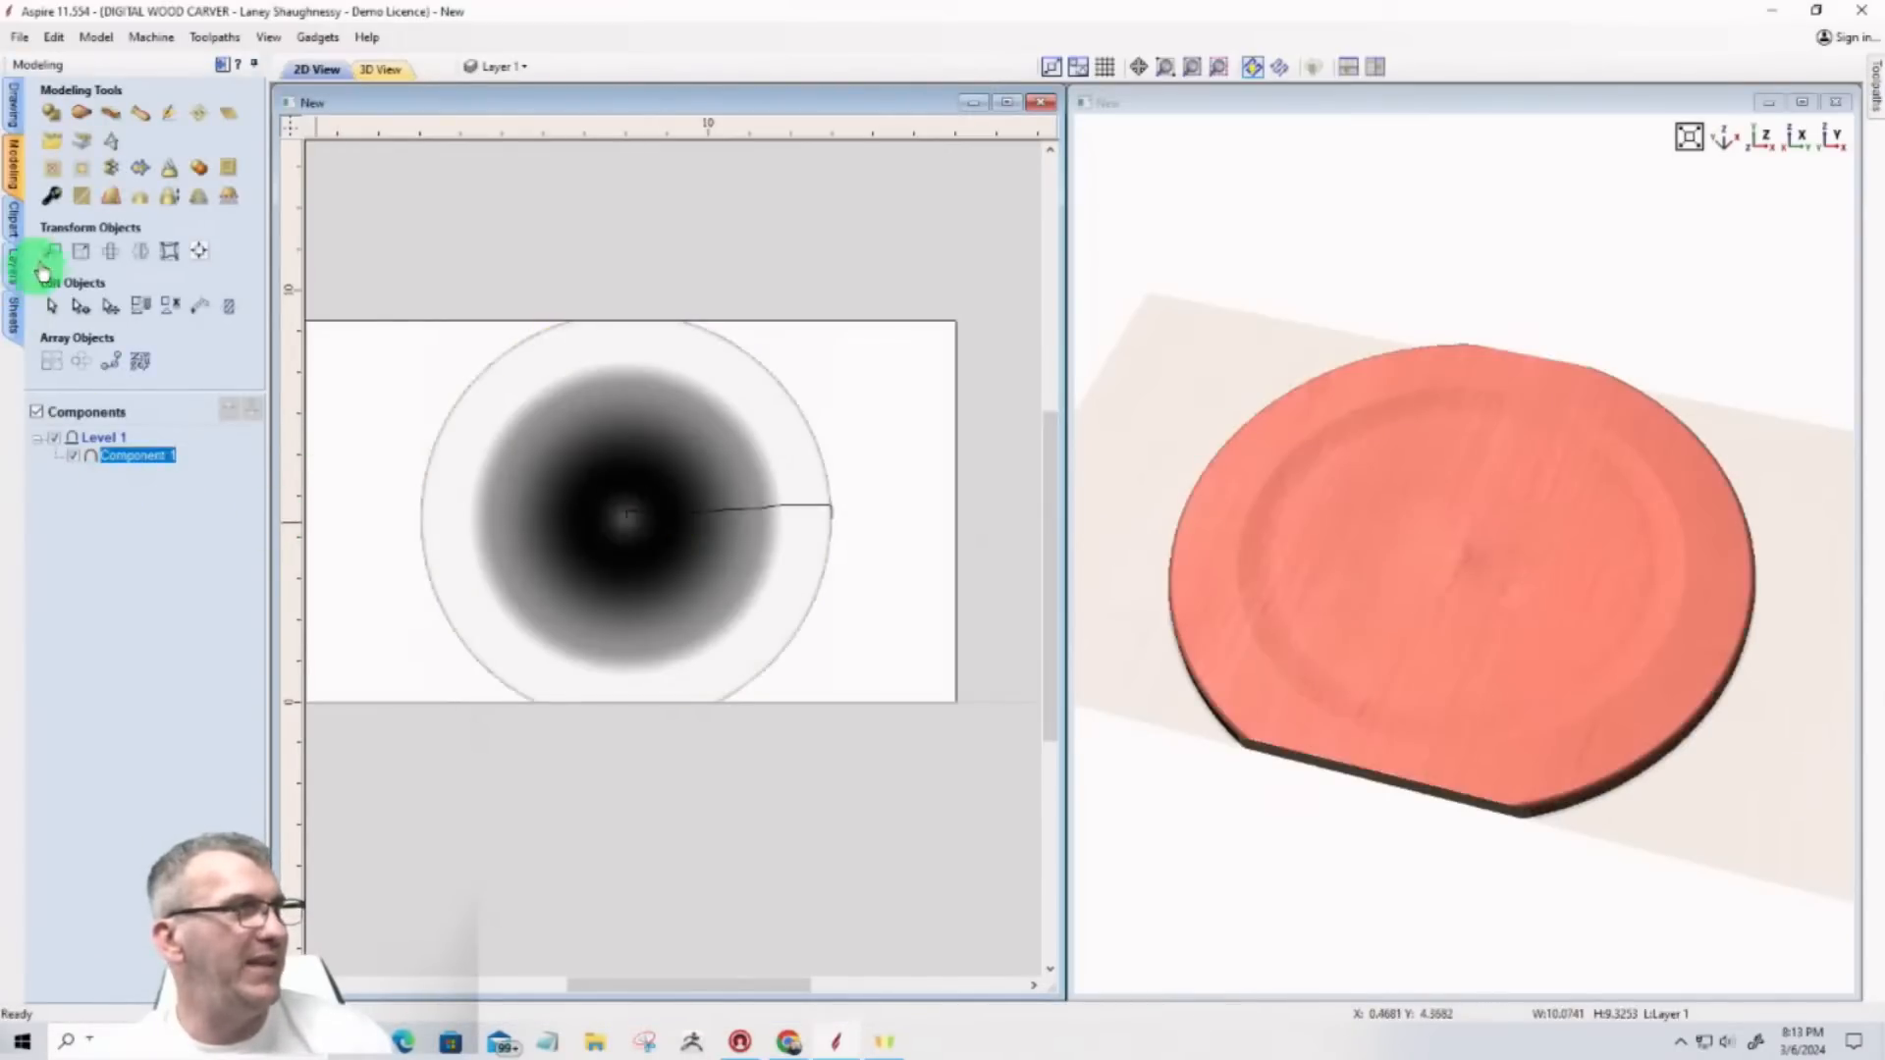
left_click(77, 305)
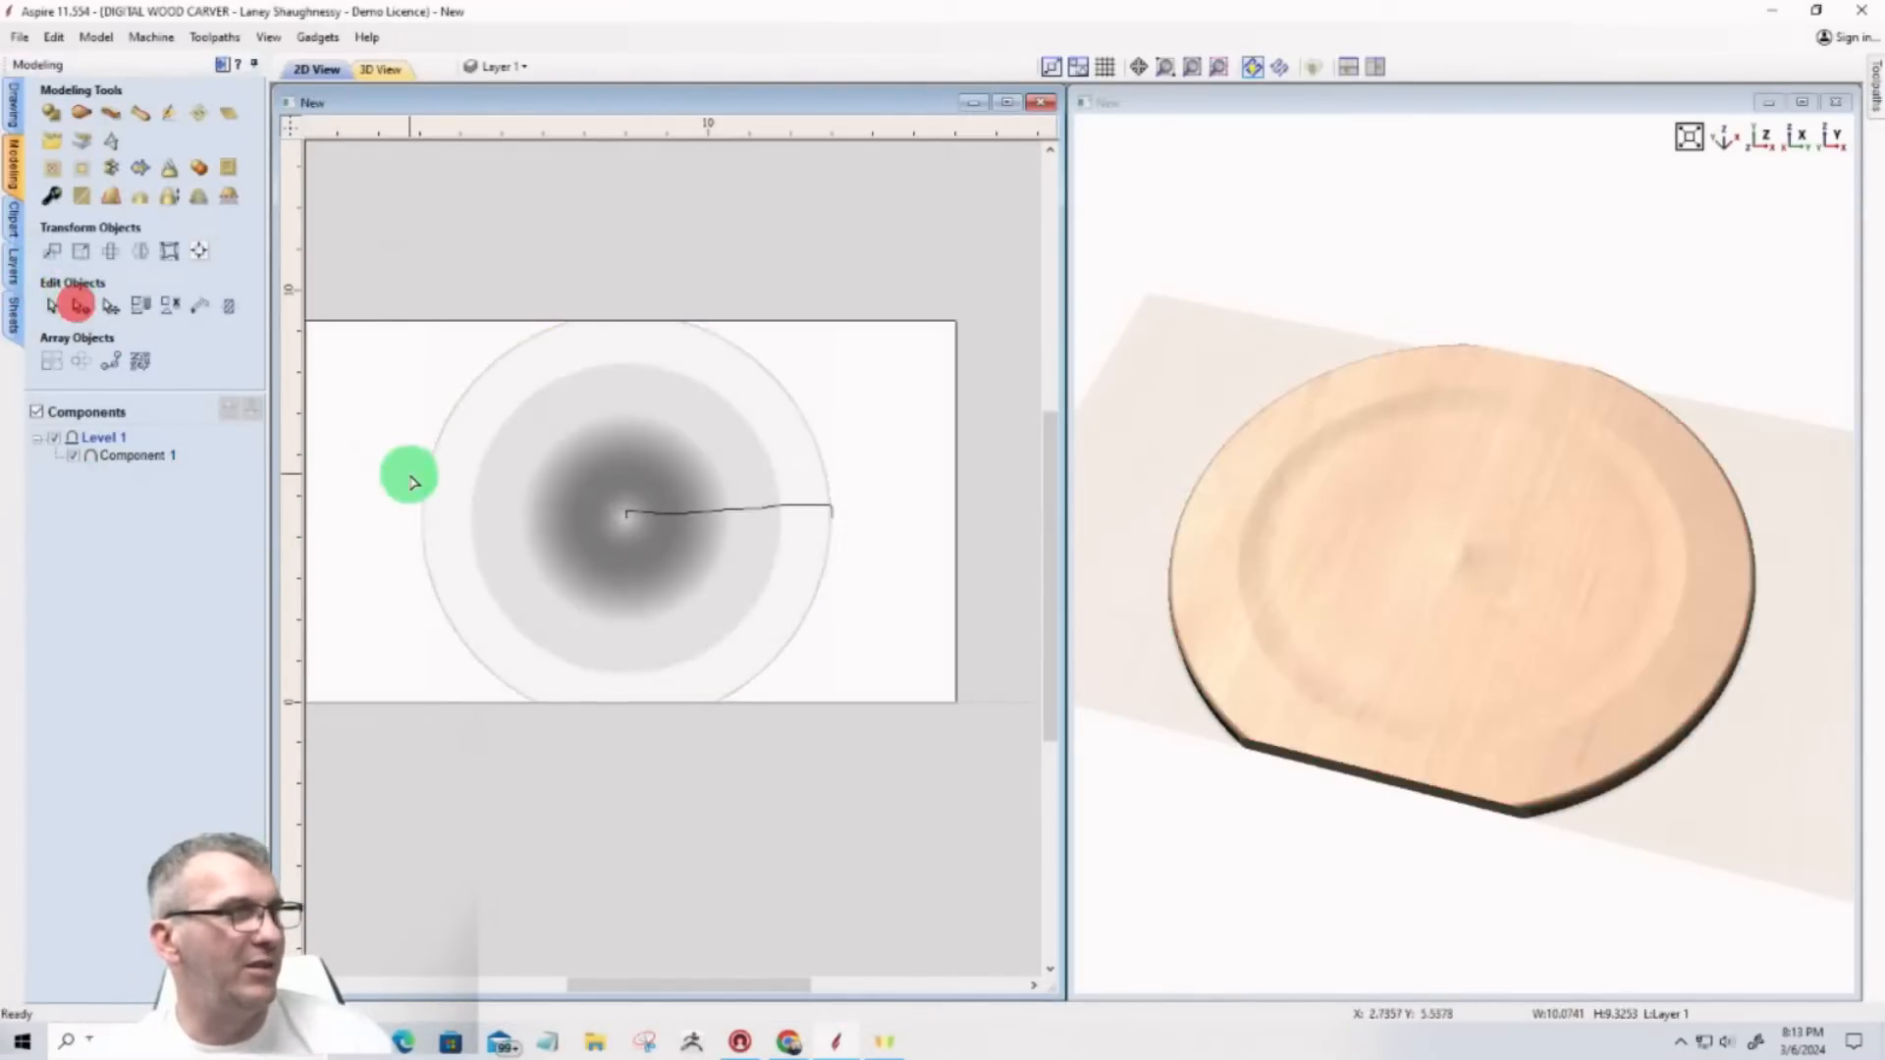
left_click(157, 458)
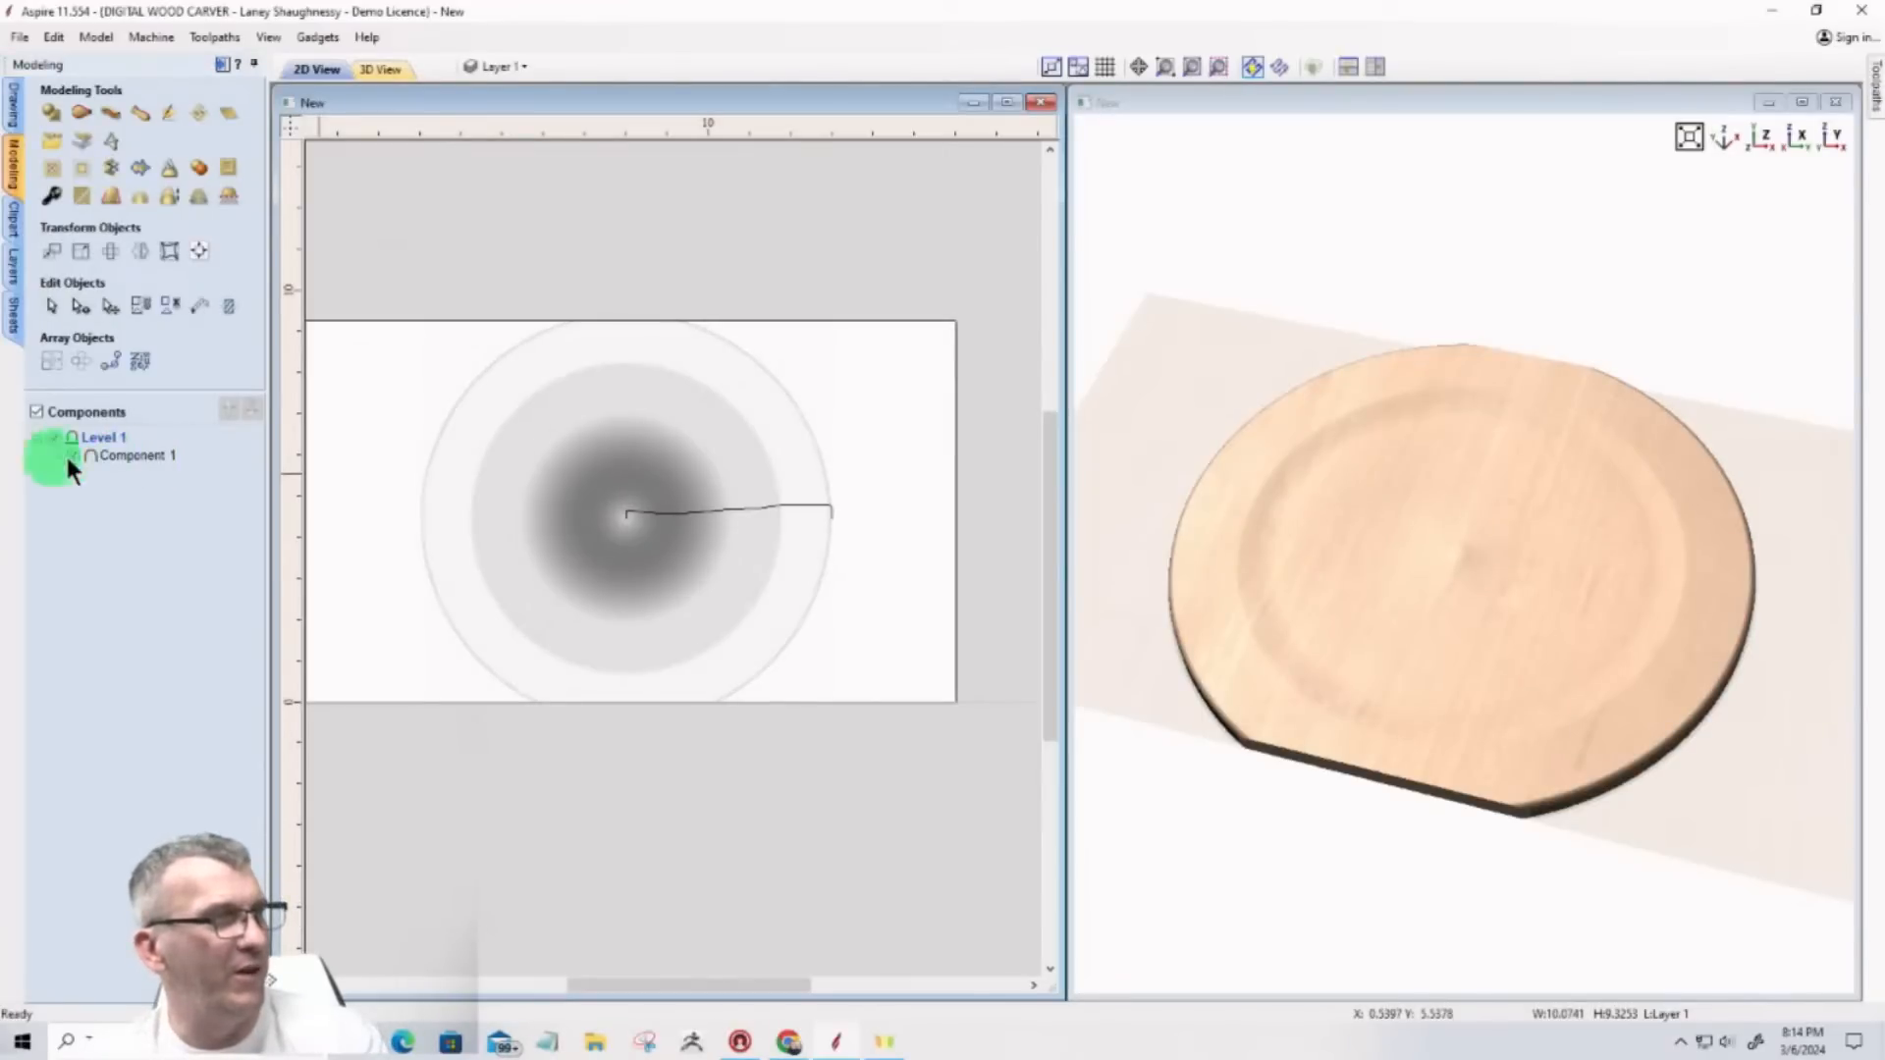
Step: Move the nodes at the profile's left end right together in node editing, shortening the profile to about 4.72 inches
scroll(644, 555, "up", 5)
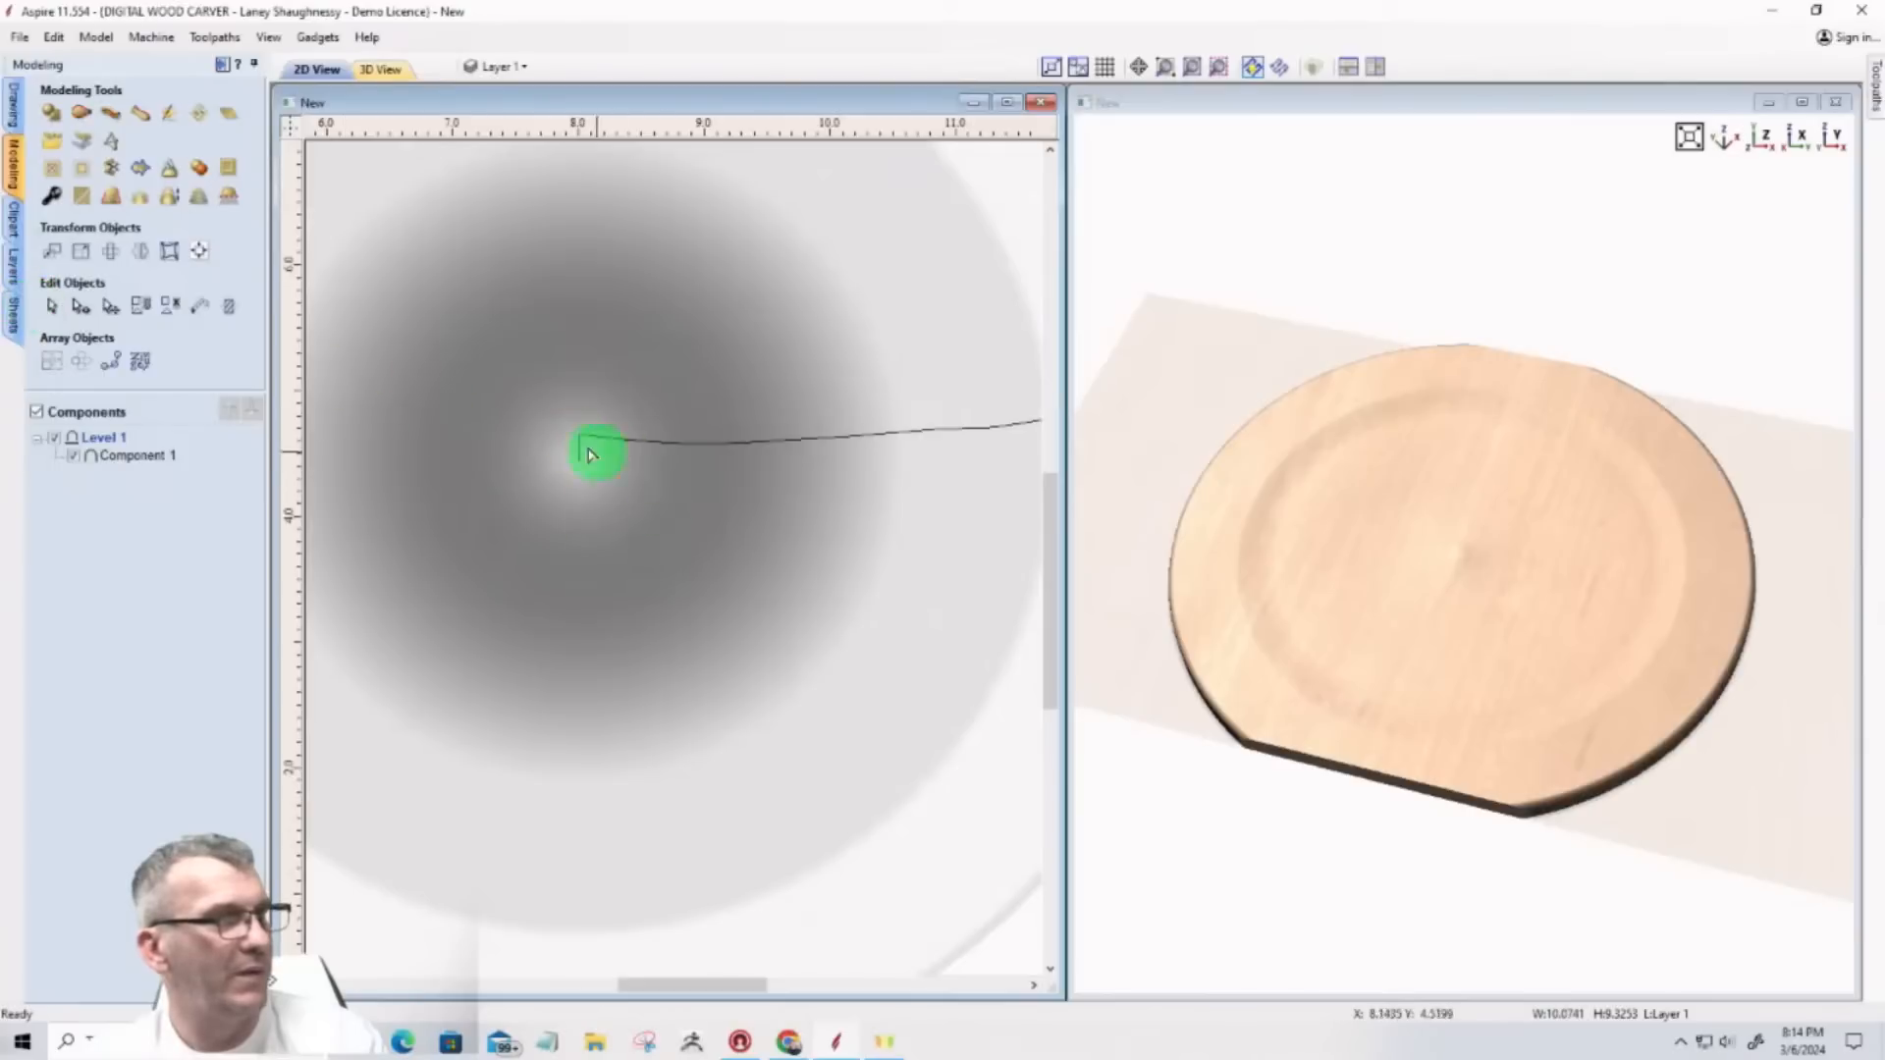
left_click(580, 446)
left_click_drag(551, 392, 751, 525)
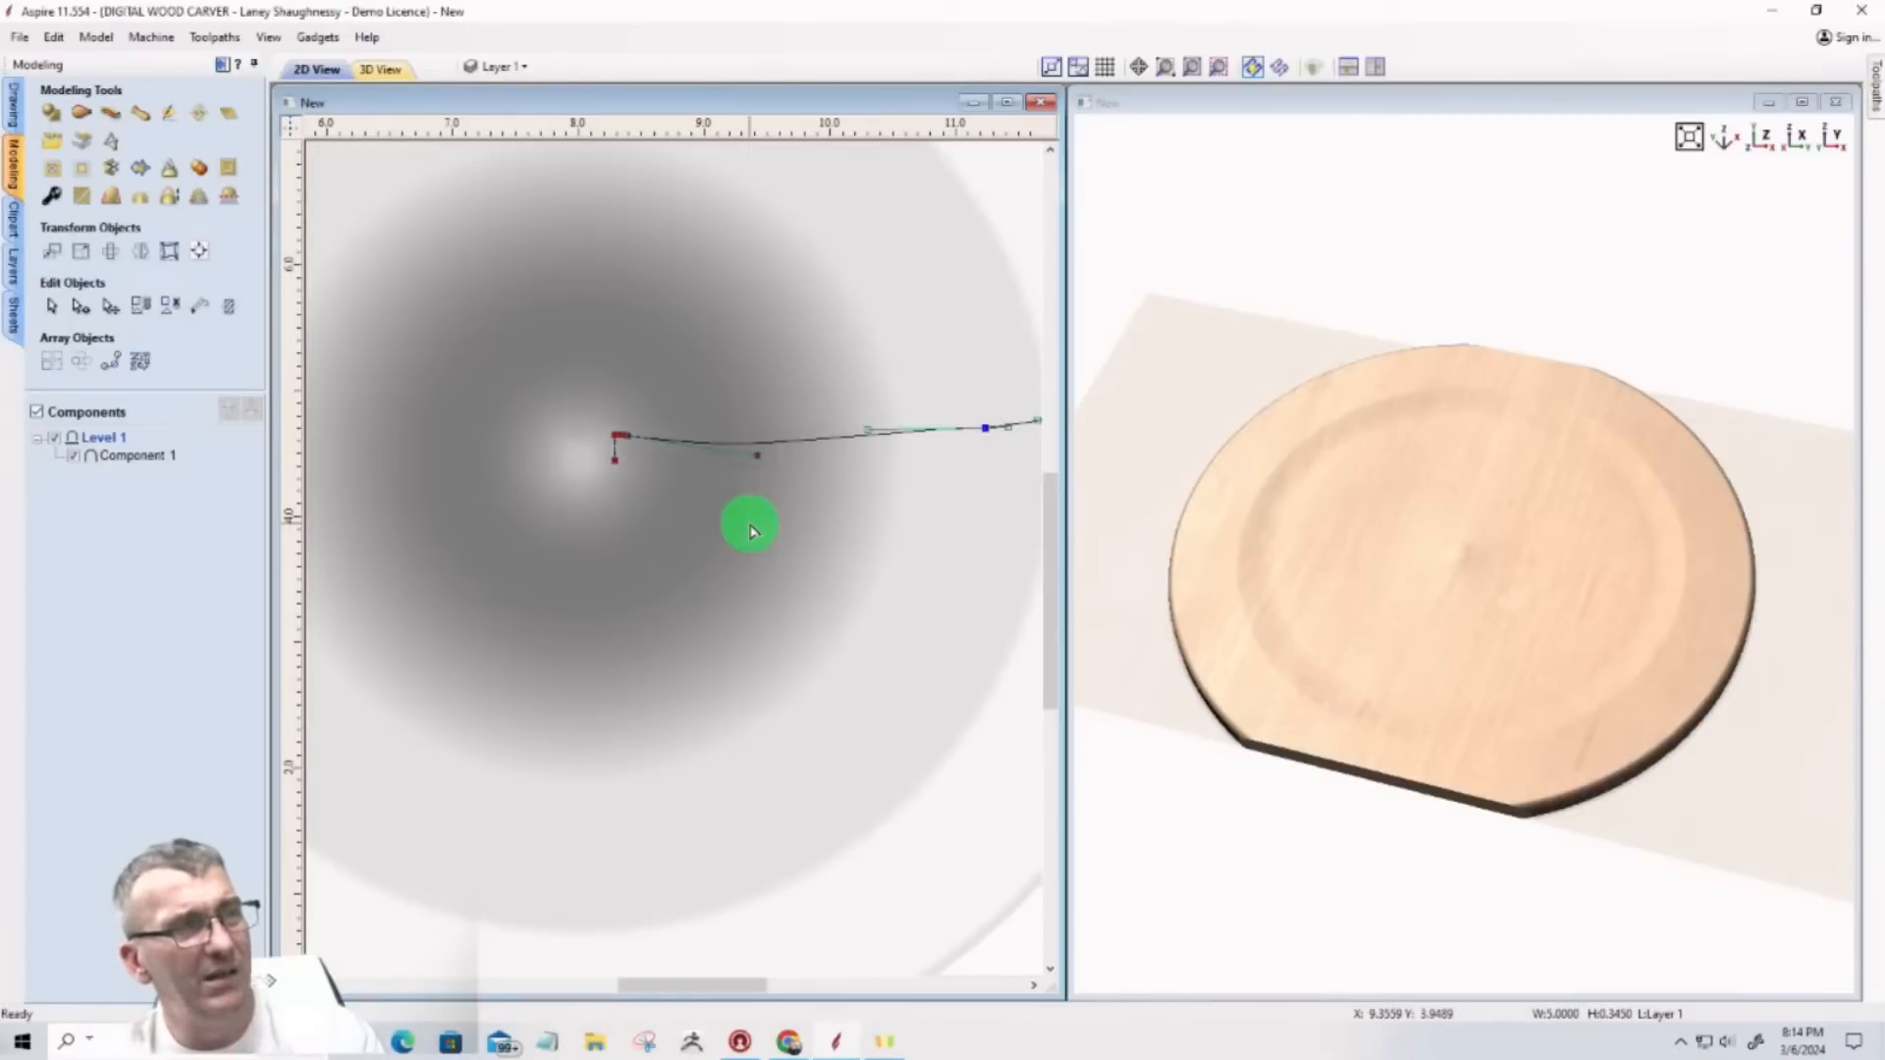
left_click(728, 522)
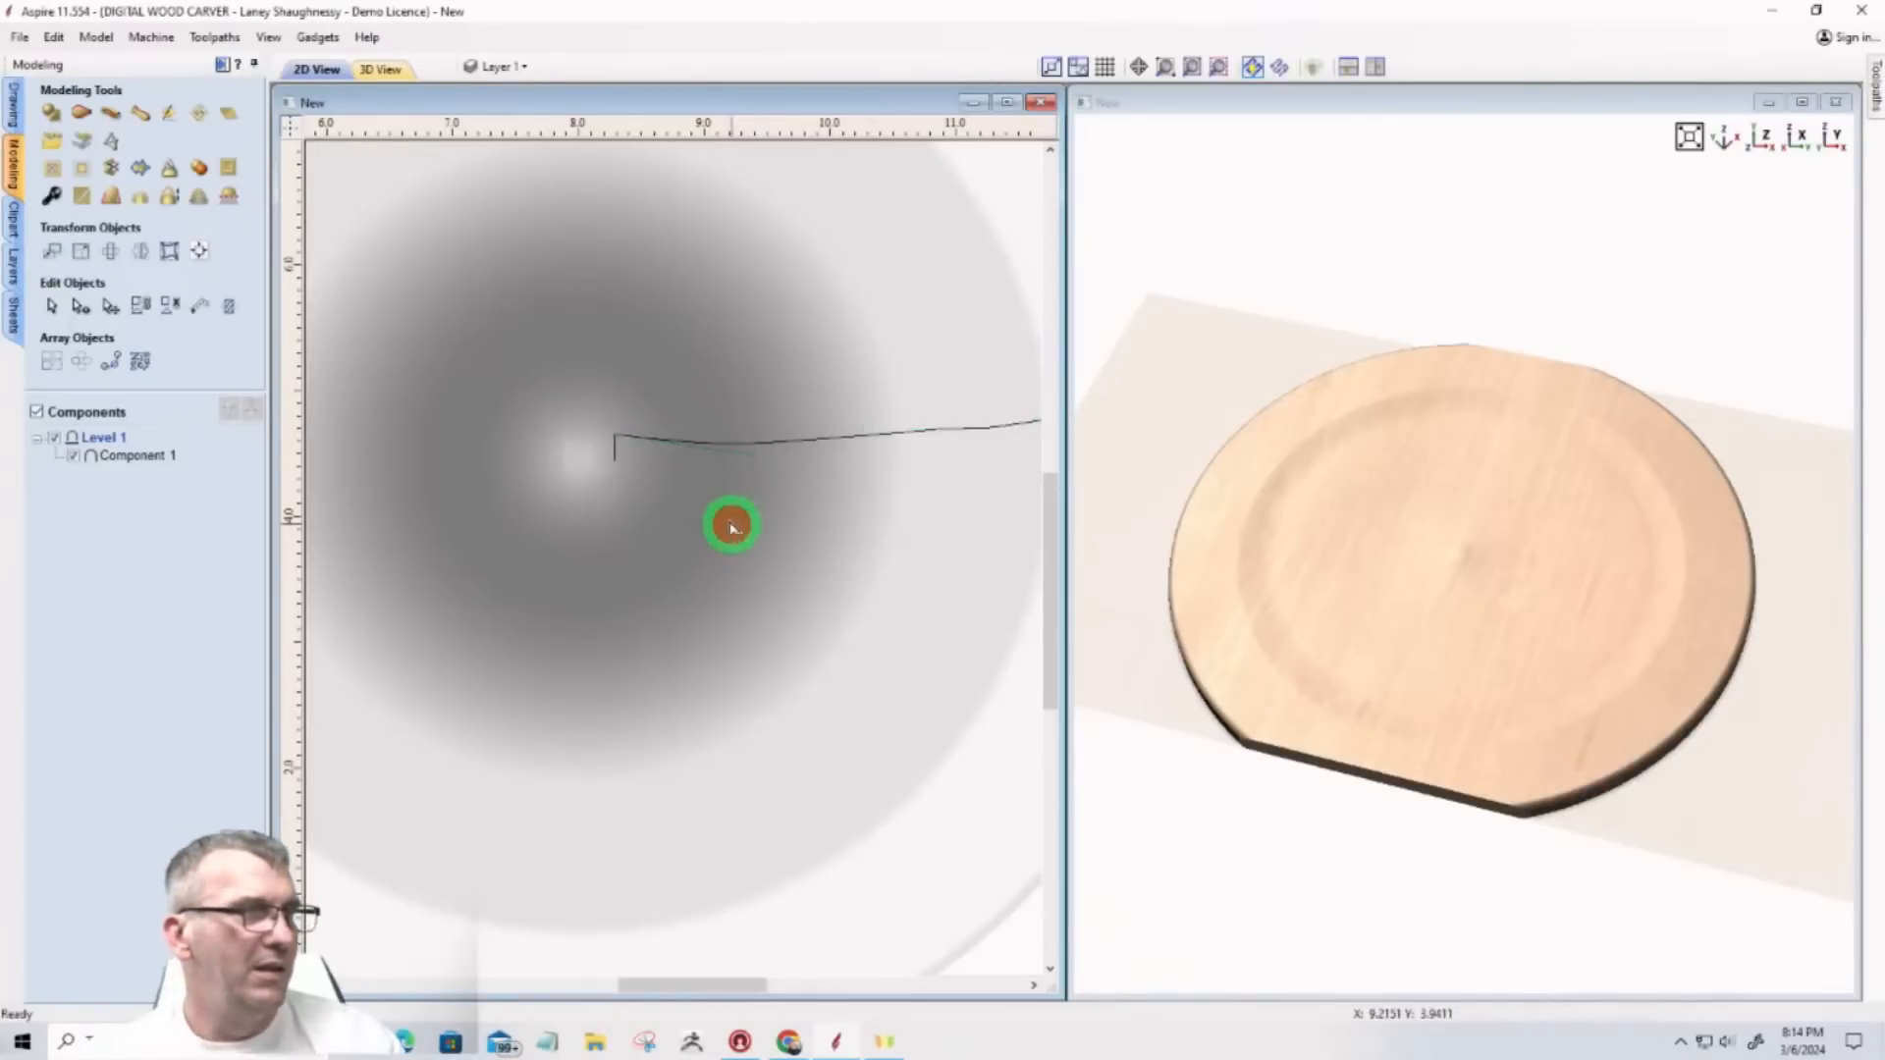
Step: Move the half-profile left so its end sits at the plate's centre, and narrow it to about 4.07 inches wide
left_click(617, 462)
left_click(48, 306)
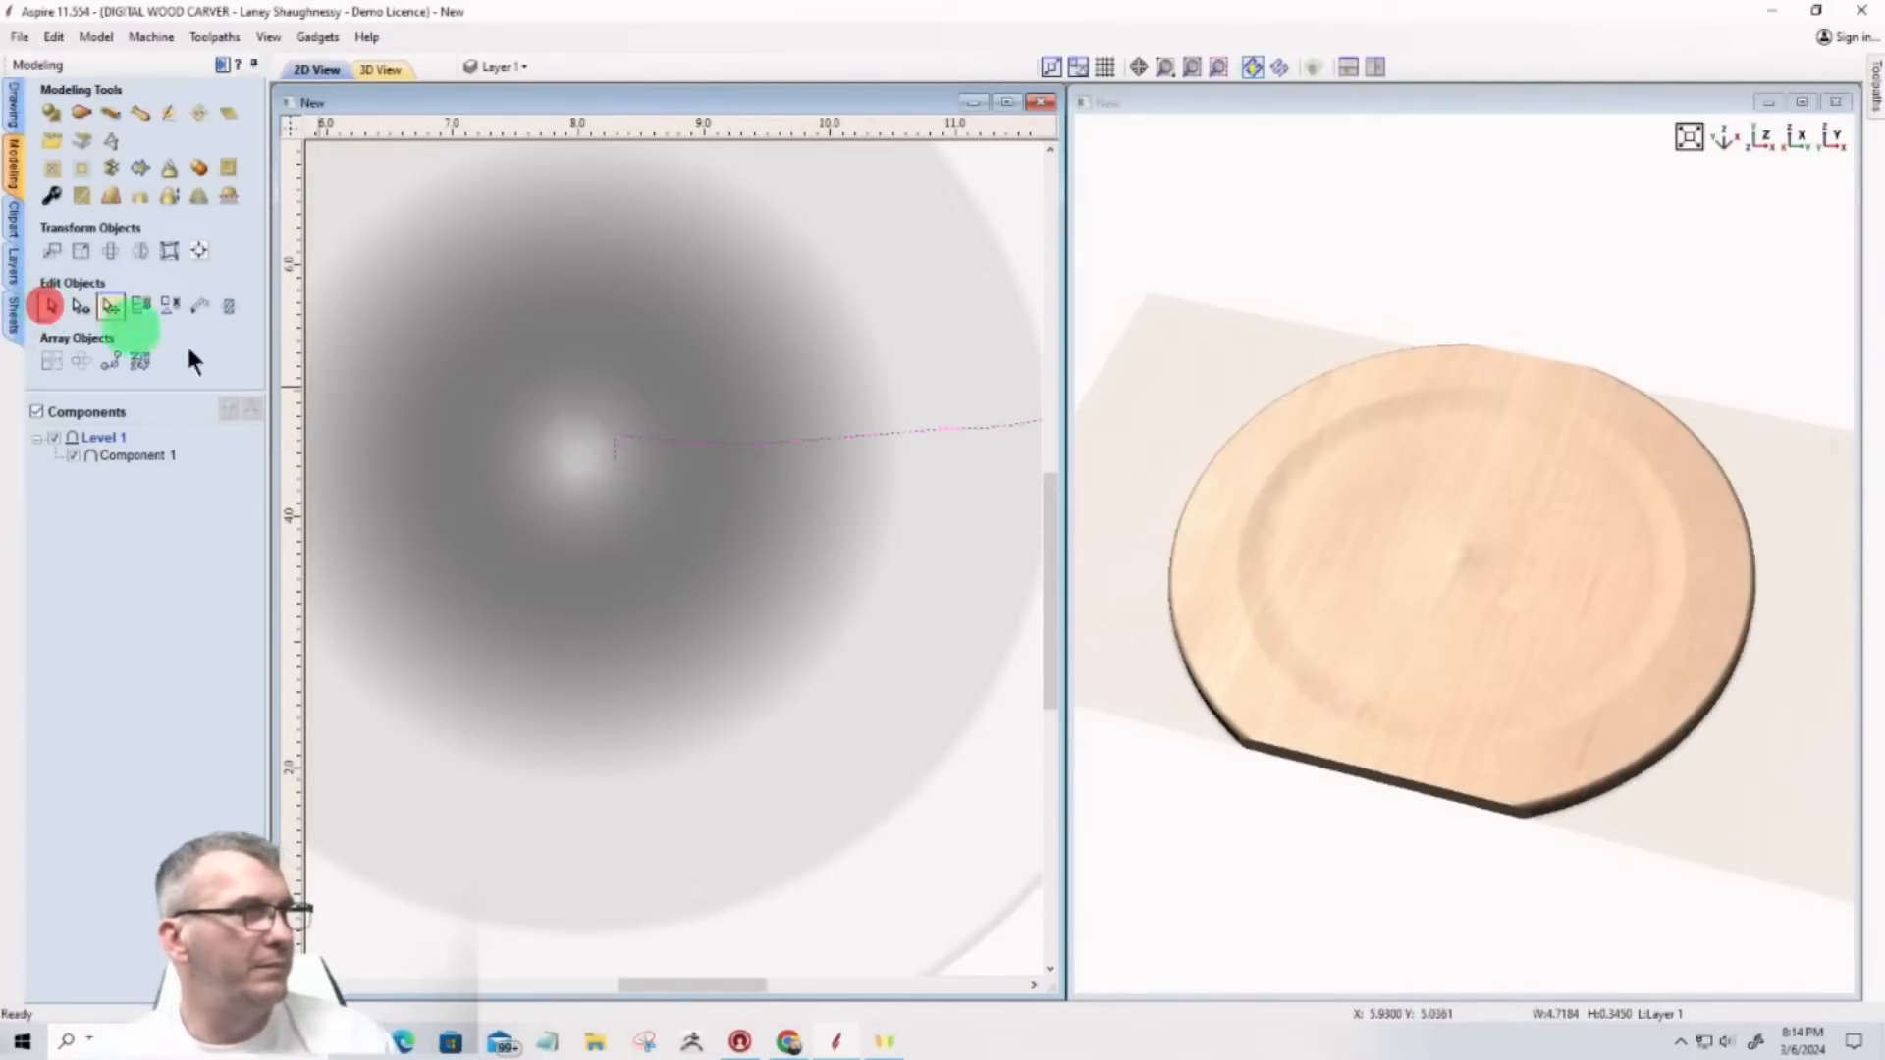
left_click(611, 453)
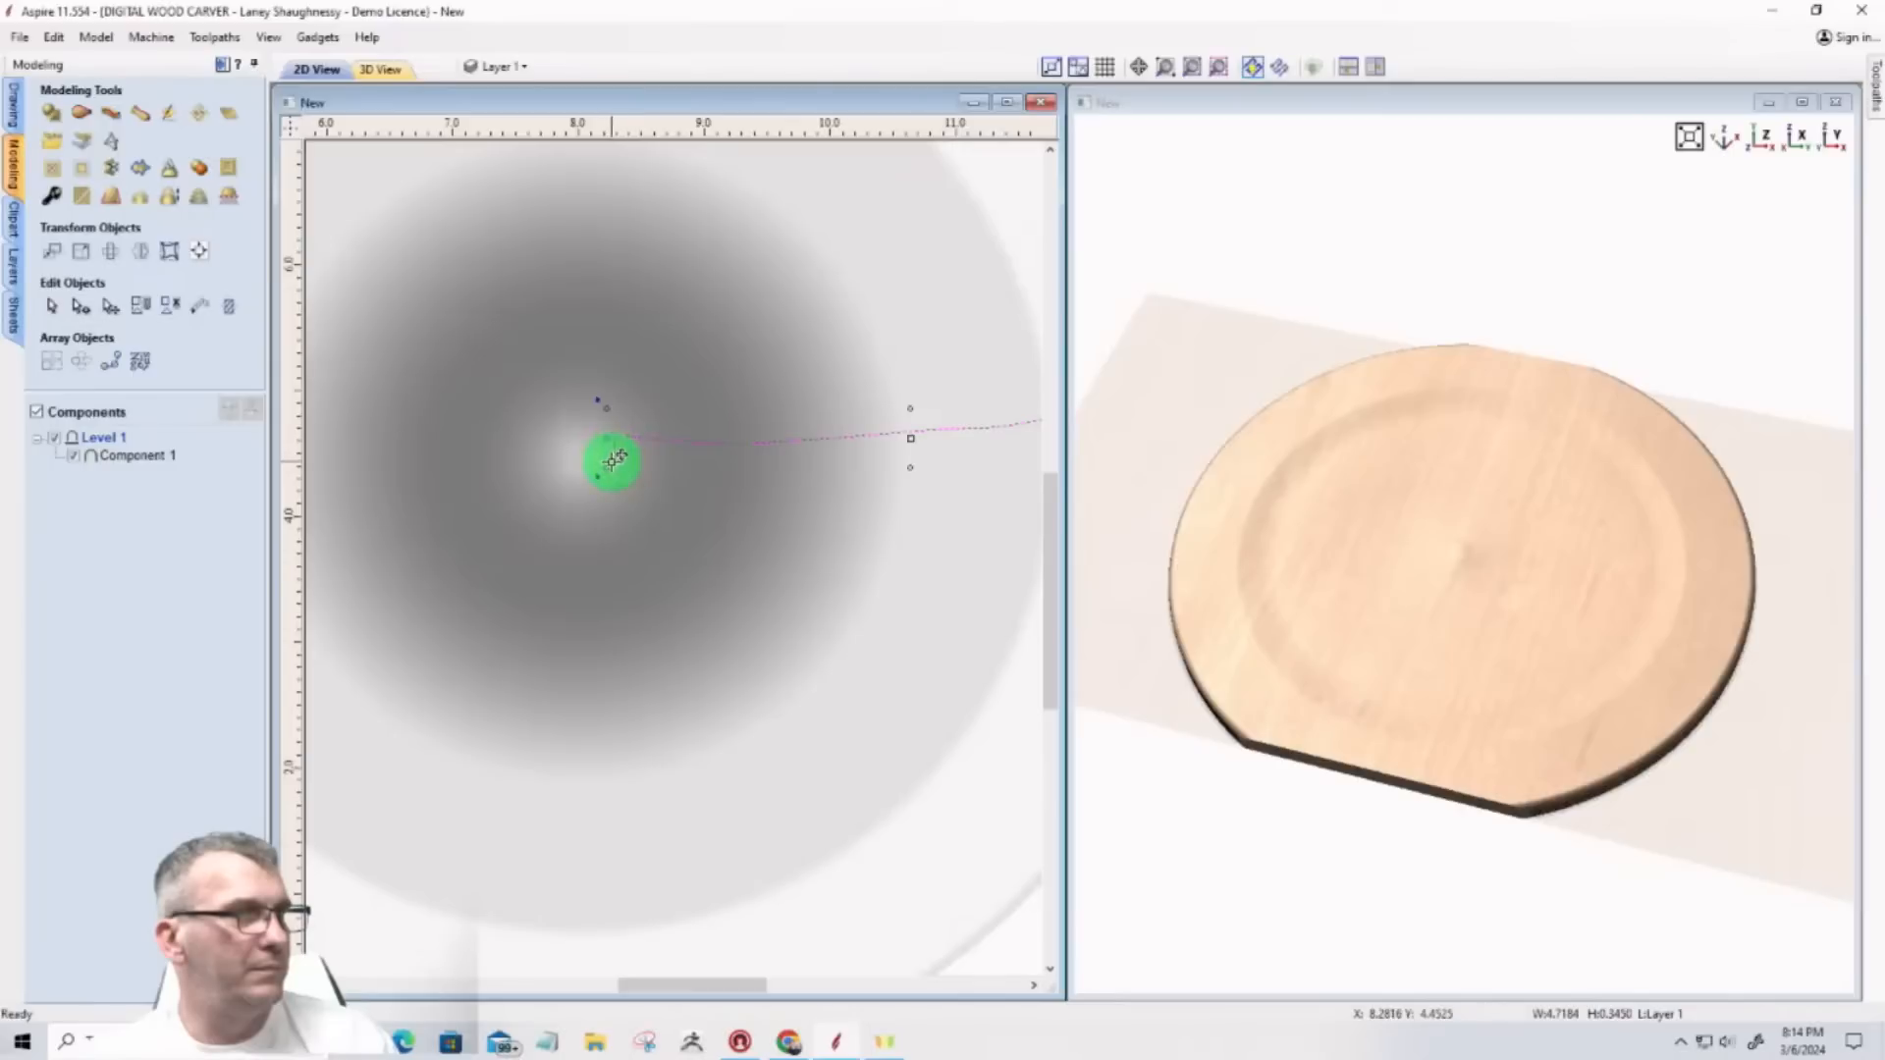
left_click_drag(614, 458, 577, 462)
scroll(575, 618, "down", 3)
scroll(557, 566, "up", 1)
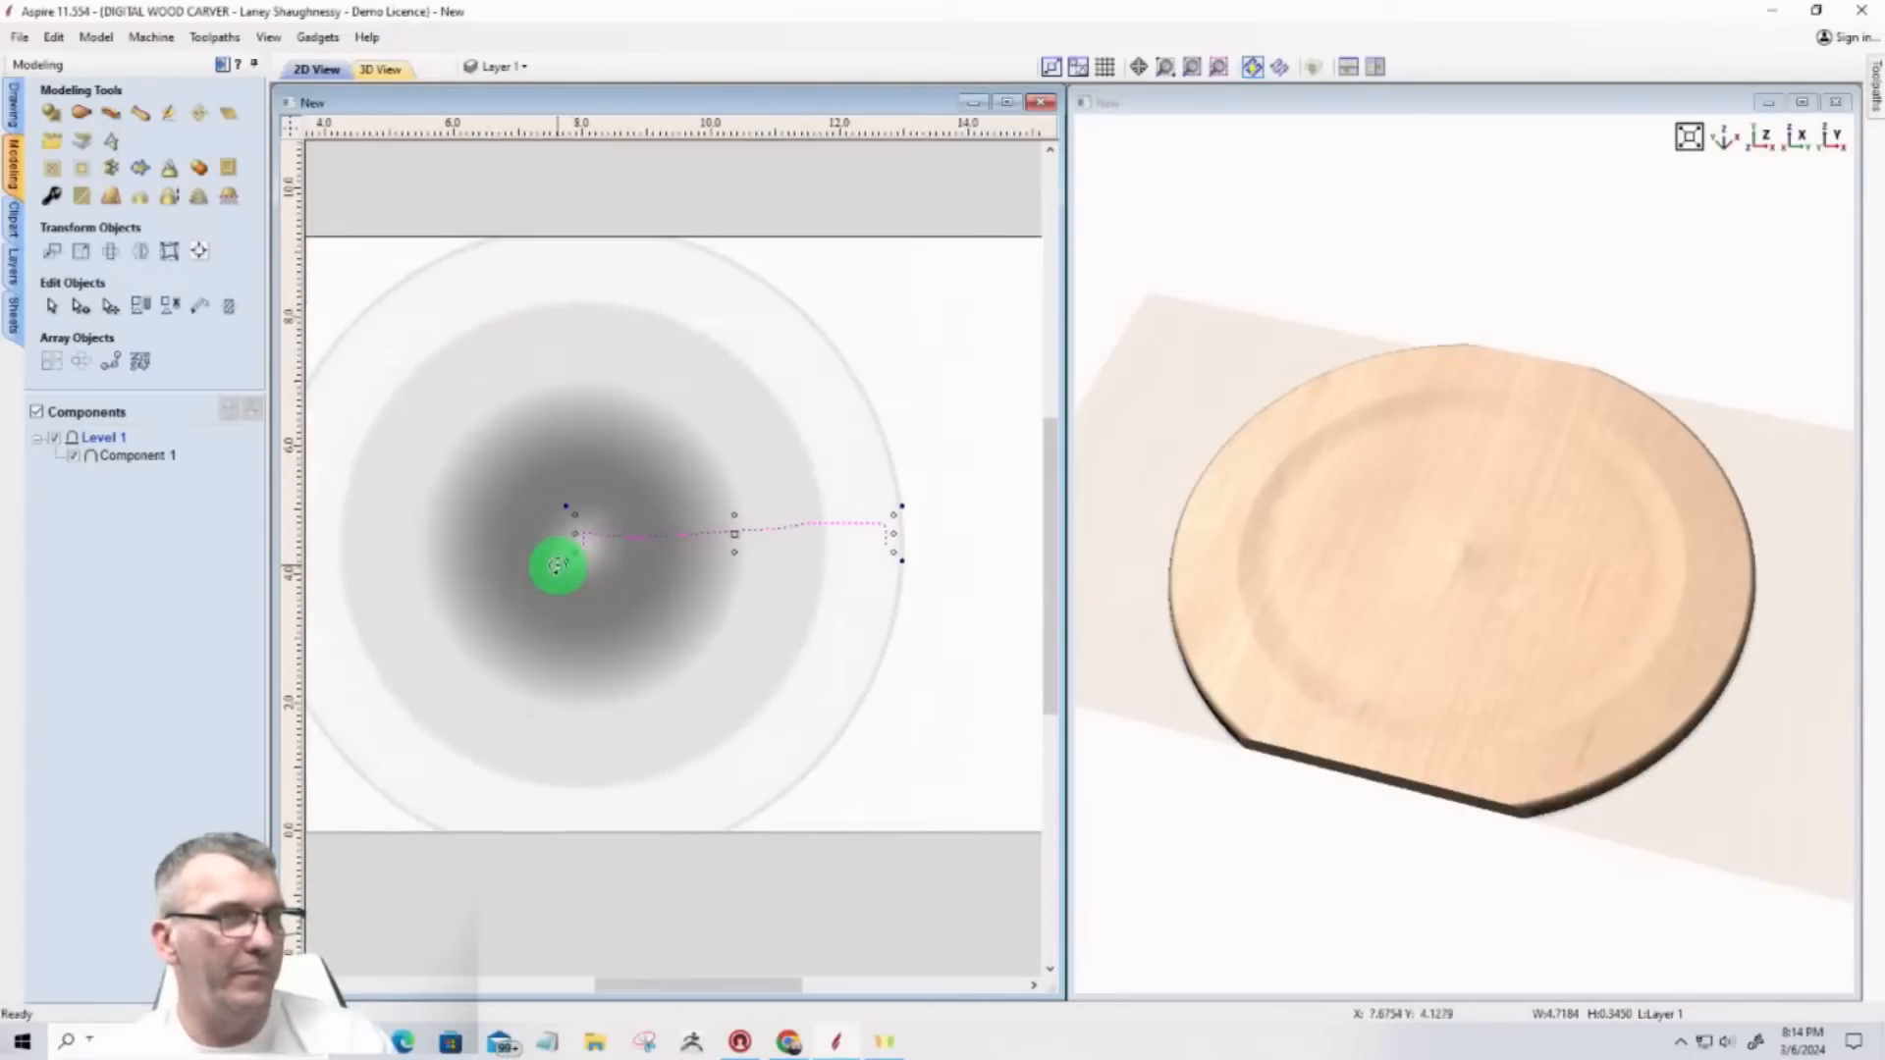
left_click(890, 533)
left_click_drag(890, 533, 852, 533)
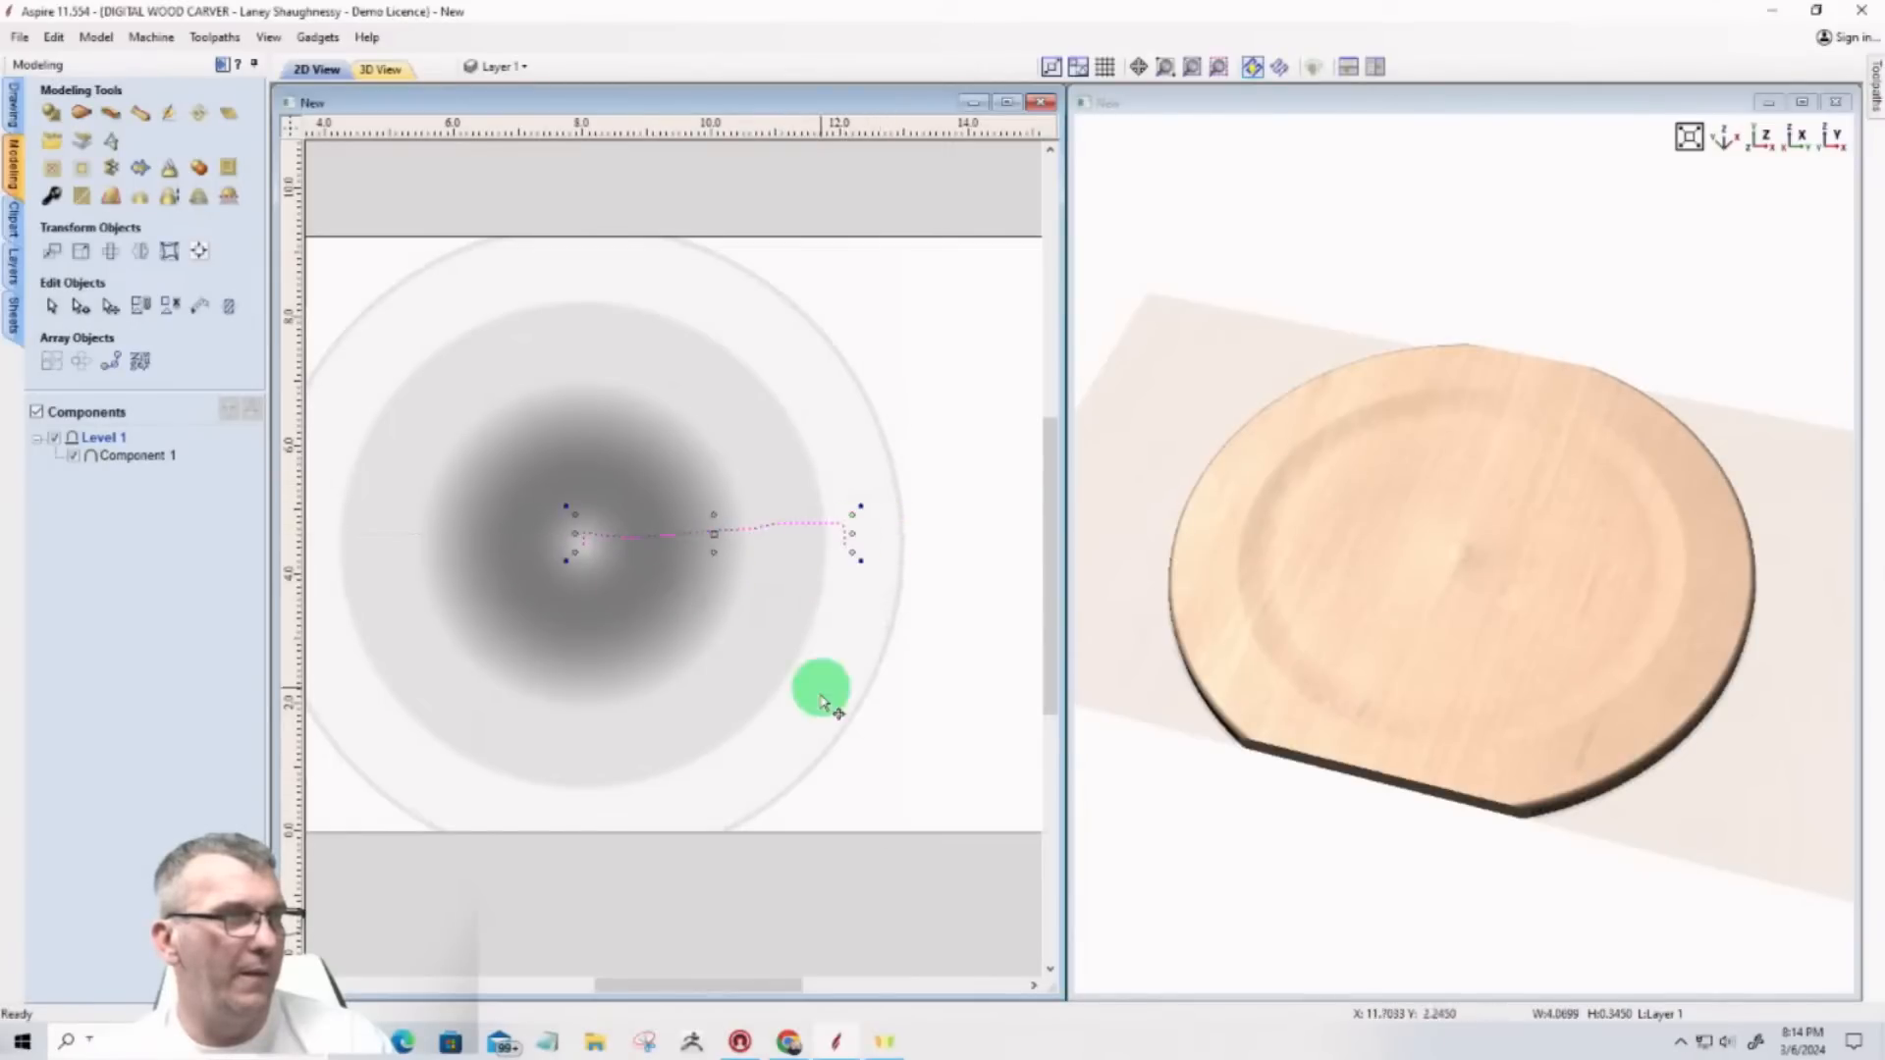
Step: Delete the spun plate component and start Turn and Spin on the narrowed half-profile
left_click(147, 456)
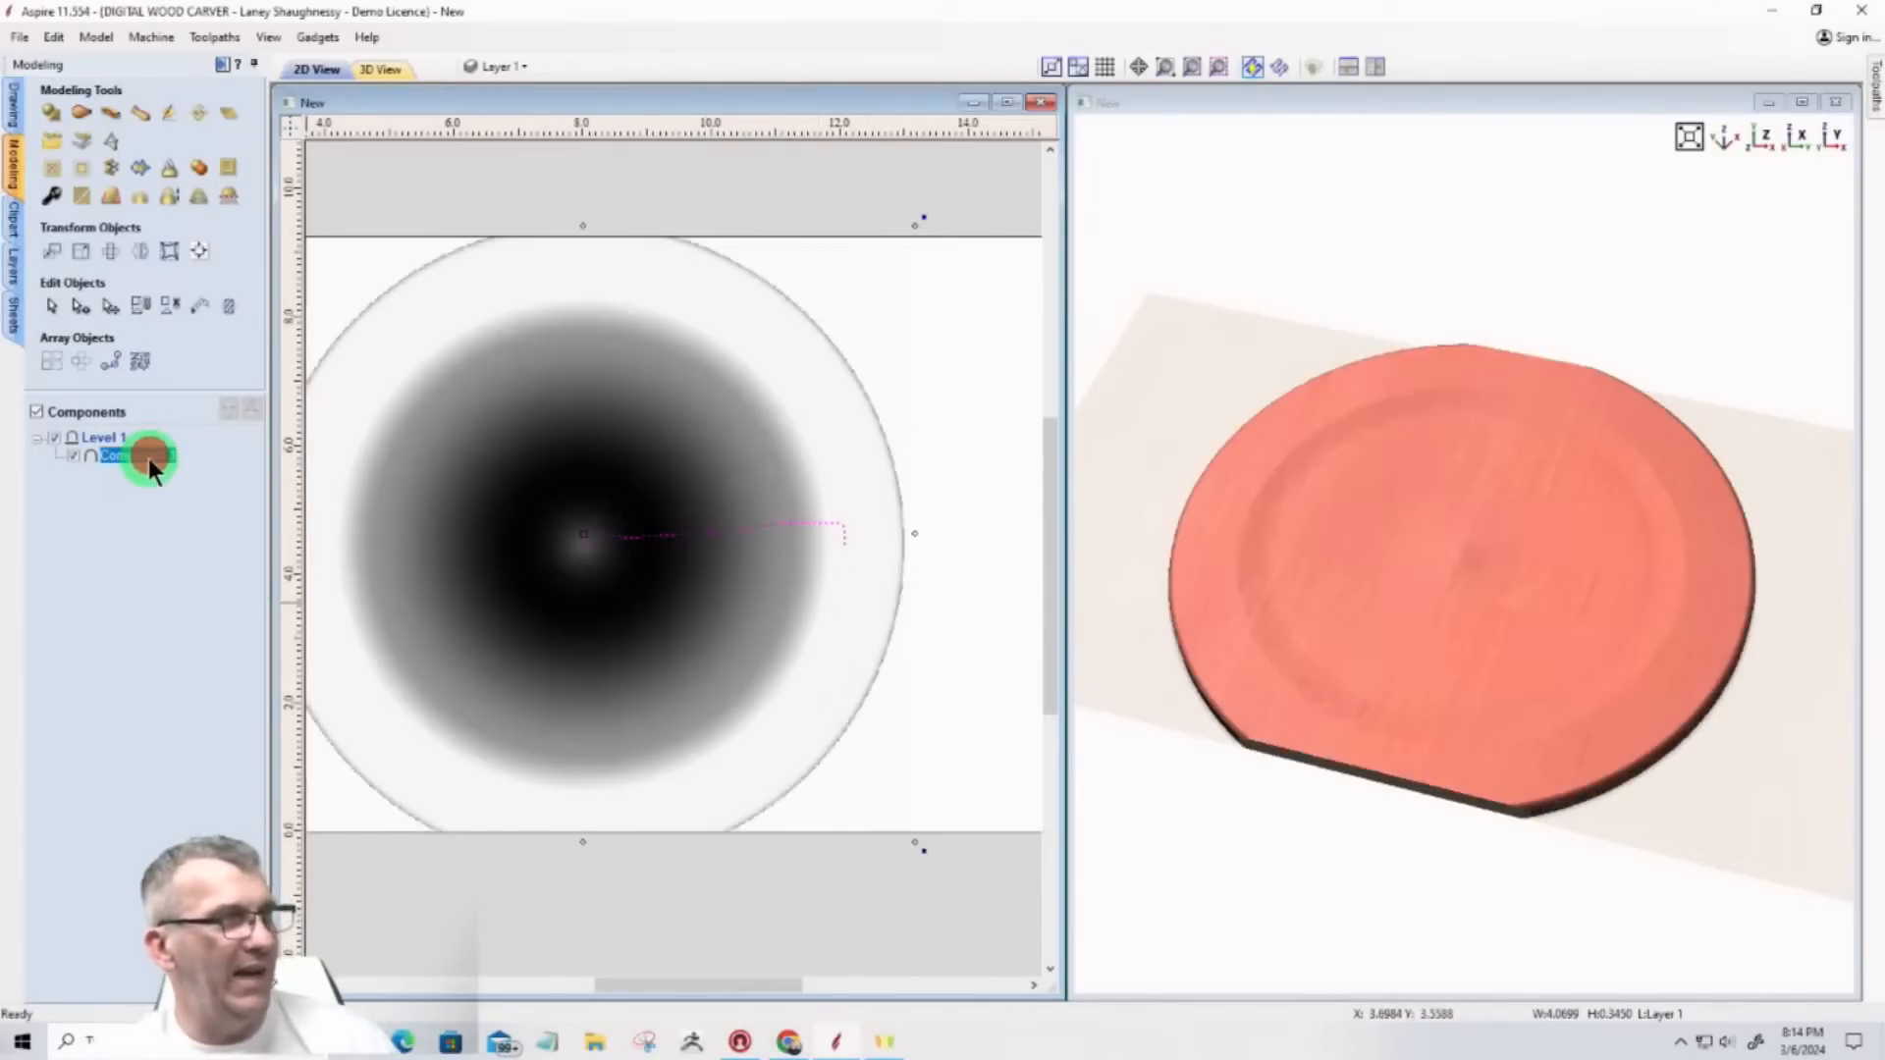
key("Delete")
left_click(673, 545)
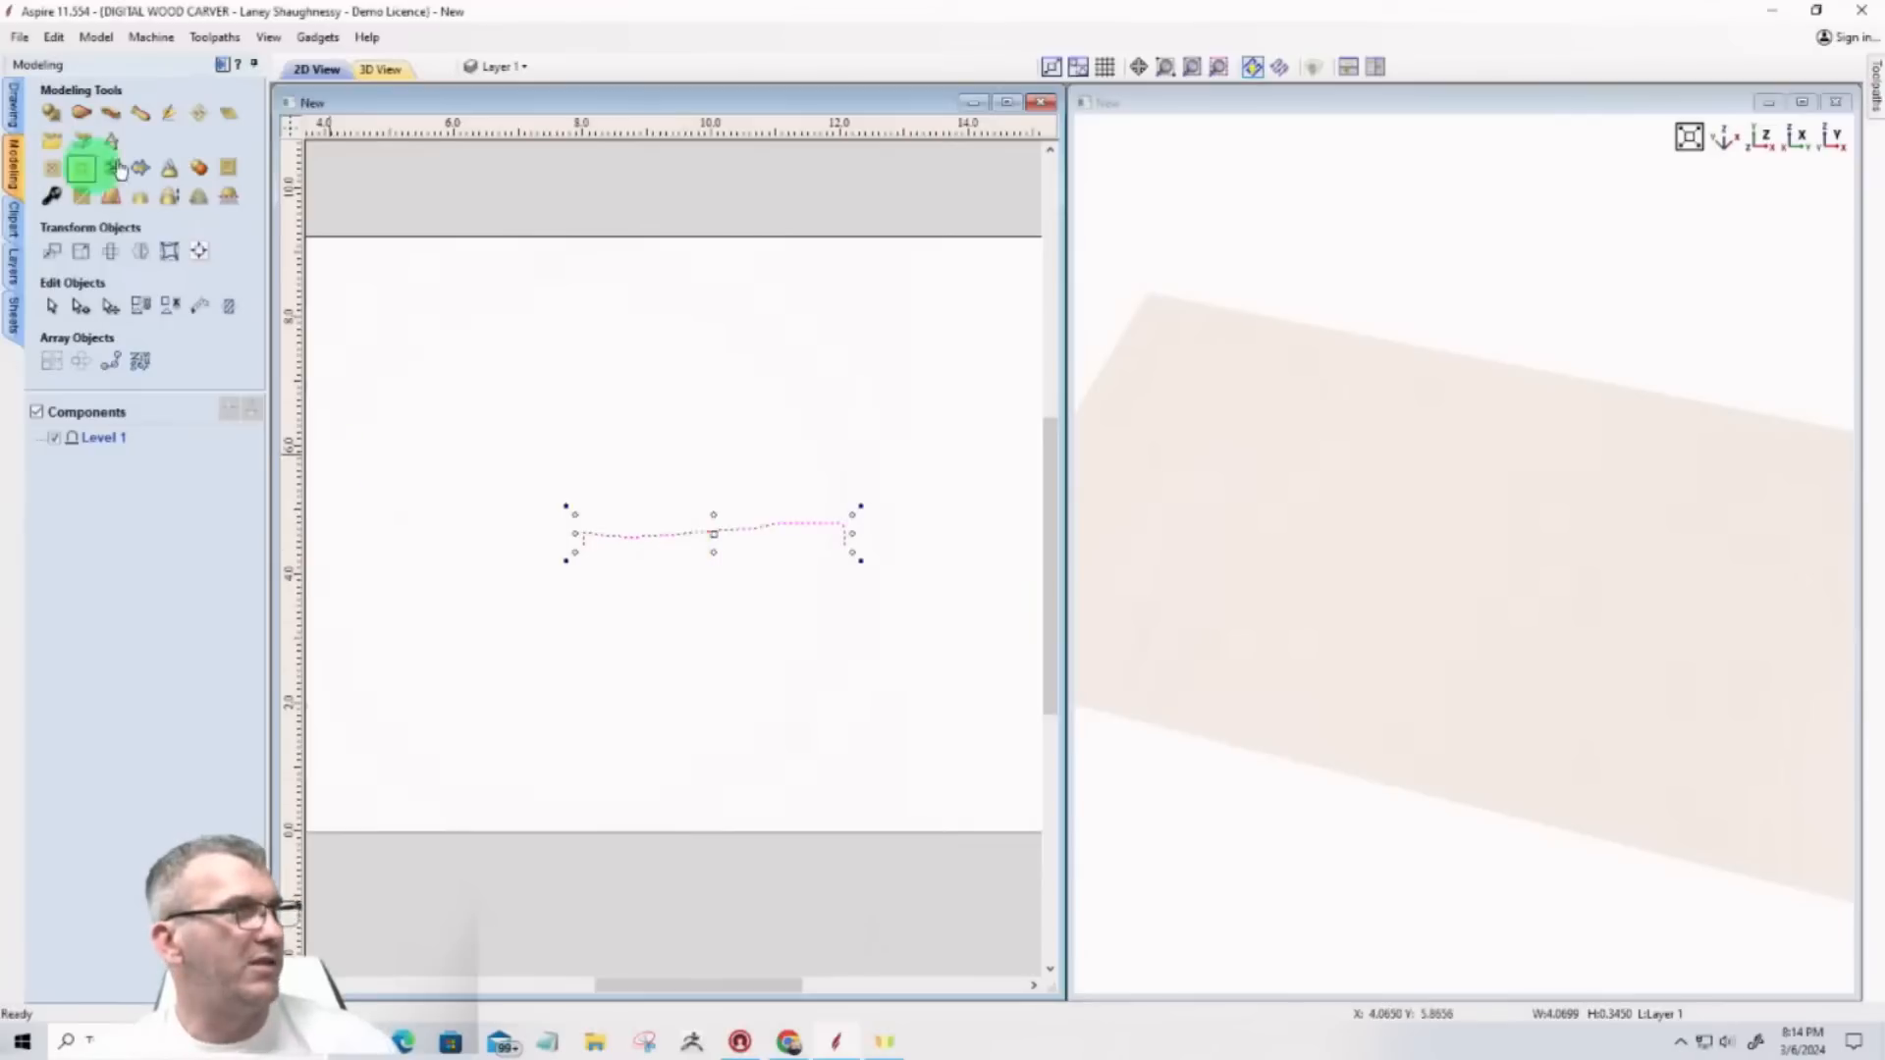
left_click(142, 116)
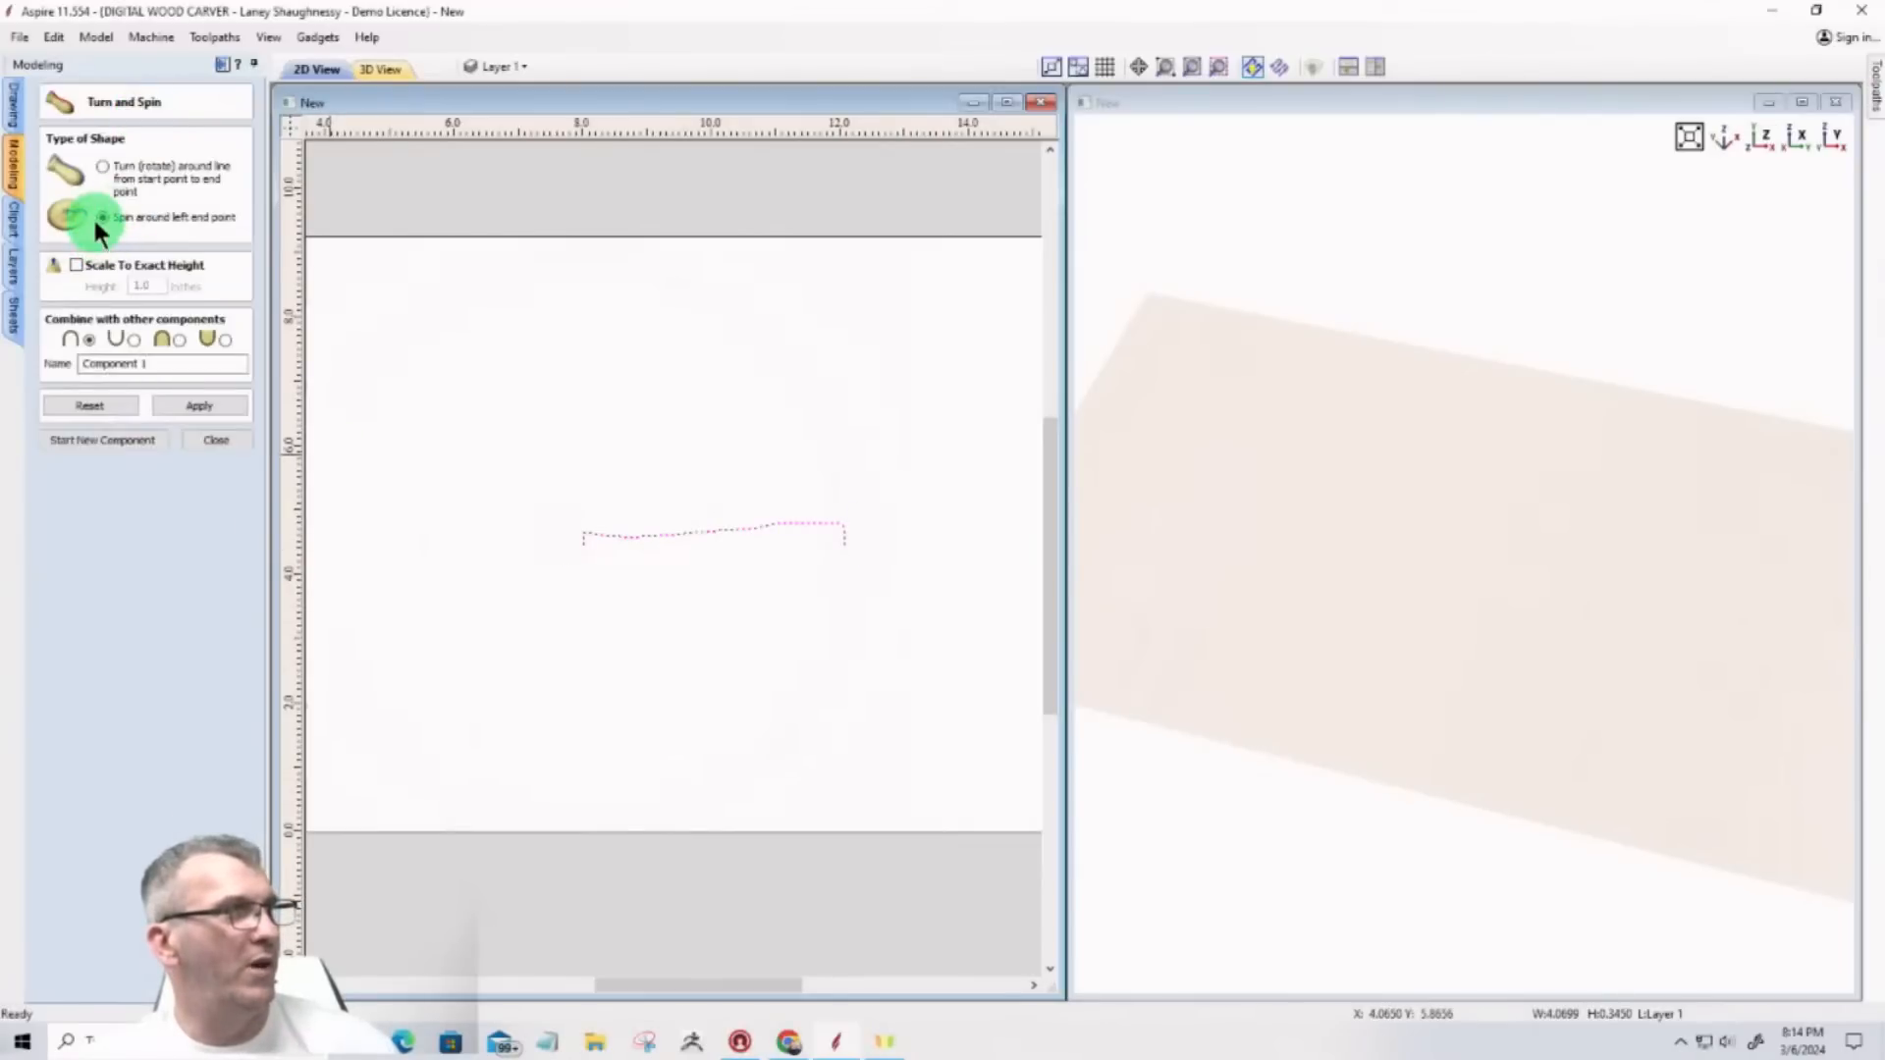
Step: Create the plate component by spinning the selected profile around its left end point
left_click(217, 406)
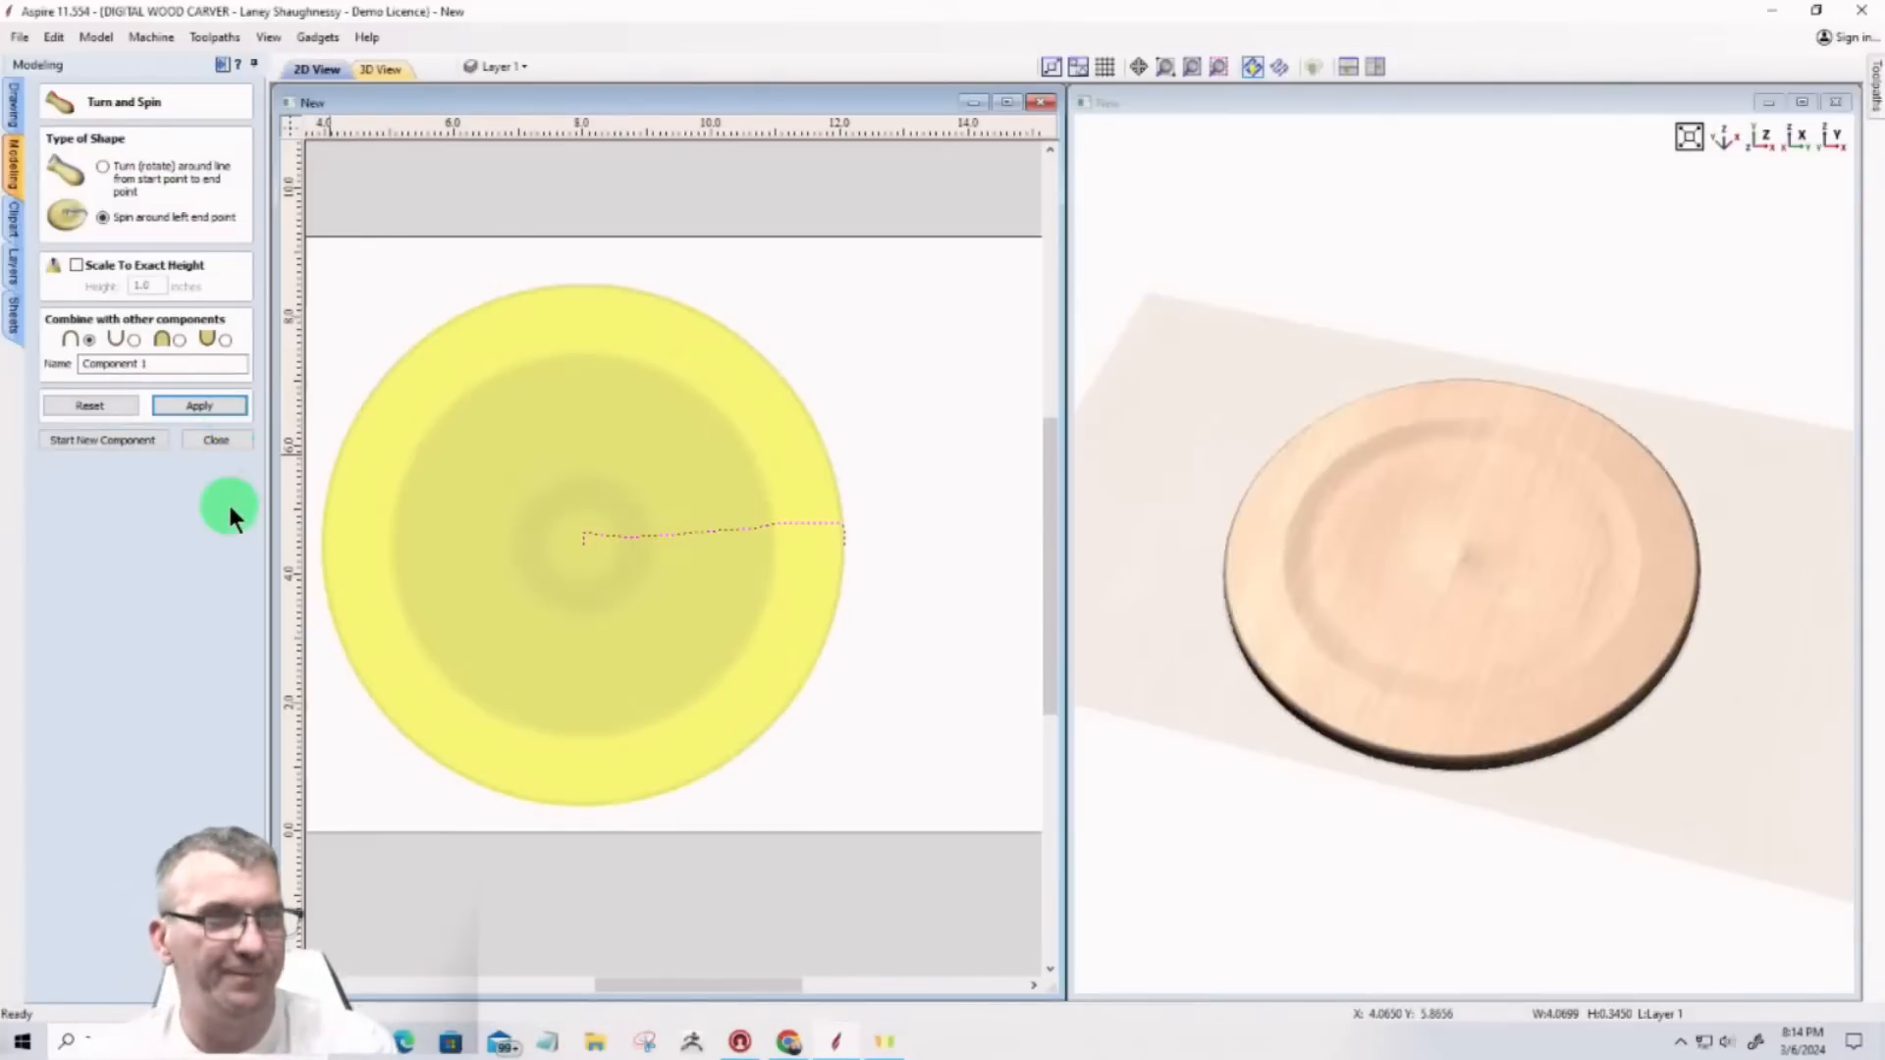
Step: Examine the spun plate in 3D and compare its raised centre with the start of the profile curve in 2D
scroll(1466, 744, "up", 6)
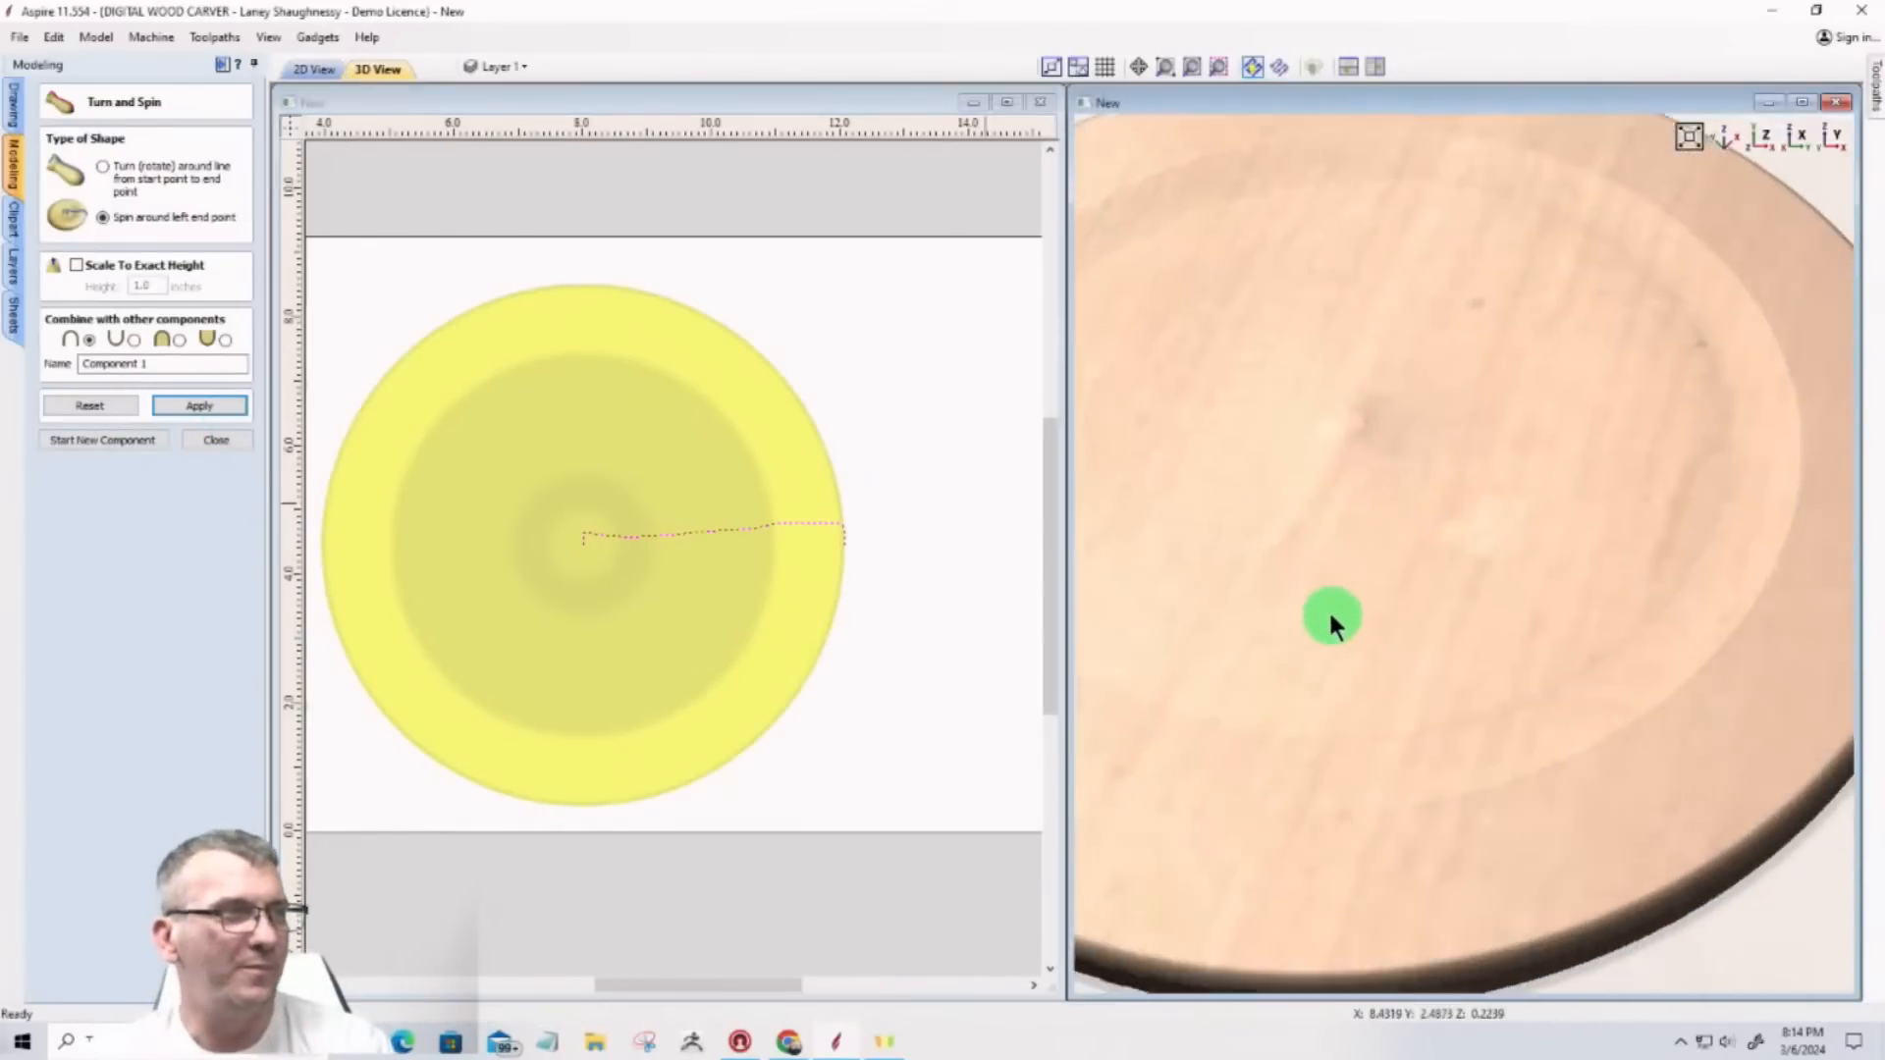
scroll(1332, 589, "down", 2)
left_click_drag(1339, 511, 1384, 358)
scroll(1406, 443, "up", 5)
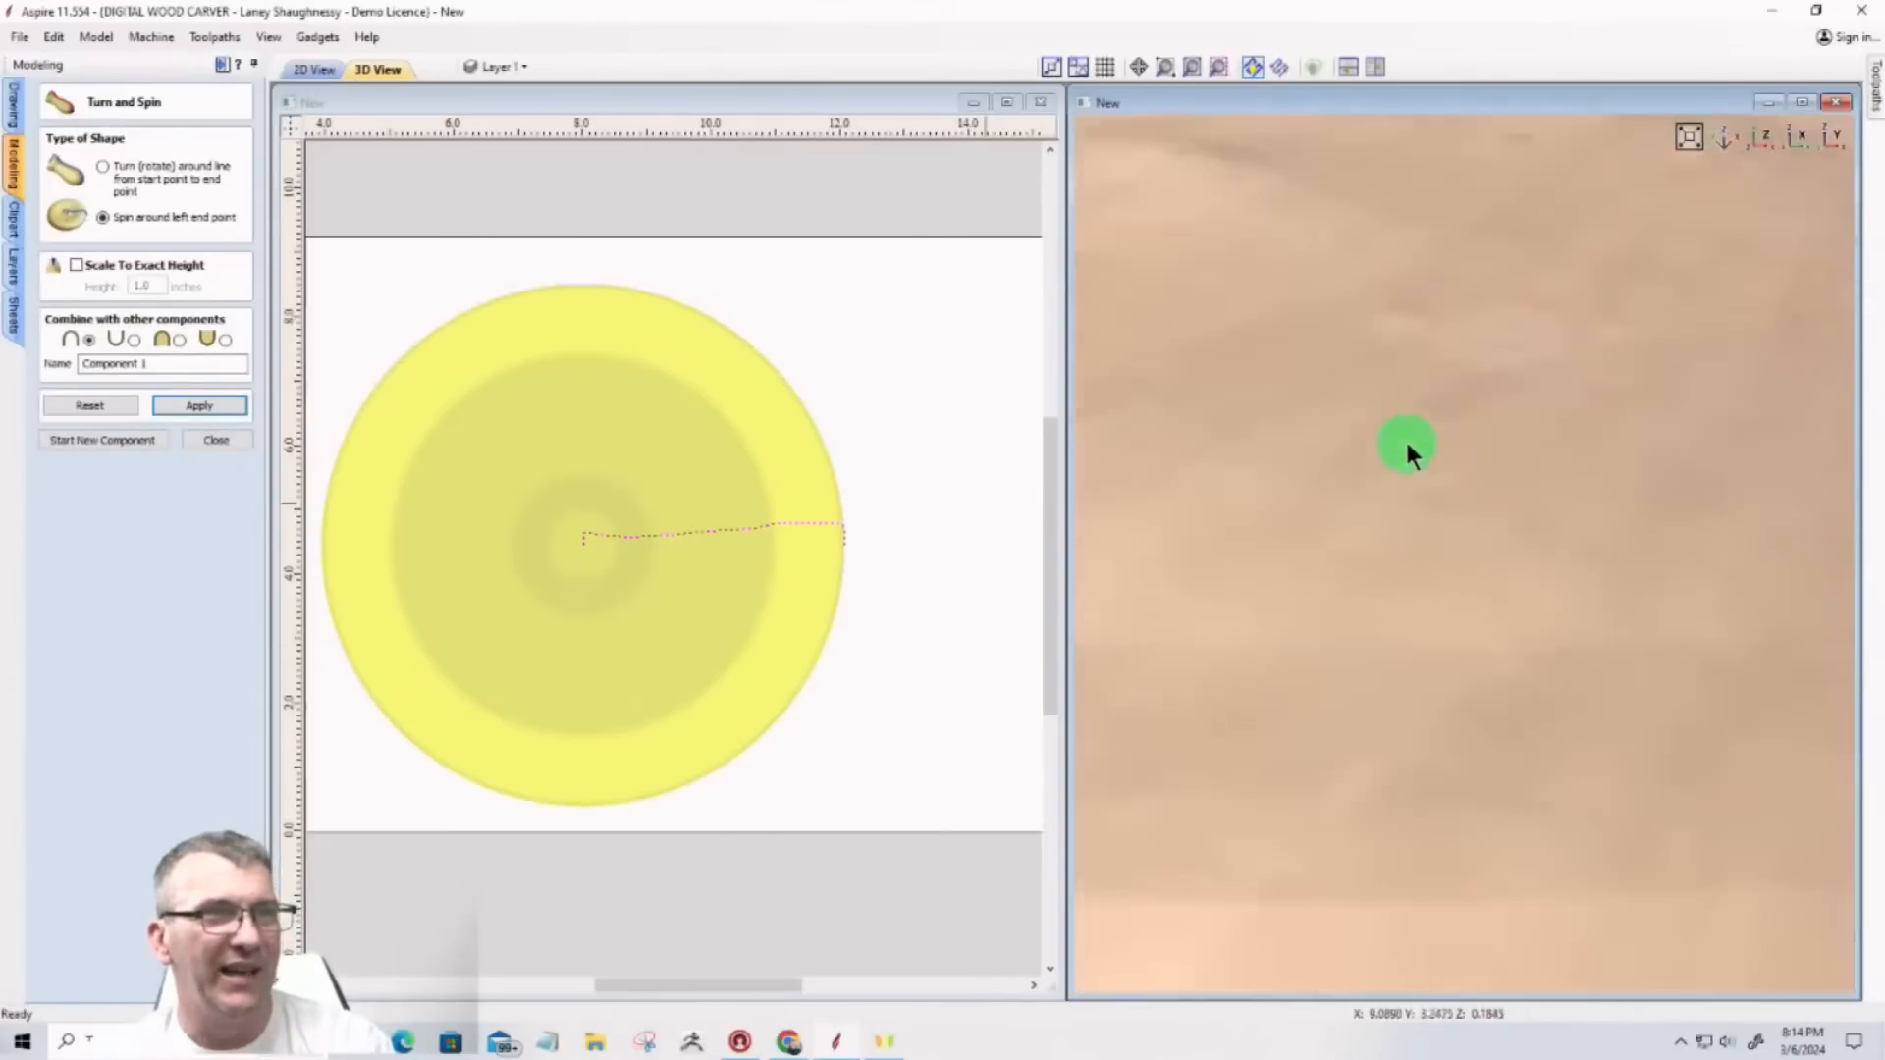
left_click_drag(1406, 442, 1603, 874)
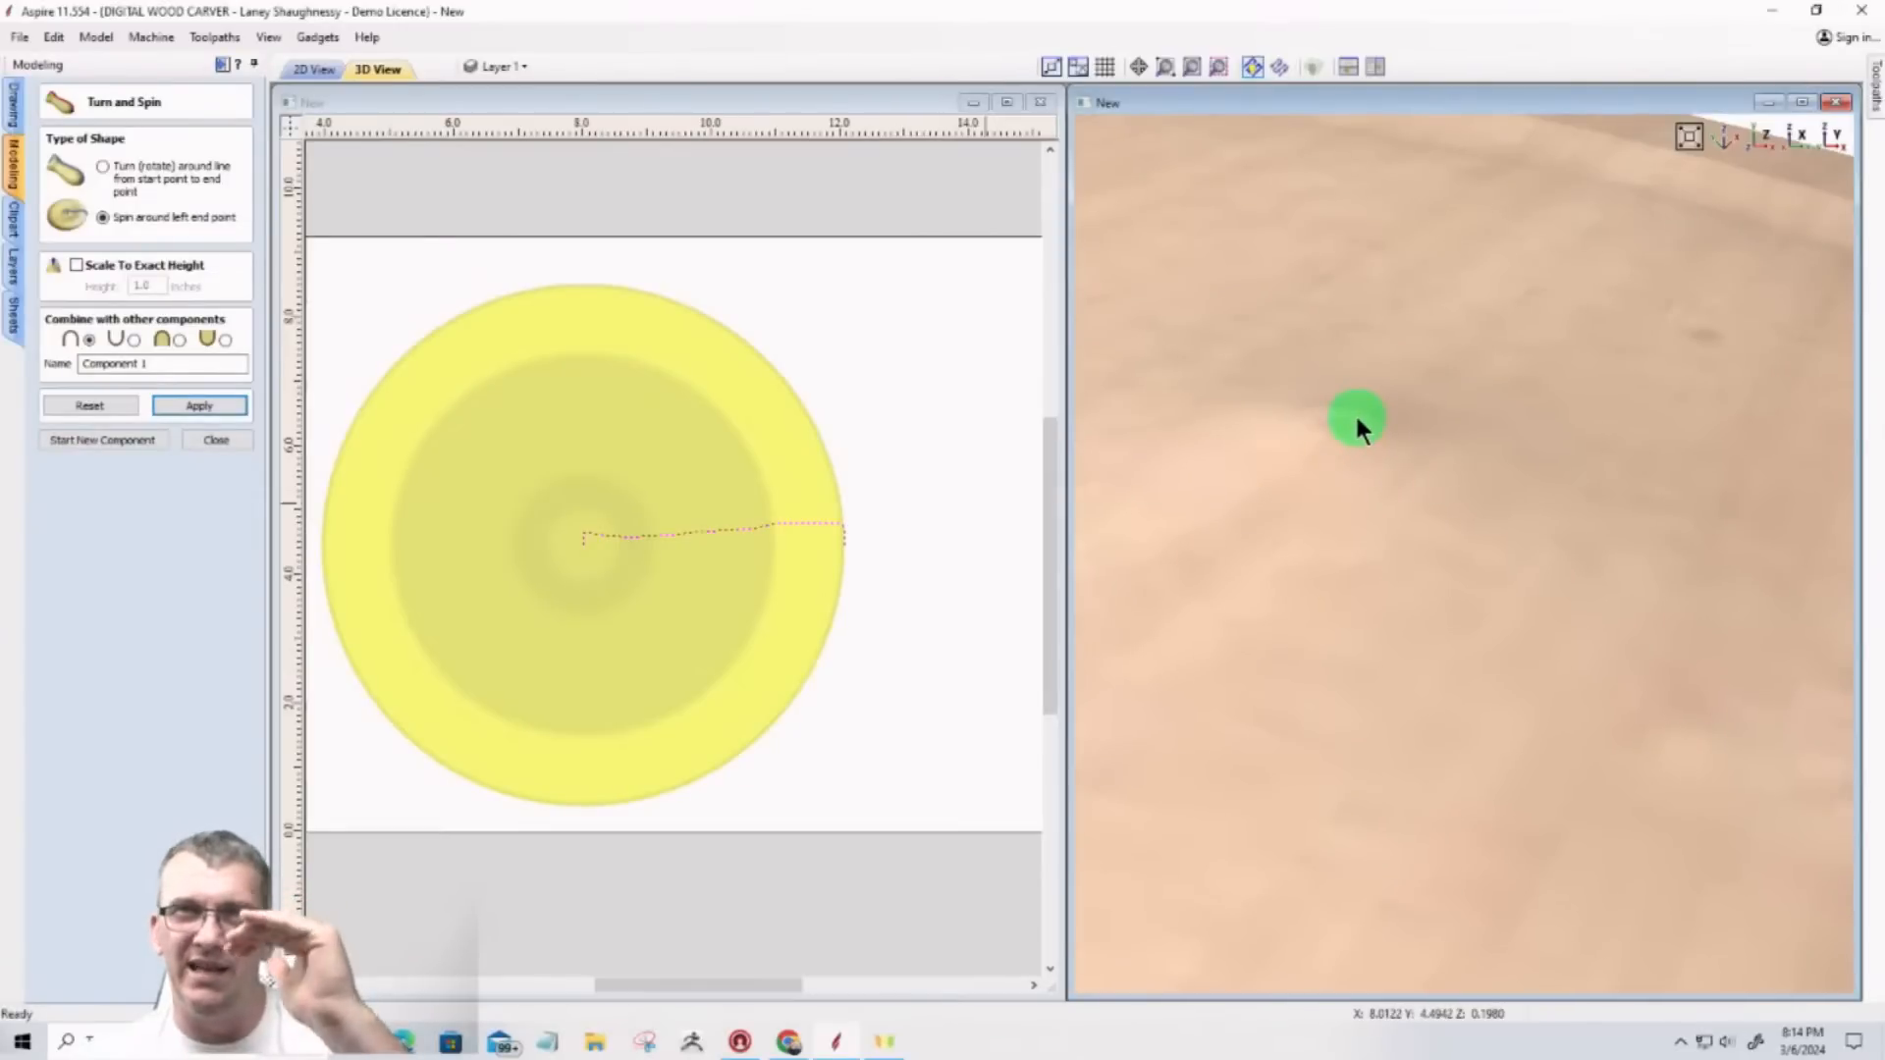
scroll(1321, 420, "down", 2)
scroll(585, 539, "up", 5)
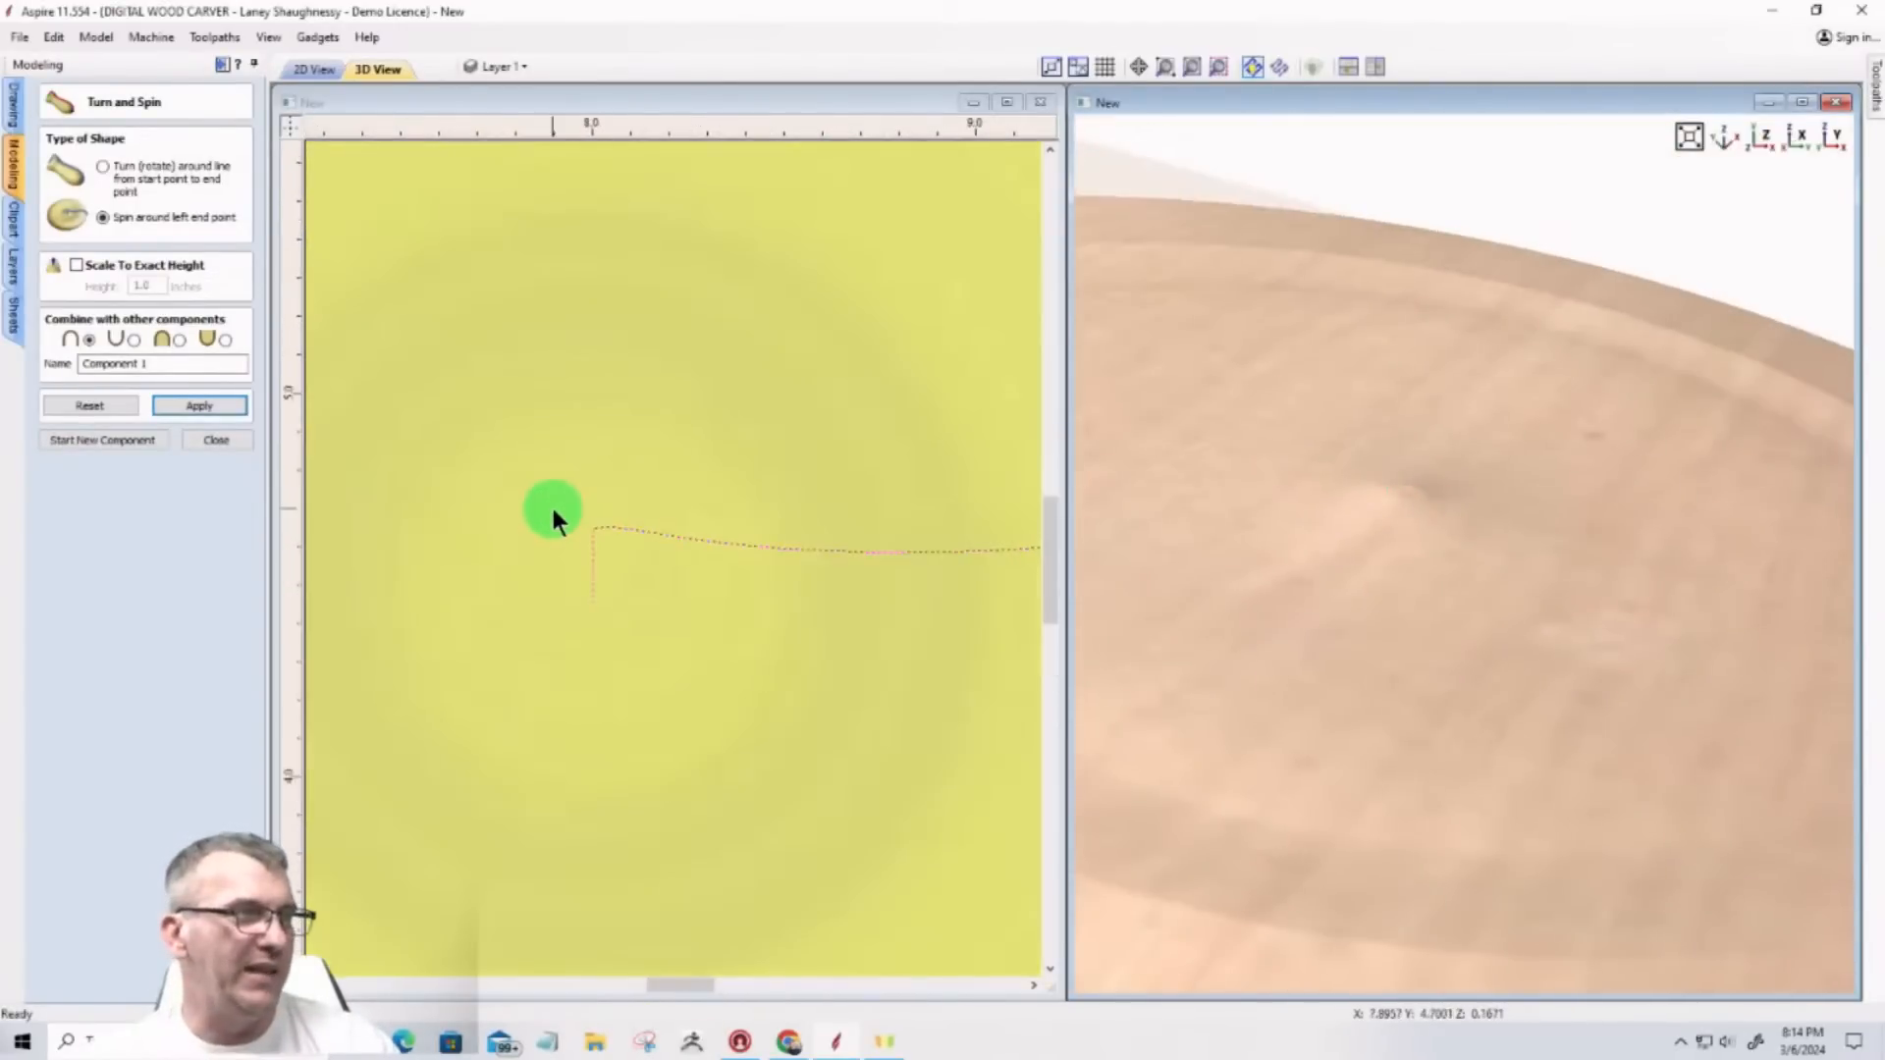
scroll(555, 516, "up", 5)
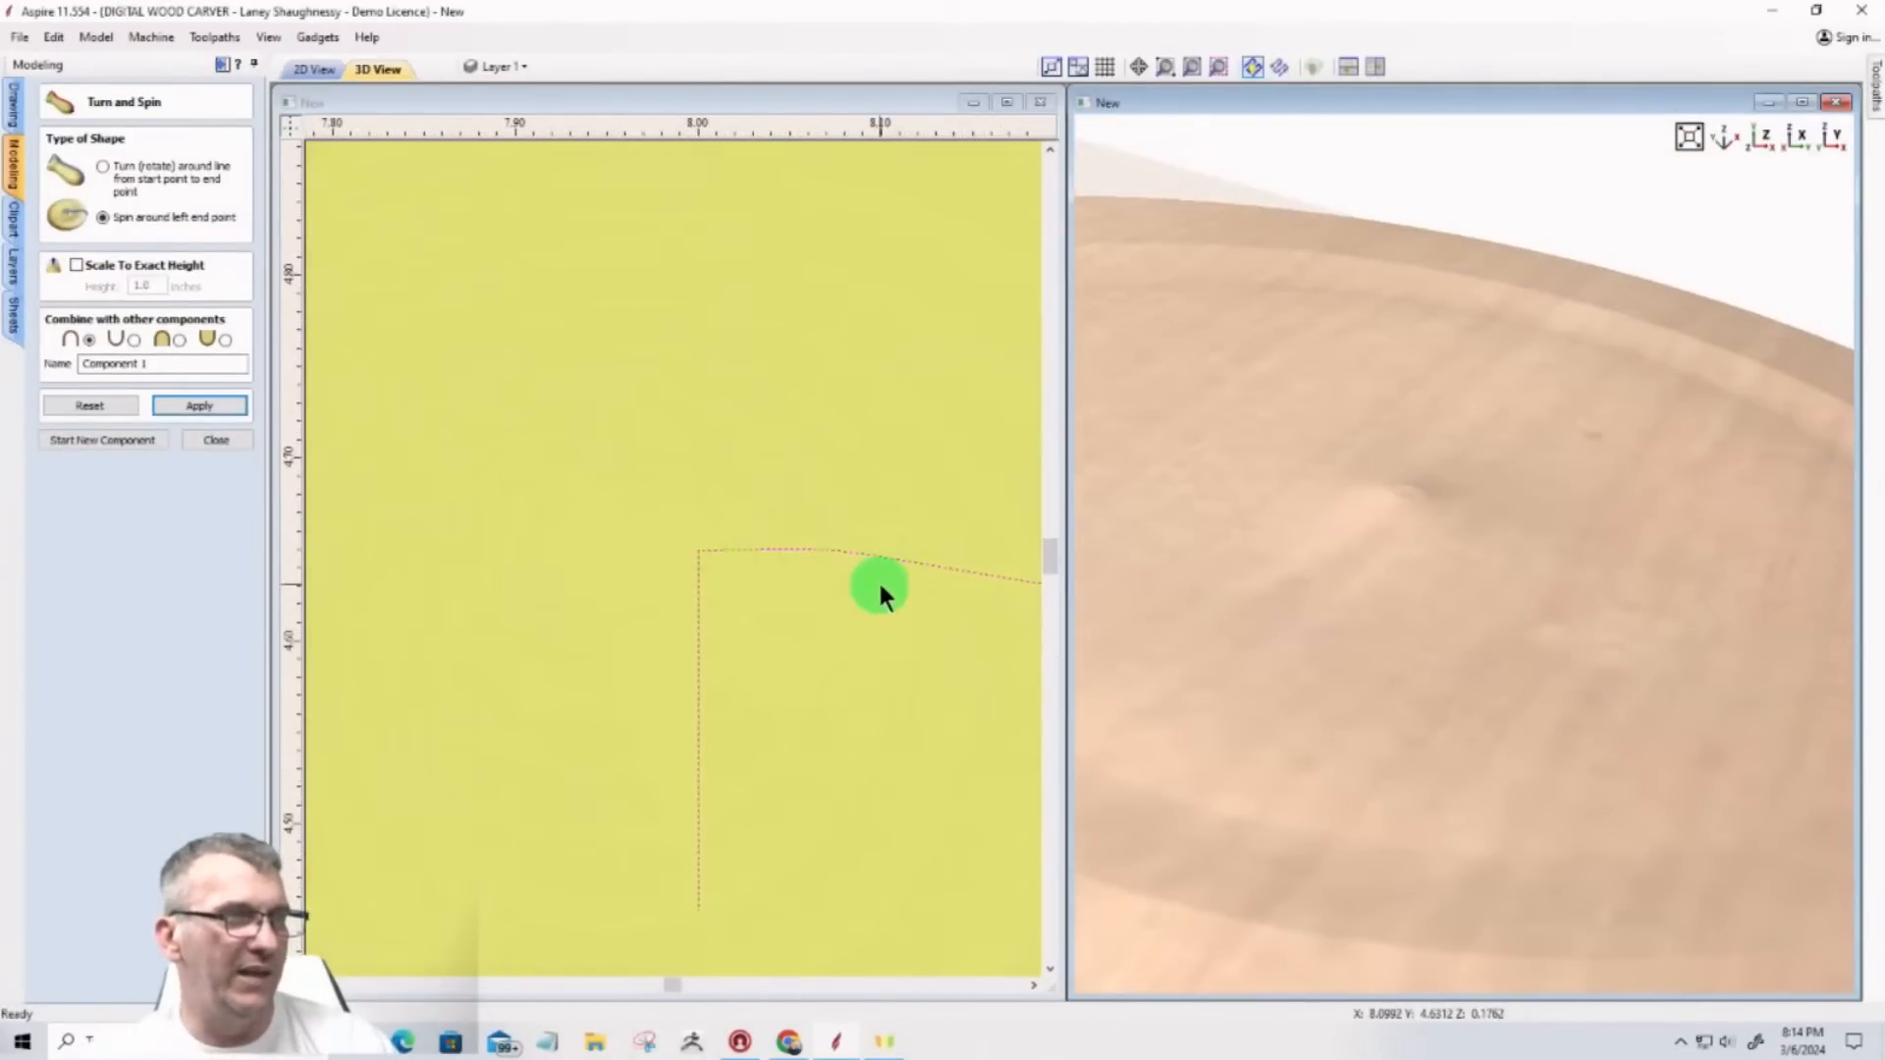
scroll(690, 542, "down", 8)
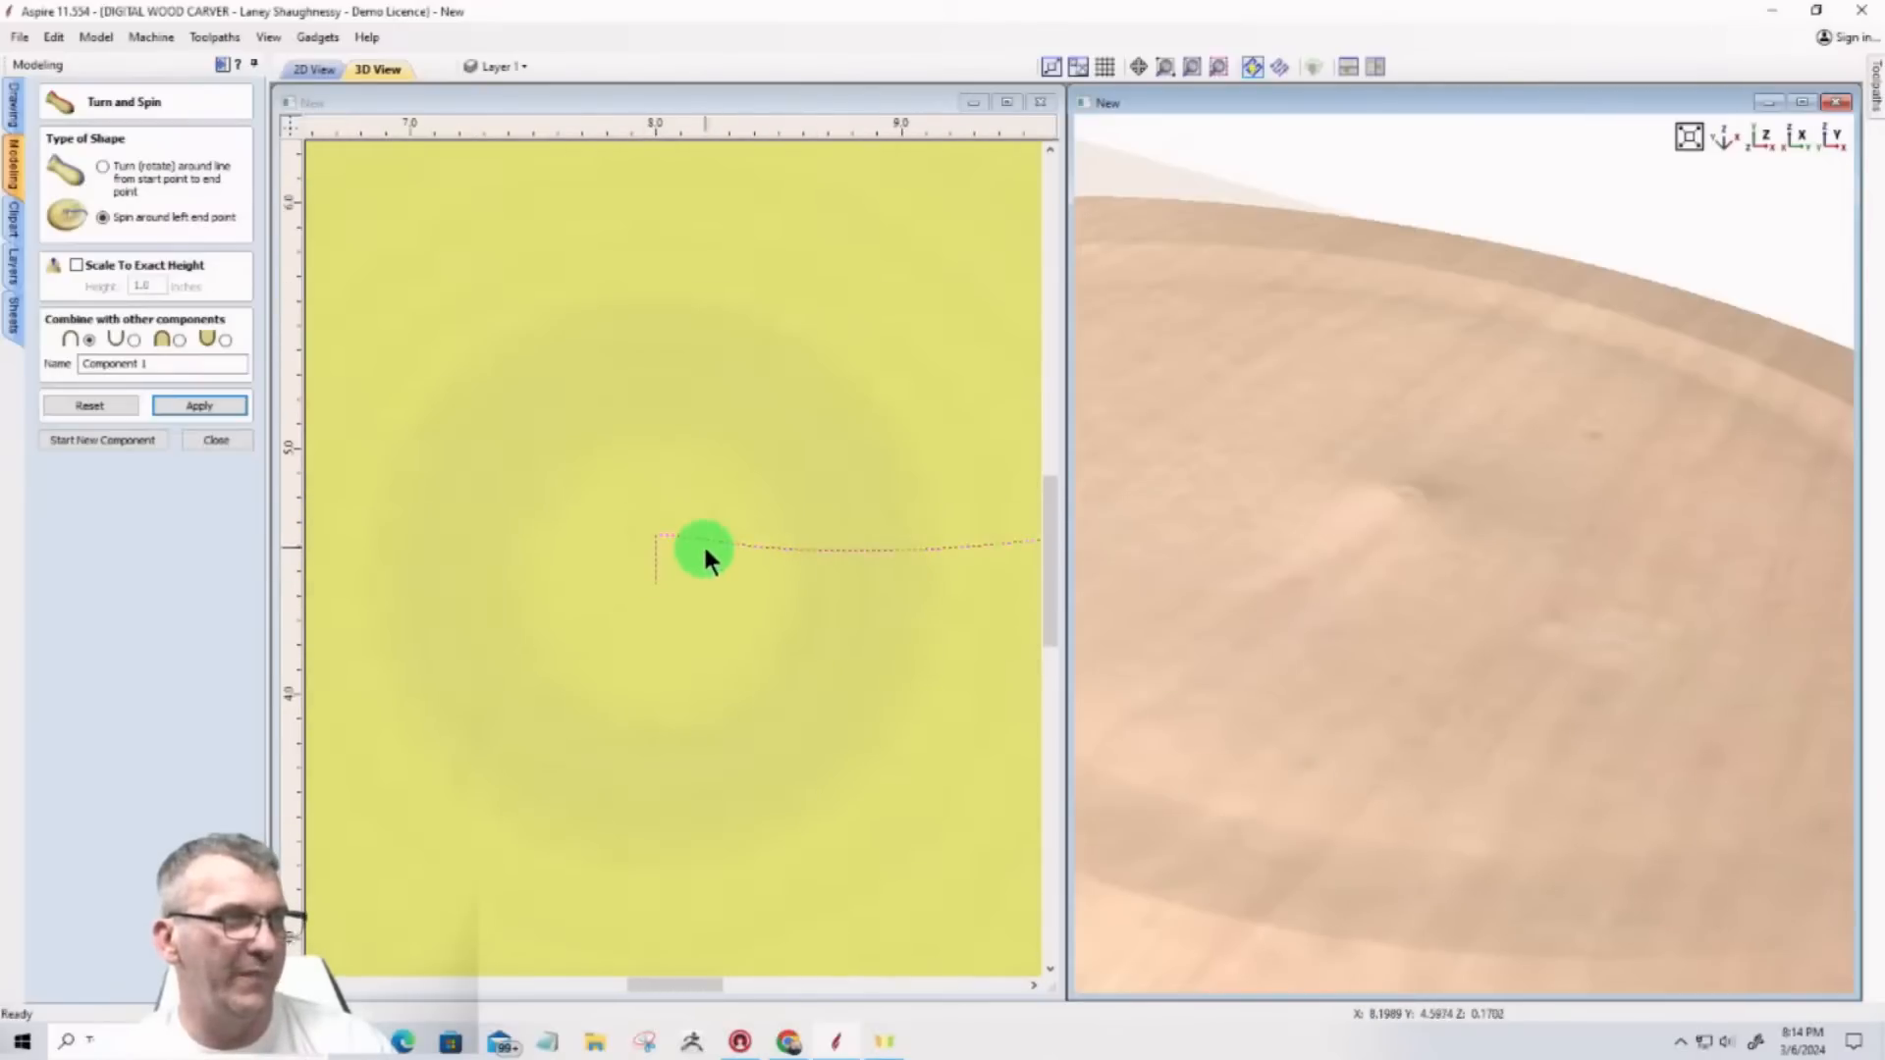
scroll(1250, 579, "down", 6)
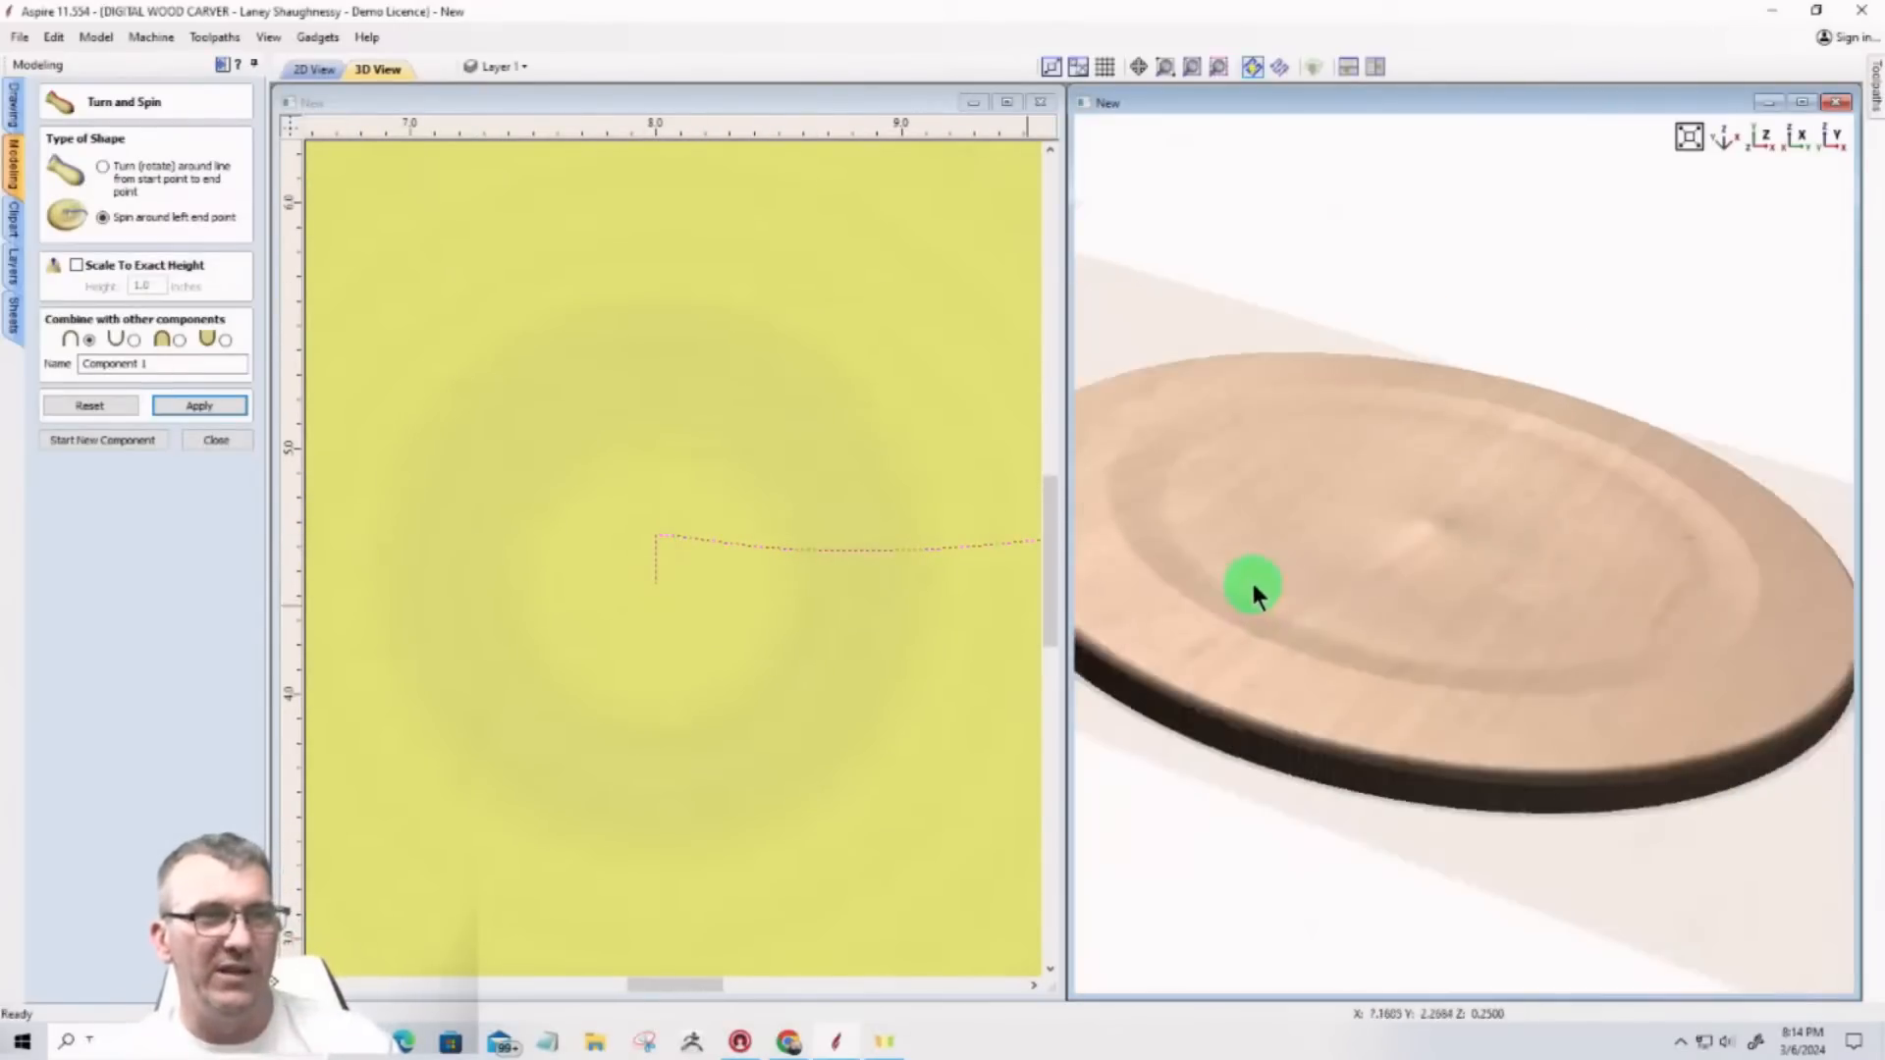
left_click_drag(1397, 510, 1291, 622)
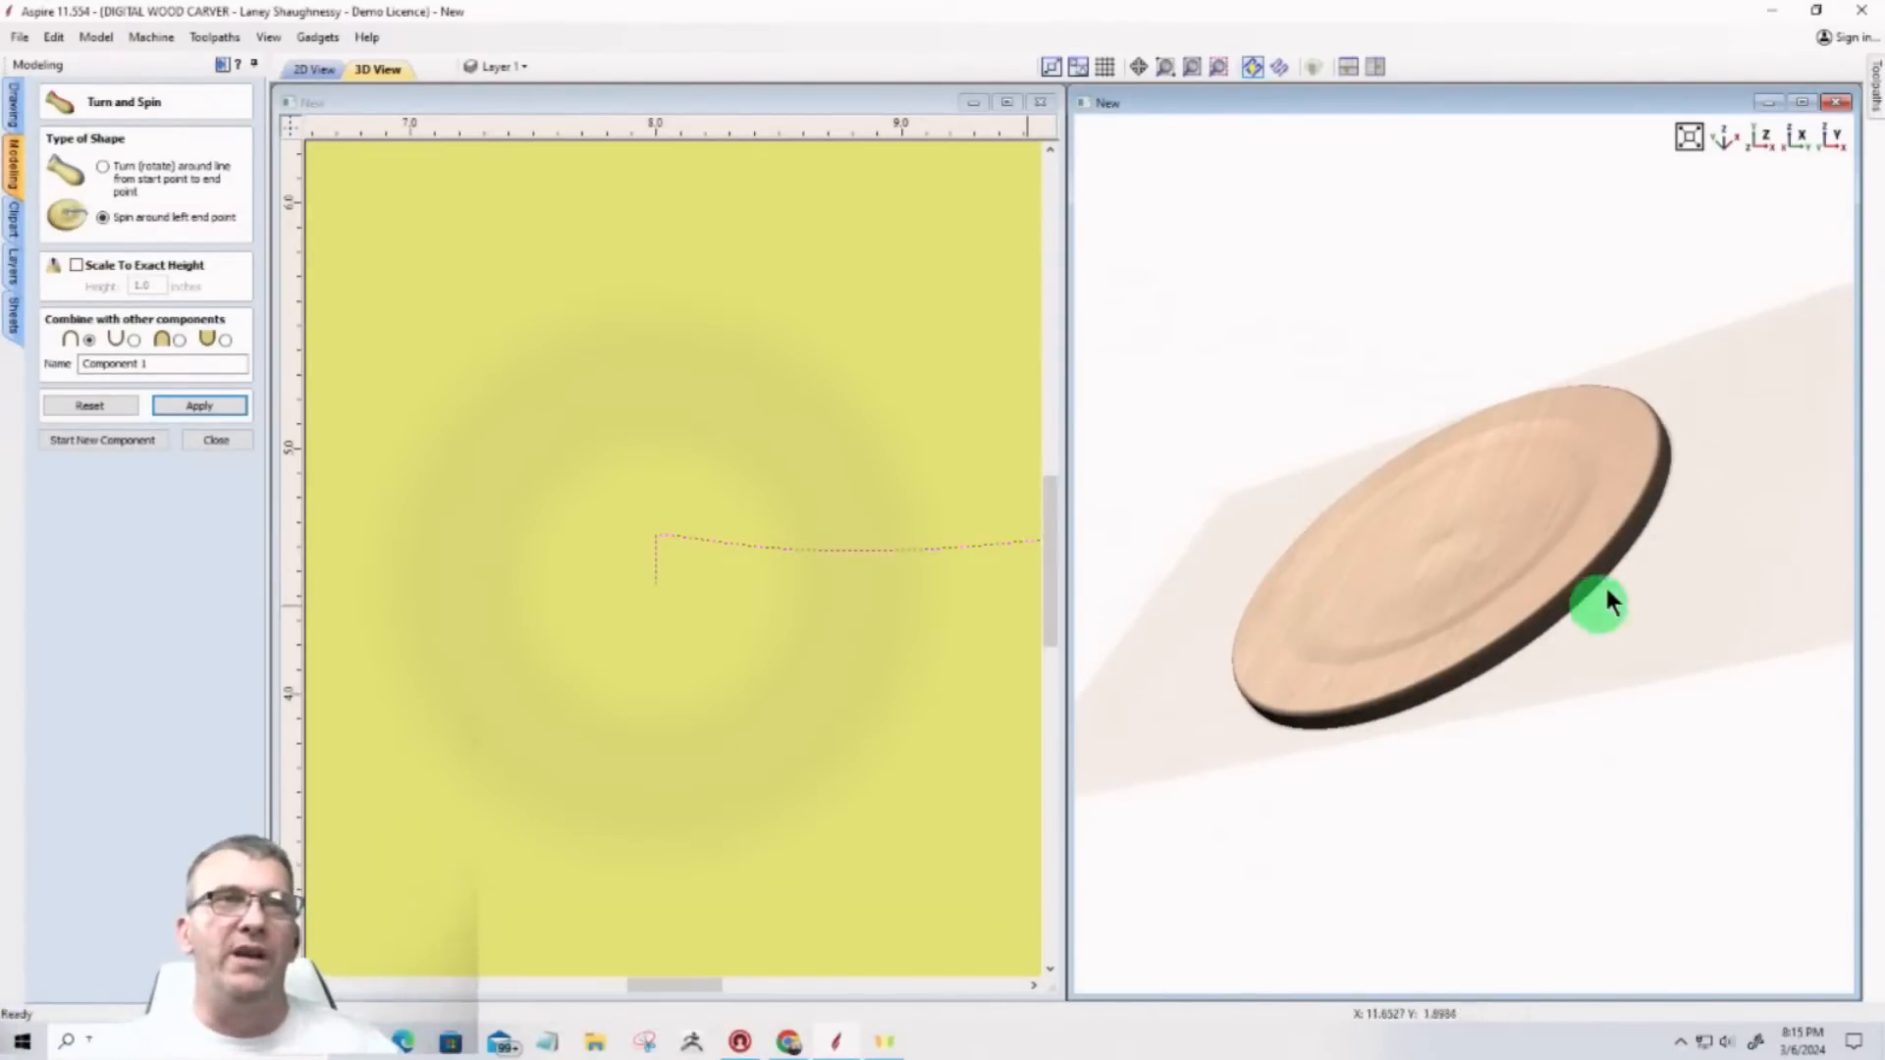
left_click(1769, 140)
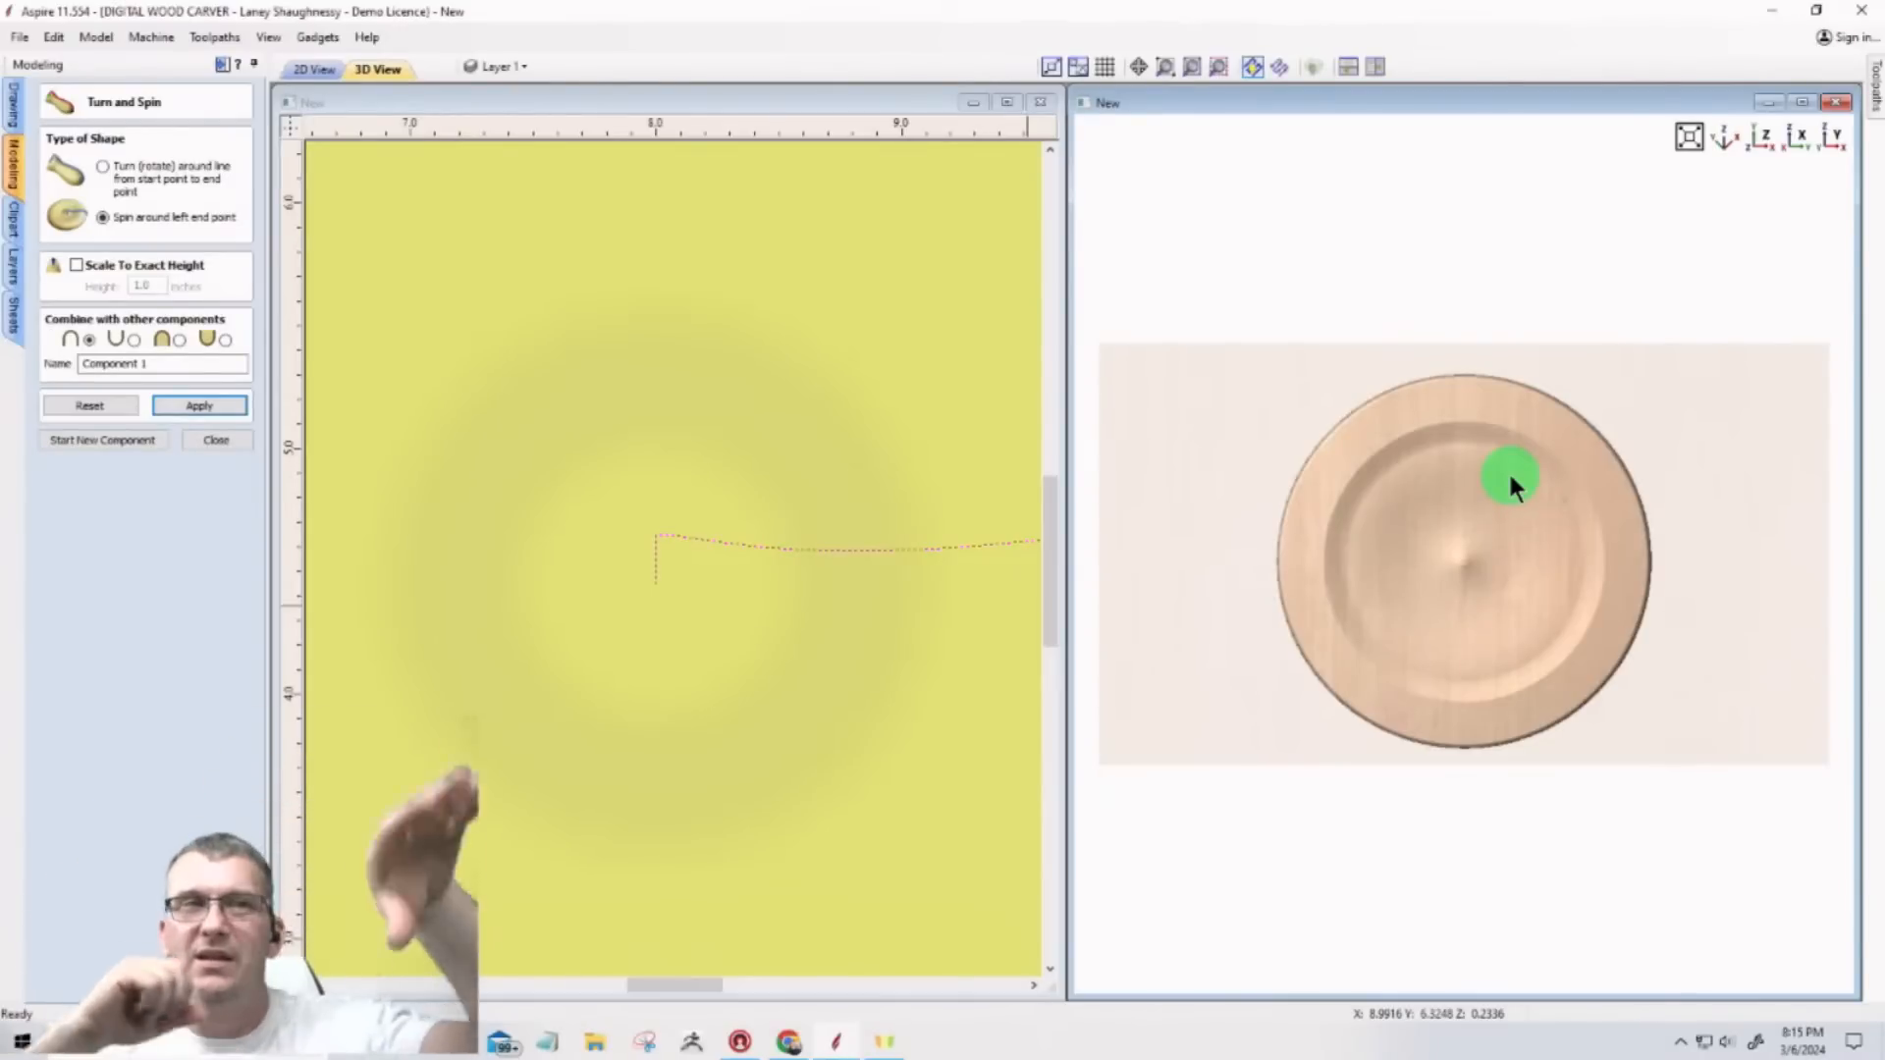
mouse_move(1378, 732)
left_mouse_down()
mouse_move(1469, 444)
mouse_move(1185, 361)
mouse_move(1399, 420)
mouse_move(1341, 553)
left_mouse_up()
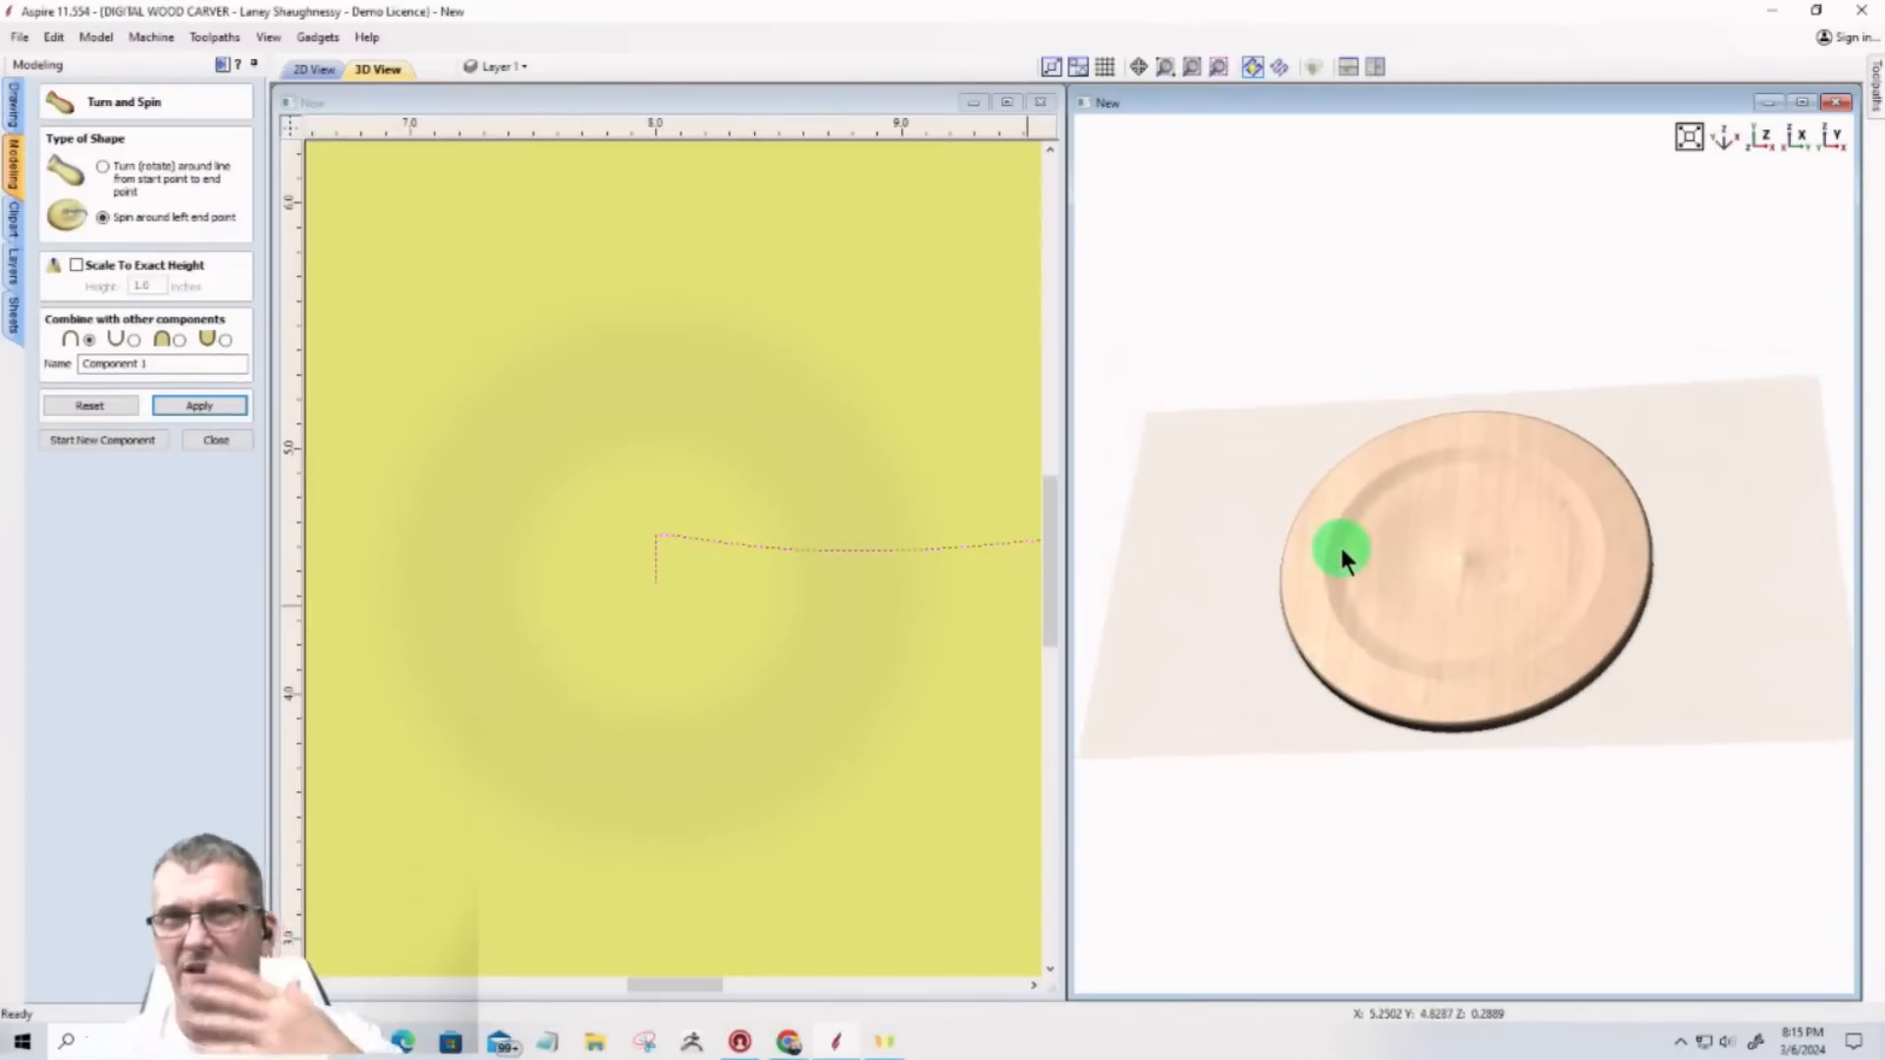
Step: Finish the Turn and Spin operation and open the plate component for sculpting
left_click(204, 437)
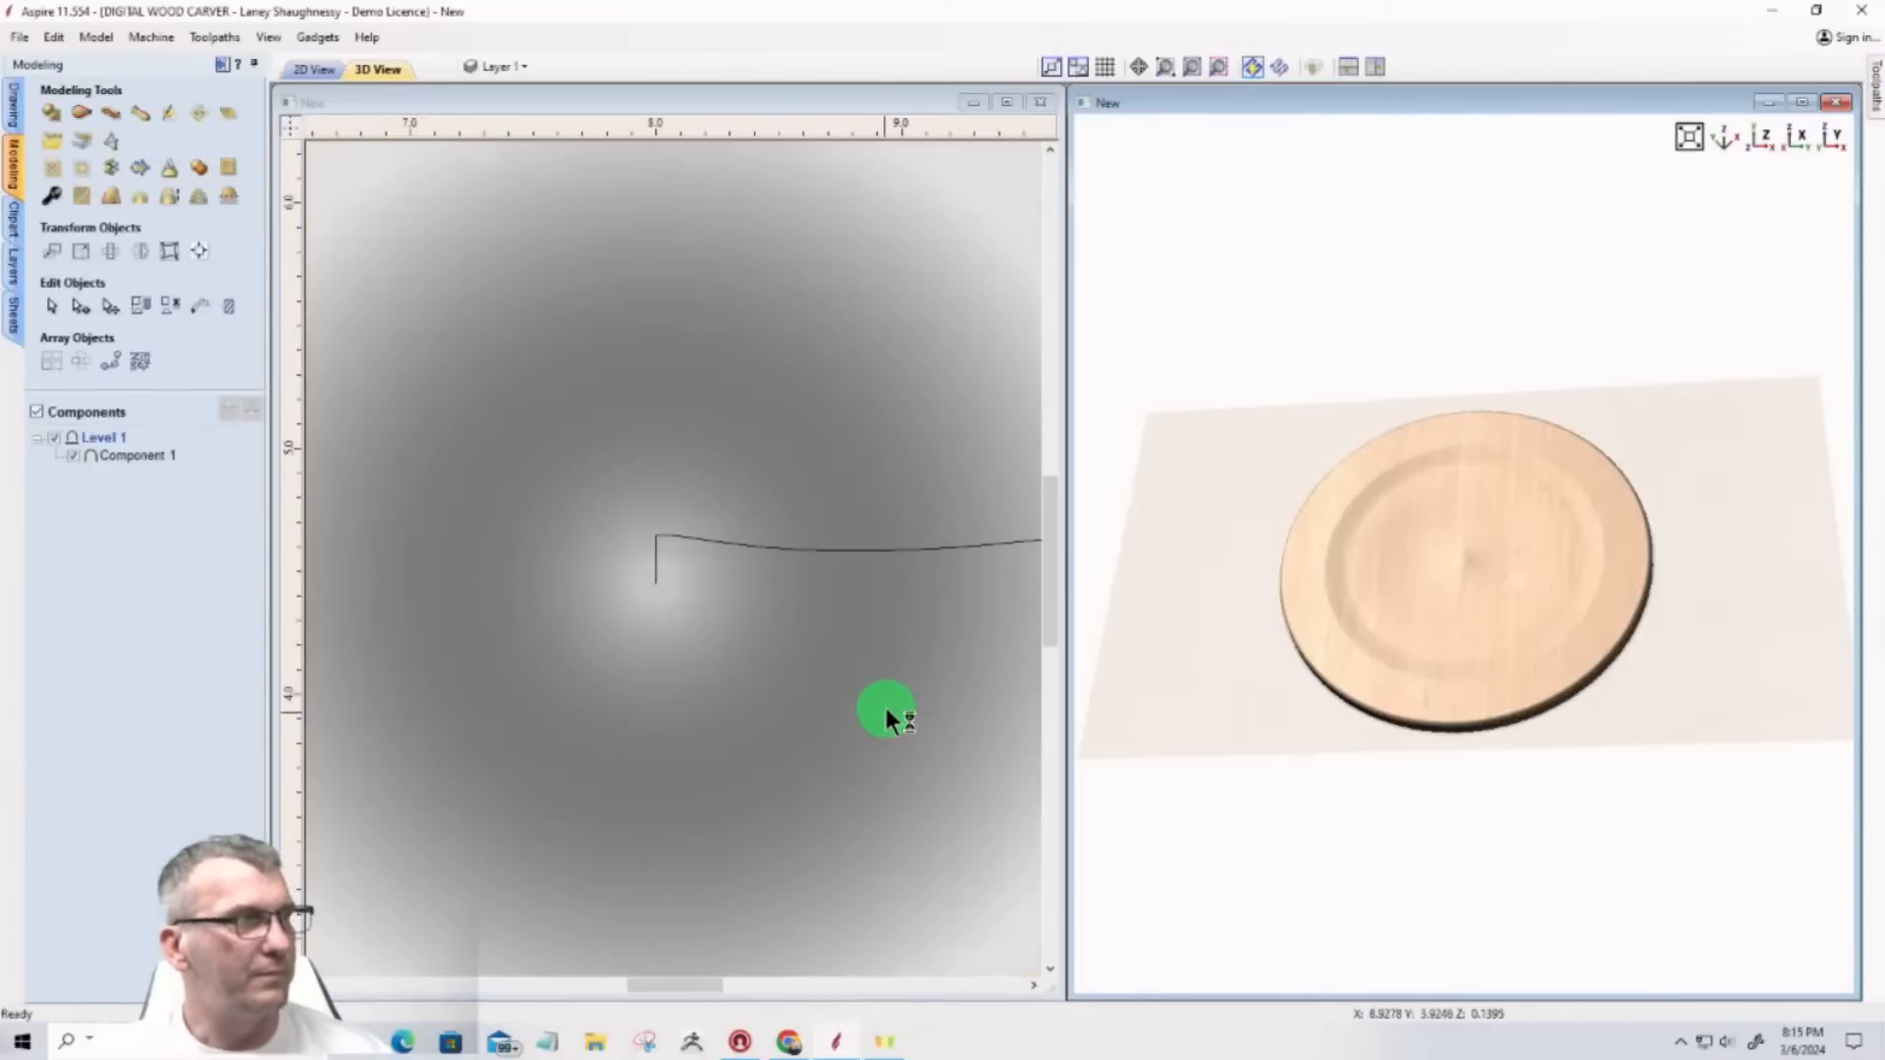
left_click(870, 699)
scroll(857, 705, "down", 1)
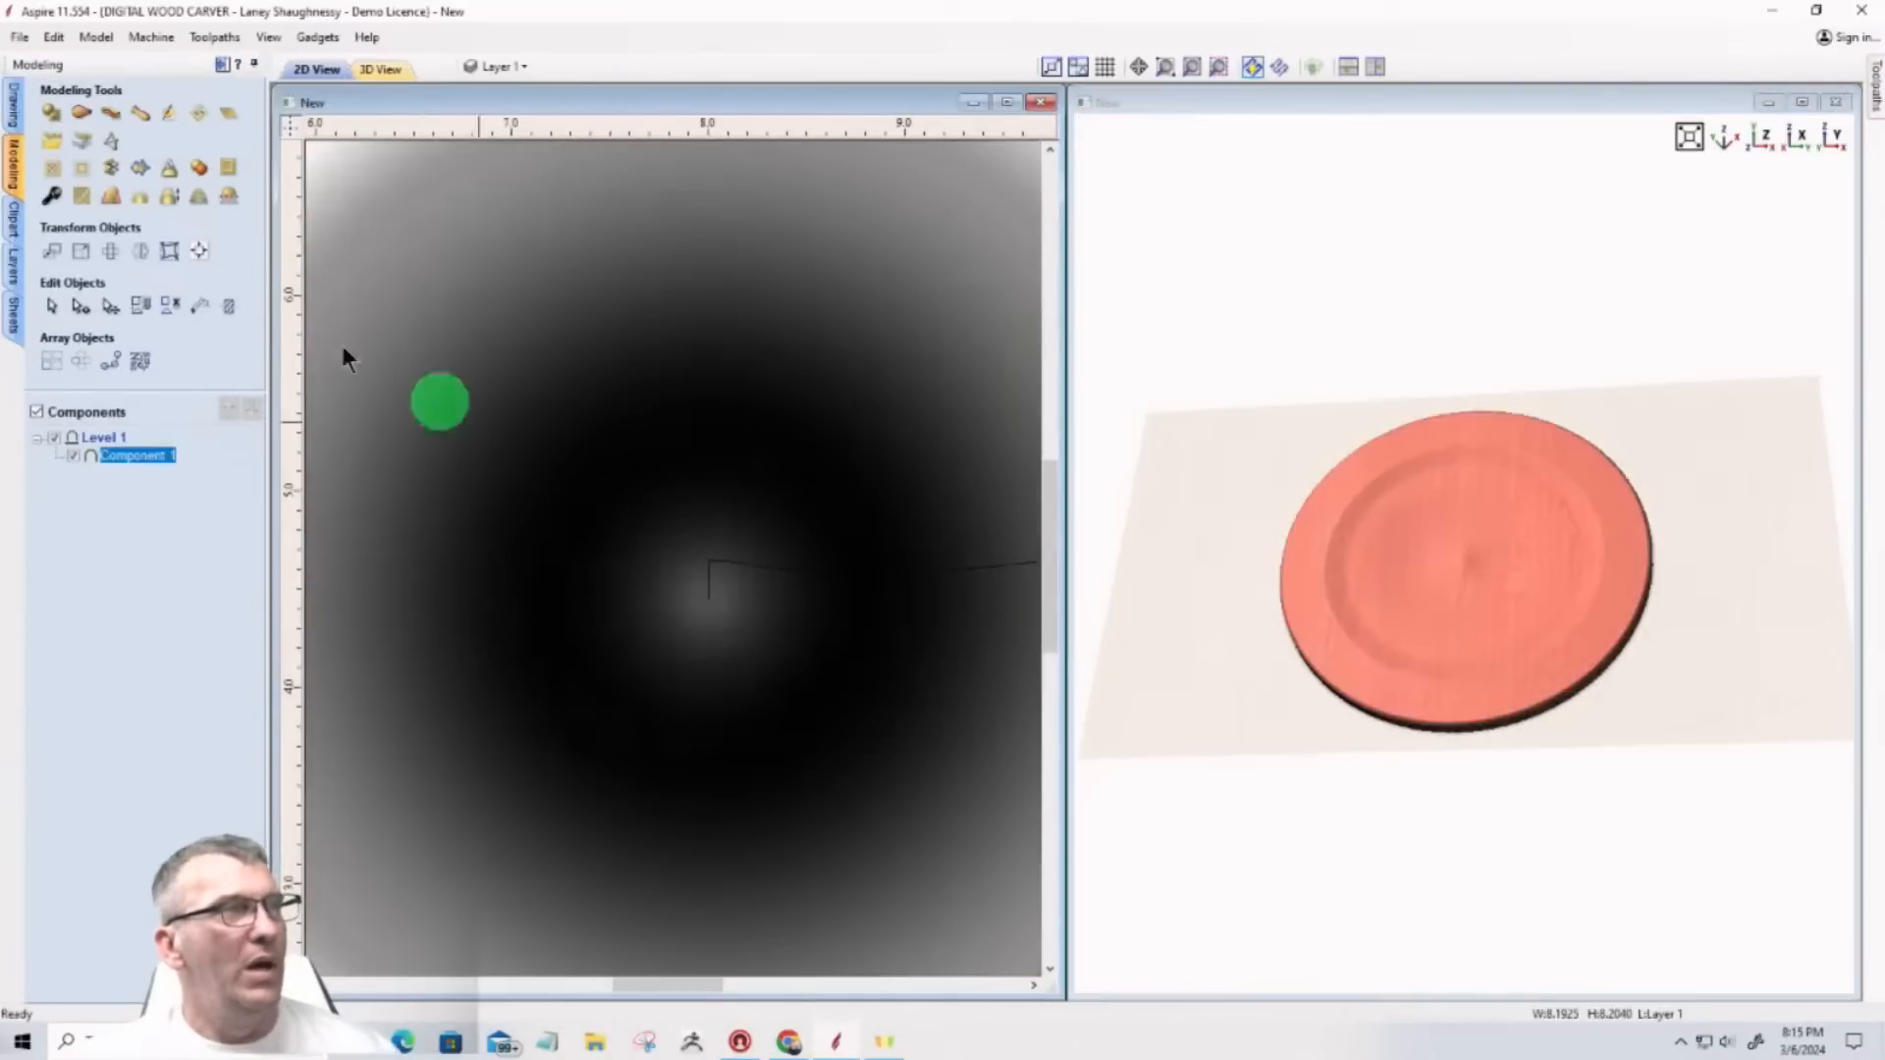
left_click(52, 113)
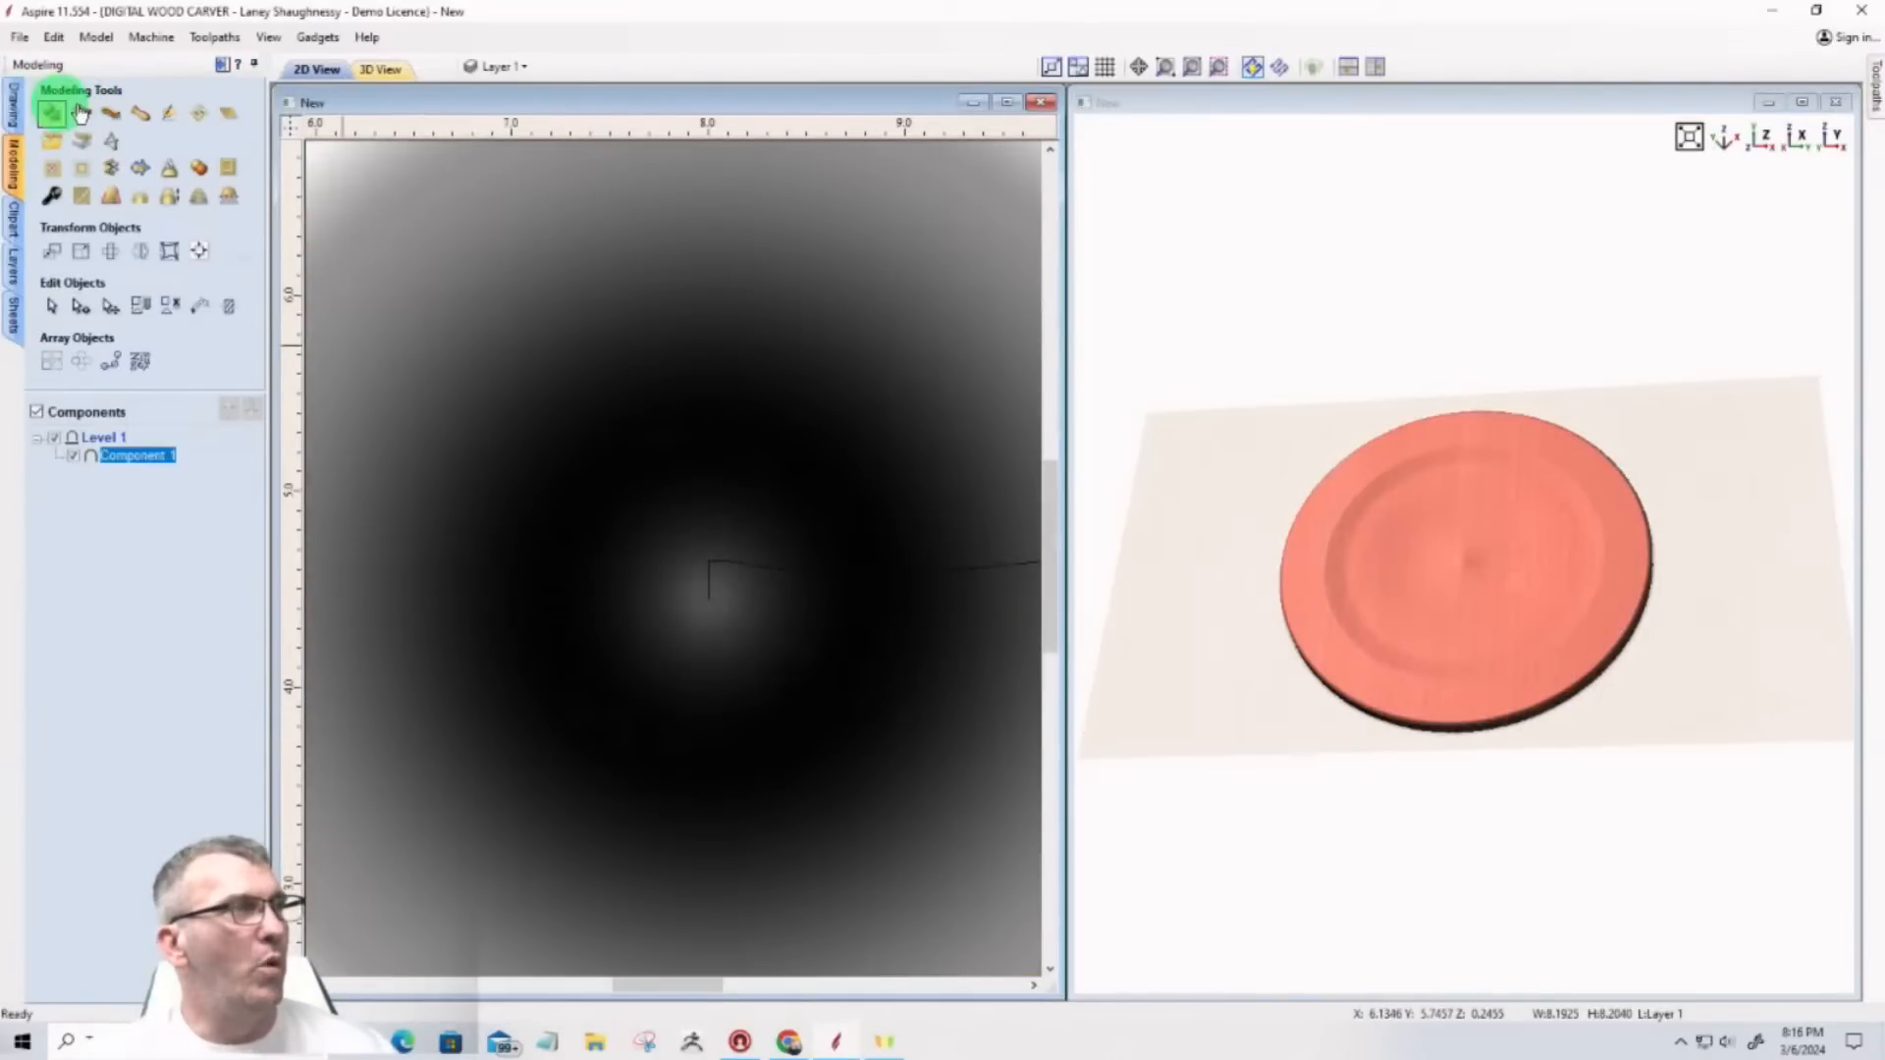
left_click(167, 114)
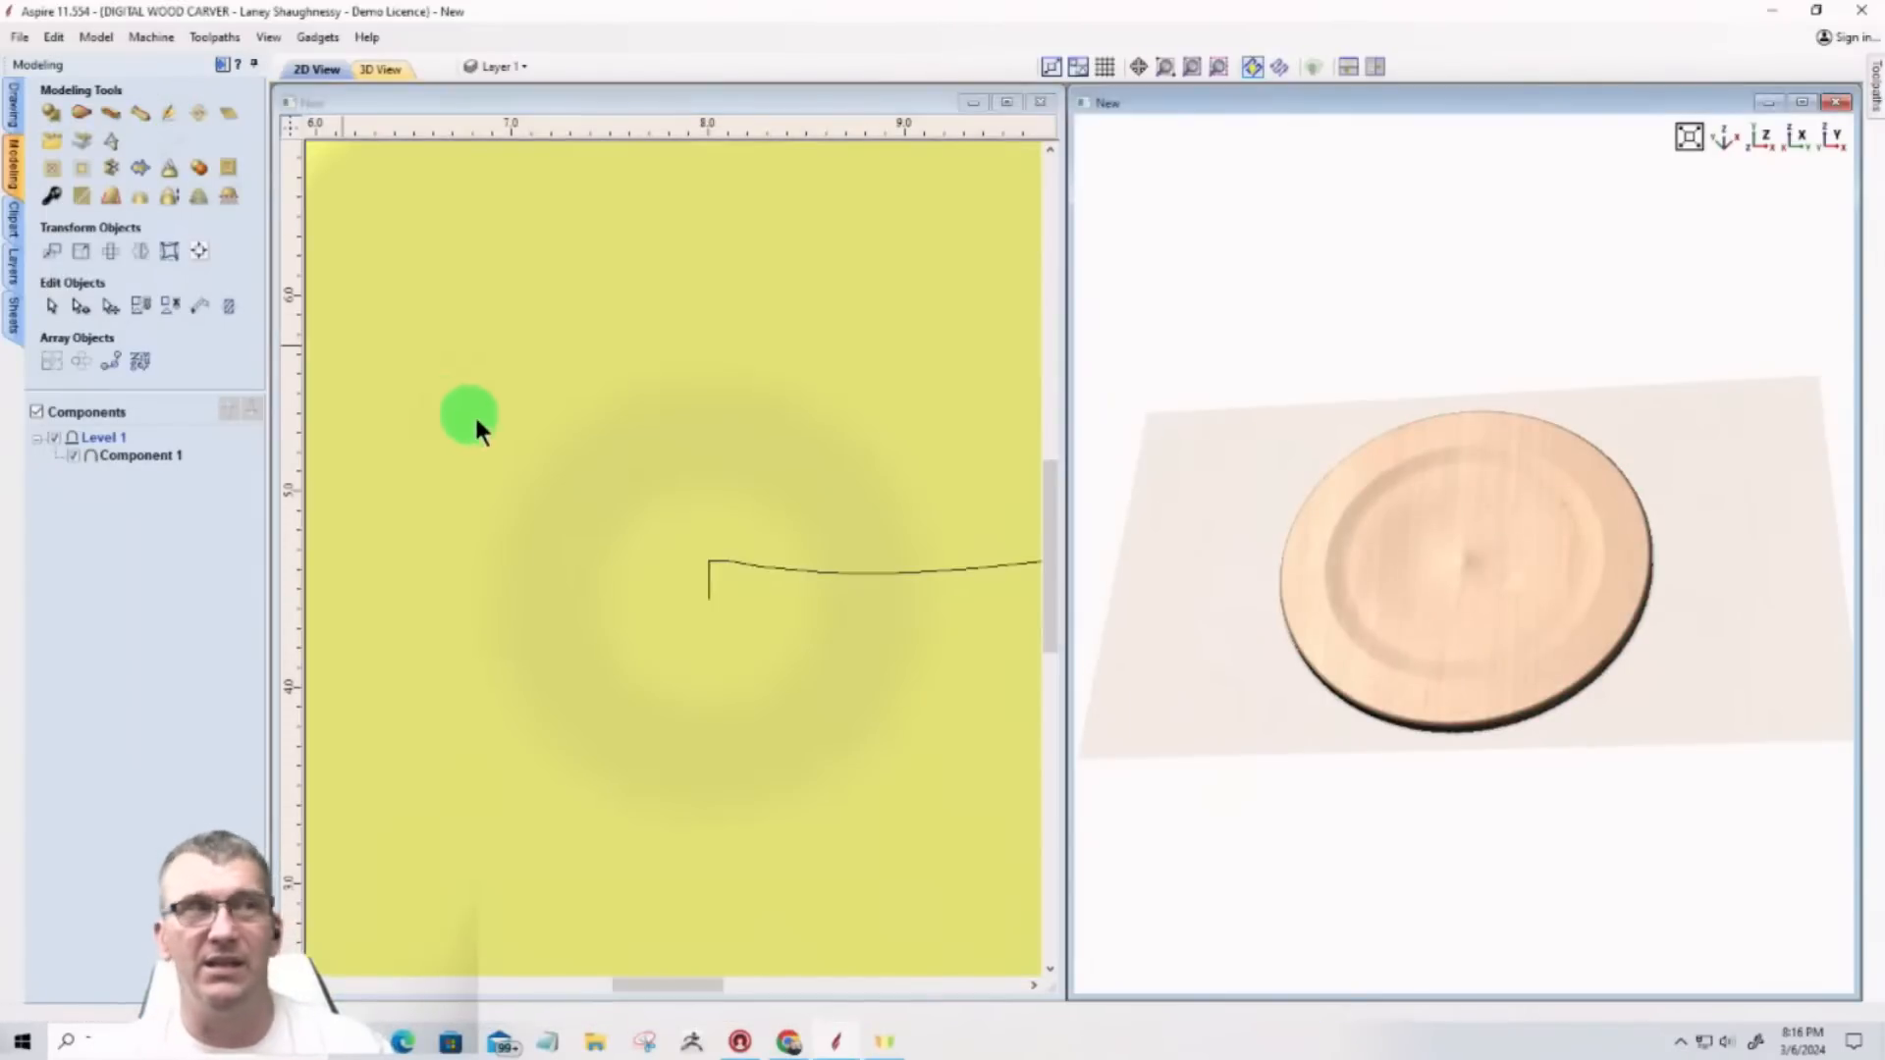
left_click(169, 112)
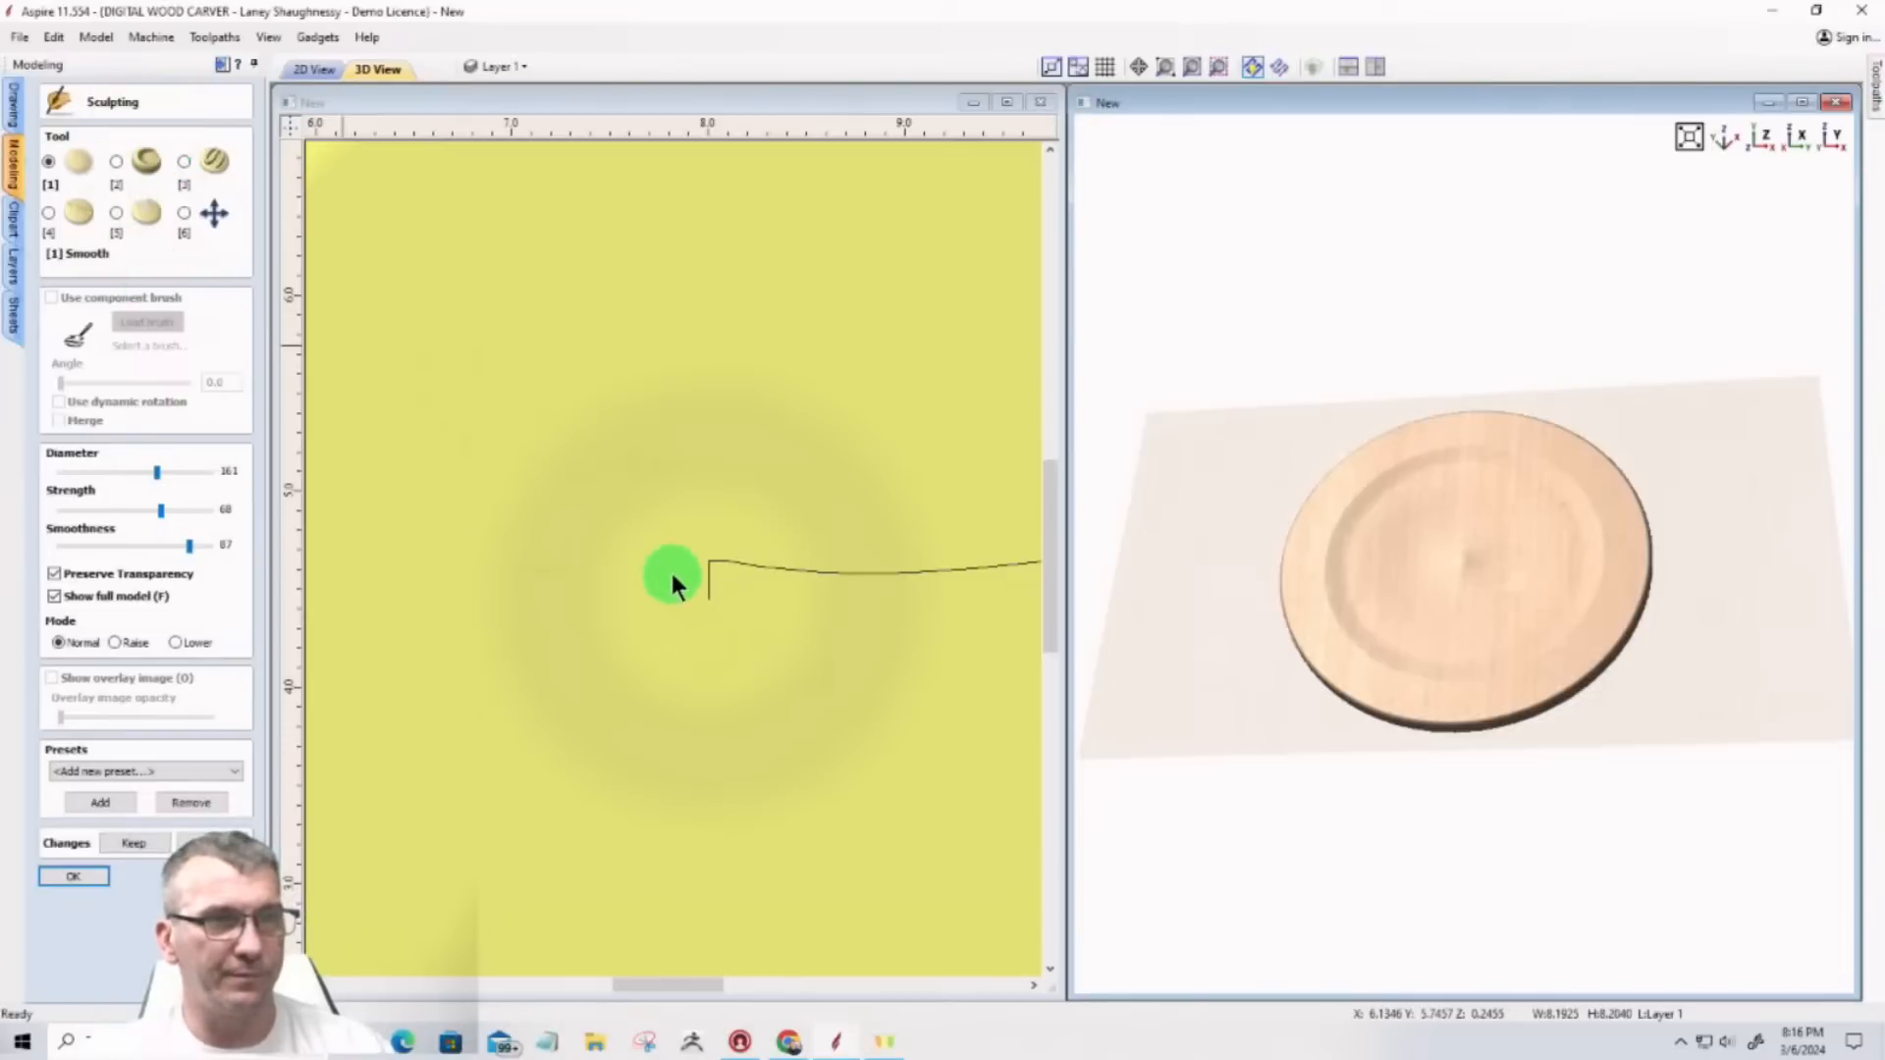
Step: Set the Smooth brush diameter to 281 and maximize the 3D view, tilting the plate with Twiddle View
key("Right")
key("Right")
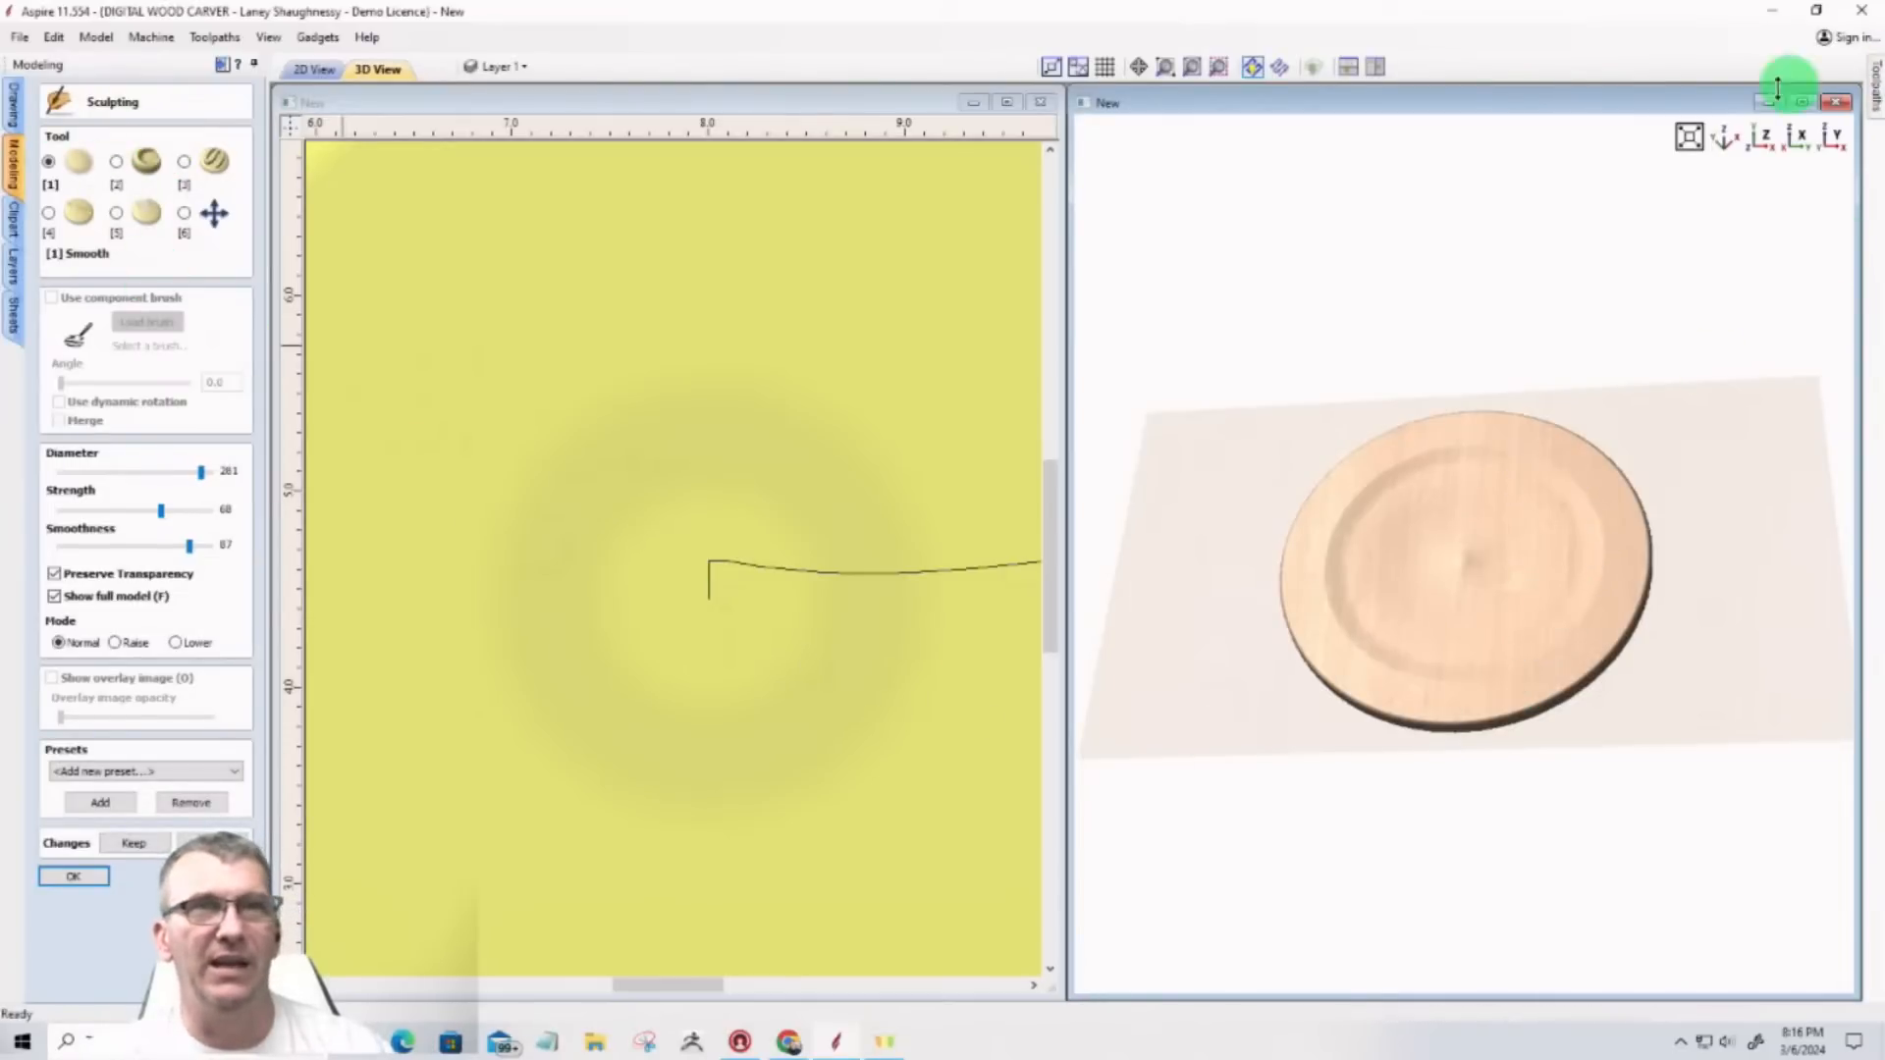
left_click(1760, 144)
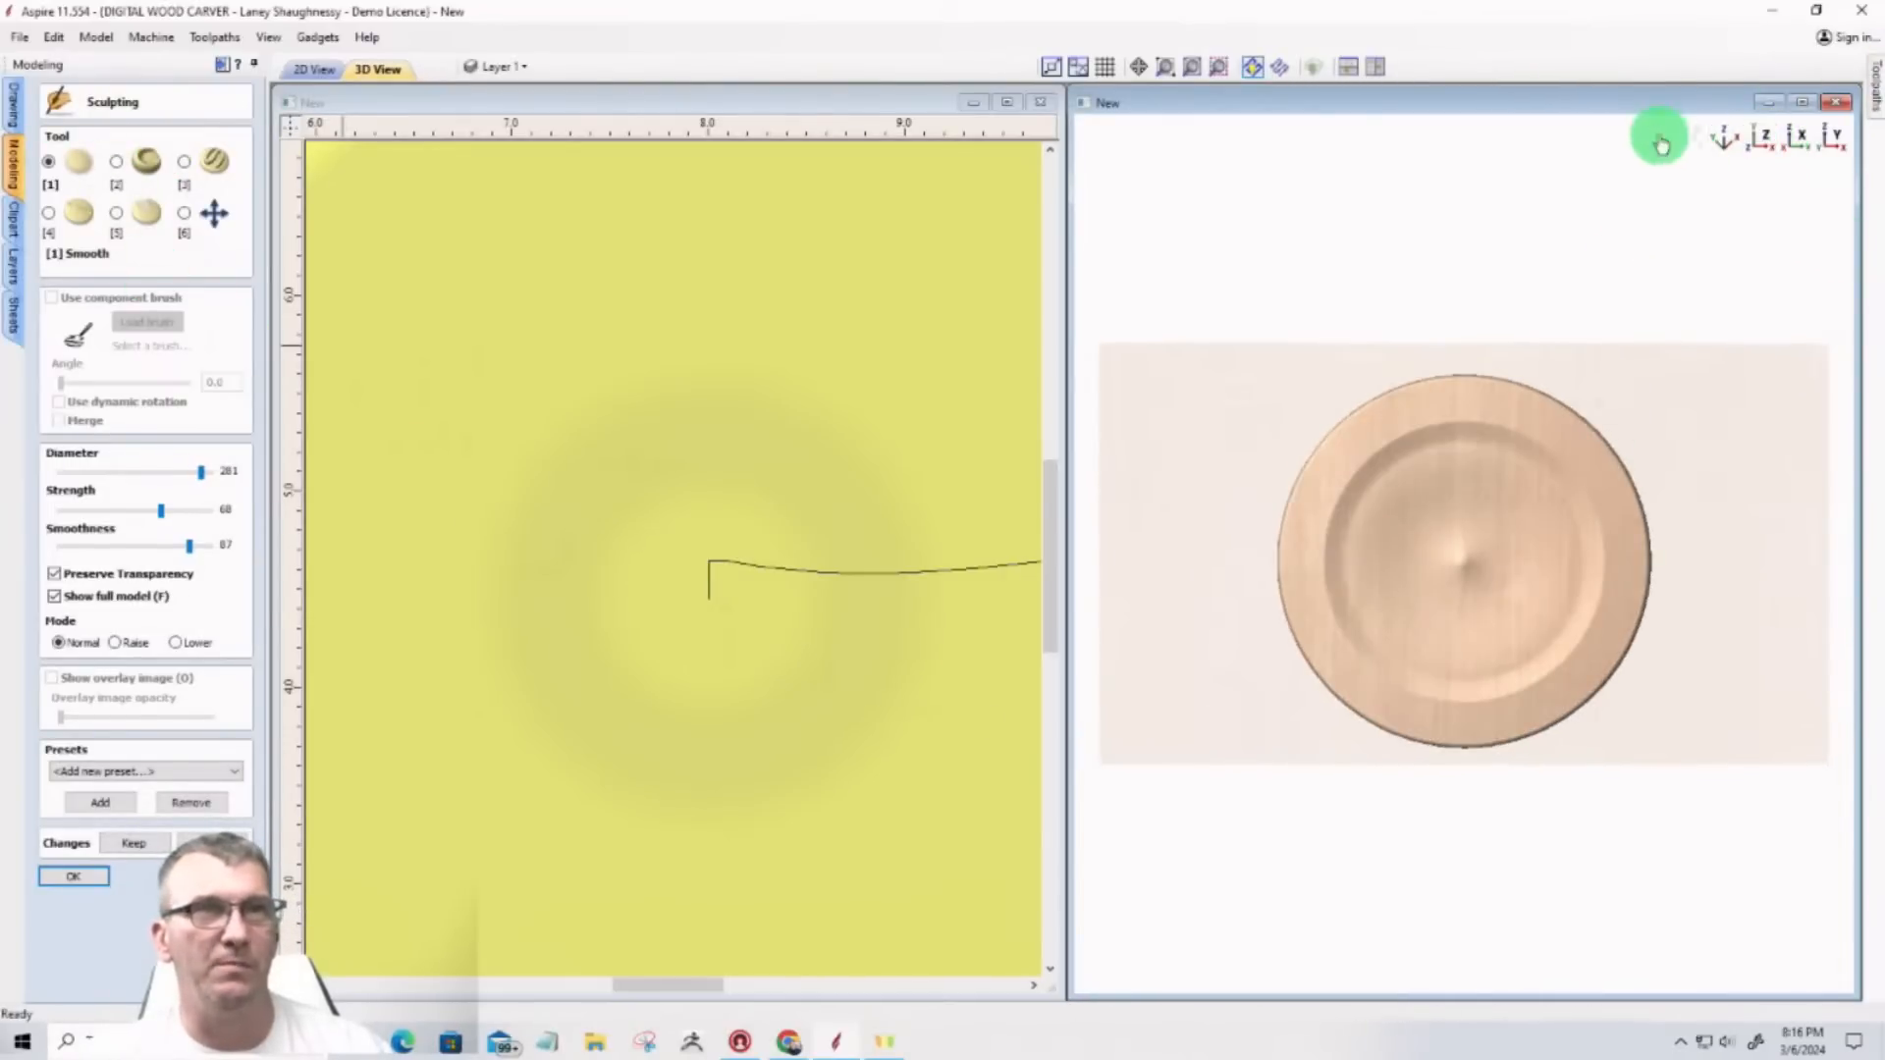
left_click(1801, 102)
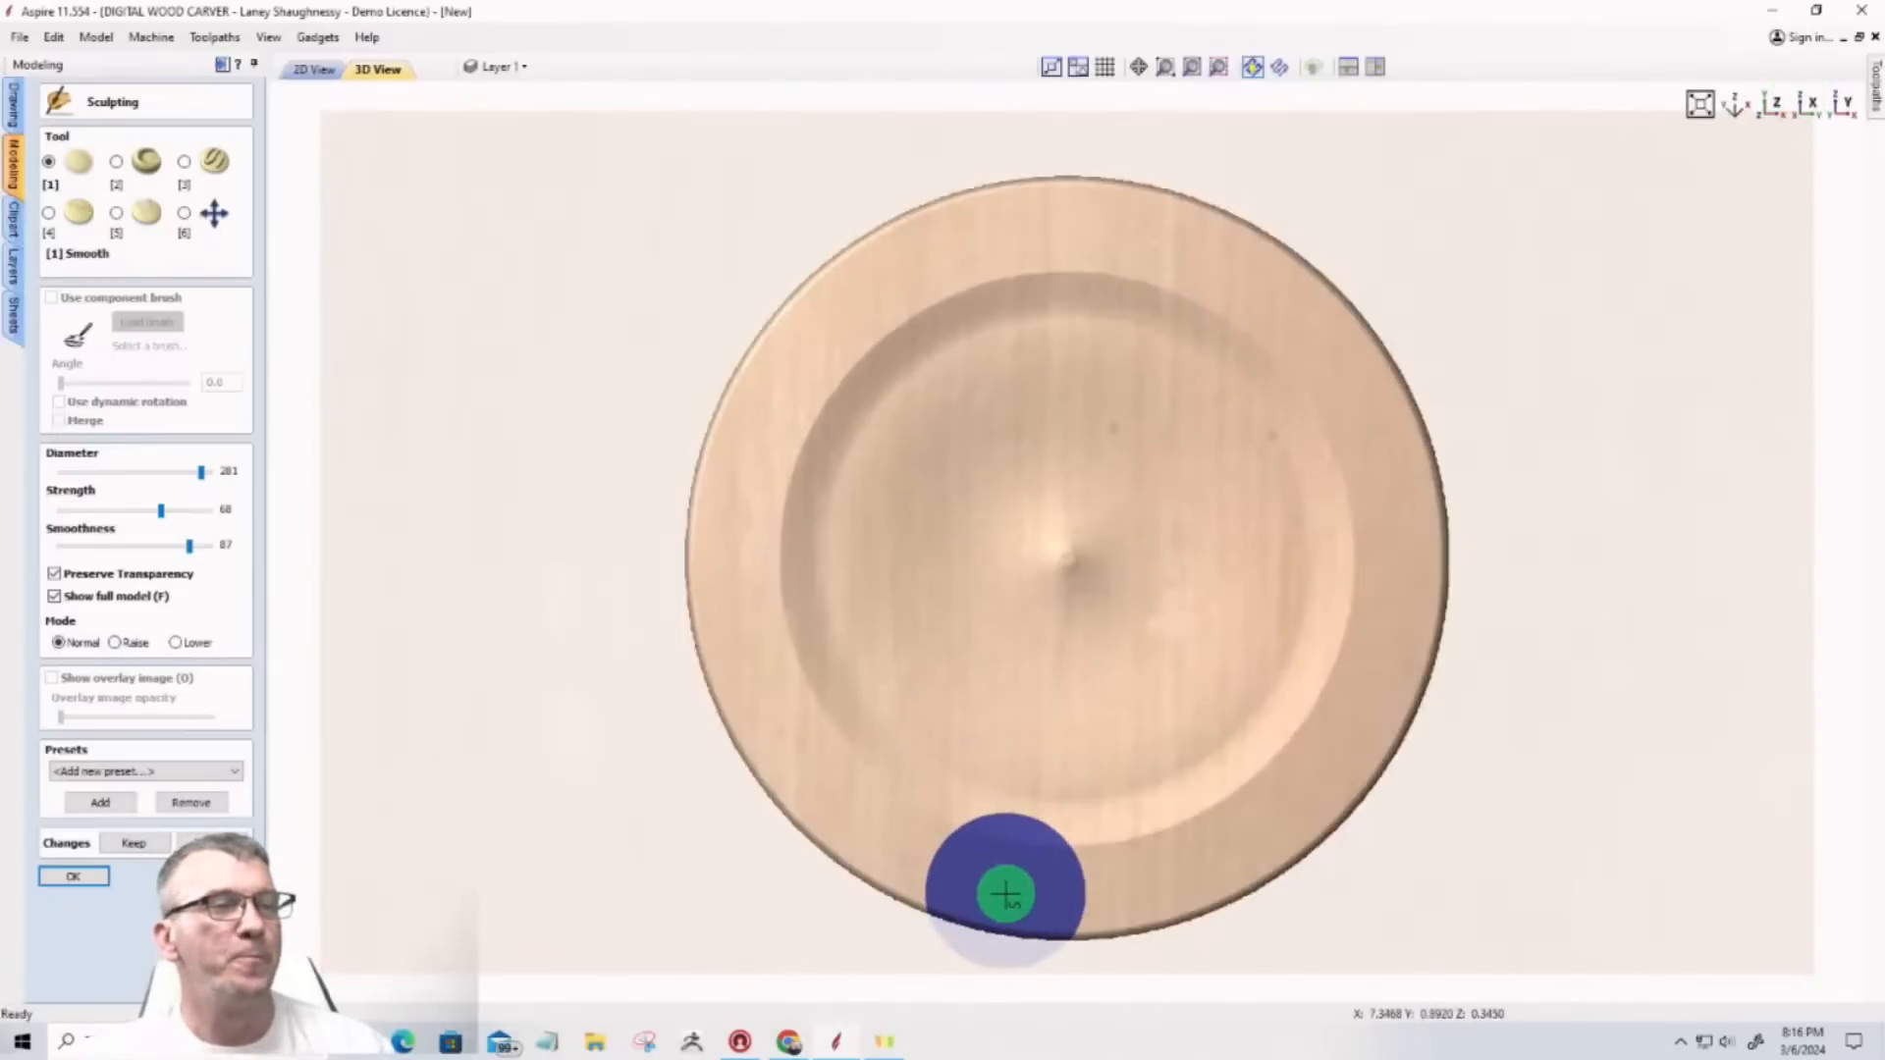
left_click(183, 220)
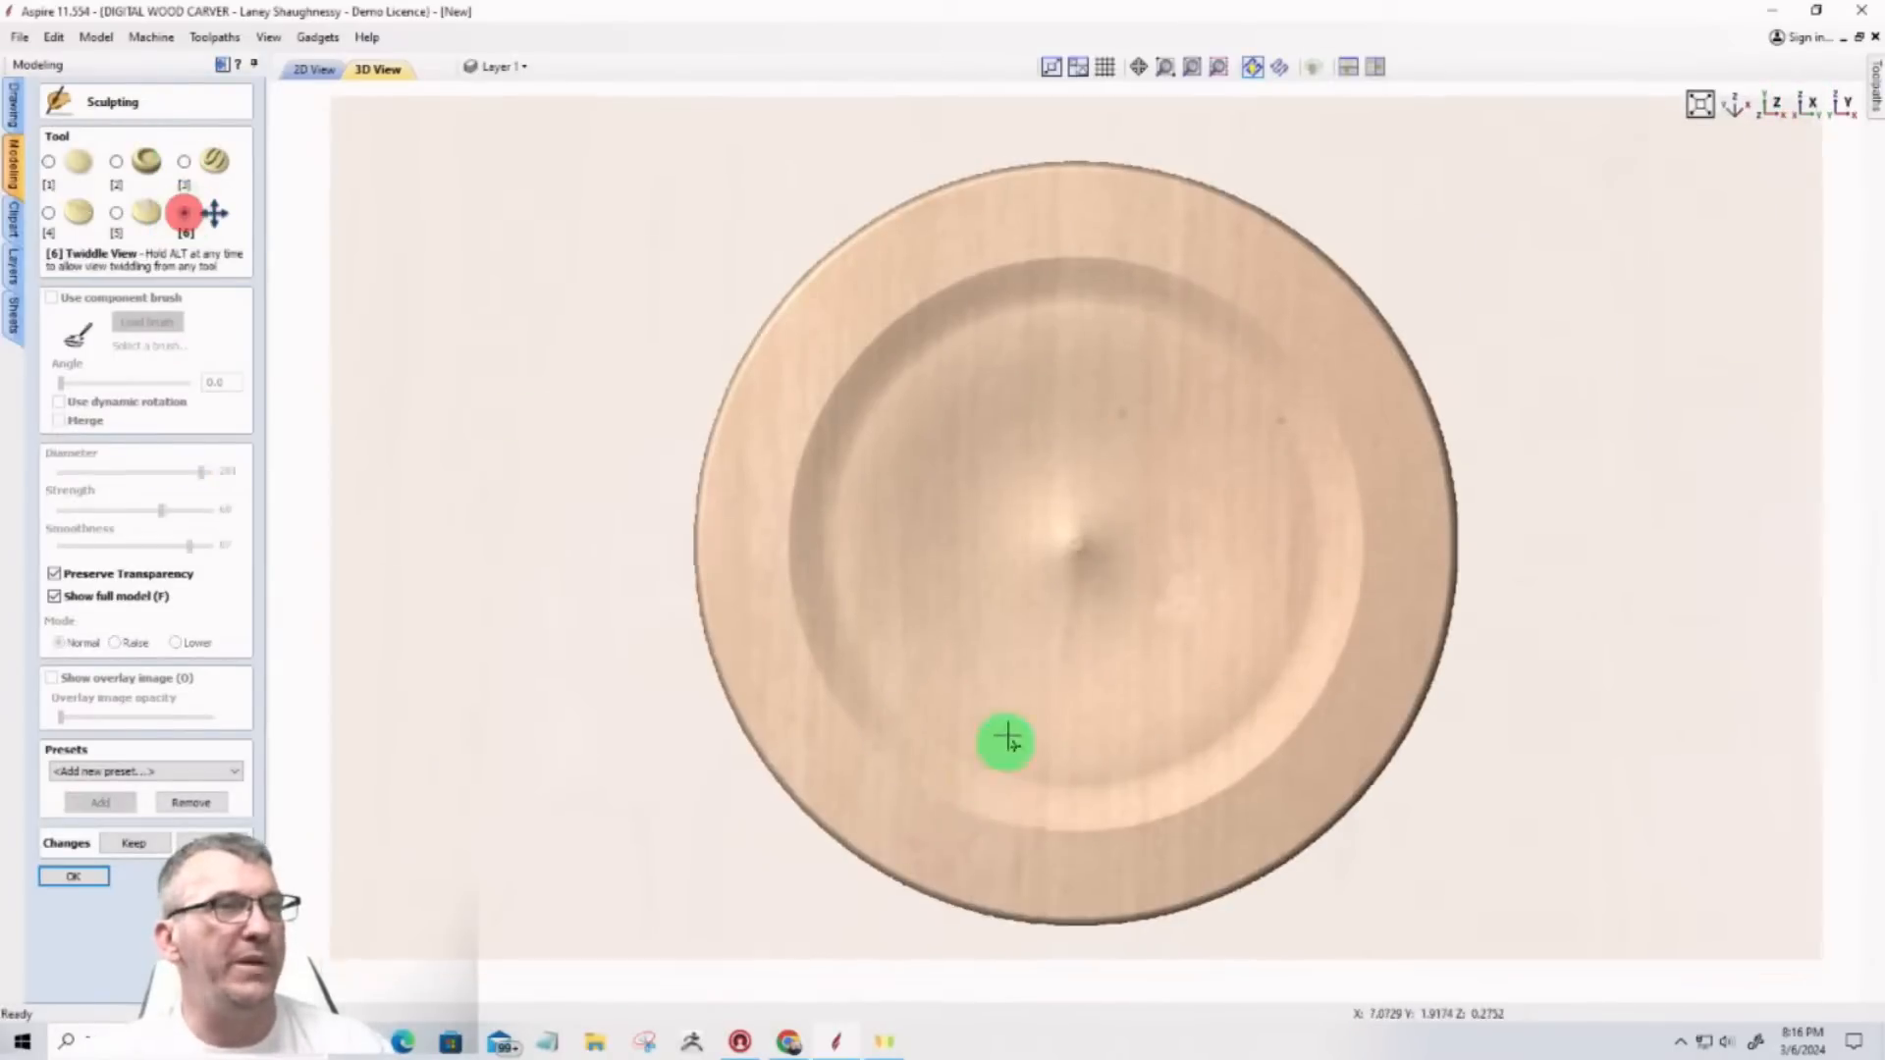
left_click_drag(1002, 742, 897, 475)
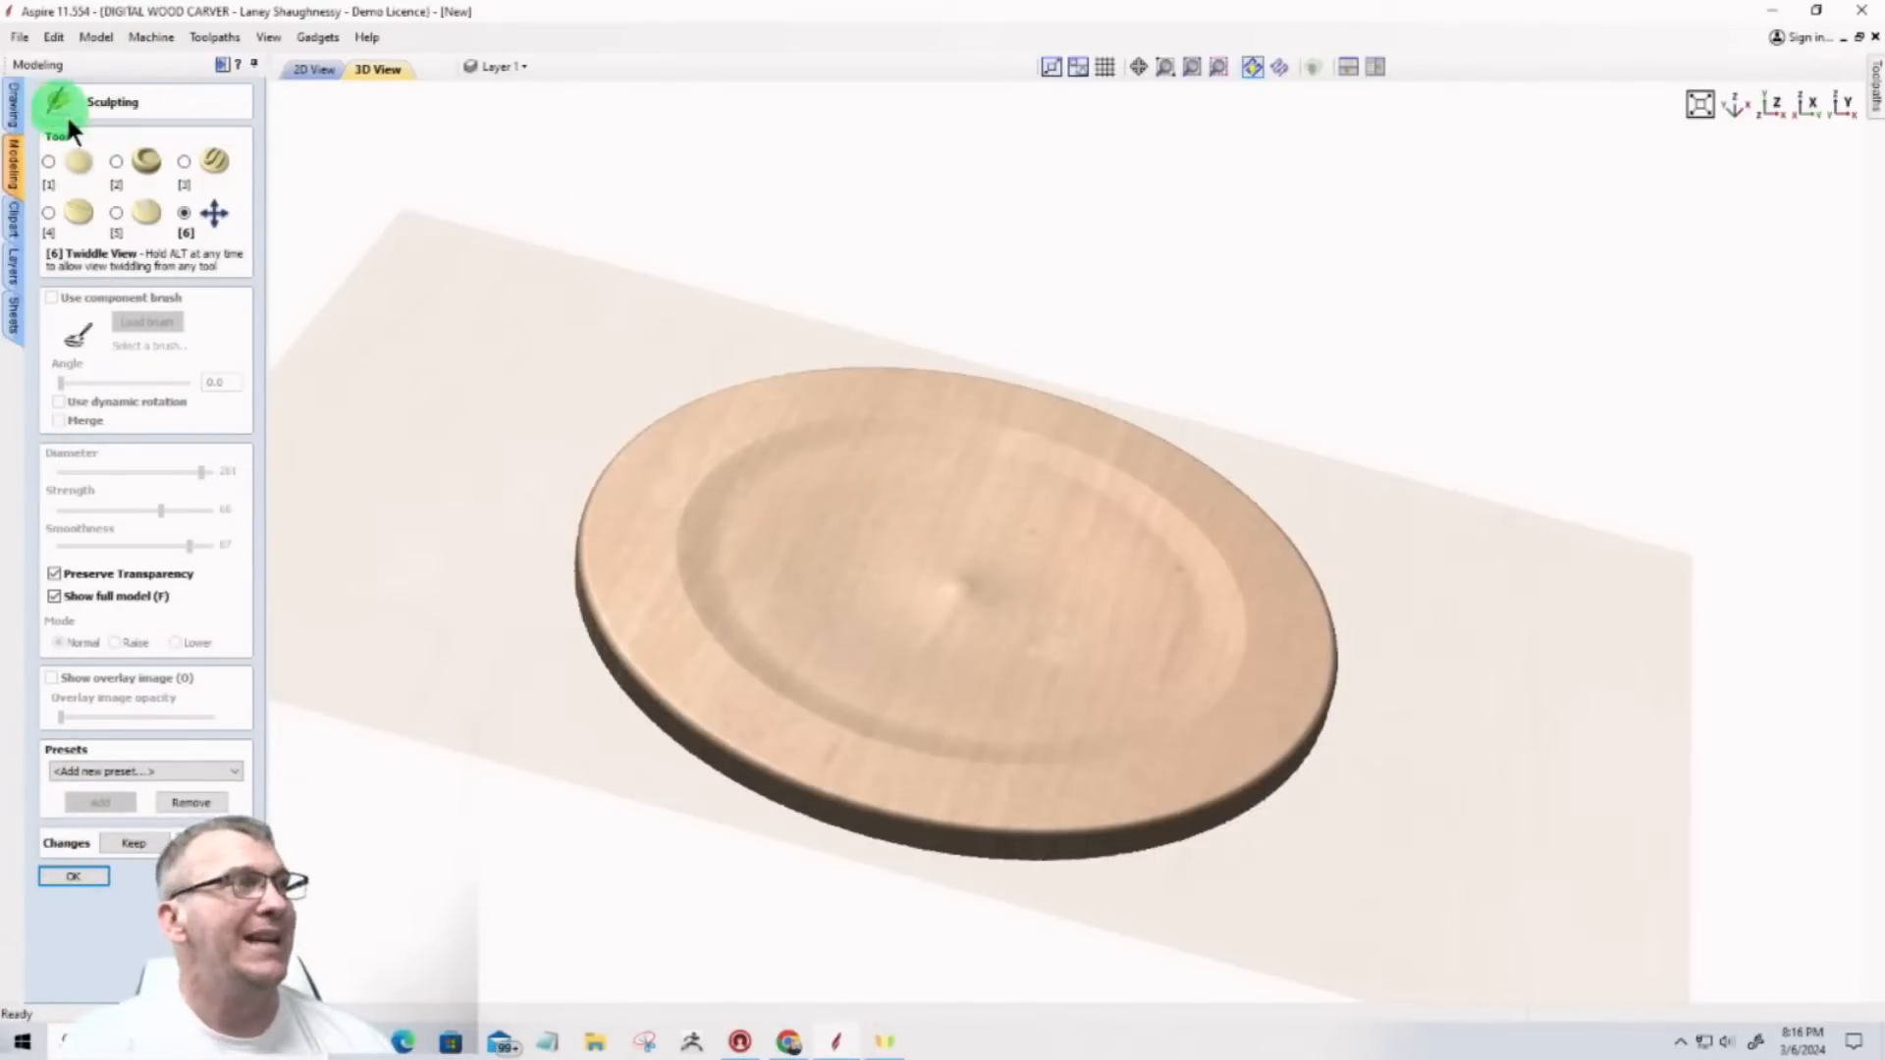
Step: Go through the Smooth, Smudge, Deposit, Remove, Undo Brush and Twiddle View sculpting tools to review their settings
left_click(48, 163)
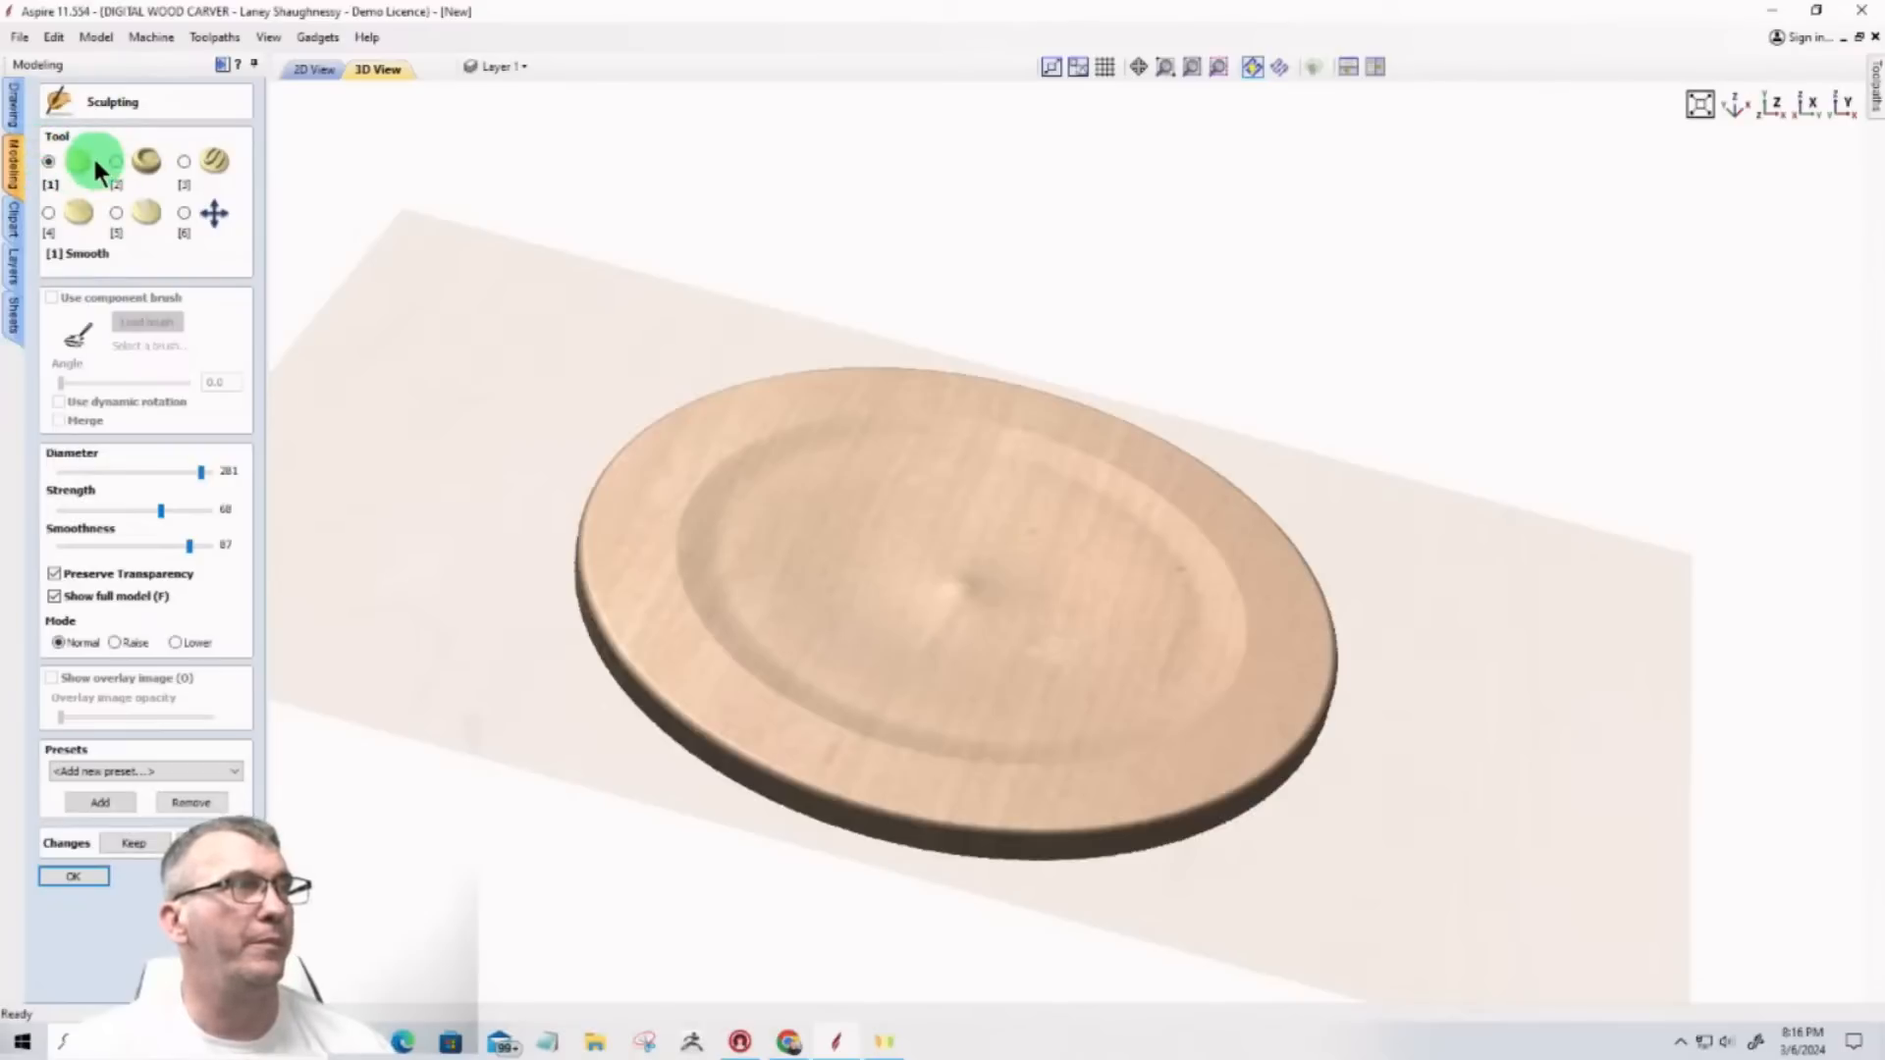
left_click(117, 159)
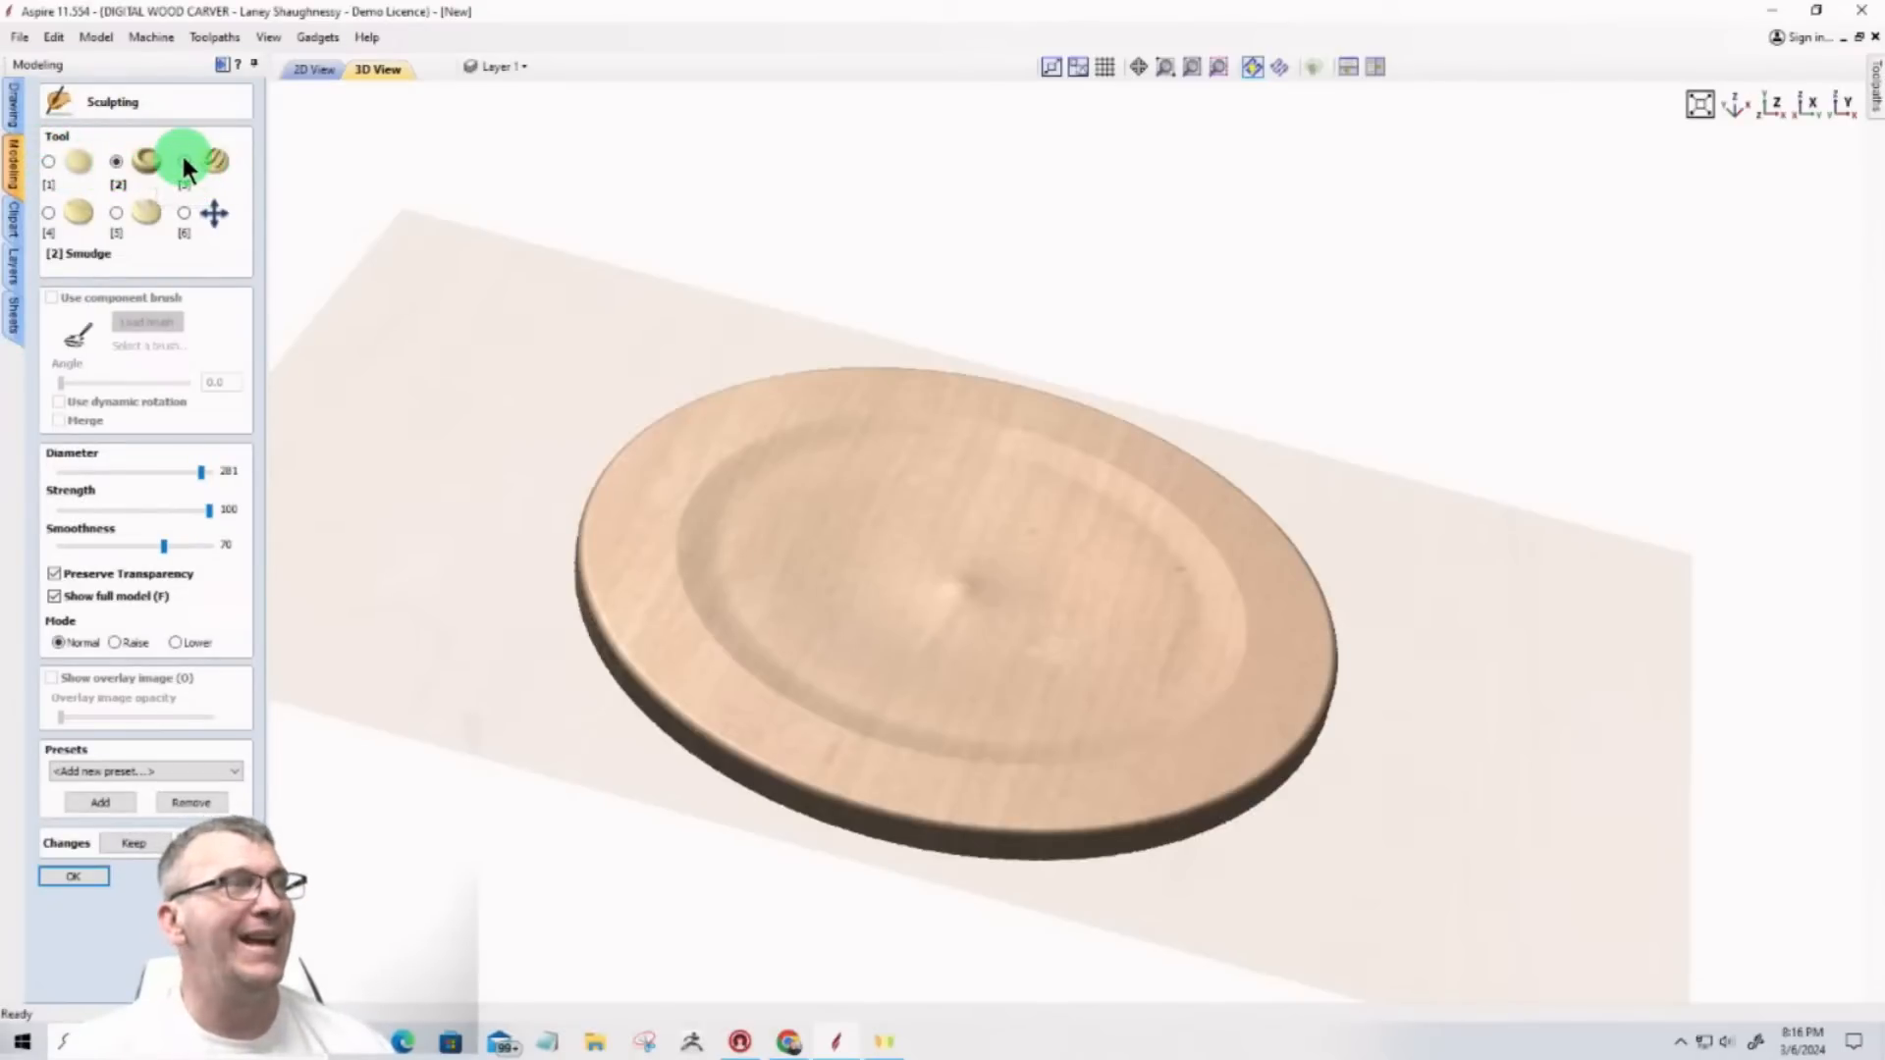
left_click(184, 160)
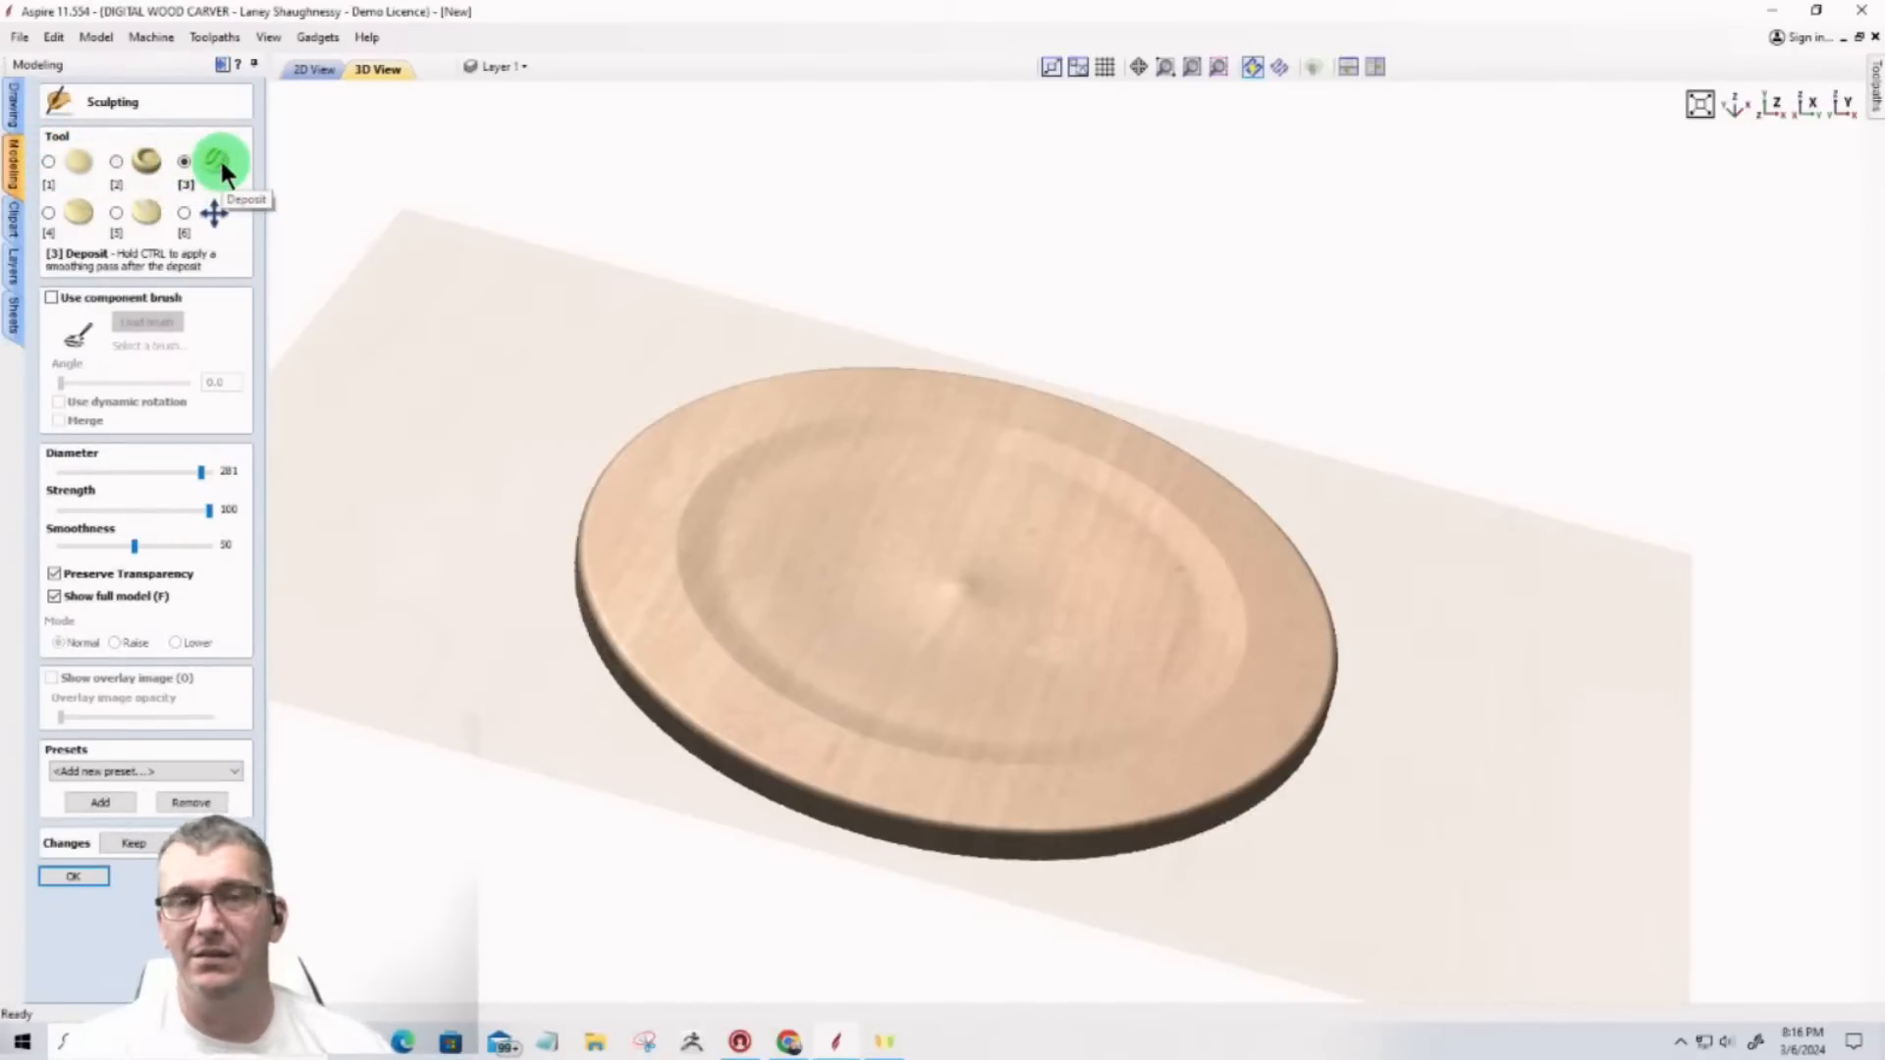
left_click(49, 212)
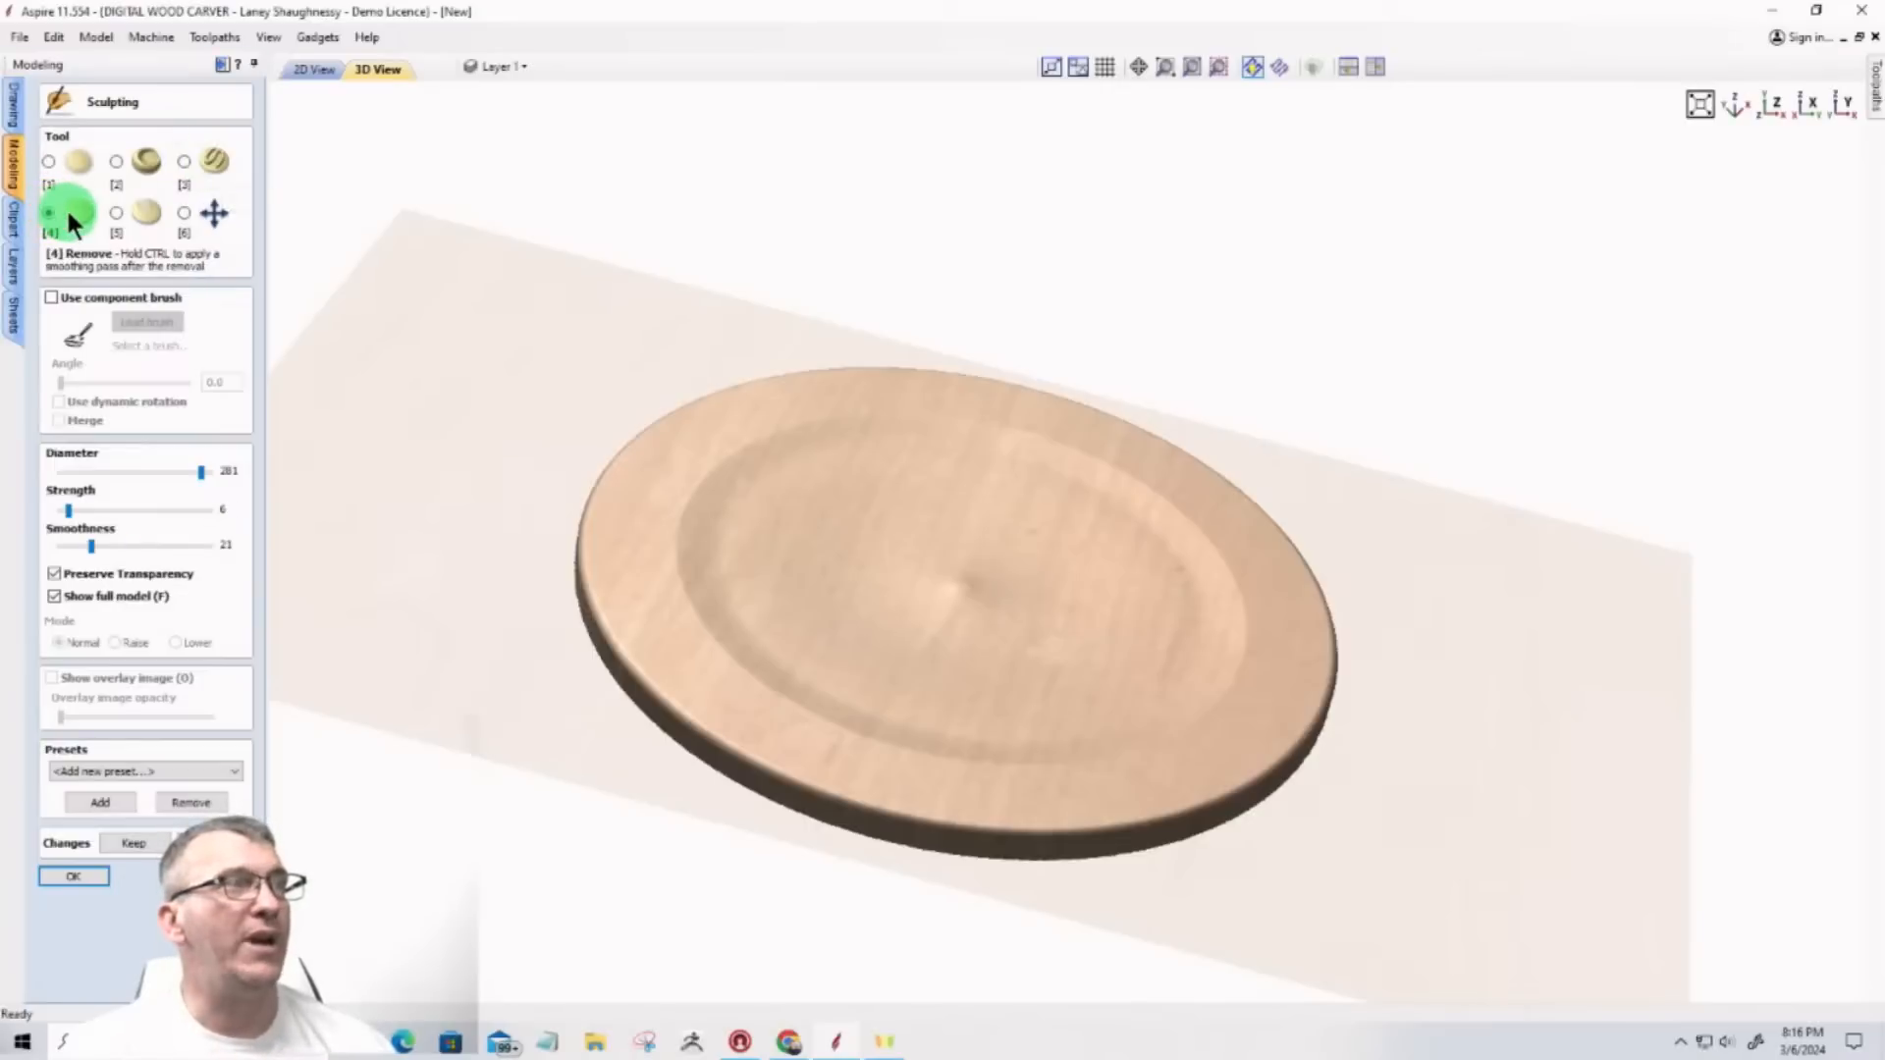
left_click(116, 212)
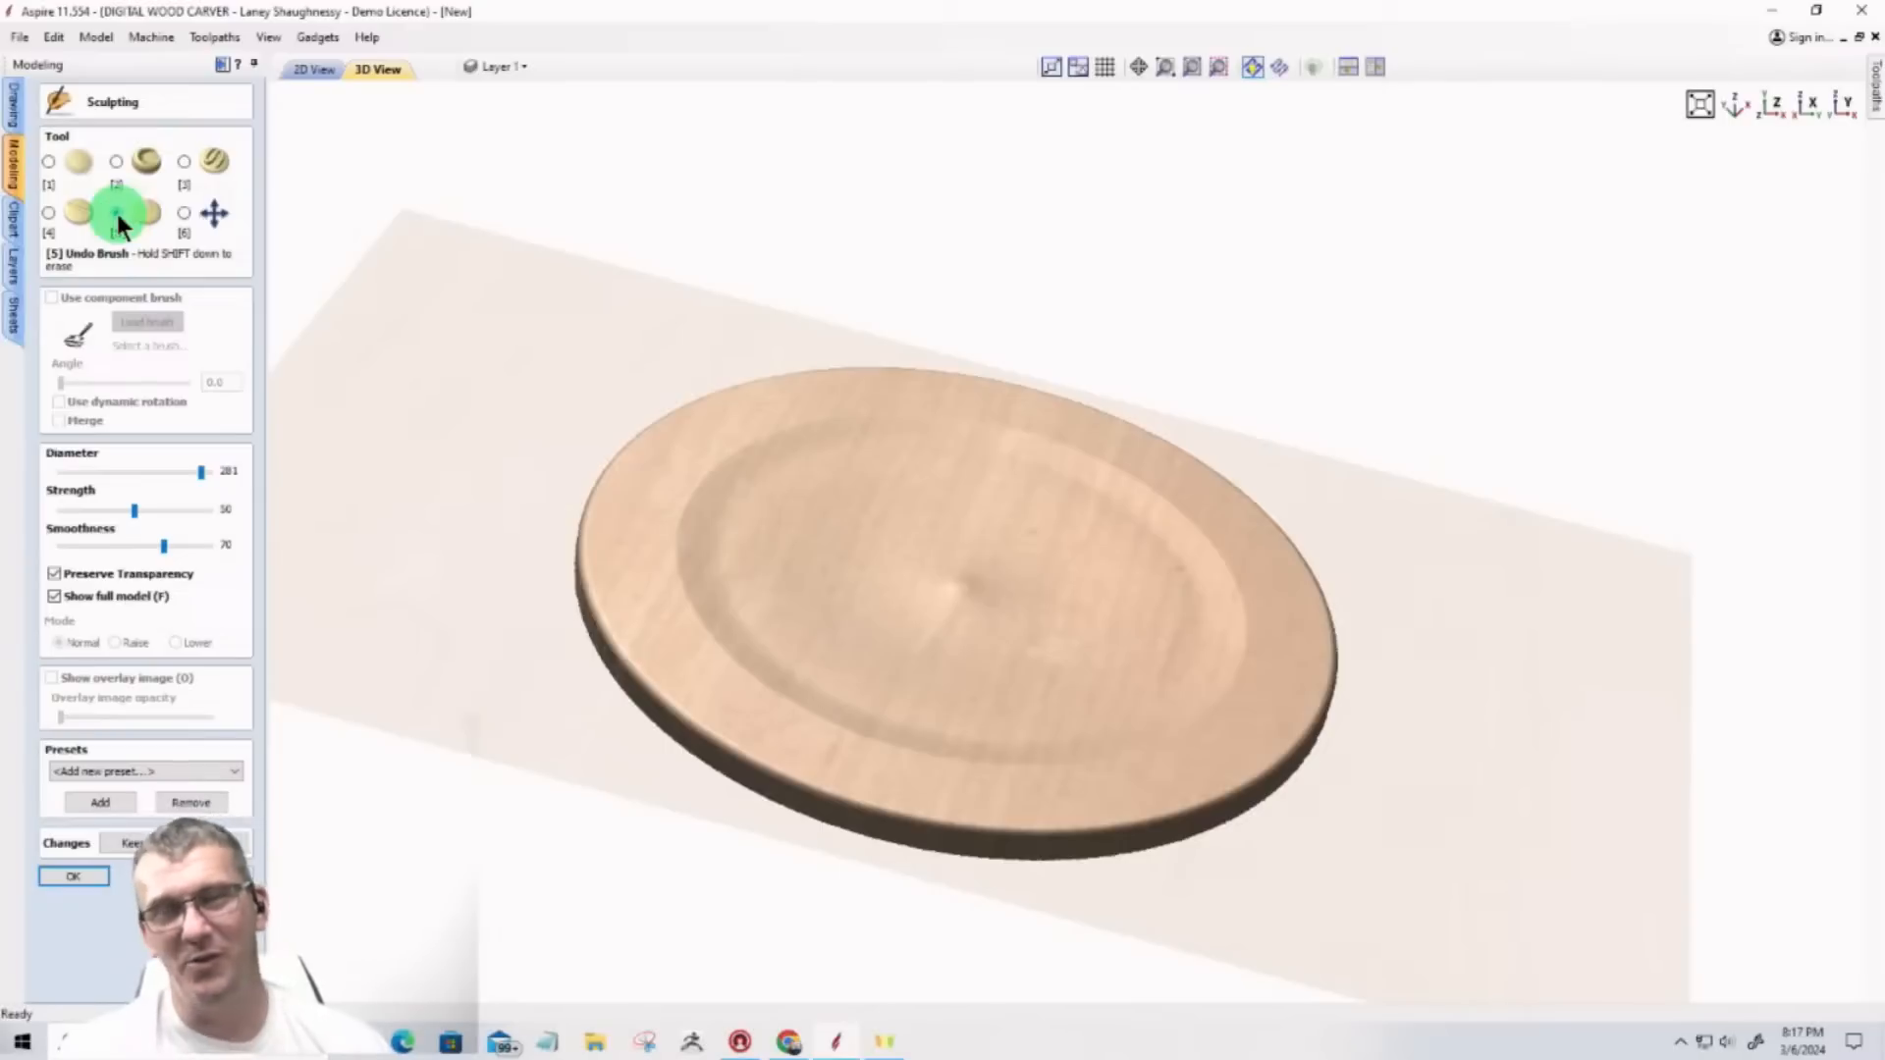
left_click(186, 214)
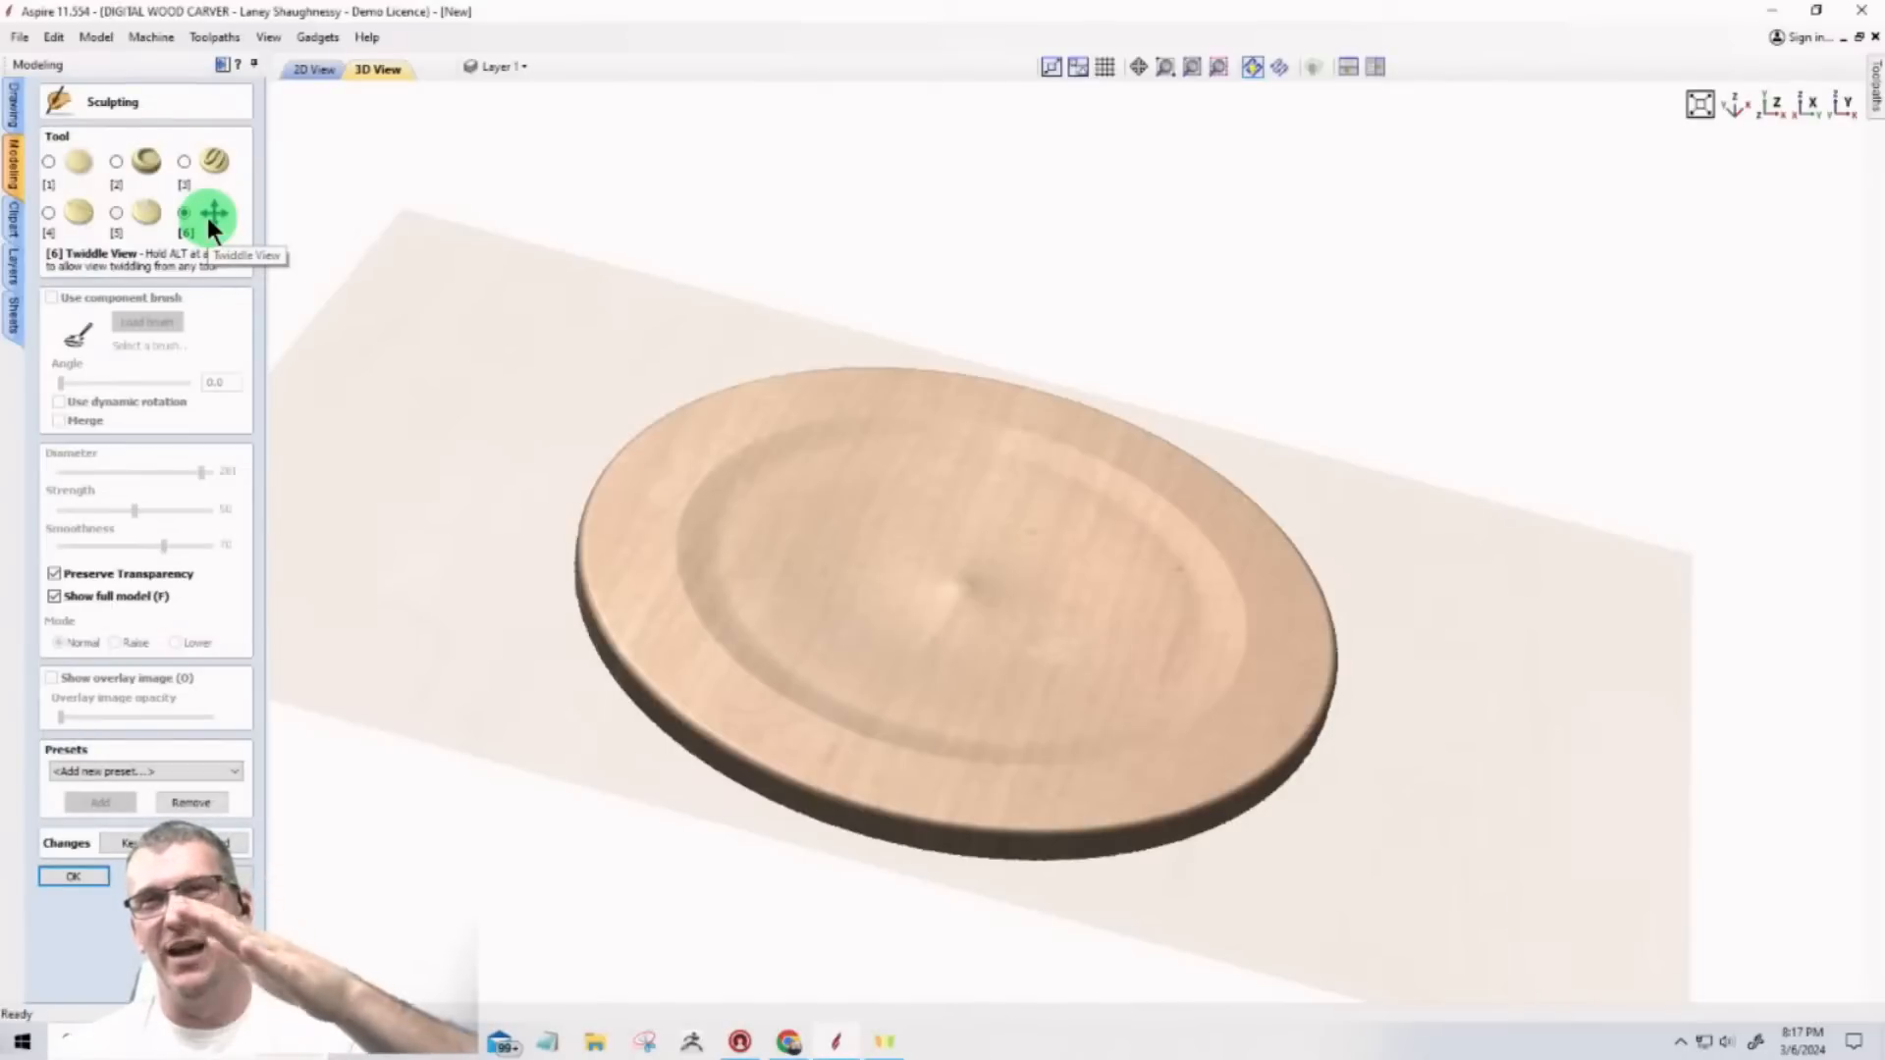
Step: Examine the plate's surface and edge from several angles using Twiddle View
left_click_drag(786, 628, 446, 539)
left_click(214, 216)
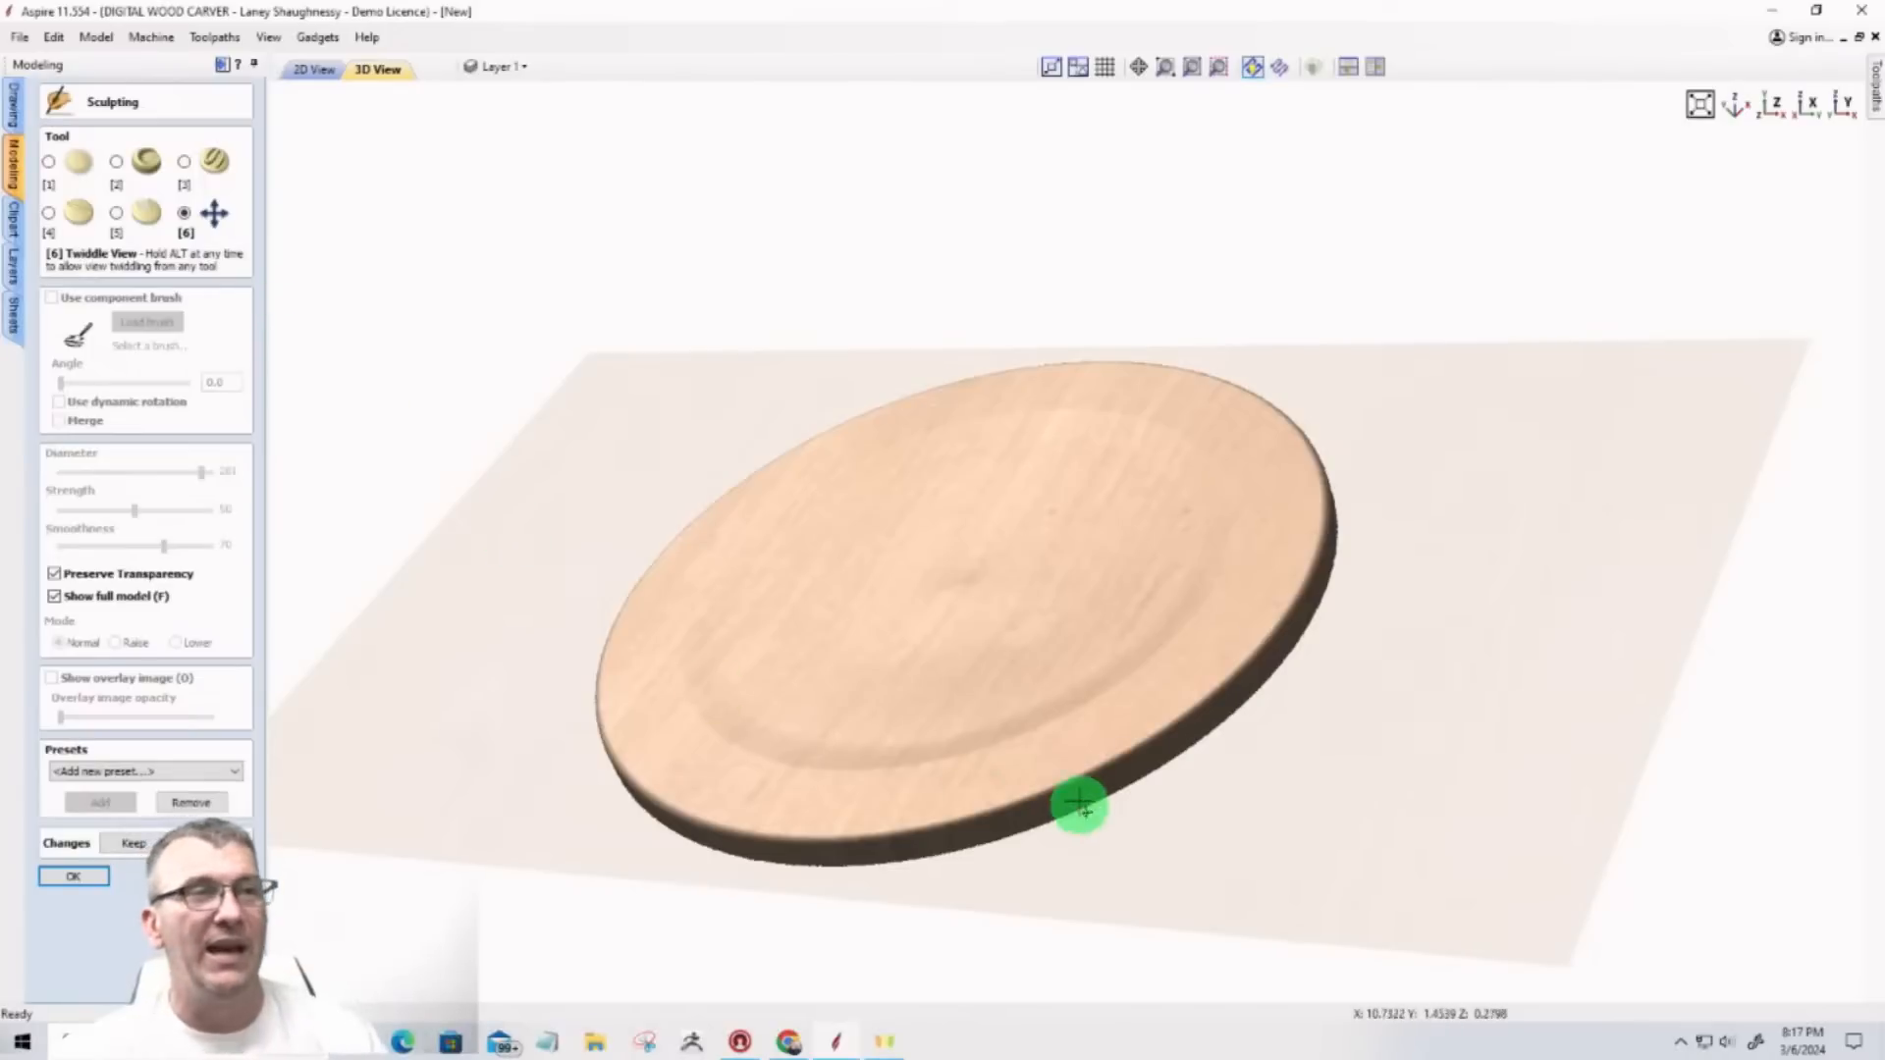
left_click_drag(1081, 799, 992, 753)
right_click_drag(909, 719, 986, 686)
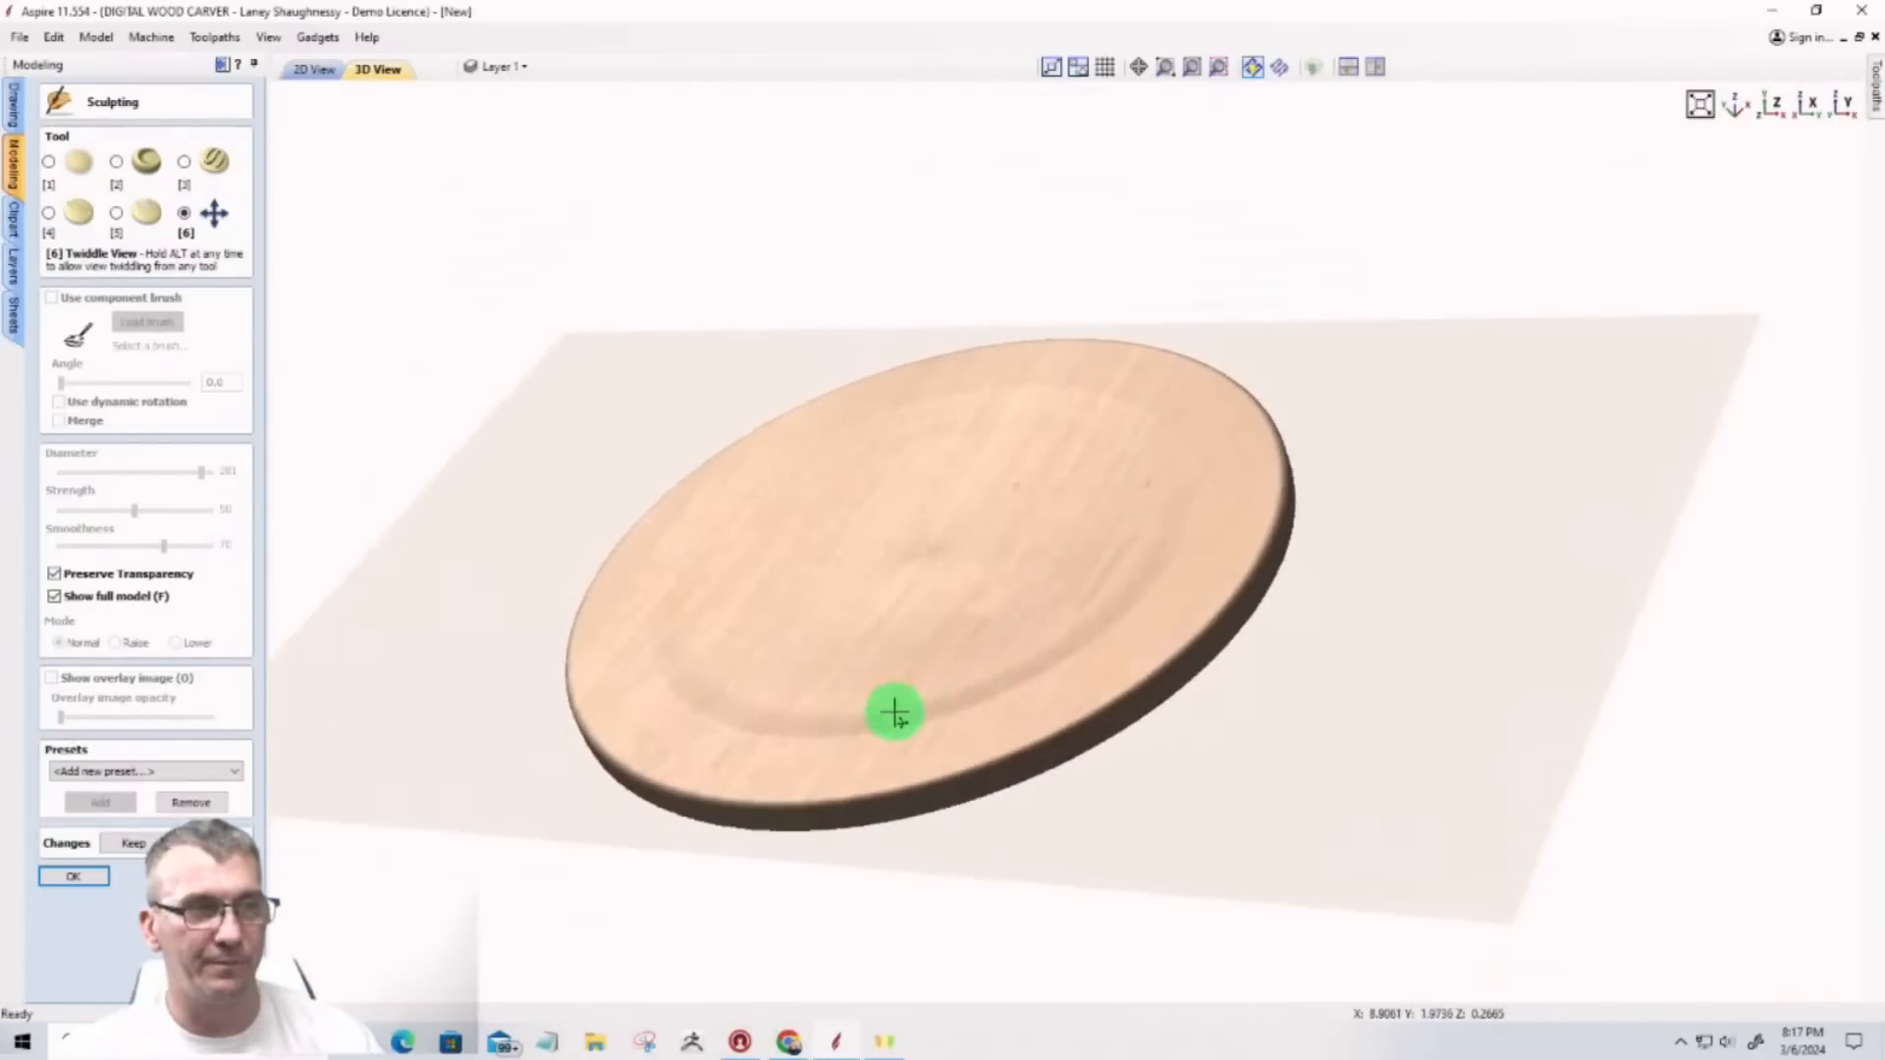
mouse_move(894, 712)
middle_mouse_down()
mouse_move(1123, 652)
mouse_move(893, 711)
middle_mouse_up()
mouse_move(891, 705)
left_mouse_down()
mouse_move(1022, 572)
mouse_move(1308, 623)
mouse_move(871, 631)
mouse_move(850, 765)
mouse_move(1451, 556)
mouse_move(968, 785)
mouse_move(934, 863)
mouse_move(998, 565)
mouse_move(1270, 723)
mouse_move(837, 483)
mouse_move(1321, 622)
mouse_move(895, 543)
mouse_move(1069, 593)
mouse_move(1042, 614)
mouse_move(1186, 601)
mouse_move(1010, 622)
mouse_move(1053, 622)
mouse_move(1051, 598)
mouse_move(1341, 488)
mouse_move(1569, 534)
mouse_move(1457, 687)
left_mouse_up()
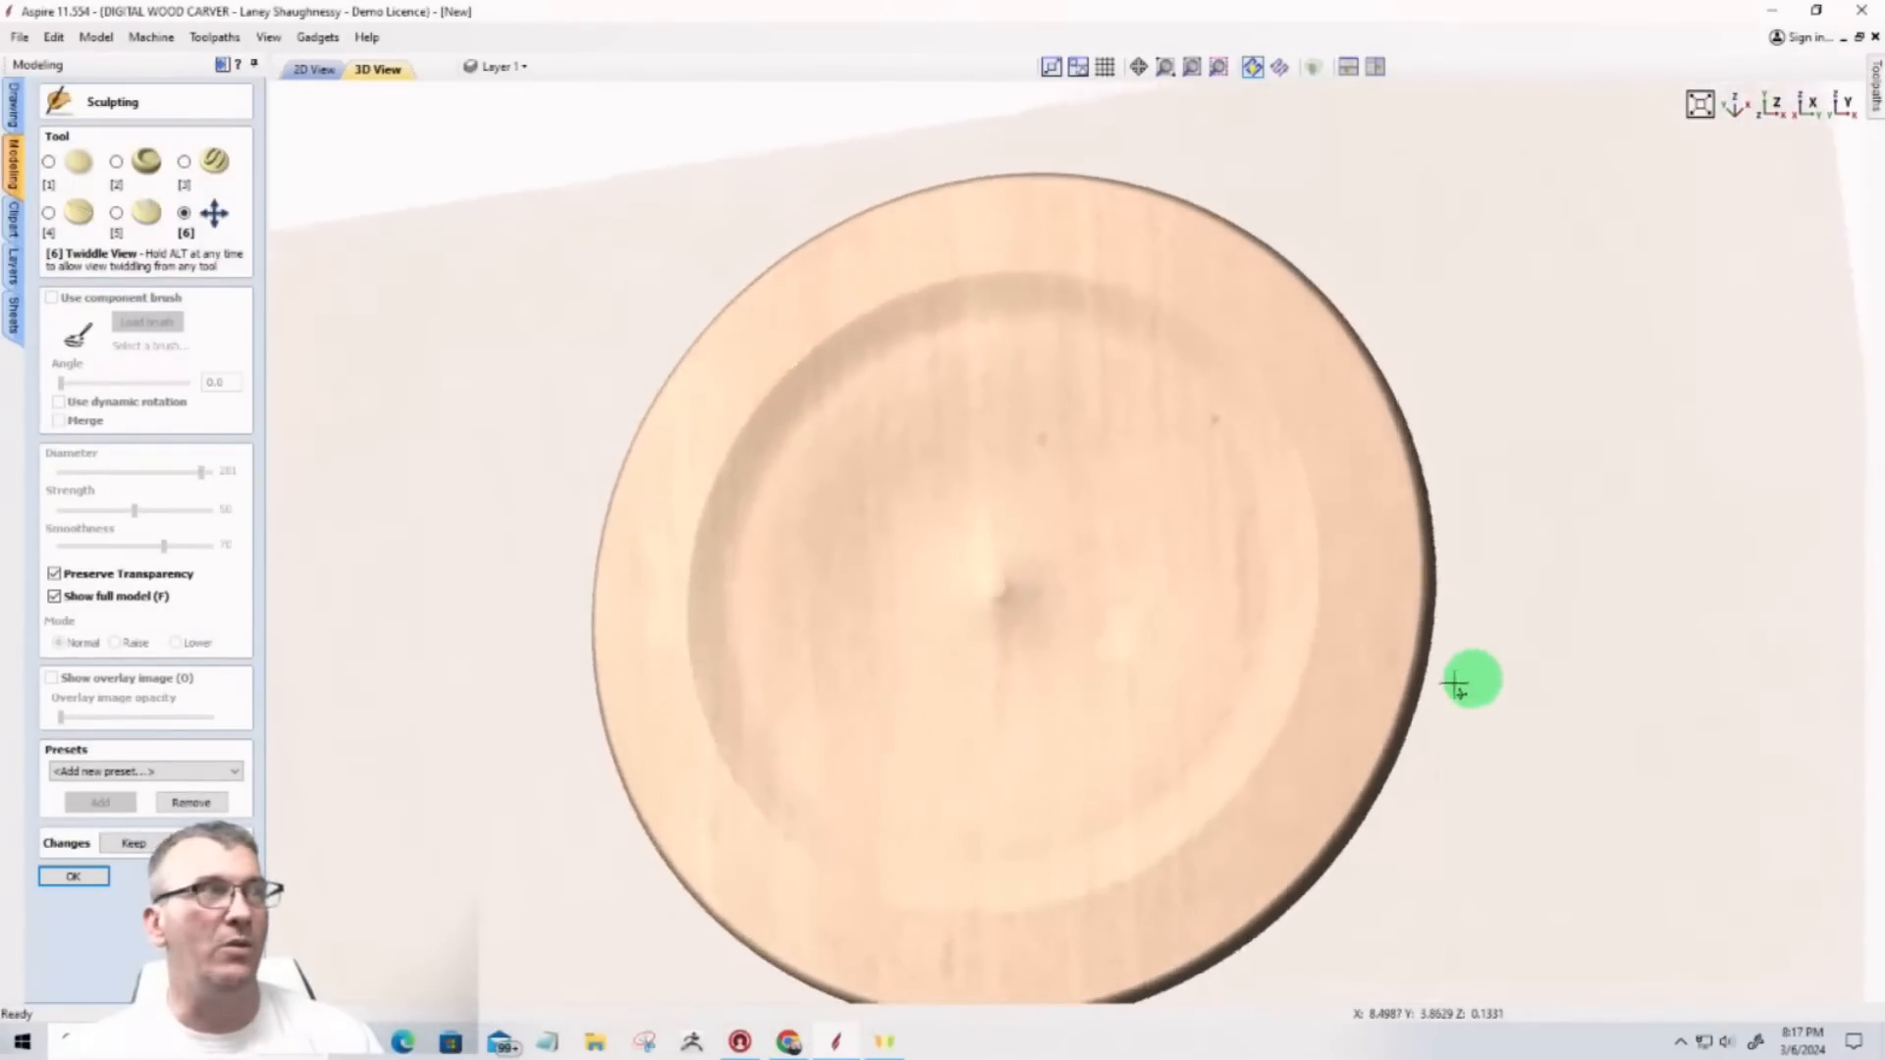
left_click_drag(888, 576, 873, 429)
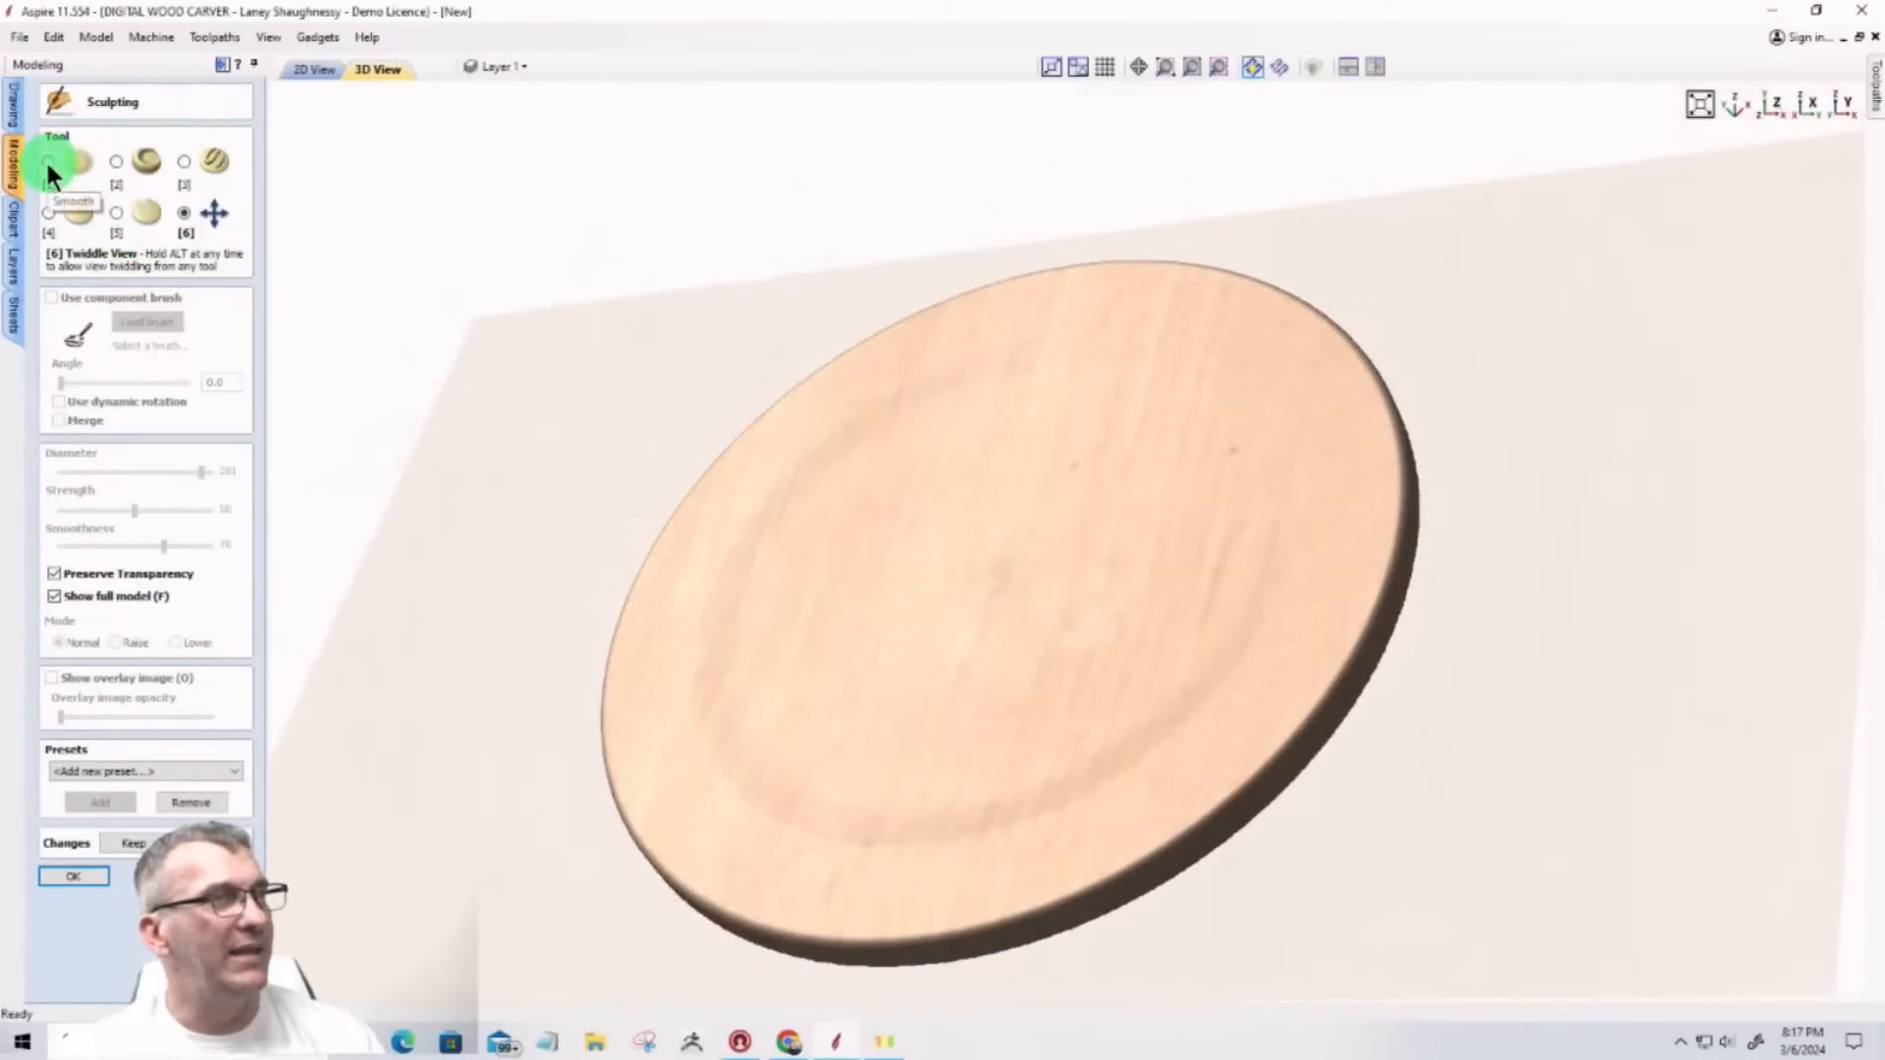
Step: Switch to the Deposit sculpting tool and set its brush diameter to 301
left_click(185, 162)
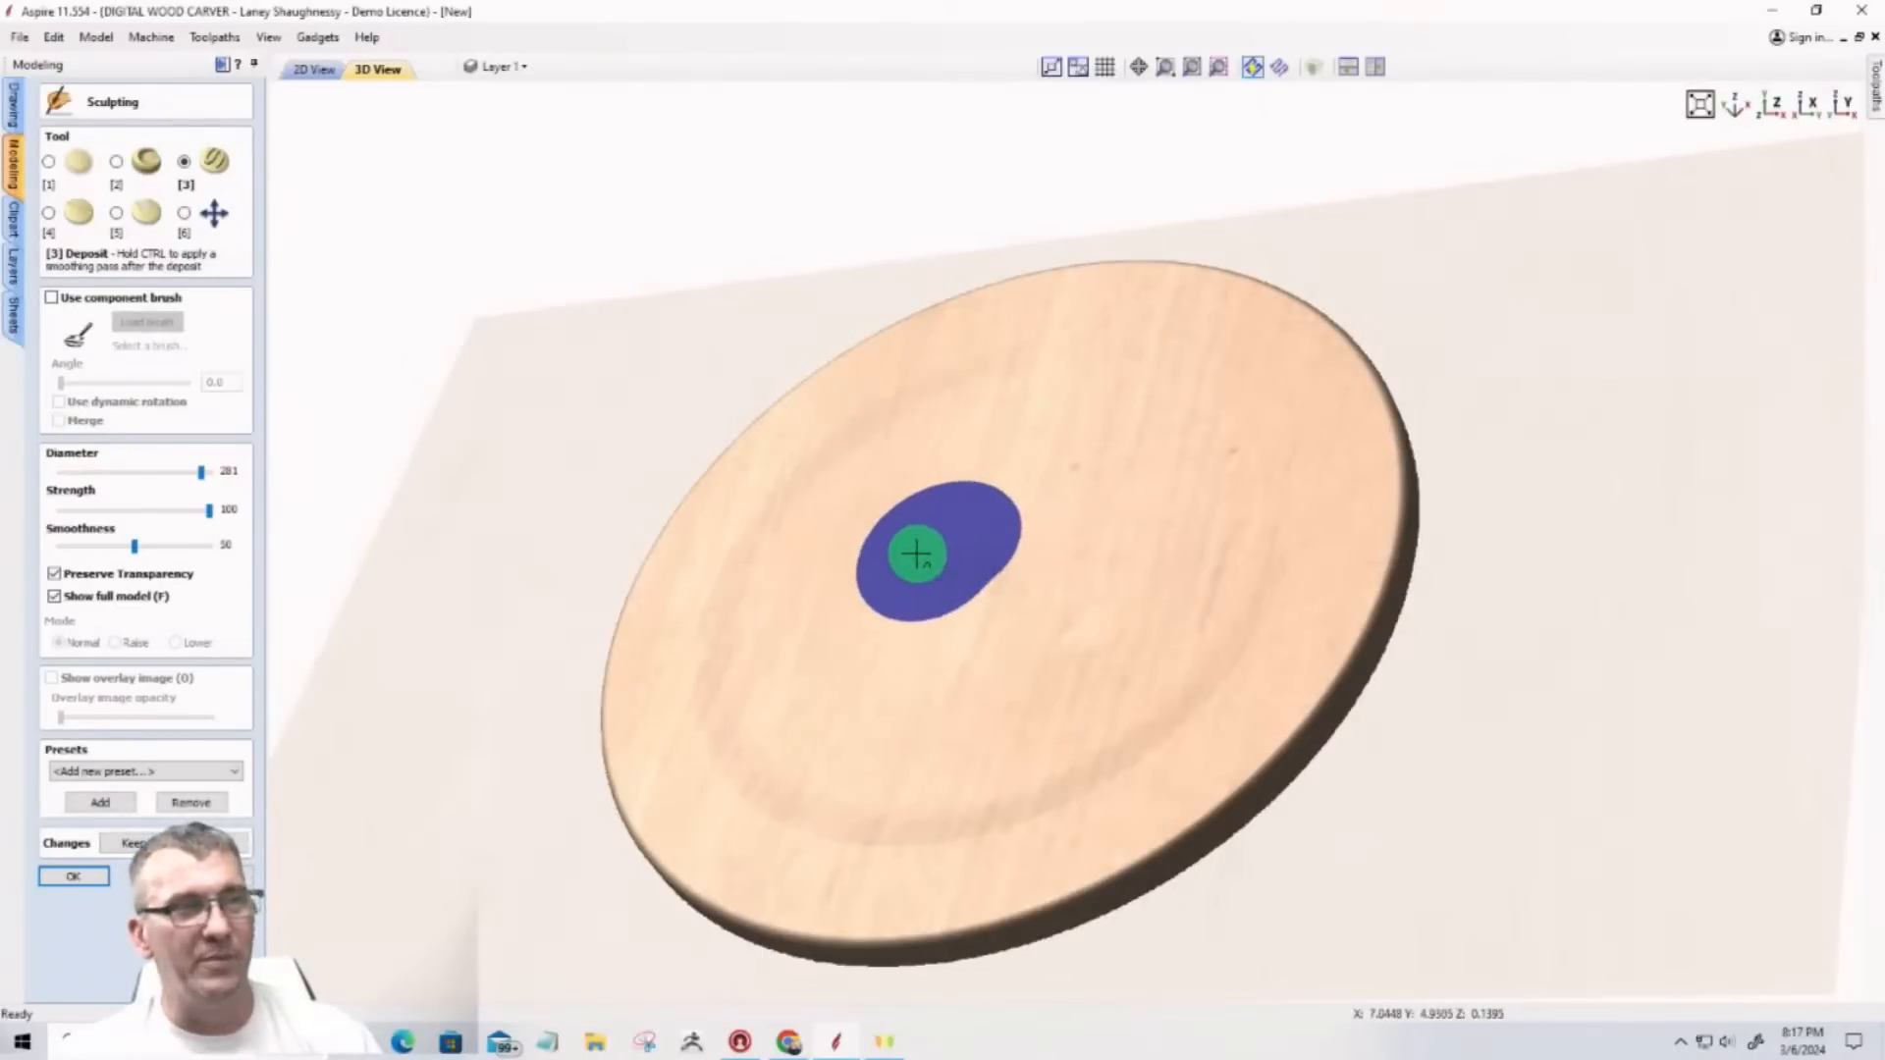
scroll(914, 548, "down", 3)
scroll(914, 547, "up", 2)
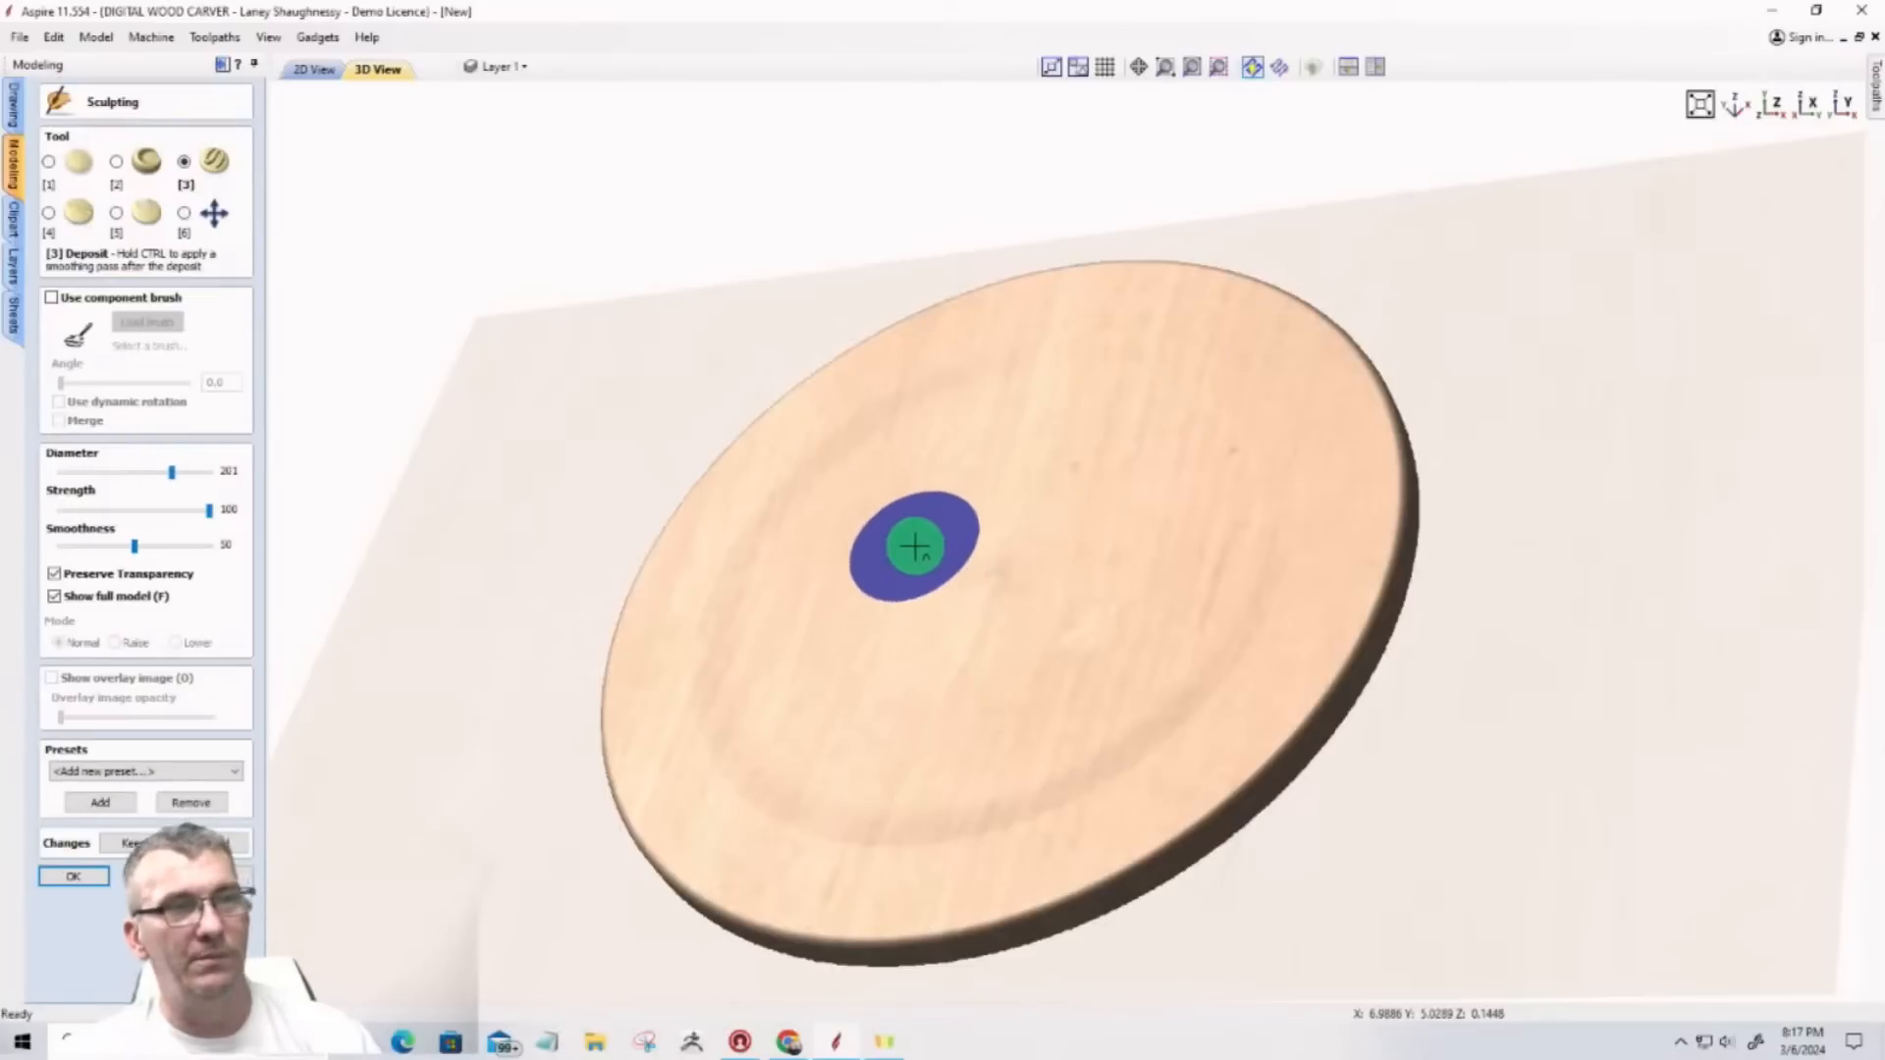
scroll(917, 546, "up", 2)
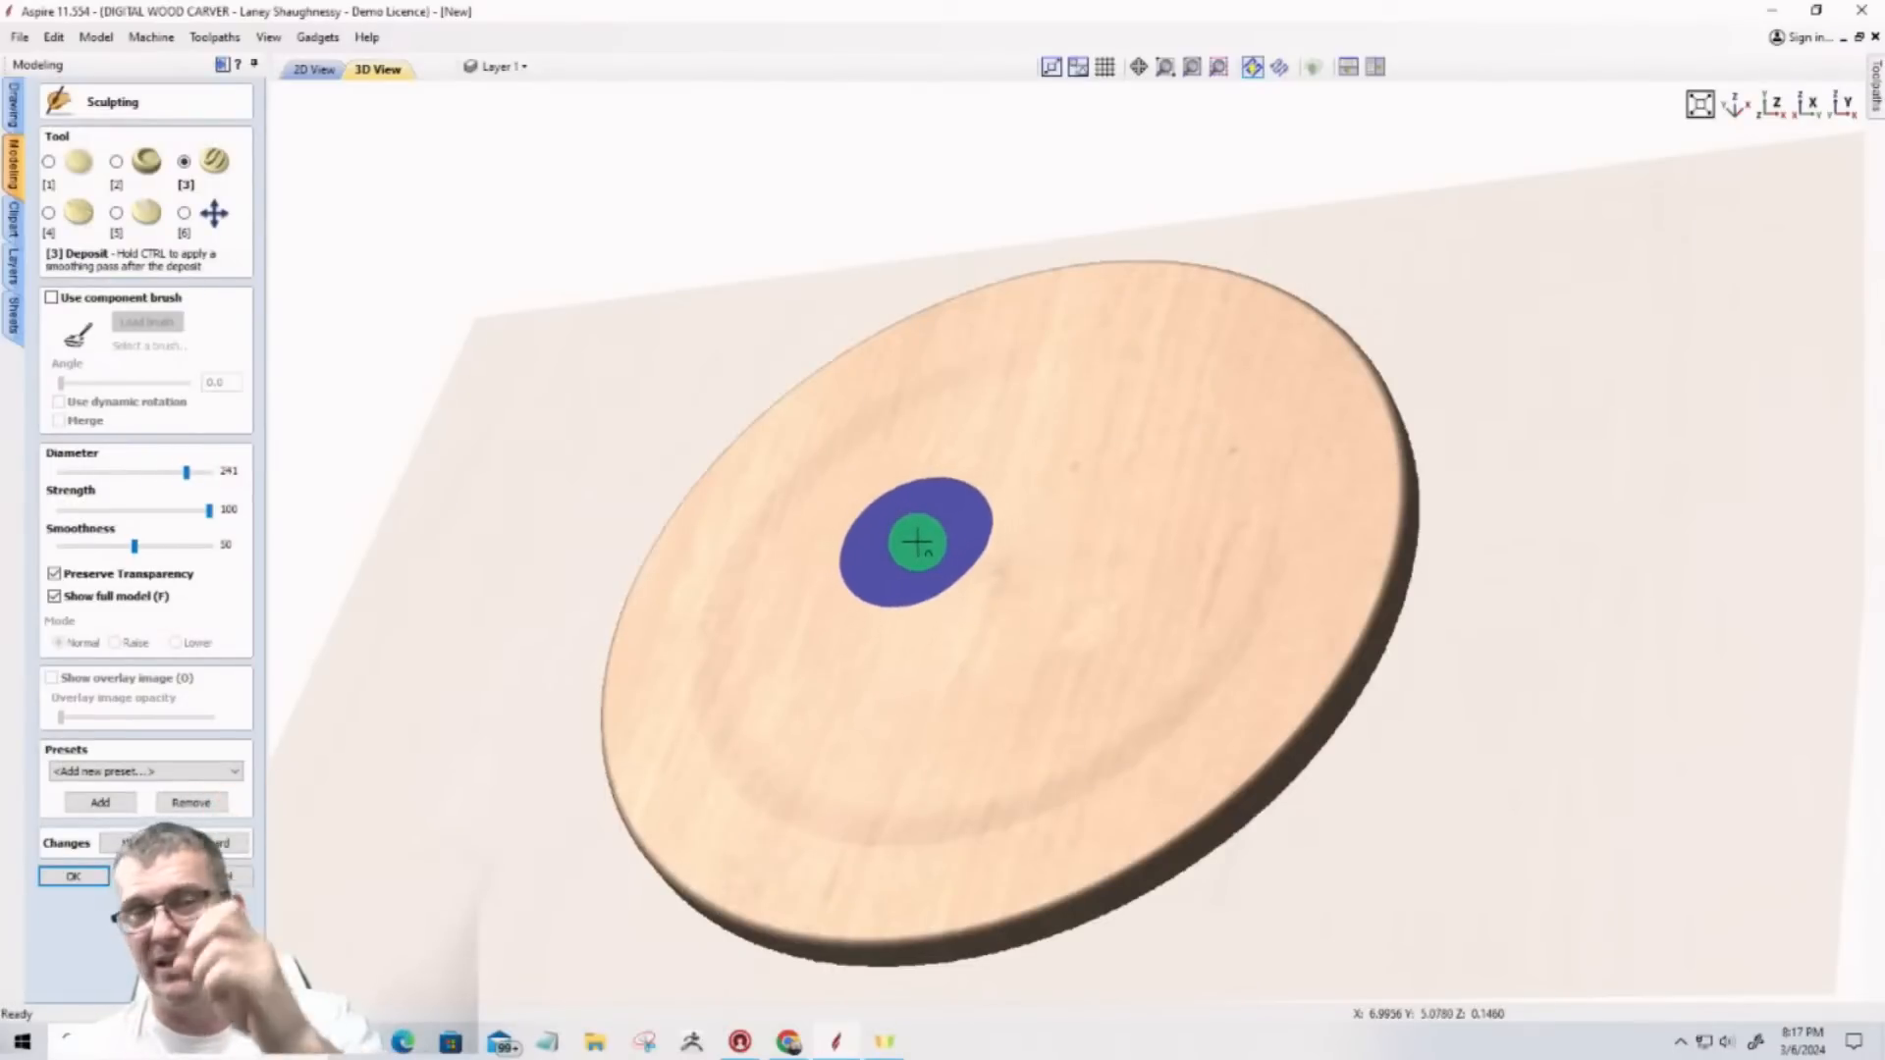
scroll(919, 552, "down", 1)
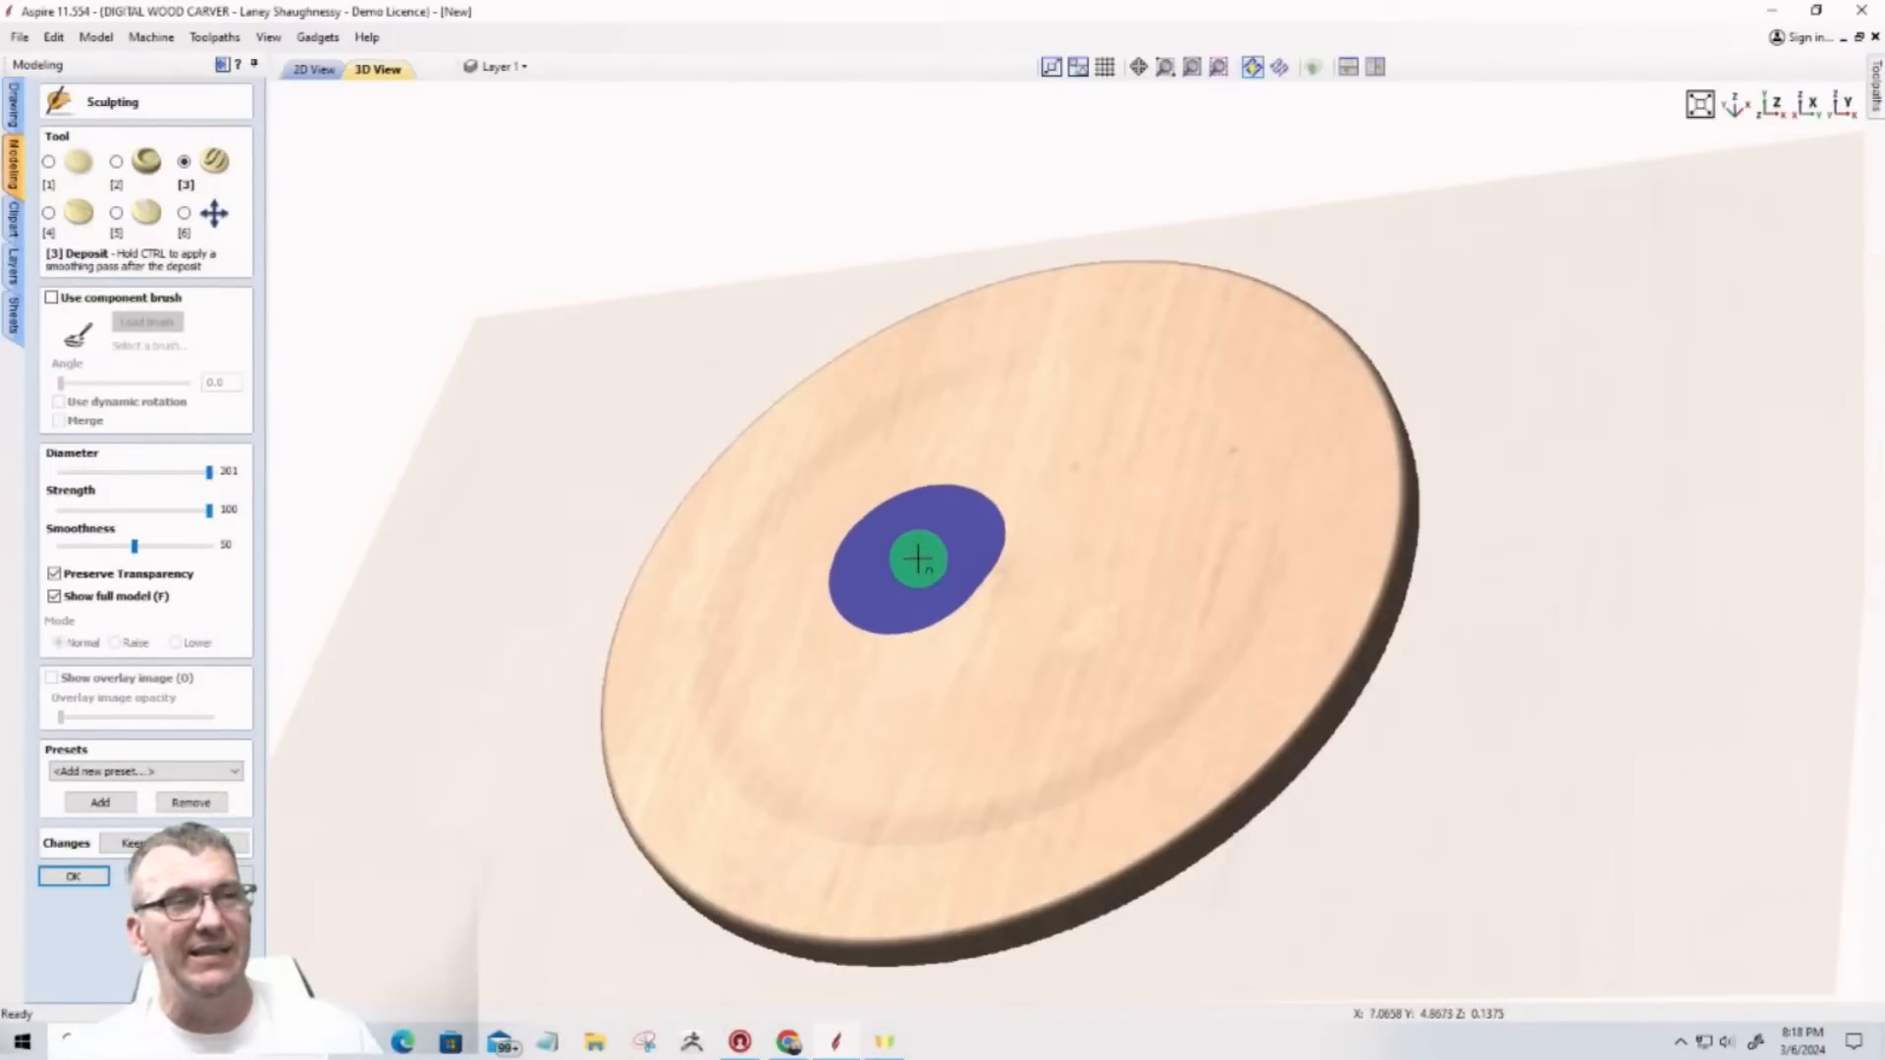
Step: Set the Deposit brush to diameter 93 and strength 39, and paint a zigzag ridge across the plate's centre
scroll(918, 558, "down", 6)
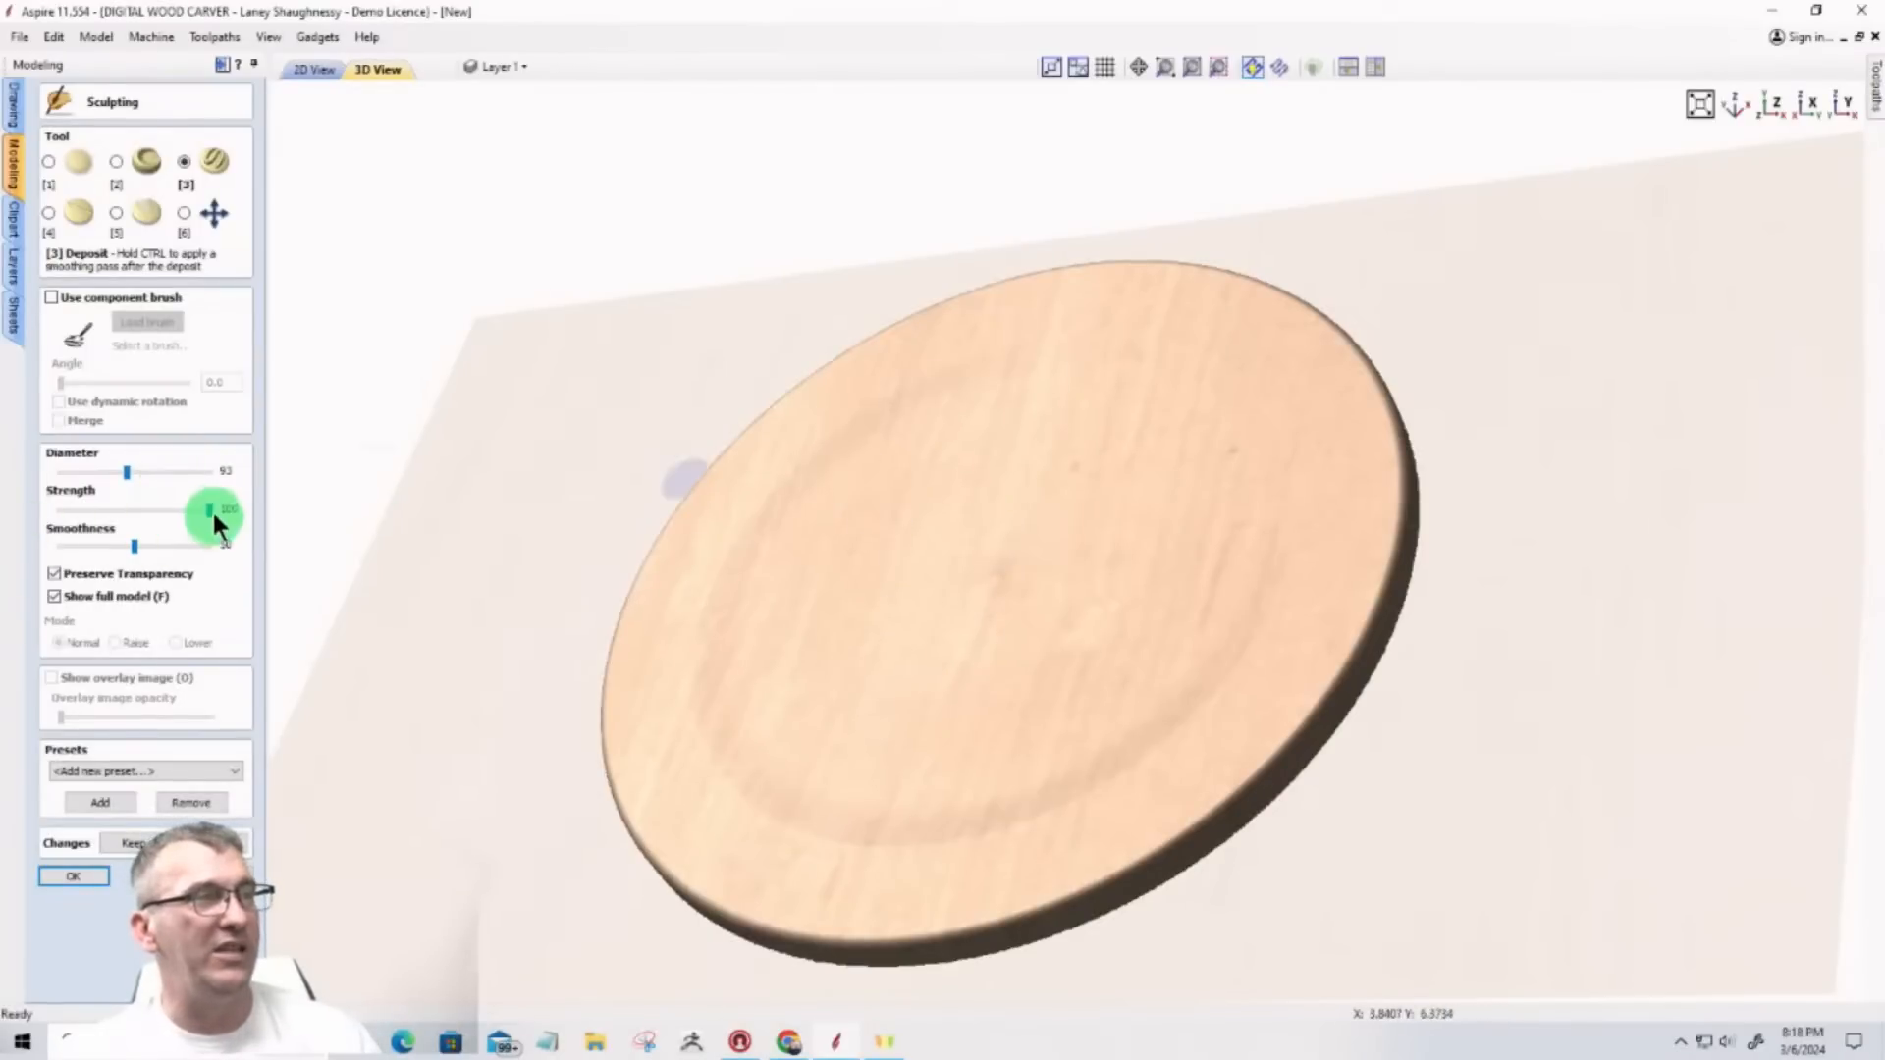
left_click_drag(210, 509, 122, 509)
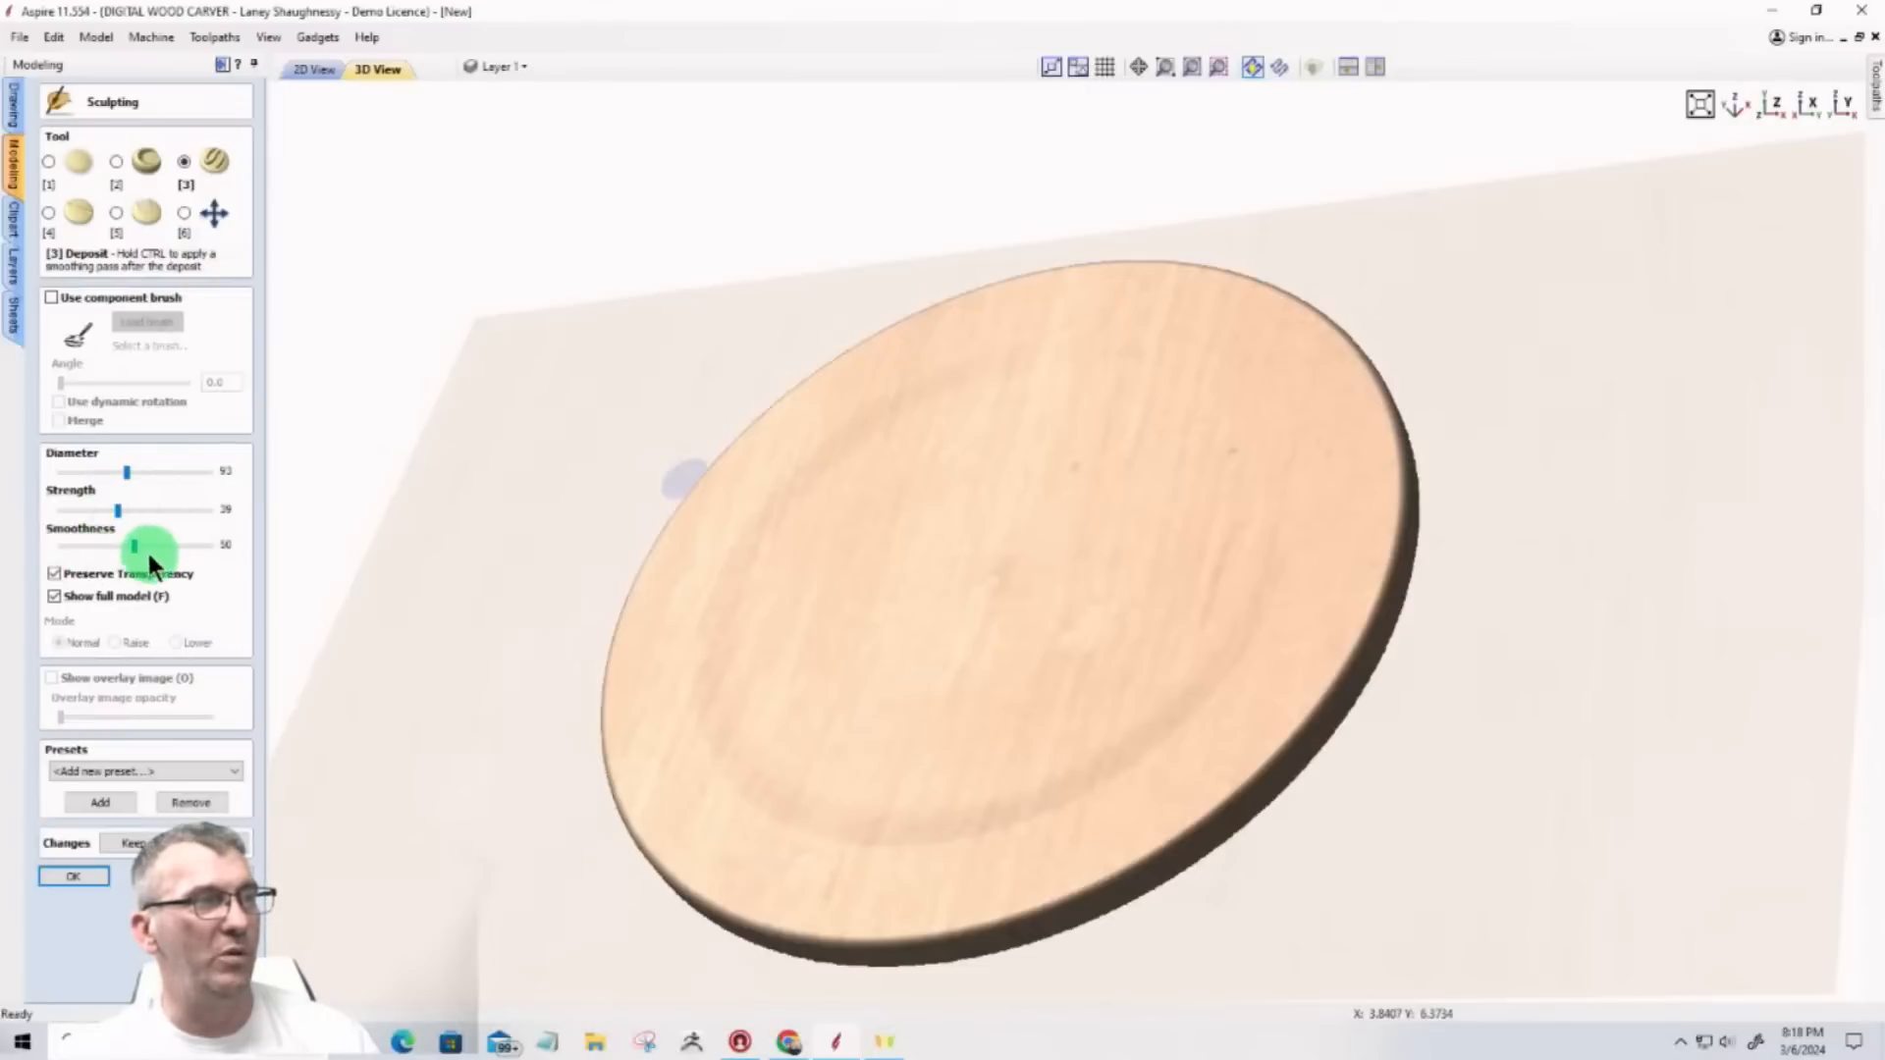
mouse_move(917, 445)
left_mouse_down()
mouse_move(1085, 484)
mouse_move(951, 491)
mouse_move(934, 534)
mouse_move(1169, 577)
left_mouse_up()
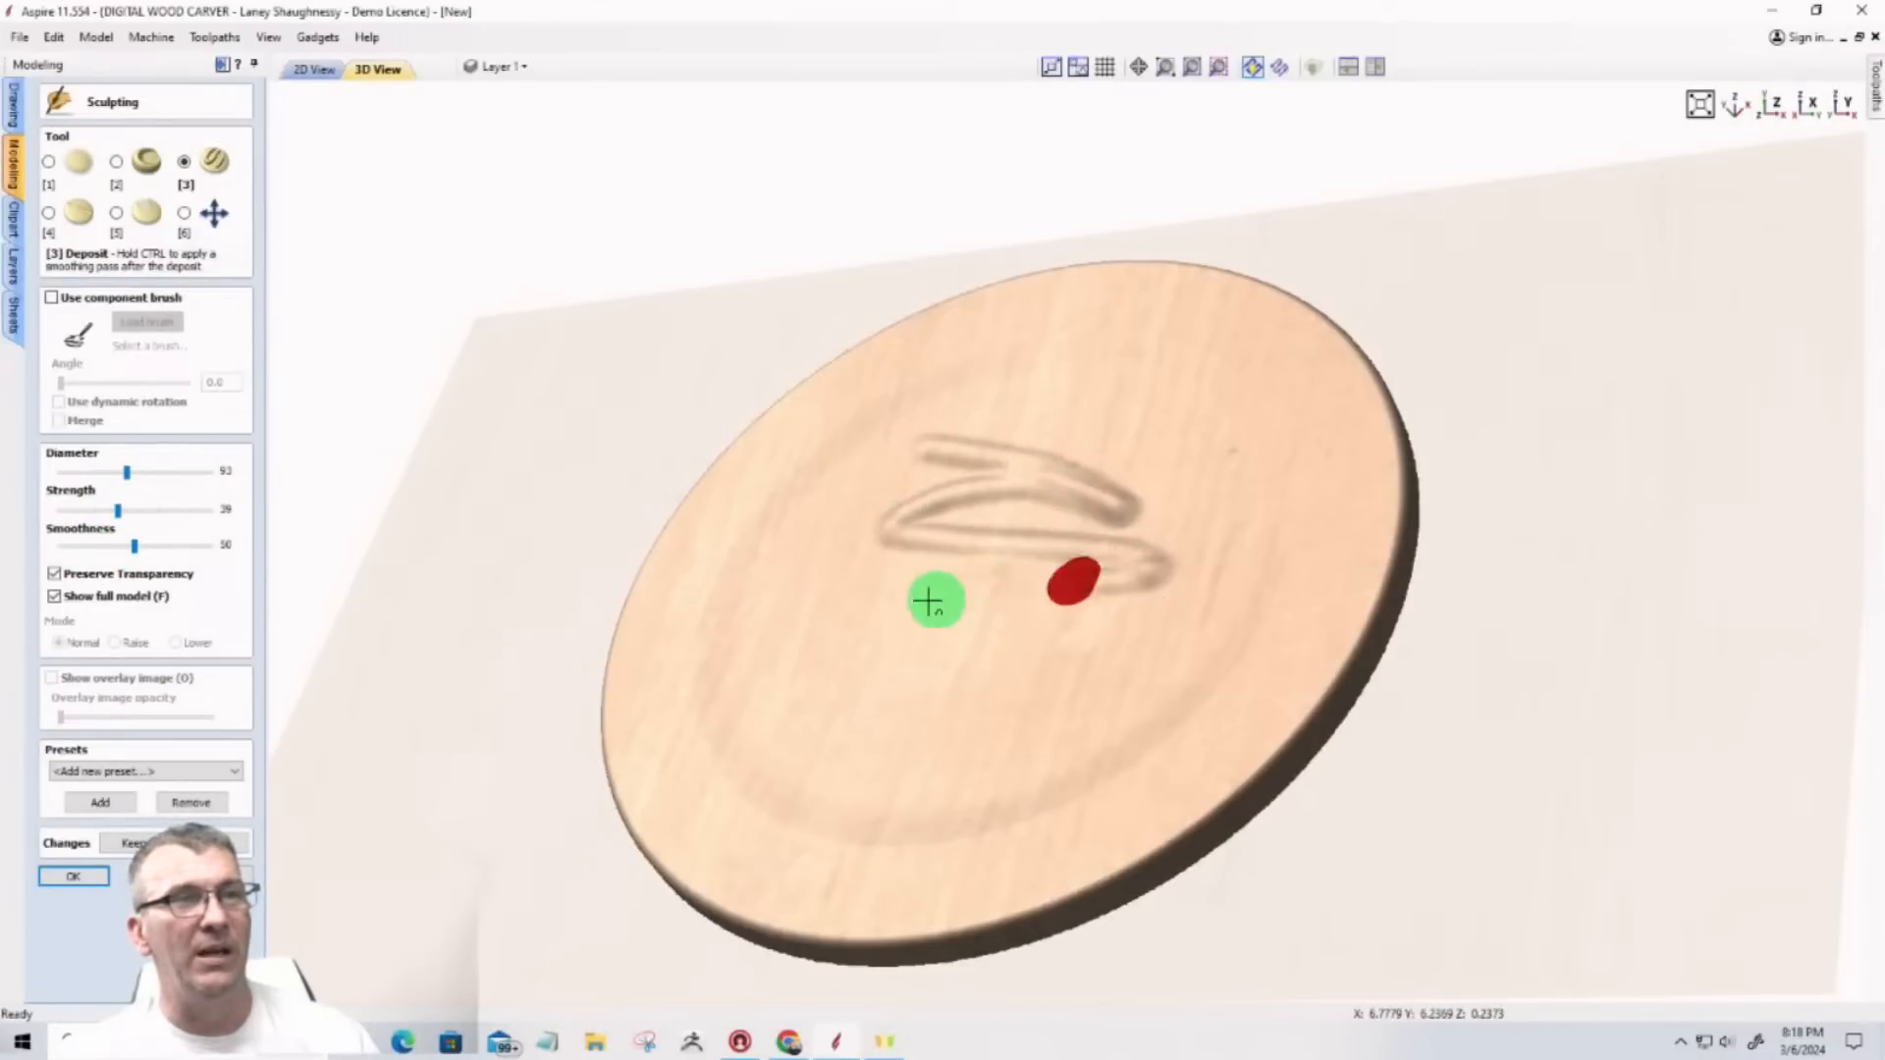
mouse_move(928, 601)
left_mouse_down()
mouse_move(993, 644)
mouse_move(1128, 661)
mouse_move(943, 692)
left_mouse_up()
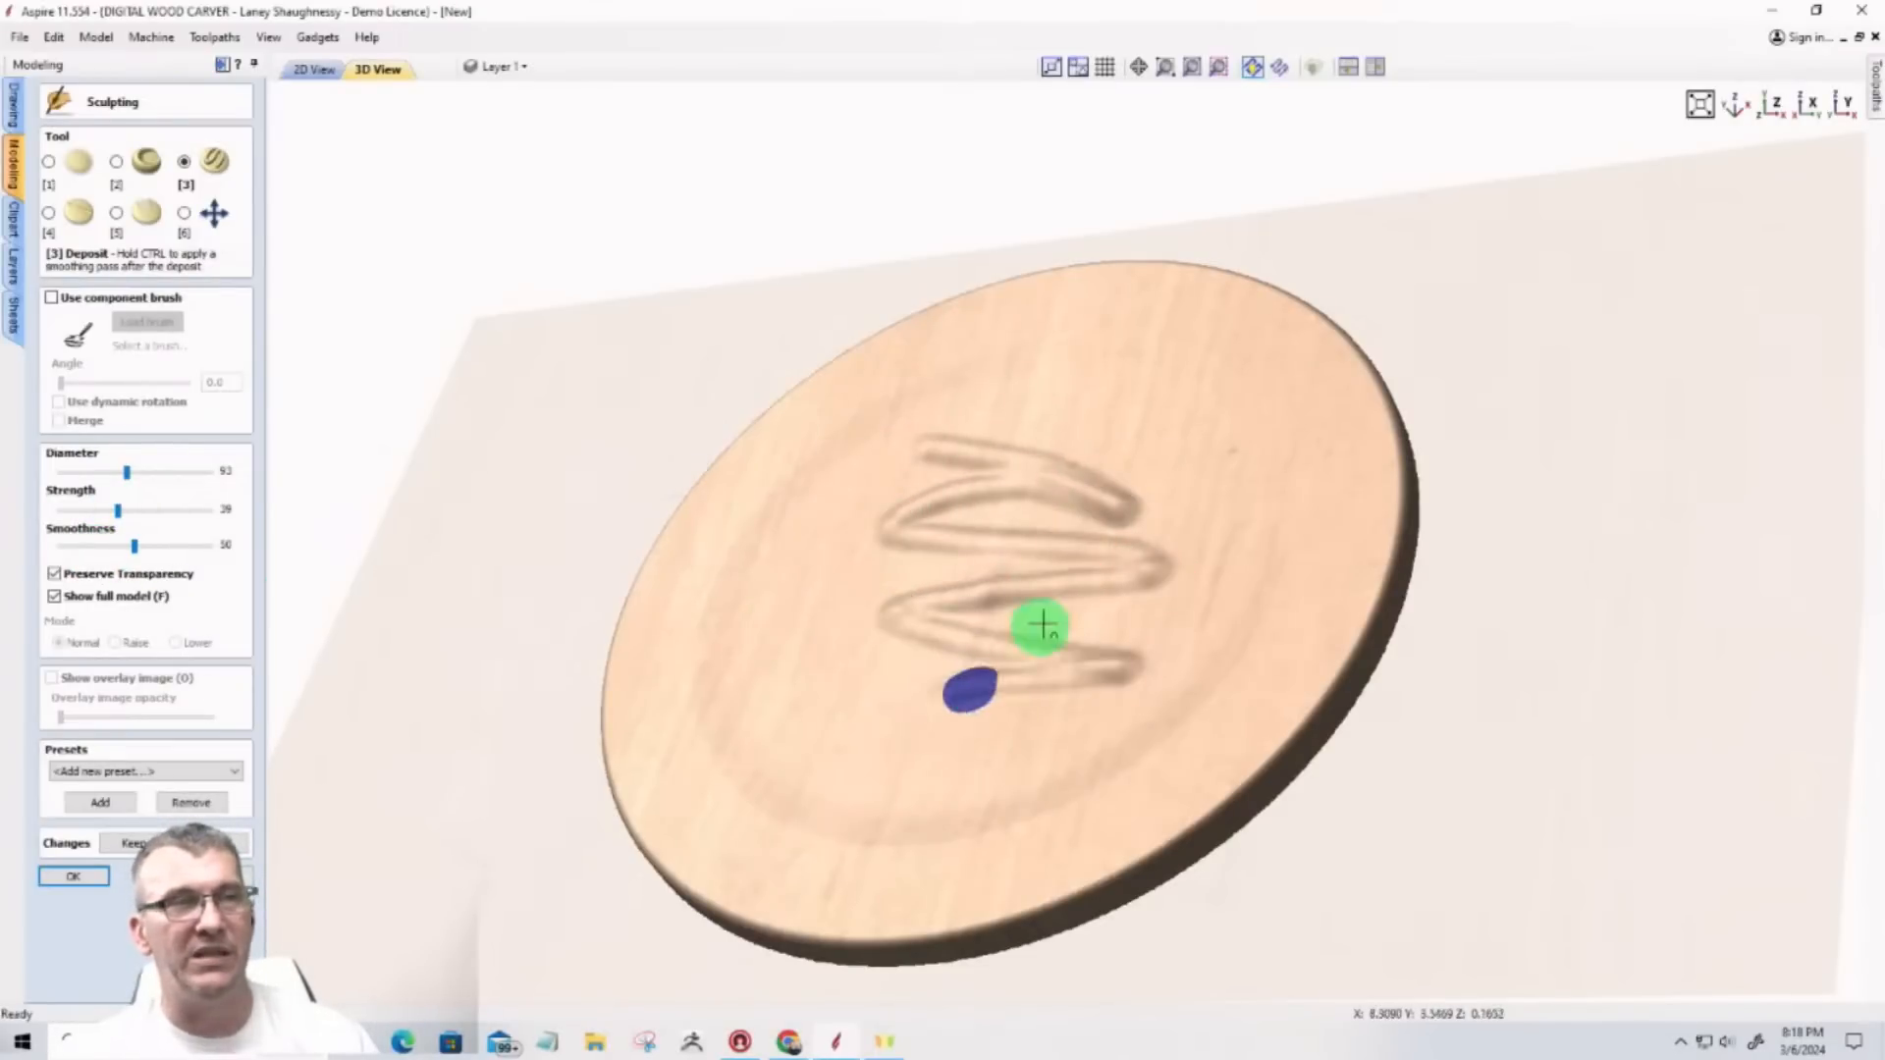
Step: Carve several overlapping diagonal strokes beside the zigzag using the Remove tool with diameter 83 and strength 46
scroll(1045, 609, "up", 3)
scroll(811, 635, "down", 3)
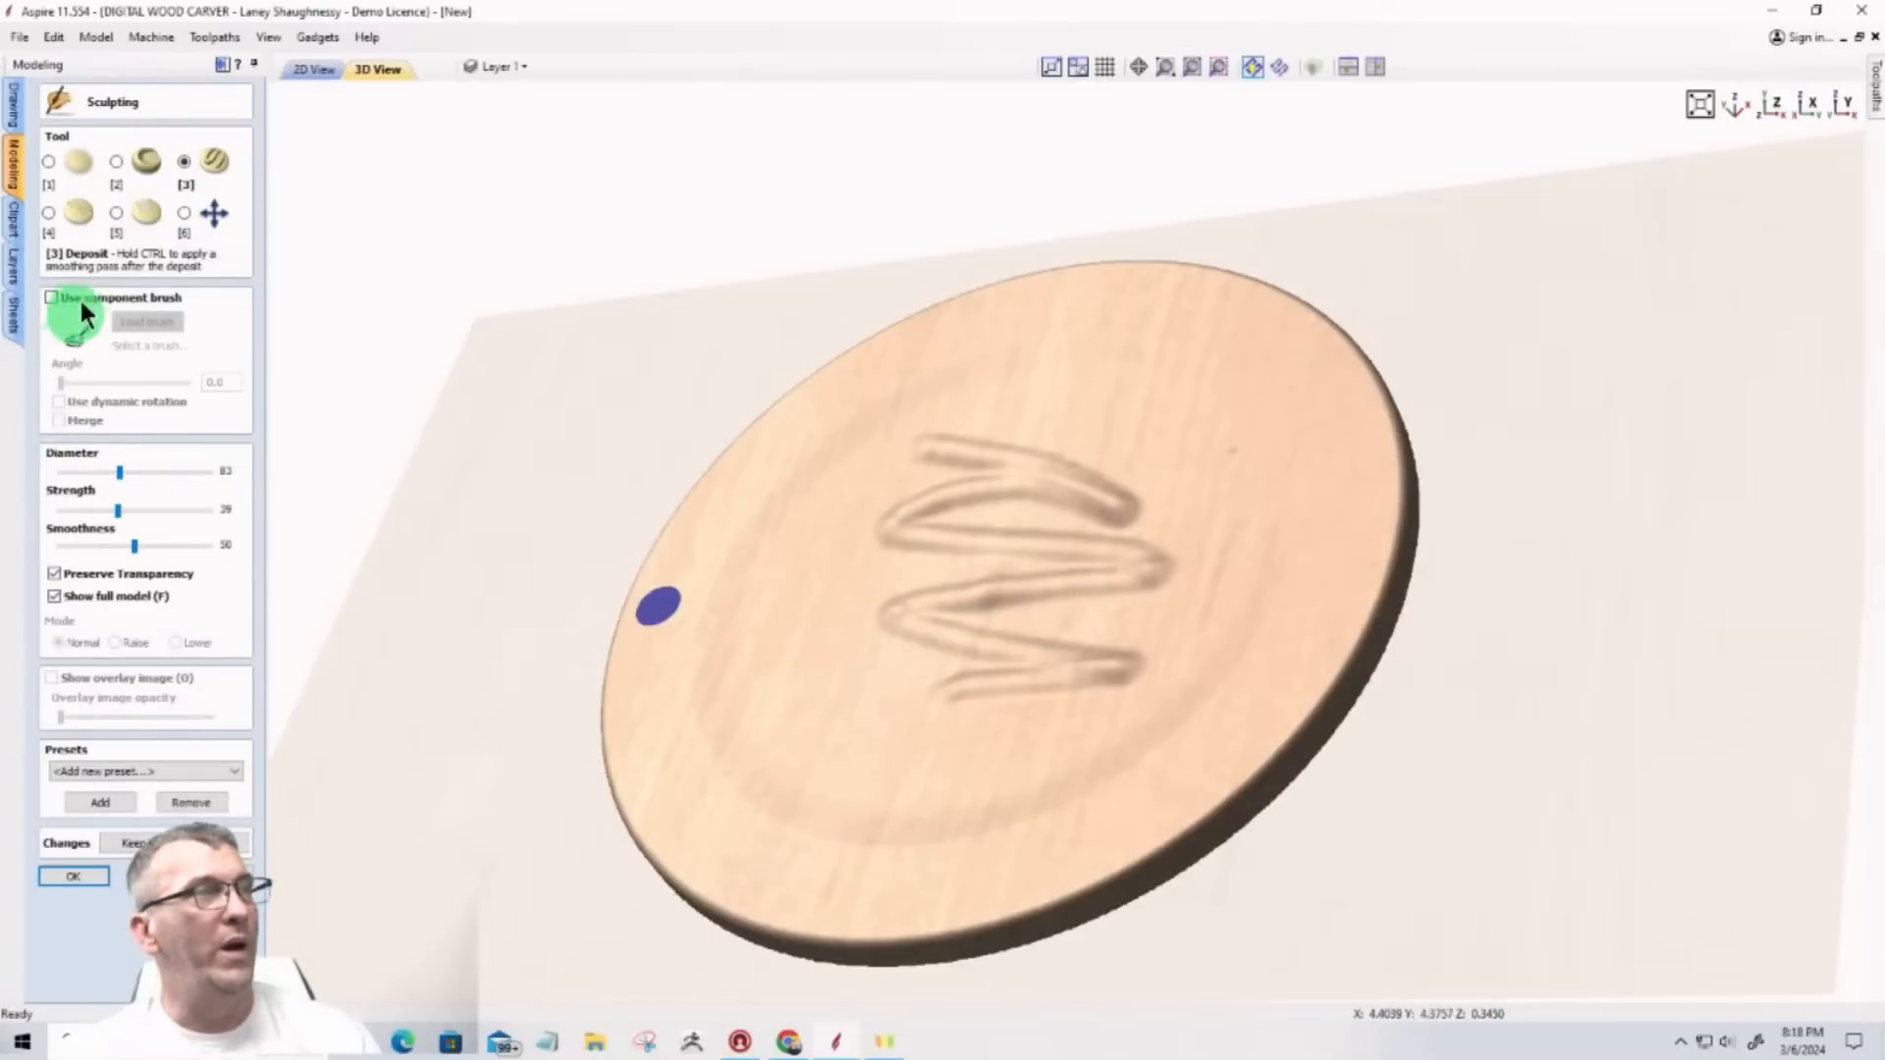
left_click(45, 210)
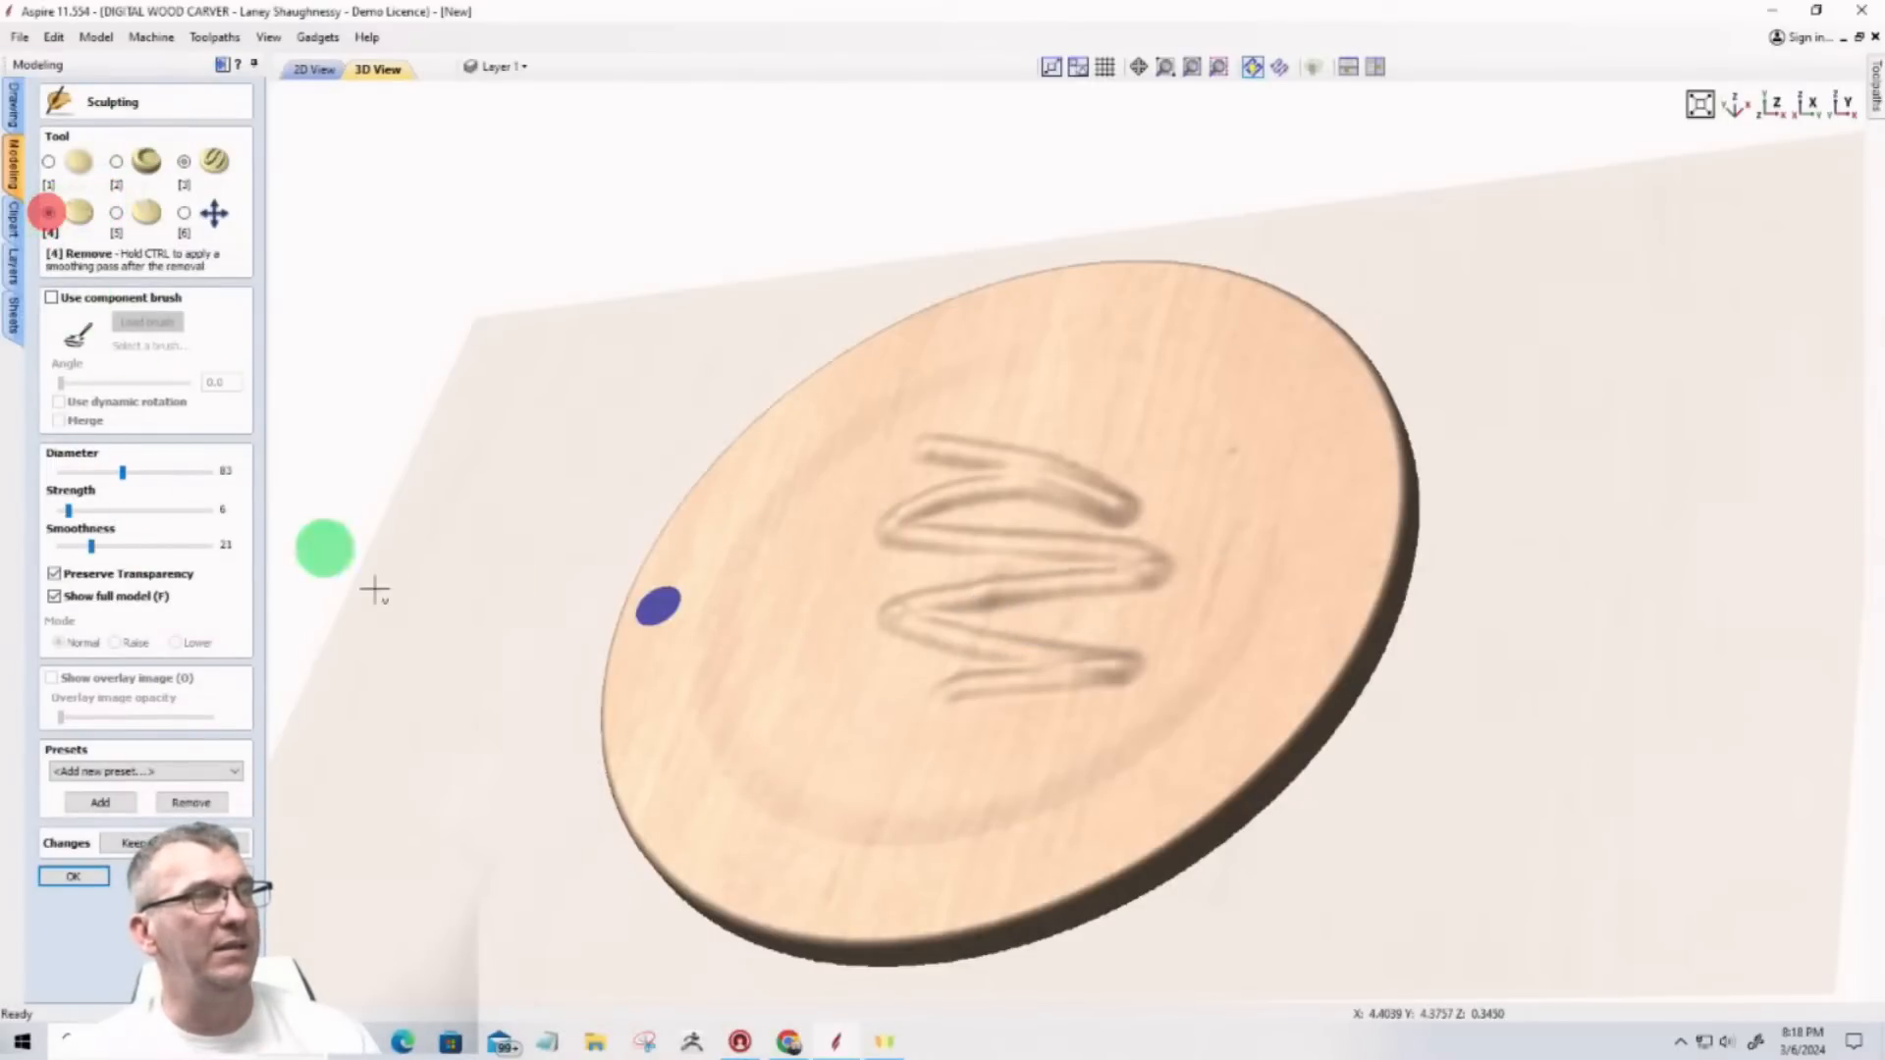
left_click(801, 652)
mouse_move(854, 729)
left_mouse_down()
mouse_move(891, 740)
mouse_move(773, 629)
mouse_move(902, 744)
mouse_move(823, 667)
left_mouse_up()
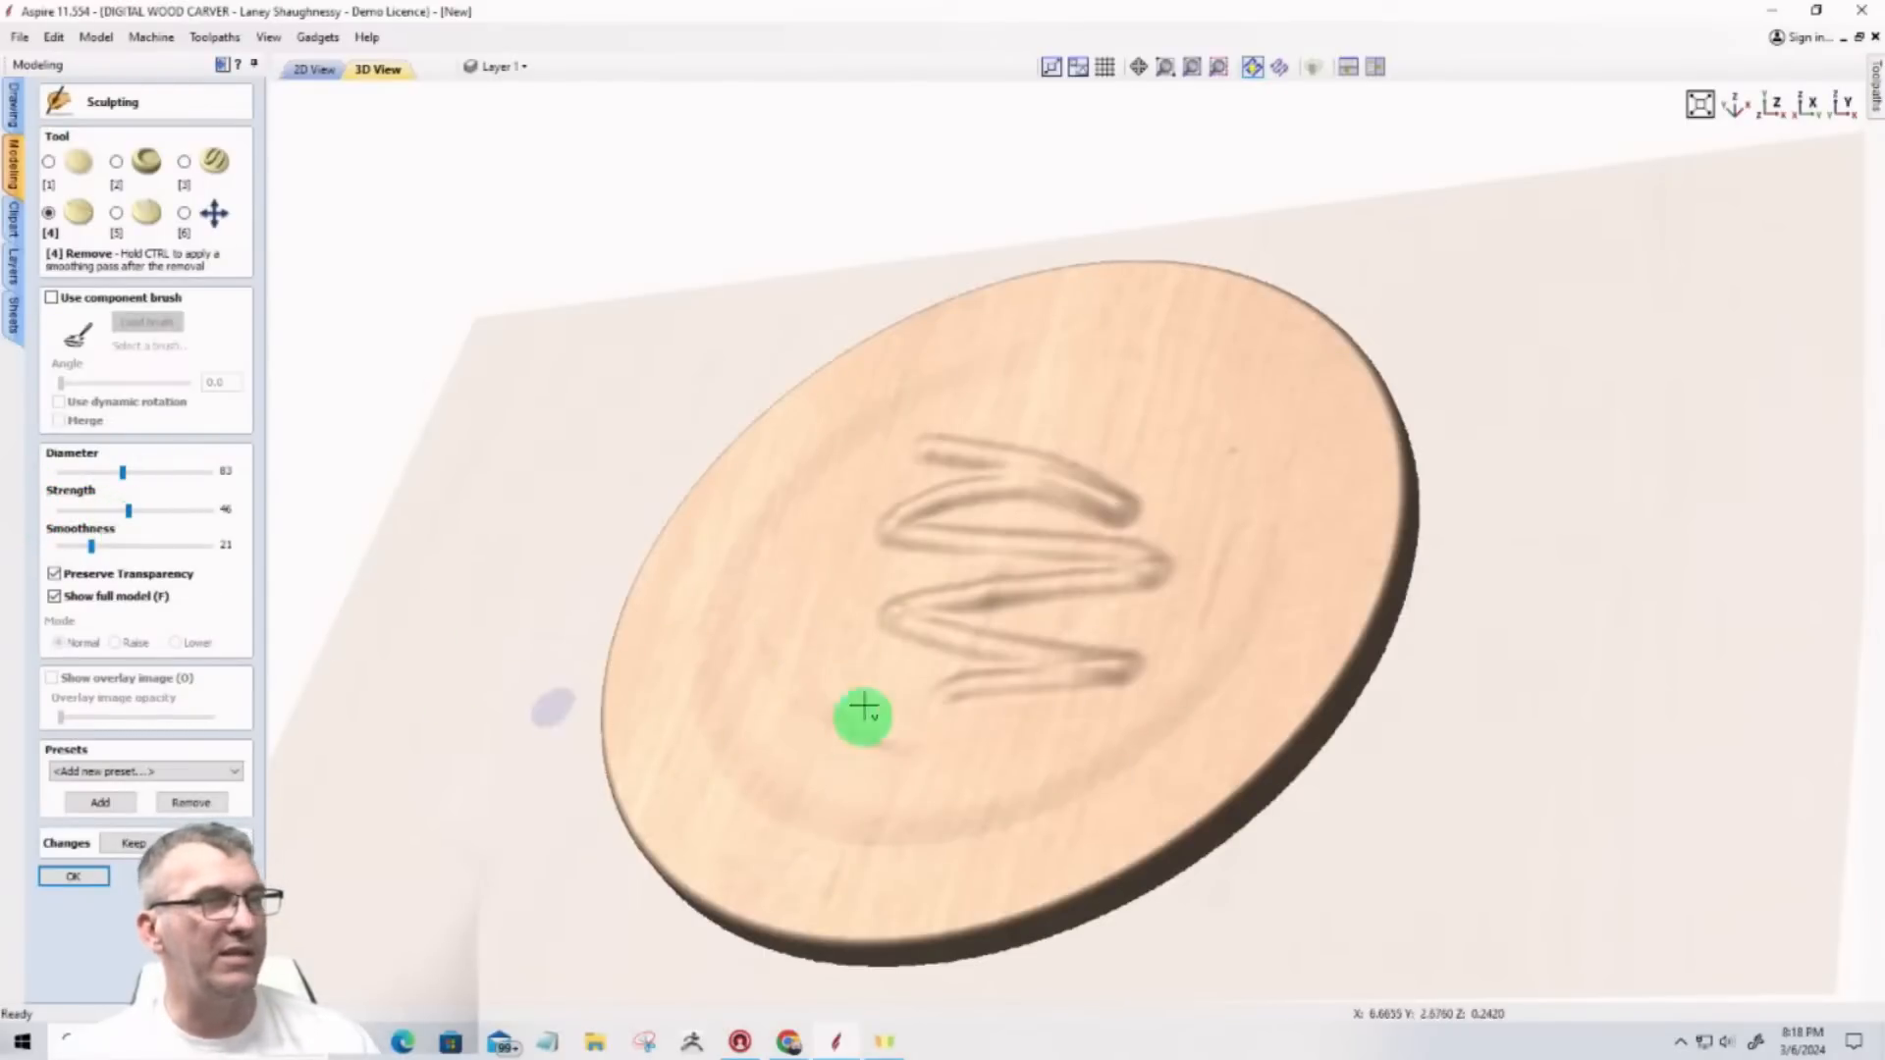
mouse_move(863, 716)
left_mouse_down()
mouse_move(786, 673)
mouse_move(951, 769)
mouse_move(775, 617)
mouse_move(922, 791)
mouse_move(812, 732)
mouse_move(805, 746)
left_mouse_up()
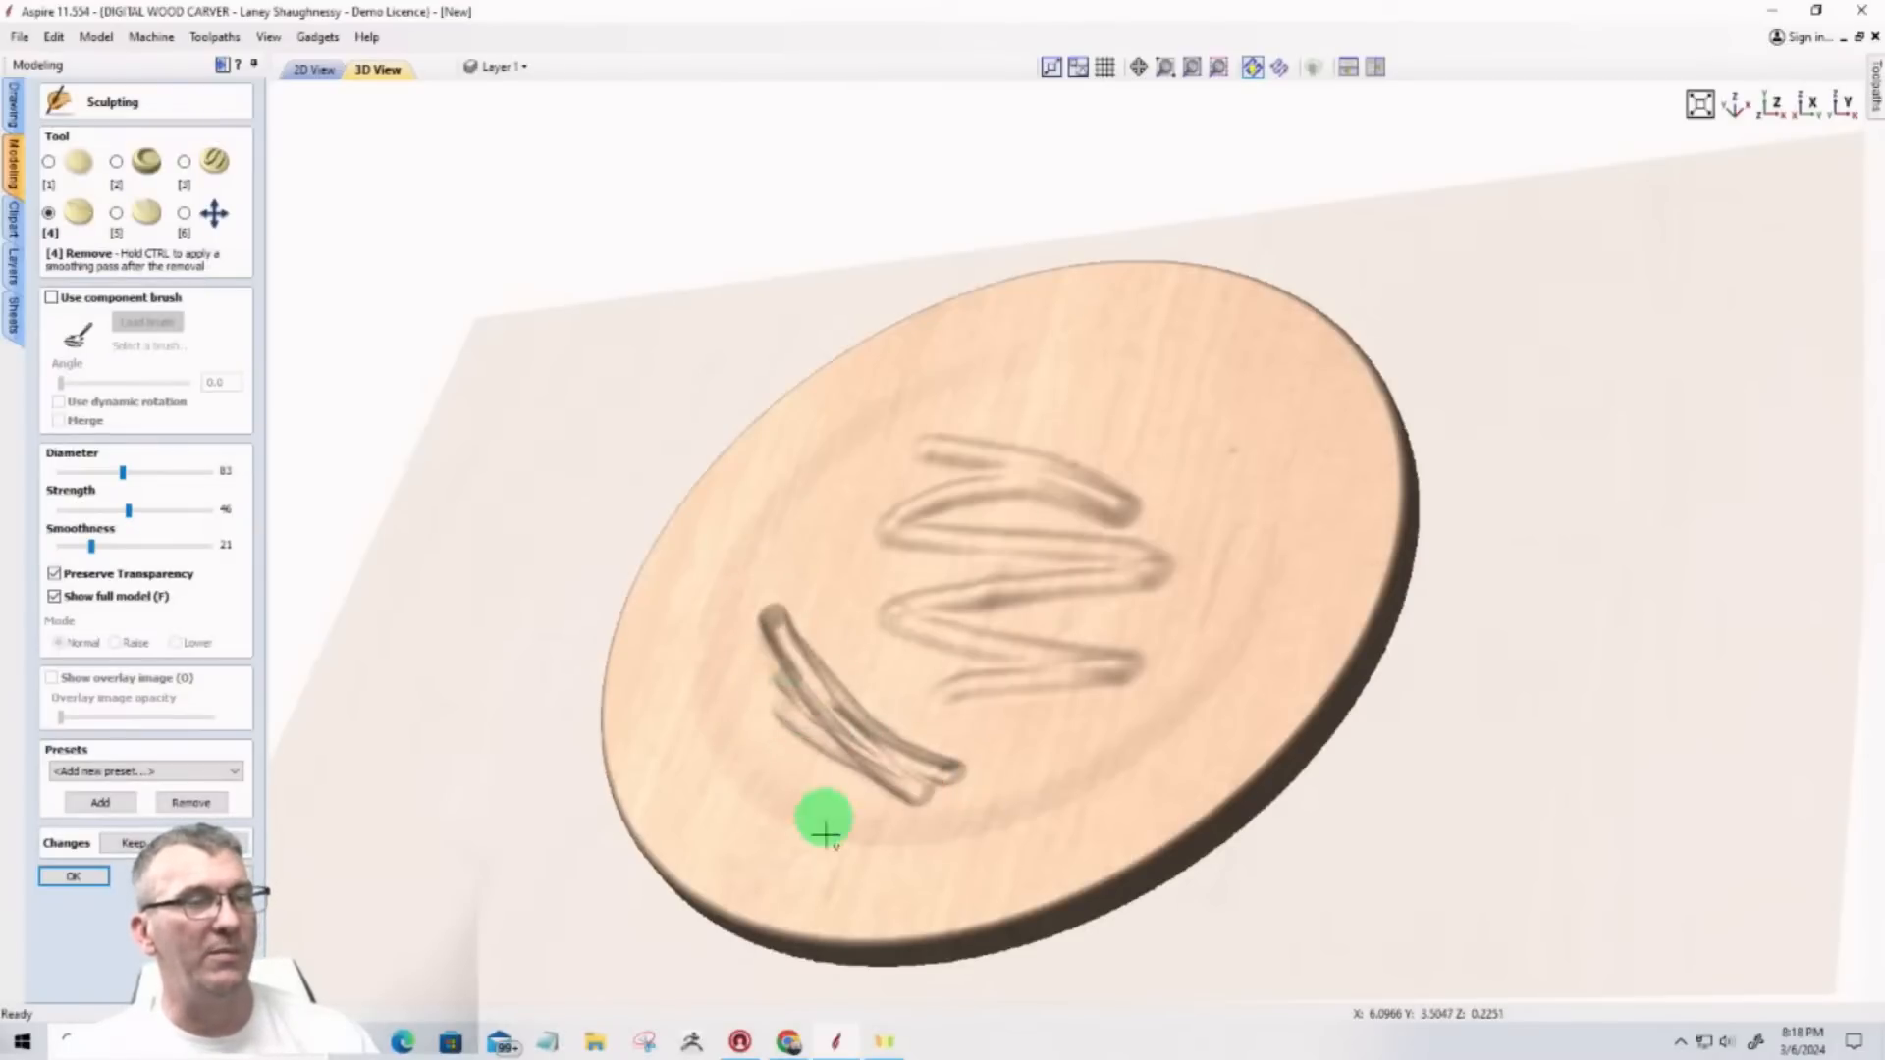
Step: Examine the deposited and carved strokes up close from several angles using Twiddle View
left_click(184, 213)
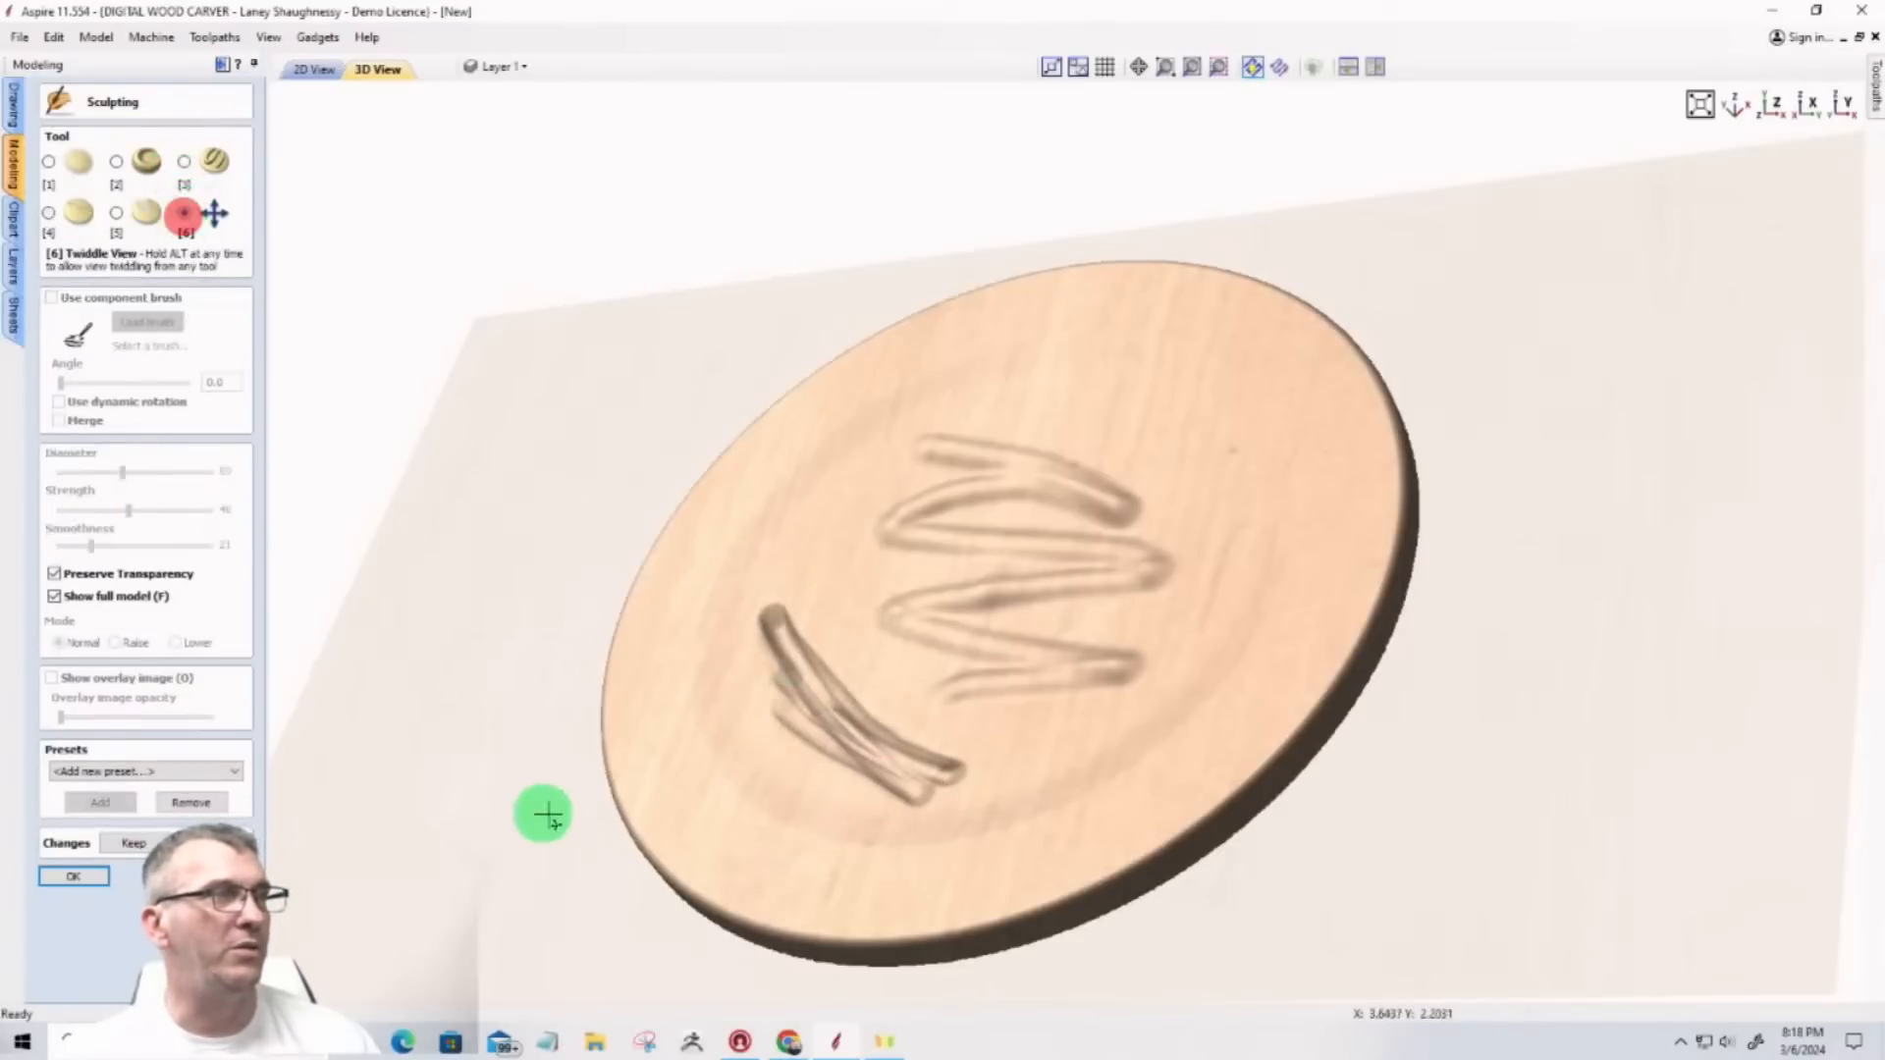
mouse_move(539, 812)
left_mouse_down()
mouse_move(817, 807)
mouse_move(897, 753)
mouse_move(1027, 451)
left_mouse_up()
left_click_drag(904, 950, 991, 782)
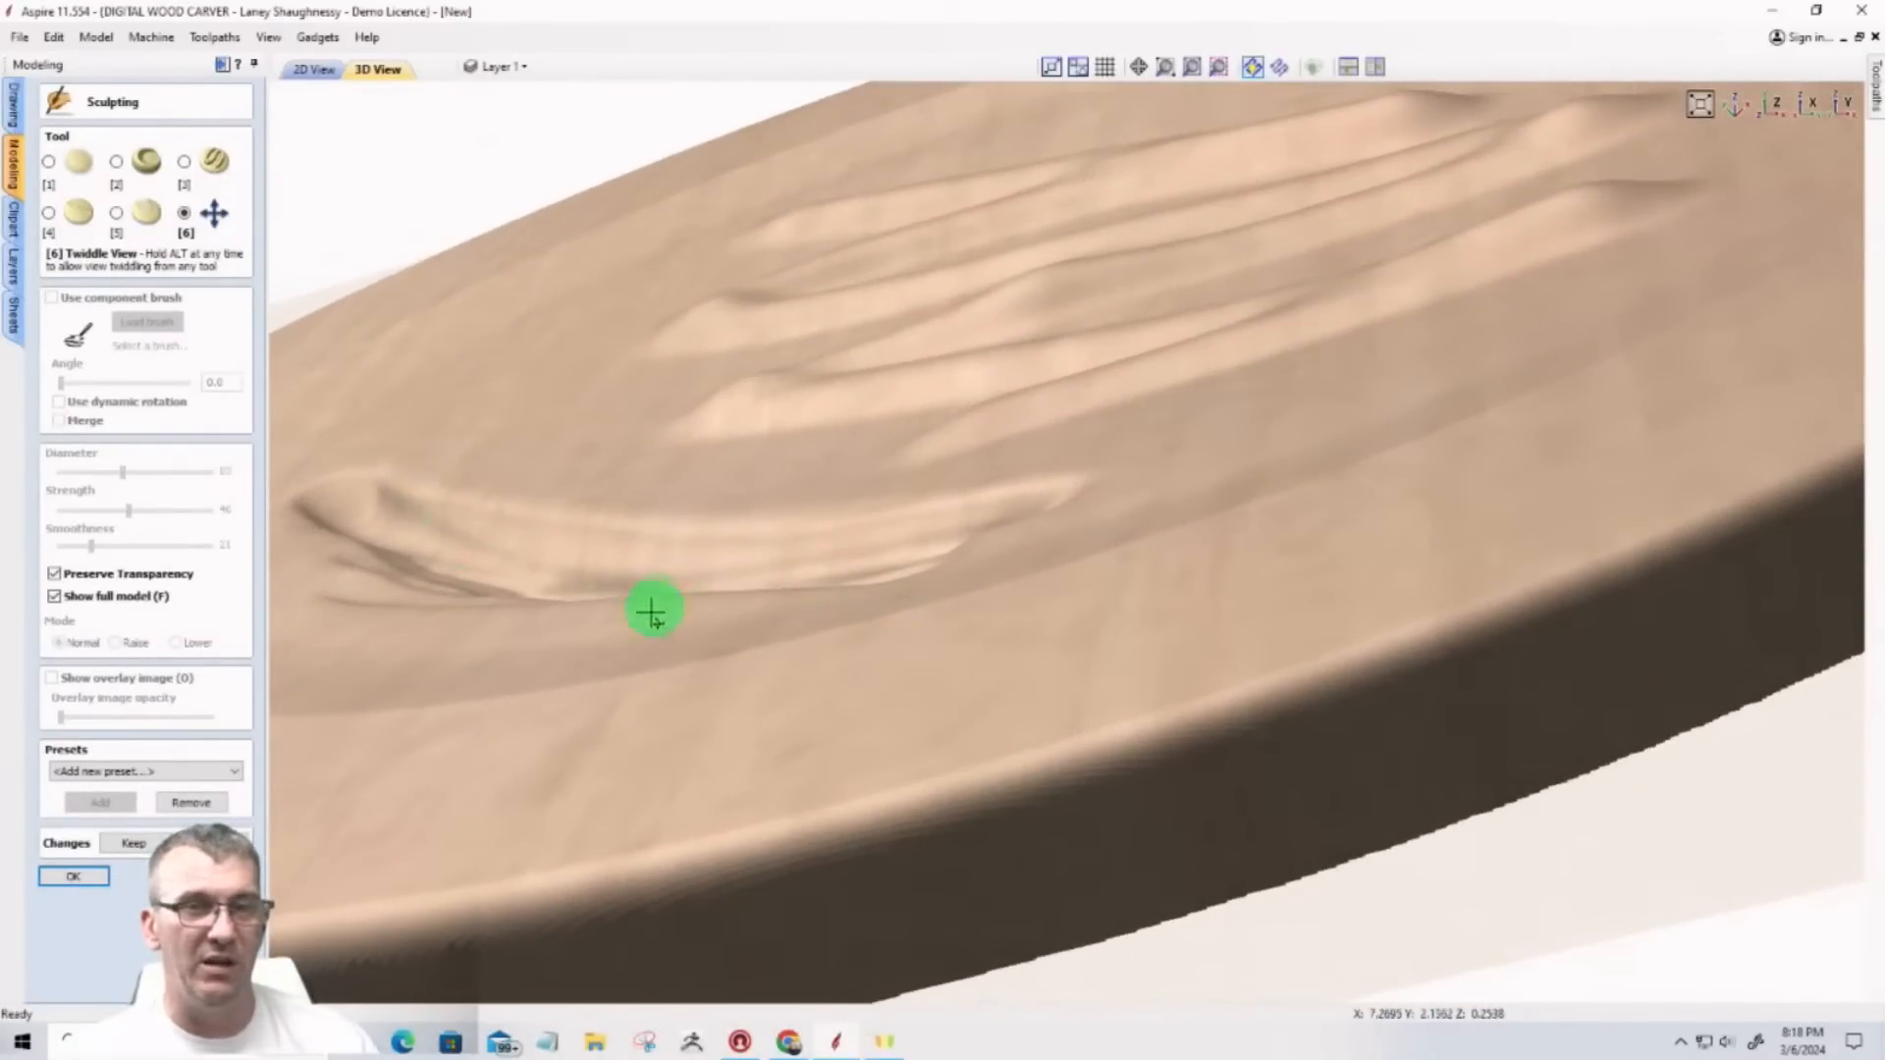
left_click_drag(651, 613, 1163, 510)
left_click_drag(1099, 648, 1136, 775)
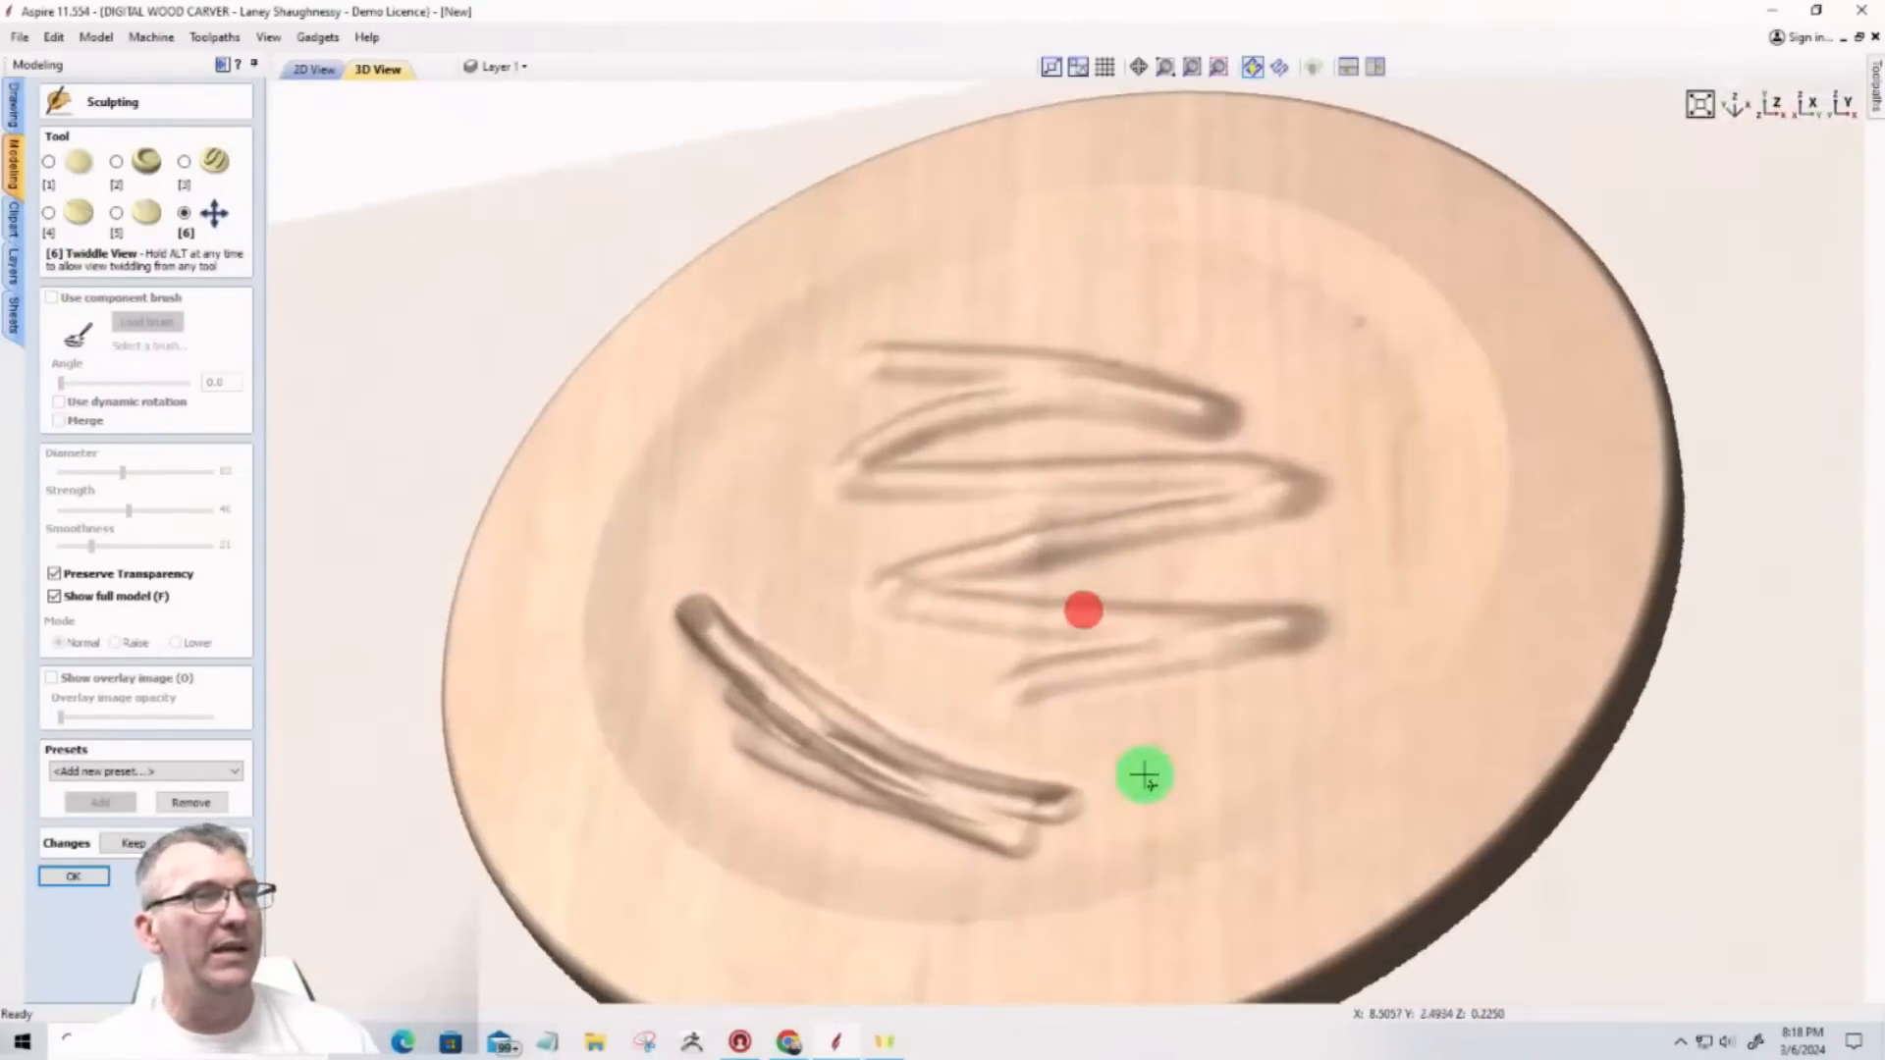
Step: Erase the zigzag ridge and the carved strokes from the plate using the Undo Brush at diameter 189
left_click(116, 211)
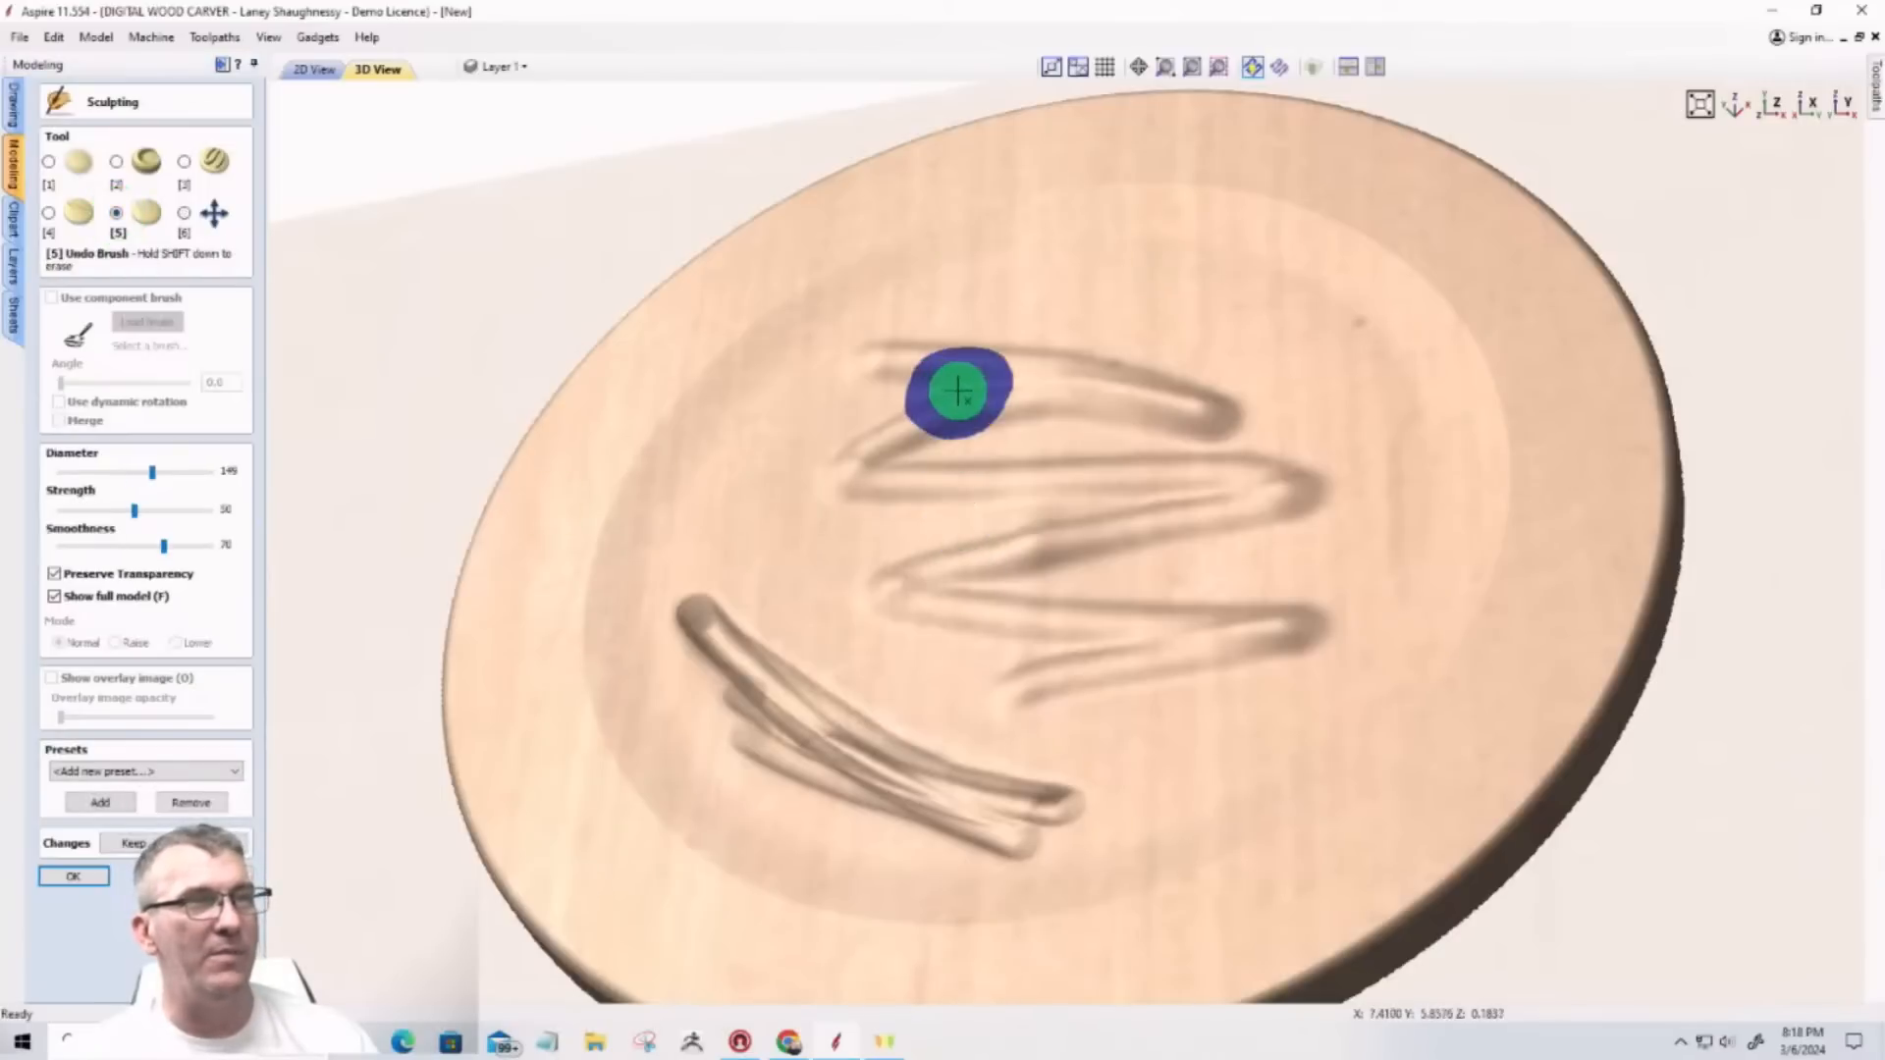
scroll(891, 366, "up", 4, "ctrl")
mouse_move(888, 363)
left_mouse_down()
mouse_move(1220, 421)
mouse_move(1231, 453)
mouse_move(900, 438)
mouse_move(812, 488)
mouse_move(1307, 521)
mouse_move(1021, 601)
mouse_move(871, 610)
mouse_move(1275, 635)
mouse_move(1244, 657)
mouse_move(852, 697)
mouse_move(729, 553)
mouse_move(760, 670)
mouse_move(940, 818)
mouse_move(1148, 749)
mouse_move(1014, 795)
mouse_move(962, 471)
mouse_move(1187, 461)
mouse_move(892, 686)
mouse_move(850, 446)
mouse_move(1128, 518)
mouse_move(1124, 532)
left_mouse_up()
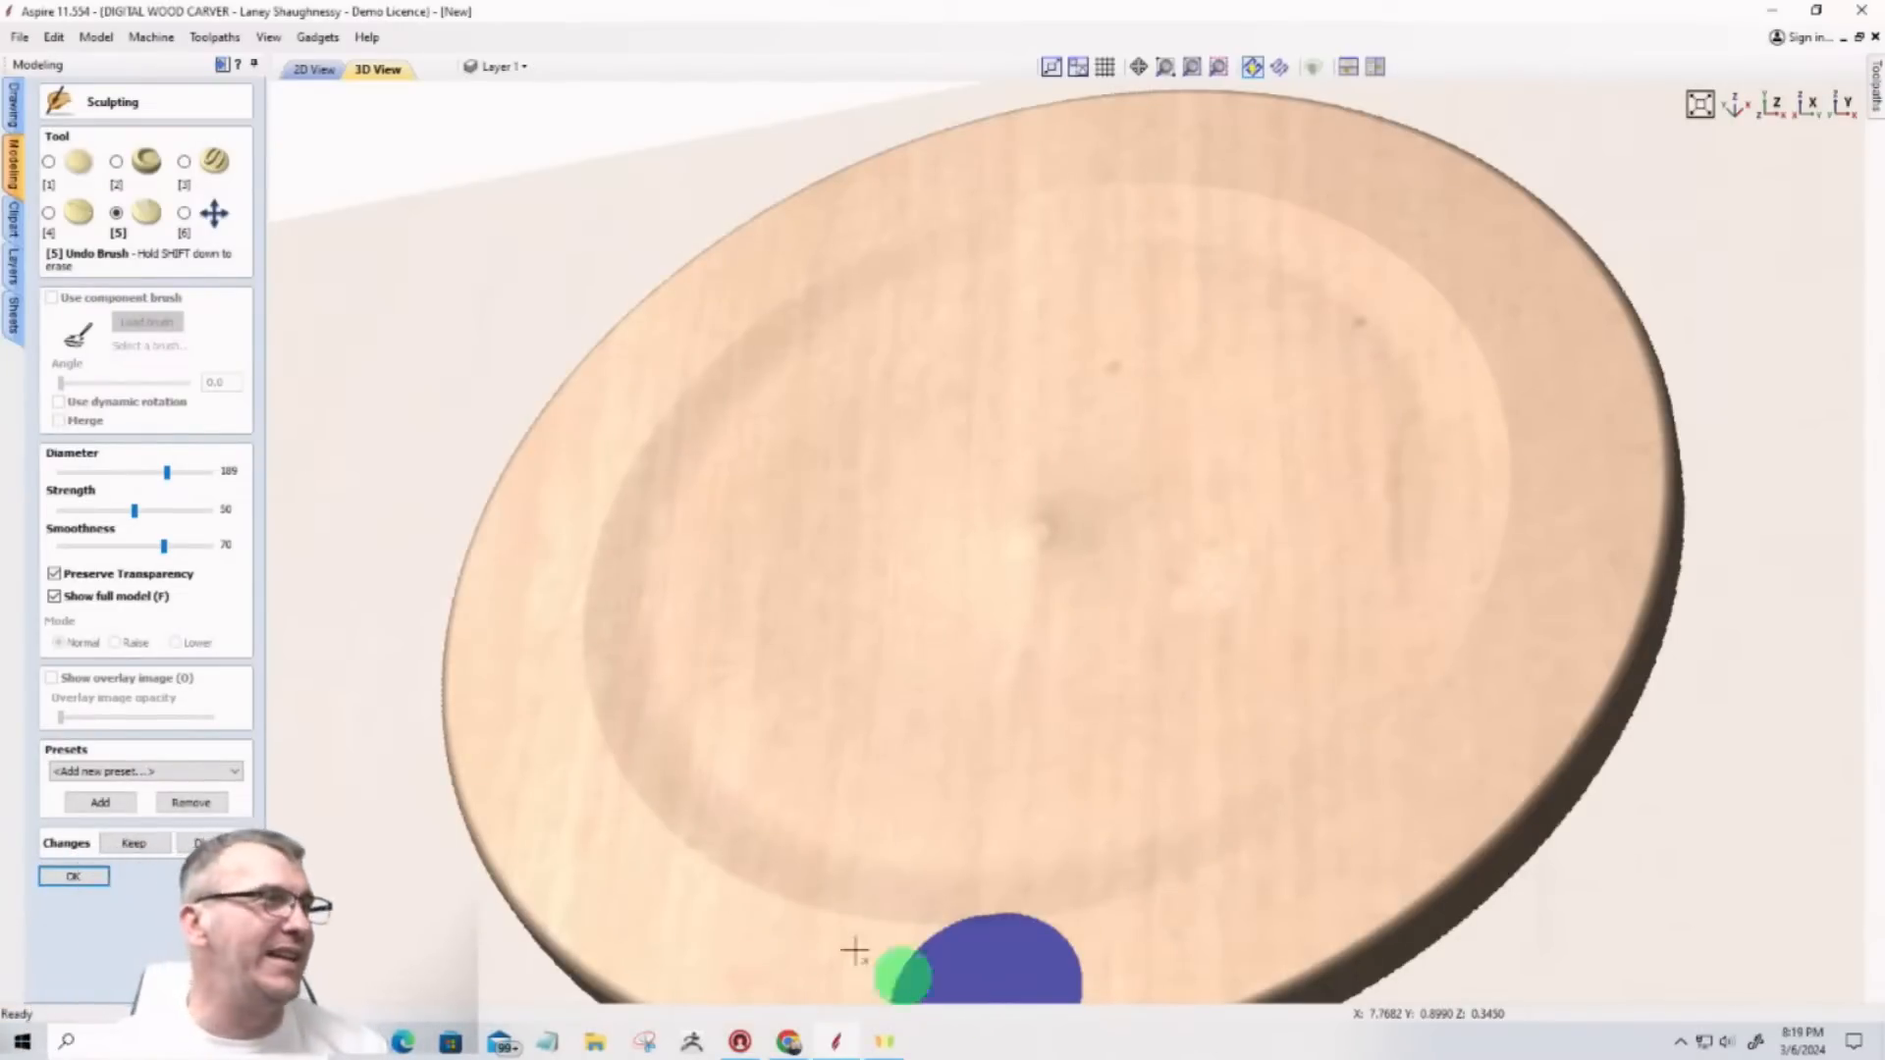
Step: Deposit a short thick ridge just above the plate's centre using the Deposit tool at diameter 109
left_click(186, 162)
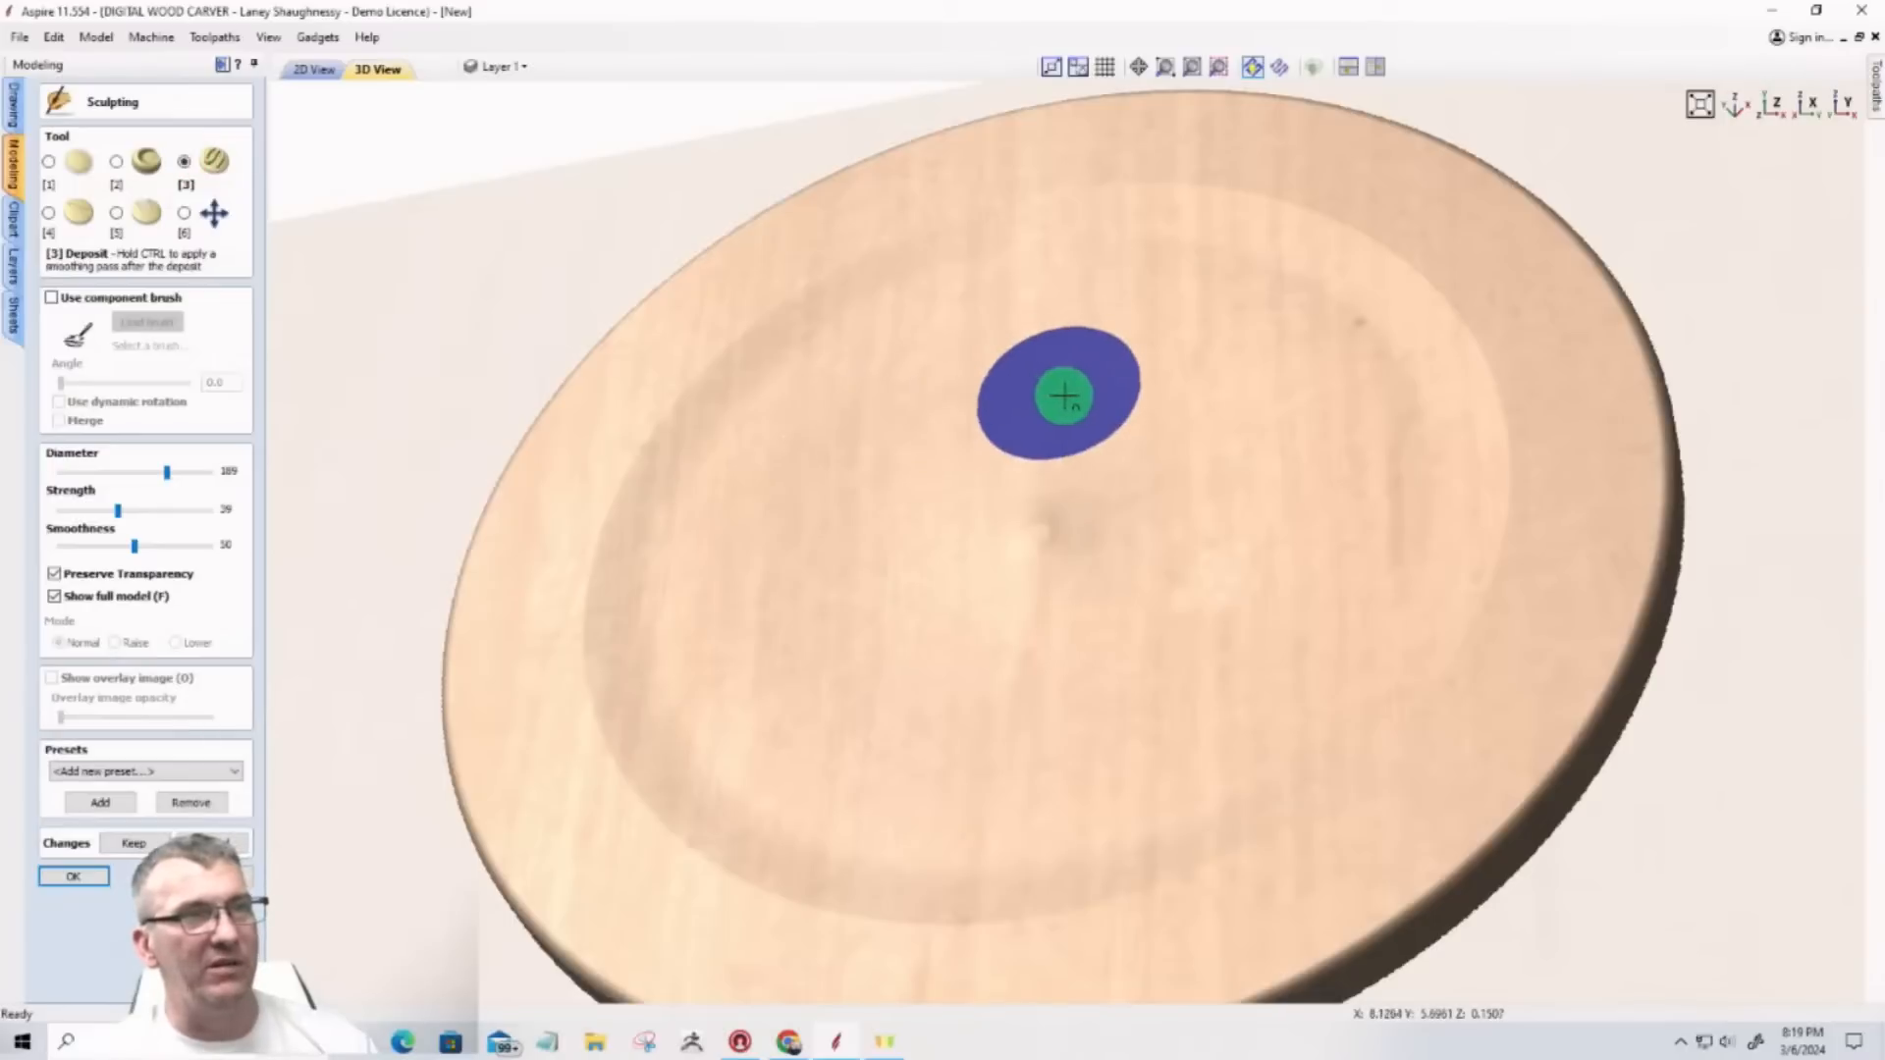
scroll(1063, 395, "down", 8)
mouse_move(1009, 357)
left_mouse_down()
mouse_move(1216, 471)
mouse_move(1036, 390)
mouse_move(1191, 440)
mouse_move(1102, 396)
mouse_move(1078, 405)
left_mouse_up()
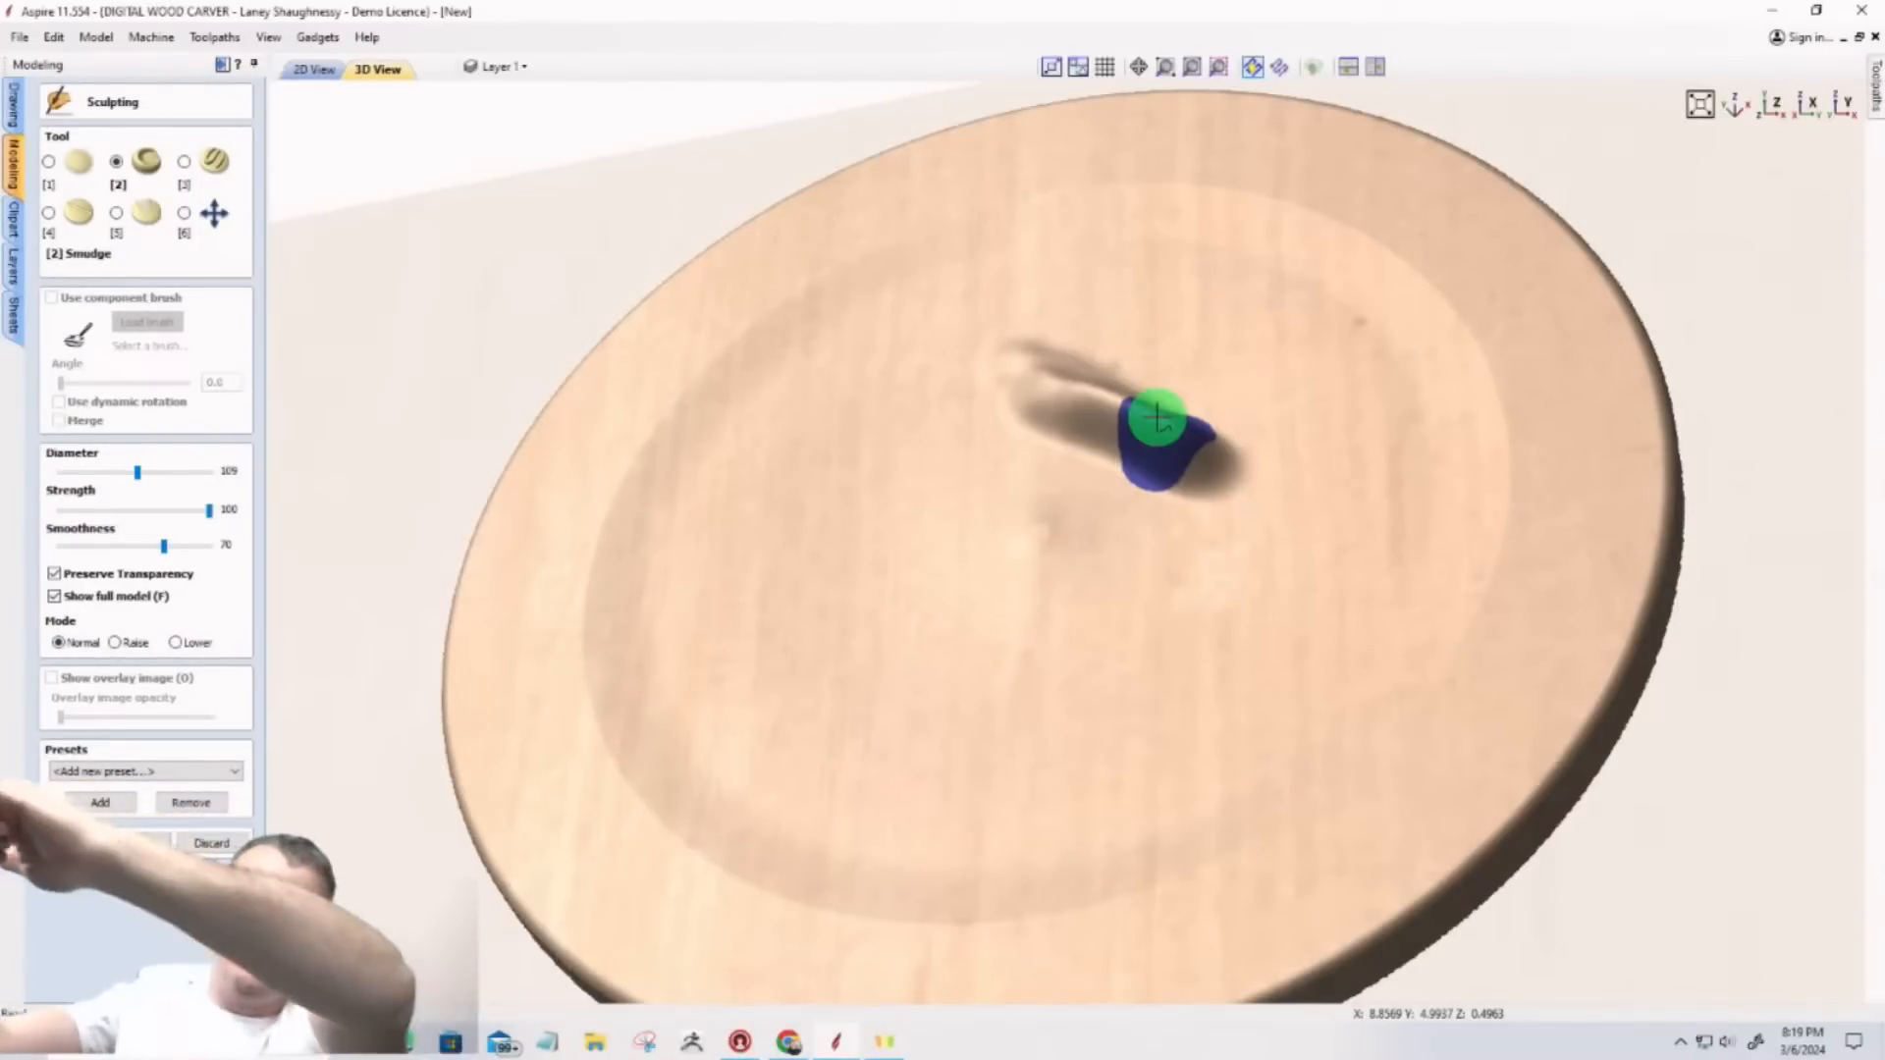
Step: Pull the deposited ridge diagonally into three pointed streaks using the Smudge tool with diameter 109 and strength 100
mouse_move(1164, 421)
left_mouse_down()
mouse_move(1210, 413)
mouse_move(972, 622)
left_mouse_up()
mouse_move(1136, 338)
left_mouse_down()
mouse_move(1064, 446)
mouse_move(905, 545)
left_mouse_up()
mouse_move(1070, 346)
left_mouse_down()
mouse_move(972, 451)
mouse_move(850, 496)
left_mouse_up()
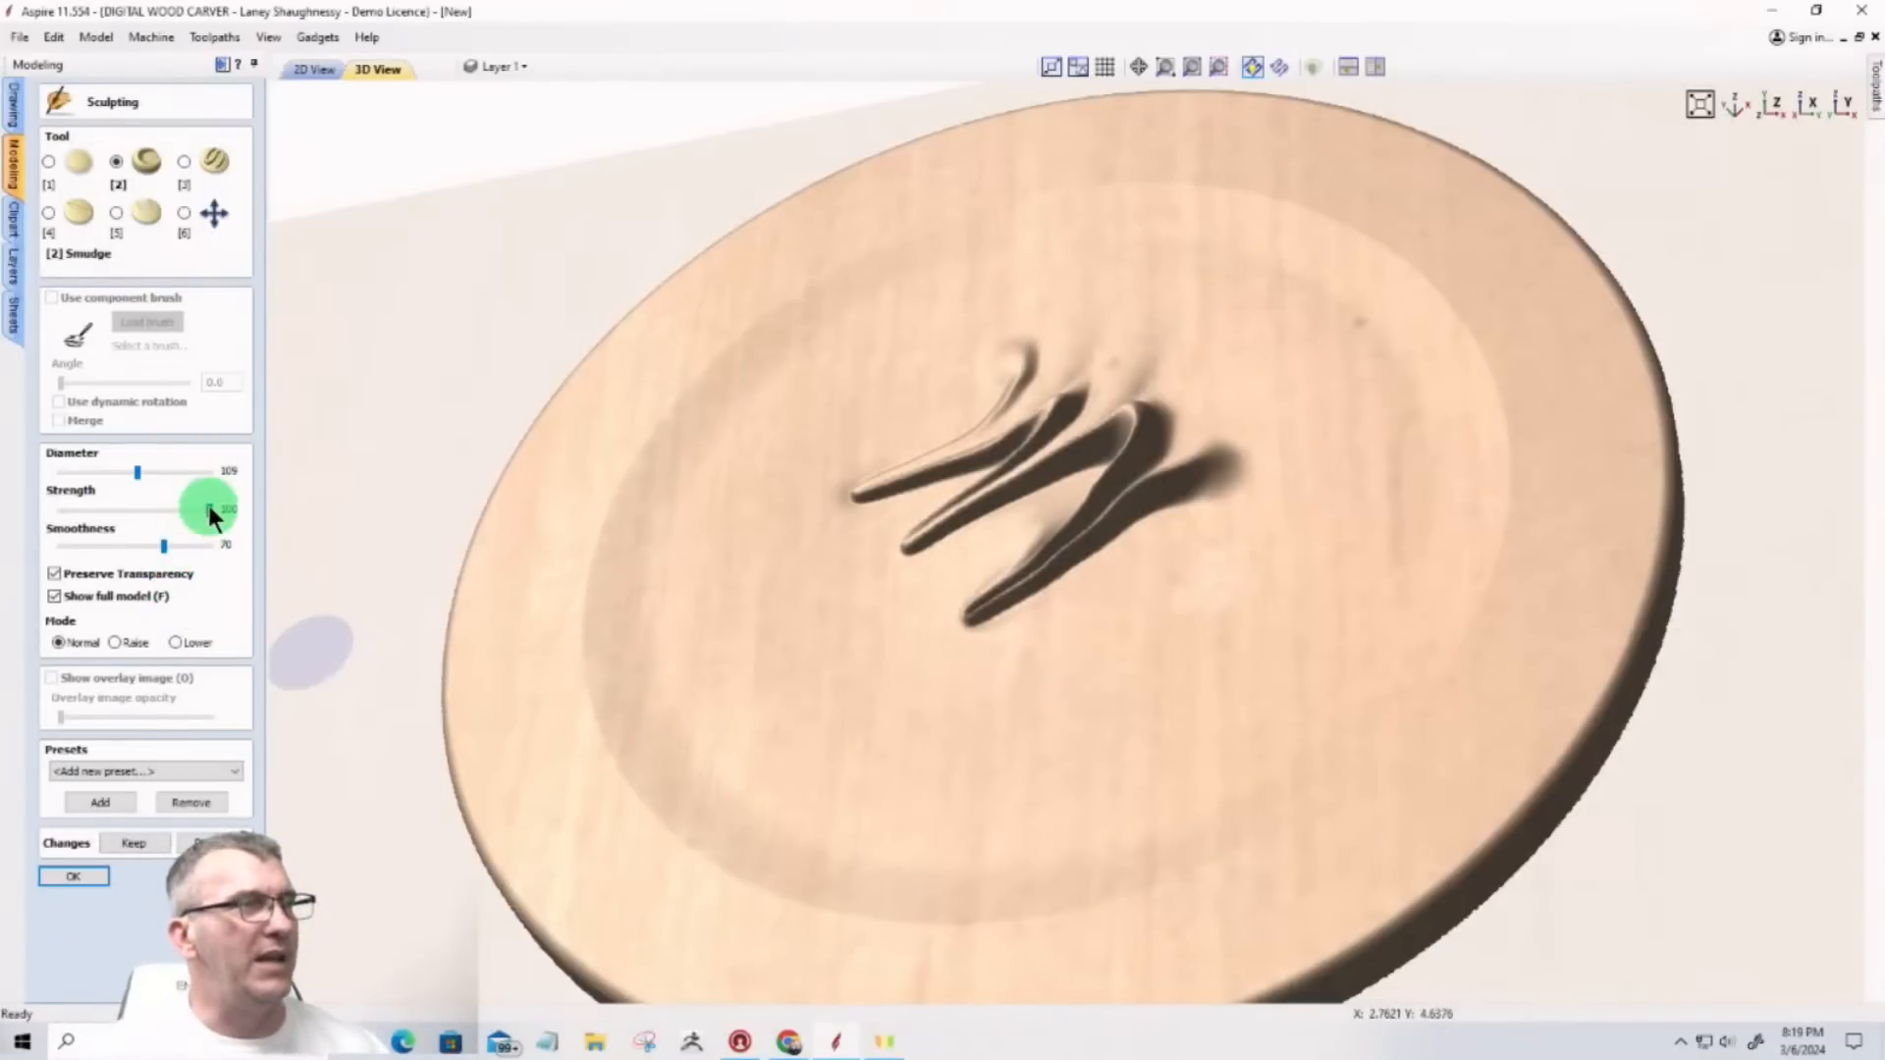
Step: Reduce the Smudge strength to 26 and smudge repeatedly along the raised streaks in the same diagonal direction
left_click_drag(103, 527, 101, 527)
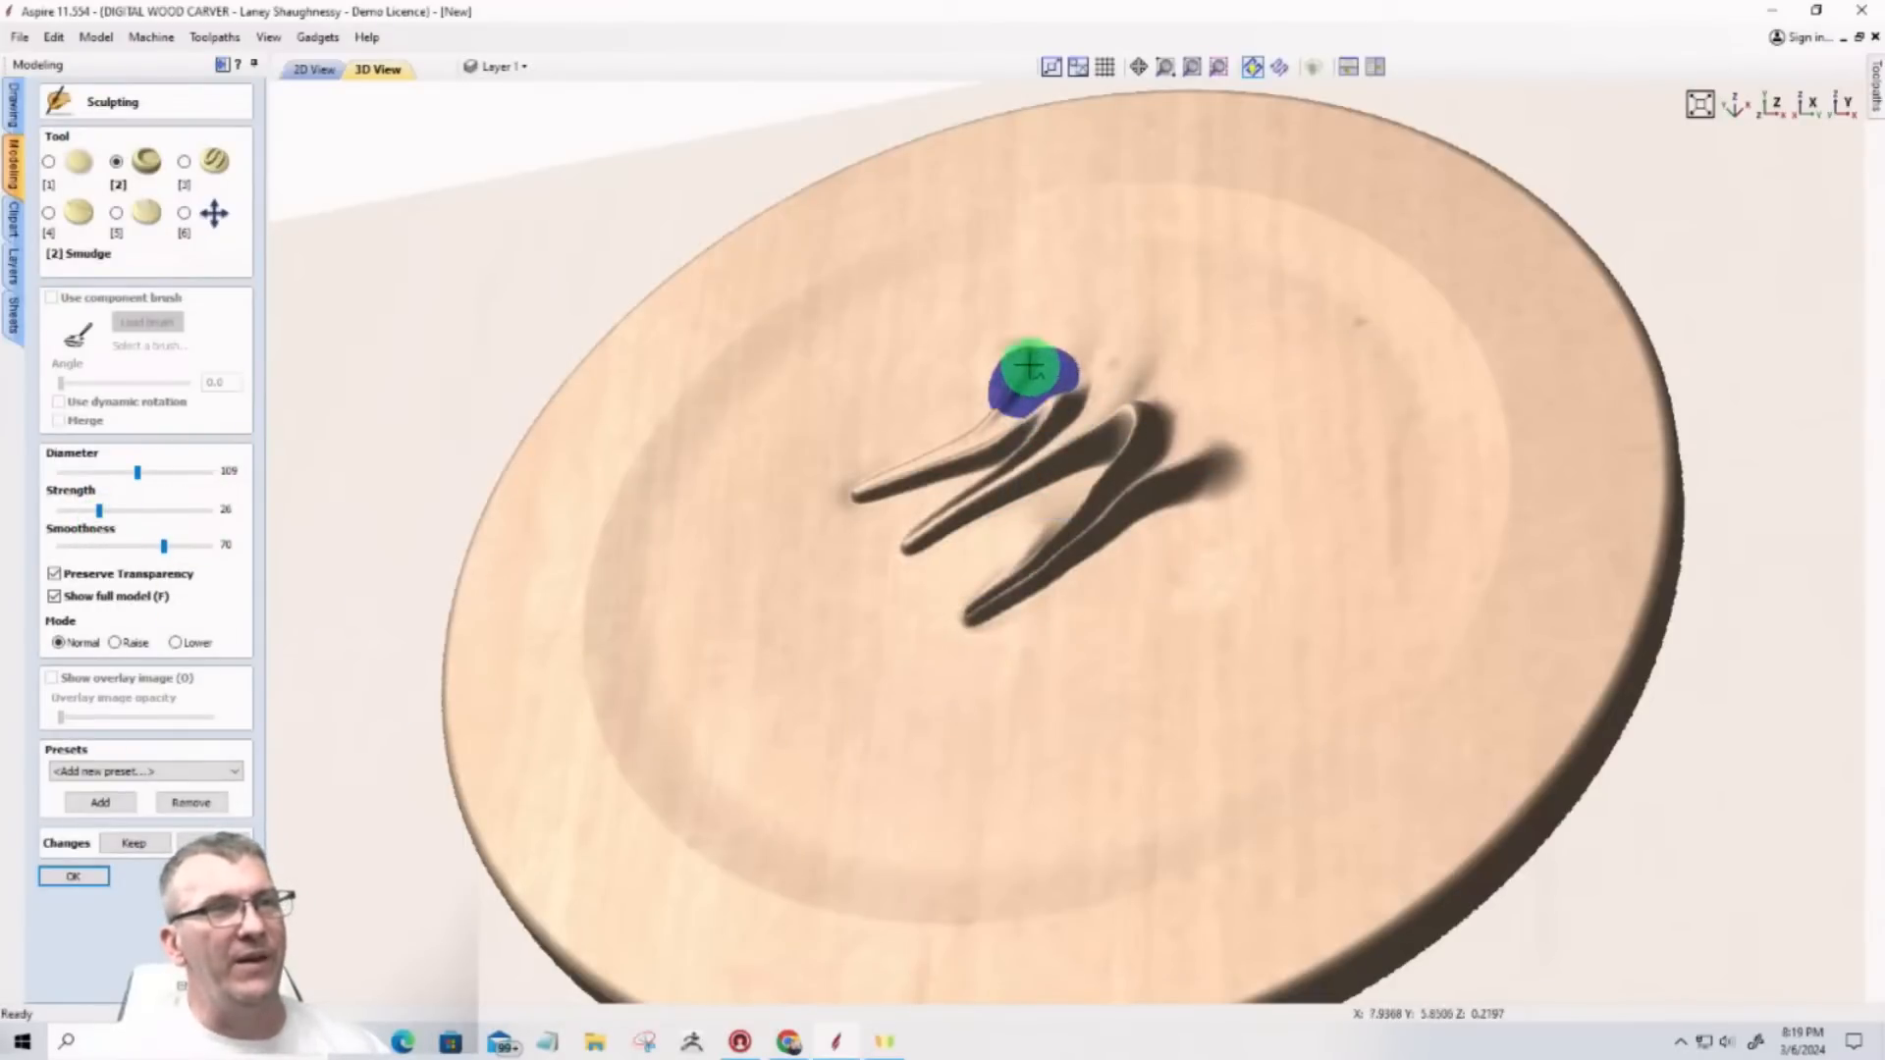
left_click_drag(1029, 366, 835, 489)
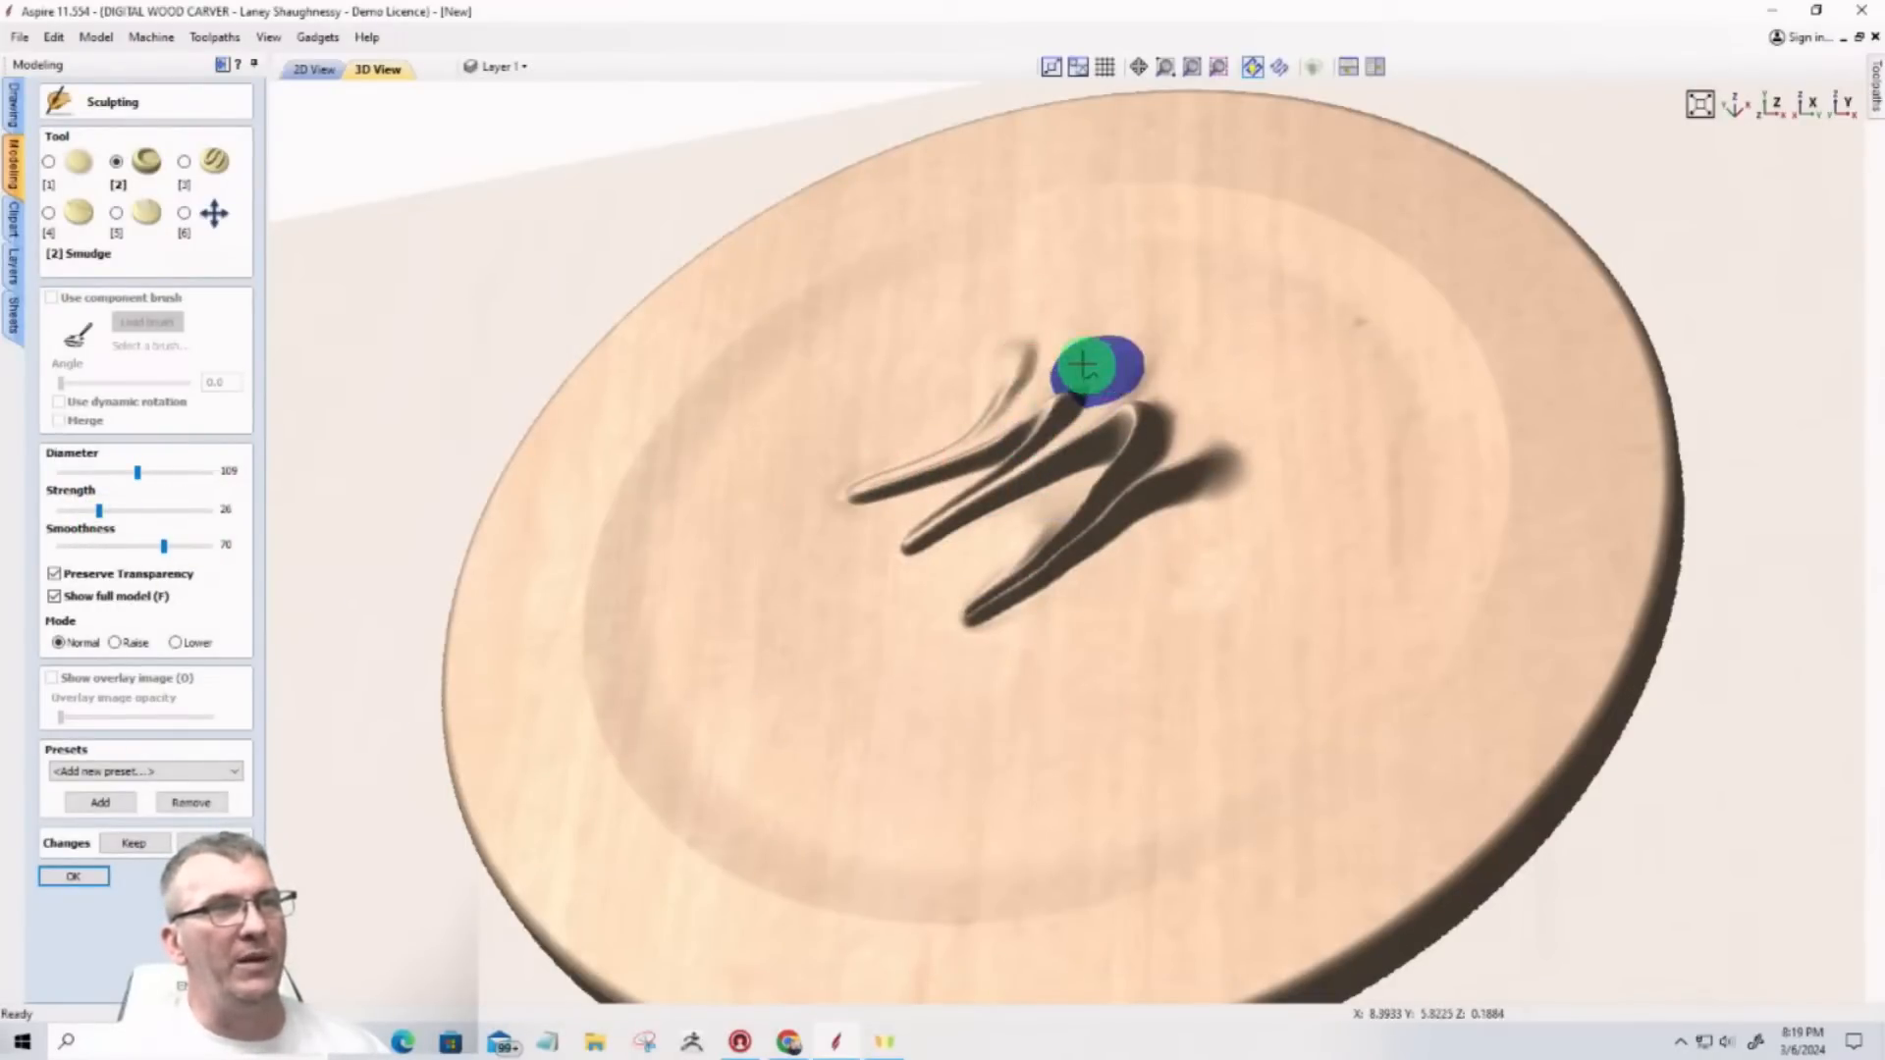
mouse_move(1080, 365)
left_mouse_down()
mouse_move(1012, 428)
mouse_move(839, 488)
mouse_move(1049, 403)
mouse_move(927, 511)
left_mouse_up()
left_click_drag(850, 527, 837, 508)
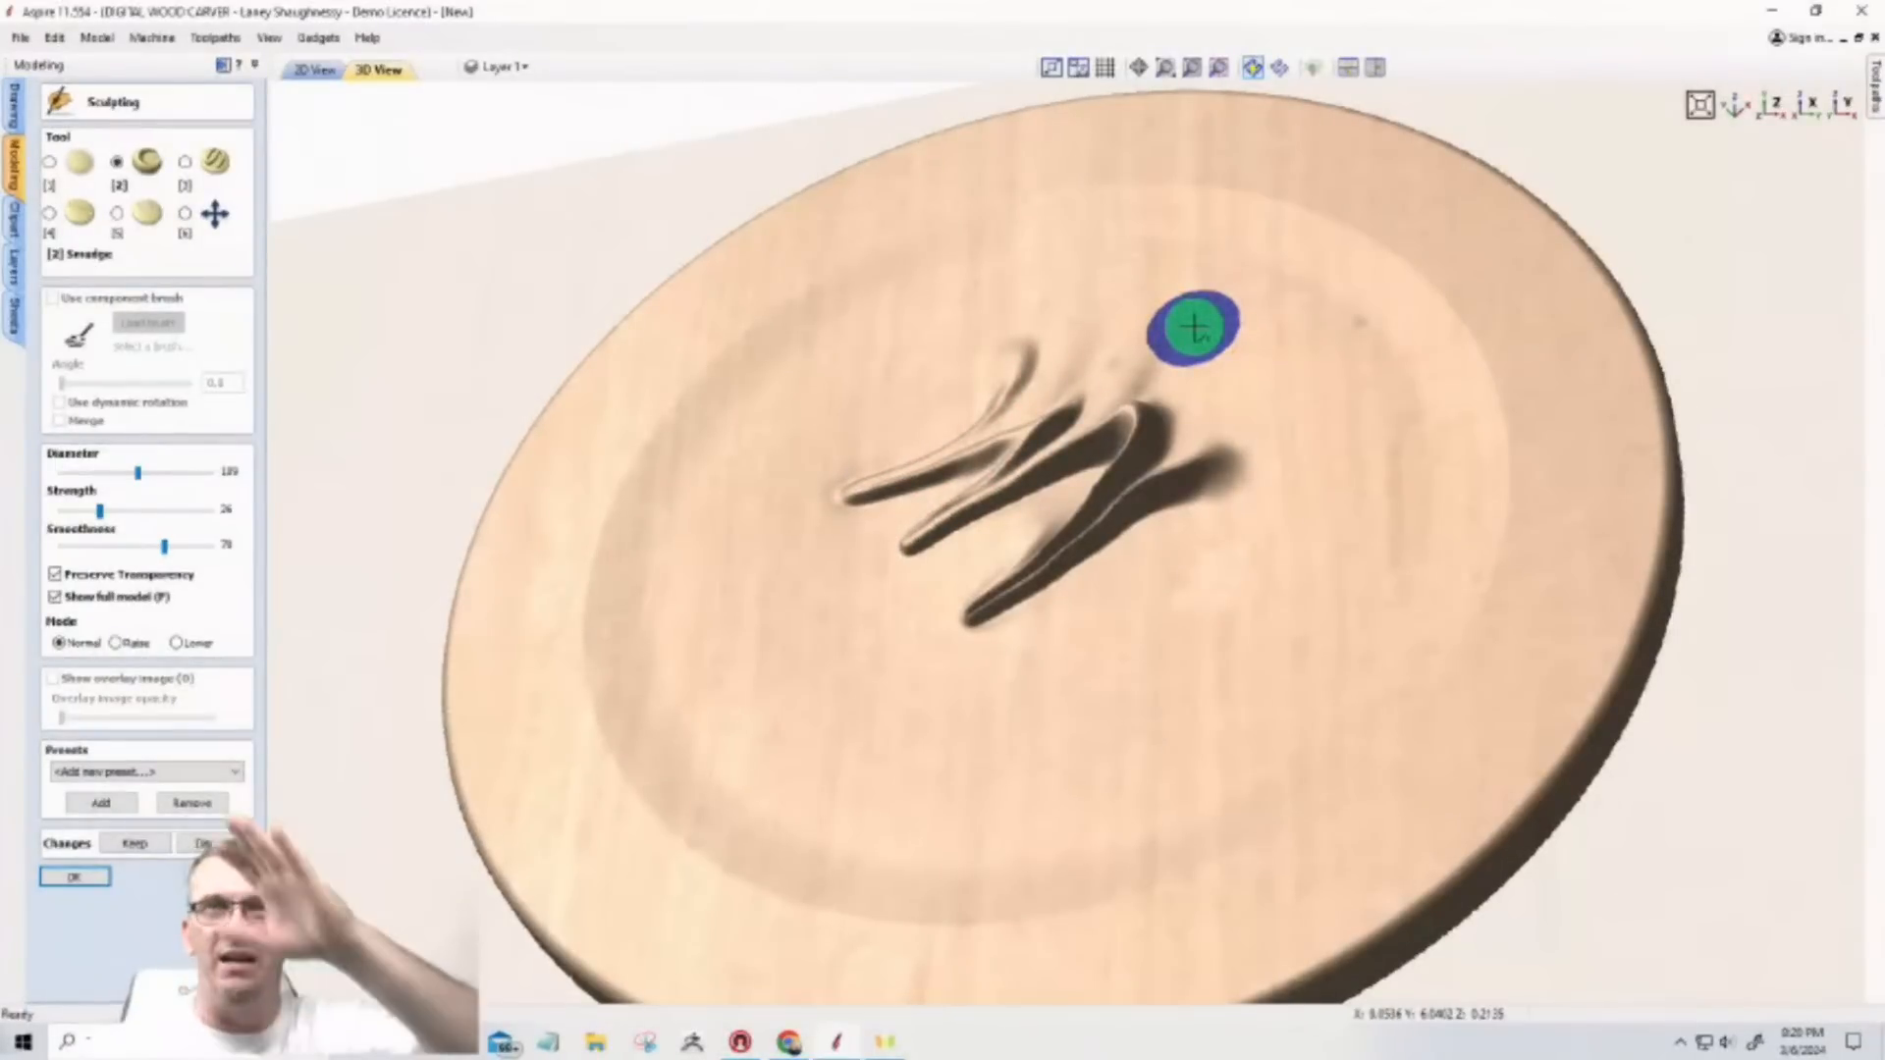
left_click_drag(1124, 428, 888, 546)
mouse_move(1198, 379)
left_mouse_down()
mouse_move(1144, 429)
mouse_move(893, 525)
left_mouse_up()
left_click_drag(1103, 445, 846, 570)
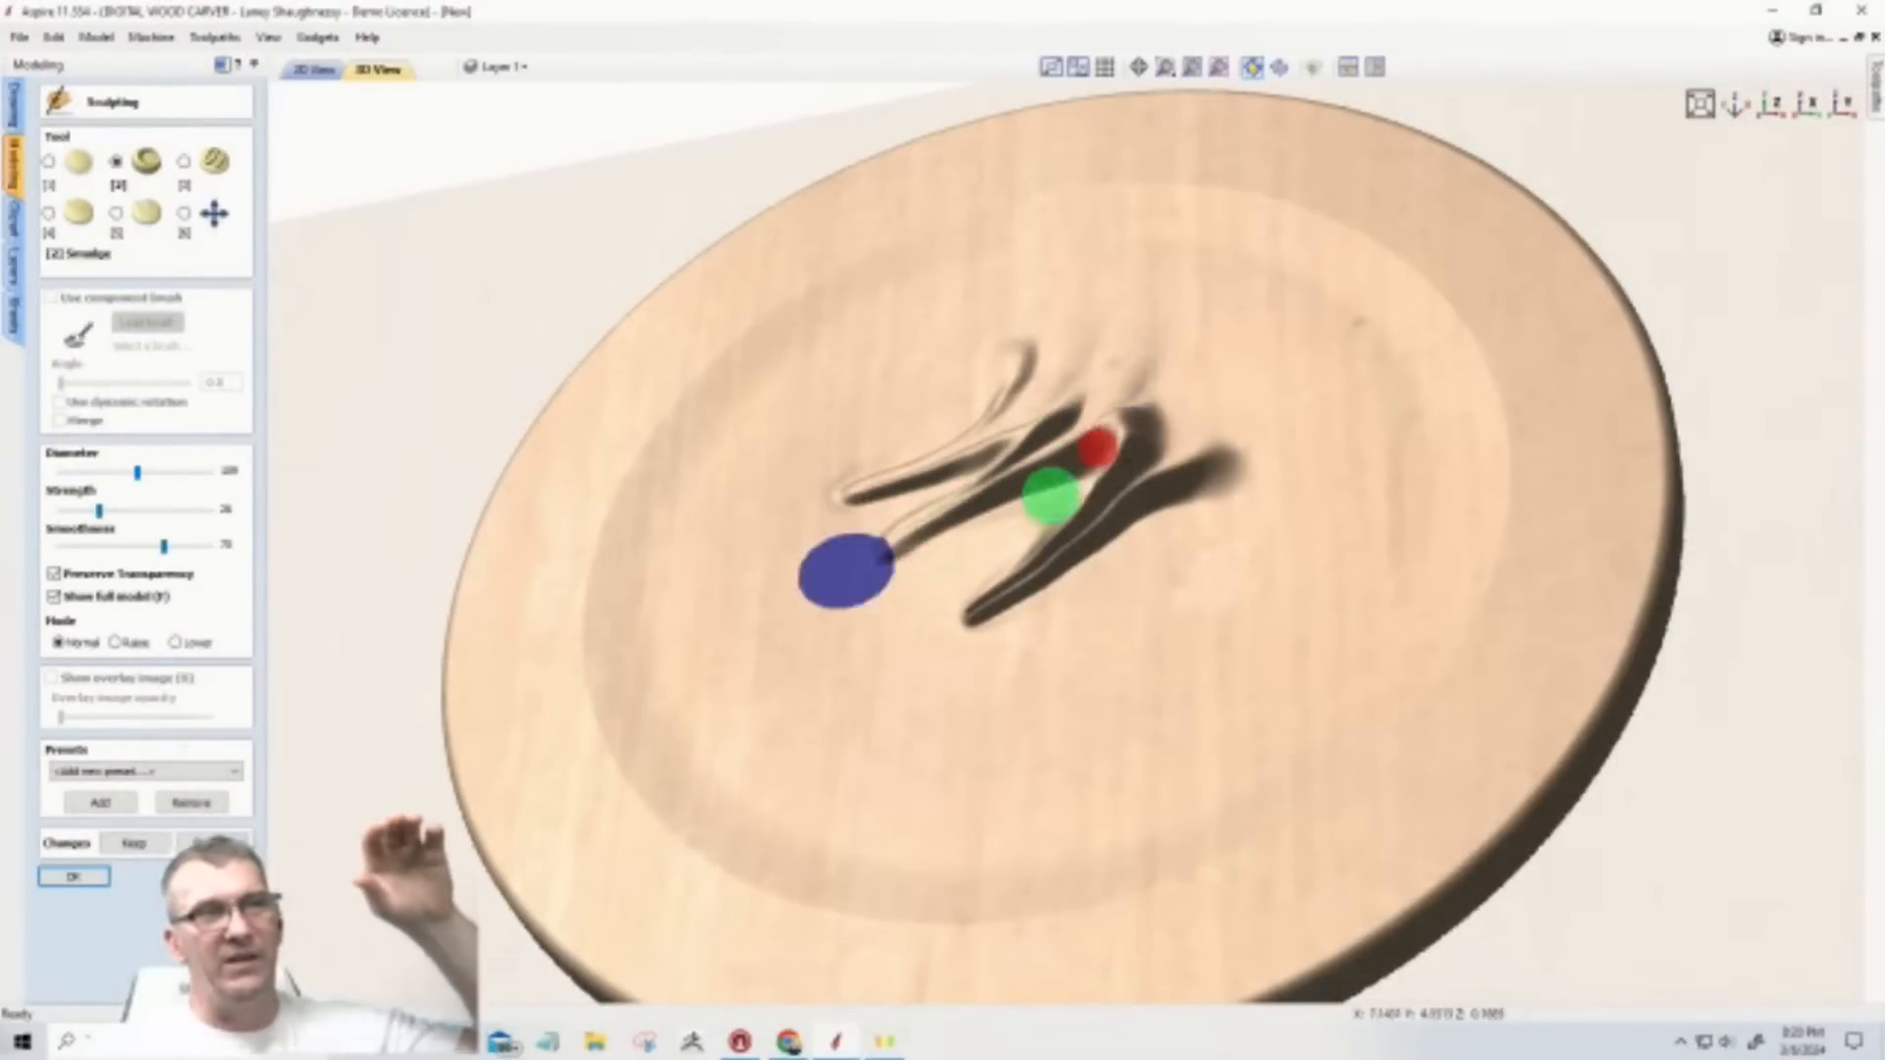
mouse_move(1190, 420)
left_mouse_down()
mouse_move(963, 556)
mouse_move(884, 636)
left_mouse_up()
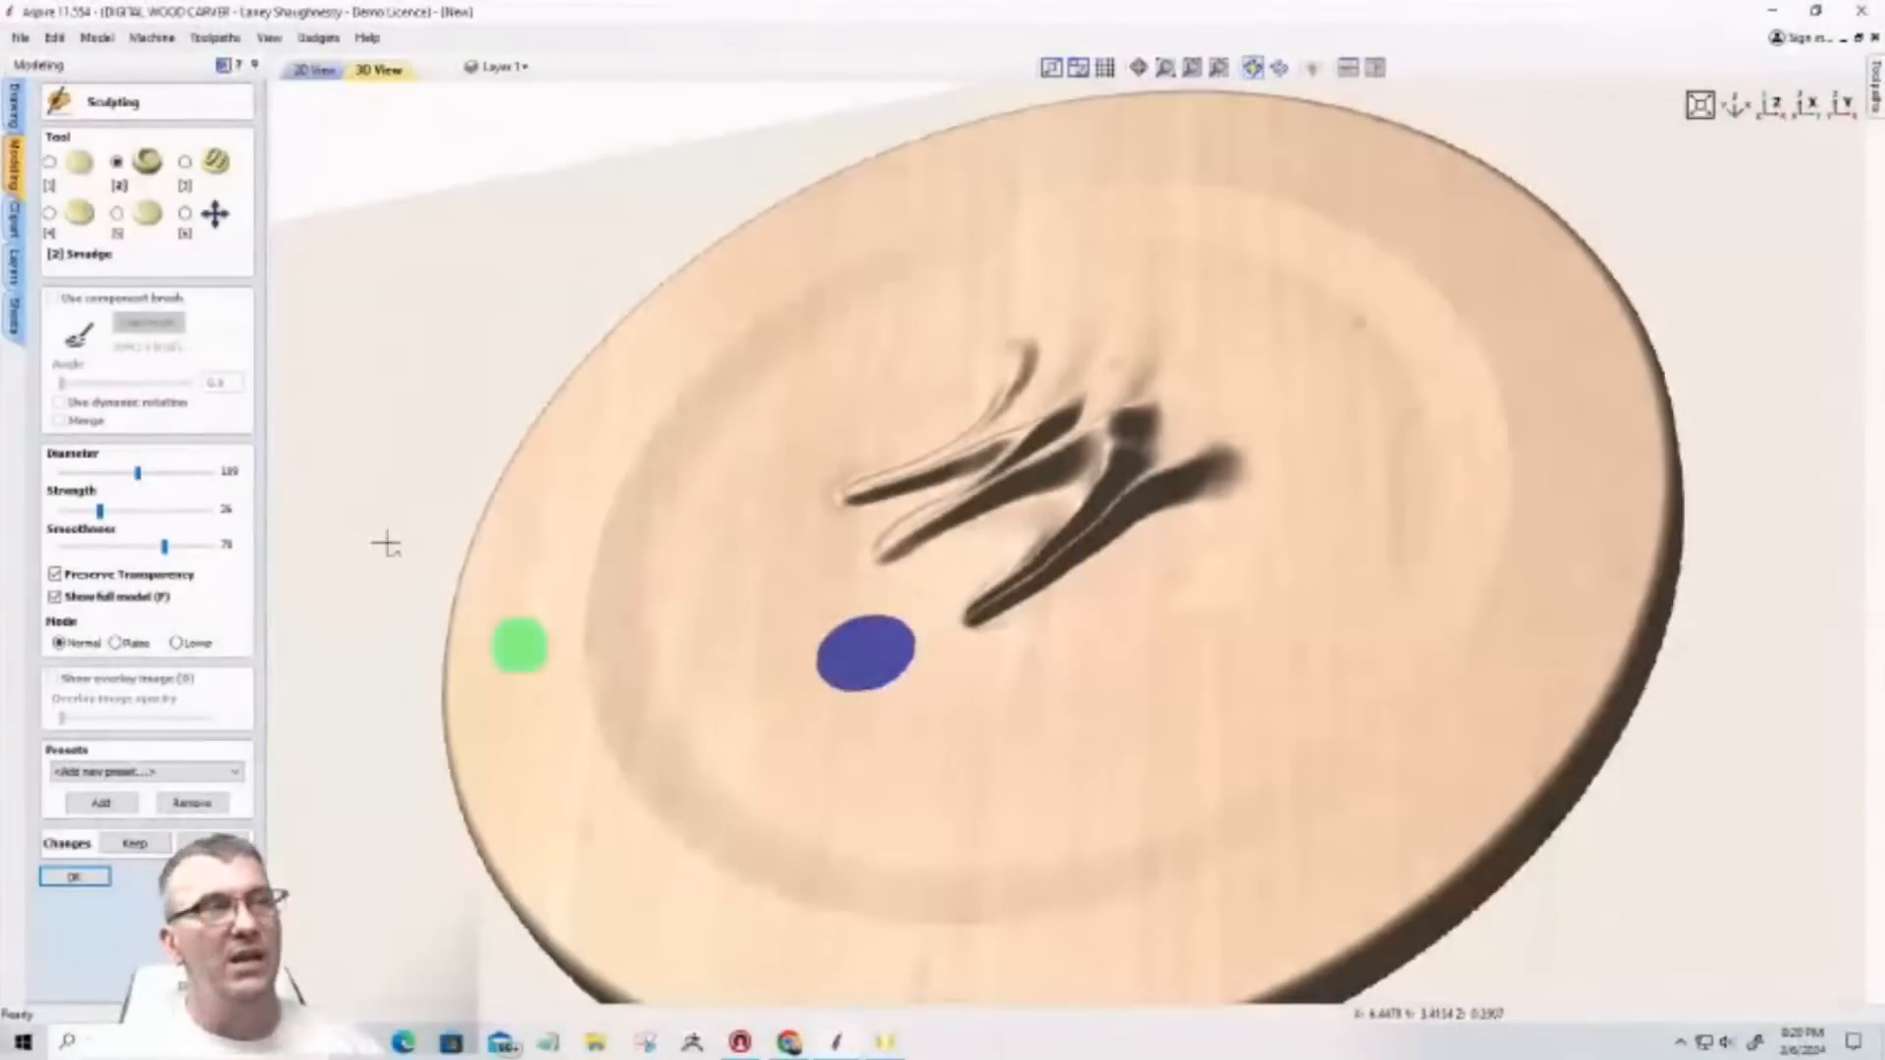
Step: Soften the longest smudged streak using the Smooth tool with diameter 129, strength 68 and smoothness 87
left_click(47, 162)
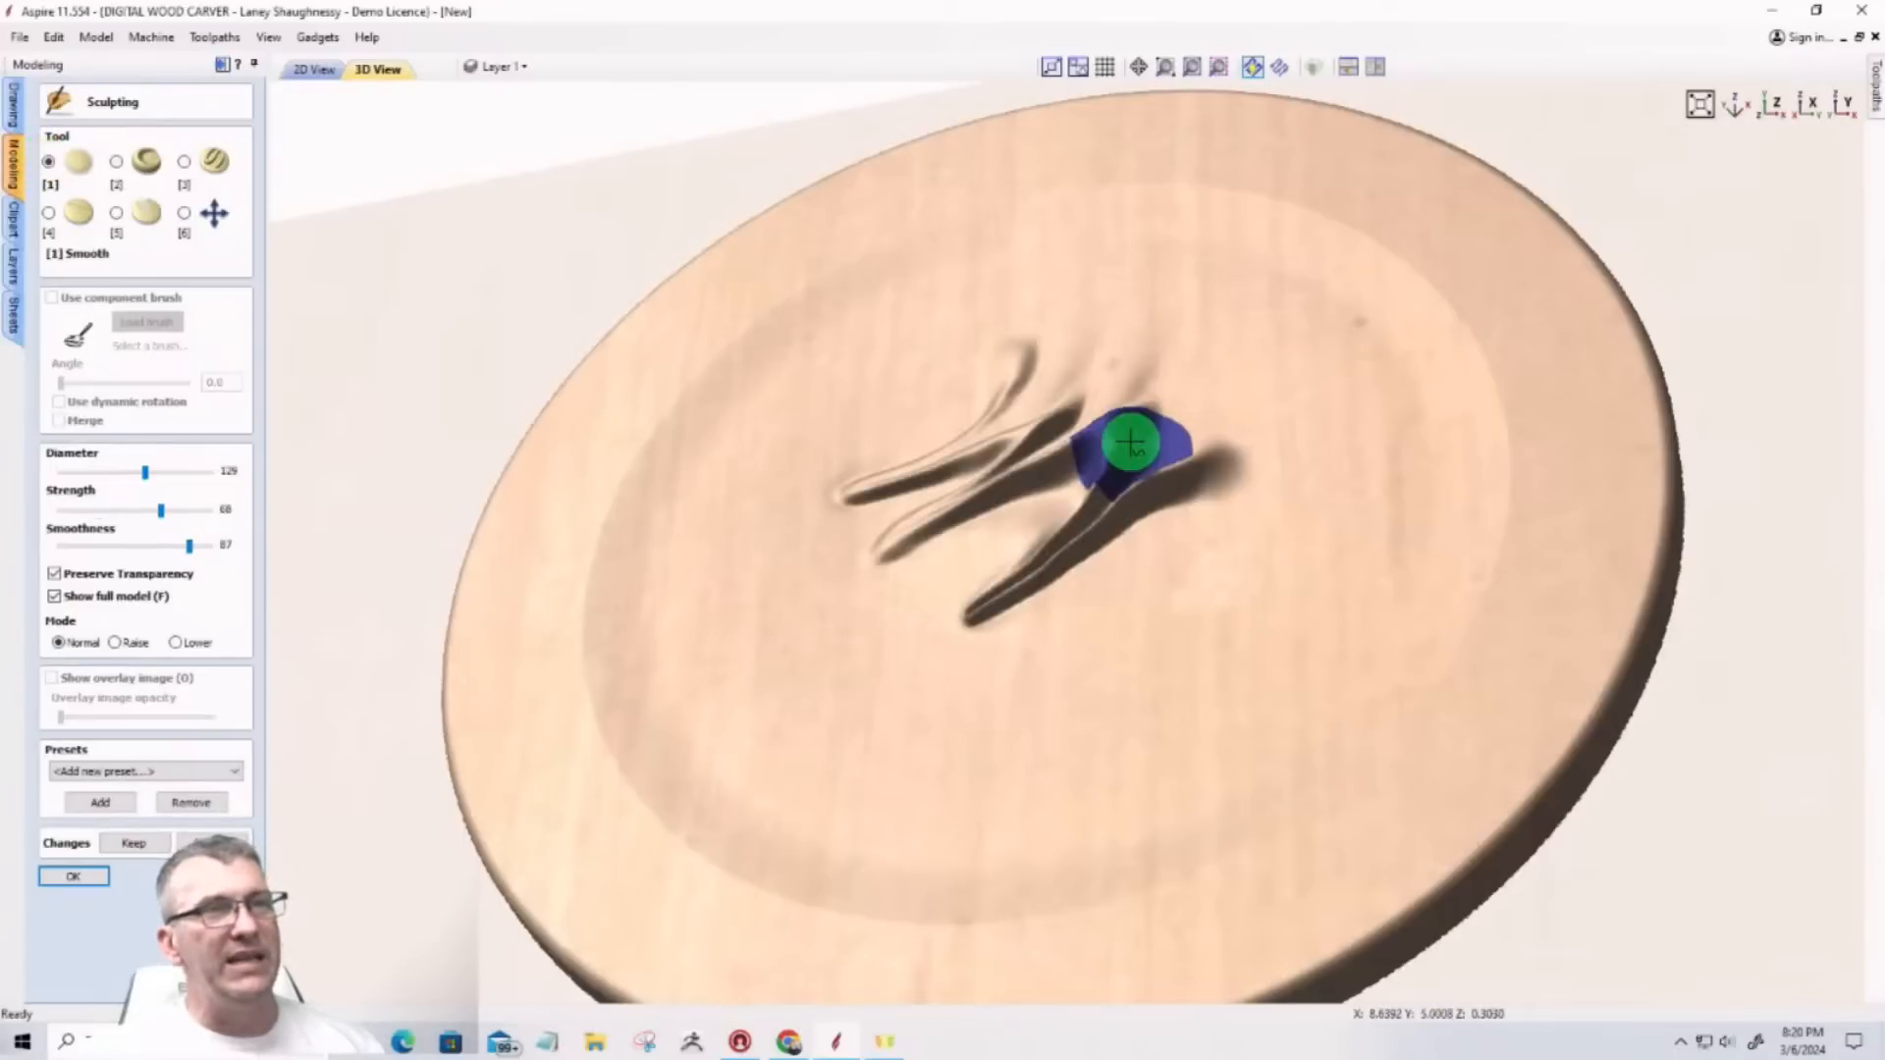
mouse_move(1195, 425)
left_mouse_down()
mouse_move(1199, 471)
mouse_move(1060, 505)
mouse_move(996, 630)
mouse_move(1203, 472)
mouse_move(1011, 586)
mouse_move(1086, 490)
mouse_move(1115, 395)
mouse_move(874, 543)
mouse_move(981, 421)
mouse_move(946, 429)
mouse_move(854, 514)
mouse_move(1017, 393)
mouse_move(959, 556)
mouse_move(1086, 472)
mouse_move(1086, 547)
mouse_move(1192, 447)
mouse_move(1010, 580)
mouse_move(1144, 463)
mouse_move(977, 629)
left_mouse_up()
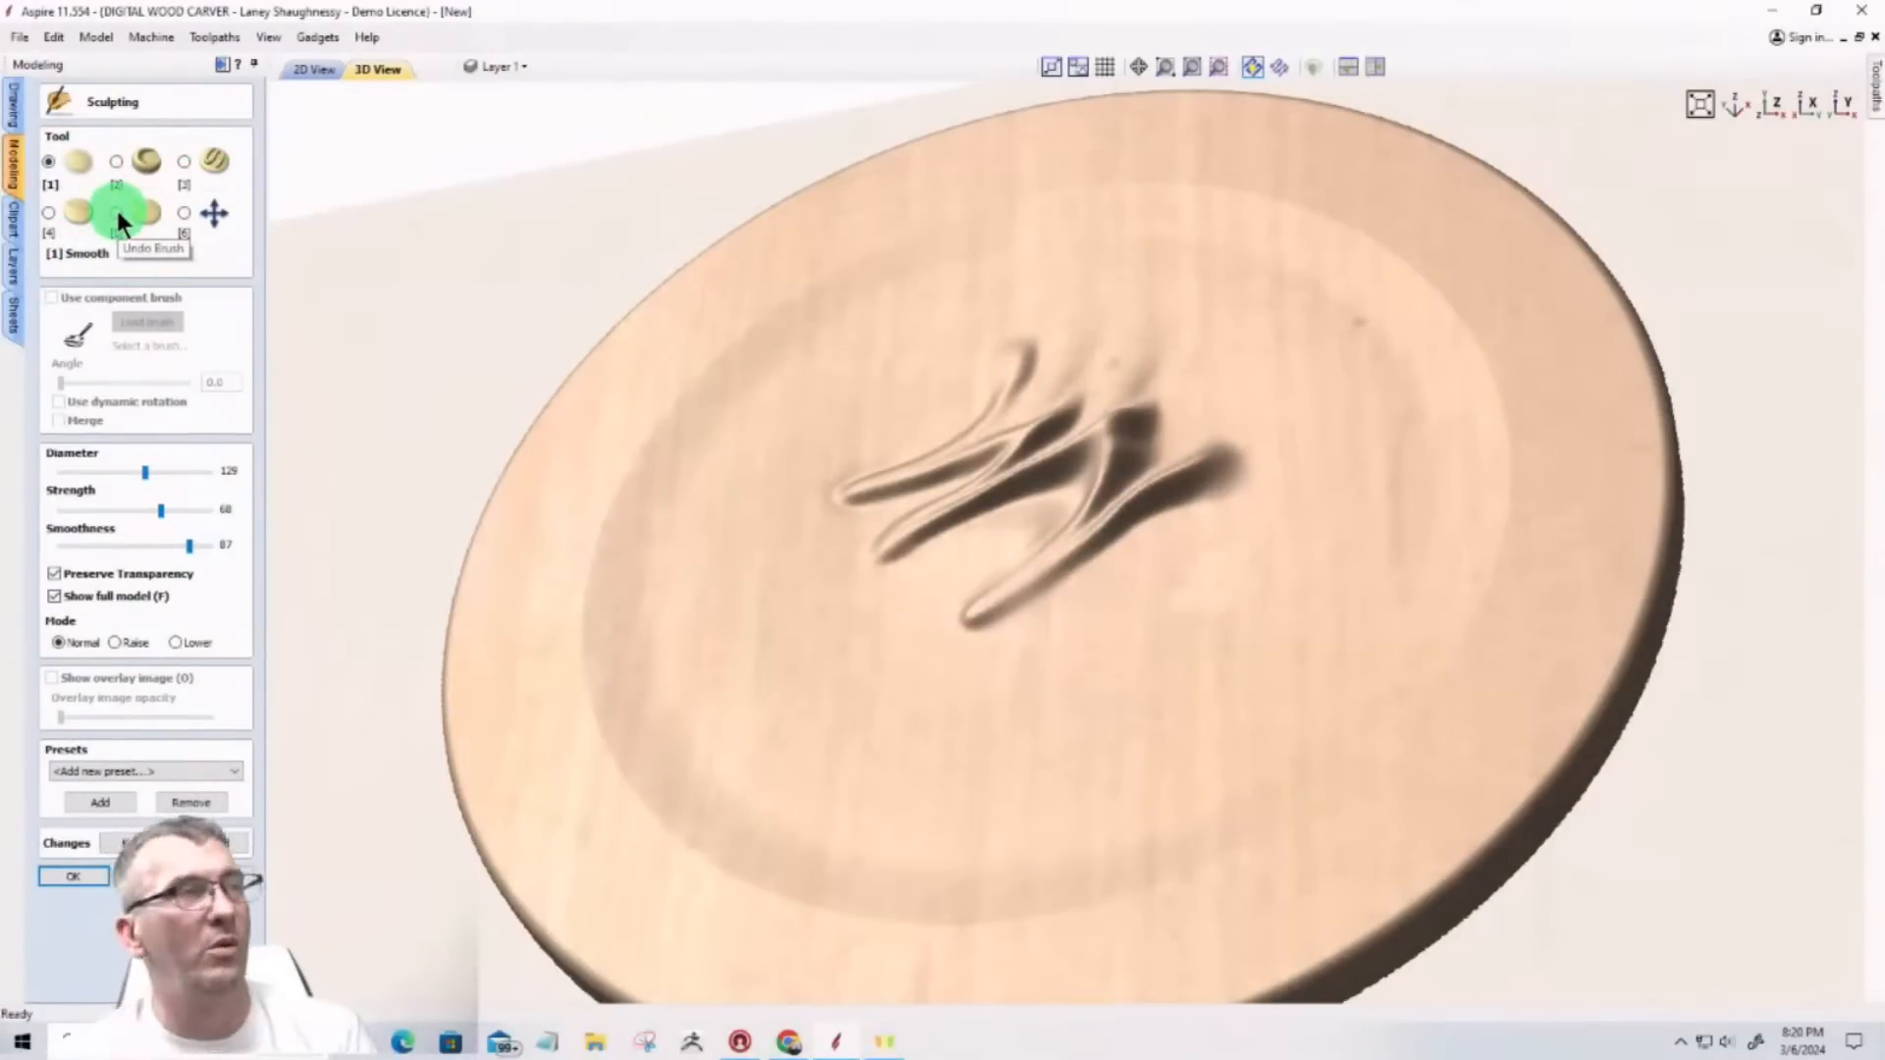
Step: Enable a component brush for the Deposit tool and open the Sculpting Brushes folder to load one
left_click(185, 163)
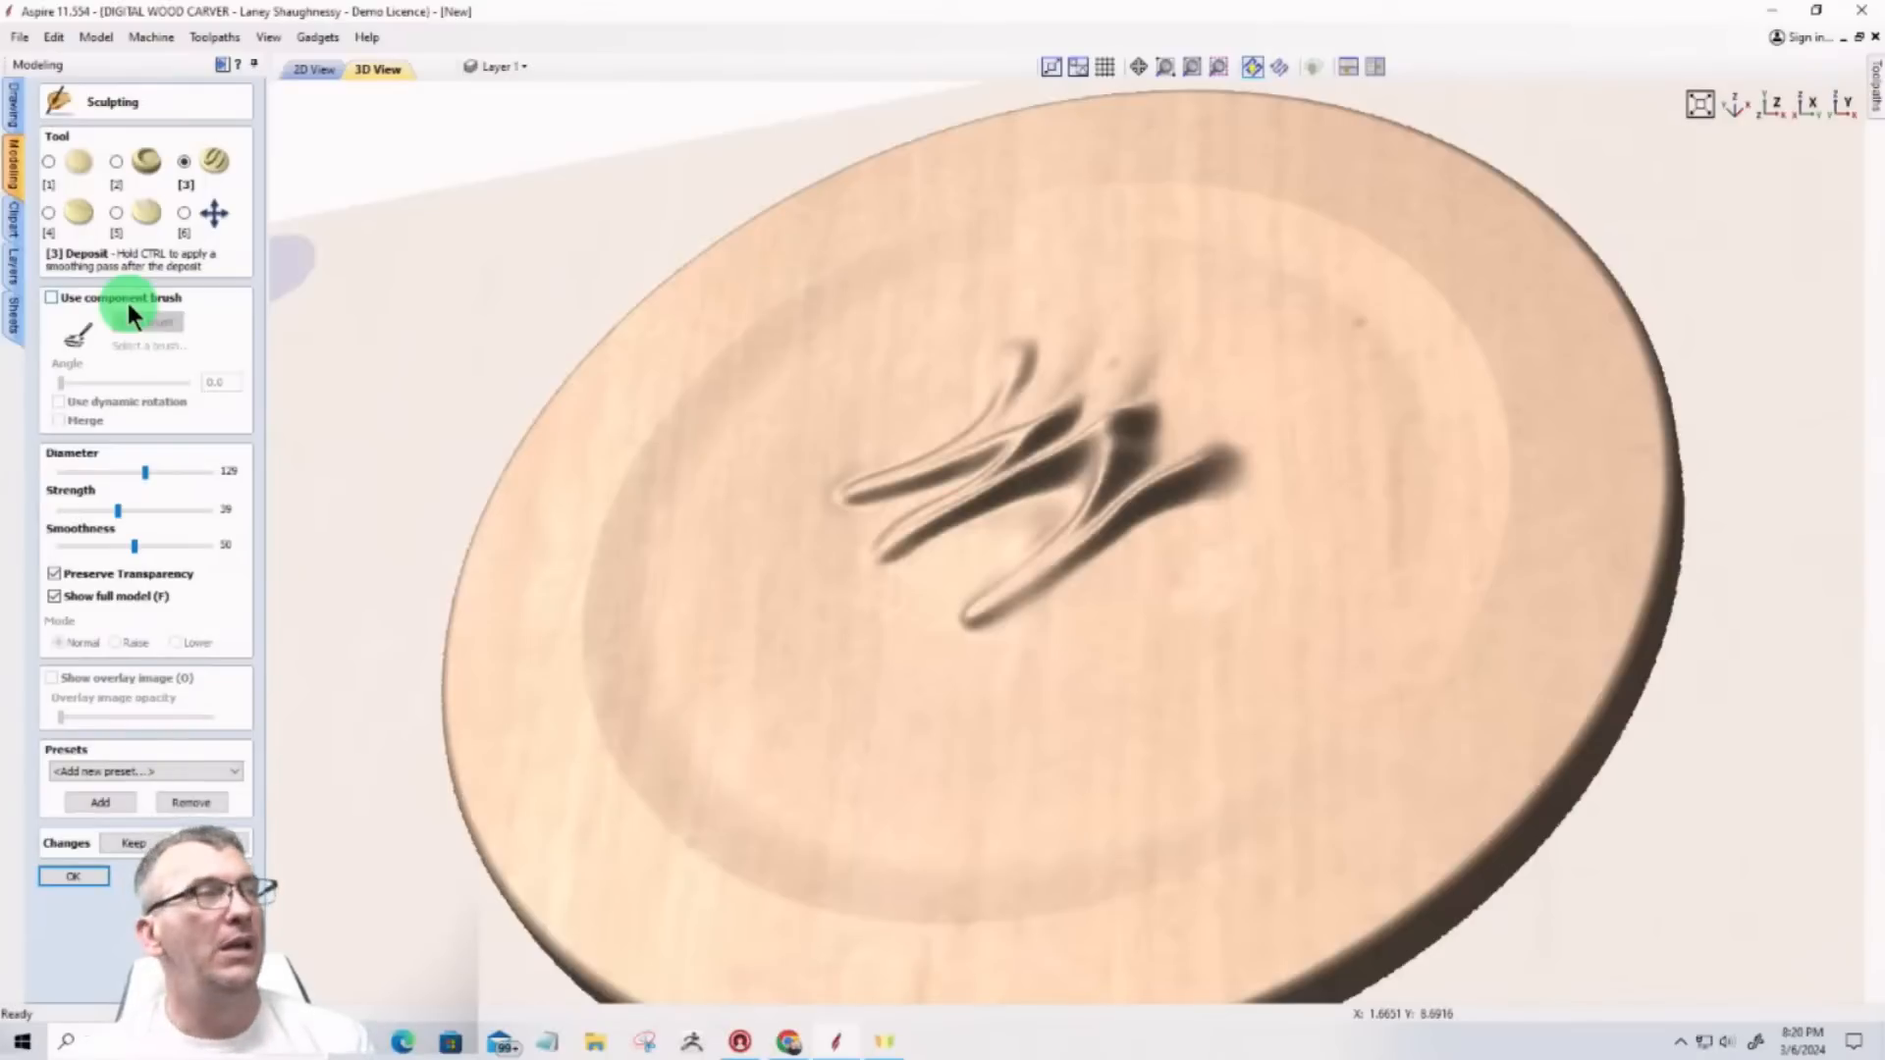
left_click(52, 299)
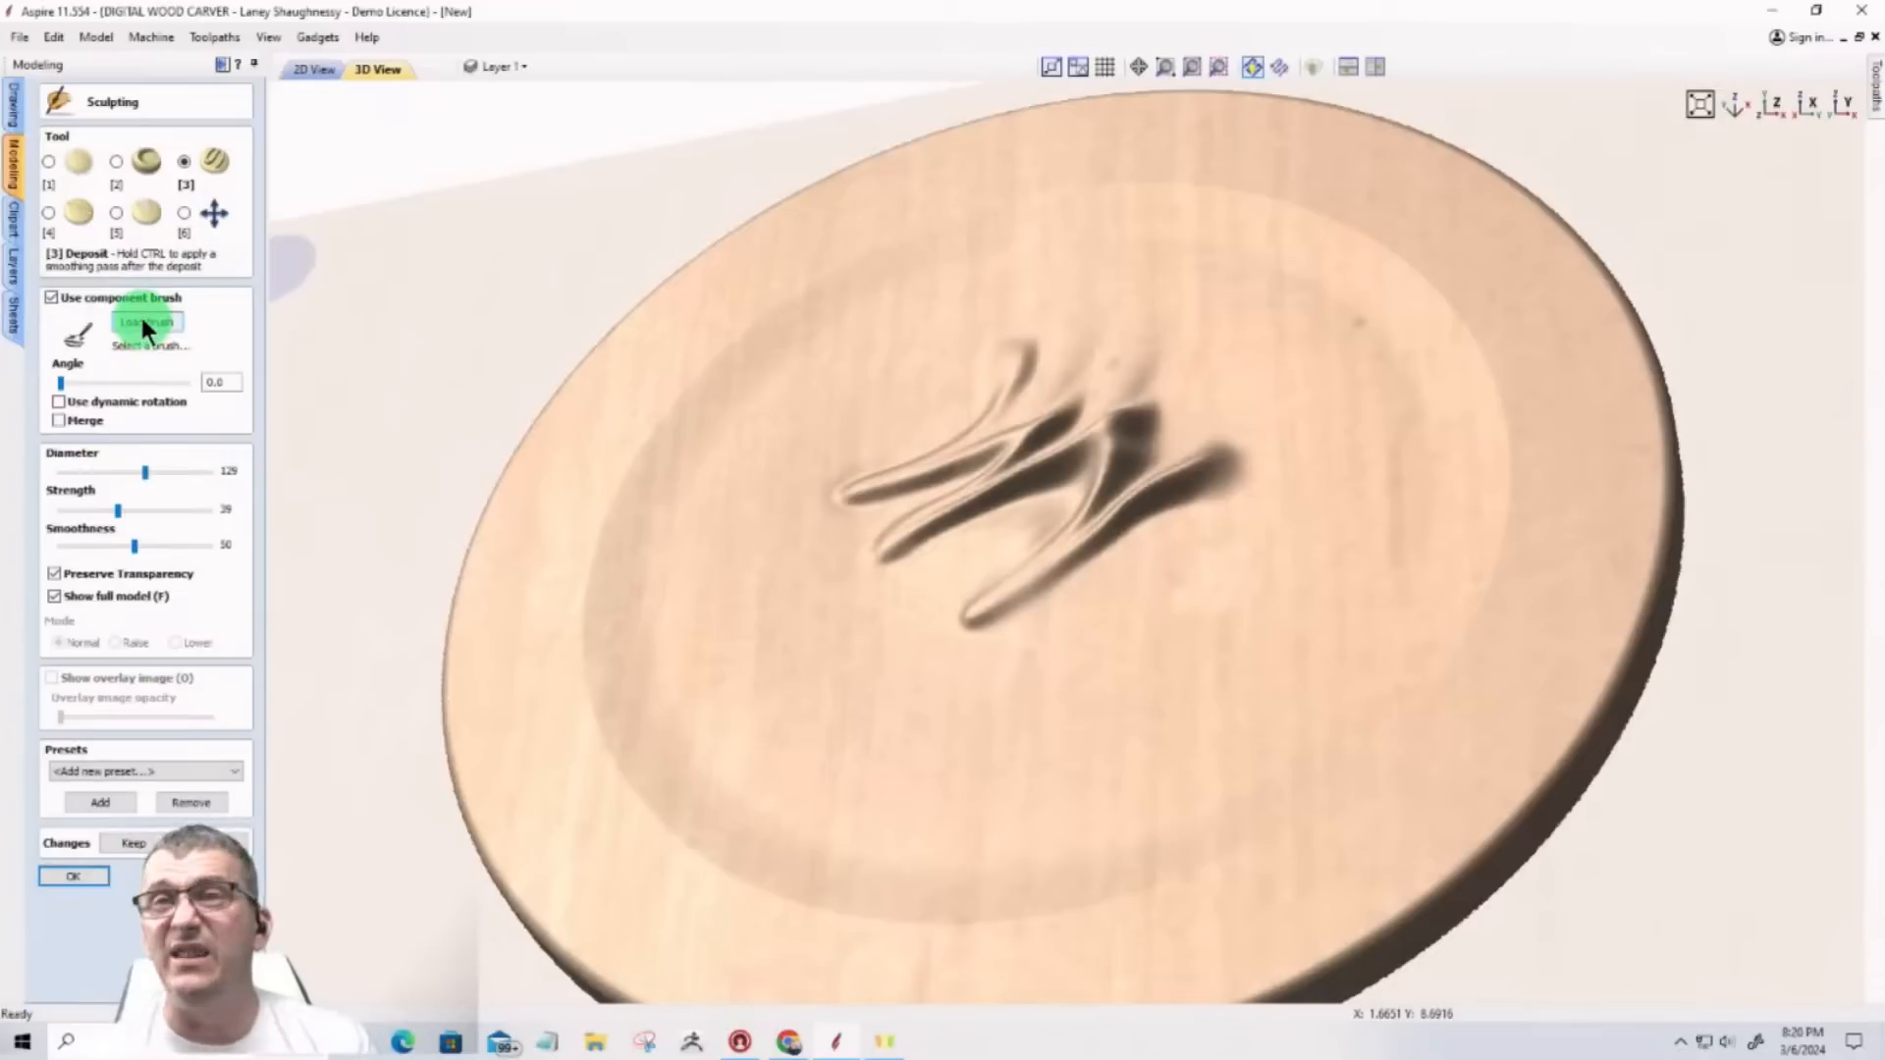
left_click(135, 320)
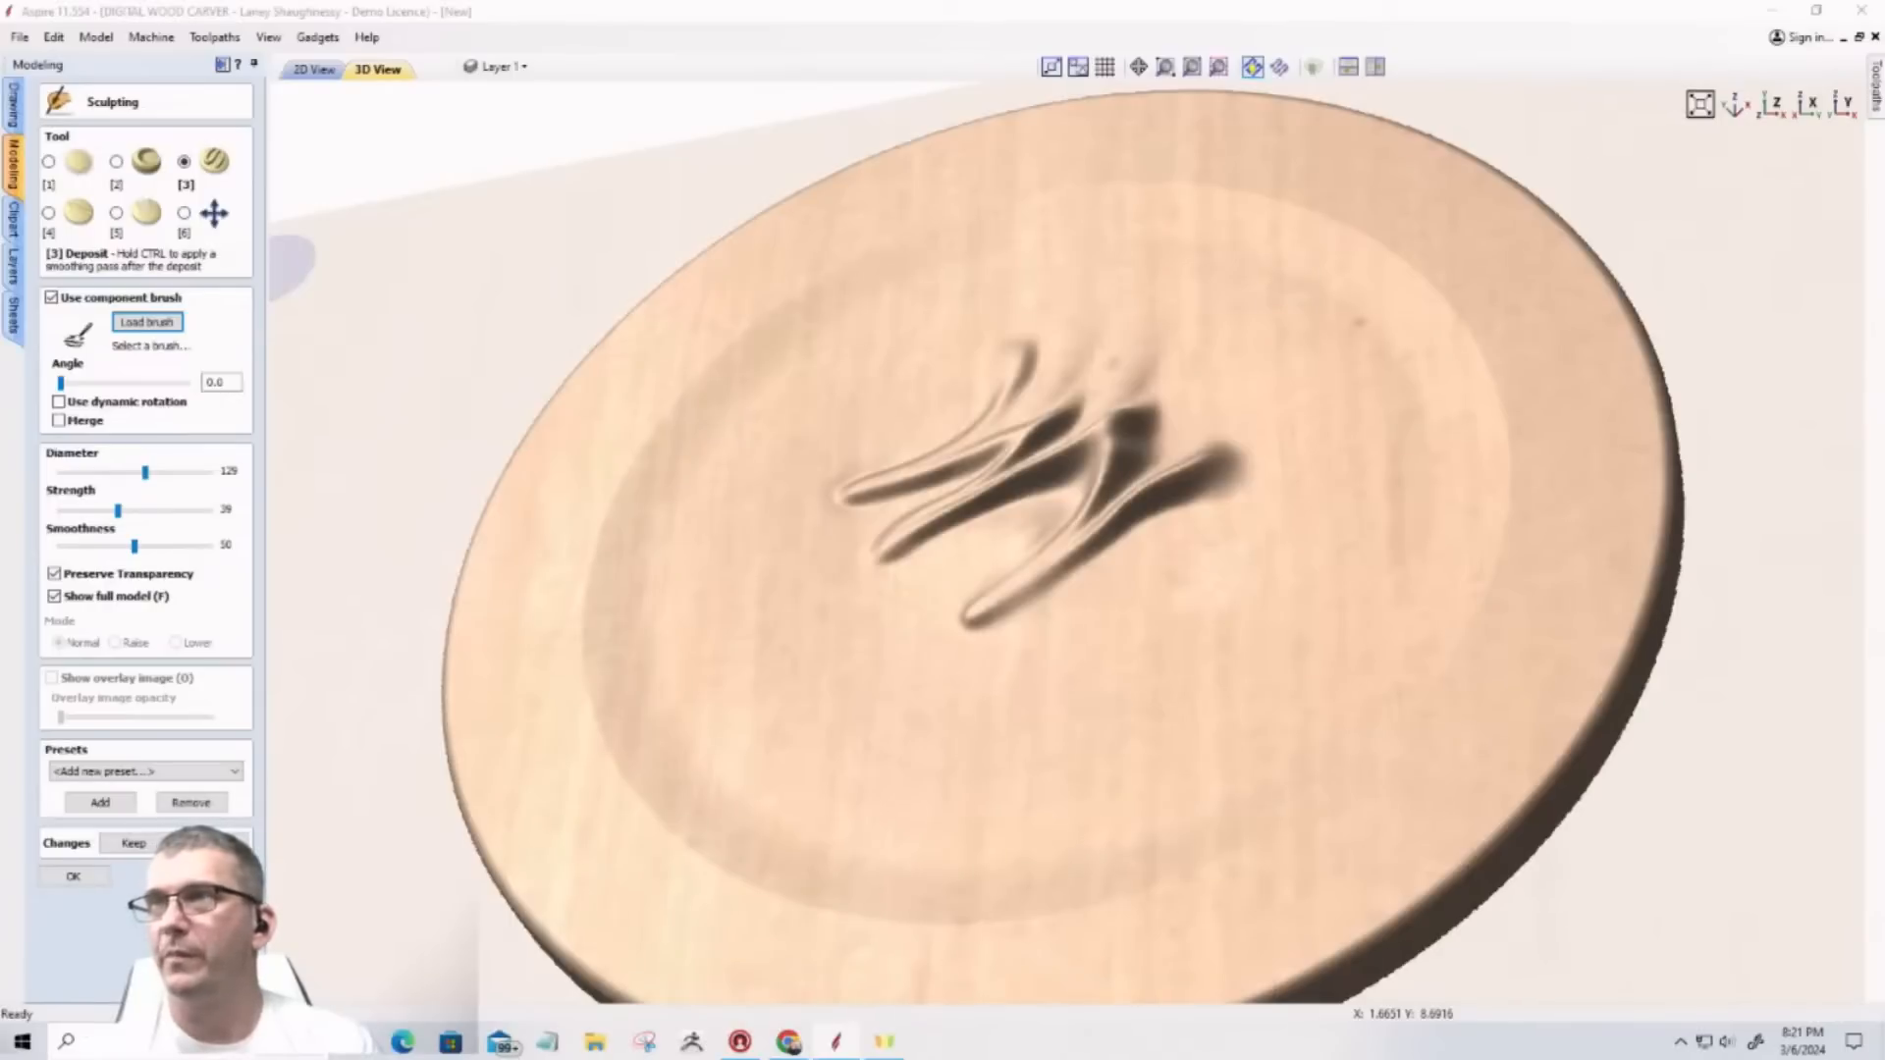
mouse_move(1209, 106)
left_mouse_down()
mouse_move(461, 12)
mouse_move(675, 24)
left_mouse_up()
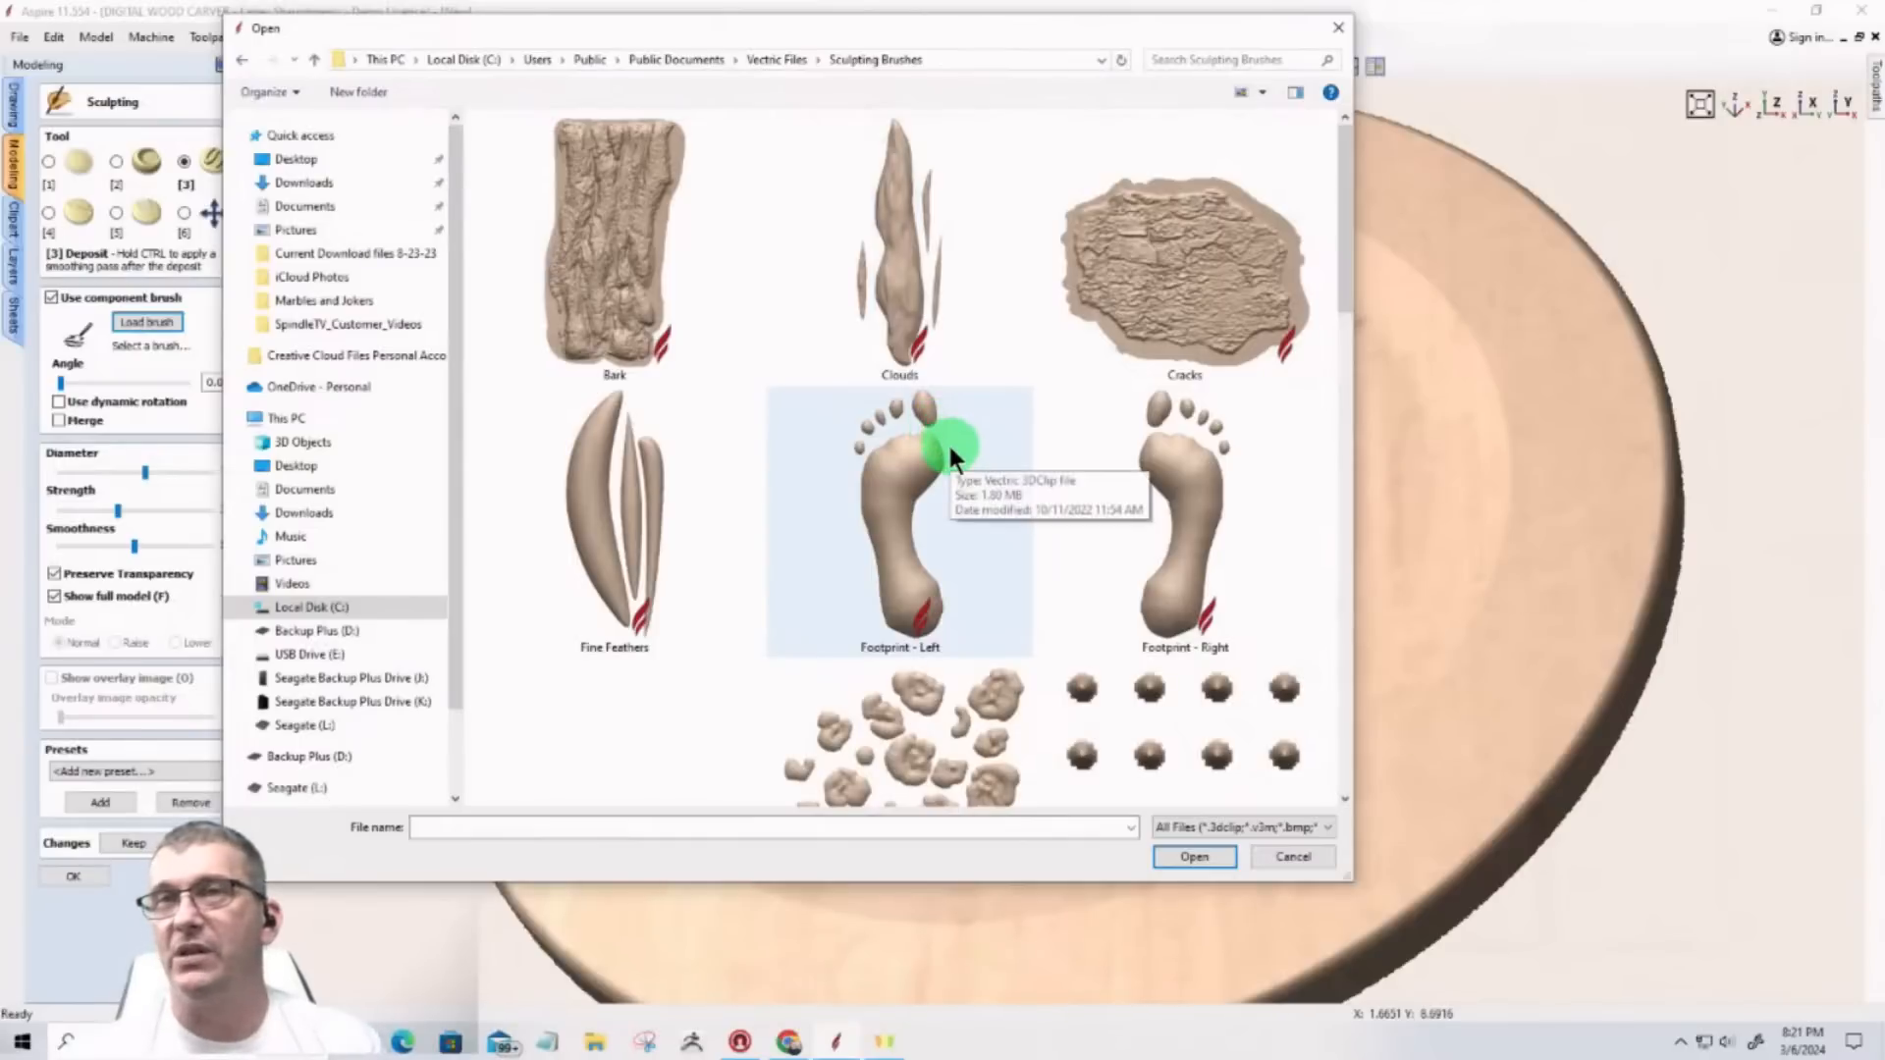
Step: Browse the whole Sculpting Brushes folder to examine the available component brush shapes
scroll(818, 537, "down", 5)
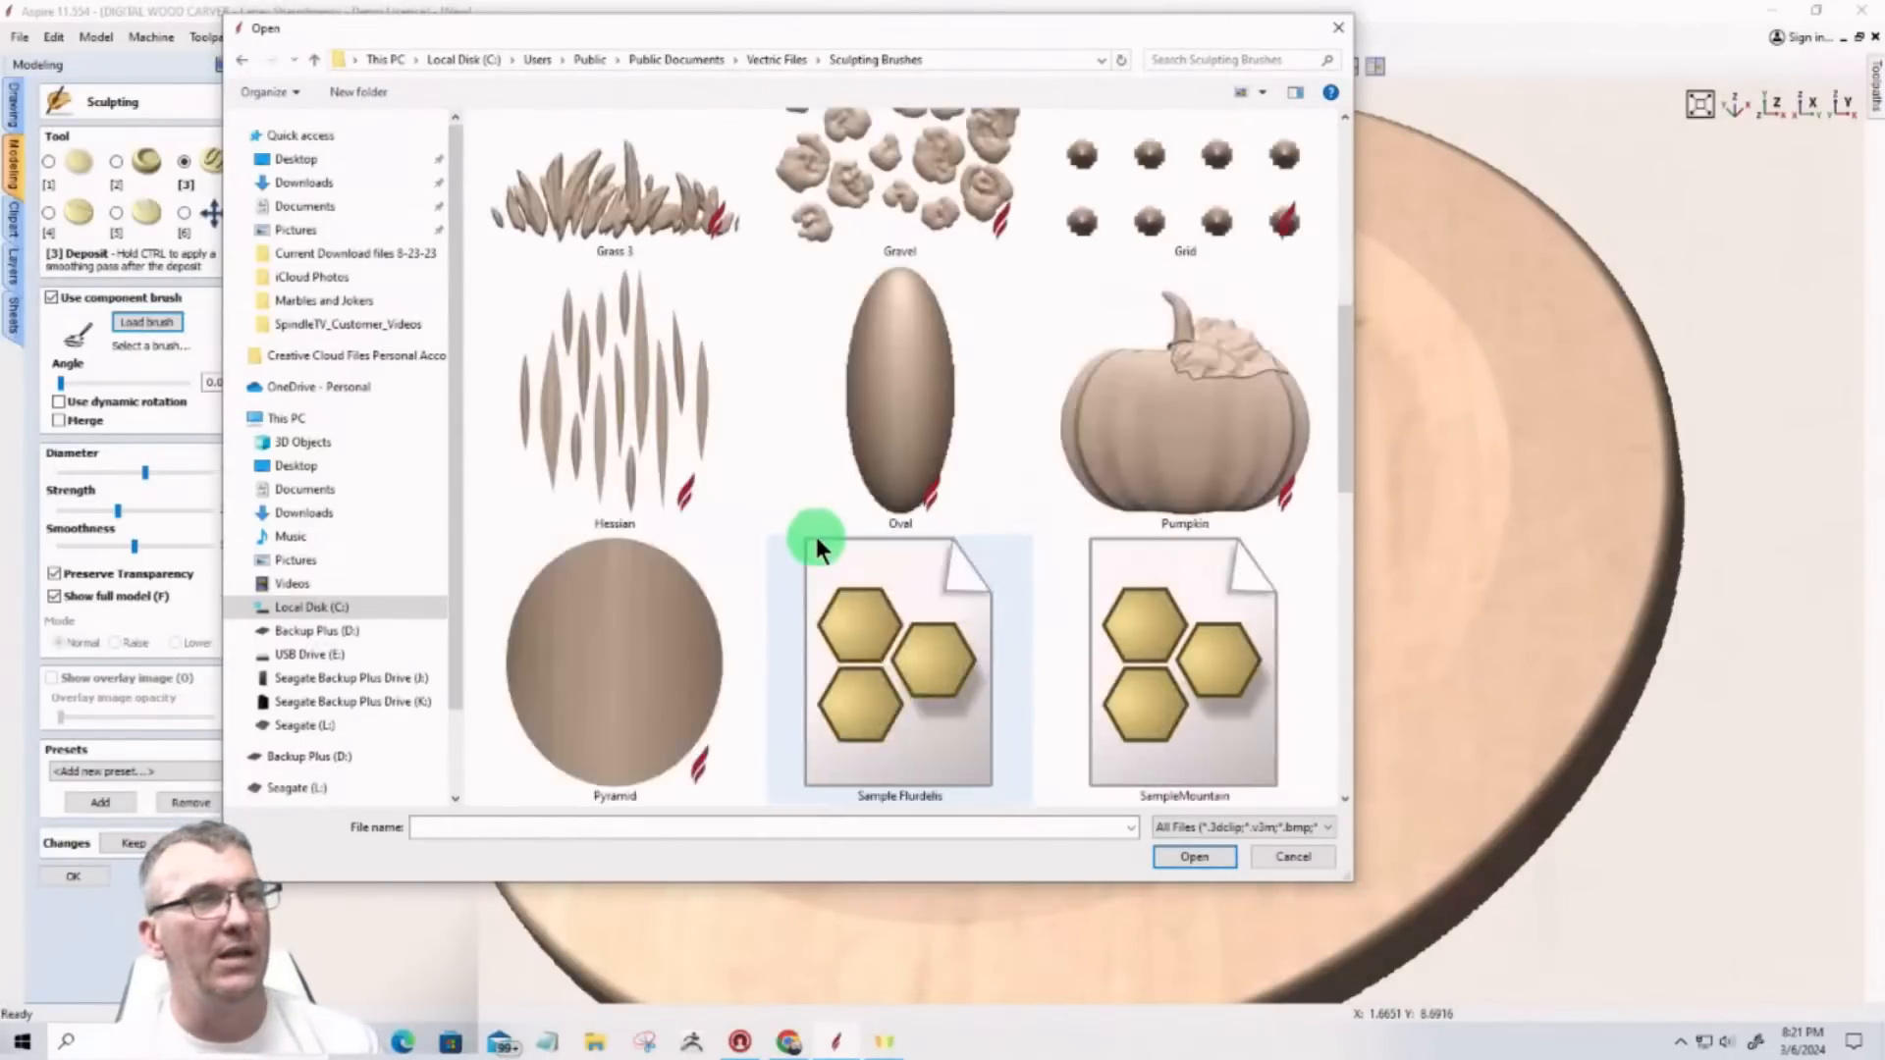
scroll(814, 530, "up", 5)
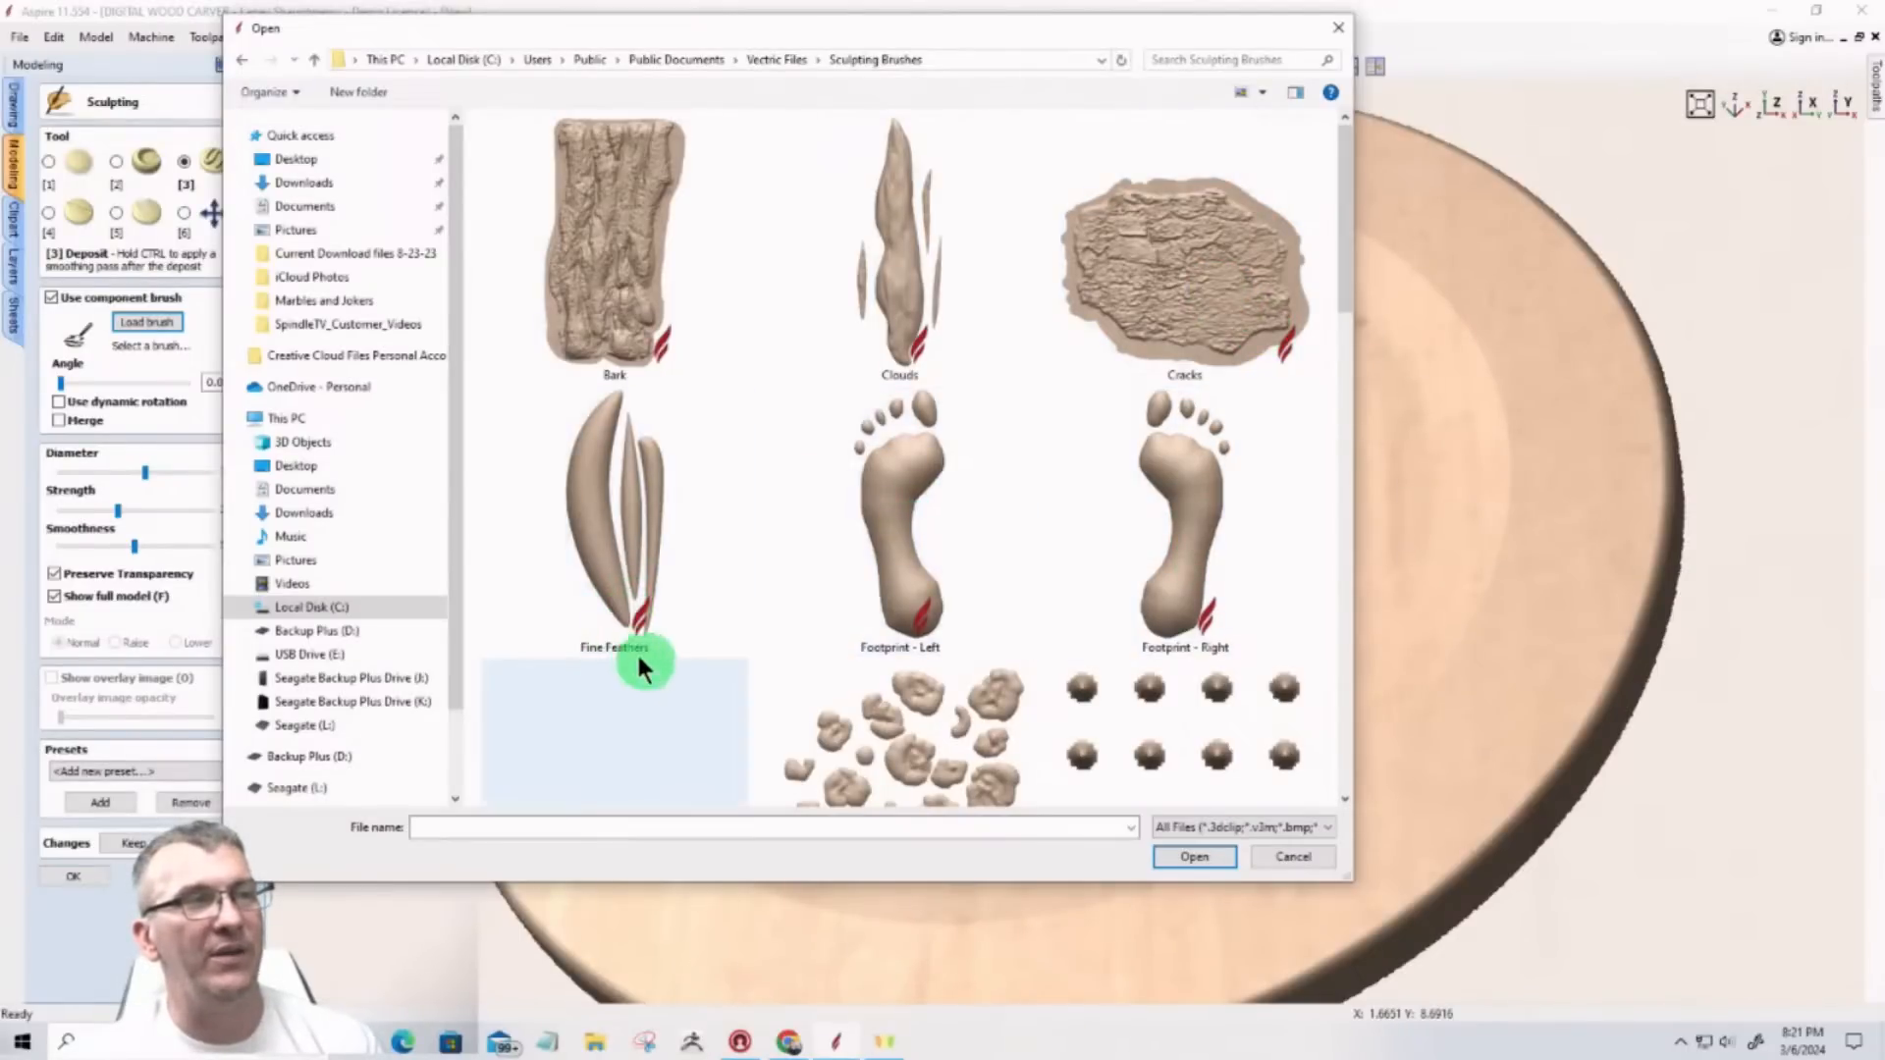
scroll(708, 585, "down", 5)
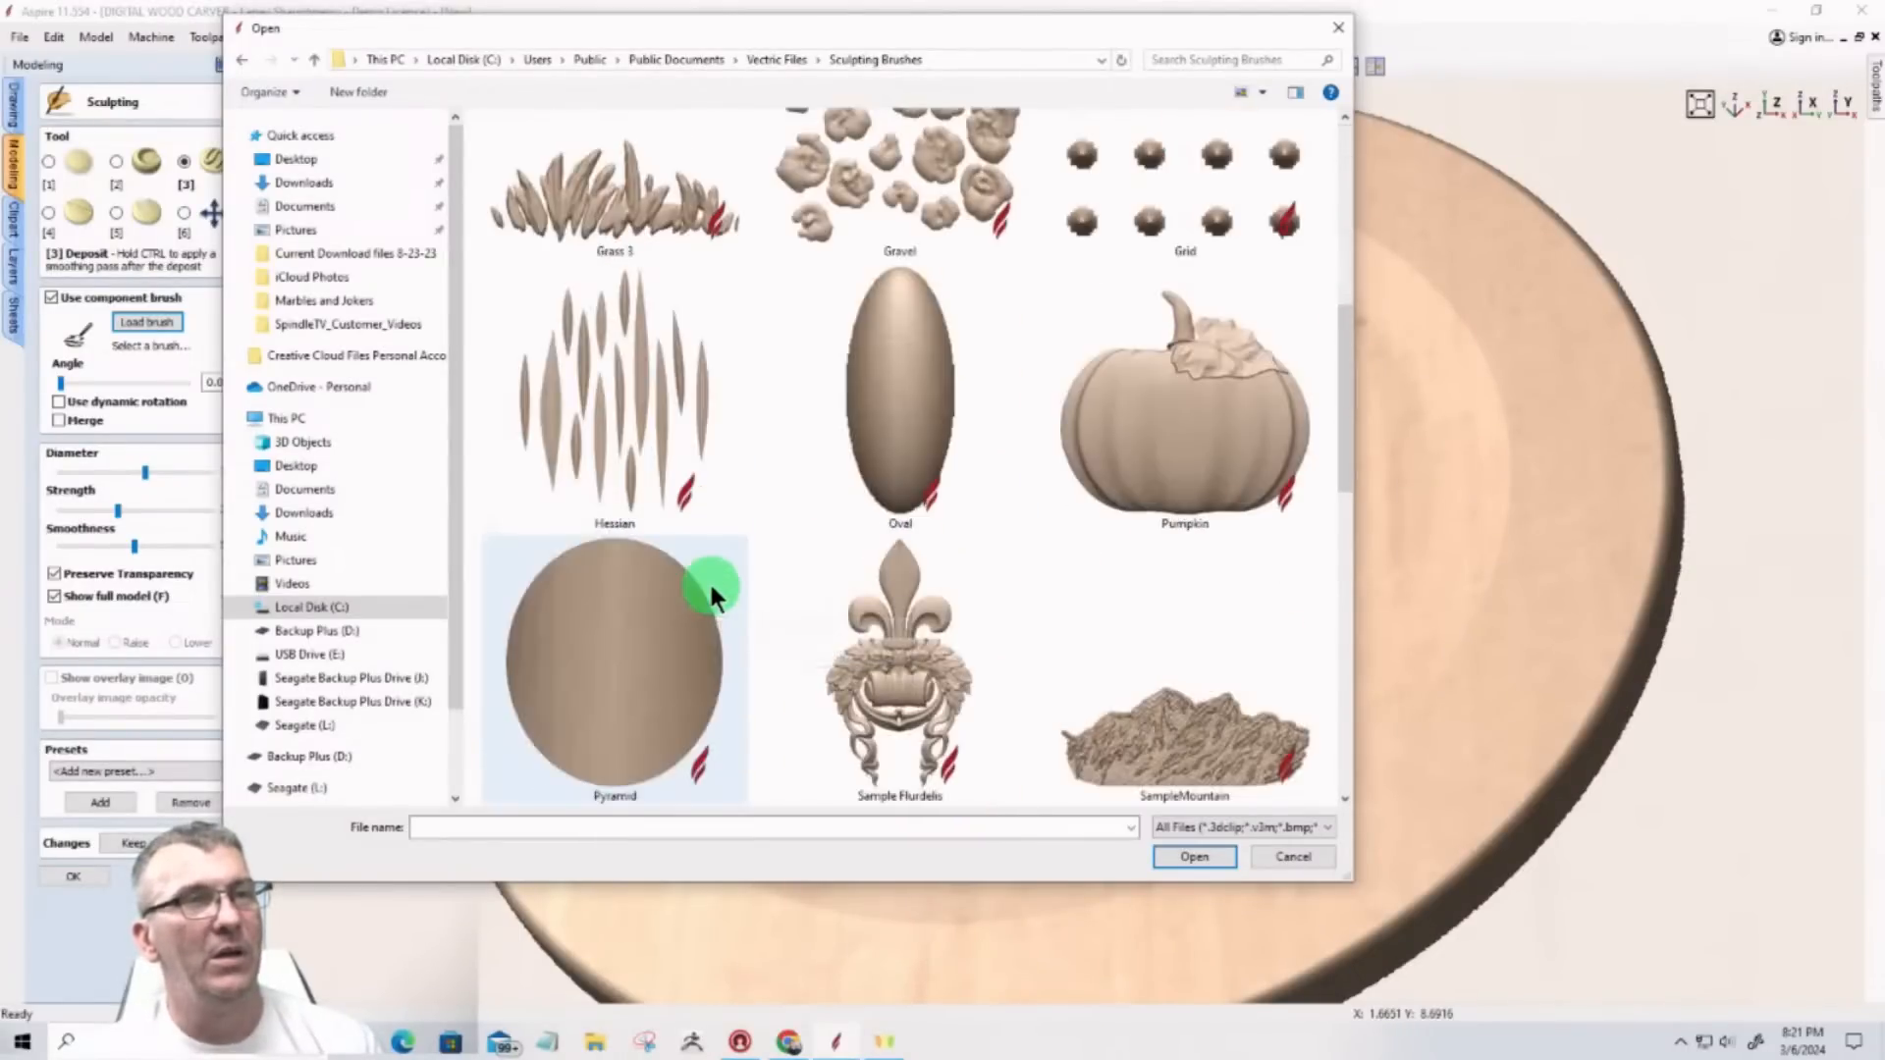
scroll(709, 580, "up", 1)
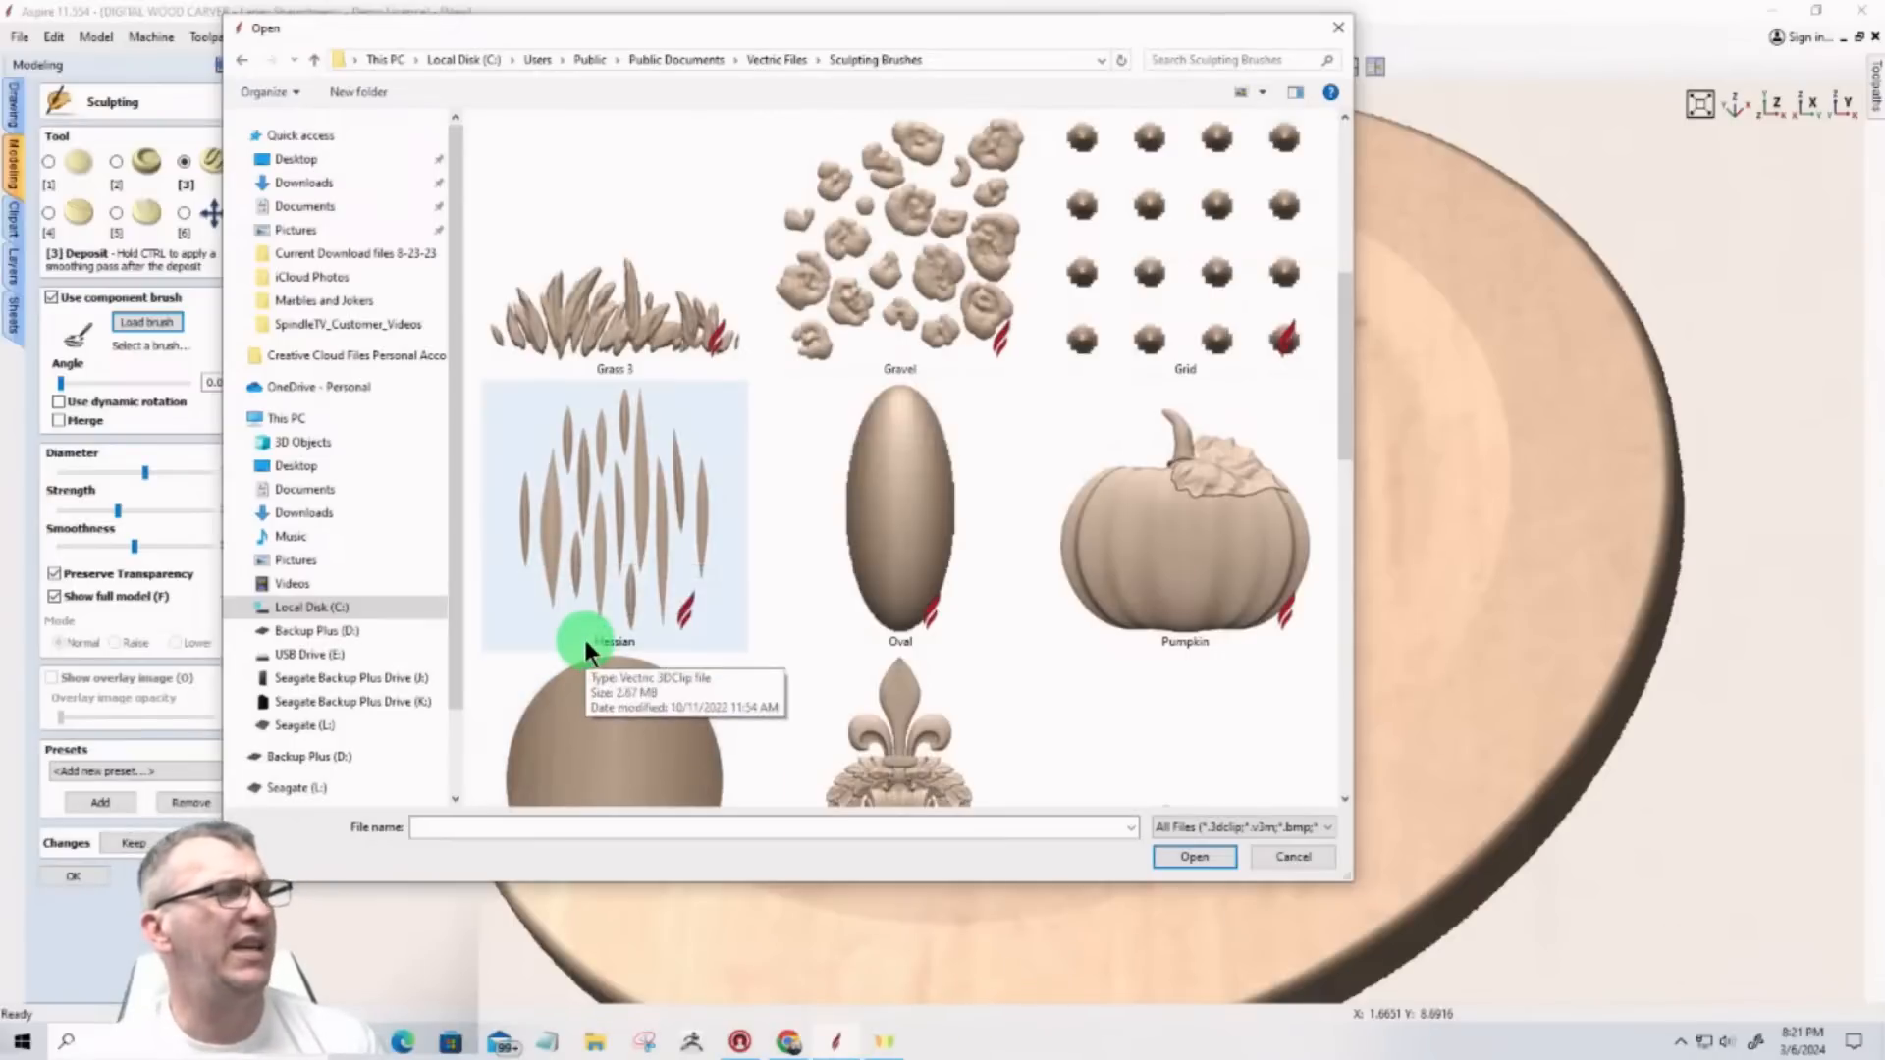
scroll(1154, 565, "down", 1)
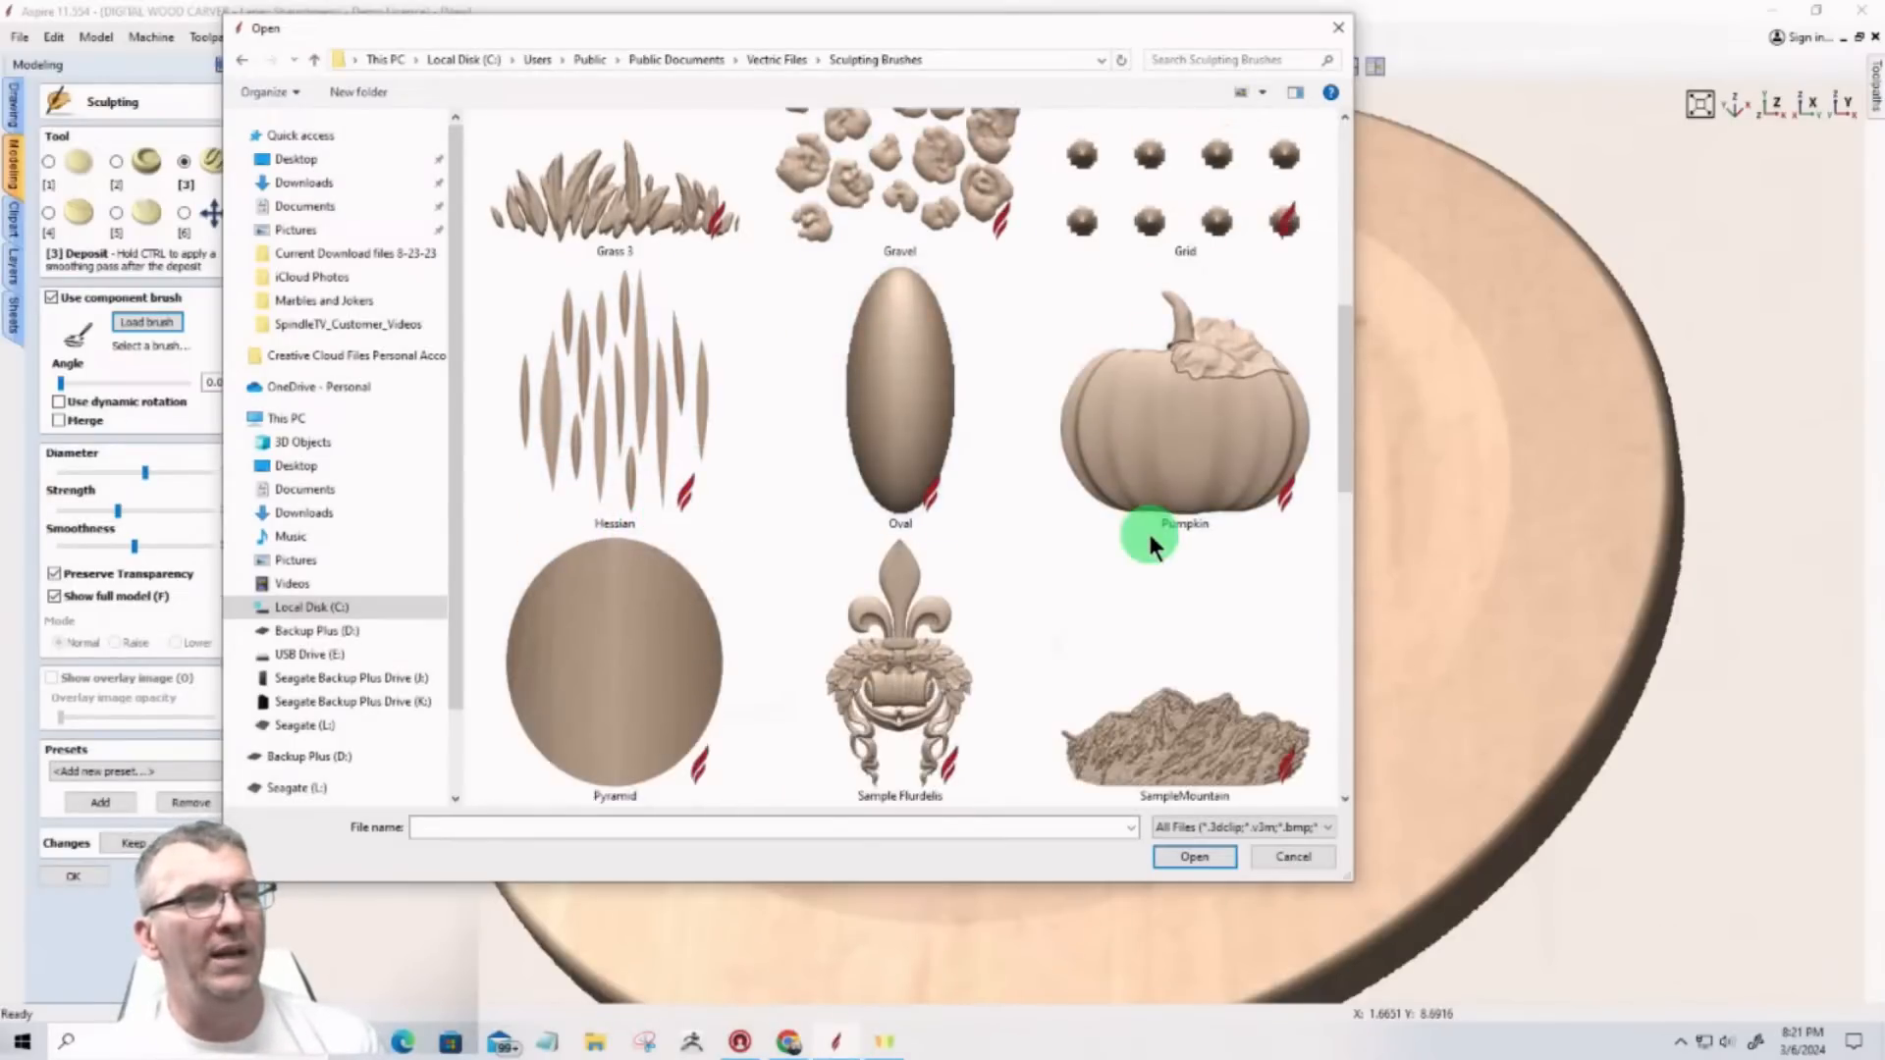
scroll(905, 640, "down", 3)
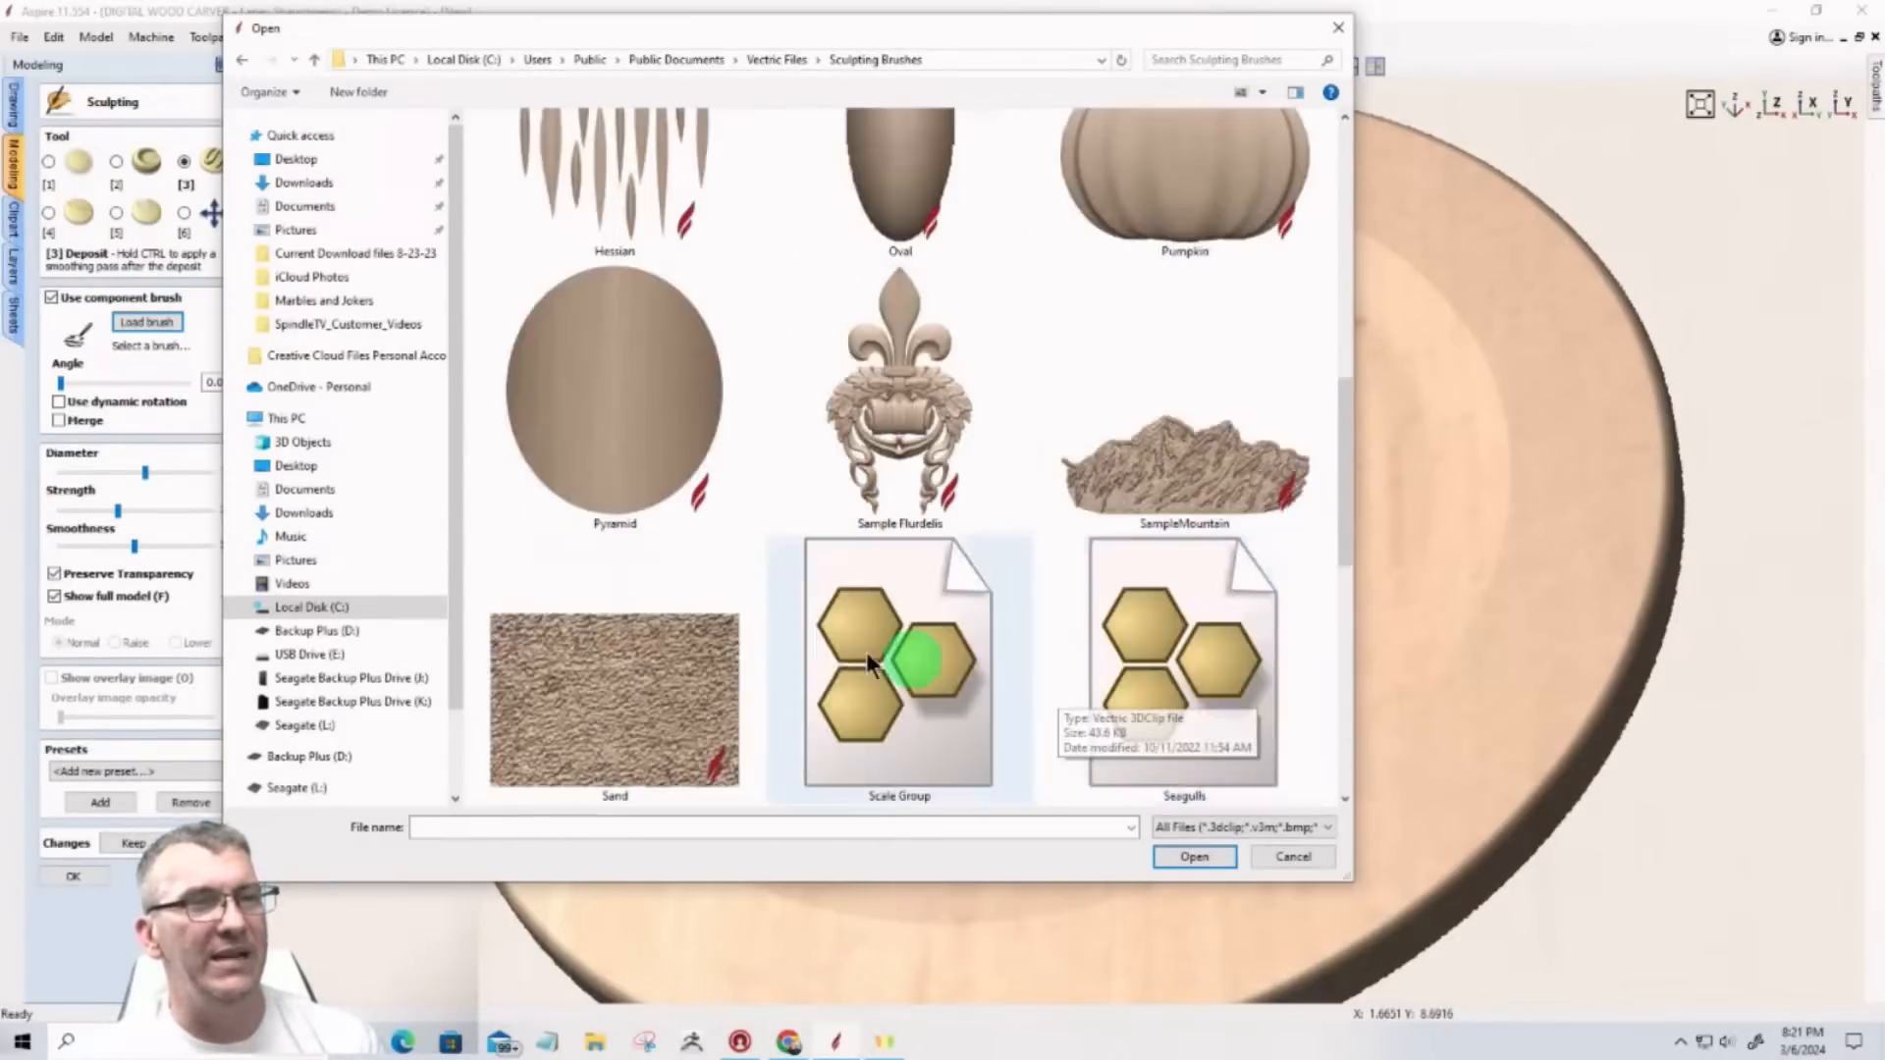
scroll(666, 530, "up", 2)
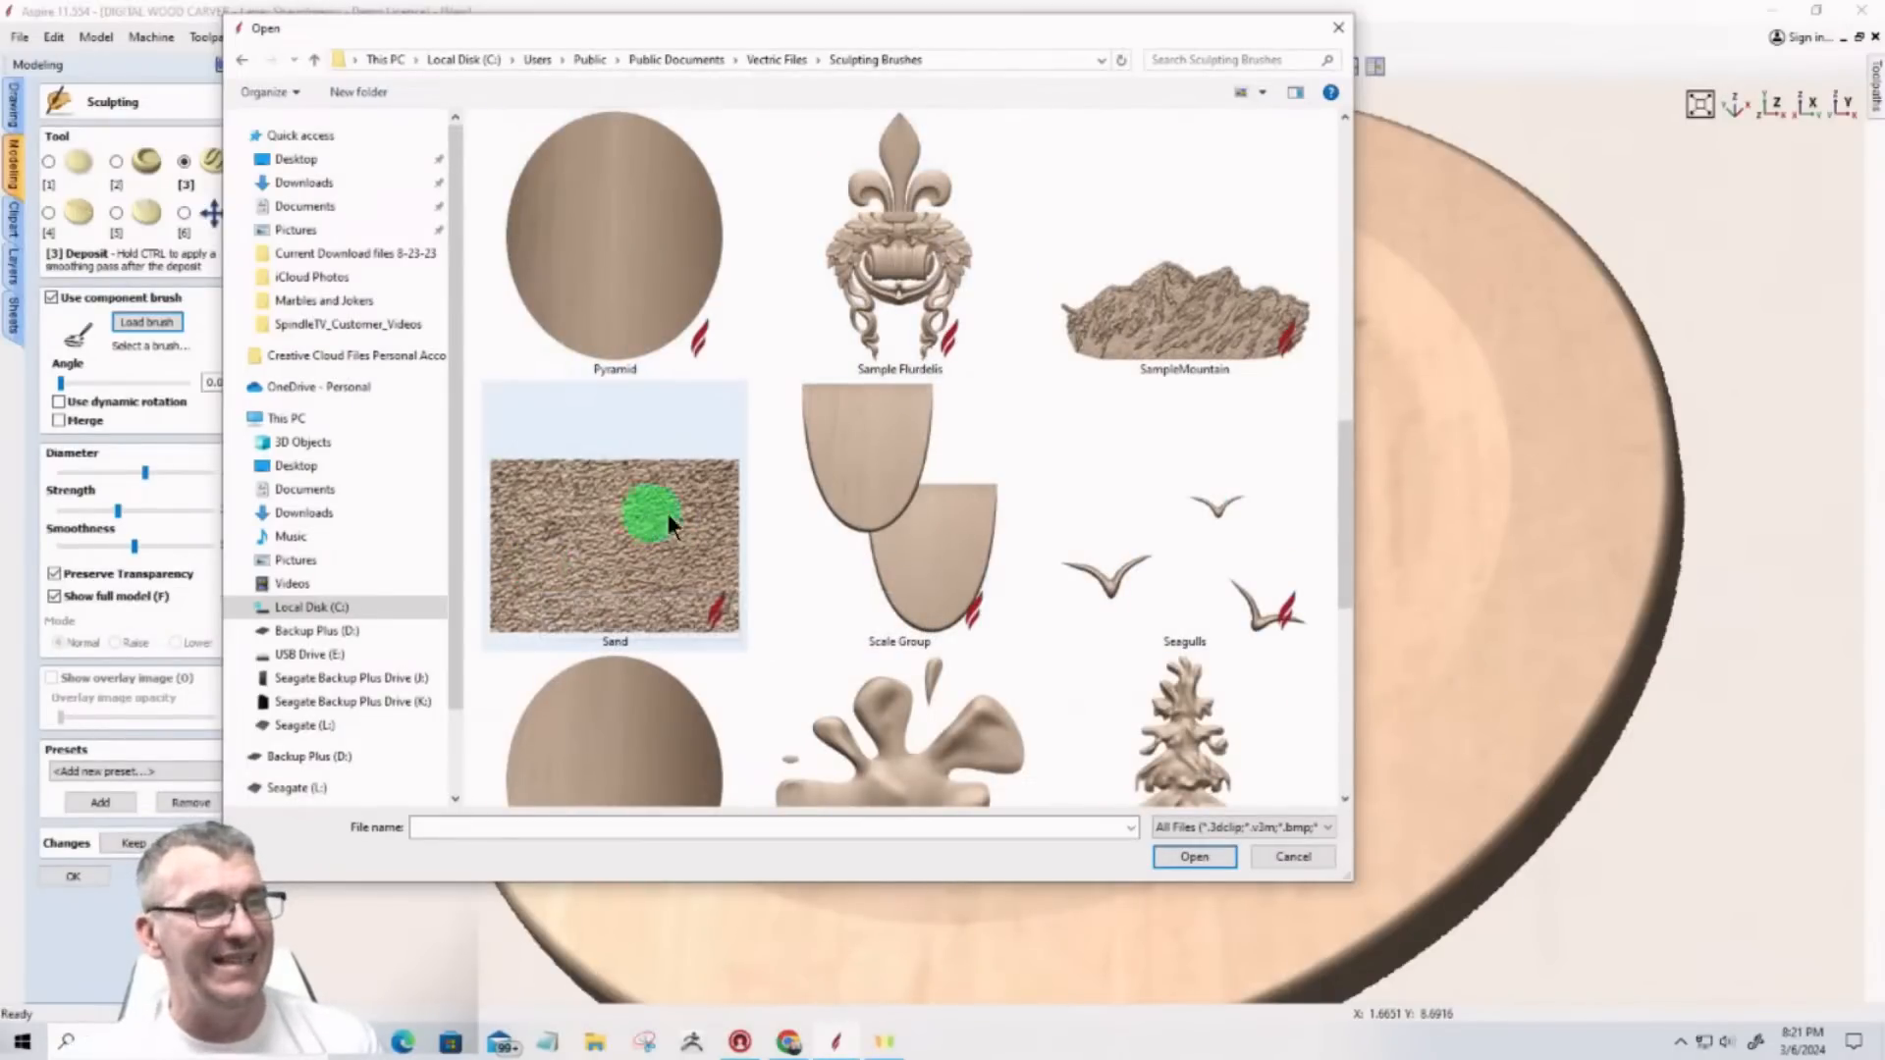
scroll(668, 509, "down", 1)
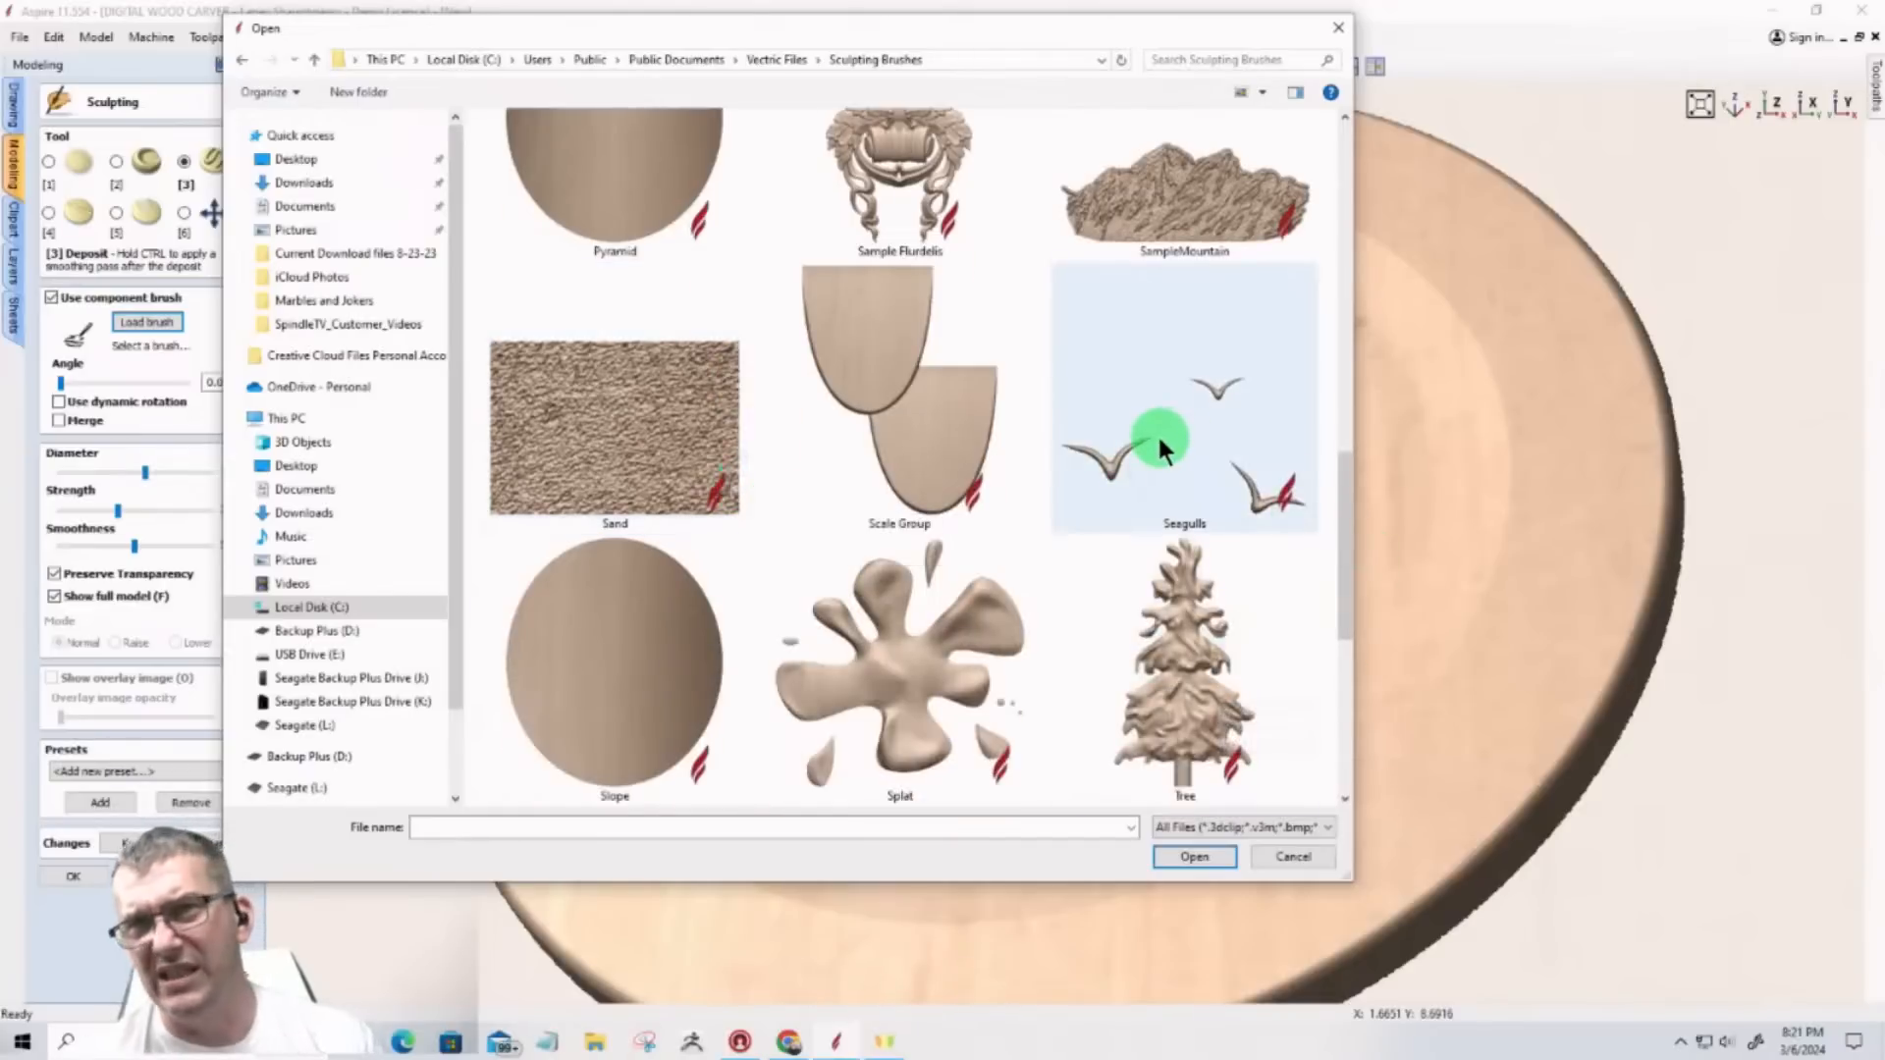
scroll(655, 647, "down", 1)
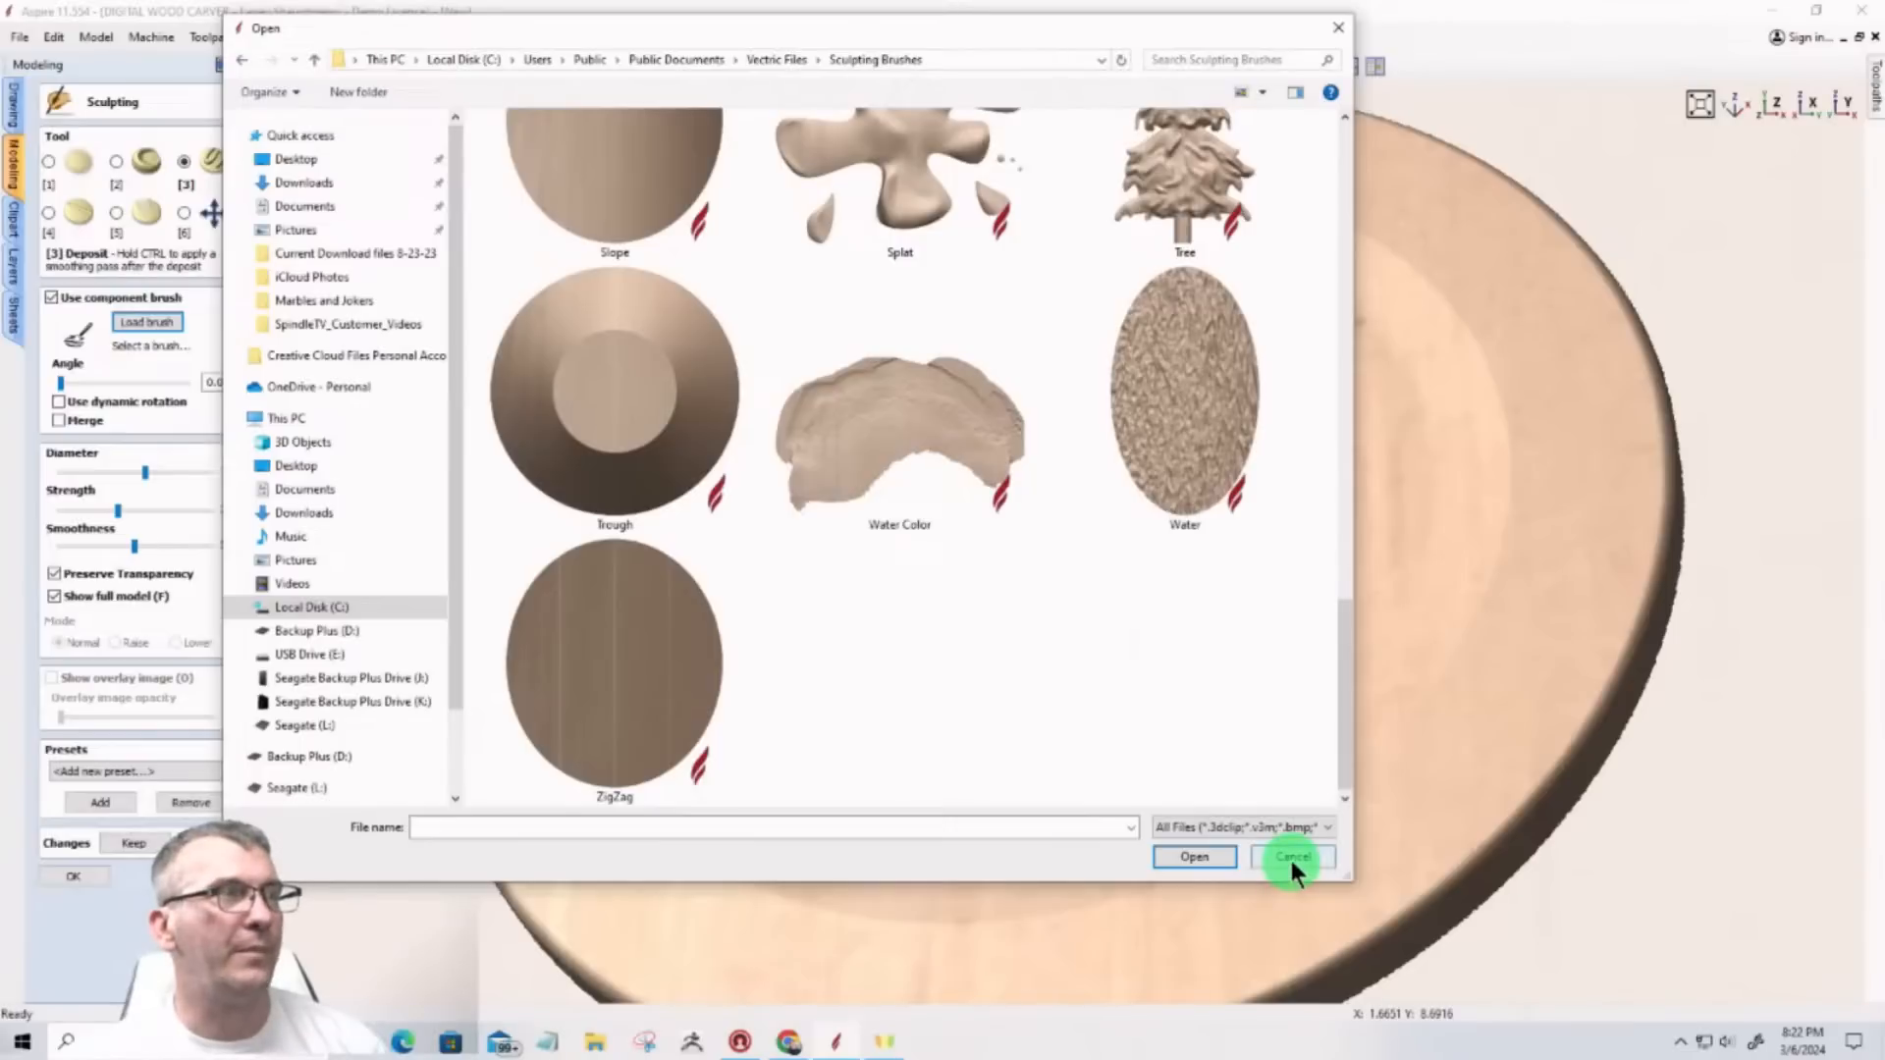
scroll(1151, 558, "up", 10)
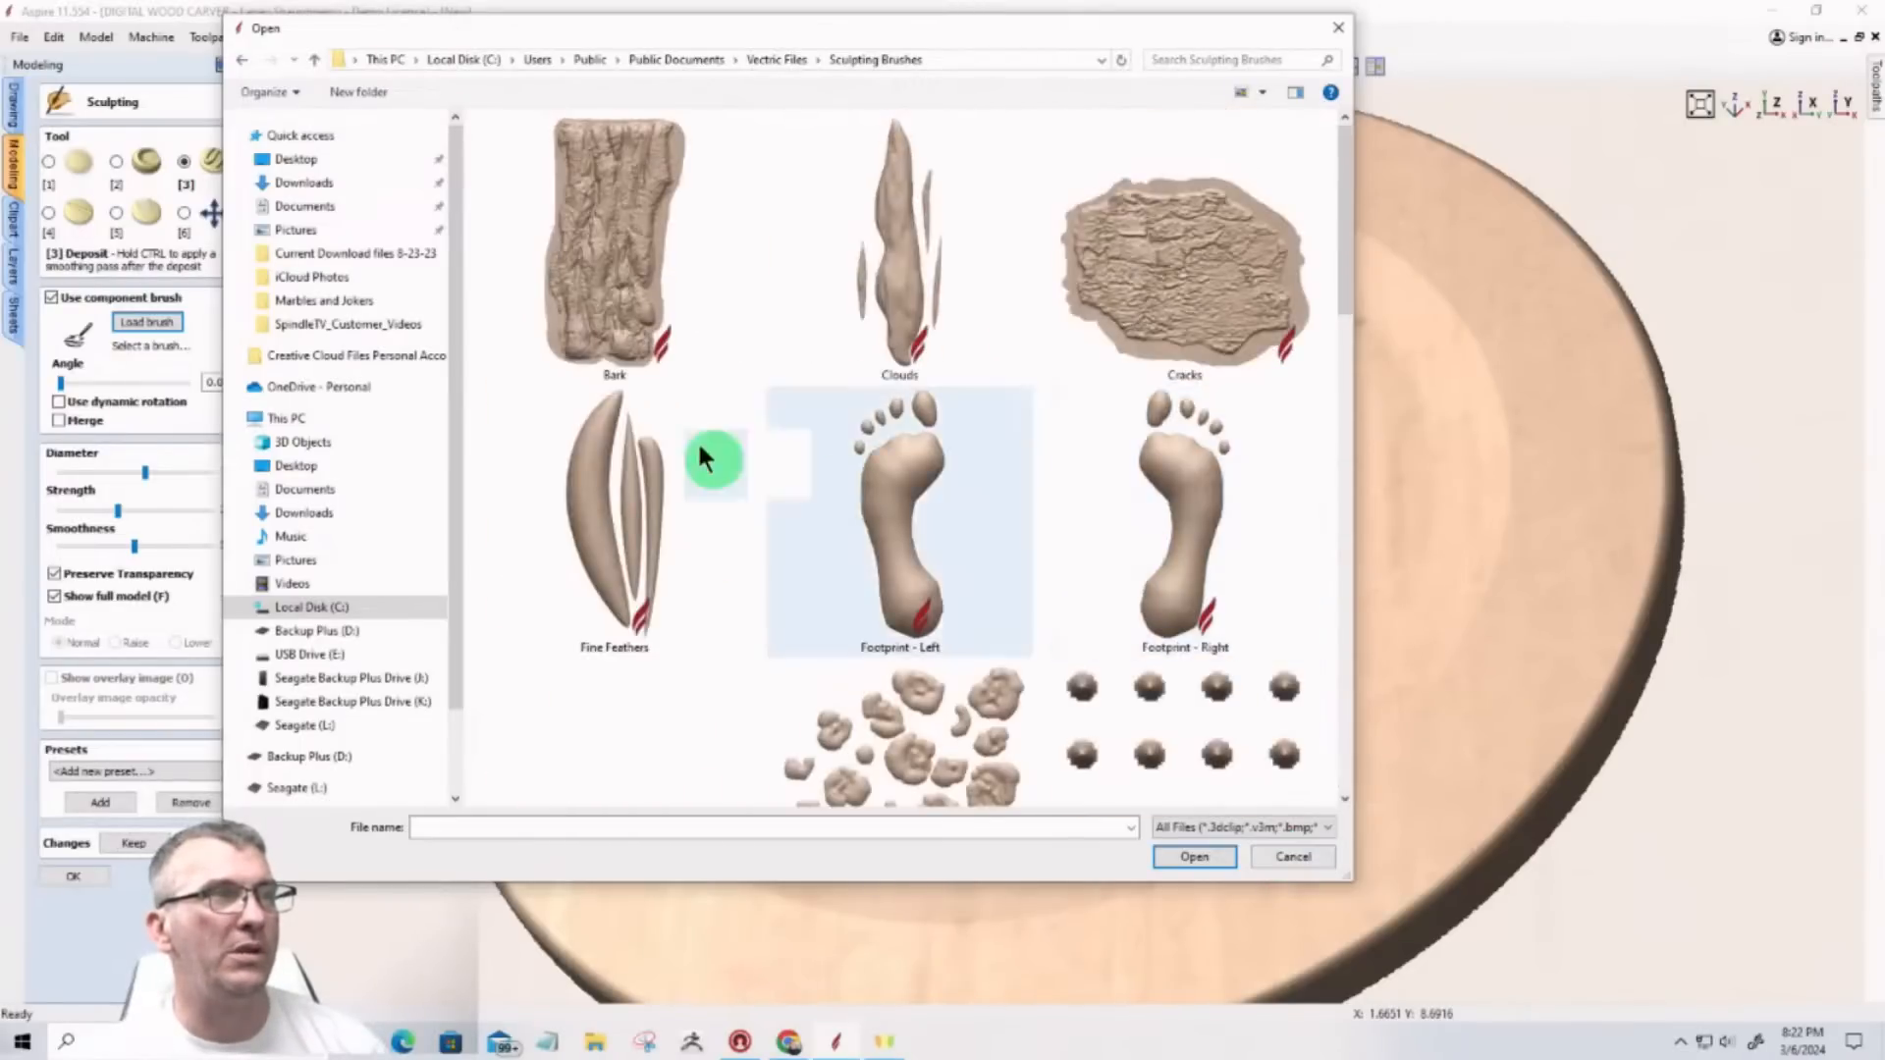
Step: Load the Bark component brush and set its diameter to 209 and angle to 68.4
left_click(607, 204)
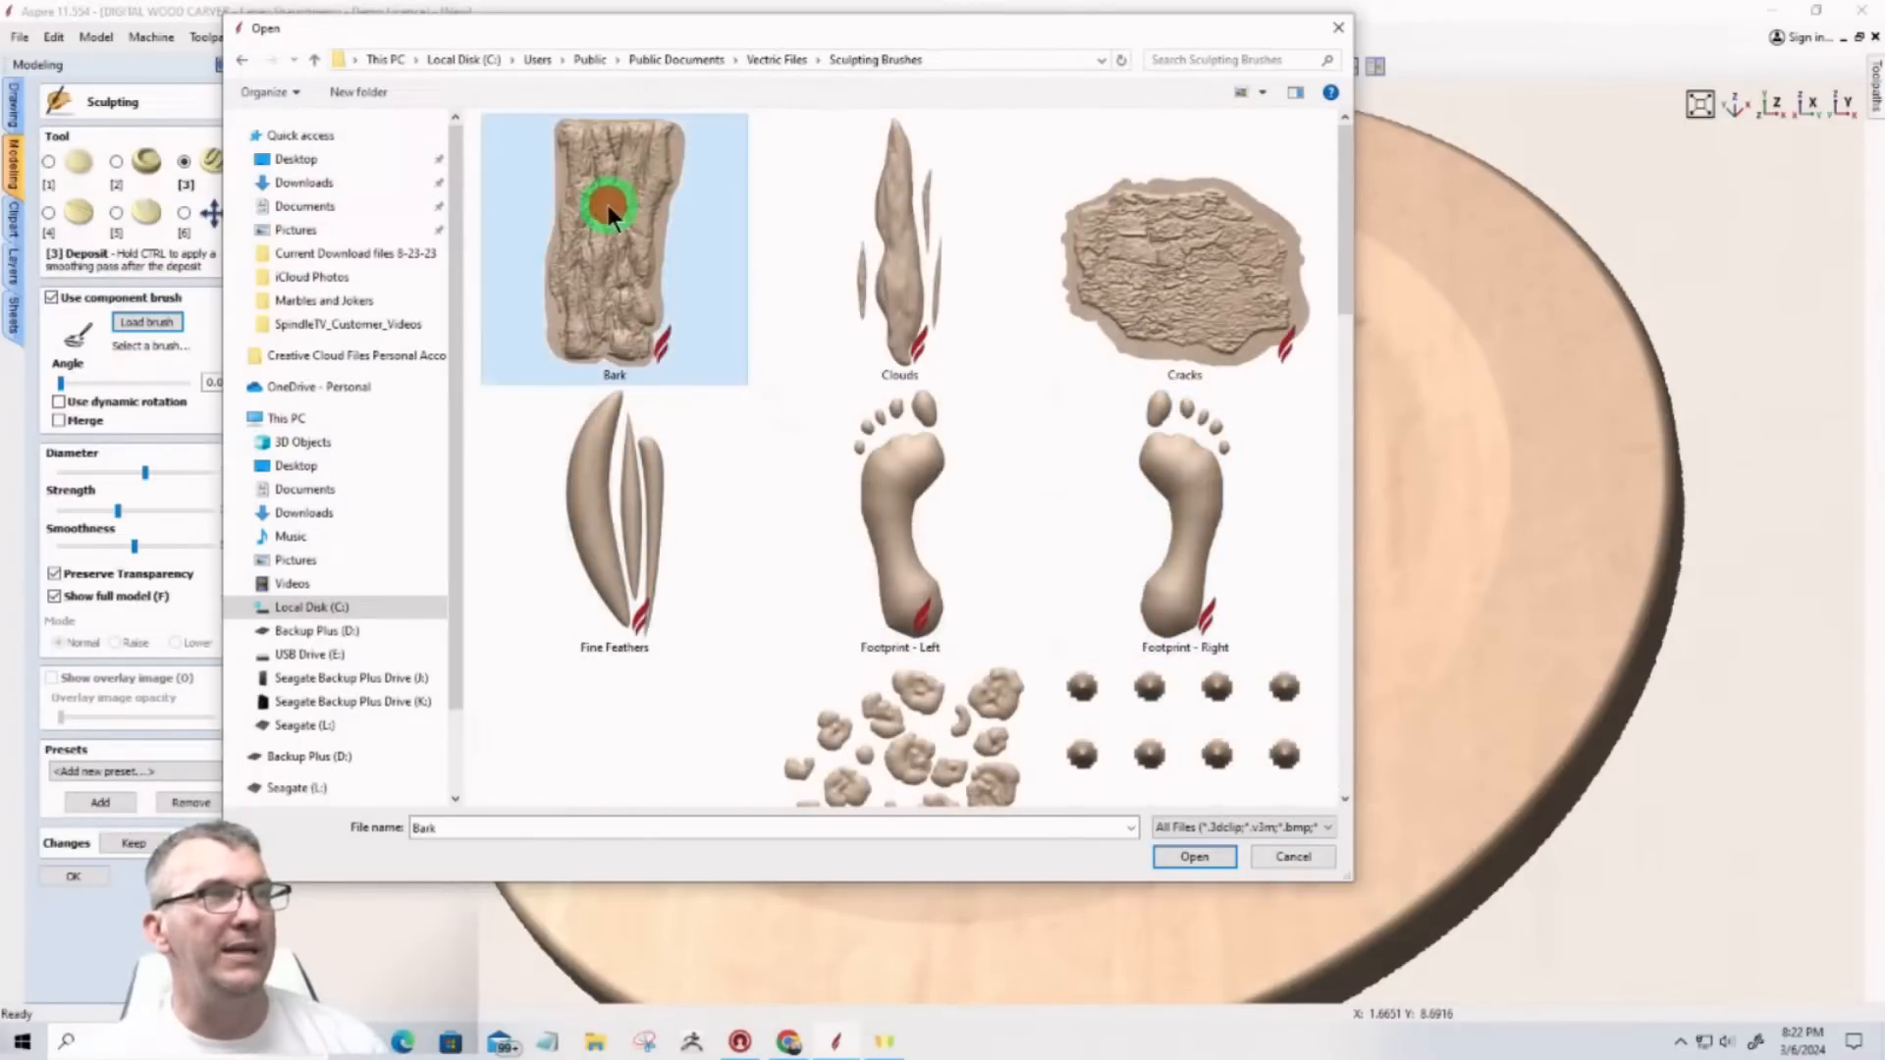
left_click(1203, 862)
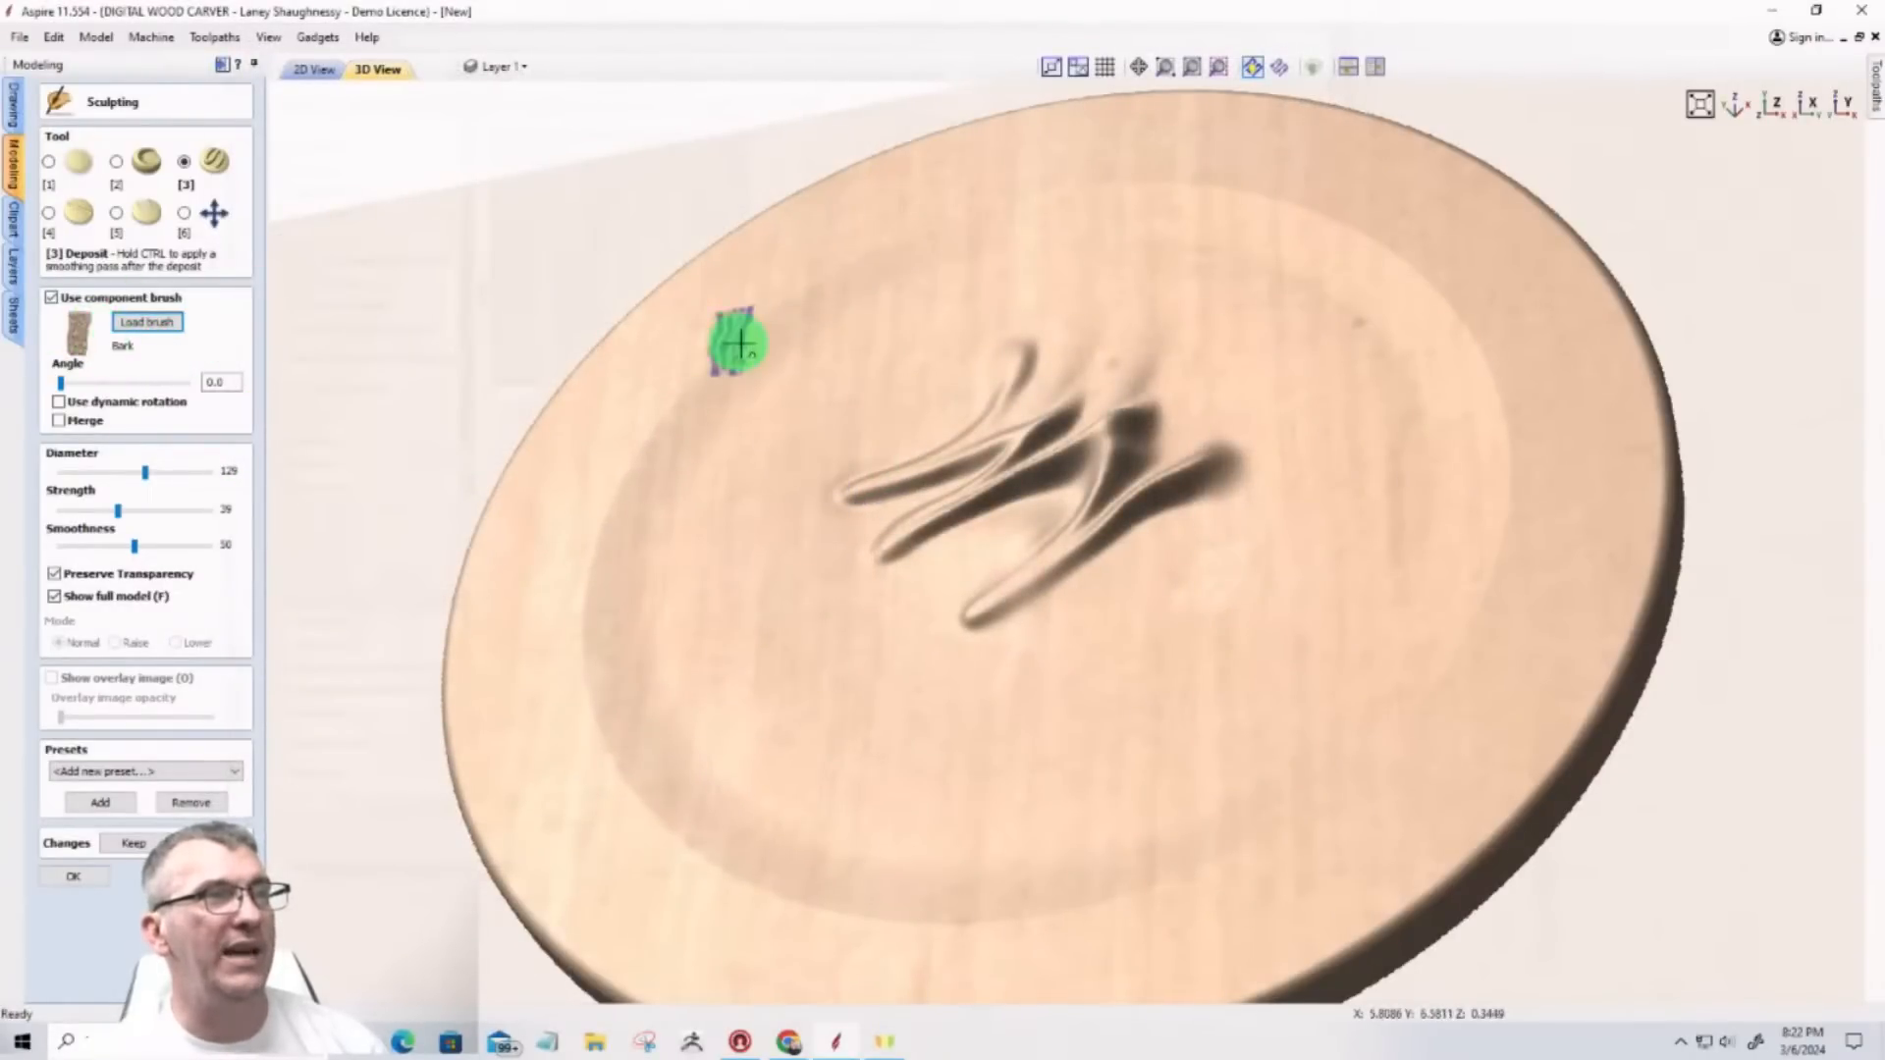
scroll(774, 269, "up", 8)
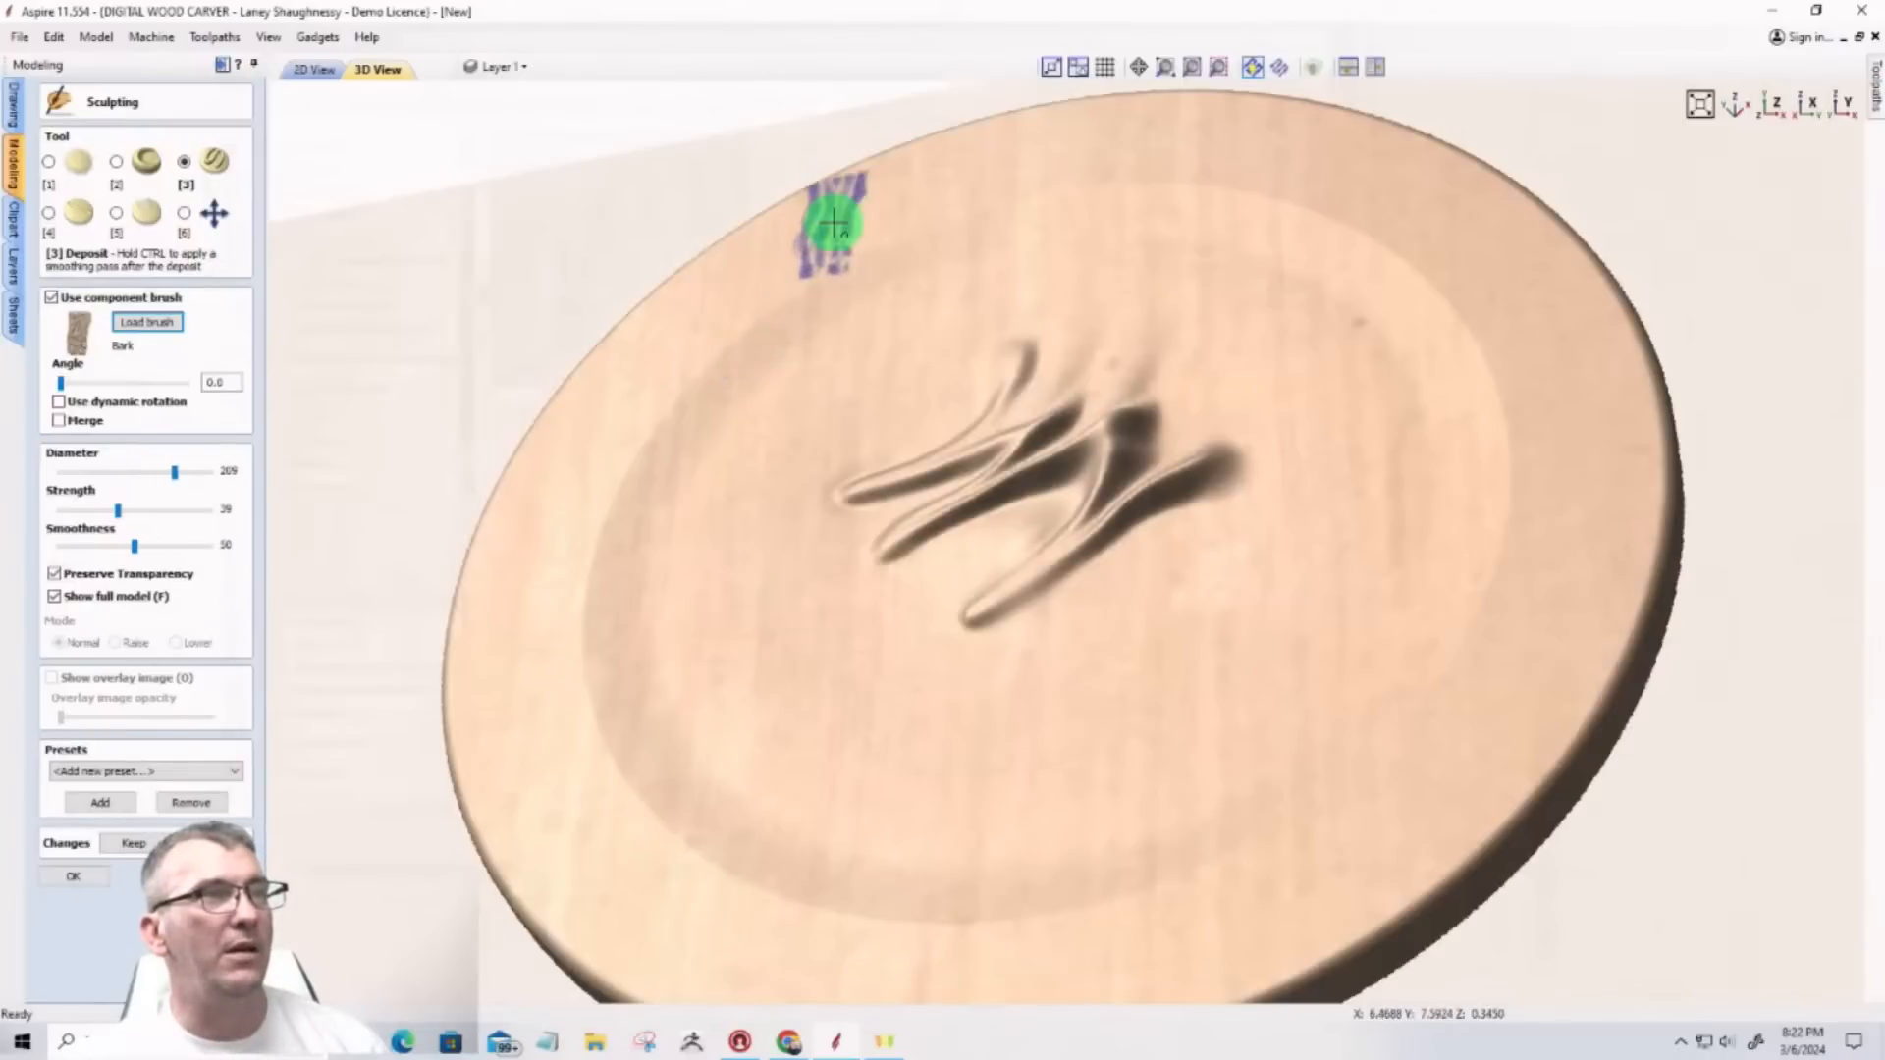
left_click_drag(61, 384, 85, 384)
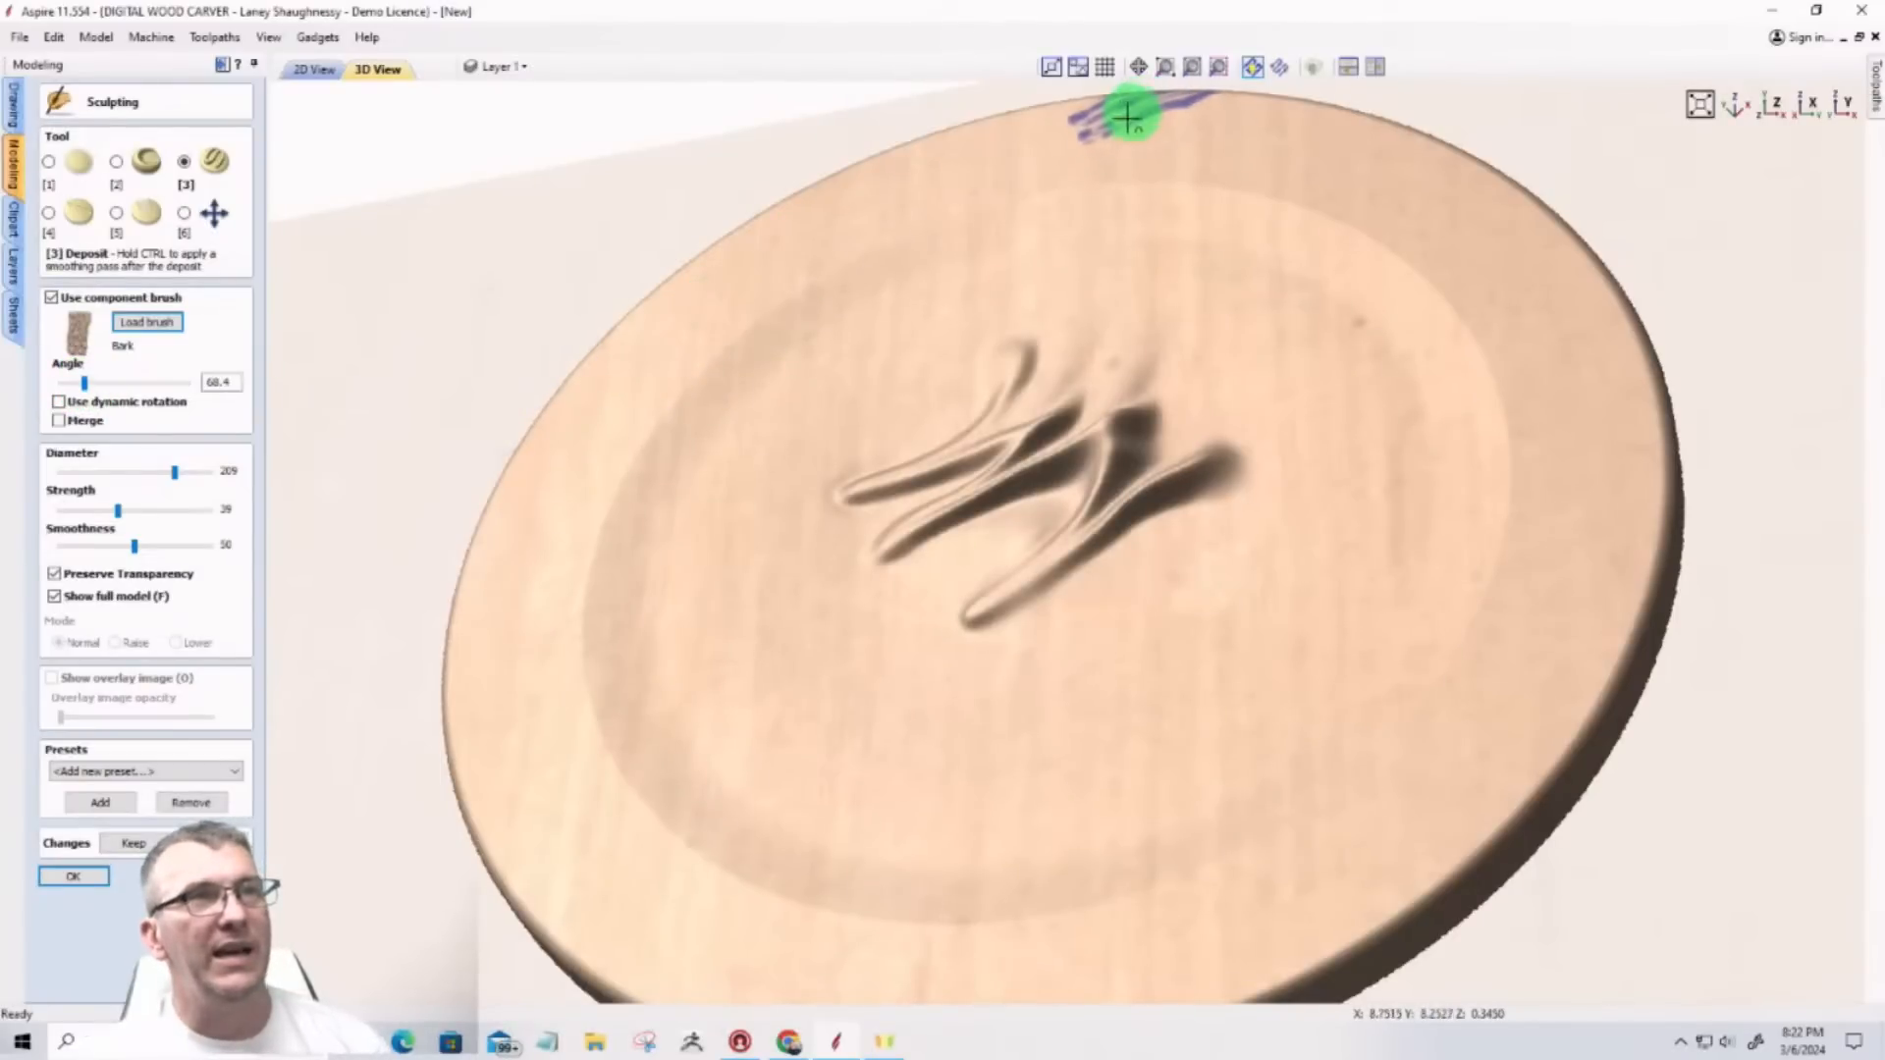
Step: Deposit trial bark strokes across the plate's upper rim and erase them with the Undo Brush
left_click(1079, 104)
mouse_move(1079, 104)
left_mouse_down()
mouse_move(1162, 177)
mouse_move(1254, 127)
left_mouse_up()
left_click(1317, 140)
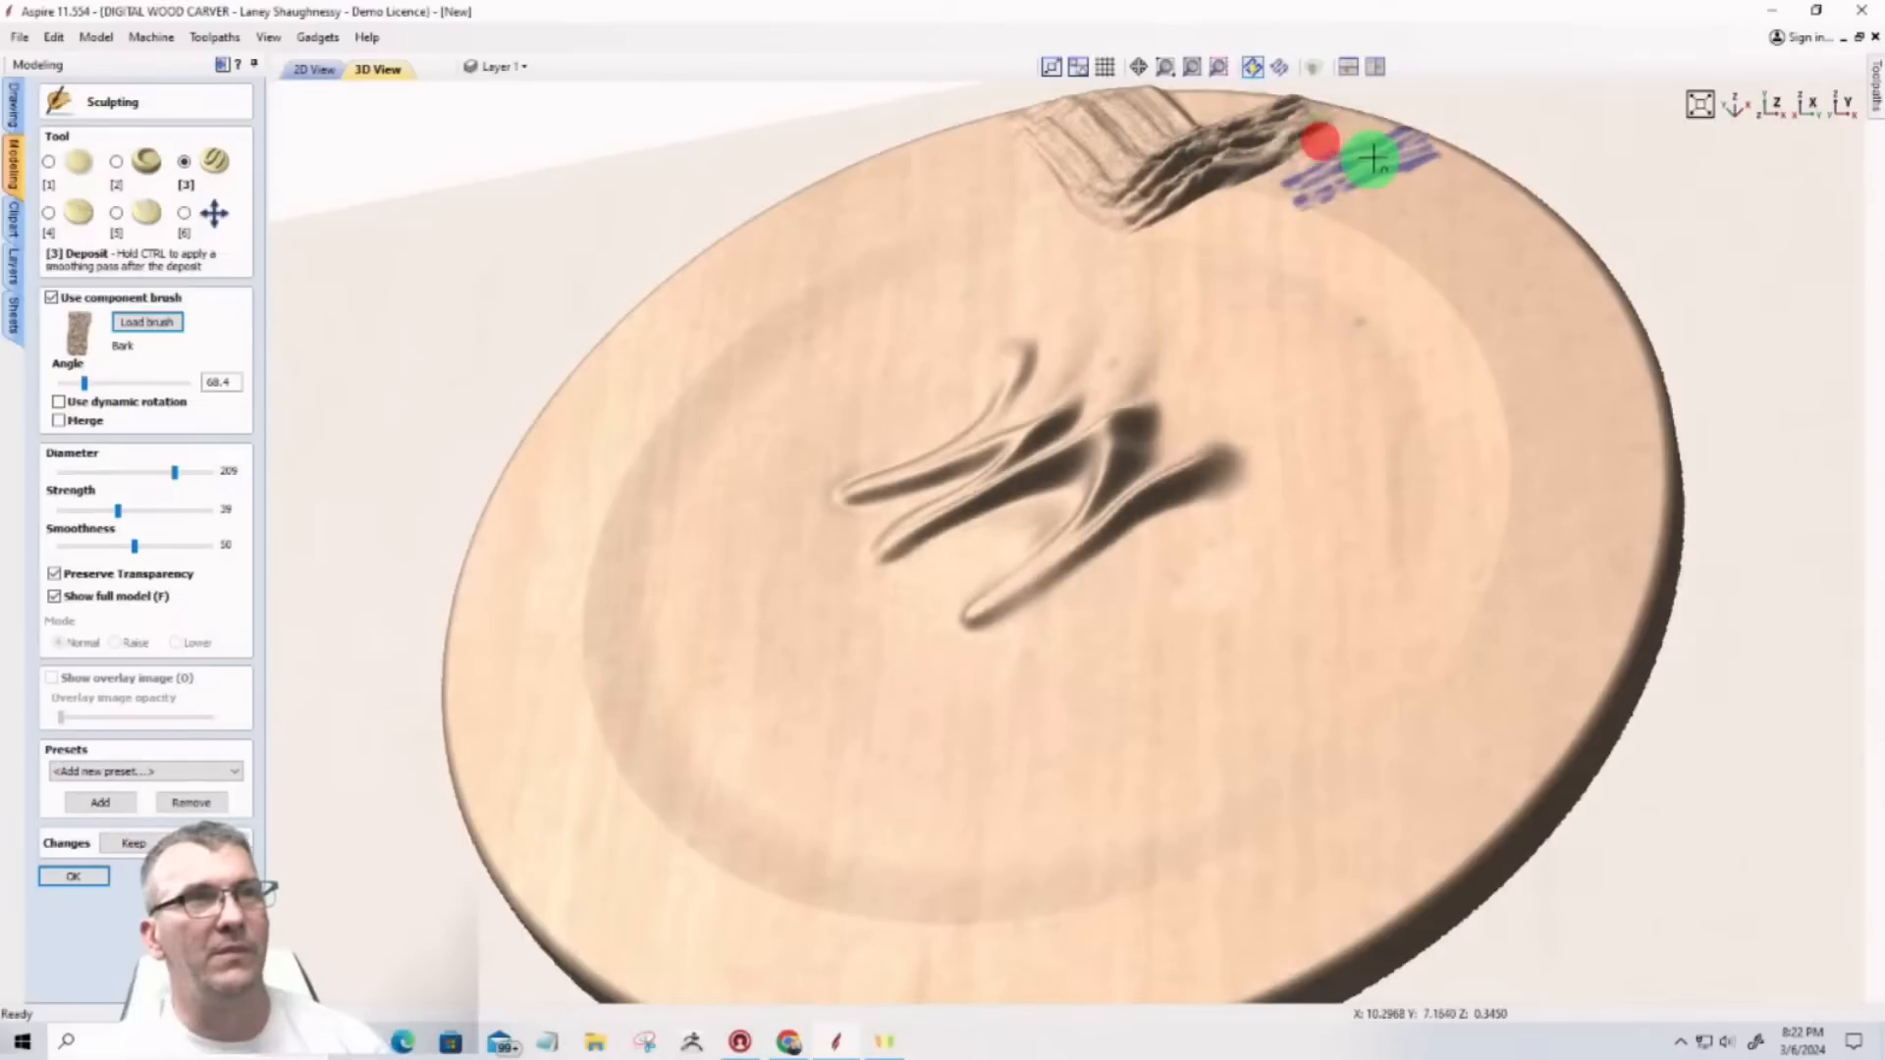
left_click(1373, 158)
left_click(1413, 200)
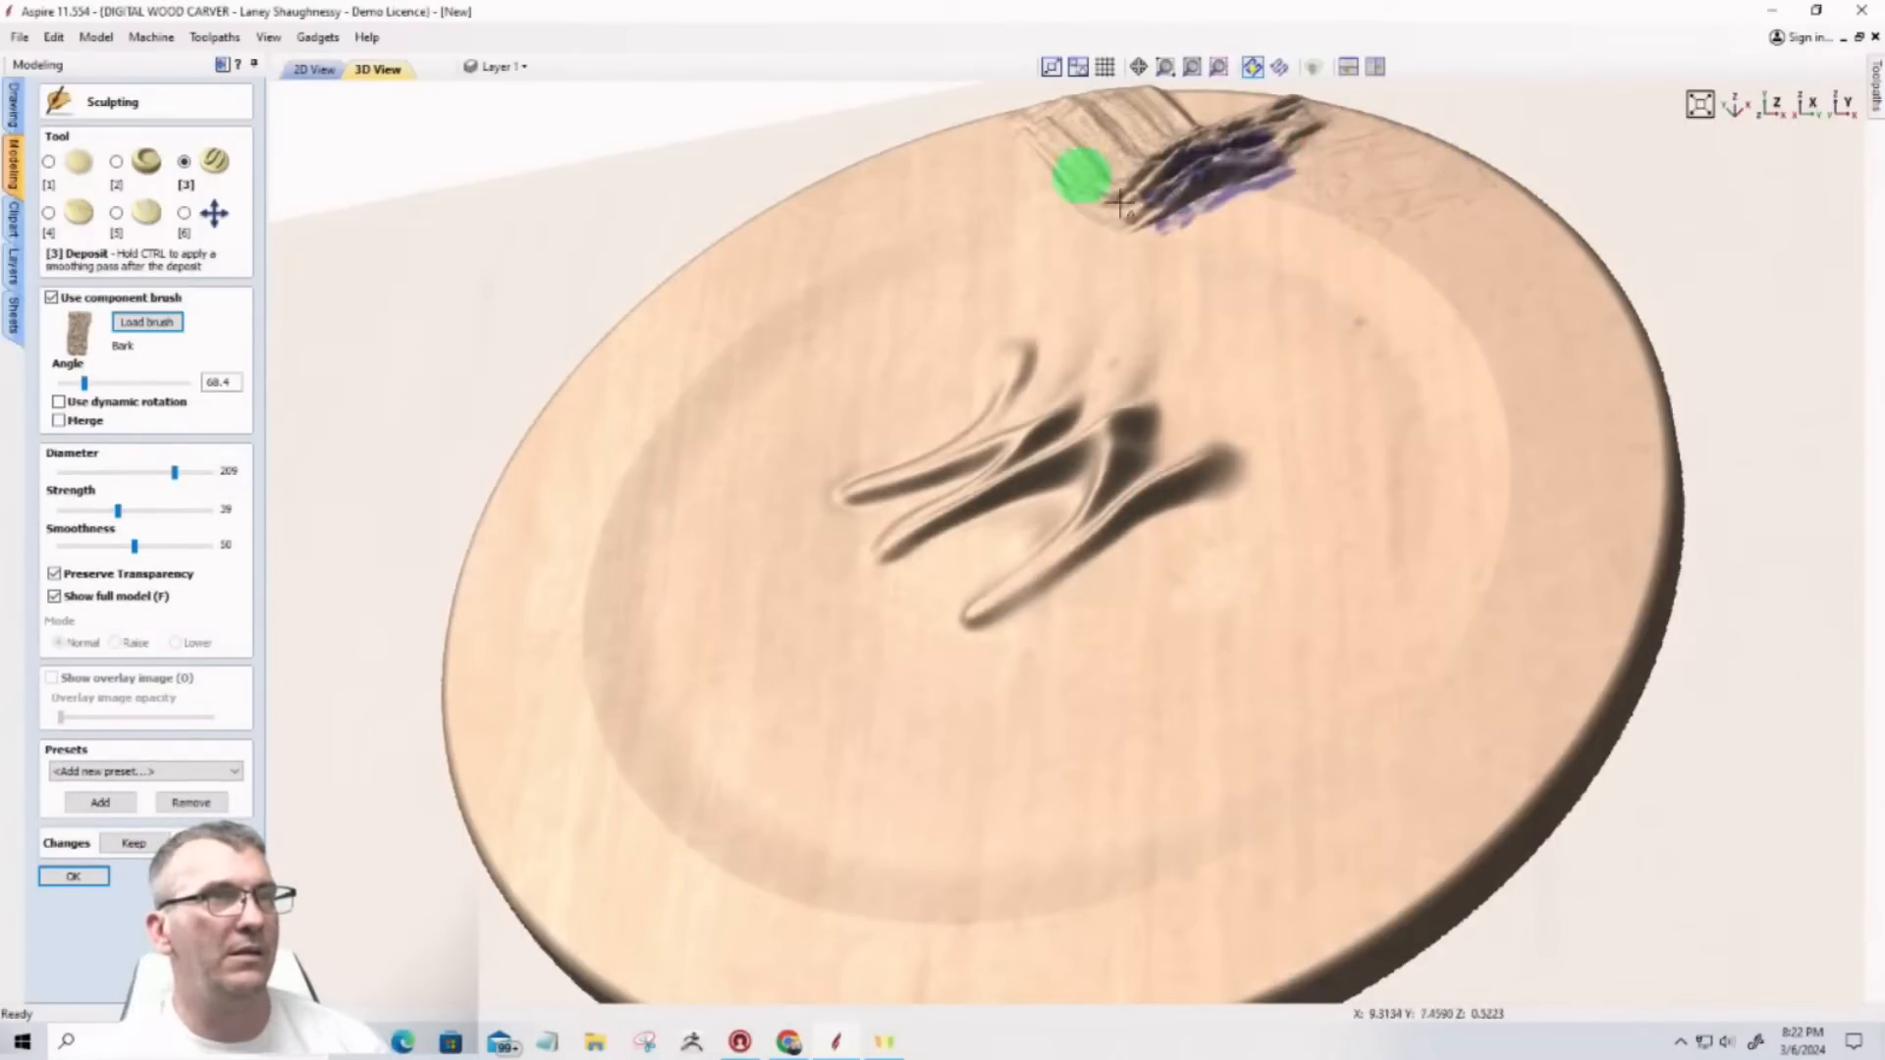
left_click(110, 226)
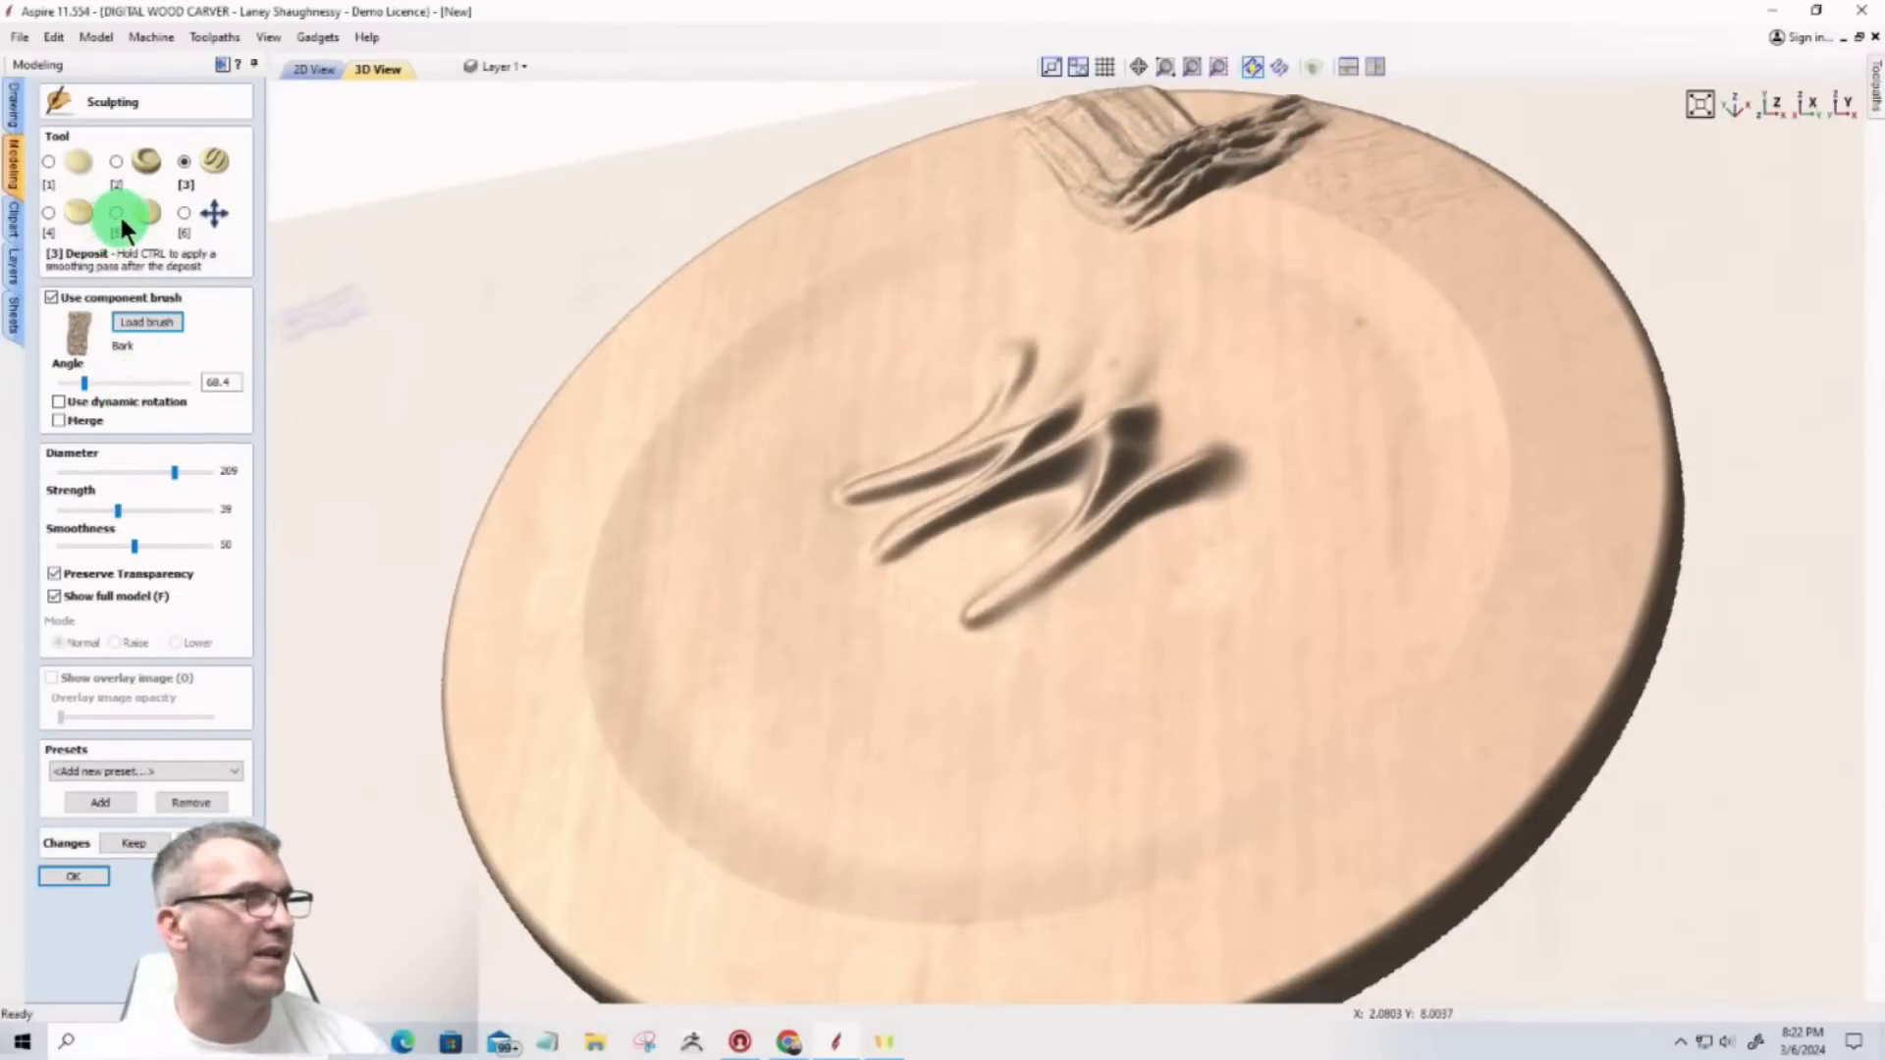
mouse_move(1158, 185)
left_mouse_down()
mouse_move(1272, 160)
mouse_move(1073, 105)
mouse_move(1094, 219)
mouse_move(1274, 147)
mouse_move(1466, 181)
mouse_move(1305, 227)
mouse_move(1177, 201)
left_mouse_up()
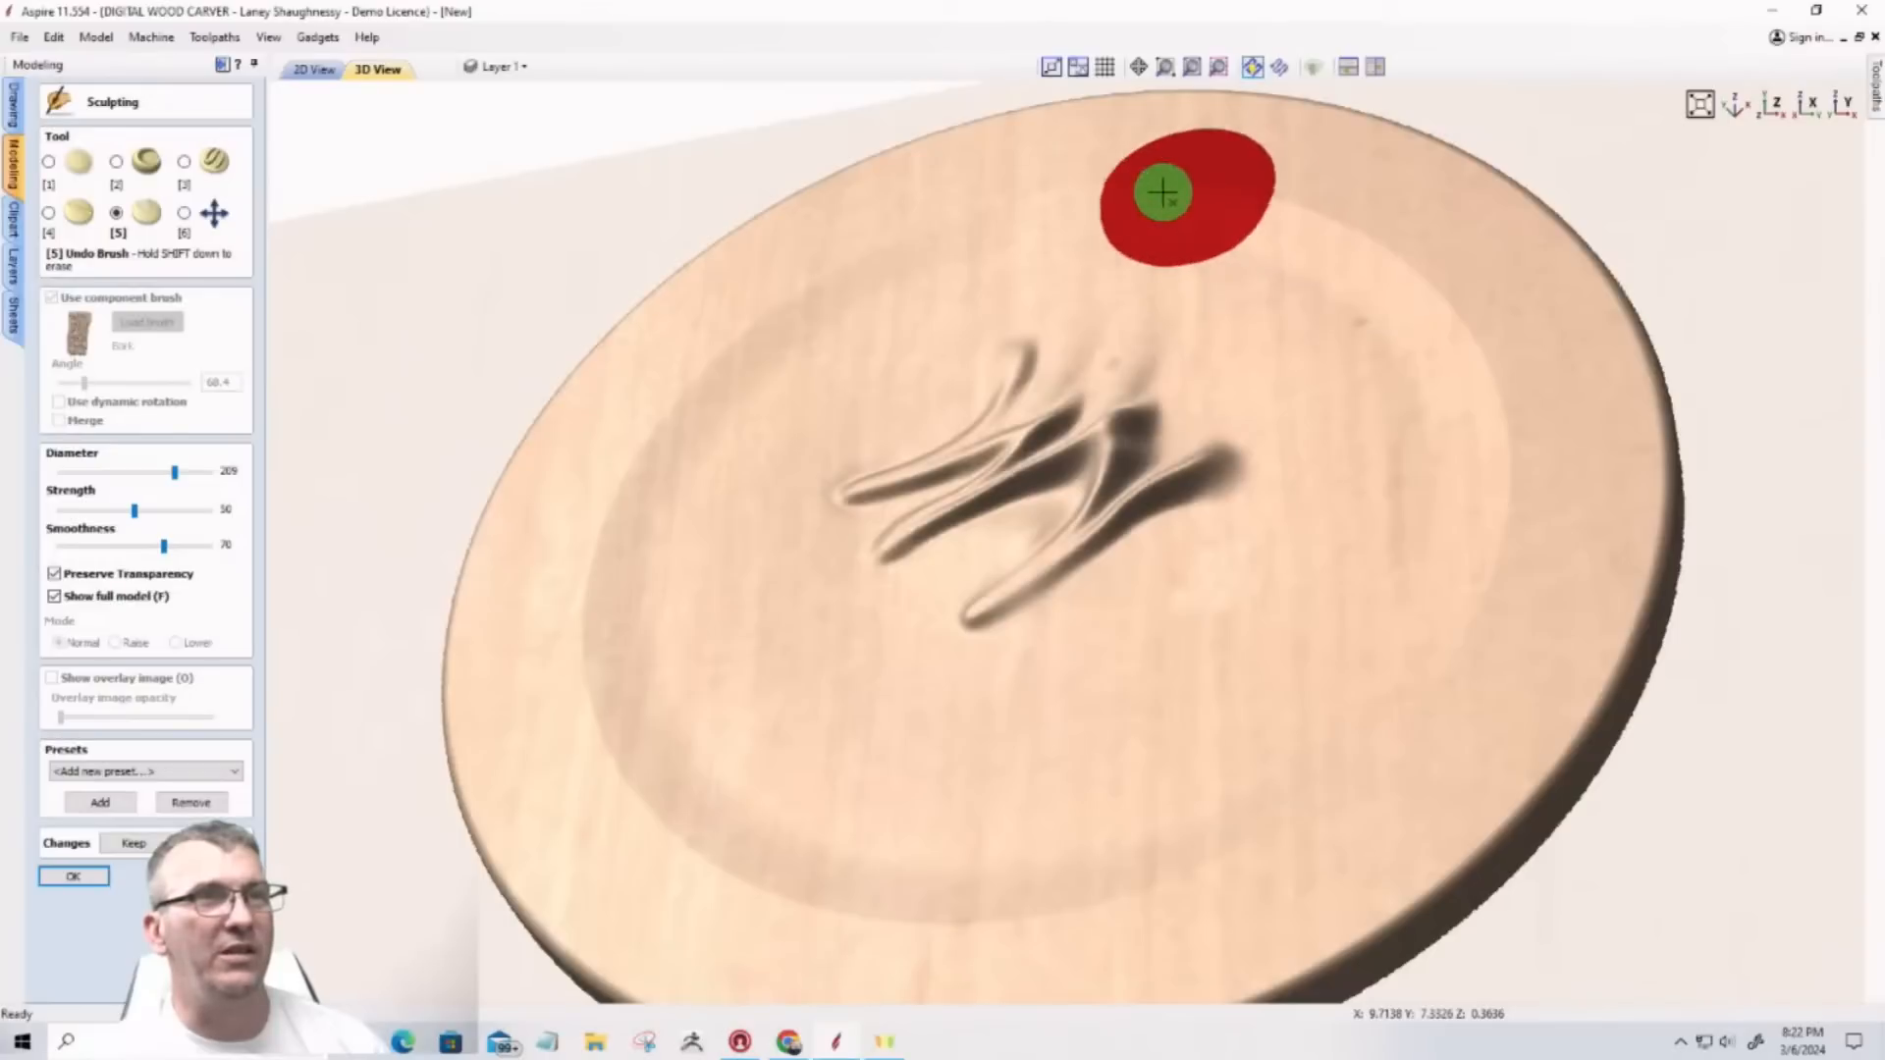
Step: Deposit bark texture along the plate's upper-right rim using the Deposit tool with strength 59 and smoothness 17
left_click(181, 162)
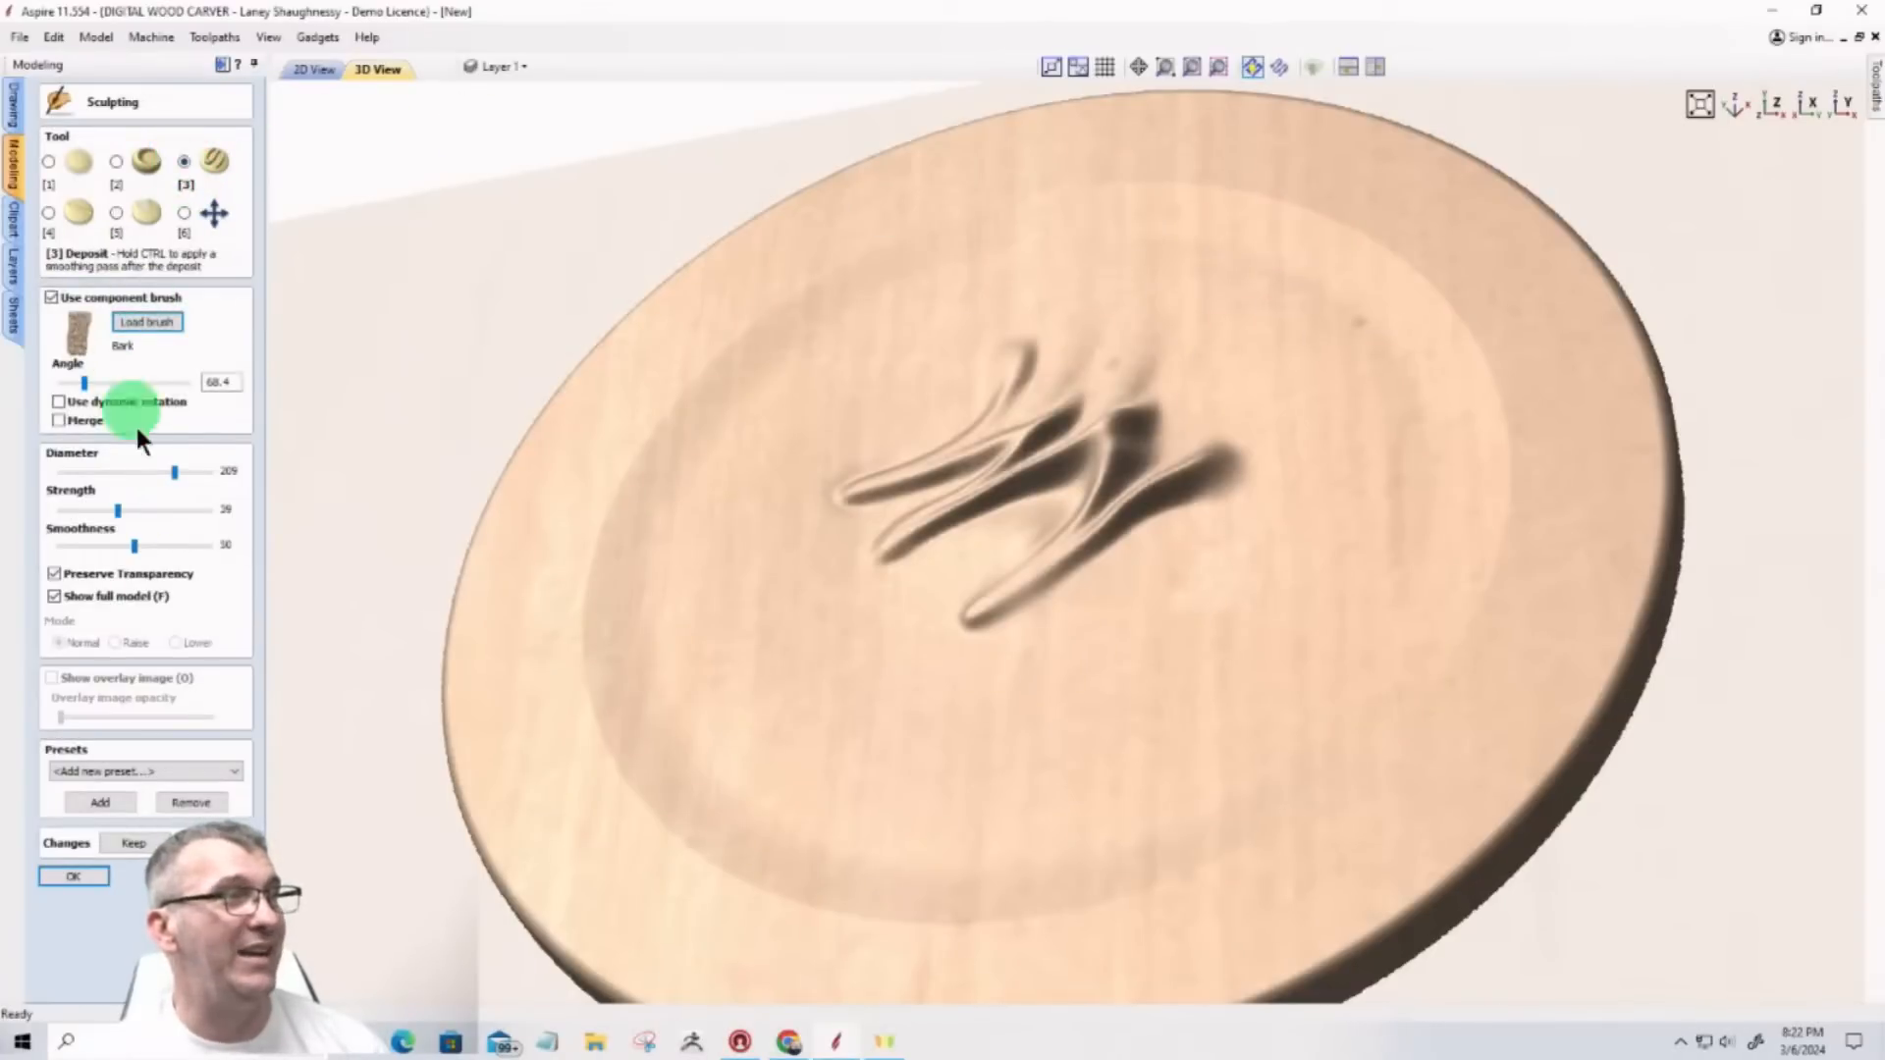
left_click_drag(134, 546, 86, 546)
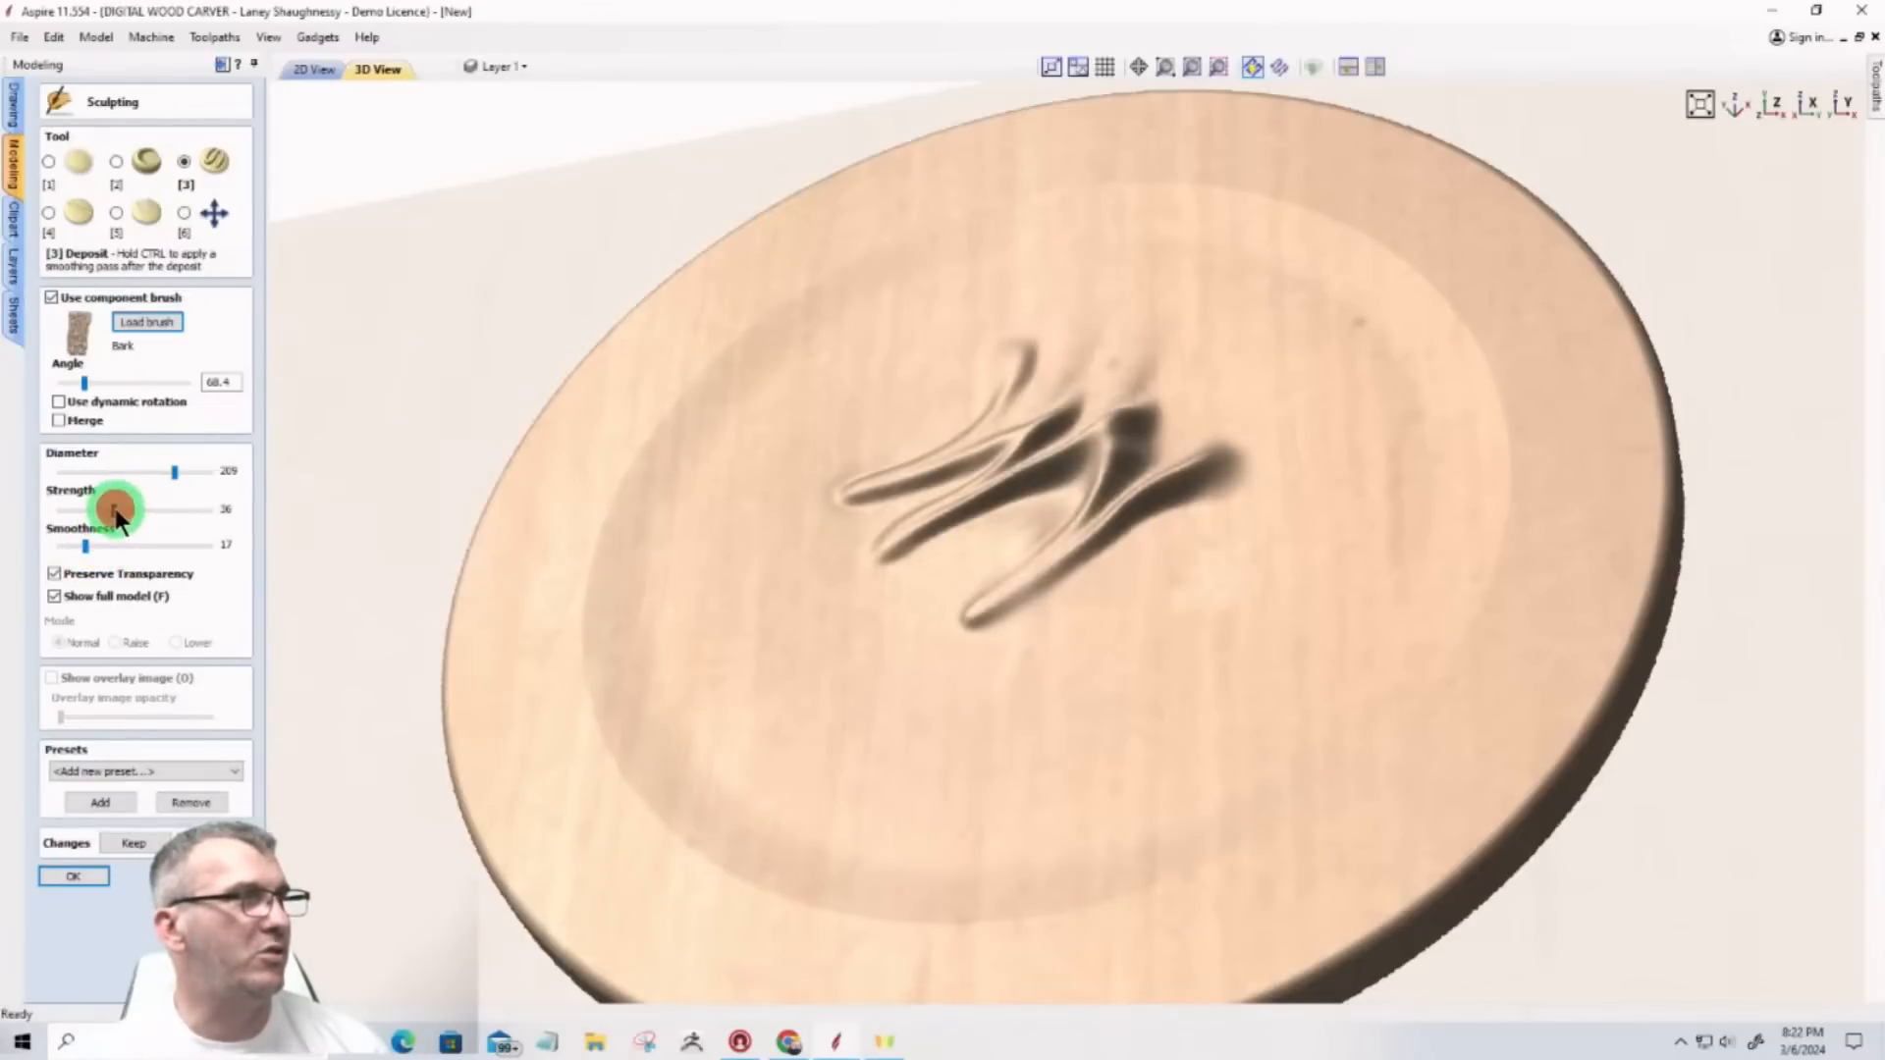
left_click_drag(122, 520, 149, 530)
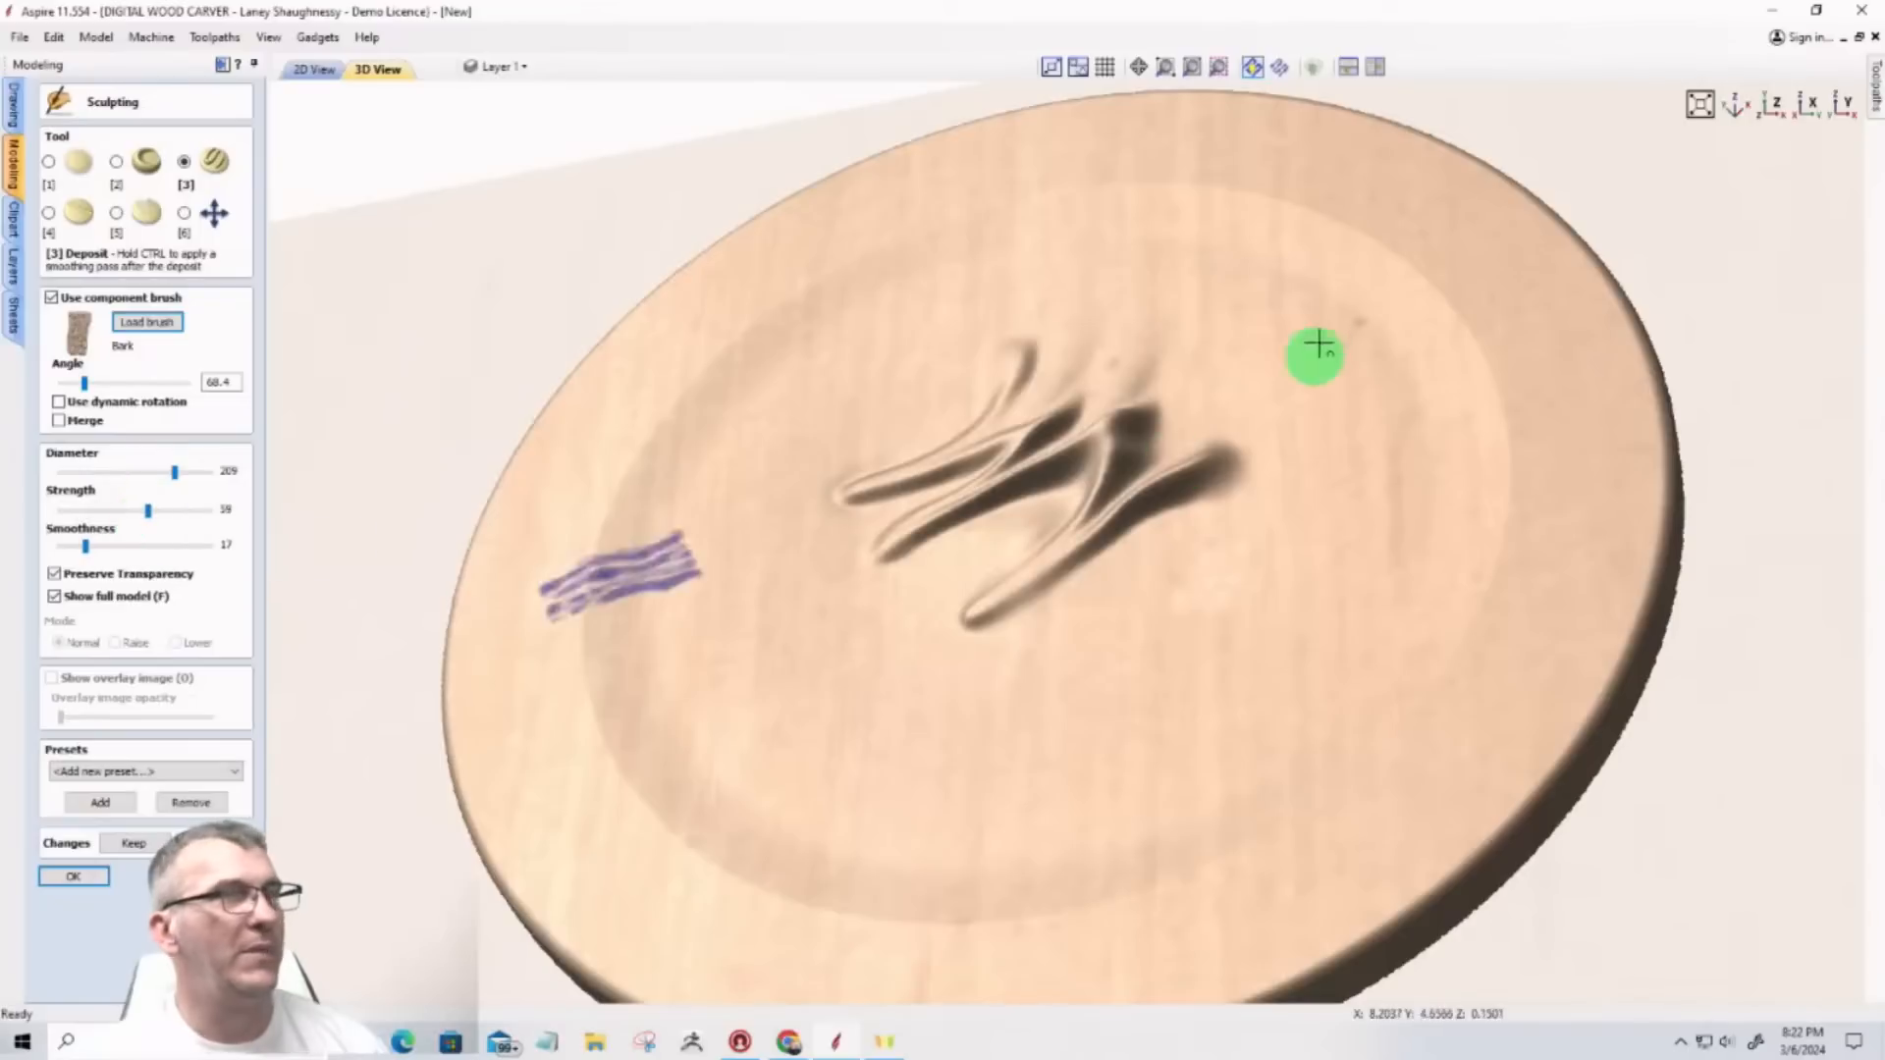
mouse_move(1191, 146)
left_mouse_down()
mouse_move(1261, 165)
mouse_move(1285, 119)
mouse_move(1246, 92)
mouse_move(1233, 109)
mouse_move(1354, 165)
mouse_move(1360, 147)
mouse_move(1514, 265)
mouse_move(1341, 248)
mouse_move(1253, 201)
mouse_move(1278, 218)
left_mouse_up()
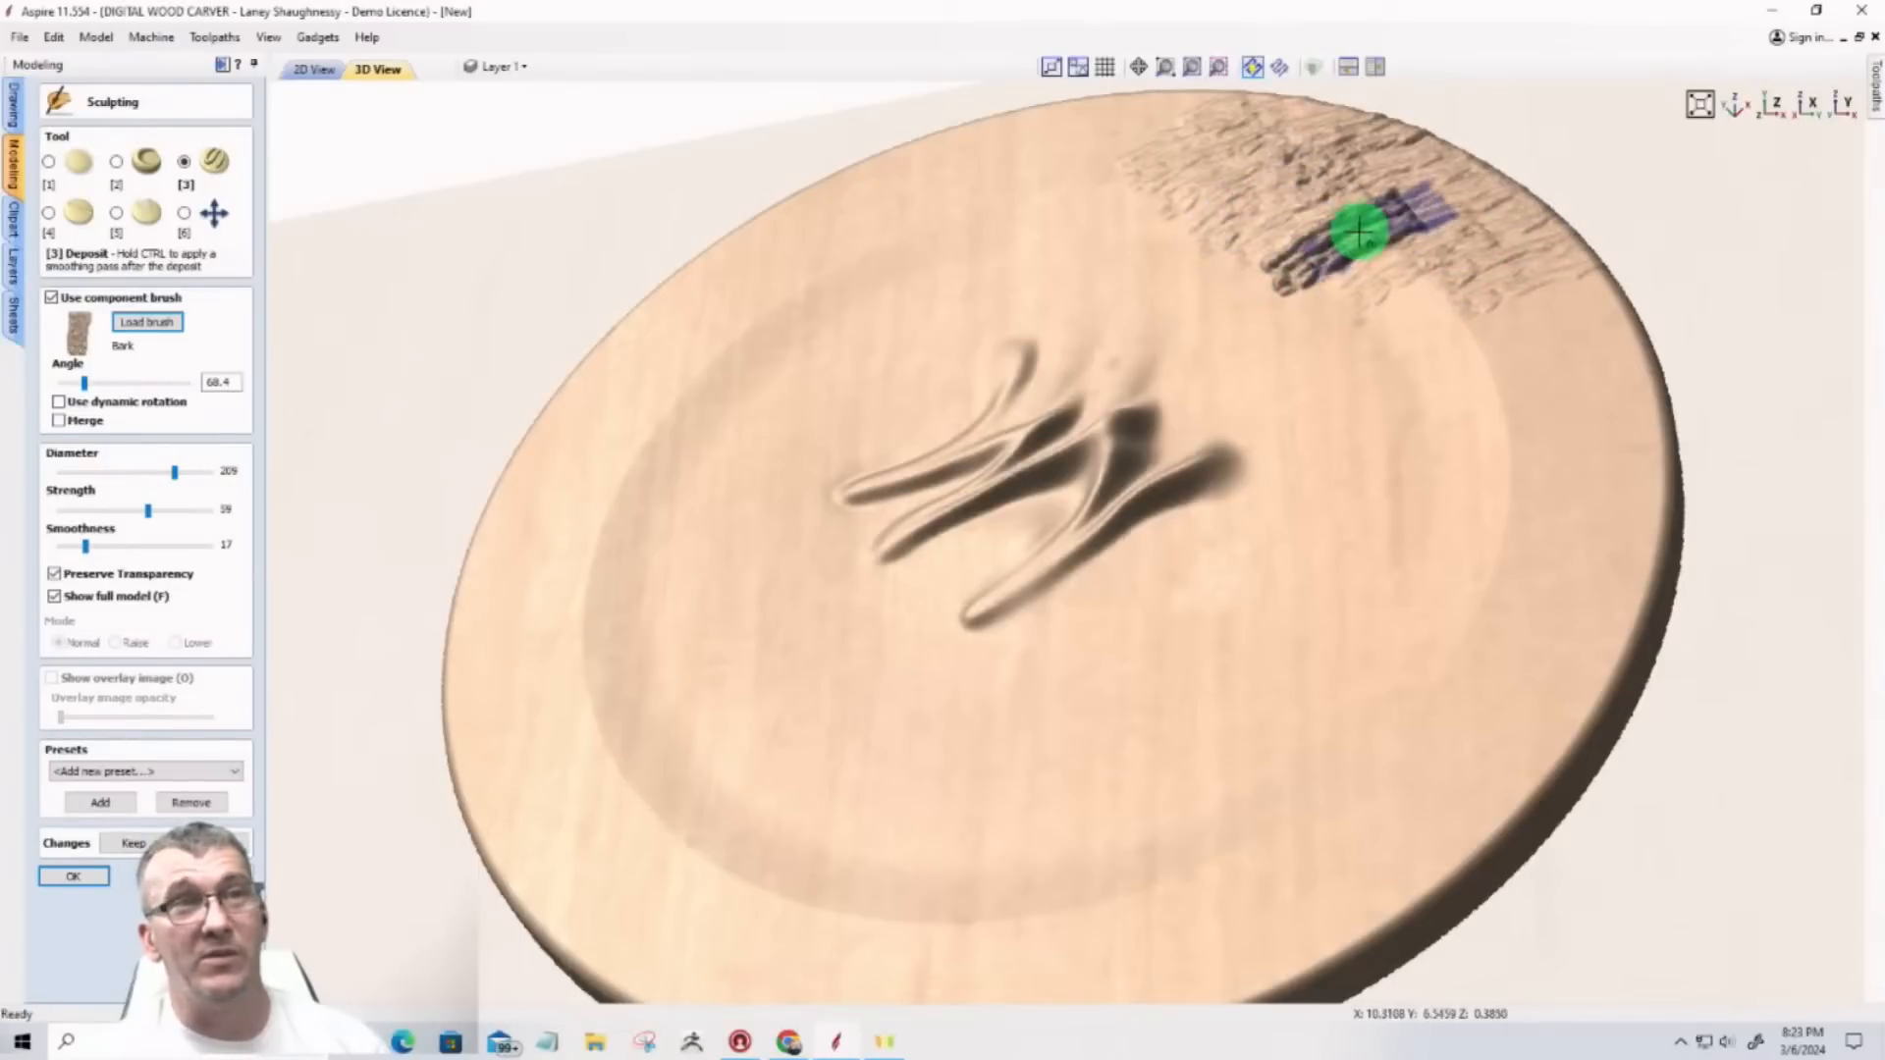
left_click_drag(1378, 289, 1468, 424)
mouse_move(1511, 327)
left_mouse_down()
mouse_move(1548, 328)
mouse_move(1610, 389)
left_mouse_up()
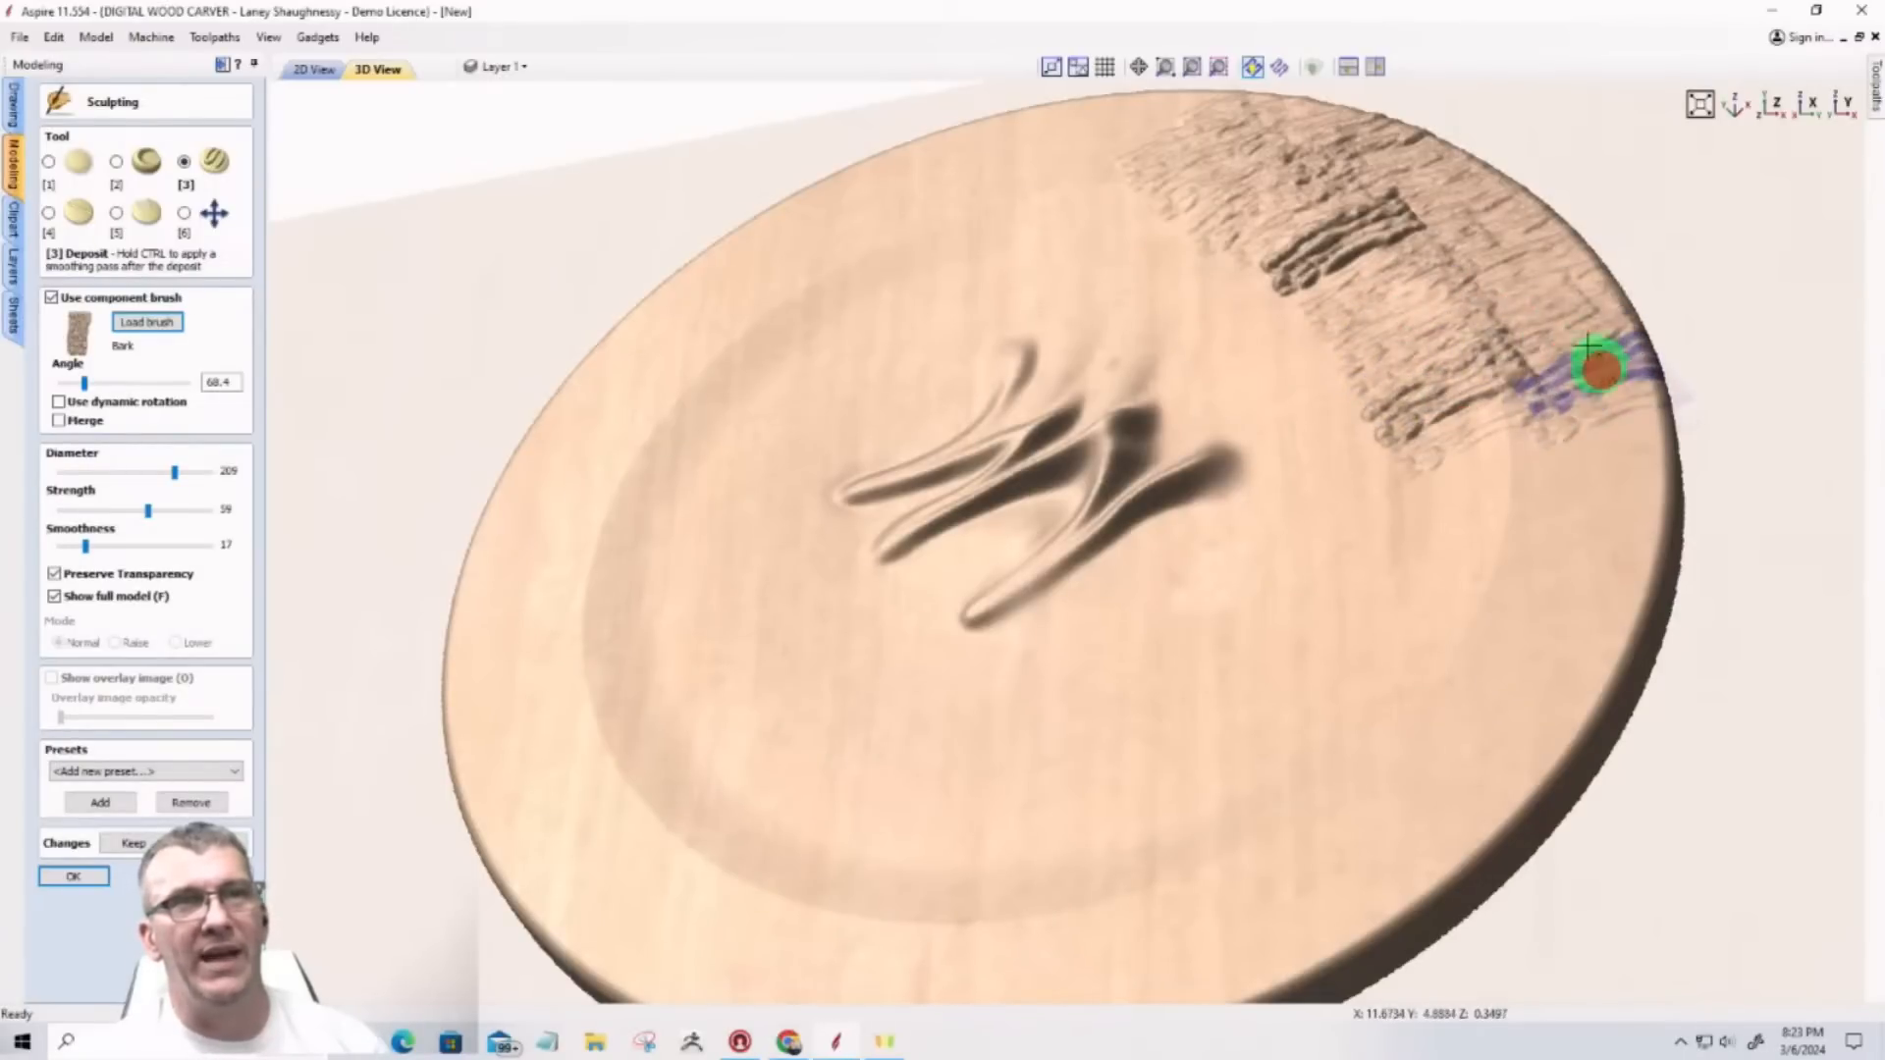
left_click(1556, 260)
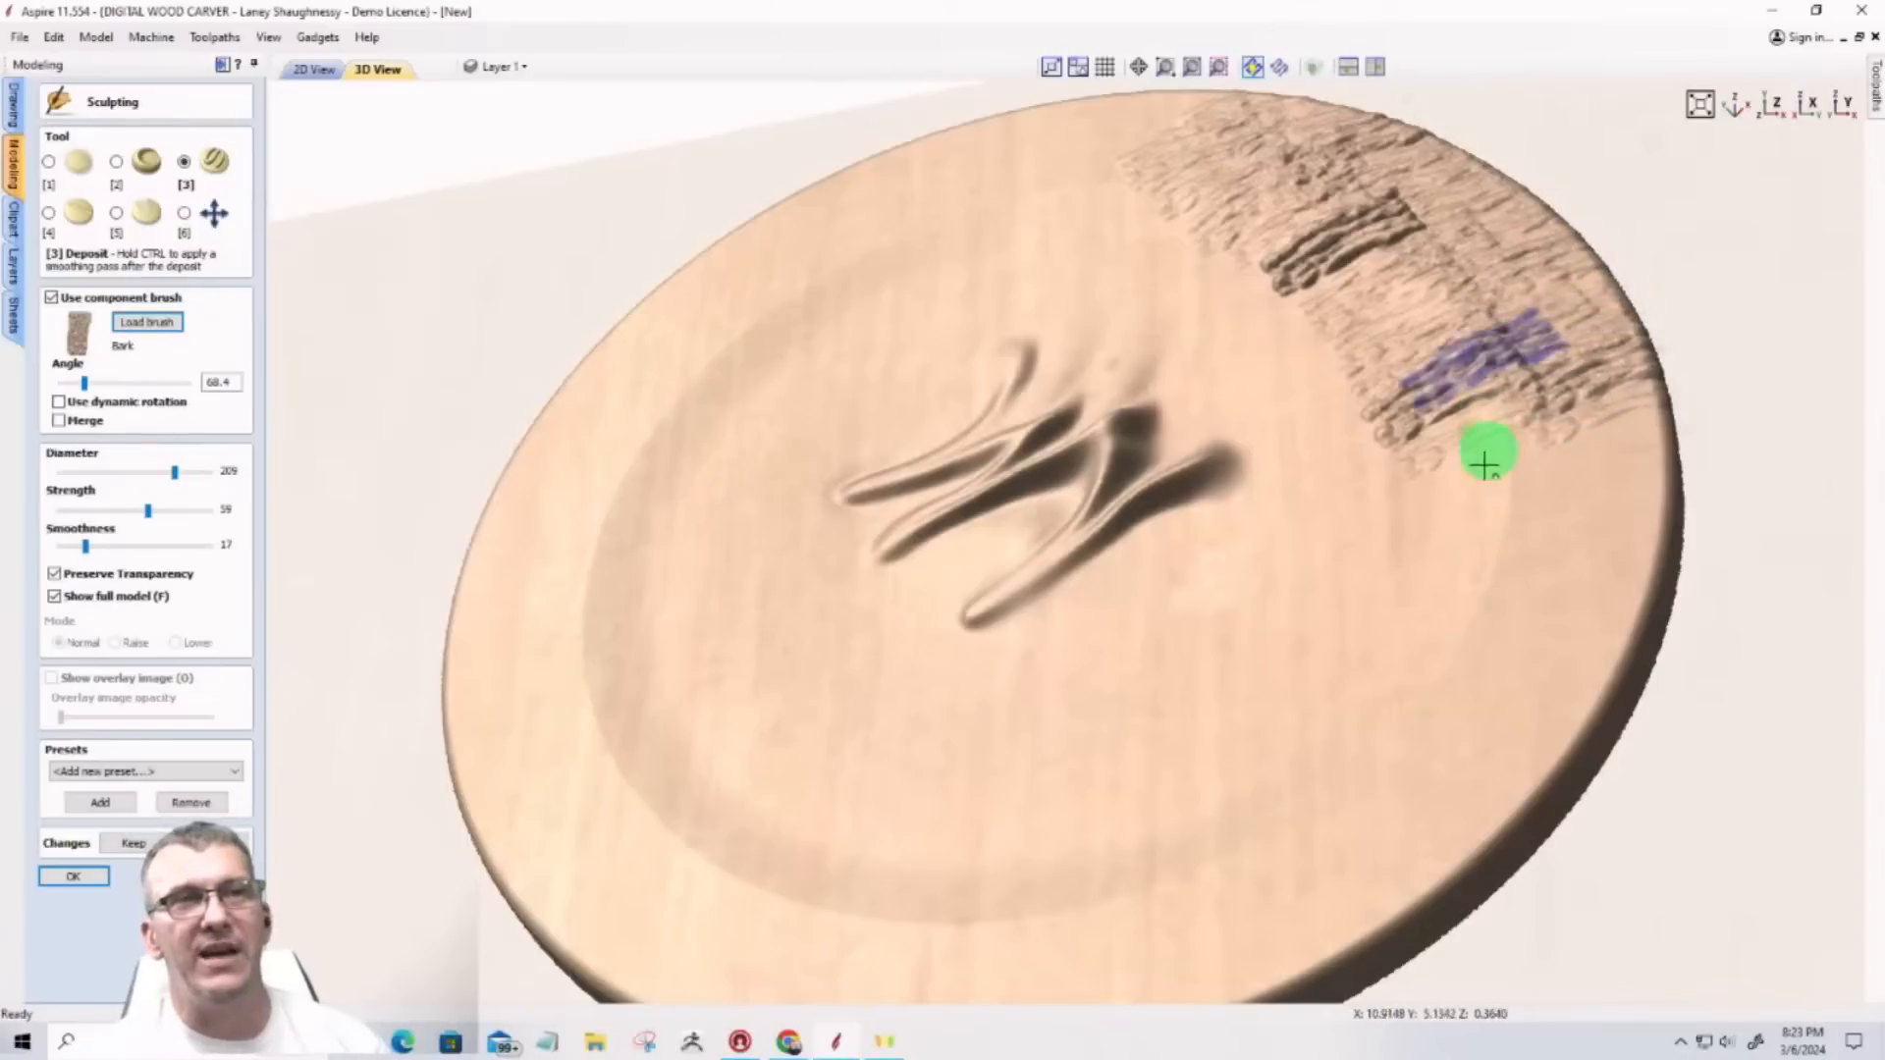
mouse_move(1610, 420)
left_mouse_down()
mouse_move(1481, 450)
mouse_move(1422, 438)
mouse_move(1551, 478)
left_mouse_up()
left_click(1551, 478)
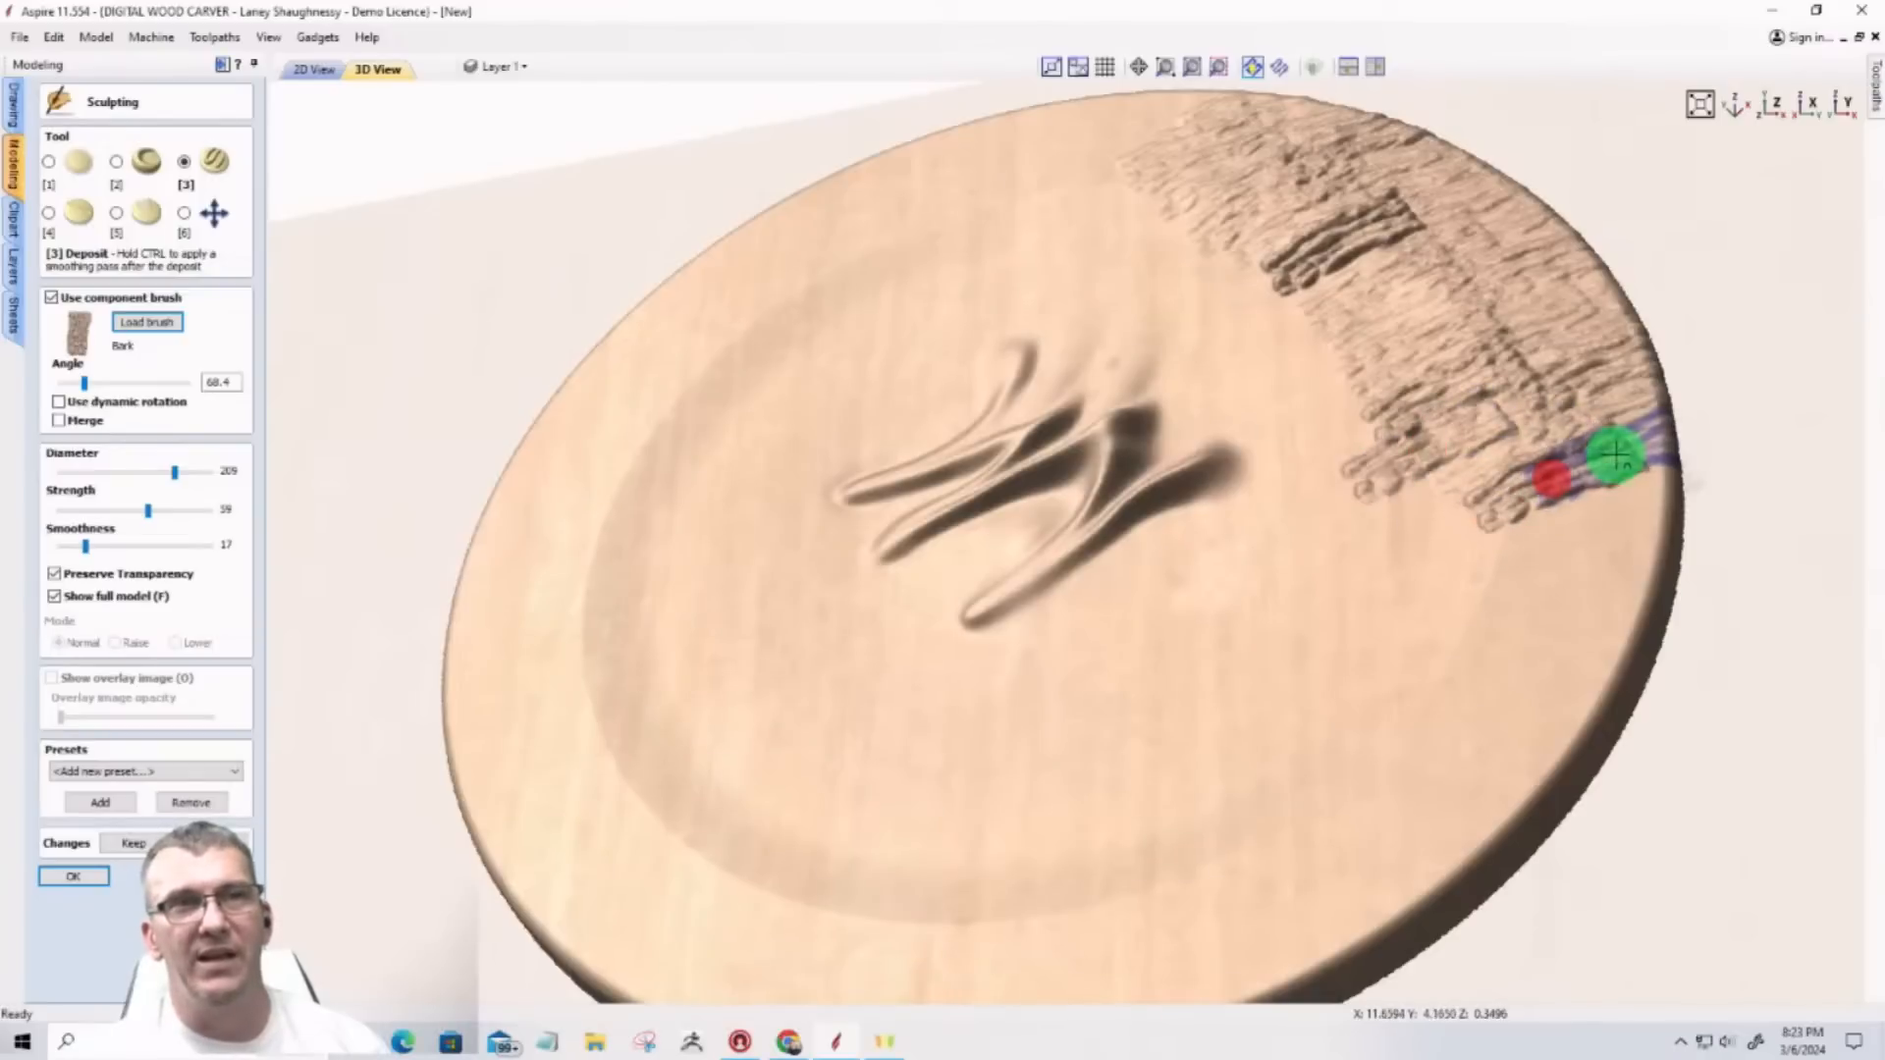
left_click(1615, 454)
Step: Extend the bark texture down the plate's right rim and slightly inward using brush diameters 301 and 201
key("w")
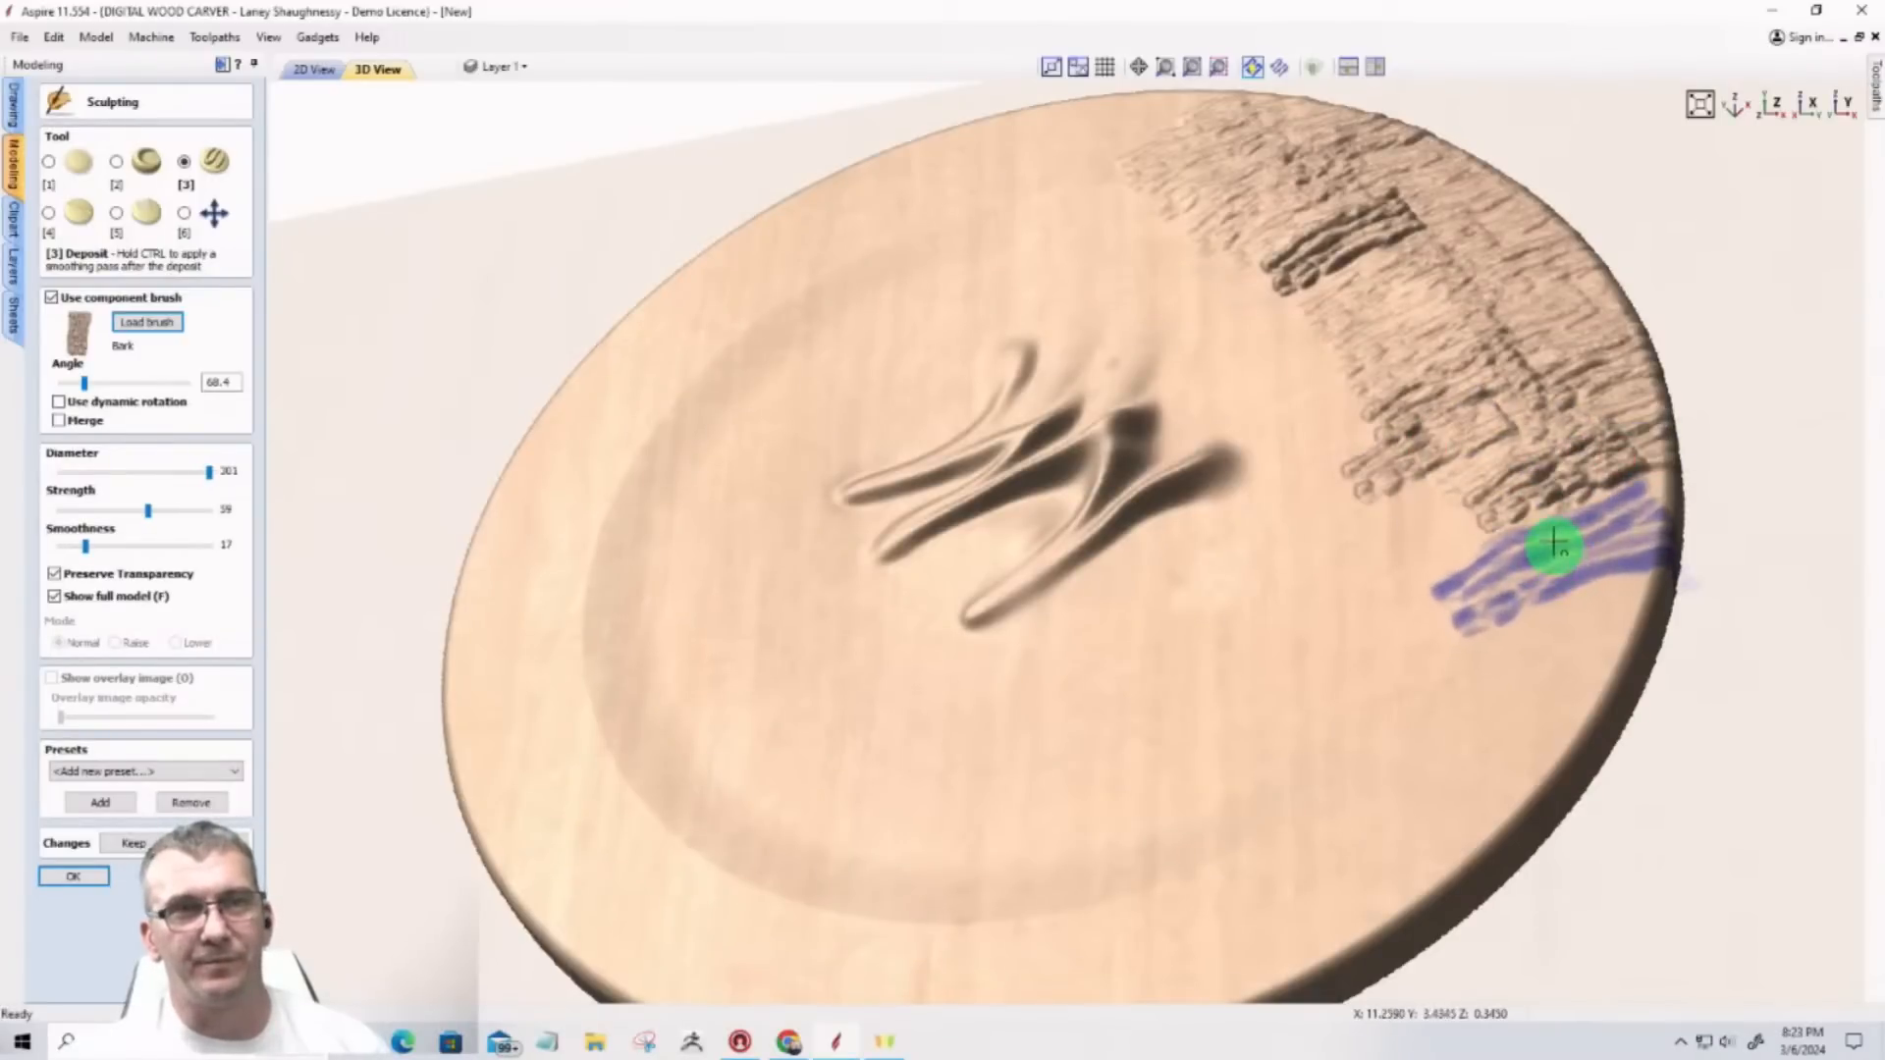
mouse_move(1556, 551)
left_mouse_down()
mouse_move(1557, 568)
mouse_move(1469, 592)
left_mouse_up()
key("q")
key("q")
key("q")
key("q")
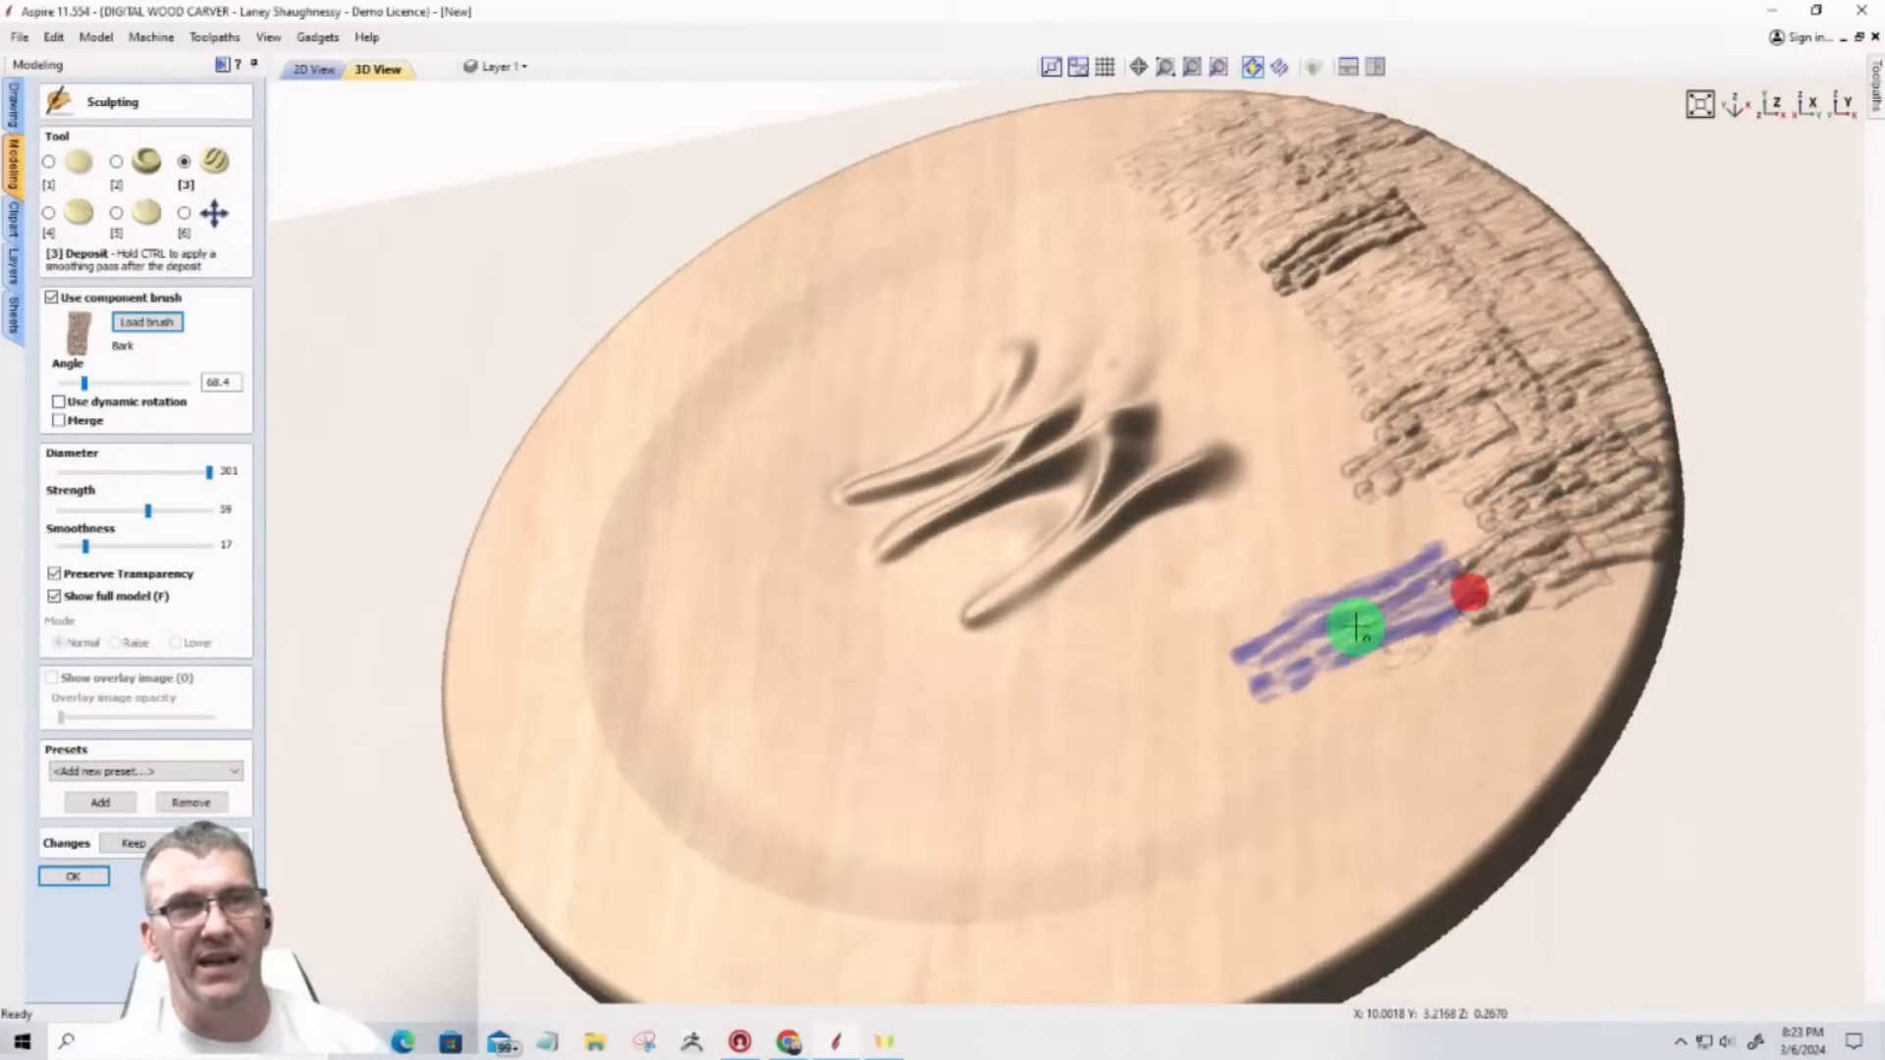
mouse_move(1400, 530)
left_mouse_down()
mouse_move(1414, 574)
mouse_move(1389, 531)
mouse_move(1321, 545)
mouse_move(1443, 635)
mouse_move(1544, 622)
mouse_move(1544, 698)
mouse_move(1506, 714)
left_mouse_up()
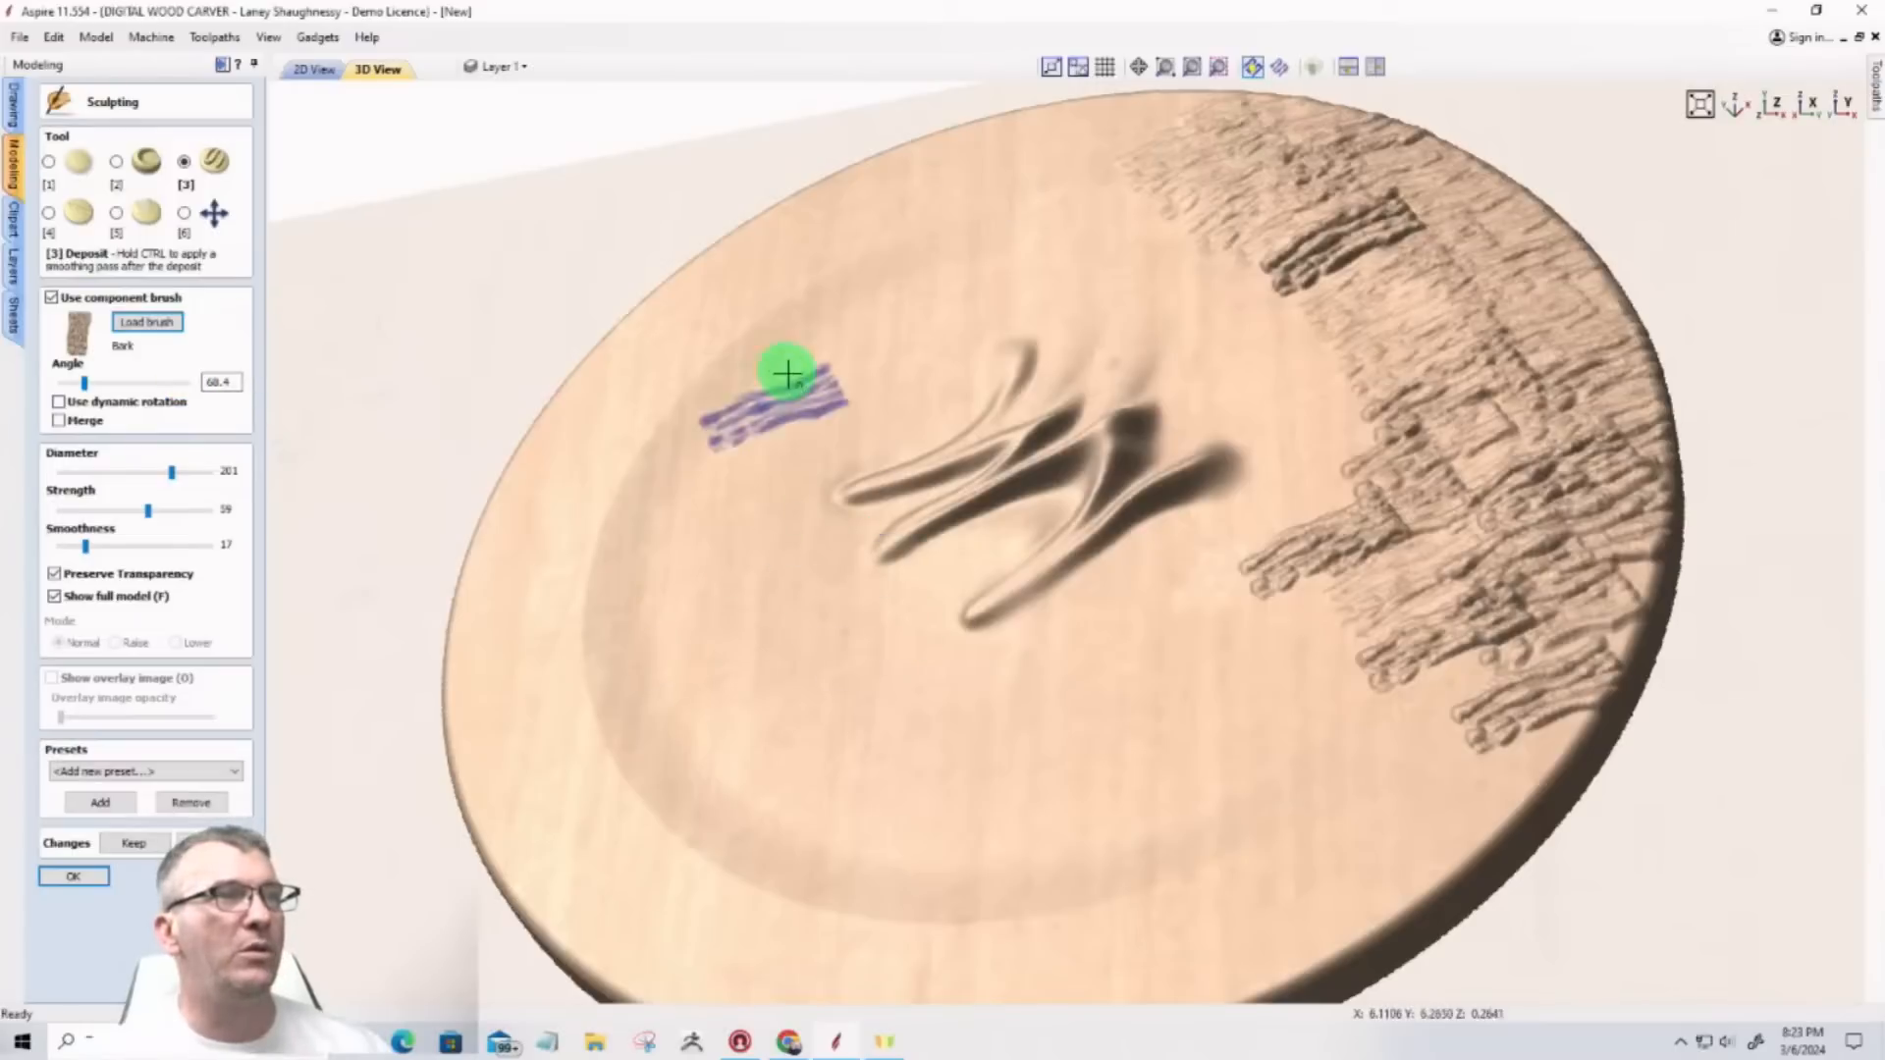
Step: Soften the bark texture along the rim using the Smooth tool with diameter 261, strength 68 and smoothness 87
left_click(47, 163)
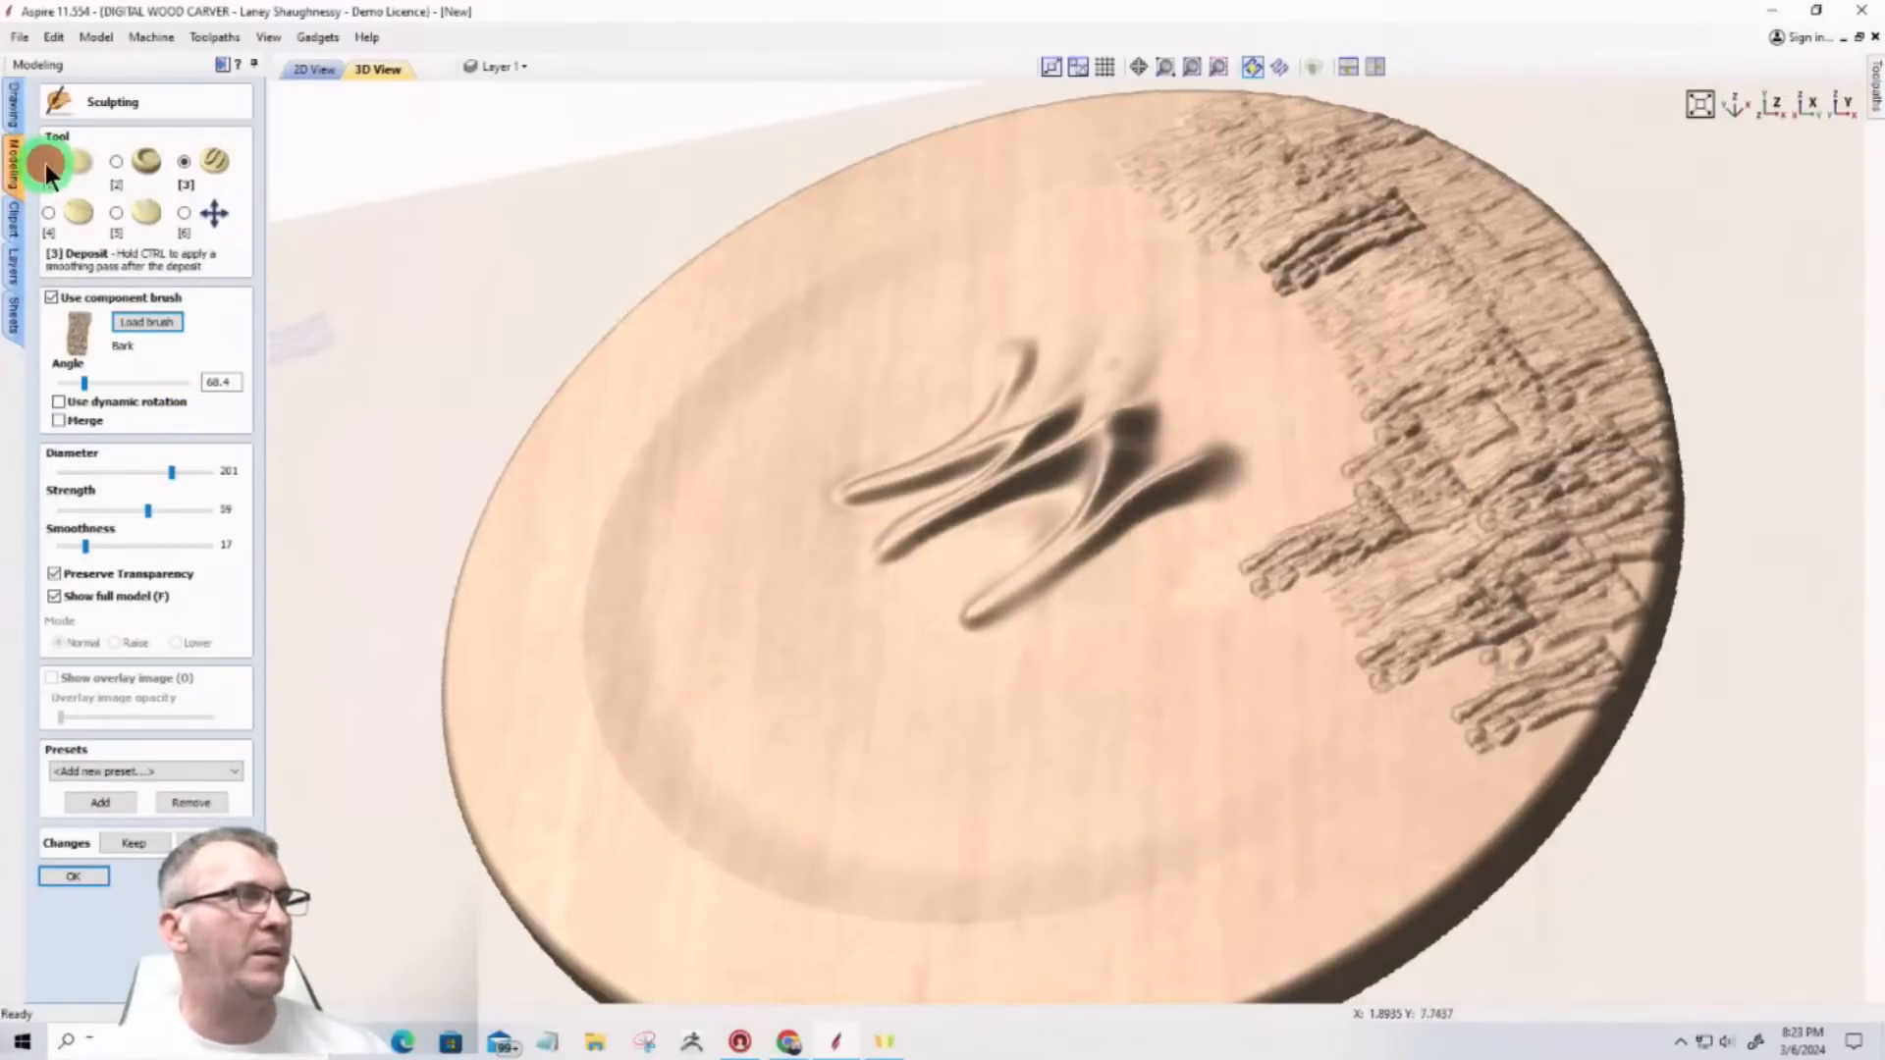
scroll(1274, 276, "up", 3)
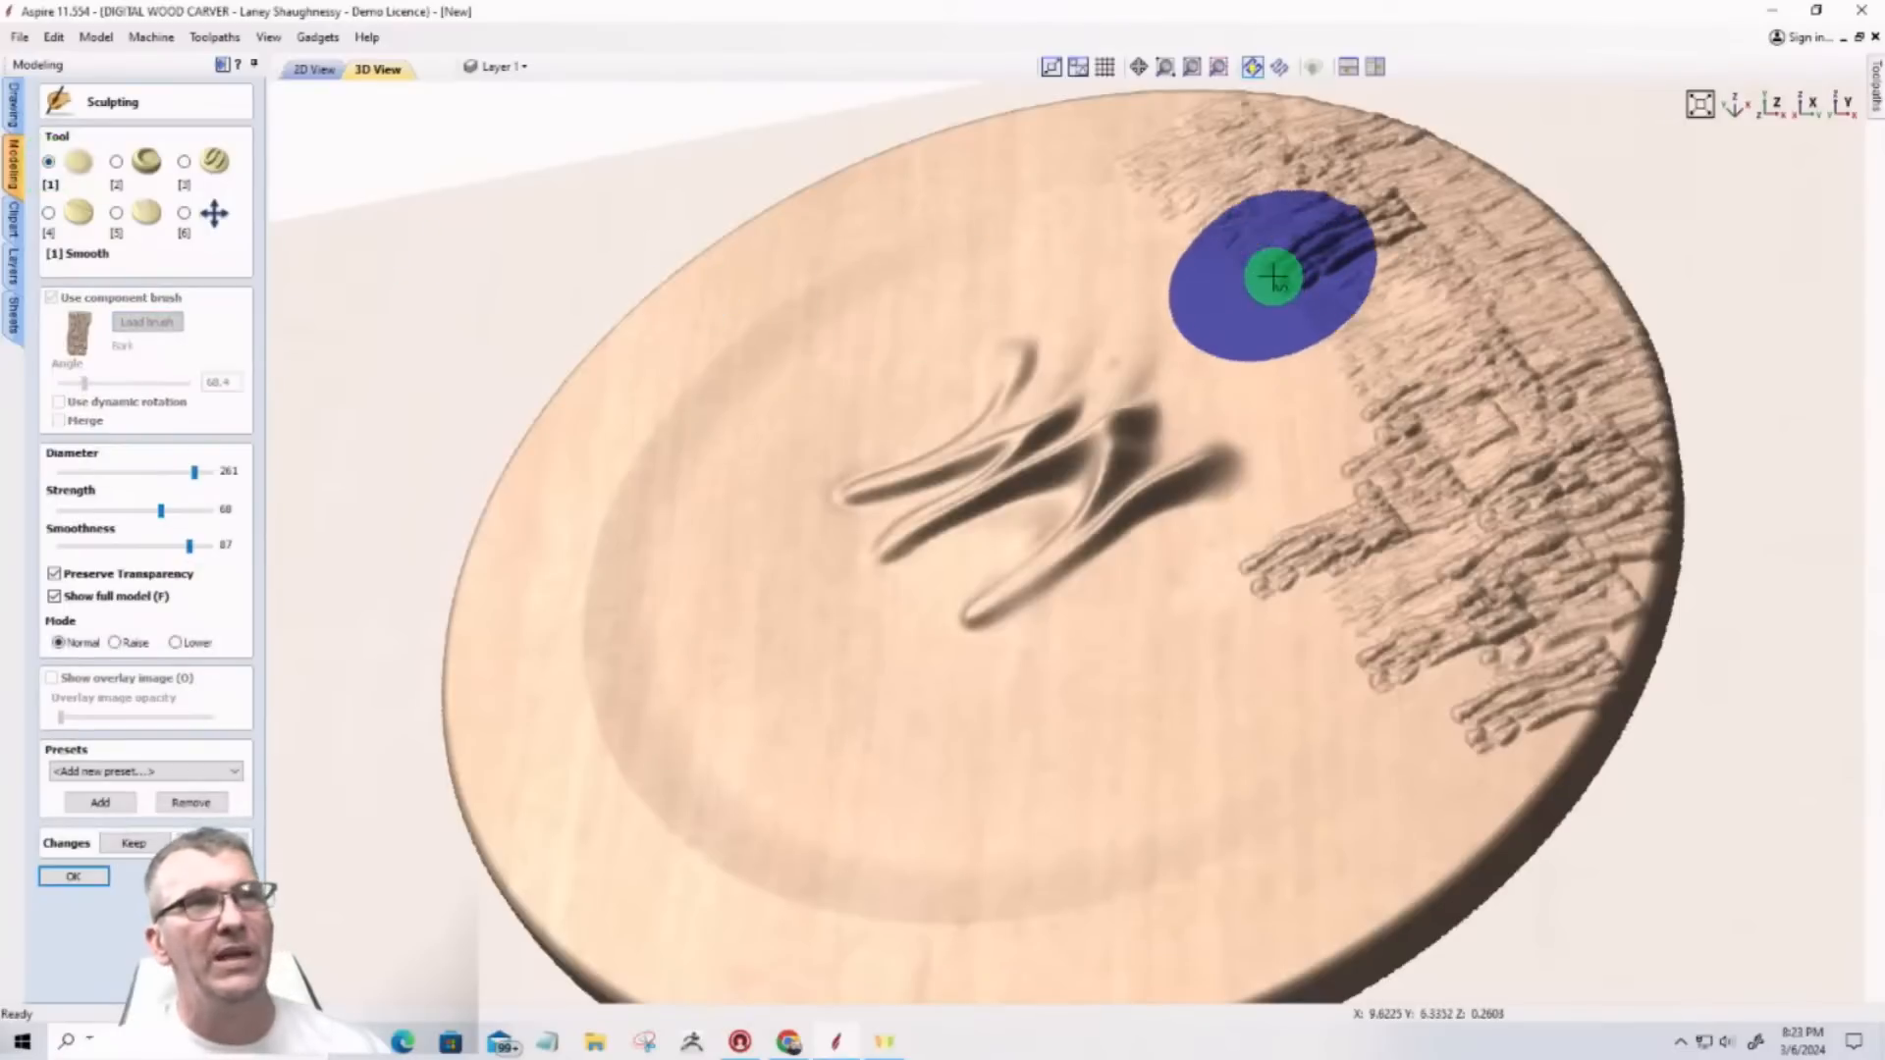
mouse_move(1220, 107)
left_mouse_down()
mouse_move(1380, 187)
mouse_move(1522, 392)
mouse_move(1481, 274)
mouse_move(1629, 546)
mouse_move(1588, 738)
mouse_move(1417, 488)
mouse_move(1329, 500)
mouse_move(1352, 494)
mouse_move(1469, 657)
mouse_move(1557, 497)
mouse_move(1456, 344)
mouse_move(1237, 199)
mouse_move(1384, 274)
mouse_move(1158, 147)
mouse_move(1080, 134)
left_mouse_up()
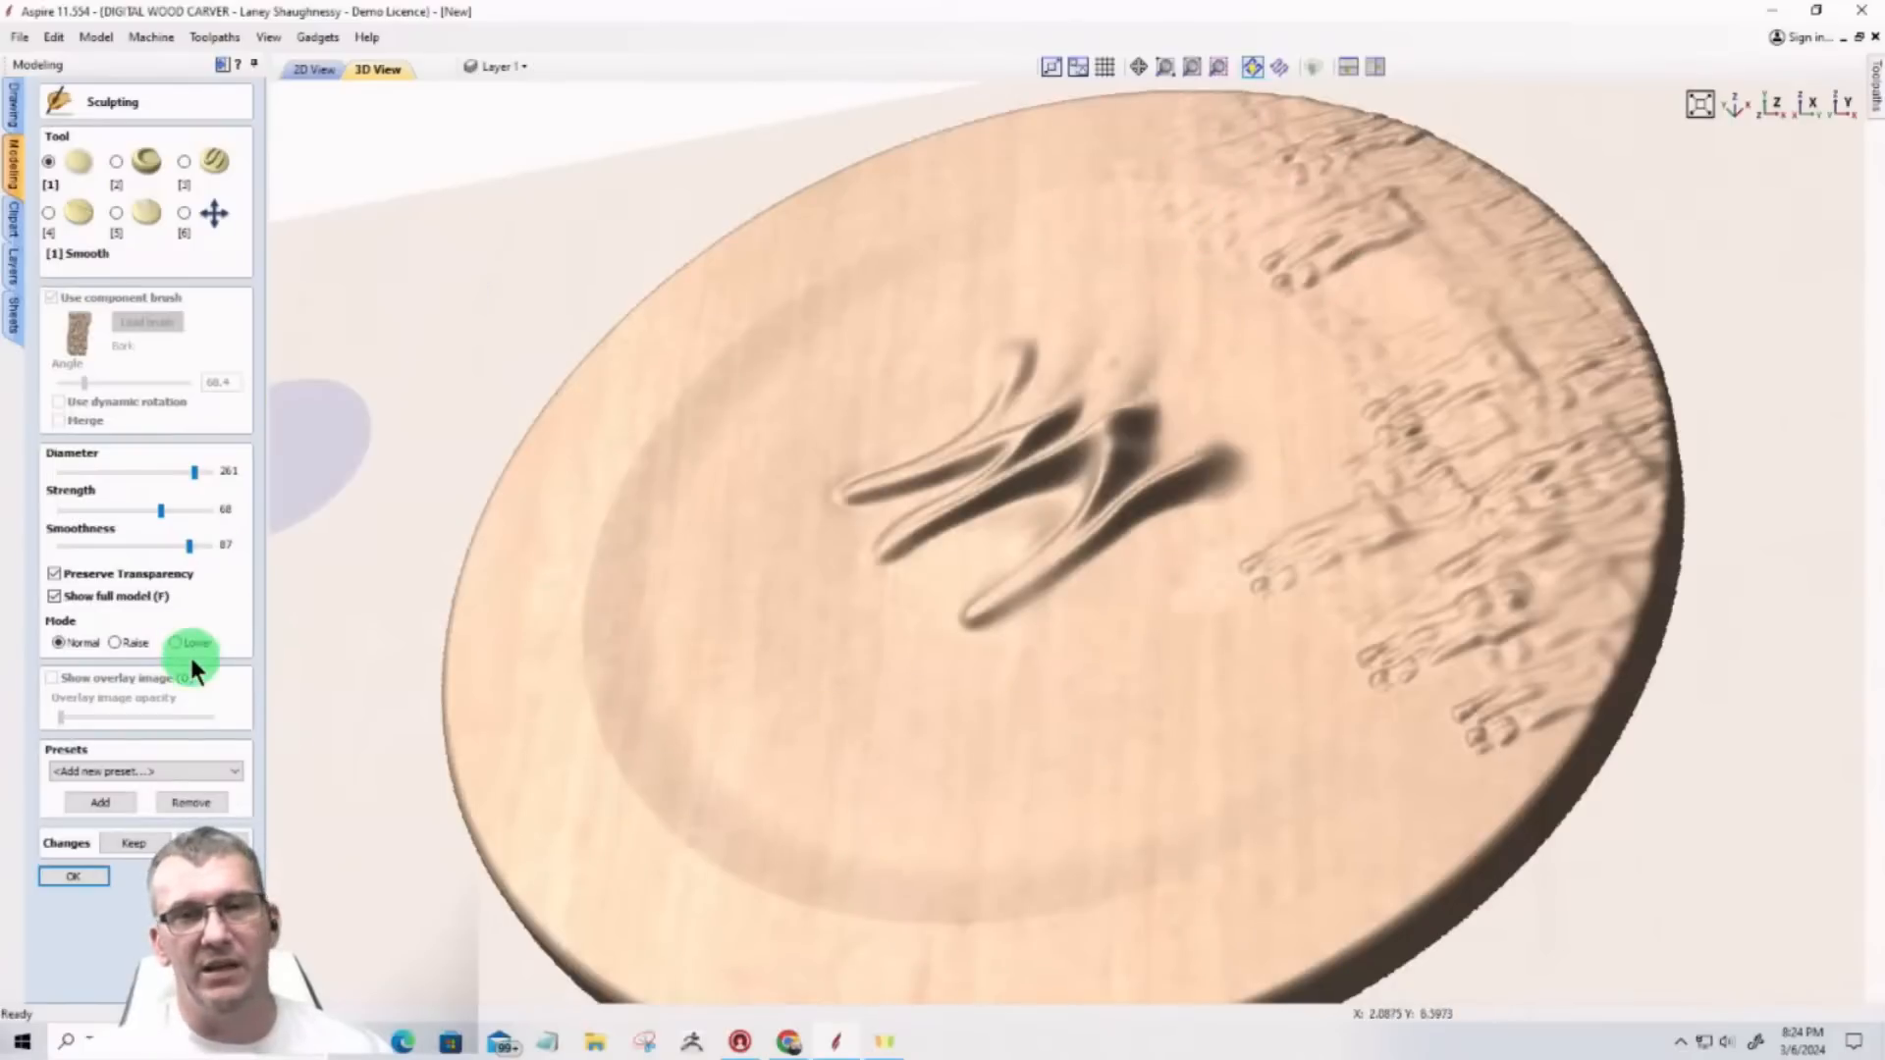
left_click_drag(585, 668, 668, 643)
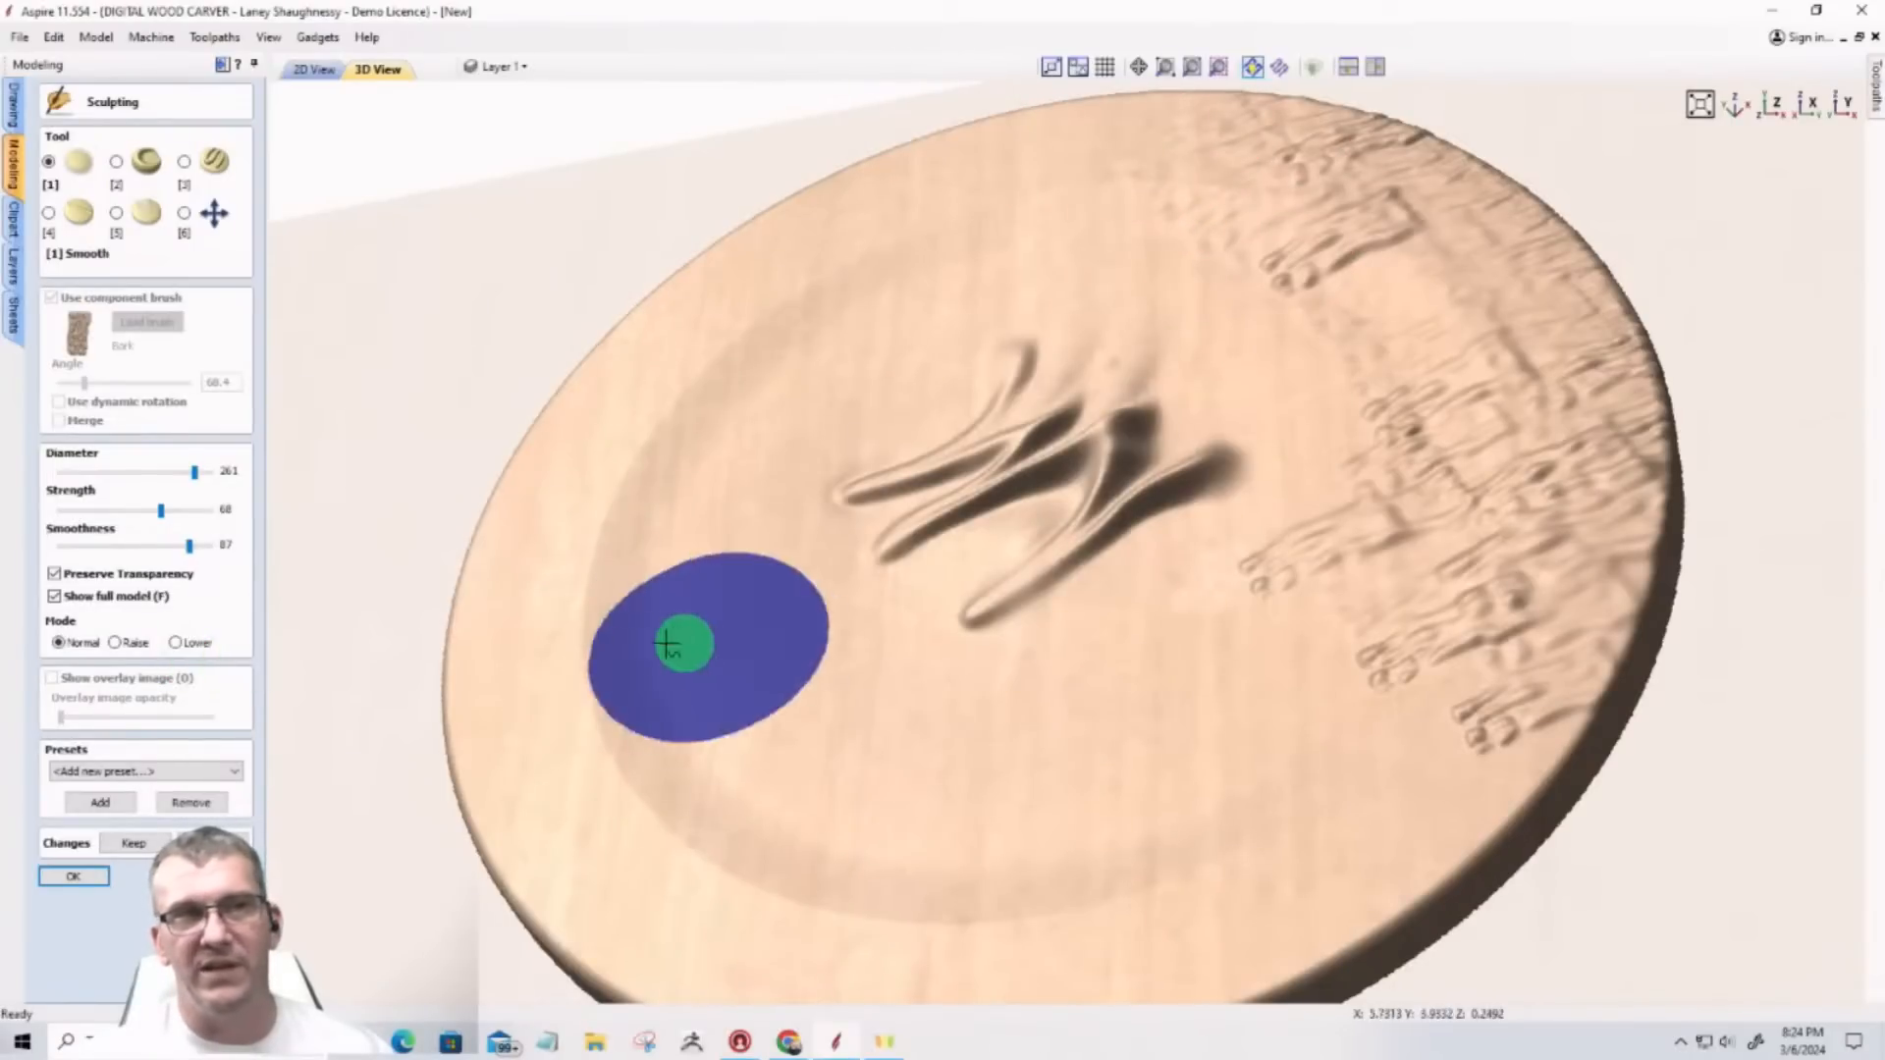
Step: Activate Twiddle View and examine the smudged streaks and the smoothed bark texture on the right rim up close
left_click(183, 215)
scroll(1417, 286, "up", 5)
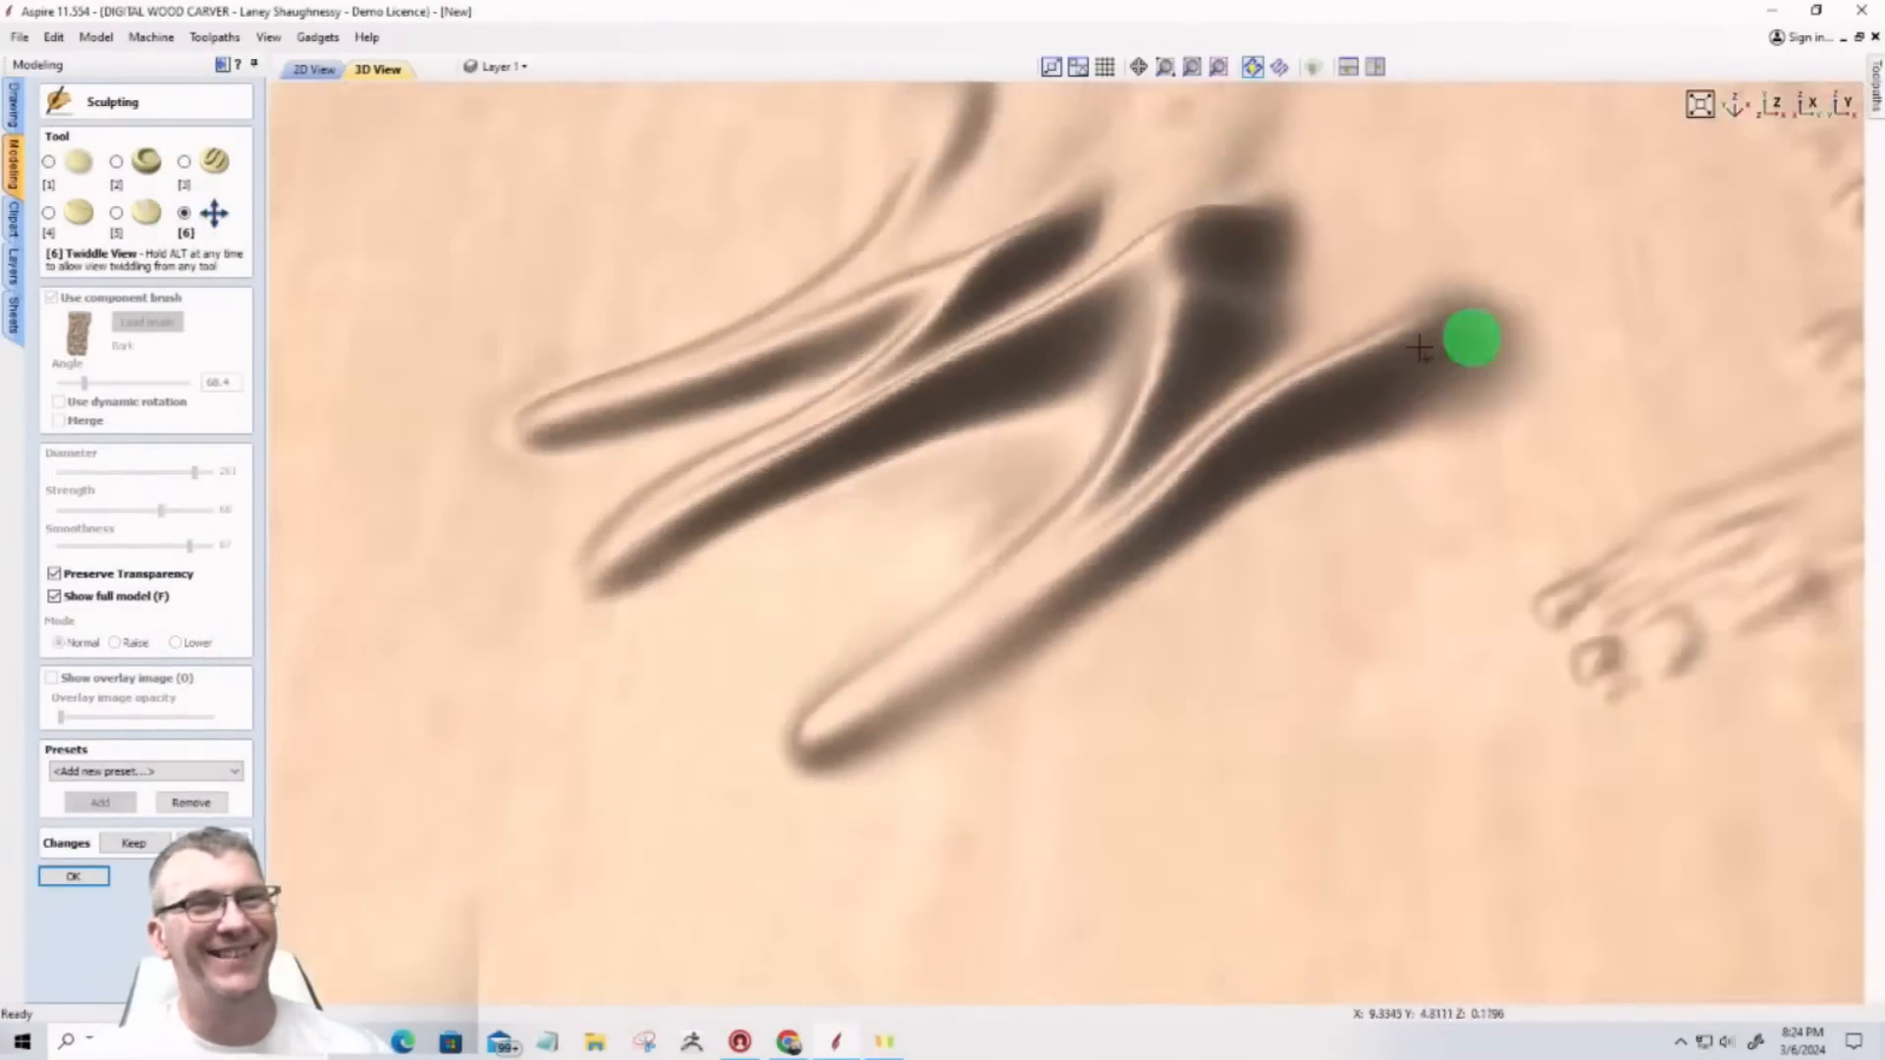
mouse_move(1116, 424)
left_mouse_down()
mouse_move(615, 580)
mouse_move(913, 846)
left_mouse_up()
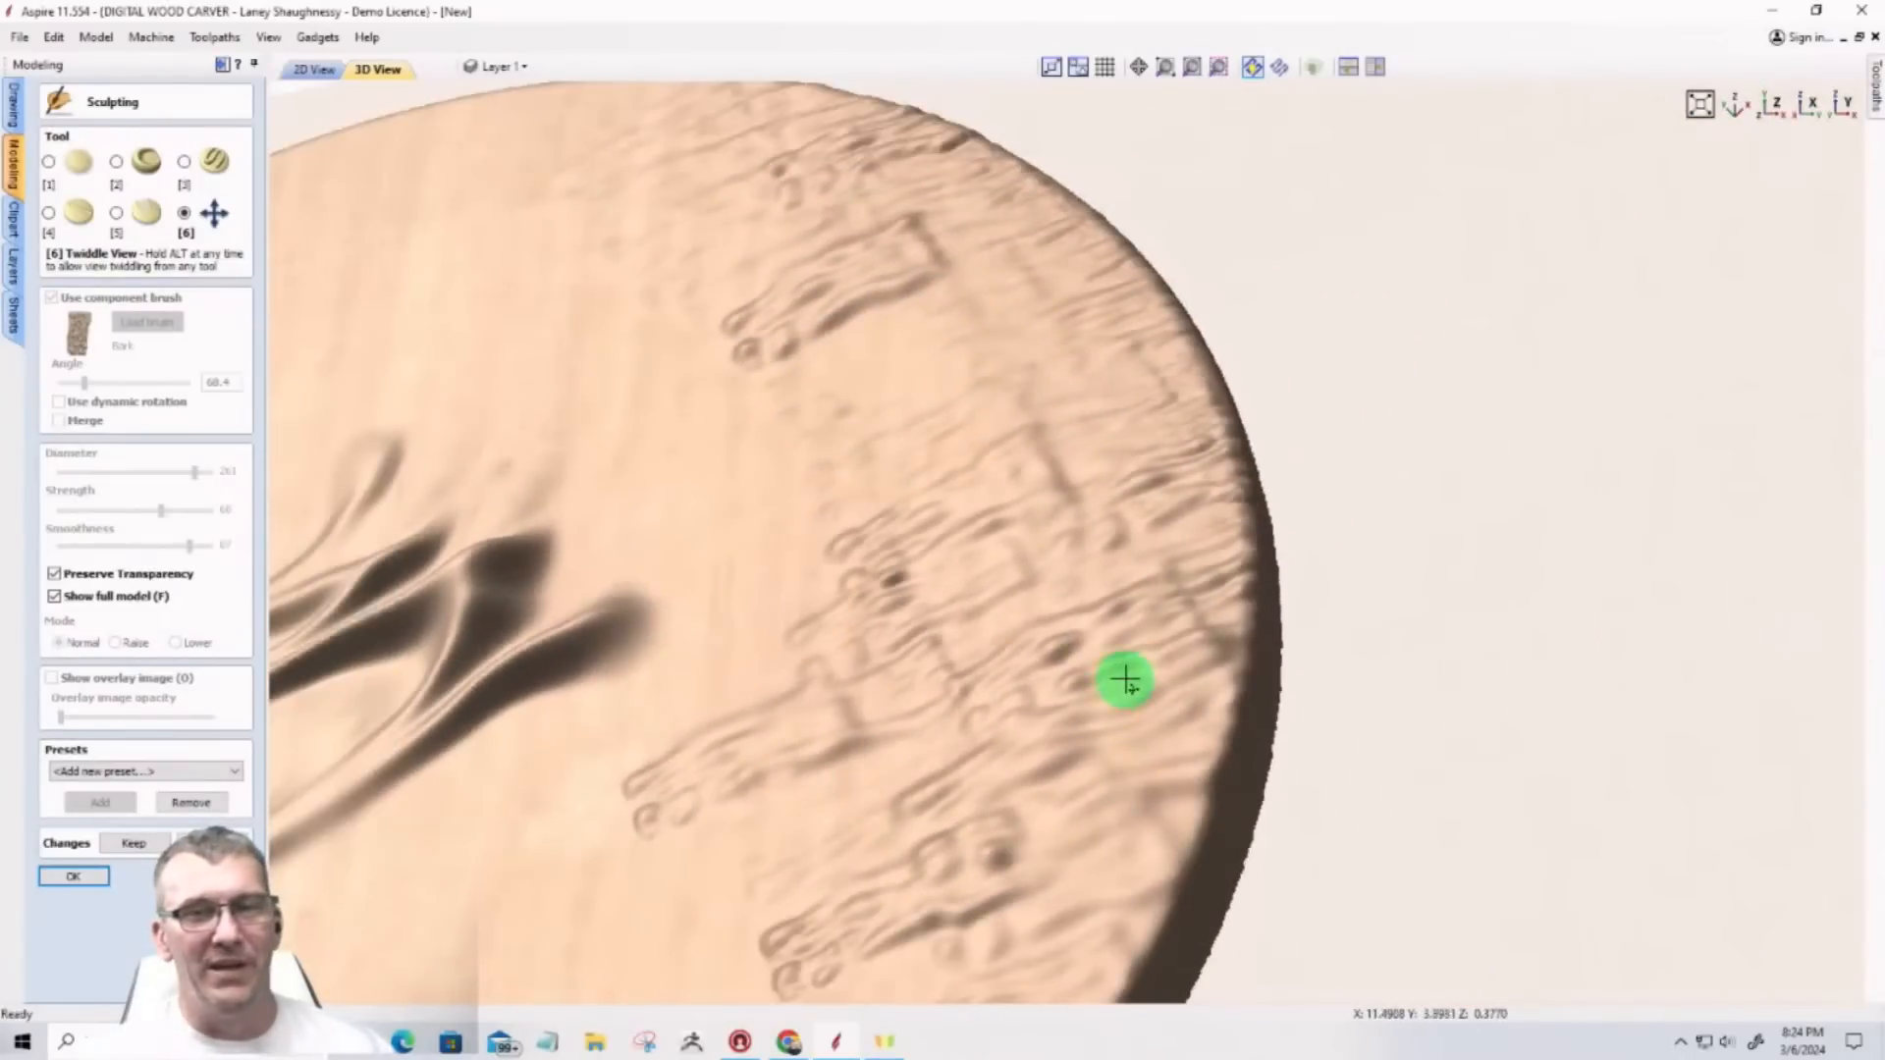
scroll(1125, 680, "up", 5)
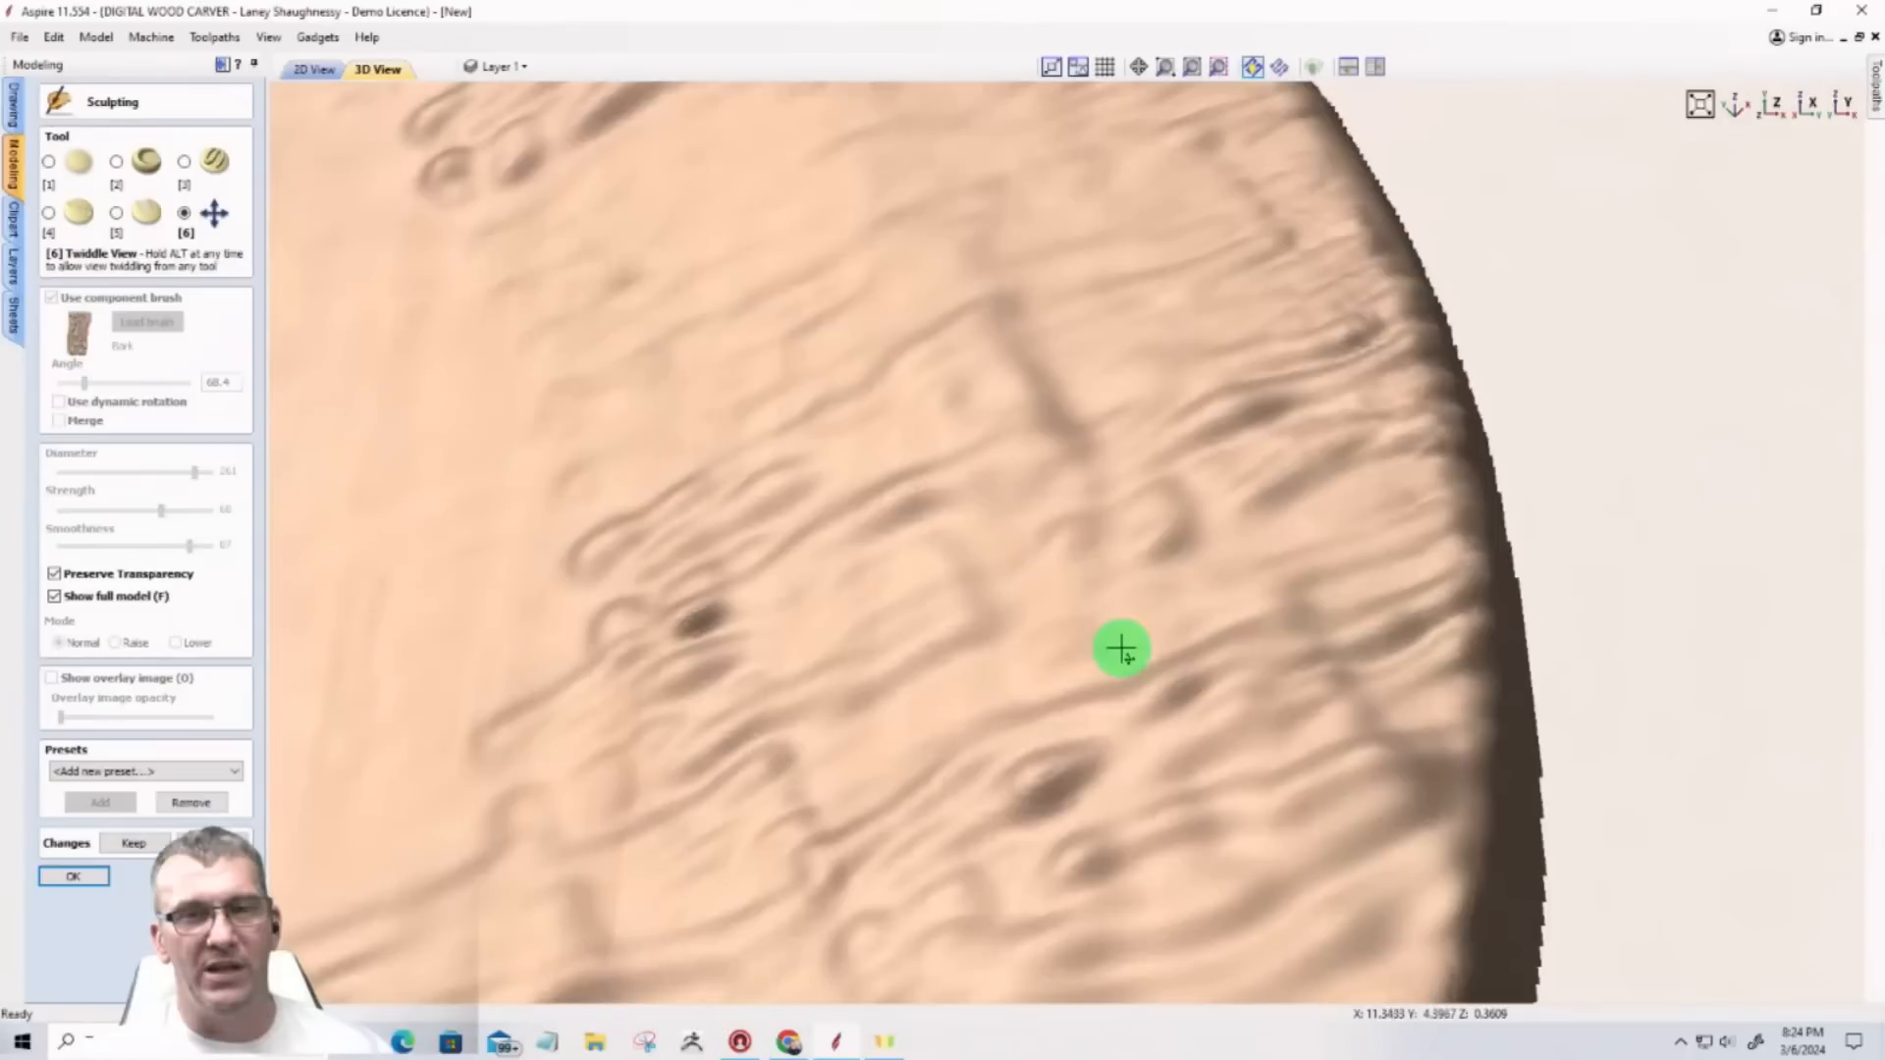
Step: Leave sculpting without discarding the changes, and delete the plate component from Level 1
scroll(1121, 649, "down", 2)
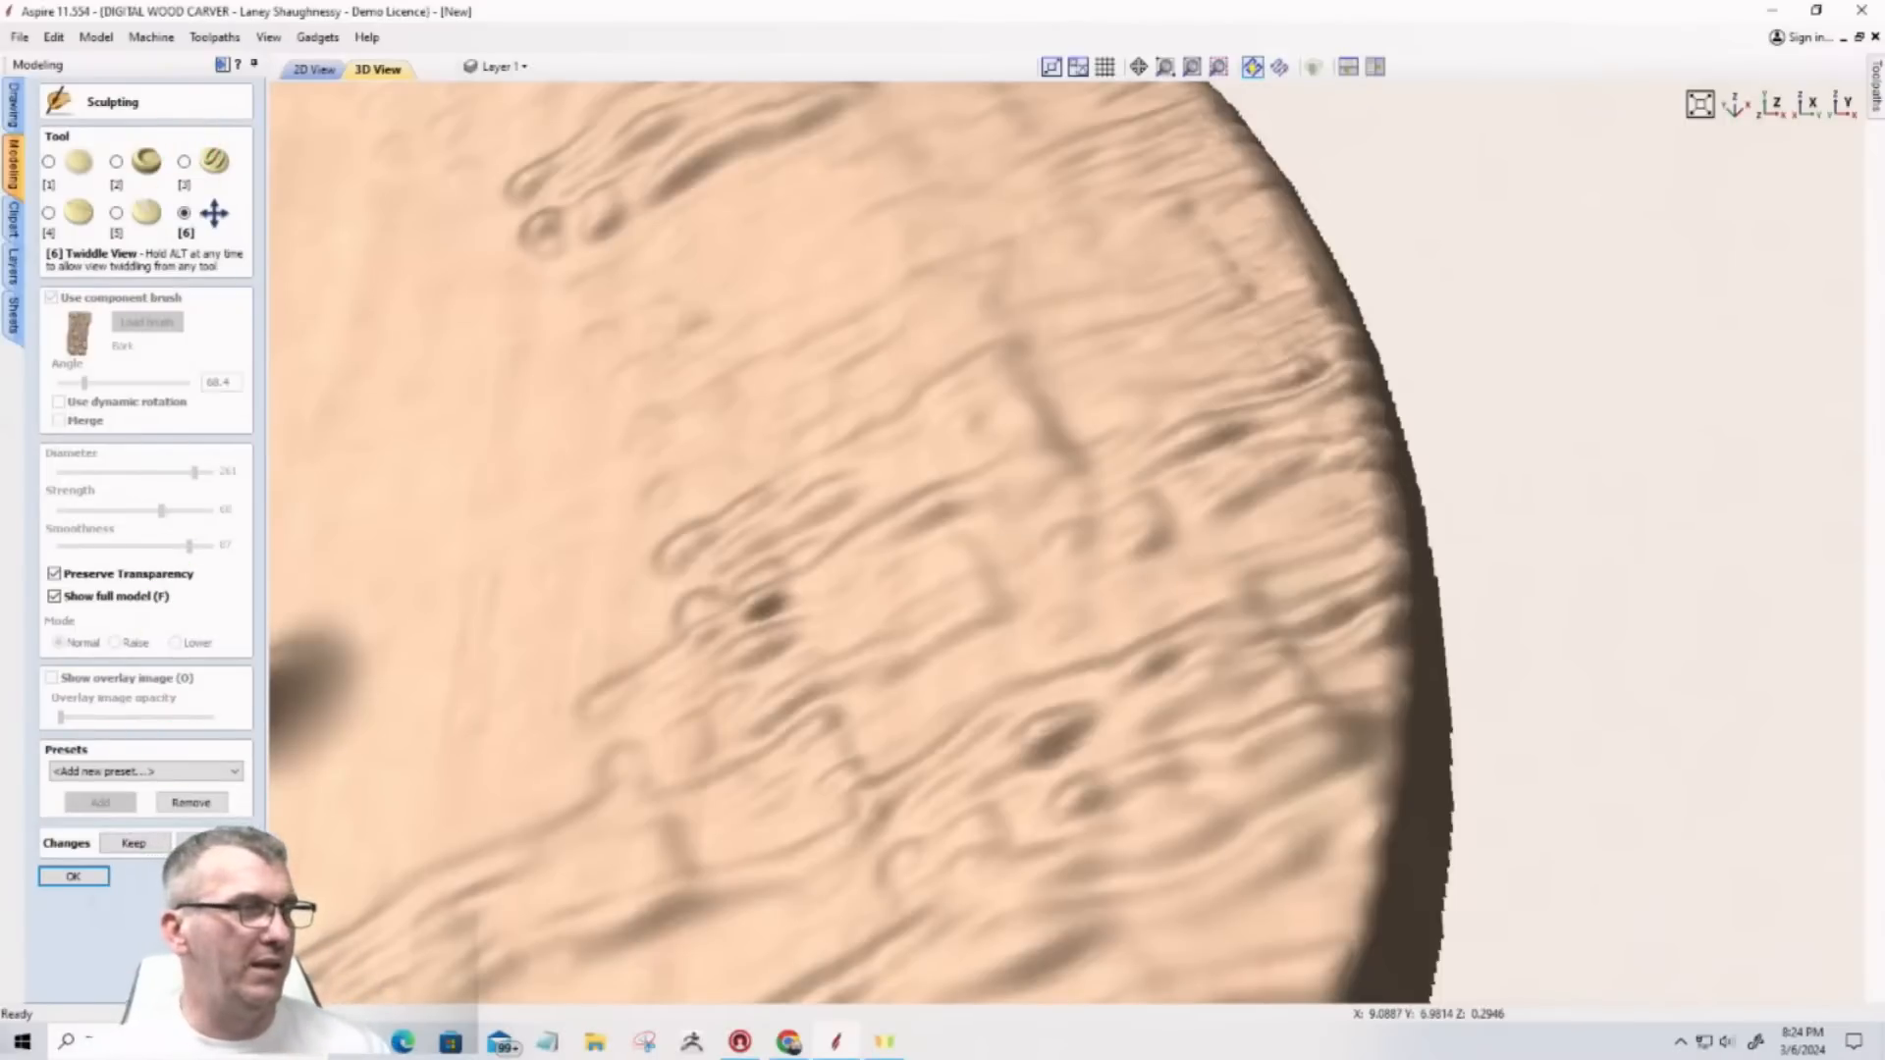
left_click(206, 843)
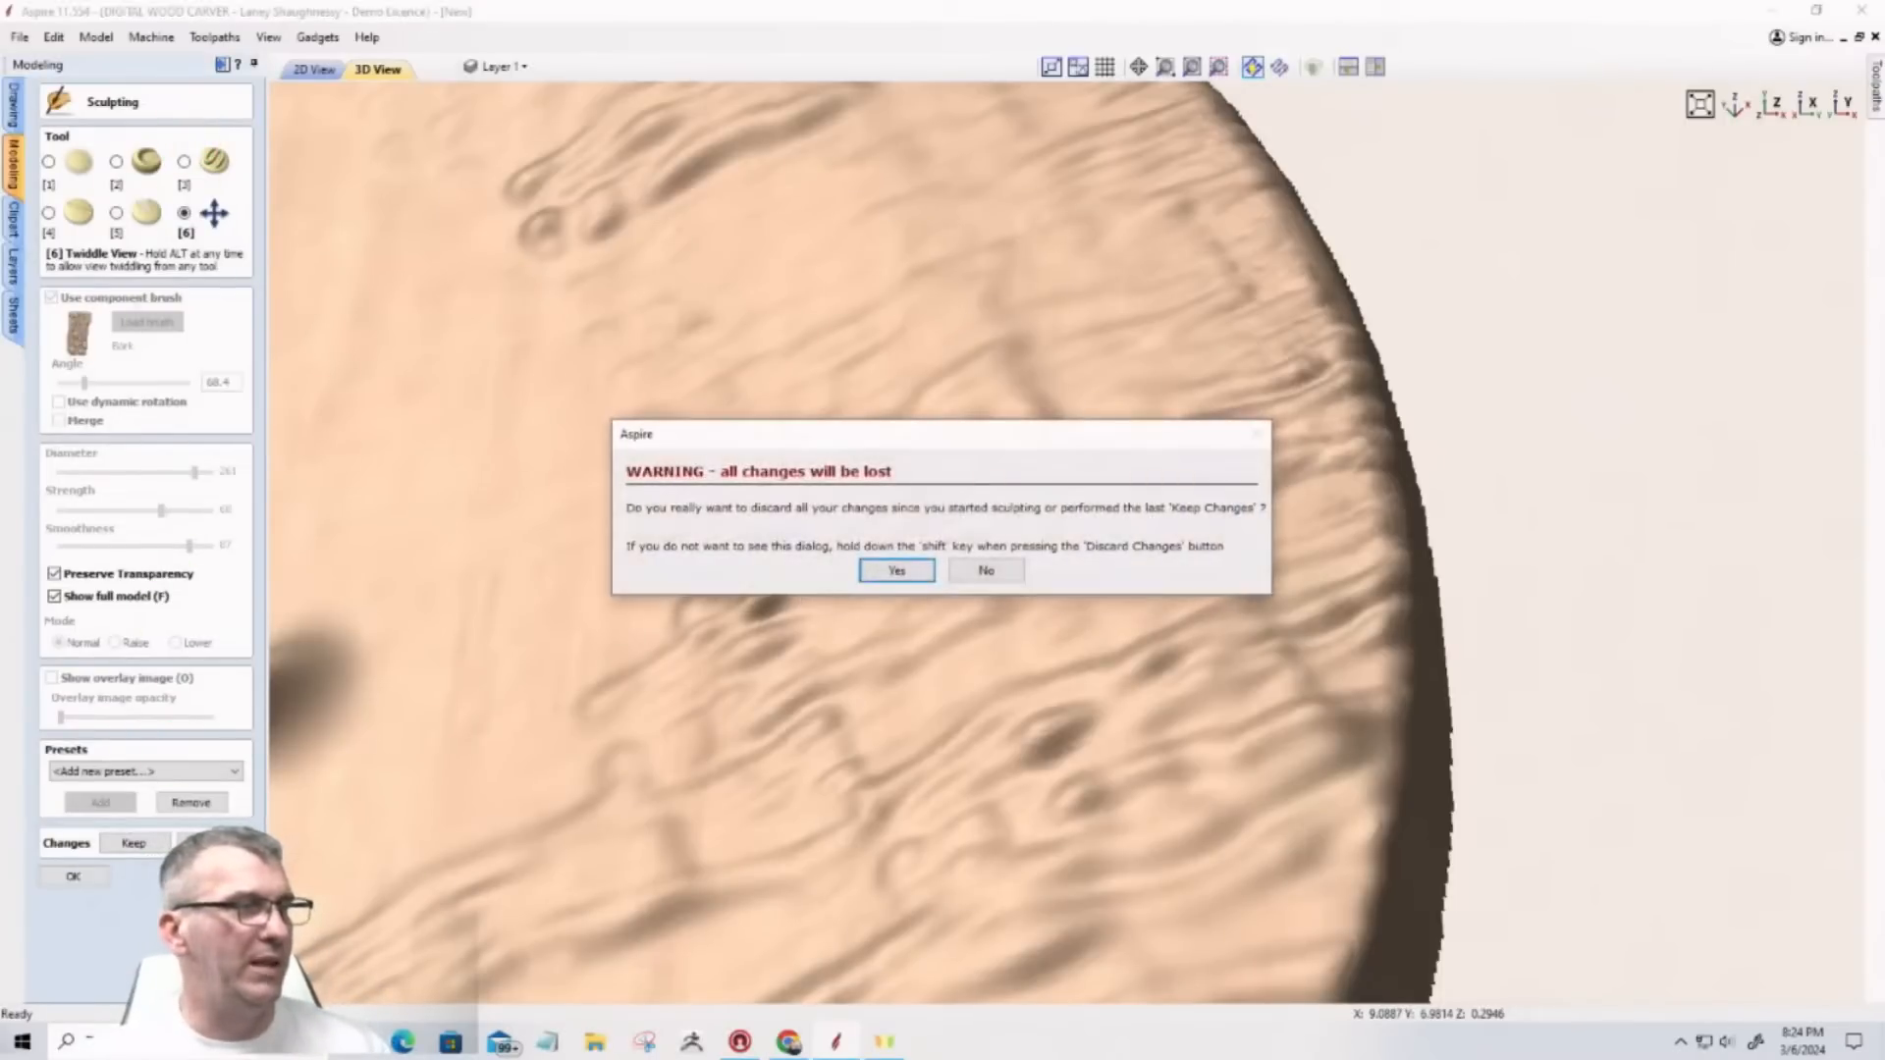
left_click(990, 567)
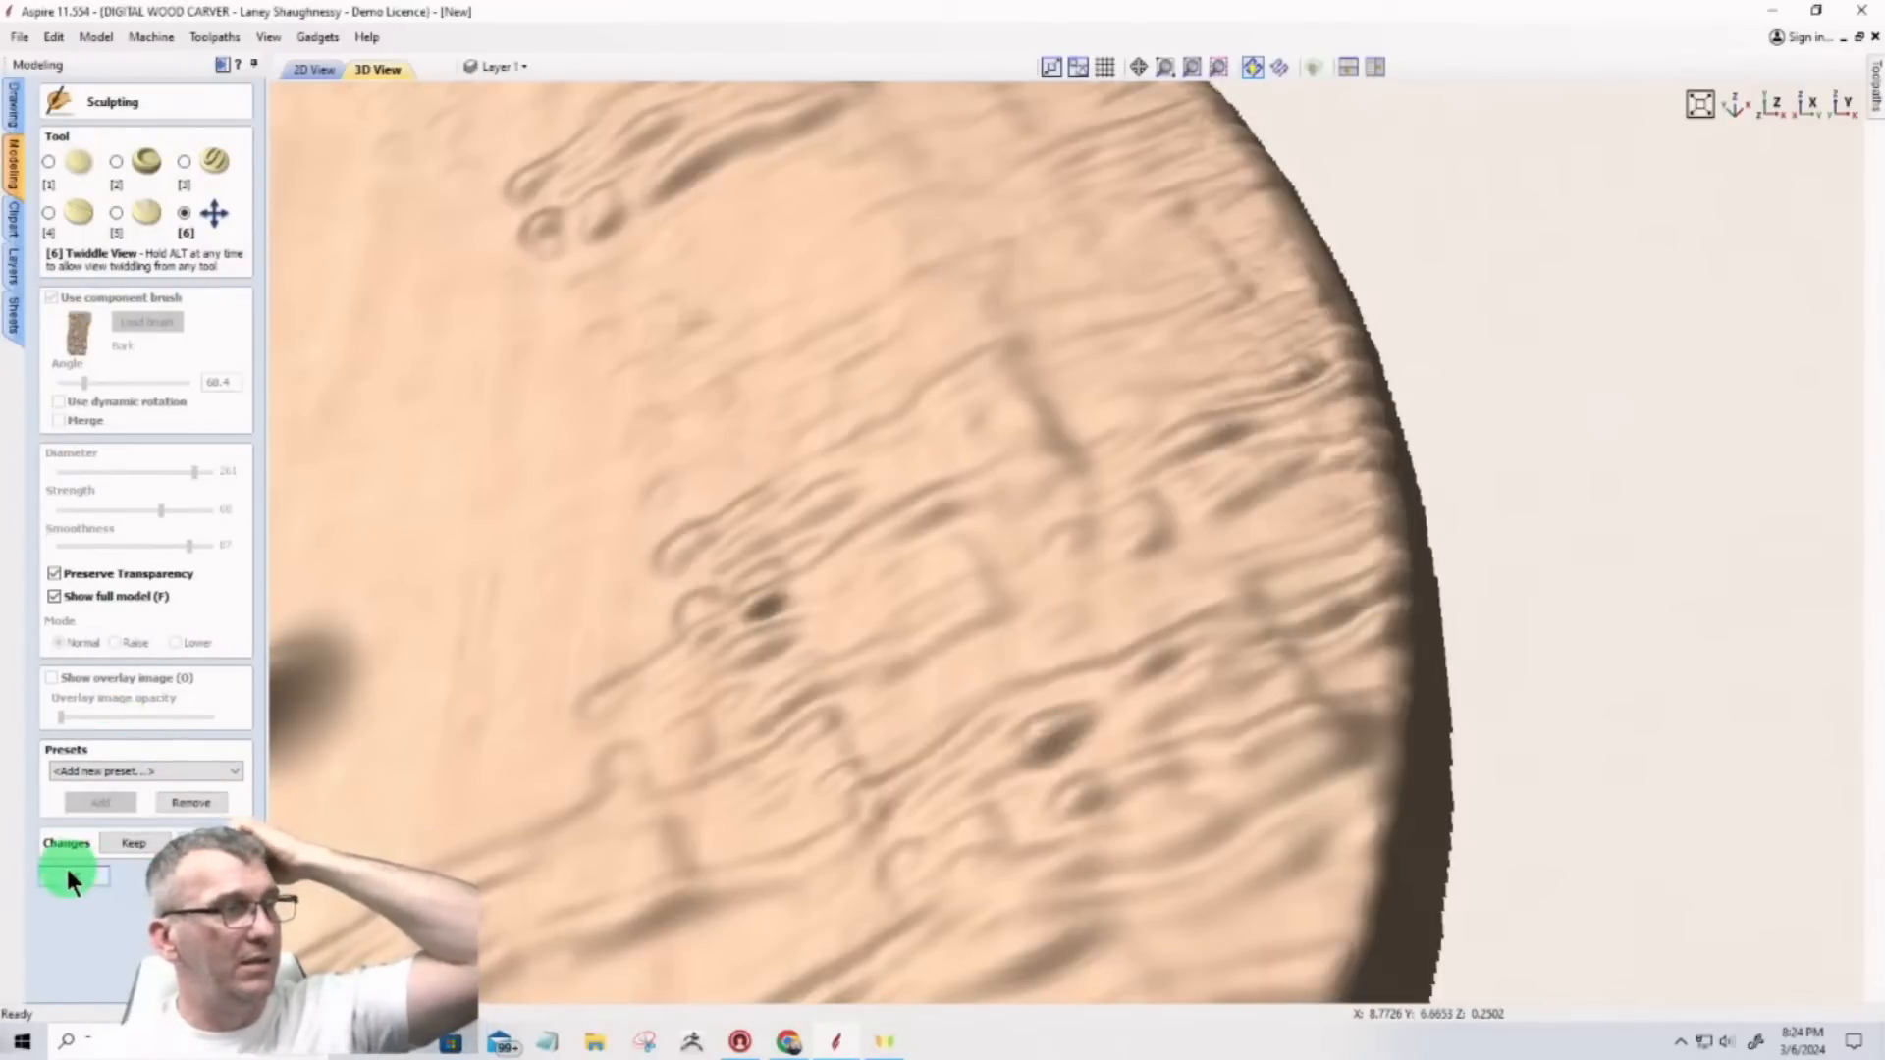
left_click(116, 862)
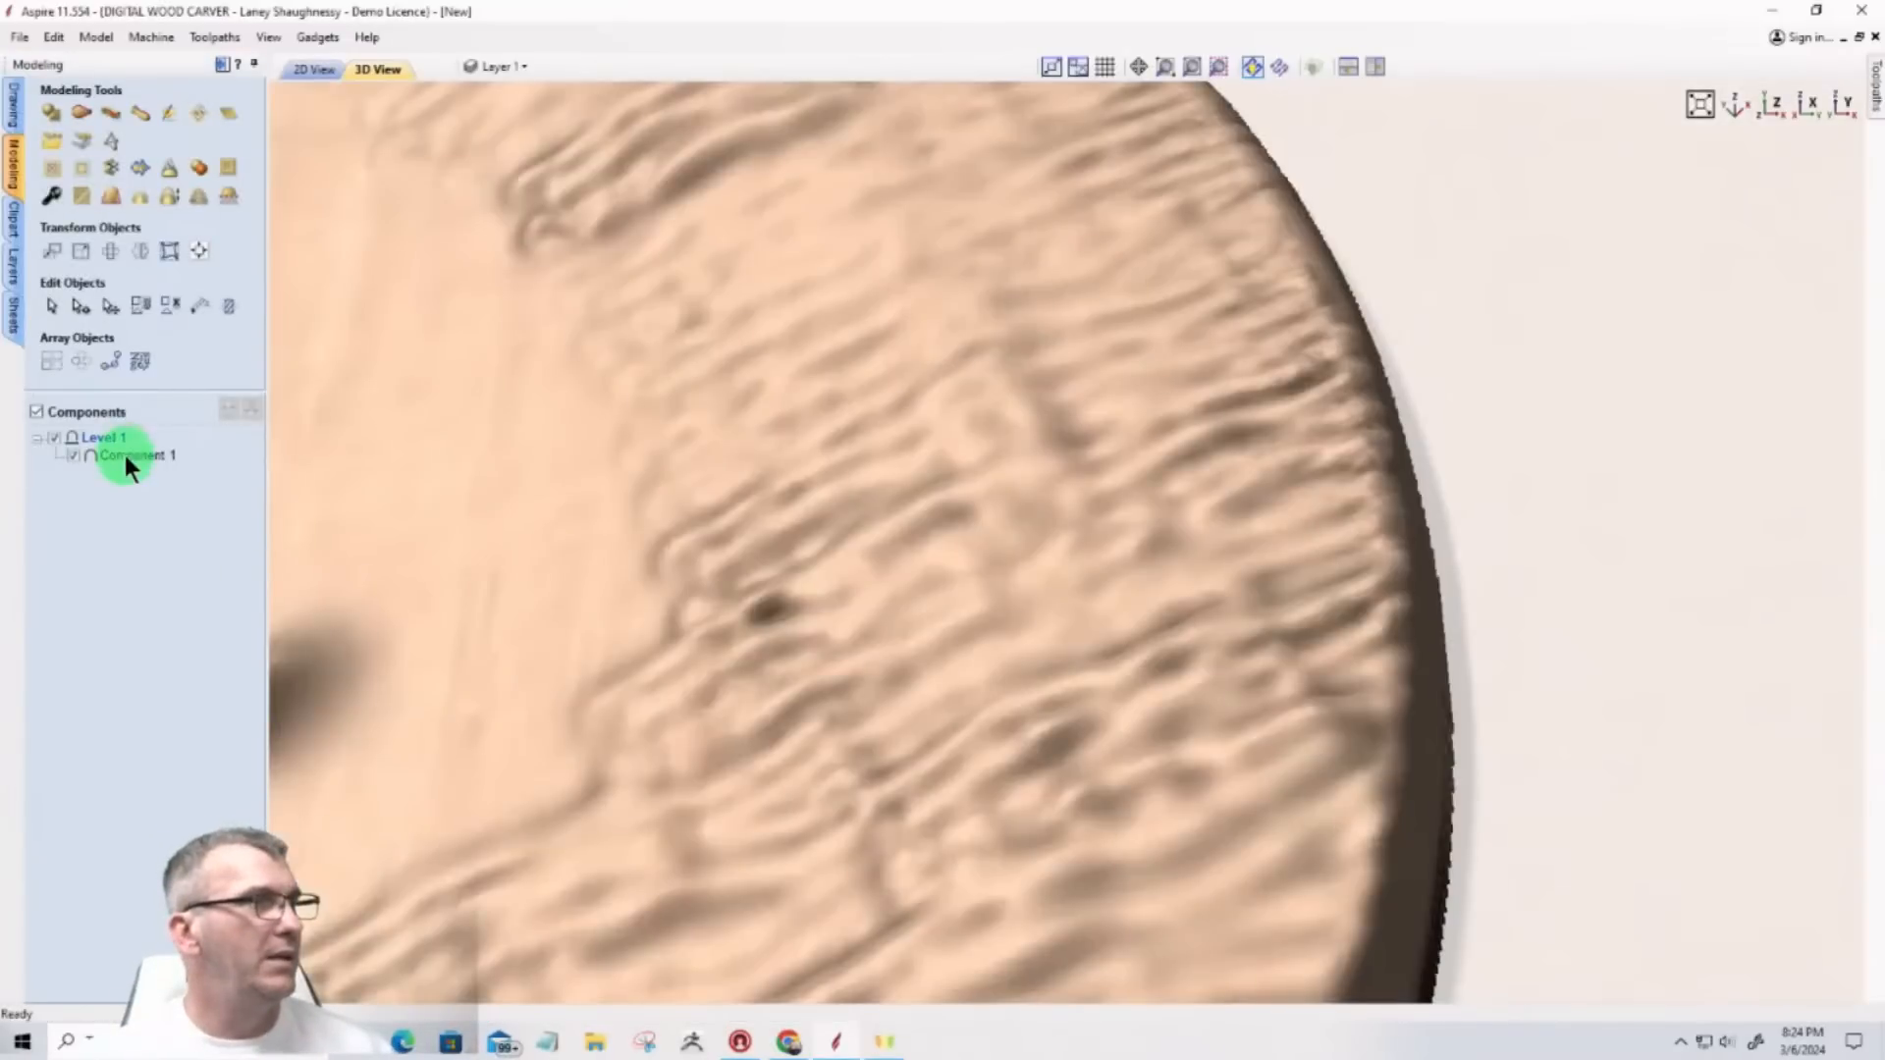
left_click(126, 455)
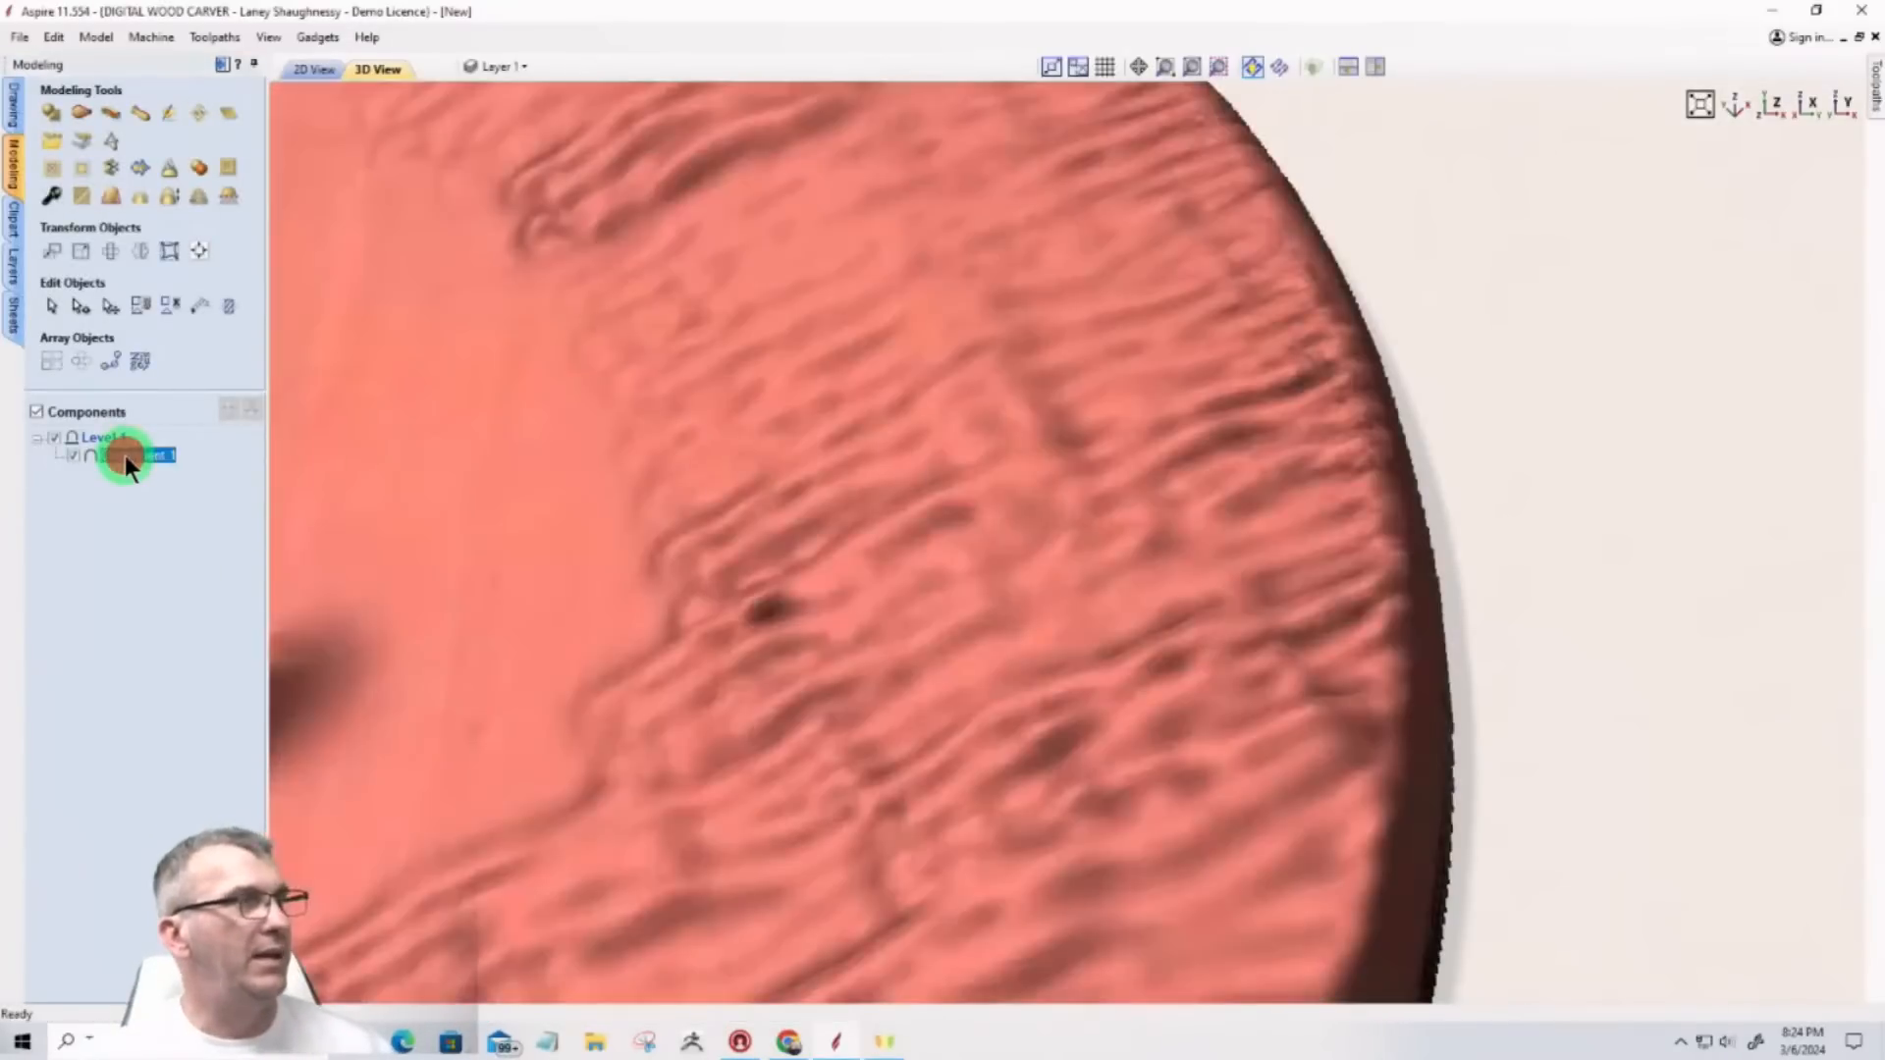
key("Delete")
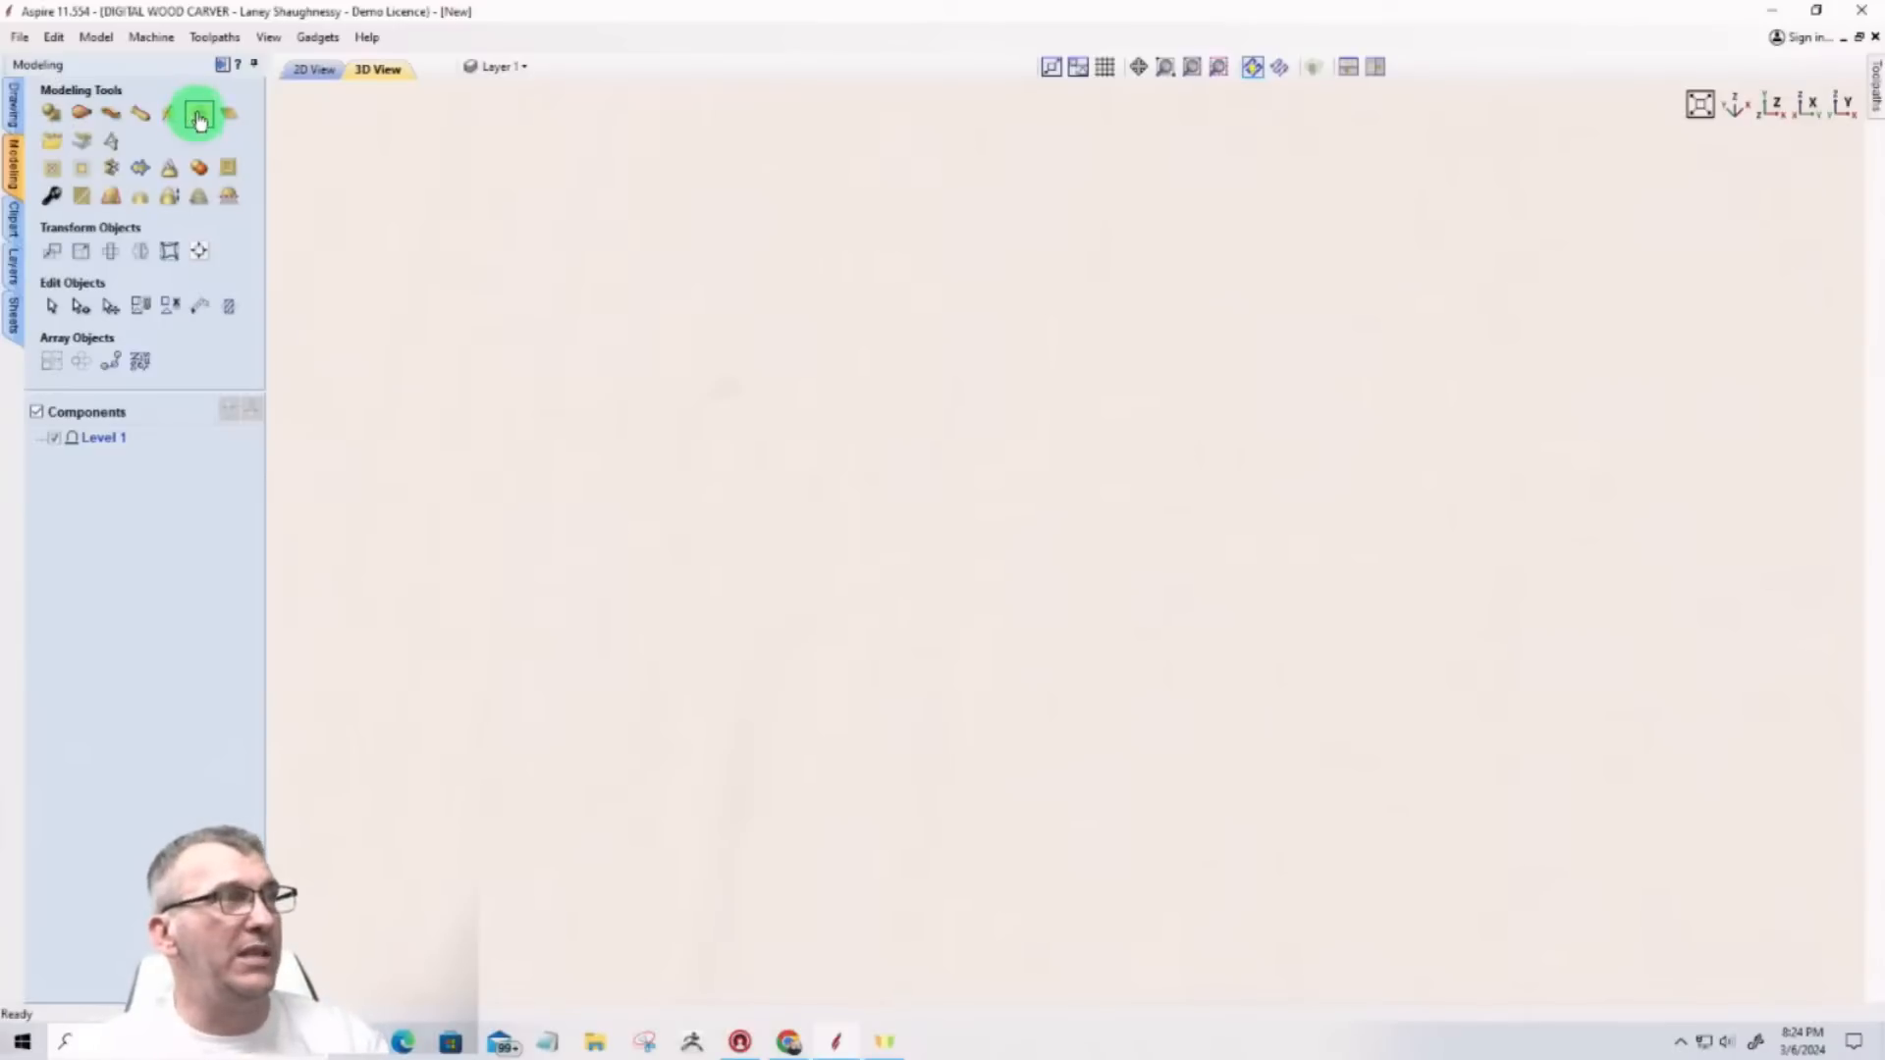
Step: Place the Block_Wall1 tile from the Texture Area Tiles clipart at the material's lower-left corner in the 2D view, scaled to about 3.02 by 2.79
left_click(15, 234)
left_click(299, 67)
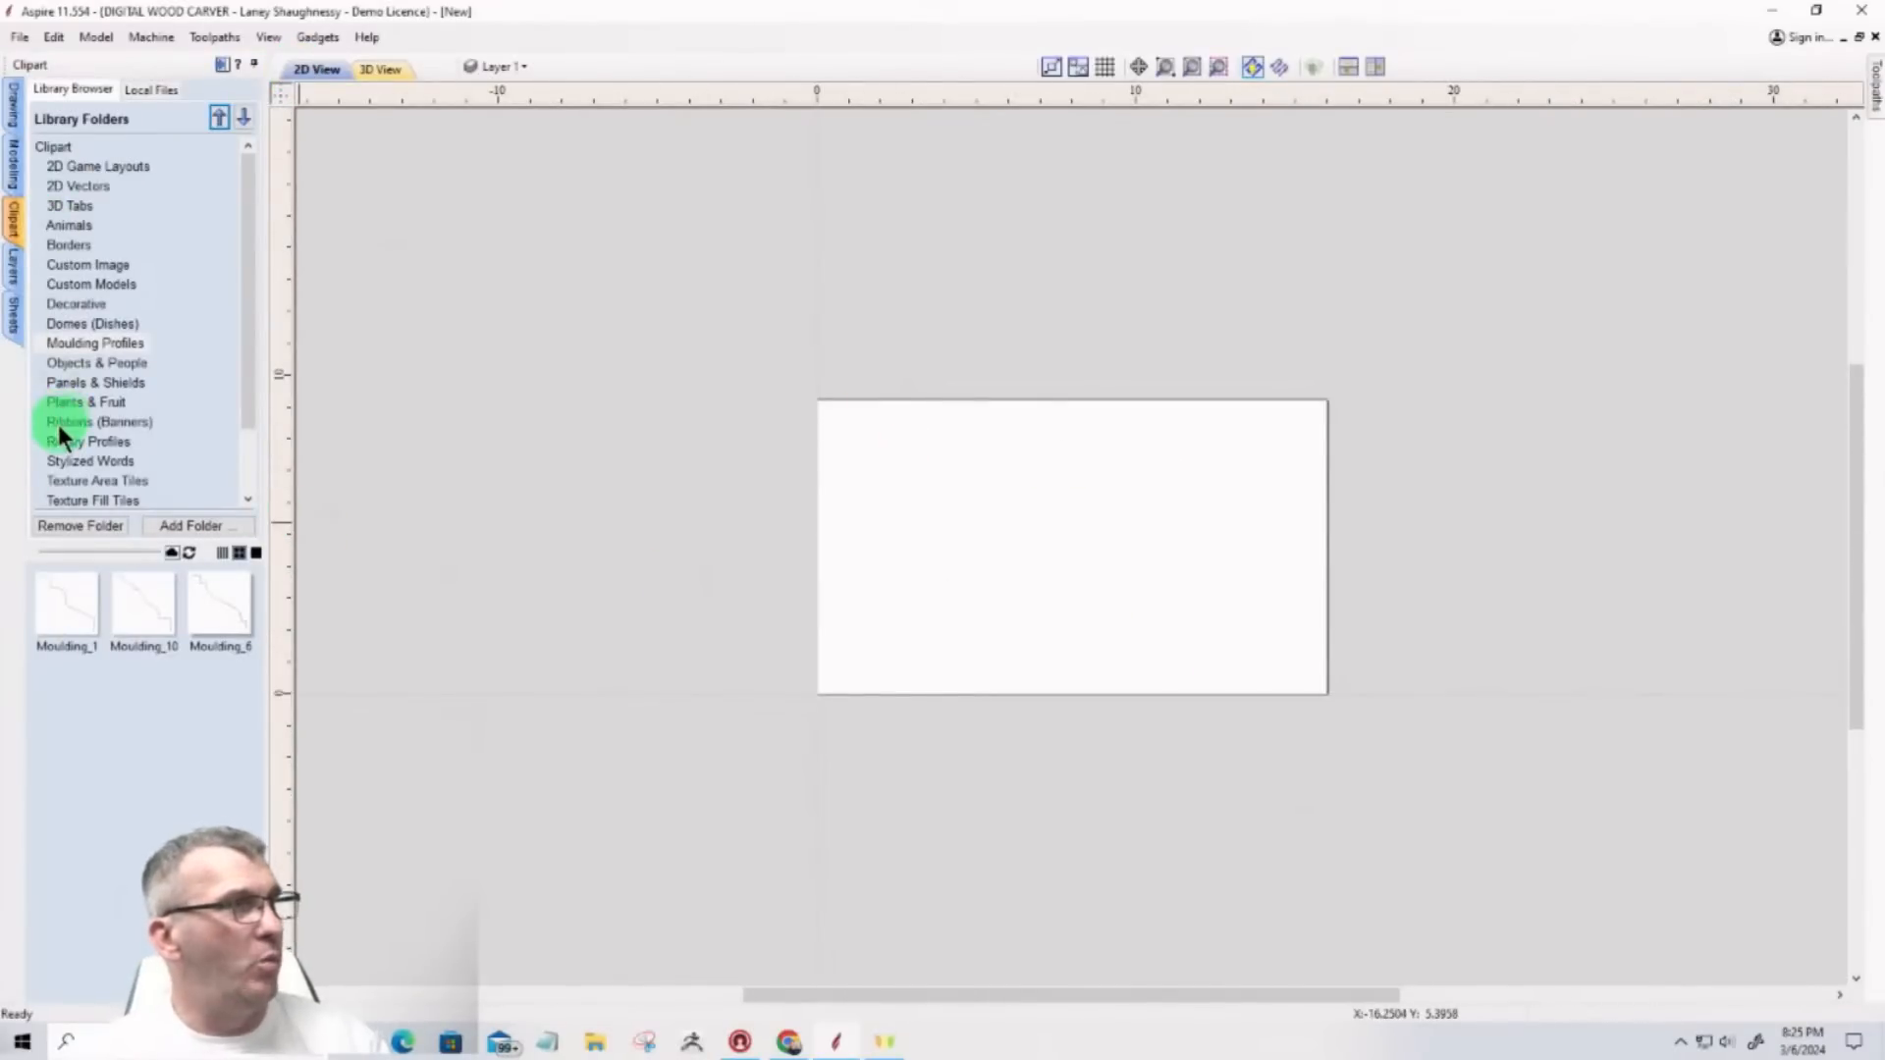
scroll(57, 432, "down", 2)
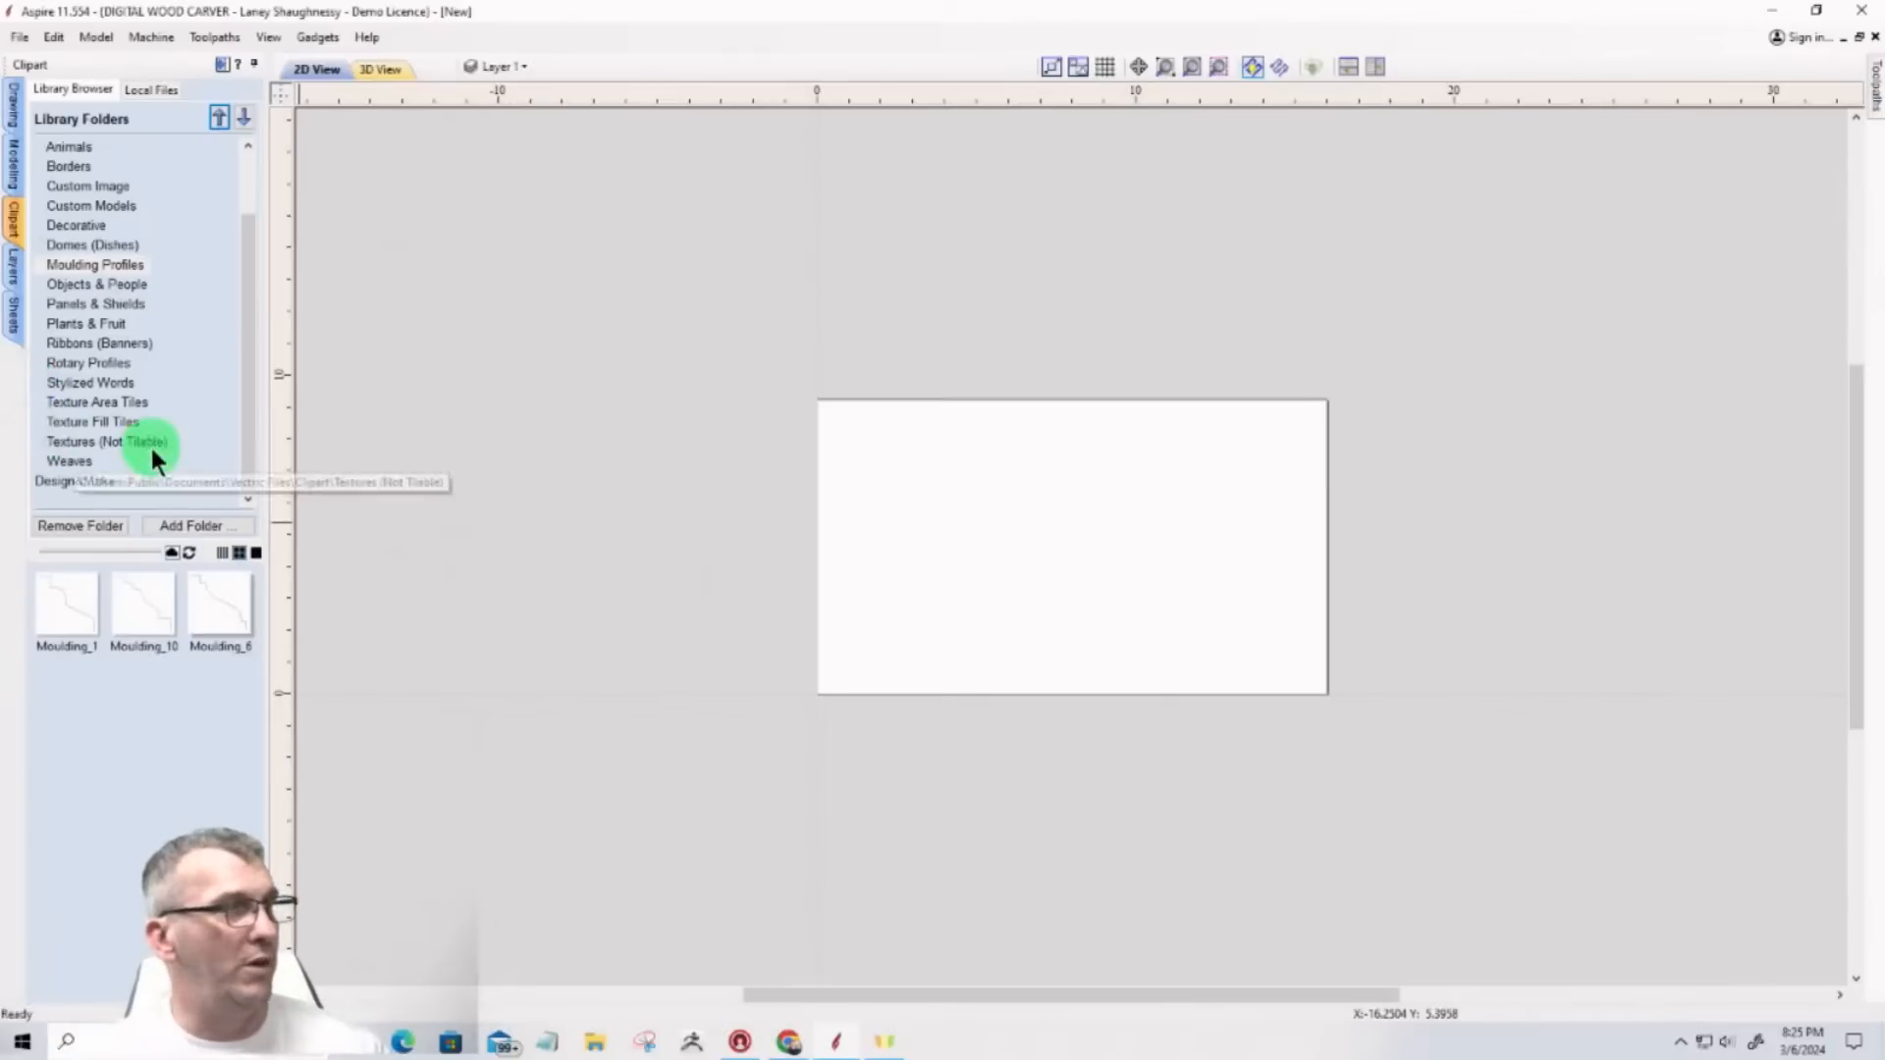
left_click(82, 404)
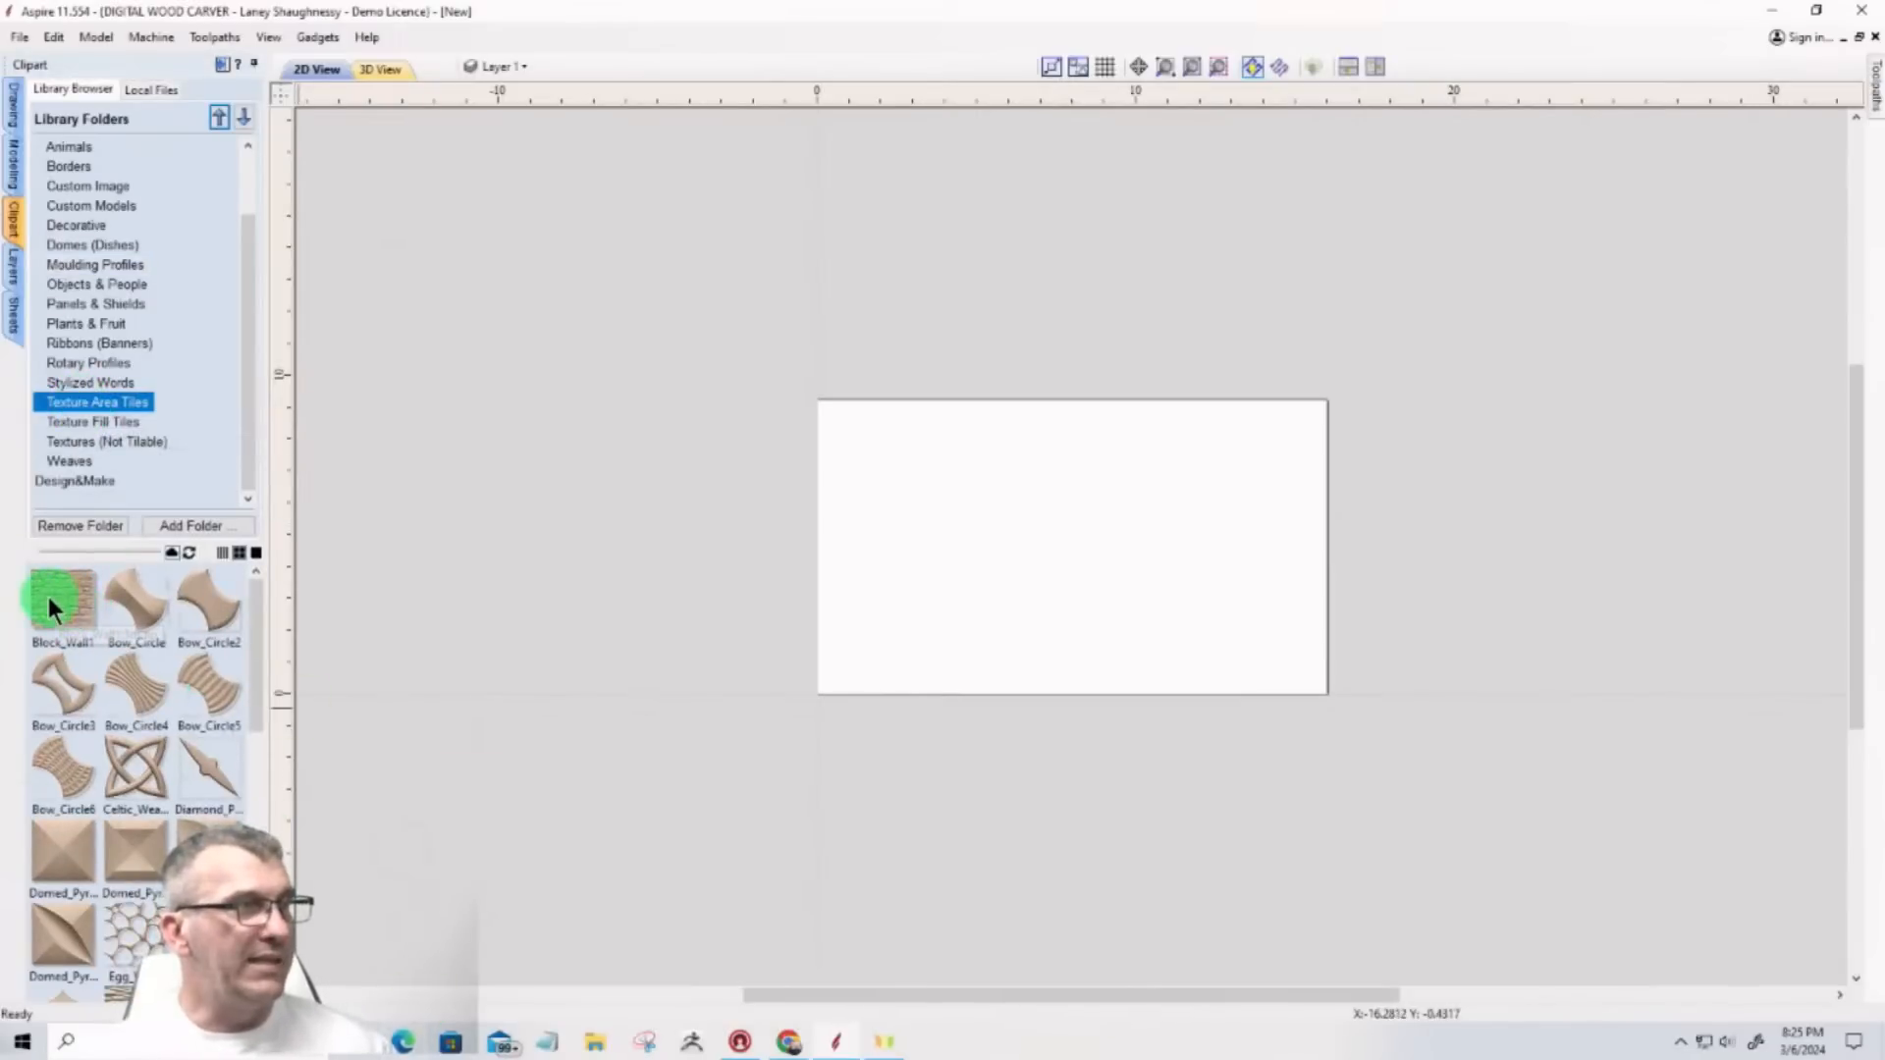
left_click_drag(47, 599, 851, 677)
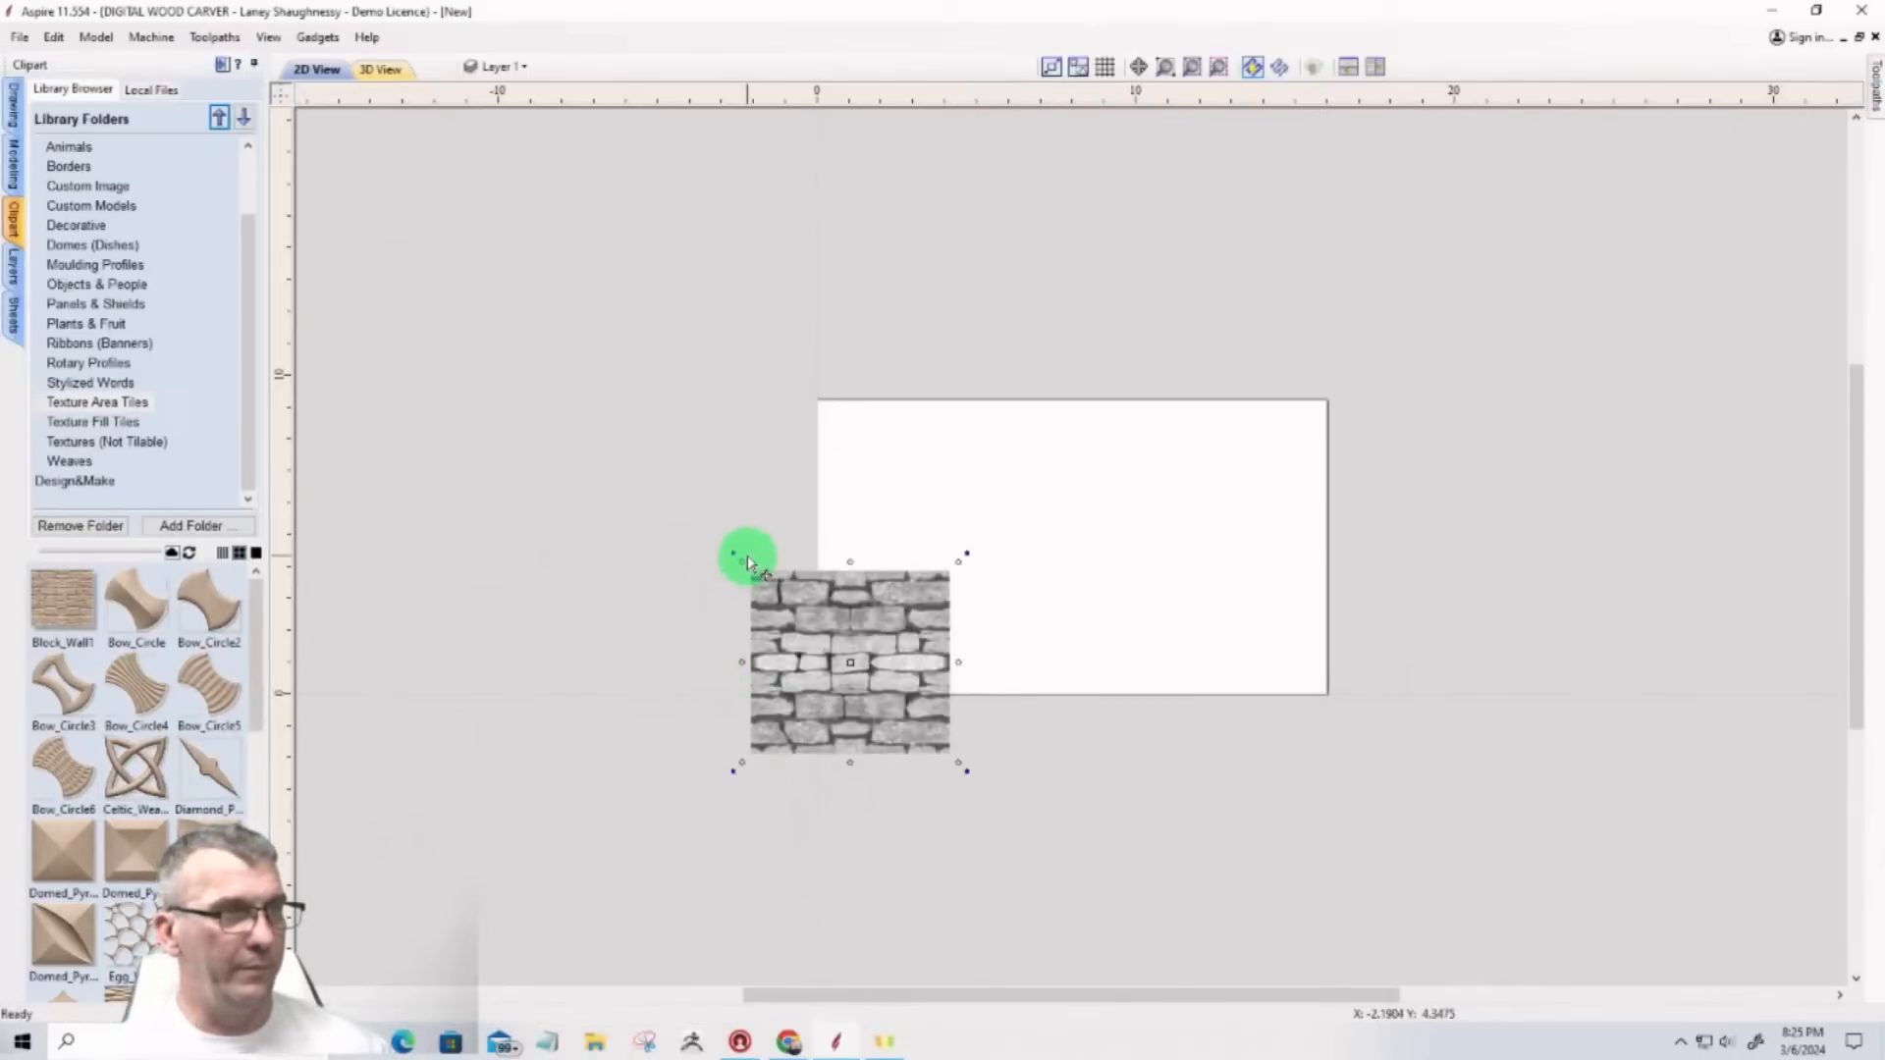
left_click_drag(740, 560, 856, 664)
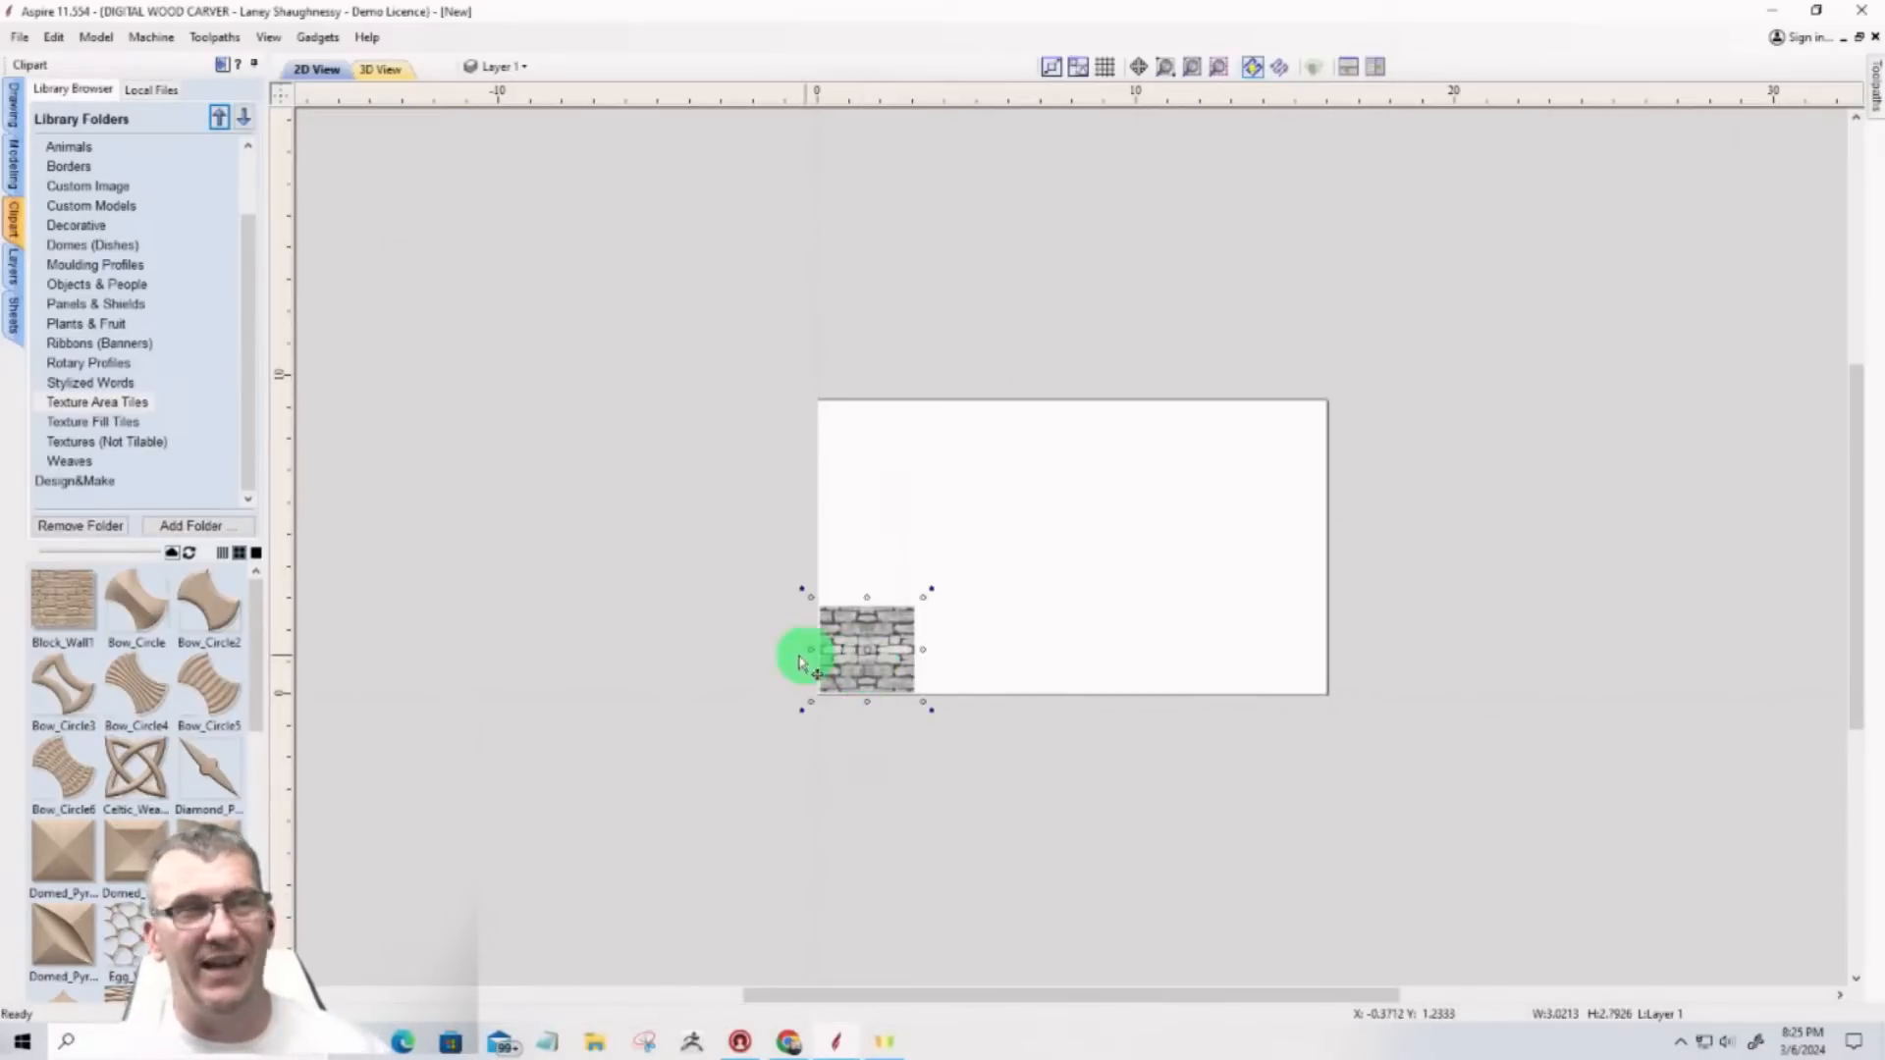
Step: Tile the Block_Wall1 component across the material with Create Texture Area at 100% horizontal and 100% vertical spacing
left_click(16, 165)
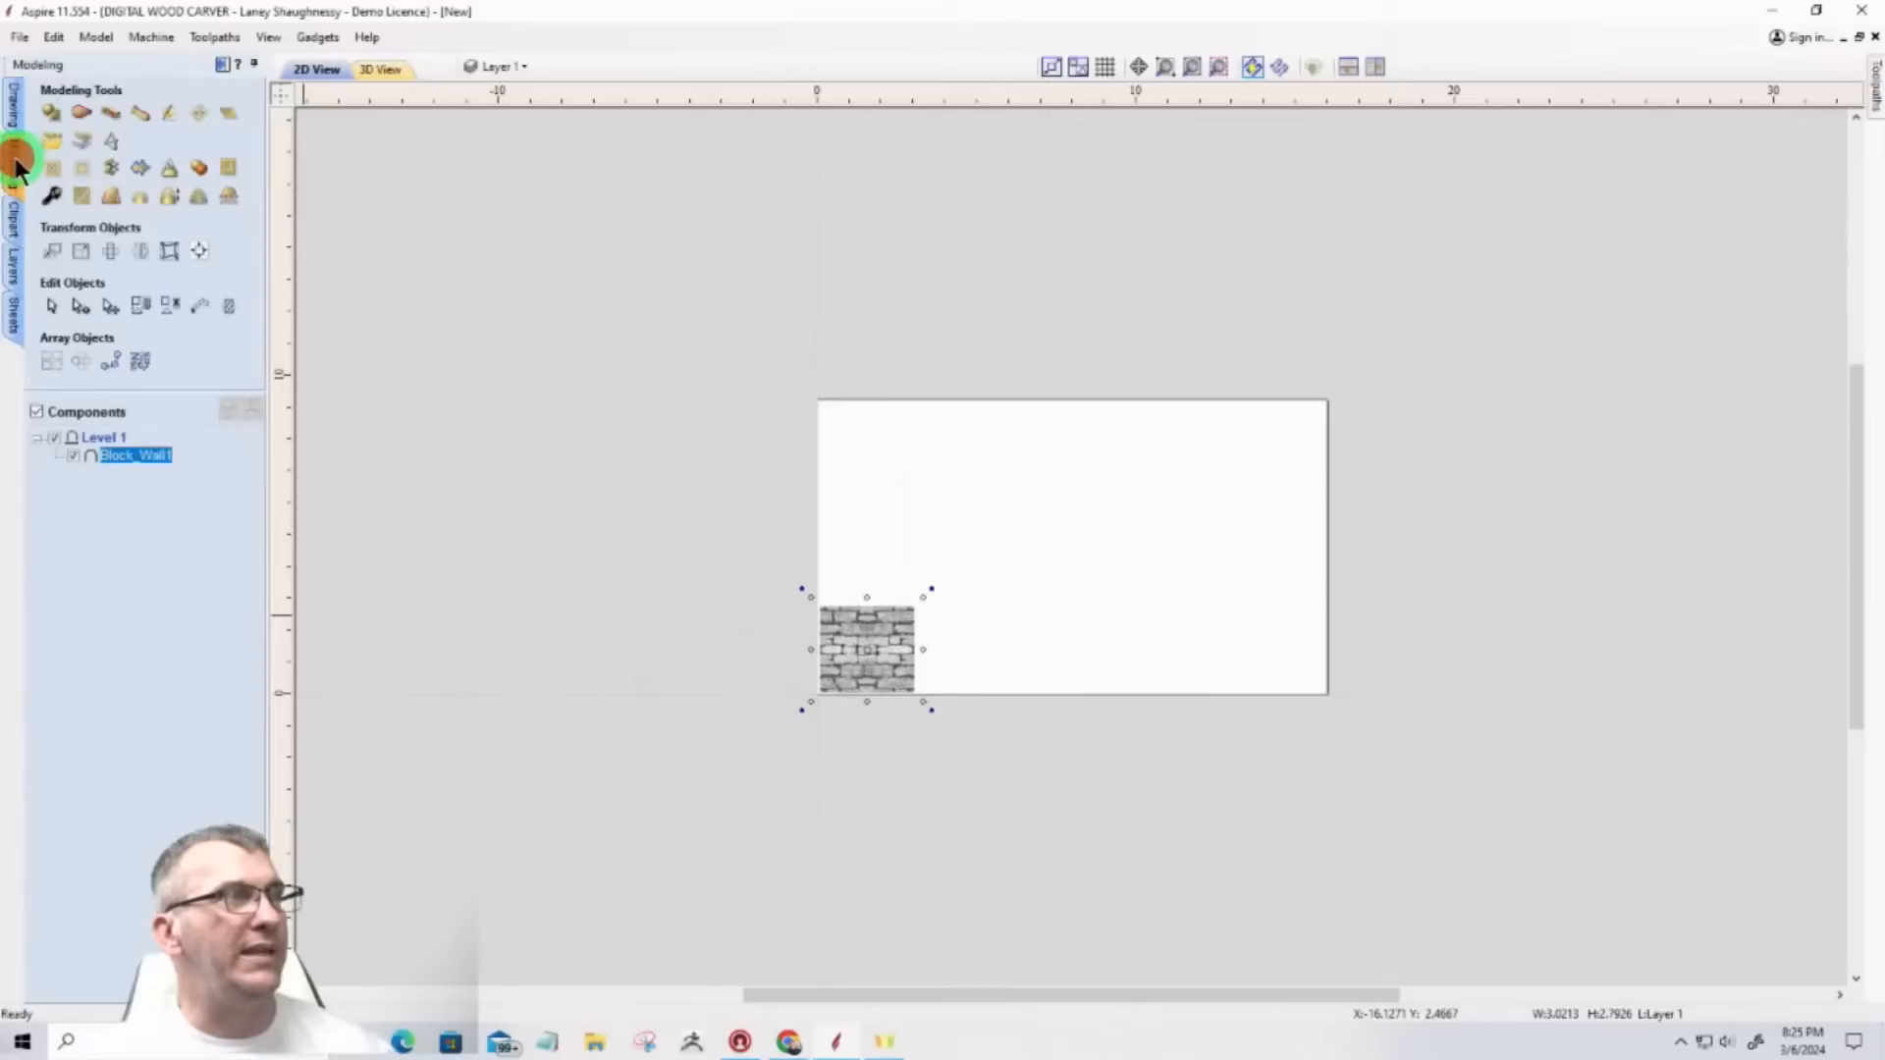
left_click(196, 116)
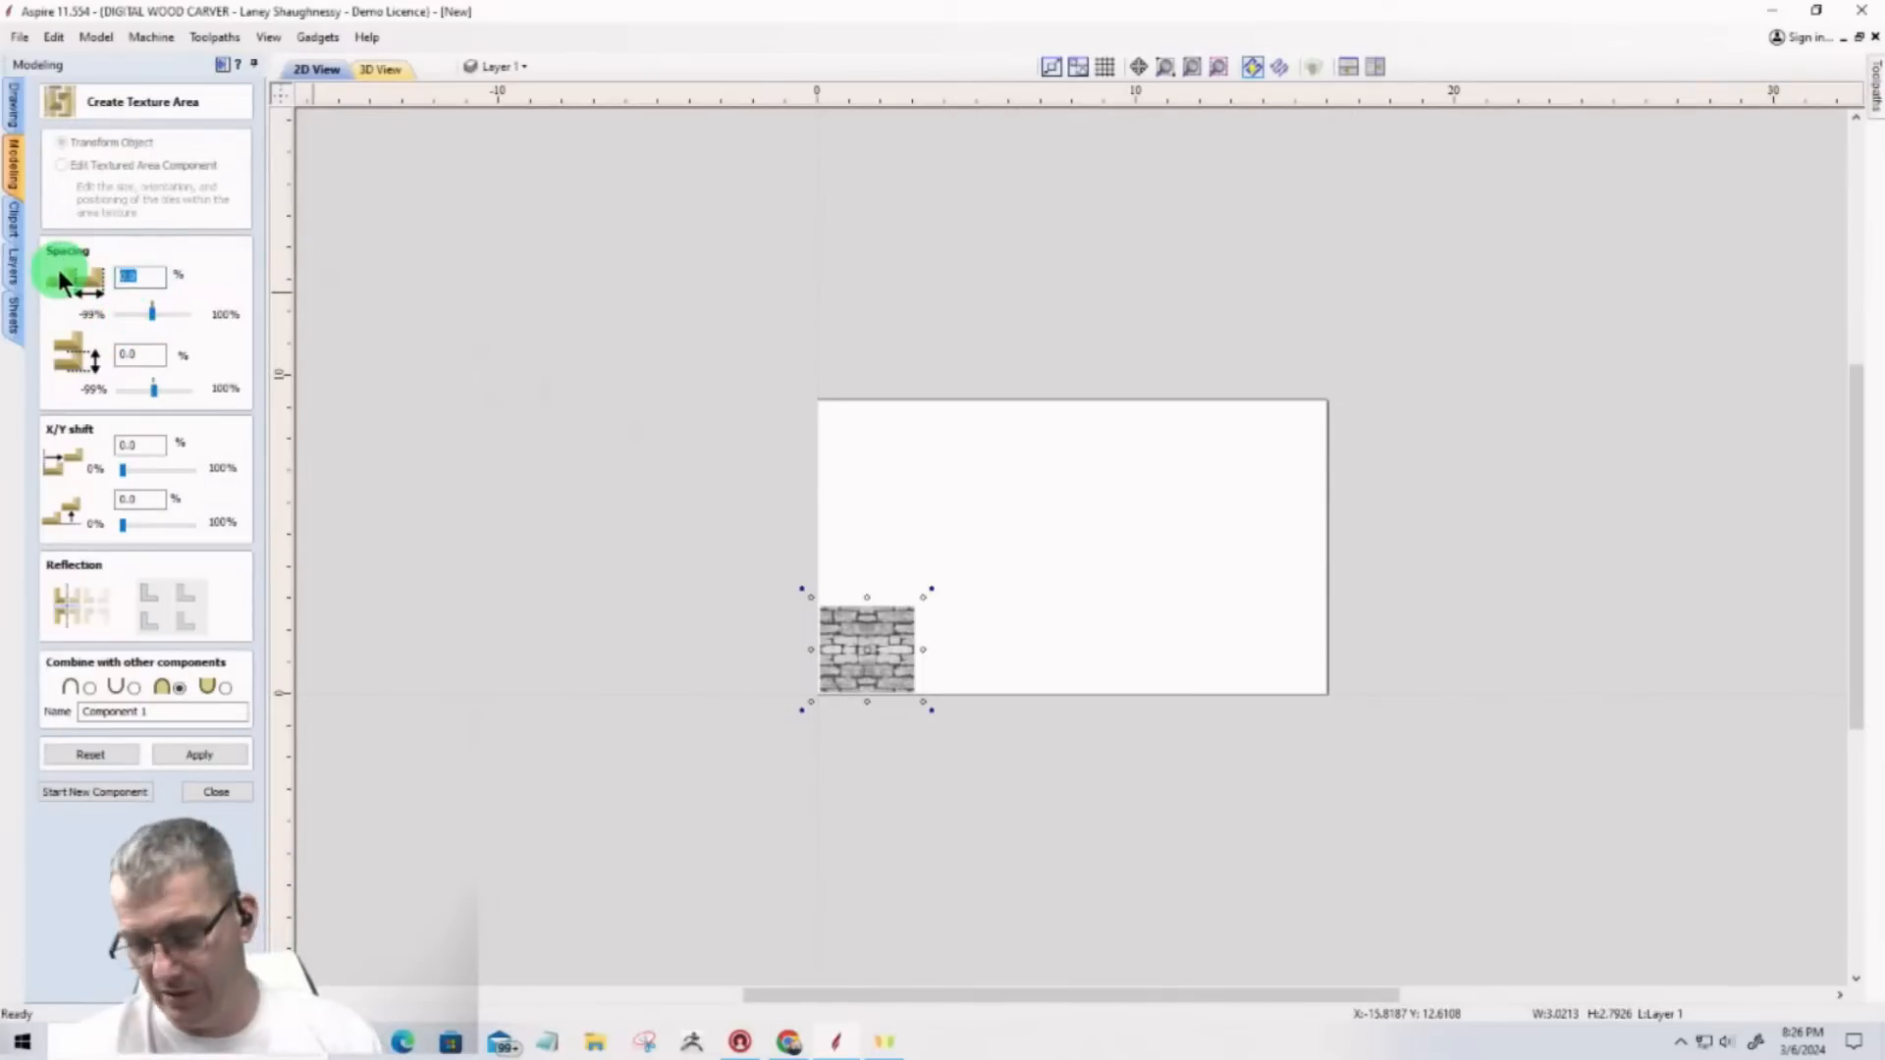
type("00")
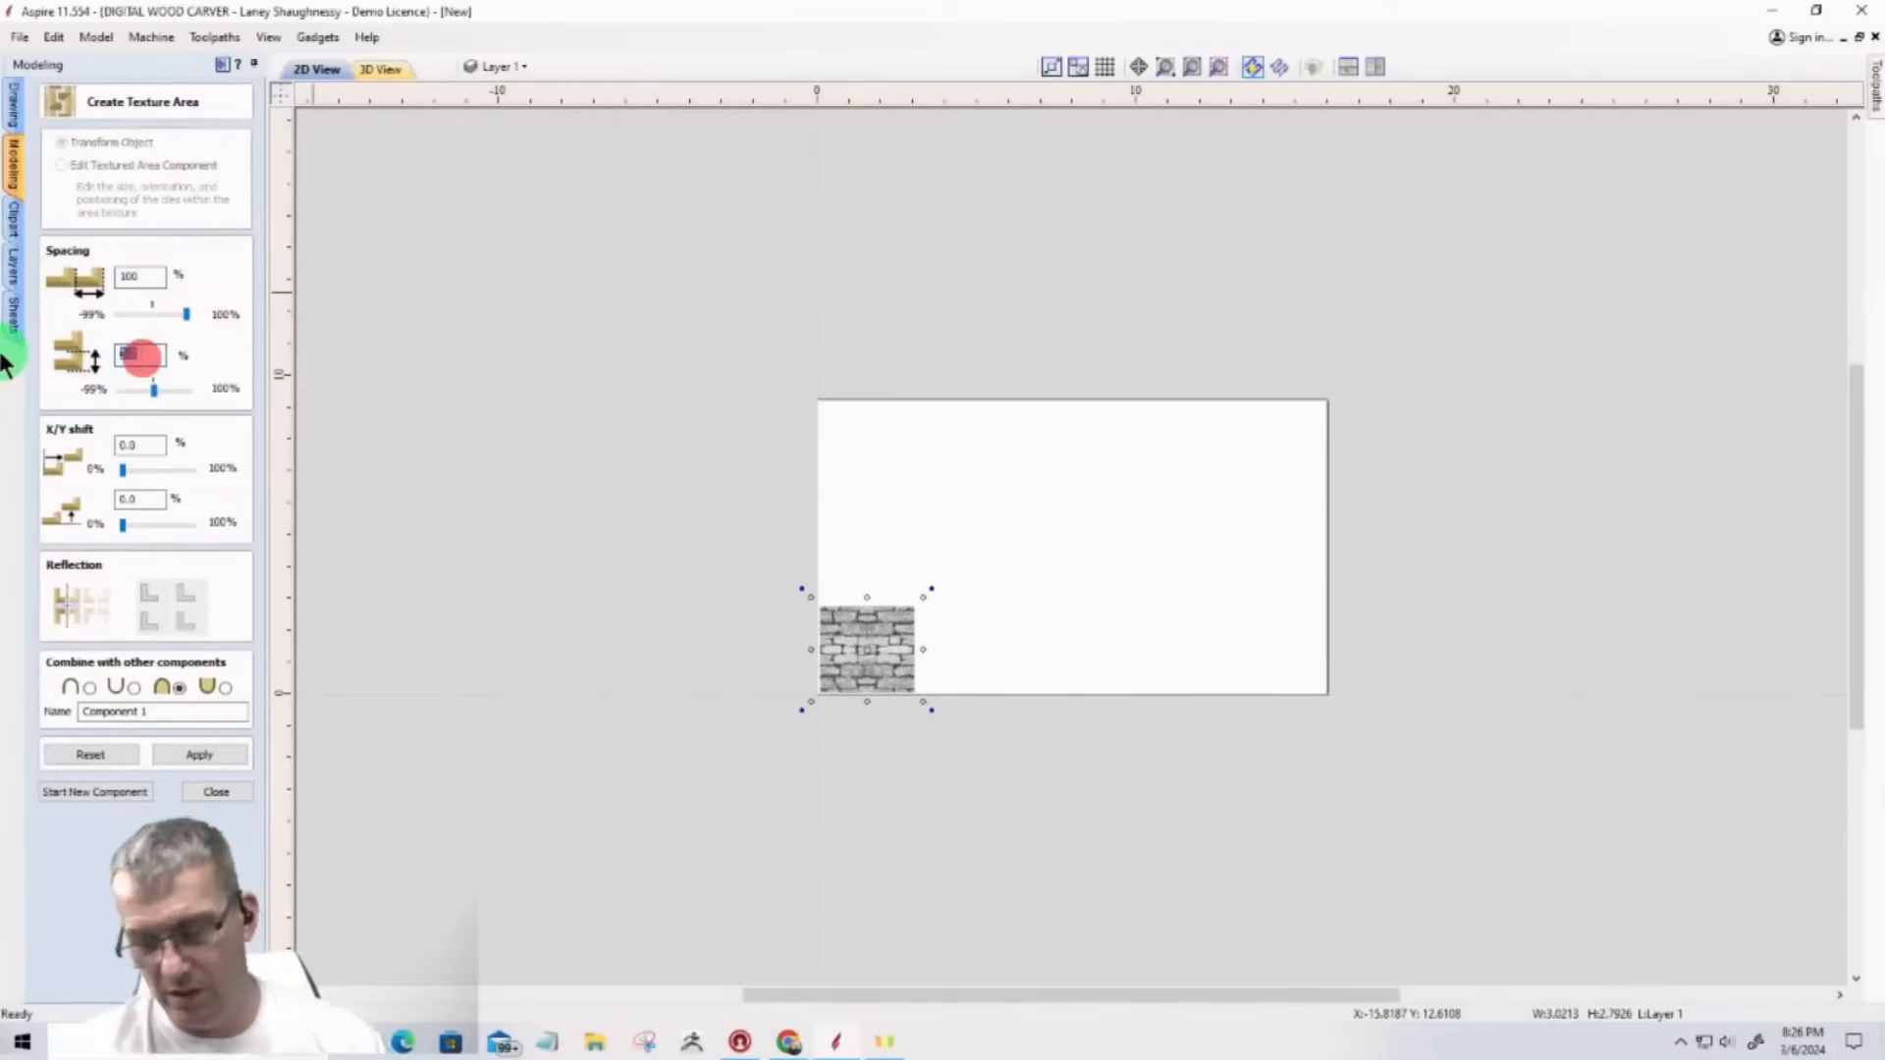
type("100")
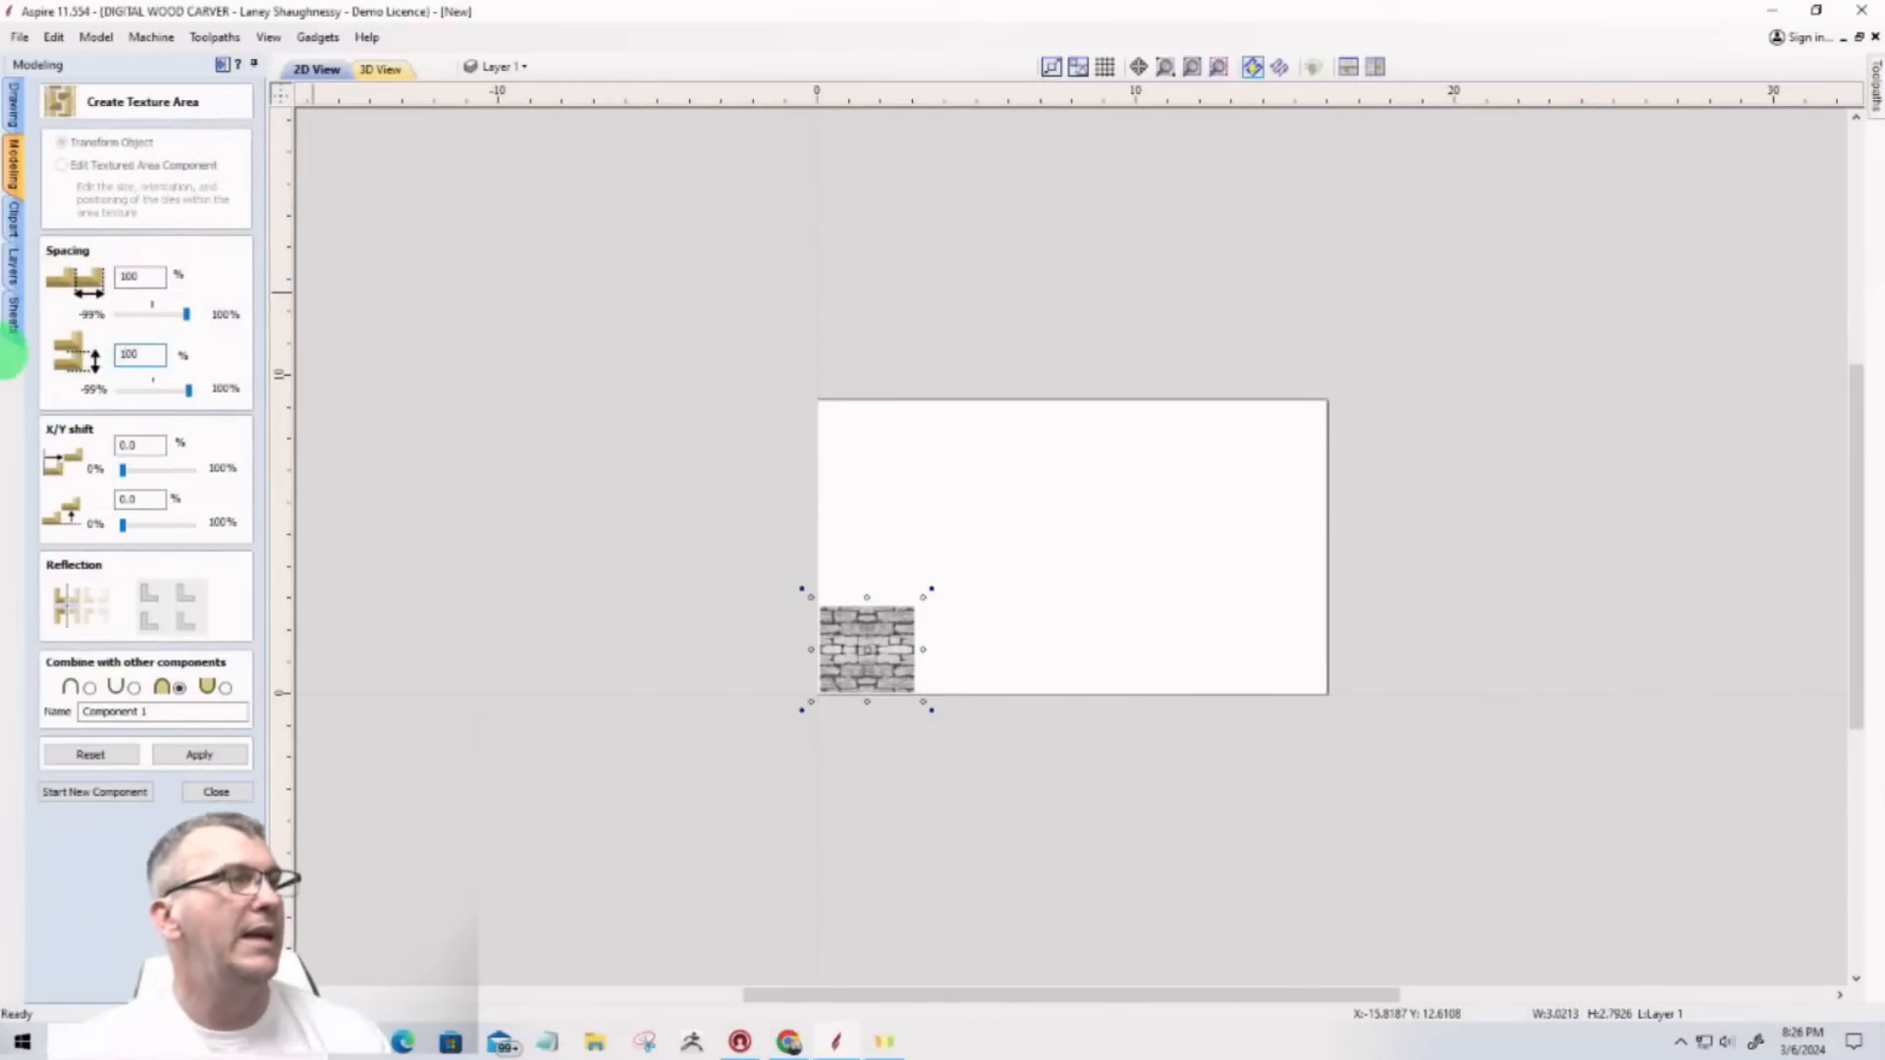
left_click(196, 754)
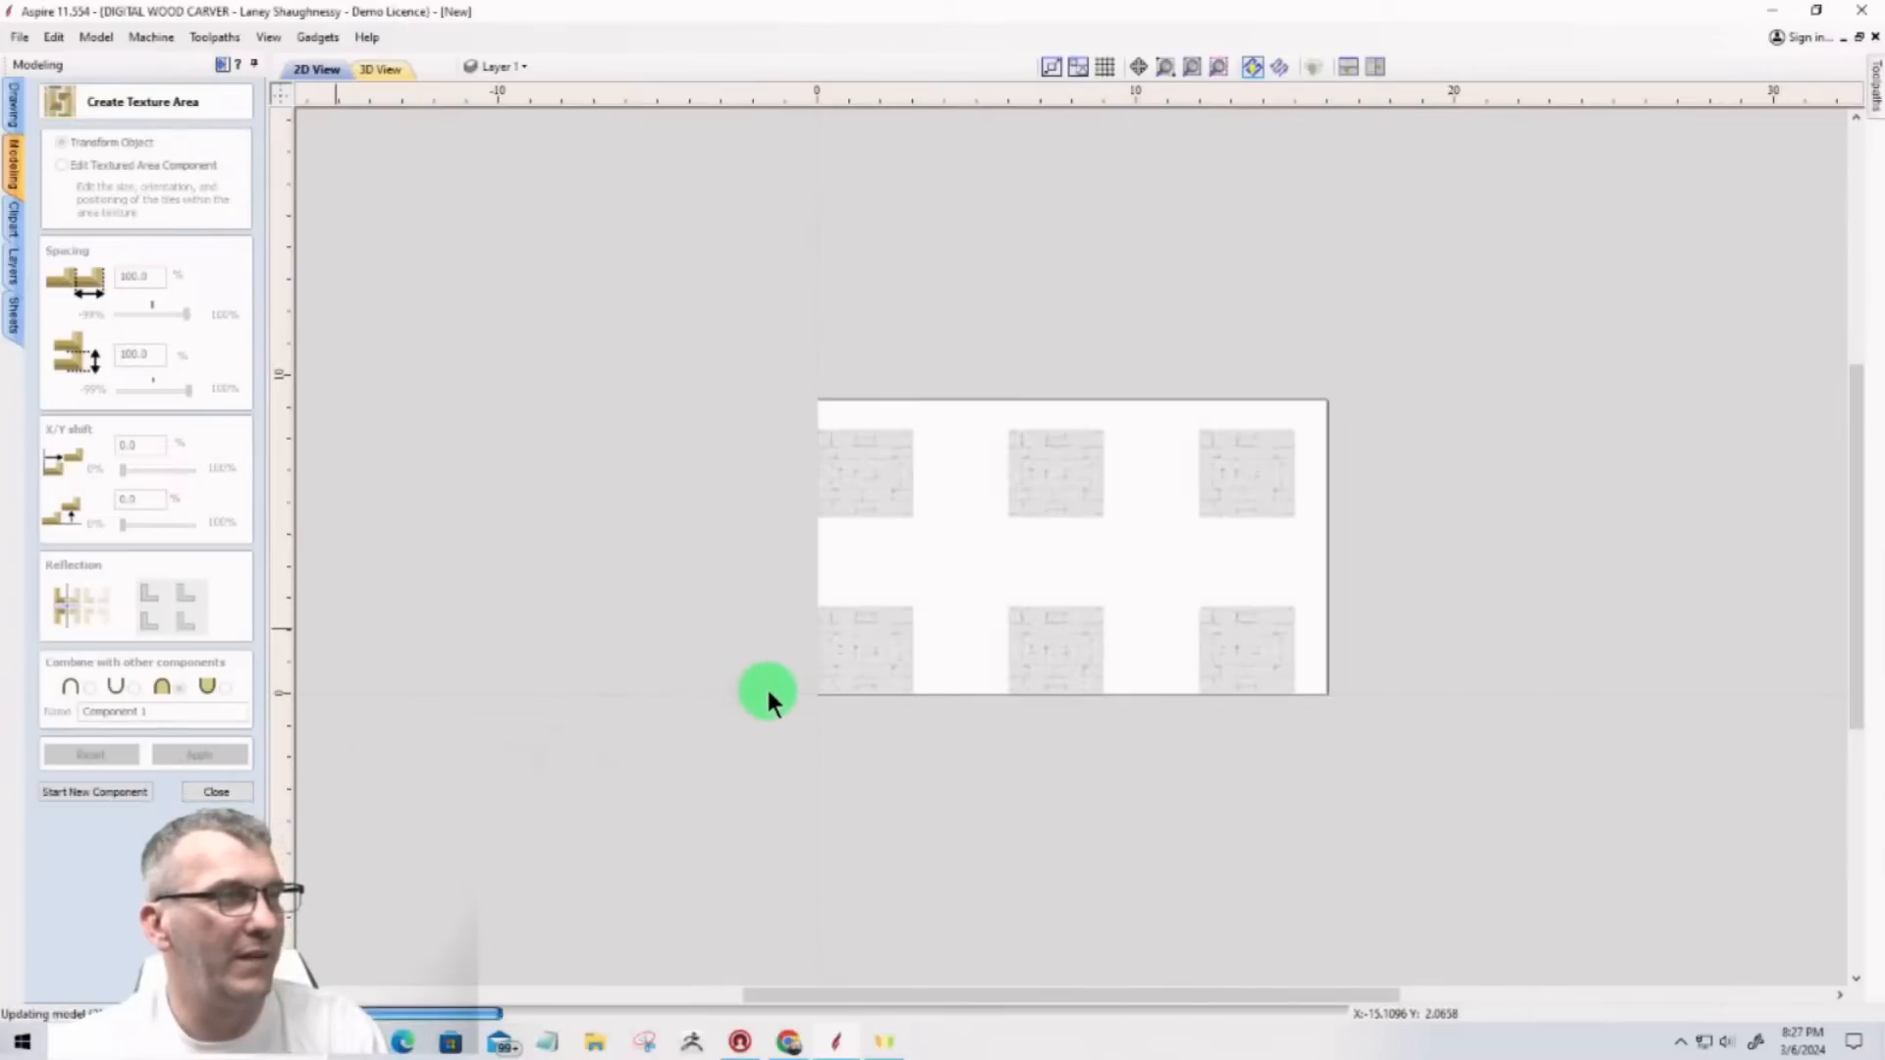
Step: Delete the spaced block wall texture component from the material and close Create Texture Area
left_click(853, 669)
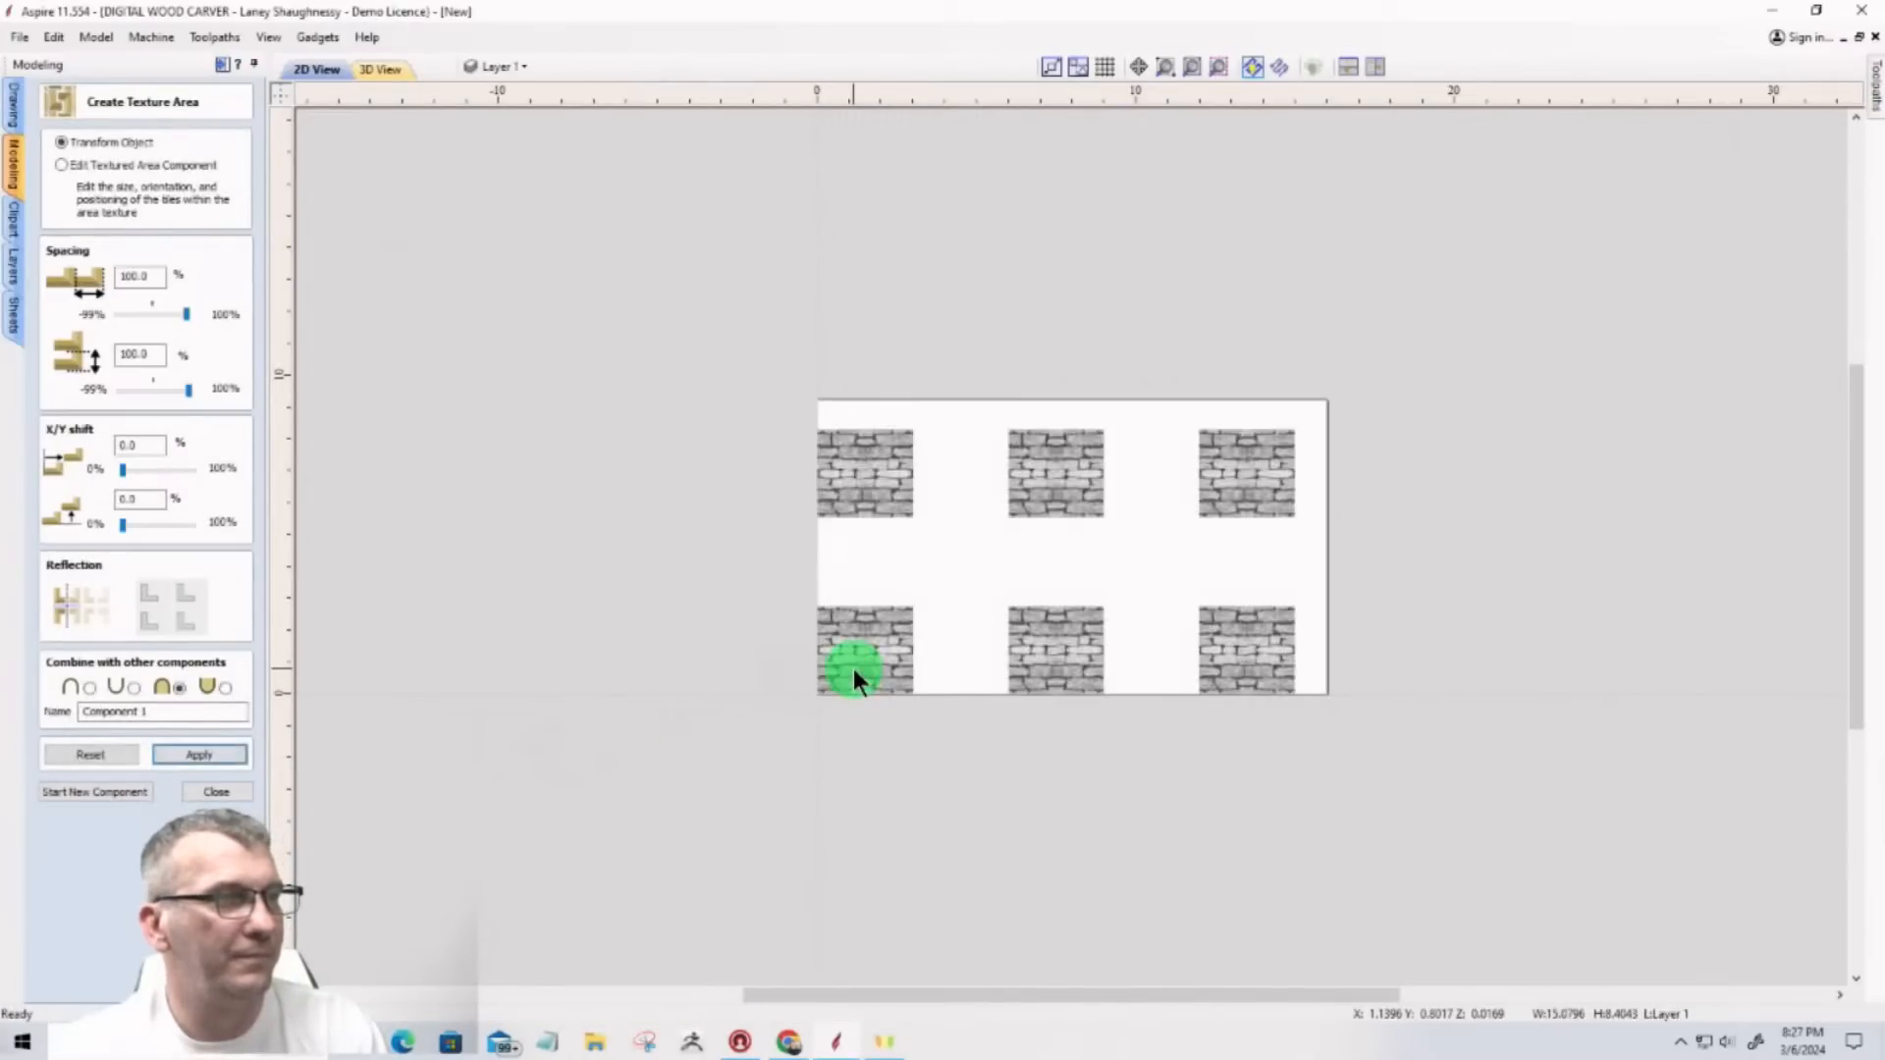
left_click(853, 669)
left_click(839, 574)
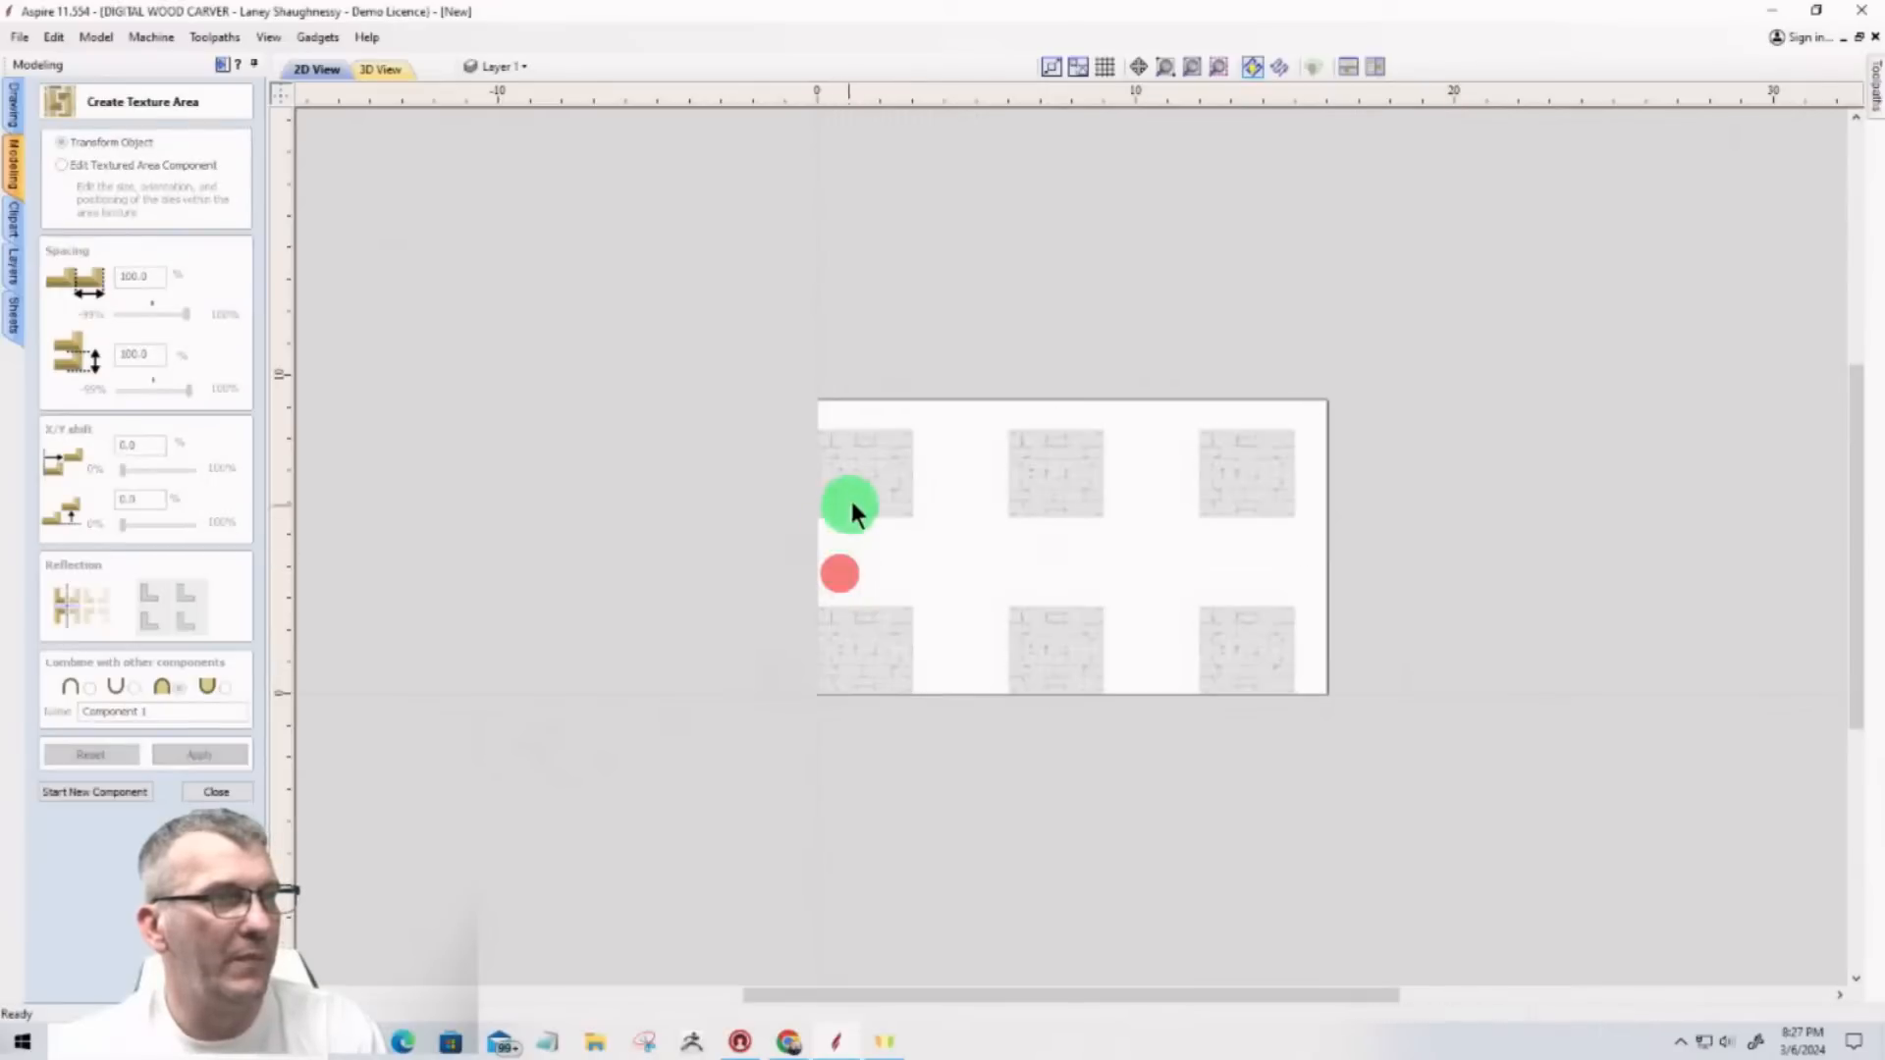
left_click(857, 480)
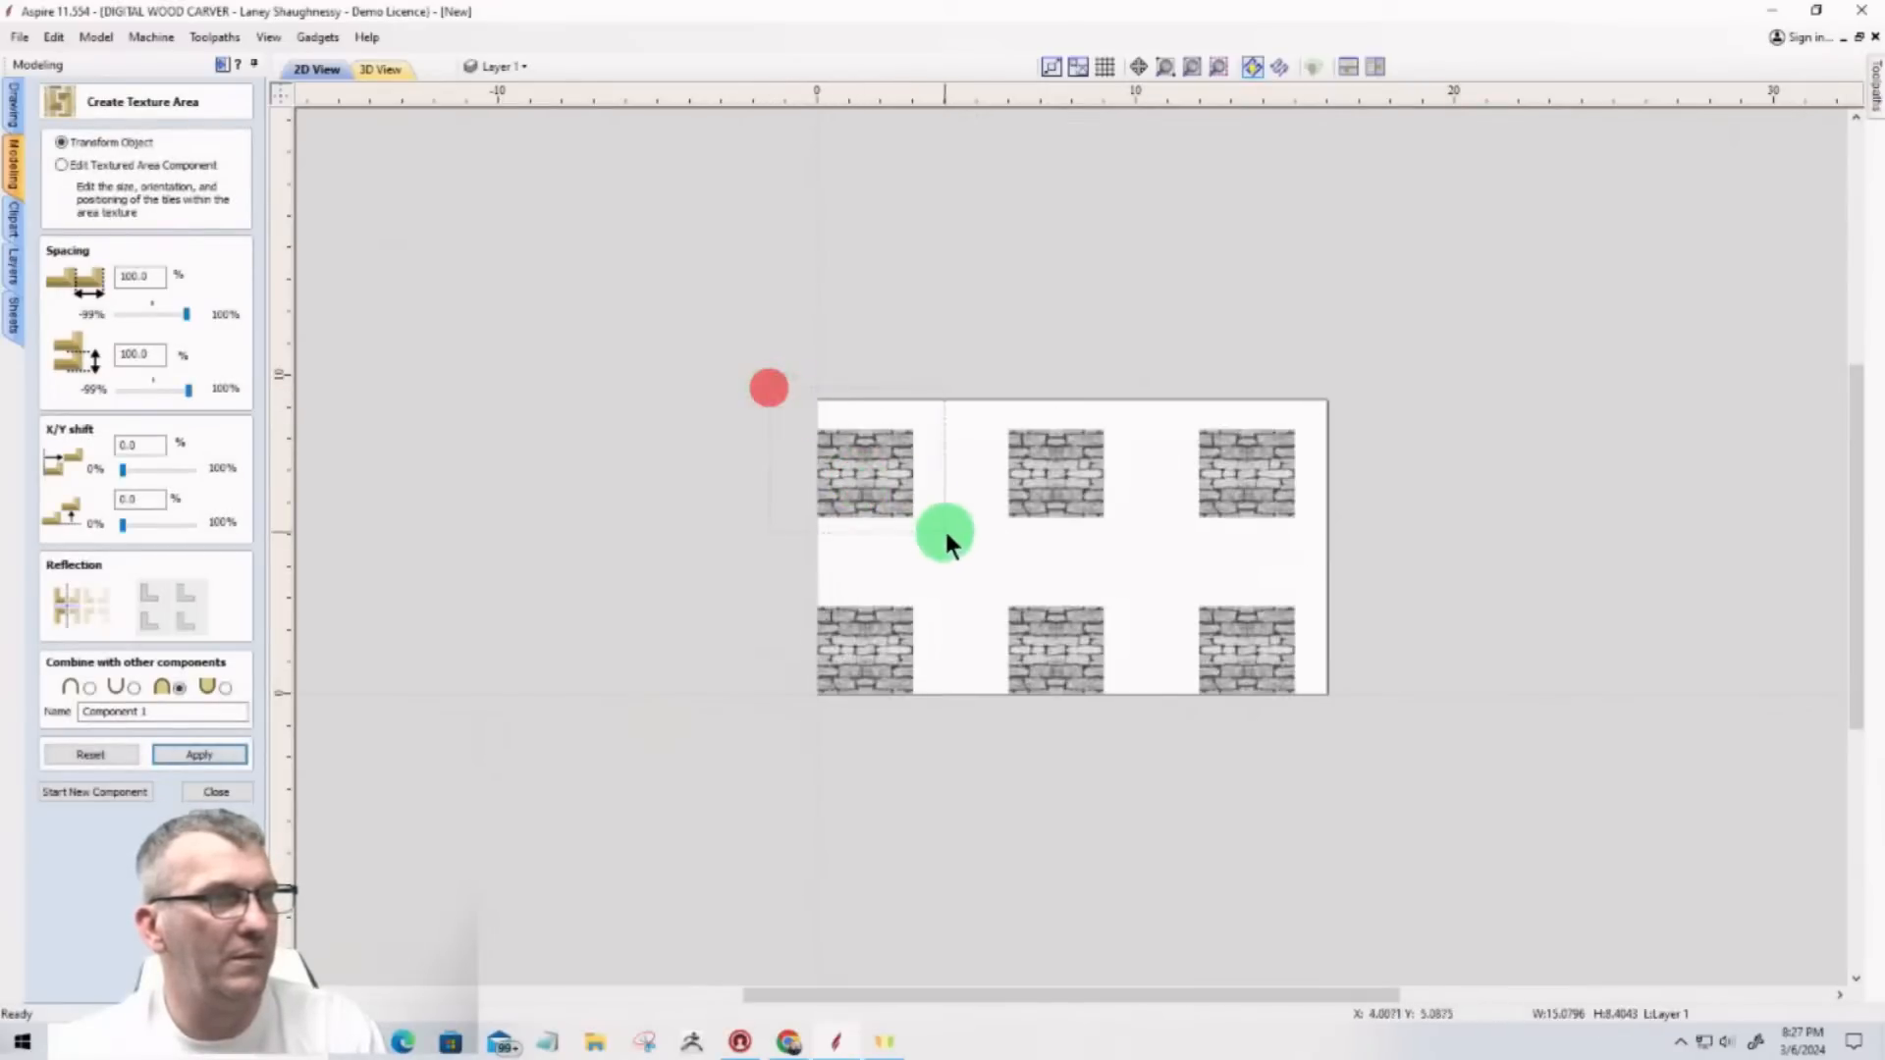
left_click_drag(945, 535, 952, 536)
left_click(864, 684)
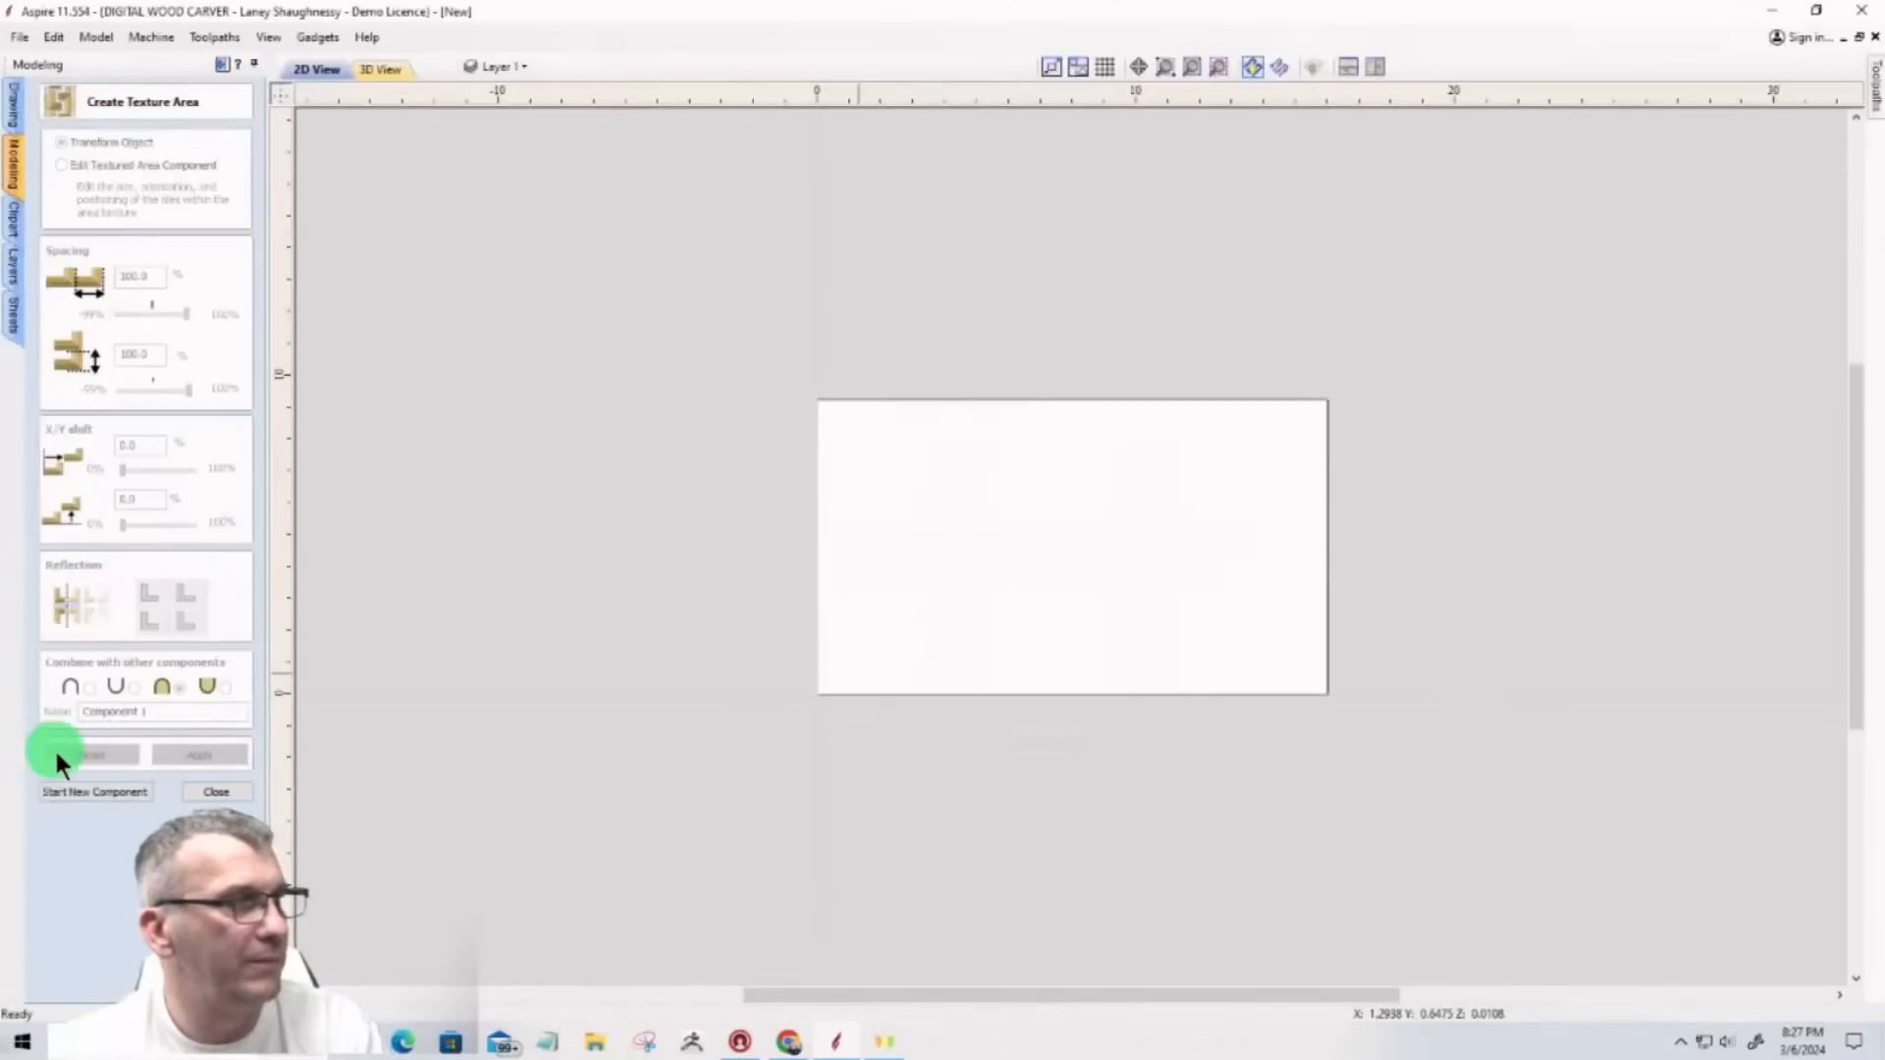
left_click(221, 791)
left_click(54, 251)
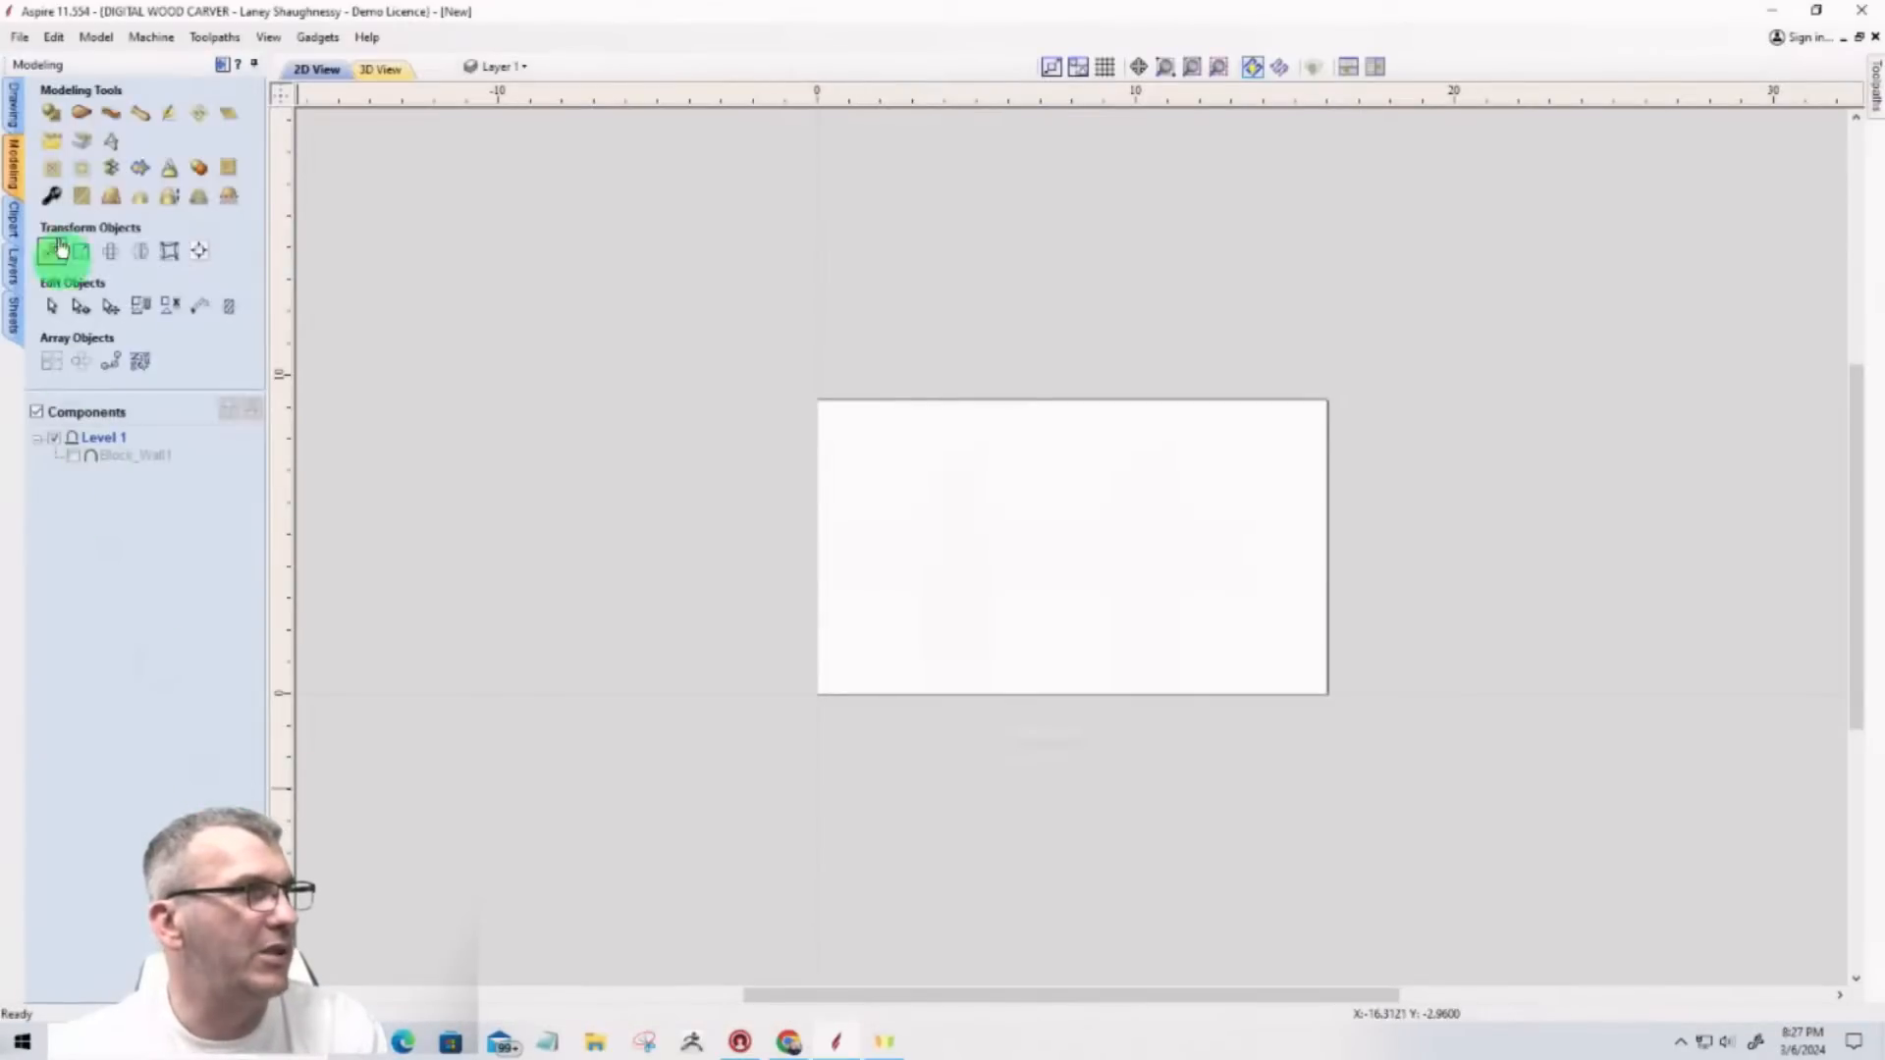
Step: Place a fresh Block_Wall1 tile near the material's lower-left corner and scale it to about 2.07 by 1.91
left_click(10, 221)
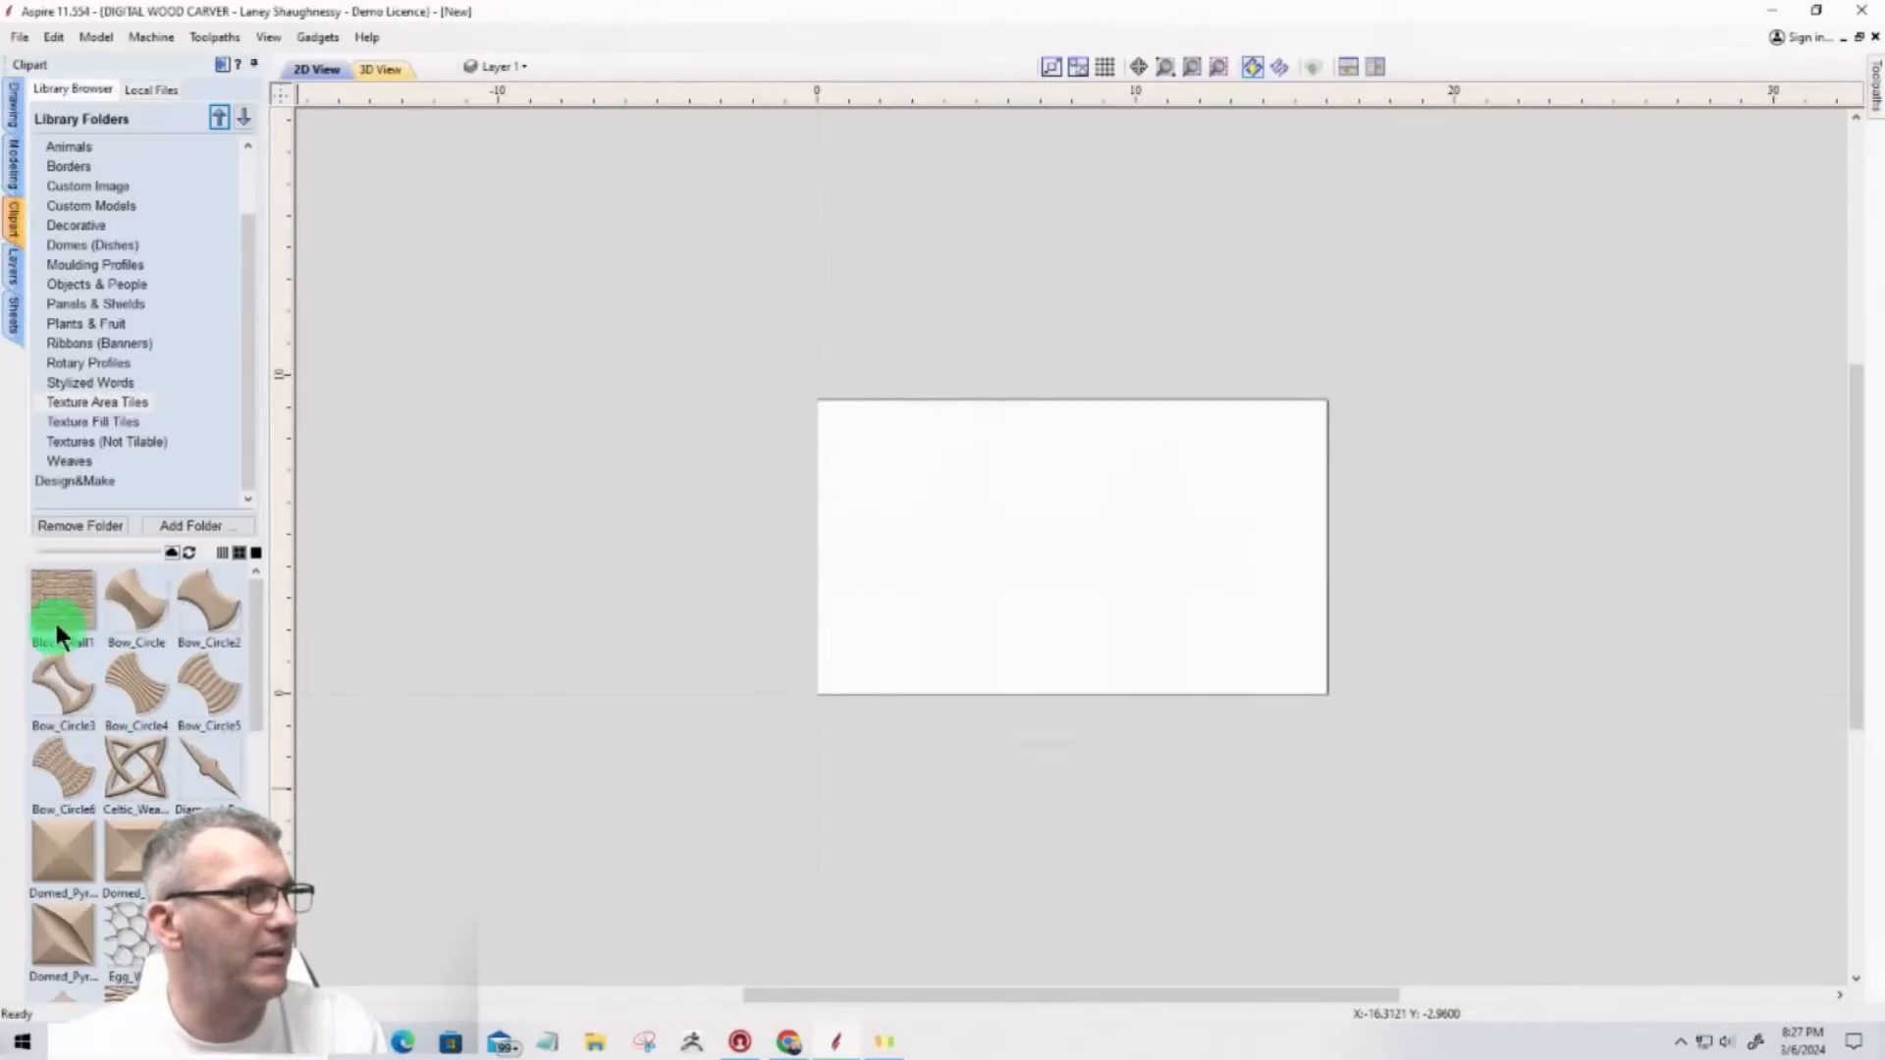
left_click_drag(55, 618, 857, 660)
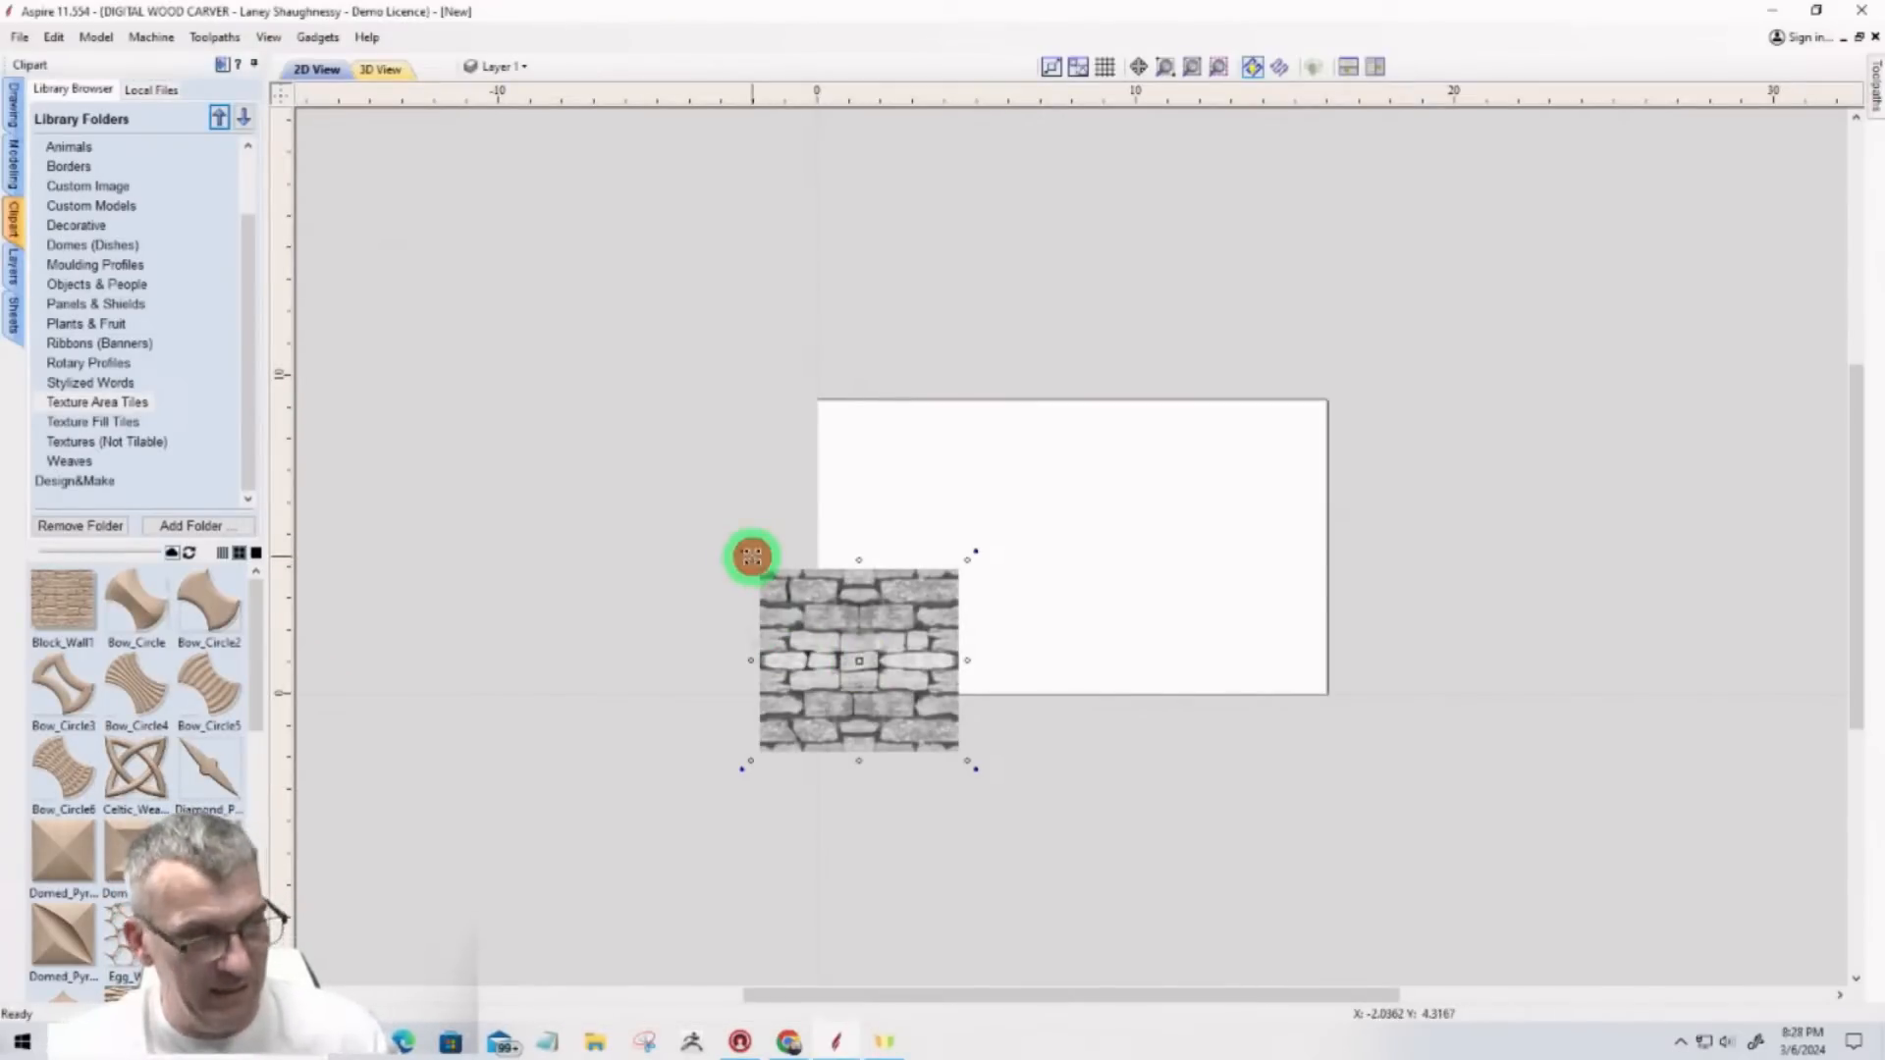
left_click(752, 556)
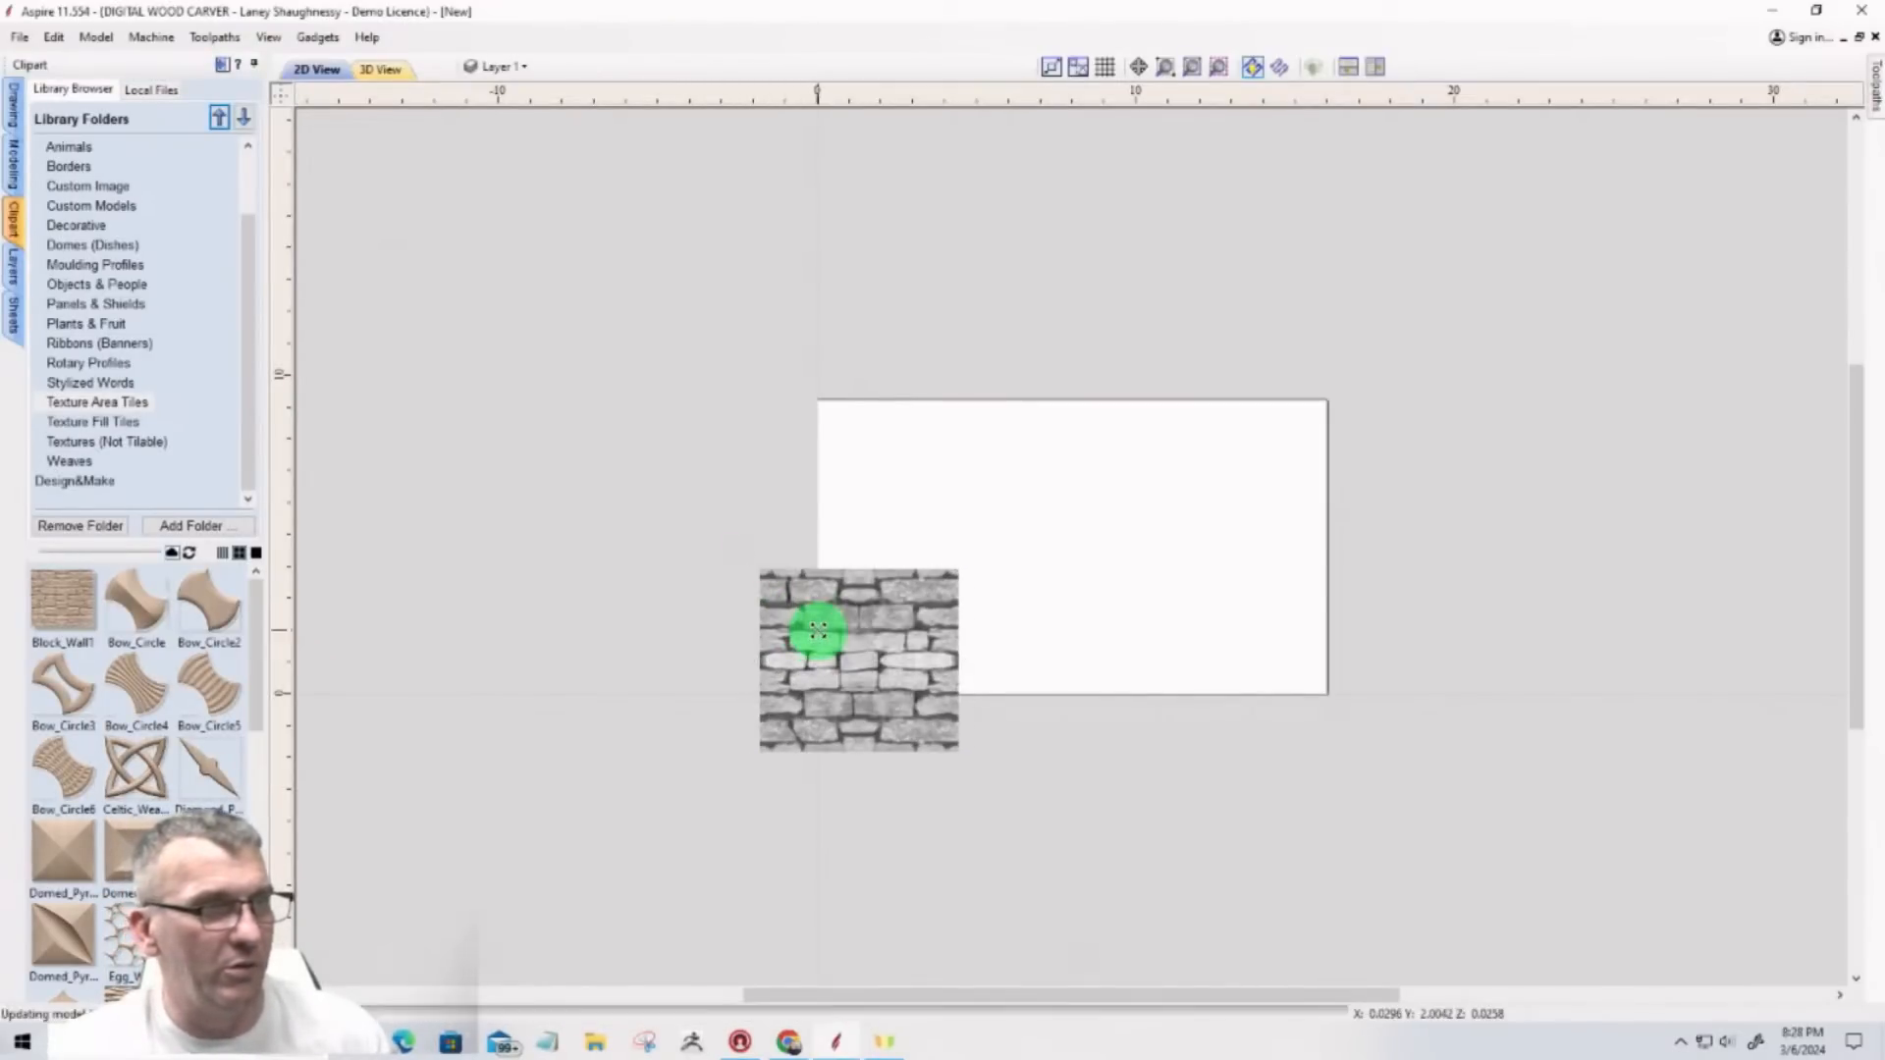
left_click(843, 648)
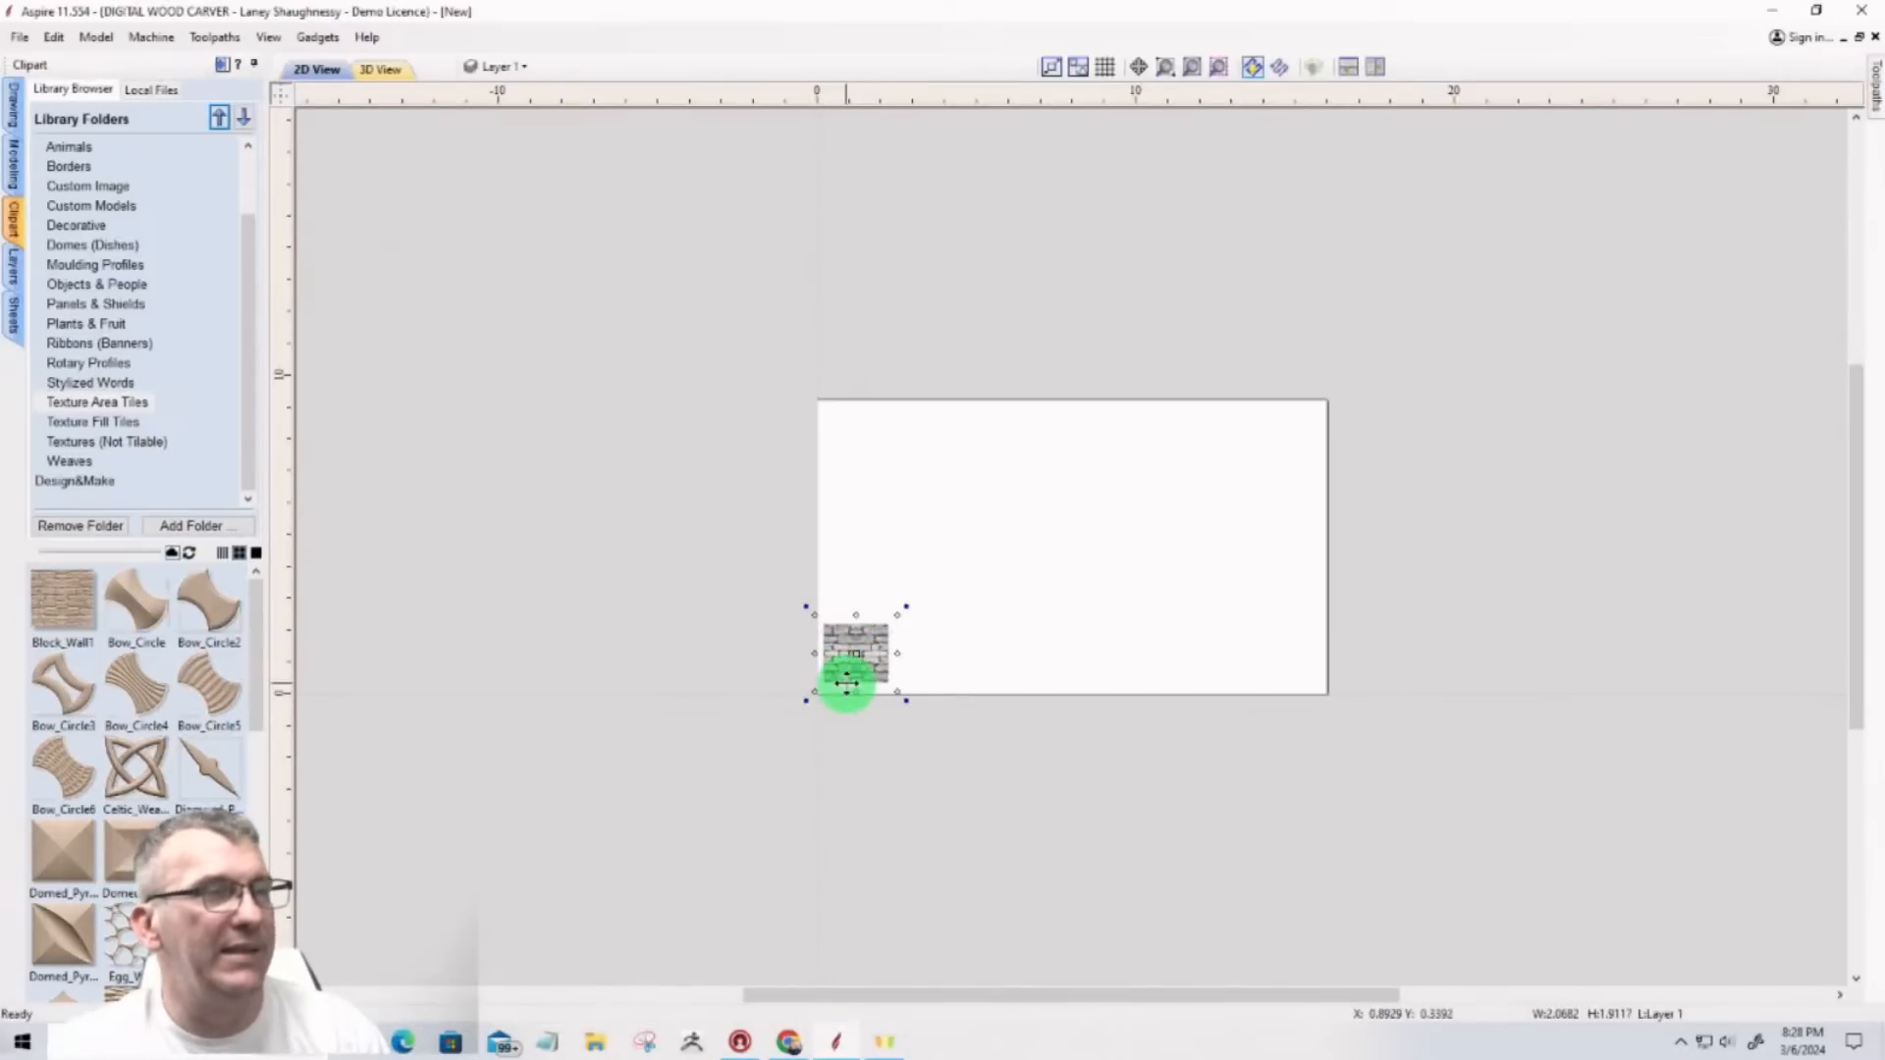
scroll(845, 683, "up", 1)
scroll(845, 682, "up", 1)
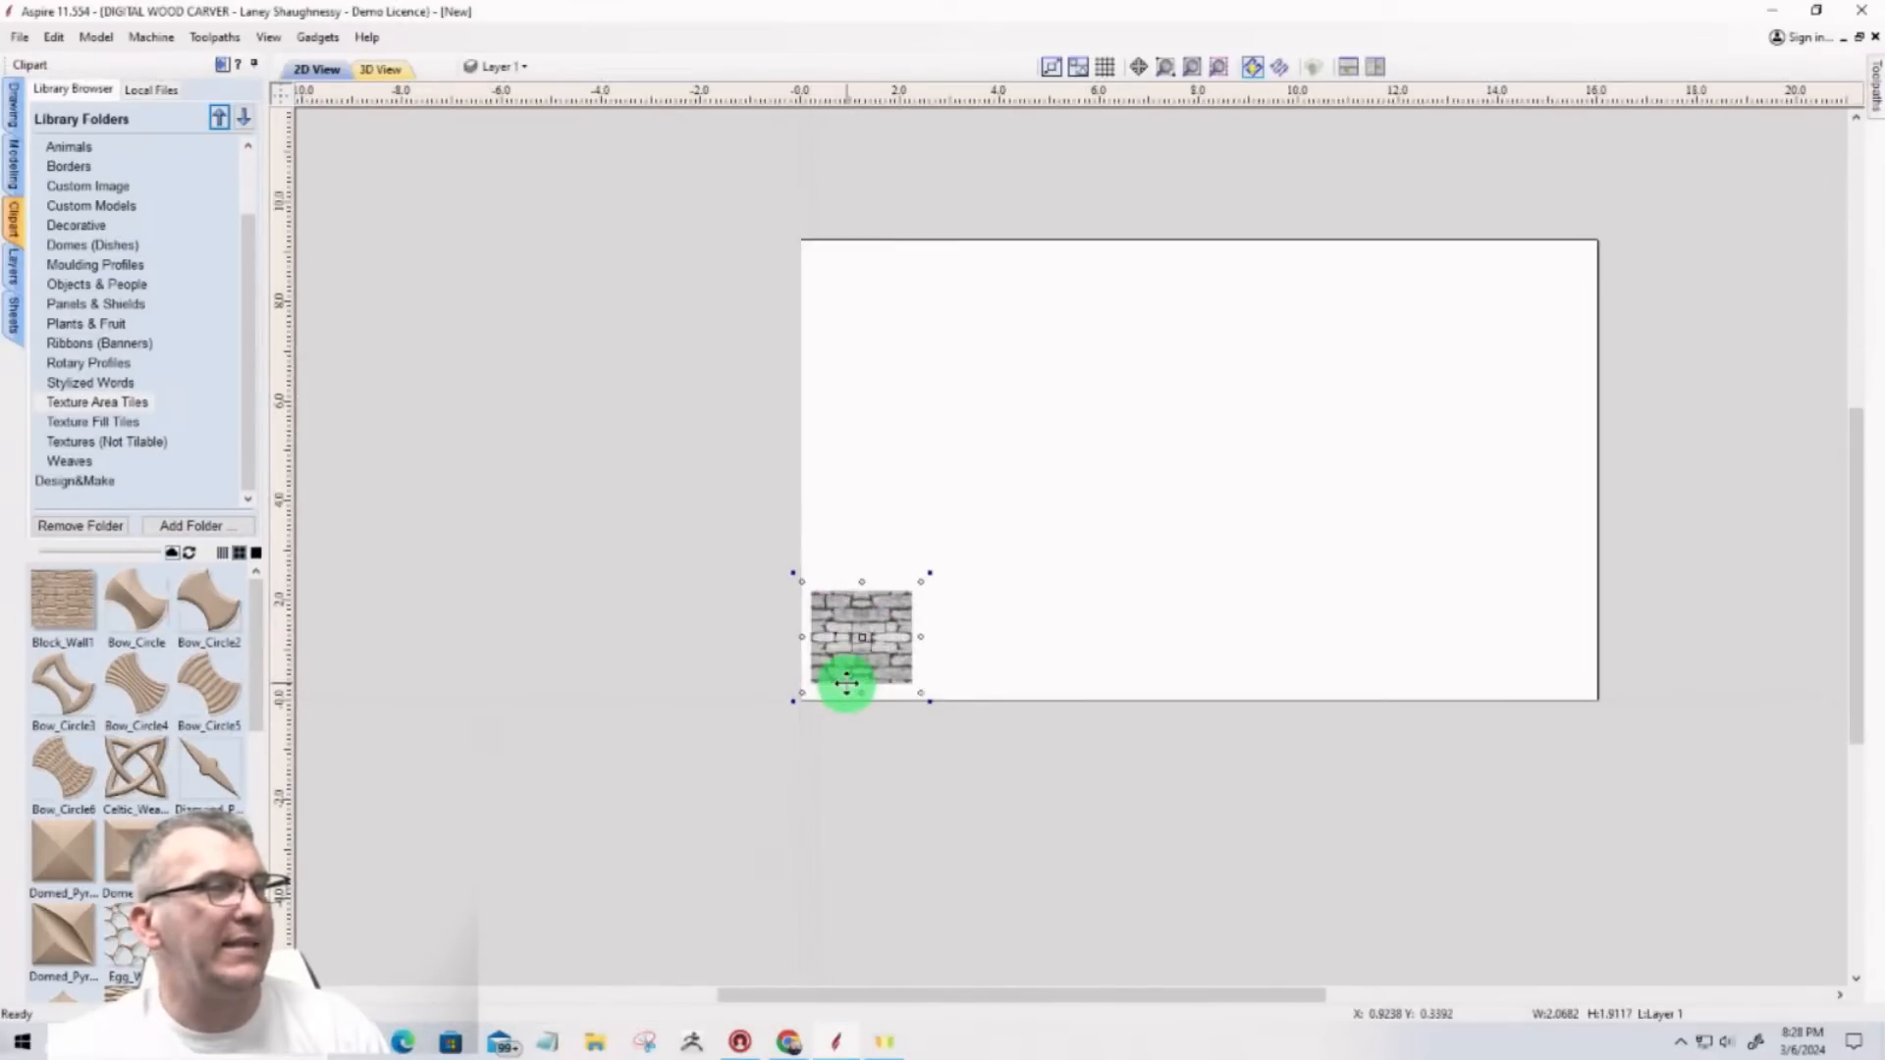
Step: Fill the whole material with the new block wall tile using Create Texture Area at 0% spacing and 0% X/Y shift
left_click(14, 157)
left_click(195, 117)
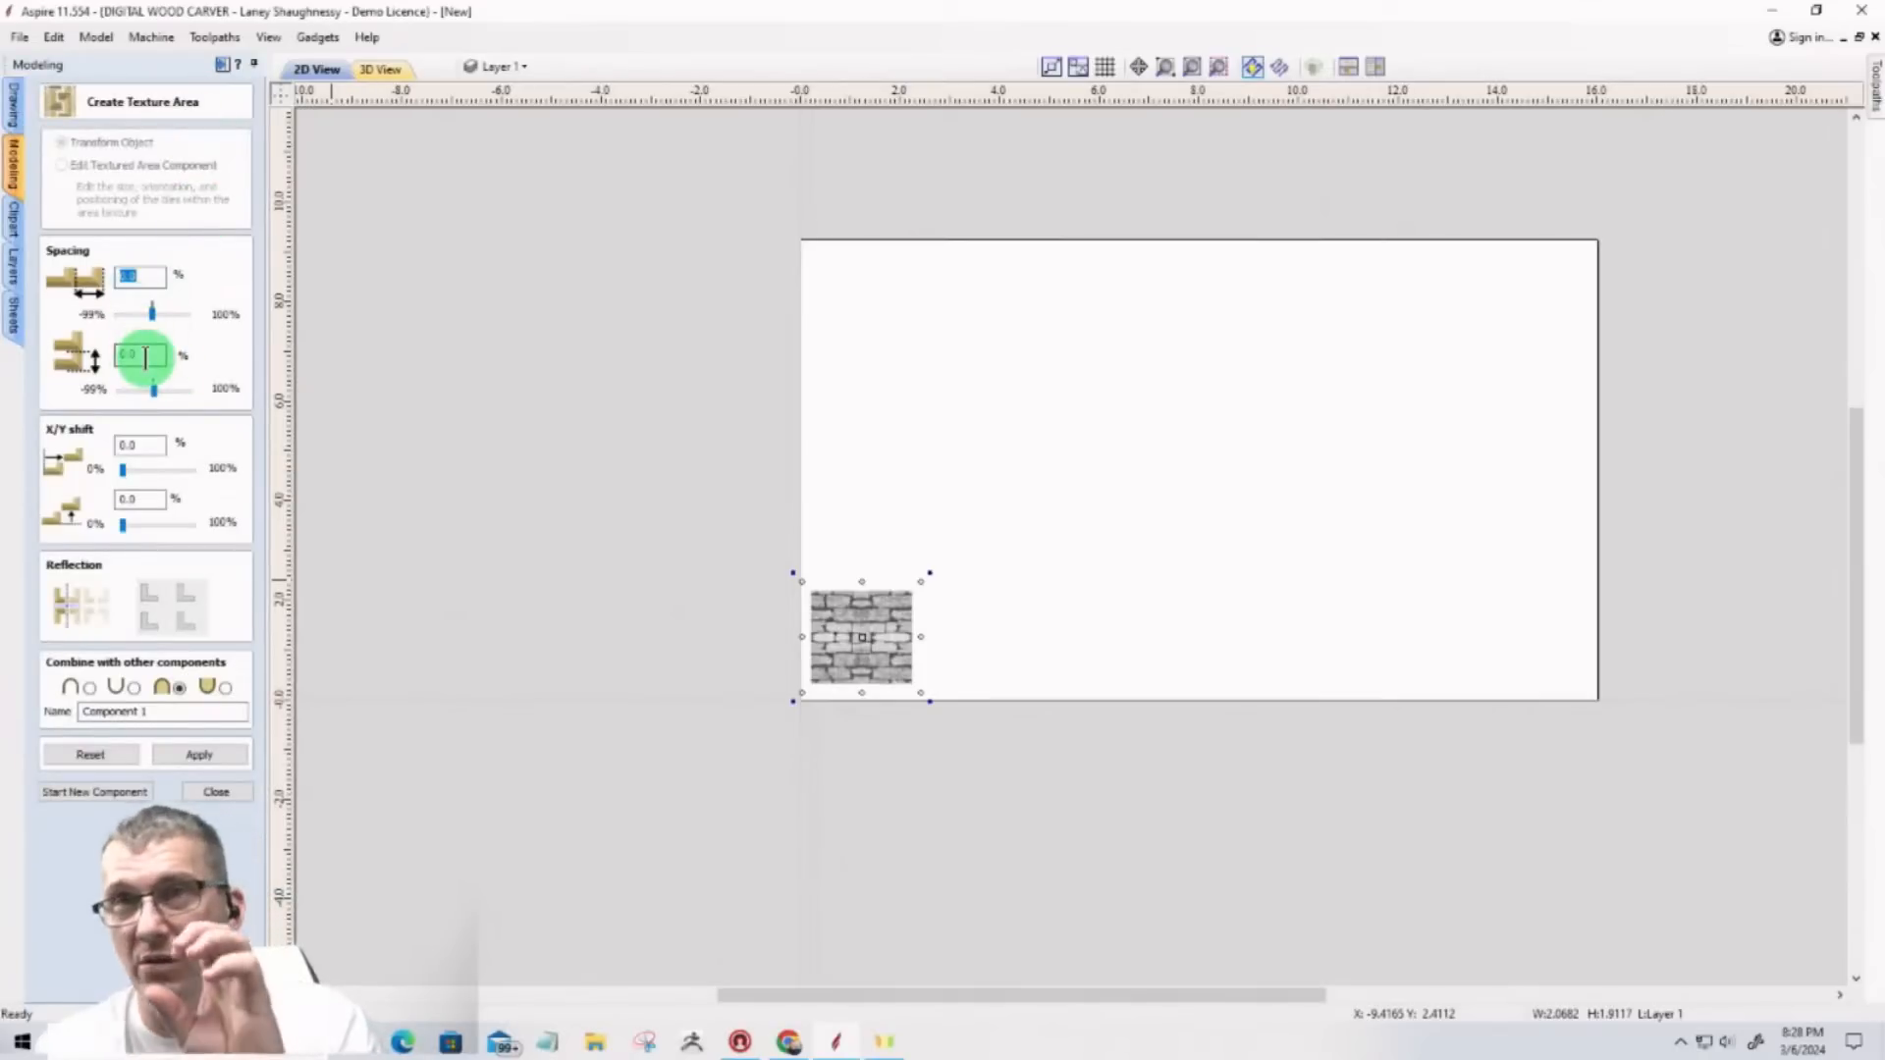
left_click(125, 445)
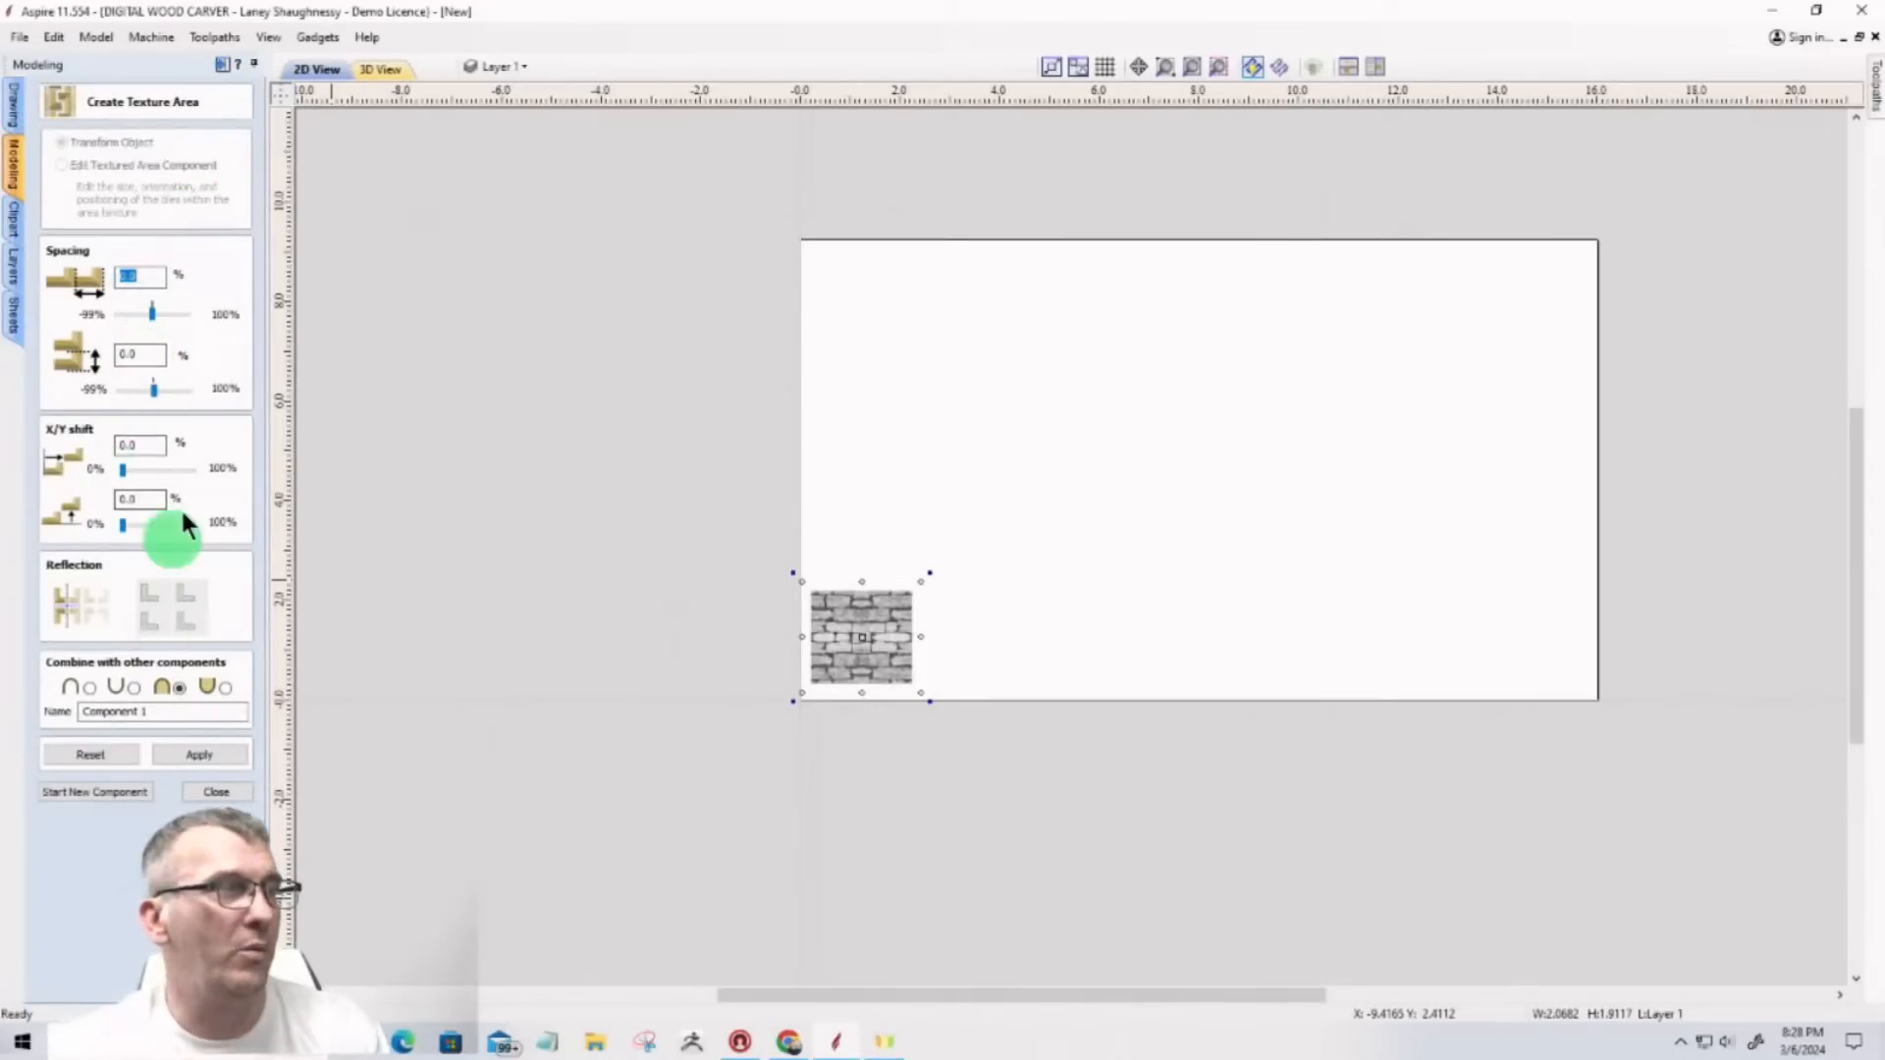
left_click(192, 753)
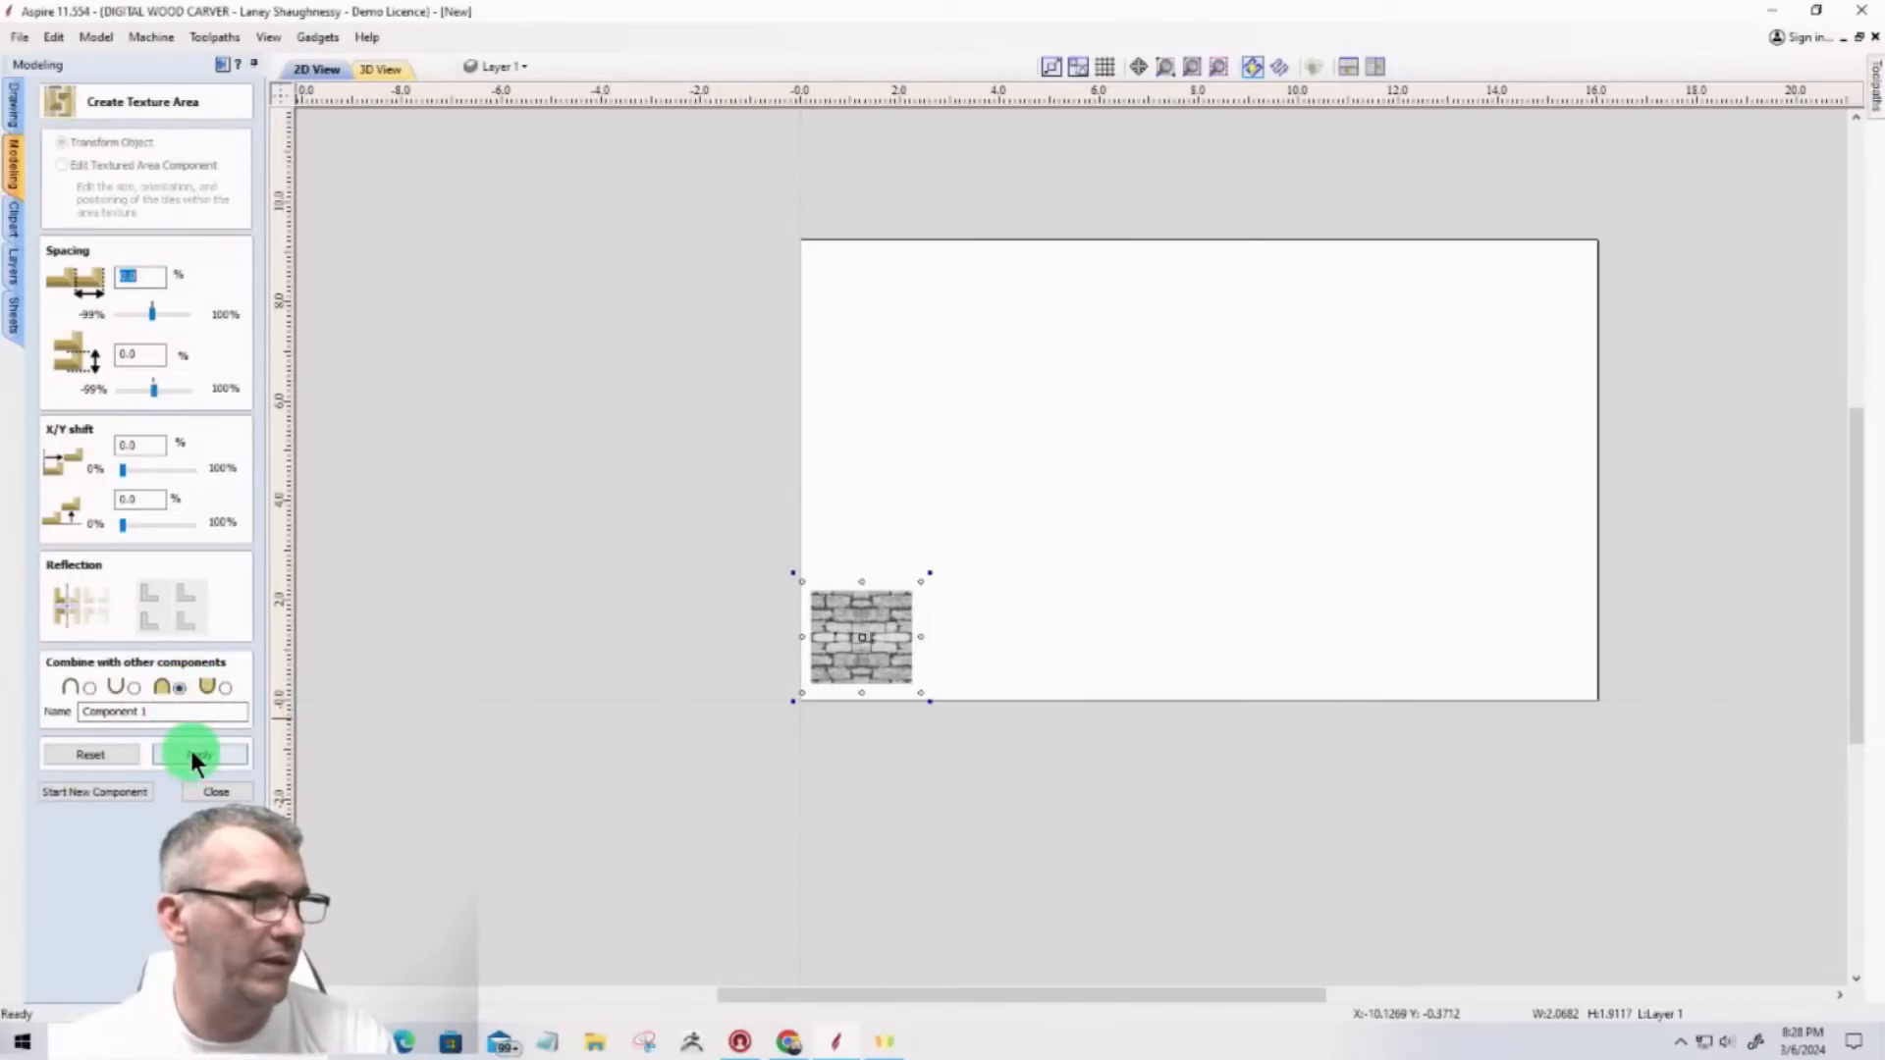
left_click(190, 751)
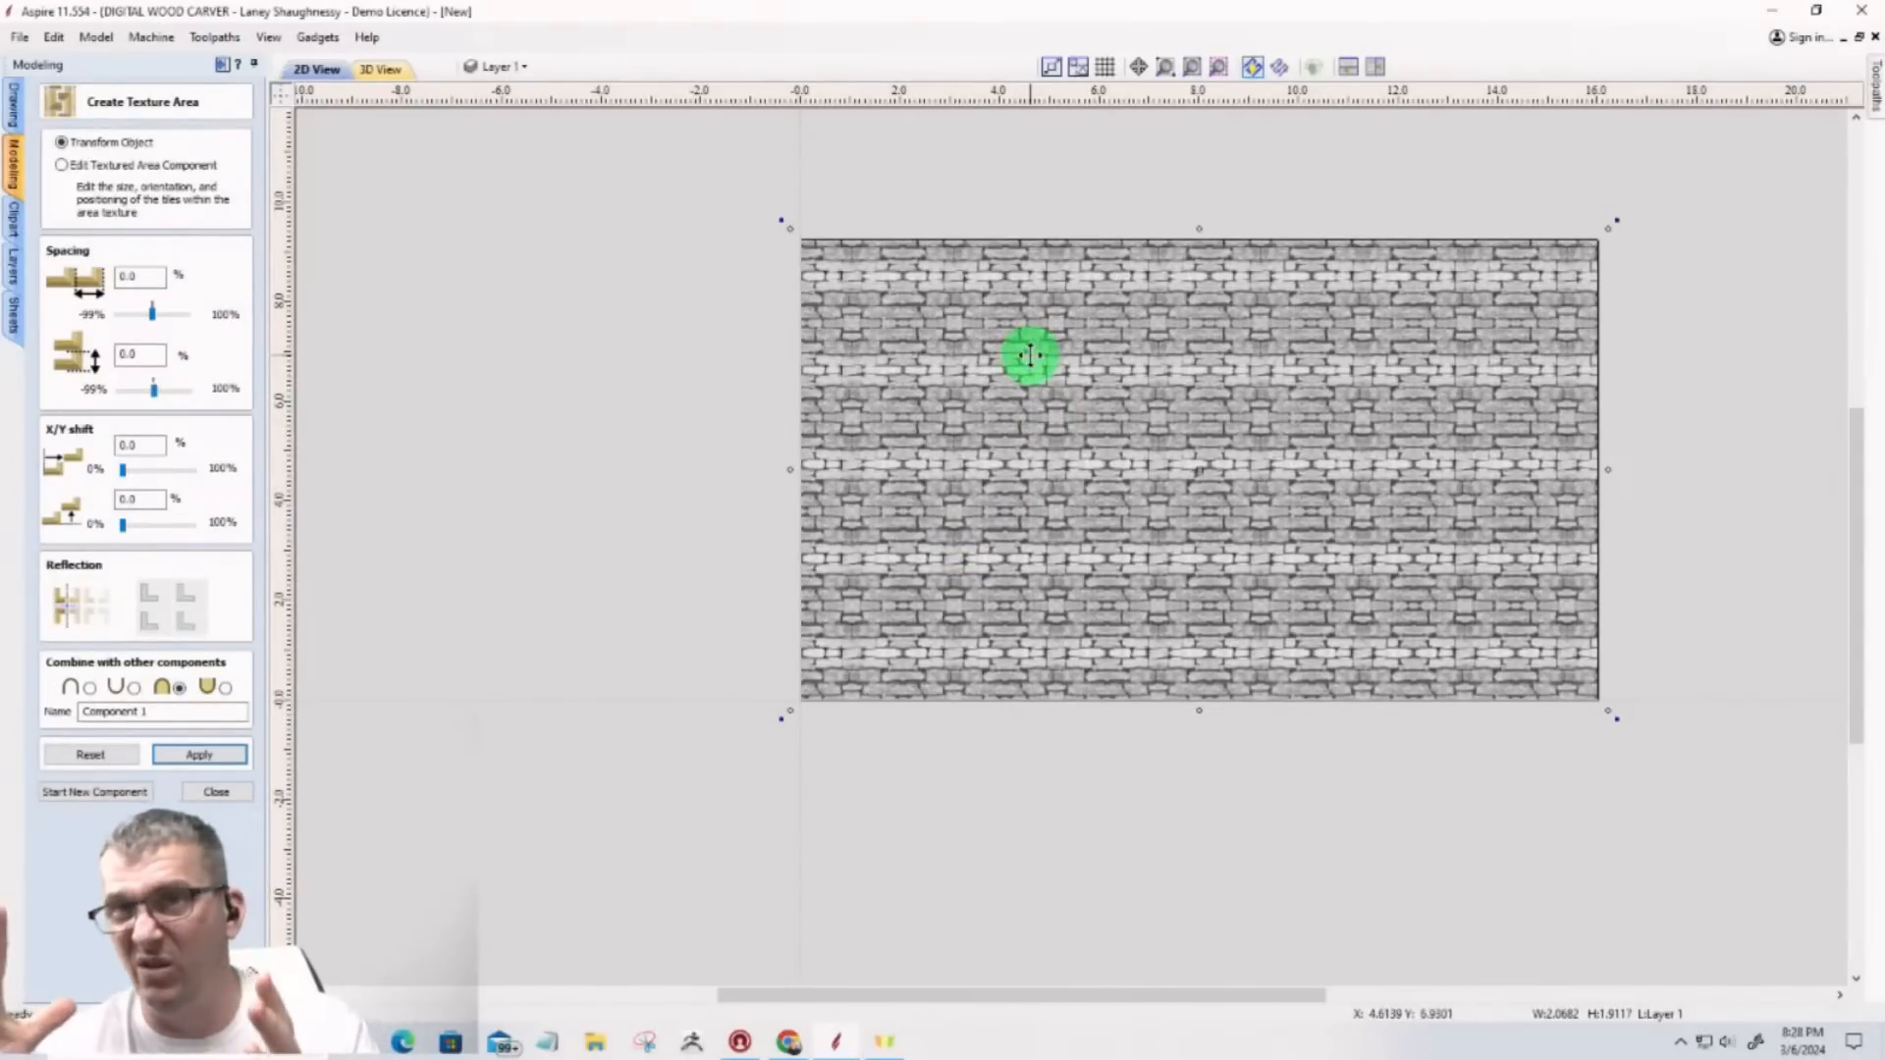
Step: Examine the tile joins of the block wall texture up close in the 2D view and at an angle in the 3D view
scroll(967, 463, "up", 2)
scroll(966, 463, "up", 2)
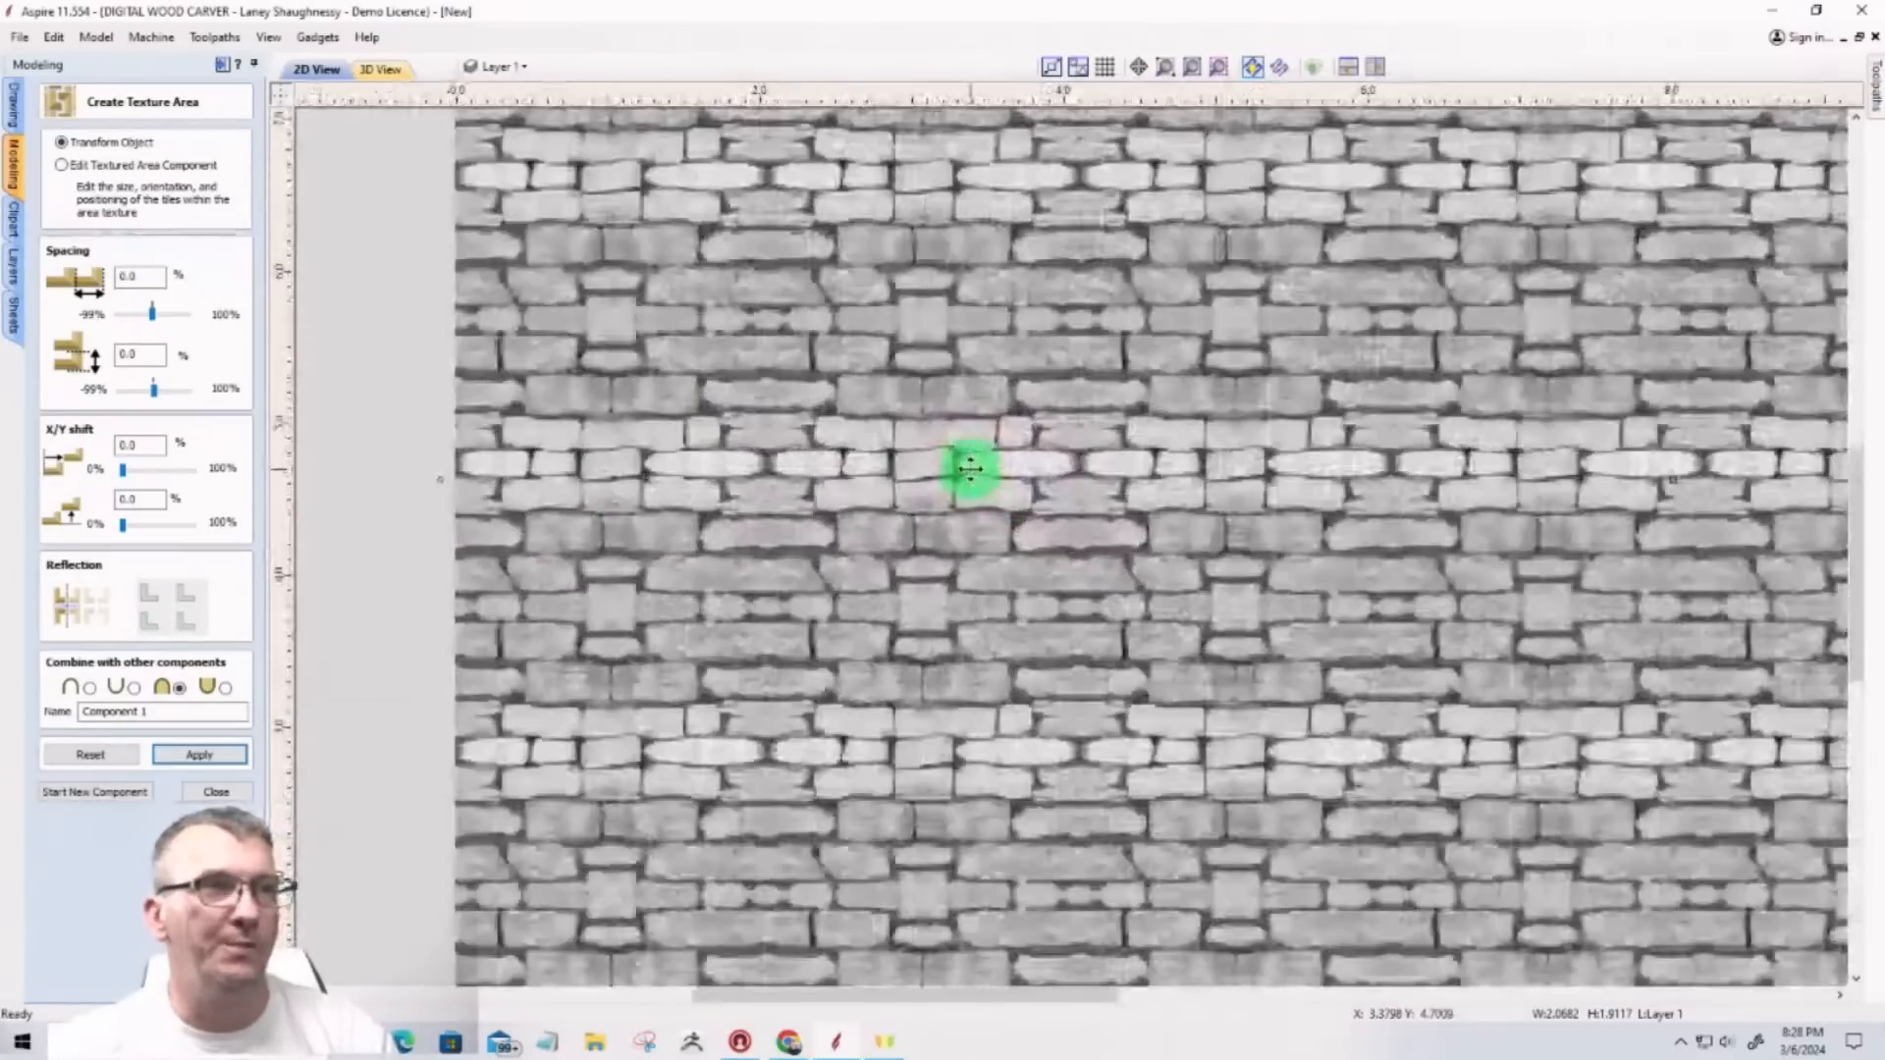
scroll(921, 602, "down", 4)
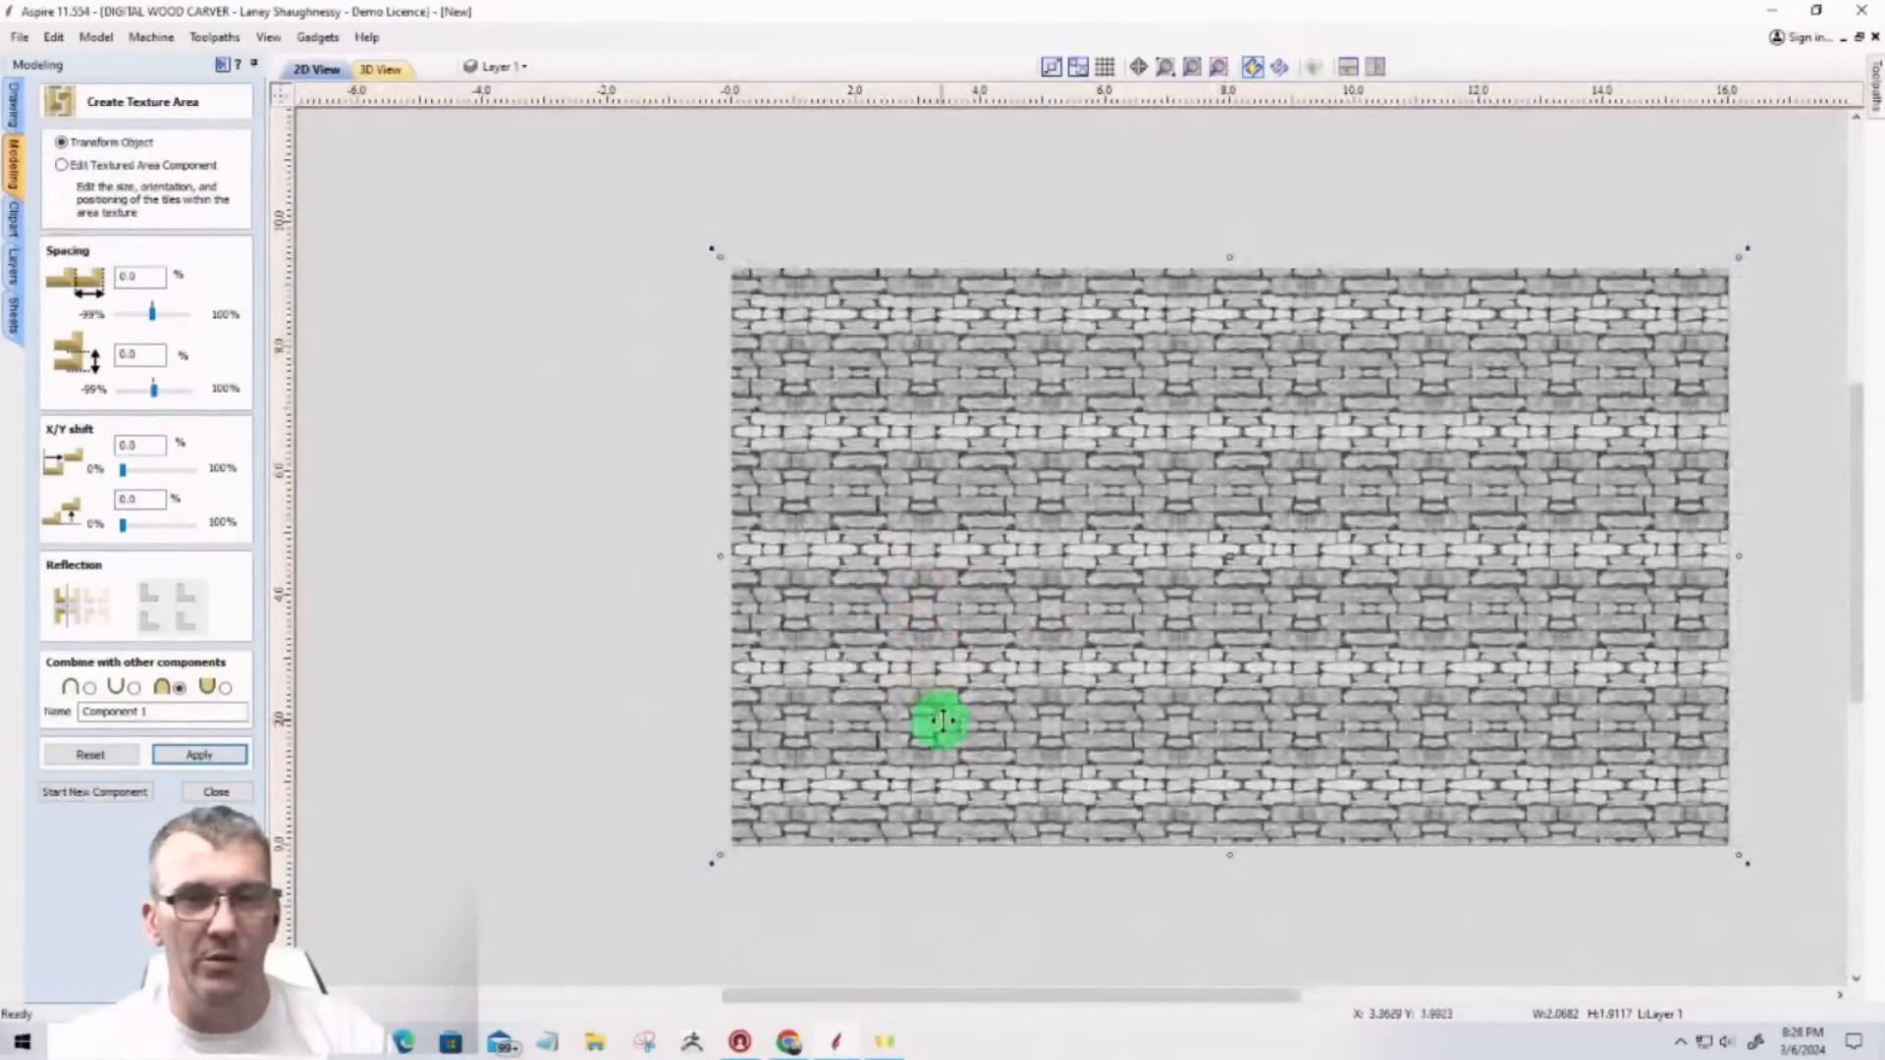
left_click(388, 72)
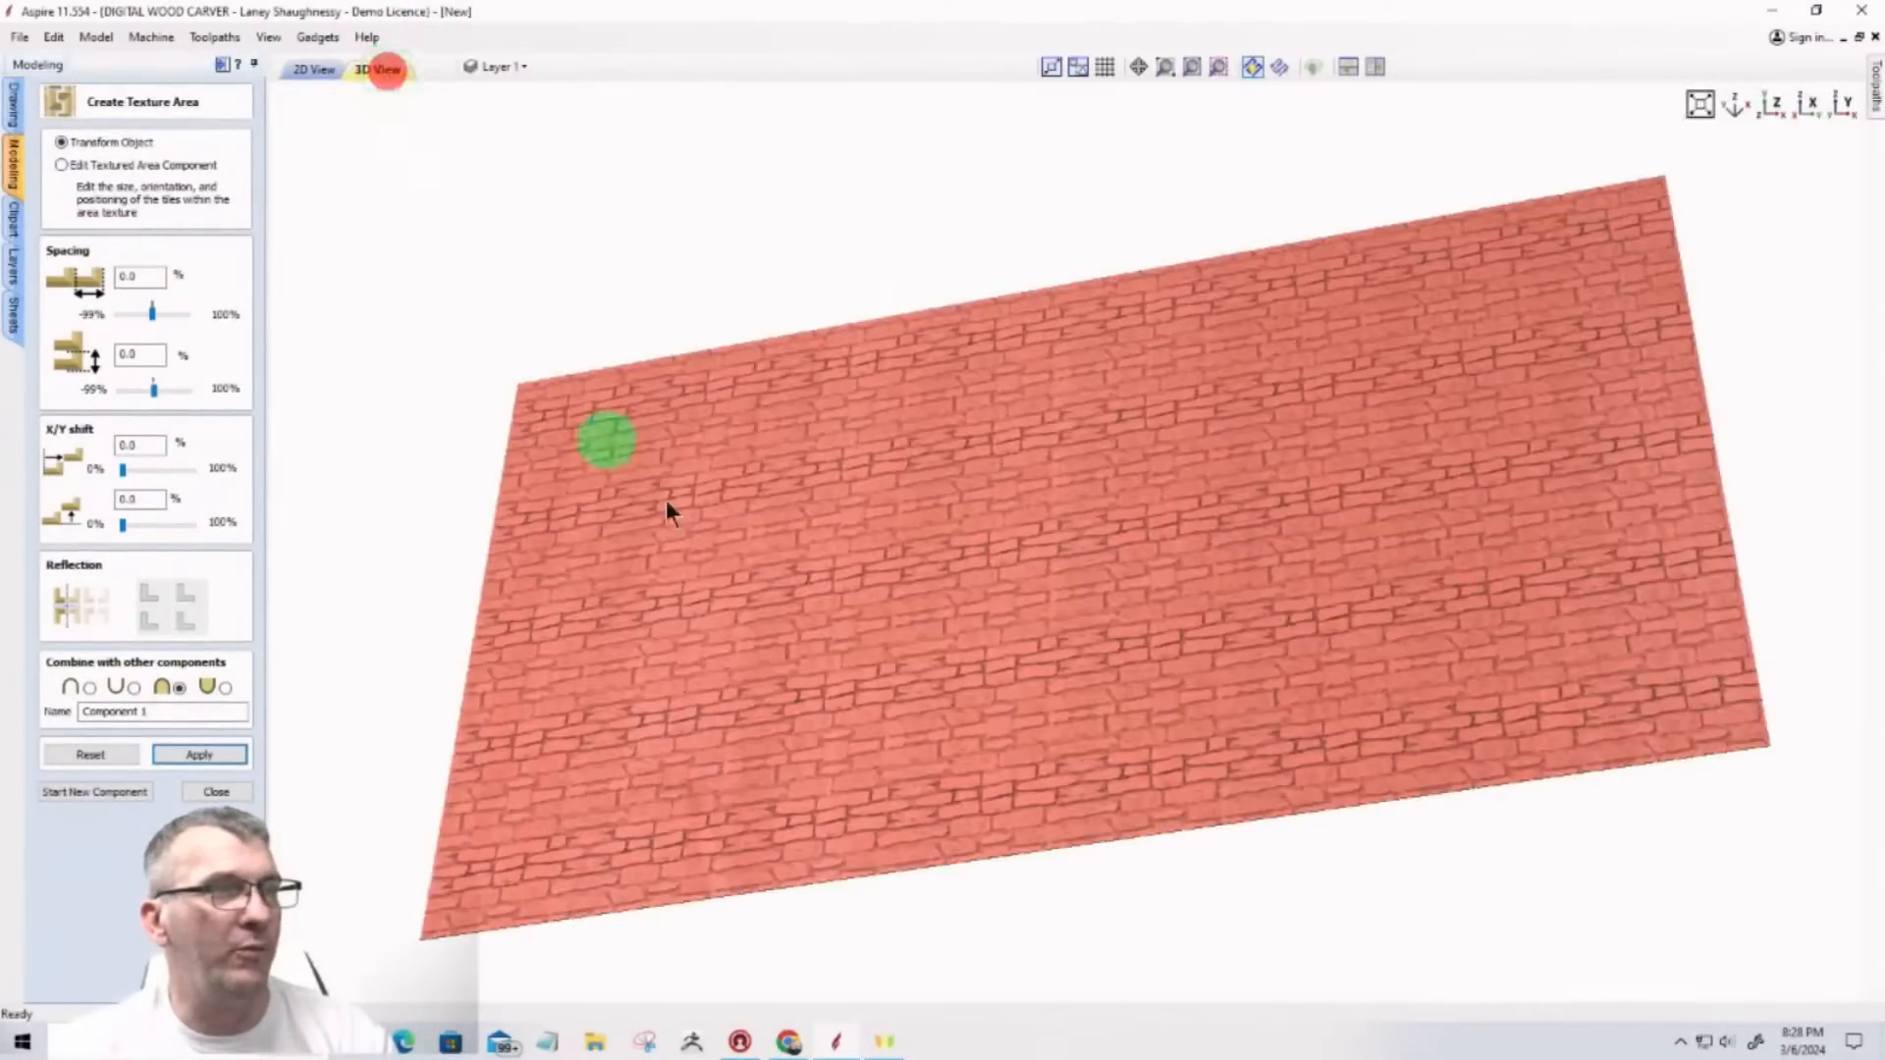
scroll(1148, 619, "up", 4)
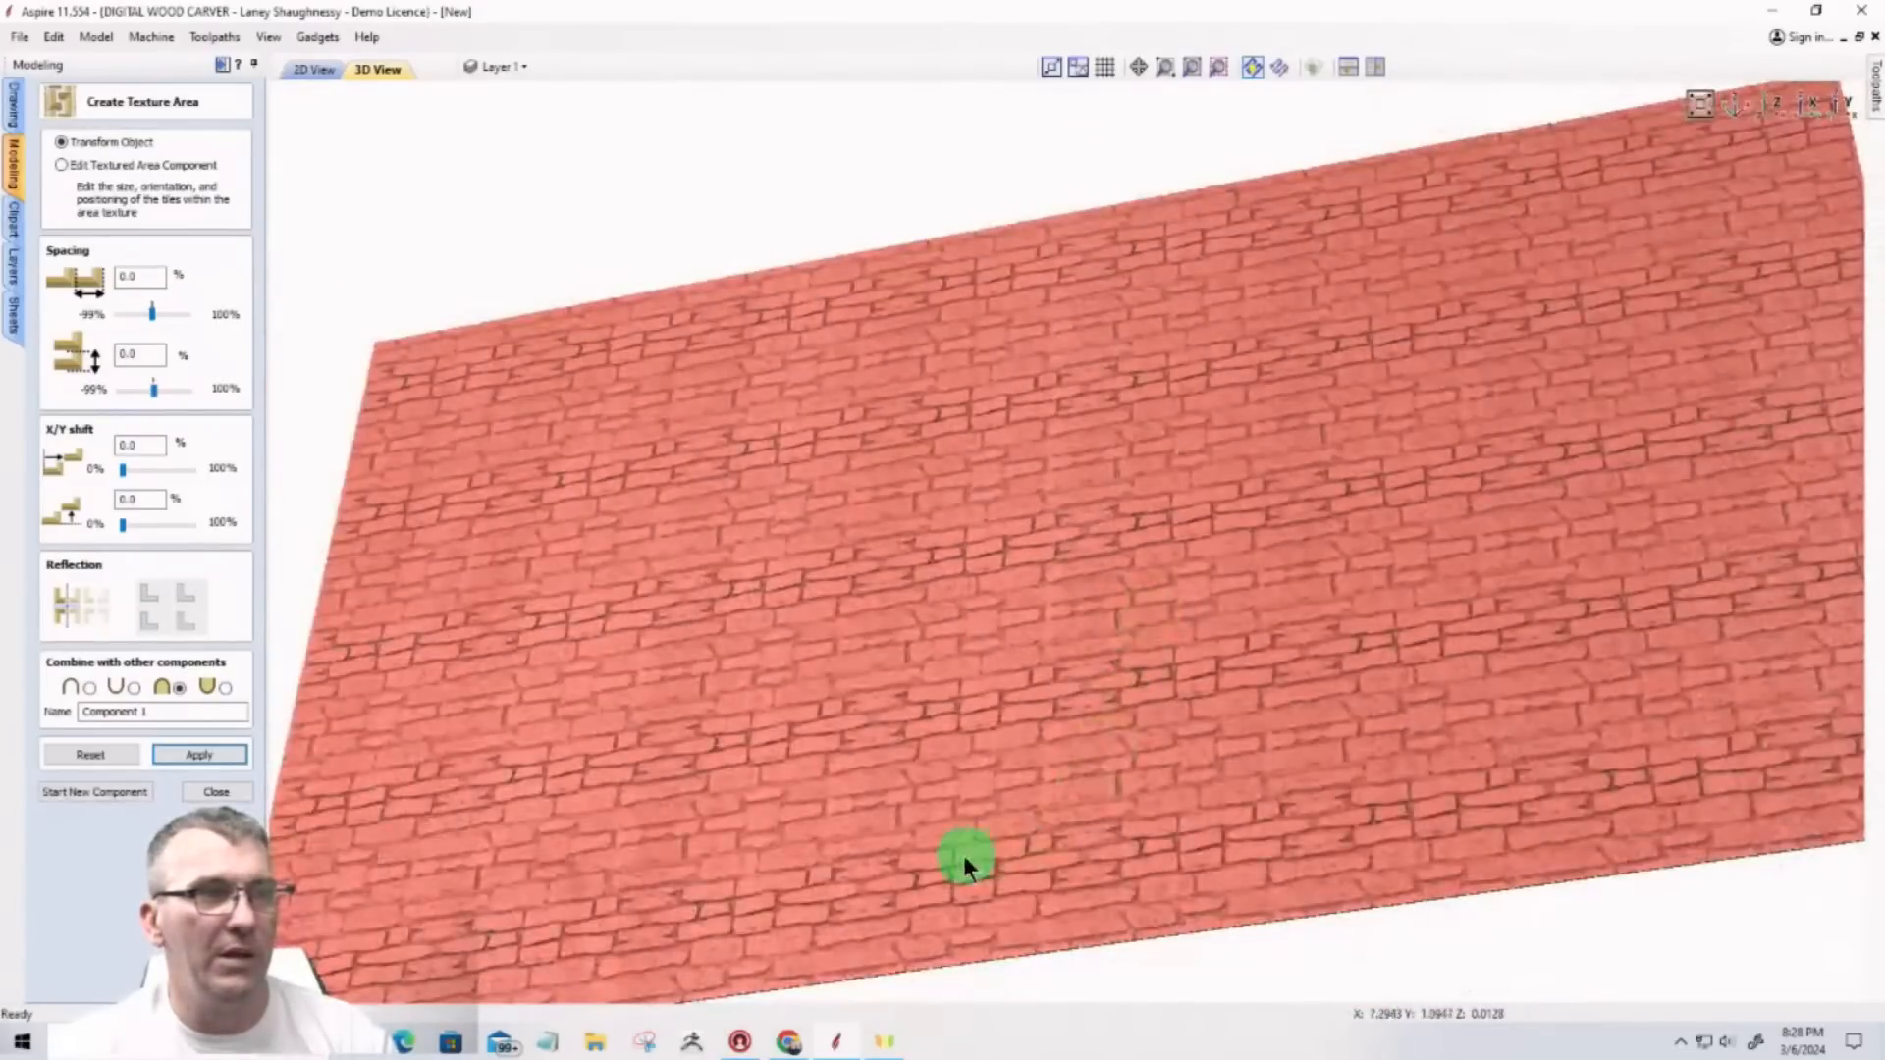
left_click_drag(963, 856, 723, 734)
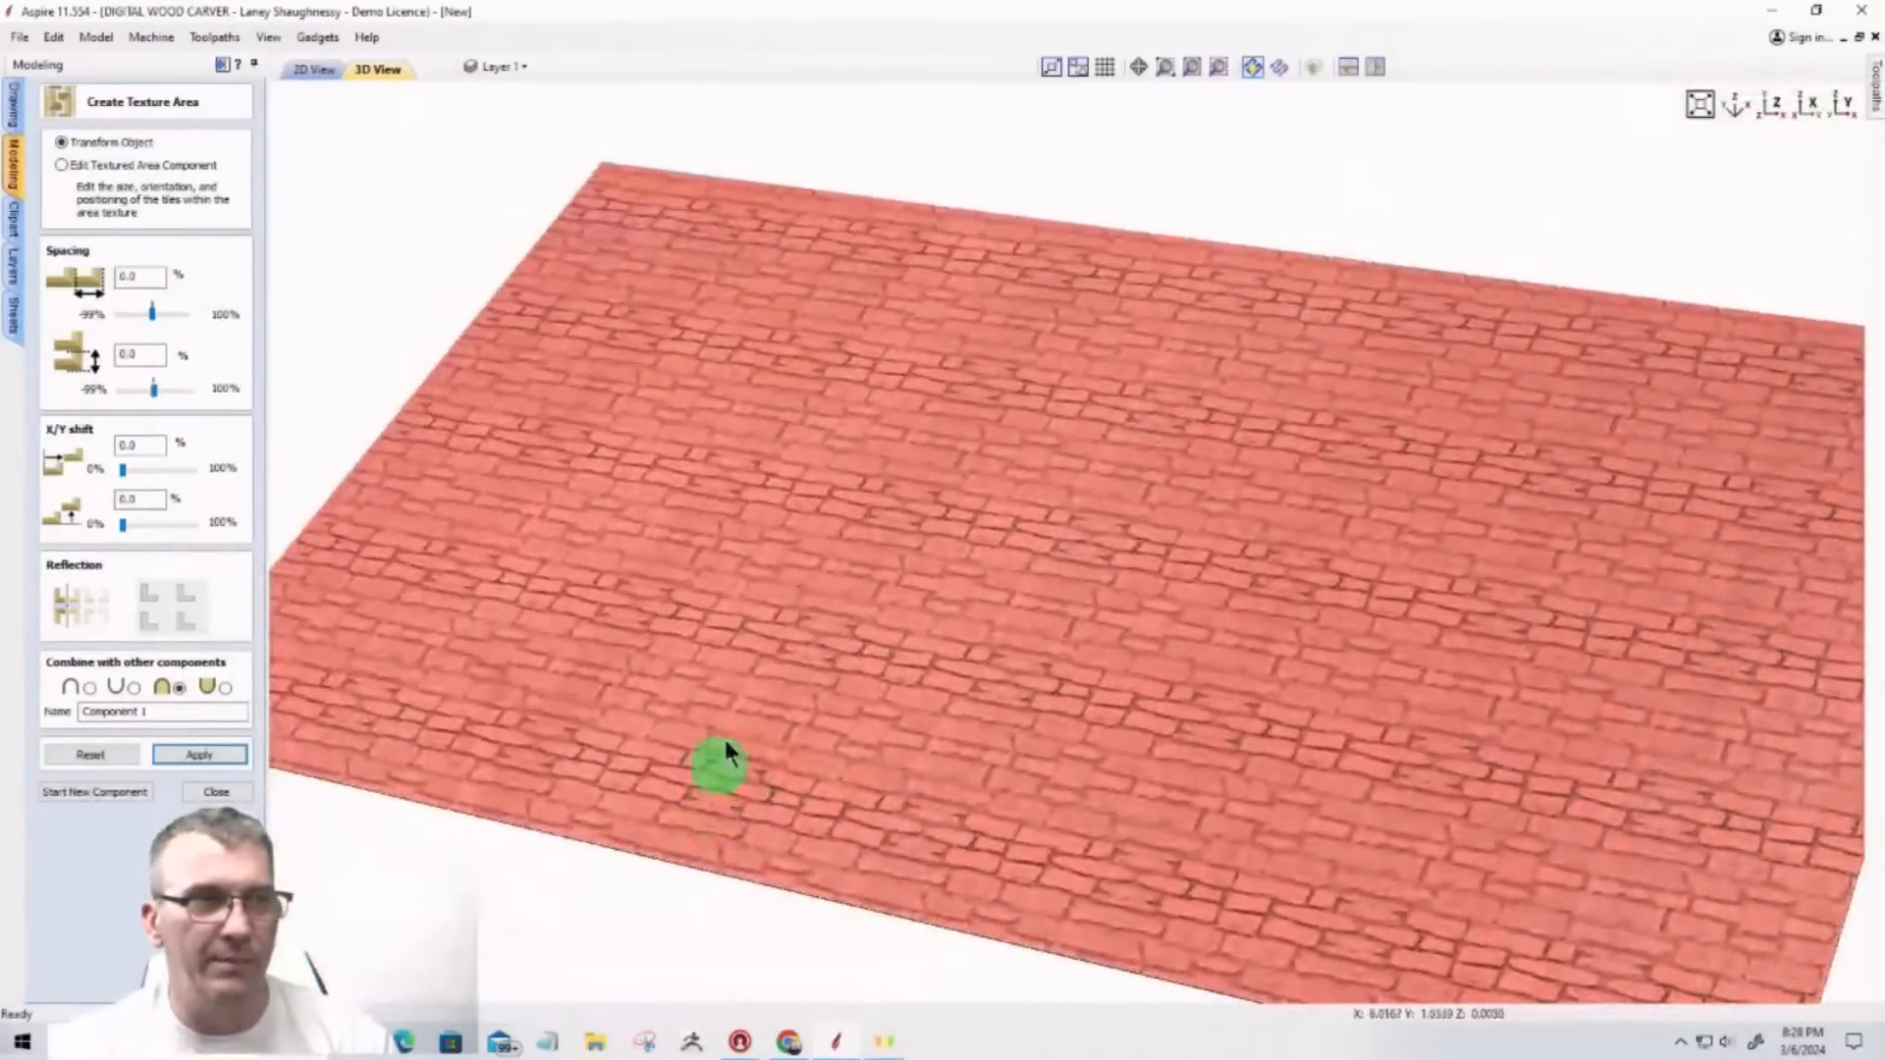
Step: Examine the brick pattern up close and from further out in the 3D view, and close Create Texture Area
scroll(776, 575, "up", 3)
scroll(776, 574, "up", 2)
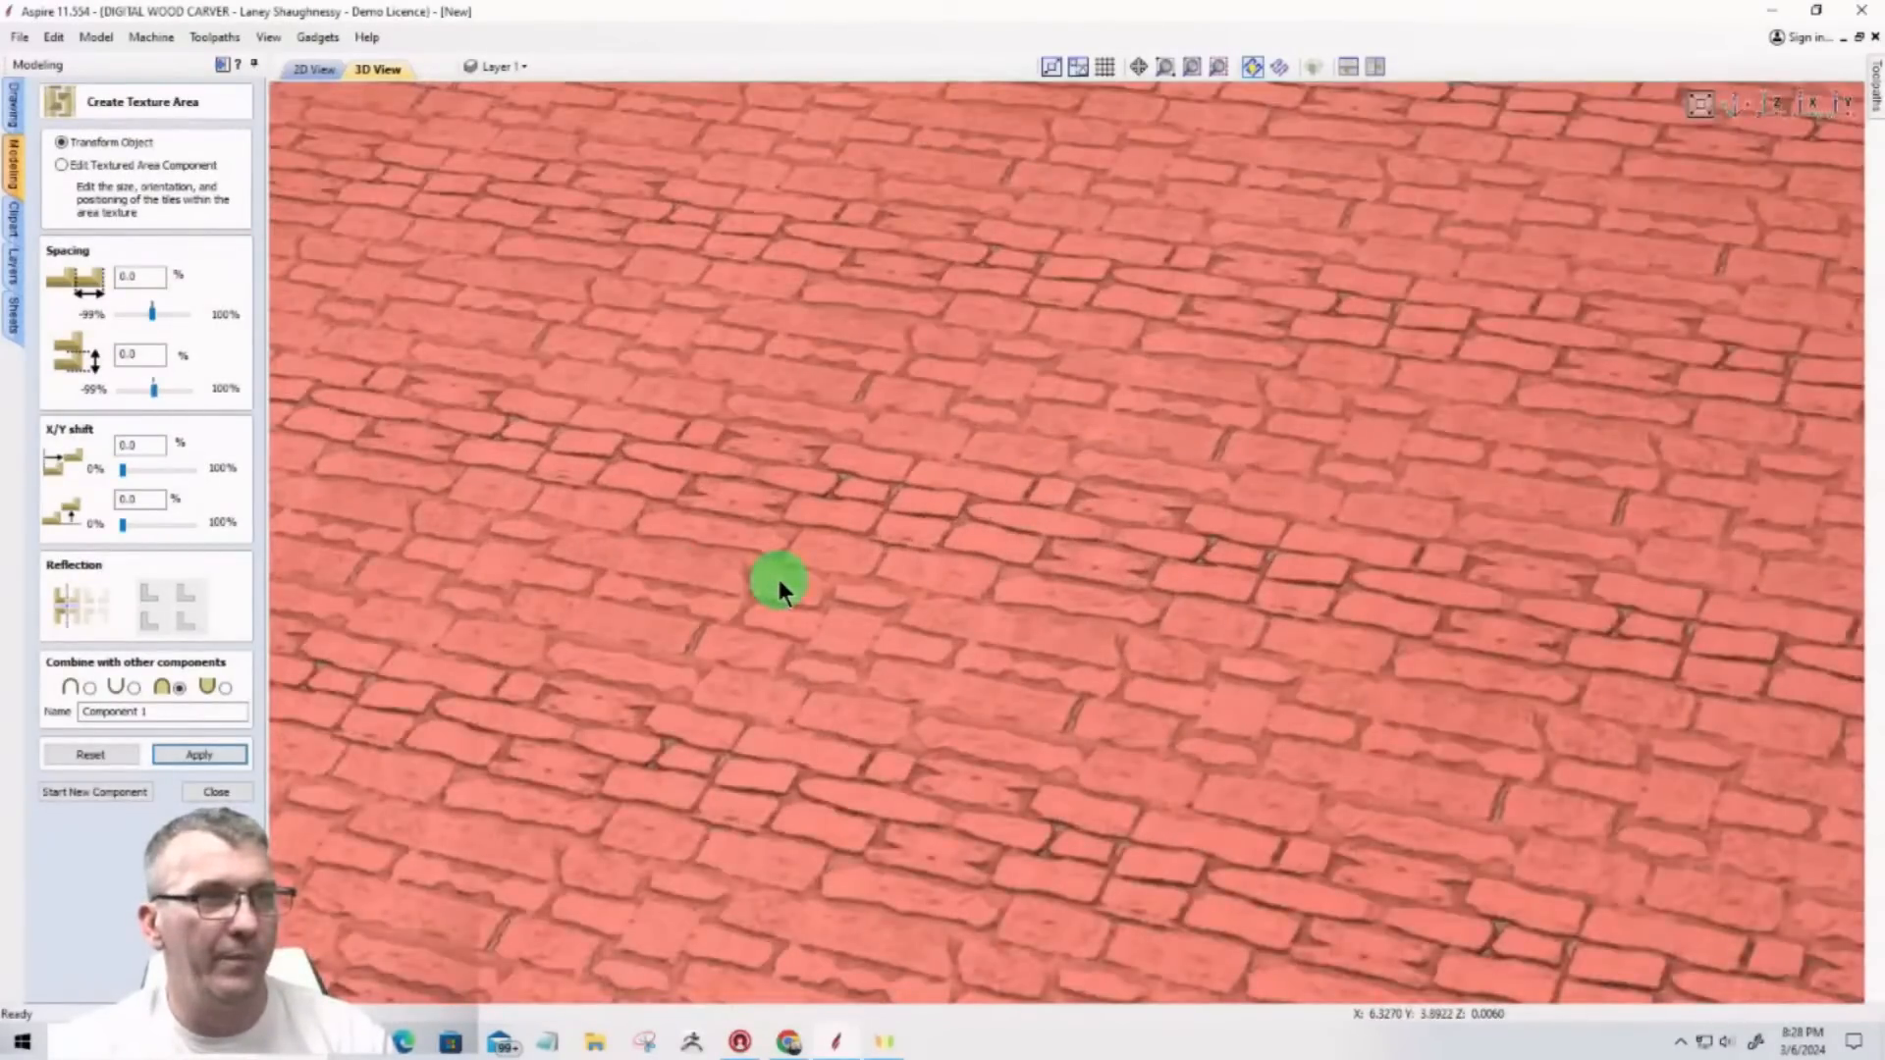
scroll(775, 575, "down", 2)
scroll(775, 574, "down", 2)
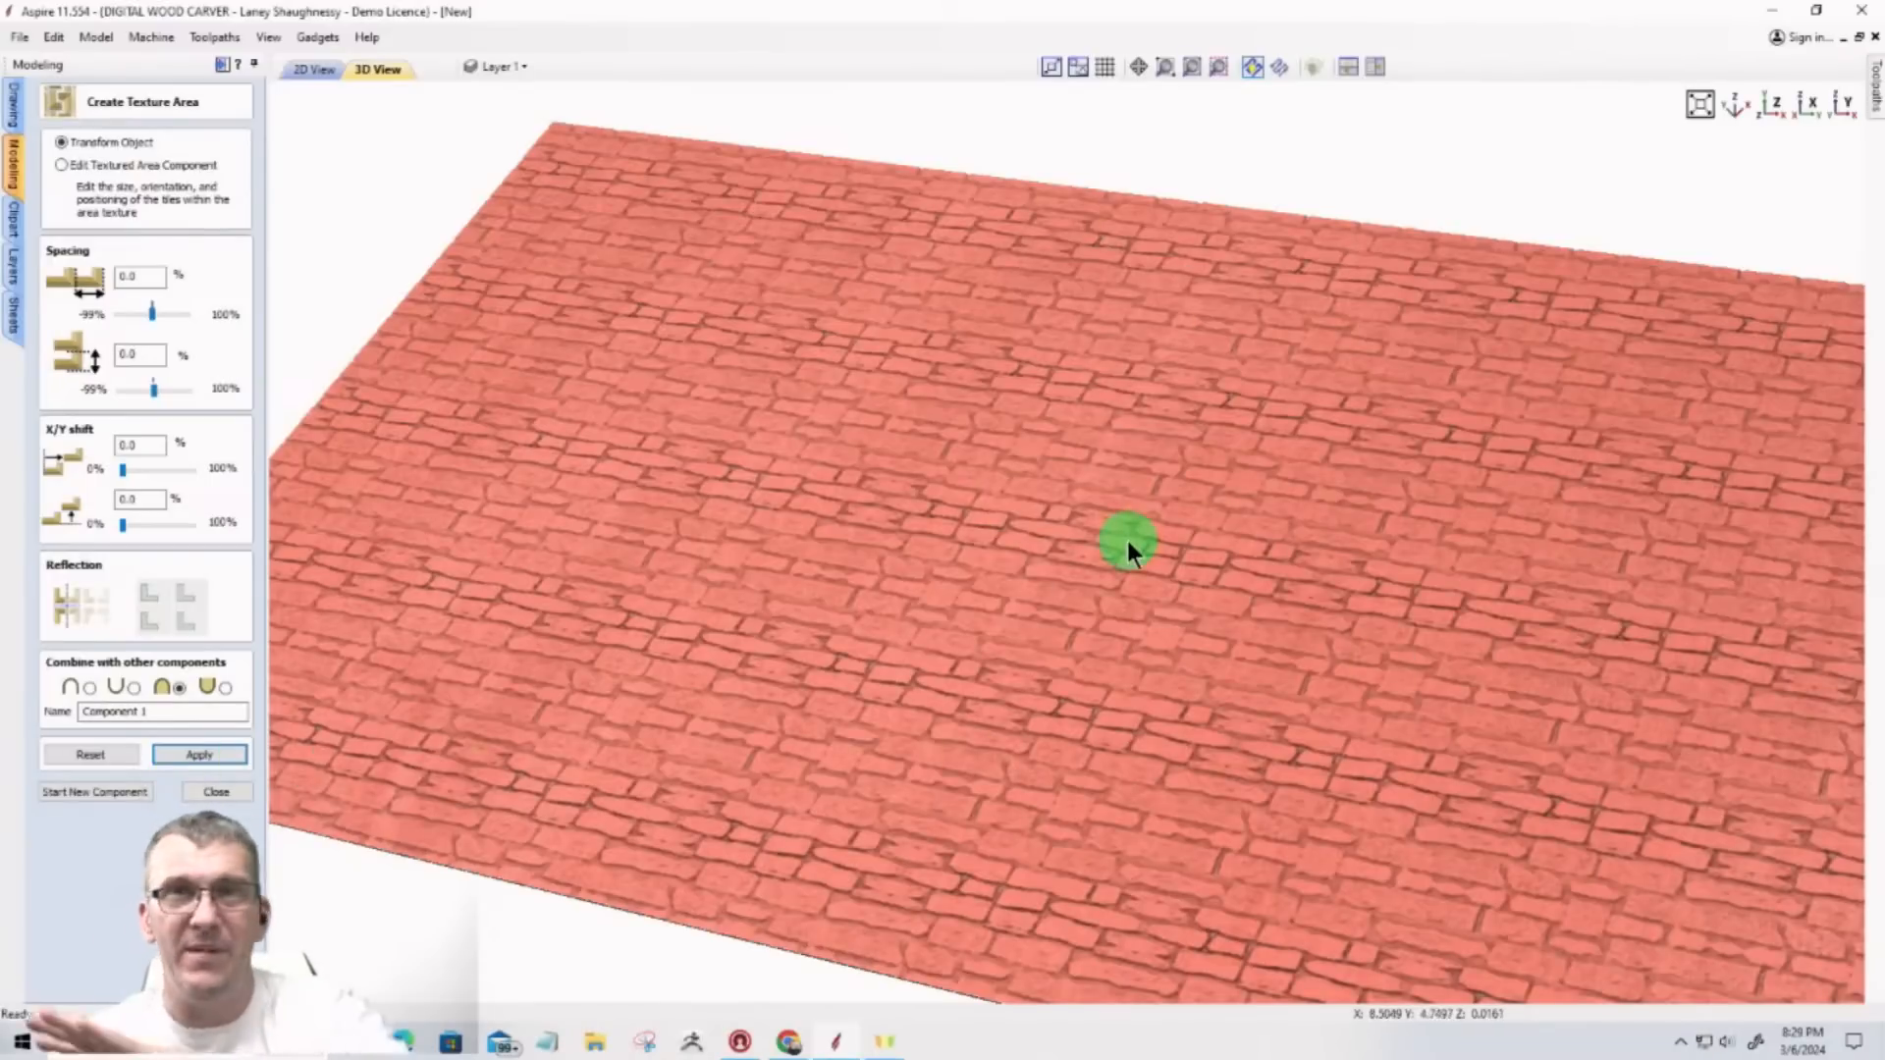
left_click(216, 792)
Step: Create the text "BRICK CITY CAFE" over the brick texture in the 2D view
left_click(14, 112)
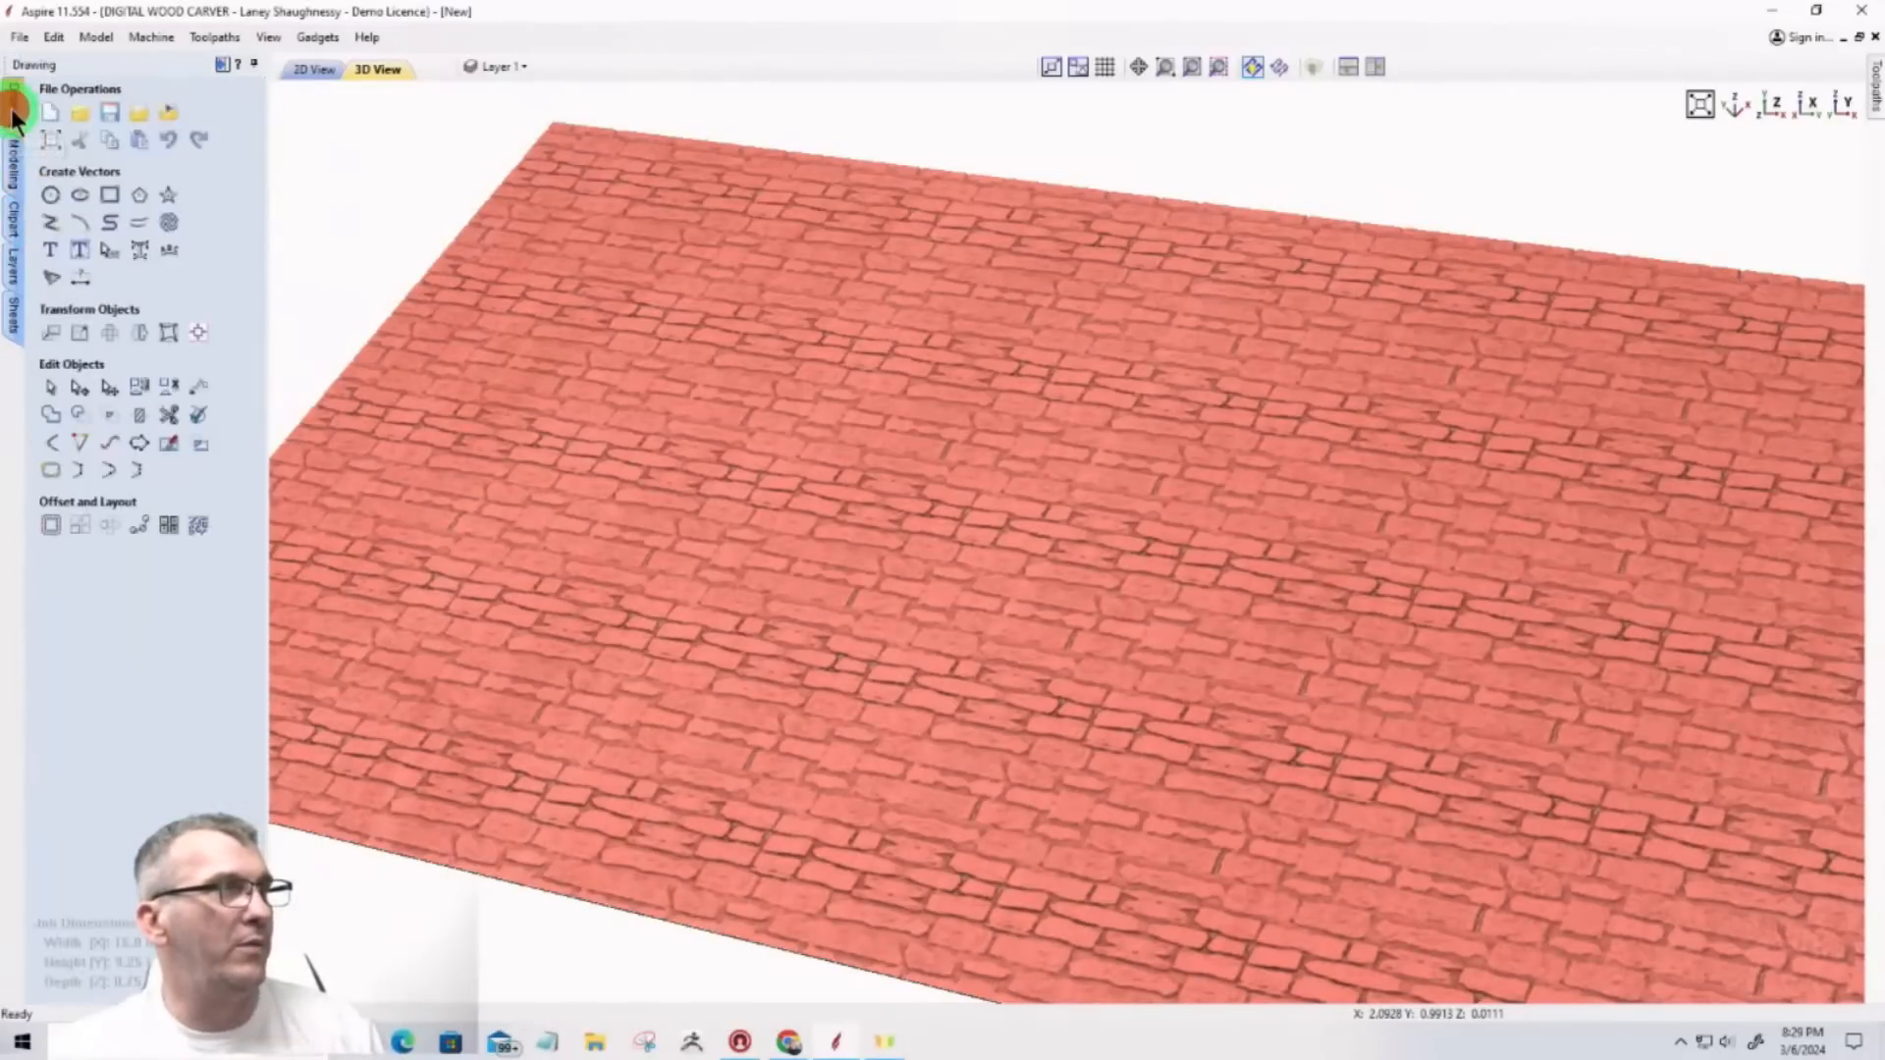
left_click(50, 250)
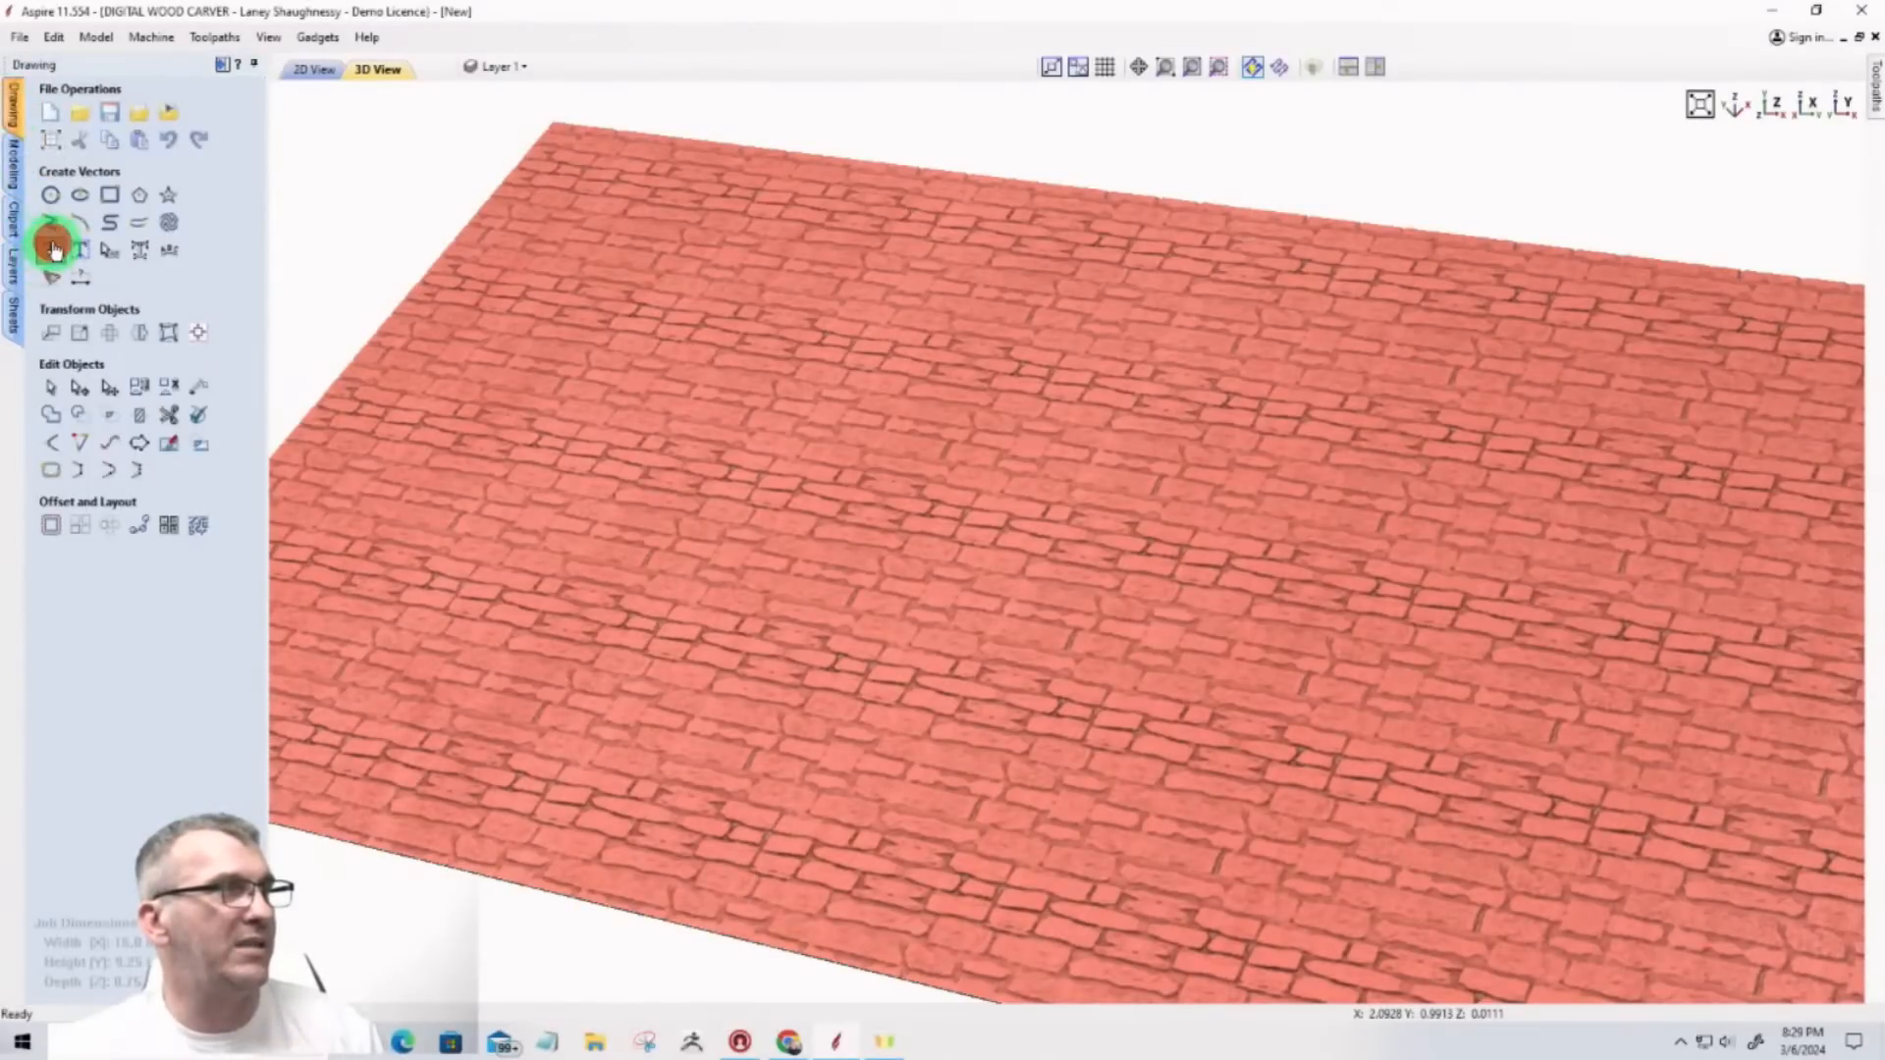
left_click(304, 71)
left_click(86, 185)
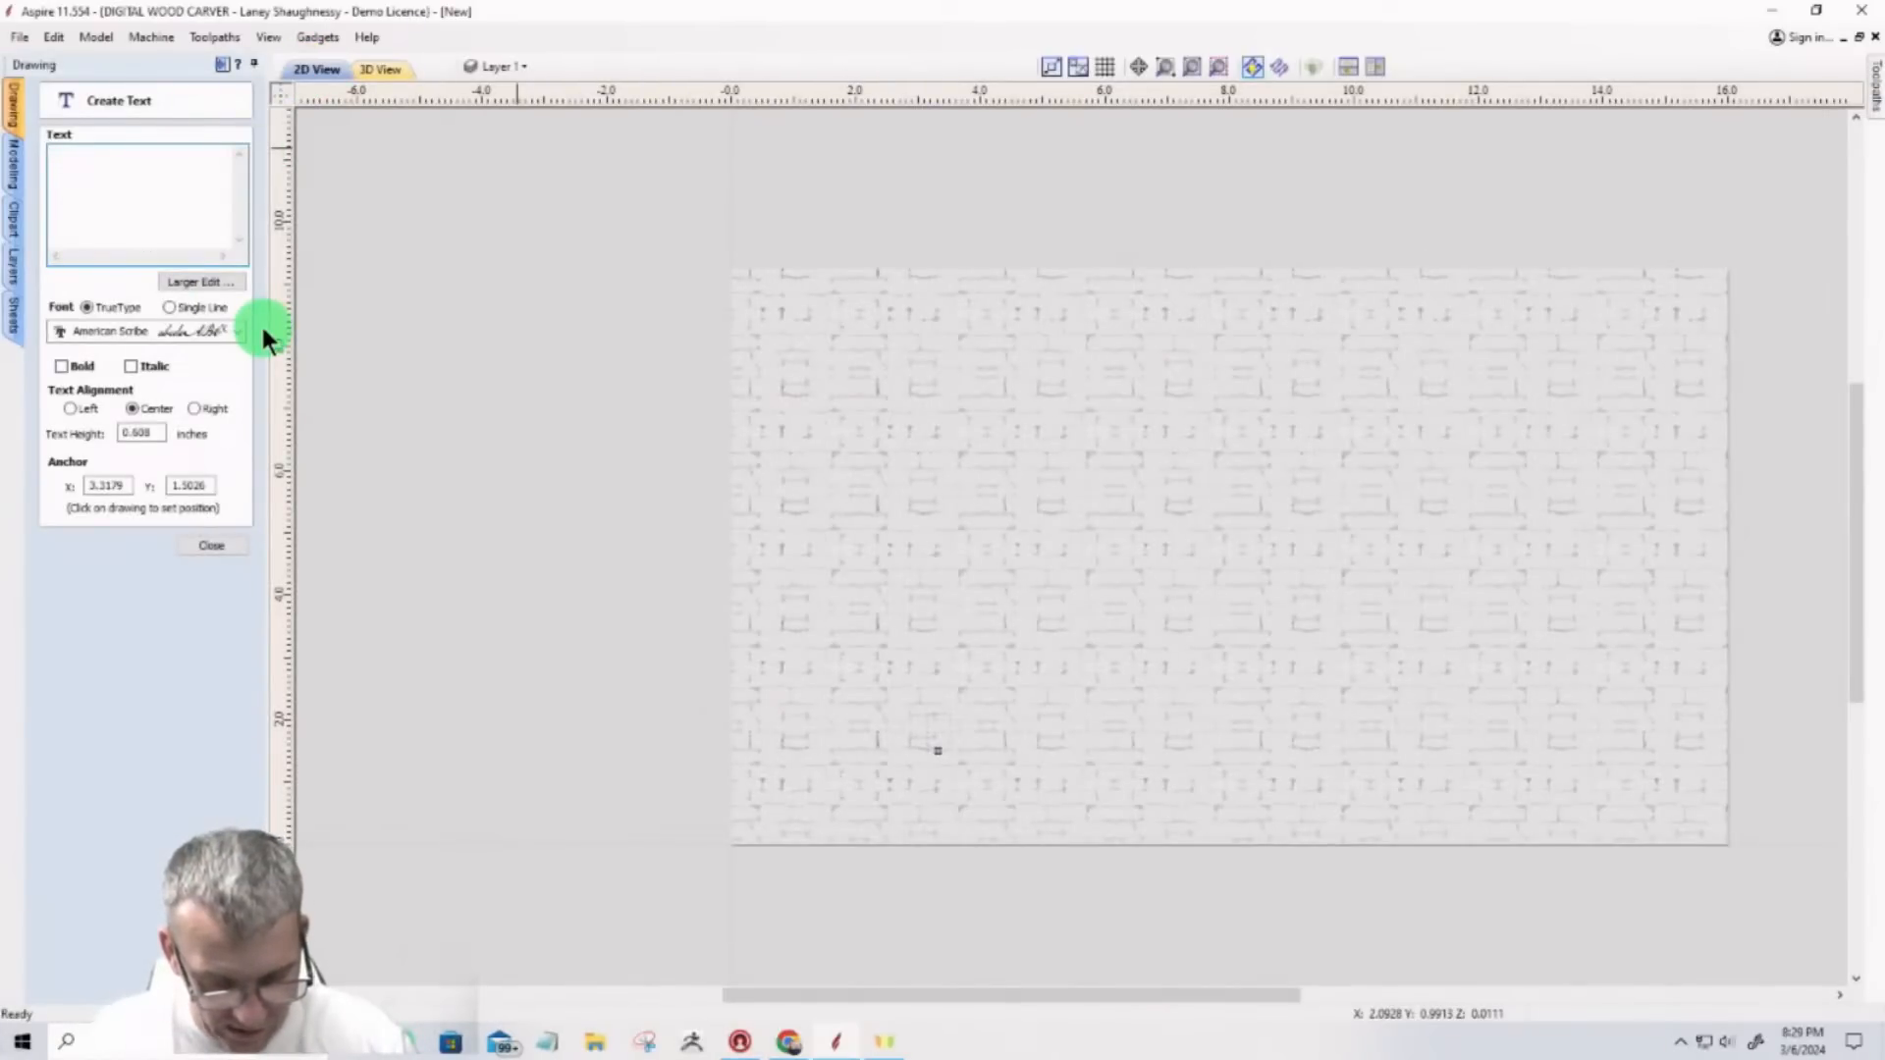
type("BRICK")
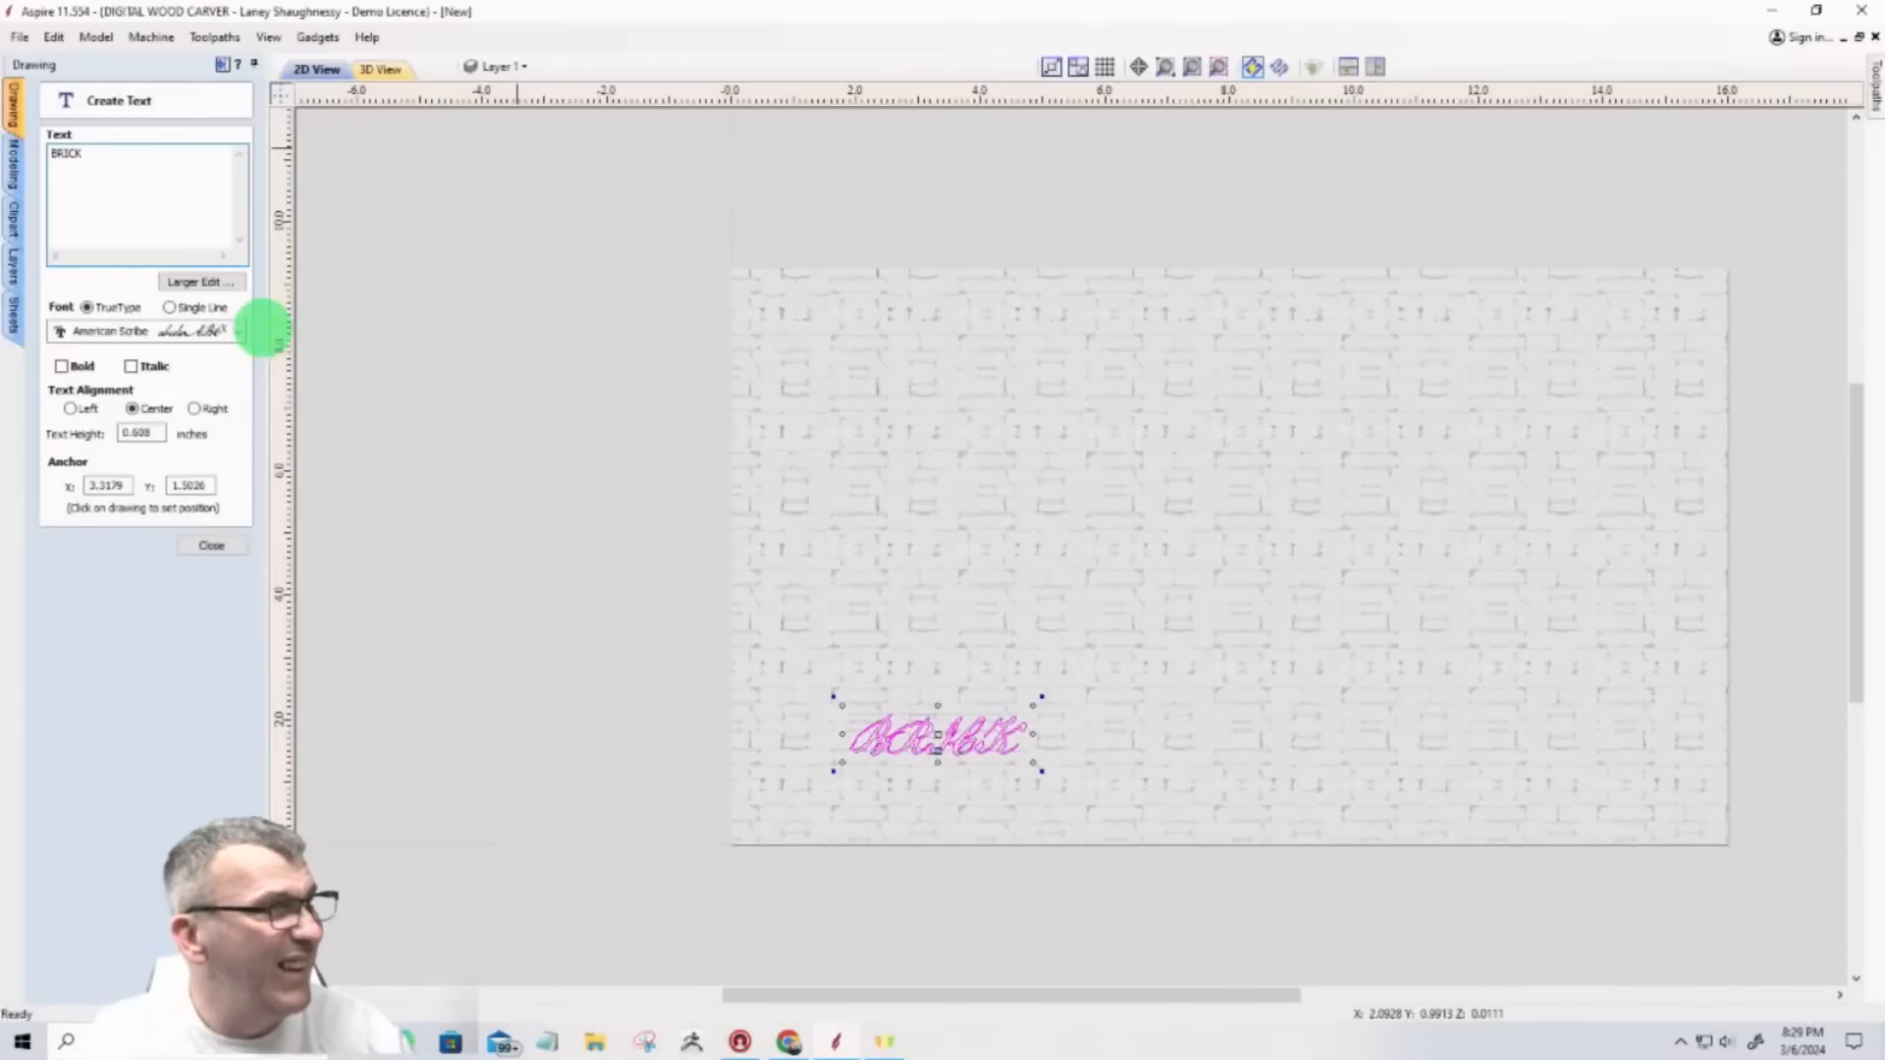
type(" CITY")
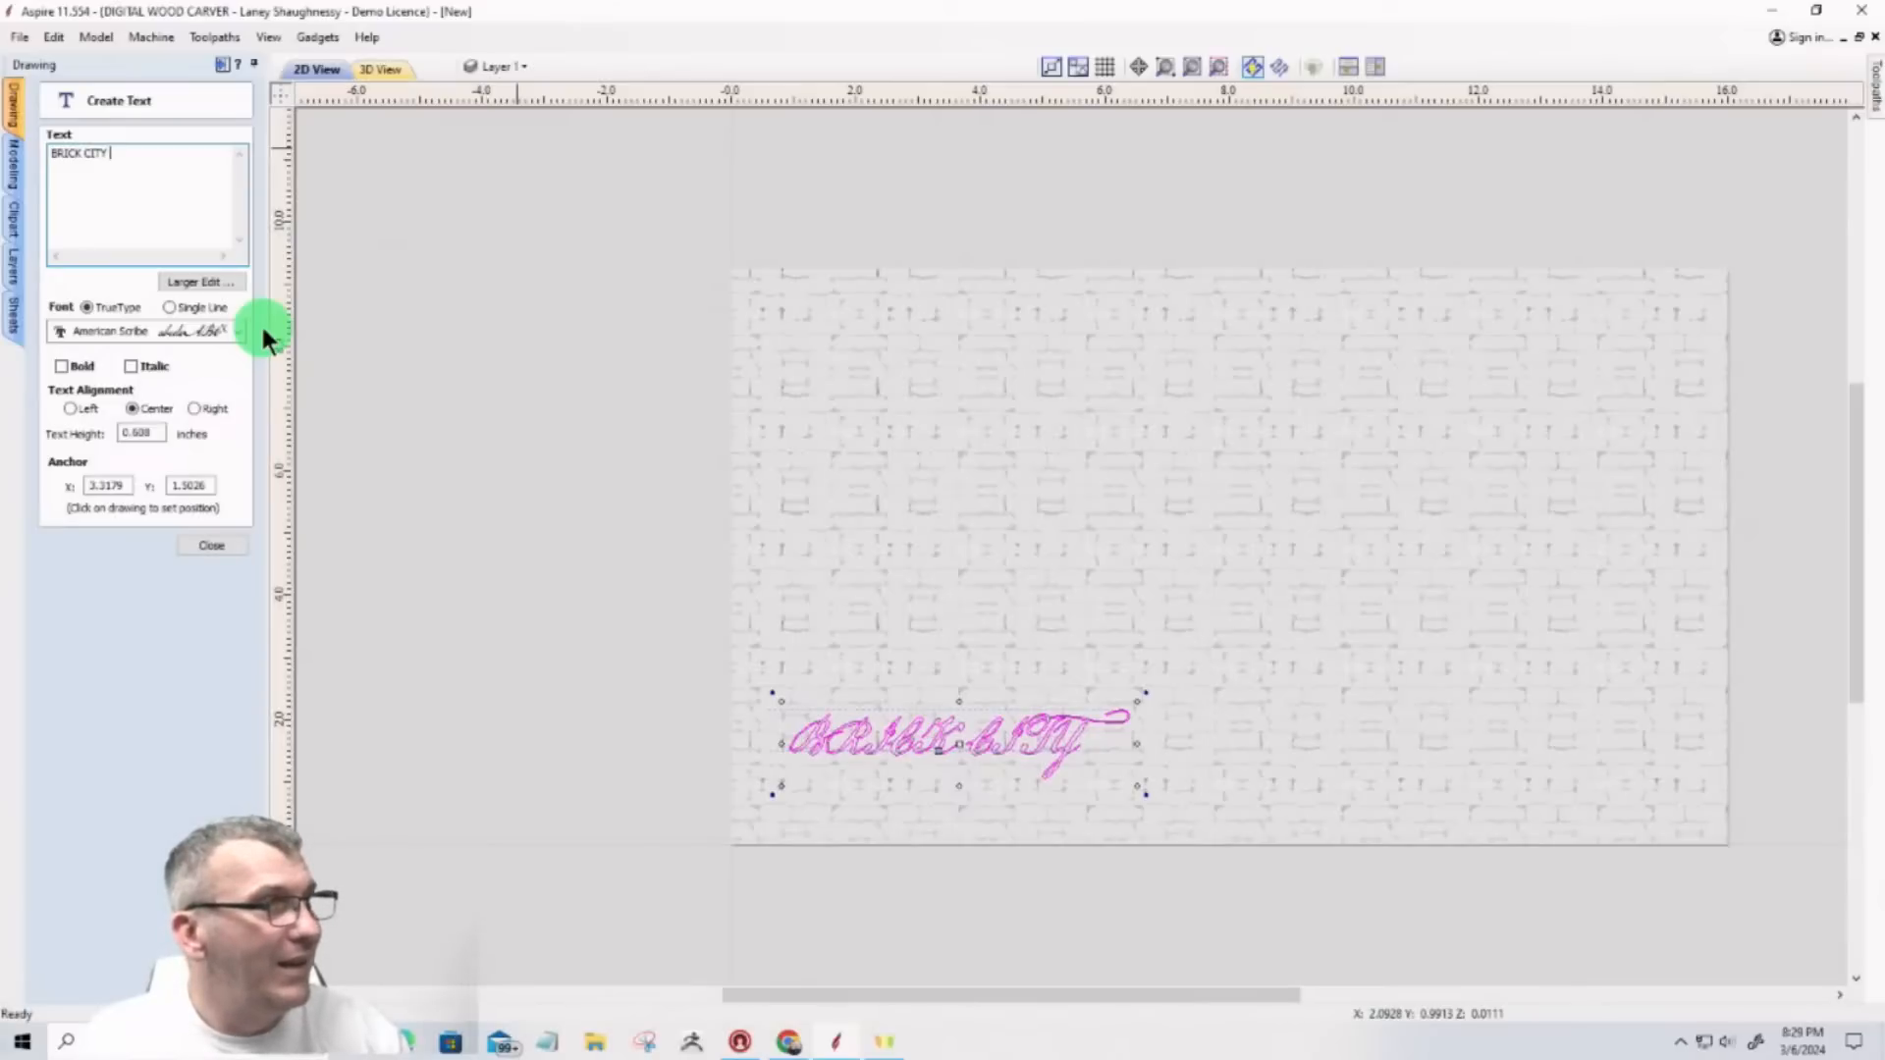
type(" CAFE")
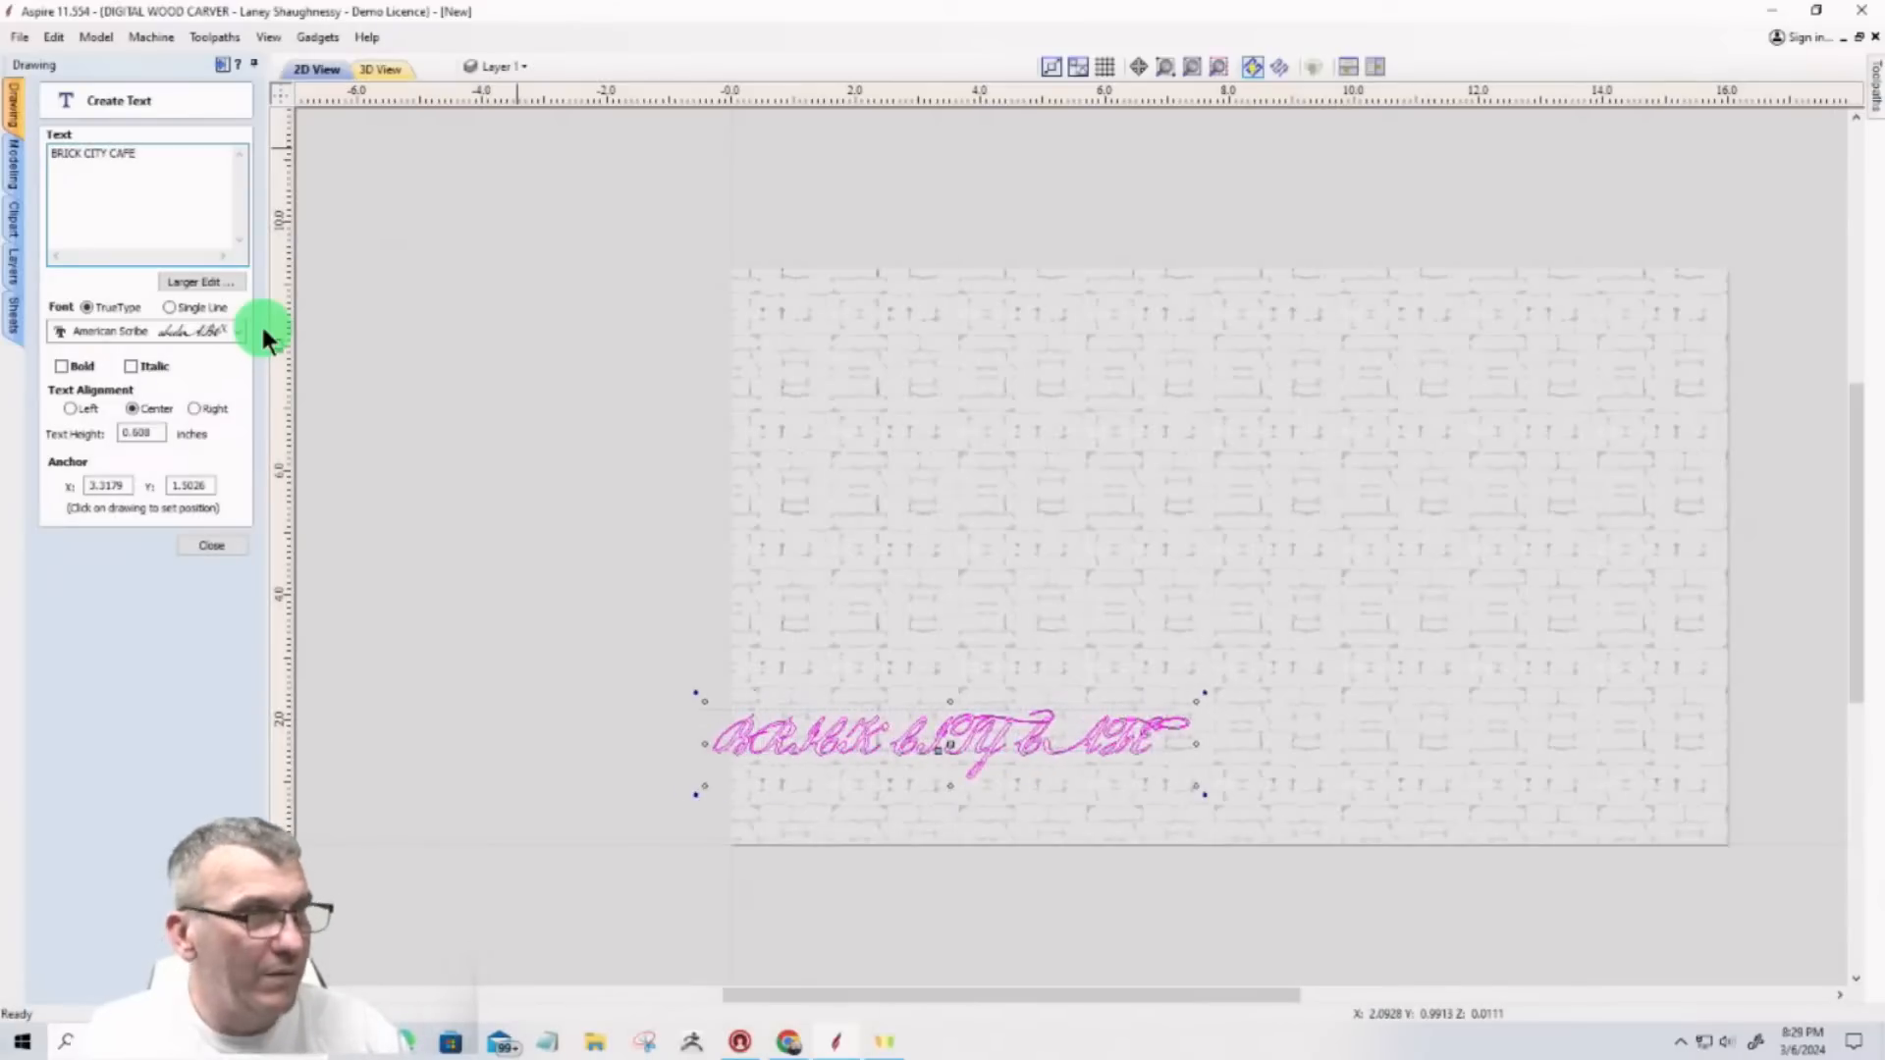
Step: Change the font of the BRICK CITY CAFE text to the TrueType font Blackriver Bold
left_click(235, 331)
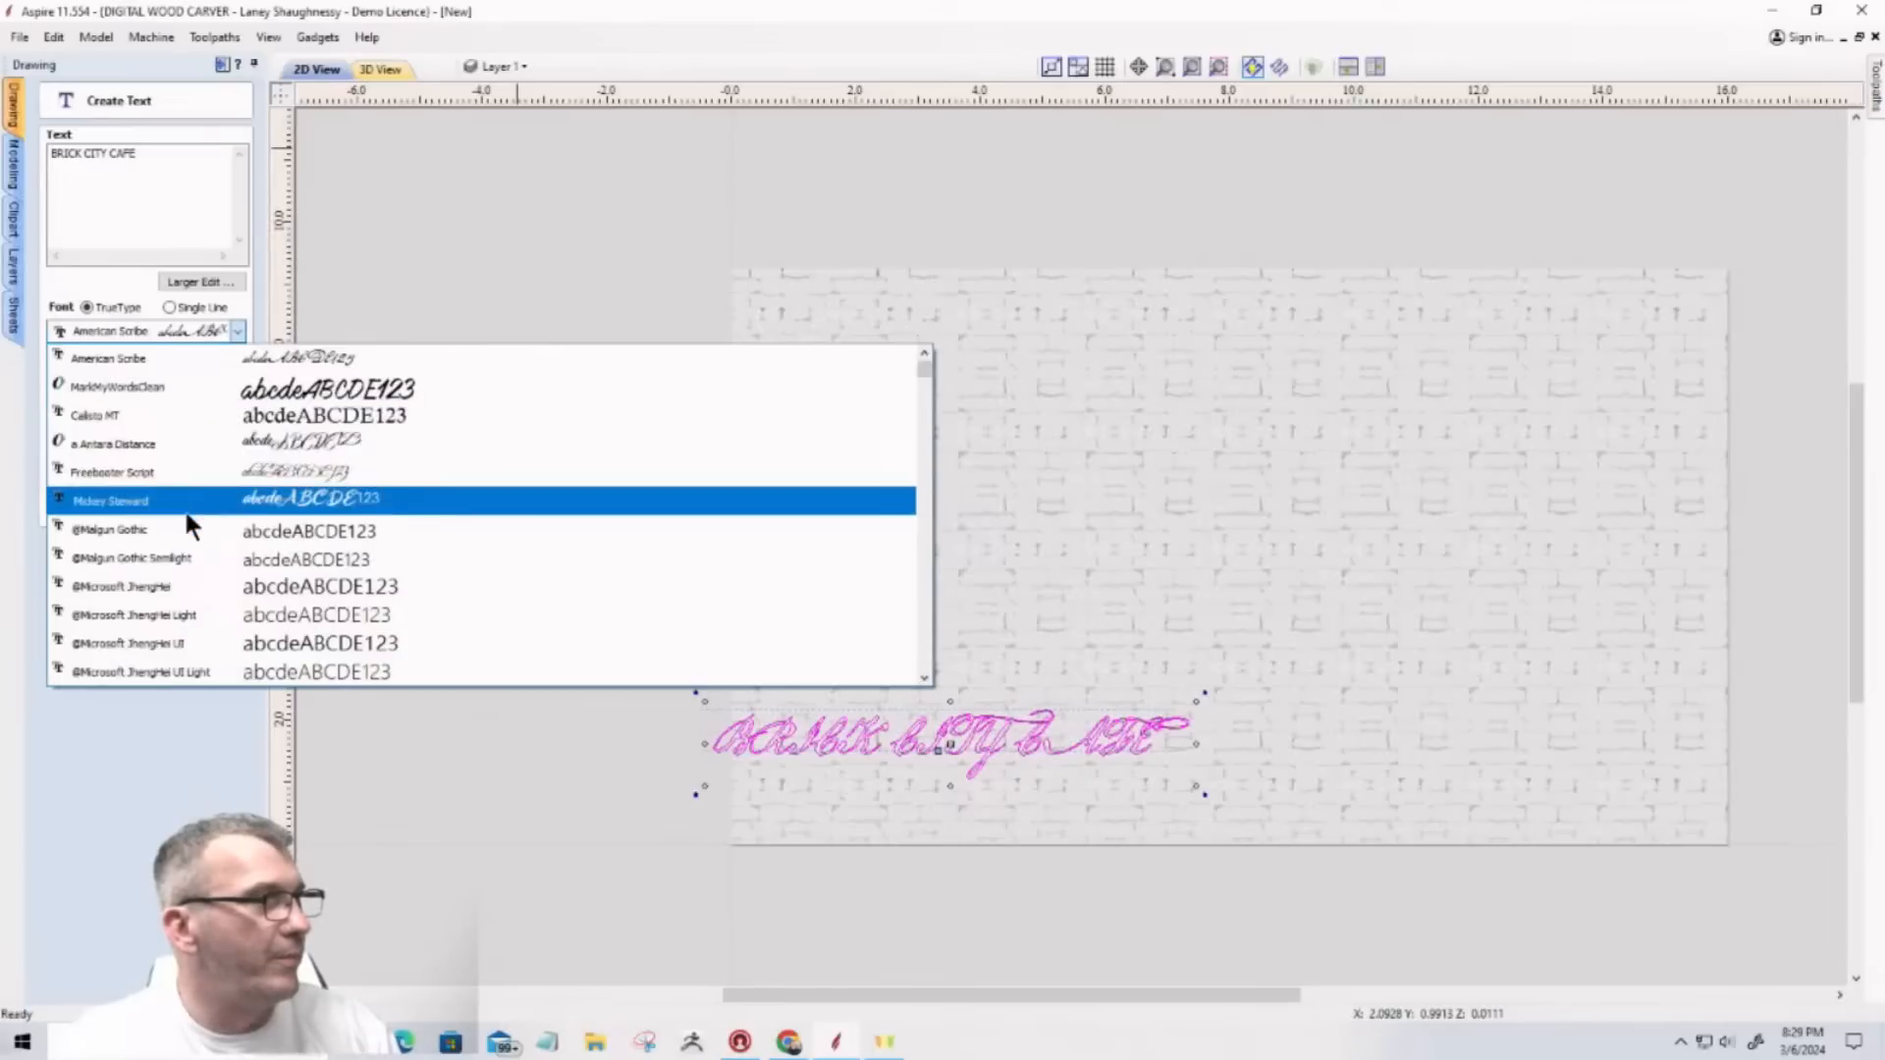
scroll(187, 517, "down", 2)
scroll(186, 518, "down", 15)
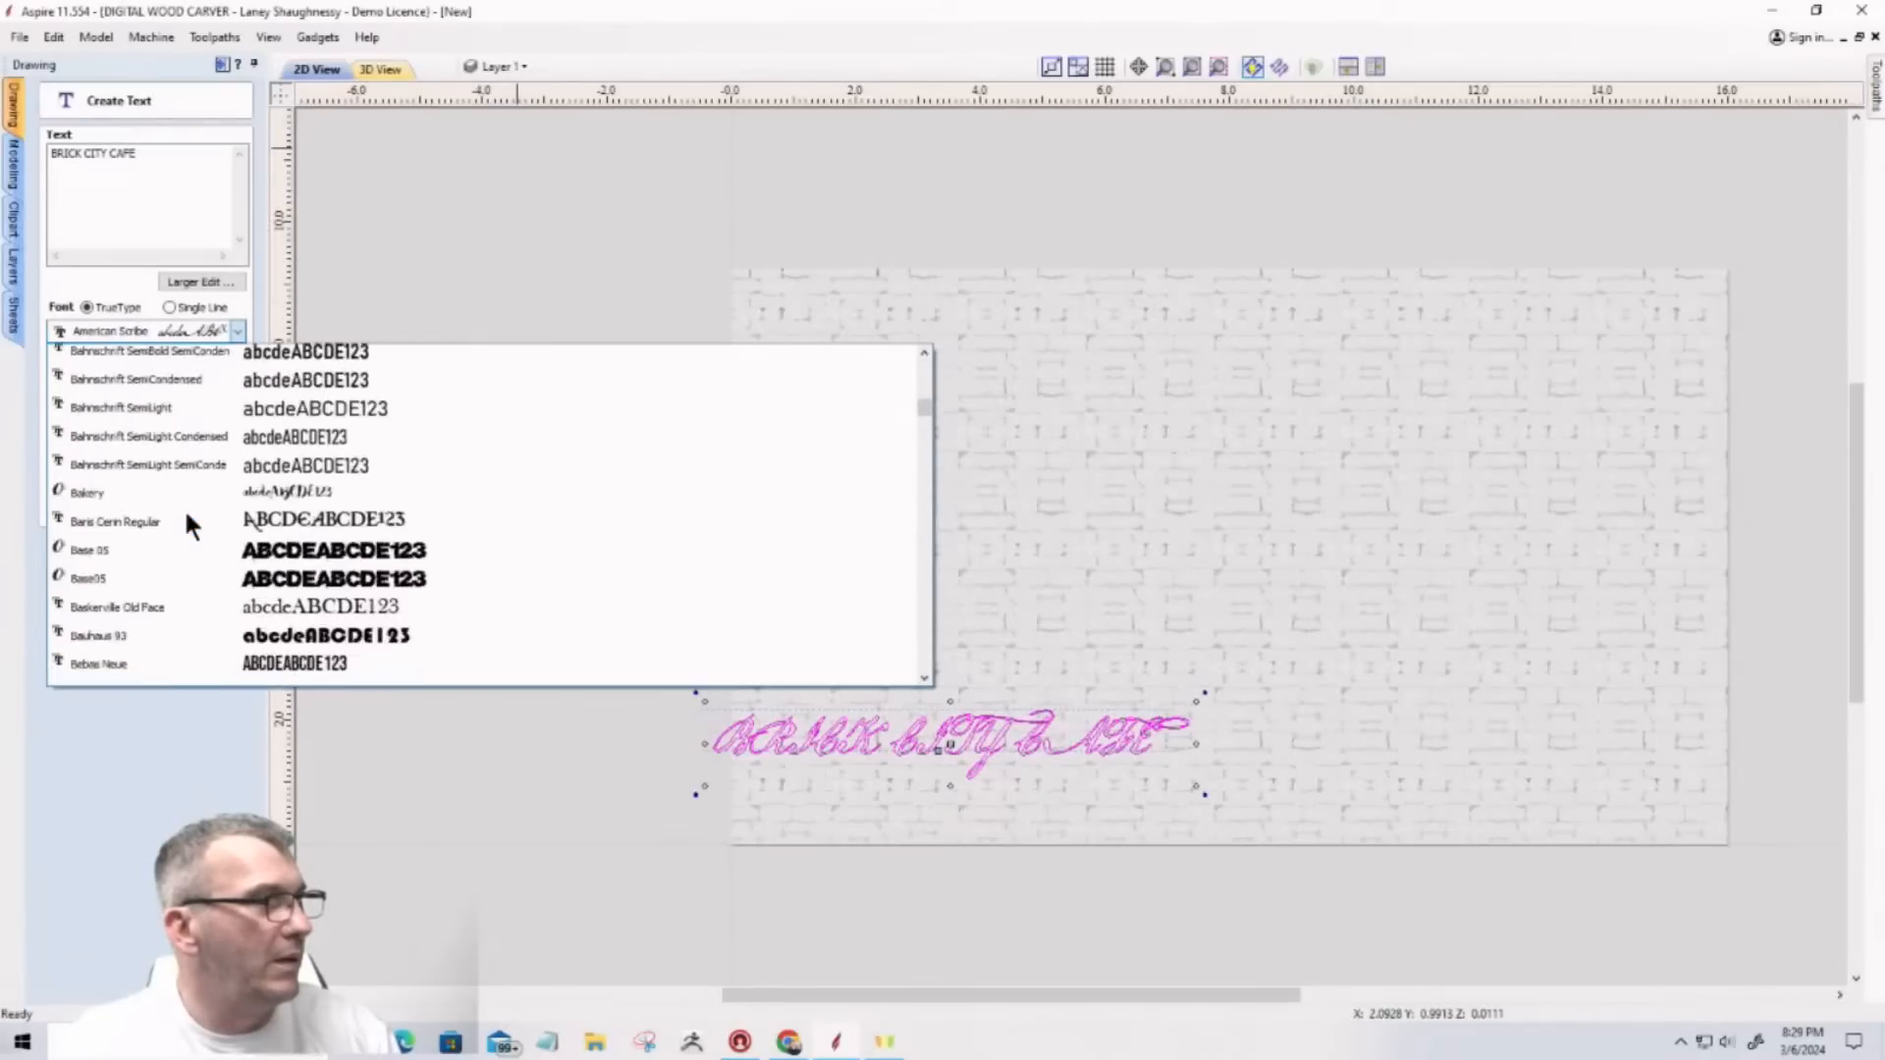
scroll(187, 517, "up", 3)
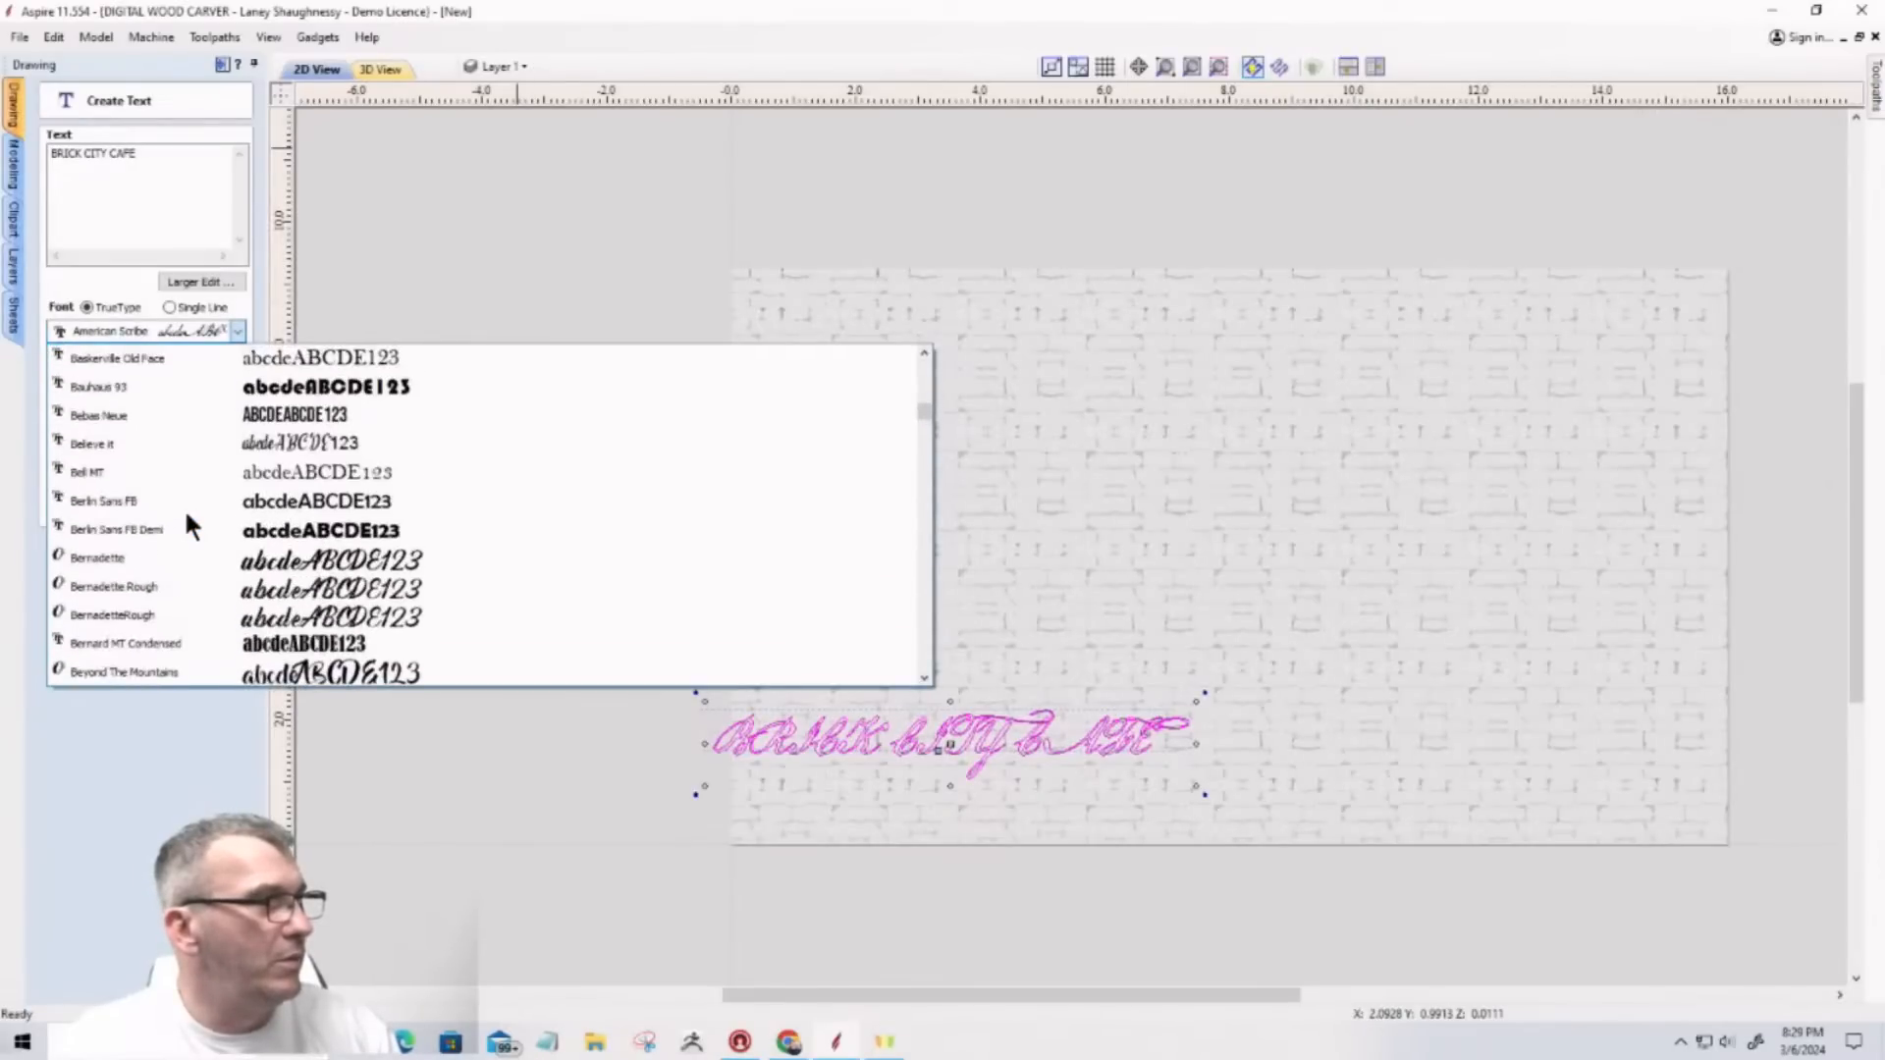
scroll(186, 516, "down", 1)
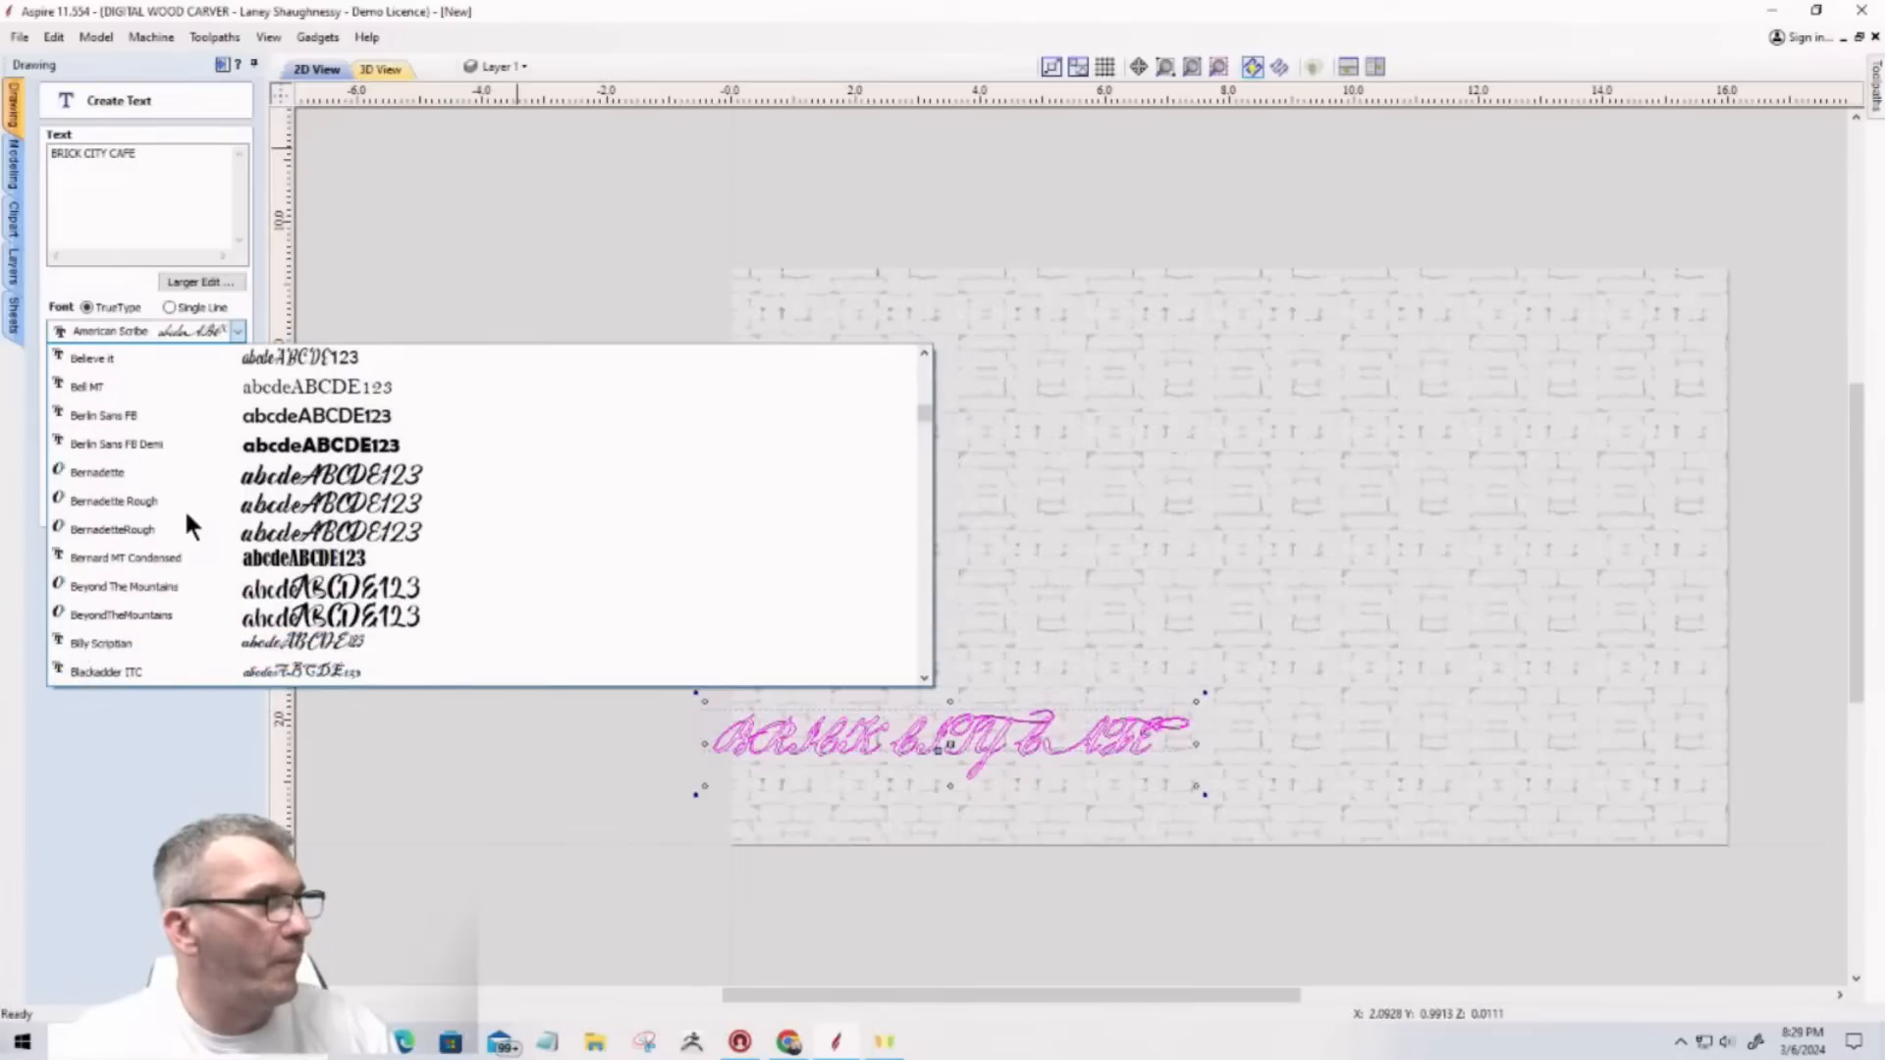
scroll(187, 518, "down", 2)
left_click(190, 530)
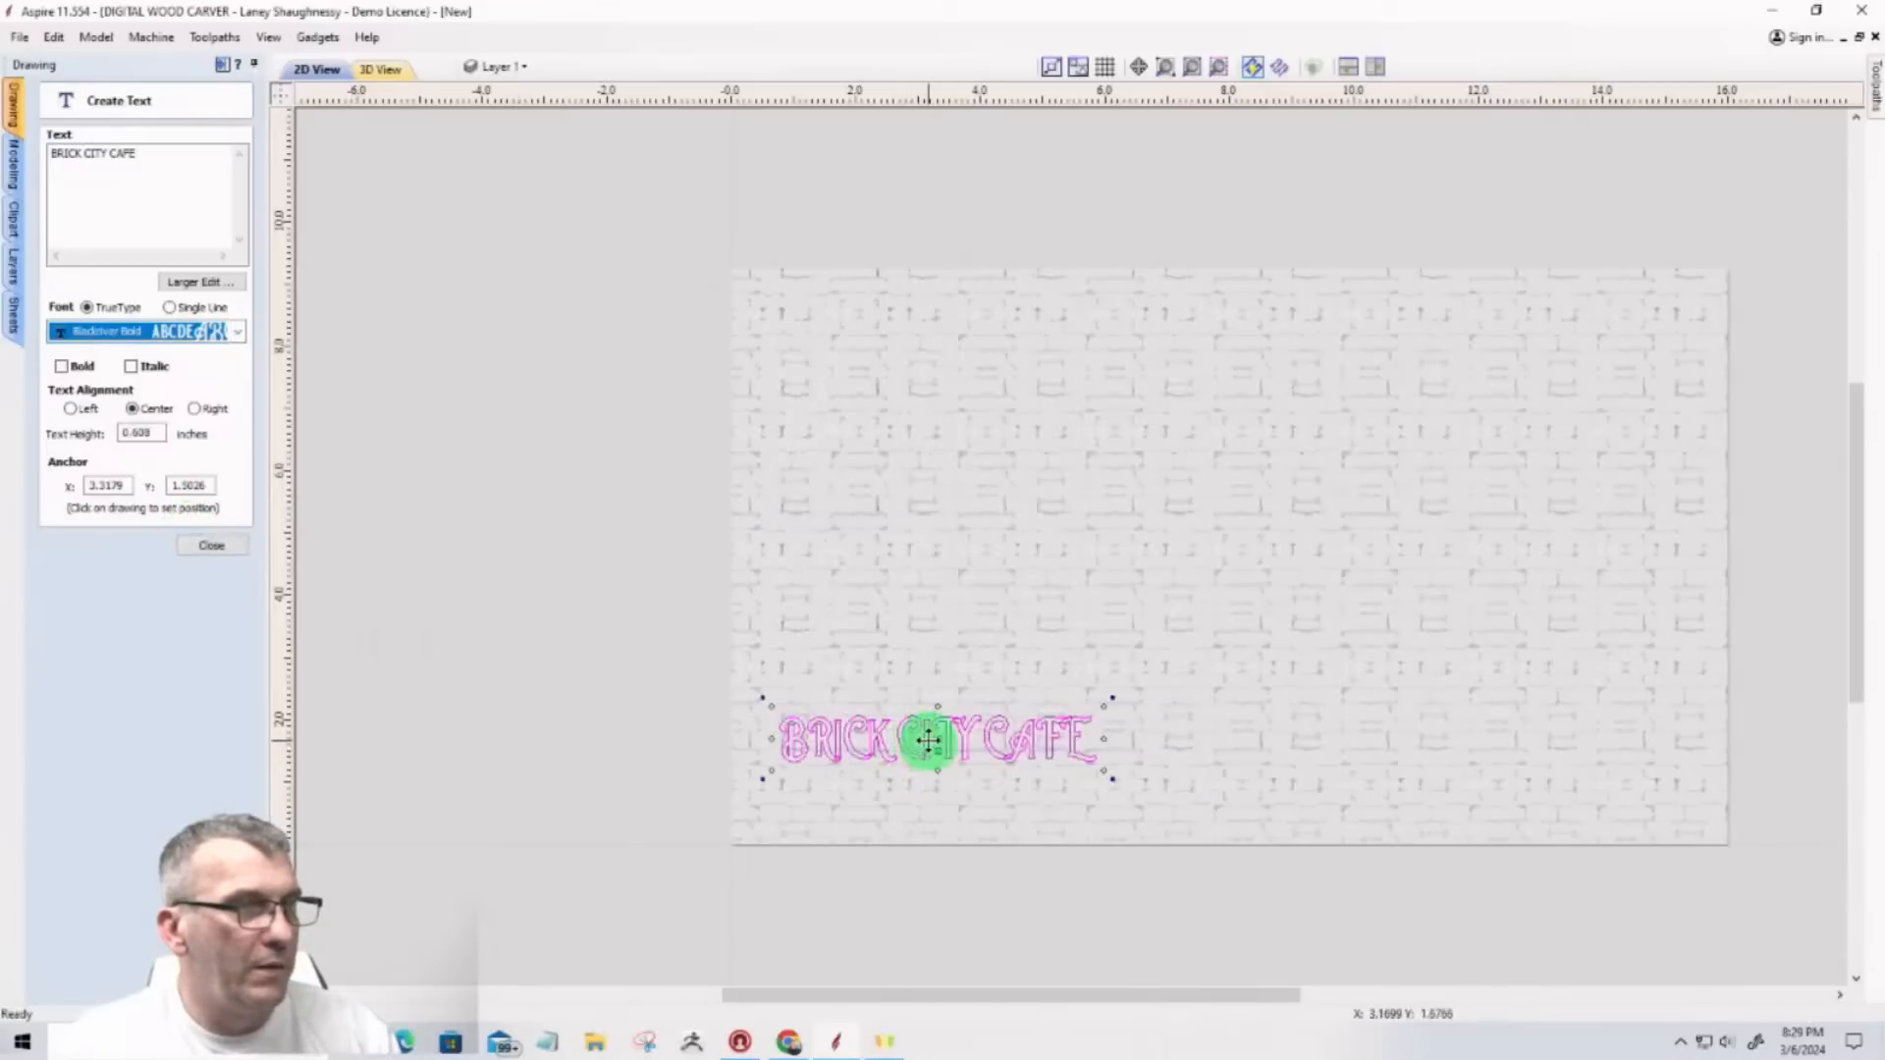
Step: Enlarge the text to about 1.57 inches high and move it to the upper part of the material, centered horizontally
left_click_drag(1105, 772, 1516, 839)
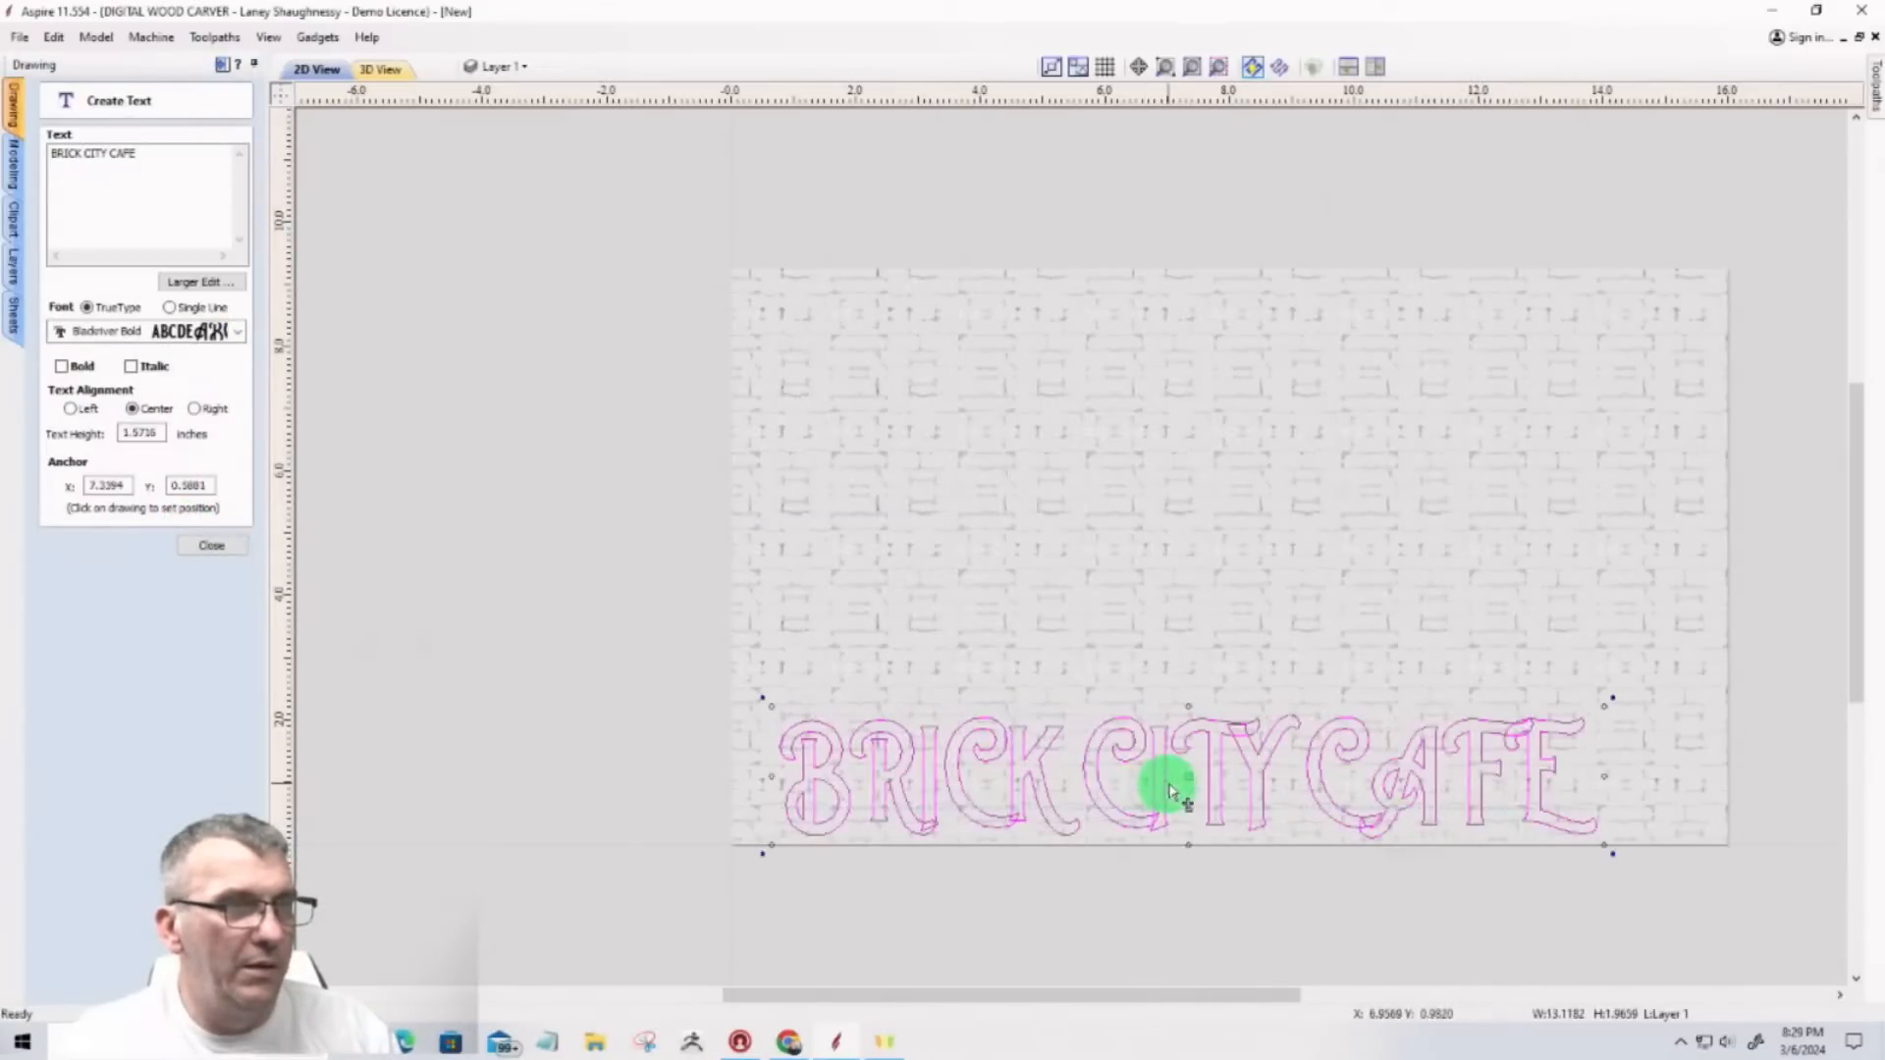
left_click_drag(1188, 773, 1231, 410)
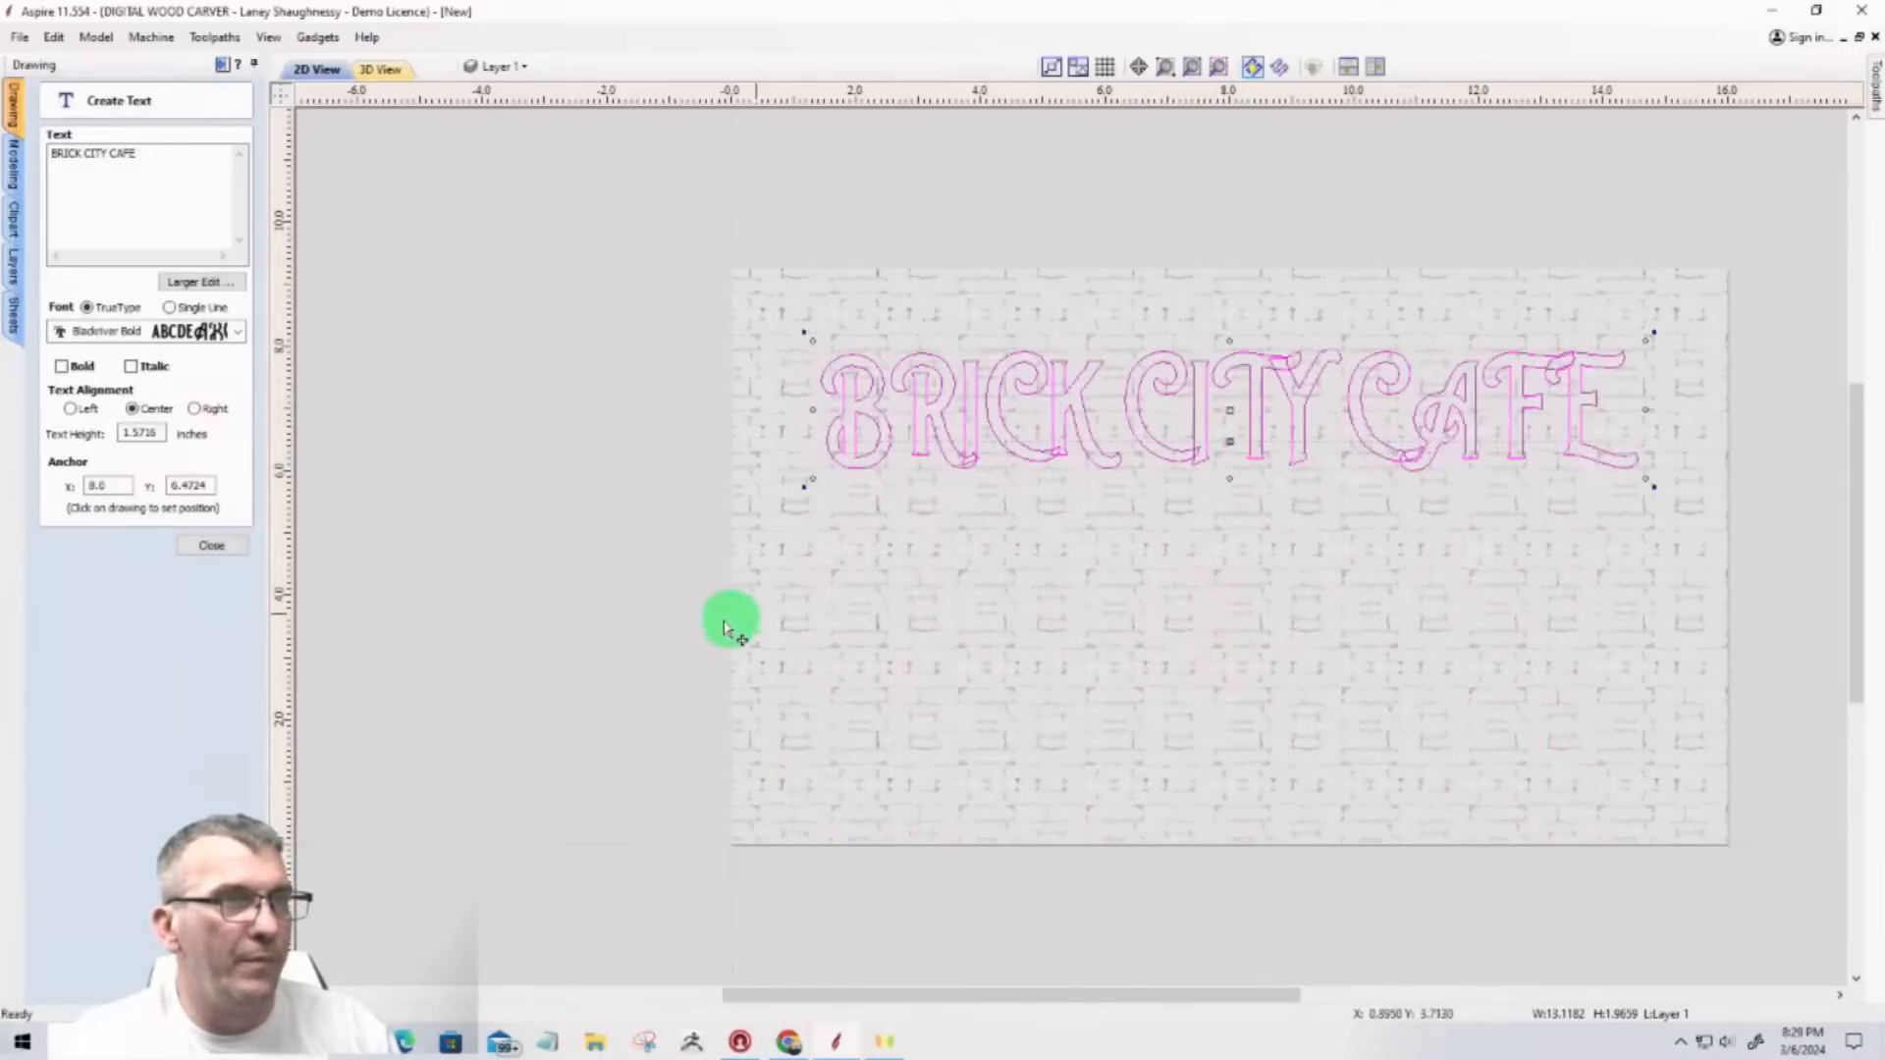
Step: Replace the all-caps text with "Brick City Cafe" in mixed case
left_click(145, 155)
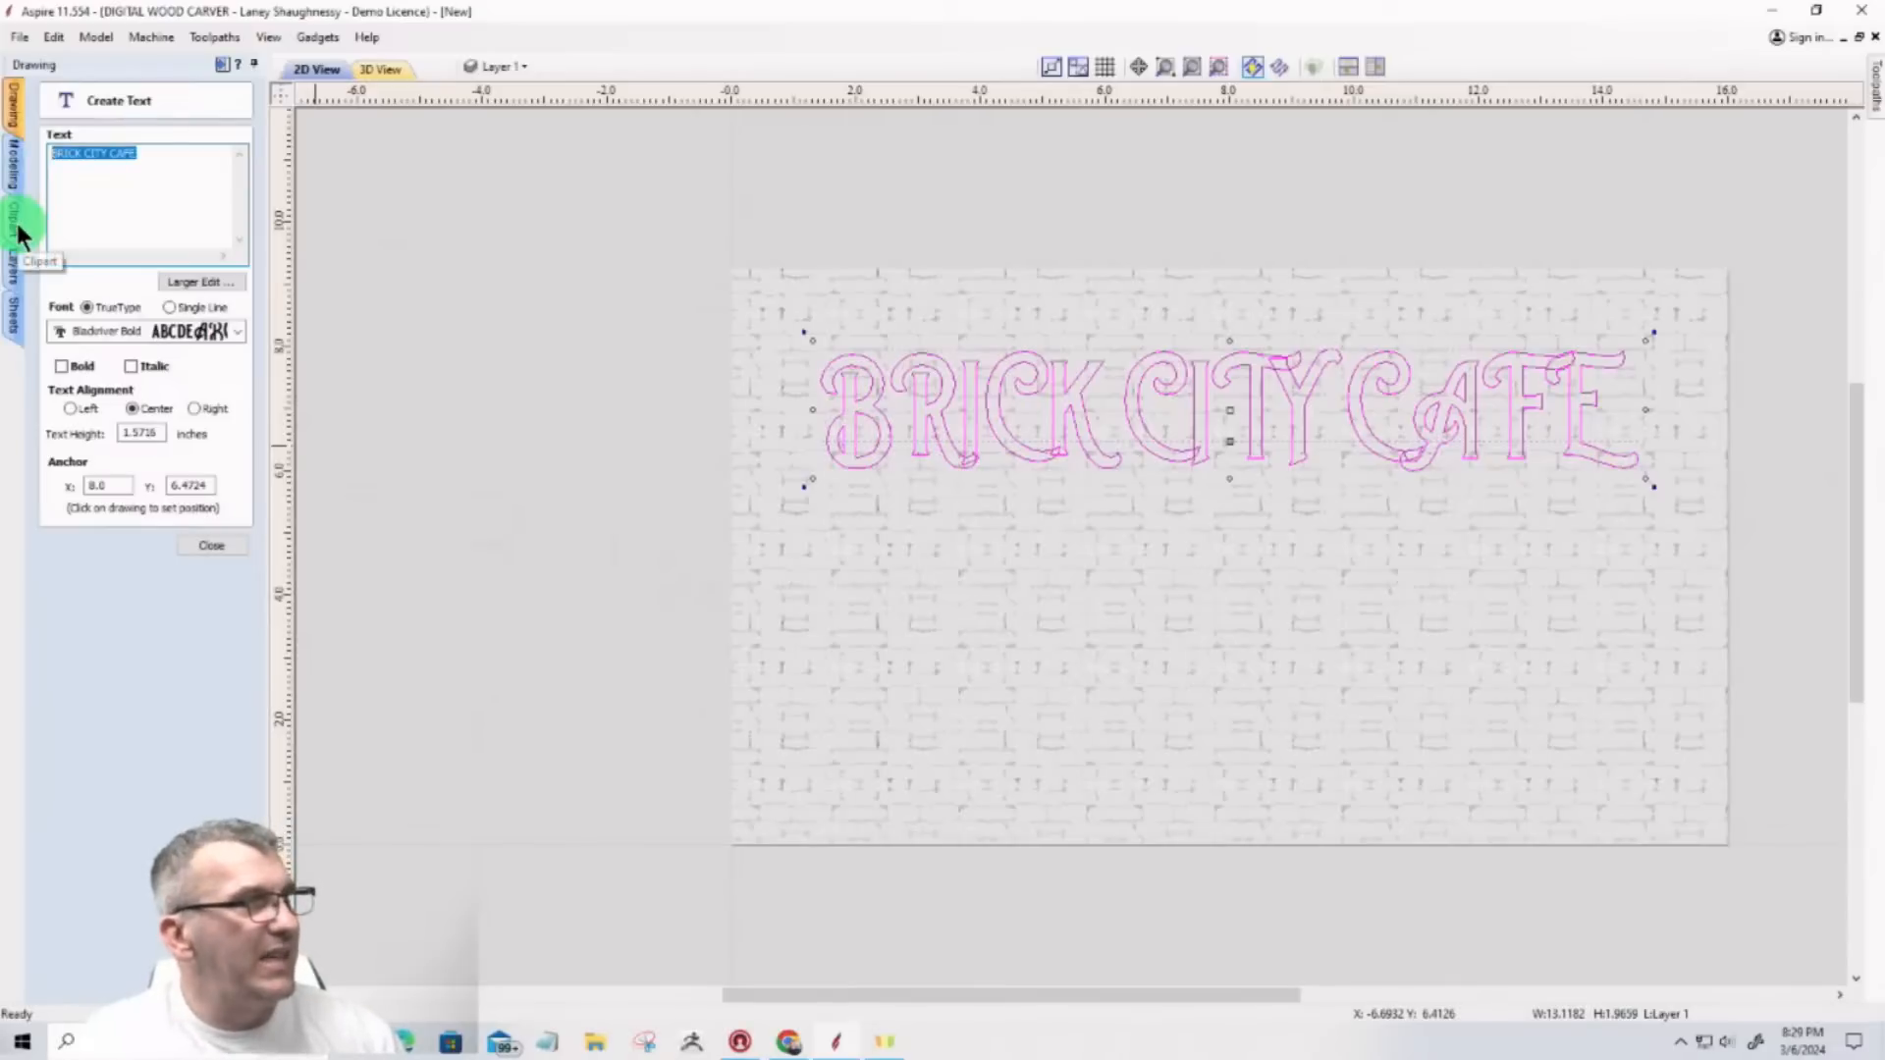
key("Caps_Lock")
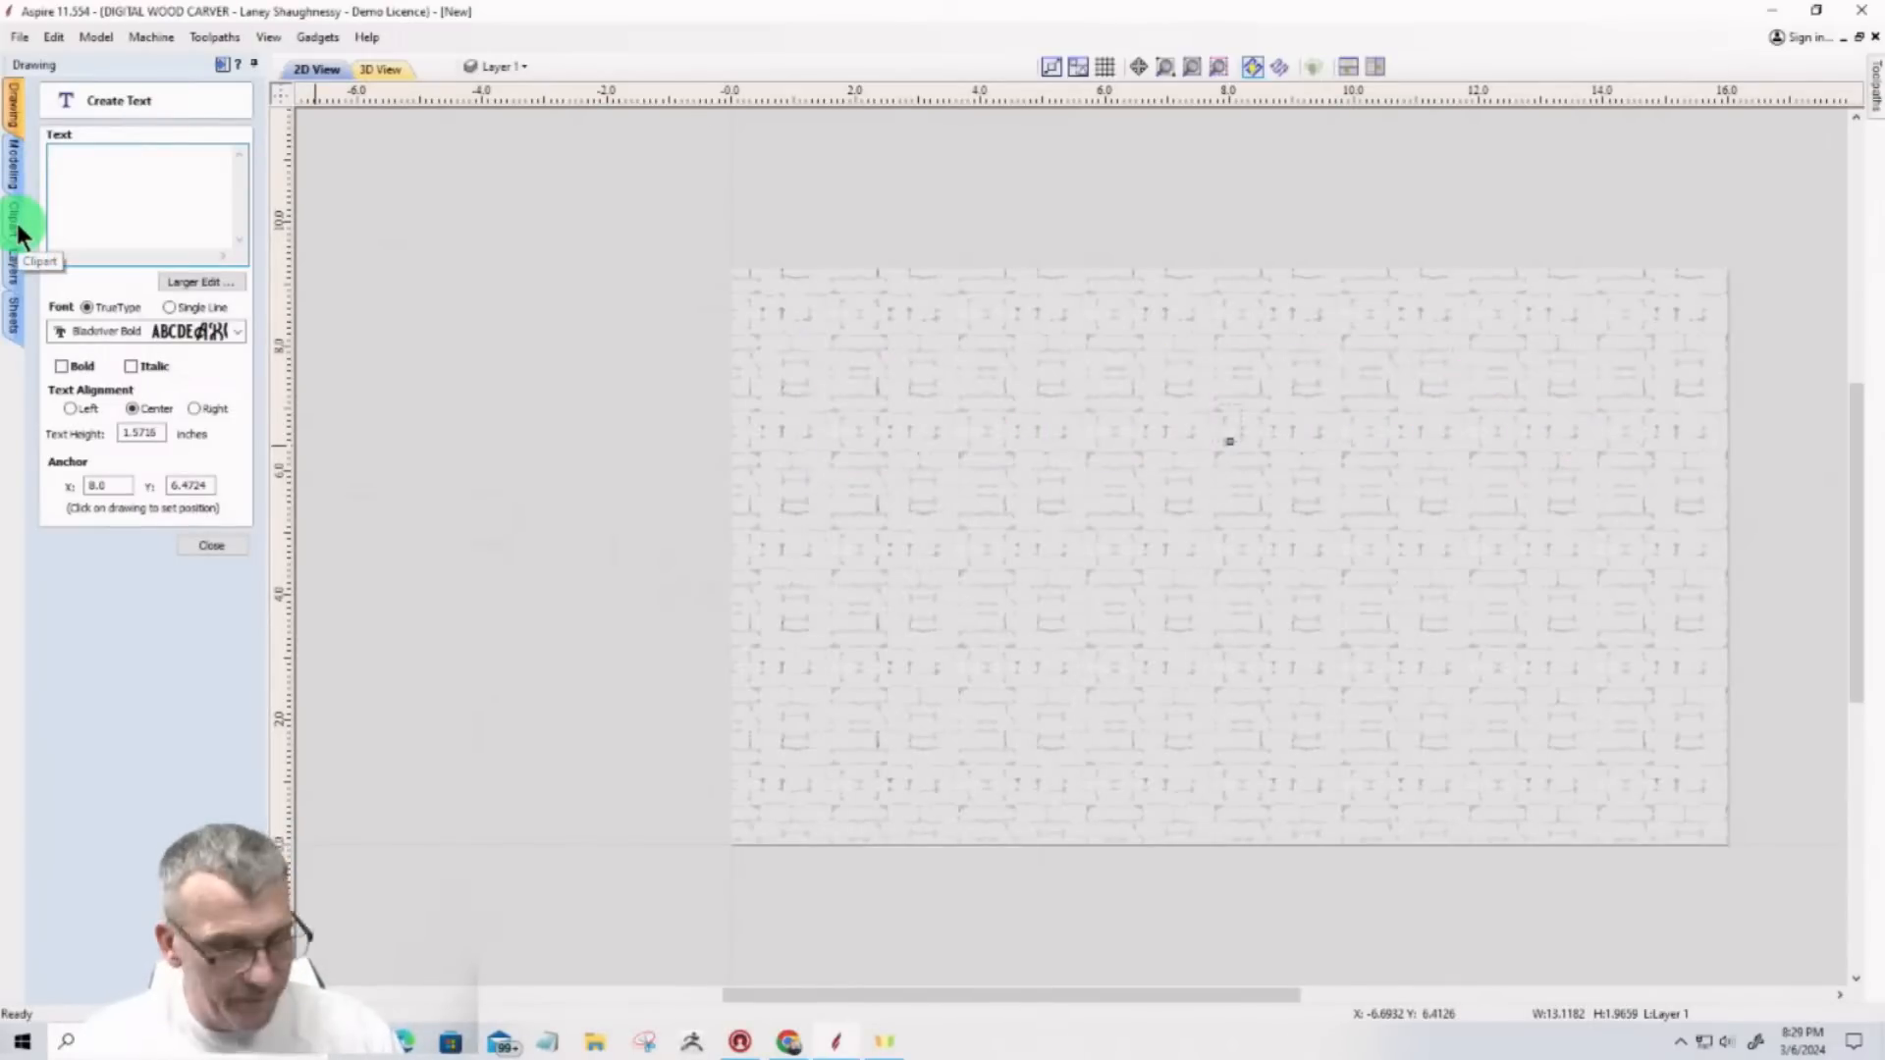
type("bRICK")
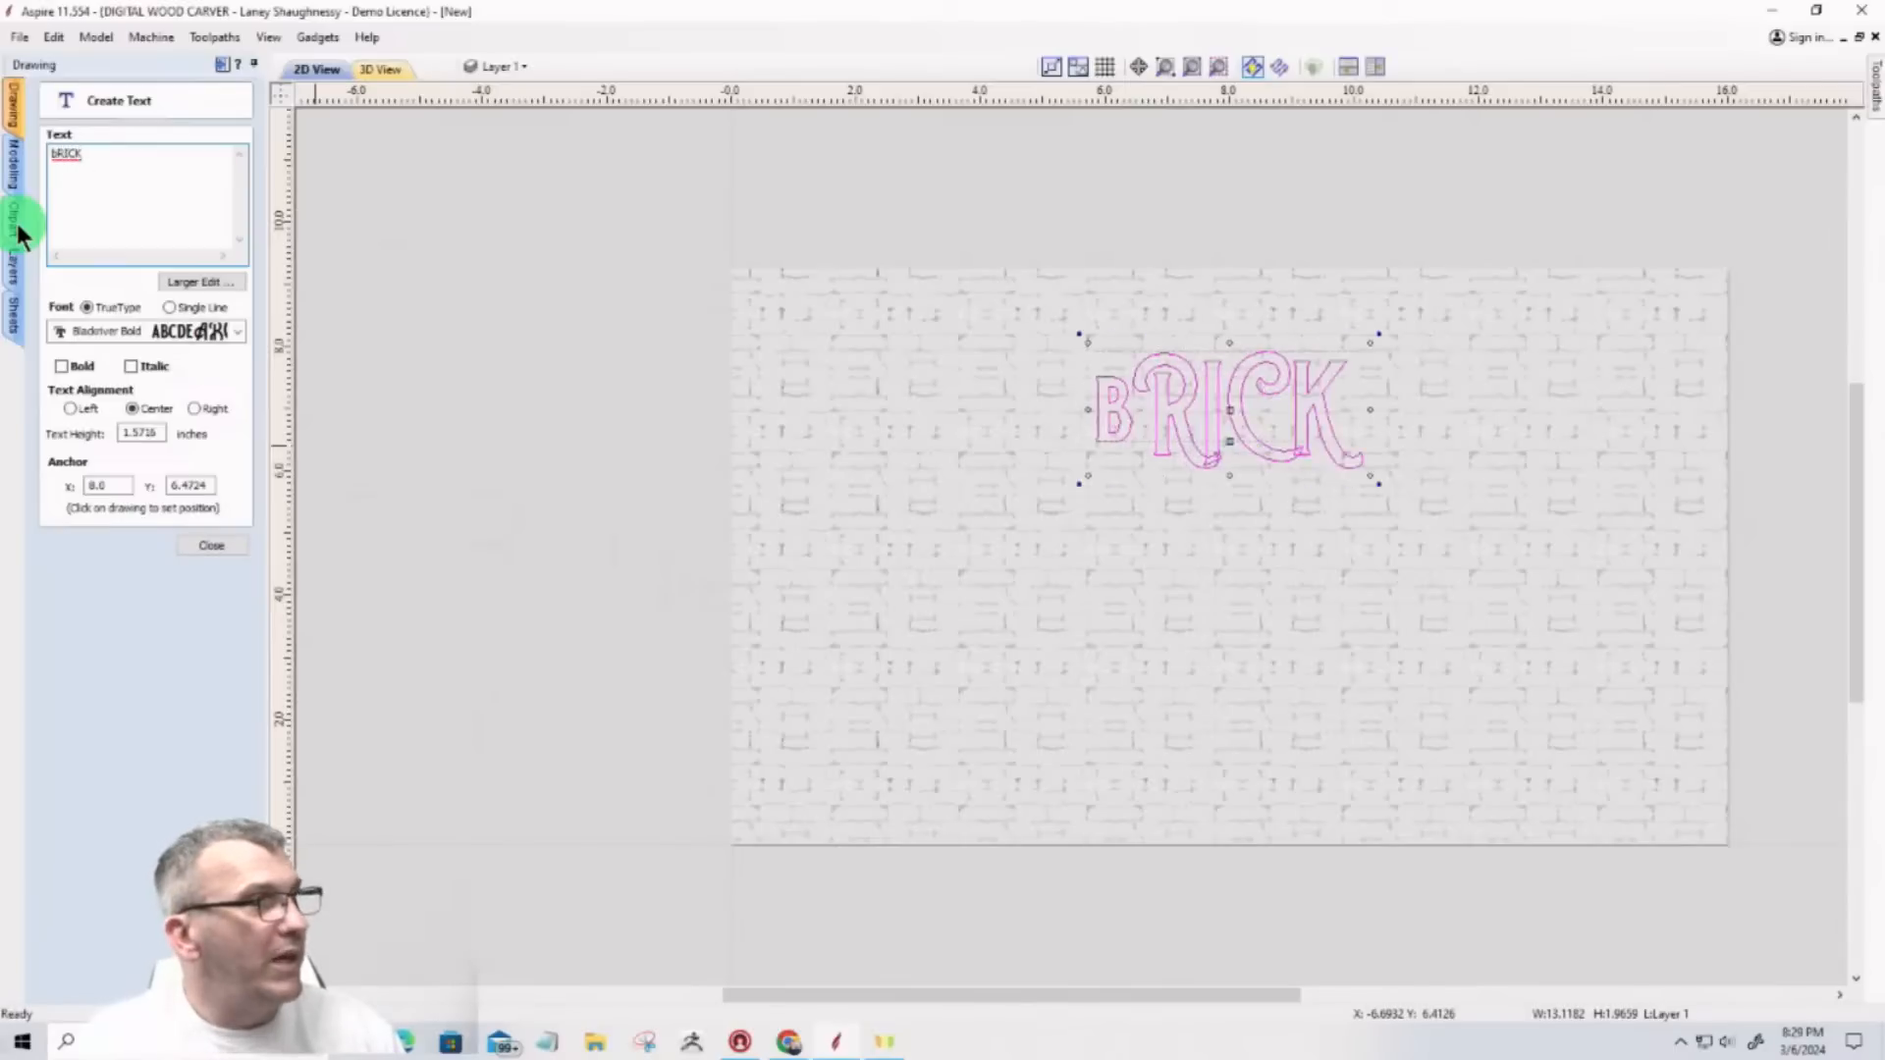
key("BackSpace")
key("BackSpace")
key("BackSpace")
key("Caps_Lock")
type("B")
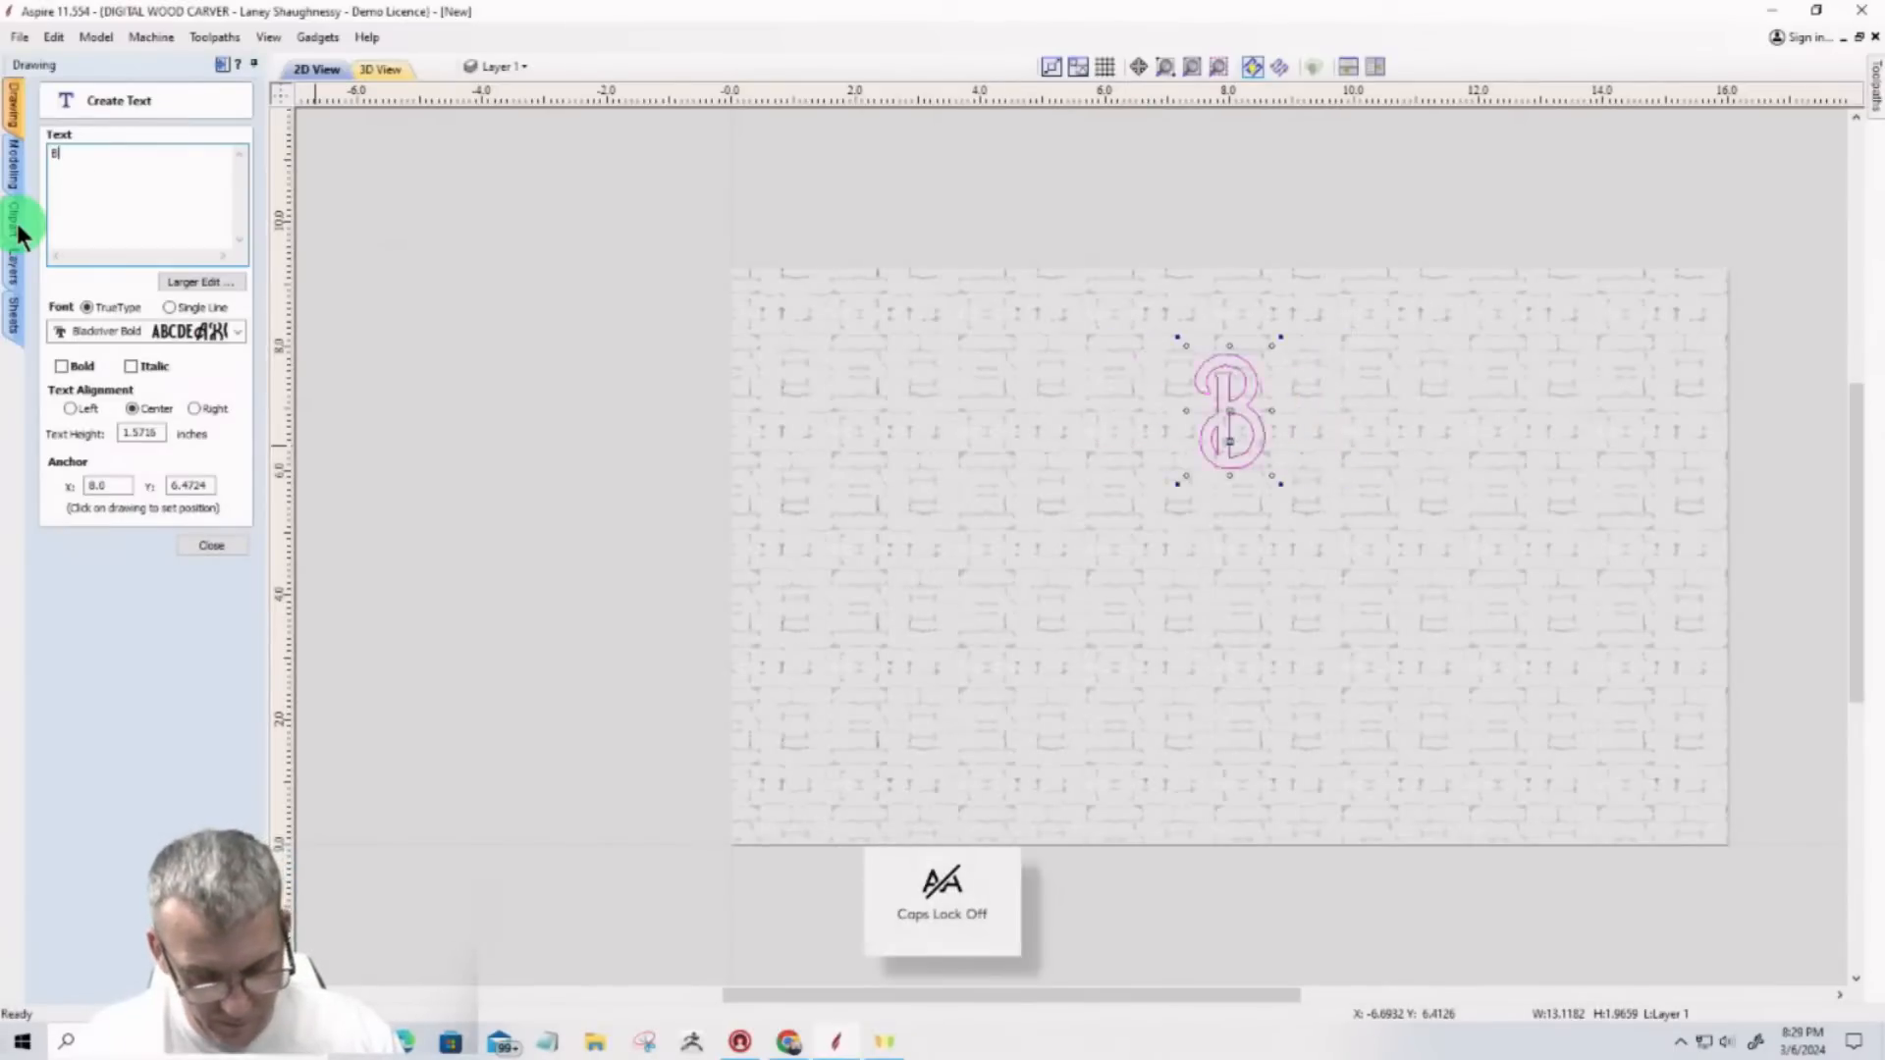
type("rick")
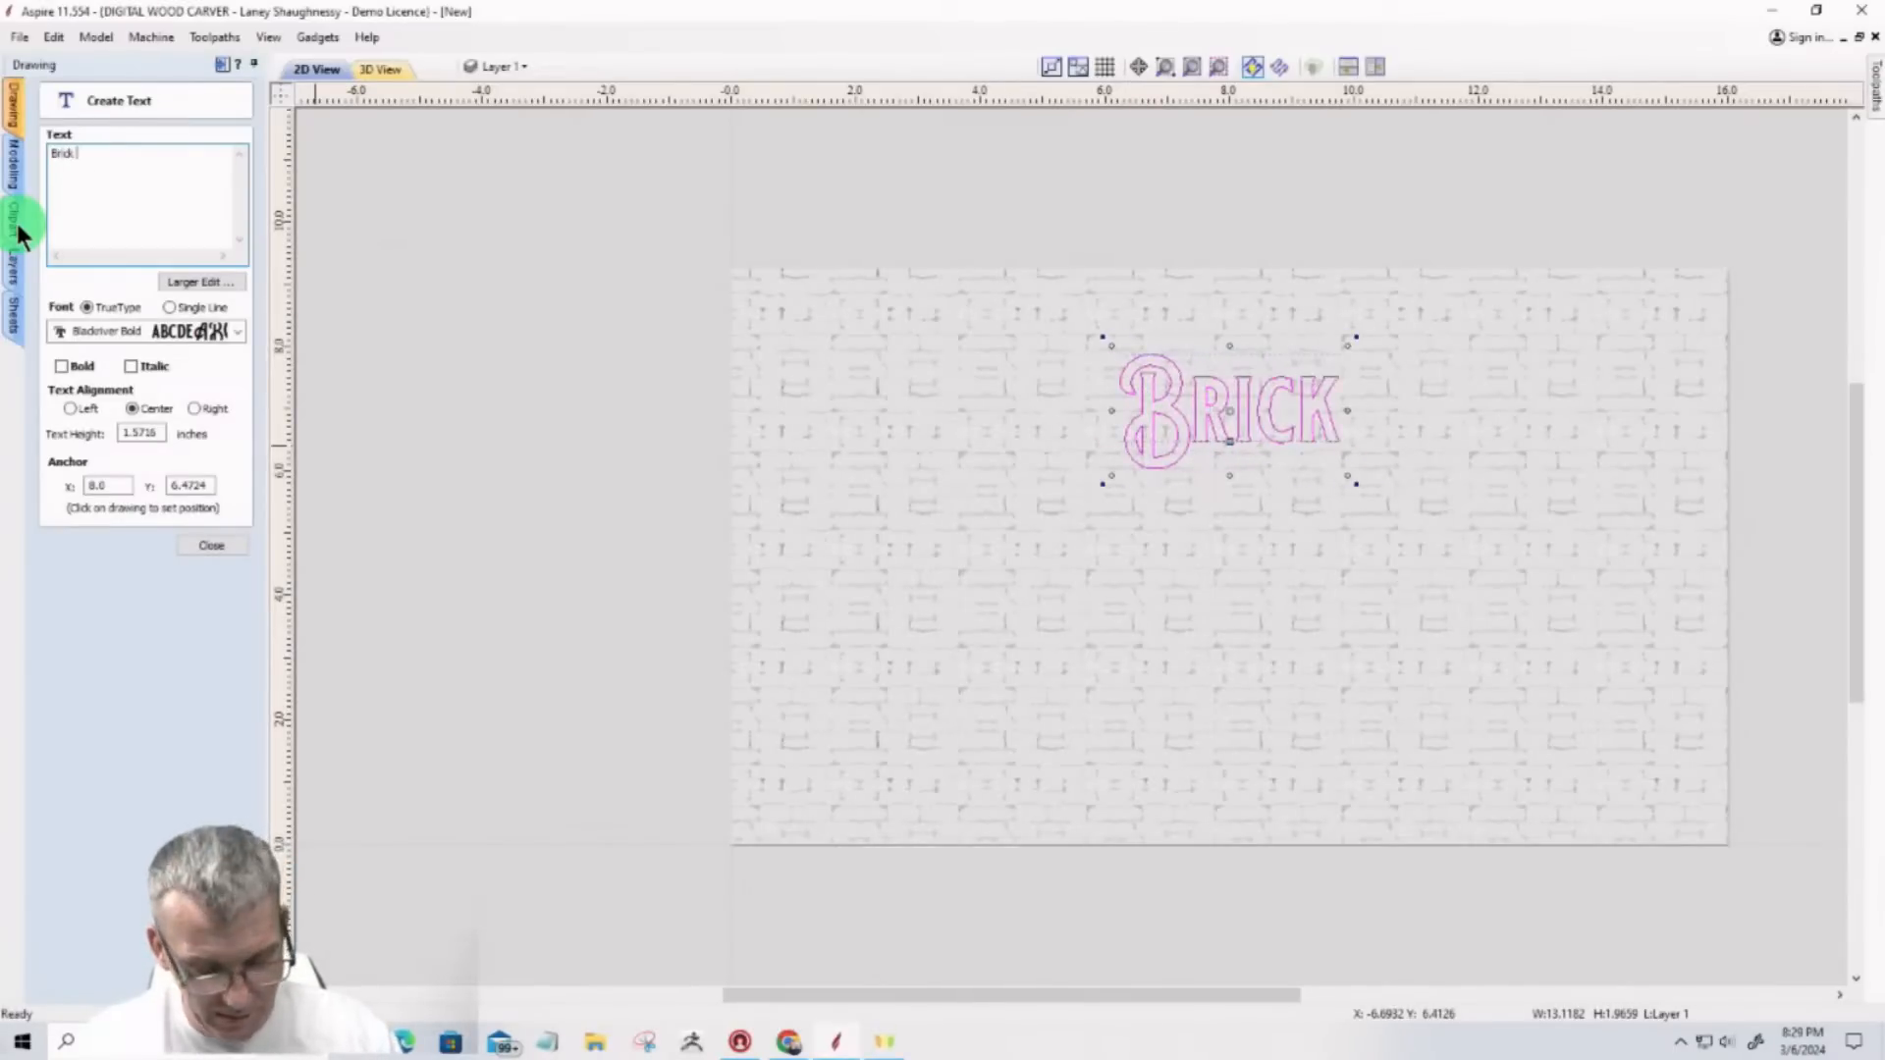
type(" City Cafe")
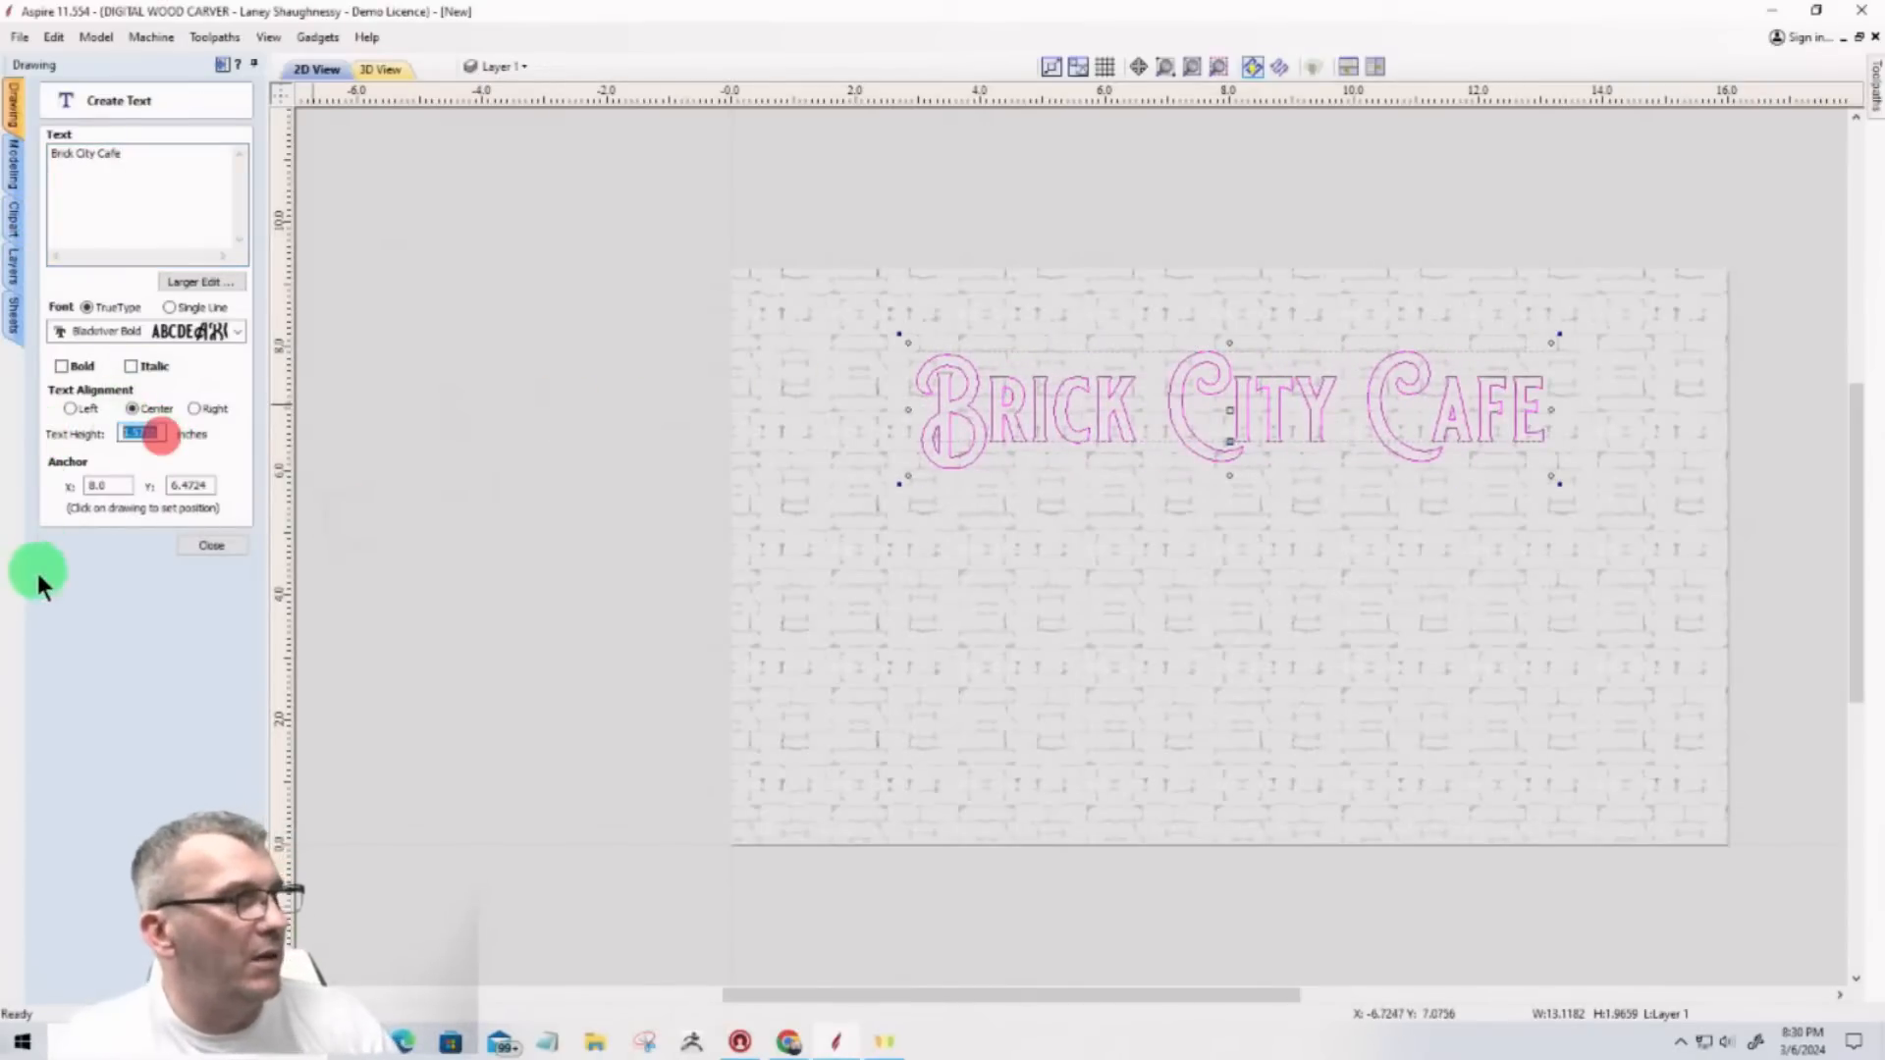
Step: Set the text height to 2.25 inches, finish the text, and move it slightly down on the material
type("2.25")
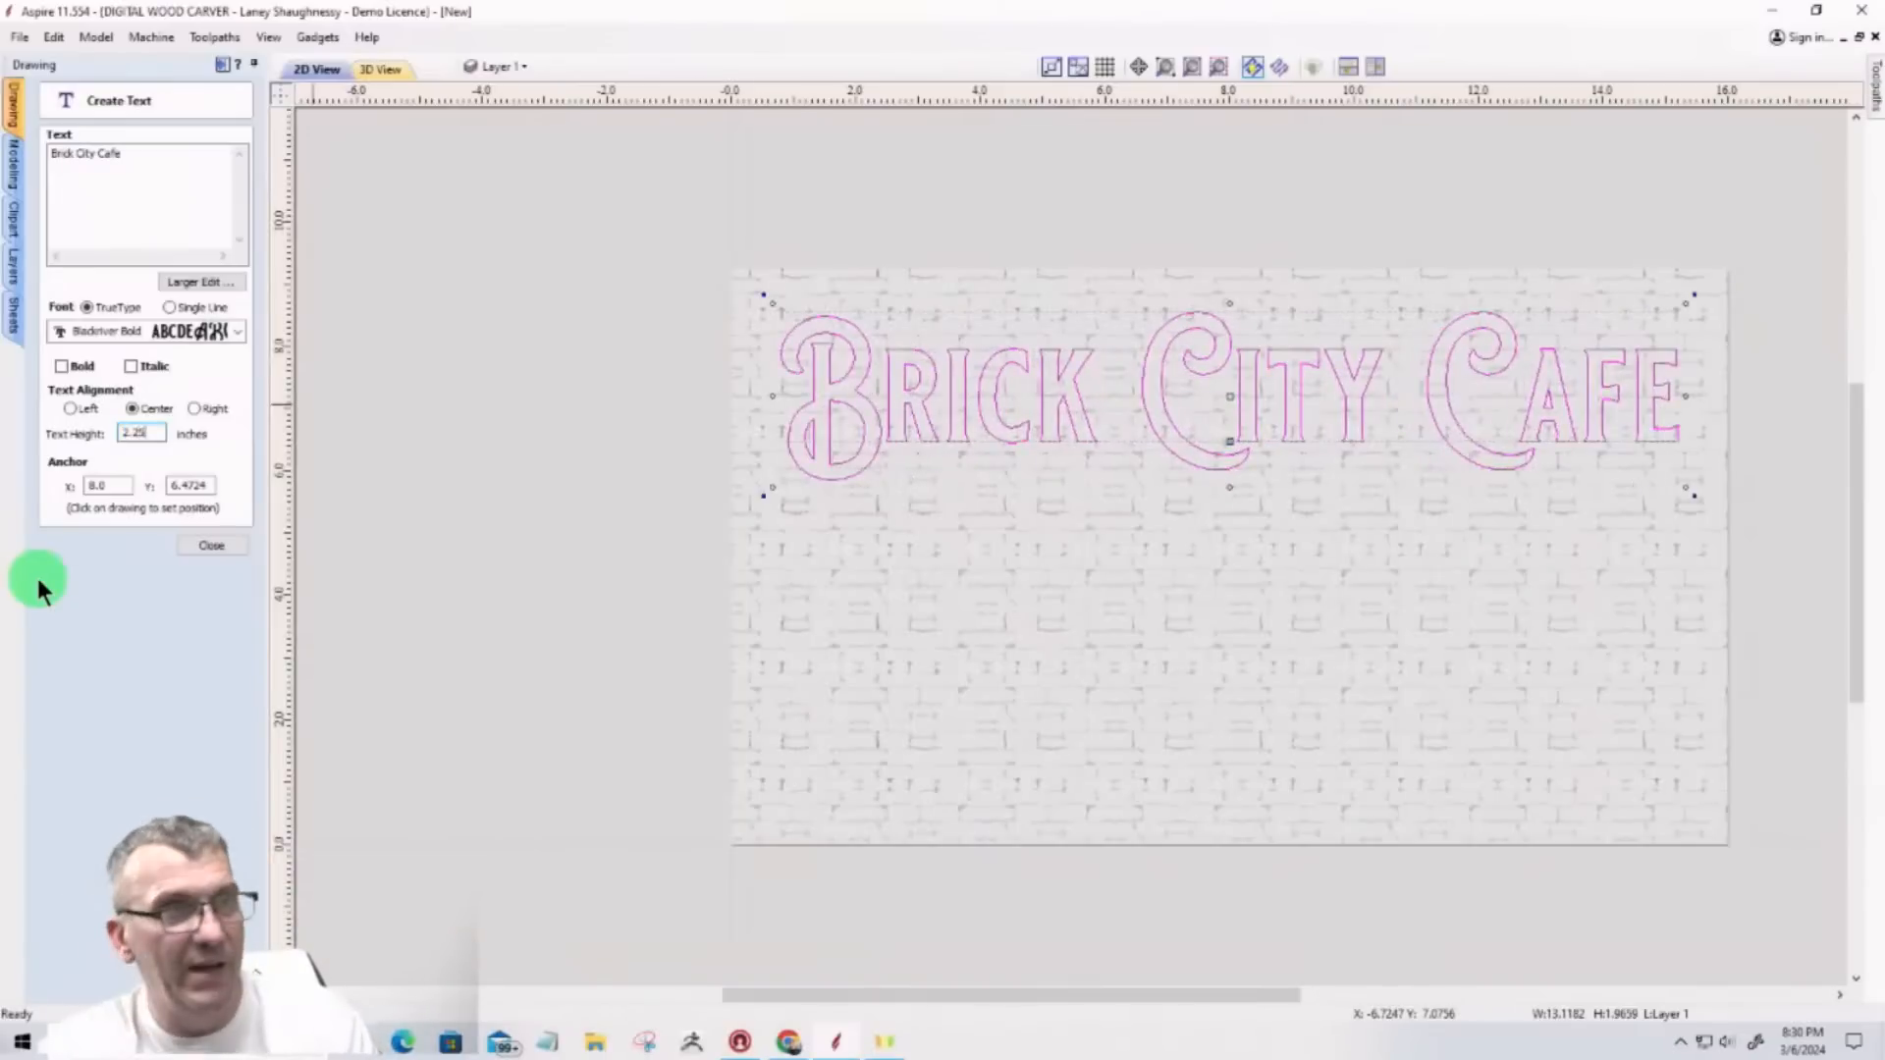
left_click(223, 546)
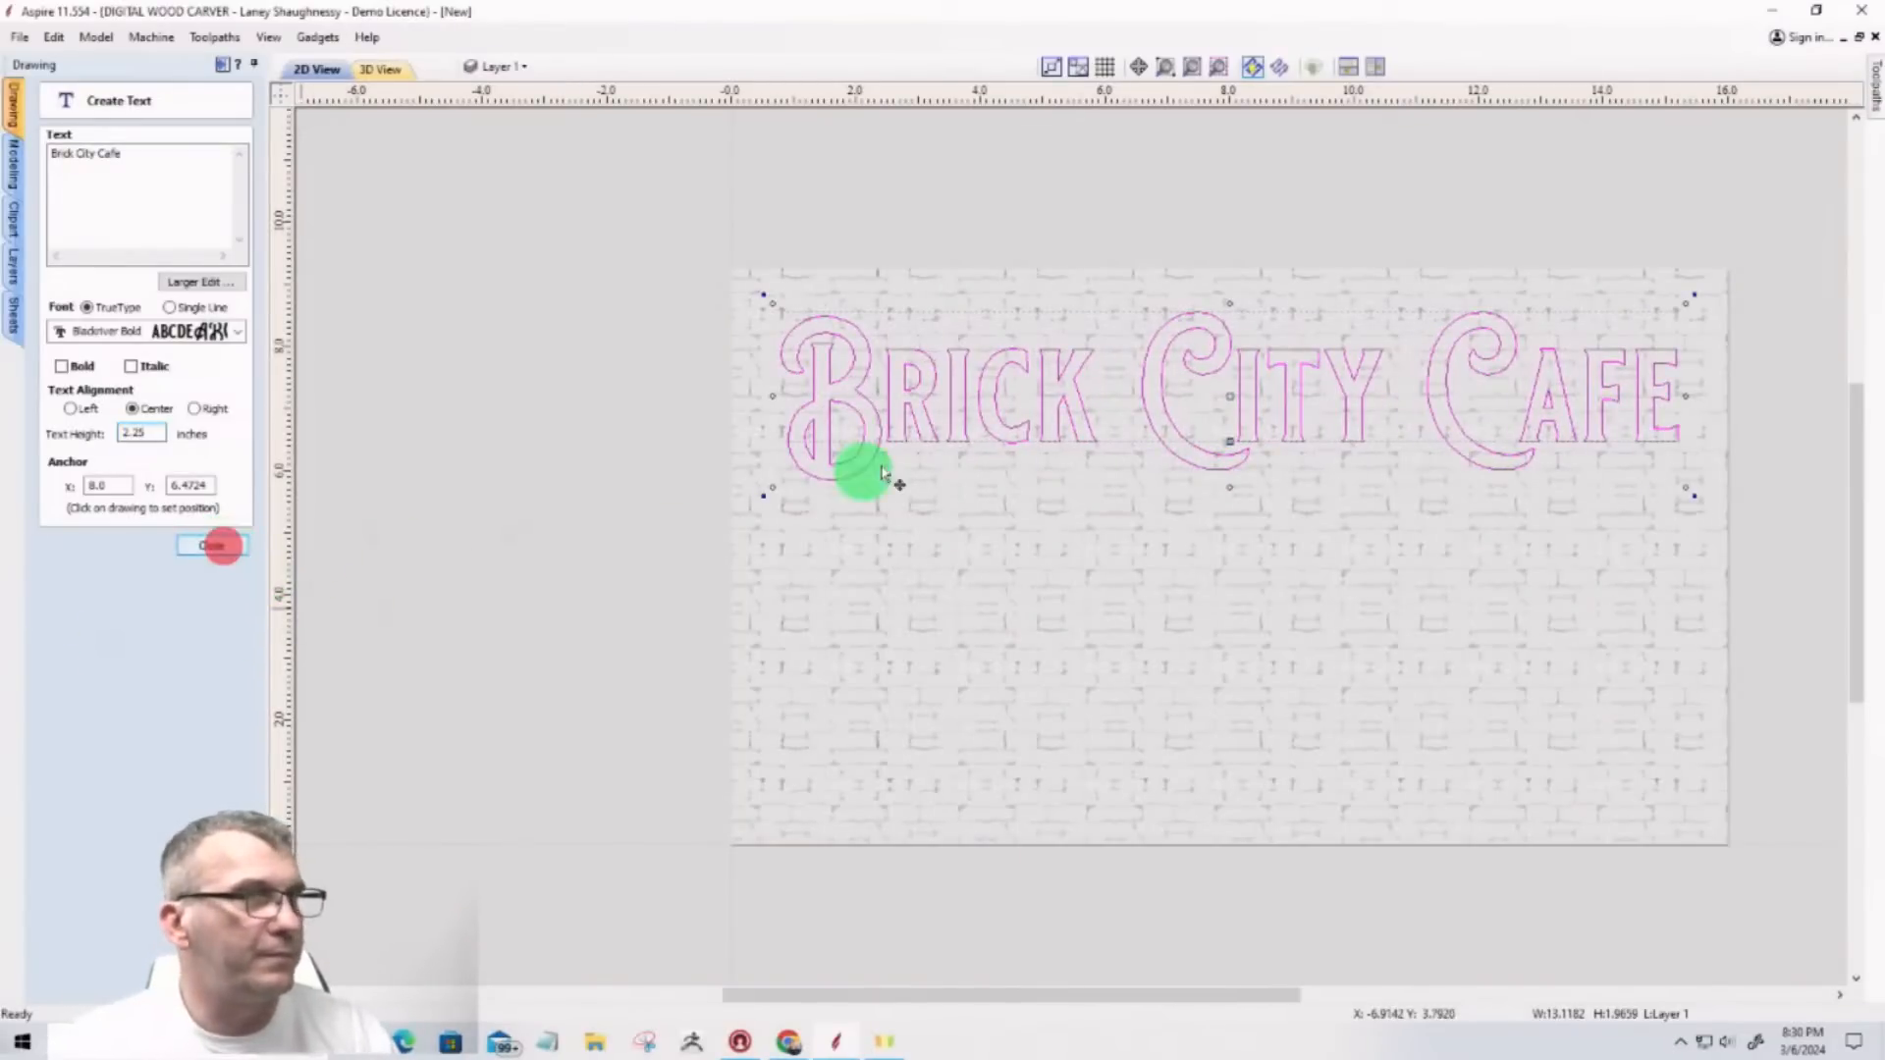
left_click(1141, 393)
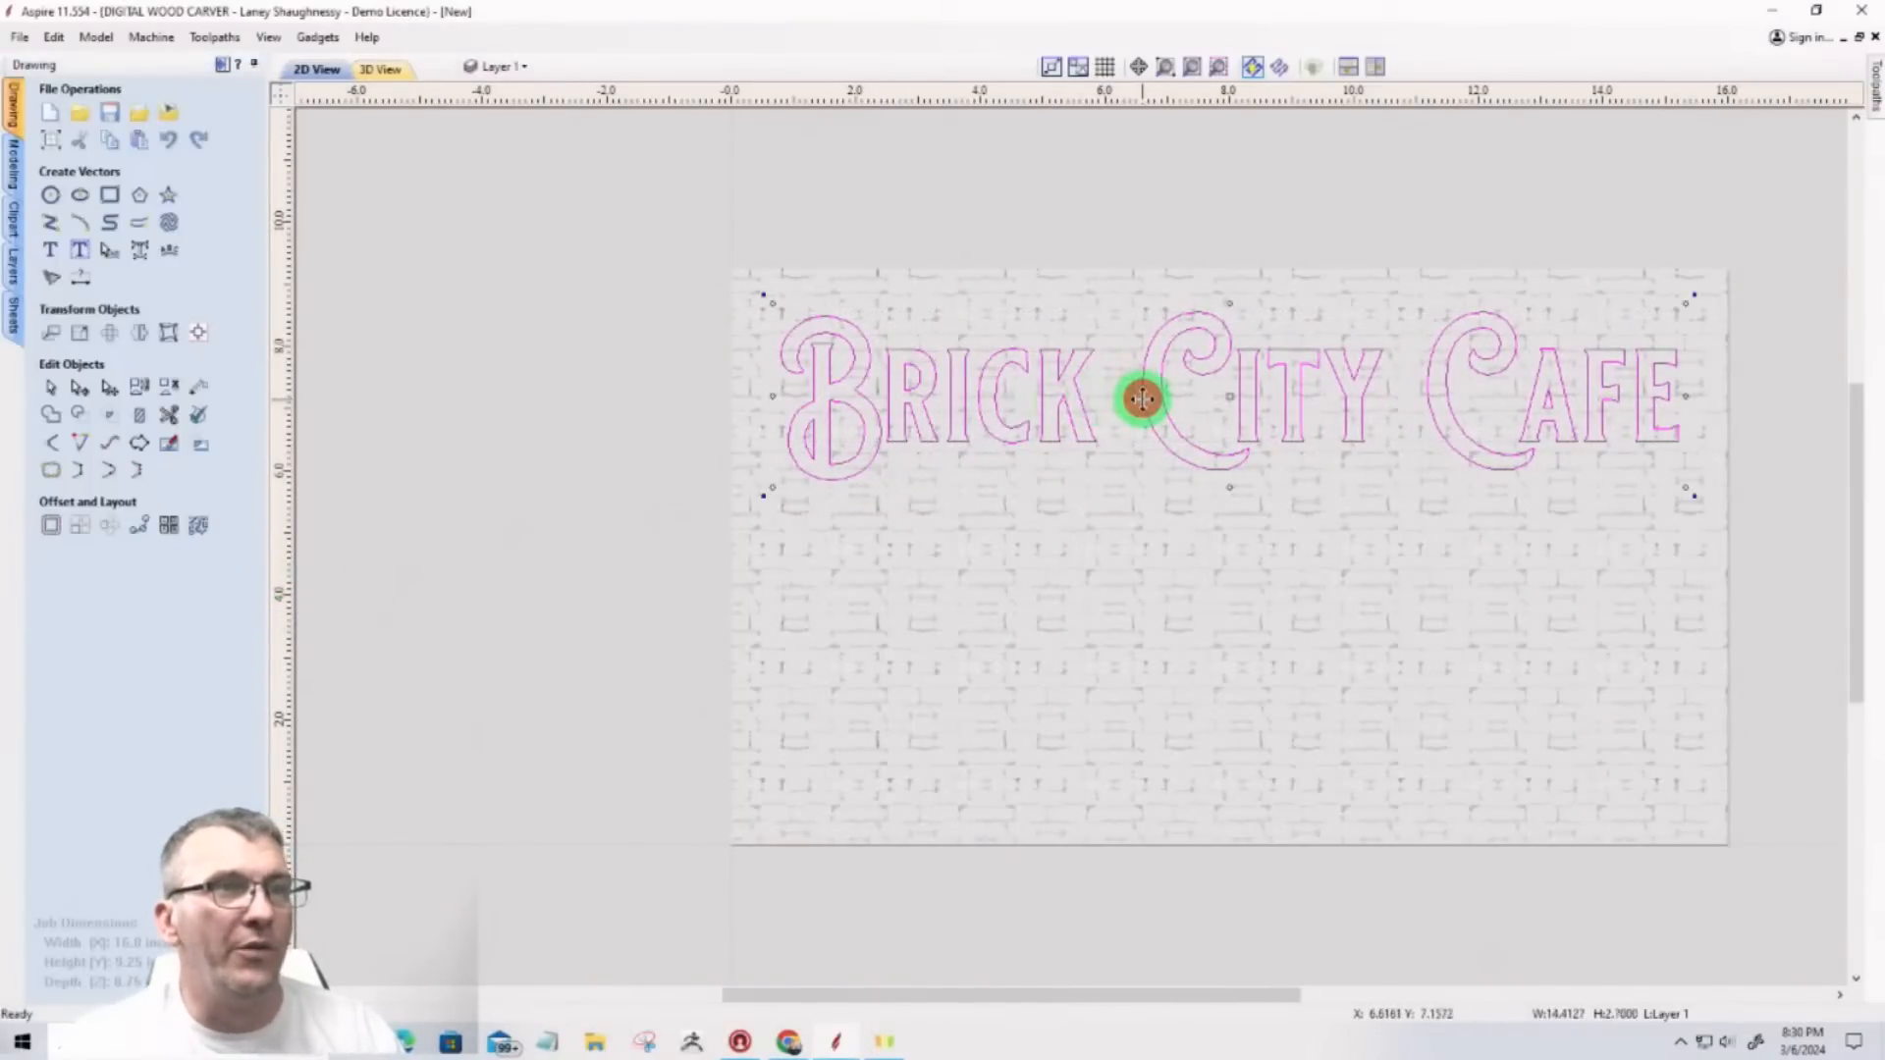
left_click_drag(1139, 397, 1131, 422)
left_click(385, 66)
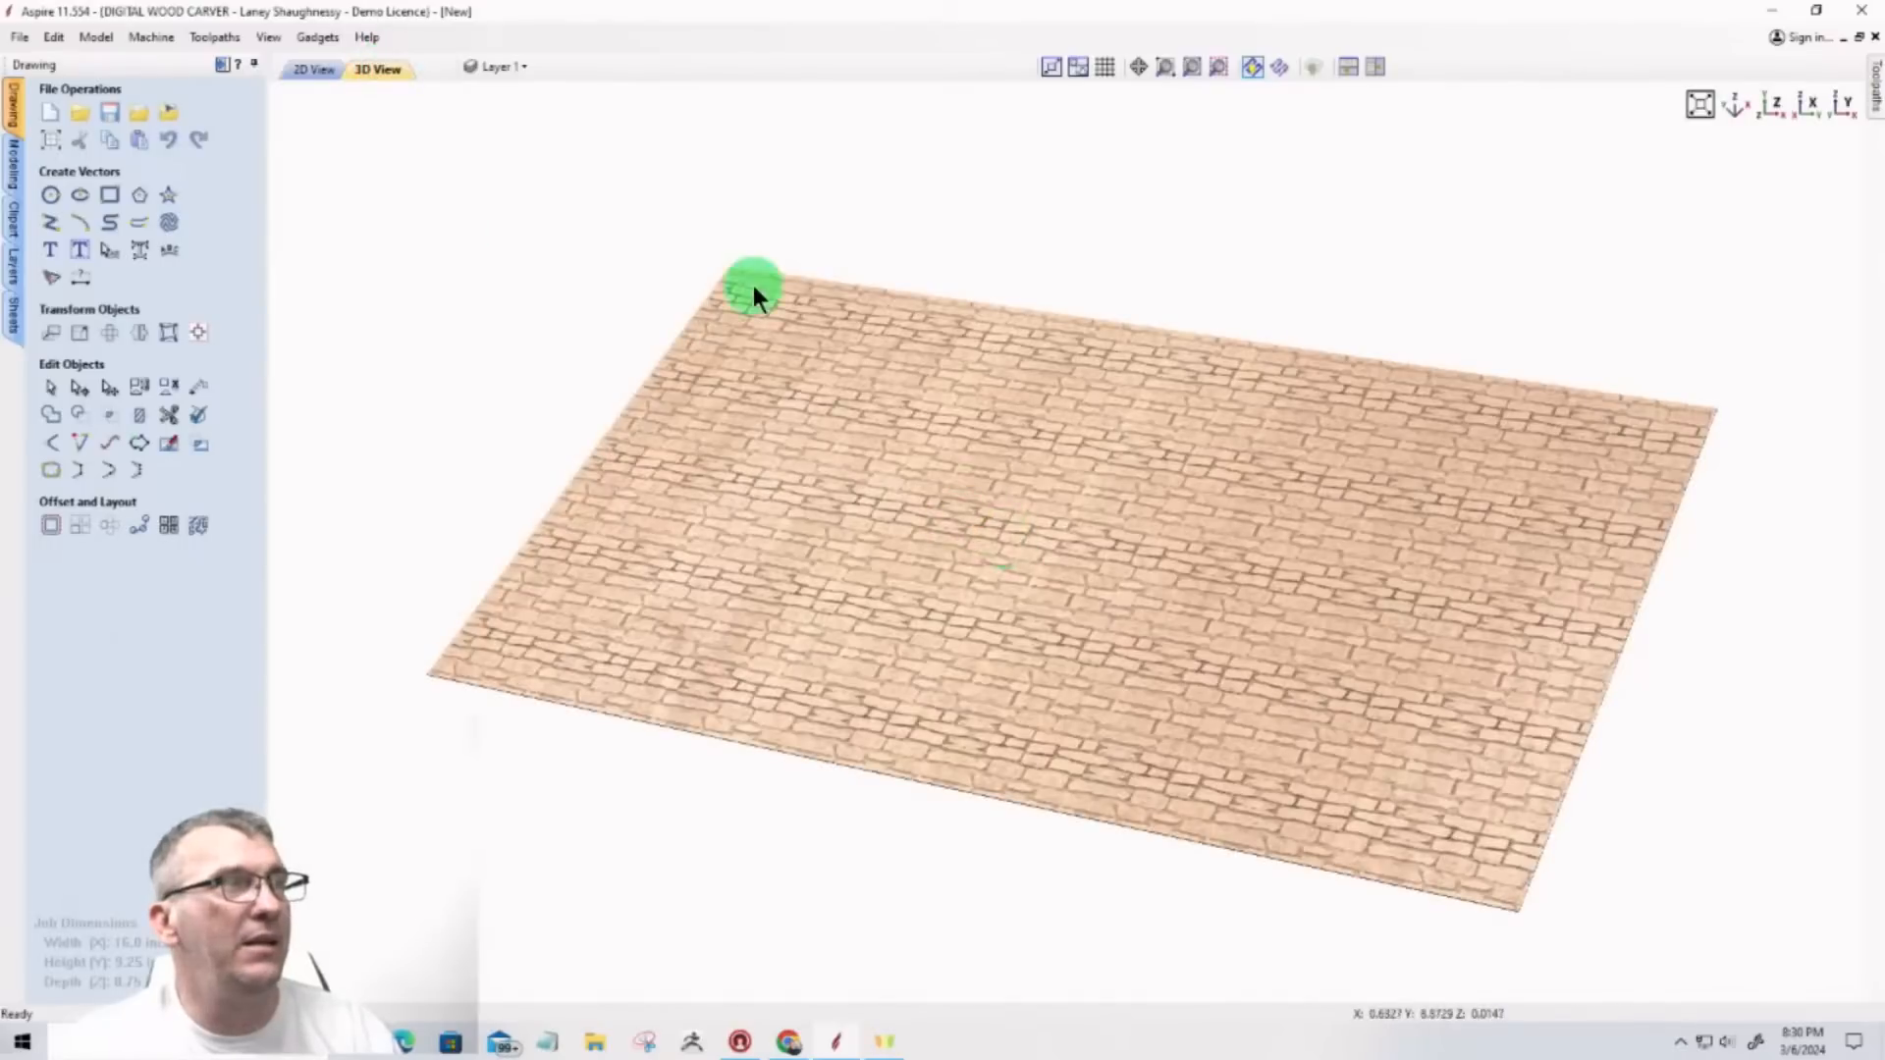
left_click(303, 72)
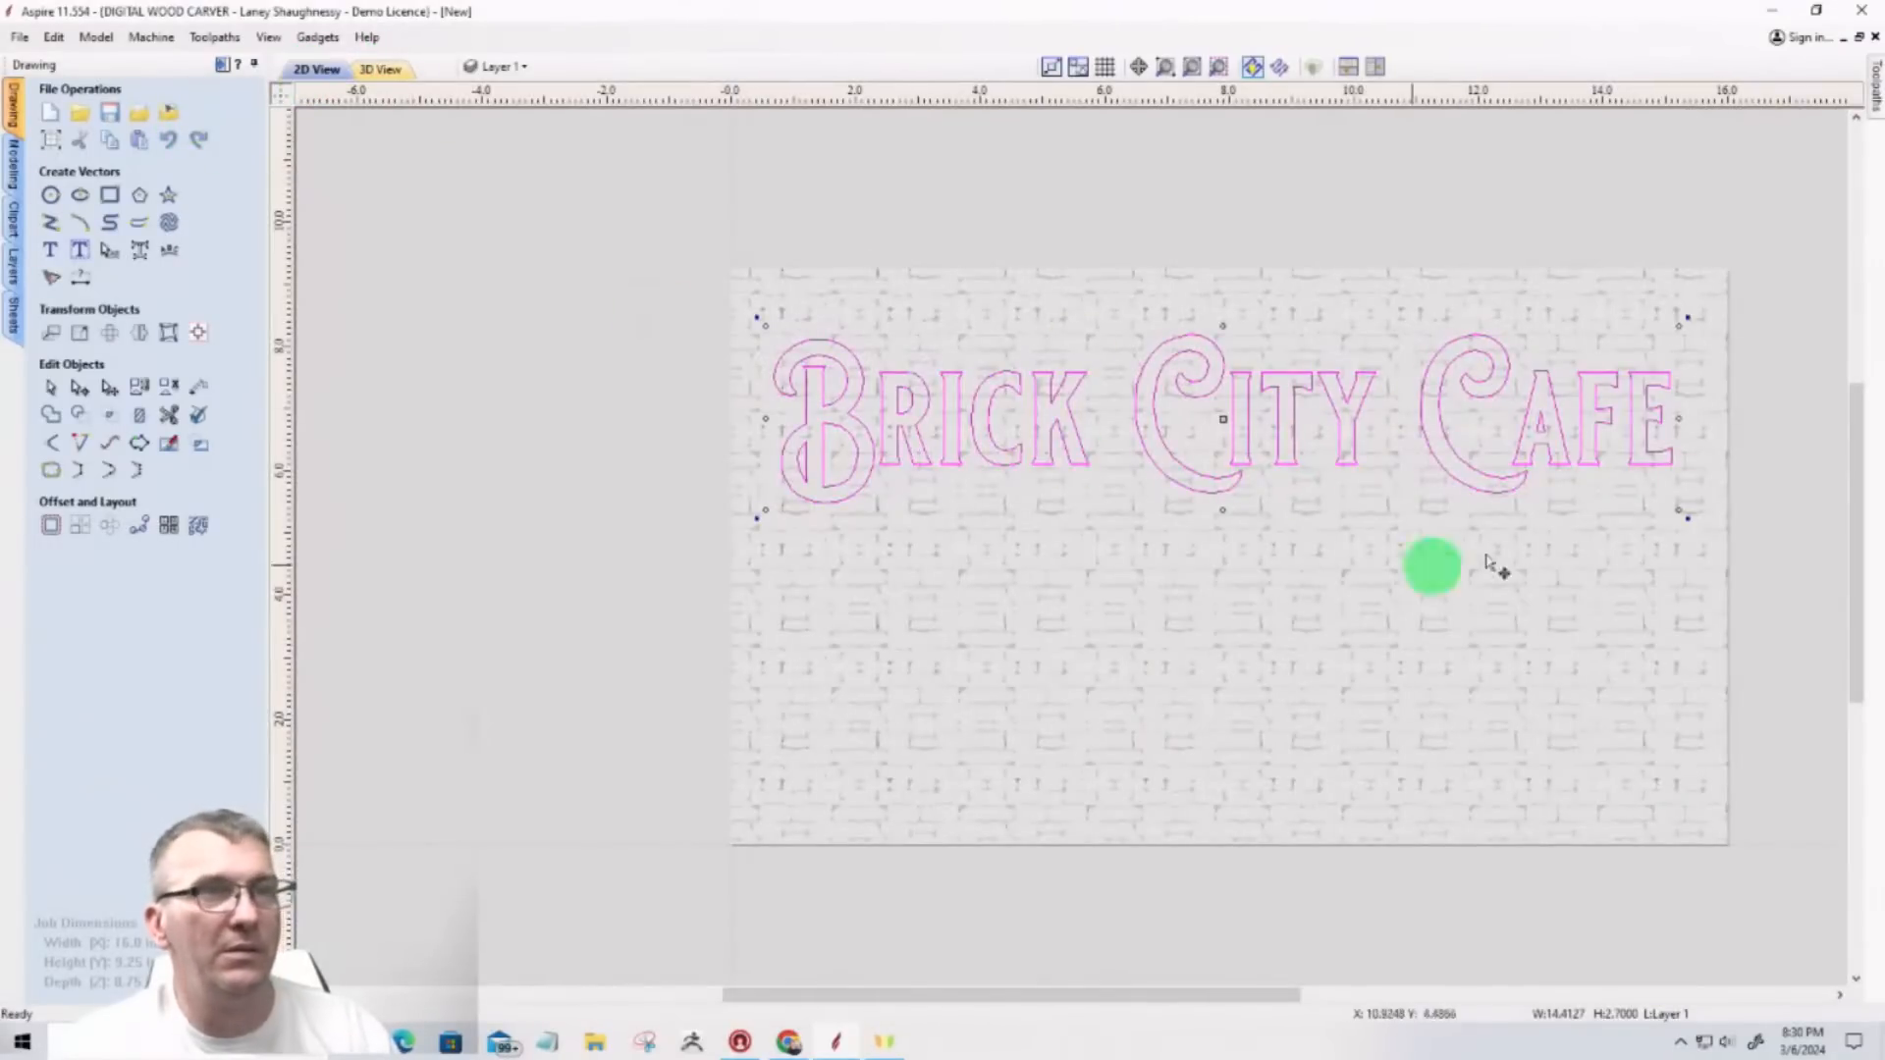
Step: Start Create Shape for the text with a round profile, a 90° angle and the Limit To Height option
left_click(12, 162)
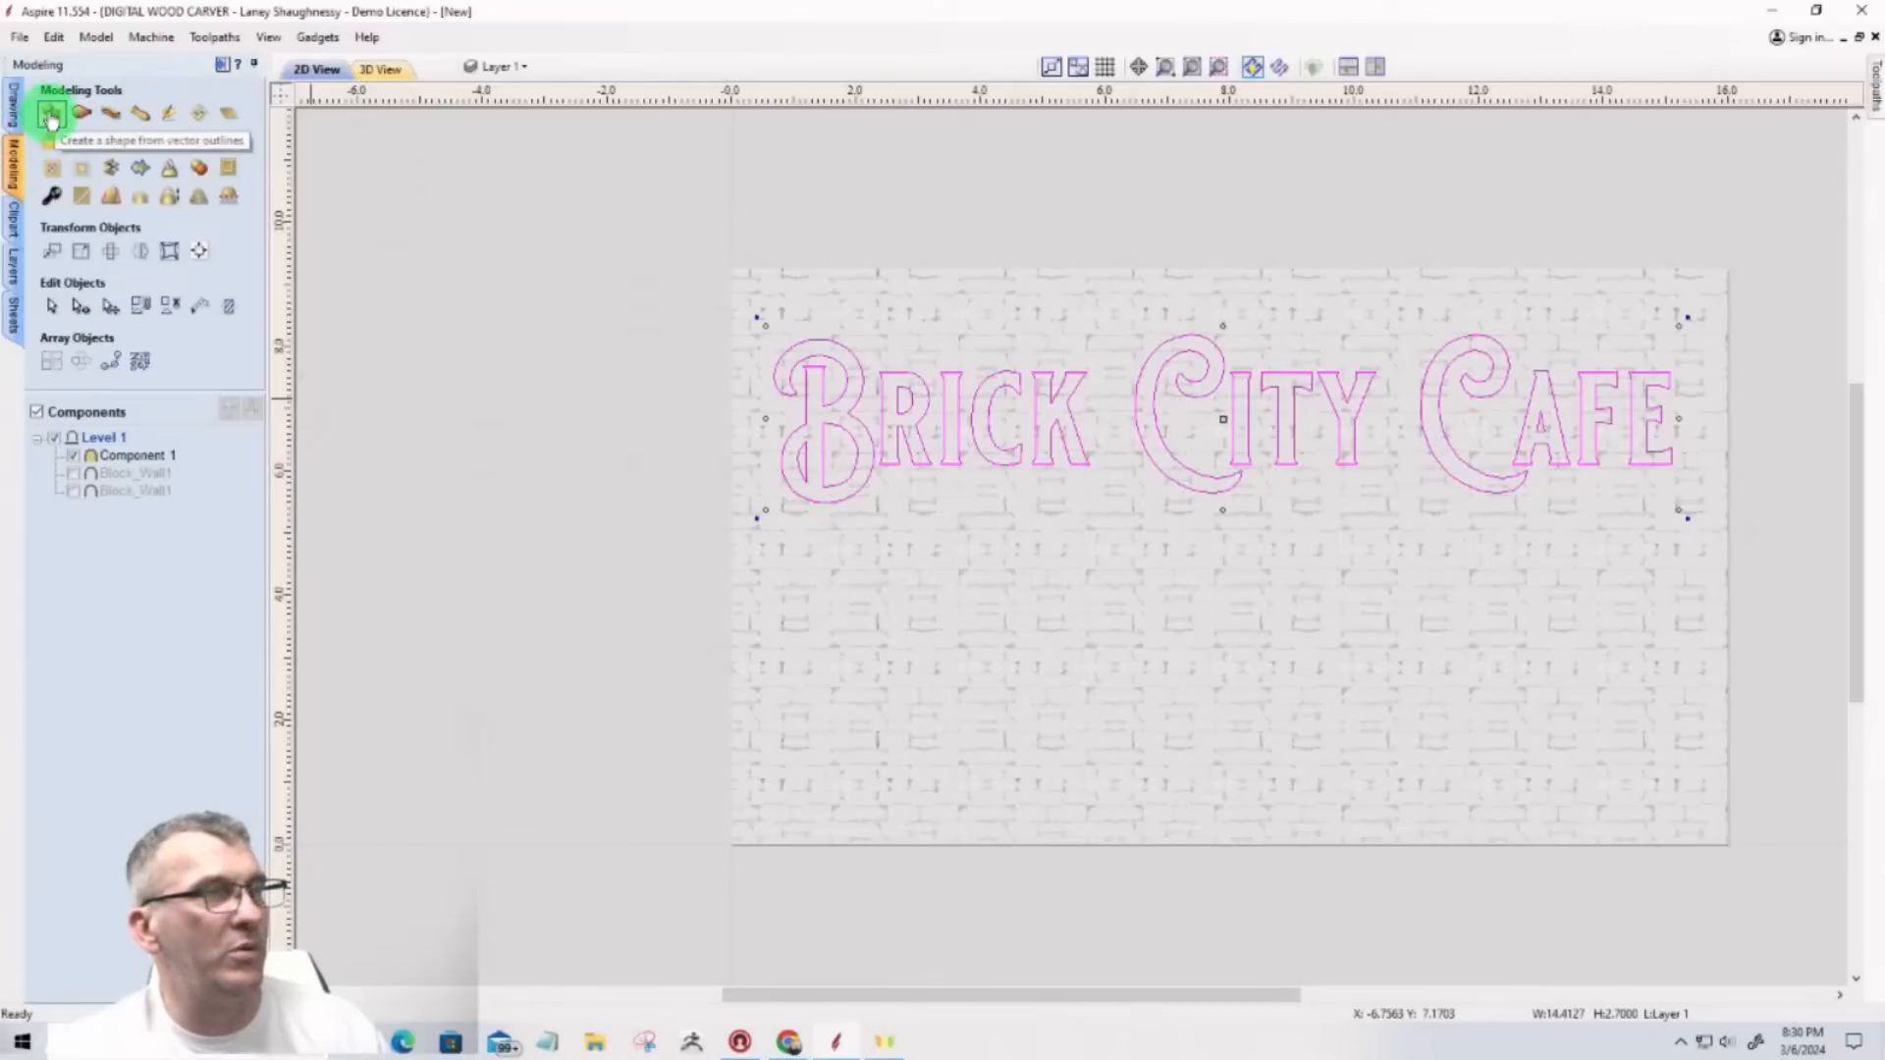
left_click(51, 116)
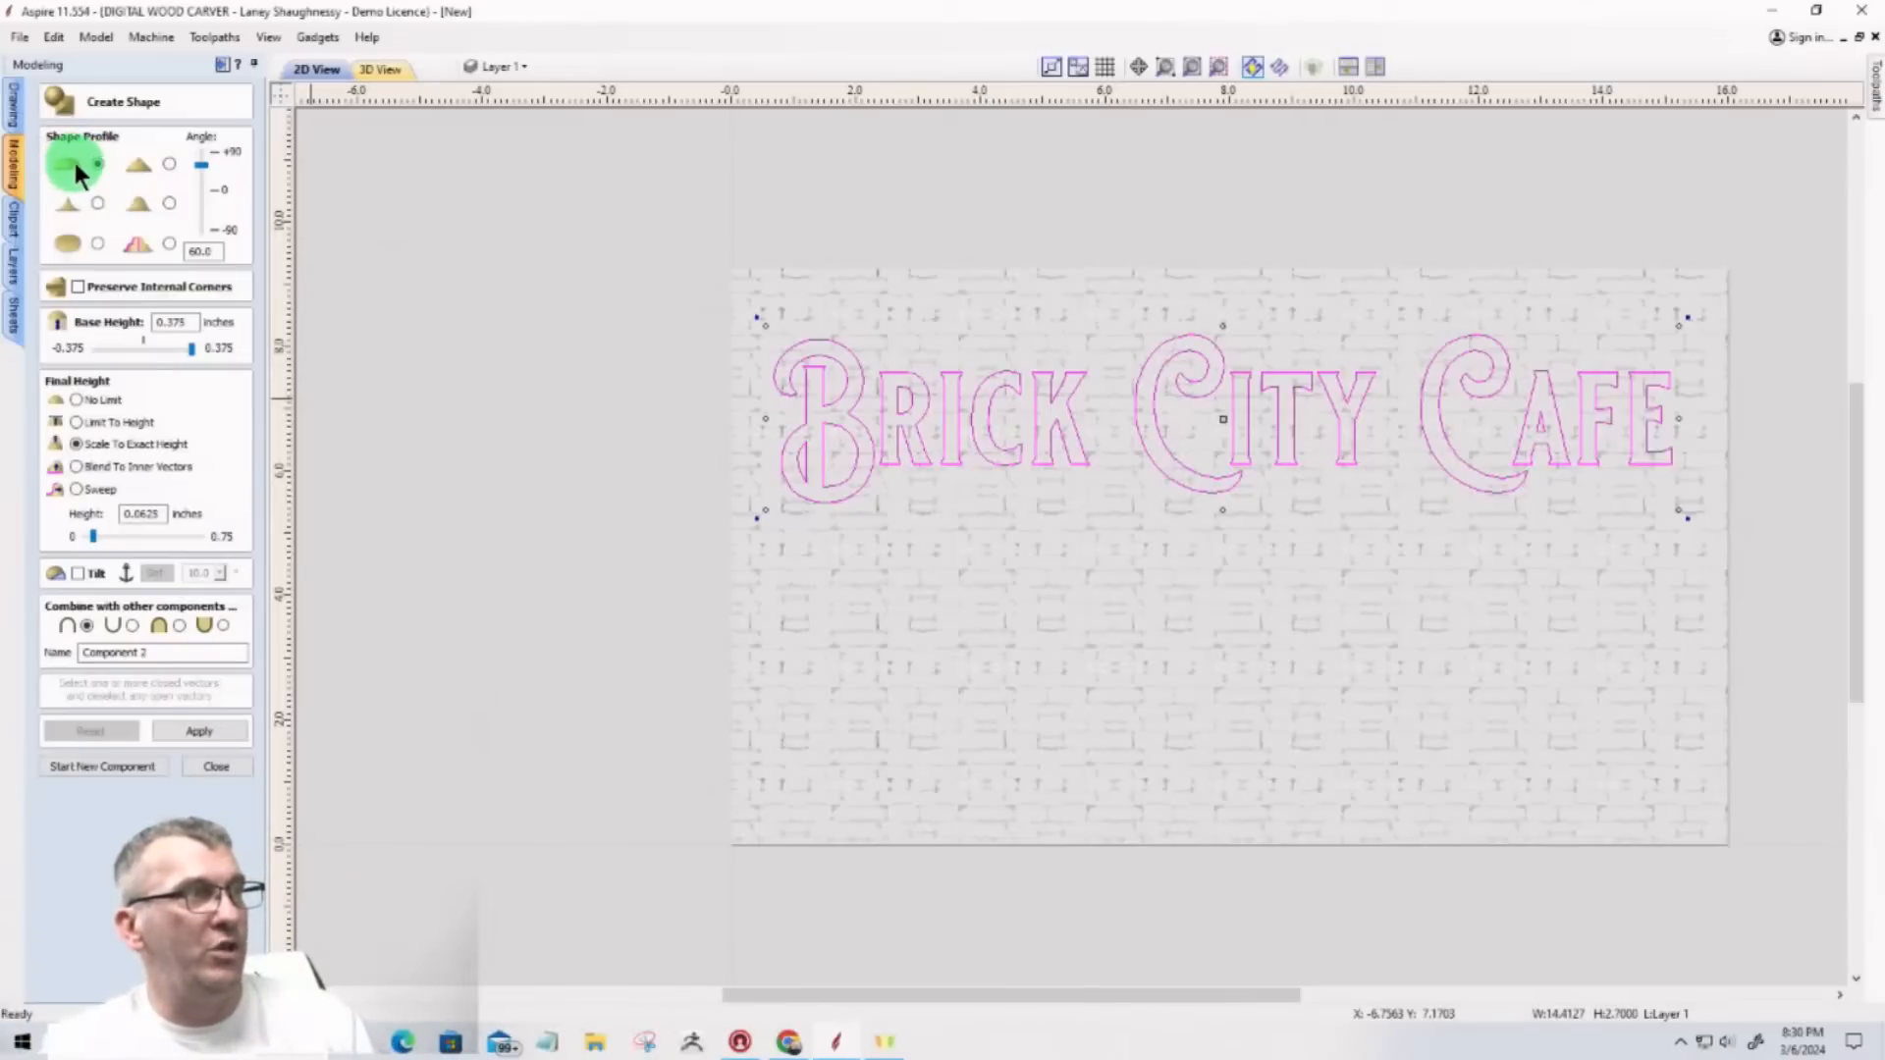
left_click(201, 252)
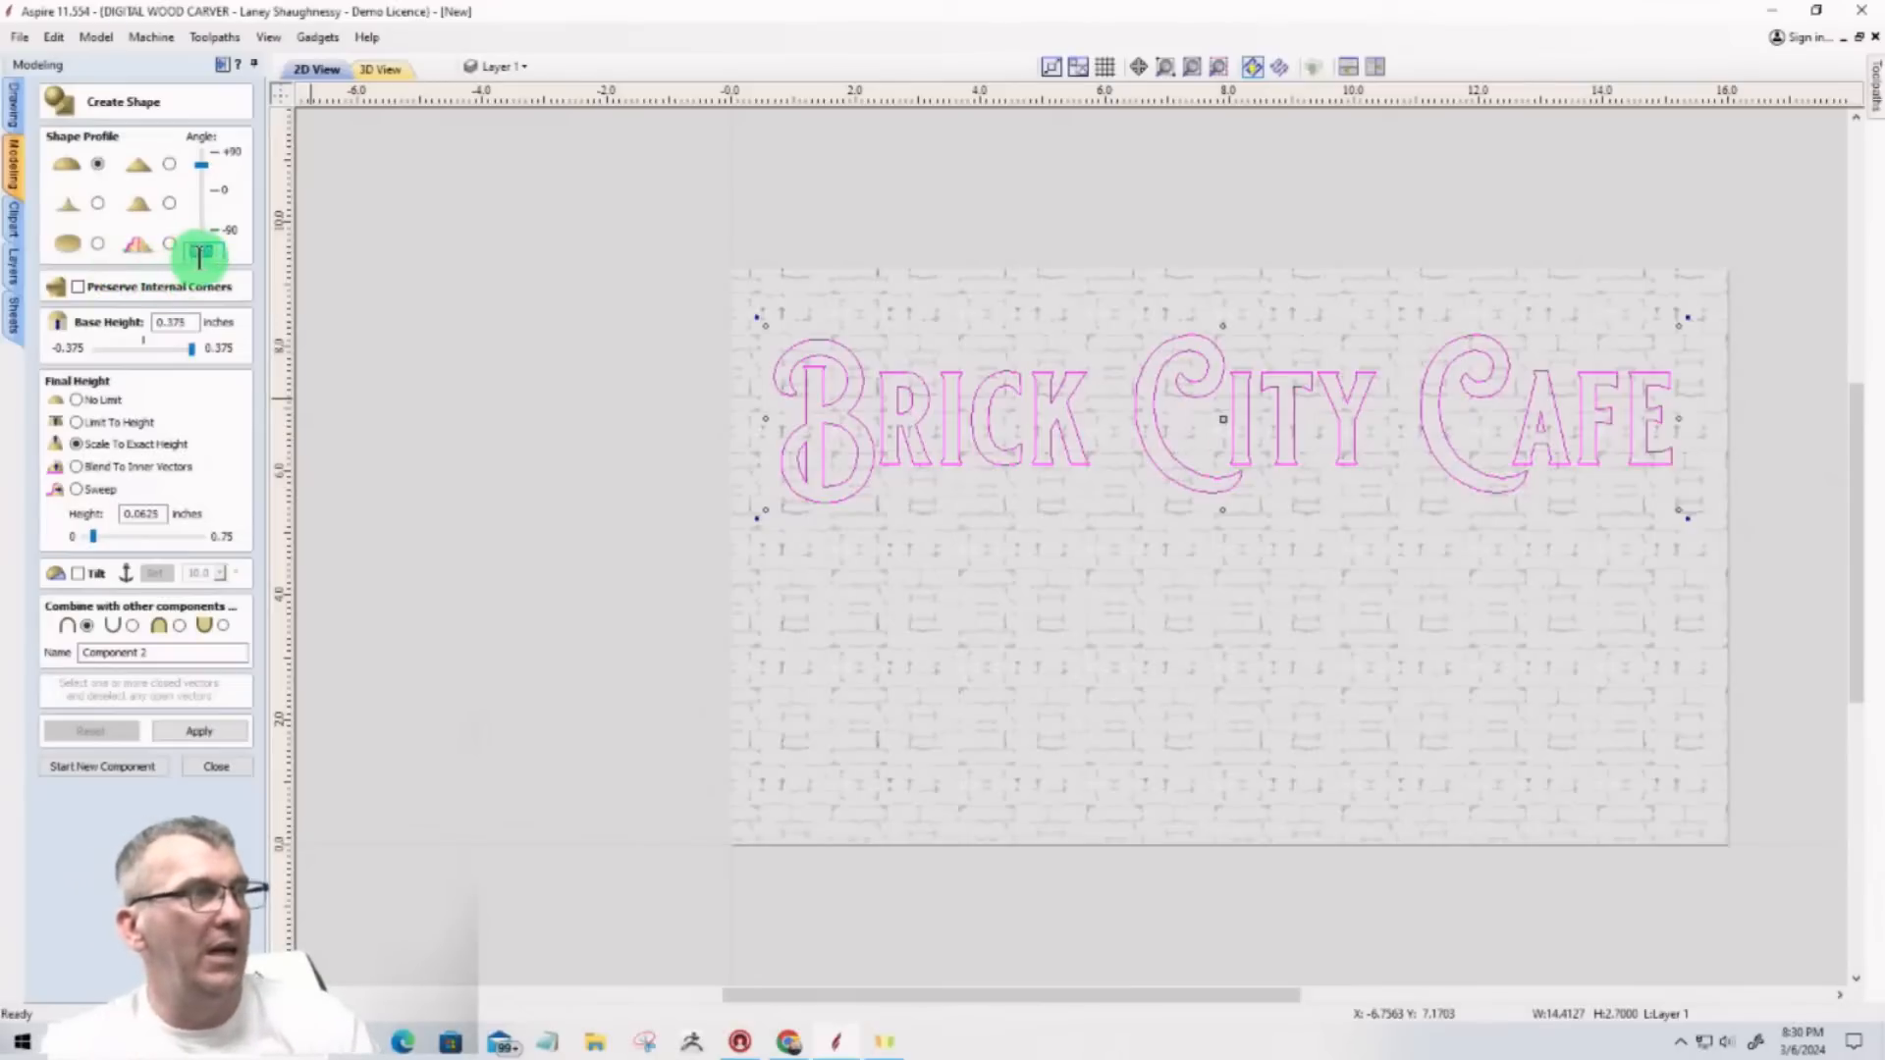
type("90")
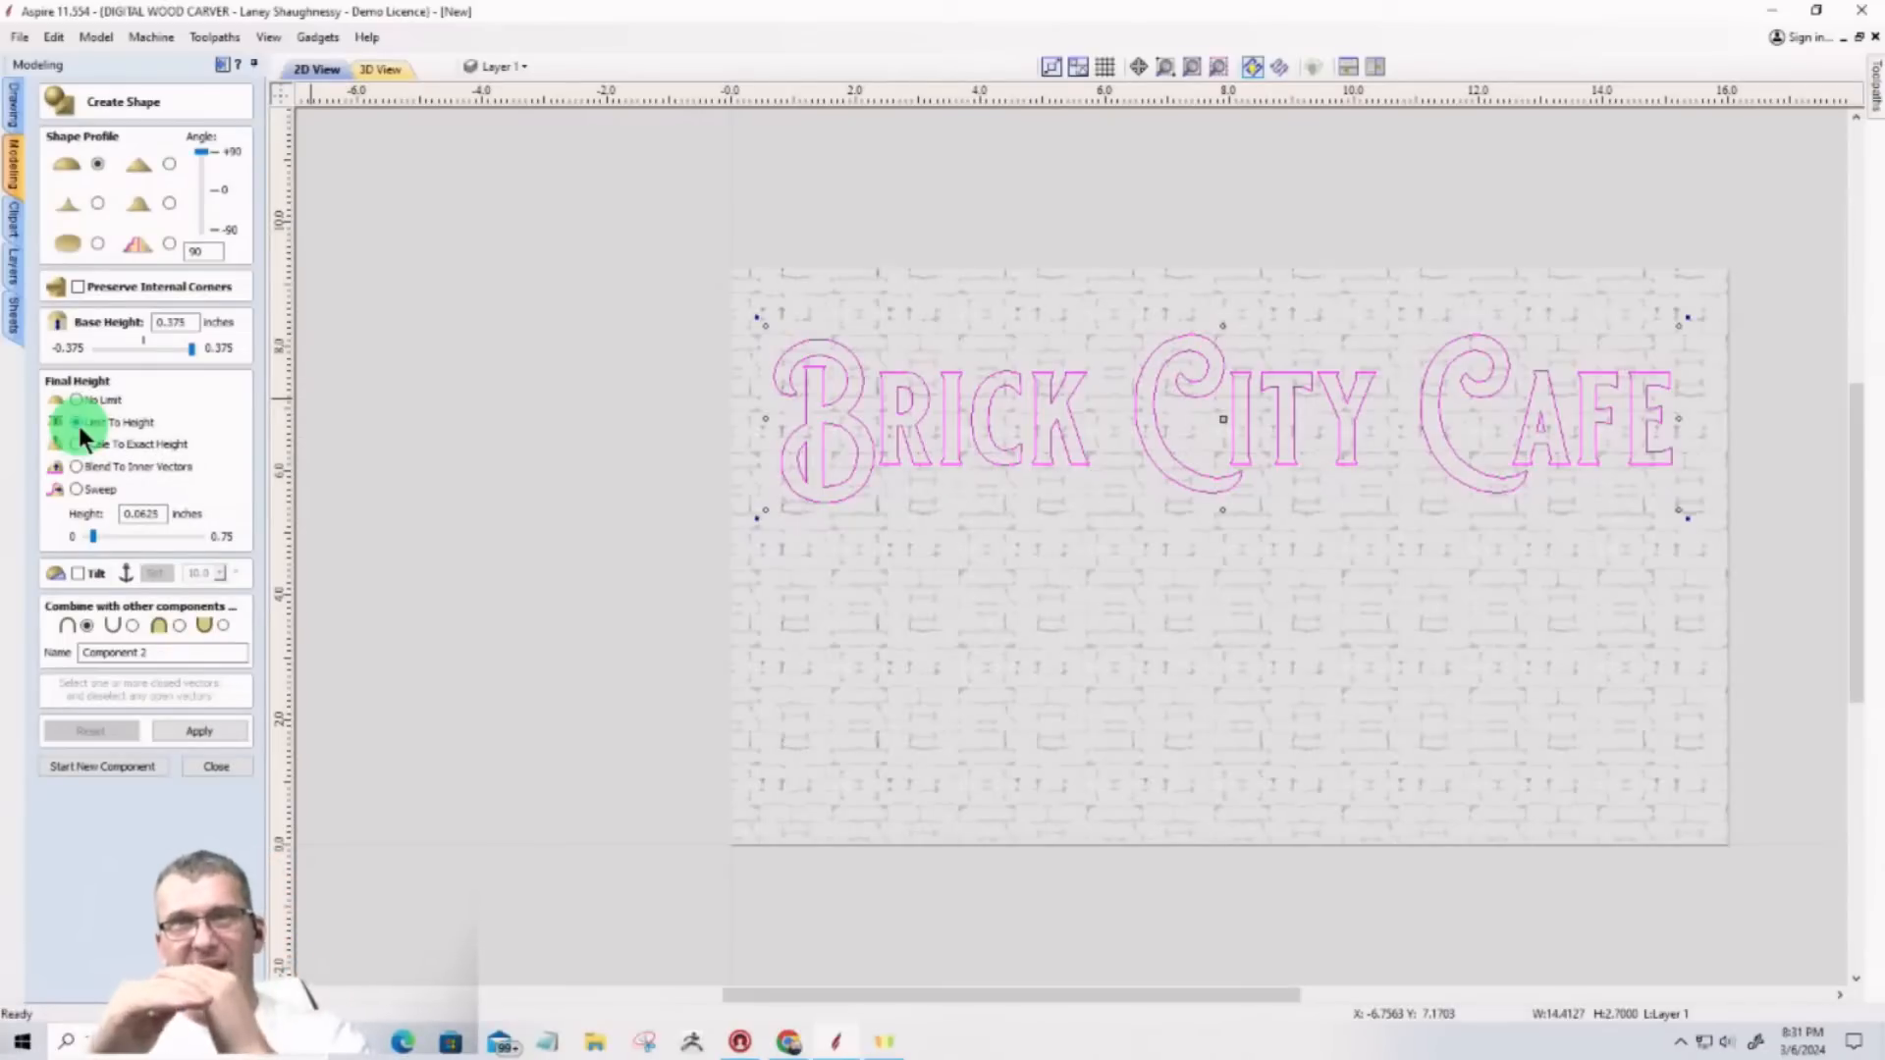
double_click(163, 513)
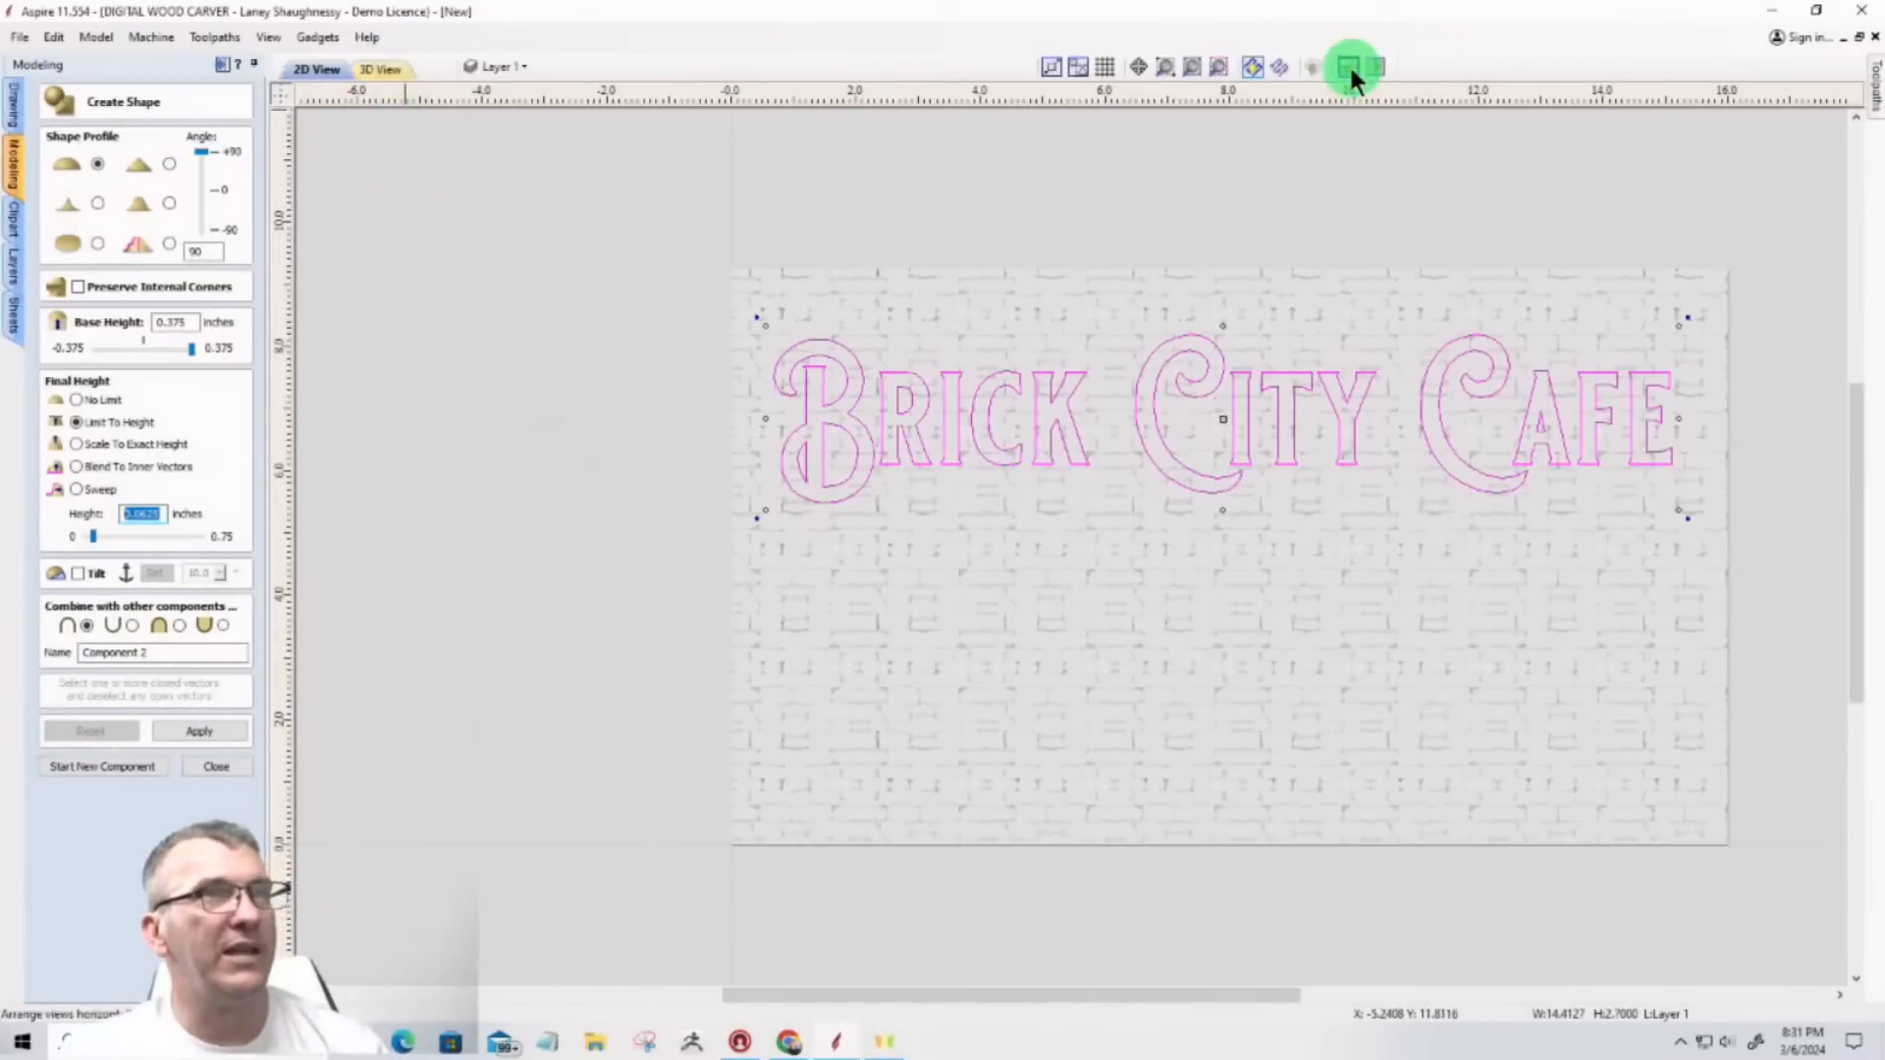
Step: Arrange the 2D and 3D views side by side and set the text shape's base height to .25 inches
left_click(1374, 66)
scroll(1560, 615, "up", 6)
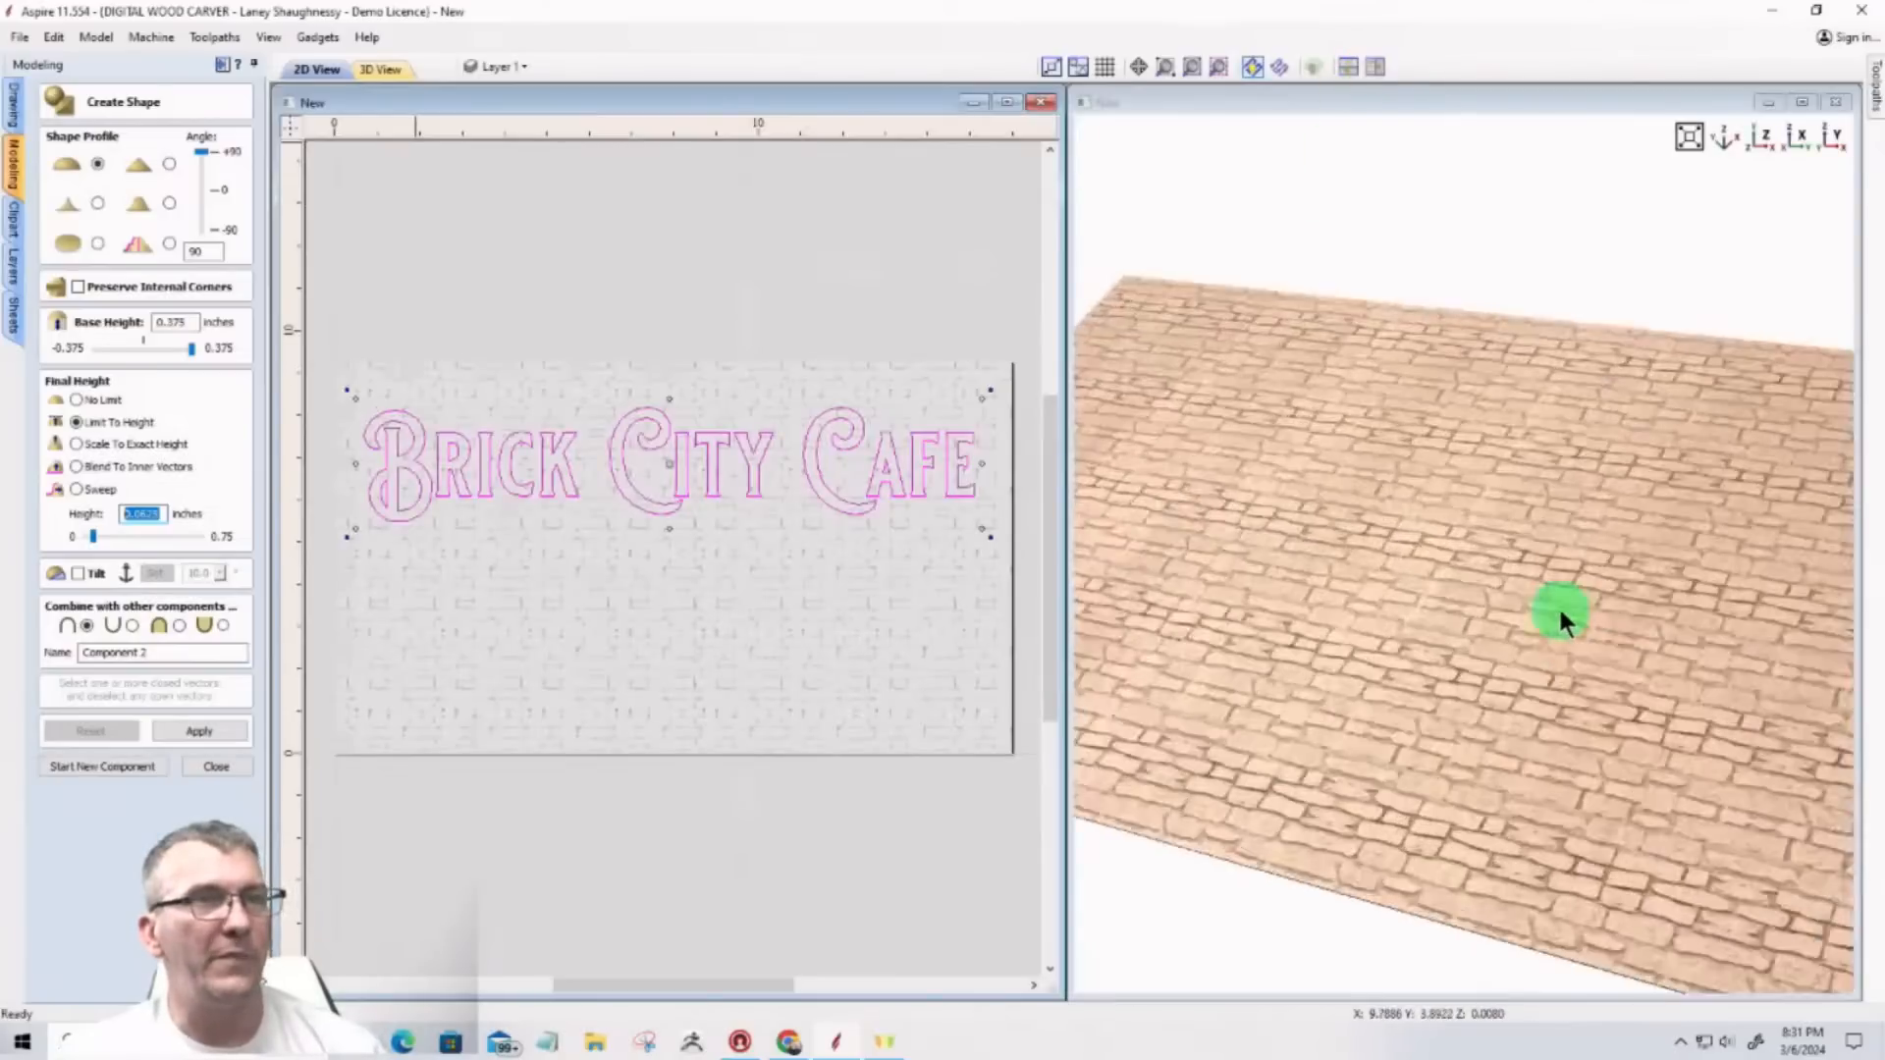
middle_click_drag(1813, 788, 1875, 751)
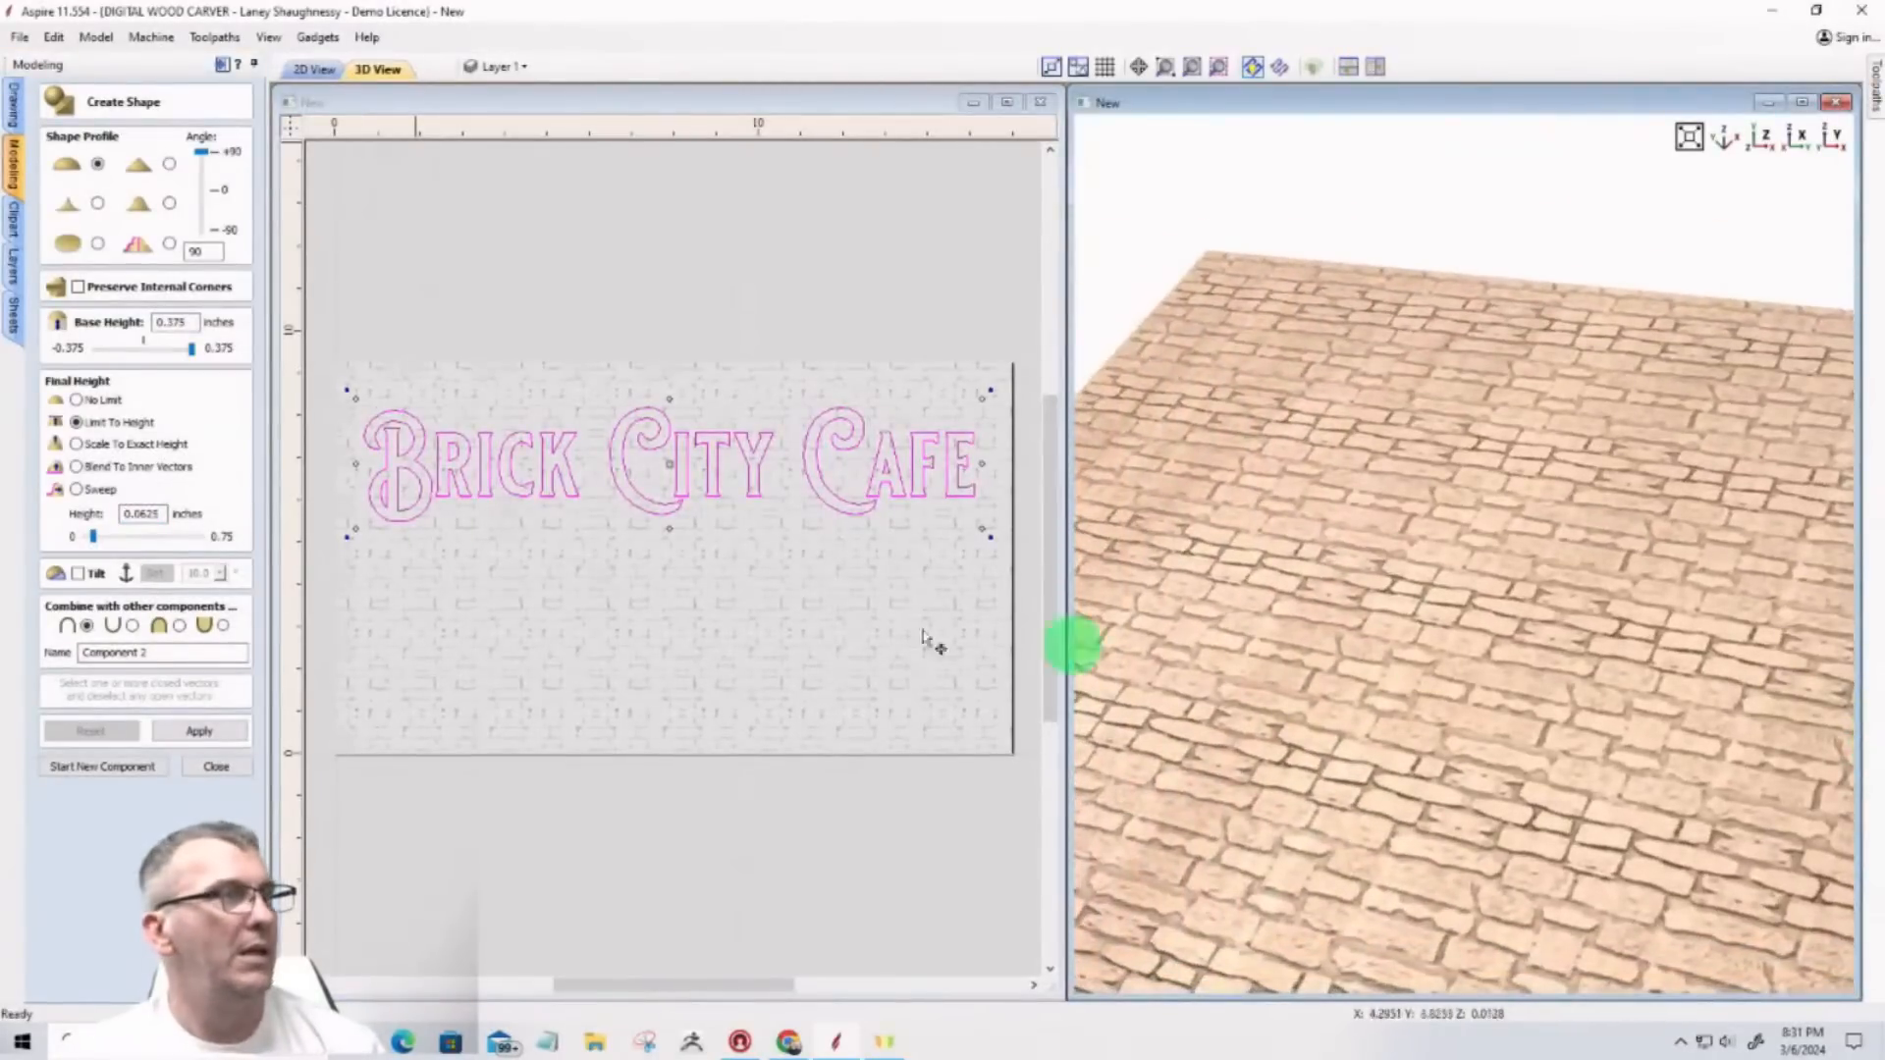
double_click(187, 321)
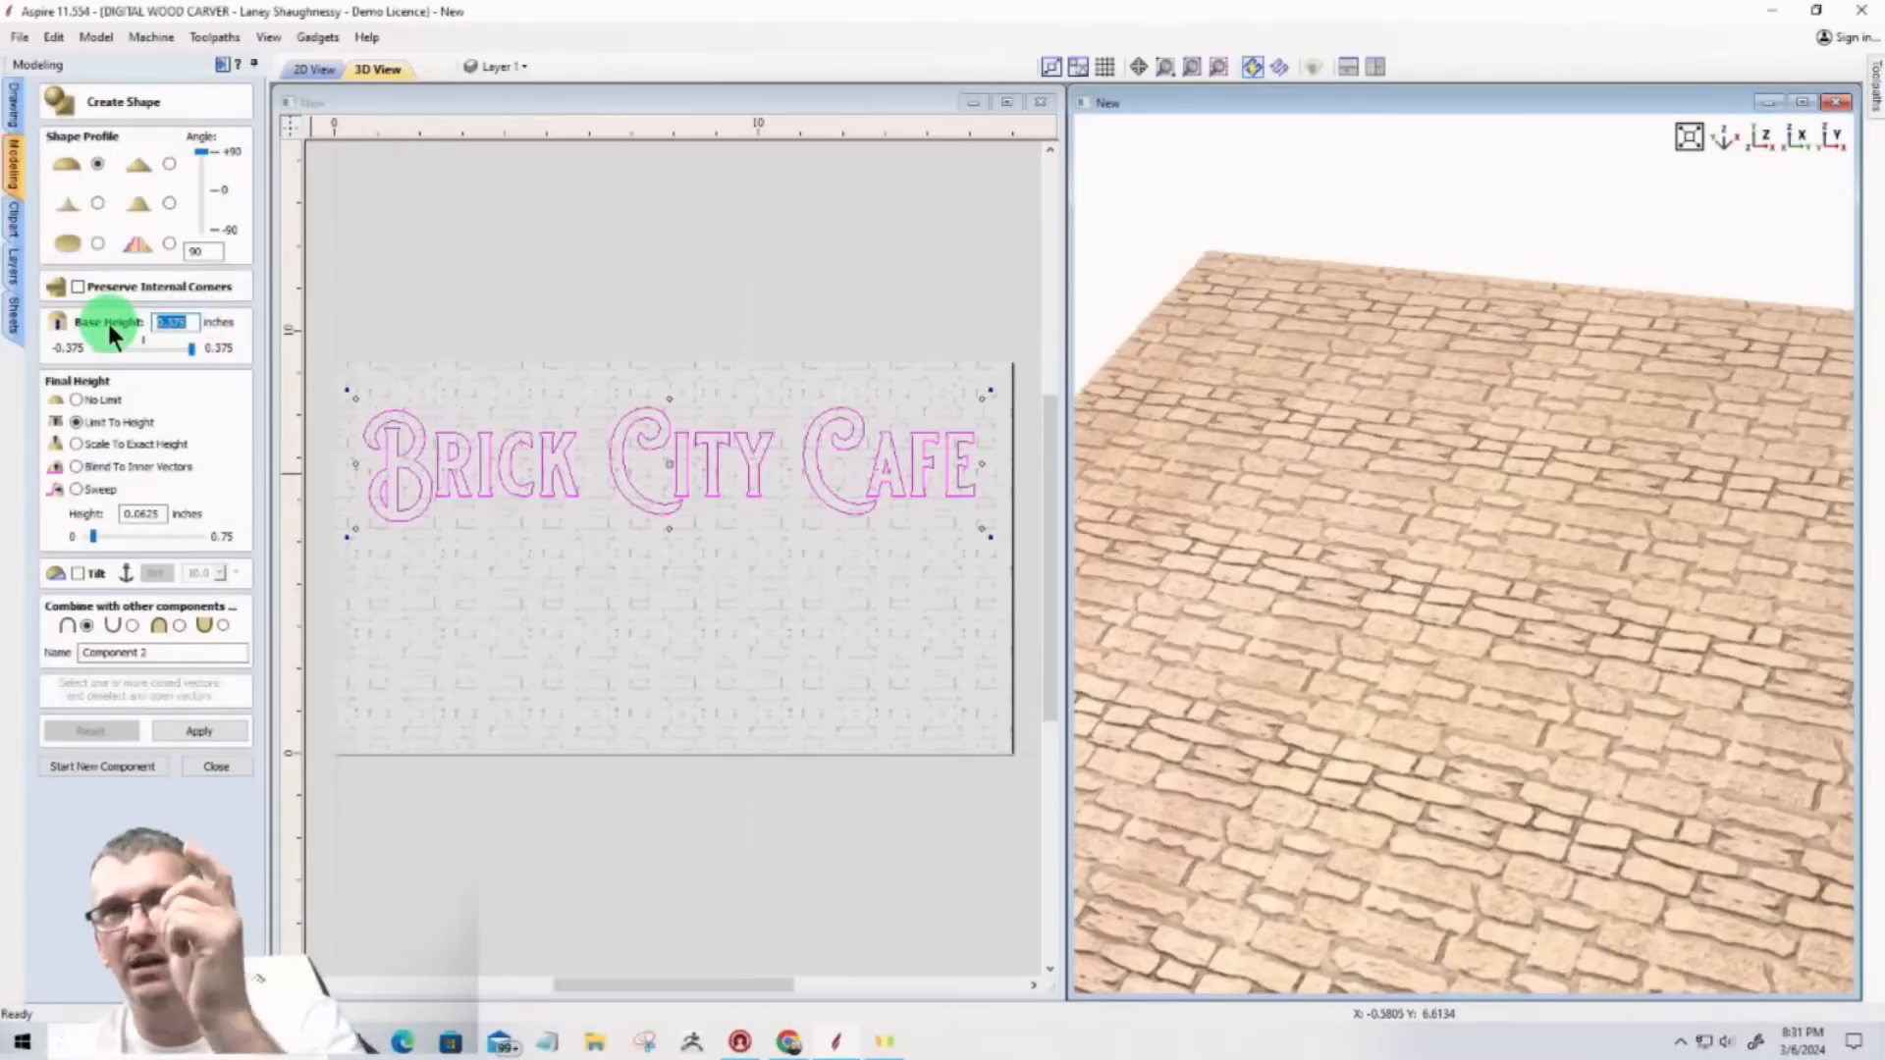
type(".2")
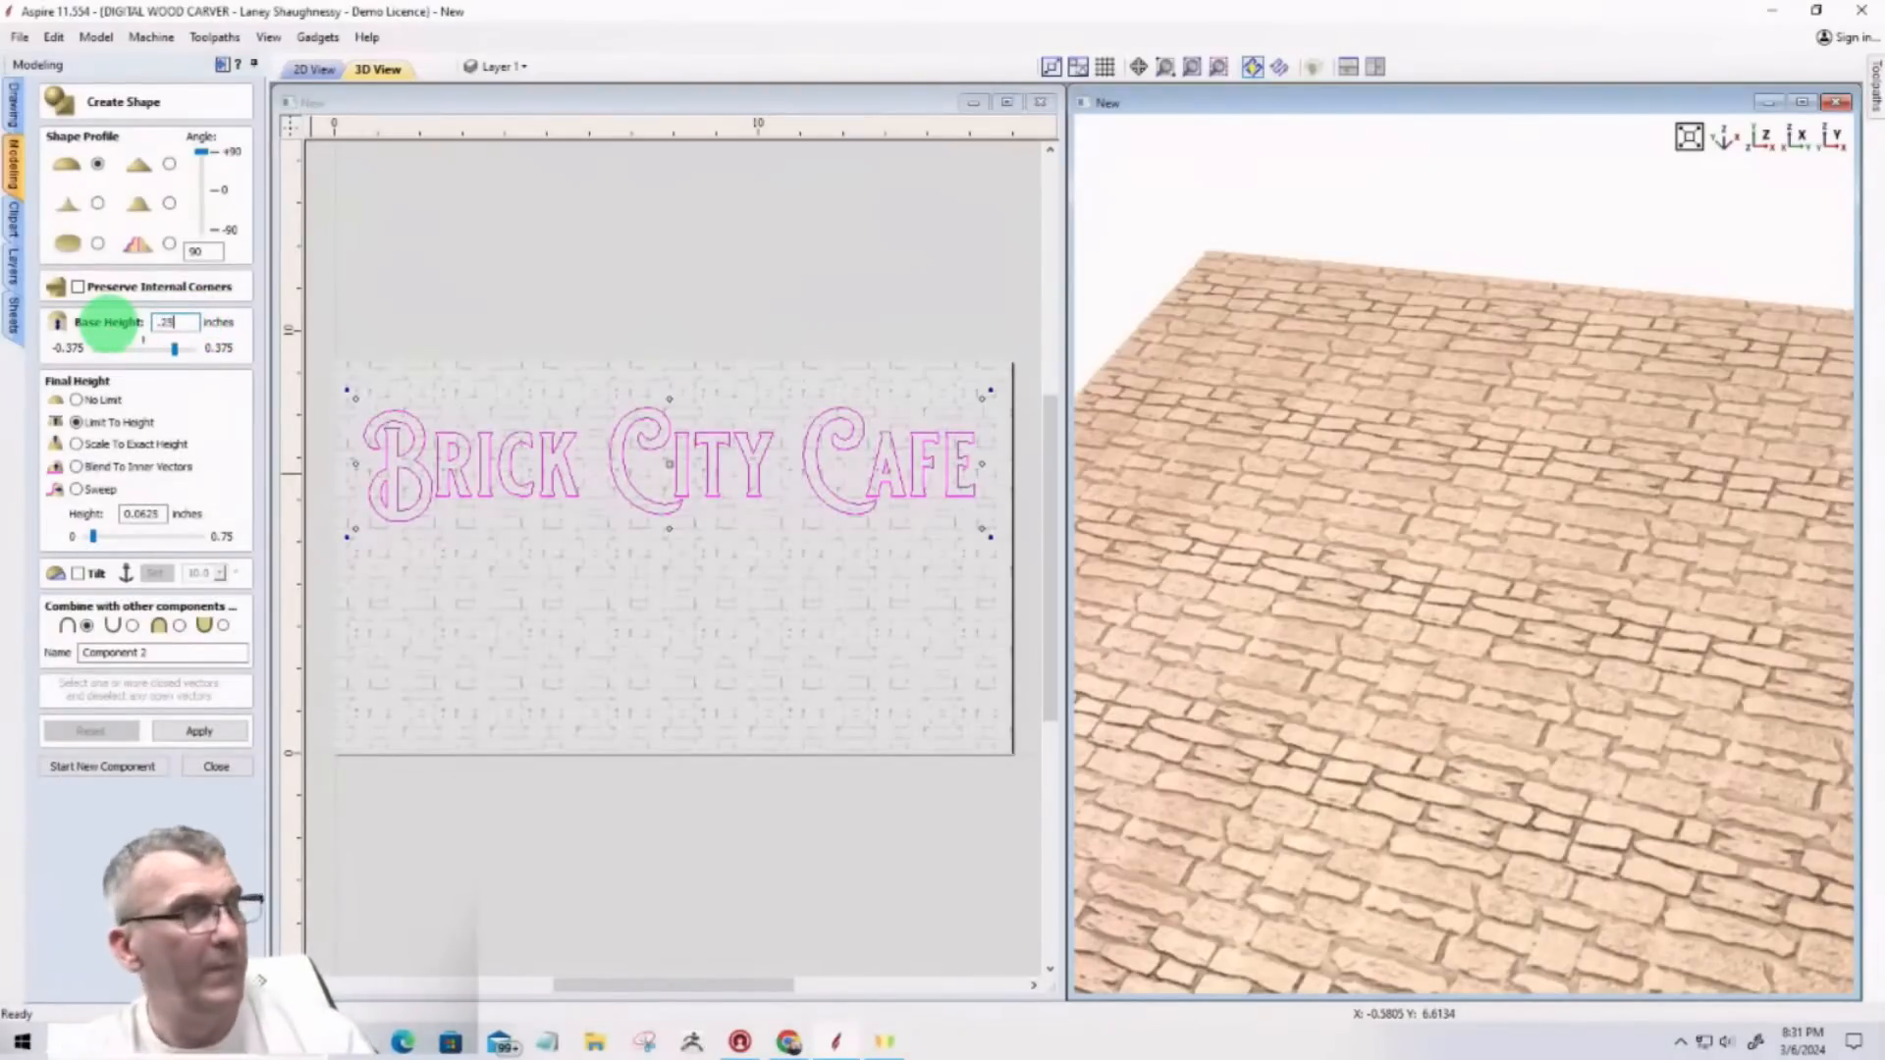
Step: Apply the round profile shape to the Brick City Cafe text with a base height of .25 inches
type("5")
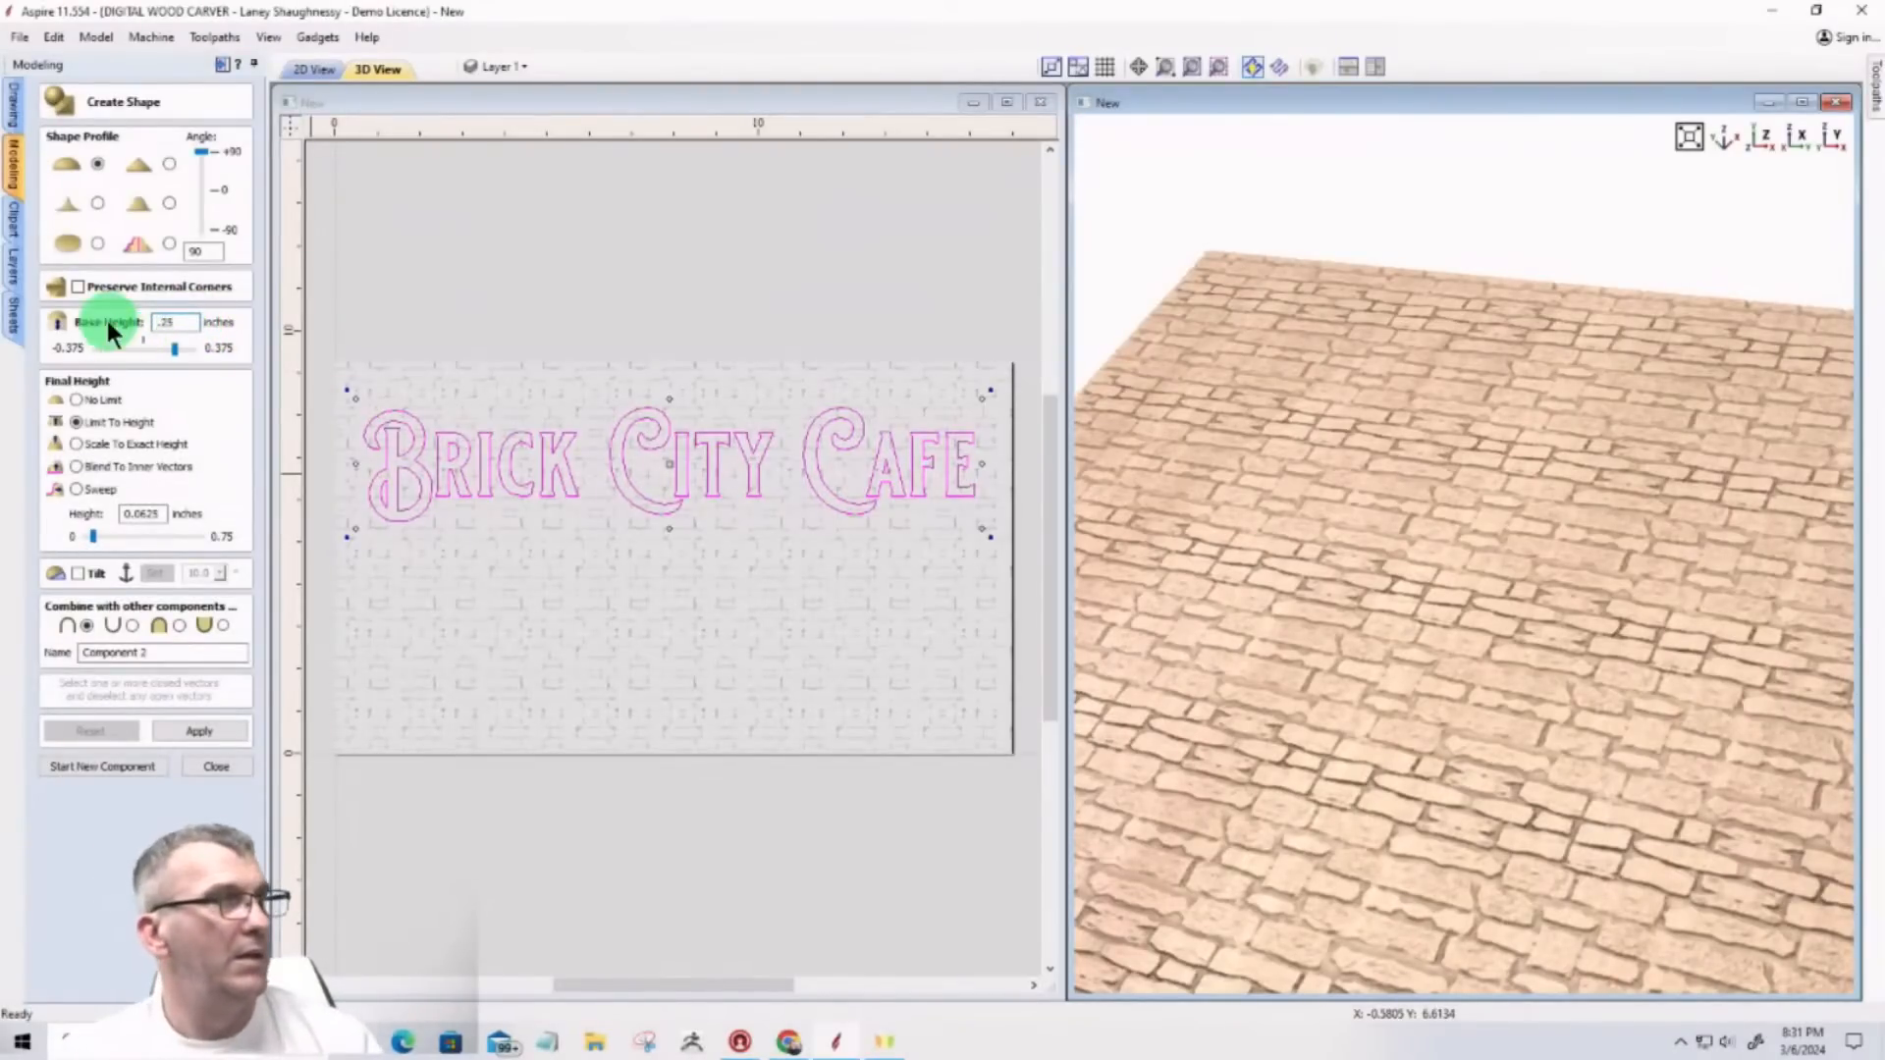
left_click(192, 731)
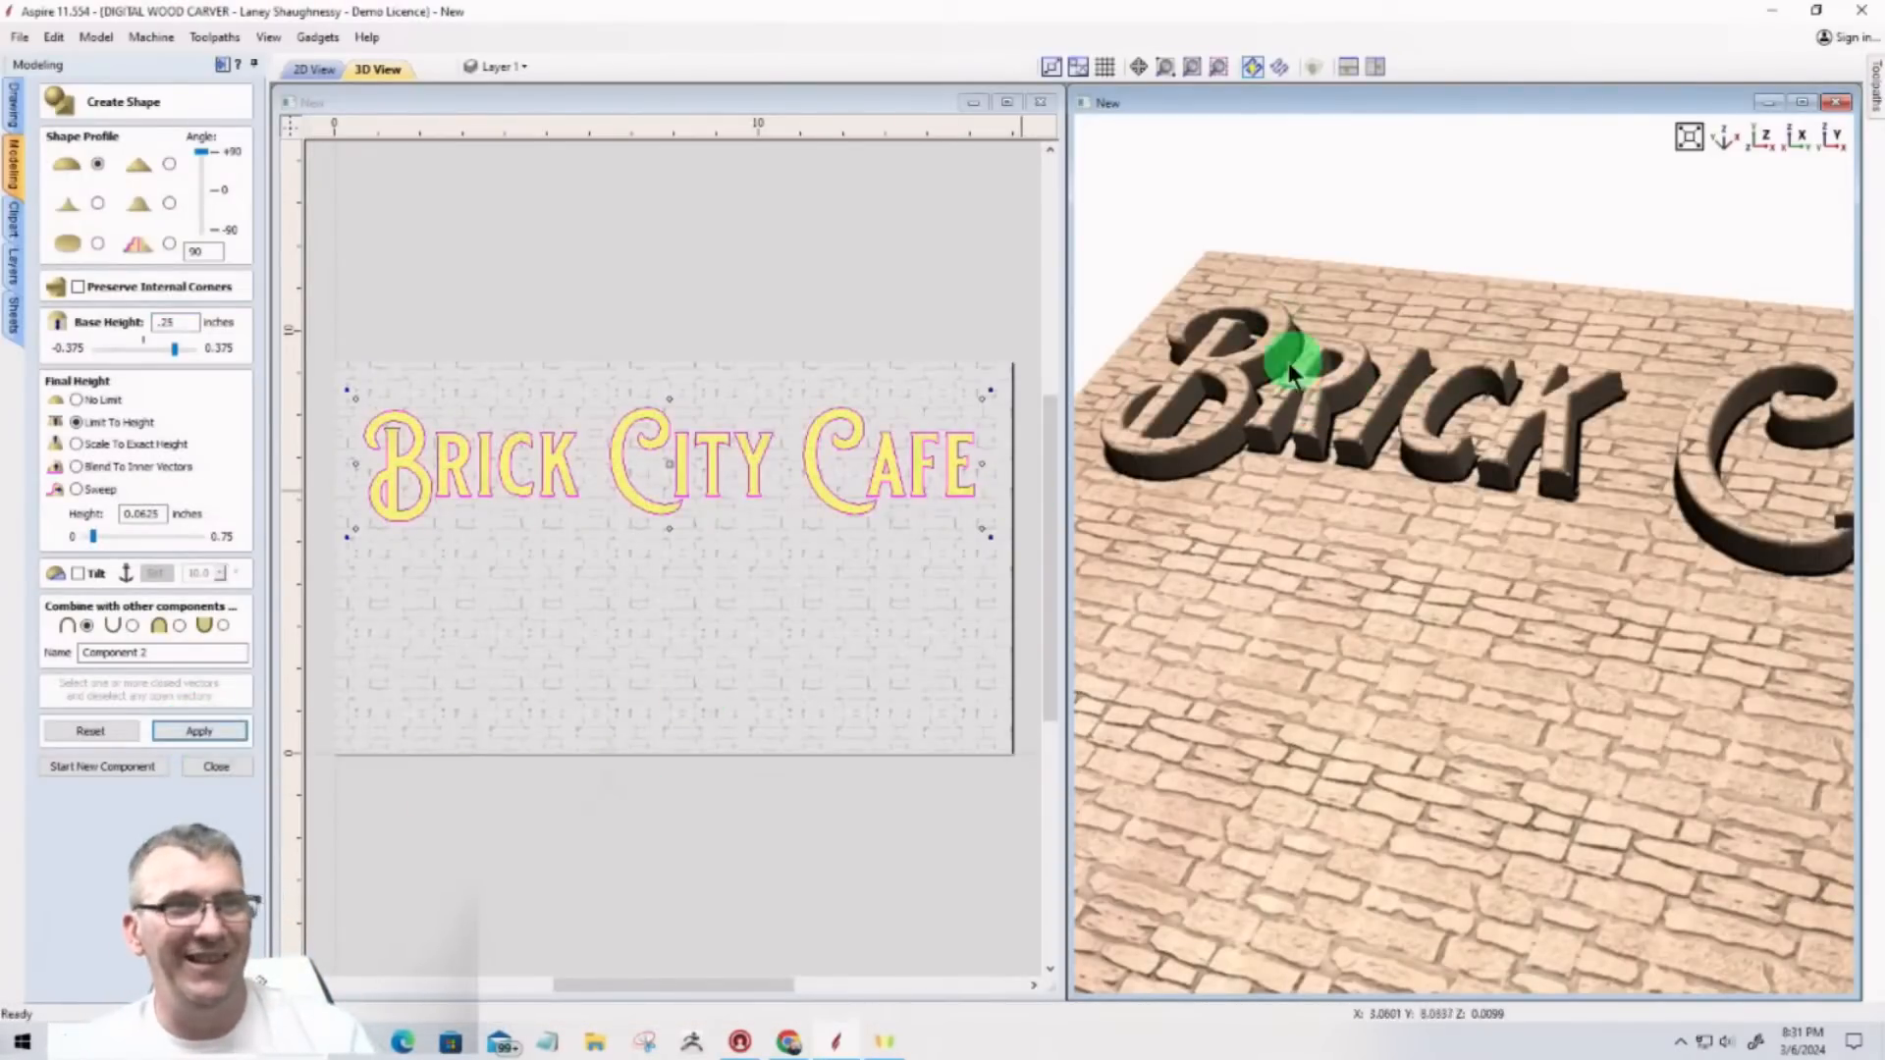
scroll(1410, 314, "up", 1)
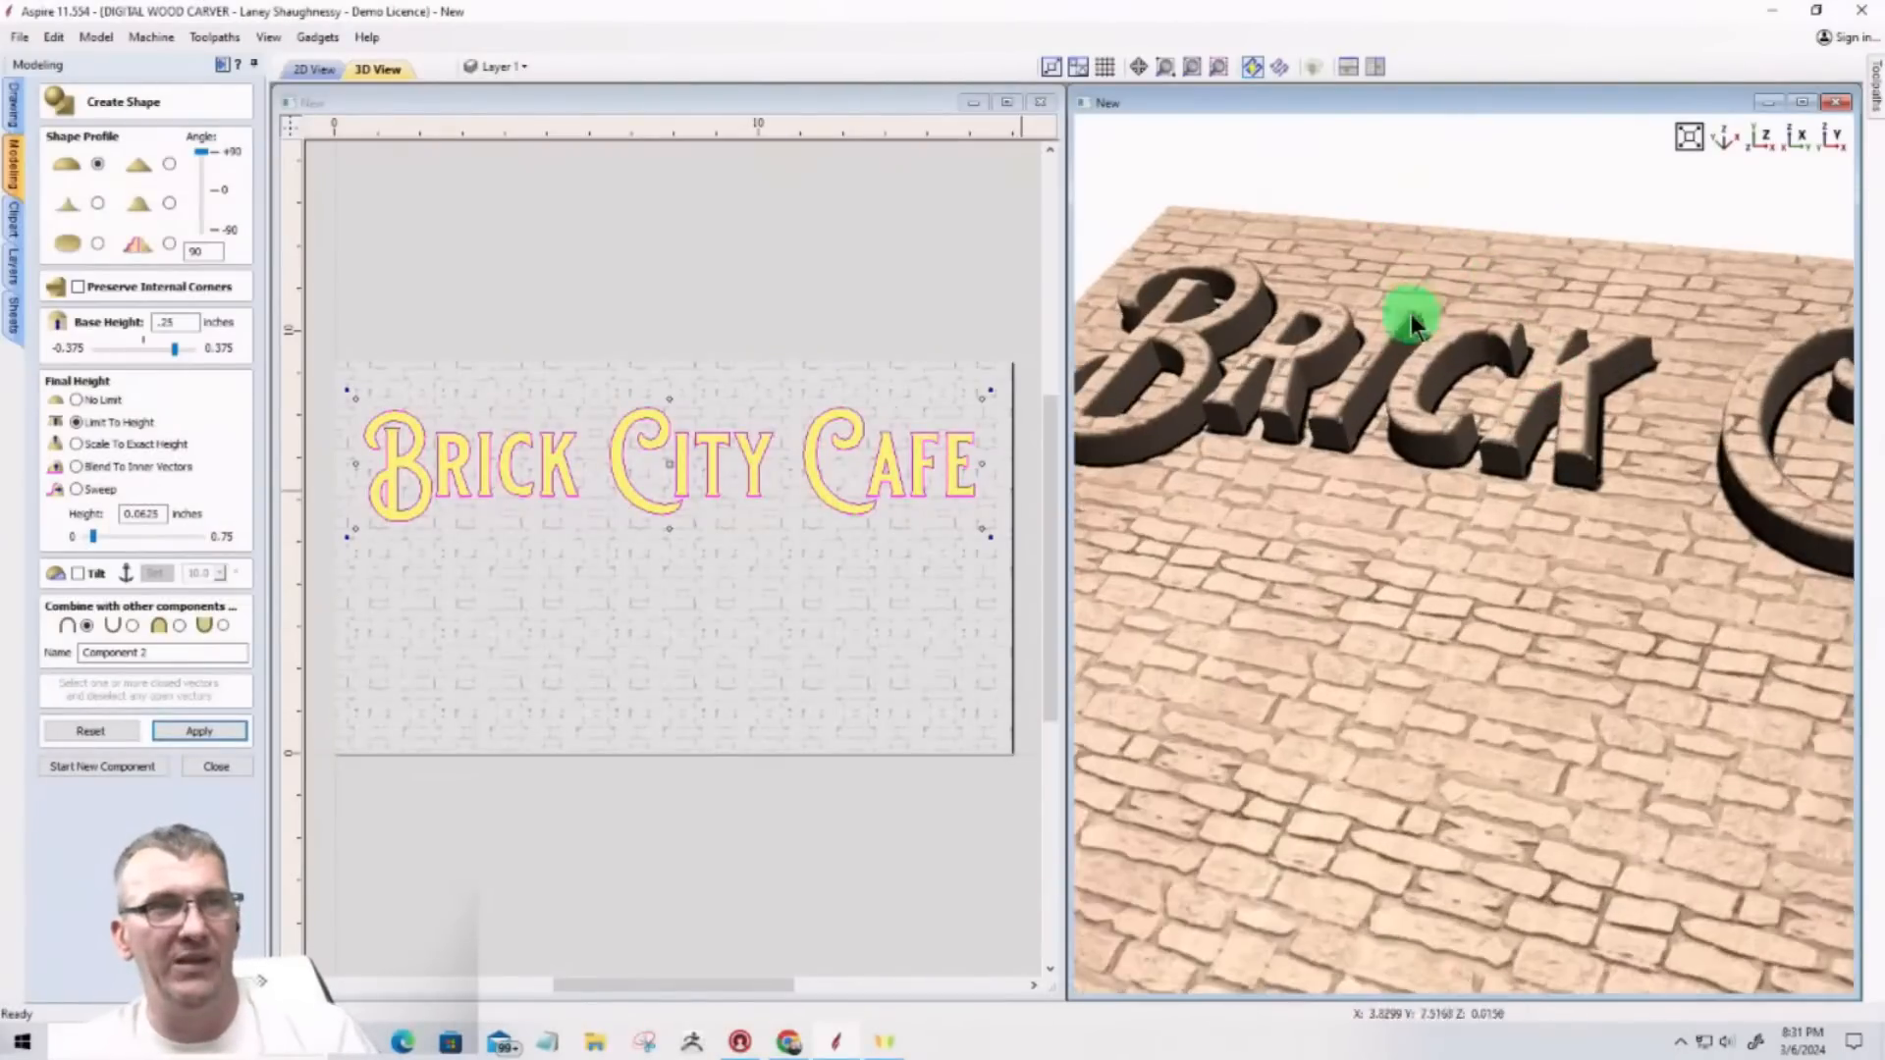
mouse_move(1410, 314)
left_mouse_down()
mouse_move(1488, 579)
mouse_move(1469, 601)
mouse_move(1429, 587)
left_mouse_up()
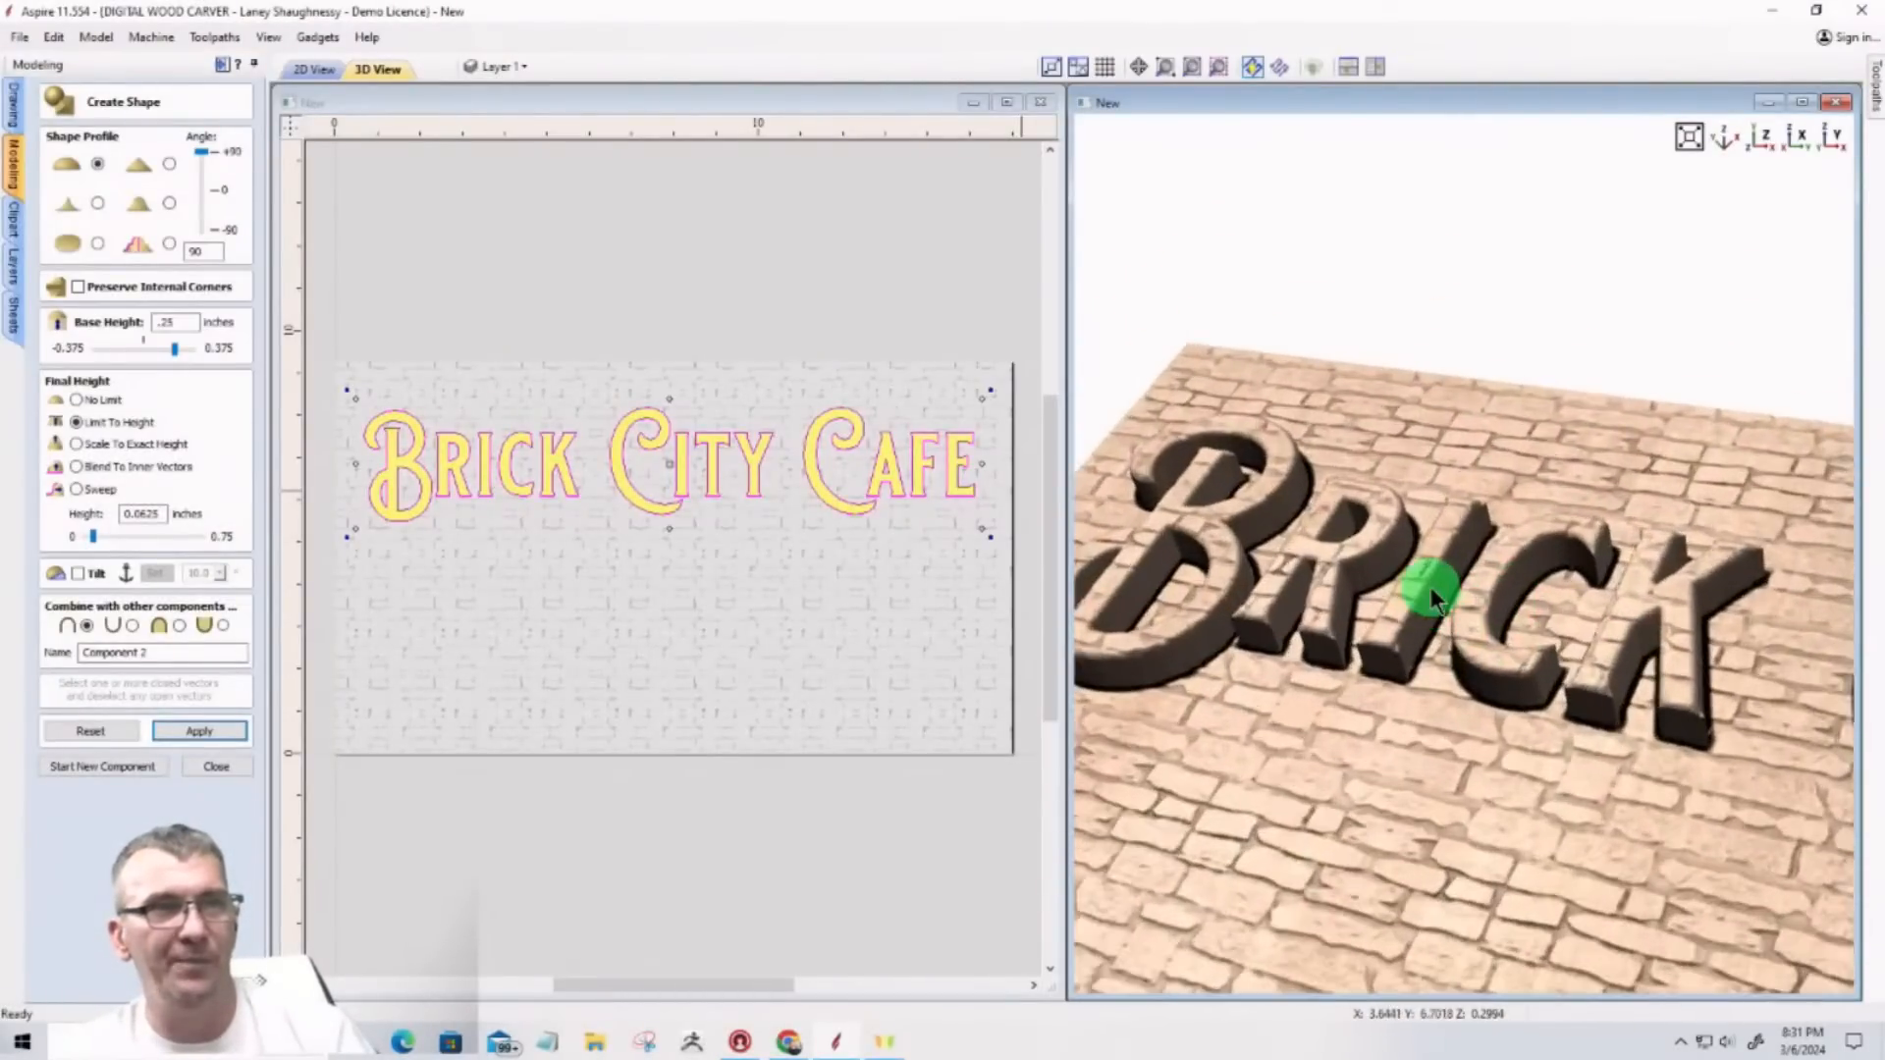
scroll(1430, 588, "up", 2)
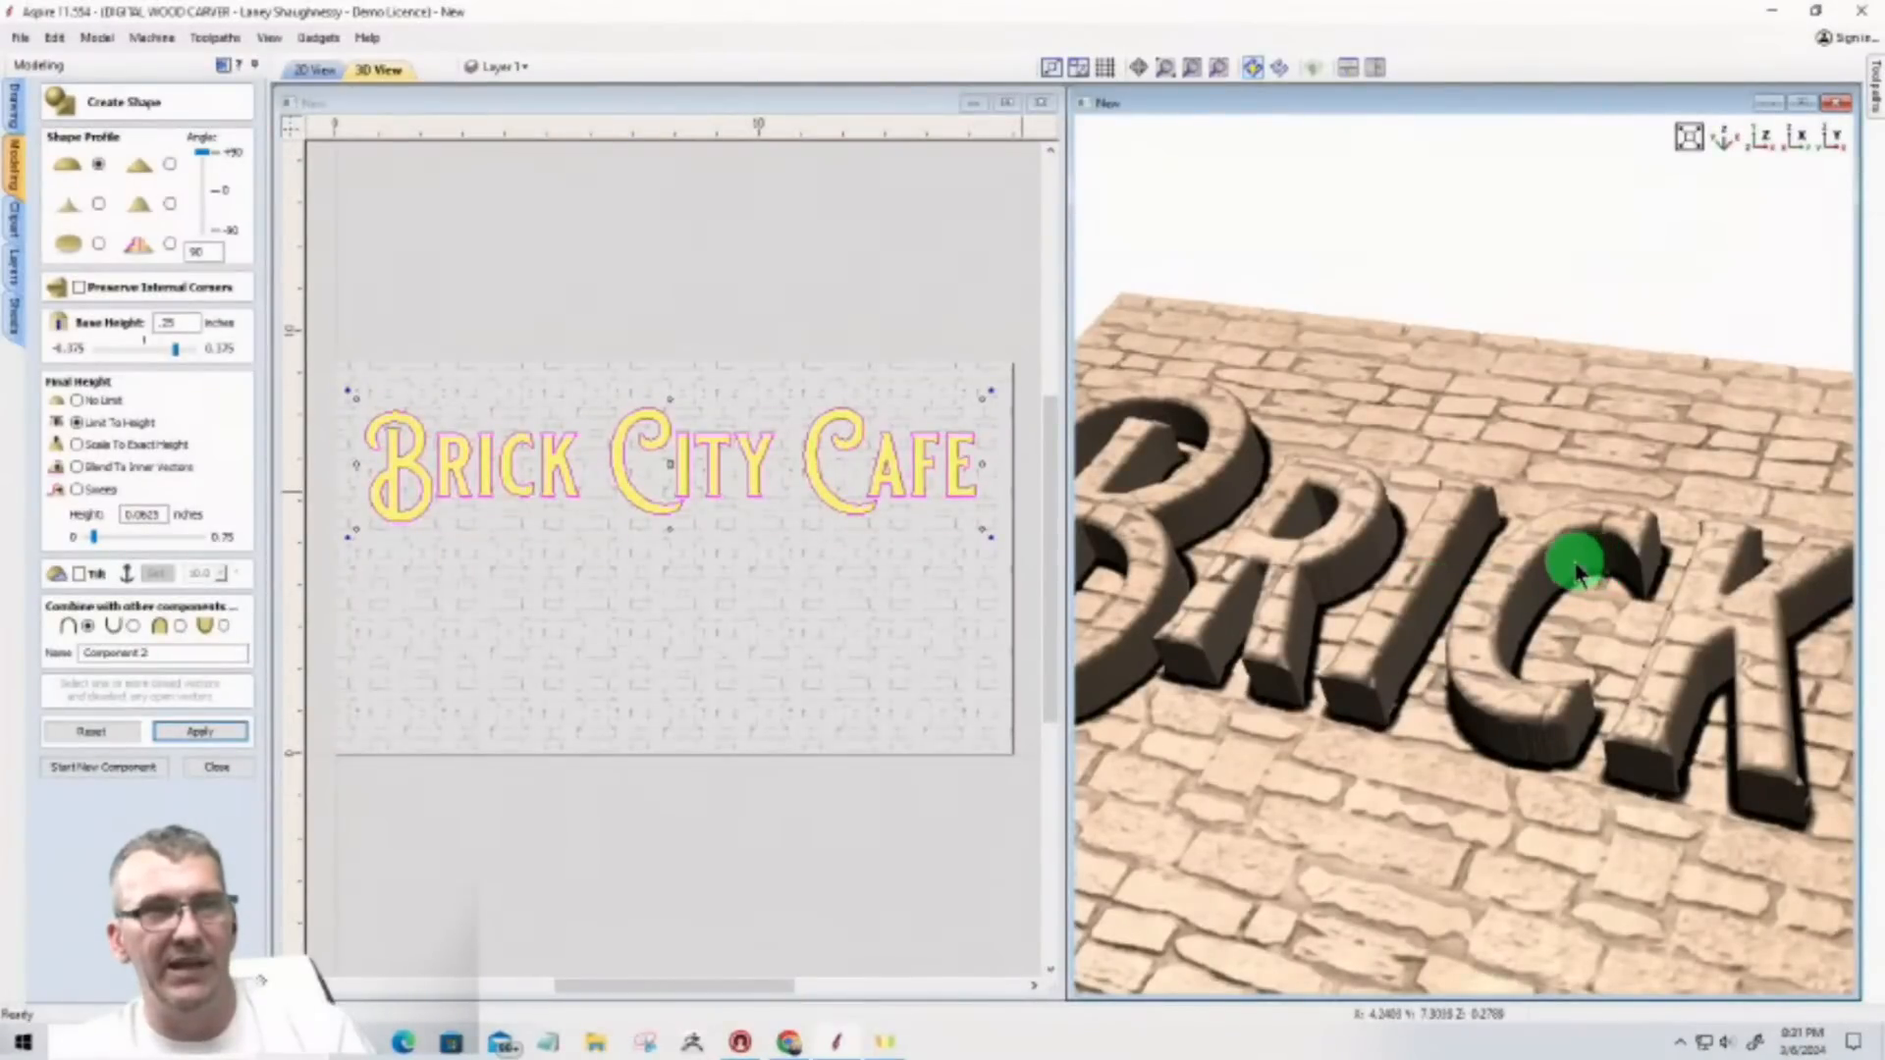
scroll(1575, 570, "up", 2)
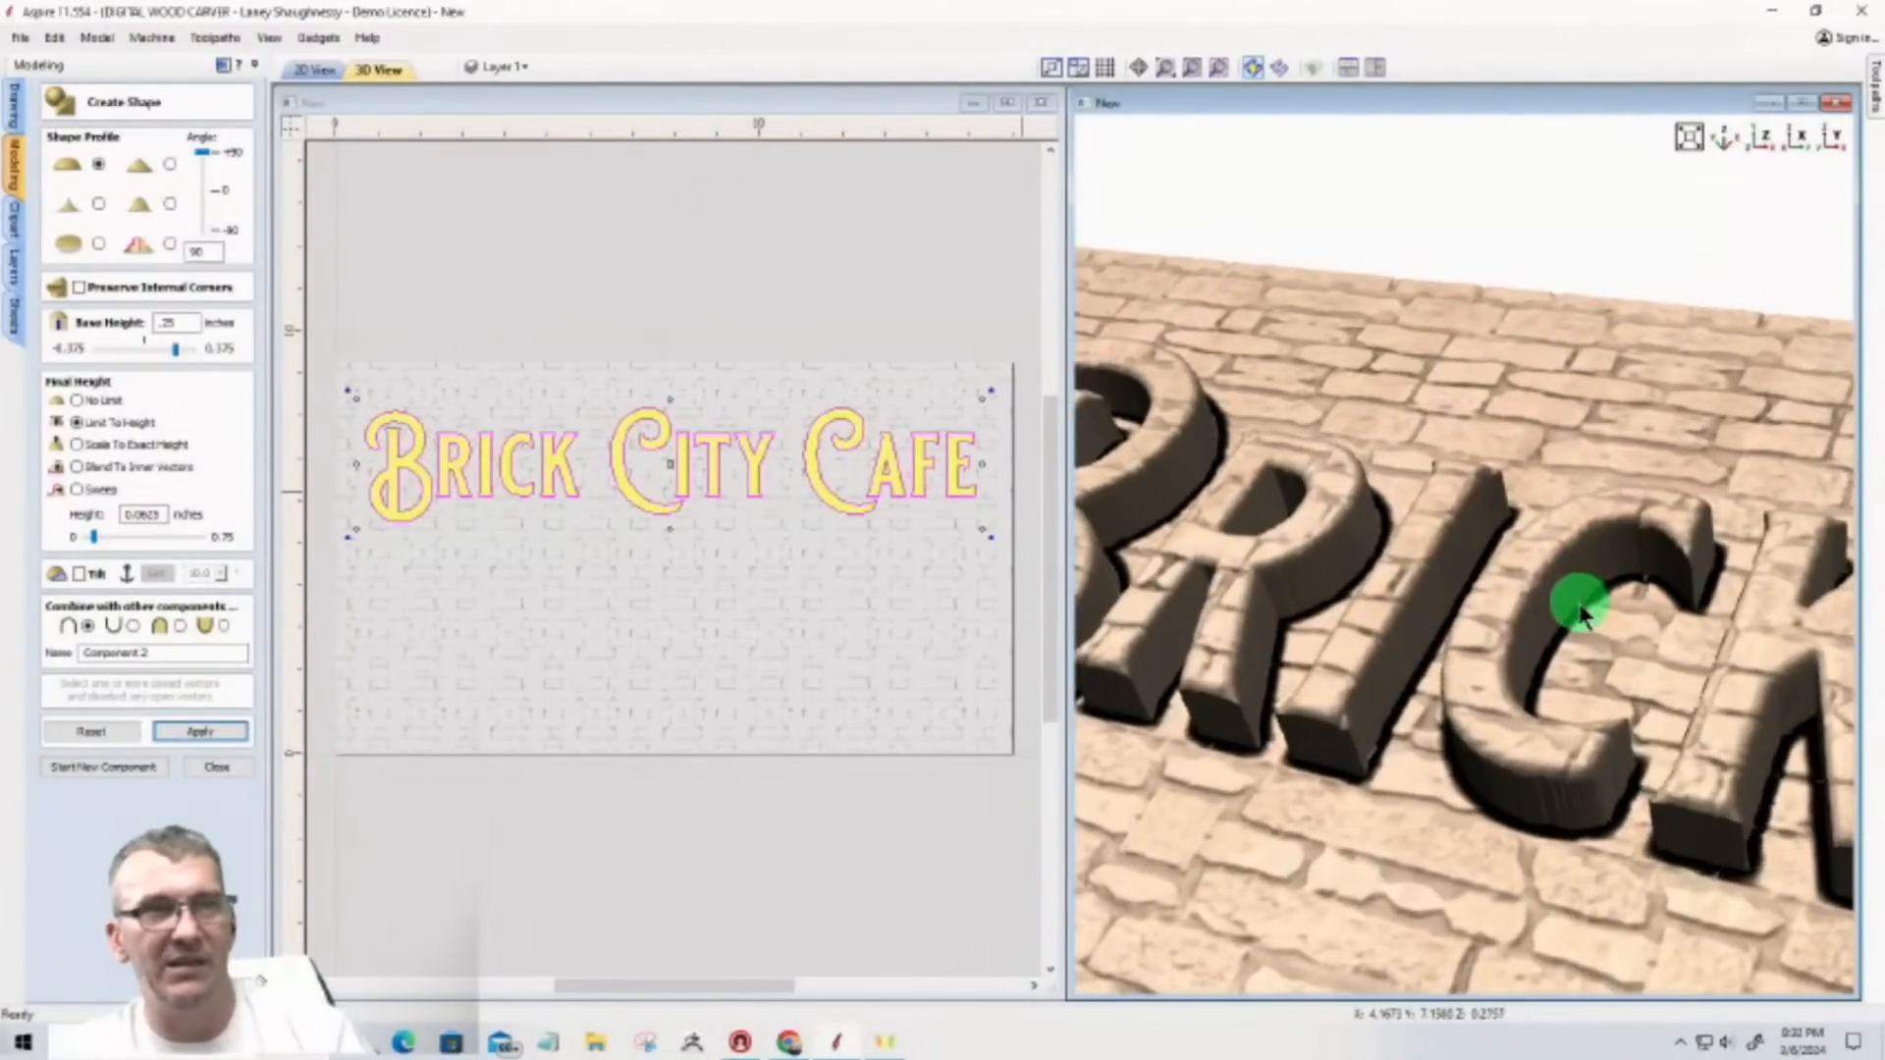
Step: Switch the lettering component's combine mode to Merge so the brick texture does not carry over onto the letters
left_click(177, 626)
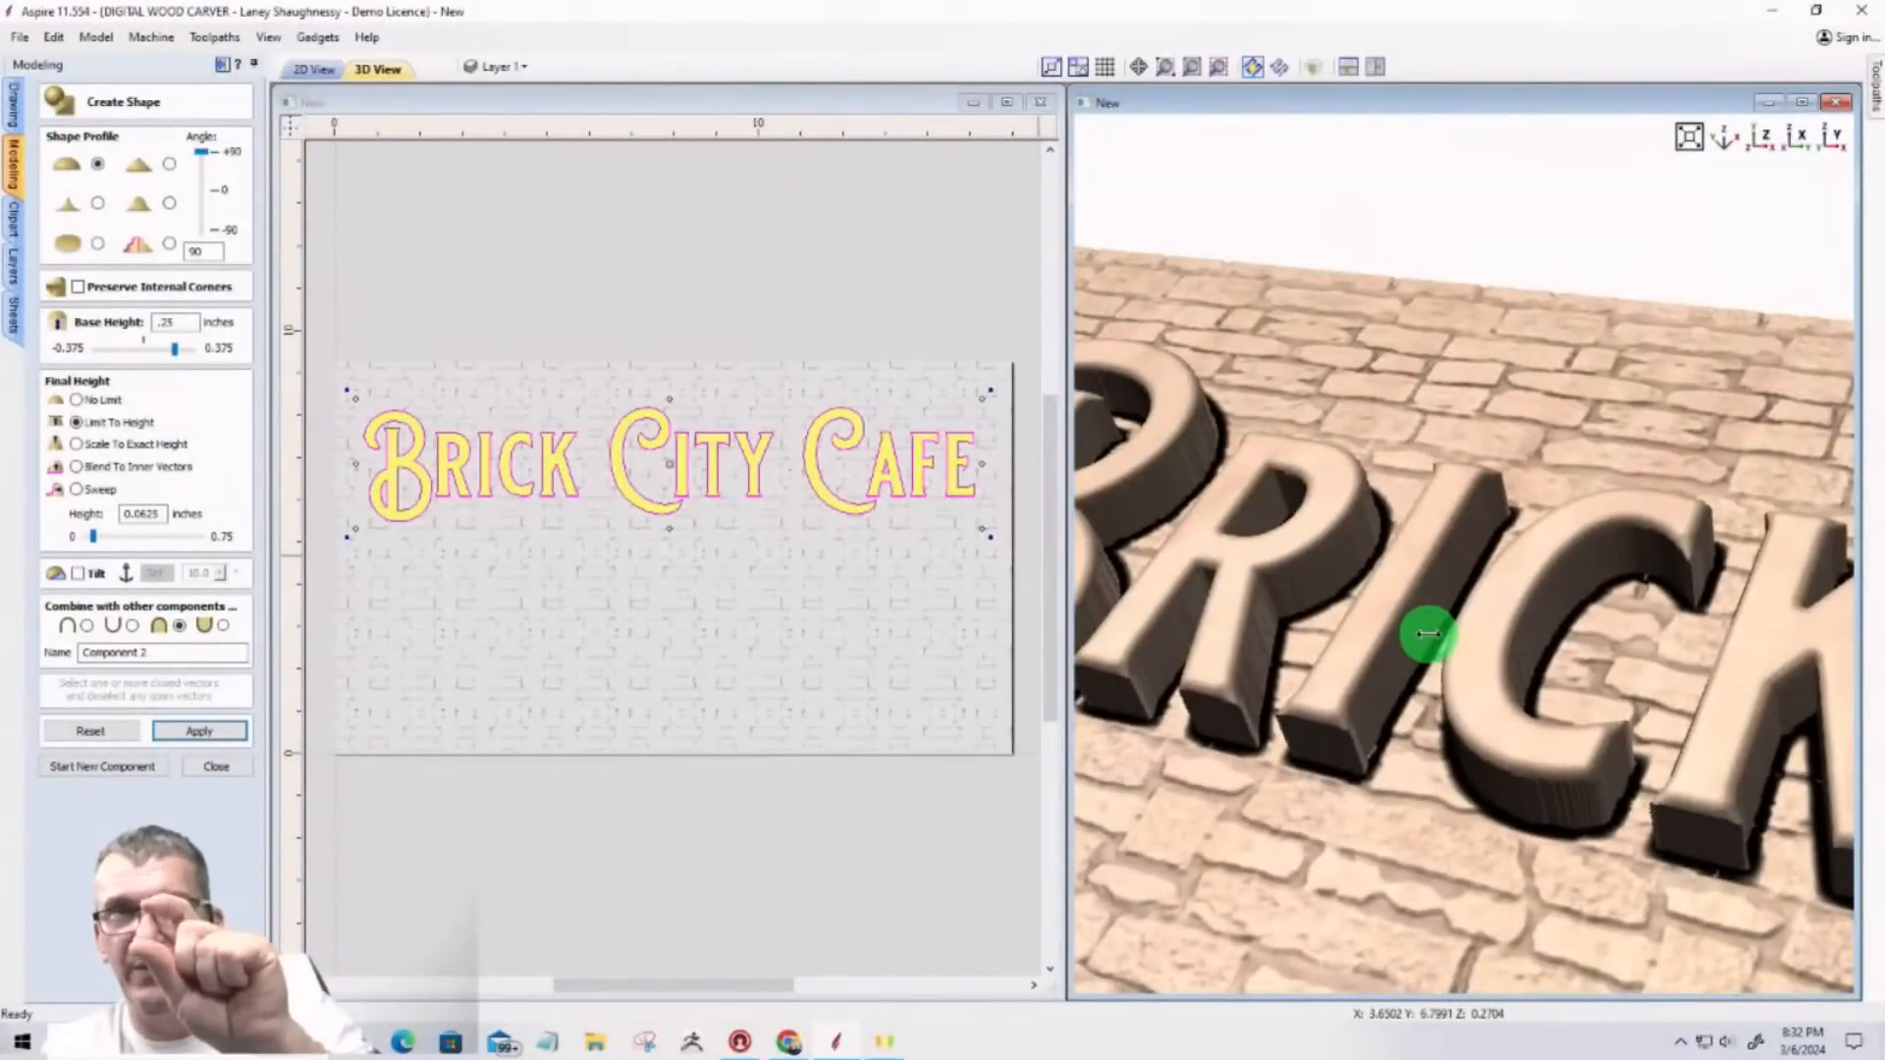
scroll(1423, 579, "up", 2)
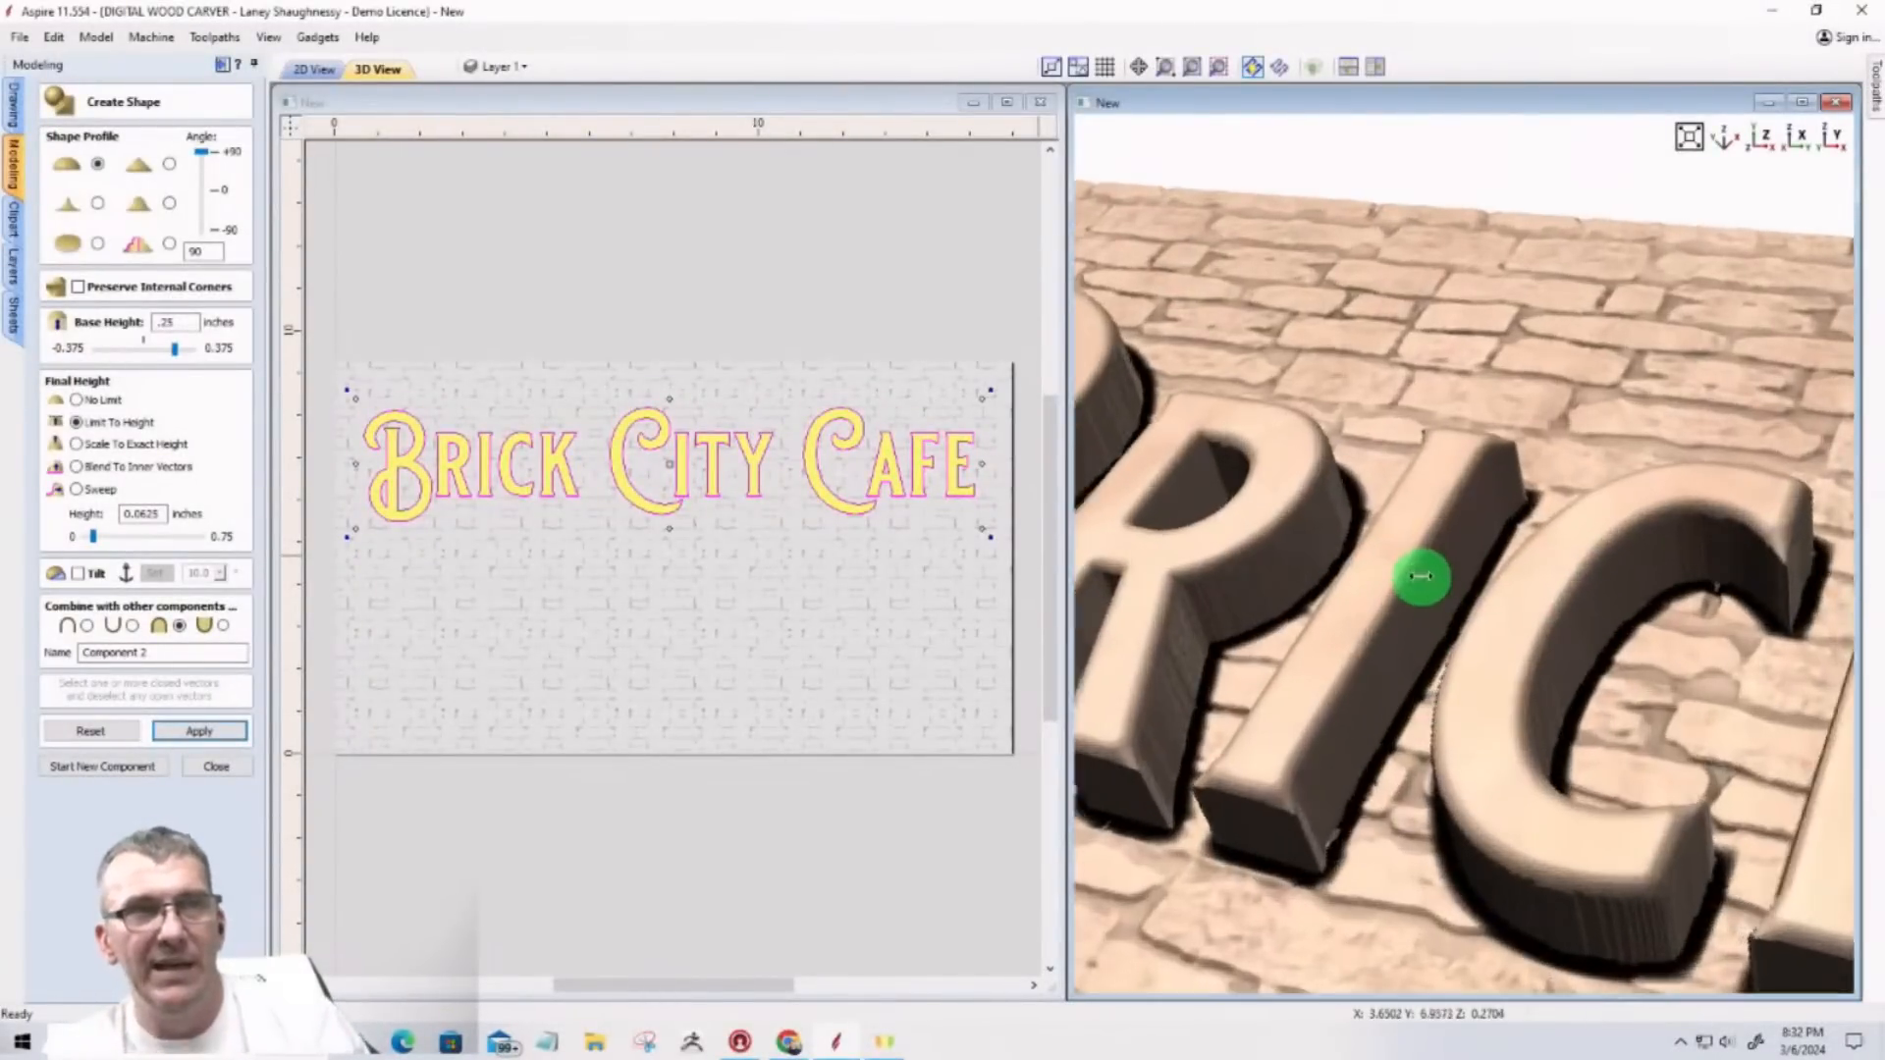
scroll(1421, 577, "up", 3)
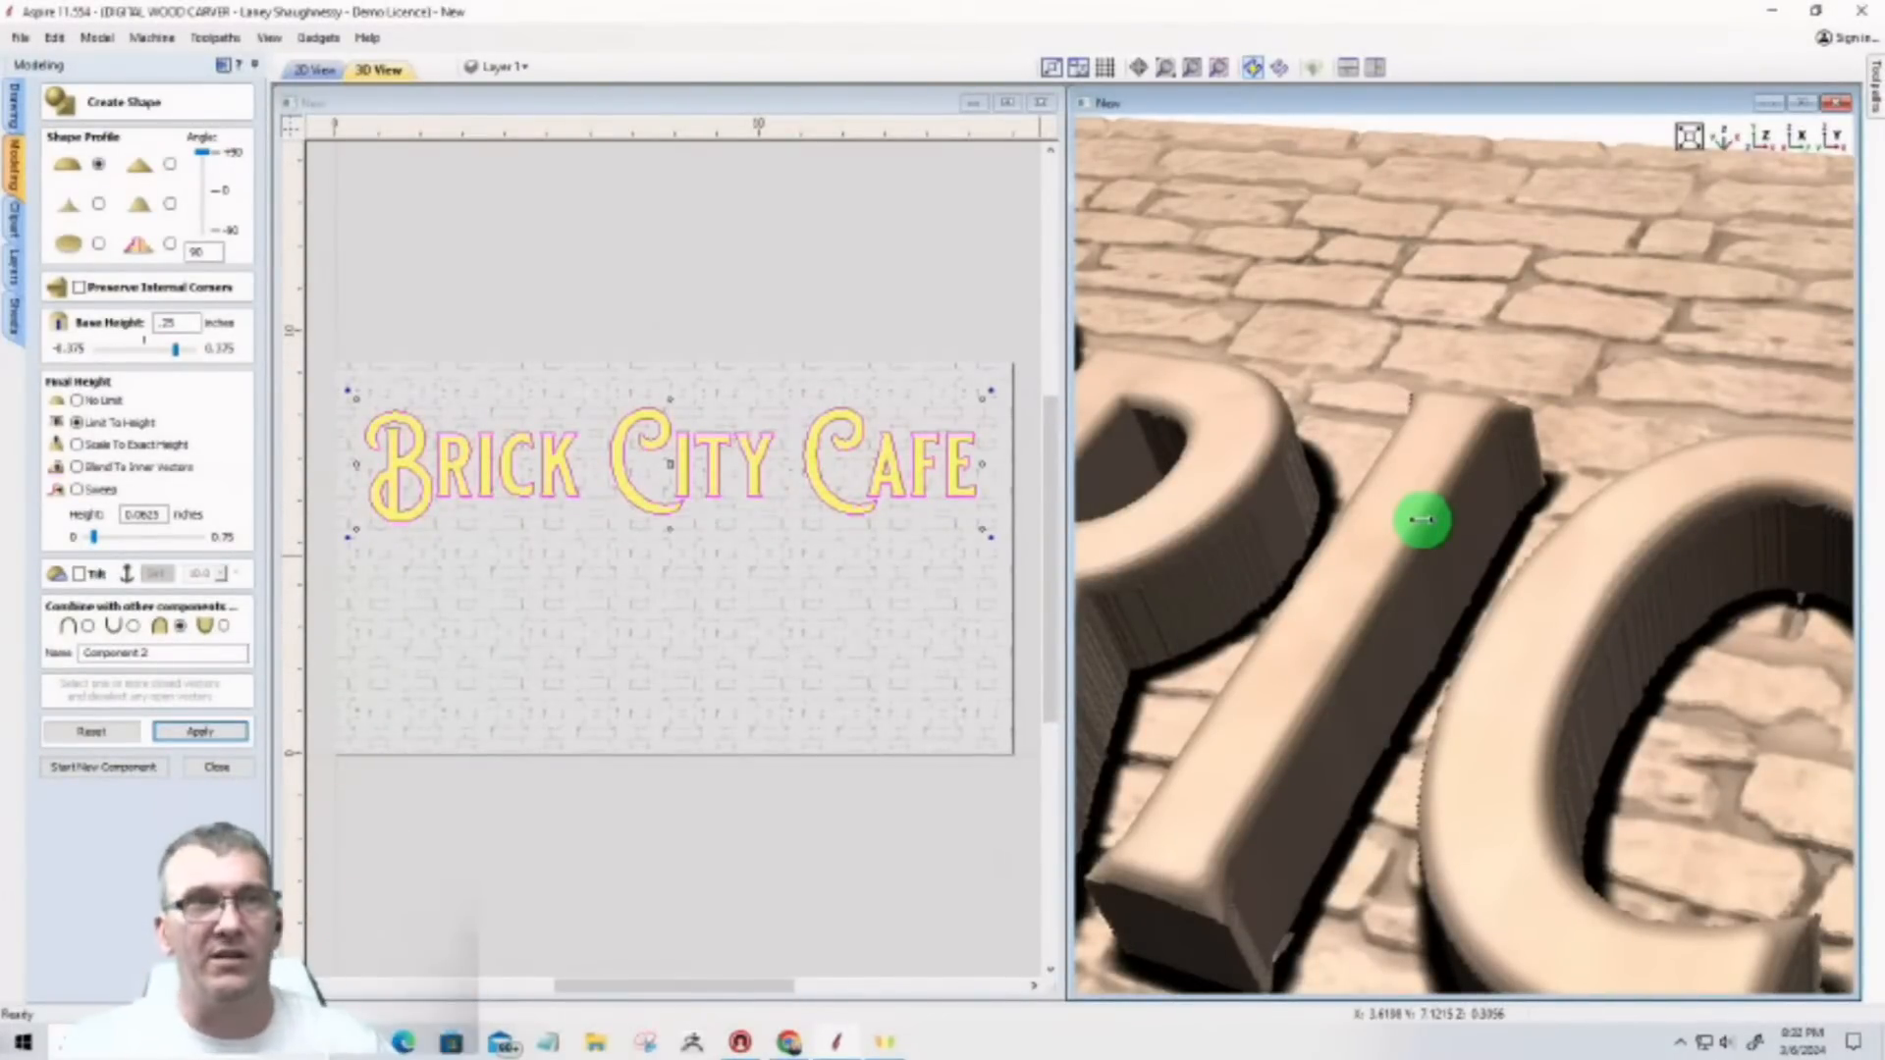
scroll(1396, 590, "up", 2)
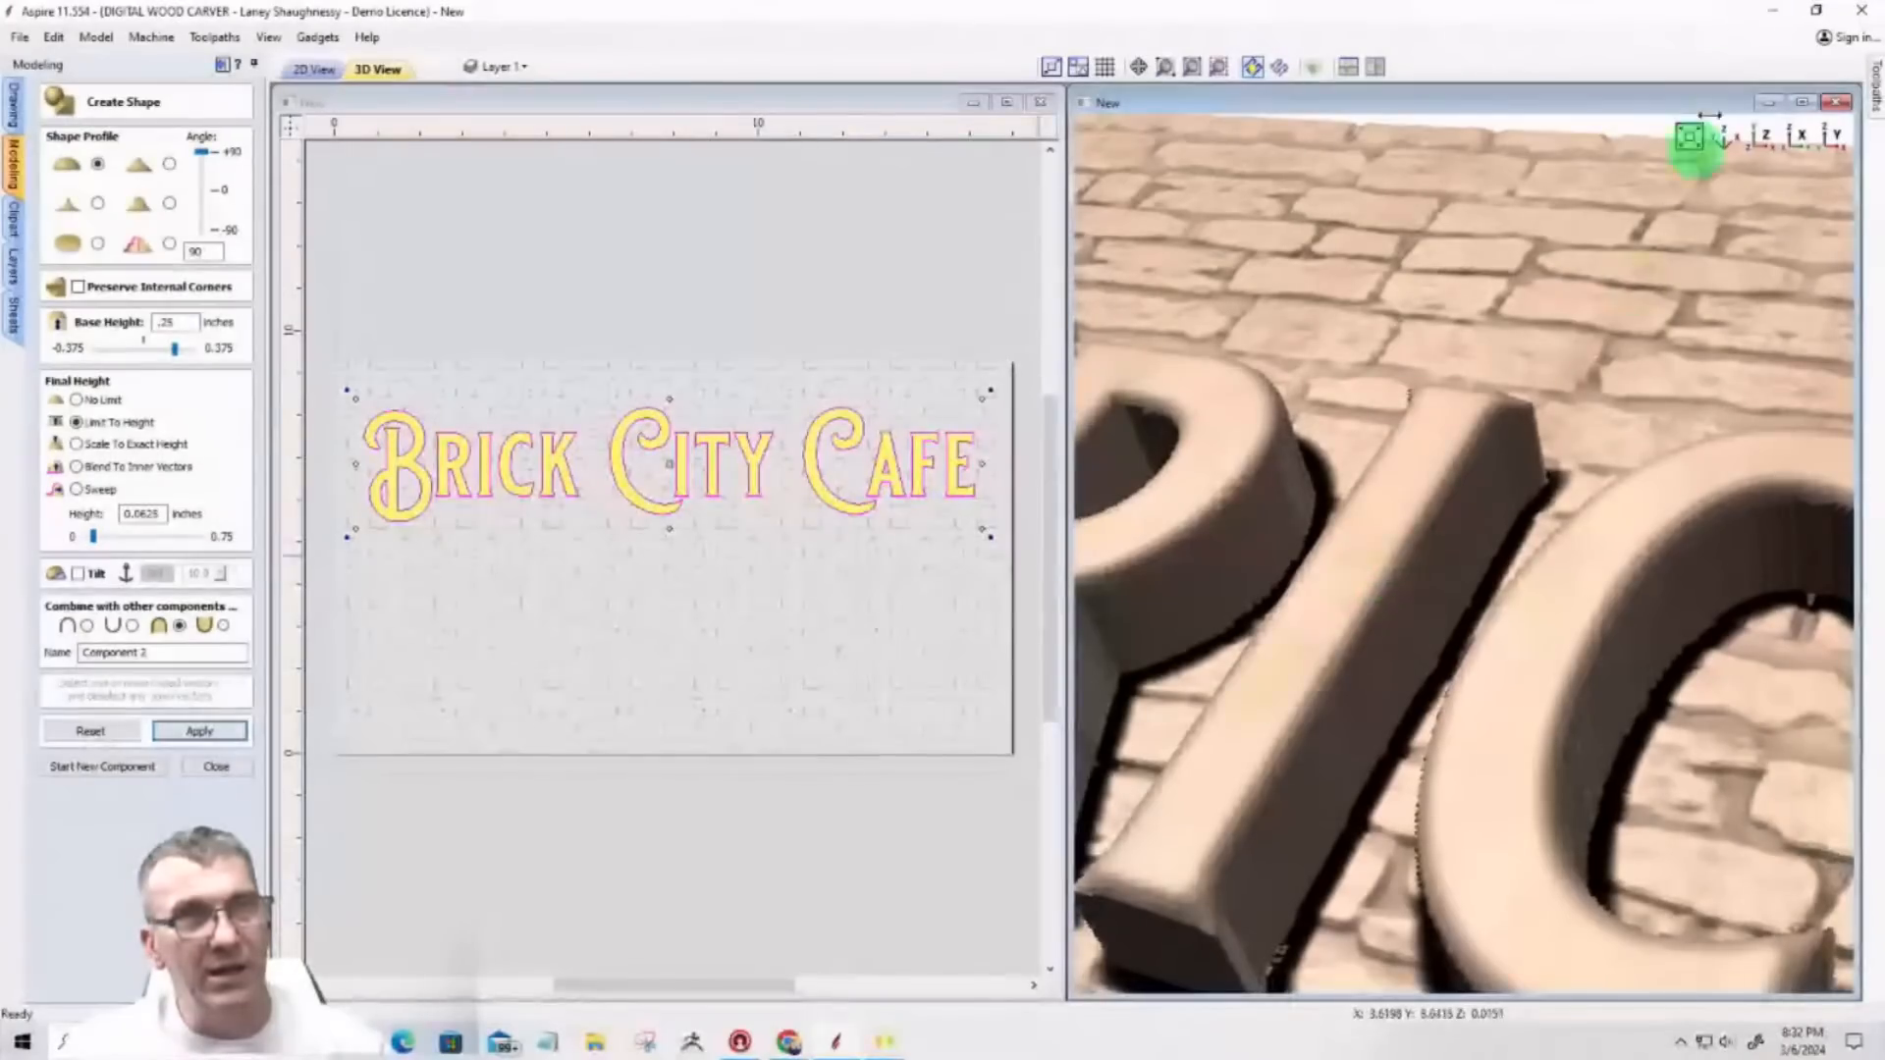
Step: Maximize the 3D view, examine the letters' rounded tops and vertical side walls up close, and close Create Shape
left_click(1803, 104)
scroll(1060, 373, "up", 5)
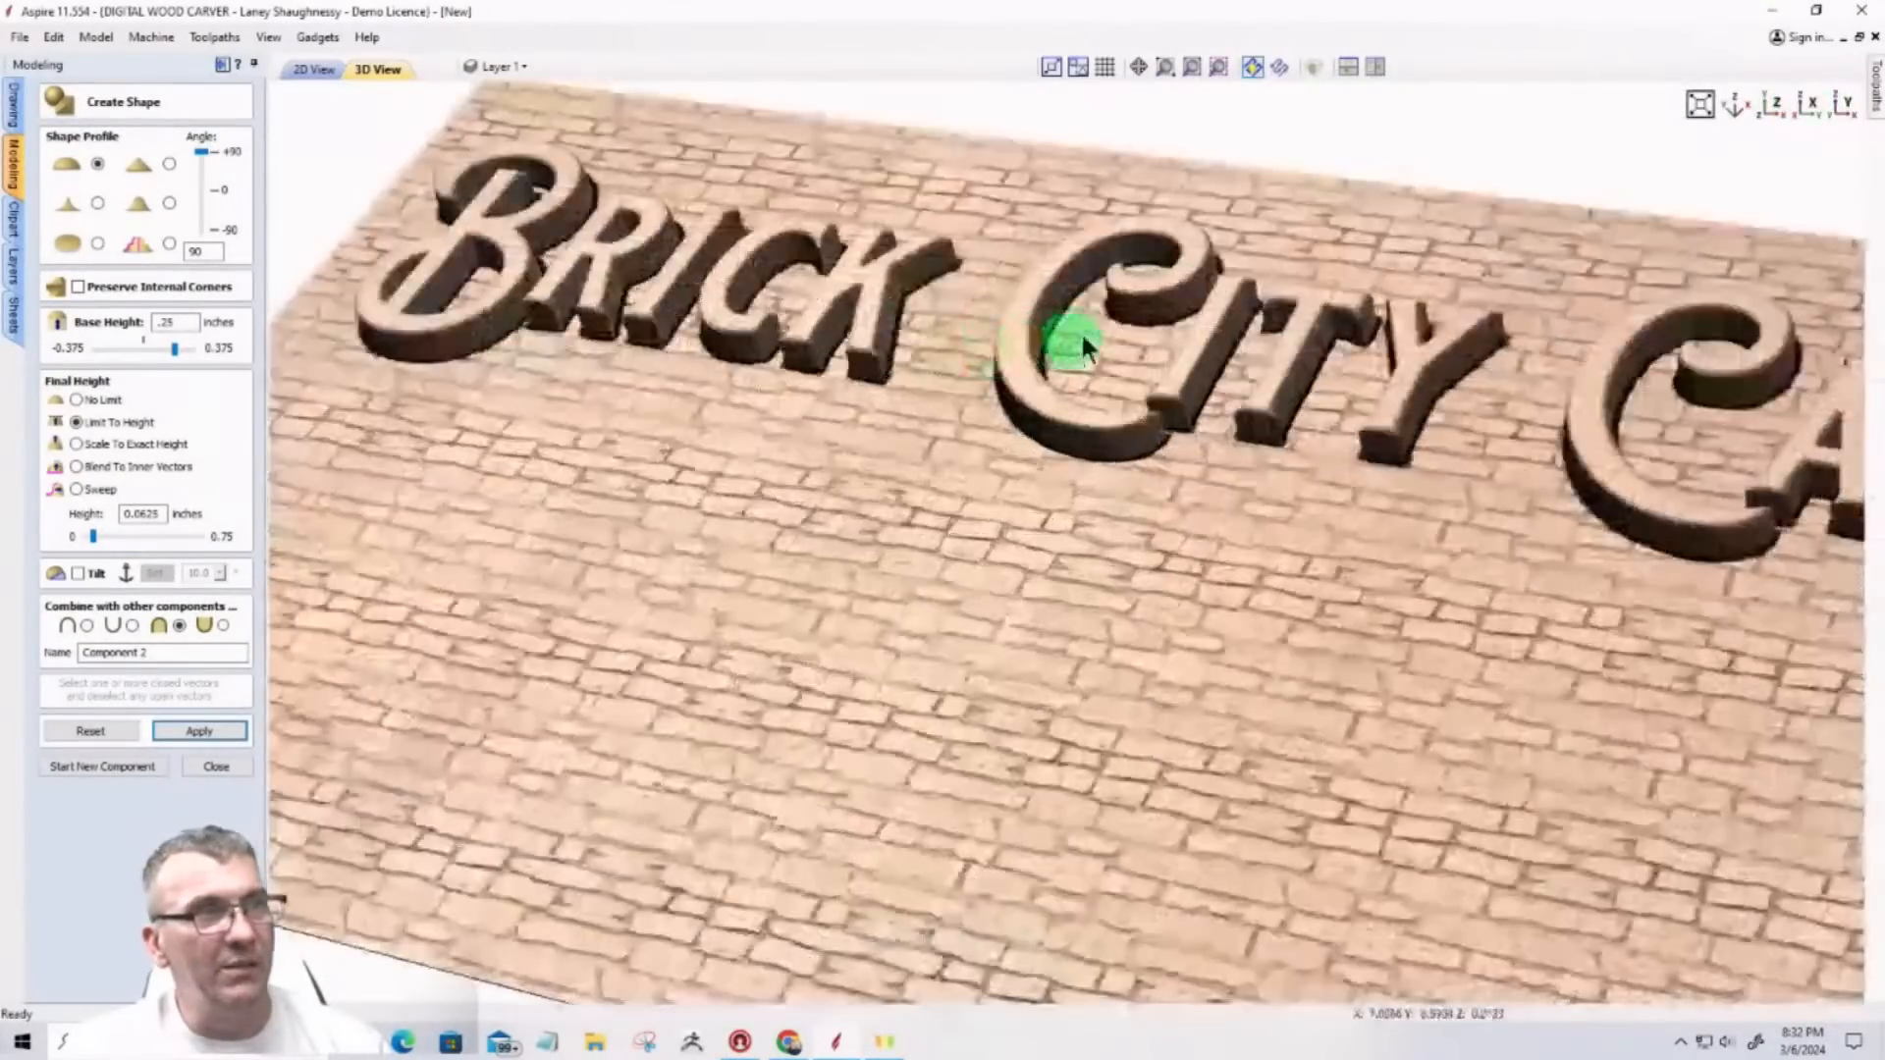
middle_click_drag(1046, 453, 928, 1003)
scroll(852, 744, "up", 4)
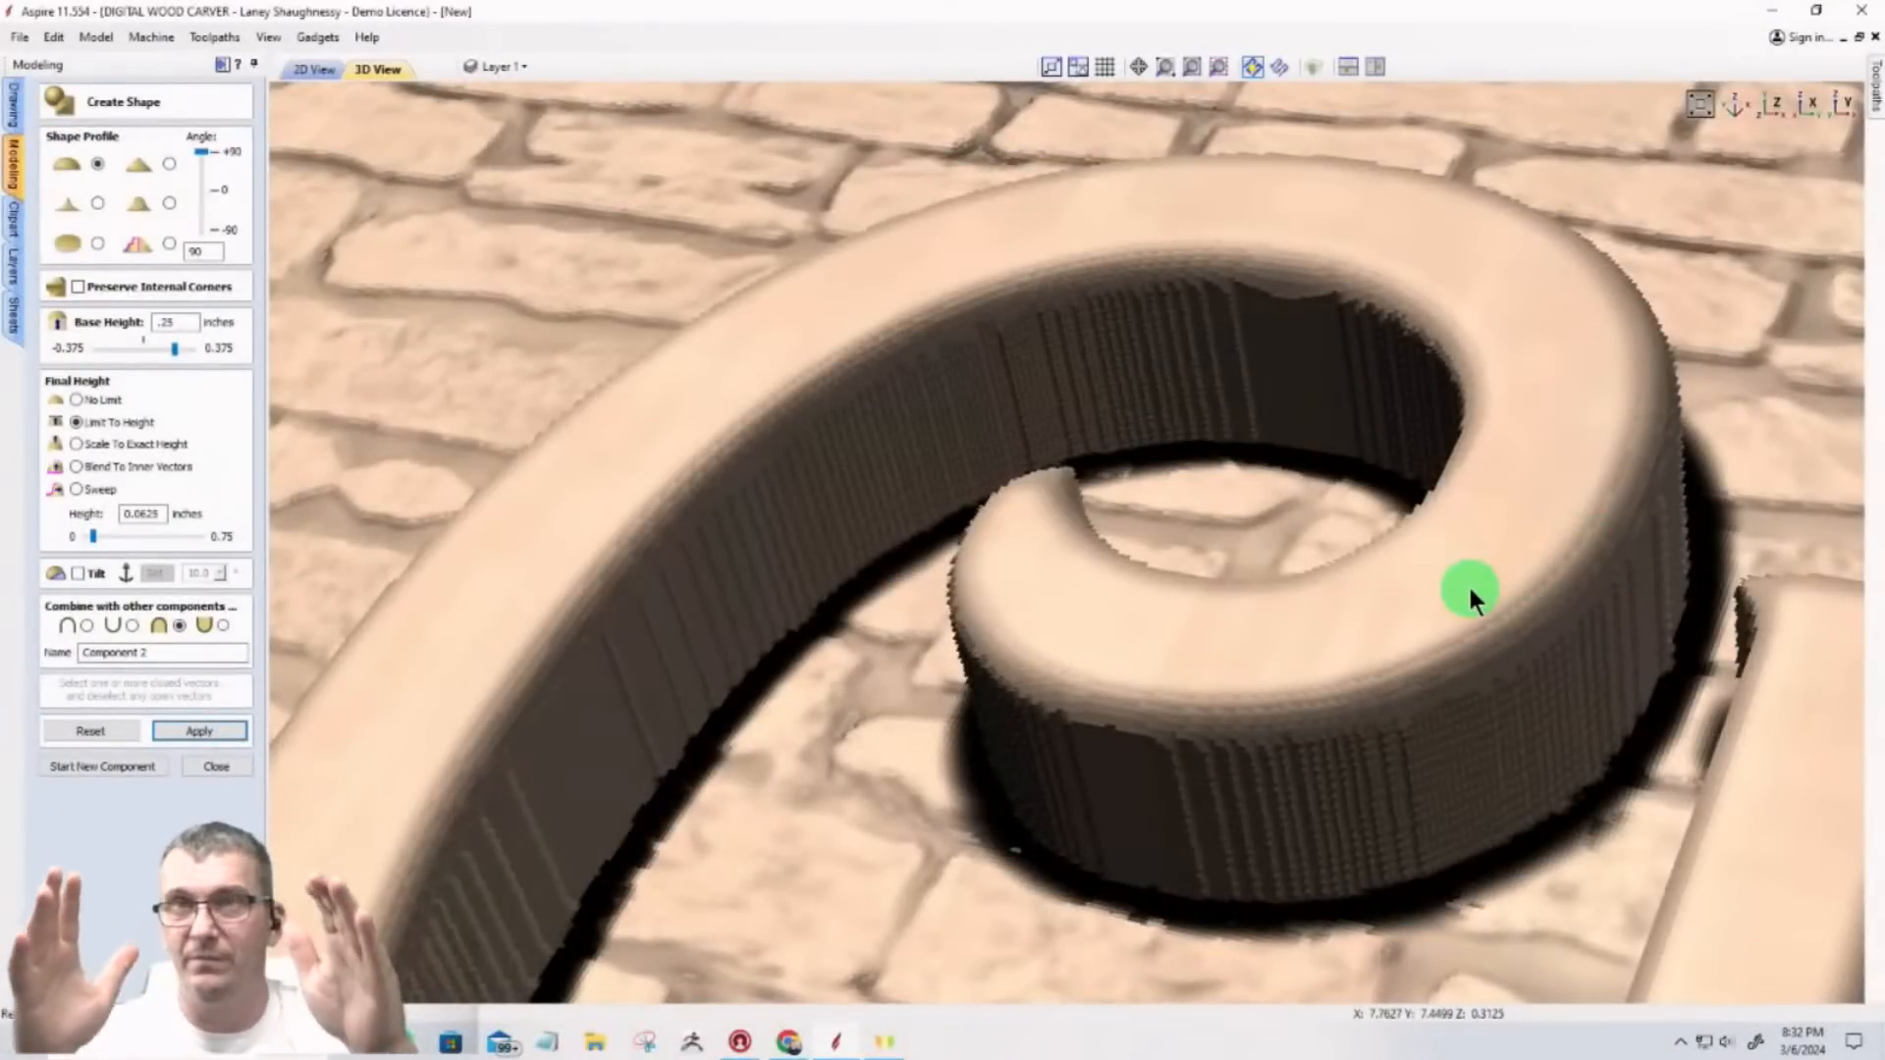
scroll(1093, 519, "down", 10)
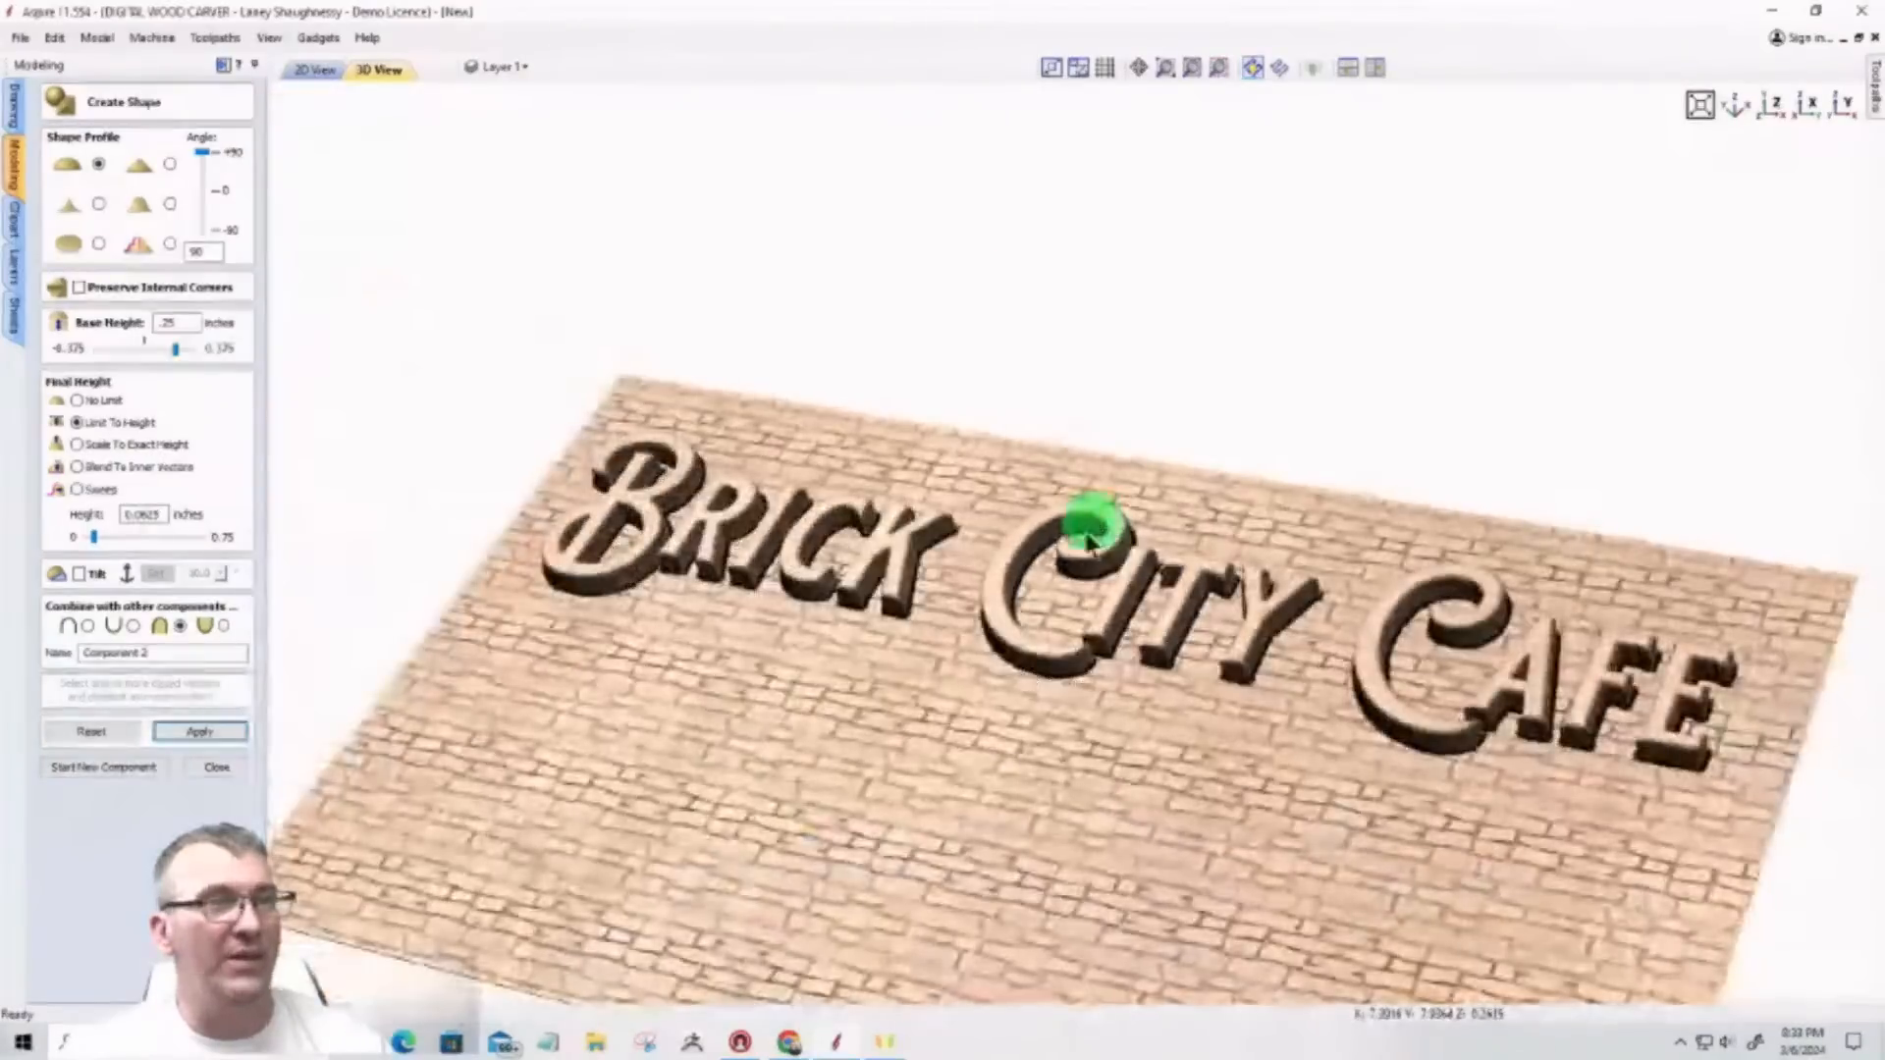
left_click_drag(930, 701, 917, 782)
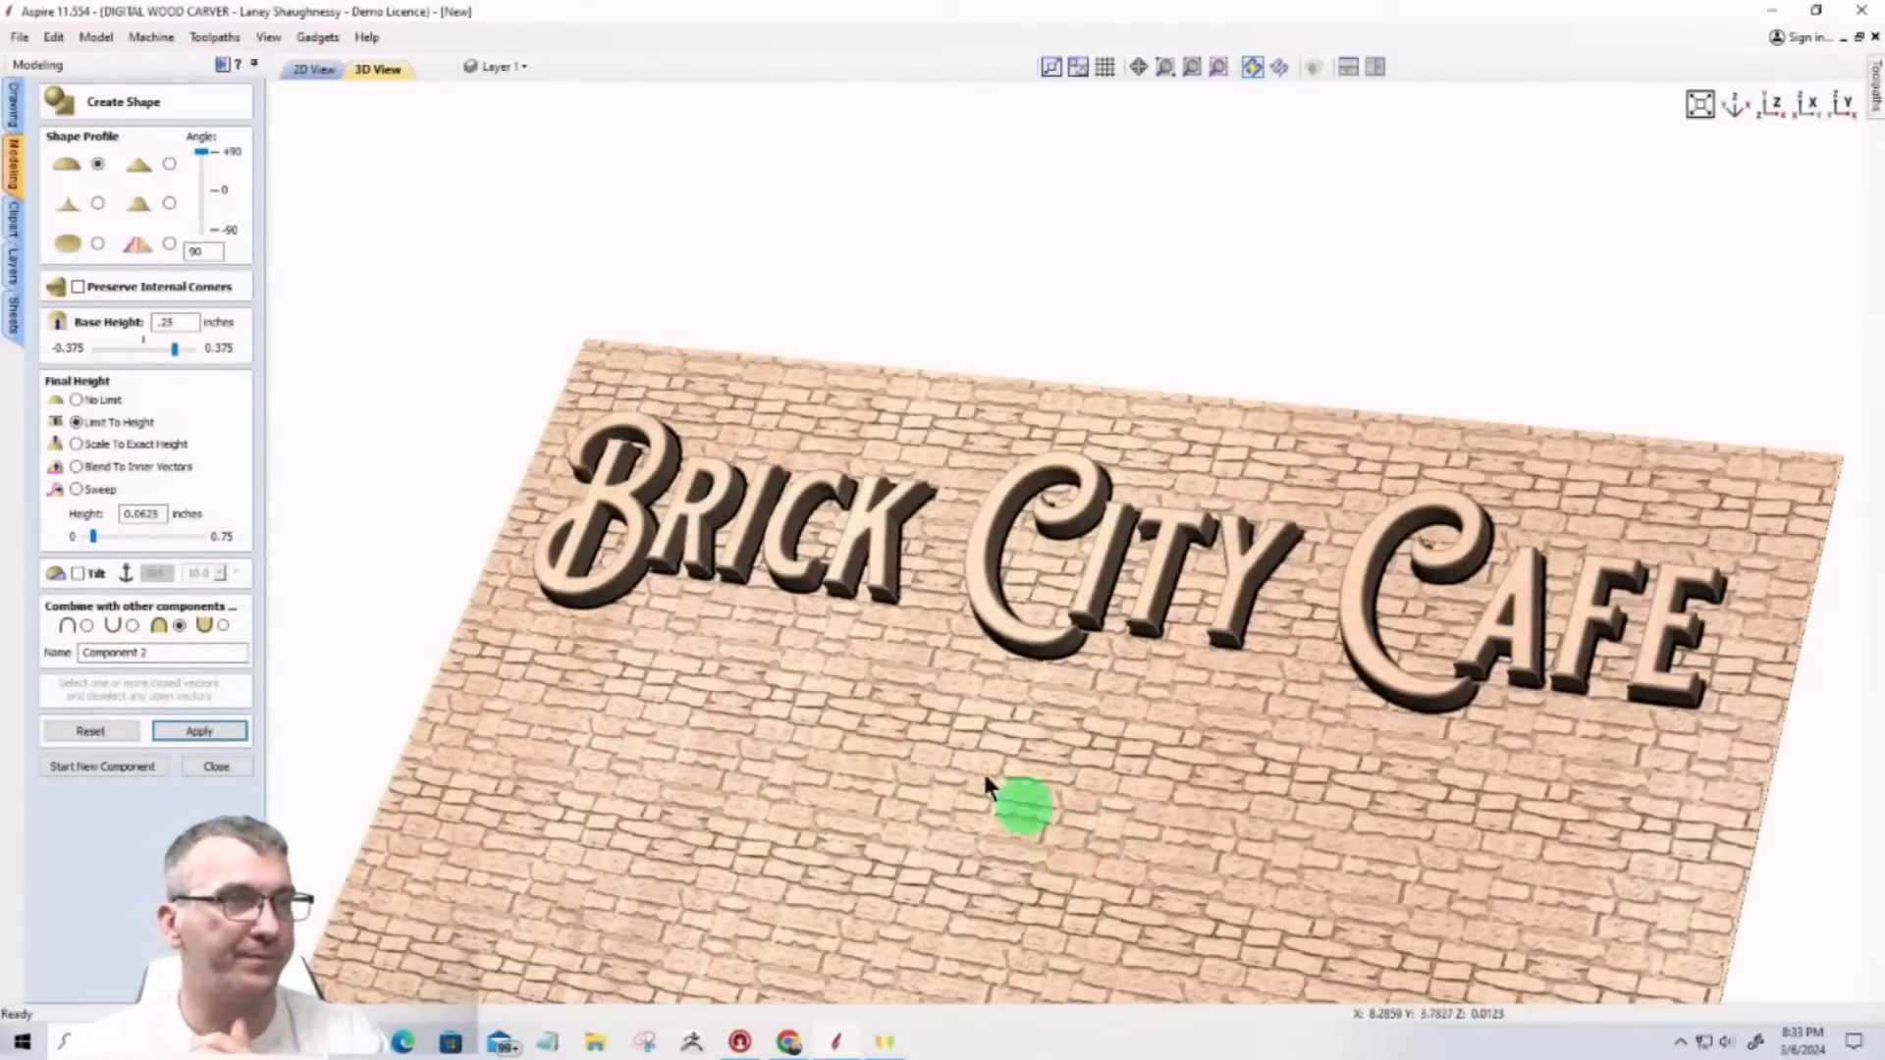
scroll(878, 535, "up", 5)
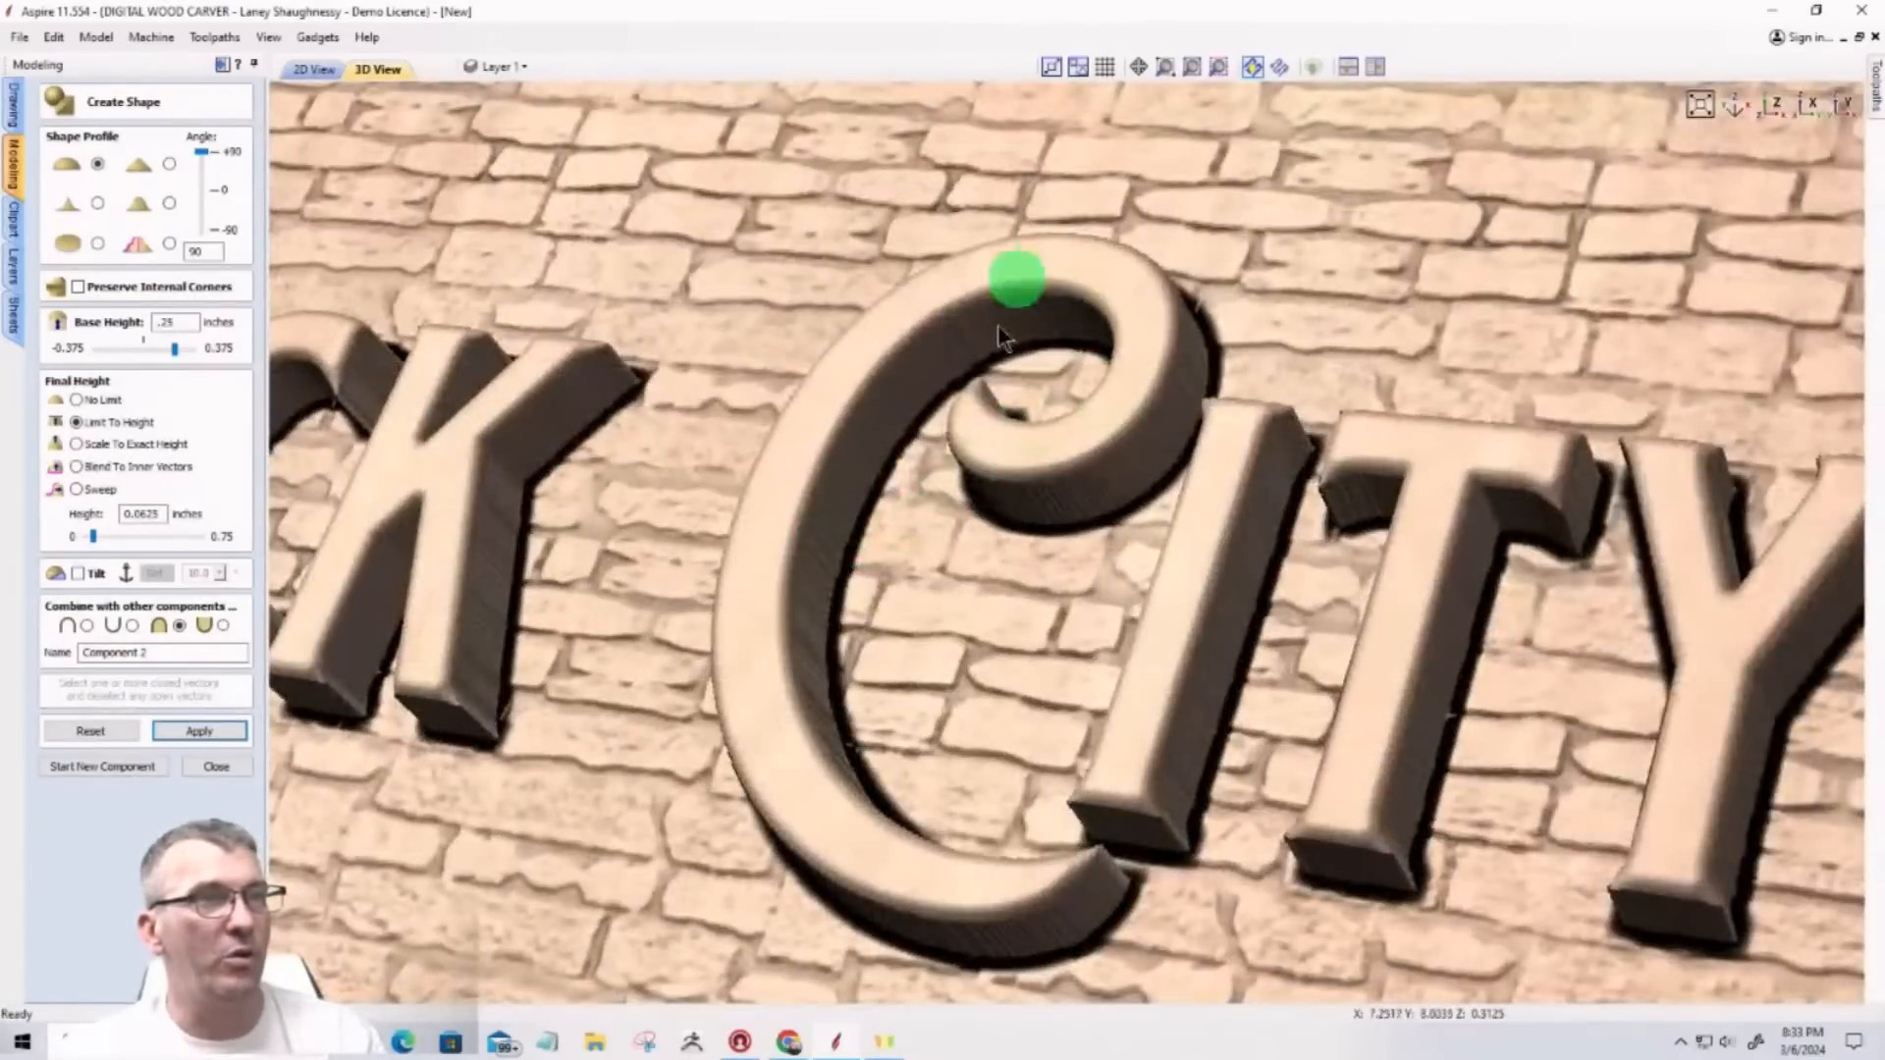
scroll(1111, 451, "down", 5)
left_click_drag(881, 557, 1144, 656)
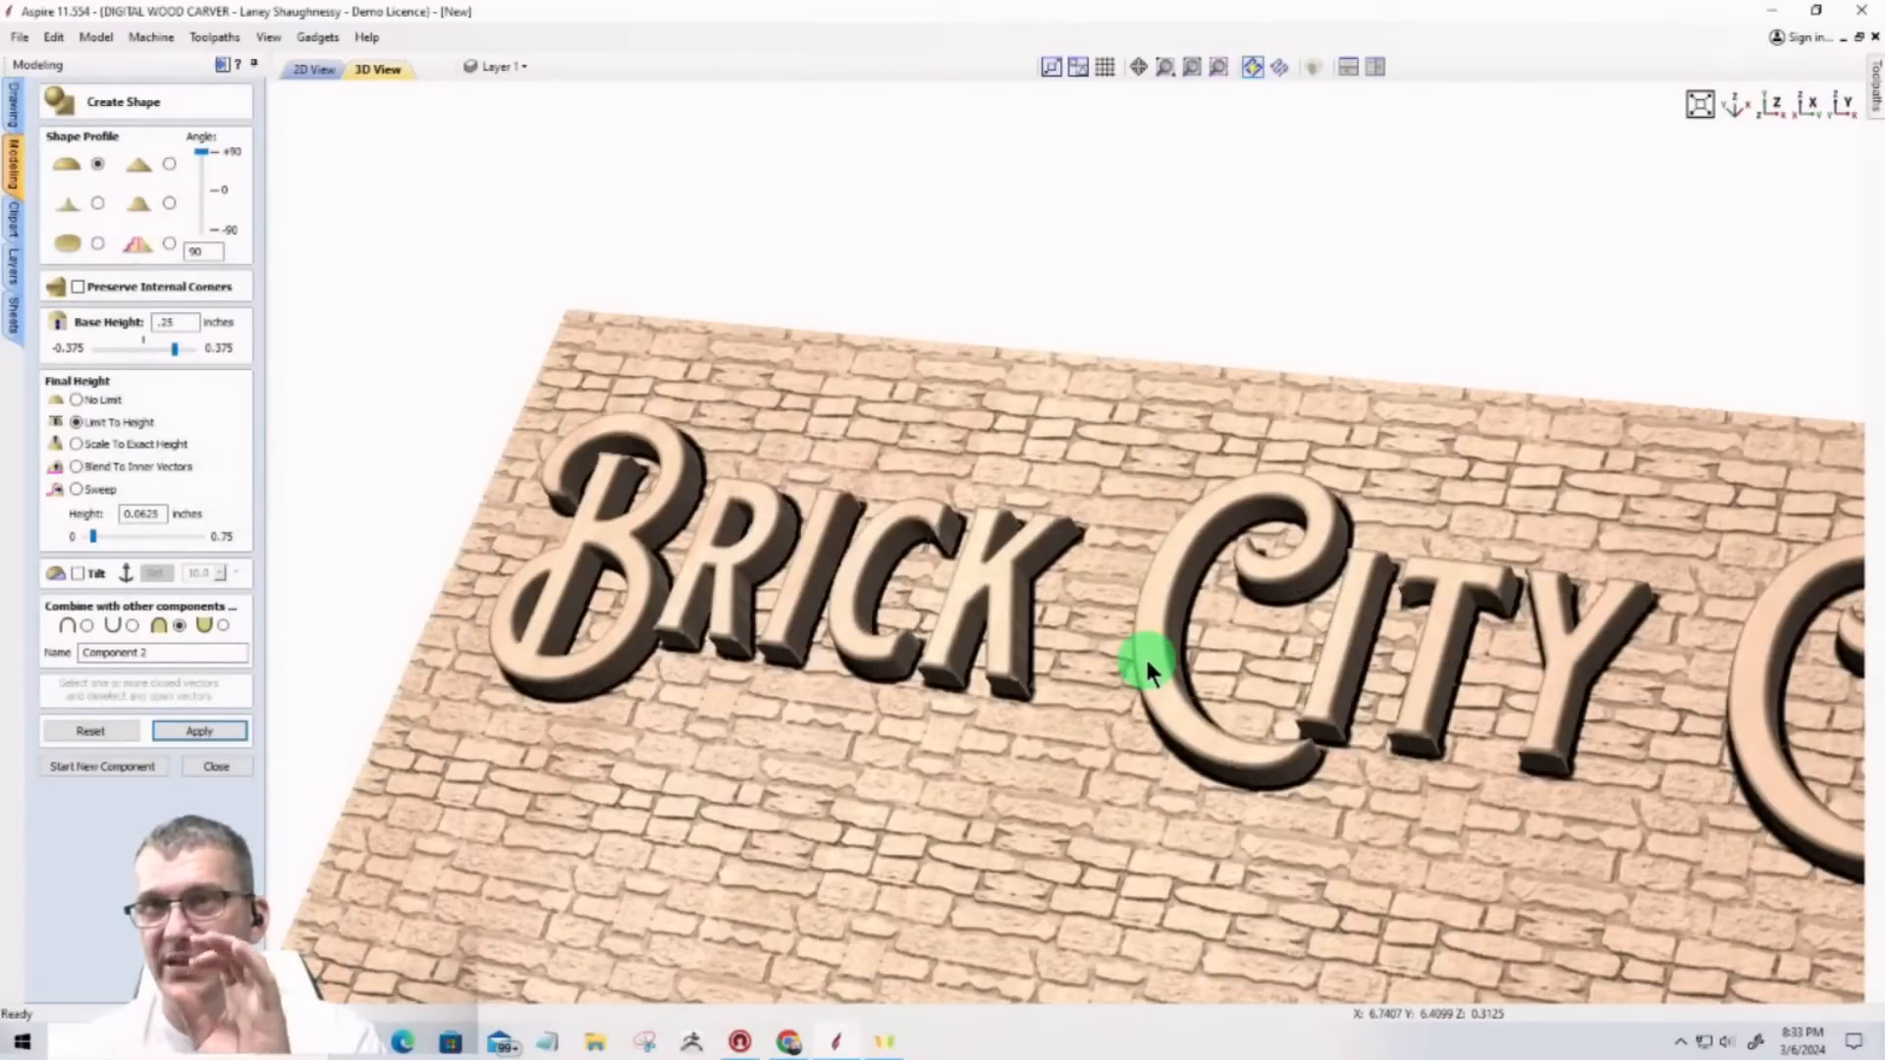
scroll(892, 569, "up", 5)
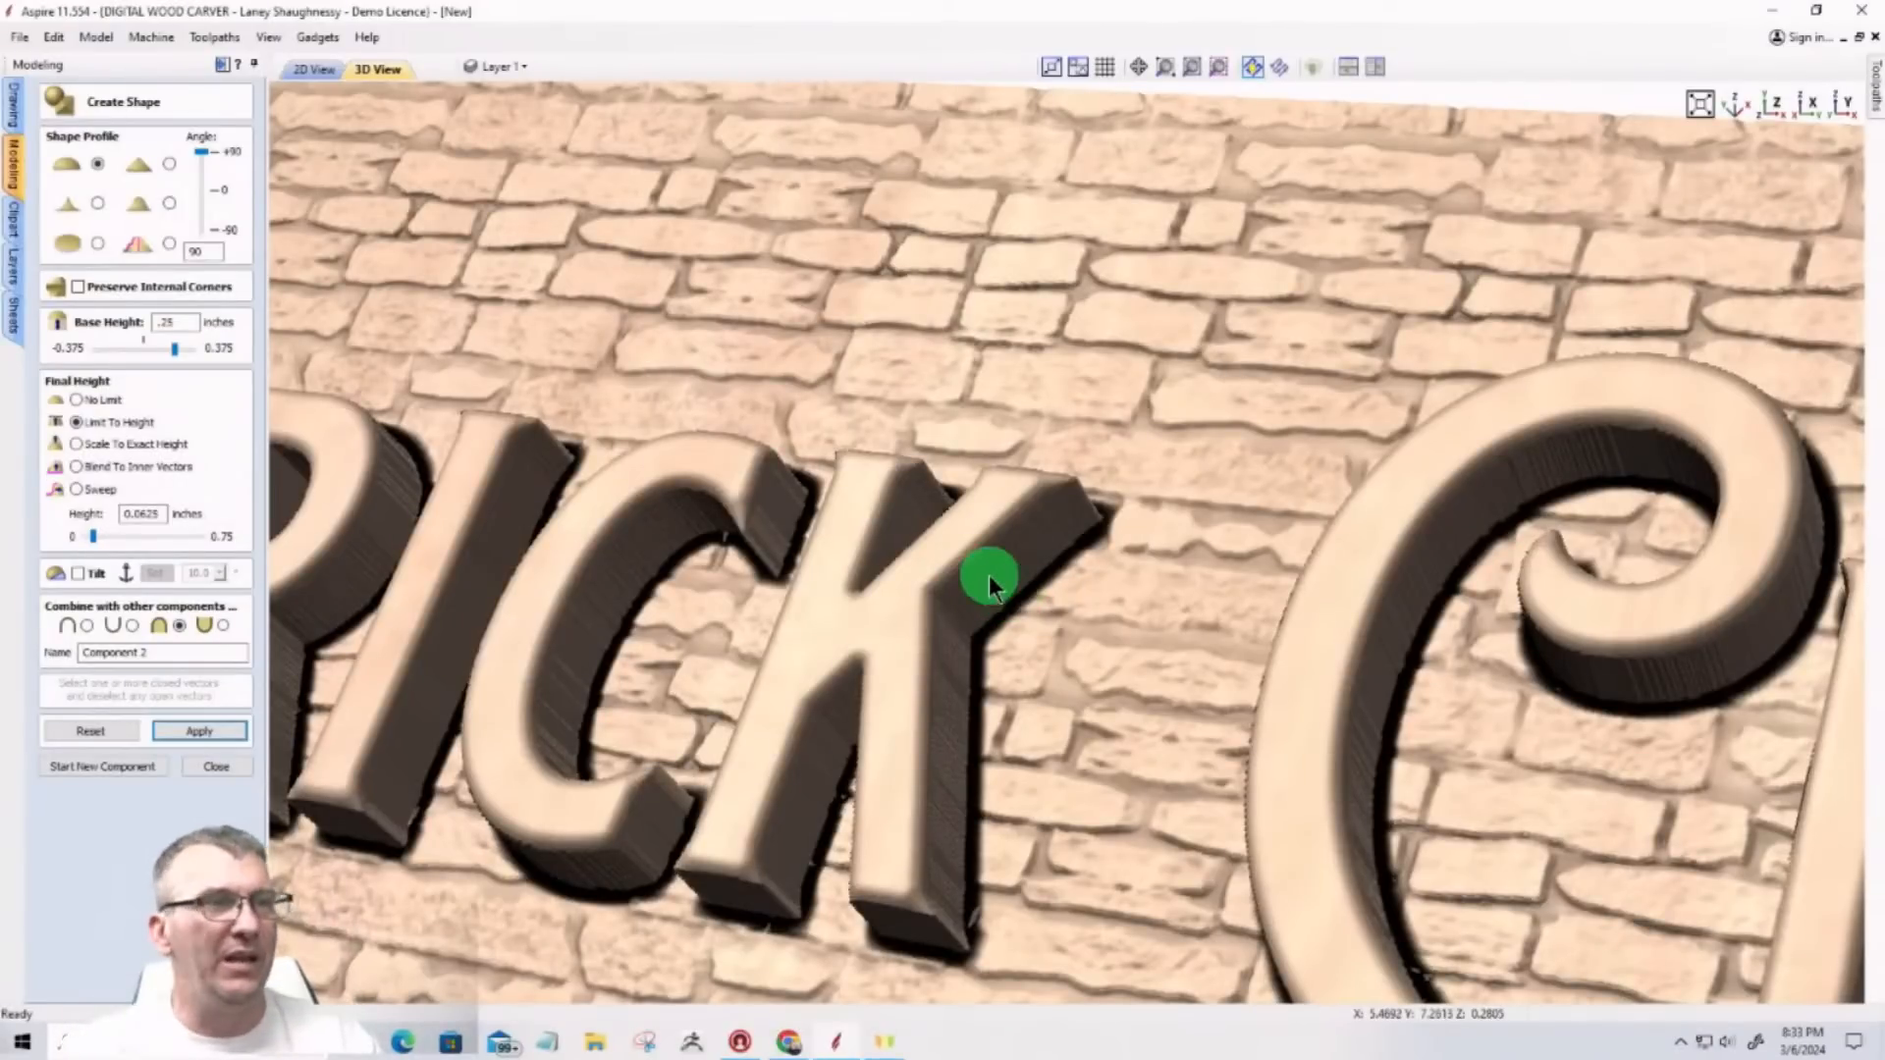
scroll(992, 589, "up", 5)
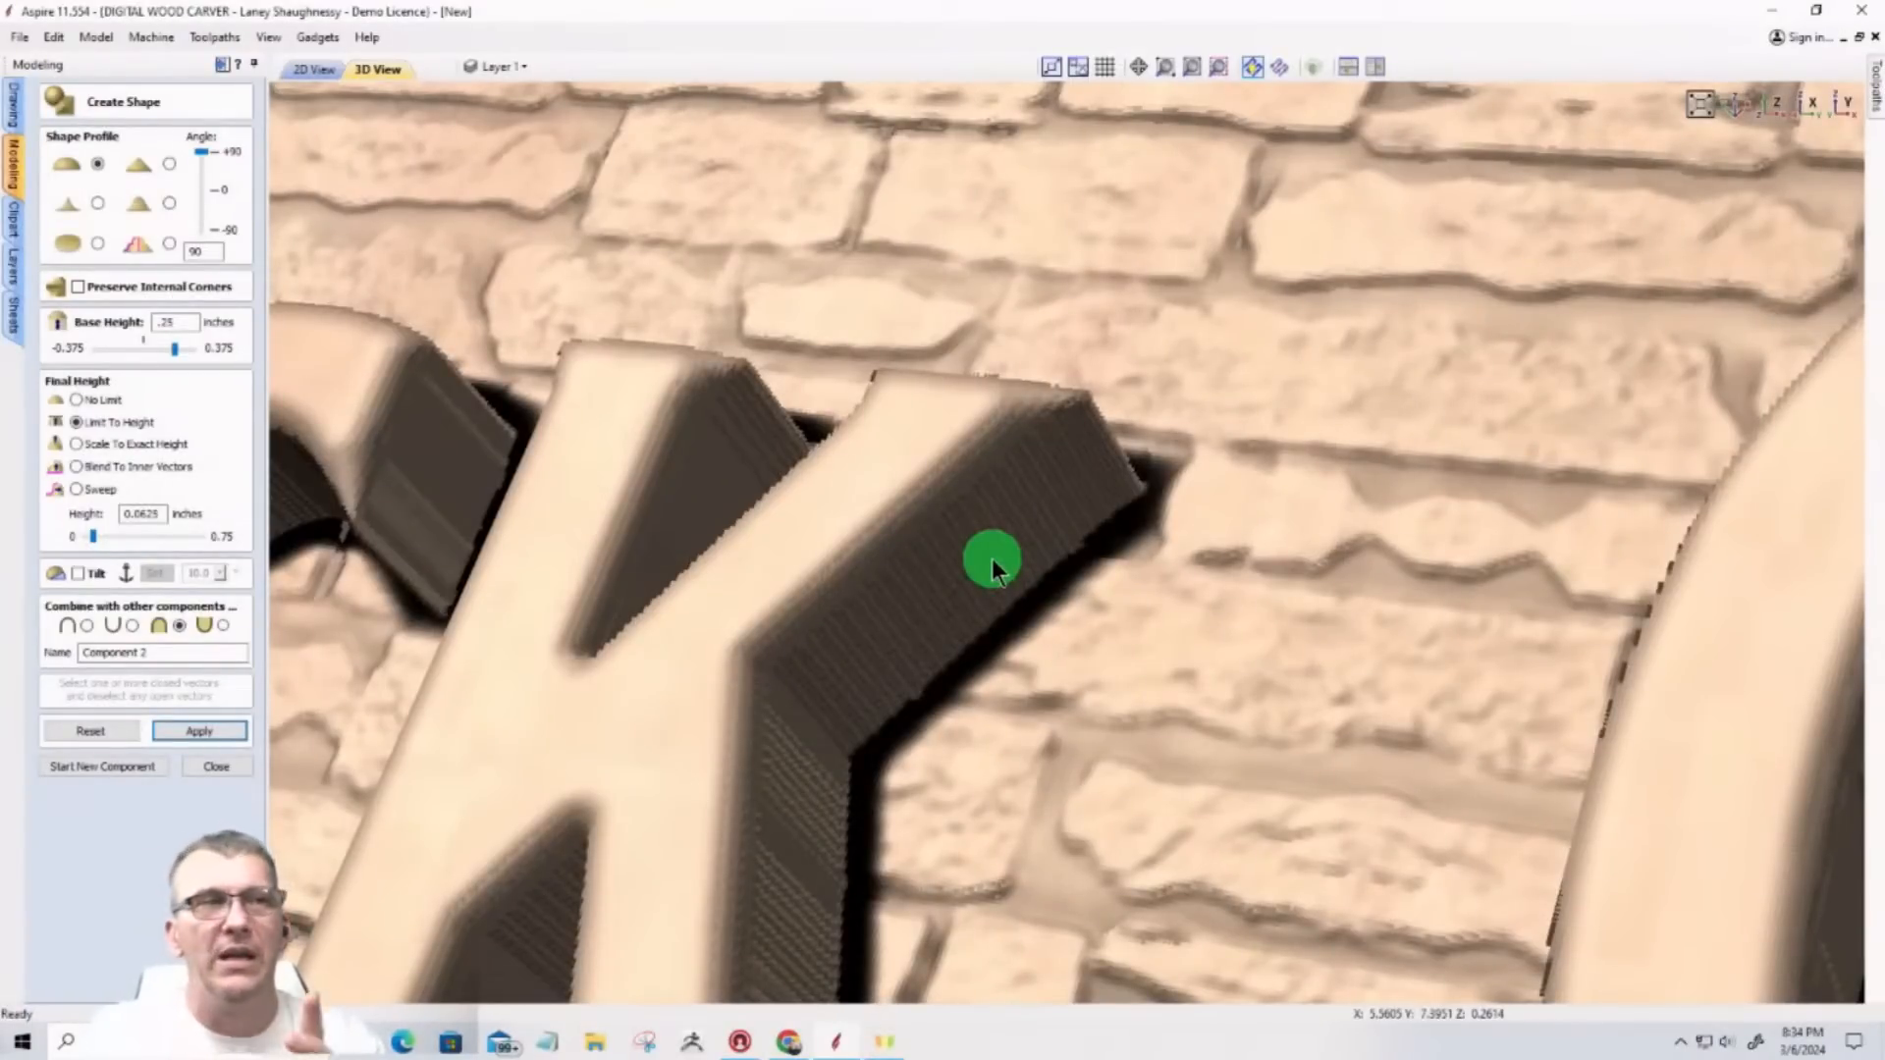
left_click(216, 763)
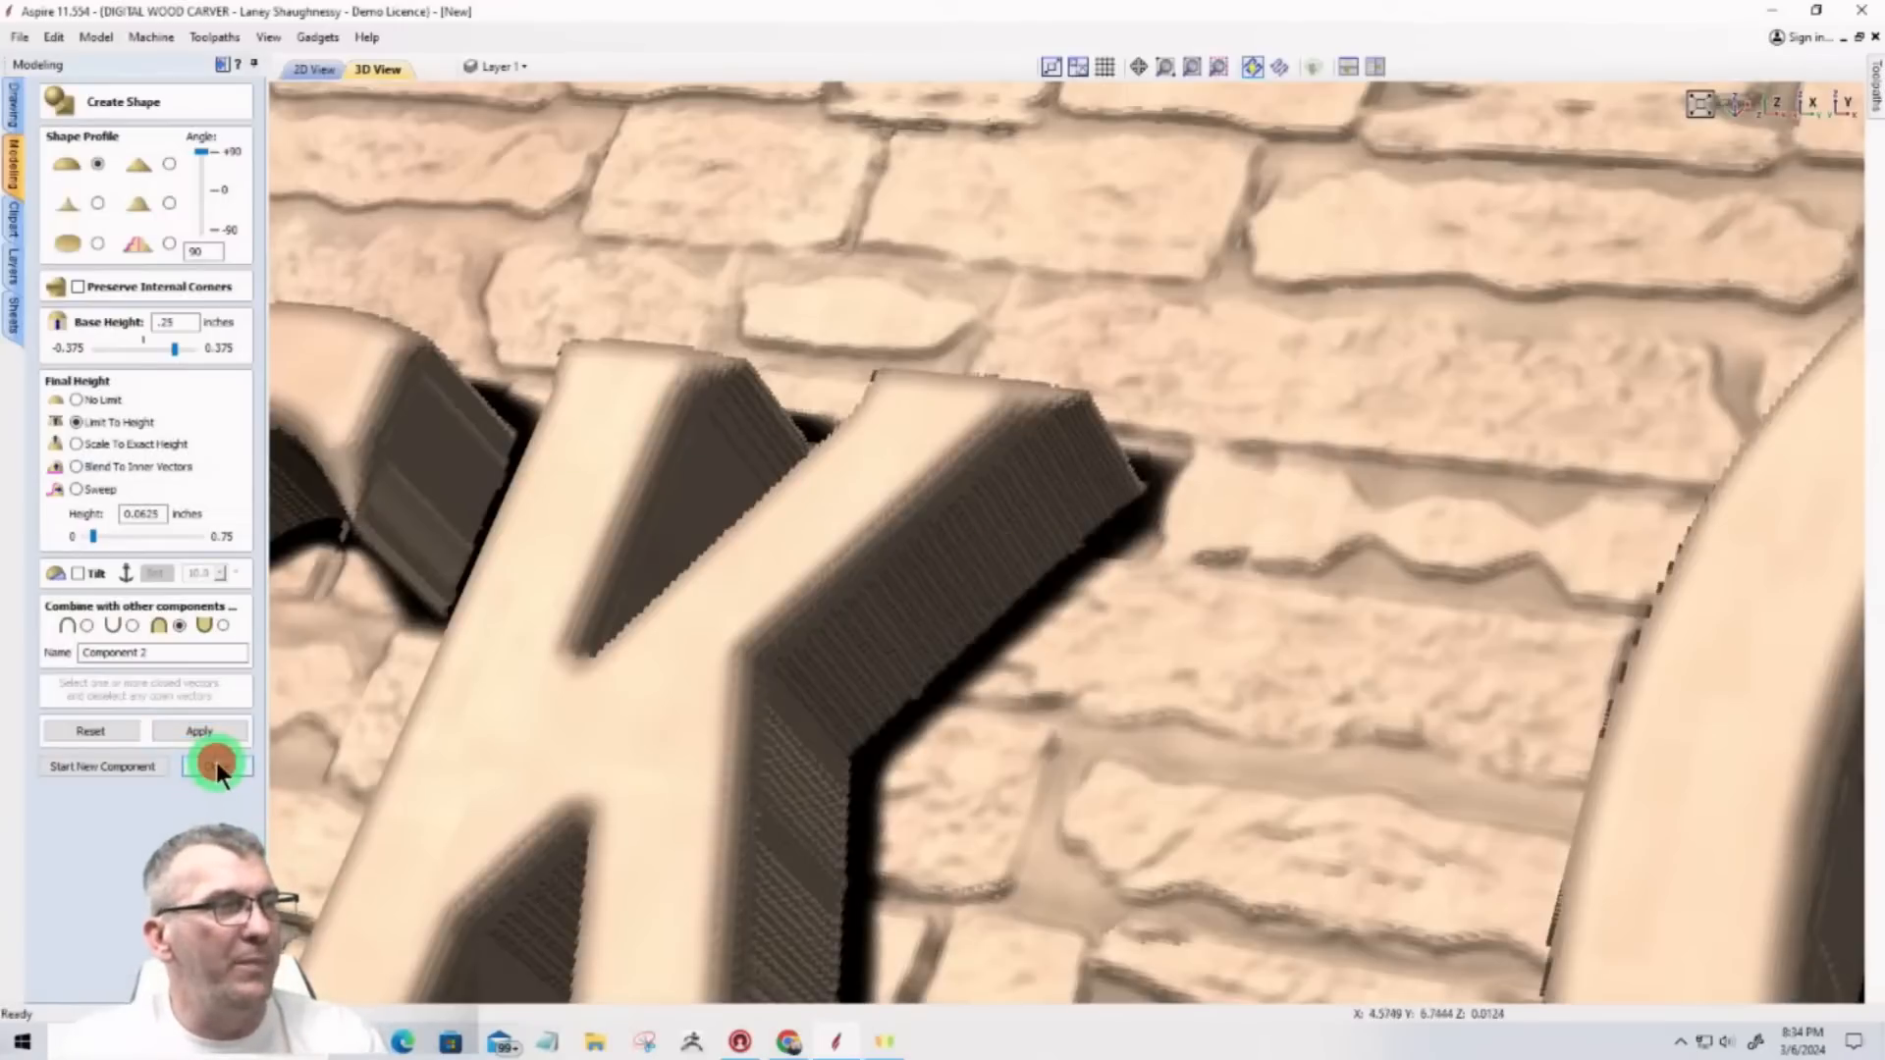
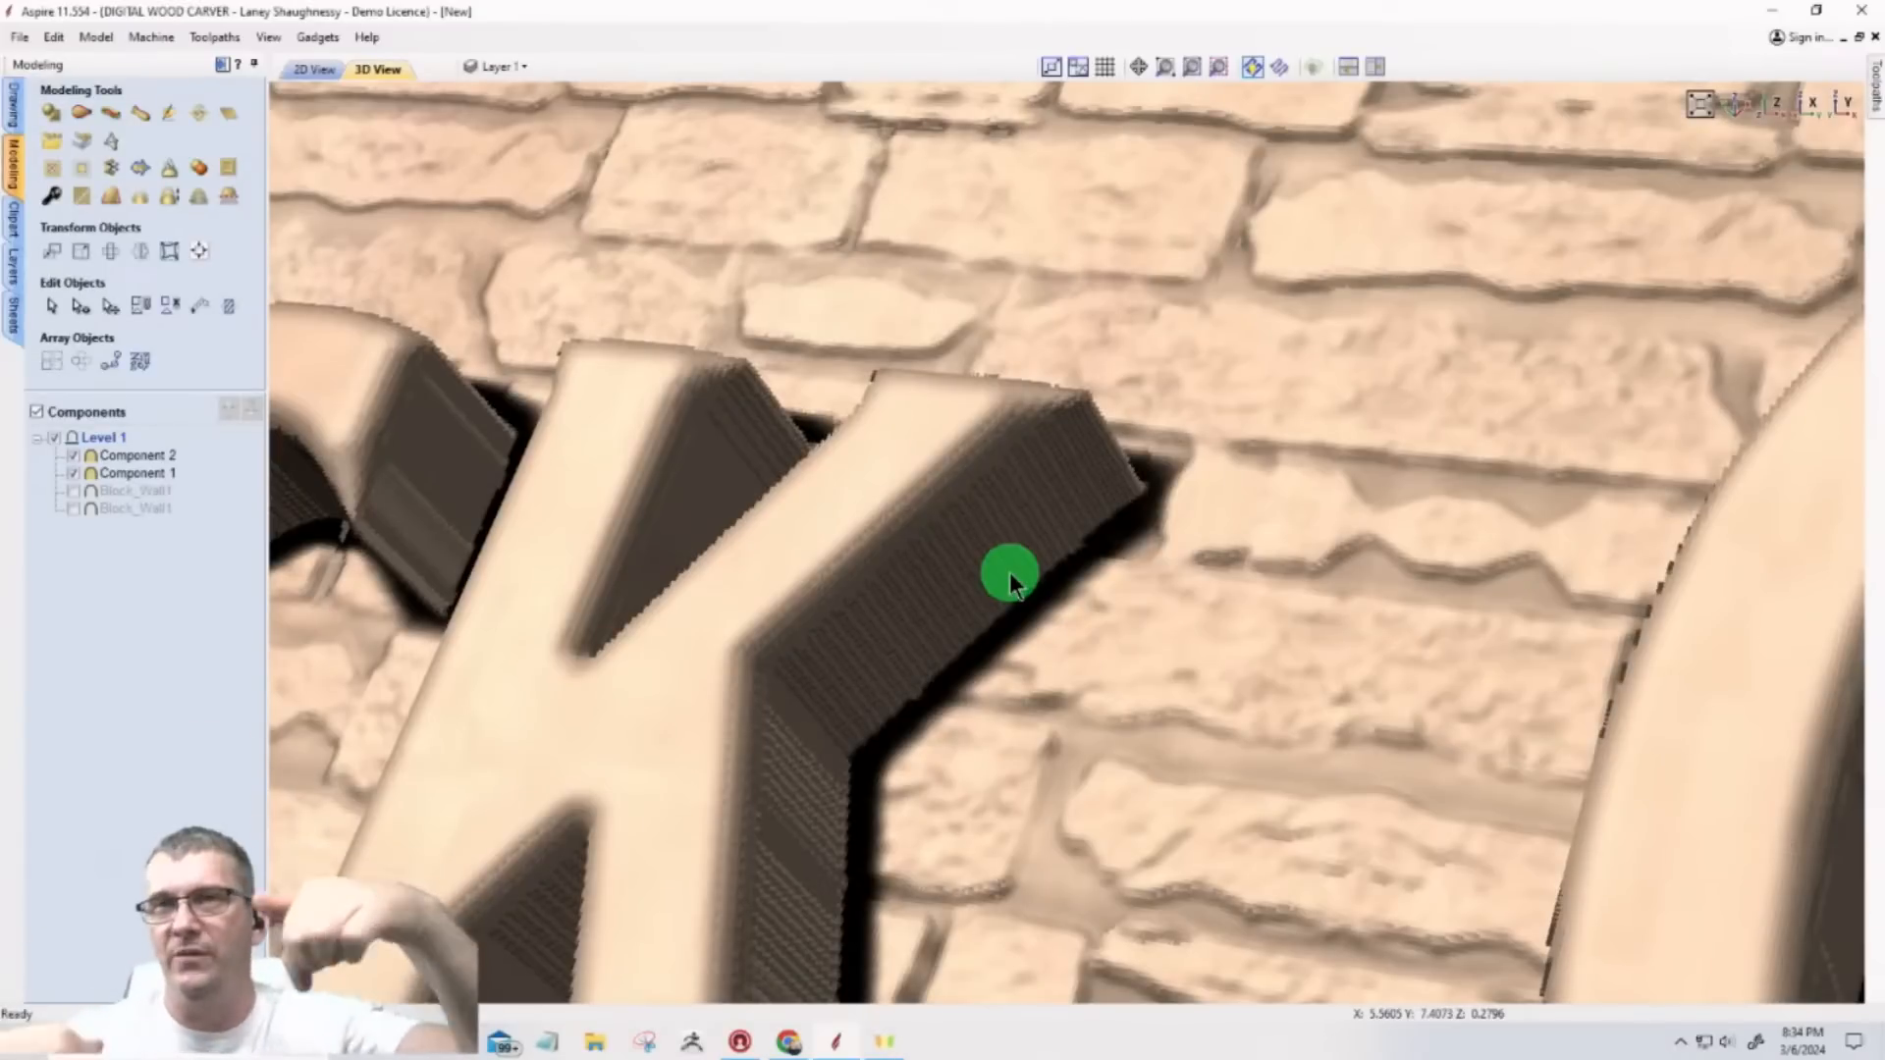
Step: Hide the brick wall component, Component 1, to isolate the raised lettering in the model
scroll(1097, 538, "down", 3)
scroll(1097, 538, "down", 5)
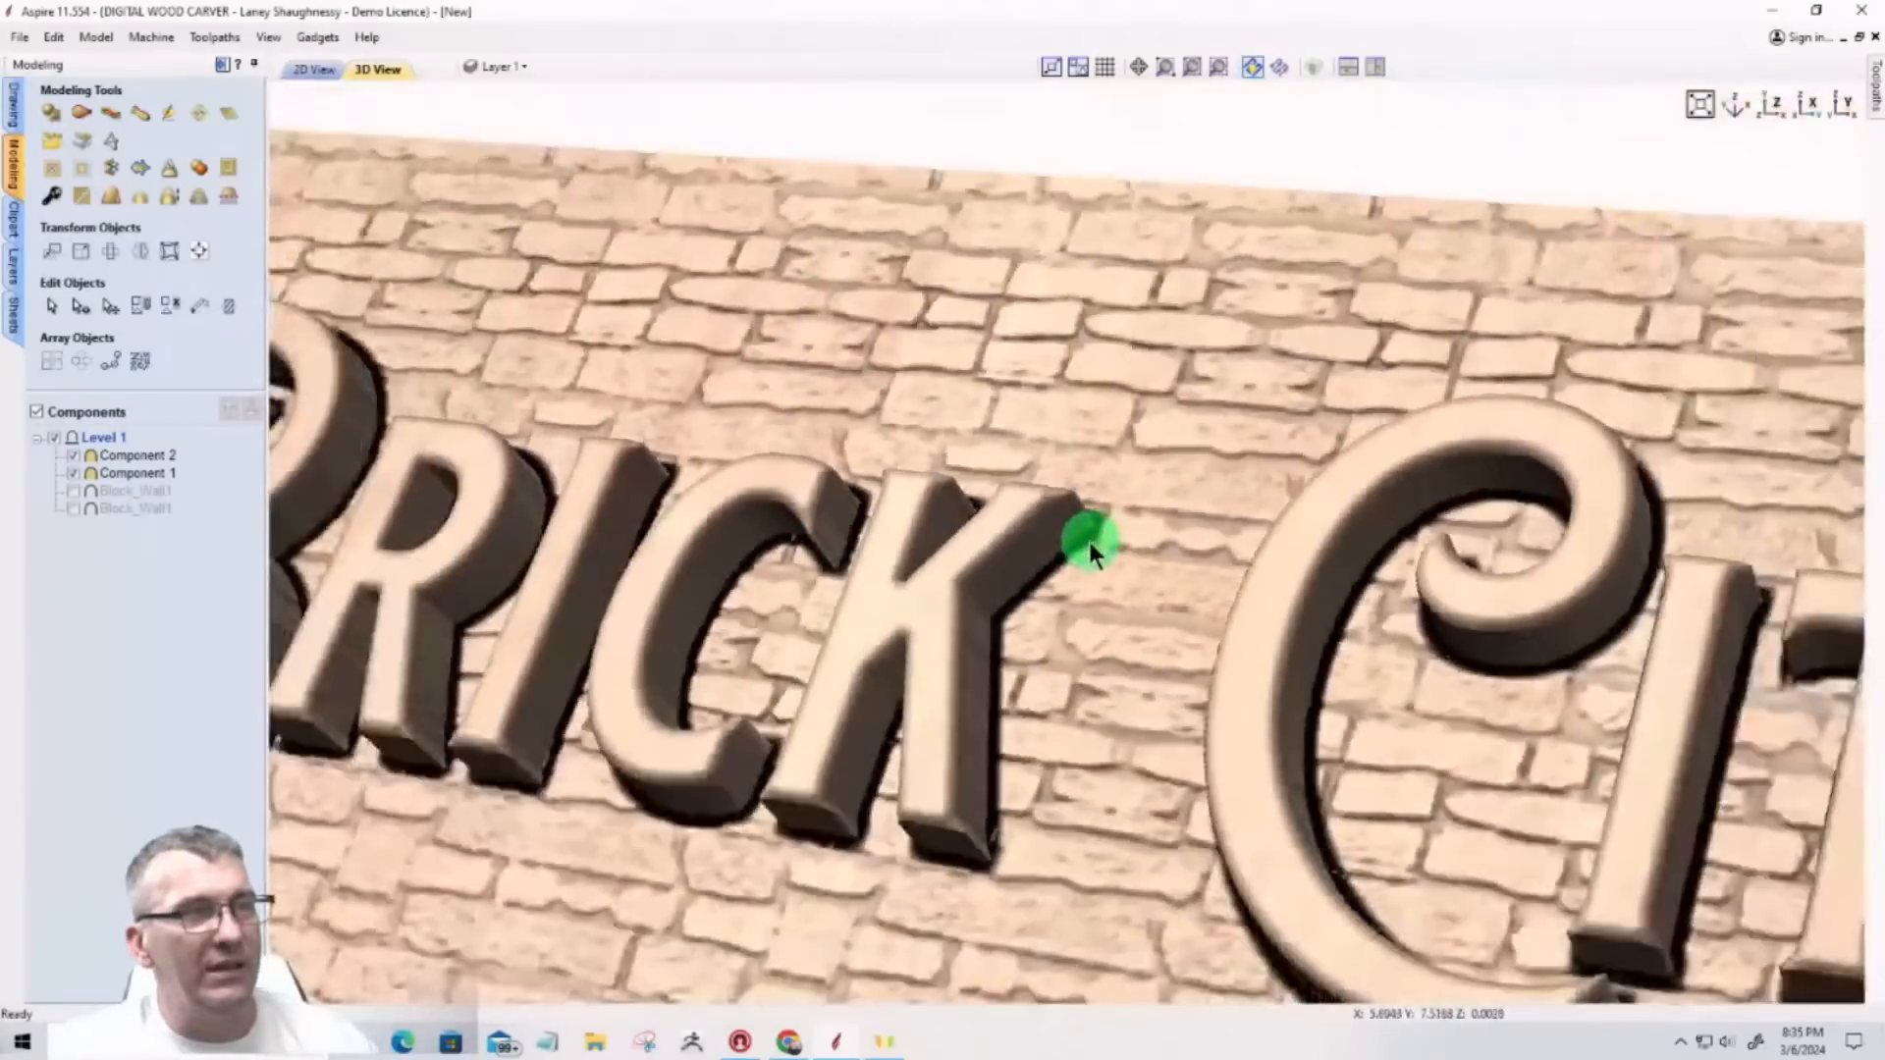
scroll(667, 557, "up", 5)
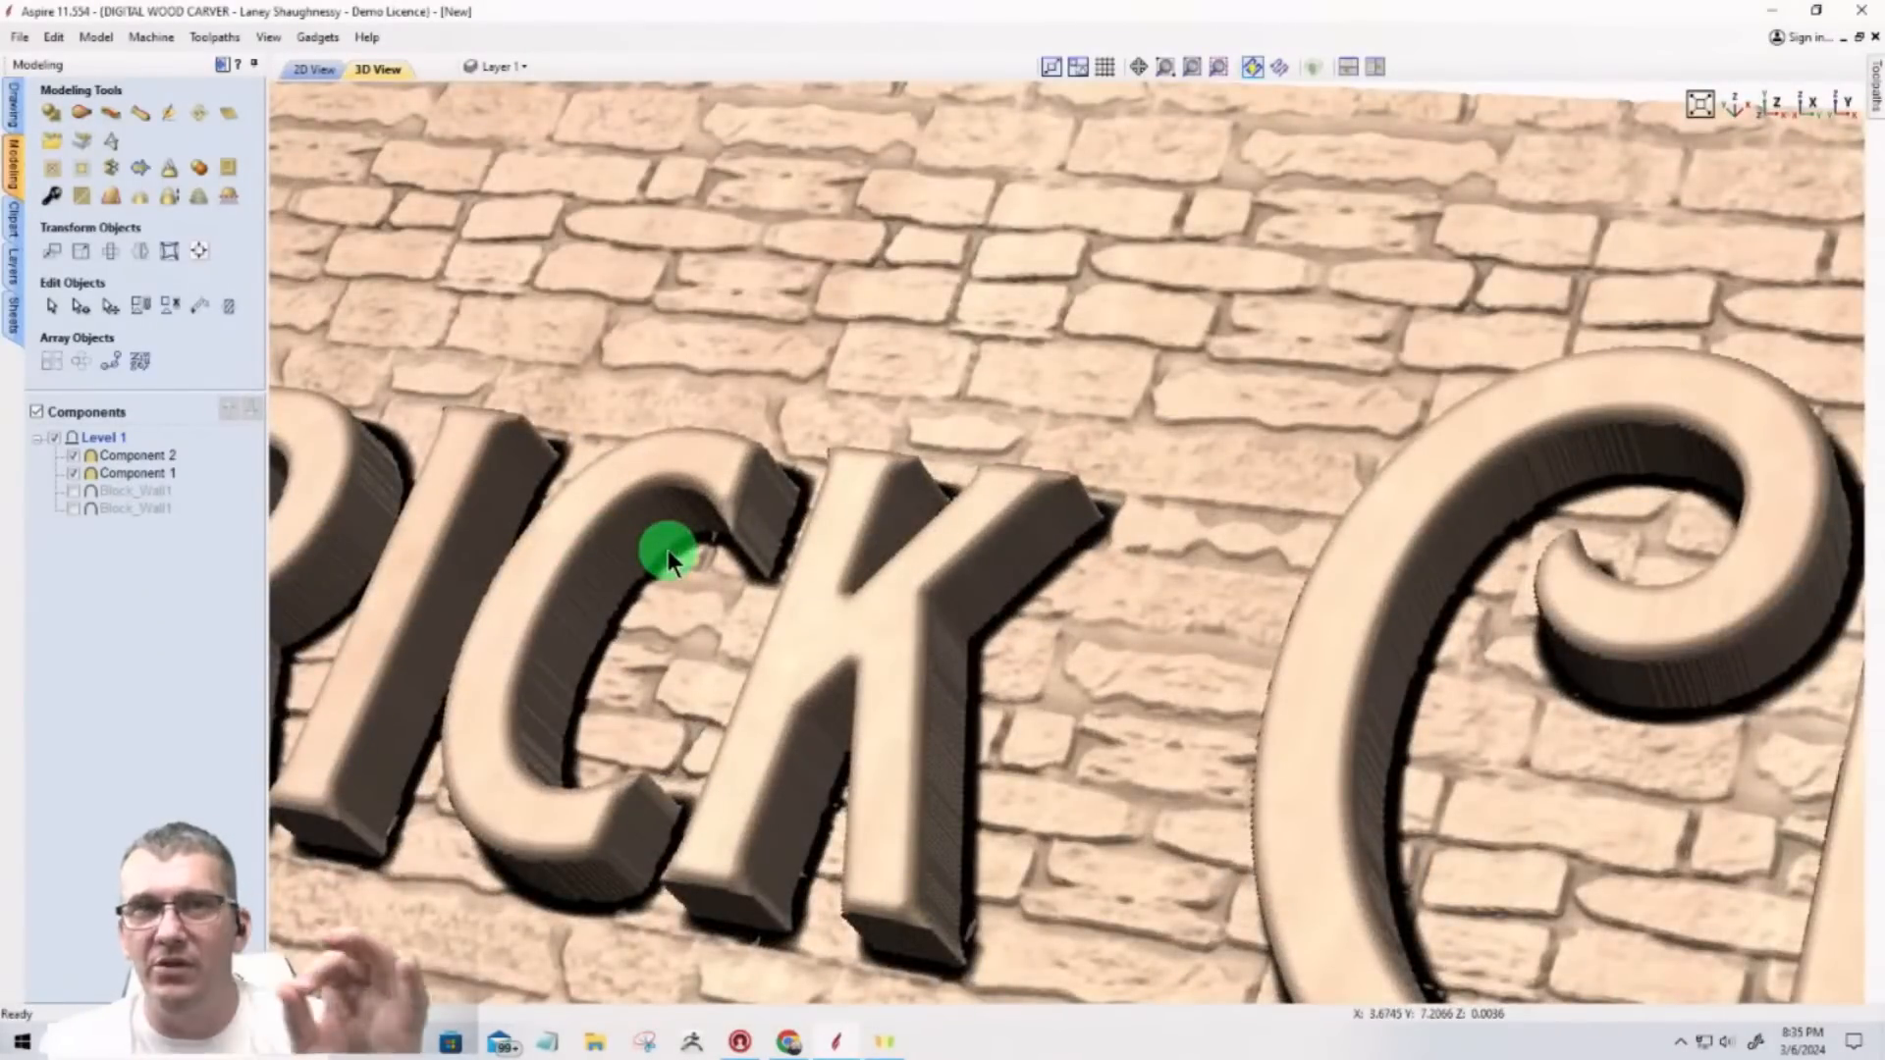
scroll(1079, 589, "down", 5)
mouse_move(1010, 660)
left_mouse_down()
mouse_move(989, 725)
mouse_move(1129, 709)
mouse_move(1001, 740)
mouse_move(1233, 707)
mouse_move(1001, 703)
mouse_move(947, 776)
mouse_move(992, 782)
mouse_move(1093, 716)
mouse_move(1187, 480)
mouse_move(1435, 530)
left_mouse_up()
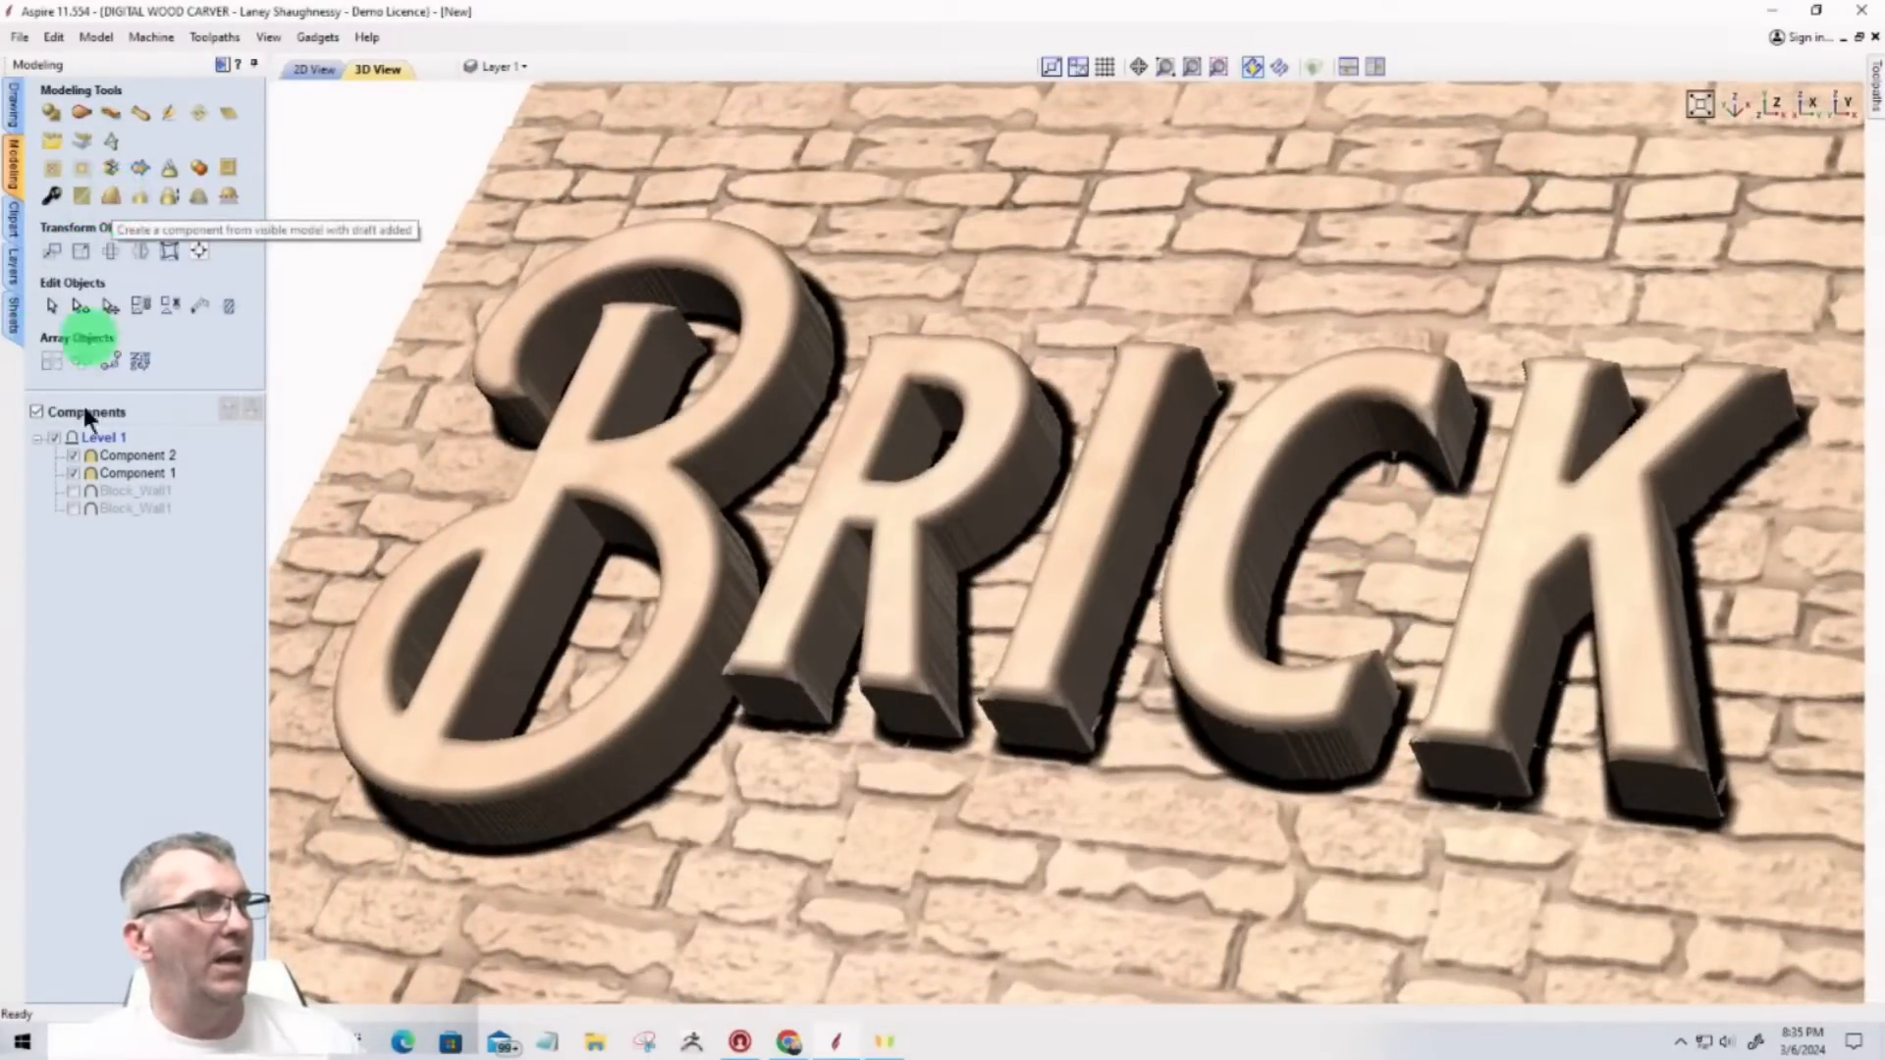
left_click(72, 474)
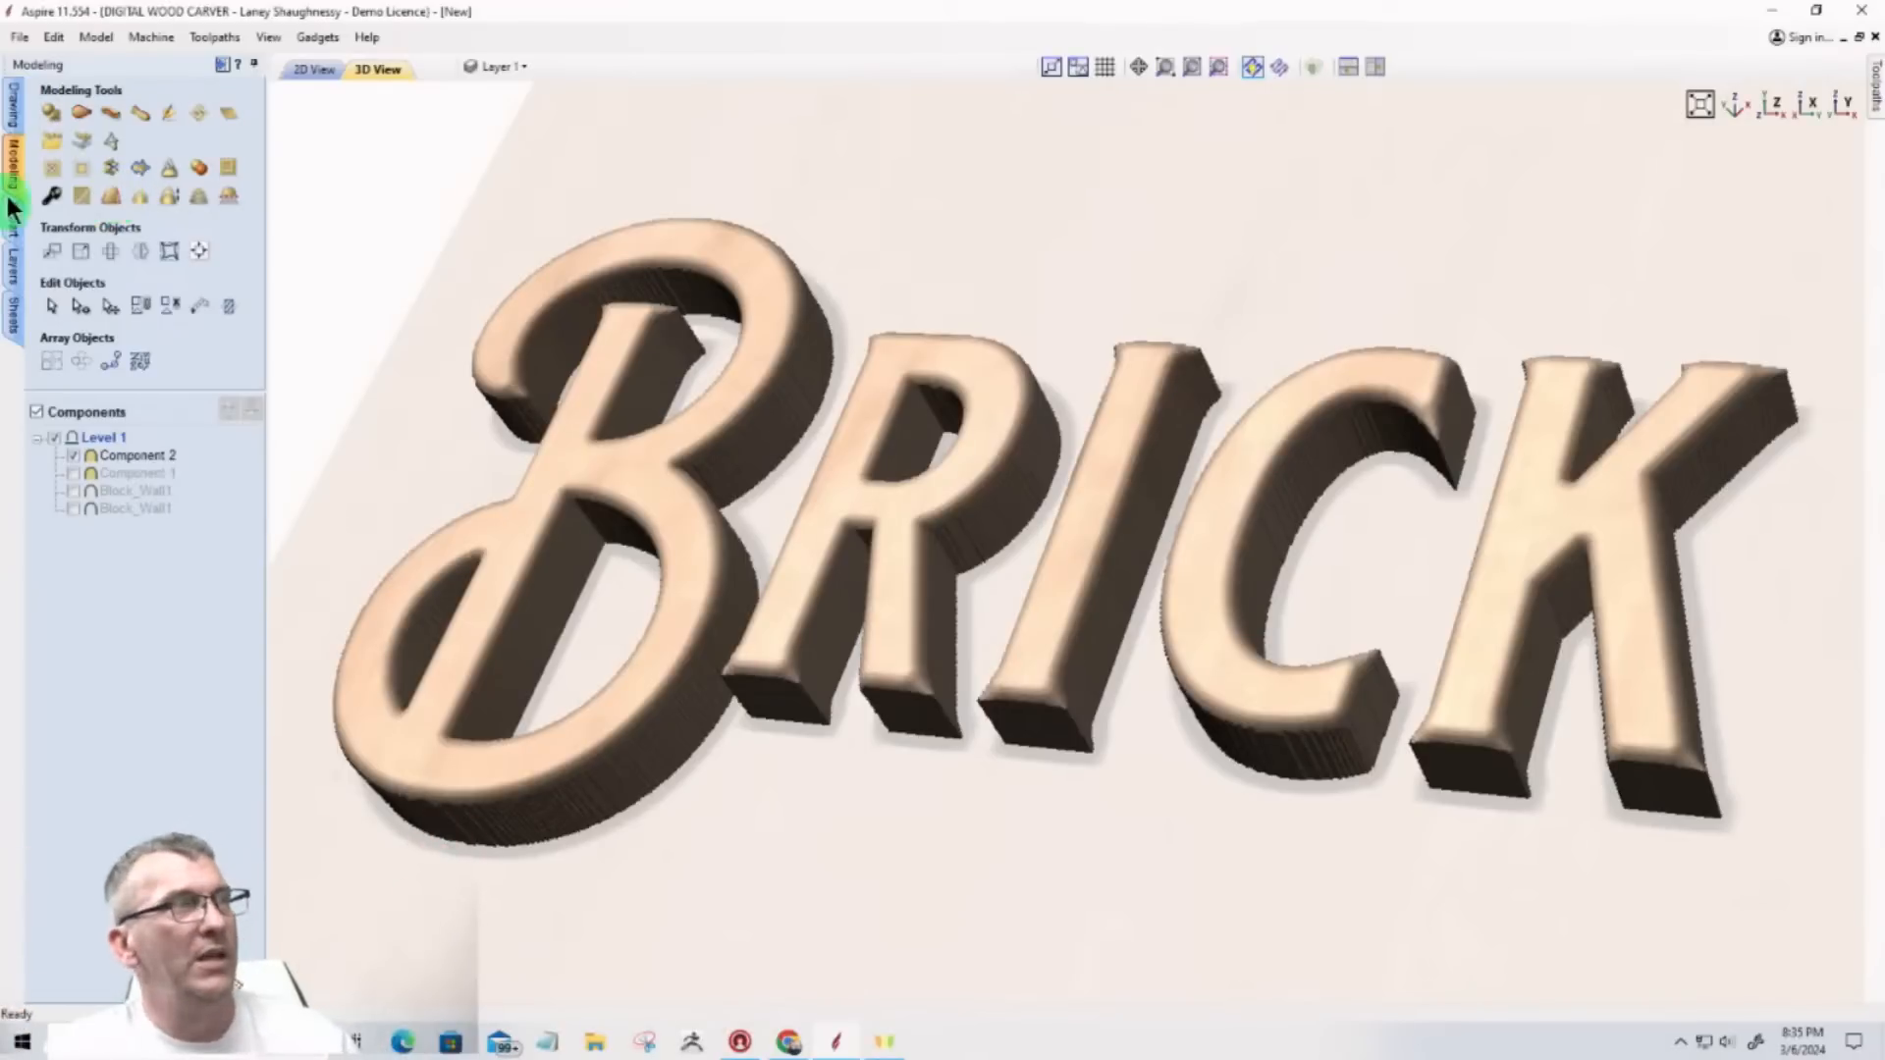
Step: Add draft to the visible lettering model, applying the preset angle first and then a 15° draft angle
left_click(111, 197)
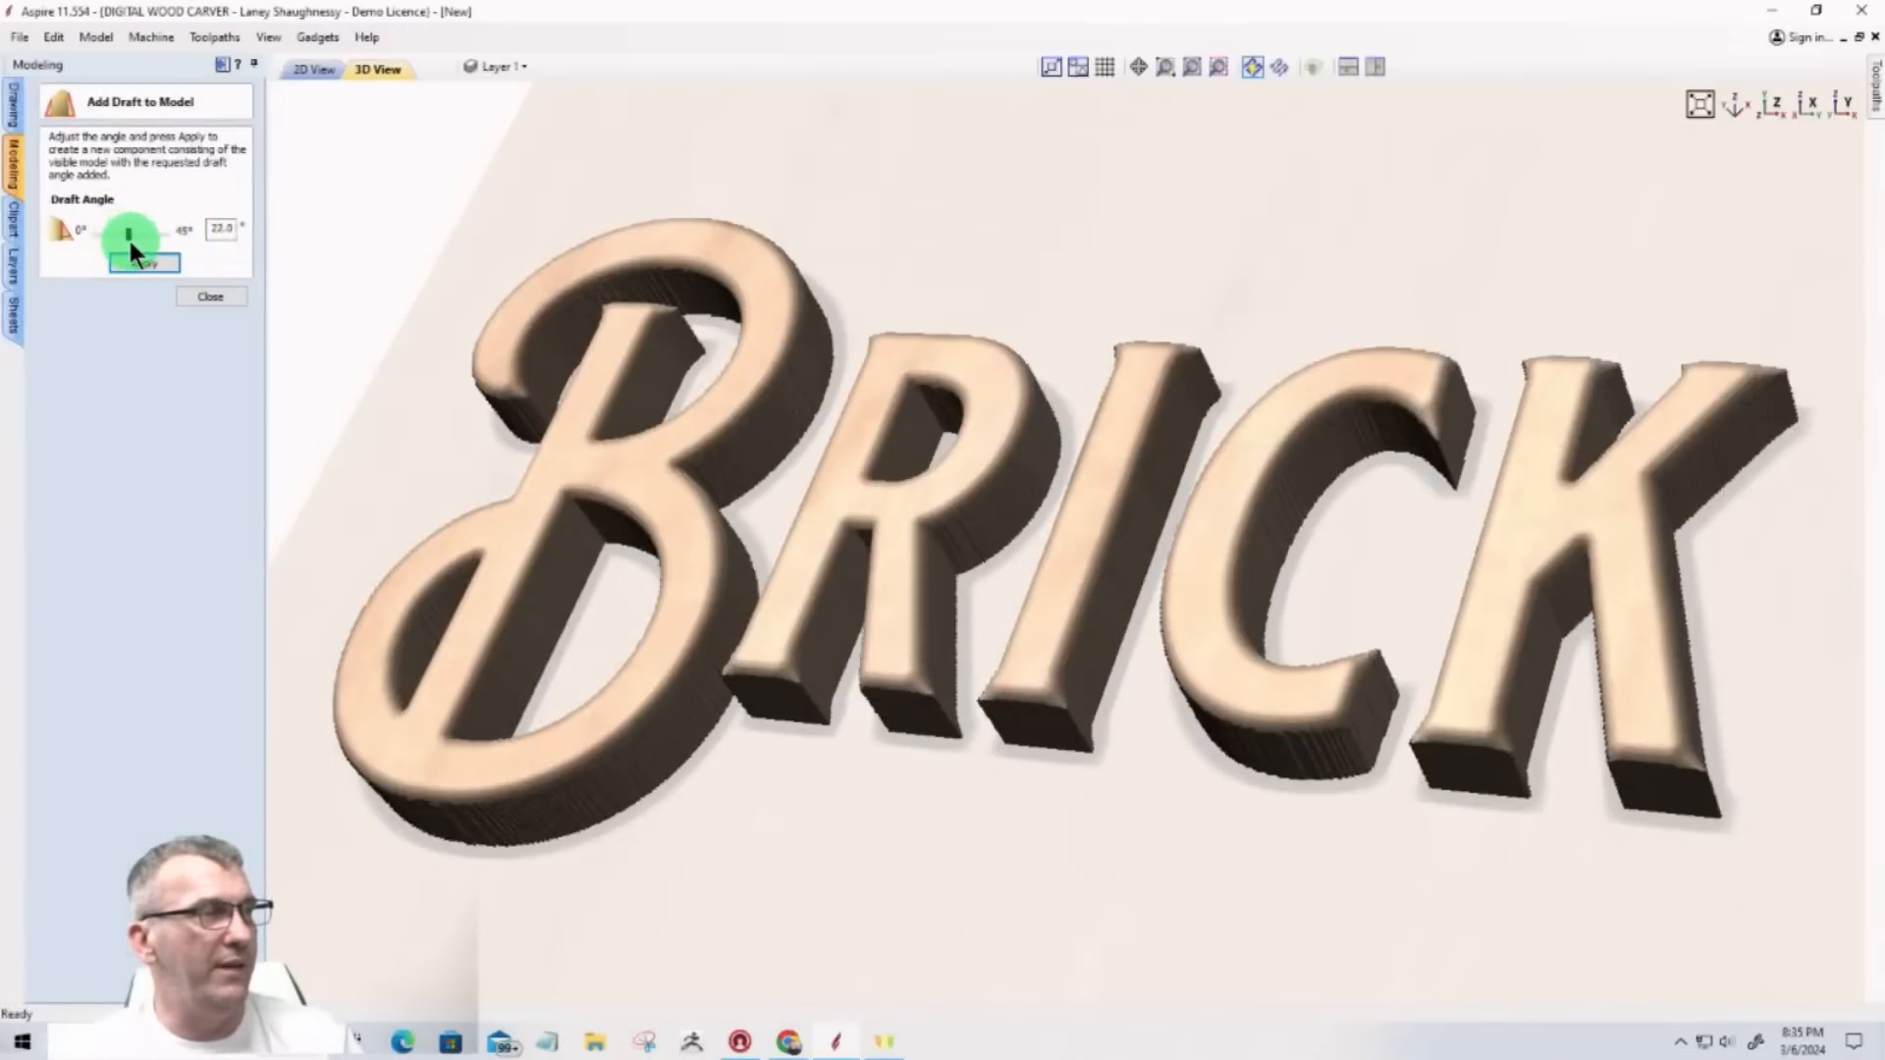
left_click(130, 265)
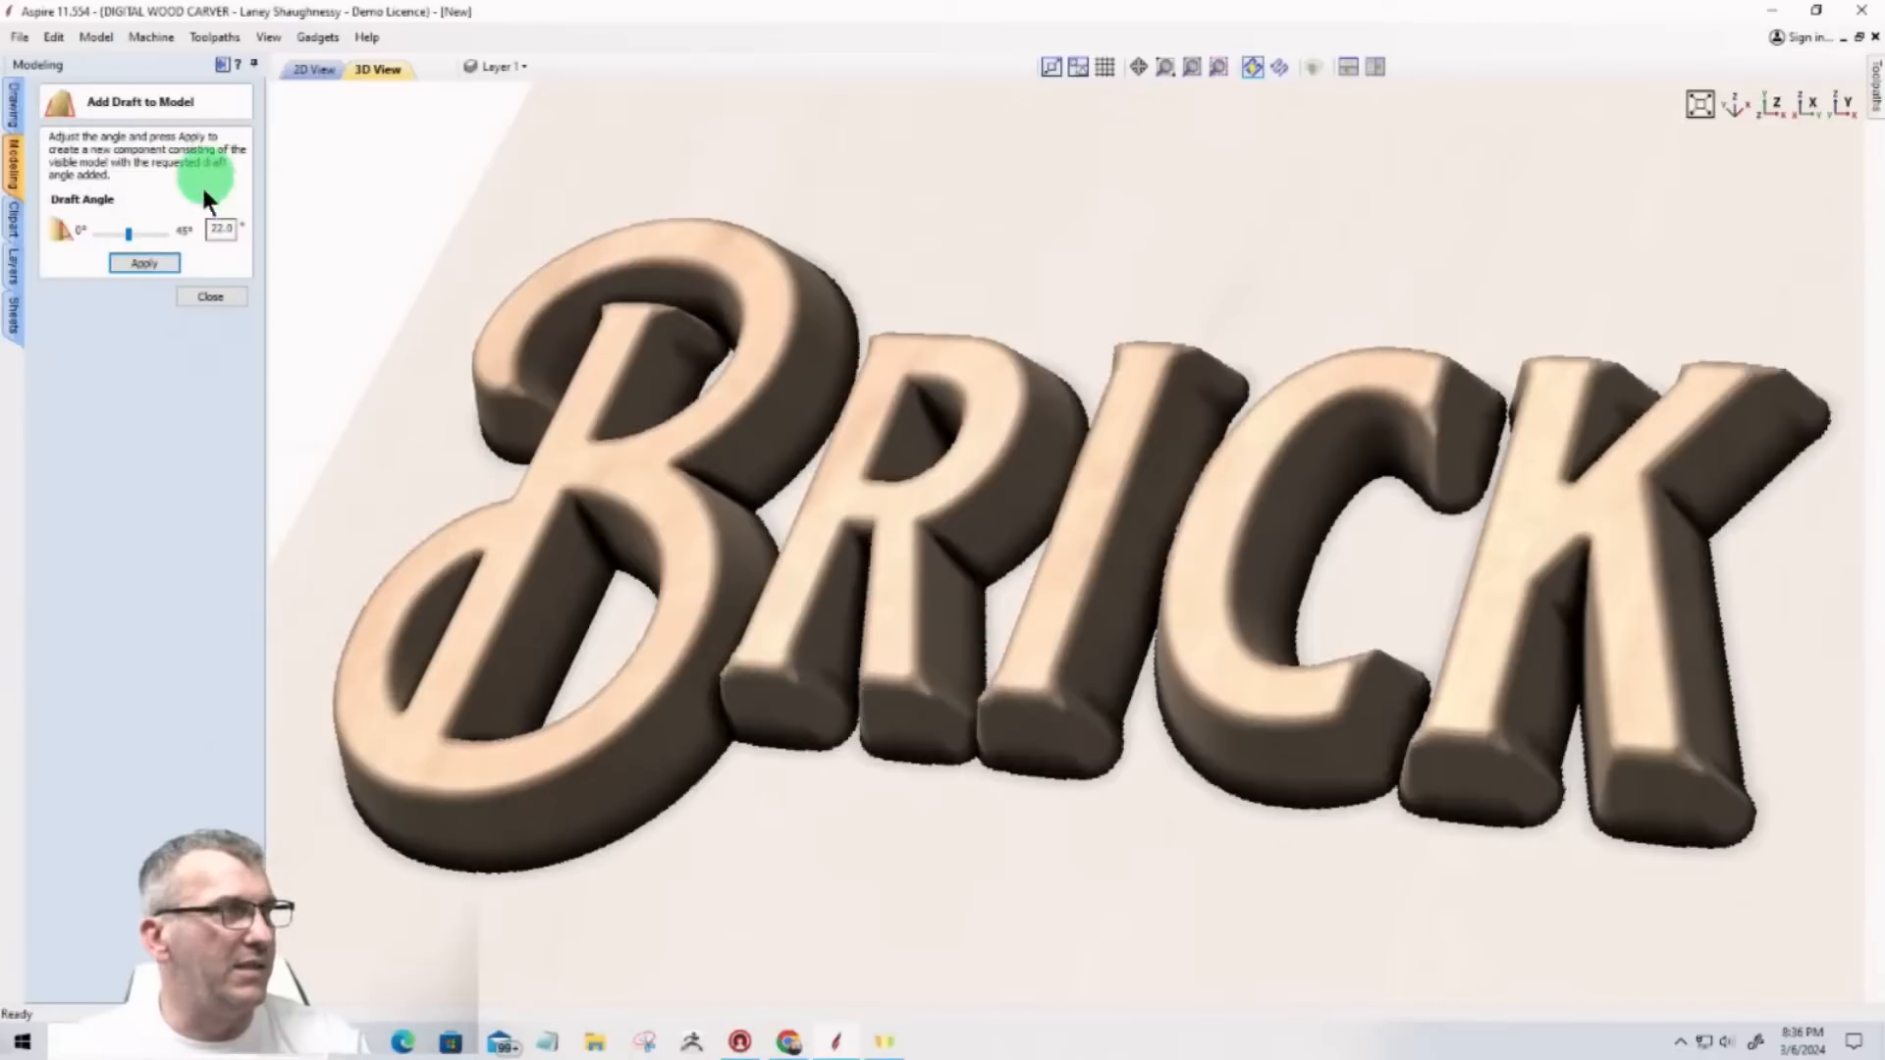
left_click_drag(234, 230, 126, 226)
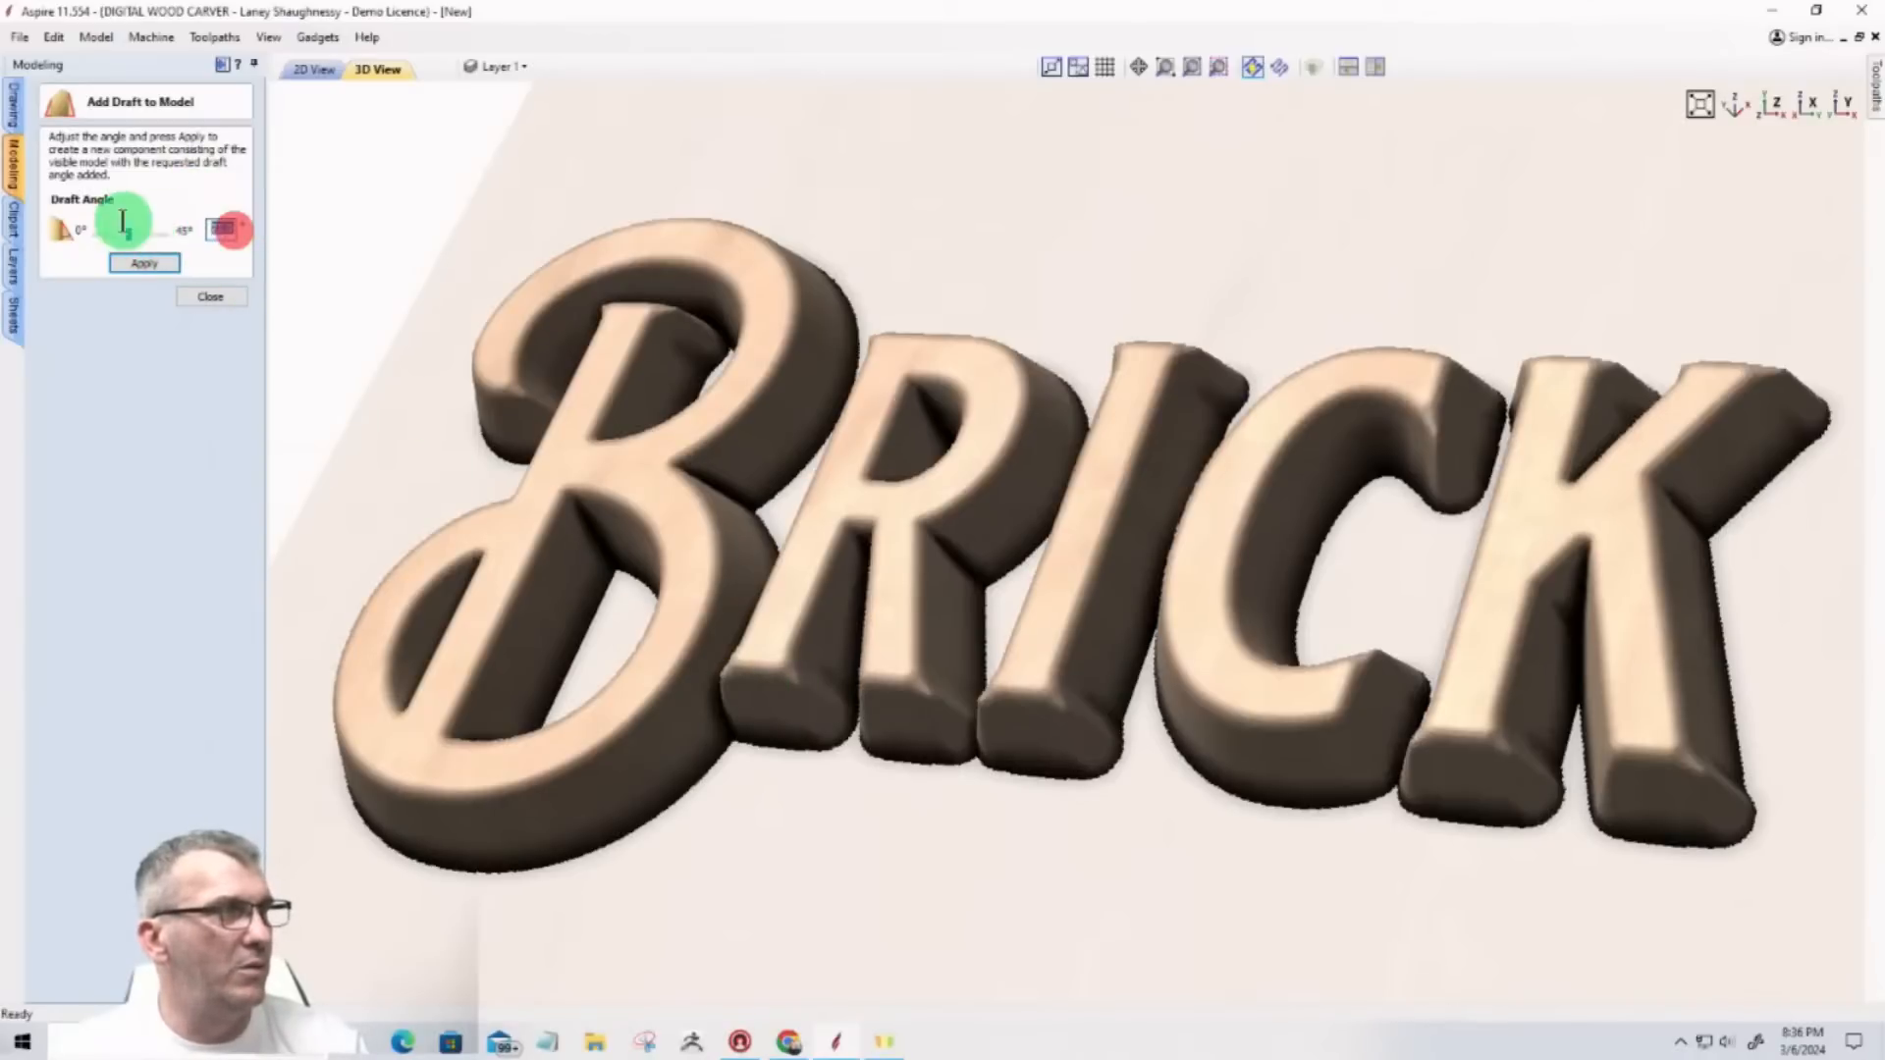
type("15")
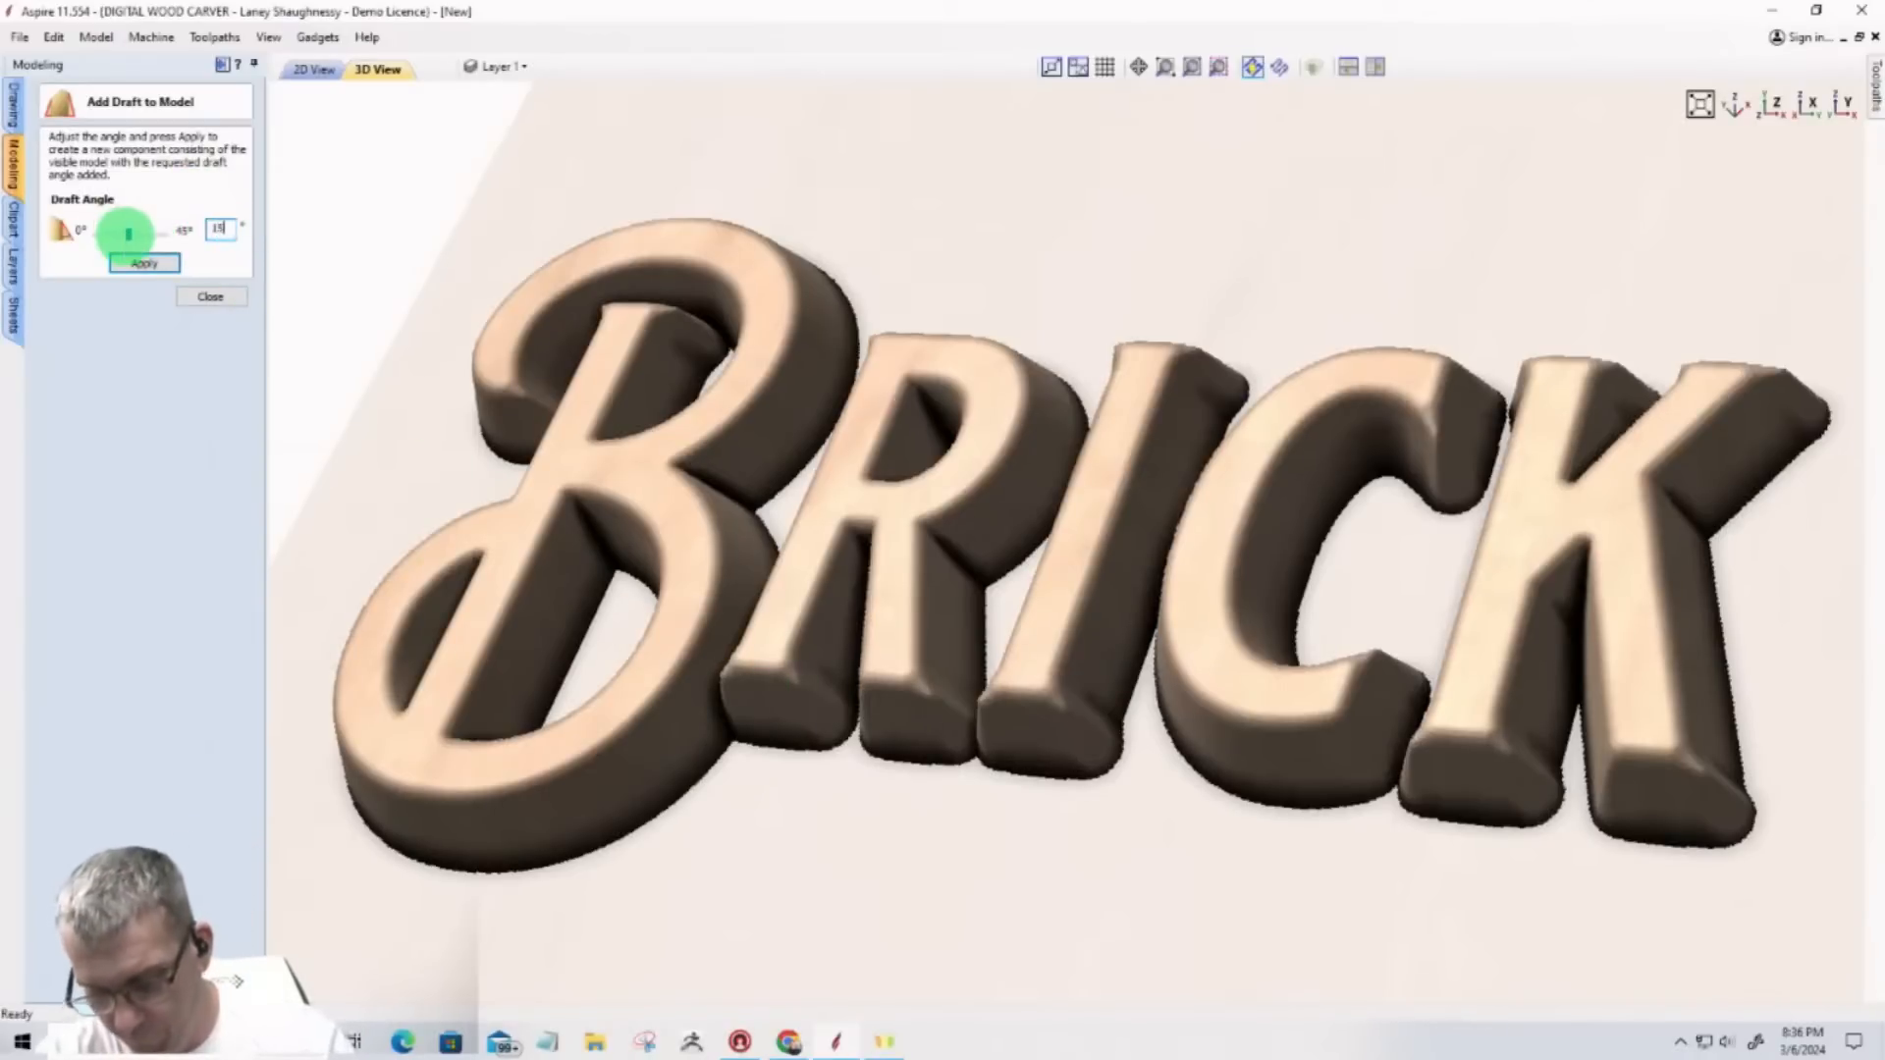
left_click(131, 267)
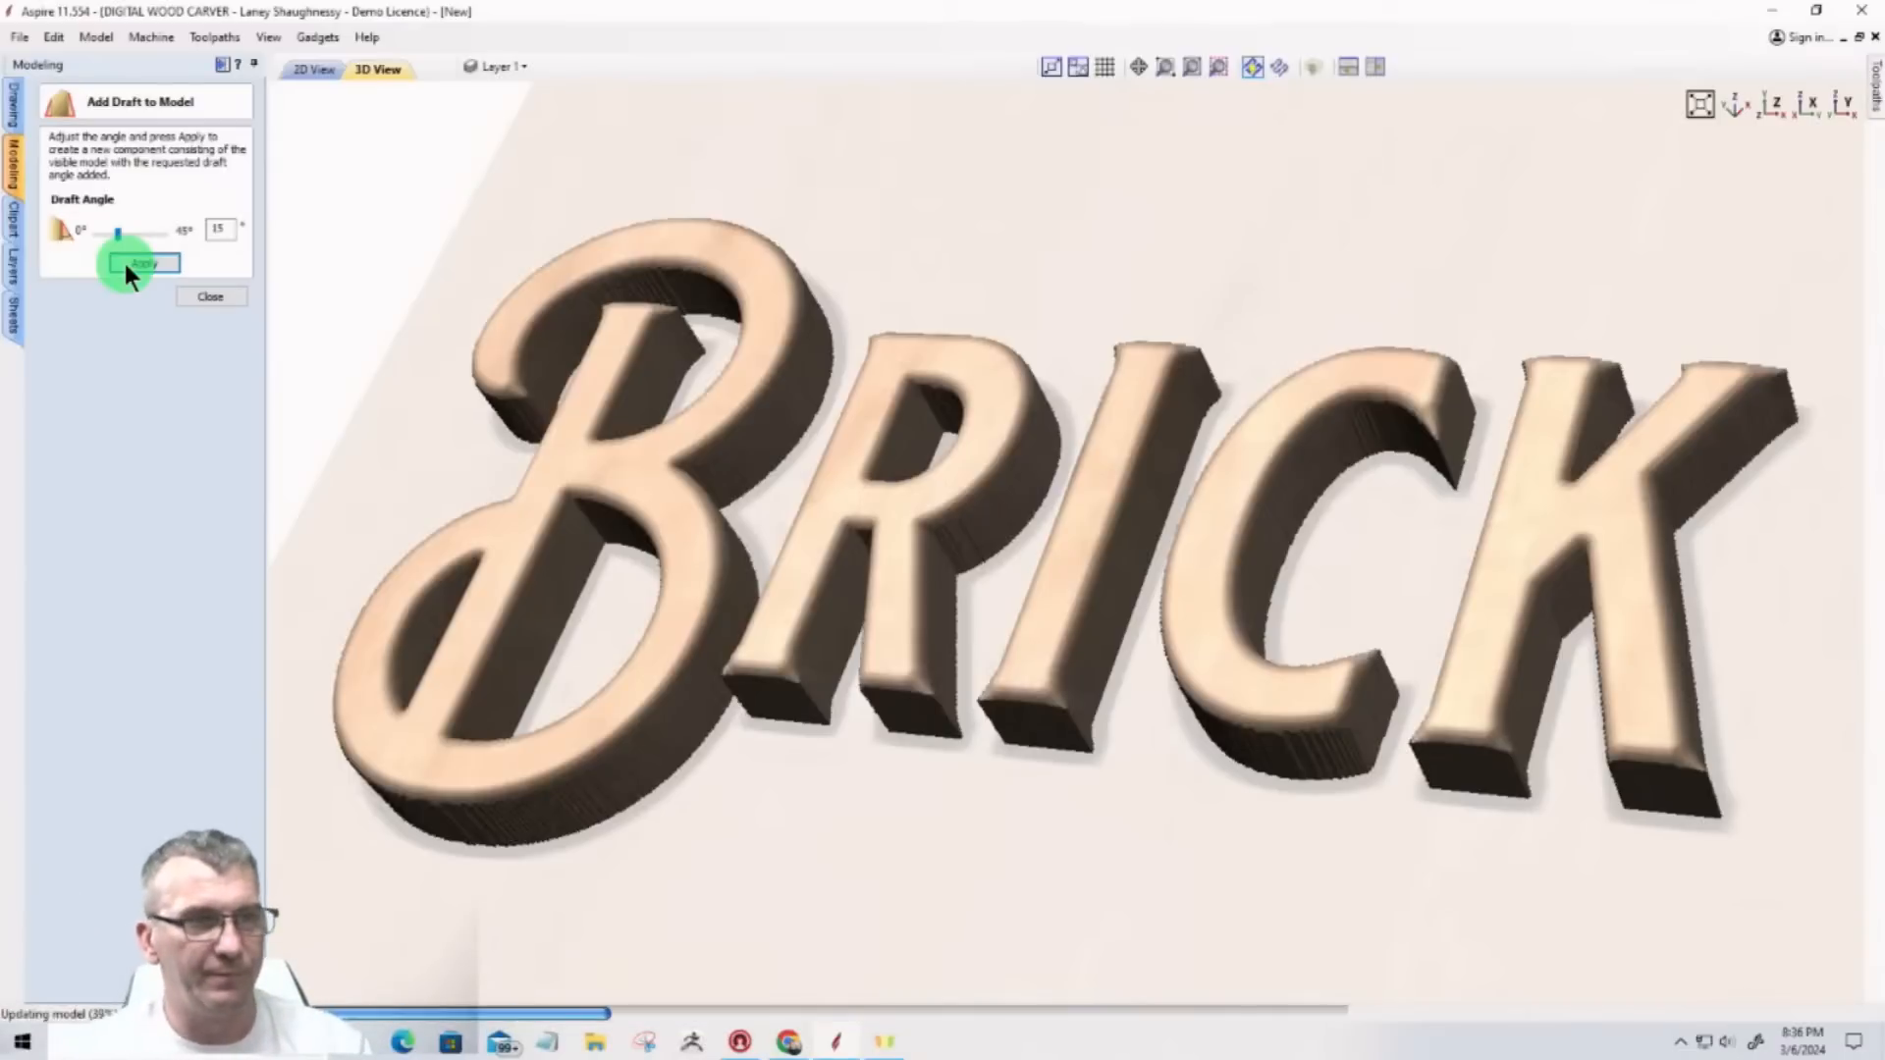
Step: Check the drafted letter sides, finish Add Draft, and hide the original undrafted lettering, Component 2
scroll(831, 324, "down", 1)
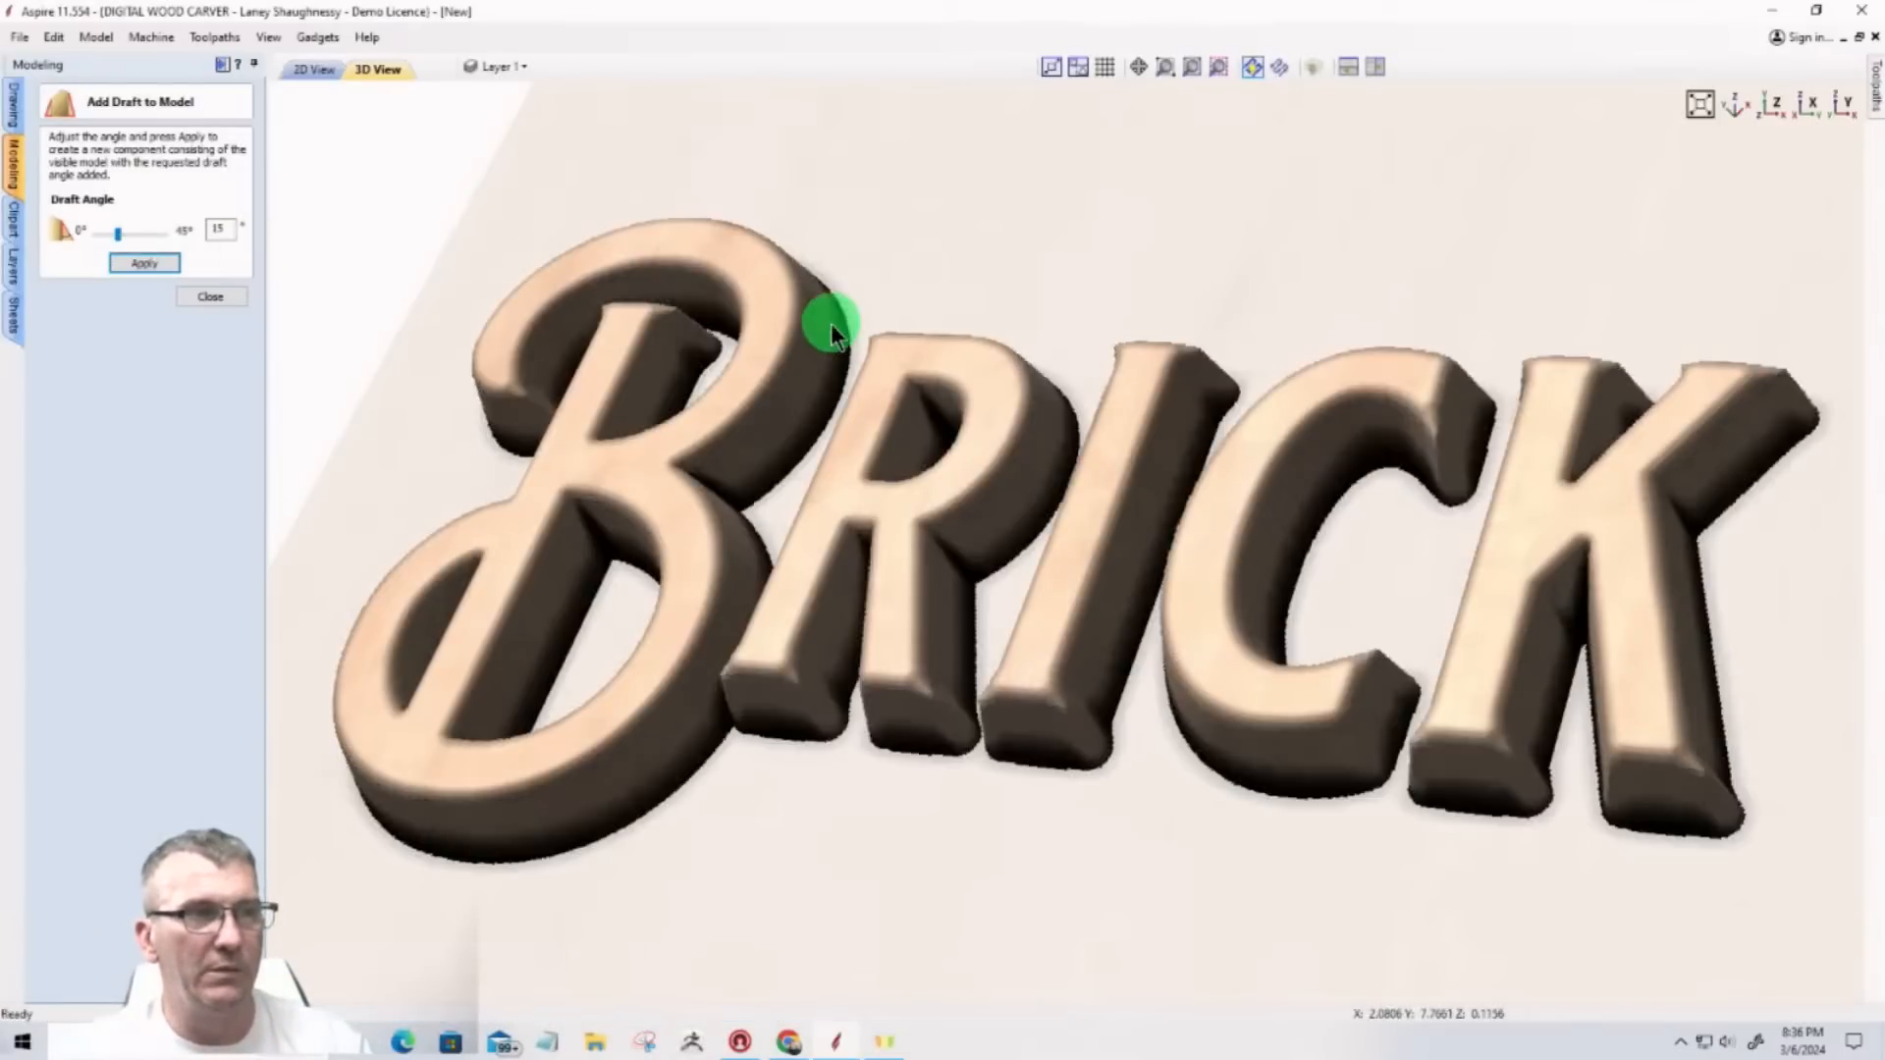
scroll(1051, 471, "down", 2)
scroll(1159, 538, "up", 1)
left_click_drag(1159, 538, 1232, 672)
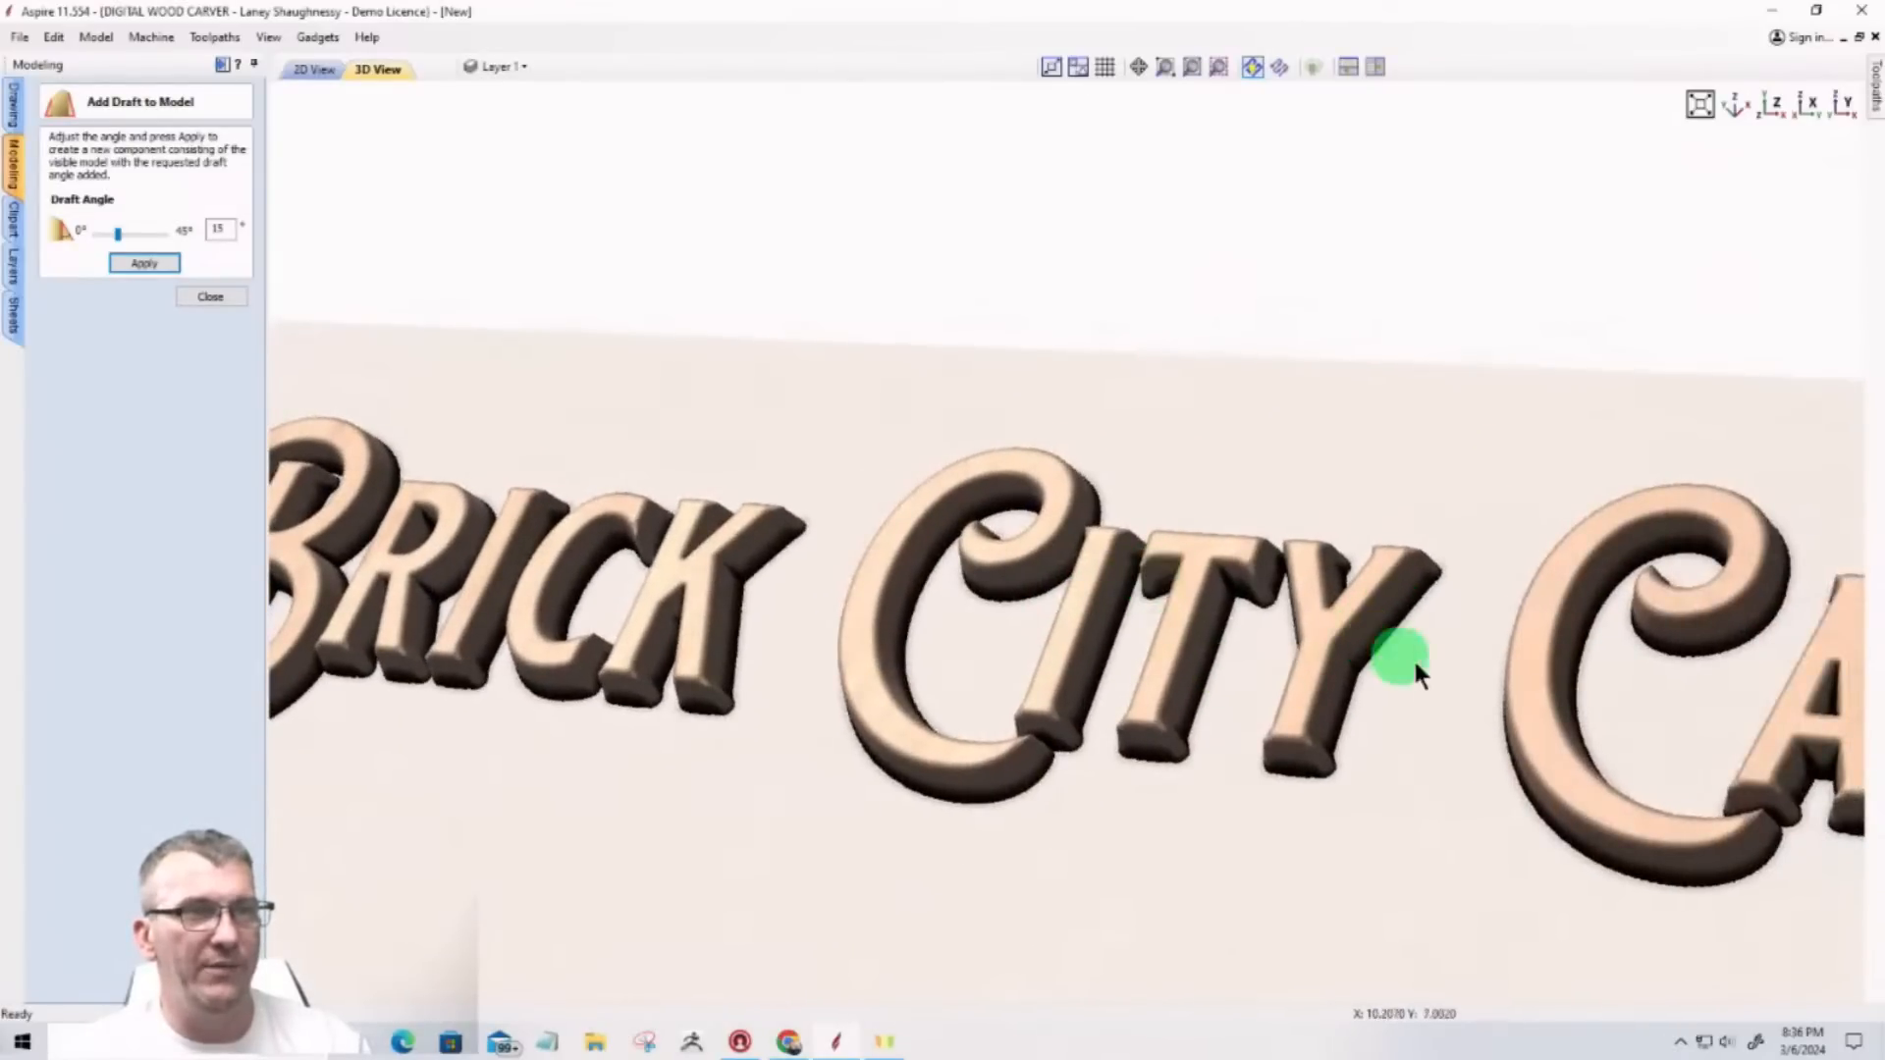
scroll(1392, 744, "down", 1)
scroll(1388, 732, "down", 2)
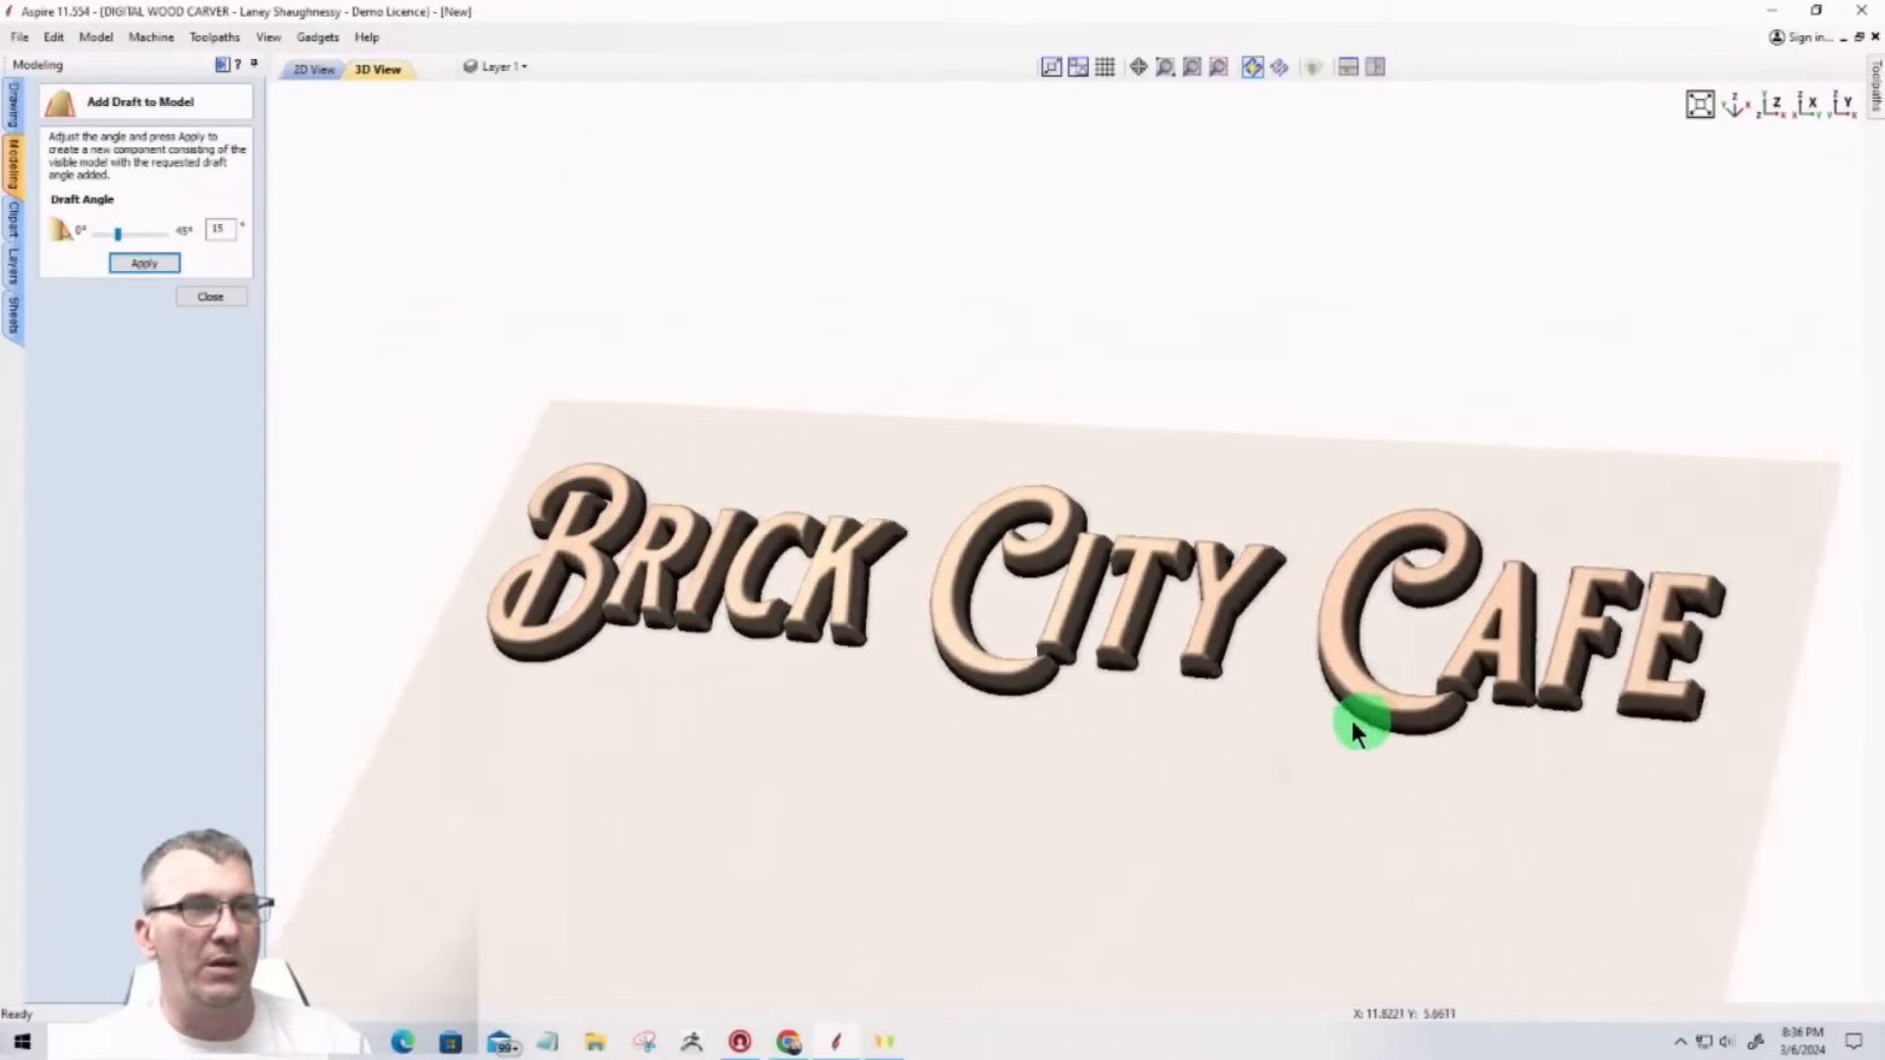
scroll(1194, 683, "up", 2)
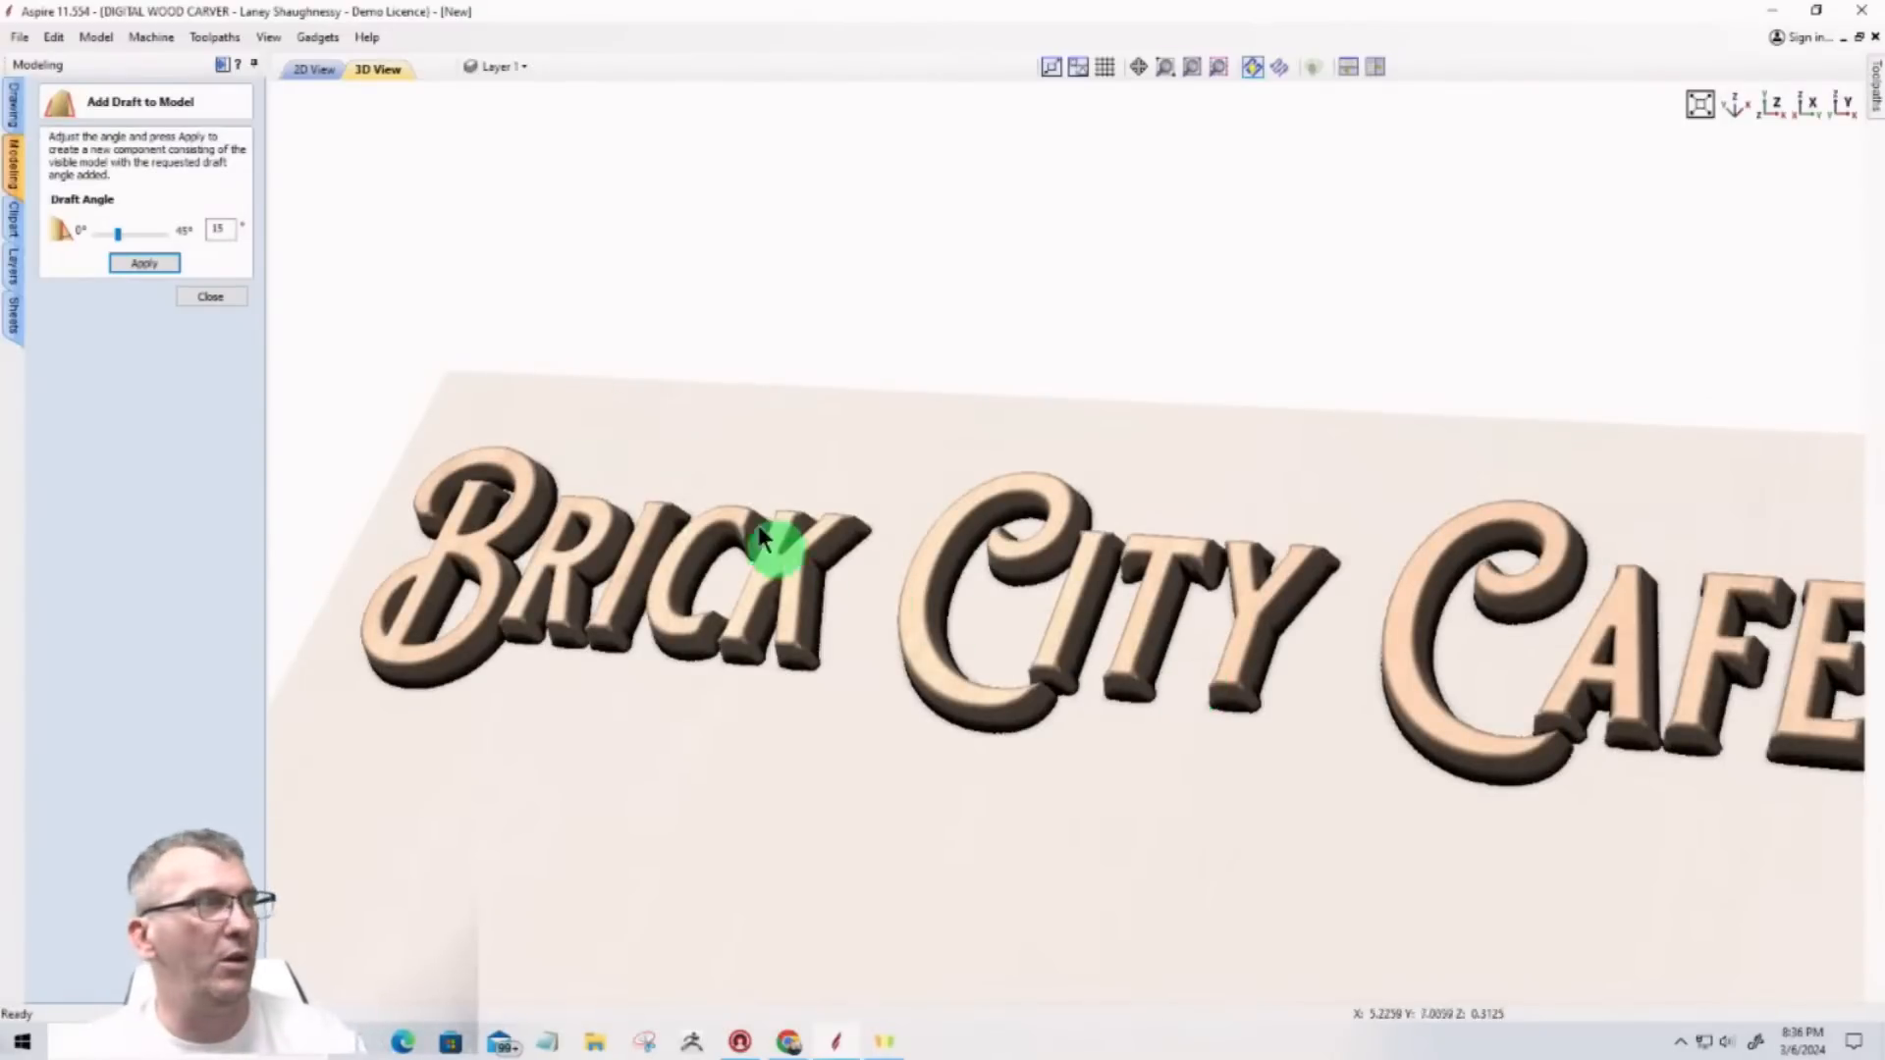
left_click(210, 295)
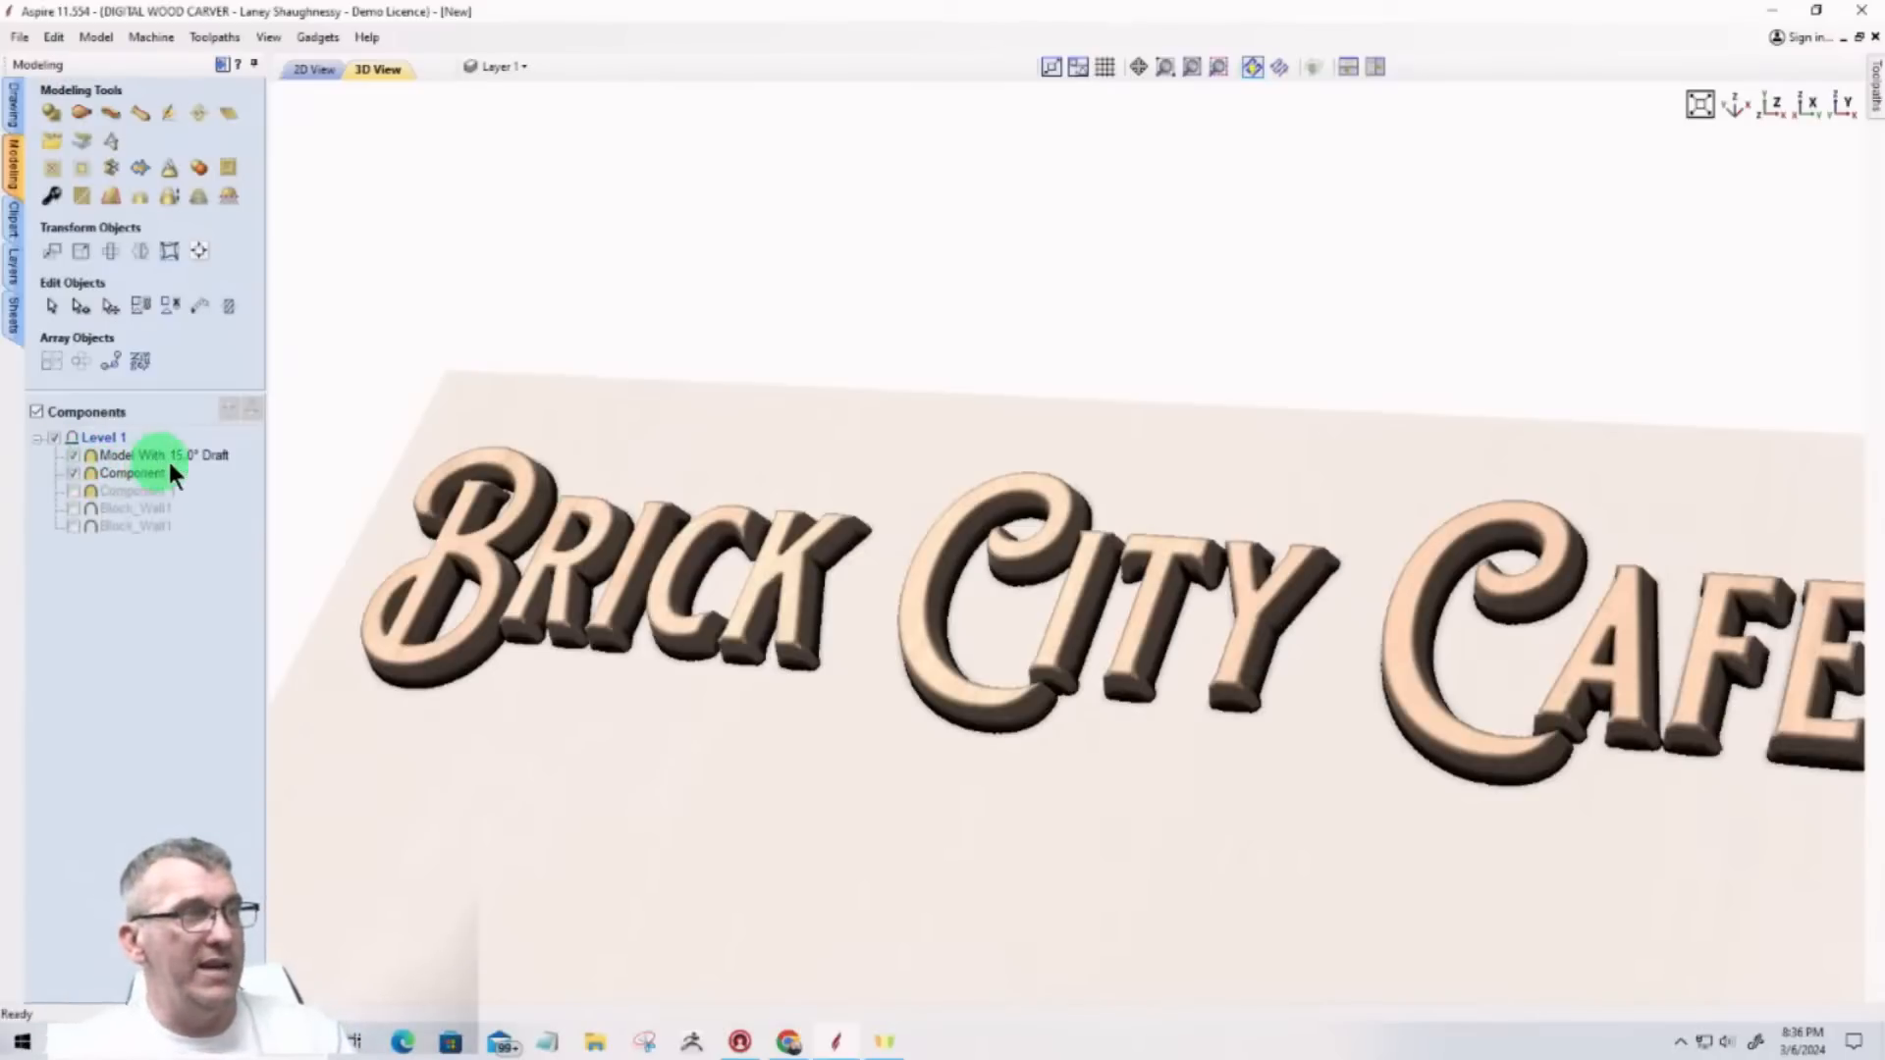
left_click(72, 476)
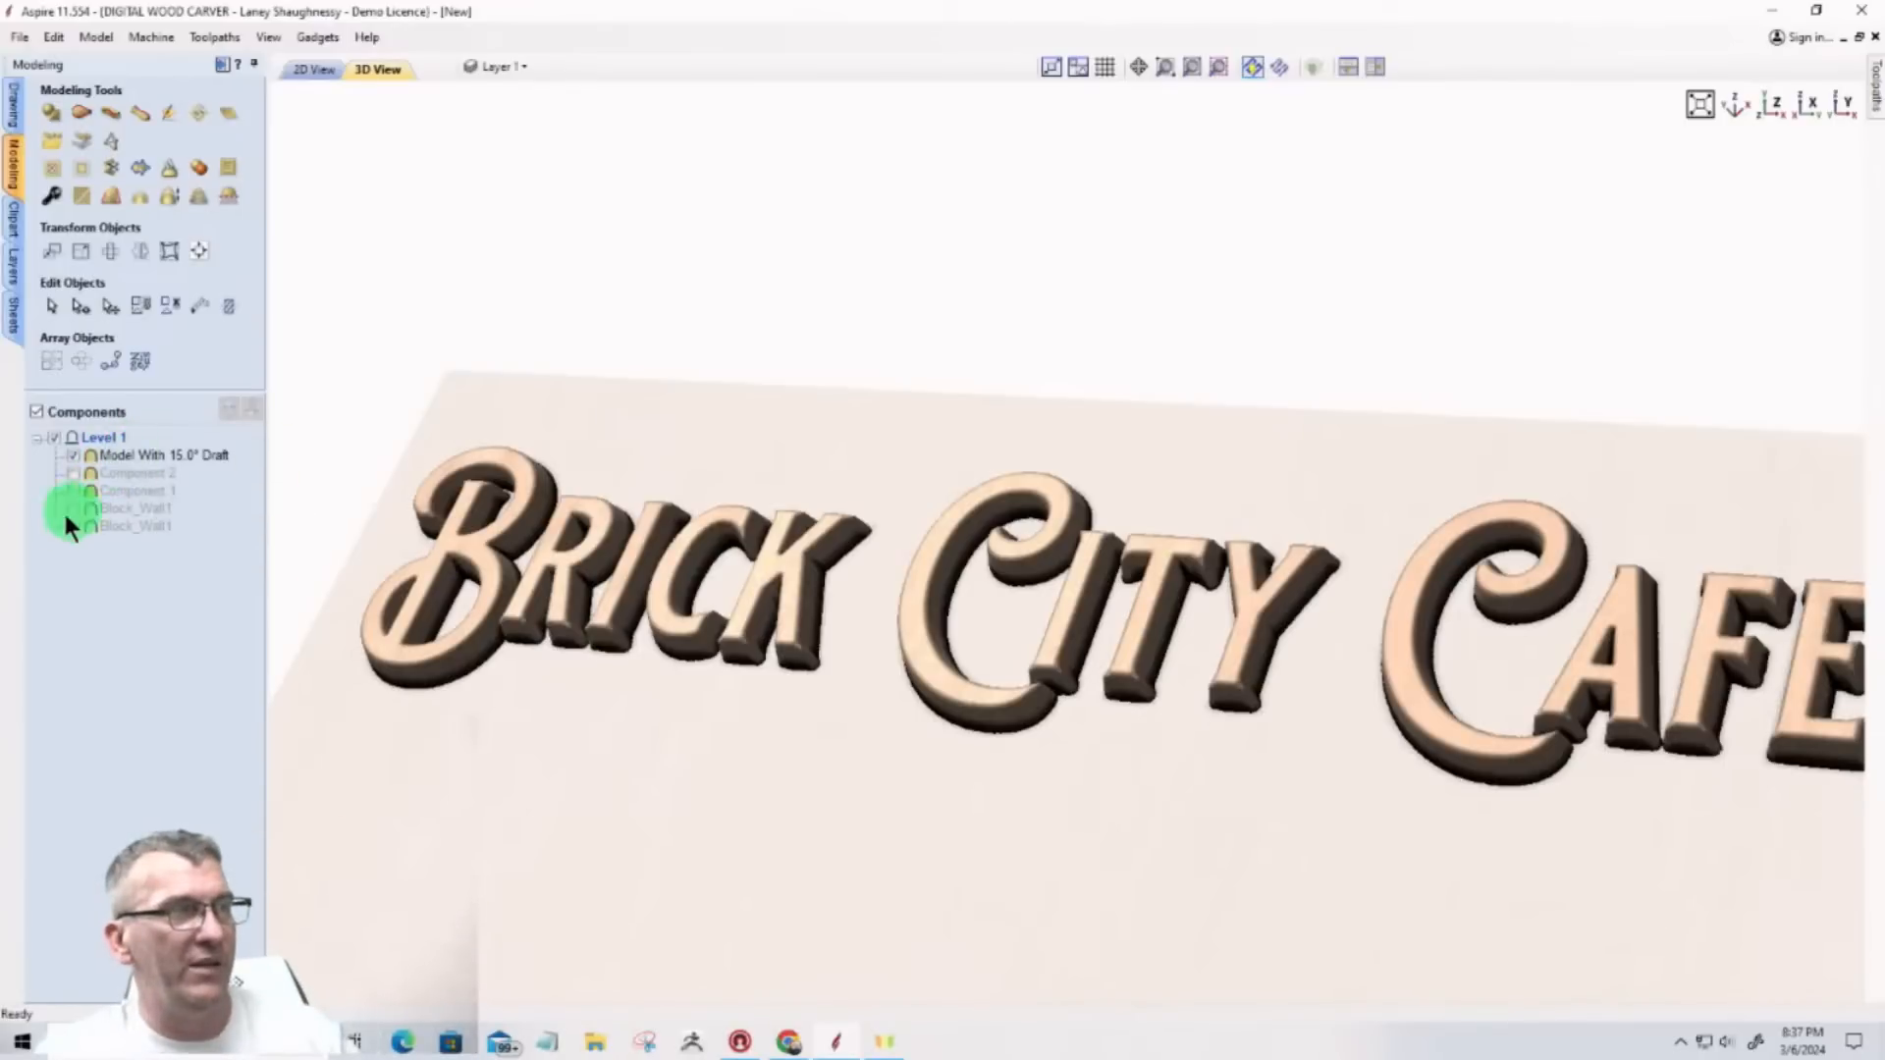
Step: Show the brick wall component, Component 1, again and check the drafted lettering against the bricks
left_click(73, 491)
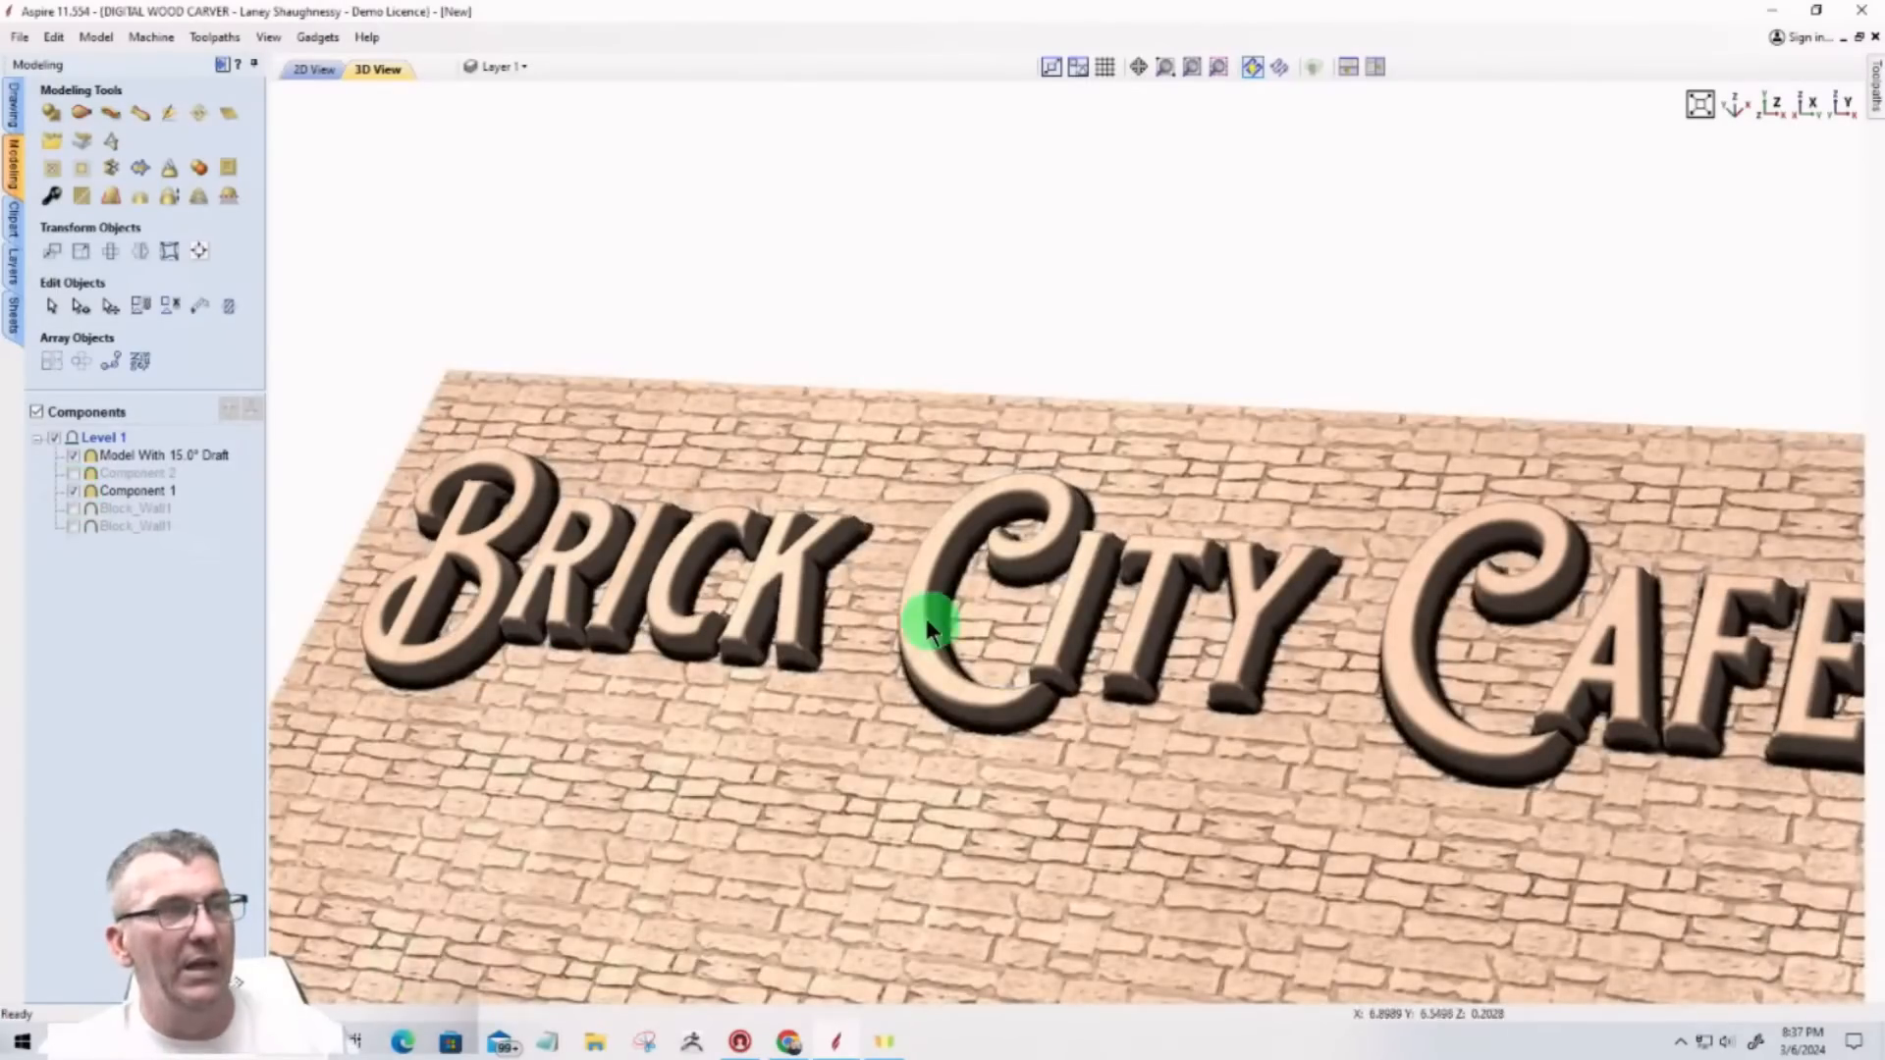
left_click_drag(926, 618, 1113, 693)
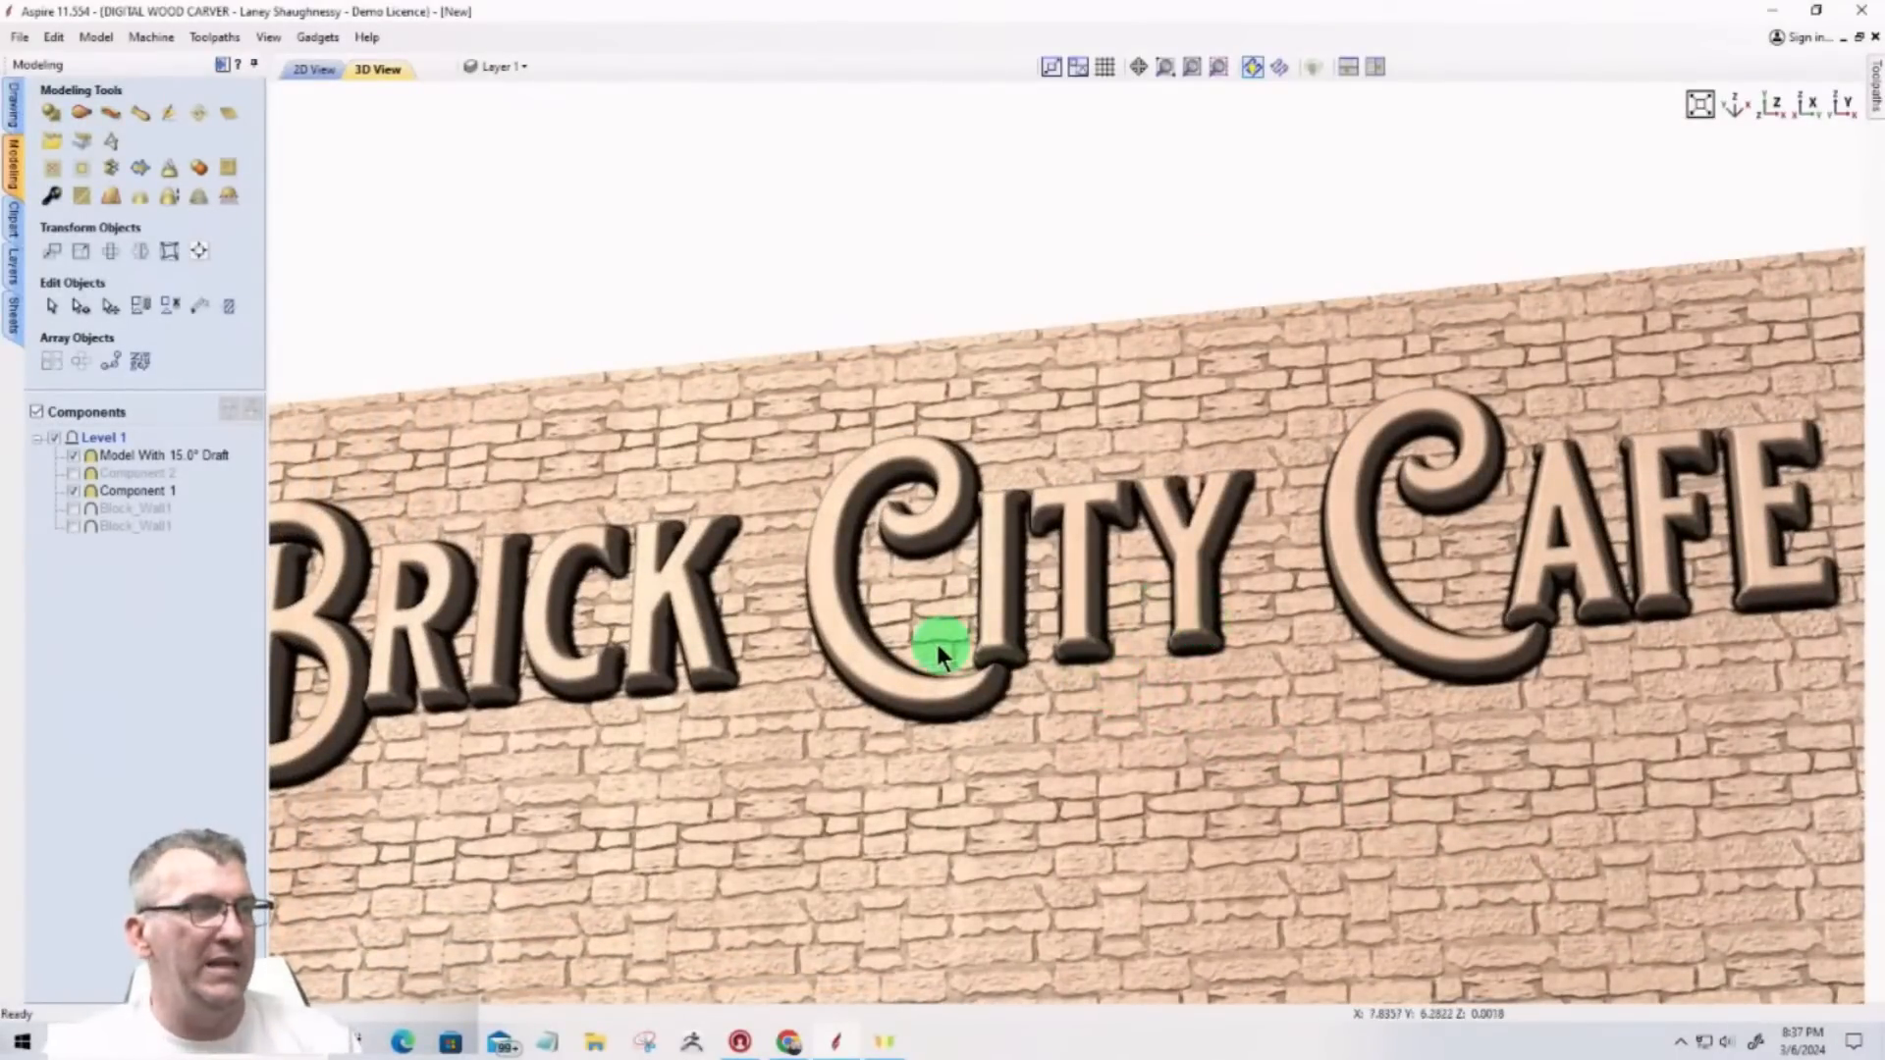
scroll(937, 653, "down", 3)
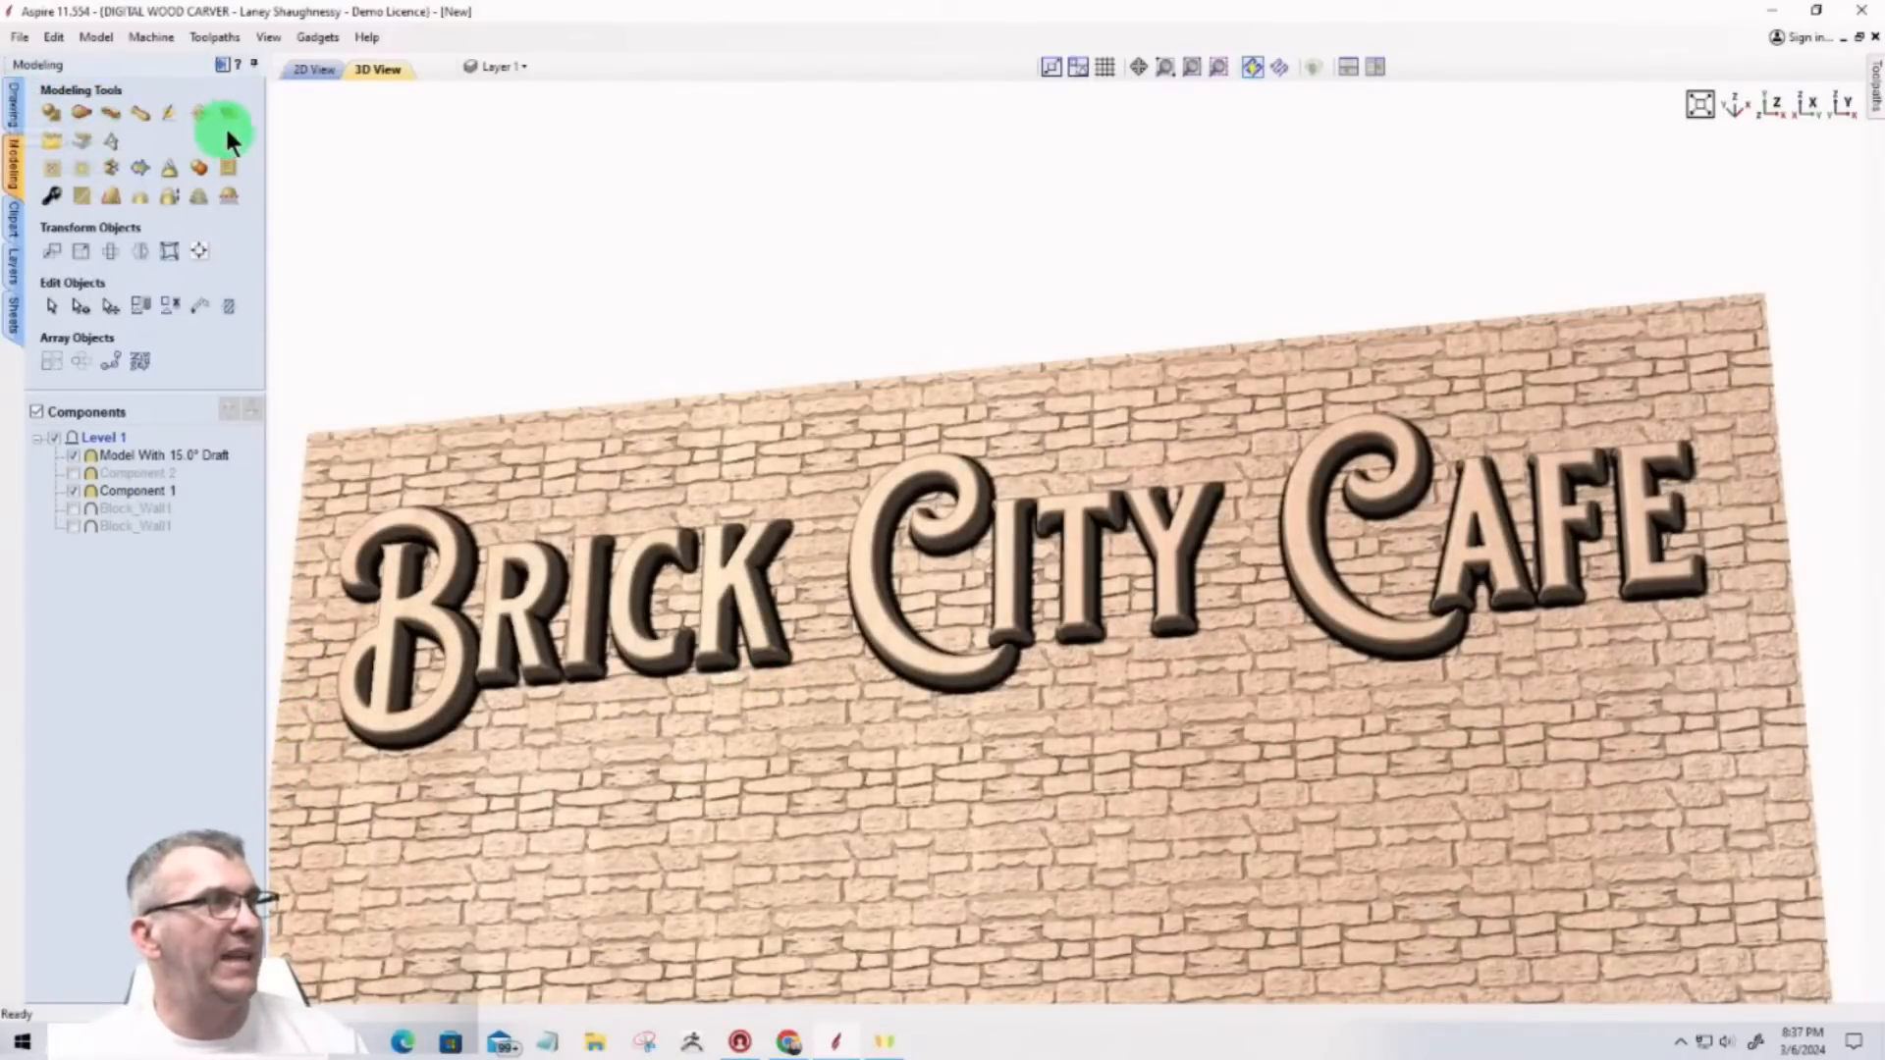
Step: Delete the drafted lettering model, the brick wall component and the Brick City Cafe text vectors from the 2D layout
left_click(300, 69)
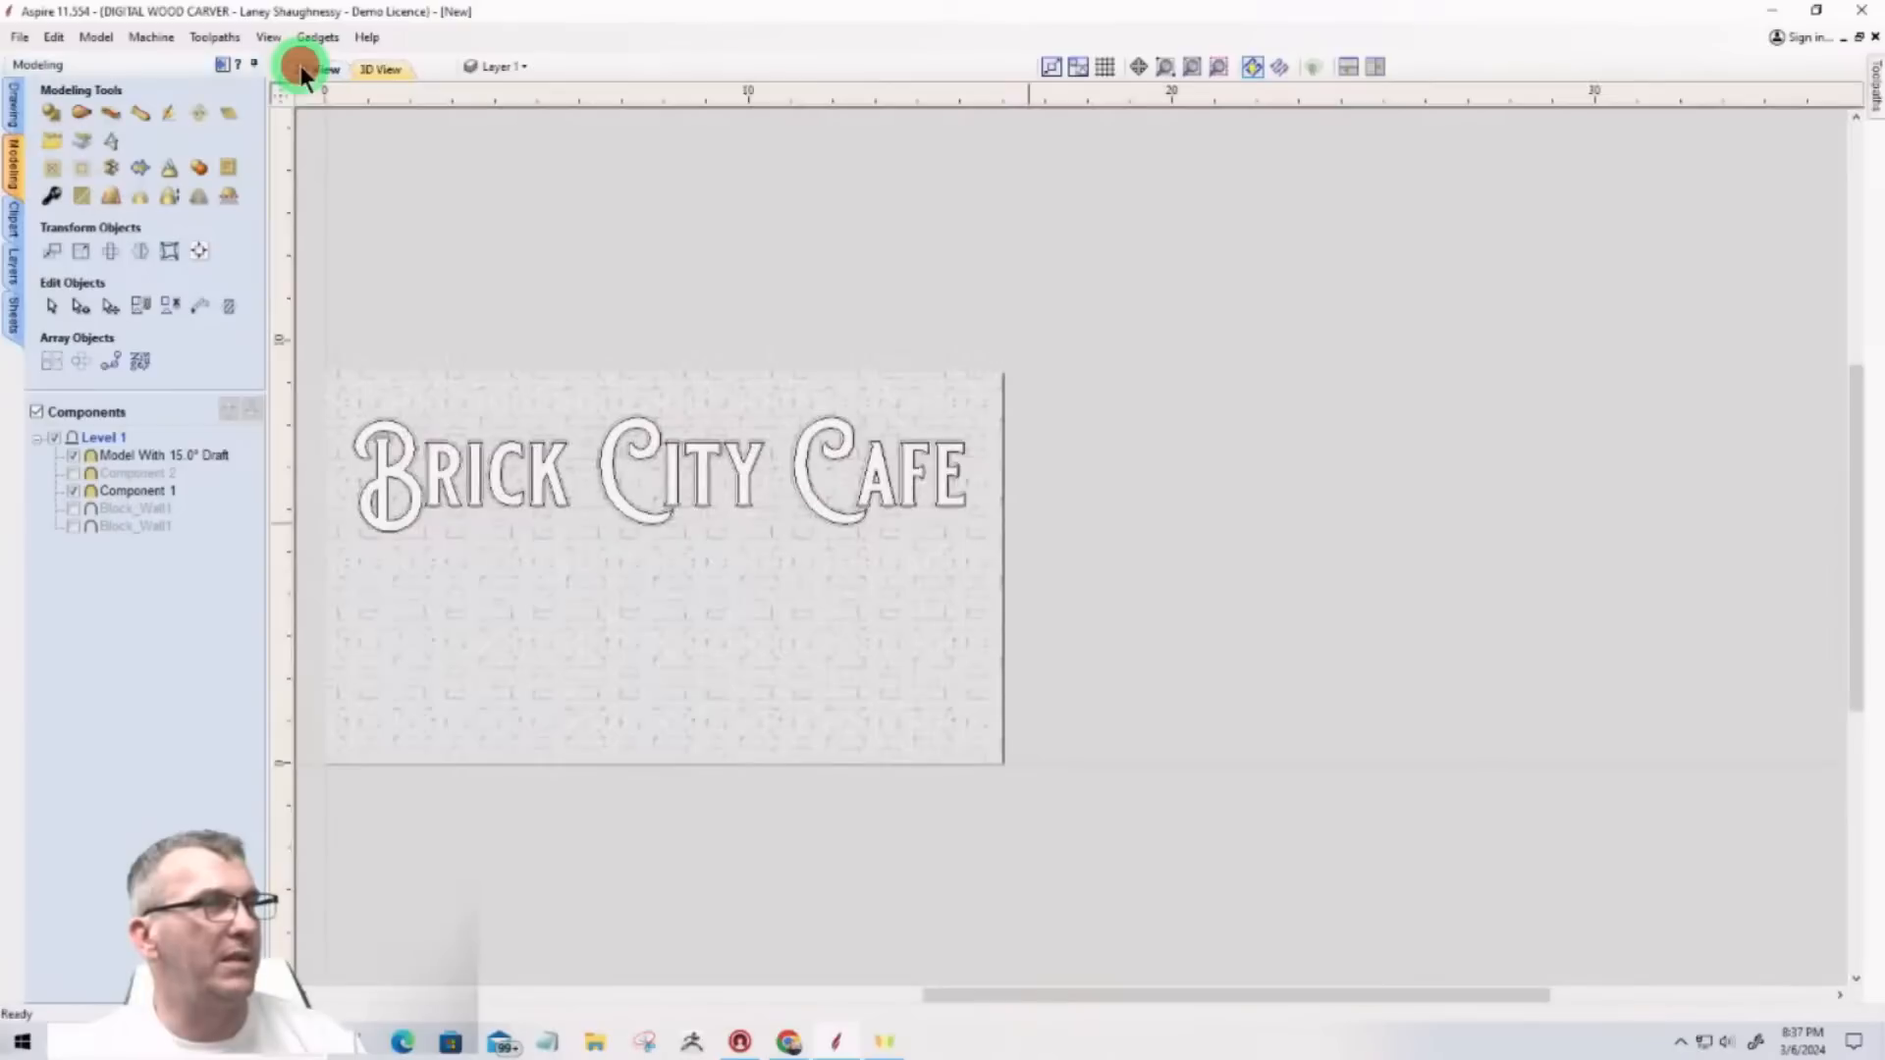
left_click_drag(694, 303, 1423, 785)
key("Delete")
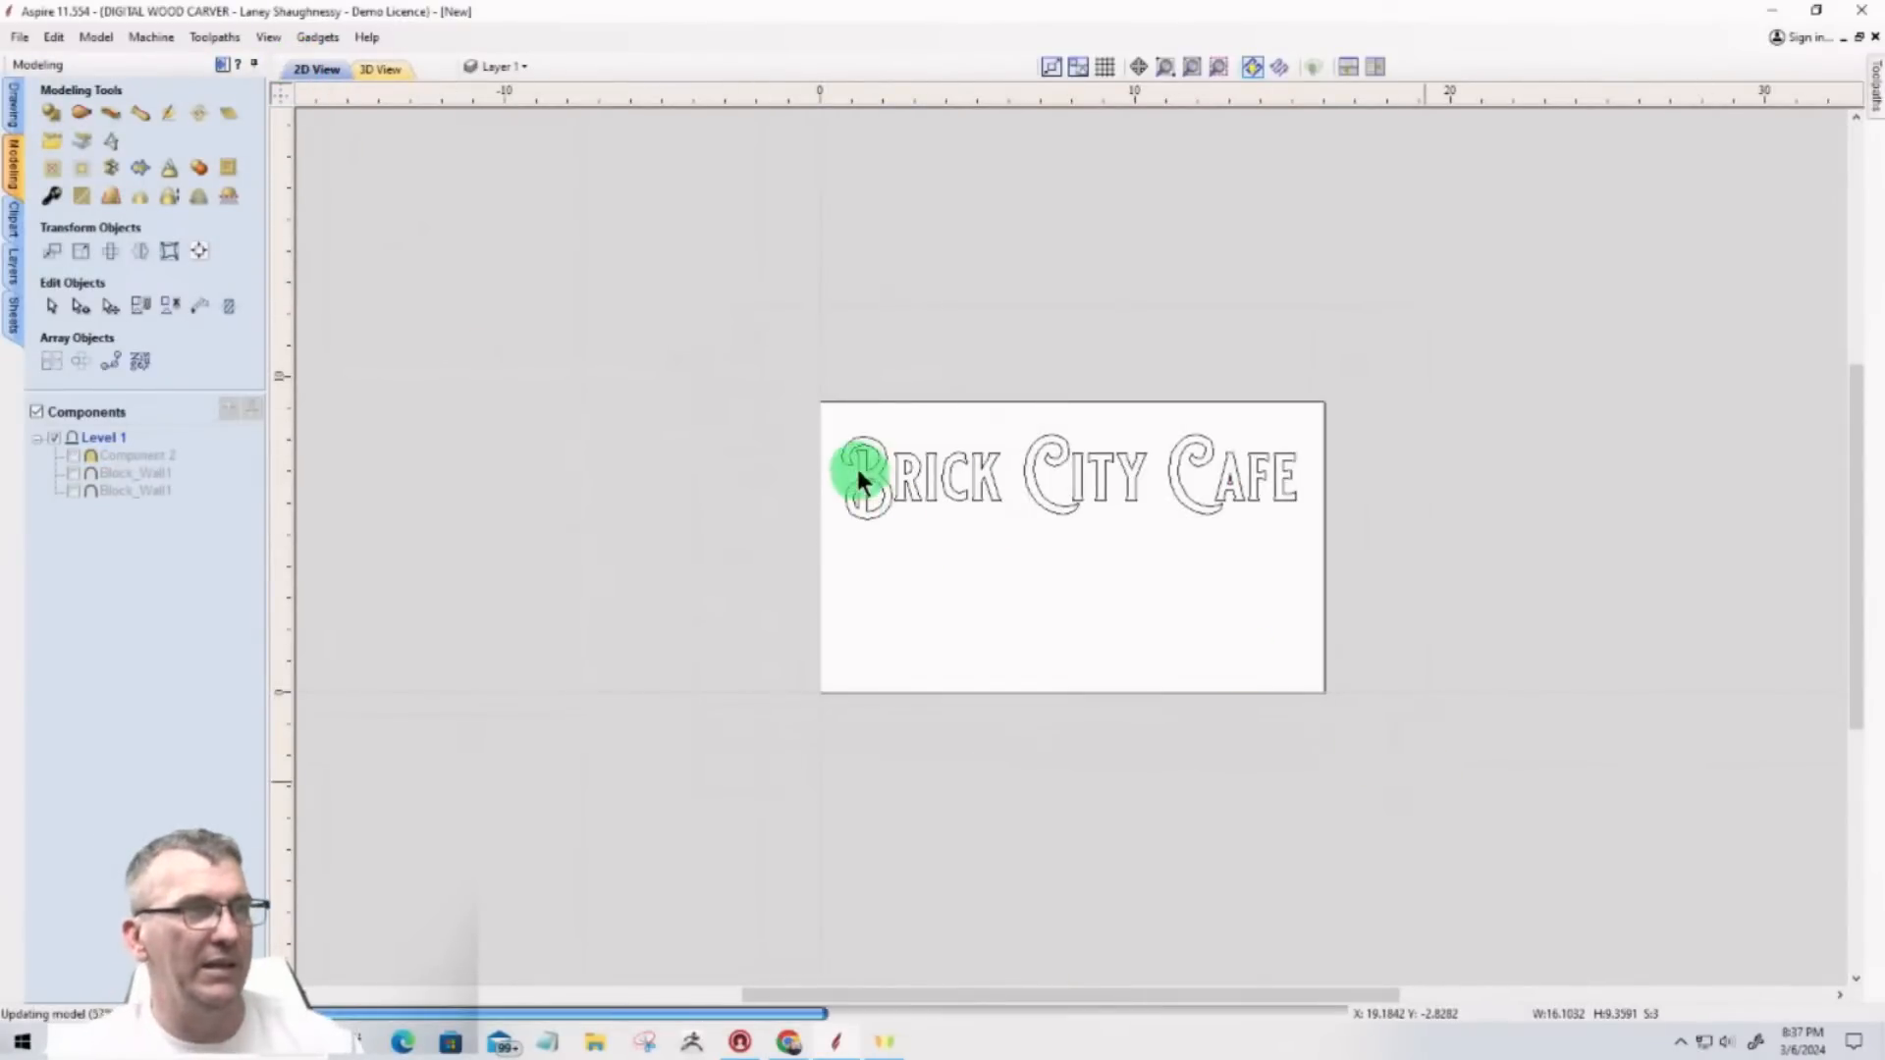
left_click_drag(815, 373, 1456, 613)
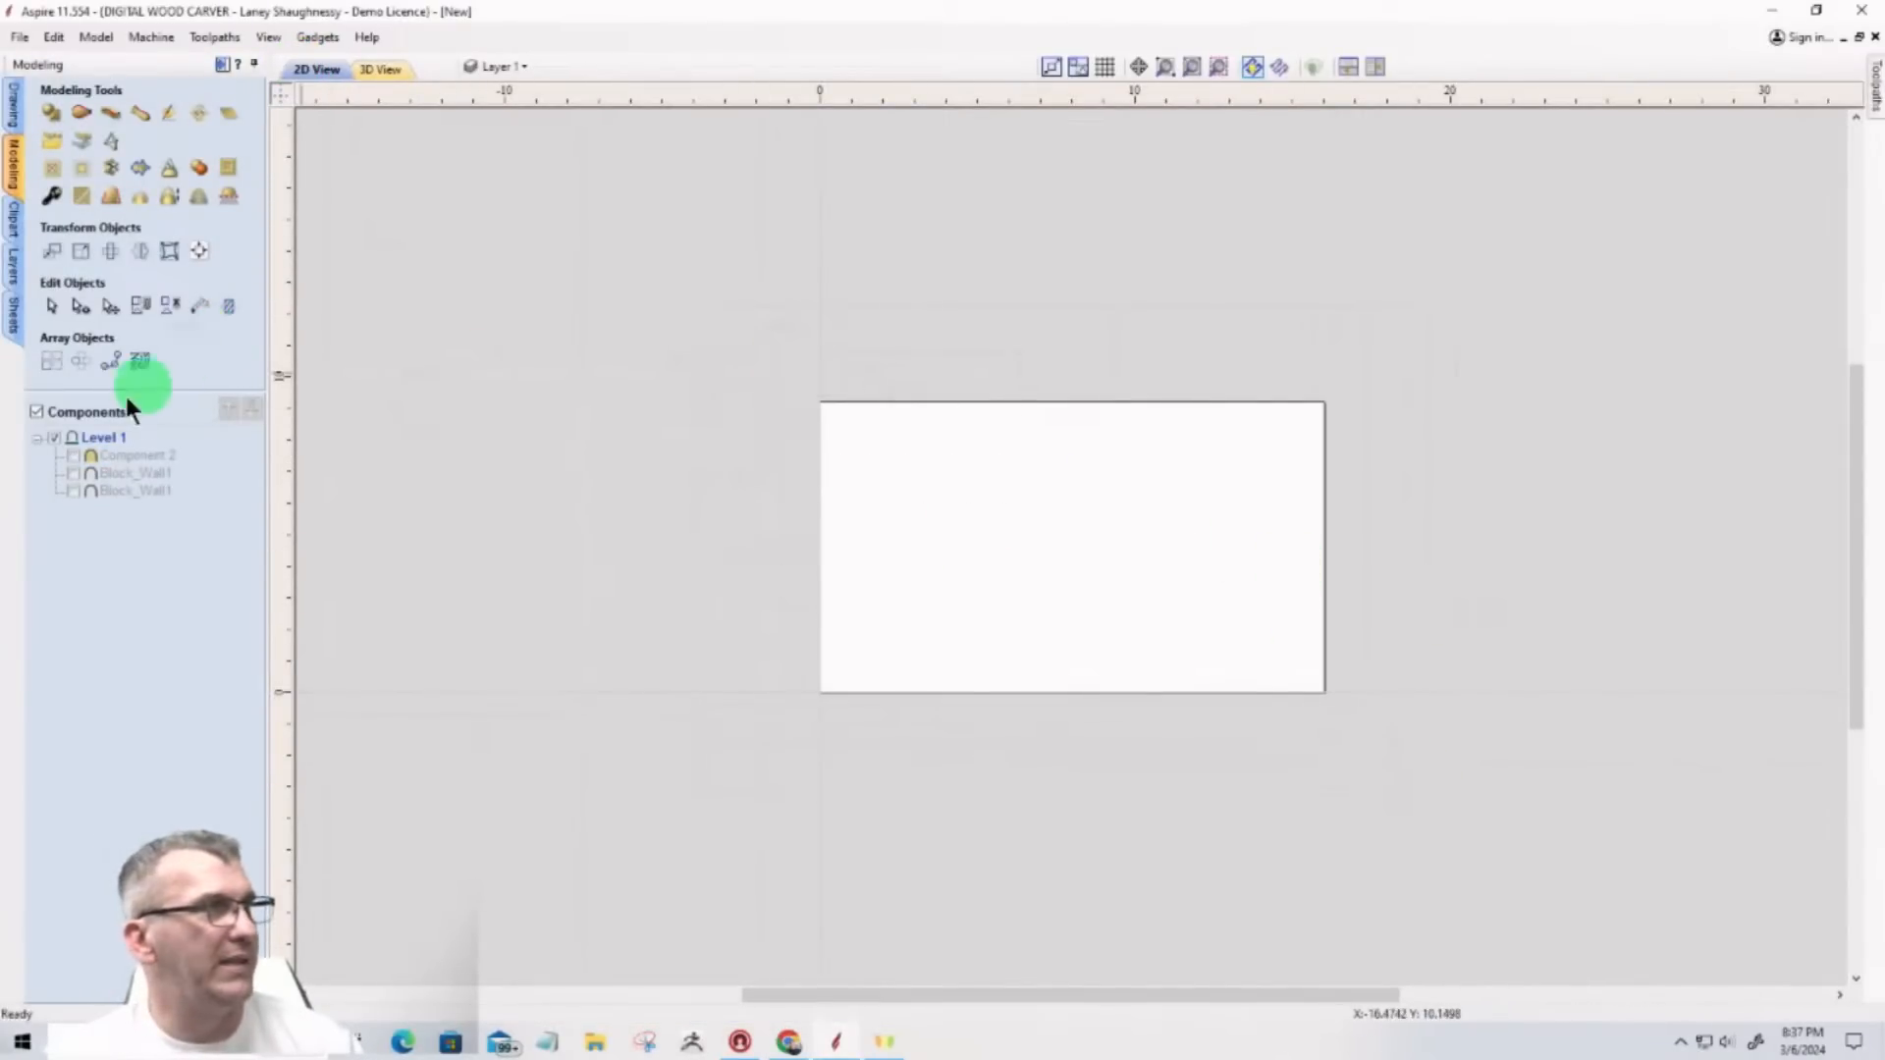
Step: Add the diamond plate clipart from Texture Area Tiles, shrink it to about 1.78 by 1.78, and check it in 3D
left_click(11, 236)
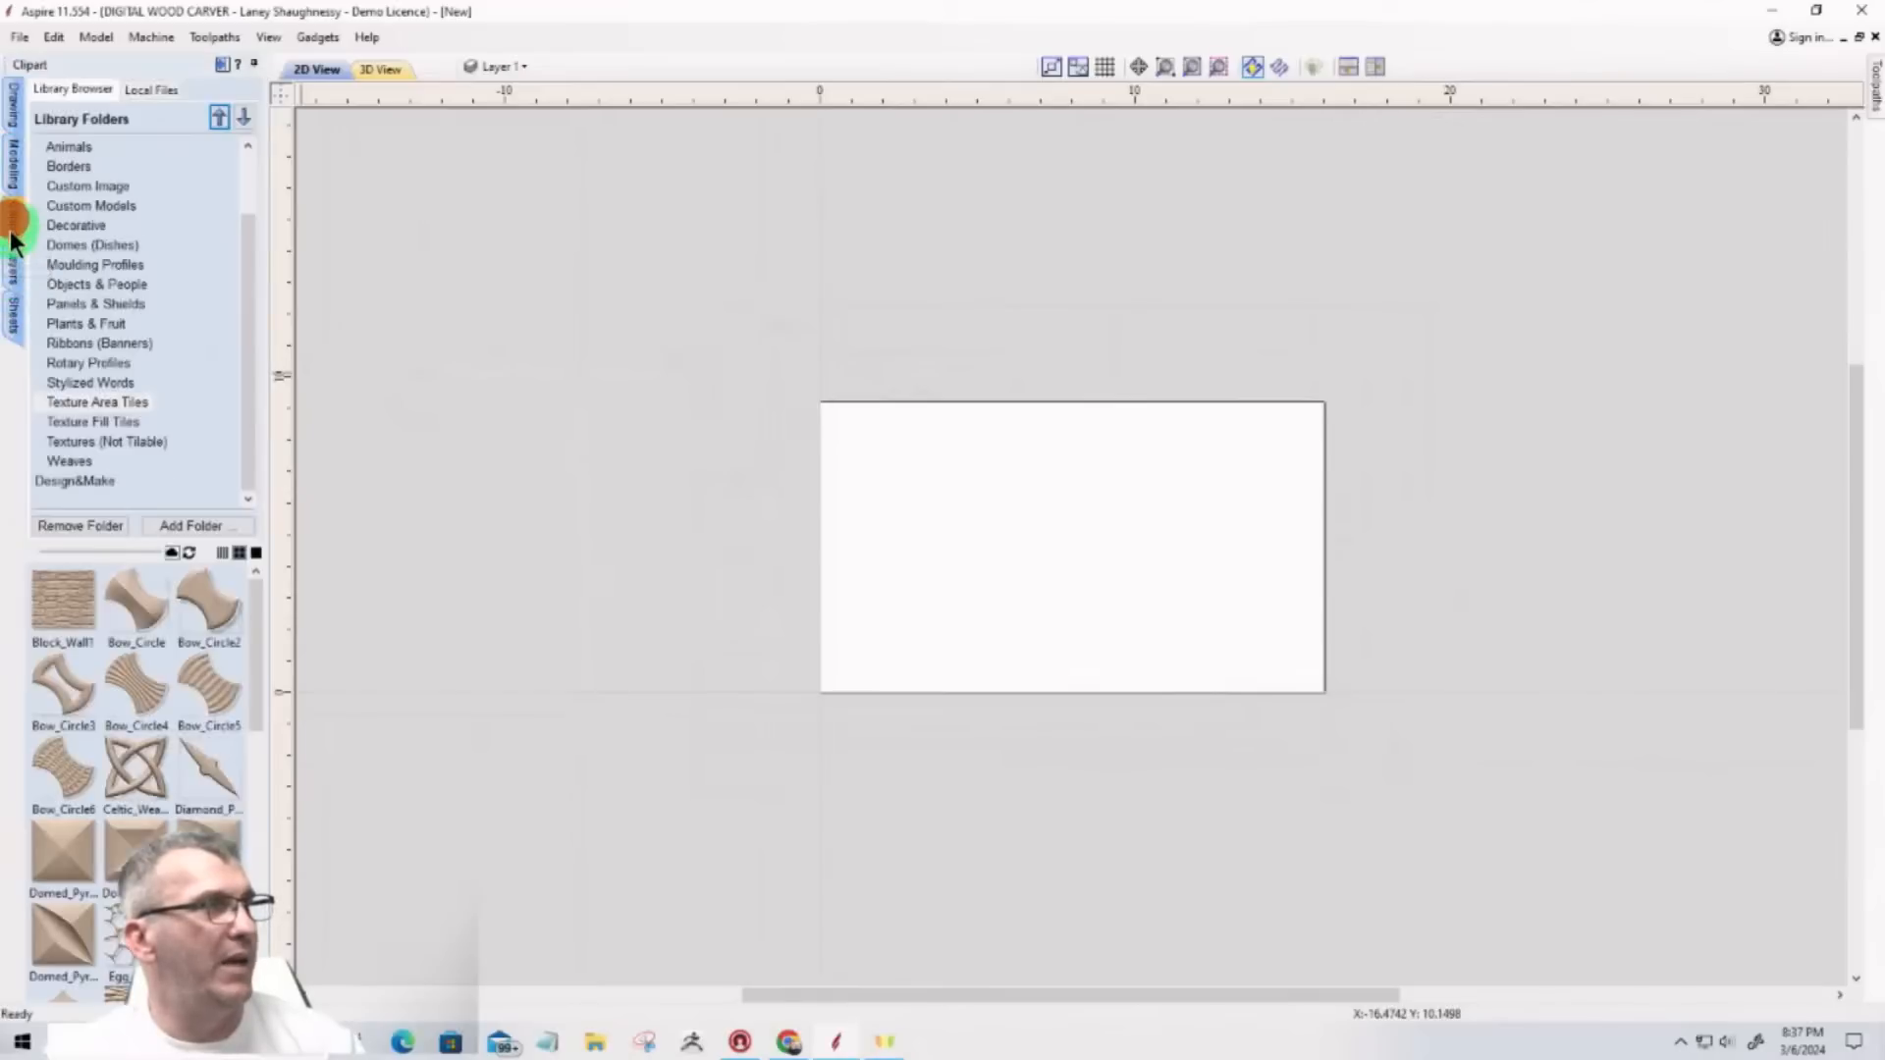
left_click(85, 781)
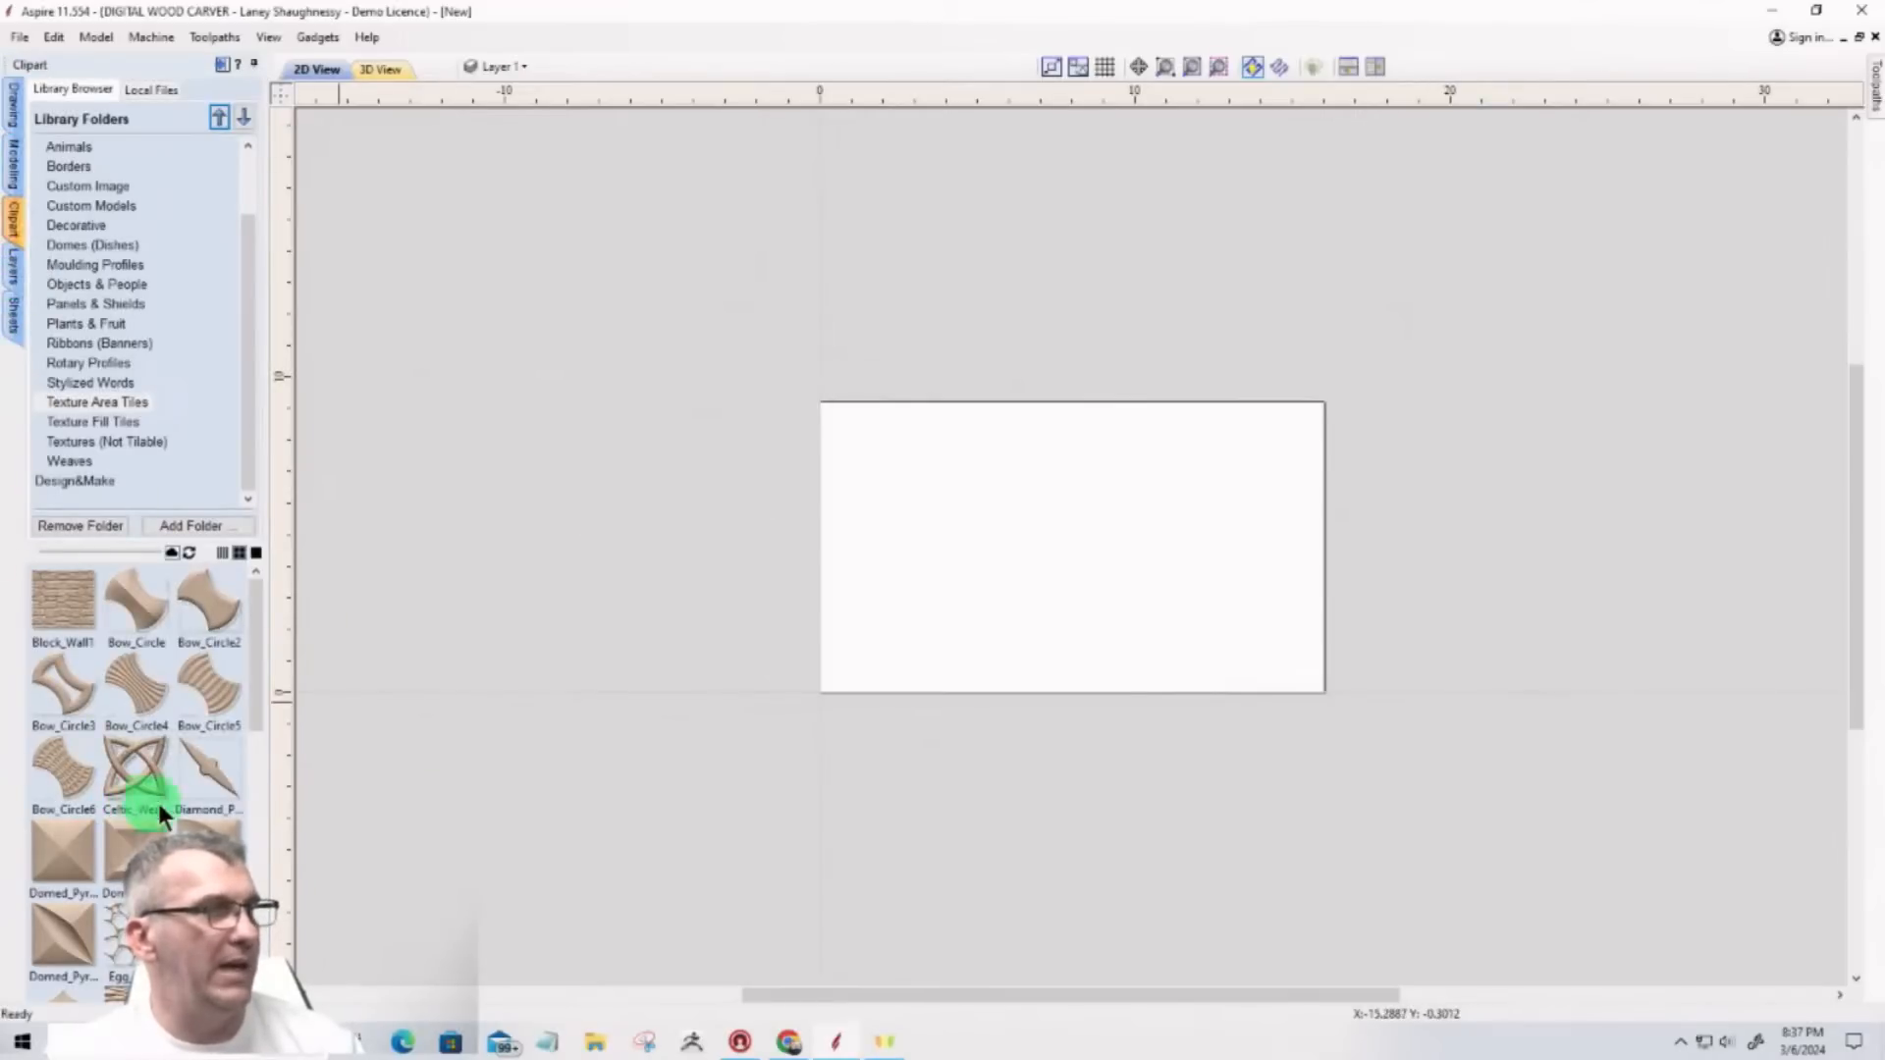
left_click_drag(202, 771, 880, 723)
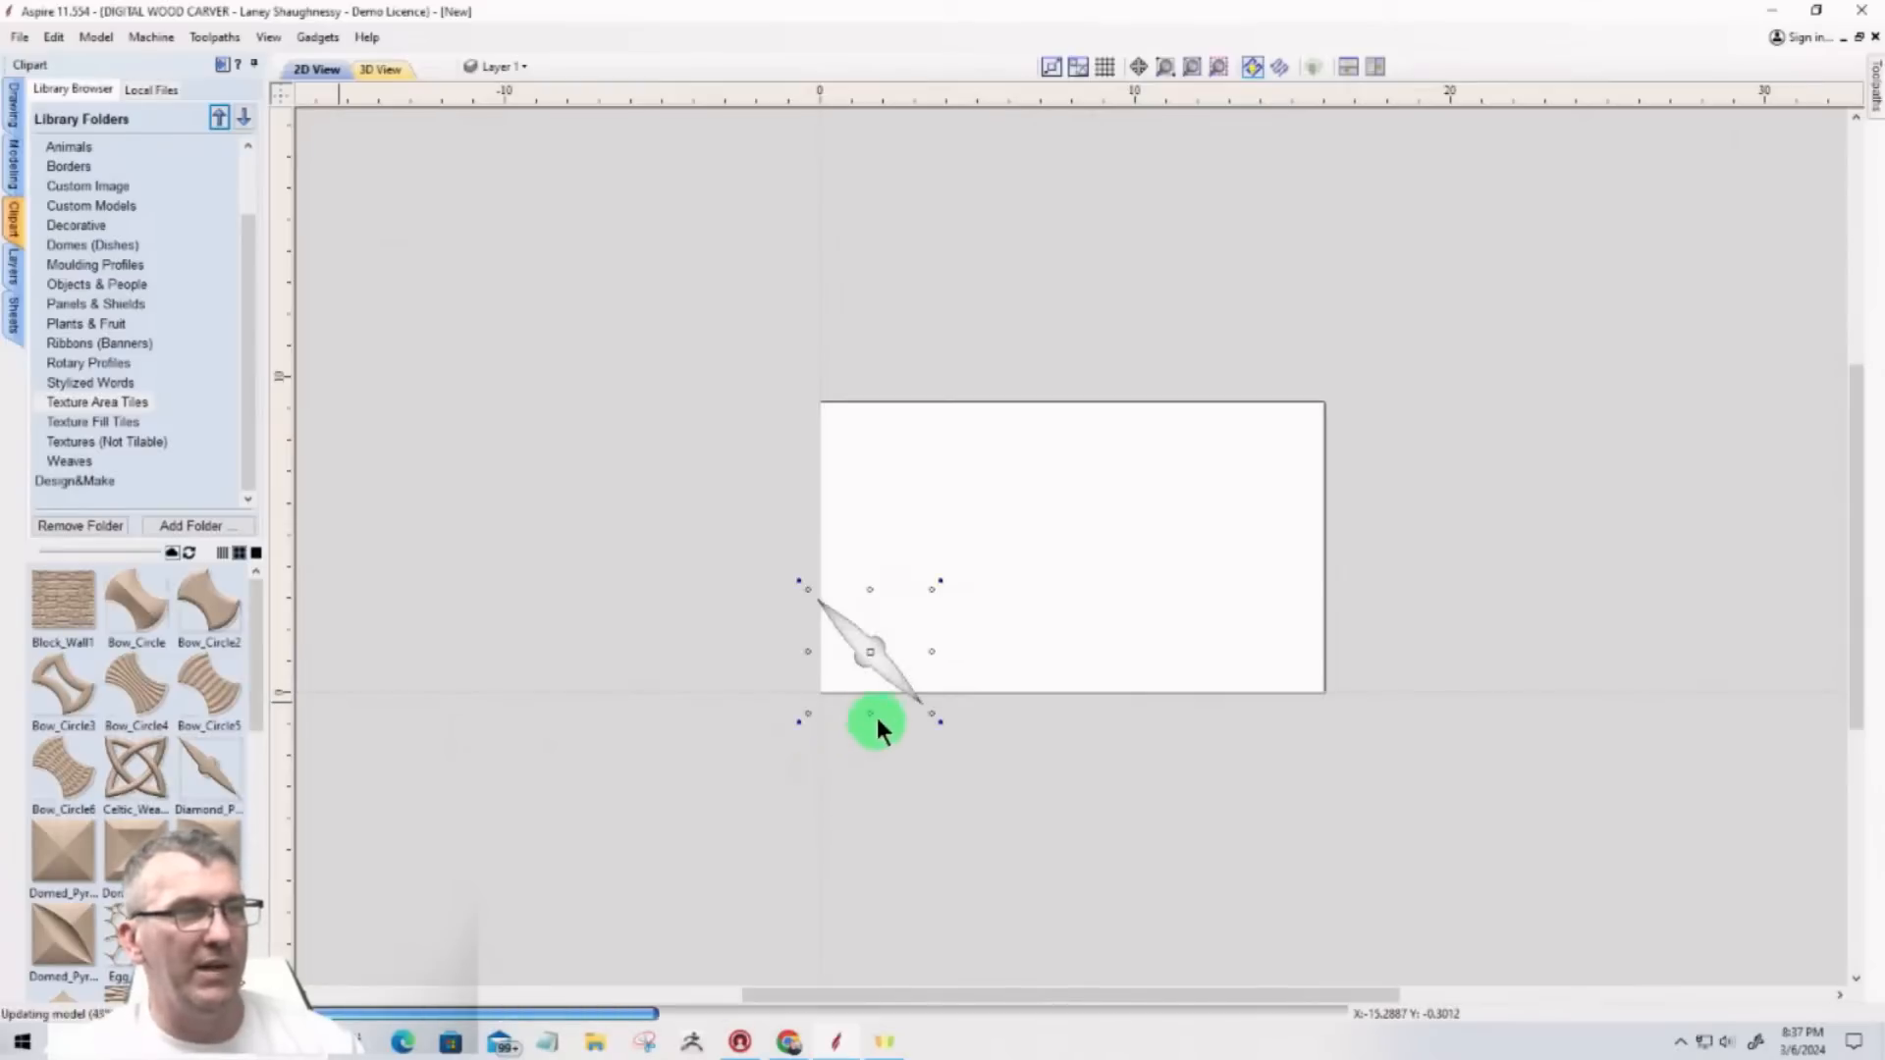
scroll(881, 705, "up", 4)
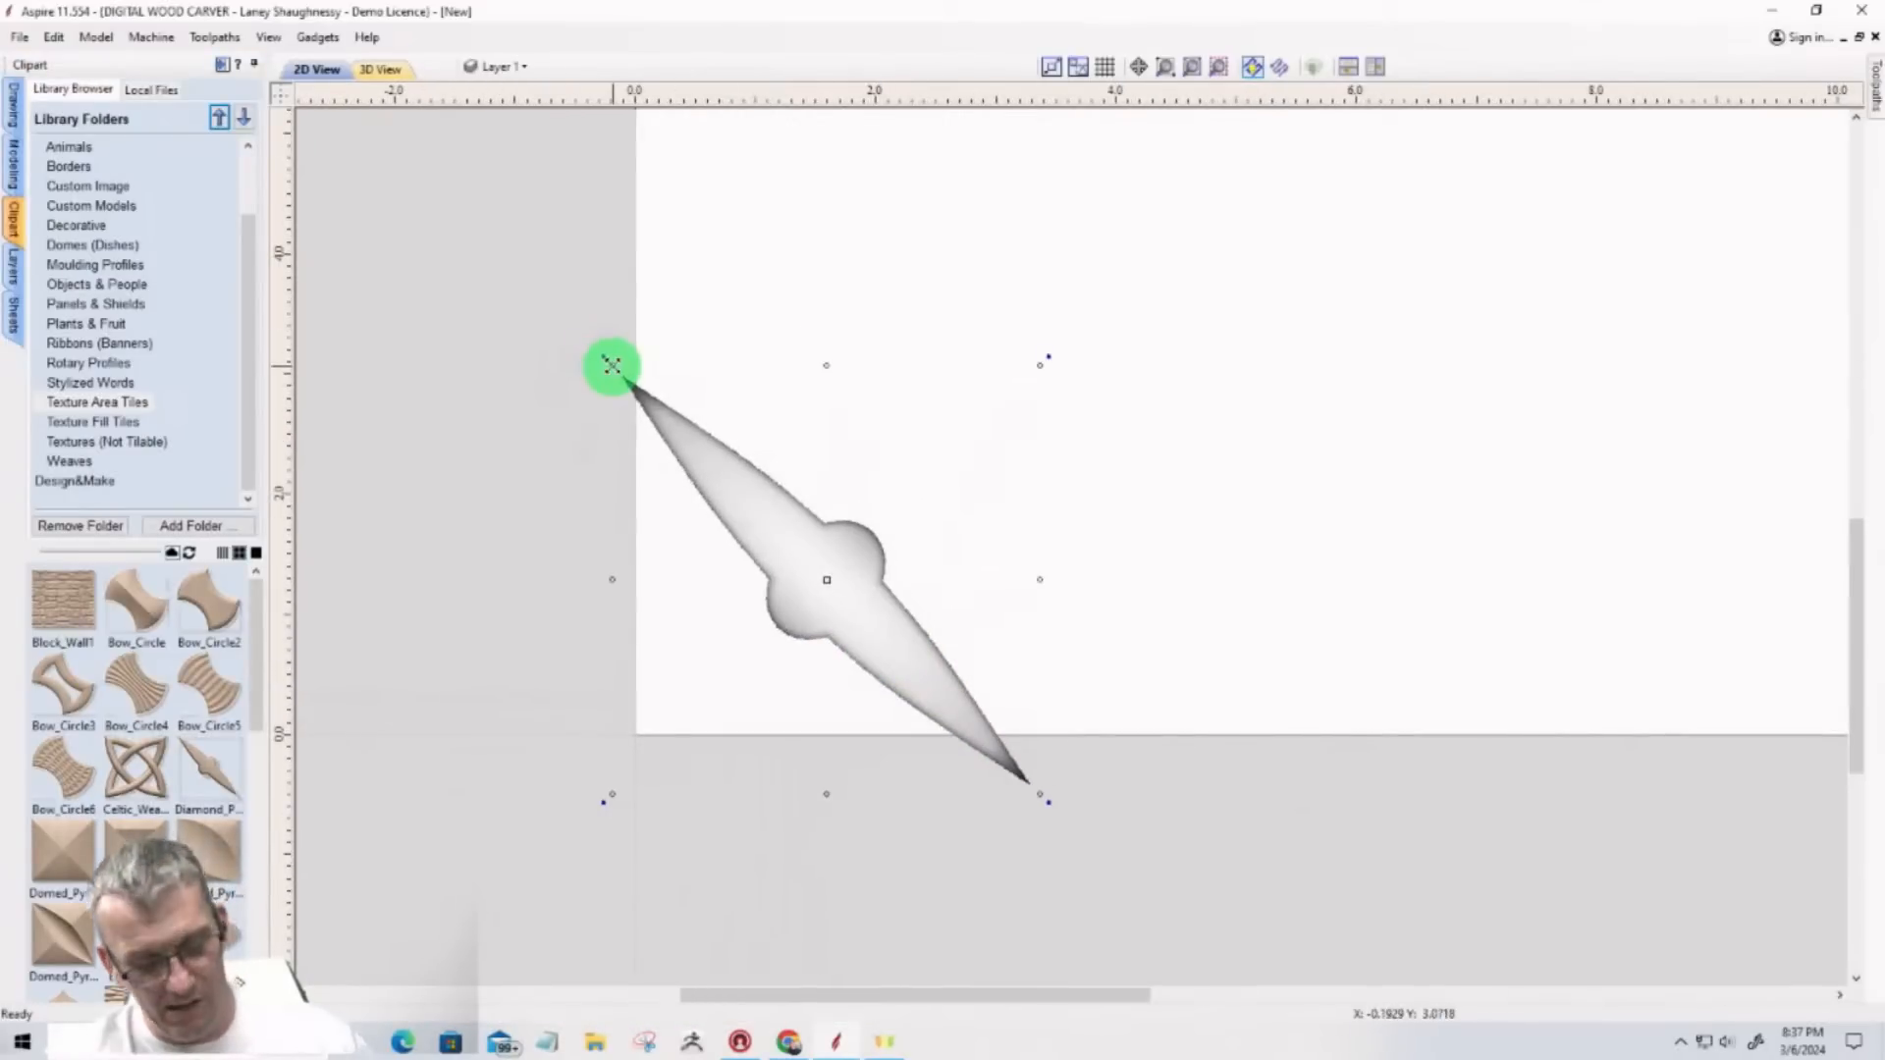
left_click_drag(612, 376, 721, 437)
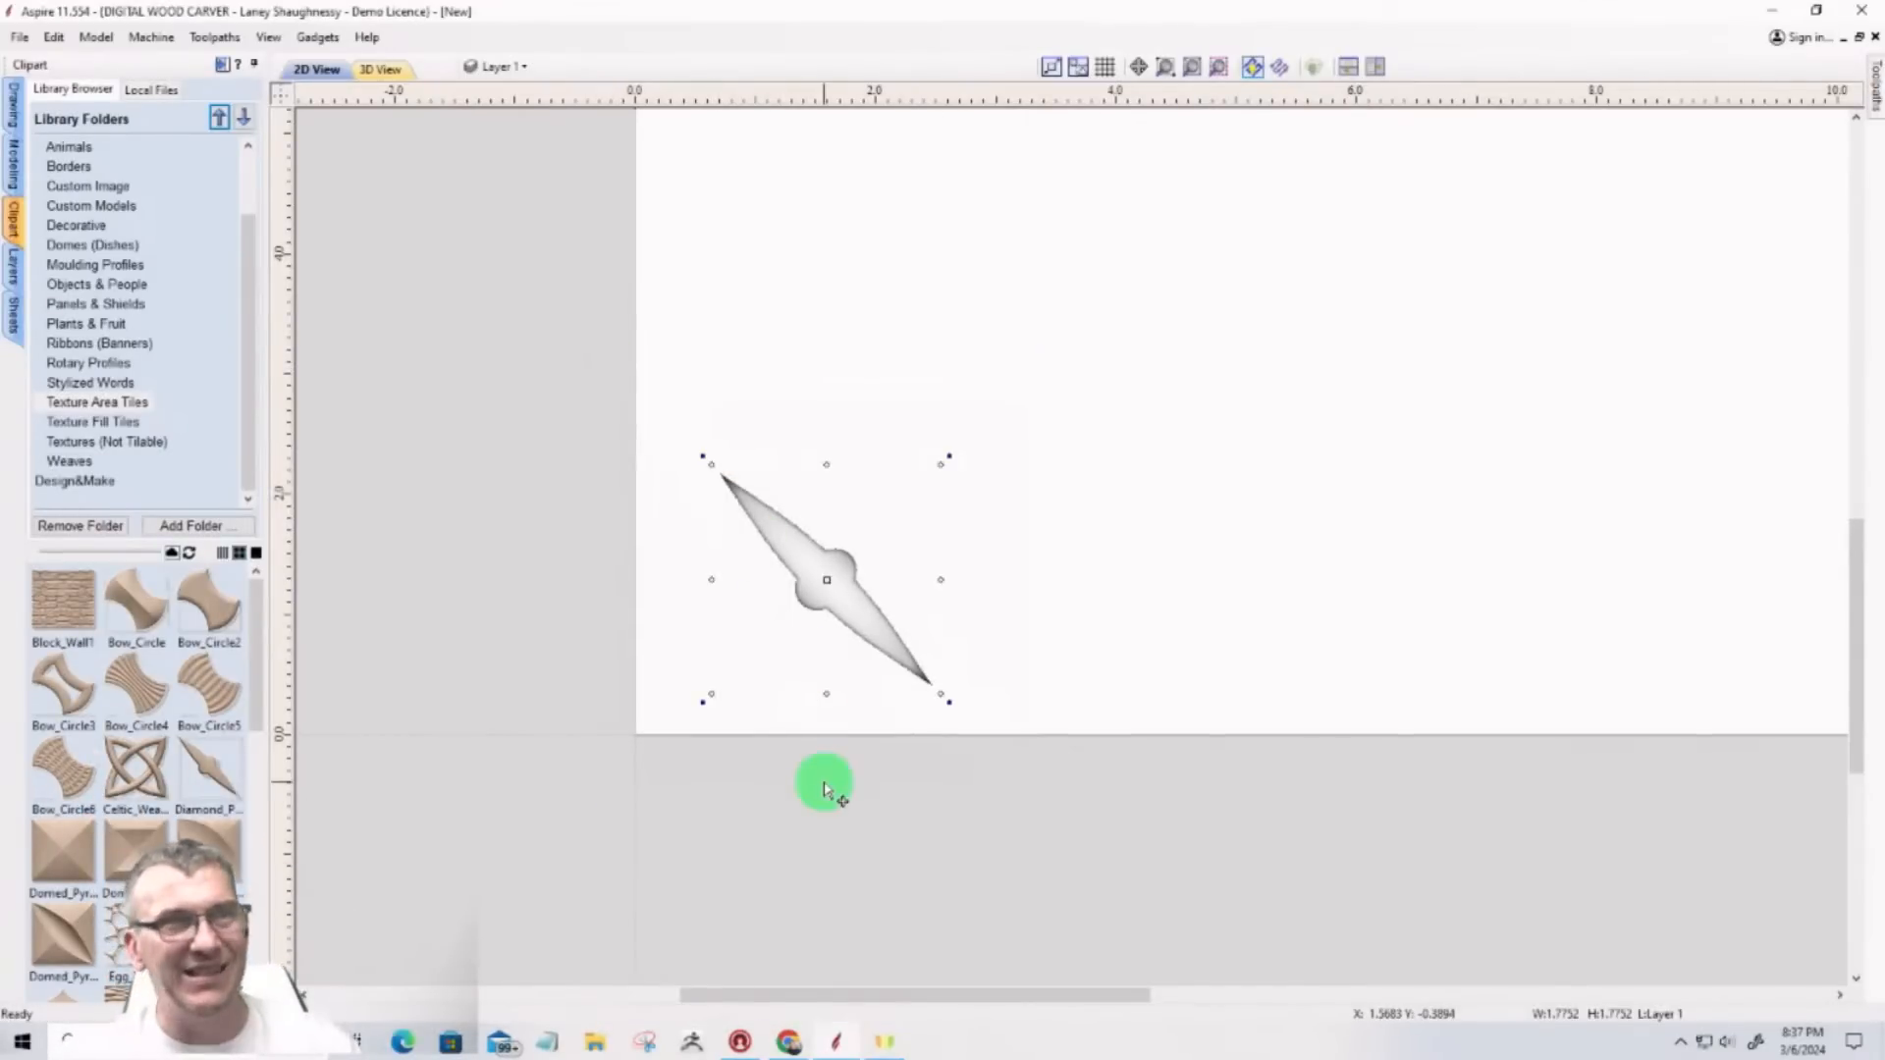
left_click(378, 69)
right_click_drag(678, 449, 668, 652)
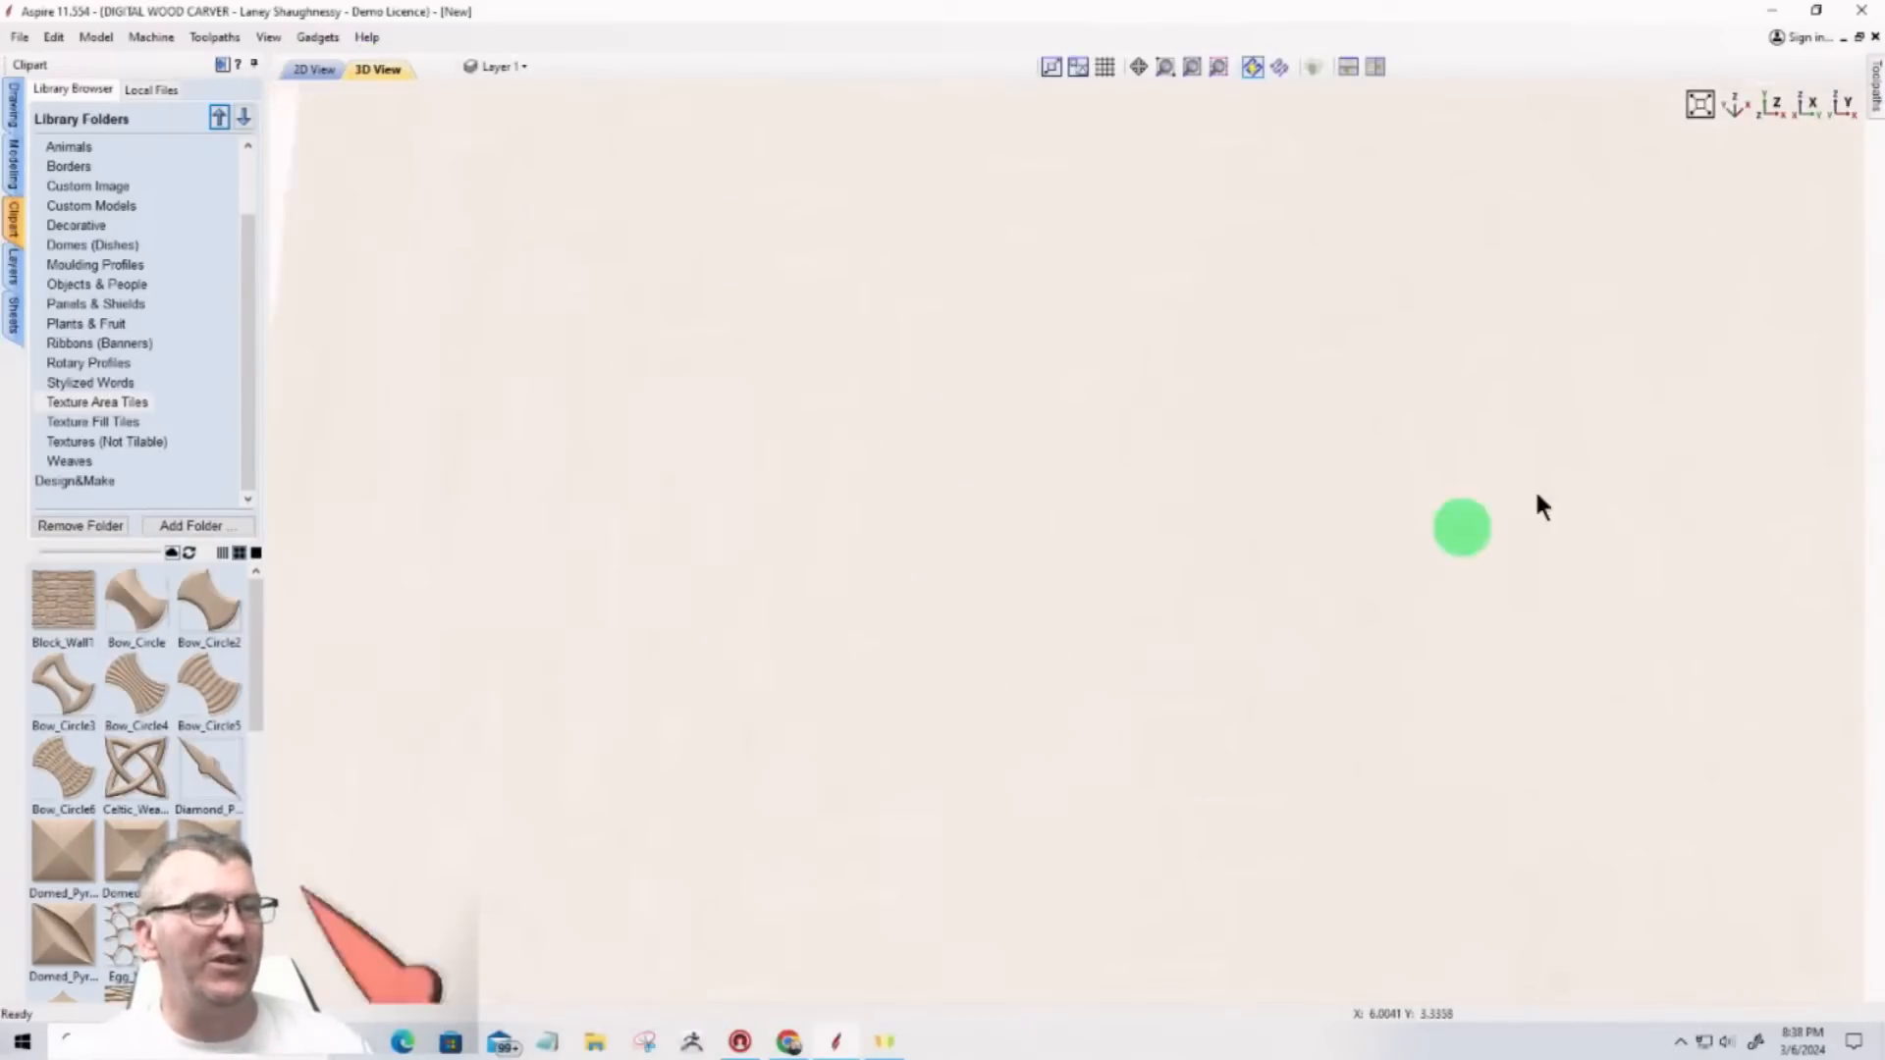
middle_click_drag(1534, 487, 1508, 204)
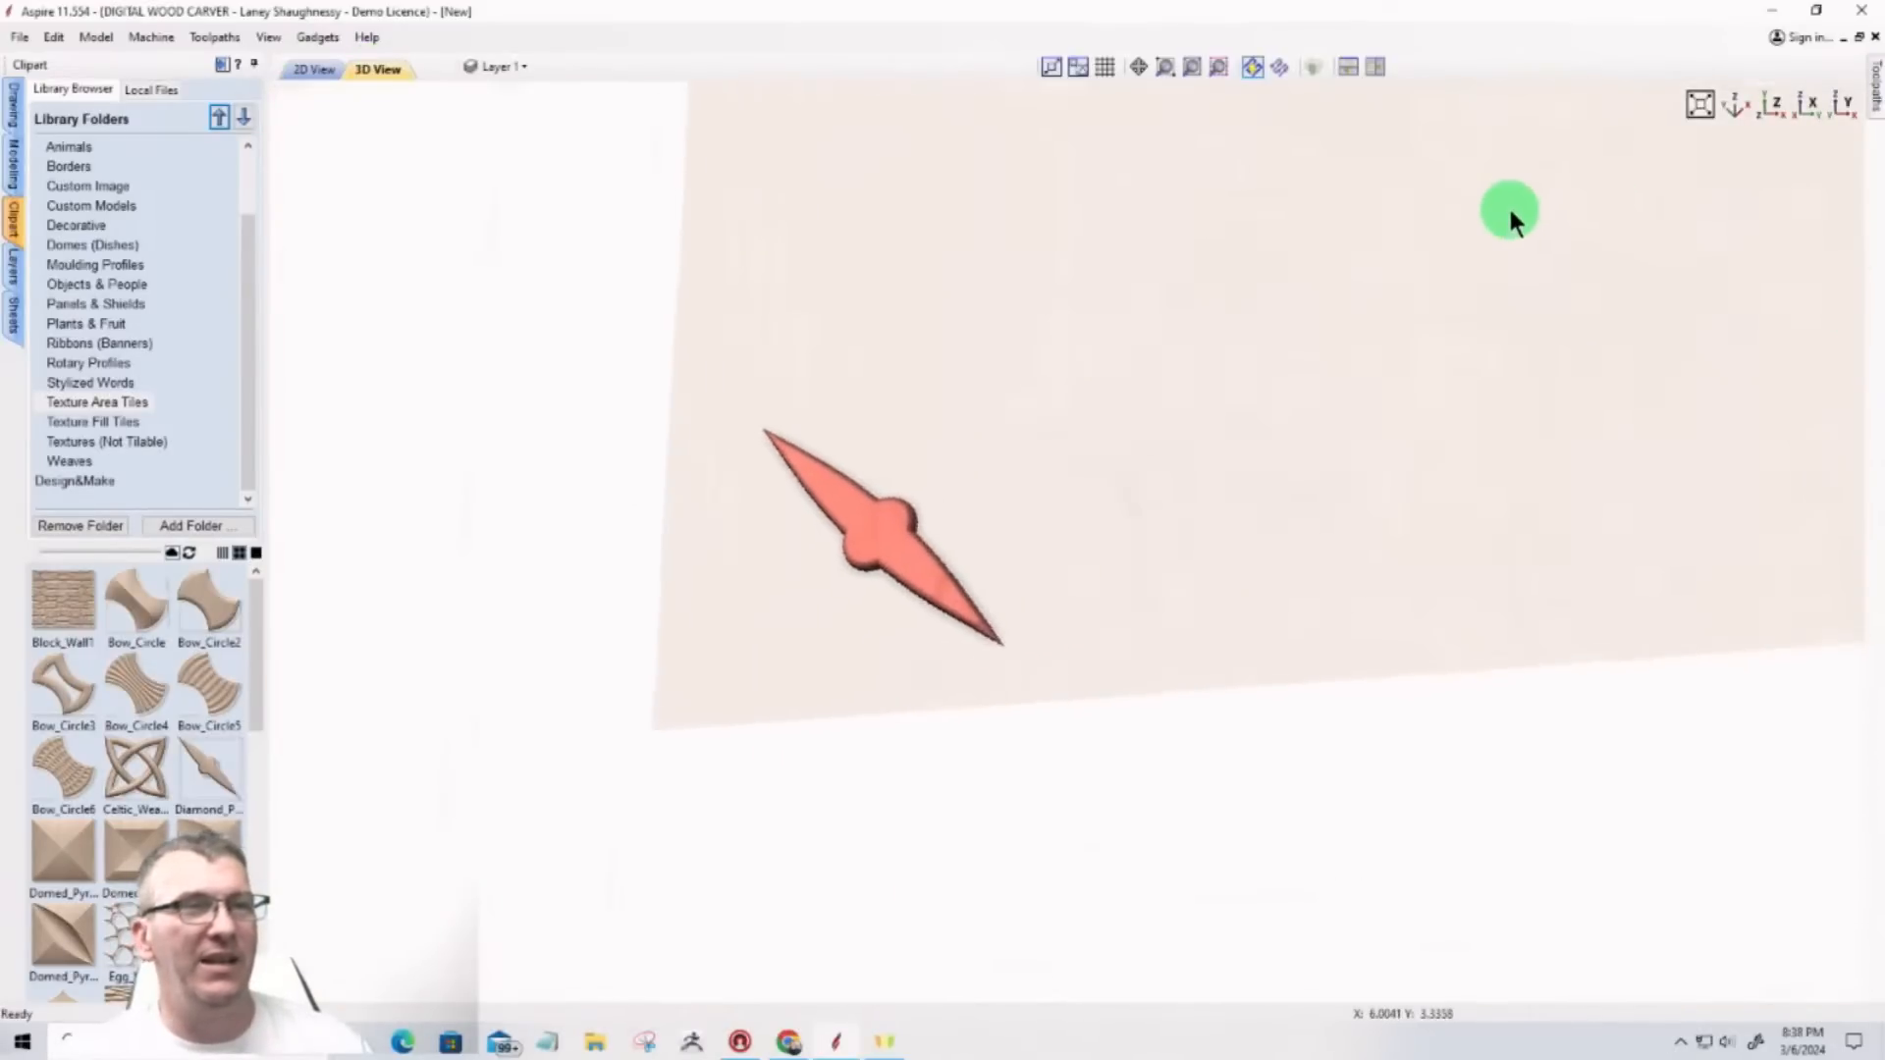
right_click_drag(1507, 204, 1416, 318)
scroll(892, 508, "up", 3)
left_click_drag(980, 471, 804, 534)
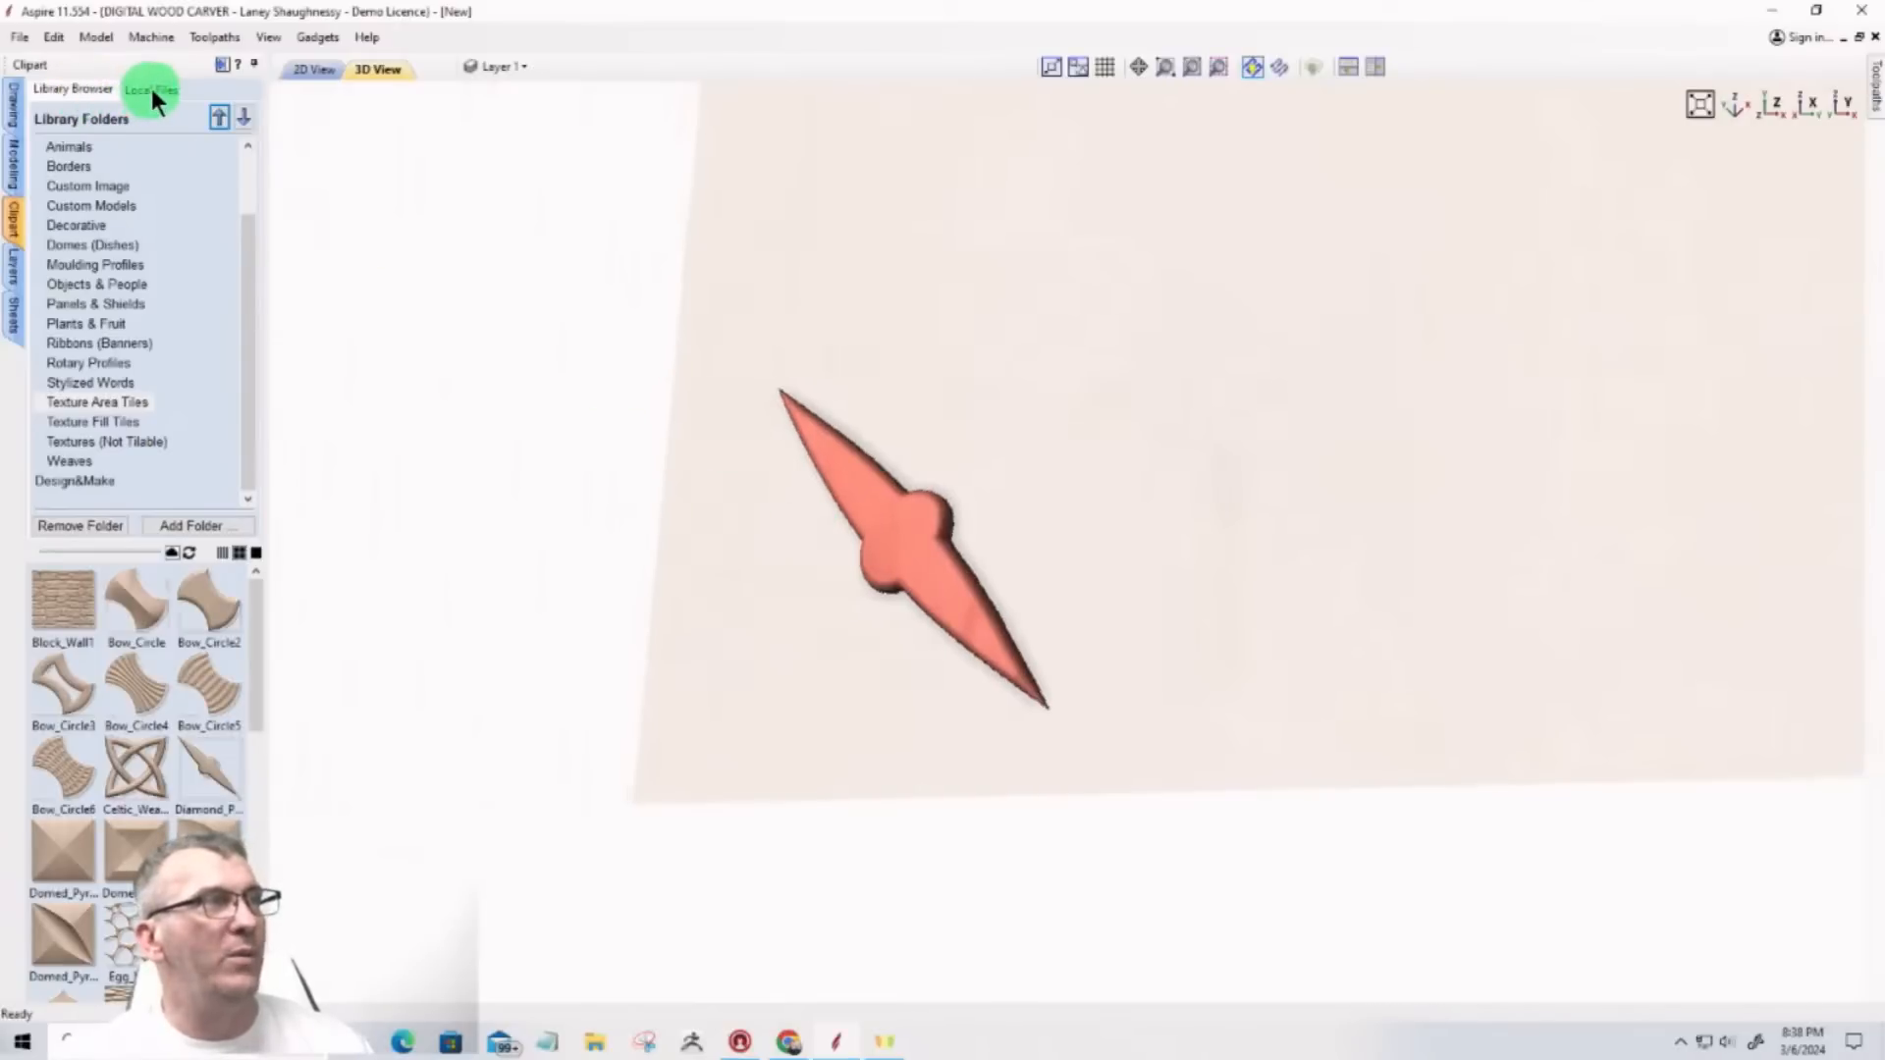
Step: Start Create Texture Area with the diamond plate tile and set both horizontal and vertical spacing to 33.3%
left_click(15, 106)
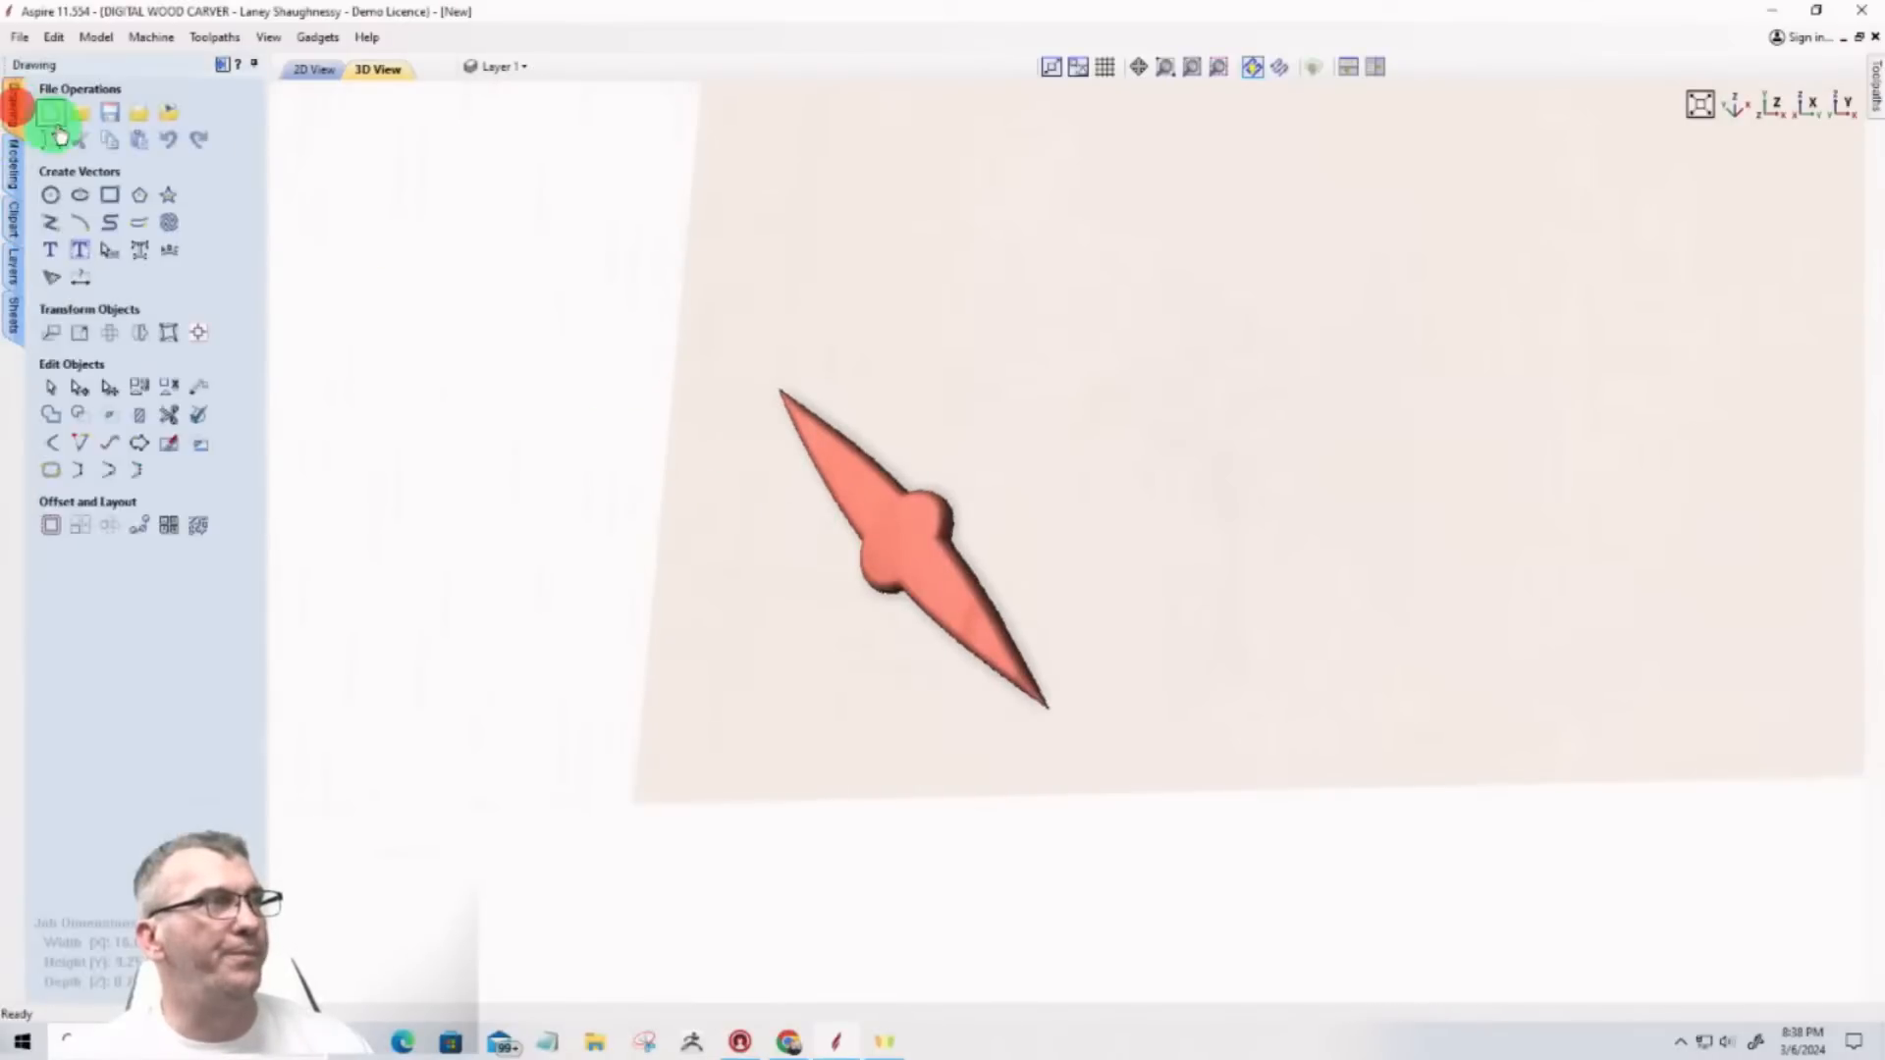
left_click(14, 163)
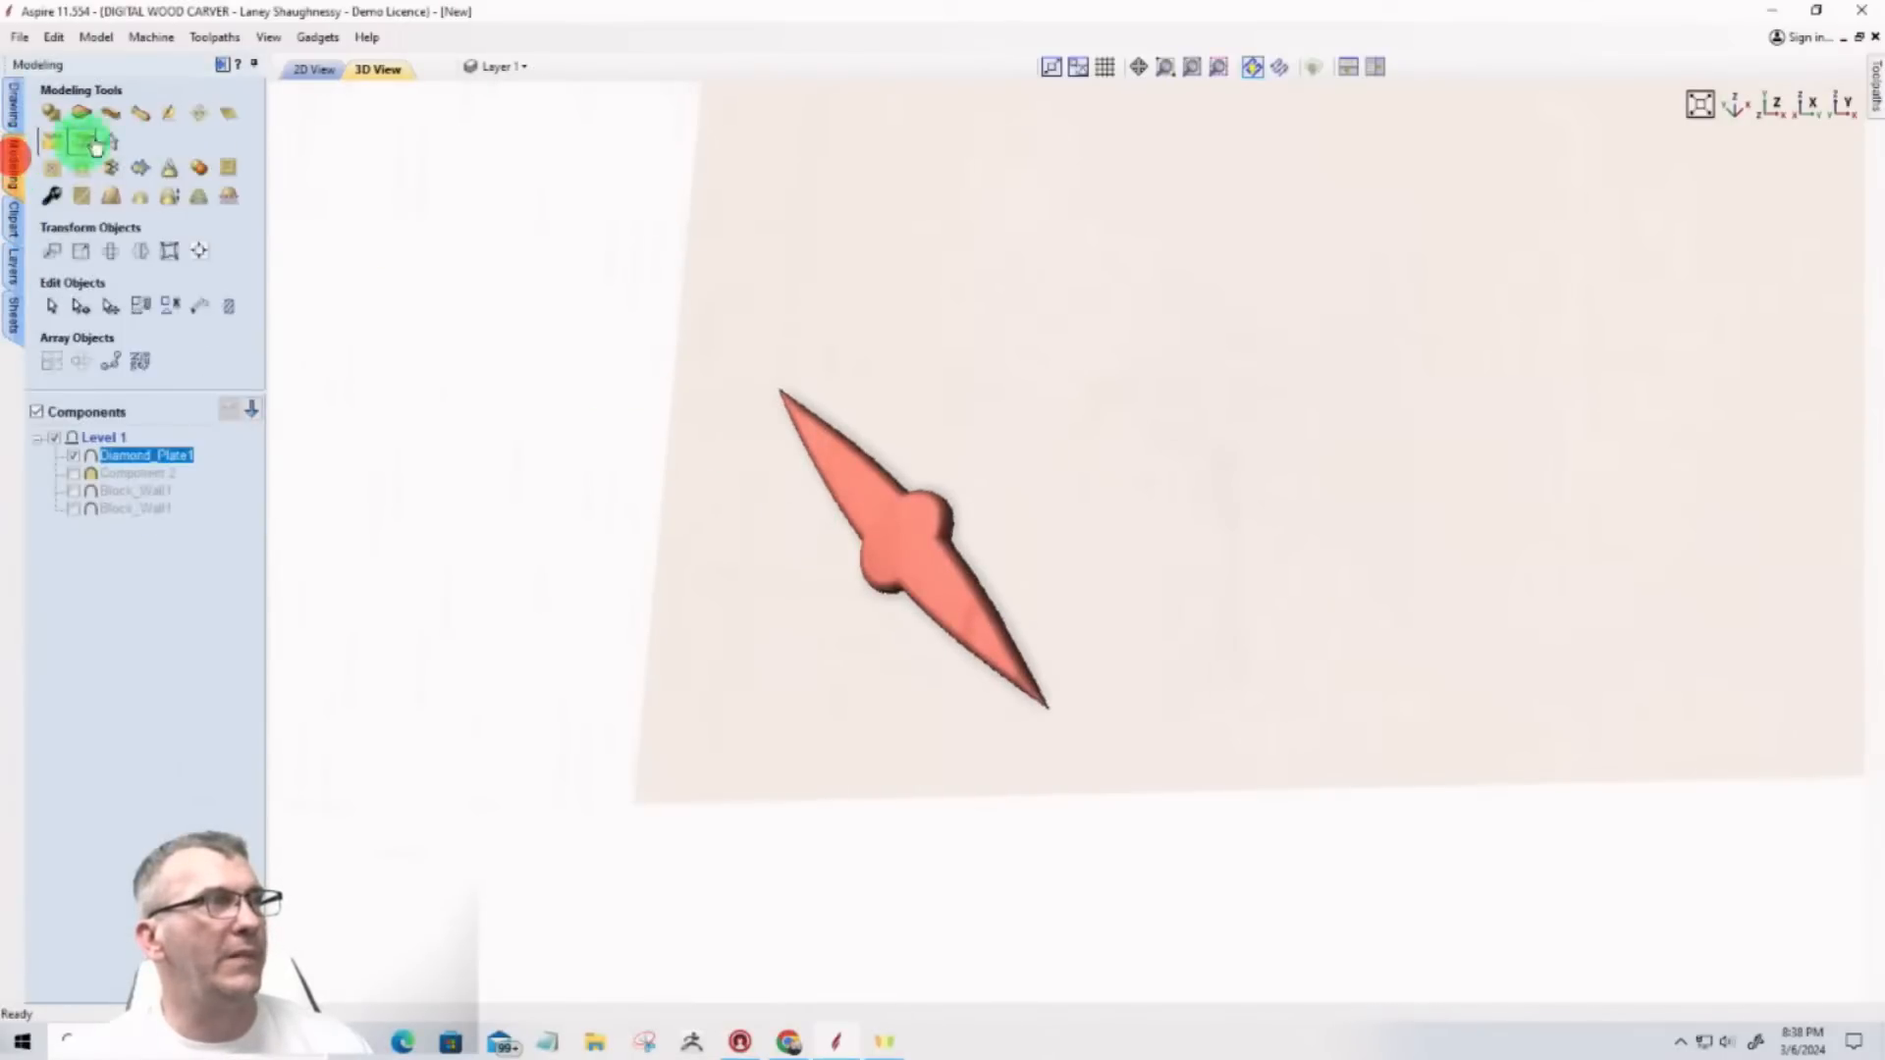
left_click(202, 118)
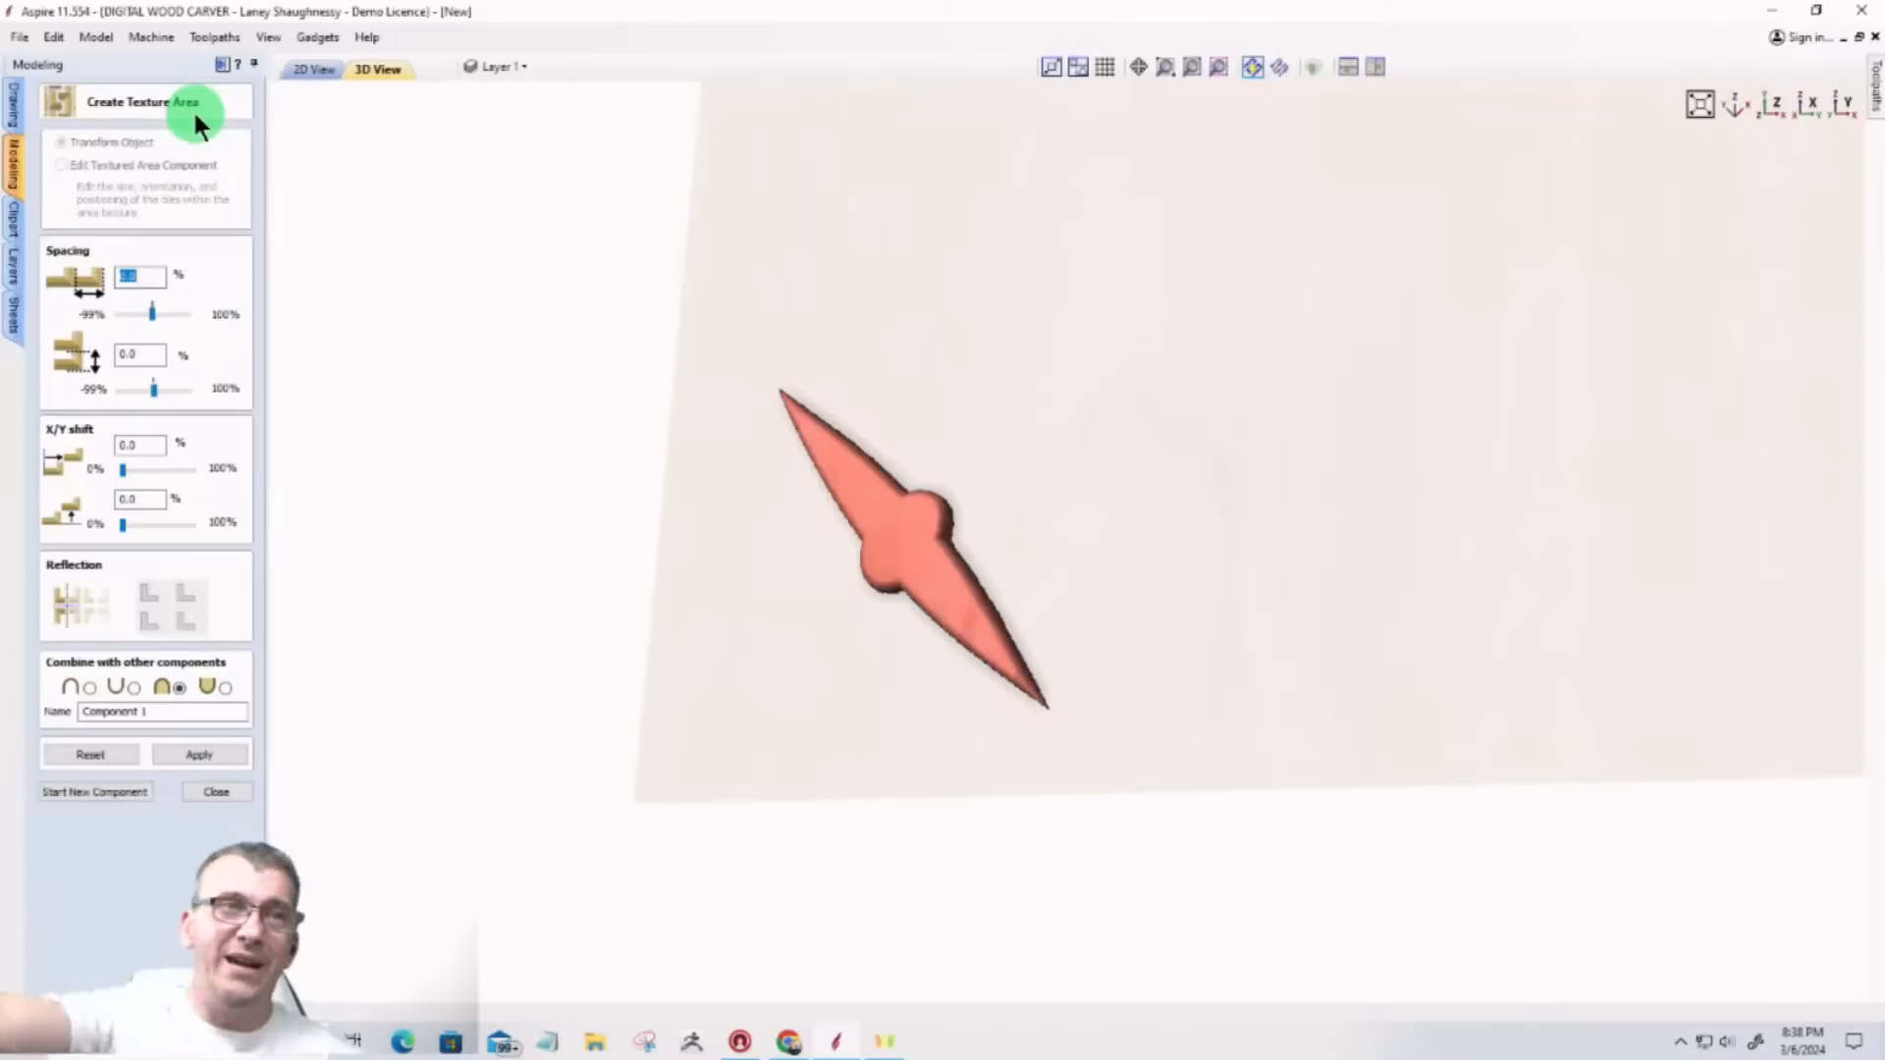
left_click(1767, 105)
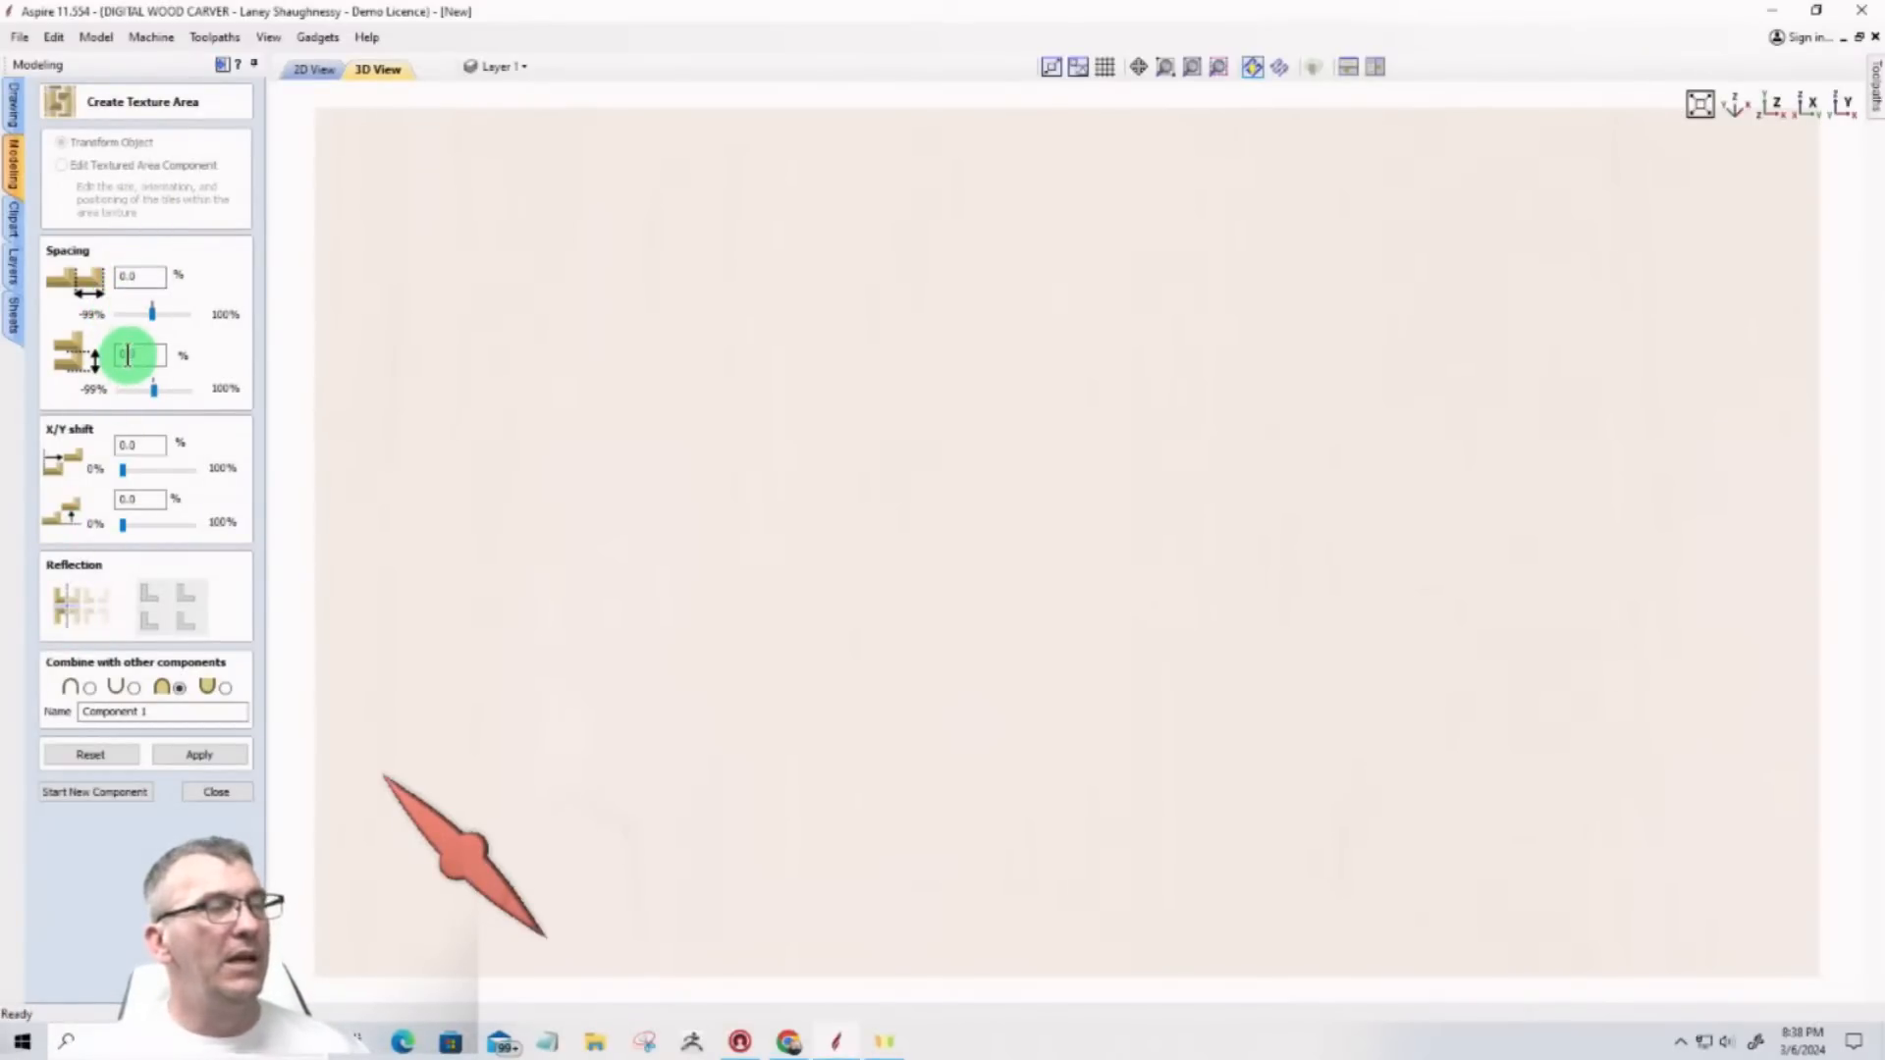
double_click(144, 278)
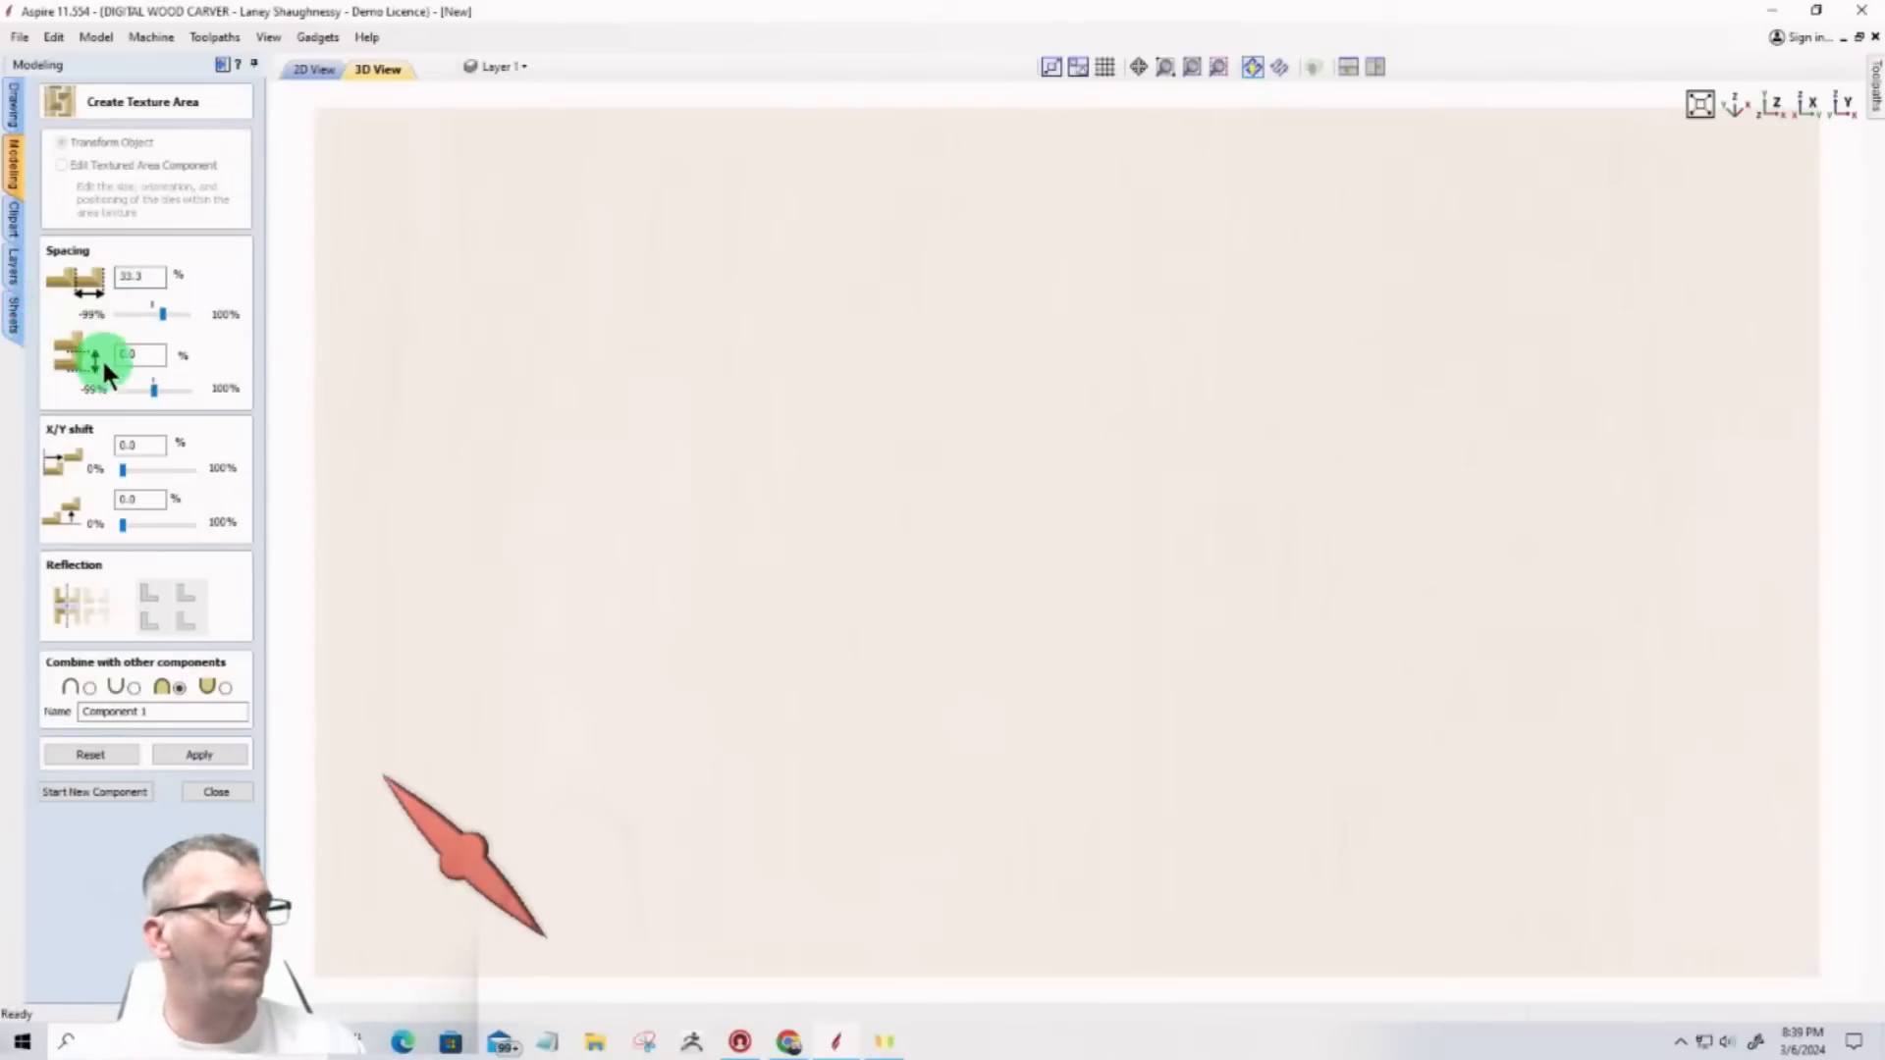
double_click(145, 356)
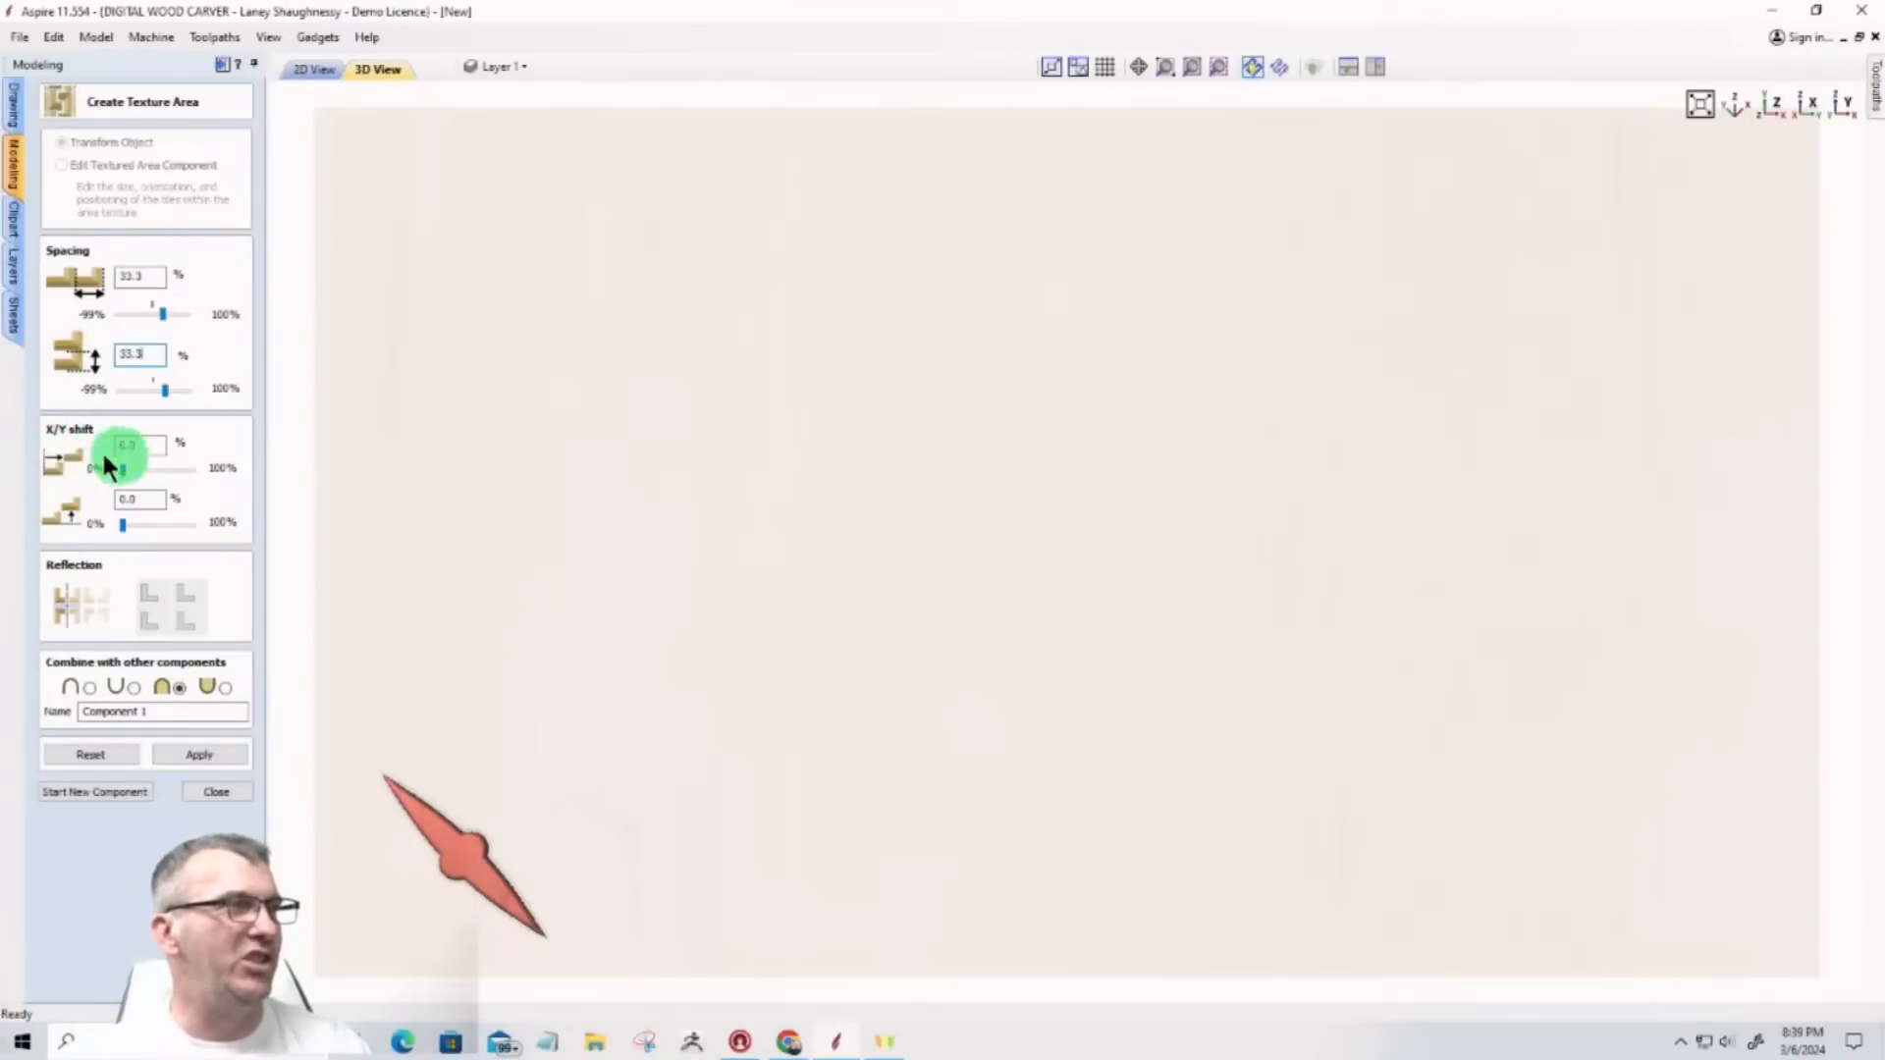
Step: Set the X and Y shifts to 50%, apply the texture, and reflect alternate tiles so neighbouring diamonds slant in opposite directions
double_click(137, 445)
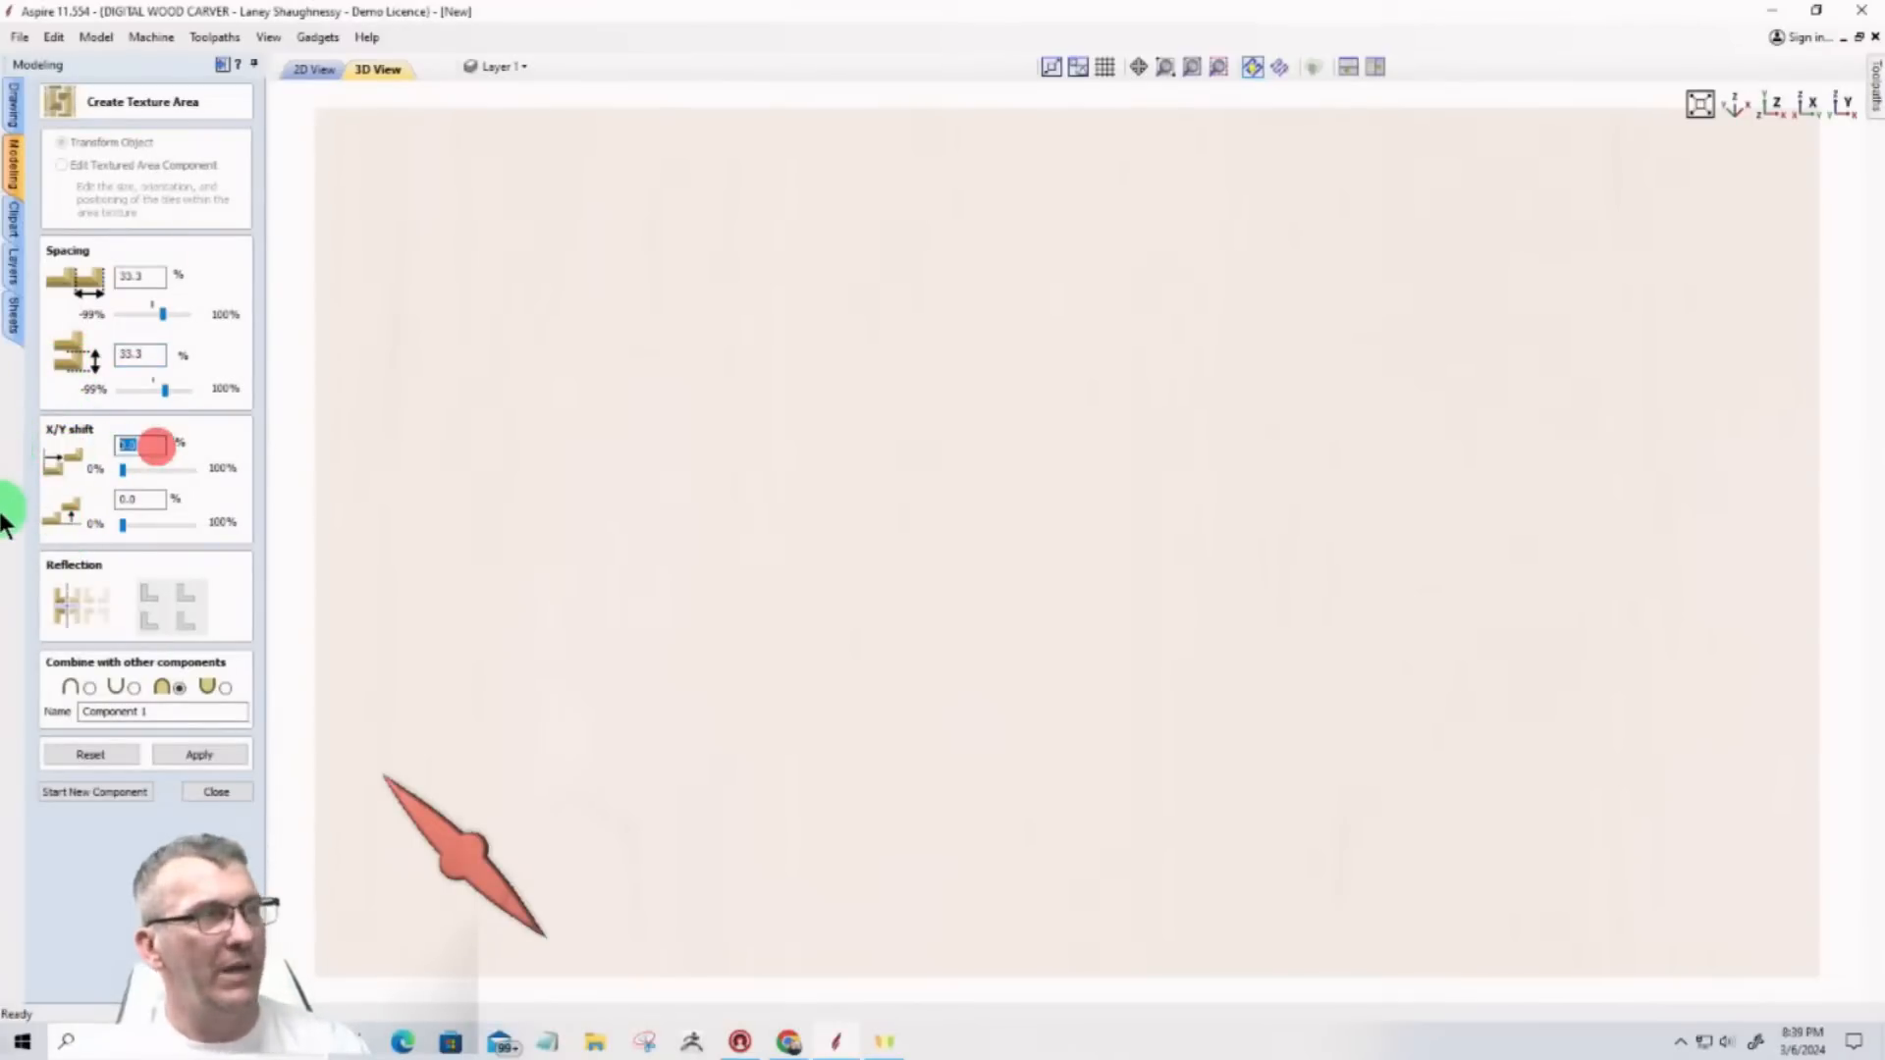
type("50")
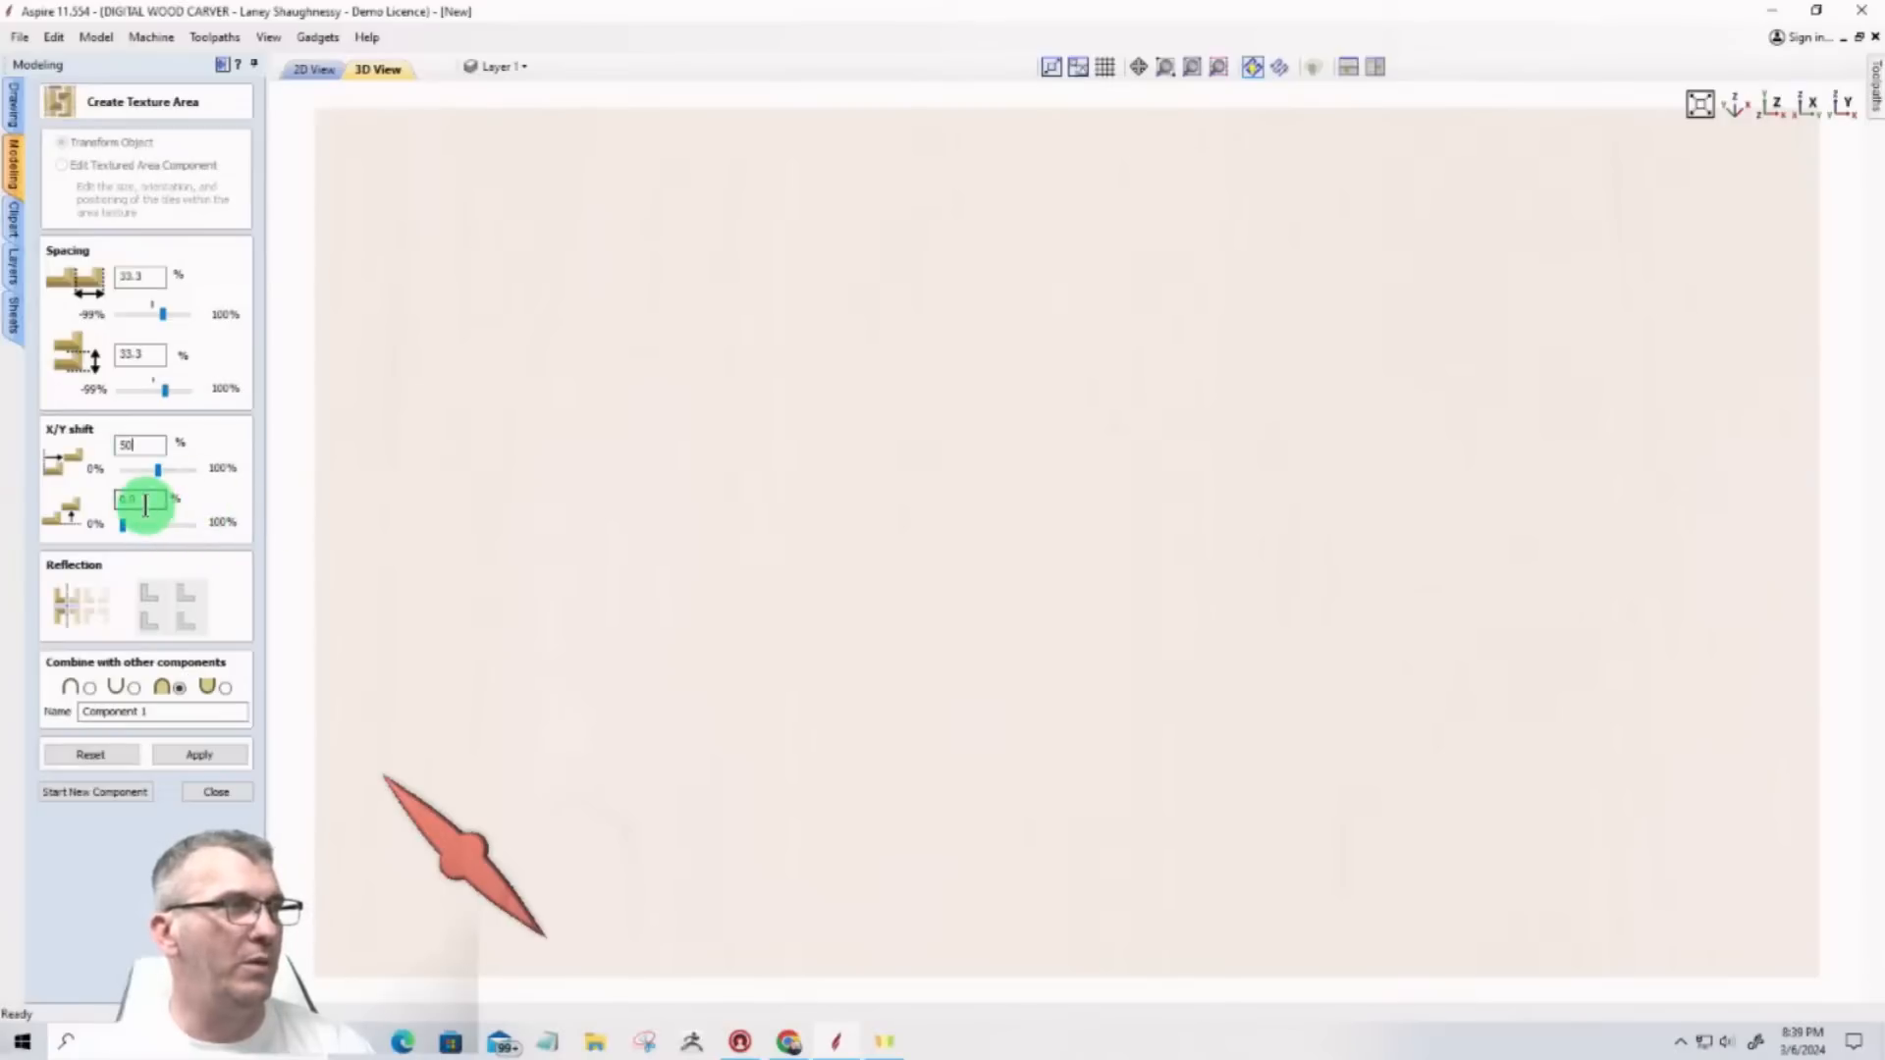
type("50")
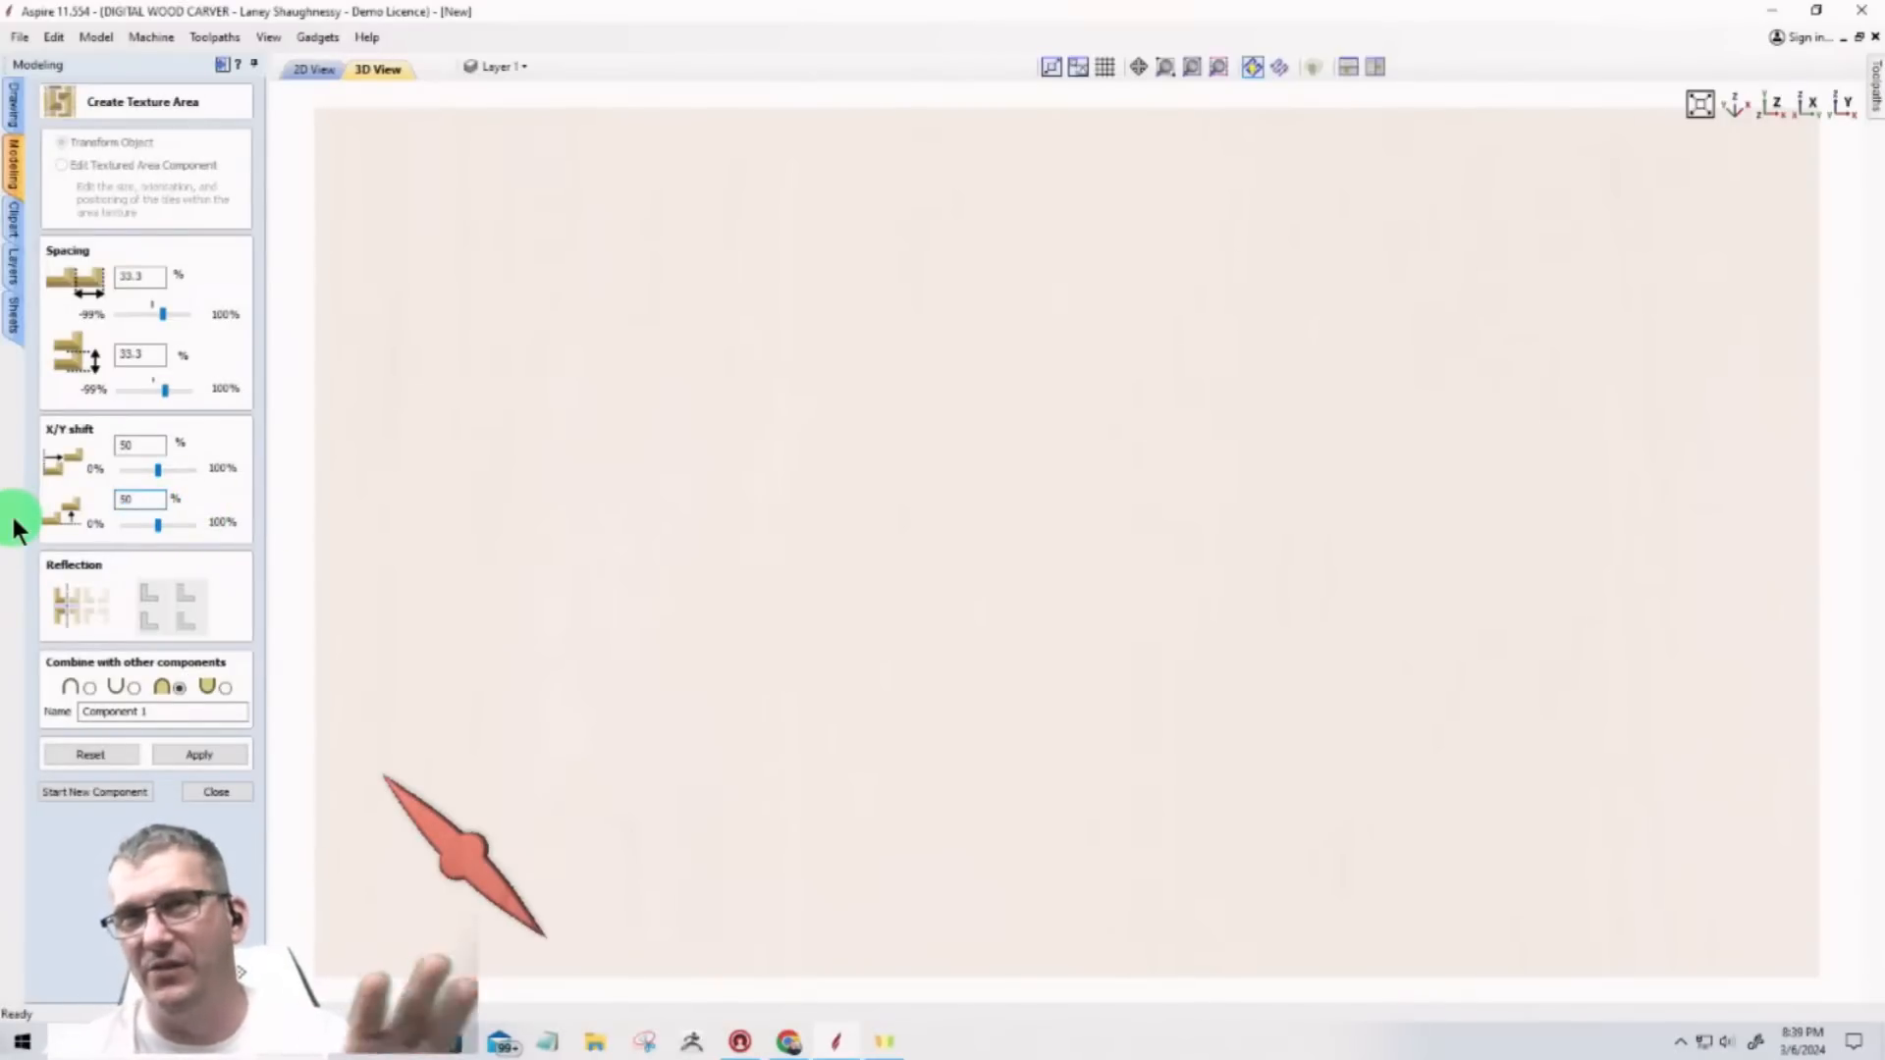
left_click(182, 756)
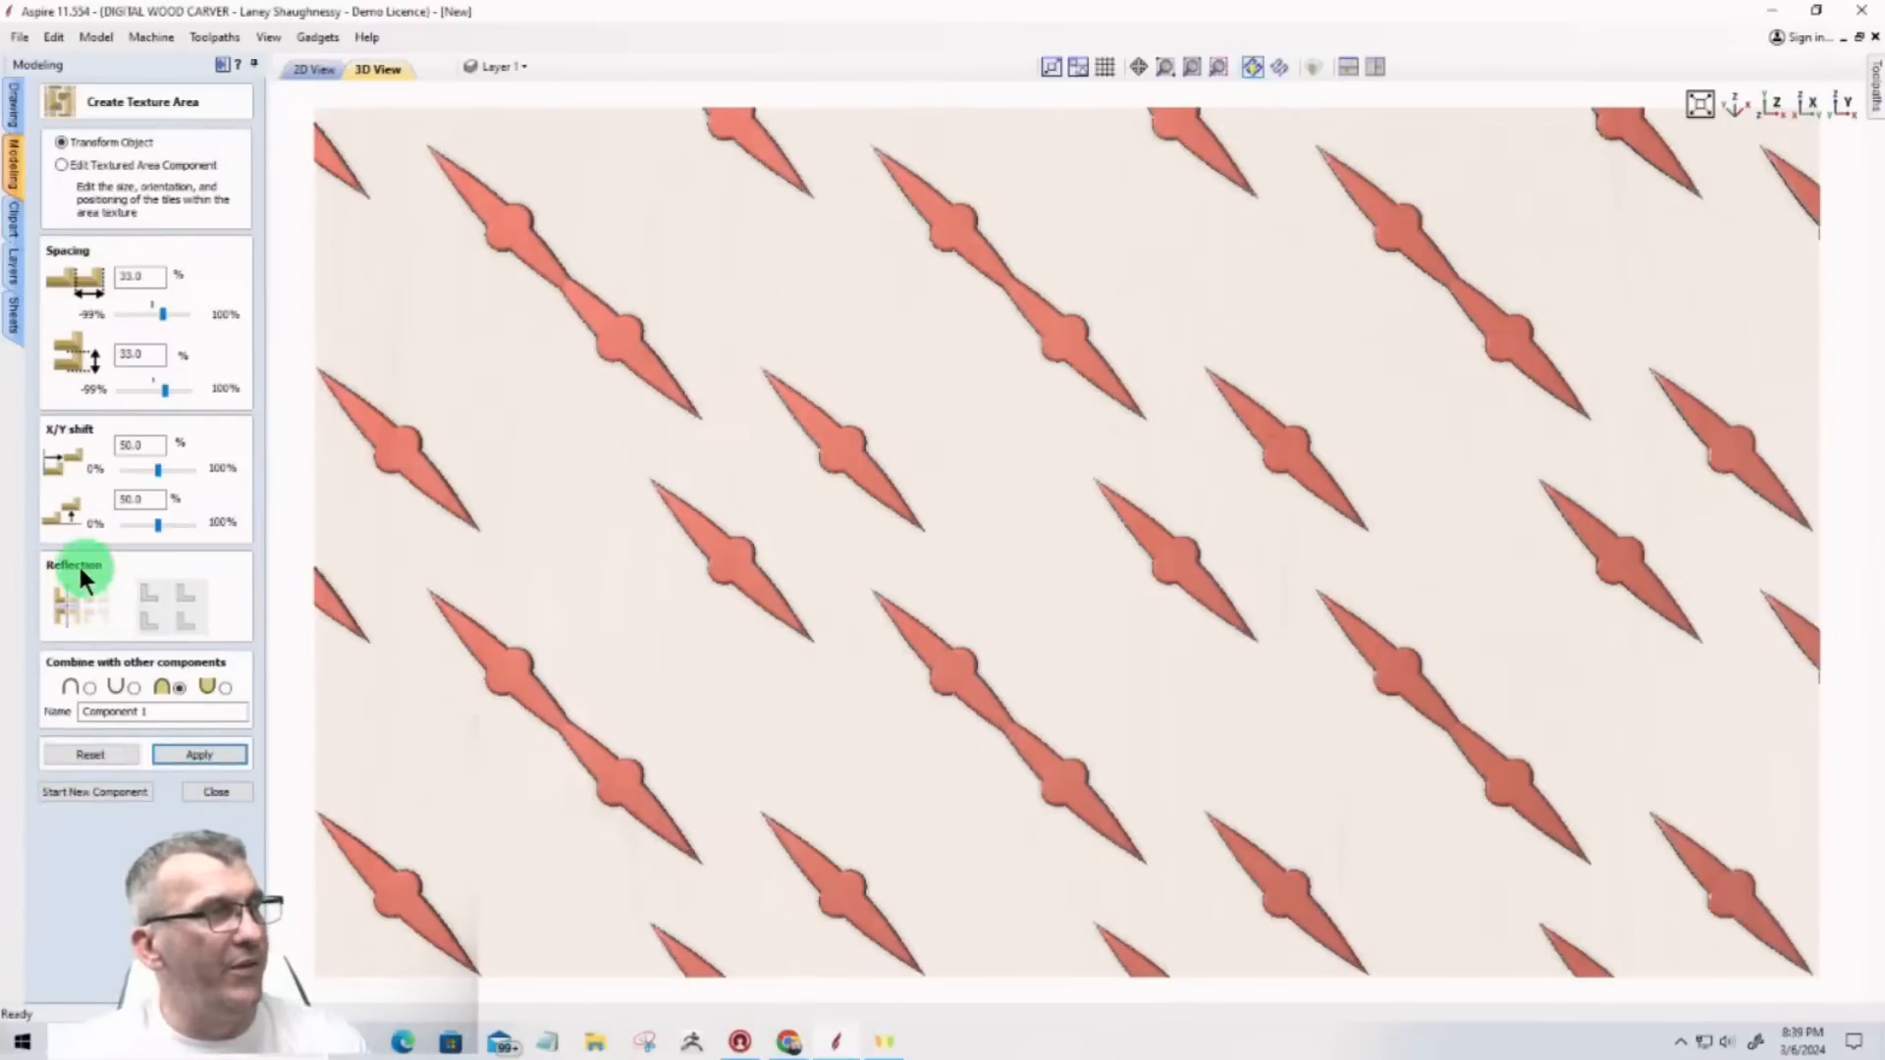
left_click(189, 625)
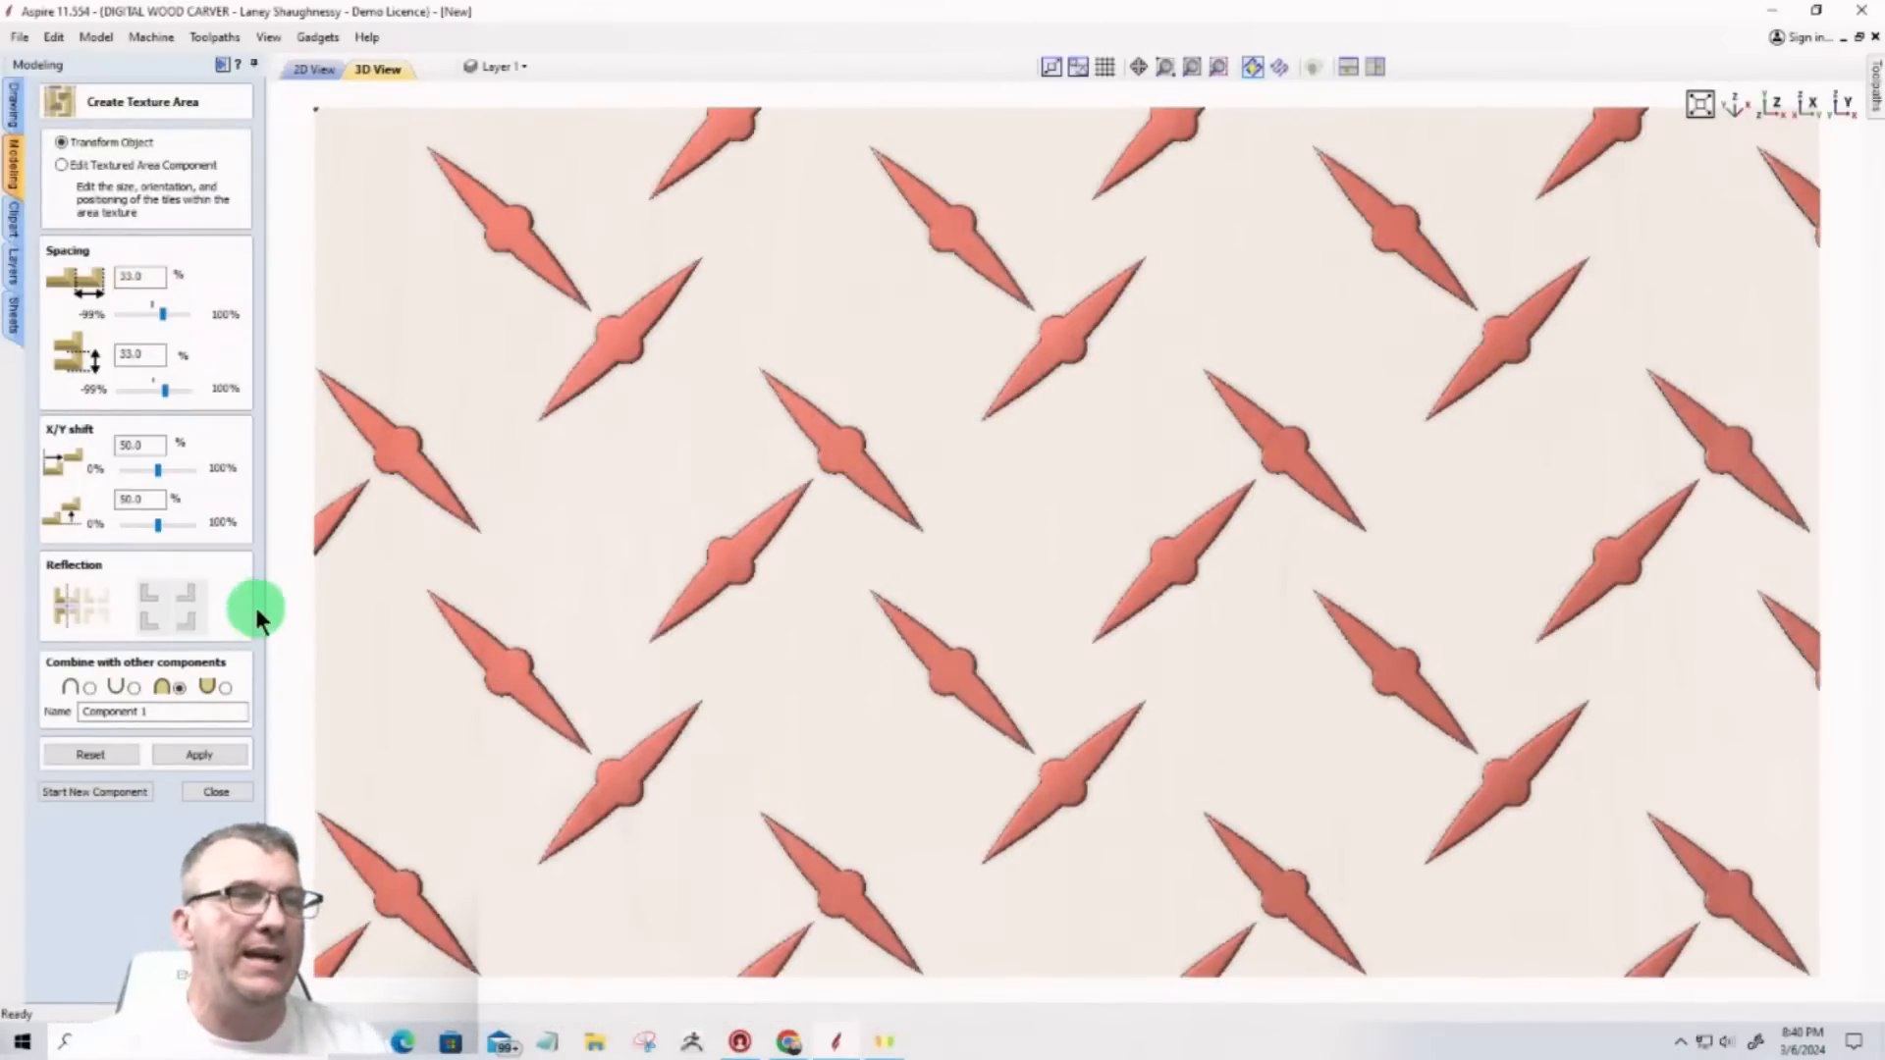
Step: Examine the diamond plate pattern up close and across the whole sheet, and close Create Texture Area
scroll(895, 454, "down", 3)
scroll(1031, 482, "up", 2)
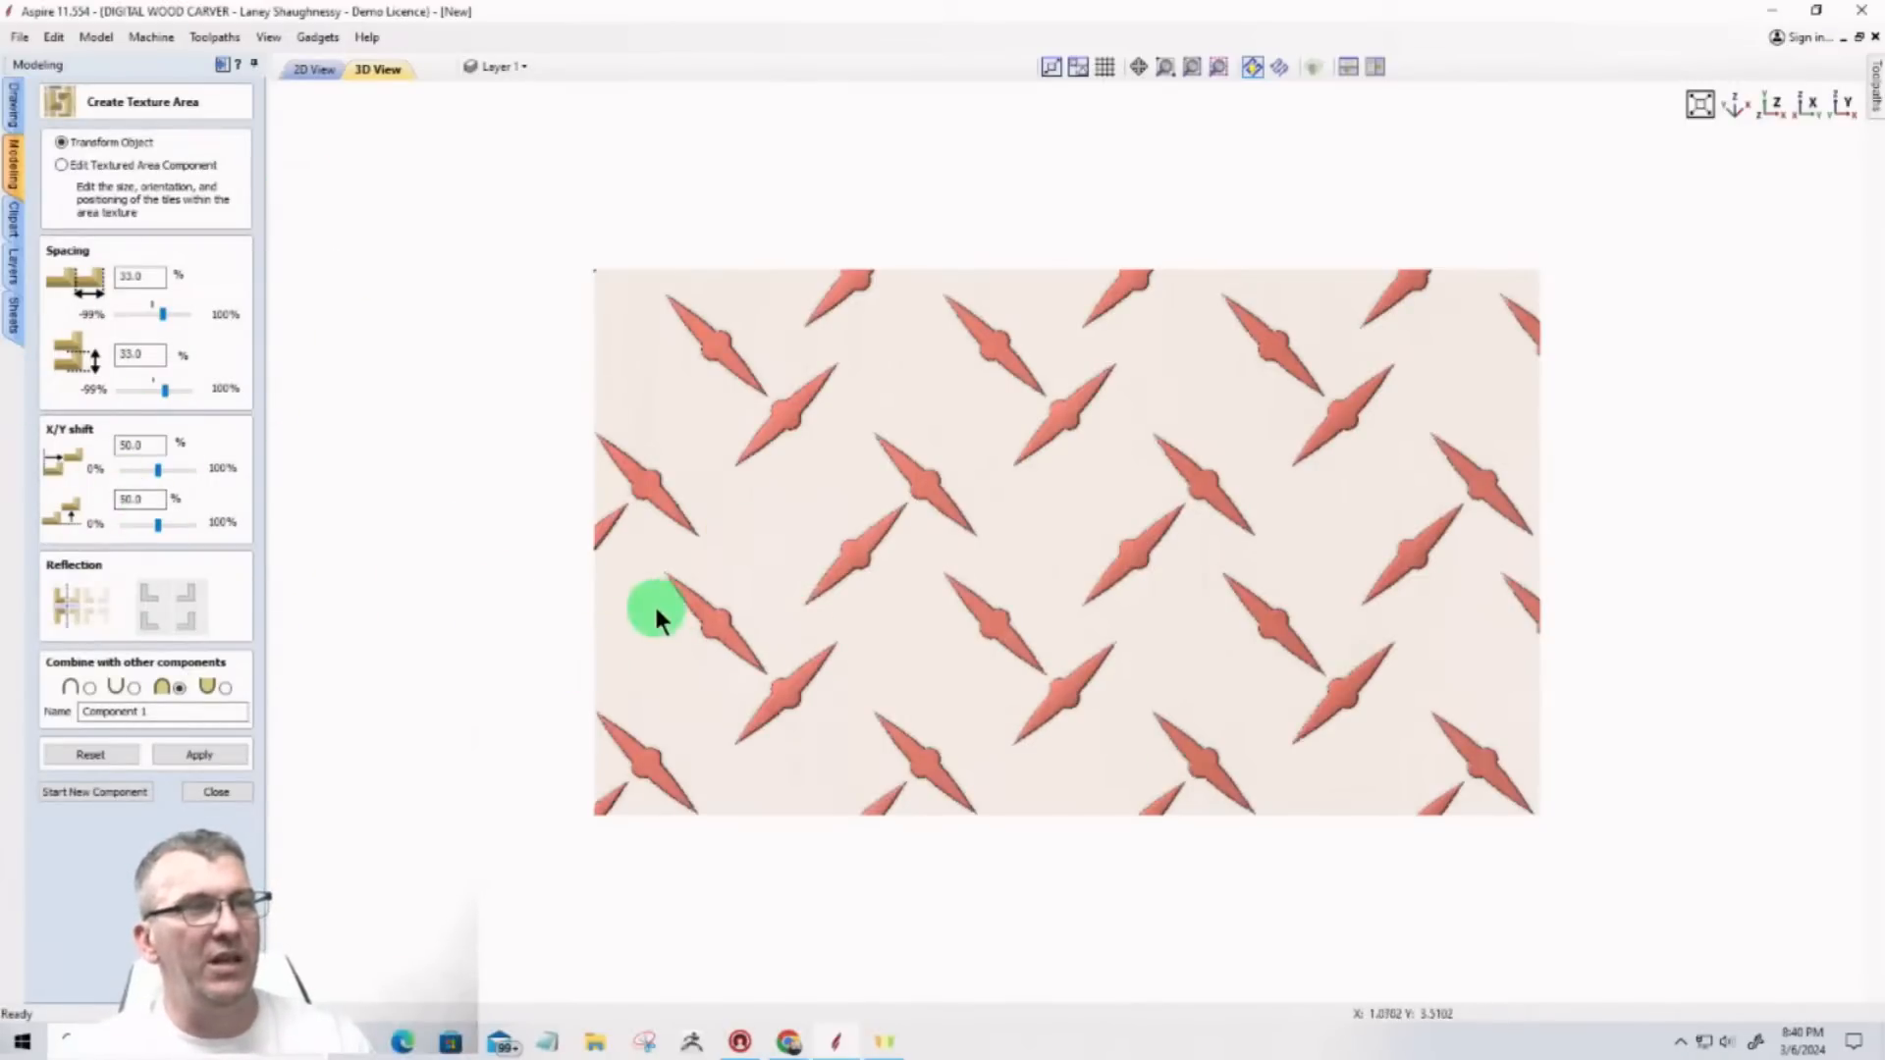
scroll(833, 539, "up", 4)
scroll(840, 540, "down", 2)
scroll(668, 595, "up", 1)
middle_click_drag(669, 596, 1219, 614)
scroll(1219, 620, "up", 2)
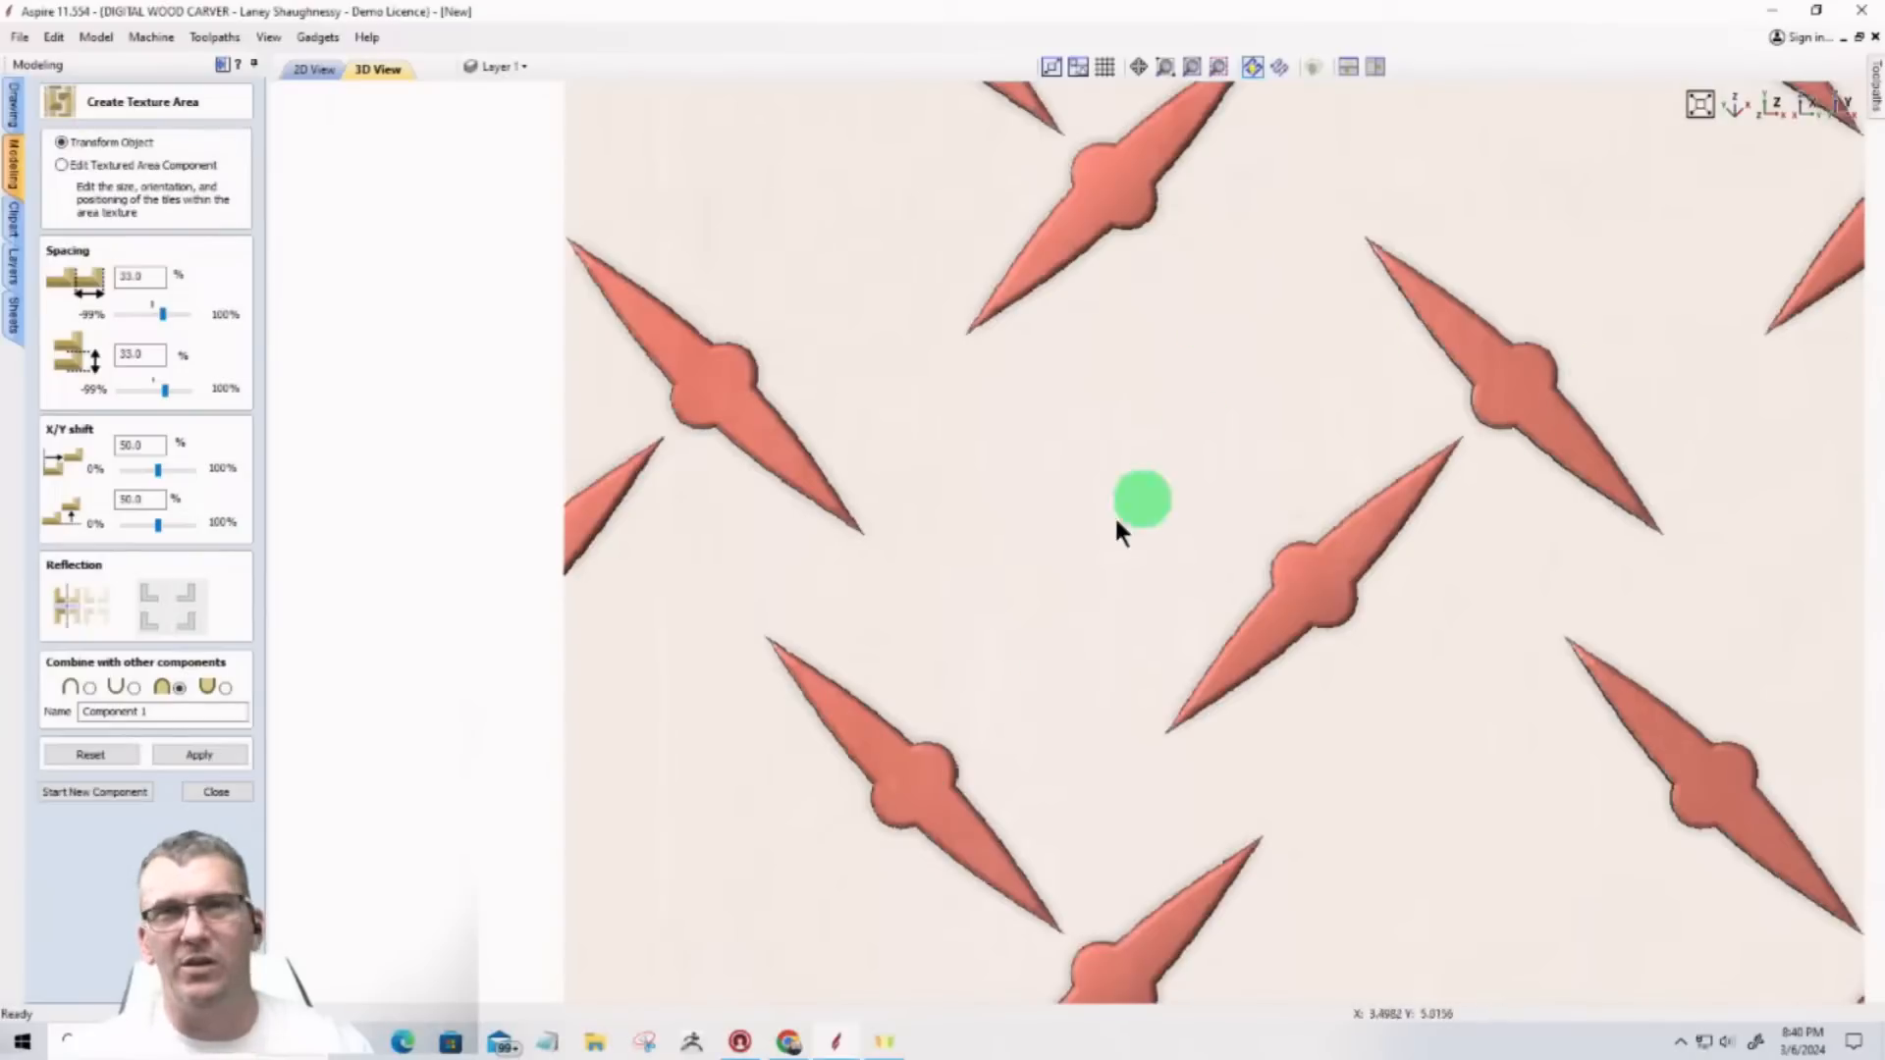
scroll(888, 575, "down", 6)
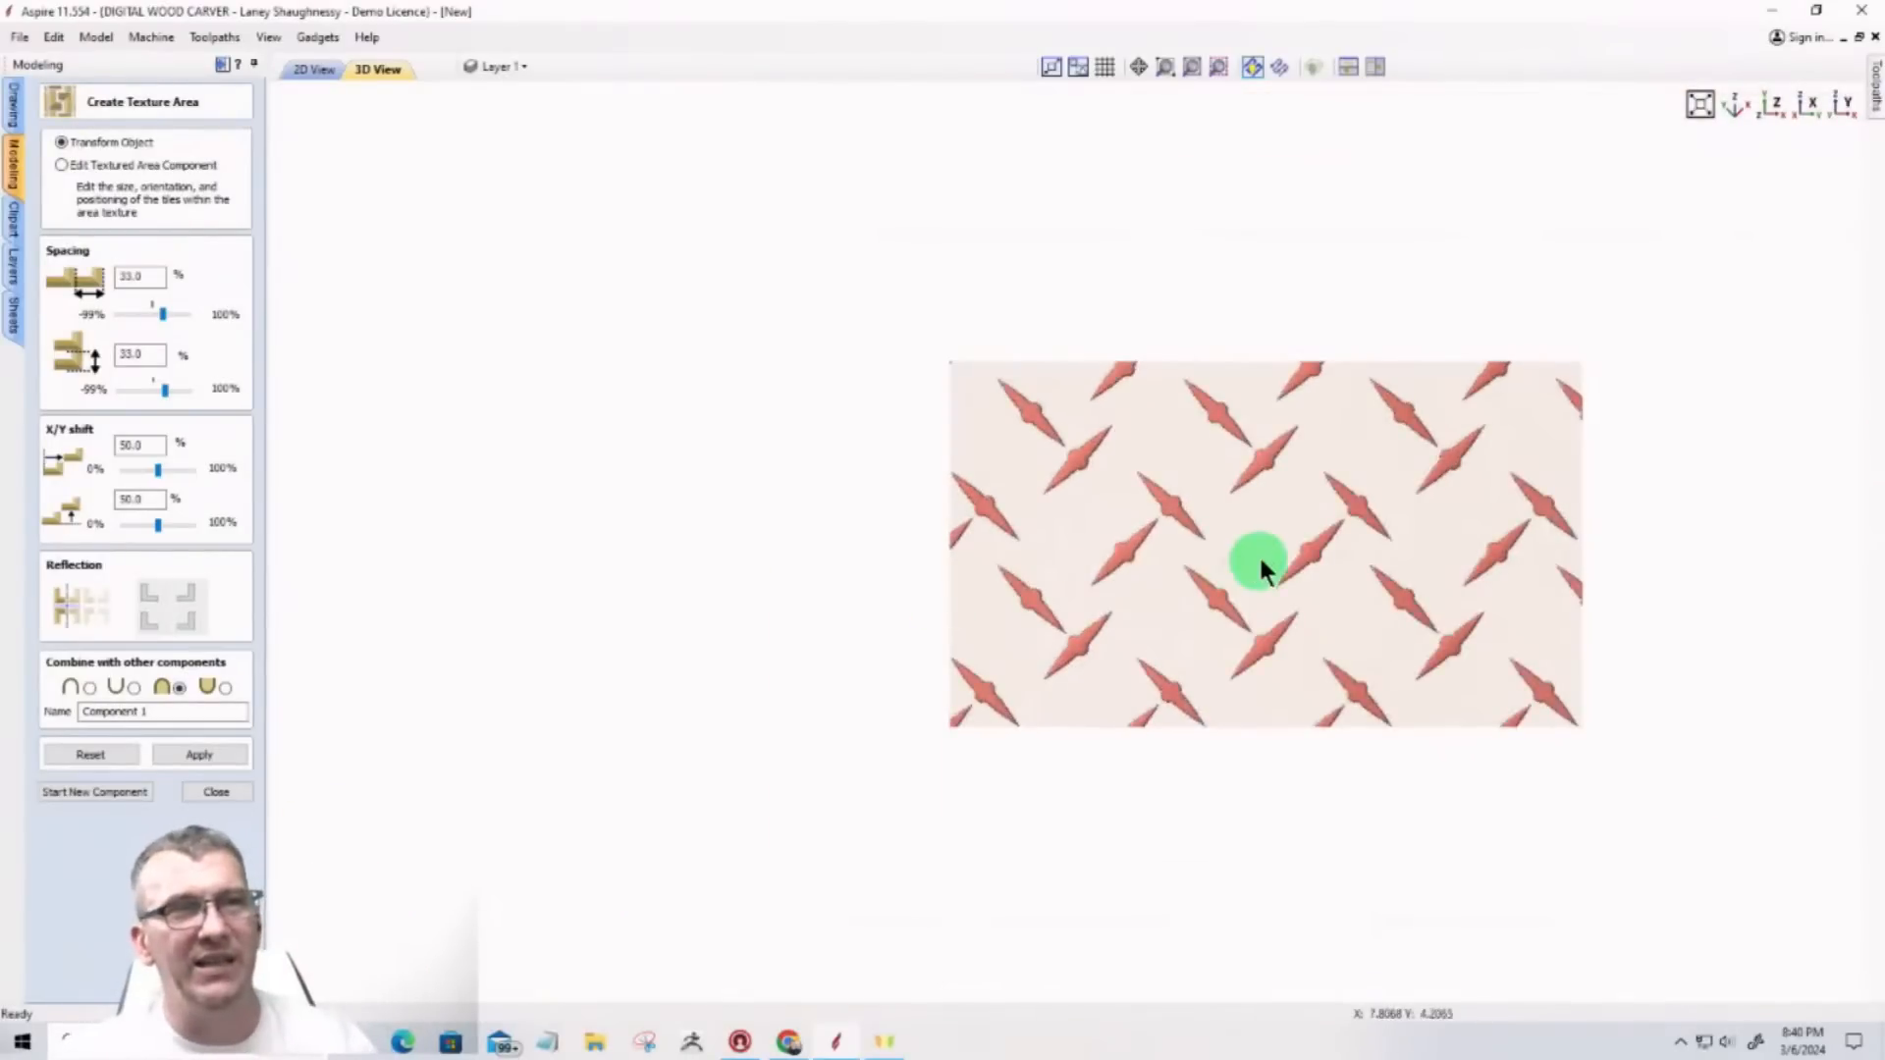
scroll(1262, 564, "up", 1)
middle_click_drag(1262, 563, 934, 595)
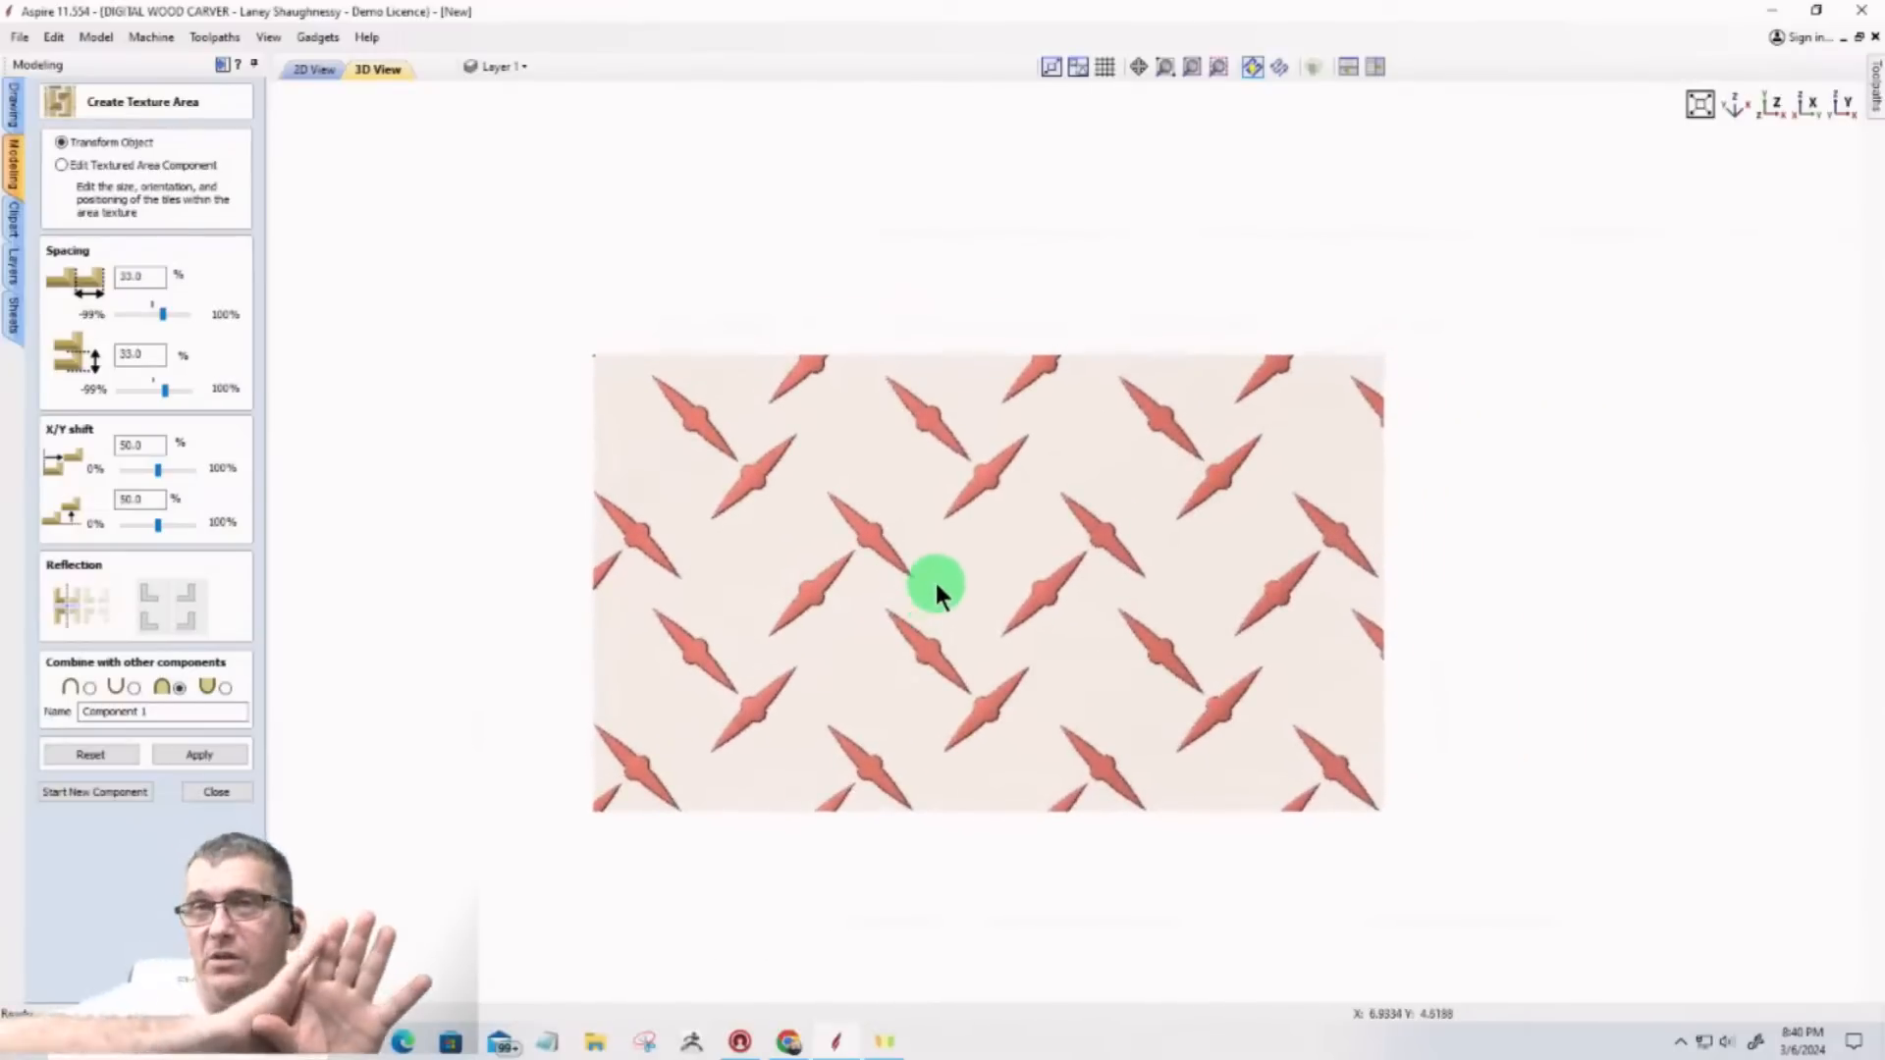
left_click(212, 793)
Step: Browse the other clipart in Texture Area Tiles and view the whole diamond plate sheet in the 2D layout
left_click(14, 224)
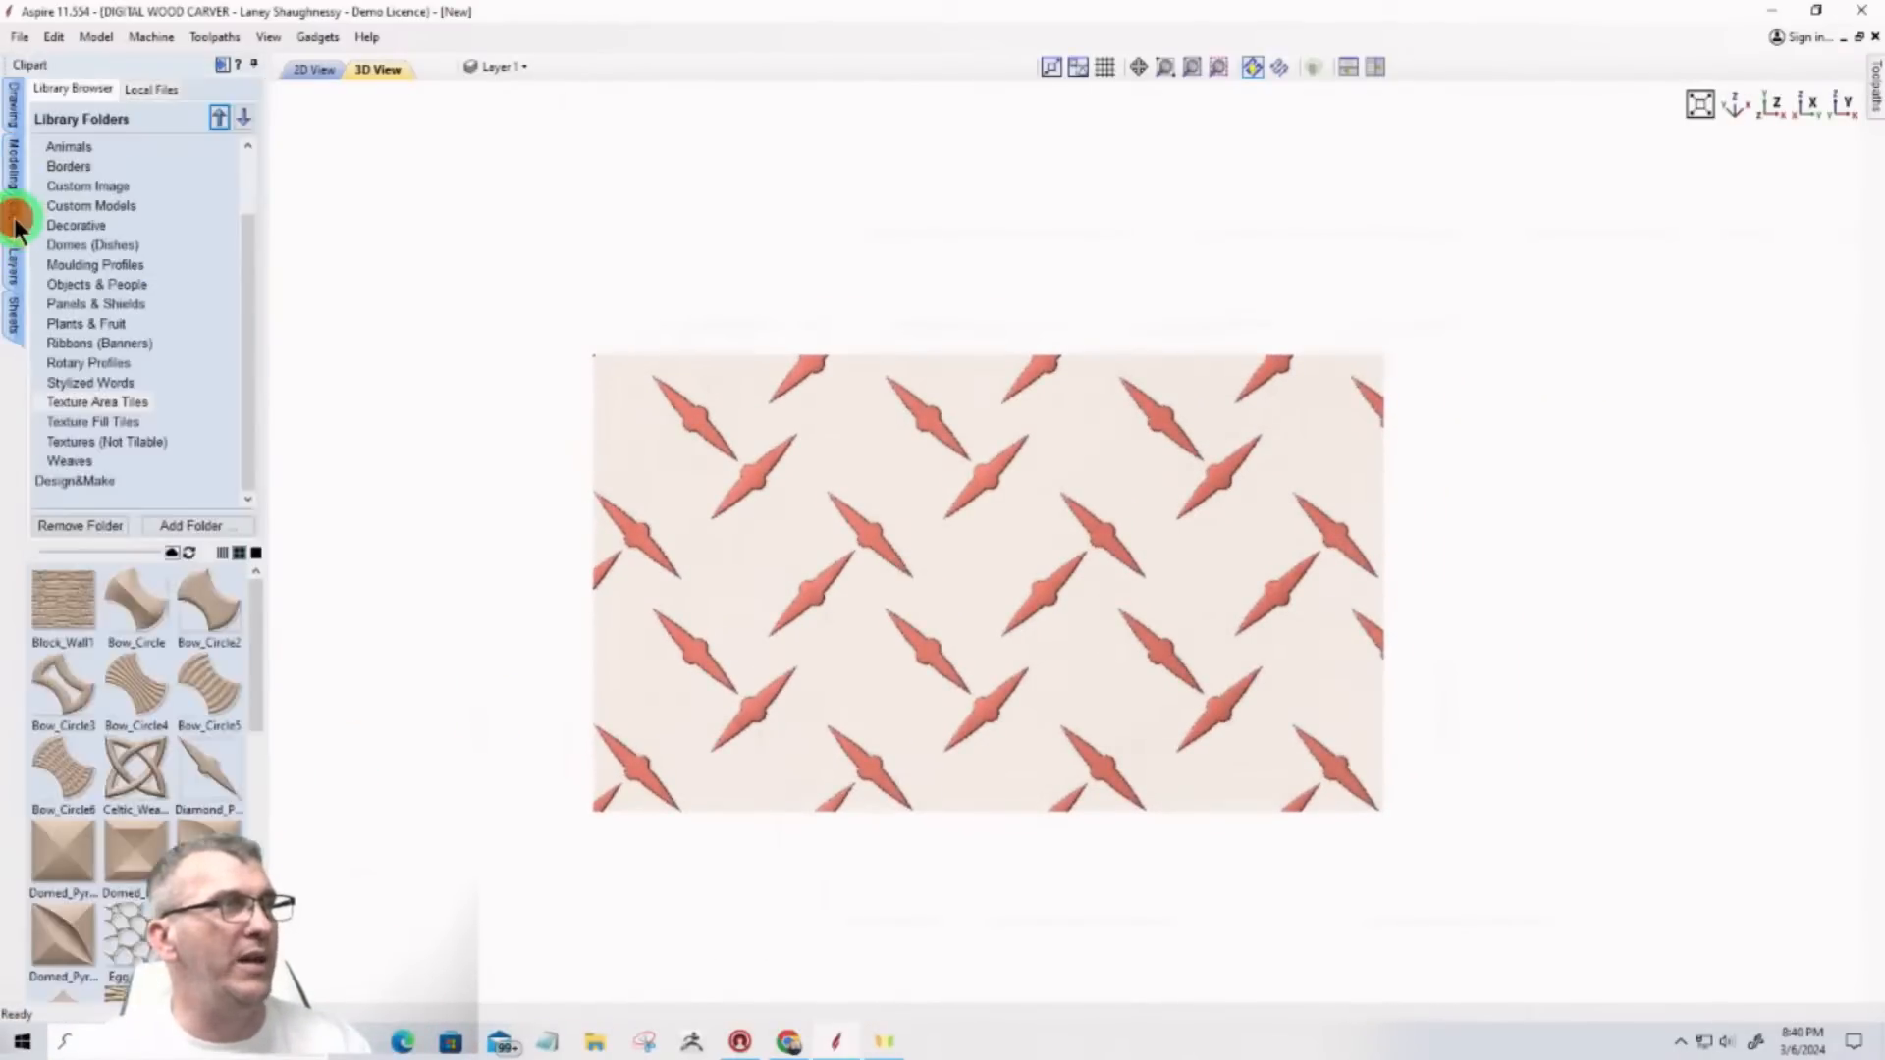
scroll(138, 656, "down", 4)
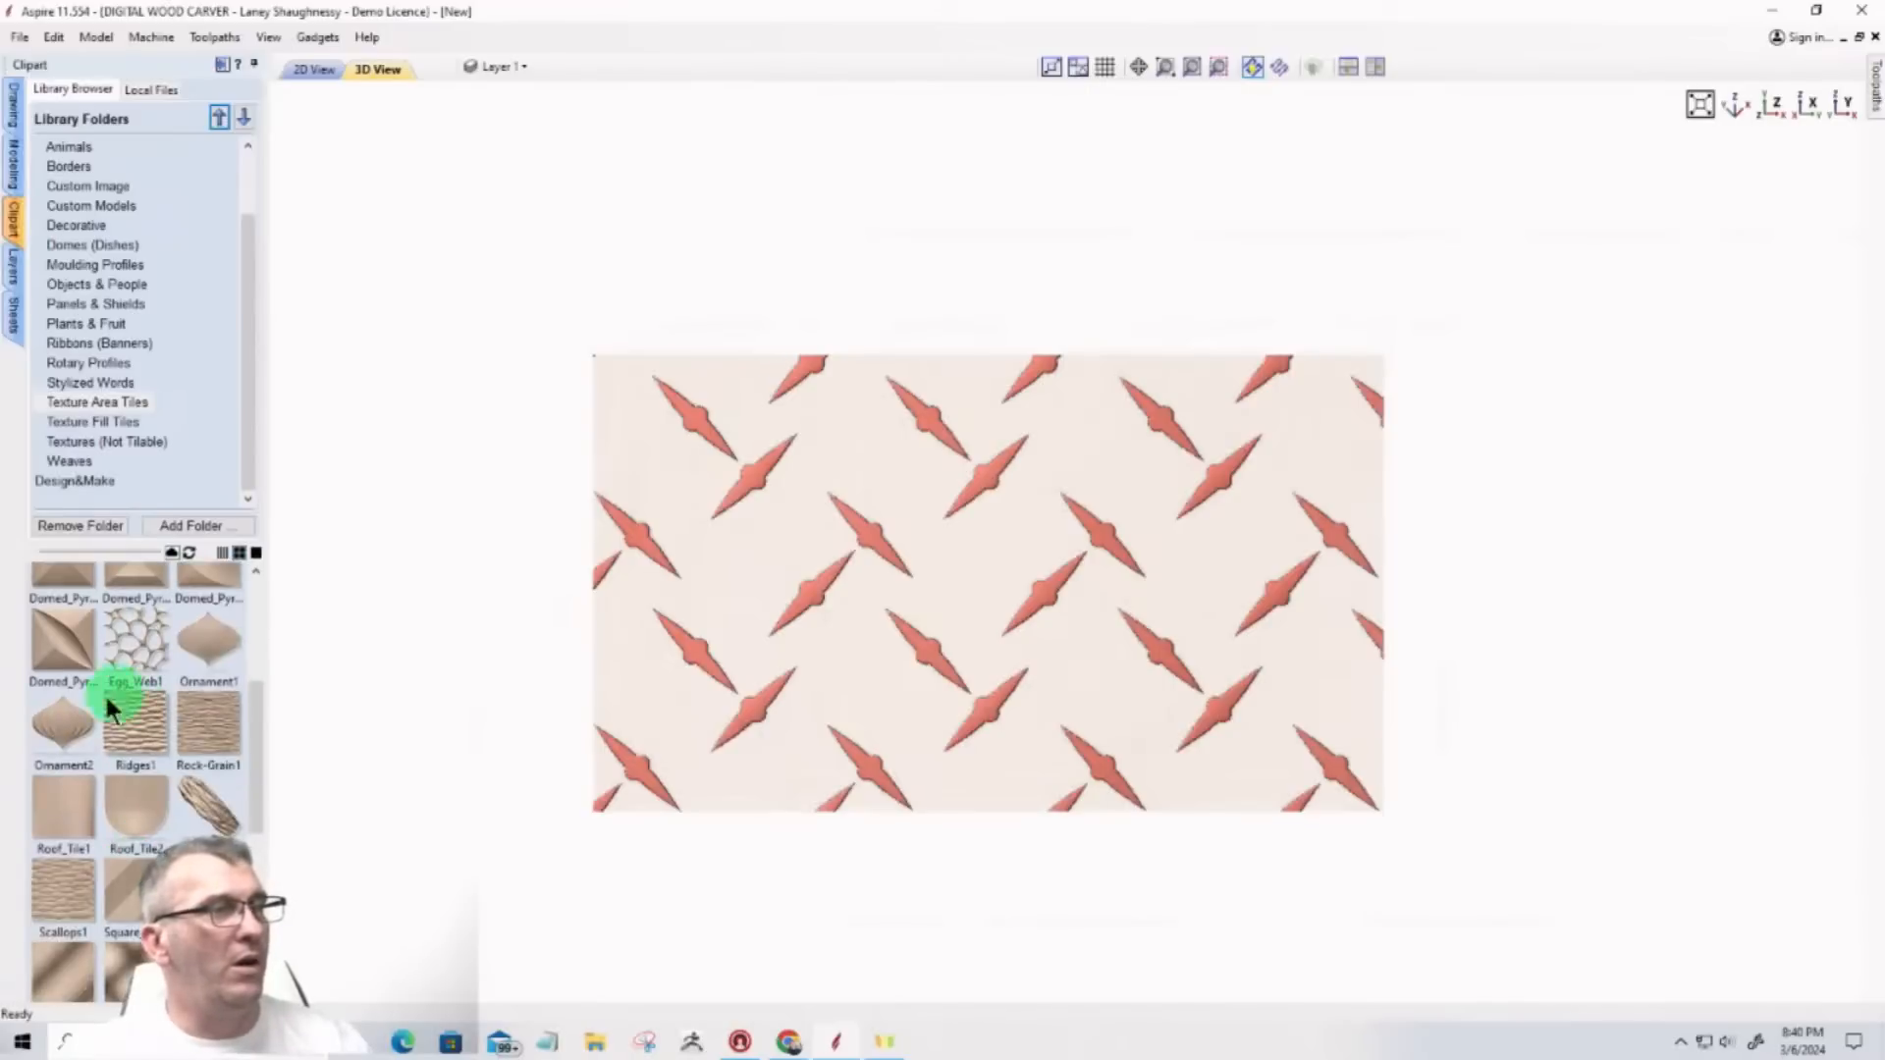
scroll(167, 652, "down", 5)
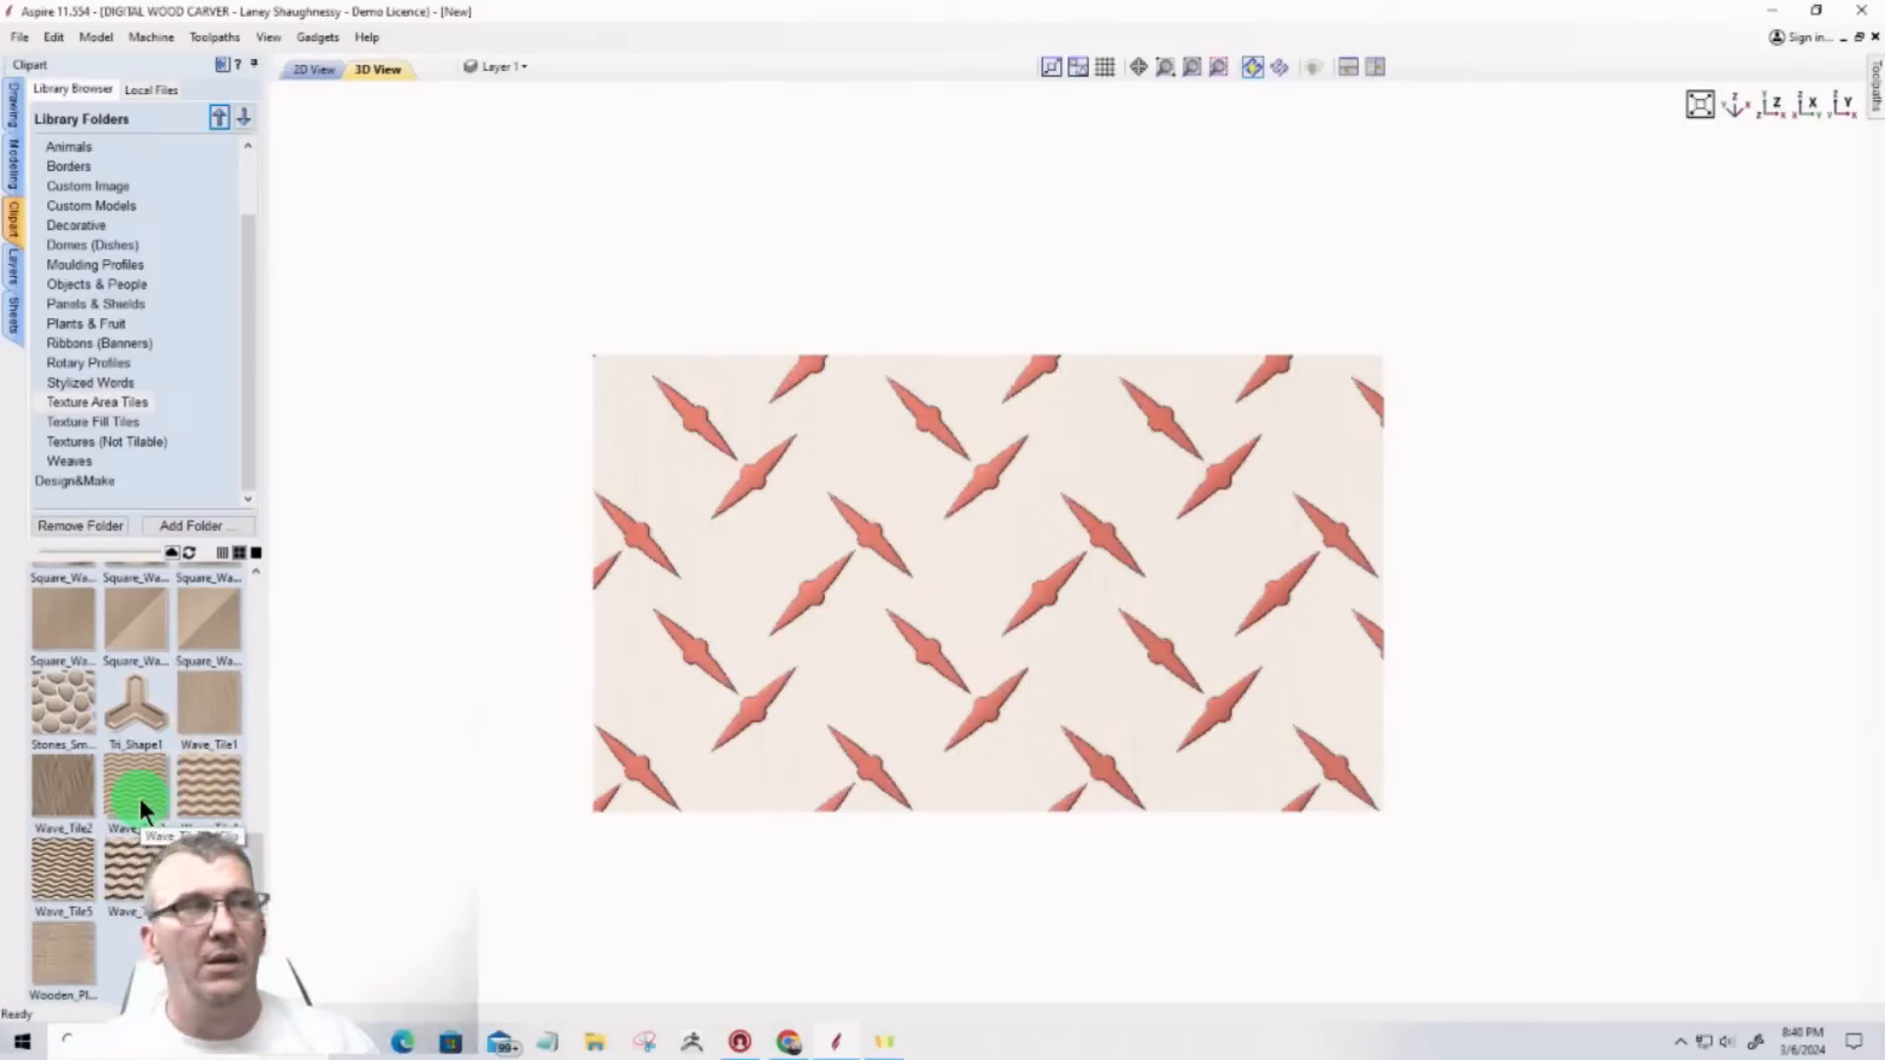
scroll(134, 786, "up", 3)
scroll(132, 772, "up", 4)
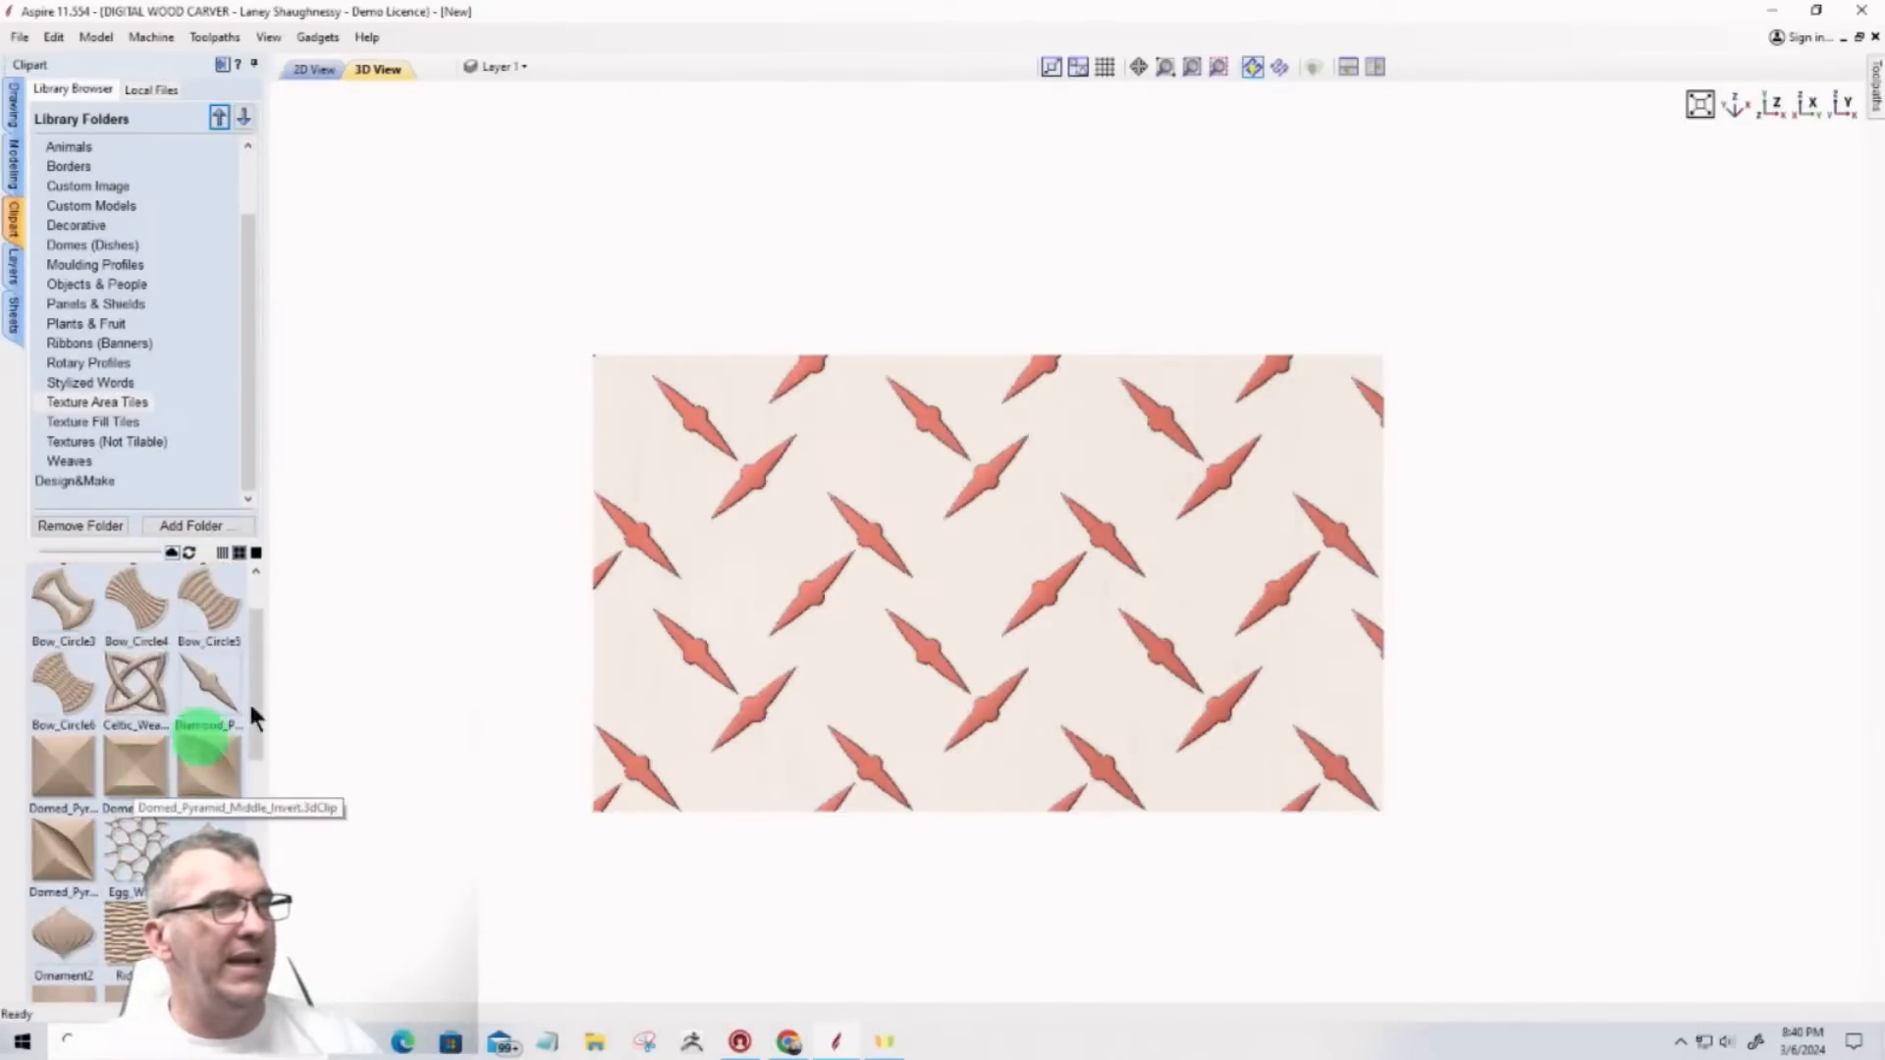
left_click(314, 70)
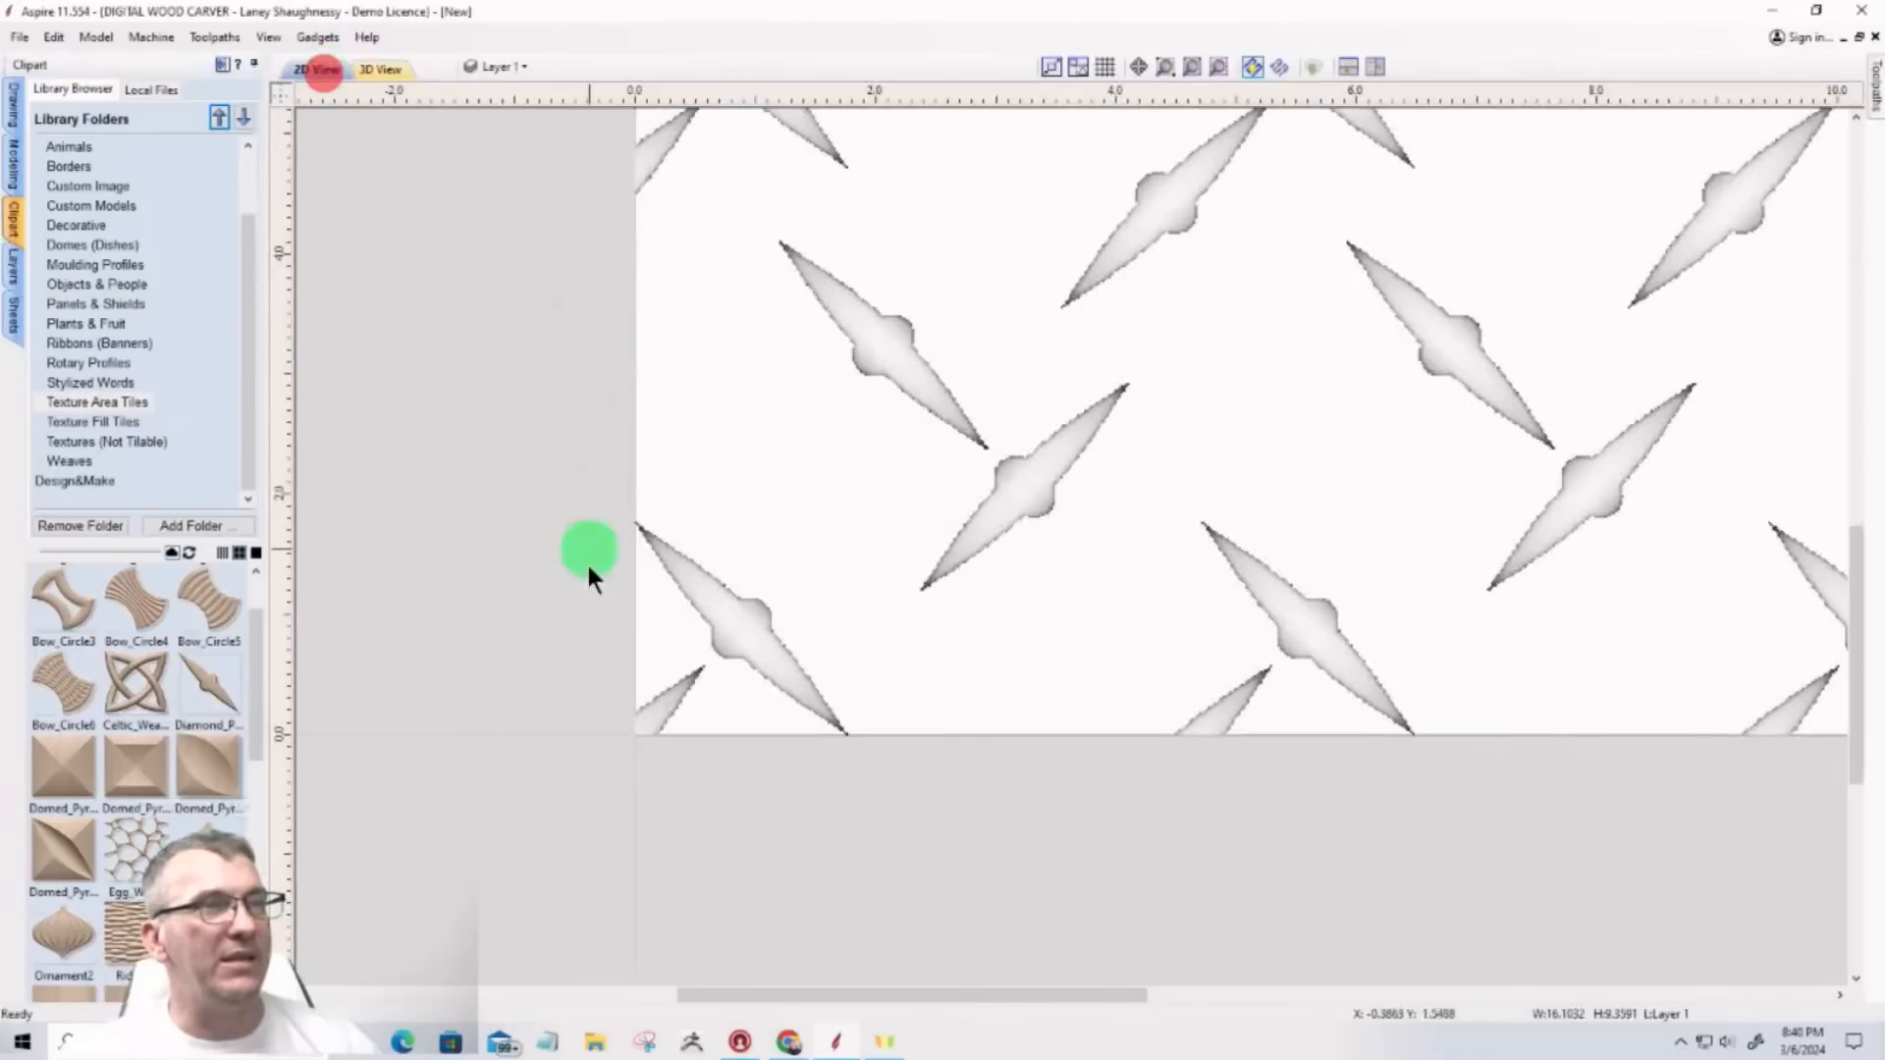
scroll(559, 628, "down", 2)
scroll(536, 696, "down", 2)
left_click(564, 317)
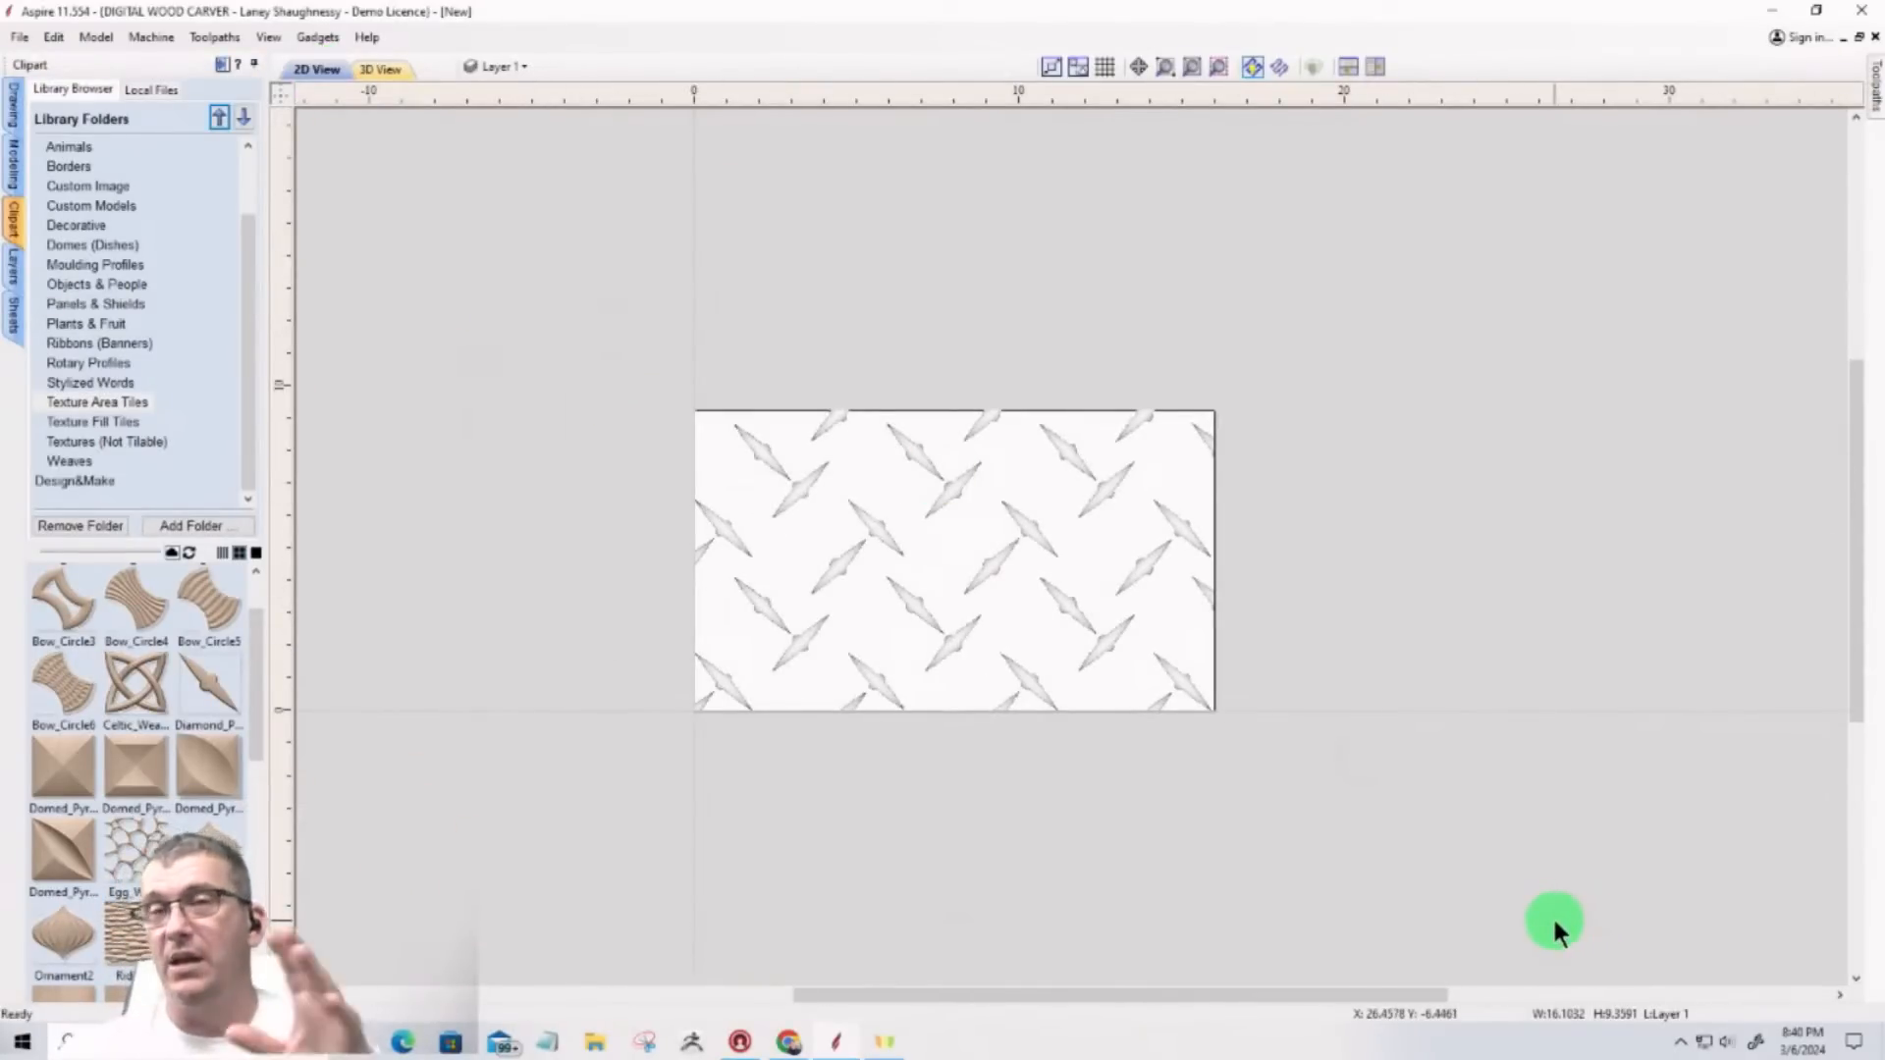
Step: Delete the diamond plate texture from the sheet
left_click(57, 768)
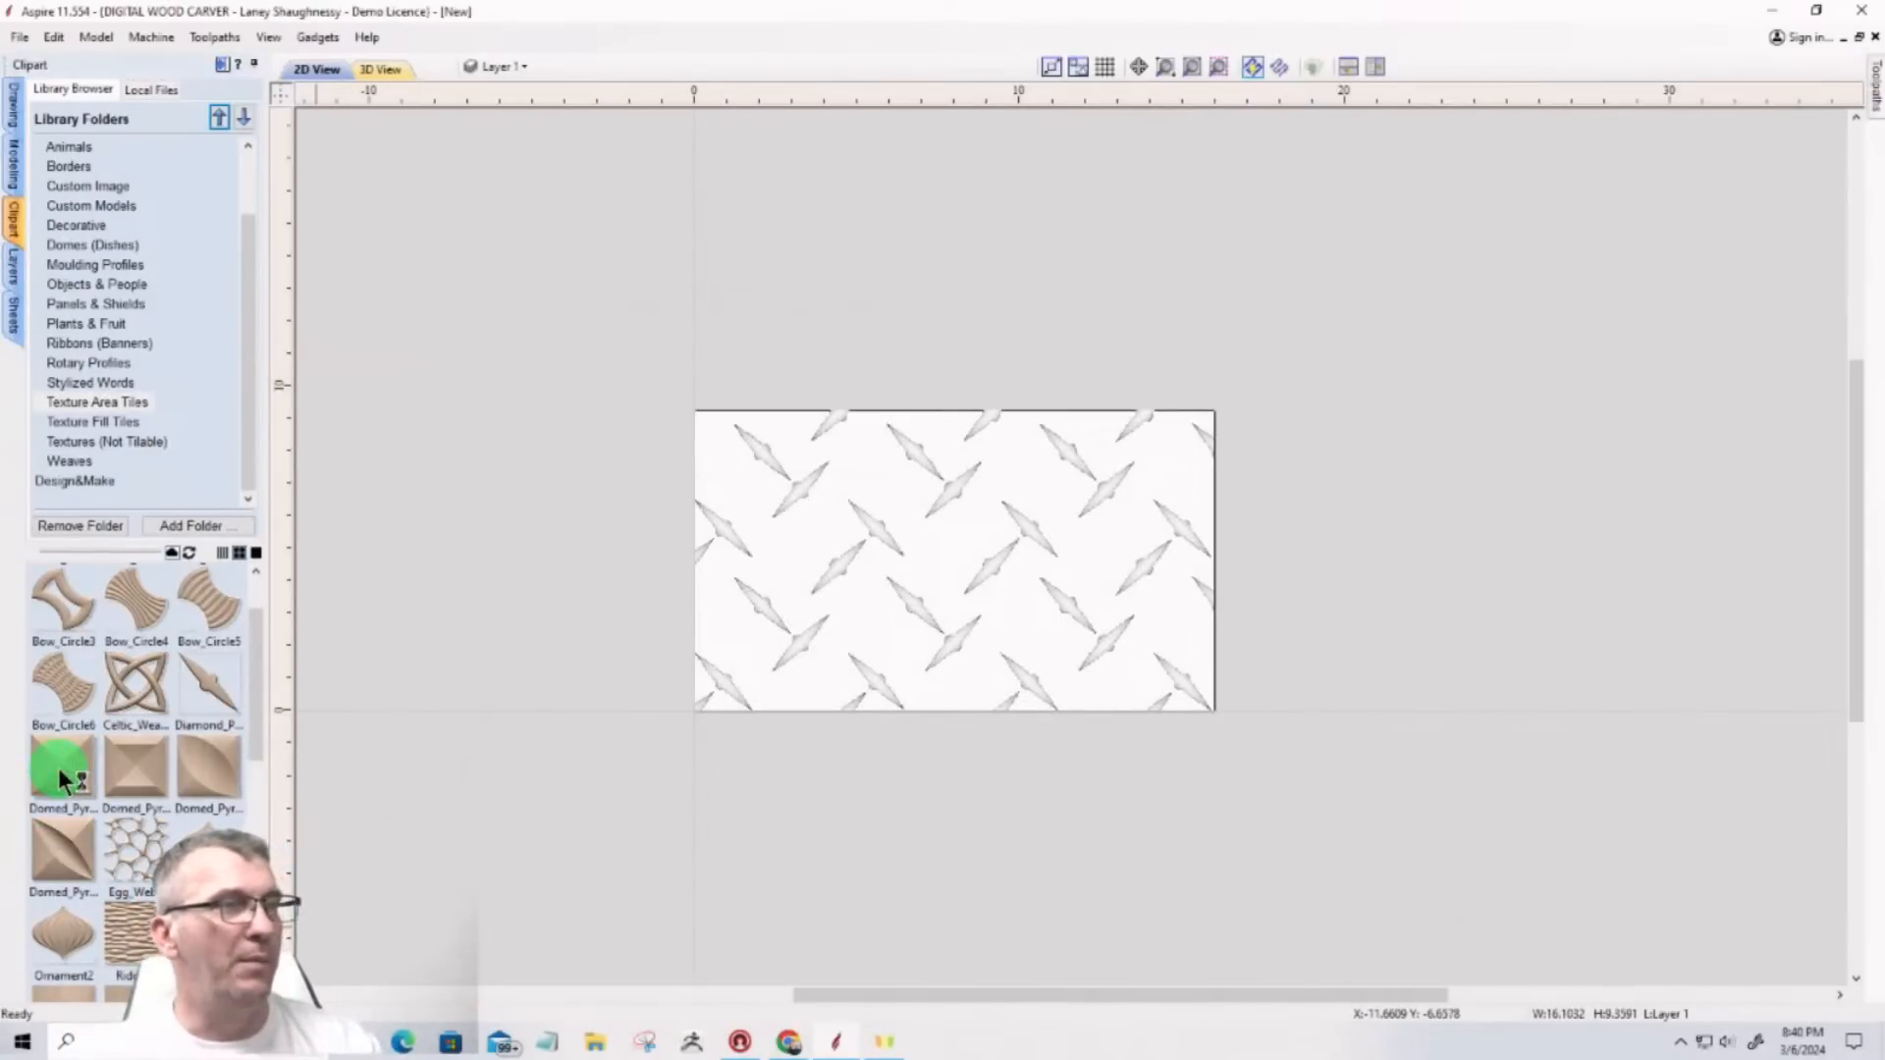
left_click_drag(618, 336, 1303, 758)
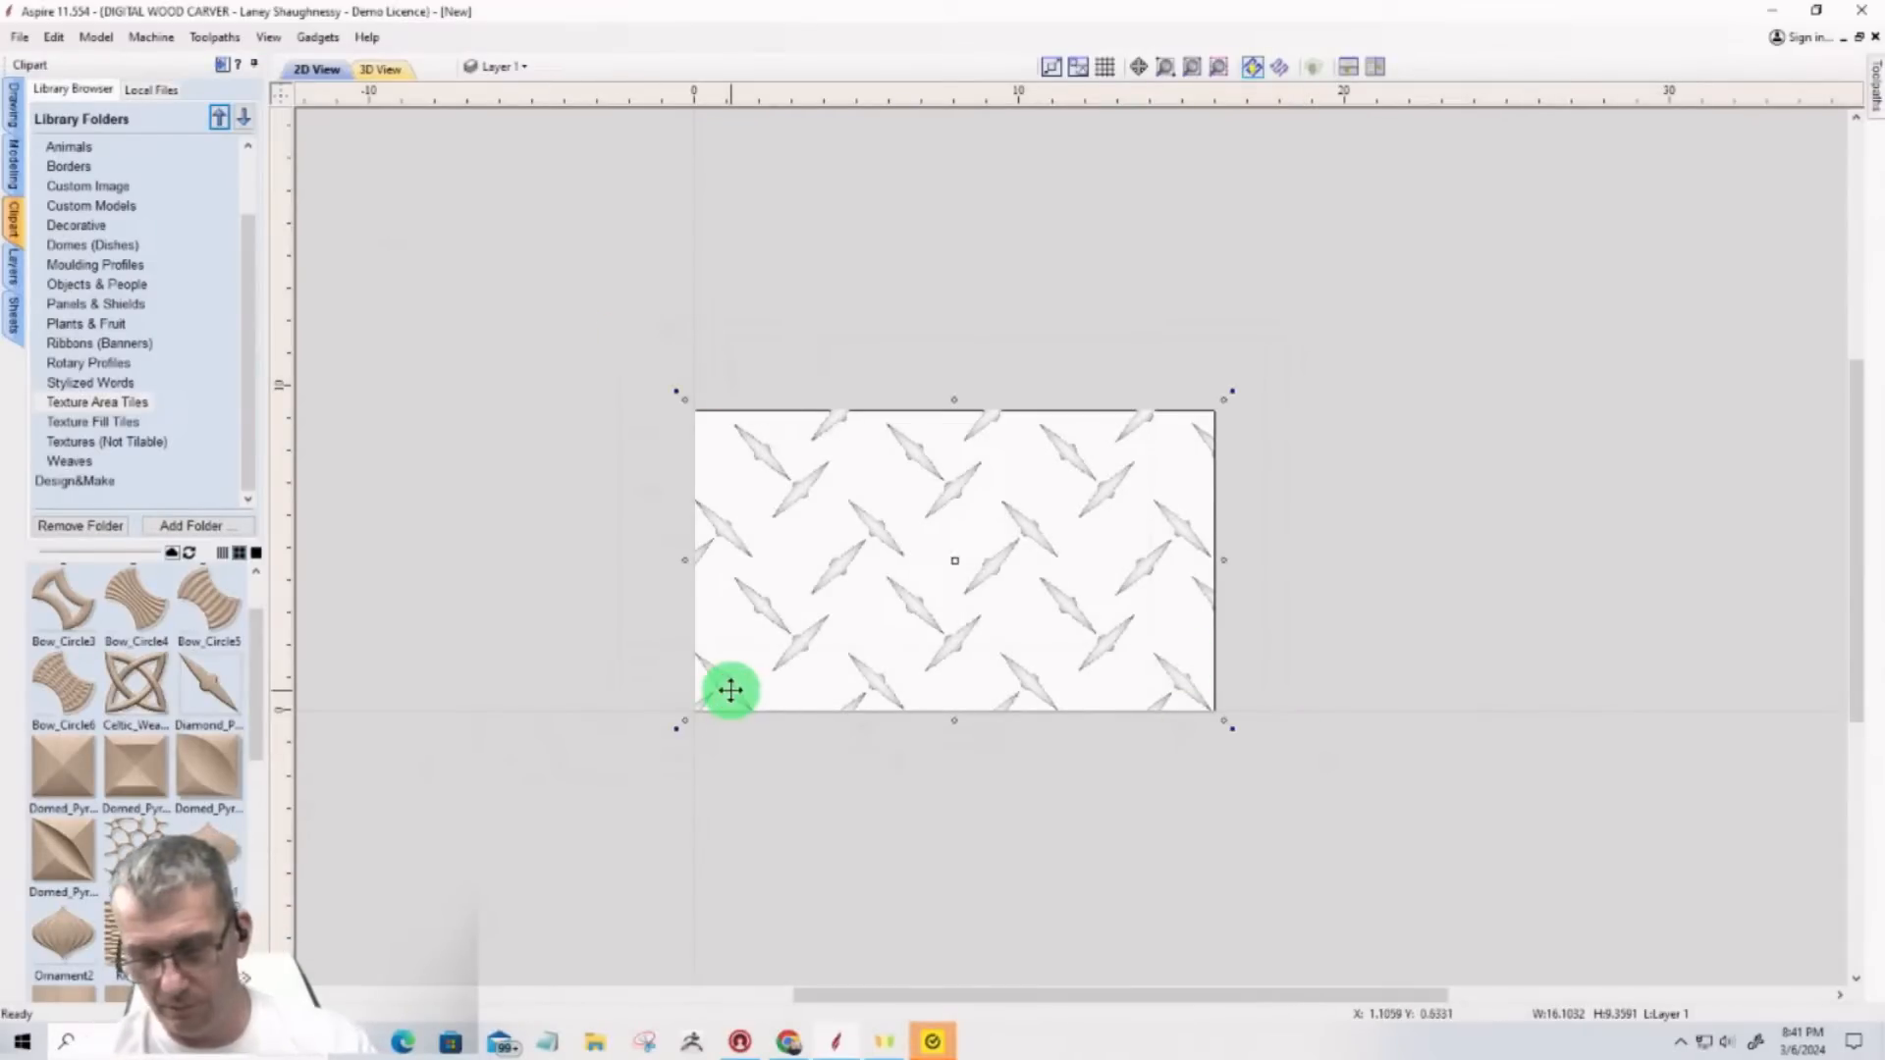
key("Delete")
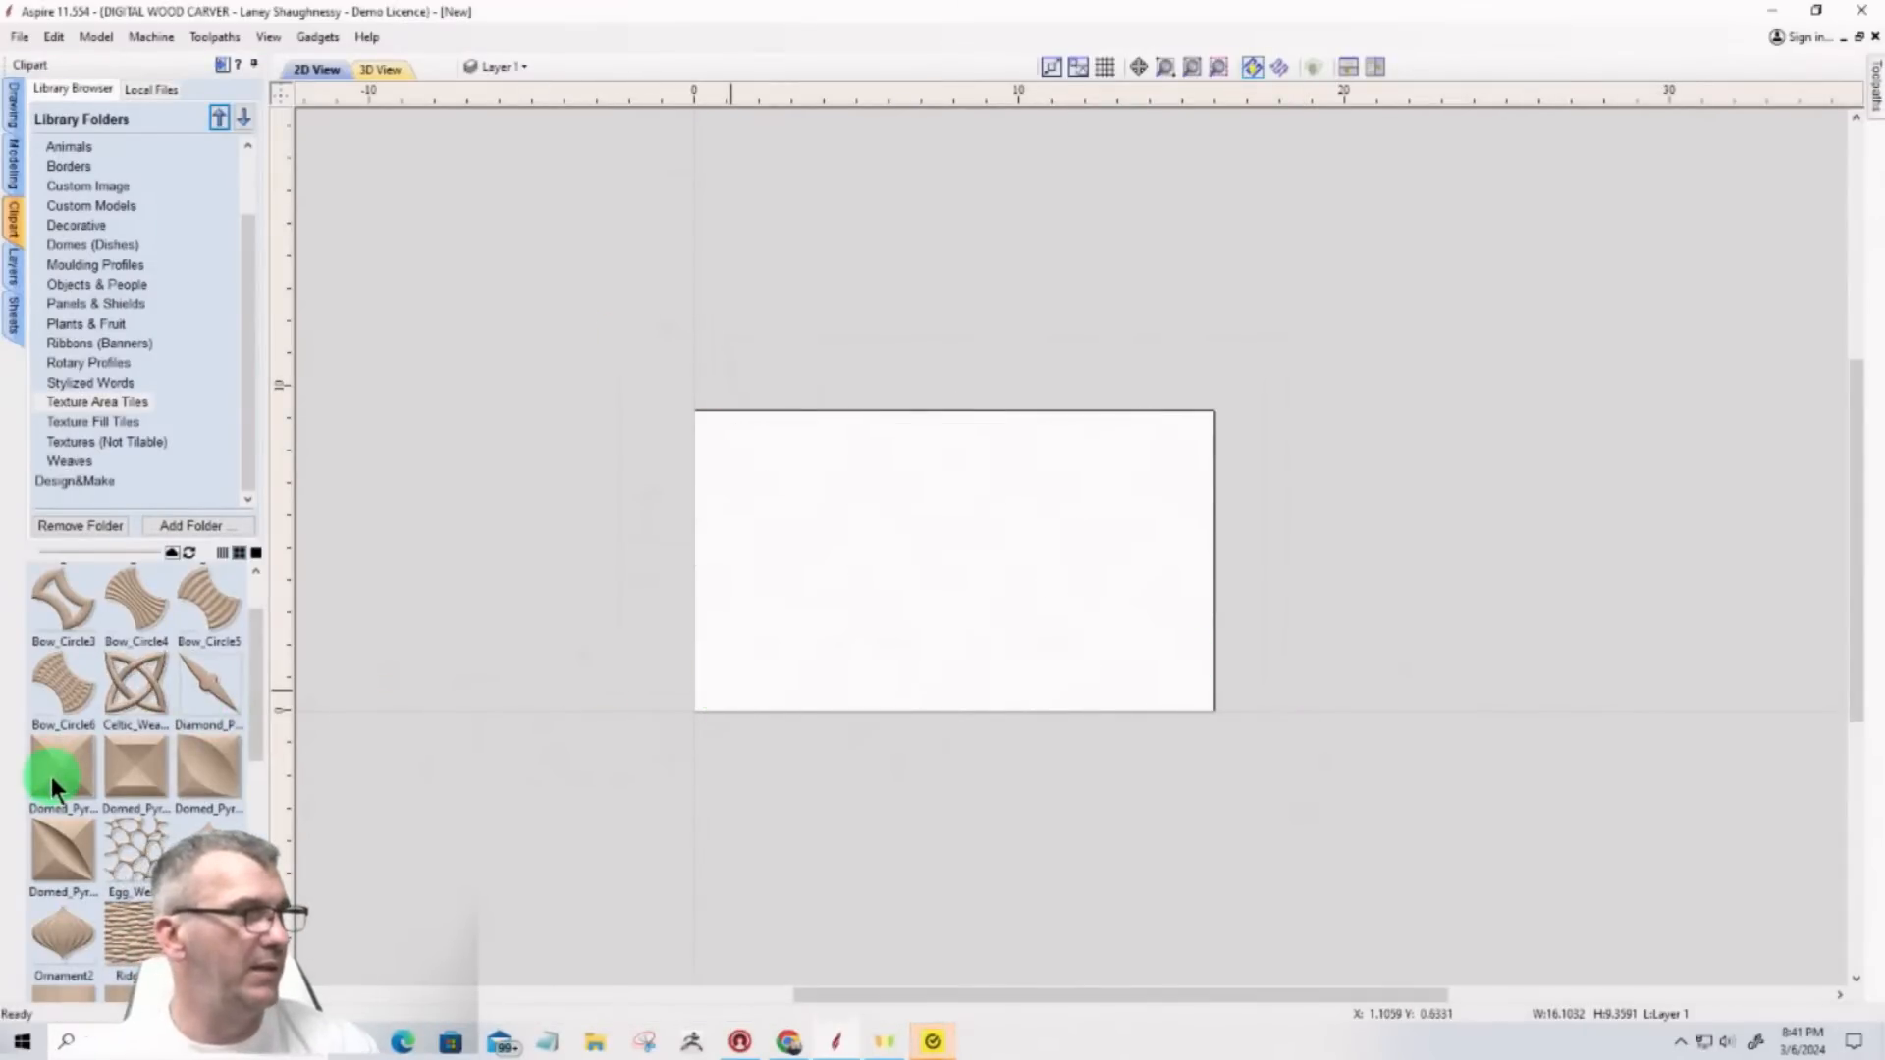
Step: Place the first domed pyramid tile in the sheet's lower-left corner and scale it down to about 2 inches square
left_click_drag(53, 774, 732, 674)
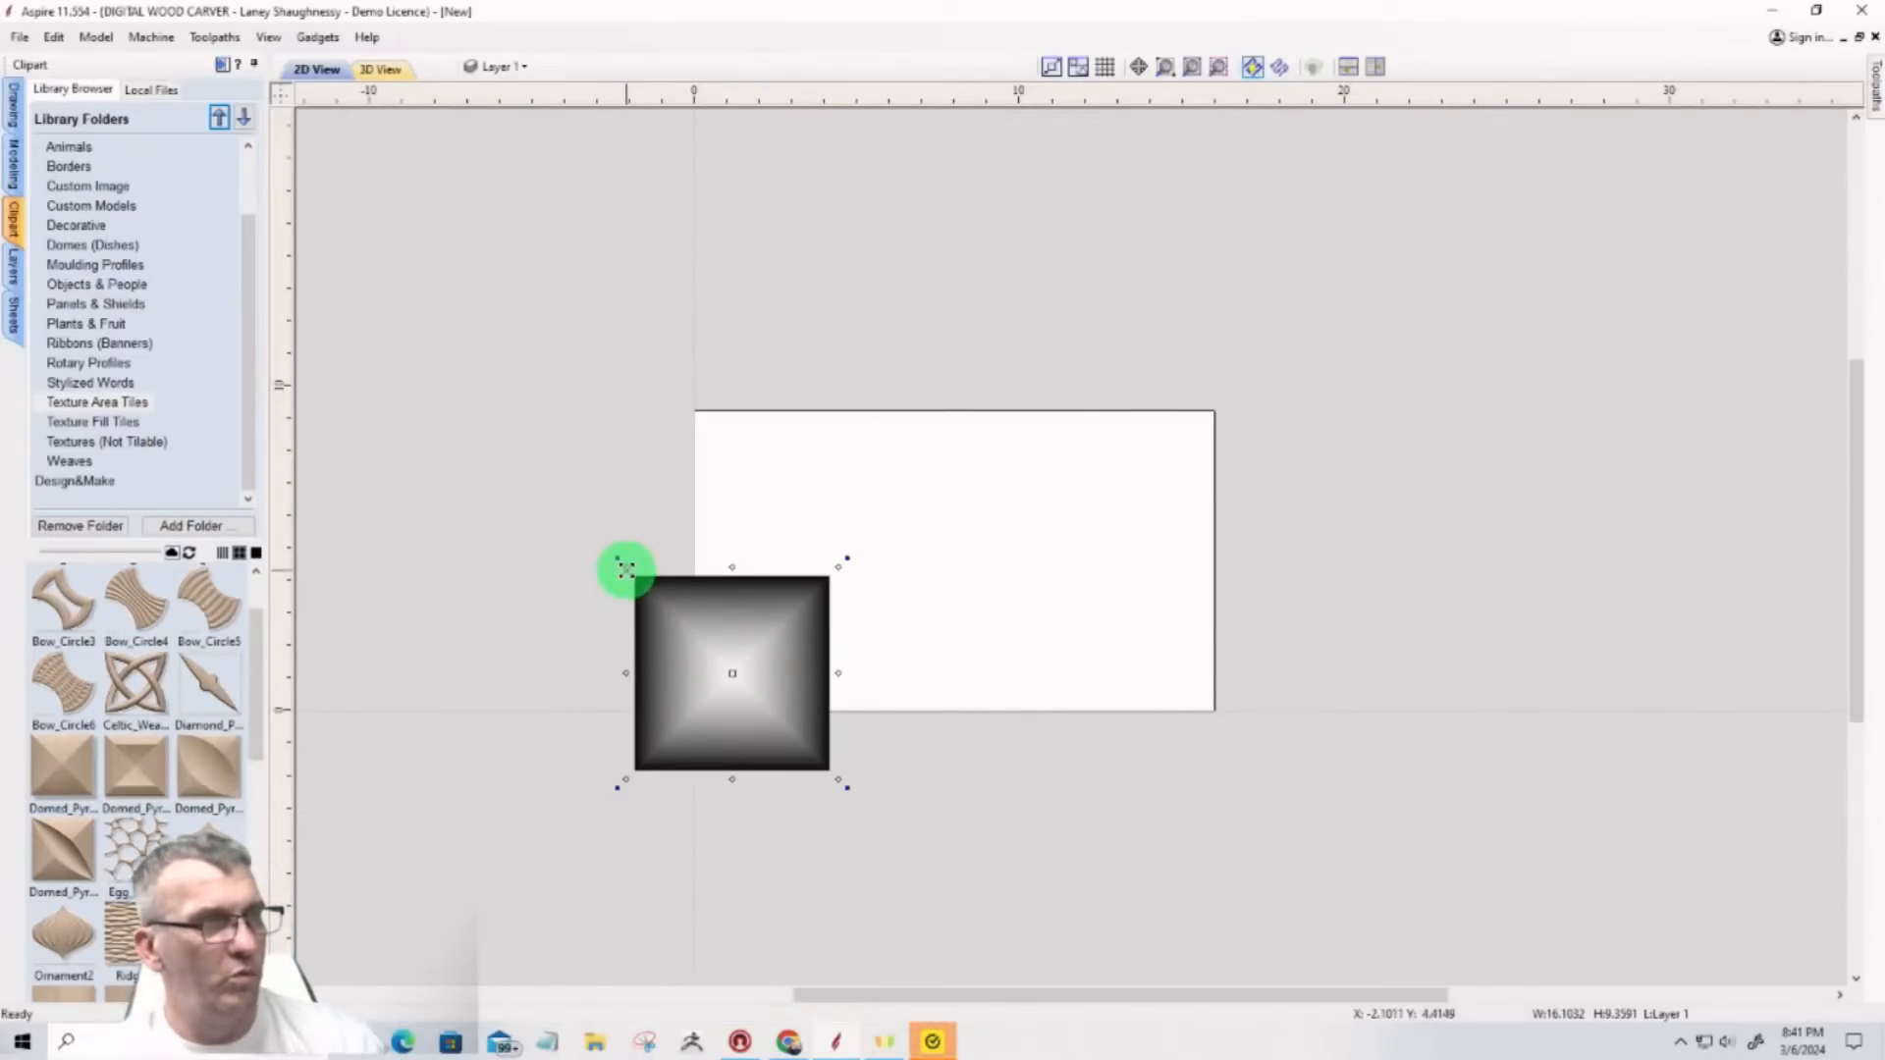
left_click_drag(626, 570, 698, 603)
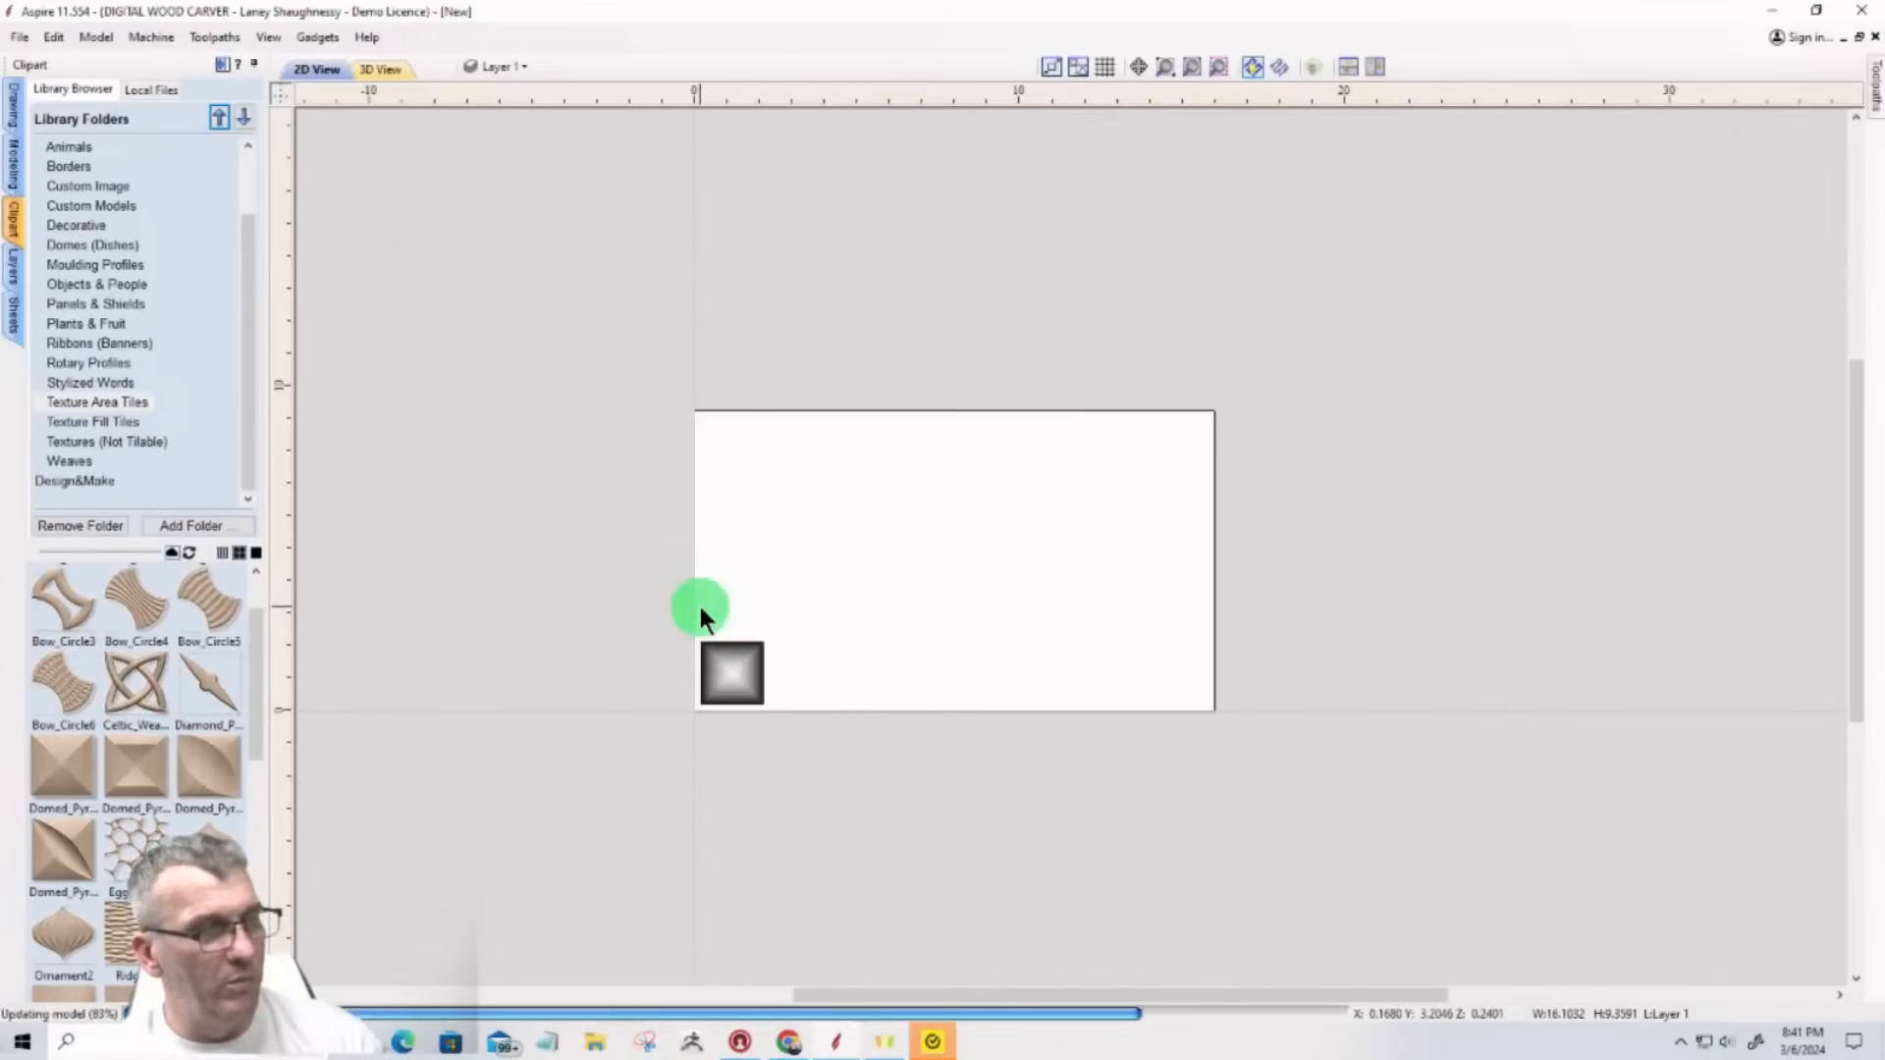
scroll(703, 674, "up", 4)
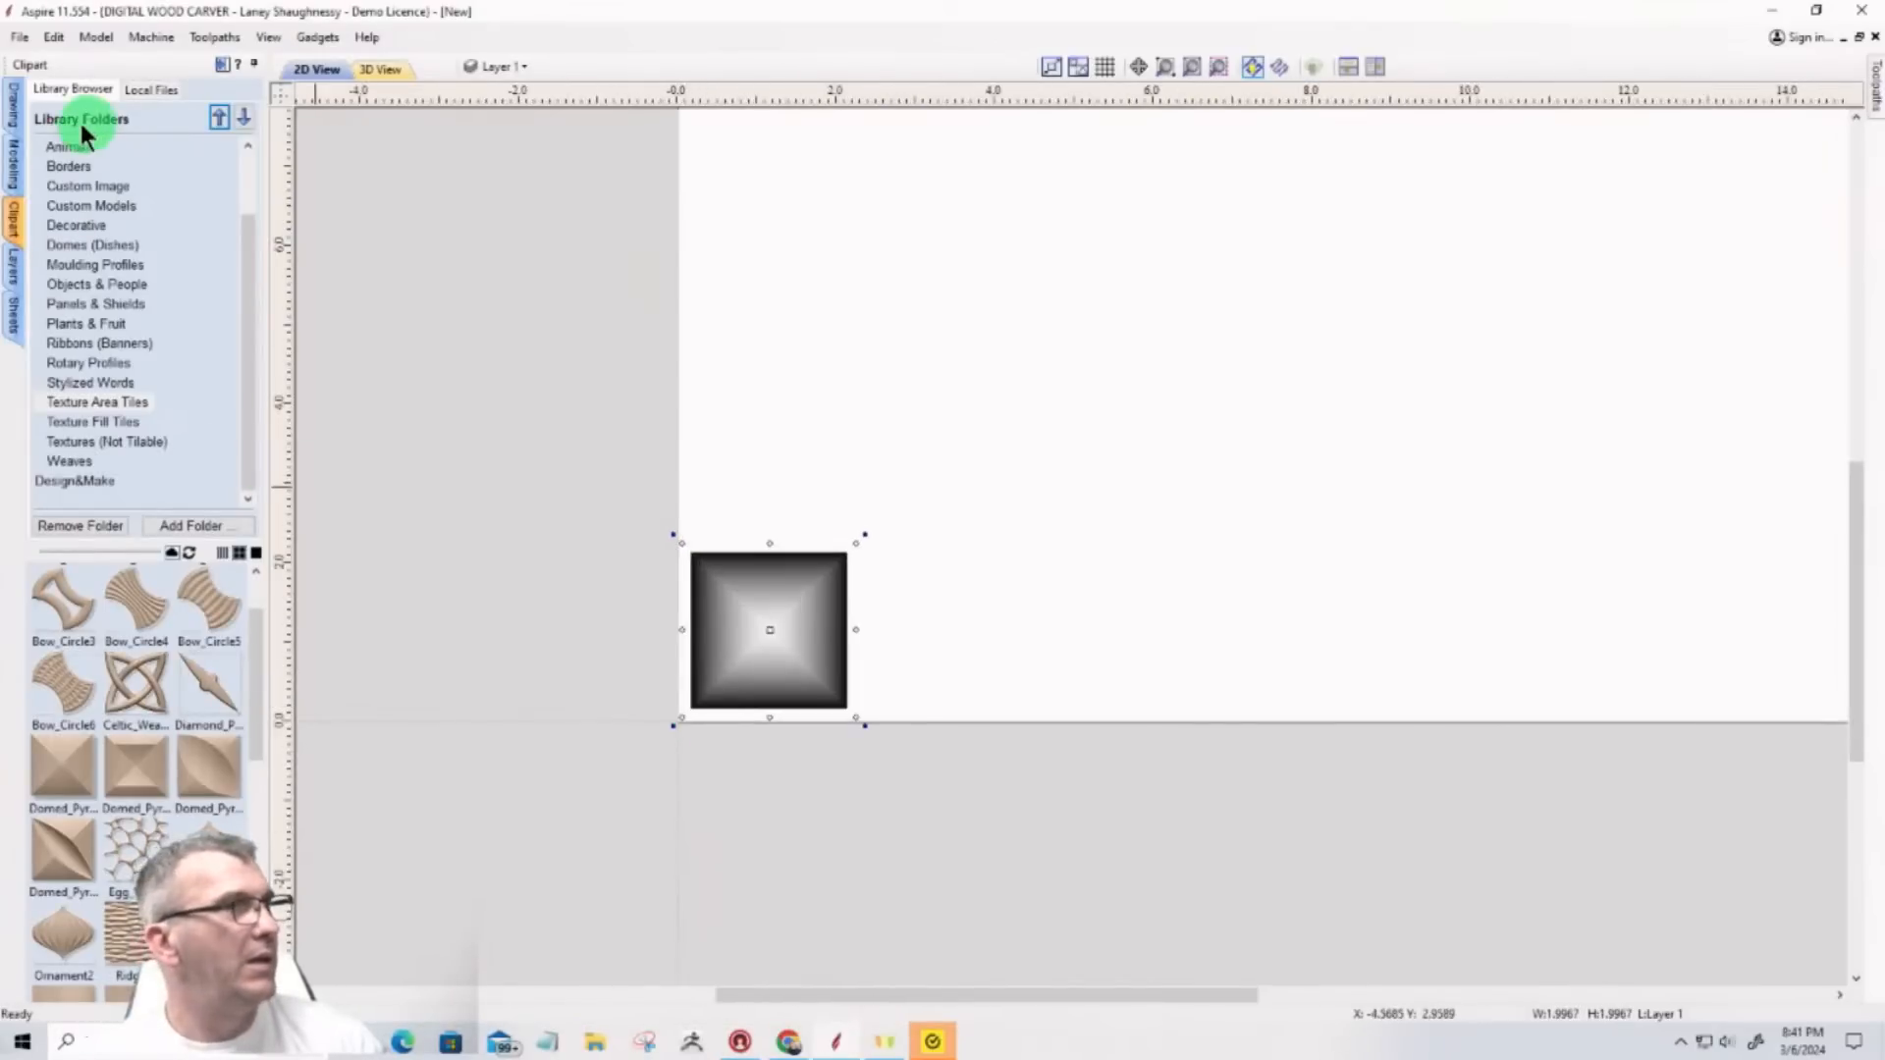
Step: Create a texture area from the domed pyramid tile with 0% spacing and 0% shifts, and inspect it in 3D
left_click(11, 175)
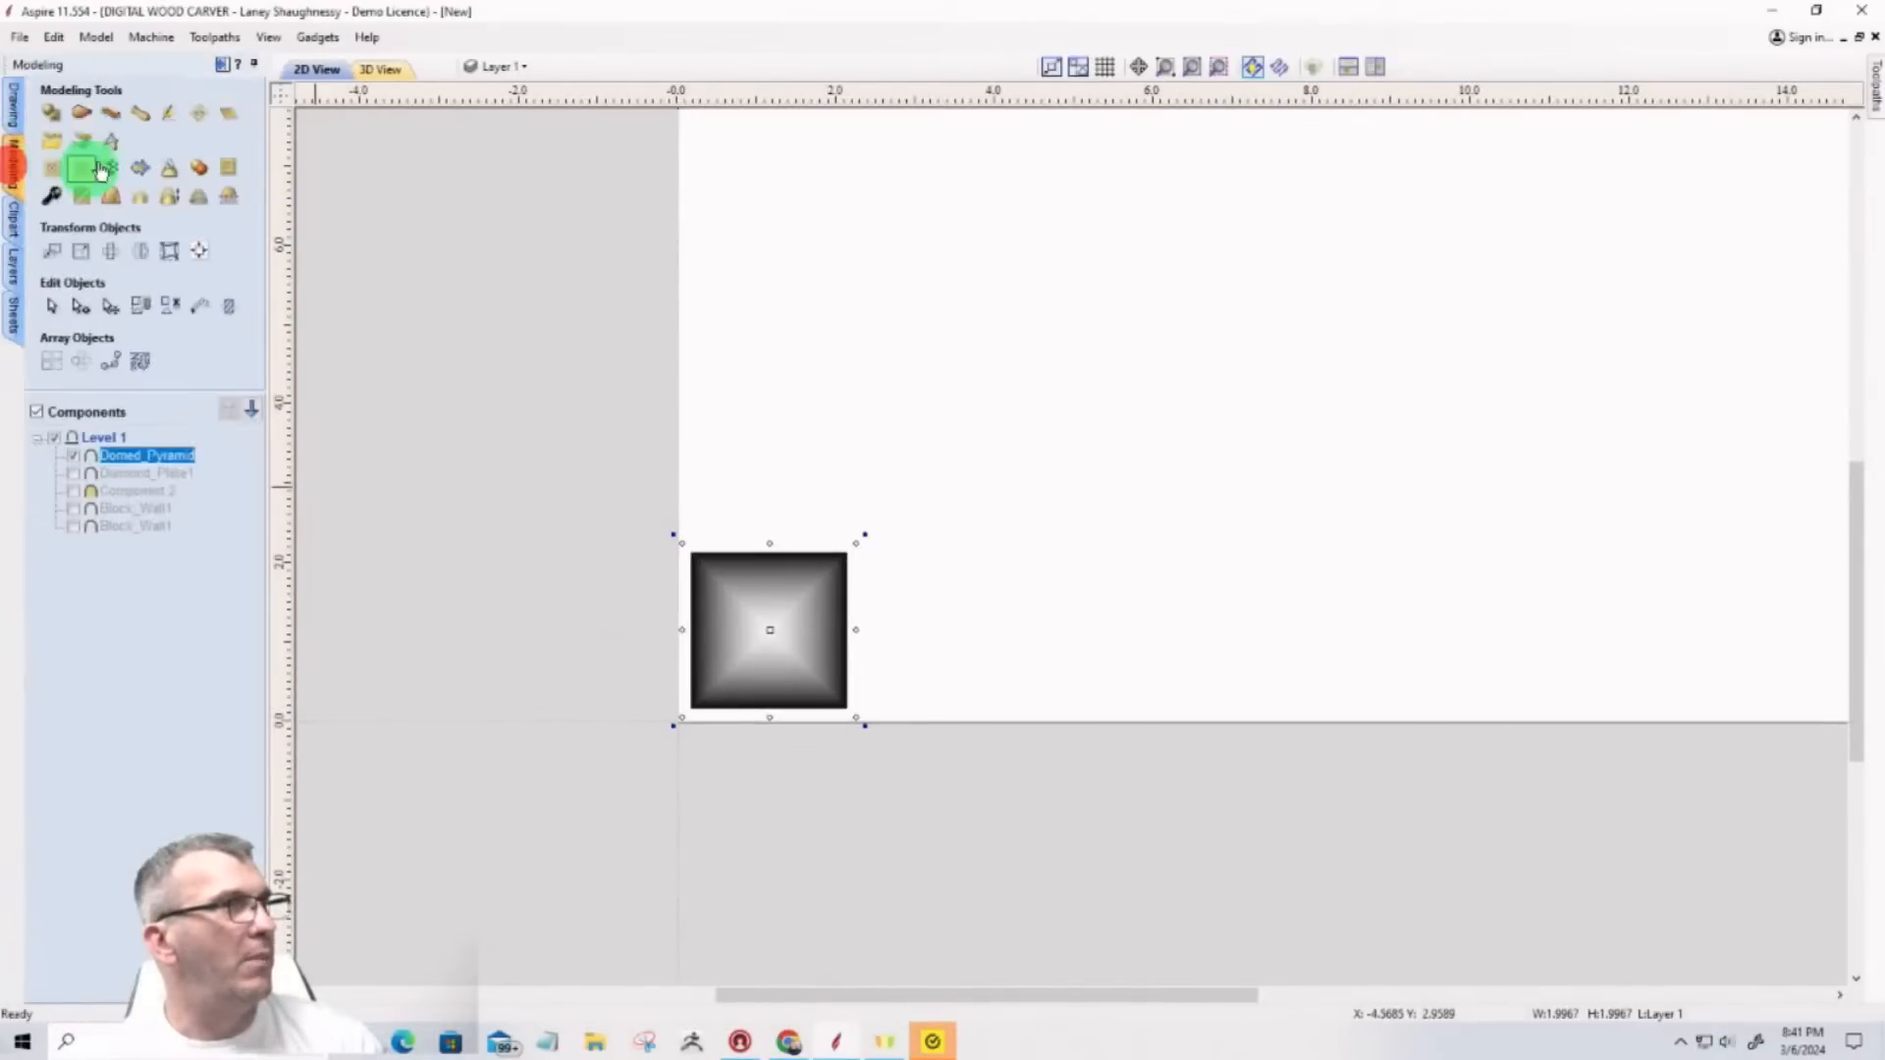
left_click(195, 122)
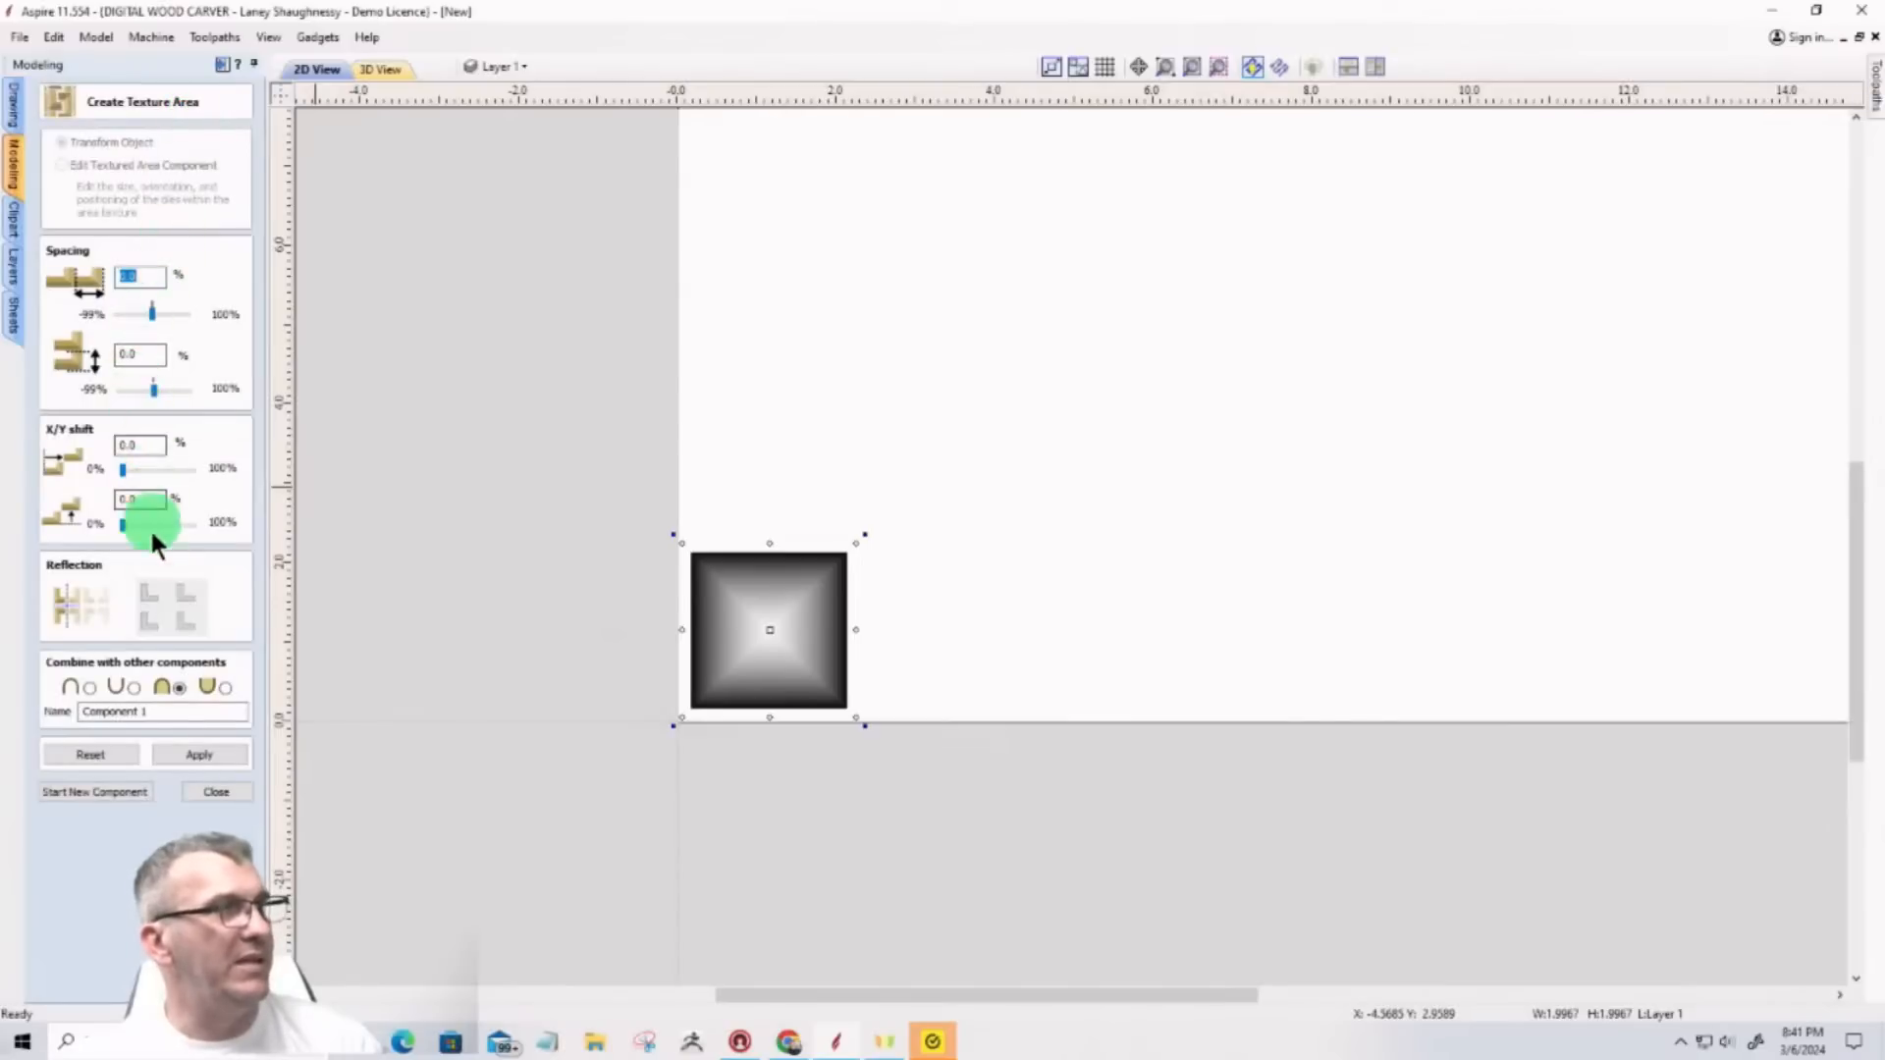
left_click(212, 753)
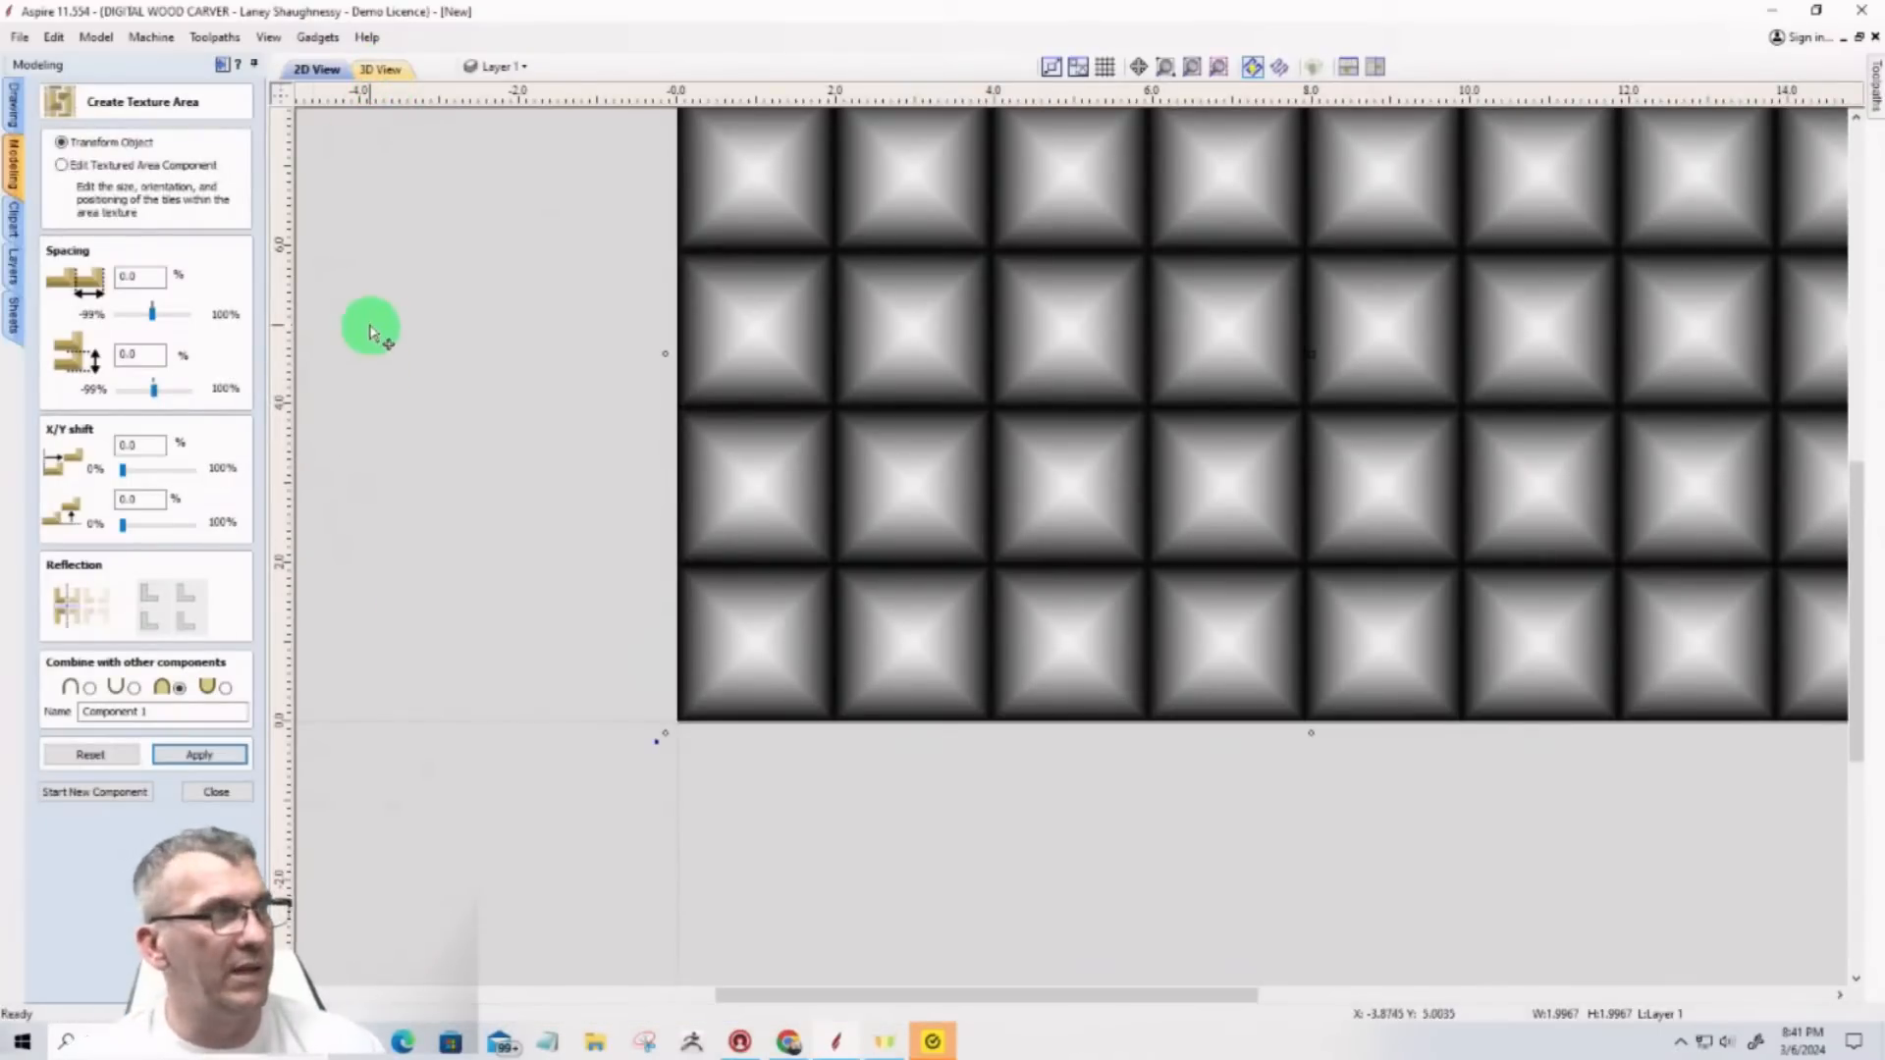
left_click(381, 69)
left_click_drag(608, 580, 1308, 858)
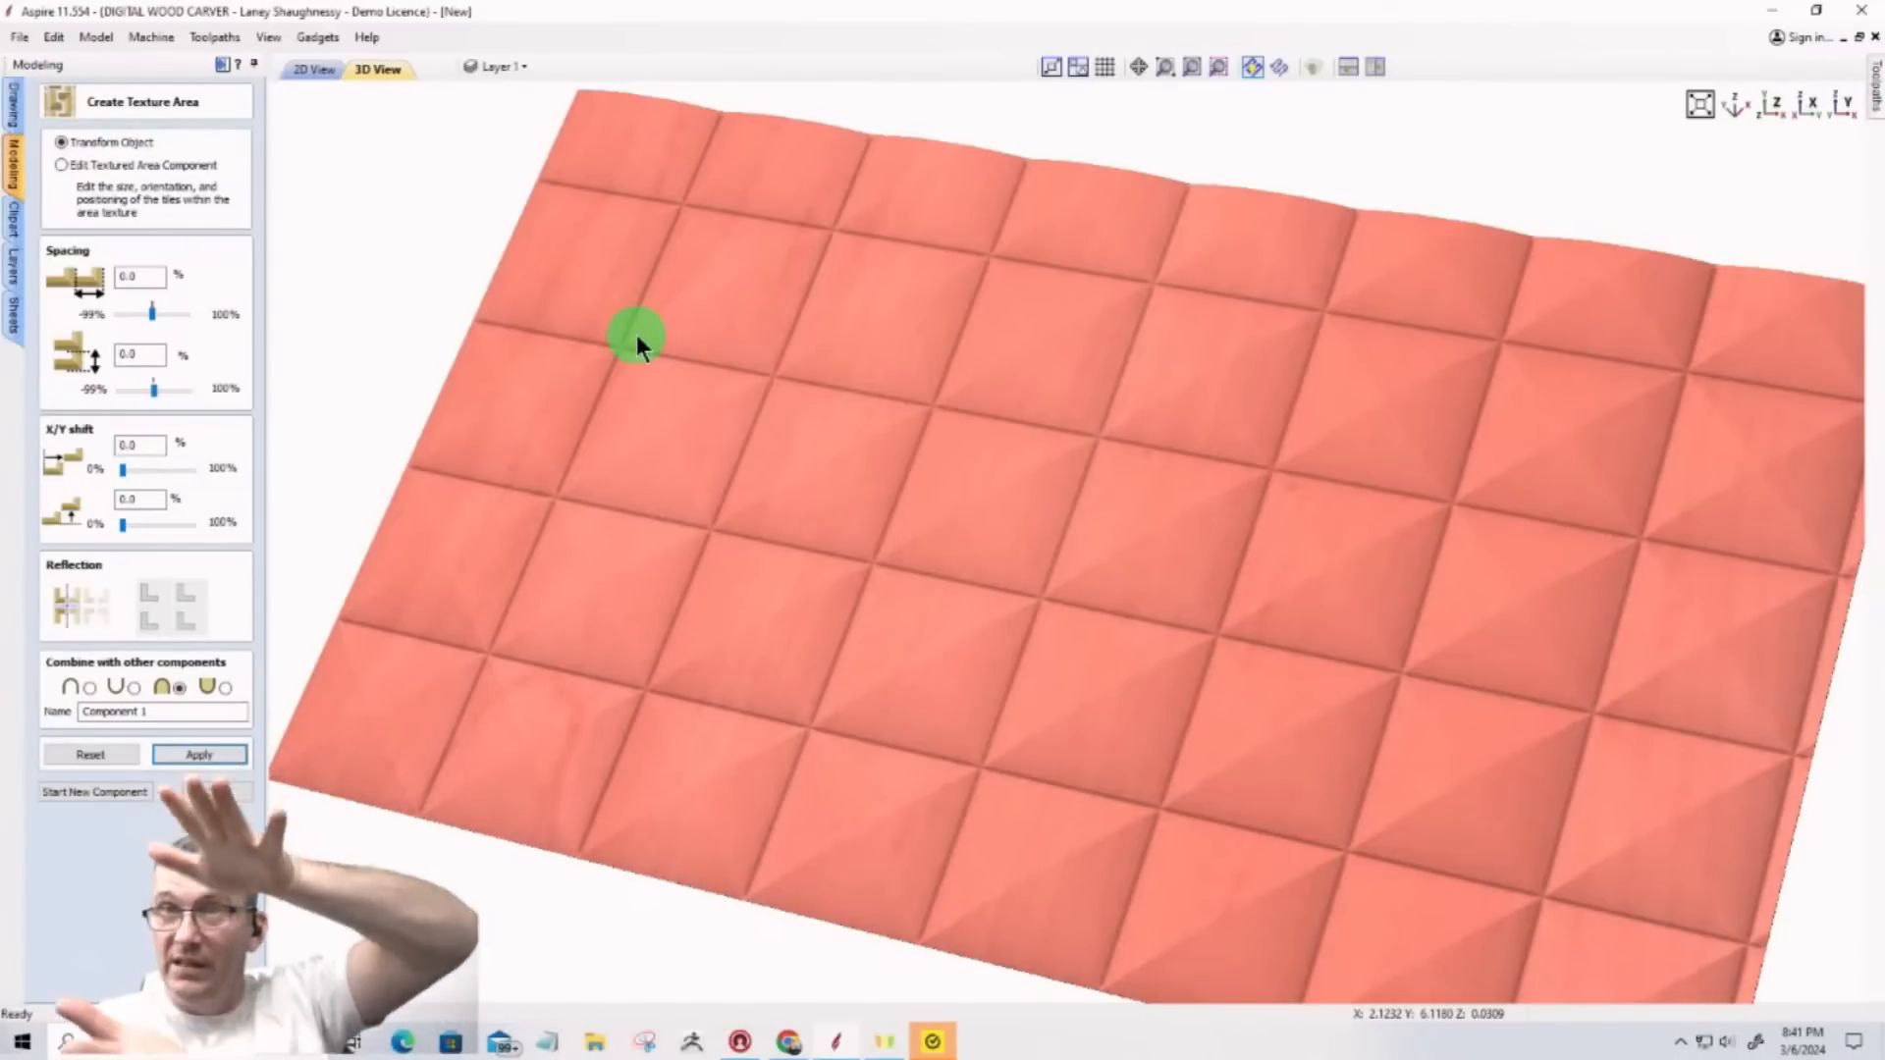
left_click_drag(1085, 785, 1275, 455)
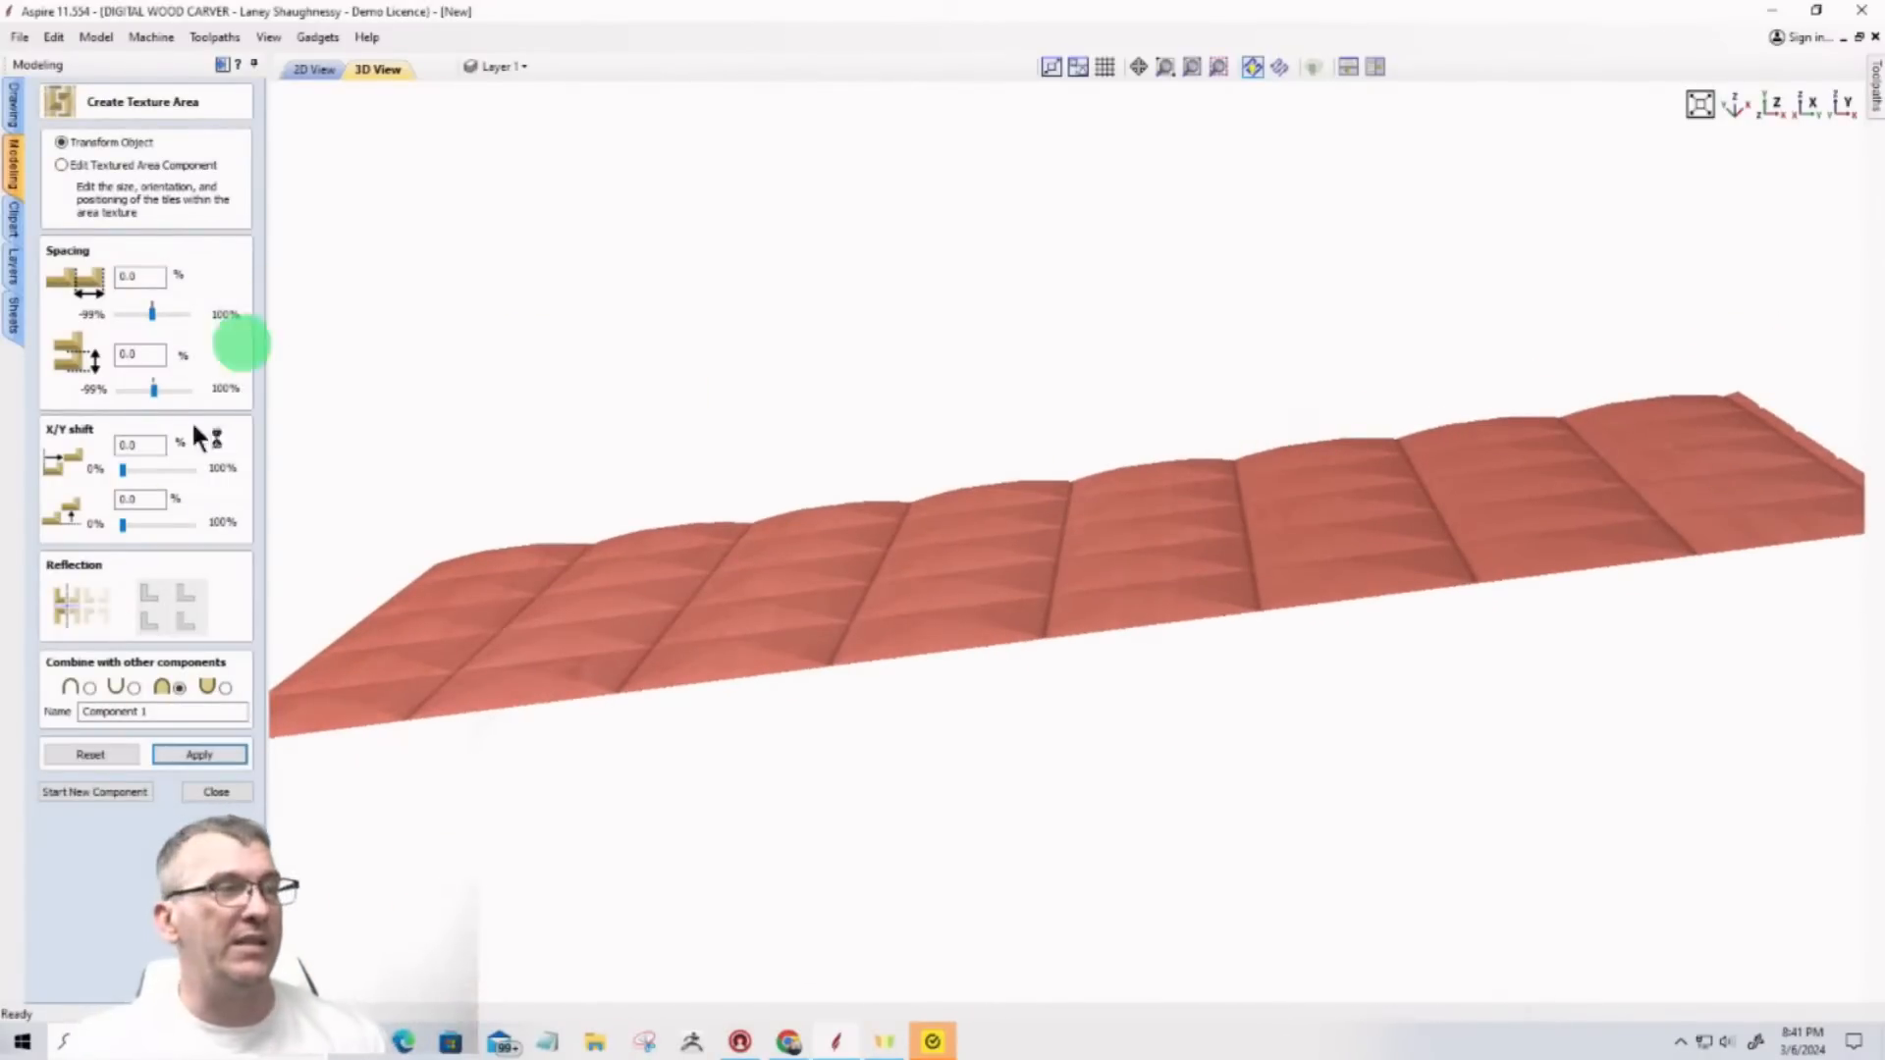
left_click(217, 791)
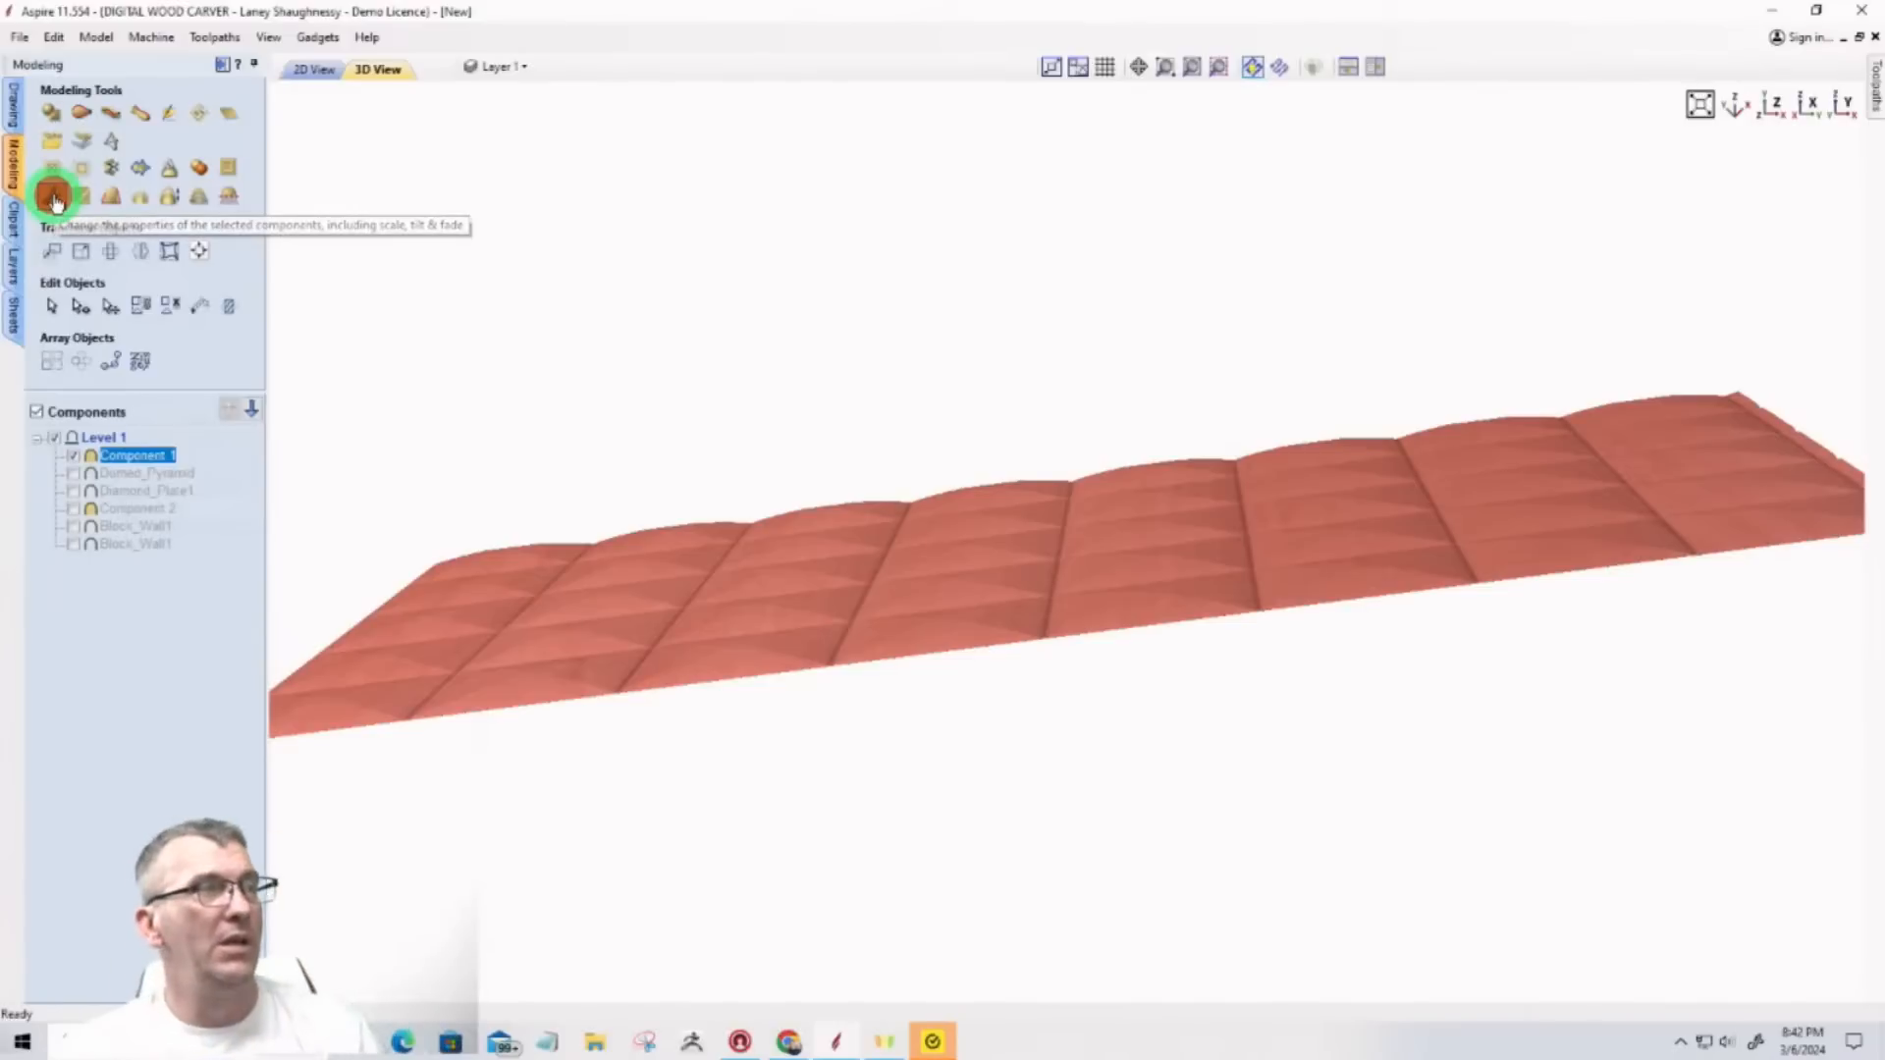
Step: Set the pyramid texture component's shape height to 0.75 inches and inspect the raised pattern from above
left_click(53, 199)
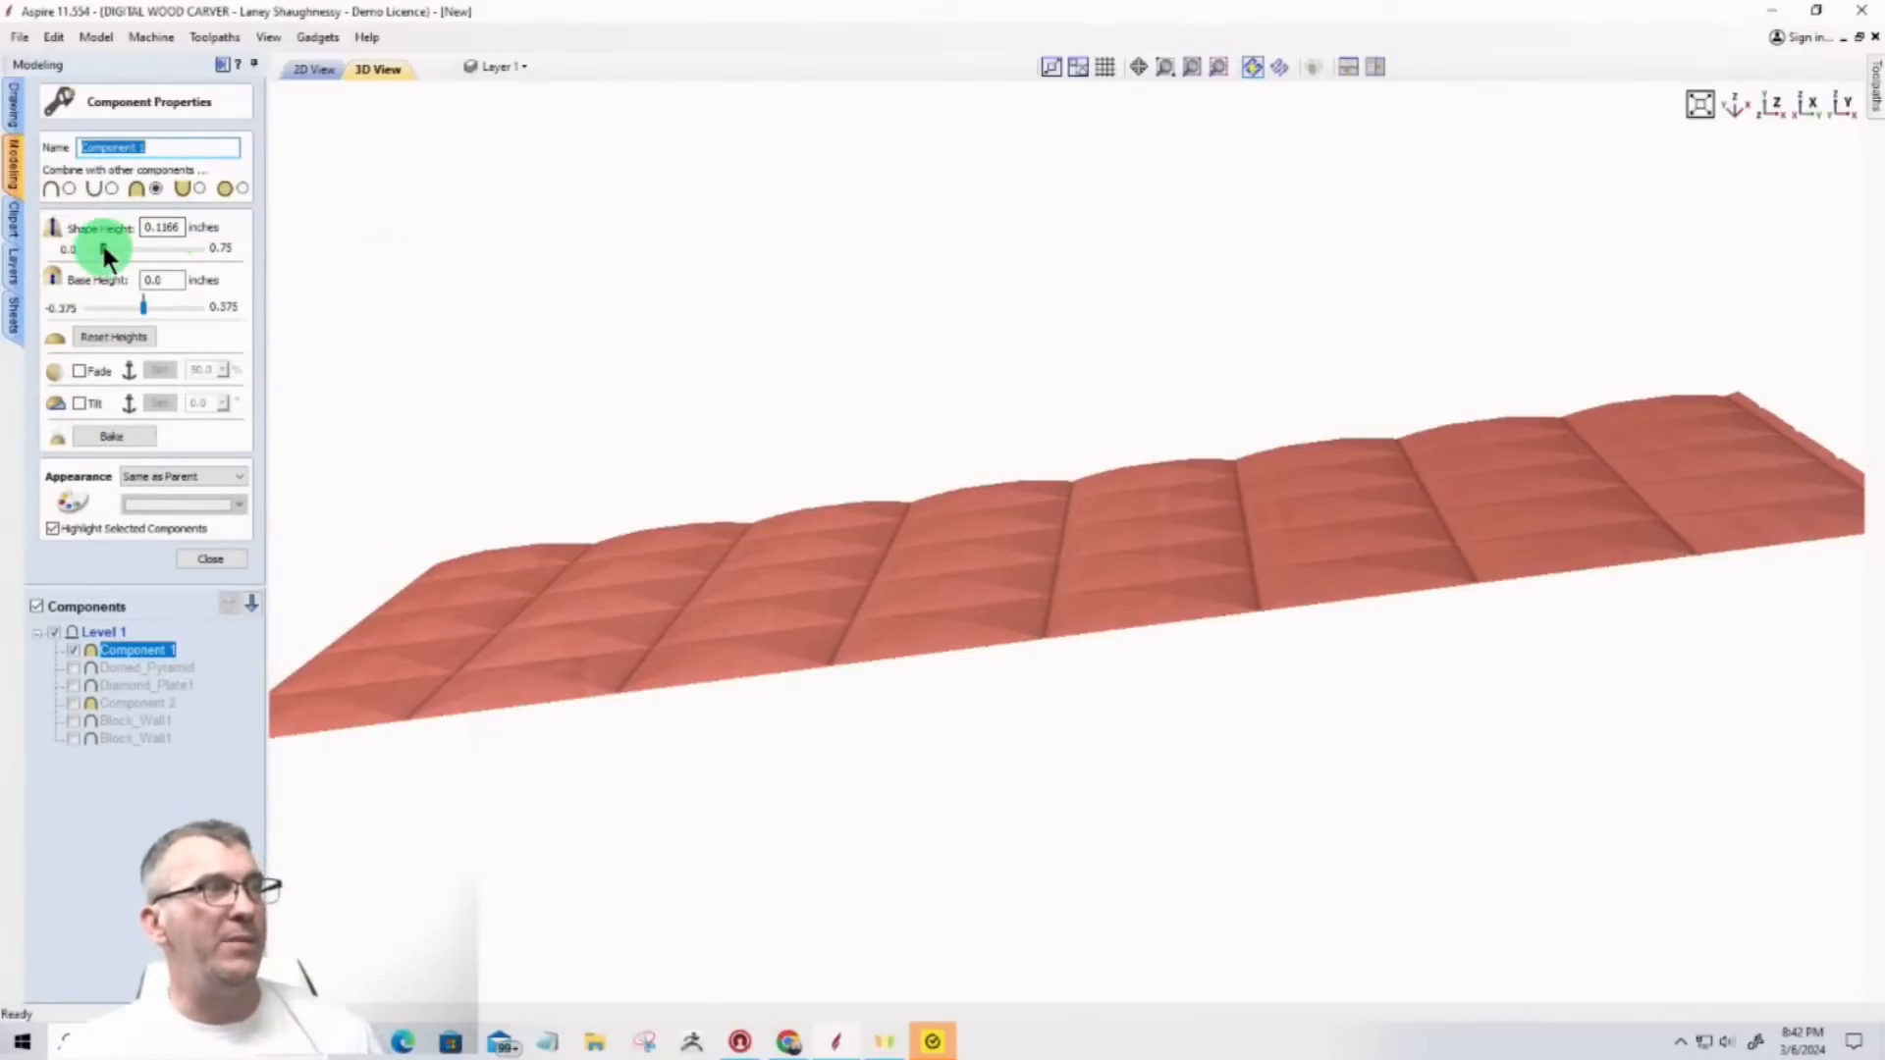
left_click_drag(132, 251, 139, 257)
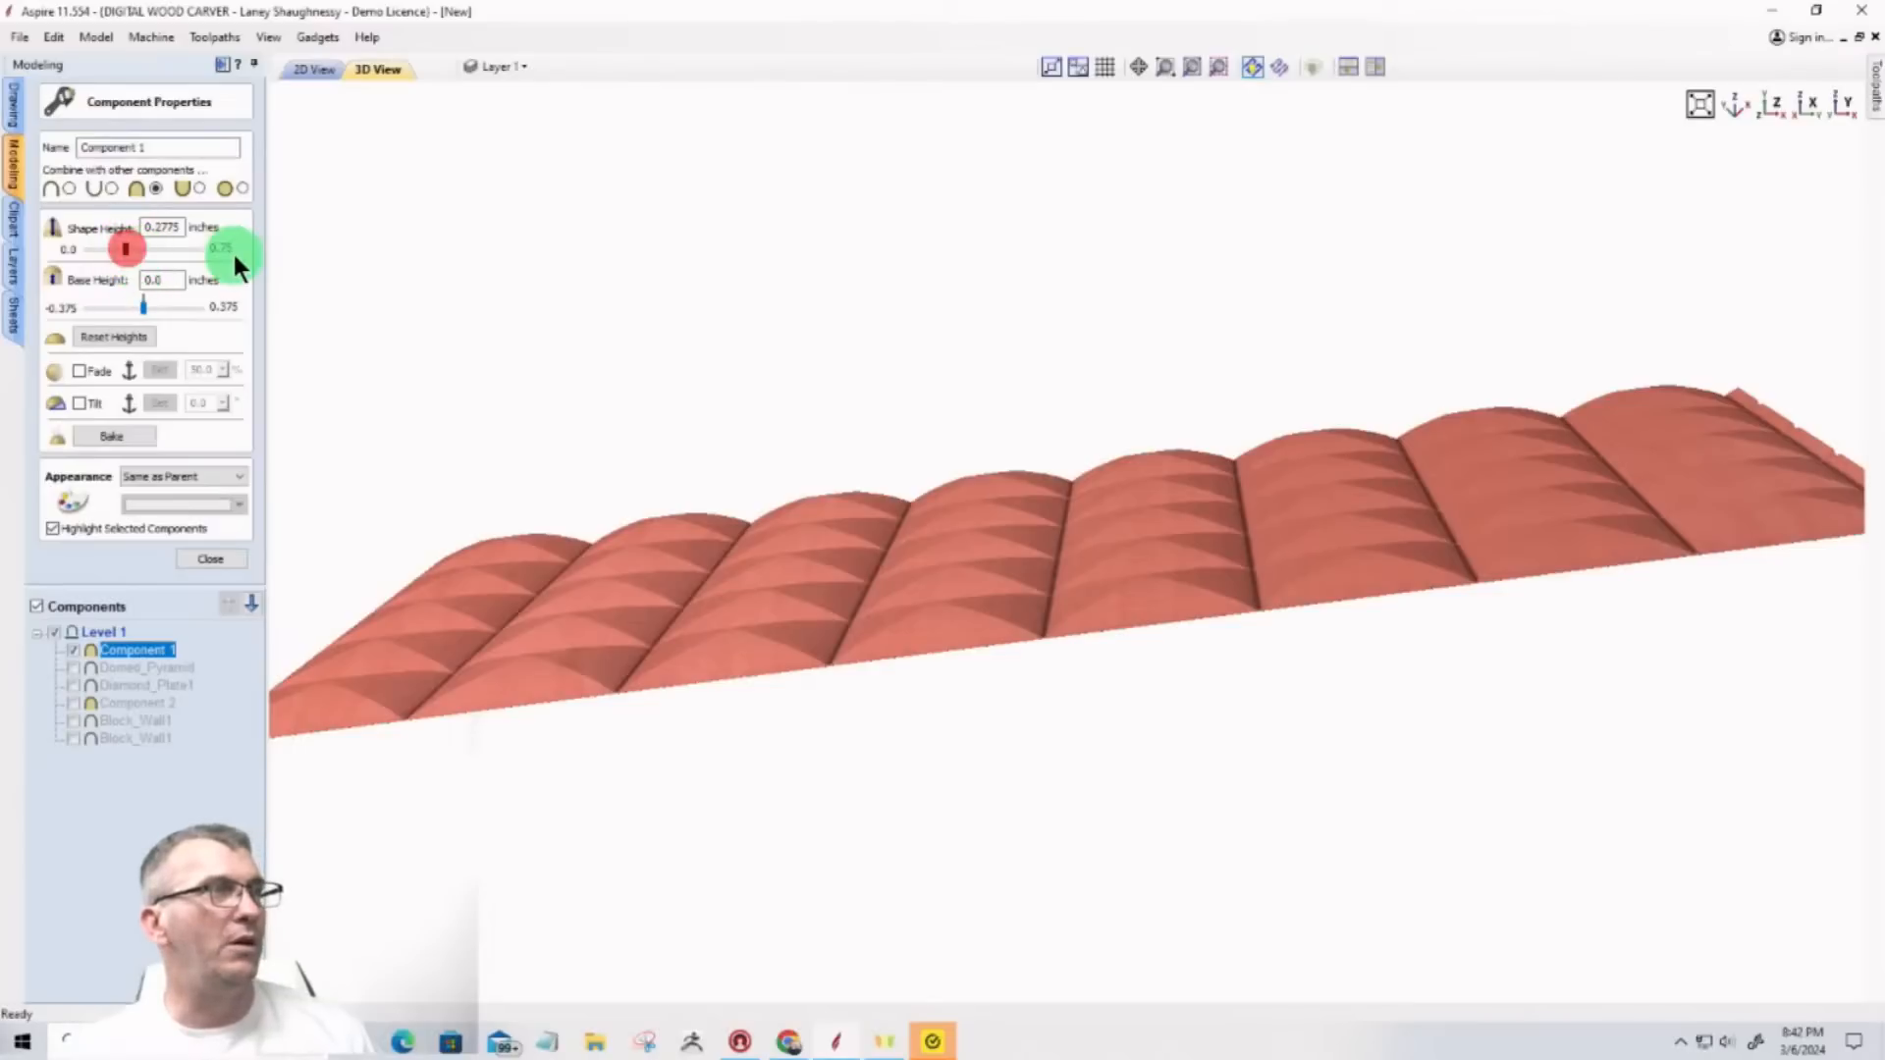
left_click(169, 250)
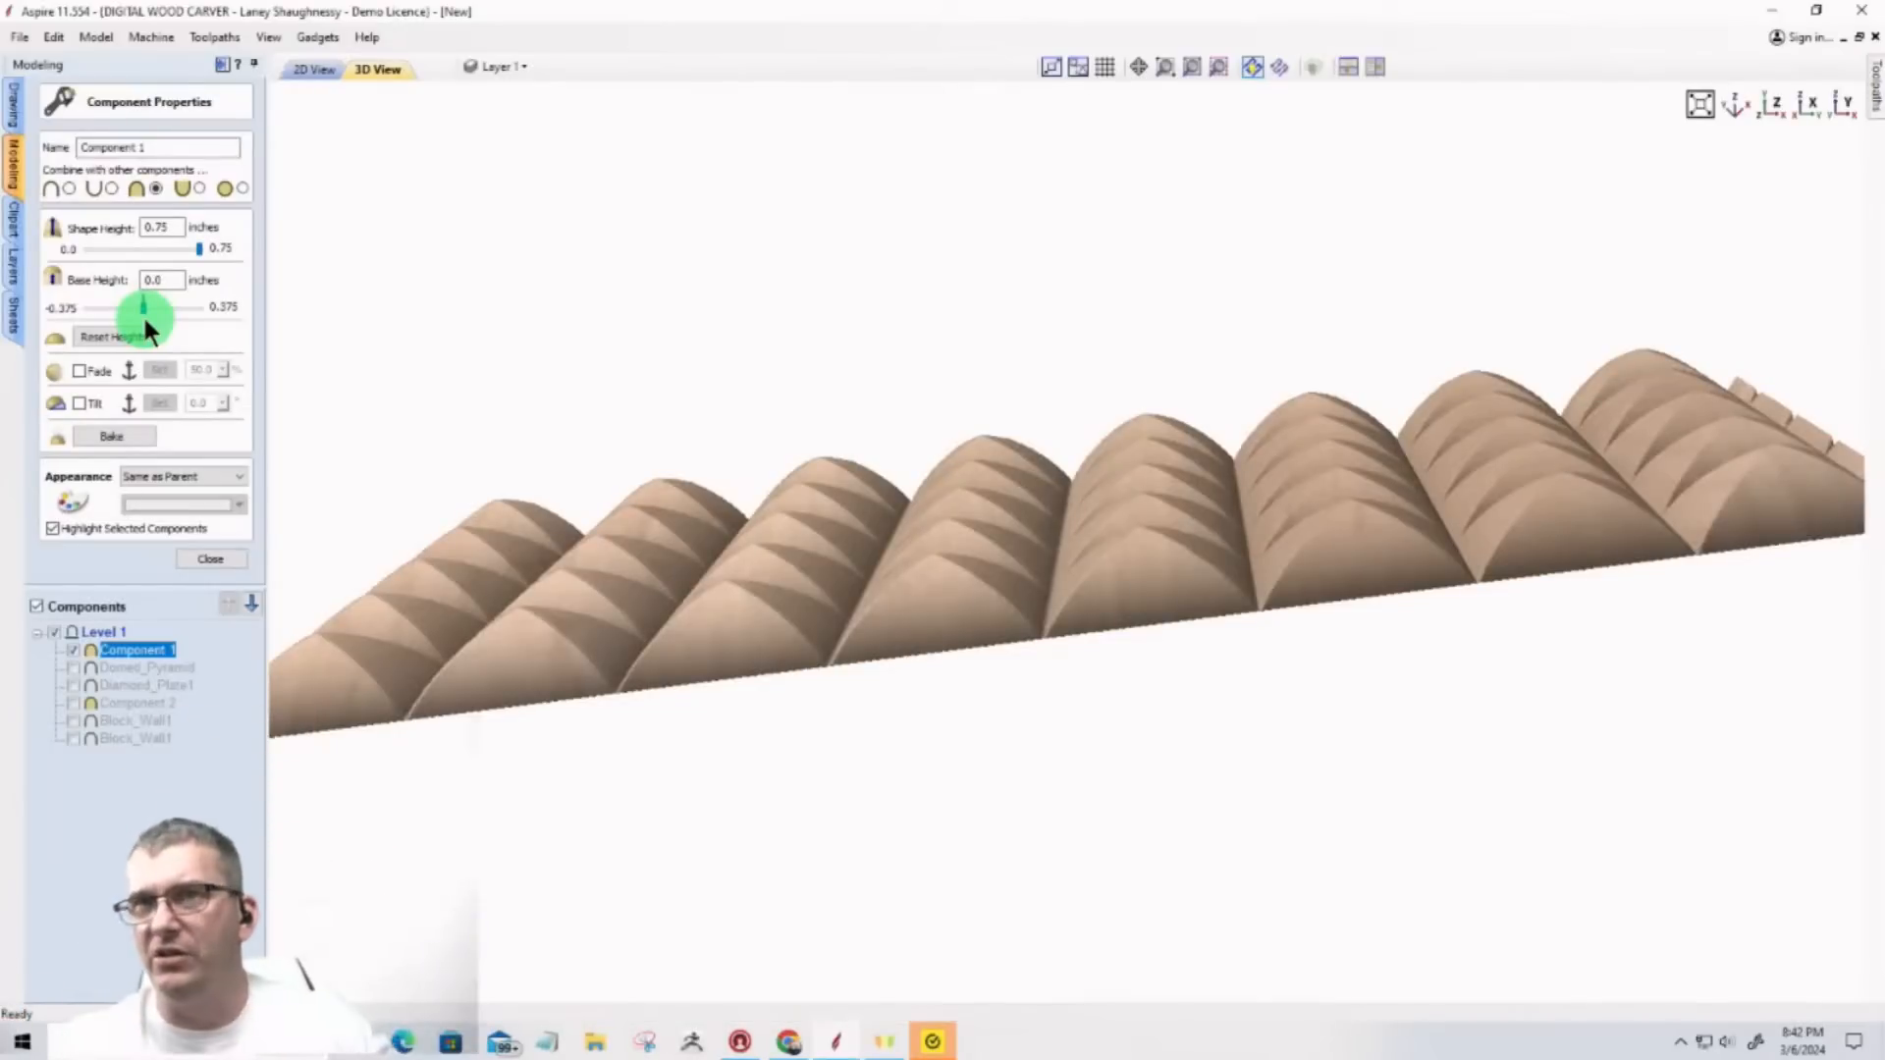
mouse_move(1257, 510)
left_mouse_down()
mouse_move(1249, 707)
mouse_move(761, 534)
mouse_move(457, 648)
mouse_move(444, 728)
mouse_move(900, 656)
mouse_move(1165, 644)
mouse_move(1286, 785)
left_mouse_up()
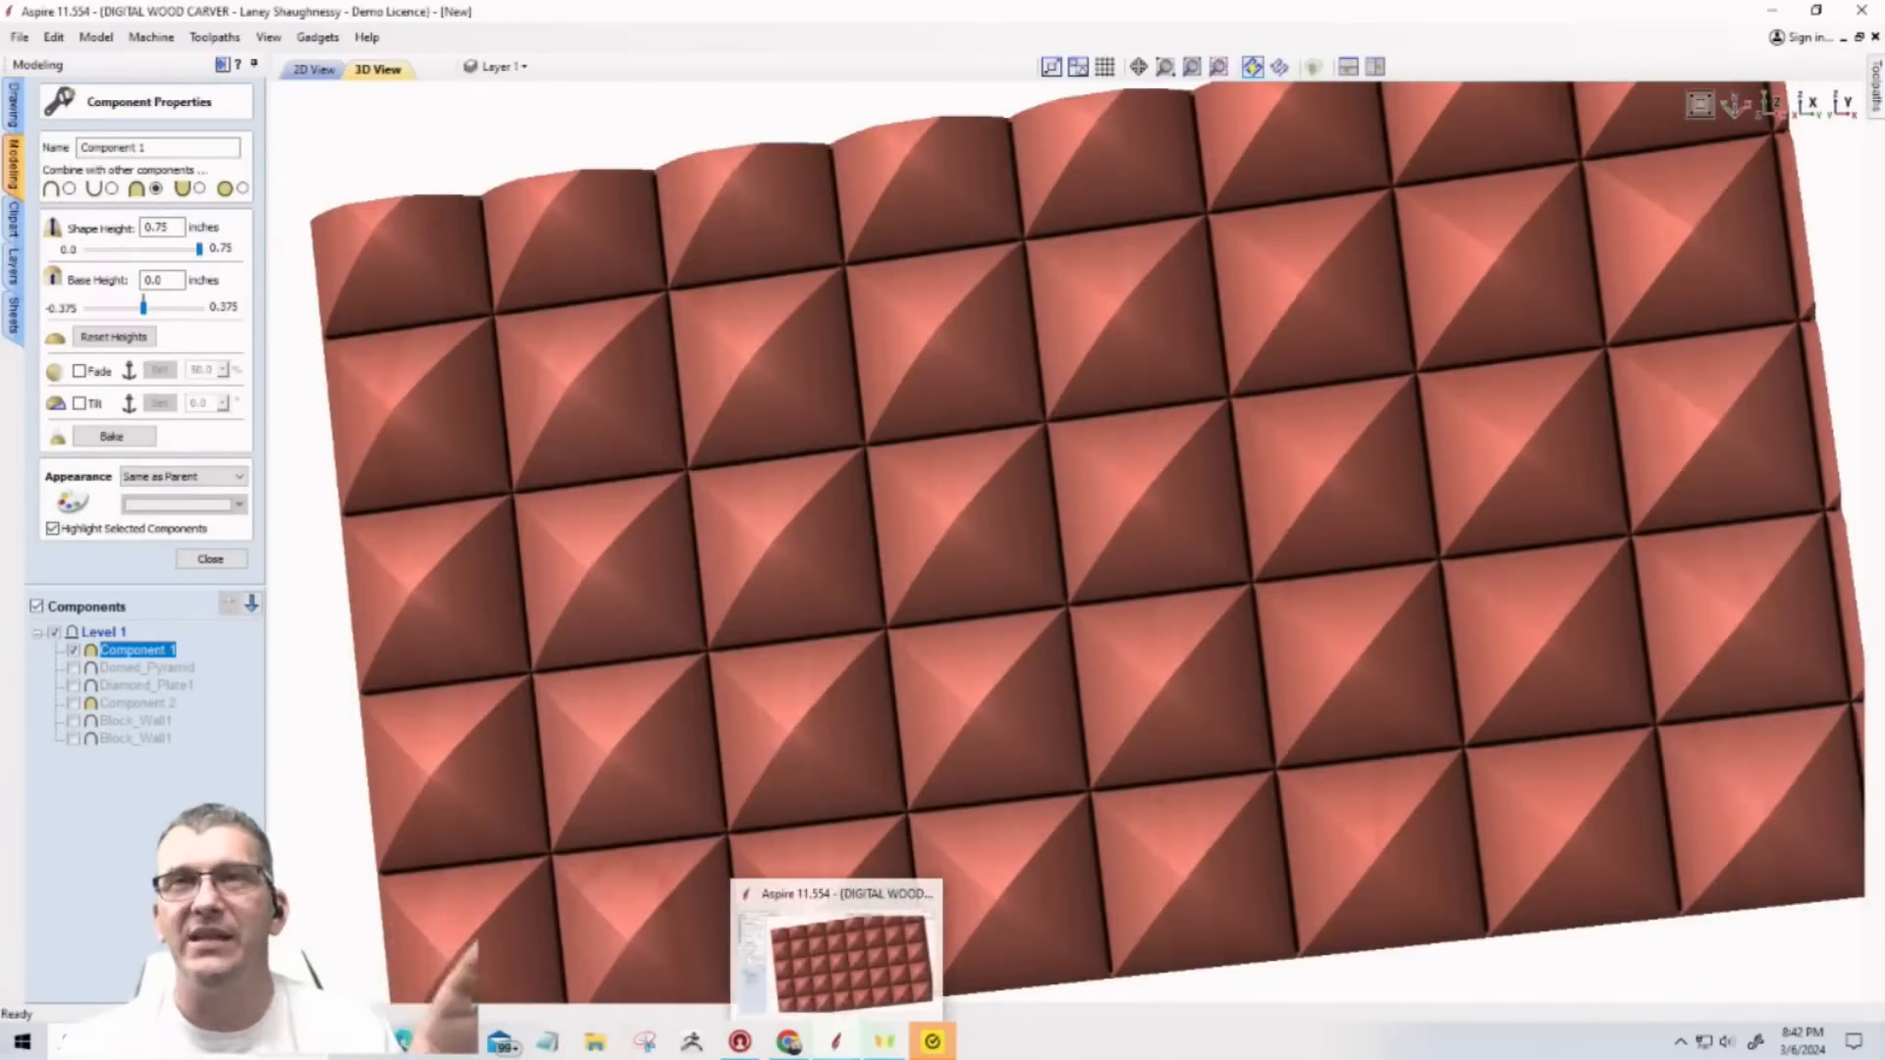
left_click(201, 559)
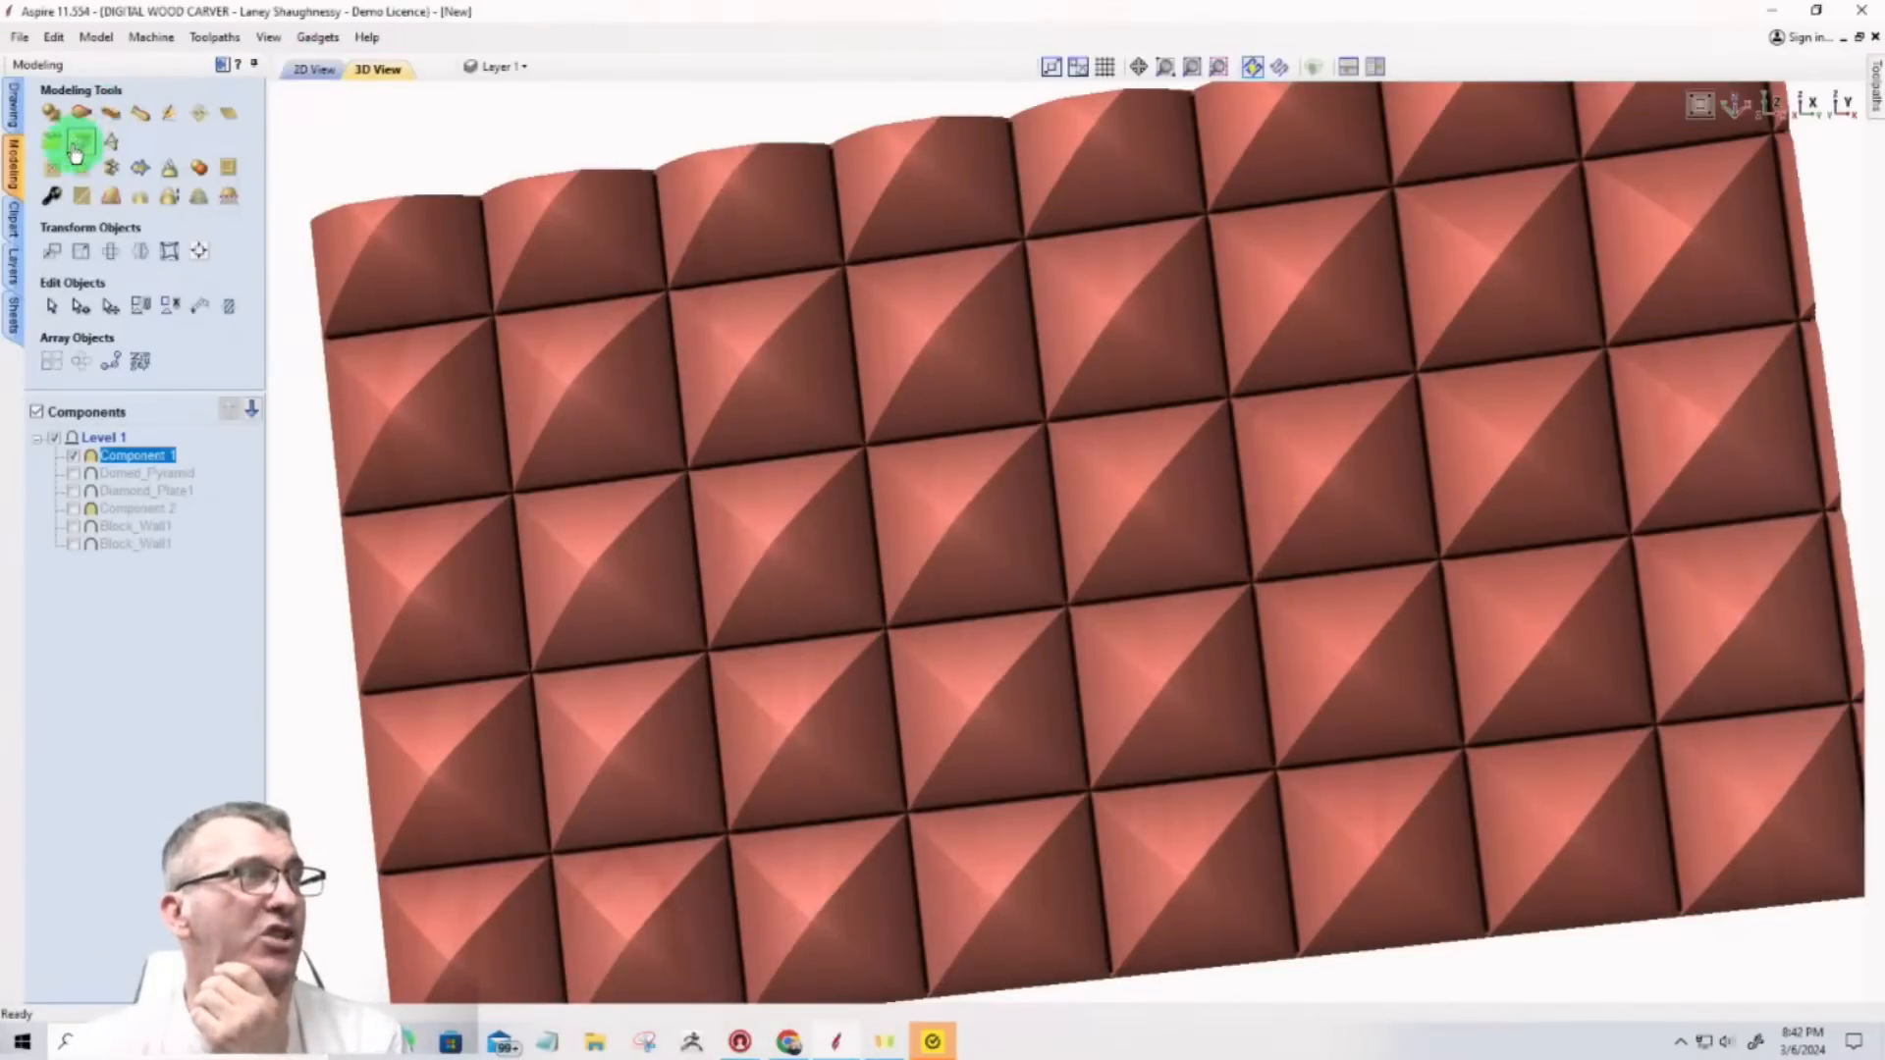
Step: Delete the domed pyramid texture from the sheet in the 2D layout
left_click(314, 69)
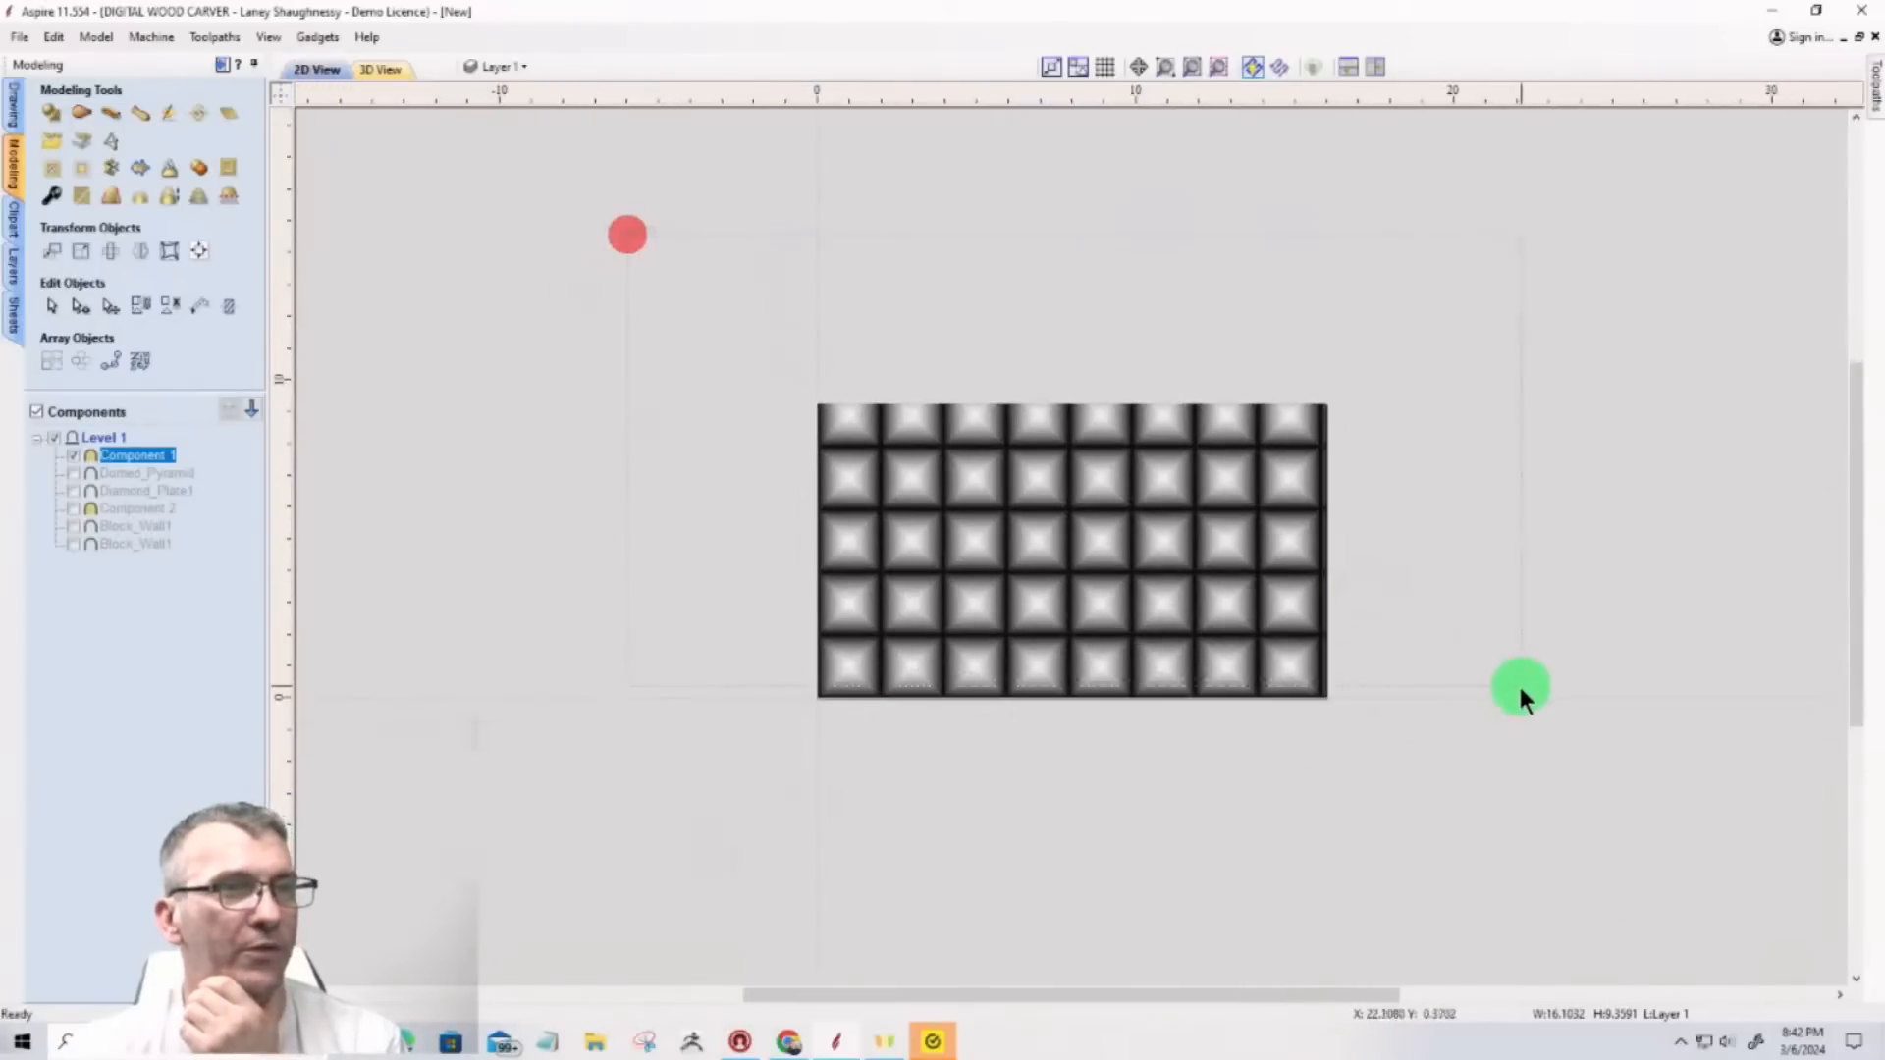
left_click_drag(1519, 690, 1517, 692)
left_click_drag(656, 312, 1564, 869)
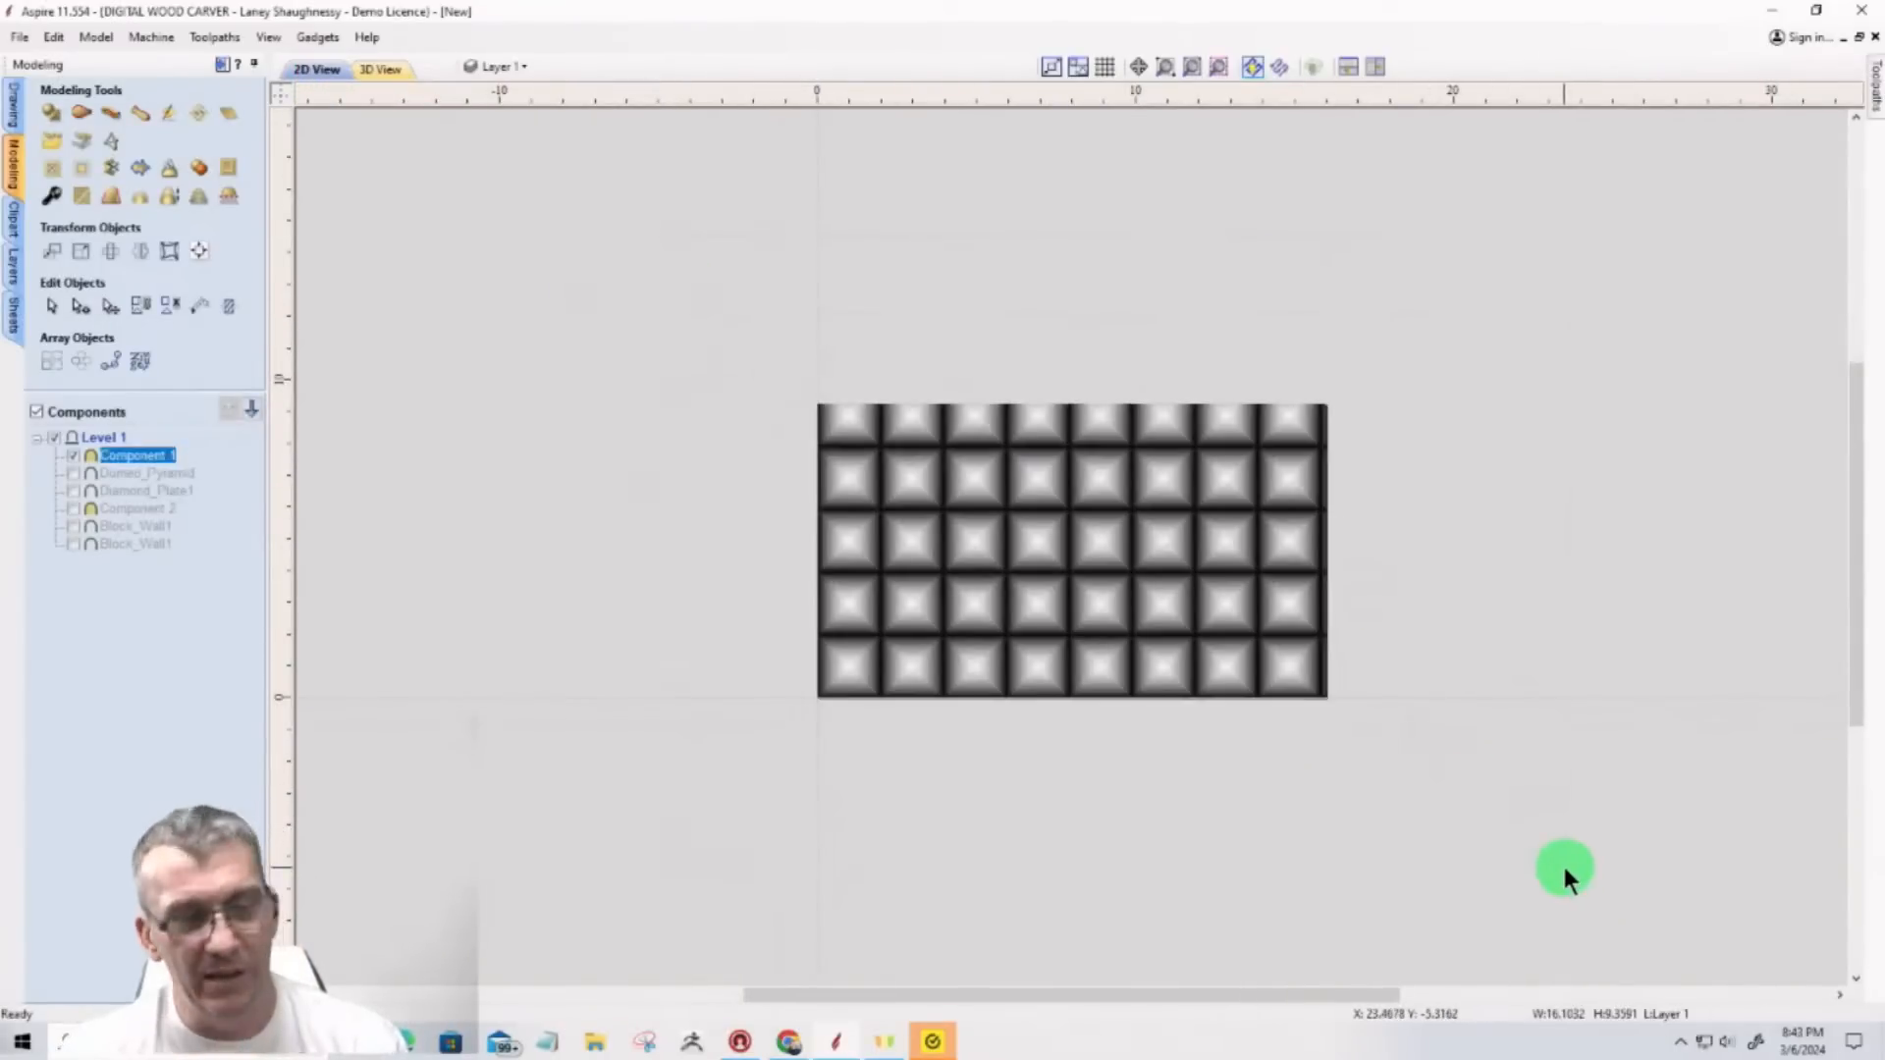
key("Delete")
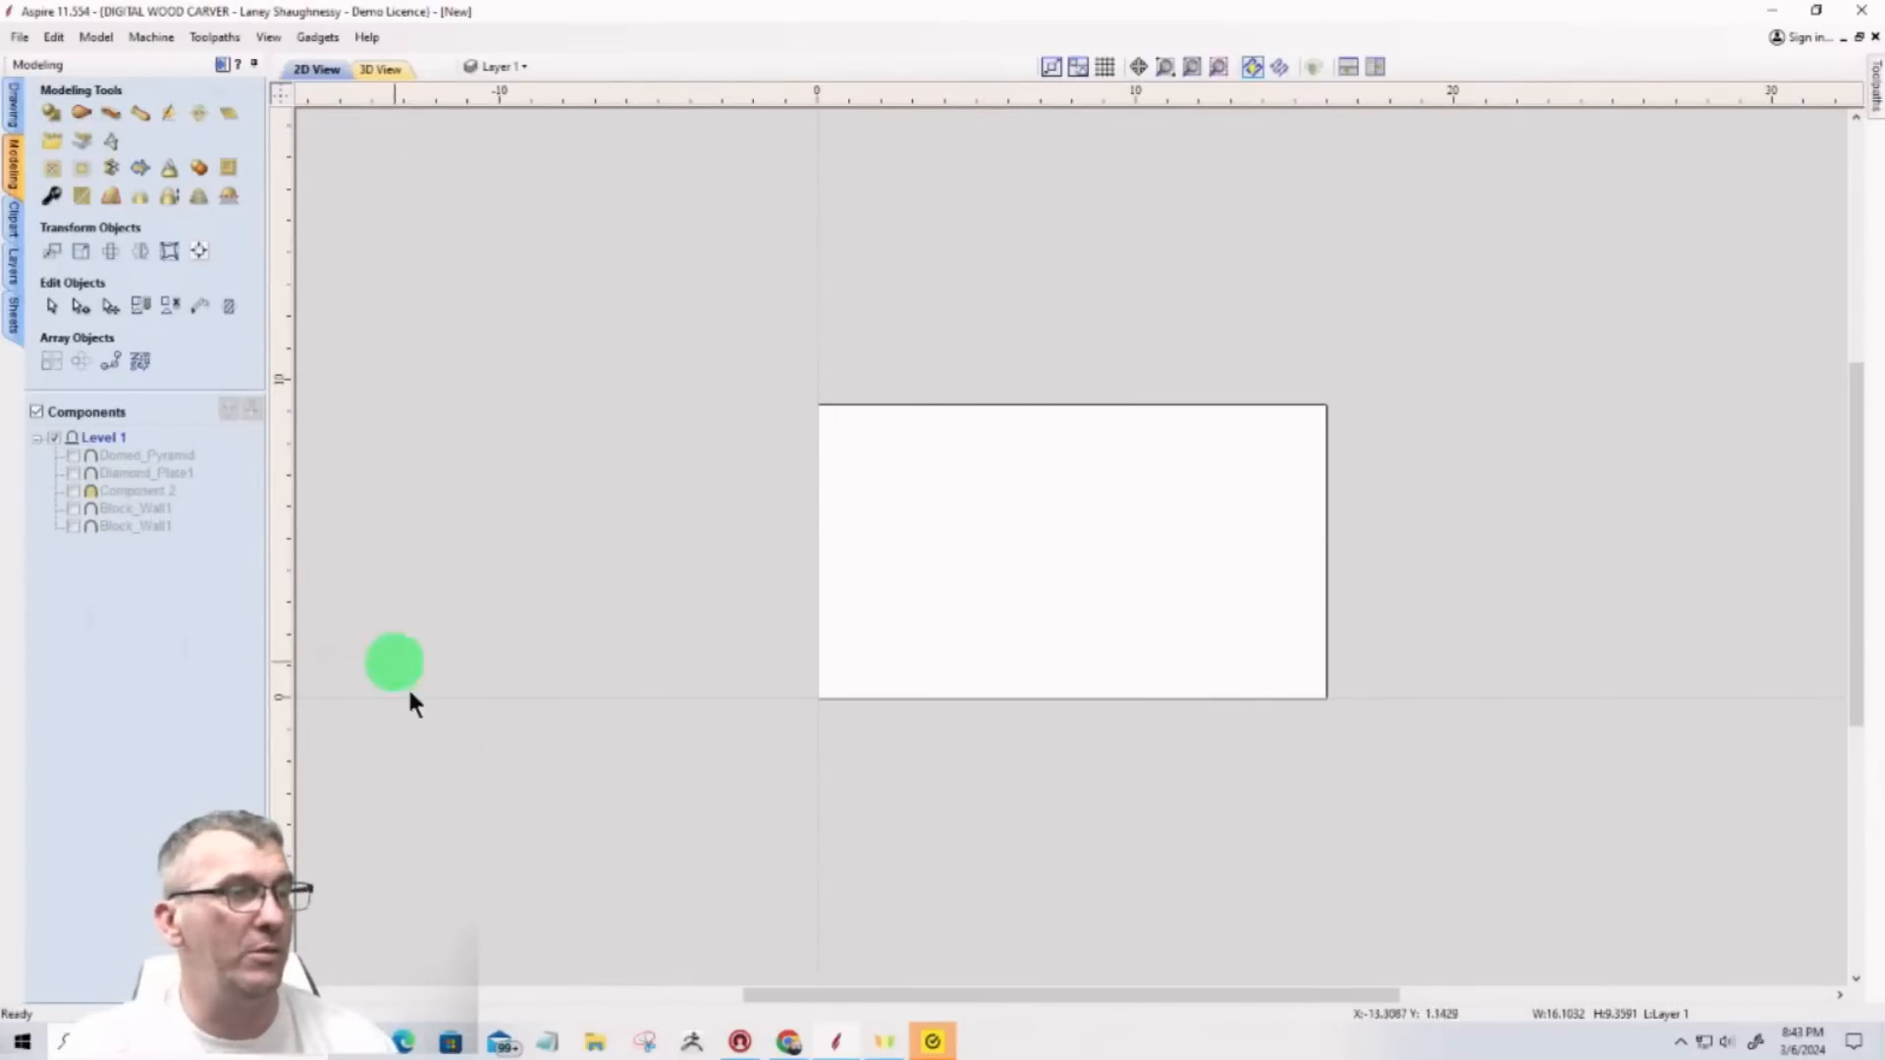
Step: Switch to Google Chrome with a blank new tab
left_click(793, 1048)
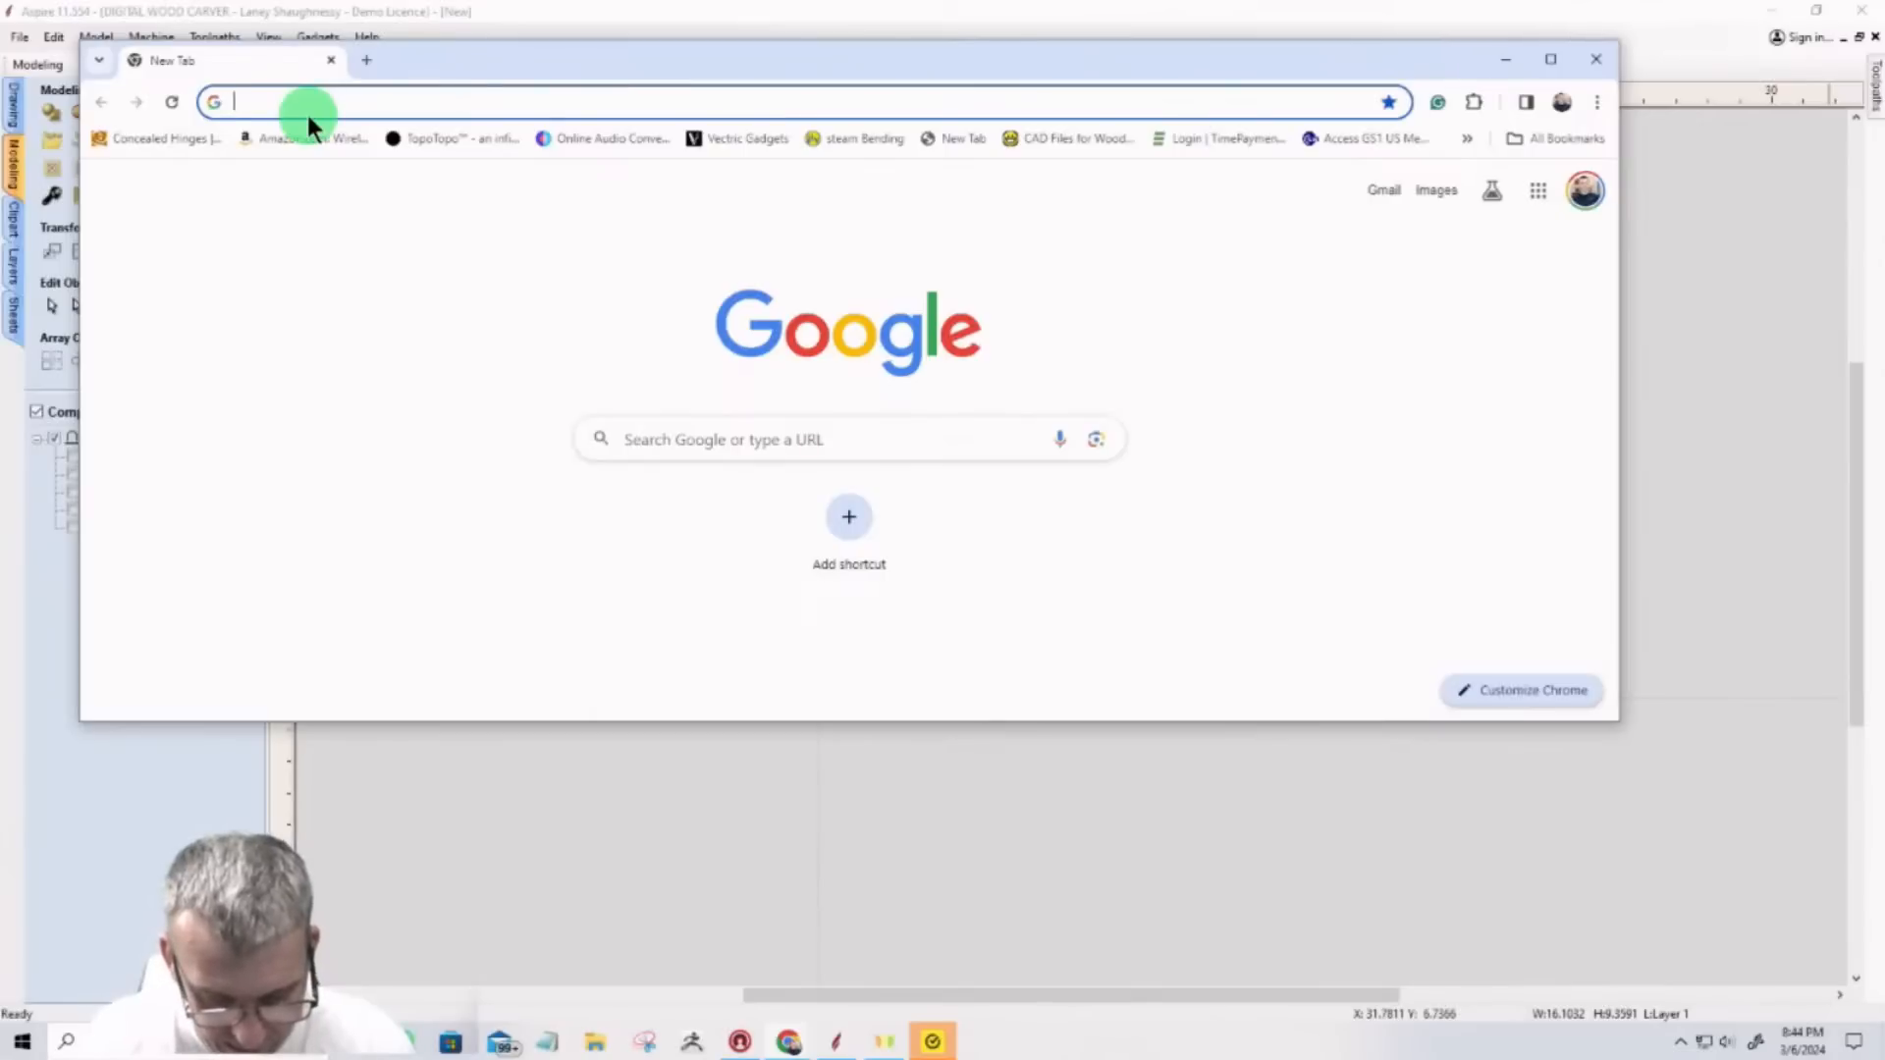
type("le")
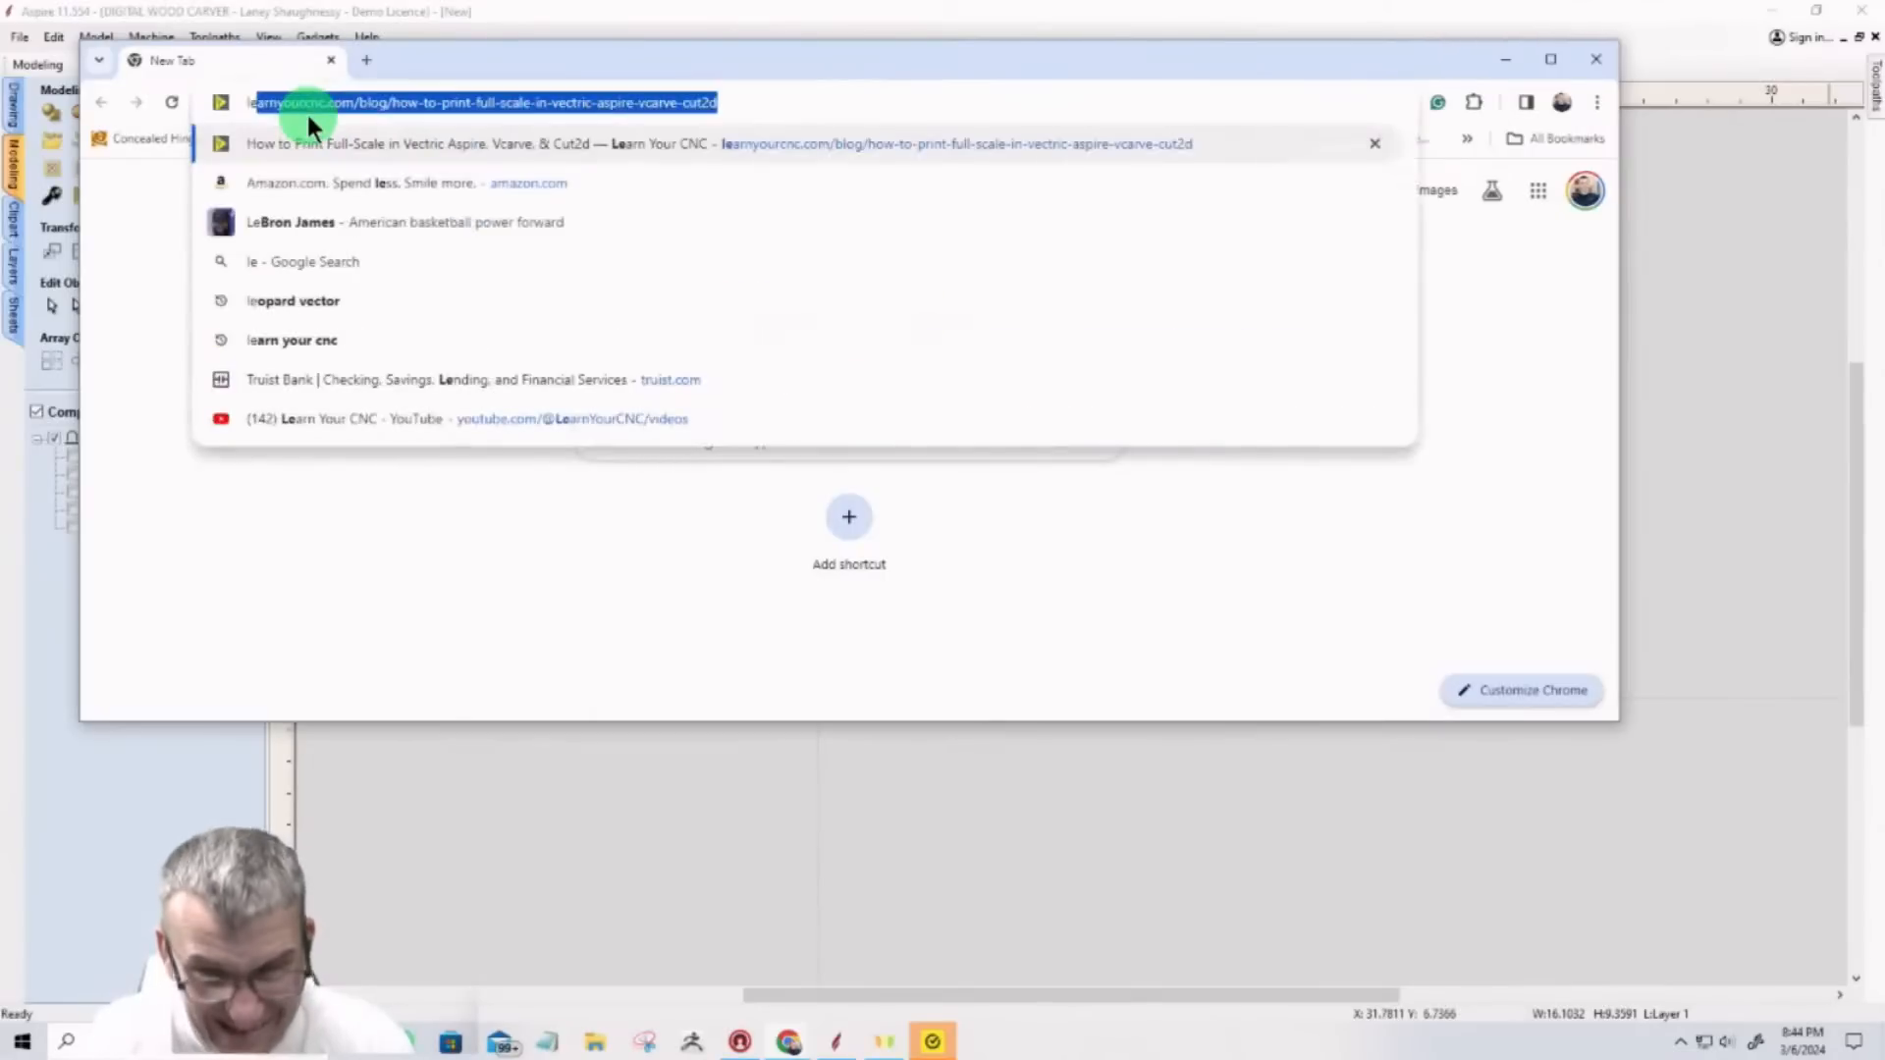
type("a")
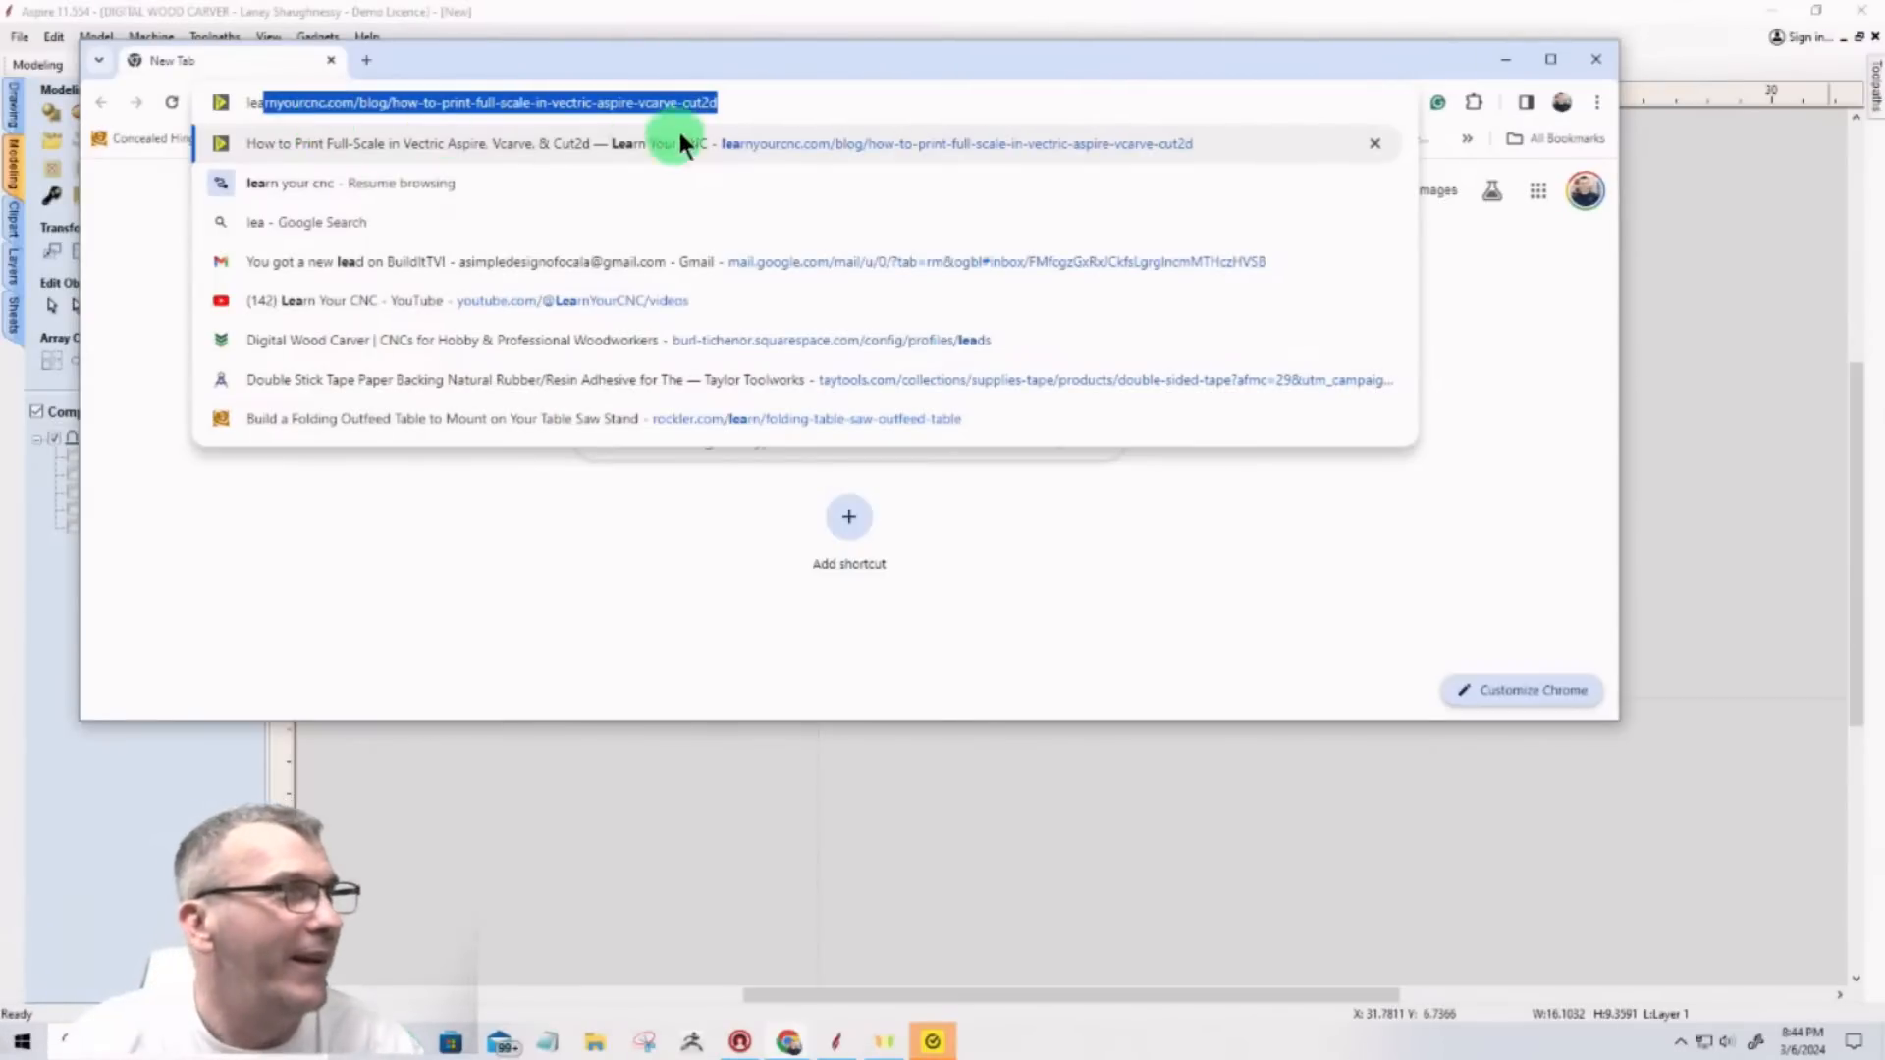
left_click(738, 103)
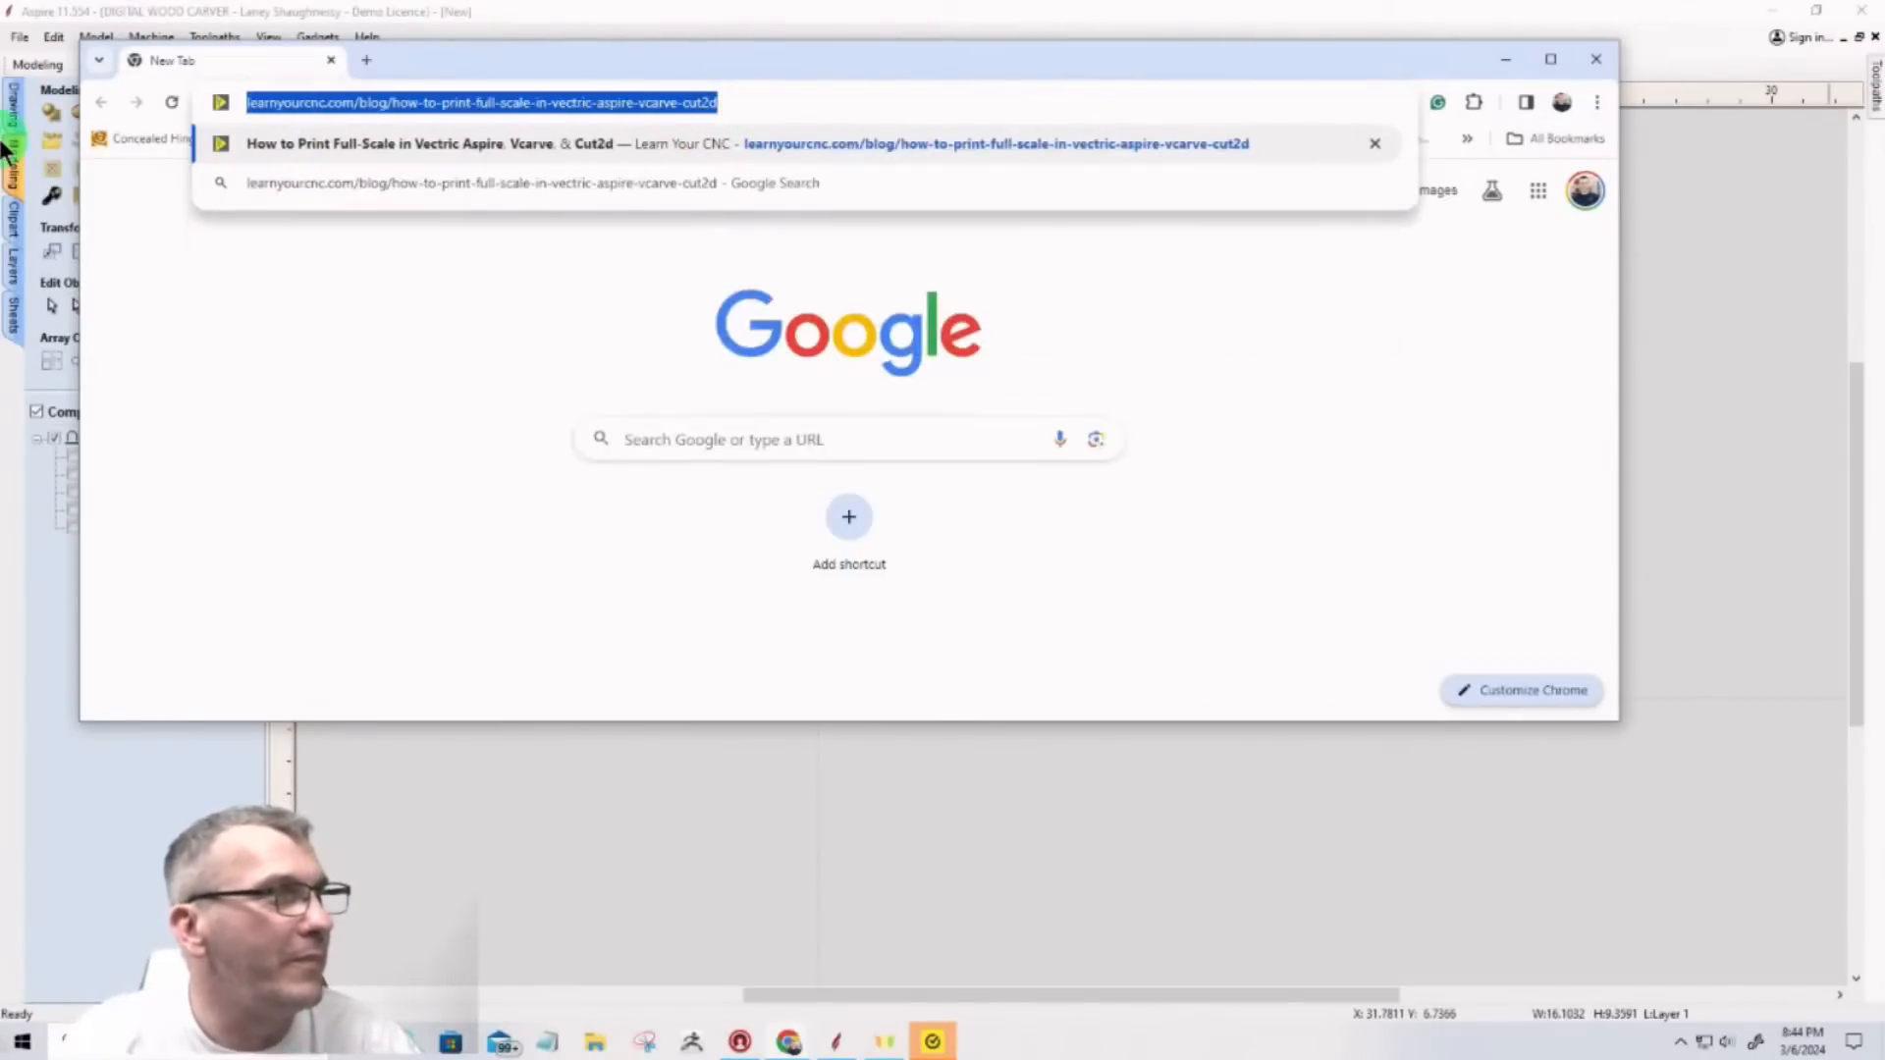
key("BackSpace")
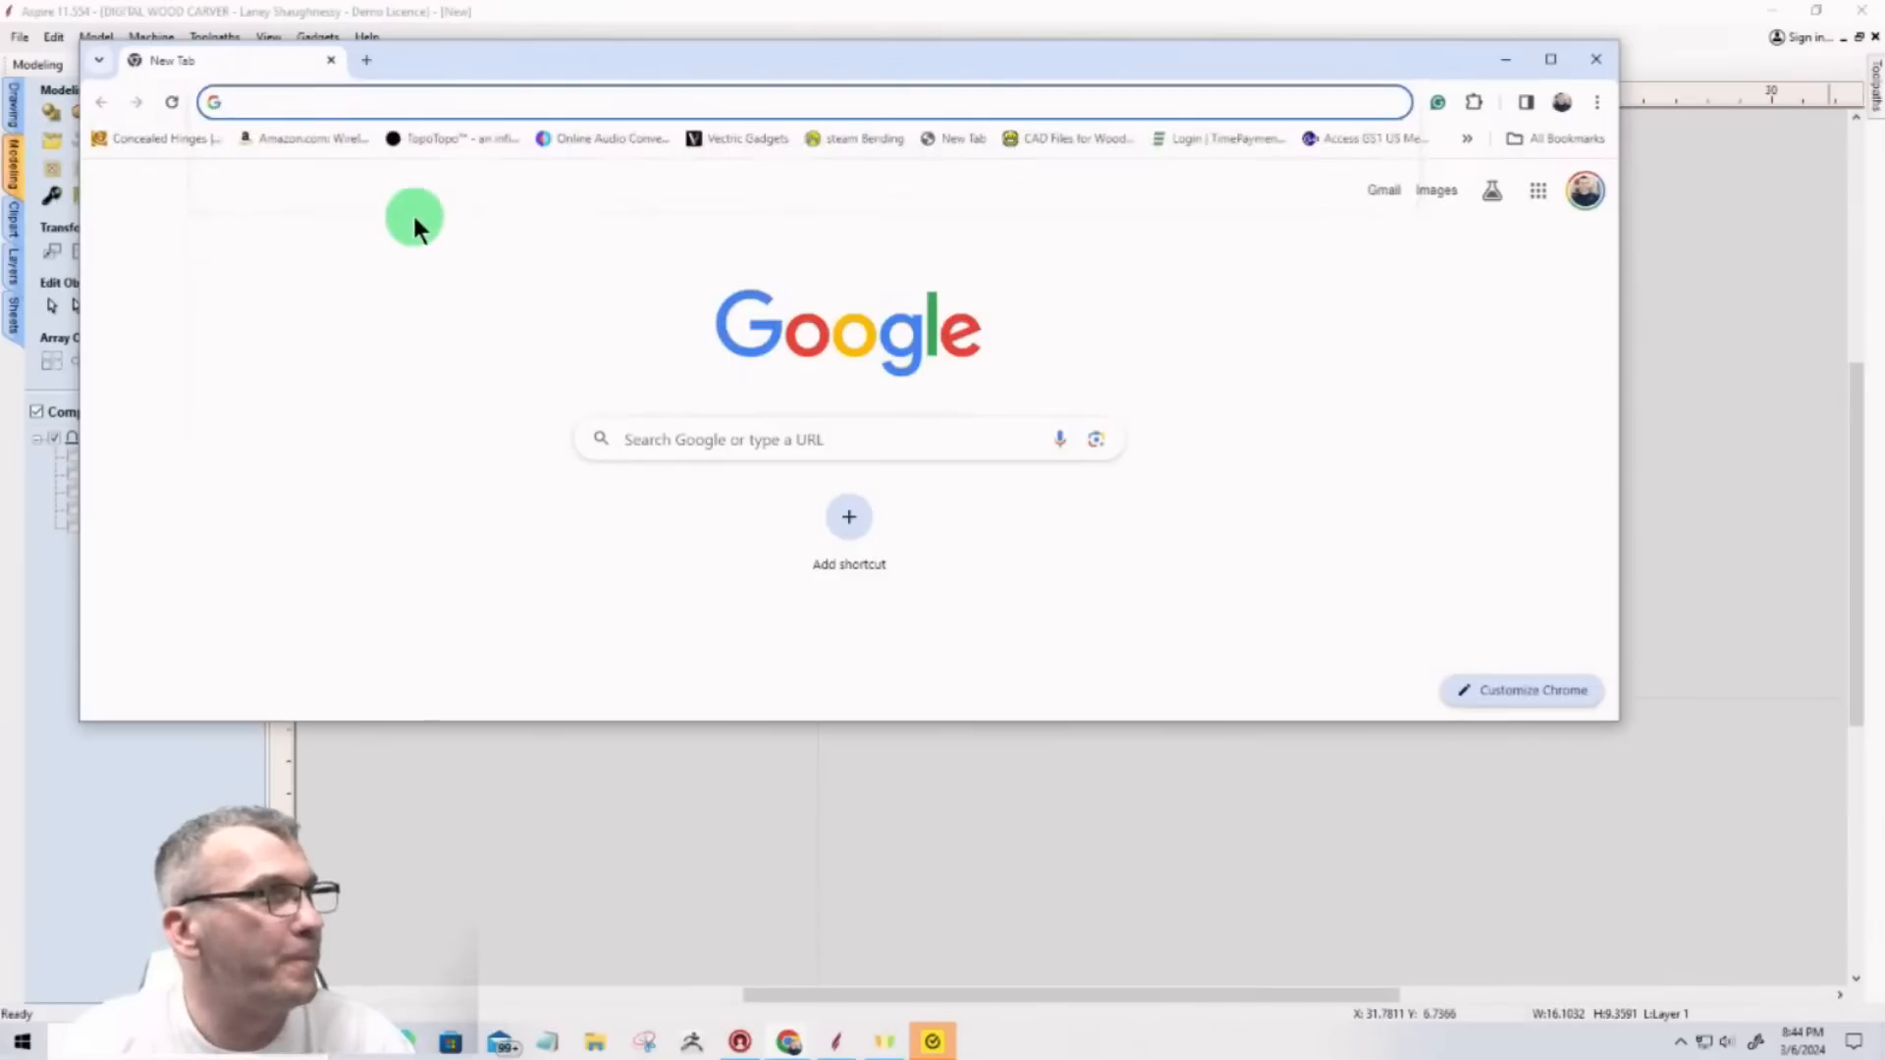
type("paypal.com")
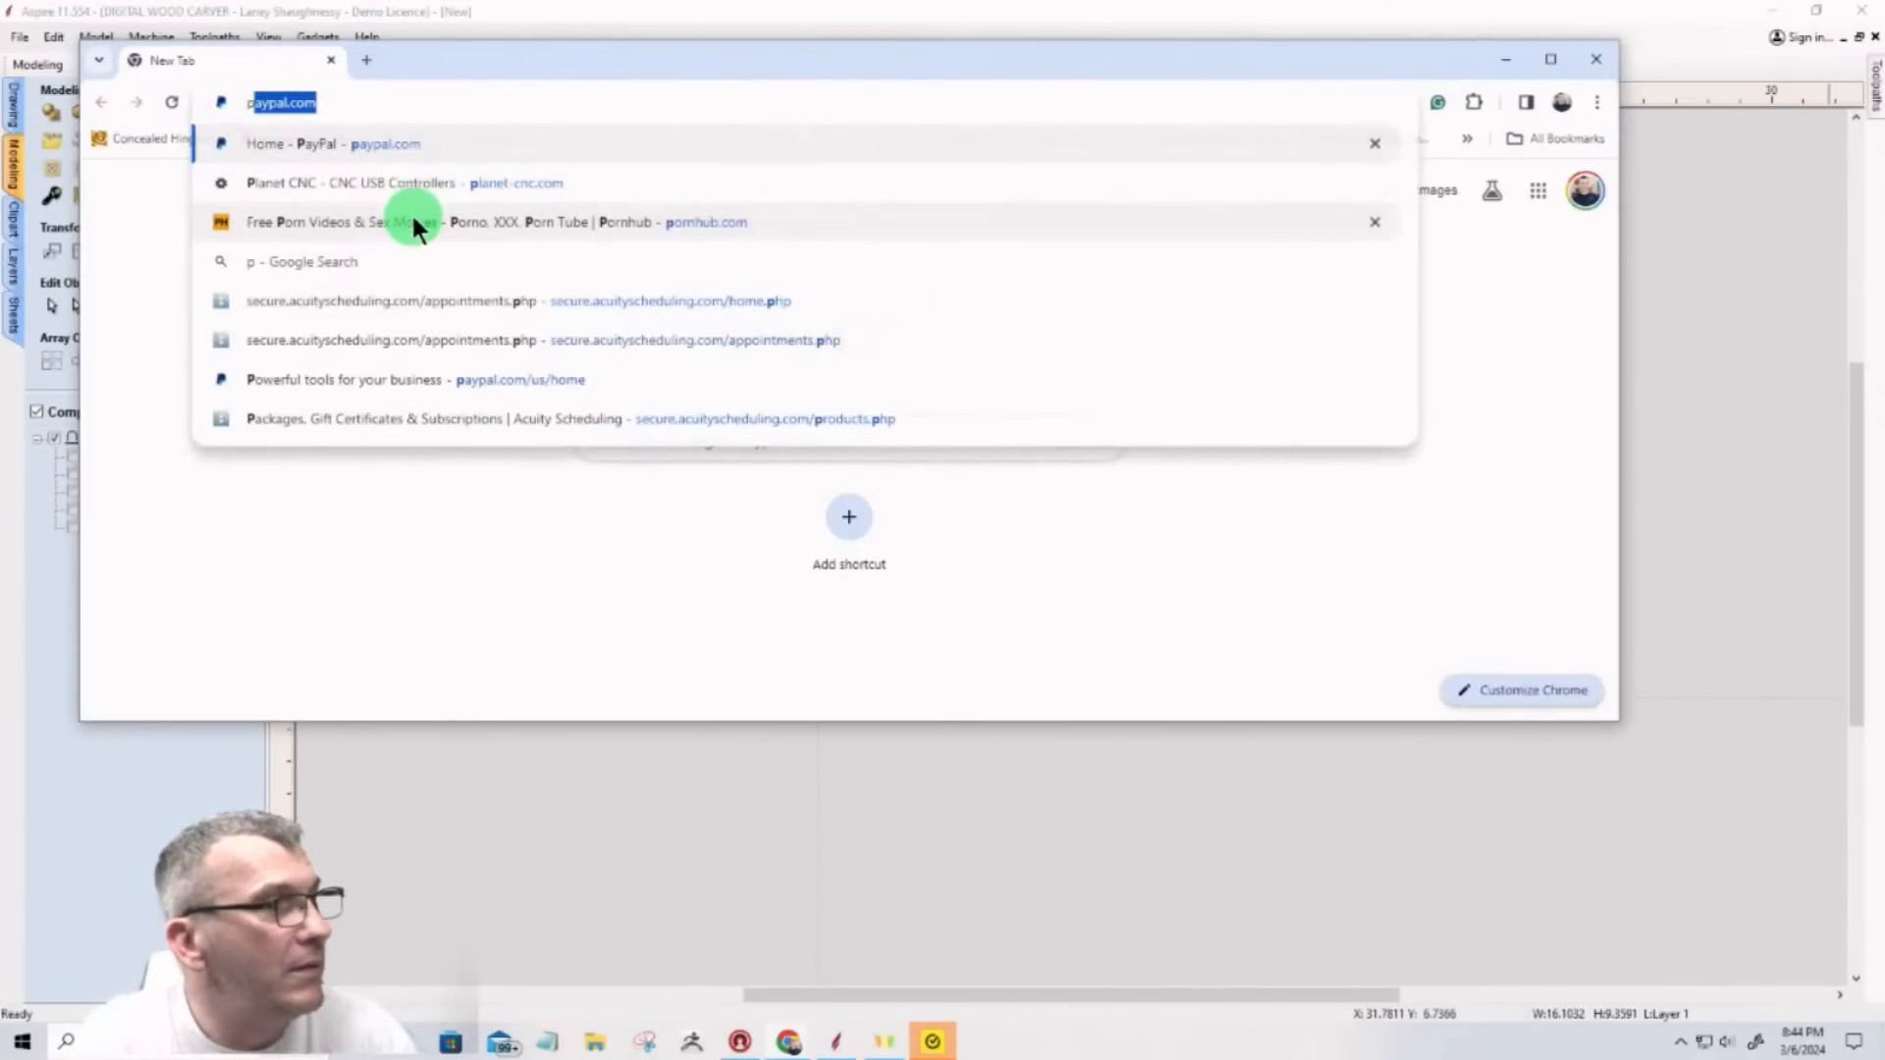
left_click(267, 103)
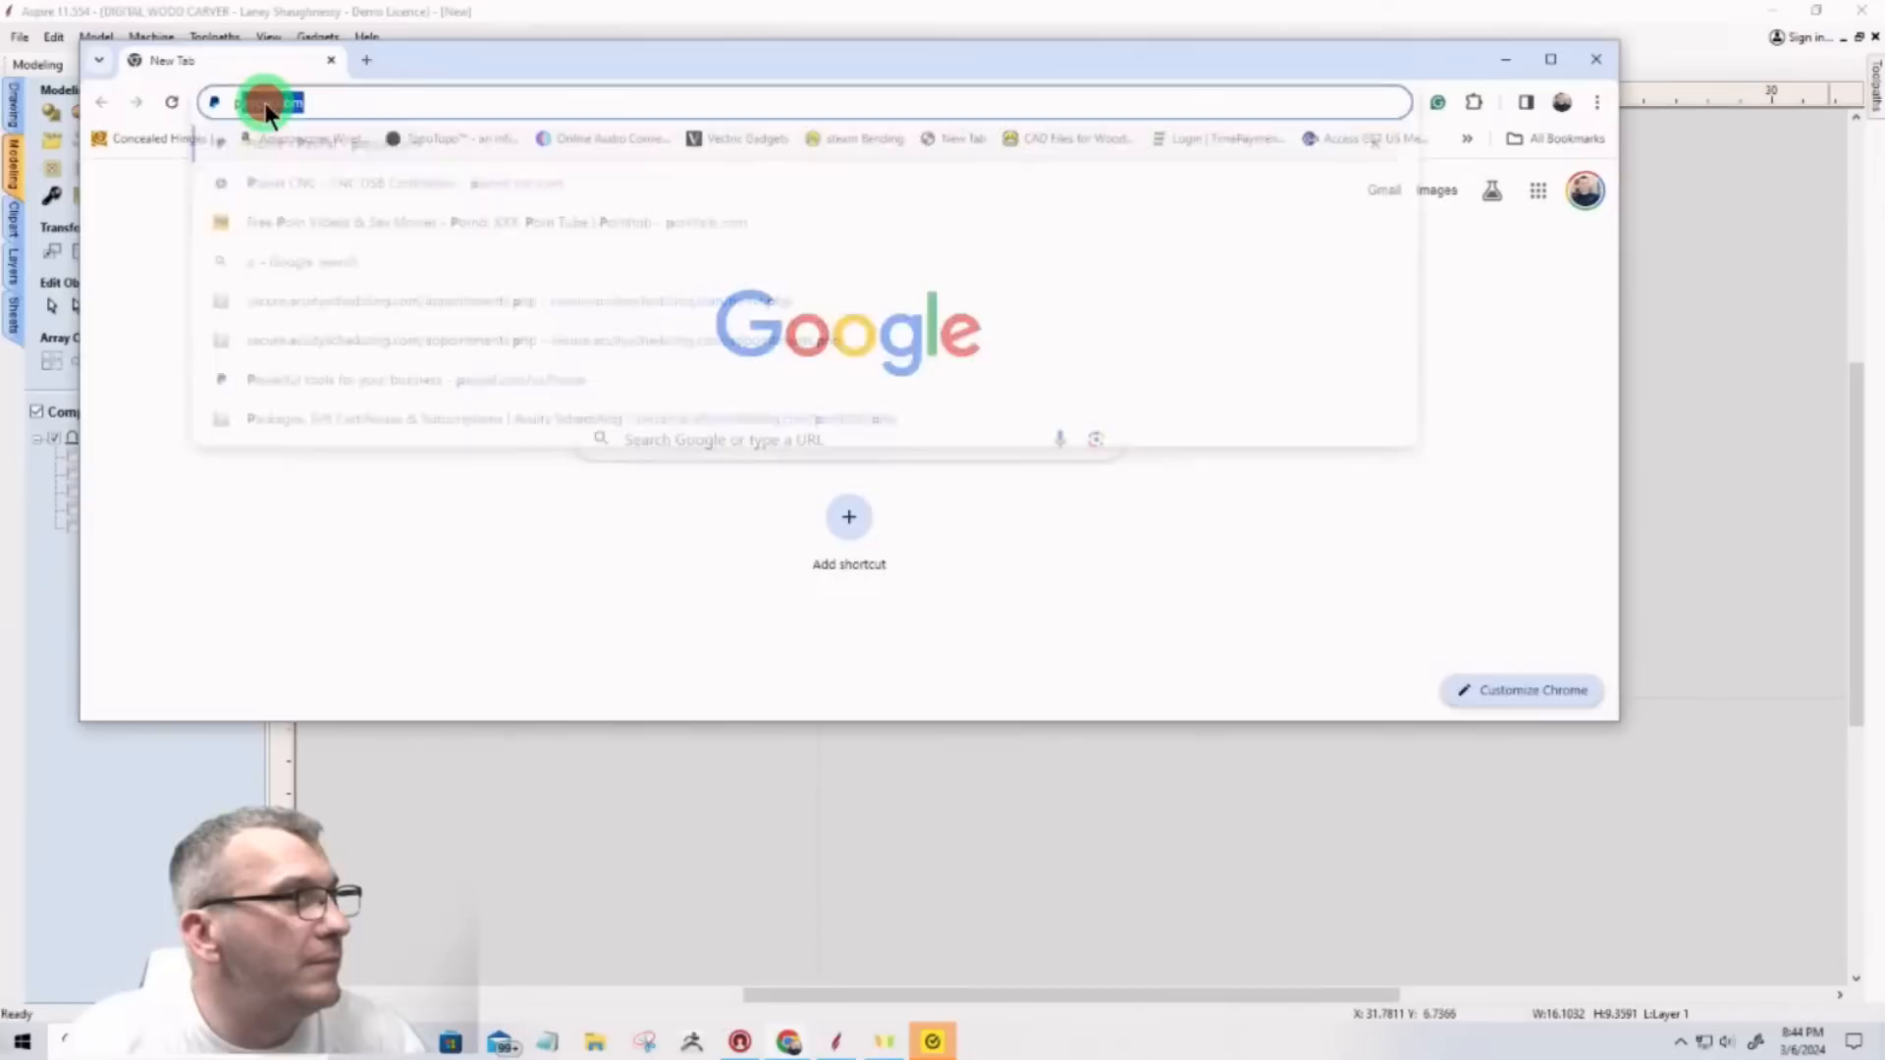
left_click_drag(295, 102, 169, 104)
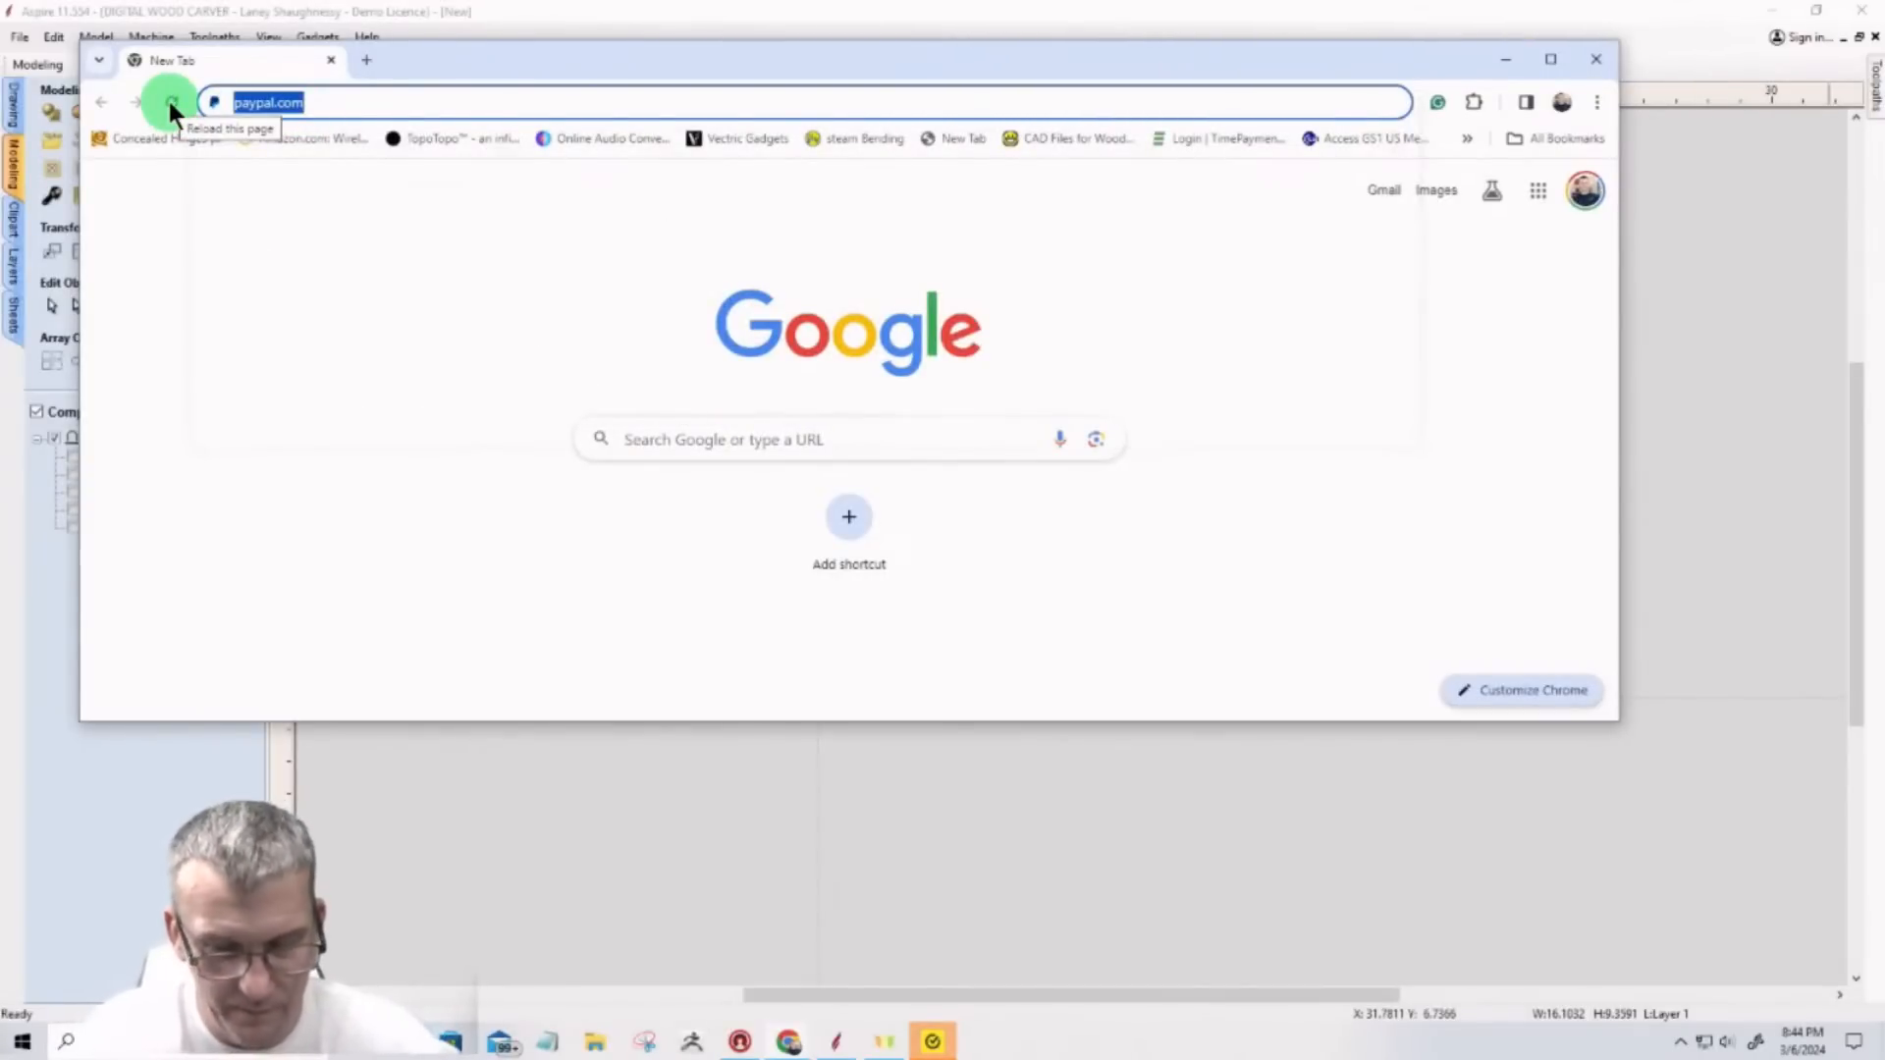
Step: Search Google Images for "pile of leaves" and limit the results to large images
type("pile of leave")
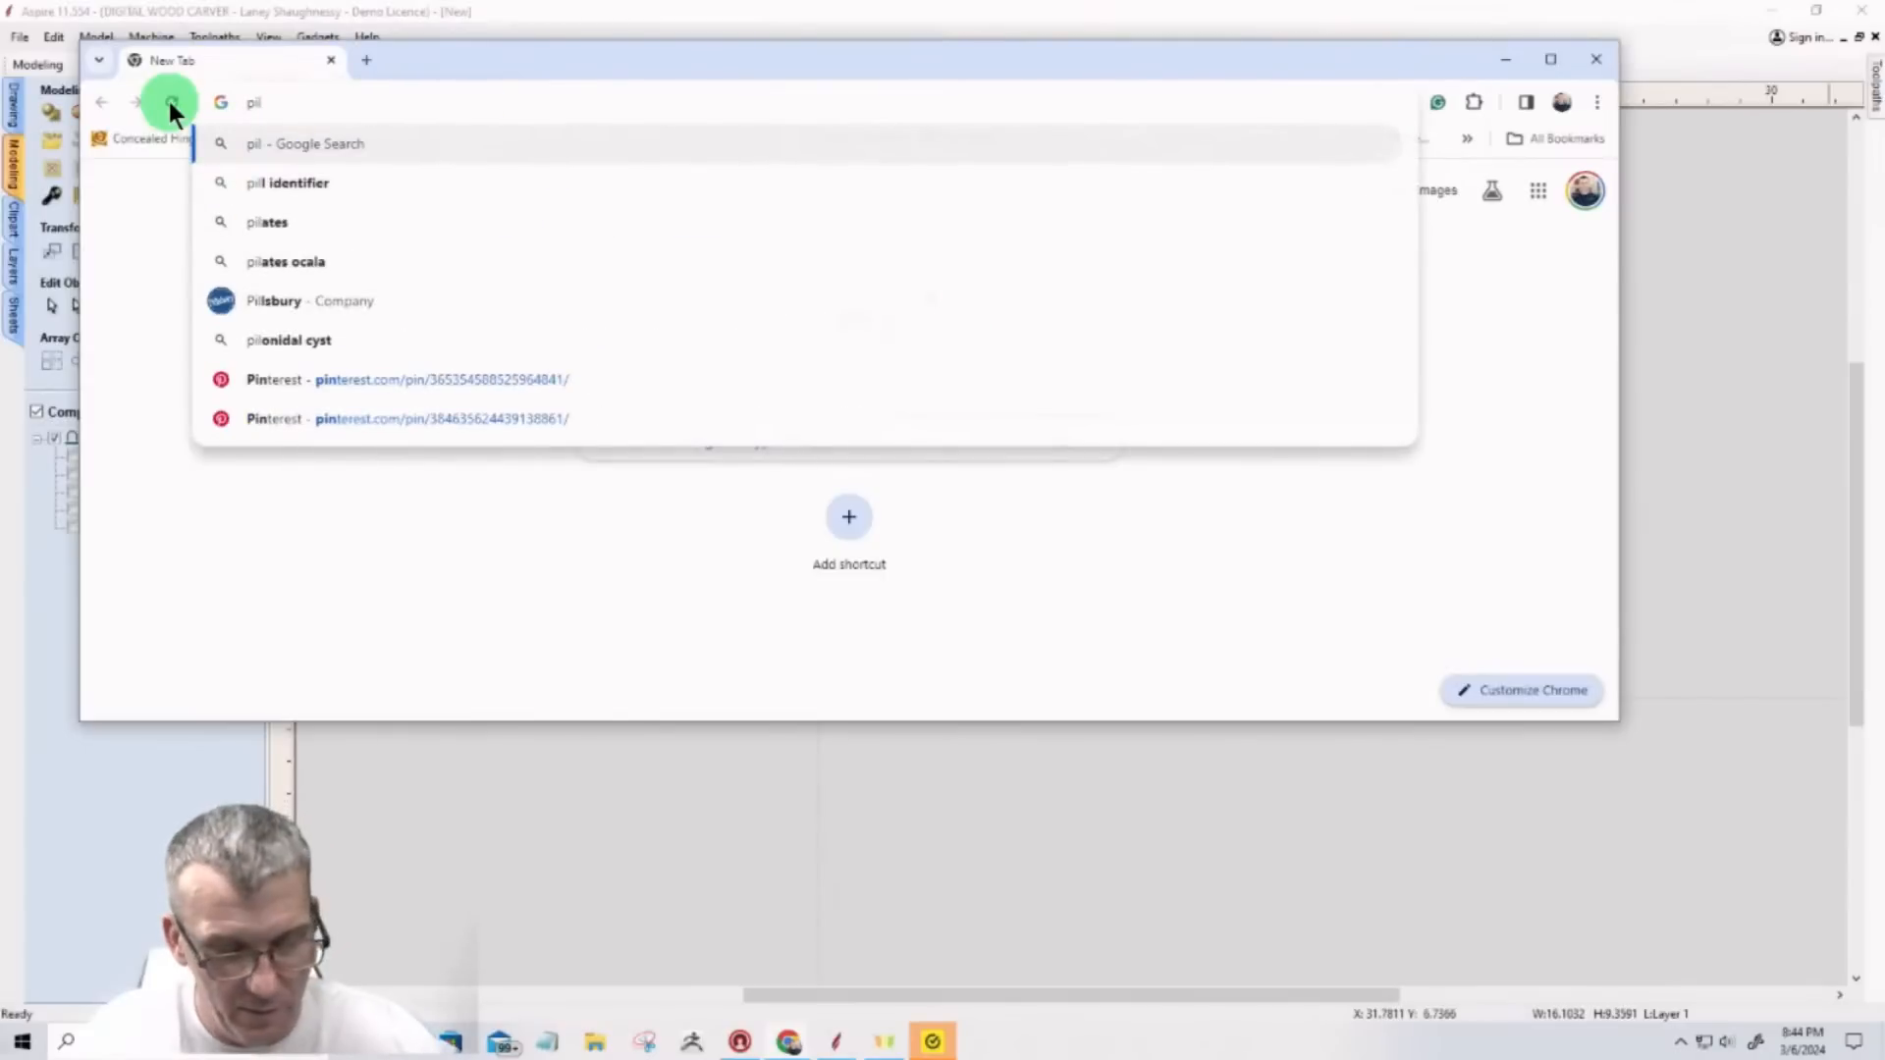
type("s")
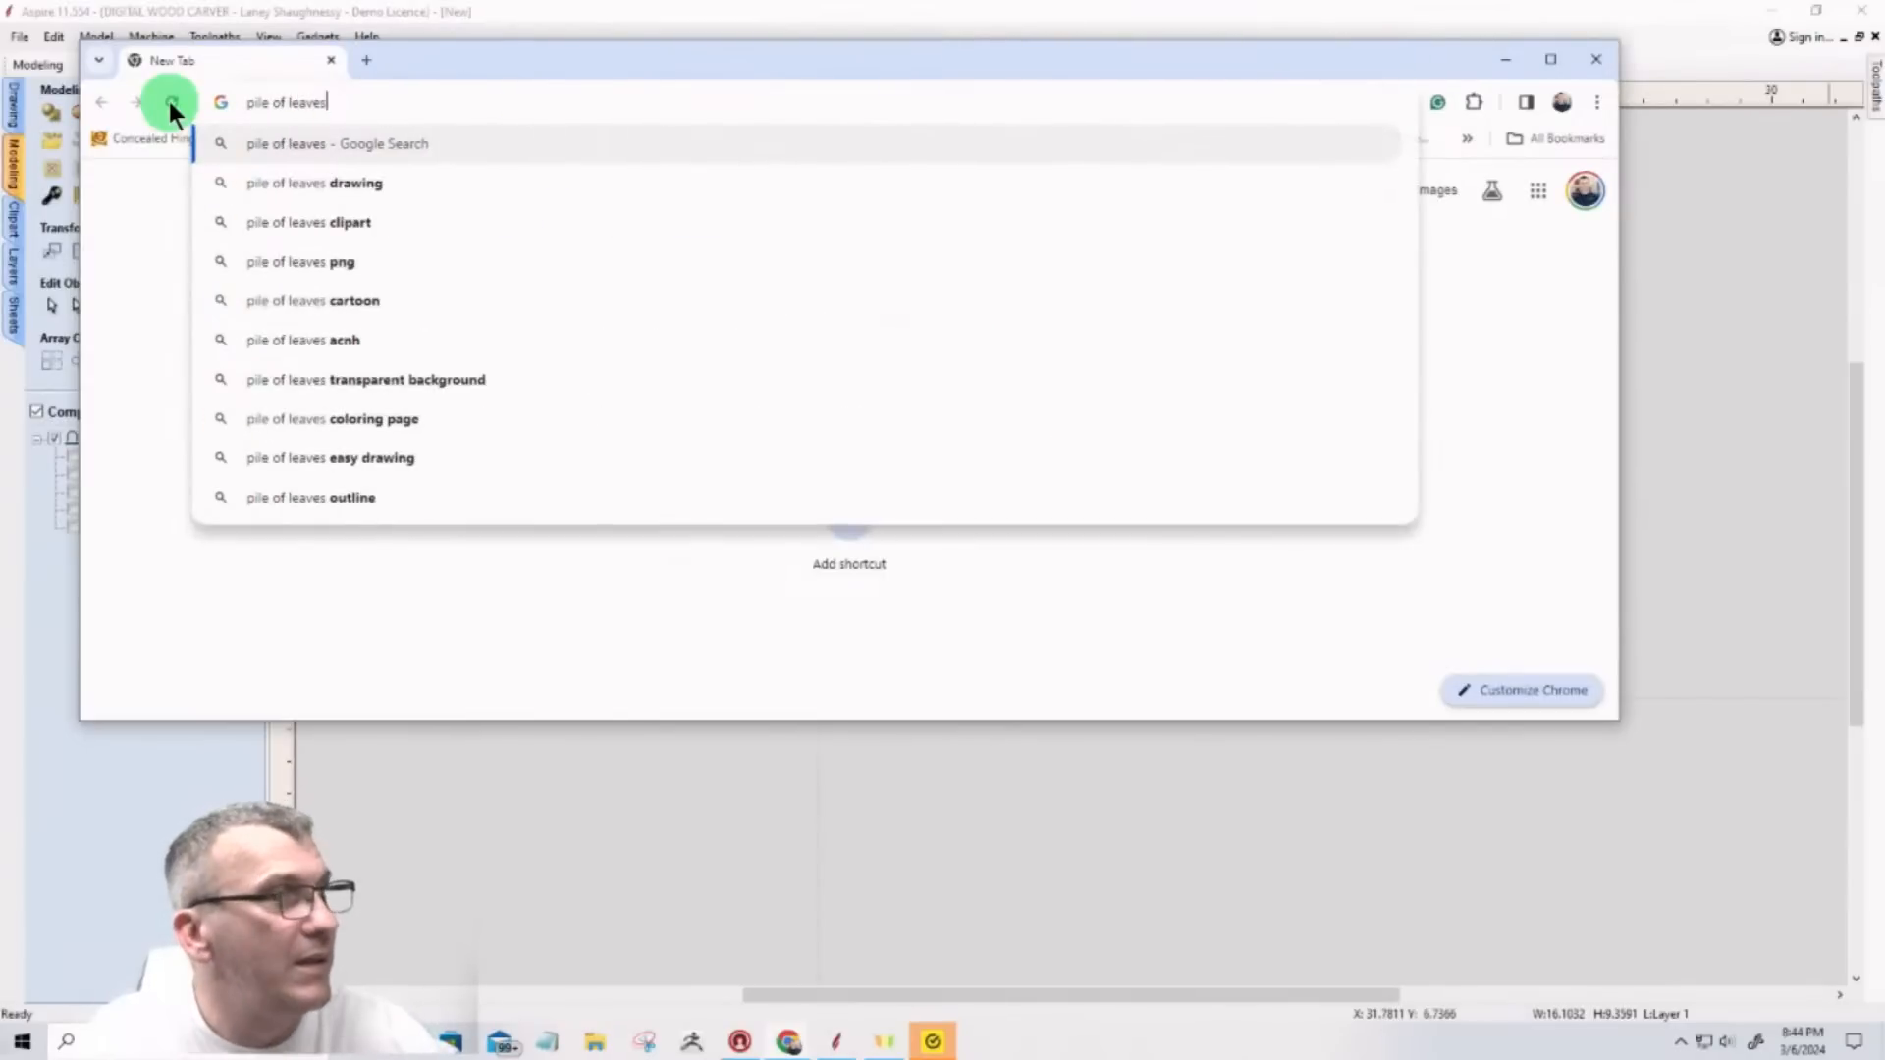
key("Return")
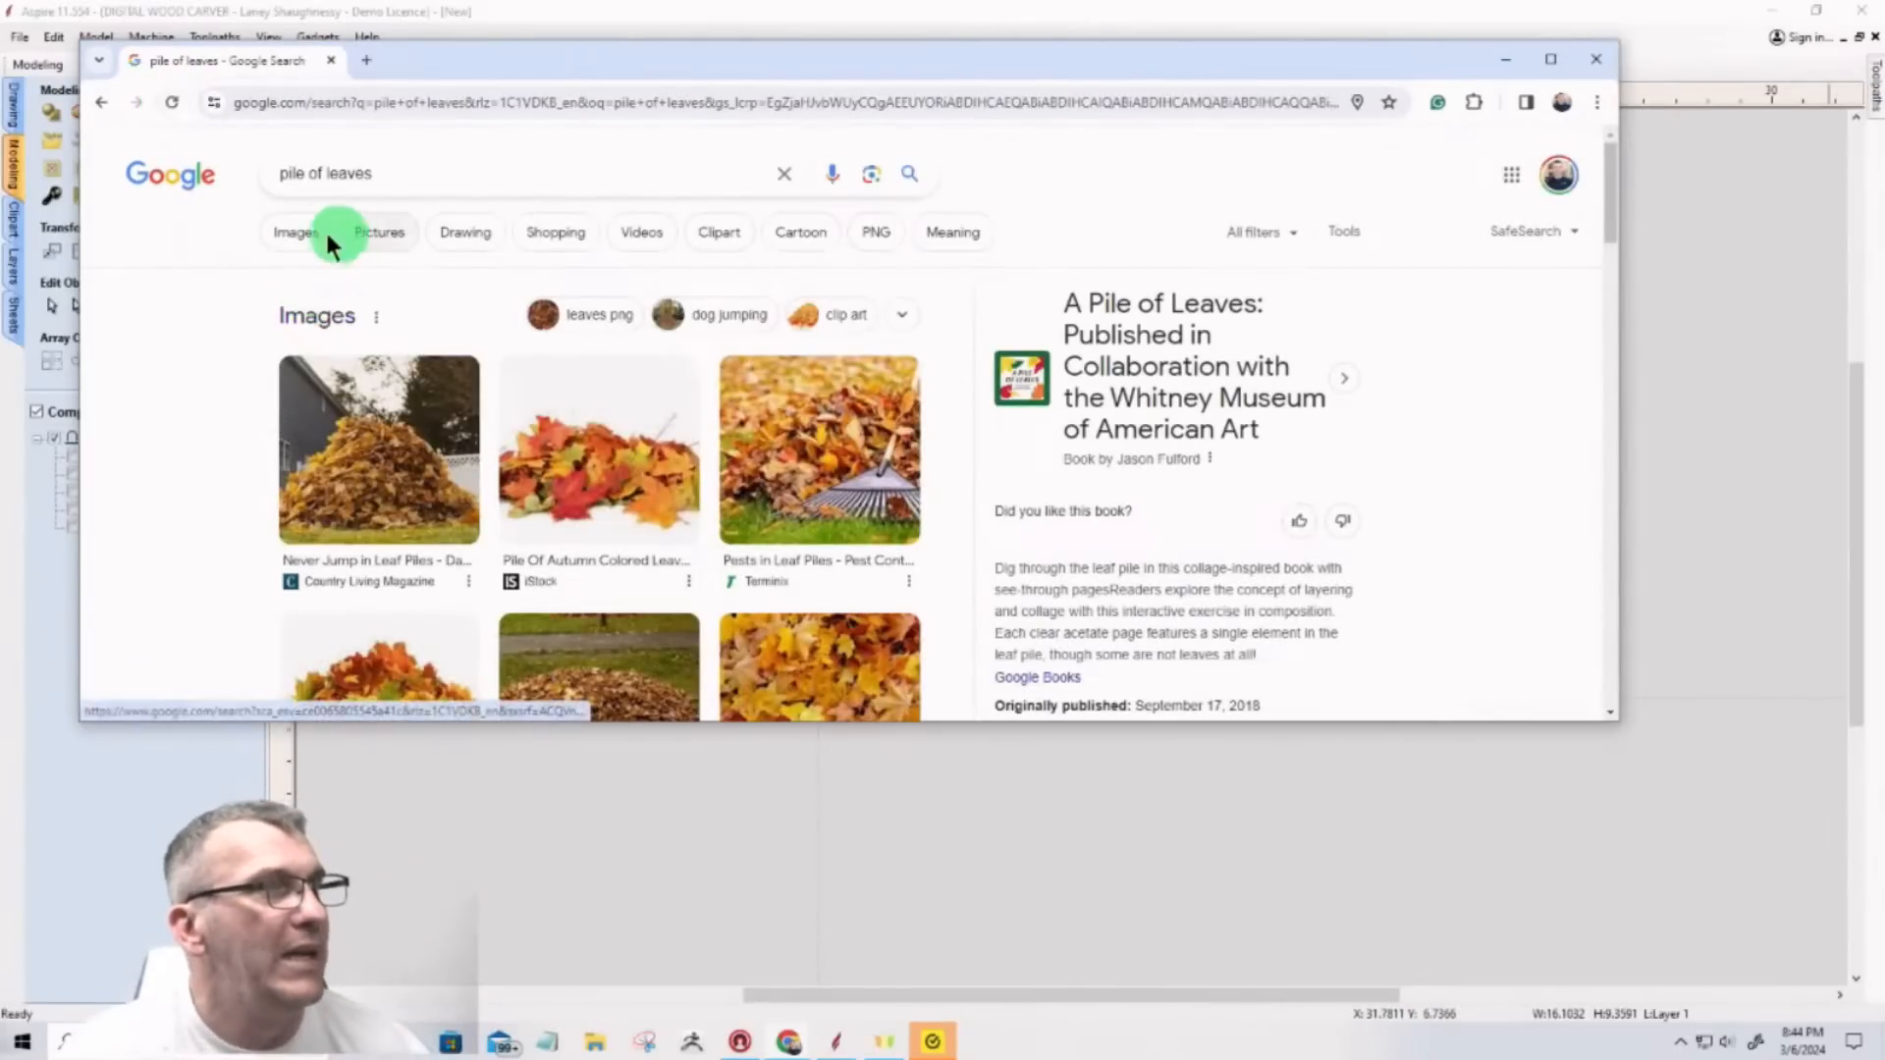
left_click(285, 233)
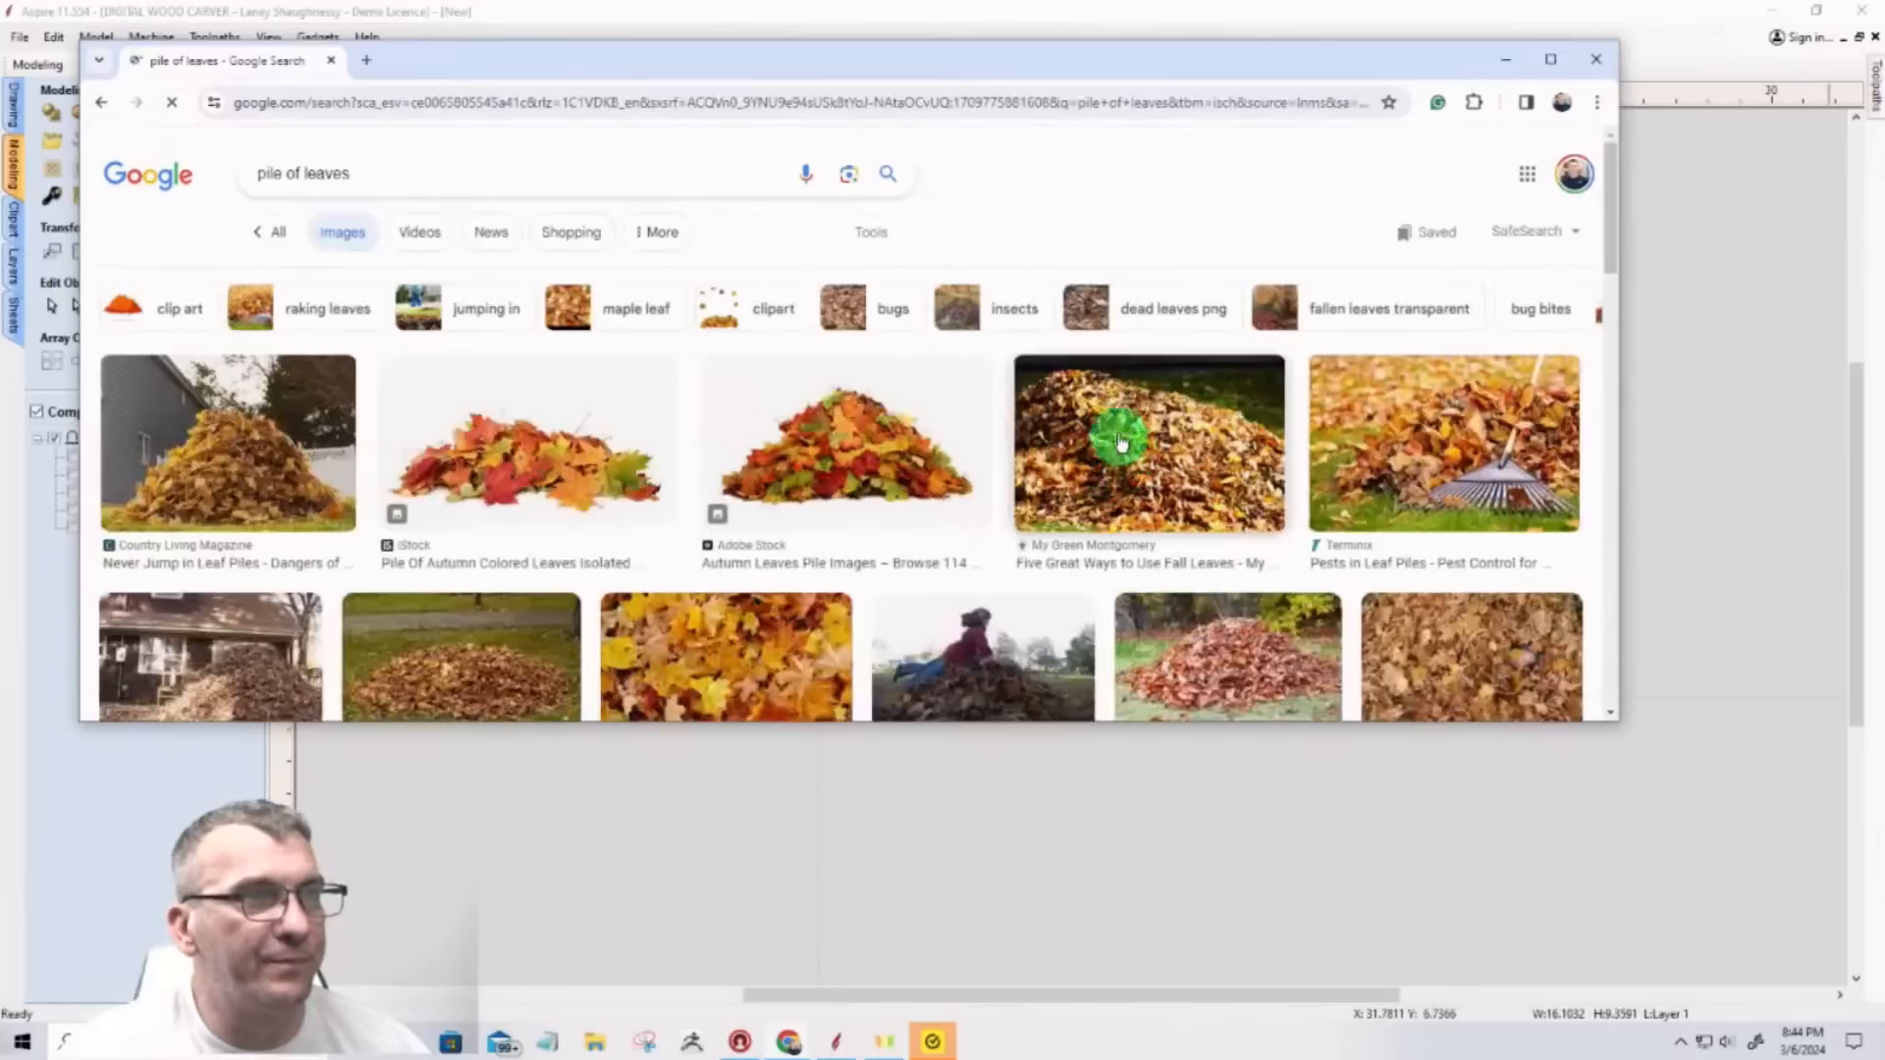
left_click(869, 235)
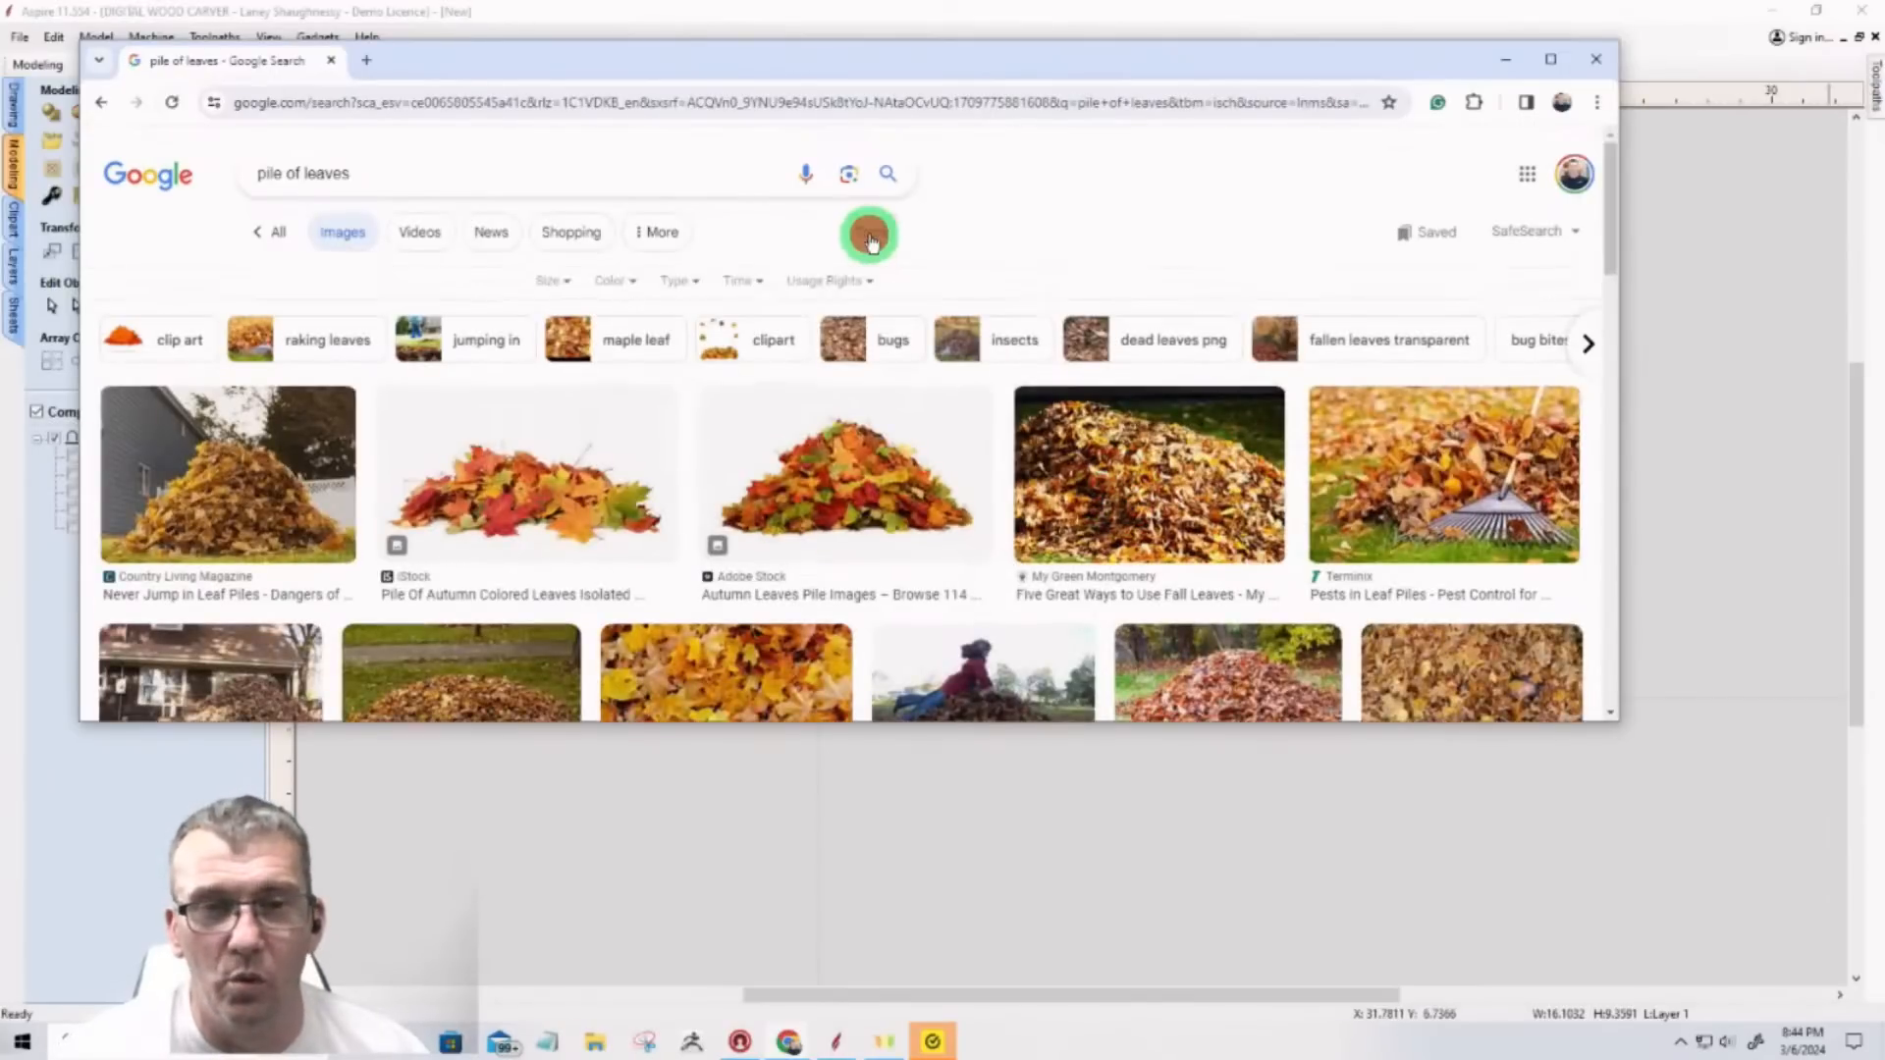
left_click(552, 280)
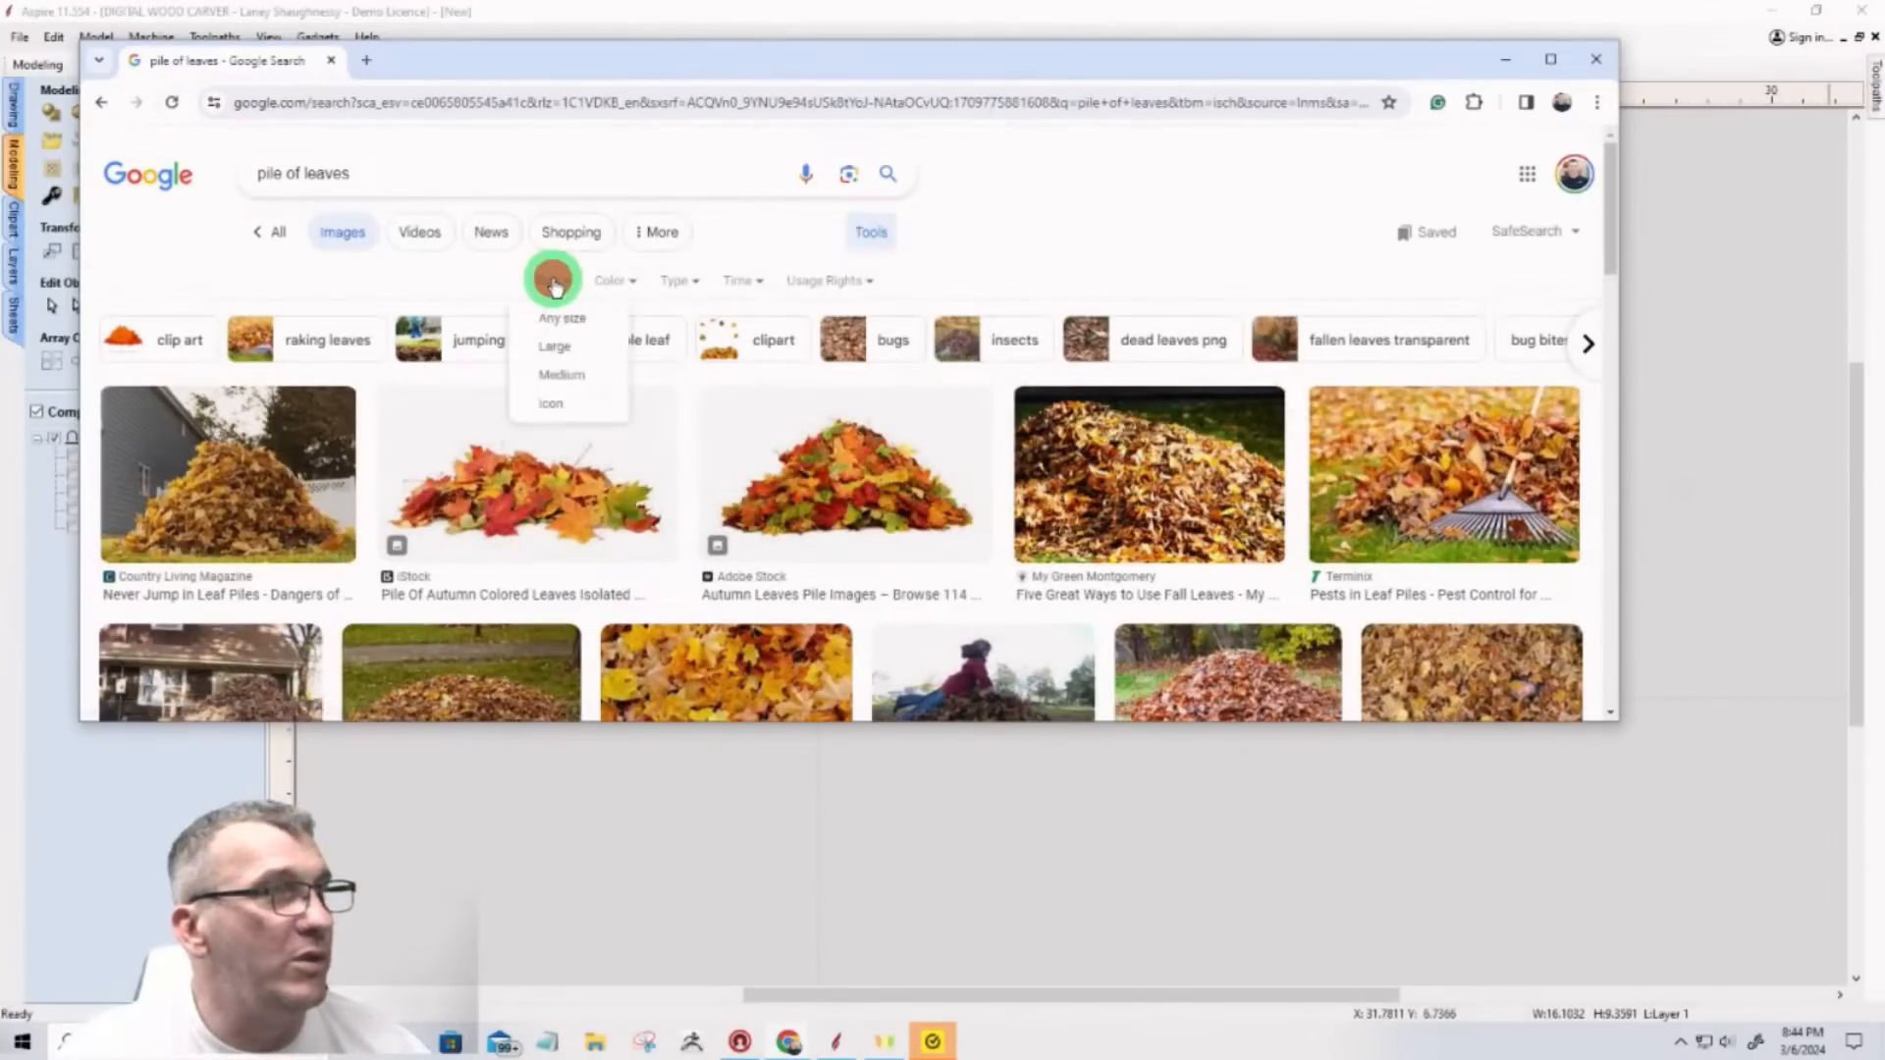
left_click(547, 346)
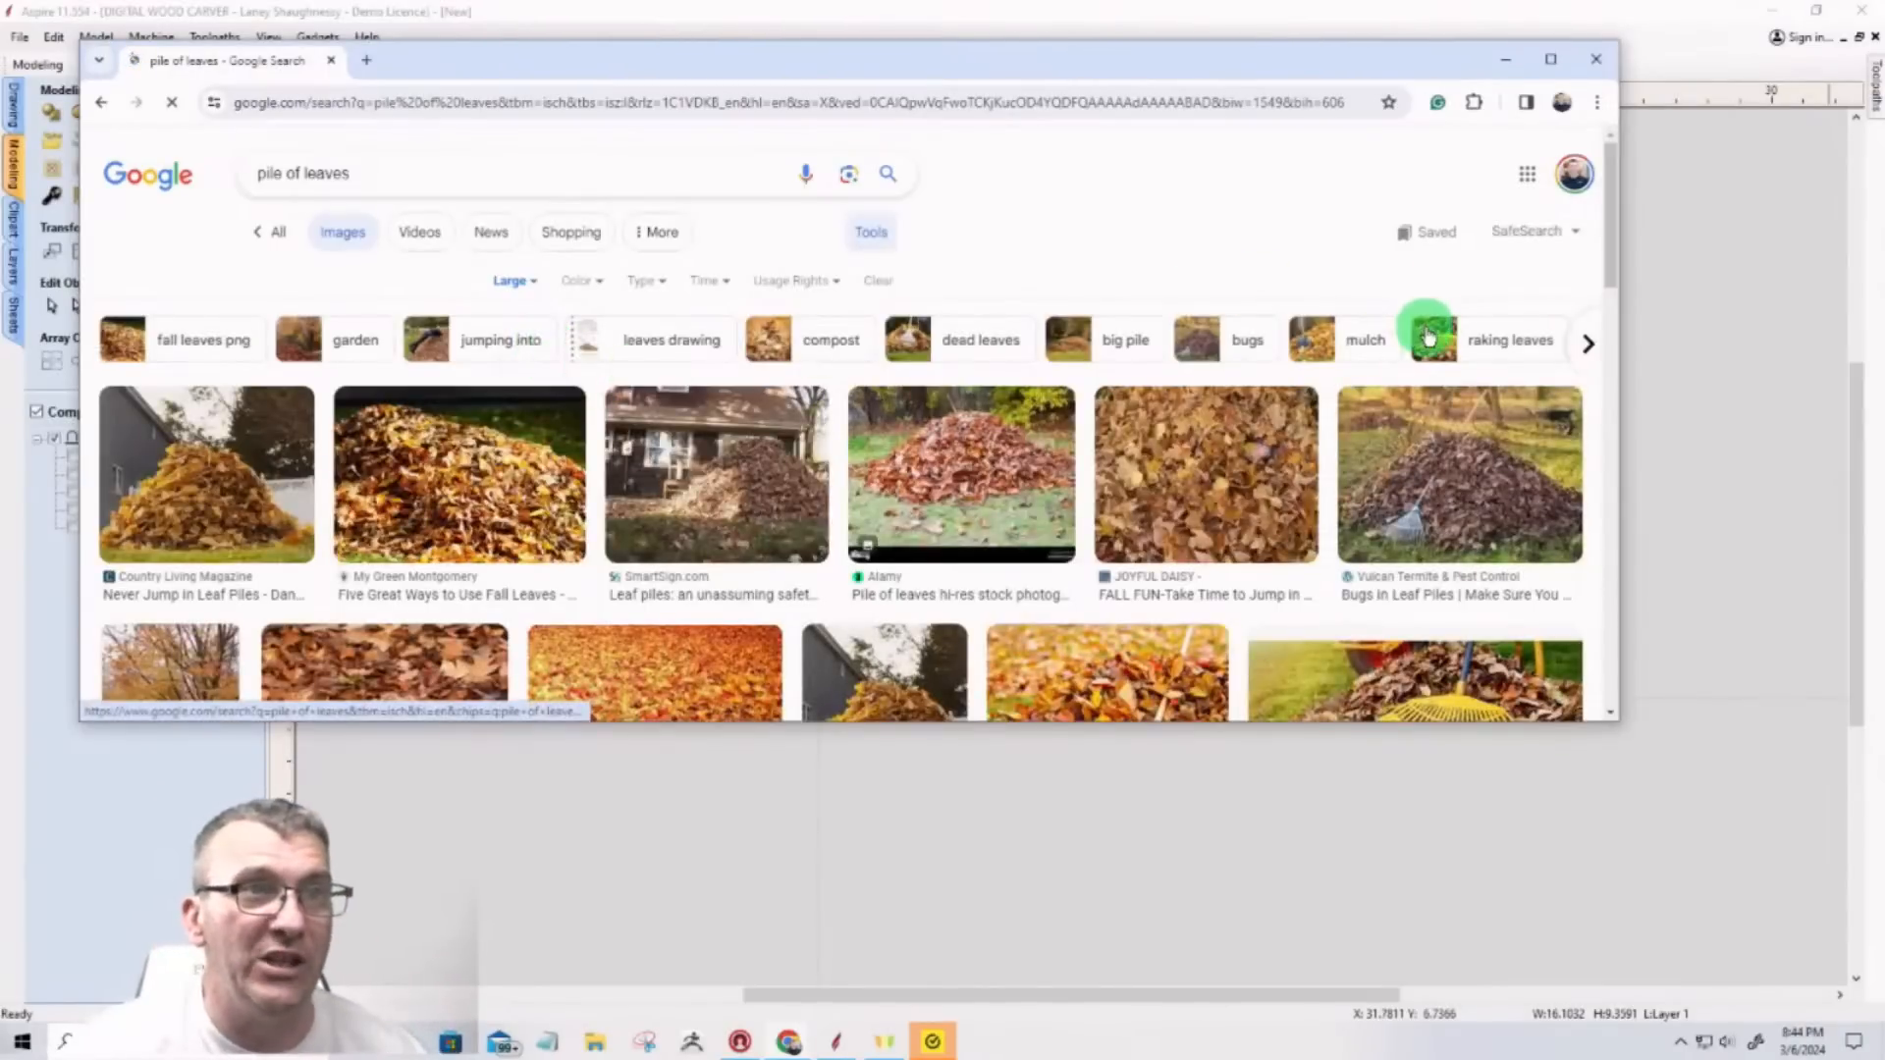
Step: Open the WGMD "pile of leaves" picture of maple leaves and save it as pile-of-leaves in the Downloads folder
left_click(1550, 59)
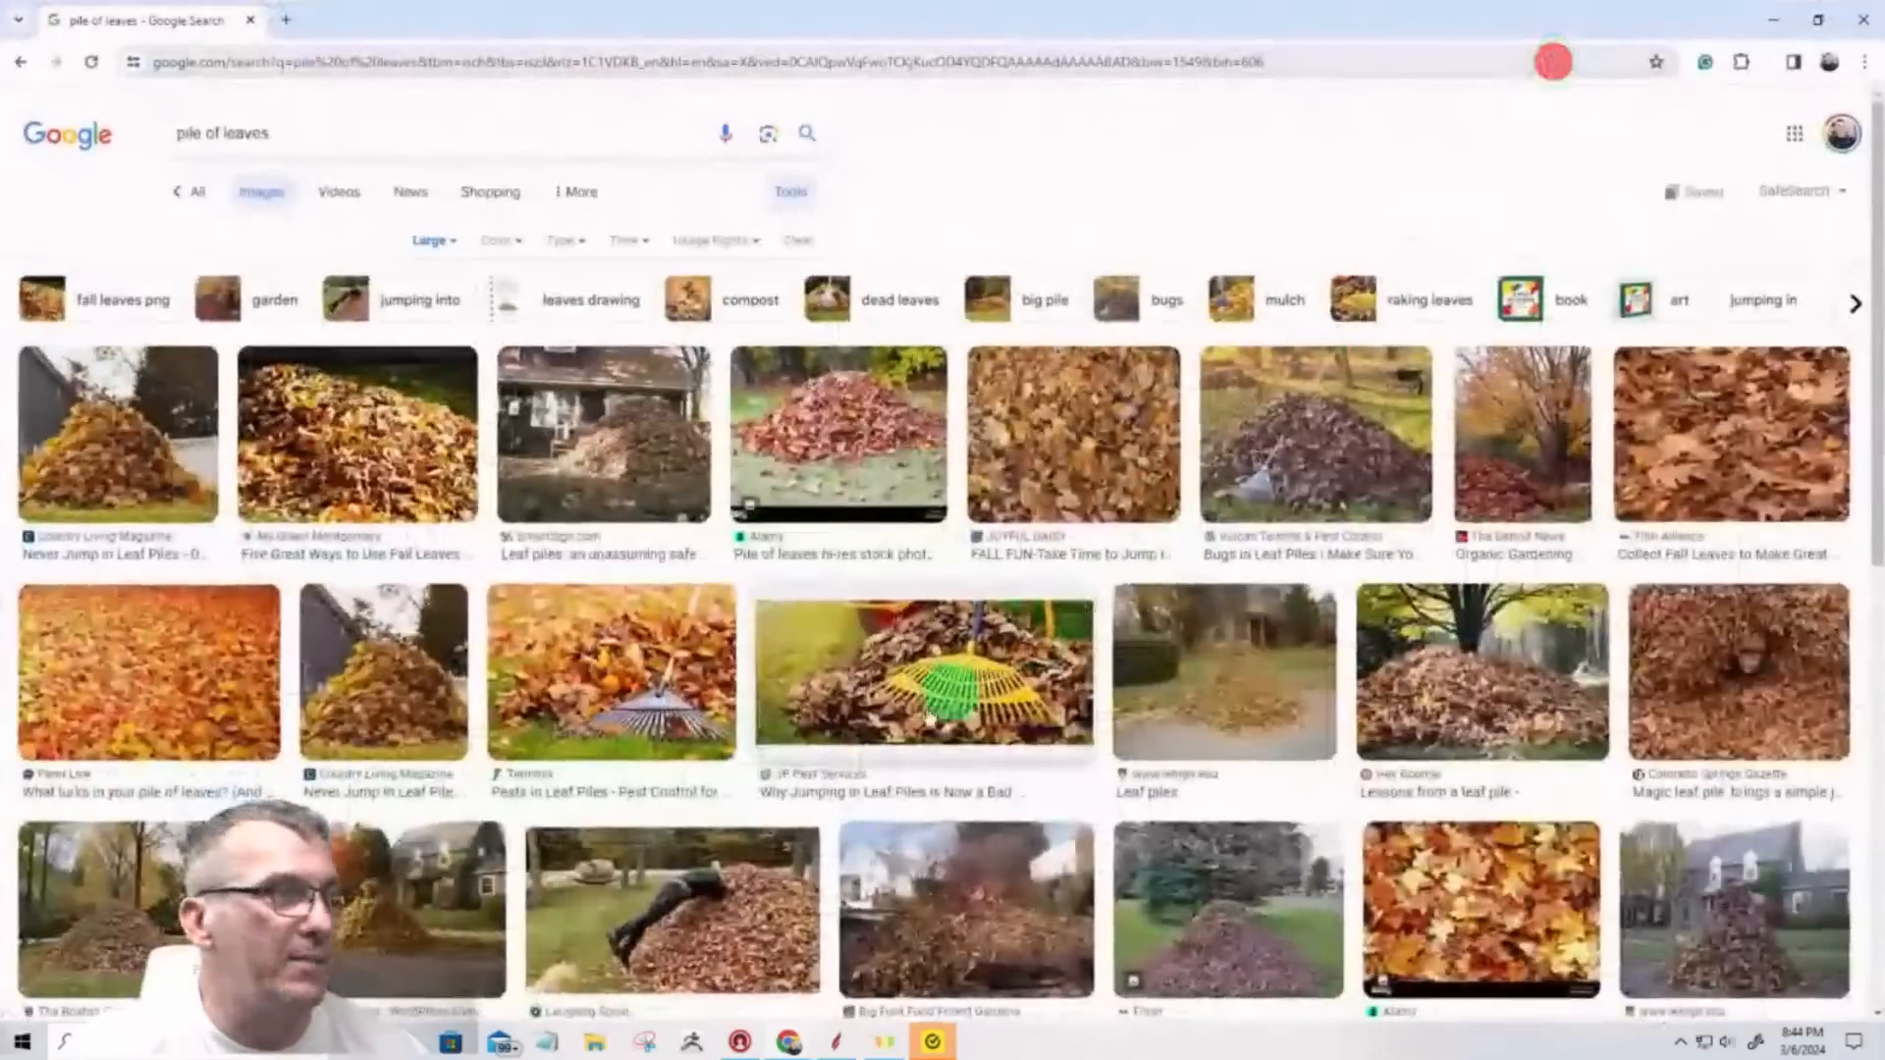
scroll(888, 677, "down", 5)
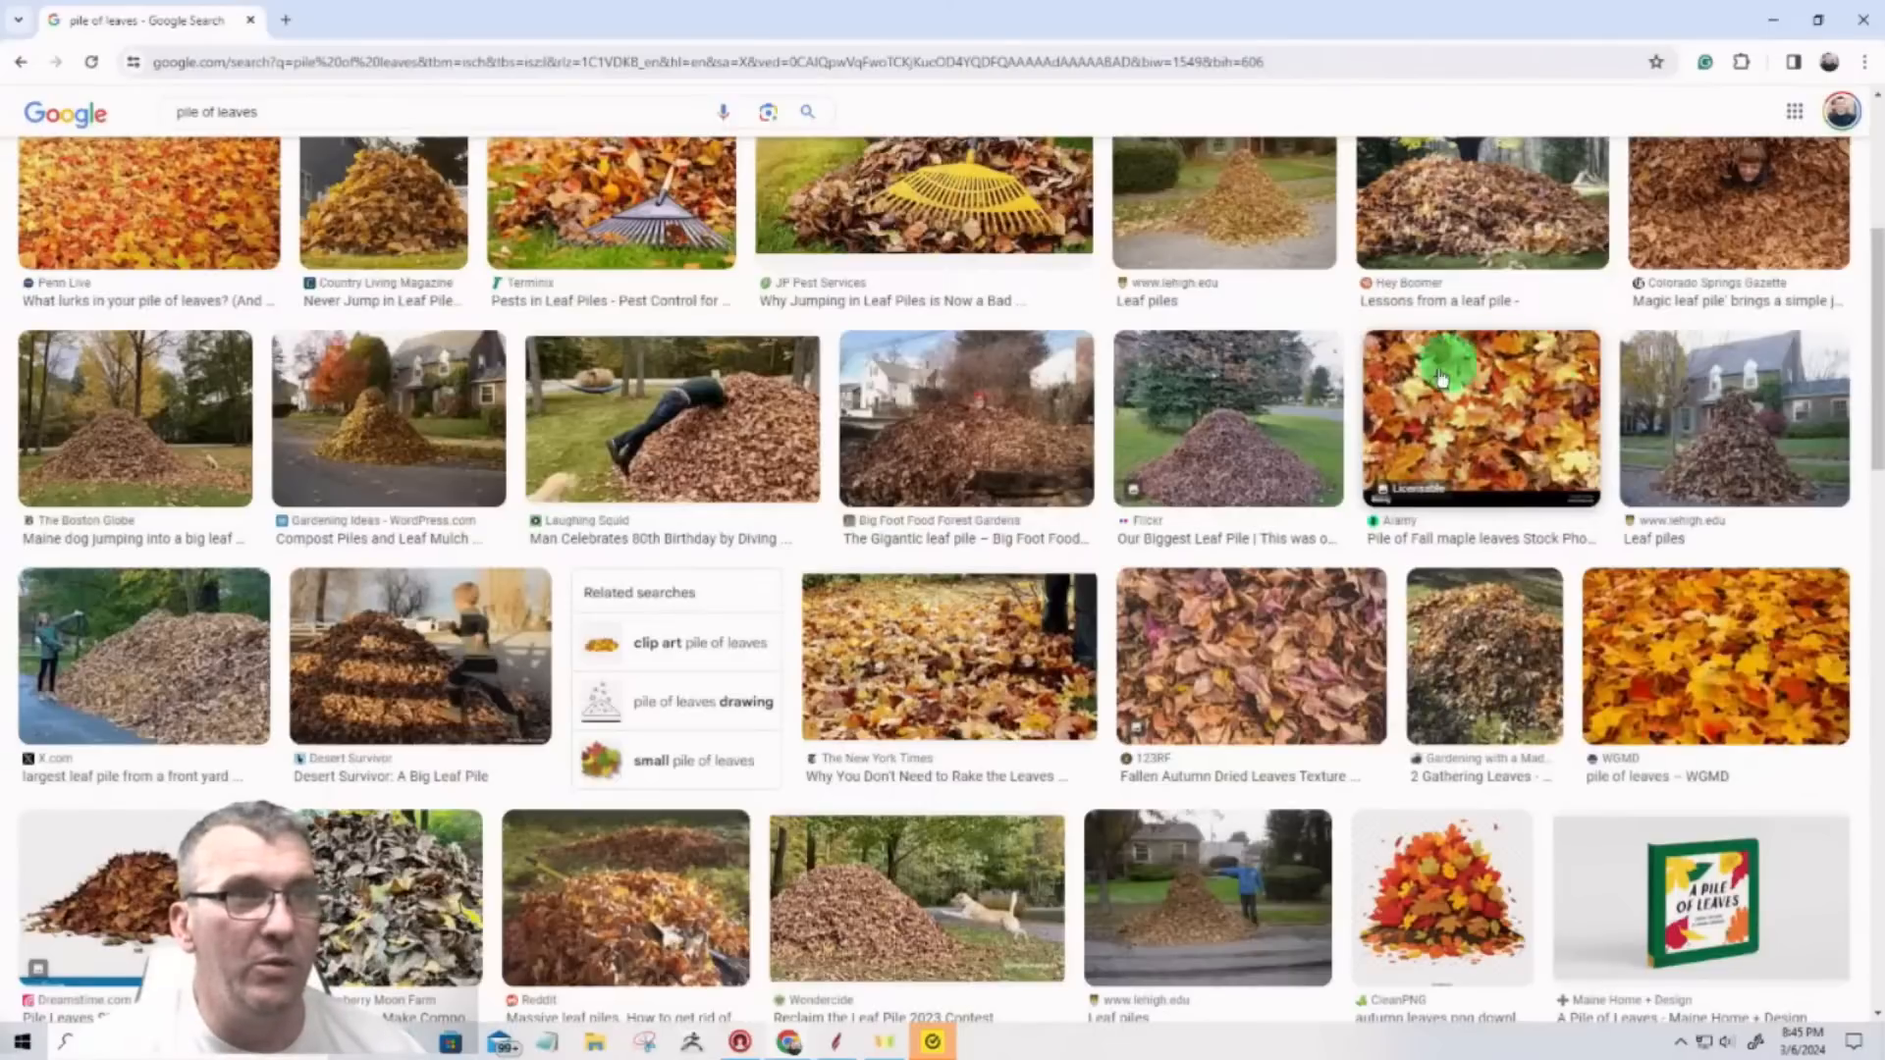
left_click(1695, 677)
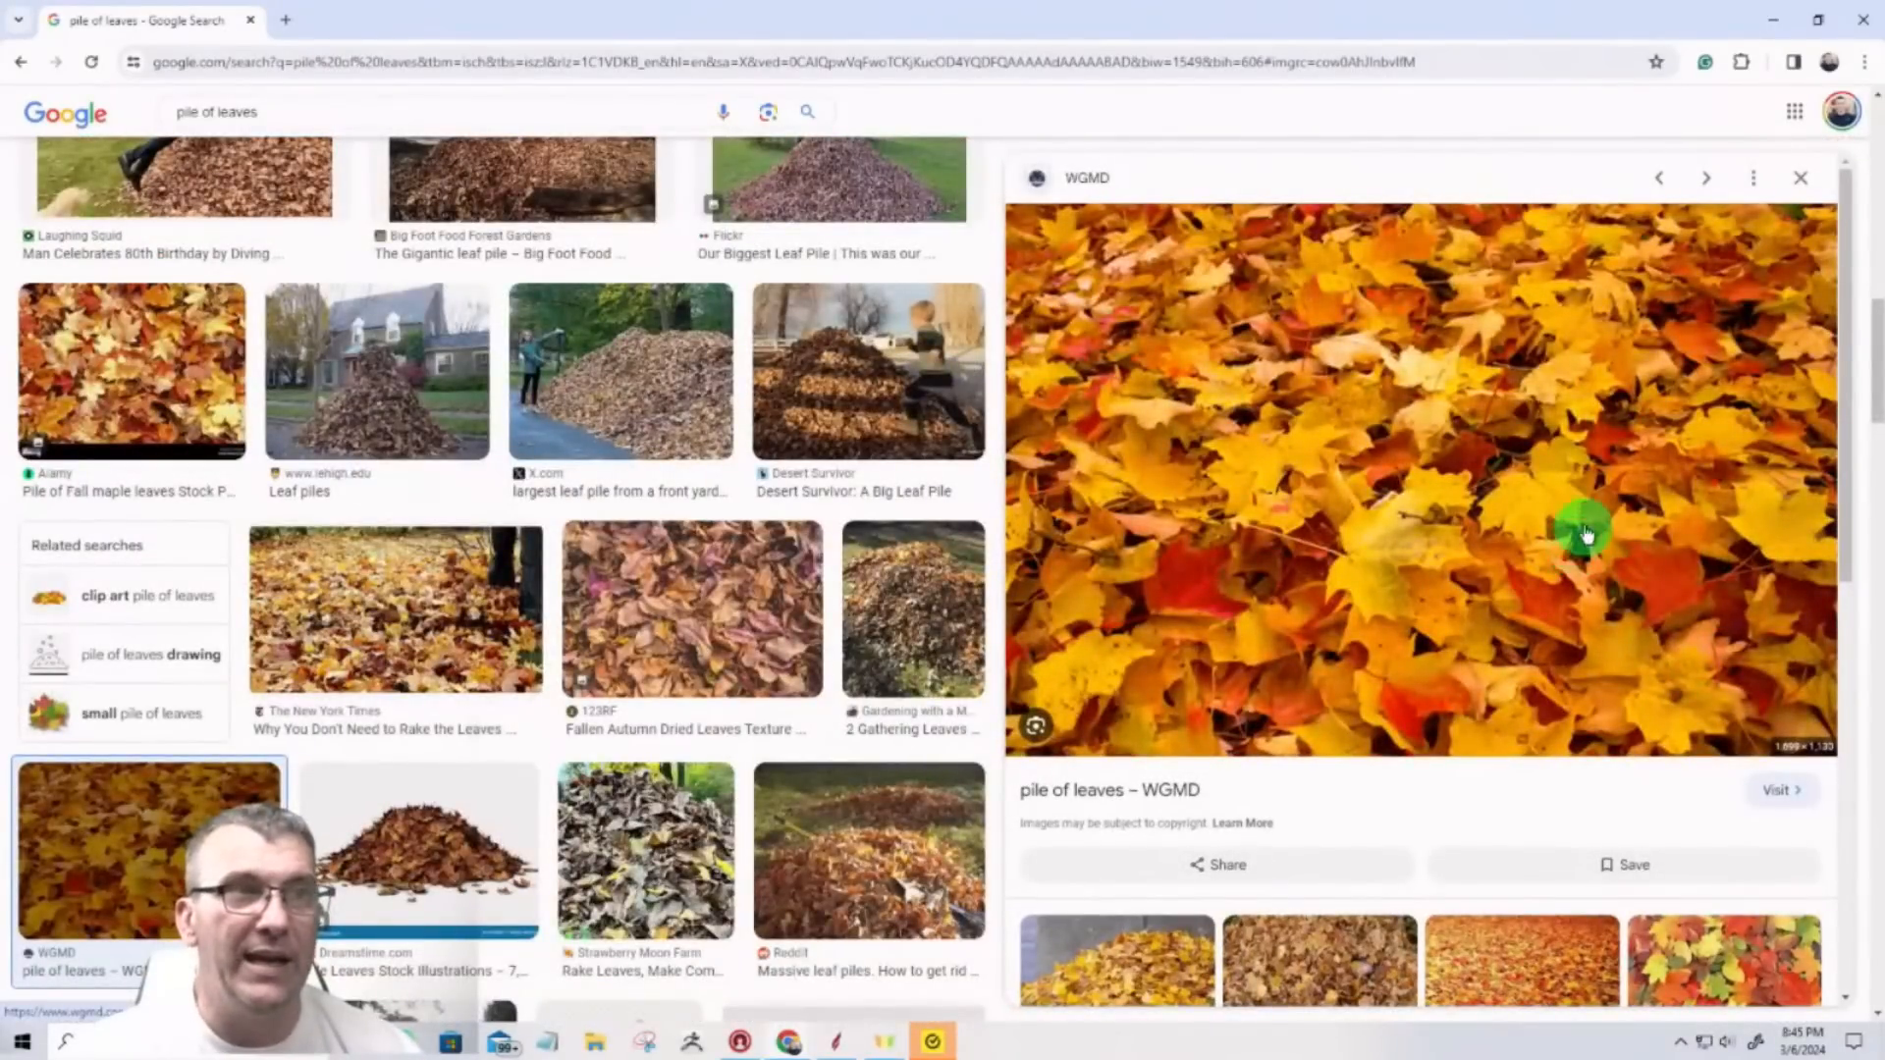
right_click(1390, 452)
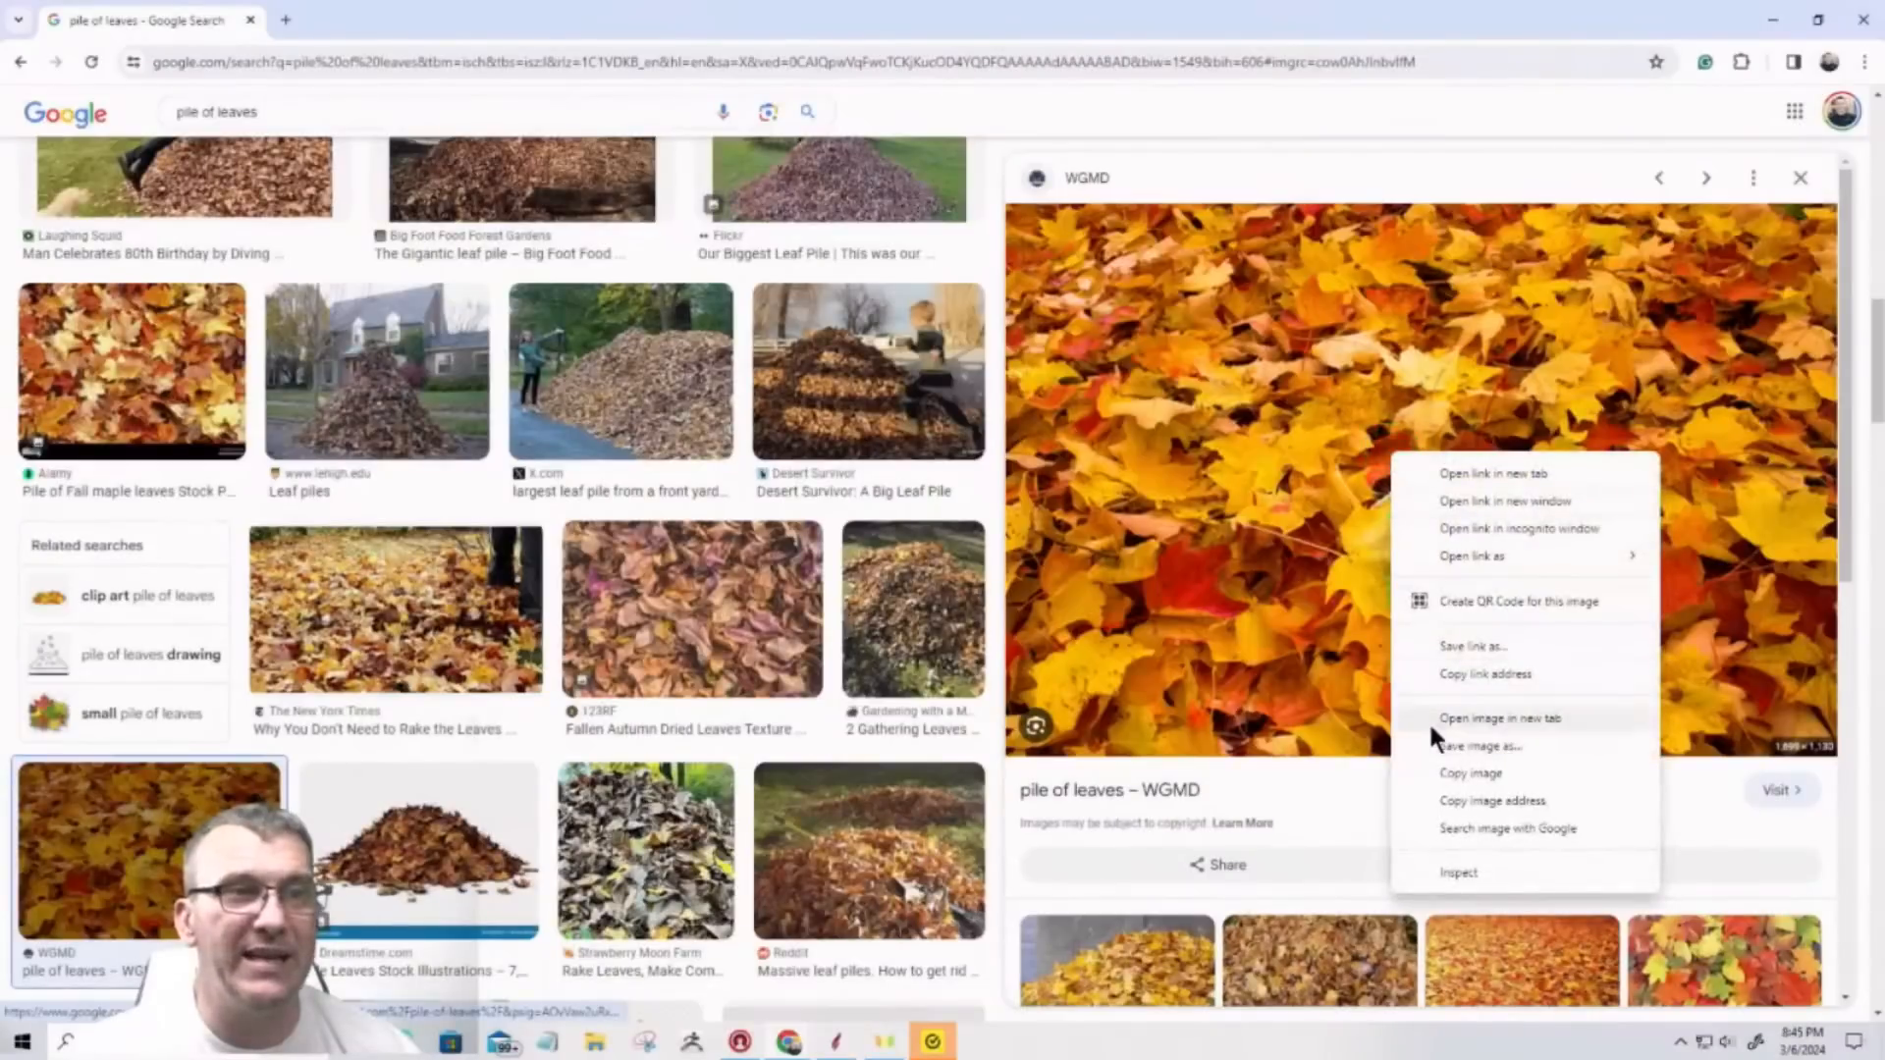
left_click(1441, 750)
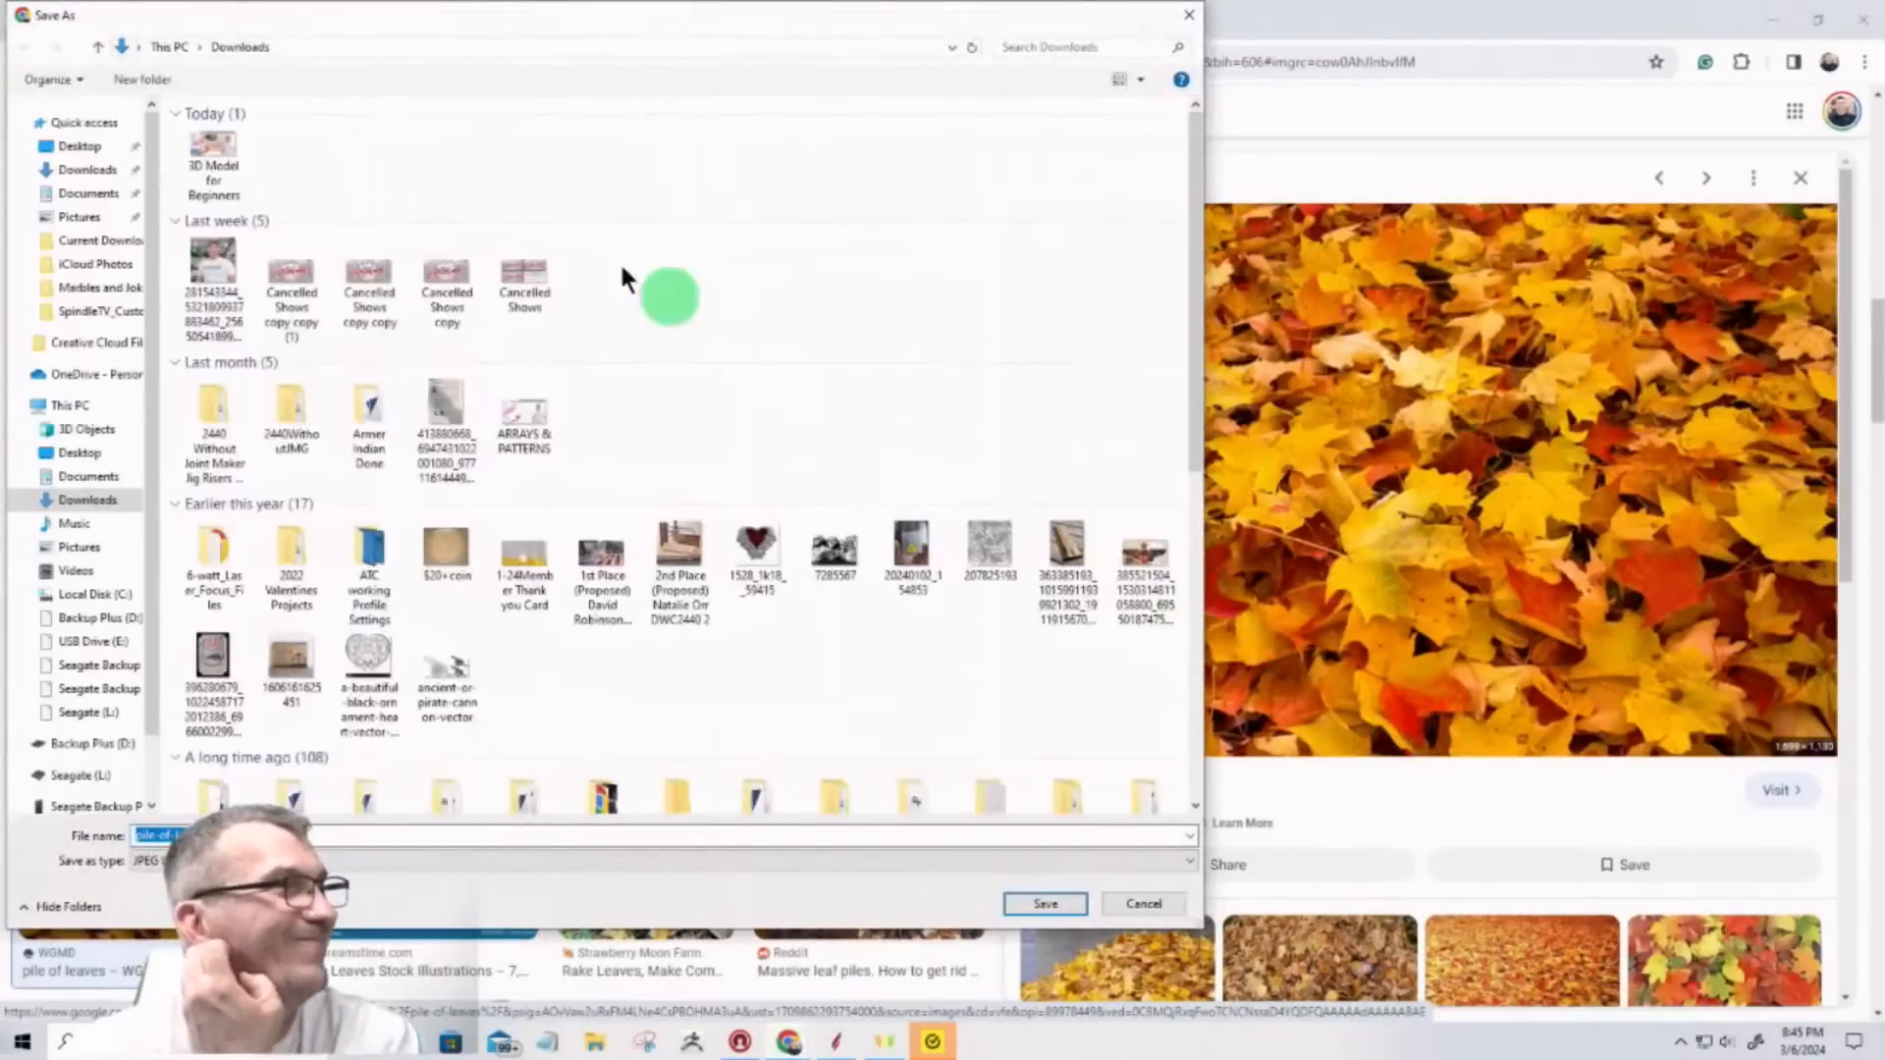
left_click(1019, 905)
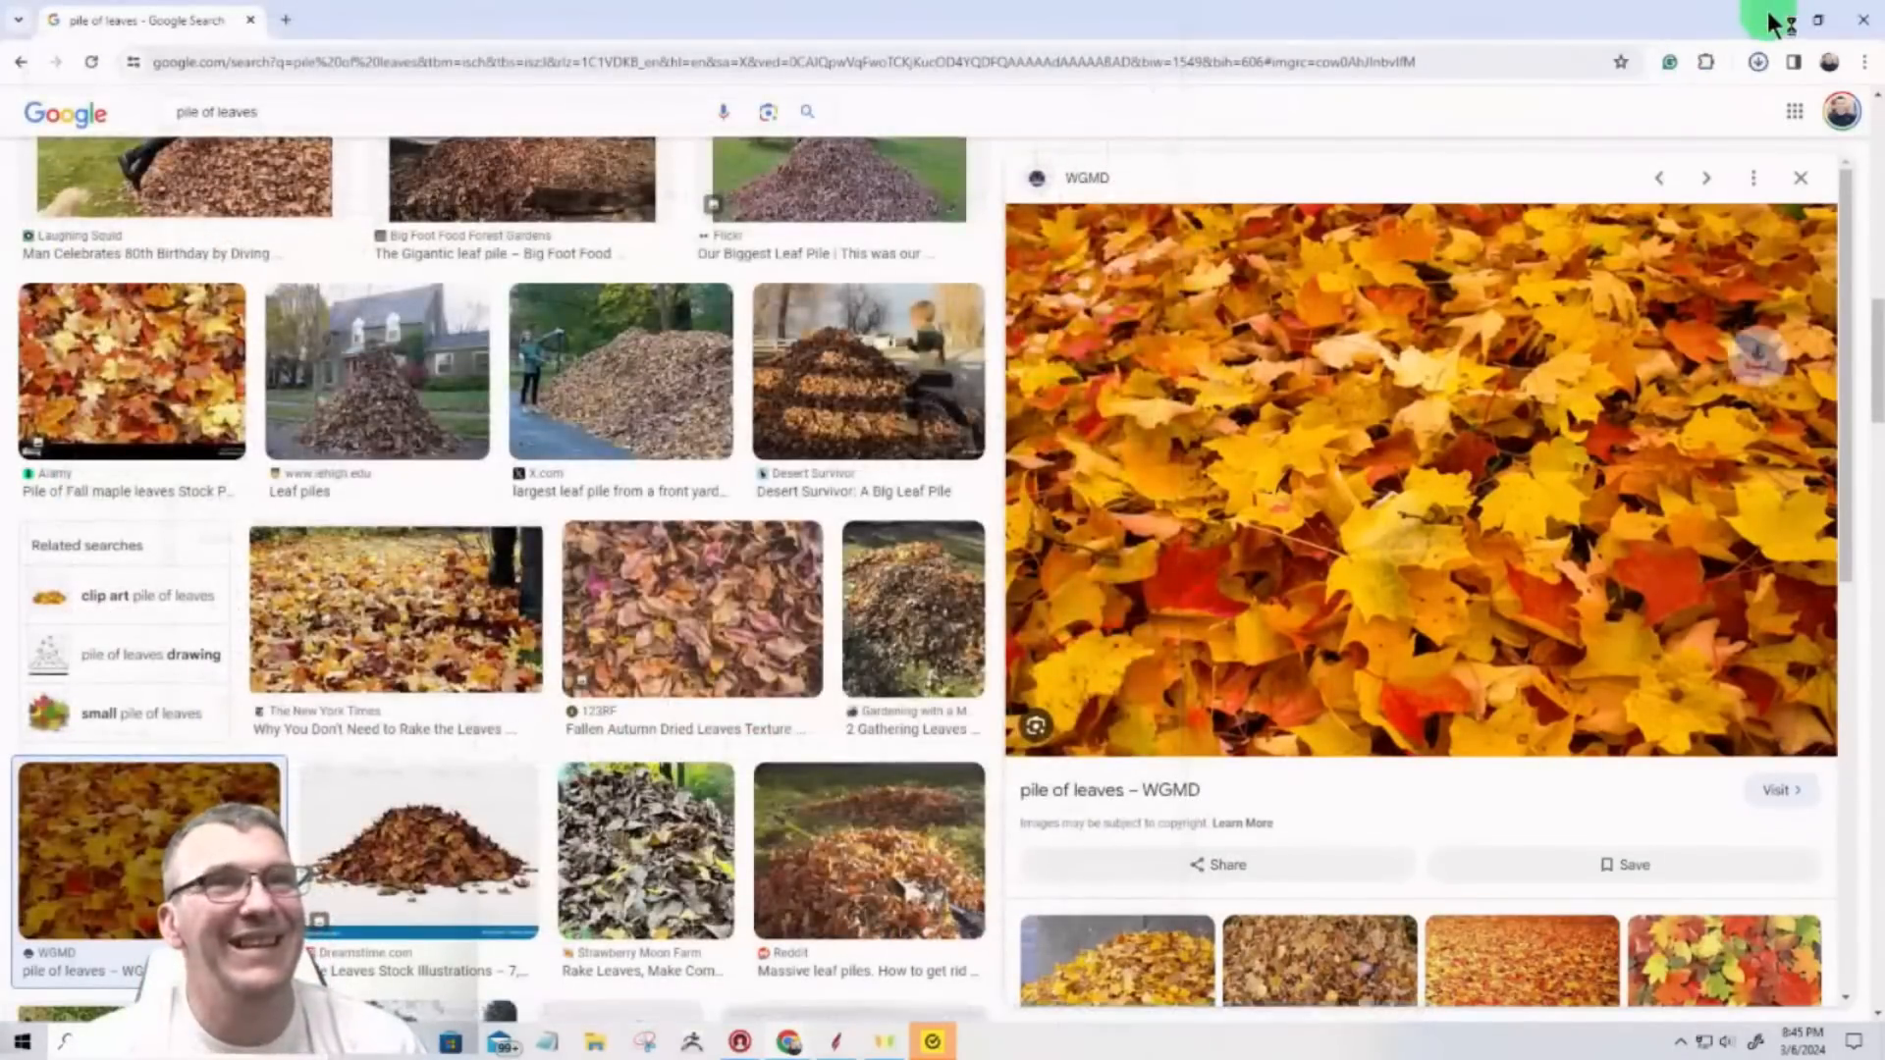
Step: Switch back to Aspire and import the pile-of-leaves image from the Downloads folder as a 3D component
left_click(1773, 17)
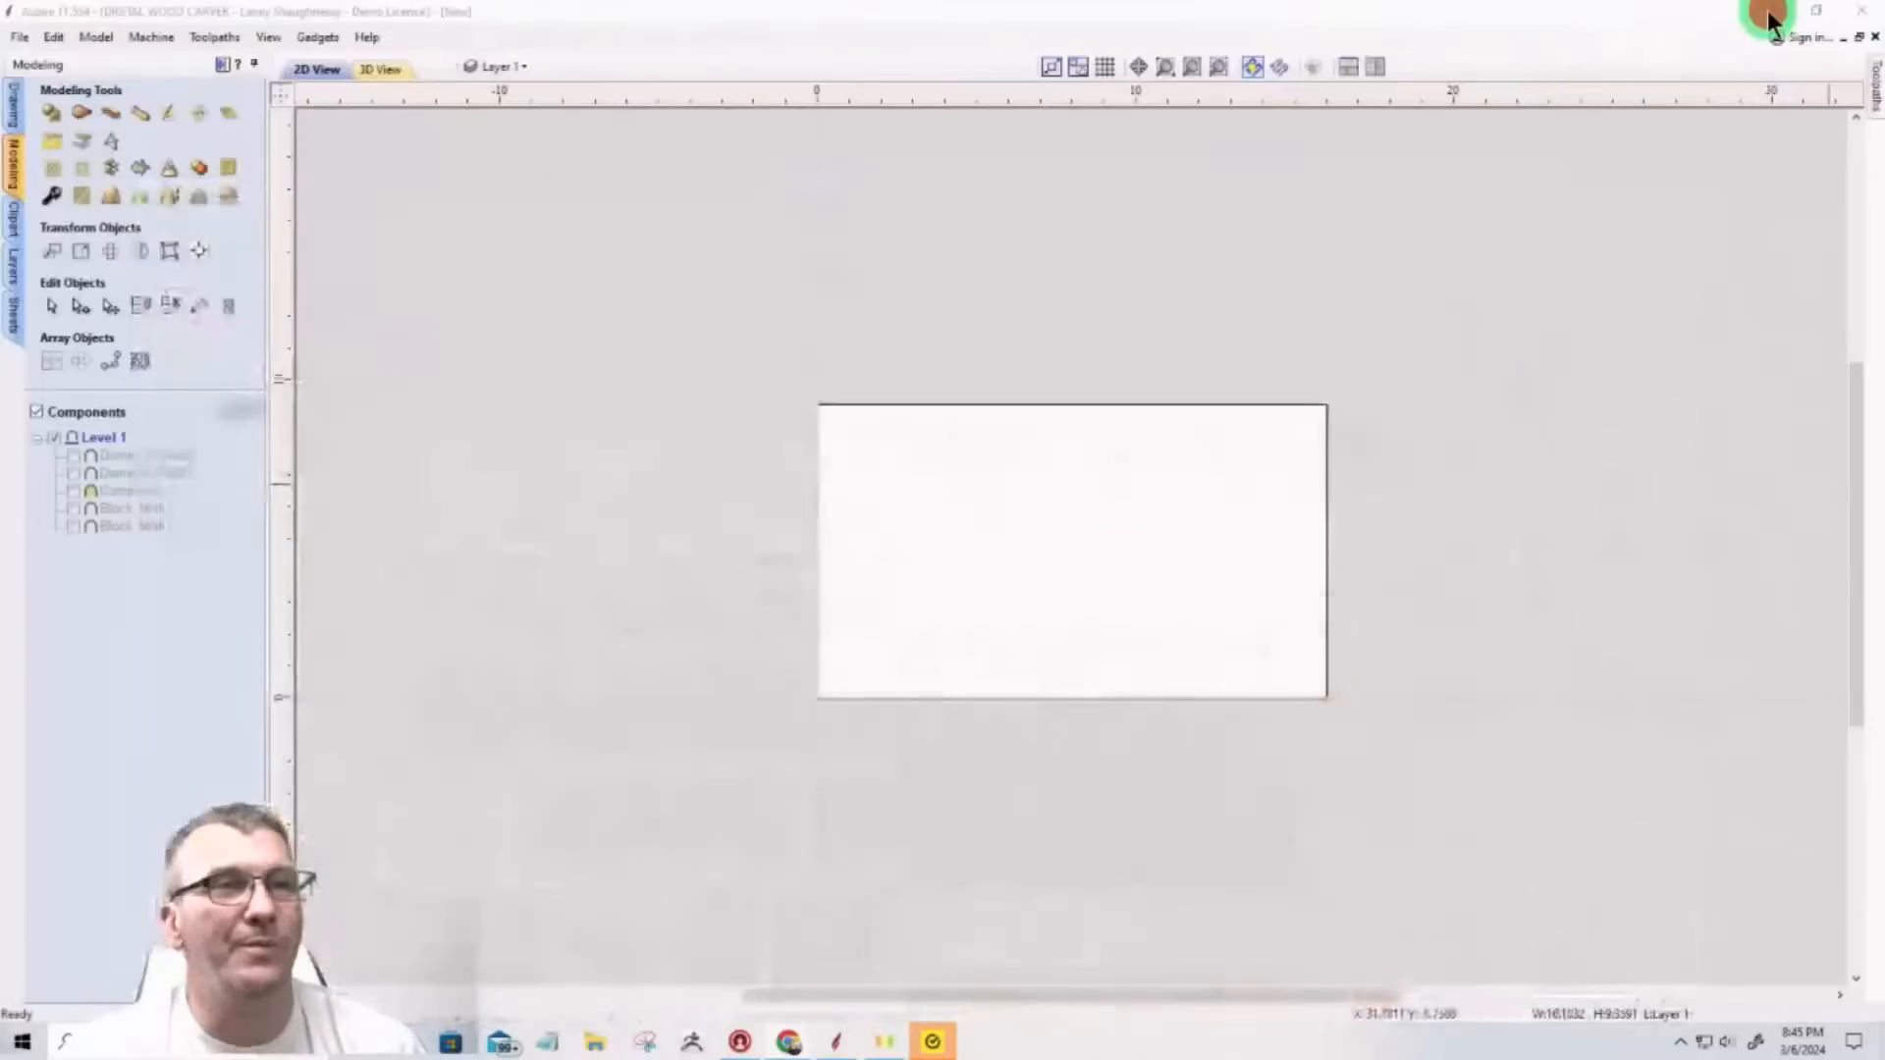
left_click(81, 141)
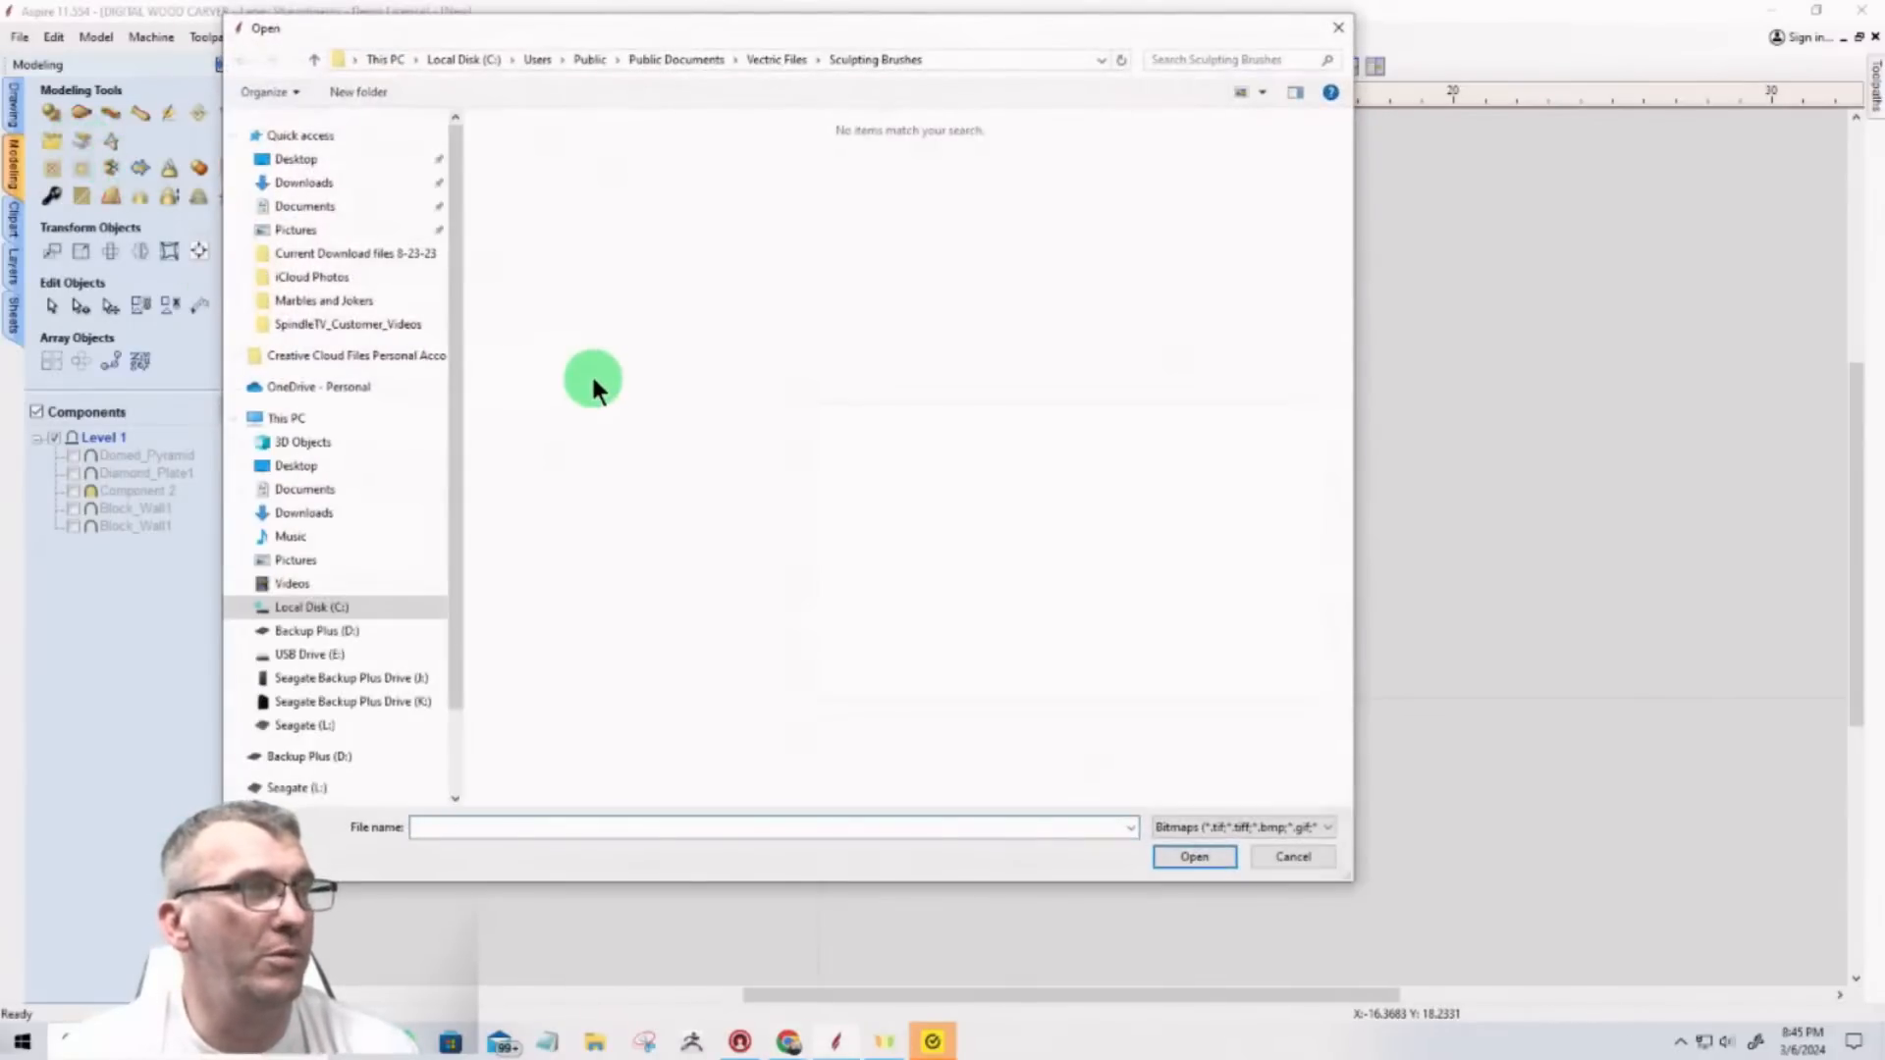
left_click(318, 187)
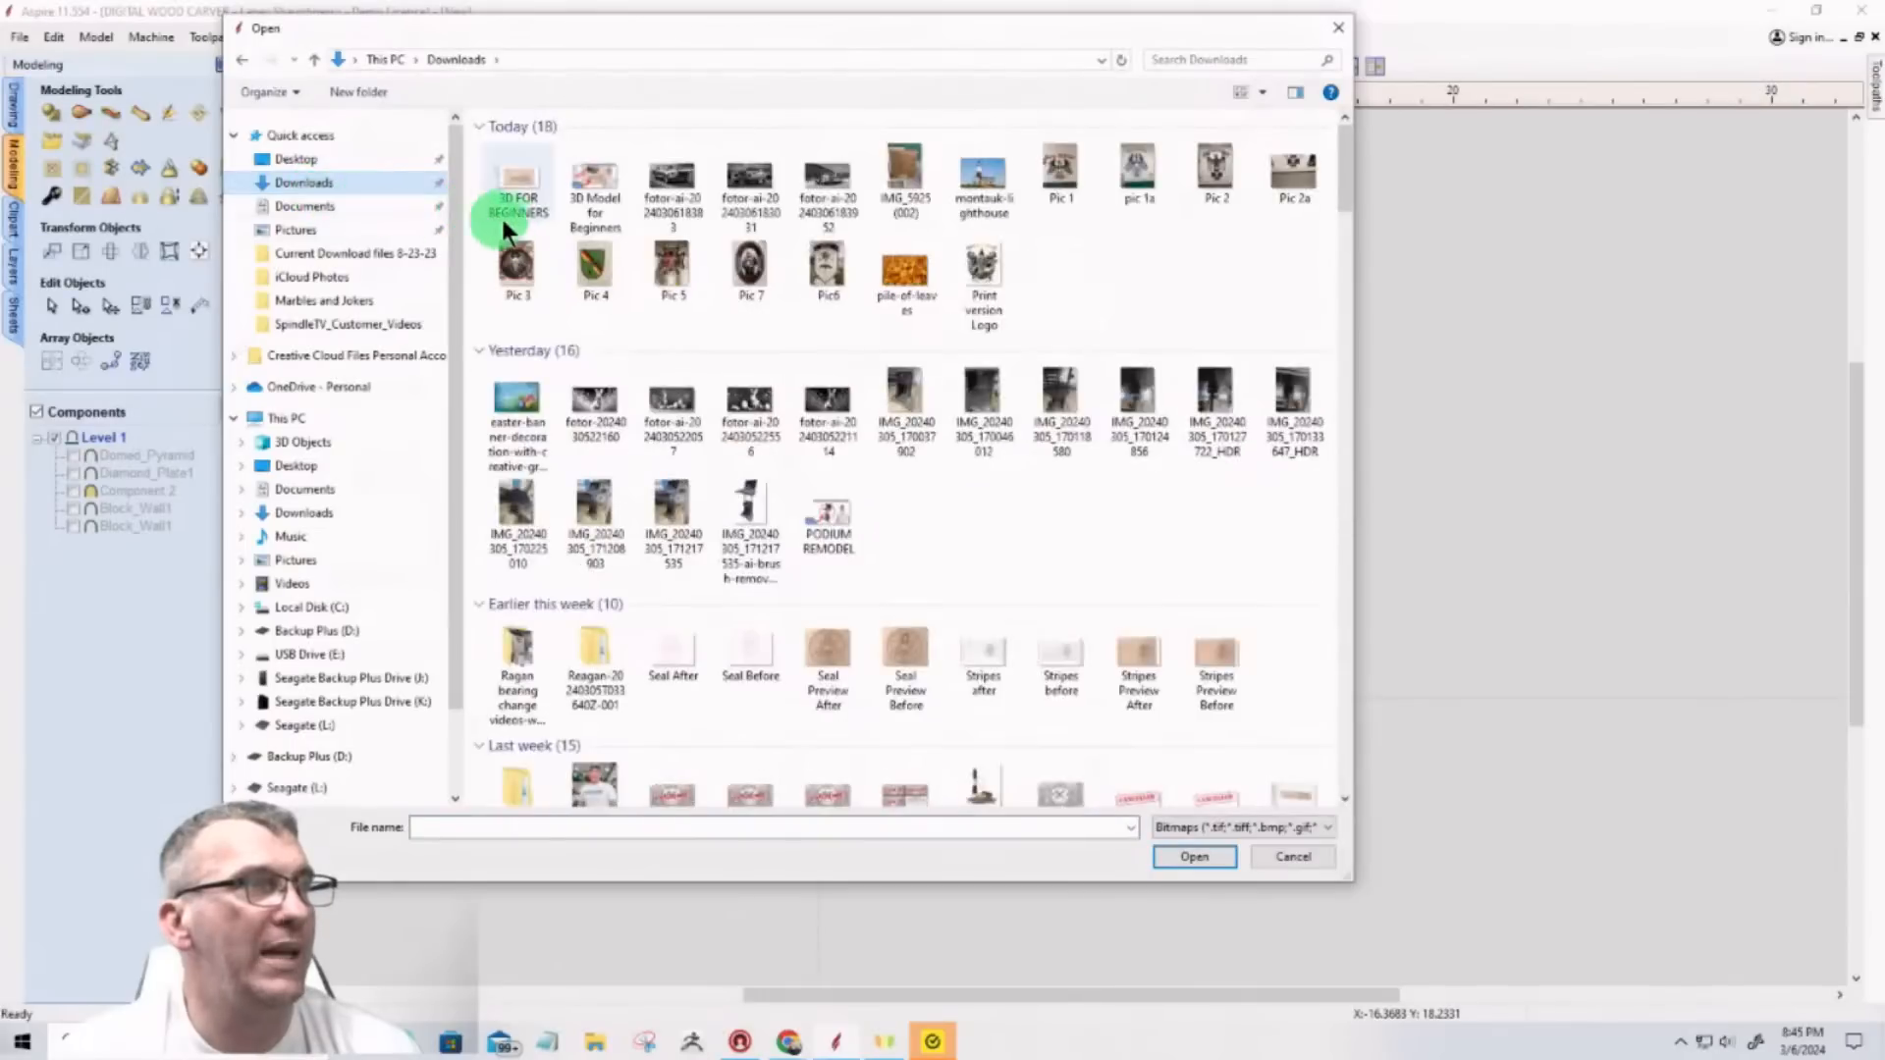
left_click(904, 267)
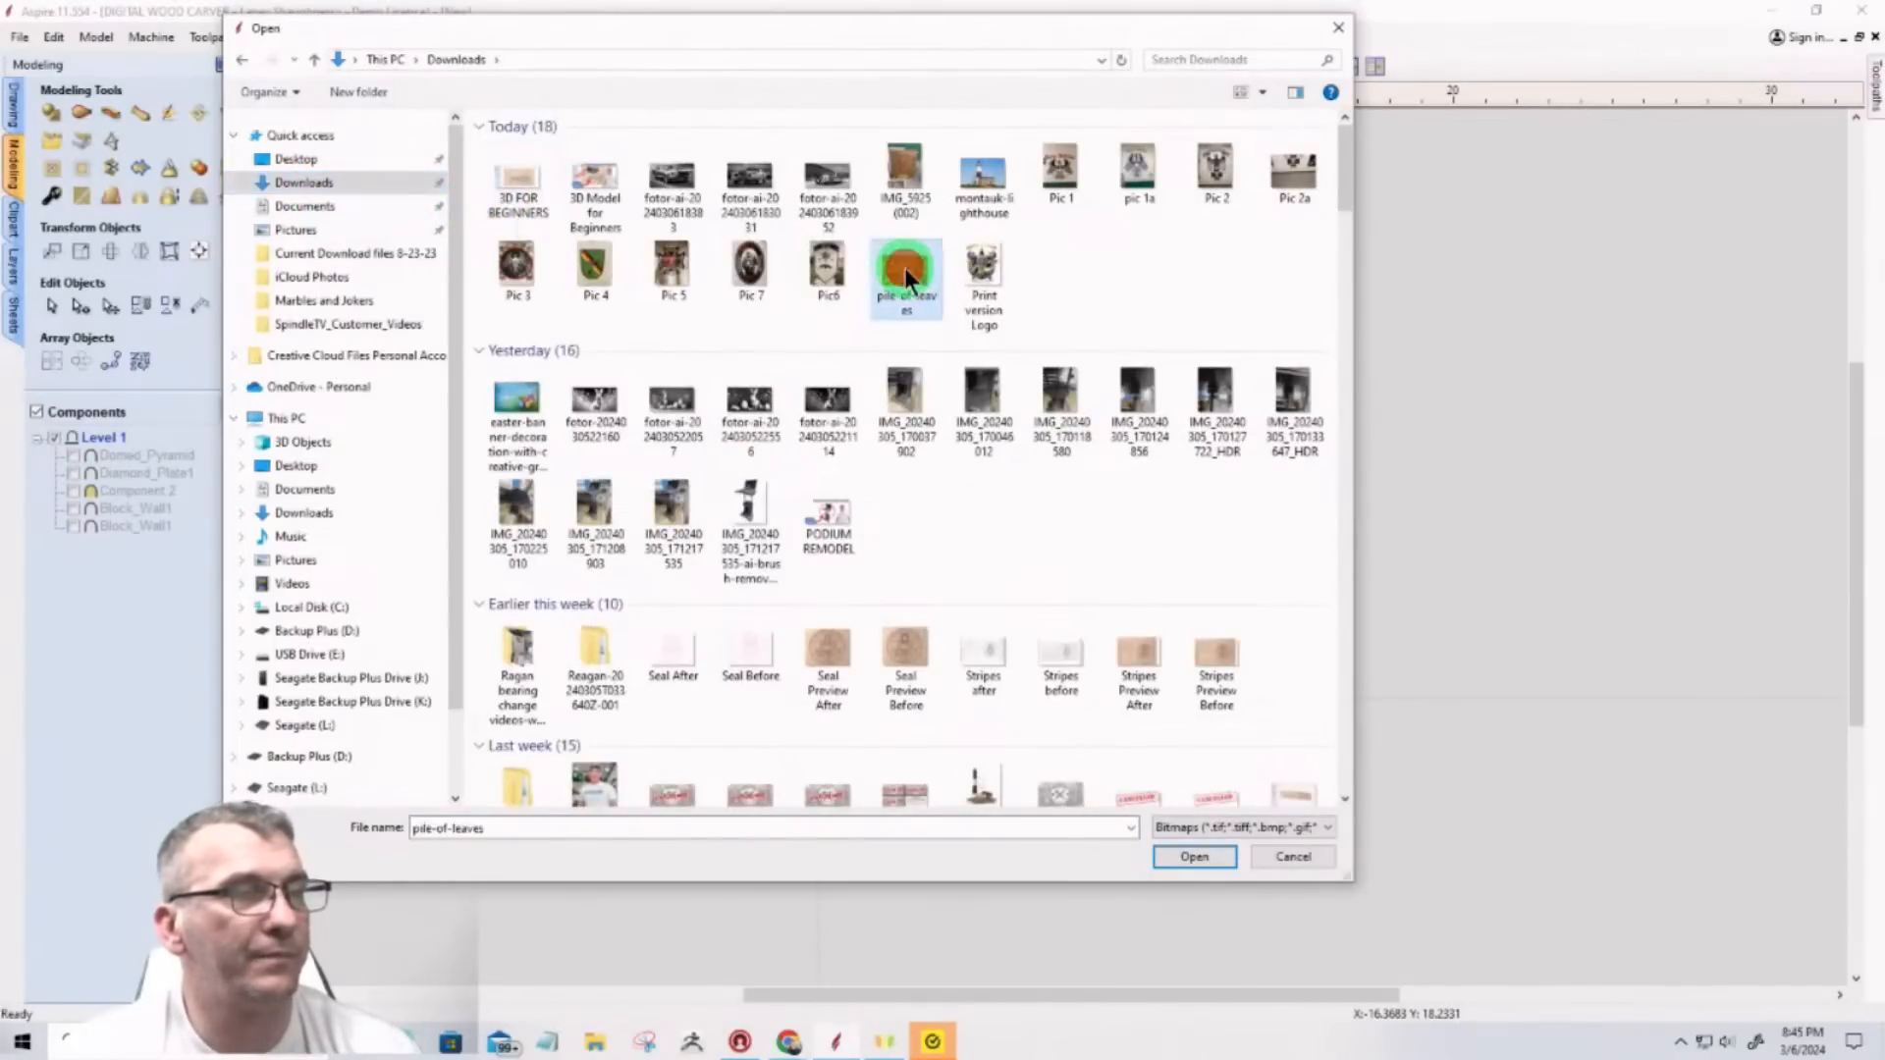
left_click(1169, 864)
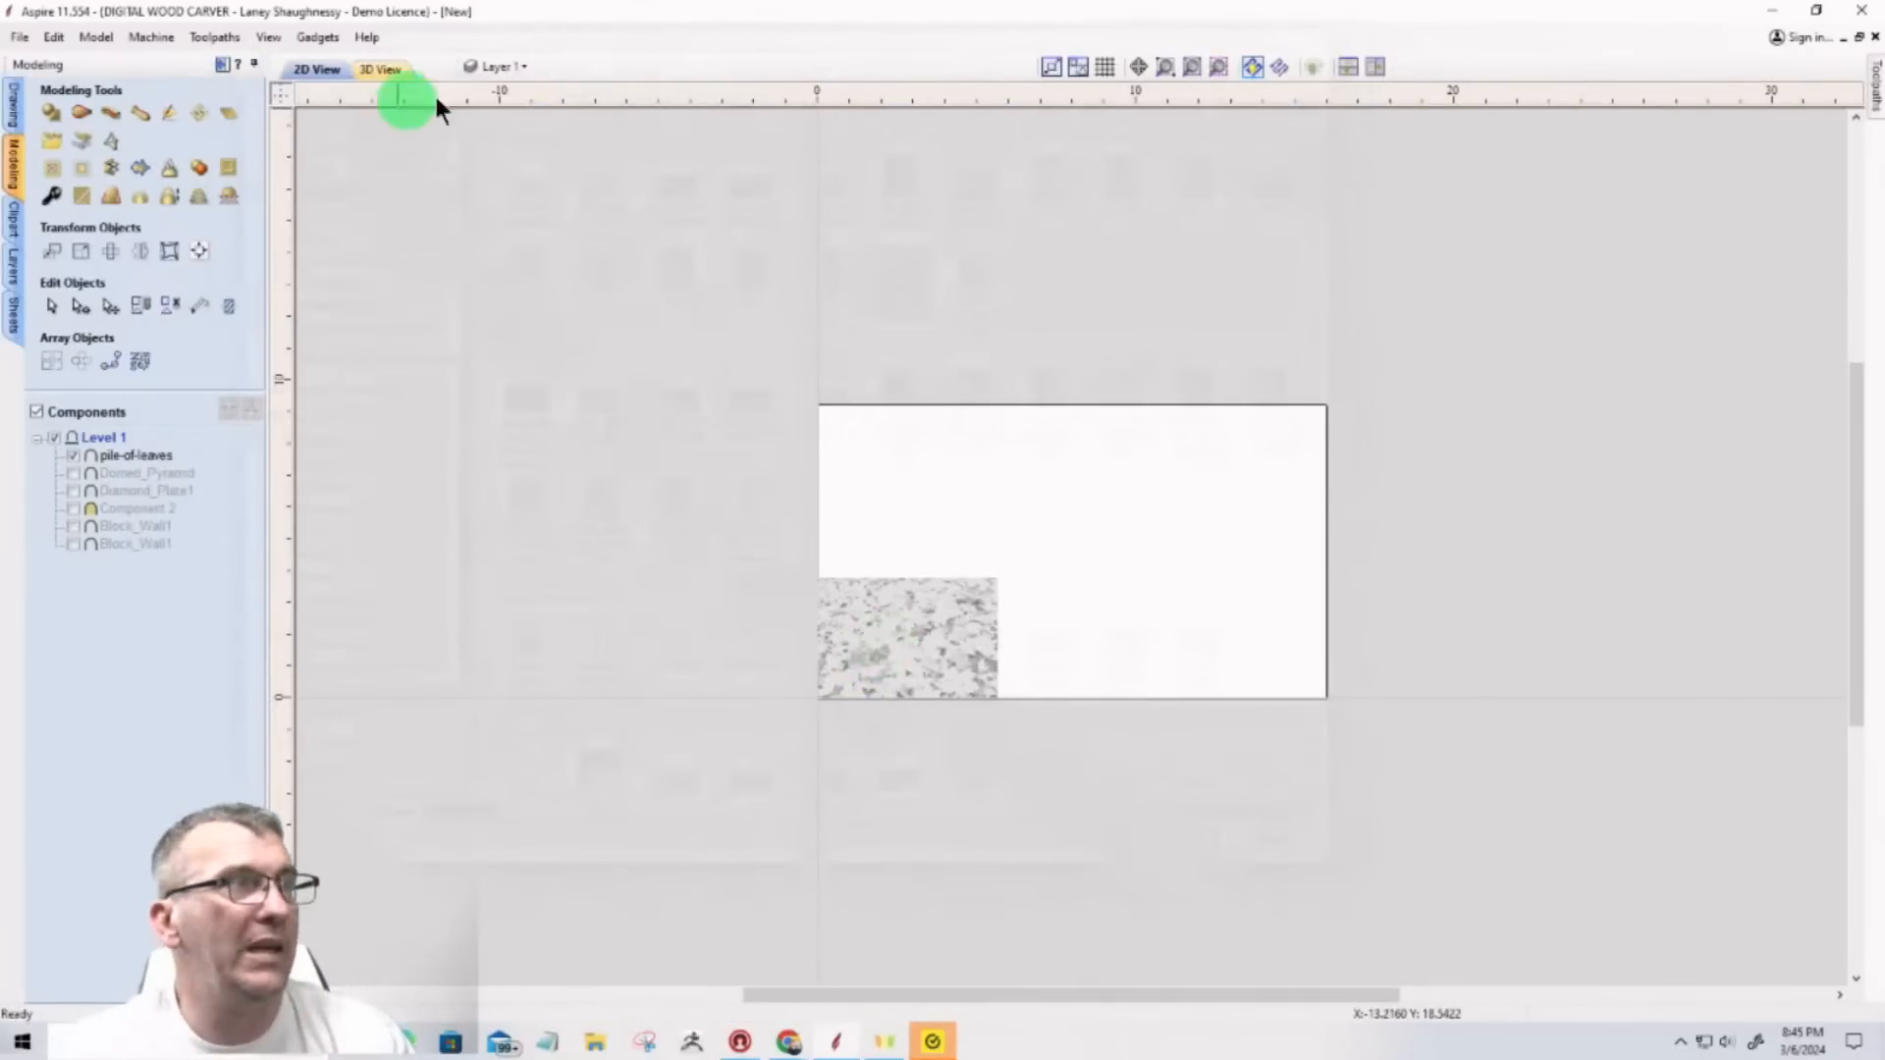
Step: Show the 2D and 3D views side by side and examine the imported leaf relief closely in 3D
left_click(1375, 65)
scroll(1191, 682, "up", 5)
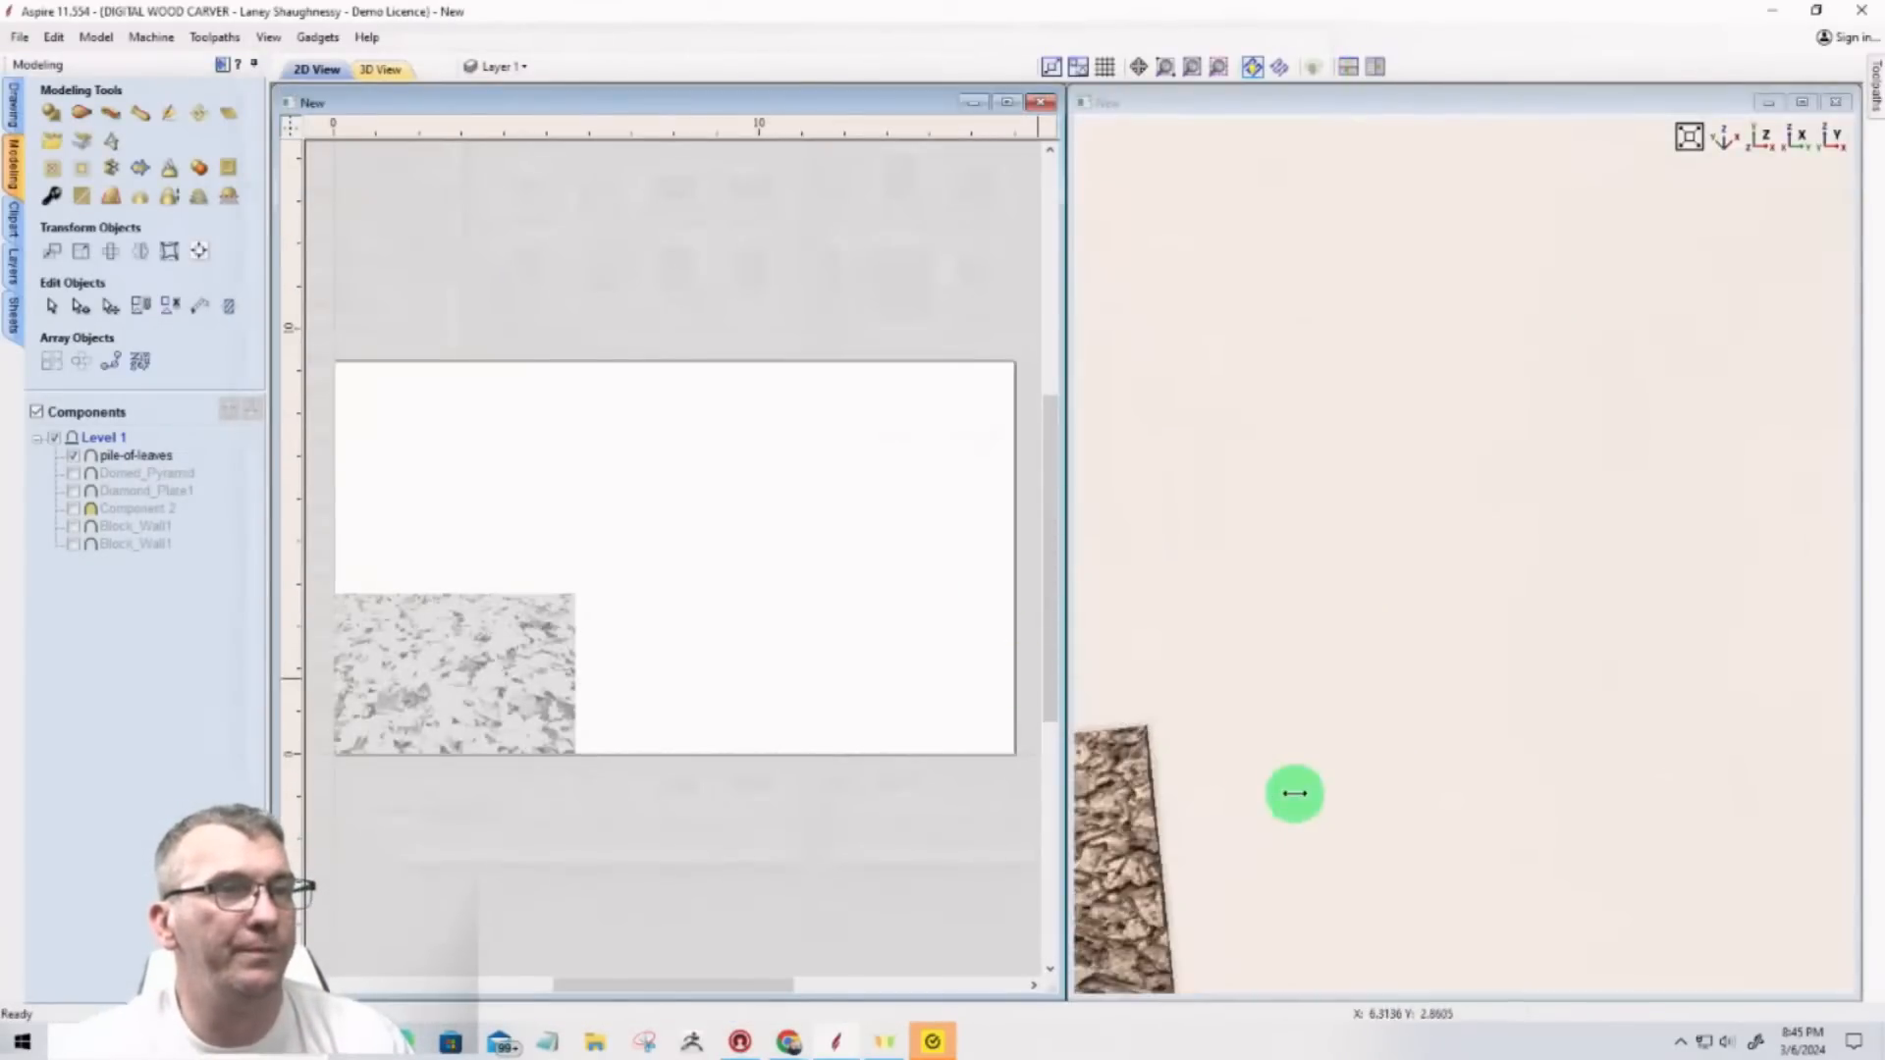
middle_click_drag(1296, 791, 1661, 208)
scroll(1541, 367, "up", 3)
middle_click_drag(1542, 367, 1404, 837)
left_click_drag(1402, 836, 1480, 610)
scroll(1478, 556, "down", 5)
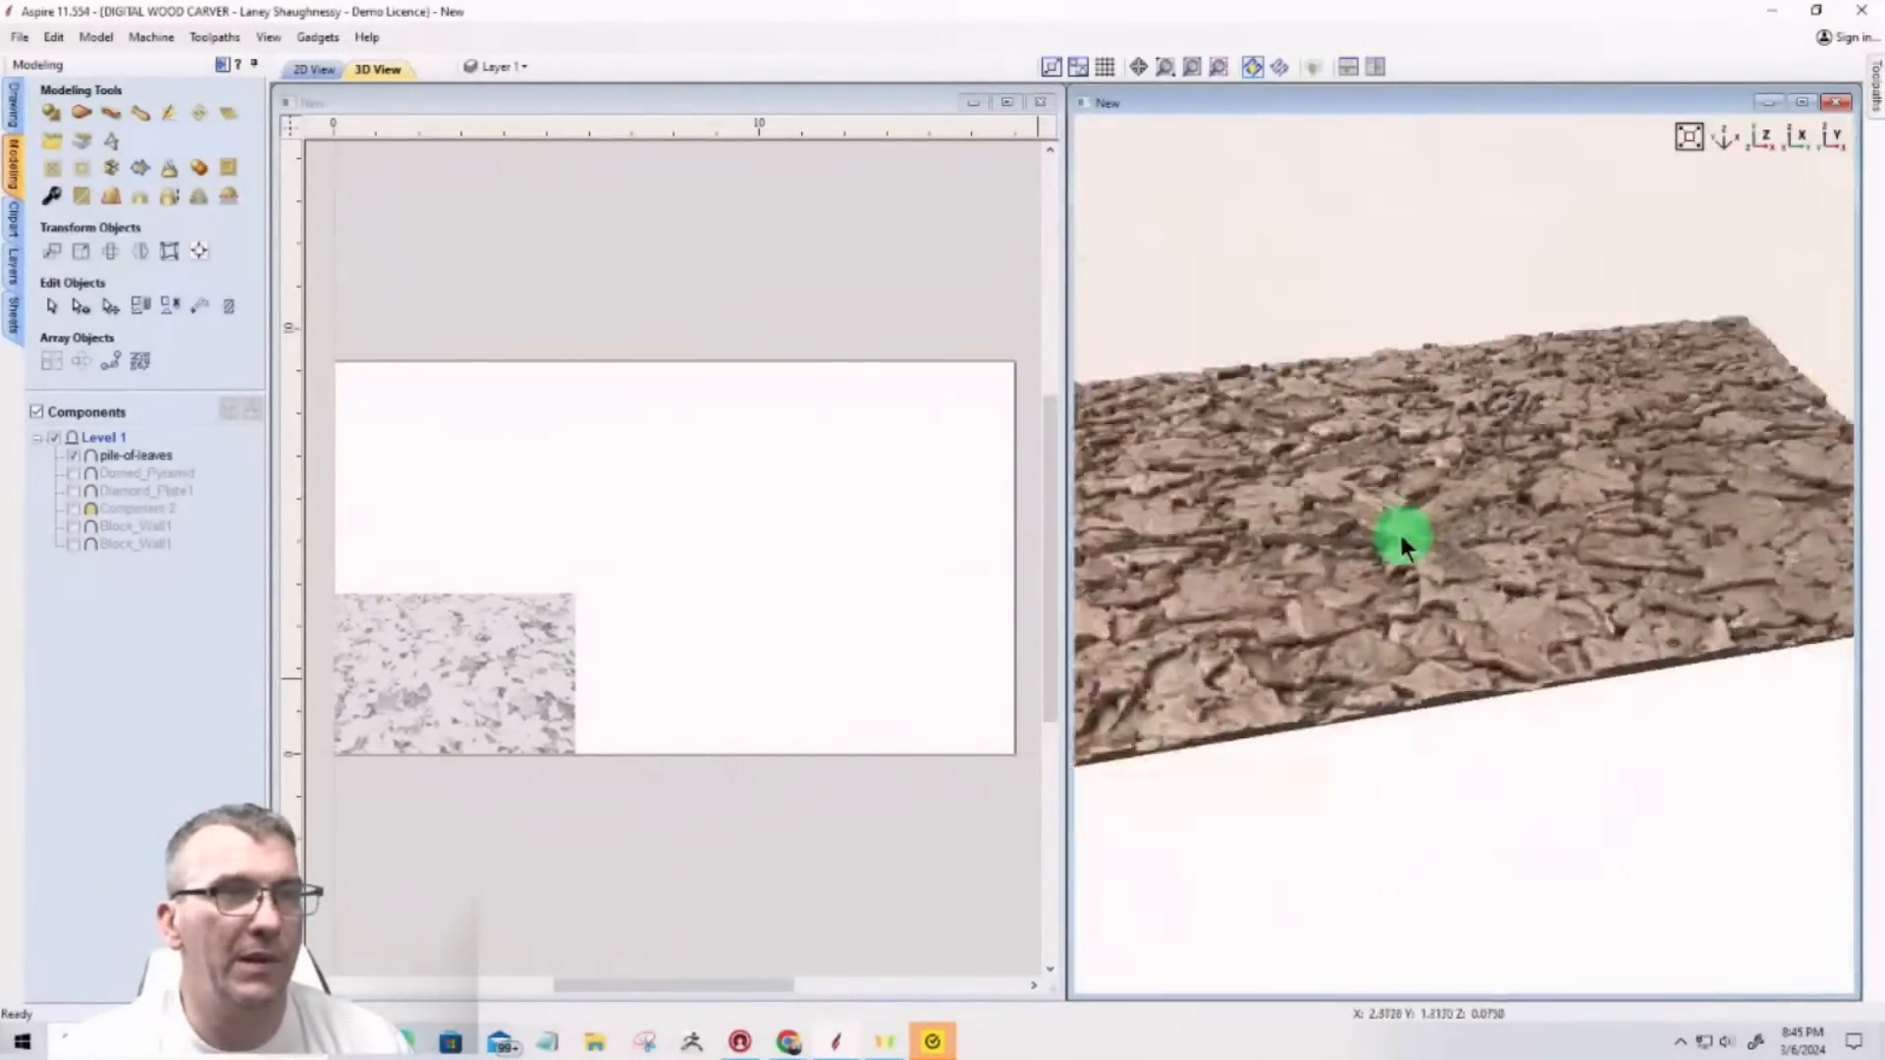
mouse_move(1546, 479)
left_mouse_down()
mouse_move(1462, 569)
mouse_move(1423, 660)
mouse_move(1354, 664)
mouse_move(1559, 613)
mouse_move(1404, 657)
mouse_move(1419, 579)
mouse_move(1439, 581)
left_mouse_up()
scroll(1438, 575, "up", 2)
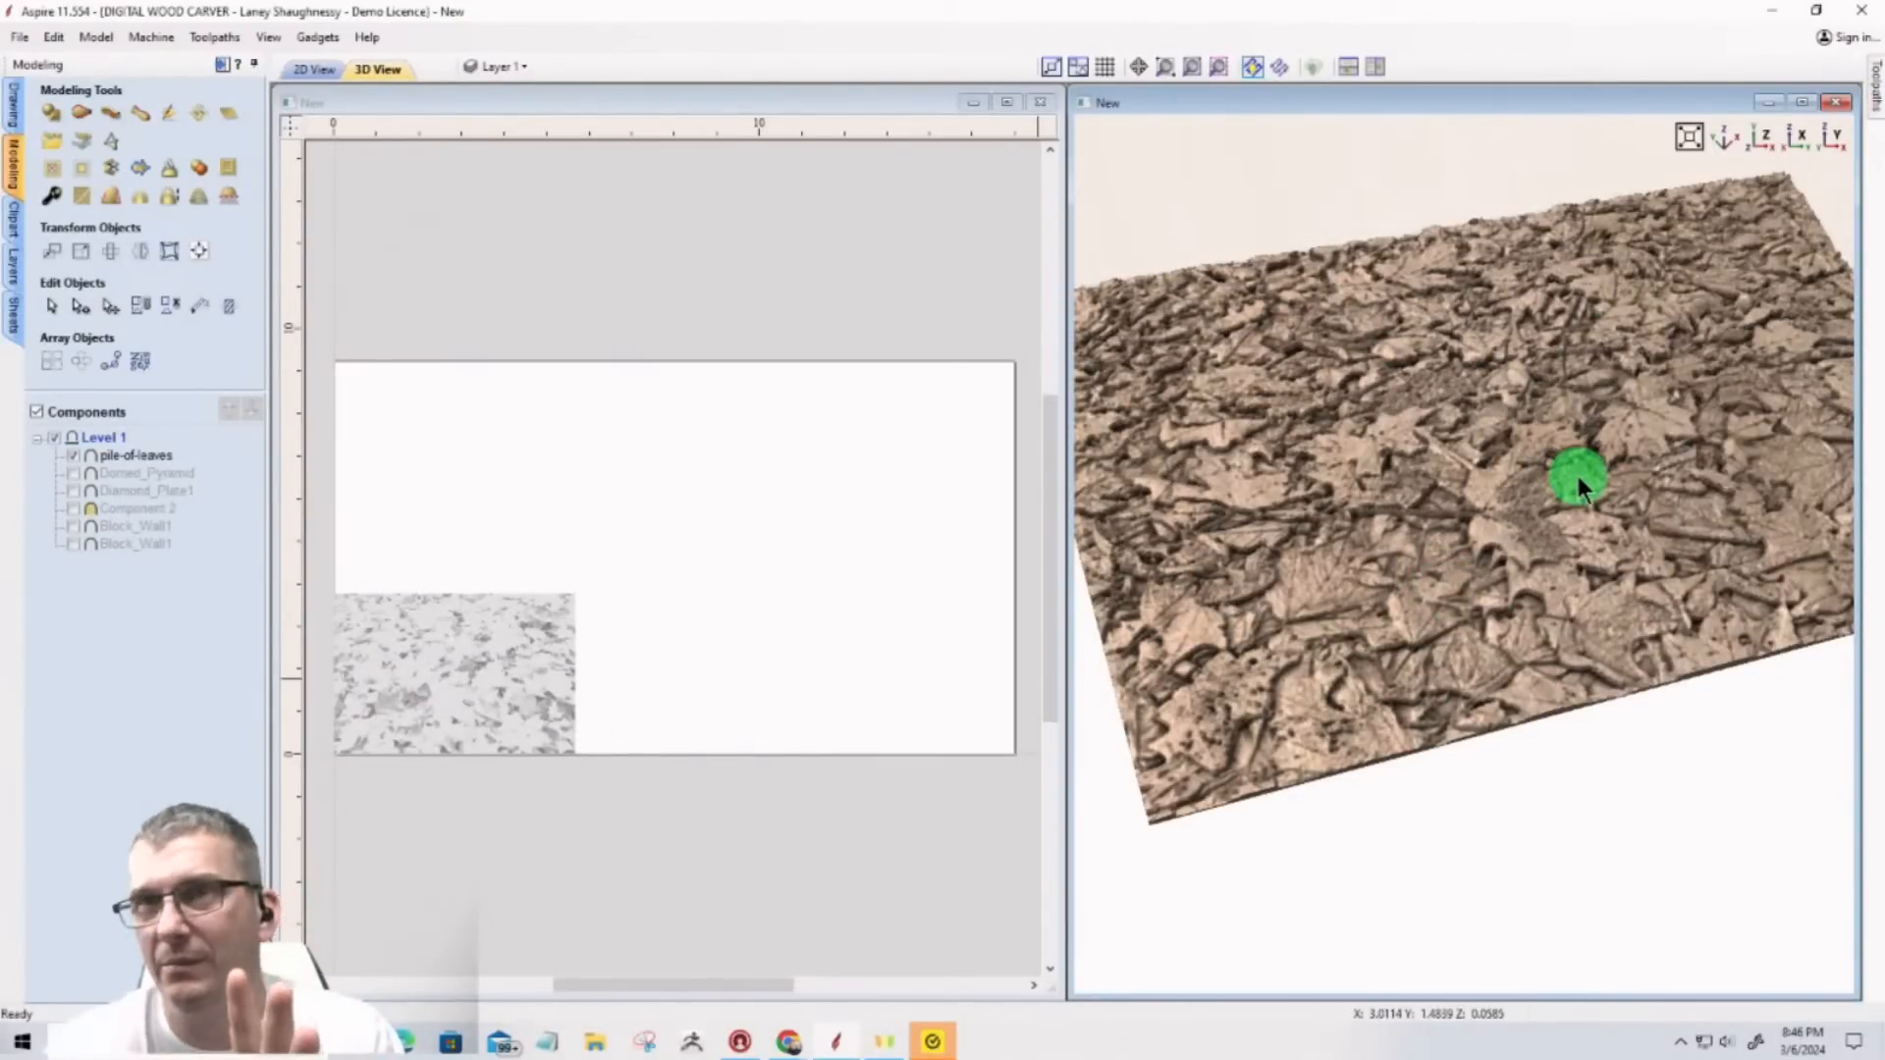
Step: Smooth the combined leaf model by 22% with transparency preserved
left_click(81, 203)
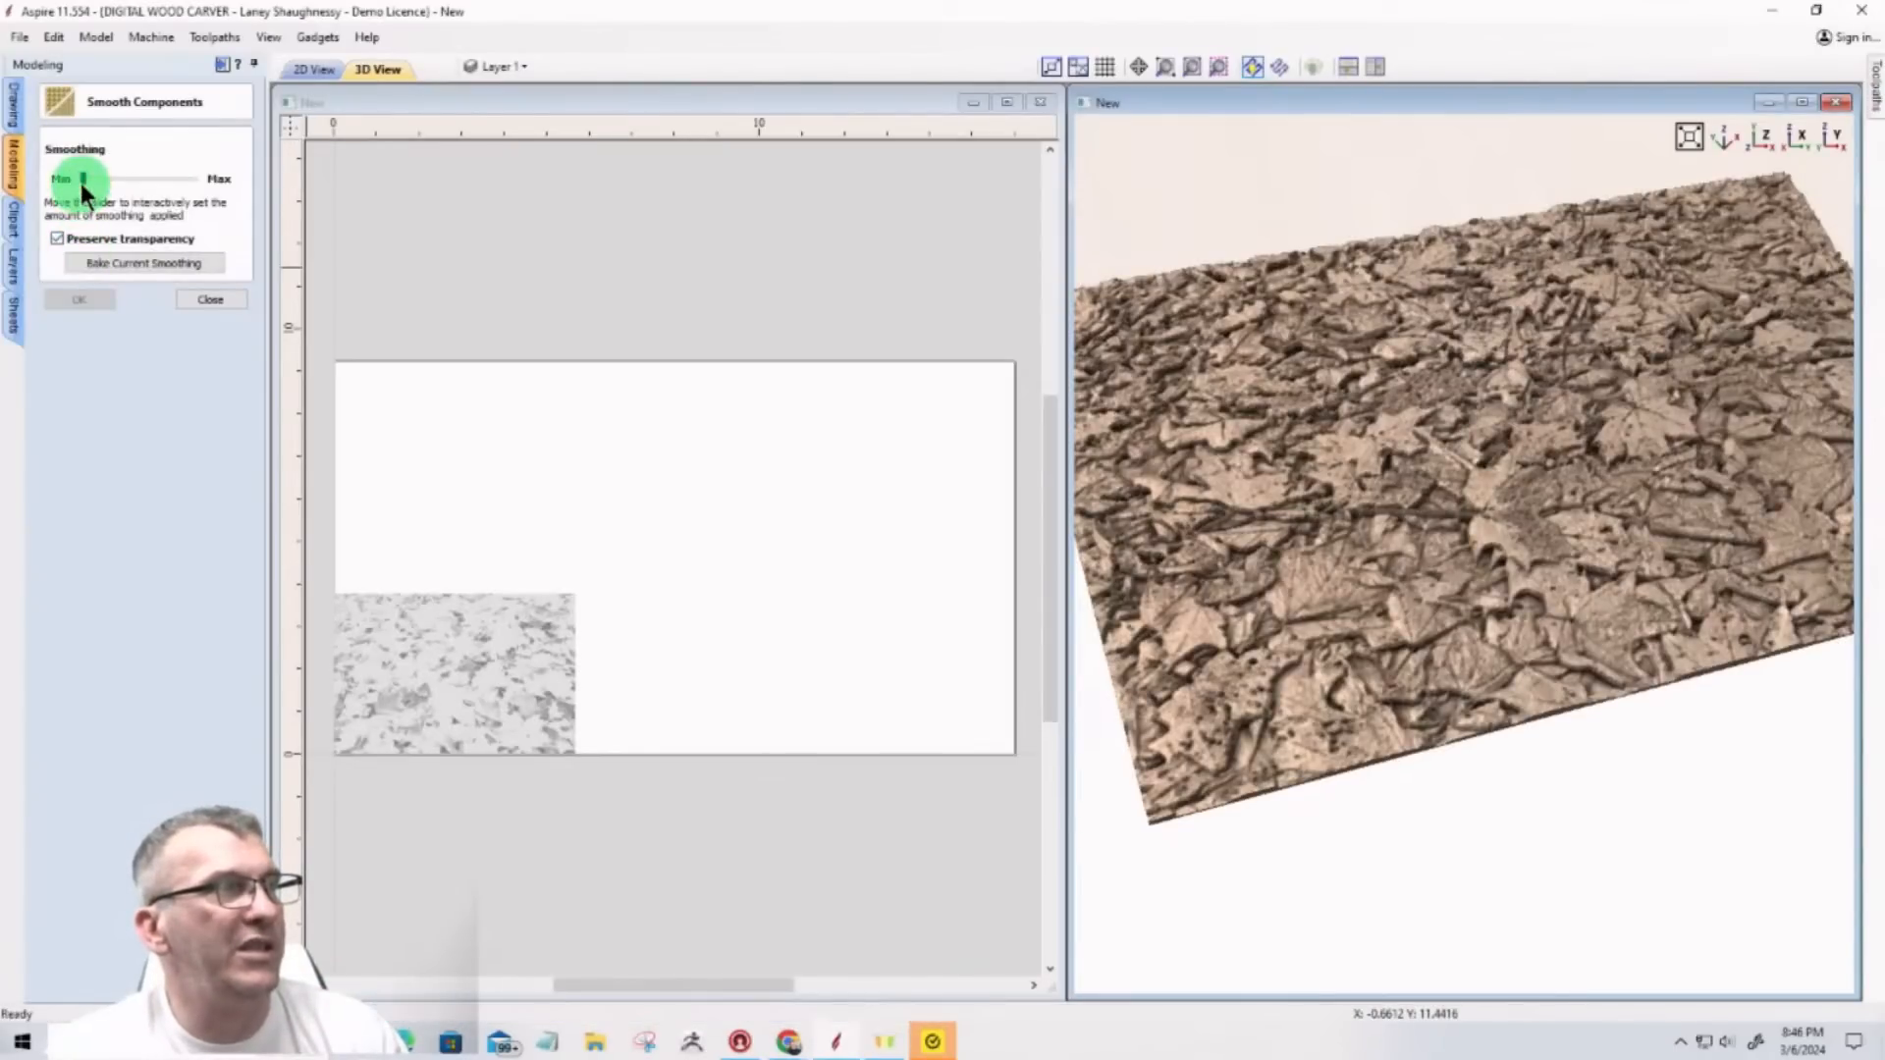
left_click_drag(82, 182, 93, 188)
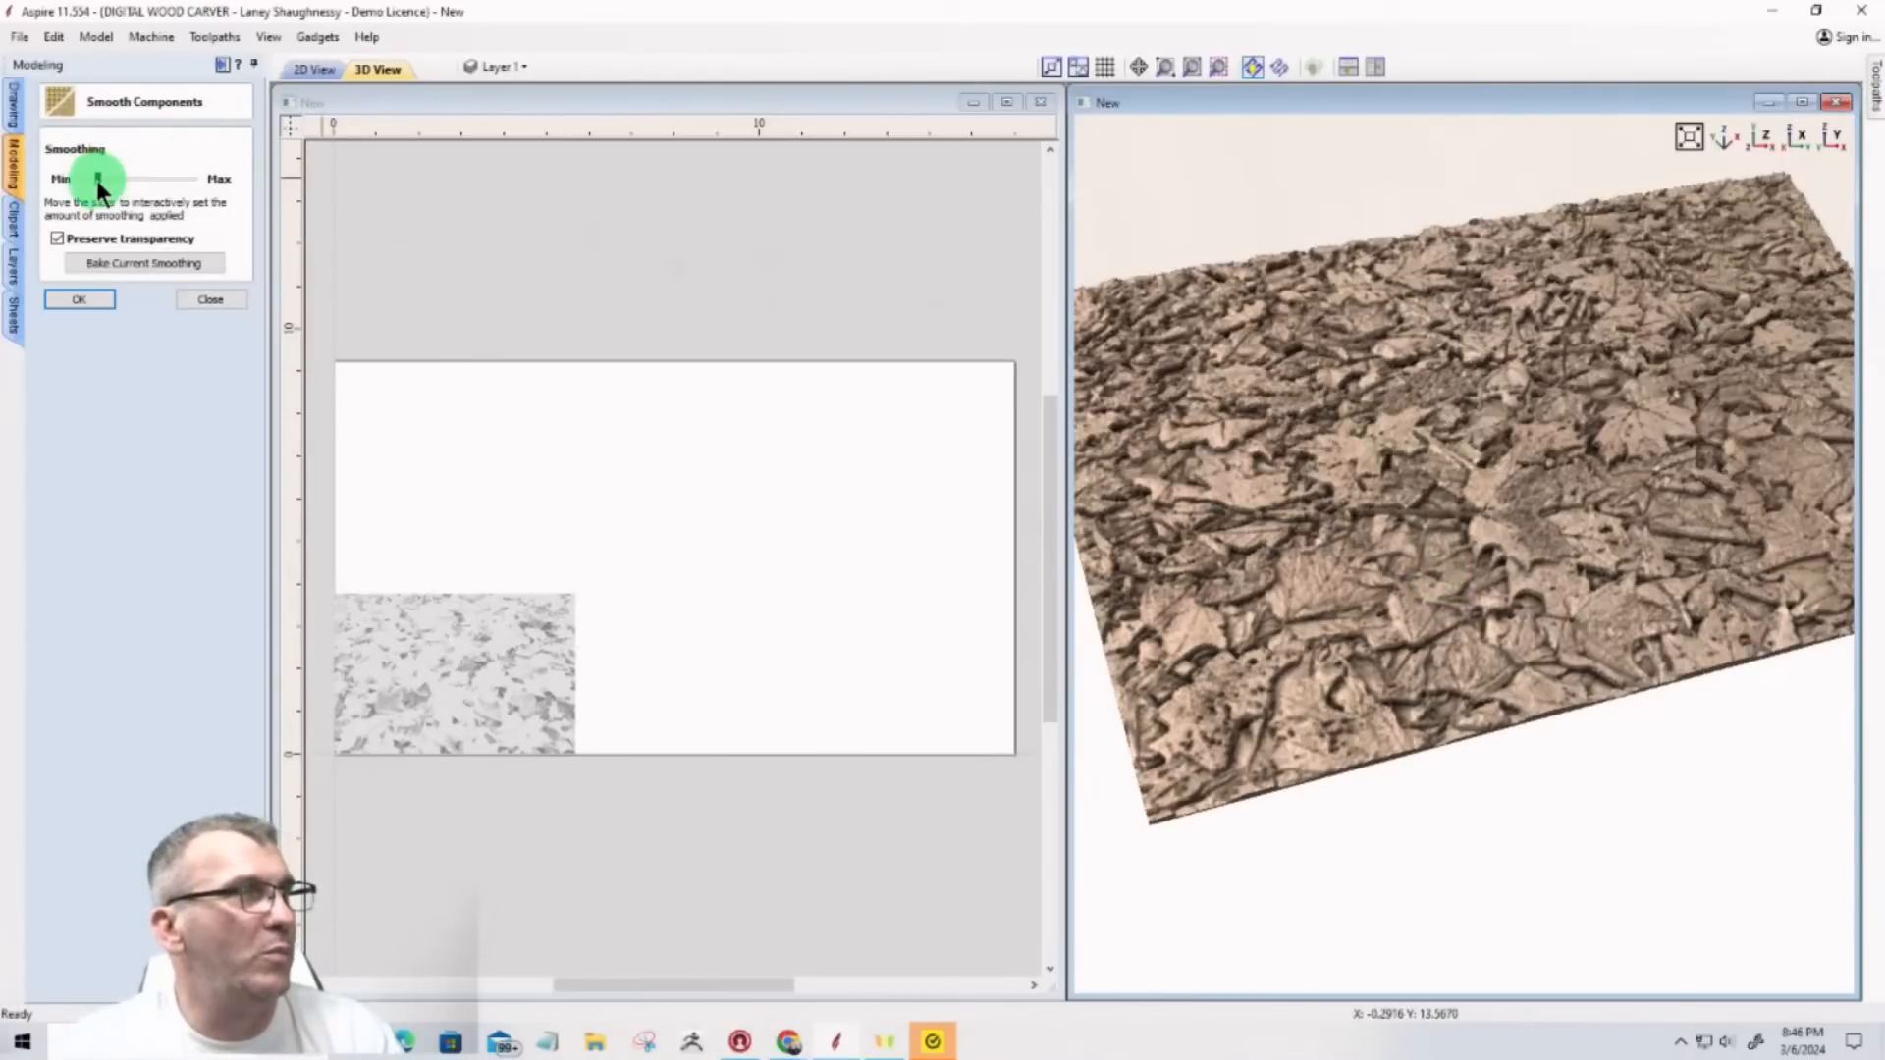
left_click_drag(103, 181, 114, 179)
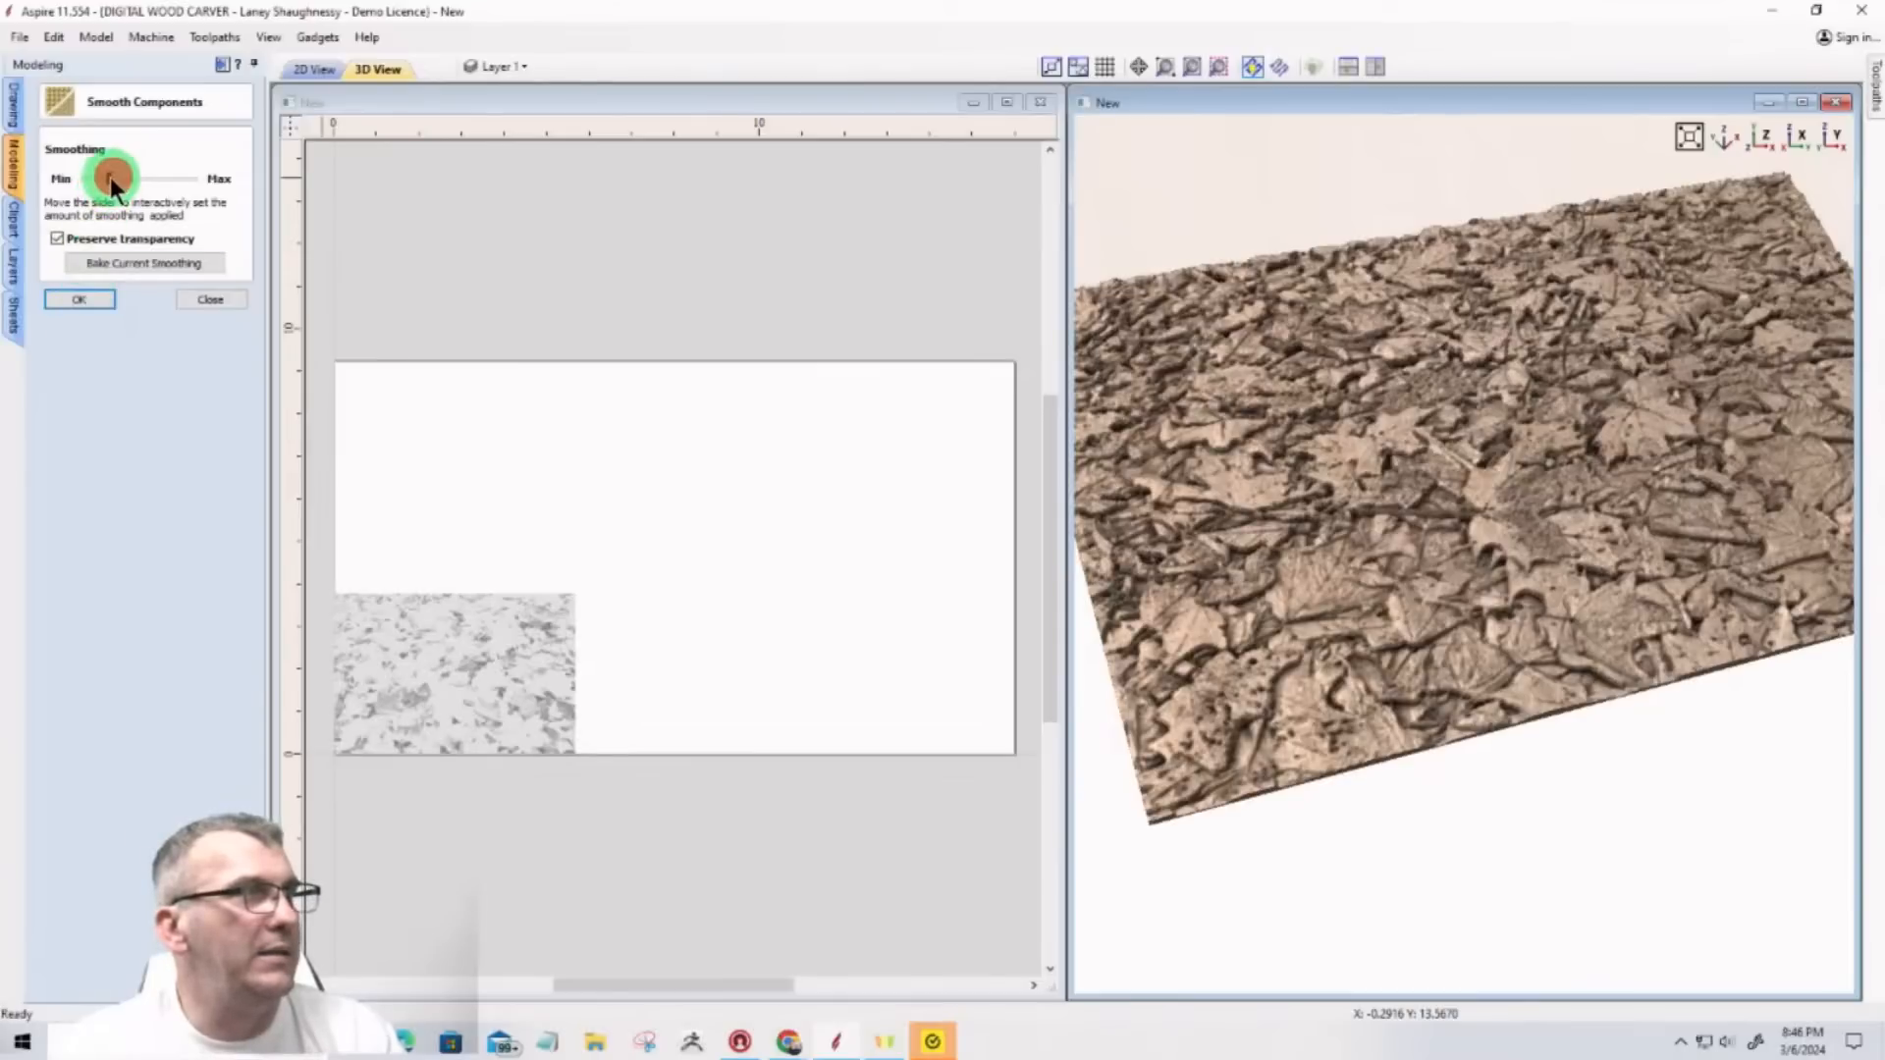
left_click(84, 296)
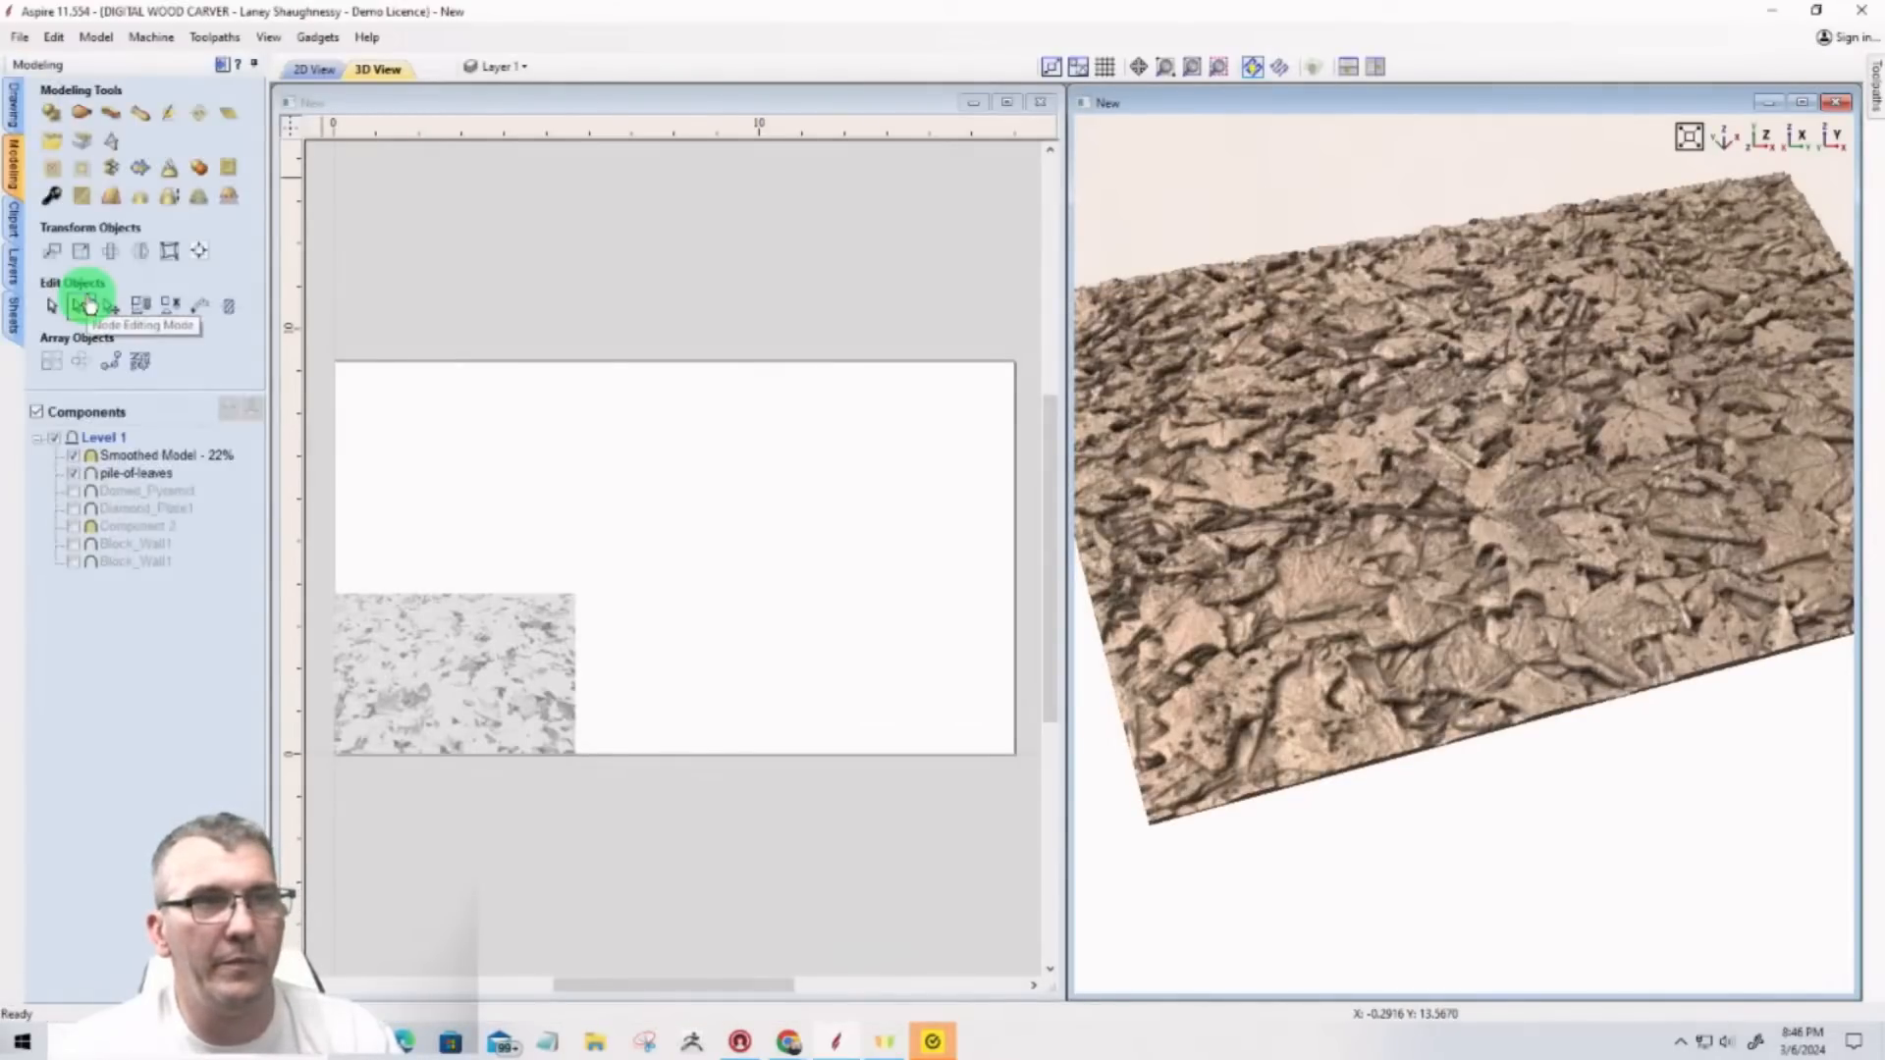
scroll(1402, 555, "up", 5)
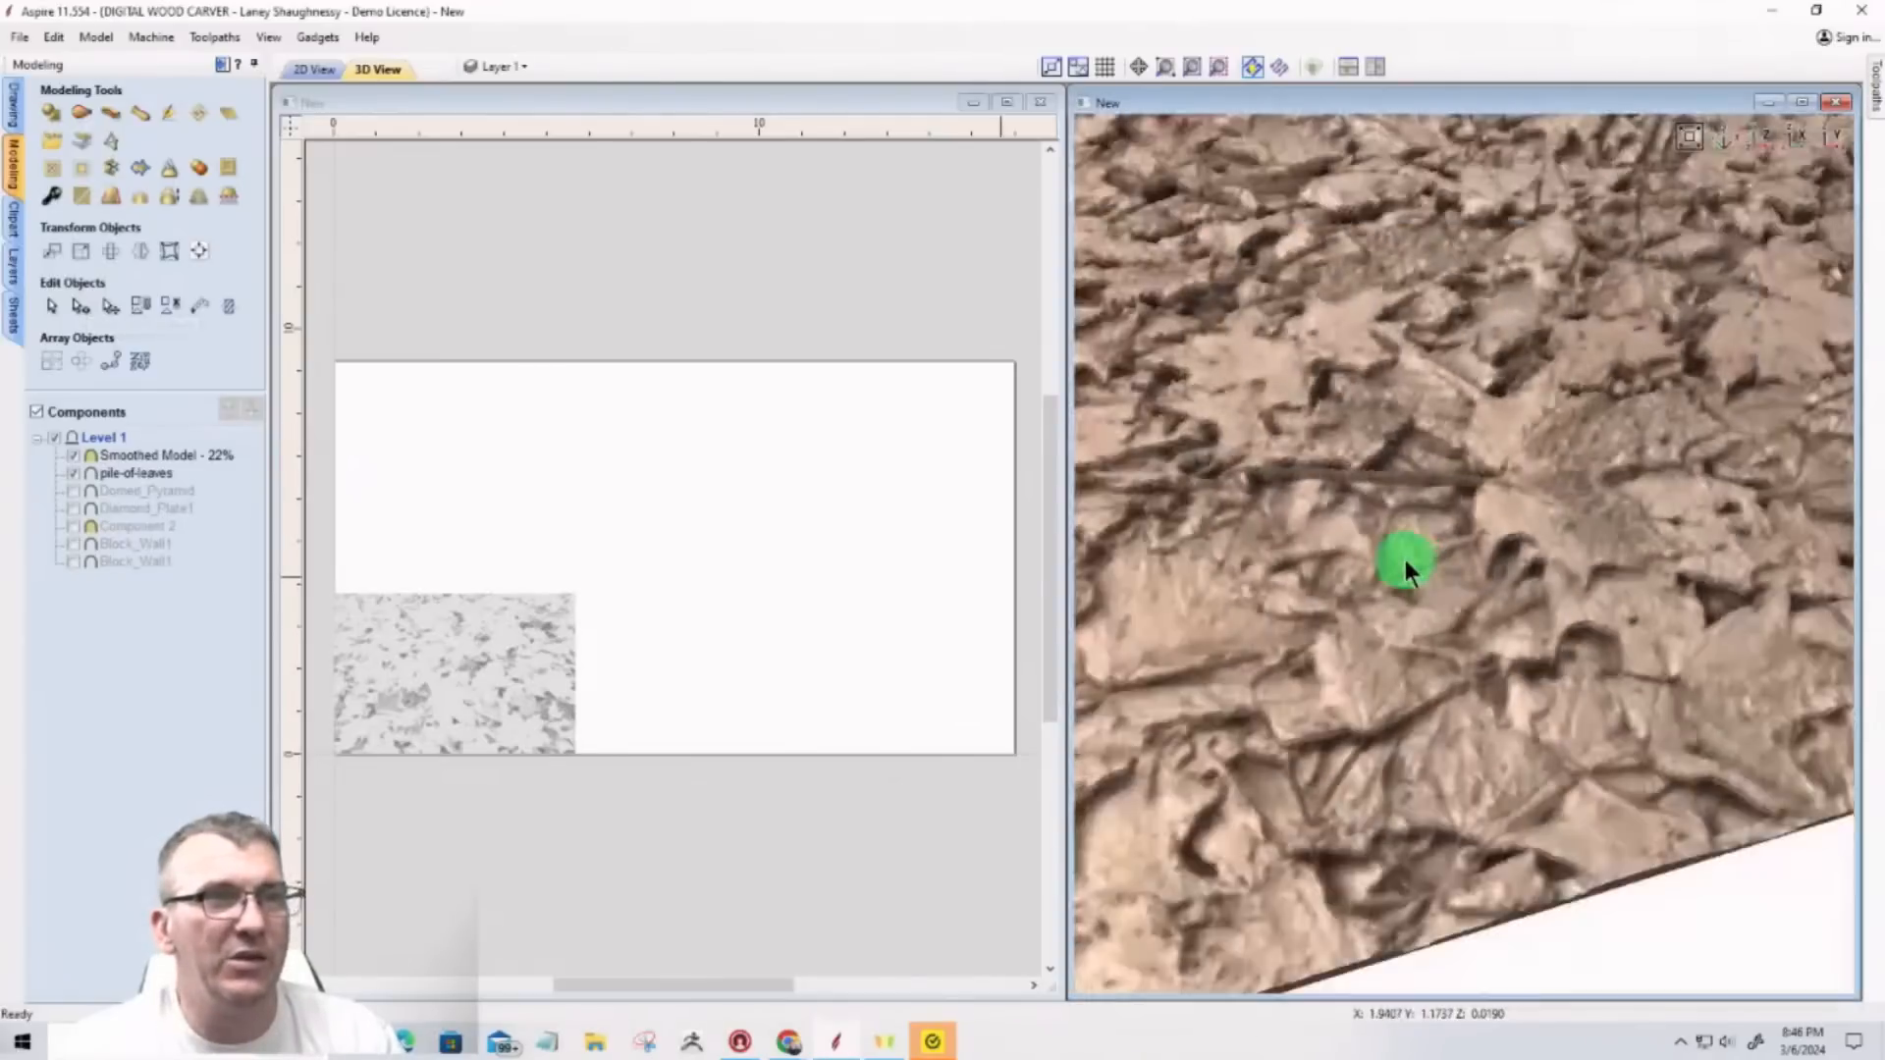
scroll(1403, 556, "down", 2)
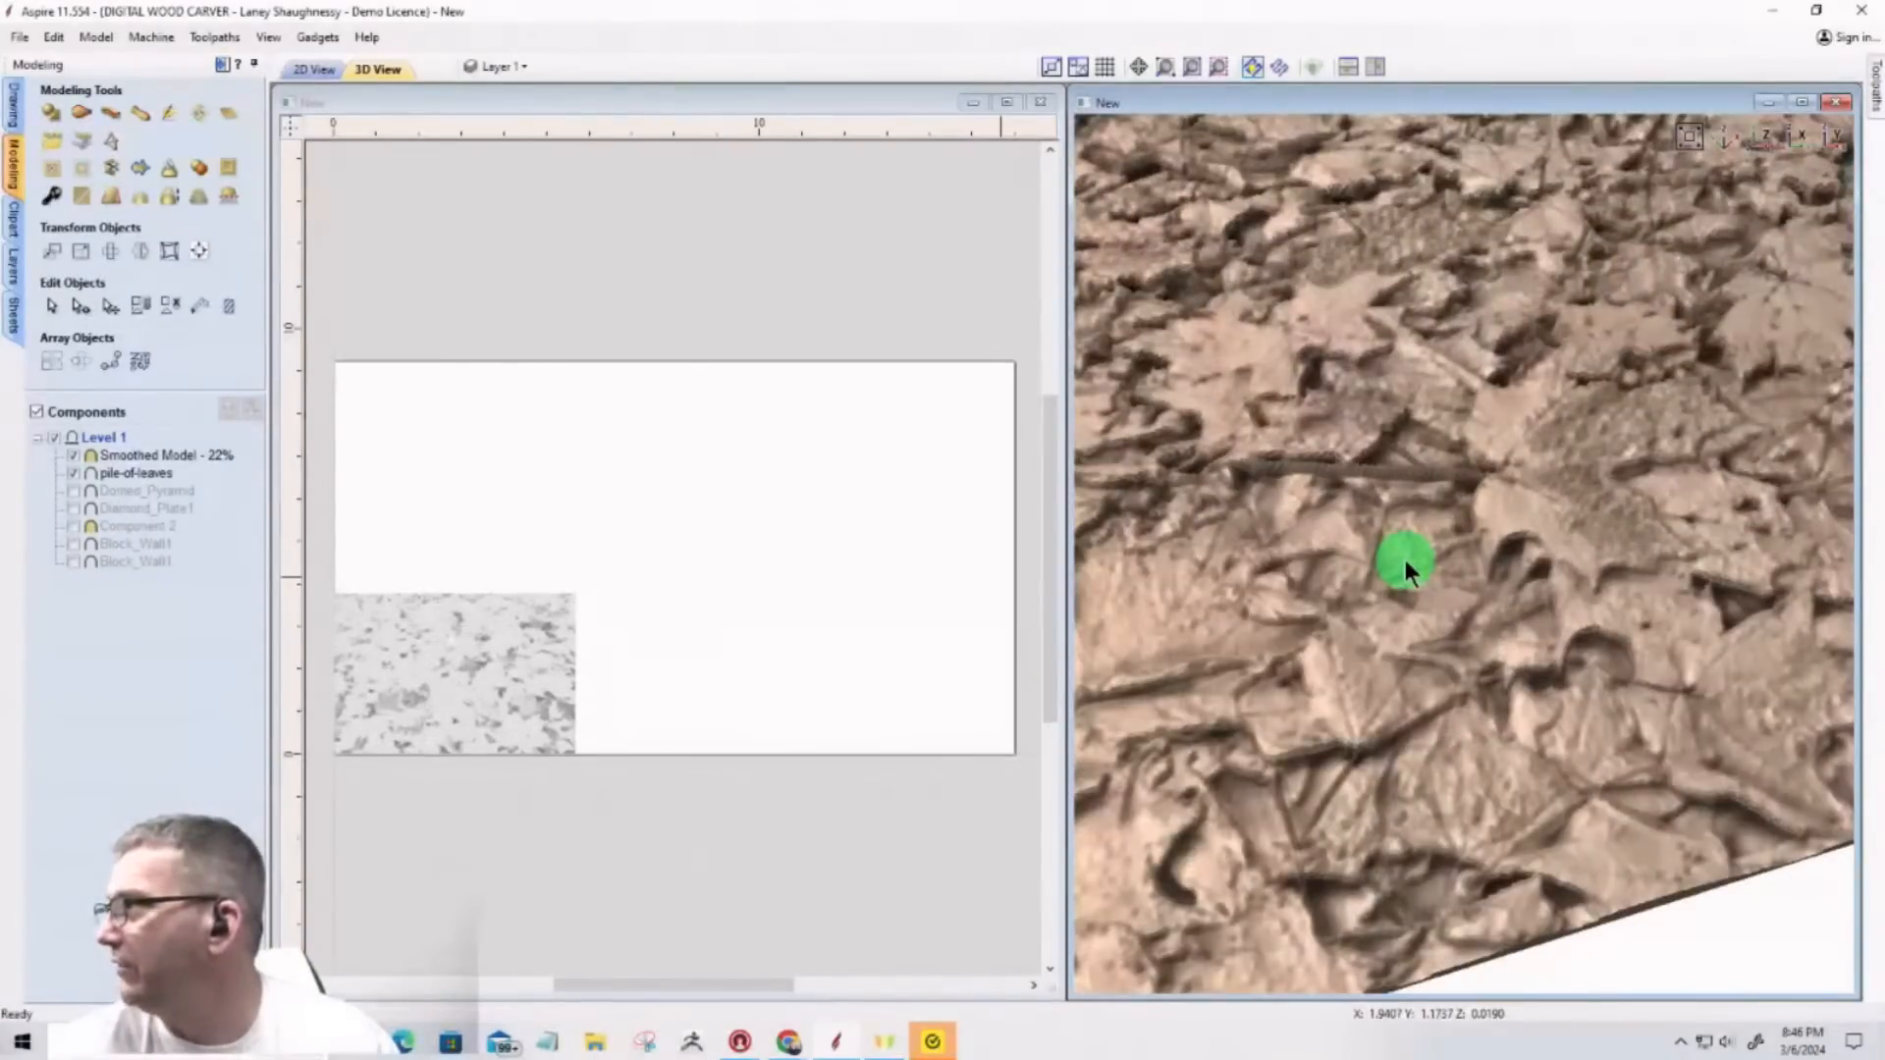
scroll(1404, 556, "up", 2)
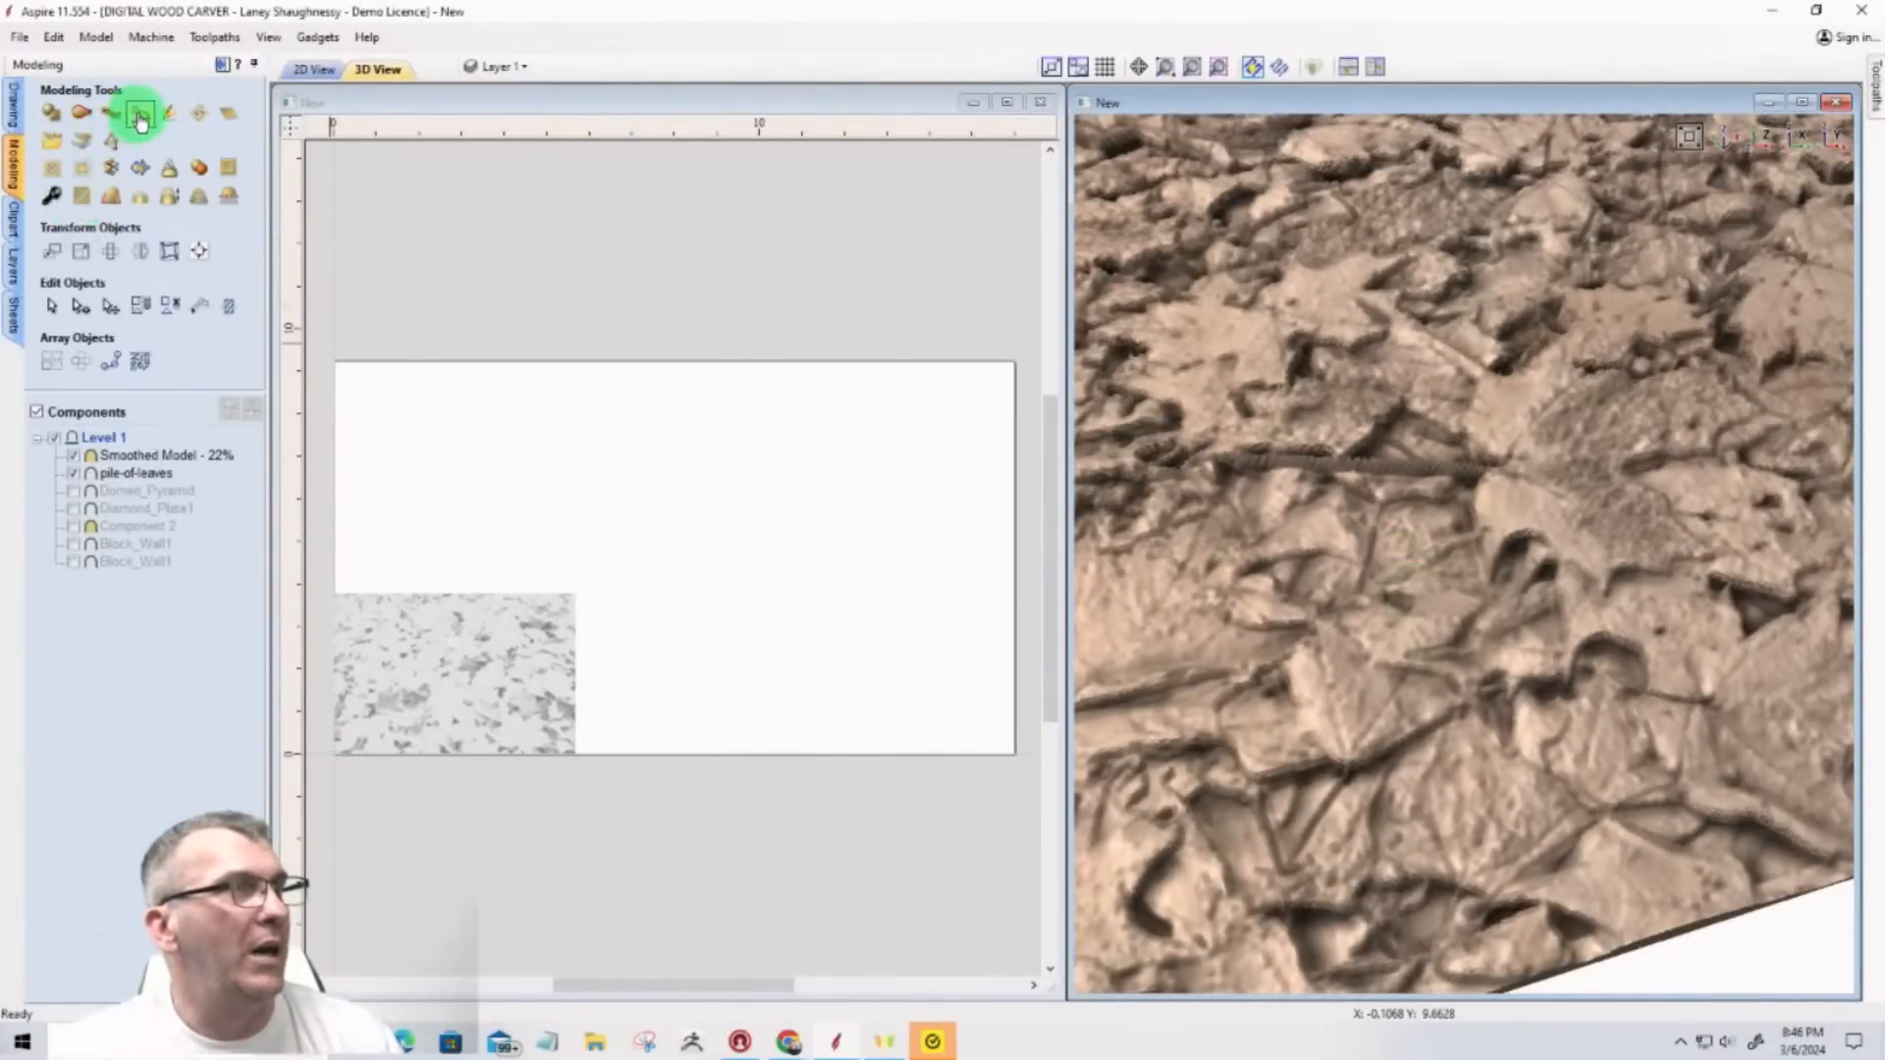
Step: Hide the Smoothed Model component and try different smoothing amounts on the pile-of-leaves component
left_click(69, 454)
left_click(121, 468)
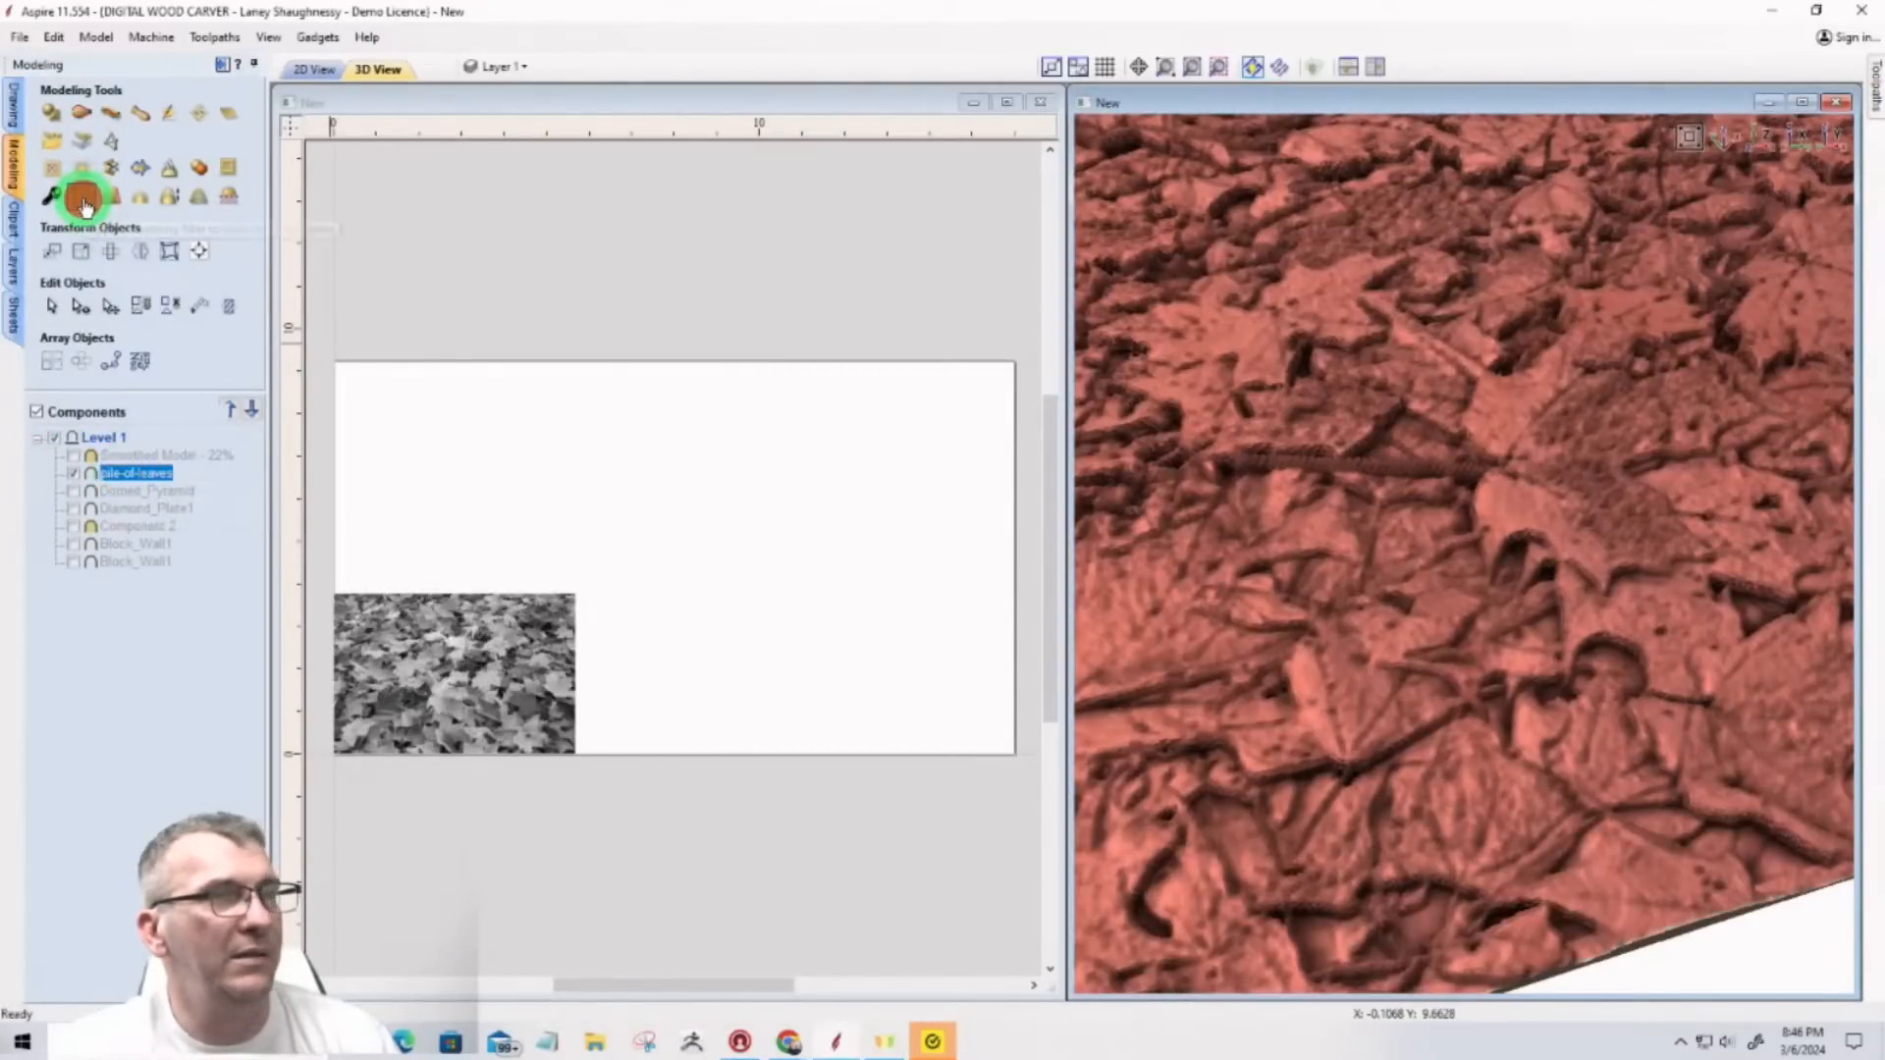
left_click(85, 200)
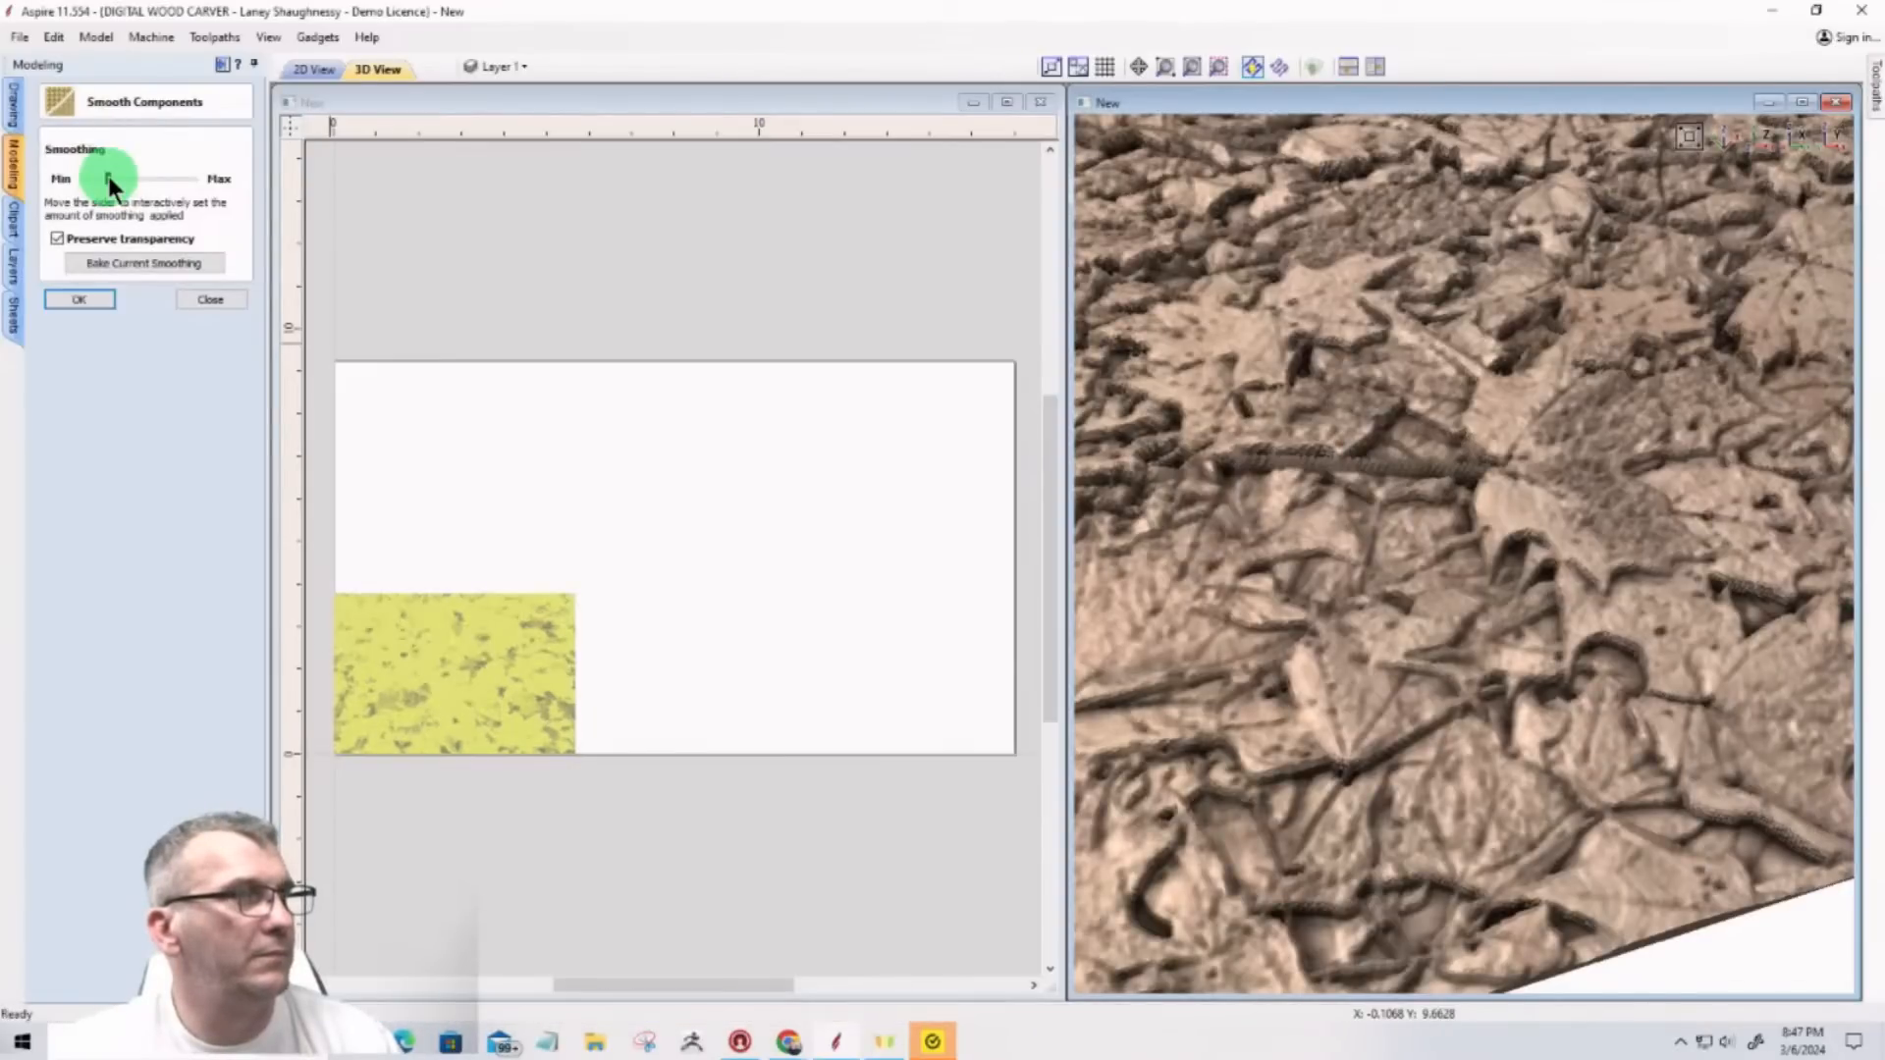
left_click_drag(108, 177, 120, 179)
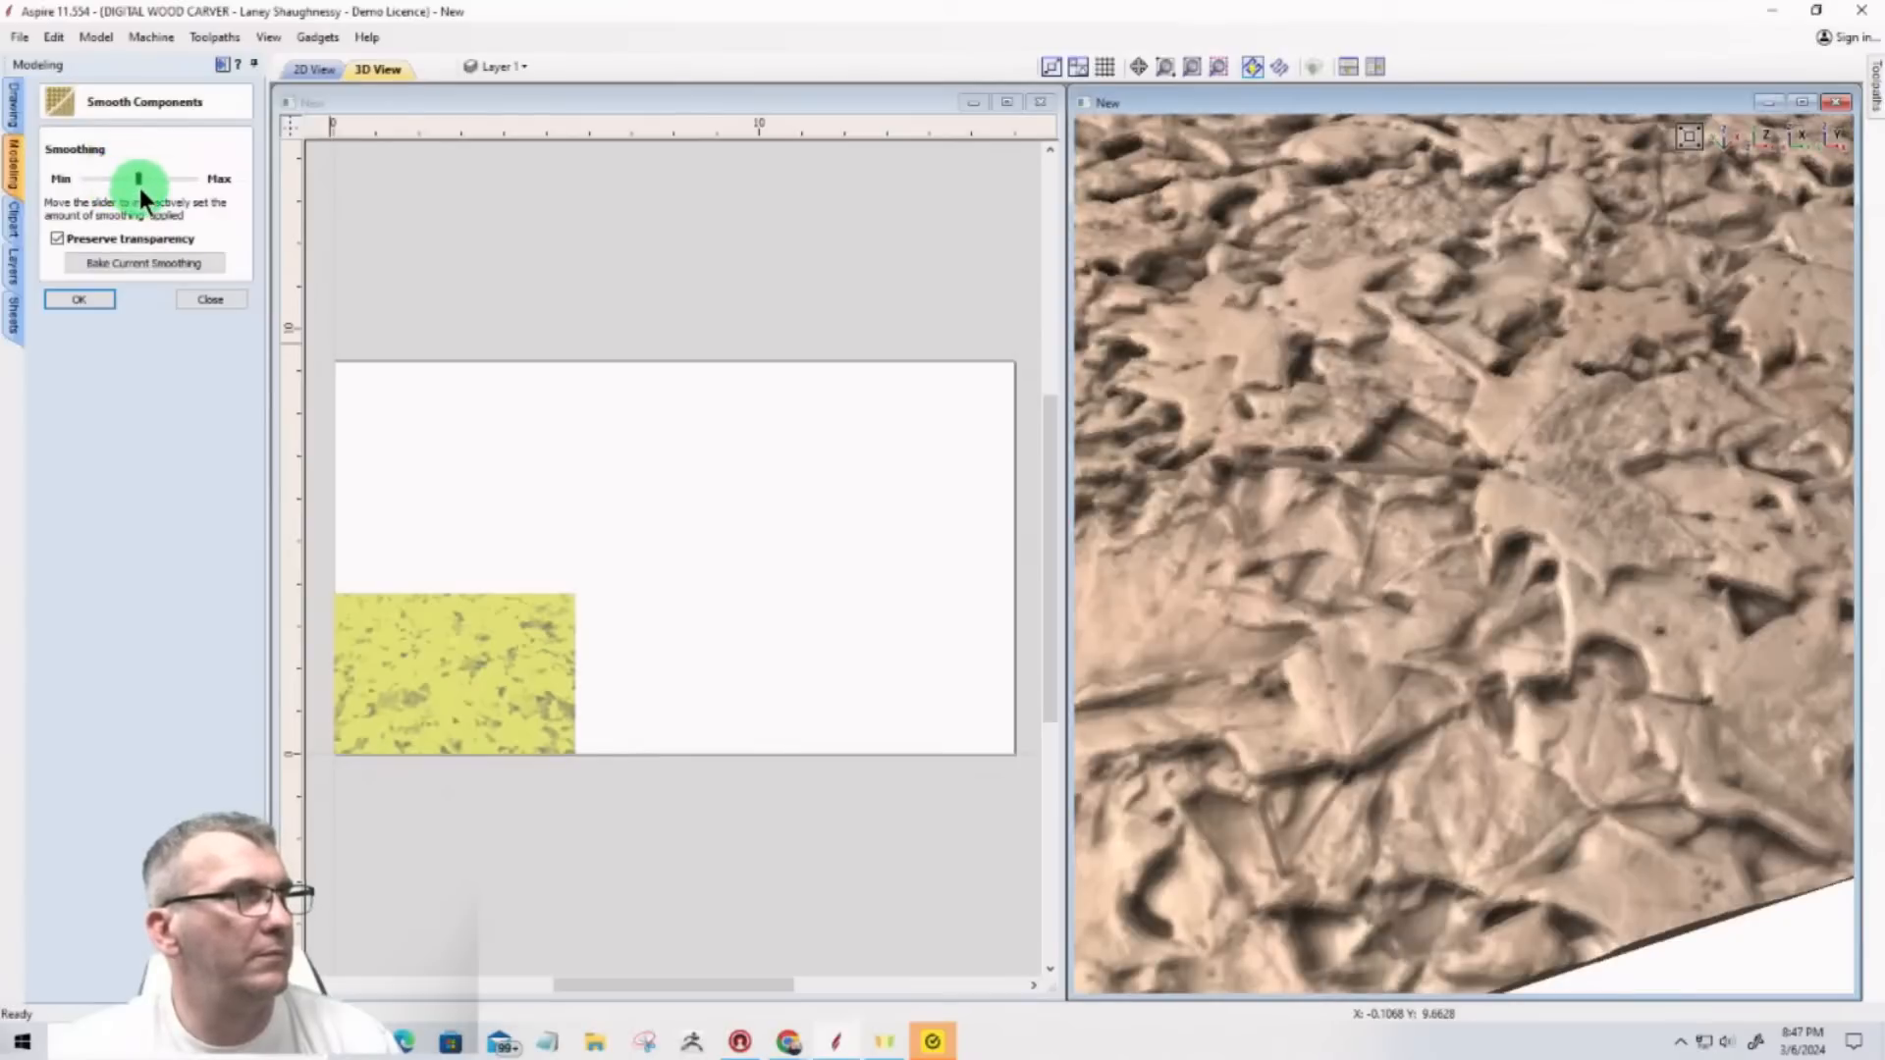
left_click(80, 300)
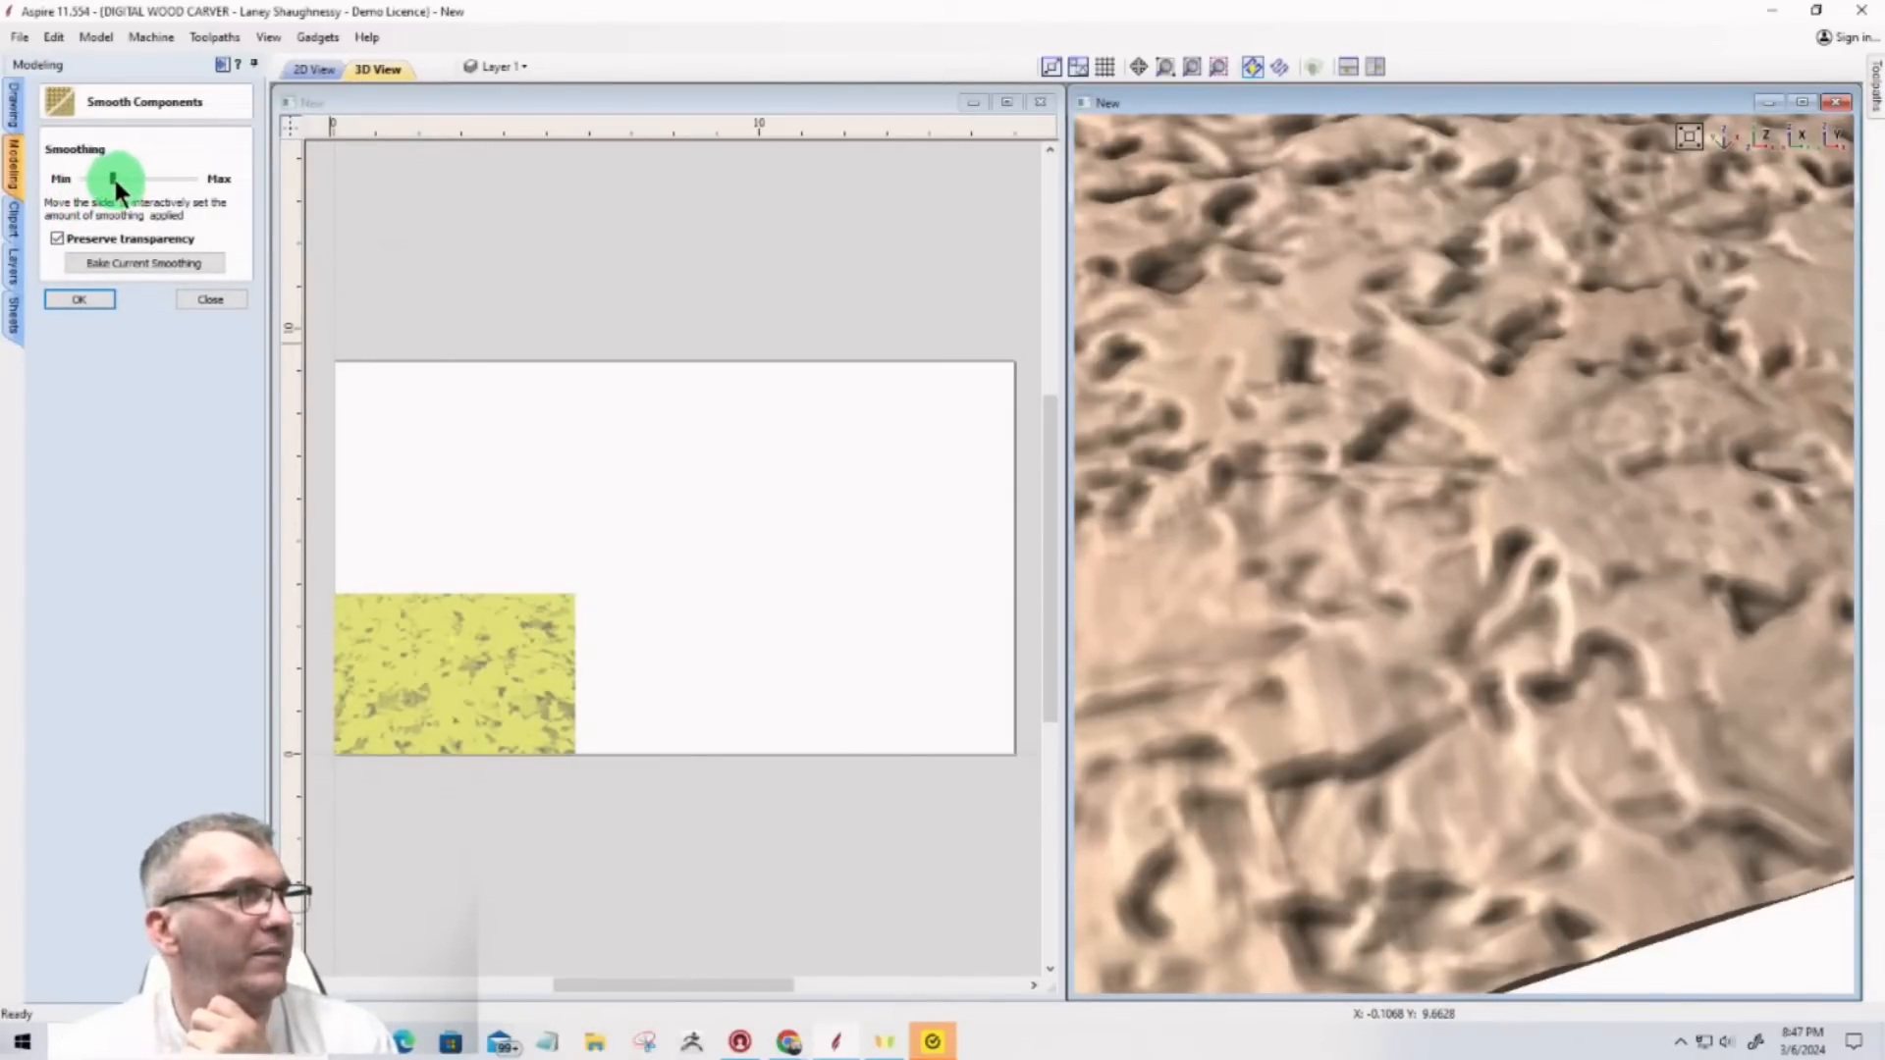
left_click(80, 296)
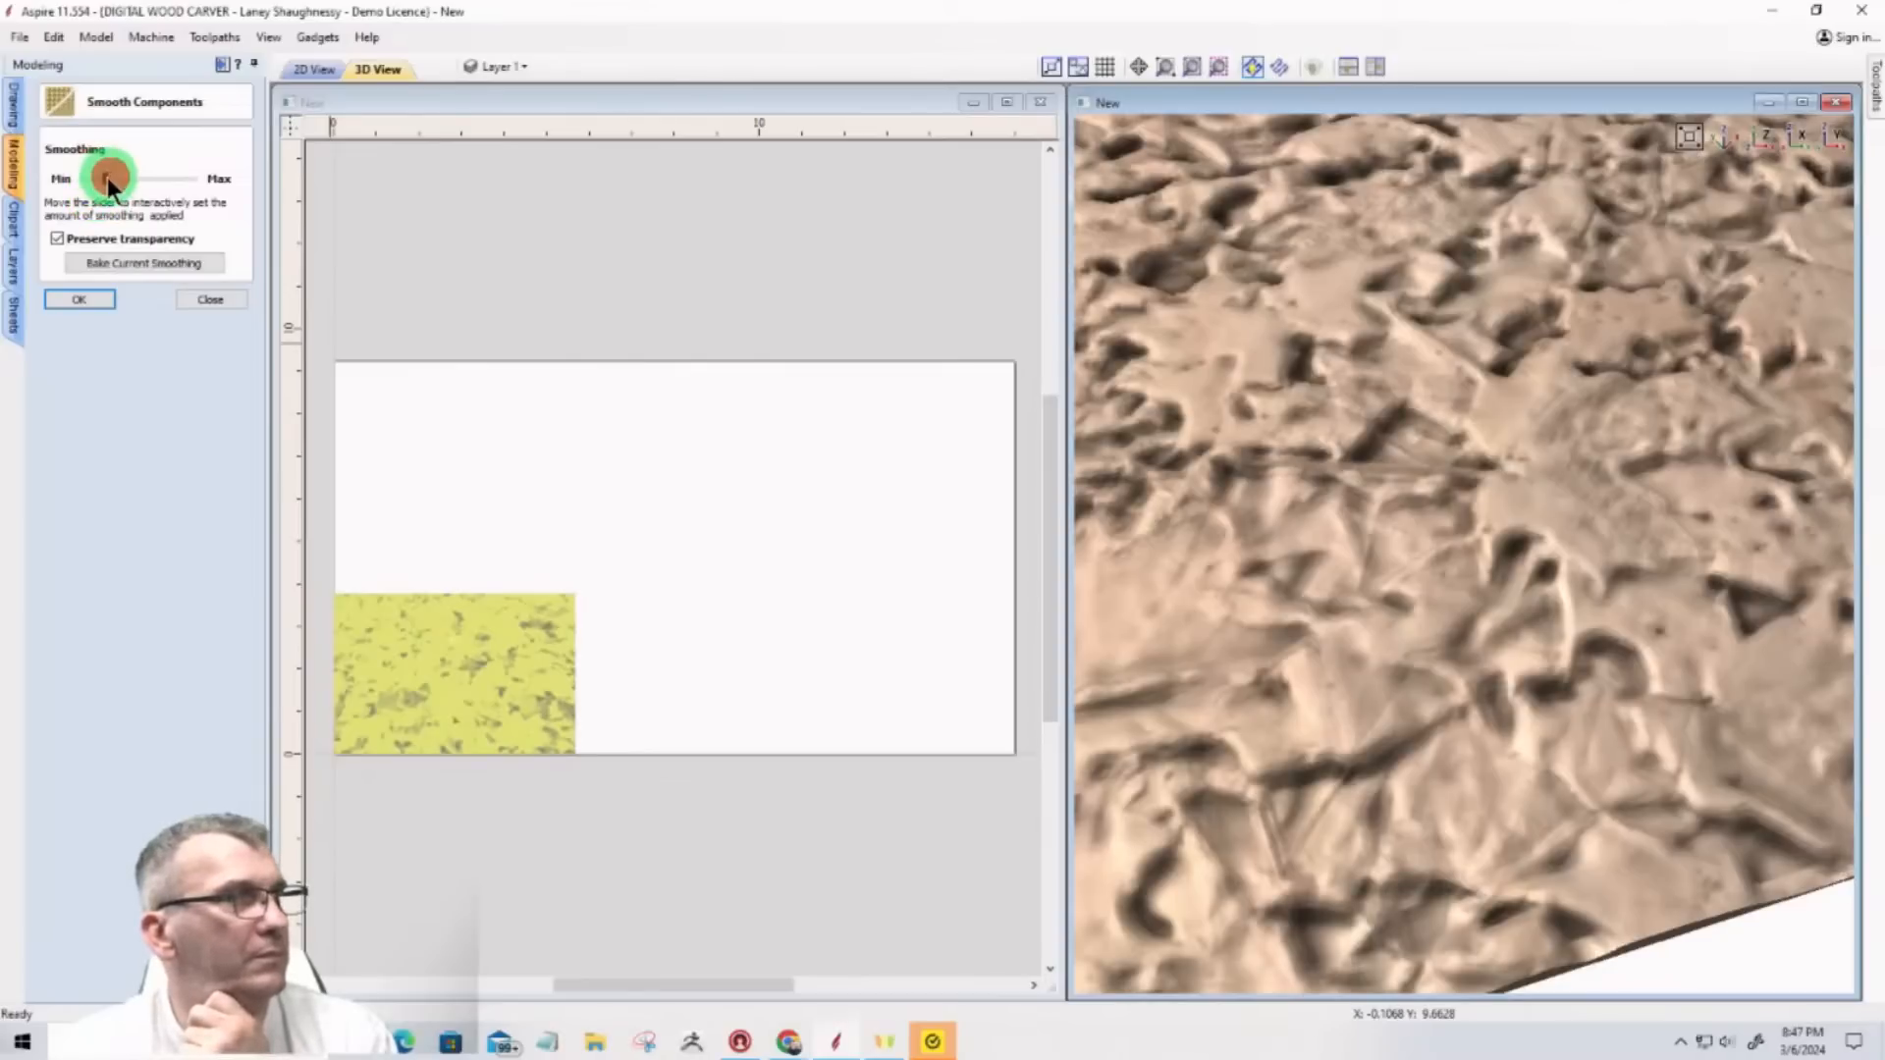
left_click(91, 295)
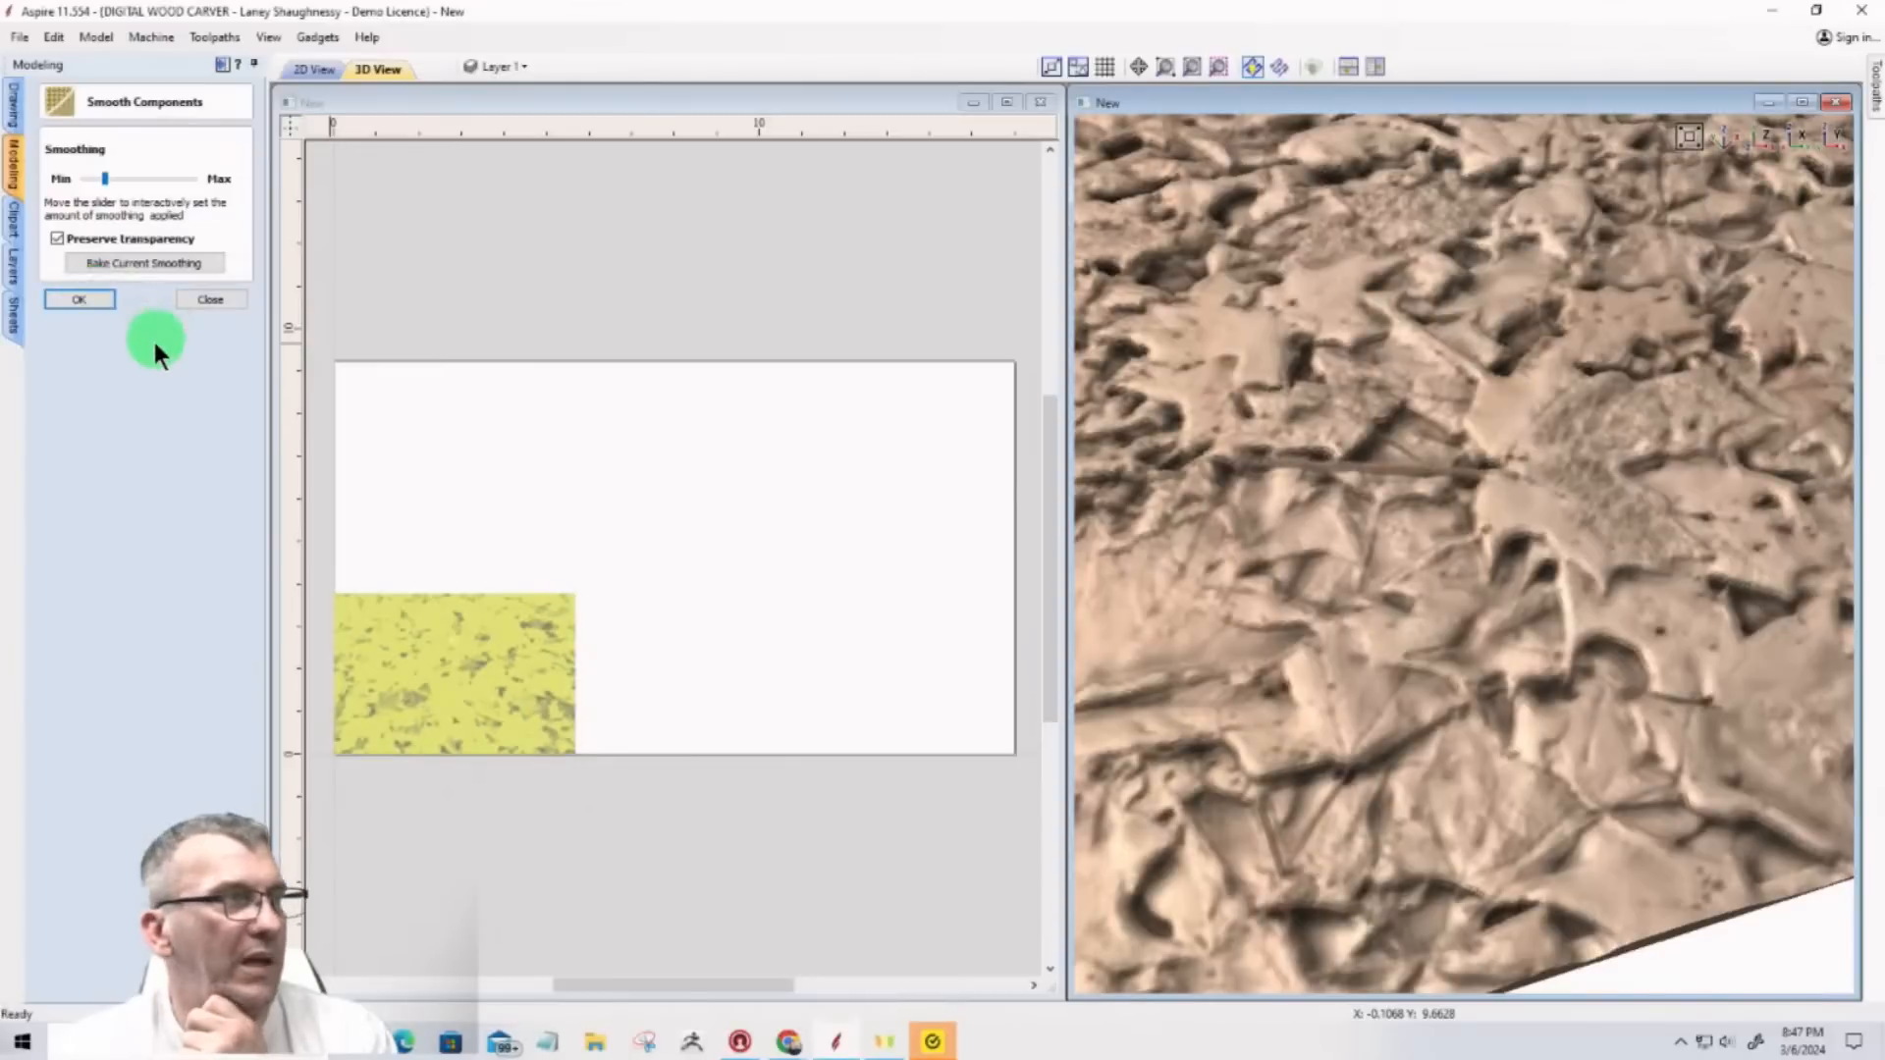
left_click(208, 299)
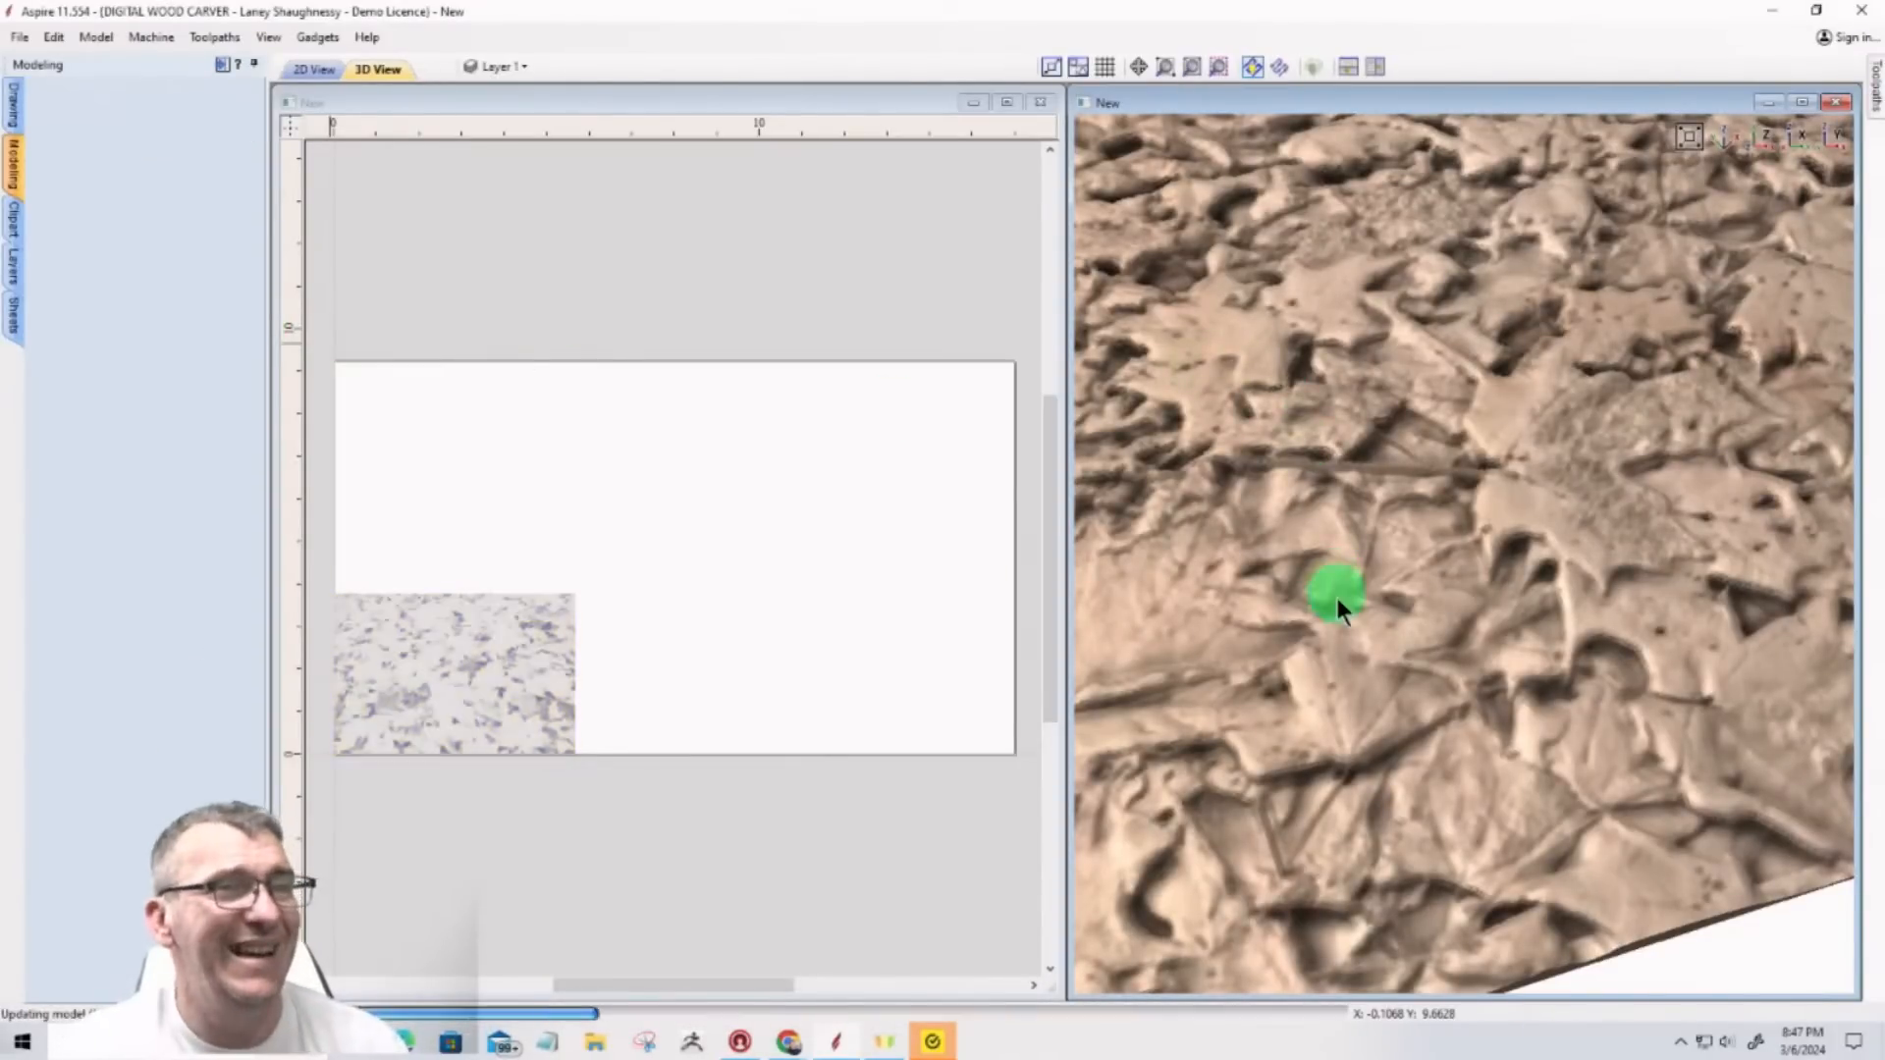
Step: Create a texture area from the pile-of-leaves component that tiles it across the whole sheet with 0% spacing and 0% X/Y shift
scroll(1344, 594, "down", 5)
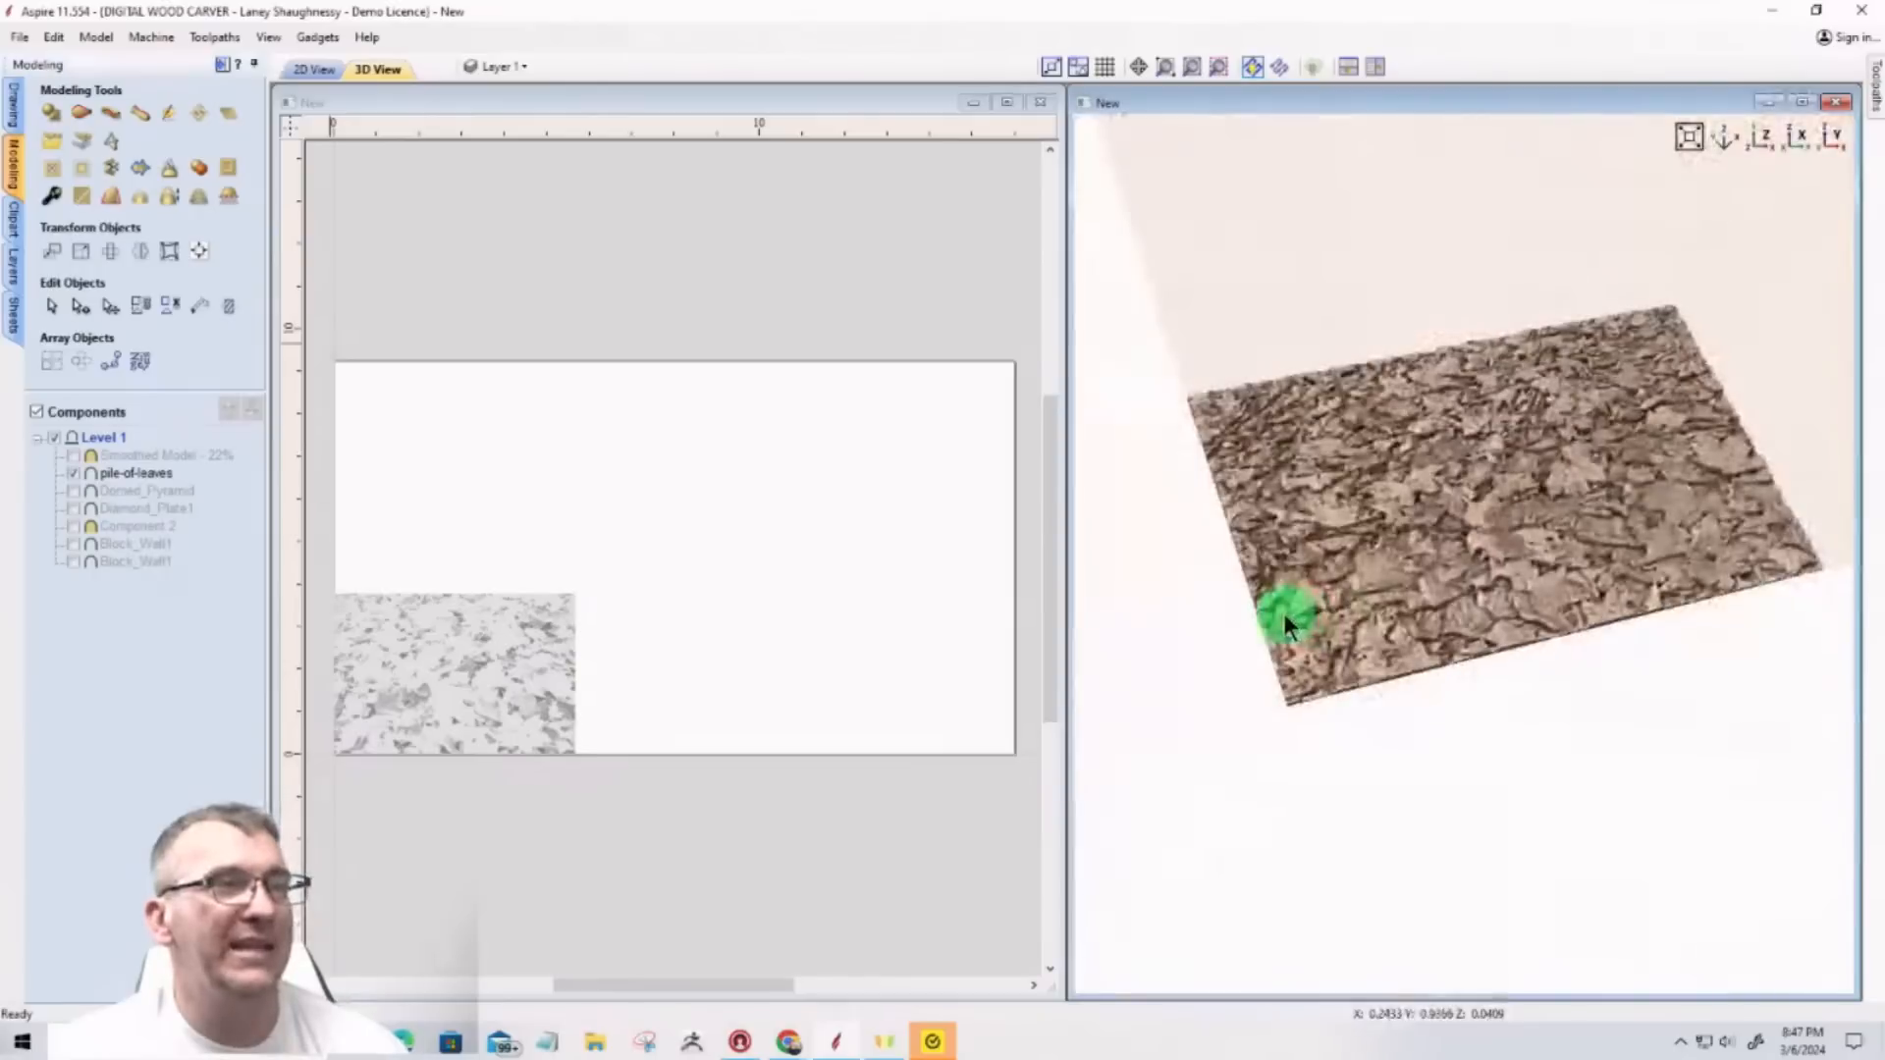
scroll(1511, 462, "down", 3)
left_click_drag(1449, 587, 1424, 638)
left_click(446, 685)
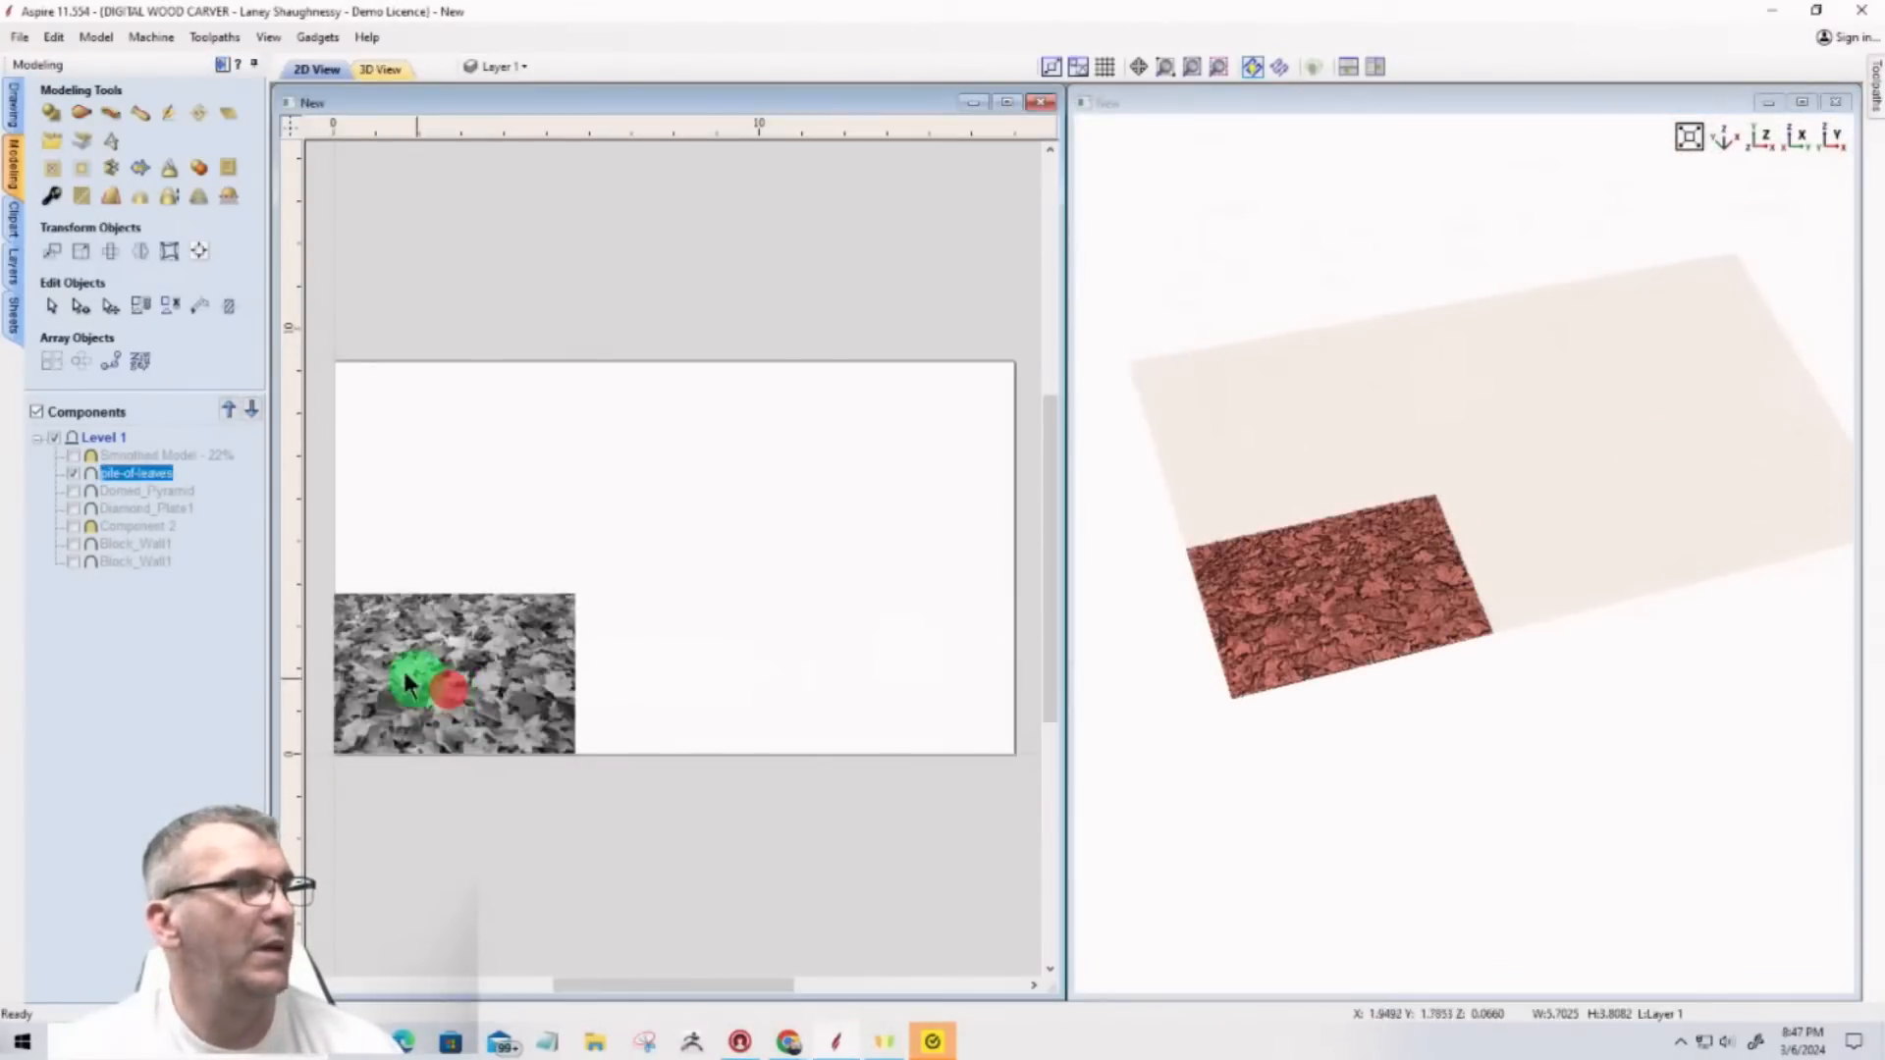
left_click(114, 475)
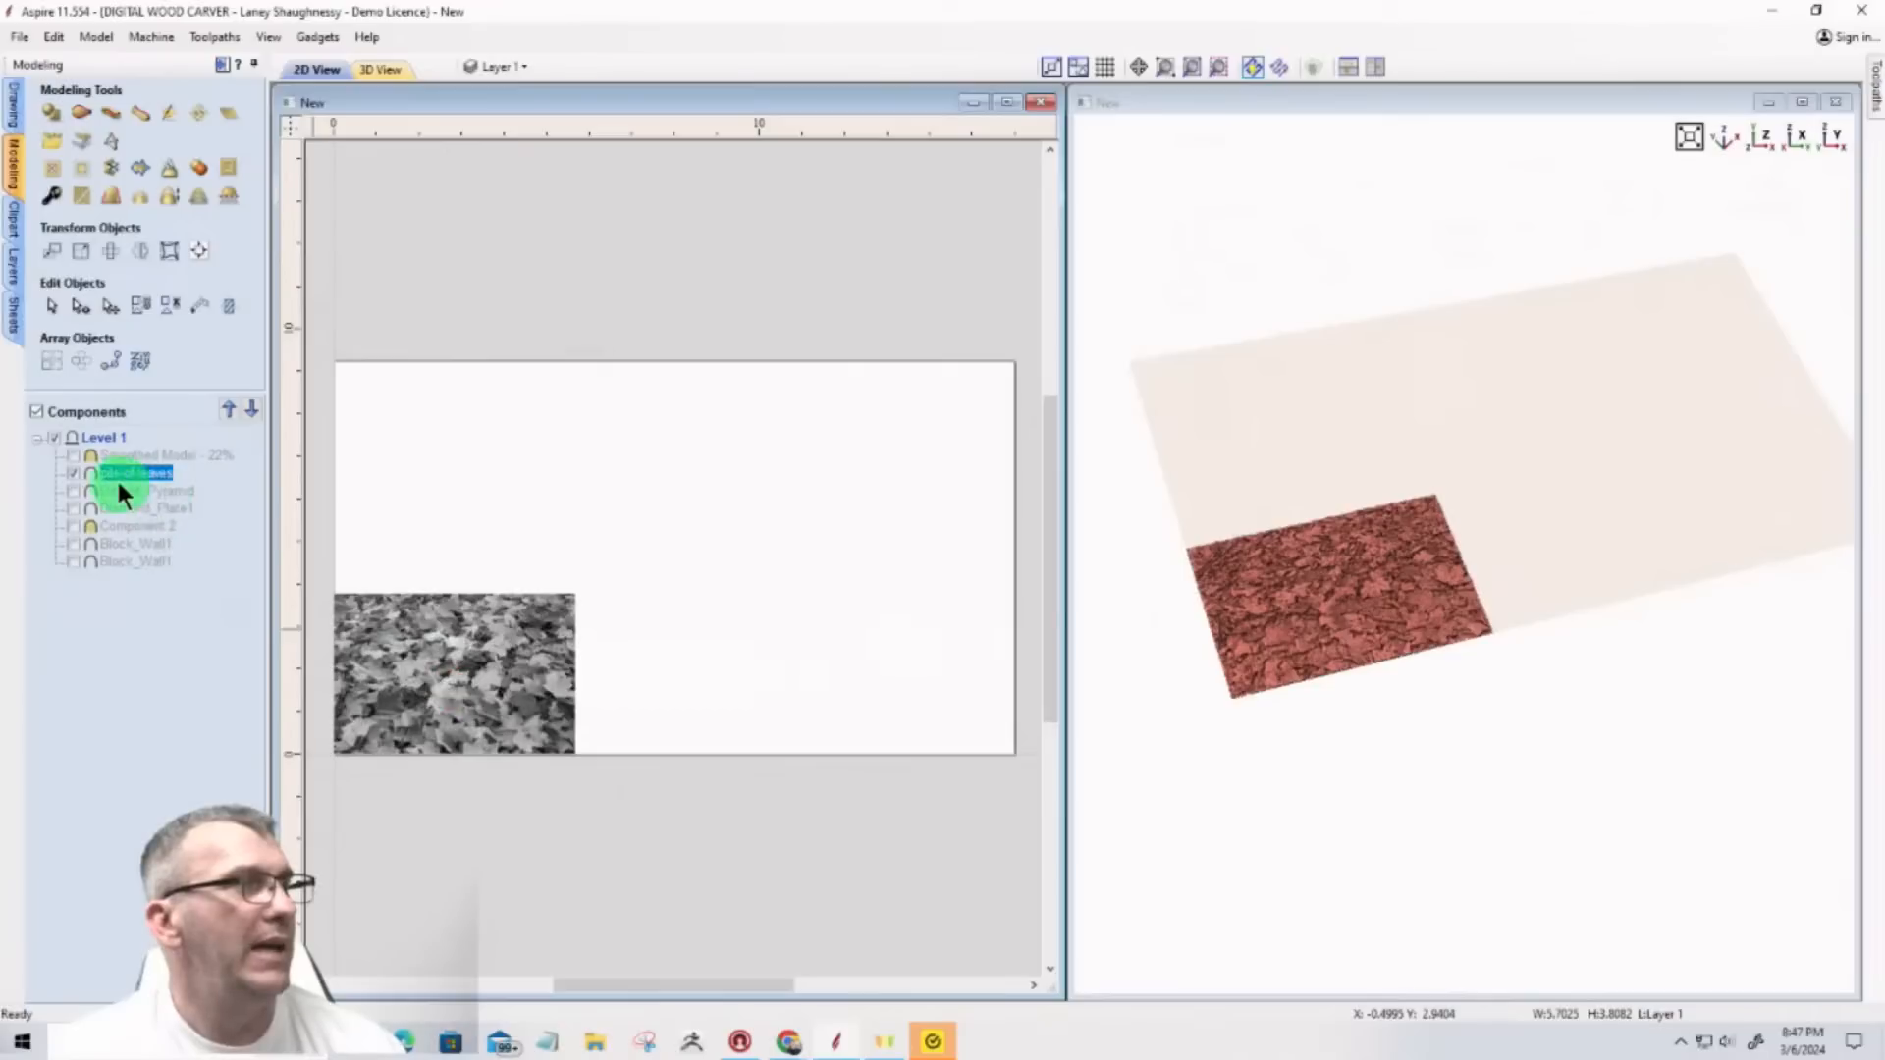
left_click(199, 118)
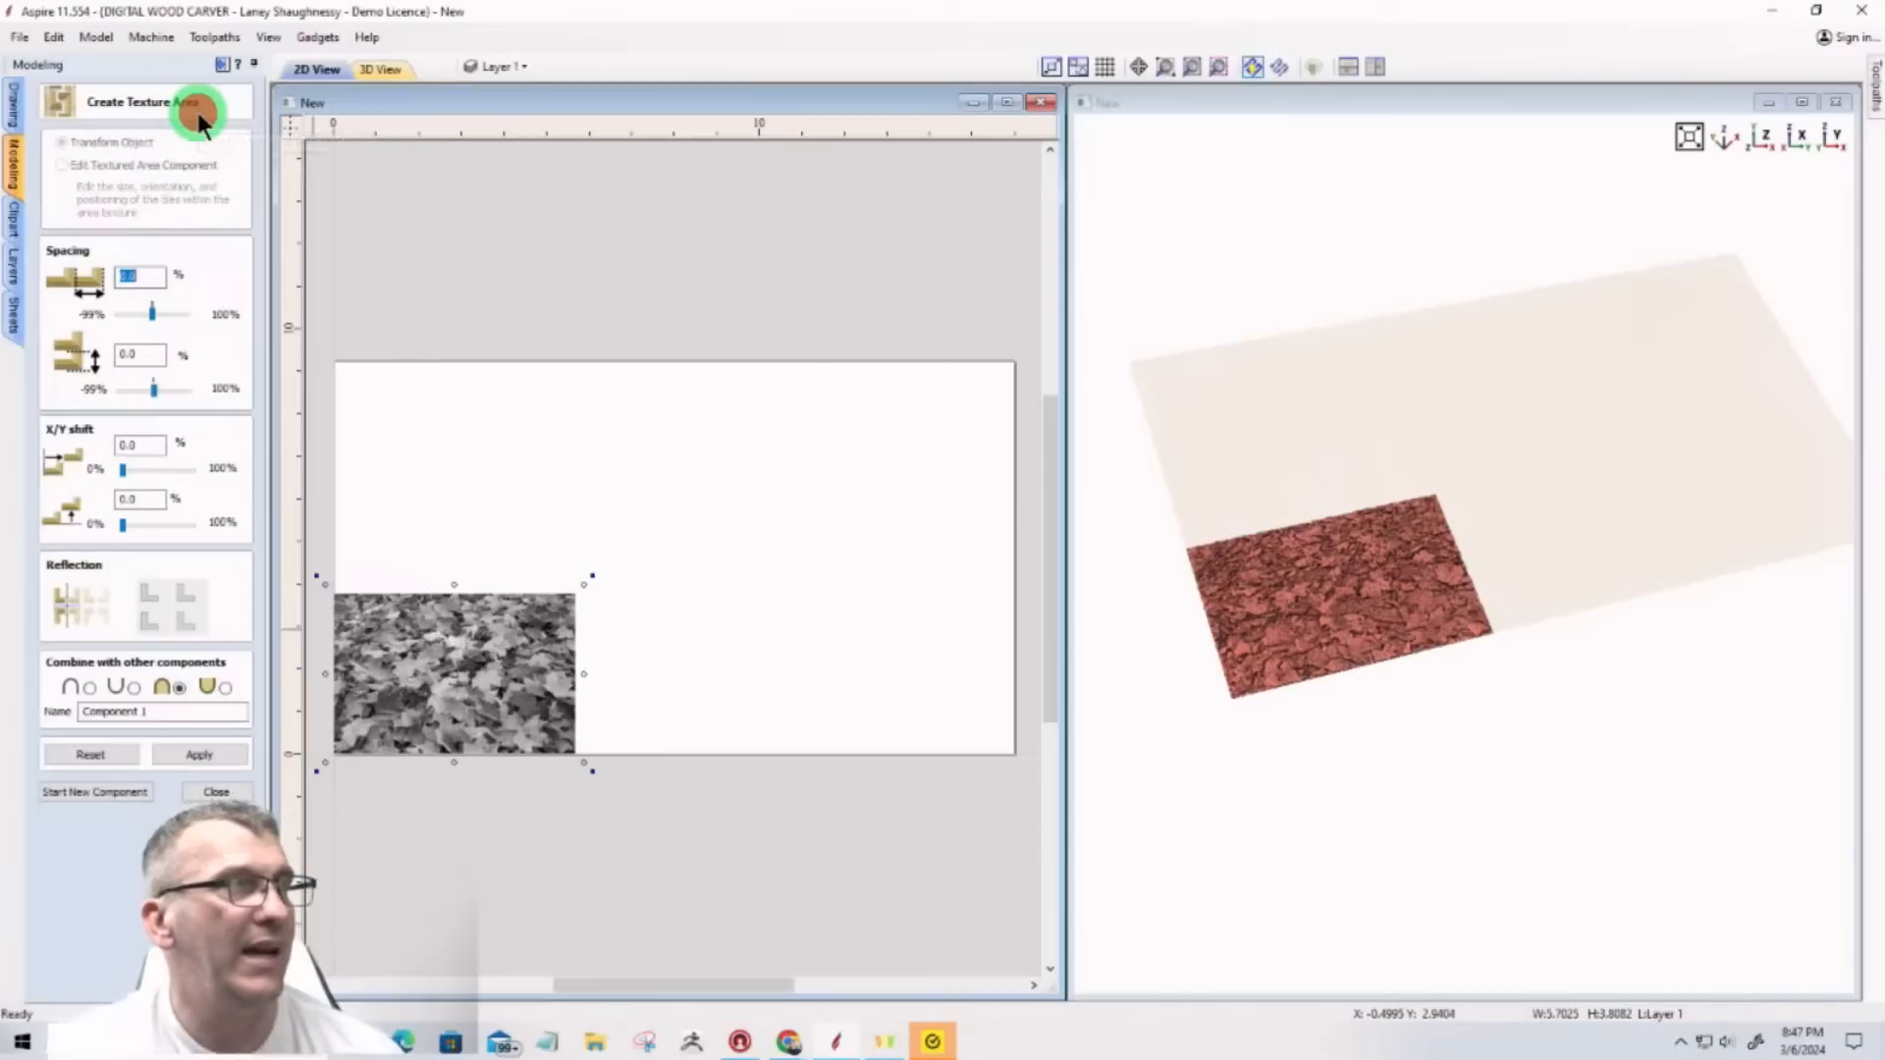
left_click(182, 754)
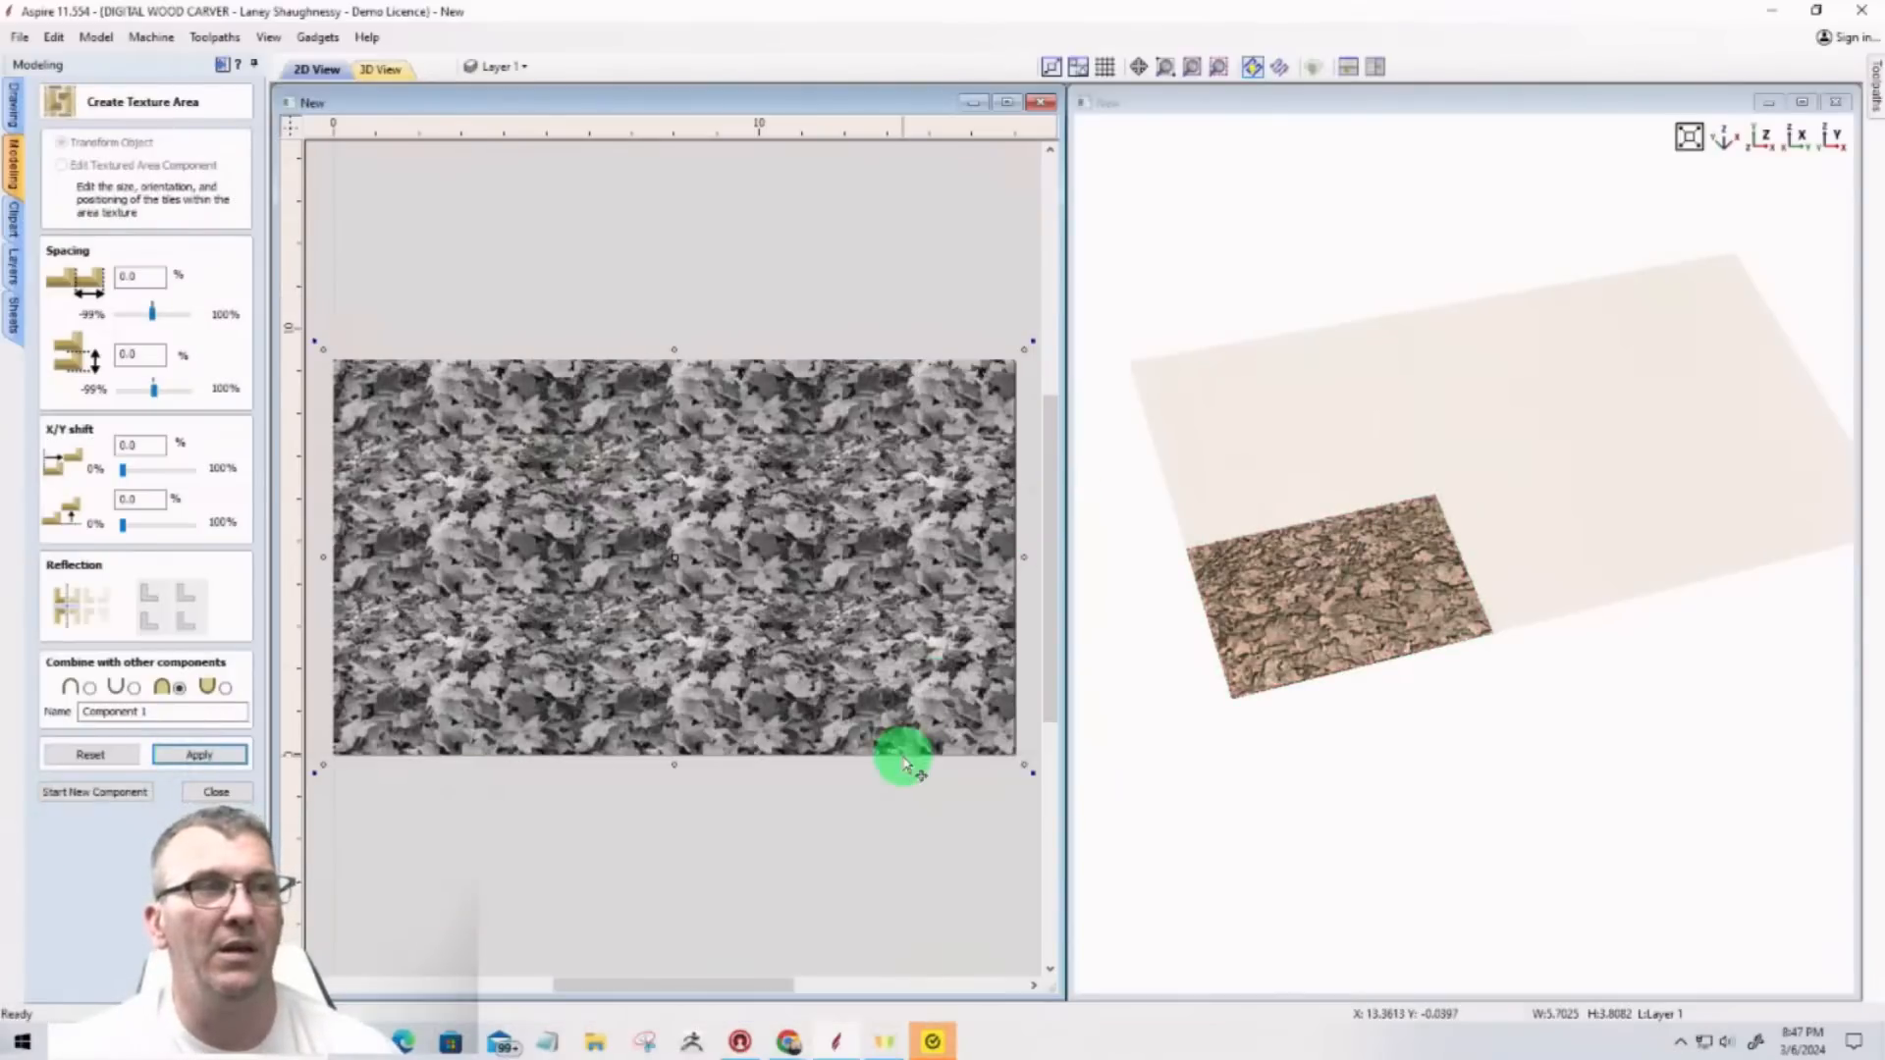
left_click_drag(1659, 489, 1105, 812)
scroll(1467, 543, "up", 5)
scroll(1257, 837, "down", 5)
scroll(1452, 664, "up", 6)
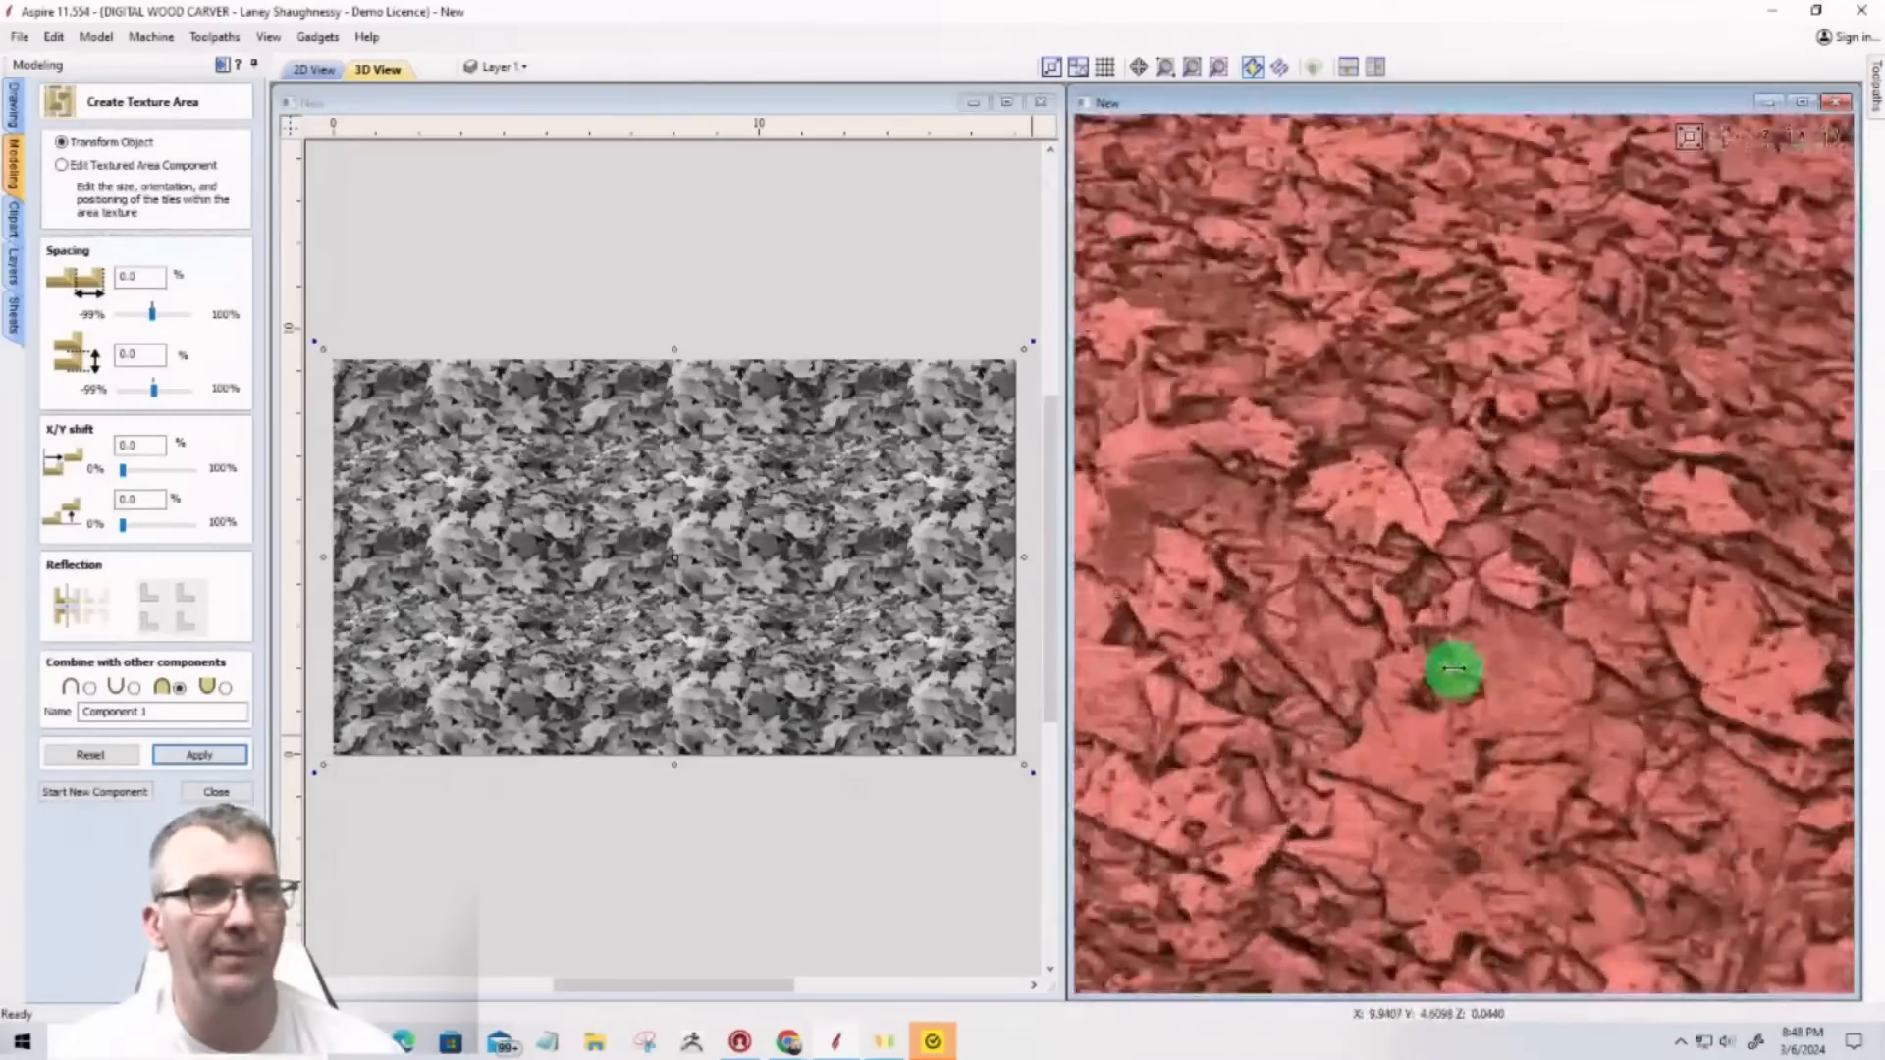
left_click_drag(1454, 670, 1871, 564)
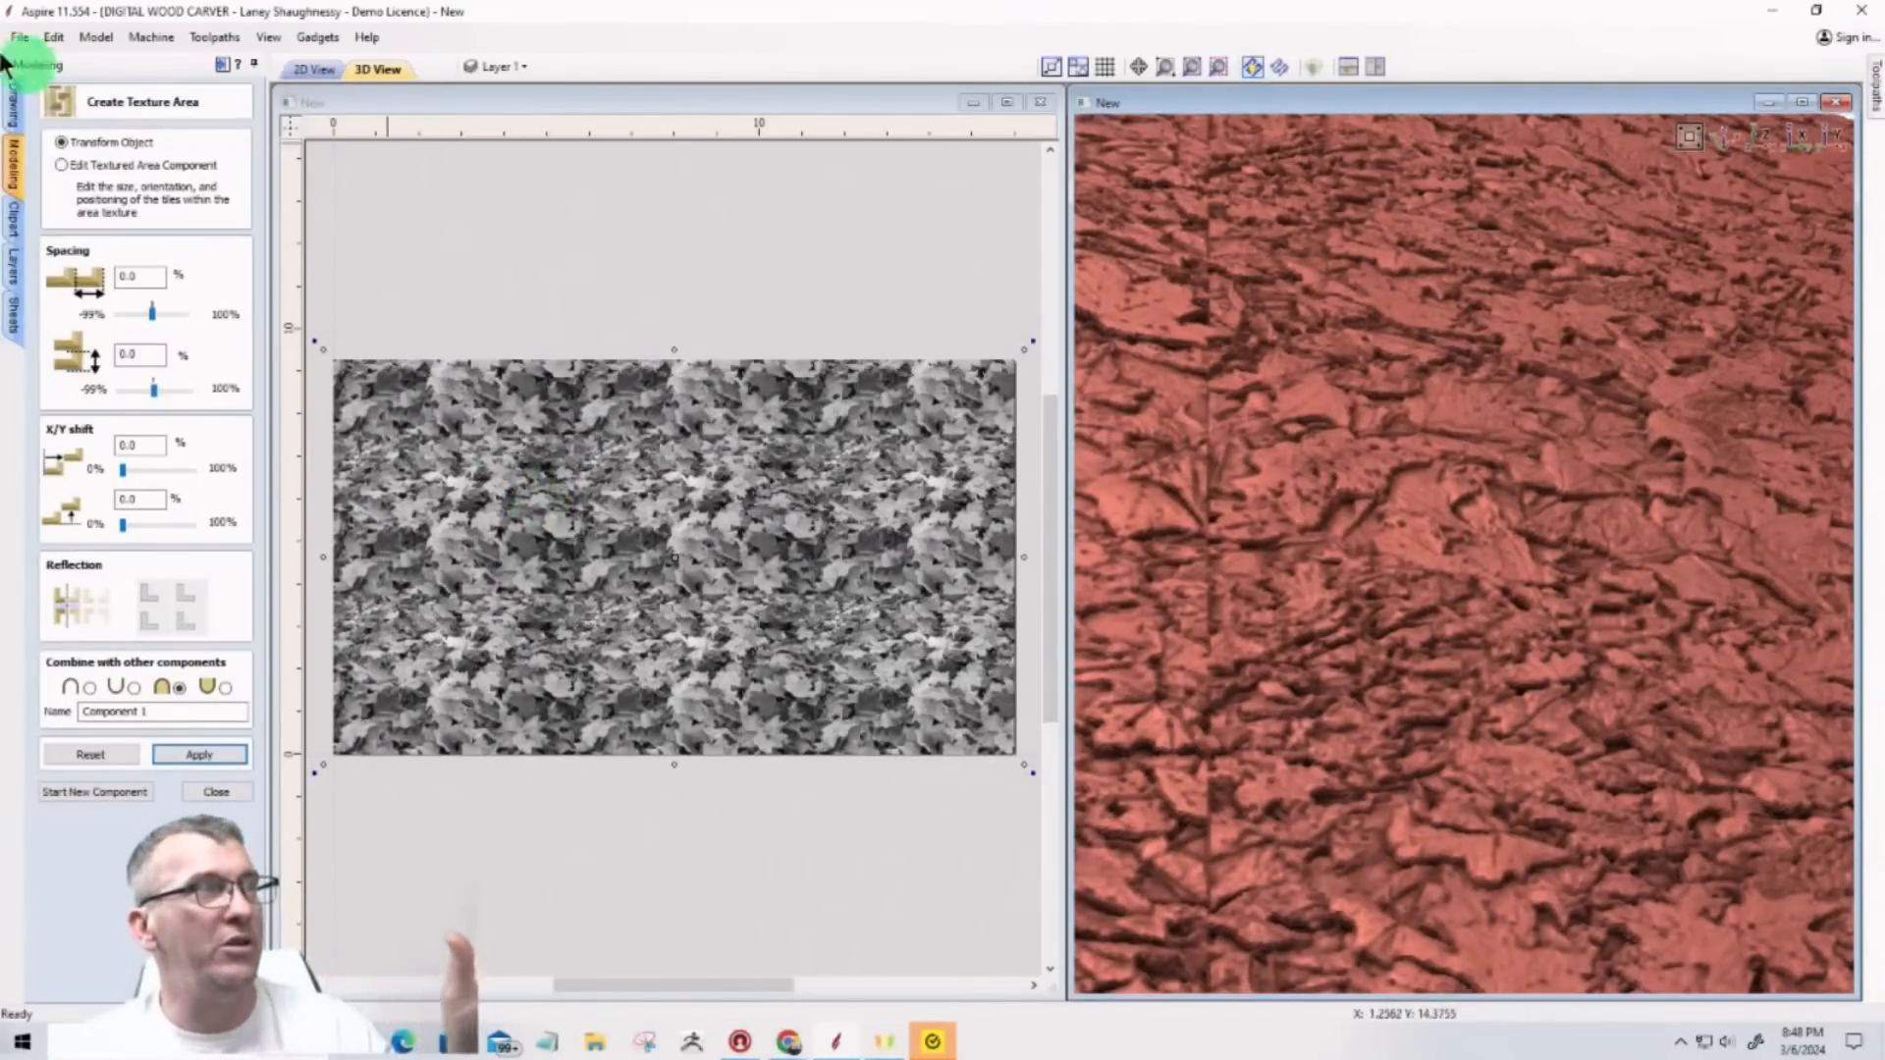
Step: Examine the whole tiled leaf texture in 3D, finish the texture area and select its component
scroll(1364, 694, "down", 5)
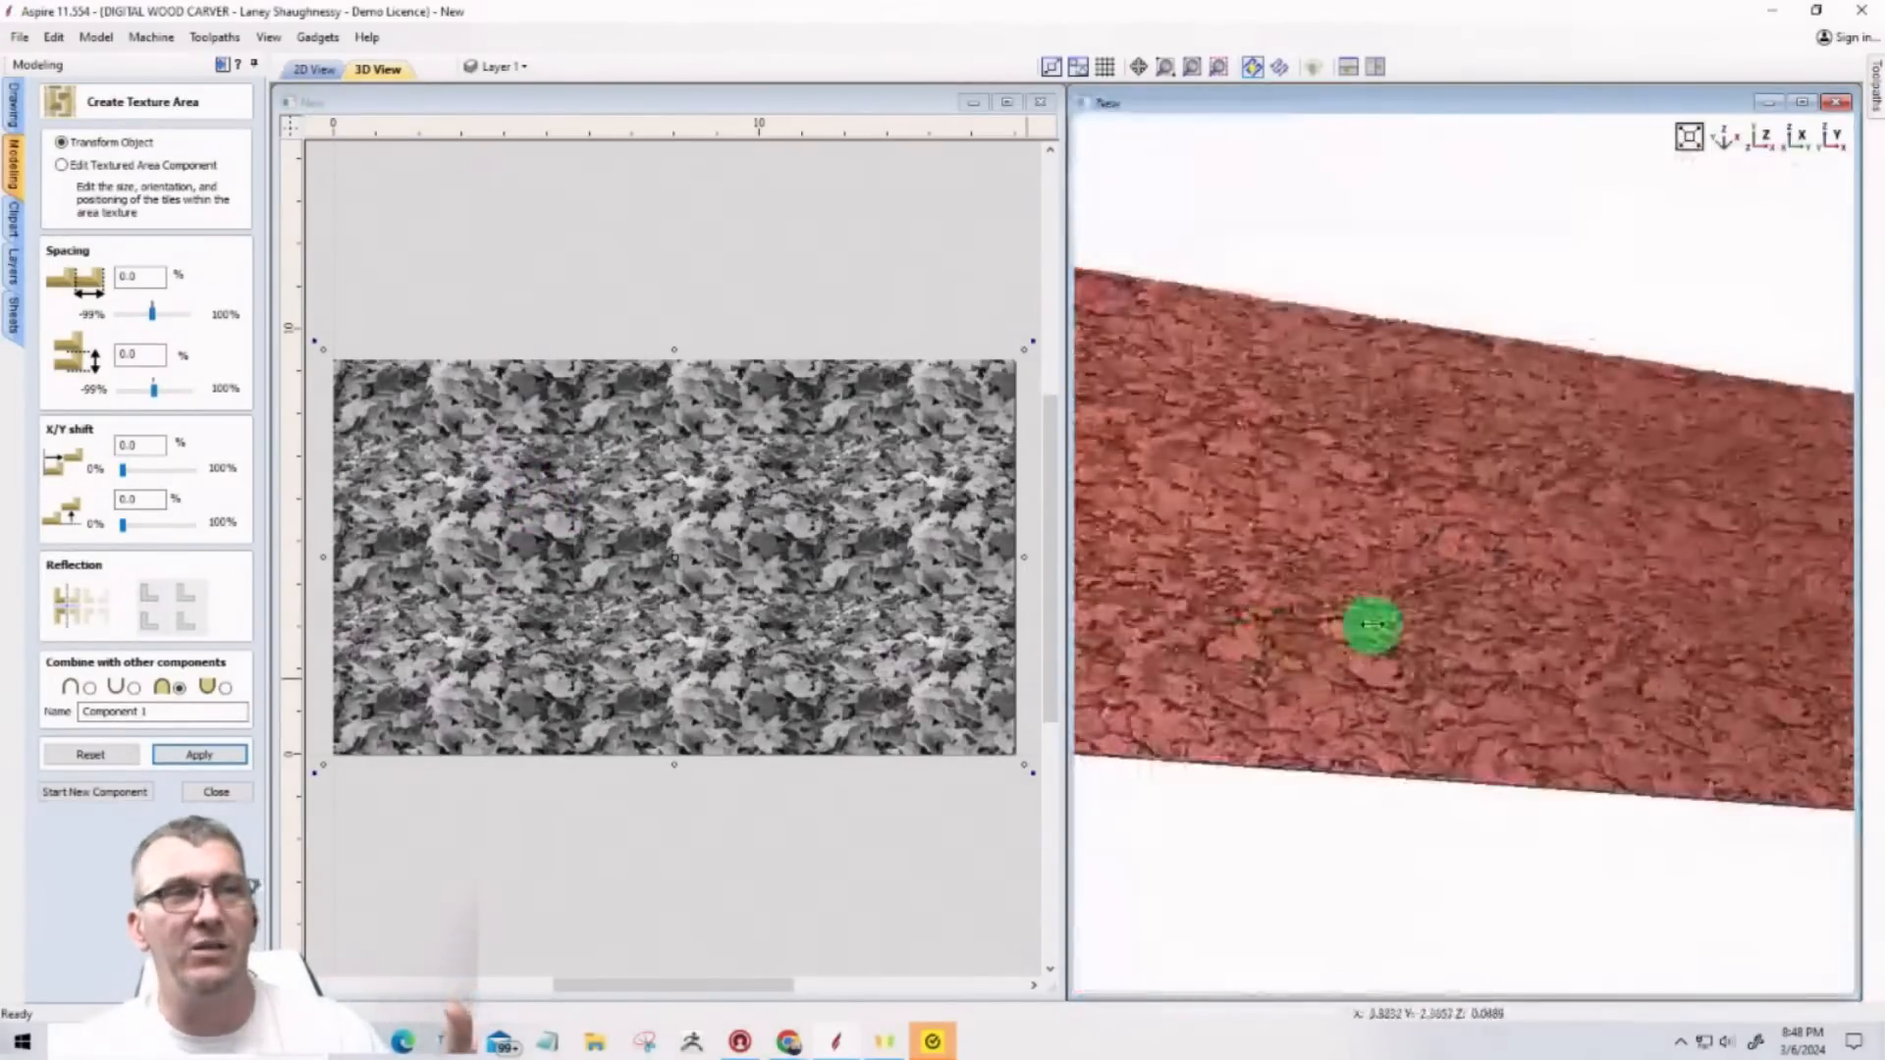
left_click_drag(1565, 597, 1474, 648)
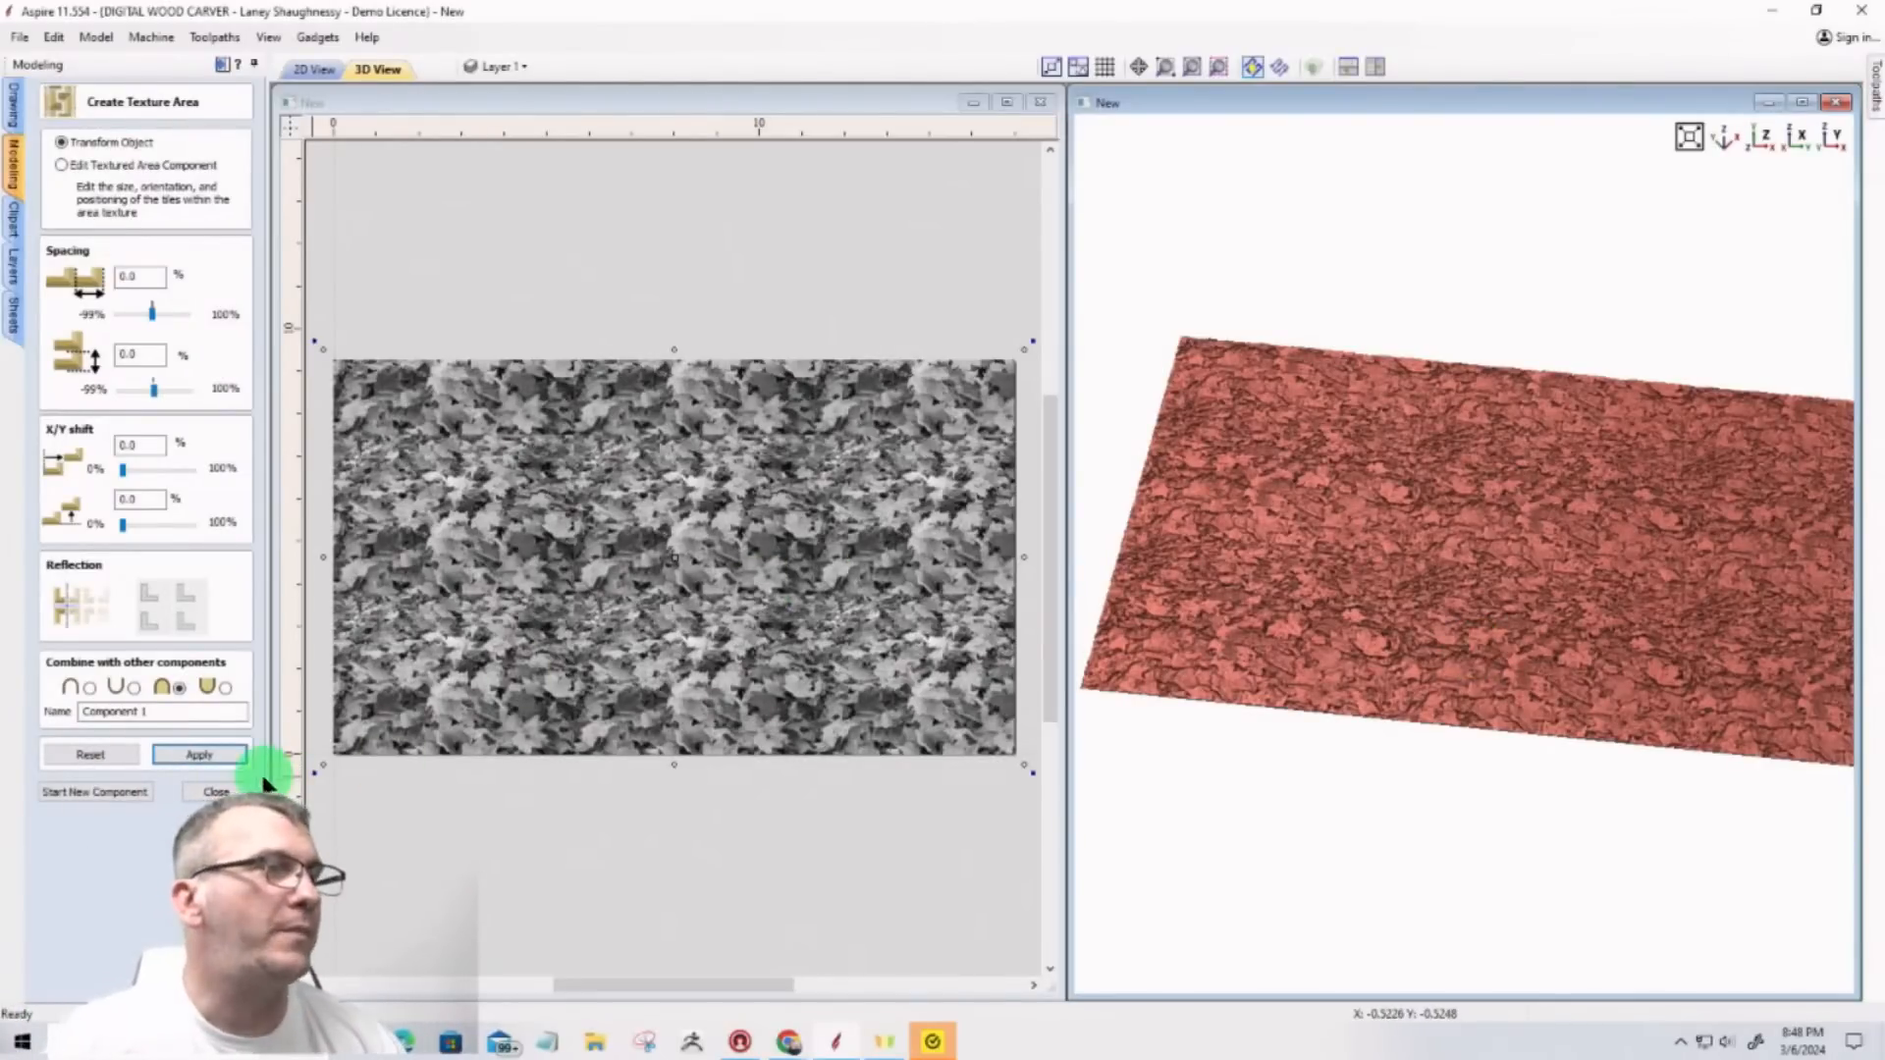
left_click(216, 790)
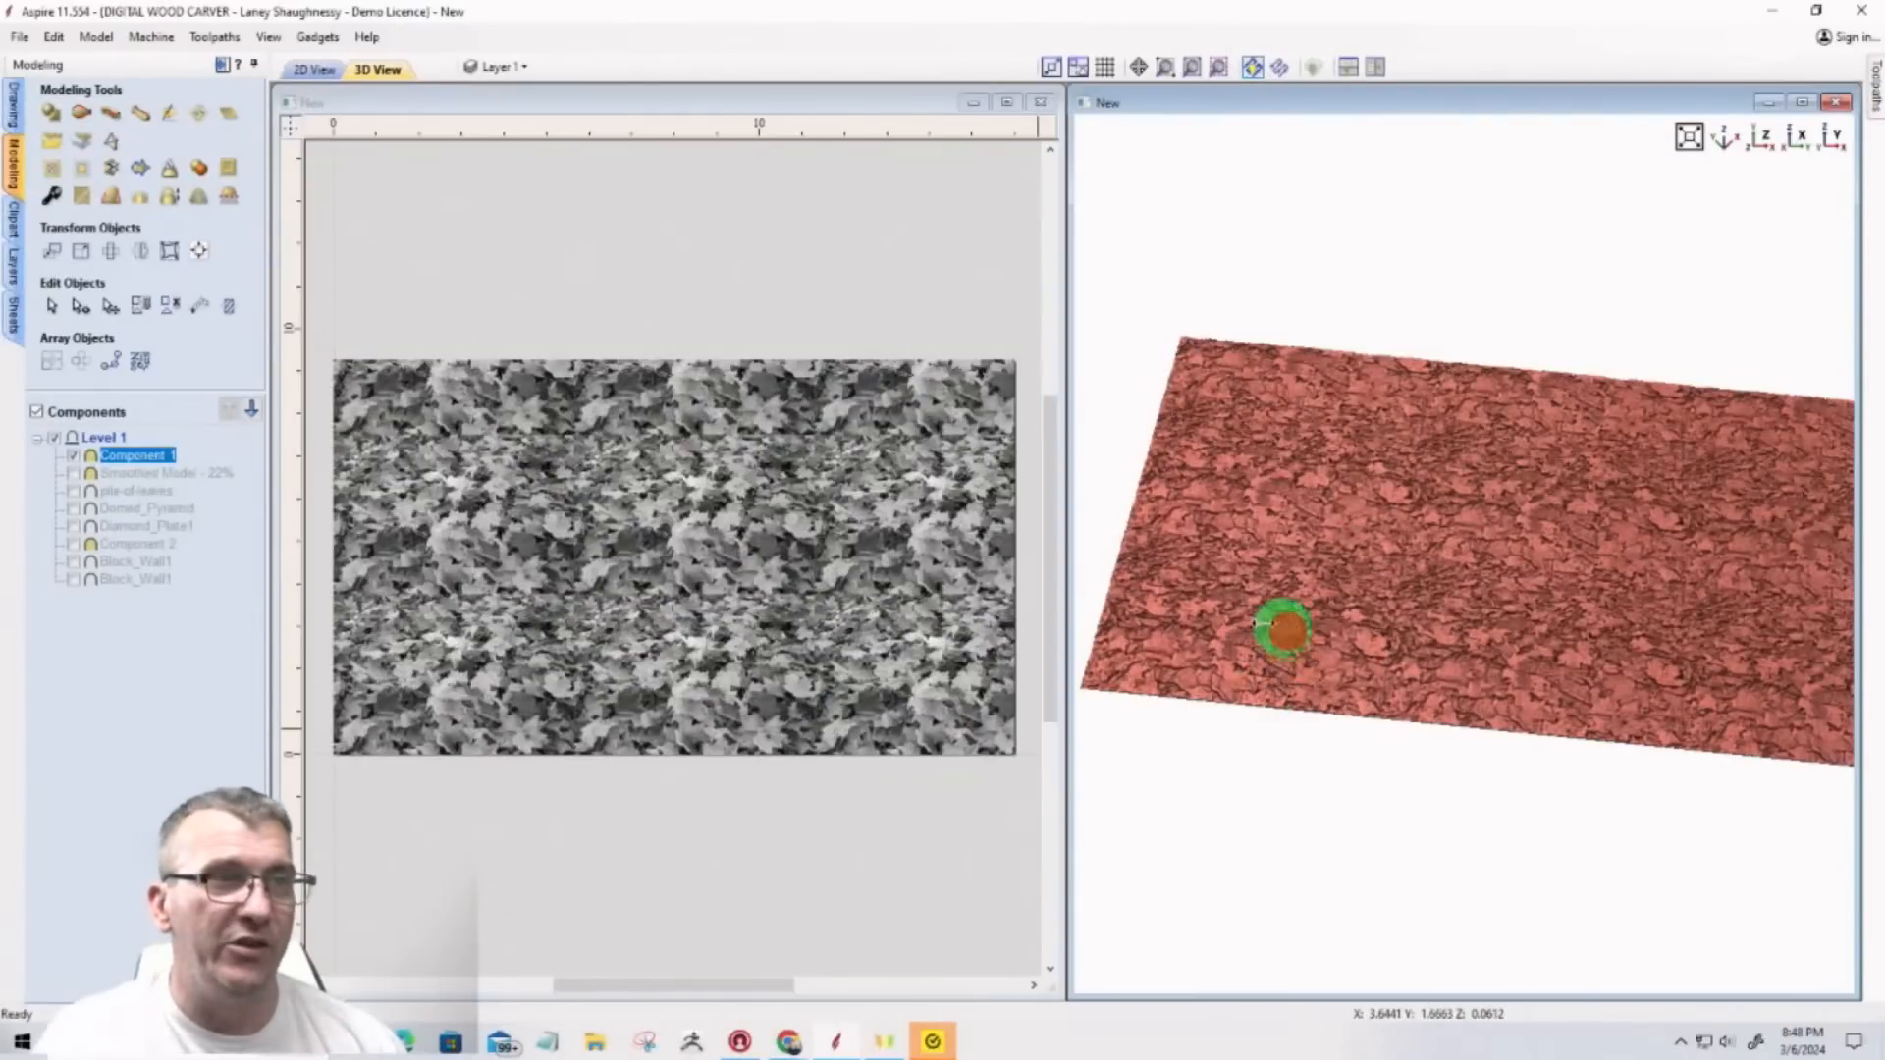
left_click(1267, 634)
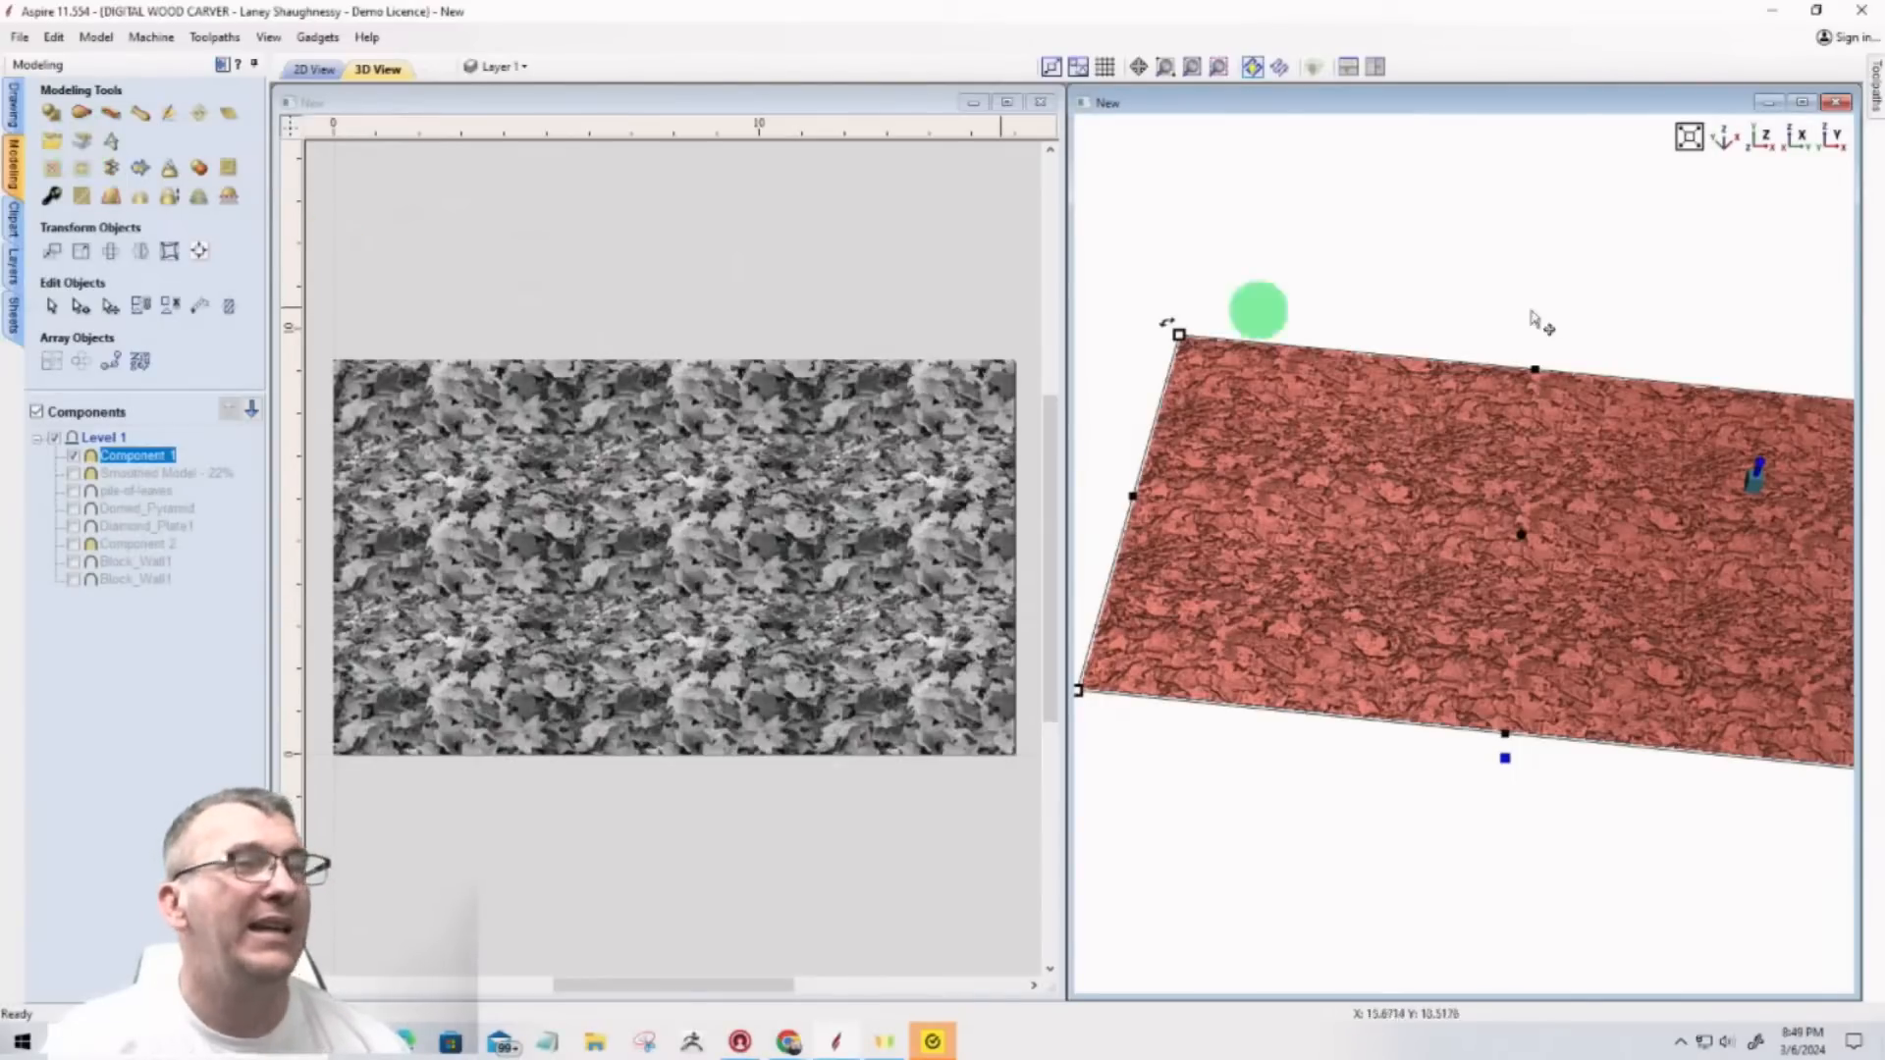
Step: Switch to the Fotor AI image creator in the browser and view the greyscale Mustang images at full size
left_click_drag(1883, 21, 883, 30)
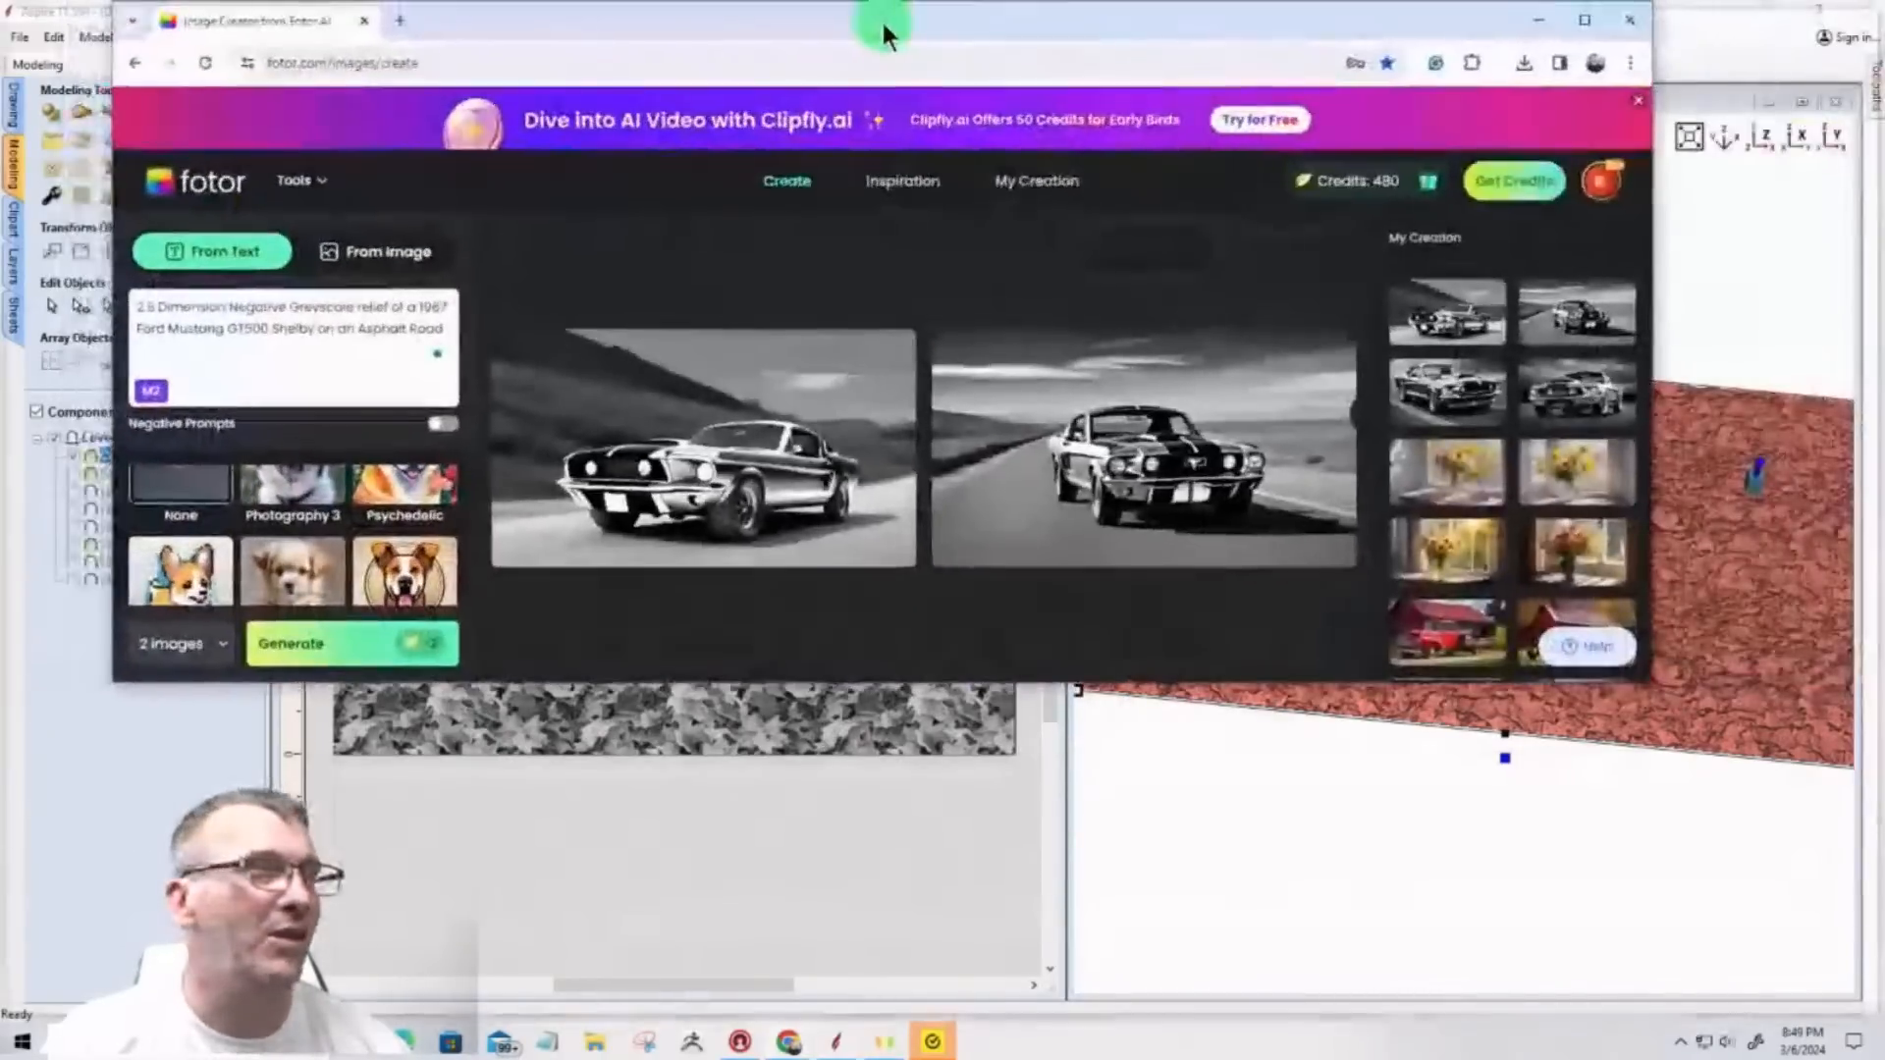
left_click(1587, 19)
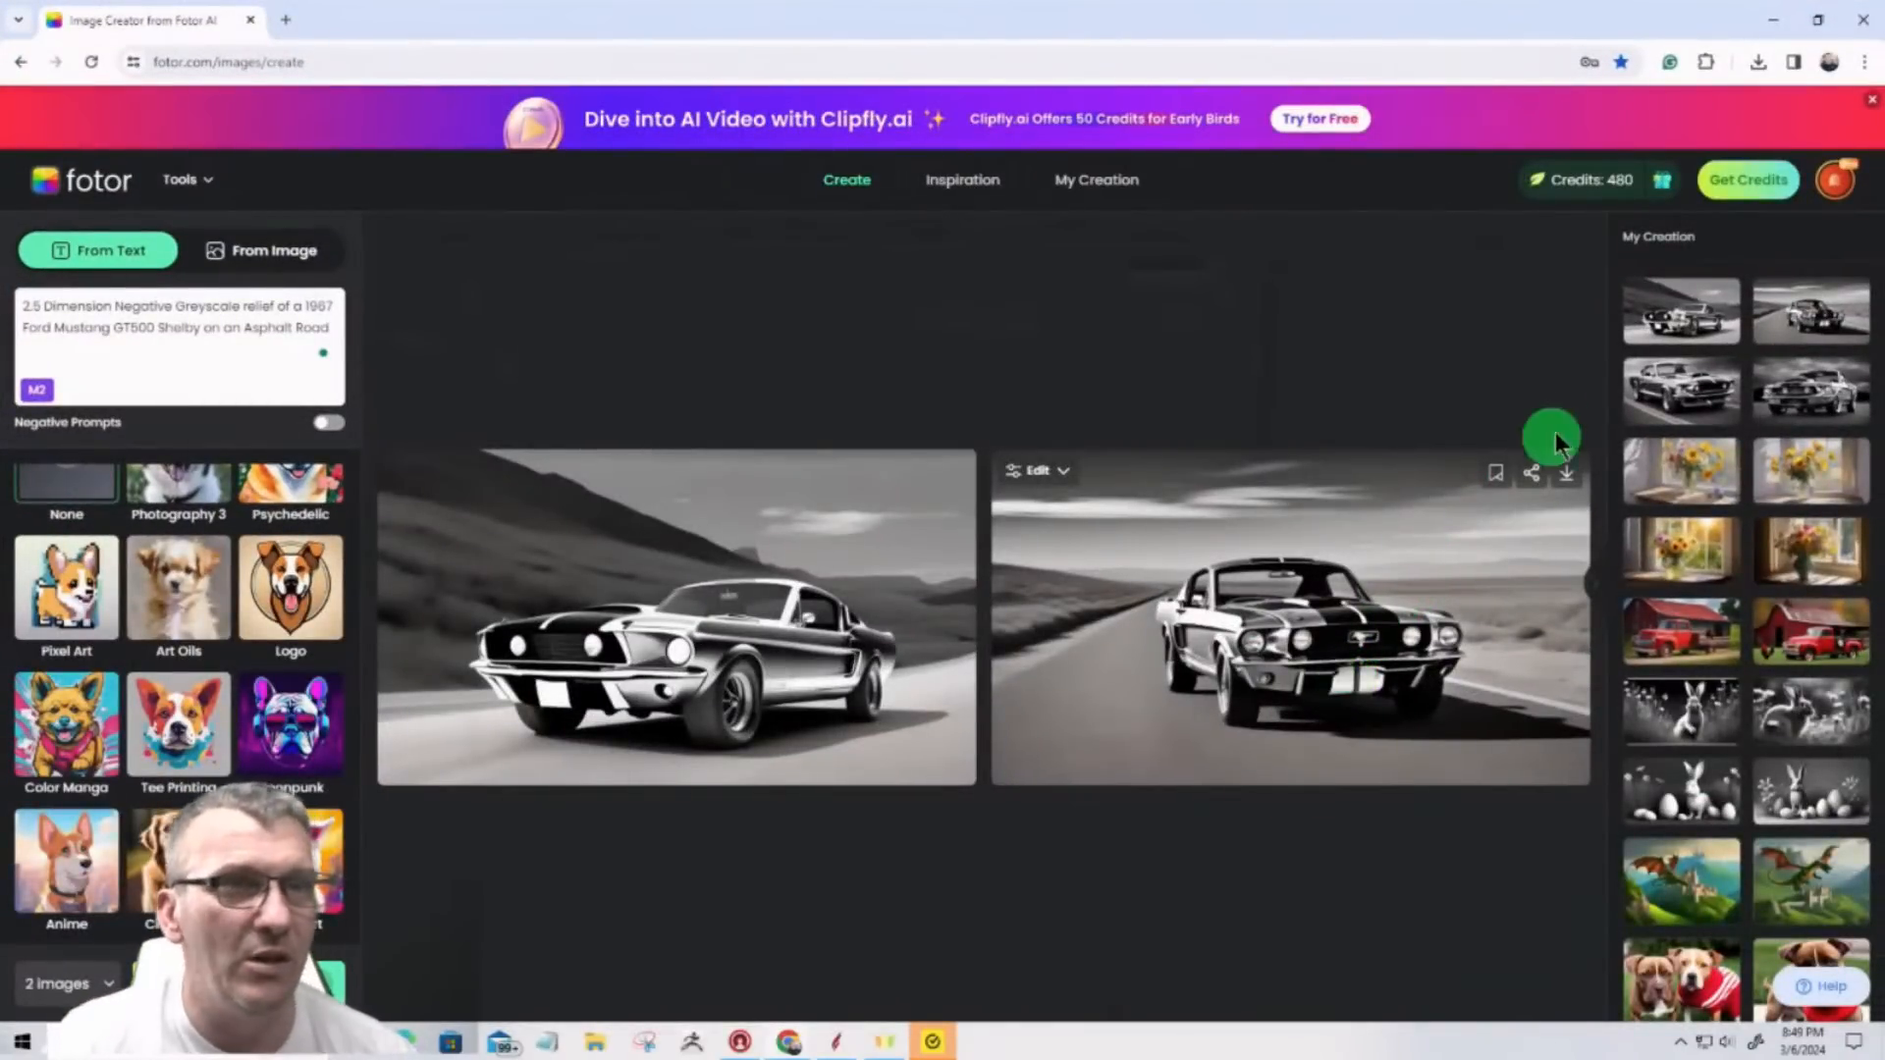
left_click(1673, 385)
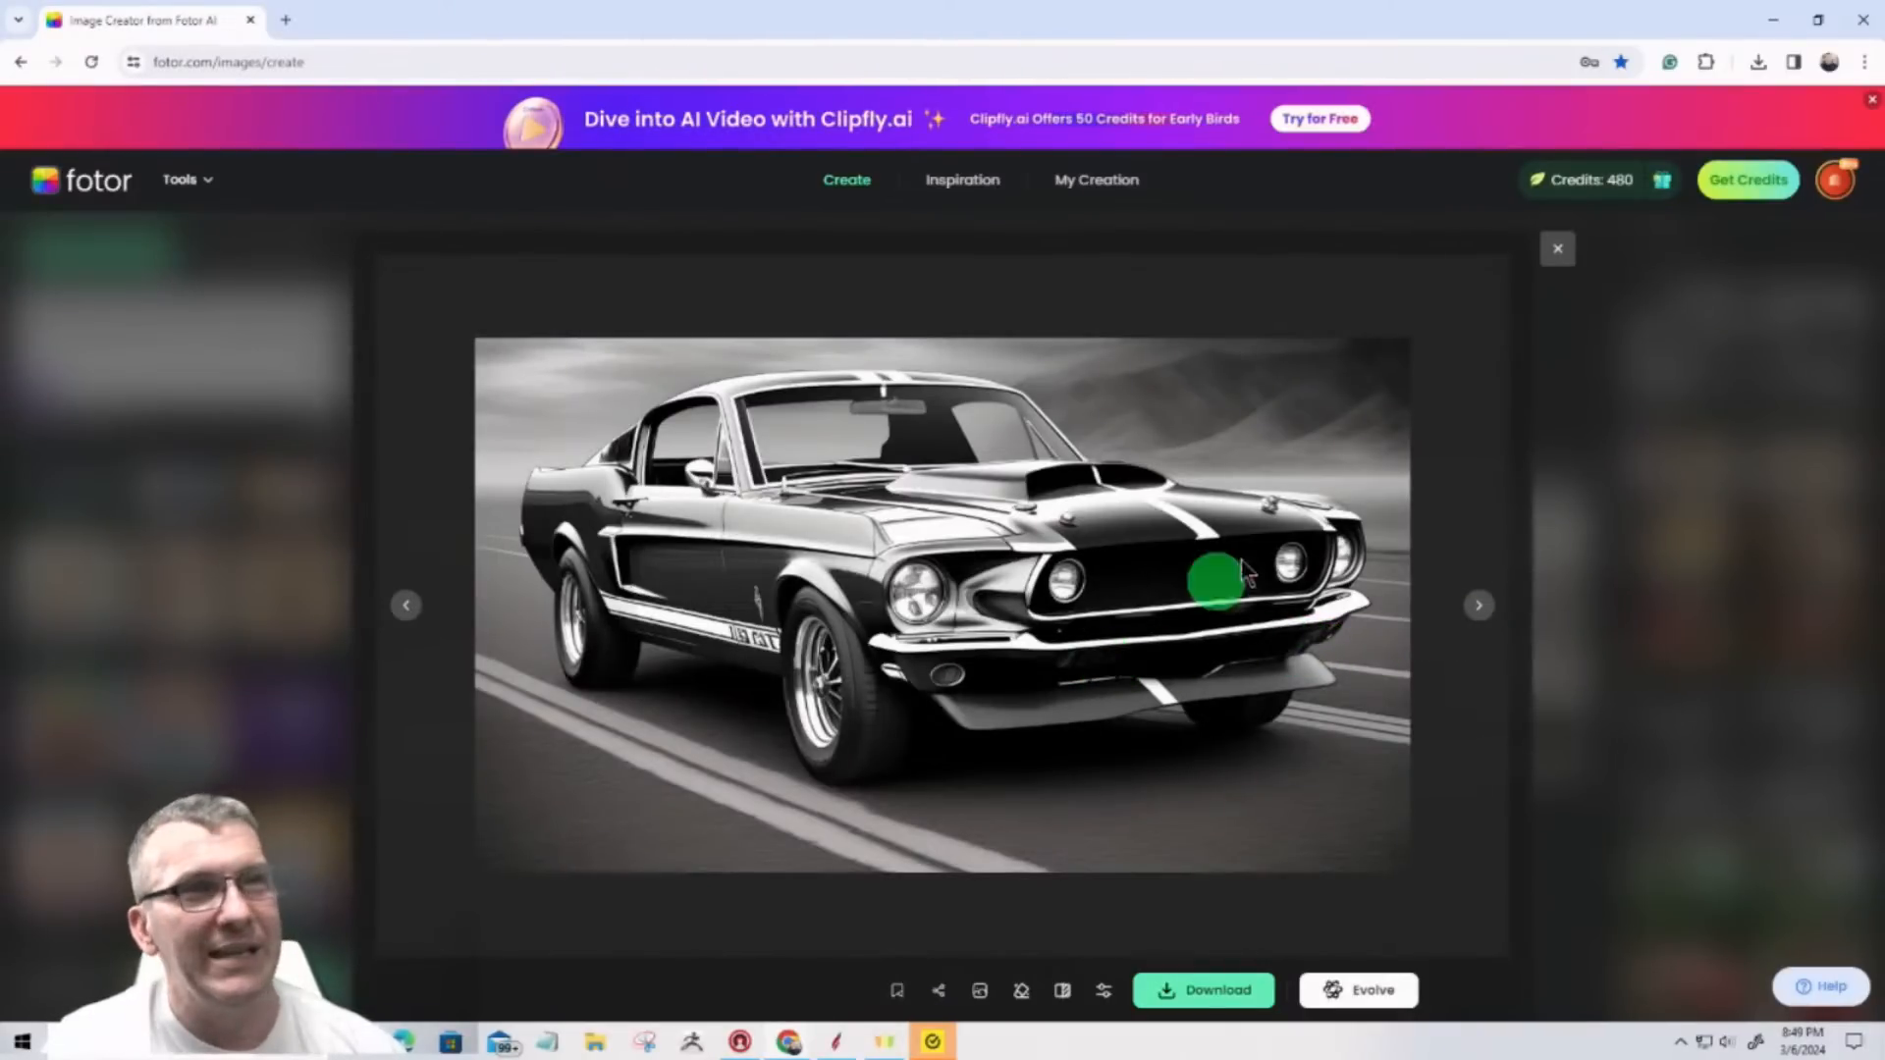
left_click(1555, 253)
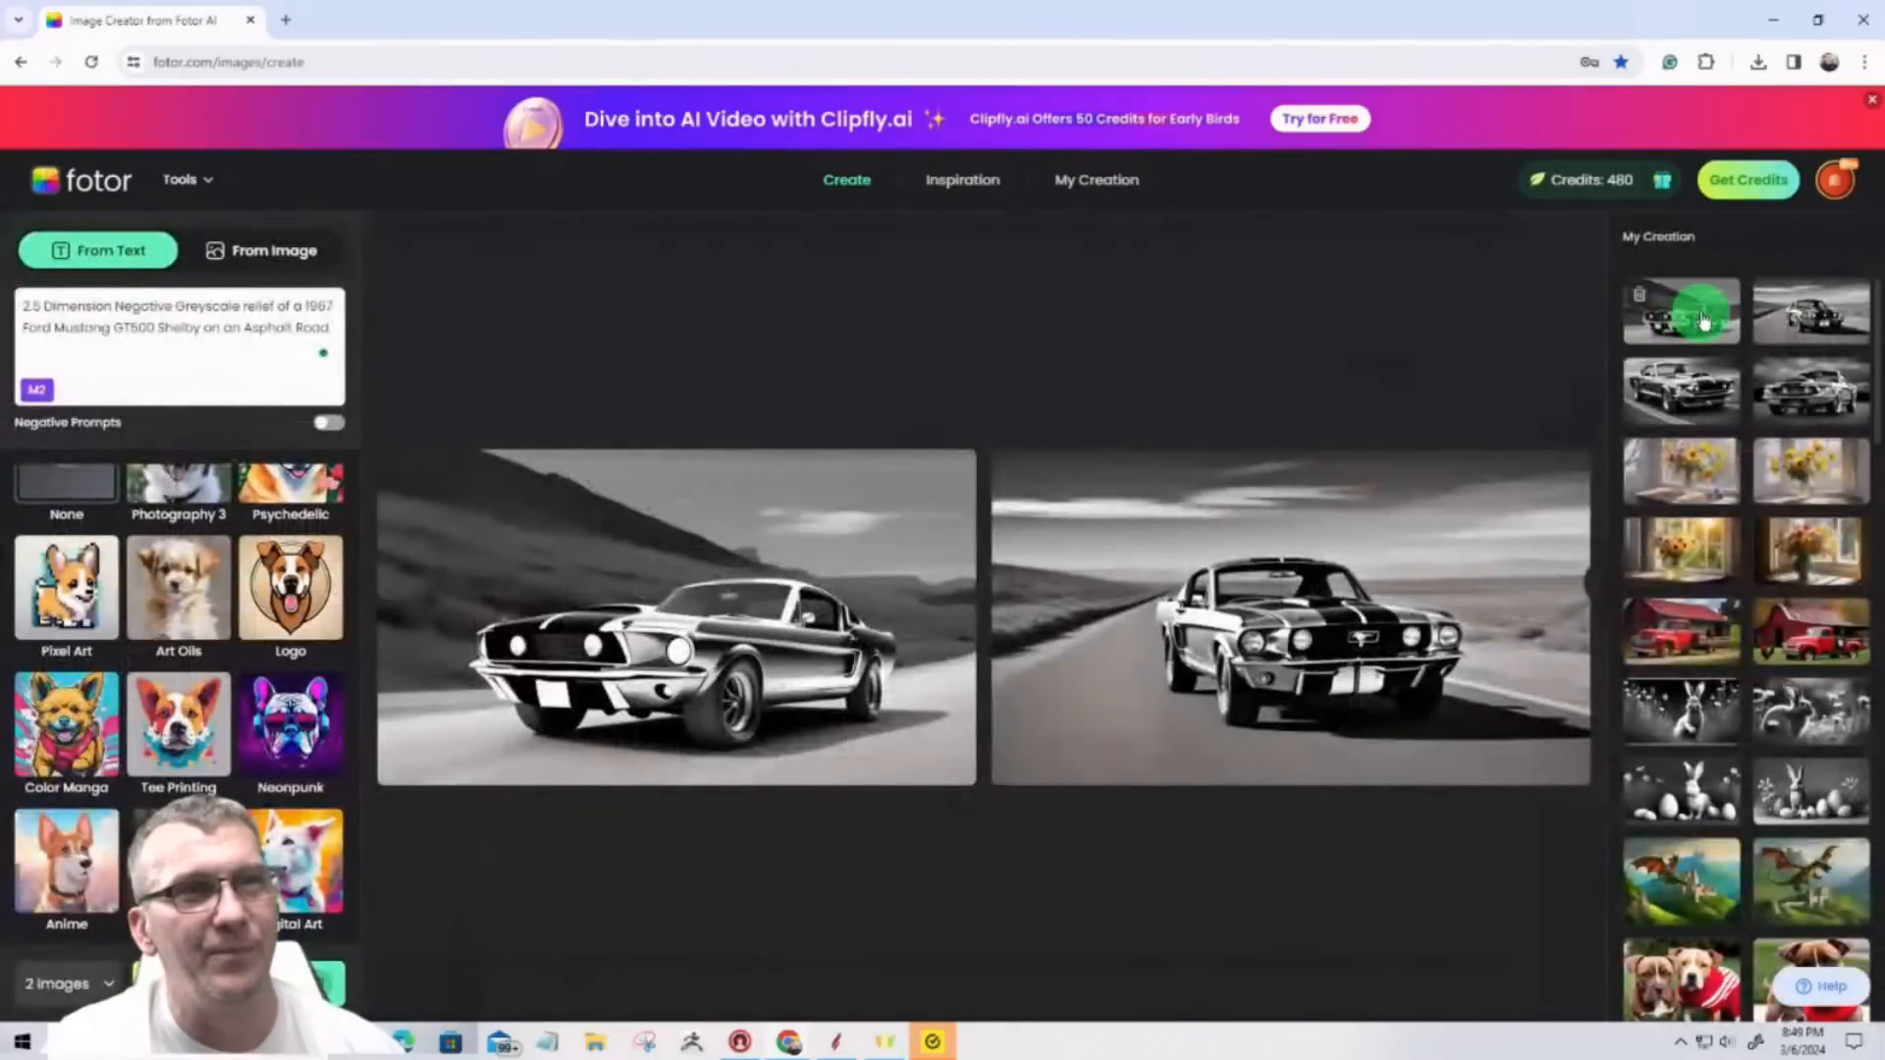
left_click(1809, 388)
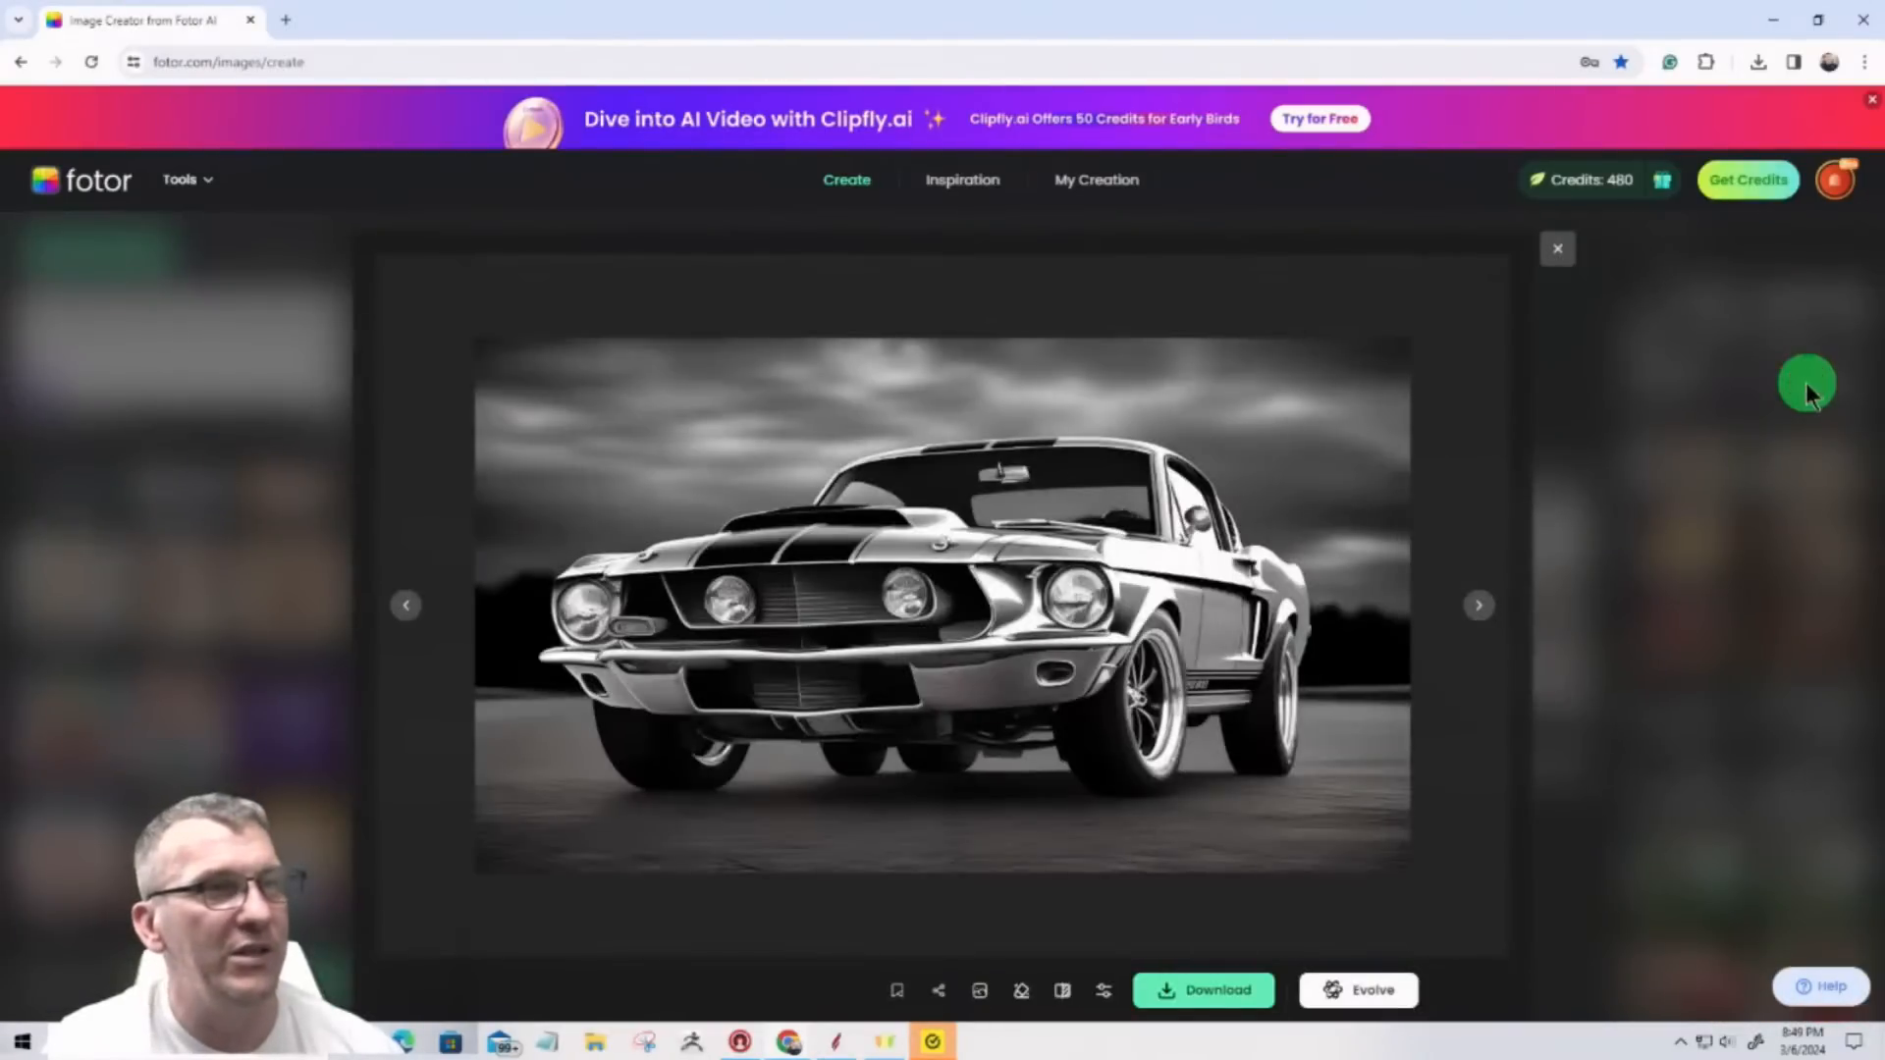
left_click(1557, 249)
left_click(1789, 306)
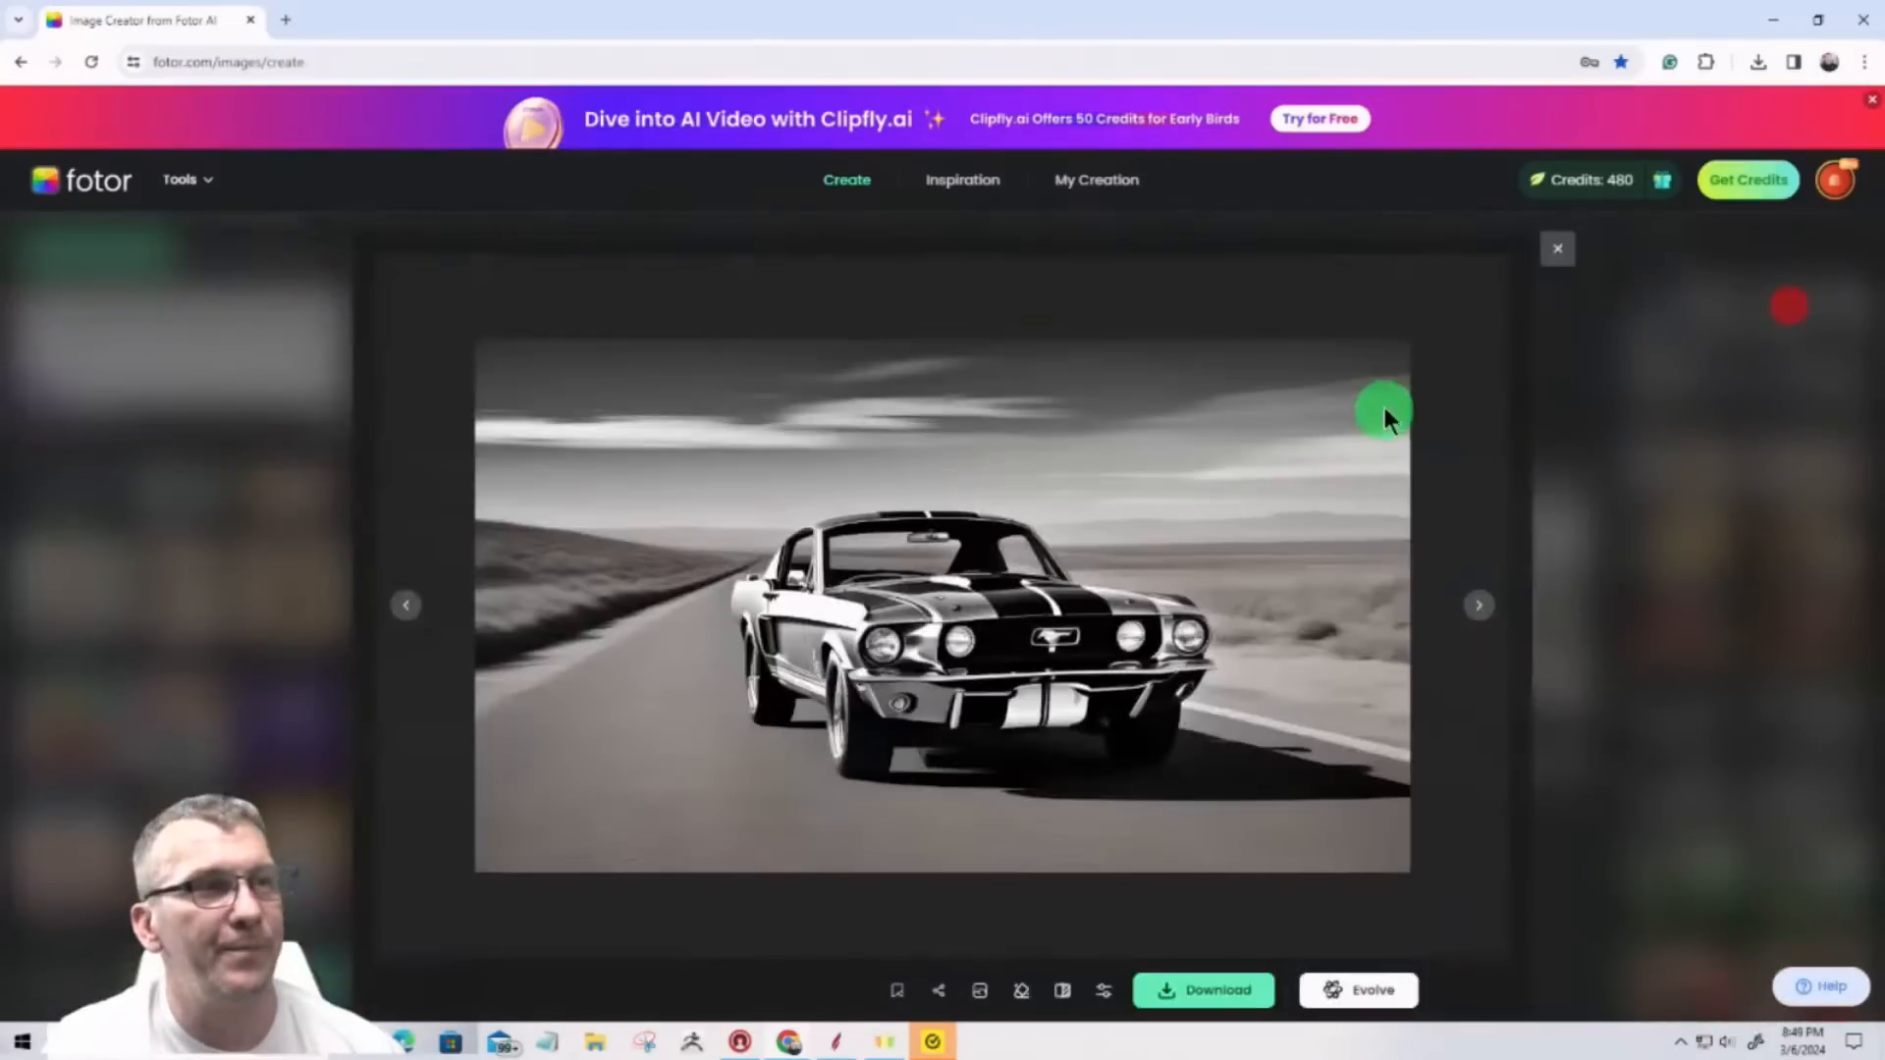
left_click(1557, 250)
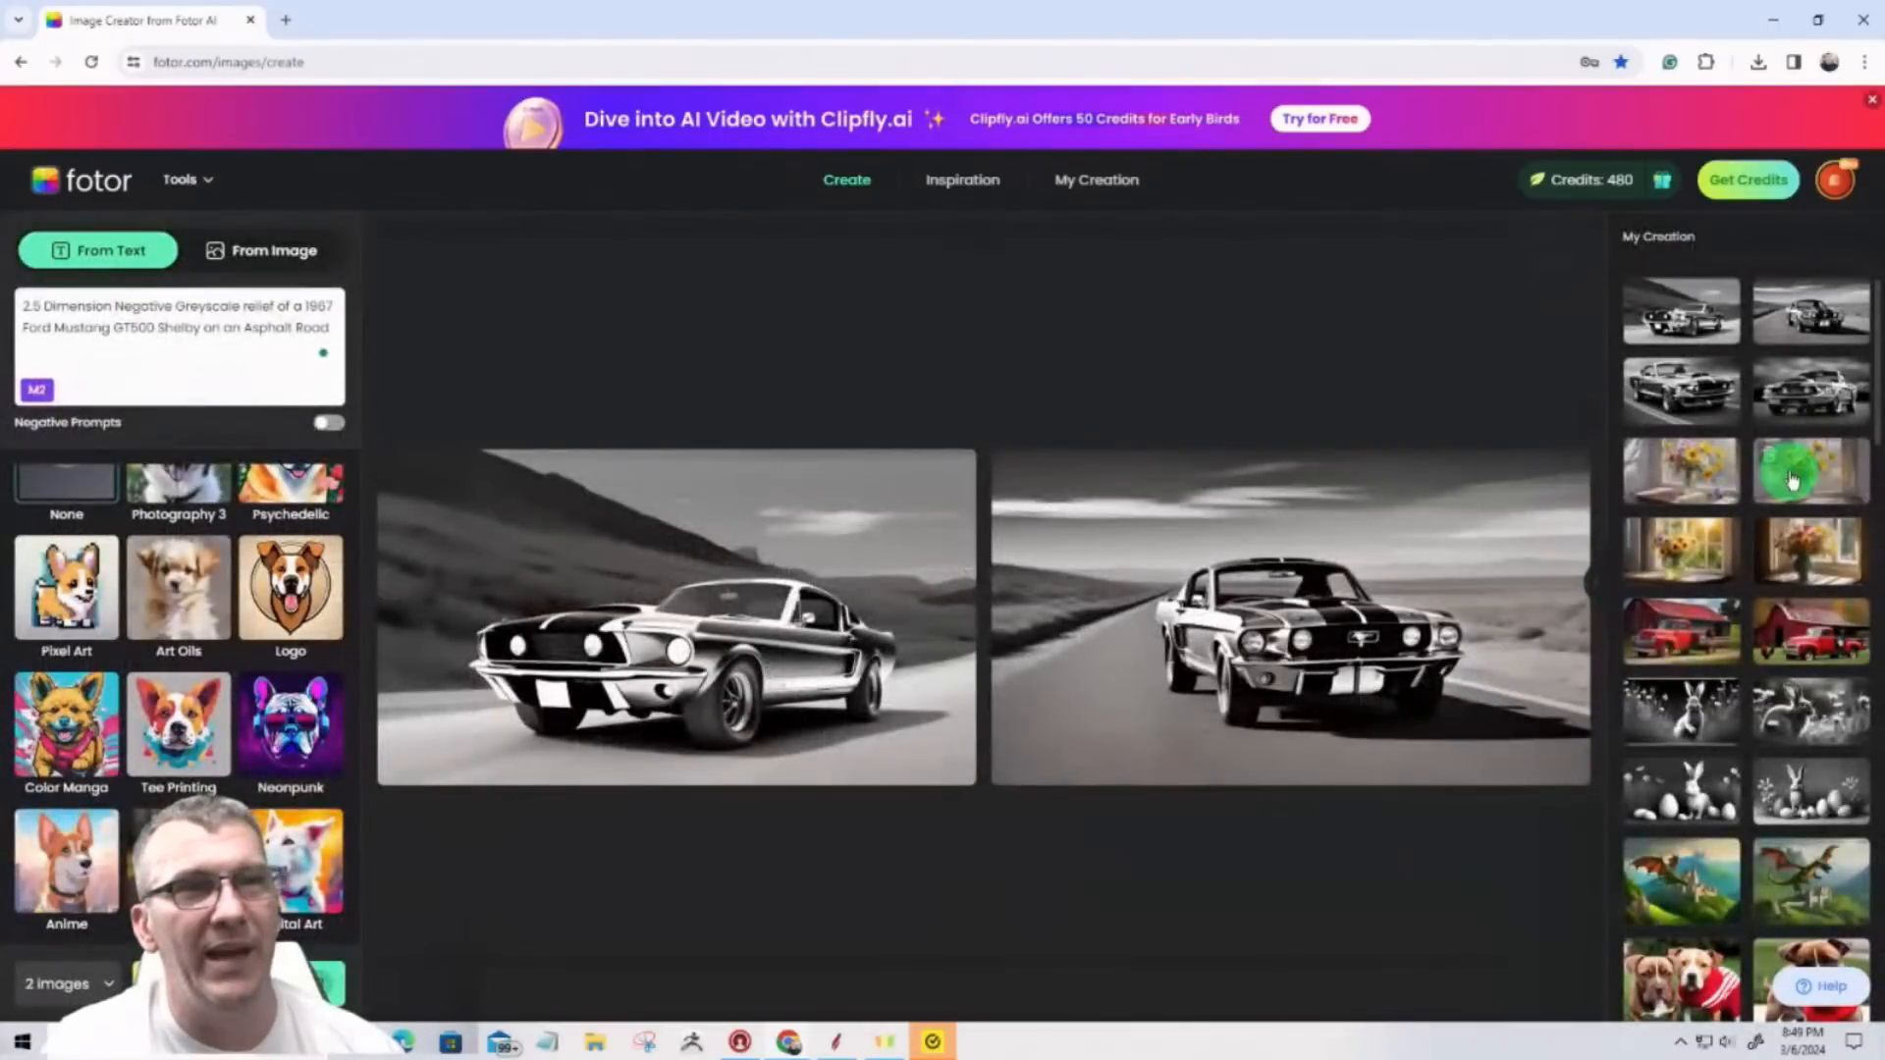
Step: View the two greyscale Easter rabbit images with eggs from past creations, then highlight the Mustang relief prompt text
scroll(1794, 609, "down", 4)
left_click(1795, 506)
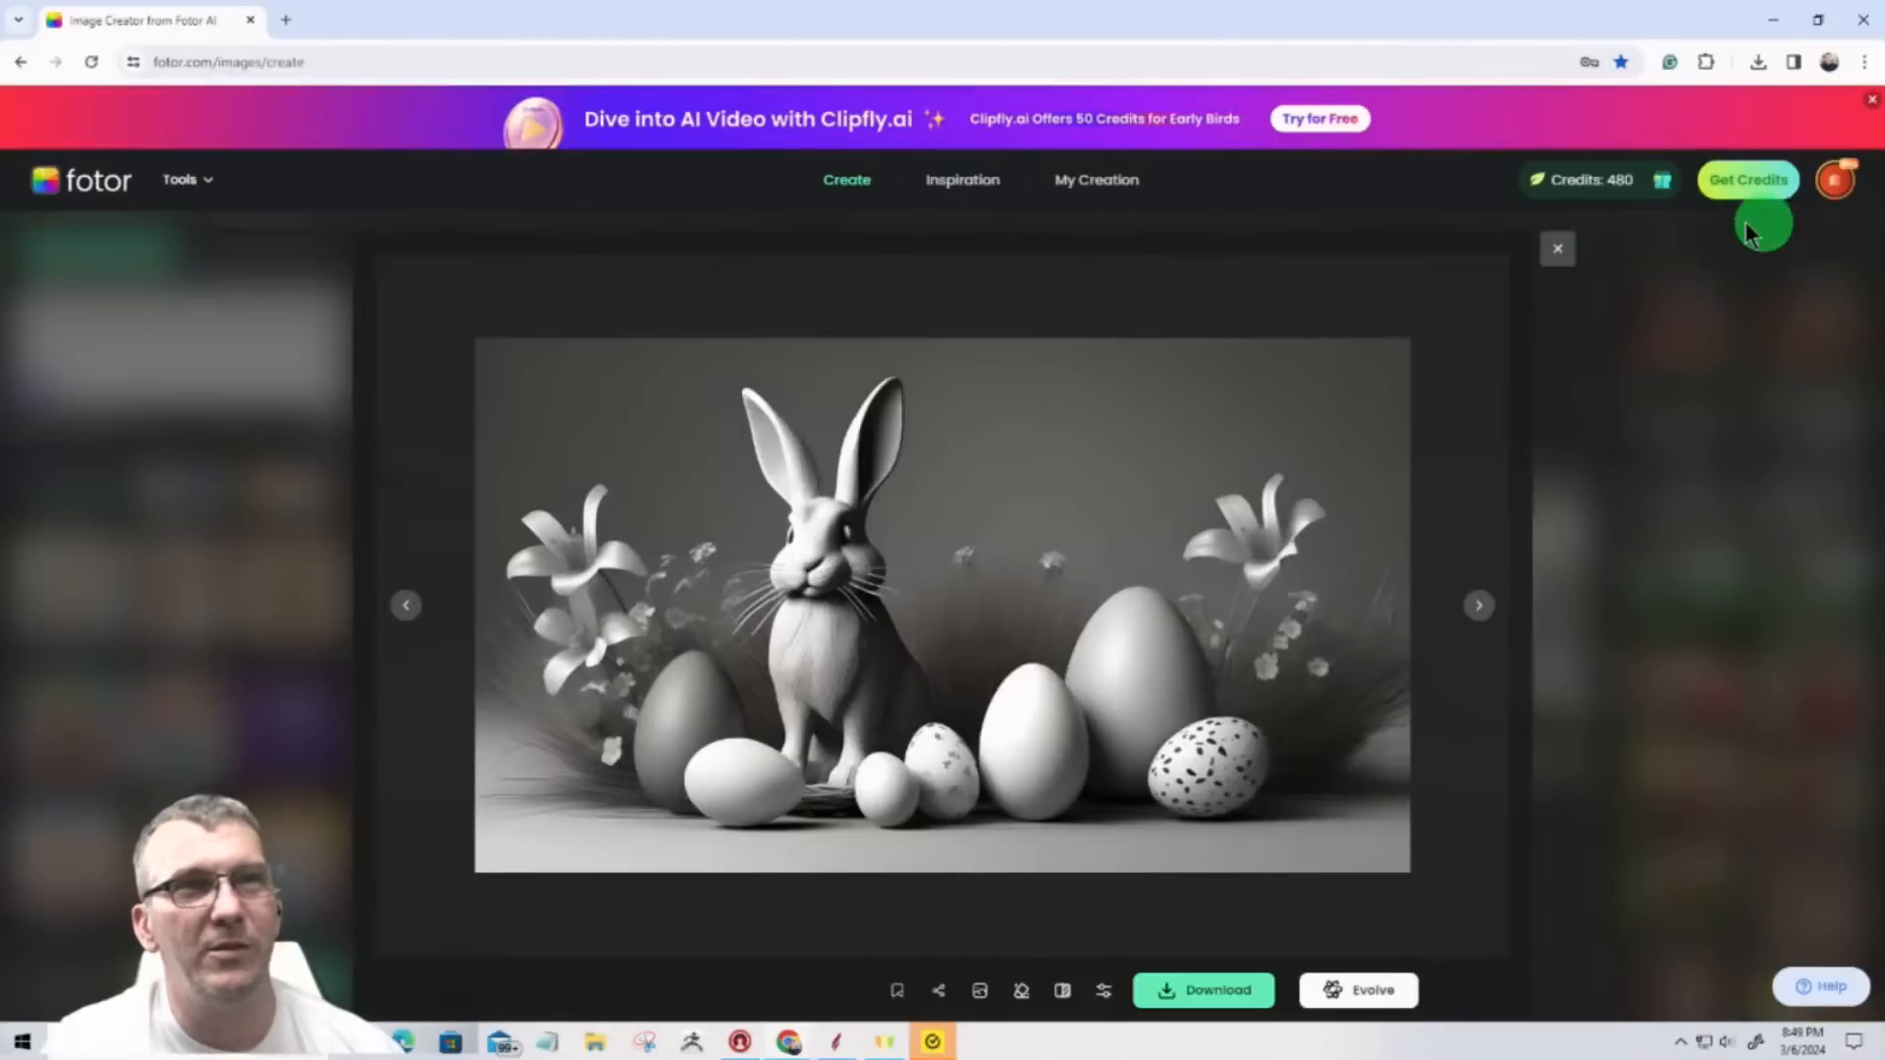
left_click(1557, 249)
left_click(1672, 520)
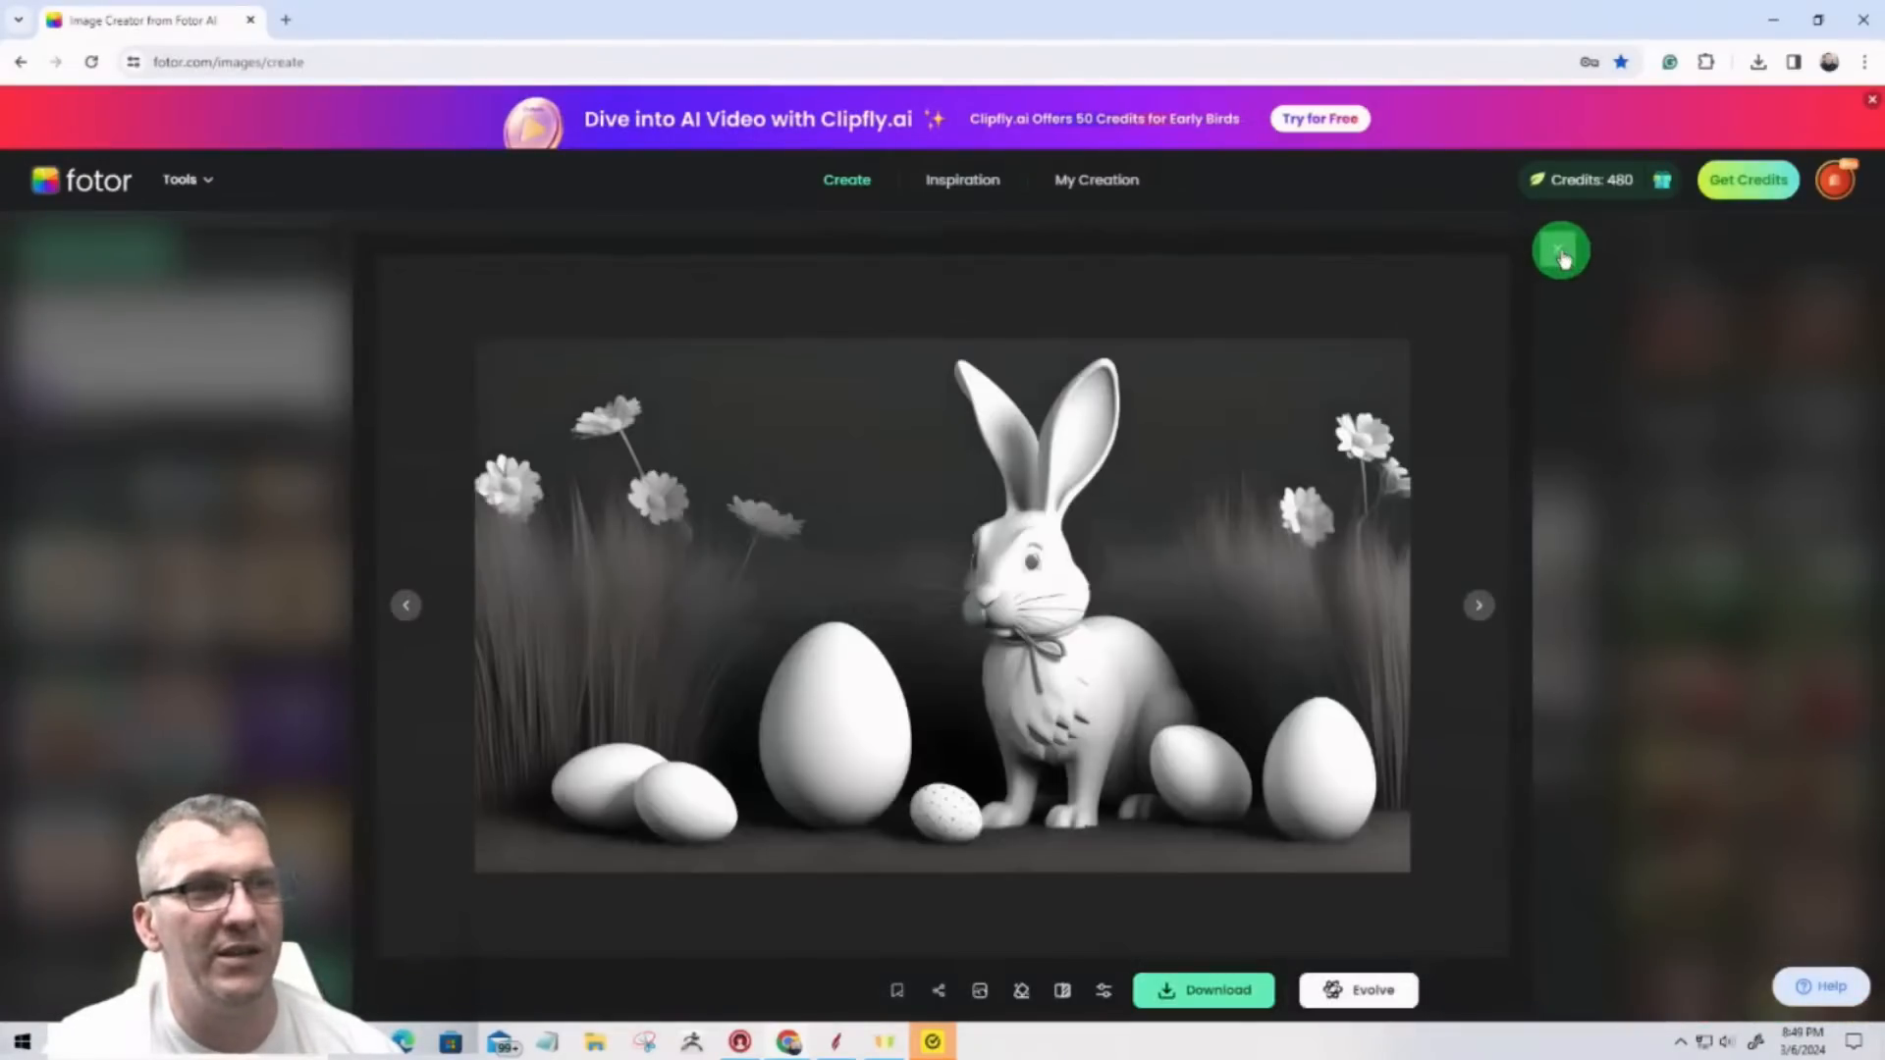
left_click(1561, 253)
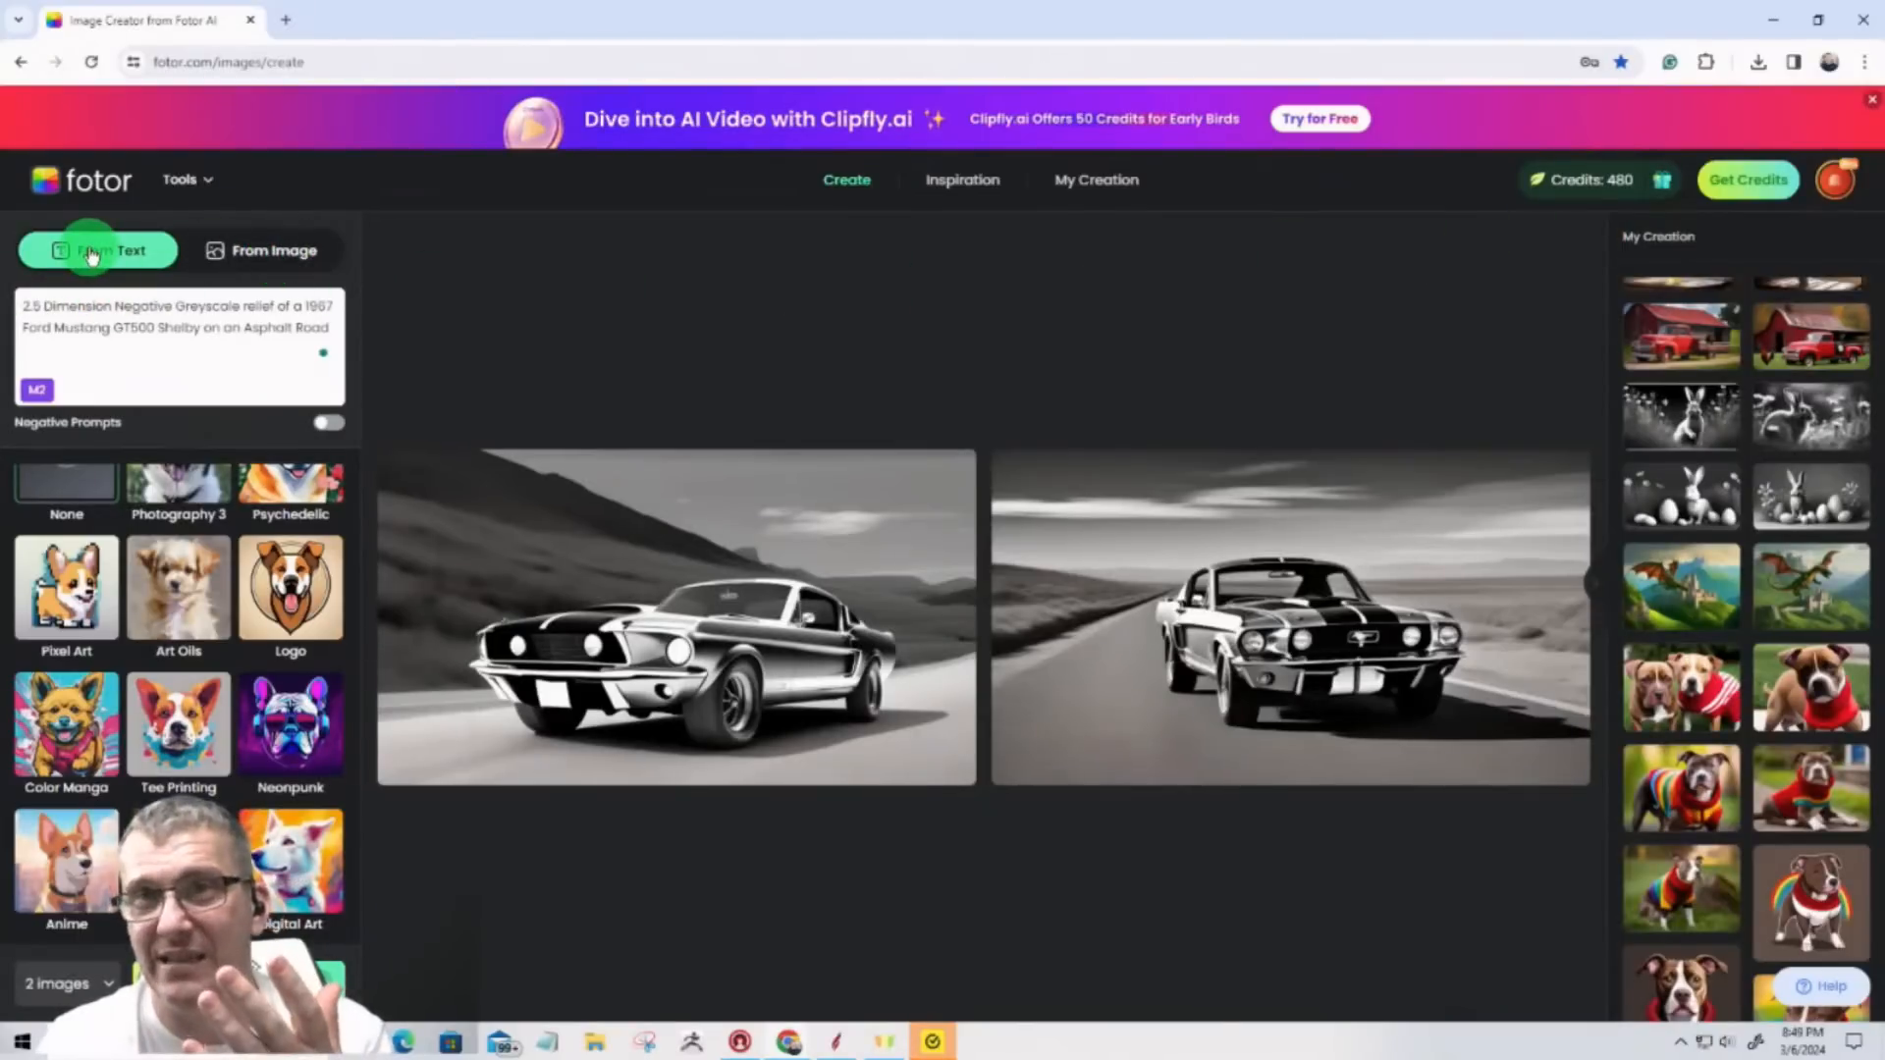
left_click(25, 306)
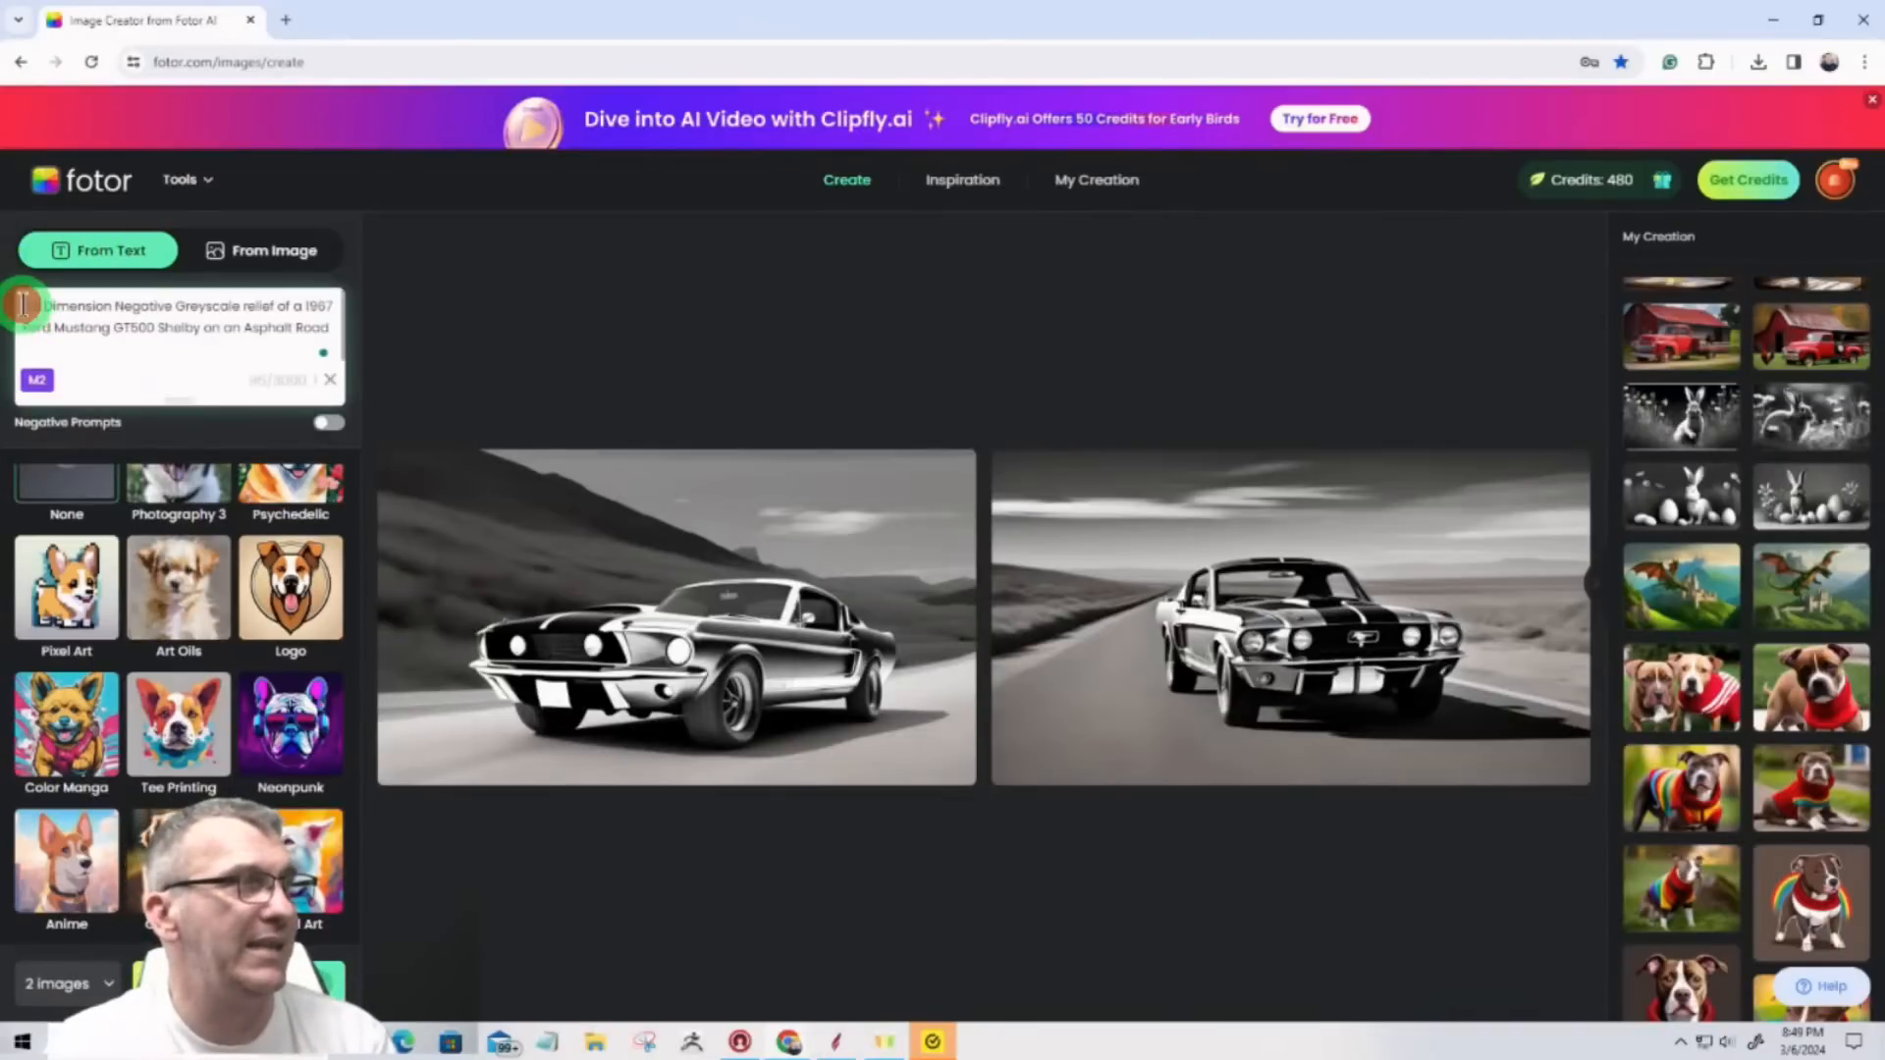
left_click_drag(23, 304, 324, 339)
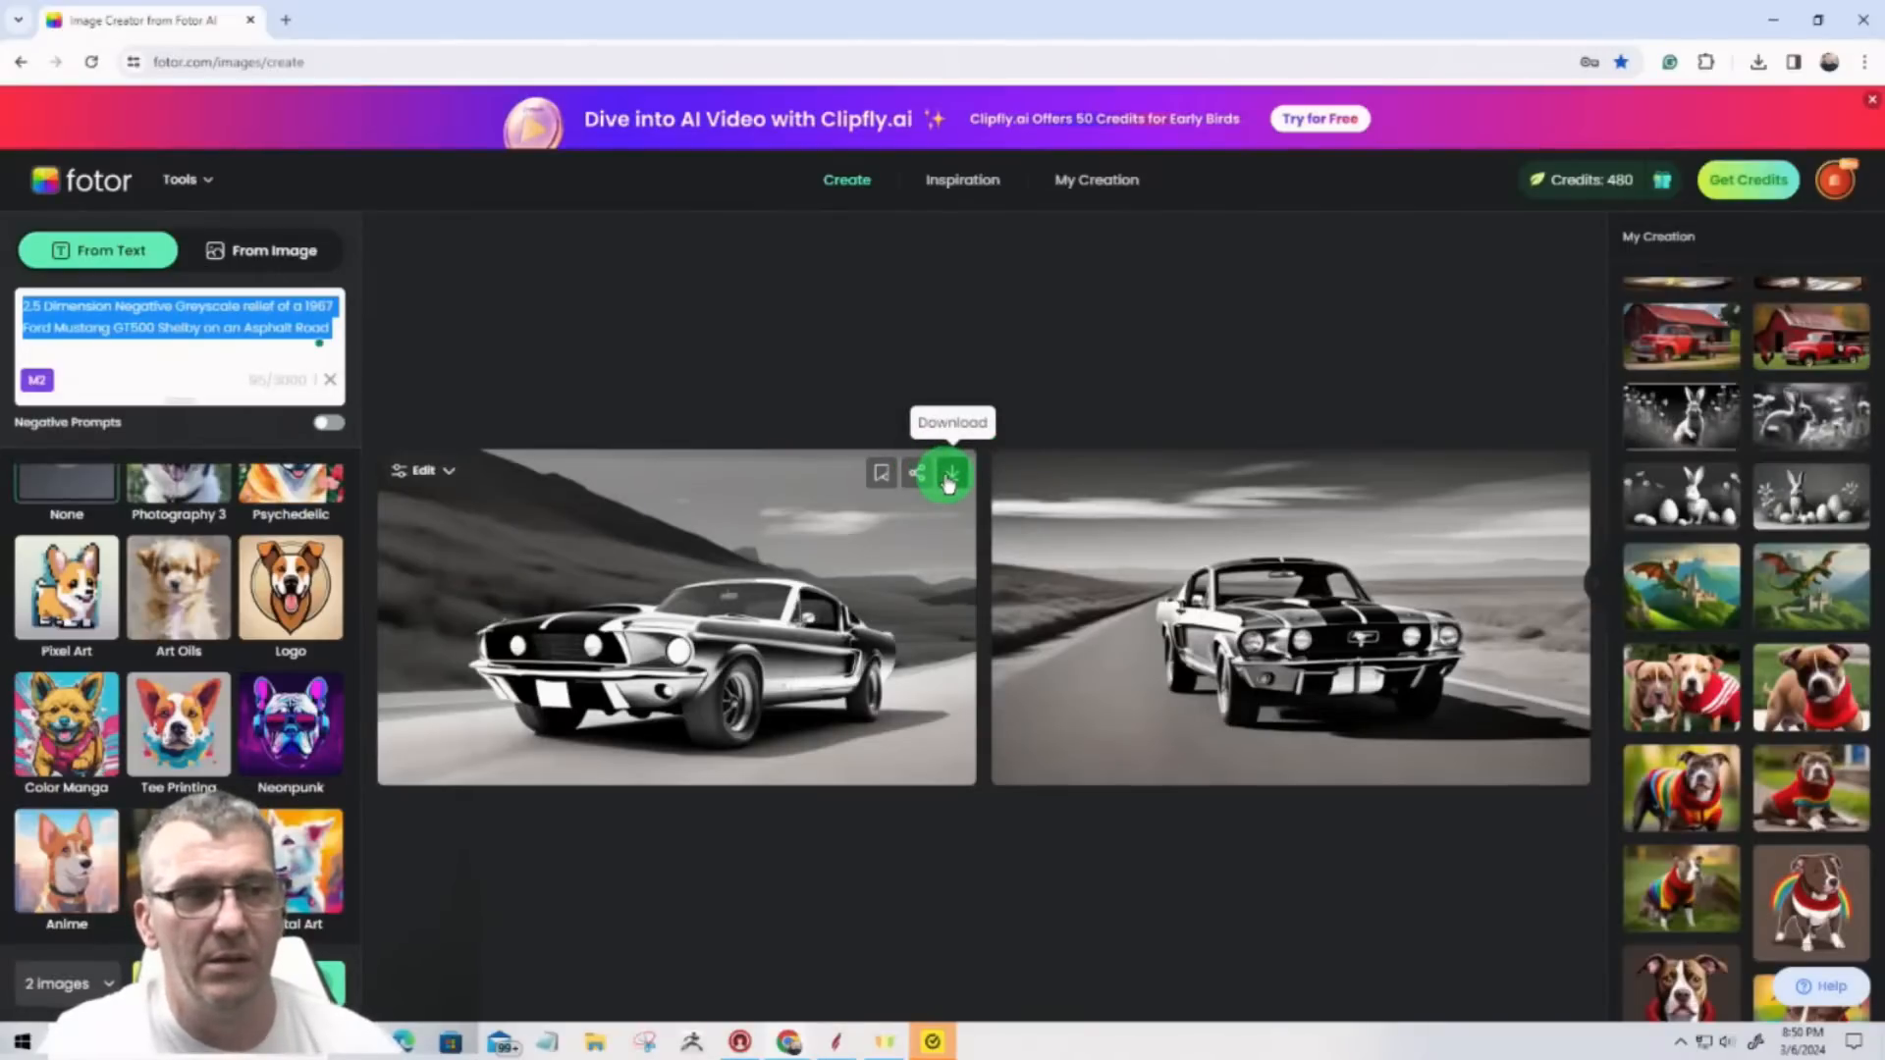
Step: Switch back to Aspire, hide the leaf texture's Component 1 and clear the selection
left_click(842, 1041)
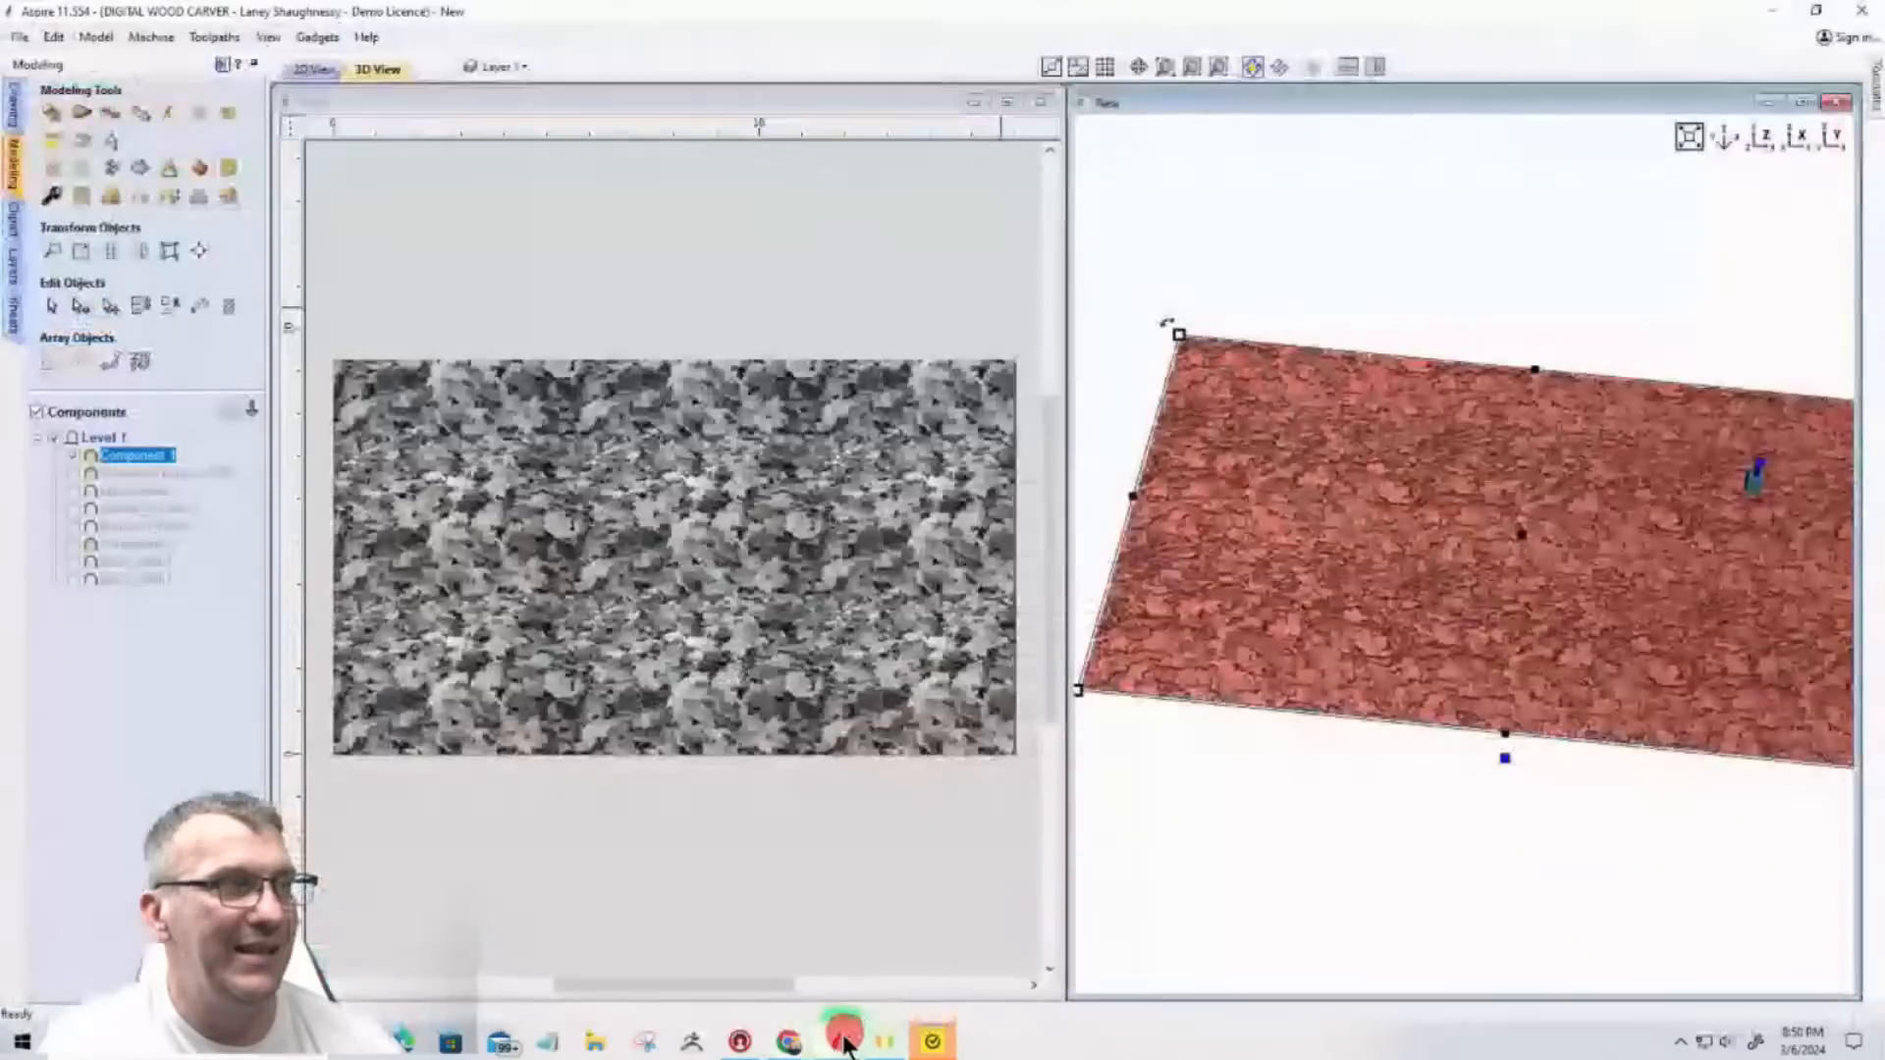
left_click(72, 455)
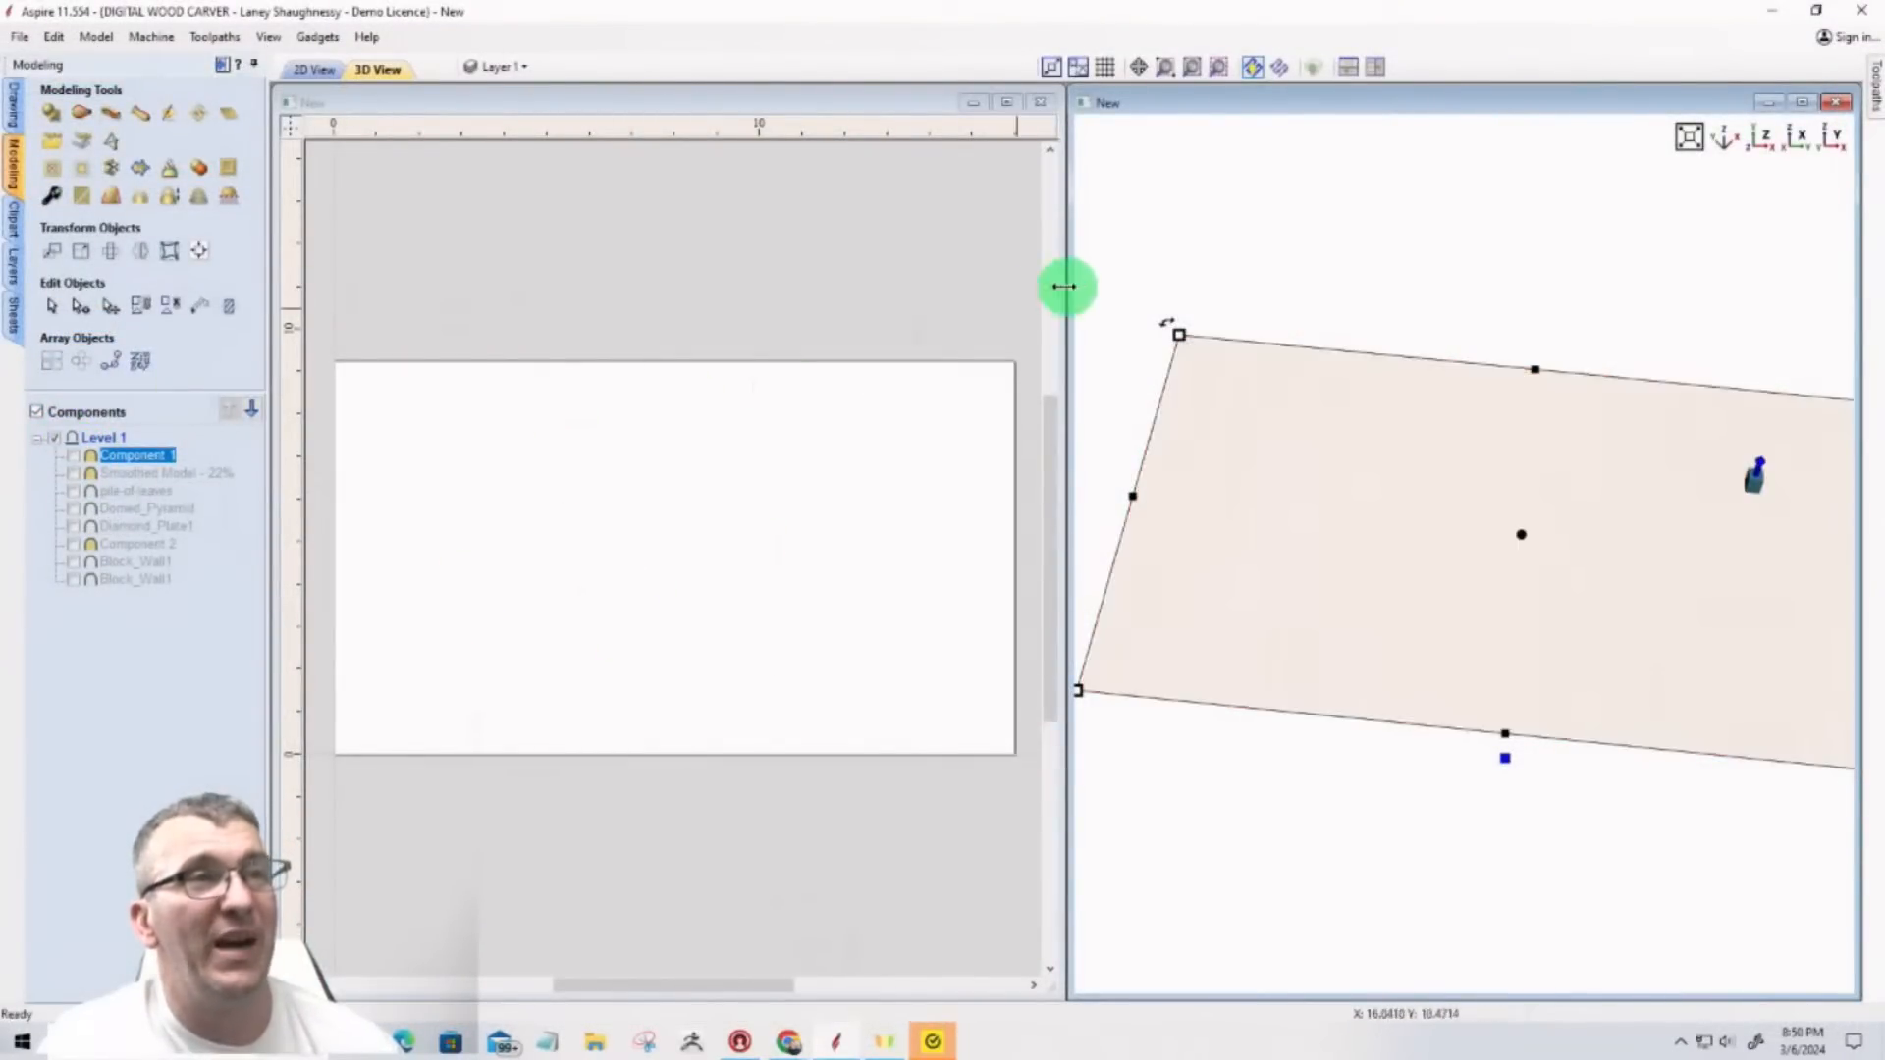
left_click(687, 288)
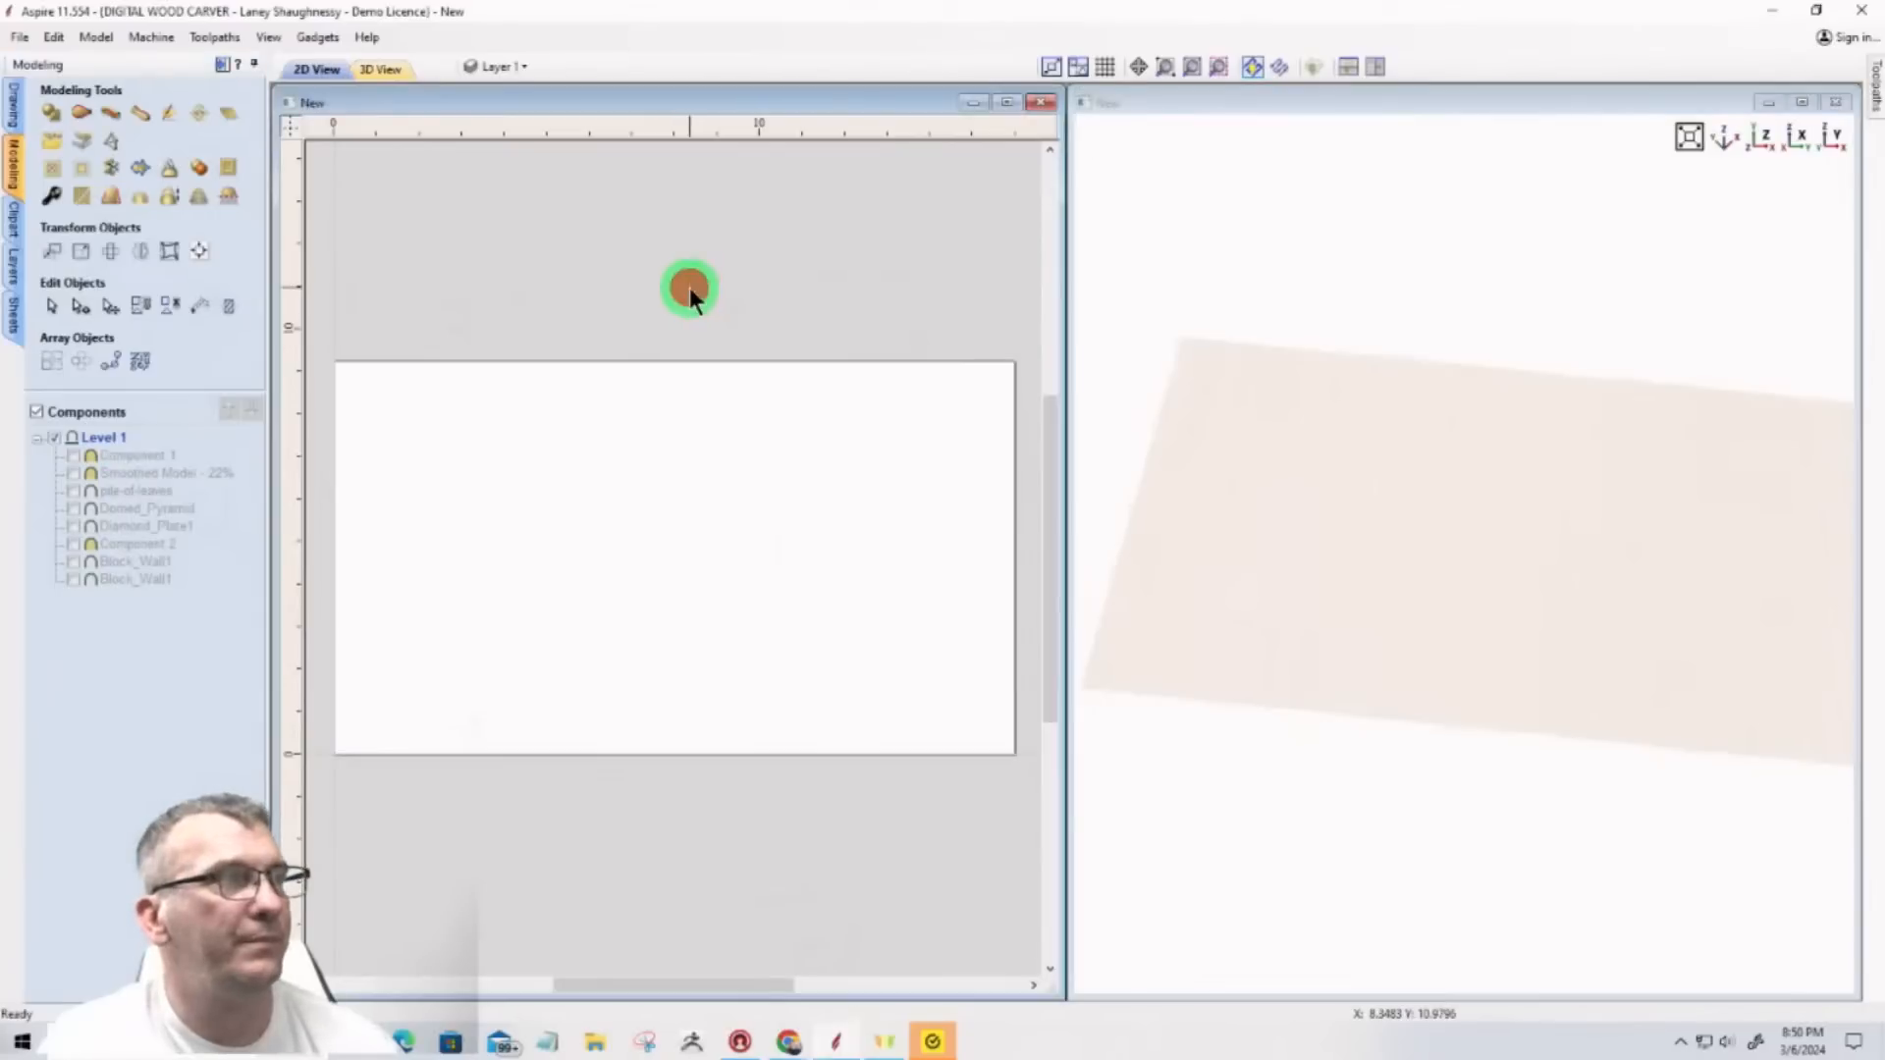
left_click(86, 135)
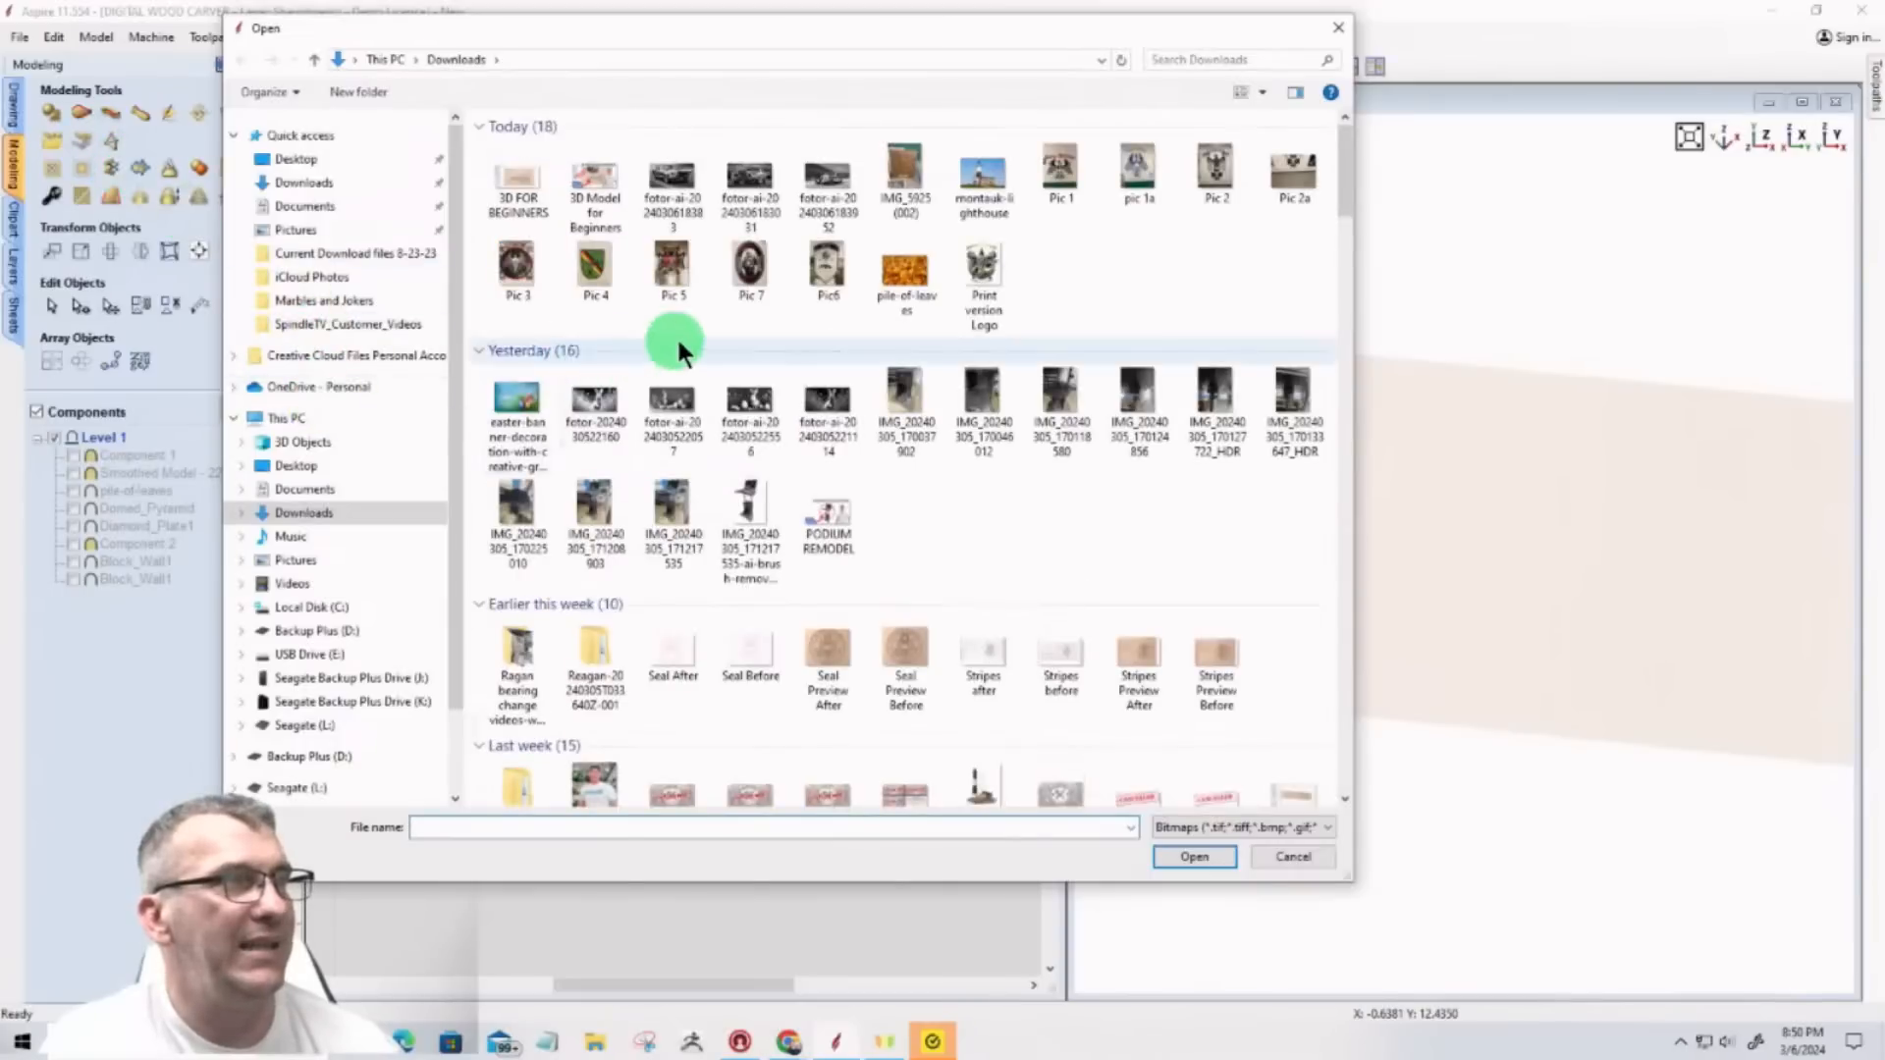
left_click(834, 177)
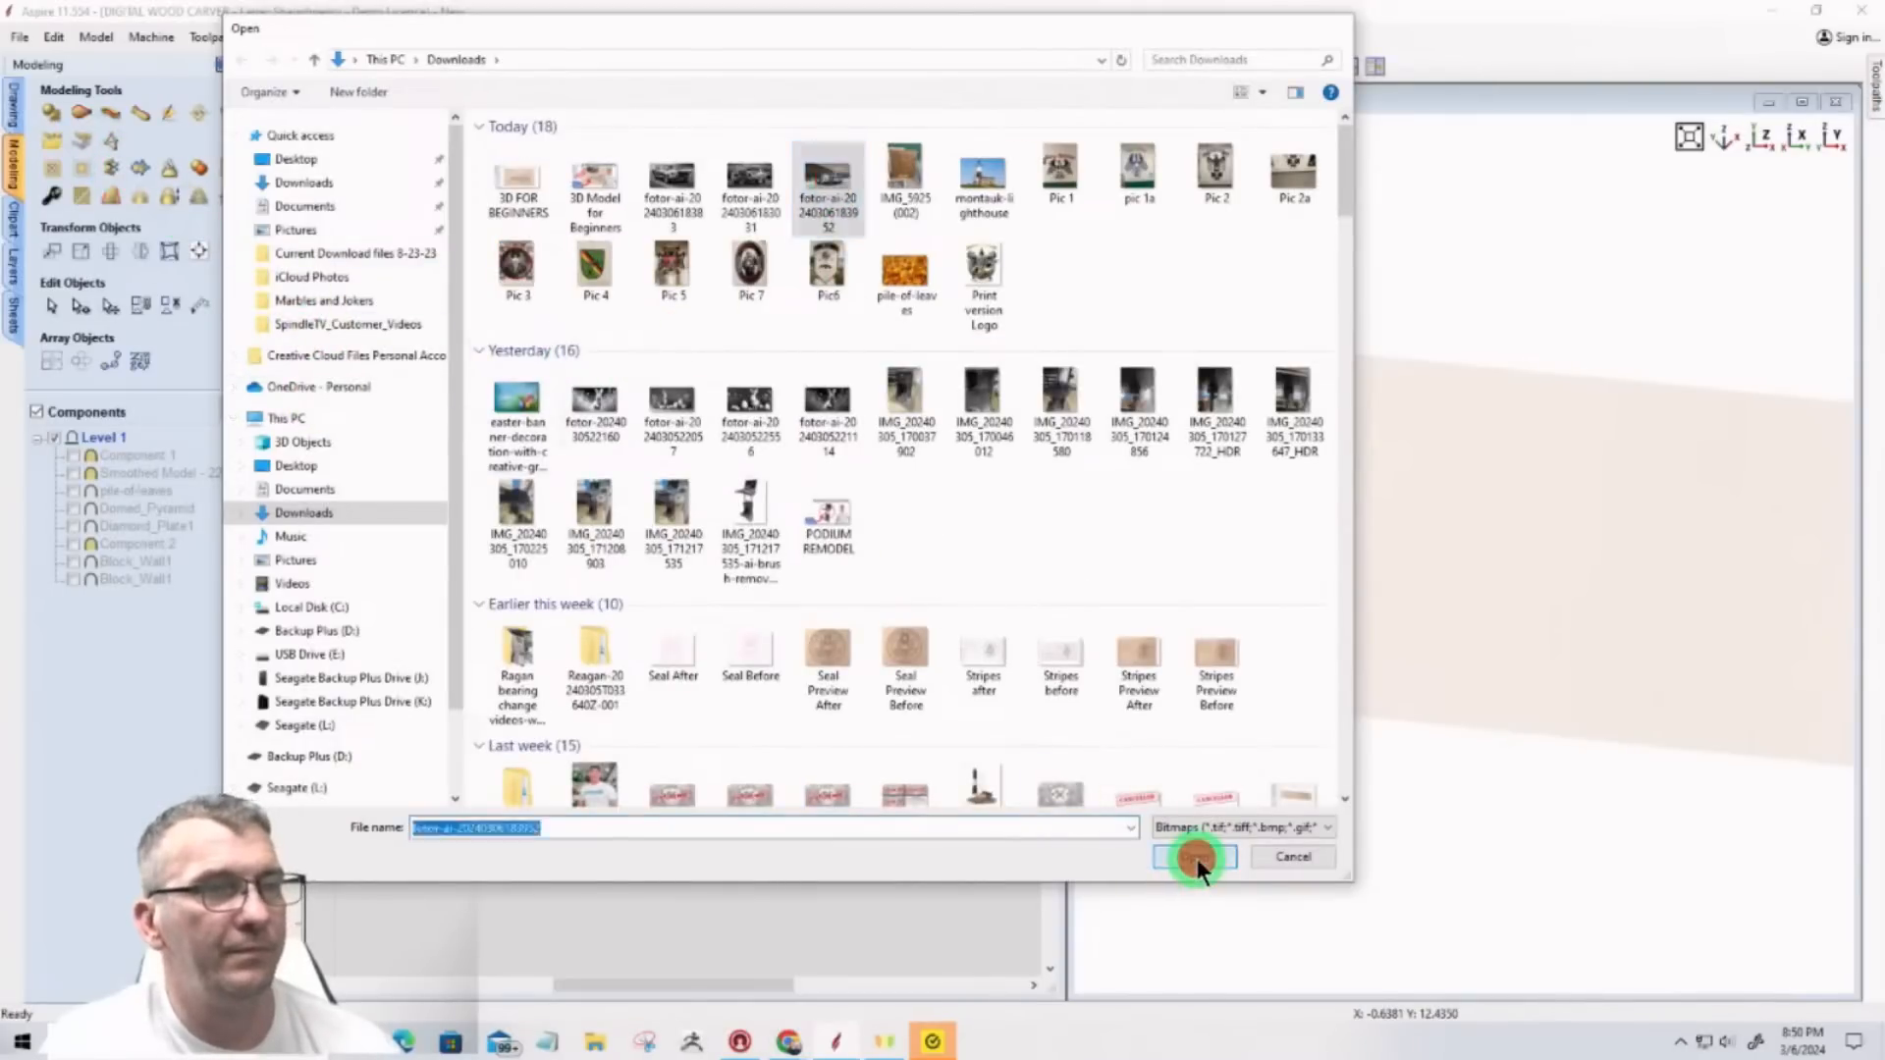
left_click(1195, 860)
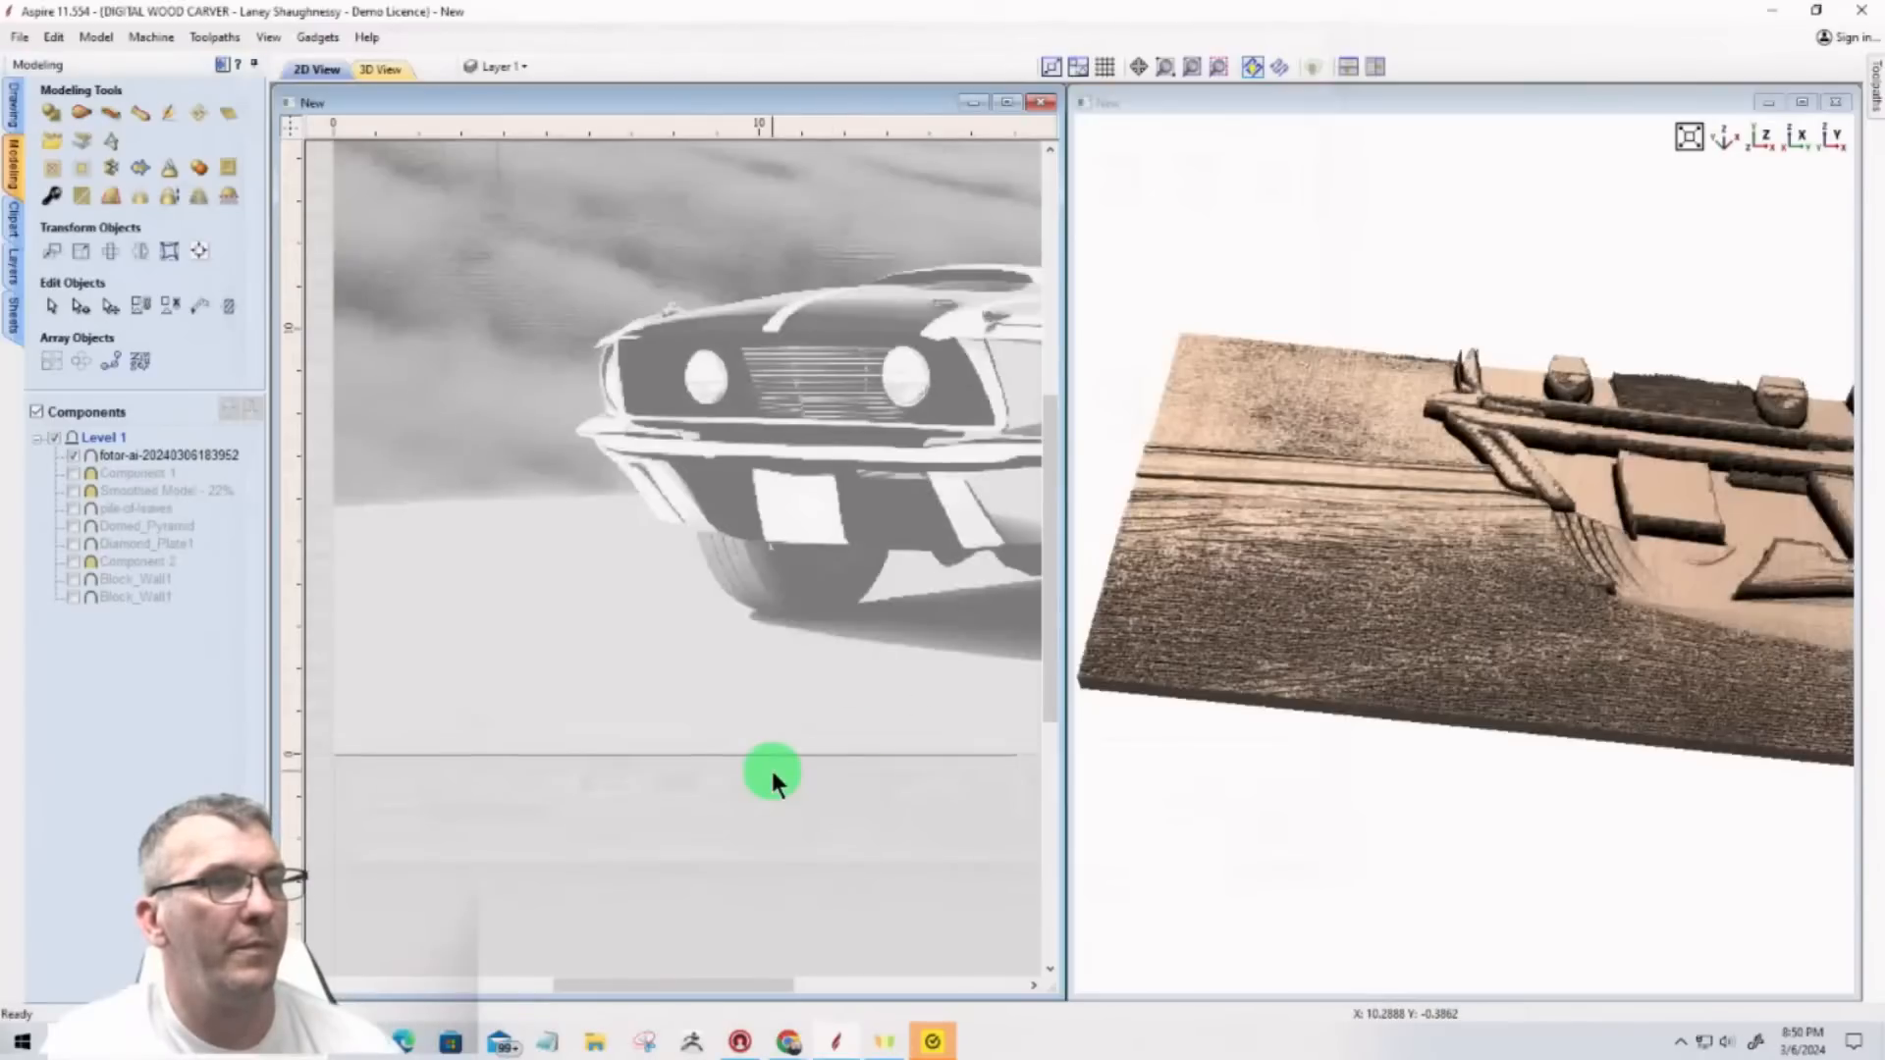
Step: Scale the Mustang component proportionally to a width of 16 inches, with Auto Scale Z on
left_click(1764, 136)
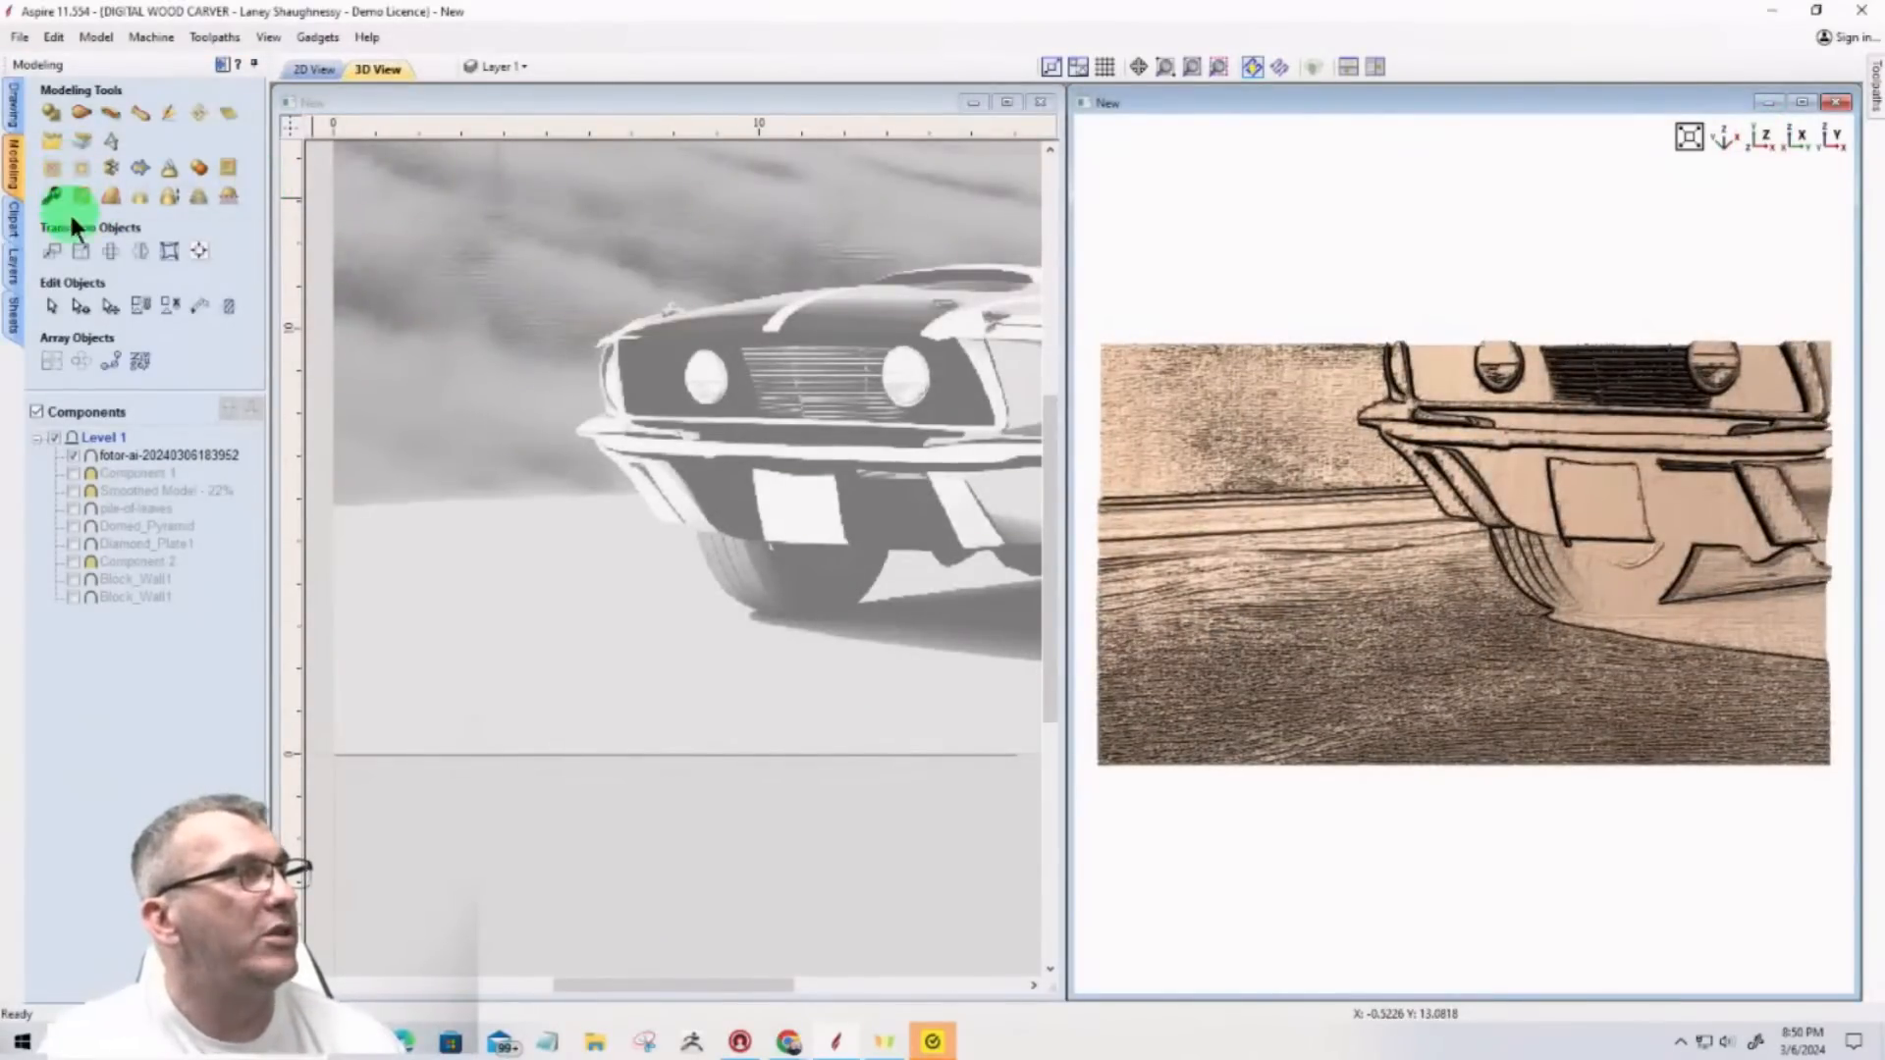
left_click(82, 252)
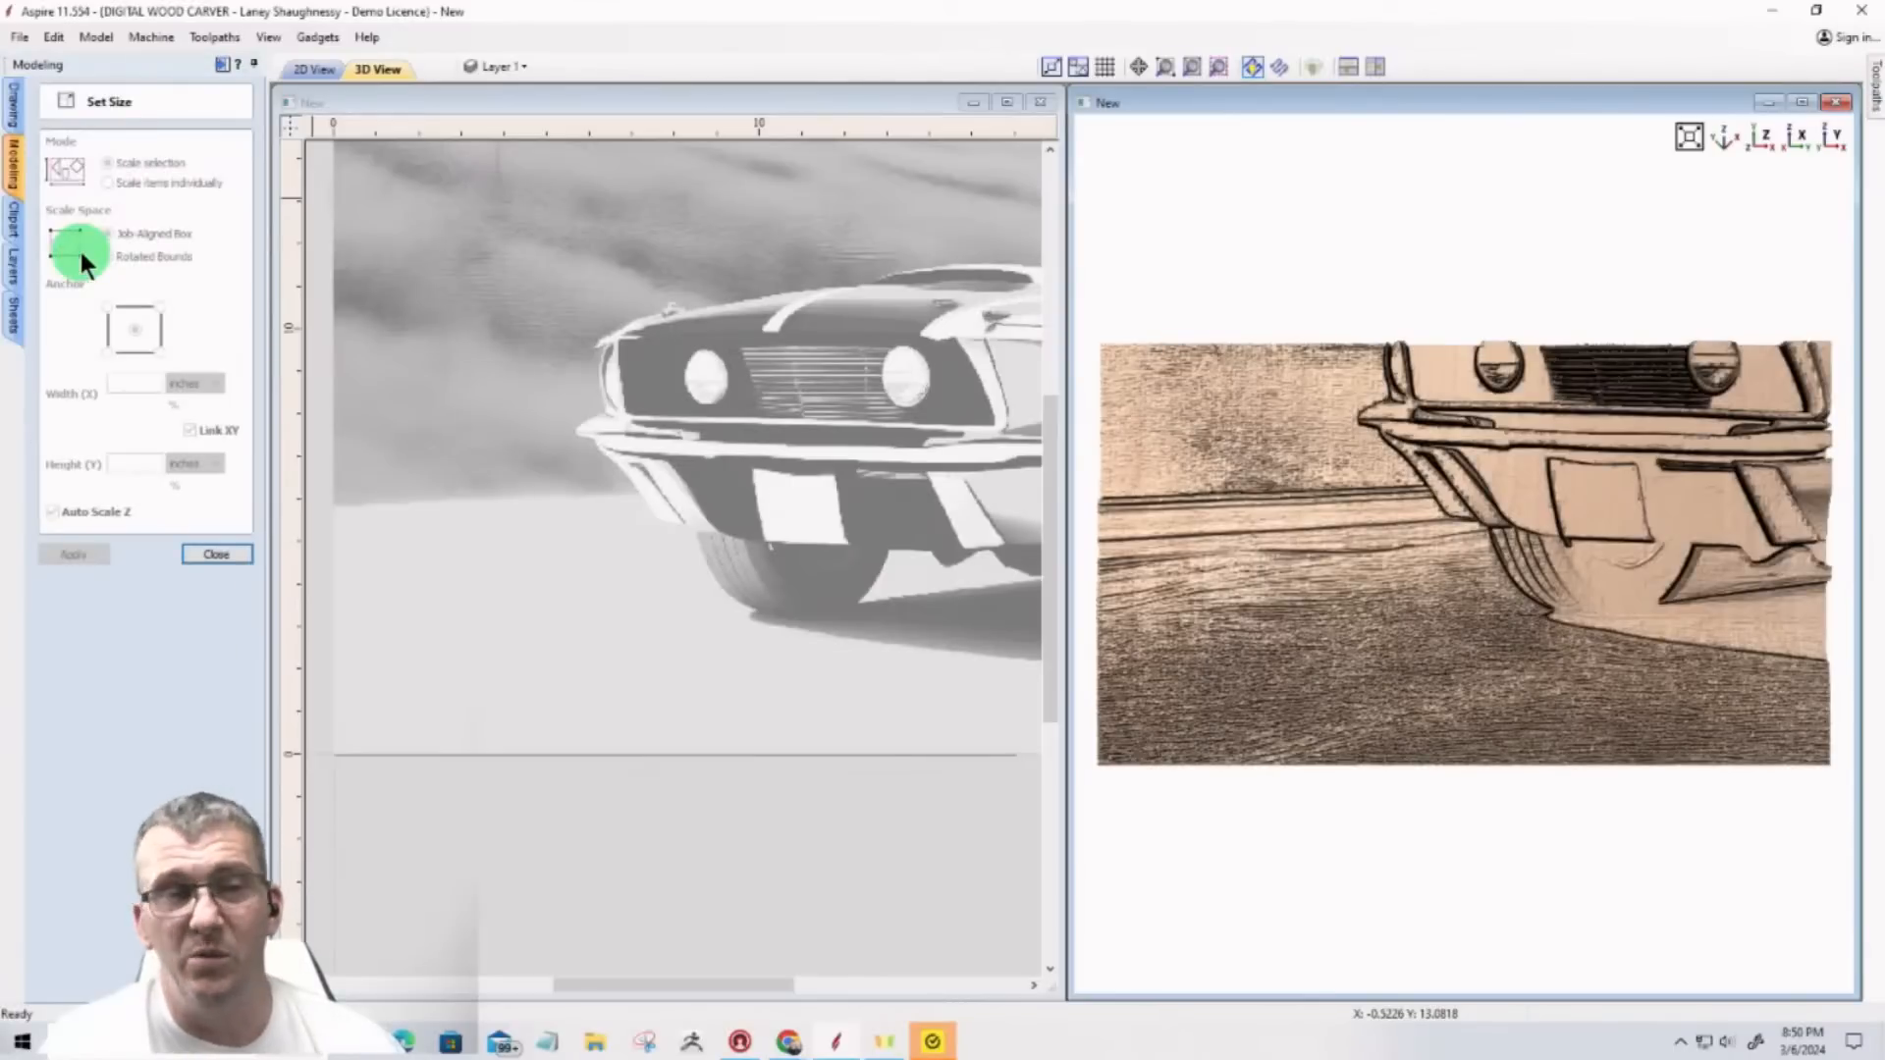
left_click(652, 526)
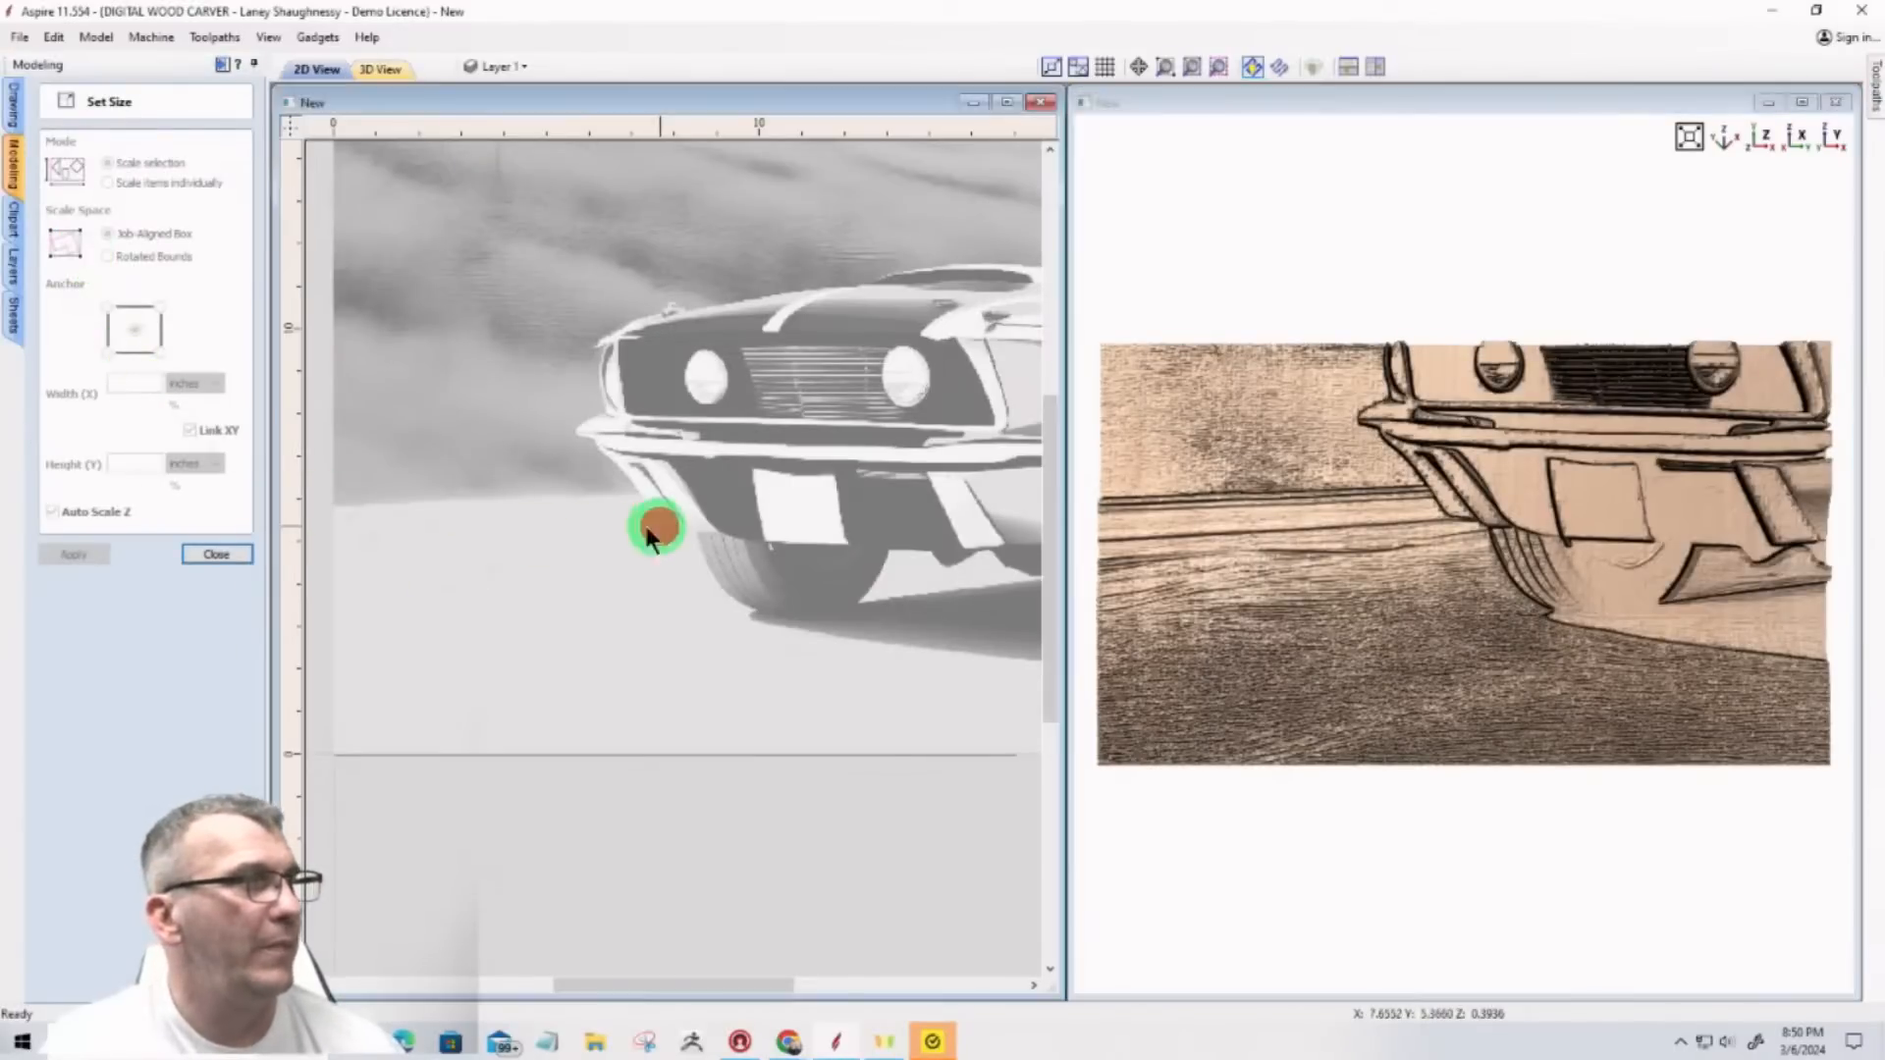
left_click(539, 527)
double_click(152, 387)
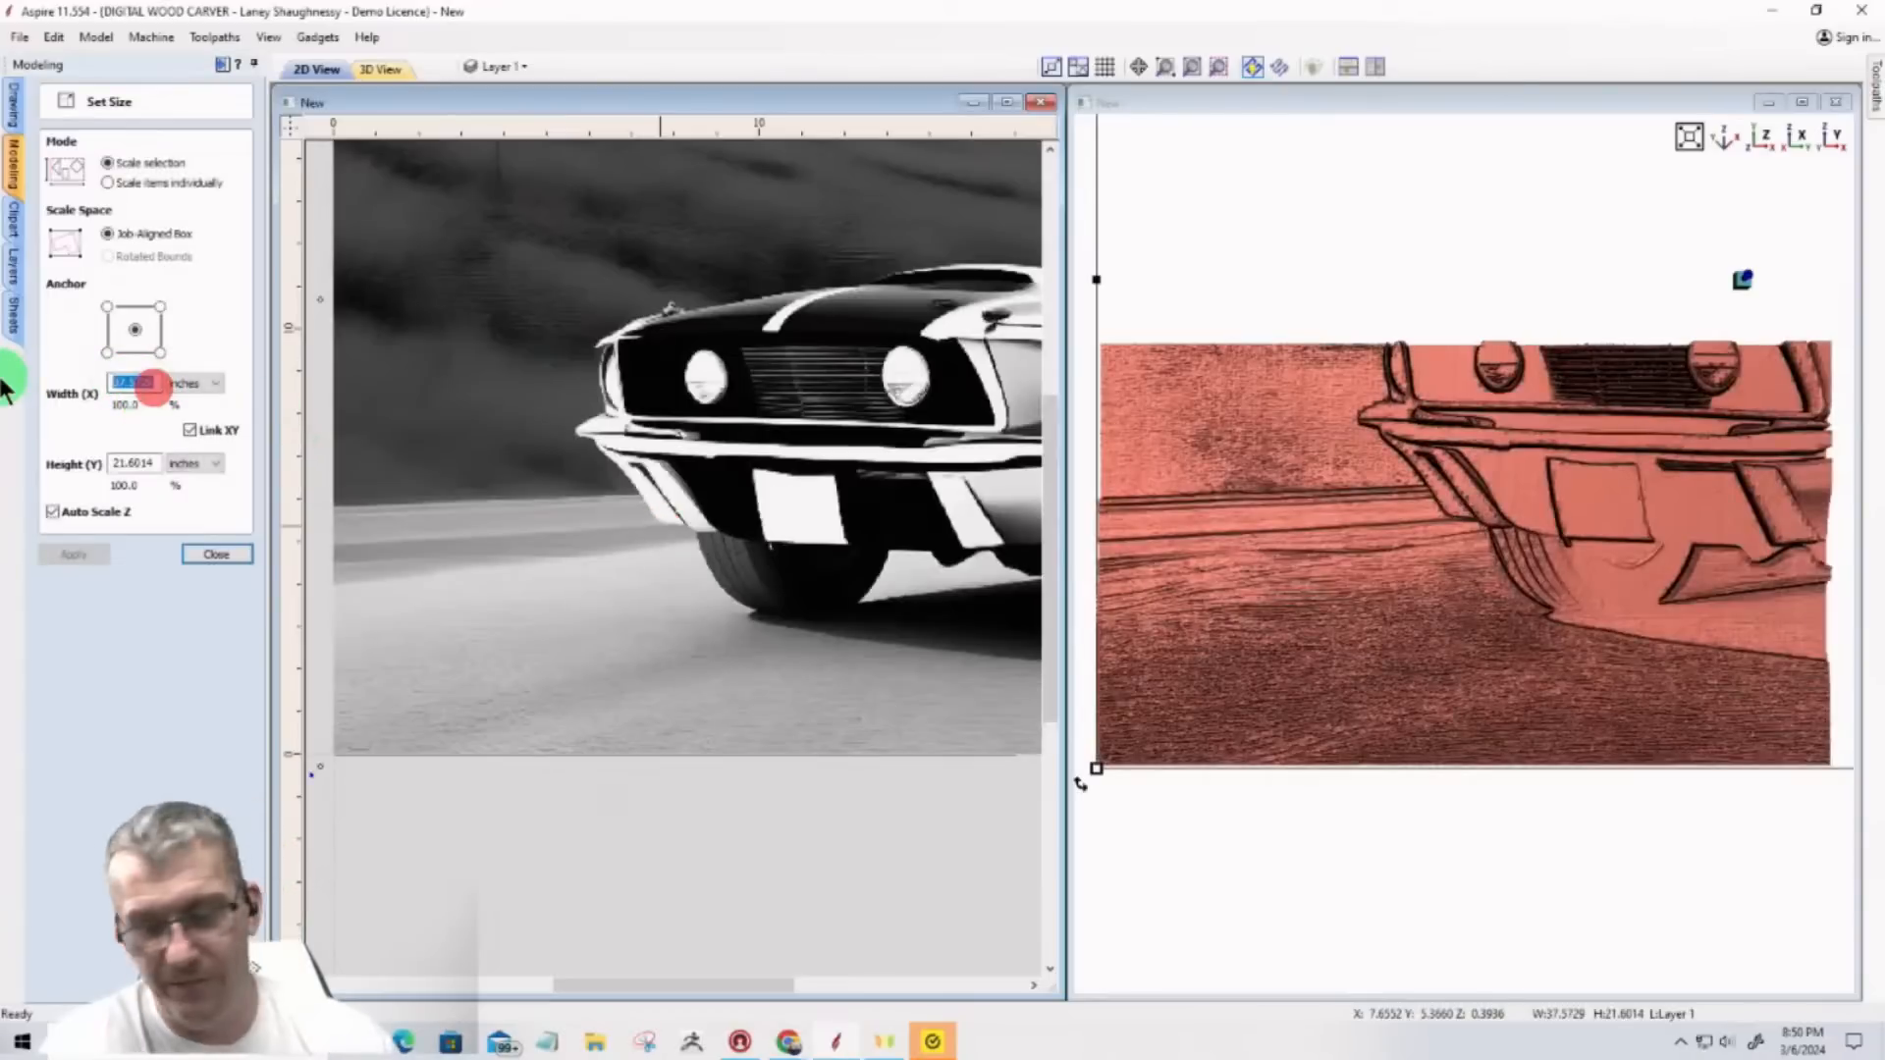
type("16")
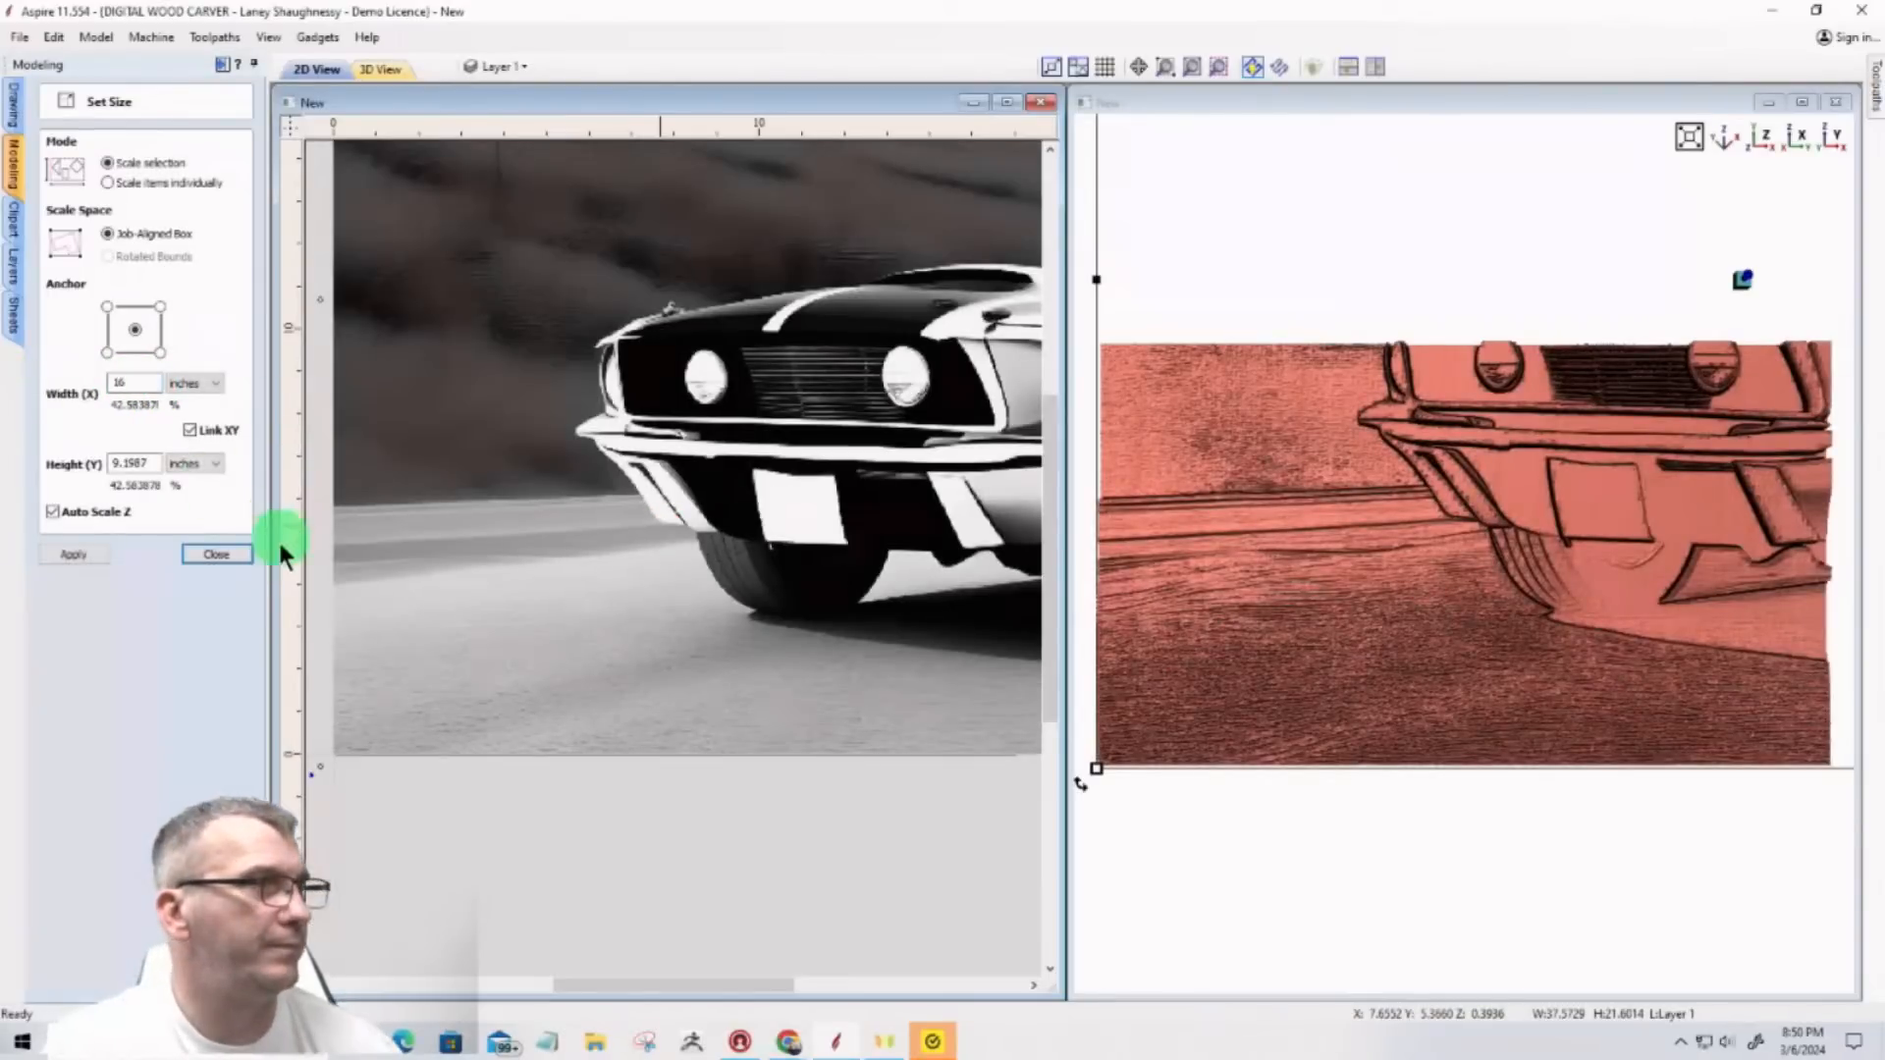
left_click(53, 552)
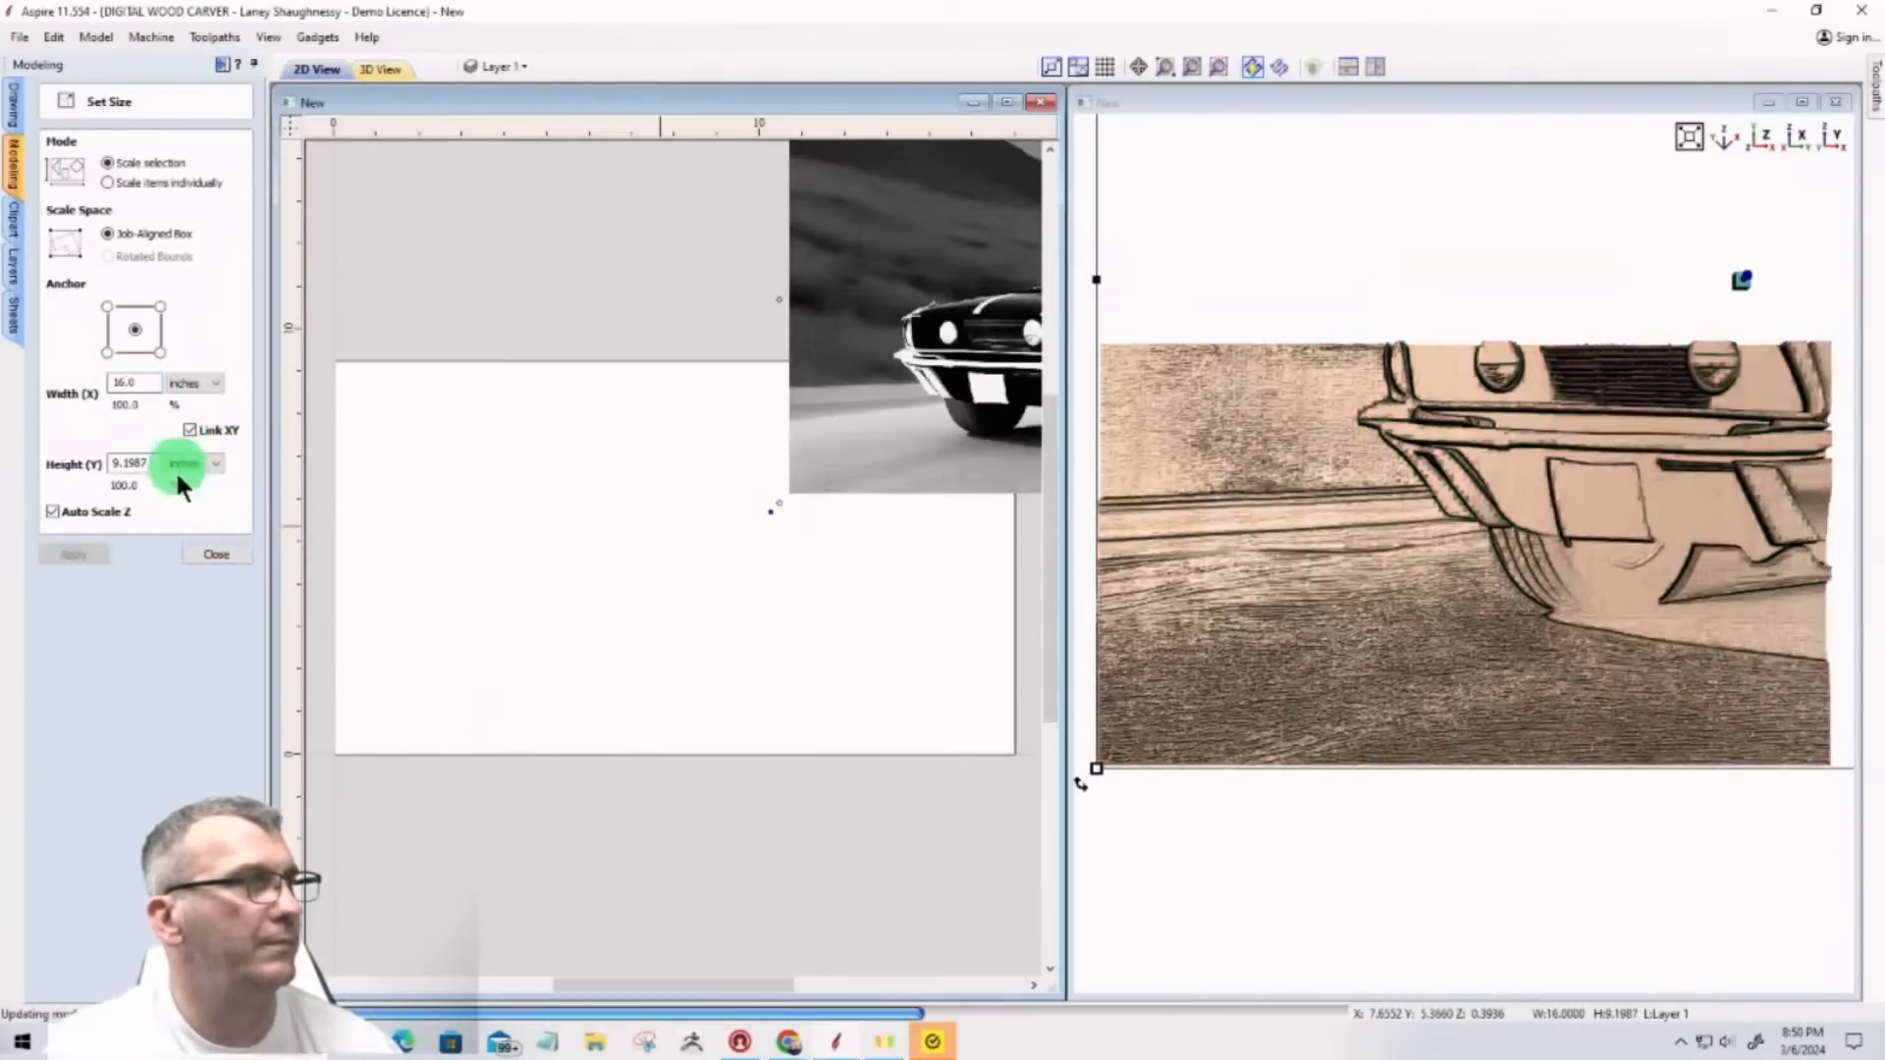
left_click(216, 556)
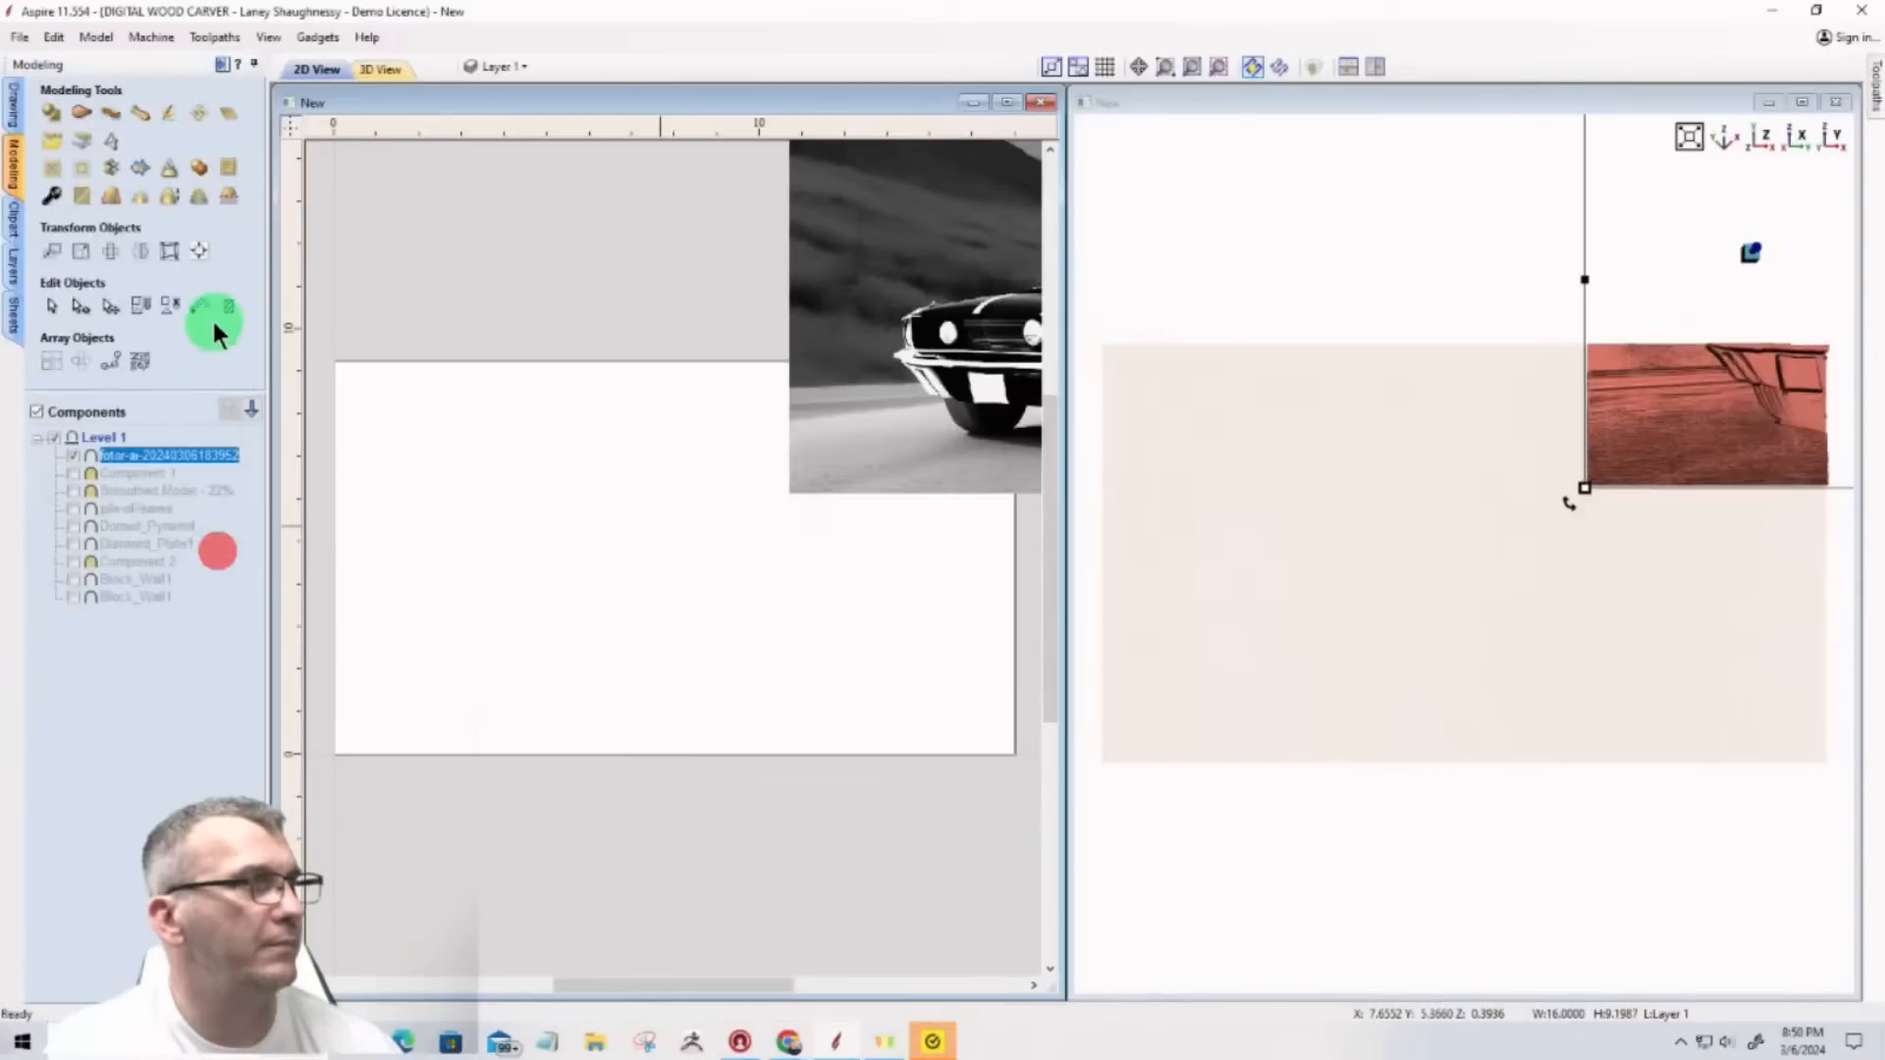
Step: Center the imported car image component on the material with the alignment tools
left_click(204, 263)
left_click(144, 165)
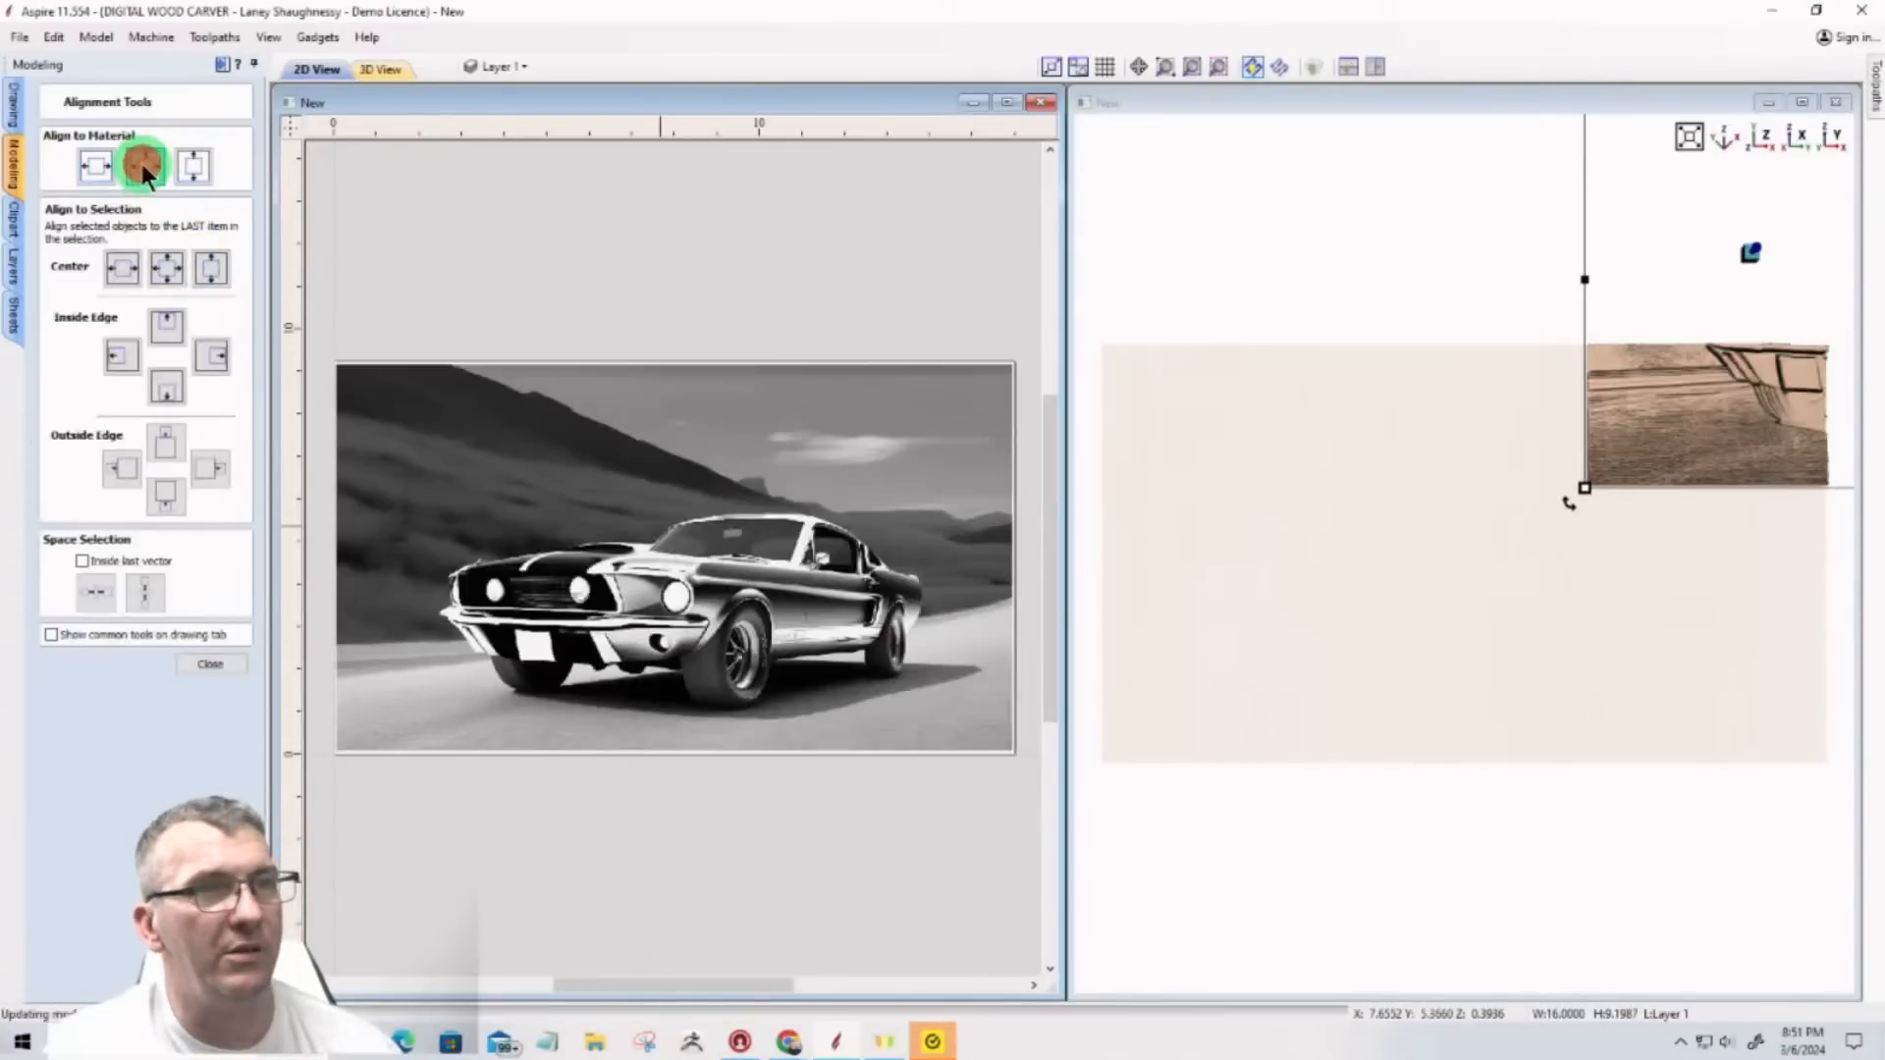
left_click(125, 267)
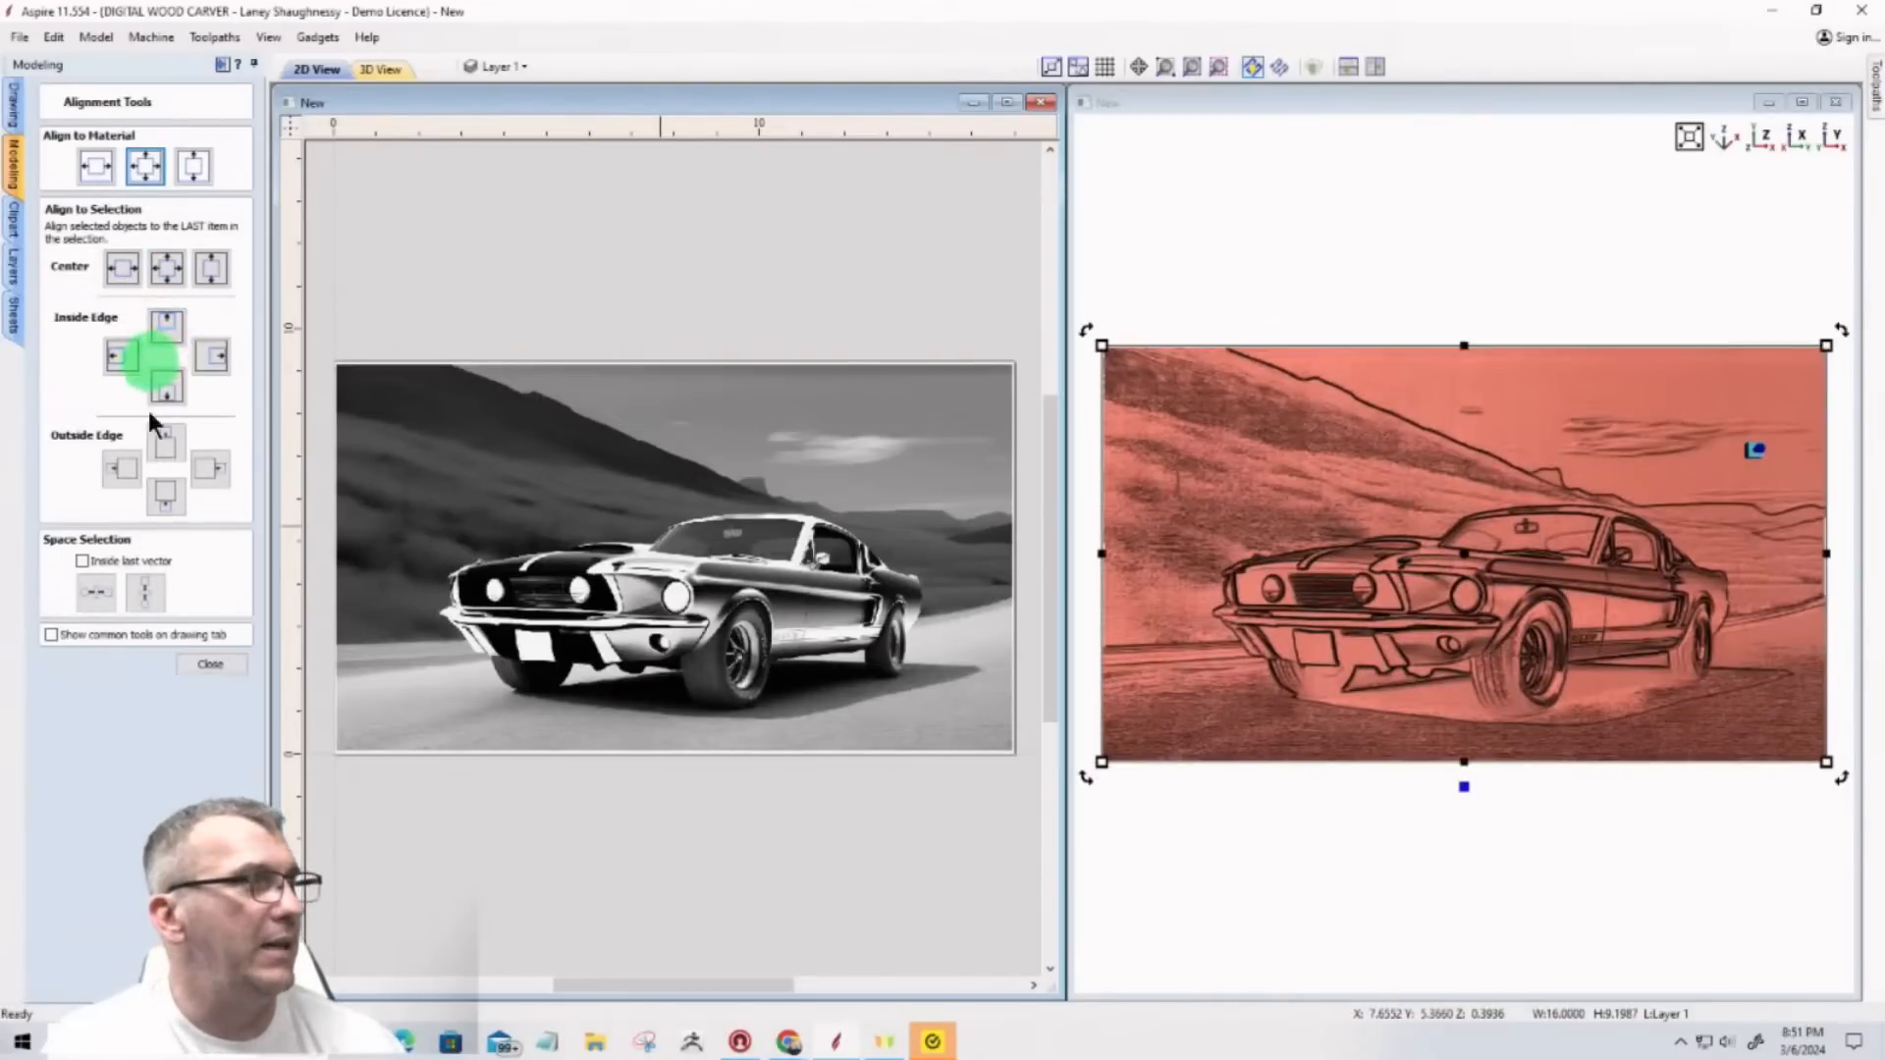
left_click(198, 662)
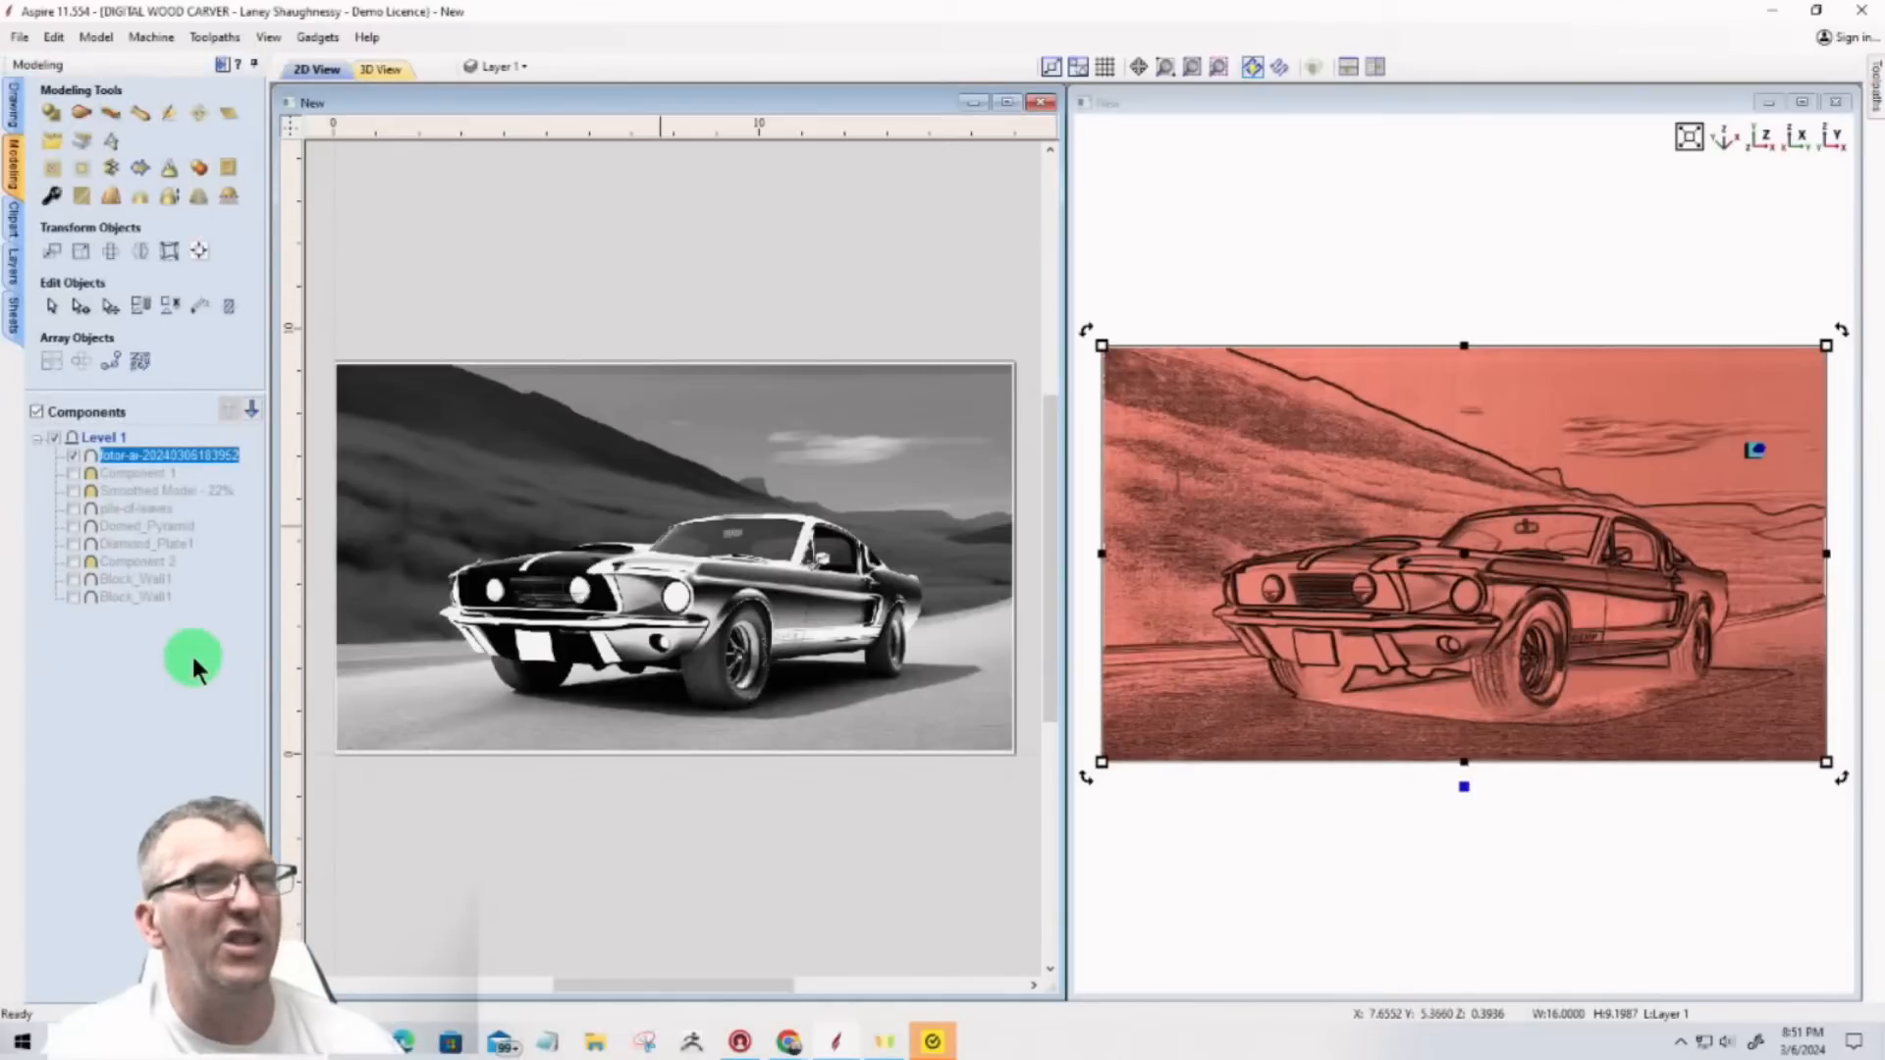
Step: Smooth the car component by about a third of the available range, with transparency preserved
scroll(1274, 422, "up", 5)
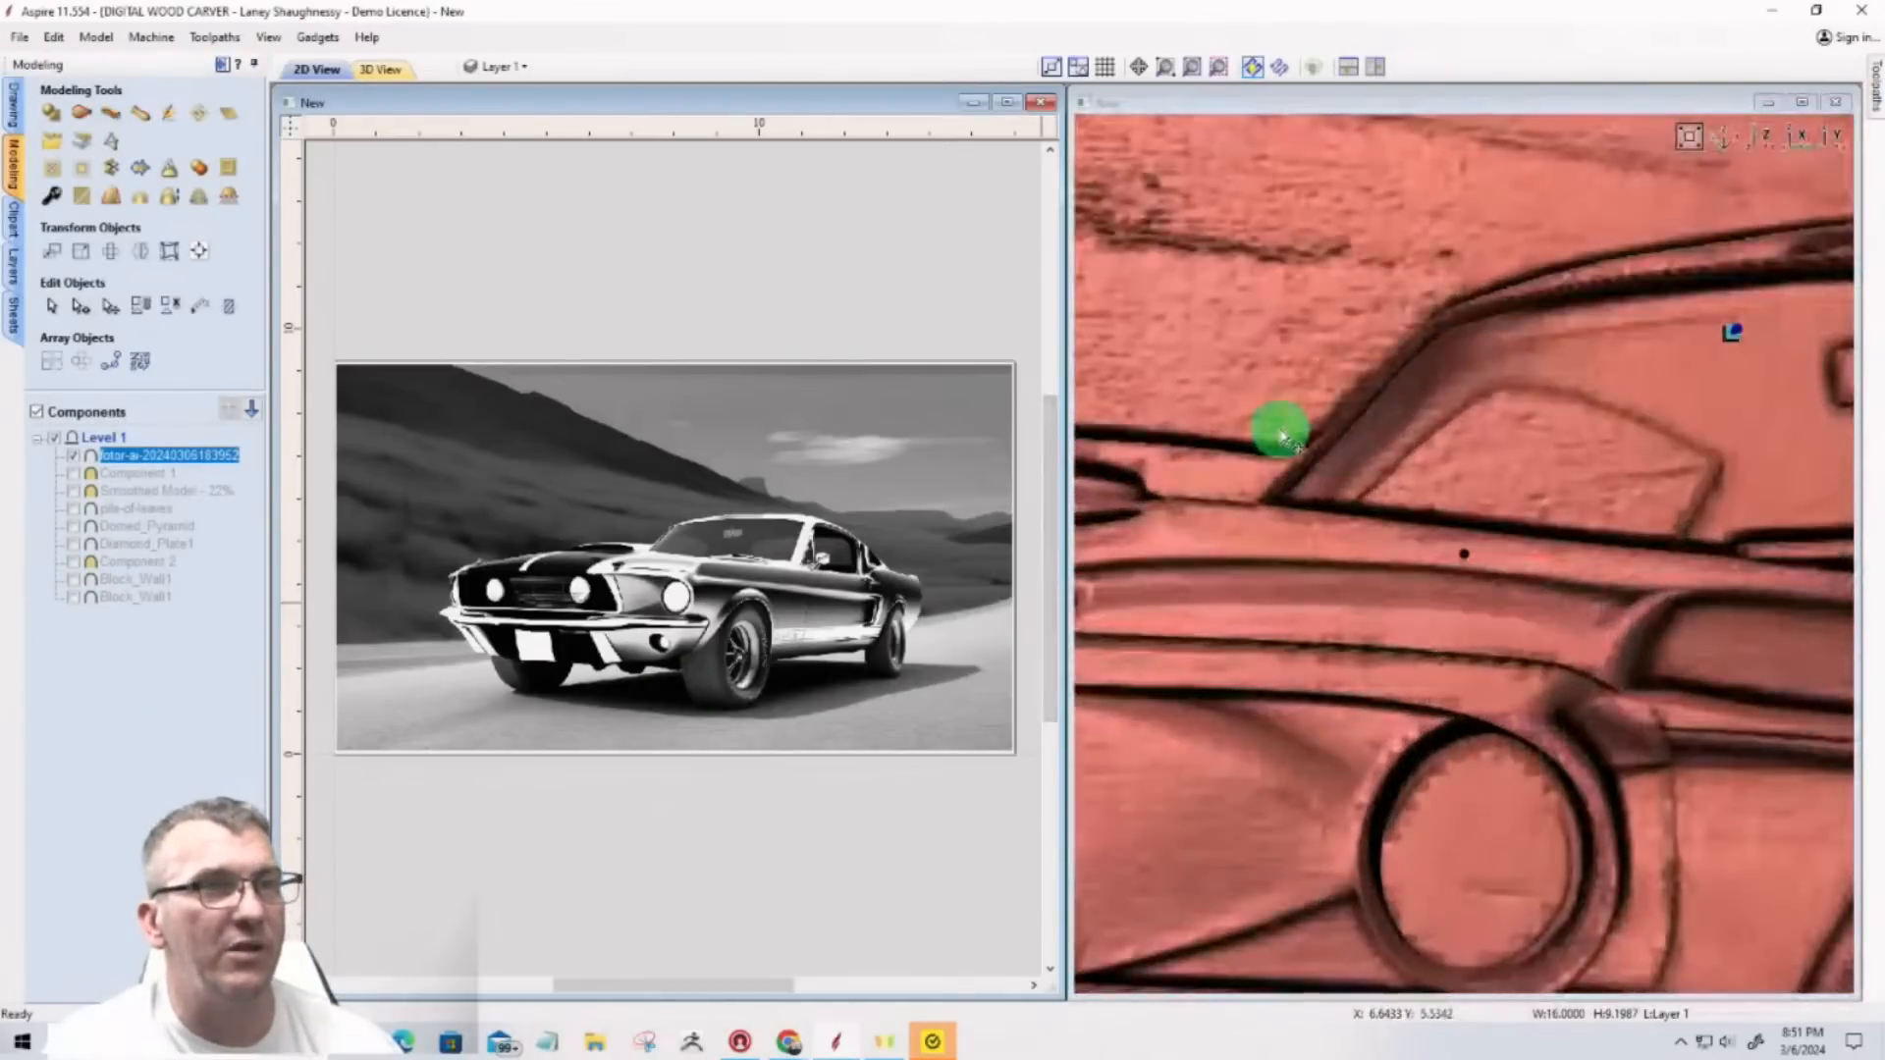
scroll(1281, 434, "down", 5)
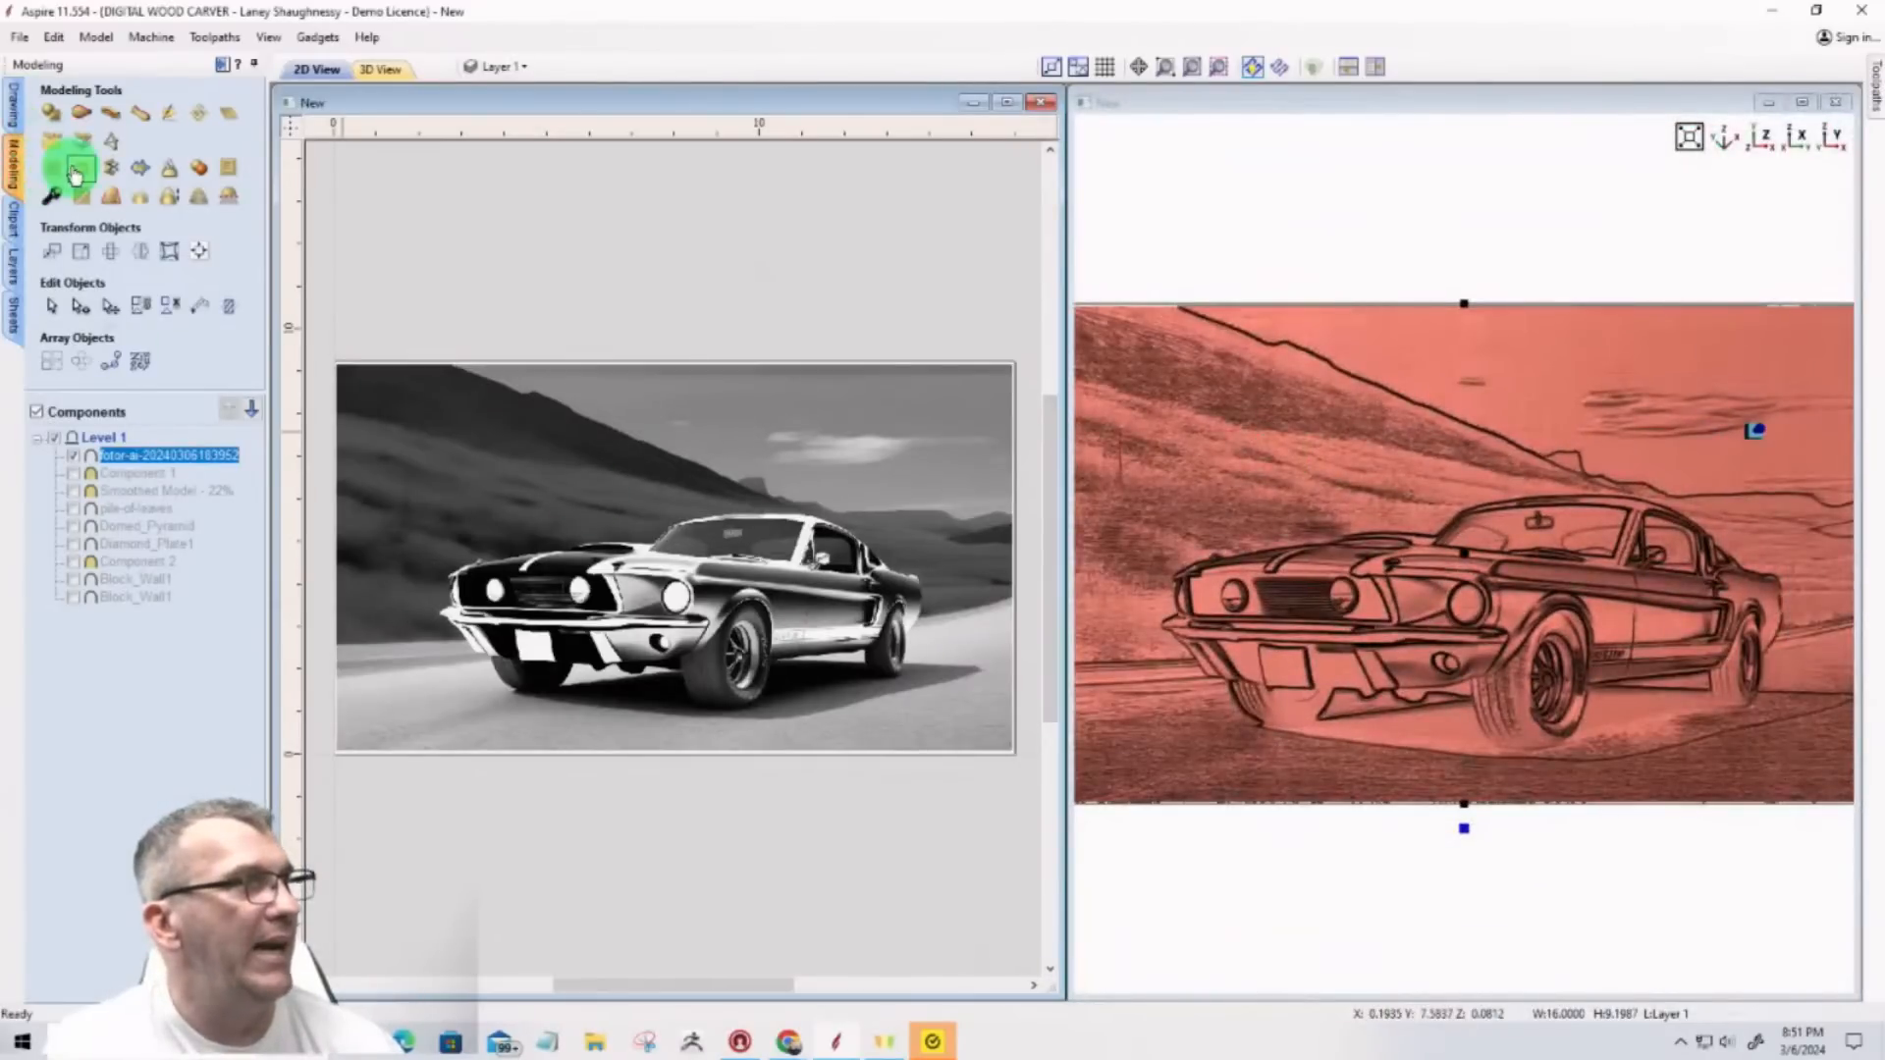
left_click(86, 203)
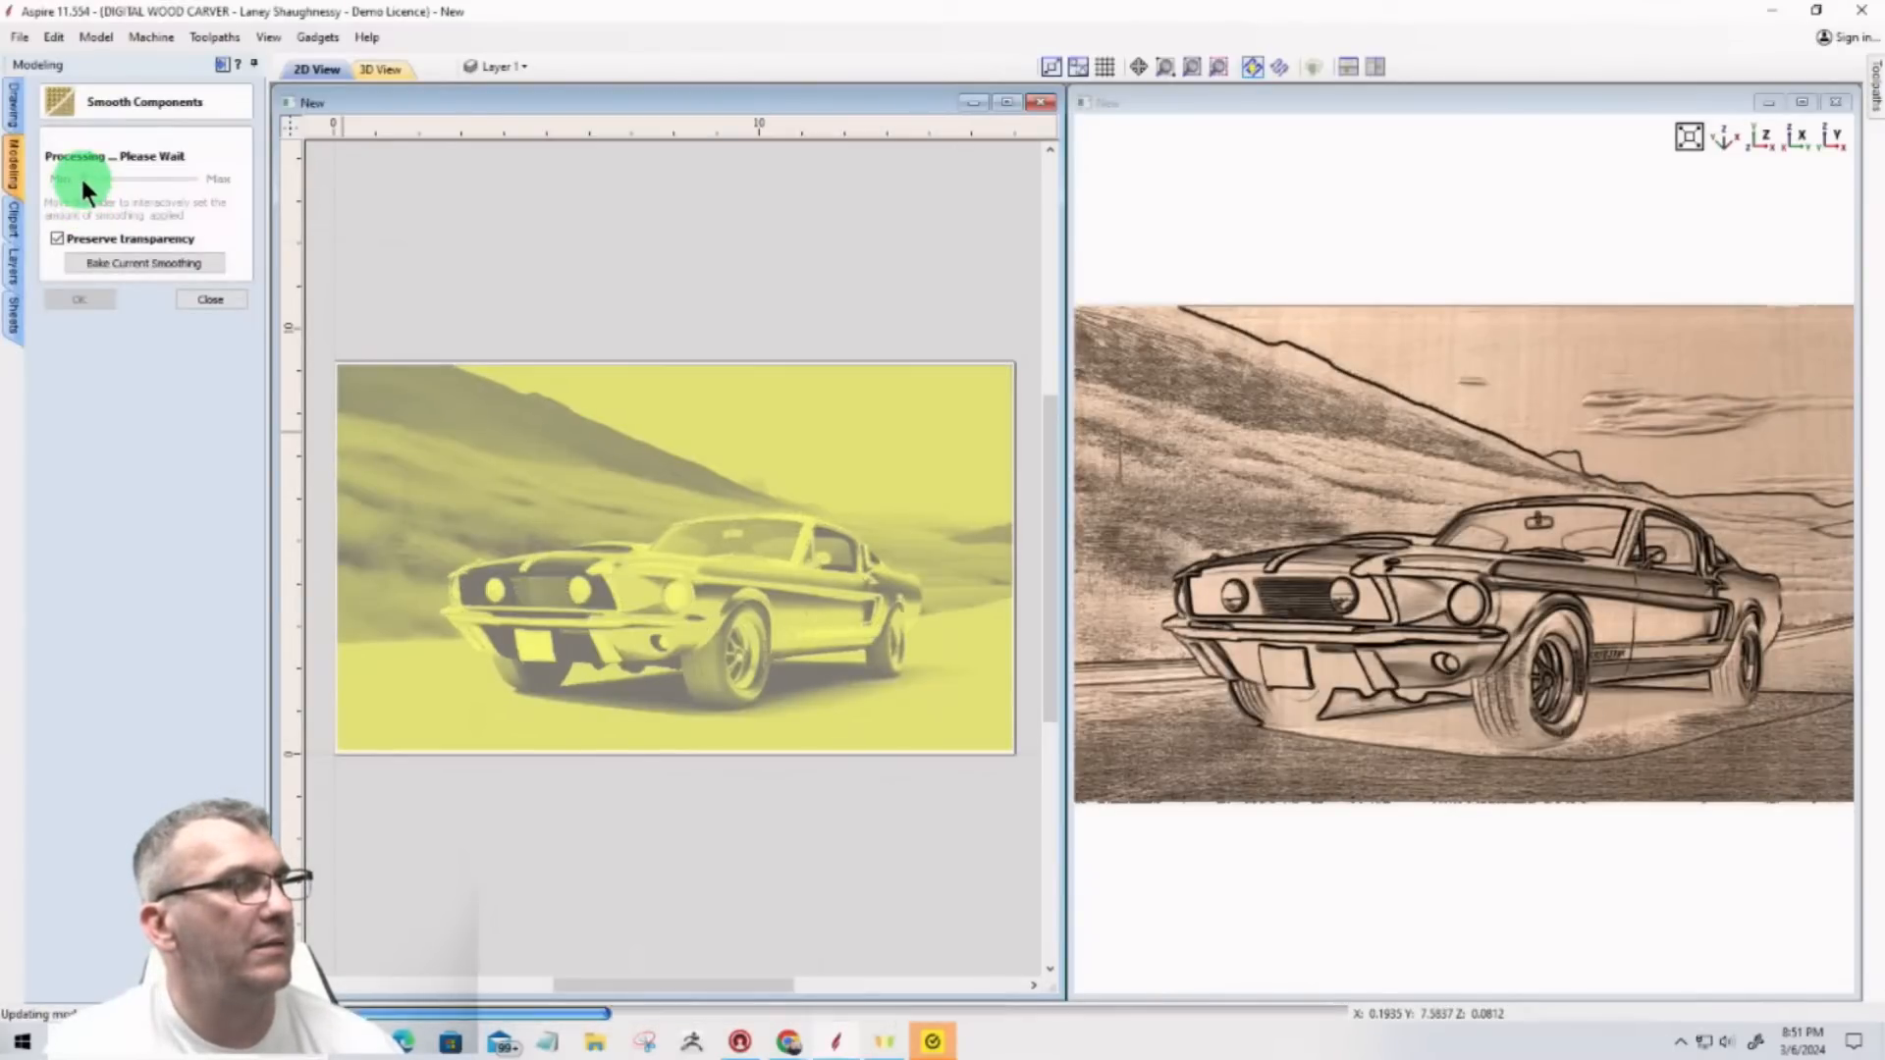
left_click_drag(83, 181, 125, 196)
left_click(77, 292)
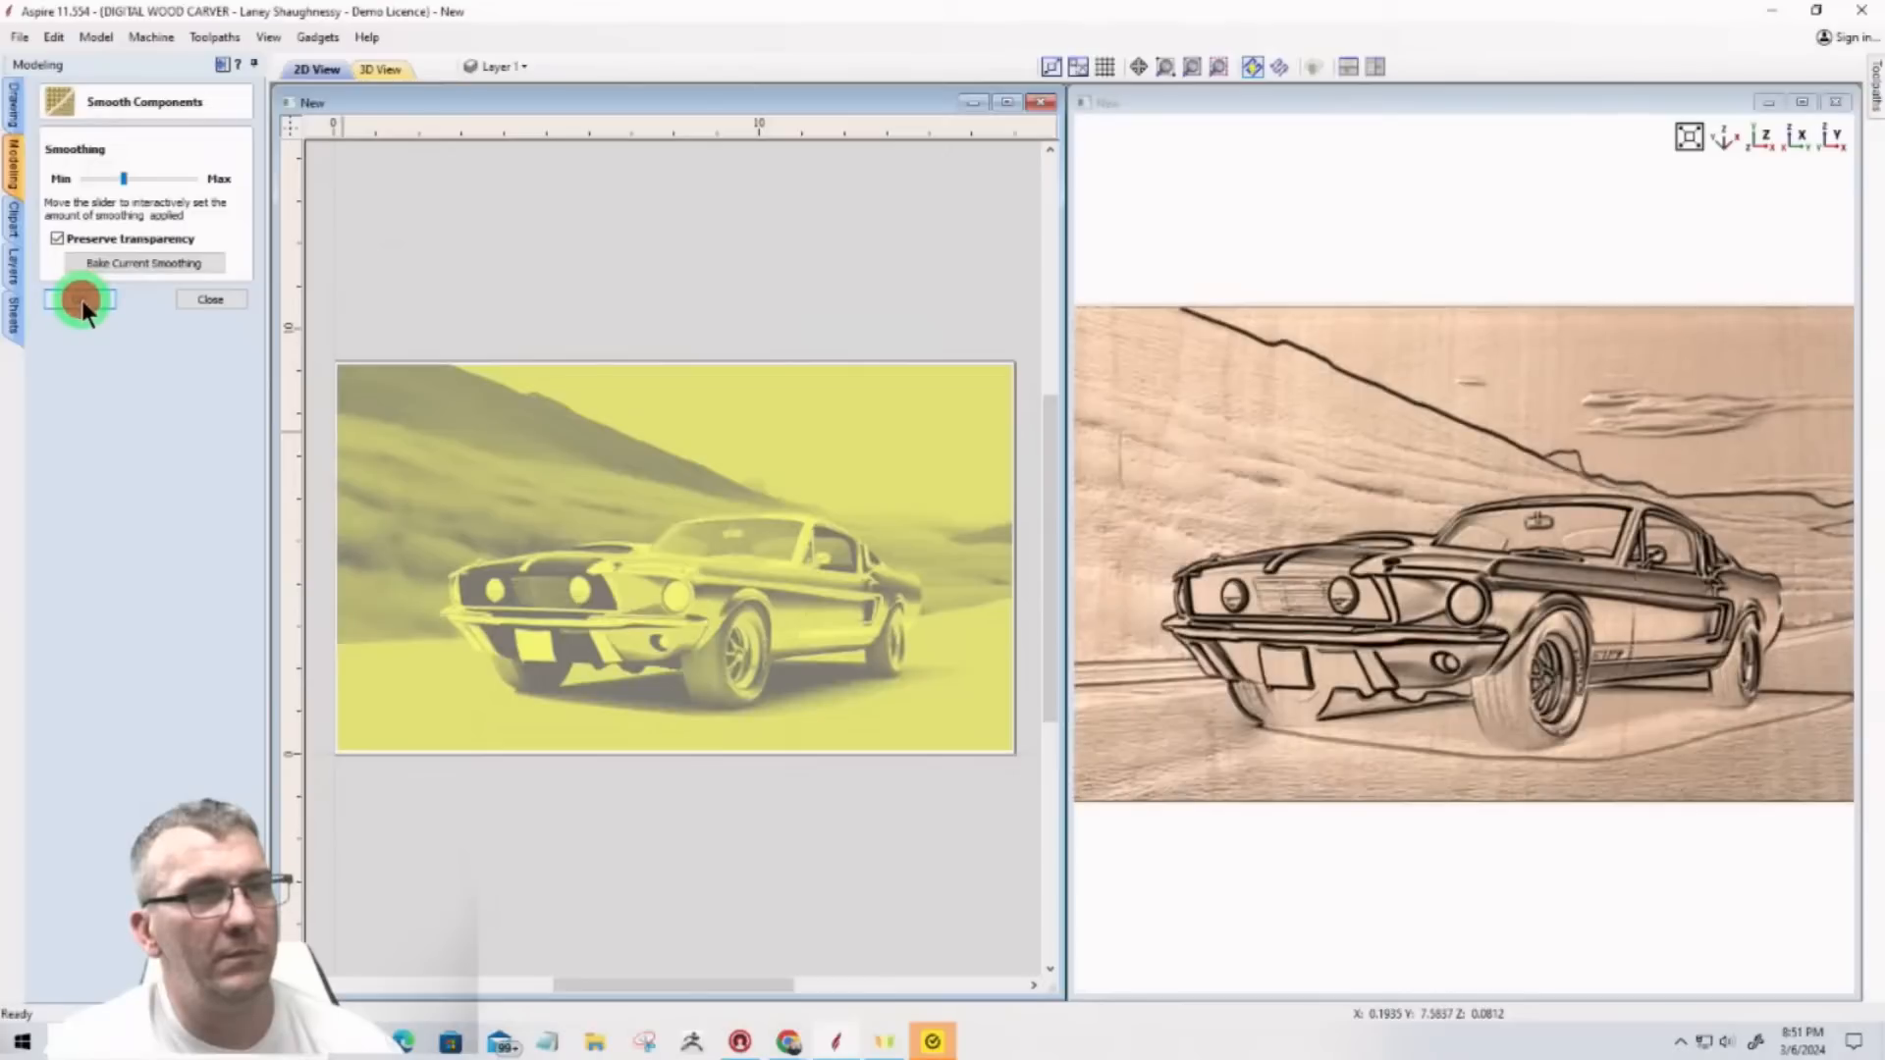
left_click(81, 299)
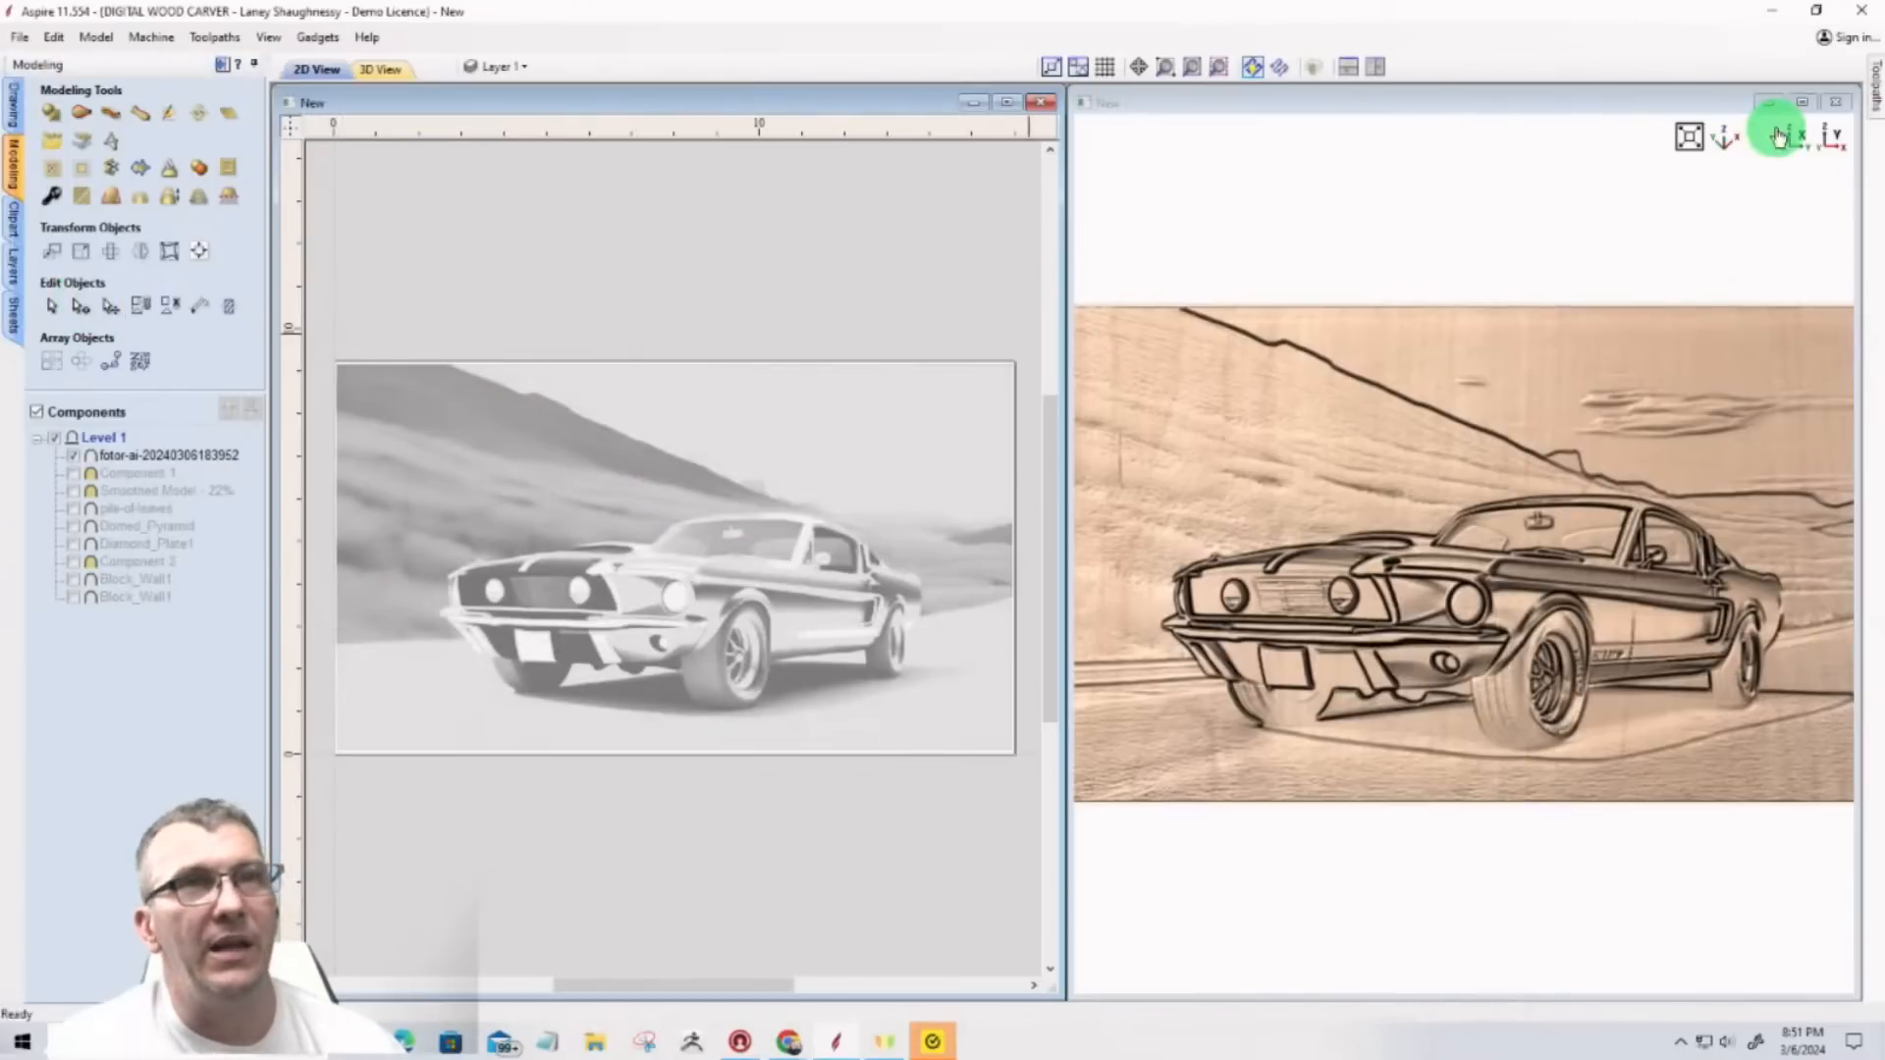
Step: Examine the smoothed car relief in a full-size 3D view and compare it with its 2D image
left_click(1803, 102)
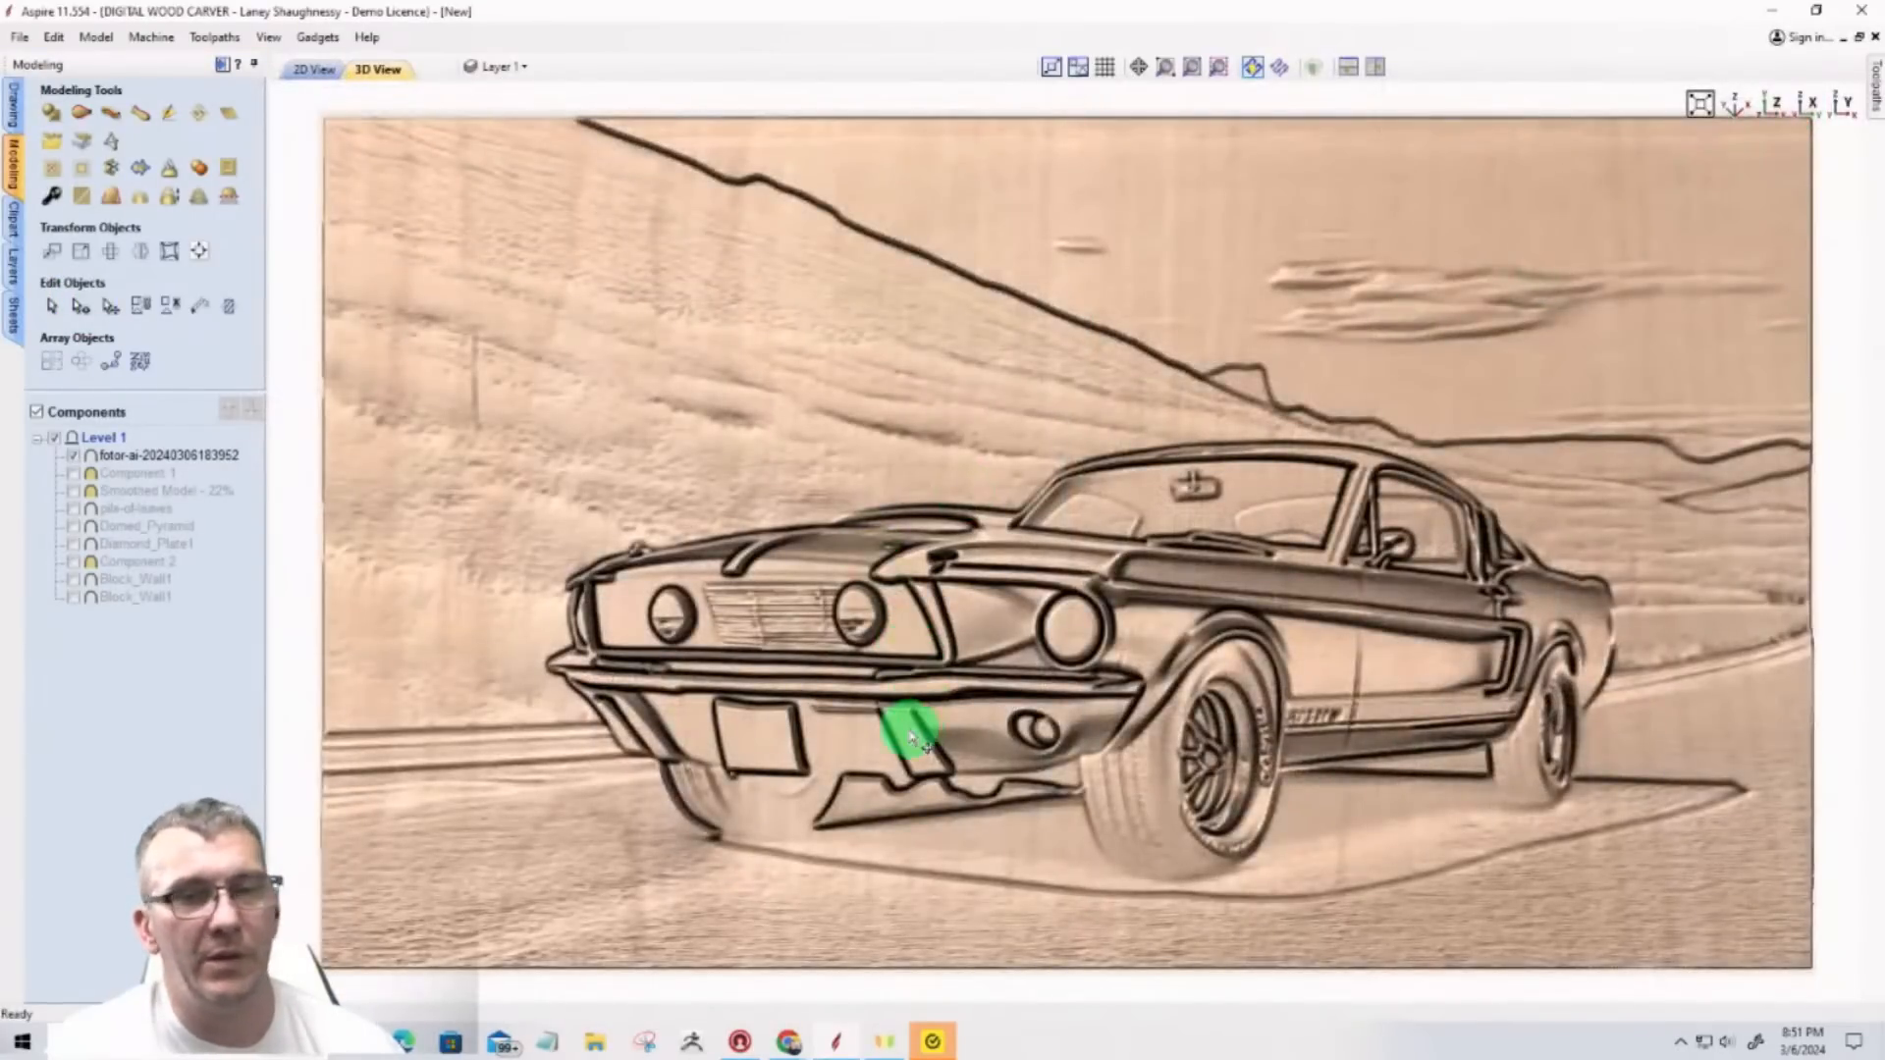
scroll(1043, 731, "up", 3)
scroll(1042, 731, "down", 2)
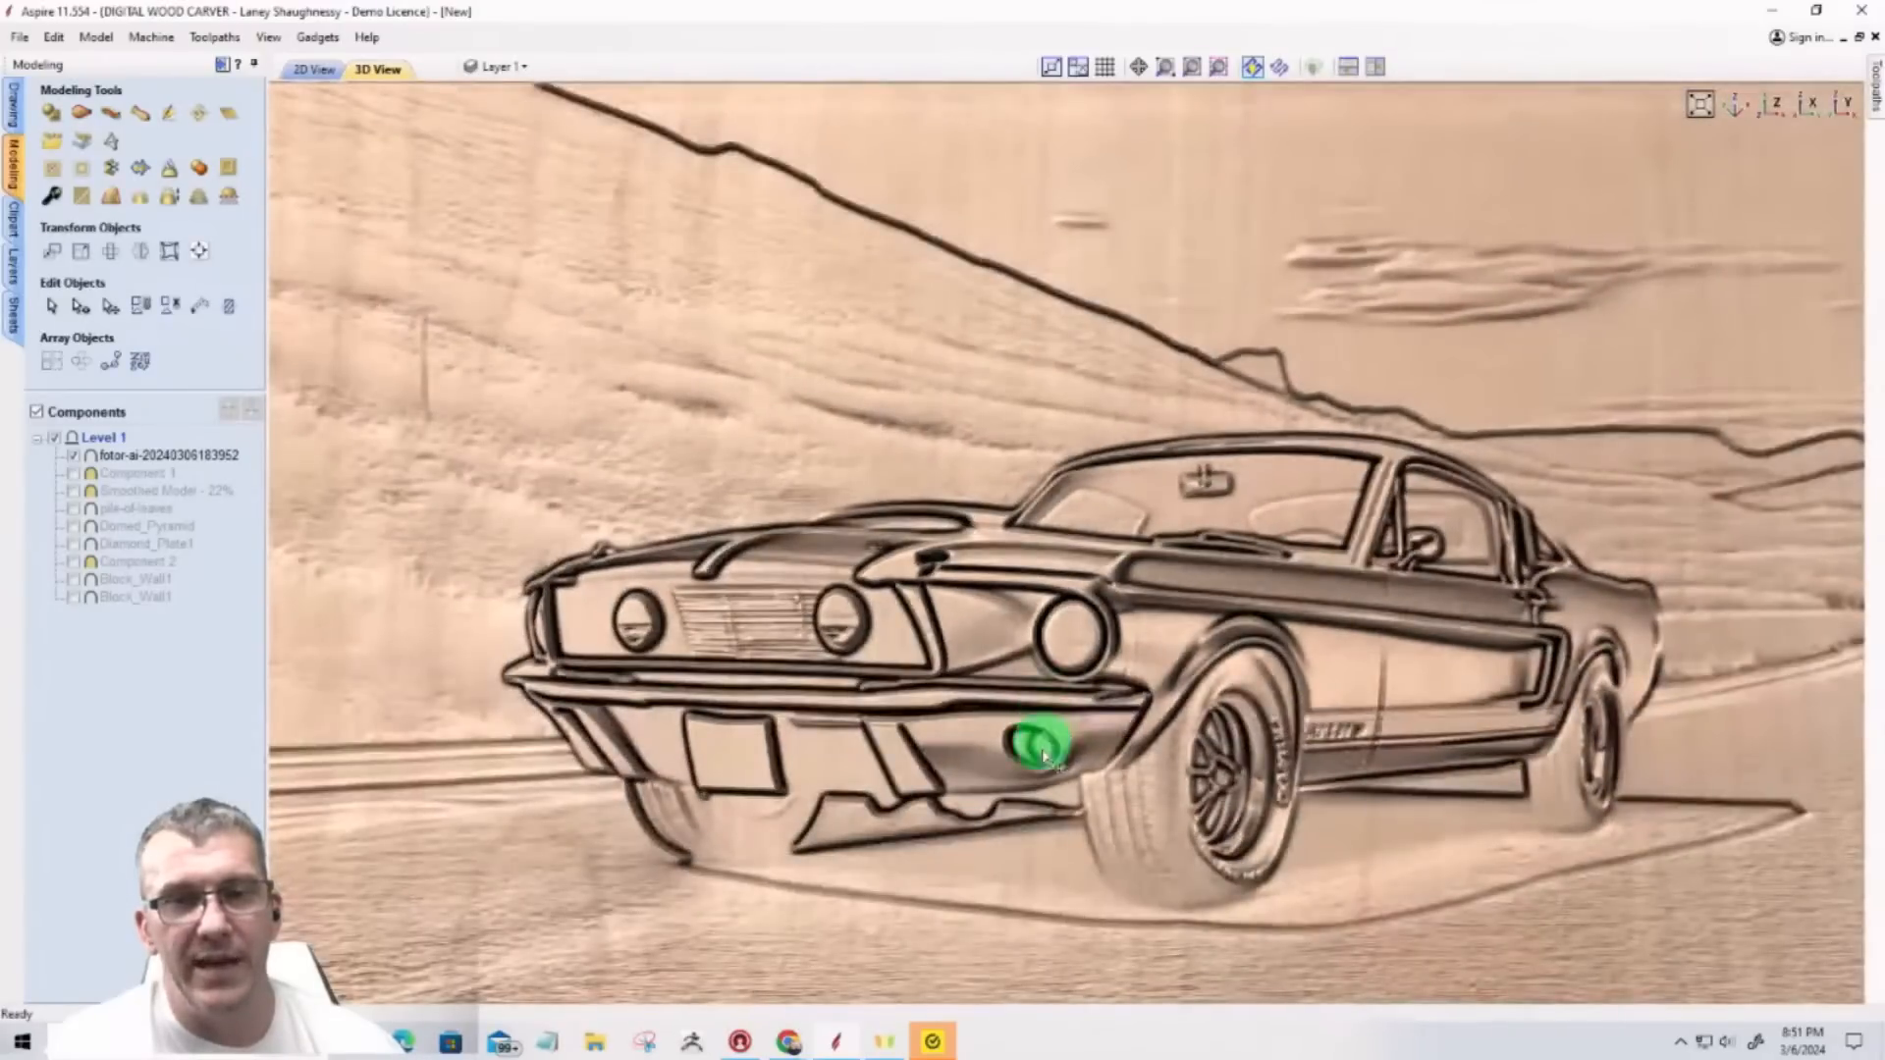
mouse_move(1042, 754)
left_mouse_down()
mouse_move(1007, 808)
mouse_move(884, 778)
mouse_move(1187, 762)
mouse_move(1030, 756)
left_mouse_up()
left_click(992, 520)
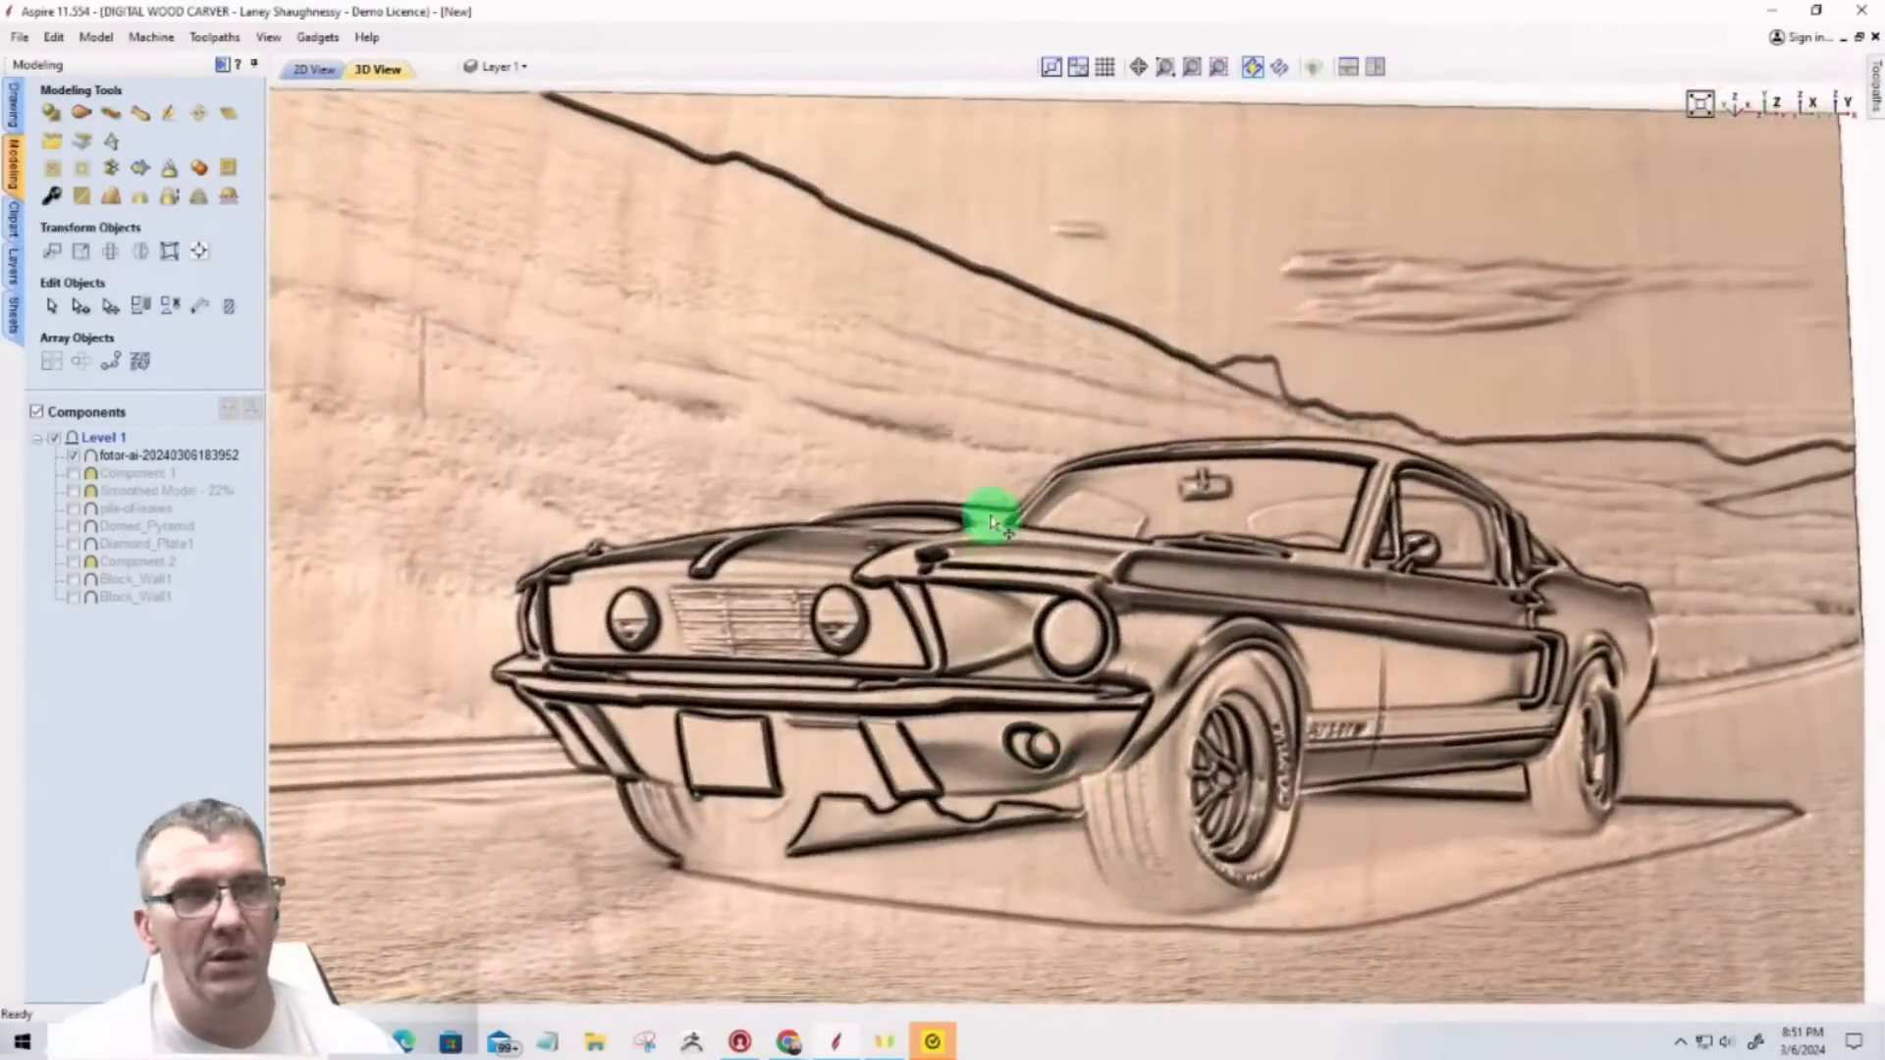
left_click_drag(991, 520, 869, 491)
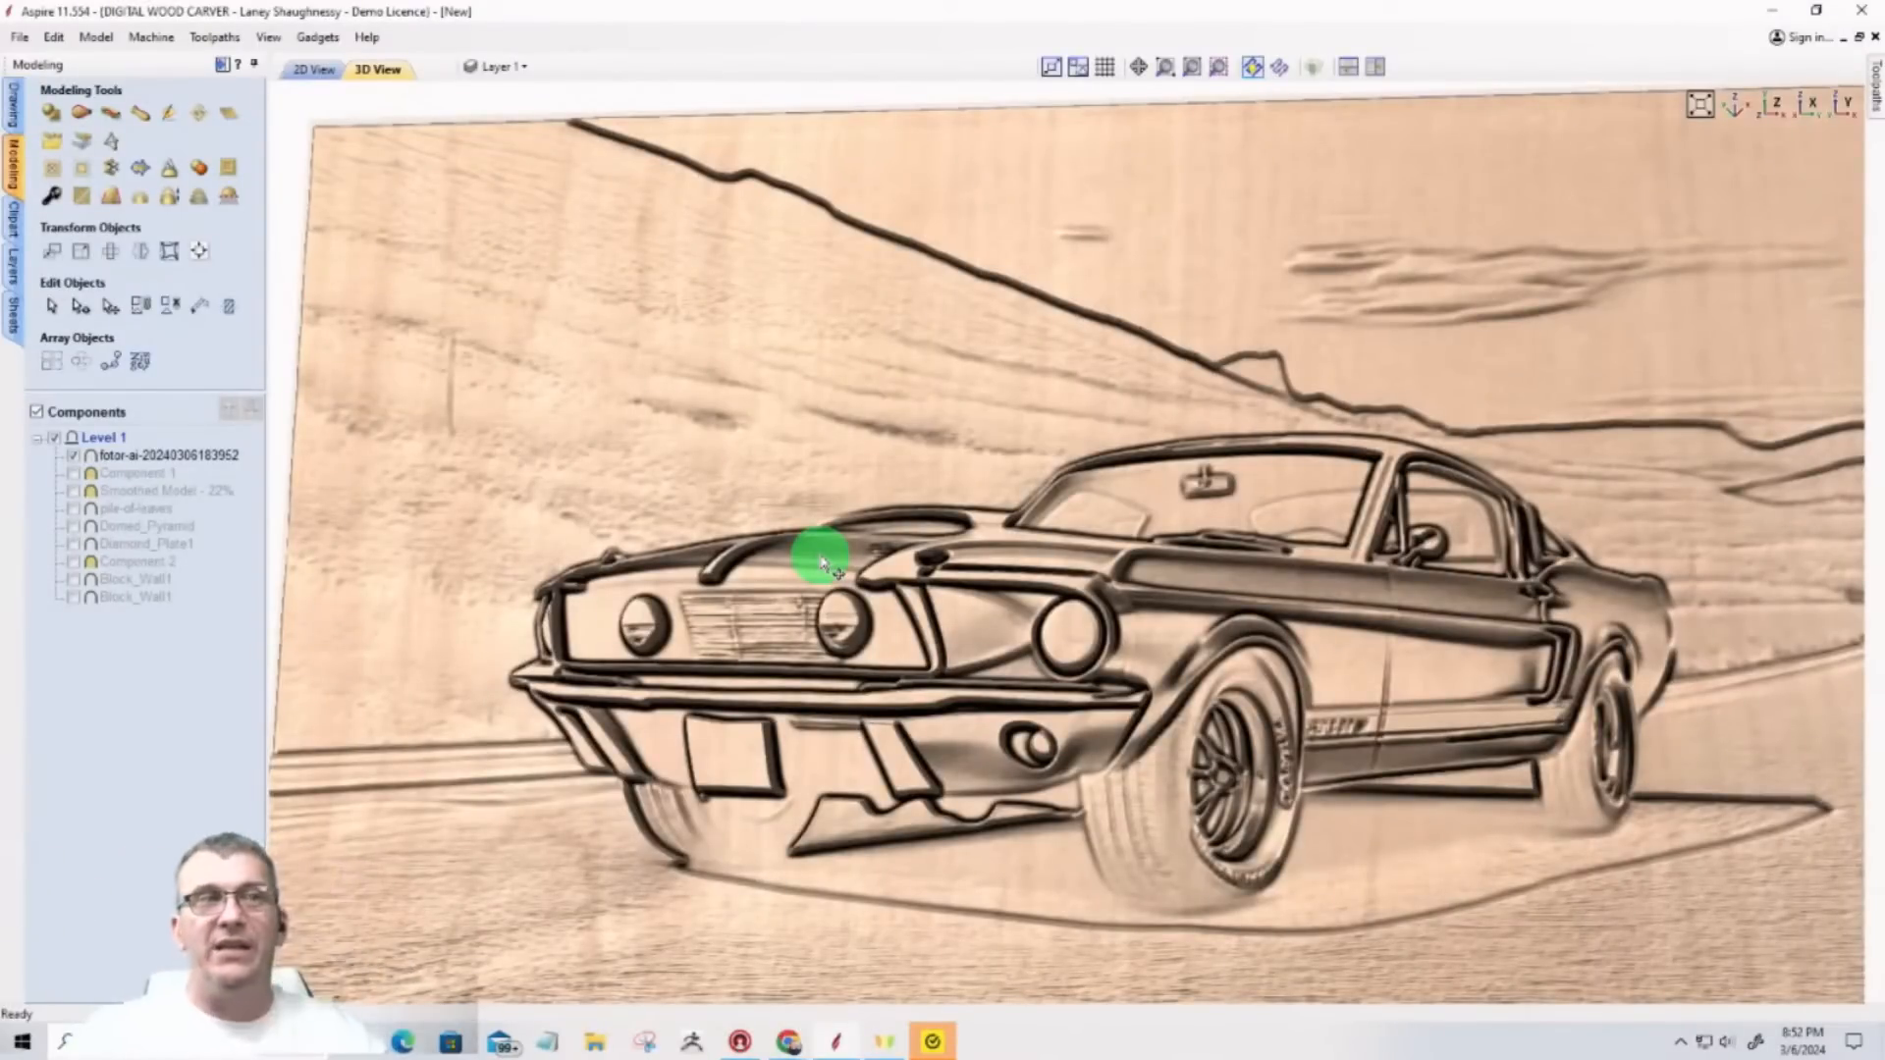
left_click(299, 69)
scroll(554, 614, "up", 4)
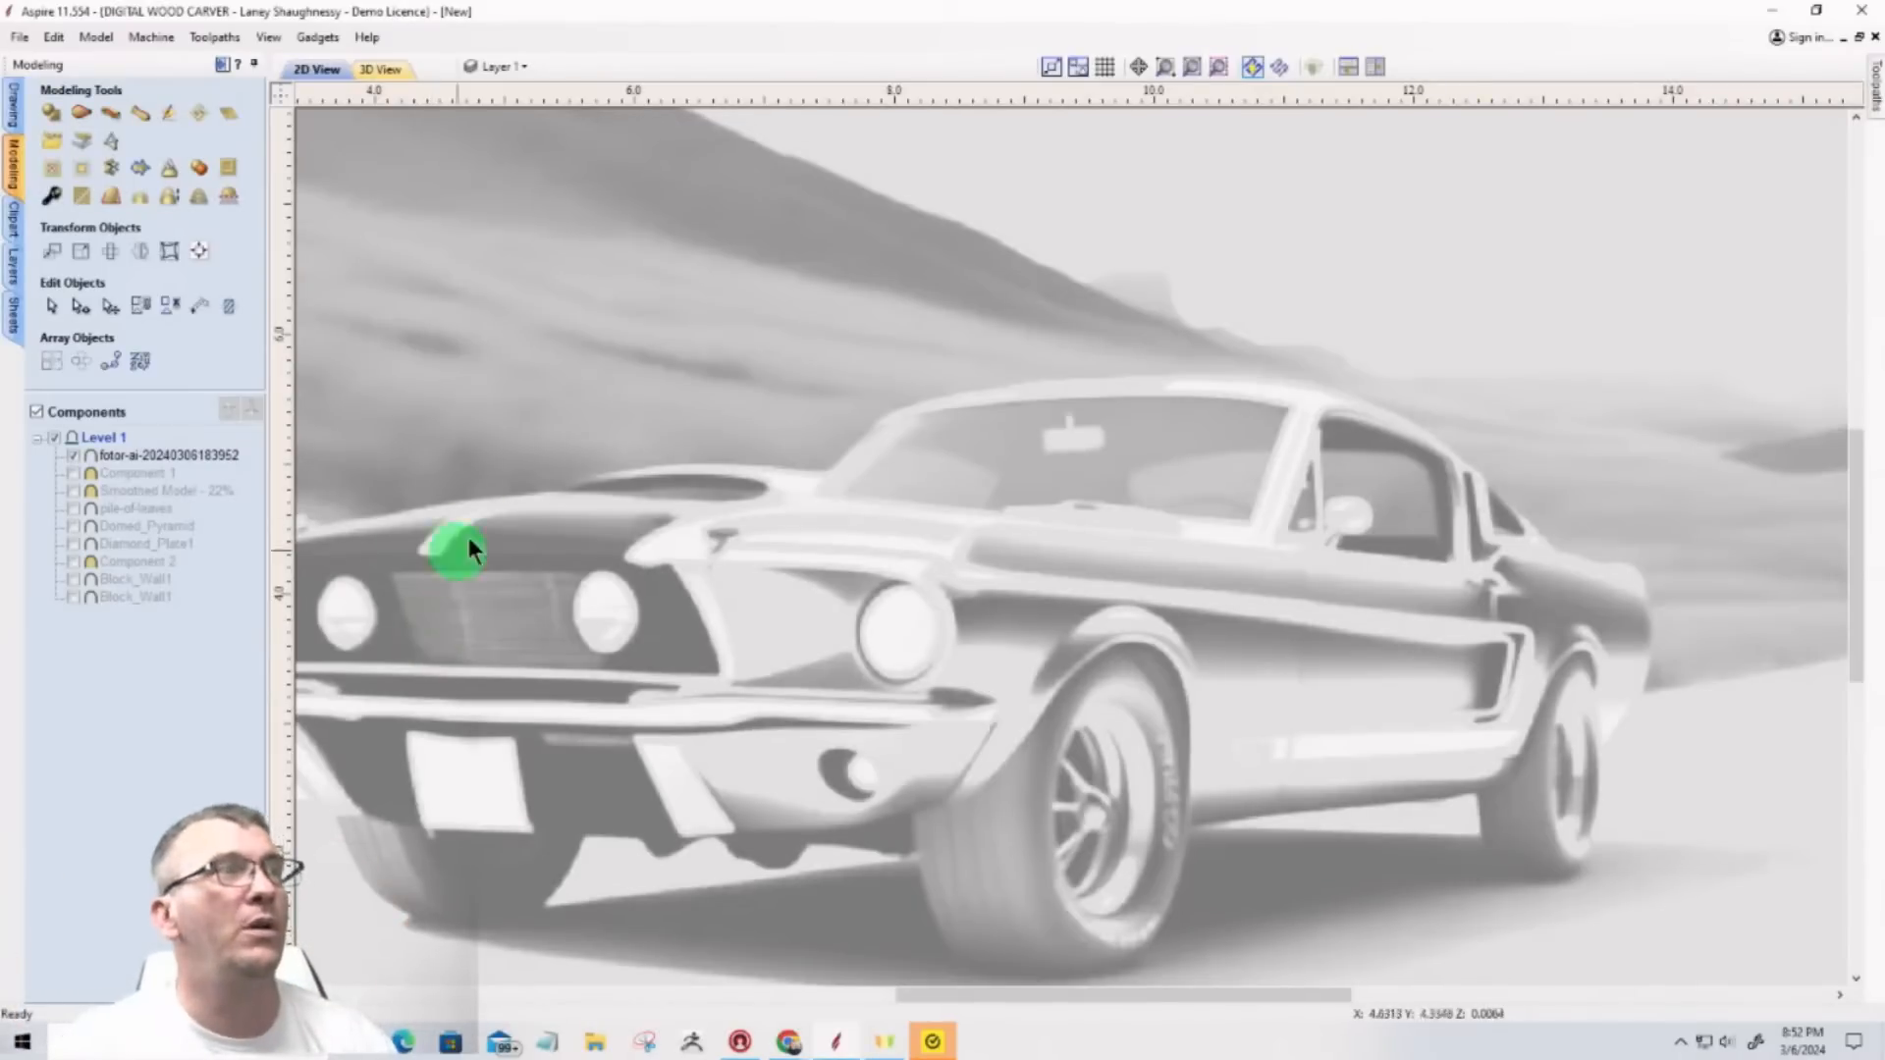
left_click(377, 69)
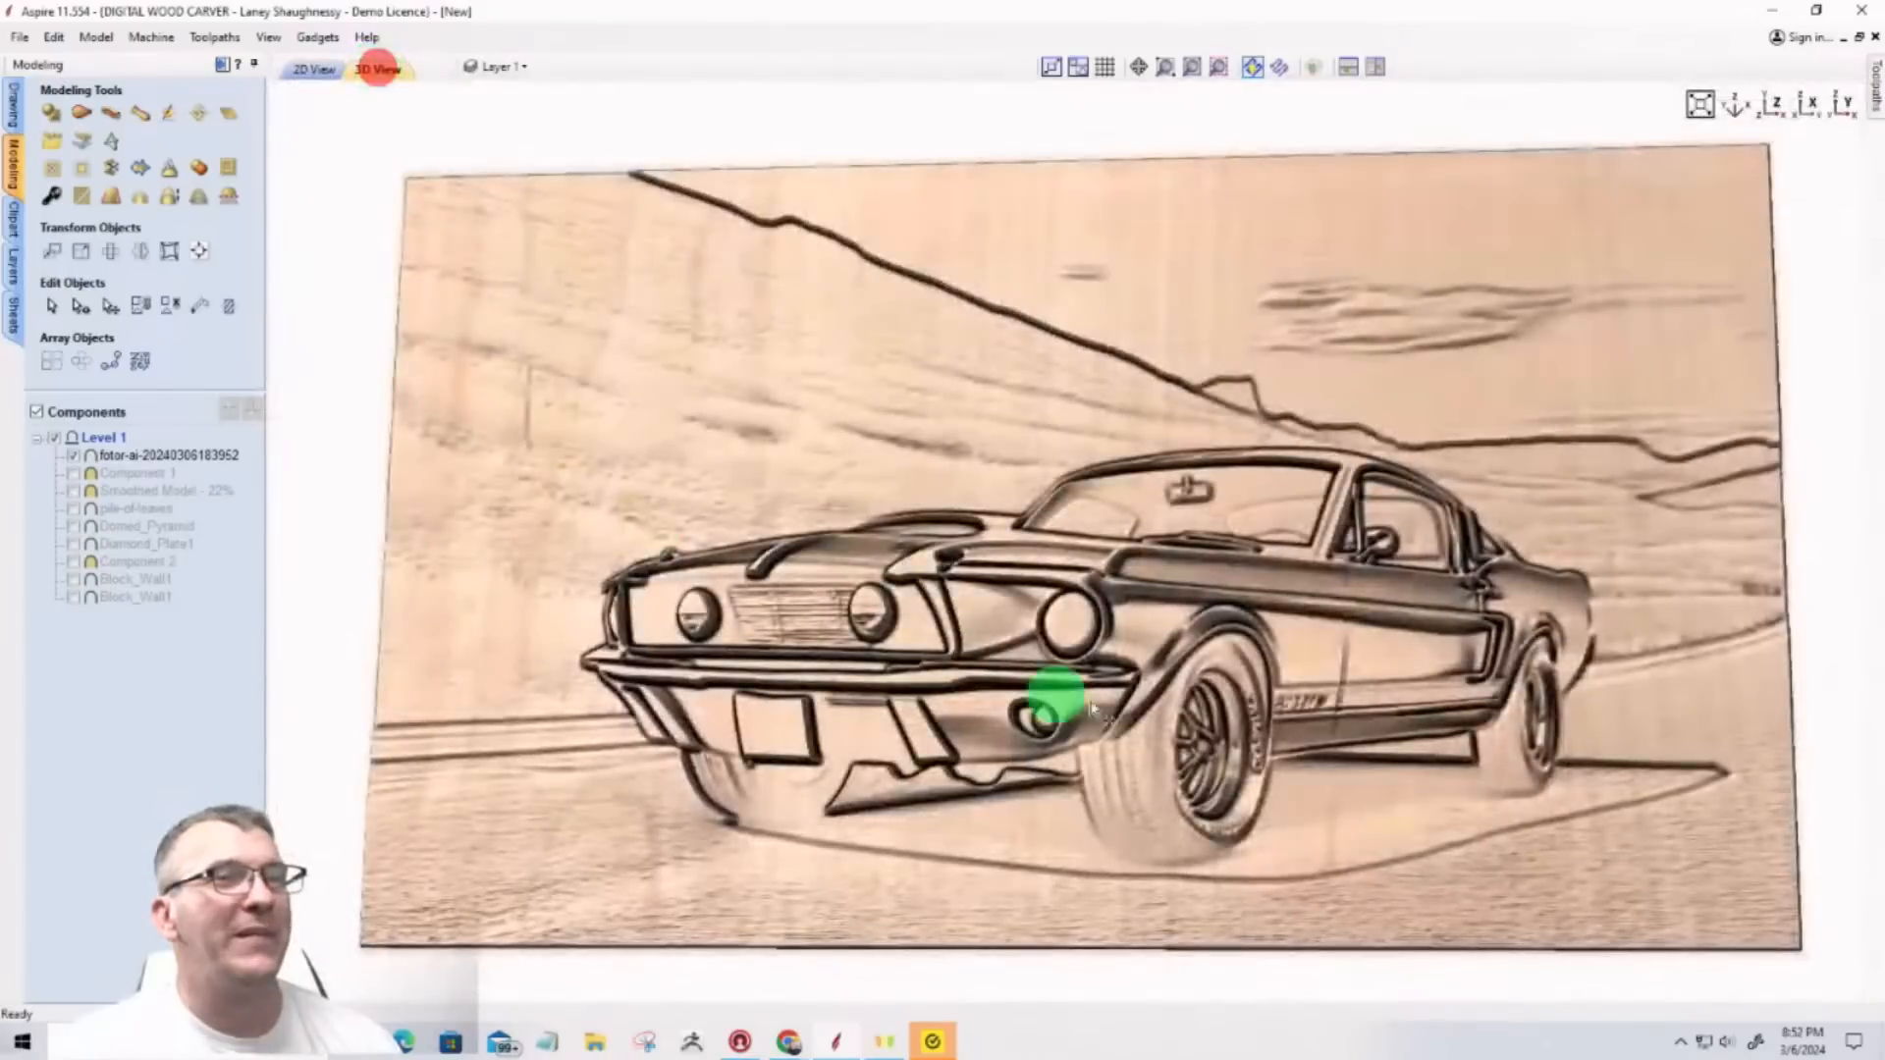
left_click(1777, 118)
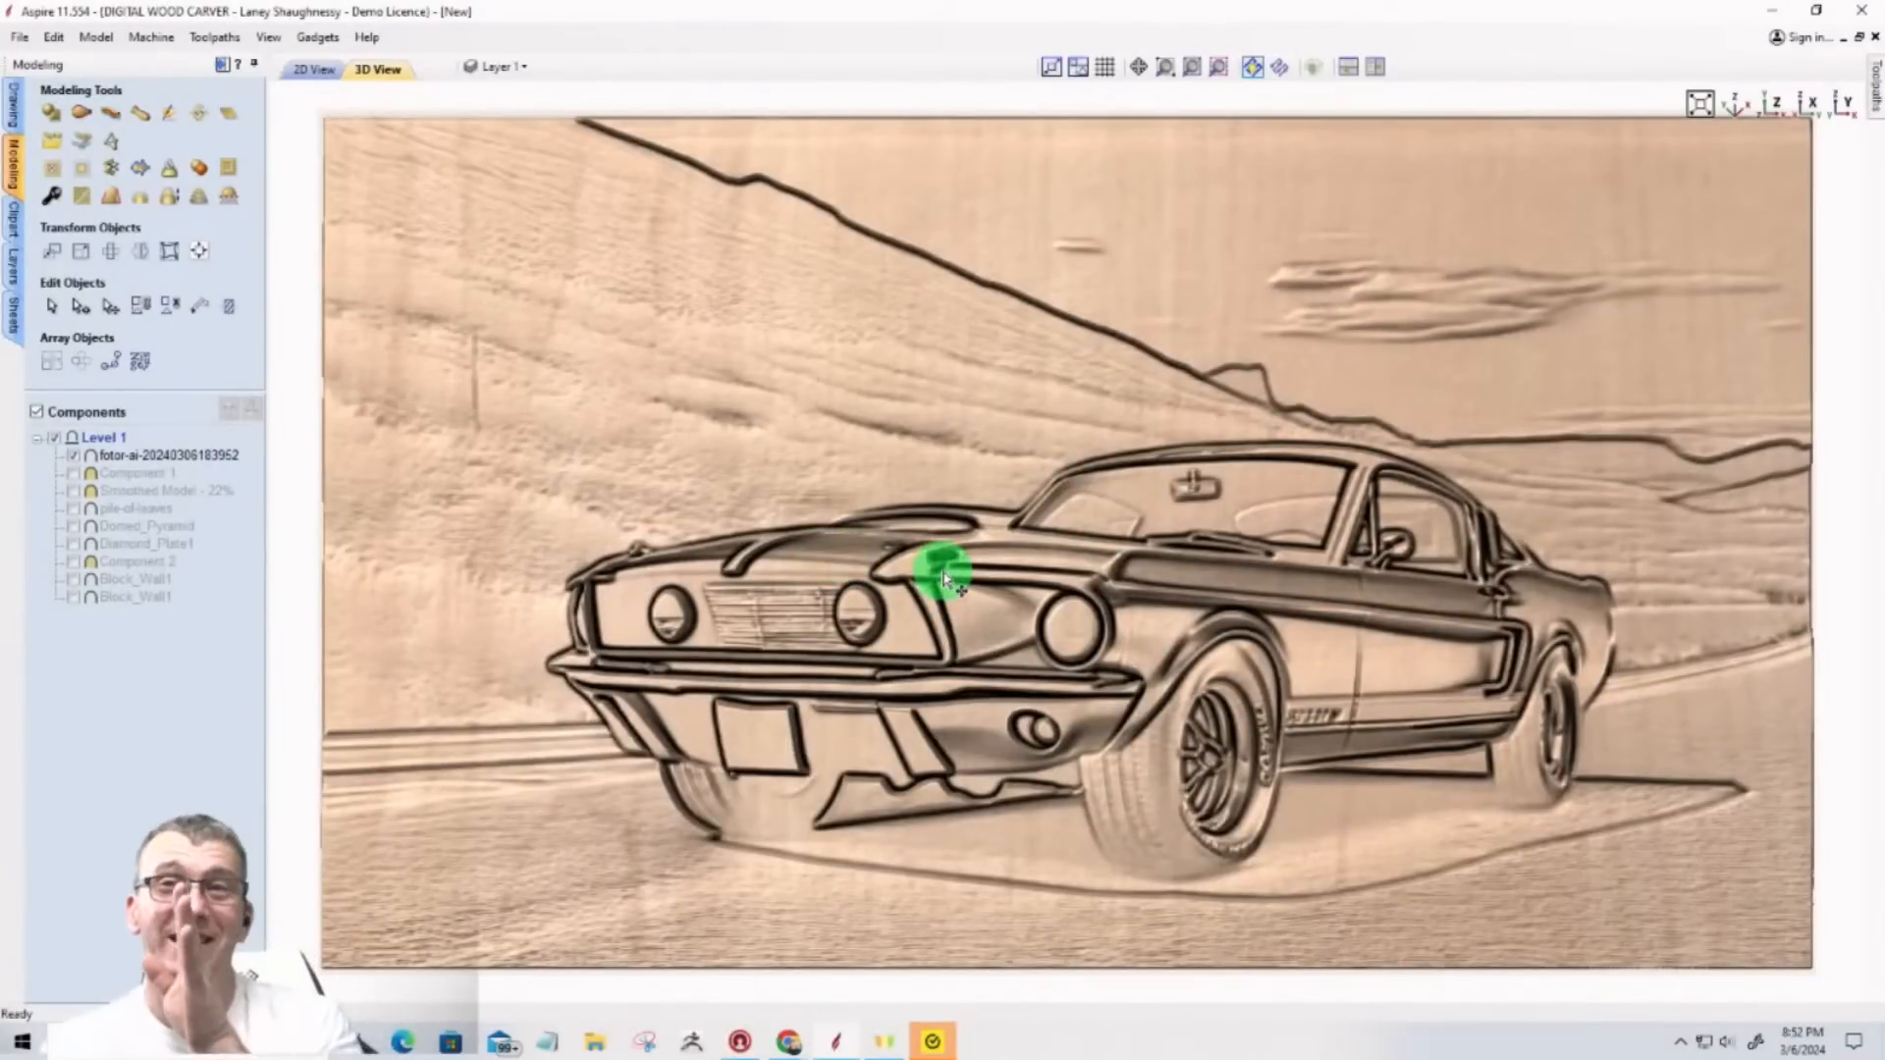
Step: Inspect the car relief's depth and surface shape closely from a steep side angle, then return to the straight-down view
mouse_move(1036, 554)
left_mouse_down()
mouse_move(778, 547)
mouse_move(1001, 526)
mouse_move(821, 526)
left_mouse_up()
left_click_drag(1086, 569, 1010, 723)
scroll(1001, 726, "up", 5)
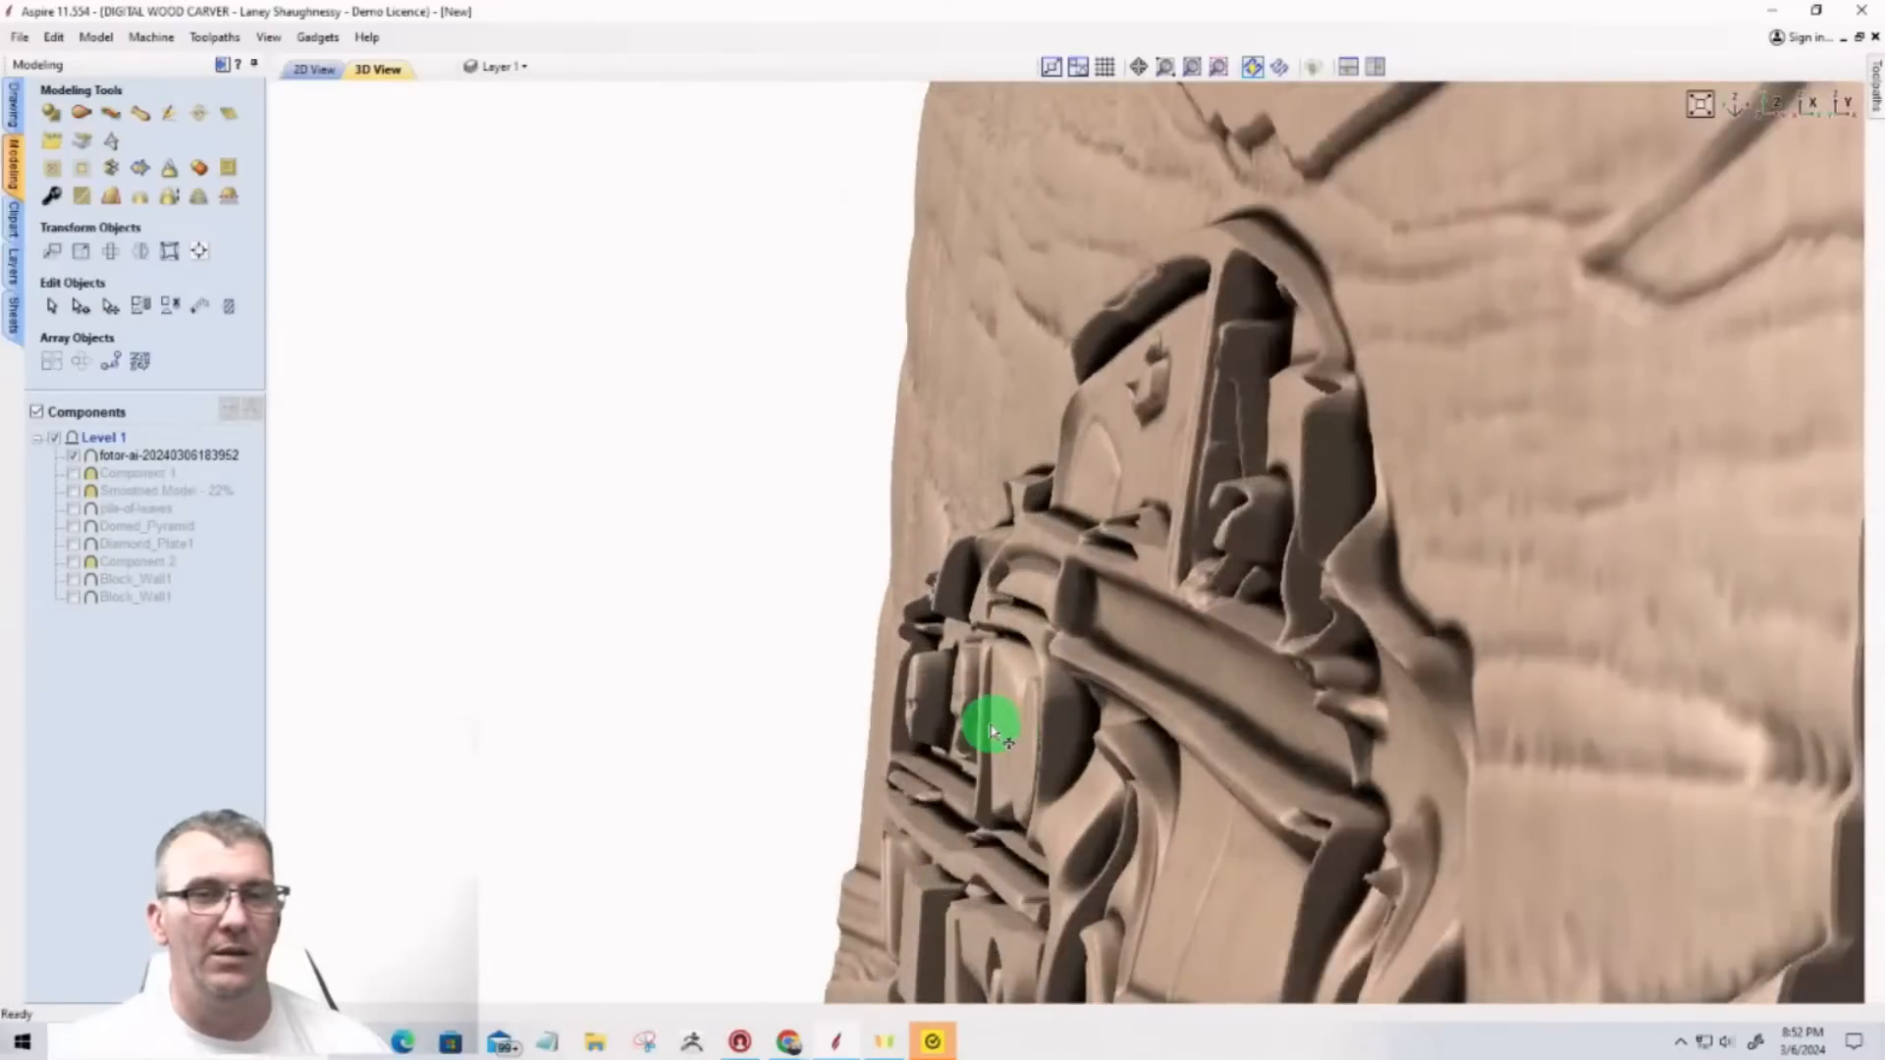
scroll(992, 731, "up", 3)
scroll(992, 732, "down", 2)
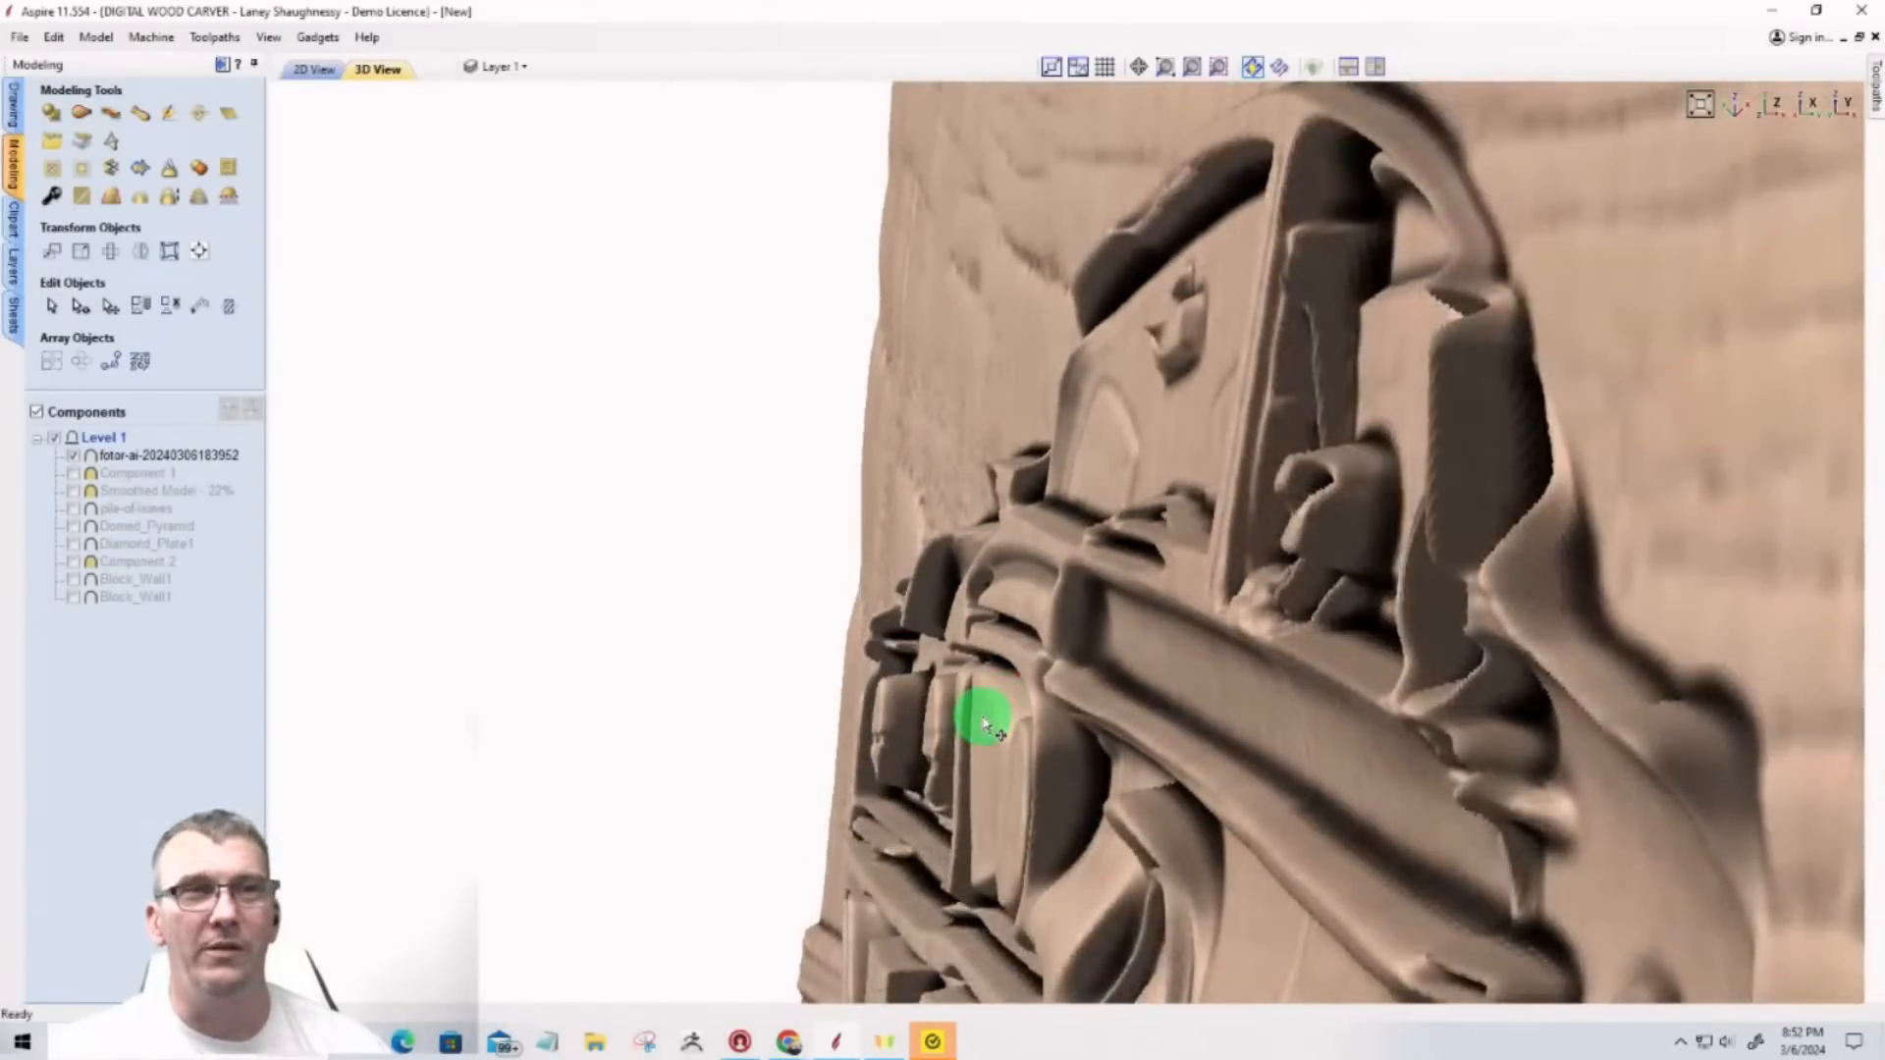
scroll(970, 667, "down", 5)
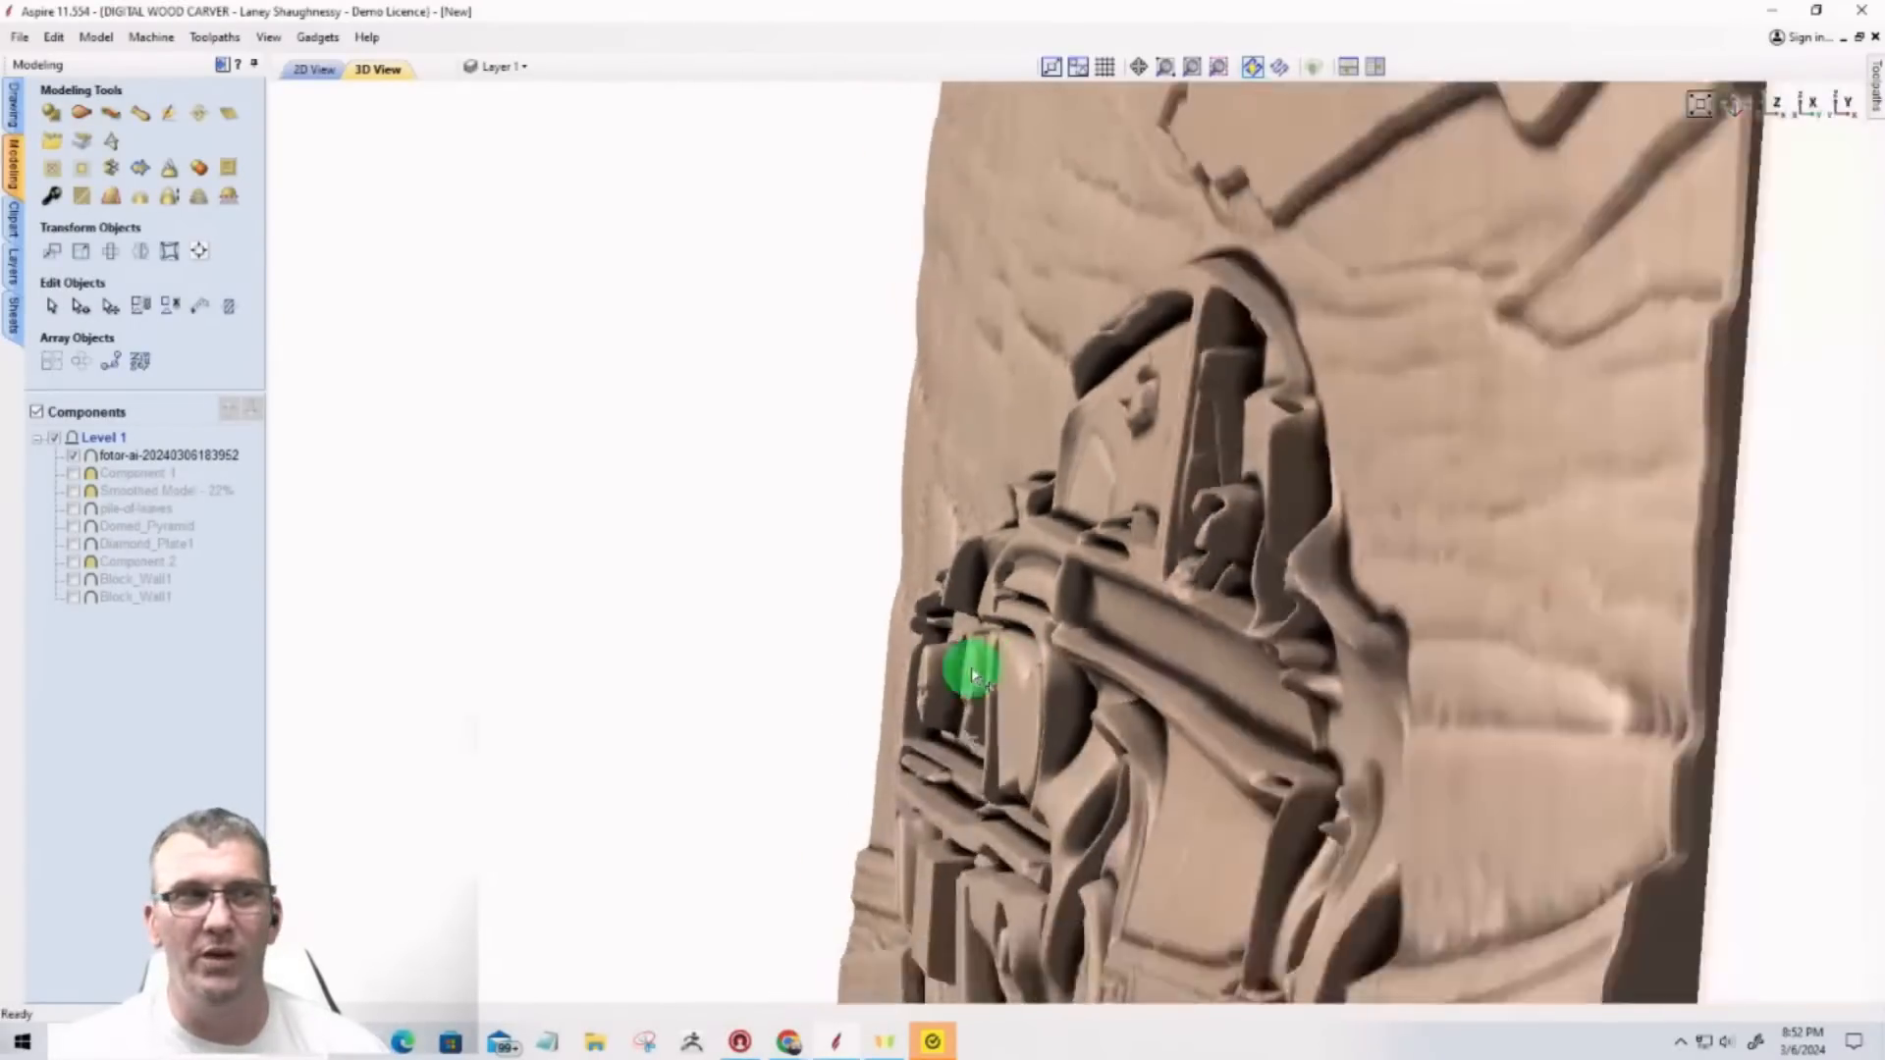
scroll(1003, 917, "up", 5)
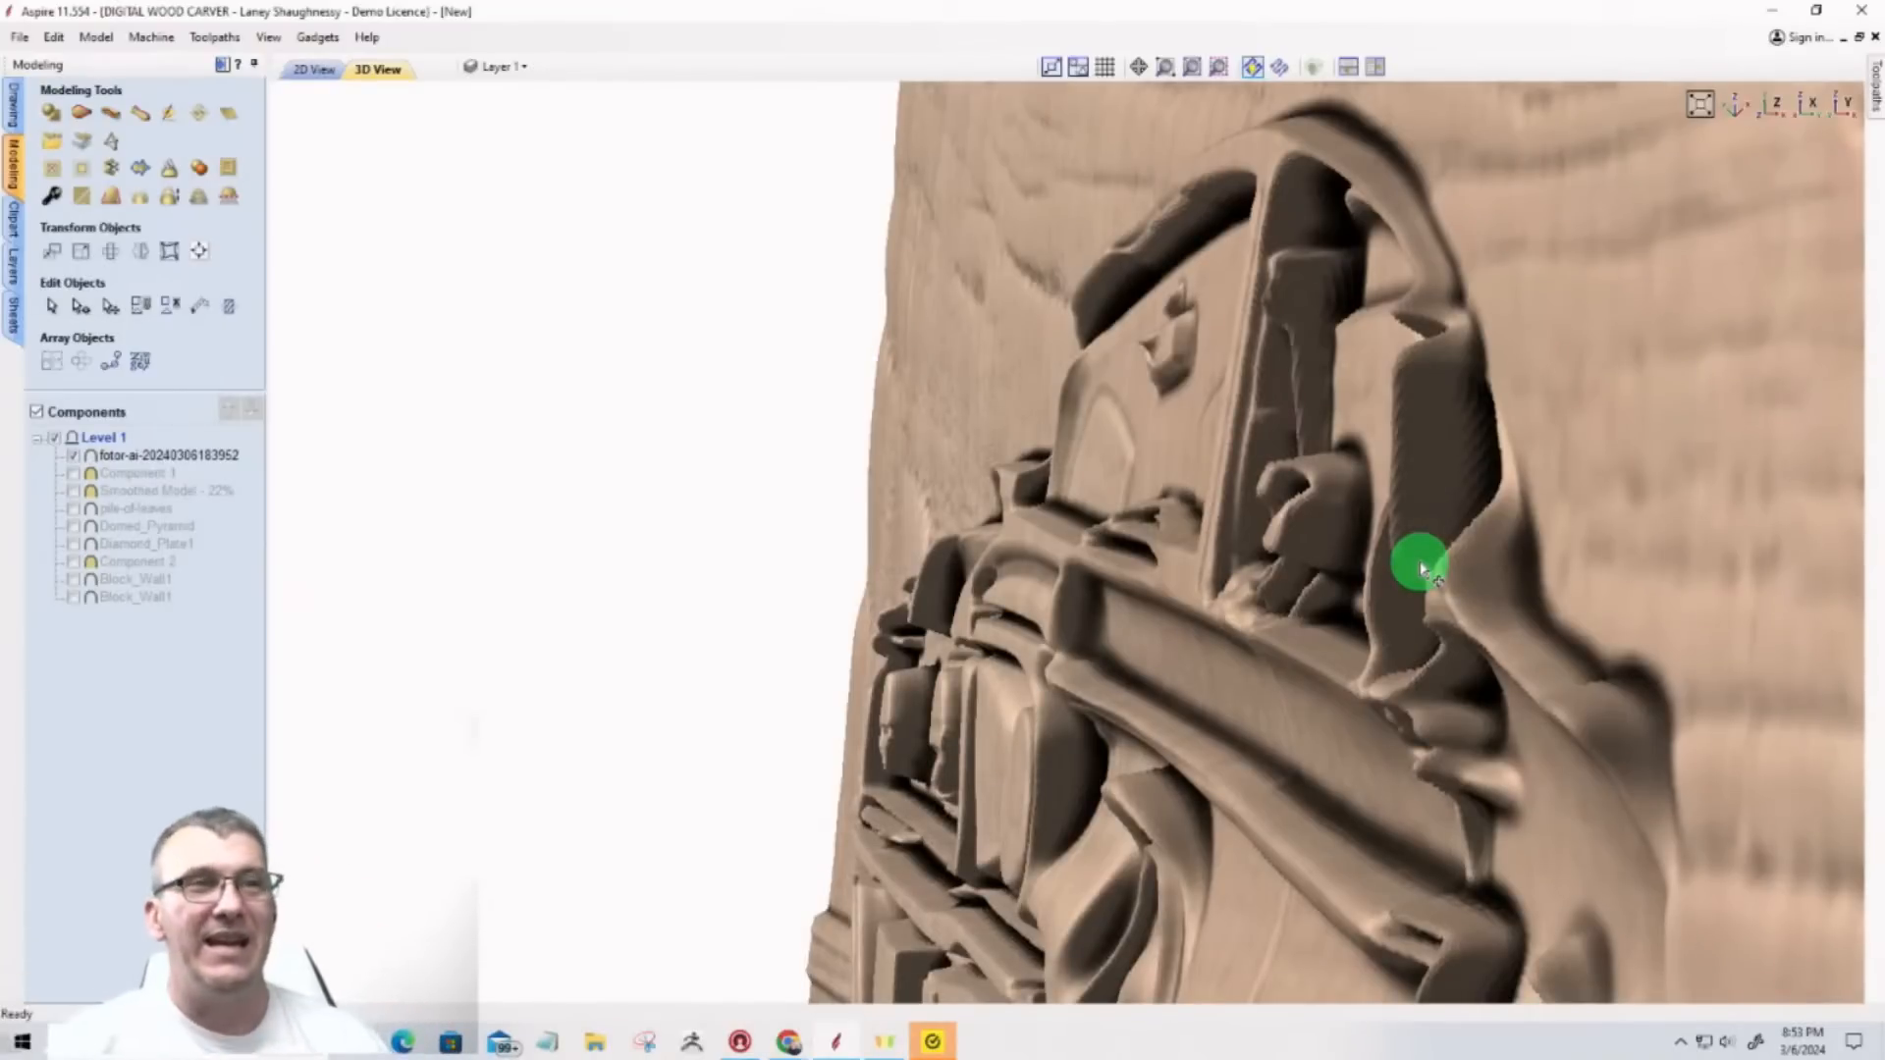
left_click_drag(1419, 567, 1072, 935)
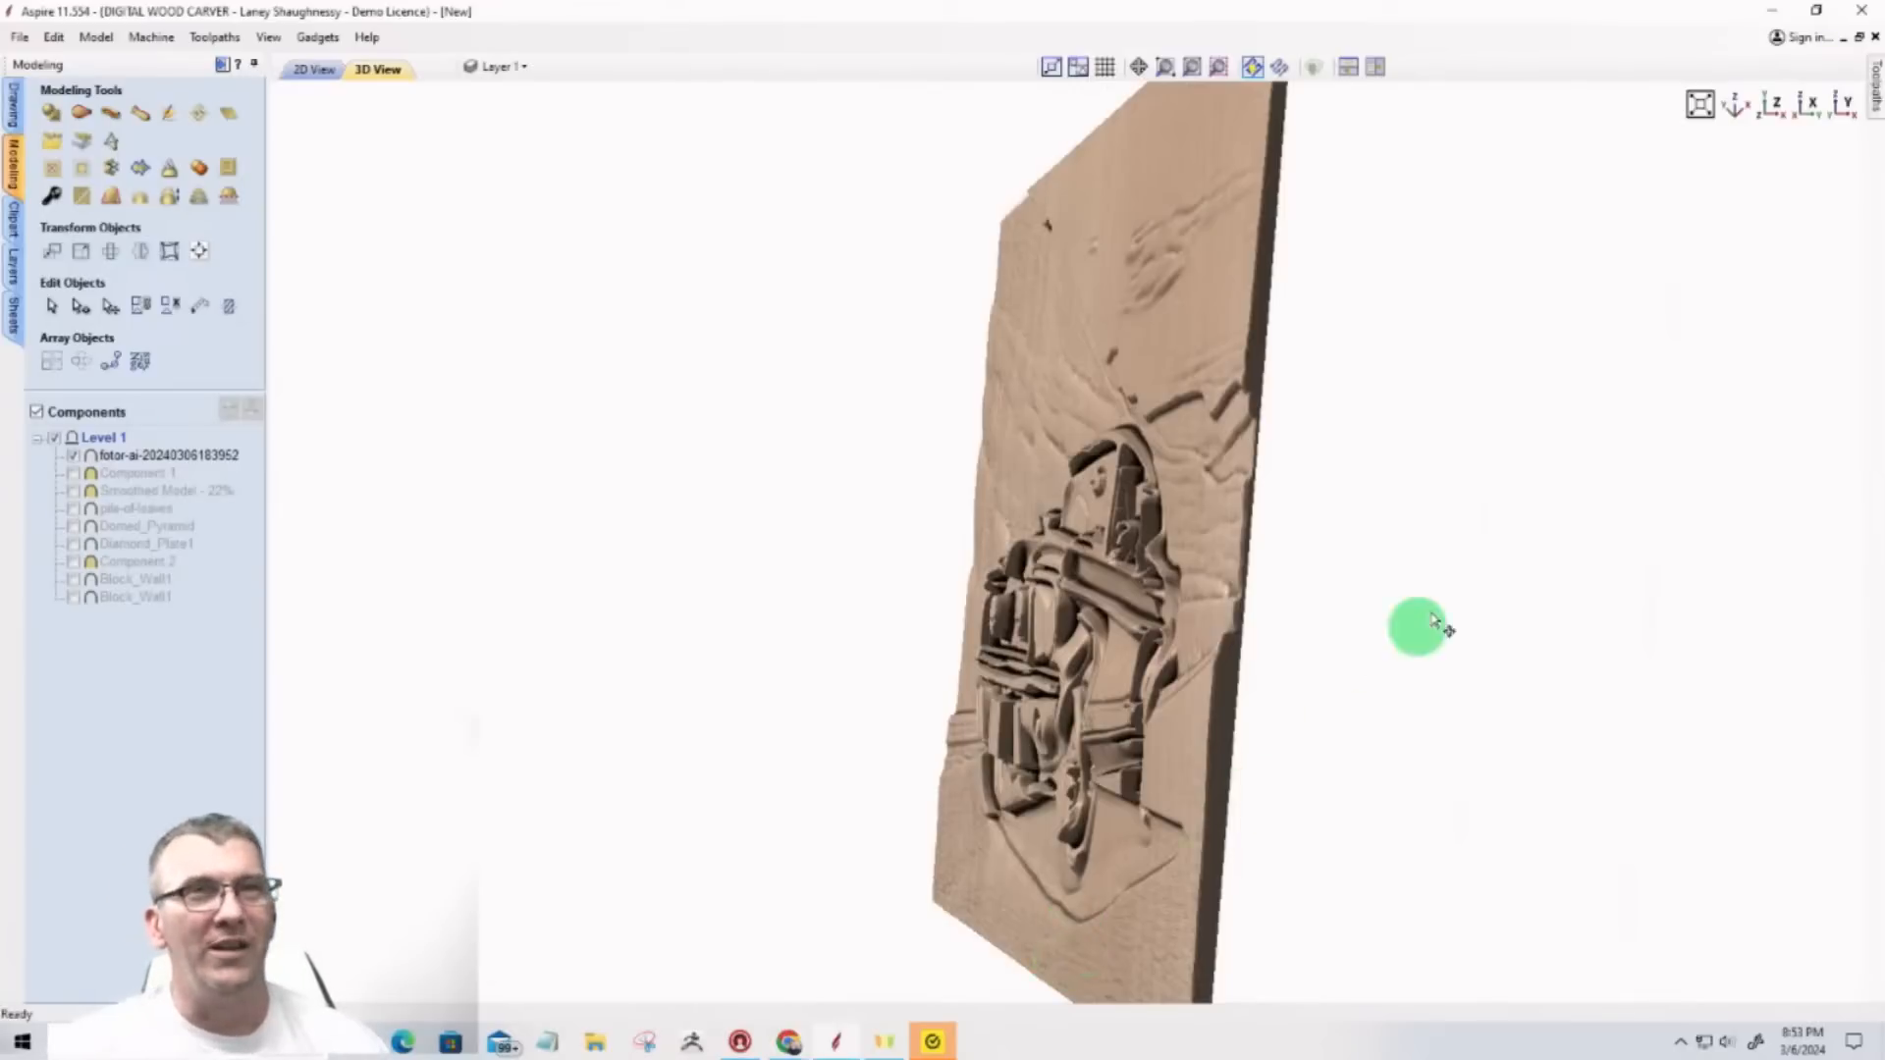
left_click(1782, 110)
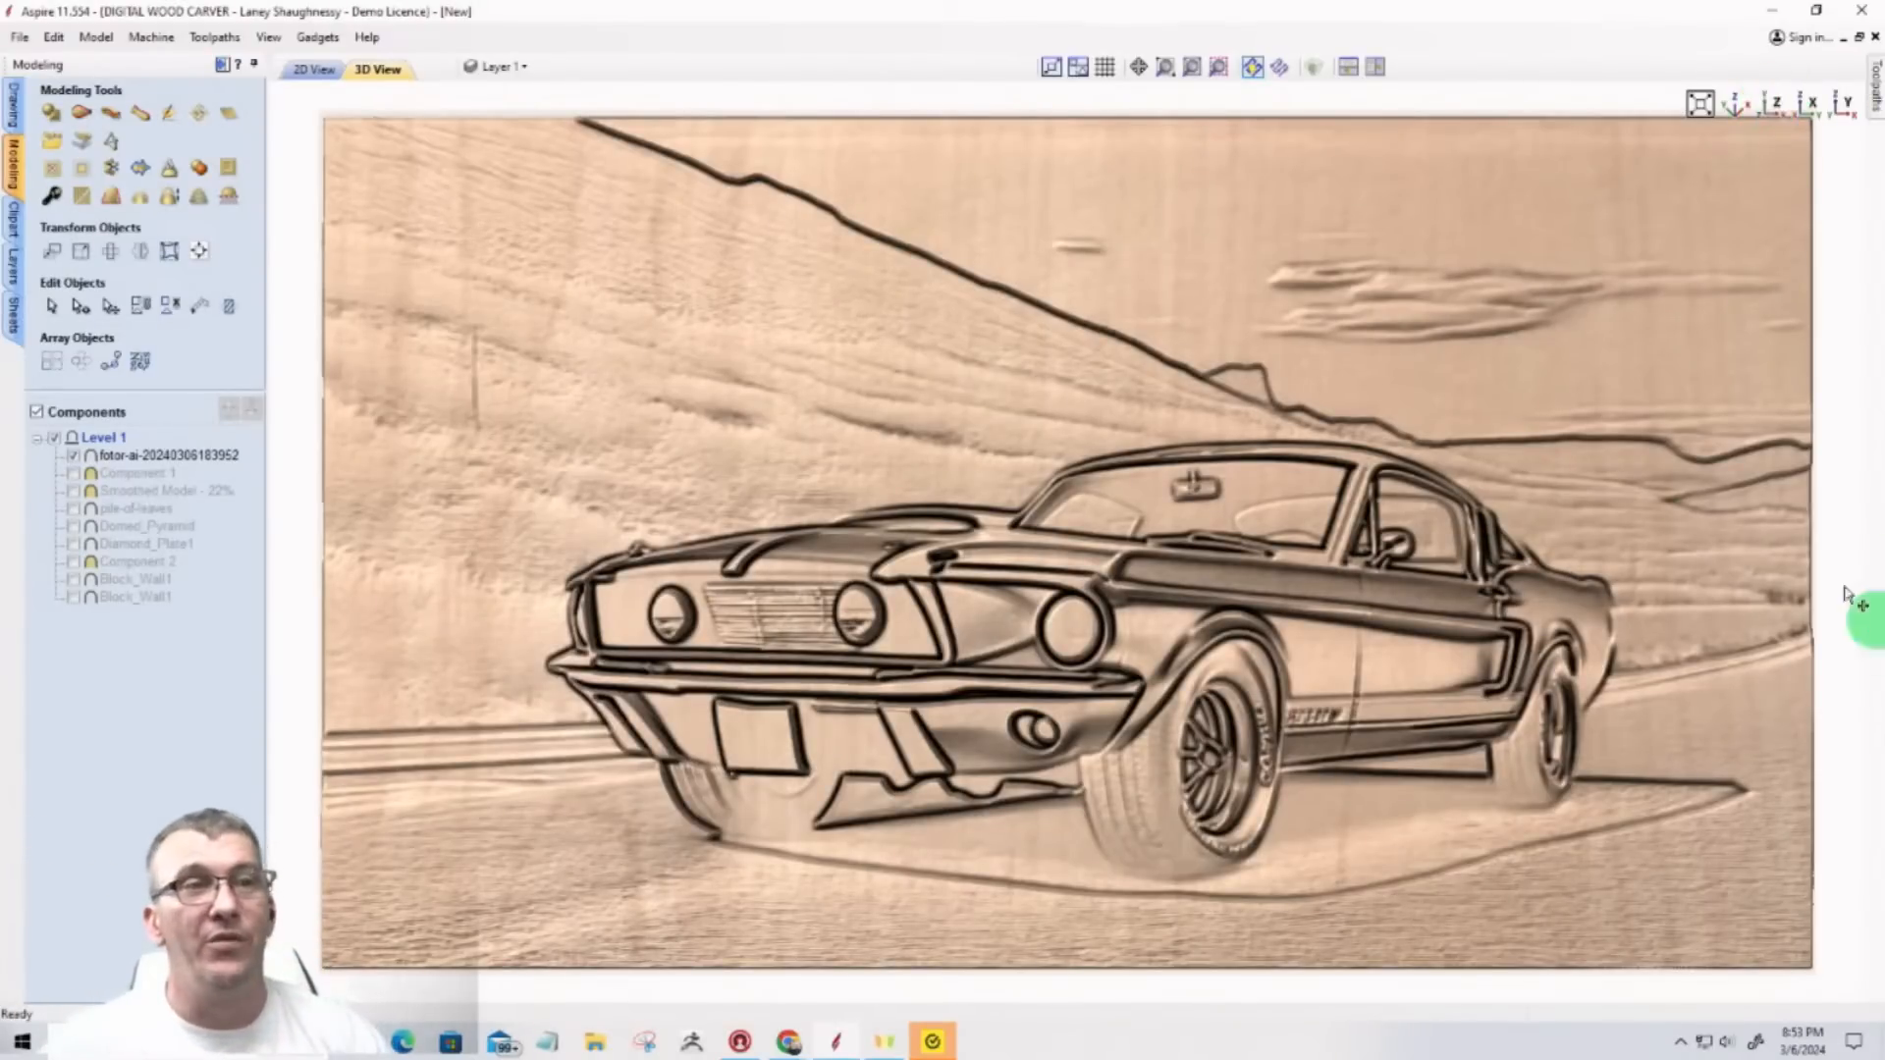
Step: Examine the whole car relief and the distorted height of its wheel and body areas from a nearly edge-on angle
scroll(1368, 528, "up", 2)
scroll(1370, 535, "down", 4)
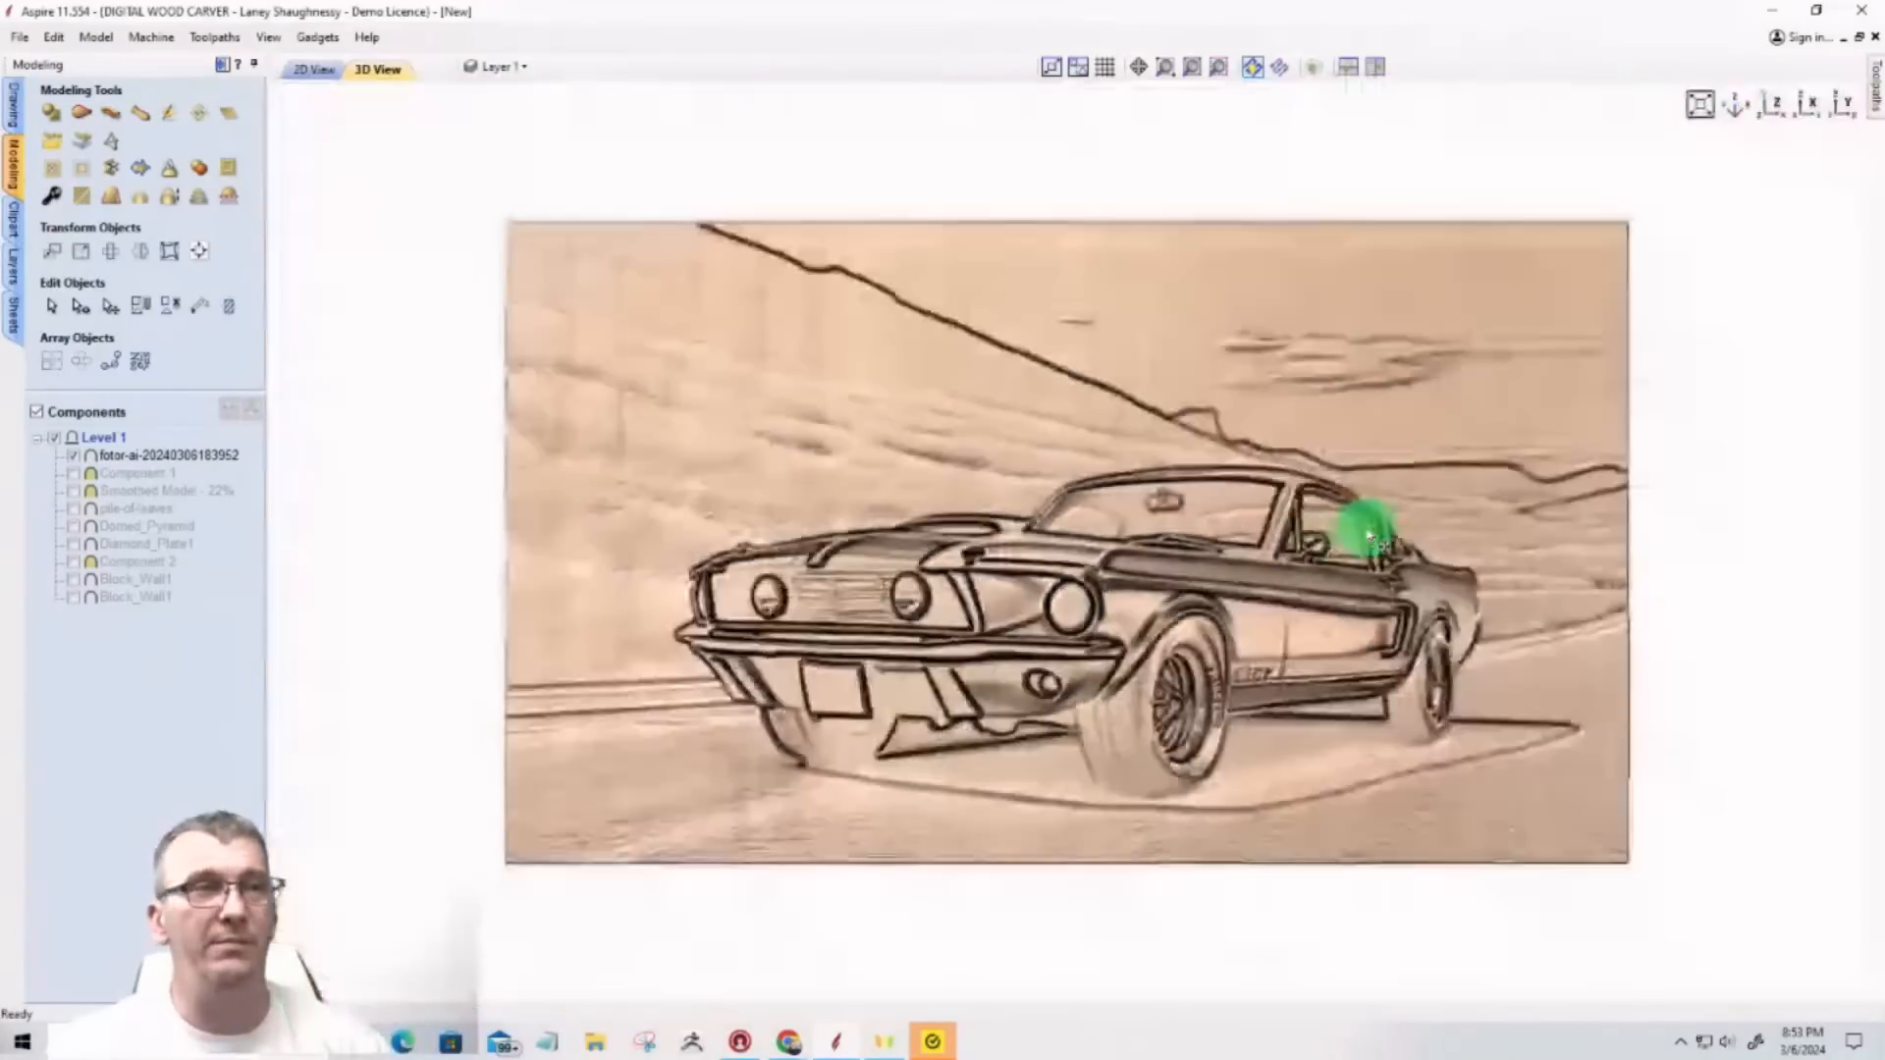
left_click_drag(1229, 772, 1217, 748)
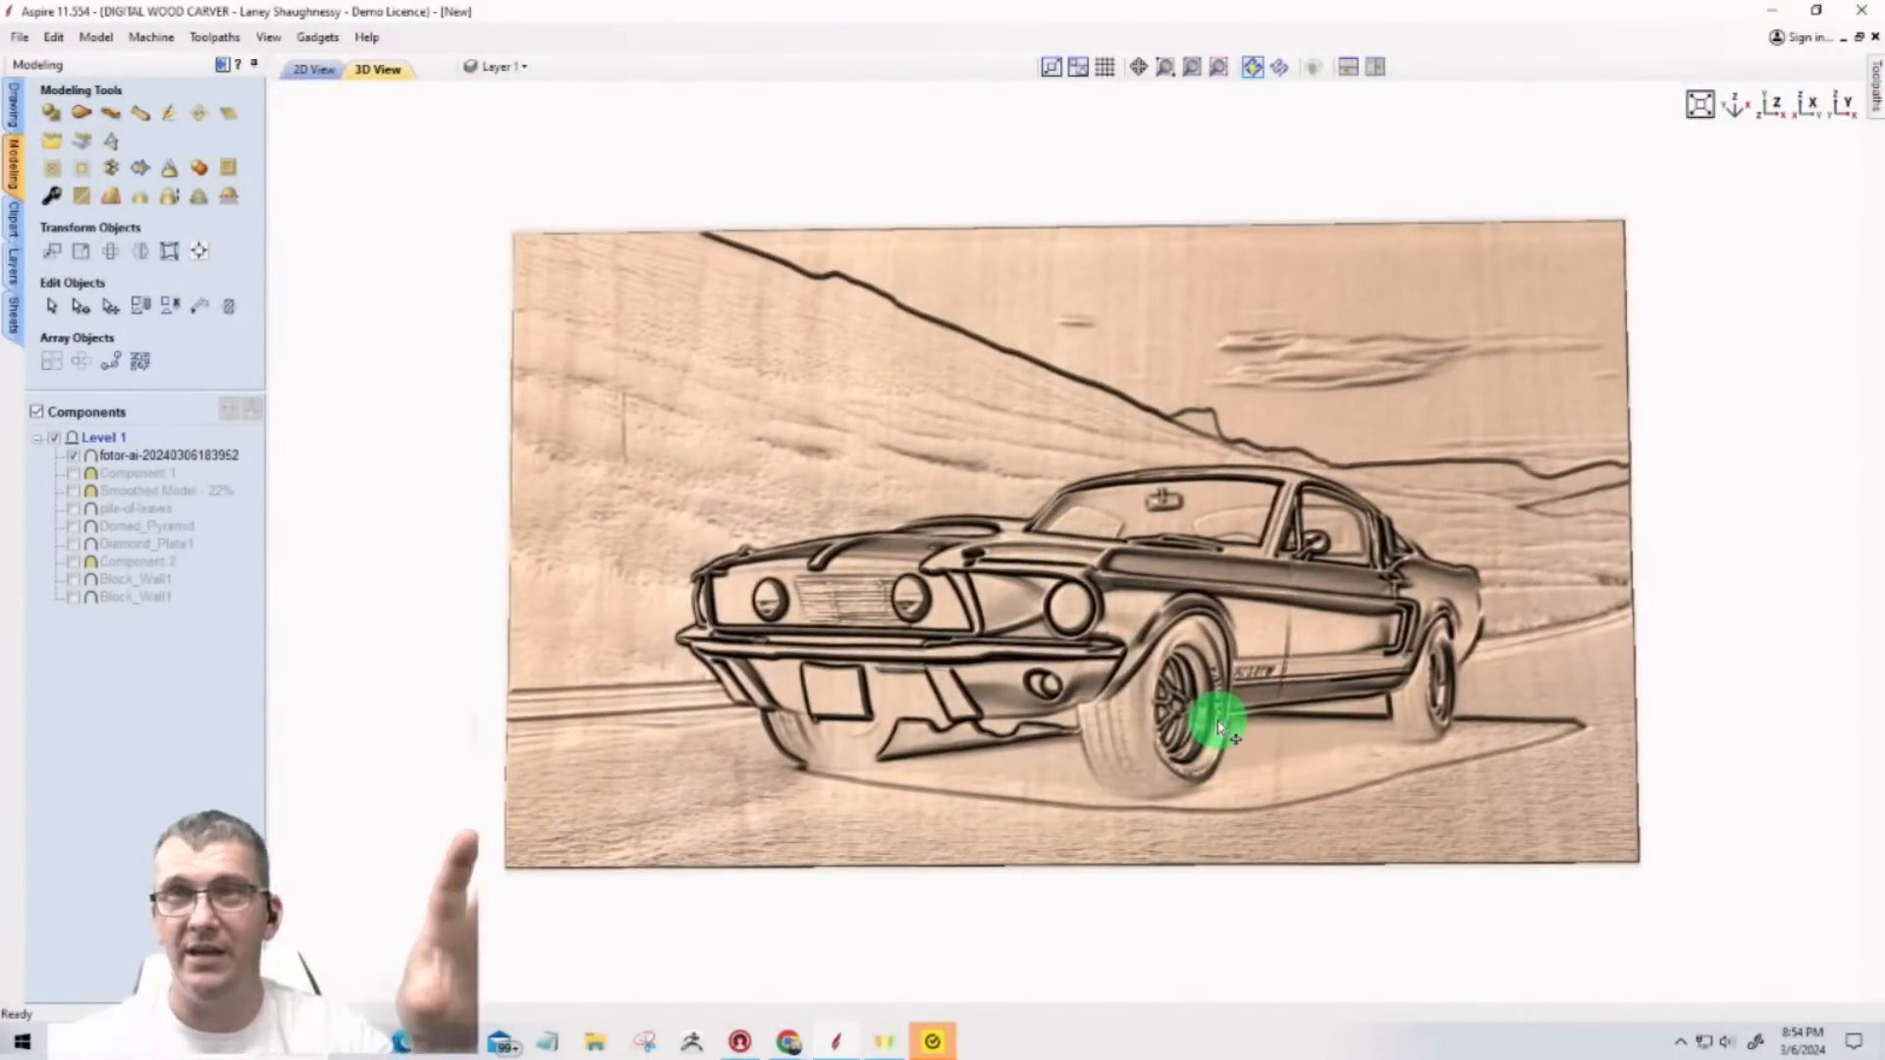
mouse_move(1451, 625)
left_mouse_down()
mouse_move(1165, 619)
mouse_move(598, 547)
mouse_move(992, 740)
left_mouse_up()
scroll(1042, 720, "up", 3)
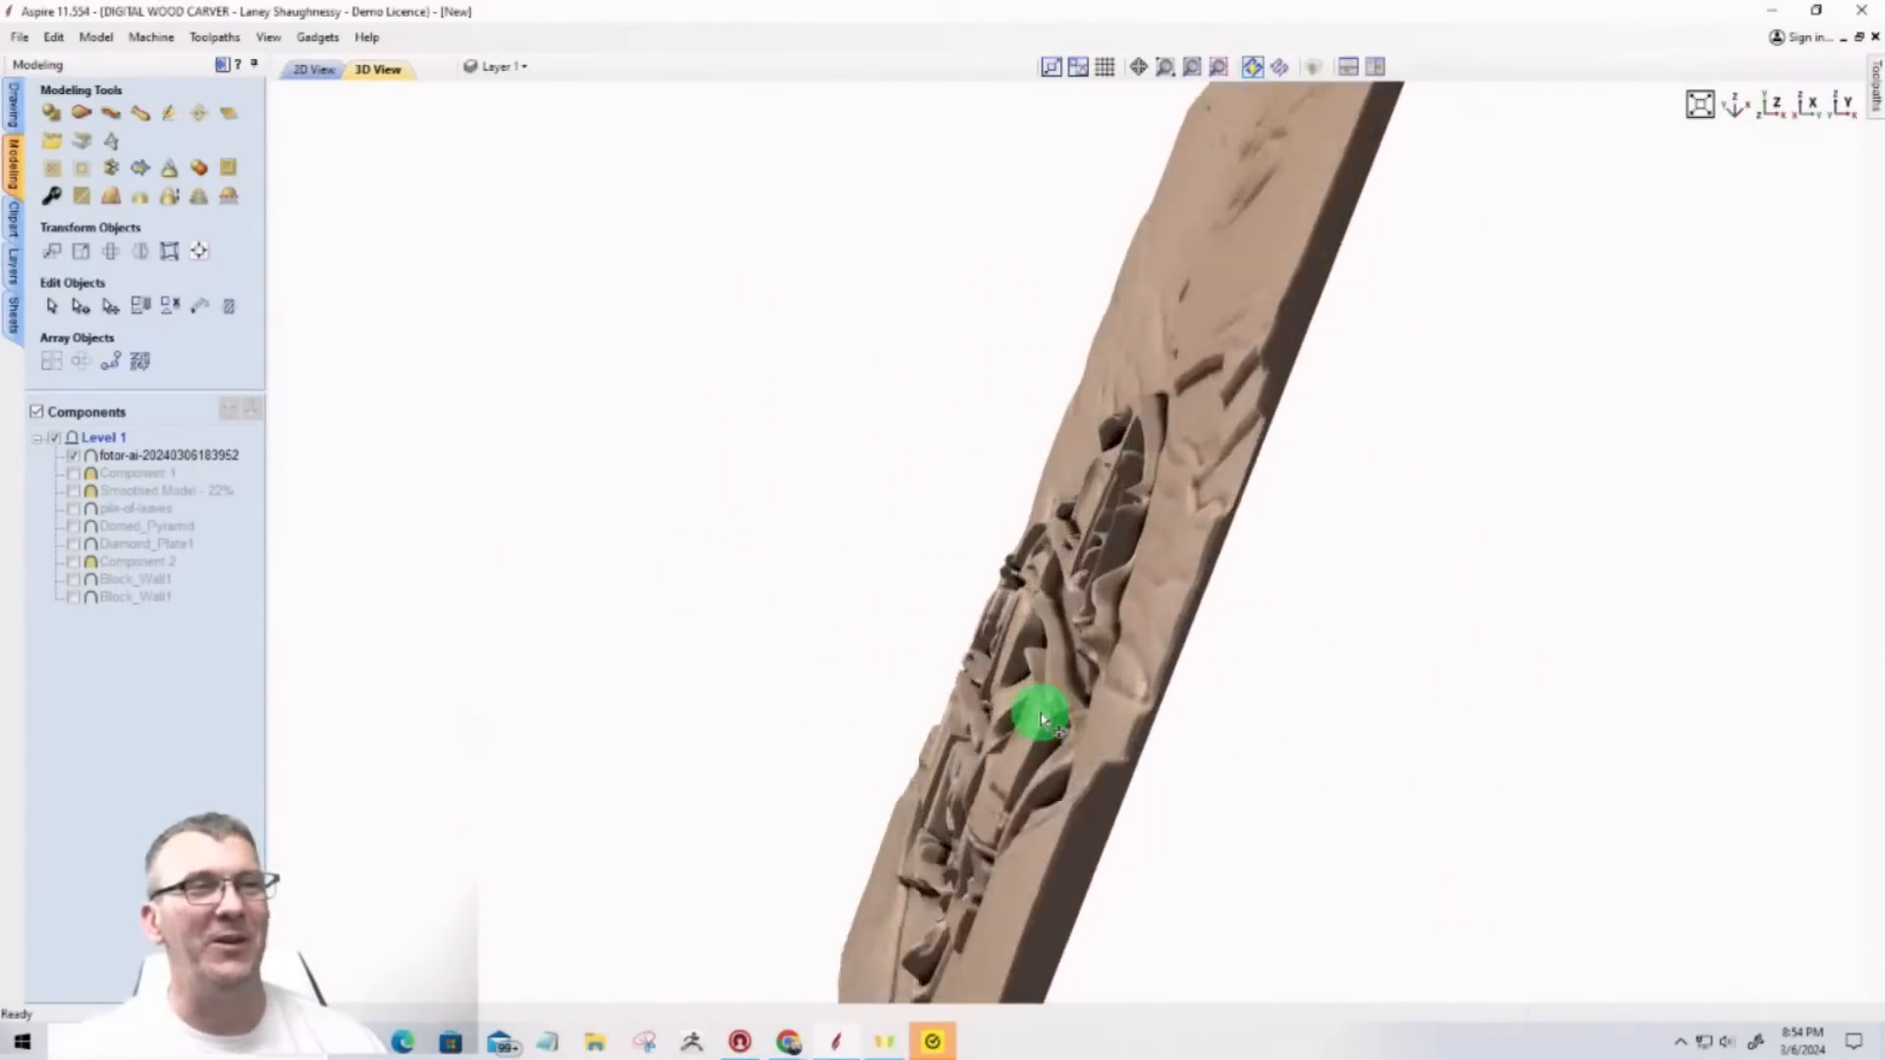
scroll(1038, 713, "up", 5)
left_click_drag(1269, 717, 1315, 660)
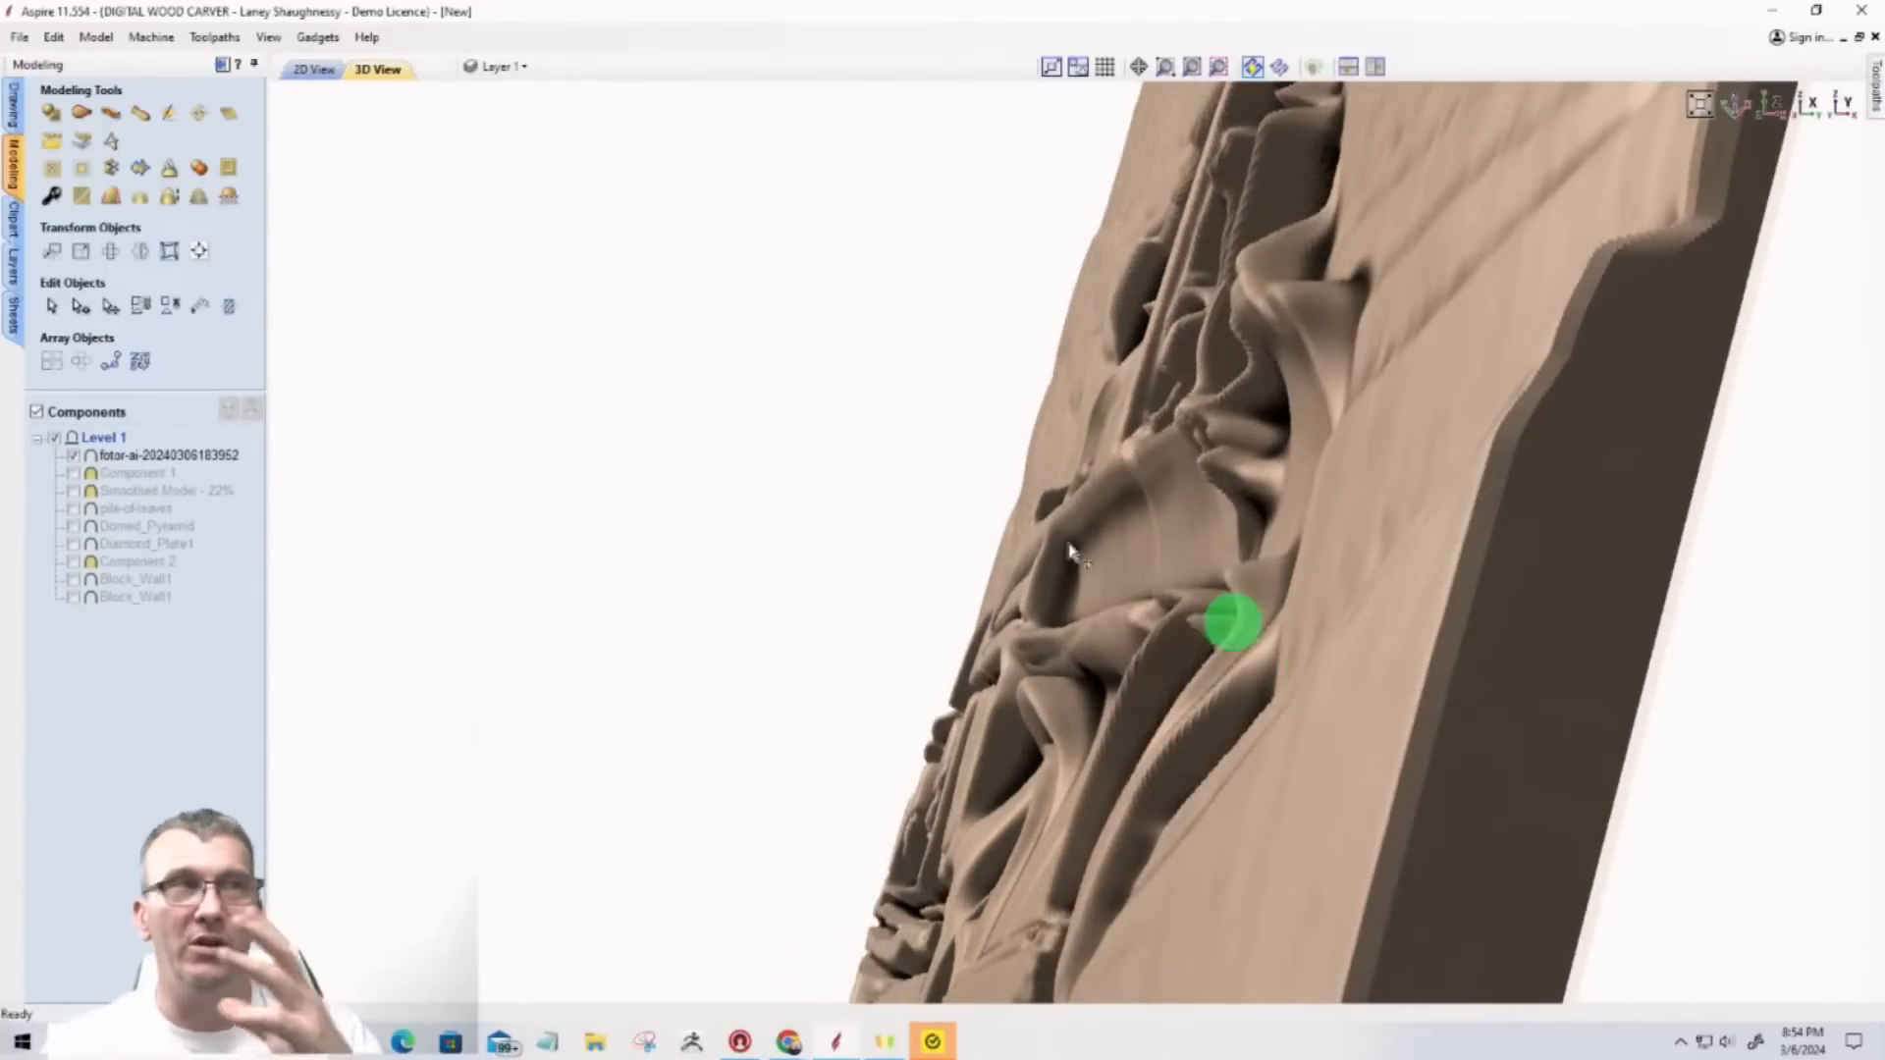
Step: Delete the car image component from the 2D design
left_click(316, 71)
scroll(1099, 591, "down", 5)
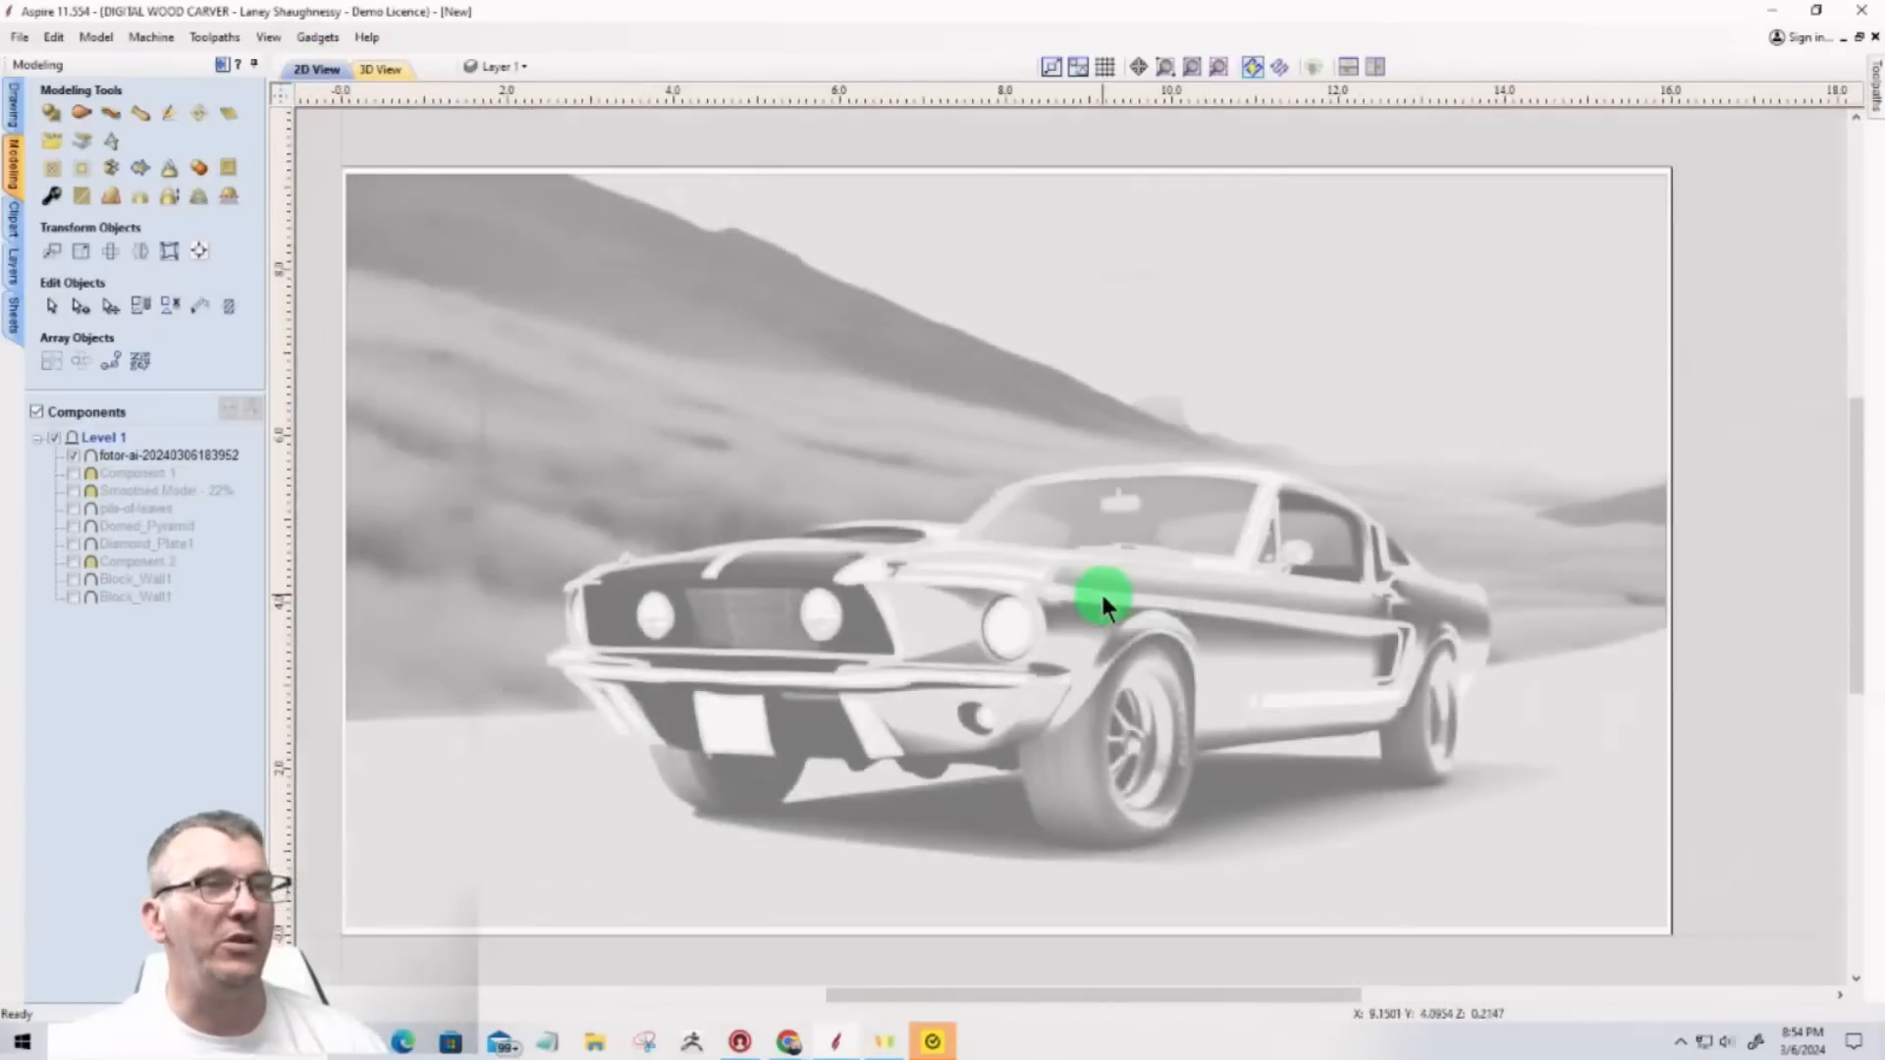
left_click(1082, 565)
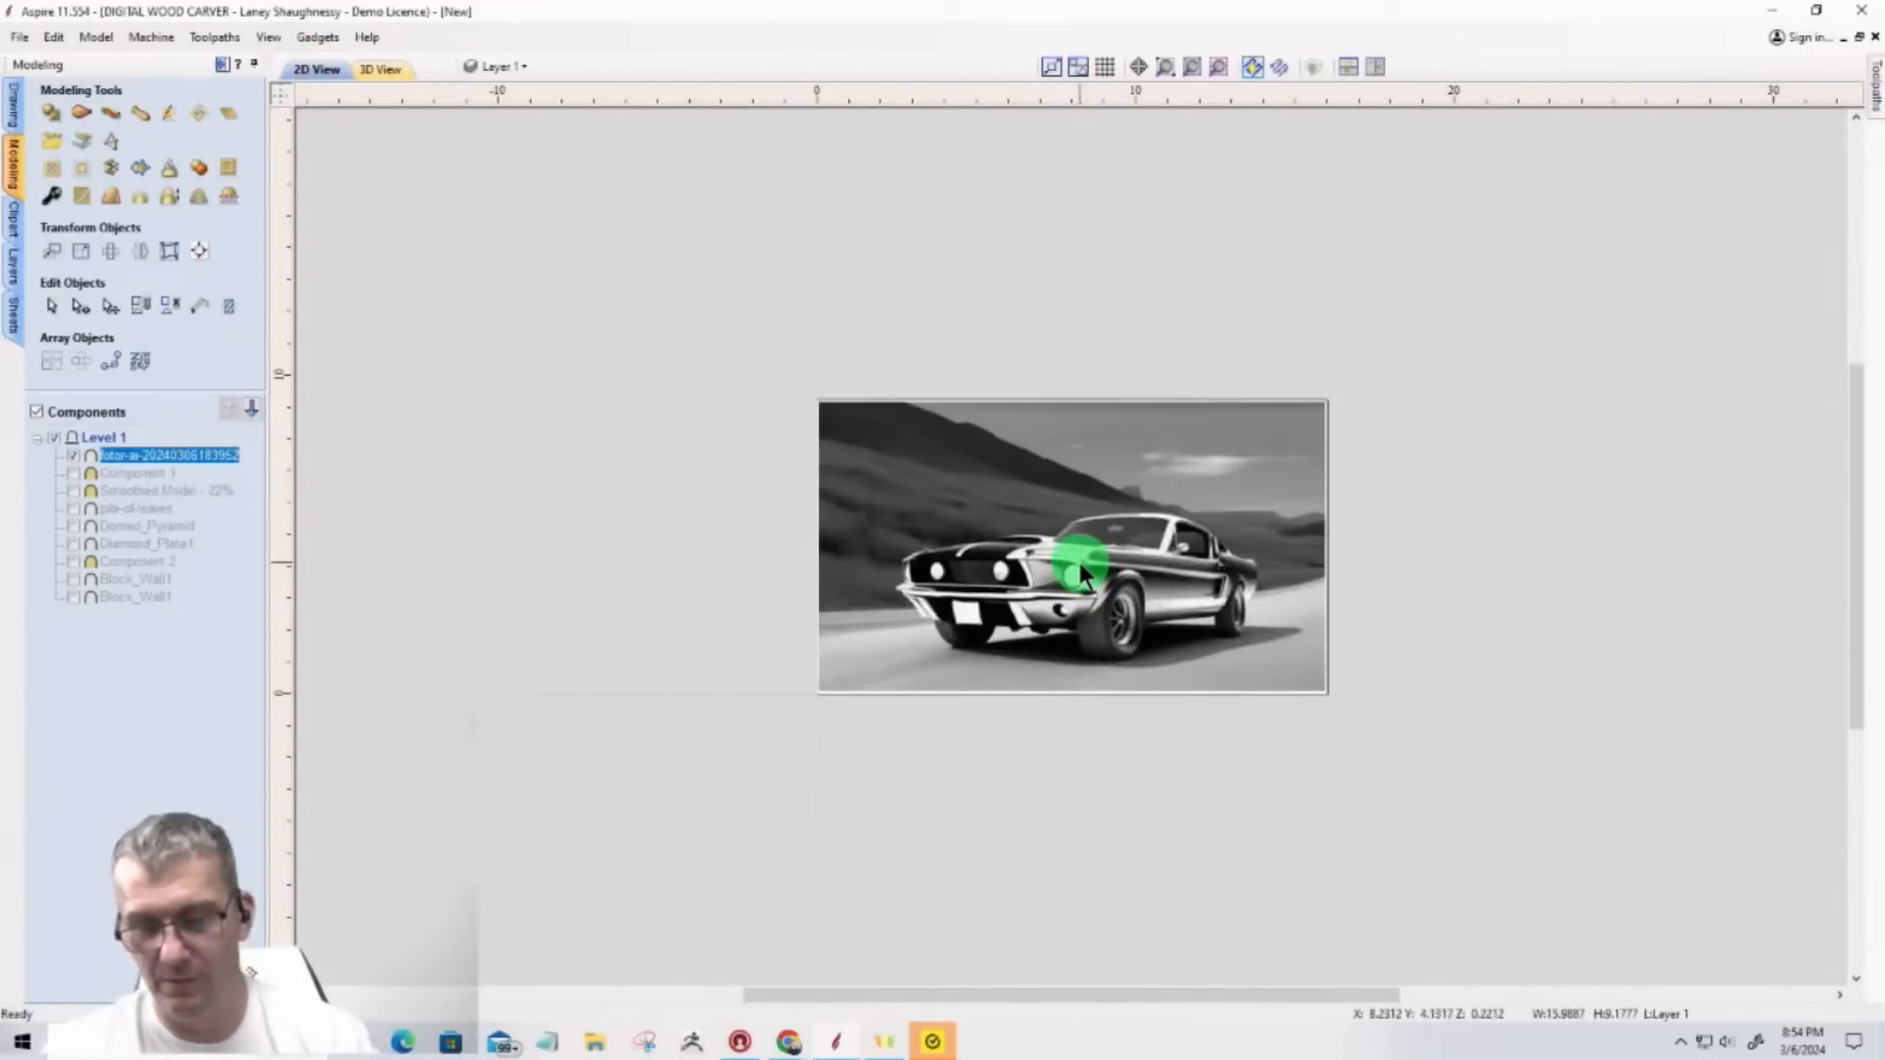
key("Delete")
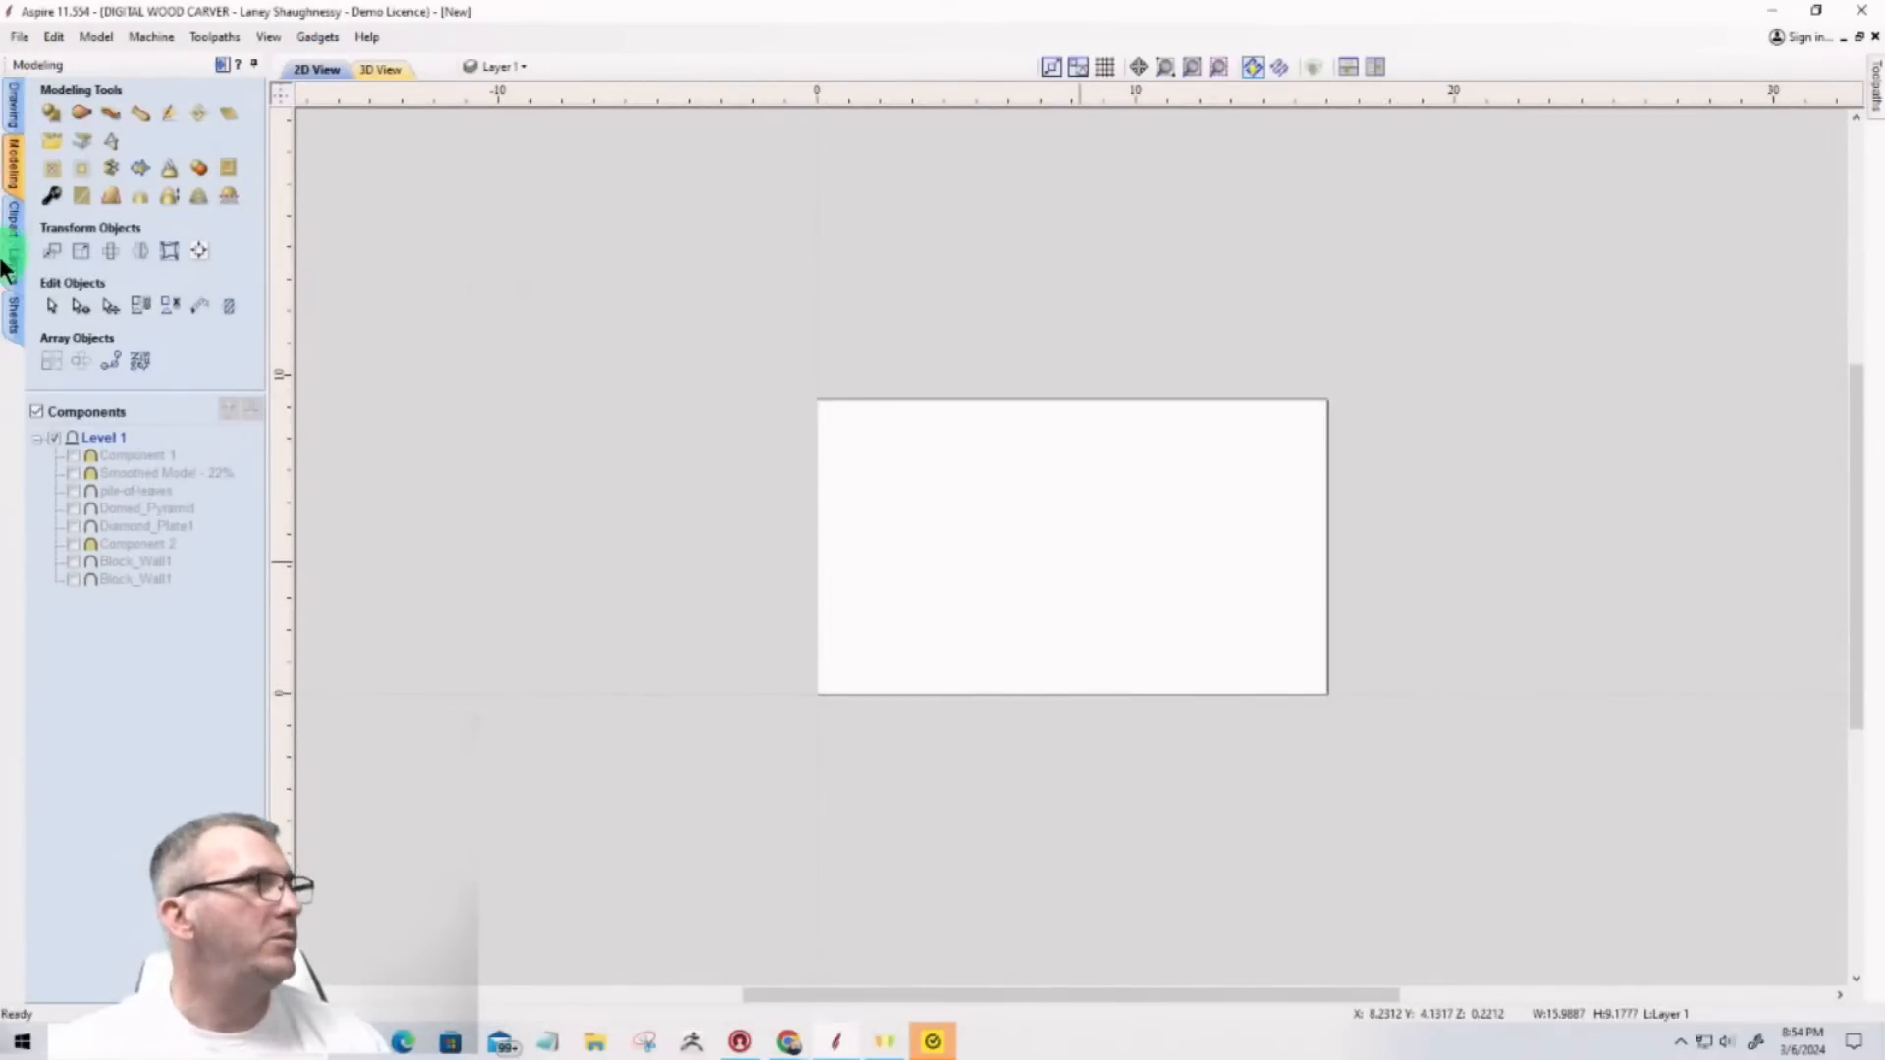
Step: Place the gorilla head model from the Animals clipart library near the middle of the 2D material
left_click(14, 224)
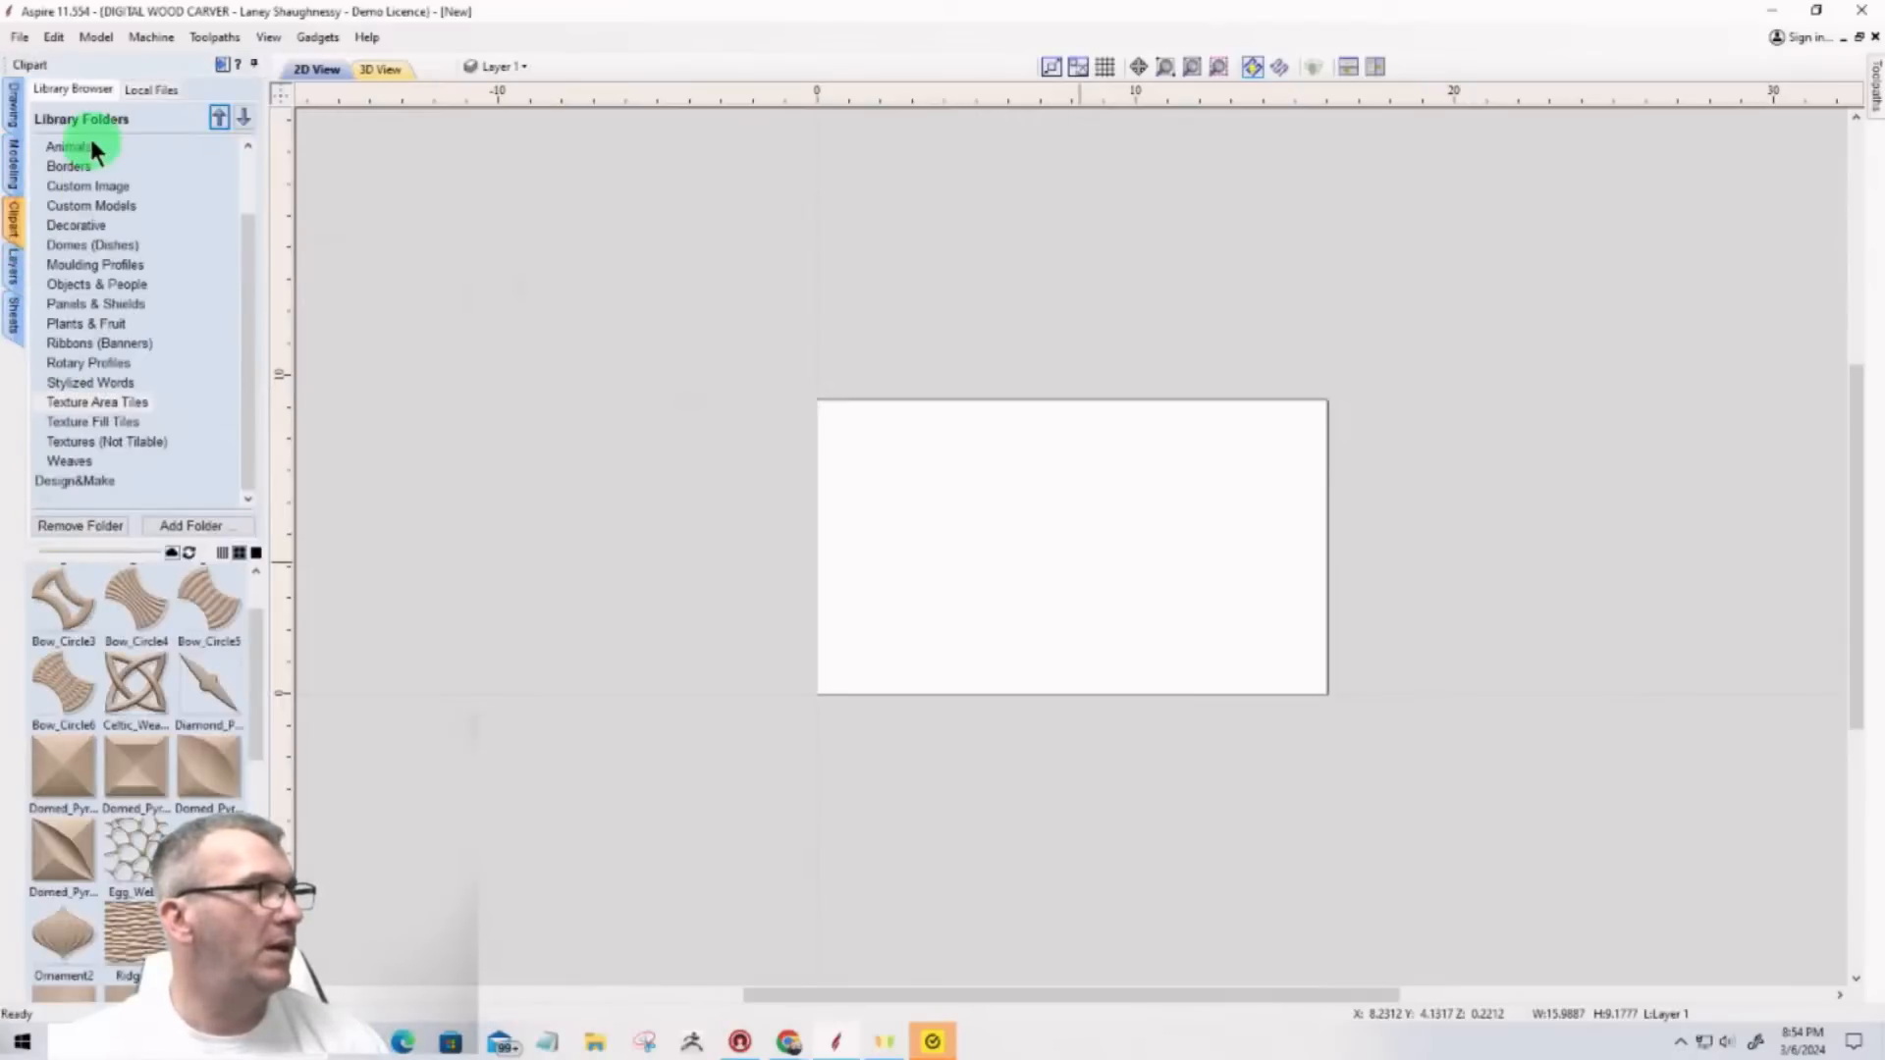
left_click(66, 146)
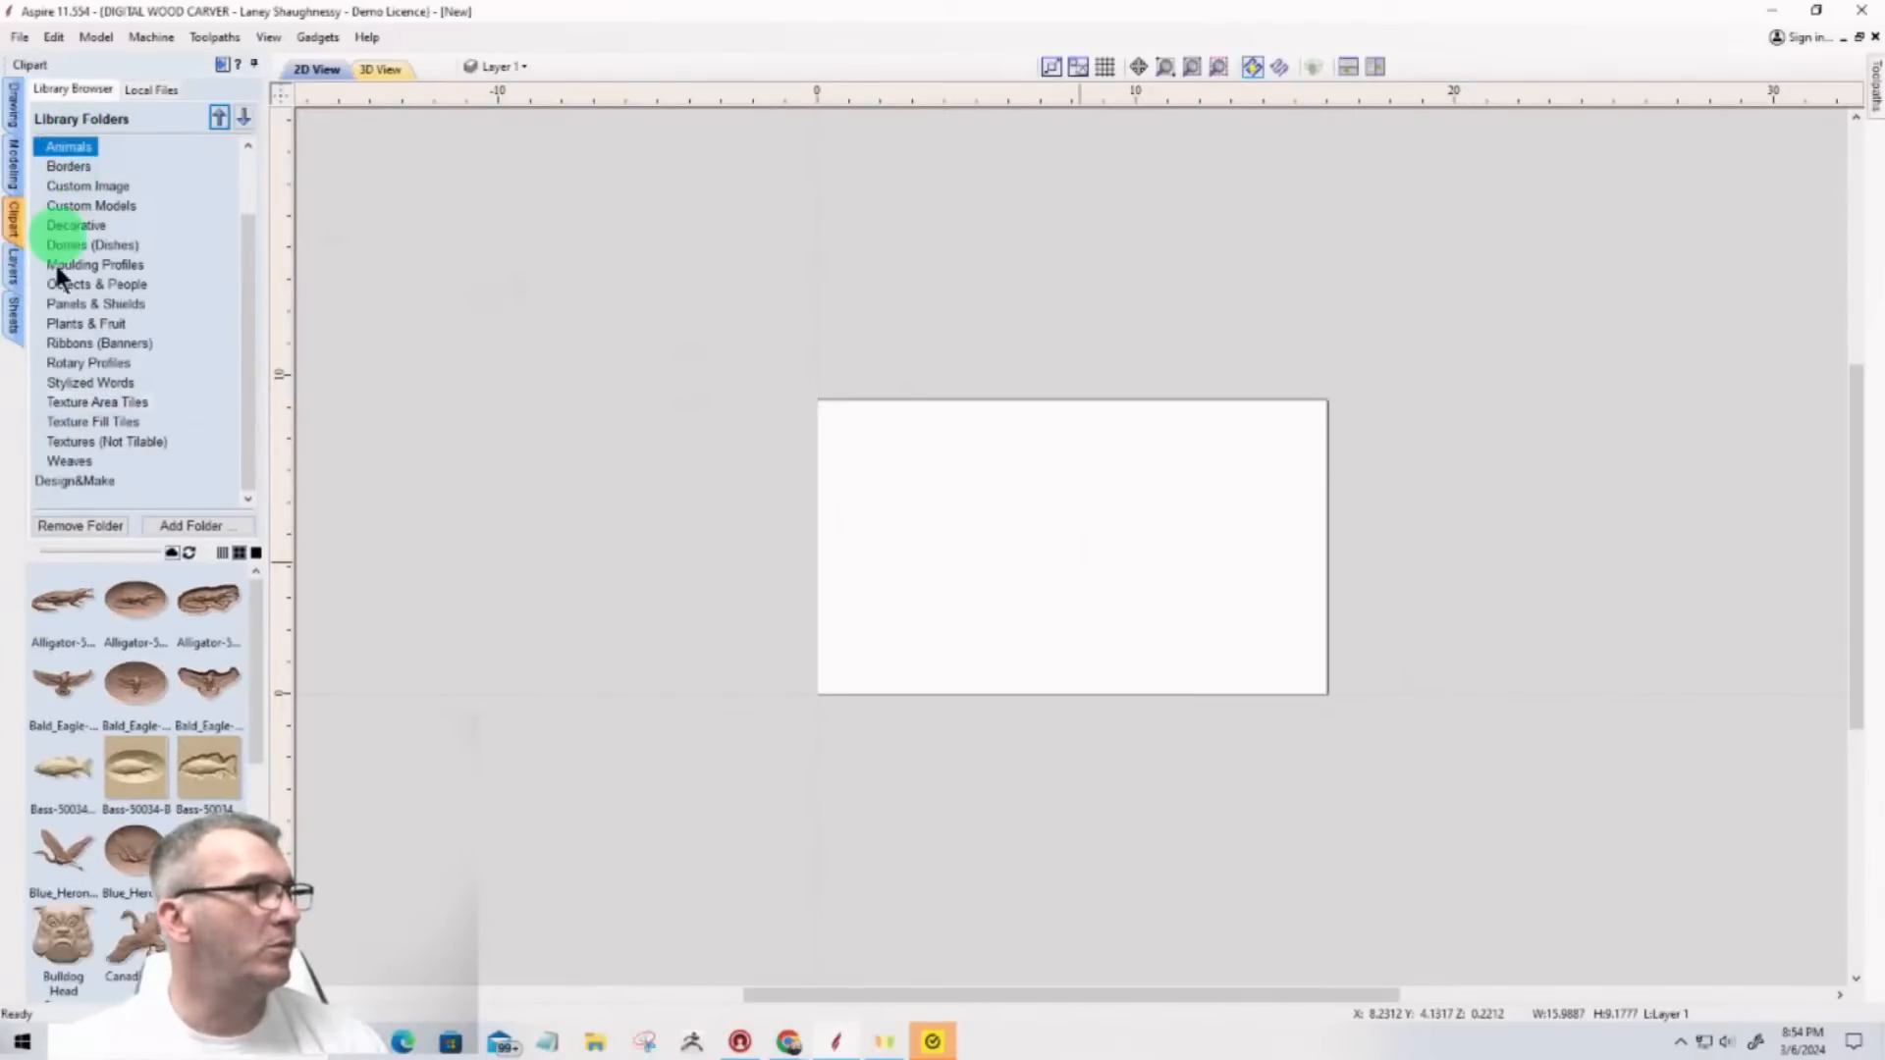
scroll(45, 638, "down", 5)
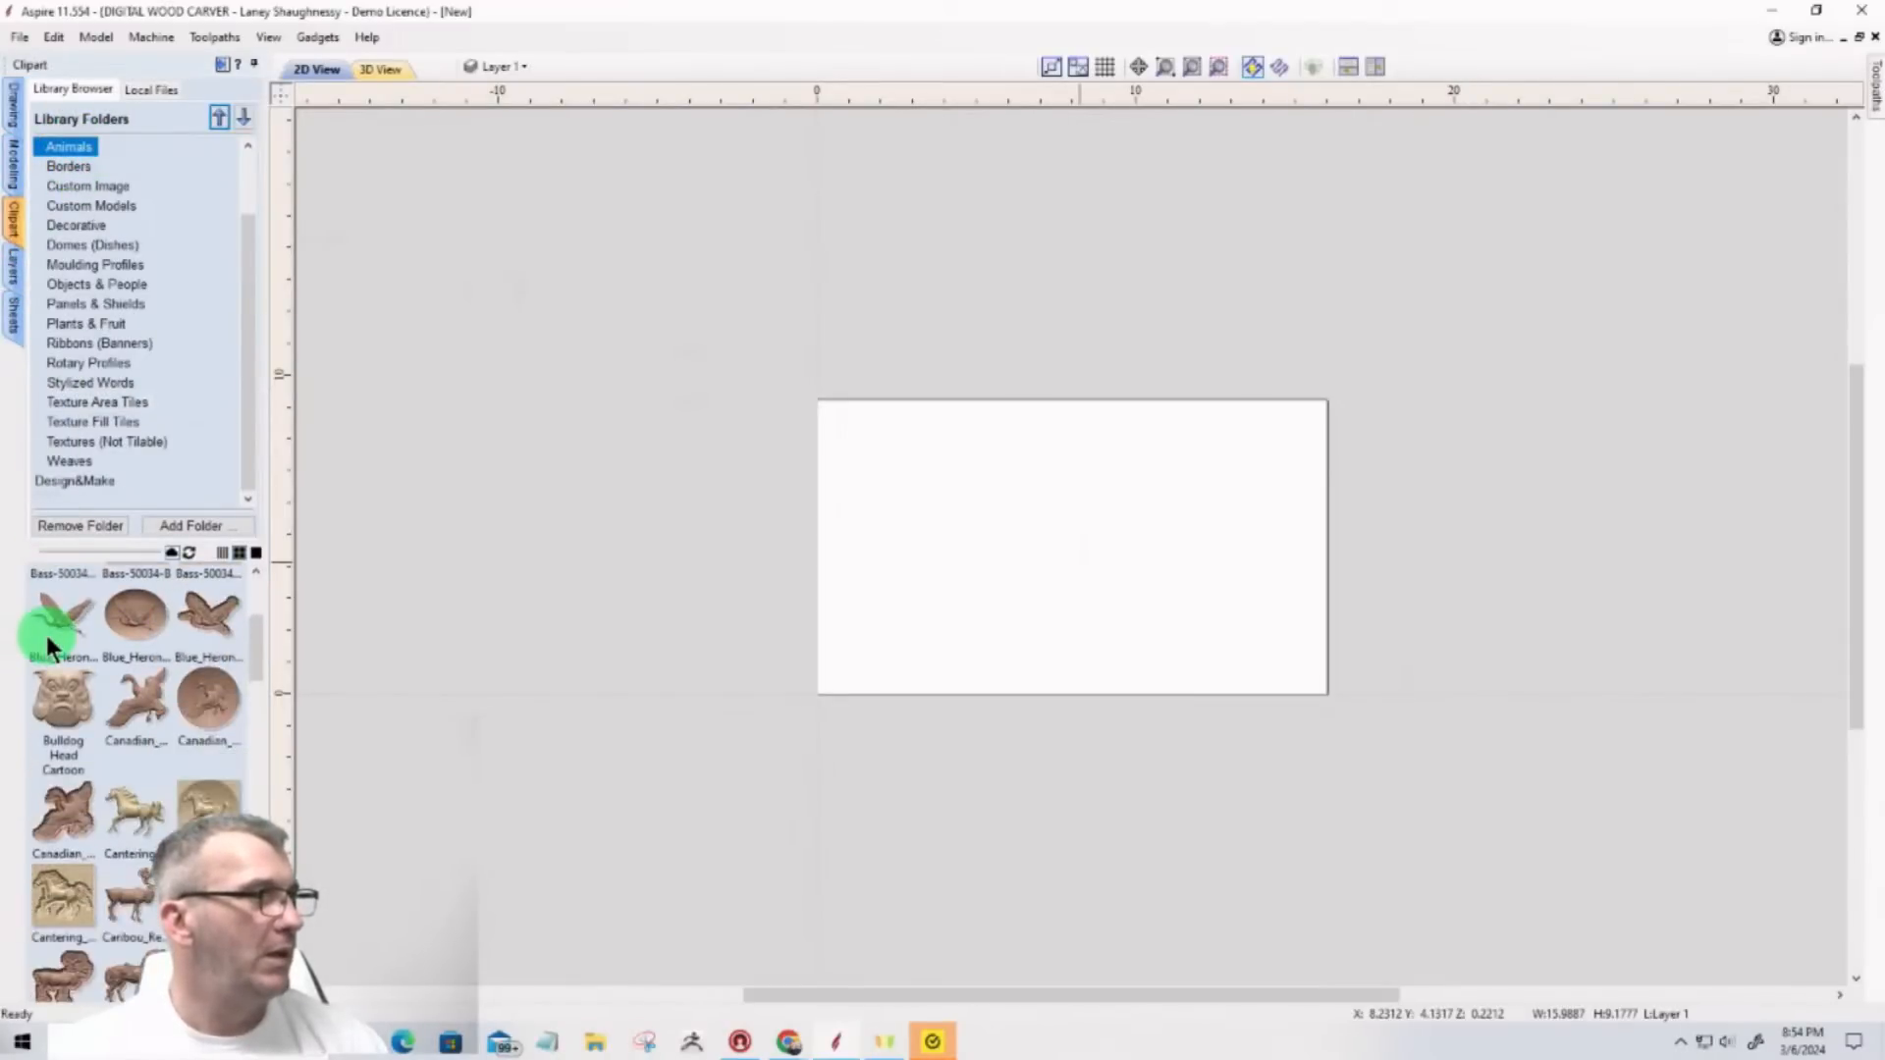
scroll(45, 634, "down", 6)
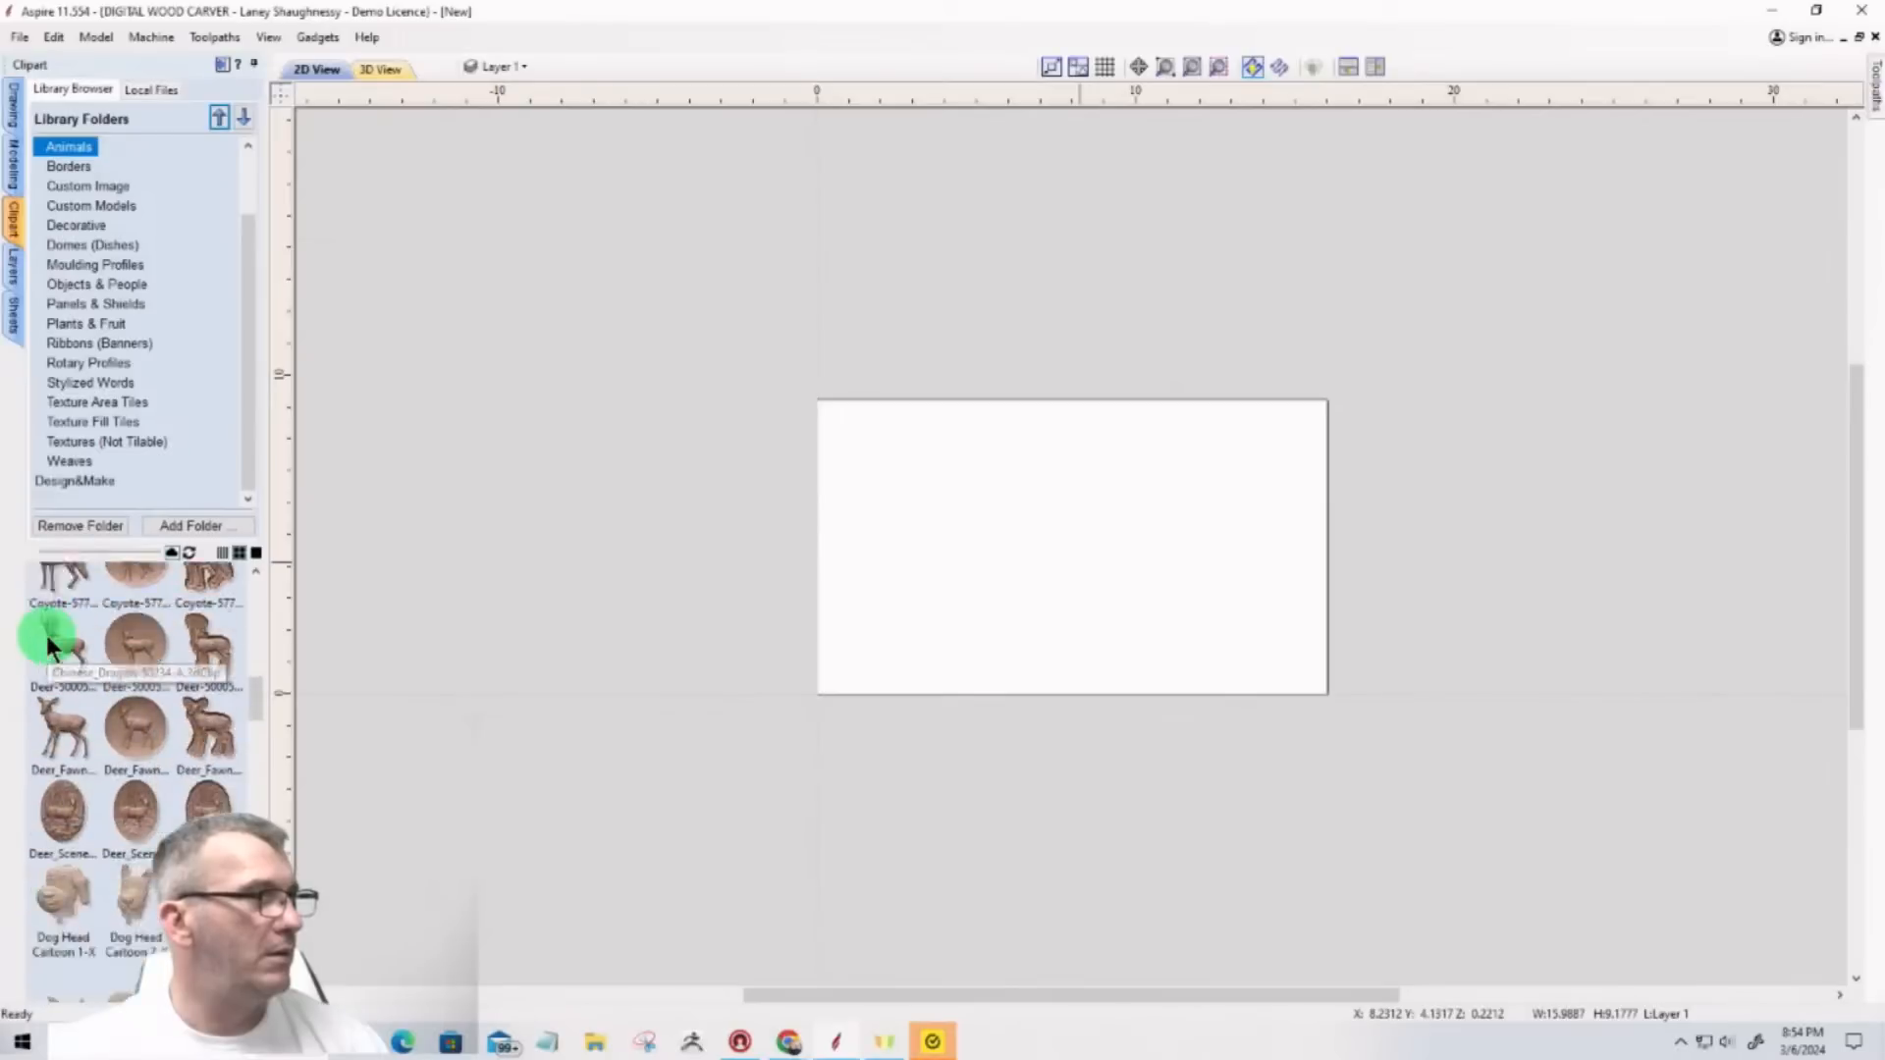
scroll(45, 634, "down", 5)
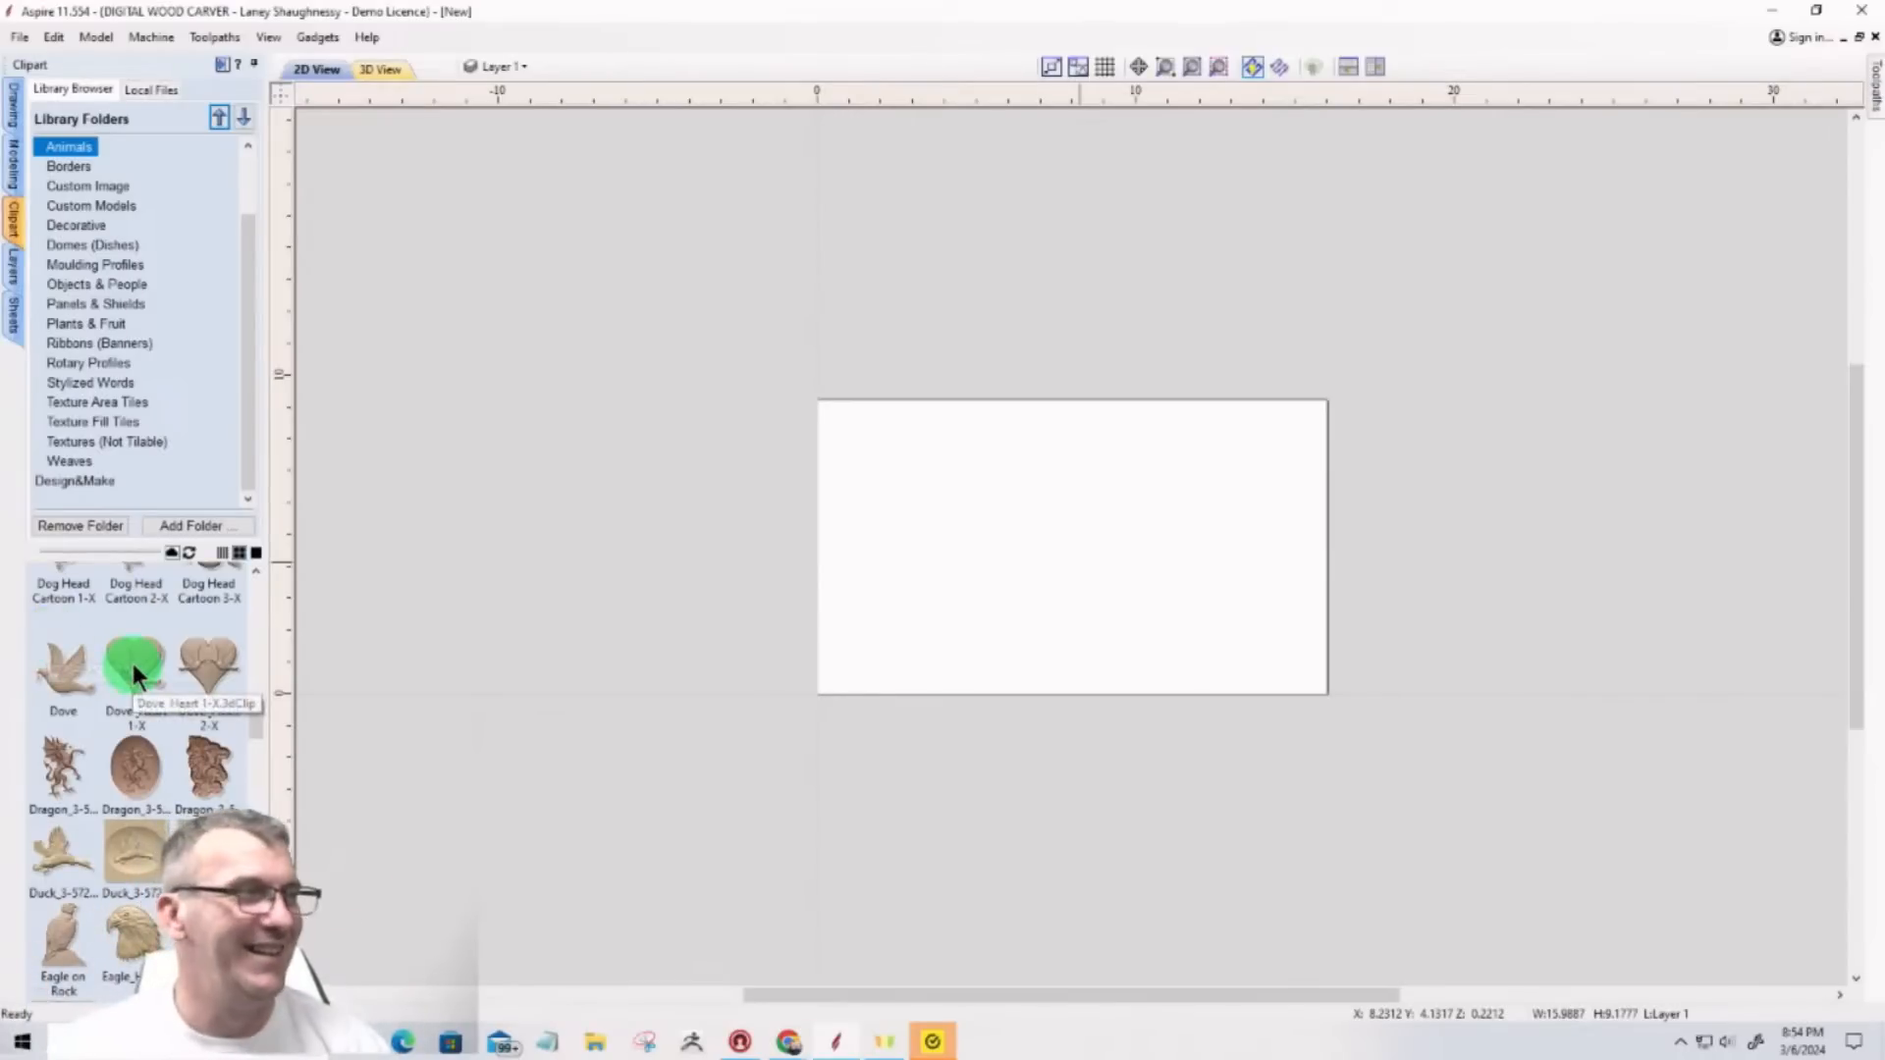
scroll(149, 656, "down", 4)
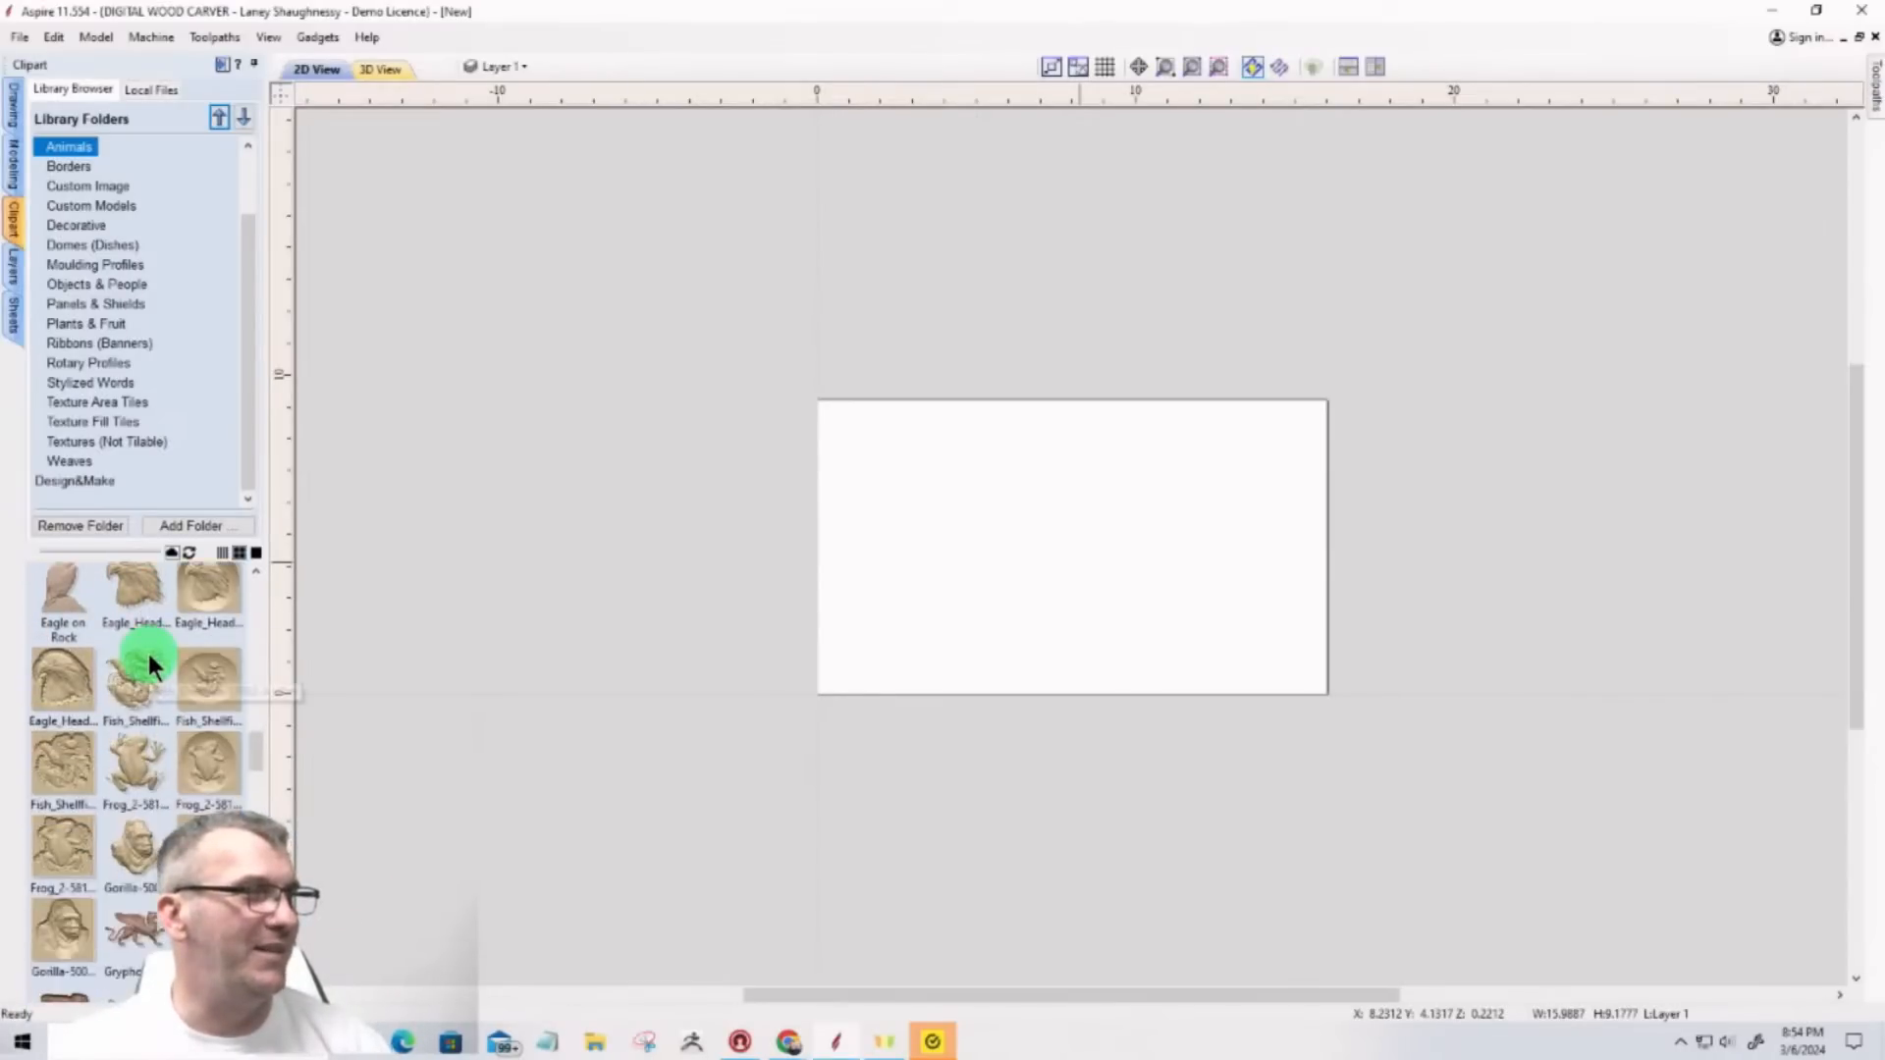
scroll(147, 667, "down", 1)
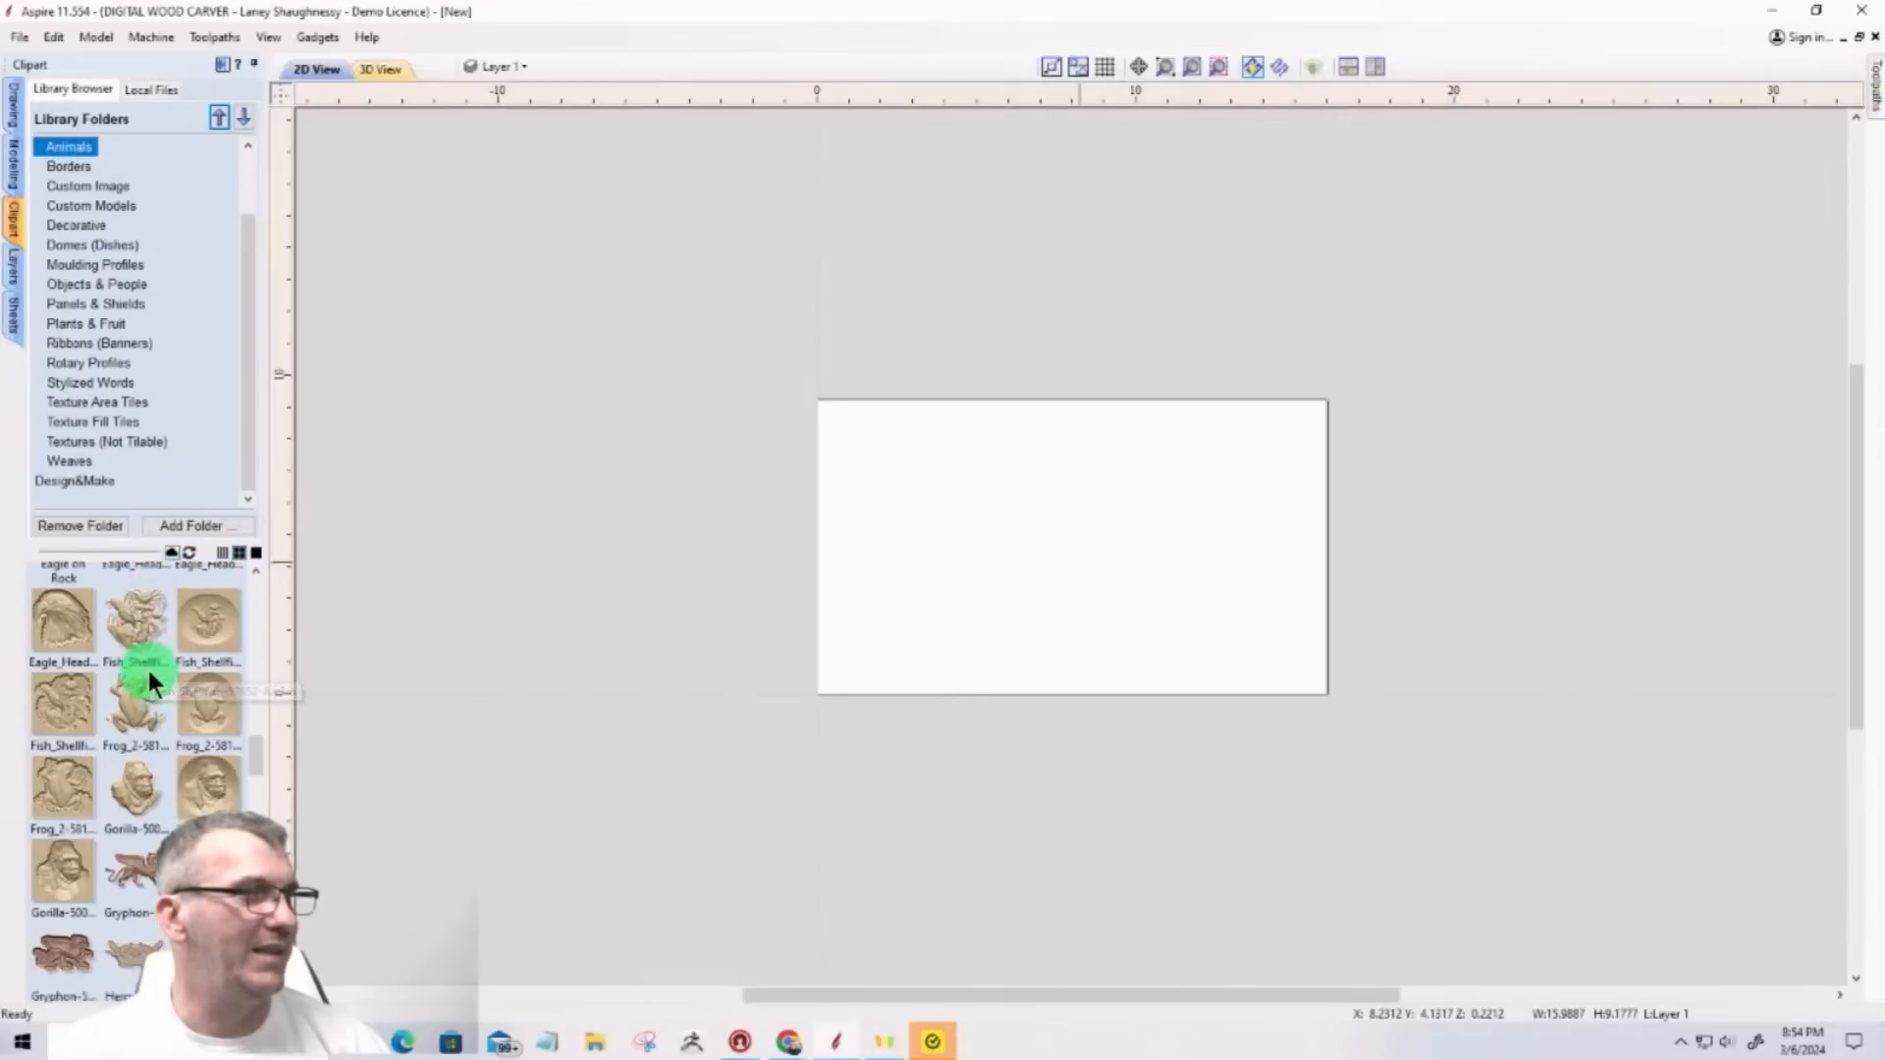
scroll(132, 782, "down", 1)
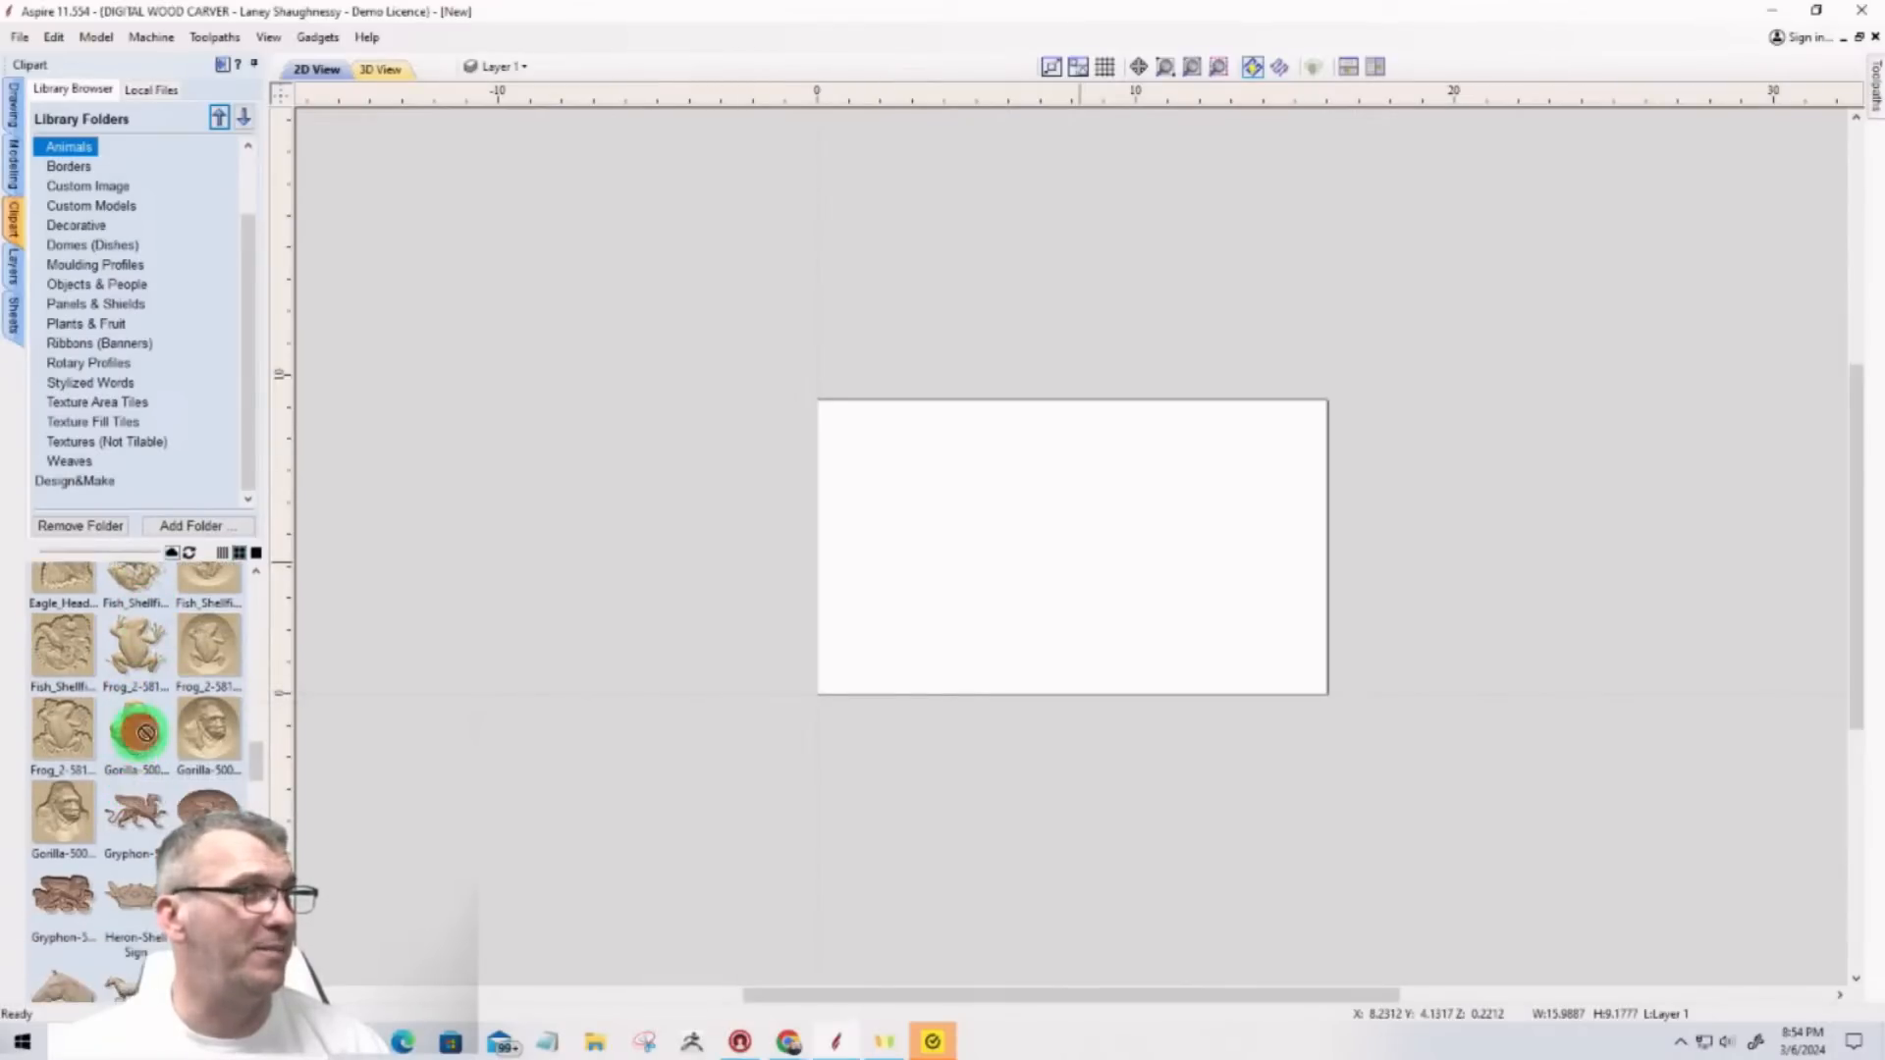
left_click_drag(139, 733, 1068, 547)
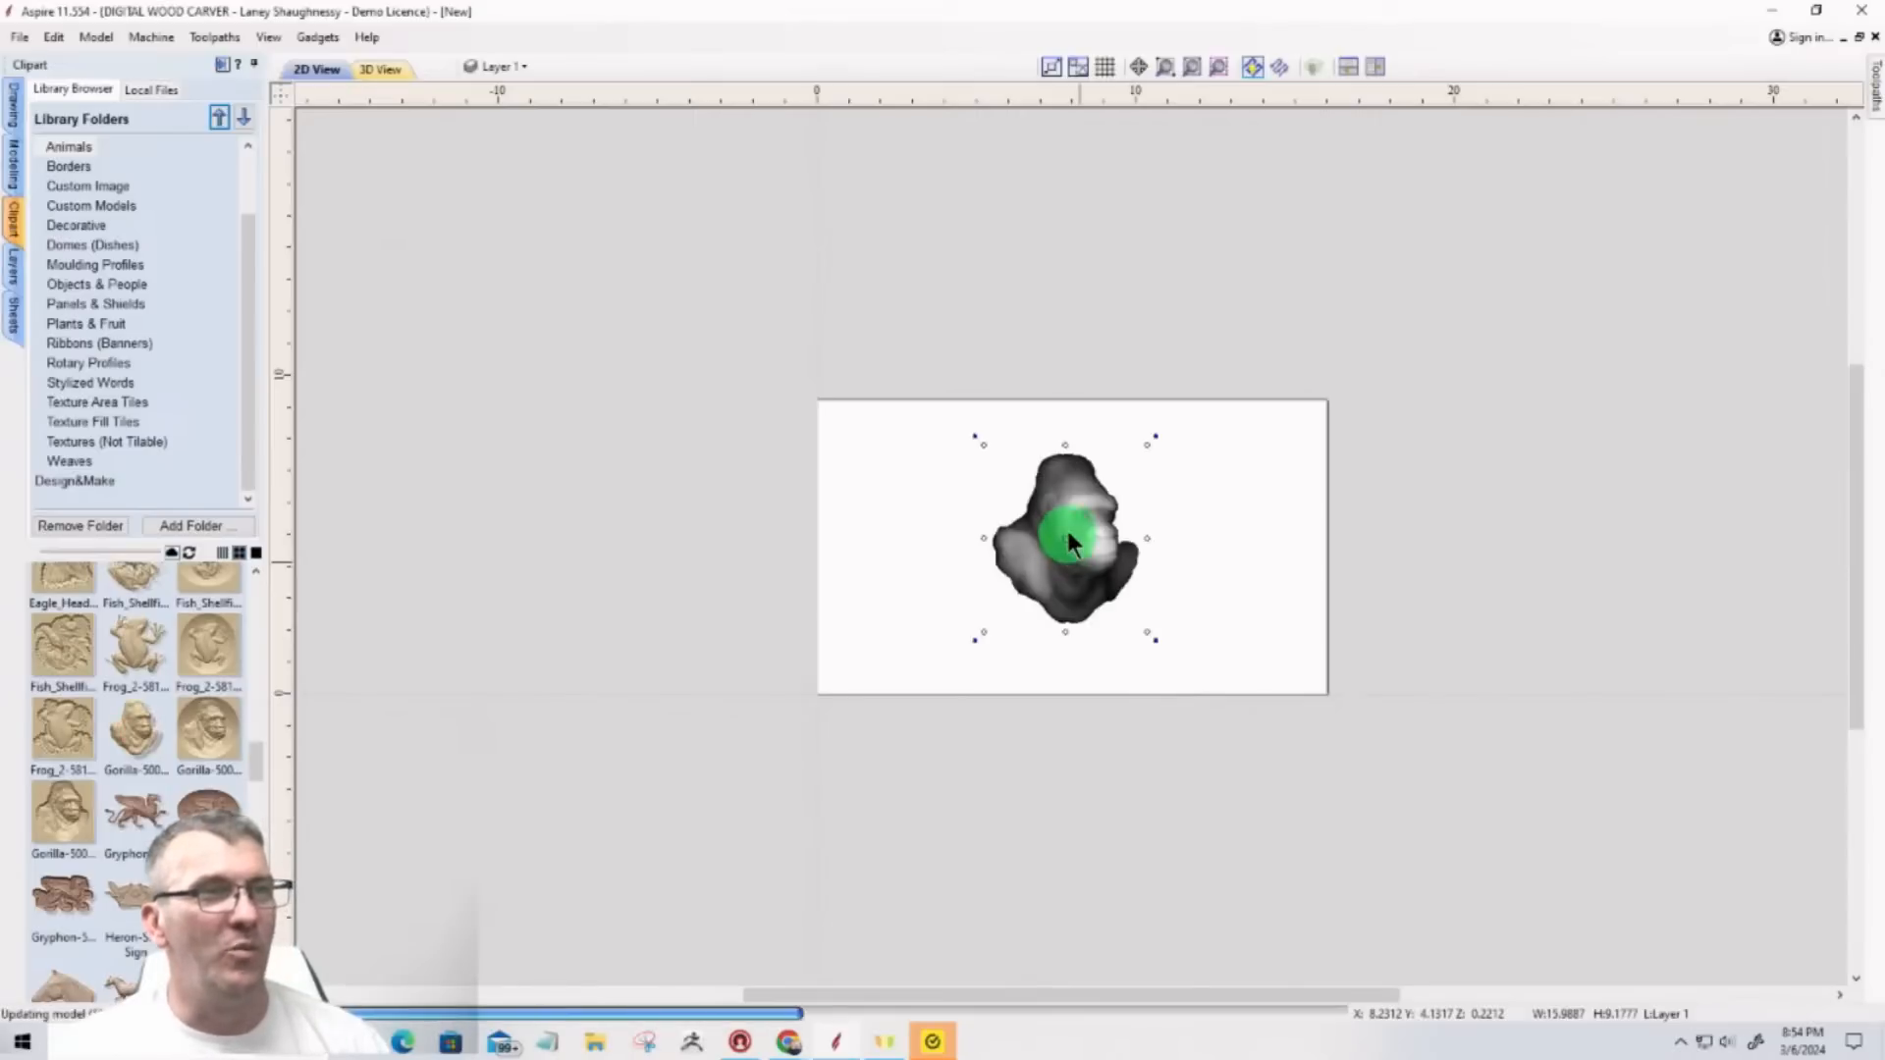
scroll(1070, 520, "up", 4)
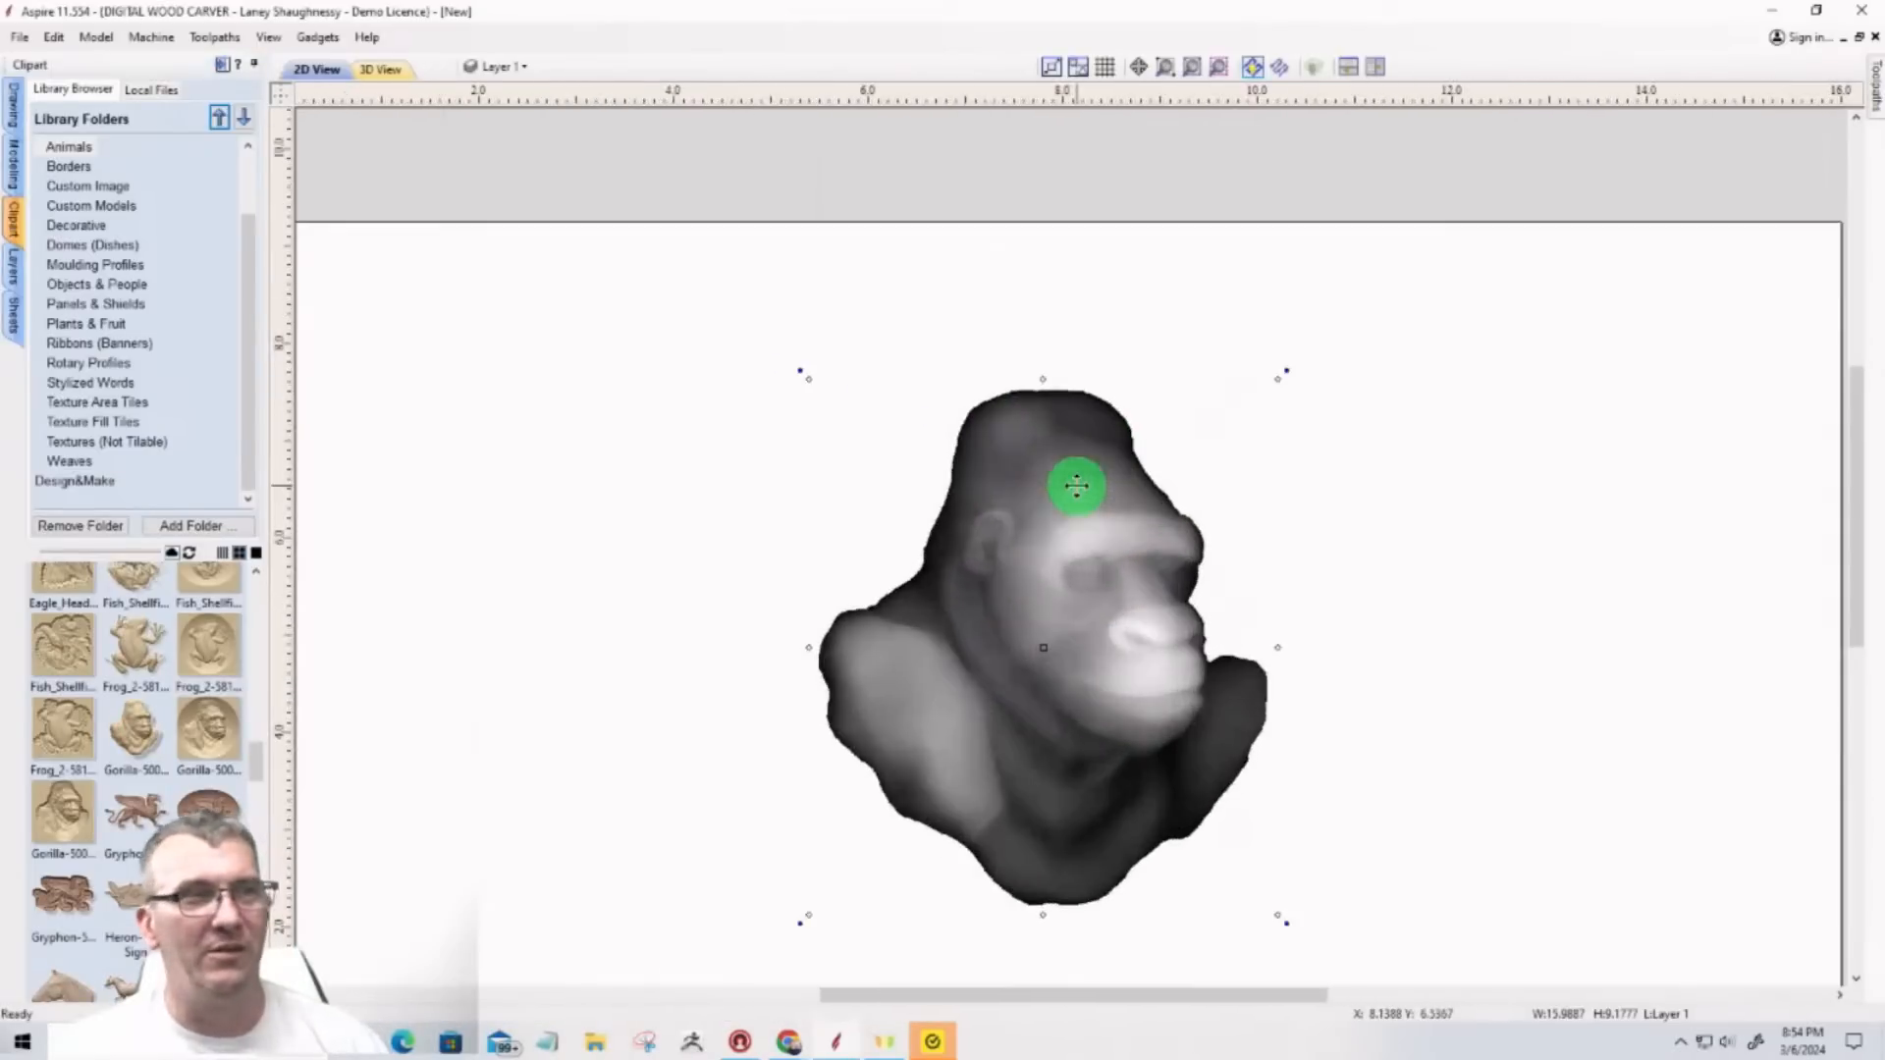
Step: Examine the gorilla clipart's depth and sculpted form in 3D from a steep side angle
left_click(386, 68)
left_click_drag(1034, 471, 1103, 589)
scroll(1103, 584, "up", 8)
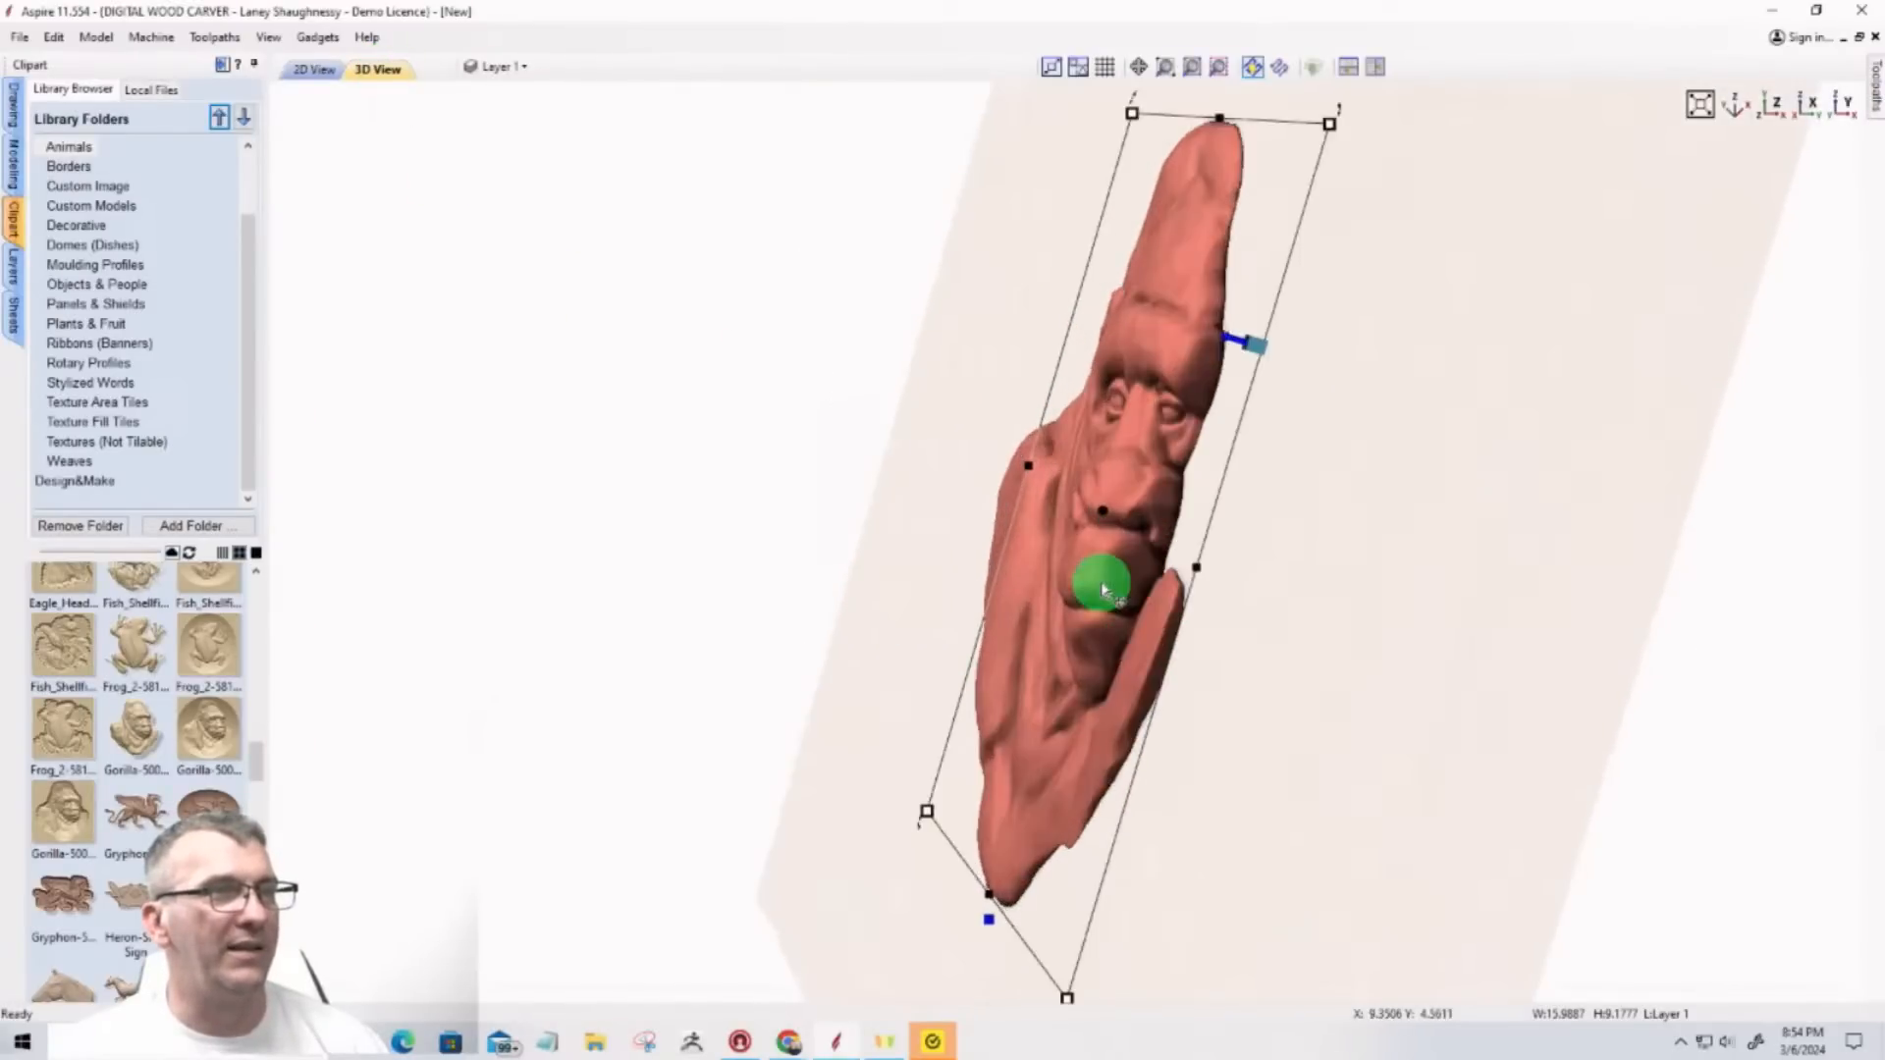
scroll(1102, 589, "up", 1)
scroll(1060, 633, "down", 4)
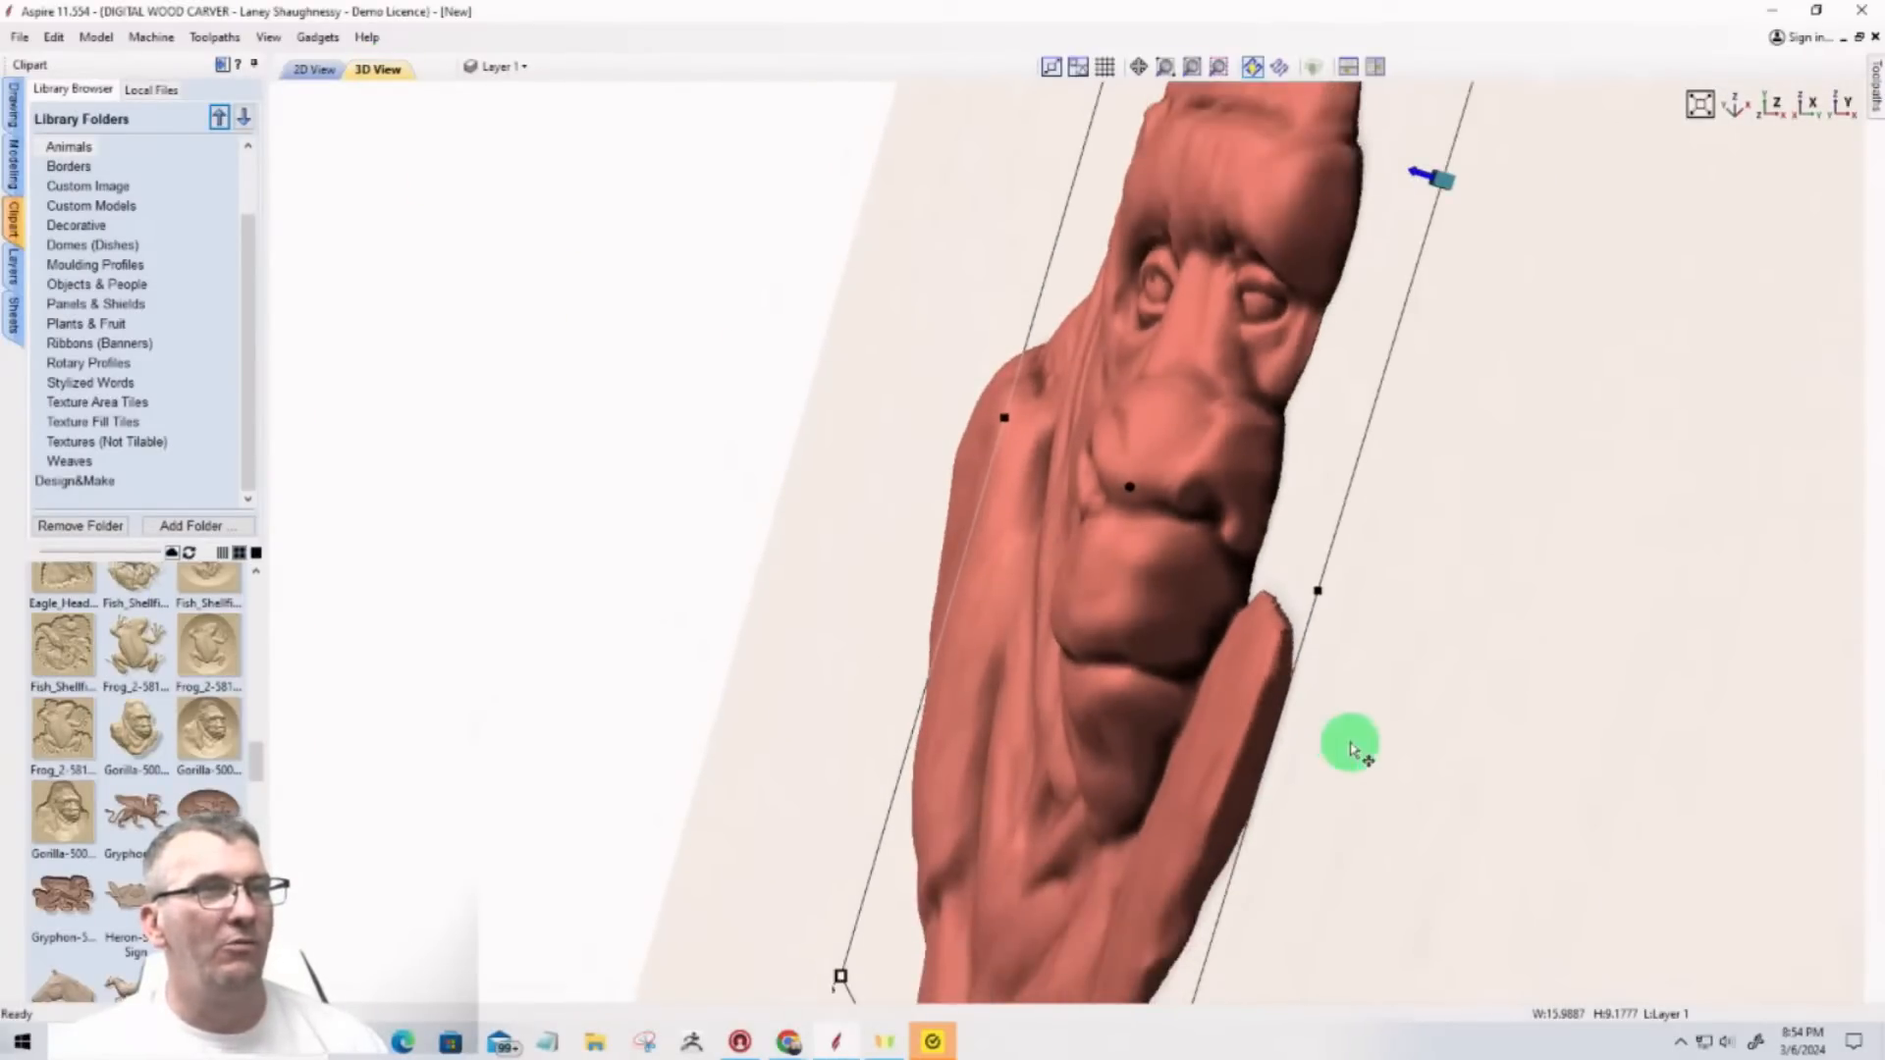
left_click_drag(1351, 741, 1392, 752)
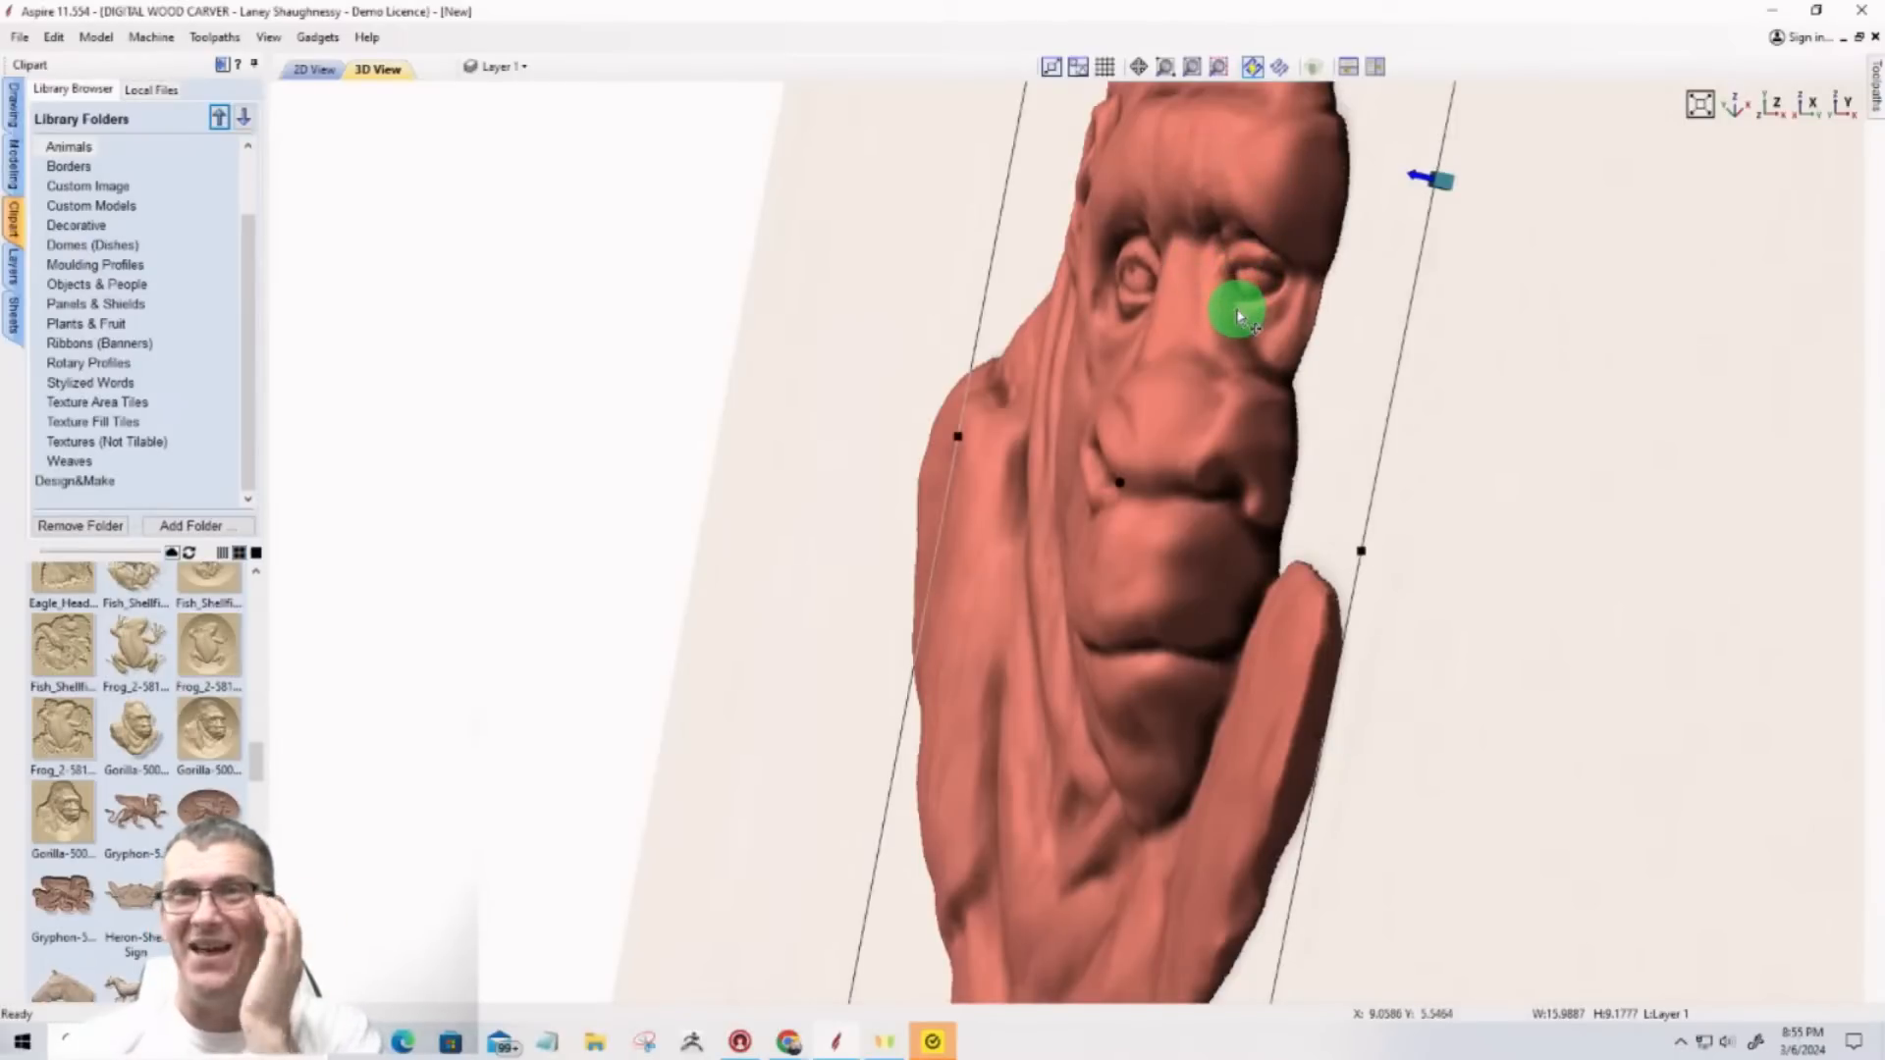
Step: Inspect the gorilla's eyes, brow and muzzle up close in 3D, viewing the model both selected and unselected
scroll(1252, 285, "up", 3)
left_click_drag(1257, 359, 1325, 631)
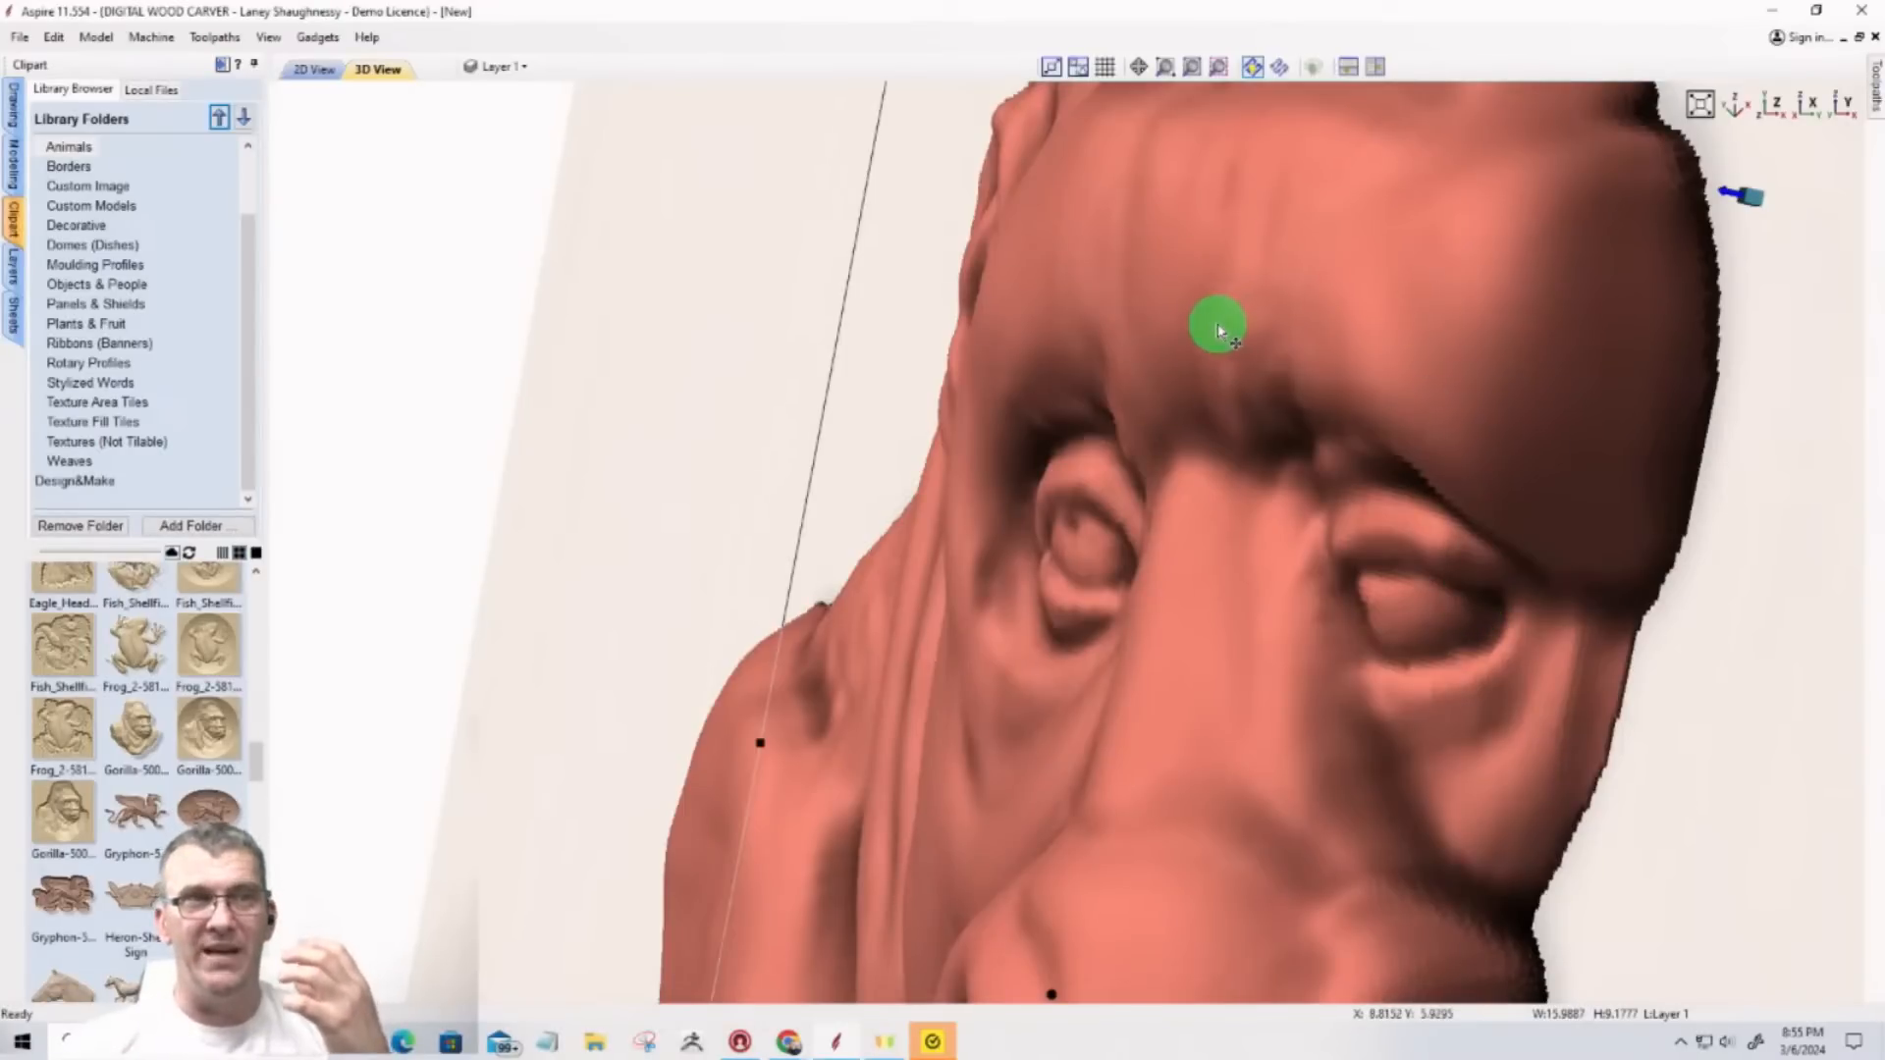
left_click_drag(1119, 258, 1163, 554)
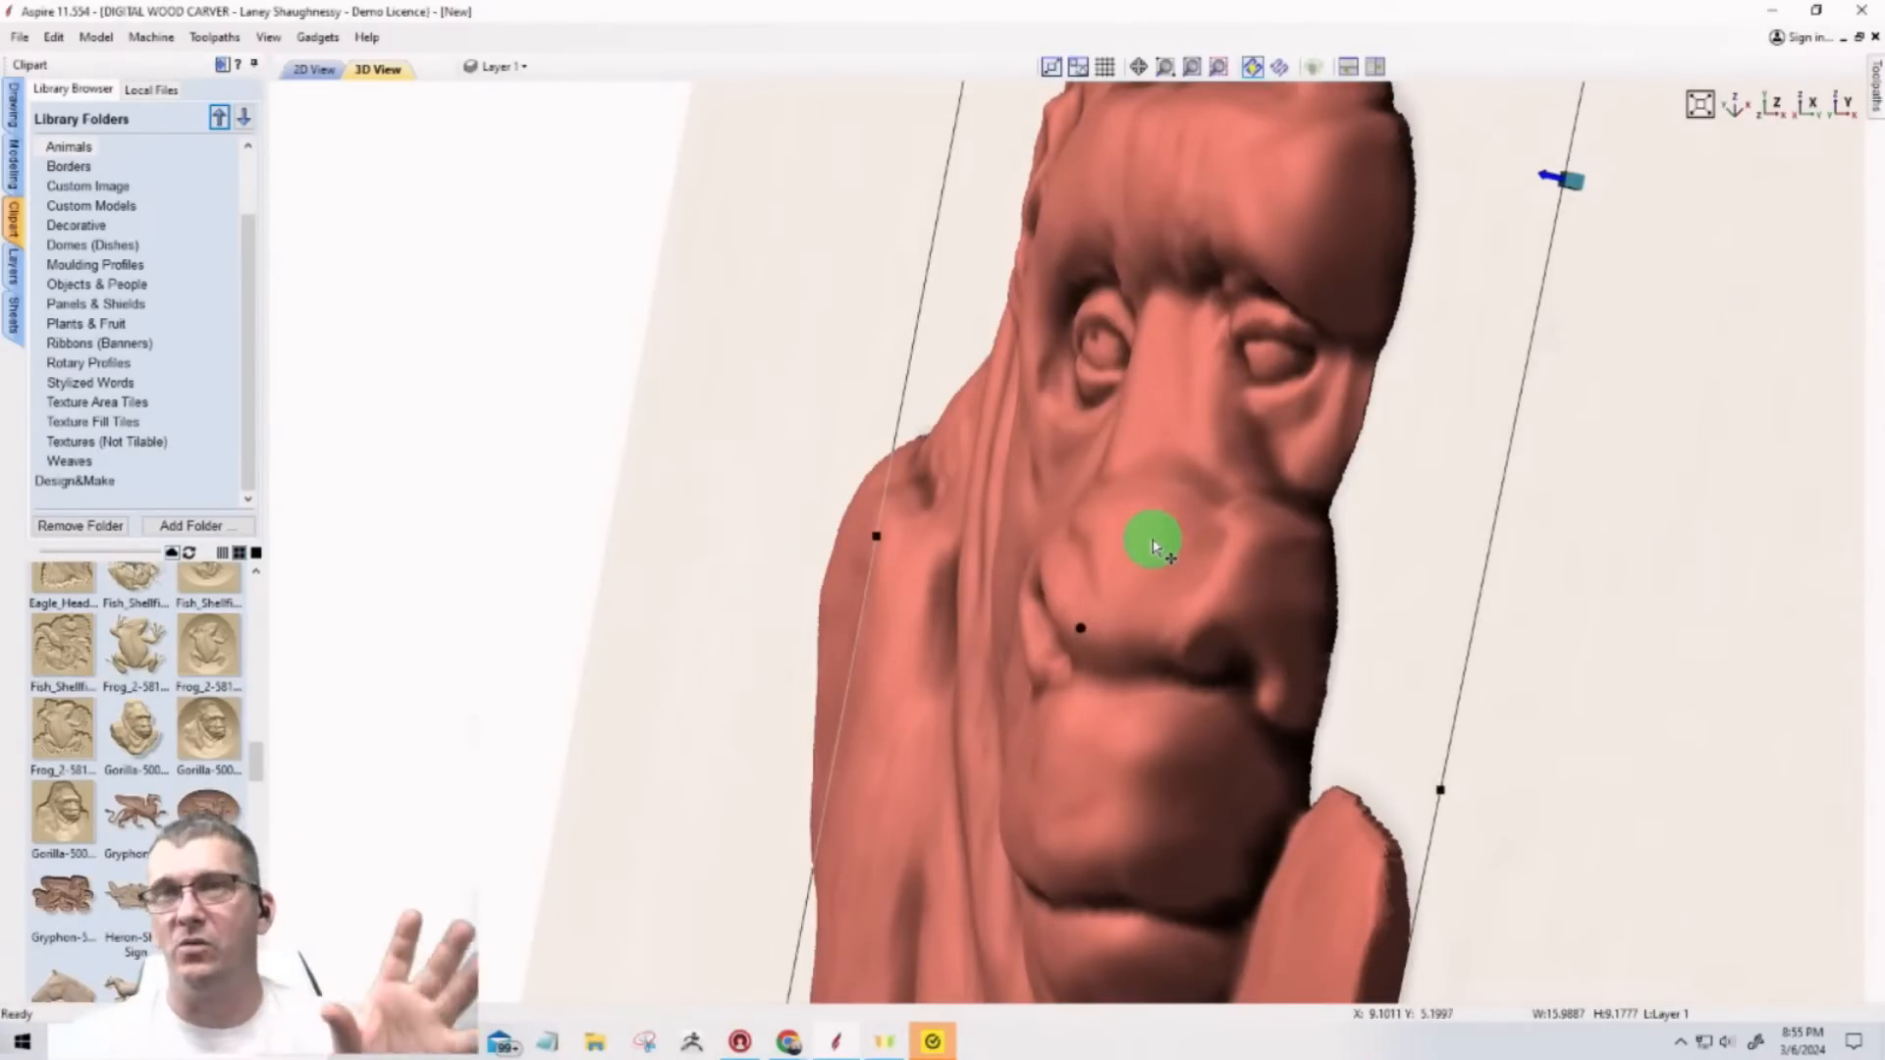
left_click_drag(1207, 538, 1415, 577)
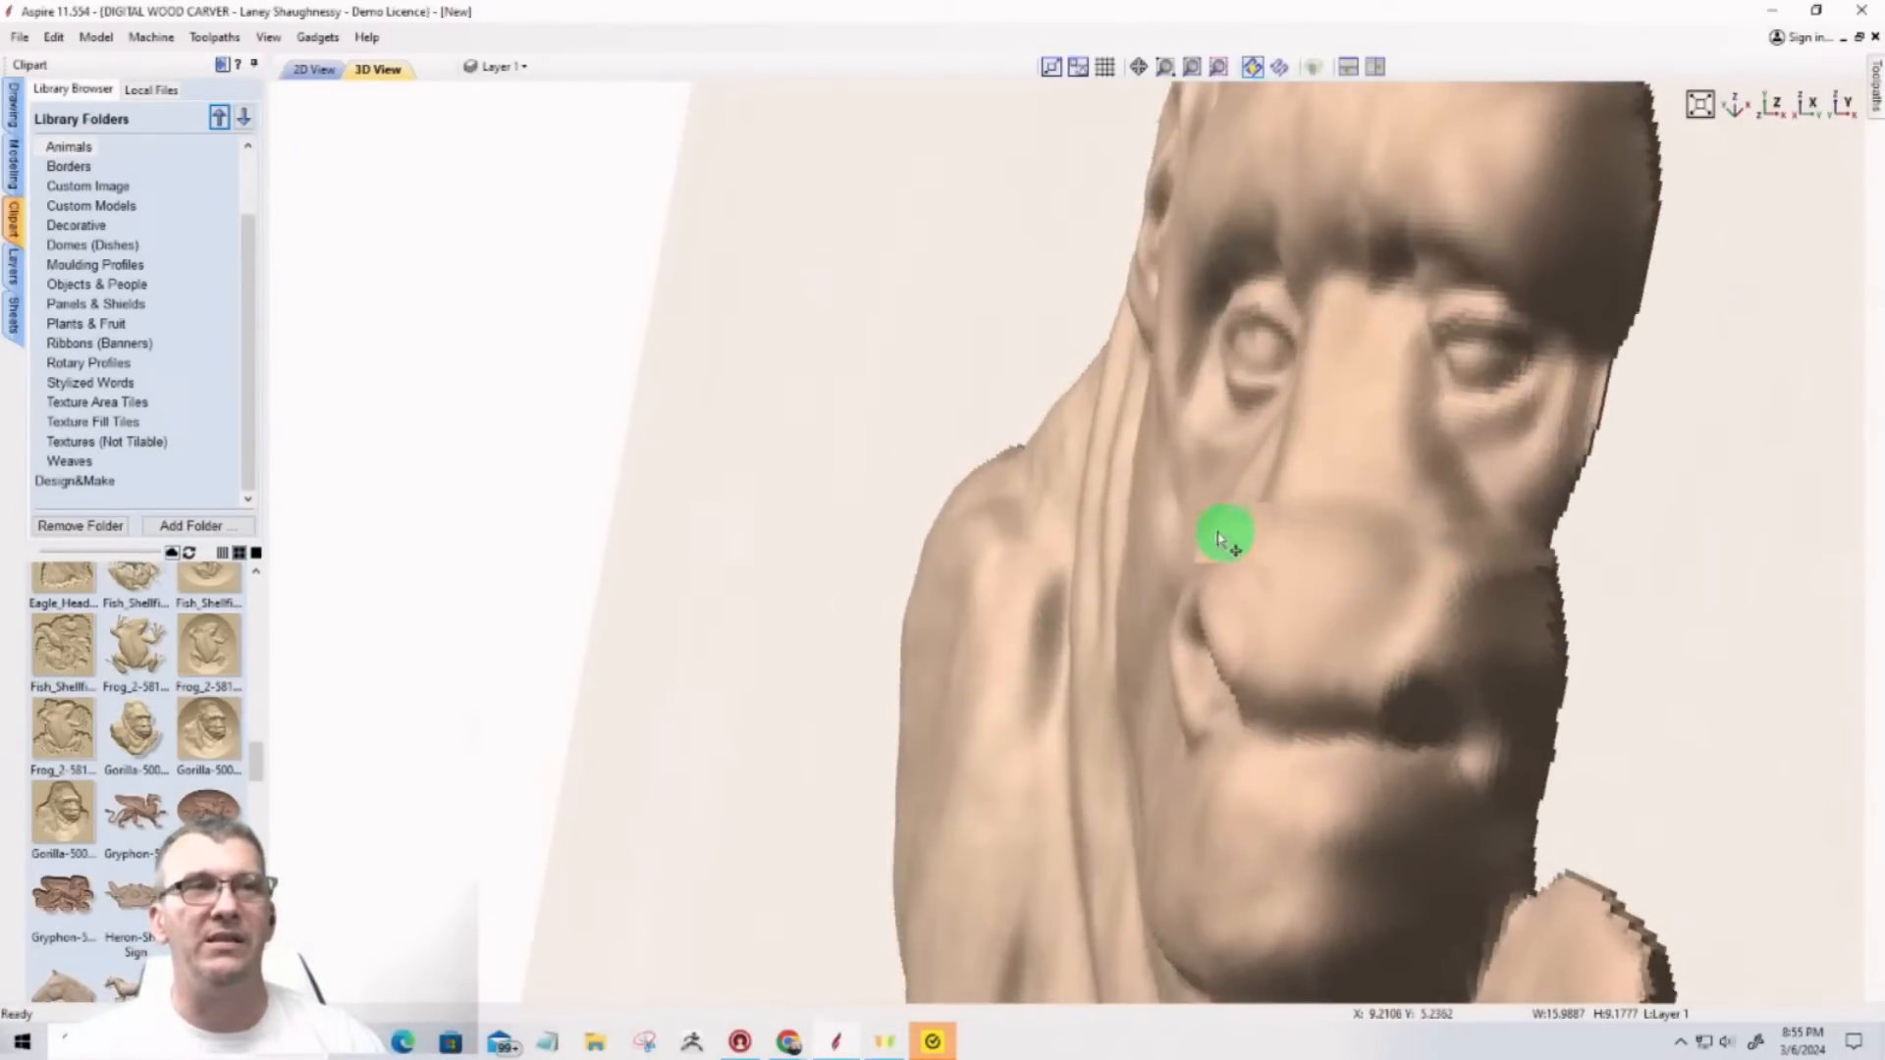
left_click_drag(1217, 538, 1211, 539)
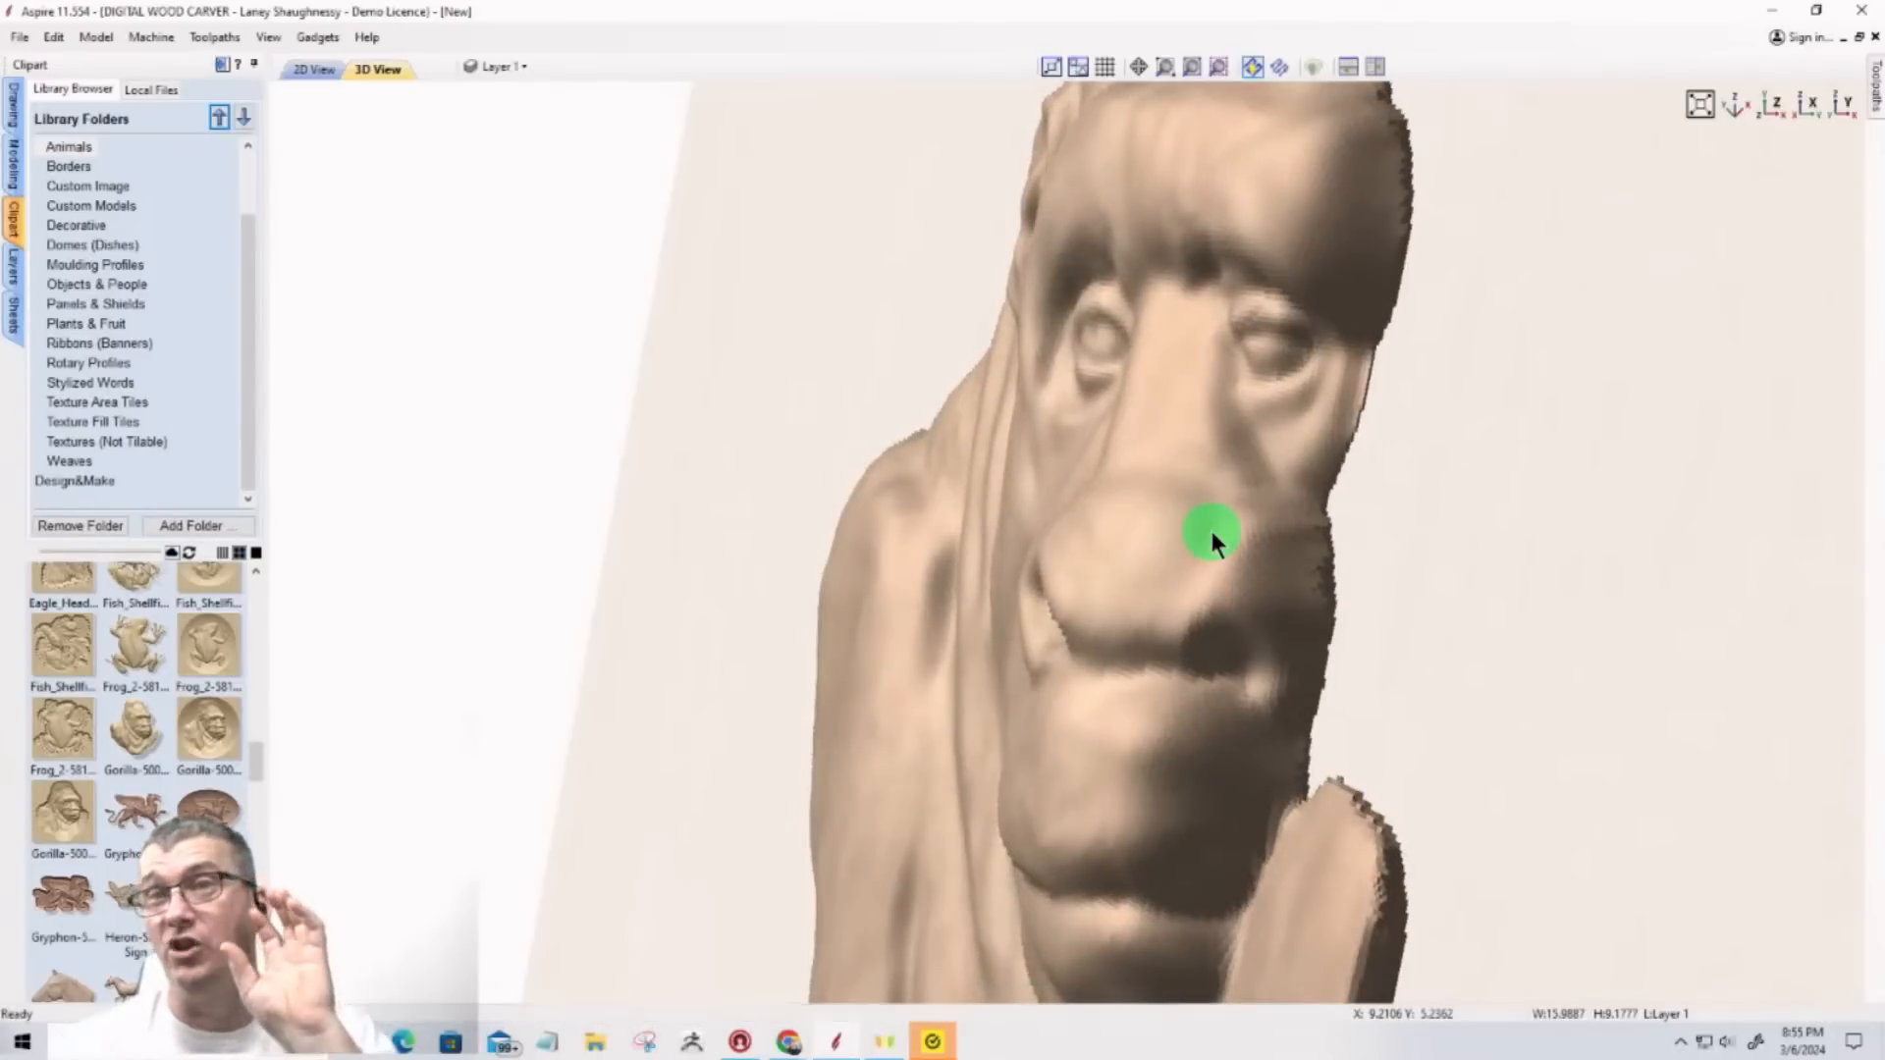
left_click(1213, 541)
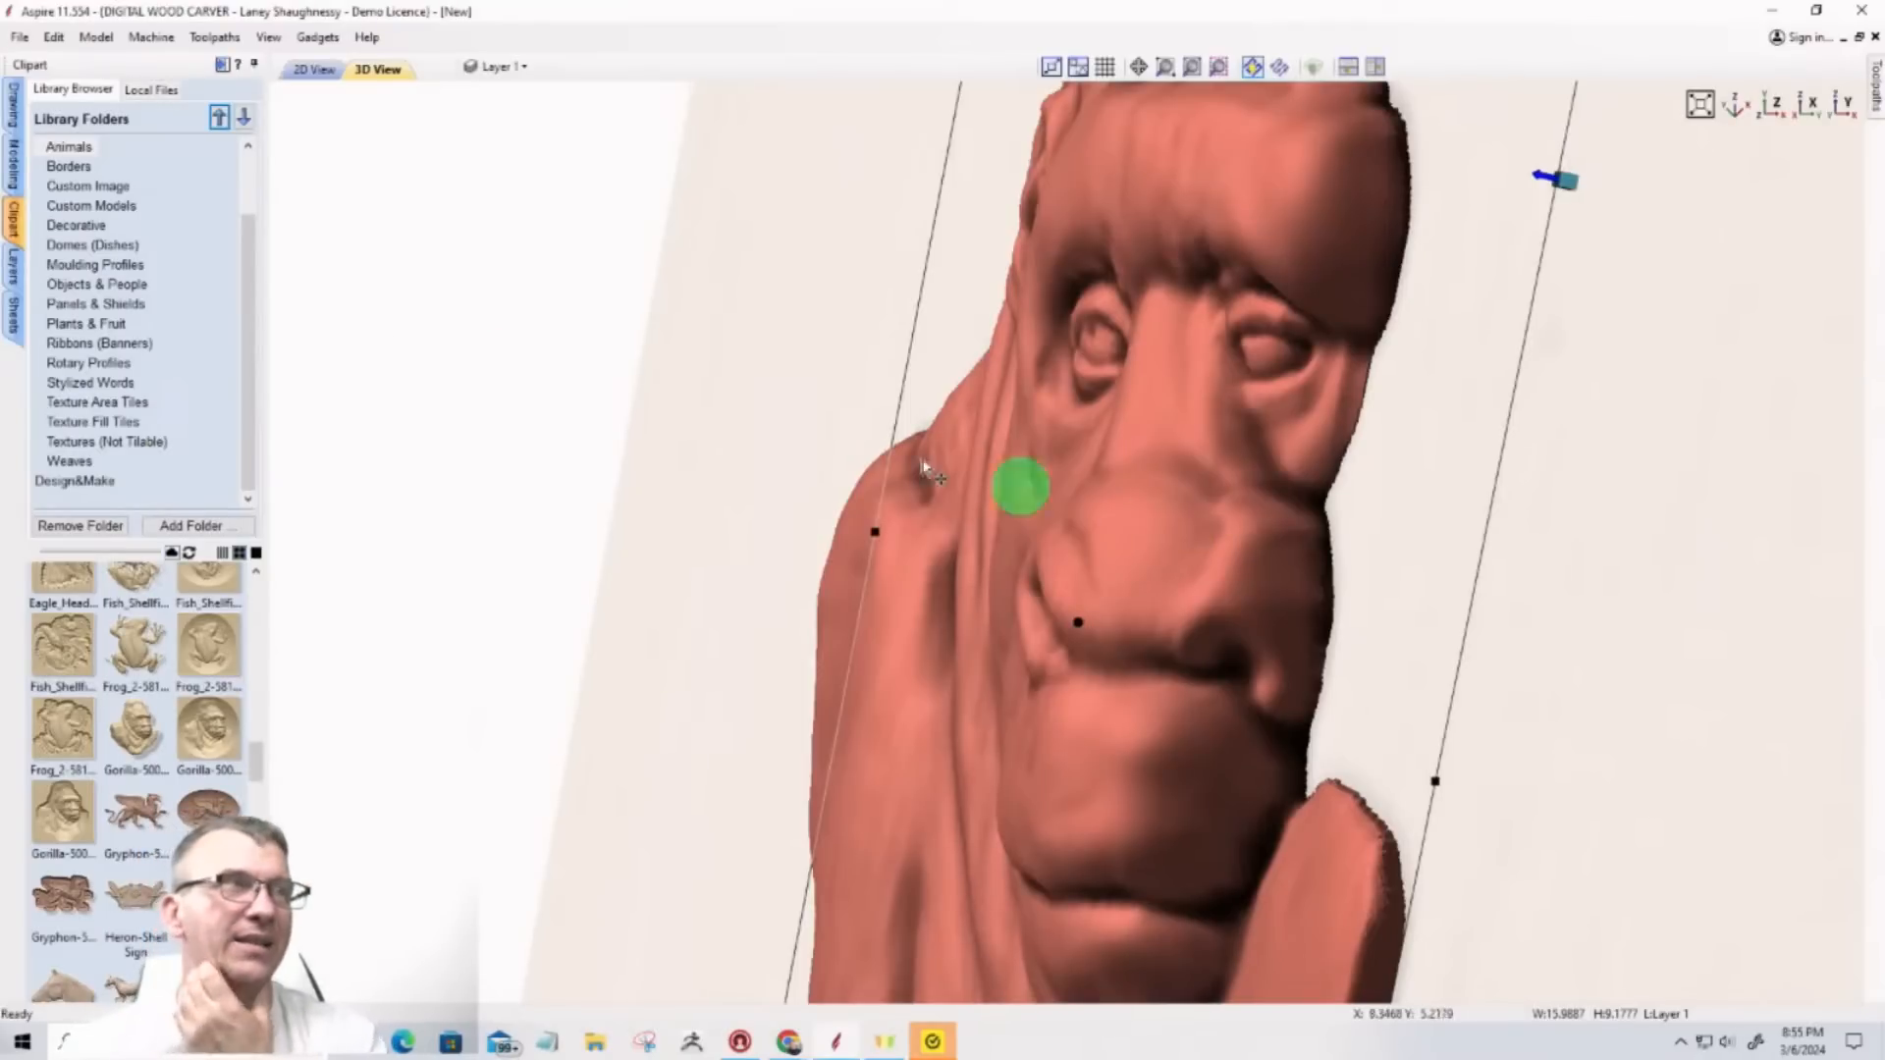
Step: Delete the gorilla clipart from the 2D design
left_click(312, 69)
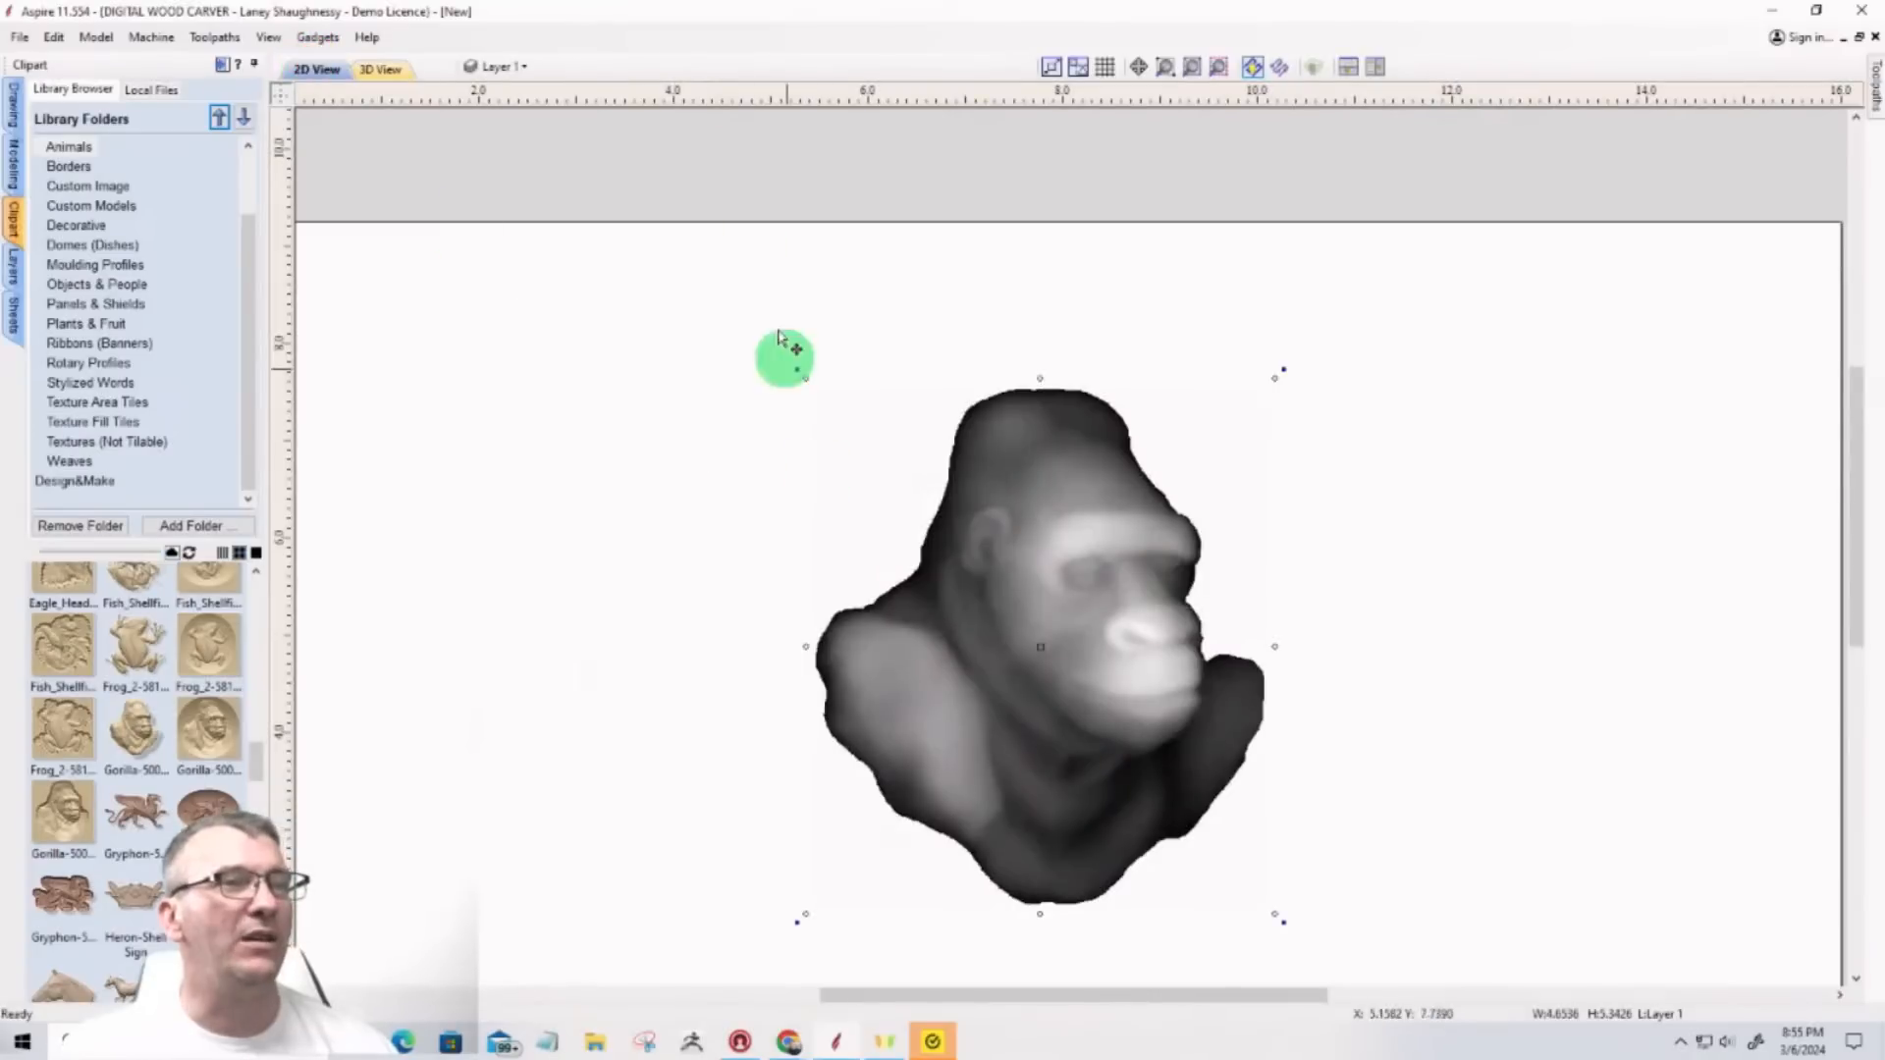
left_click_drag(744, 231, 1376, 1048)
key("Delete")
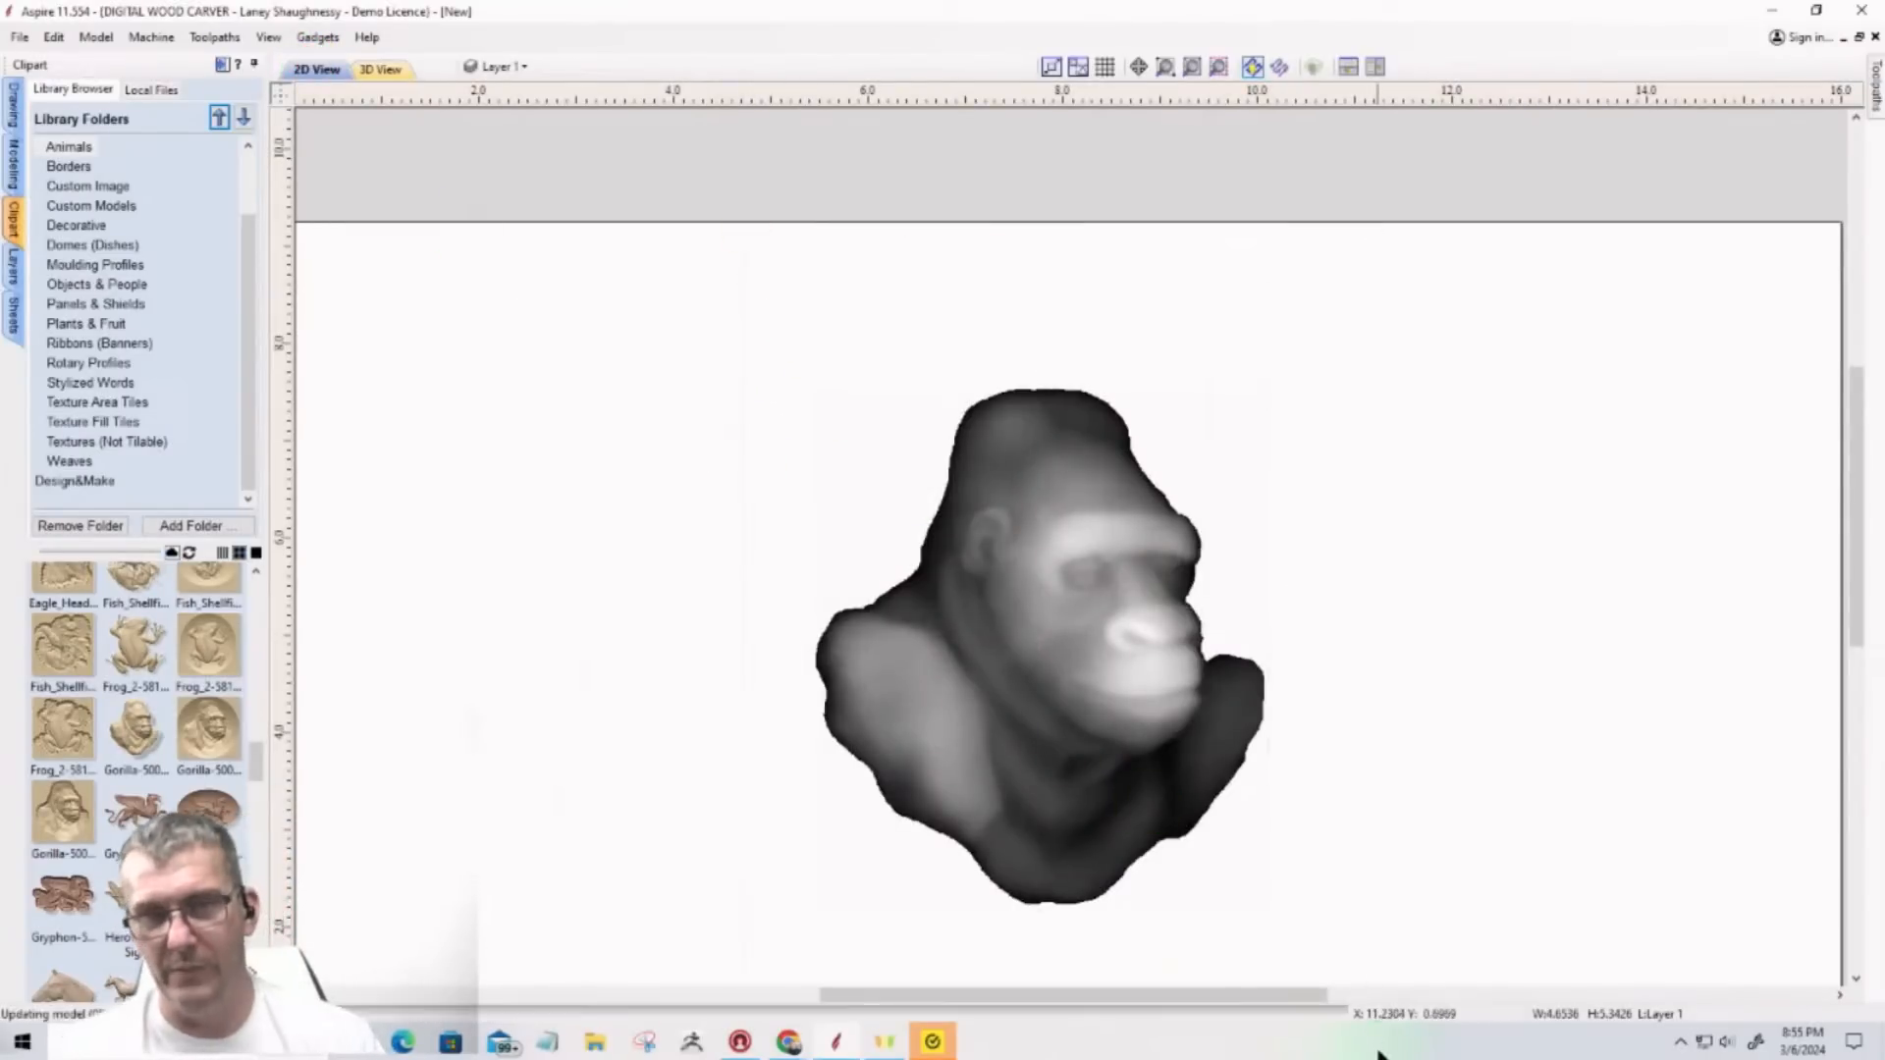
scroll(1111, 355, "down", 4)
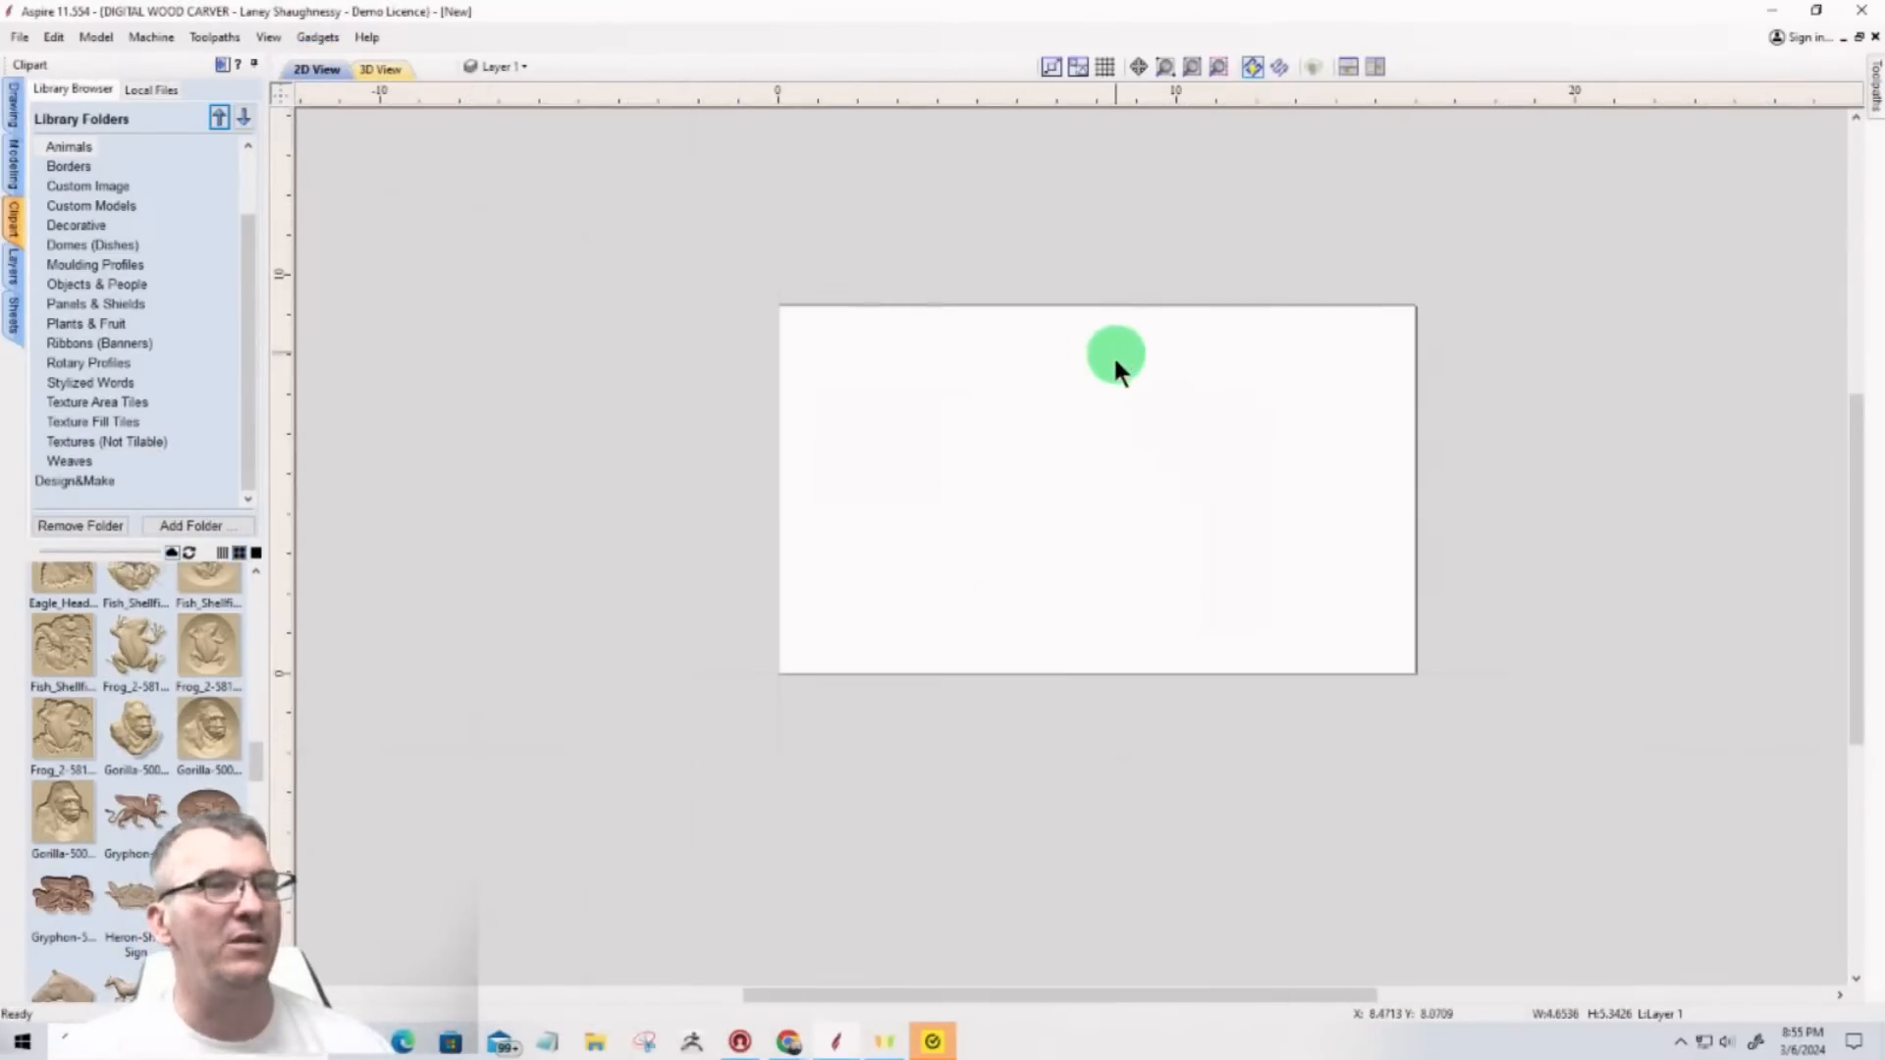
scroll(1089, 447, "up", 1)
left_click(16, 157)
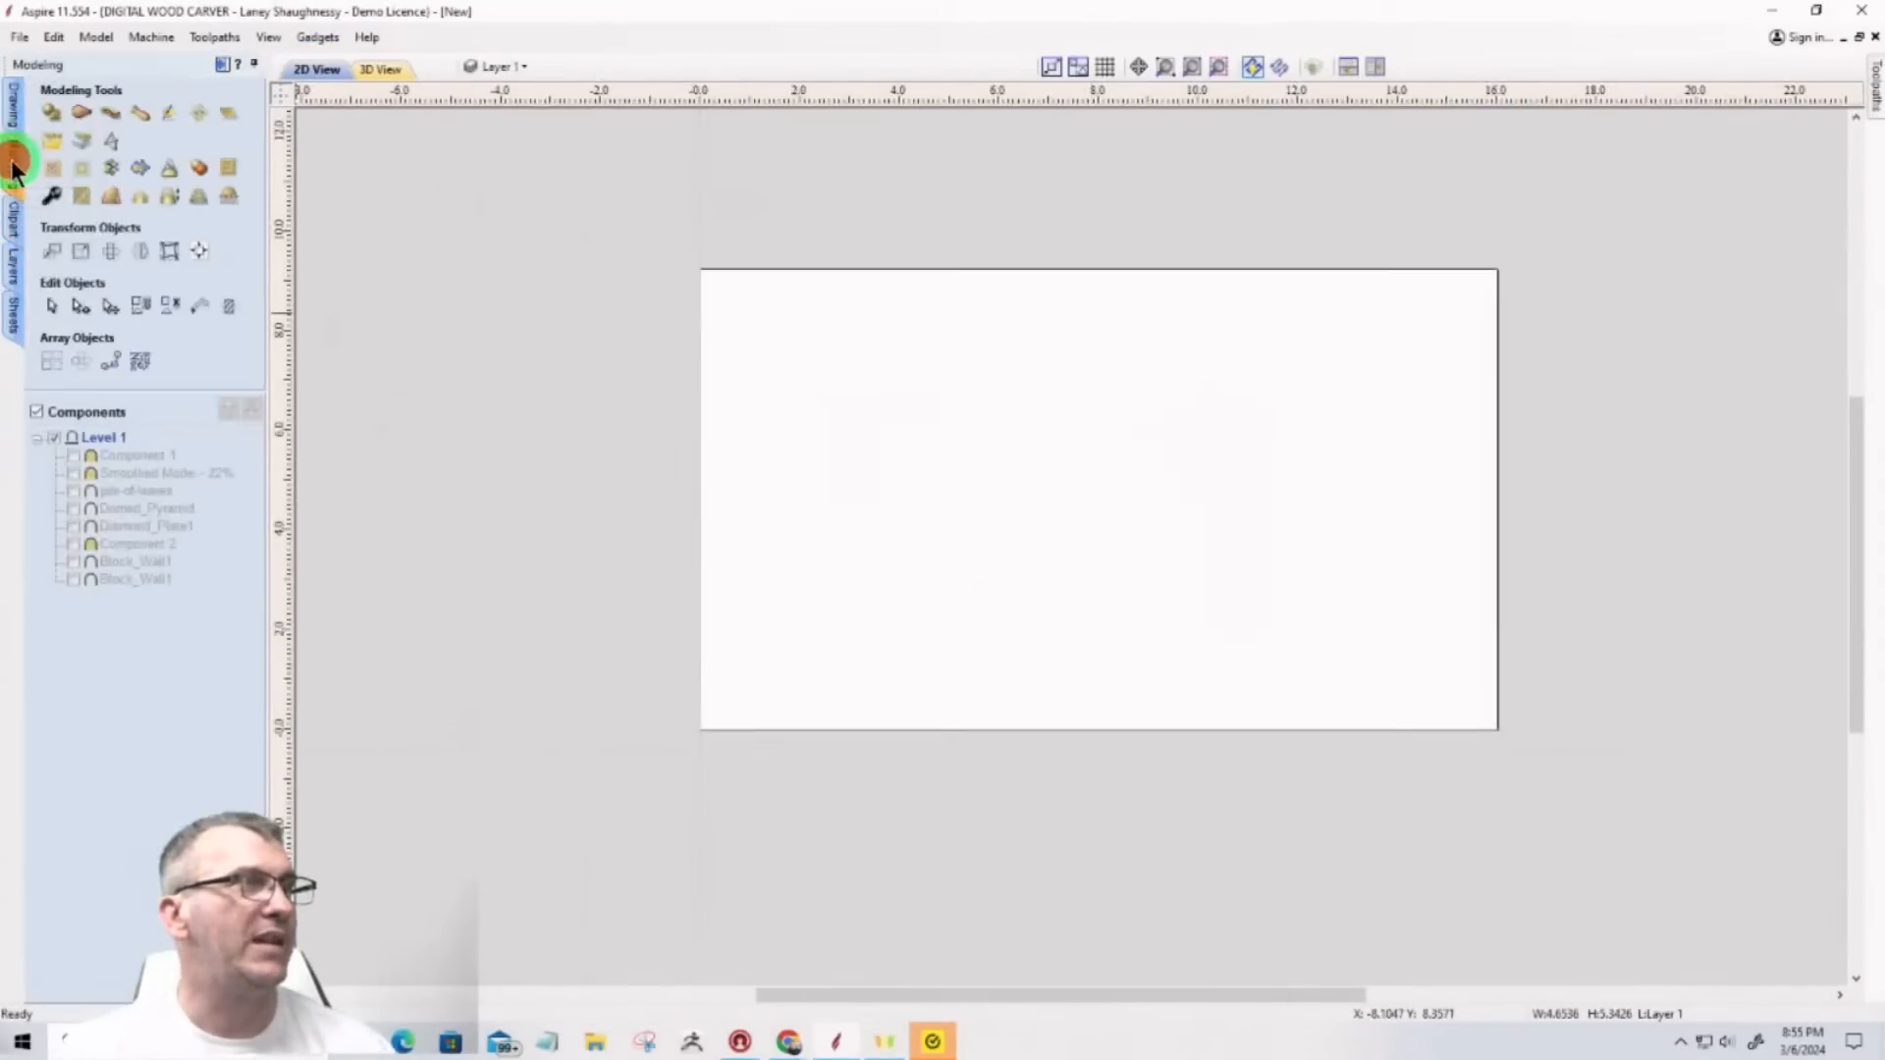
left_click(83, 149)
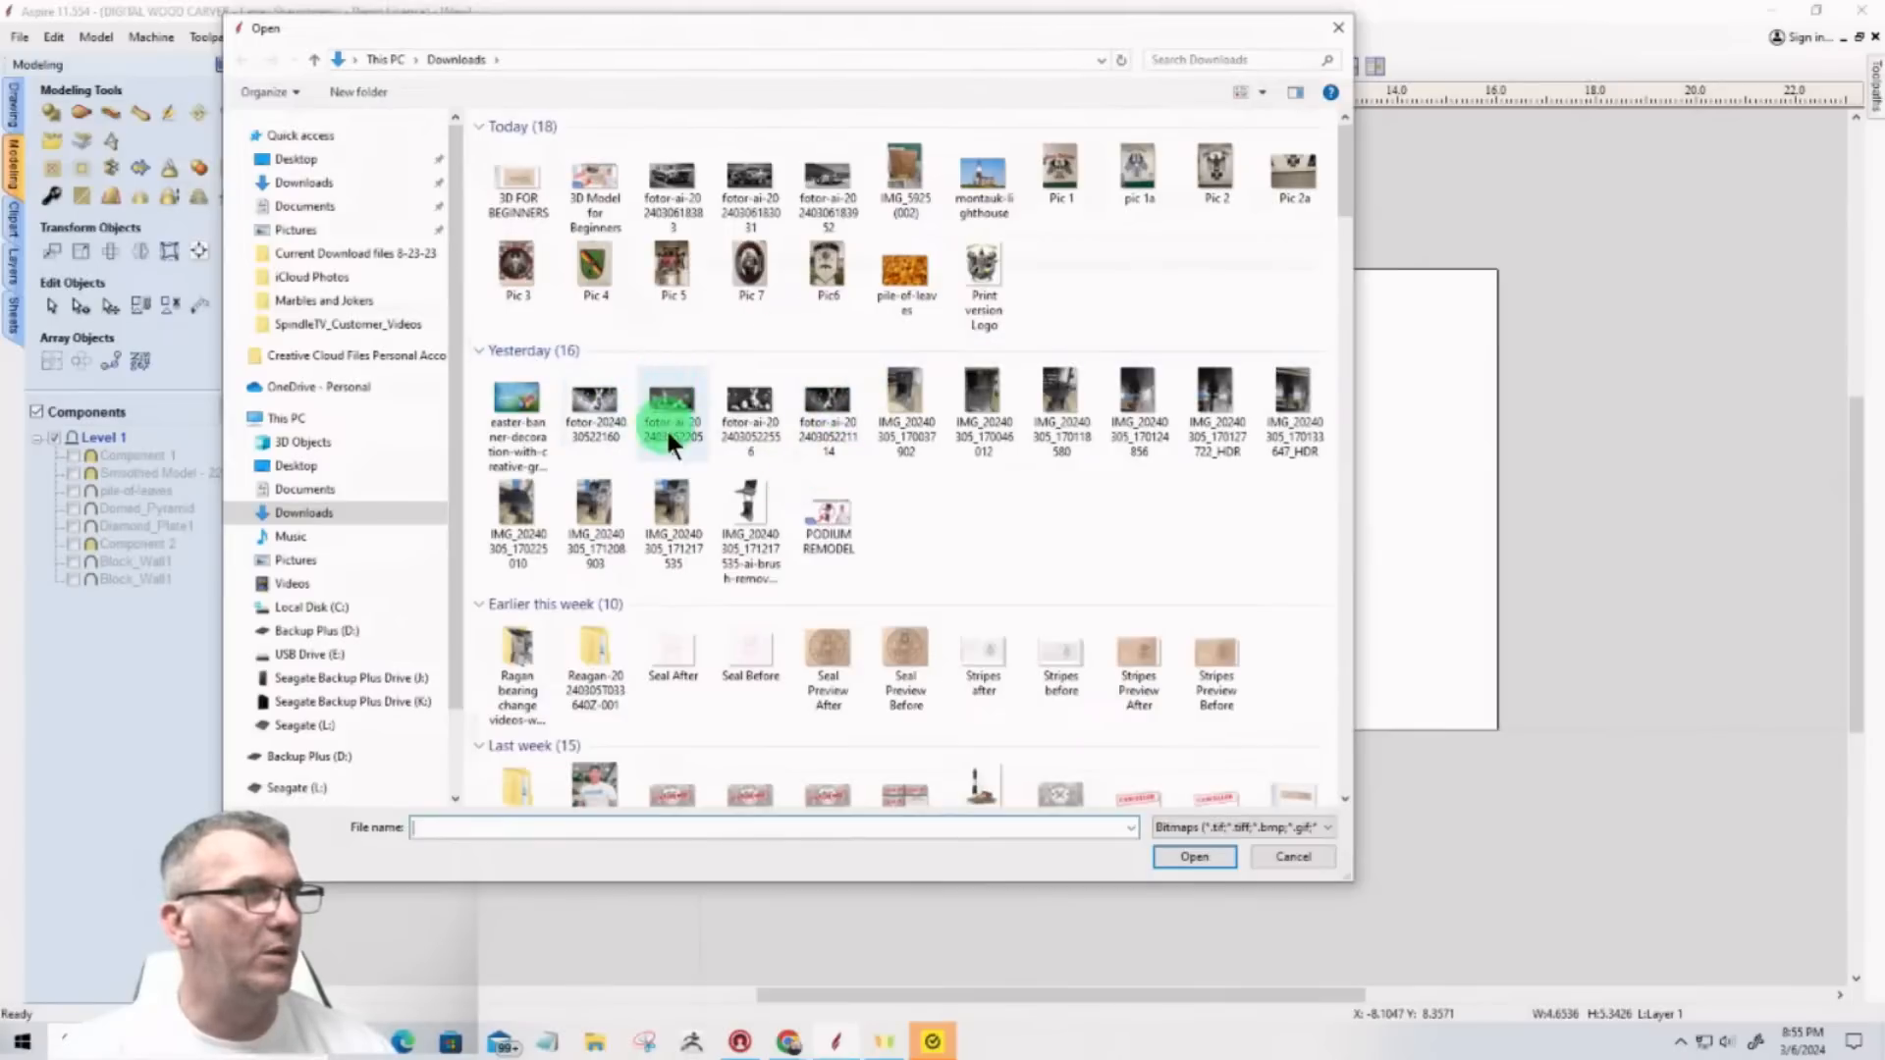
left_click(751, 404)
left_click(1195, 852)
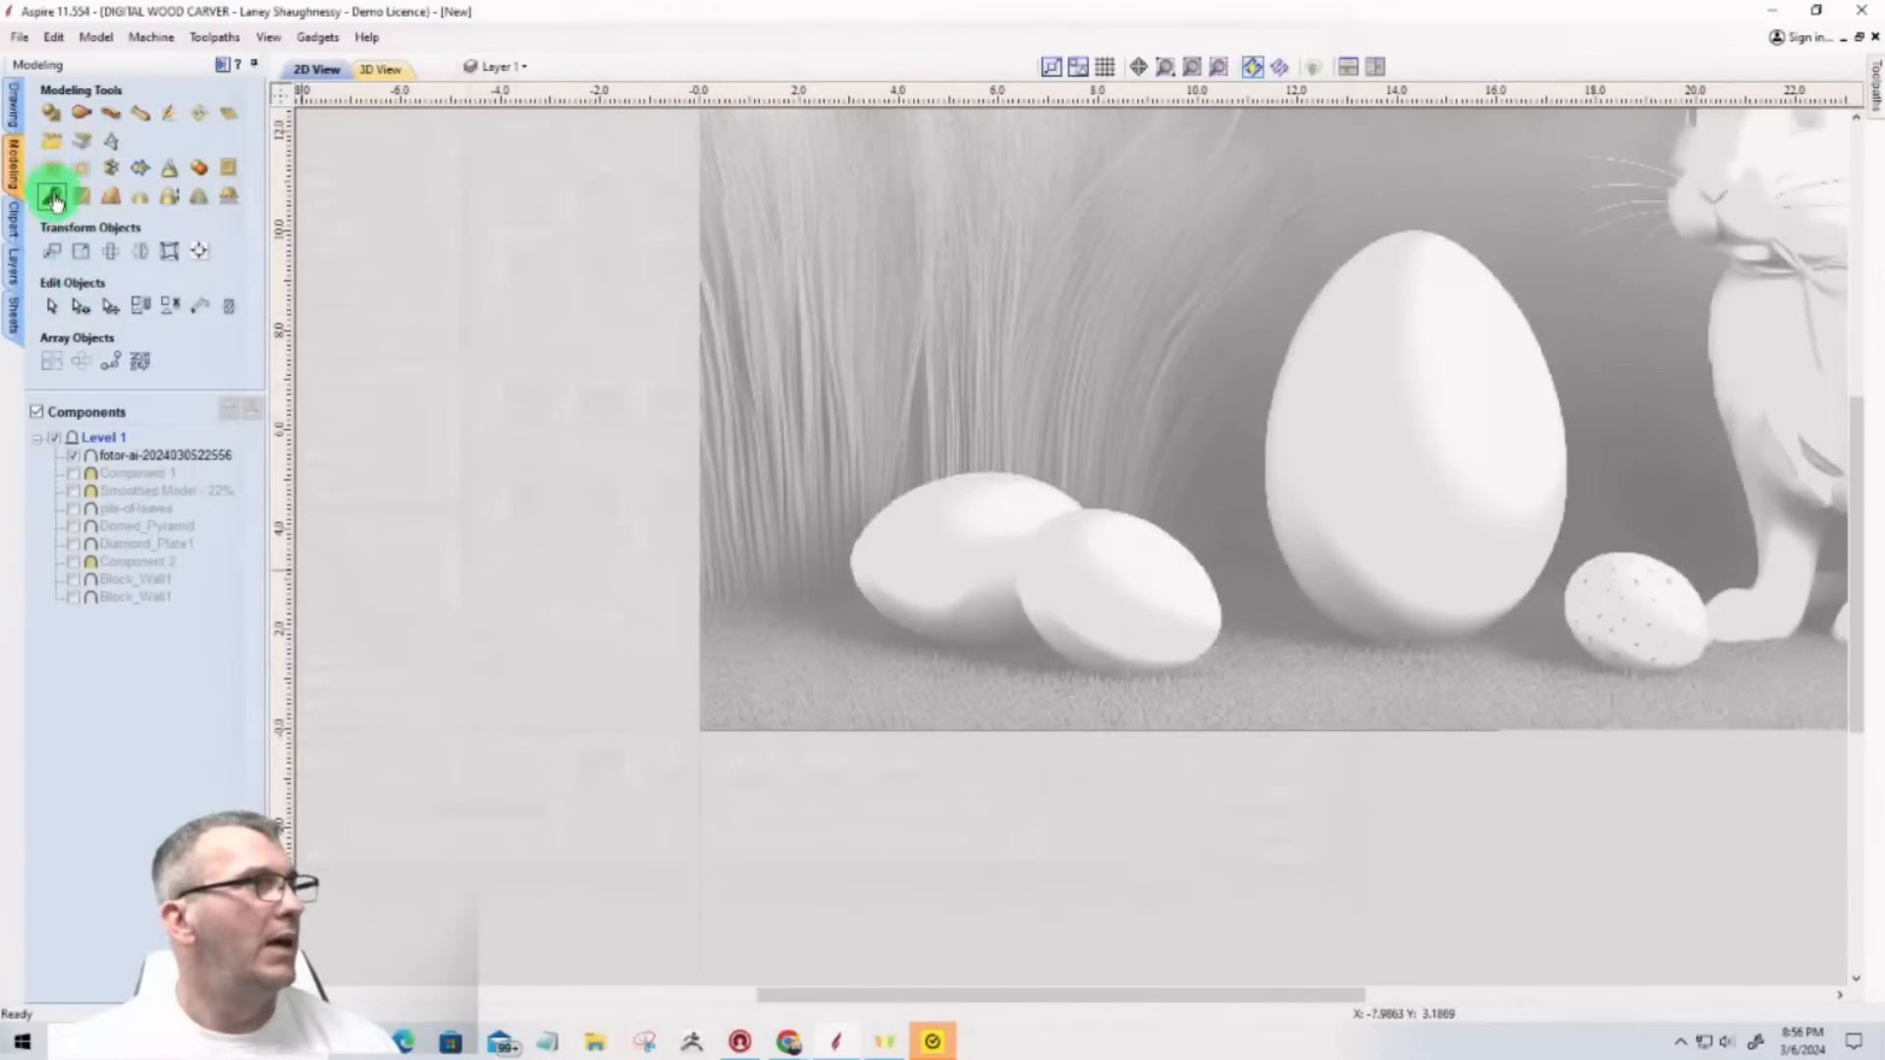
Step: Scale the bunny image component to 16 inches wide with linked proportions and centre it on the material
left_click(80, 251)
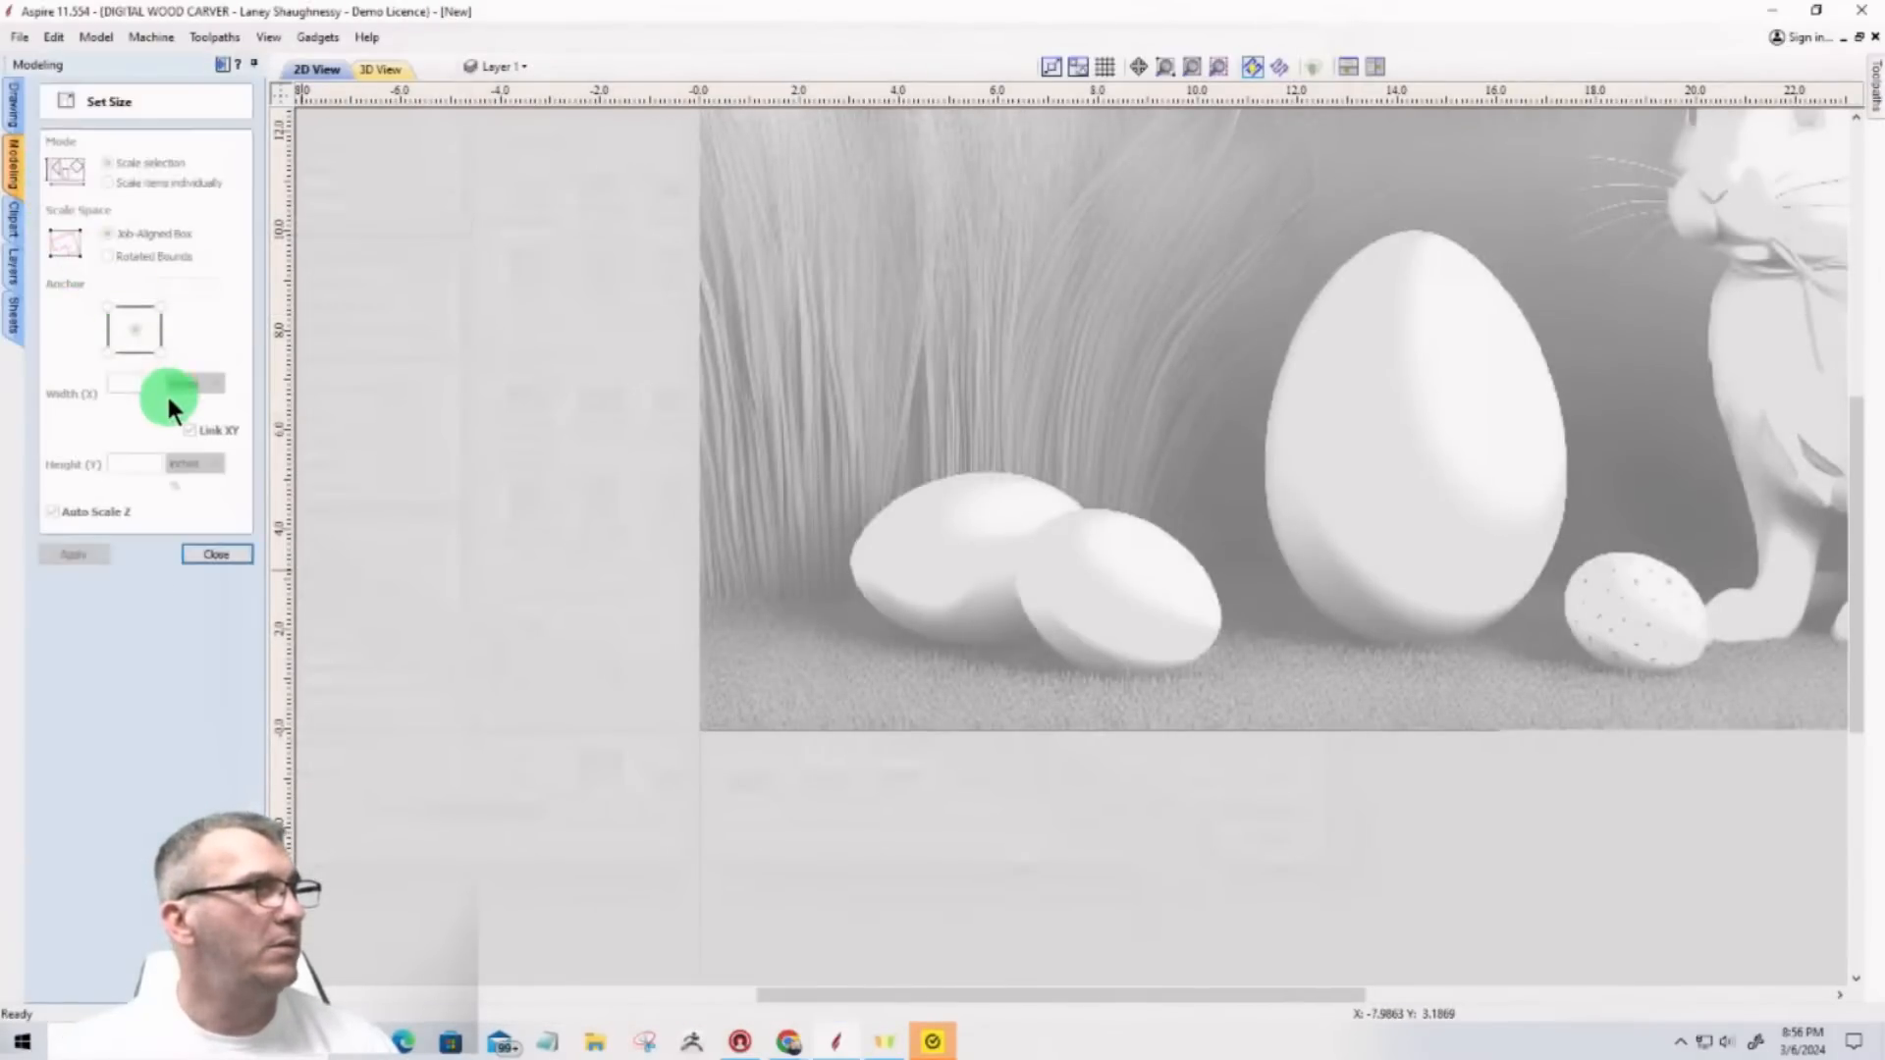
left_click(987, 550)
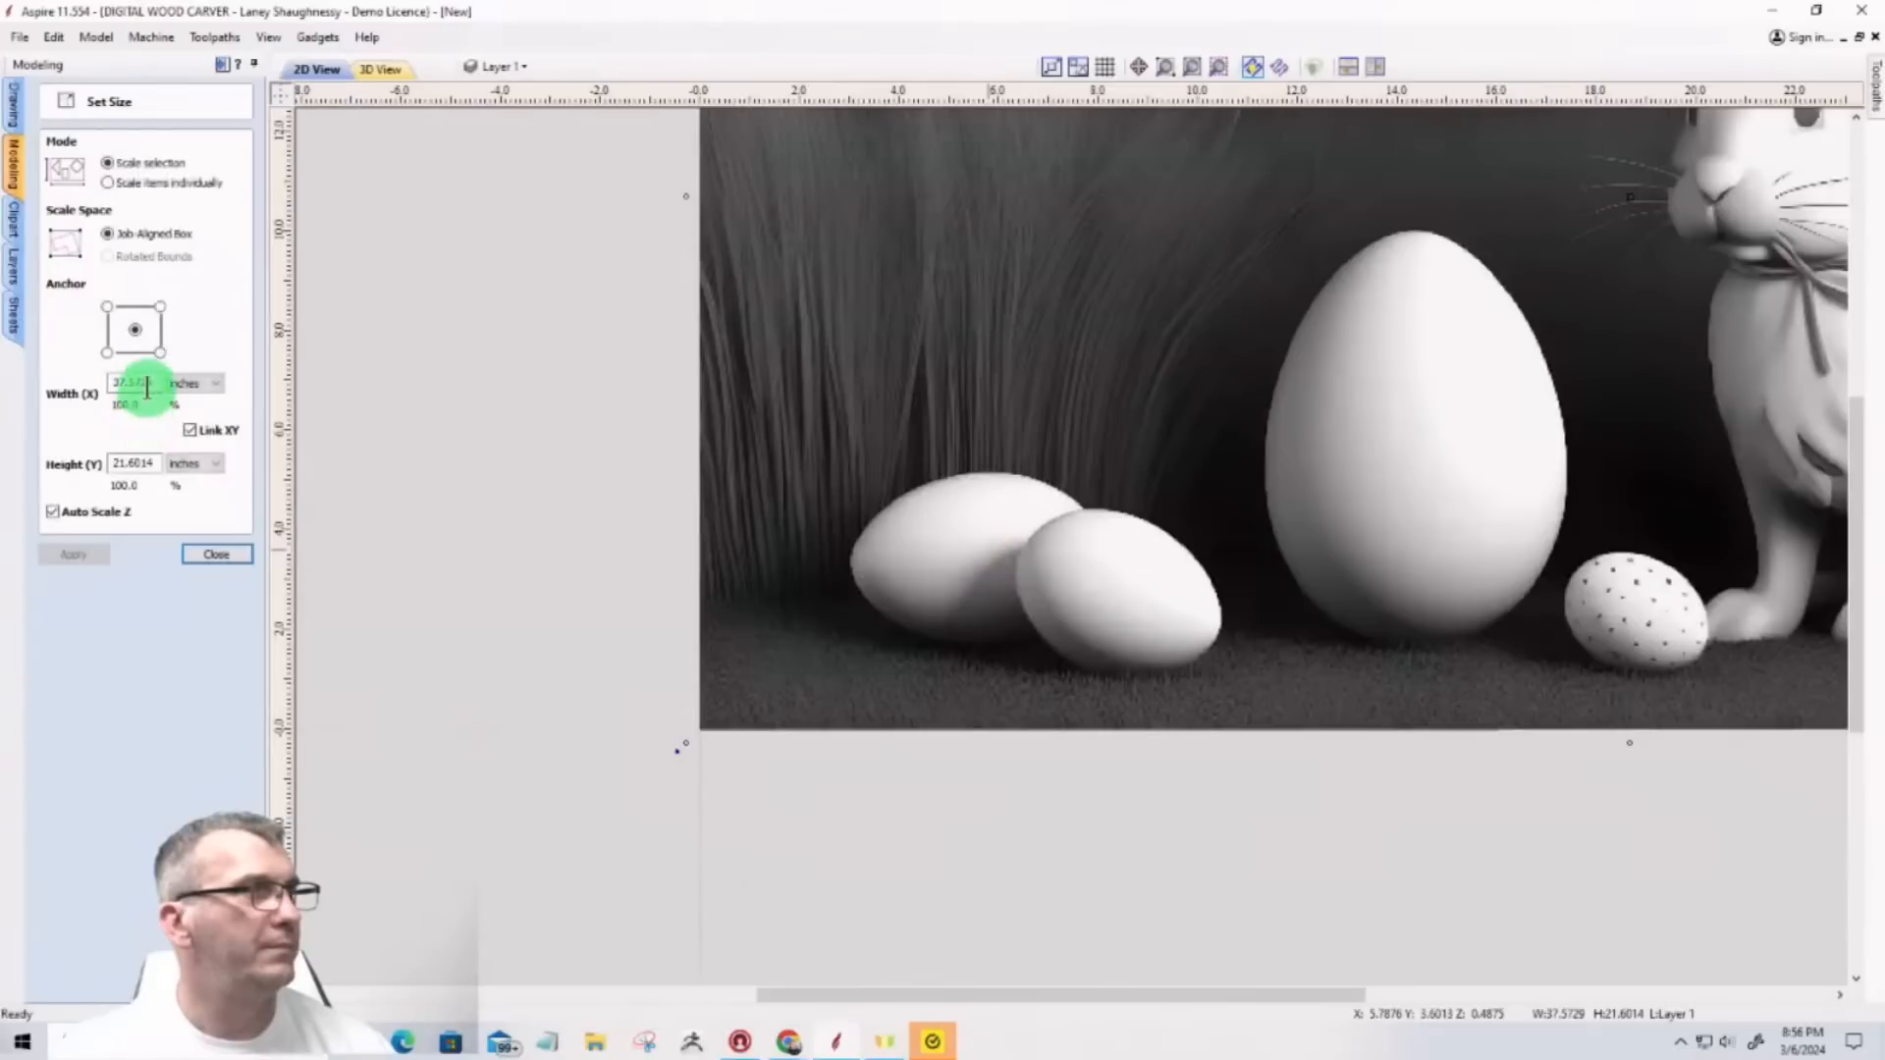
left_click_drag(155, 383, 8, 402)
type("16")
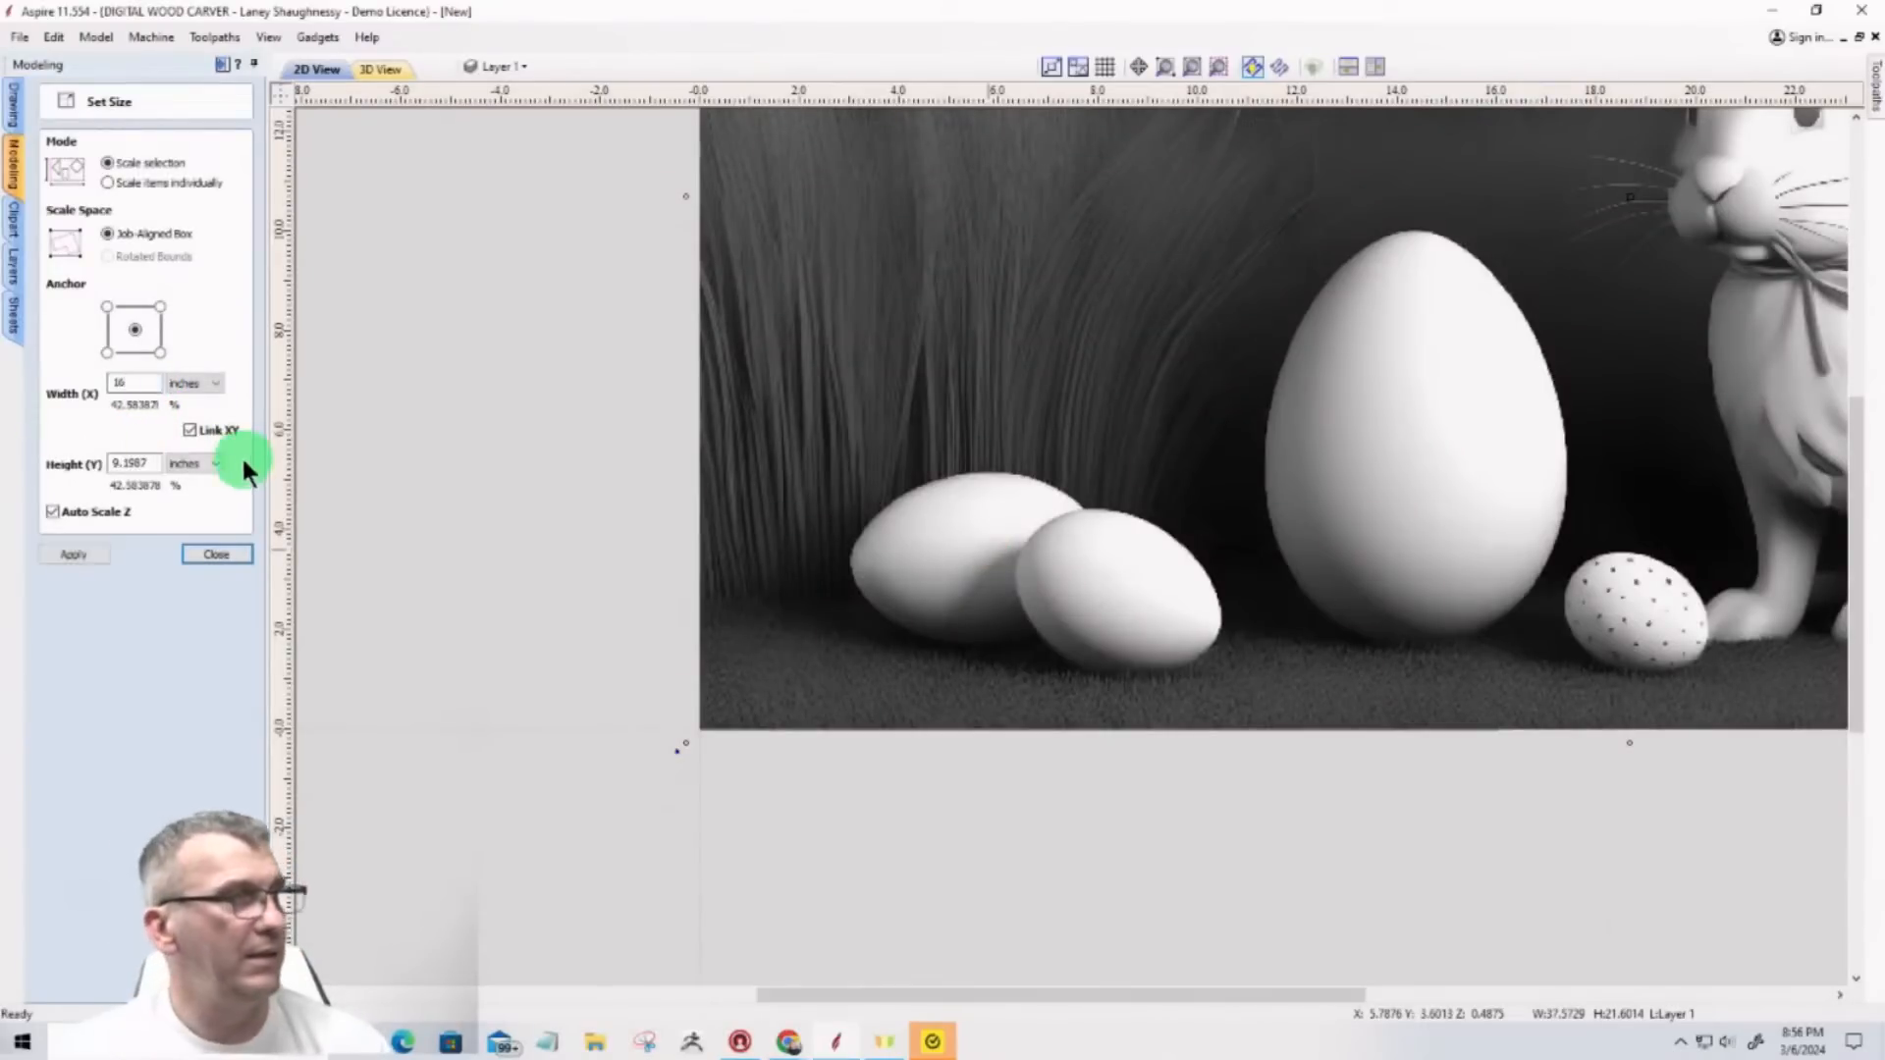
left_click(83, 551)
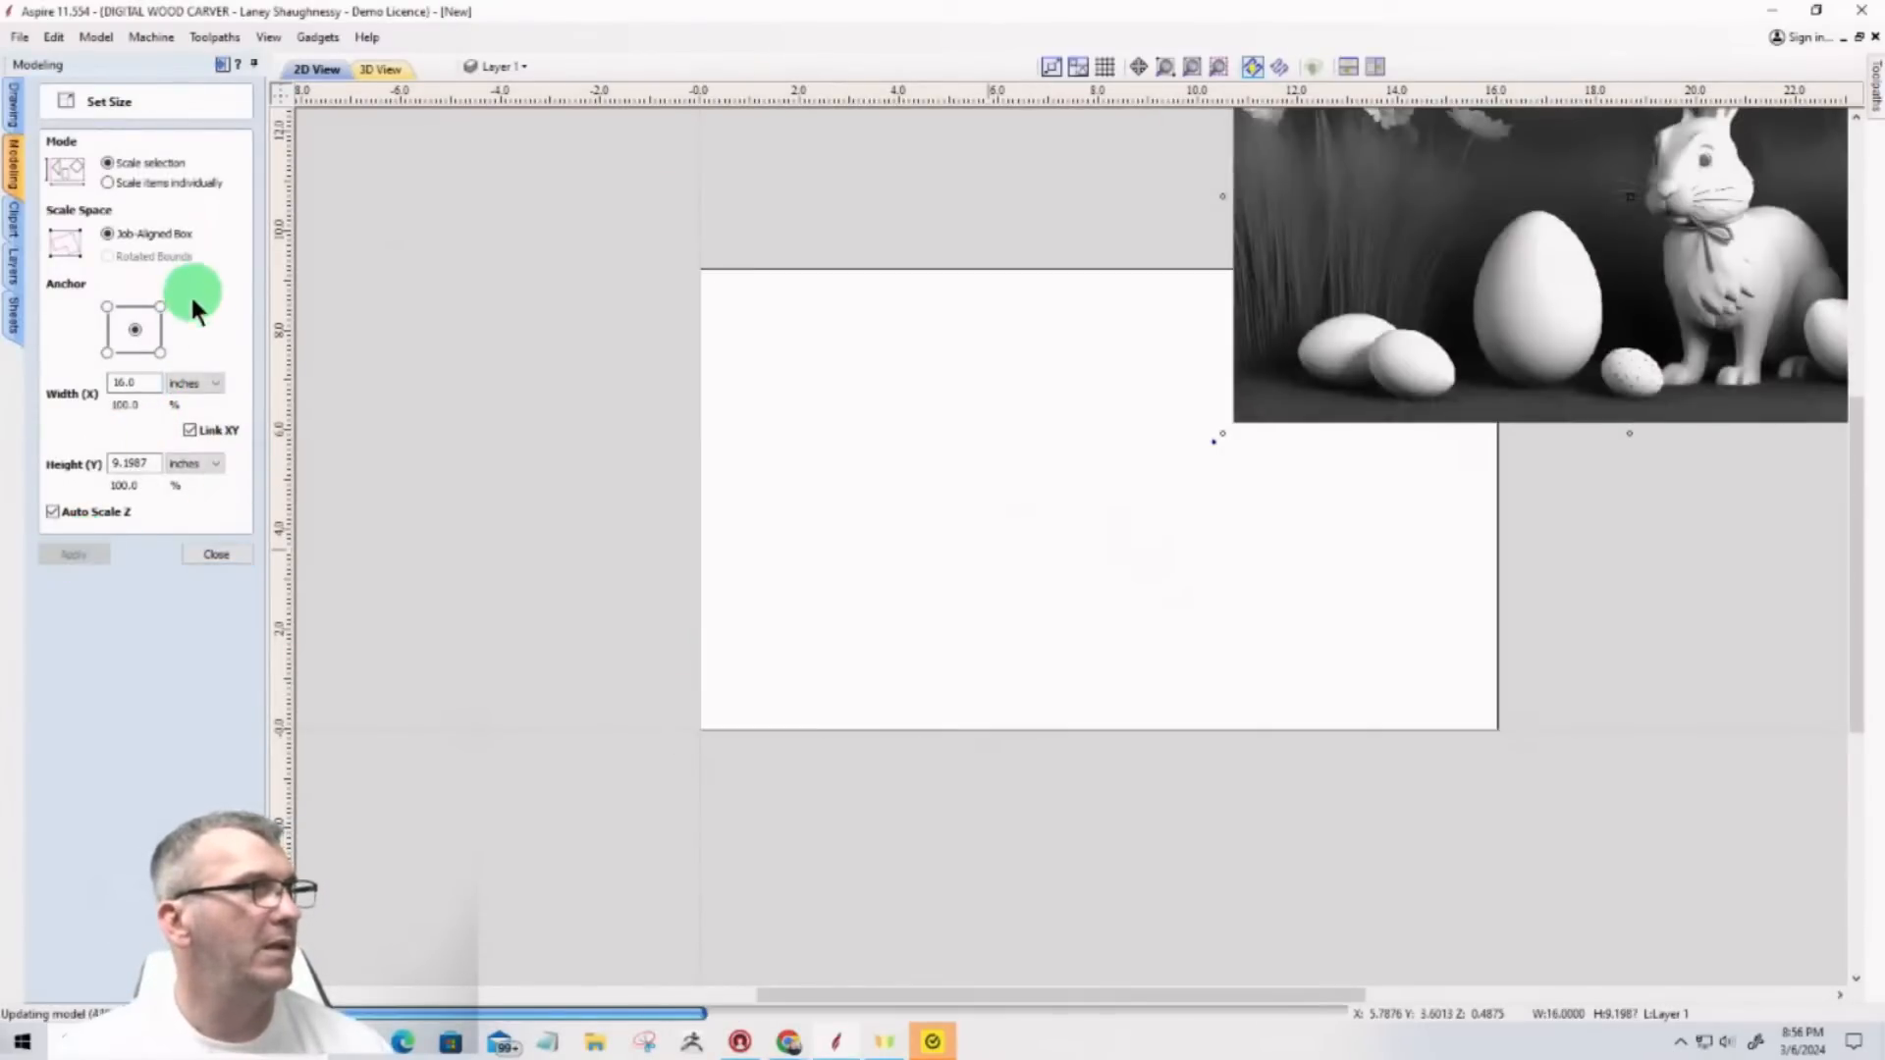
left_click(201, 553)
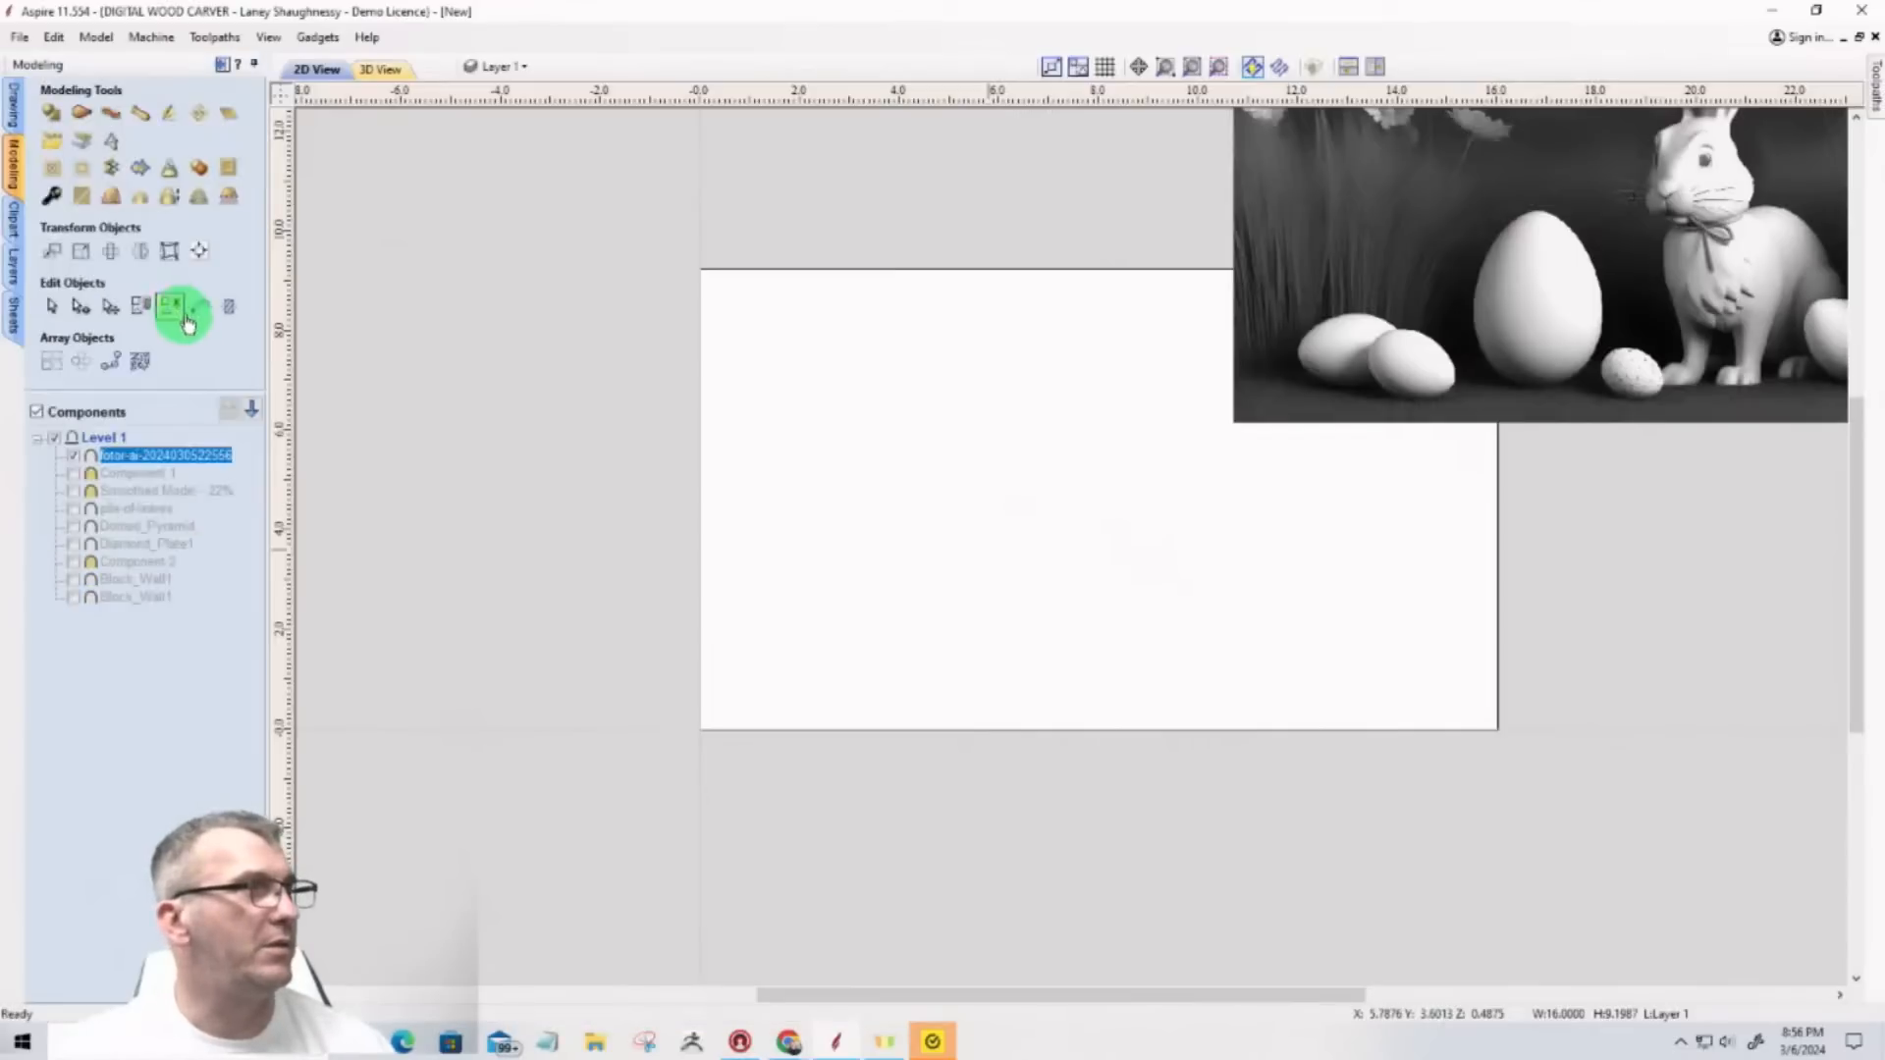
left_click(182, 258)
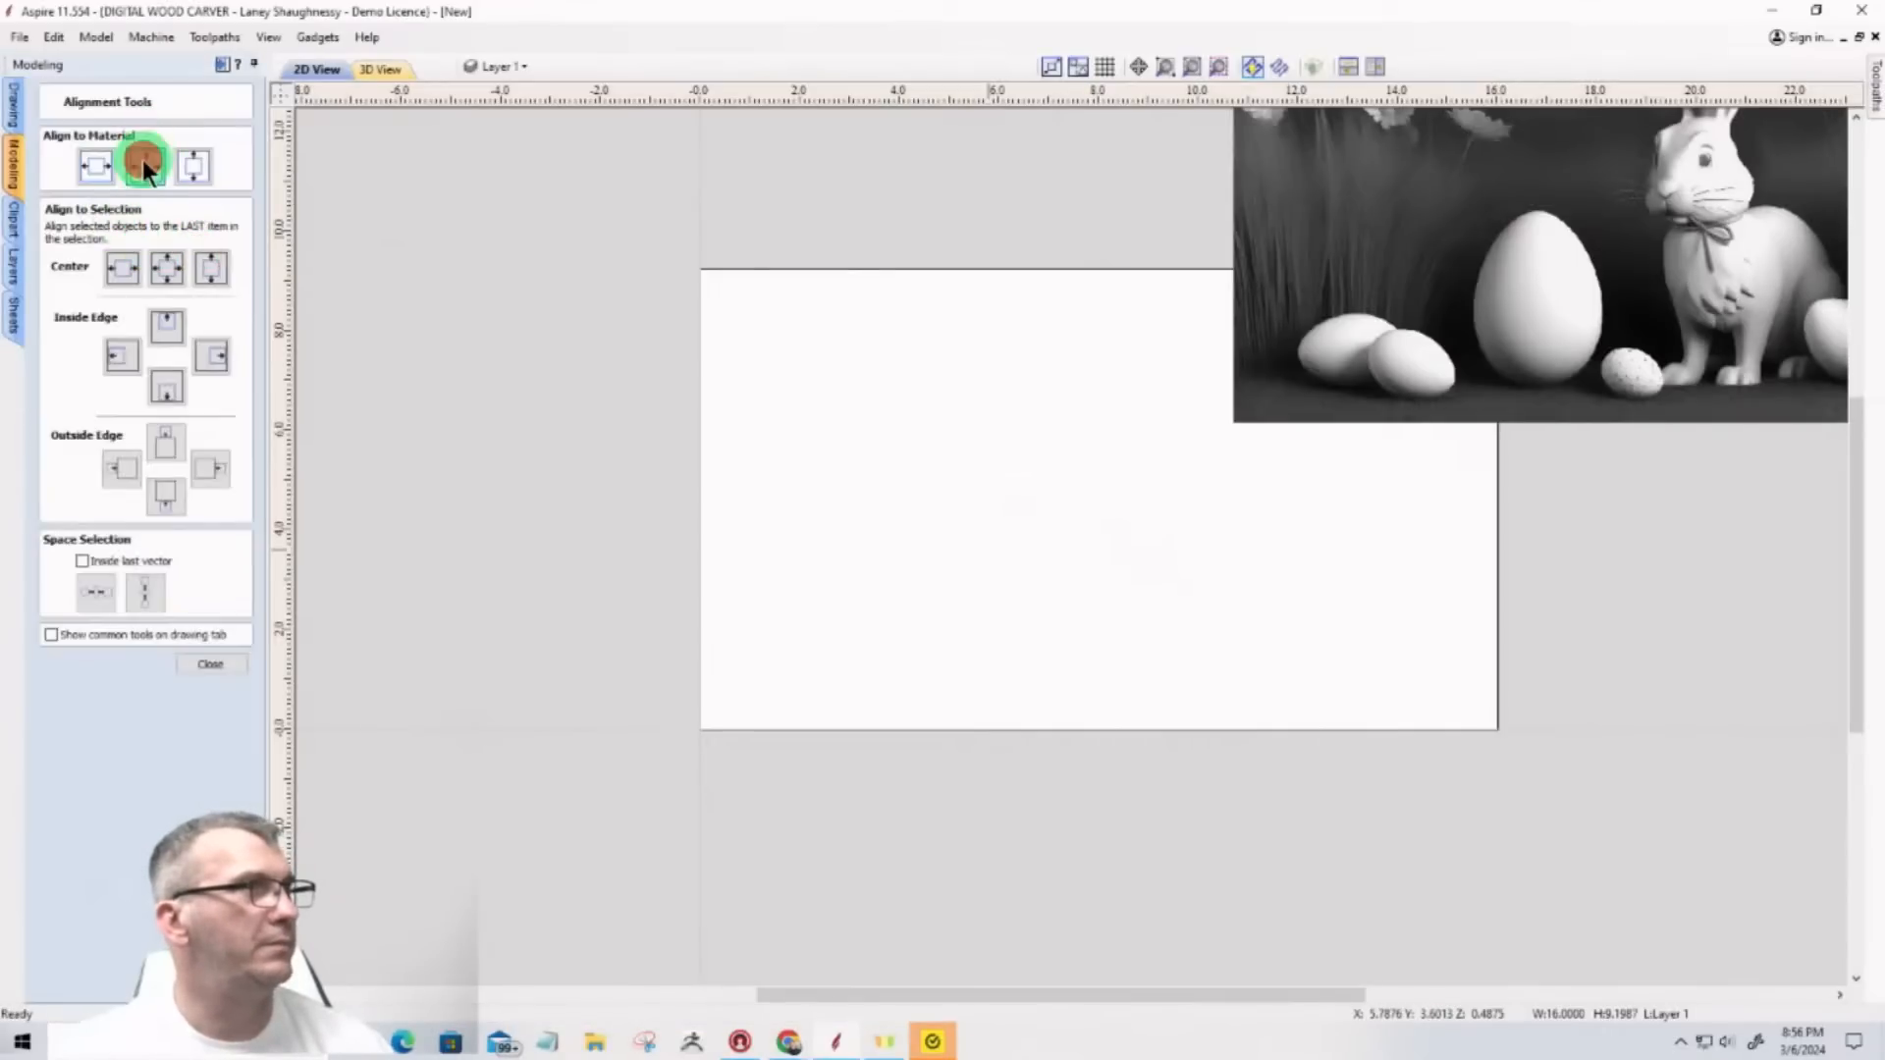
left_click(143, 162)
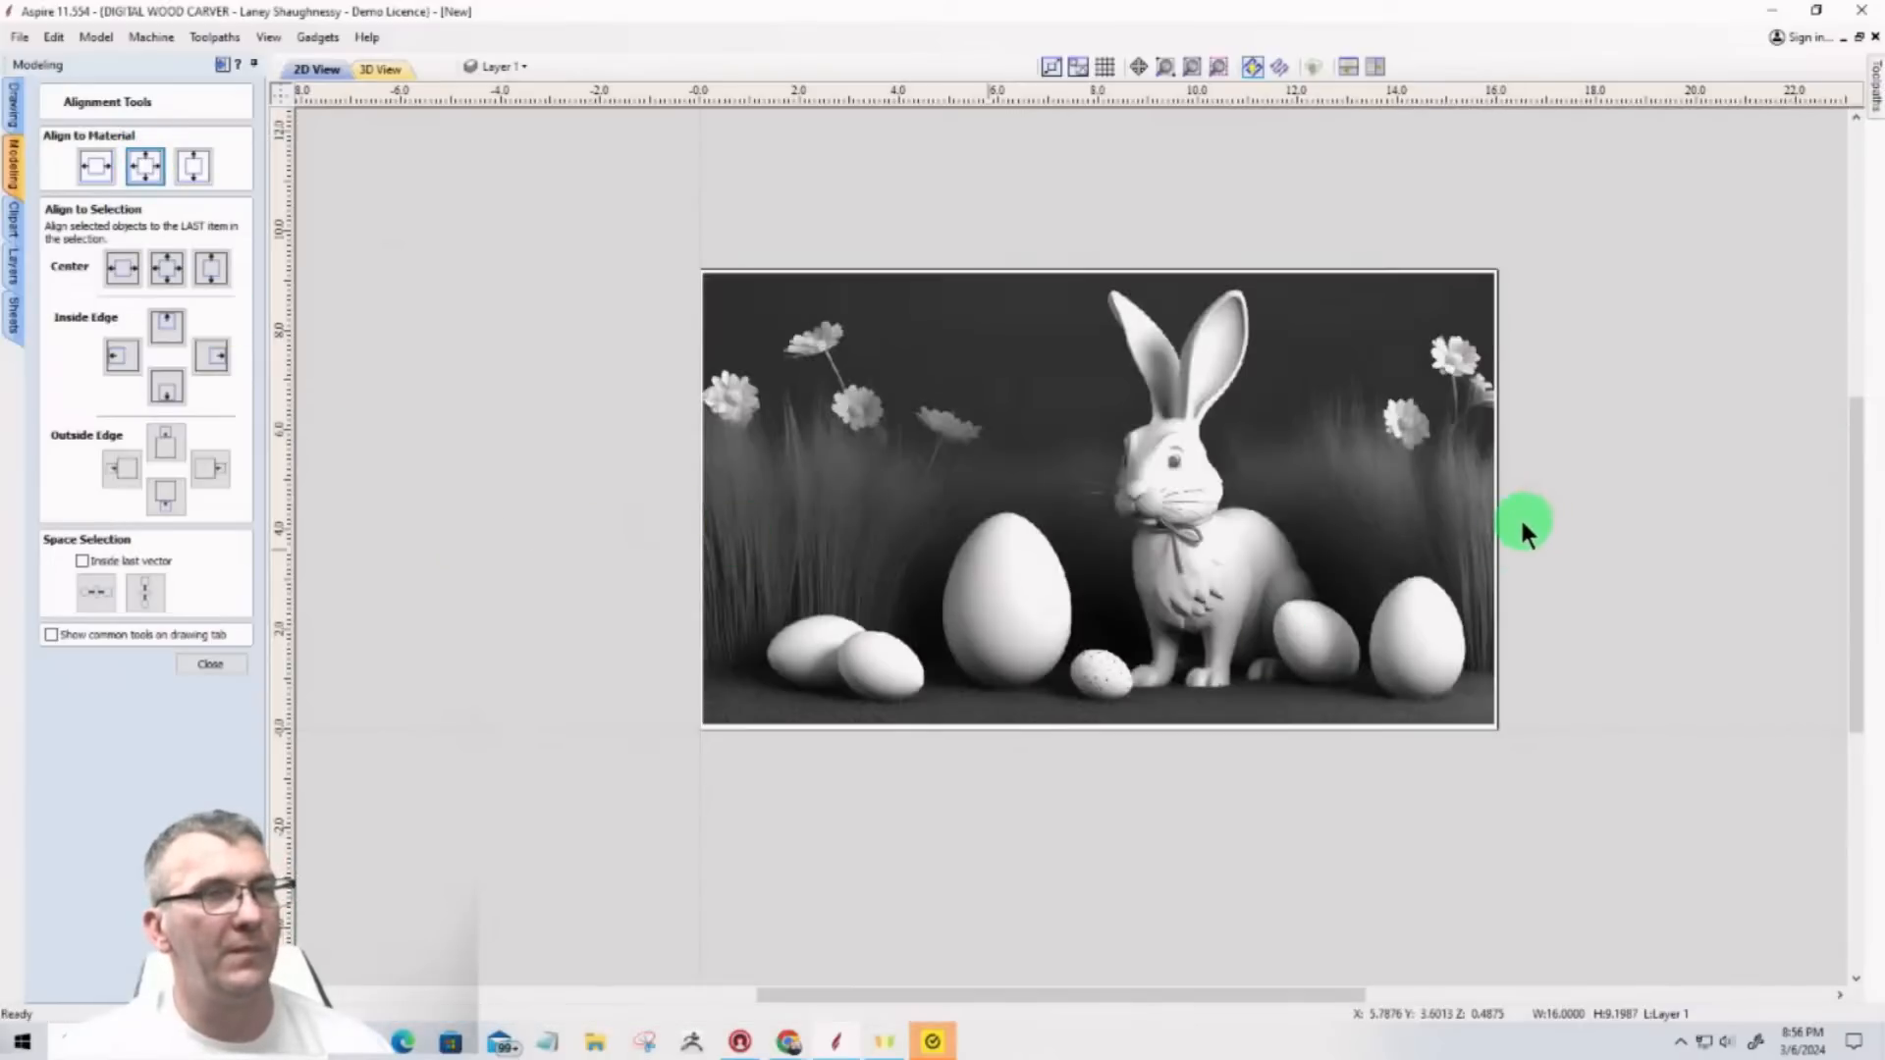
Step: Examine the greyscale shading of the rabbit, eggs and grass in the 2D image
scroll(1519, 520, "up", 1)
scroll(978, 528, "up", 1)
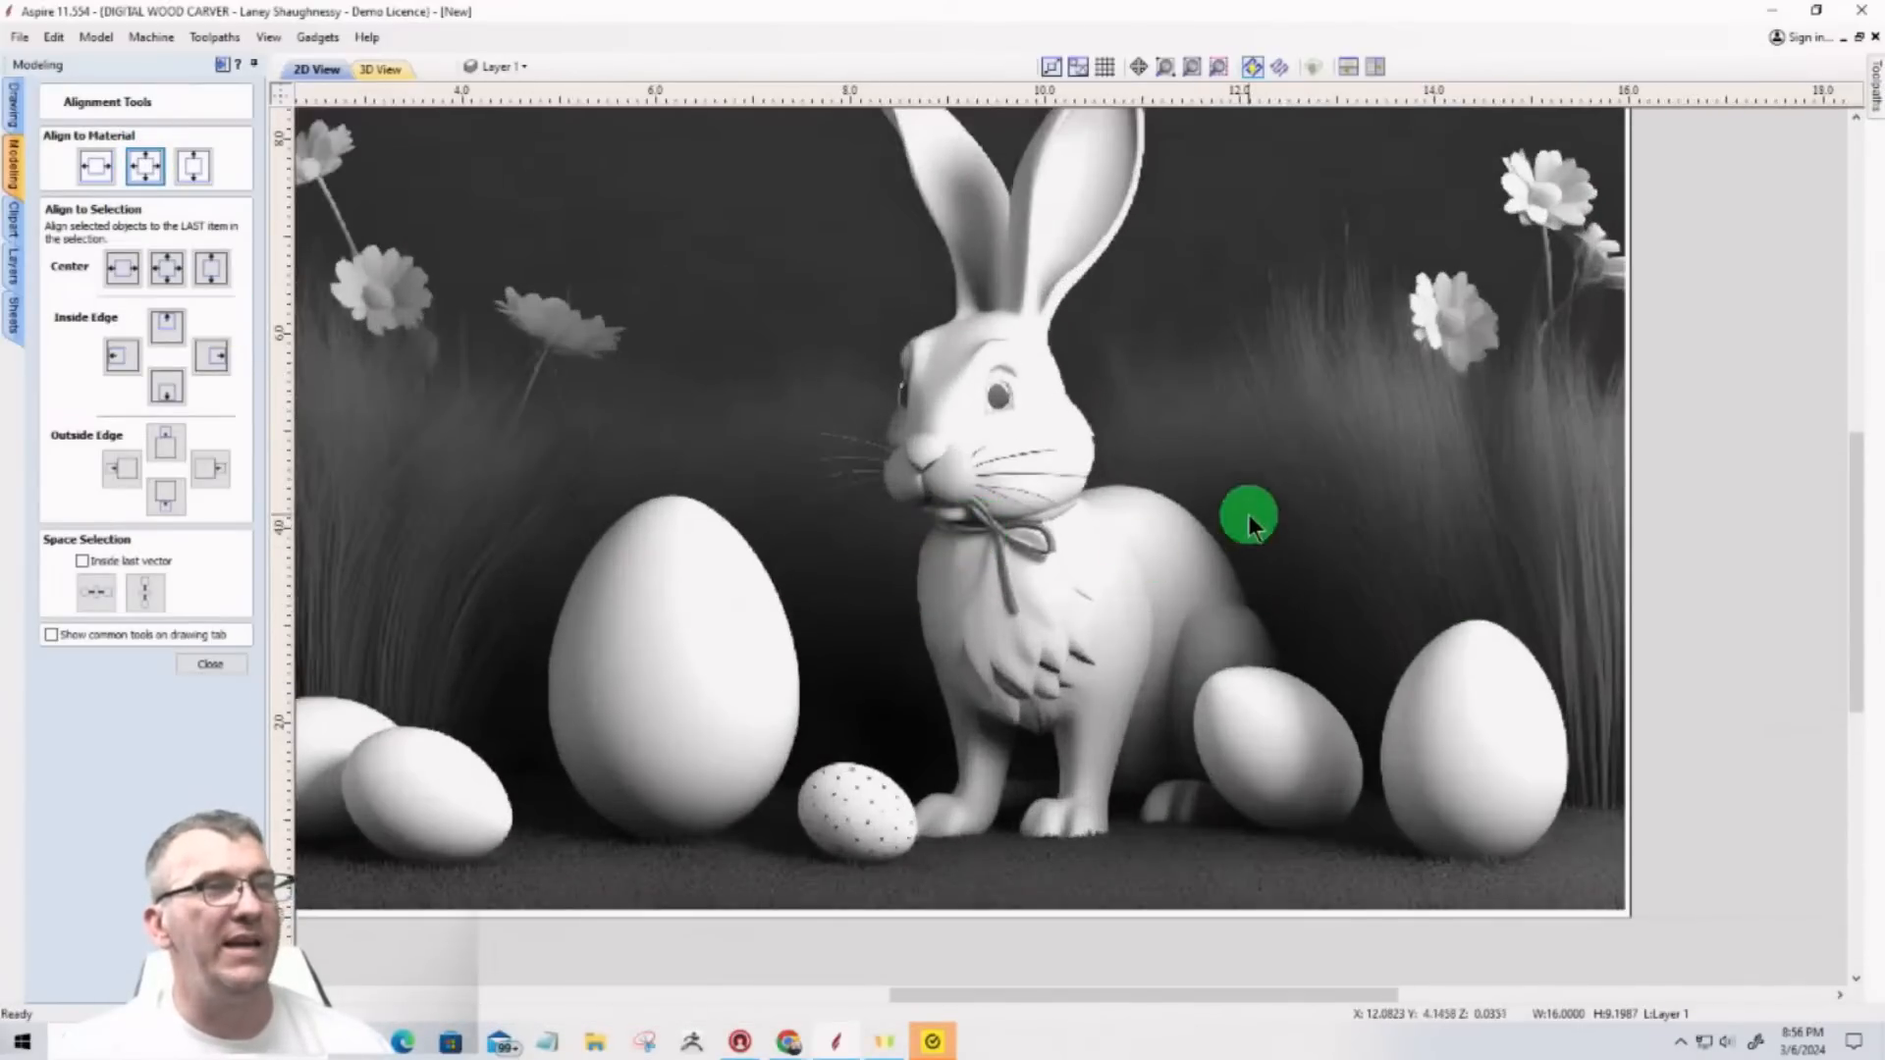
scroll(1423, 485, "down", 2)
scroll(904, 622, "up", 2)
scroll(749, 598, "down", 1)
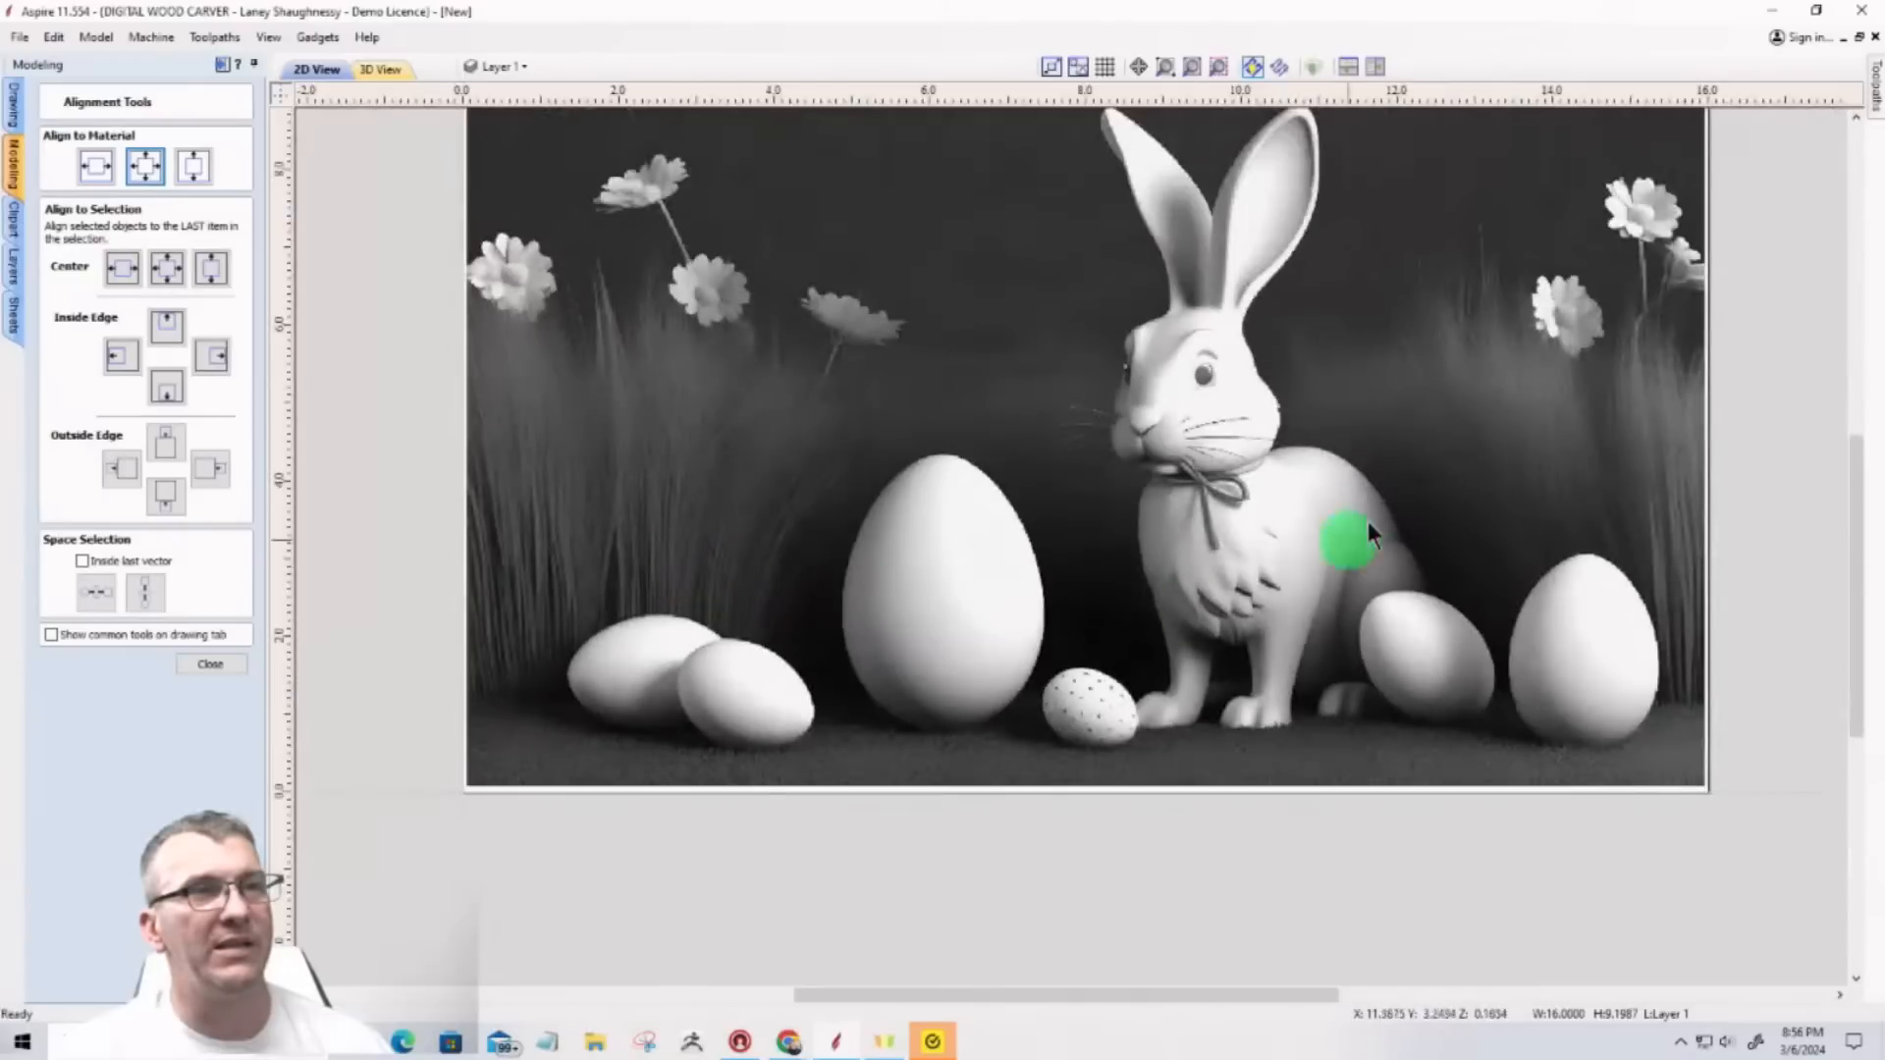
scroll(1353, 463, "up", 1)
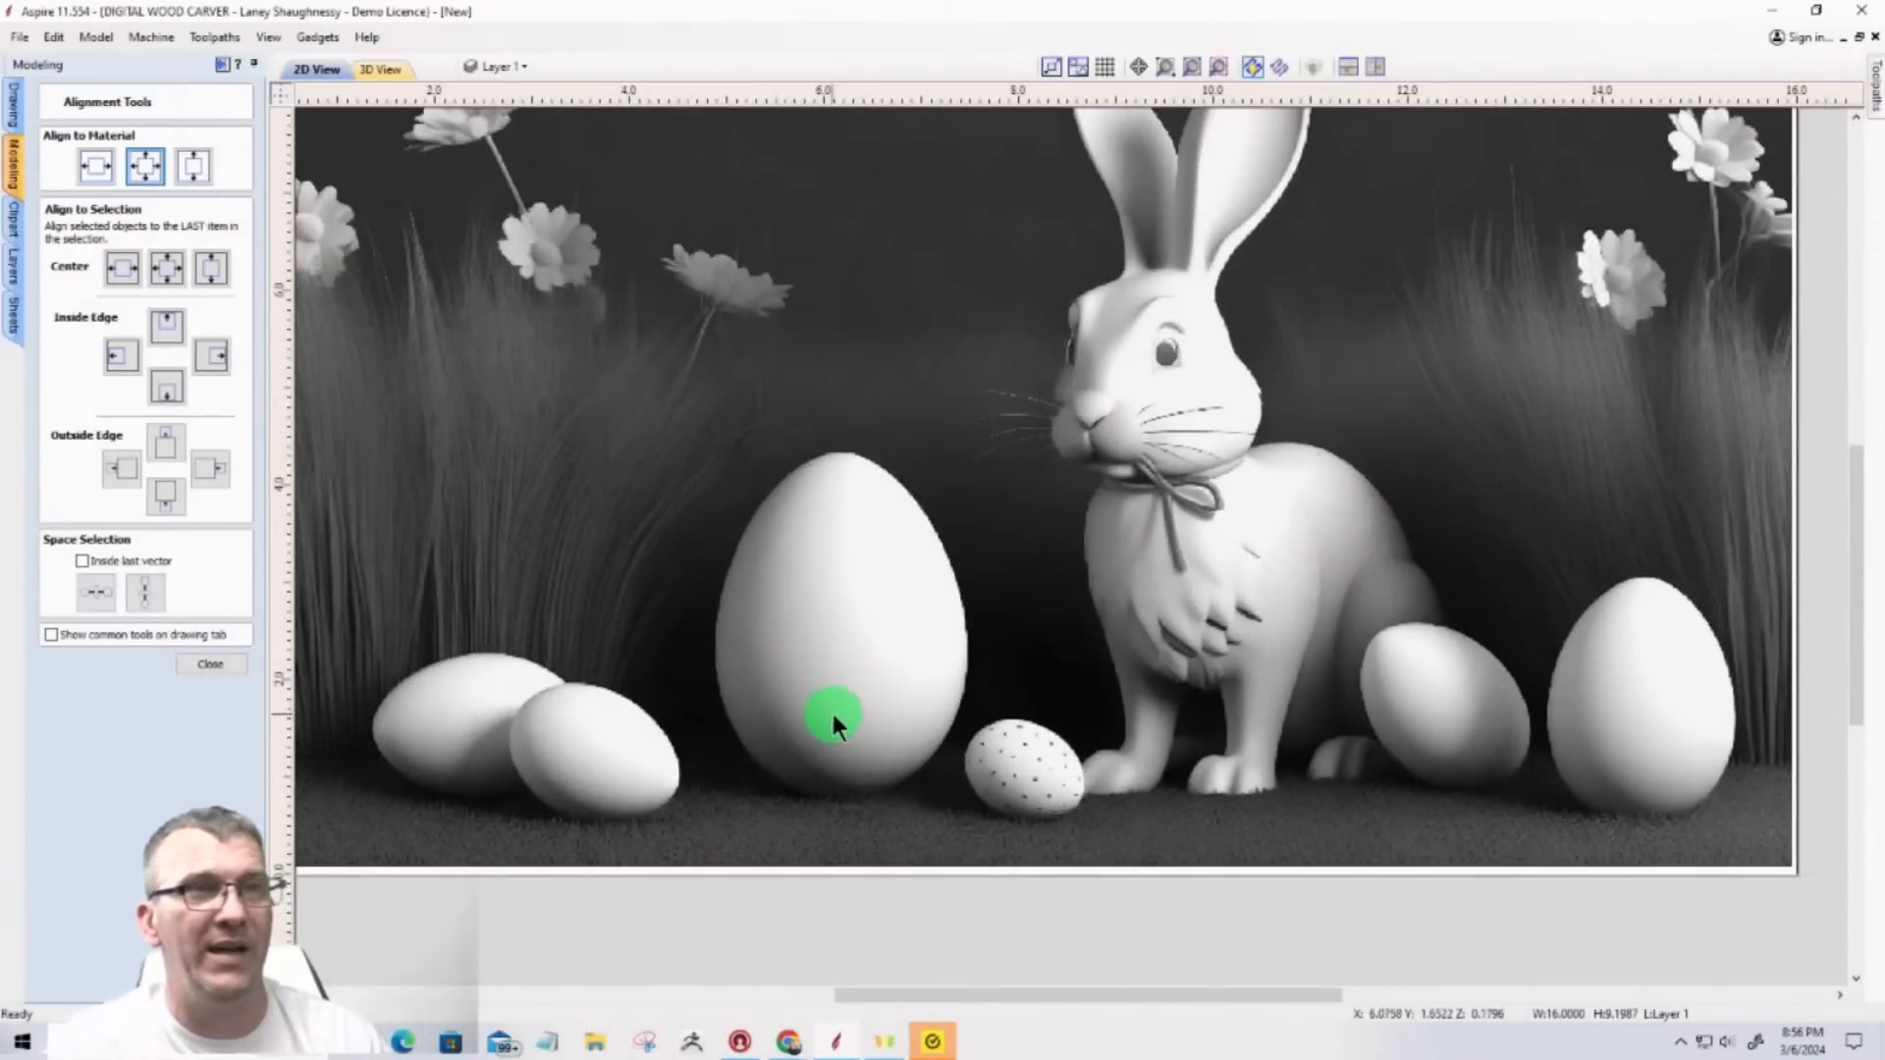
scroll(723, 517, "down", 3)
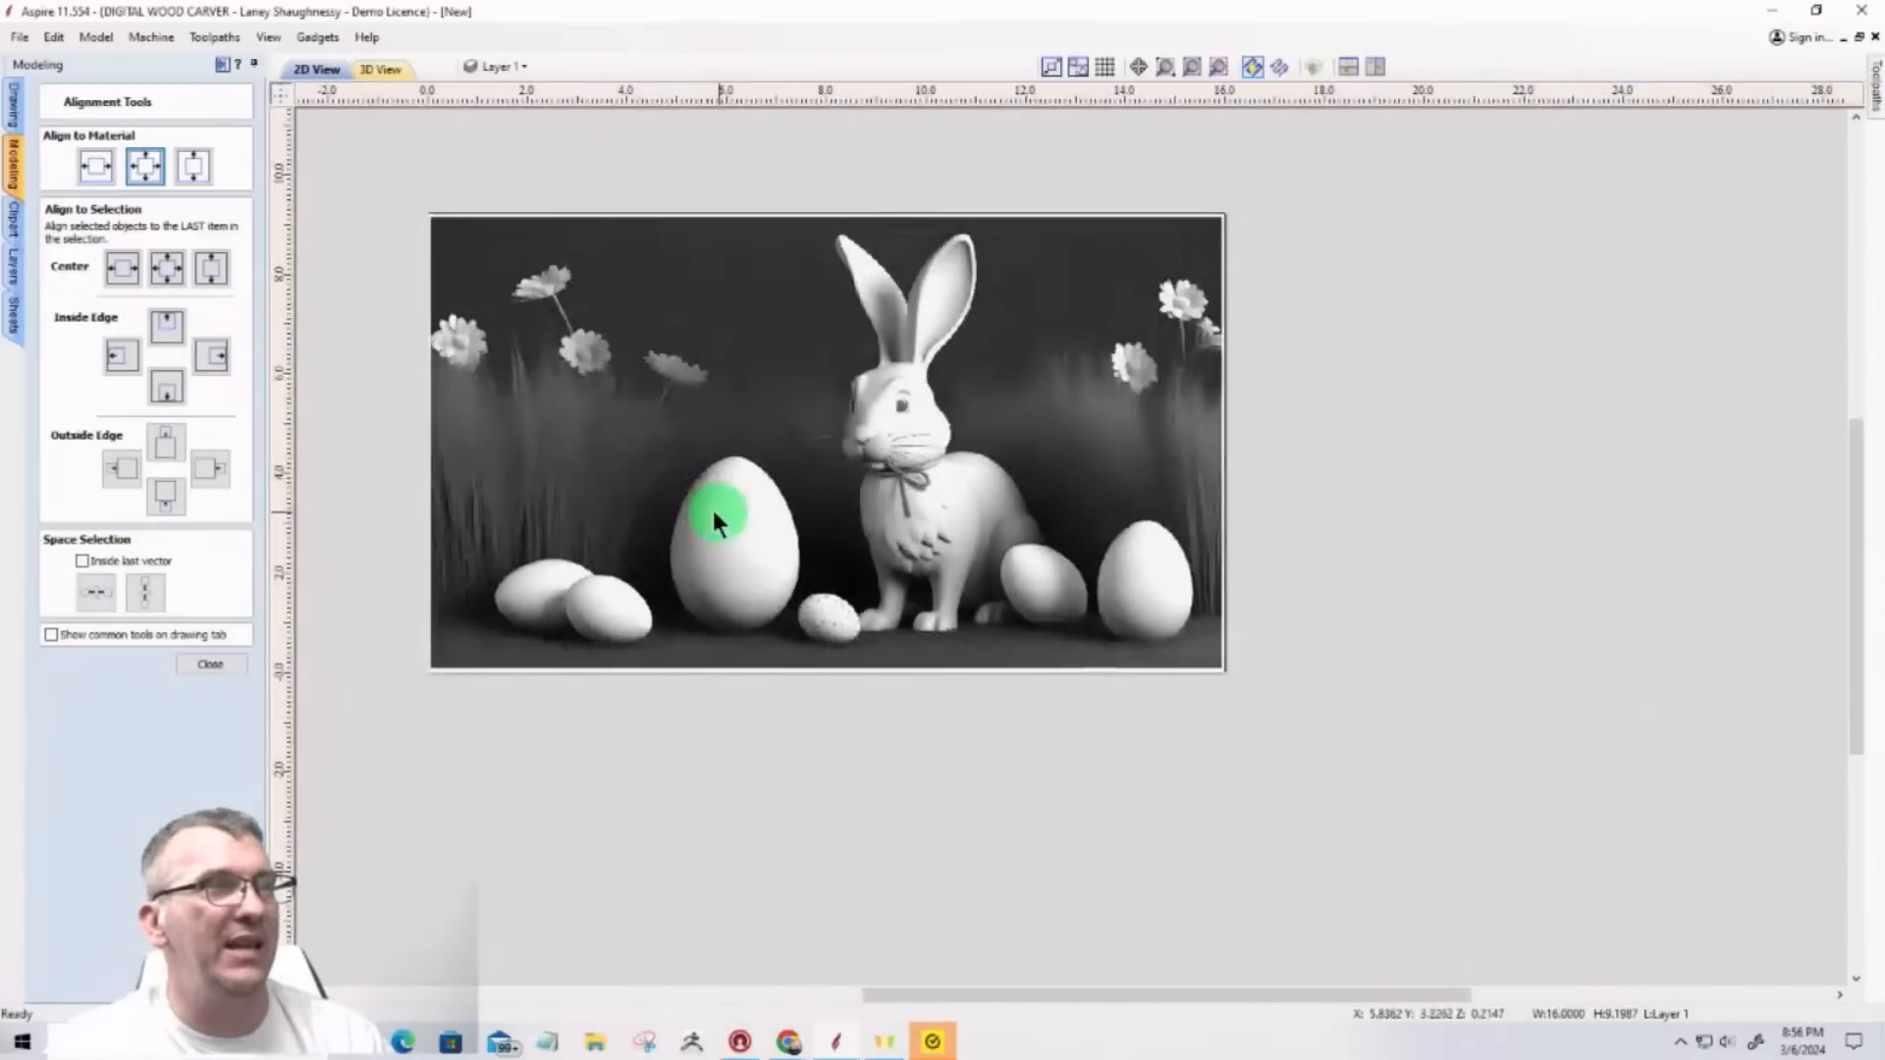
Step: Examine the grass and flowers in the 2D image, and view the whole bunny relief from above in 3D
scroll(409, 425, "up", 3)
scroll(570, 485, "up", 1)
scroll(570, 481, "up", 1)
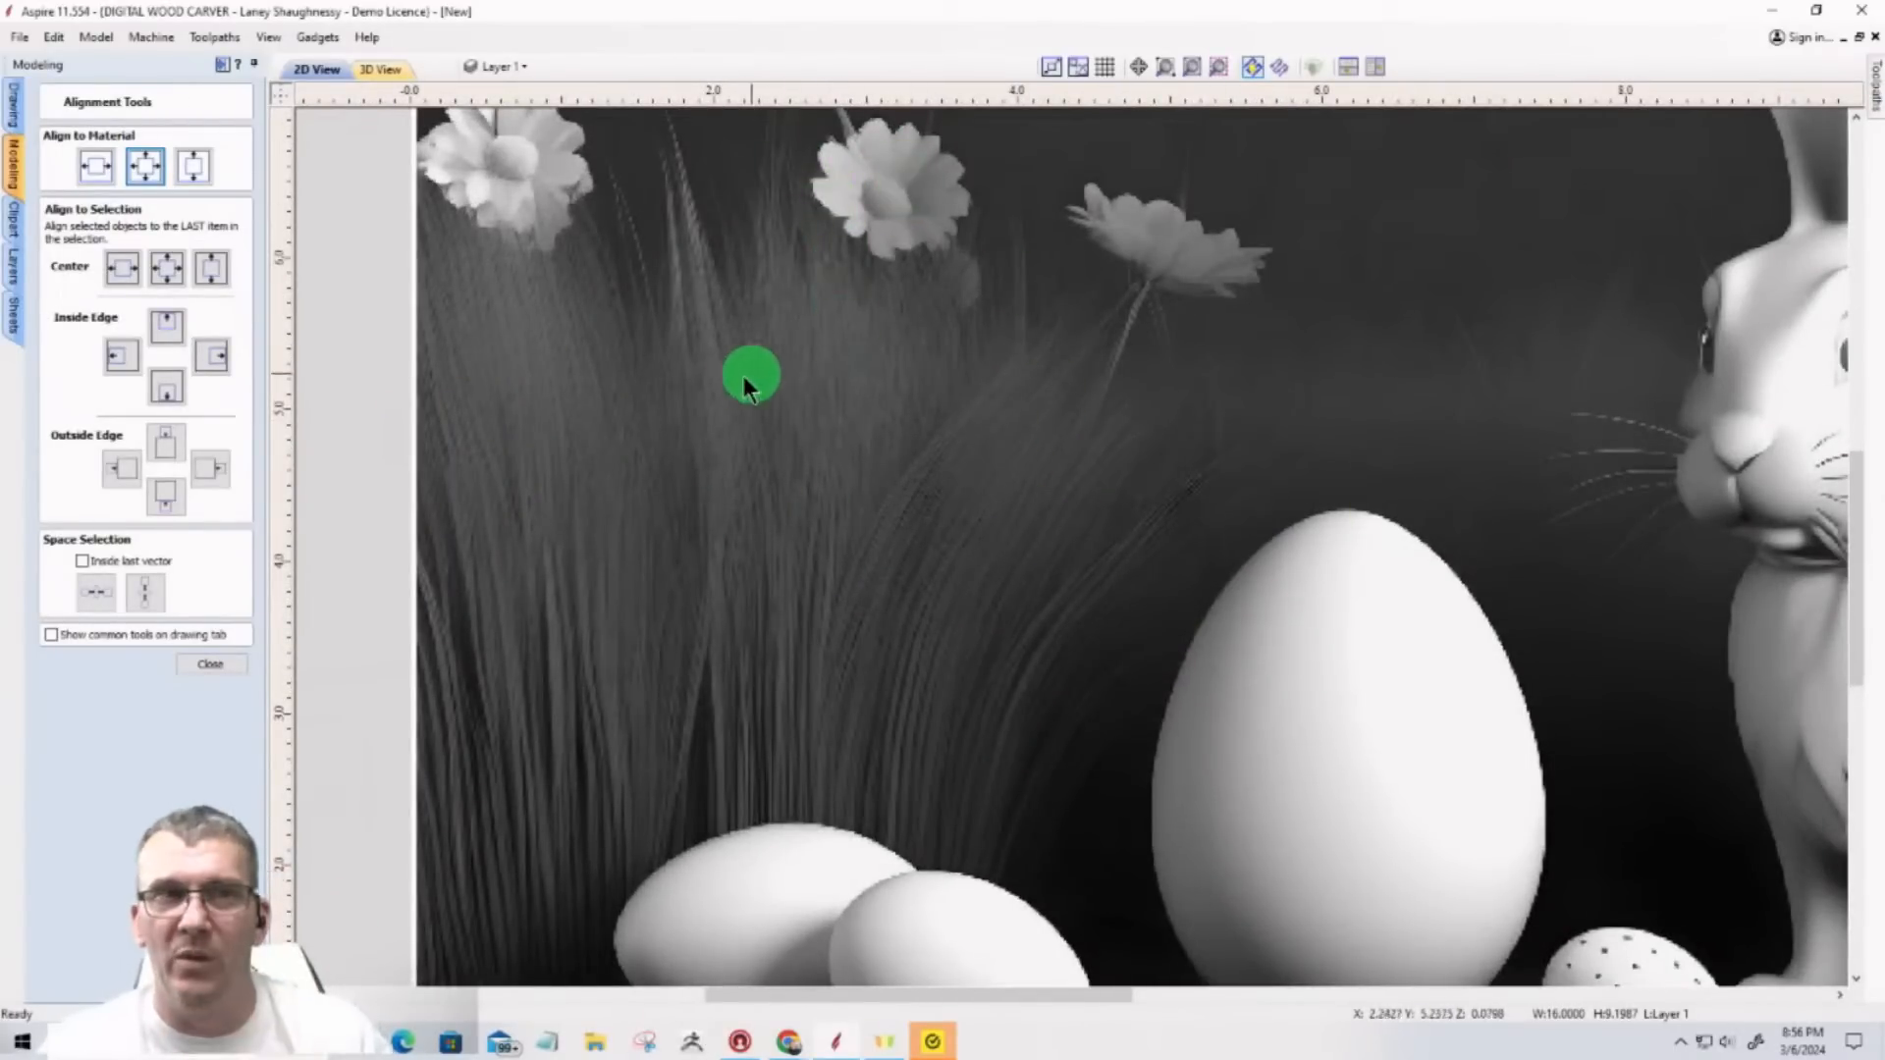
scroll(744, 375, "down", 3)
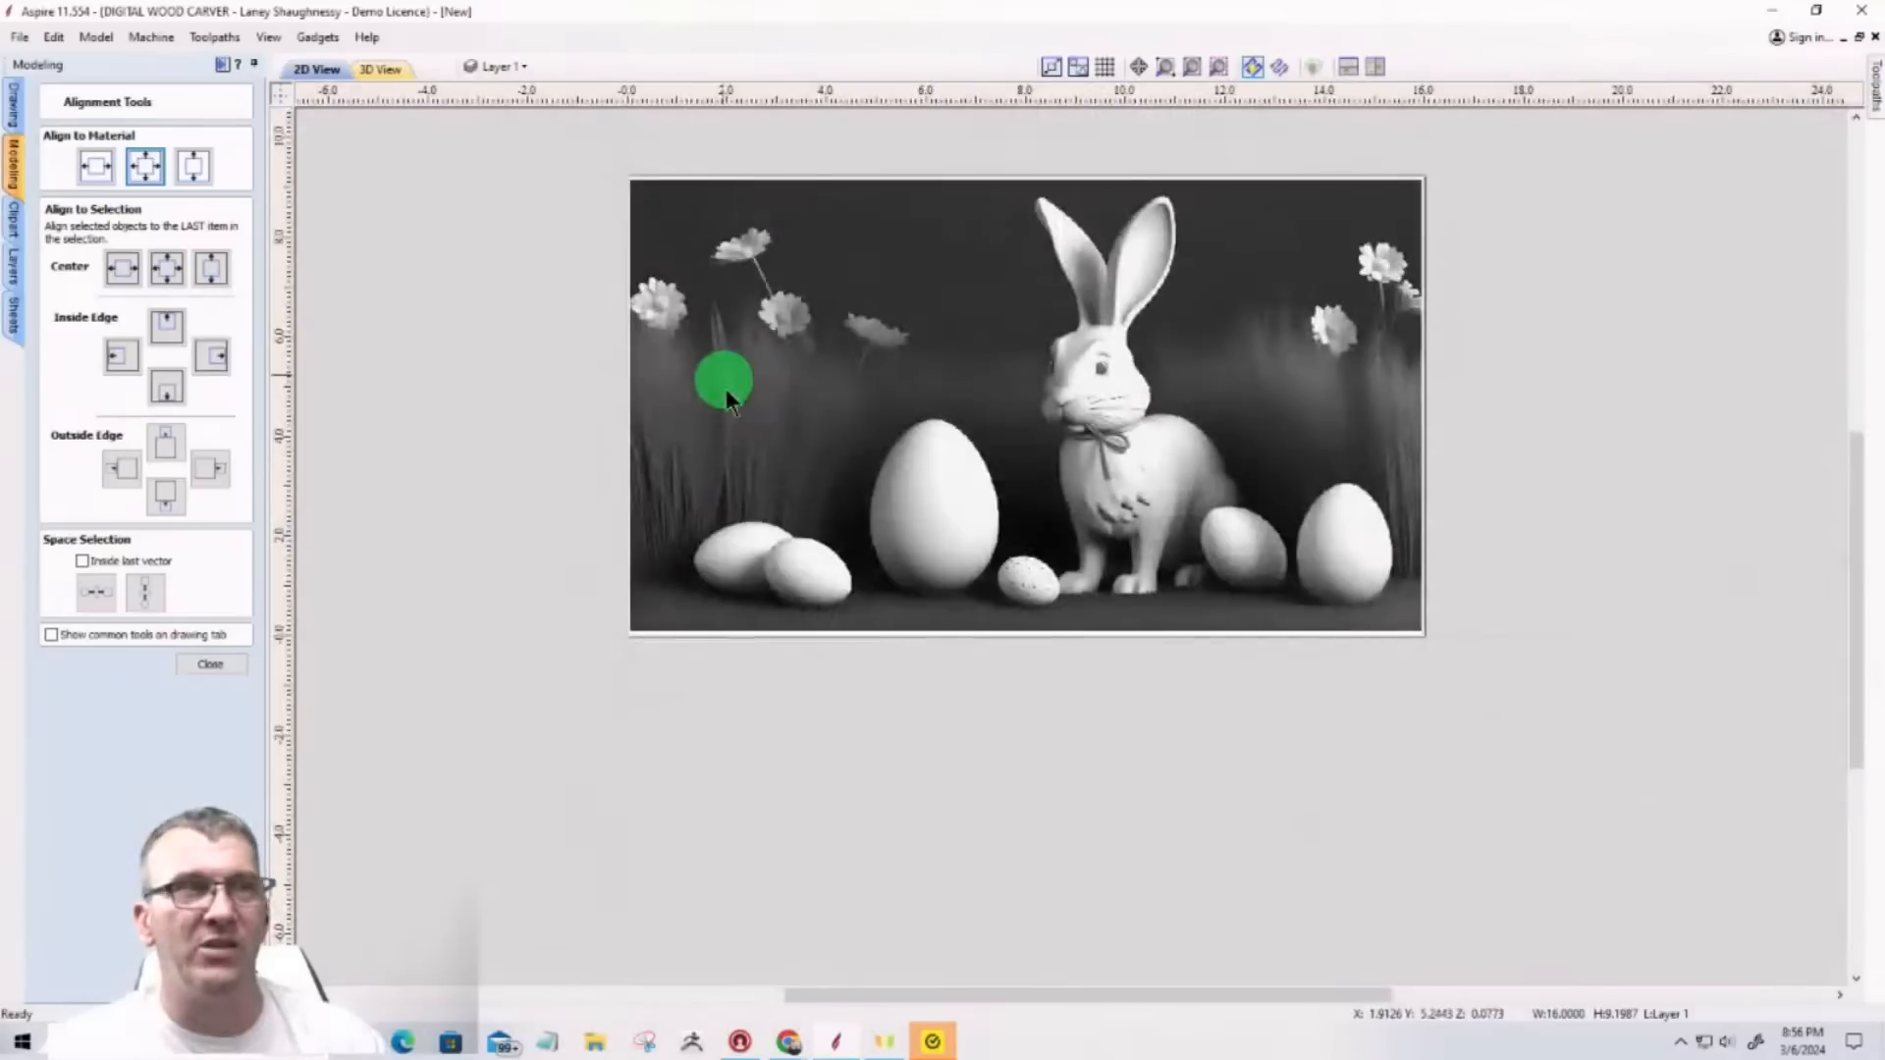
left_click(379, 70)
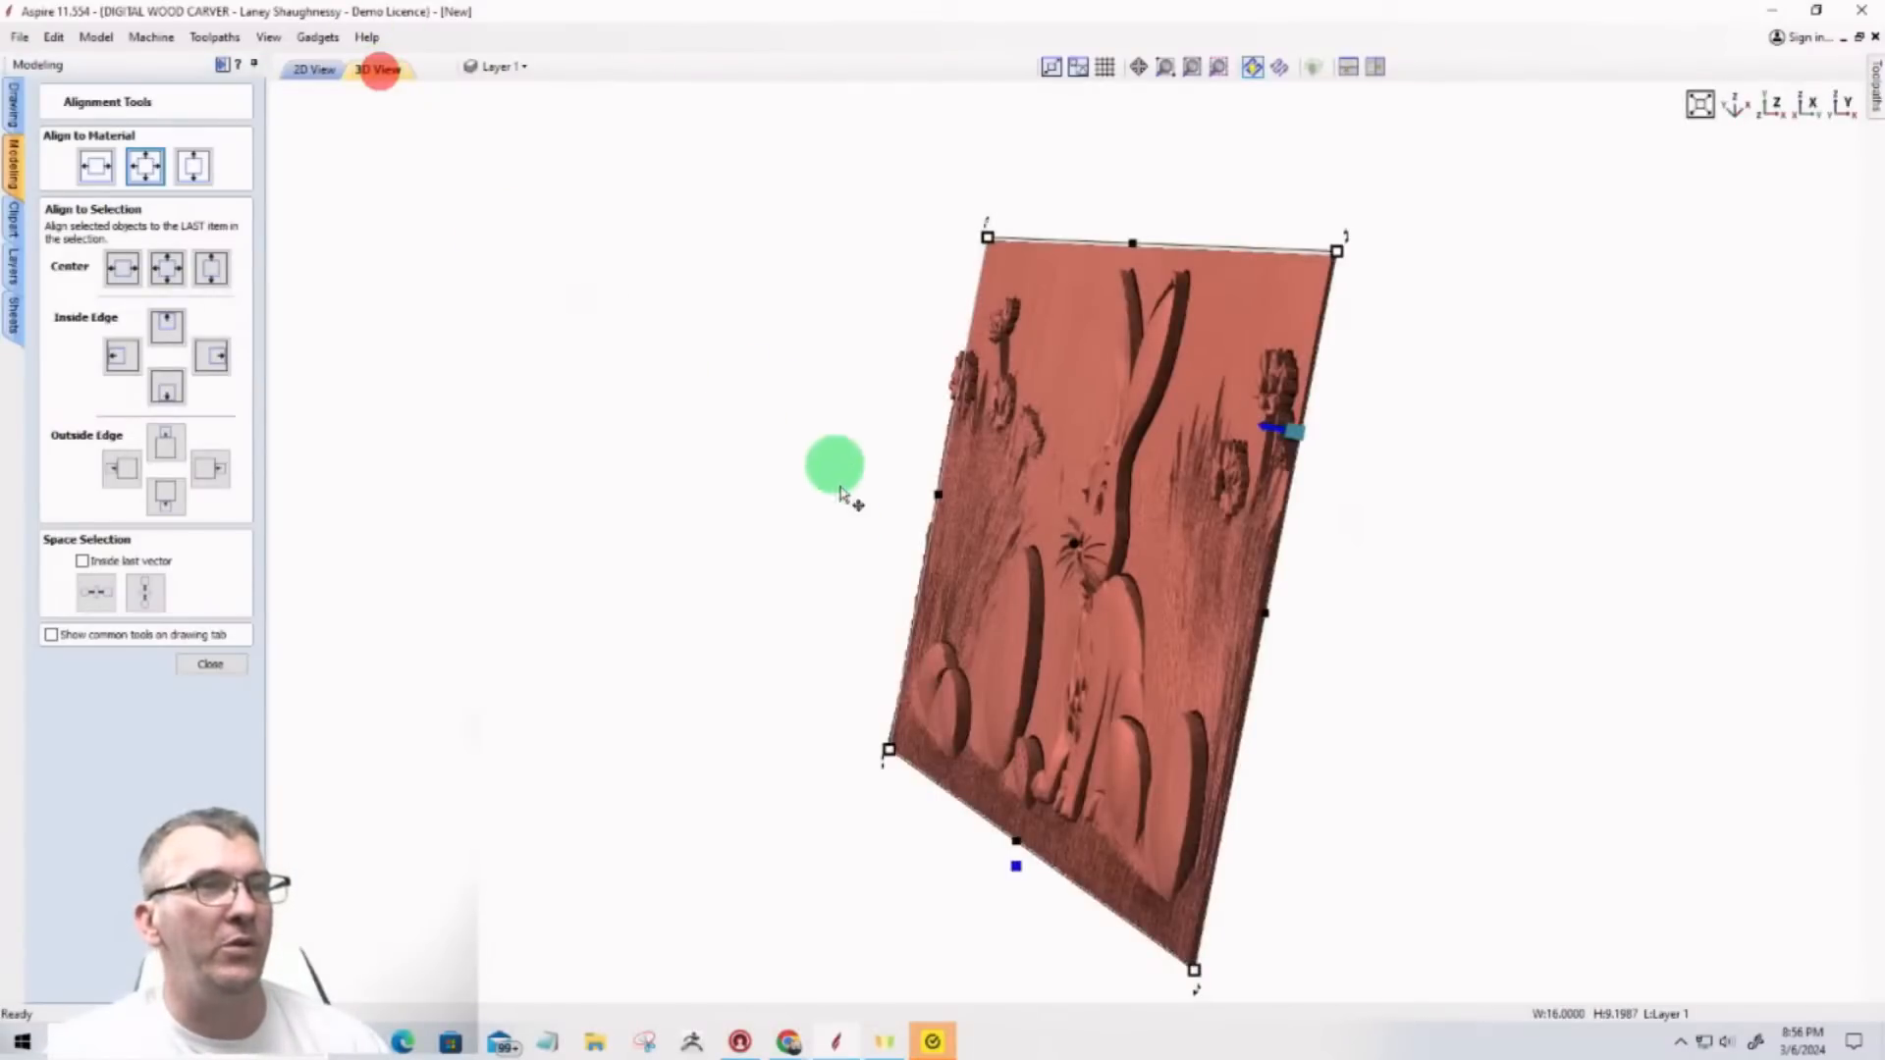
left_click(1764, 103)
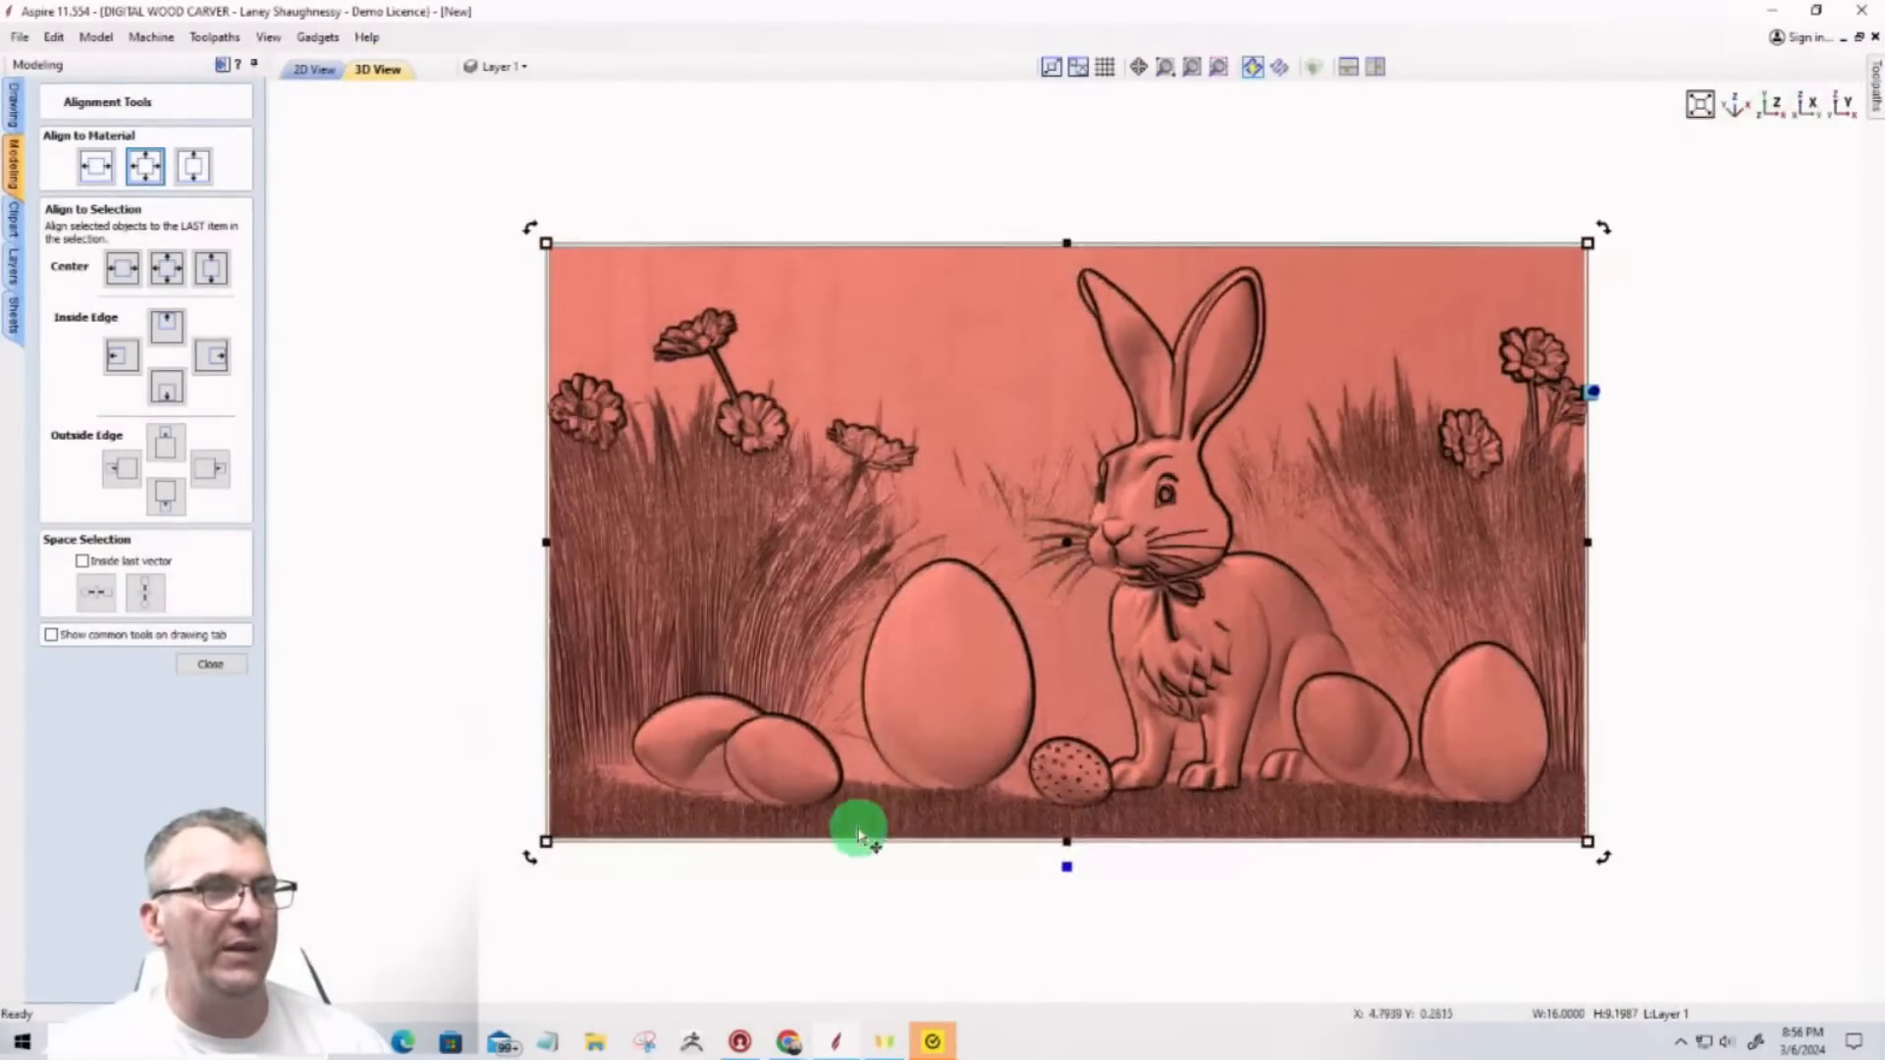
scroll(1038, 694, "up", 3)
scroll(1074, 757, "down", 1)
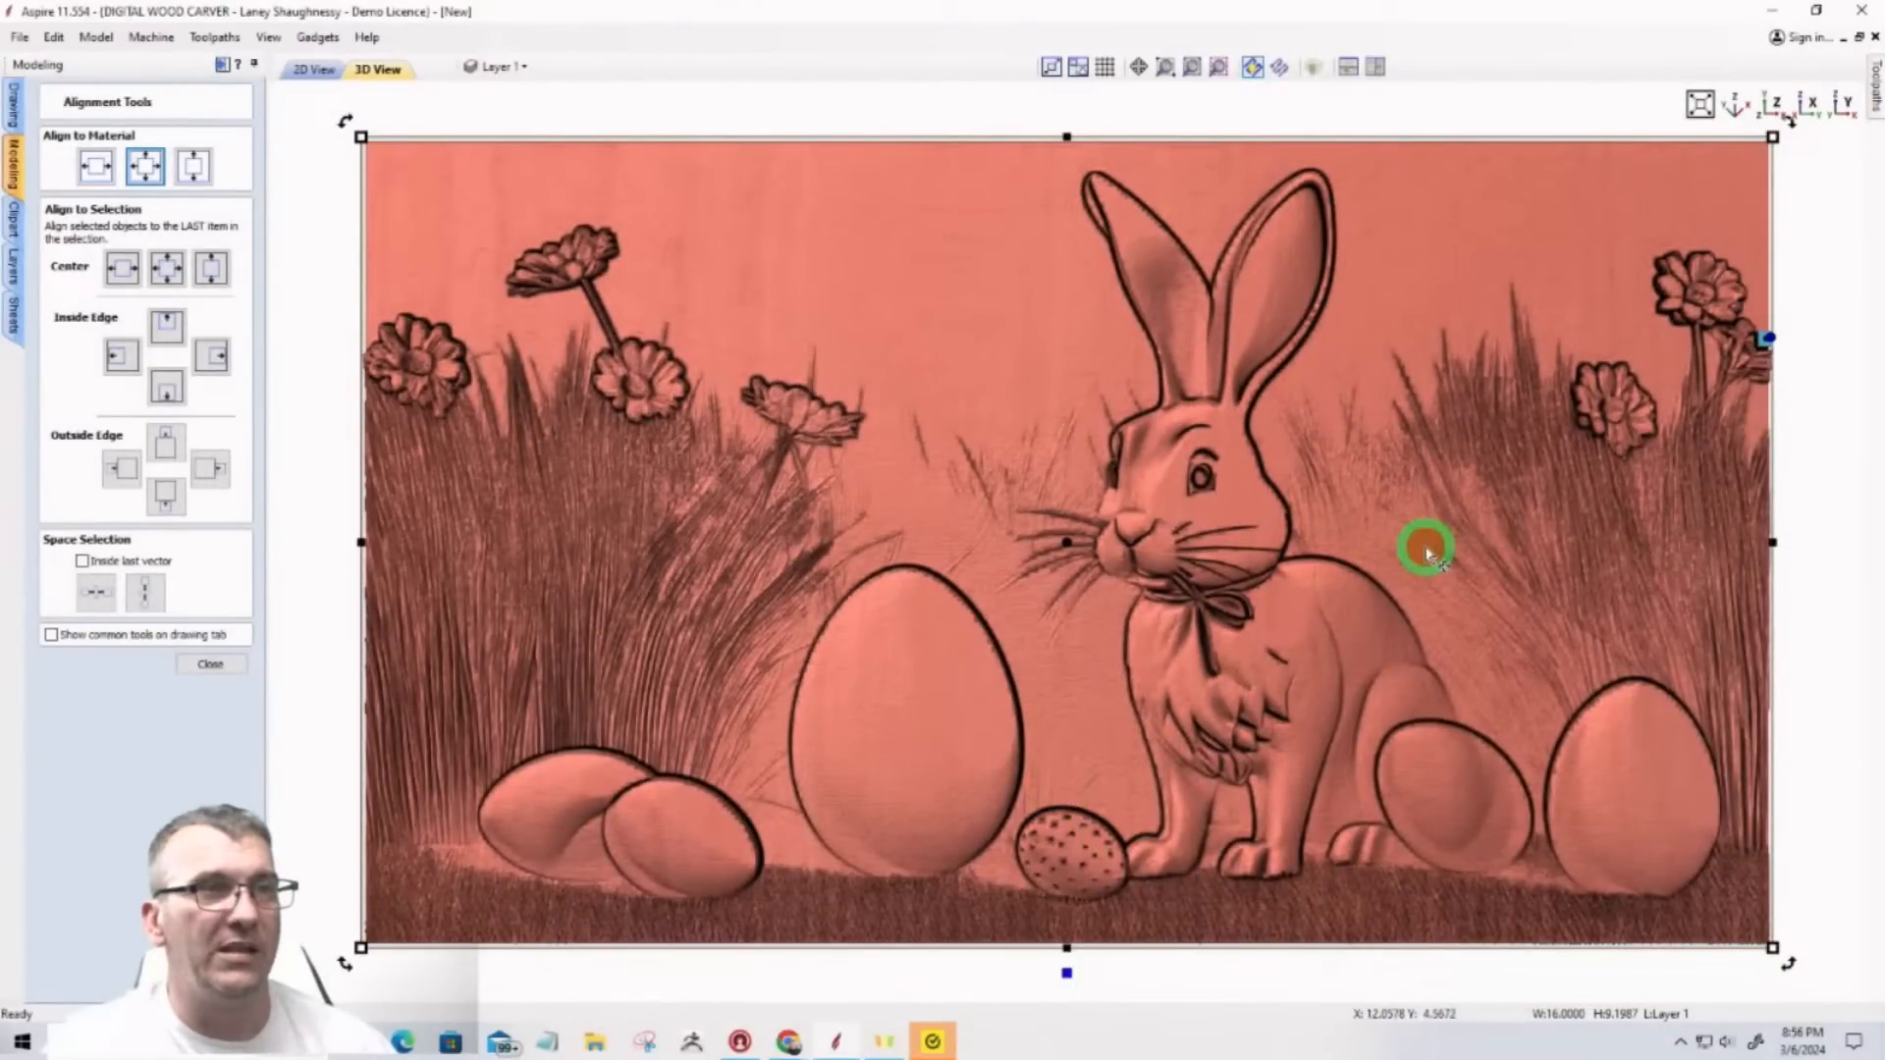
left_click_drag(1428, 551, 1212, 550)
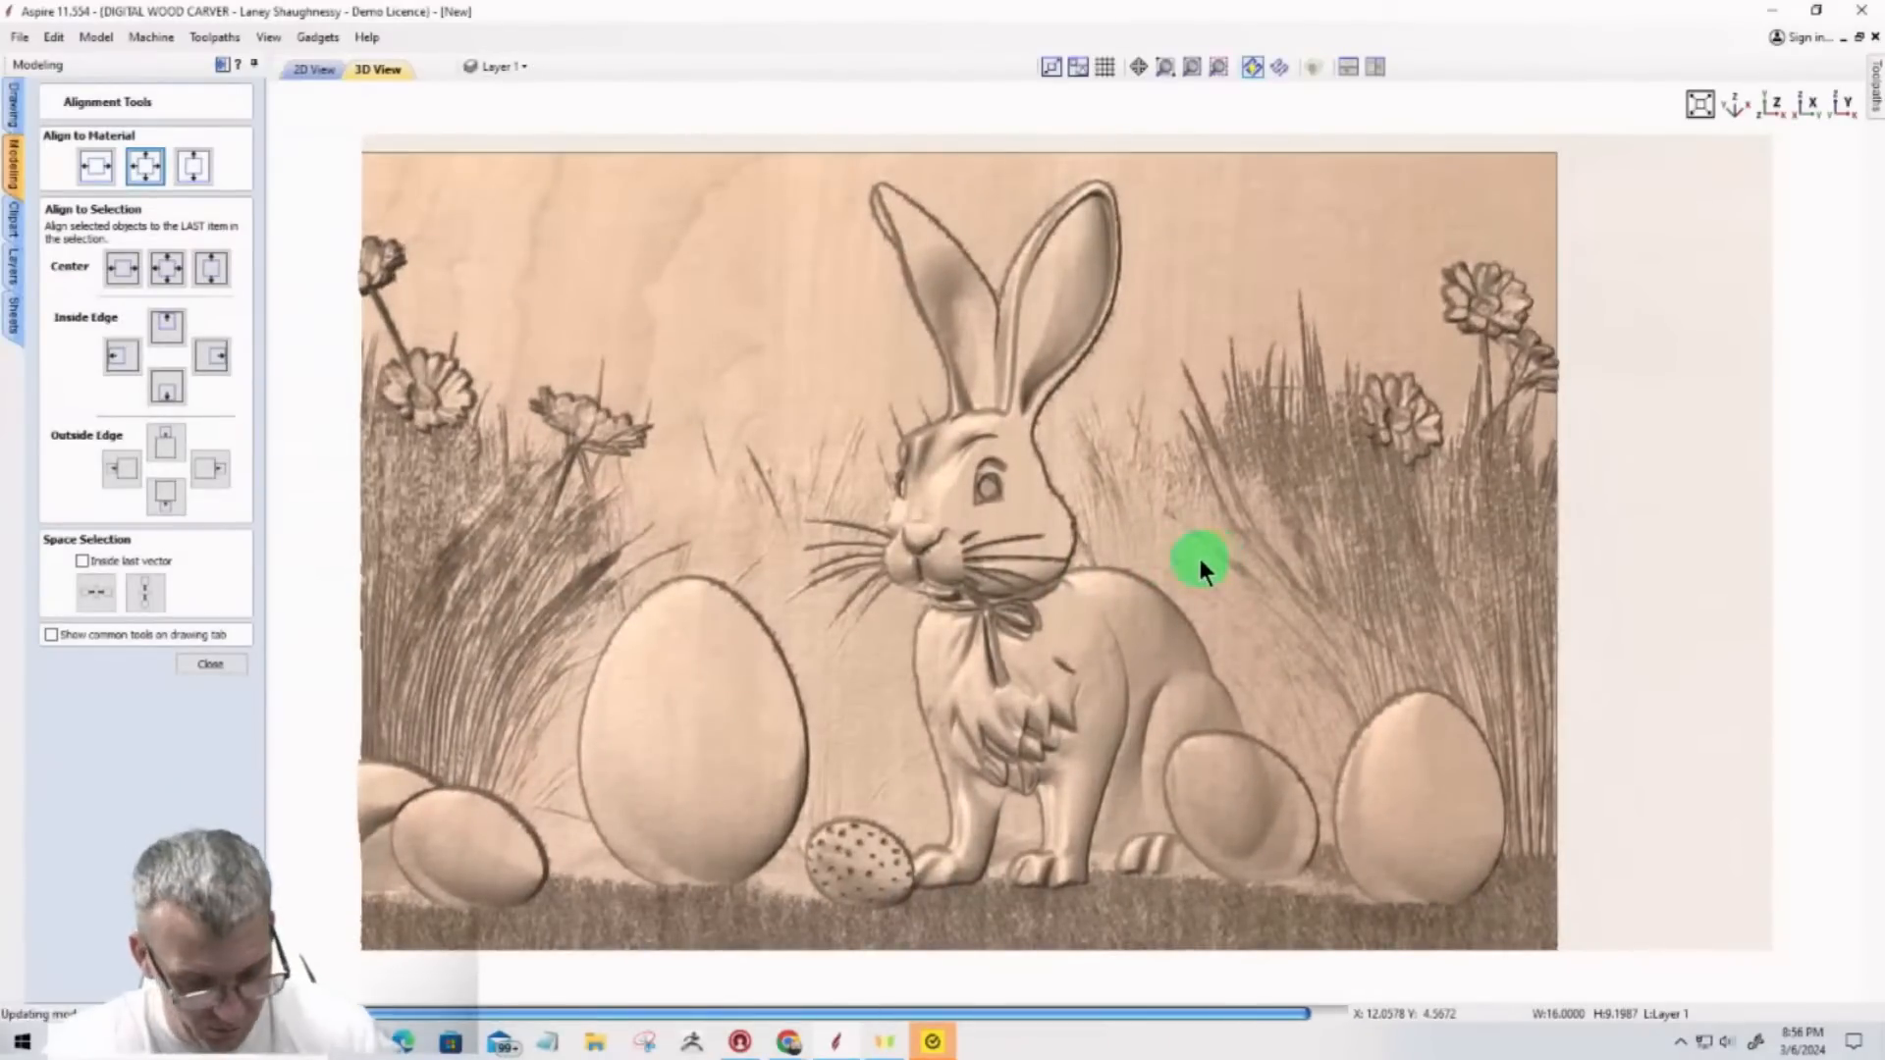
double_click(1286, 586)
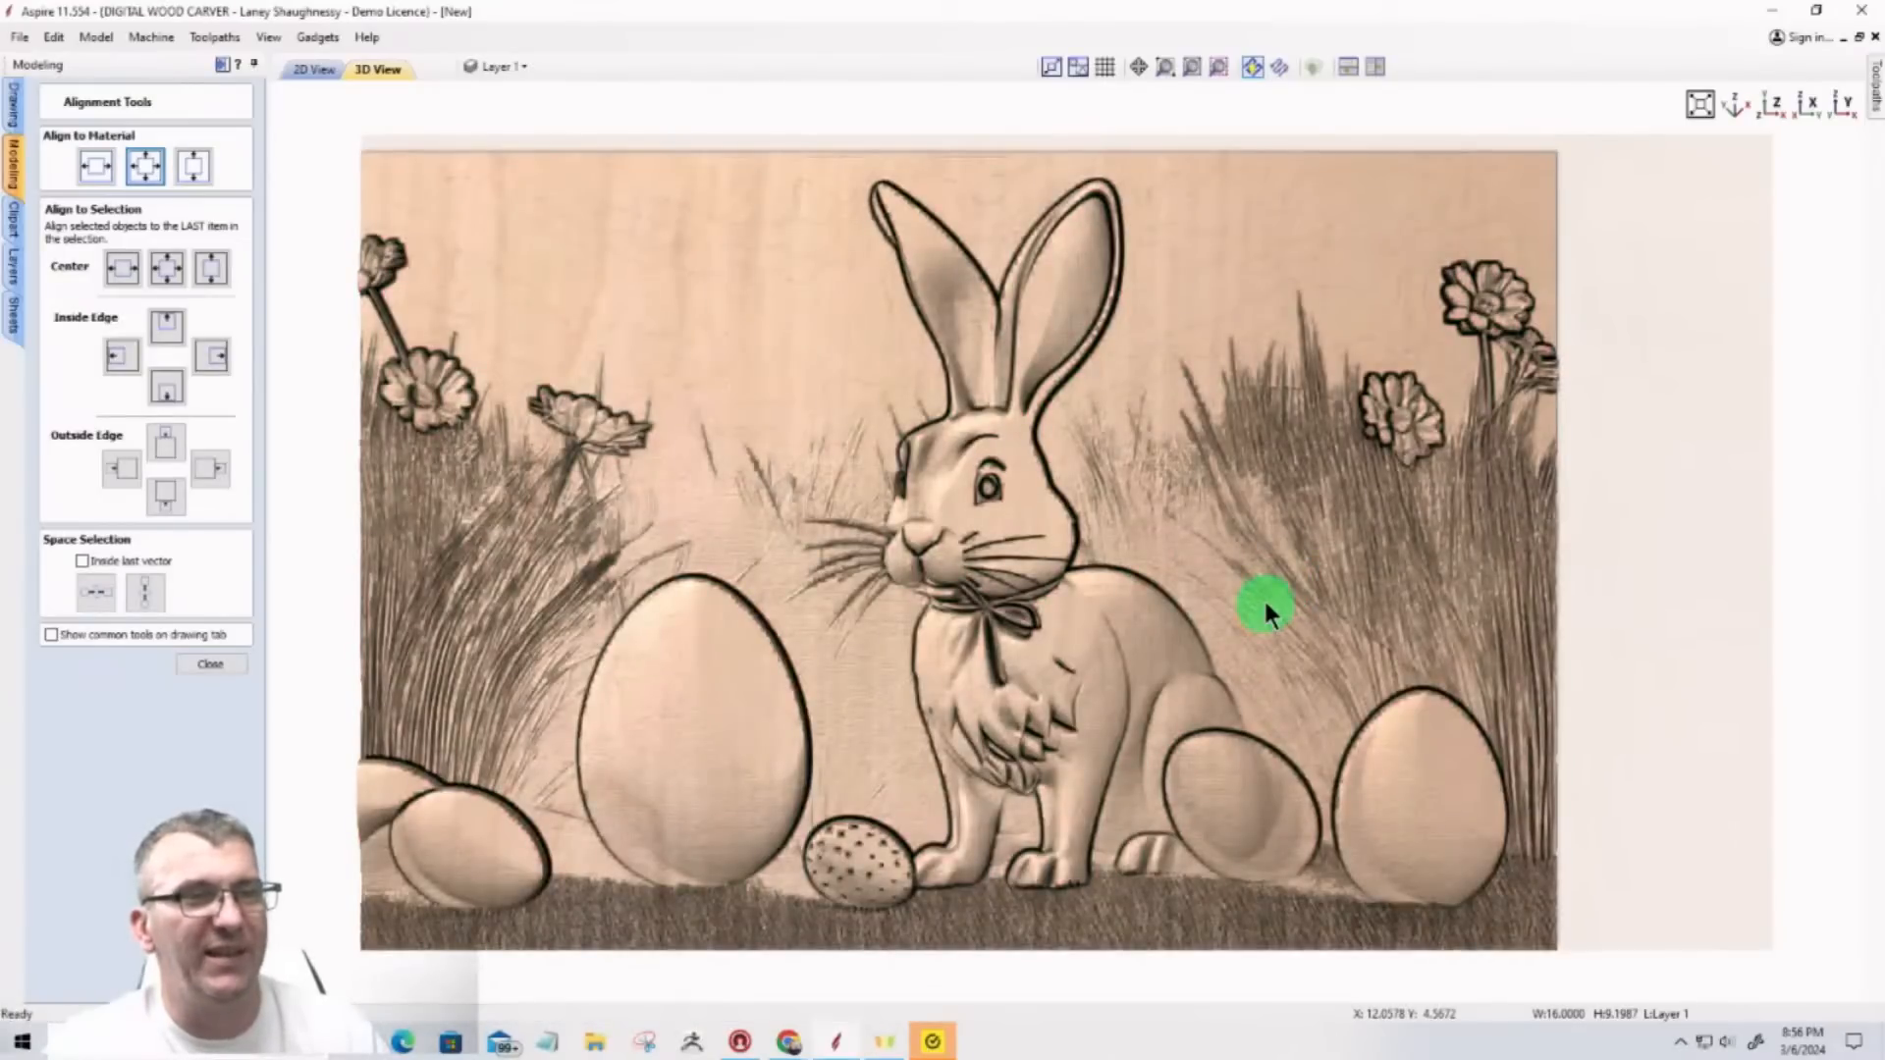
key("ctrl+z")
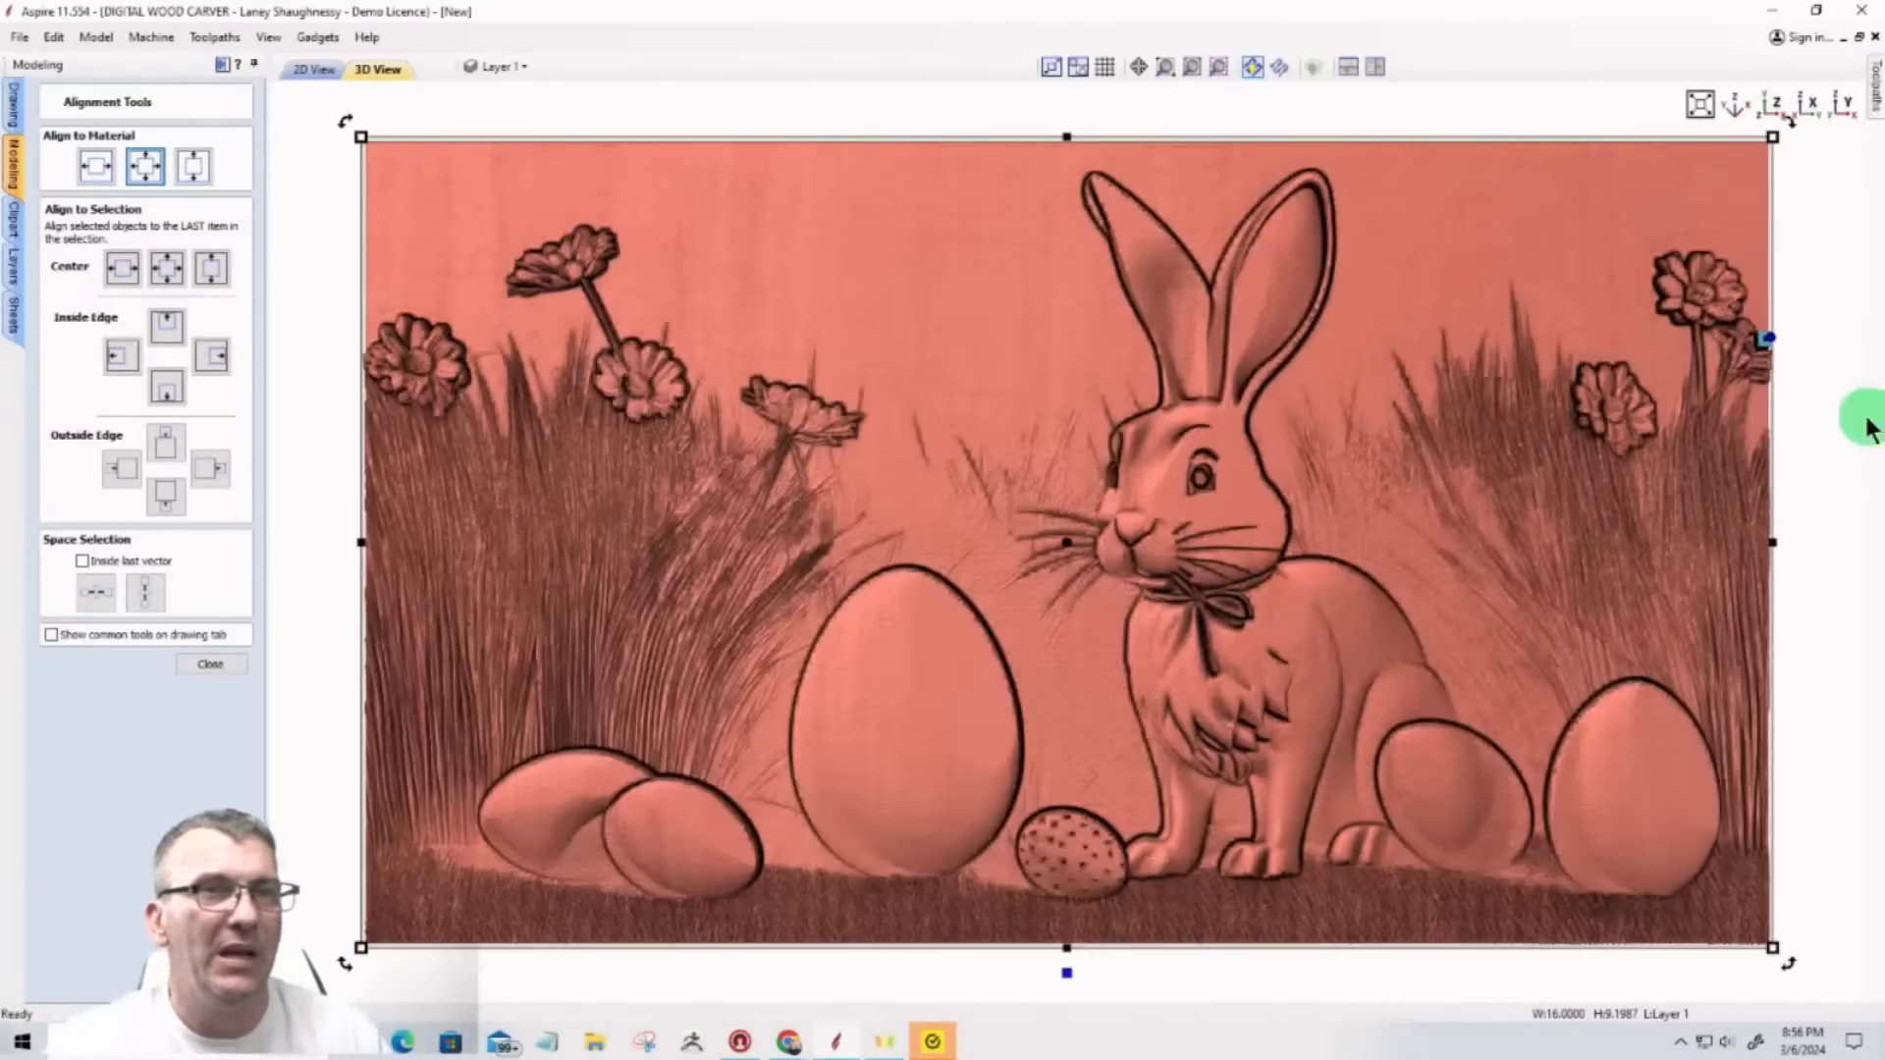
Step: Inspect the bunny relief's depth from an oblique angle and the rabbit's face close up from above
left_click_drag(1840, 424, 984, 424)
double_click(911, 395)
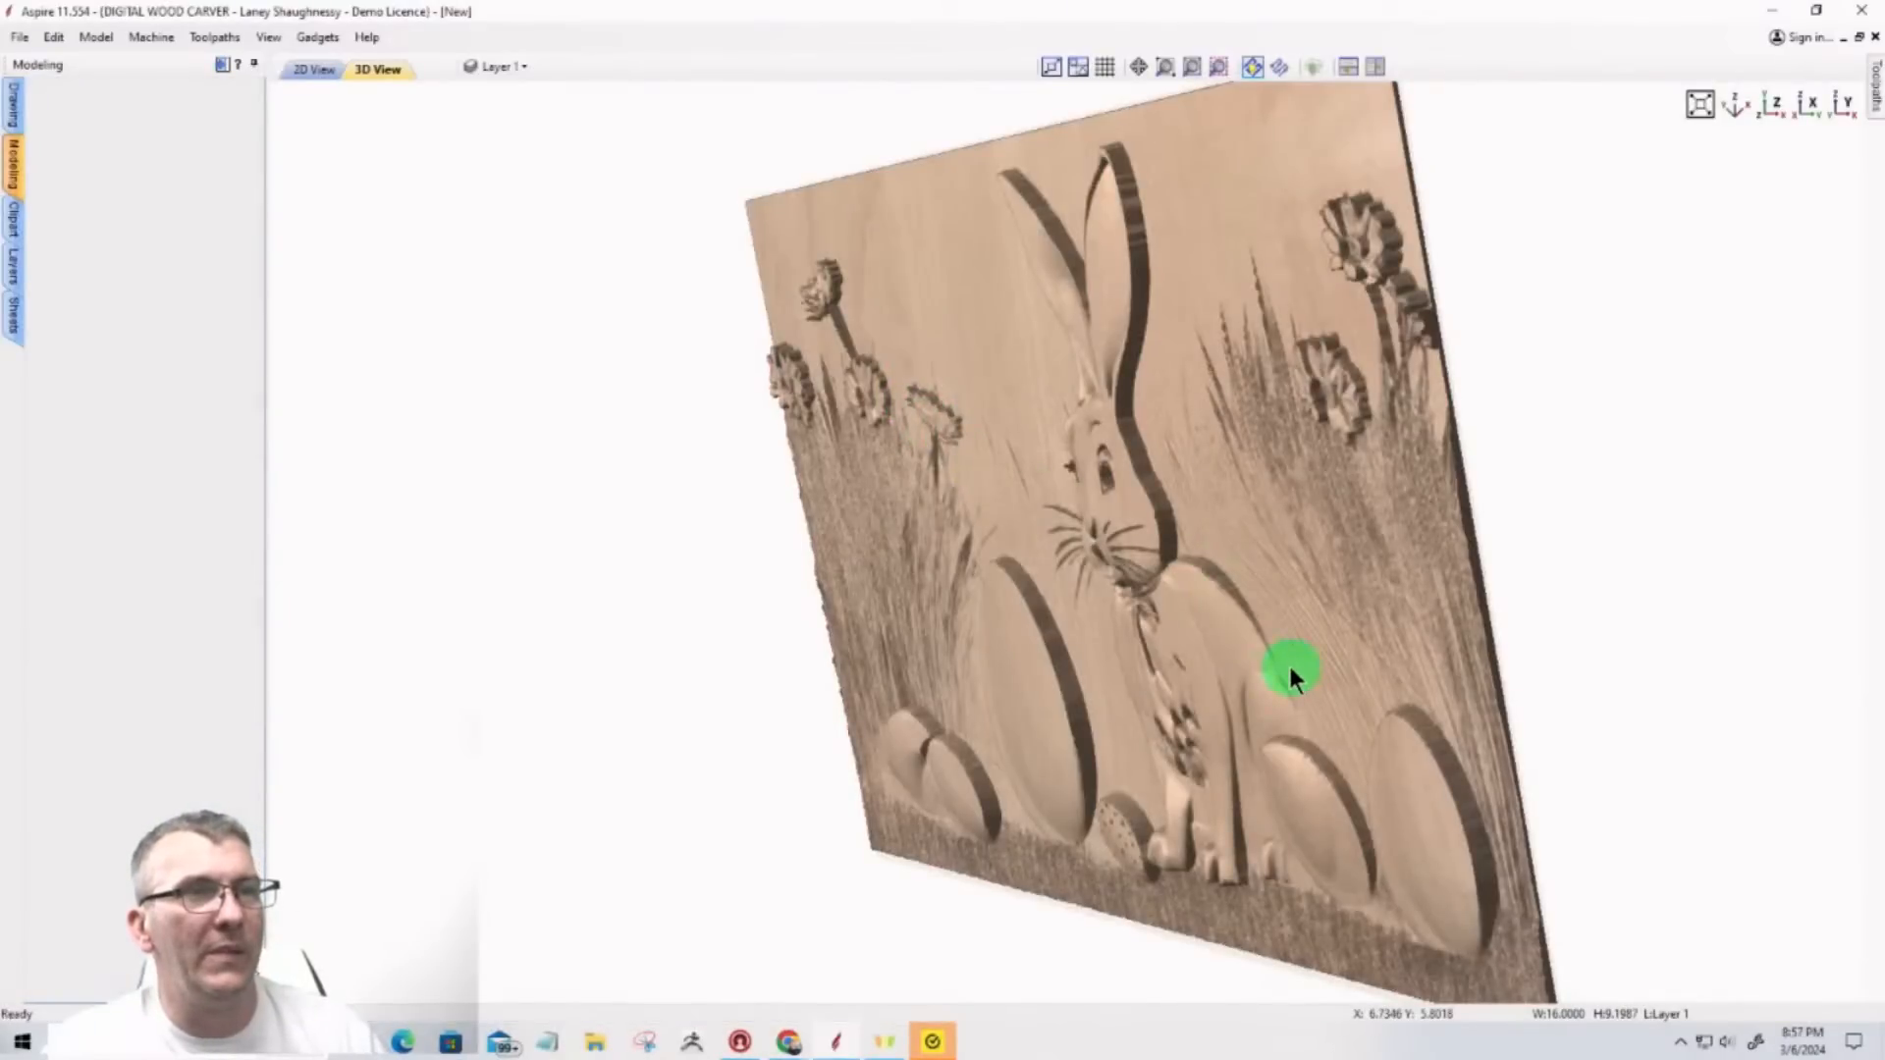
left_click(1157, 481)
scroll(1154, 486, "up", 2)
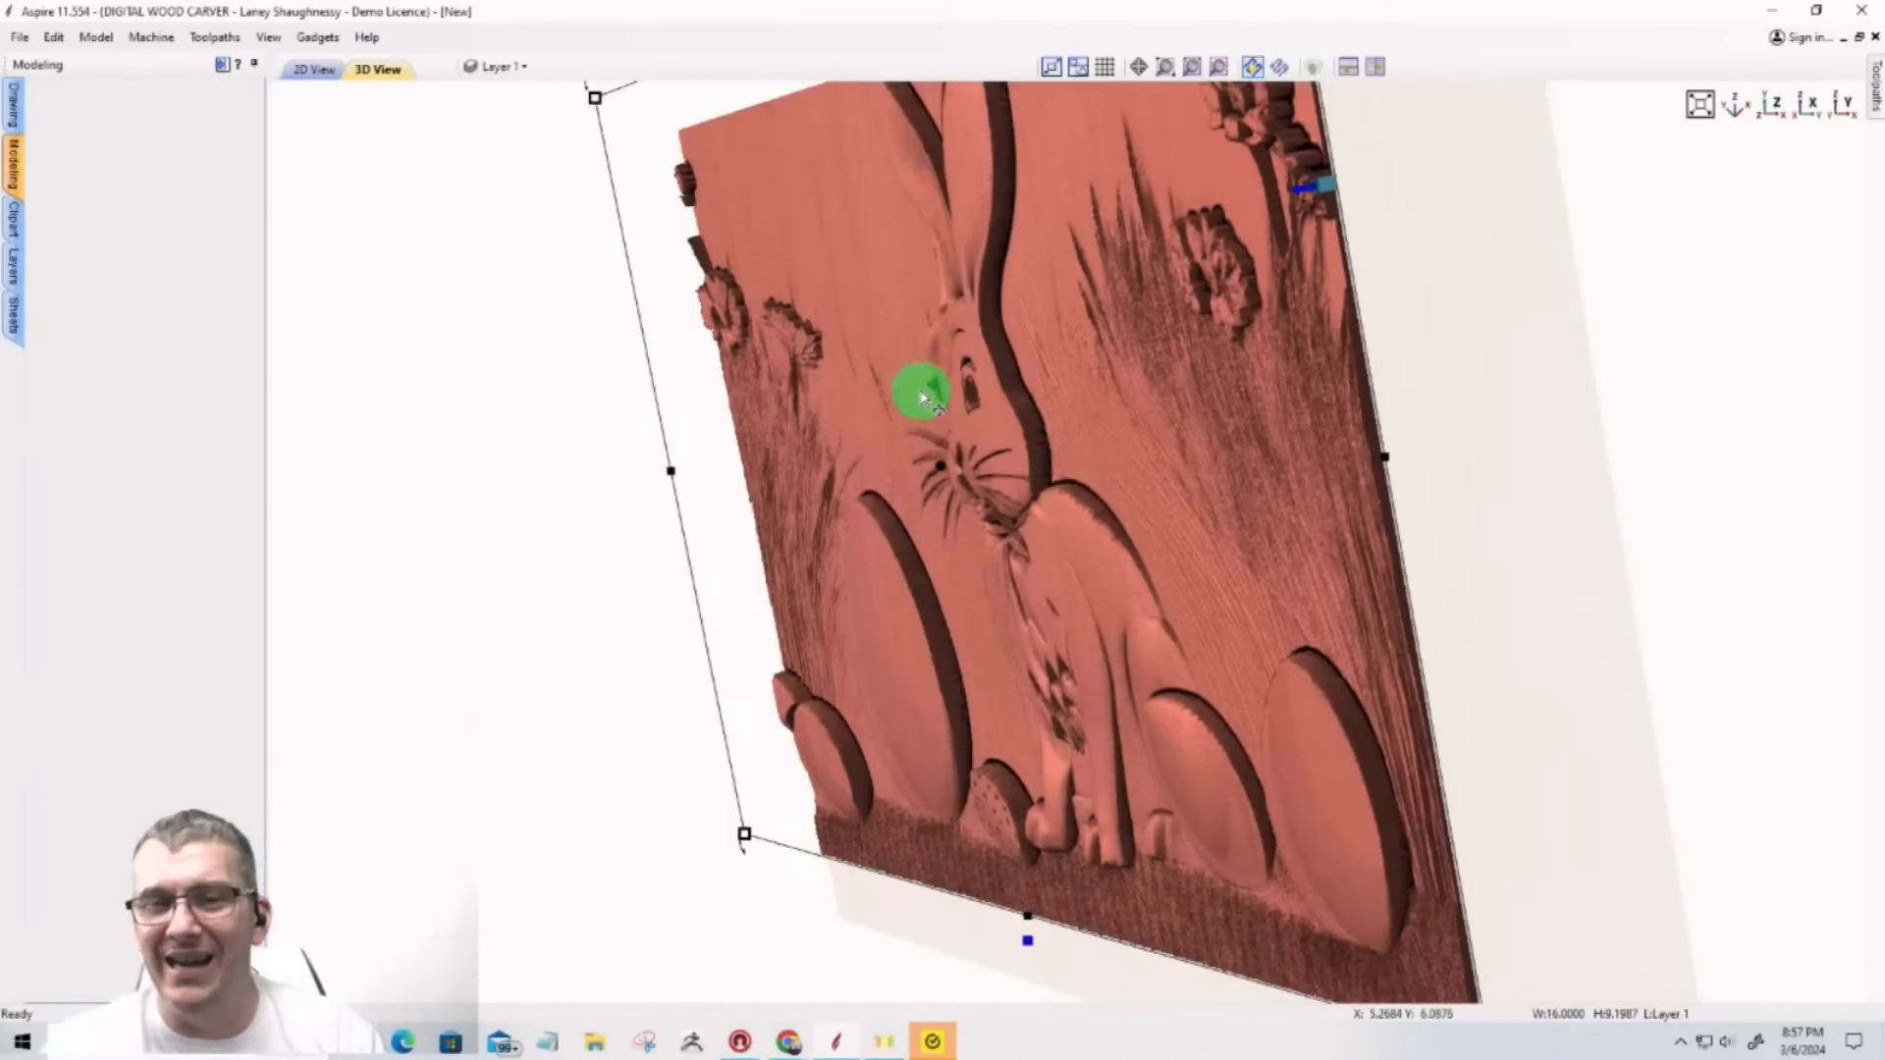
left_click(1774, 108)
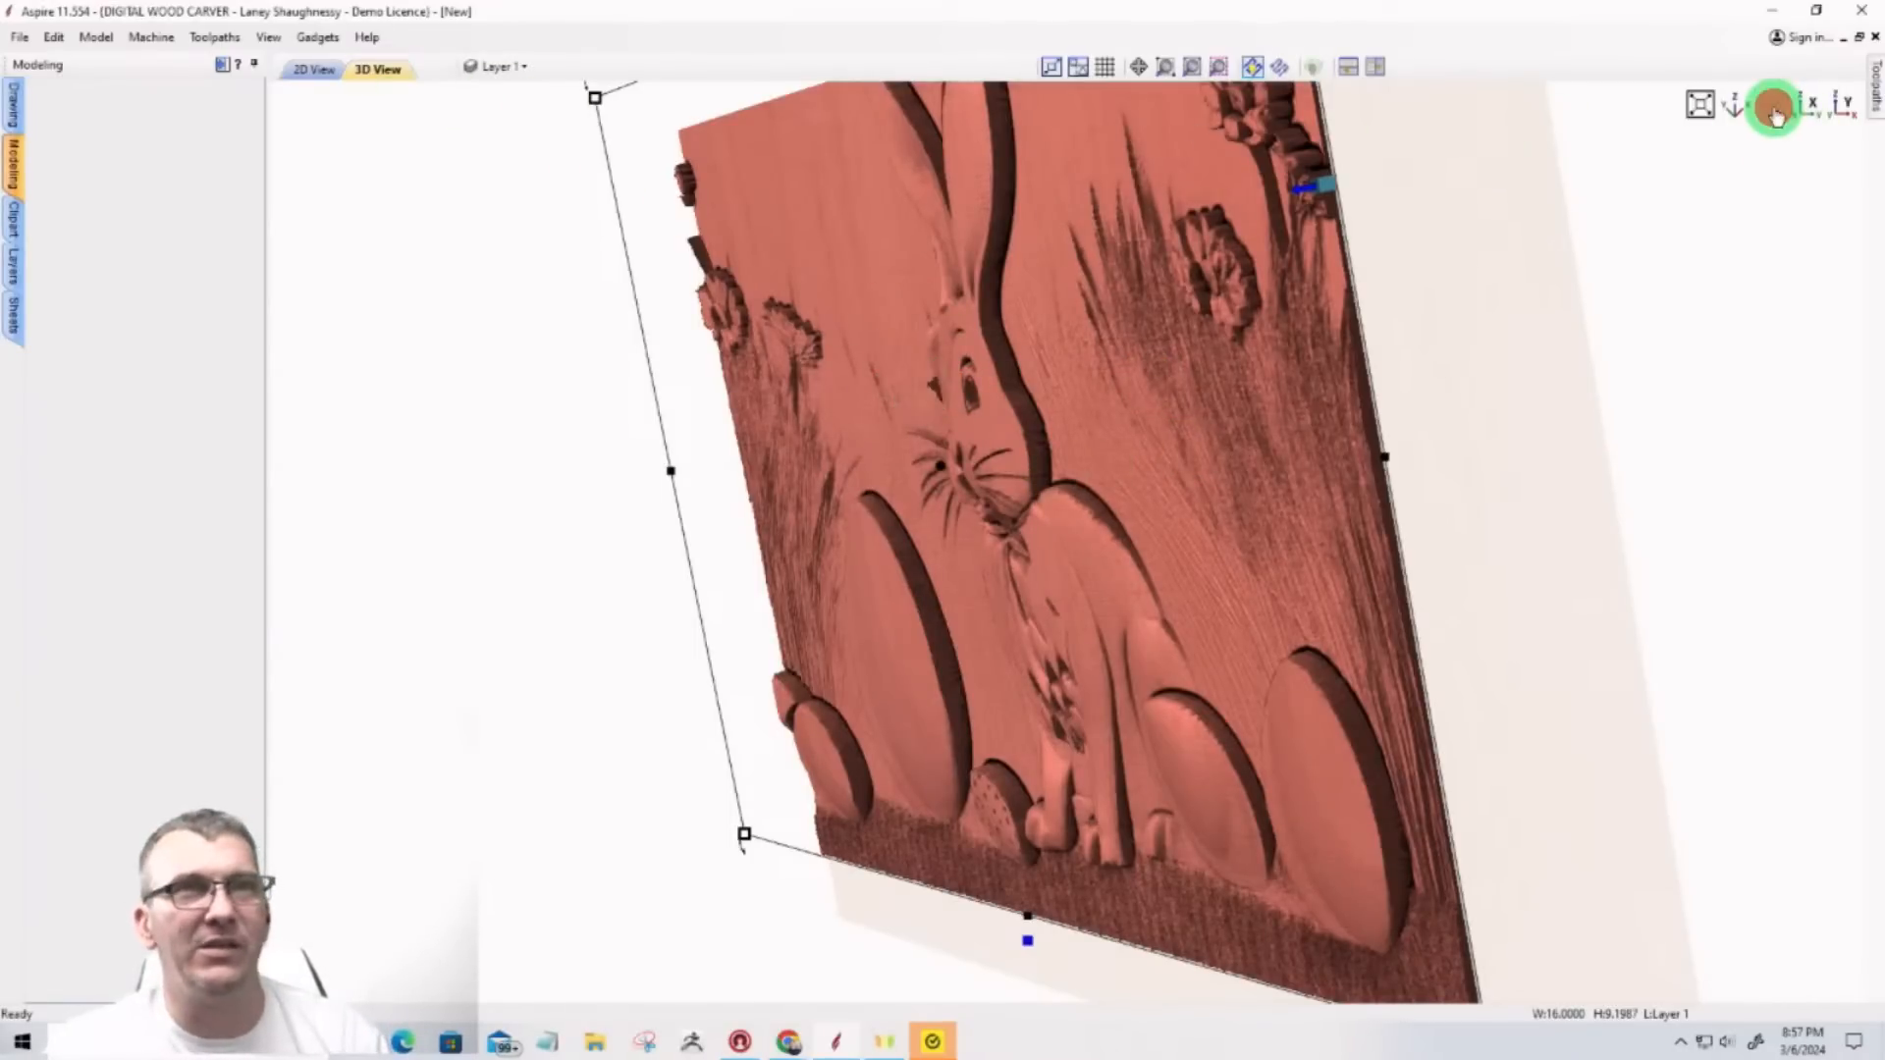
scroll(850, 362, "up", 5)
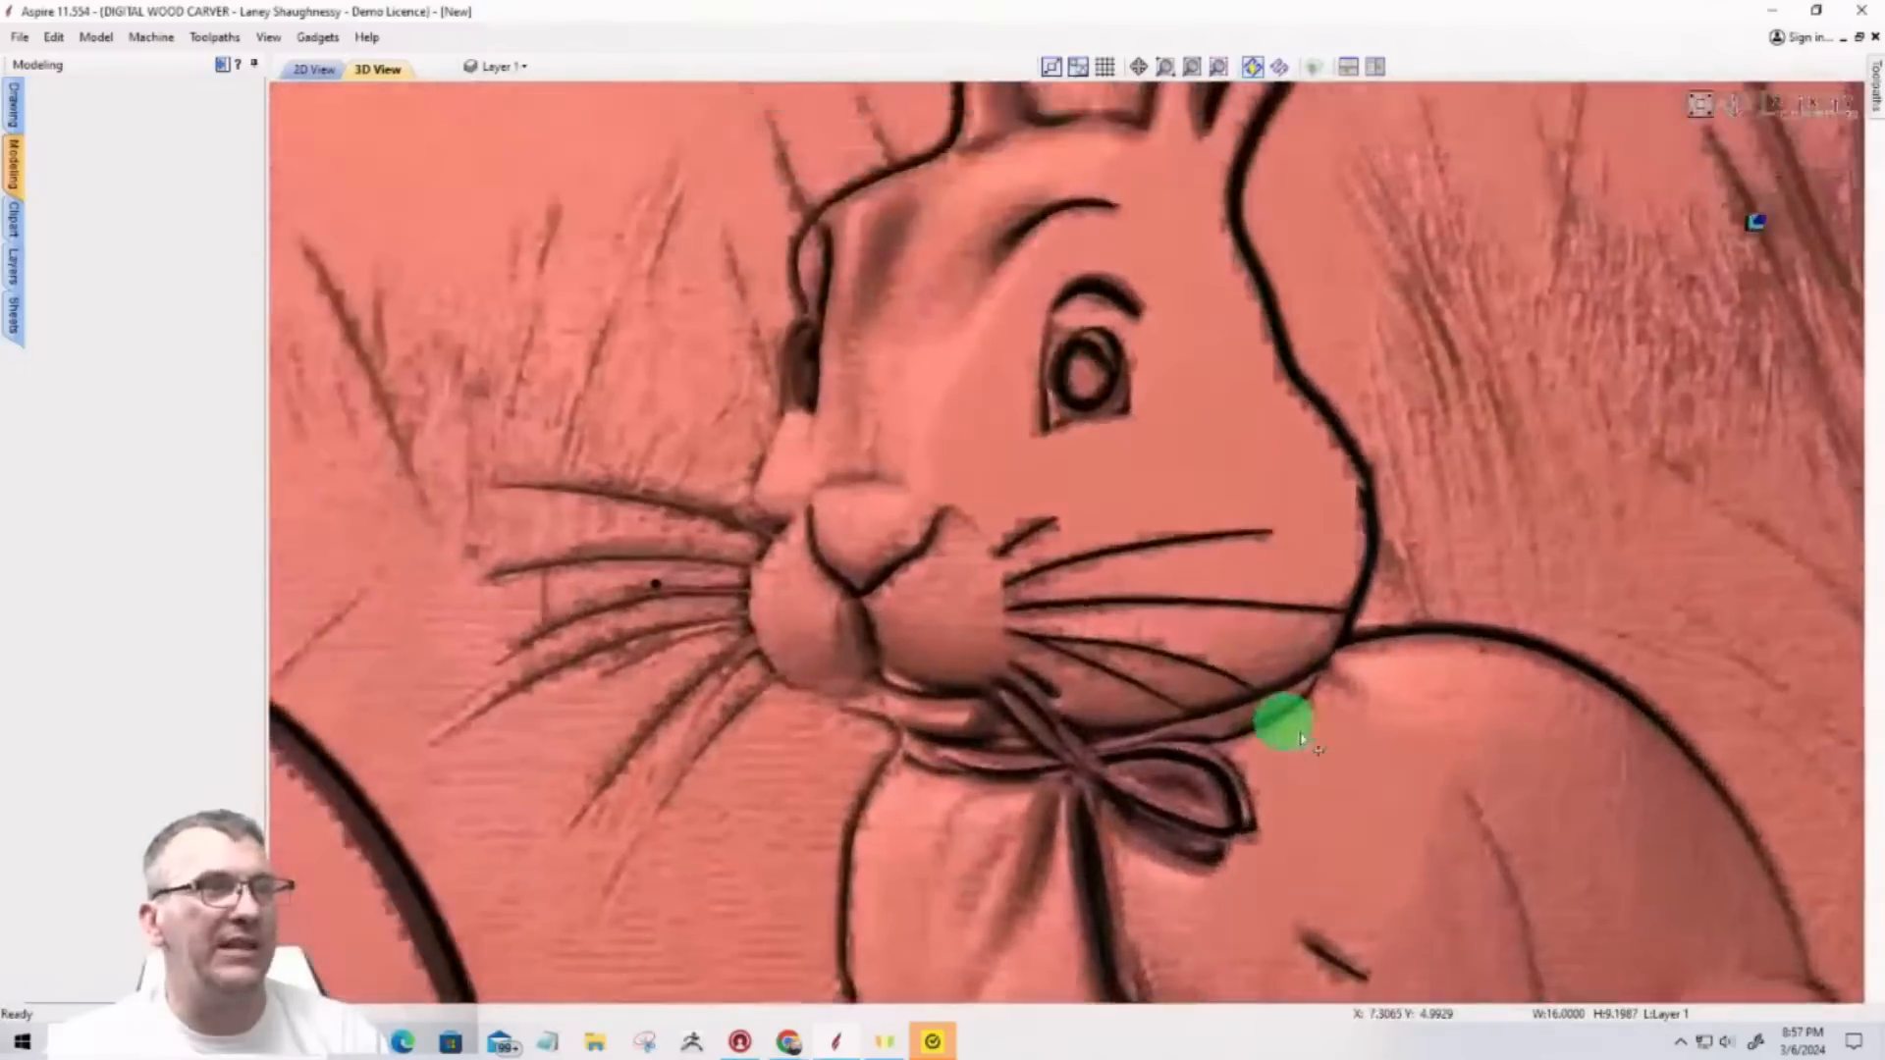
scroll(1607, 887, "down", 3)
scroll(1346, 614, "up", 2)
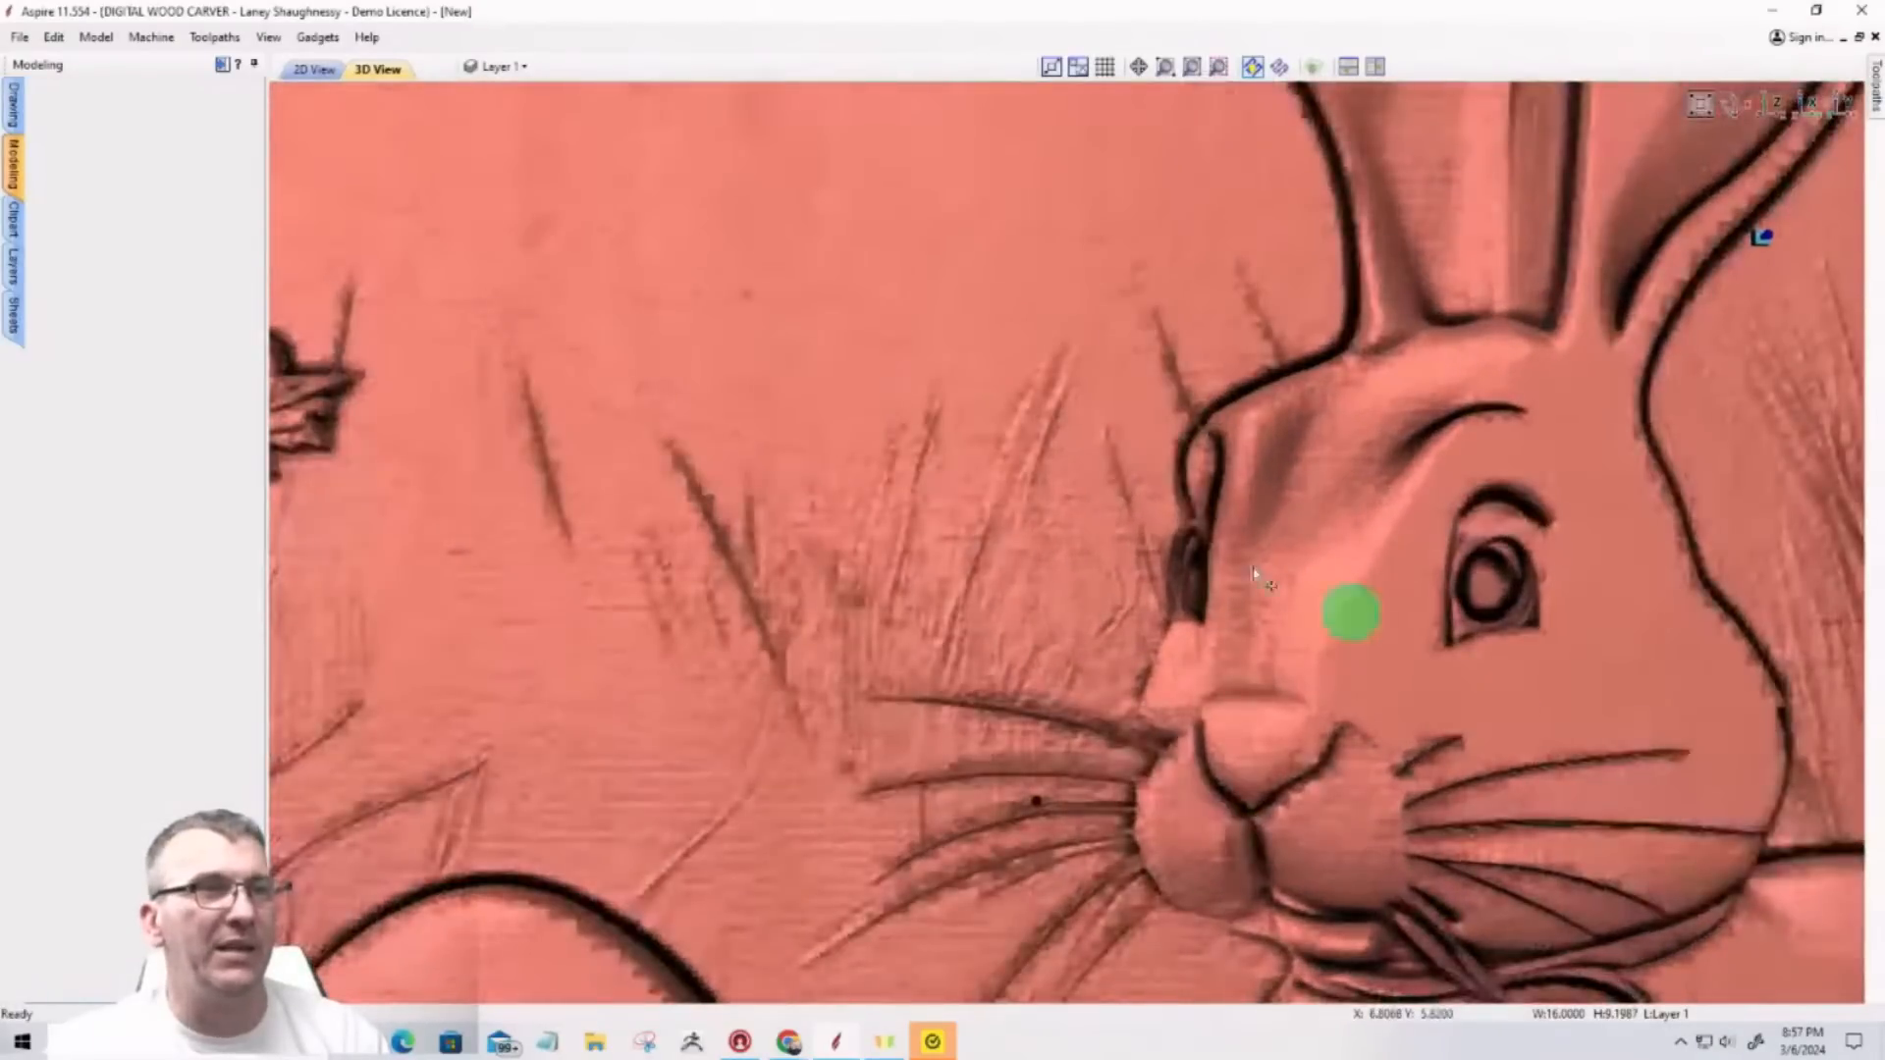
Step: Examine the greyscale shading of the rabbit's face, eyes and whiskers in the 2D image
left_click(304, 69)
scroll(999, 257, "up", 4)
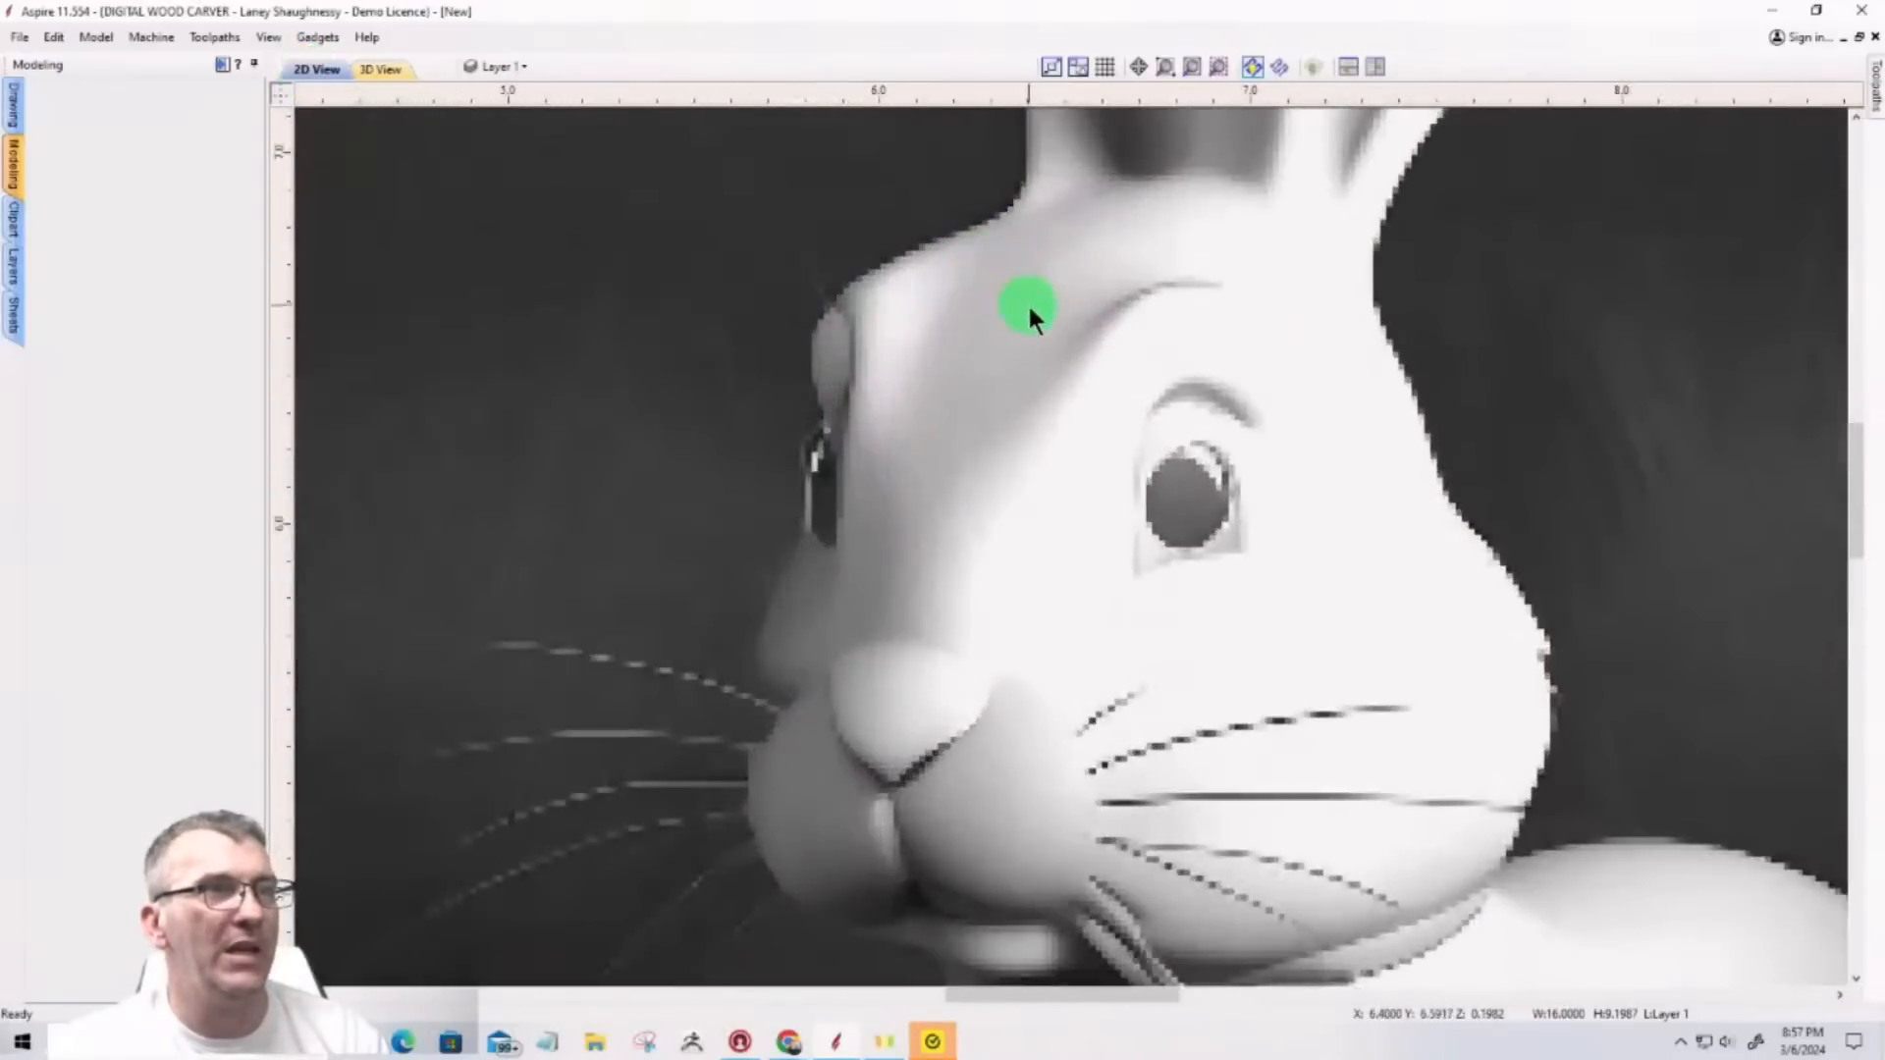
scroll(1129, 324, "down", 2)
scroll(1207, 304, "up", 2)
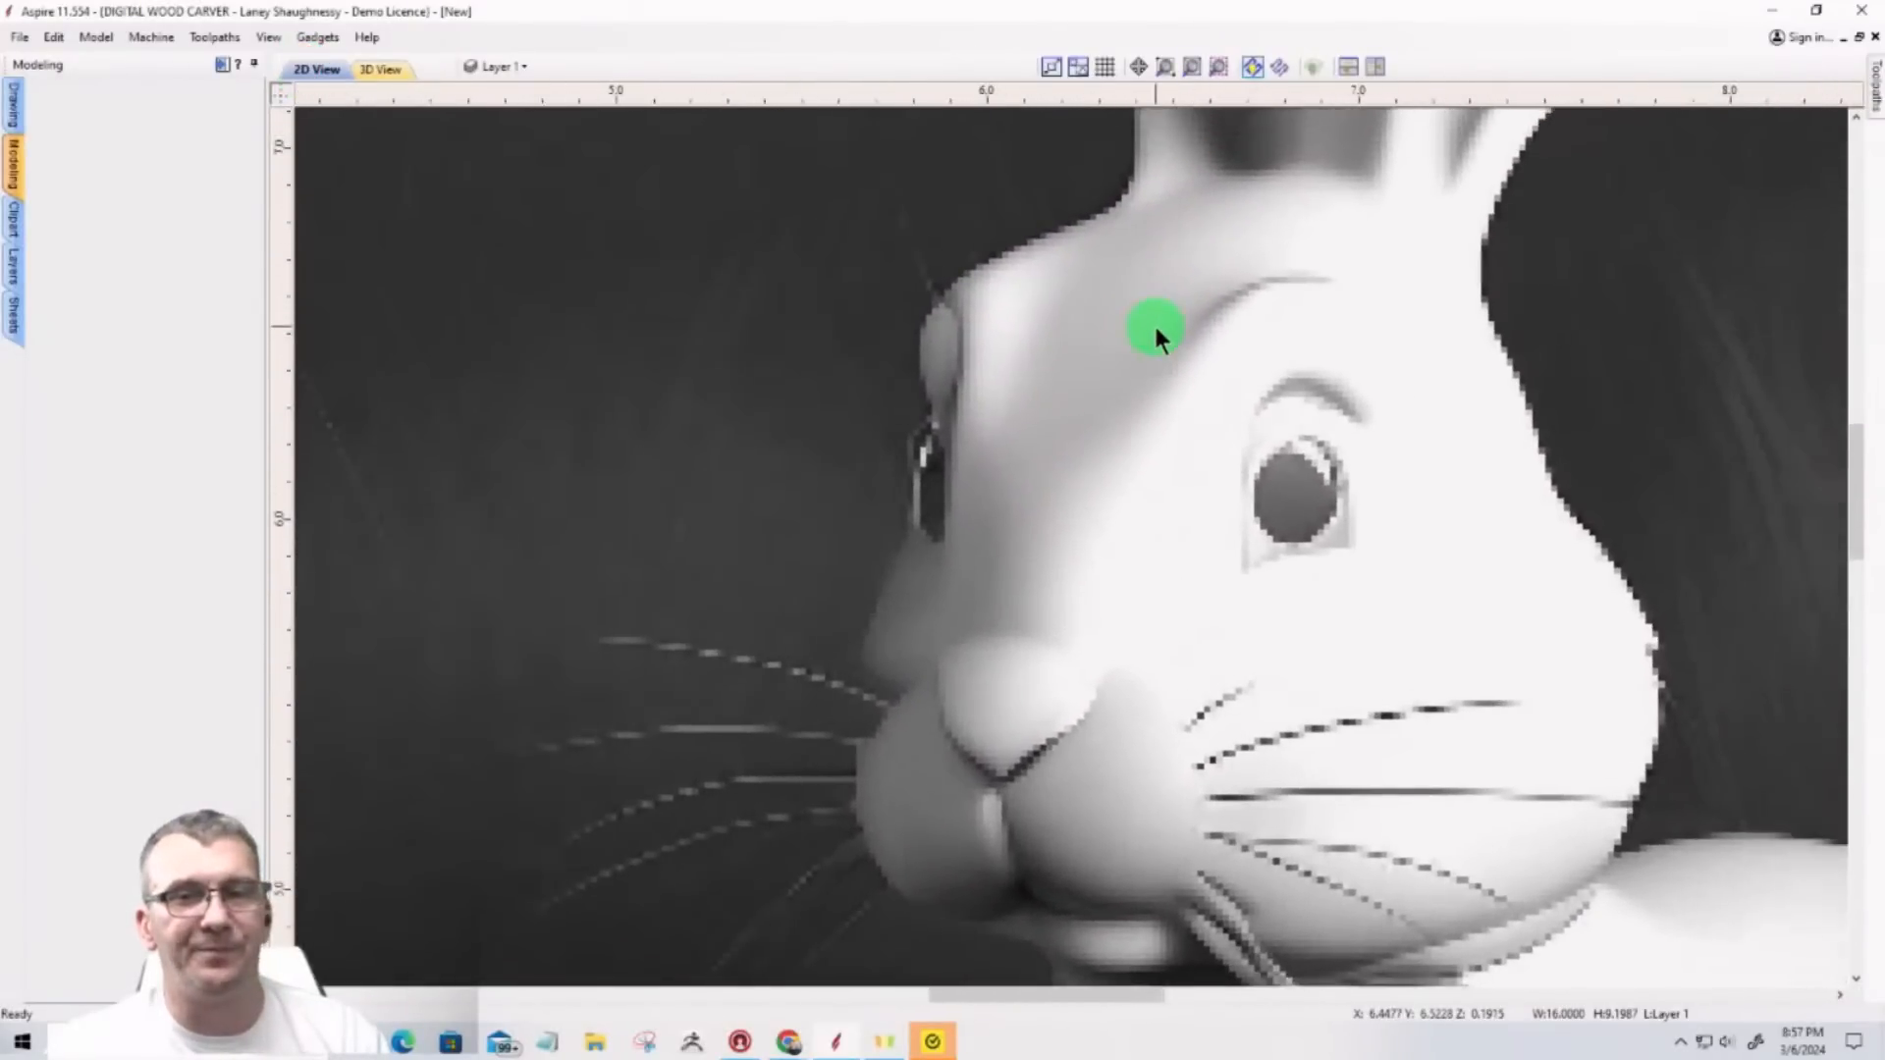
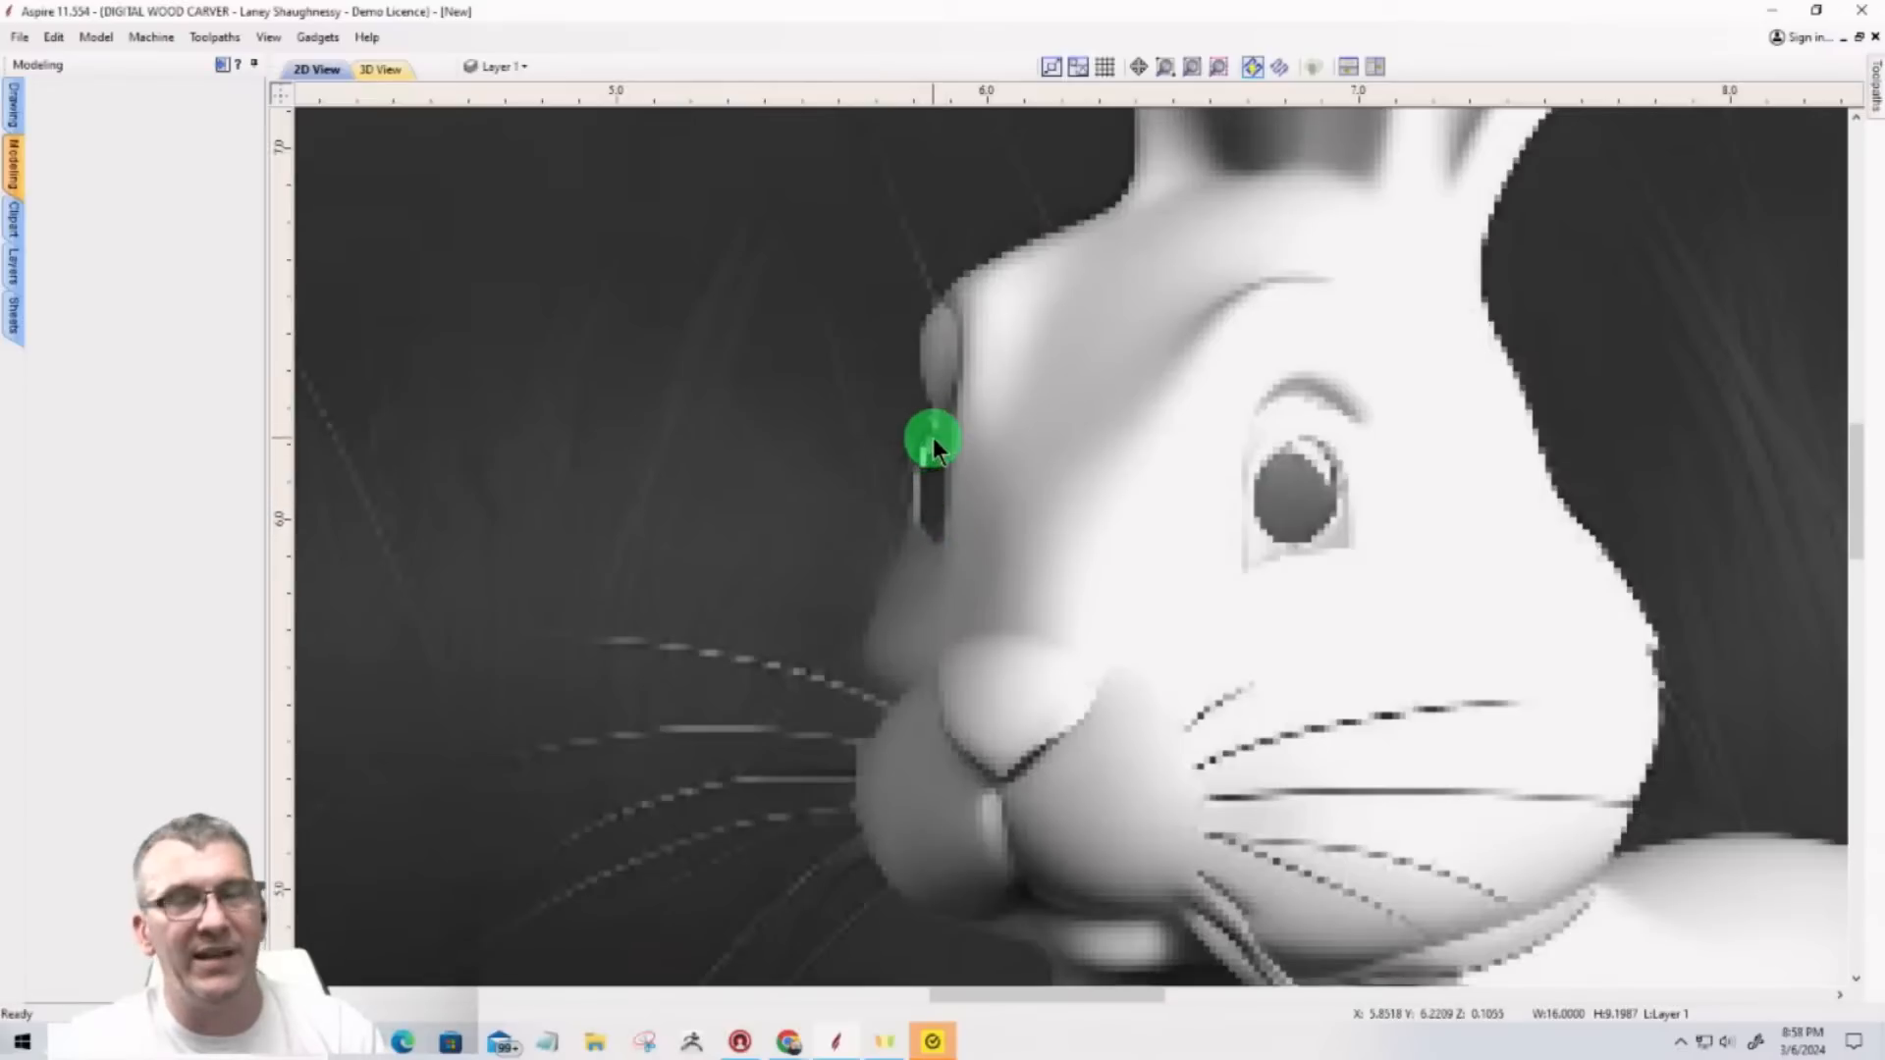
Step: Inspect the surface of the rabbit's face and its eye close up in the 3D relief
left_click(382, 69)
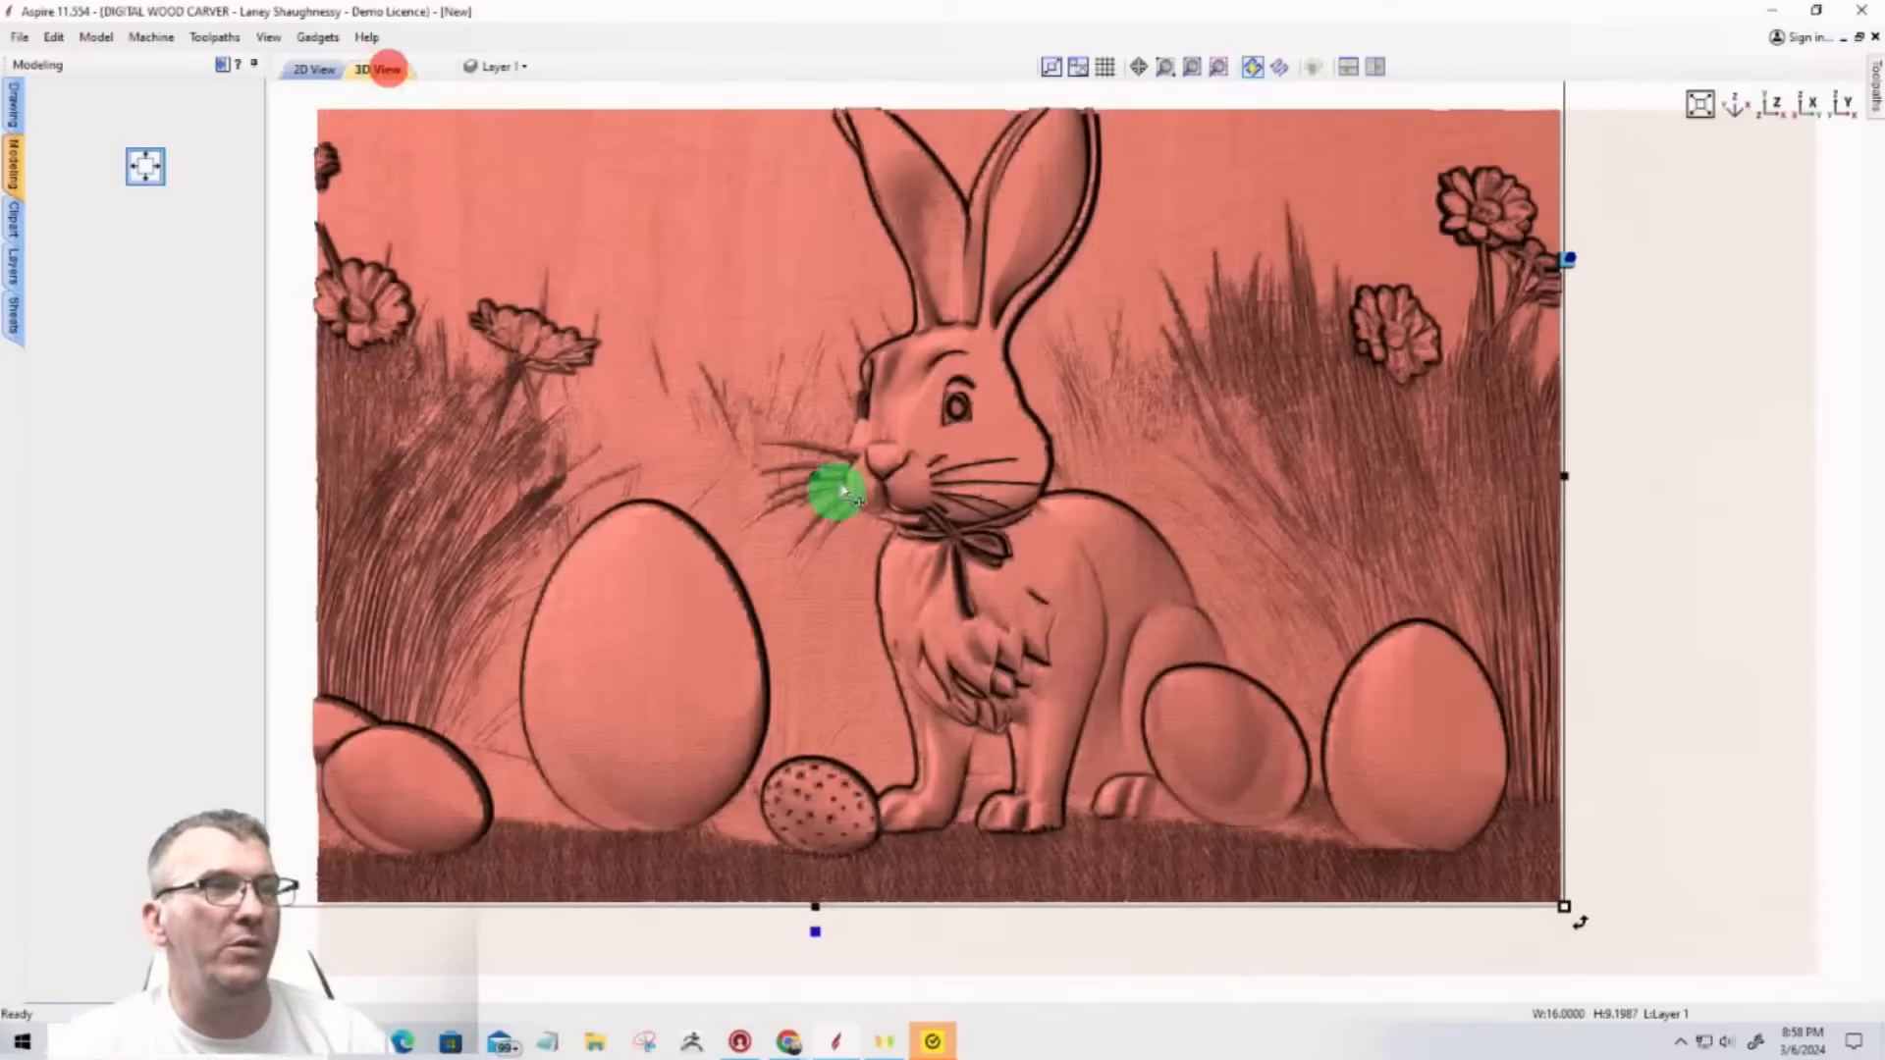
scroll(835, 490, "up", 5)
middle_click_drag(1031, 513, 1505, 875)
scroll(1506, 874, "down", 2)
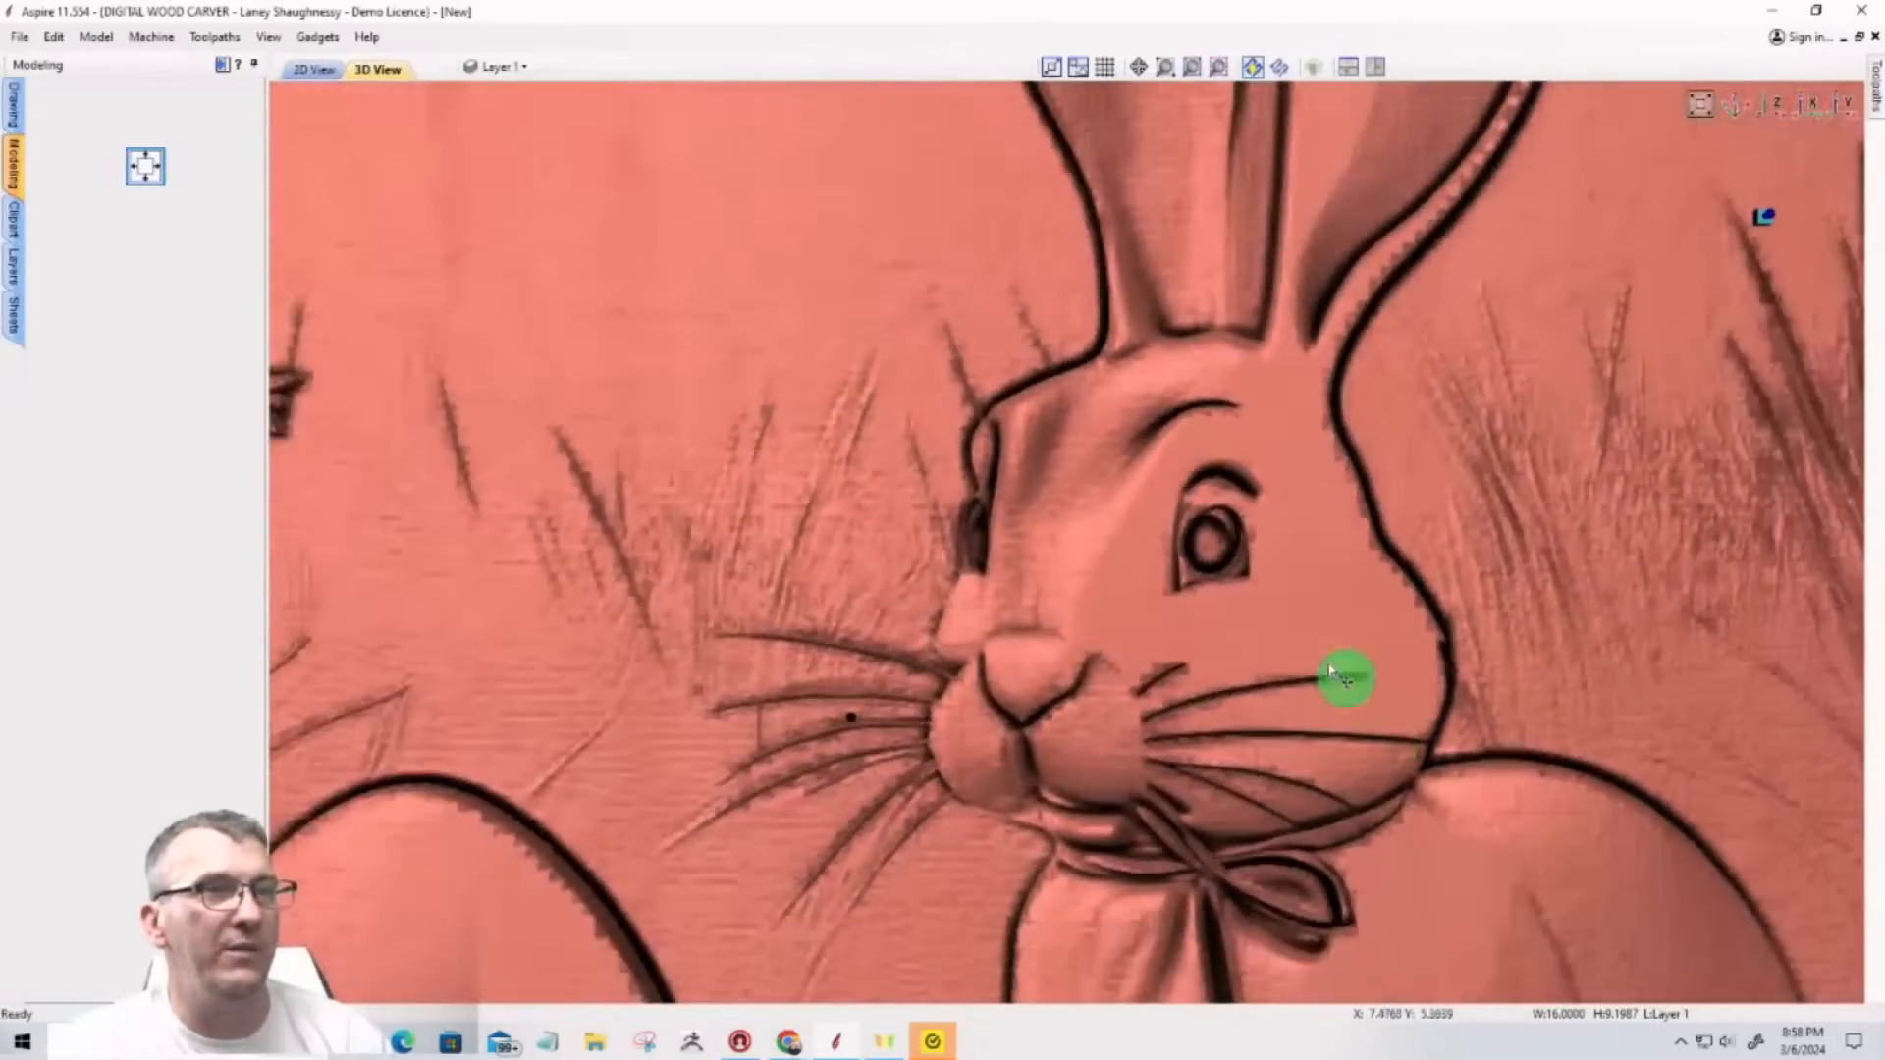
left_click(1096, 604)
left_click_drag(1104, 574, 1102, 547)
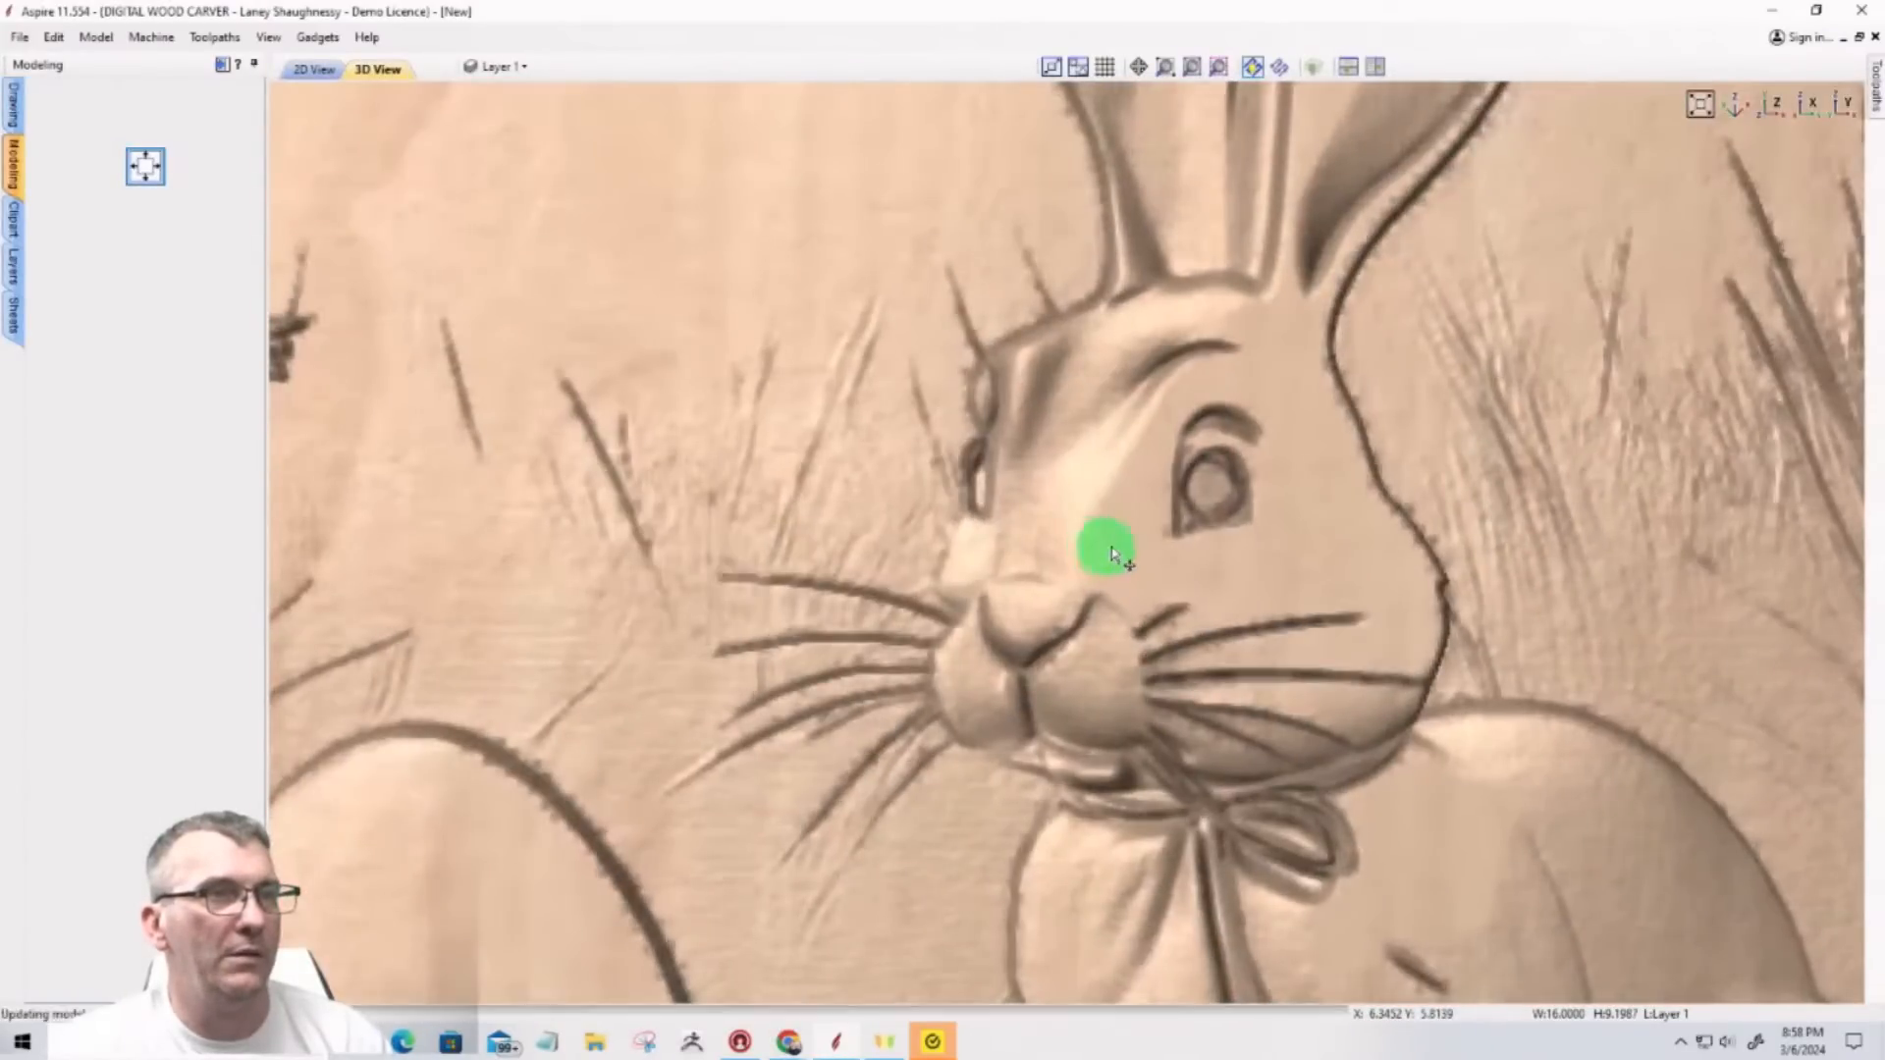
left_click(1221, 409)
scroll(1239, 437, "up", 3)
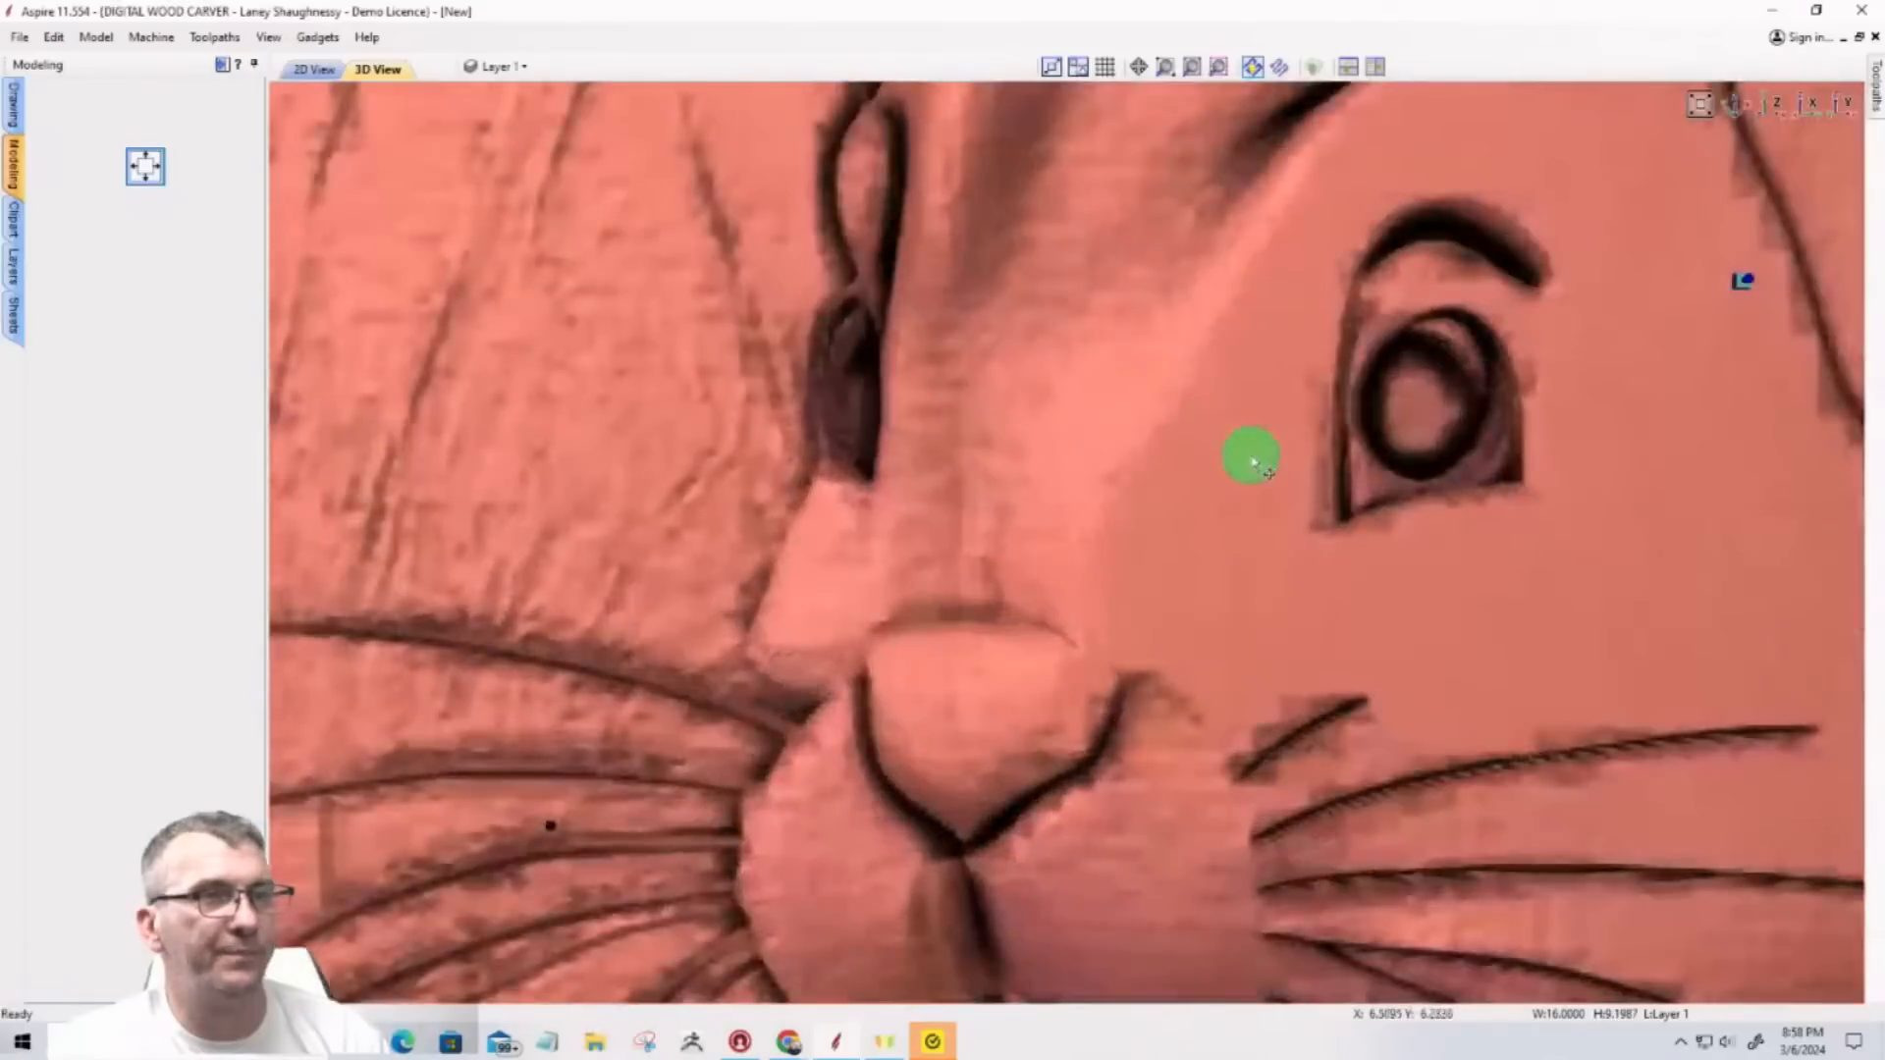
scroll(1462, 432, "up", 5)
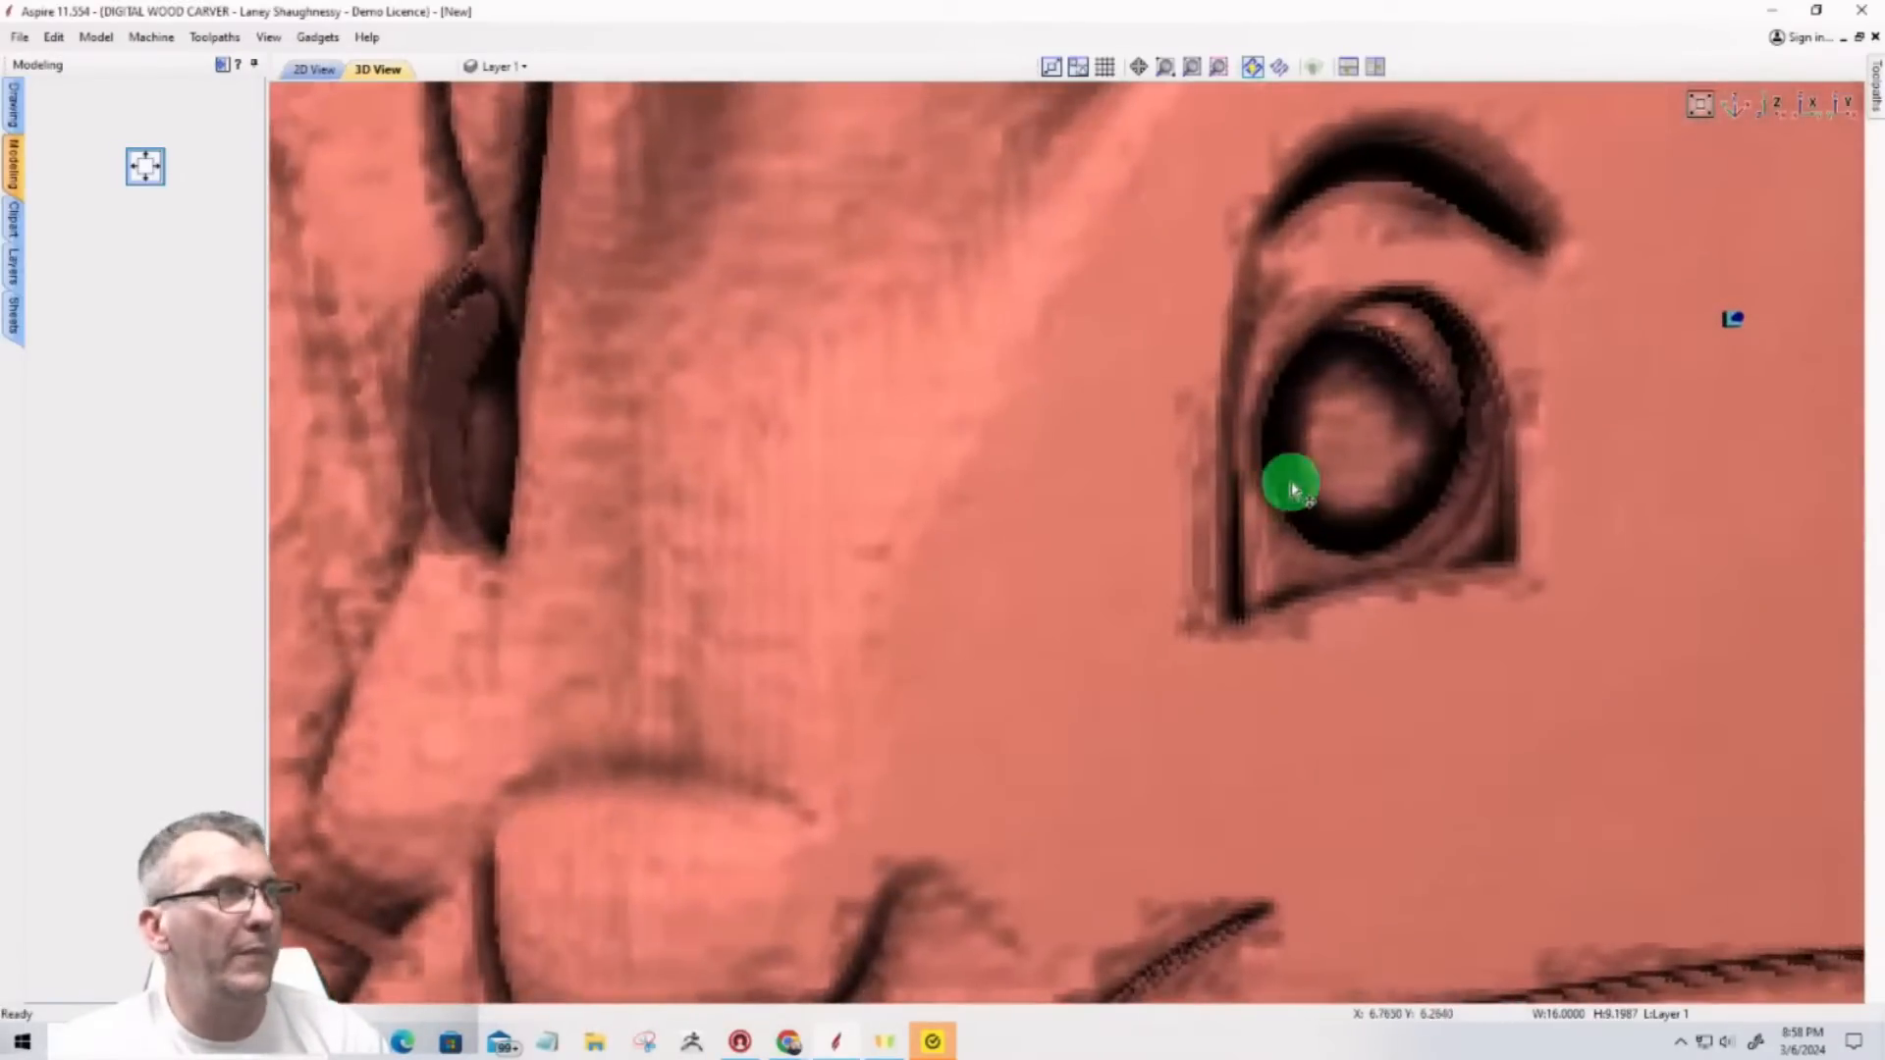
left_click(6, 116)
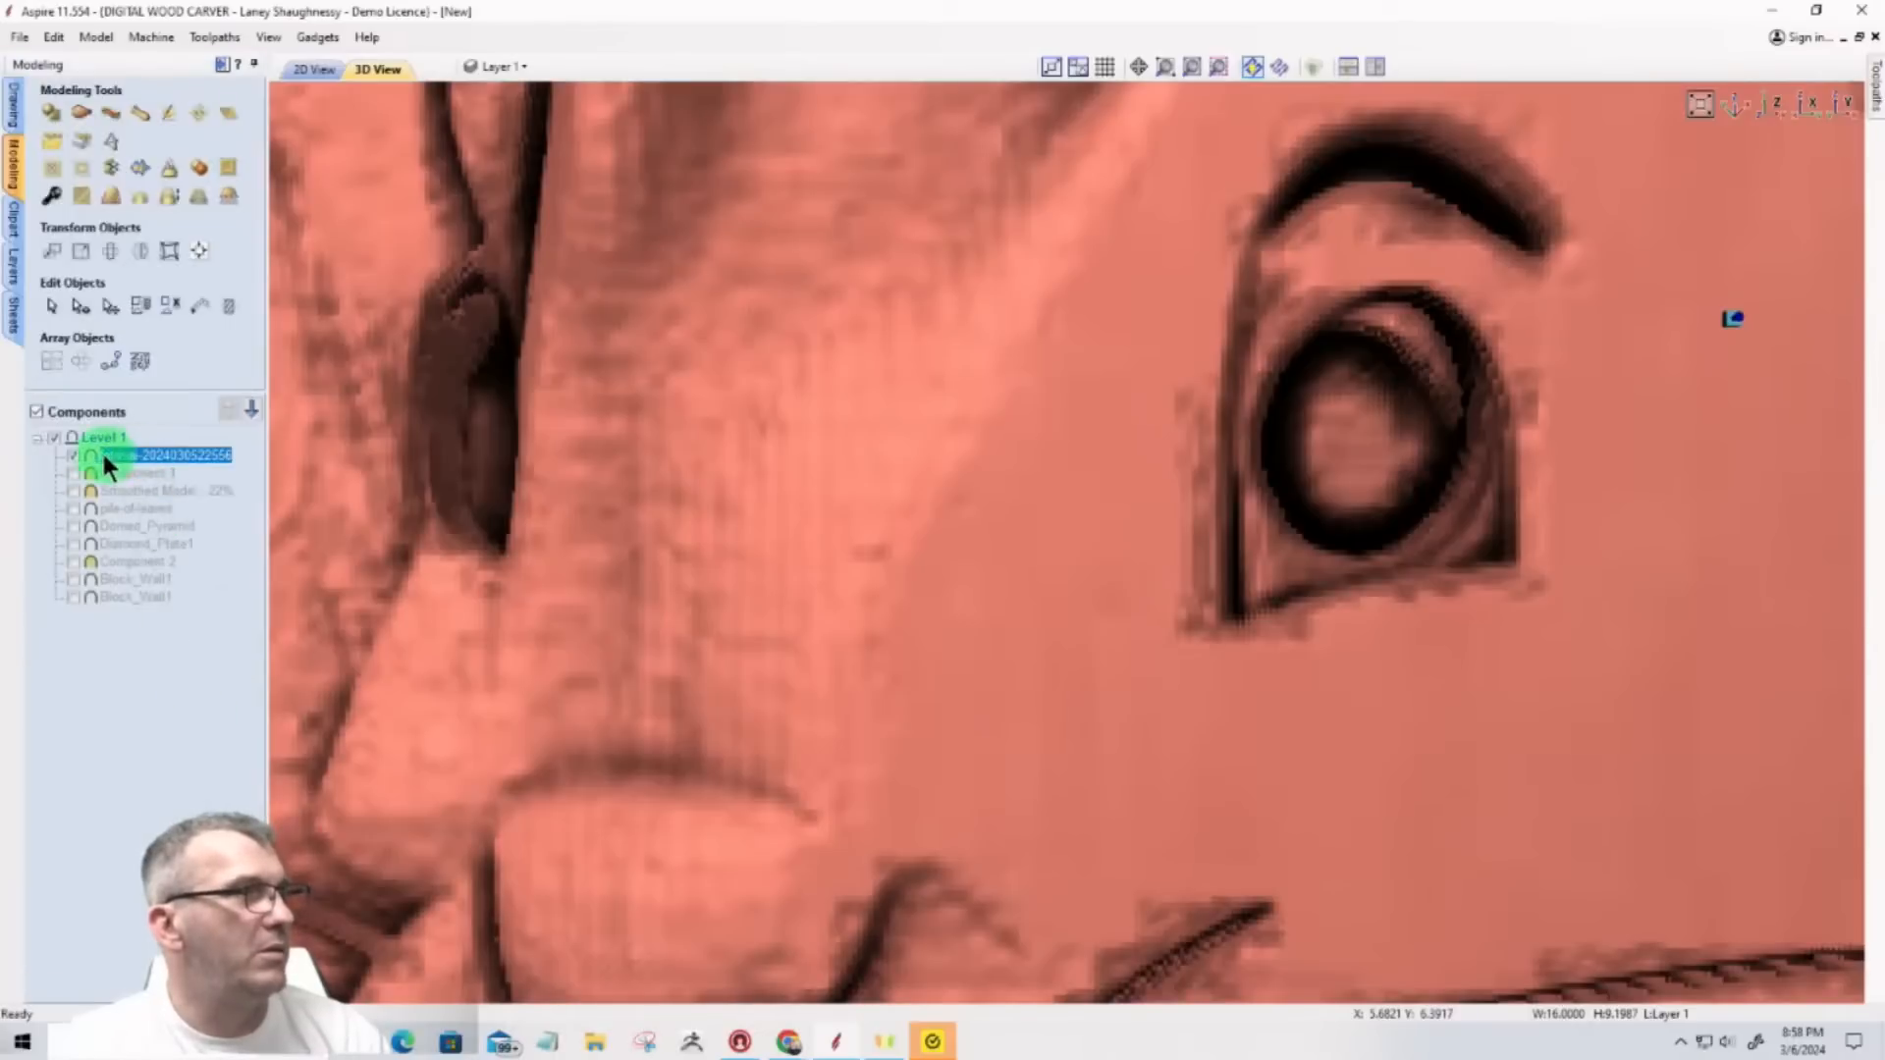
left_click(162, 715)
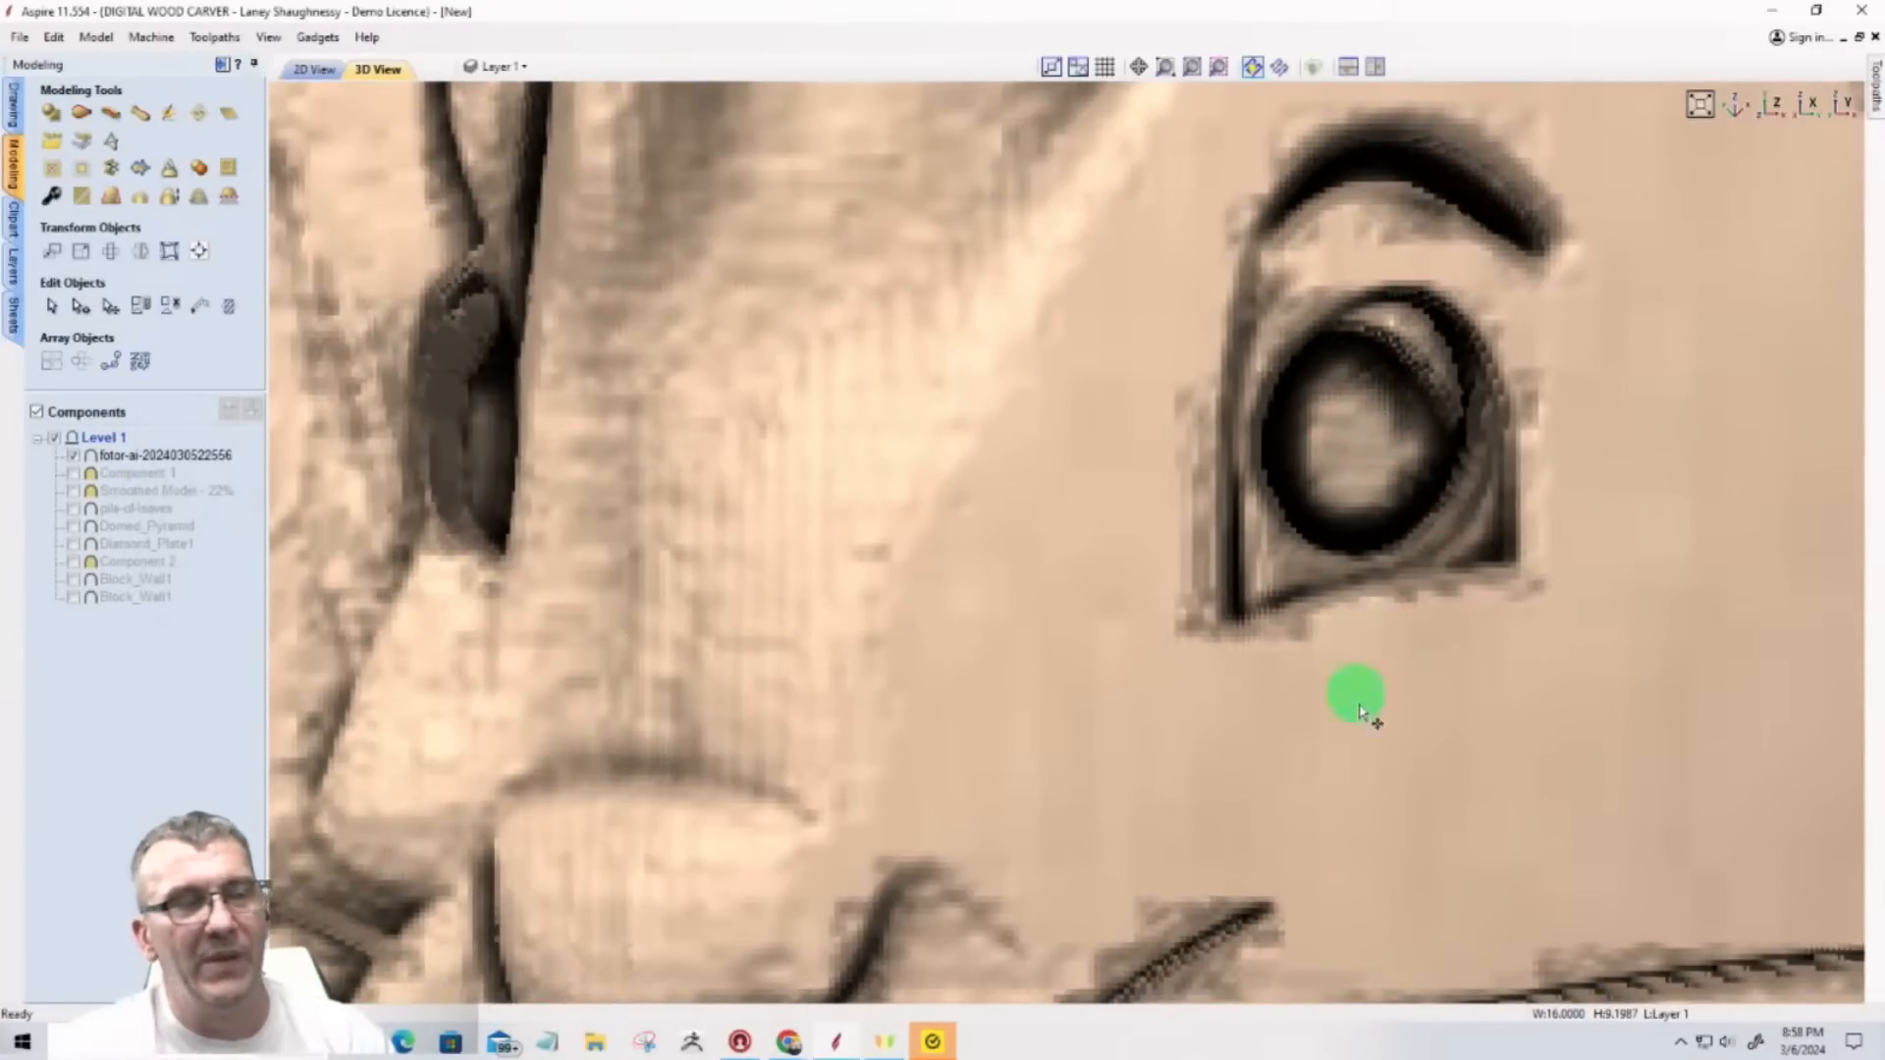
right_click_drag(1376, 785, 1296, 736)
left_click_drag(1285, 726, 1123, 610)
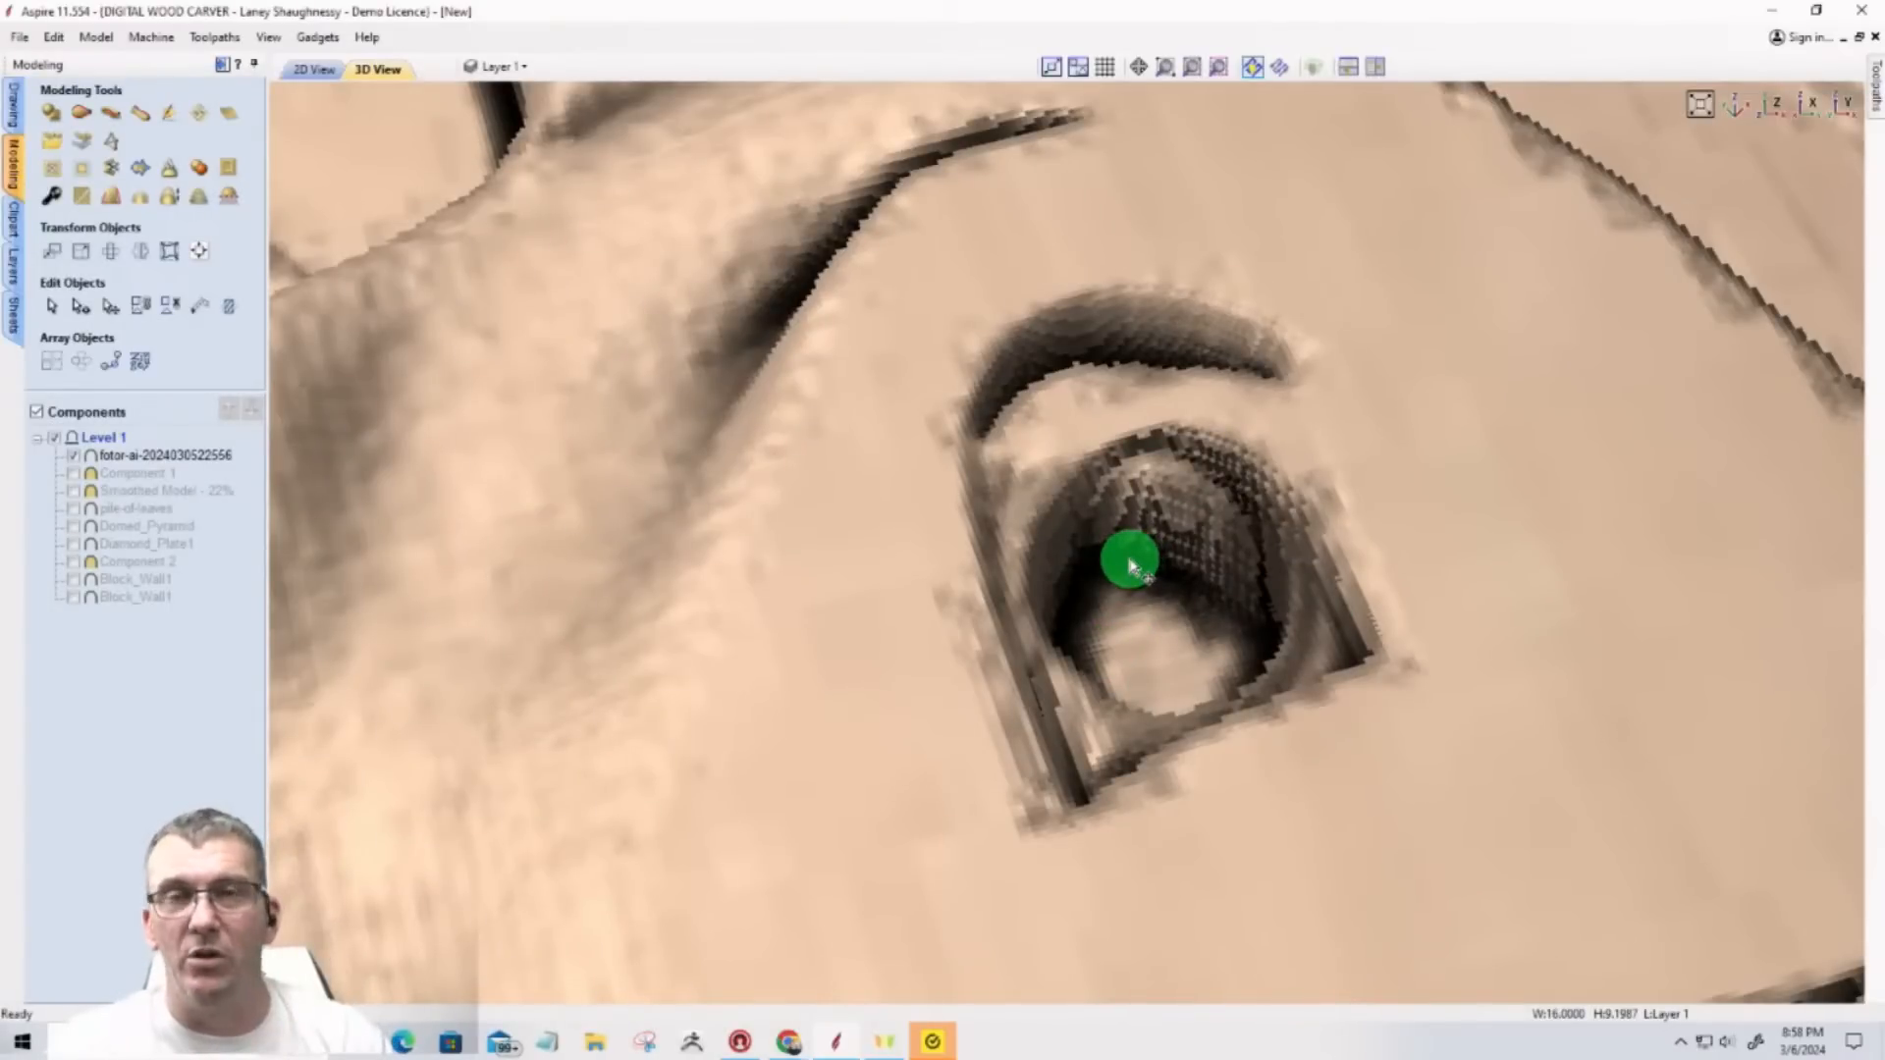
left_click(82, 201)
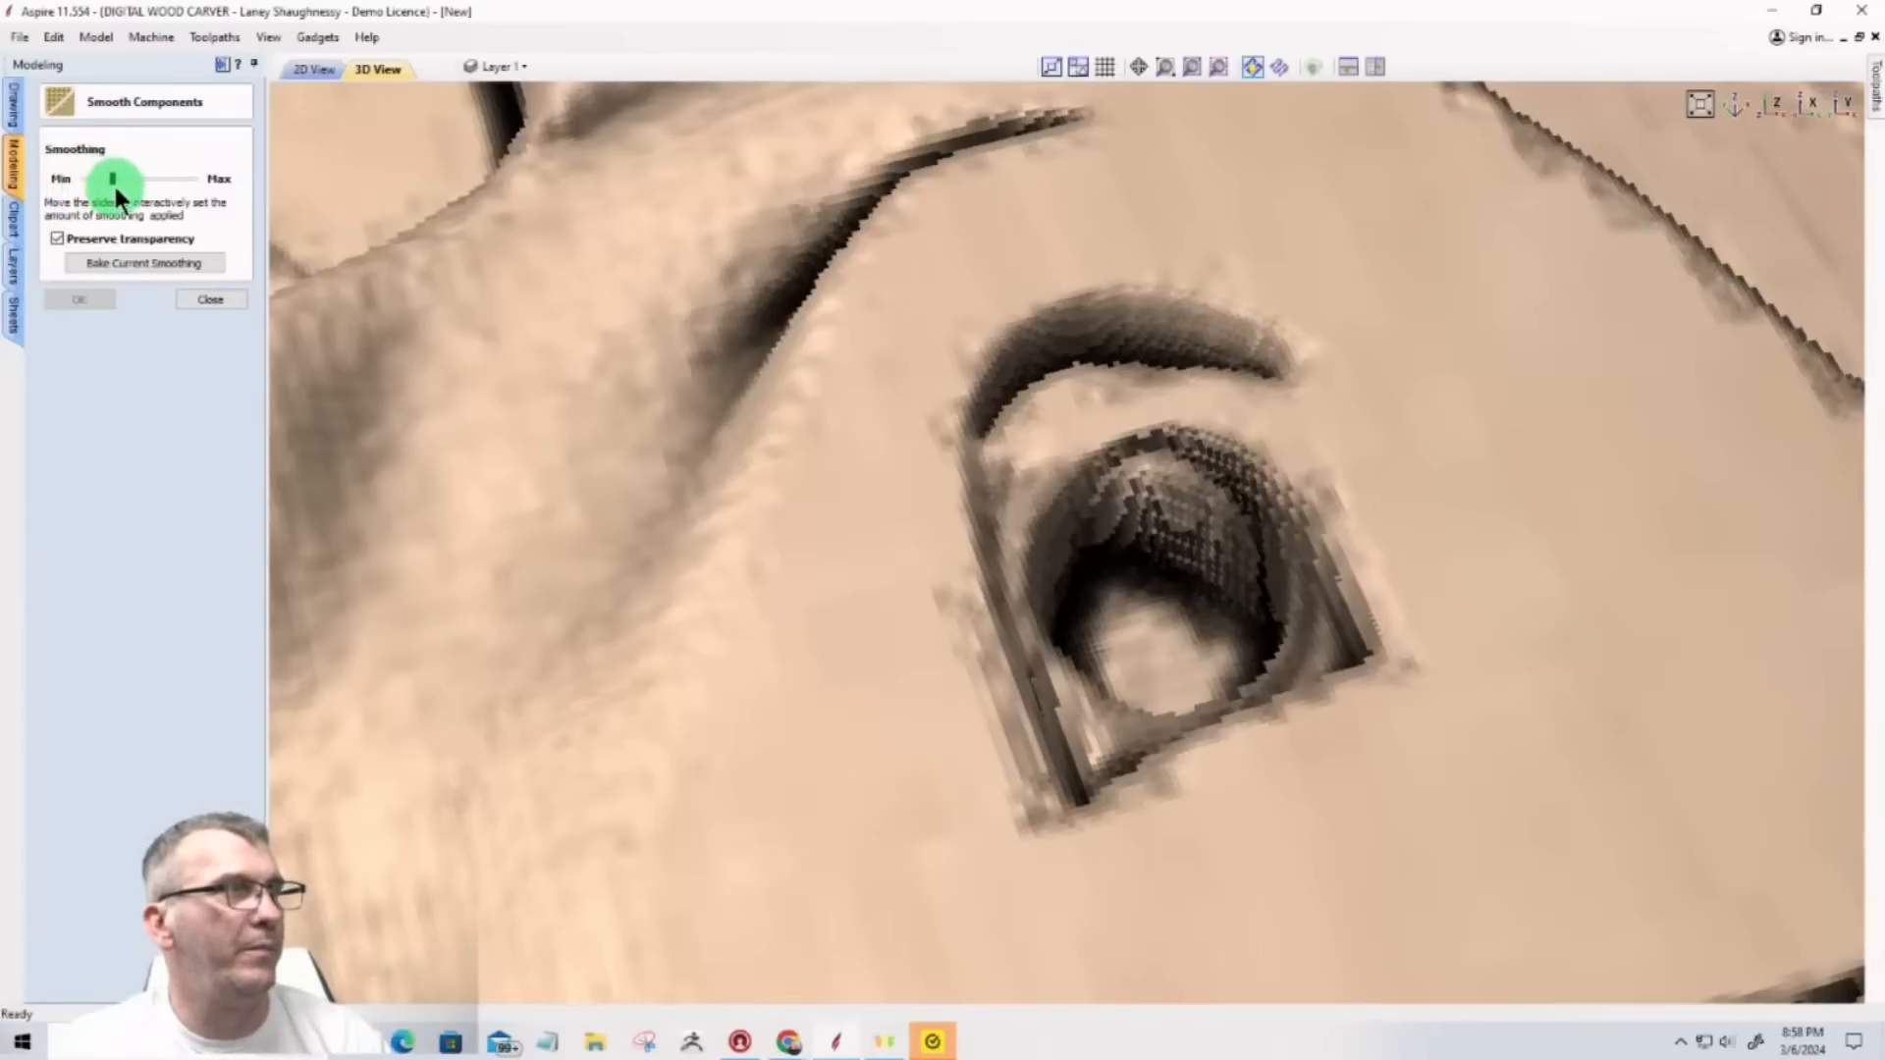
left_click(81, 299)
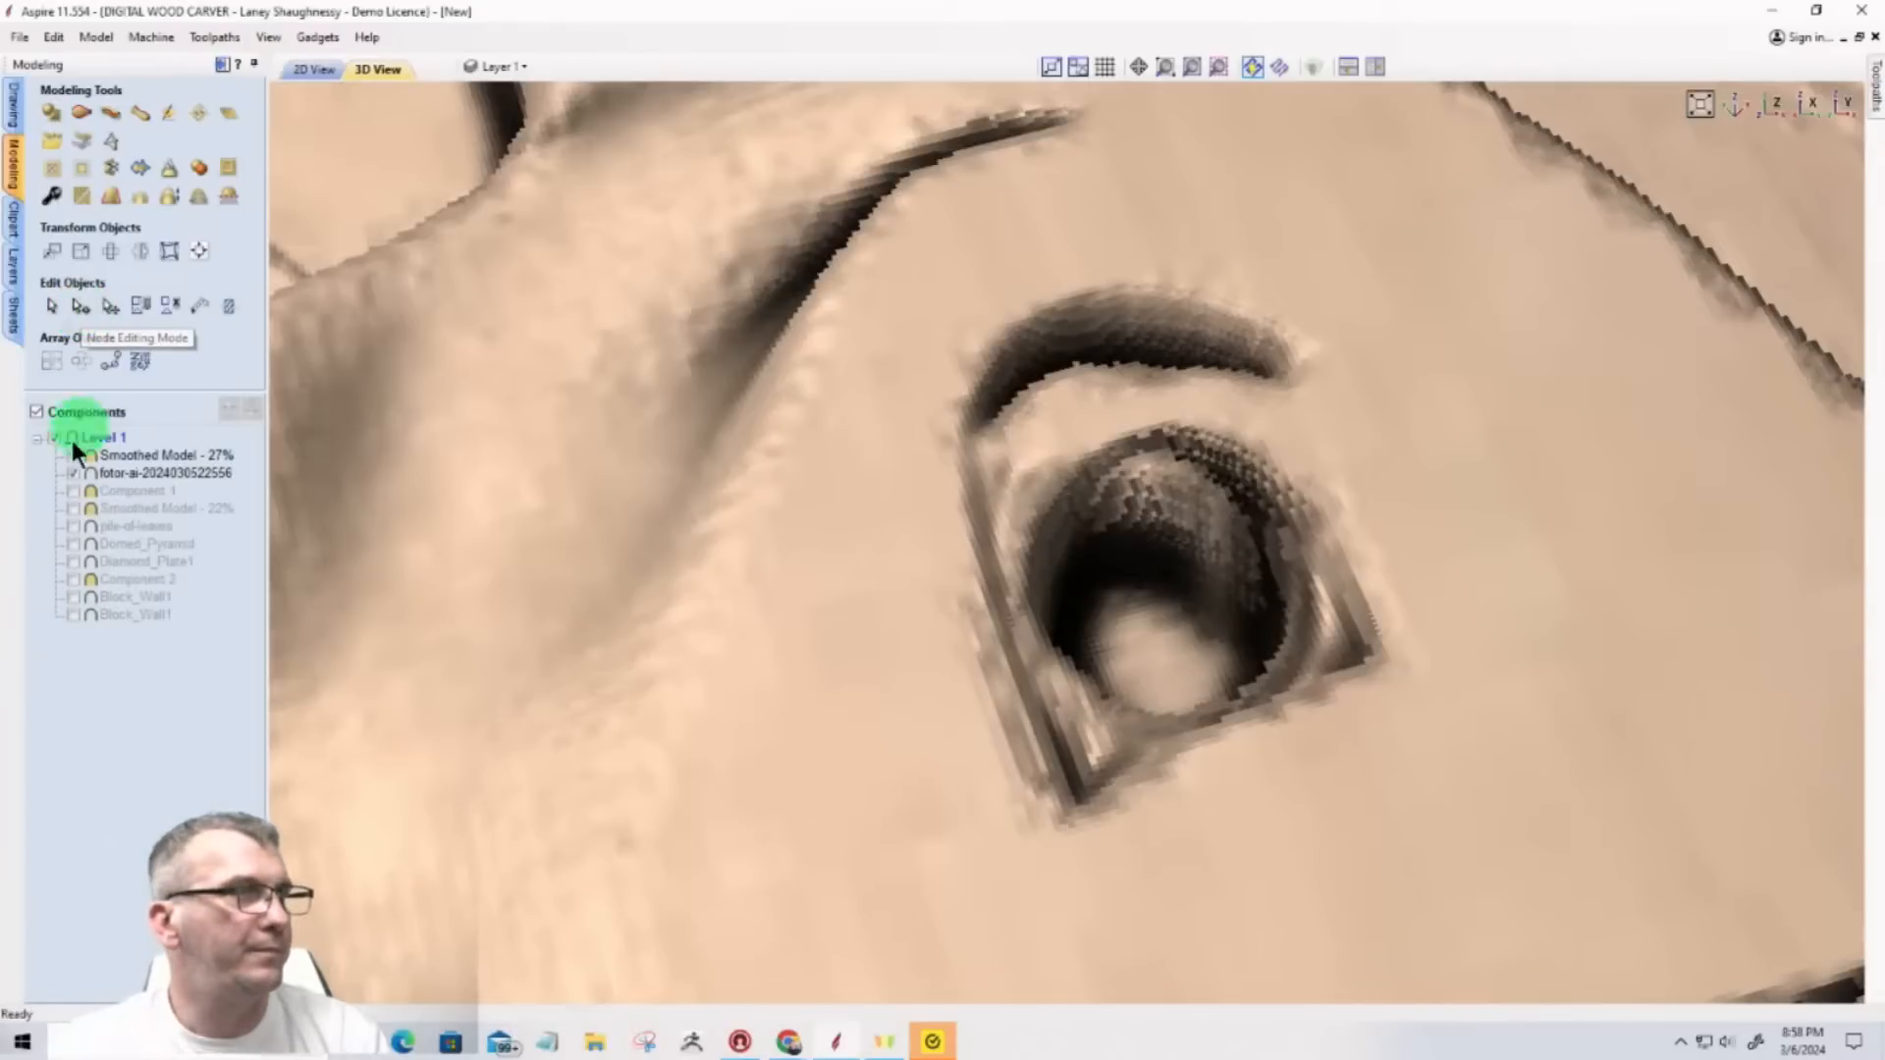
left_click(73, 473)
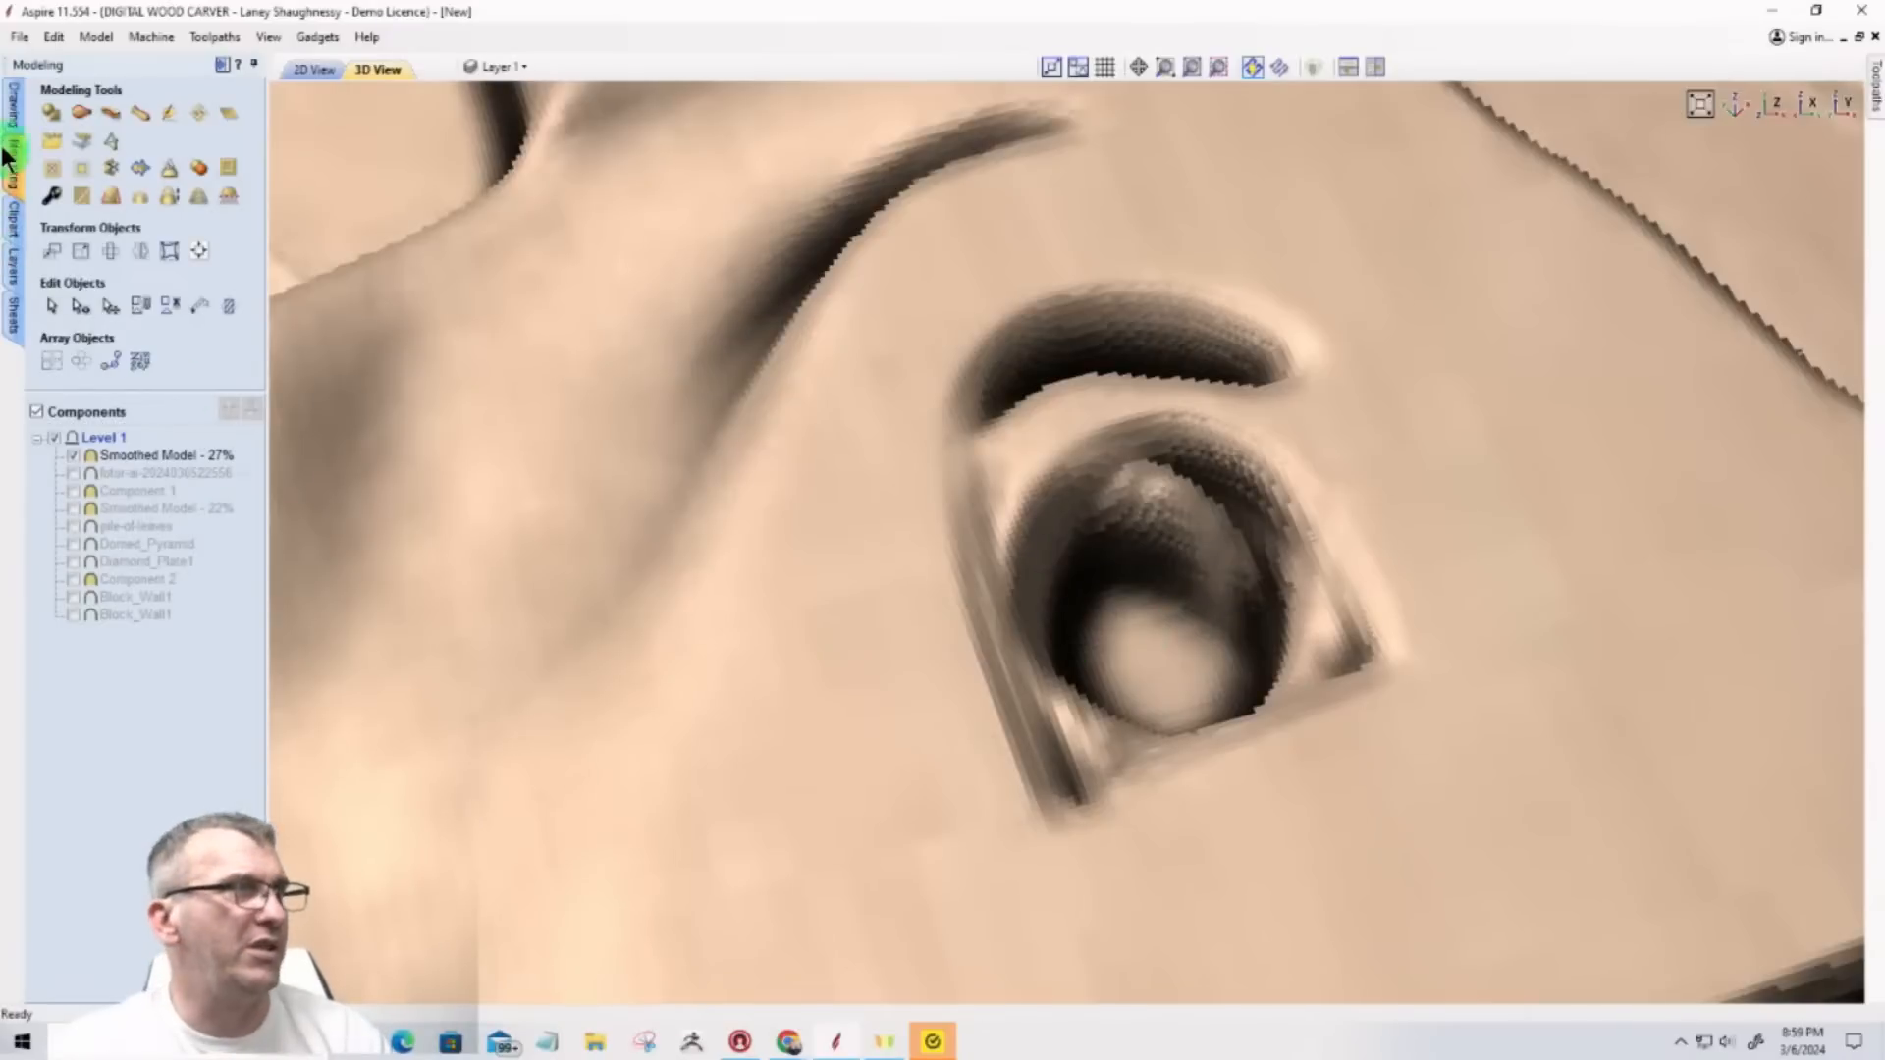
Step: Set the job's modeling resolution to Extremely High (20 x Slower)
left_click(16, 104)
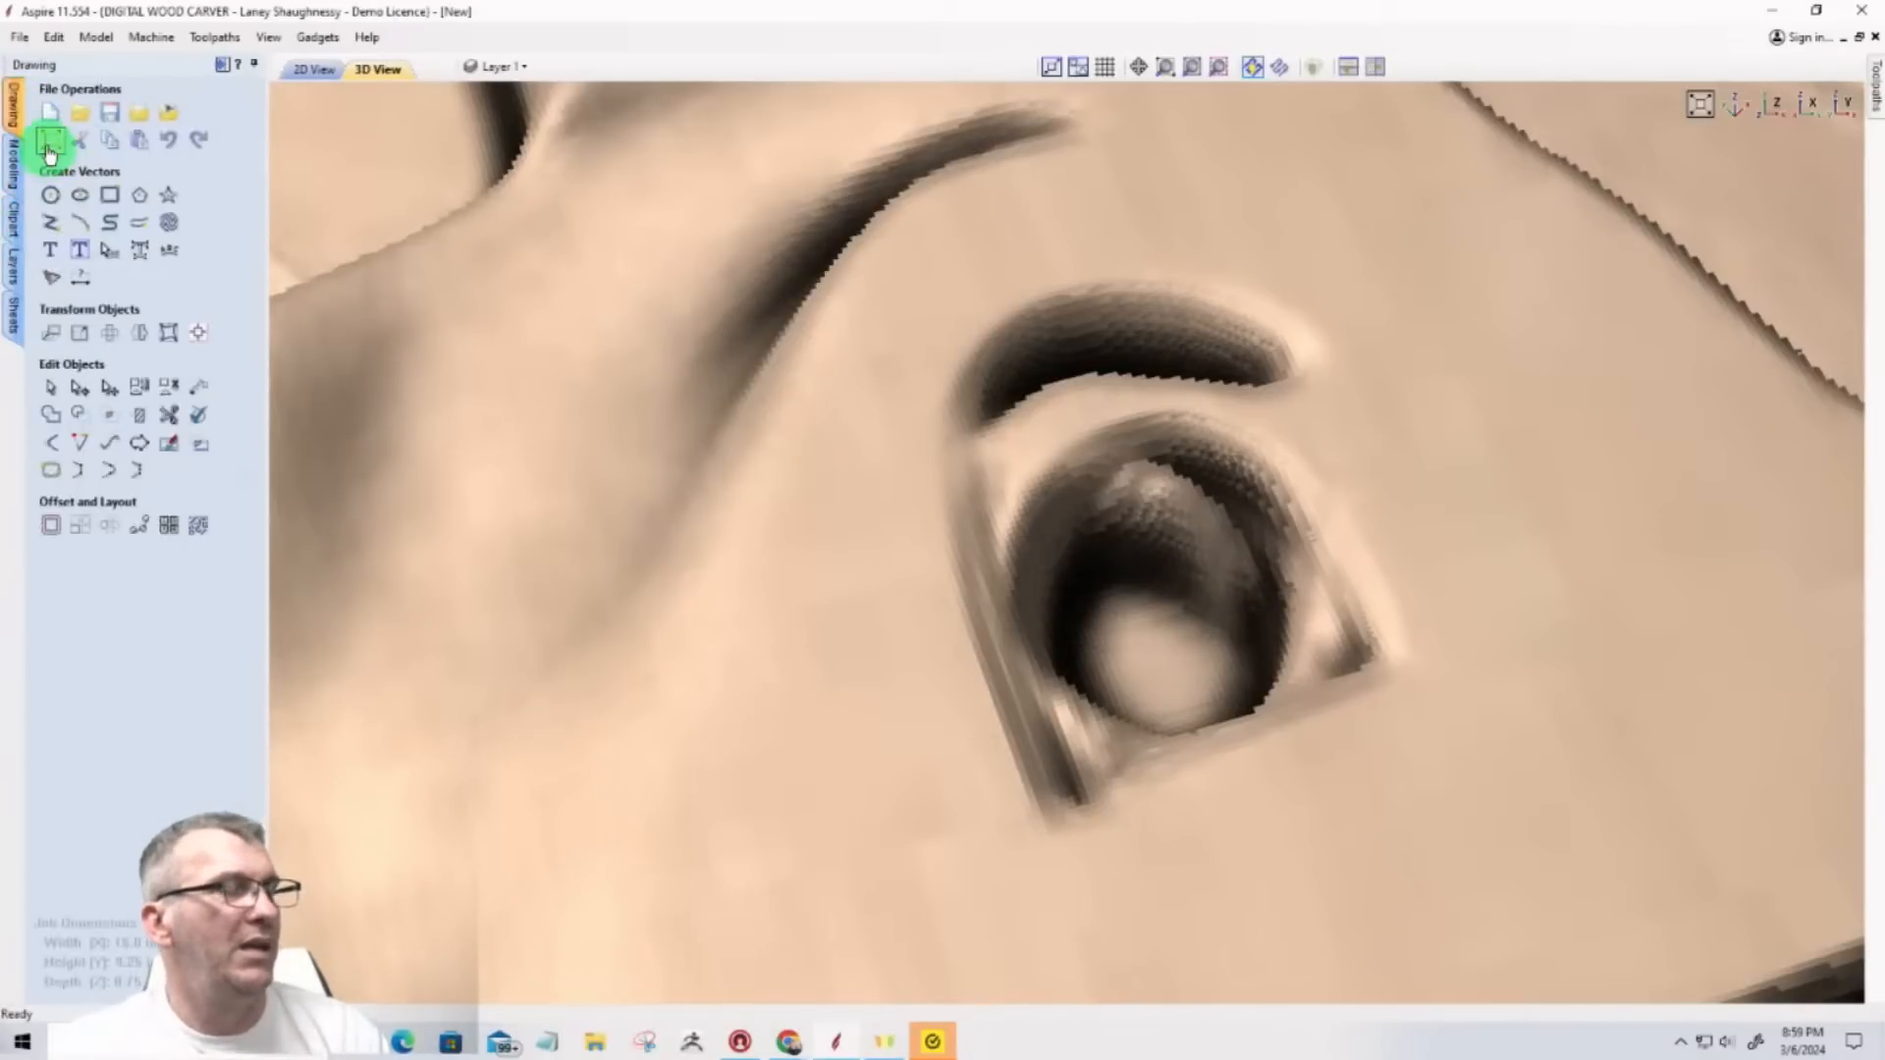
left_click(47, 147)
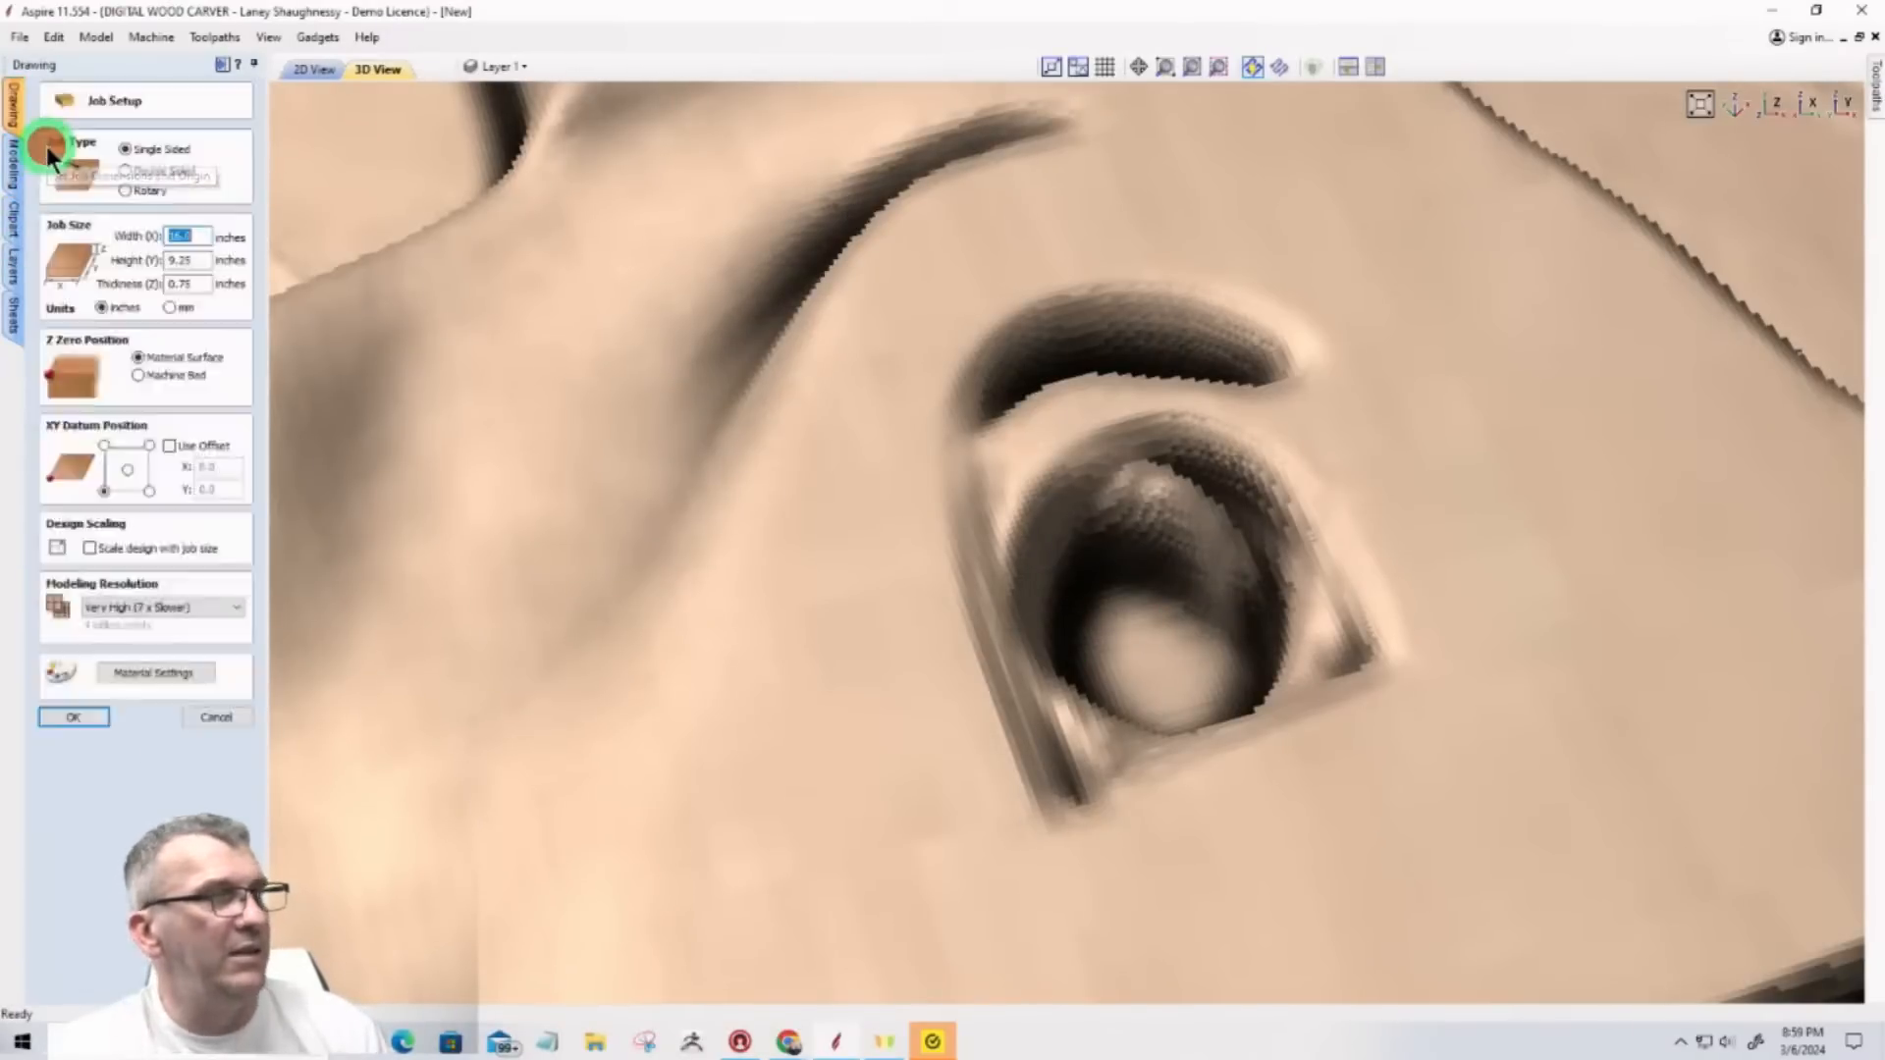
left_click(148, 607)
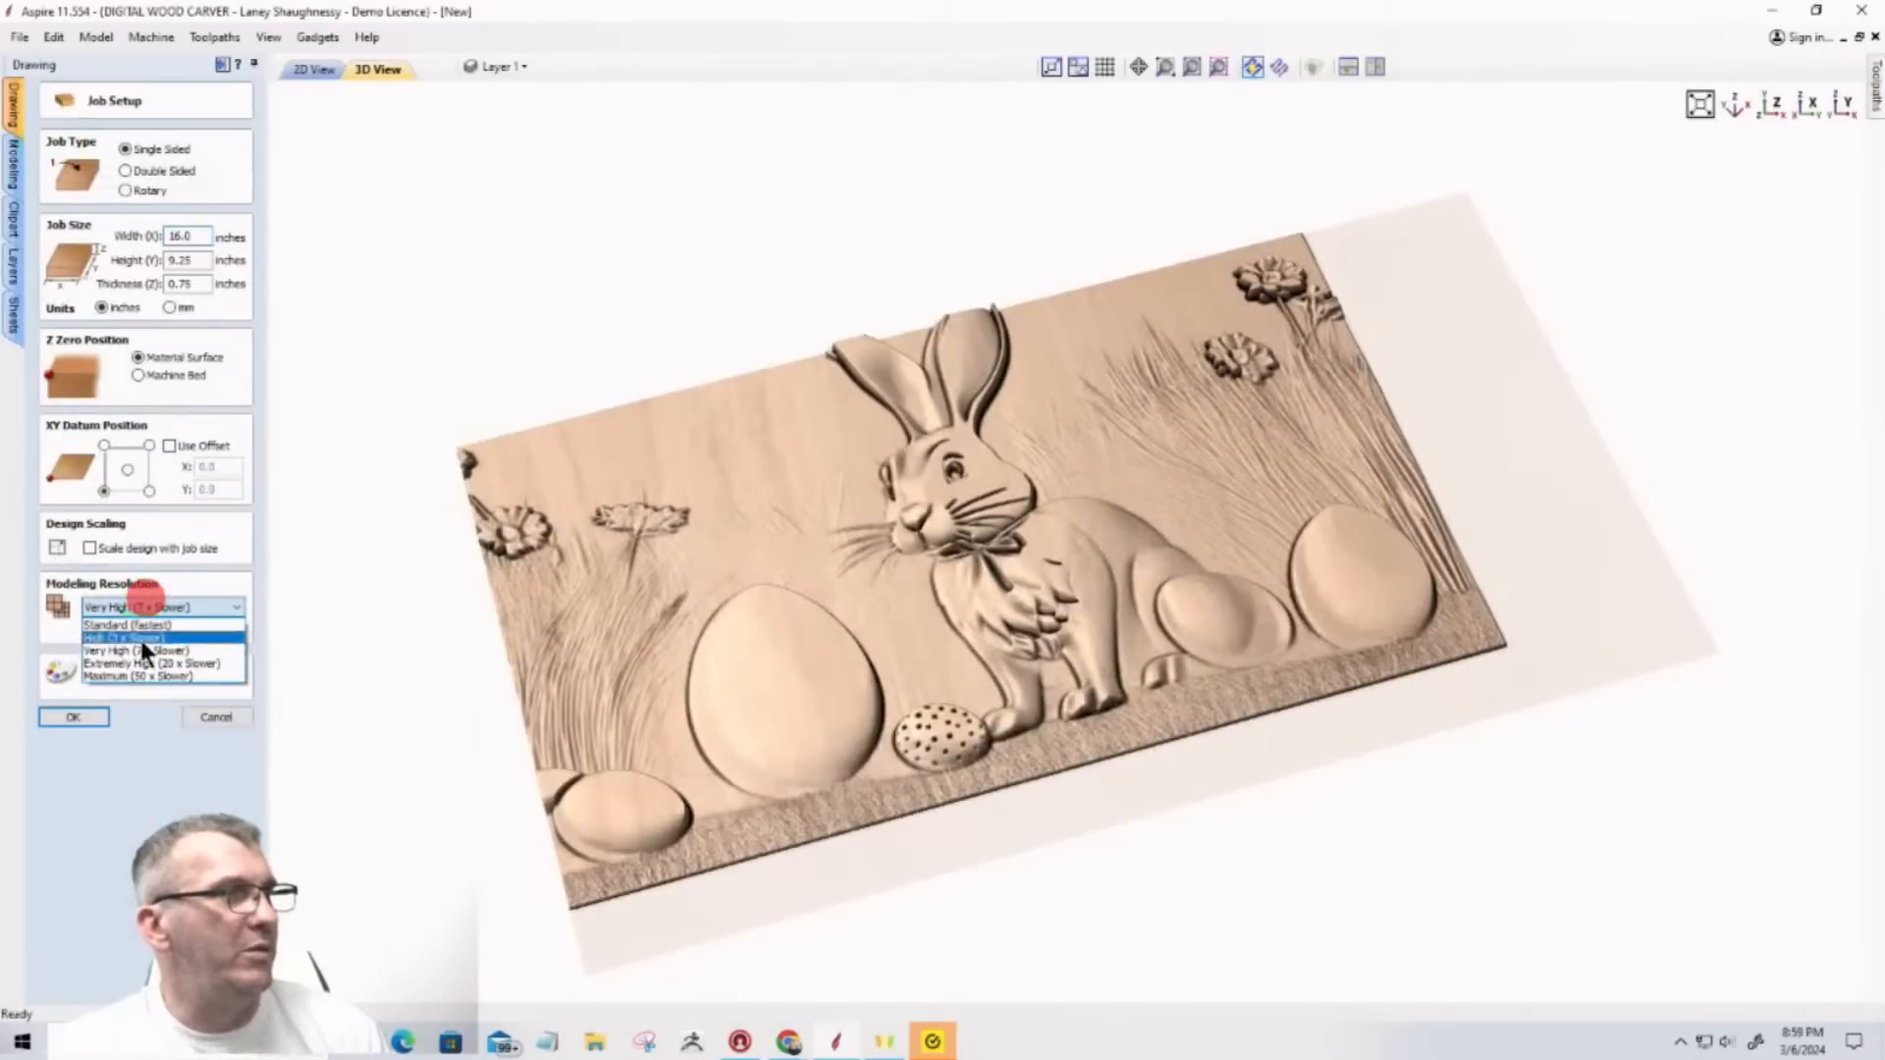
left_click(144, 666)
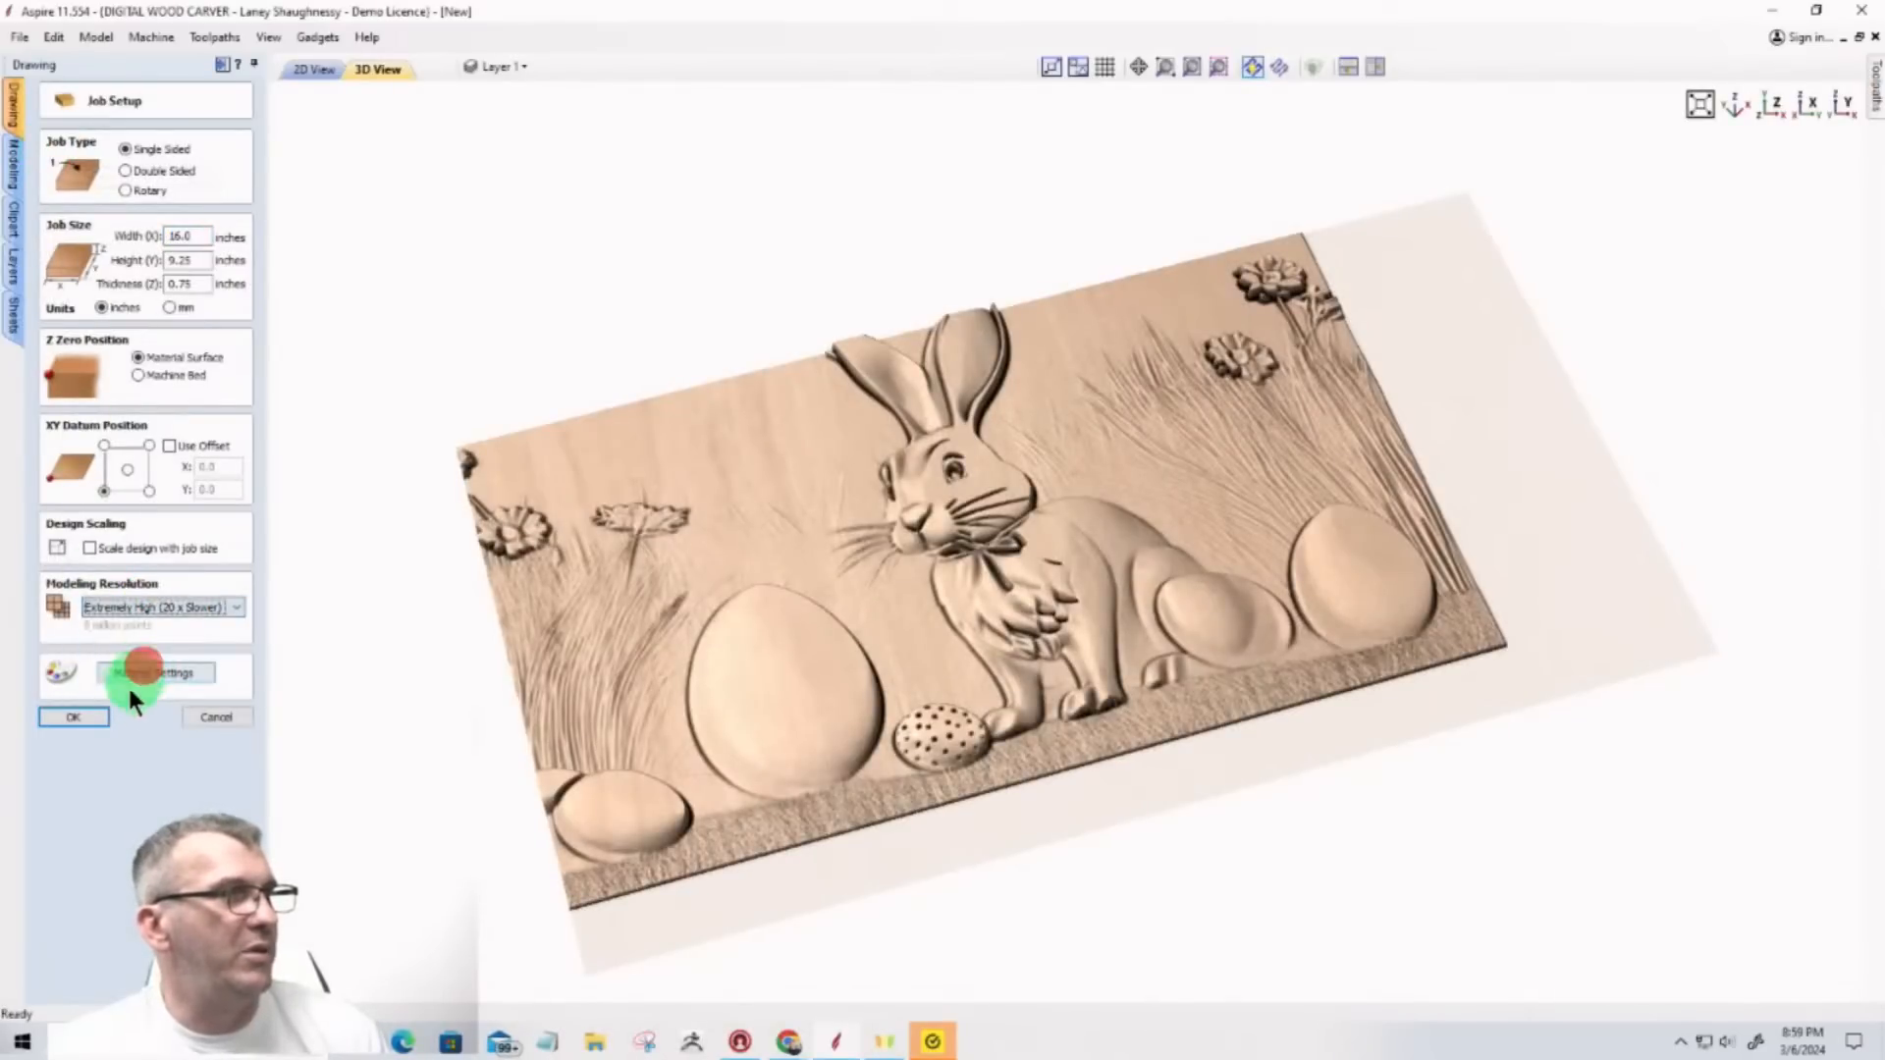
left_click(87, 714)
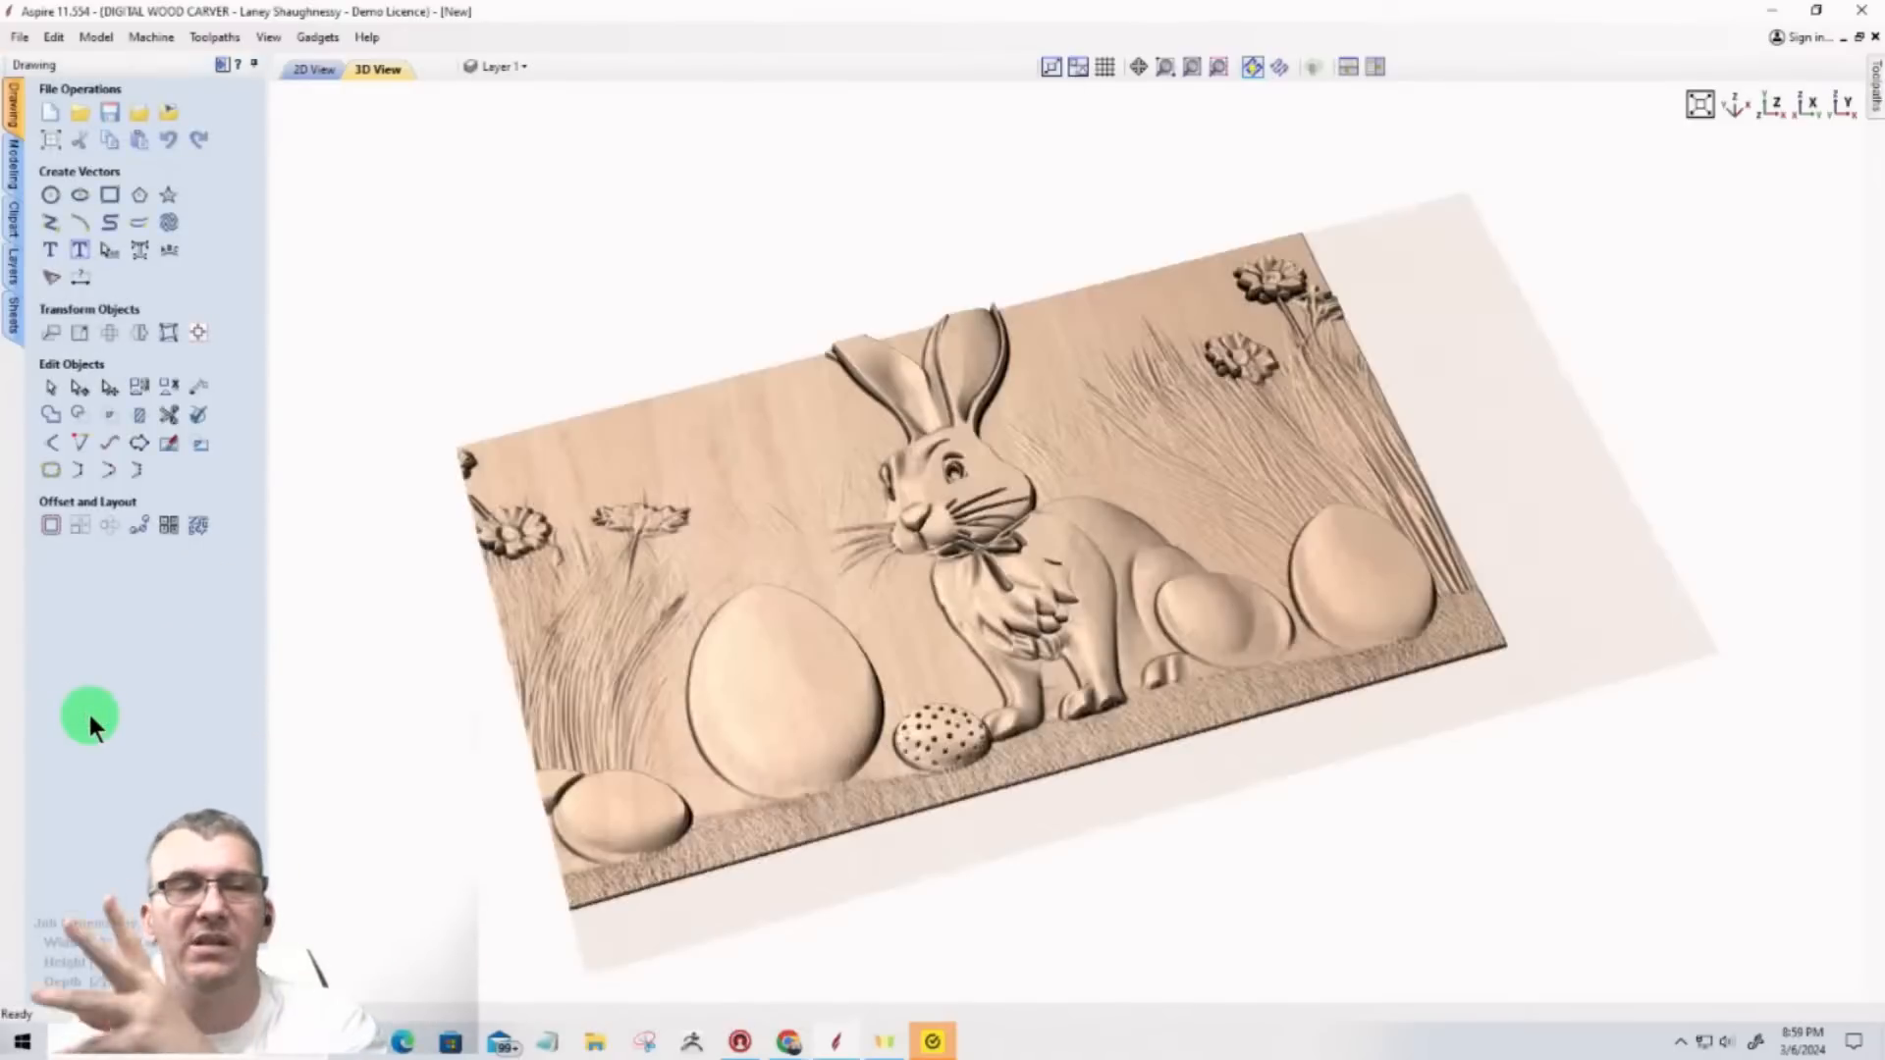
Step: Inspect the smoothed rabbit's eye, brow and head edges close up in the 3D relief
scroll(930, 471, "up", 3)
scroll(929, 471, "up", 3)
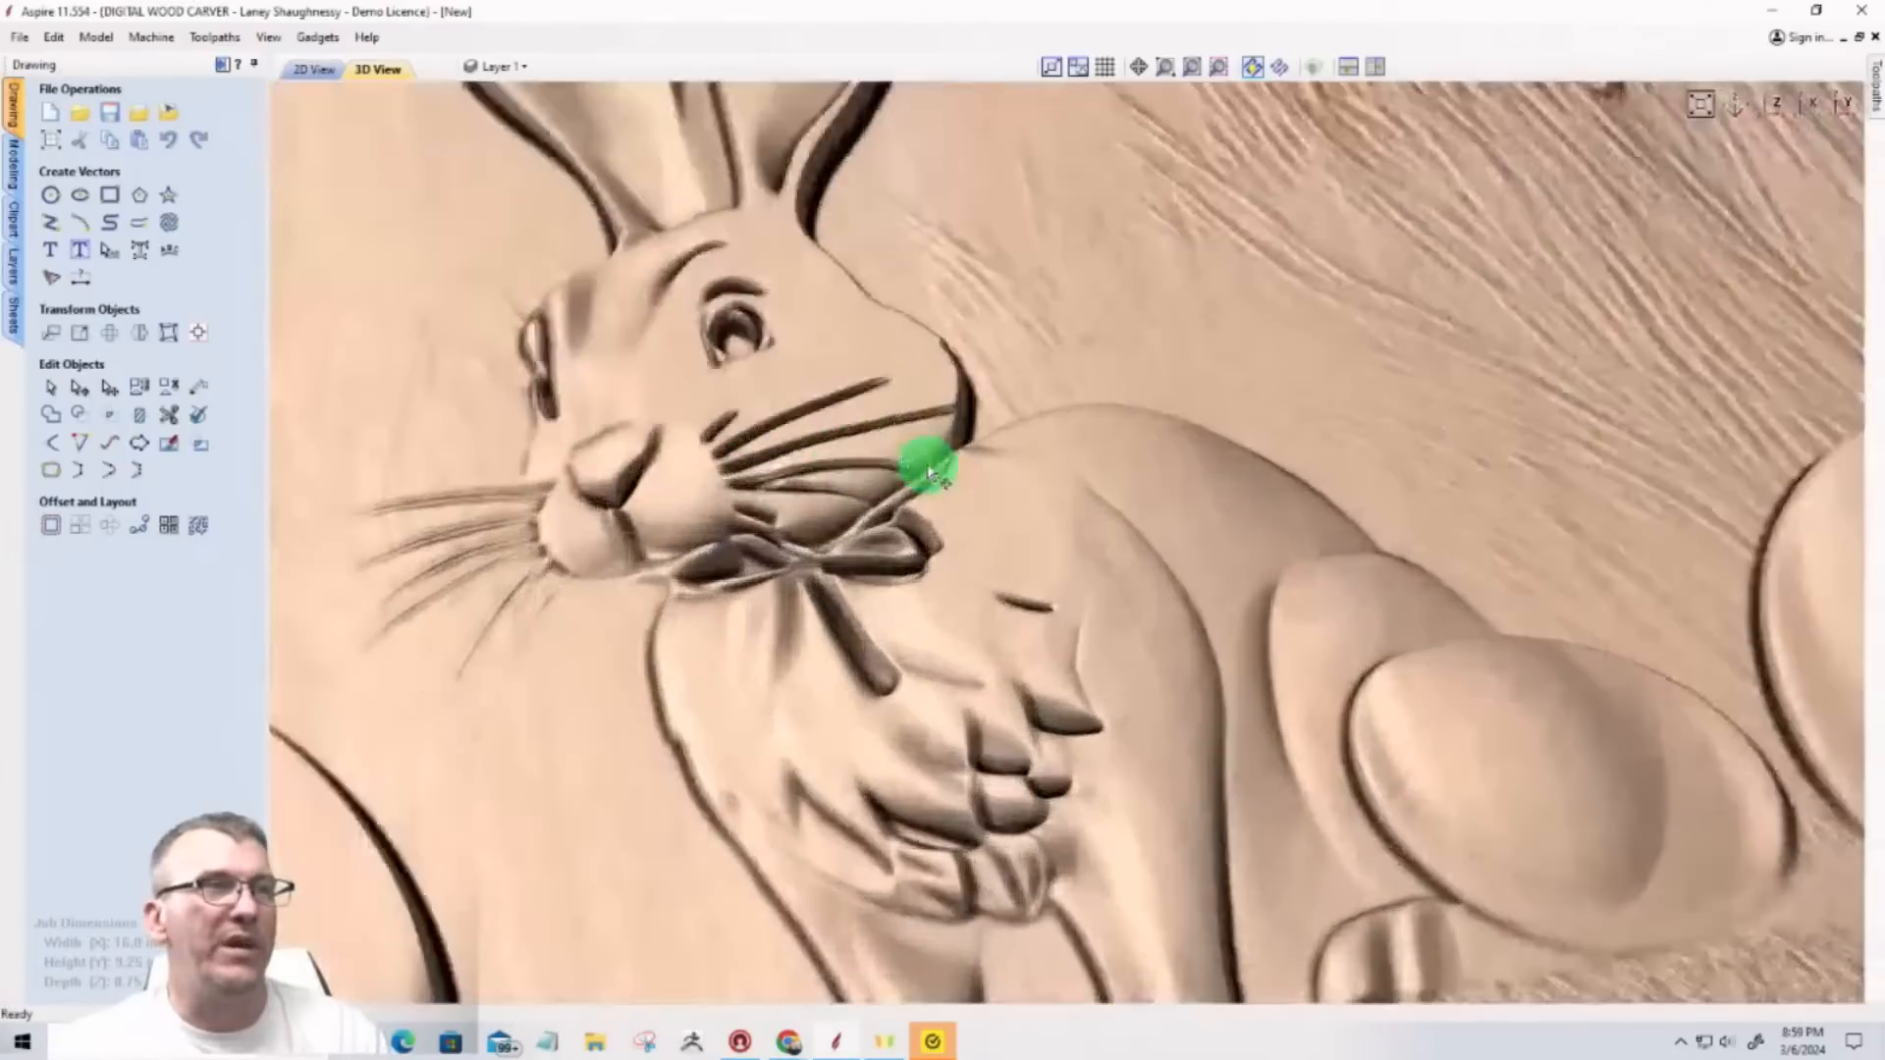
middle_click_drag(968, 492, 1246, 766)
scroll(1082, 674, "up", 5)
scroll(1083, 674, "up", 3)
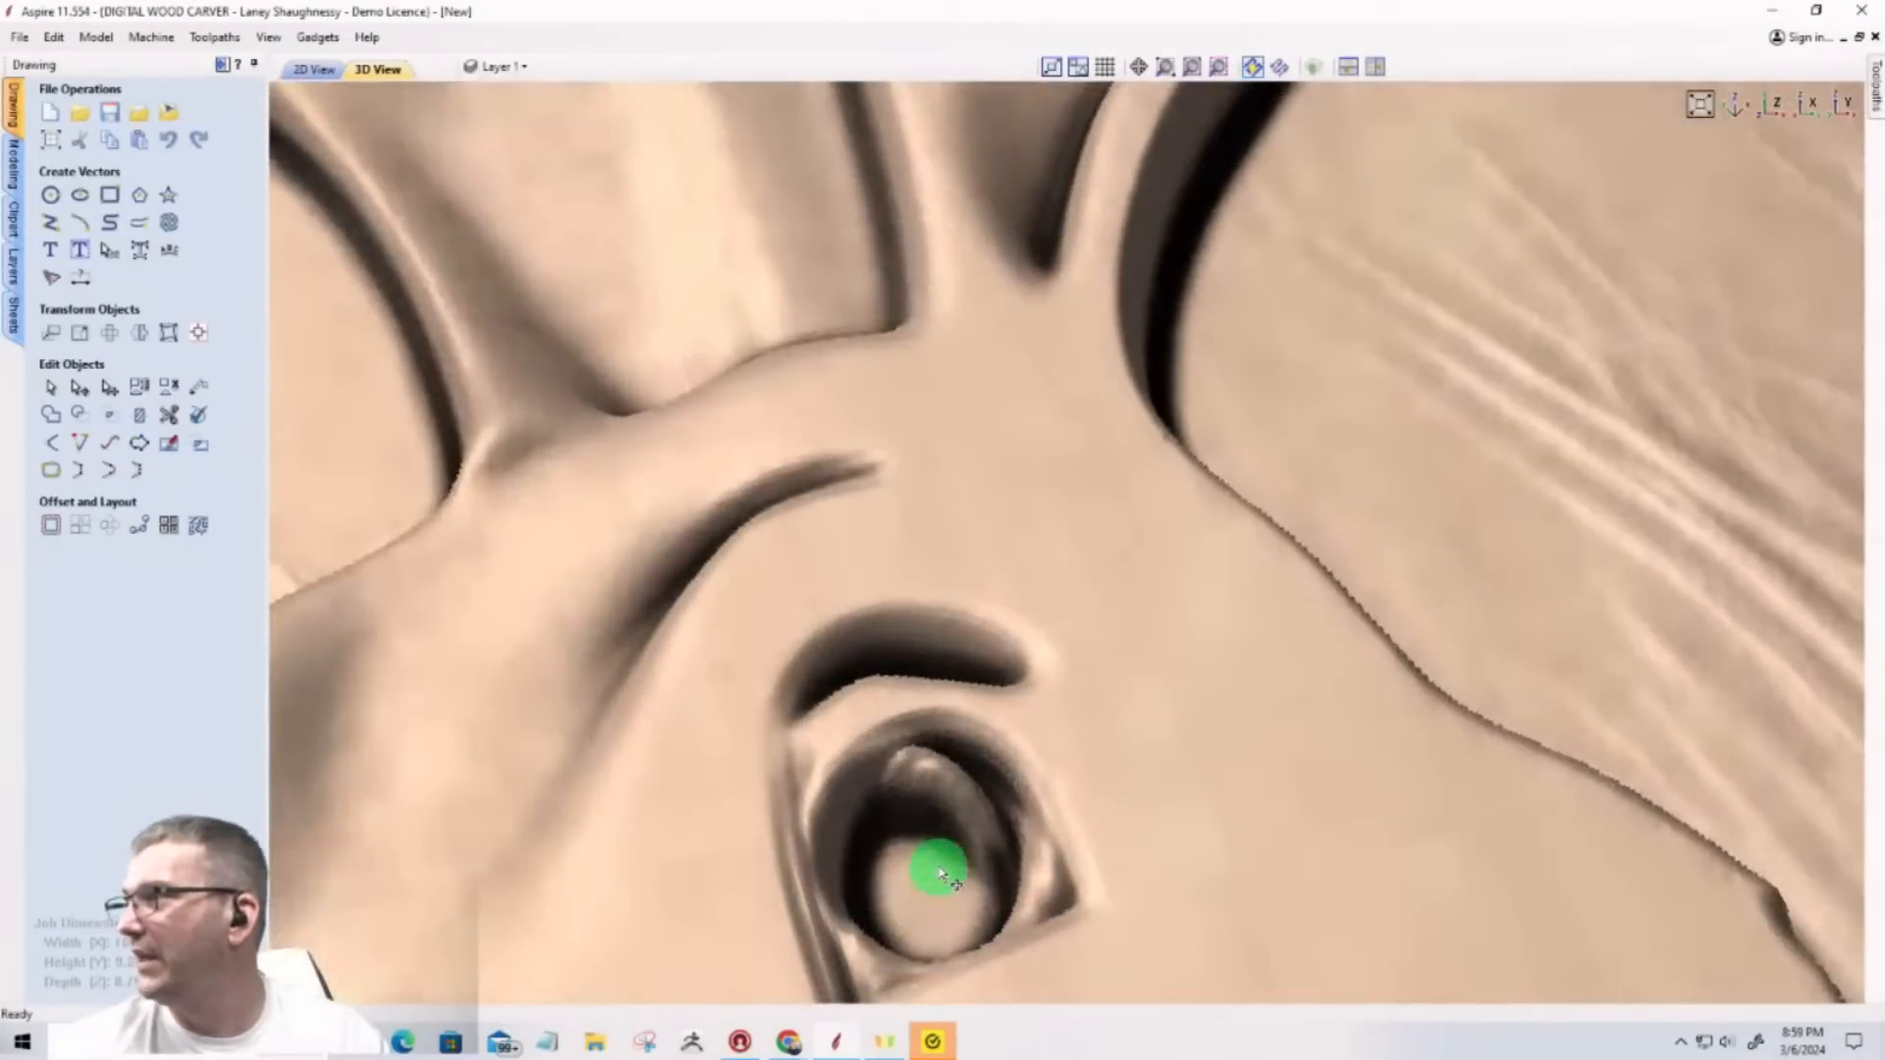
middle_click_drag(933, 871, 1148, 539)
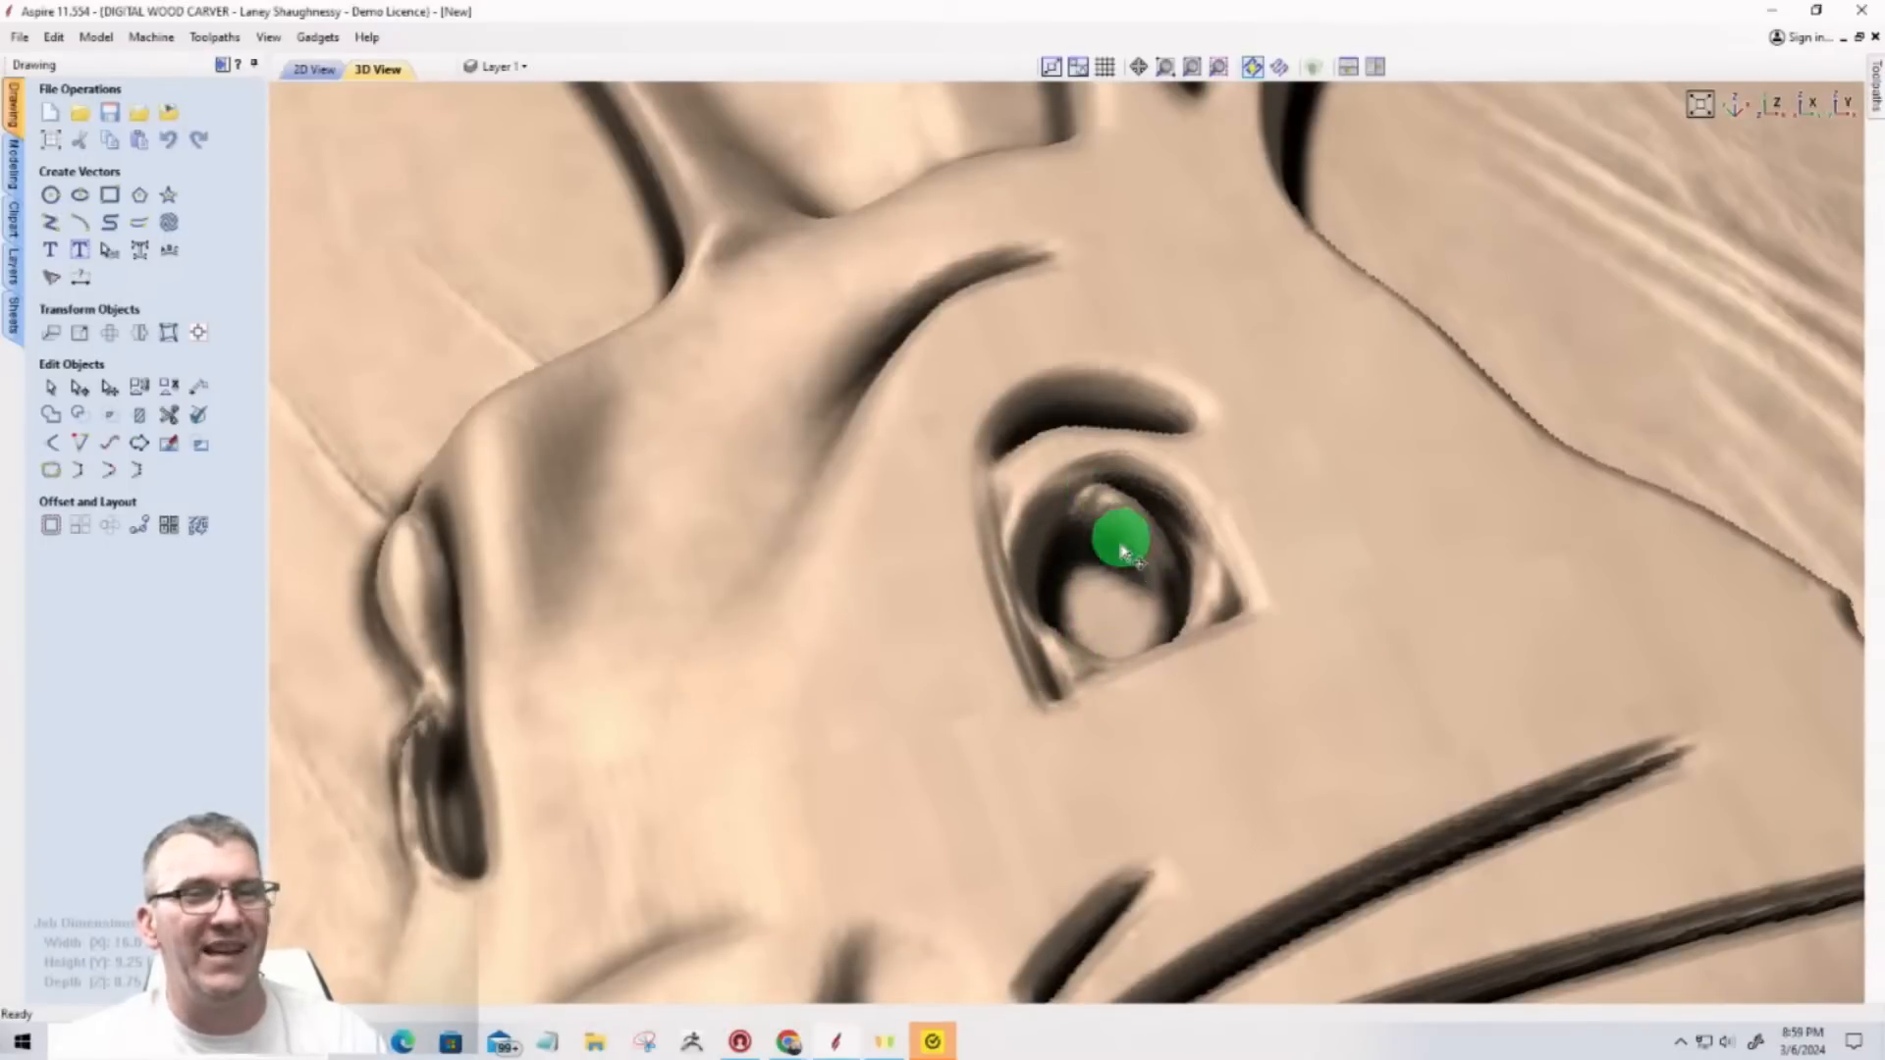
Step: Examine the smoothed rabbit's eye at closer range, ending with a top view of the whole relief
scroll(1103, 565, "up", 3)
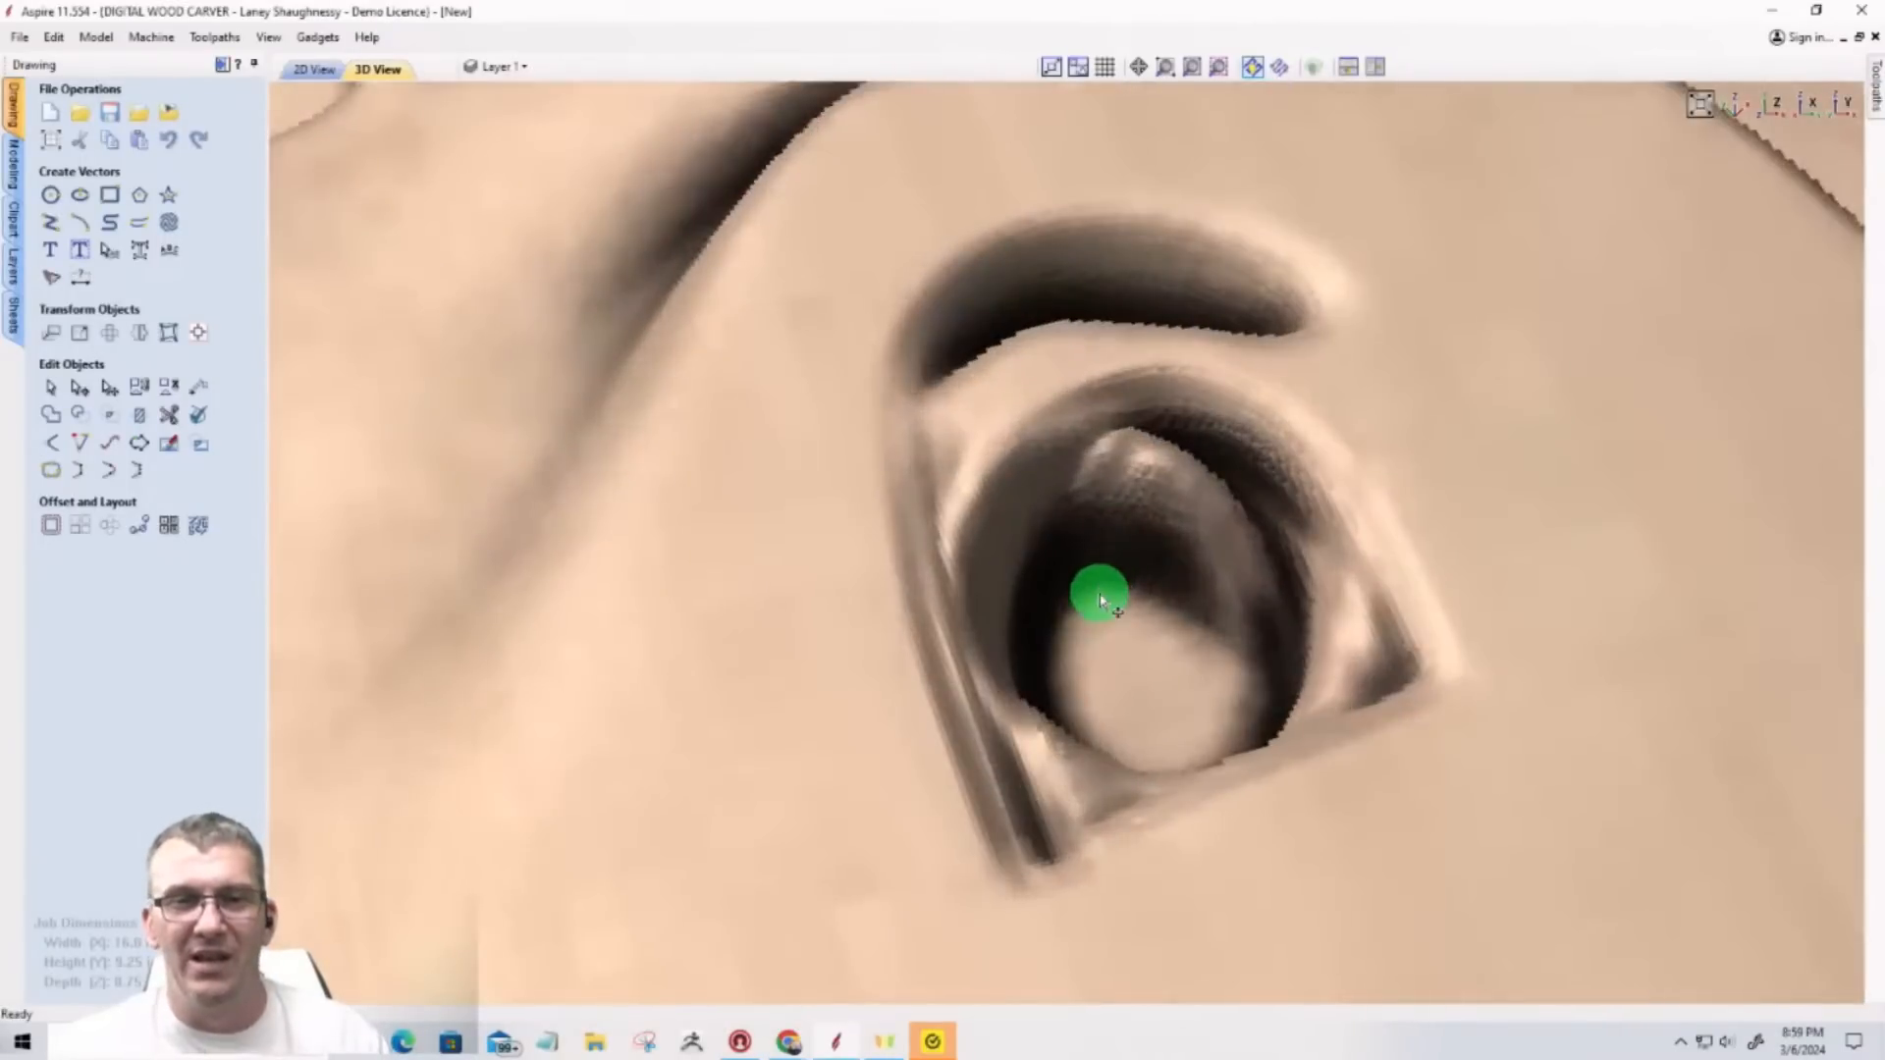
scroll(1099, 599, "up", 2)
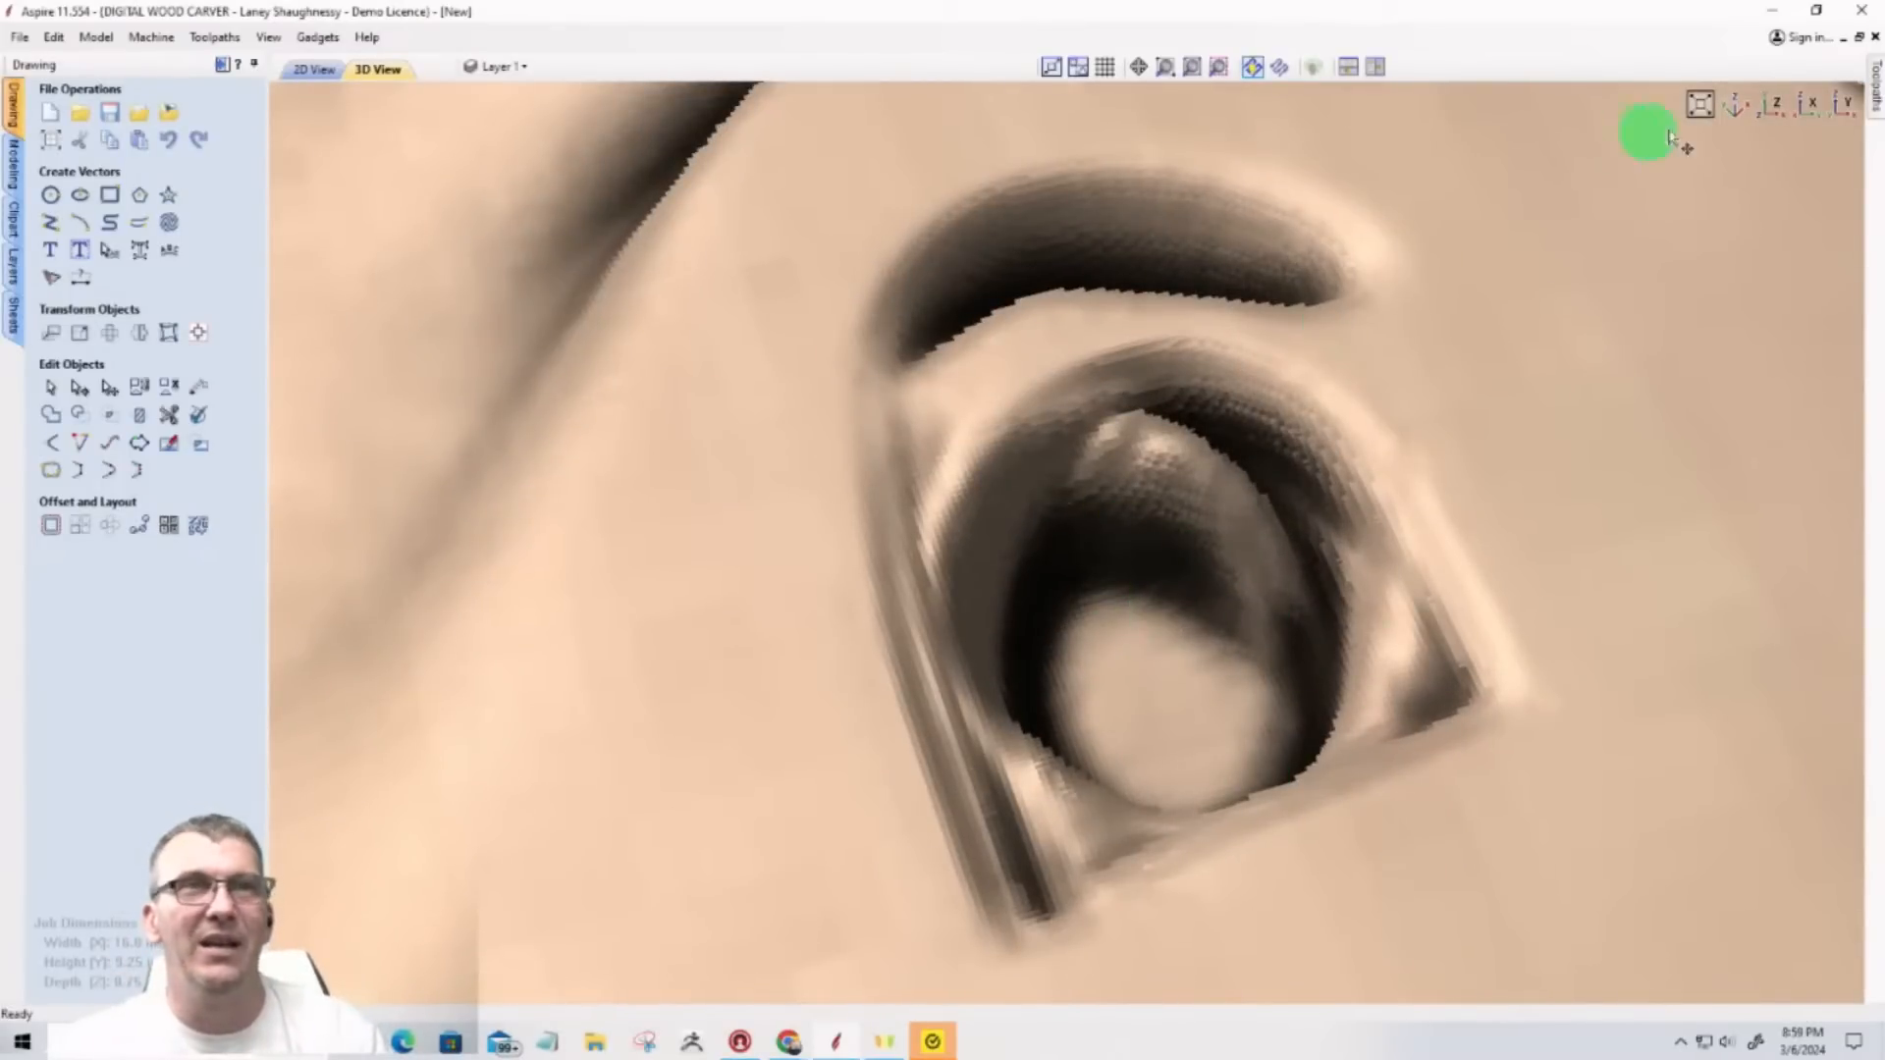
left_click(1762, 112)
scroll(1165, 670, "down", 2)
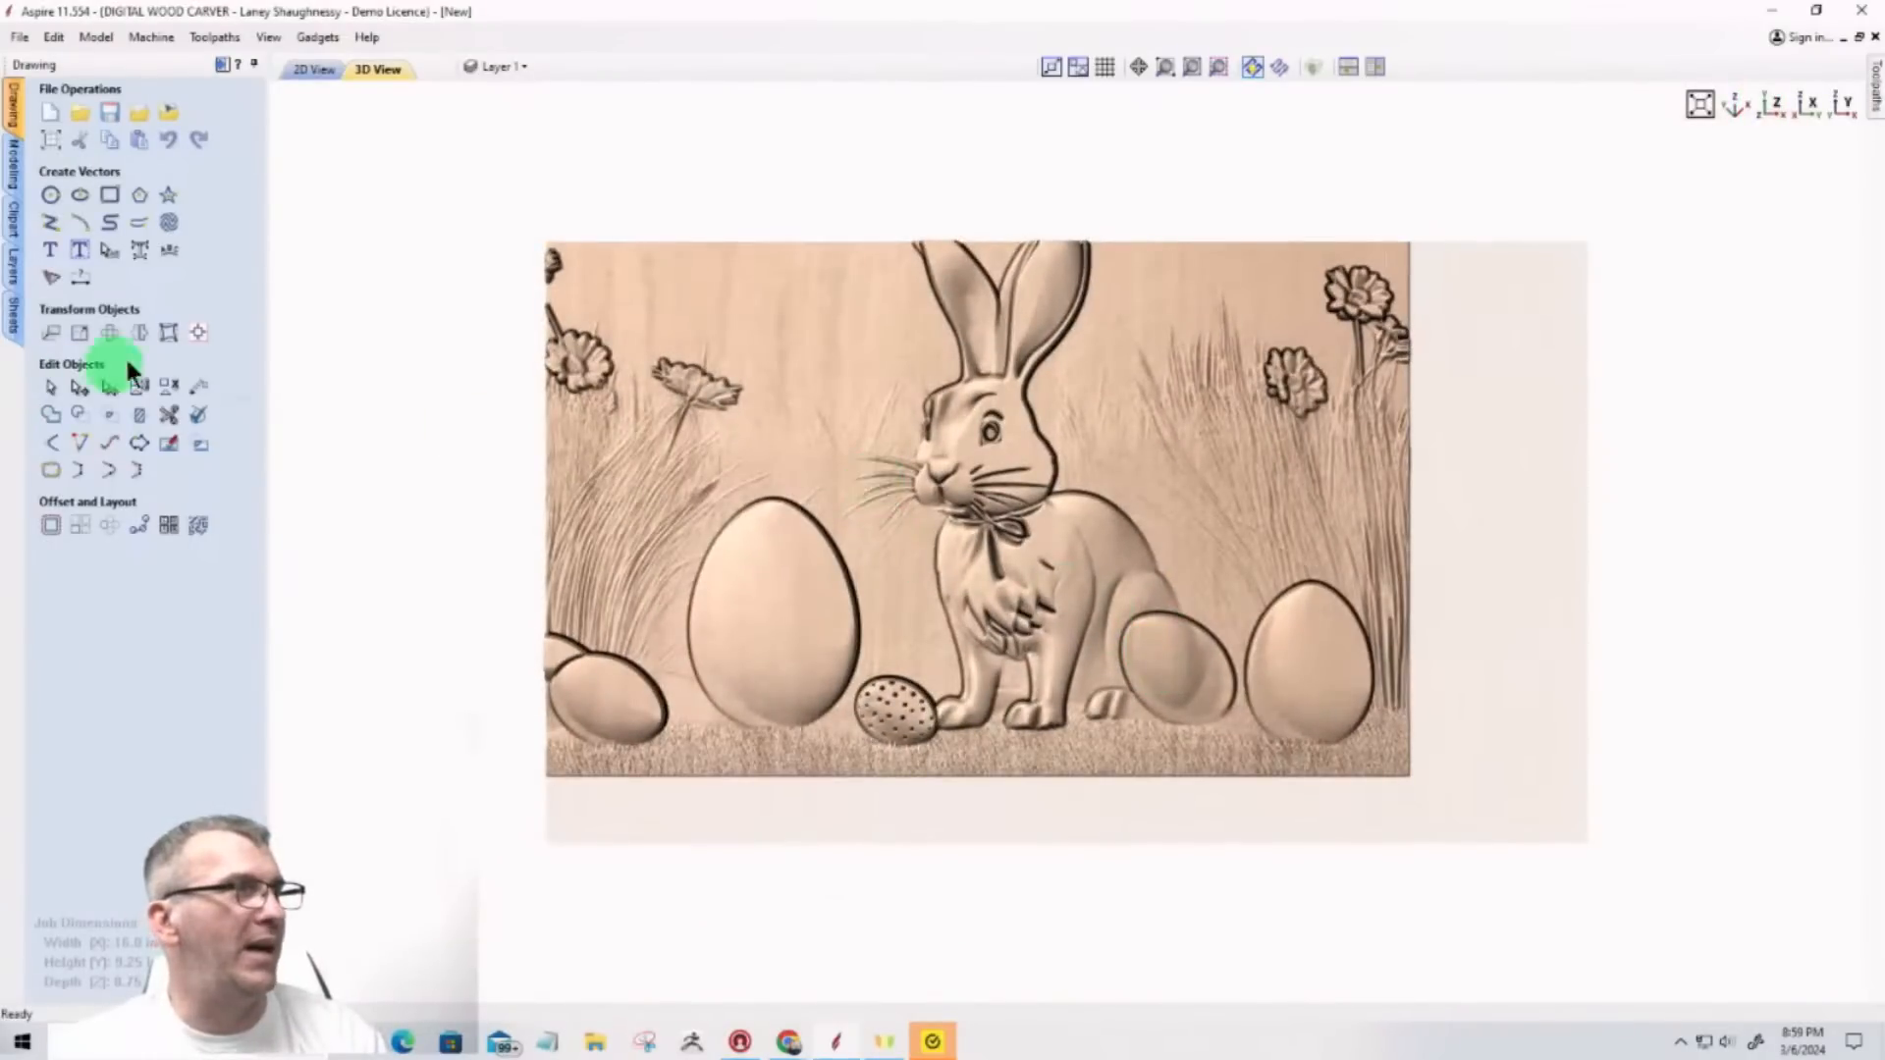
Step: Center the smoothed bunny relief on the material both horizontally and vertically, and deselect it
left_click(198, 333)
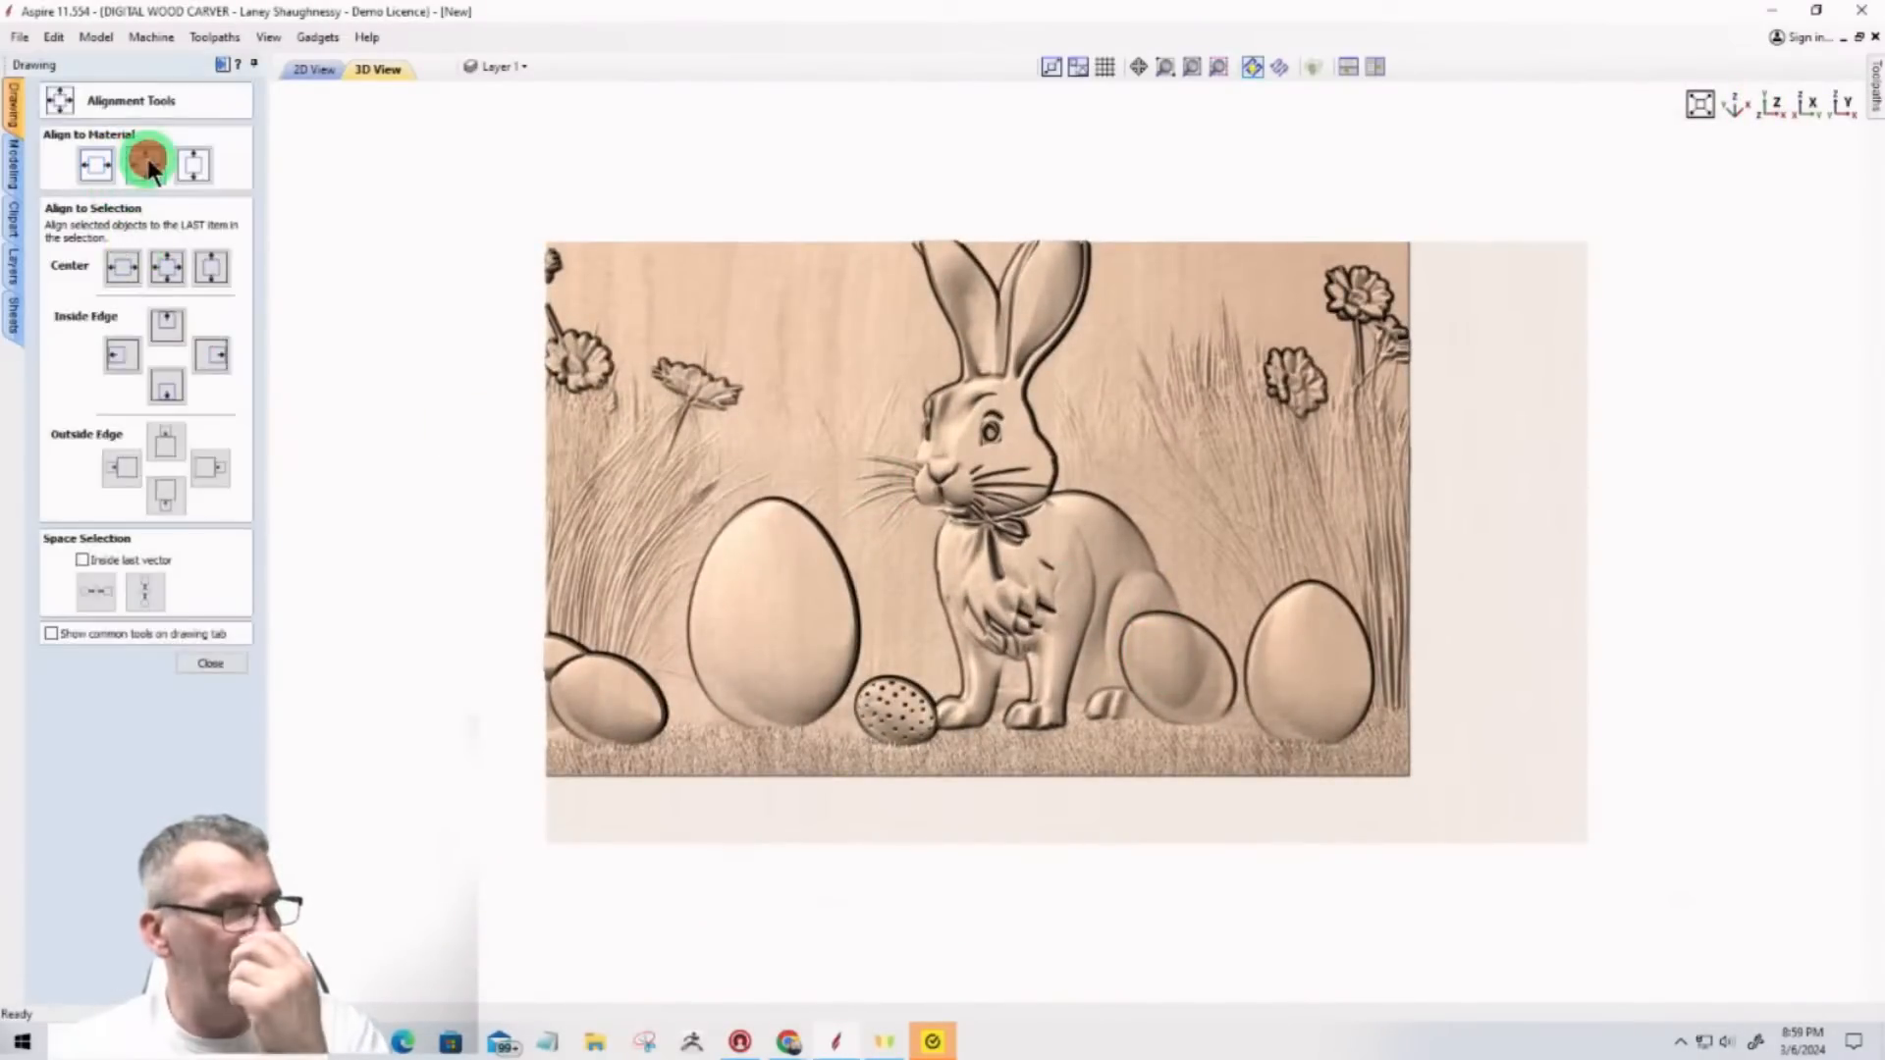
left_click(147, 164)
left_click(779, 512)
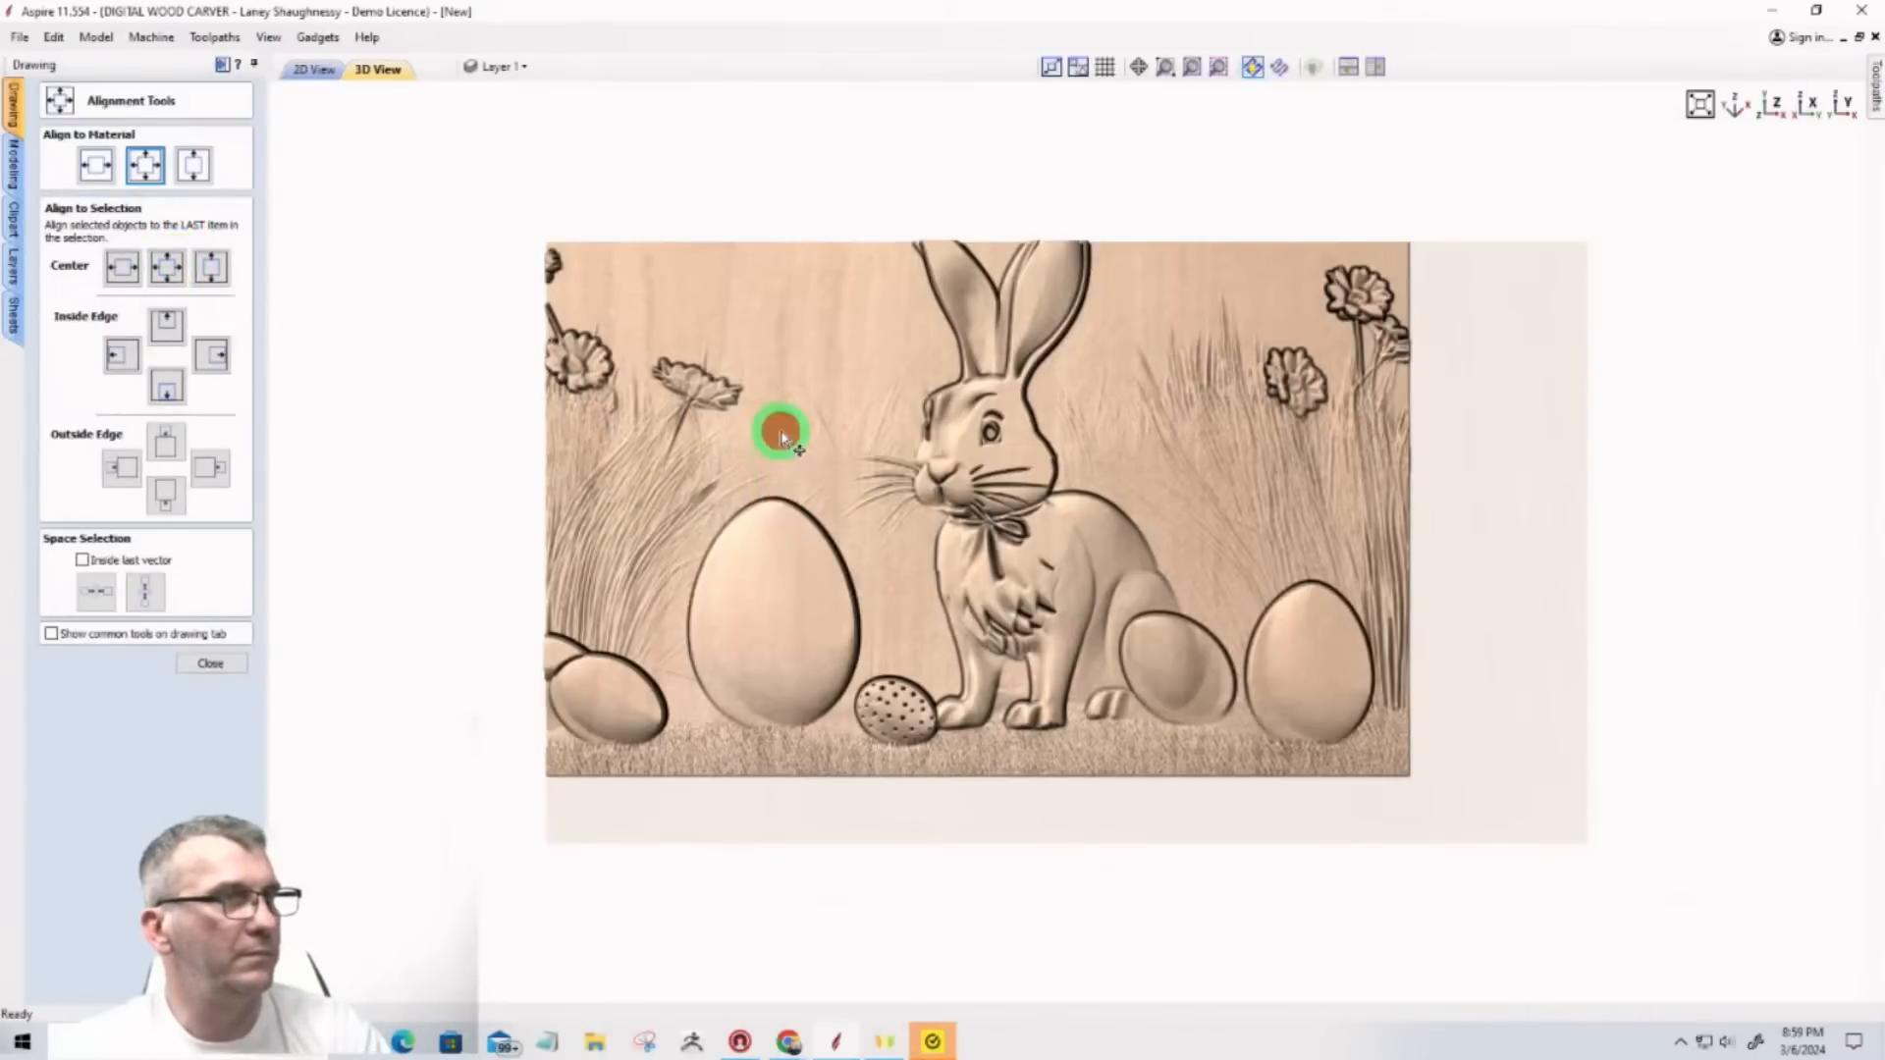
left_click(780, 437)
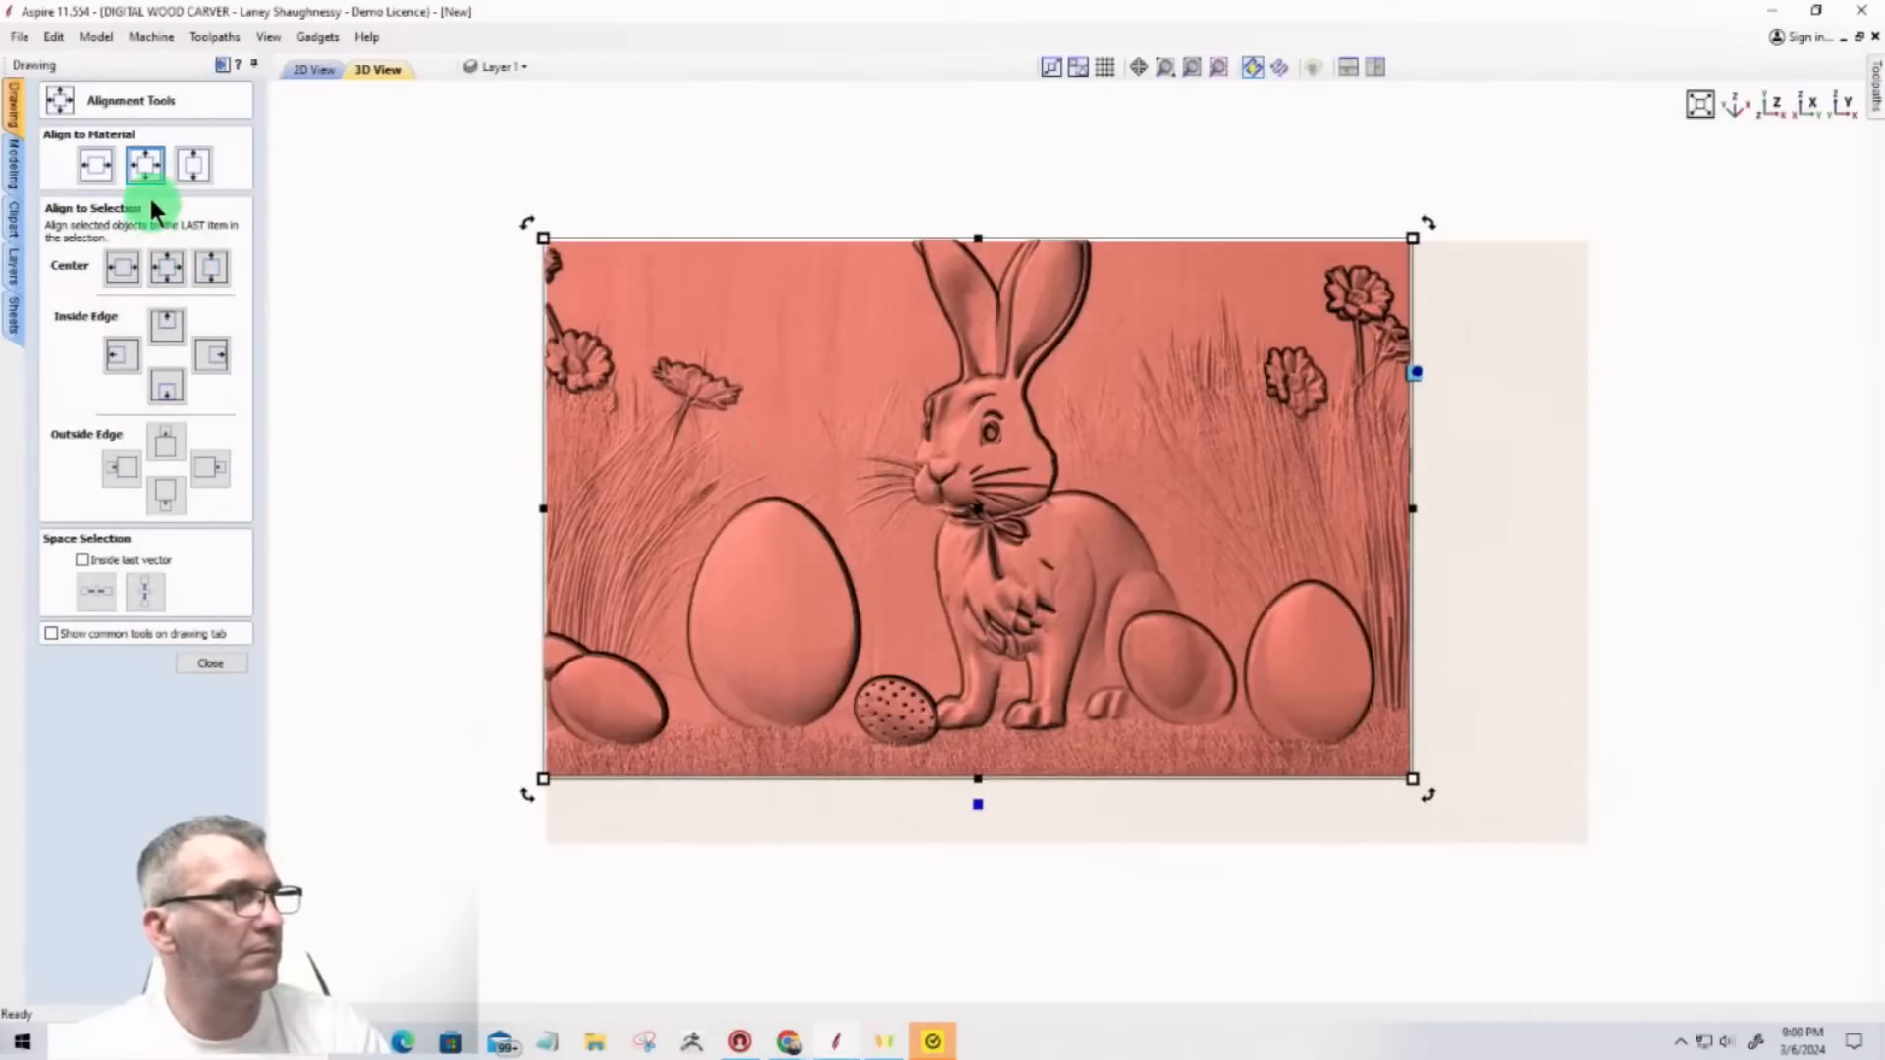
left_click(144, 165)
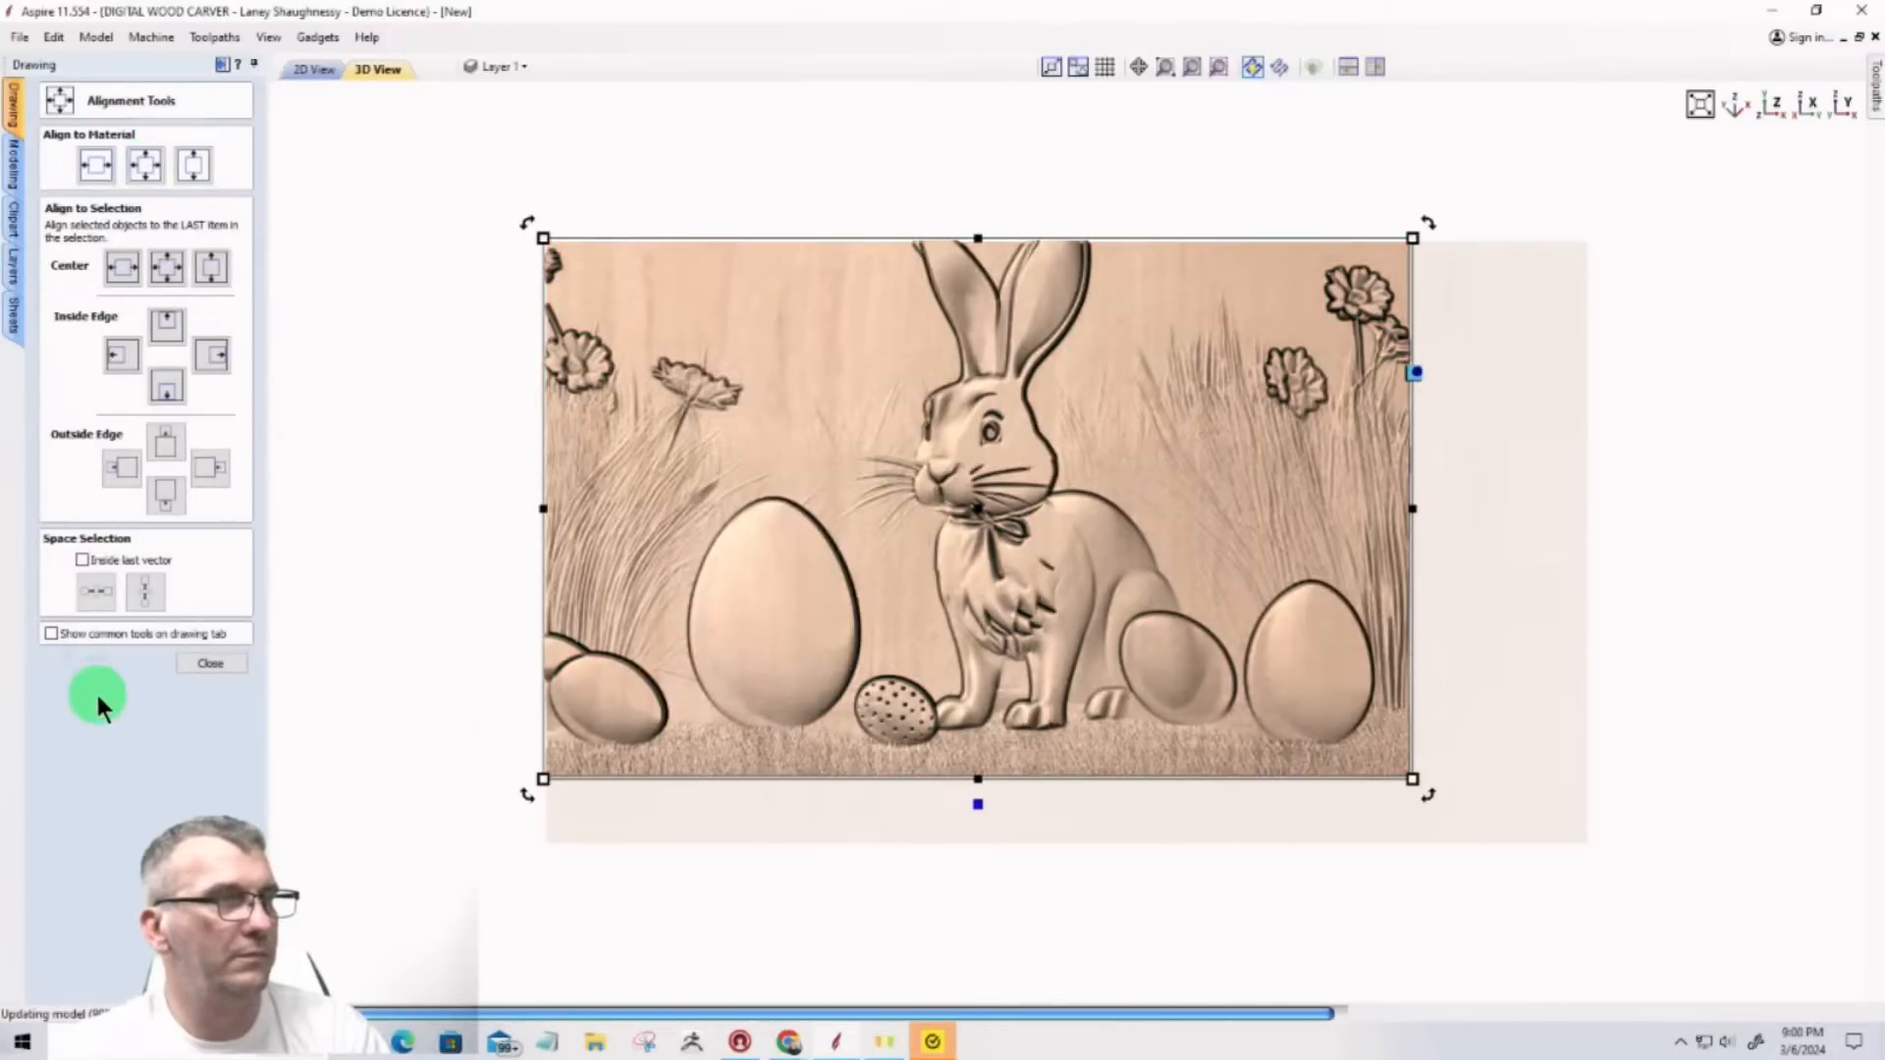
left_click(218, 663)
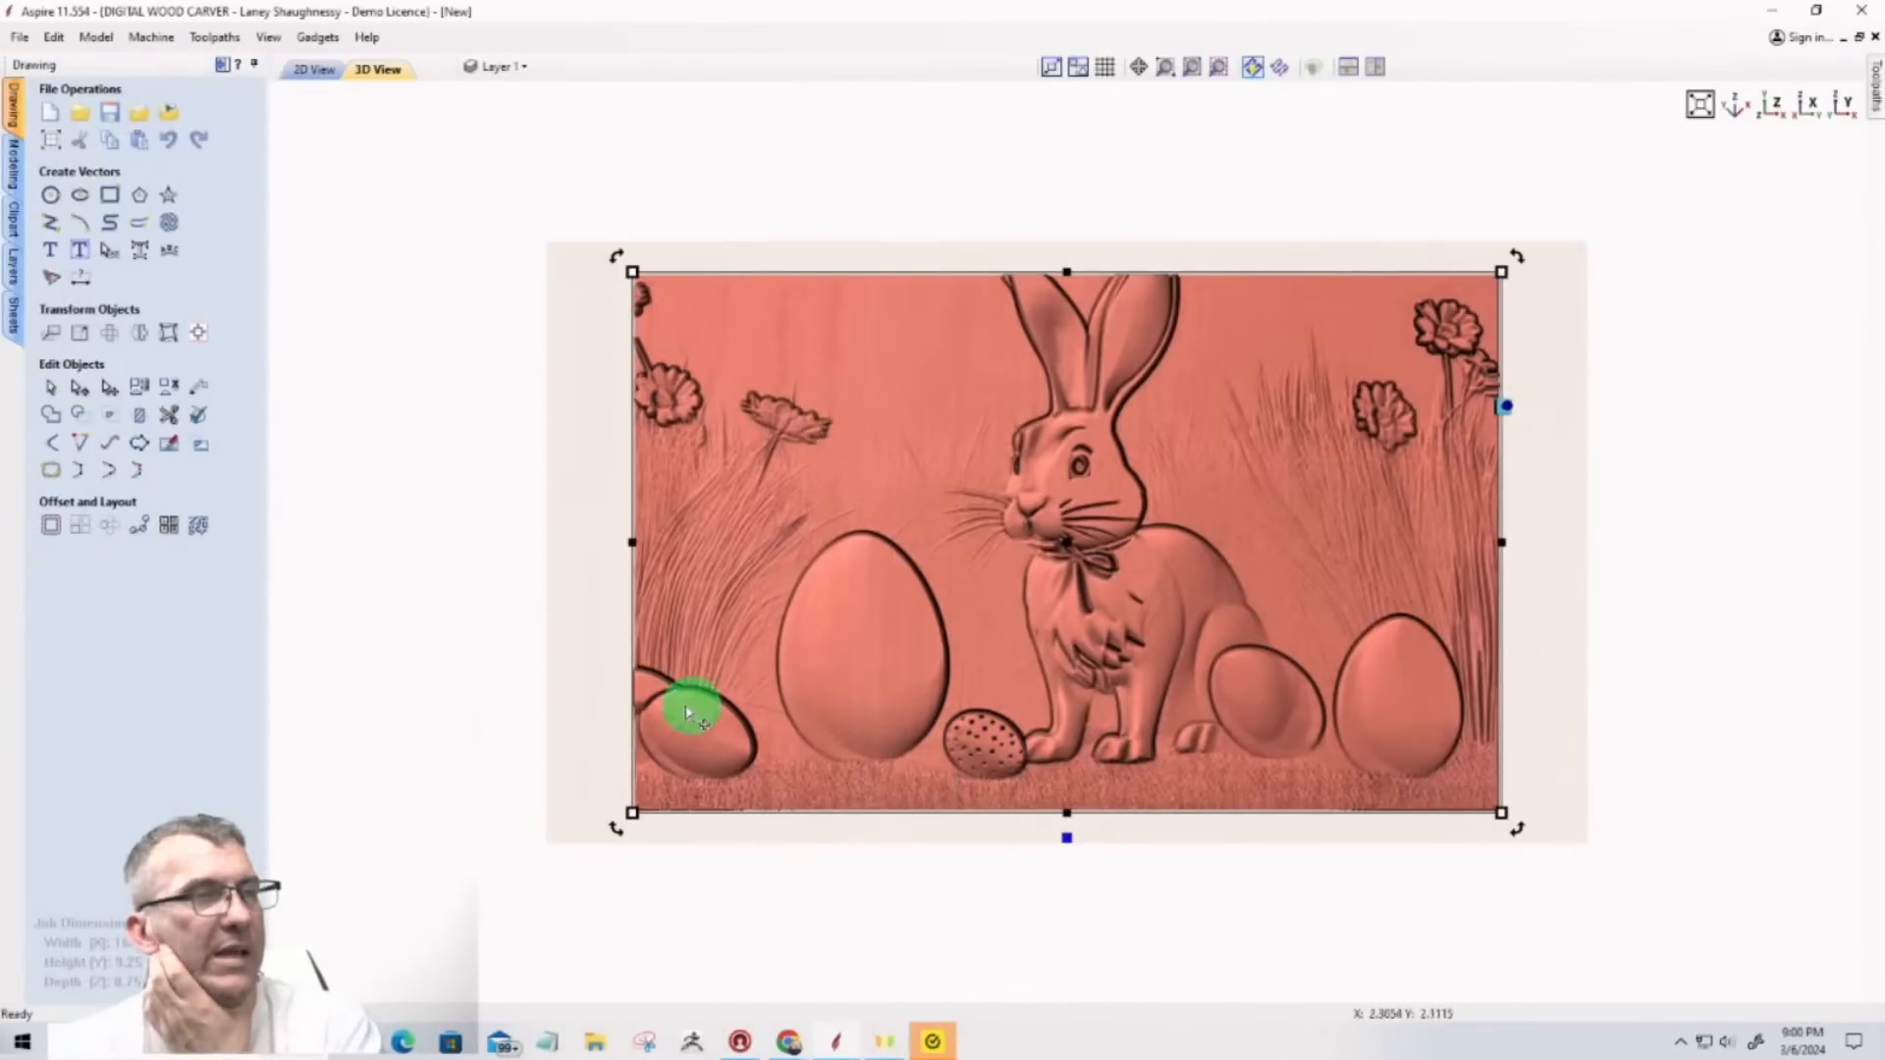
left_click(562, 658)
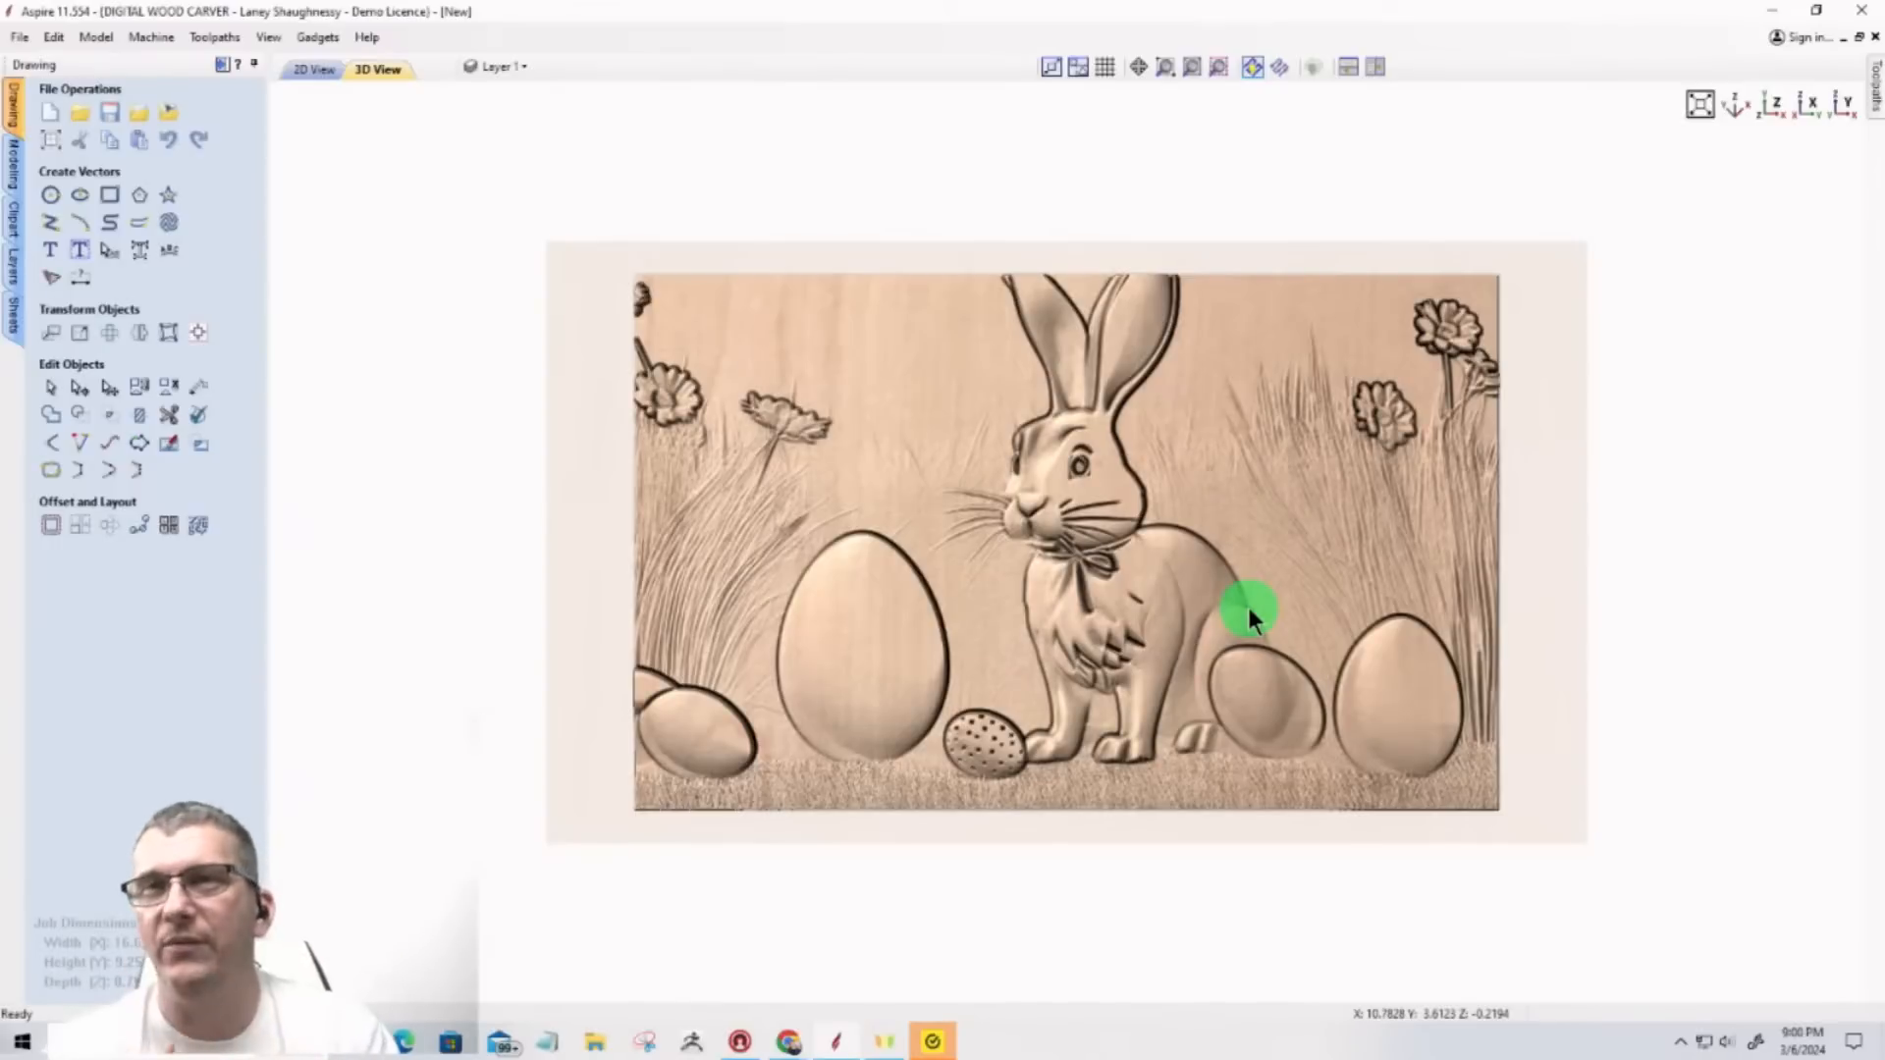
scroll(1247, 615, "up", 3)
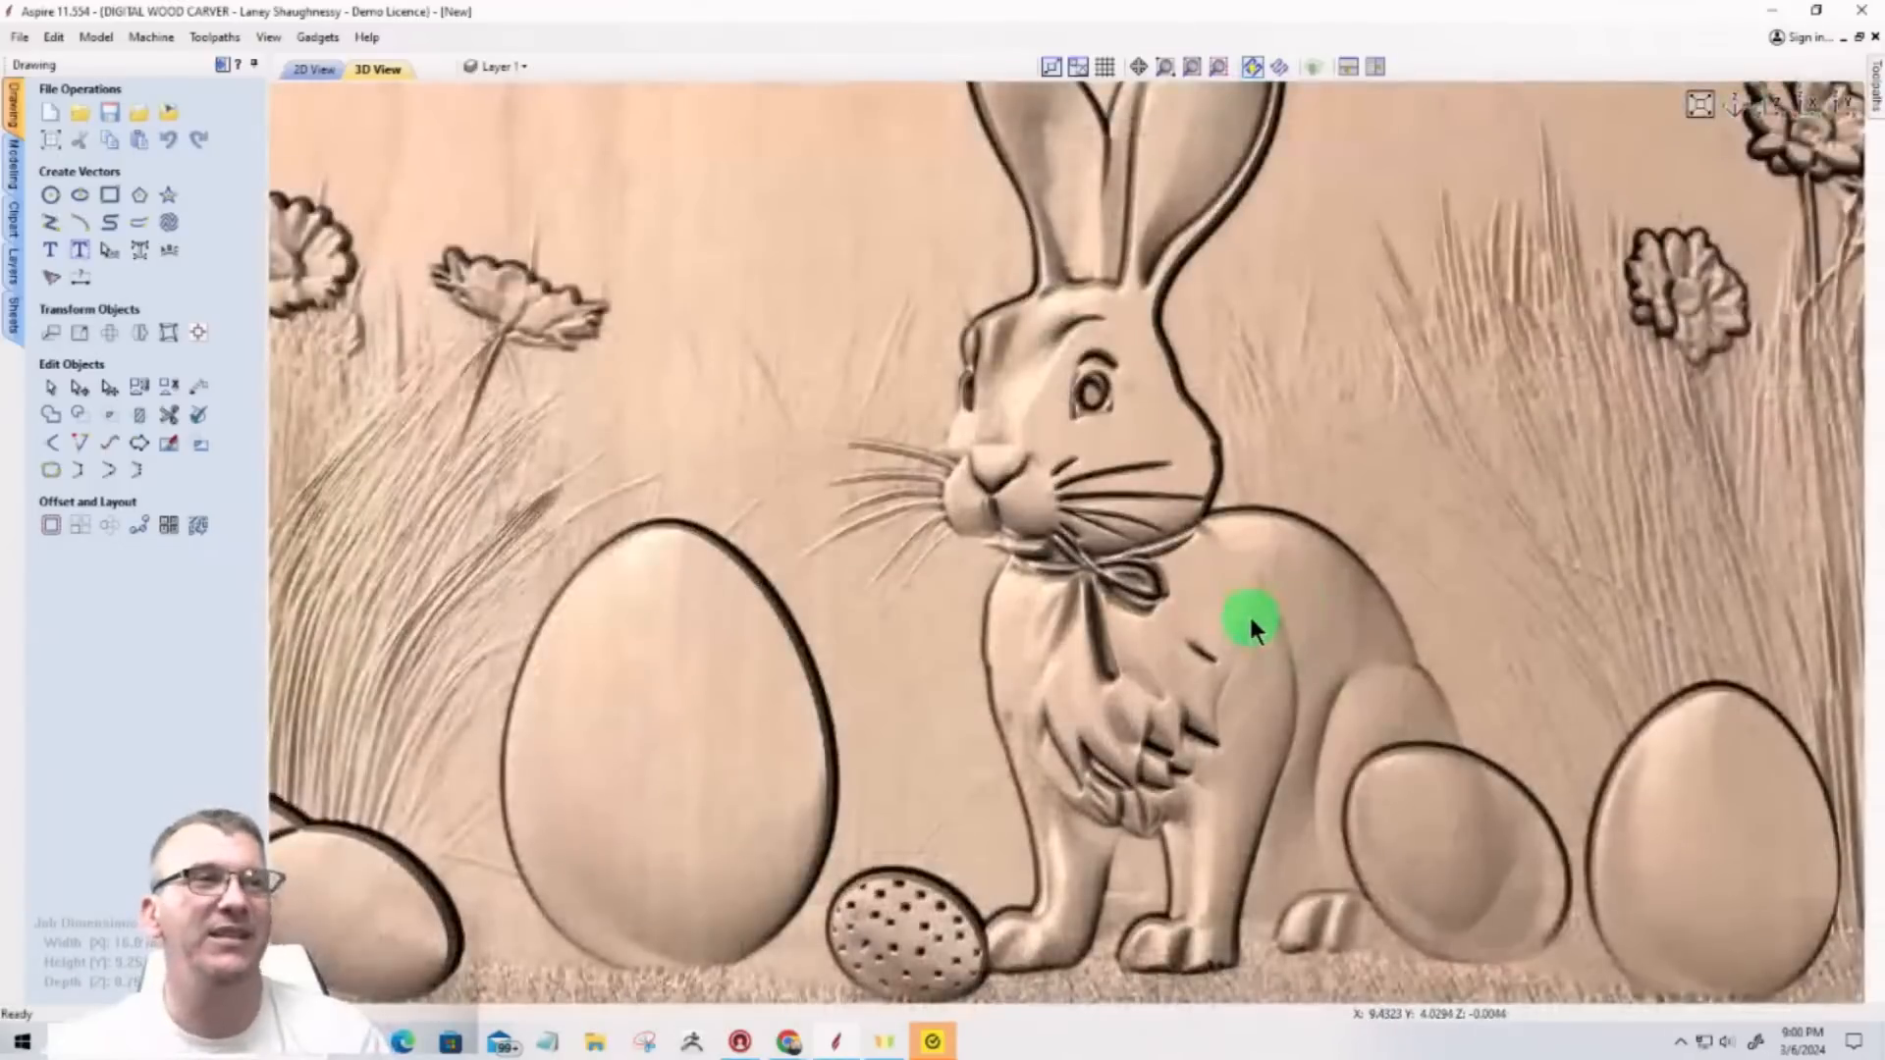
scroll(1039, 501, "down", 3)
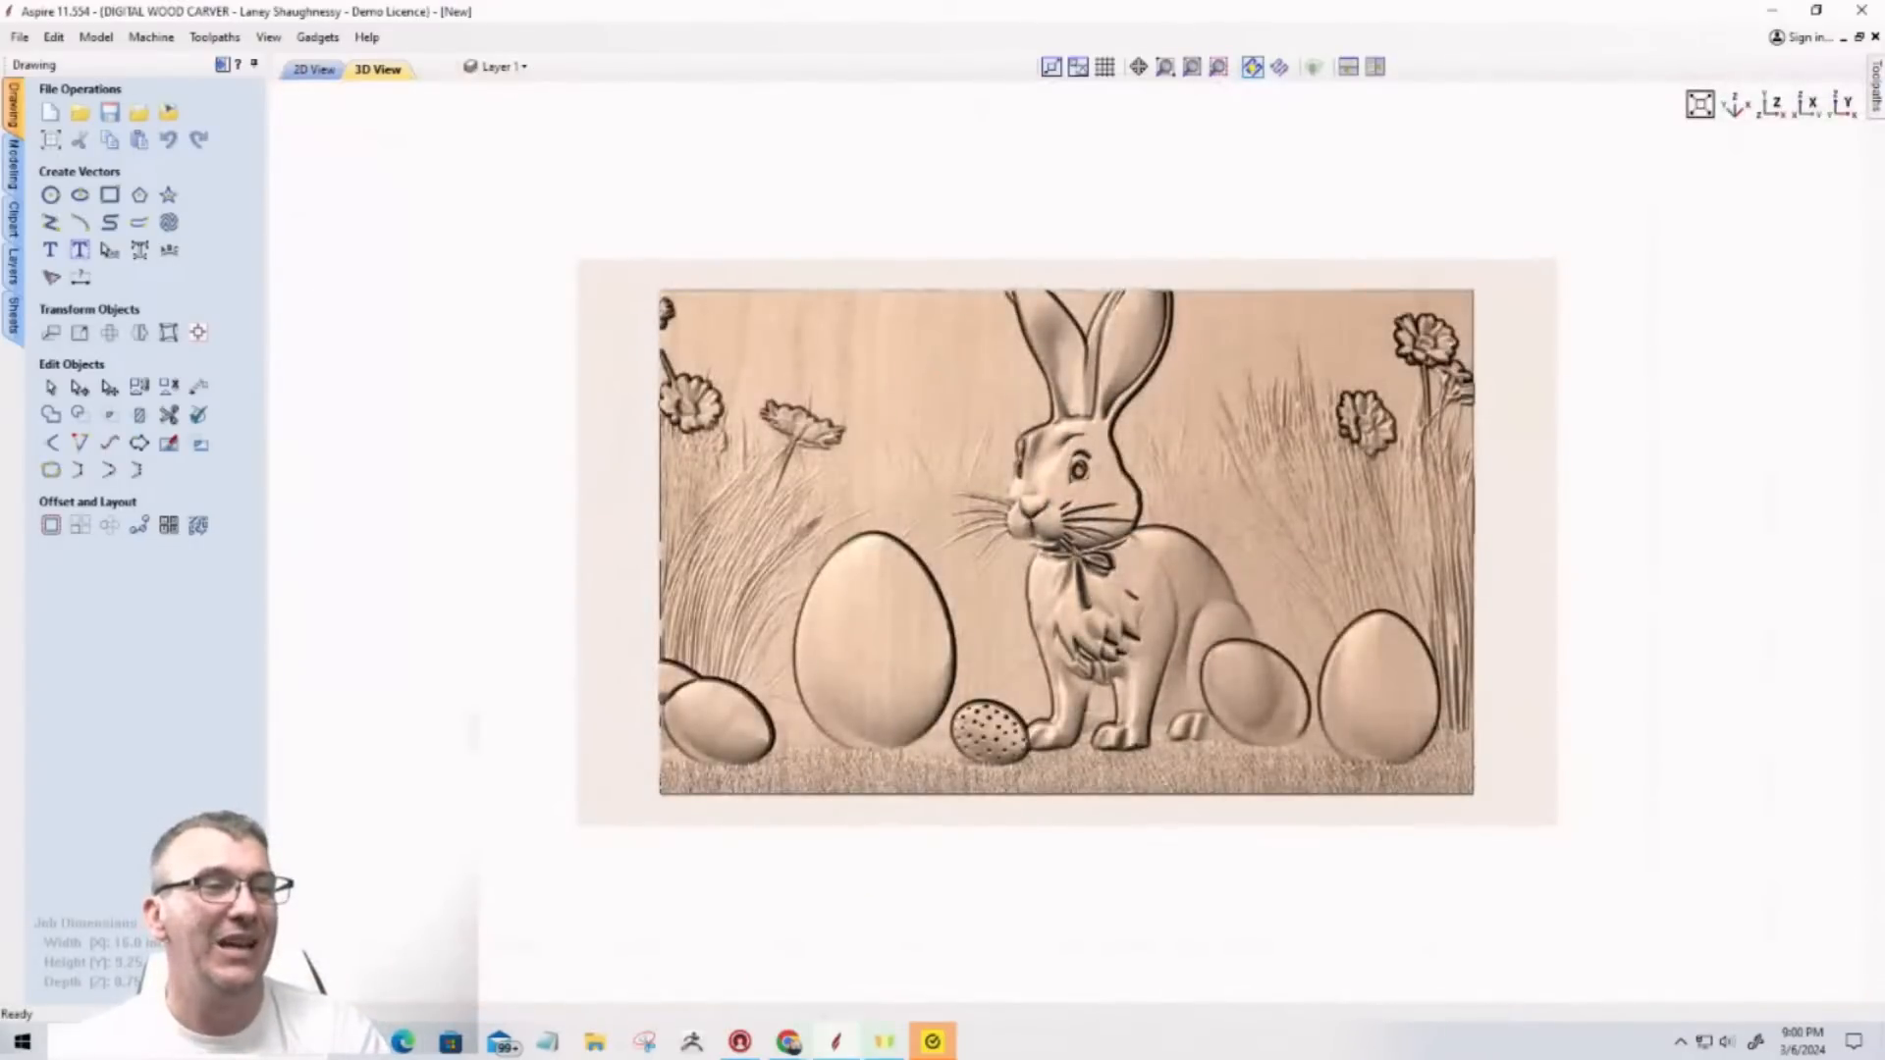
Step: Switch to the Fotor AI image creator in Chrome and remove the word "Negative" from the image prompt
mouse_move(782, 1047)
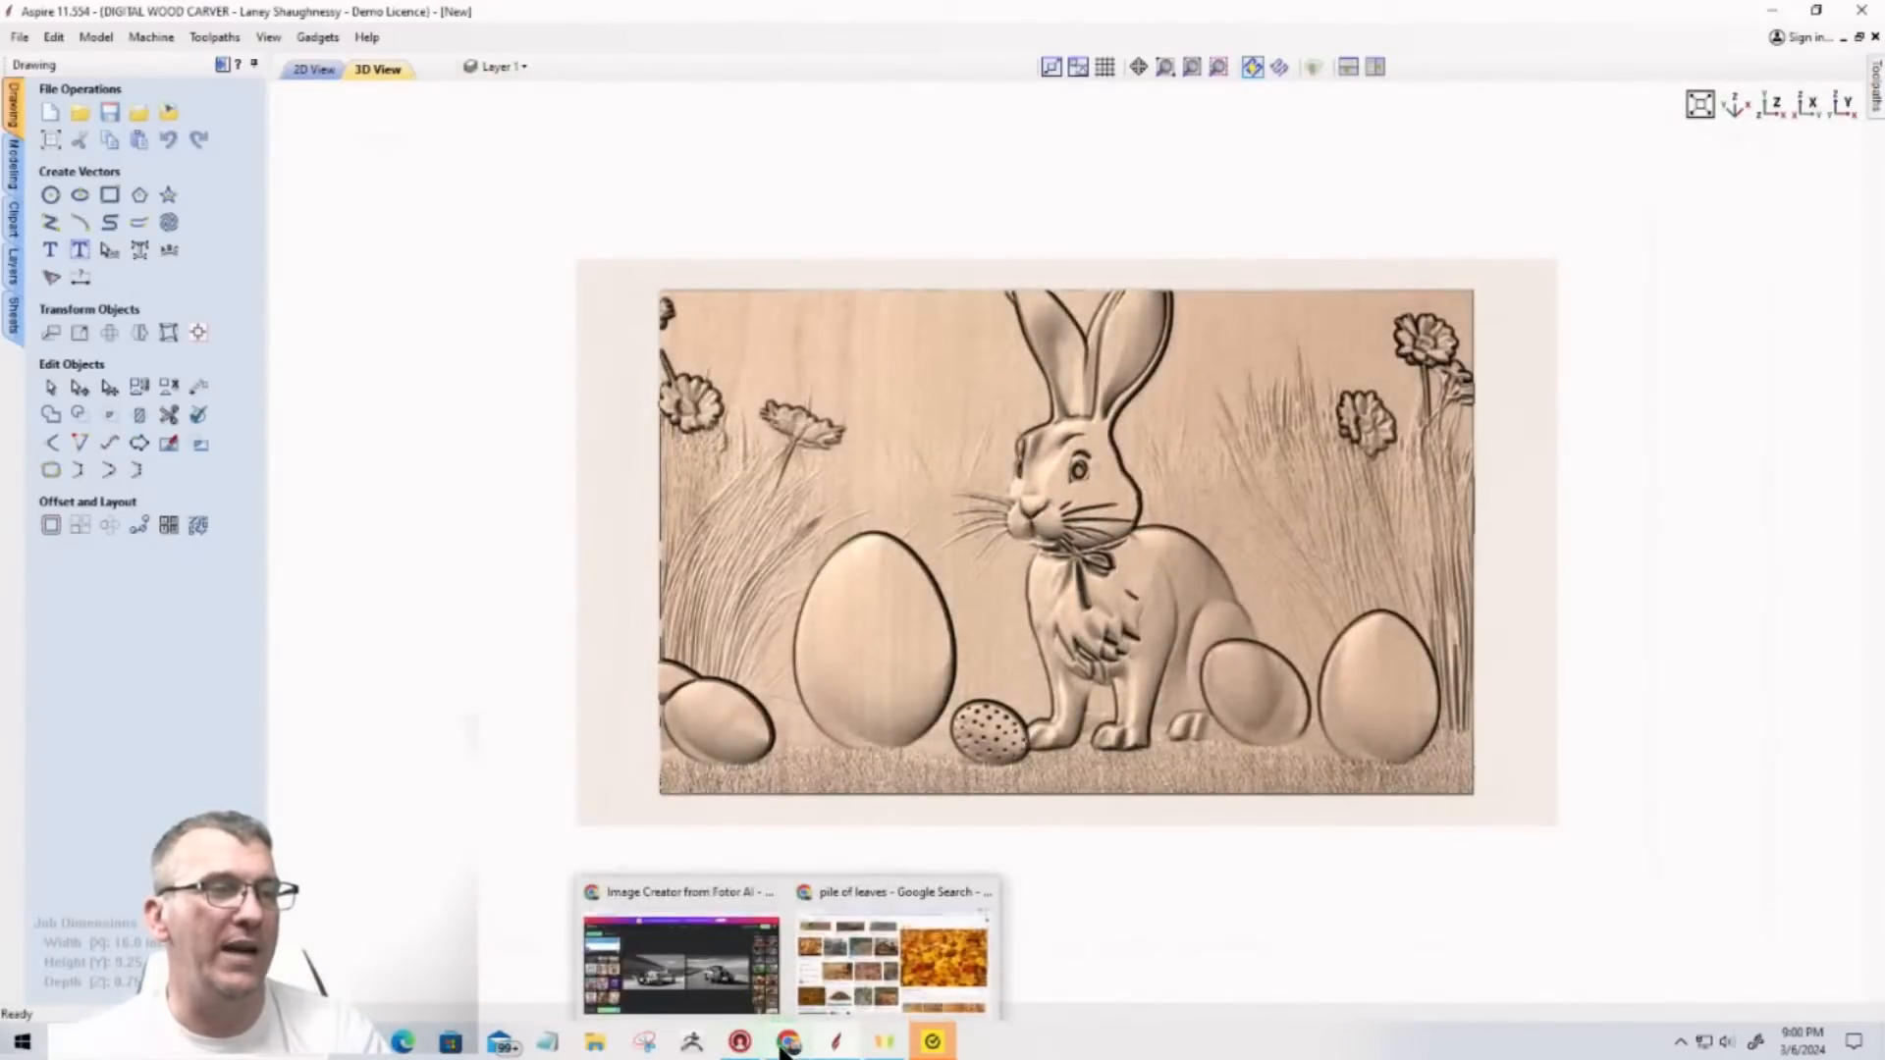
left_click(685, 982)
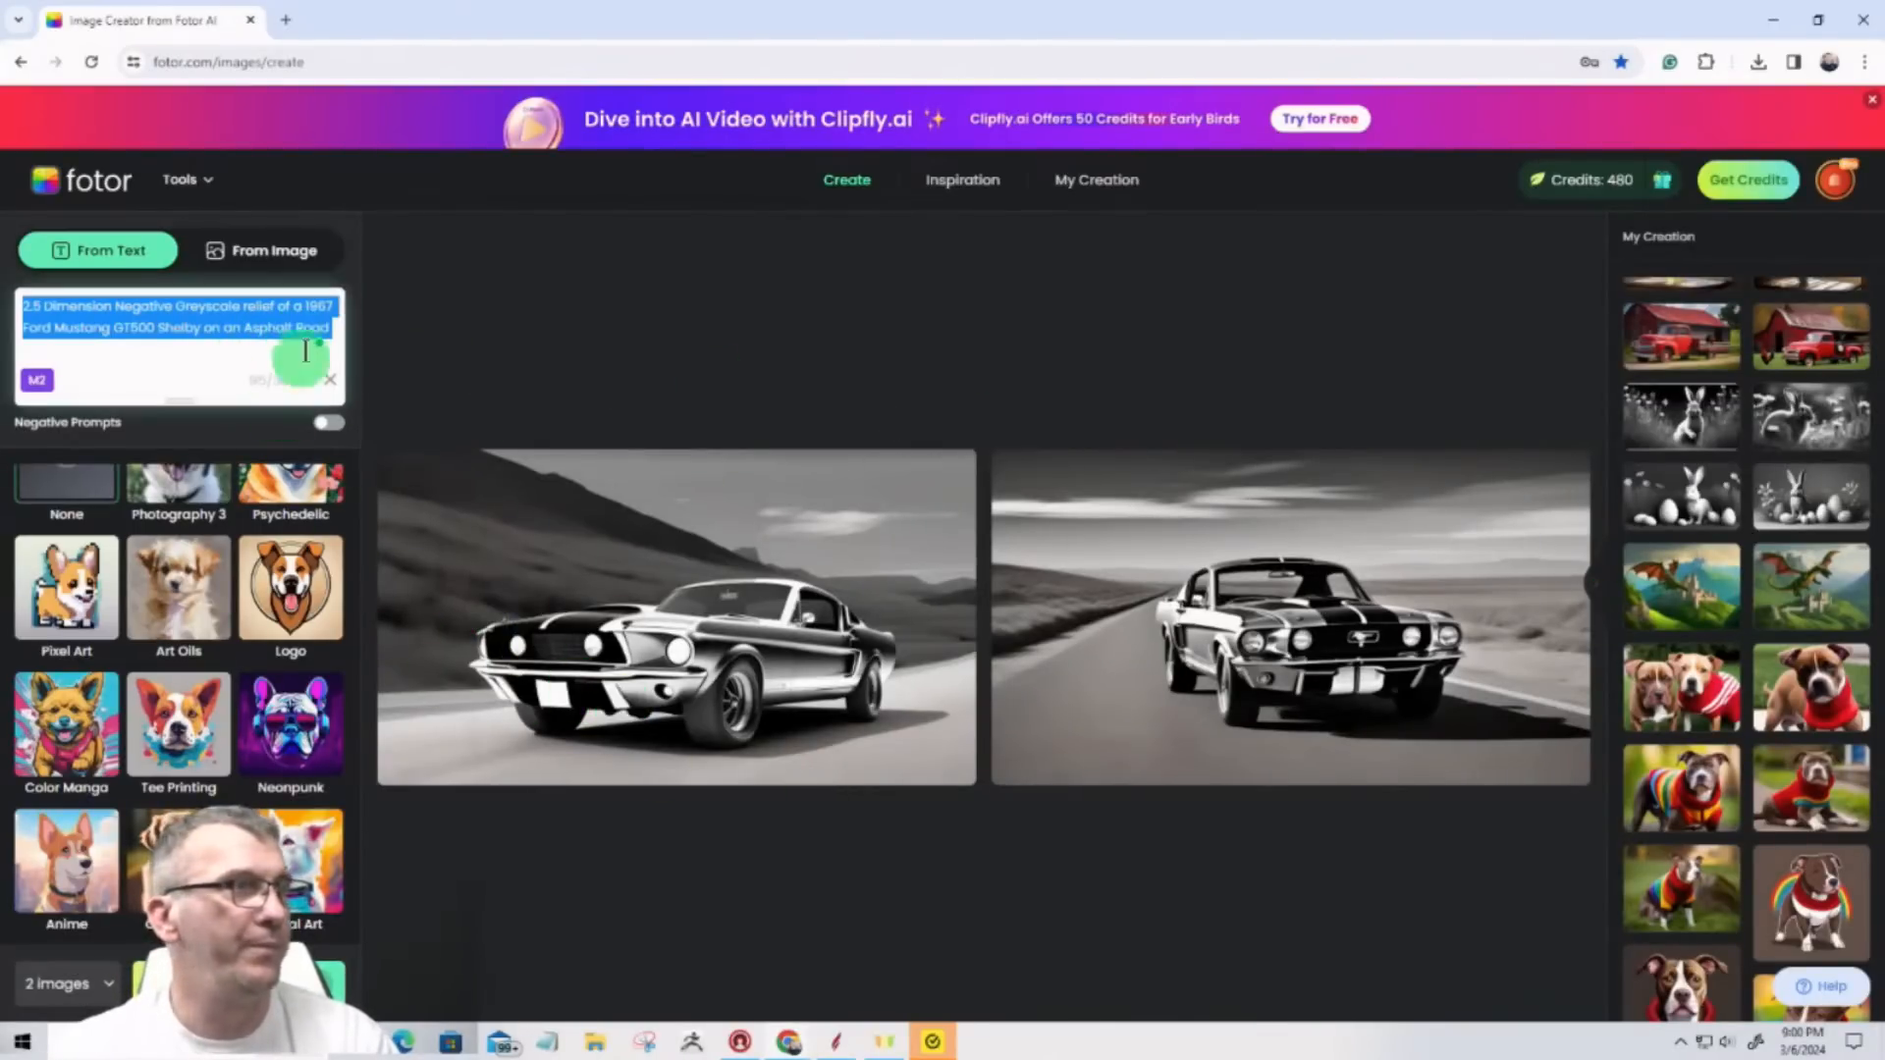
left_click_drag(331, 329, 177, 309)
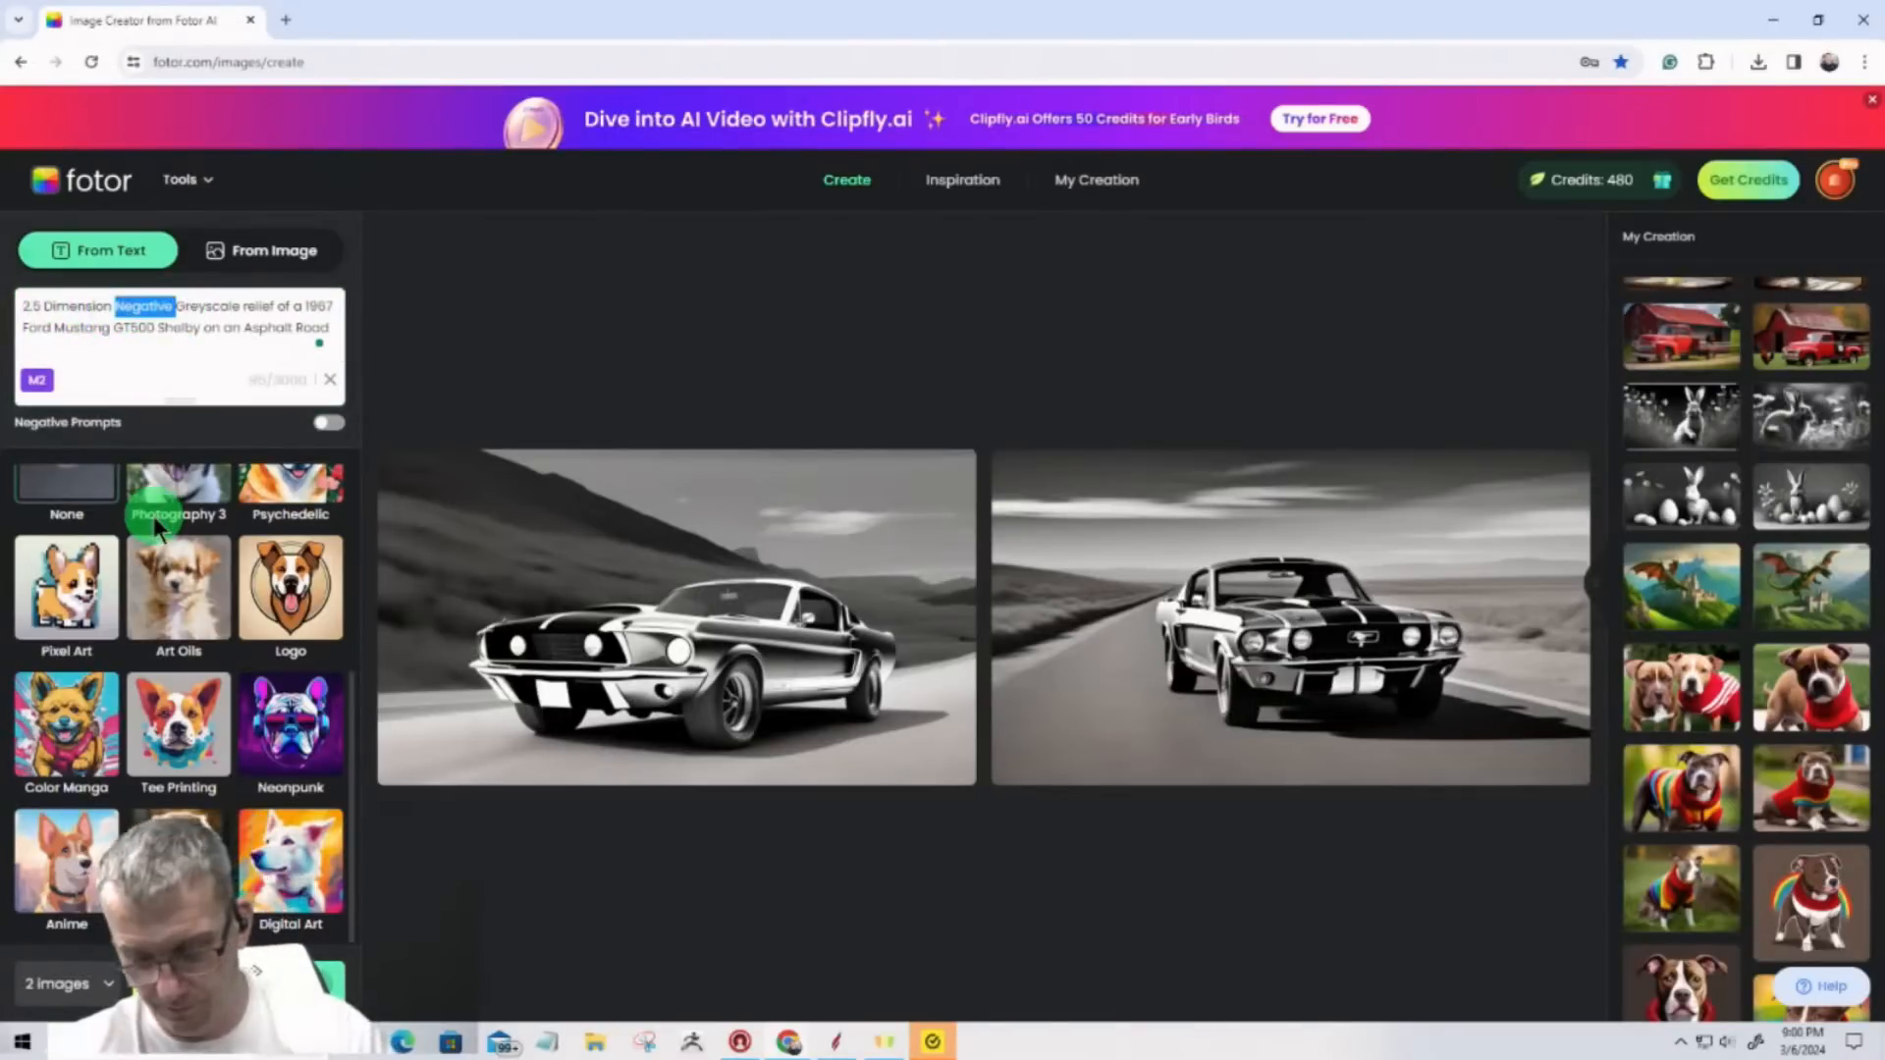
key("Delete")
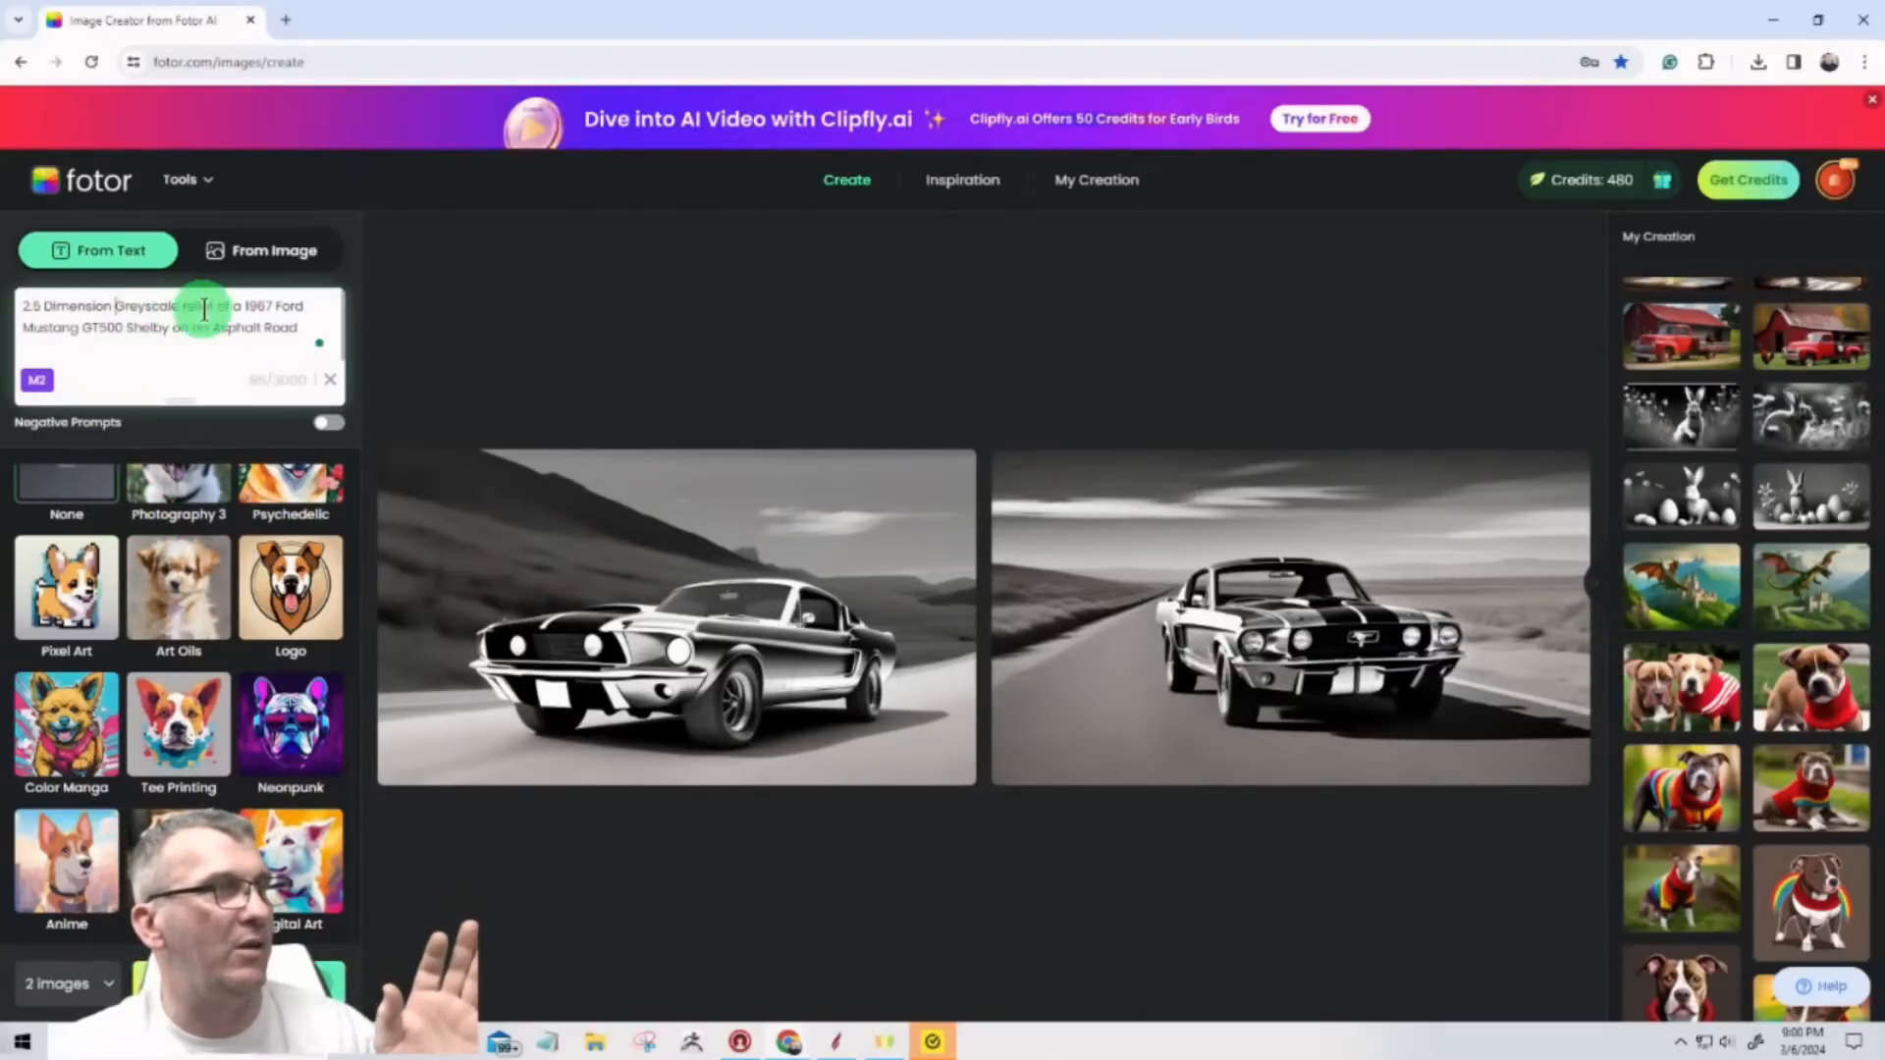
Step: Replace the Mustang description in the prompt with "Old Farm Truck in front of a Barn out in the field"
left_click(246, 306)
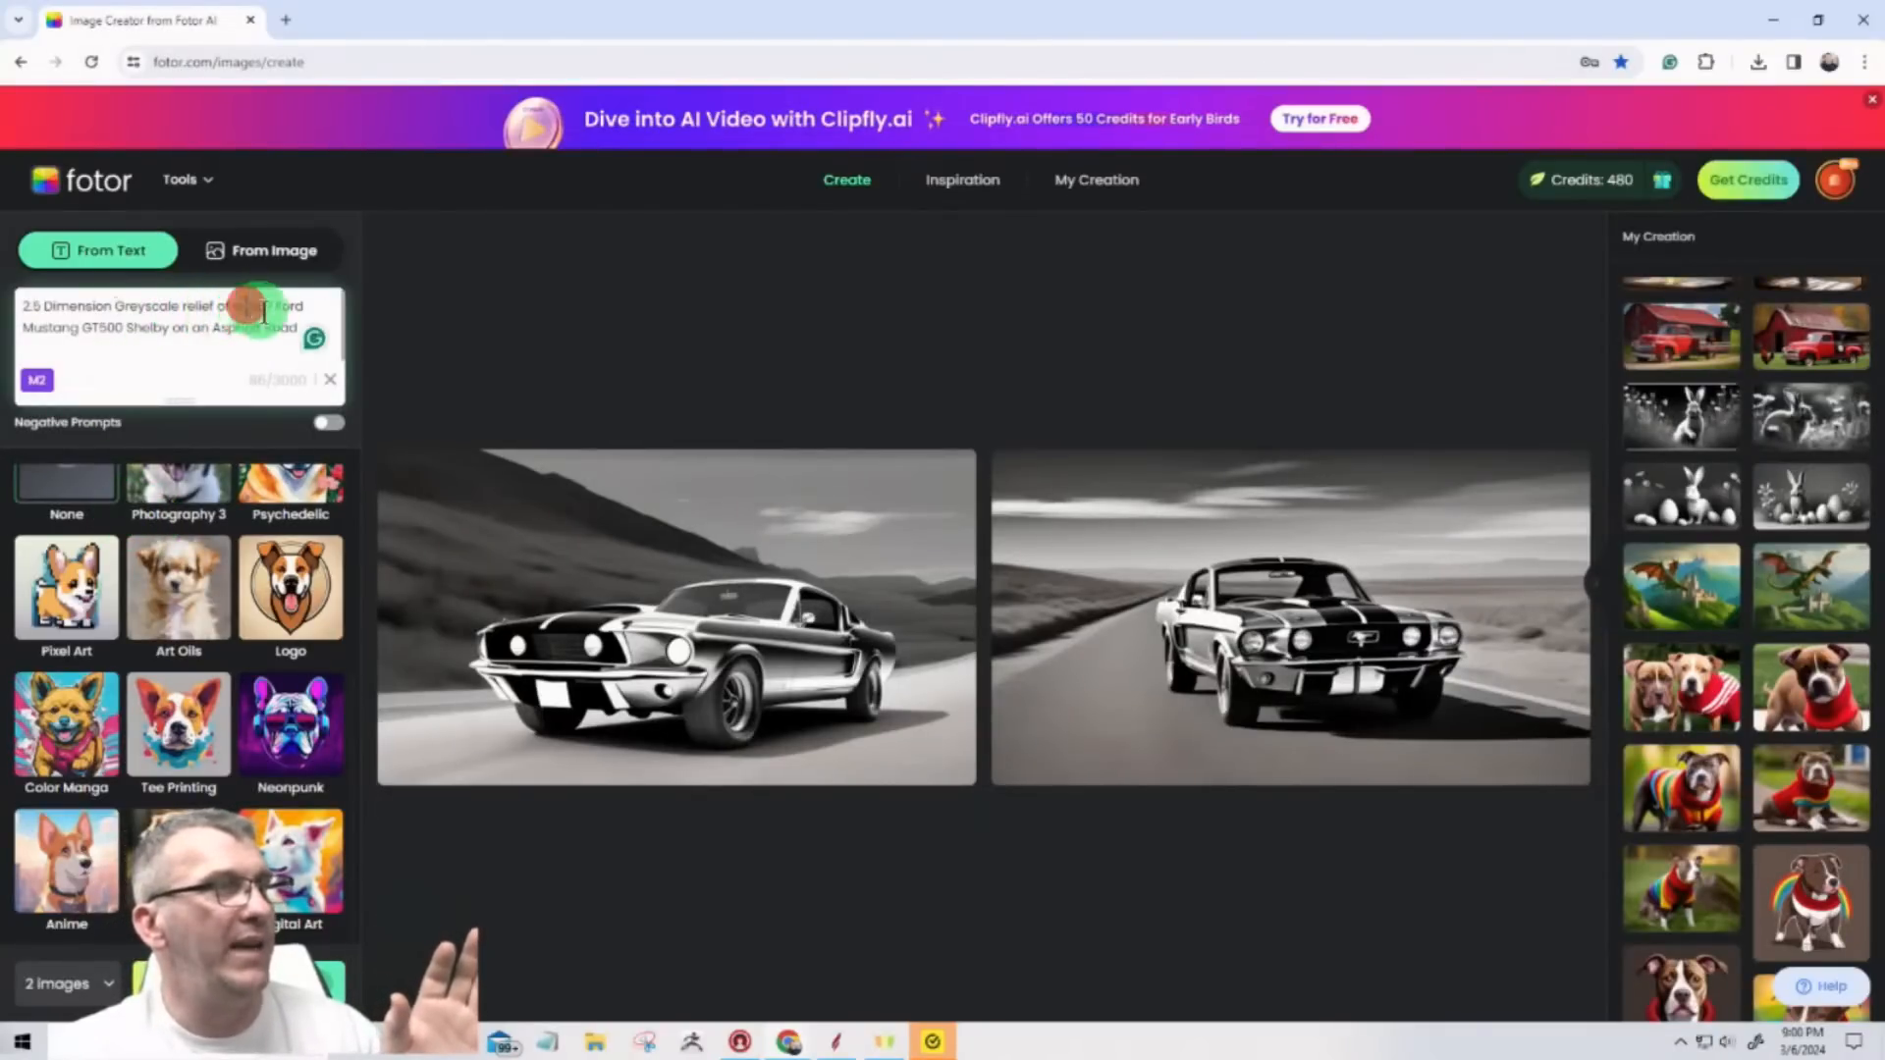
left_click_drag(245, 306, 299, 328)
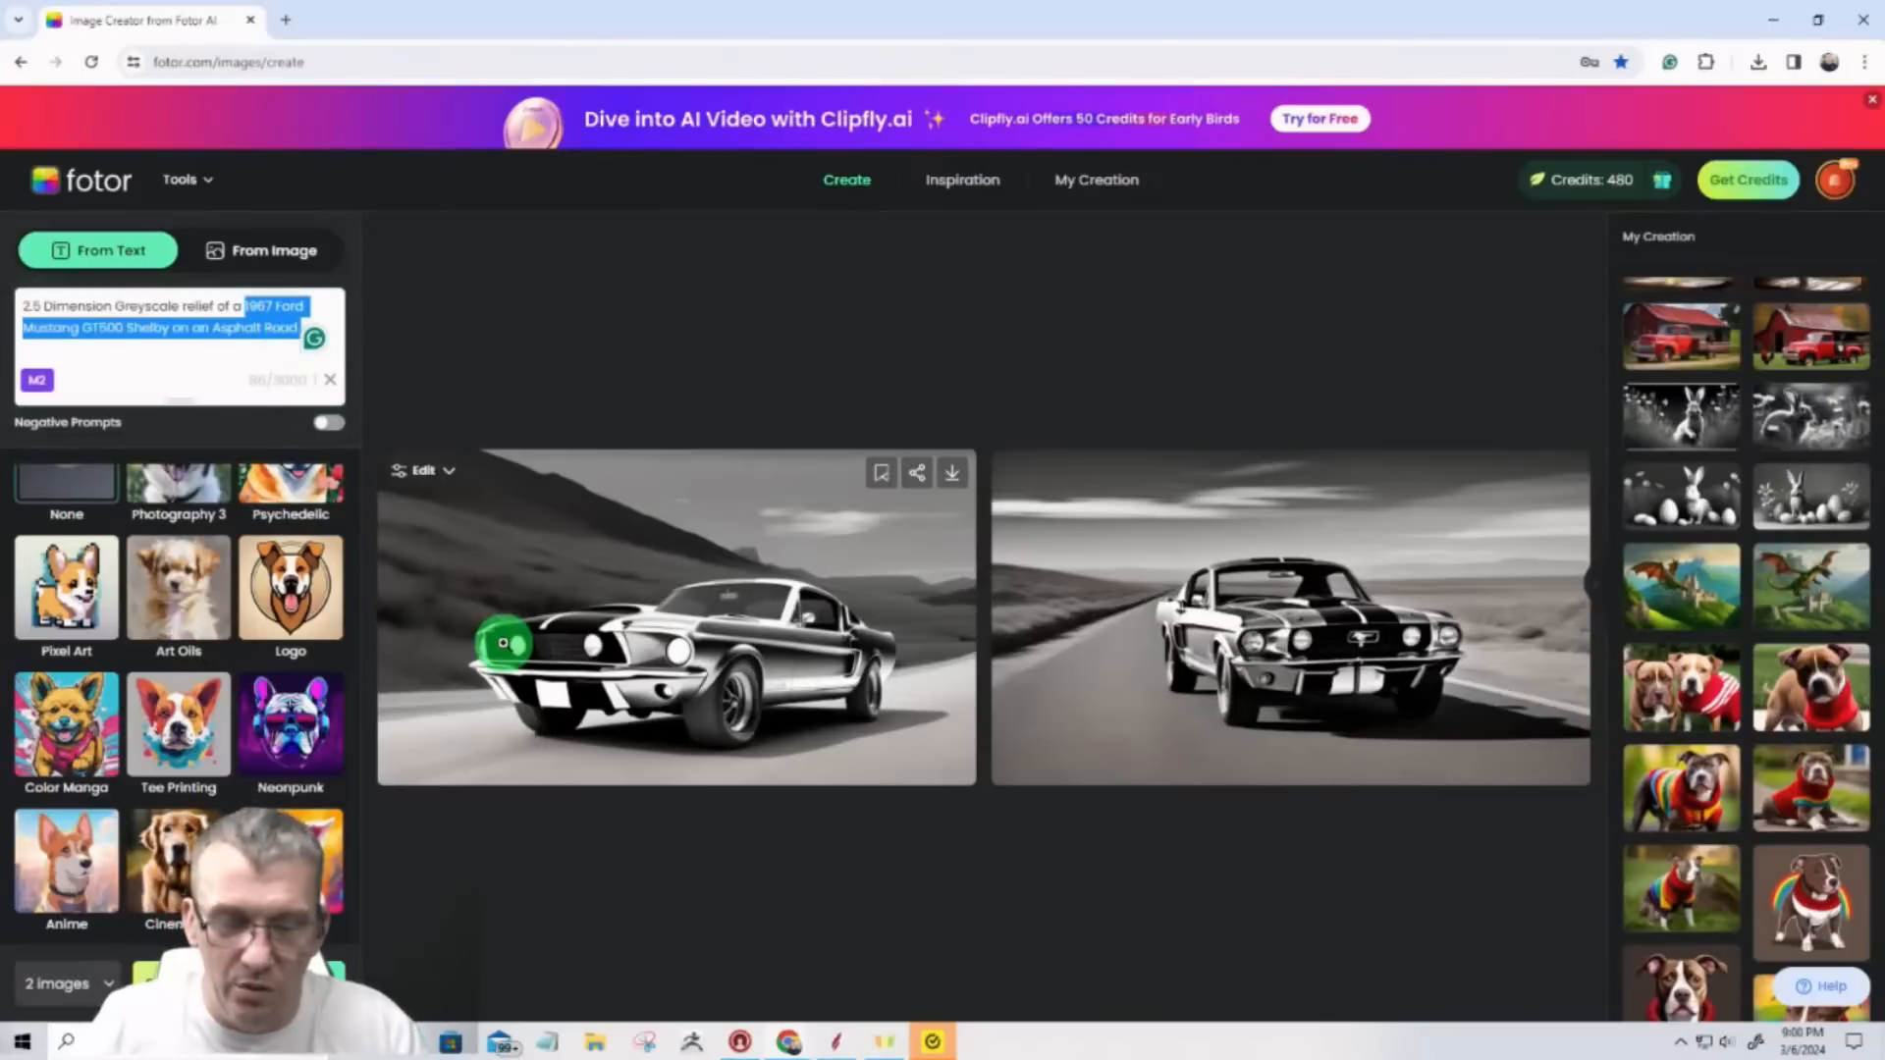
type("Old Farm Tru")
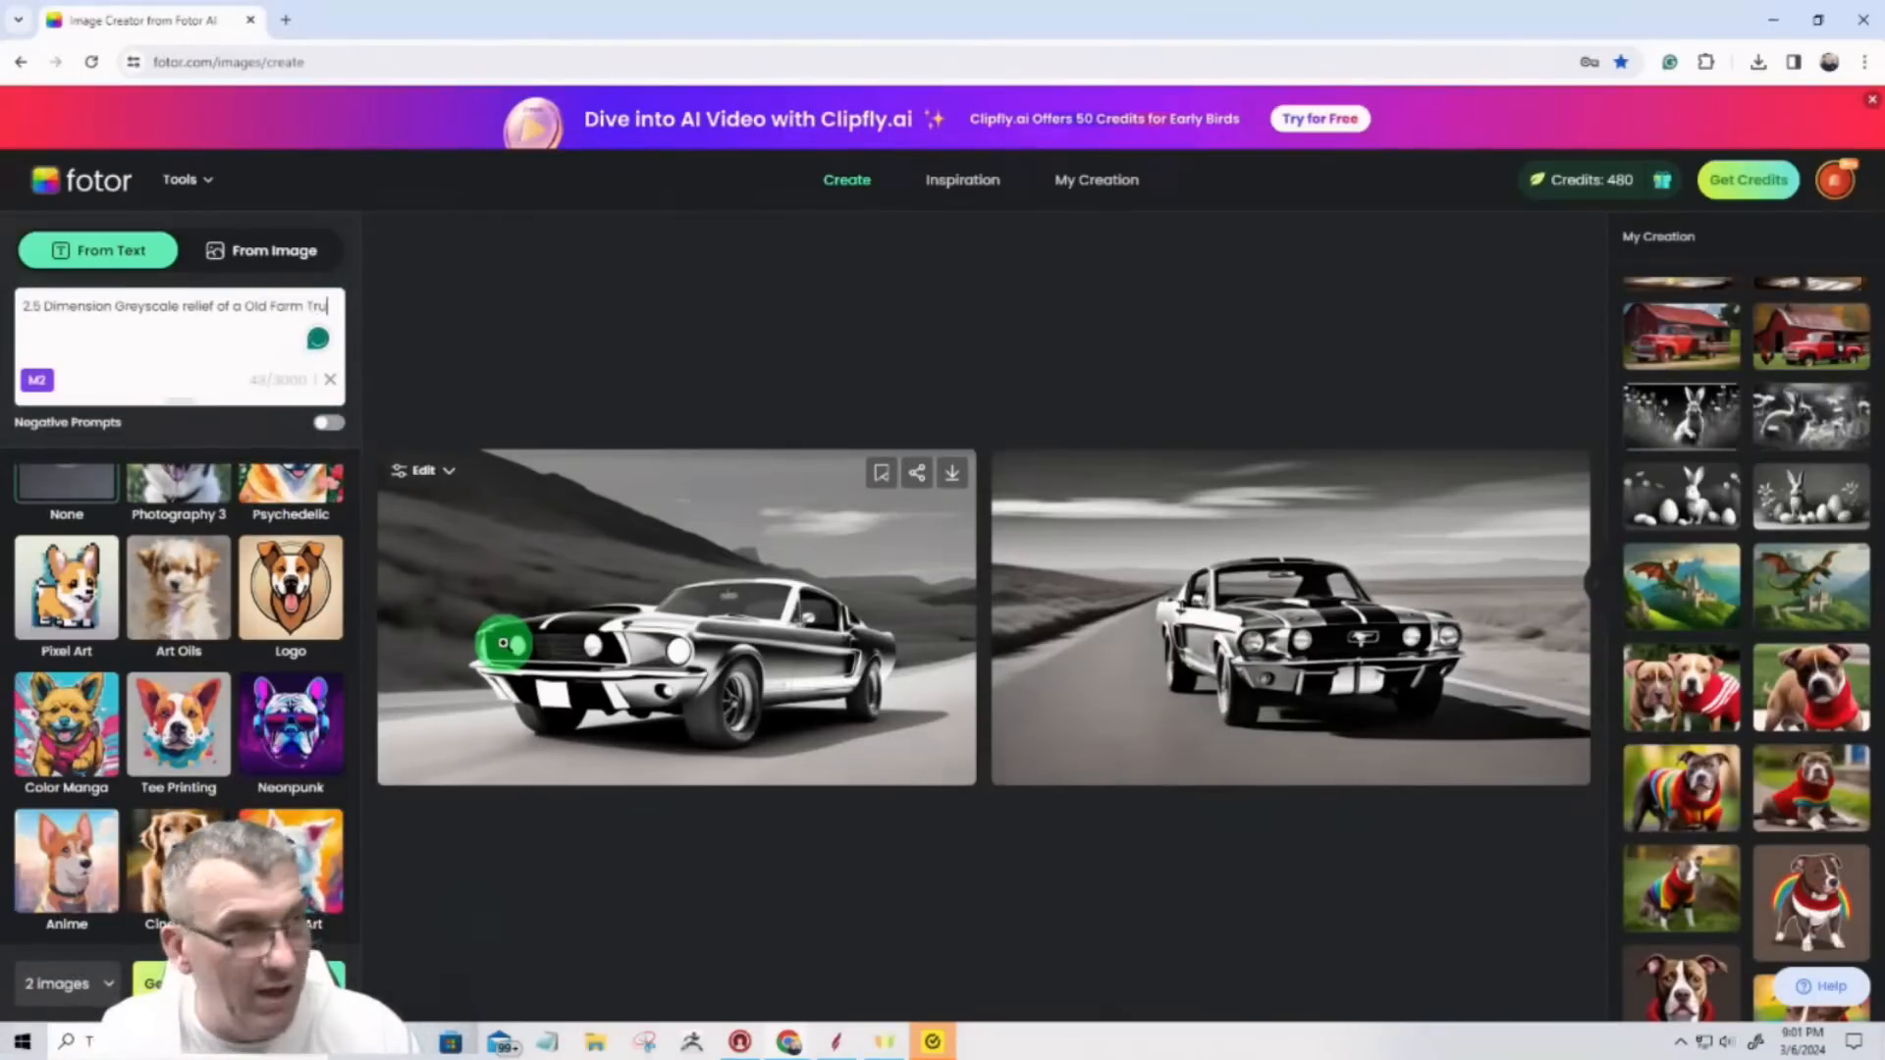
type("ck")
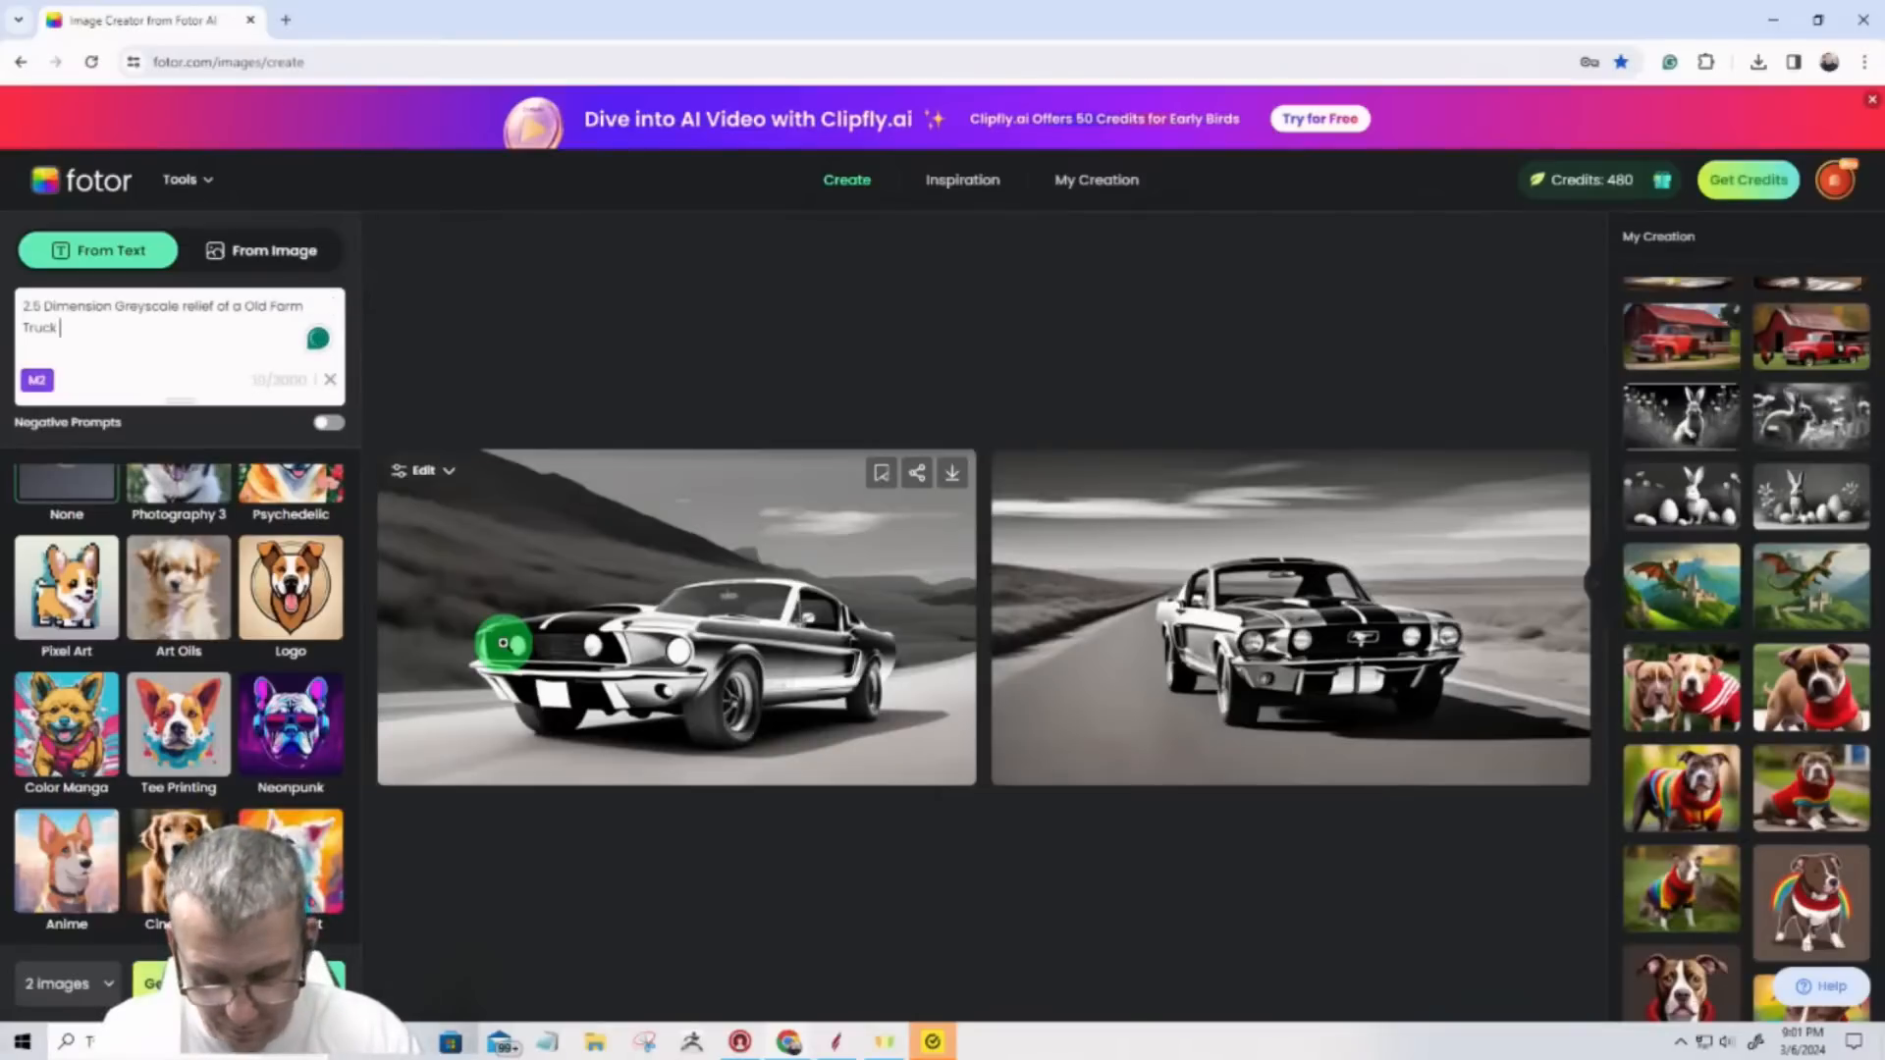
type(" infront of")
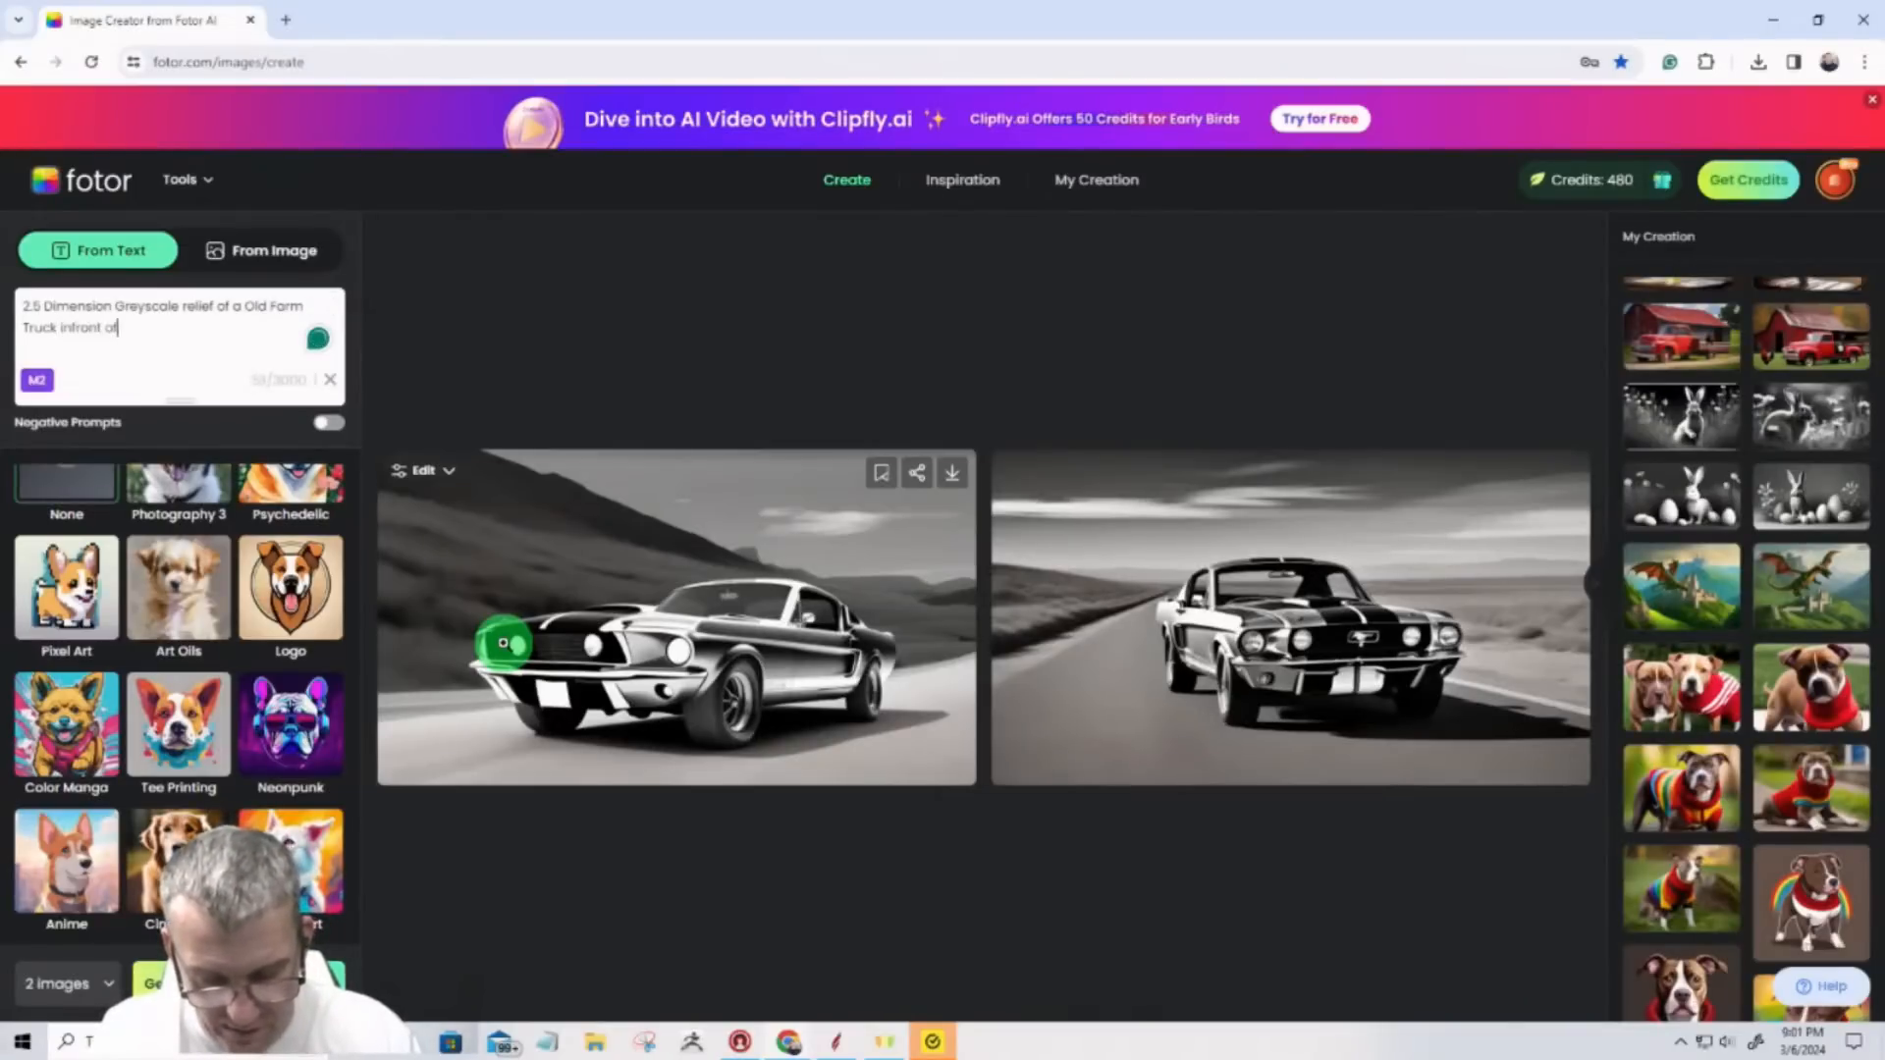
type(" a Barn out in the field")
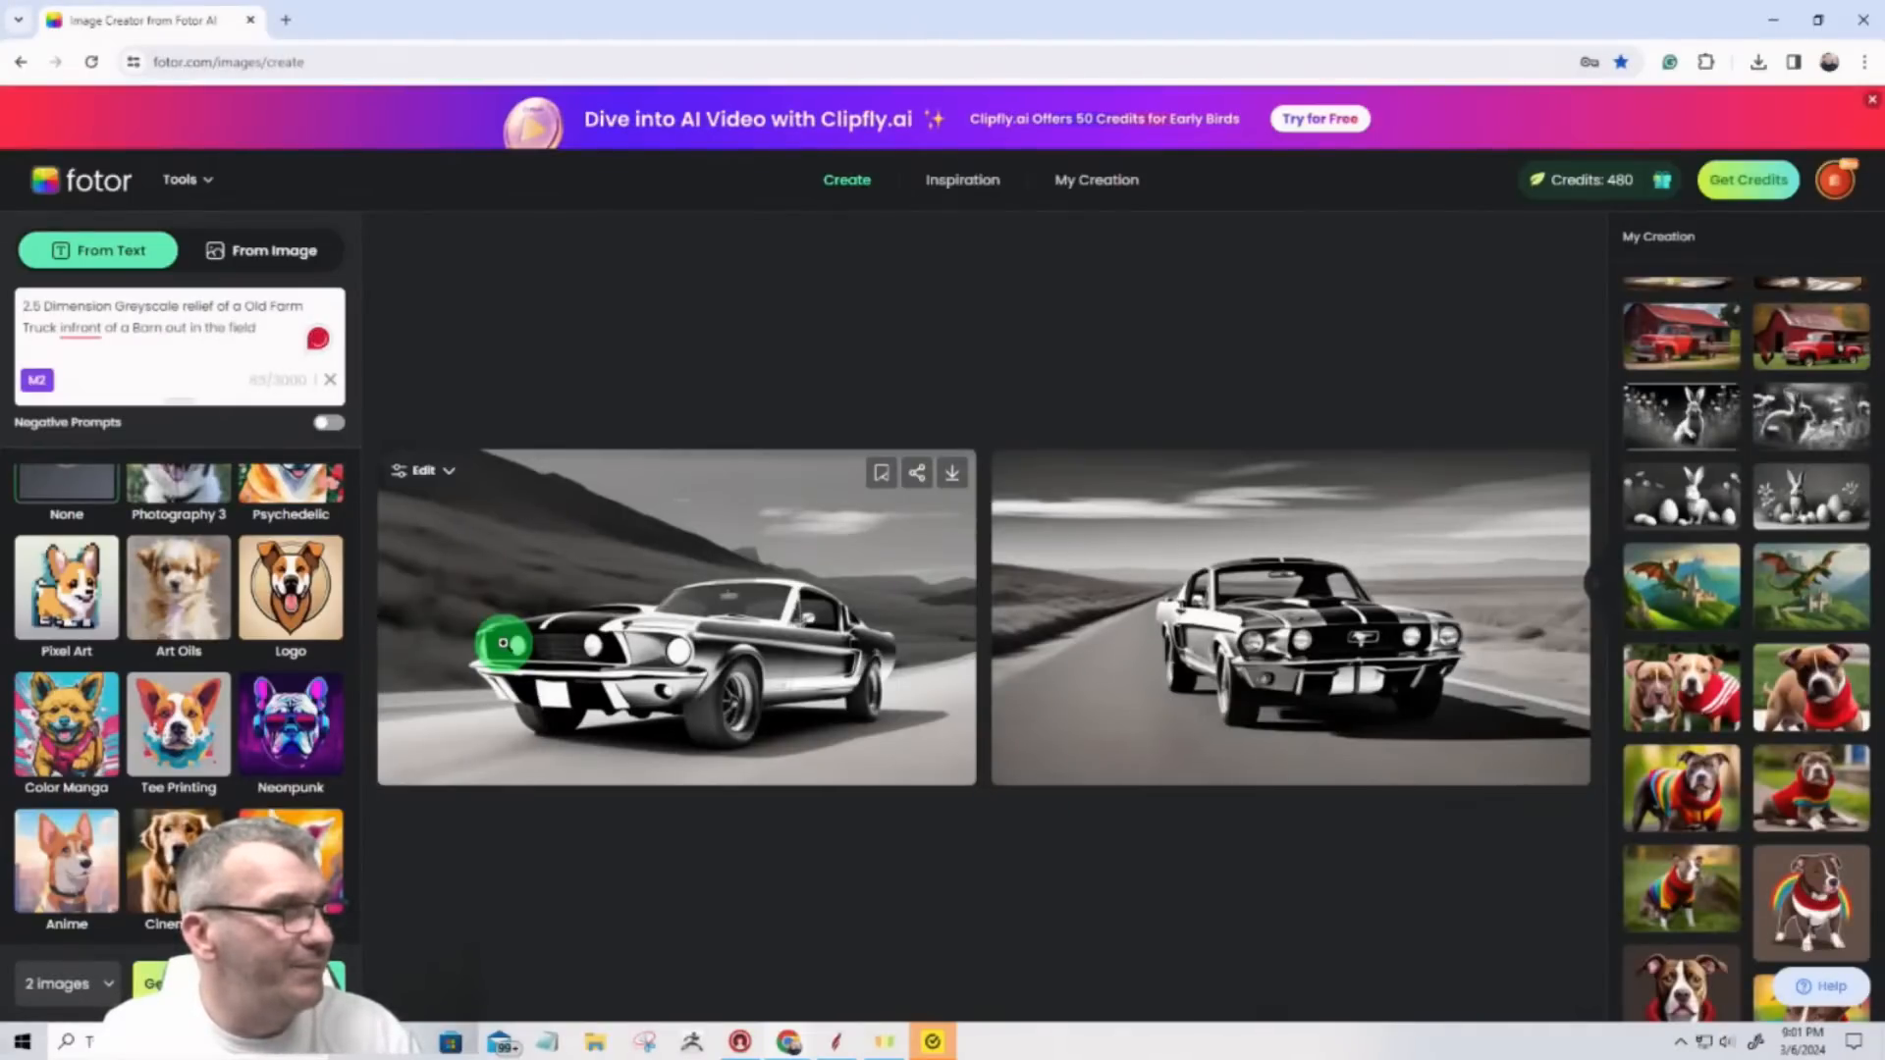
left_click(71, 331)
left_click(88, 386)
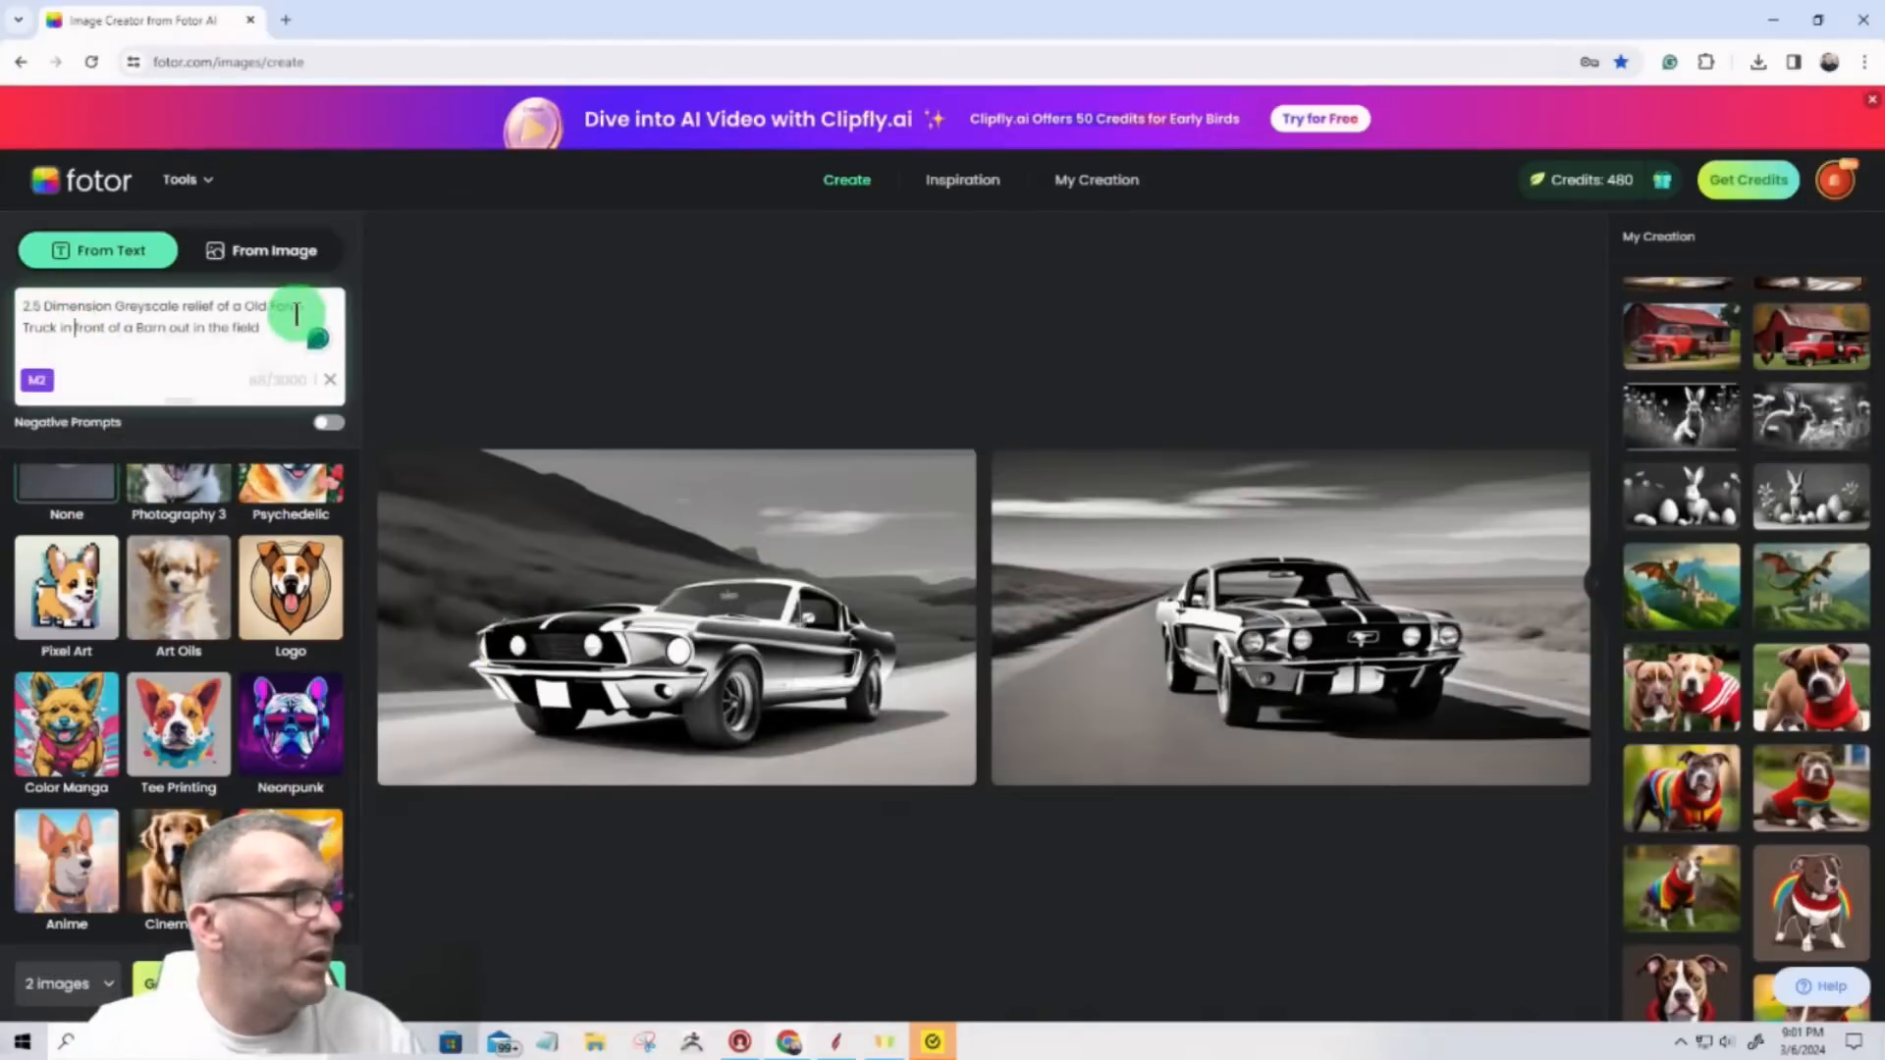
Step: Generate images from the farm truck prompt and download the first of the two results
left_click(239, 983)
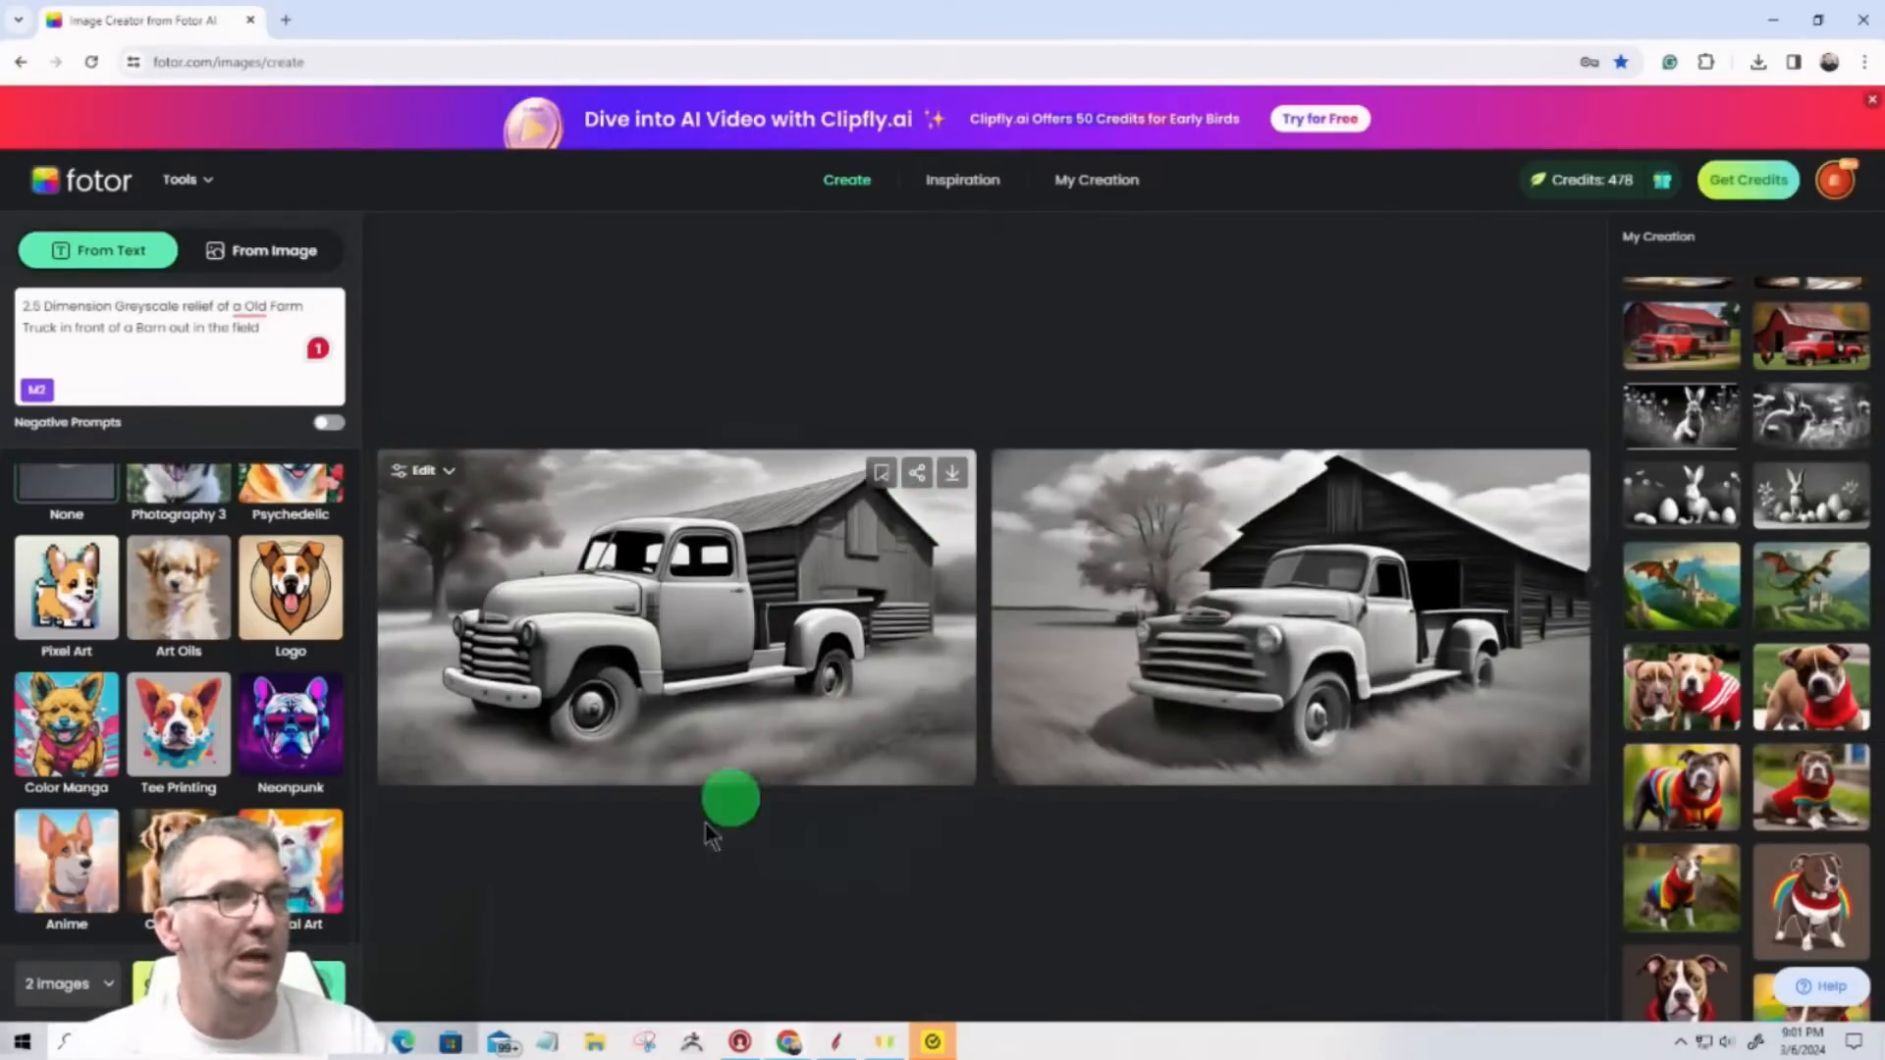
mouse_move(891, 1050)
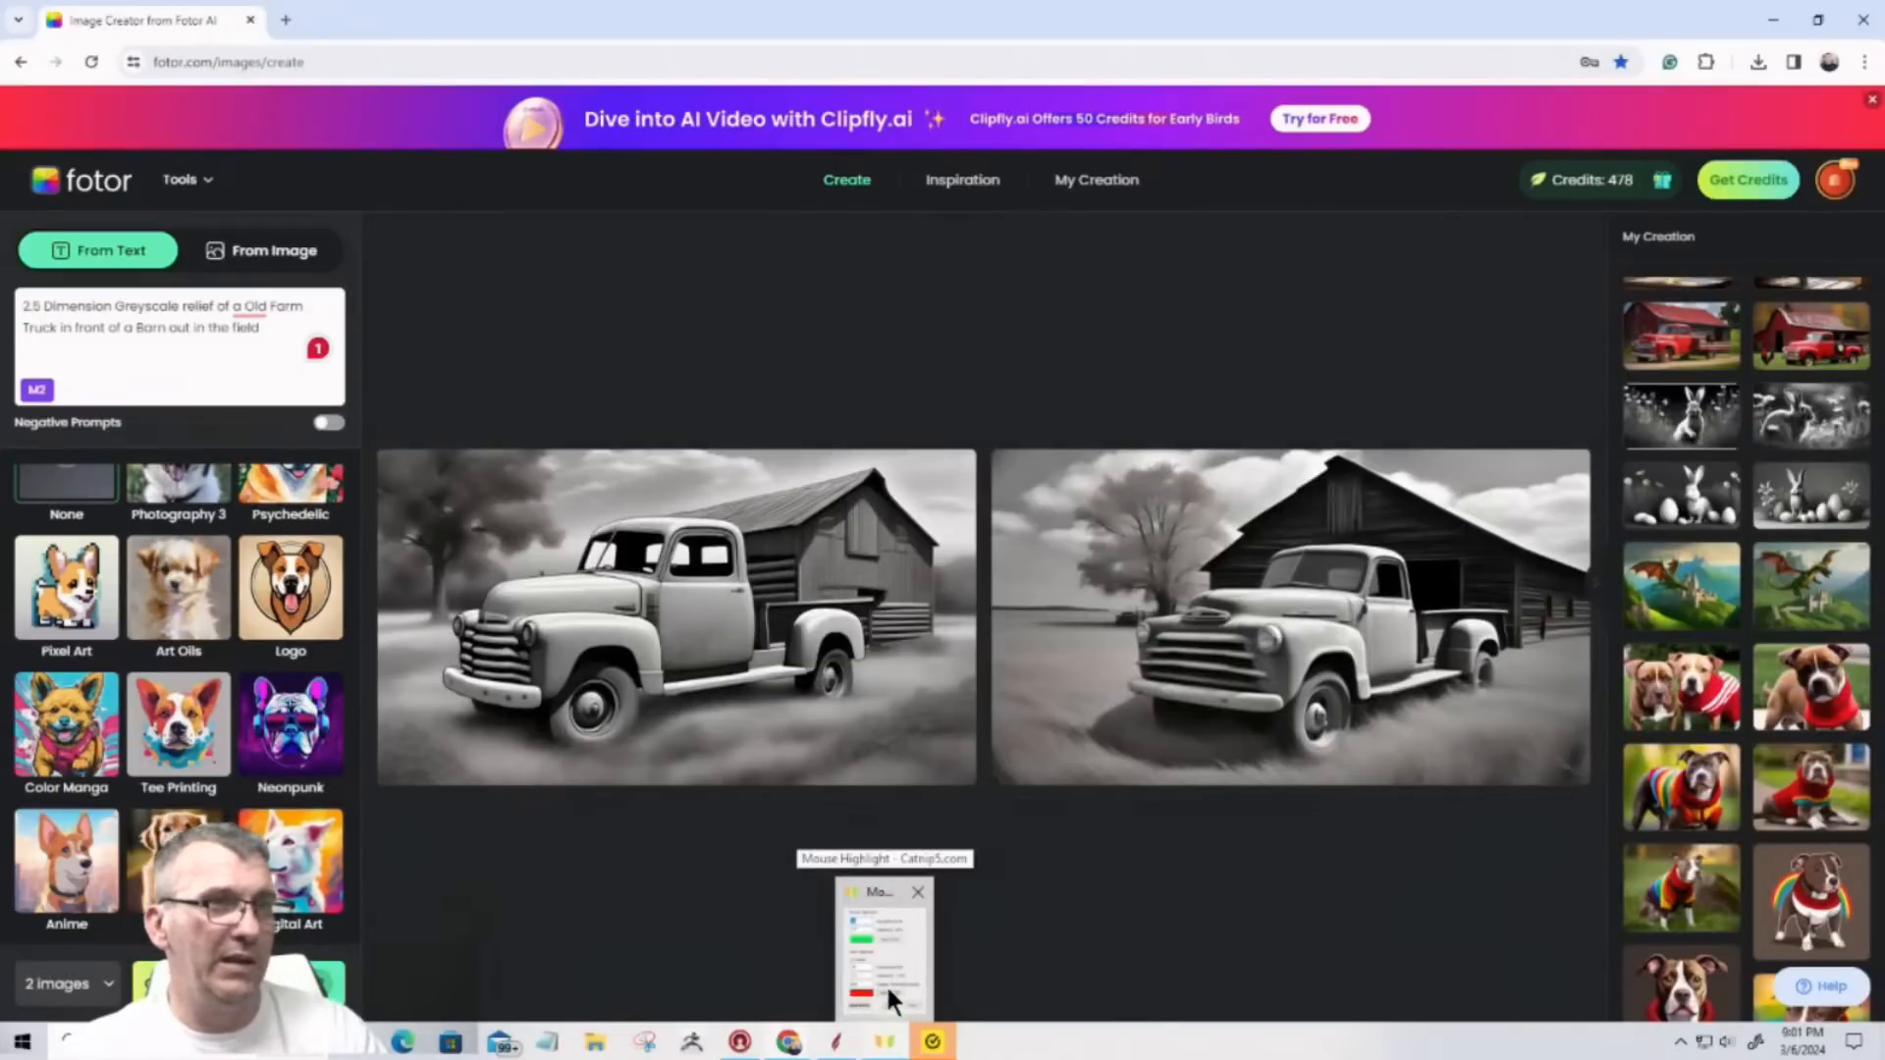
left_click(957, 478)
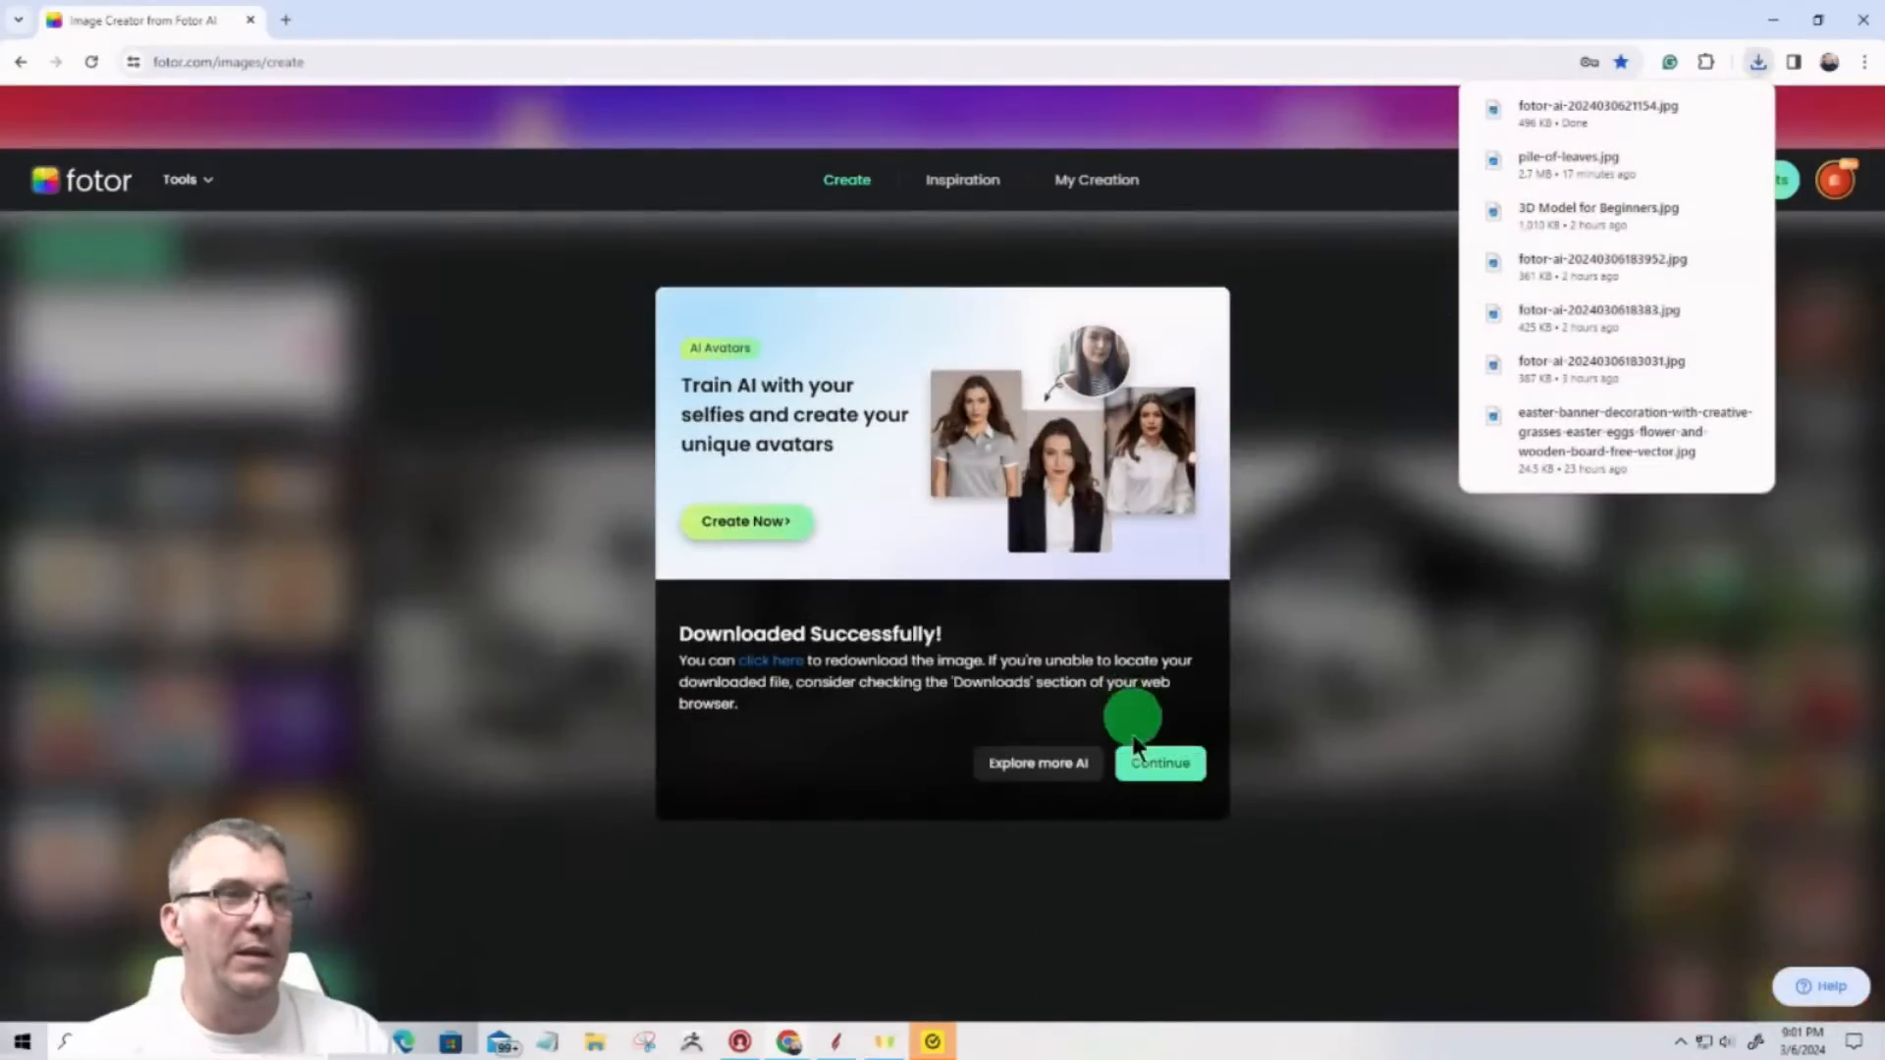
left_click(1162, 780)
Step: Switch back to Aspire and hide the Smoothed Model - 27% component
left_click(833, 1042)
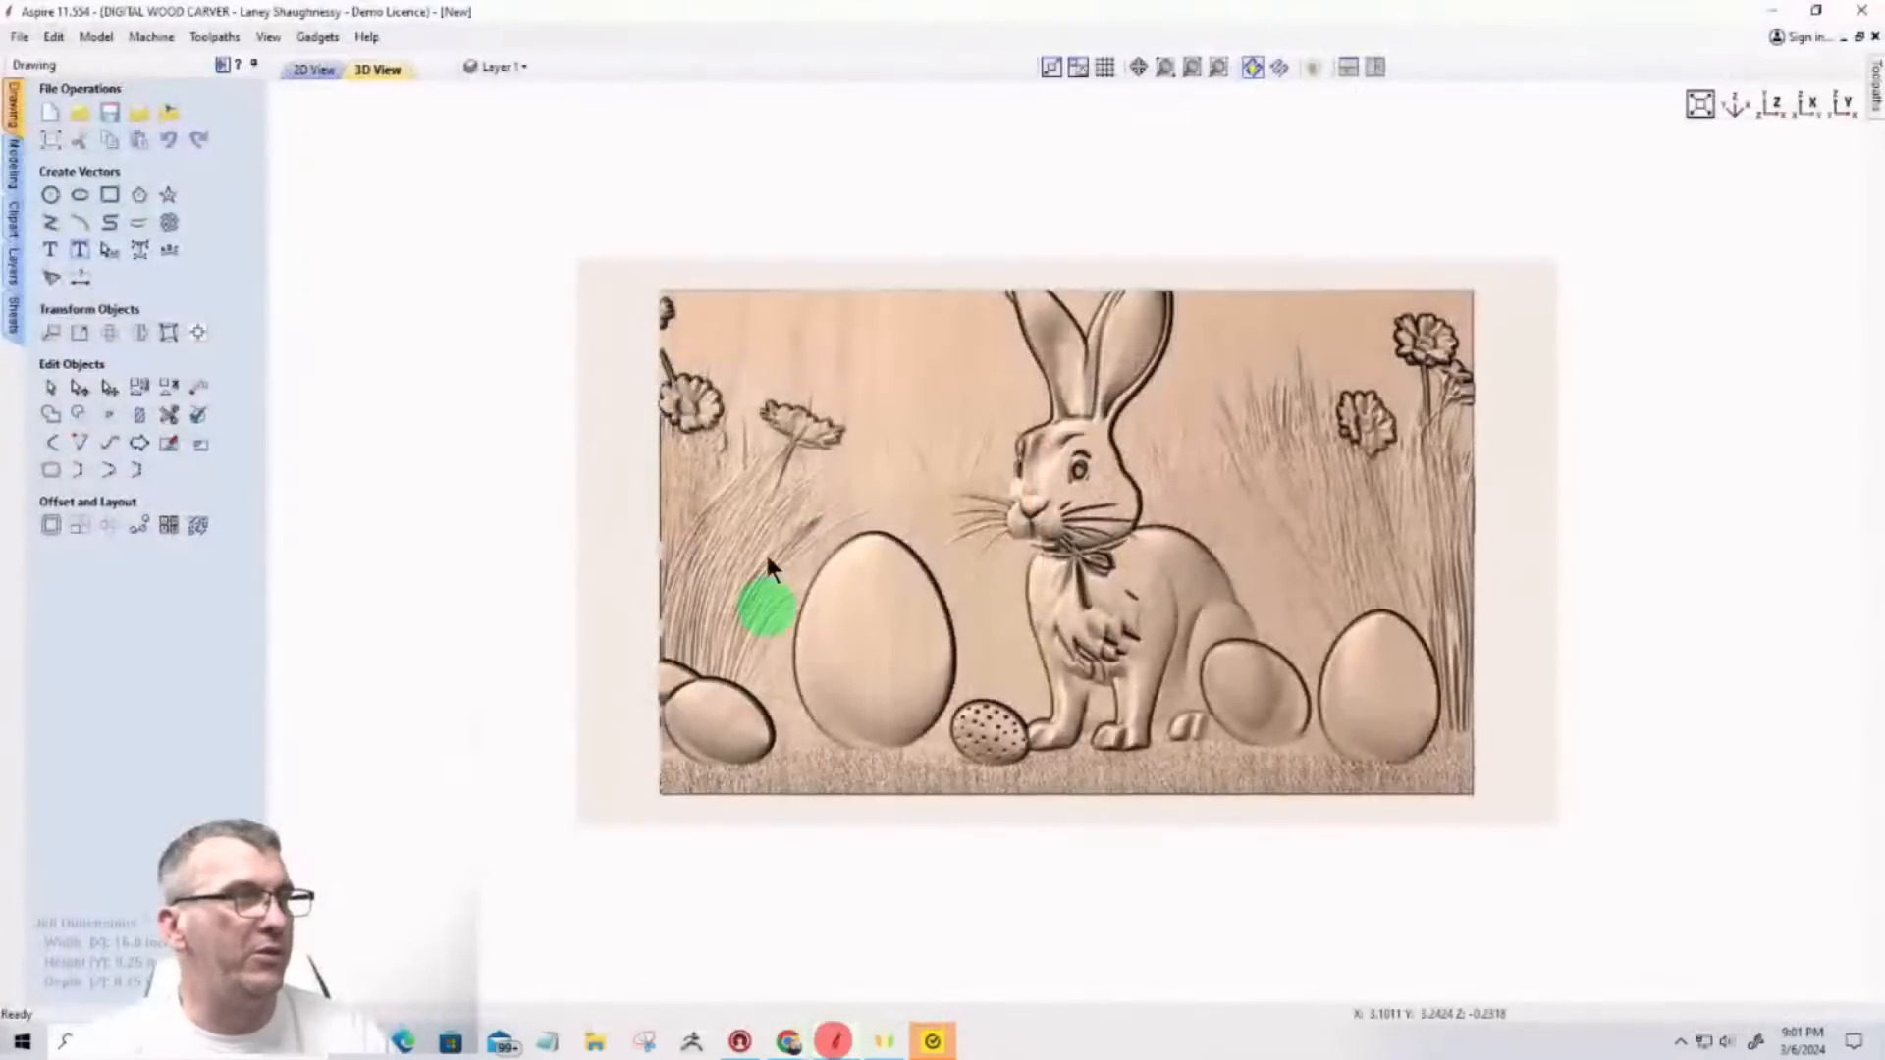
left_click(12, 162)
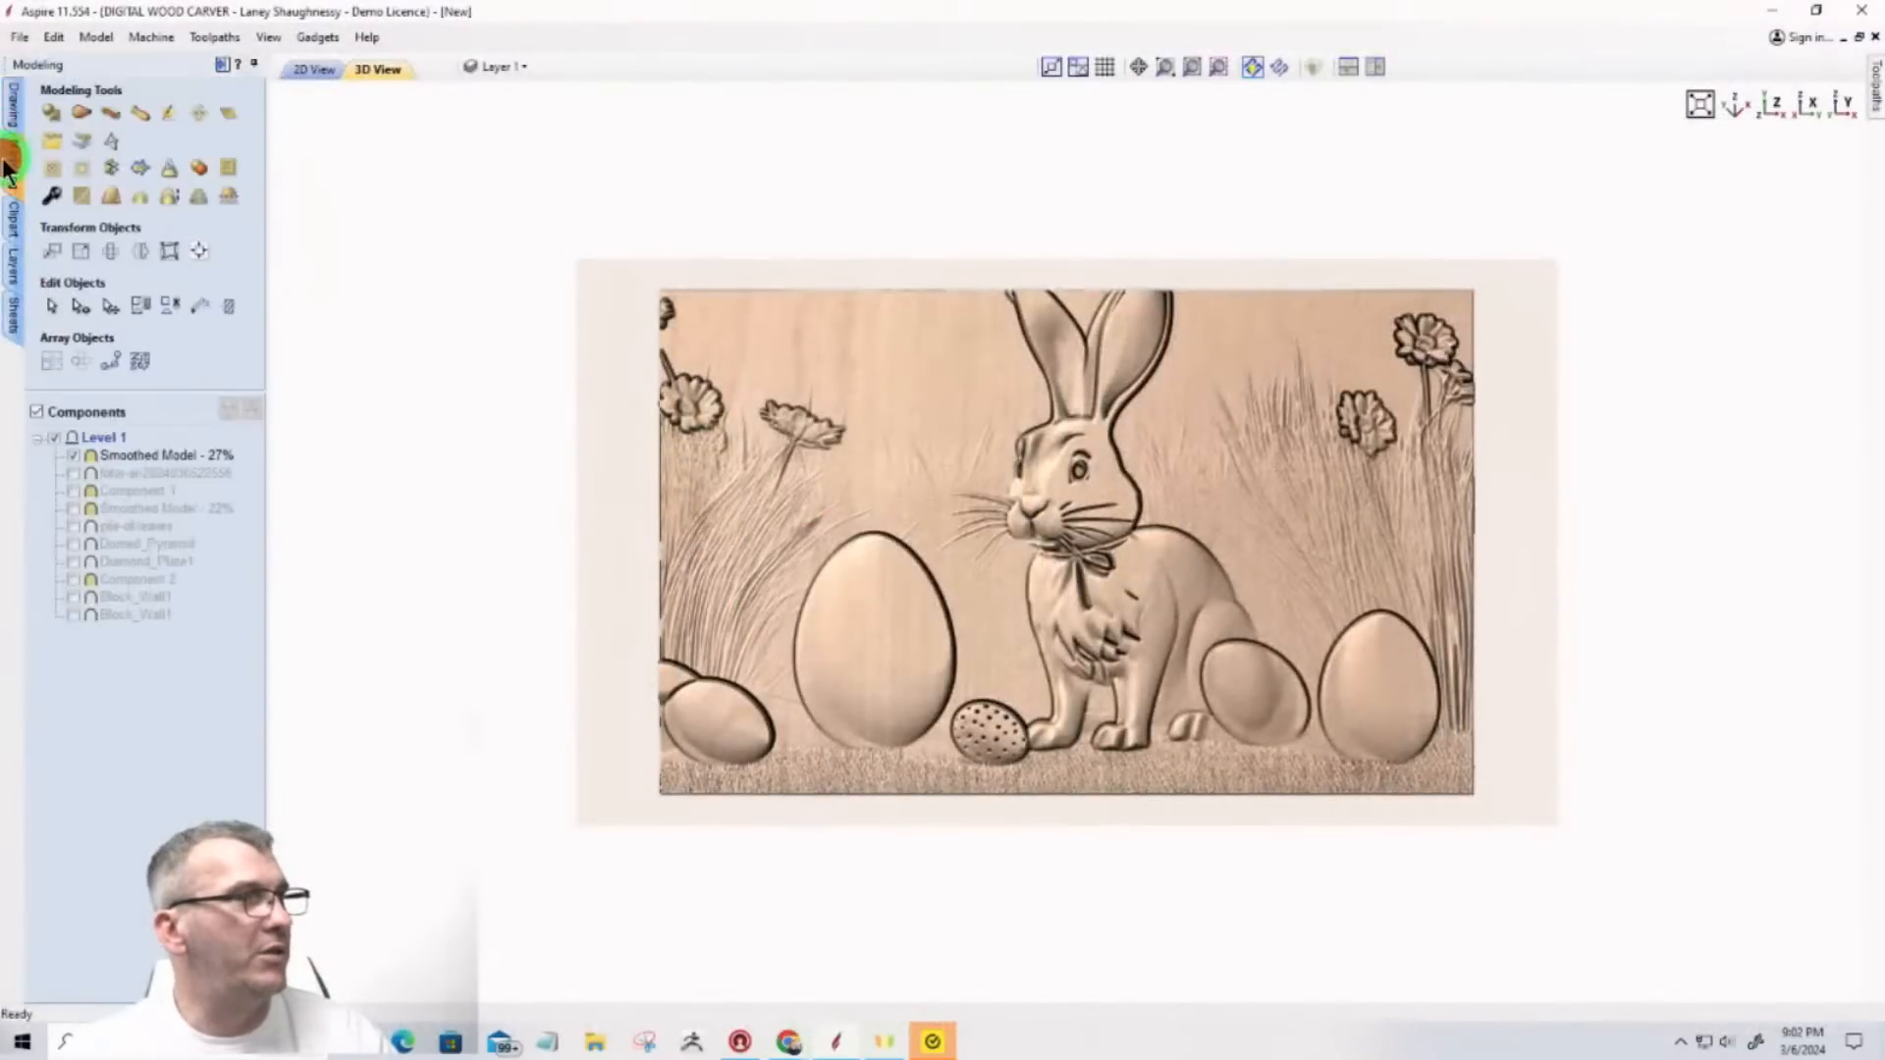
left_click(73, 456)
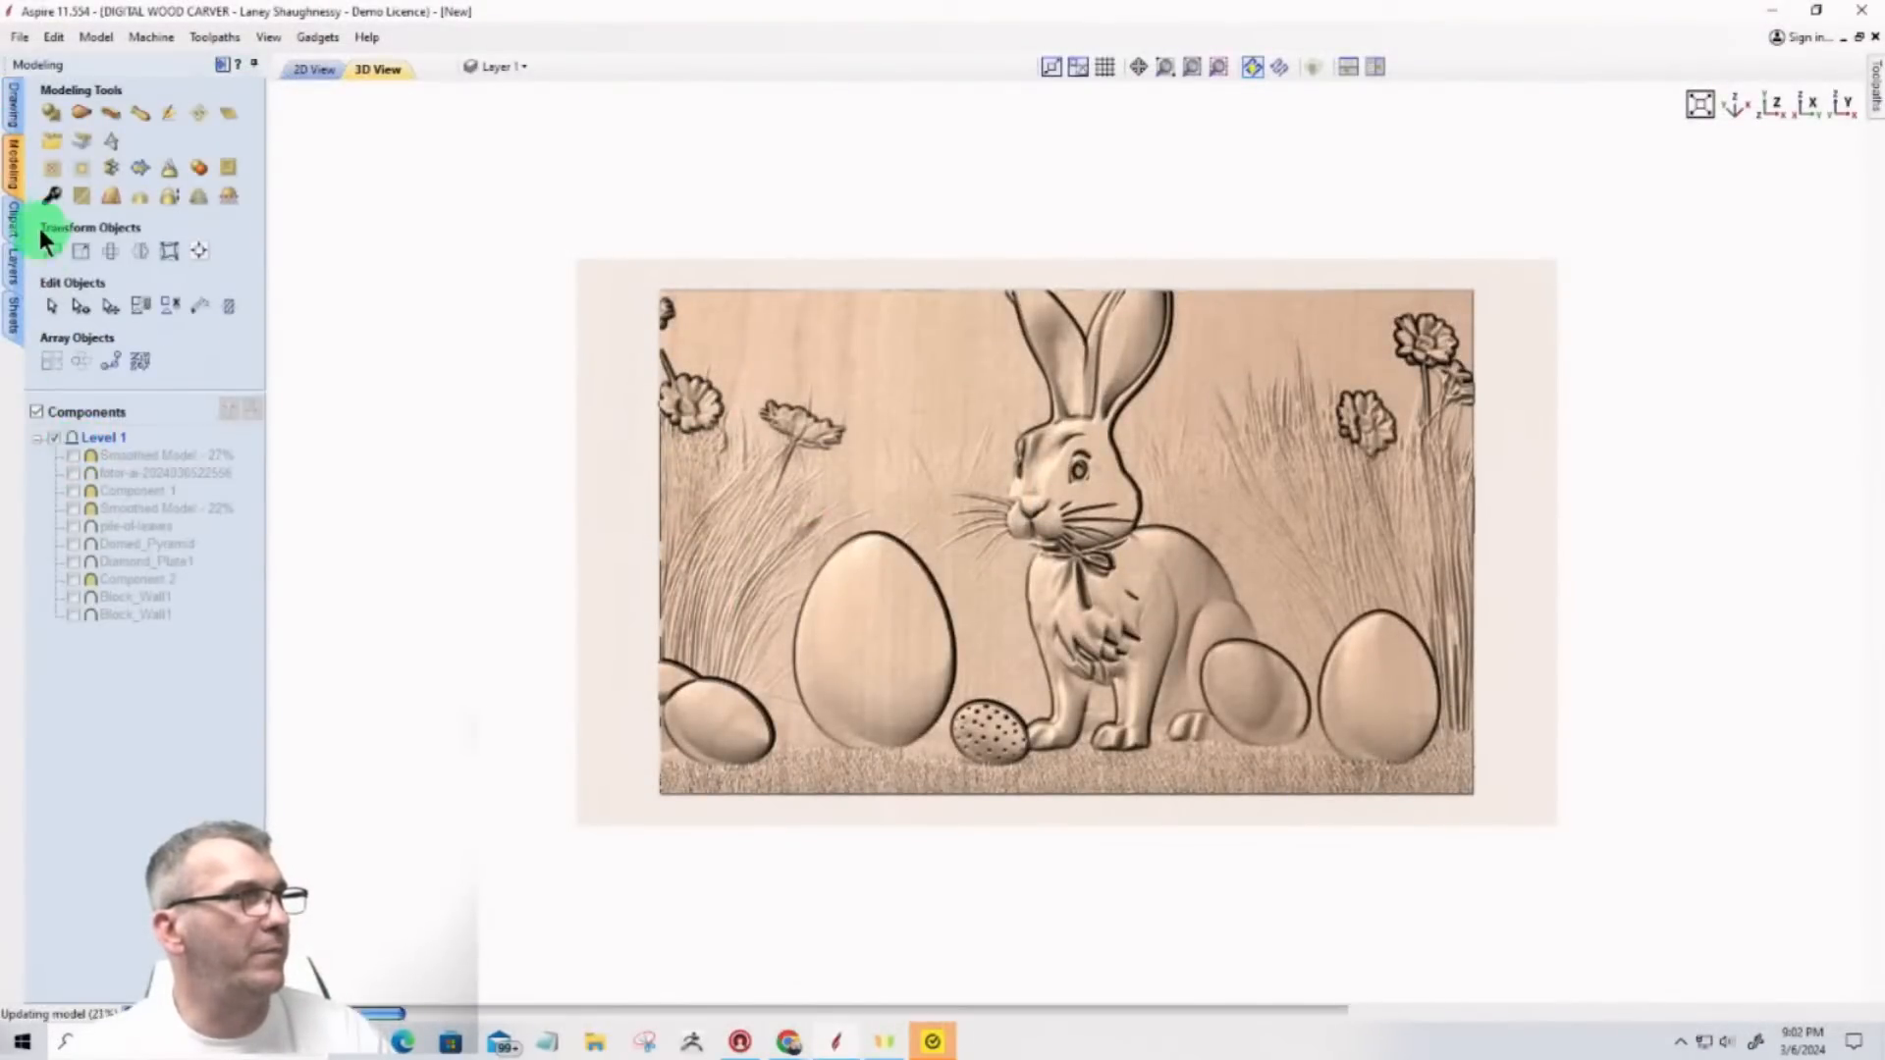
left_click(83, 141)
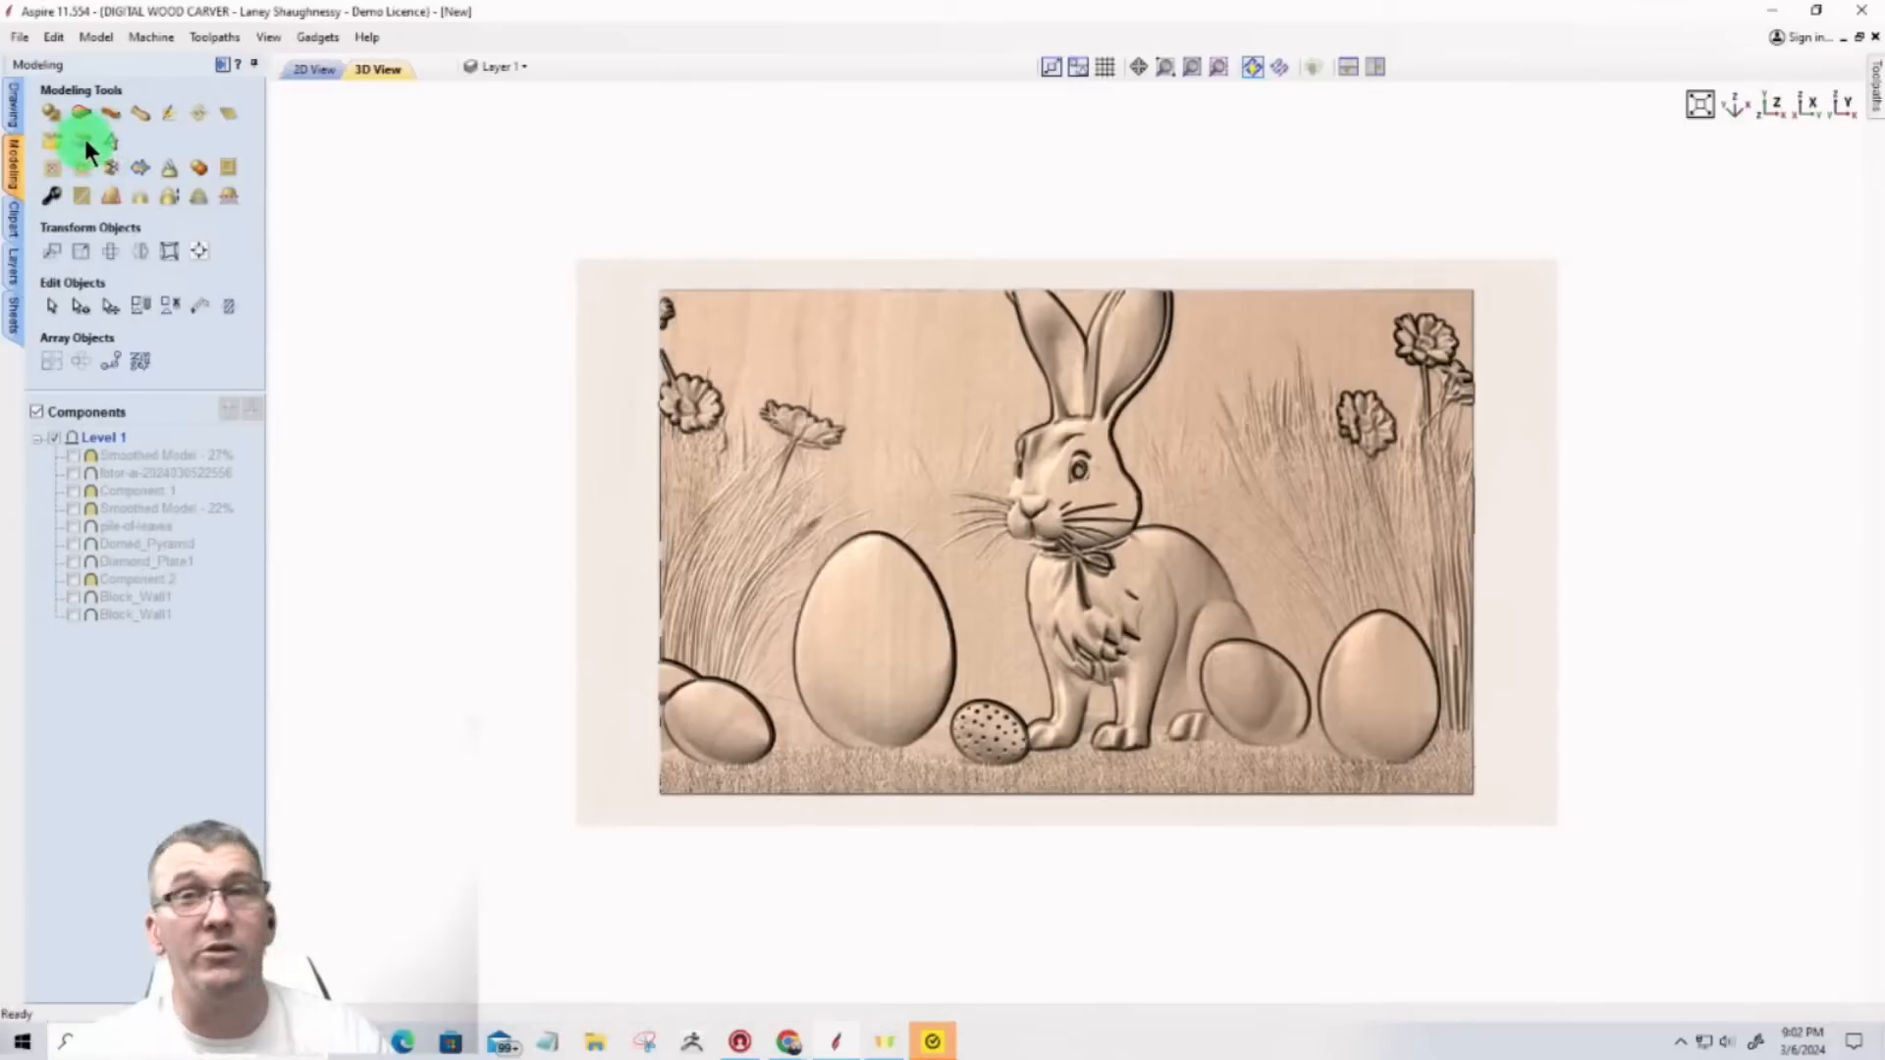
left_click(85, 144)
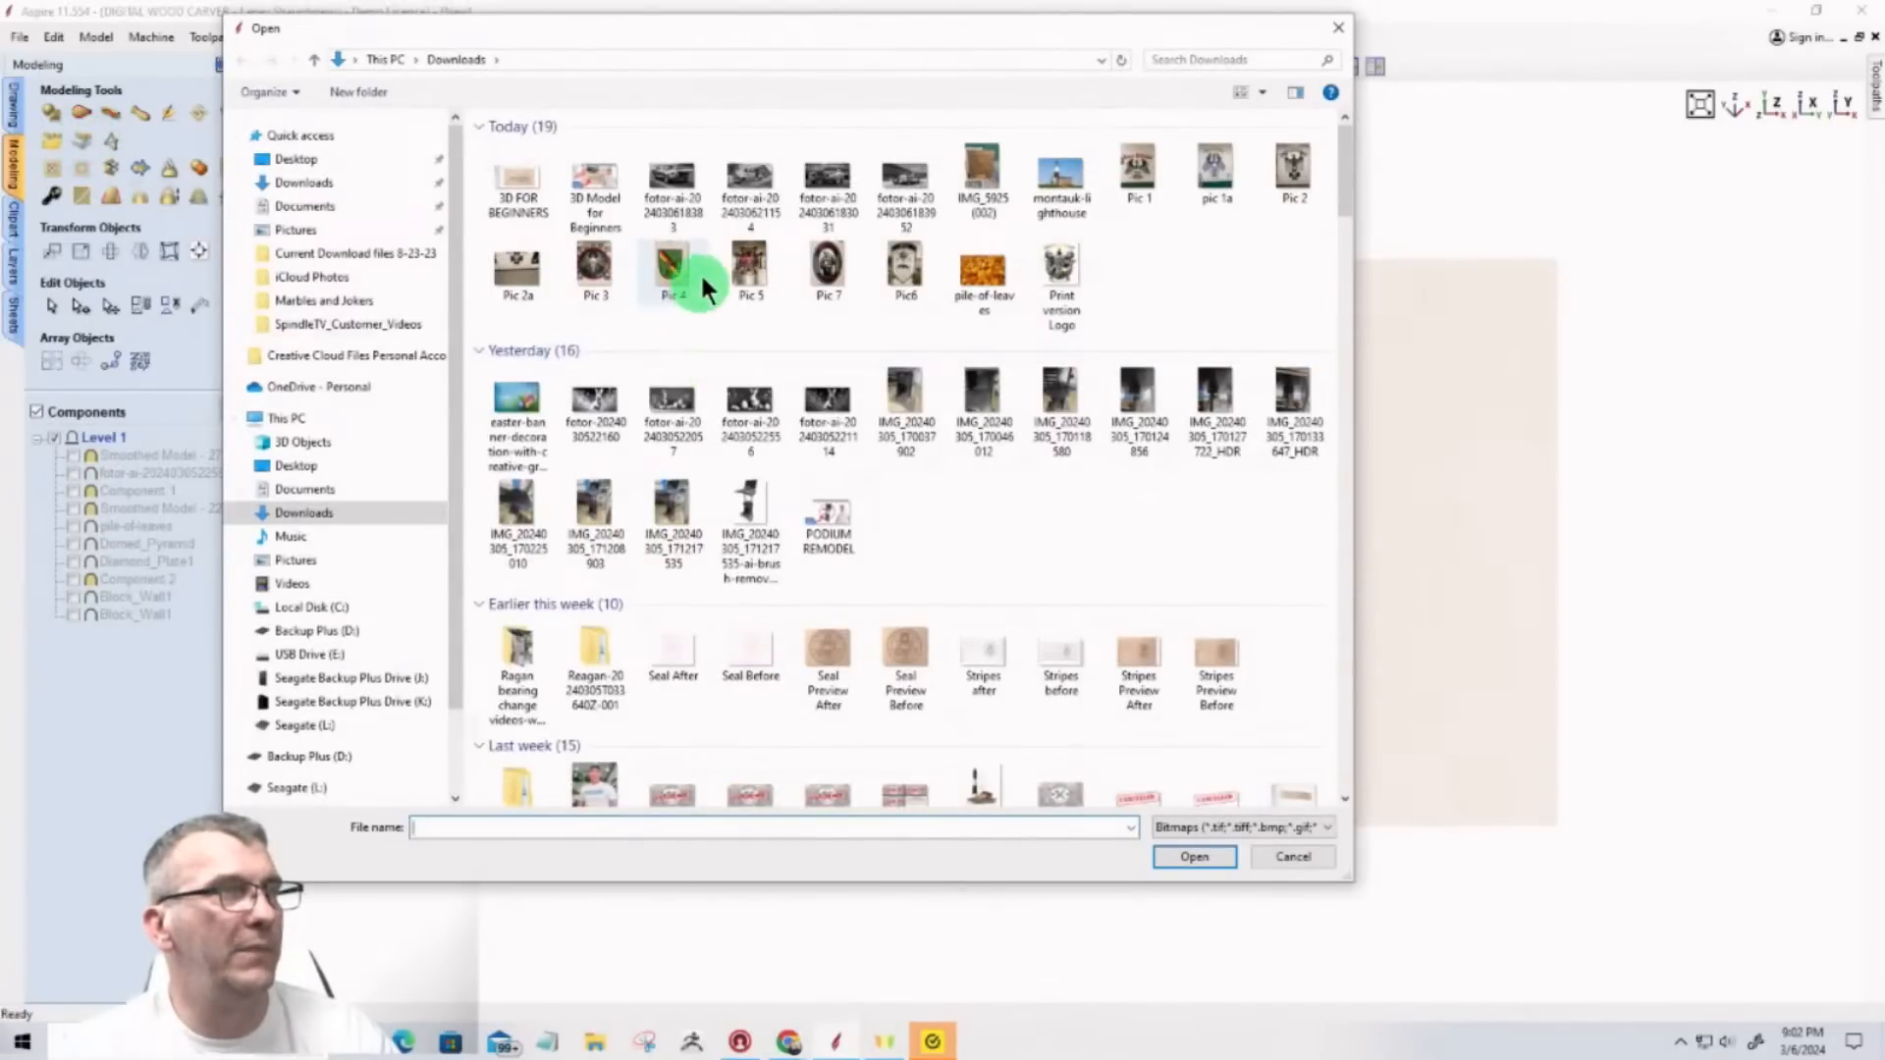
left_click(751, 174)
left_click(1199, 850)
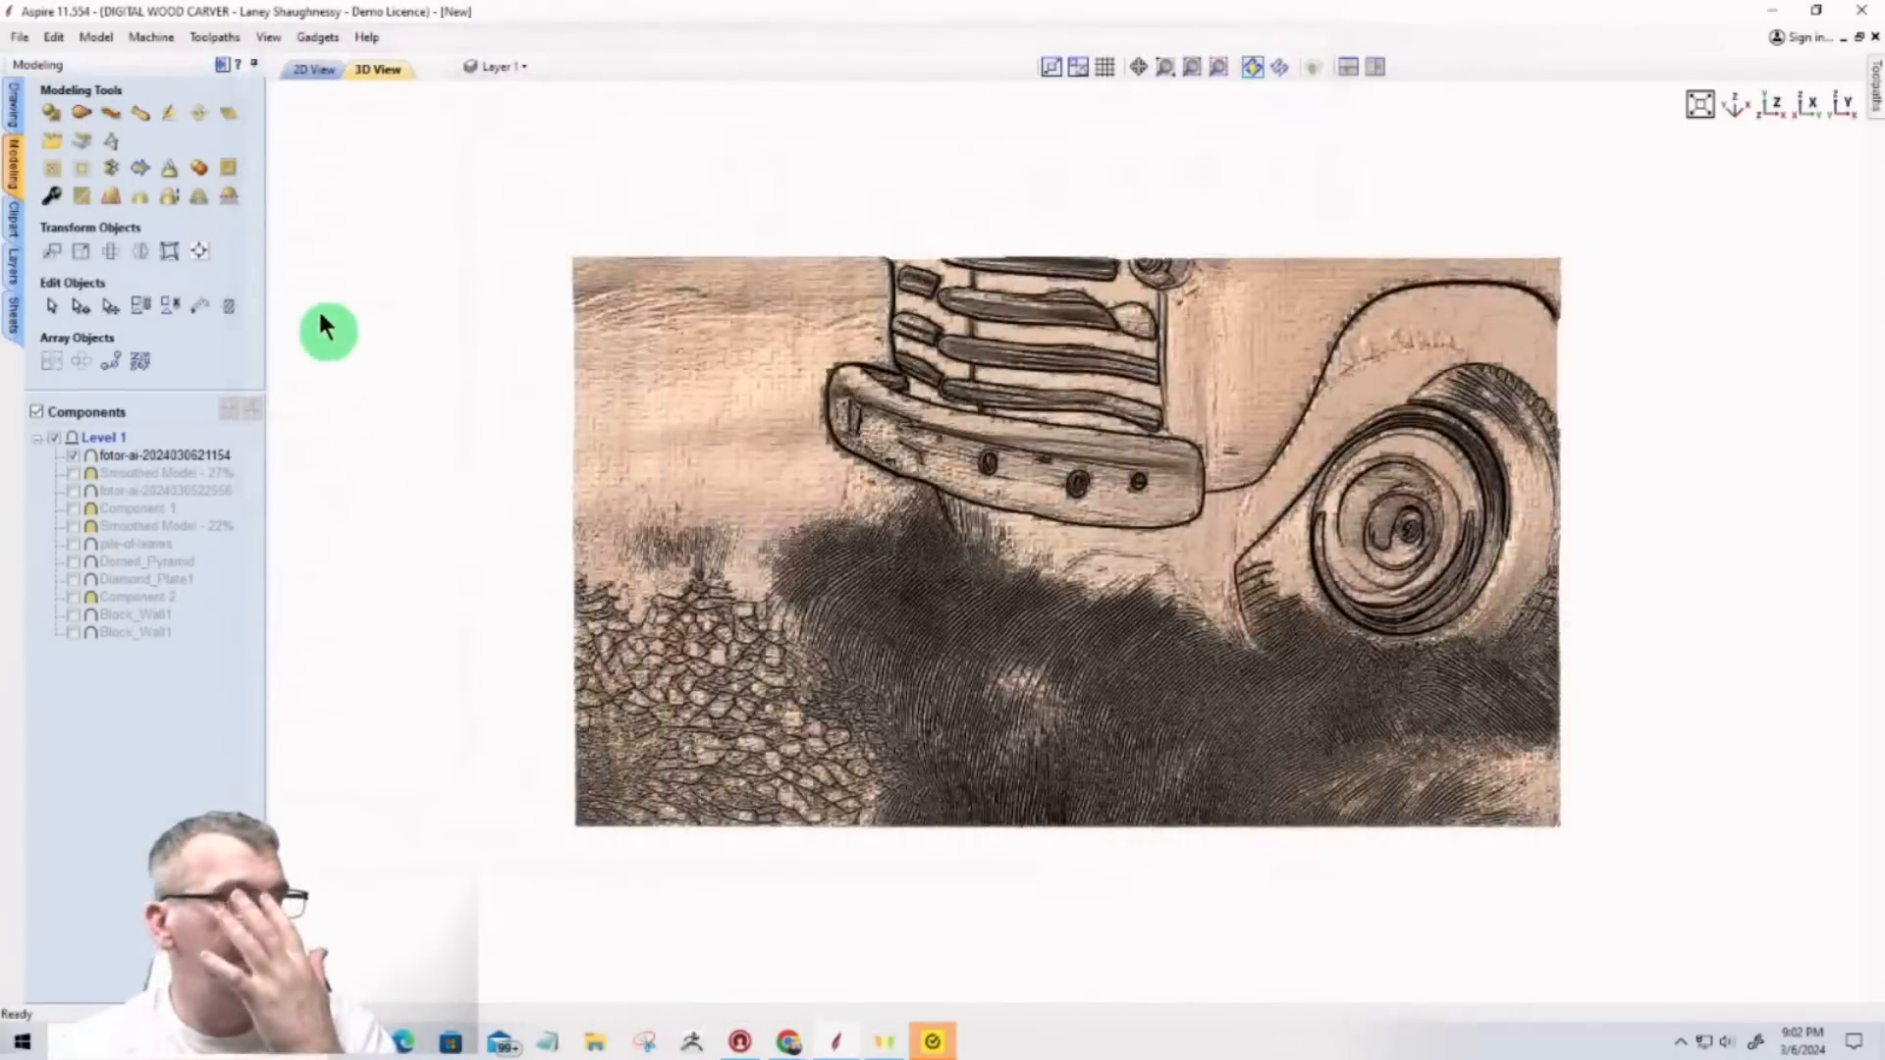
Step: Scale the imported farm truck component to 16 inches wide with X and Y linked and Z scaled automatically
left_click(83, 252)
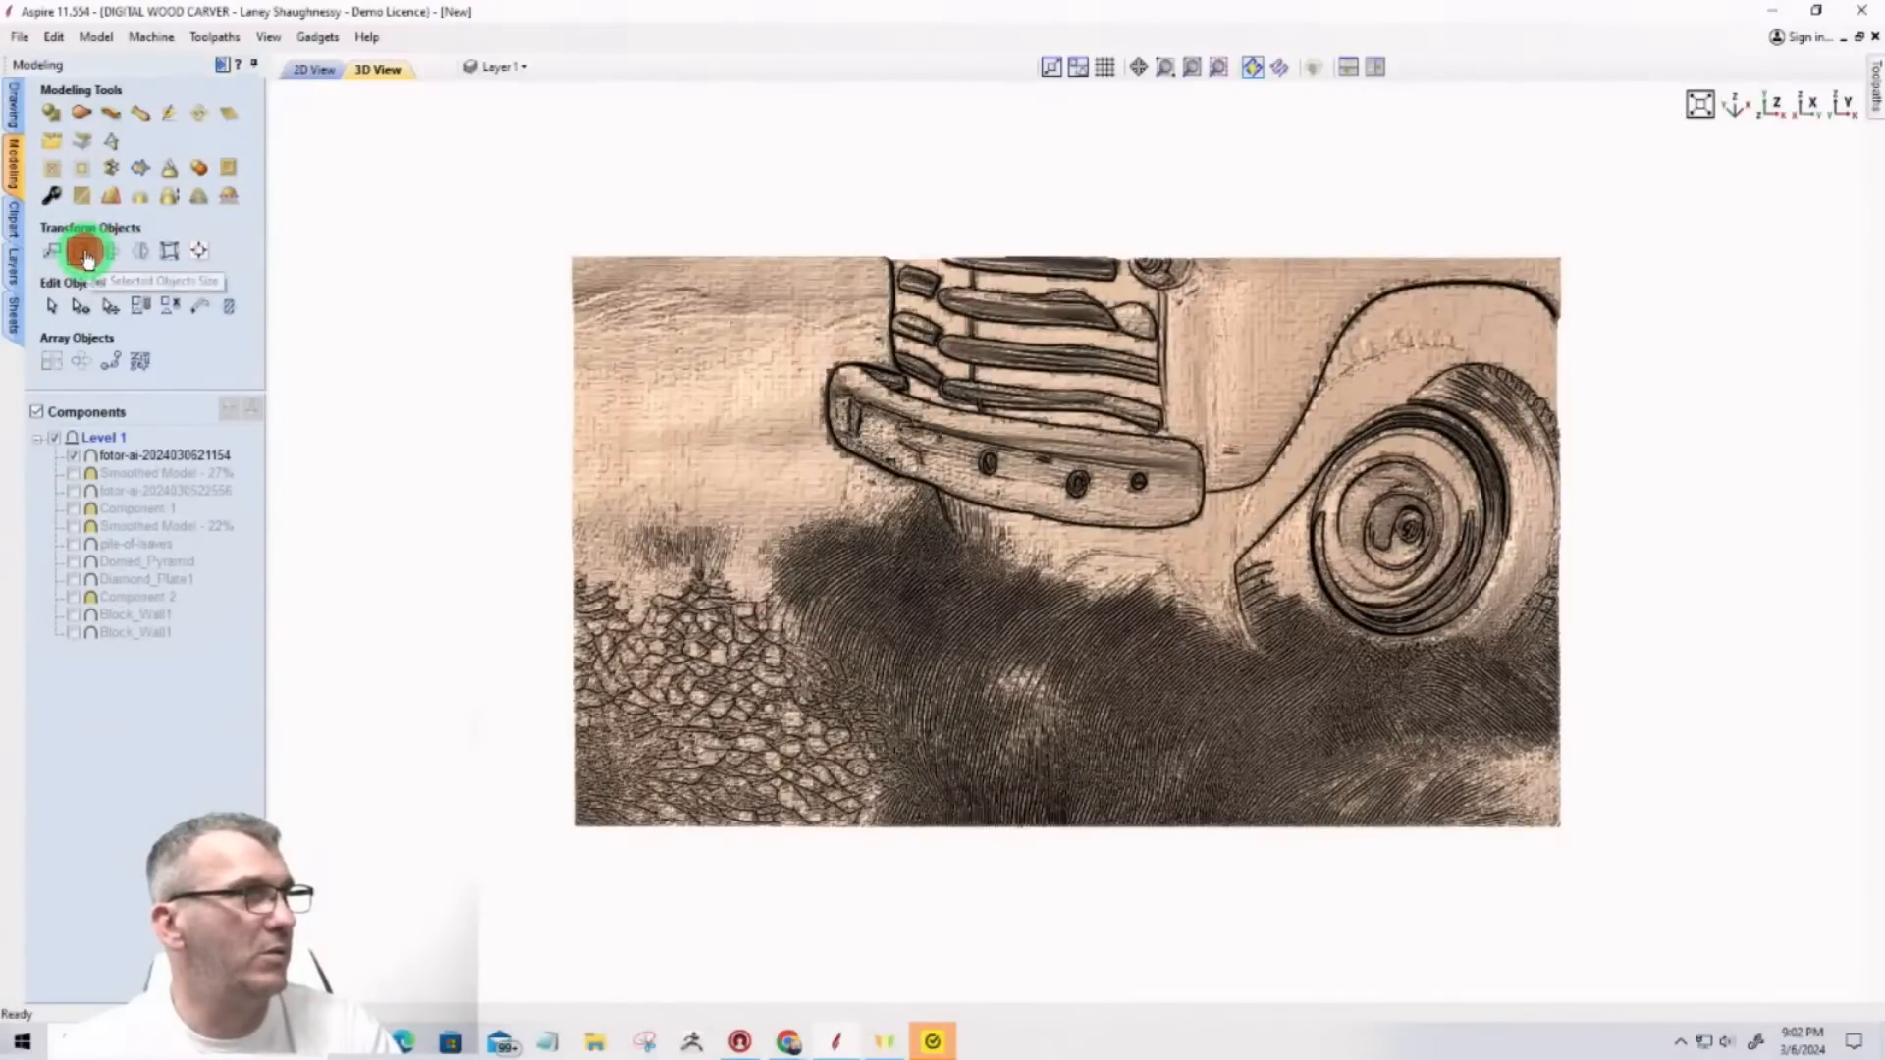
left_click(916, 525)
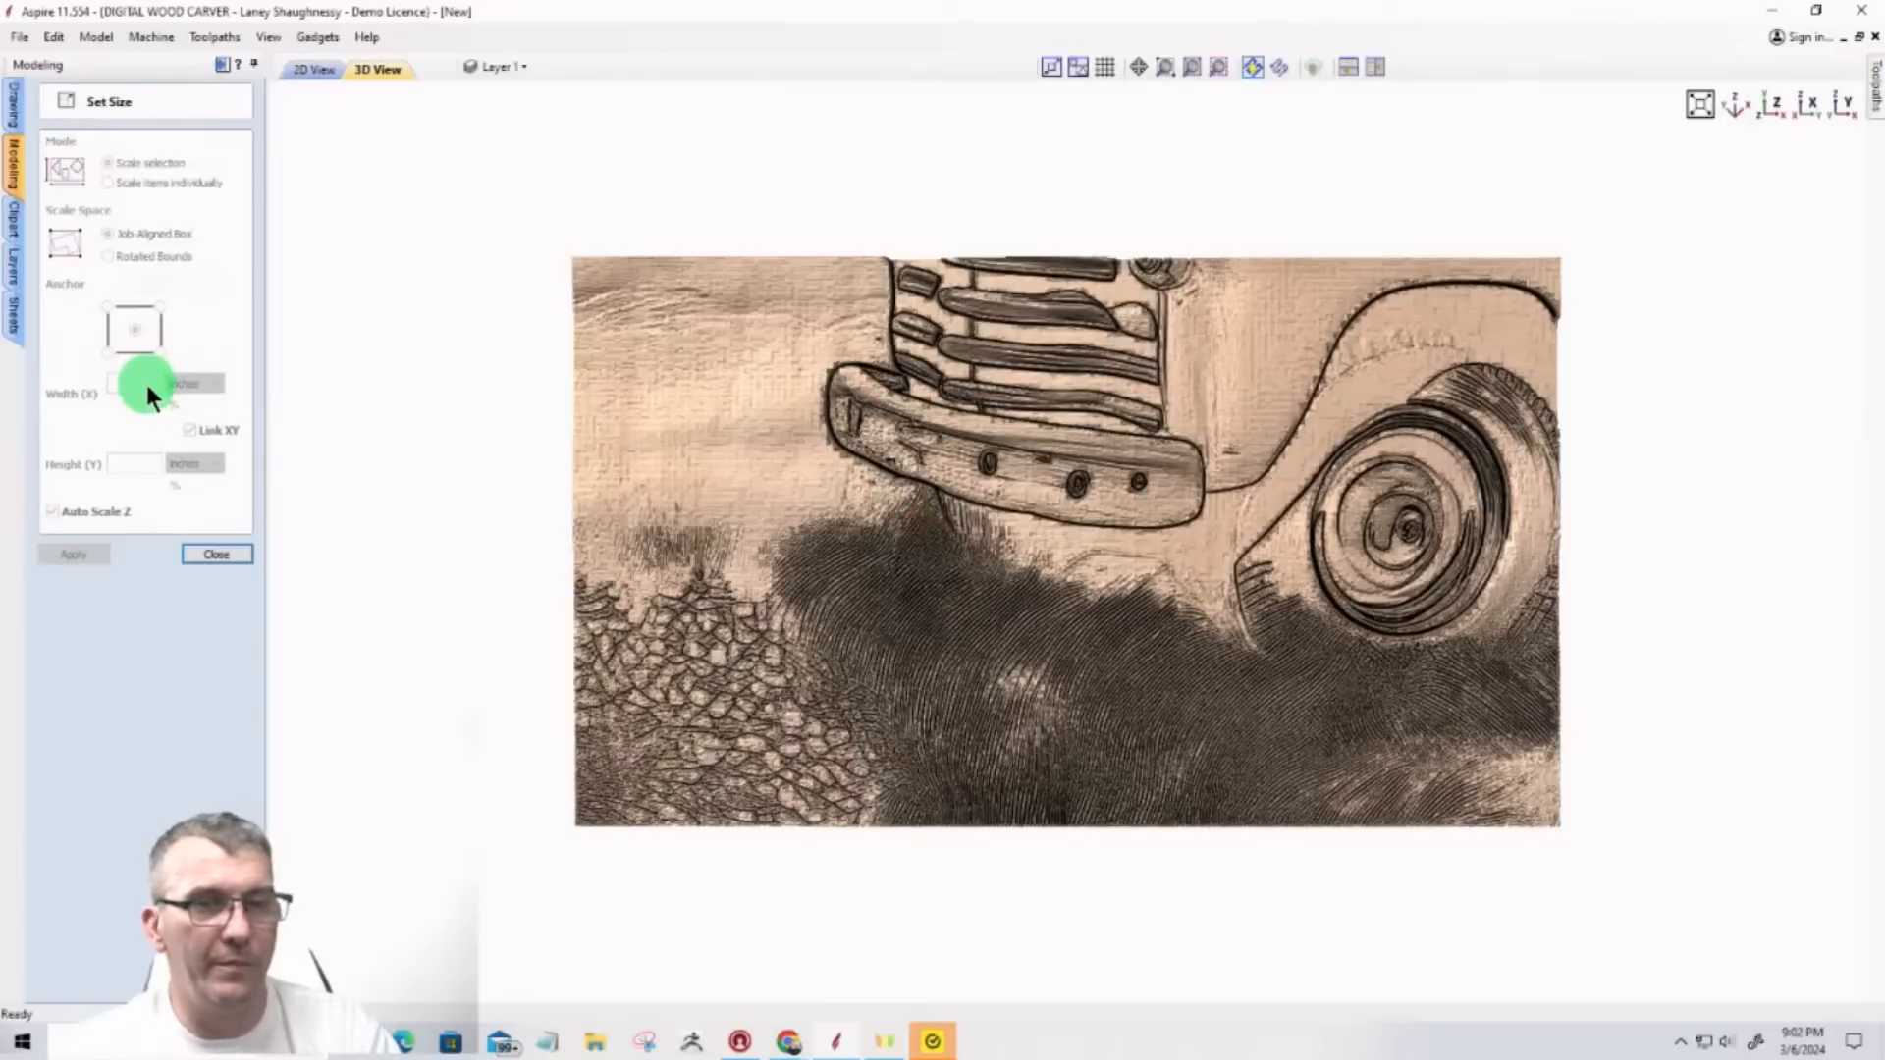
left_click(822, 540)
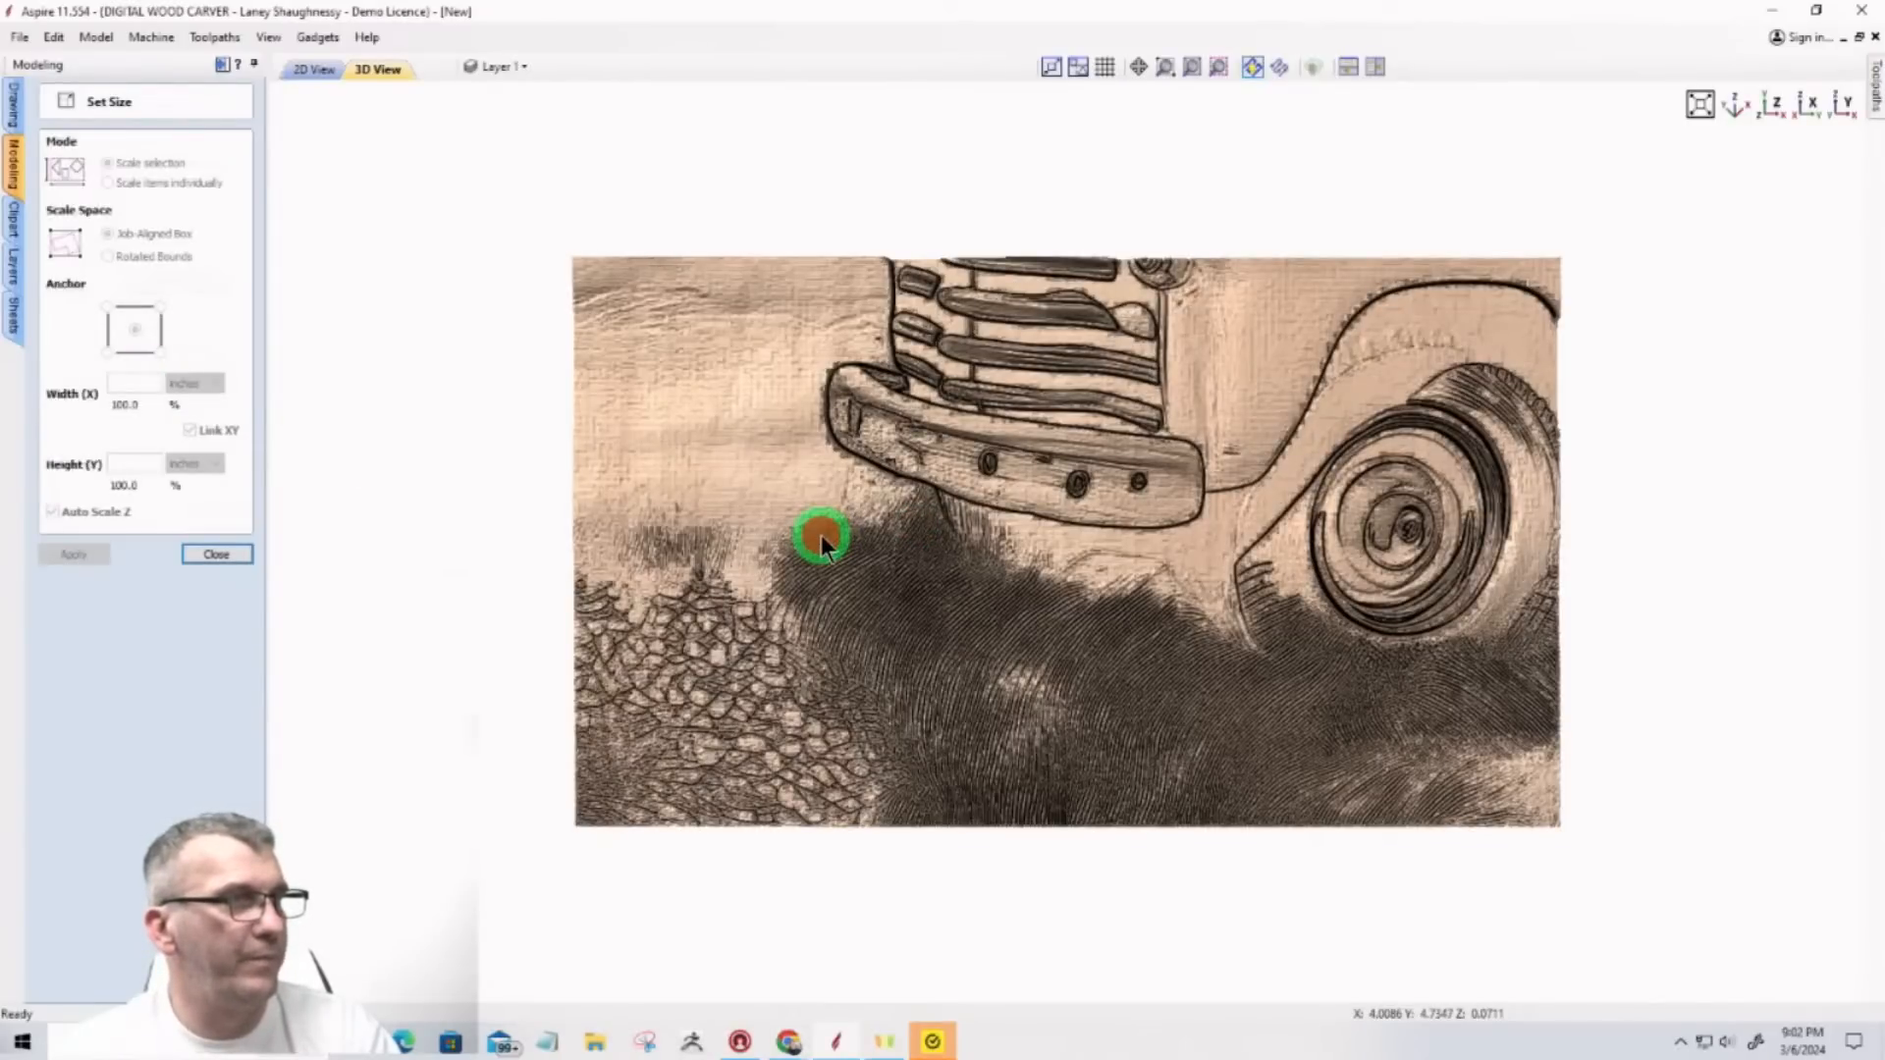
double_click(147, 382)
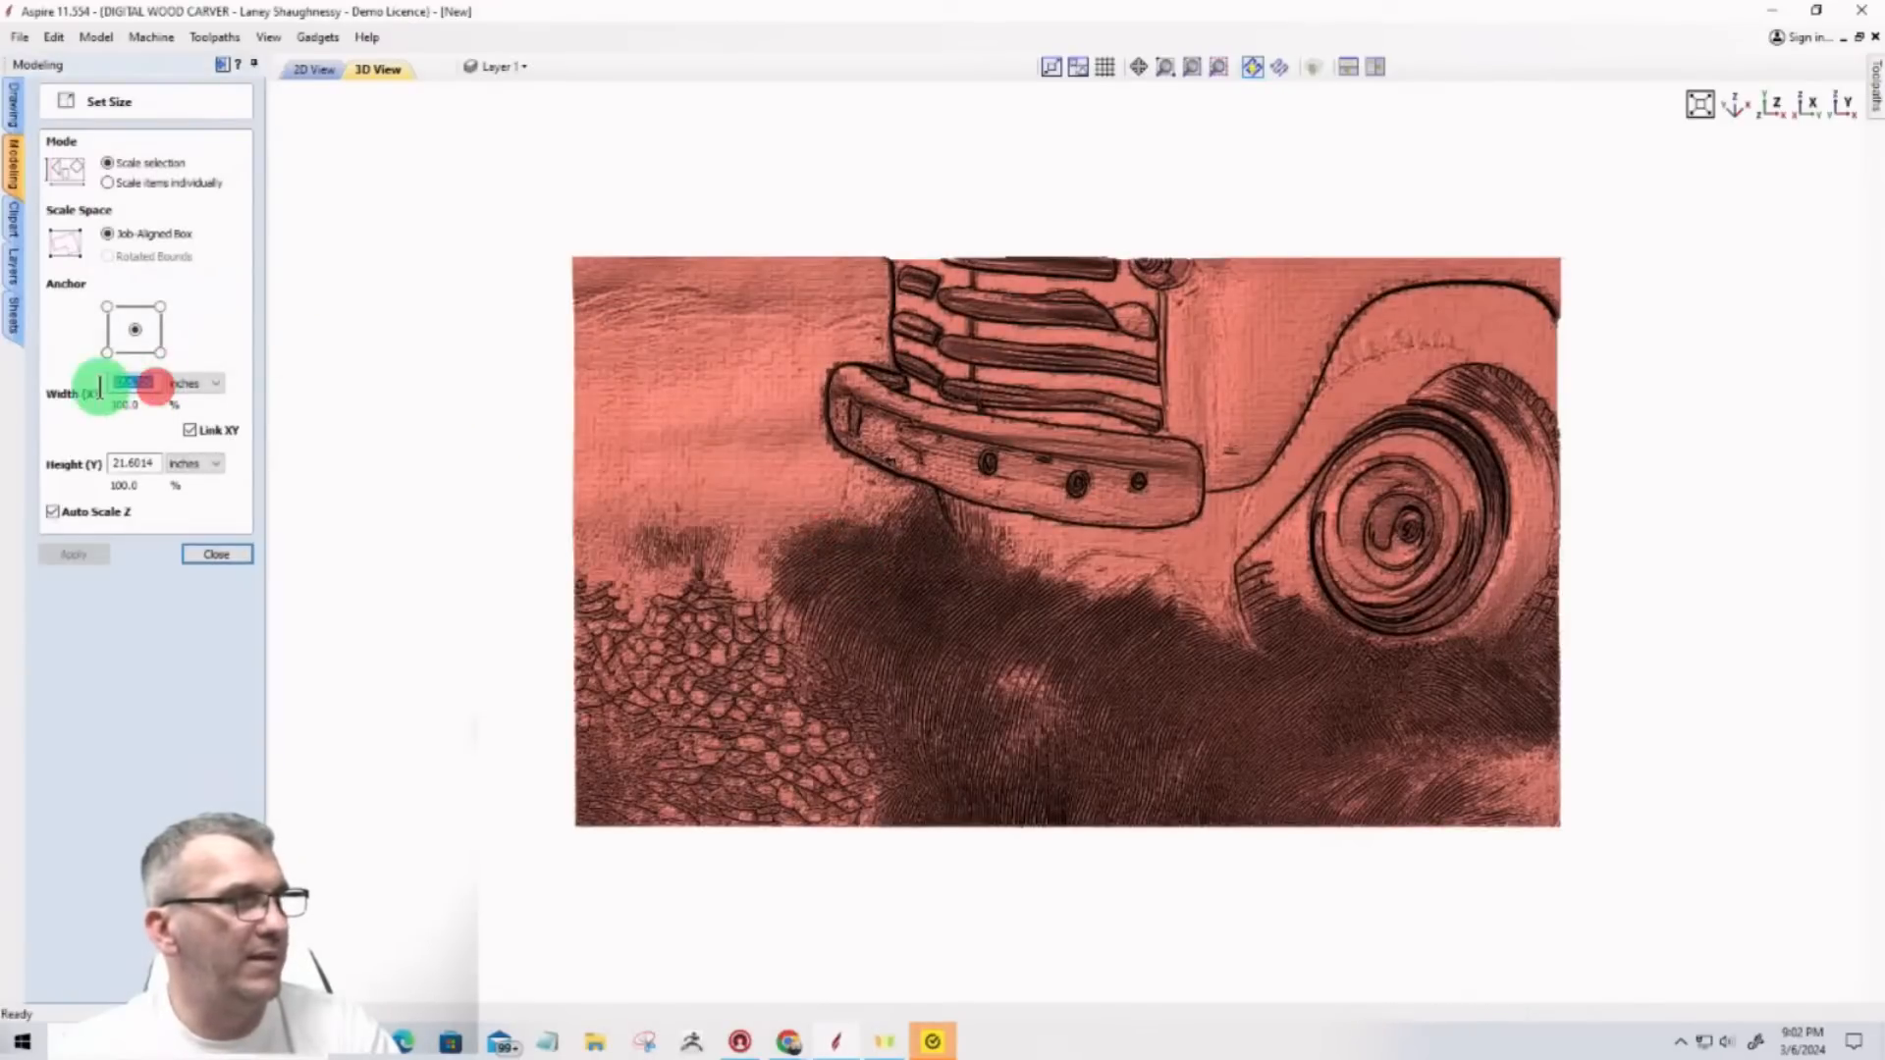
type("16")
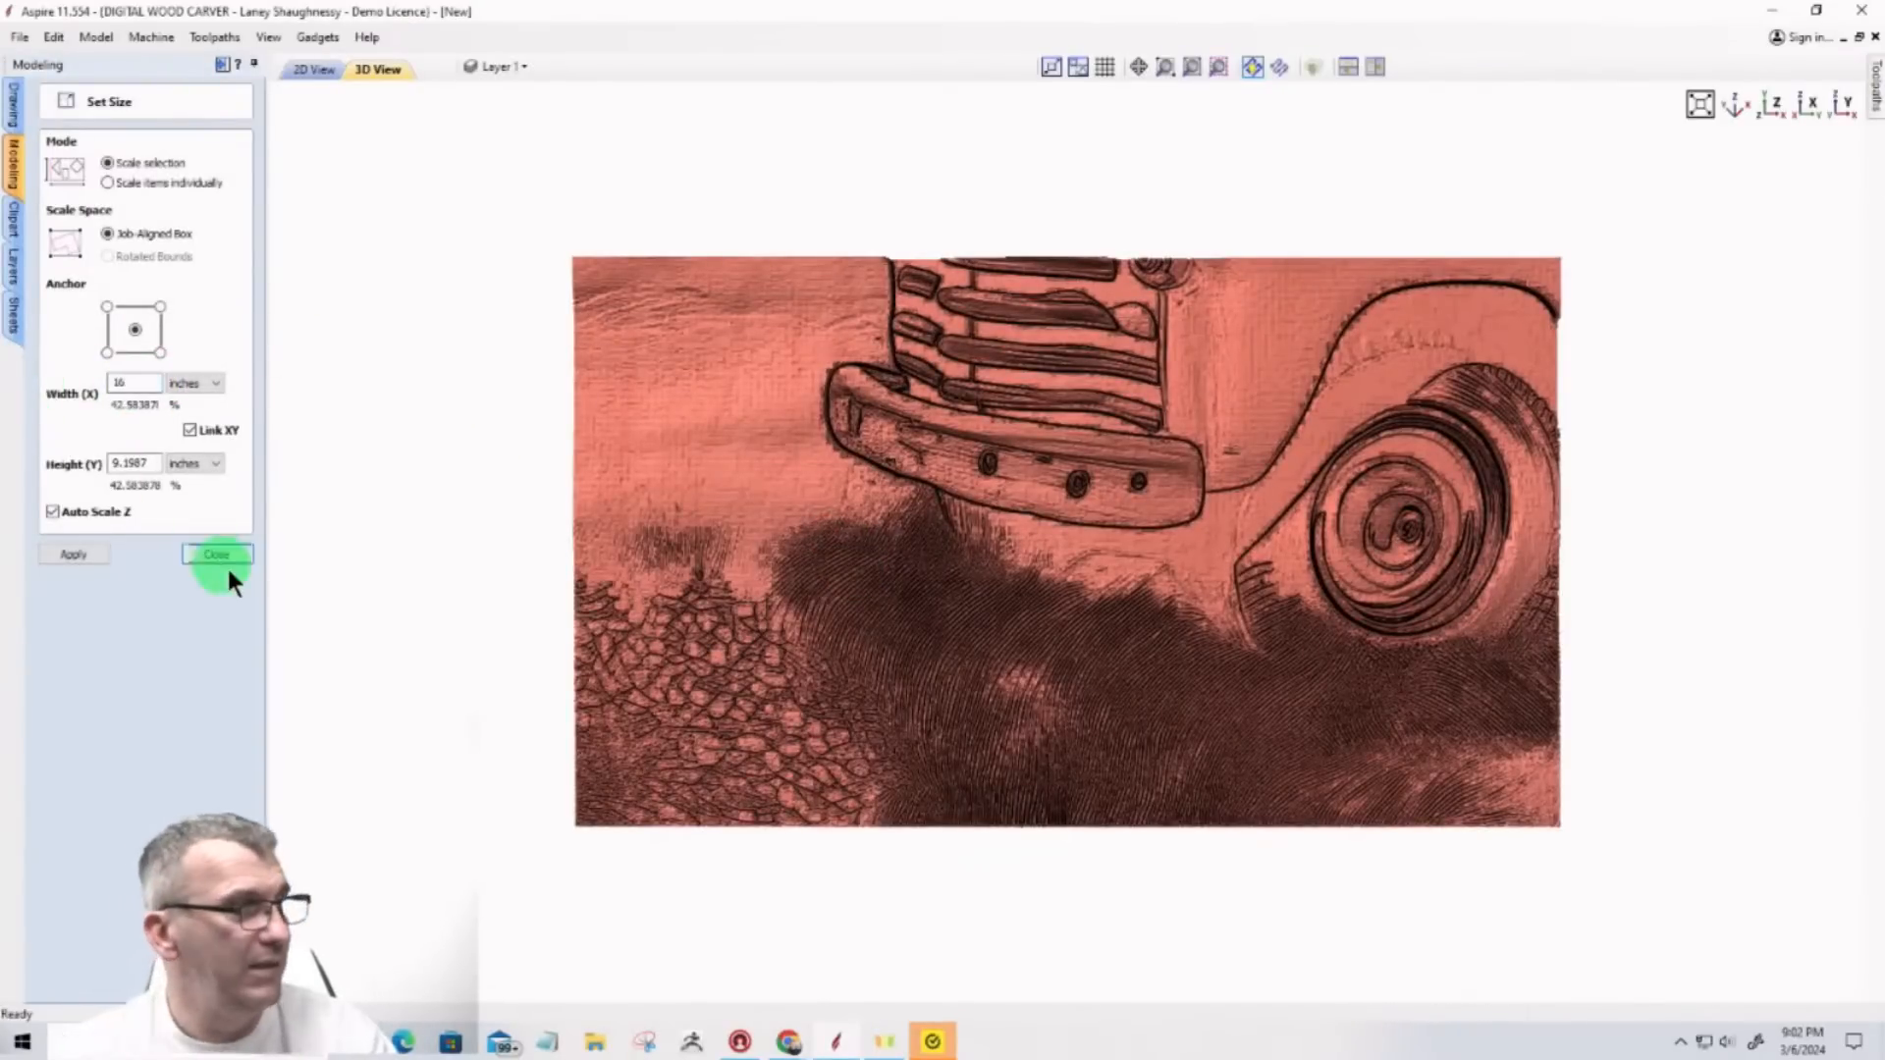
left_click(51, 550)
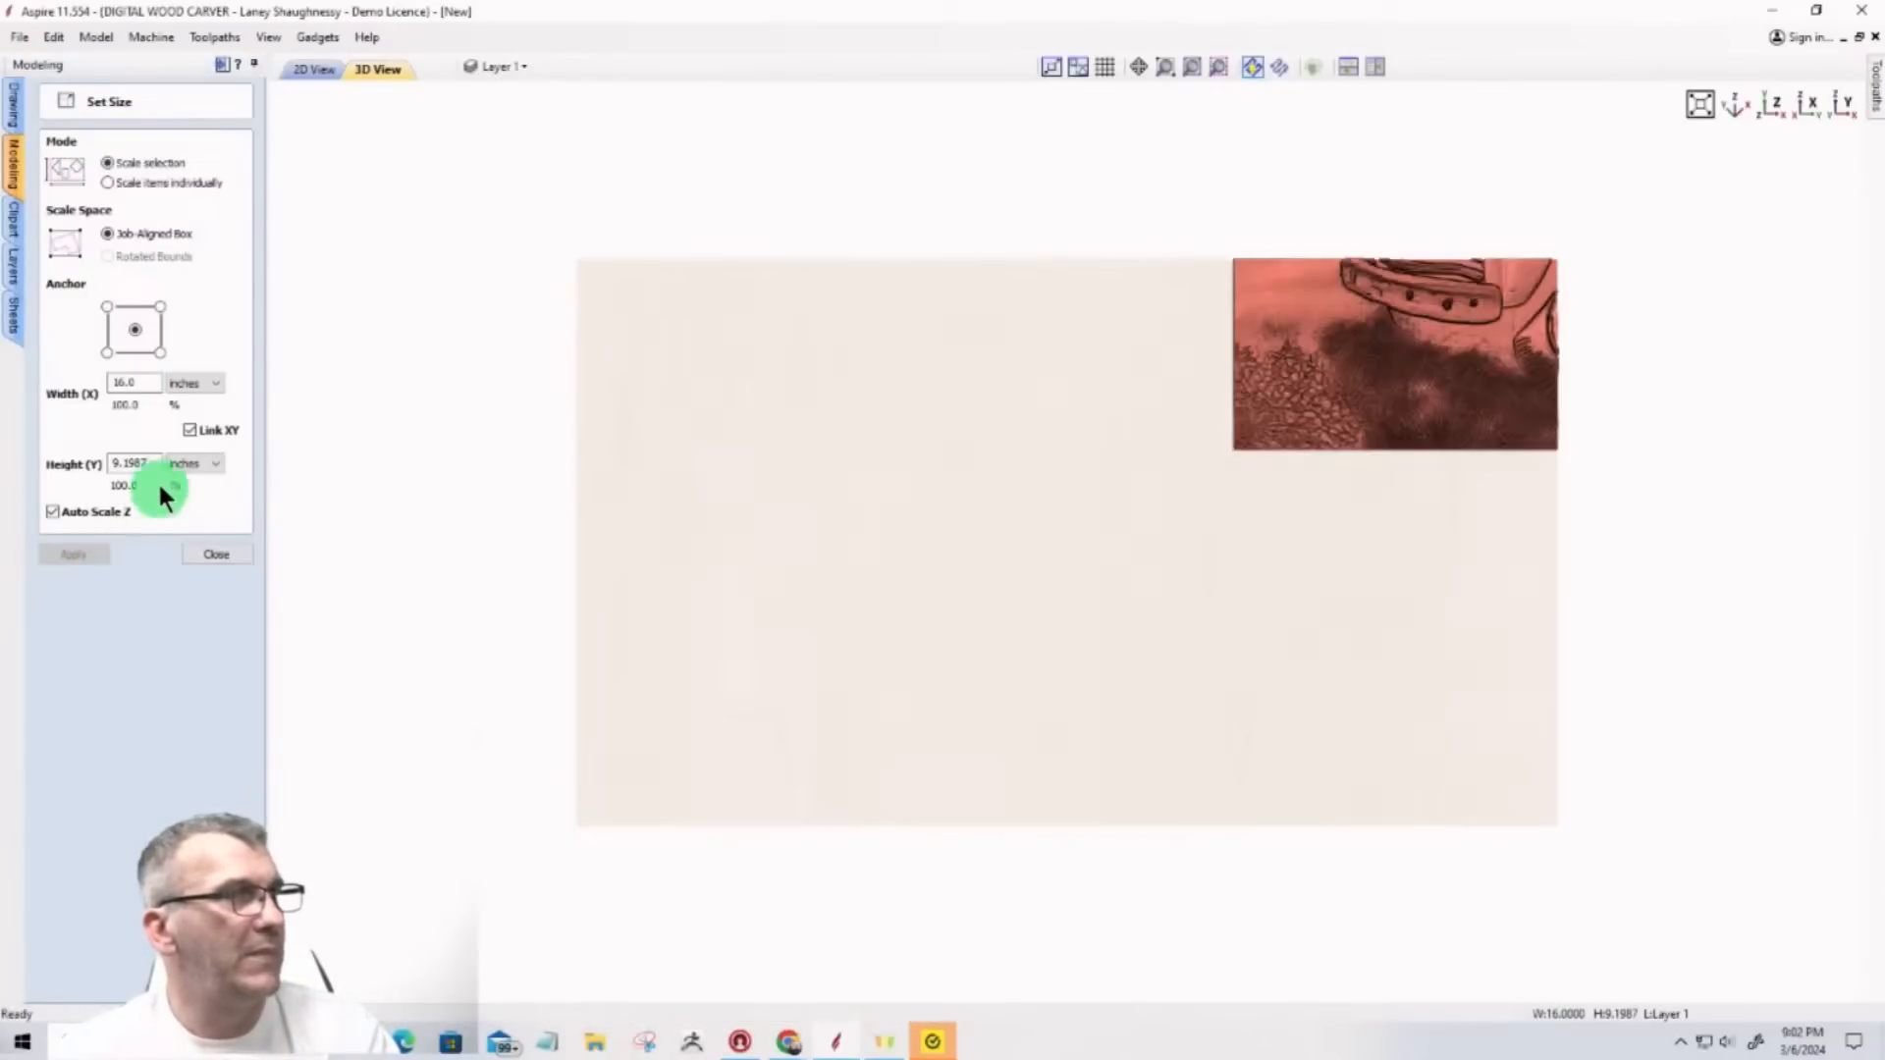
left_click(216, 555)
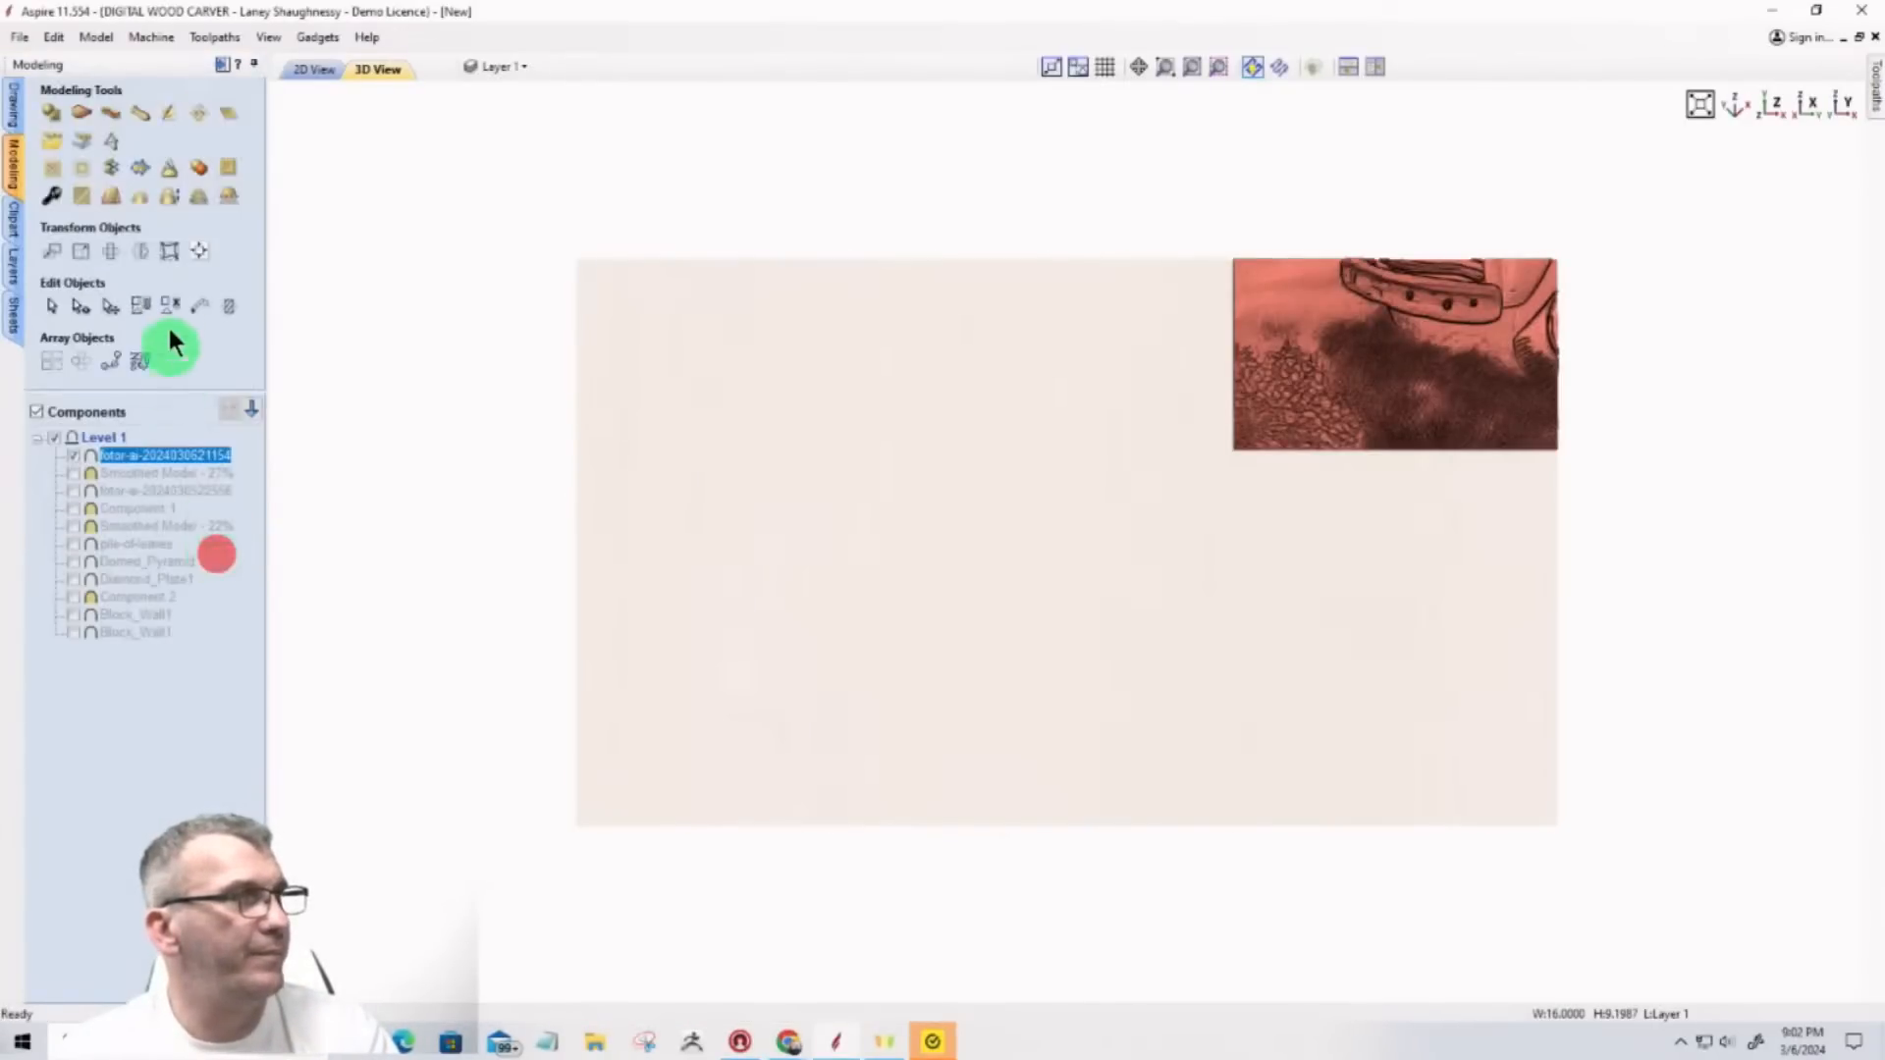
Step: Center the farm truck component on the material in both directions
left_click(198, 253)
left_click(149, 165)
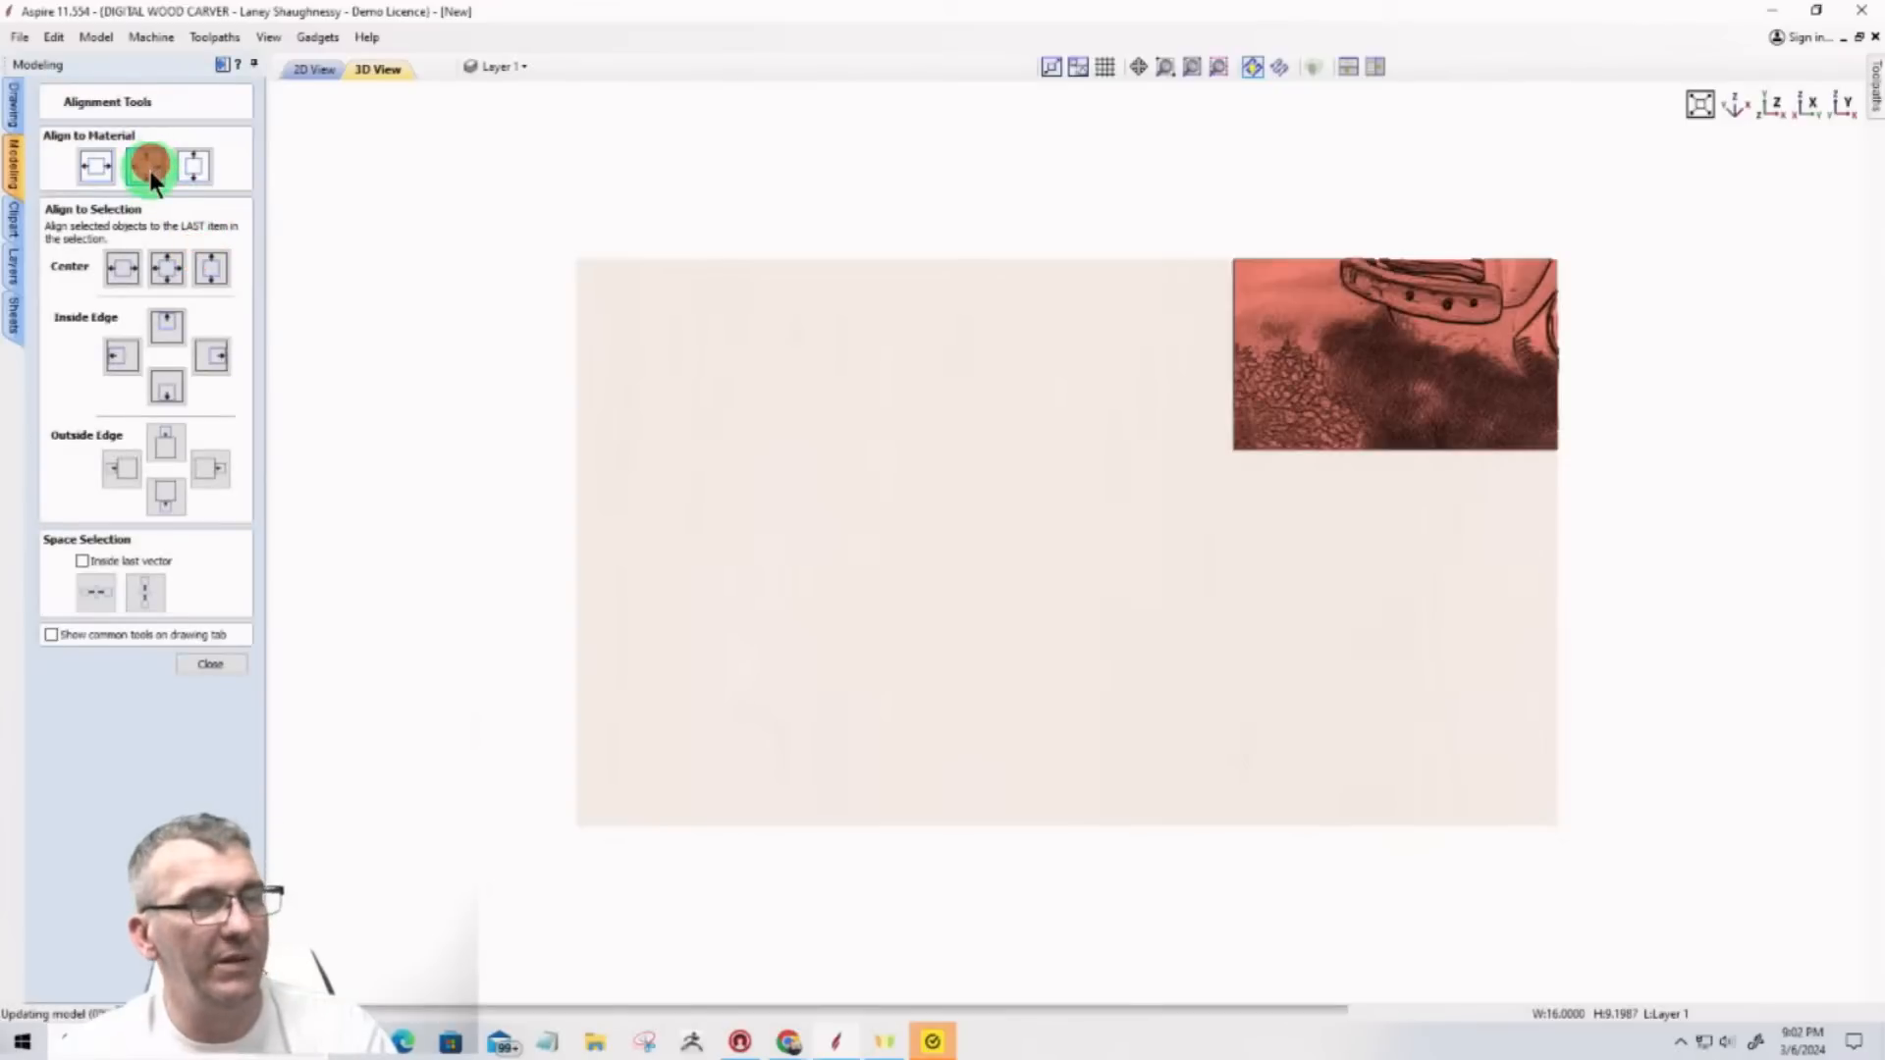
left_click(212, 664)
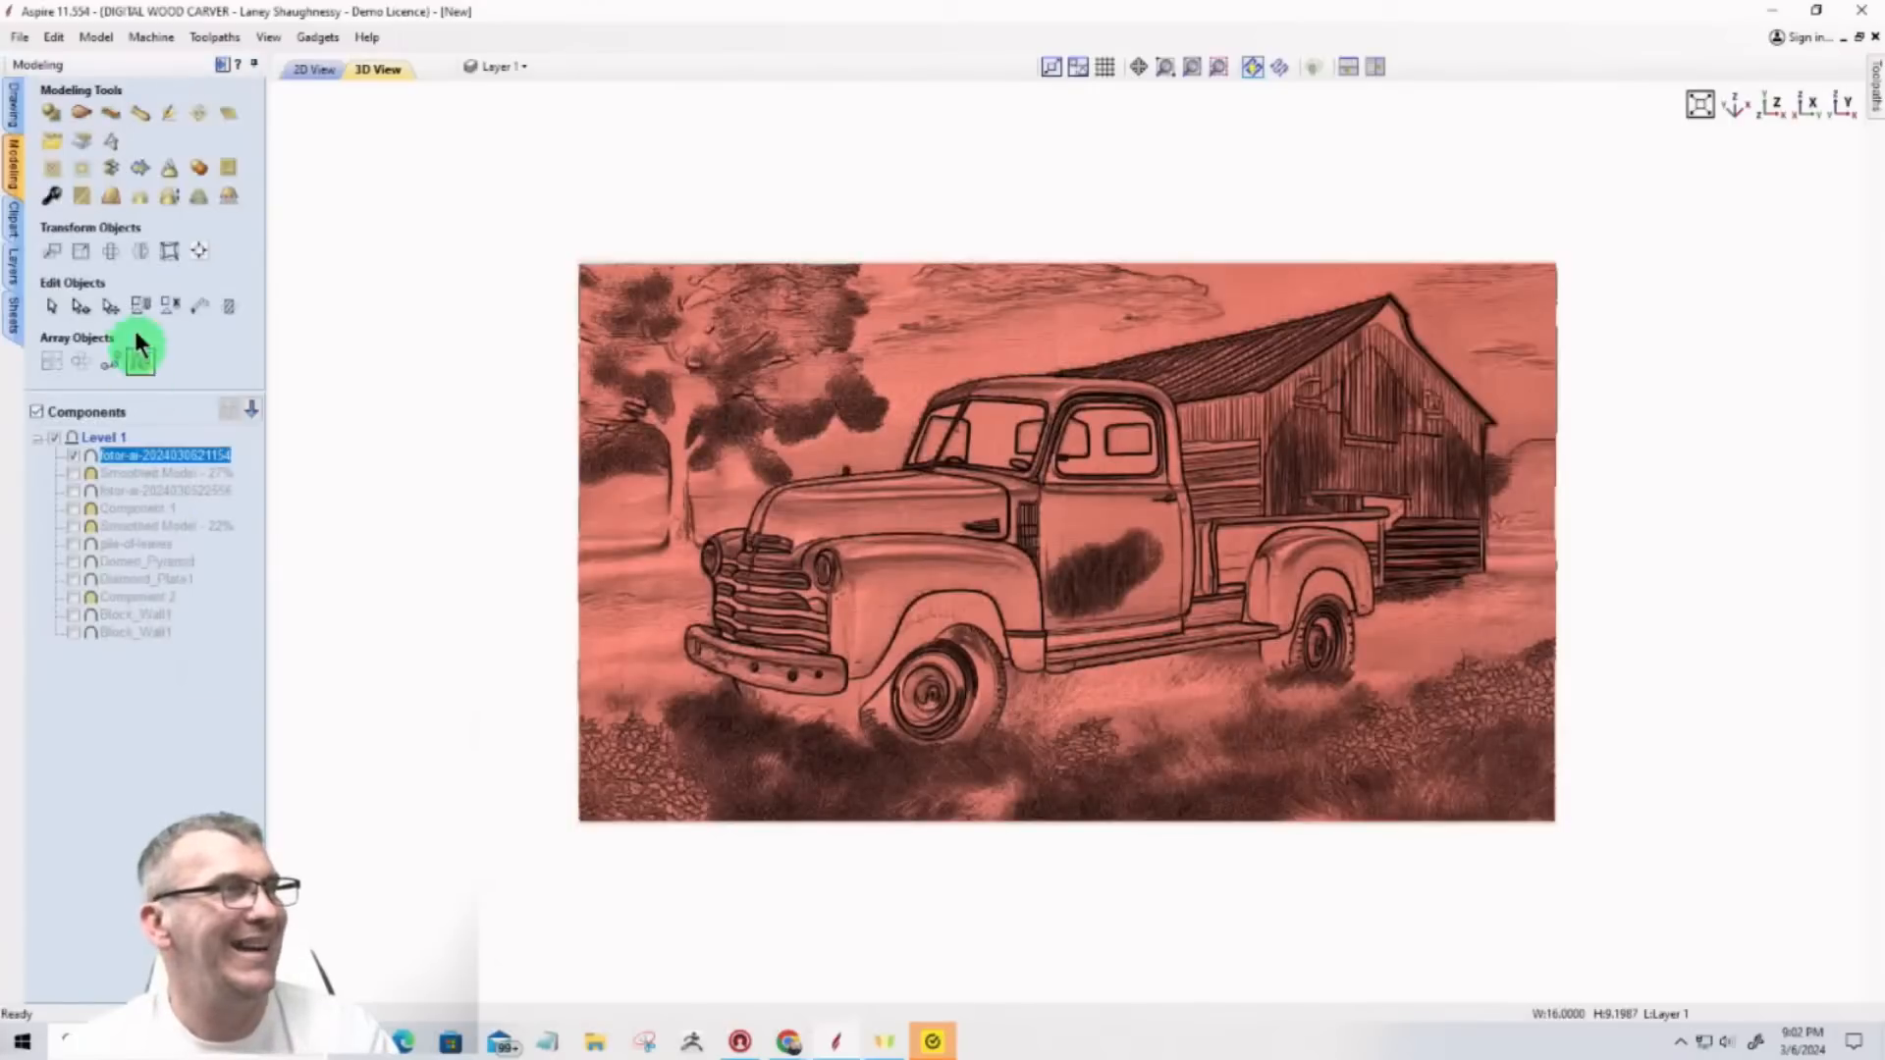
Step: Smooth the farm truck component with transparency preserved, keeping the initial smoothing strength, and inspect the smoothed relief
left_click(81, 200)
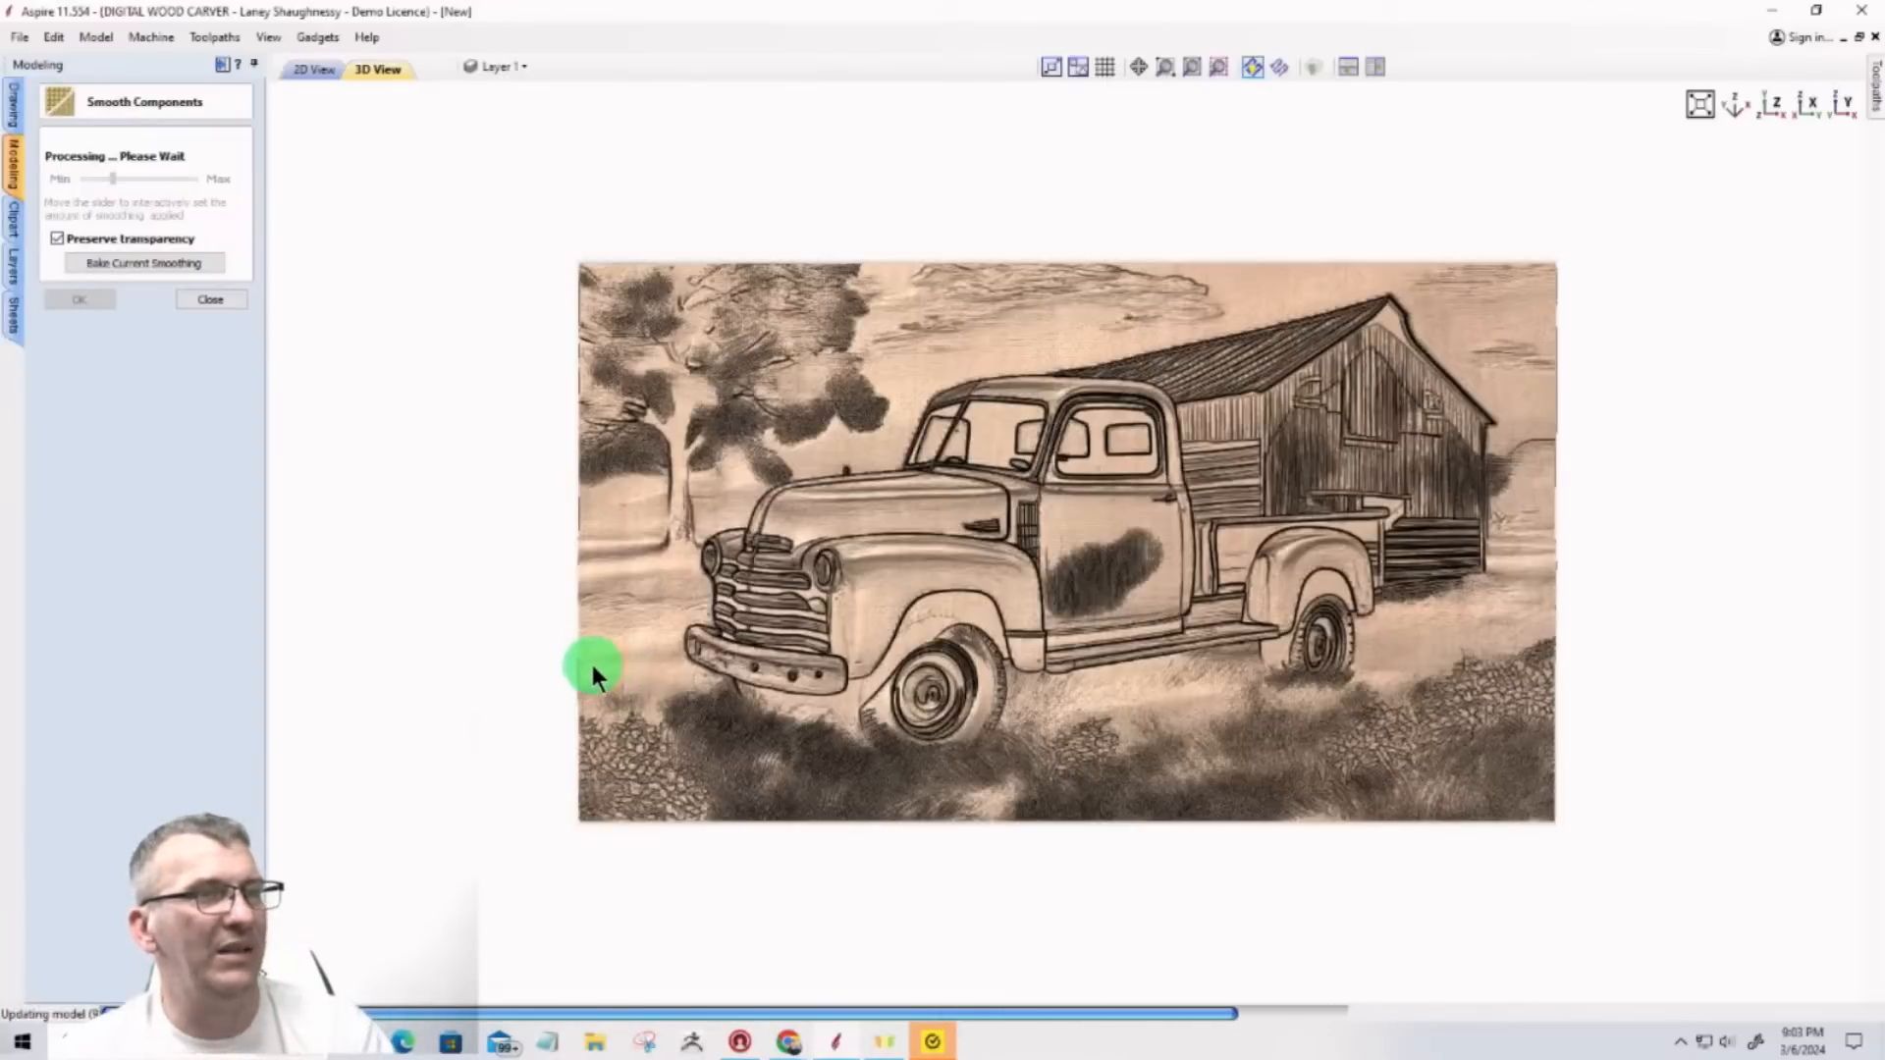
left_click(114, 179)
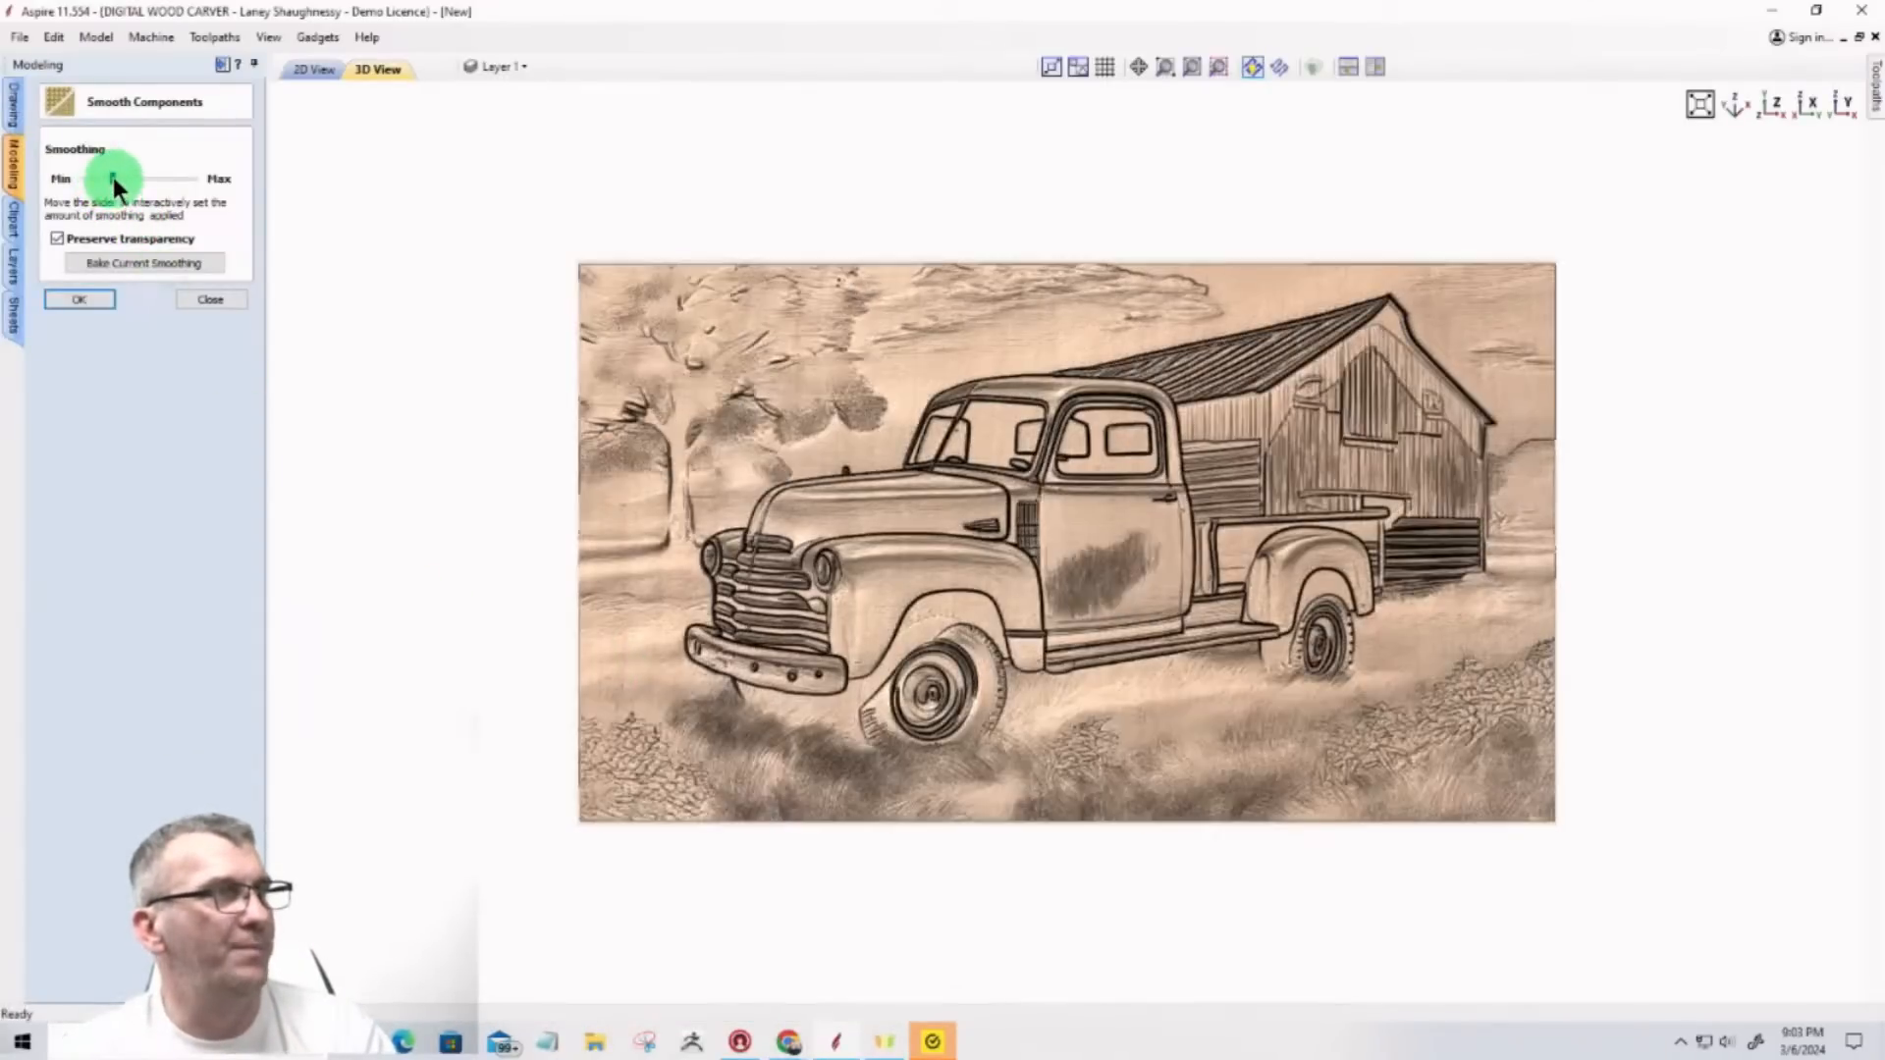
left_click(83, 301)
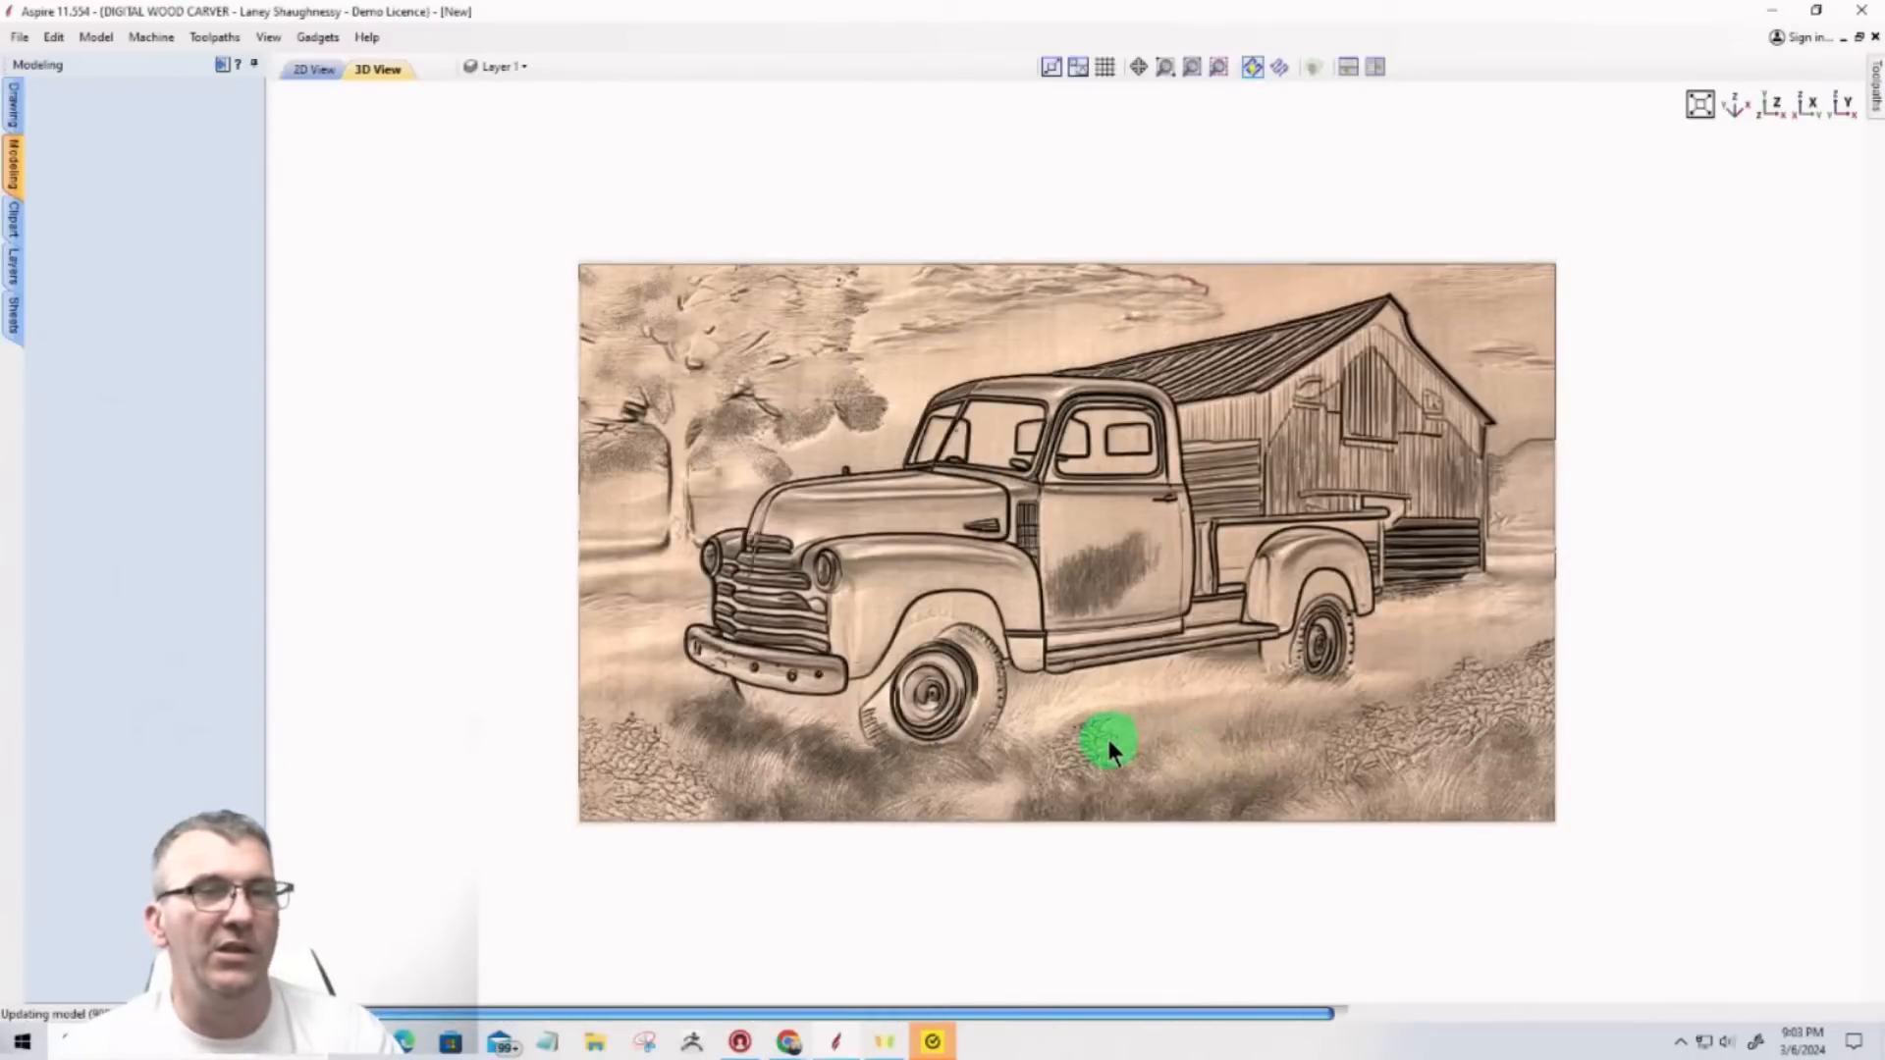
scroll(1105, 742, "up", 4)
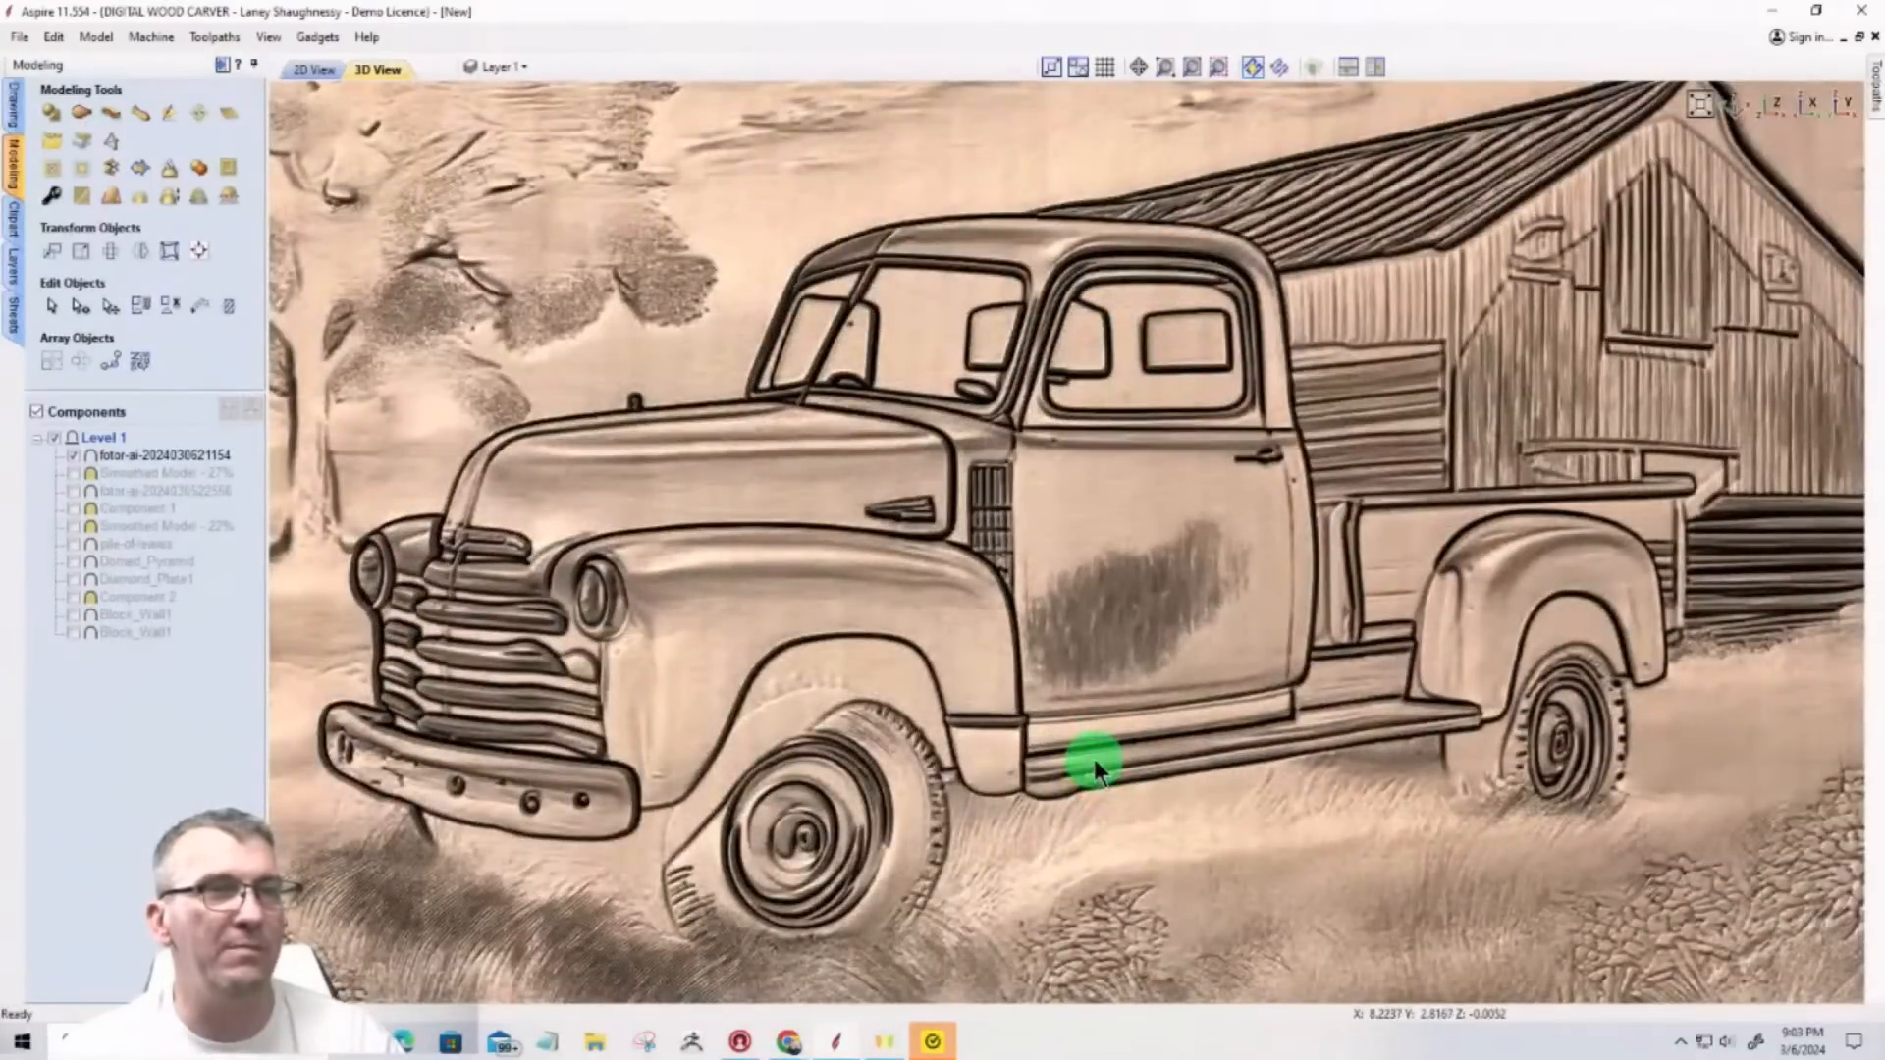
scroll(1094, 760, "up", 2)
scroll(1092, 755, "down", 3)
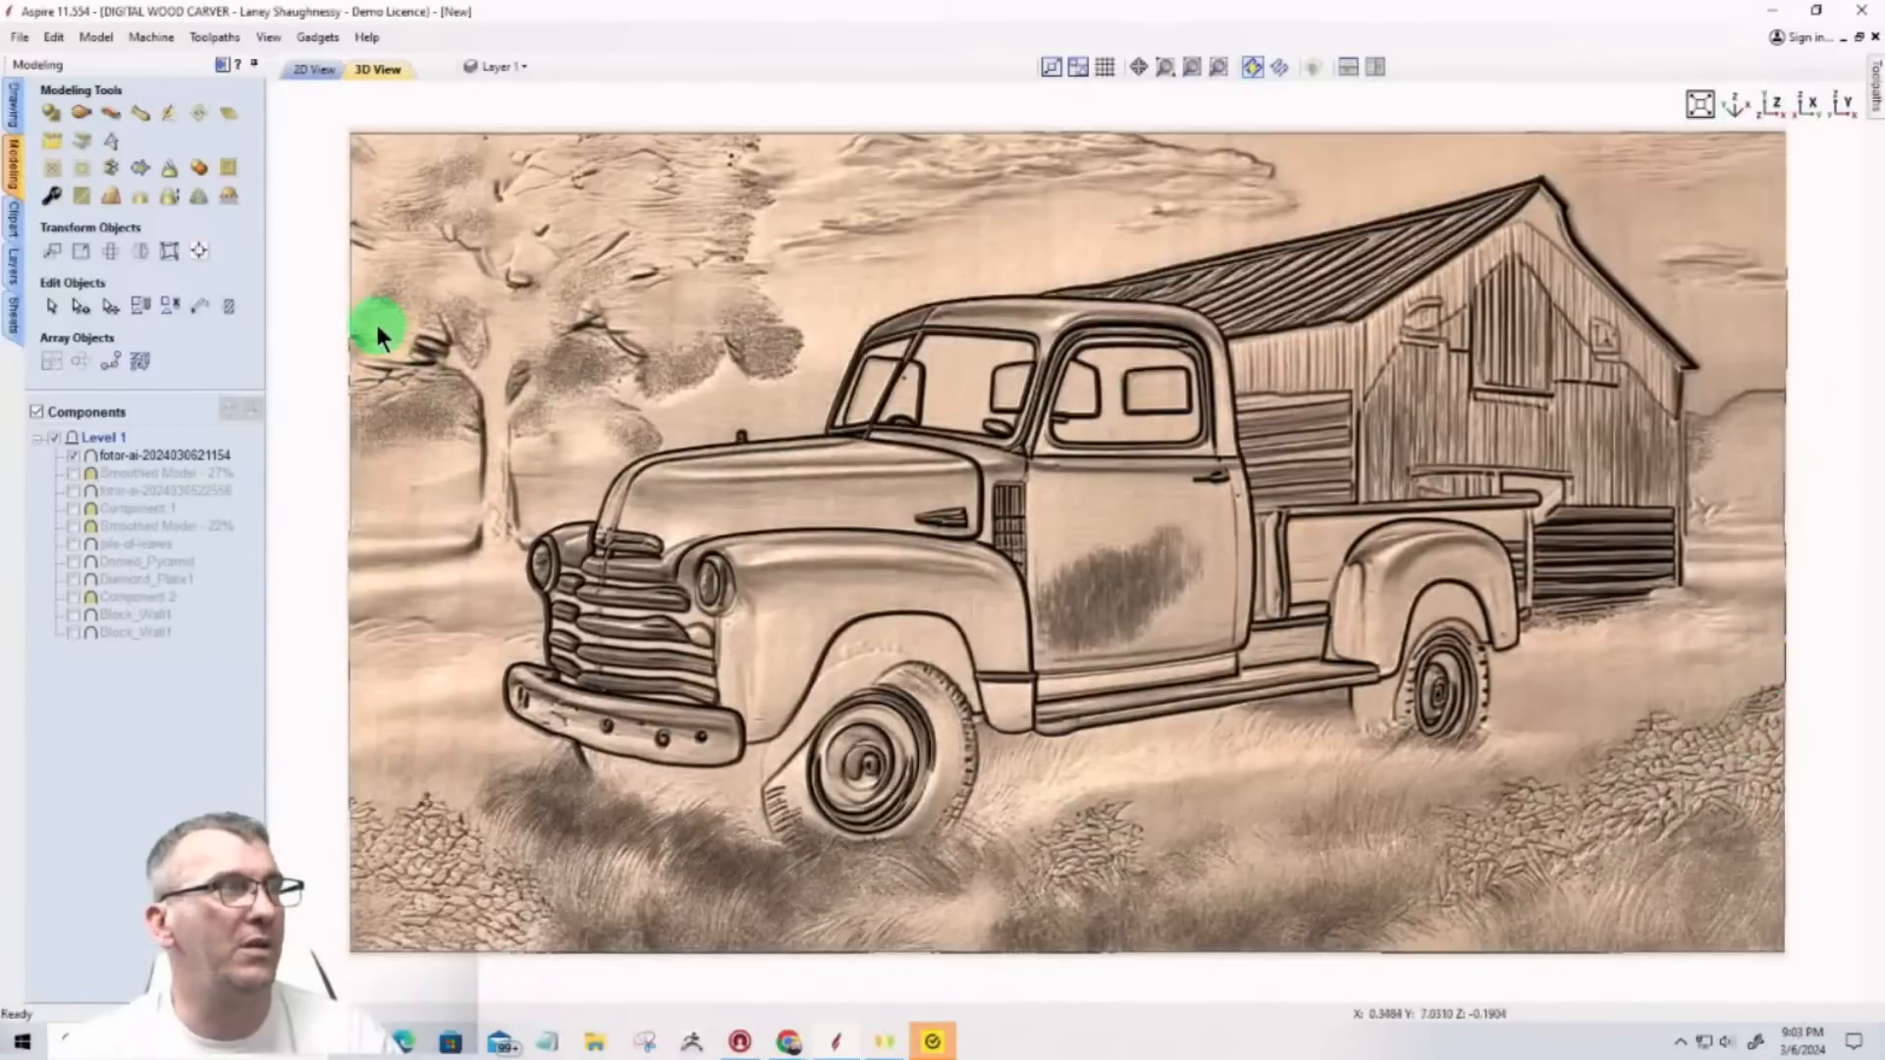
Step: Set the farm truck component's shape height to 0.375 inches and check the relief's depth from an angled side view
left_click(122, 453)
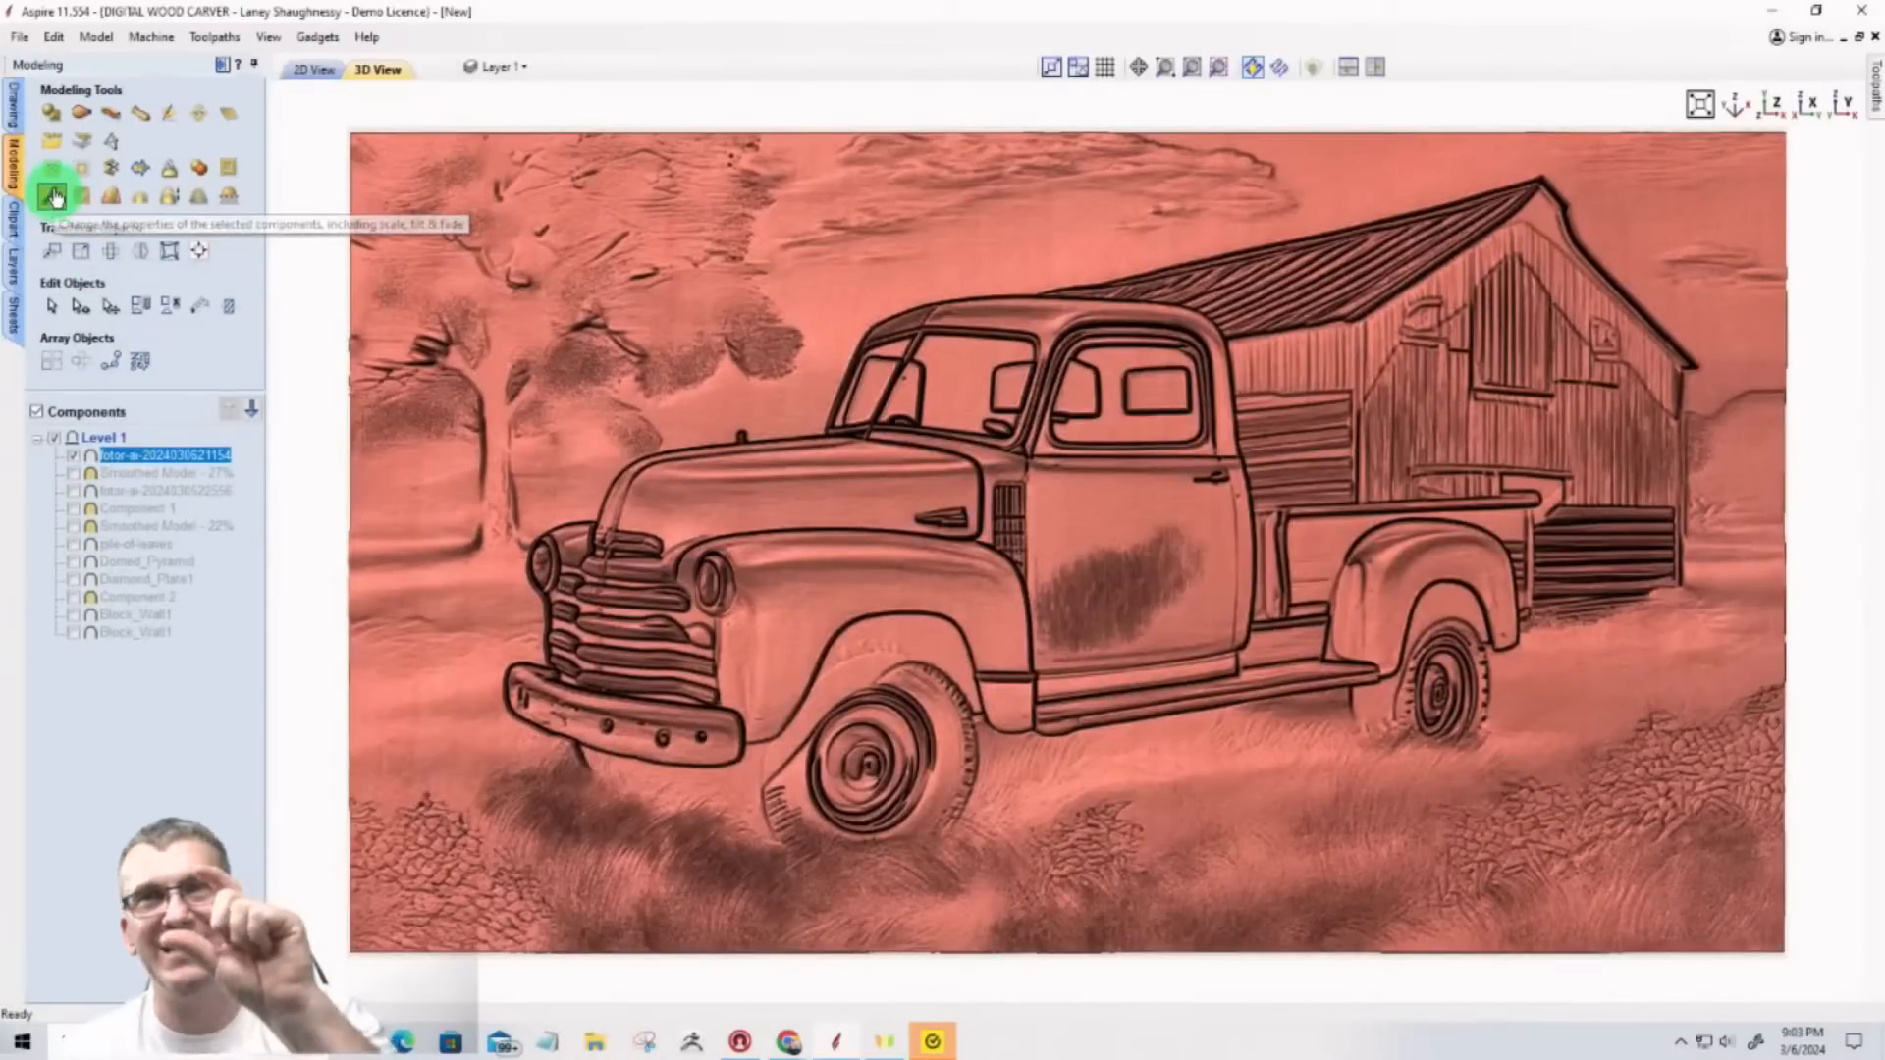
left_click(54, 196)
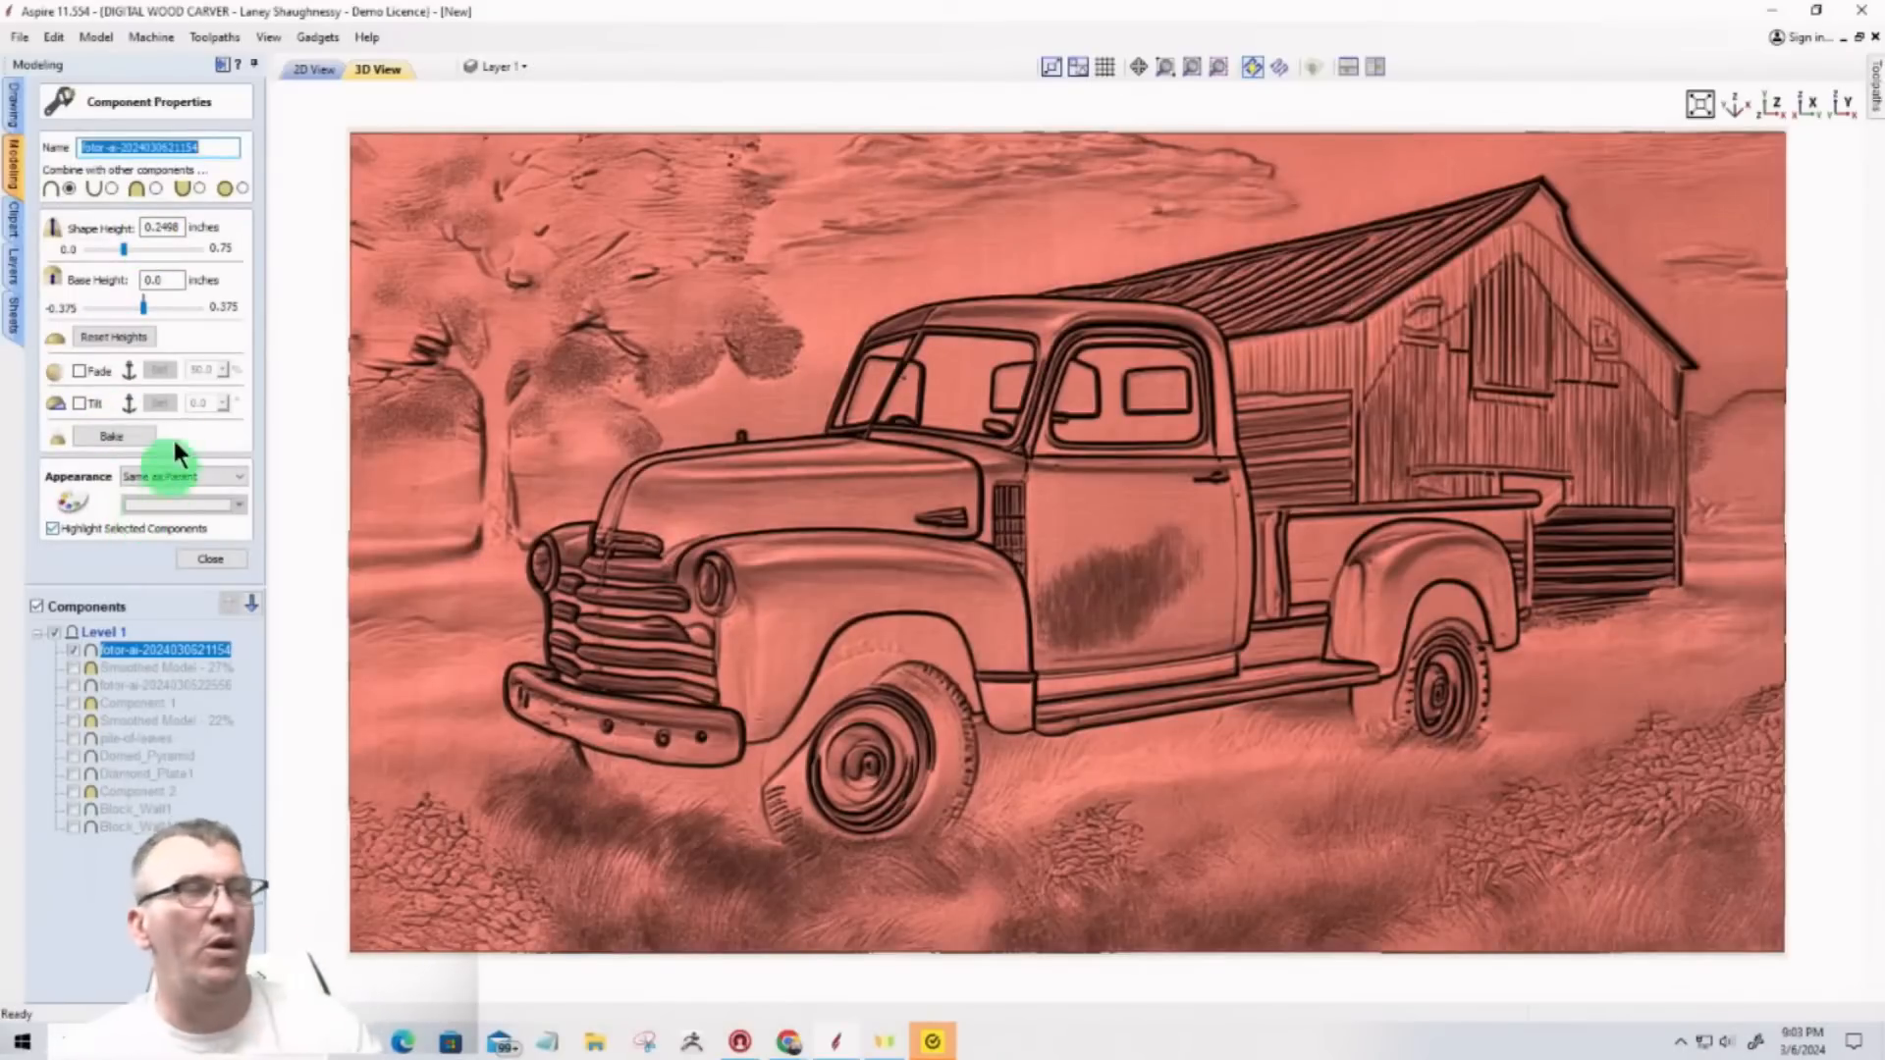
double_click(152, 228)
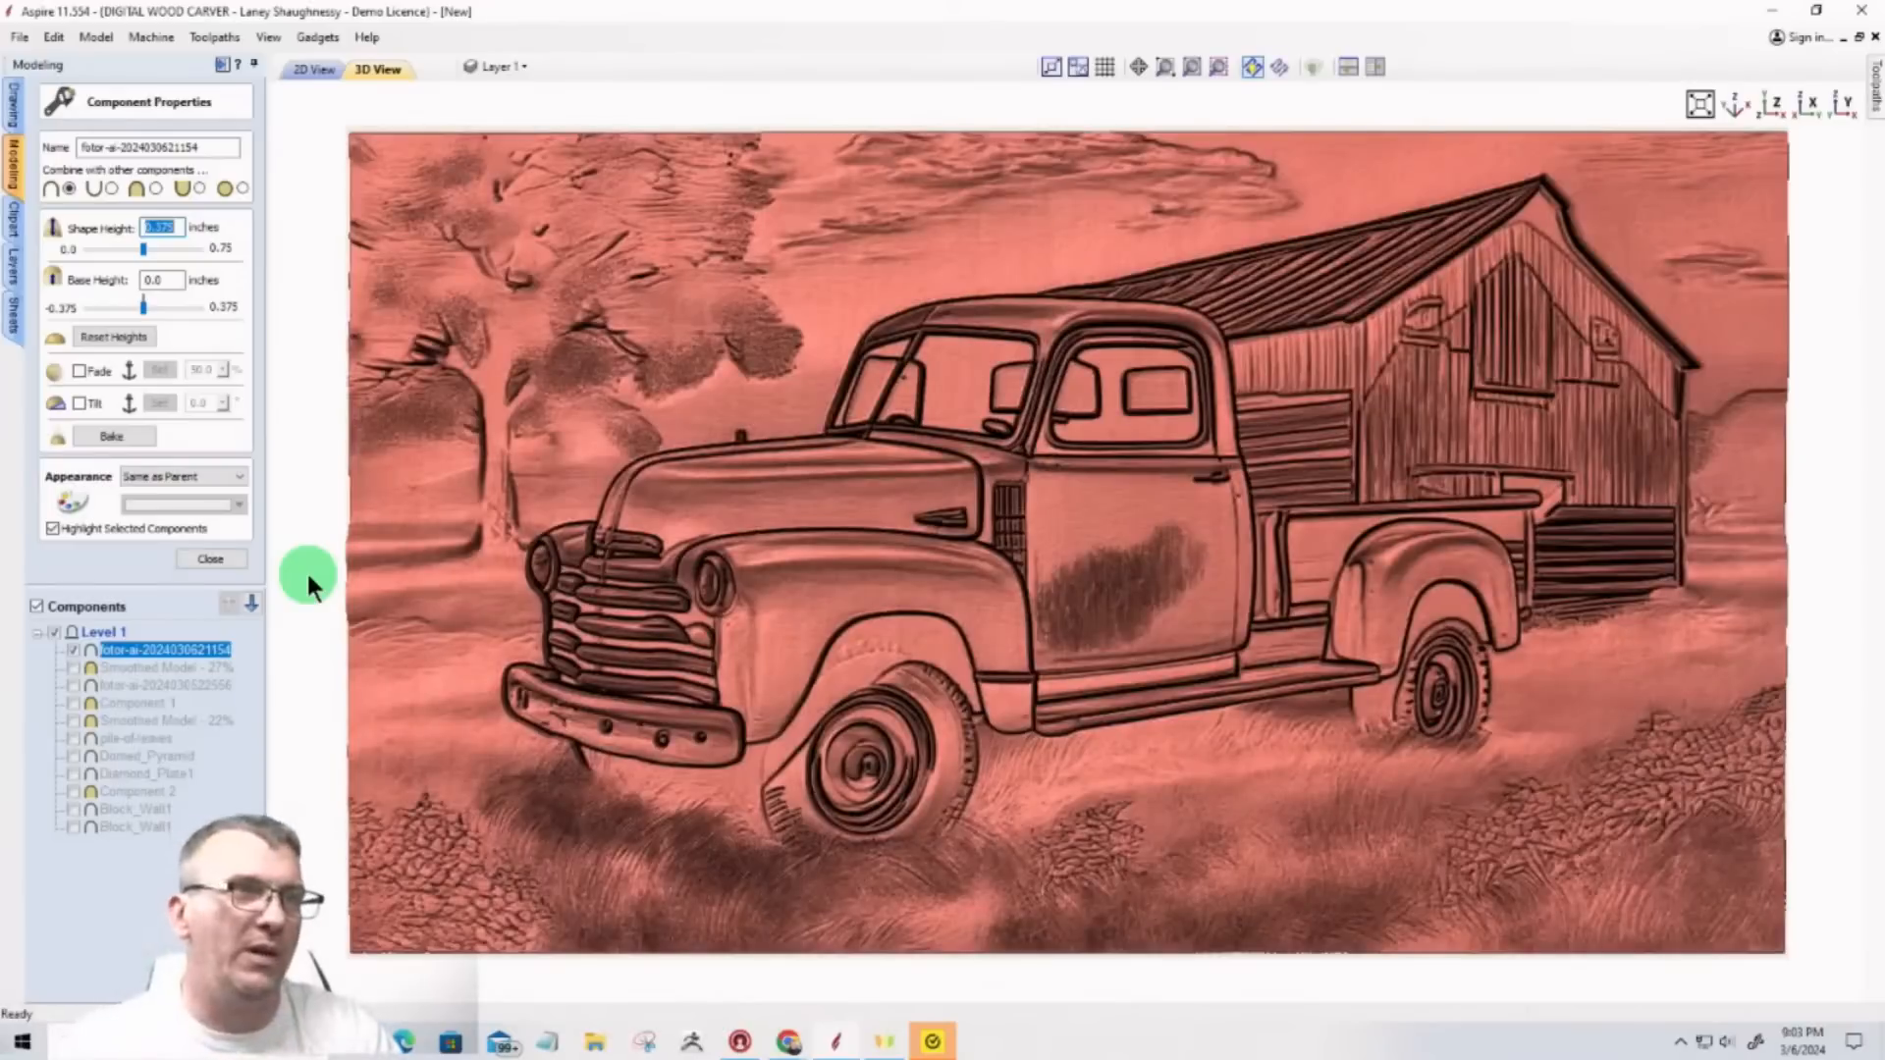
left_click(308, 586)
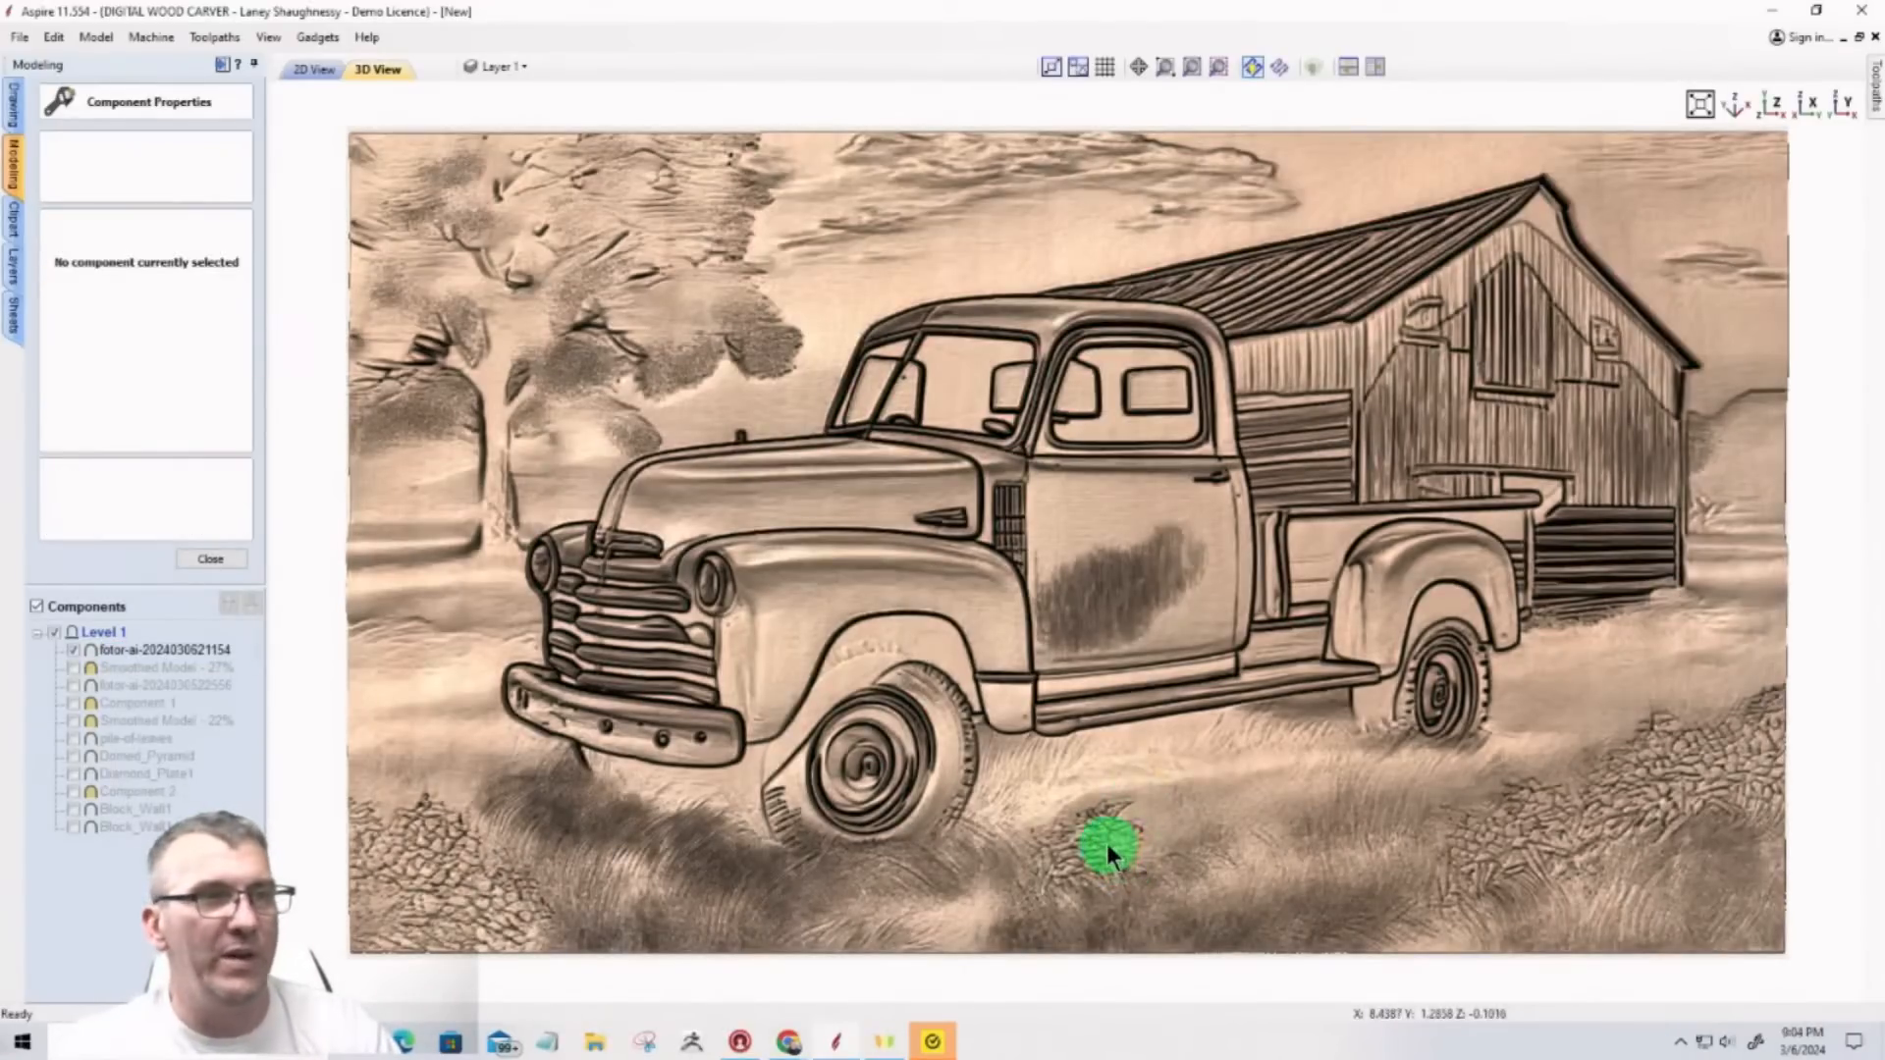
mouse_move(1103, 896)
left_mouse_down()
mouse_move(958, 638)
mouse_move(937, 517)
mouse_move(917, 738)
mouse_move(1144, 770)
mouse_move(1115, 863)
left_mouse_up()
left_click(1773, 106)
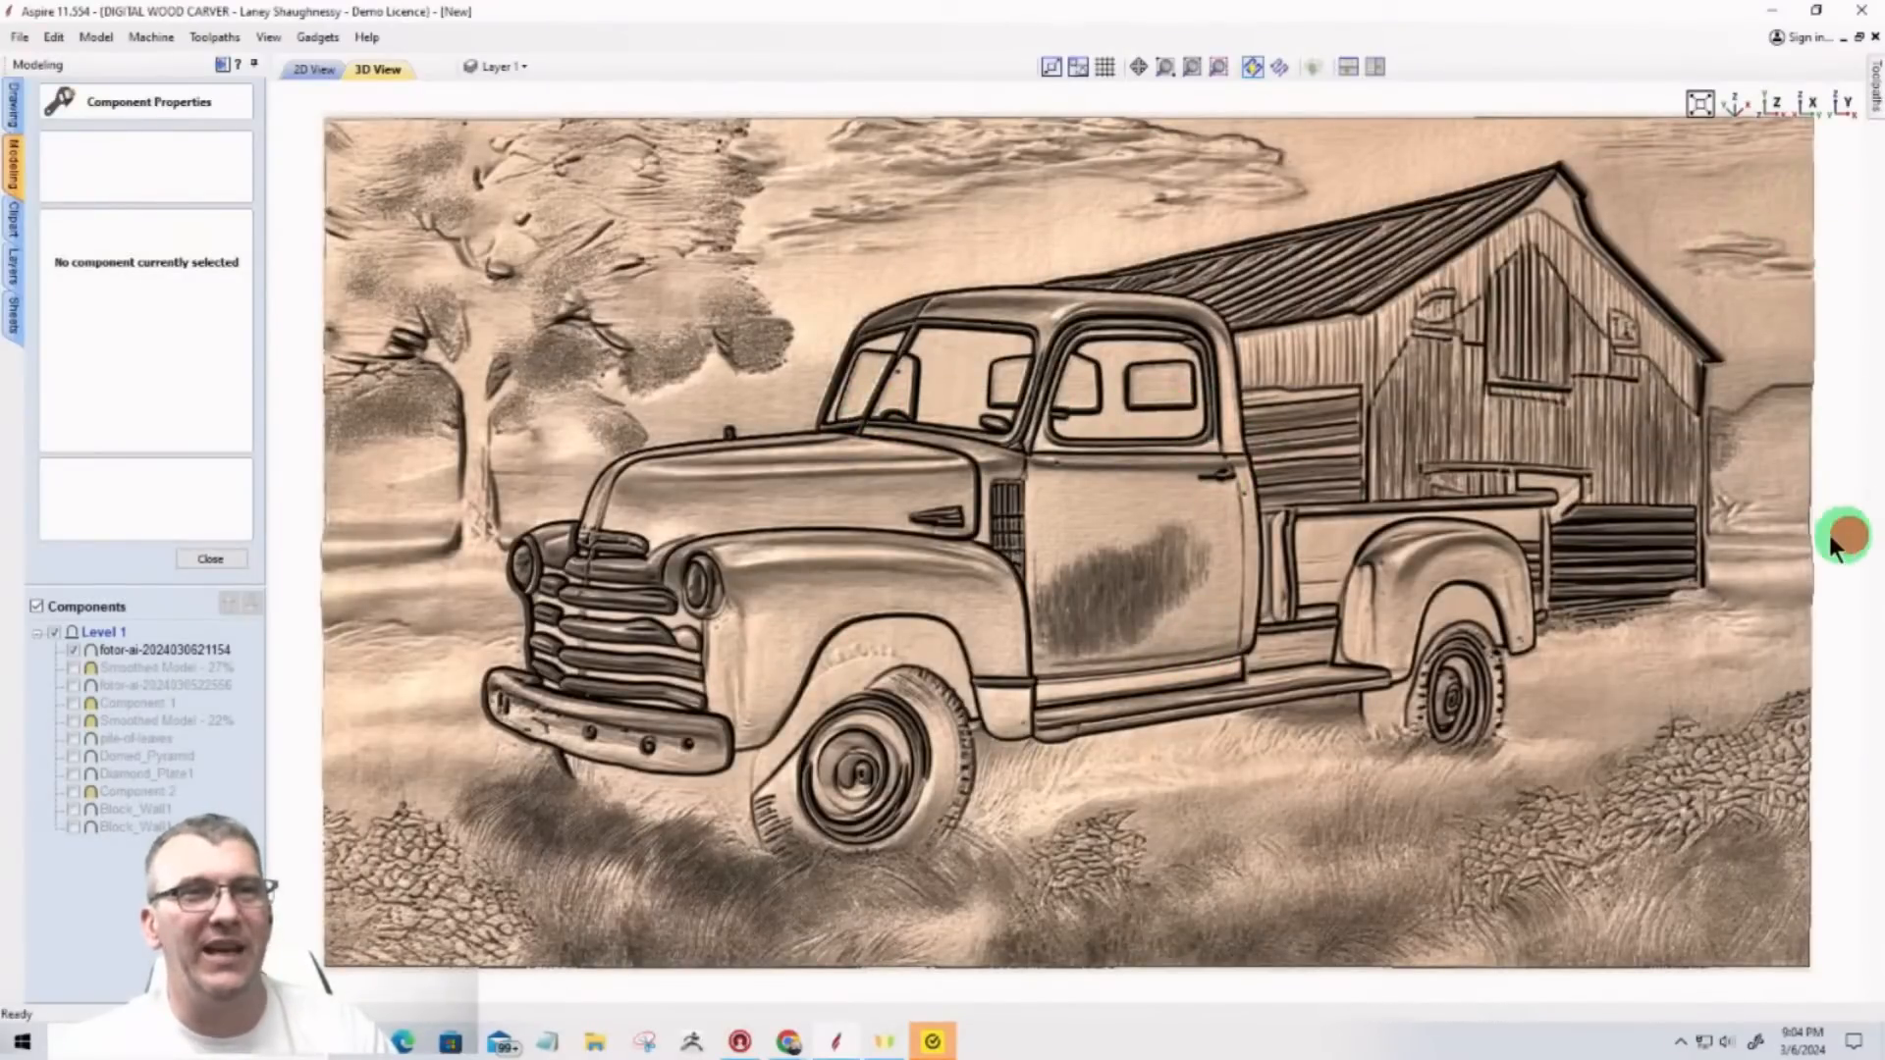
left_click_drag(1843, 534, 1086, 803)
scroll(1068, 500, "up", 5)
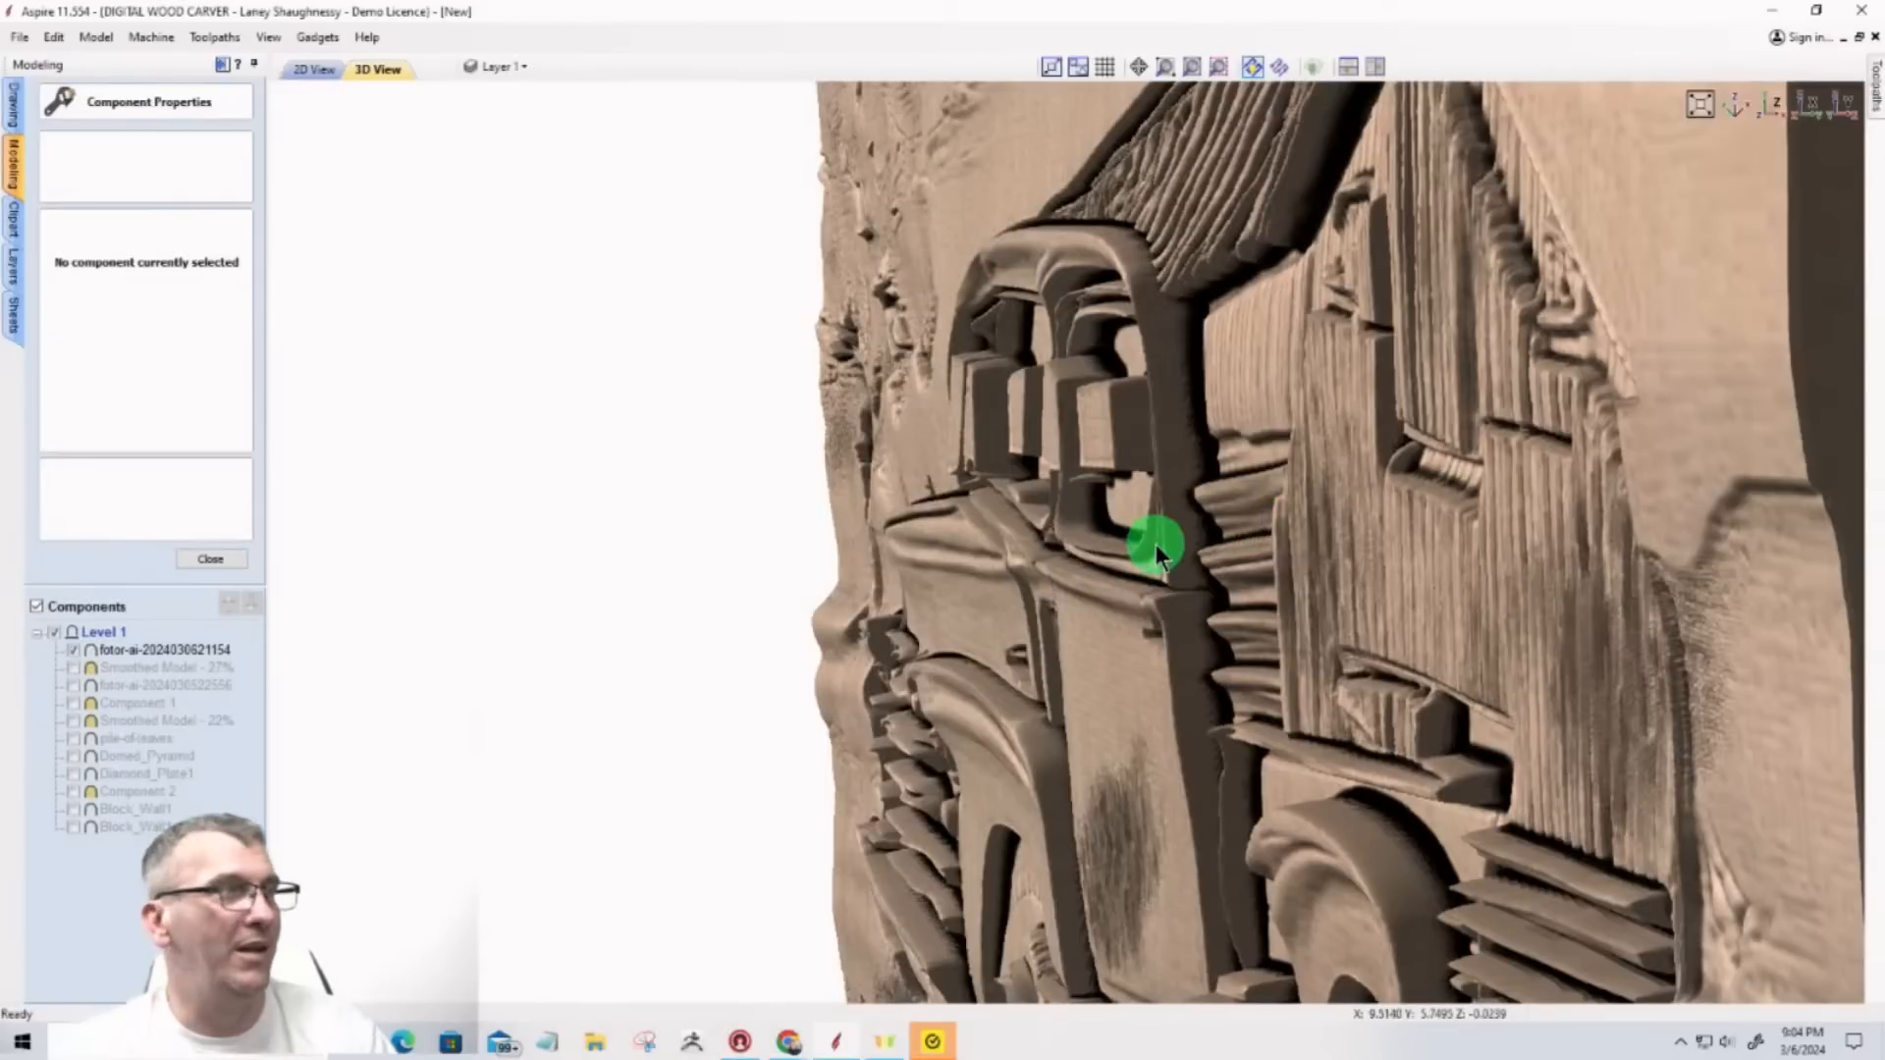
left_click(194, 557)
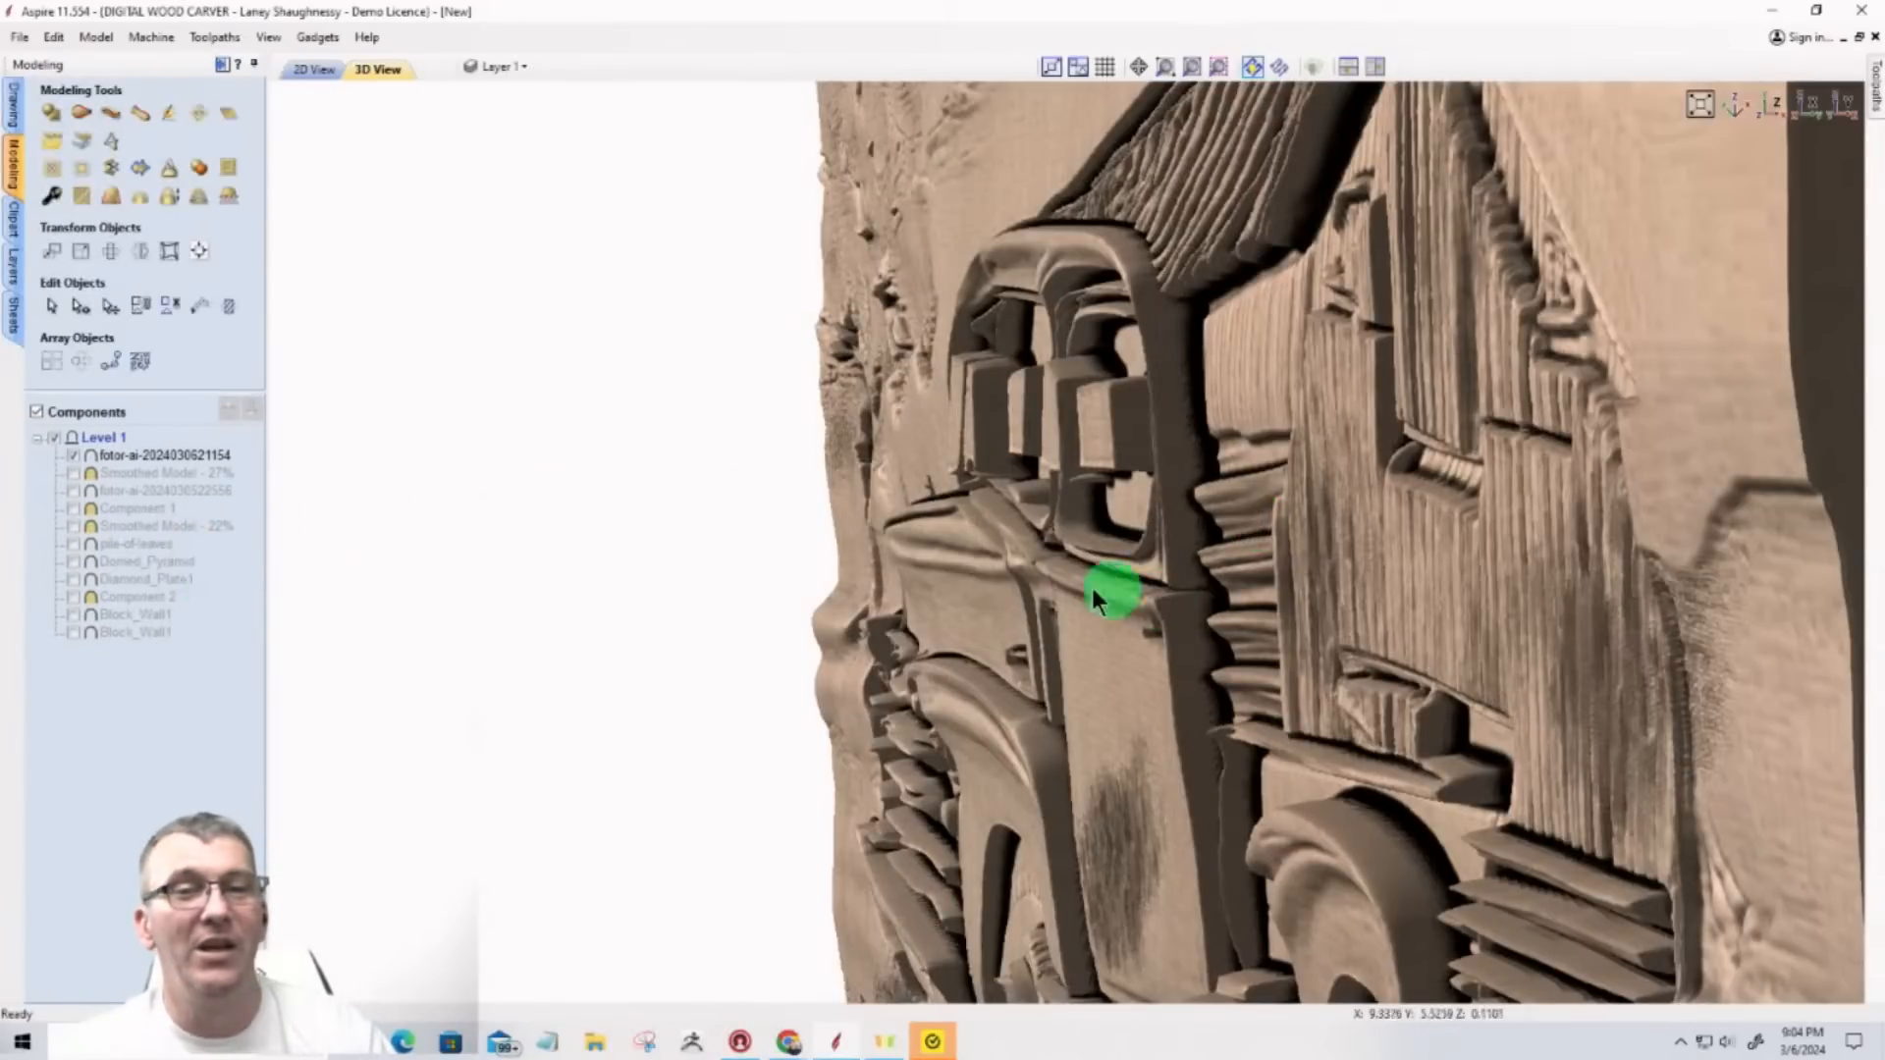
Step: Change the farm truck component's combine mode from Add to Subtract
mouse_move(147, 458)
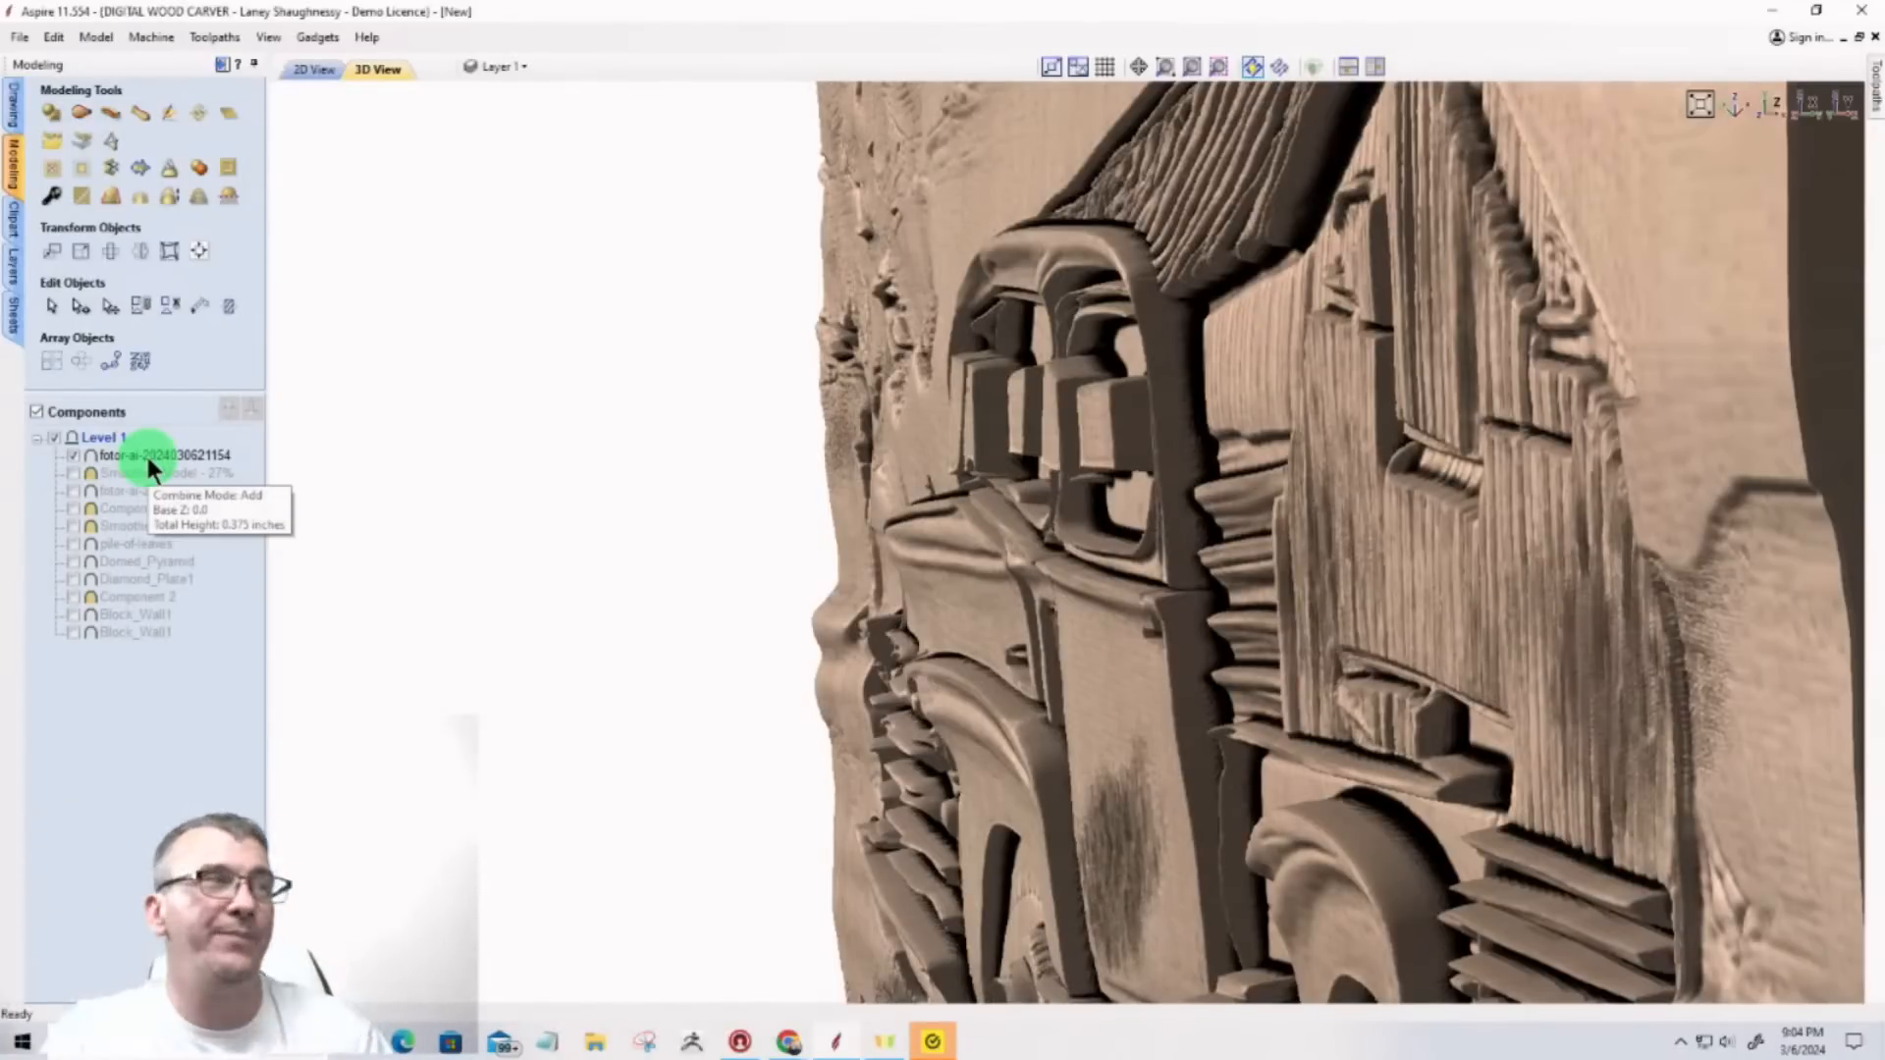
left_click(160, 452)
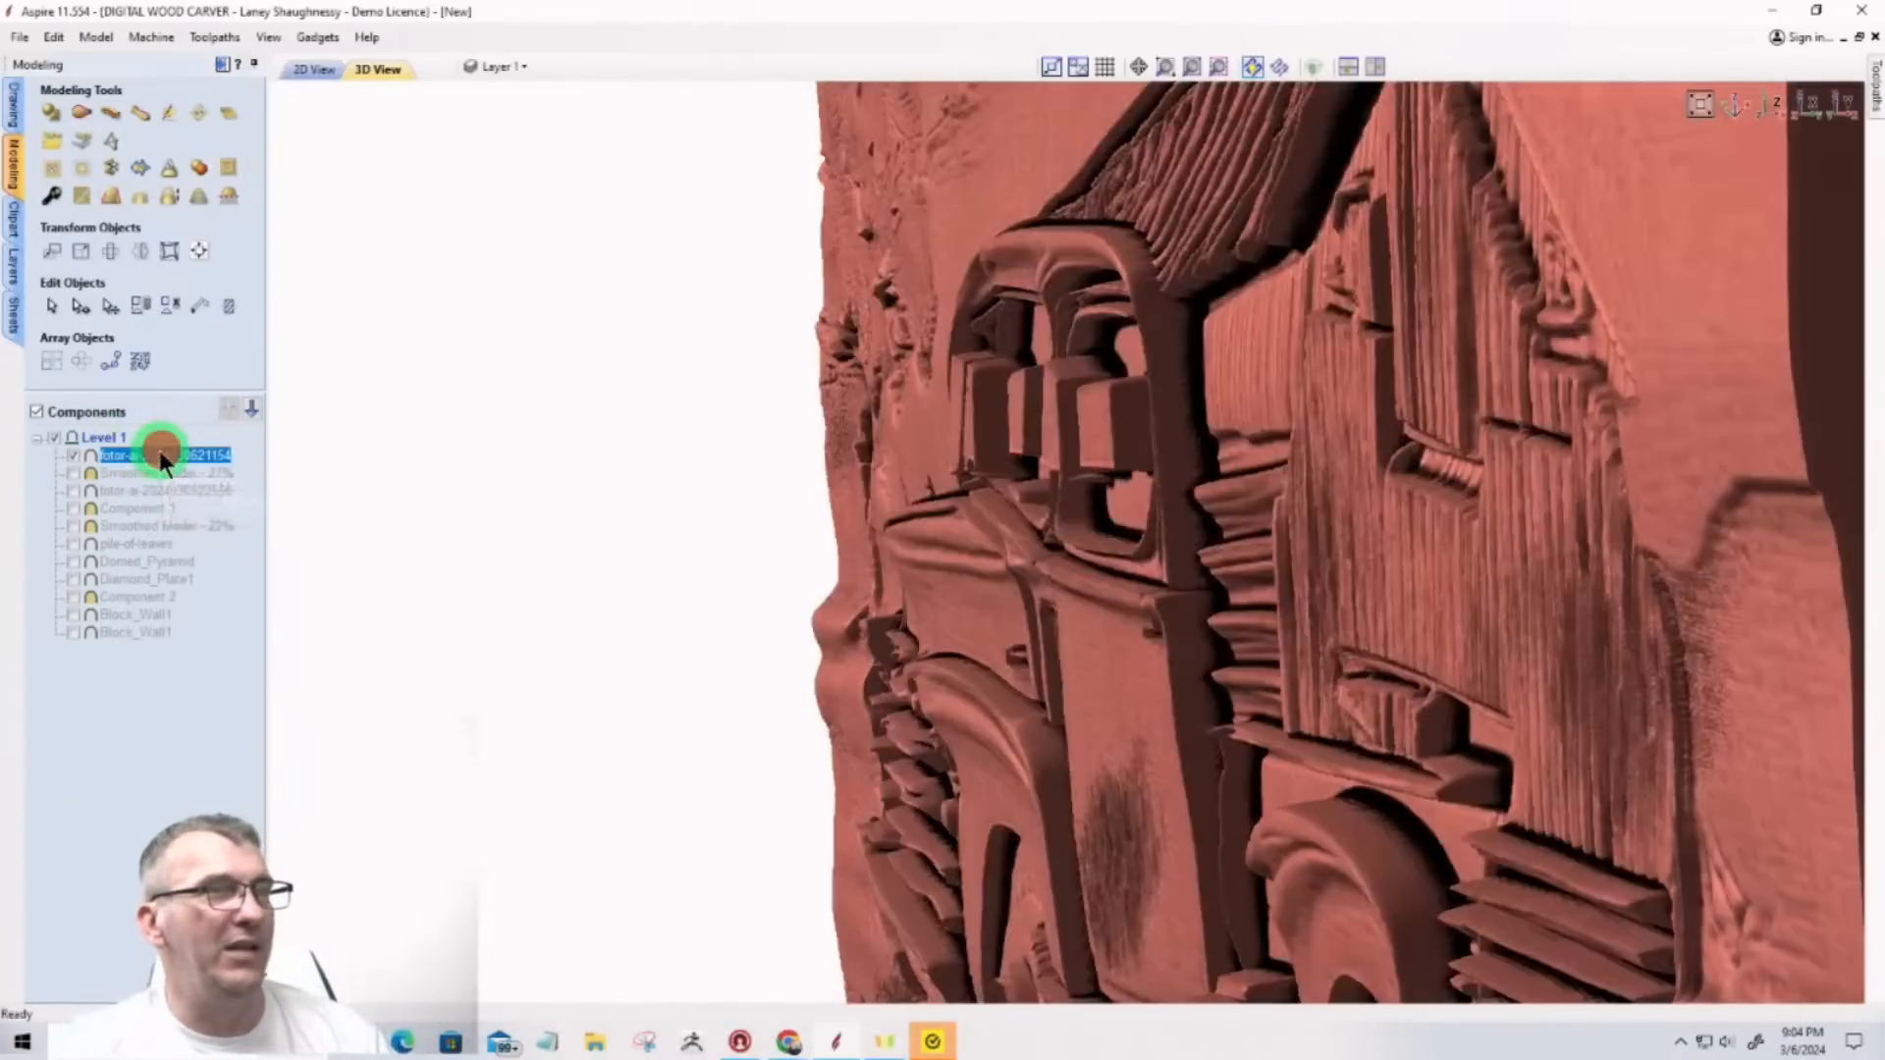
left_click(55, 201)
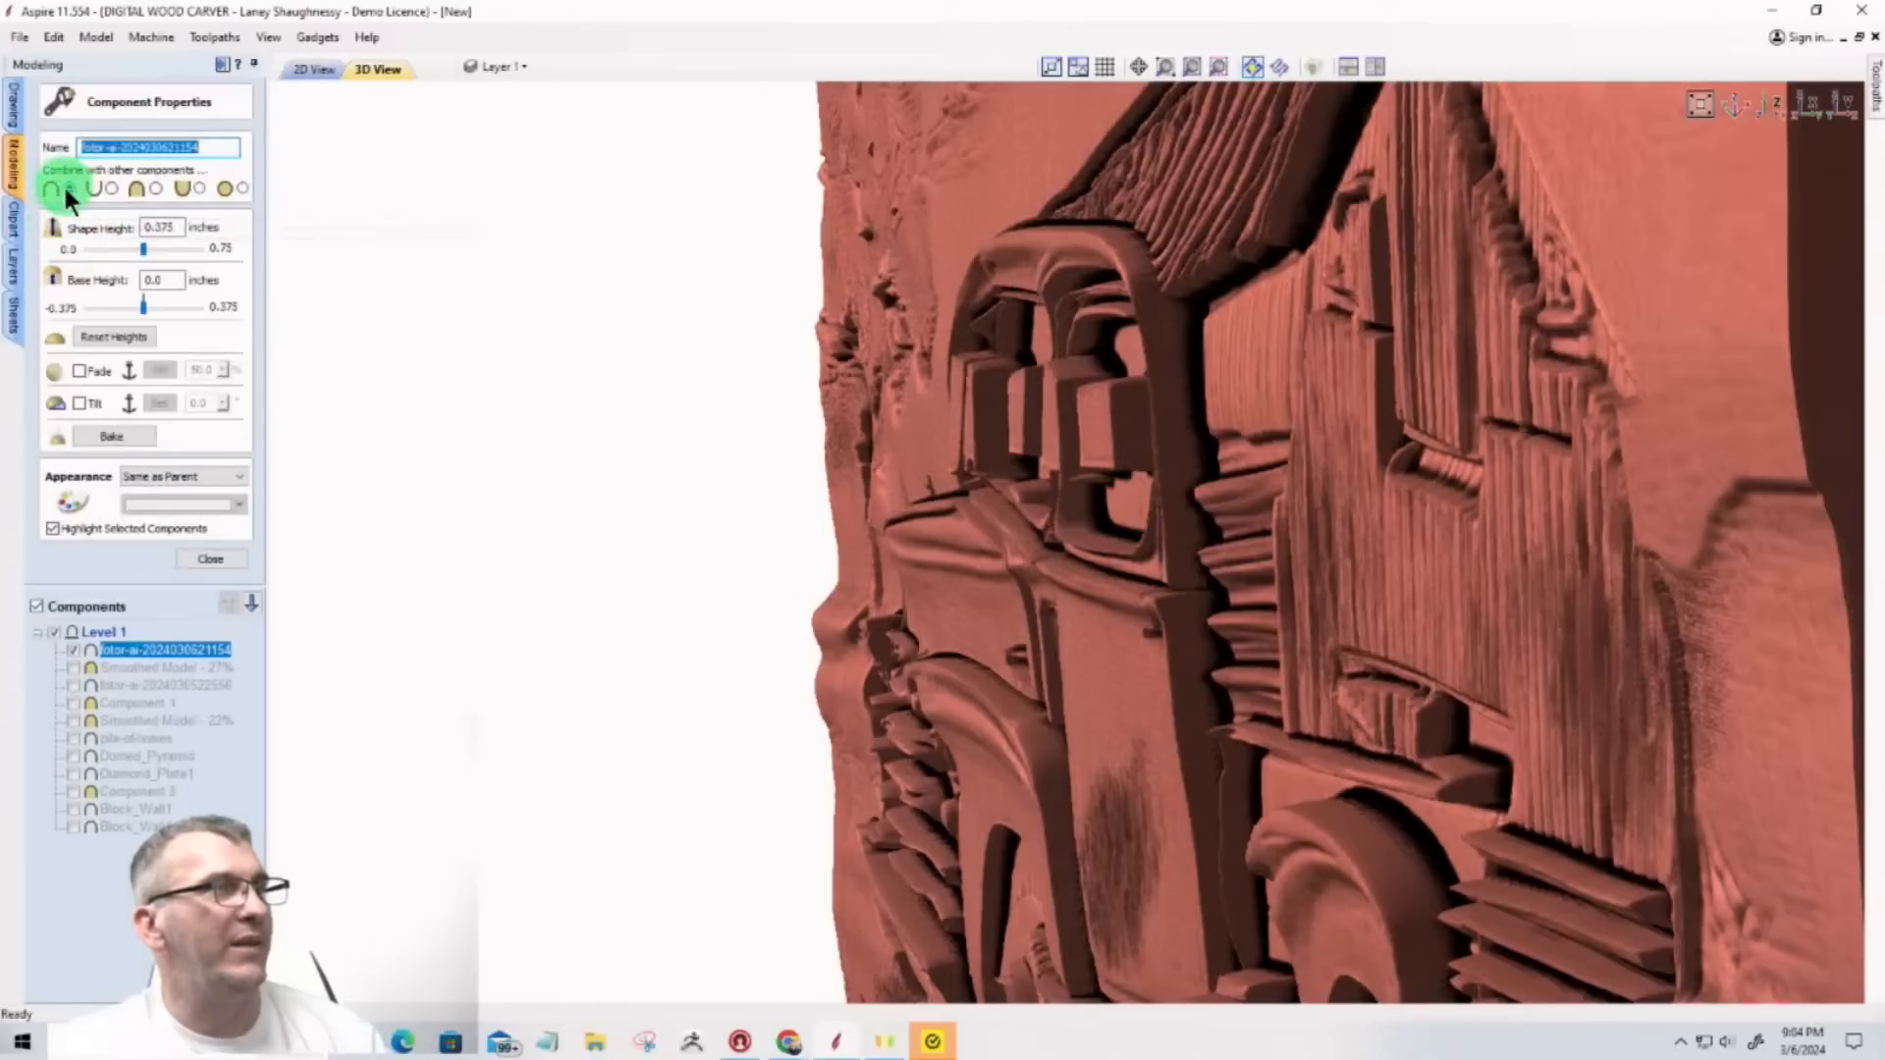
left_click(109, 189)
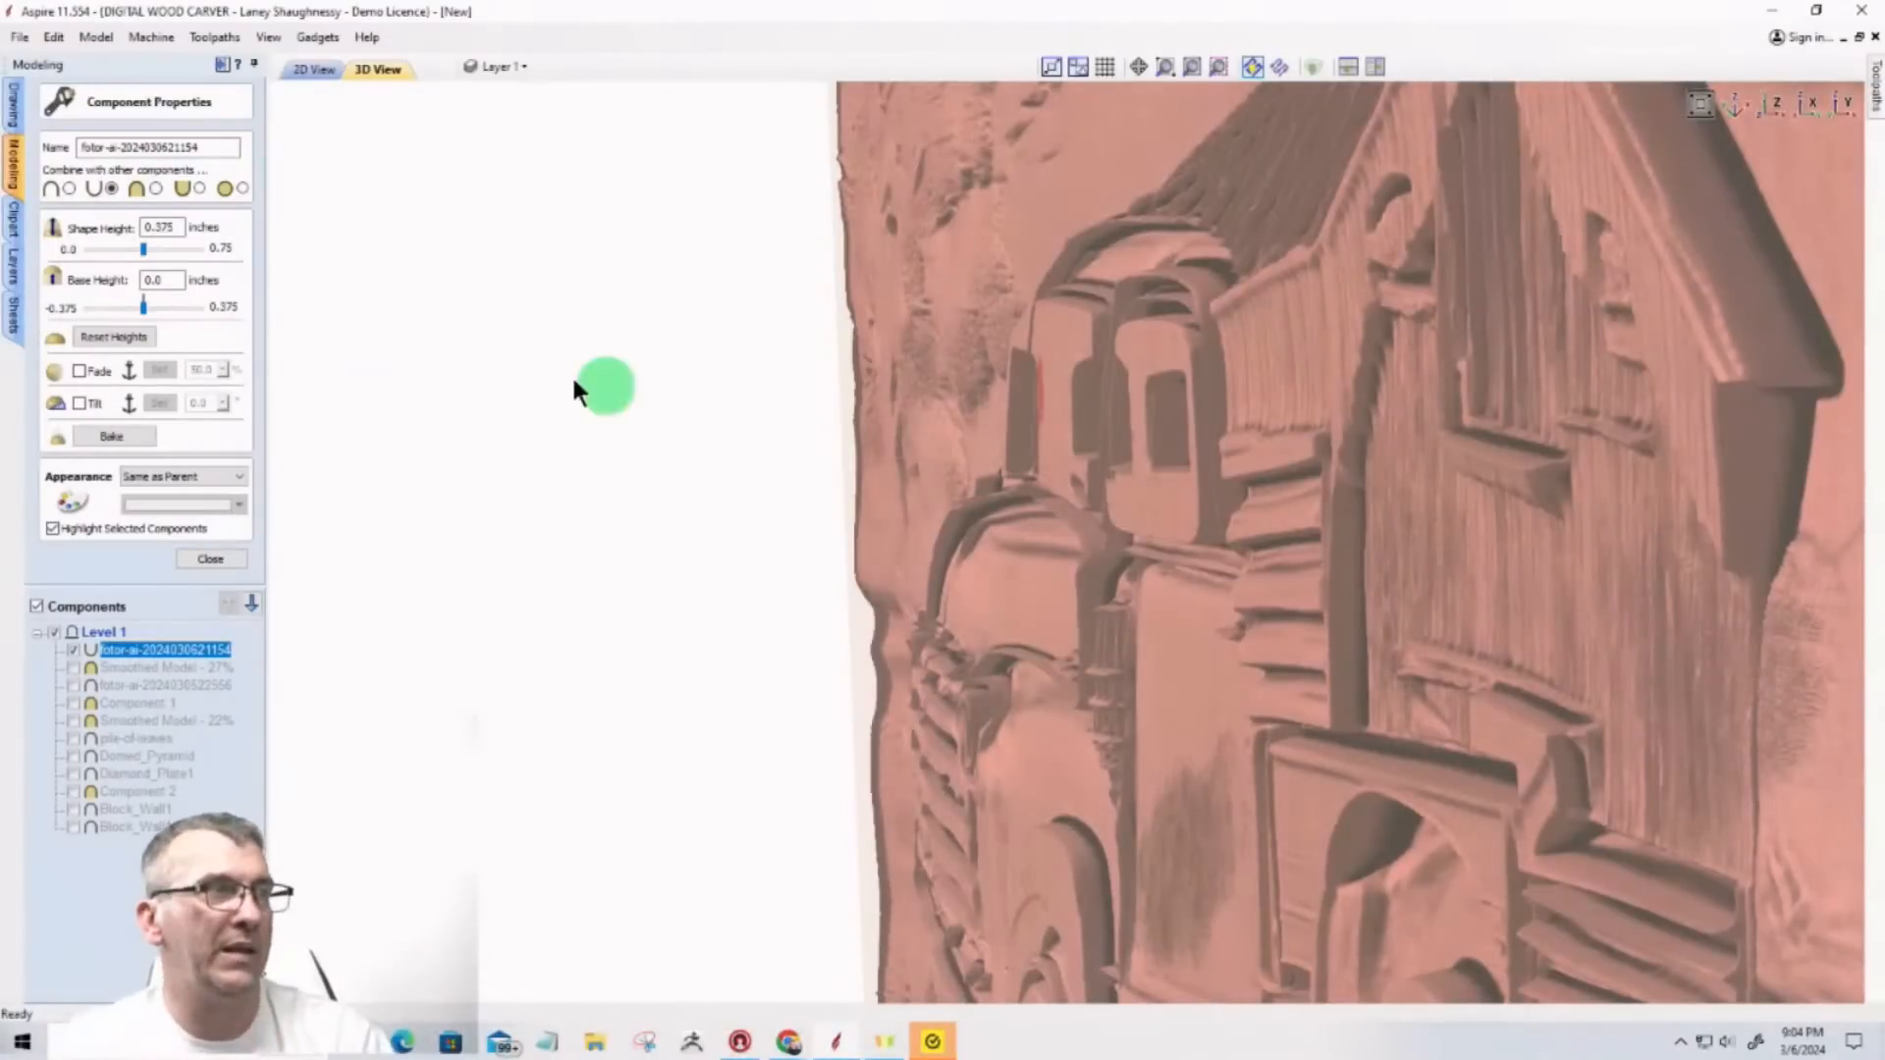
left_click(561, 886)
Step: Examine the subtracted truck relief from several angles, including the cab, barn siding and front wheel, and return to the top view
scroll(1264, 483, "up", 2)
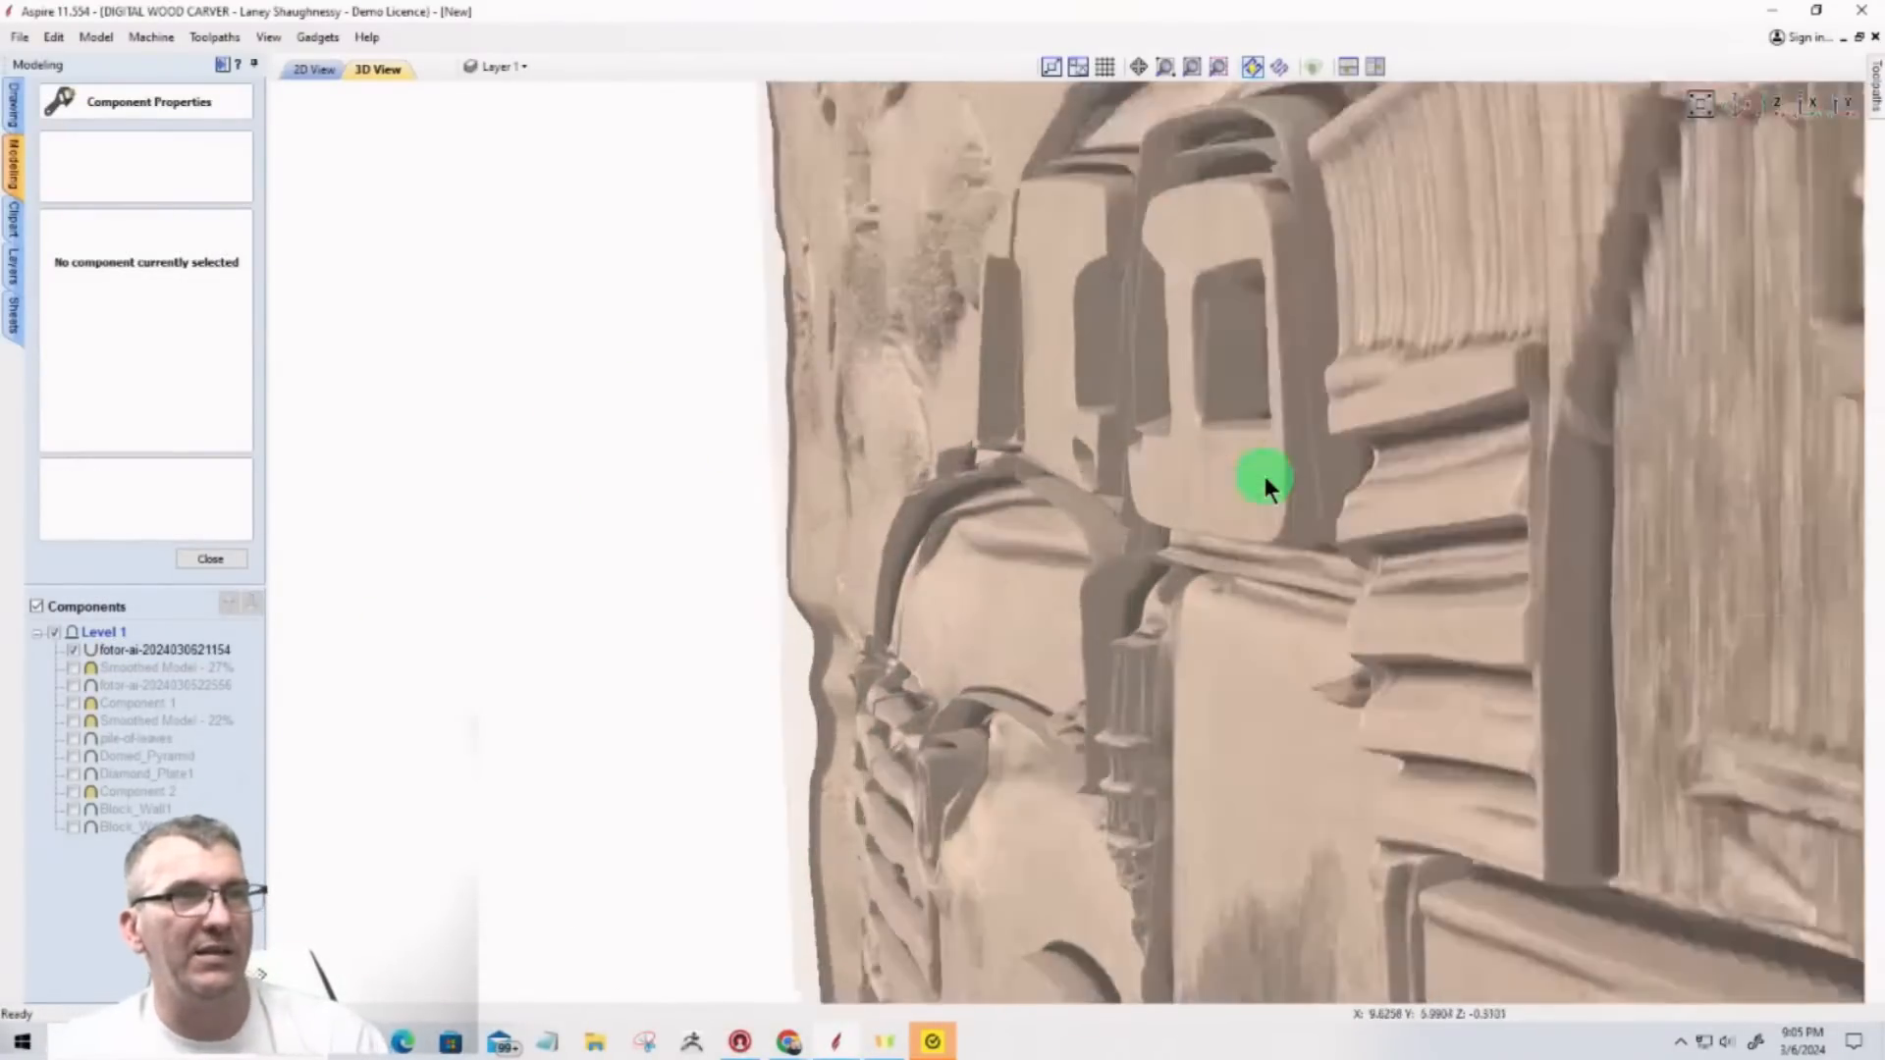
left_click_drag(1264, 483, 900, 577)
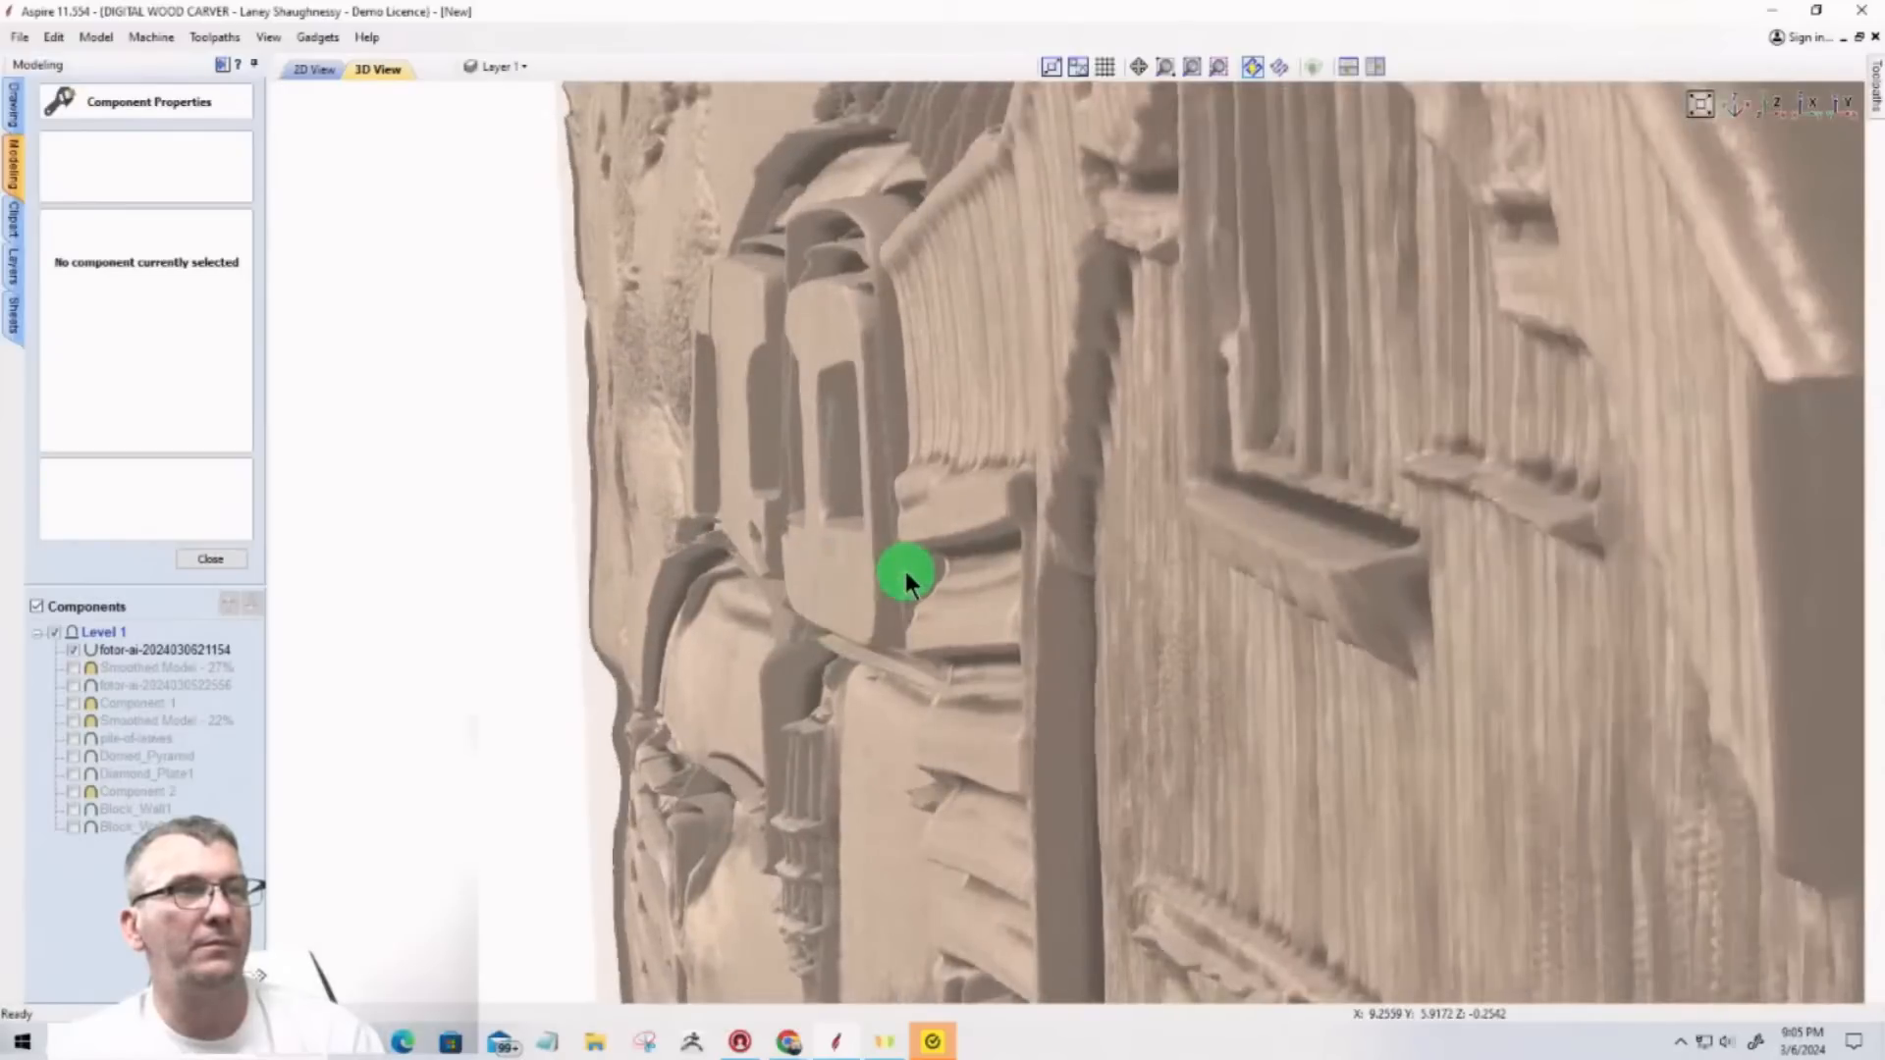
left_click(1753, 118)
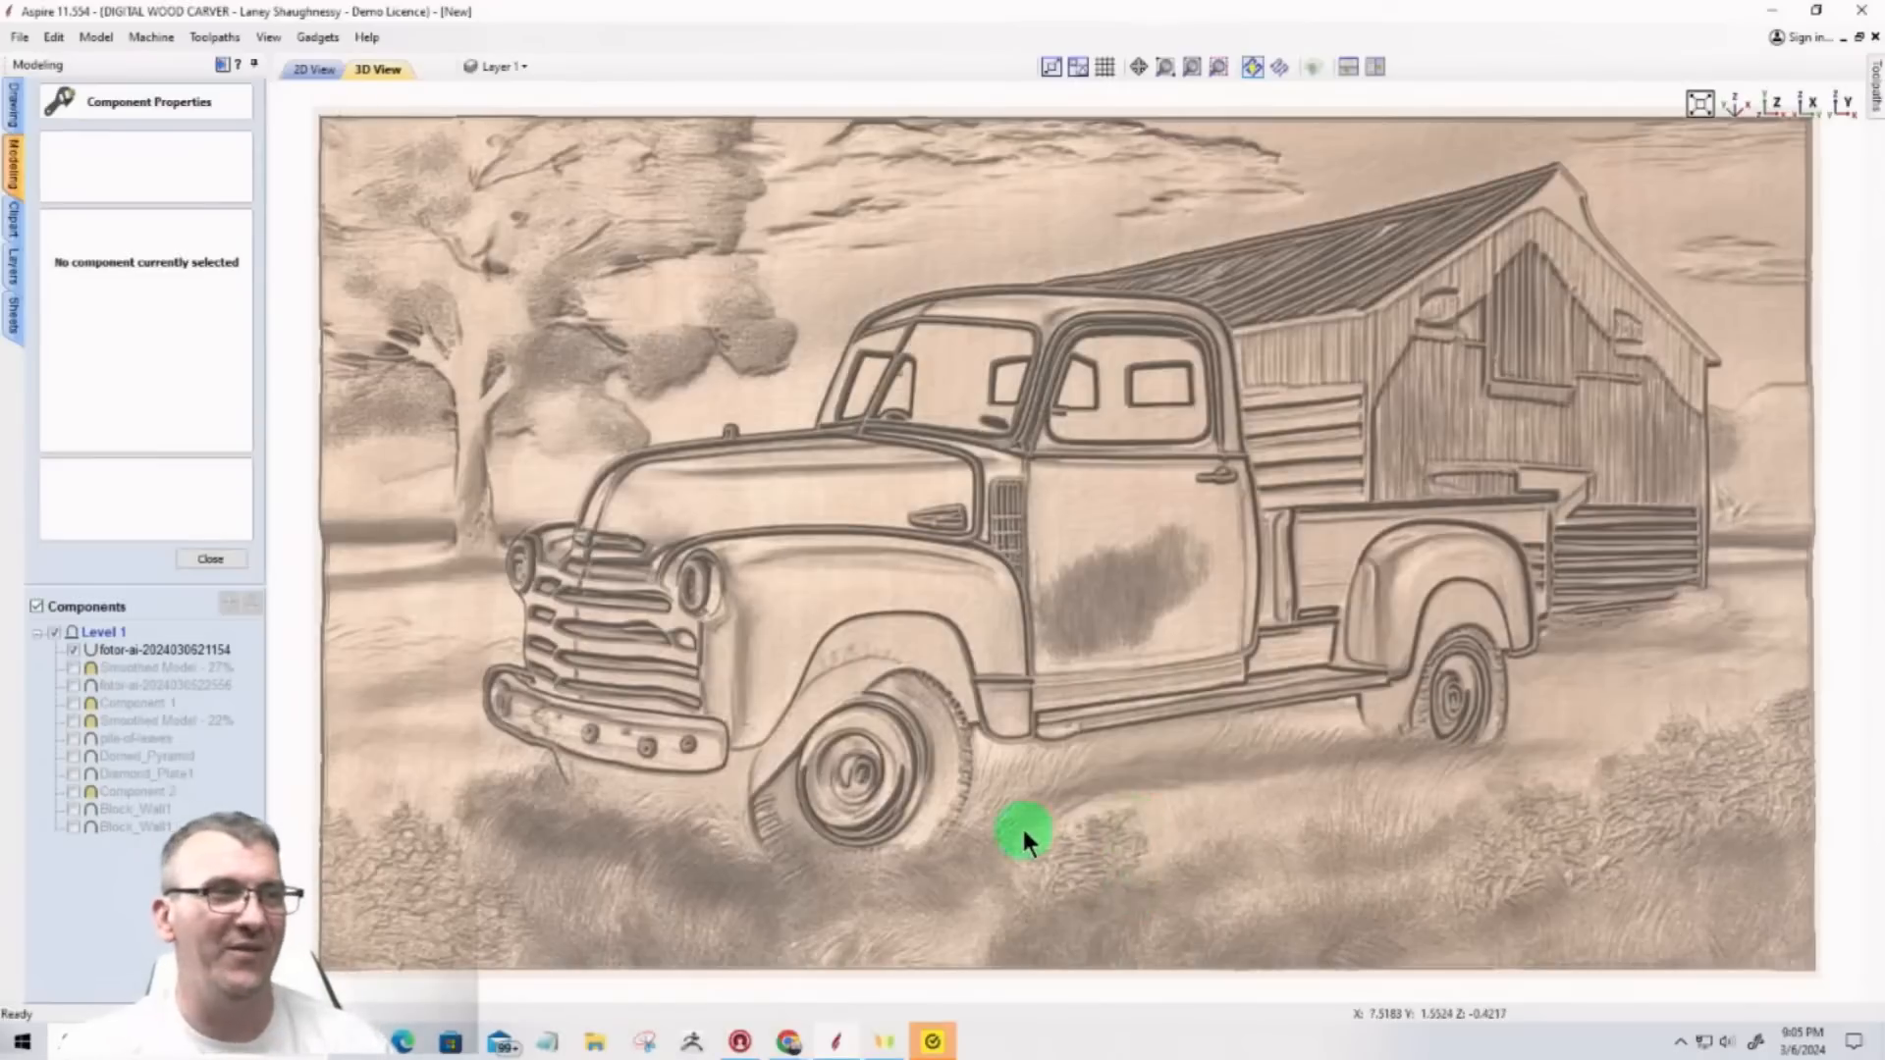
mouse_move(1075, 857)
left_mouse_down()
mouse_move(1101, 766)
mouse_move(1090, 597)
mouse_move(940, 712)
left_mouse_up()
scroll(939, 703, "up", 3)
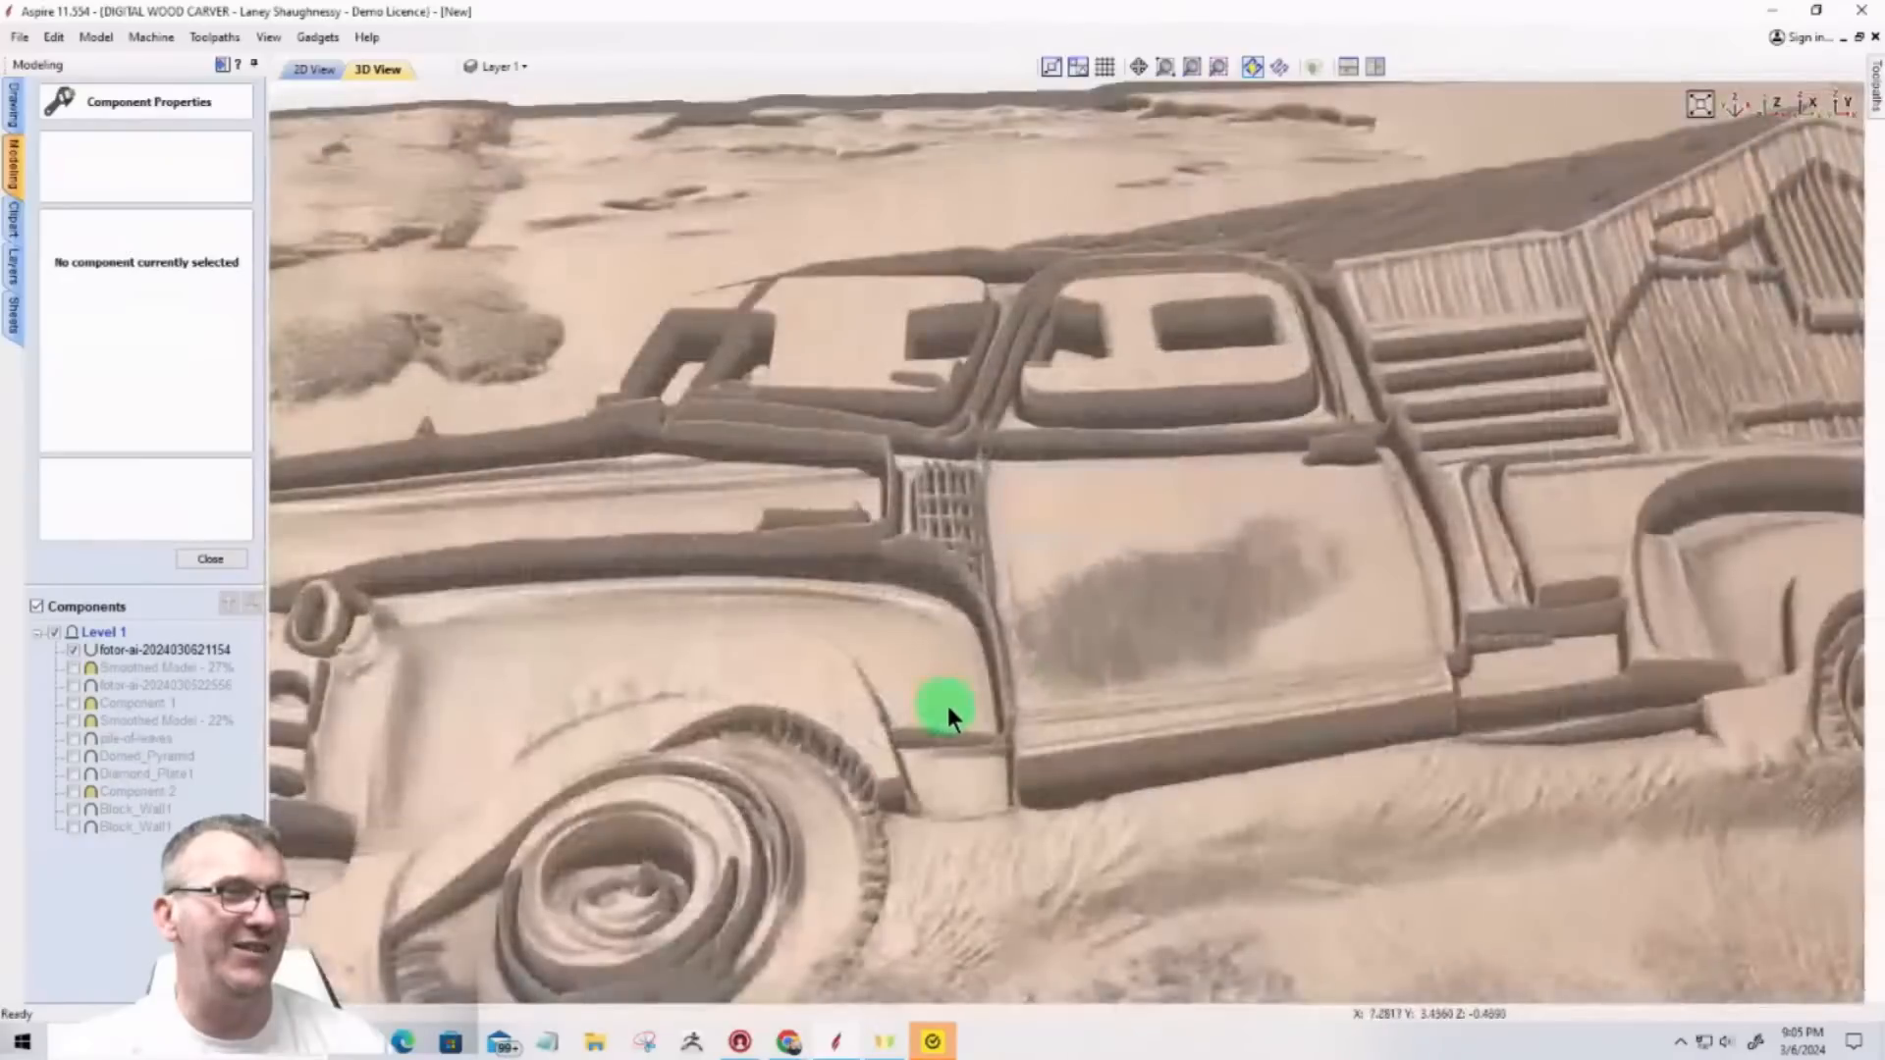
middle_click_drag(948, 708, 1208, 344)
scroll(1013, 481, "down", 1)
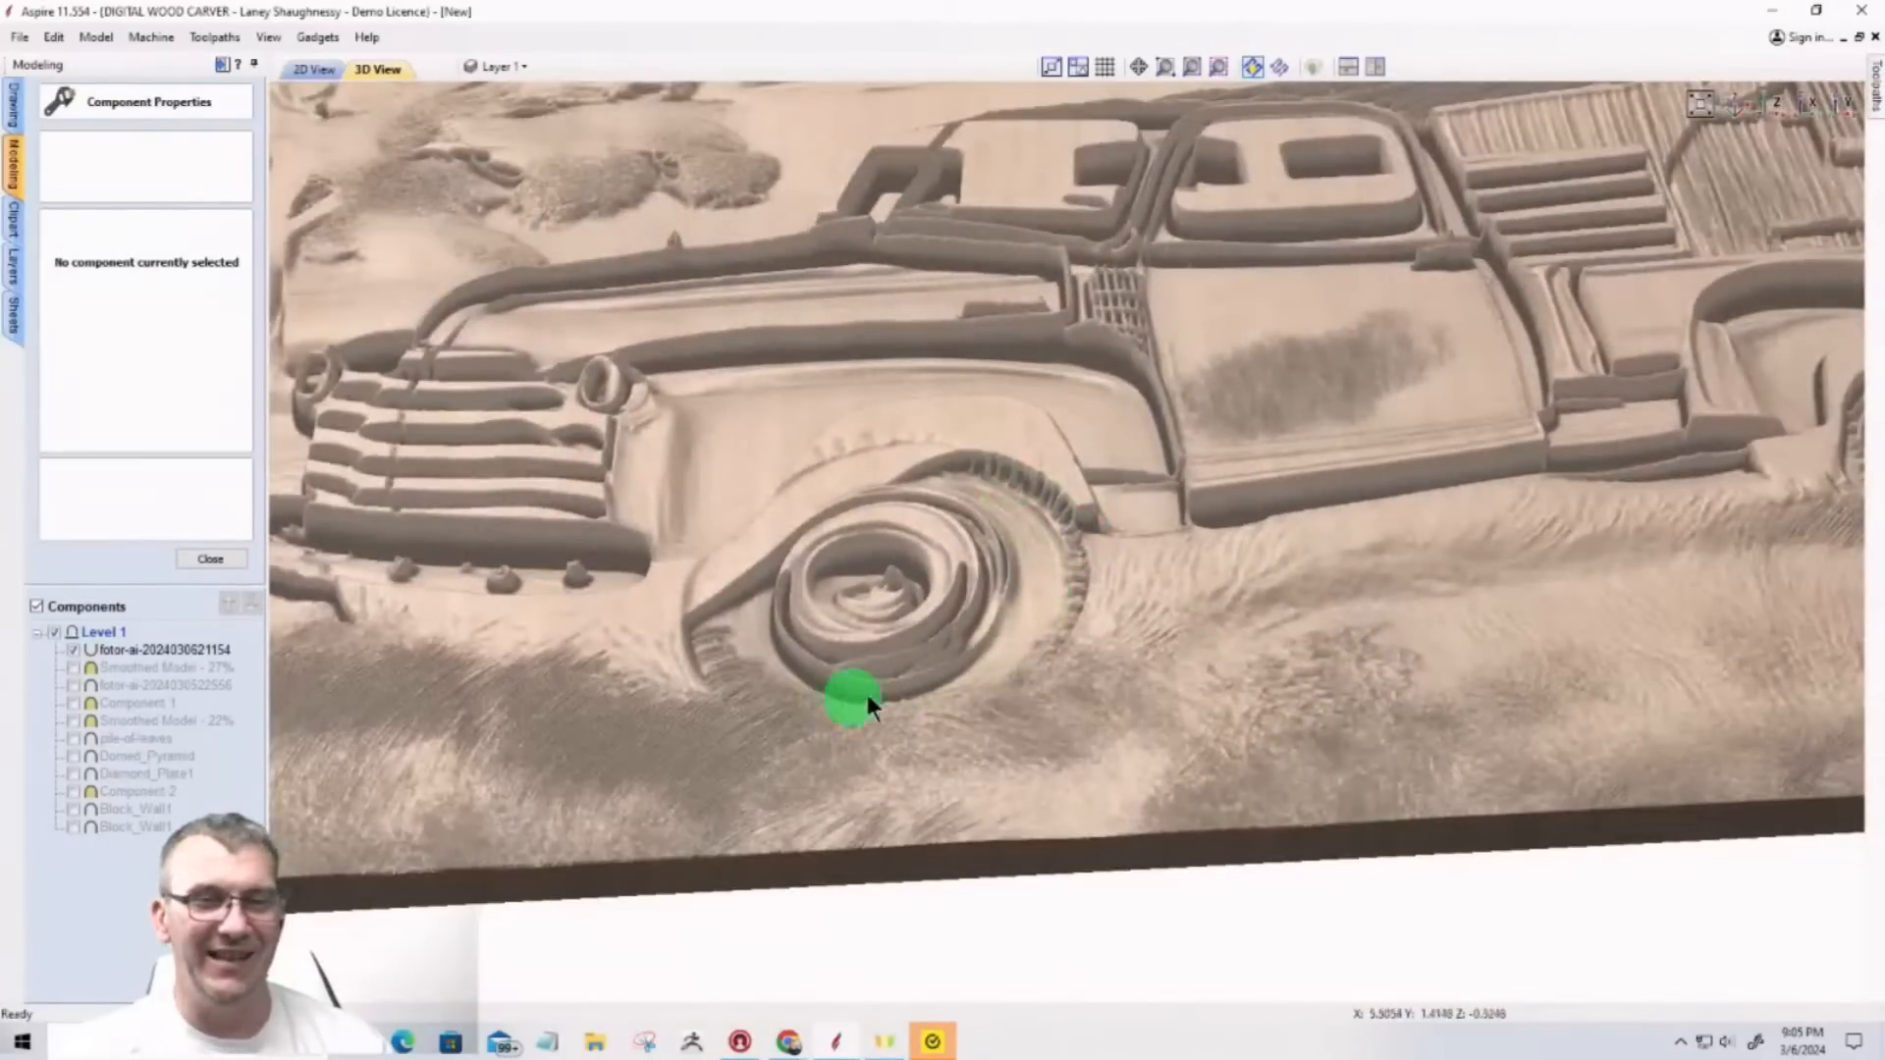
scroll(1021, 590, "up", 3)
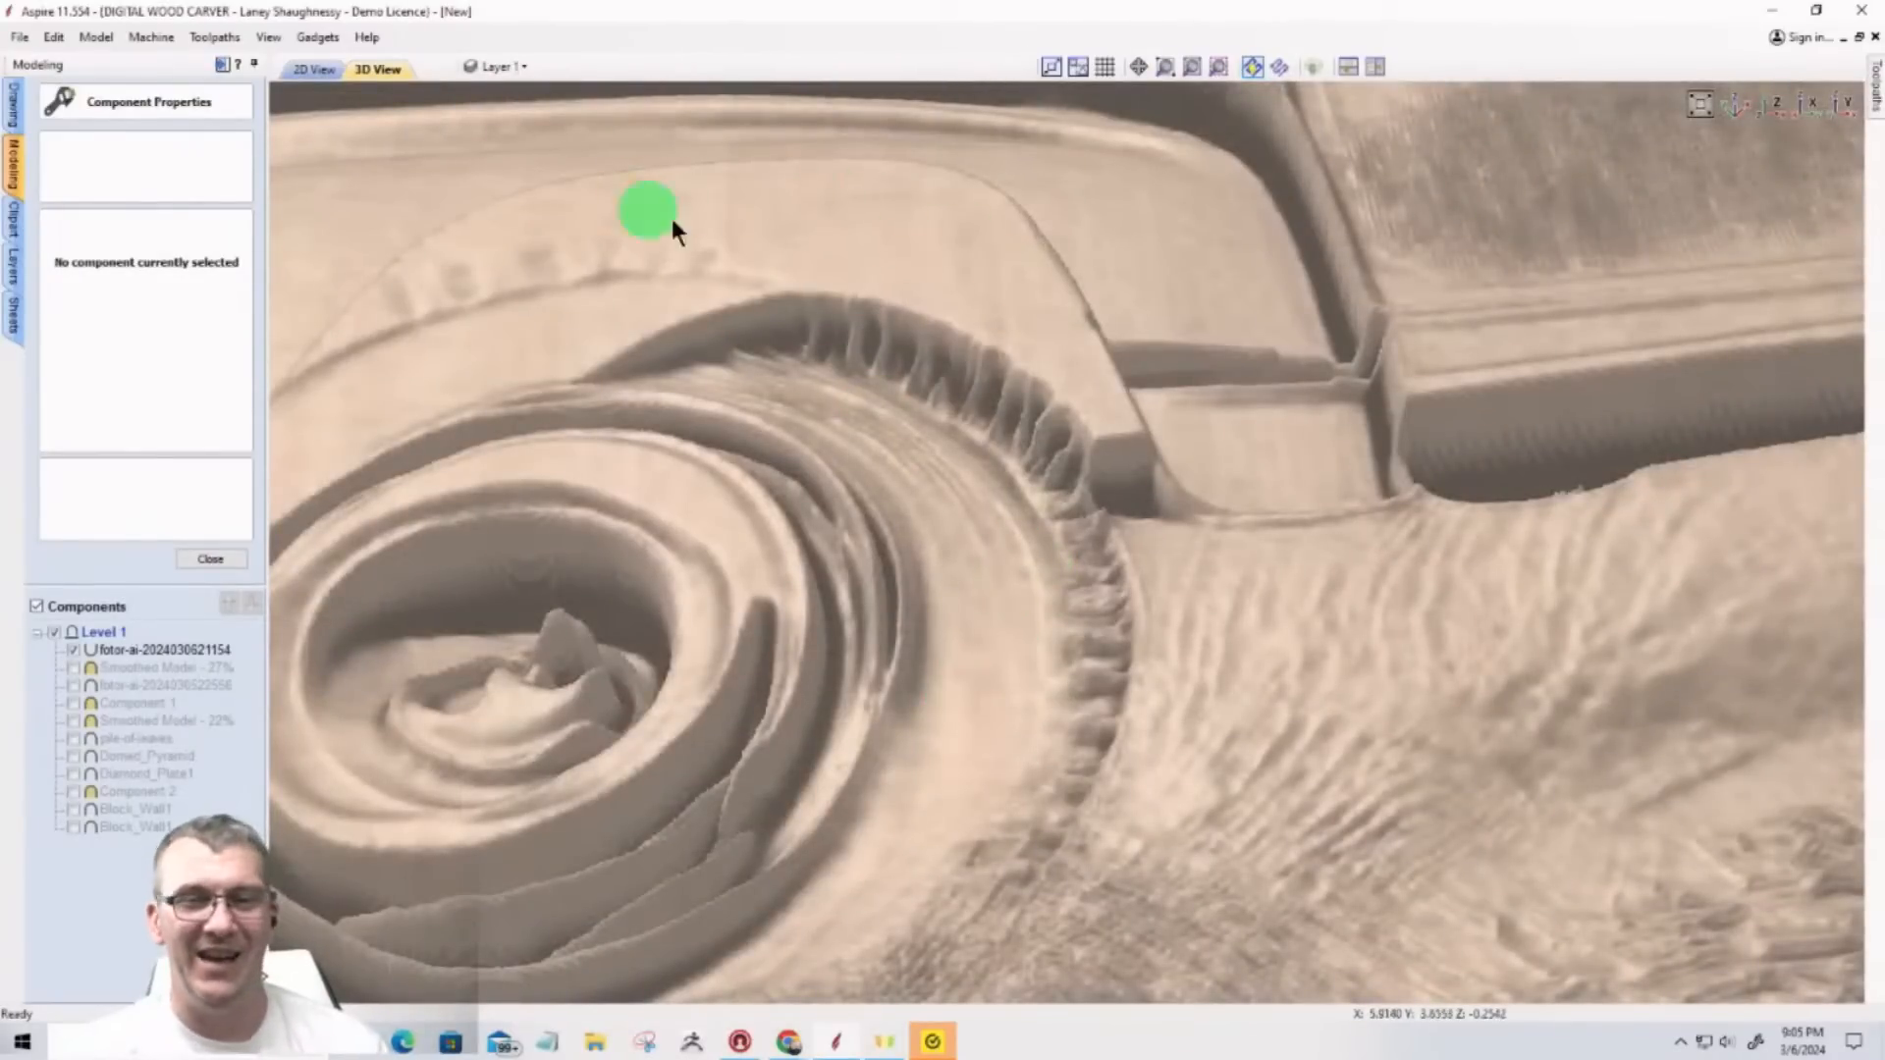
scroll(967, 554, "down", 5)
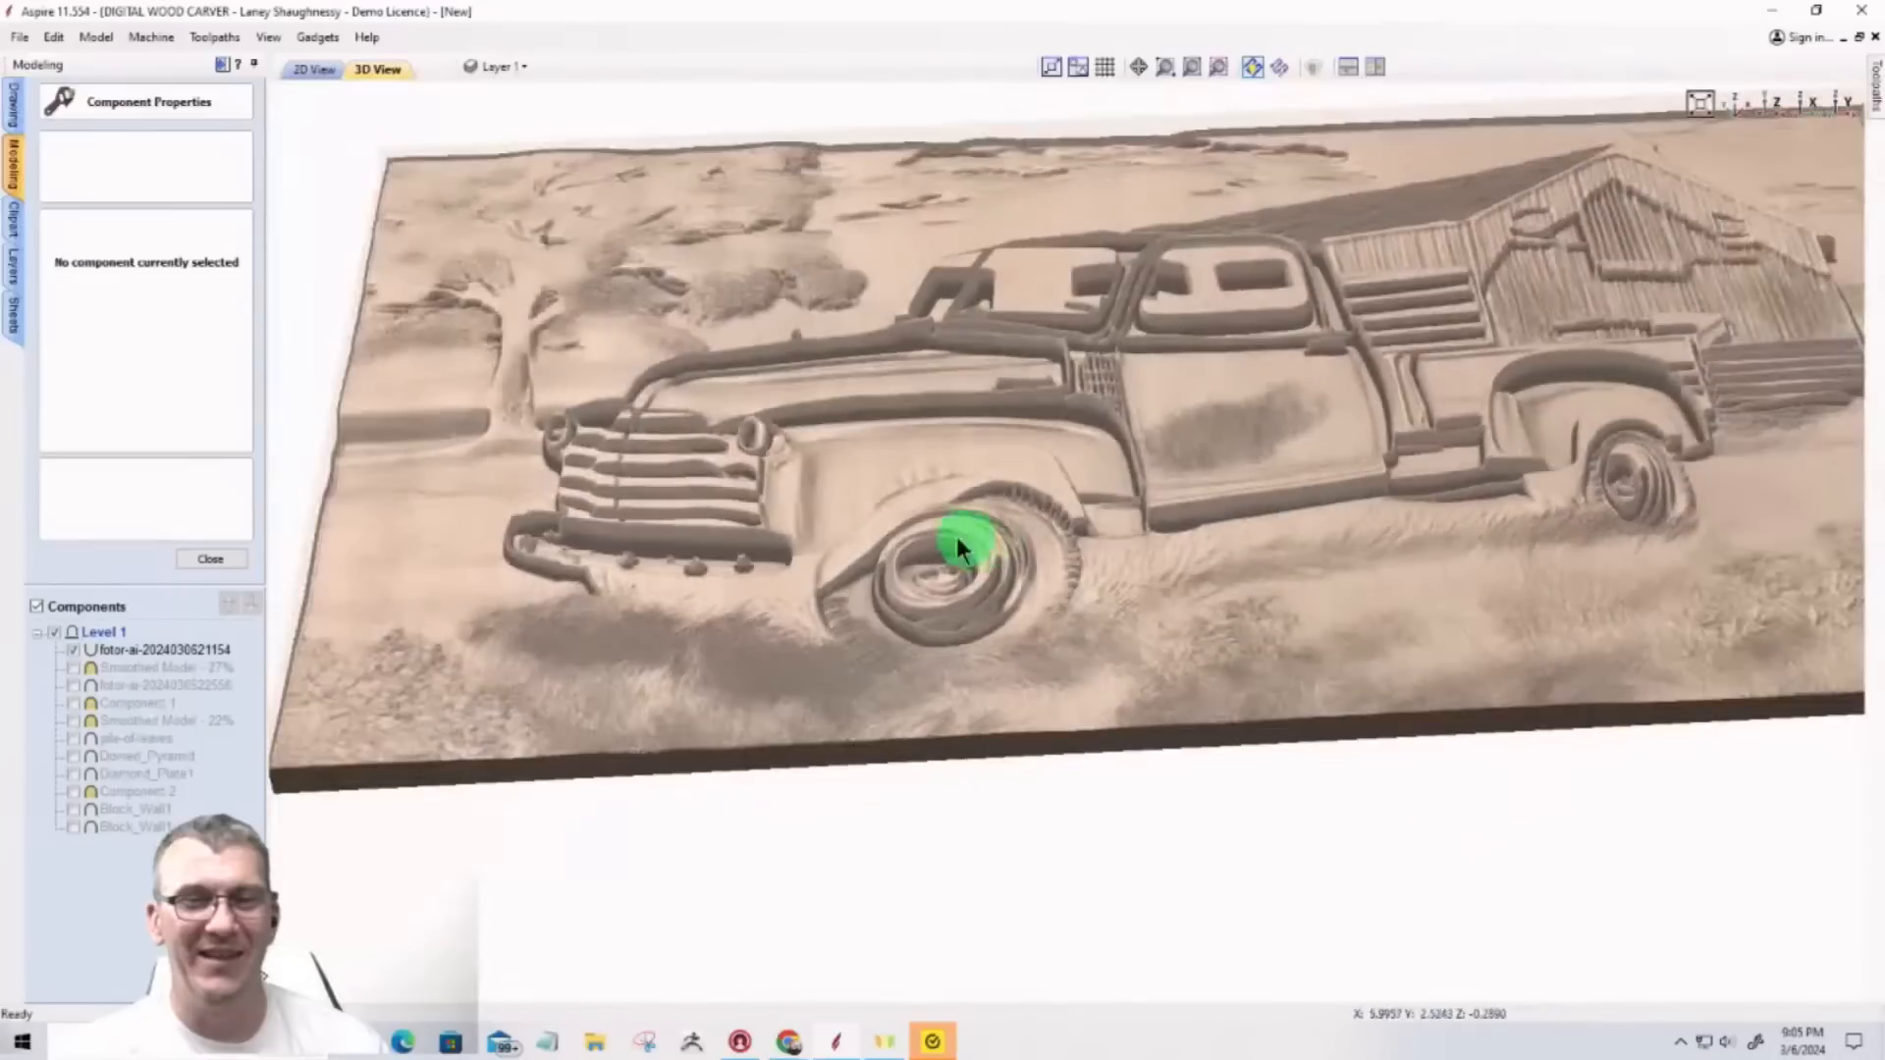
mouse_move(944, 518)
left_mouse_down()
mouse_move(1019, 520)
mouse_move(893, 493)
mouse_move(1214, 575)
mouse_move(928, 545)
mouse_move(756, 499)
mouse_move(605, 595)
mouse_move(605, 757)
mouse_move(1655, 121)
left_mouse_up()
left_click(1775, 102)
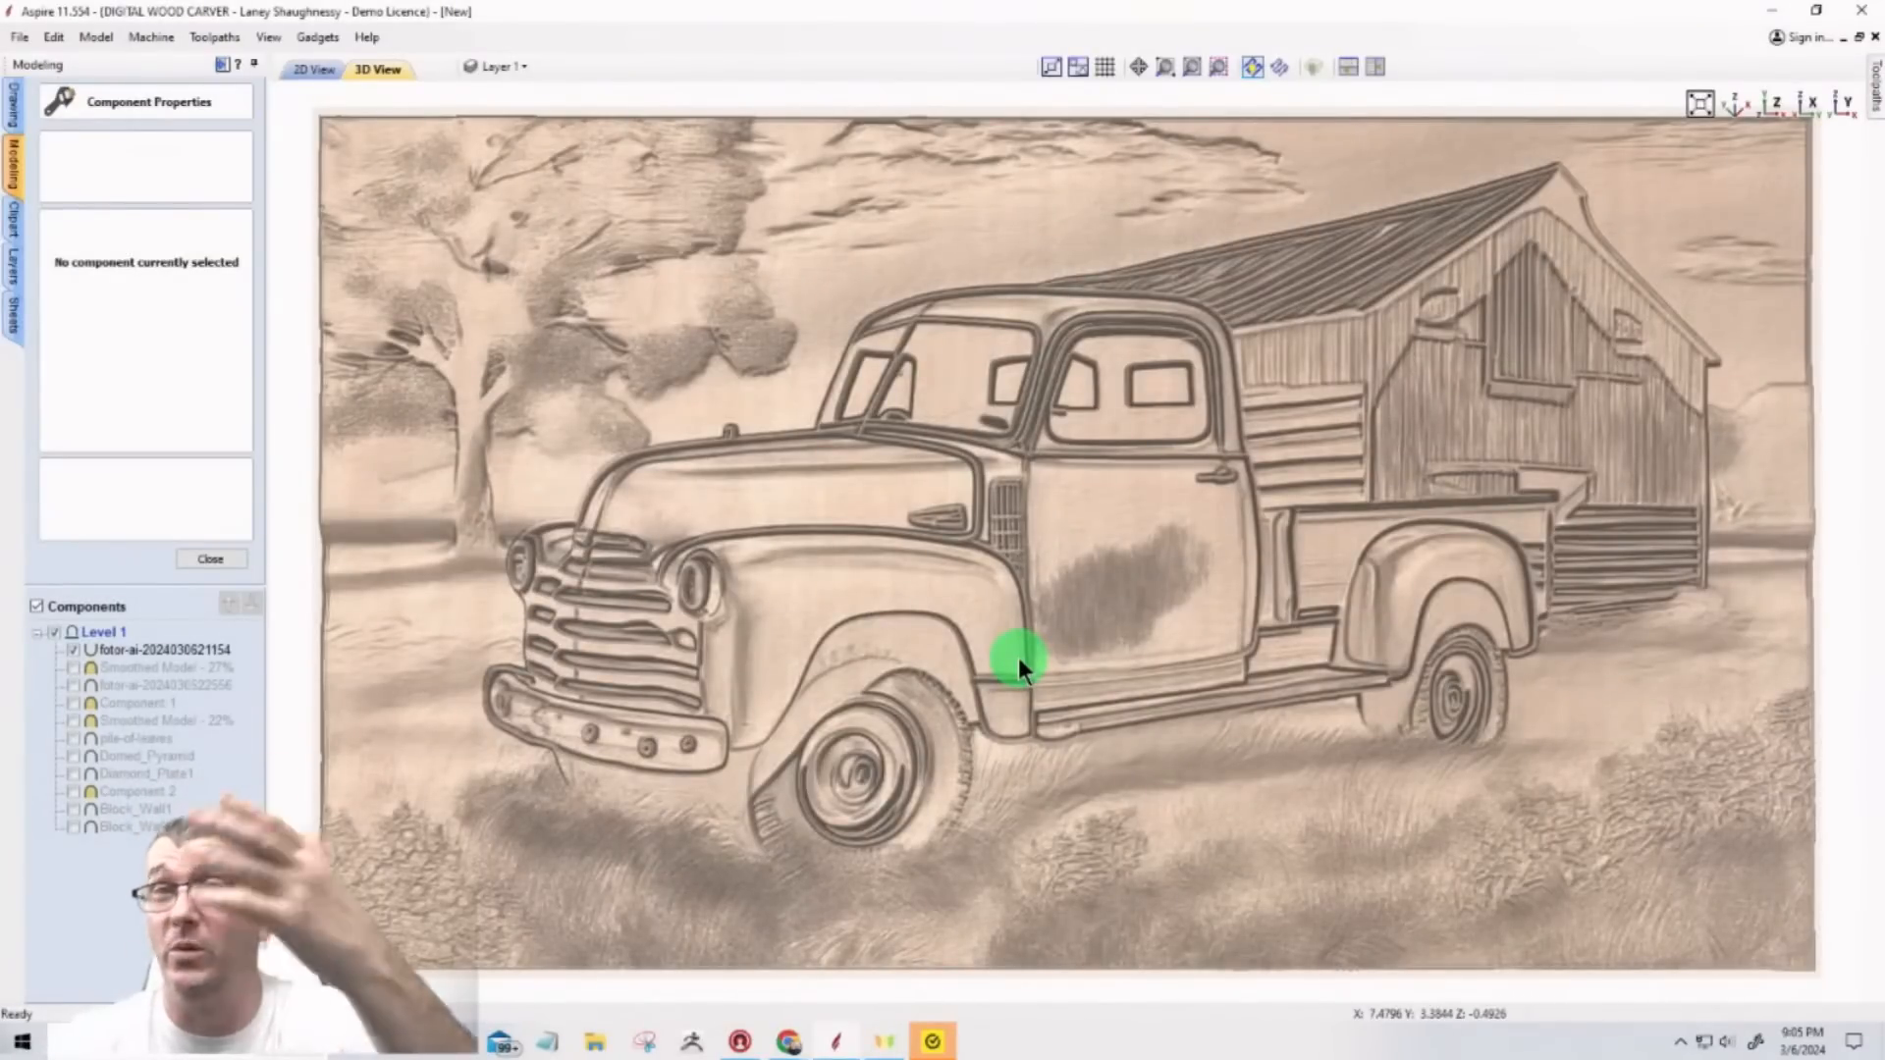
Step: Close the component properties and hide all components on Level 1
left_click(208, 560)
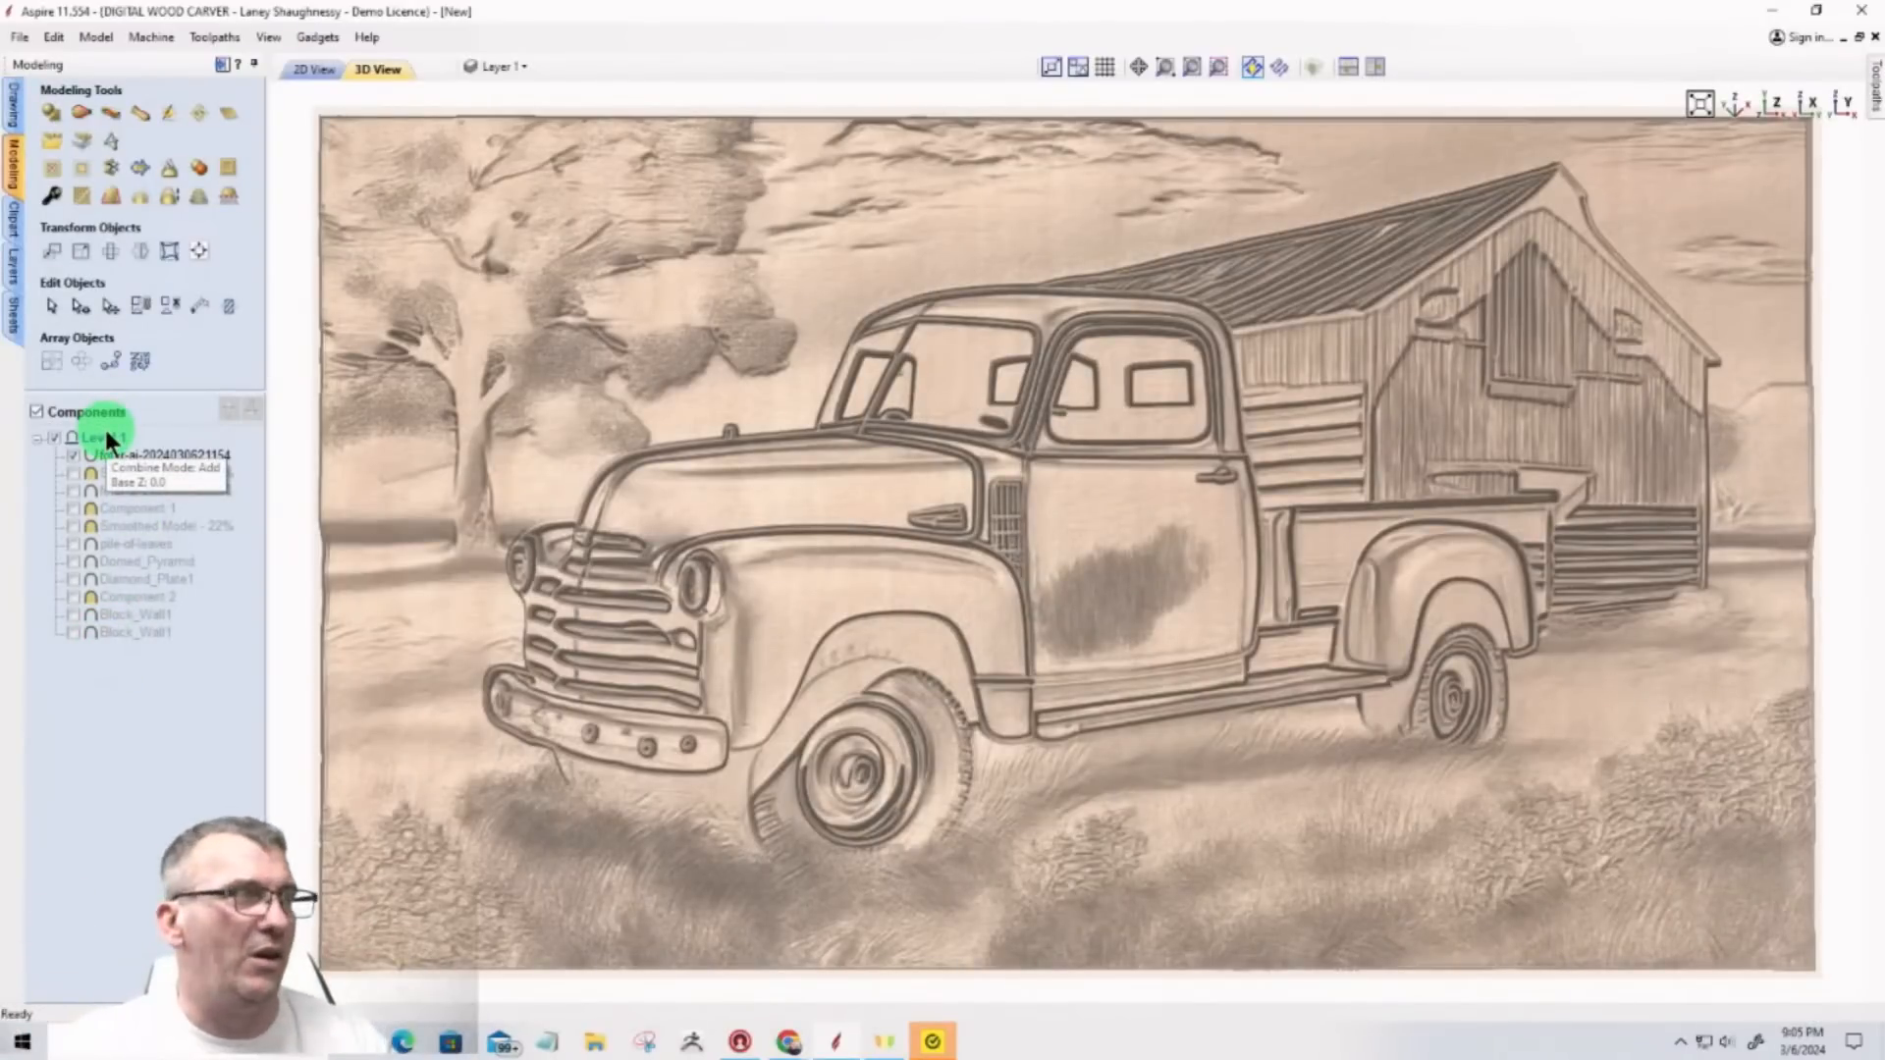
left_click(53, 438)
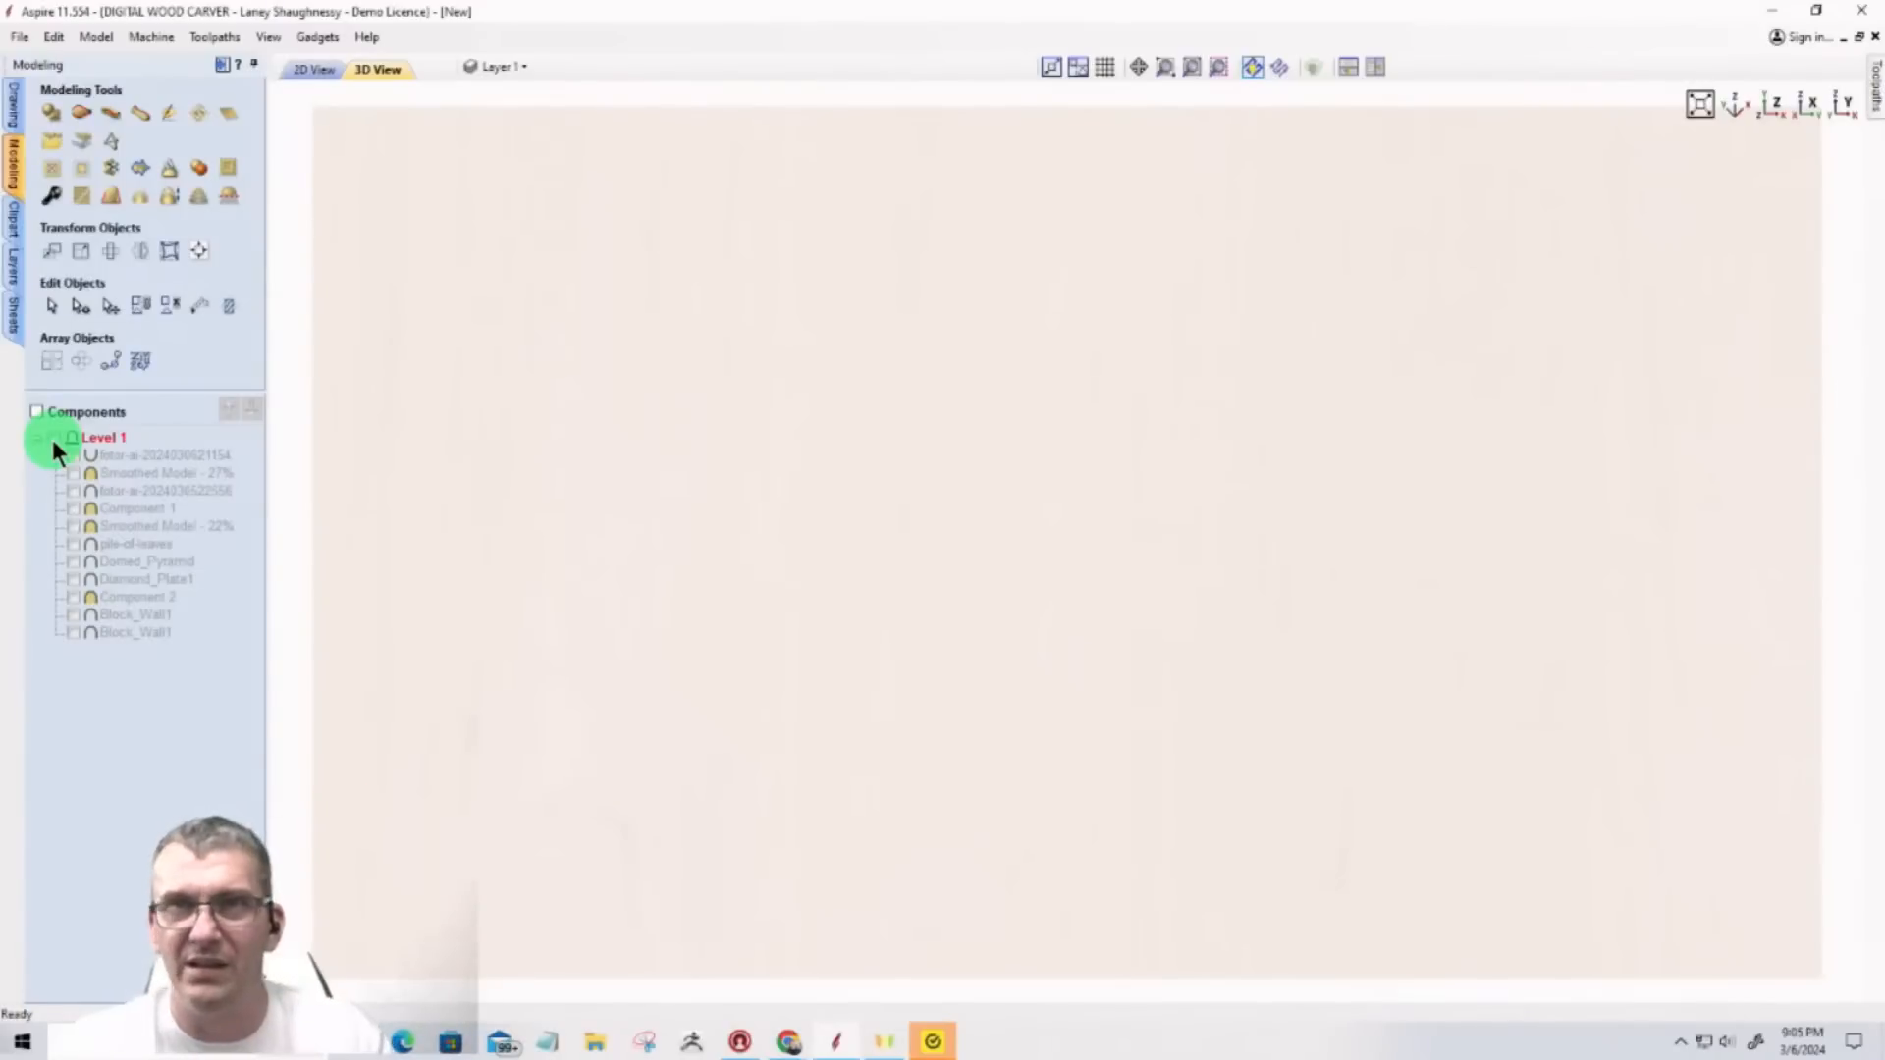
Step: Show Level 1 again, select all of its components and delete them
left_click(54, 439)
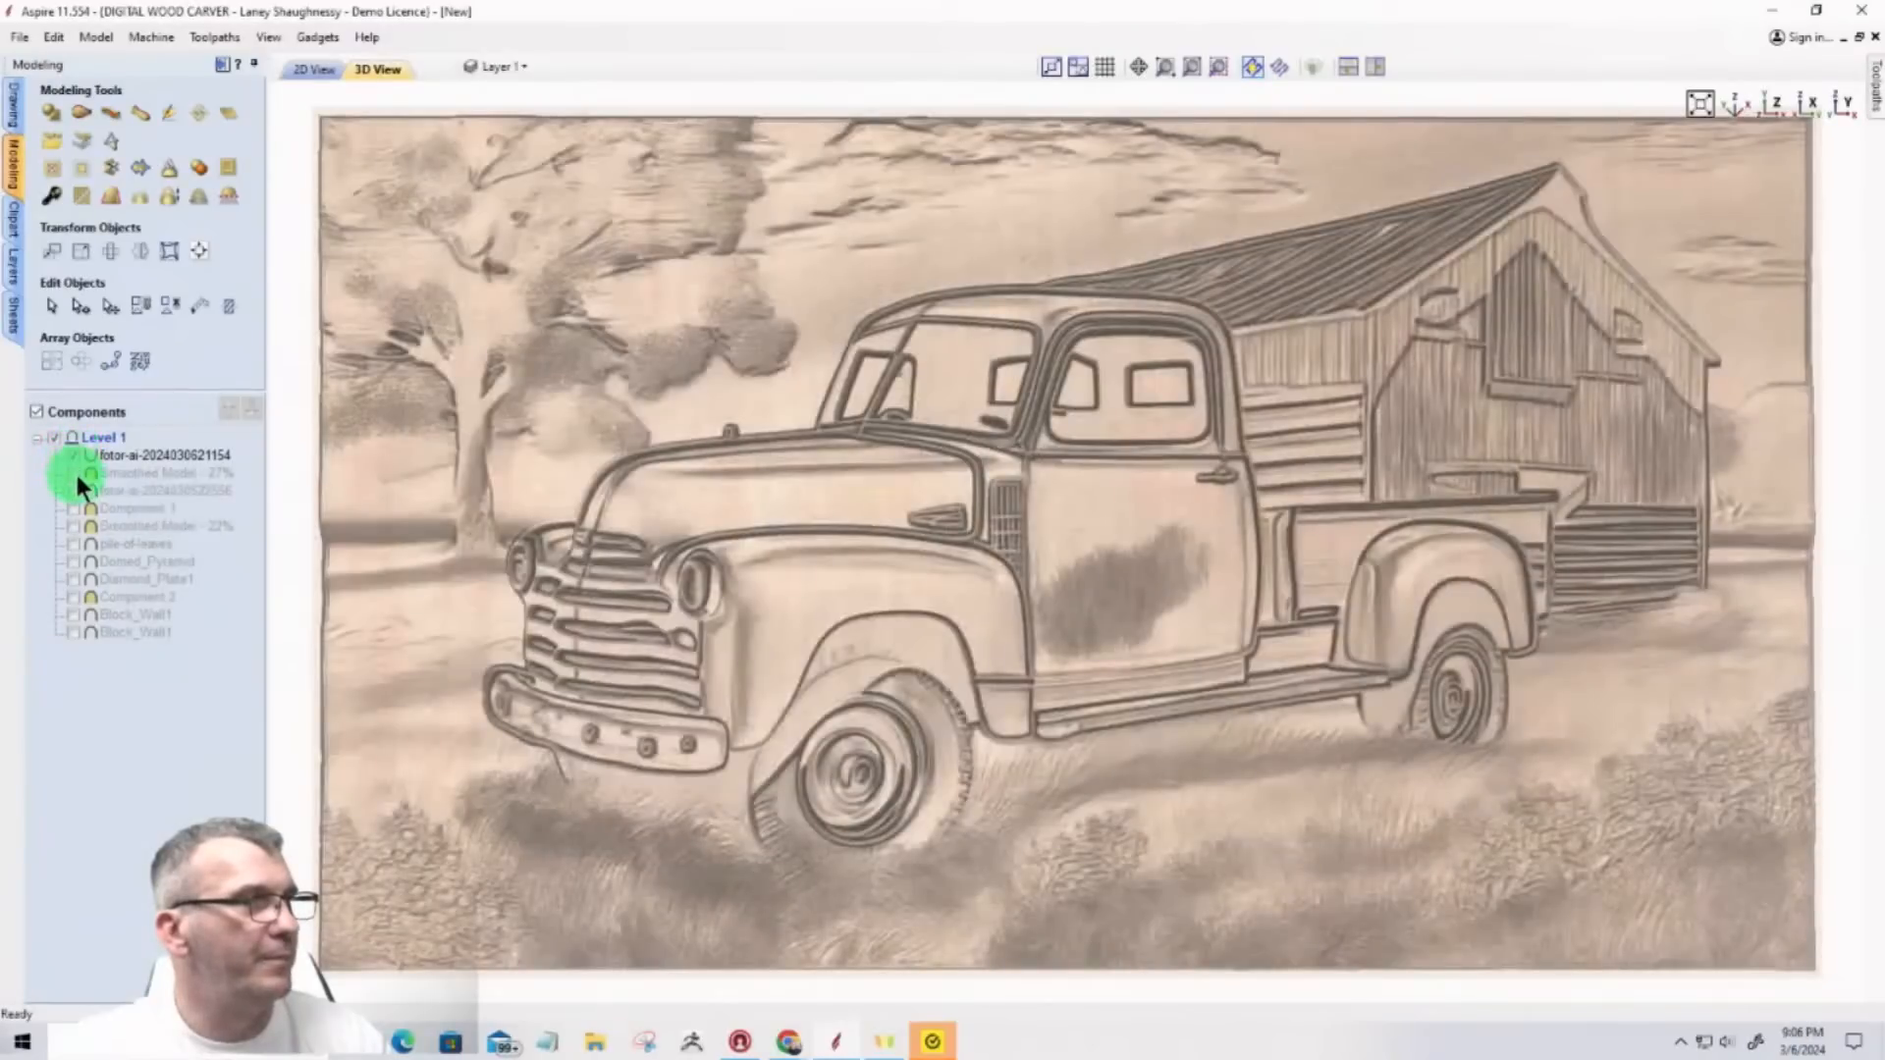
left_click(74, 473)
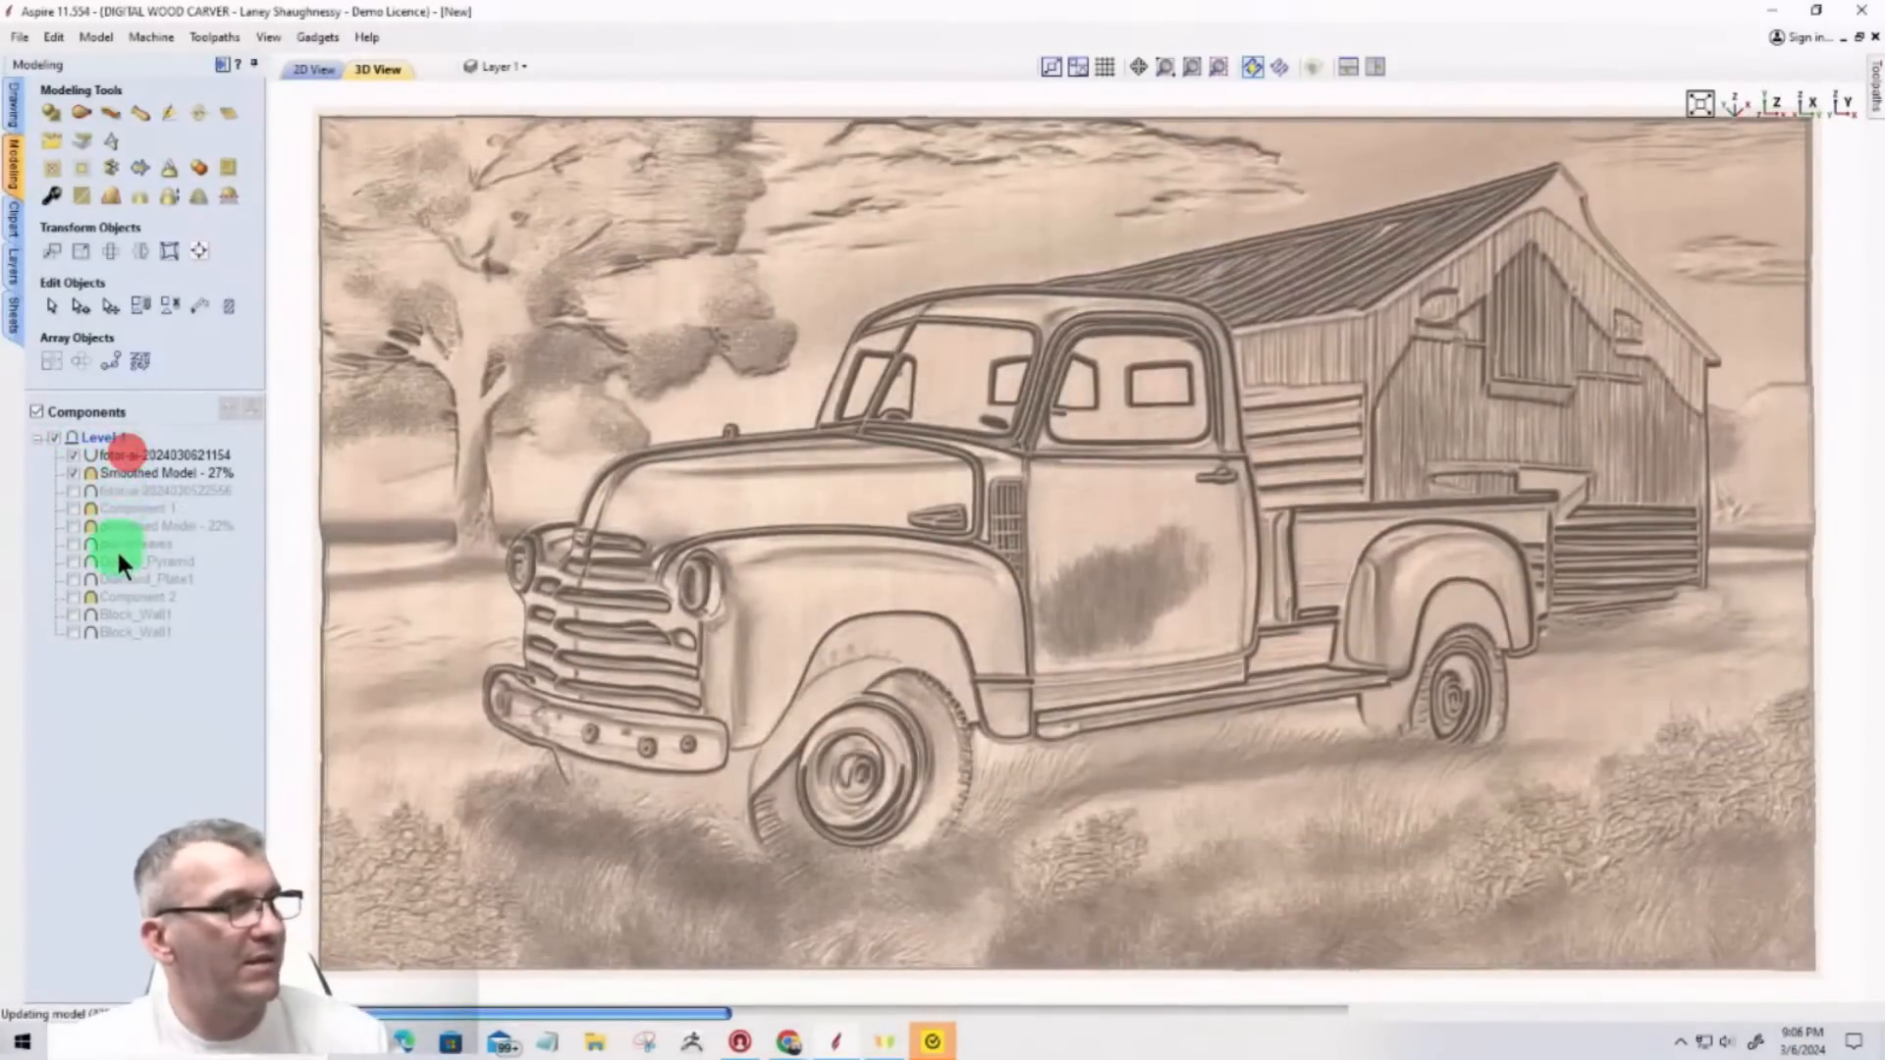
left_click(124, 454)
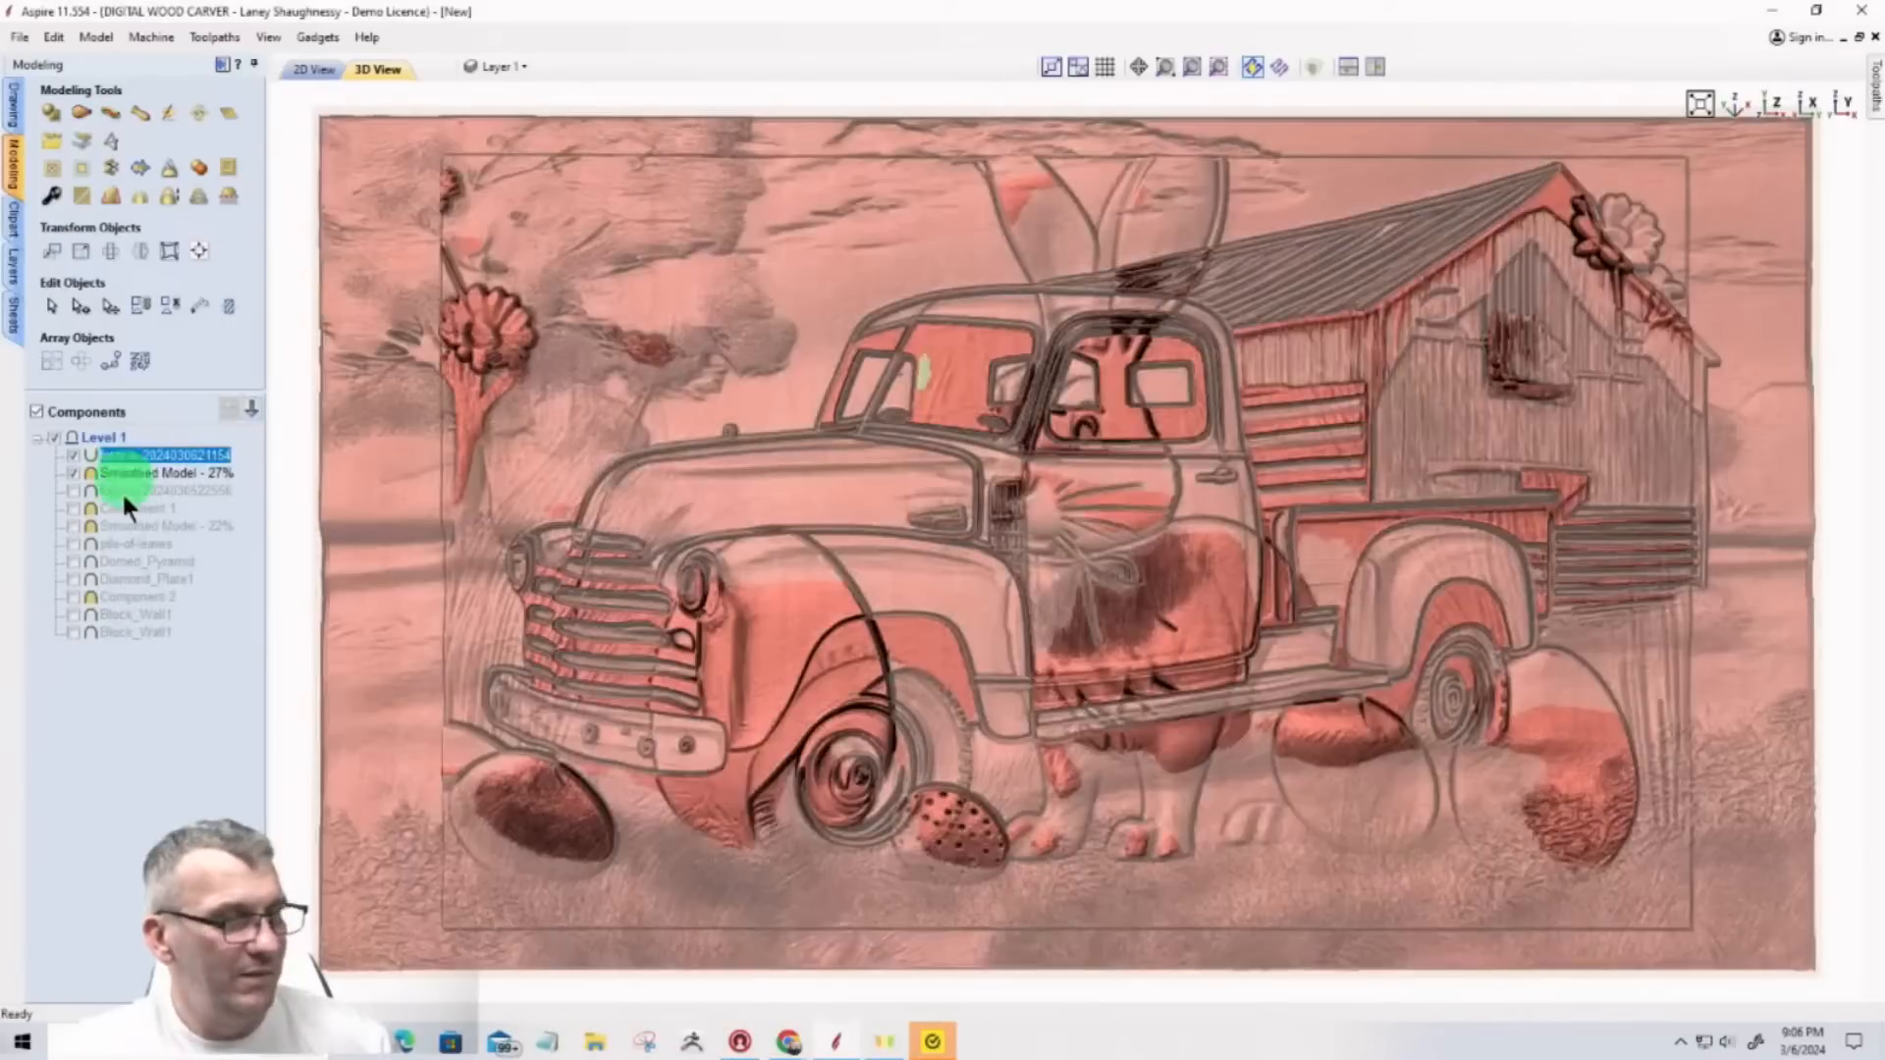
left_click(124, 629)
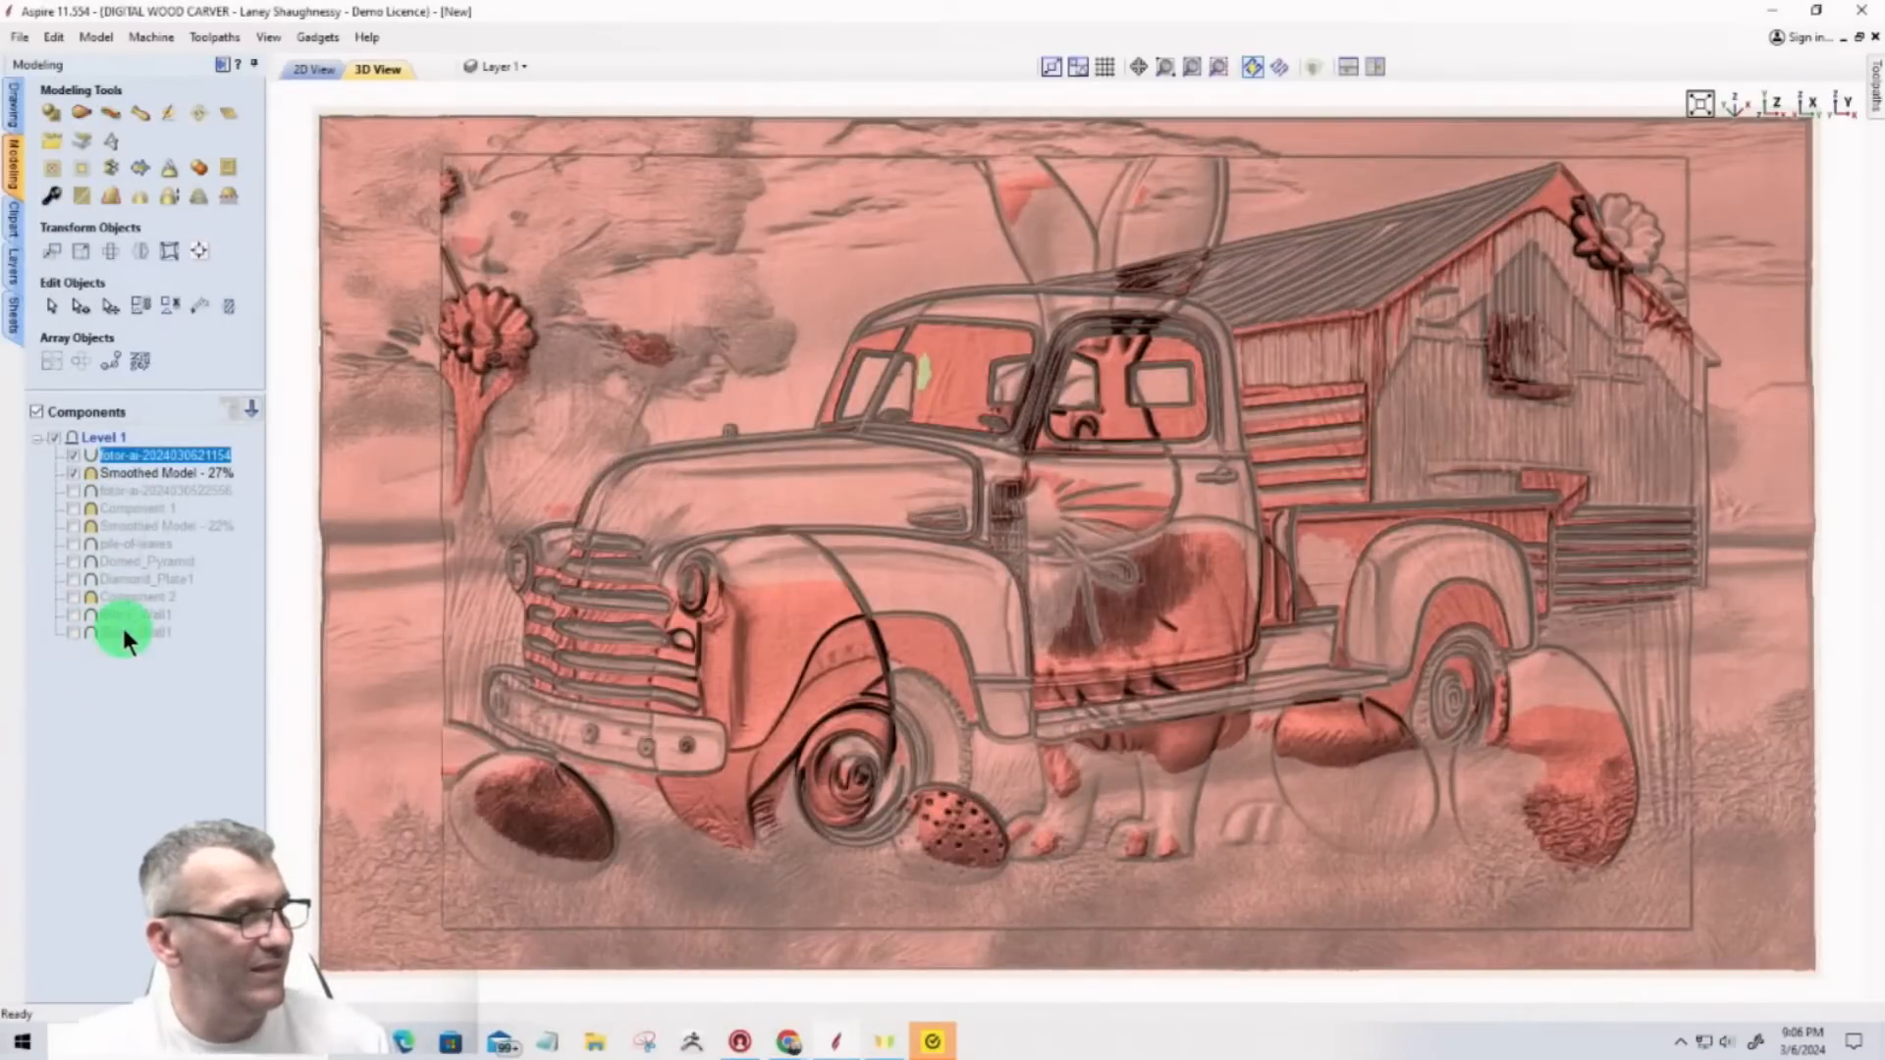
left_click(122, 626, "shift")
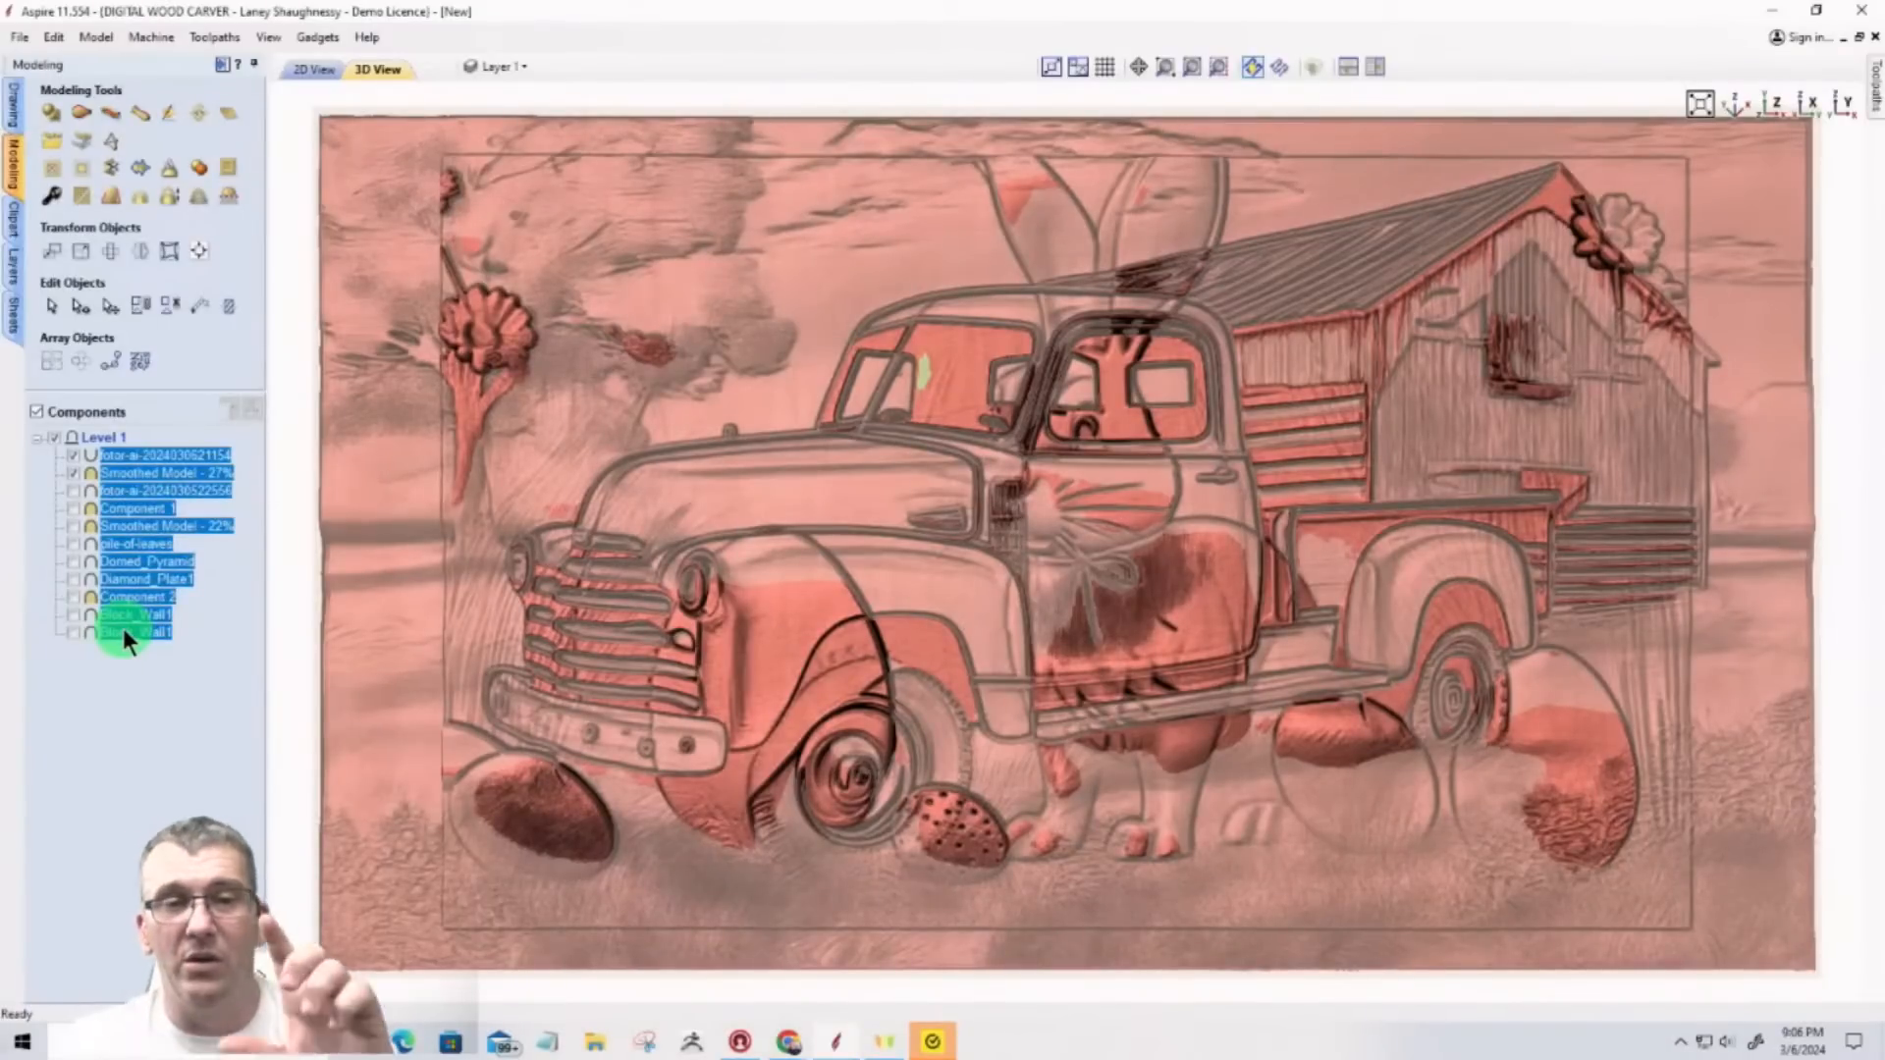
key("Delete")
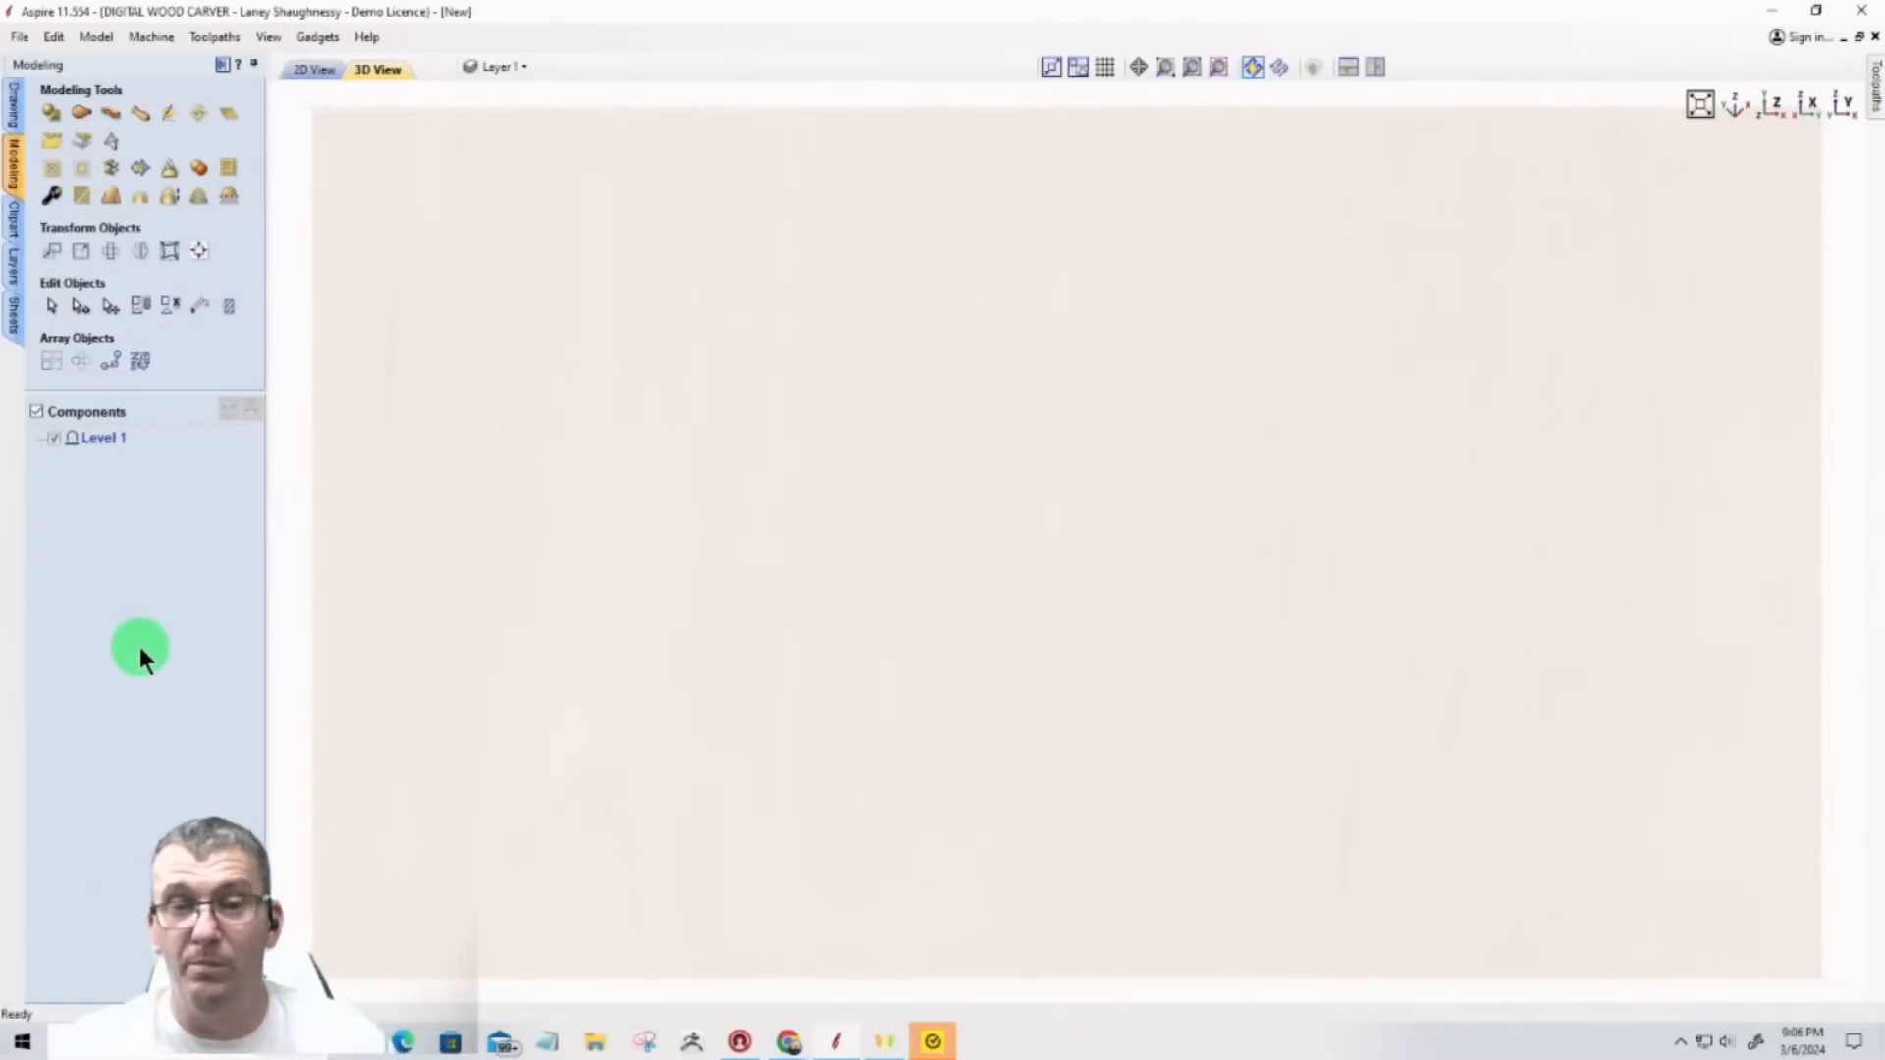
Step: Change the job's modeling resolution to Very High in the job setup
left_click(14, 110)
left_click(52, 142)
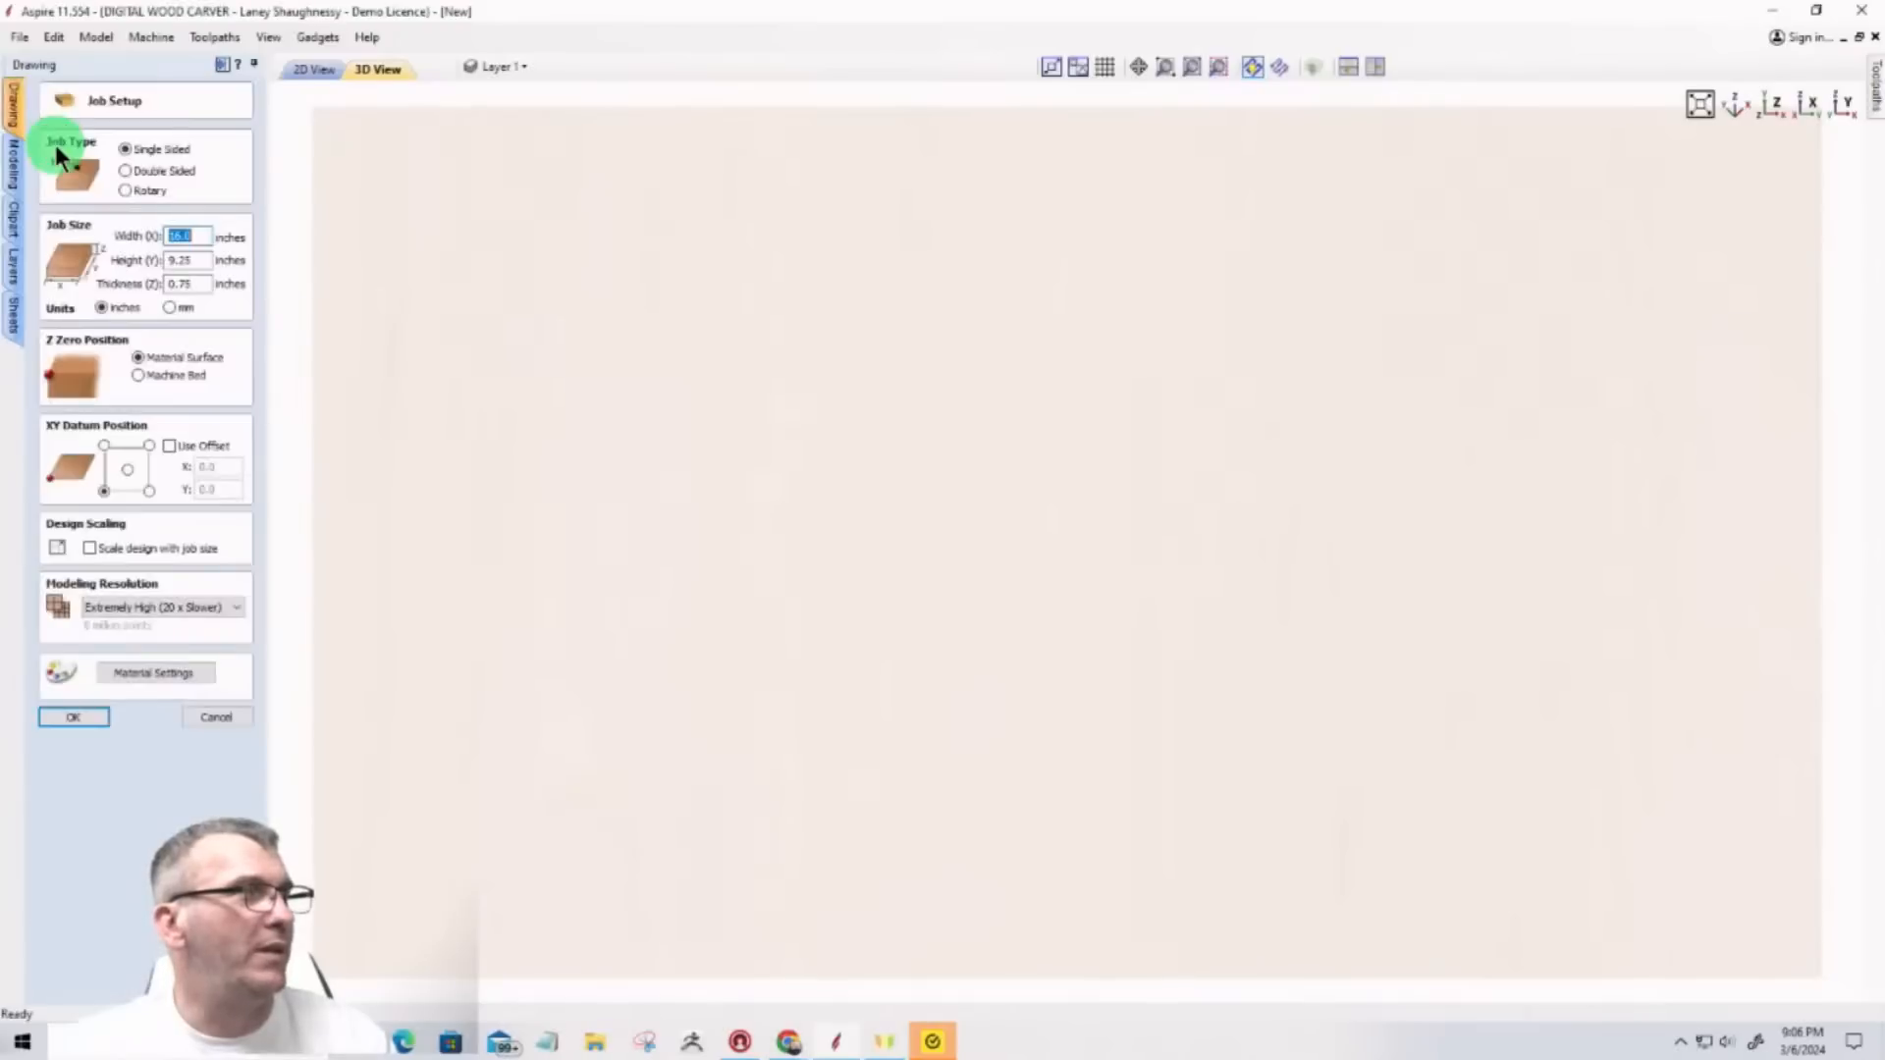
left_click(145, 602)
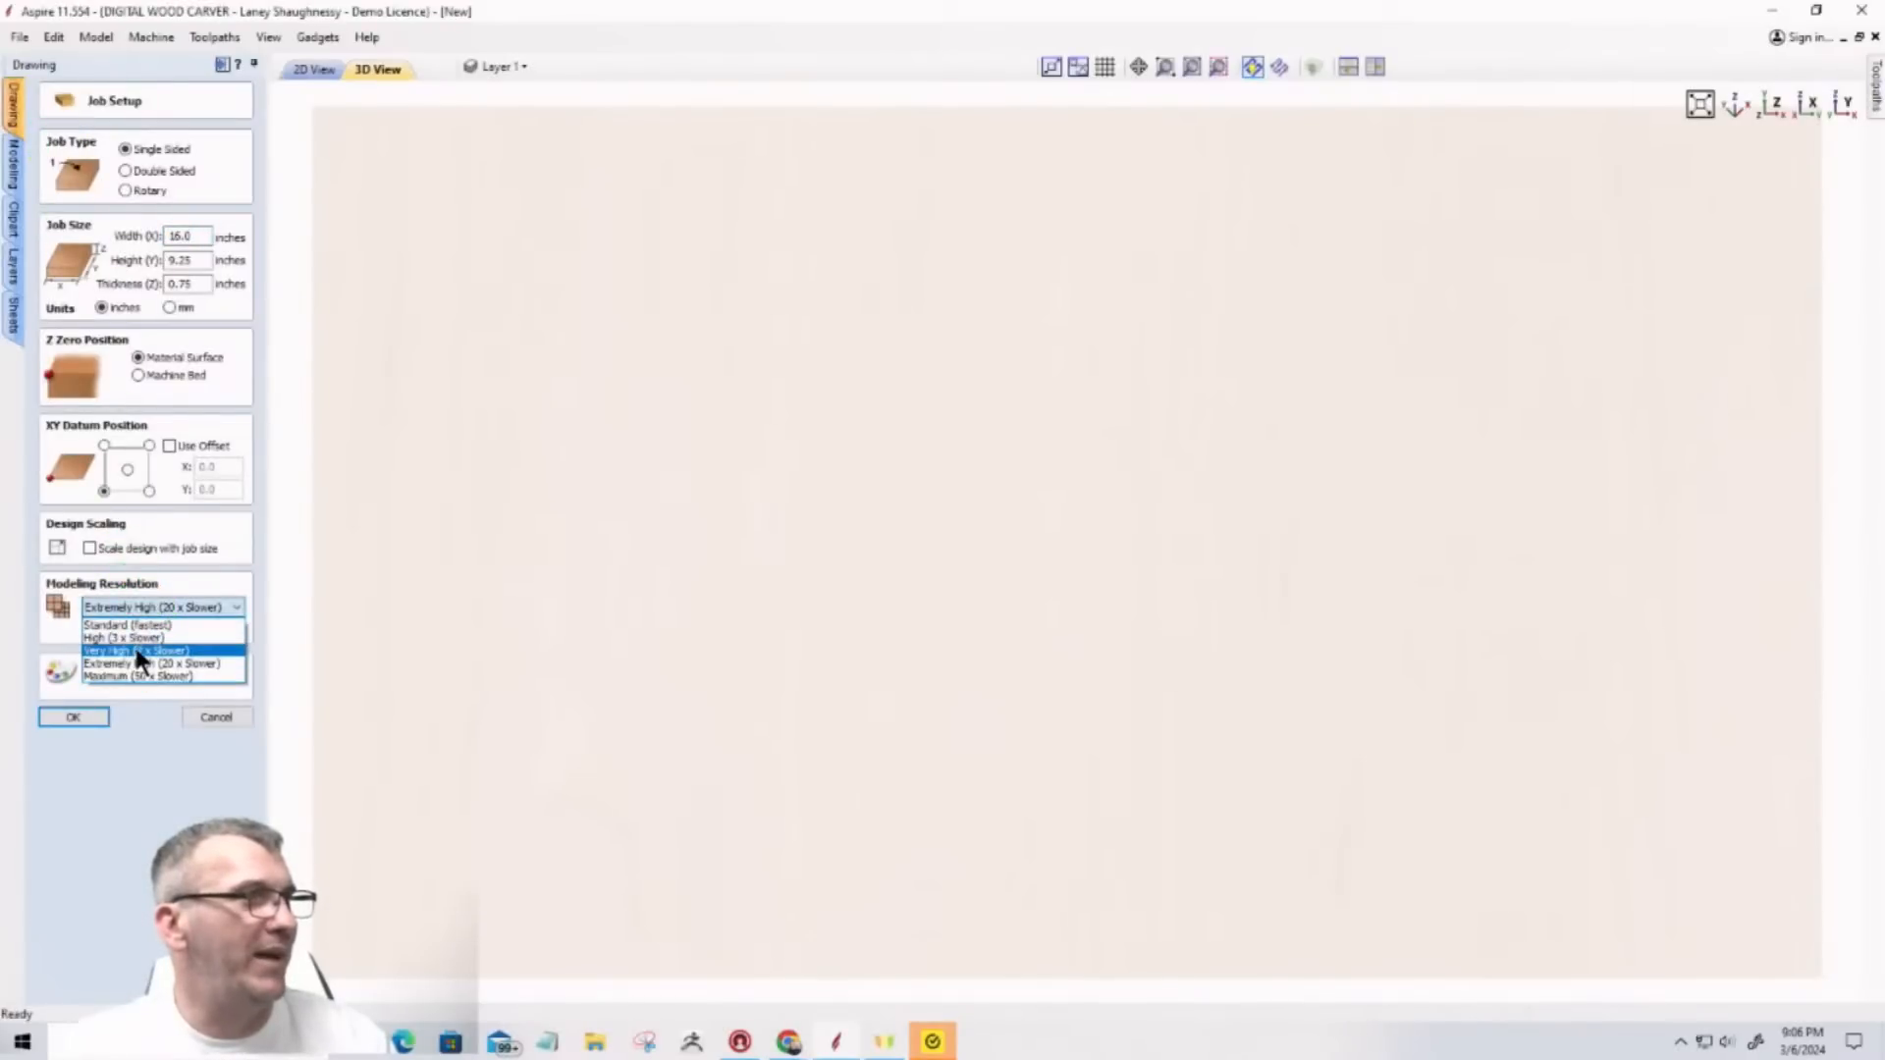
left_click(134, 644)
left_click(65, 718)
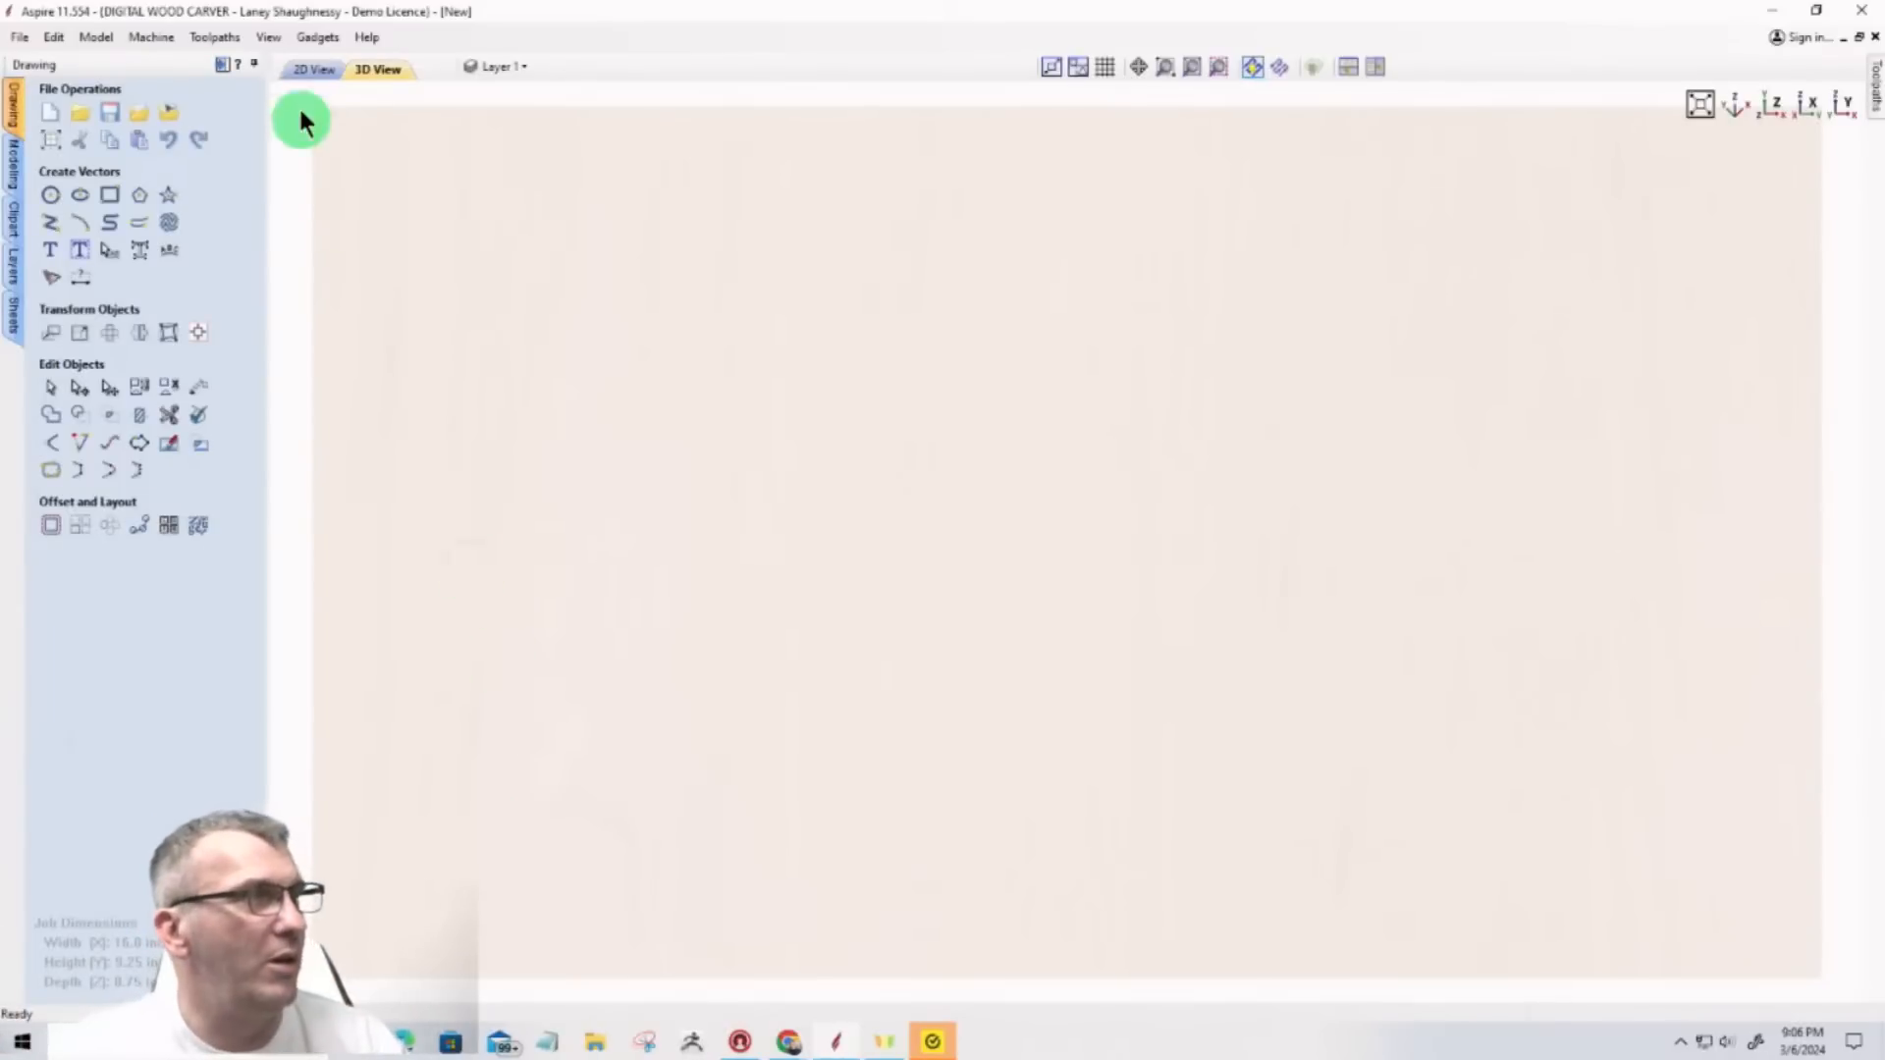
Step: Return to the 2D view and insert two new component levels above Level 1
left_click(313, 69)
left_click(13, 167)
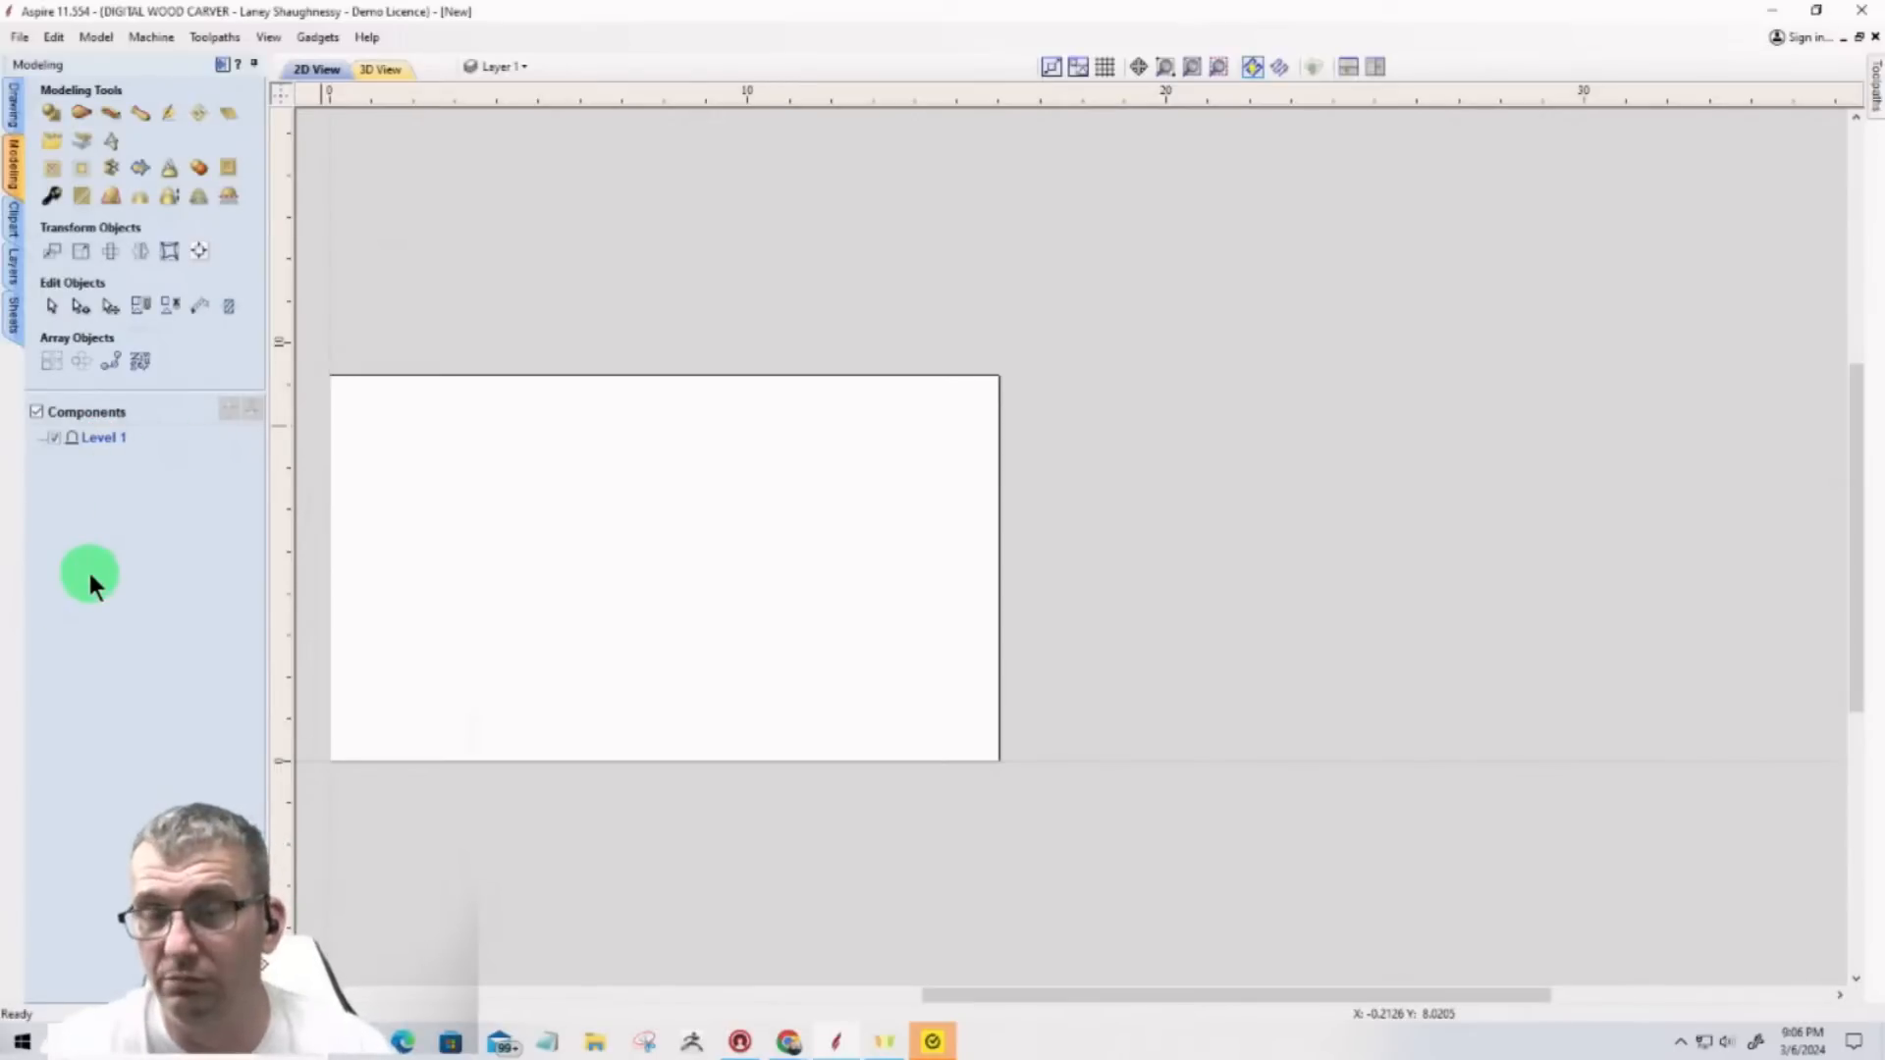
right_click(98, 435)
left_click(137, 592)
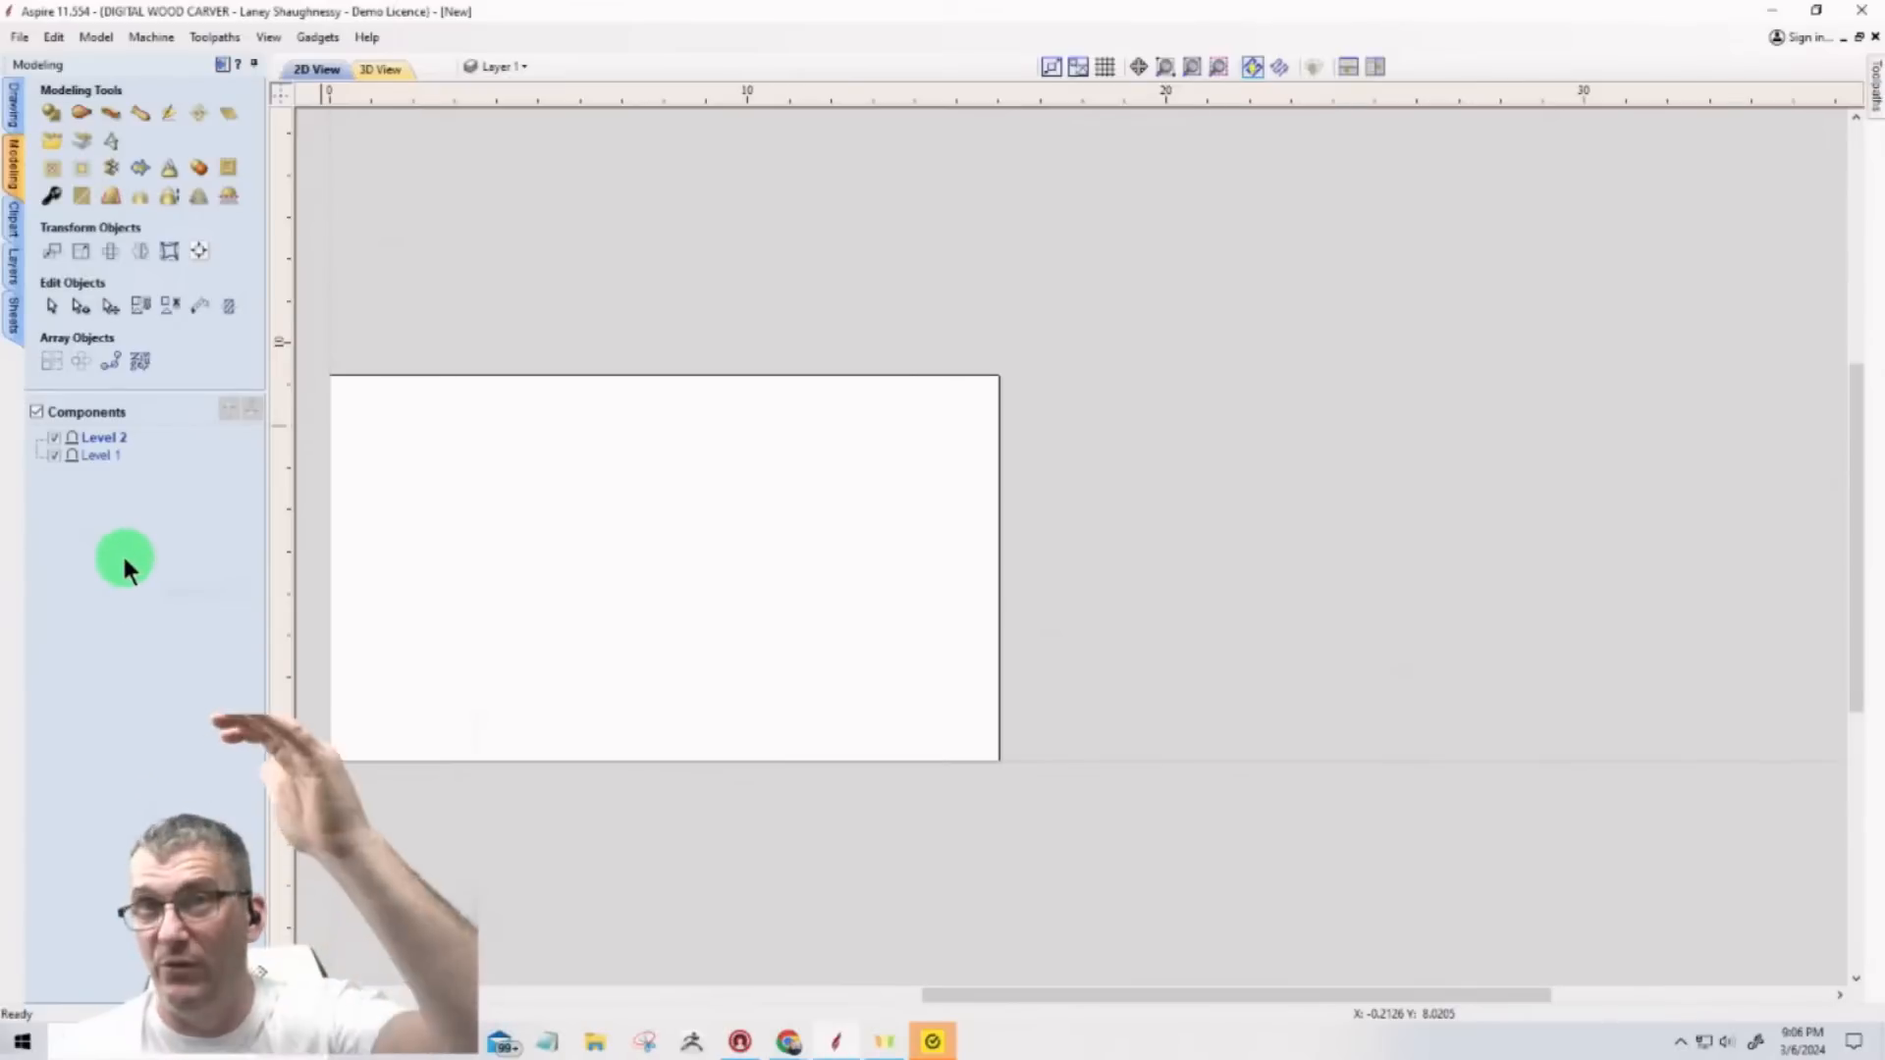
right_click(108, 435)
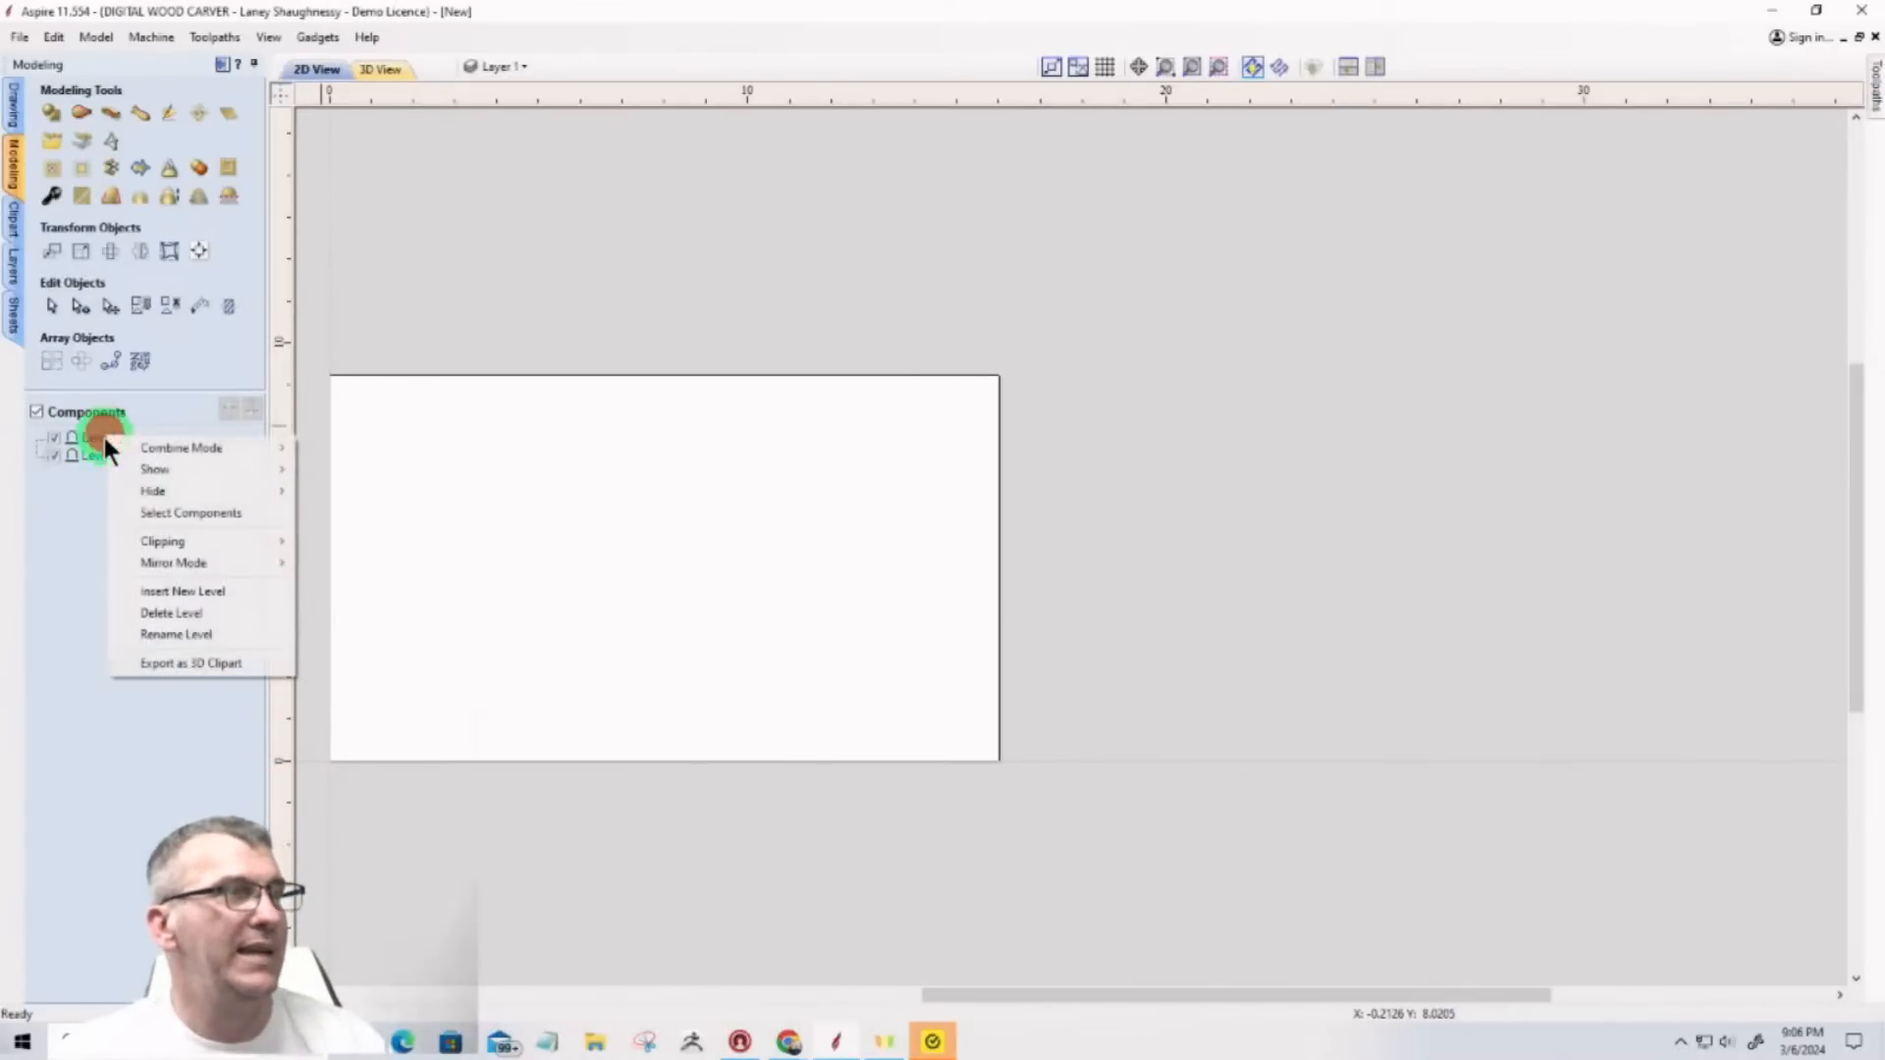
left_click(137, 593)
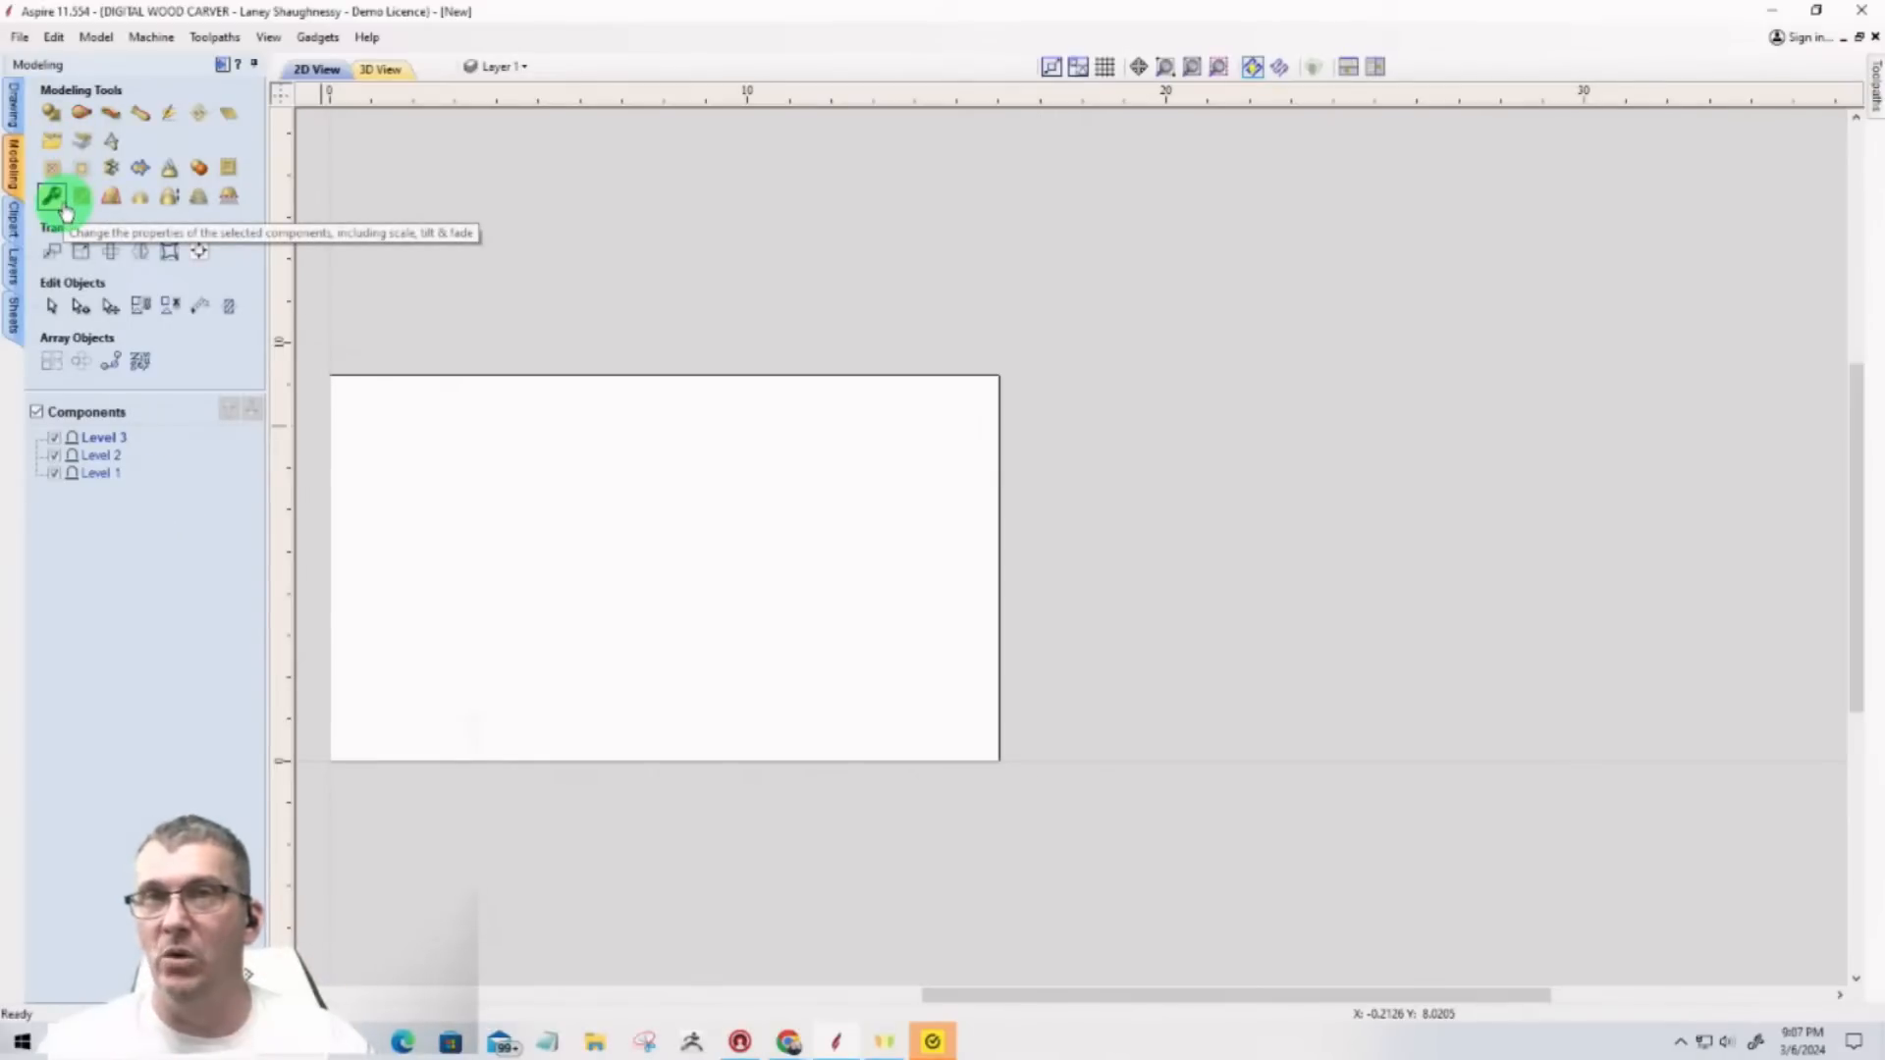
Step: Open the Create Shape tool and go through its Subtract, Merge and Low combine options
left_click(52, 113)
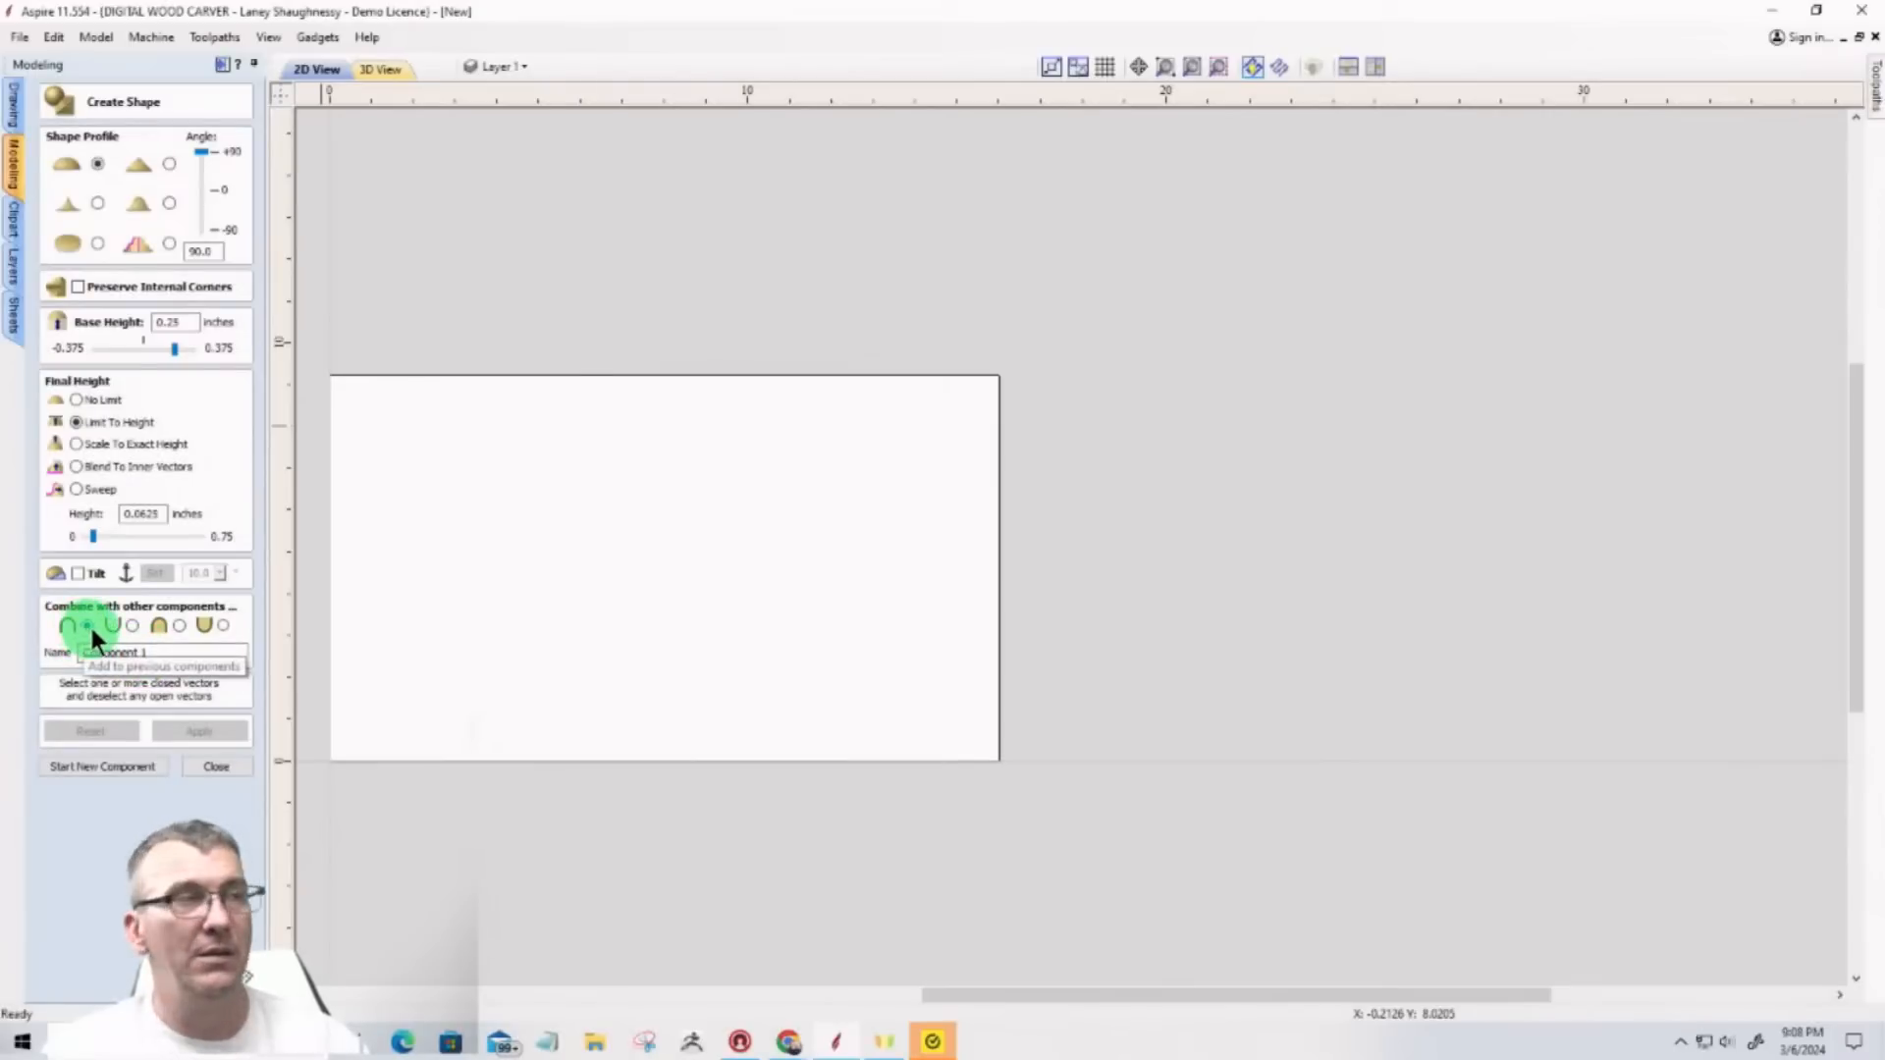
left_click(133, 626)
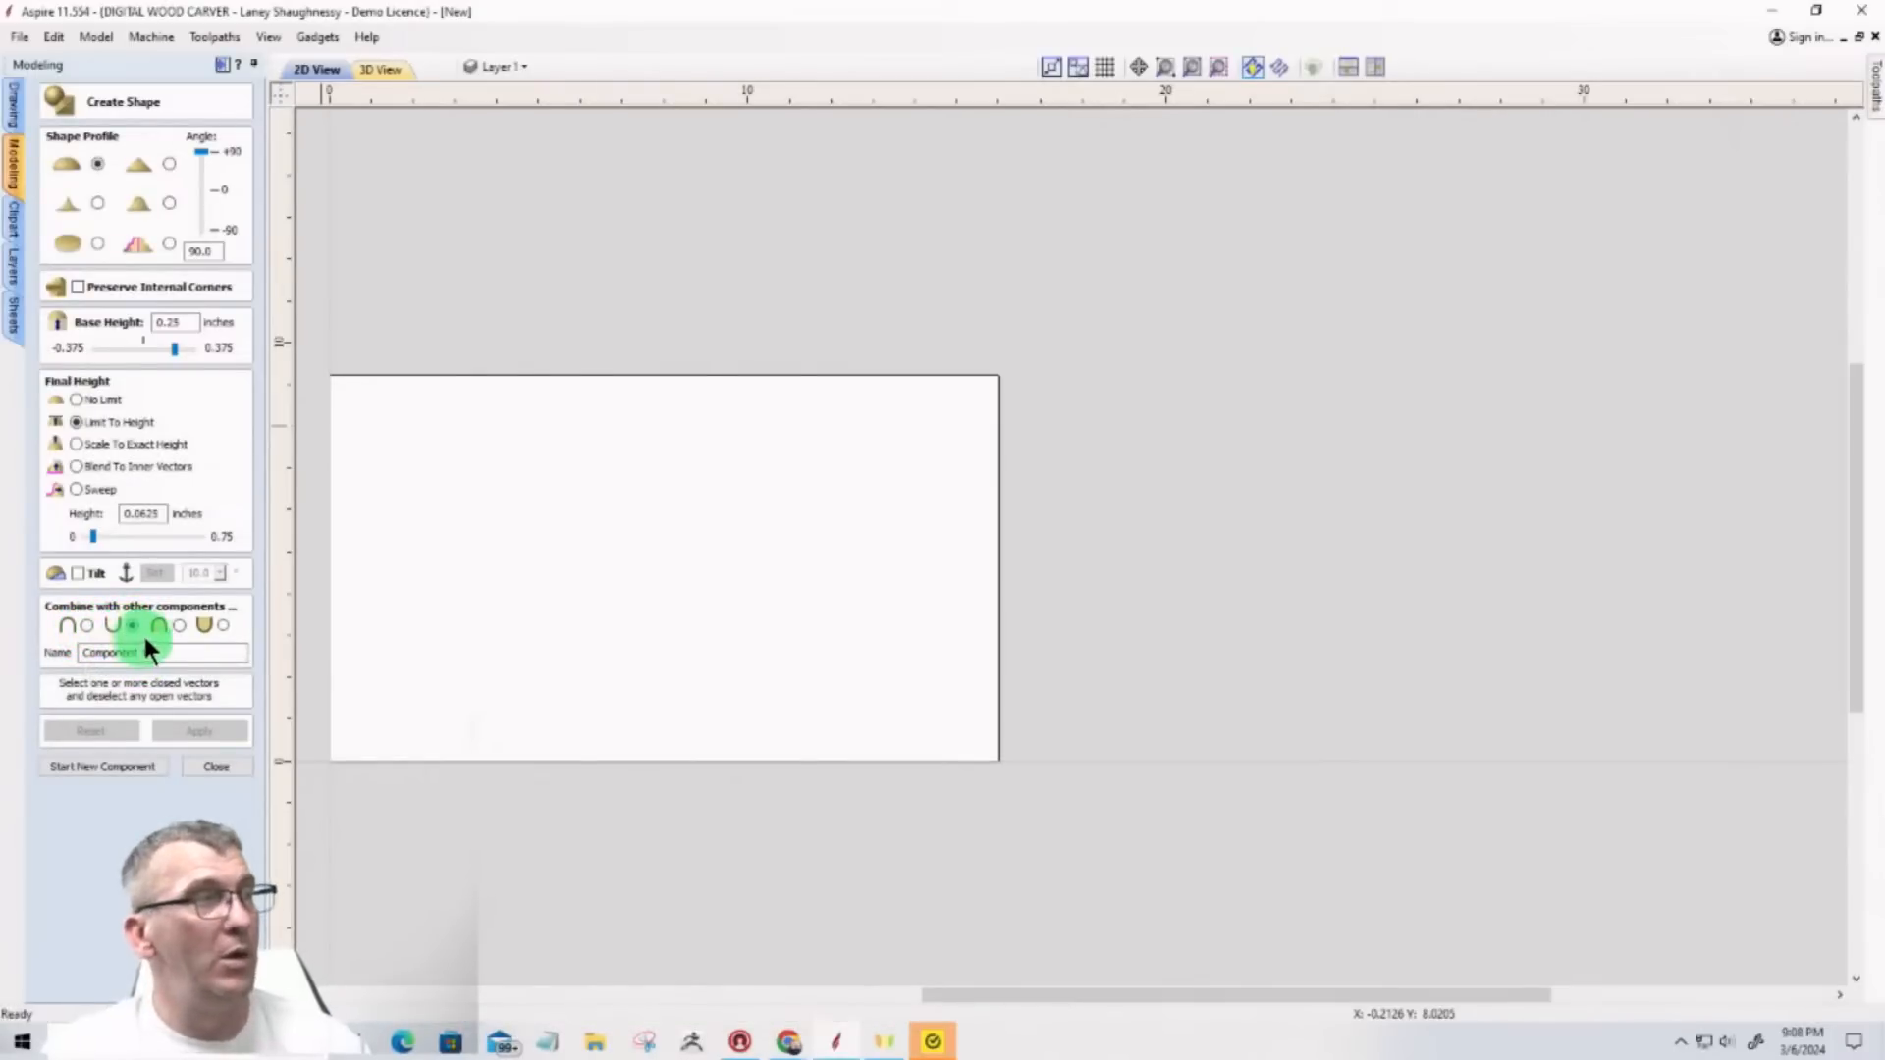
left_click(179, 627)
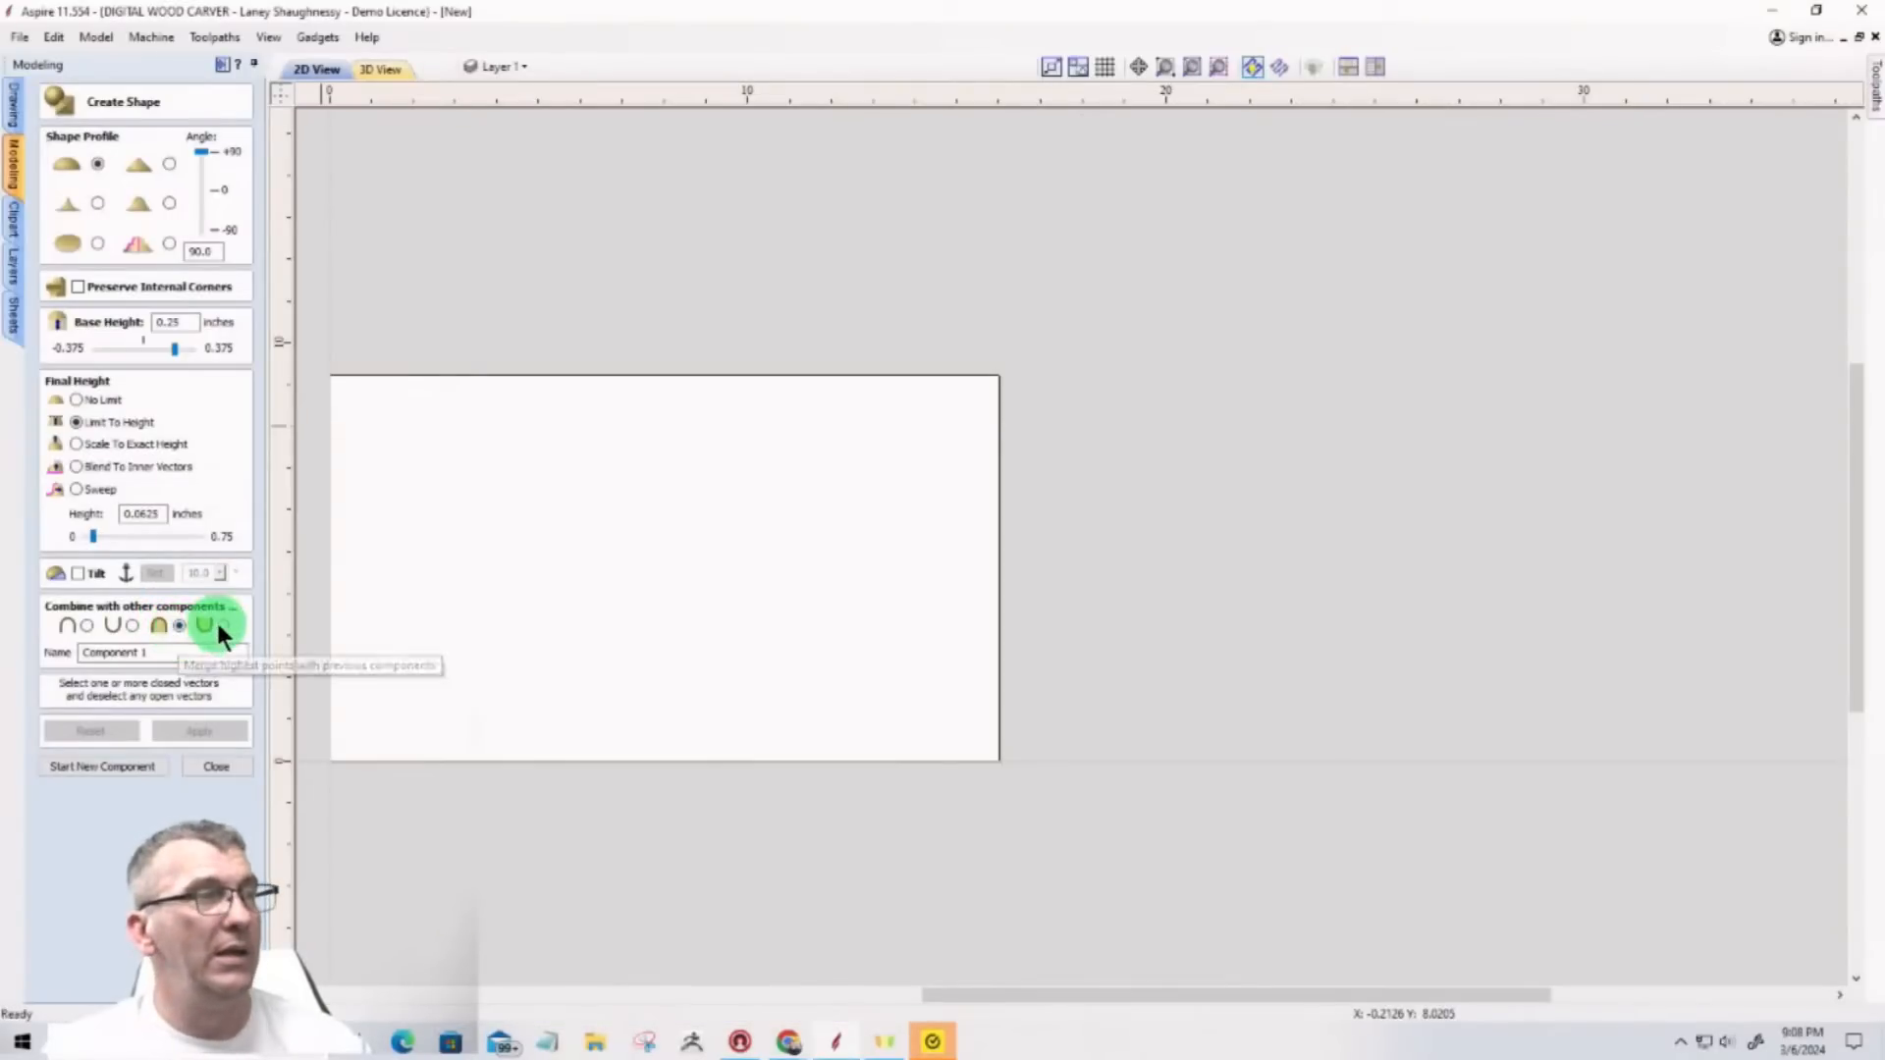
left_click(218, 628)
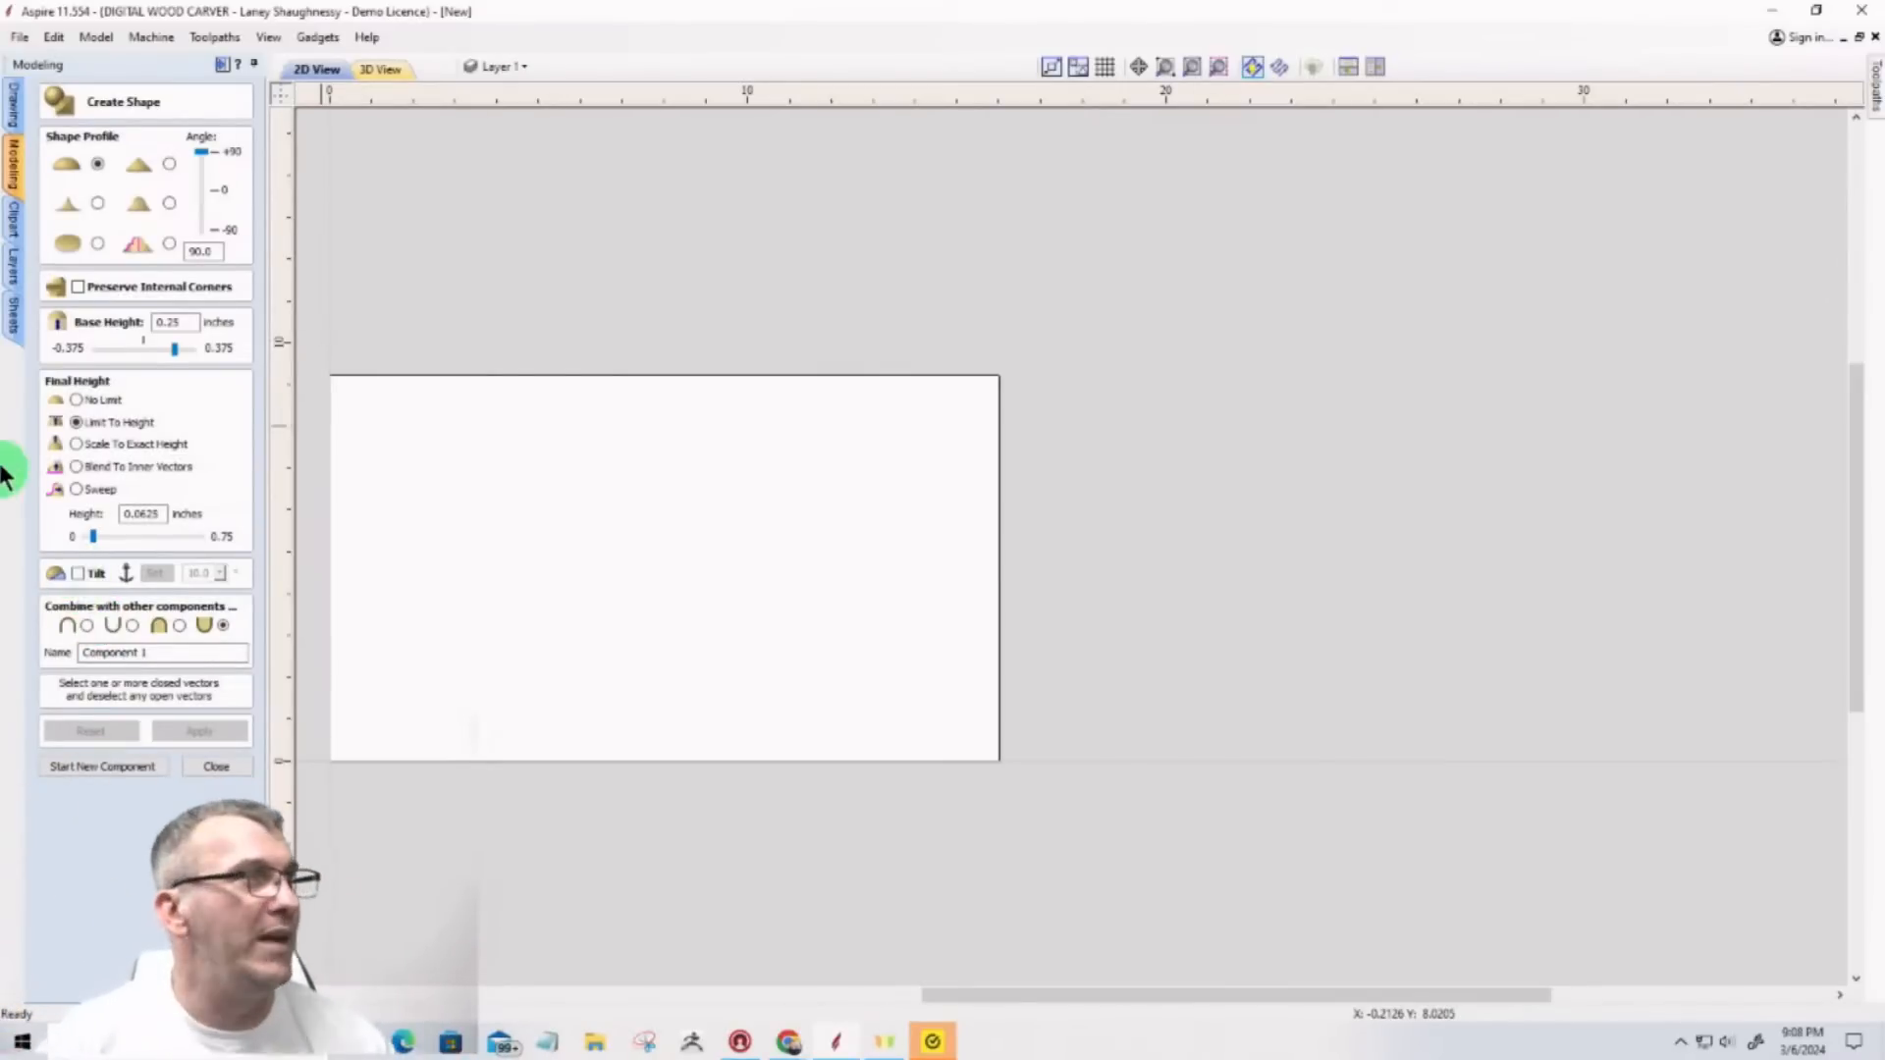
Step: Draw a rectangle of about 4.3 by 3.7 inches near the middle of the job area
left_click(14, 103)
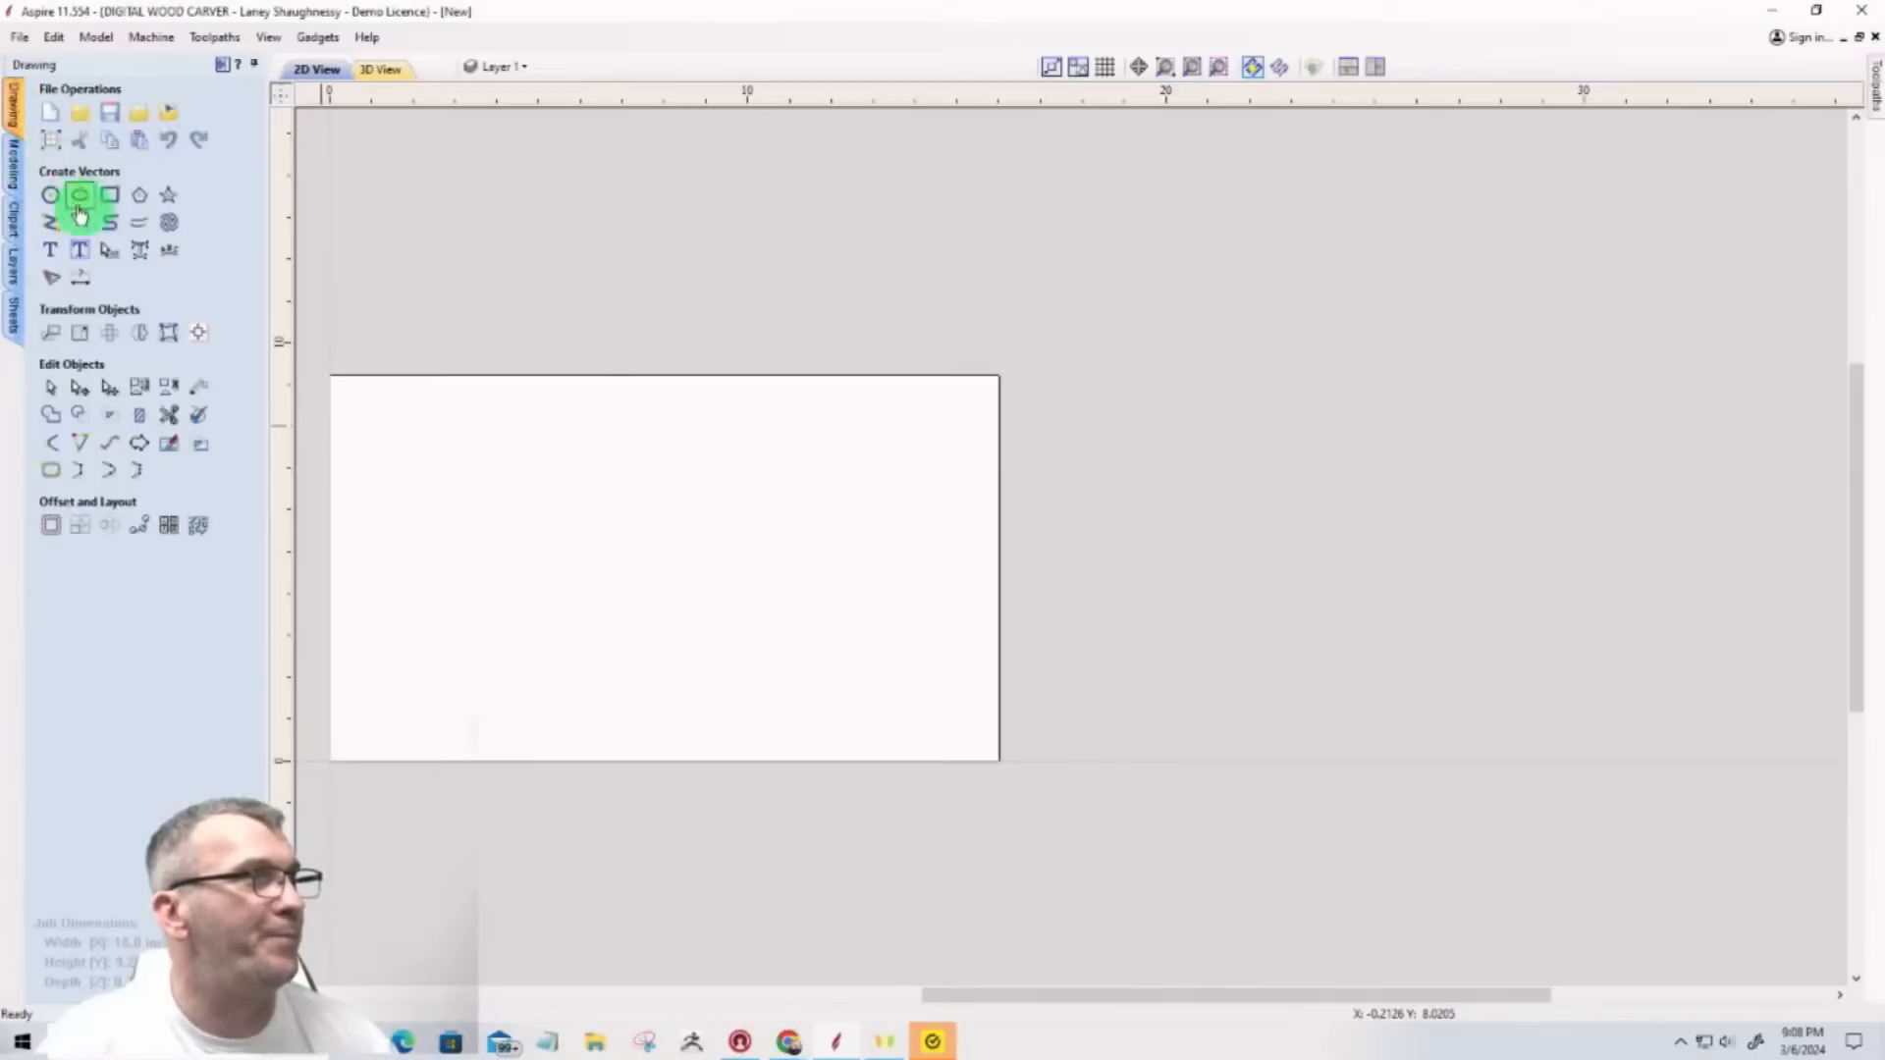
left_click(109, 195)
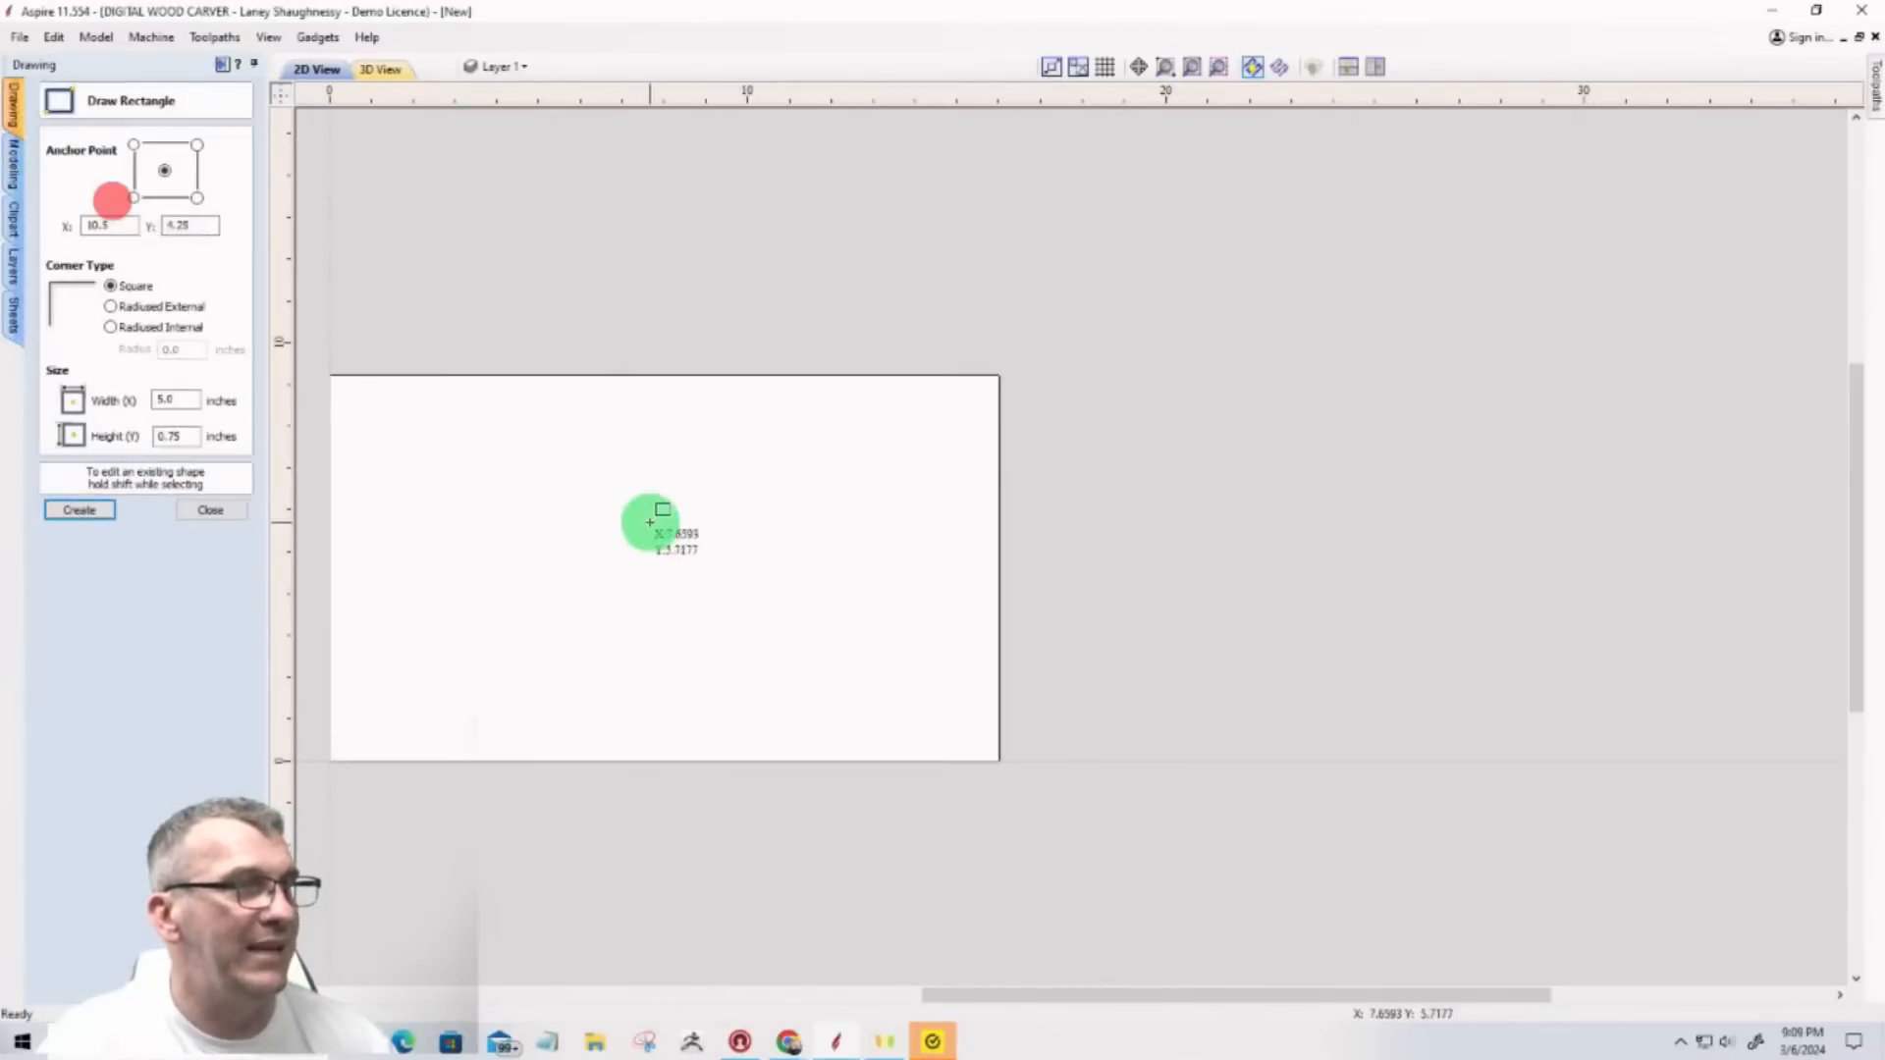
left_click_drag(622, 484, 803, 639)
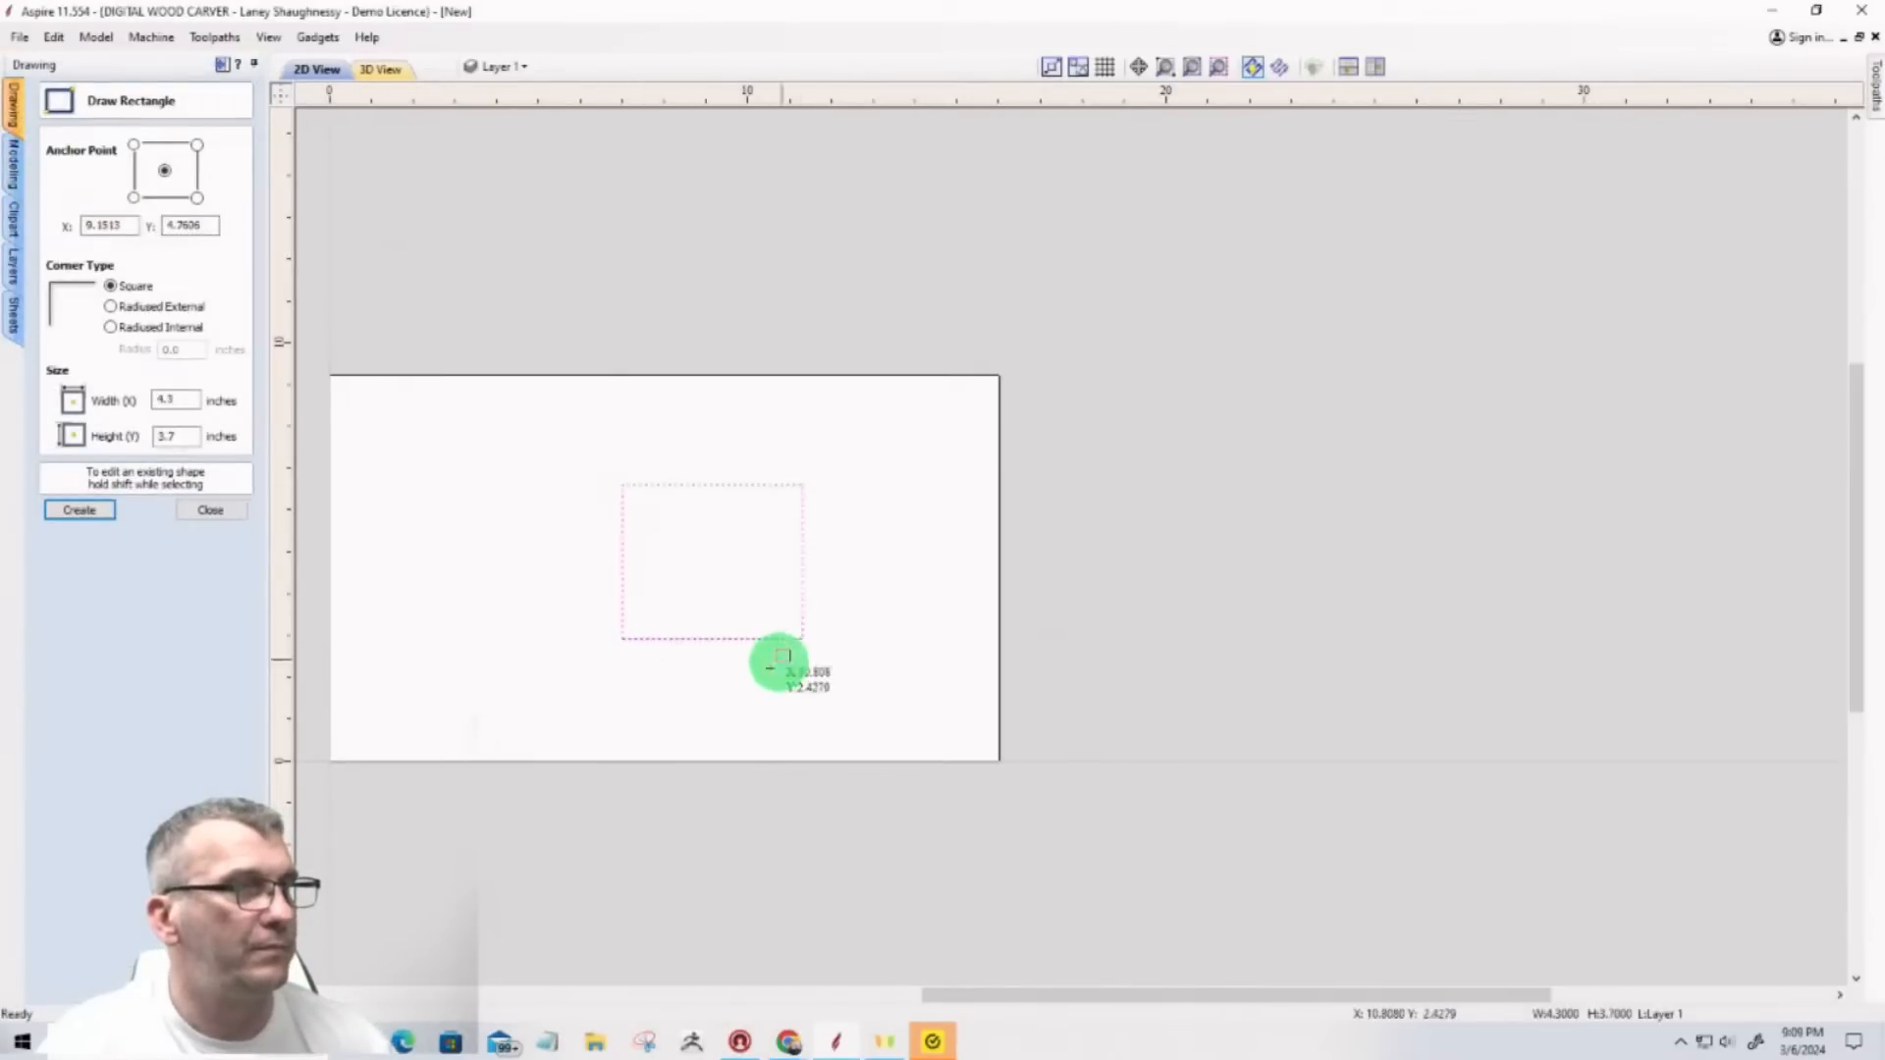
left_click(201, 511)
Step: Draw a circle about 6.23 inches in diameter that overlaps the rectangle's left side
left_click(50, 195)
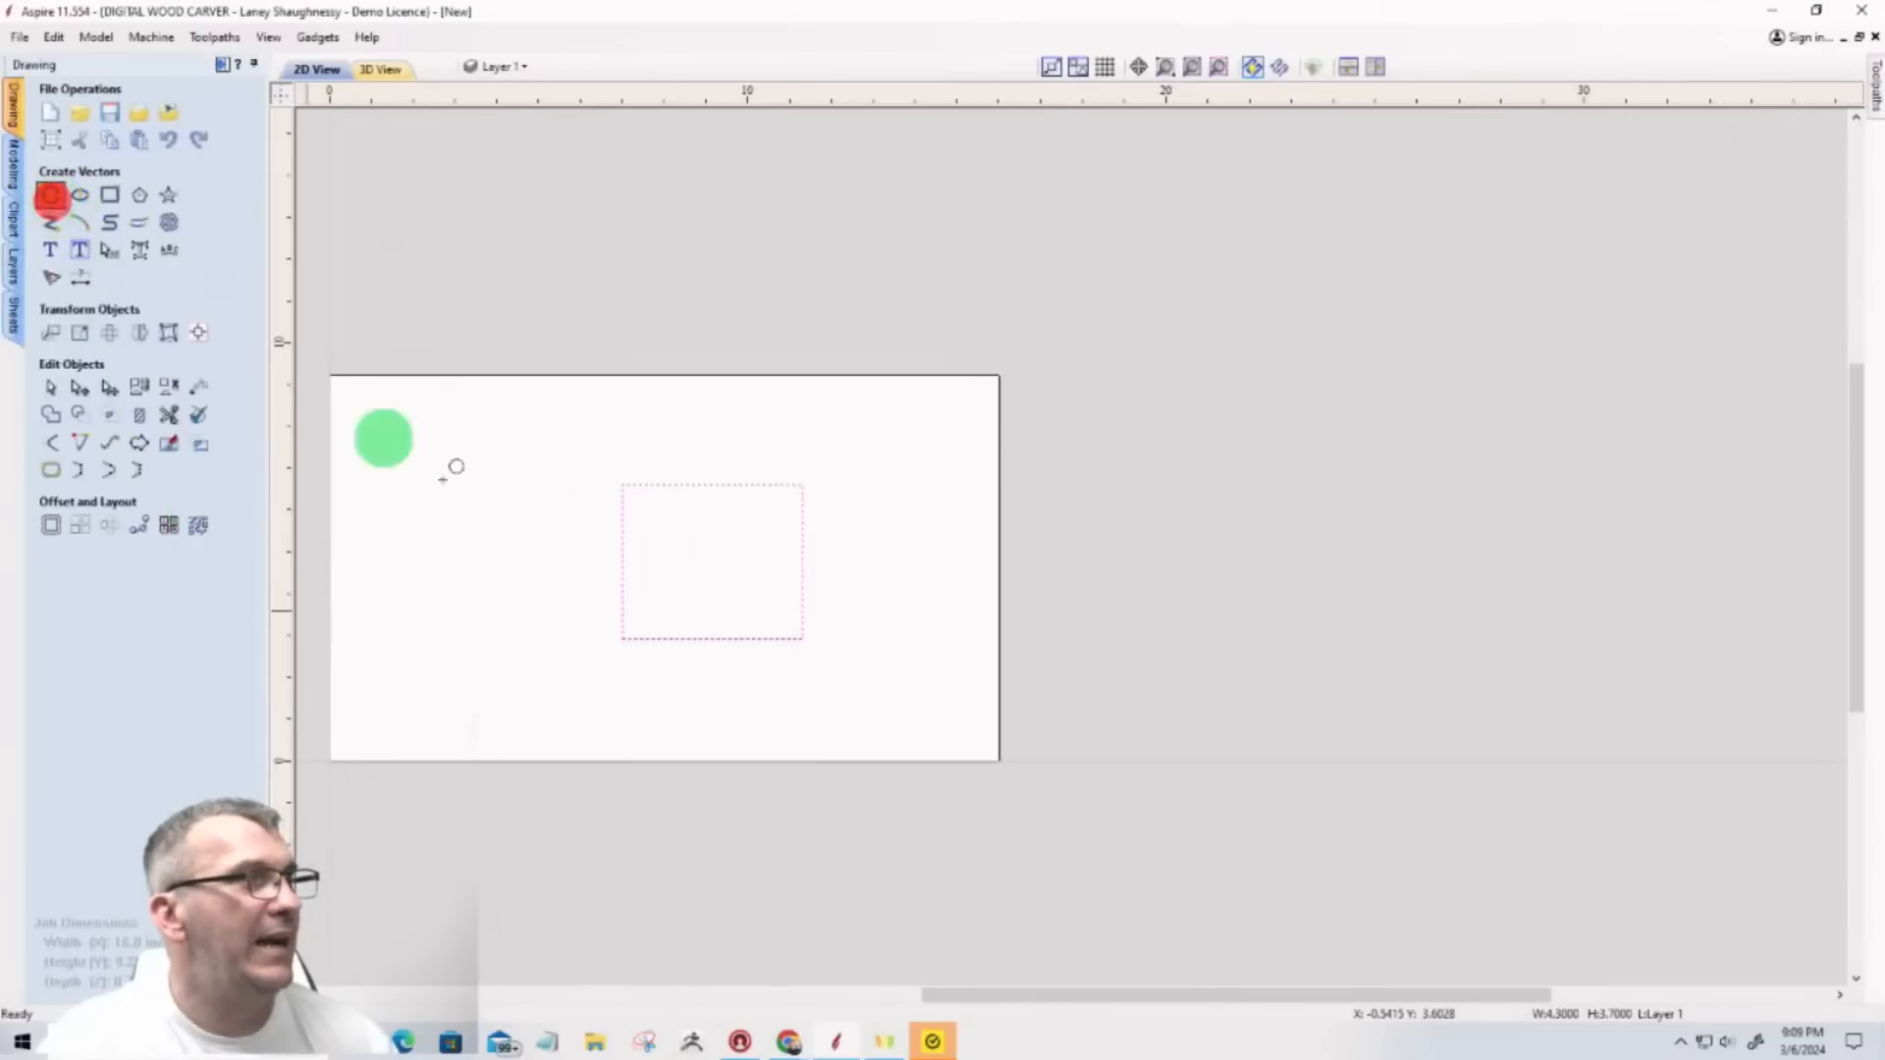
left_click(563, 543)
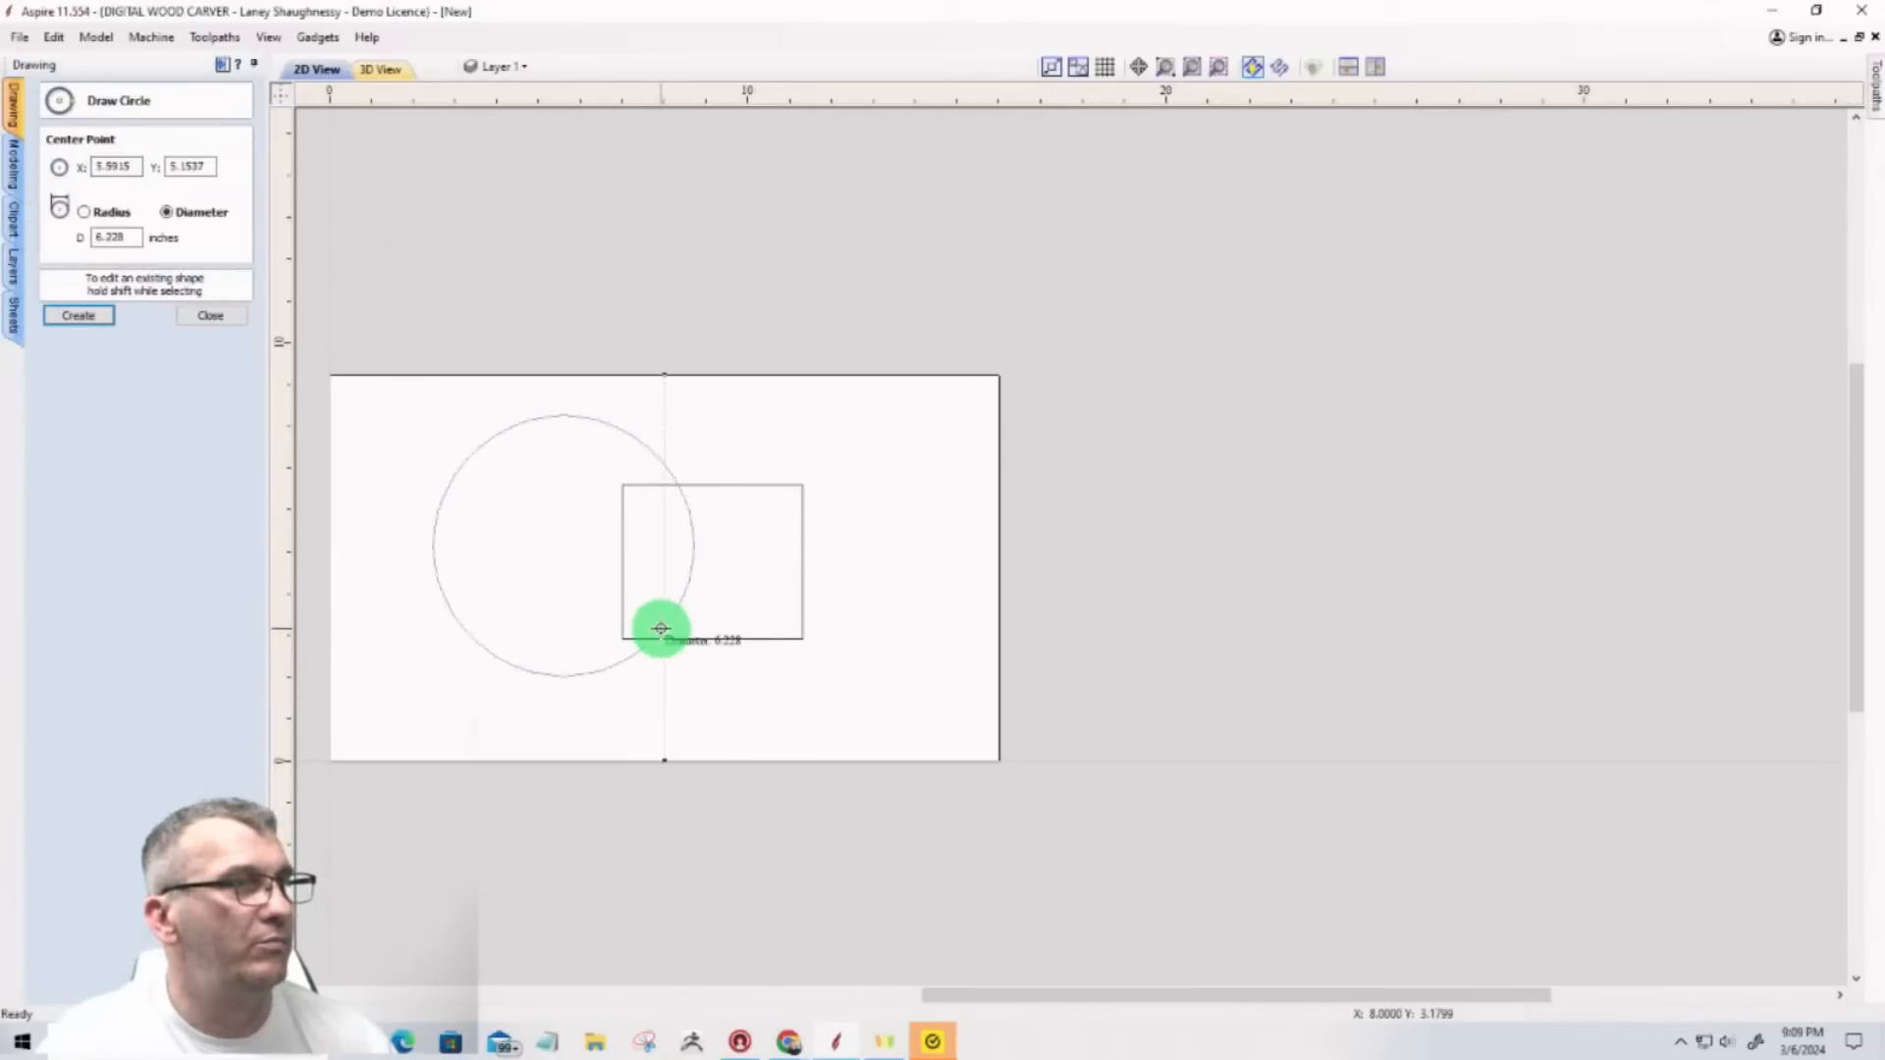
left_click(660, 628)
left_click(197, 316)
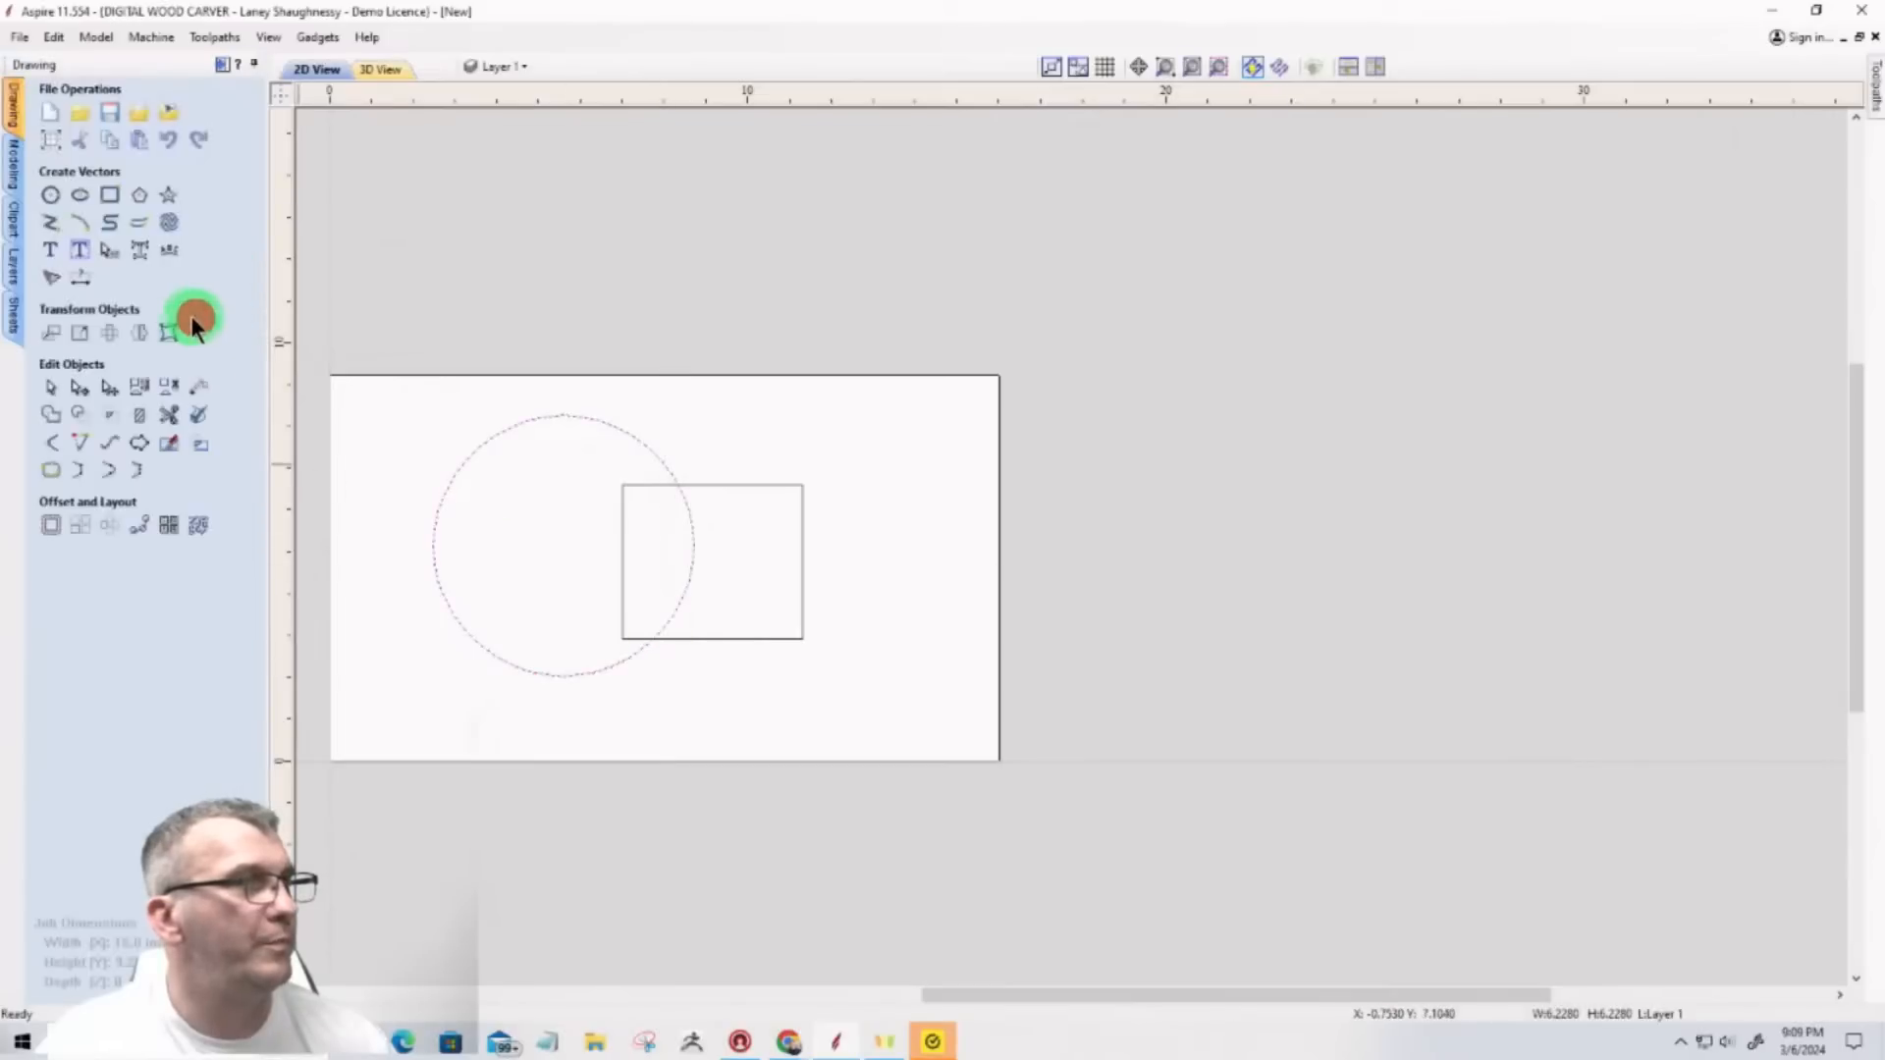
Step: Create a flat component from the rectangle with a 0.25 inch base height and Add mode, and inspect it with 2D and 3D views side by side
left_click(12, 157)
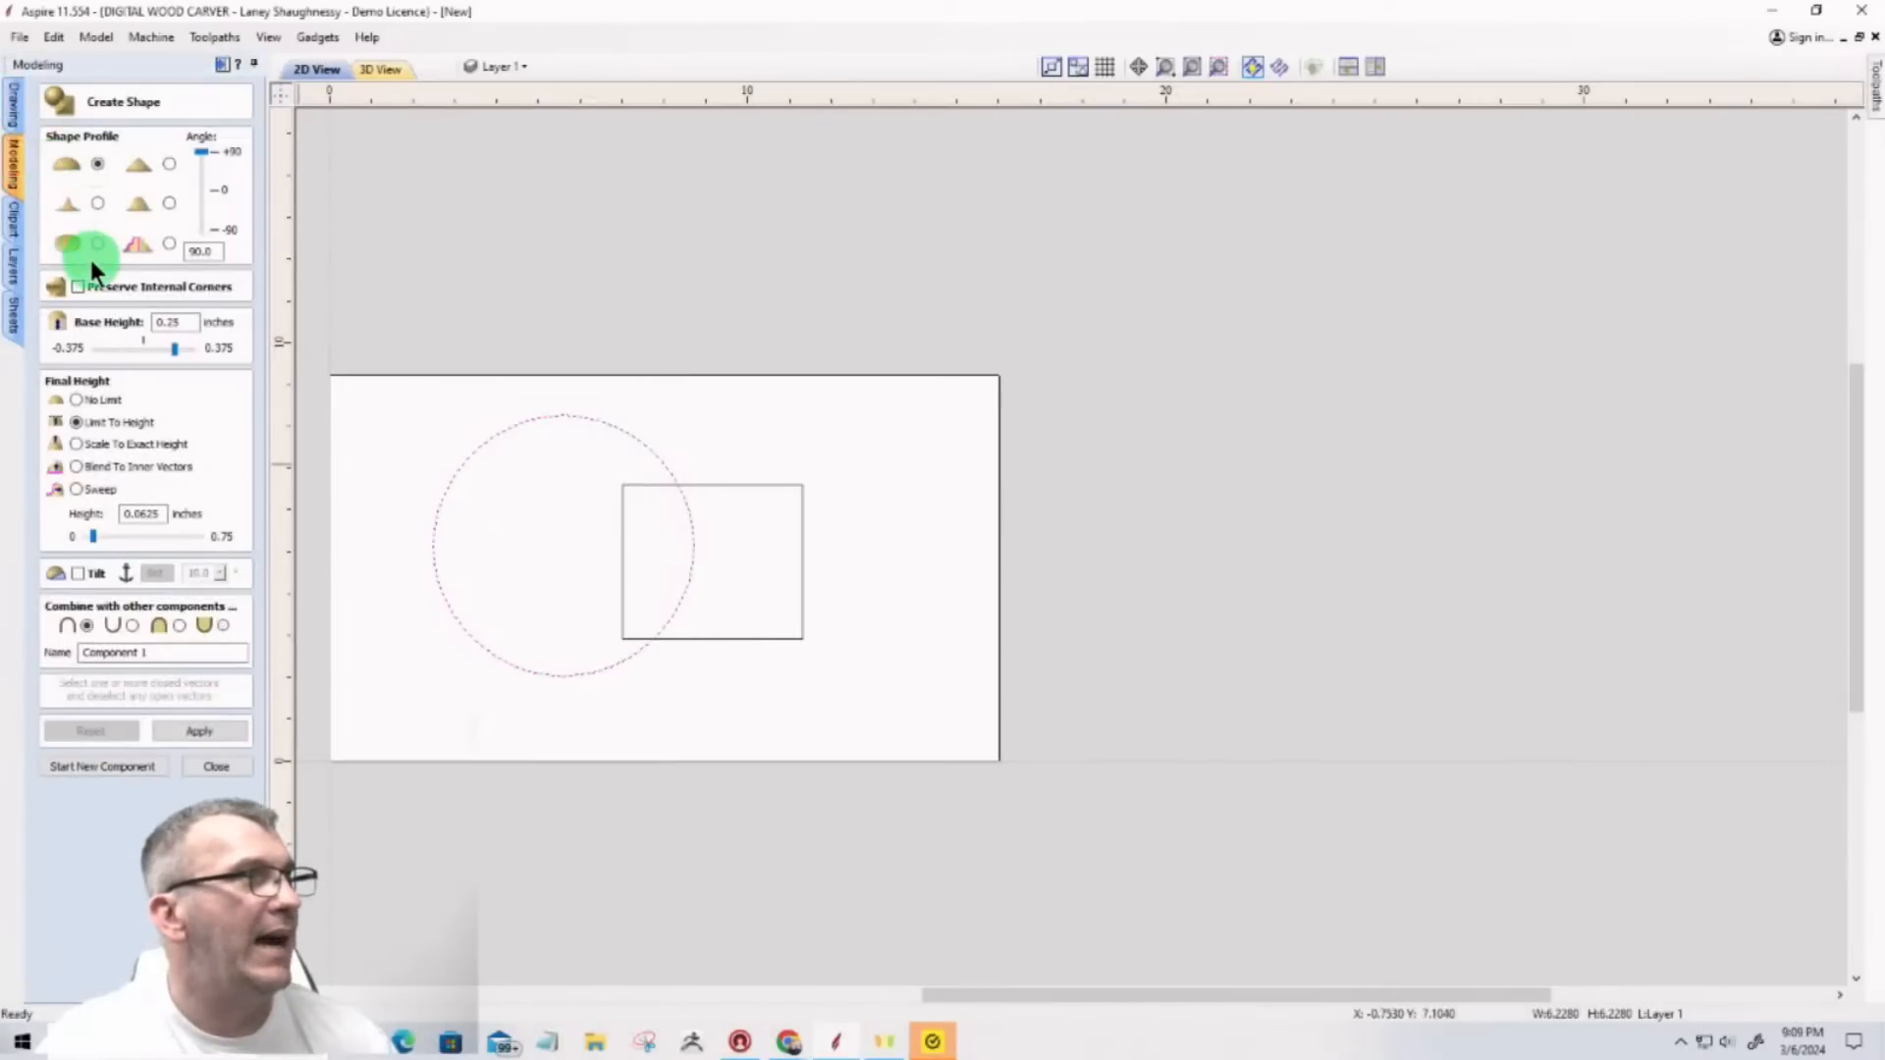
left_click(98, 245)
left_click(720, 487)
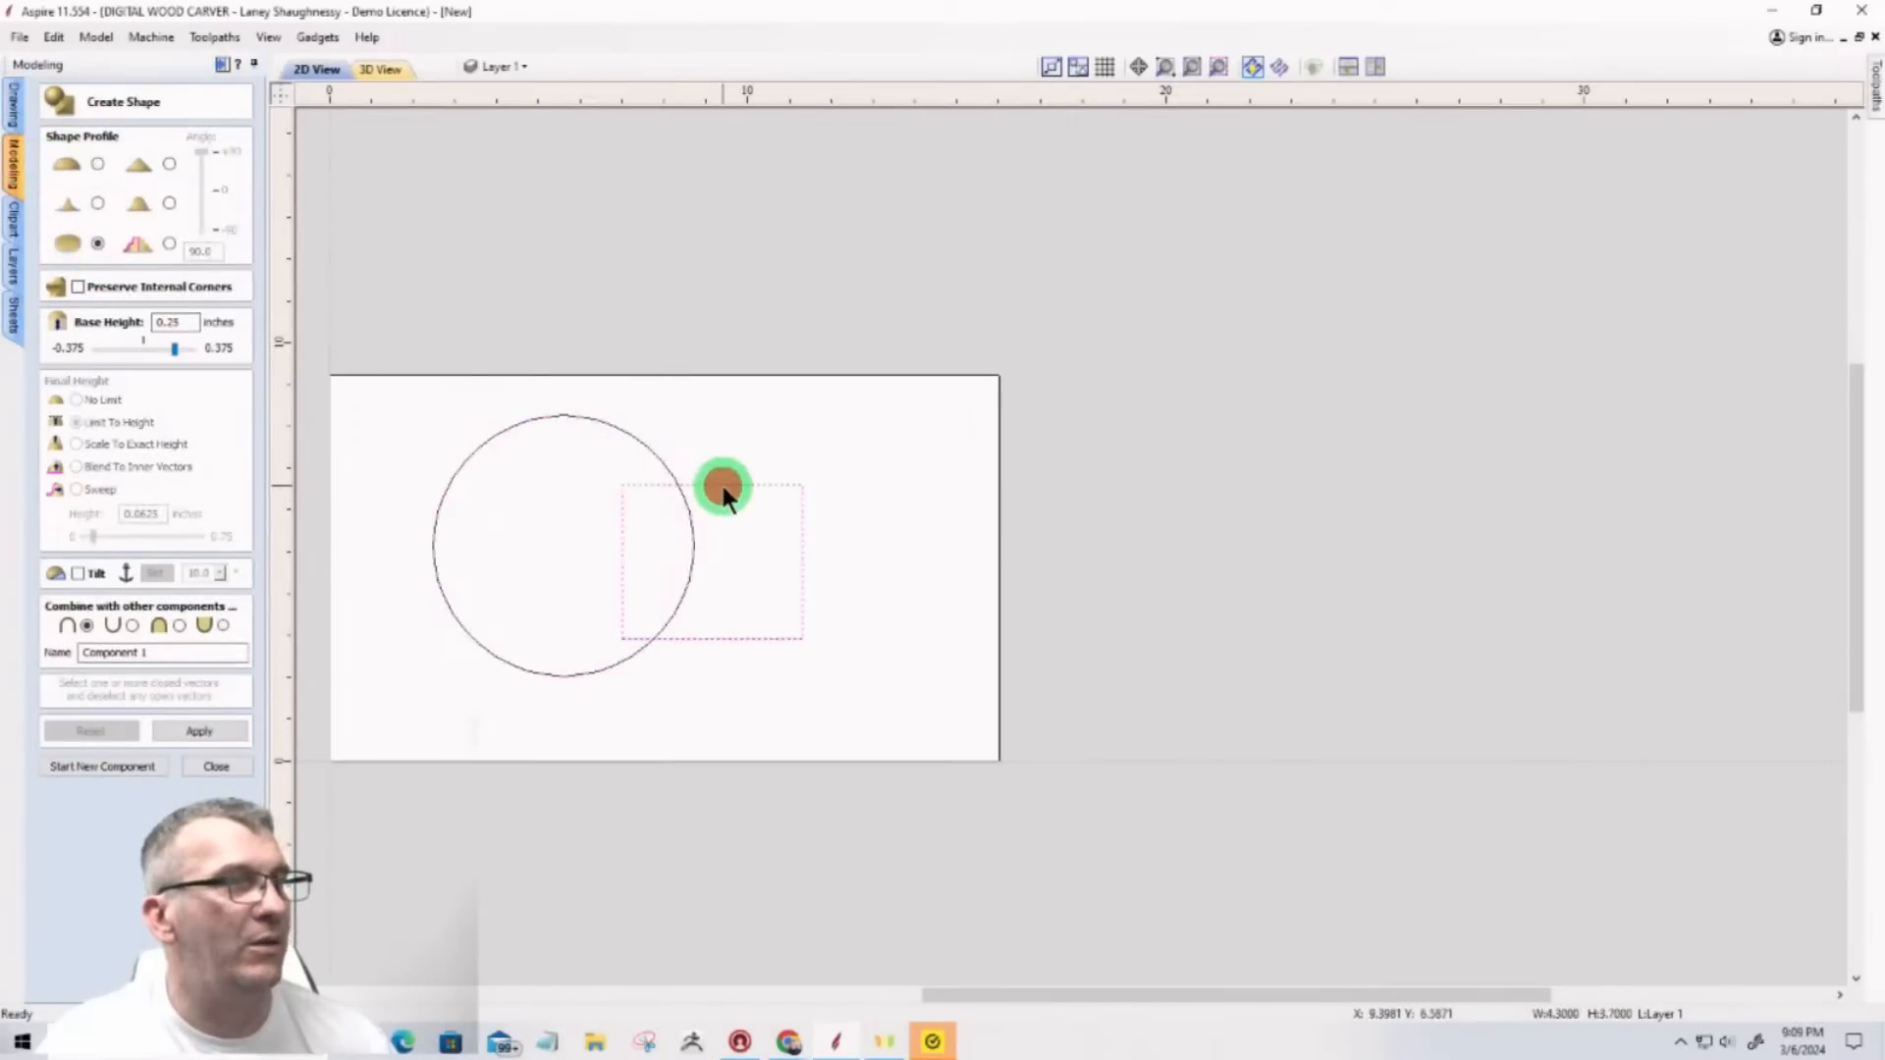
left_click(190, 737)
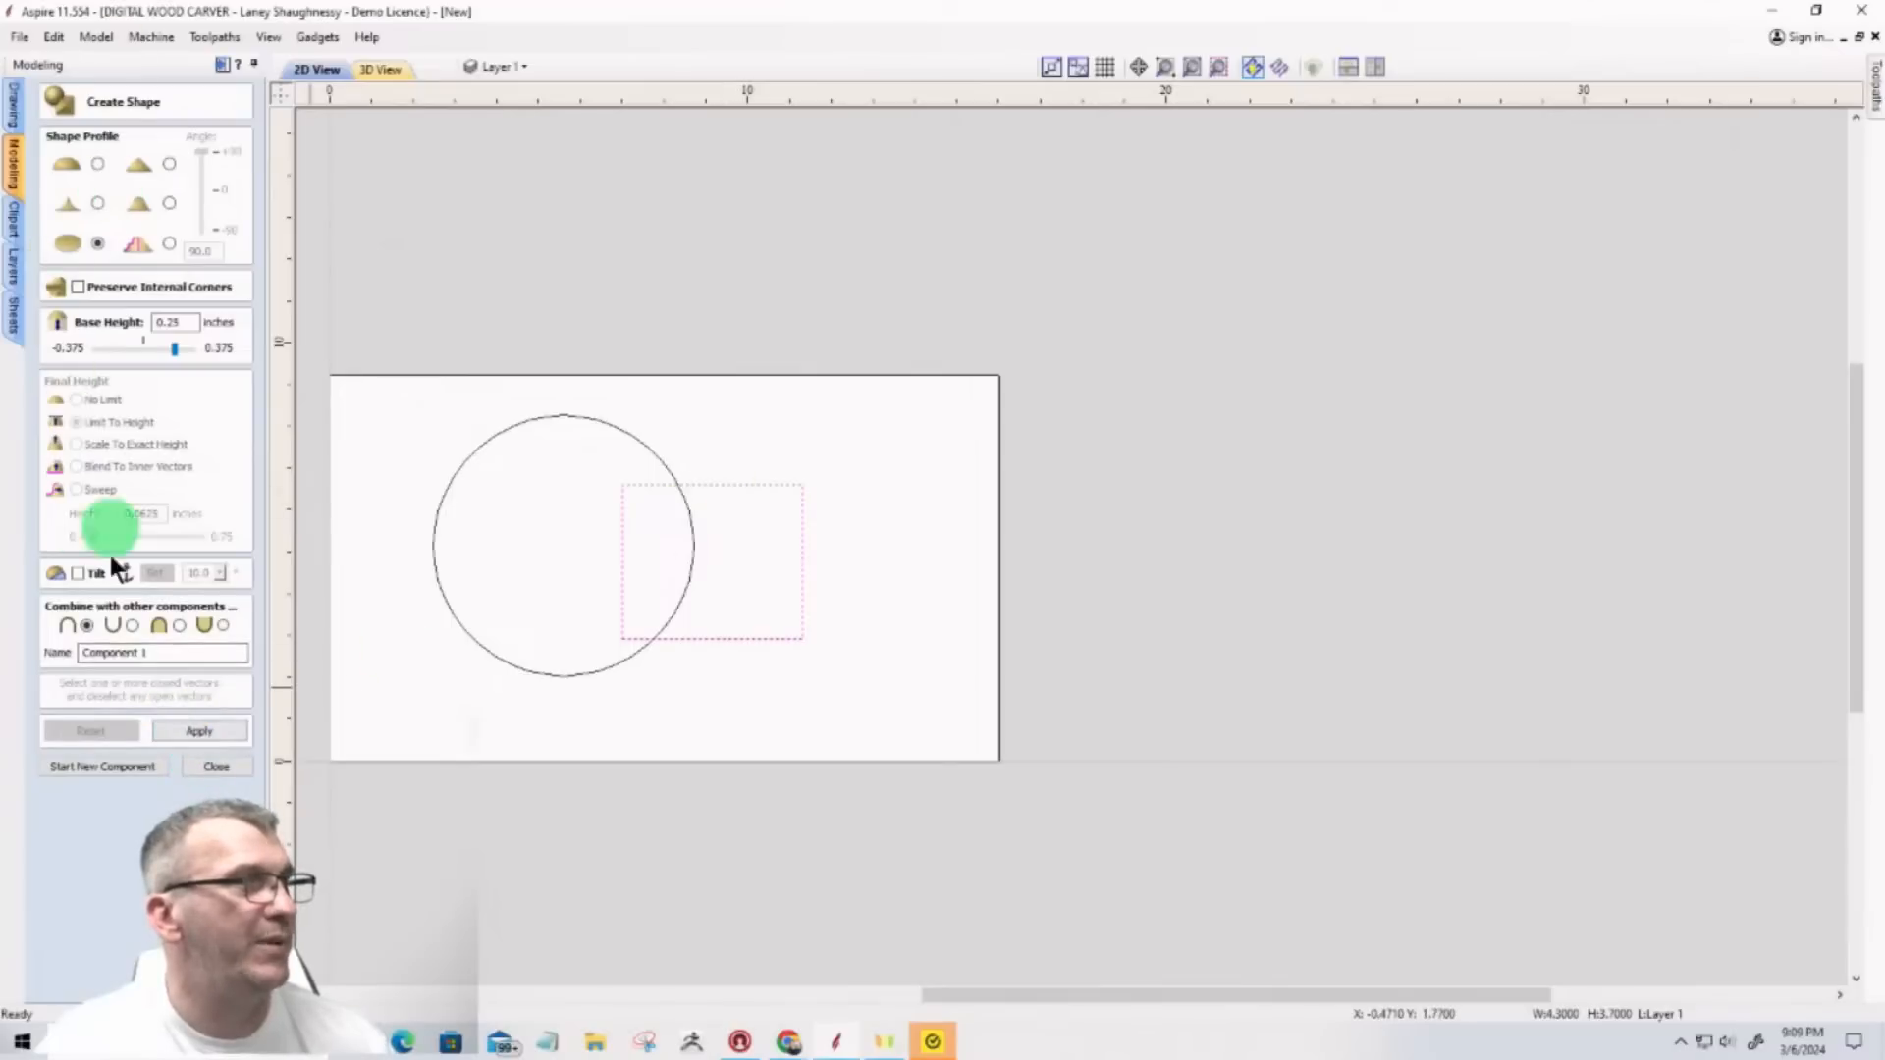
left_click(206, 727)
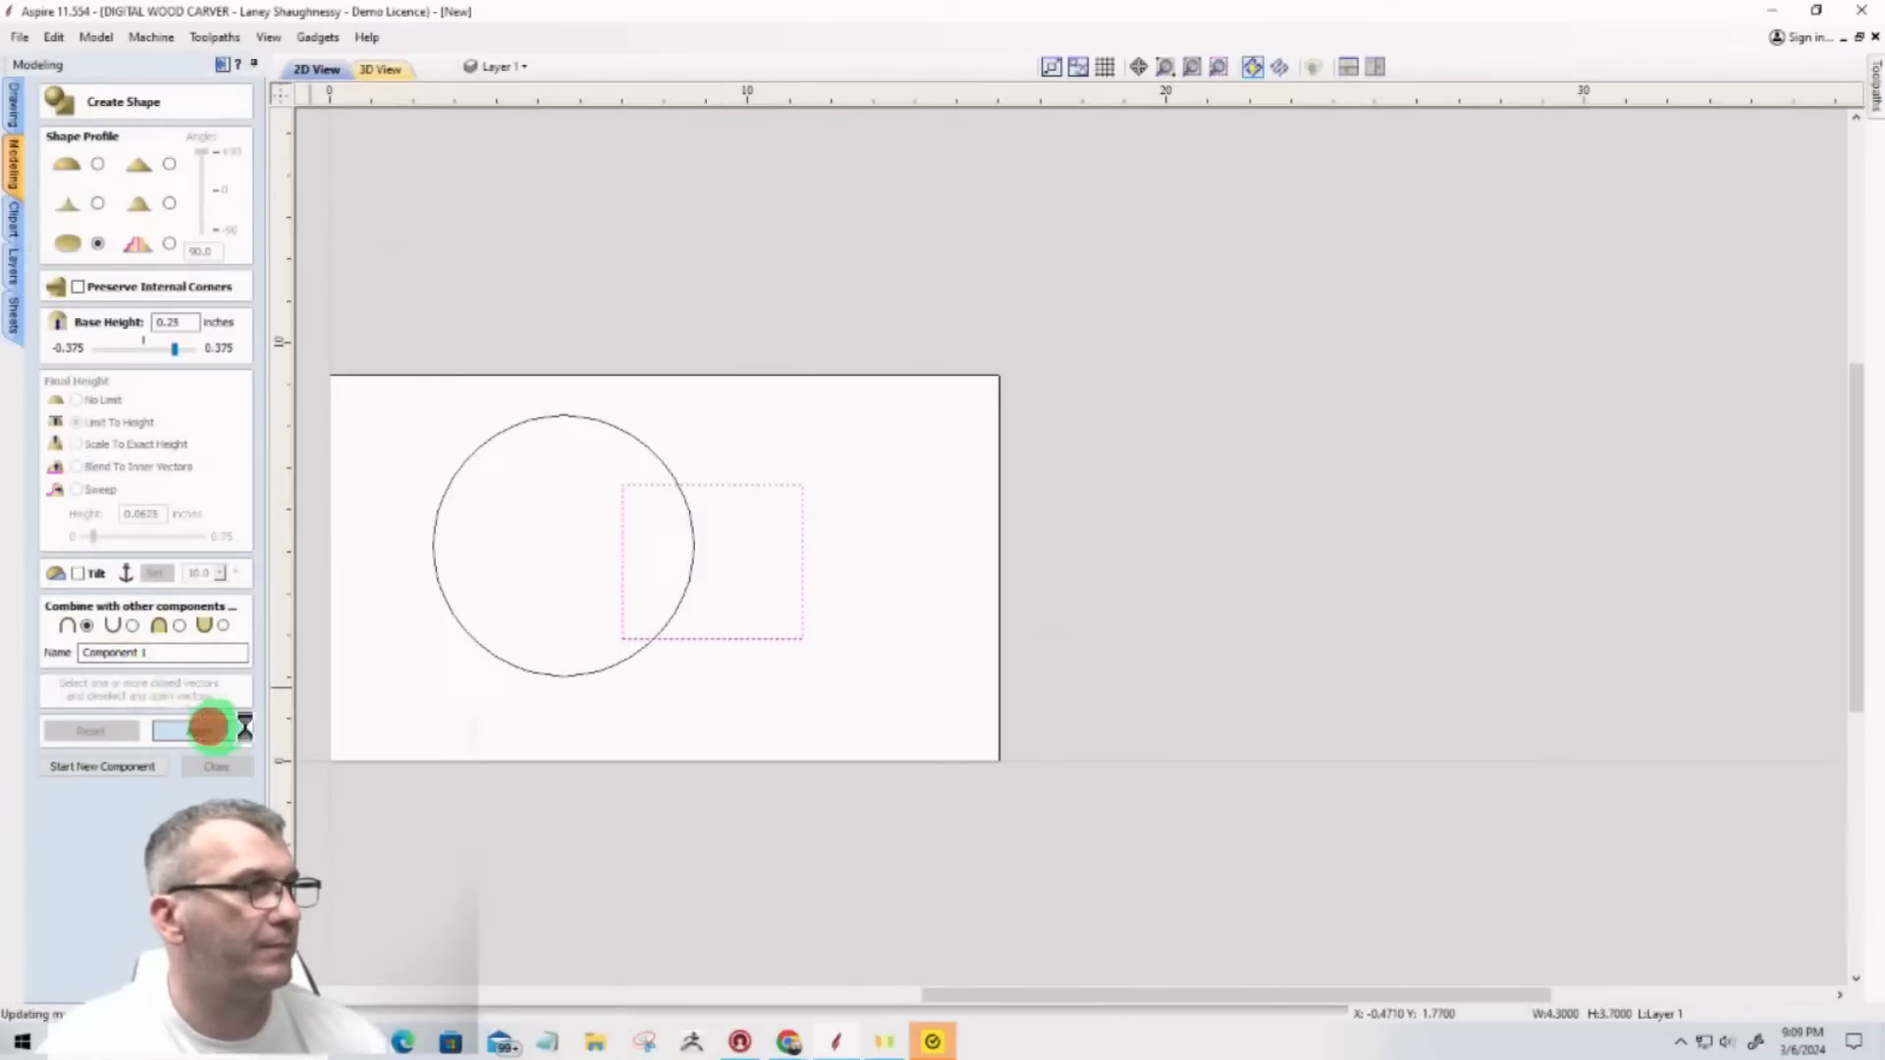
left_click(1380, 65)
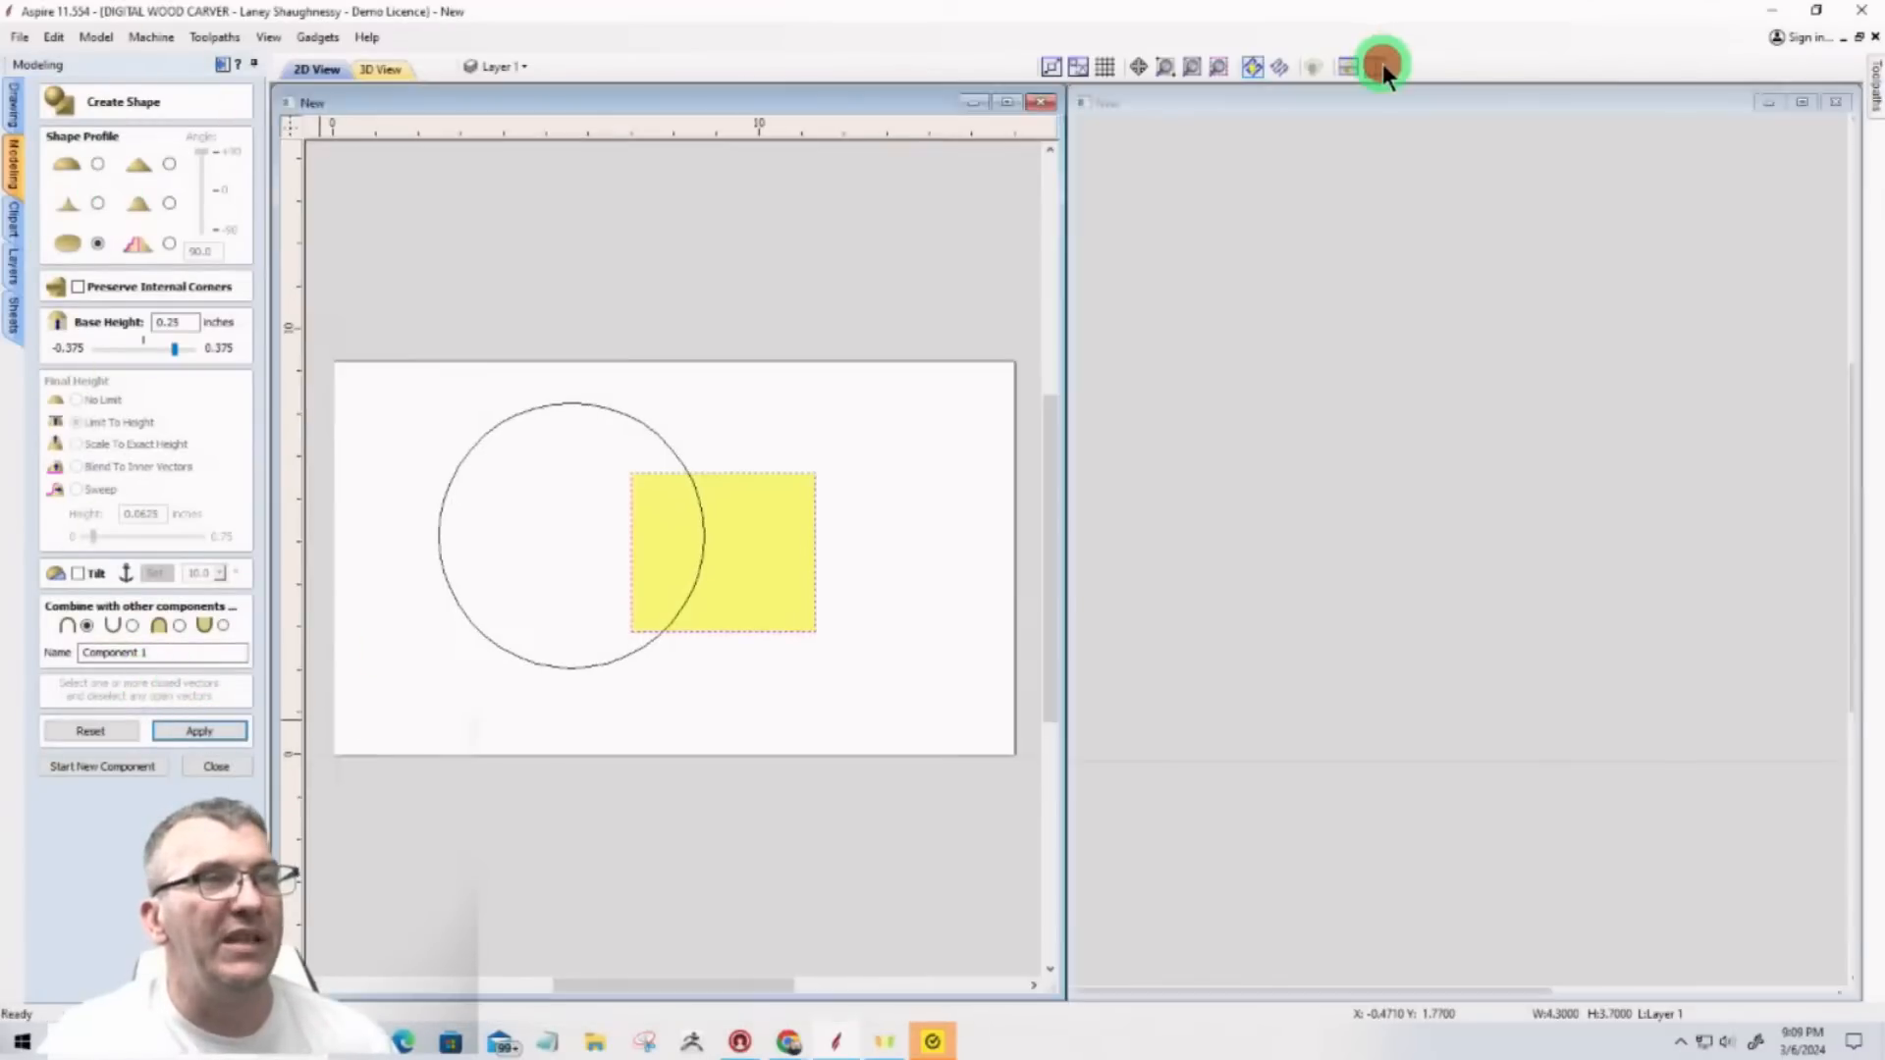
left_click_drag(1482, 951, 1628, 587)
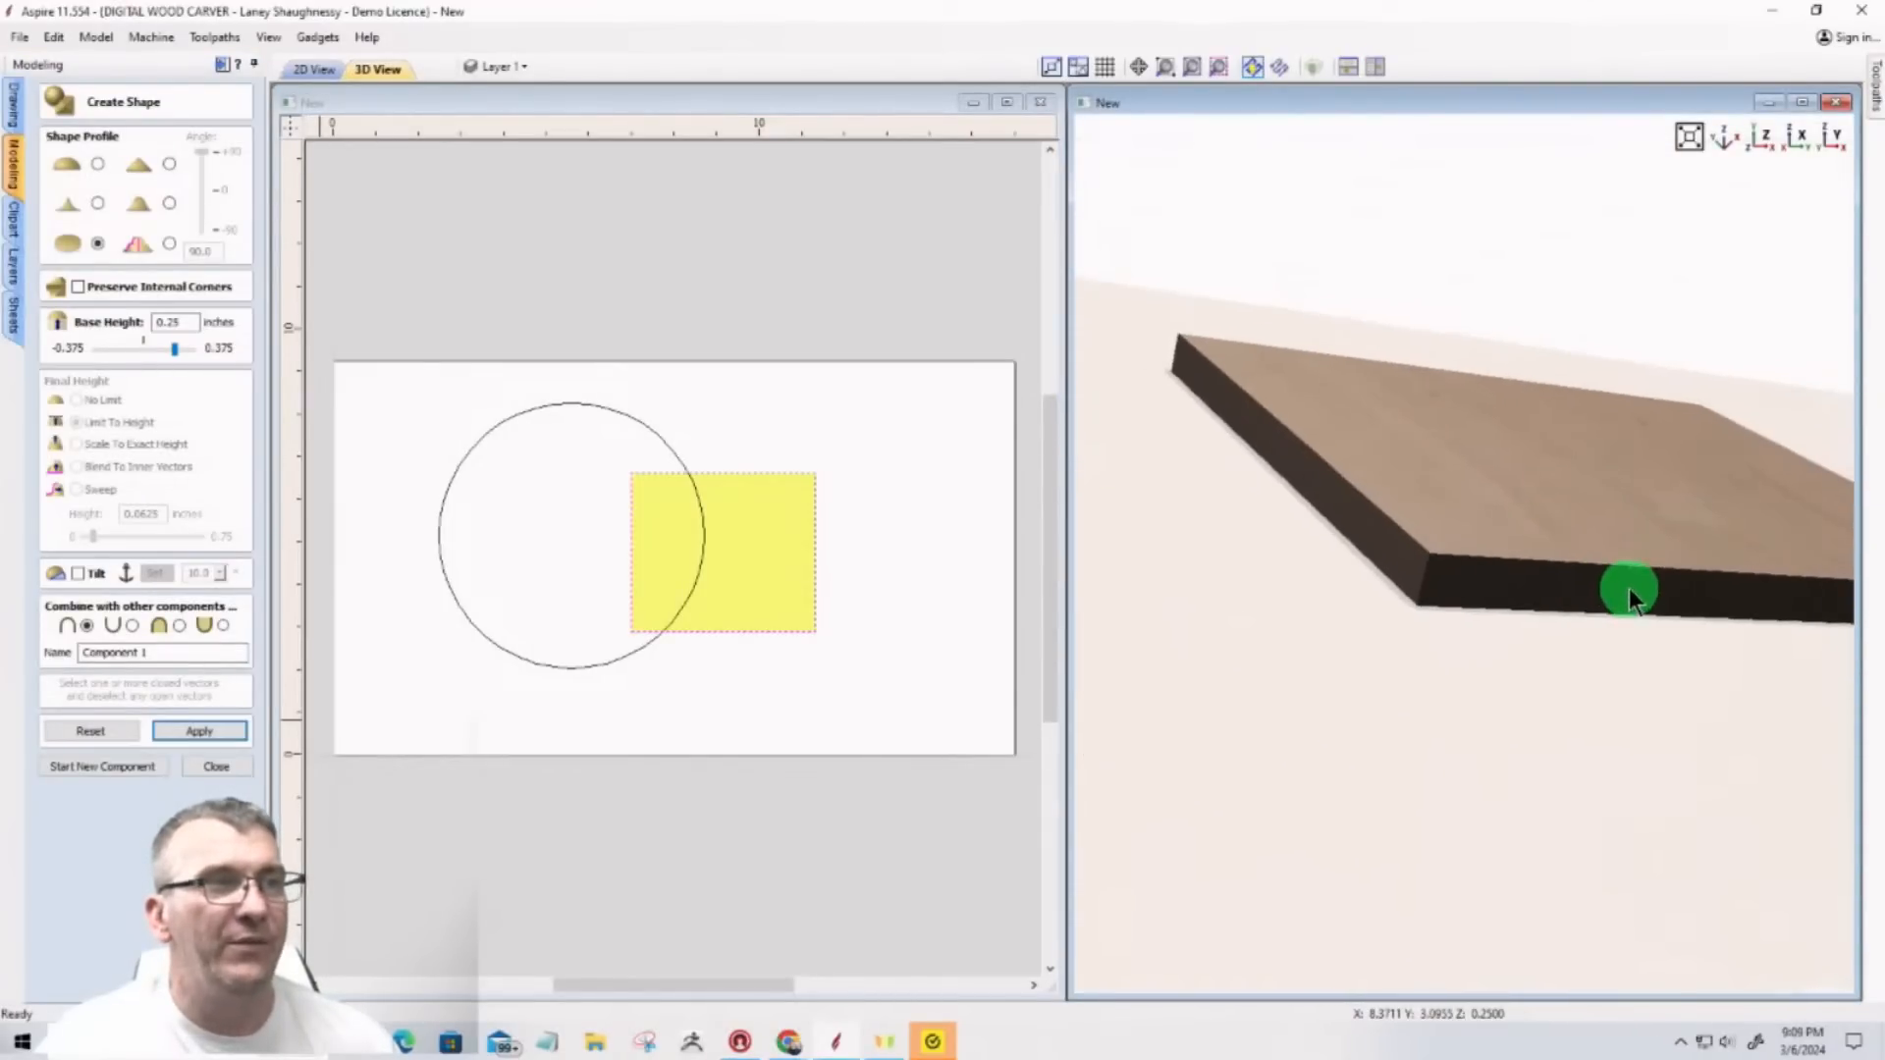
Step: Create a second flat component from the circle with a 0.25 inch base height and Add mode, and inspect its overlap with the rectangle
left_click(70, 767)
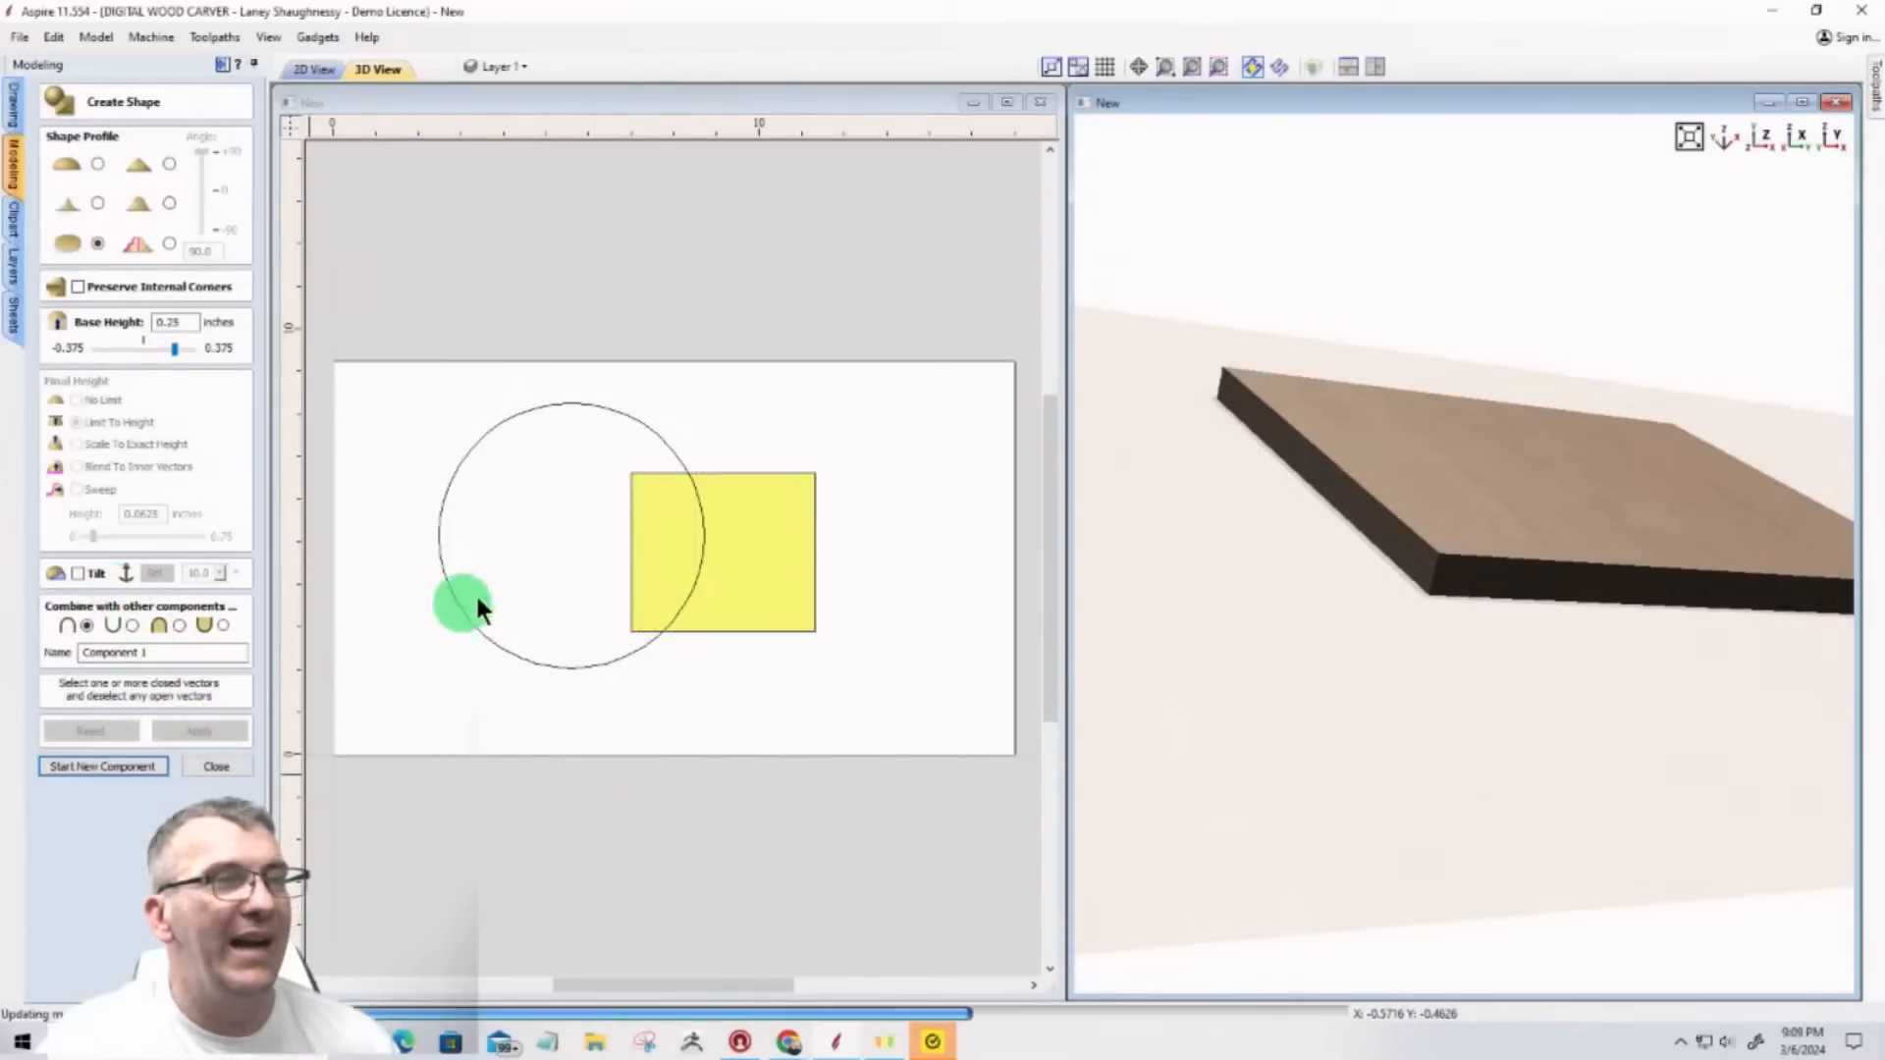
left_click(474, 444)
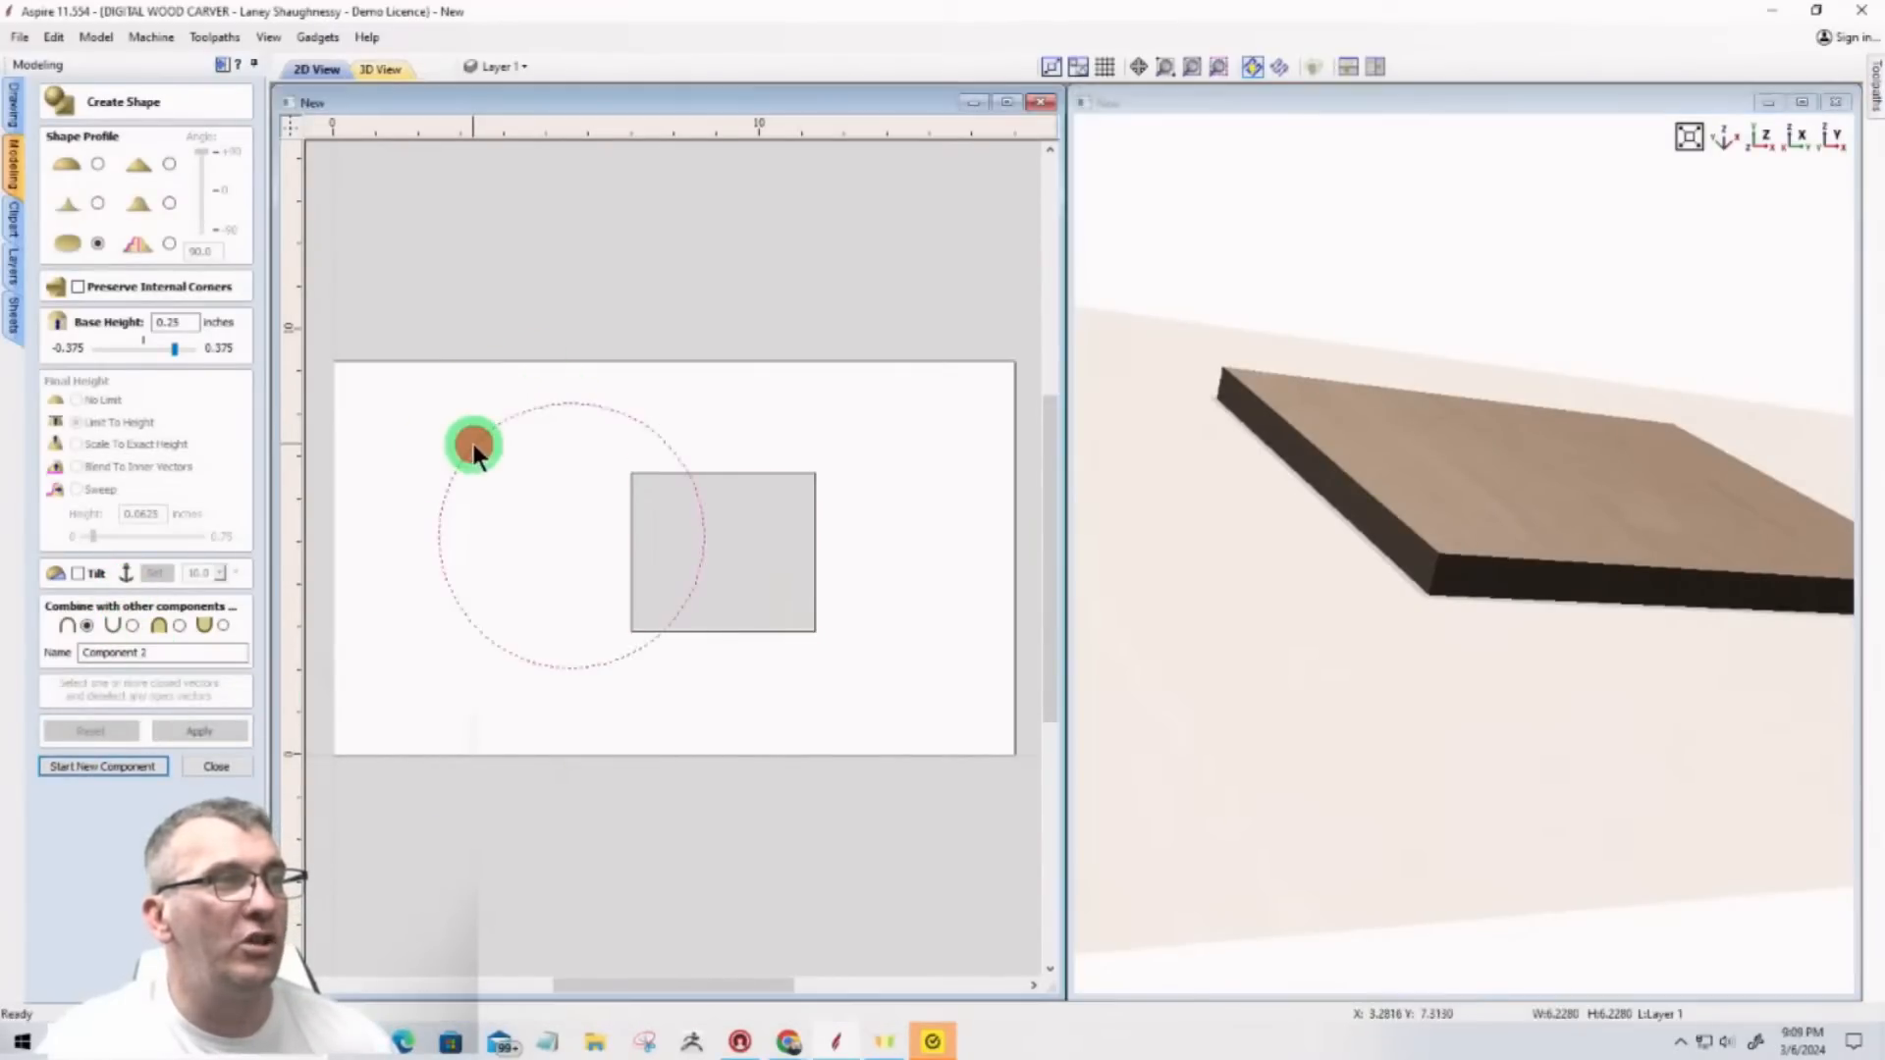
left_click(87, 204)
left_click(96, 244)
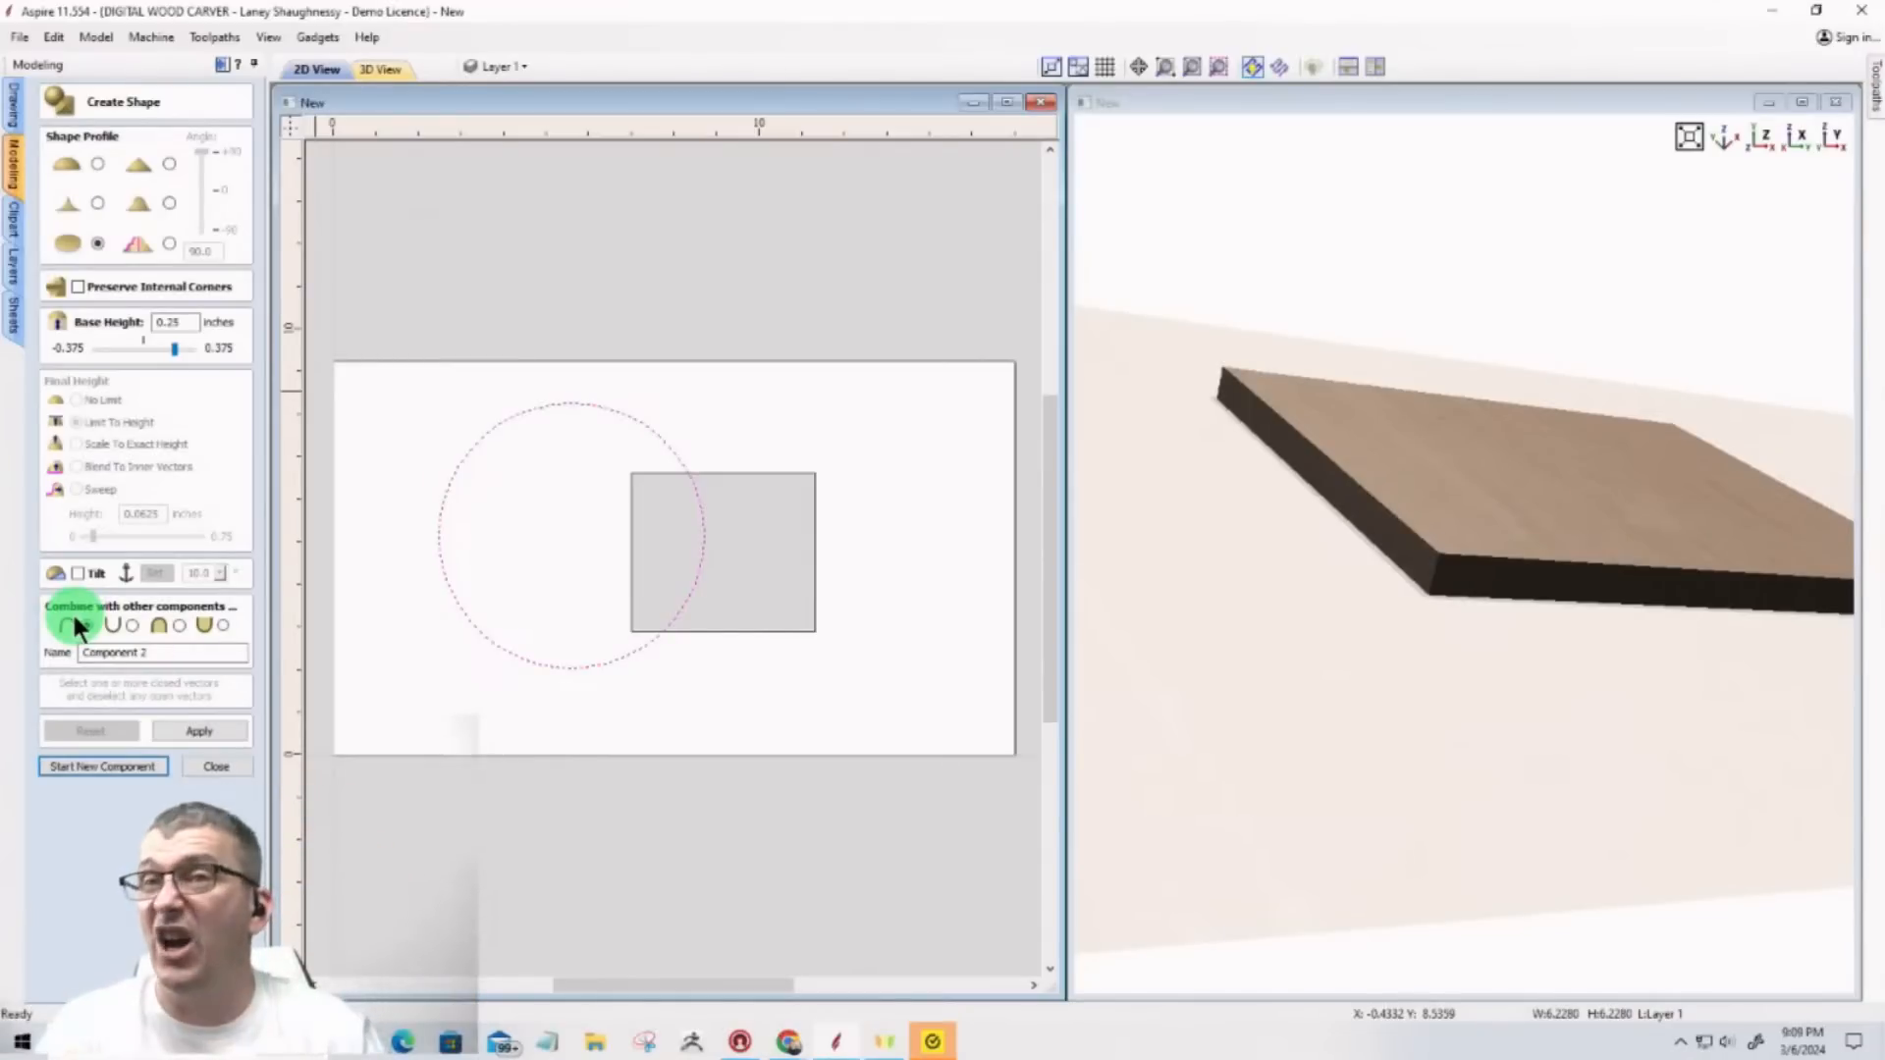
left_click(181, 732)
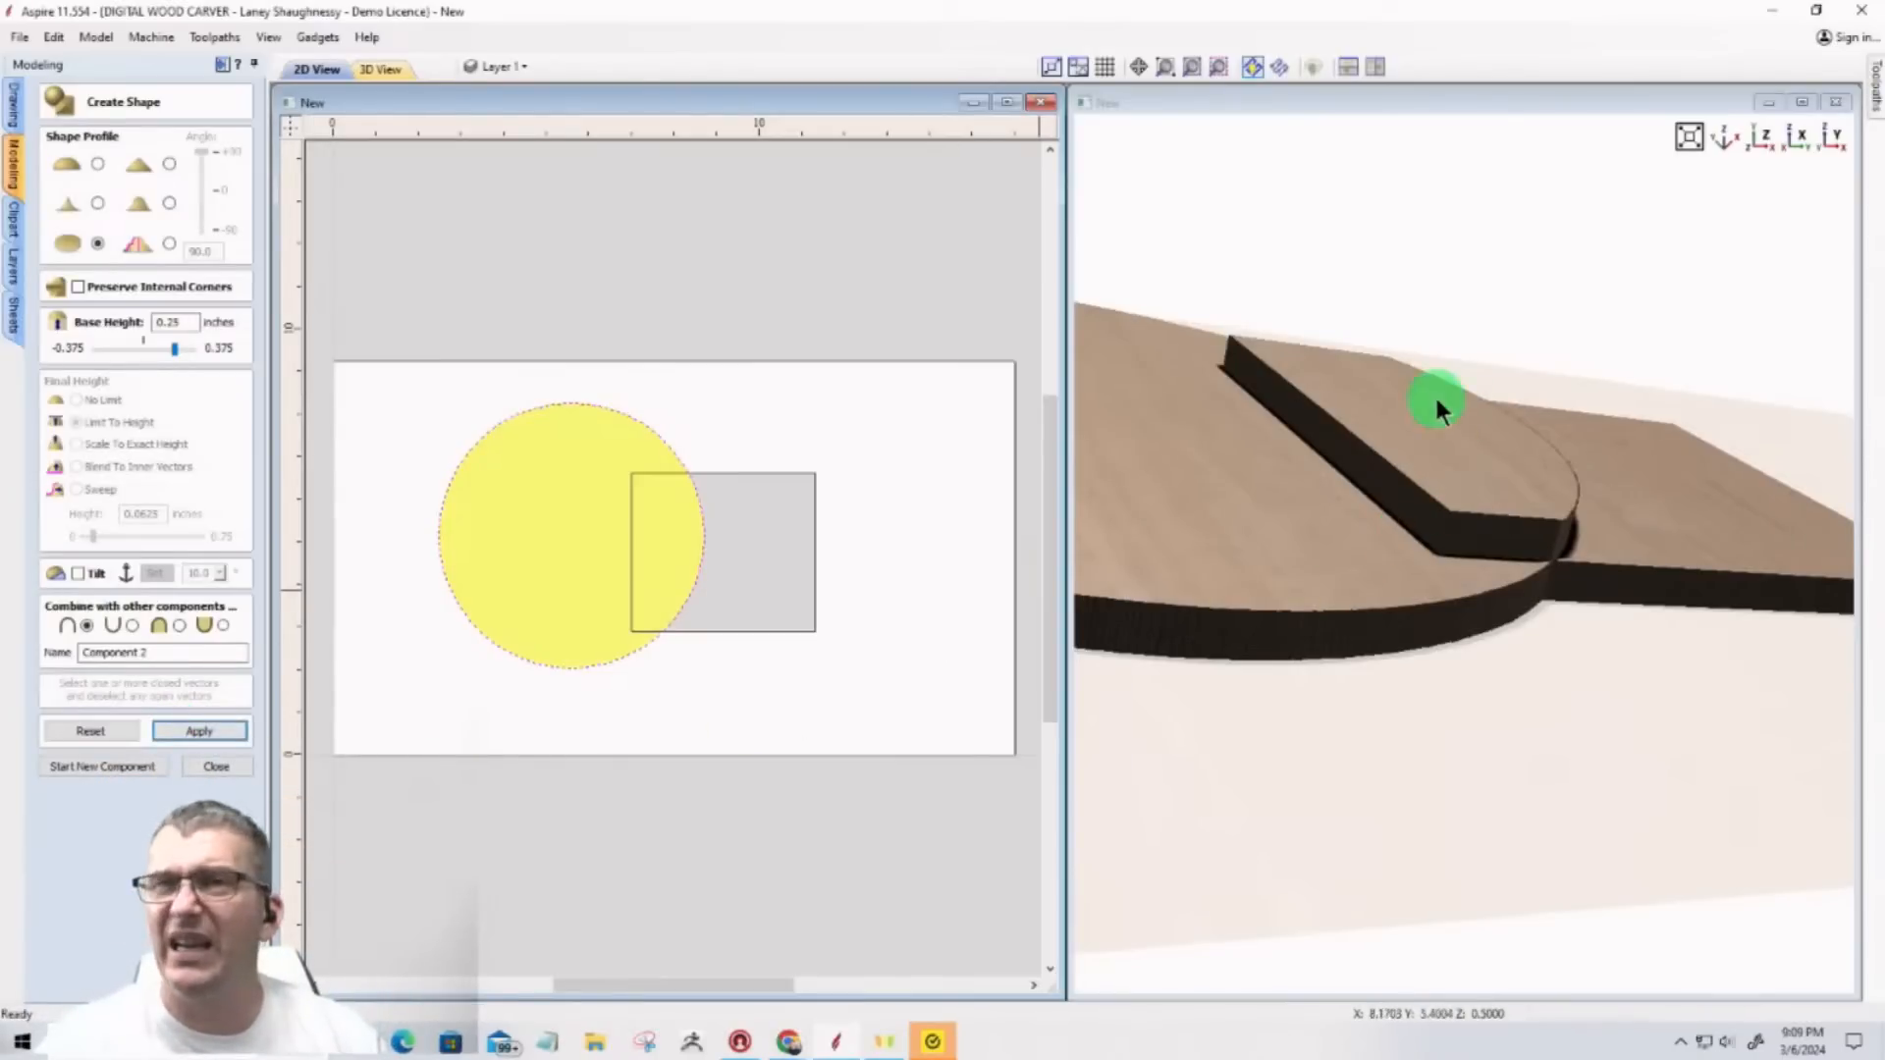
left_click_drag(1451, 463, 1345, 494)
scroll(1317, 541, "up", 1)
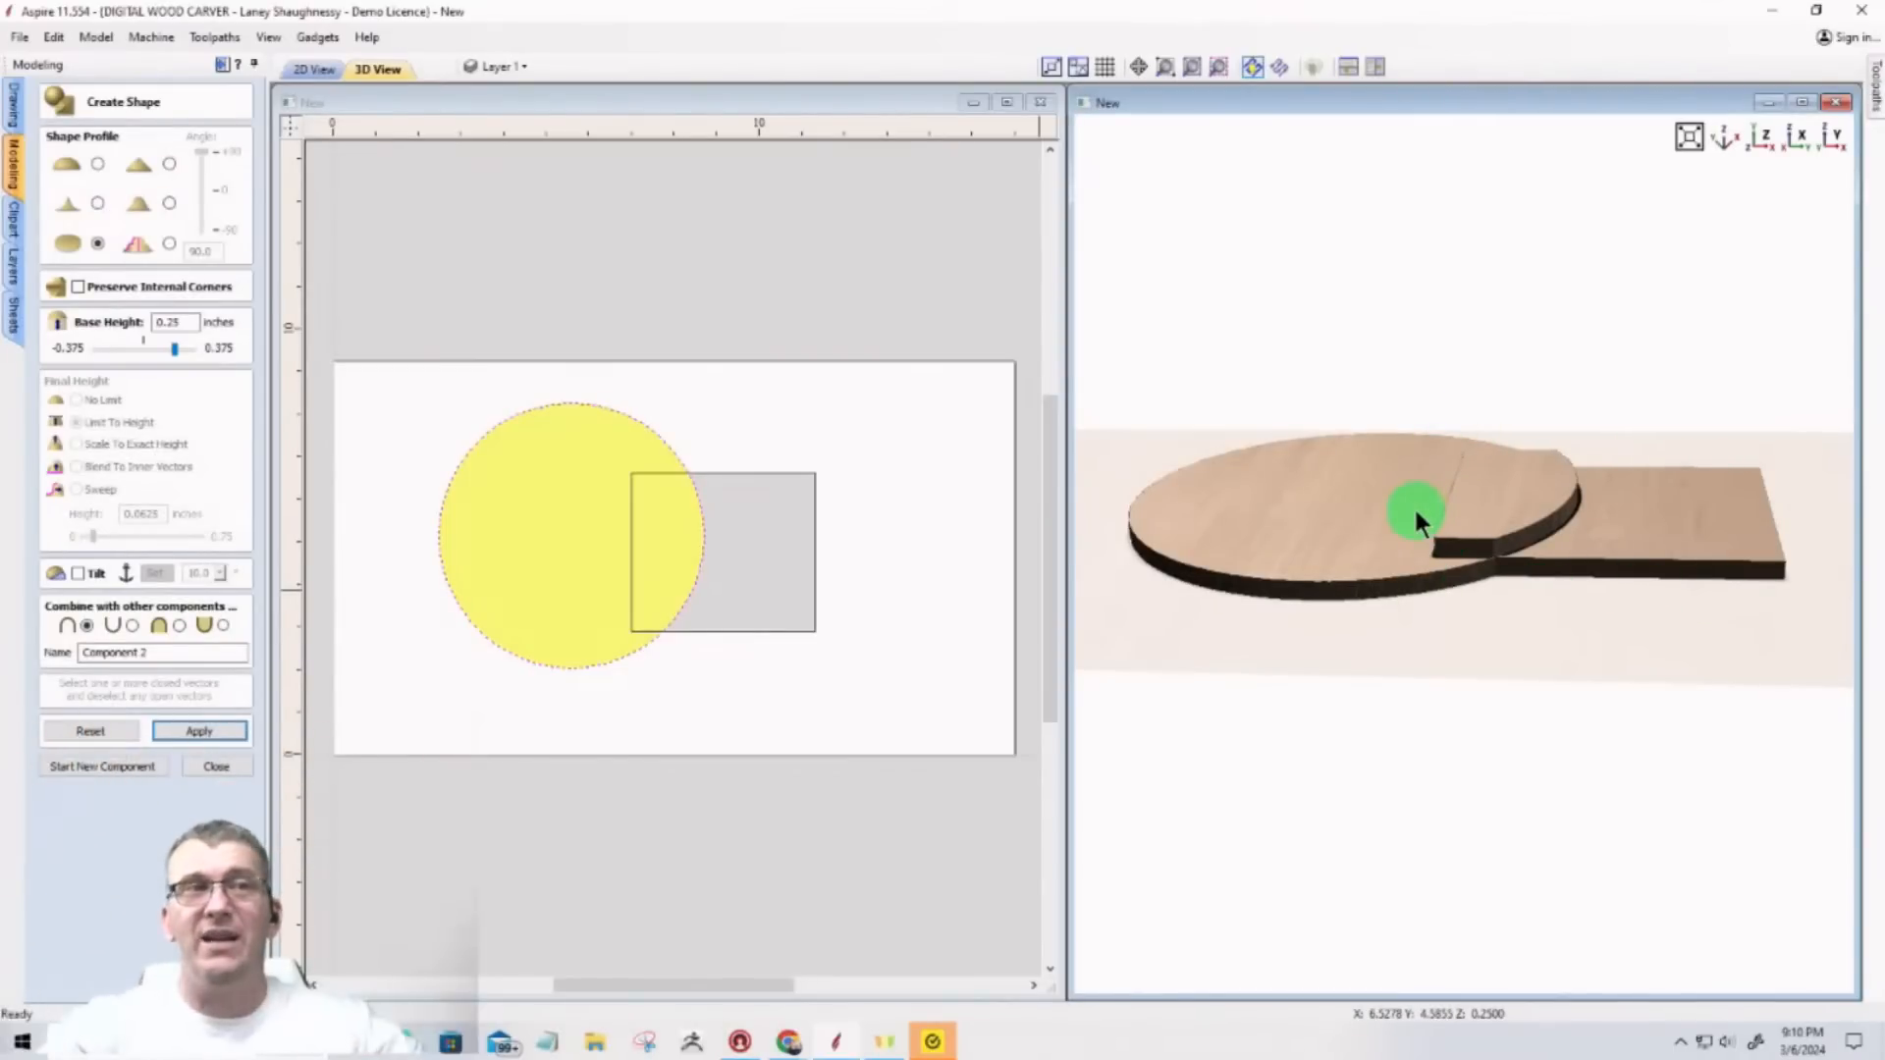
left_click_drag(1309, 605, 1474, 791)
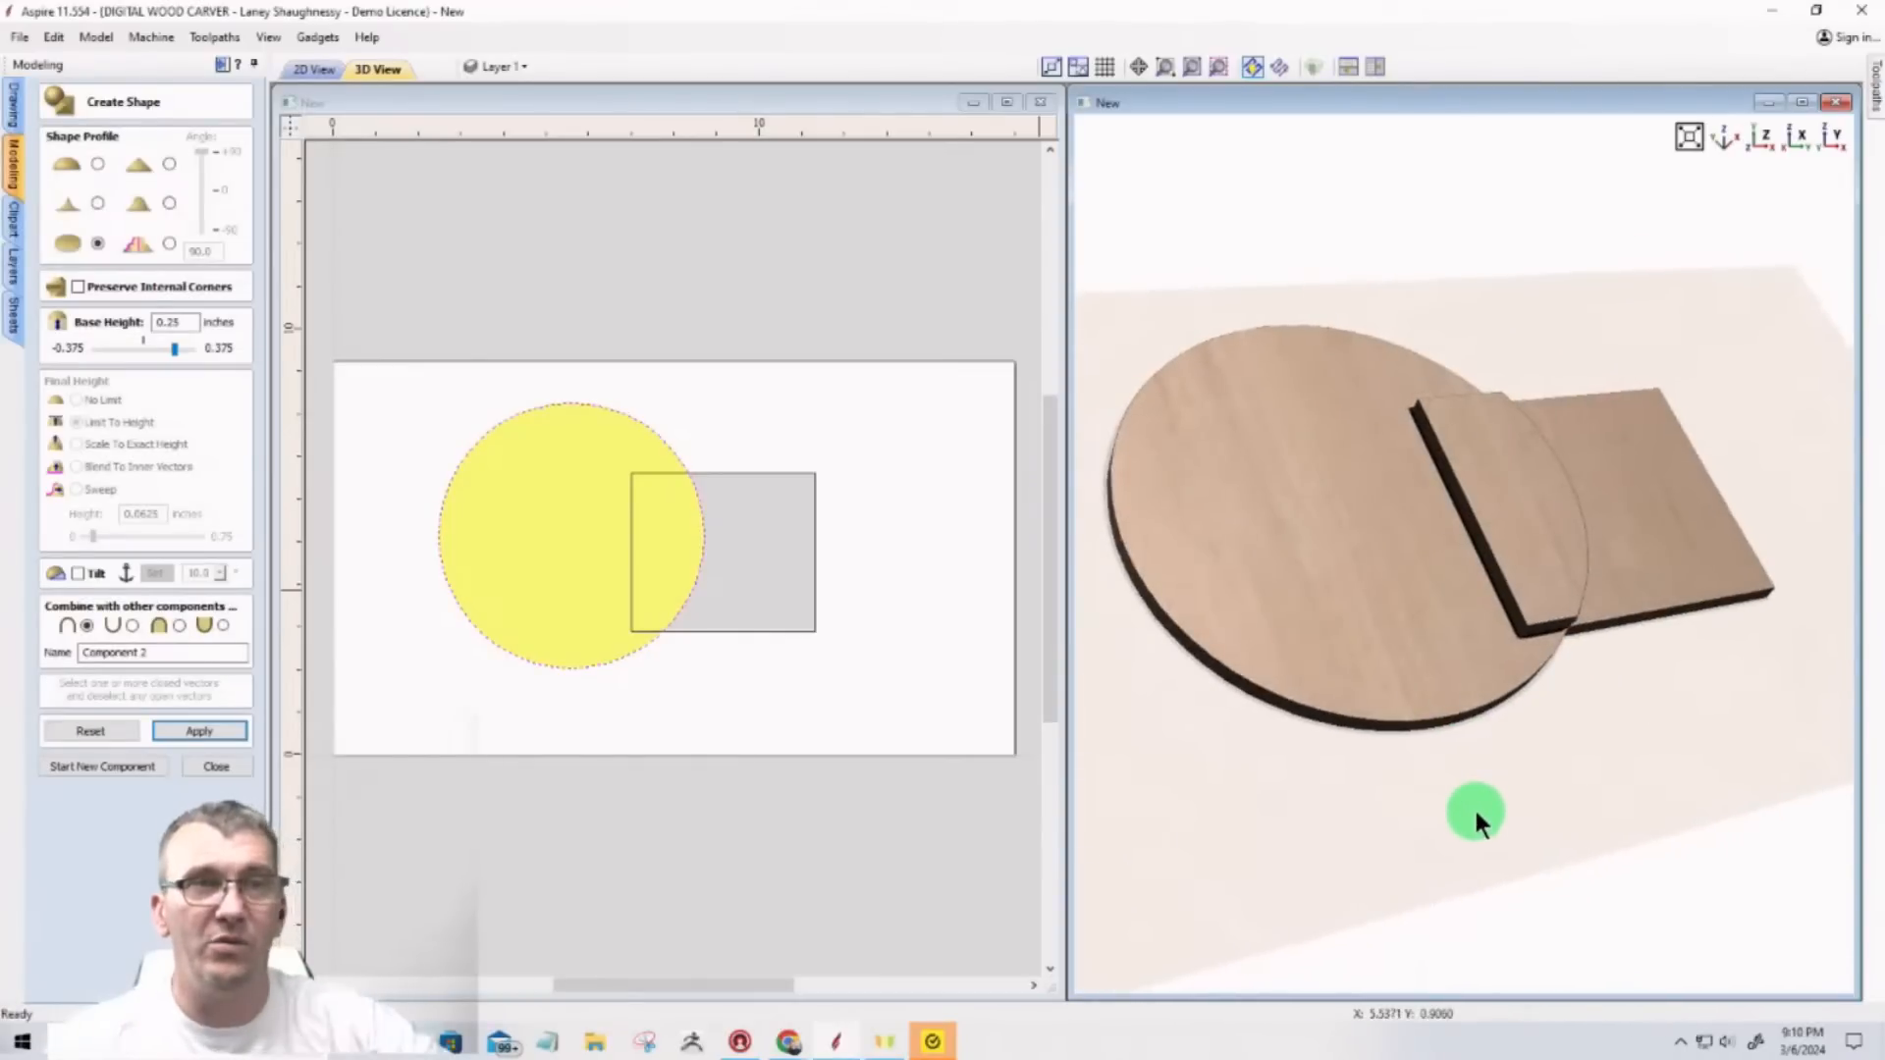
Step: Switch the circle component's combine mode to Subtract and inspect how it cuts into the rectangle
left_click_drag(1424, 599, 1379, 558)
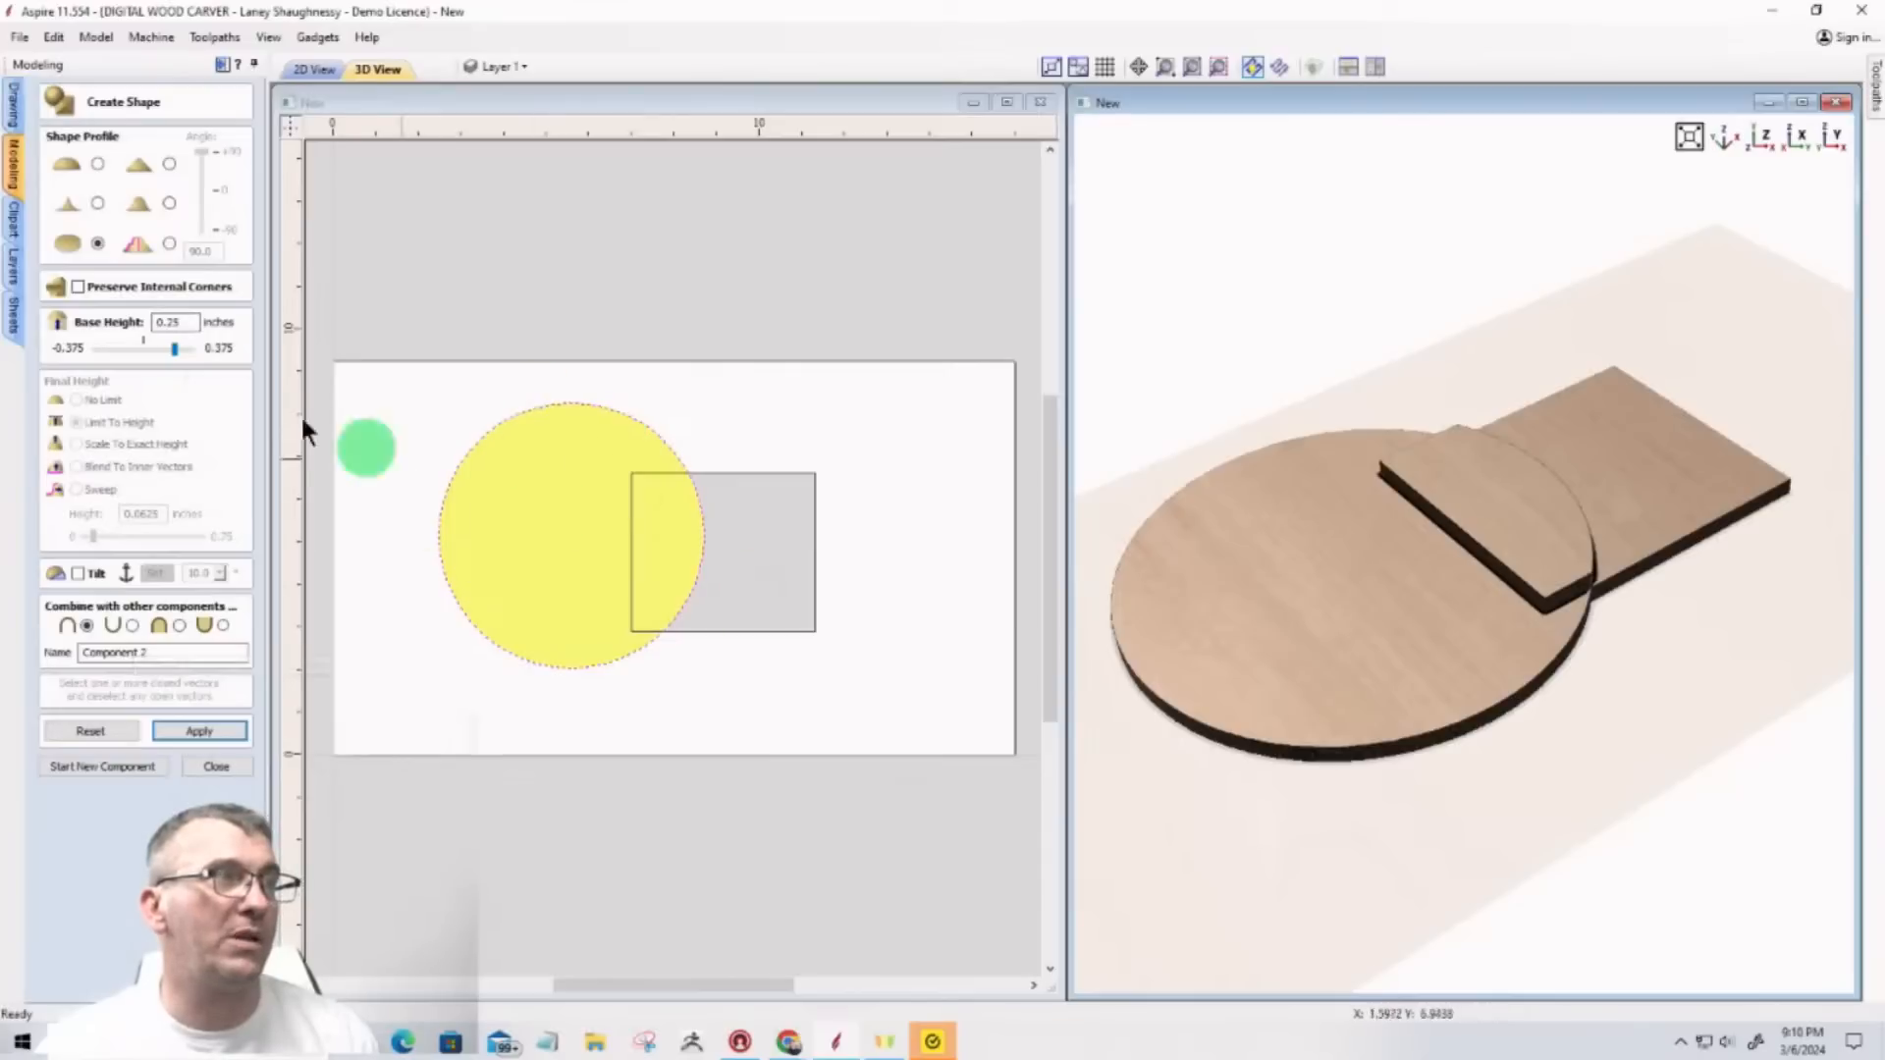
left_click(131, 627)
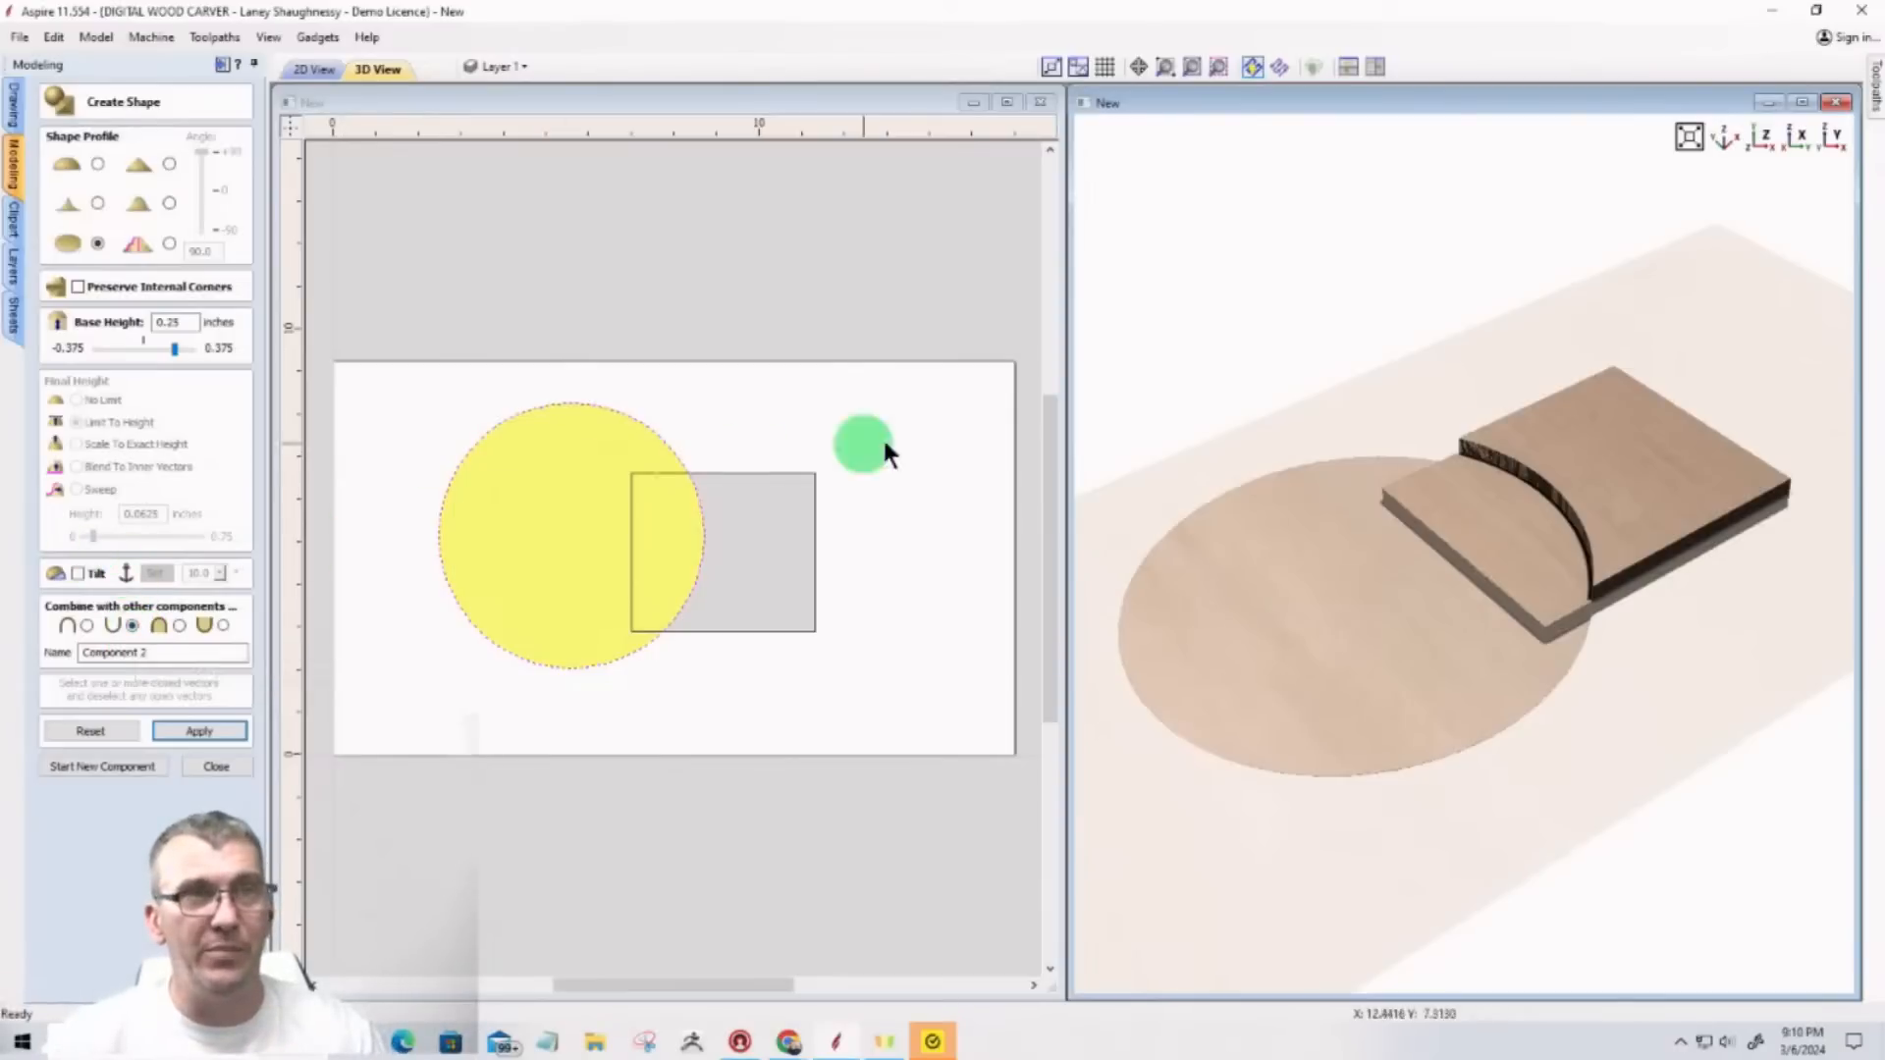
scroll(1558, 580, "up", 3)
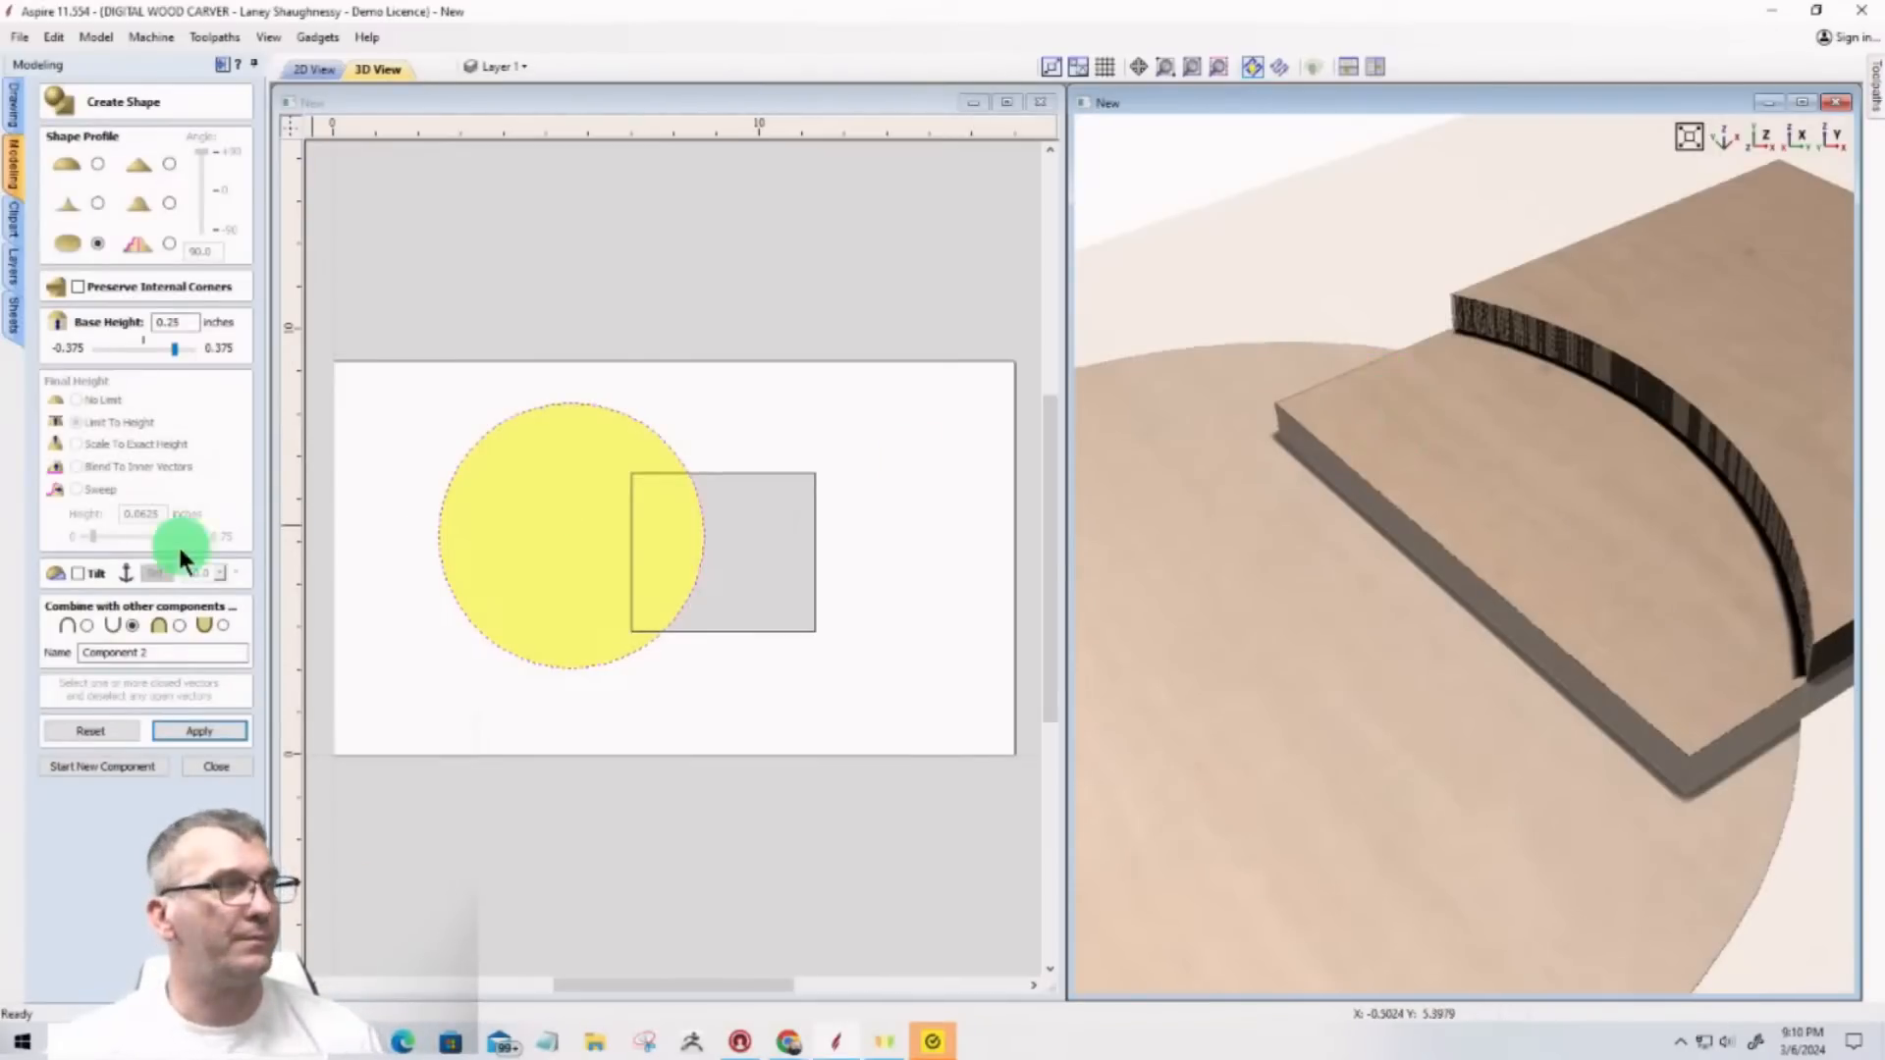
Step: Switch the circle component's combine mode to Merge and inspect how it blends with the rectangle
left_click(178, 626)
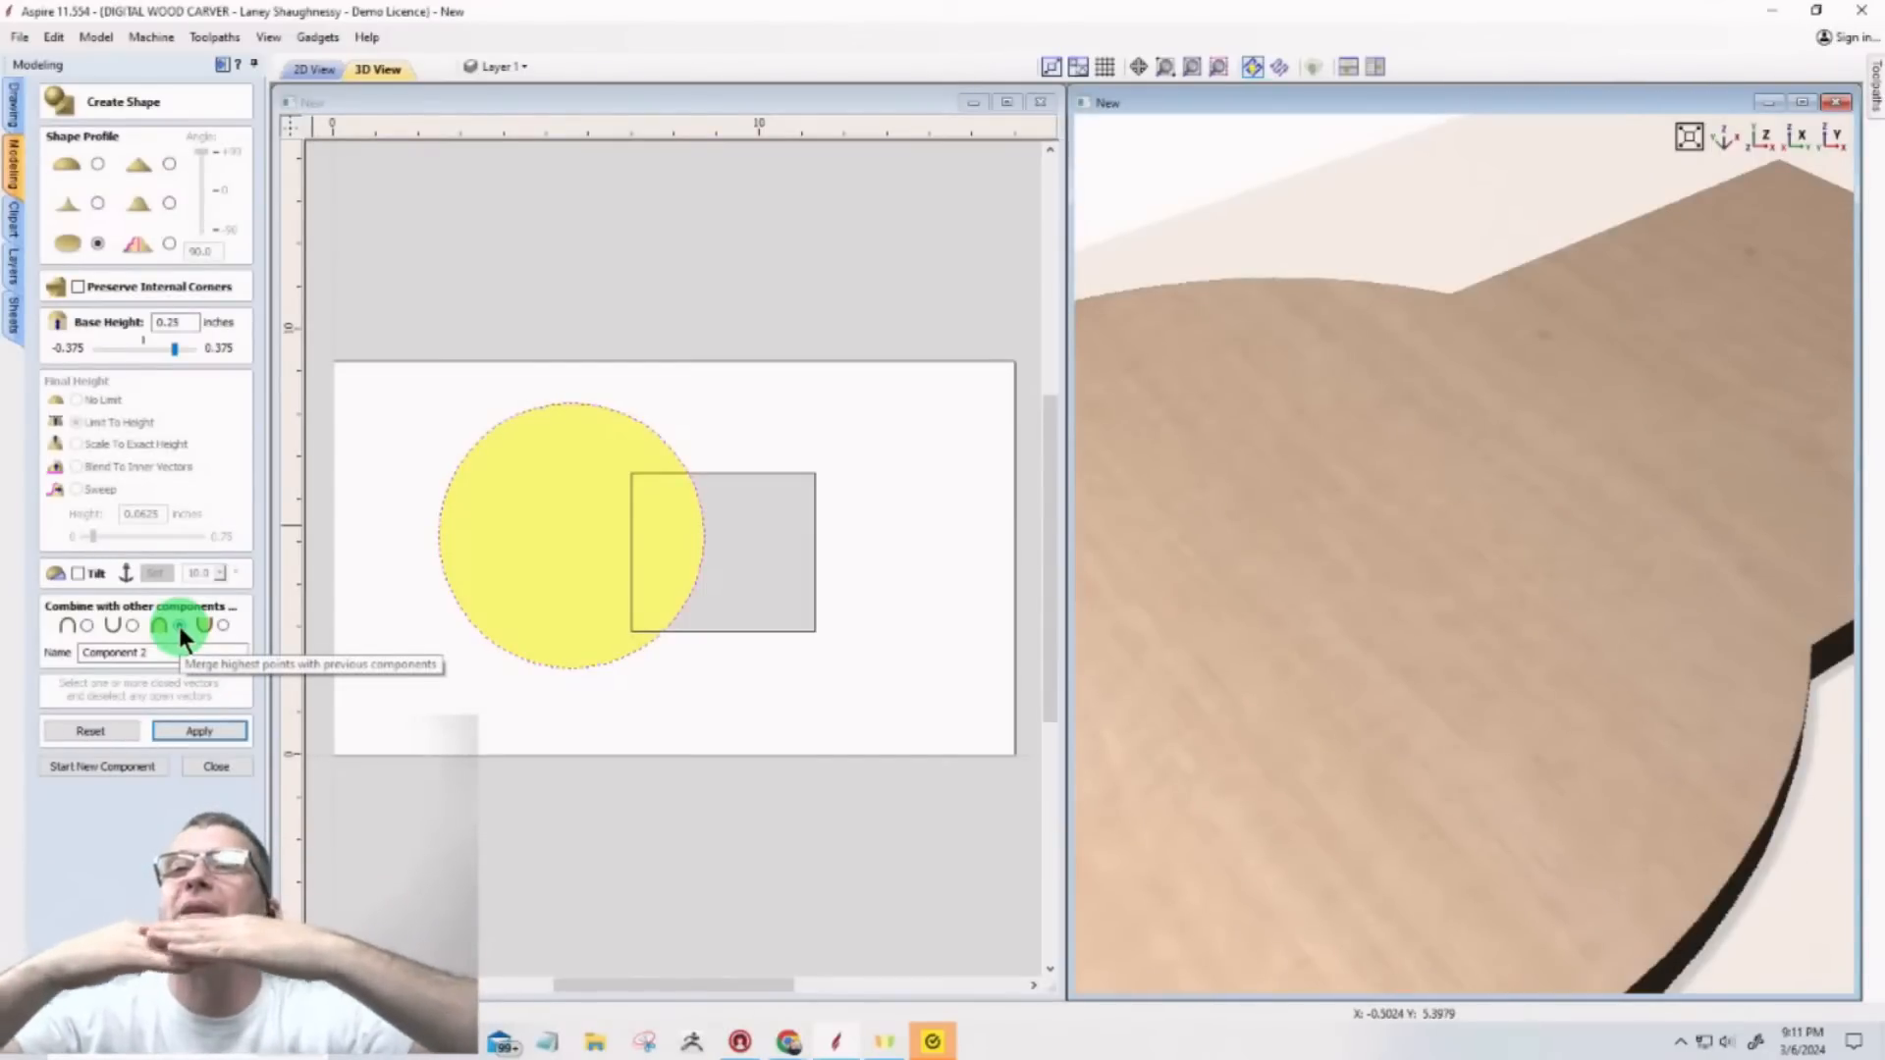
scroll(501, 555, "down", 3)
scroll(1423, 706, "down", 3)
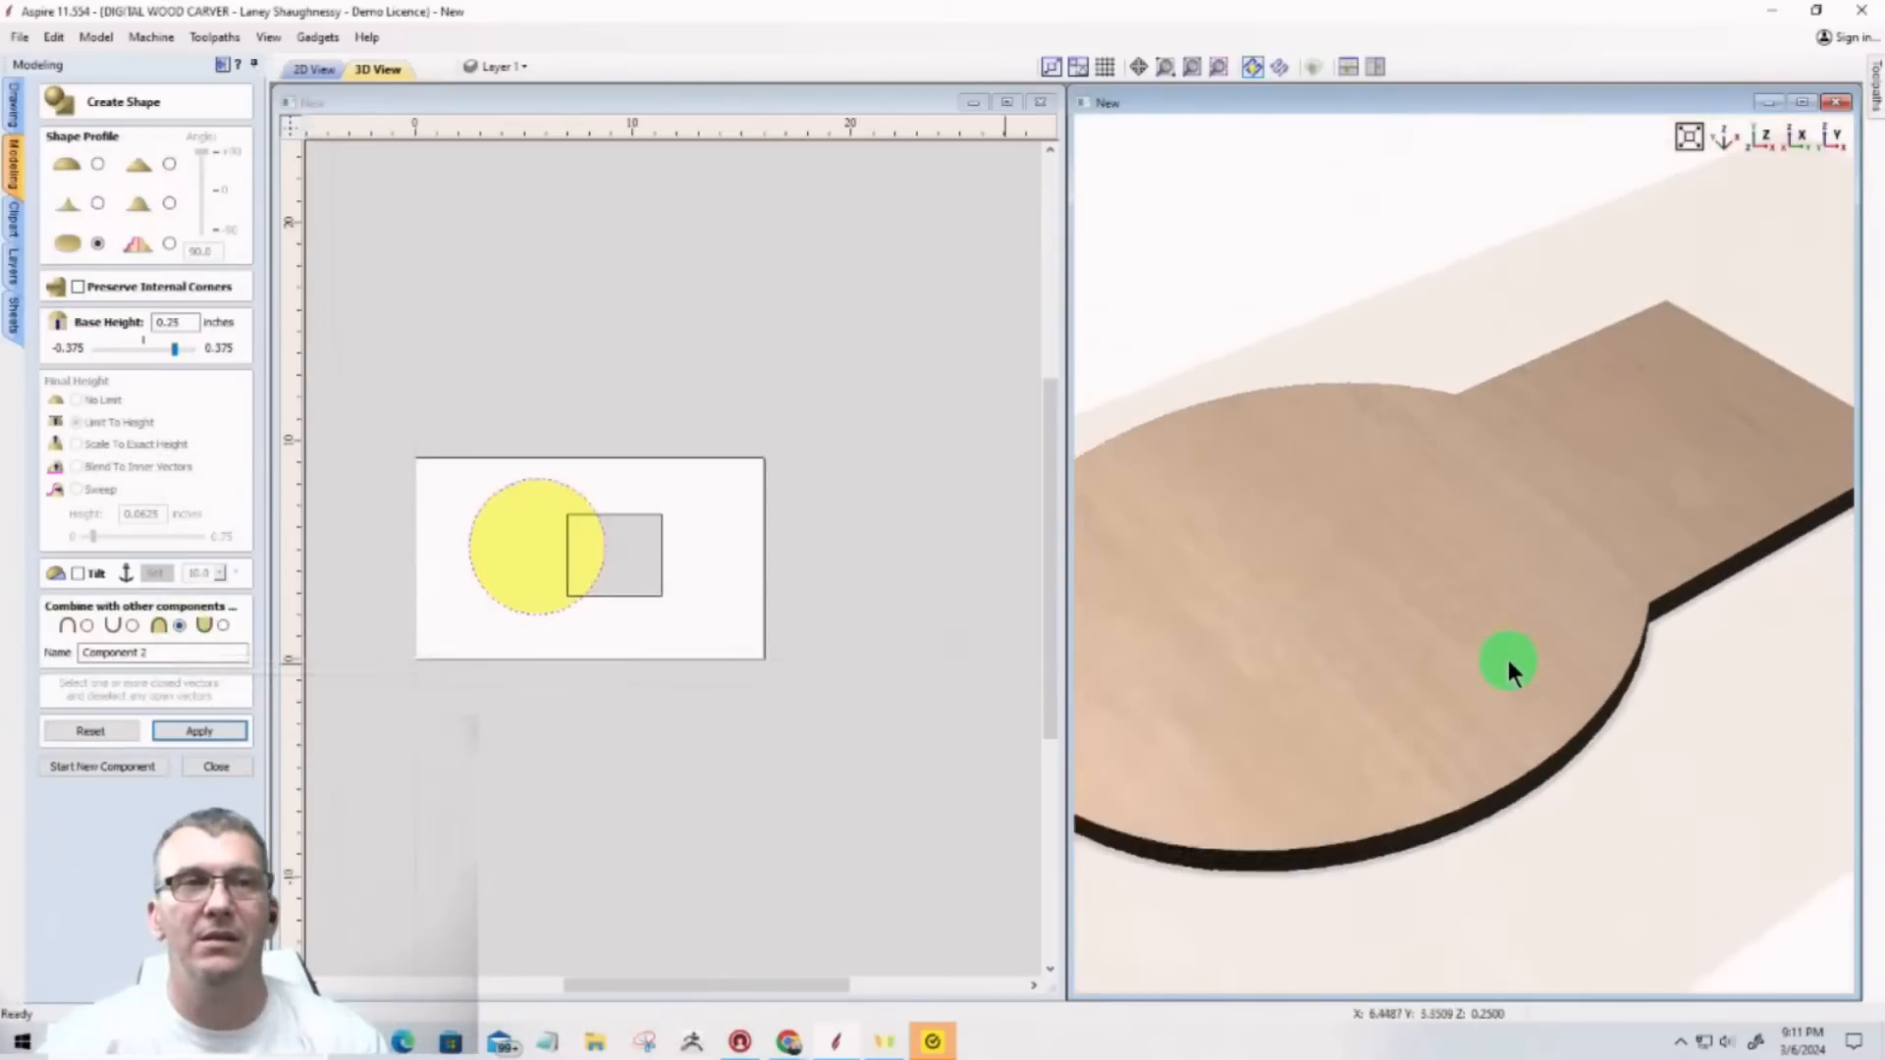
left_click_drag(1524, 648, 1425, 655)
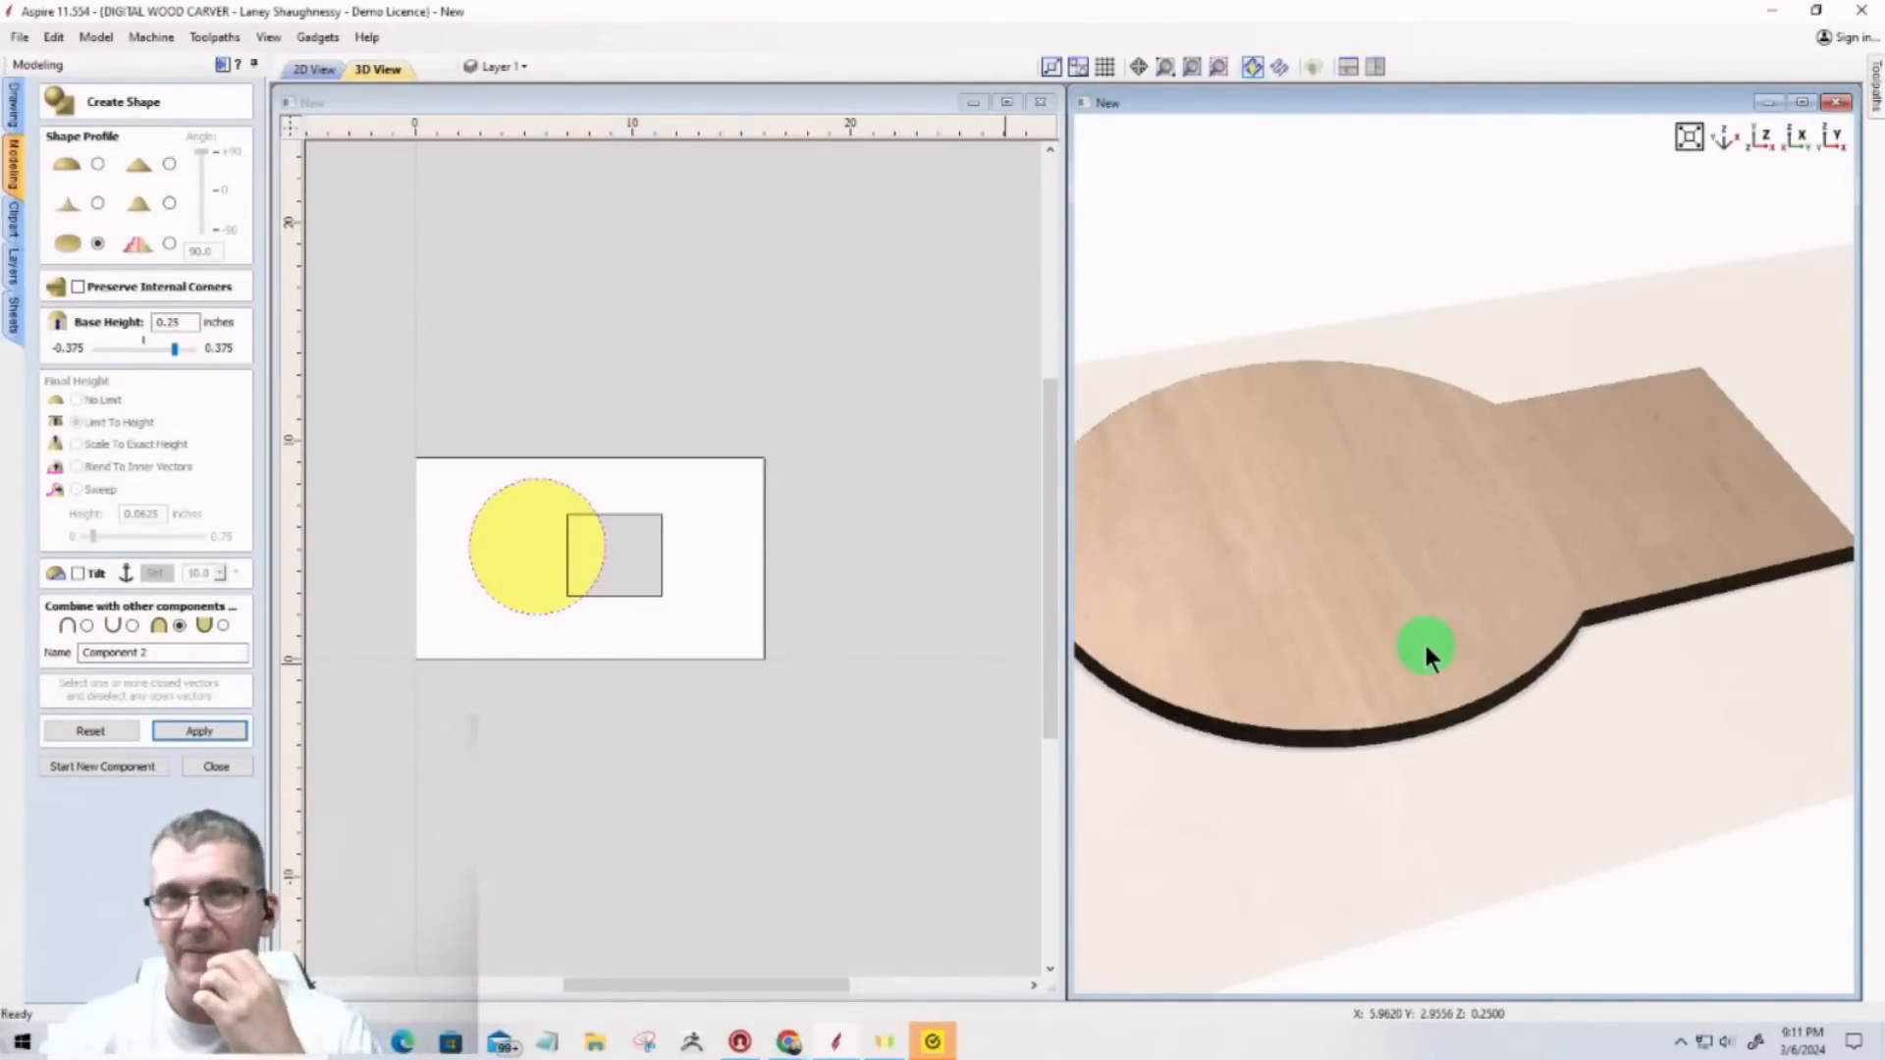
Step: Set the circle component to Low combine mode with a 0.375 inch base height, apply it, and inspect the overlap with the rectangle
left_click(220, 626)
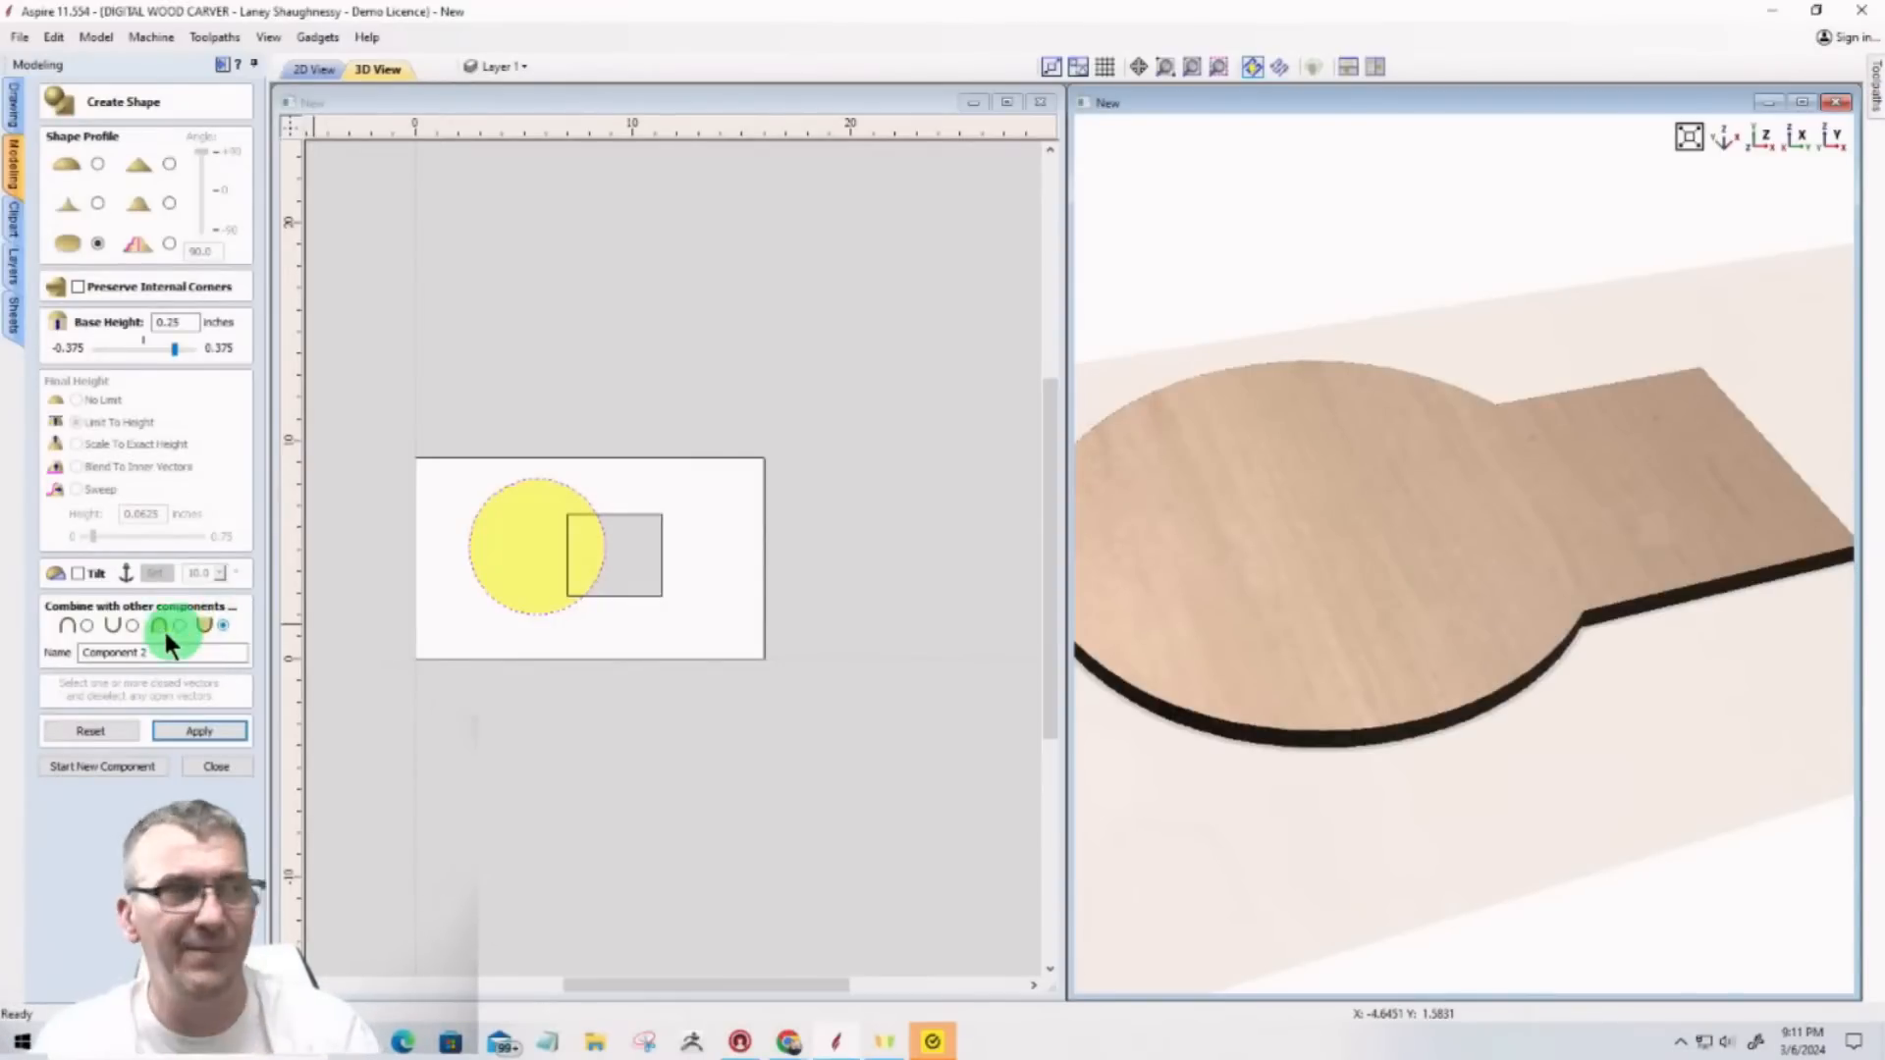
left_click_drag(169, 322, 233, 336)
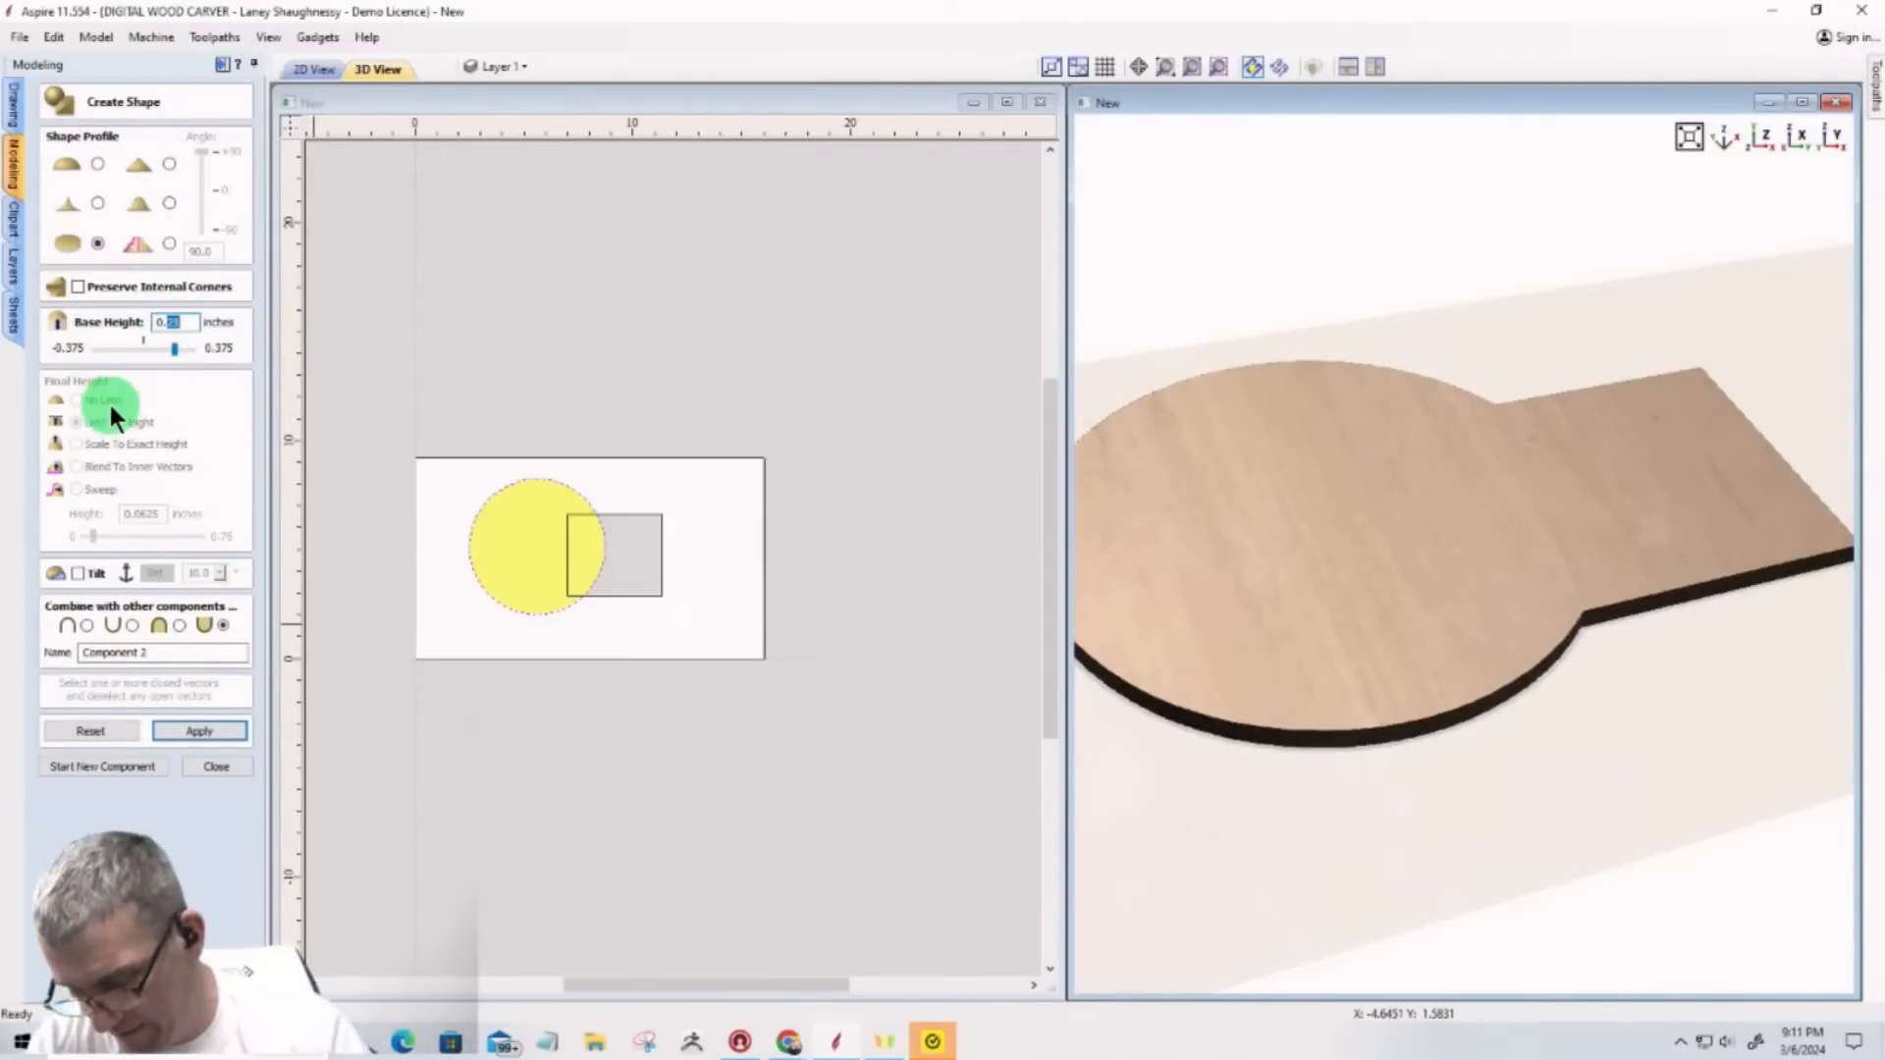
type(".375")
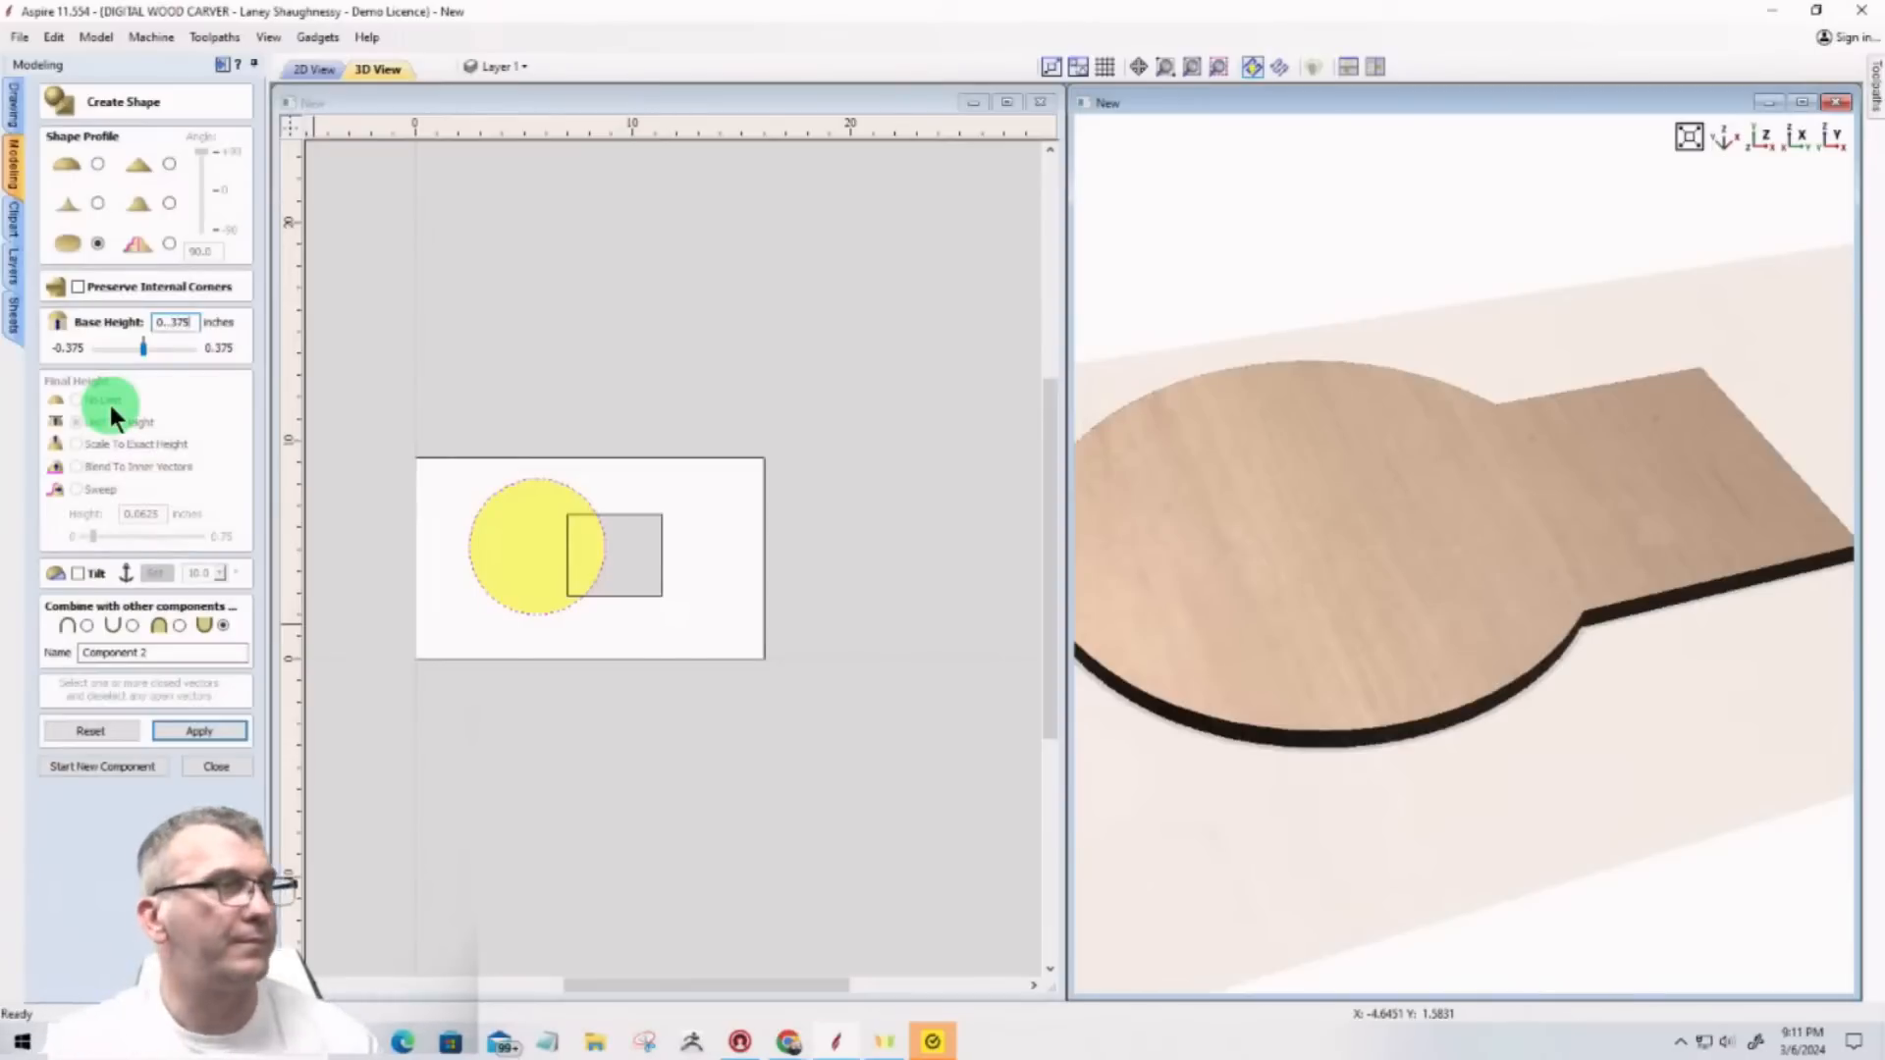
key("BackSpace")
key("BackSpace")
key("BackSpace")
key("BackSpace")
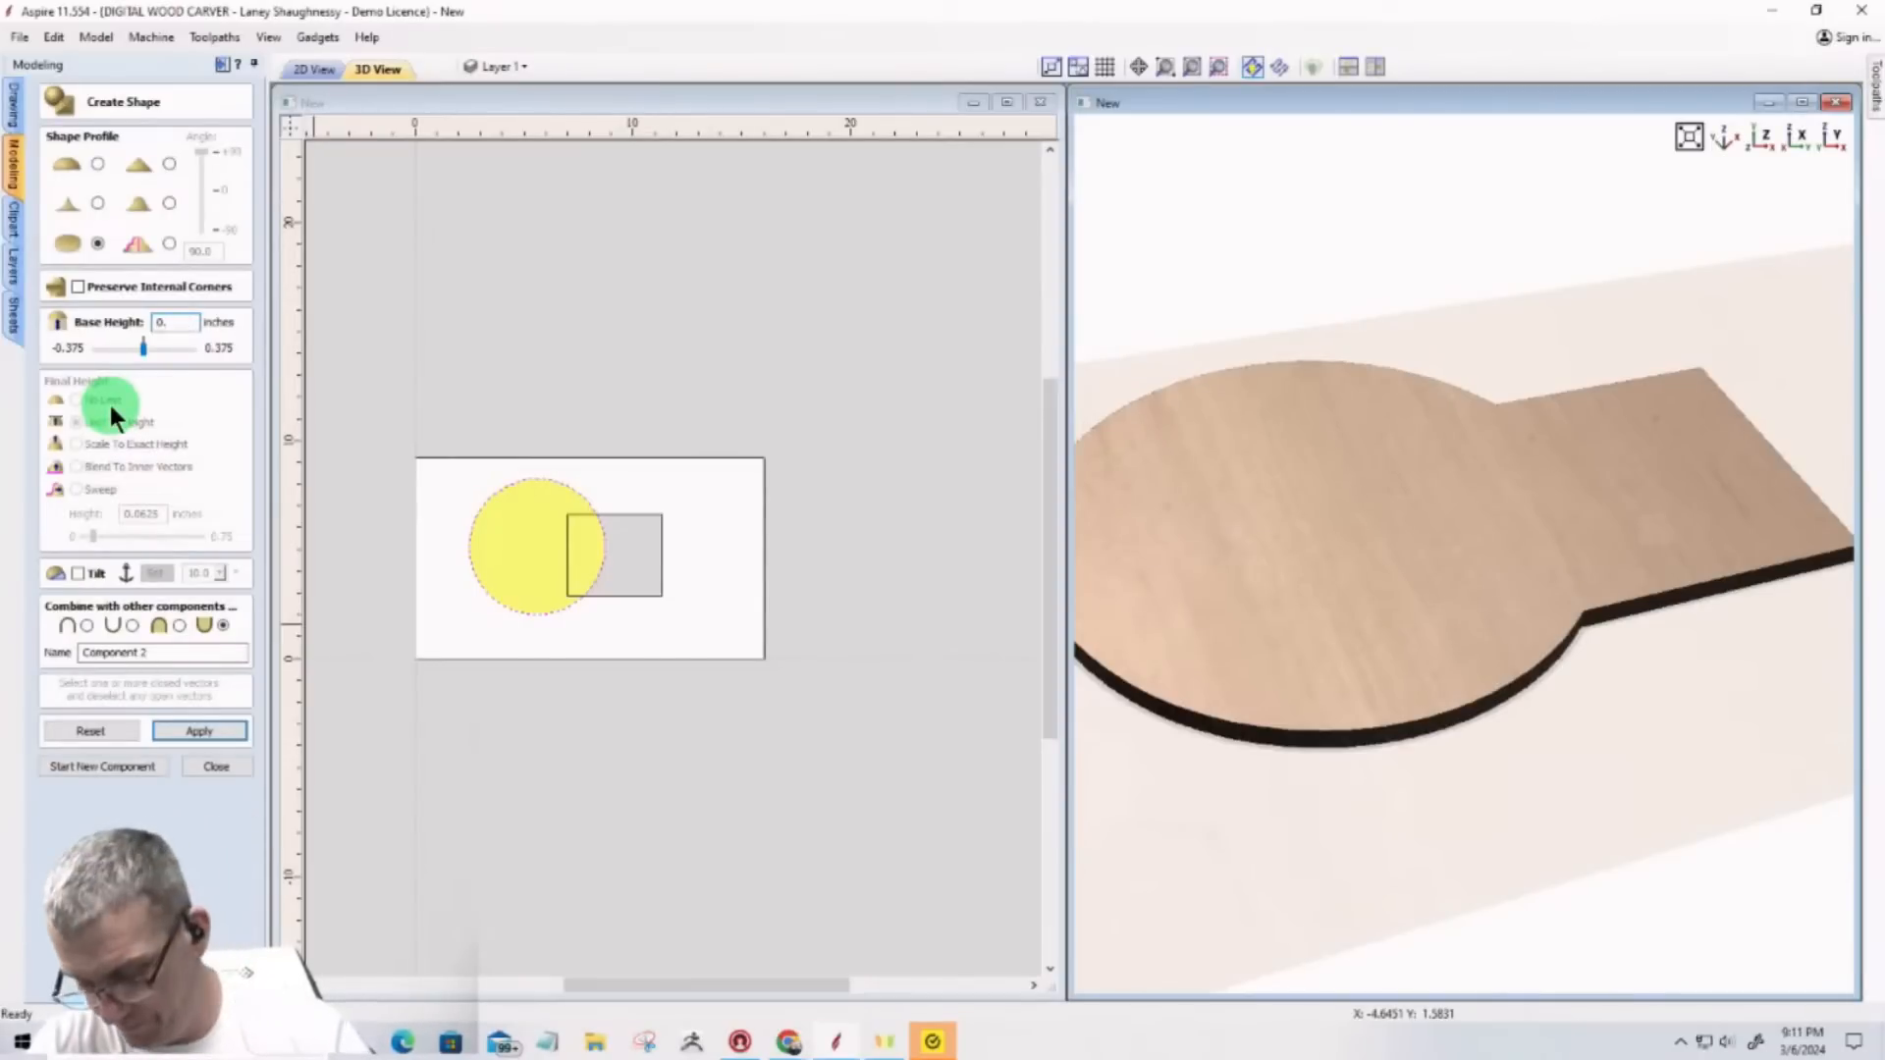
type("375")
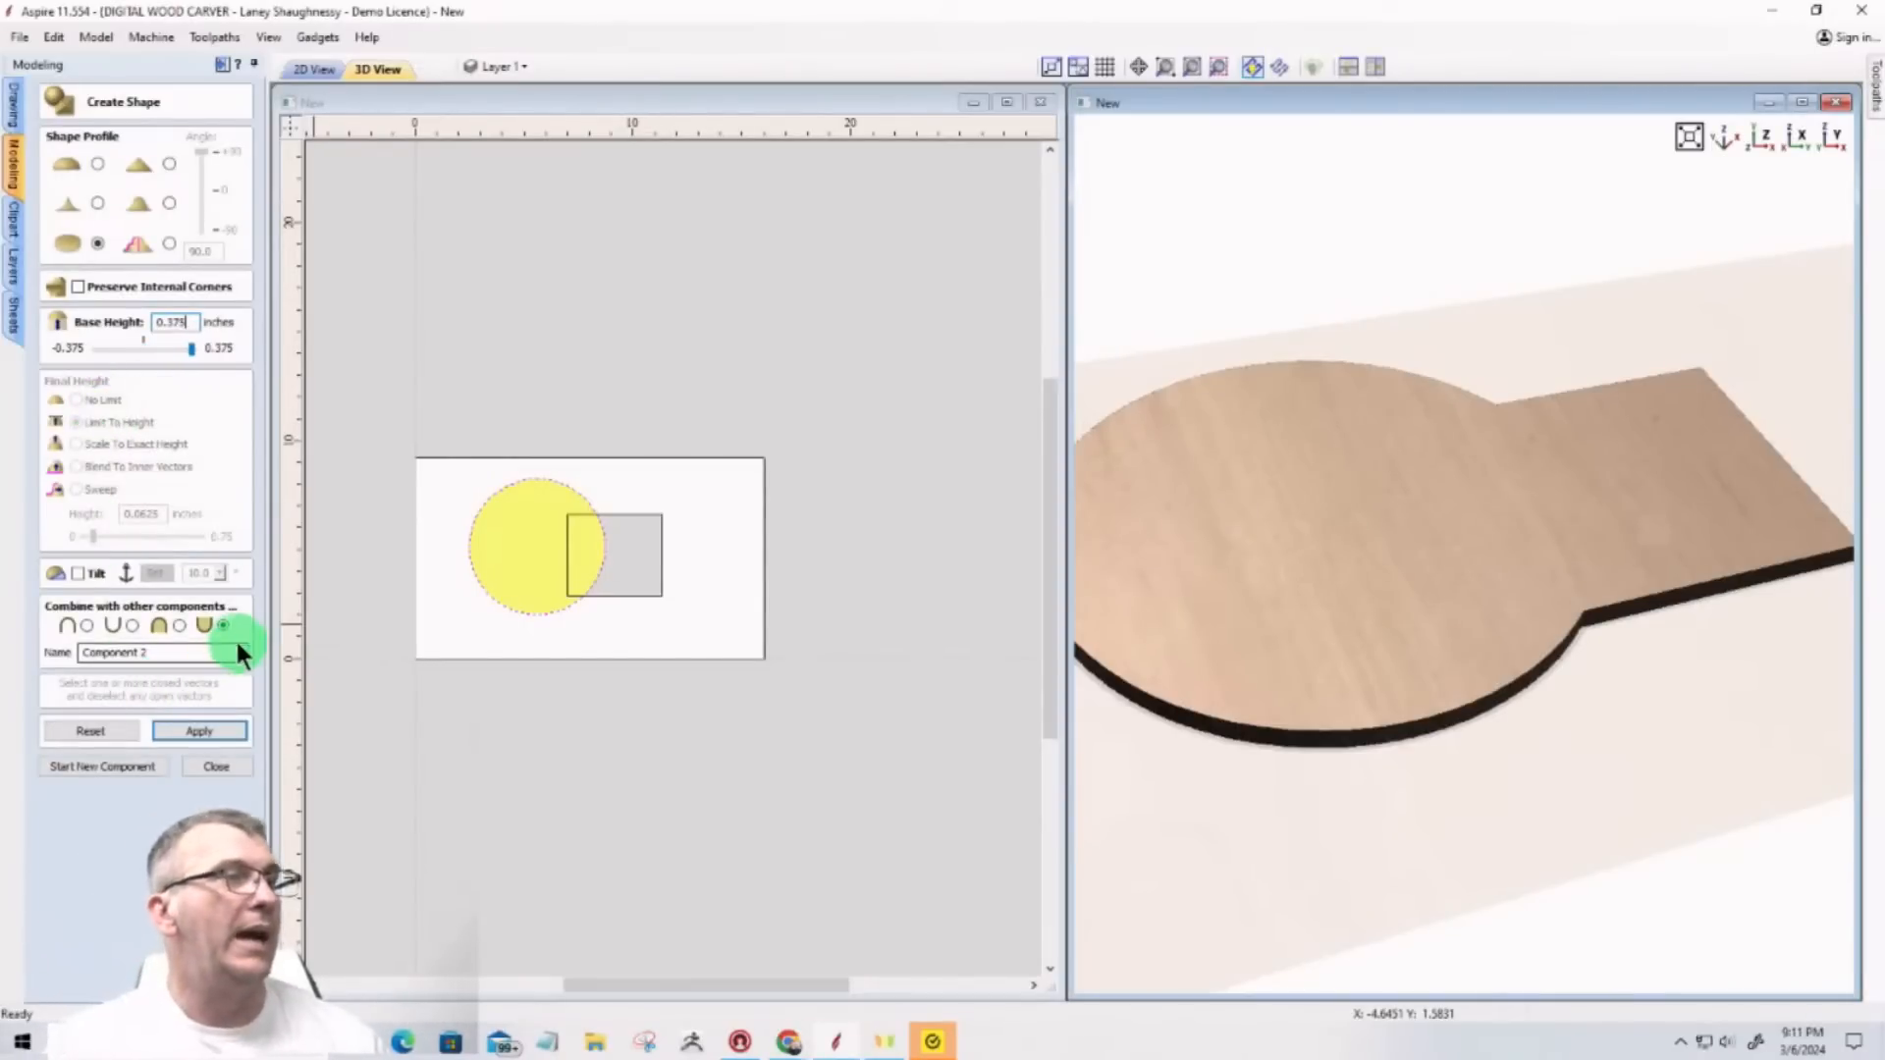
left_click(210, 731)
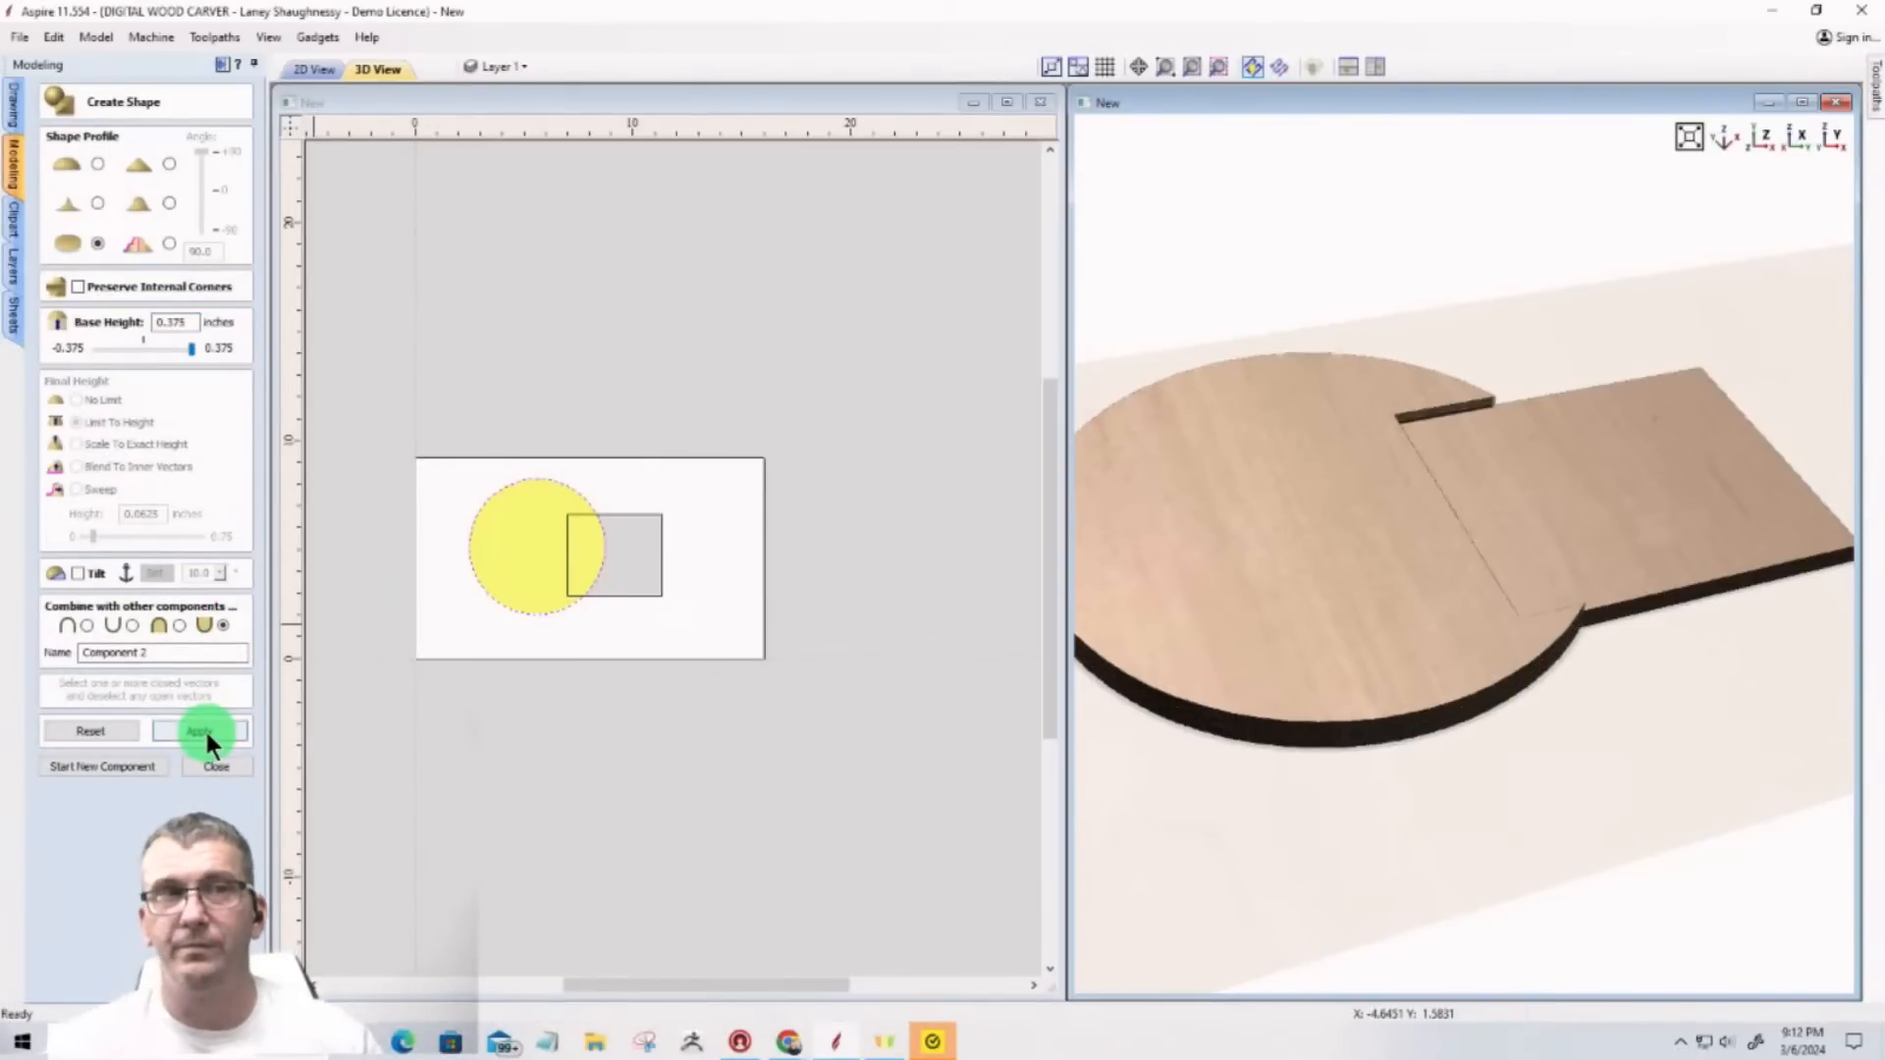
left_click_drag(1692, 530, 1558, 444)
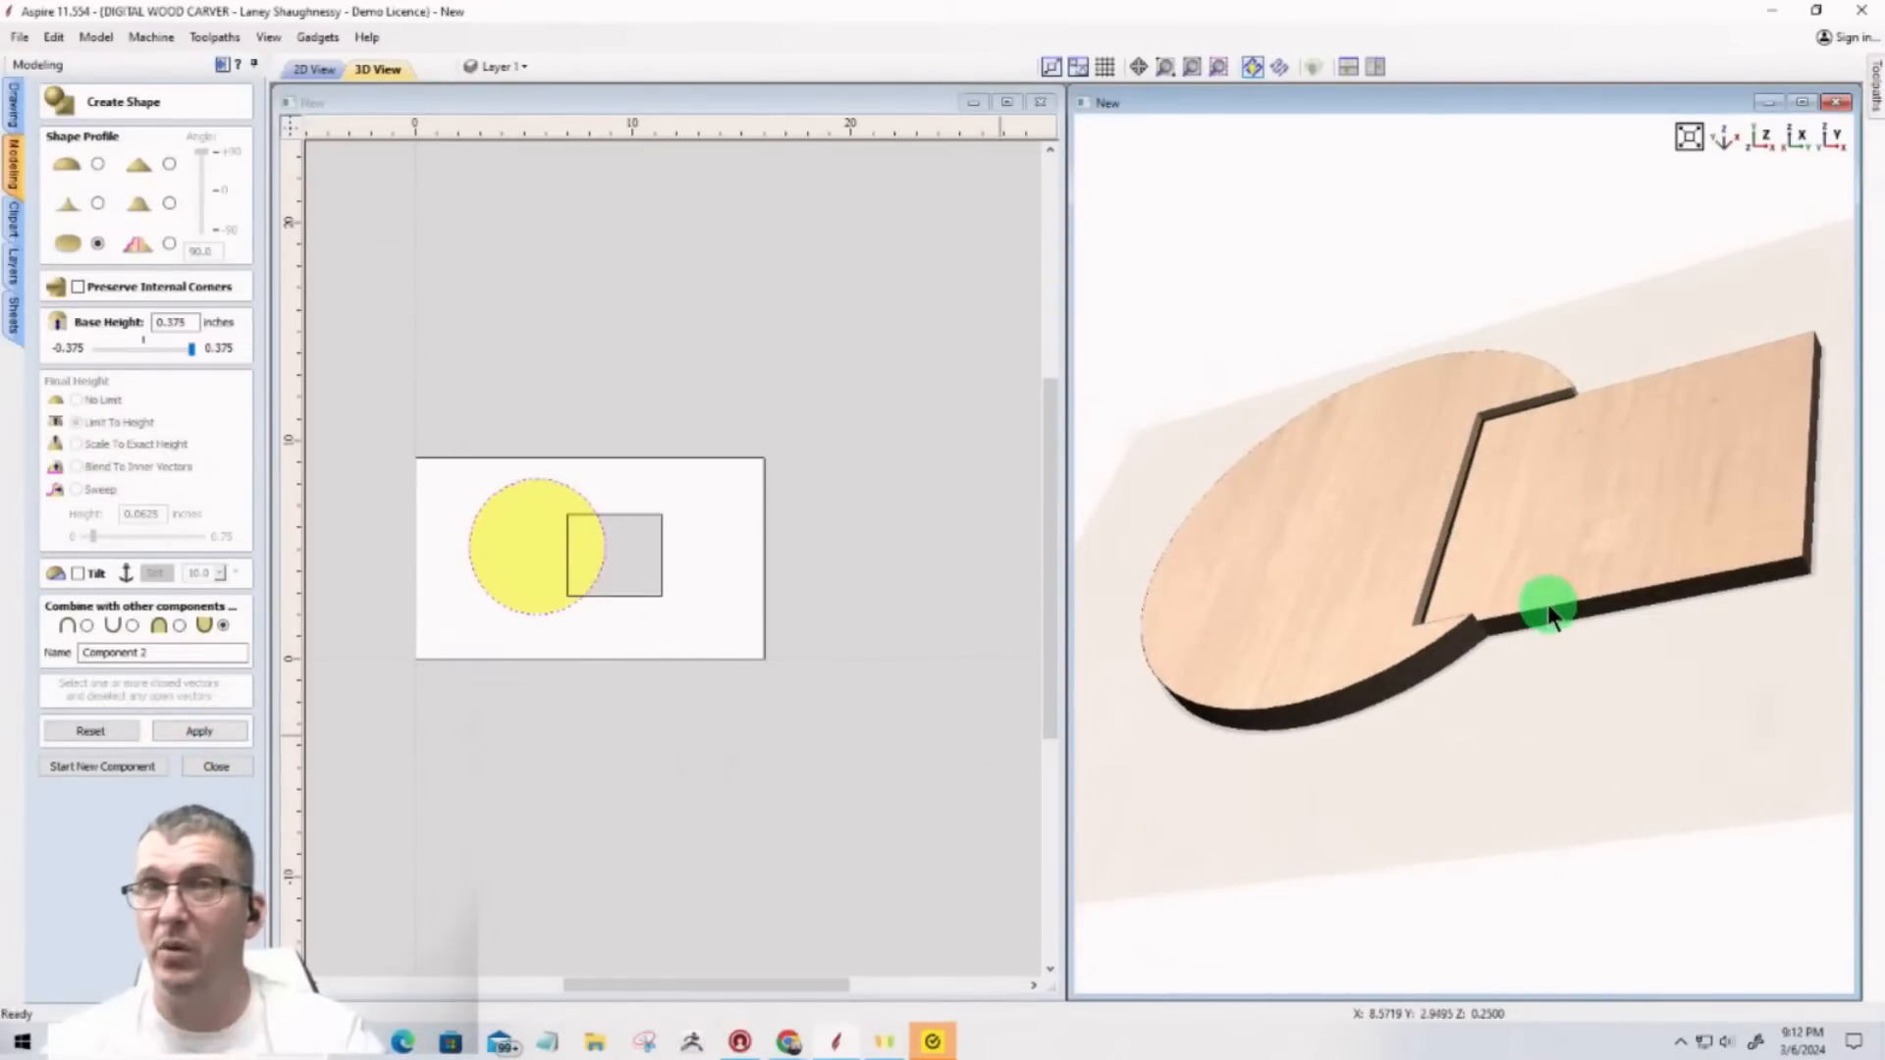
left_click_drag(1664, 538, 1754, 601)
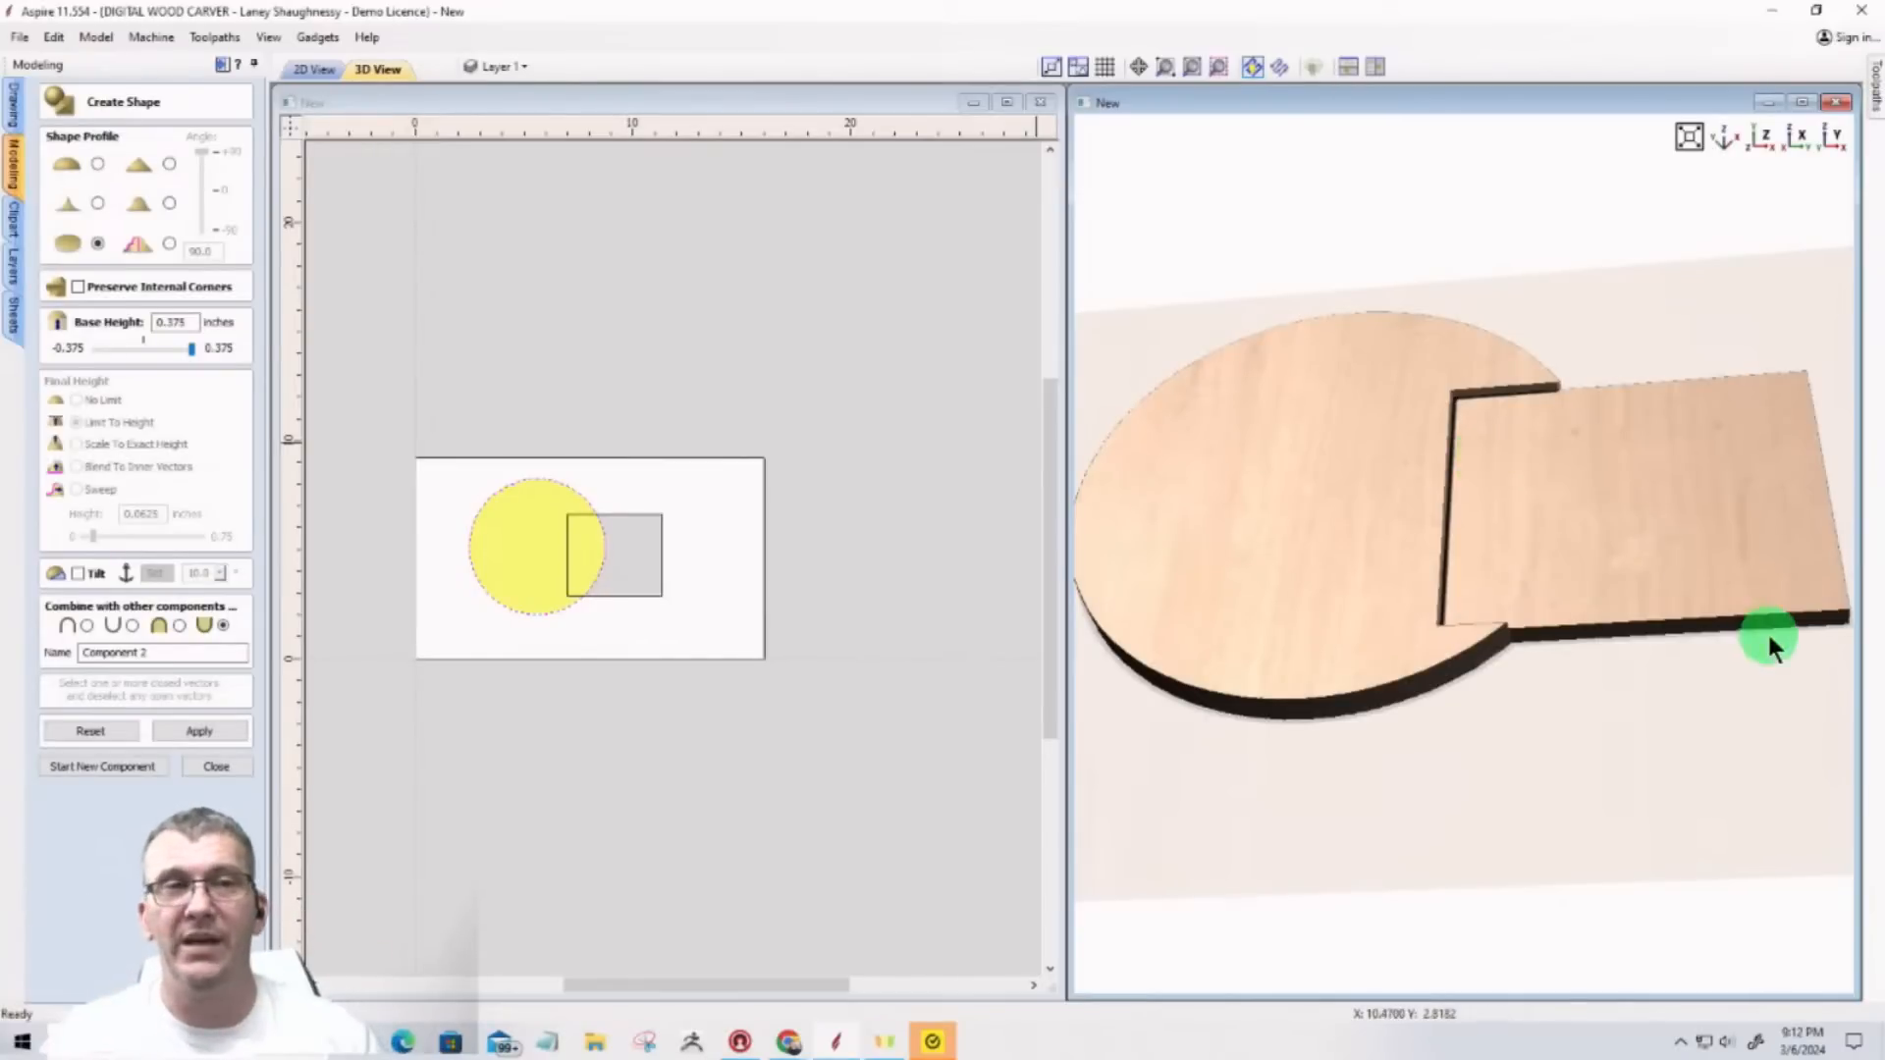
left_click(1536, 569)
left_click_drag(1516, 596, 1433, 443)
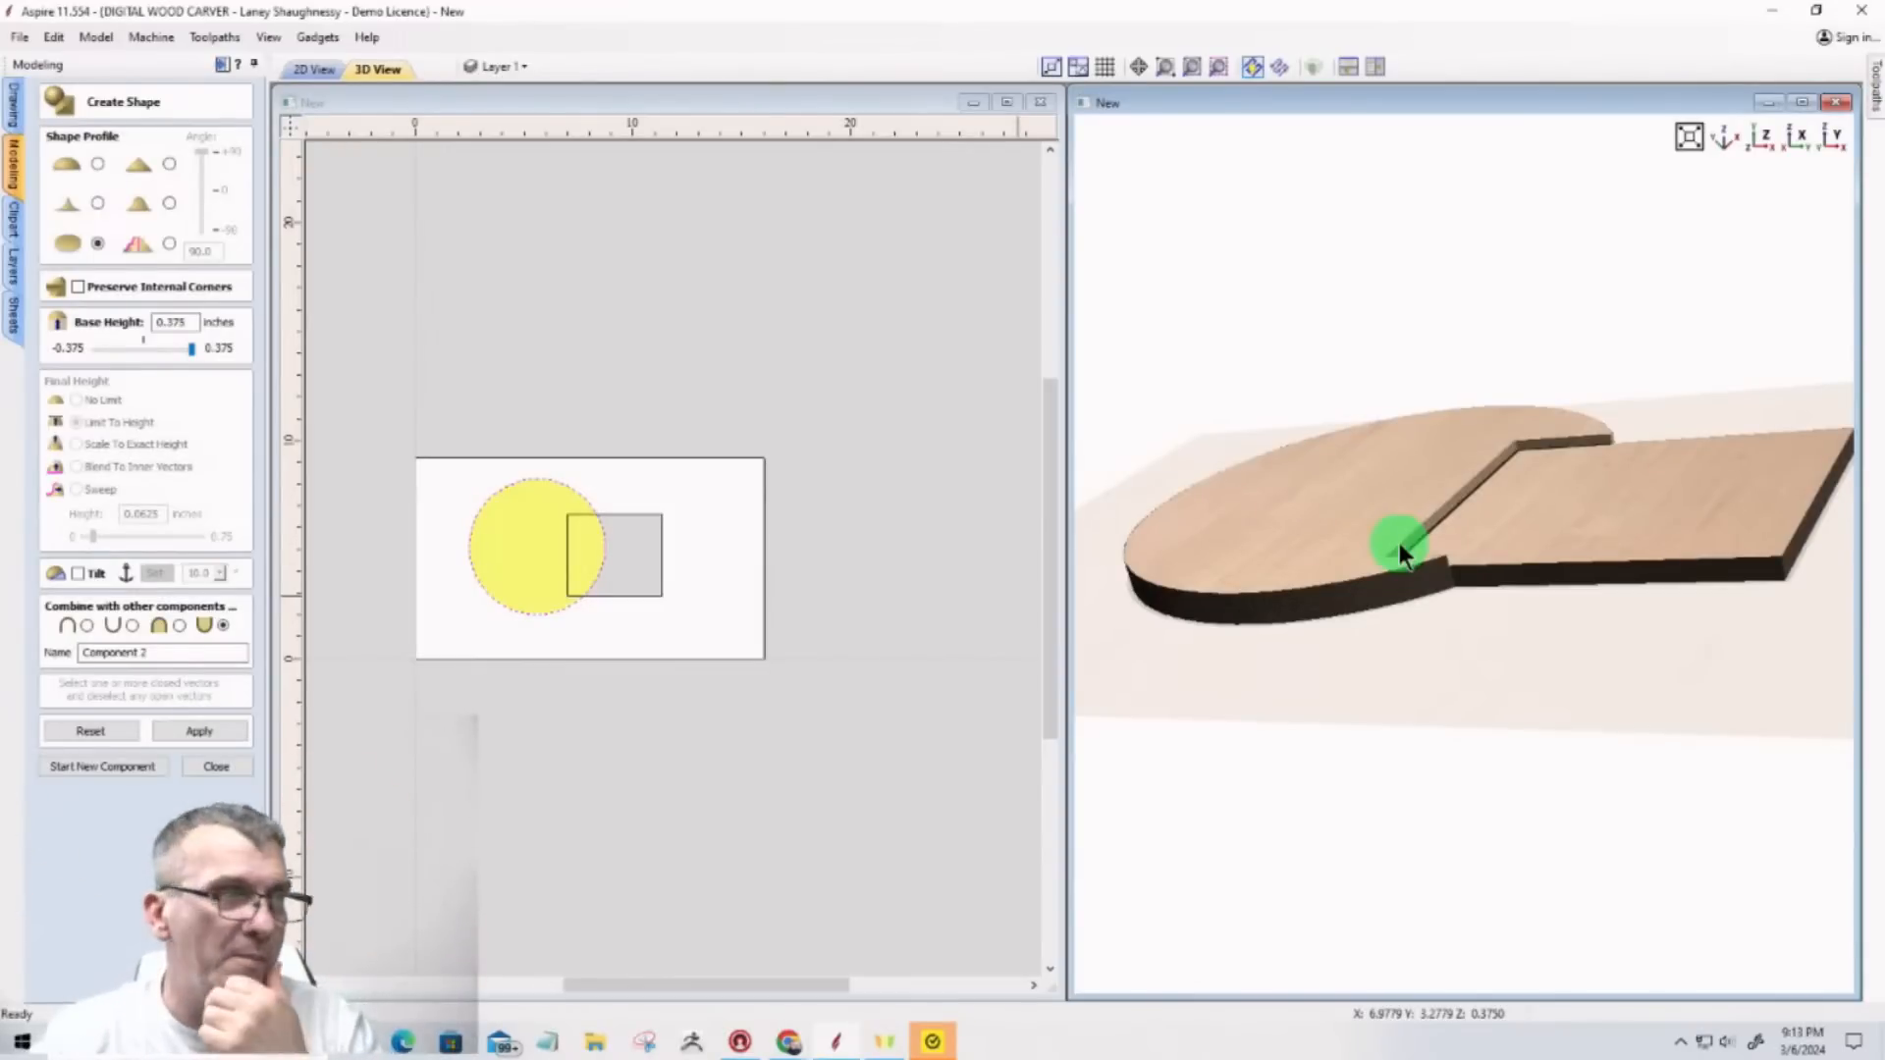
left_click(231, 768)
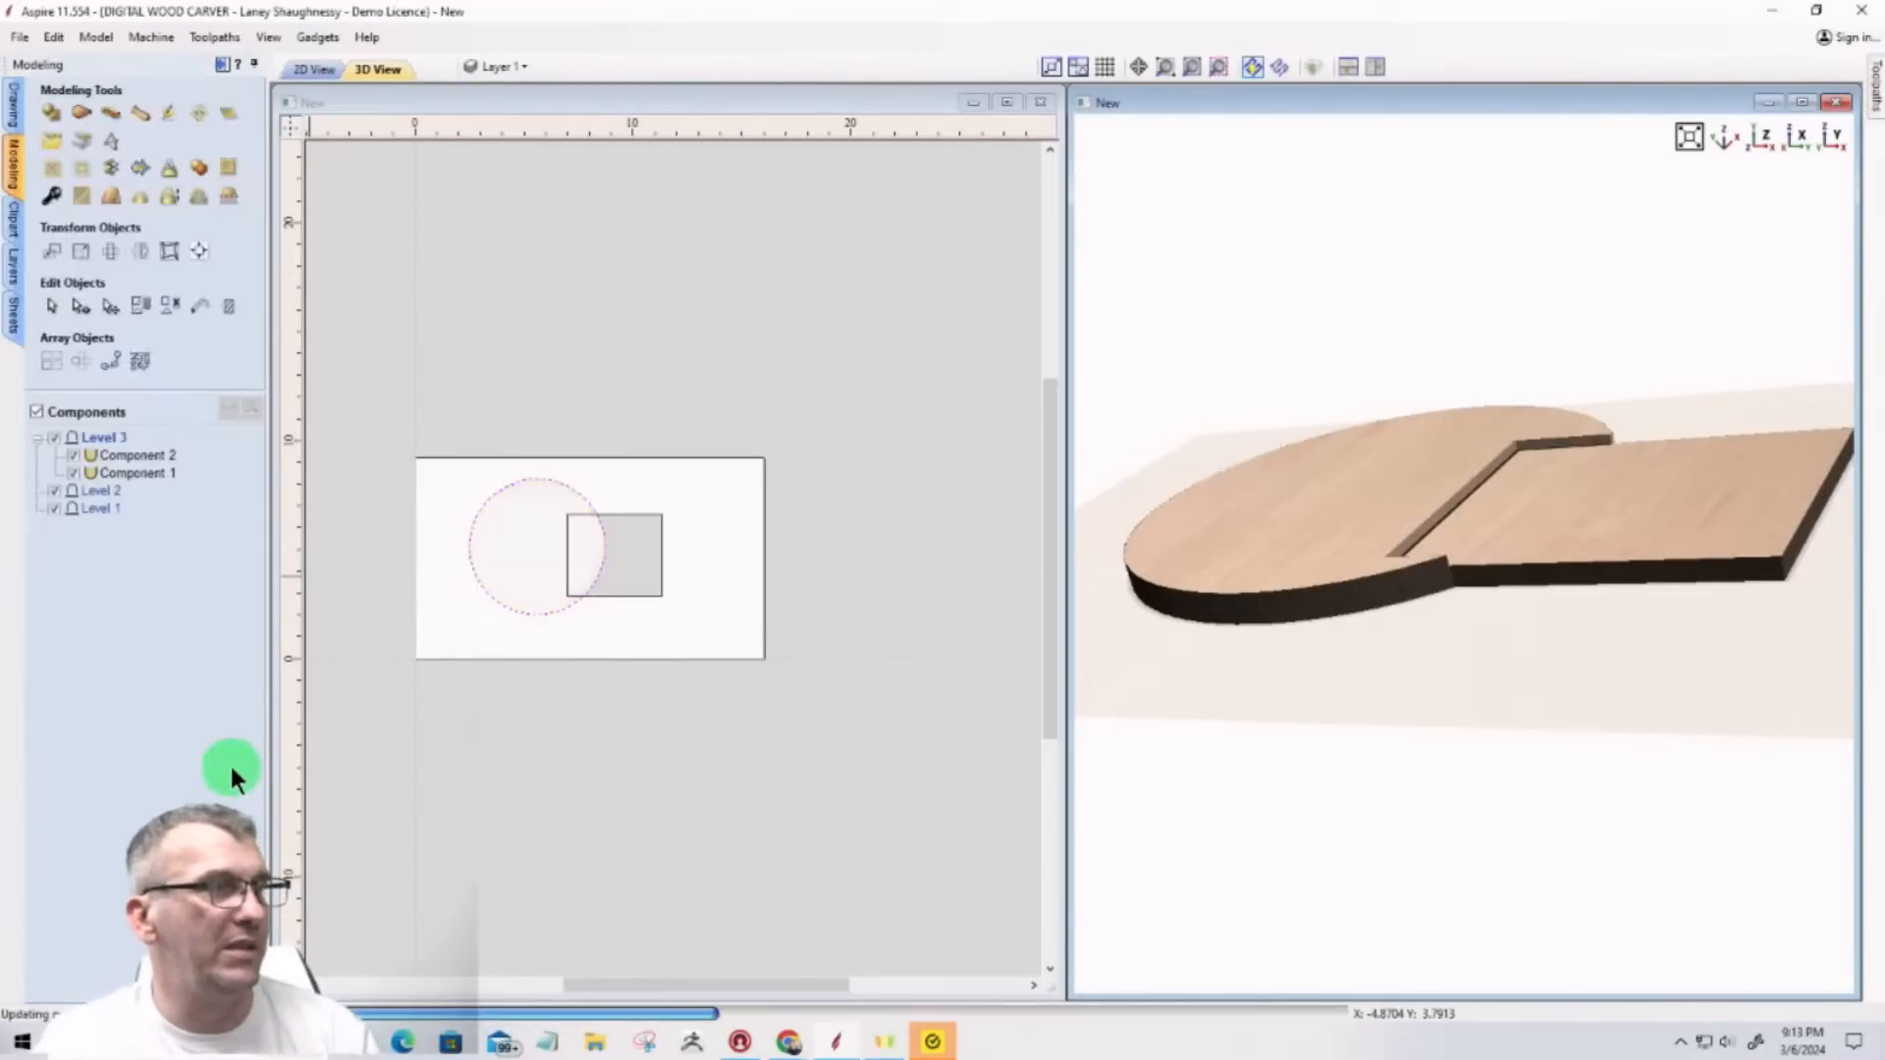
Step: Draw an ellipse 10 inches wide and 5 inches high that overlaps both the circle and the rectangle
left_click(12, 110)
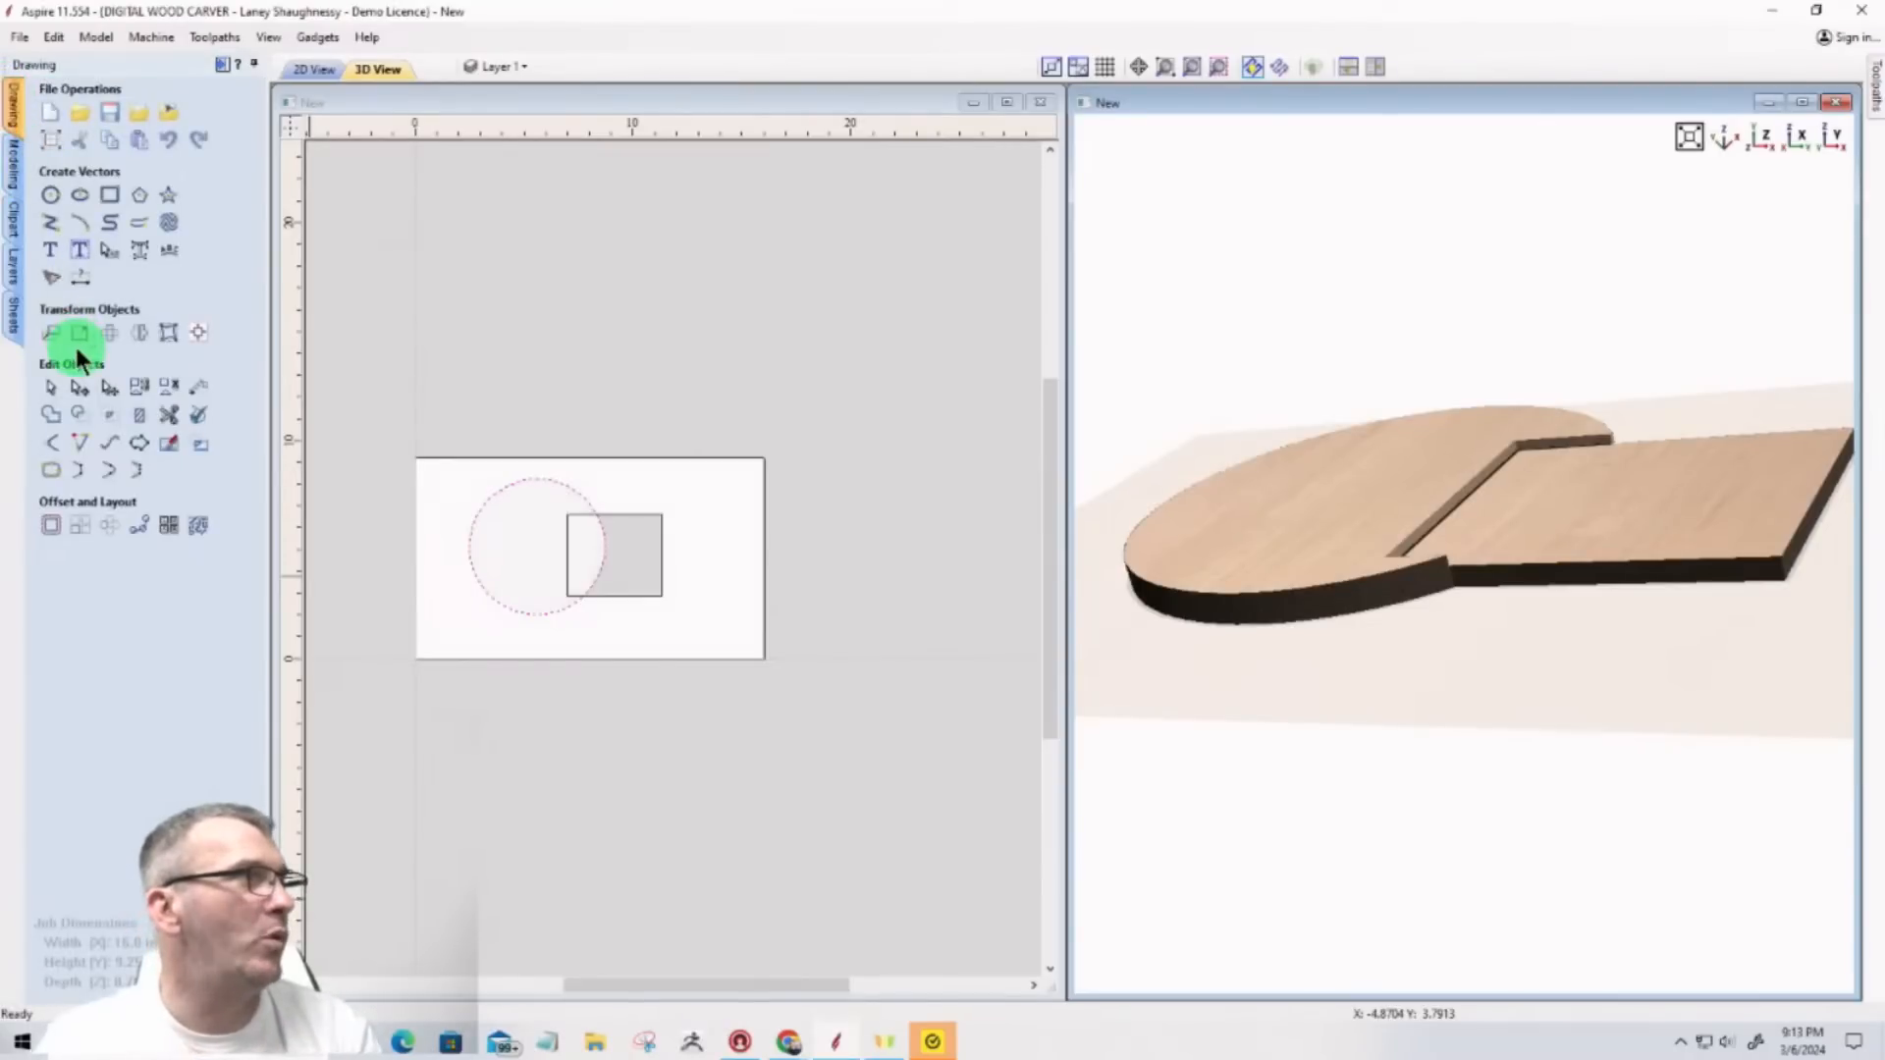
left_click(80, 199)
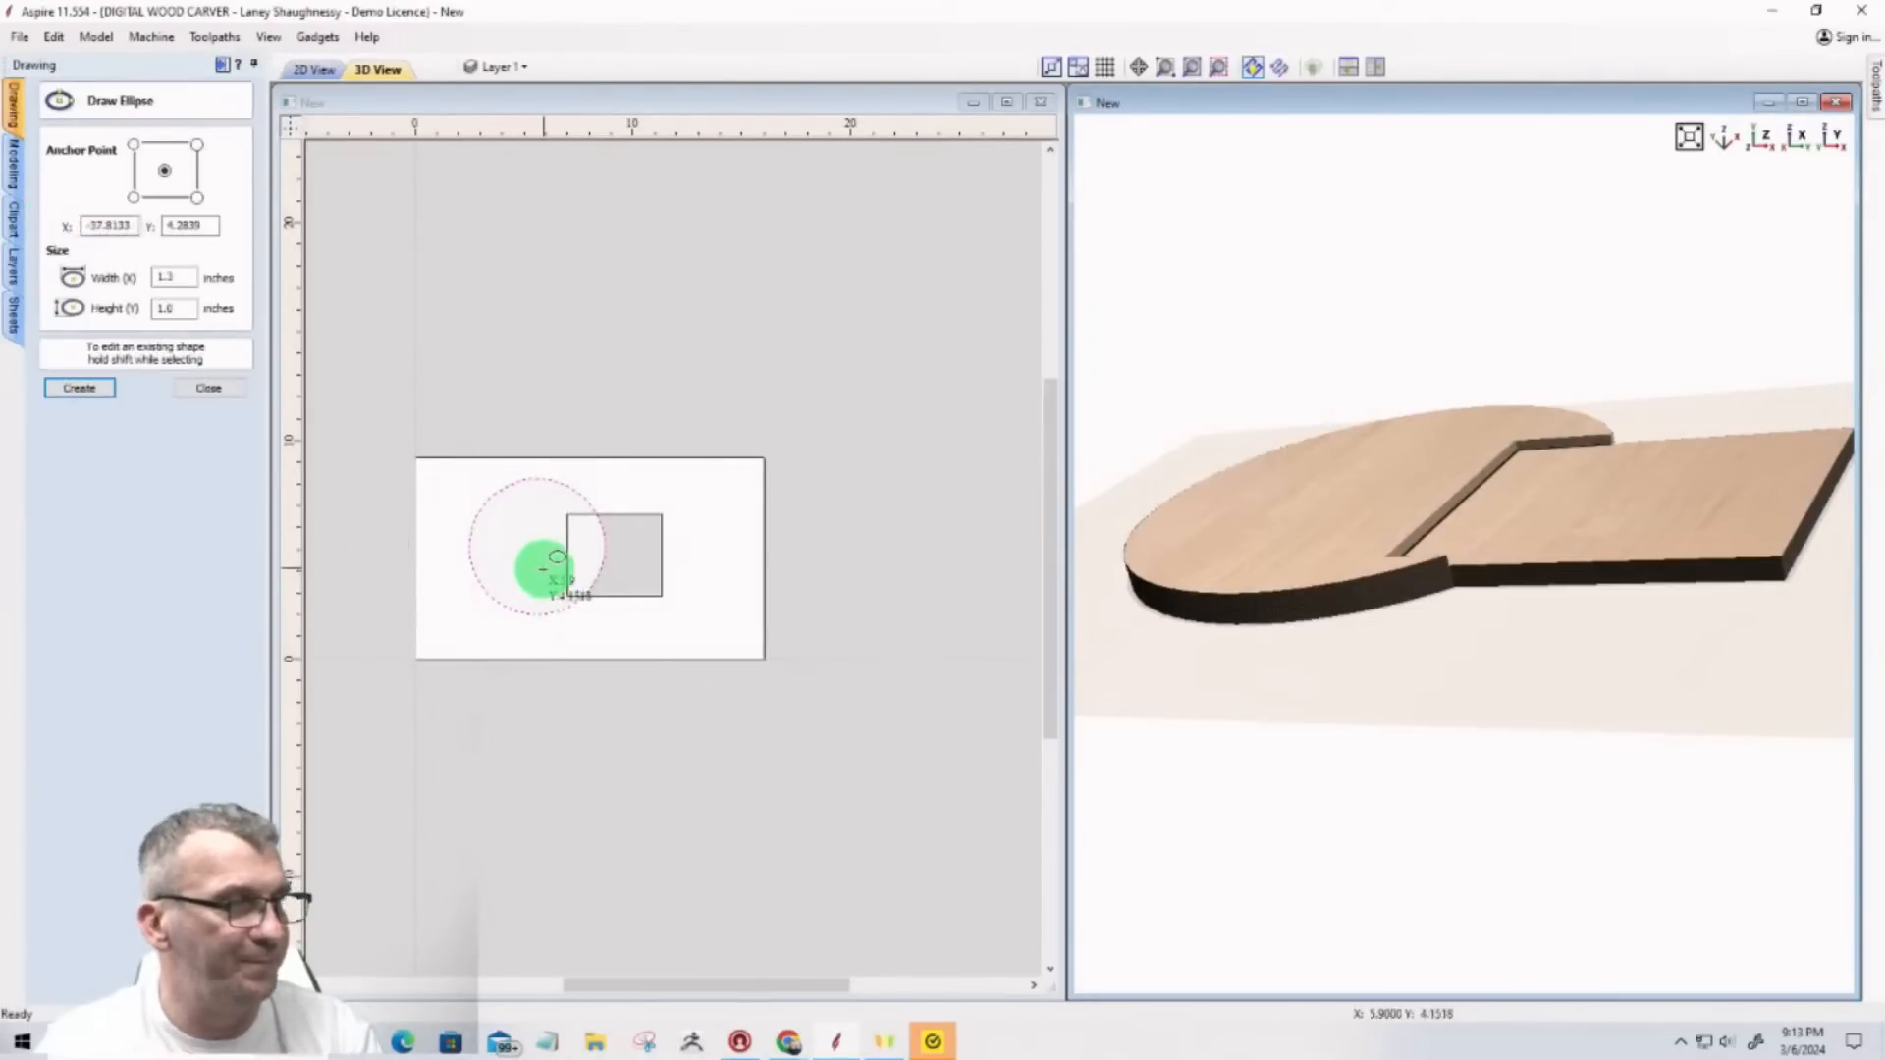
left_click_drag(538, 576, 644, 631)
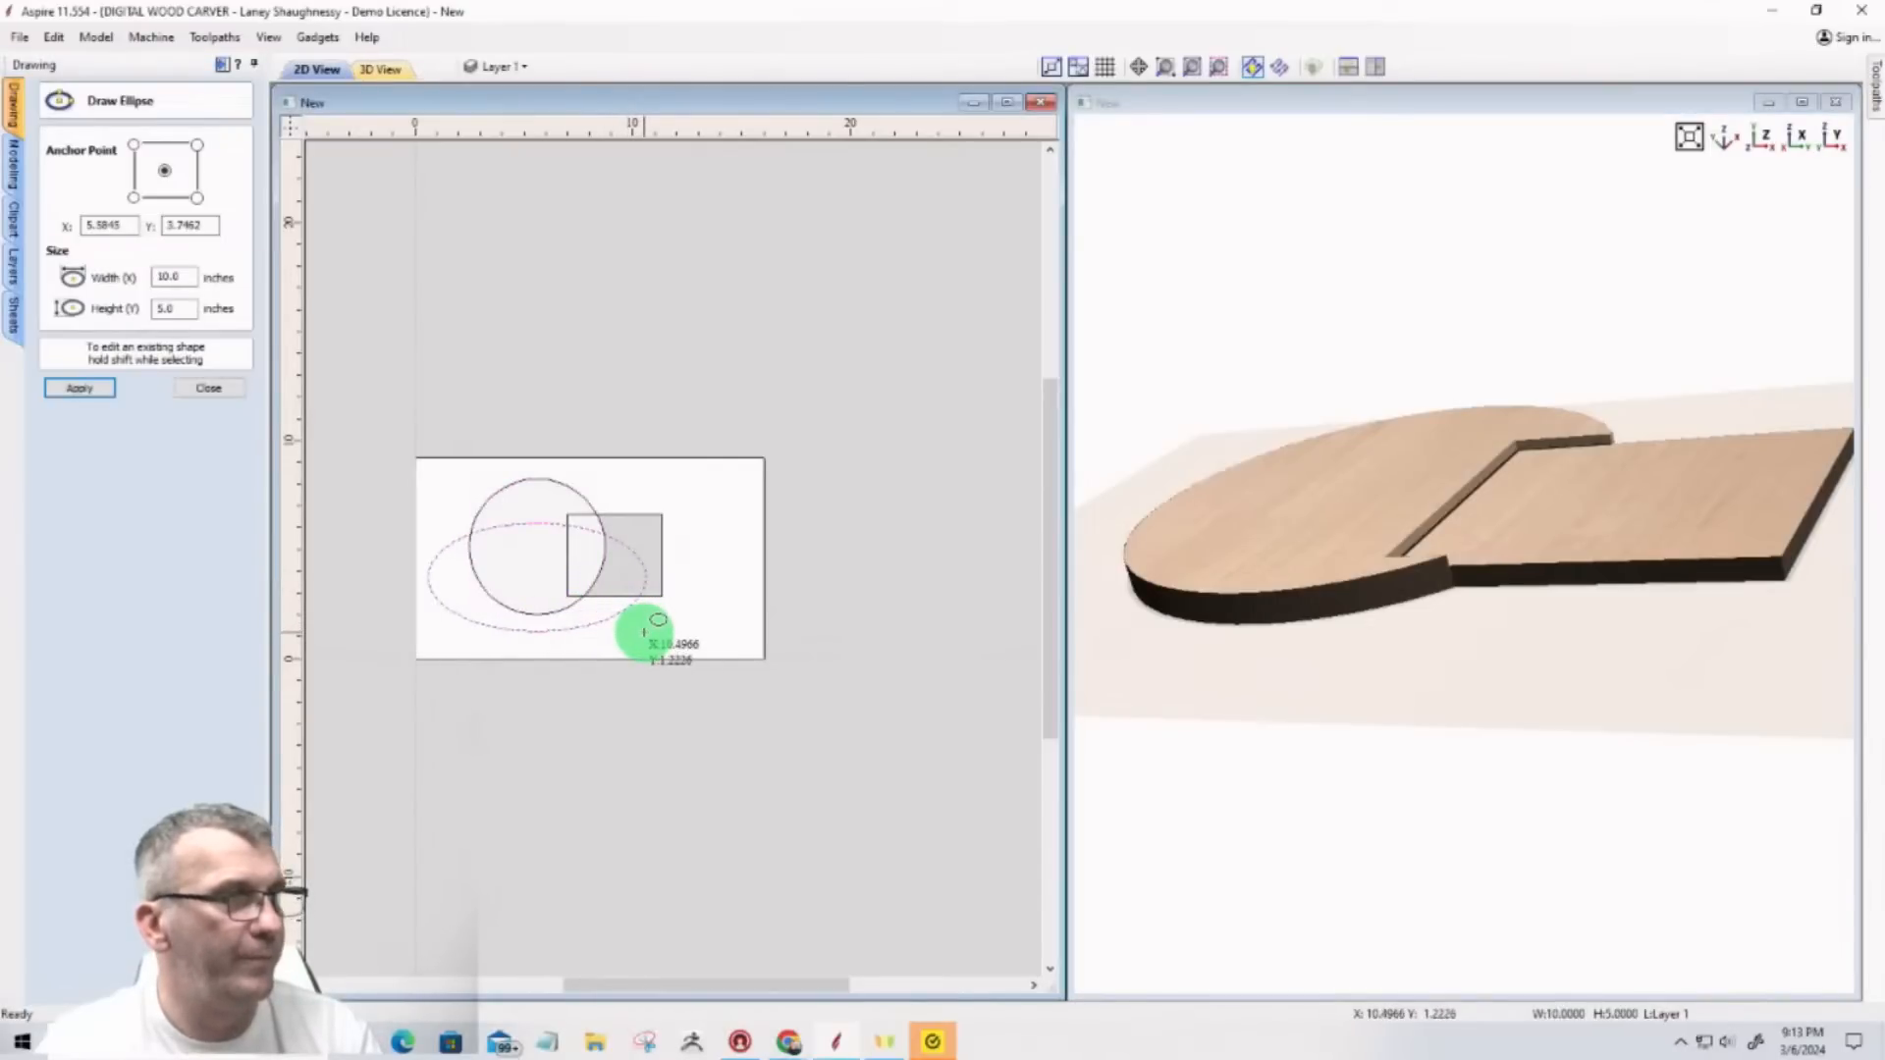
left_click(228, 388)
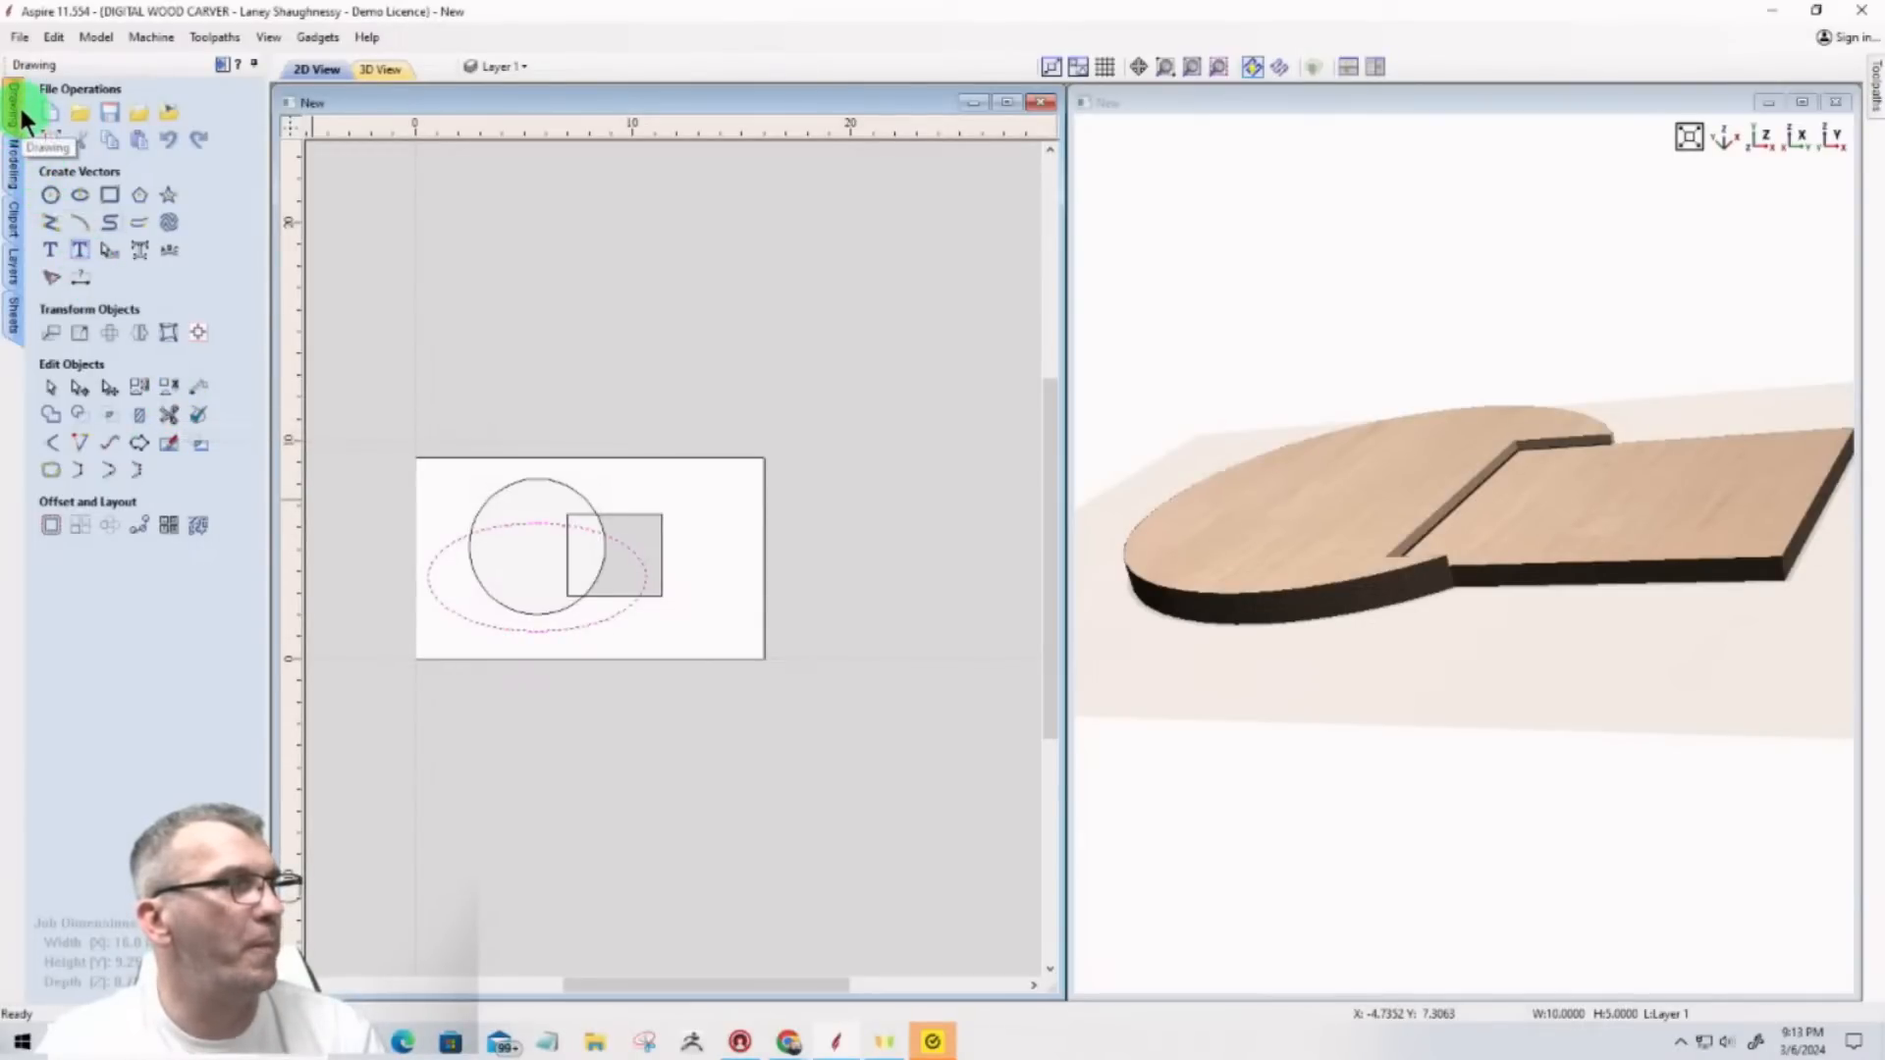
Step: Set the shape settings for the ellipse to a rounded profile with a 45-degree angle and a base height of 0
left_click(14, 157)
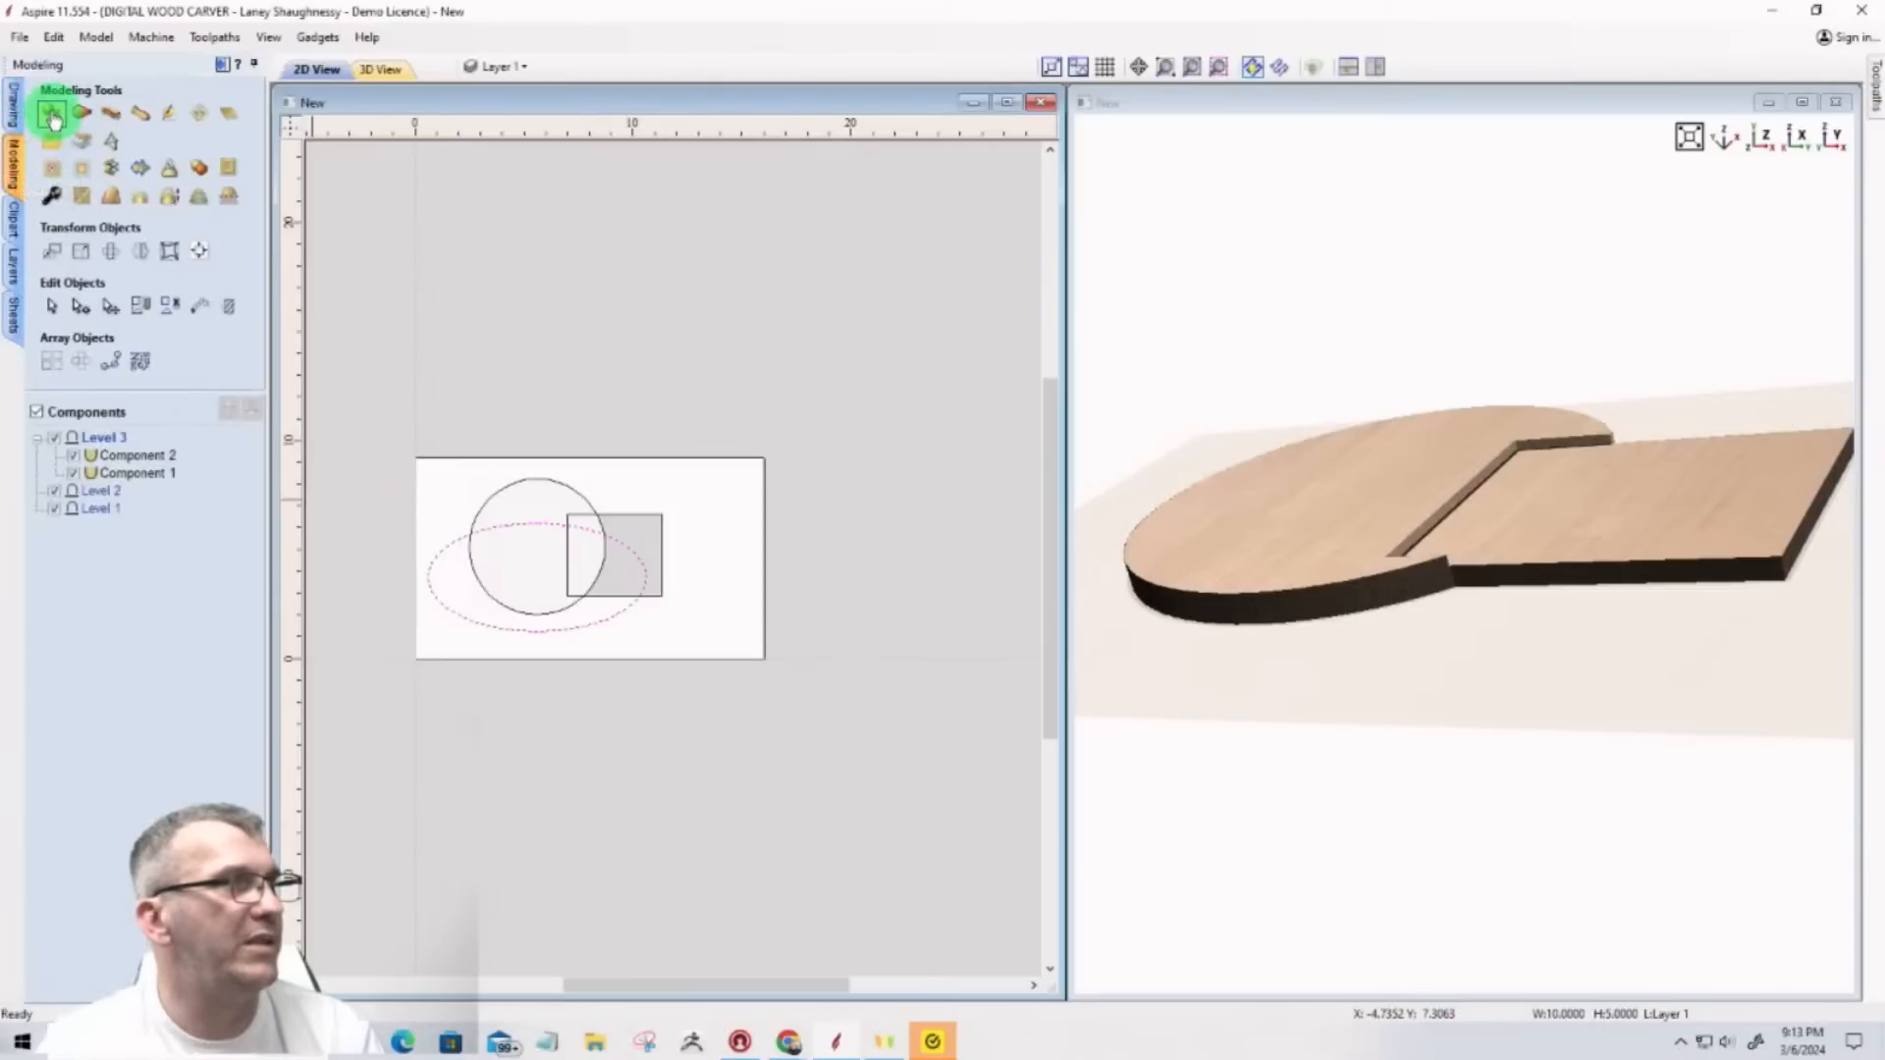
left_click(52, 112)
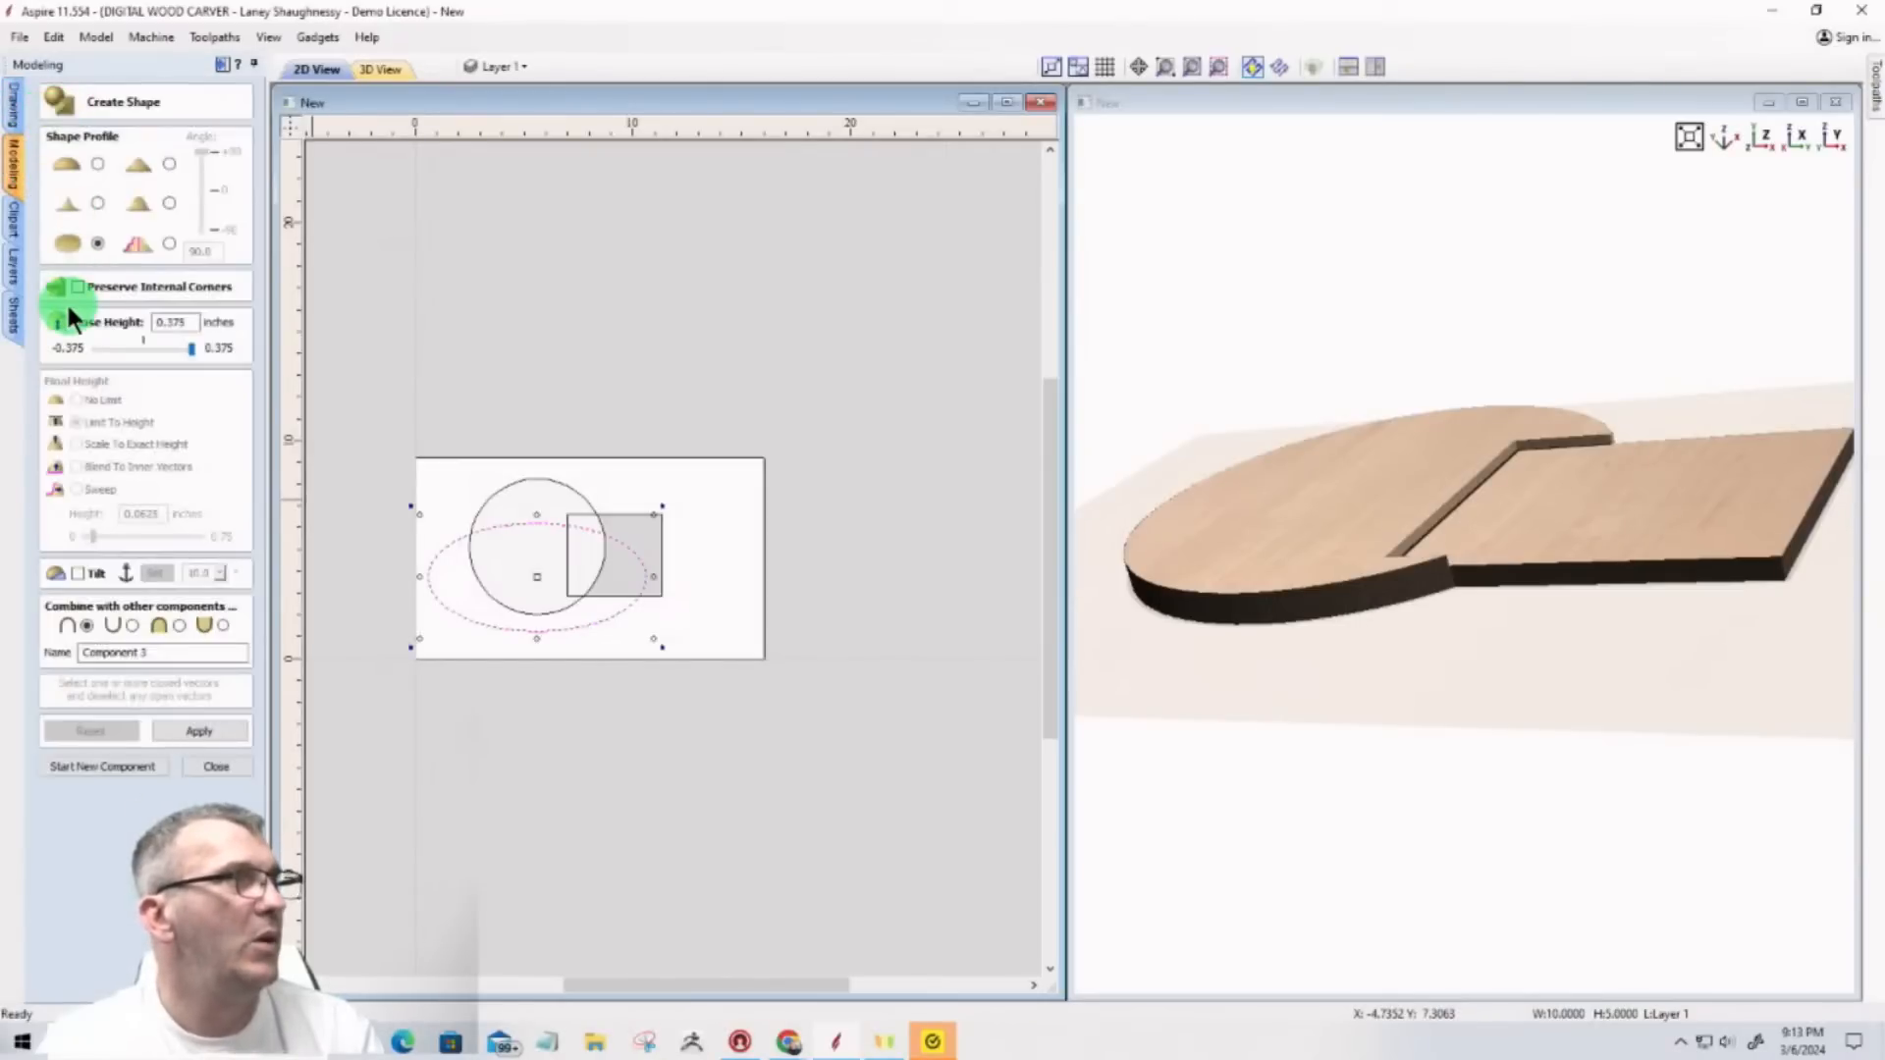
left_click(95, 165)
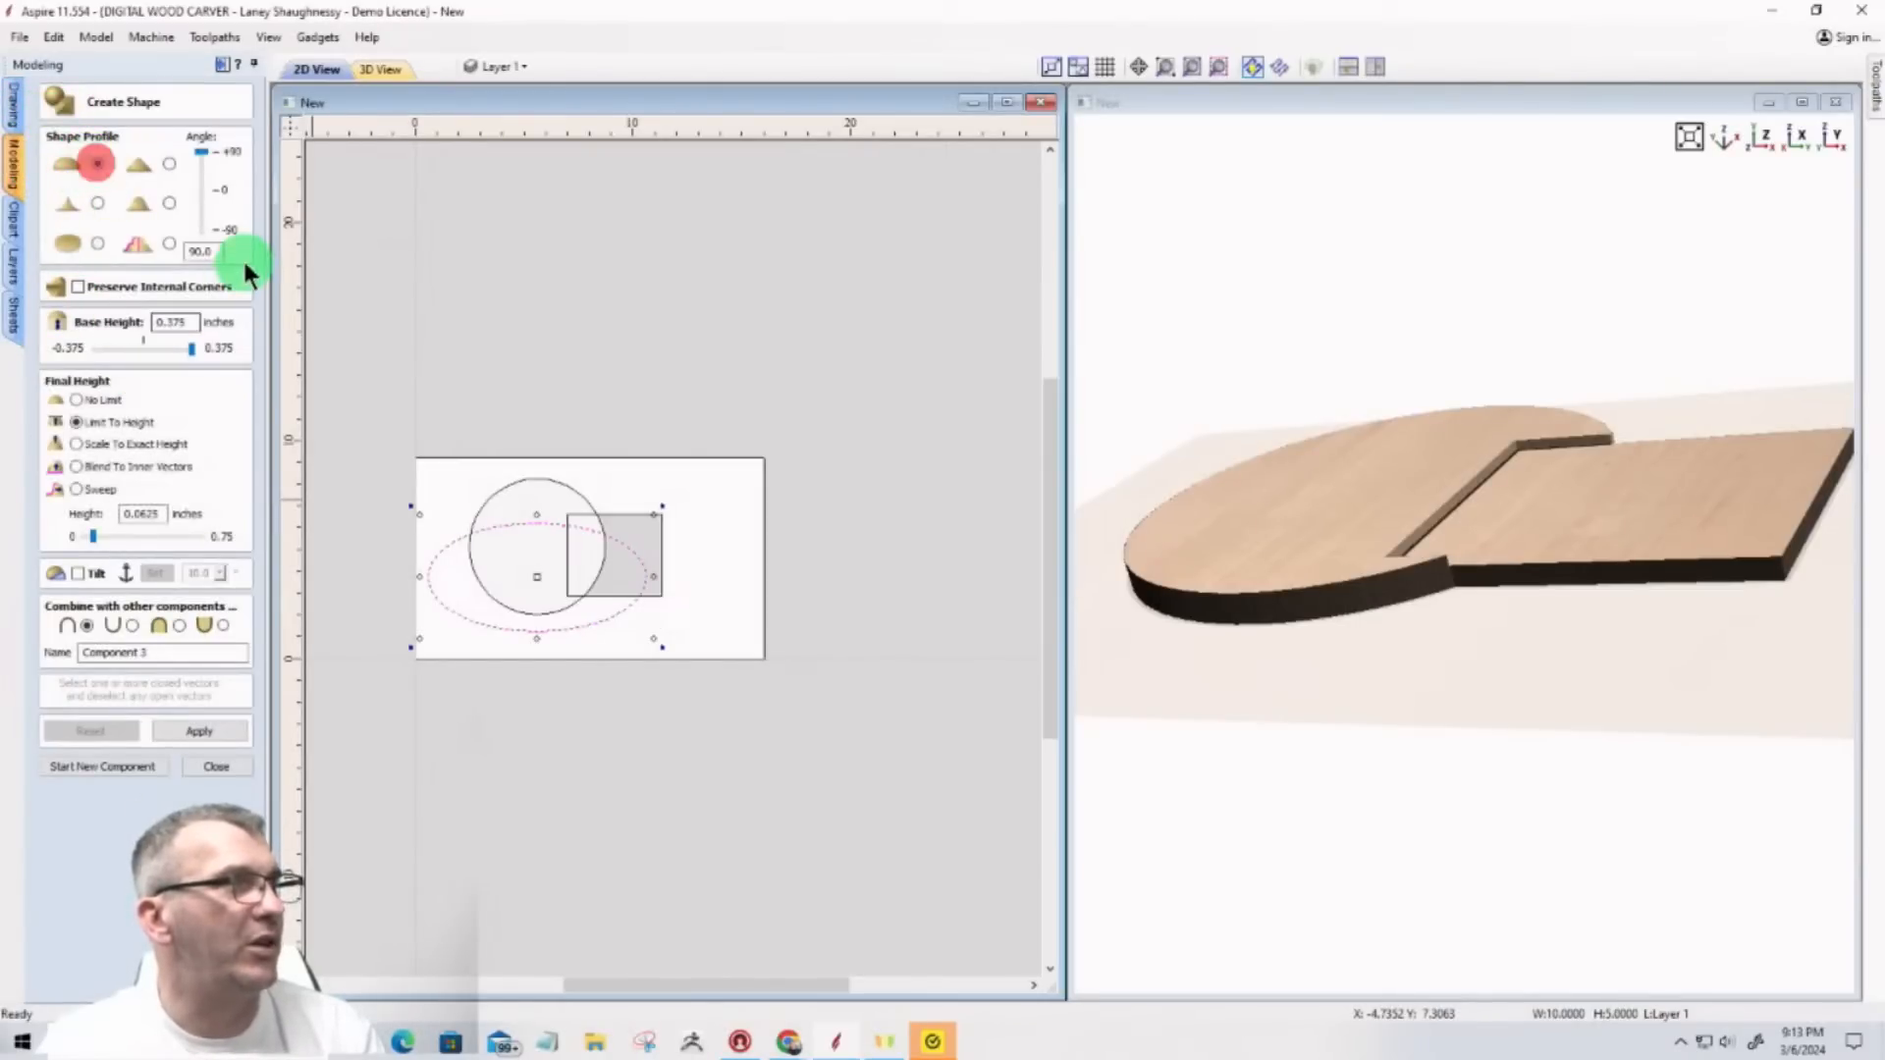
double_click(216, 252)
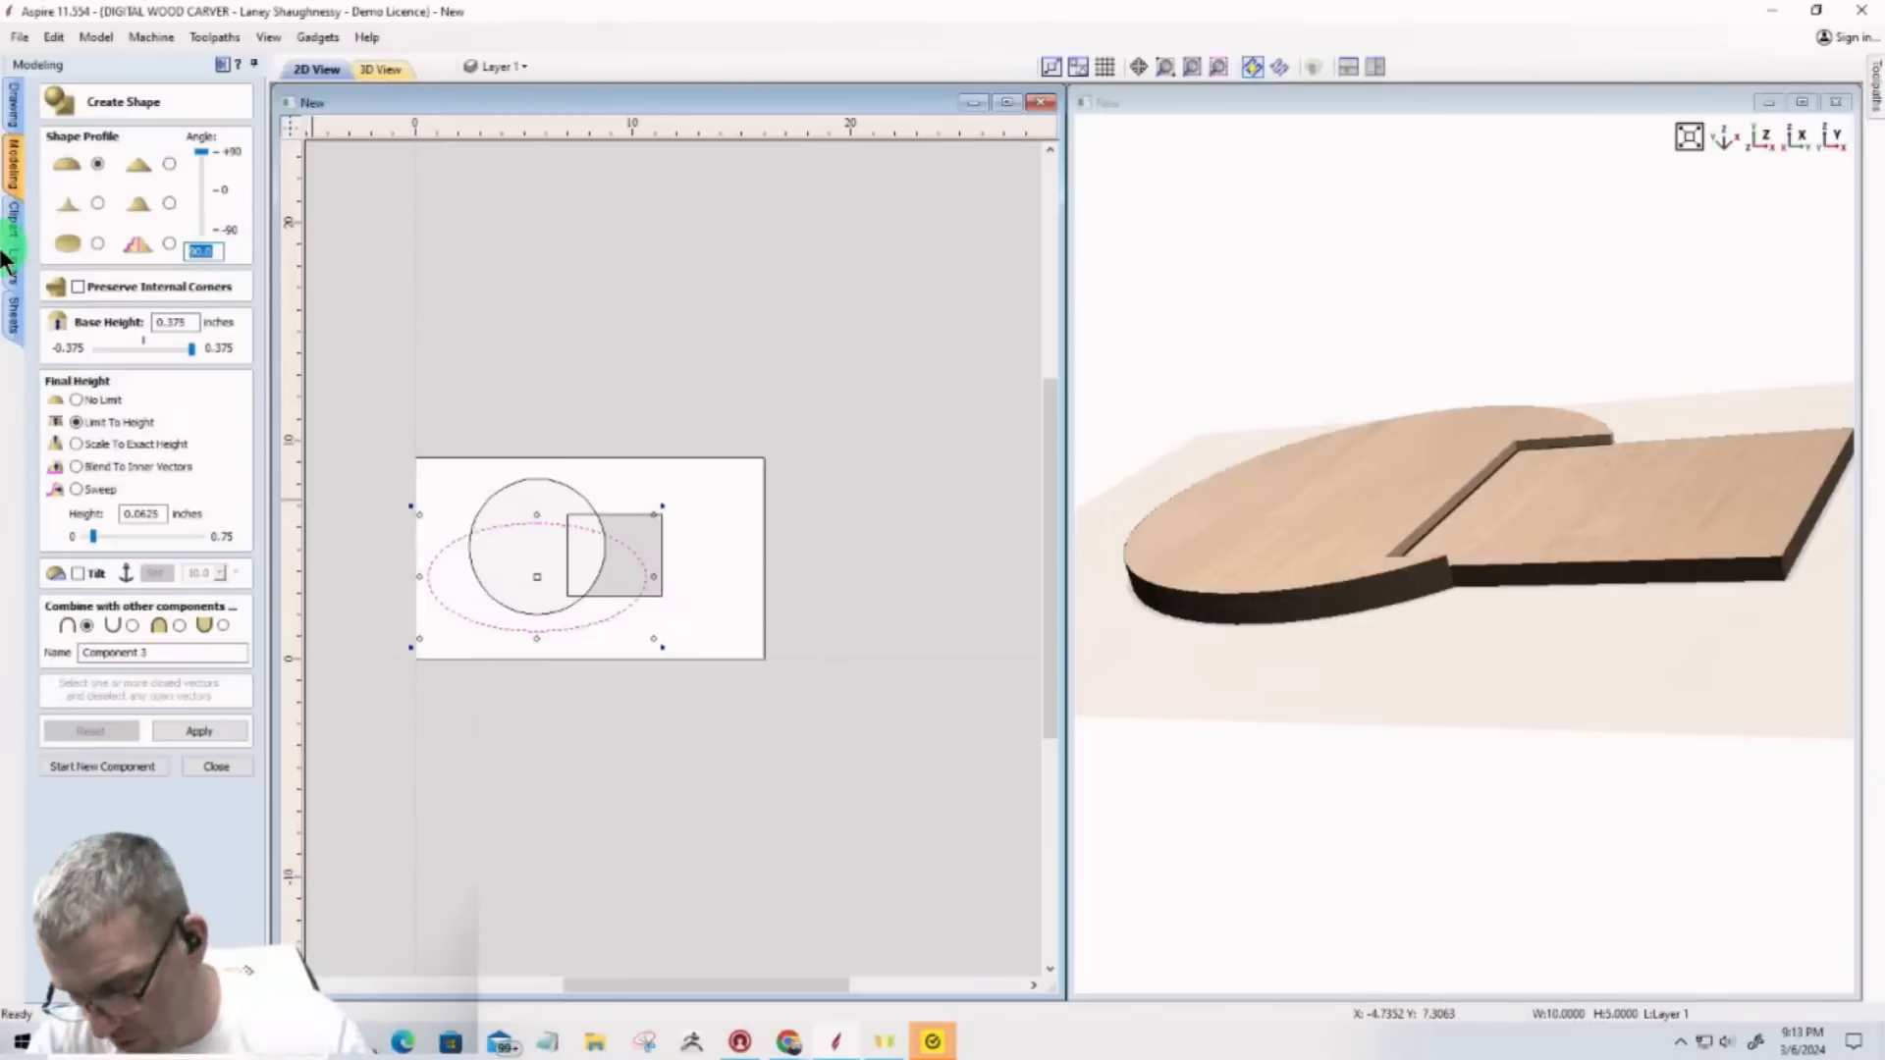
type("45")
left_click(184, 320)
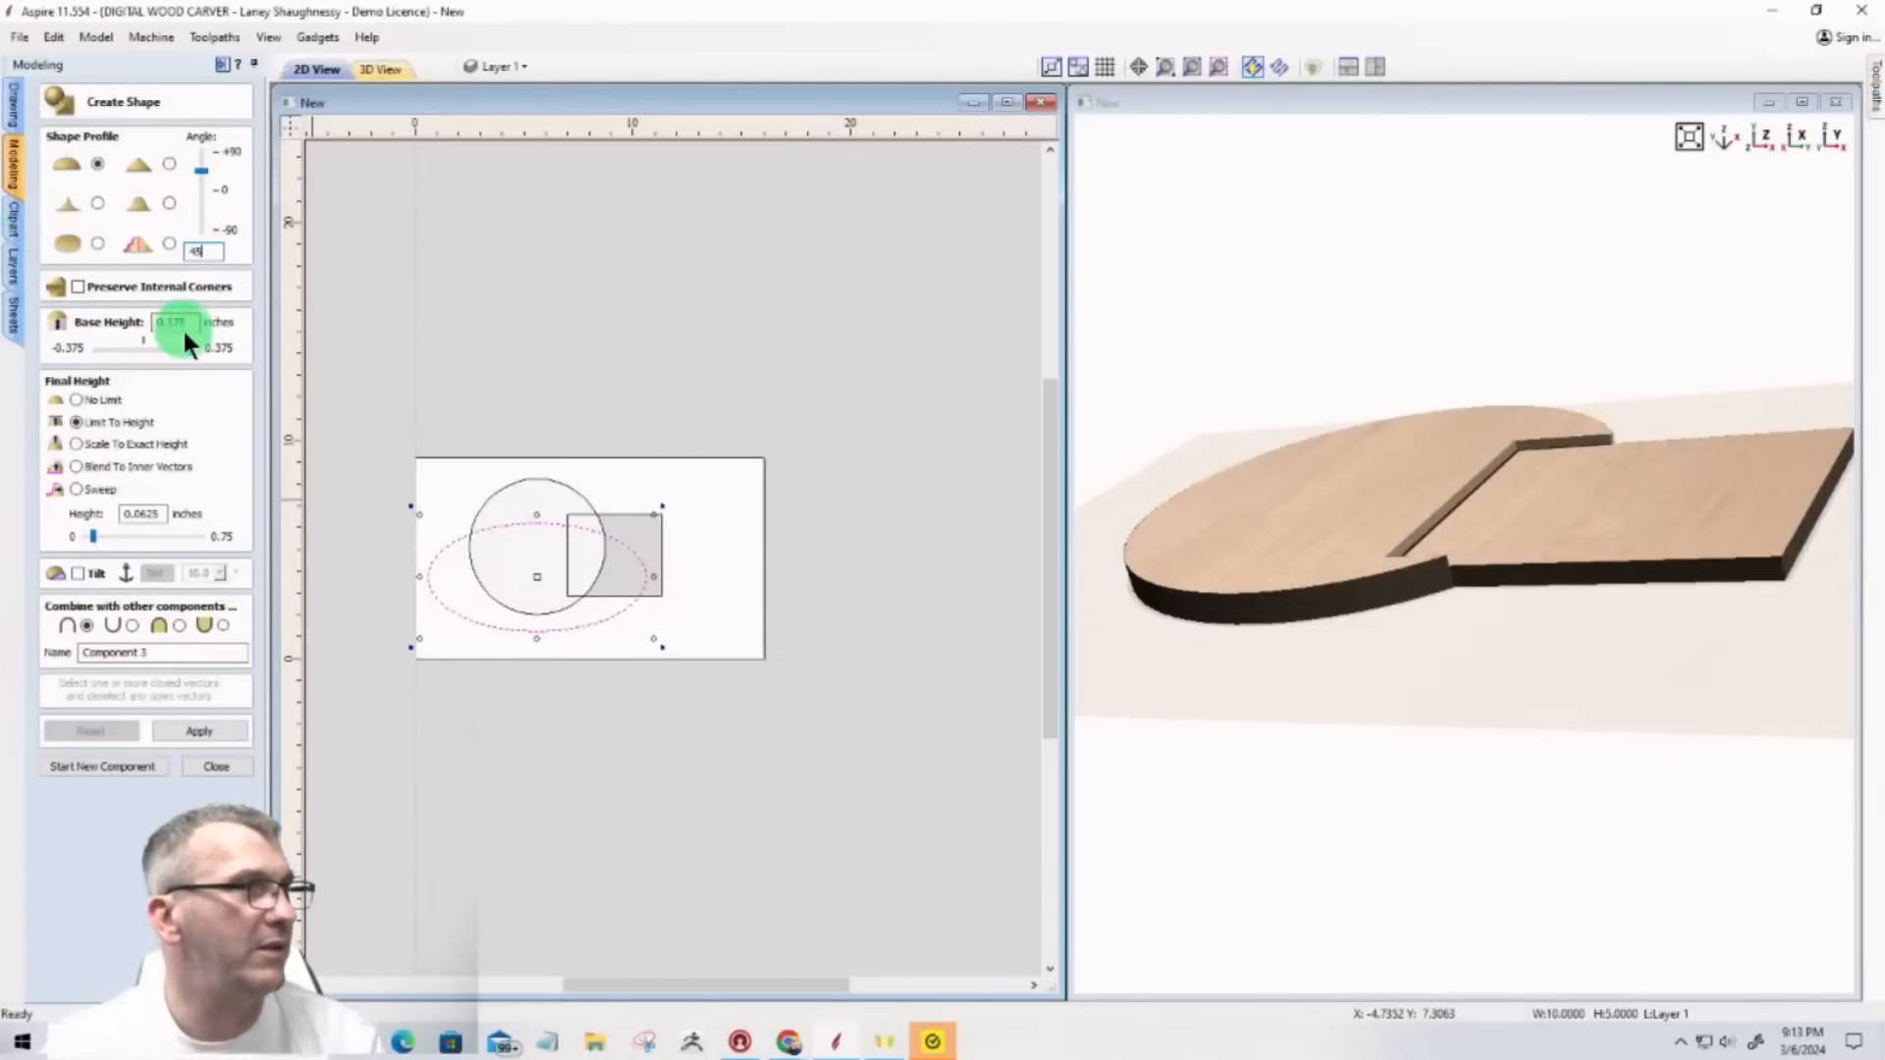
double_click(183, 320)
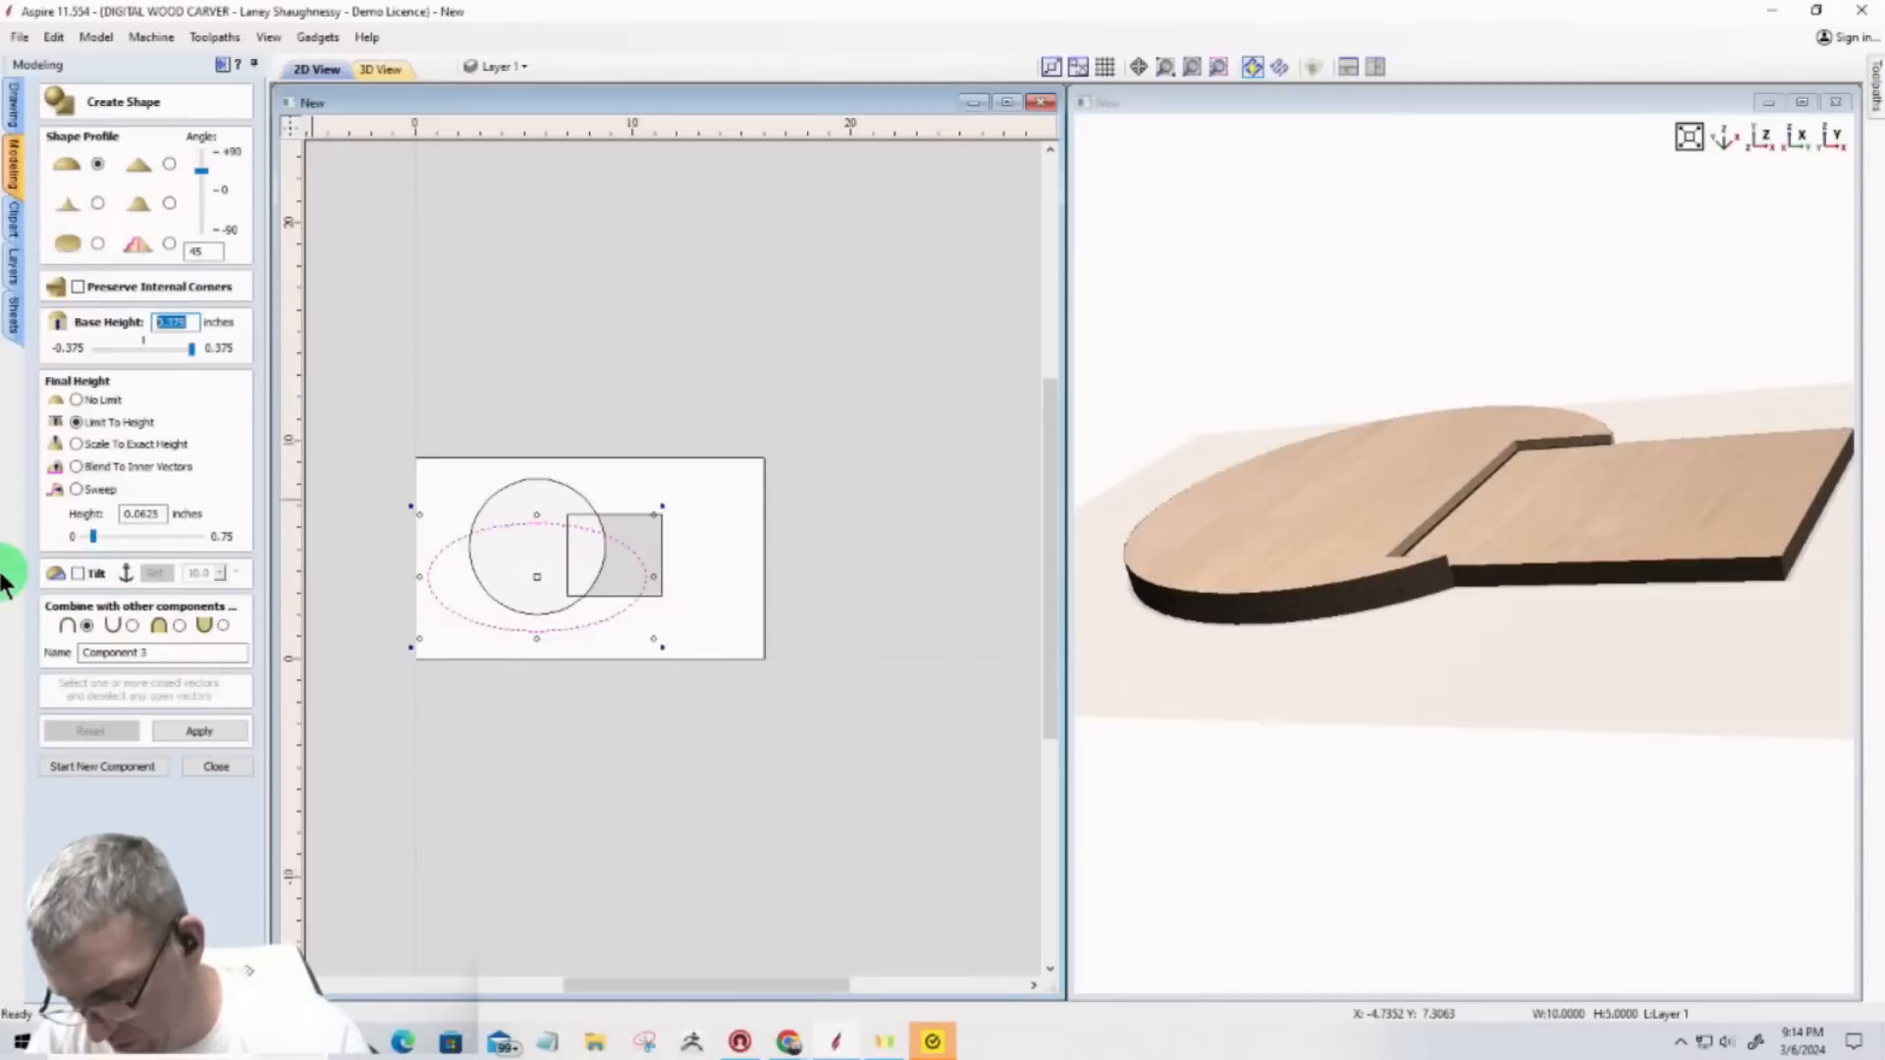
type("0")
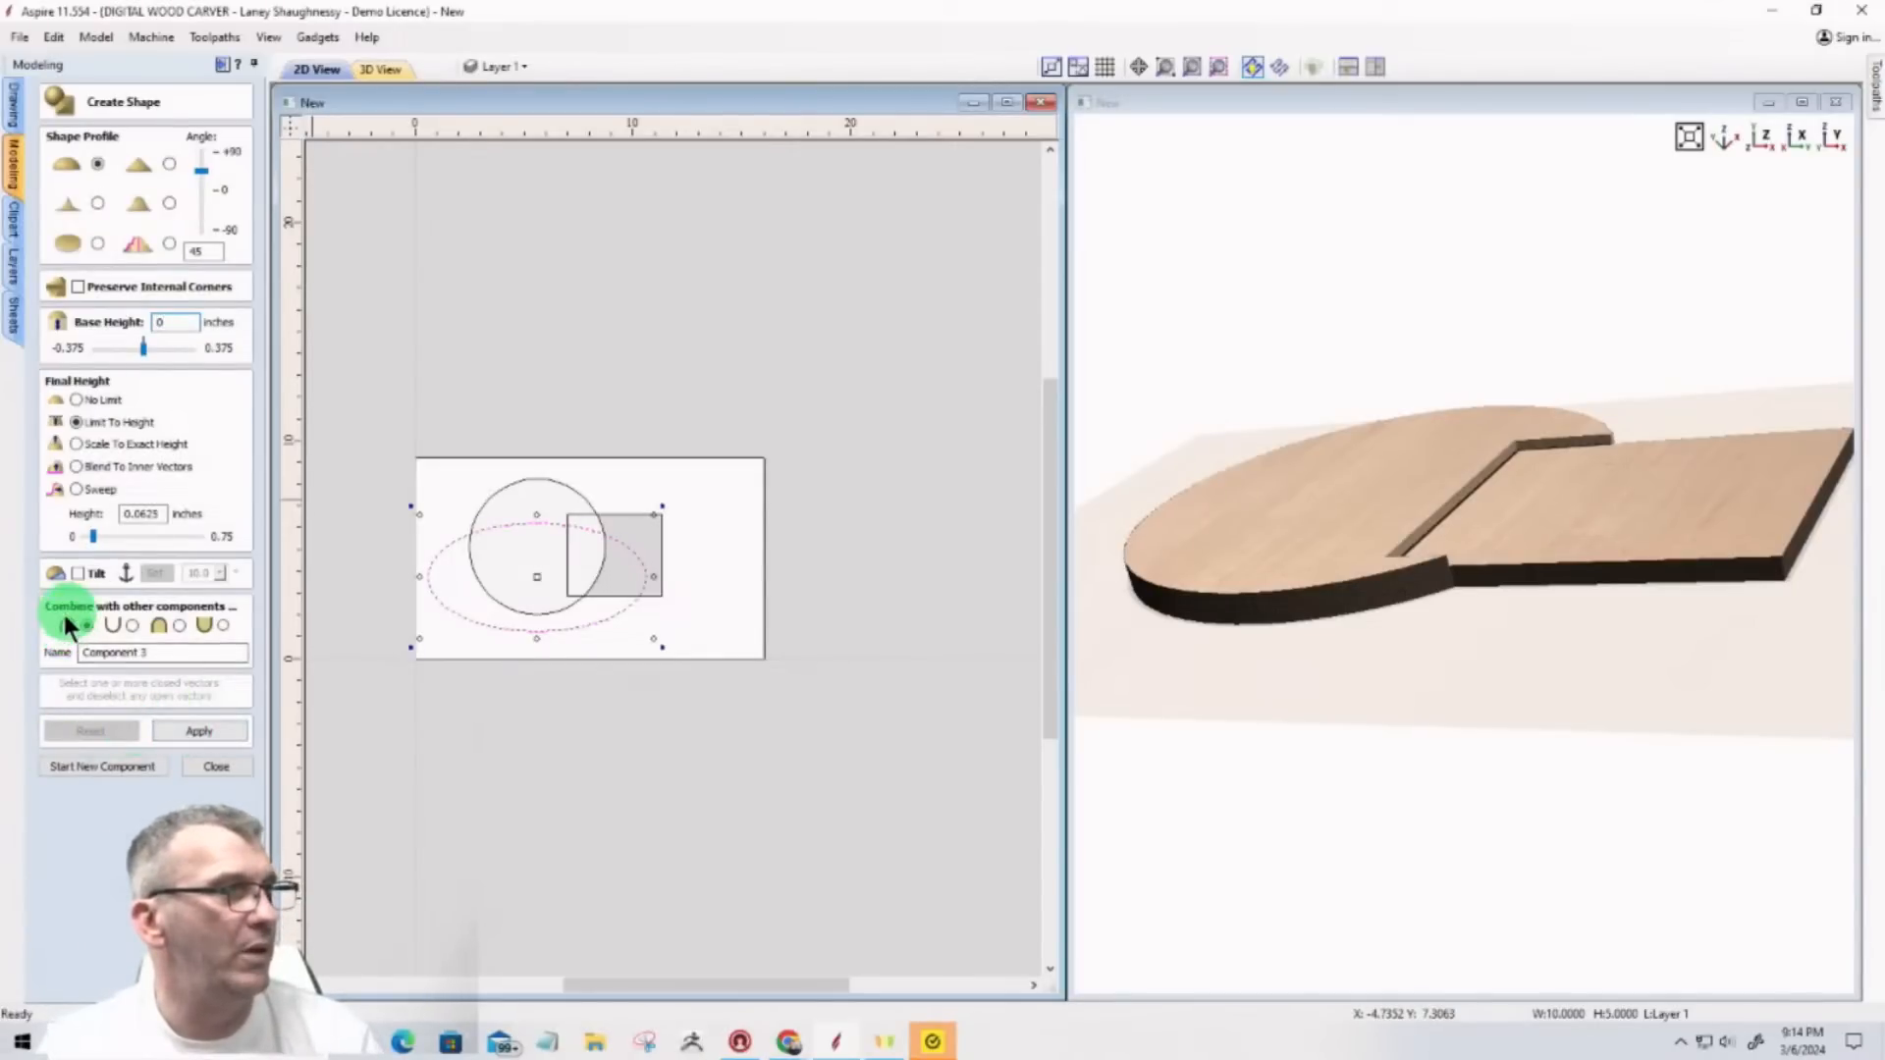
left_click(197, 764)
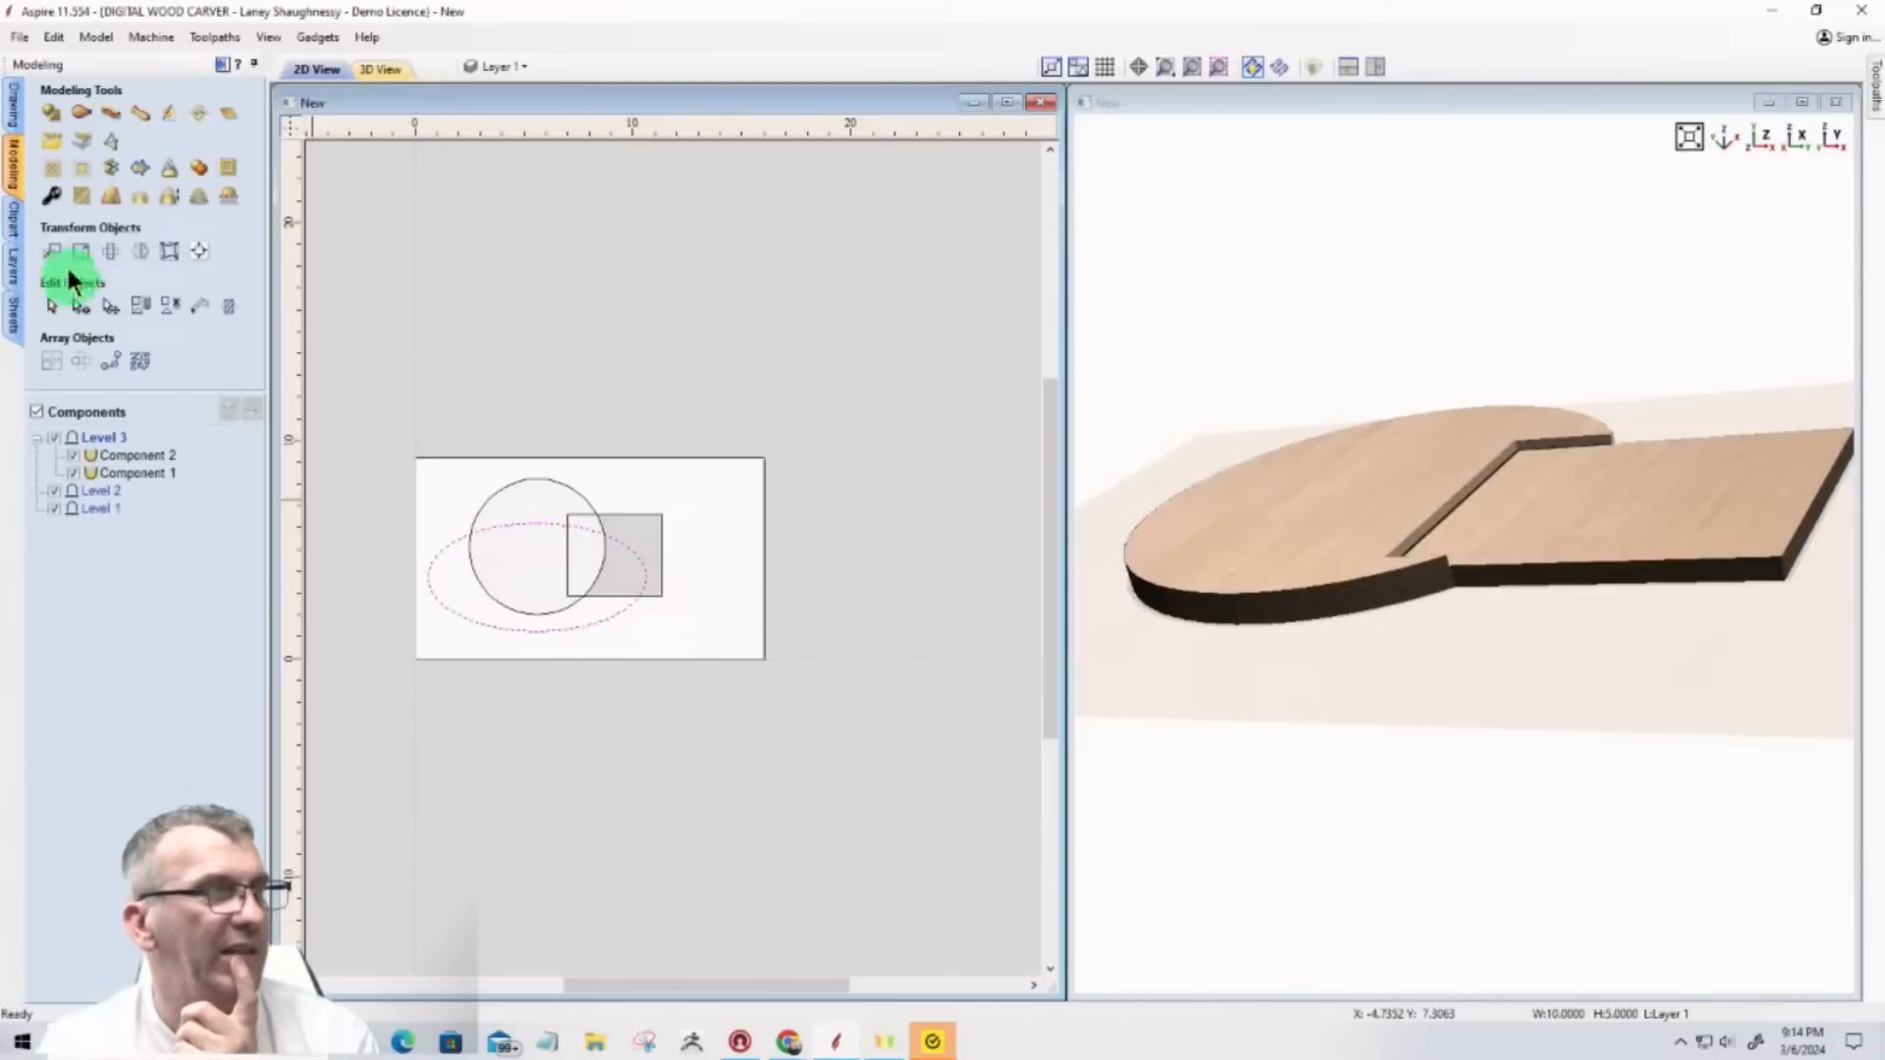
Step: Create the ellipse's rounded component with no height limit in Add mode and inspect how it sits over the other shapes
left_click(57, 114)
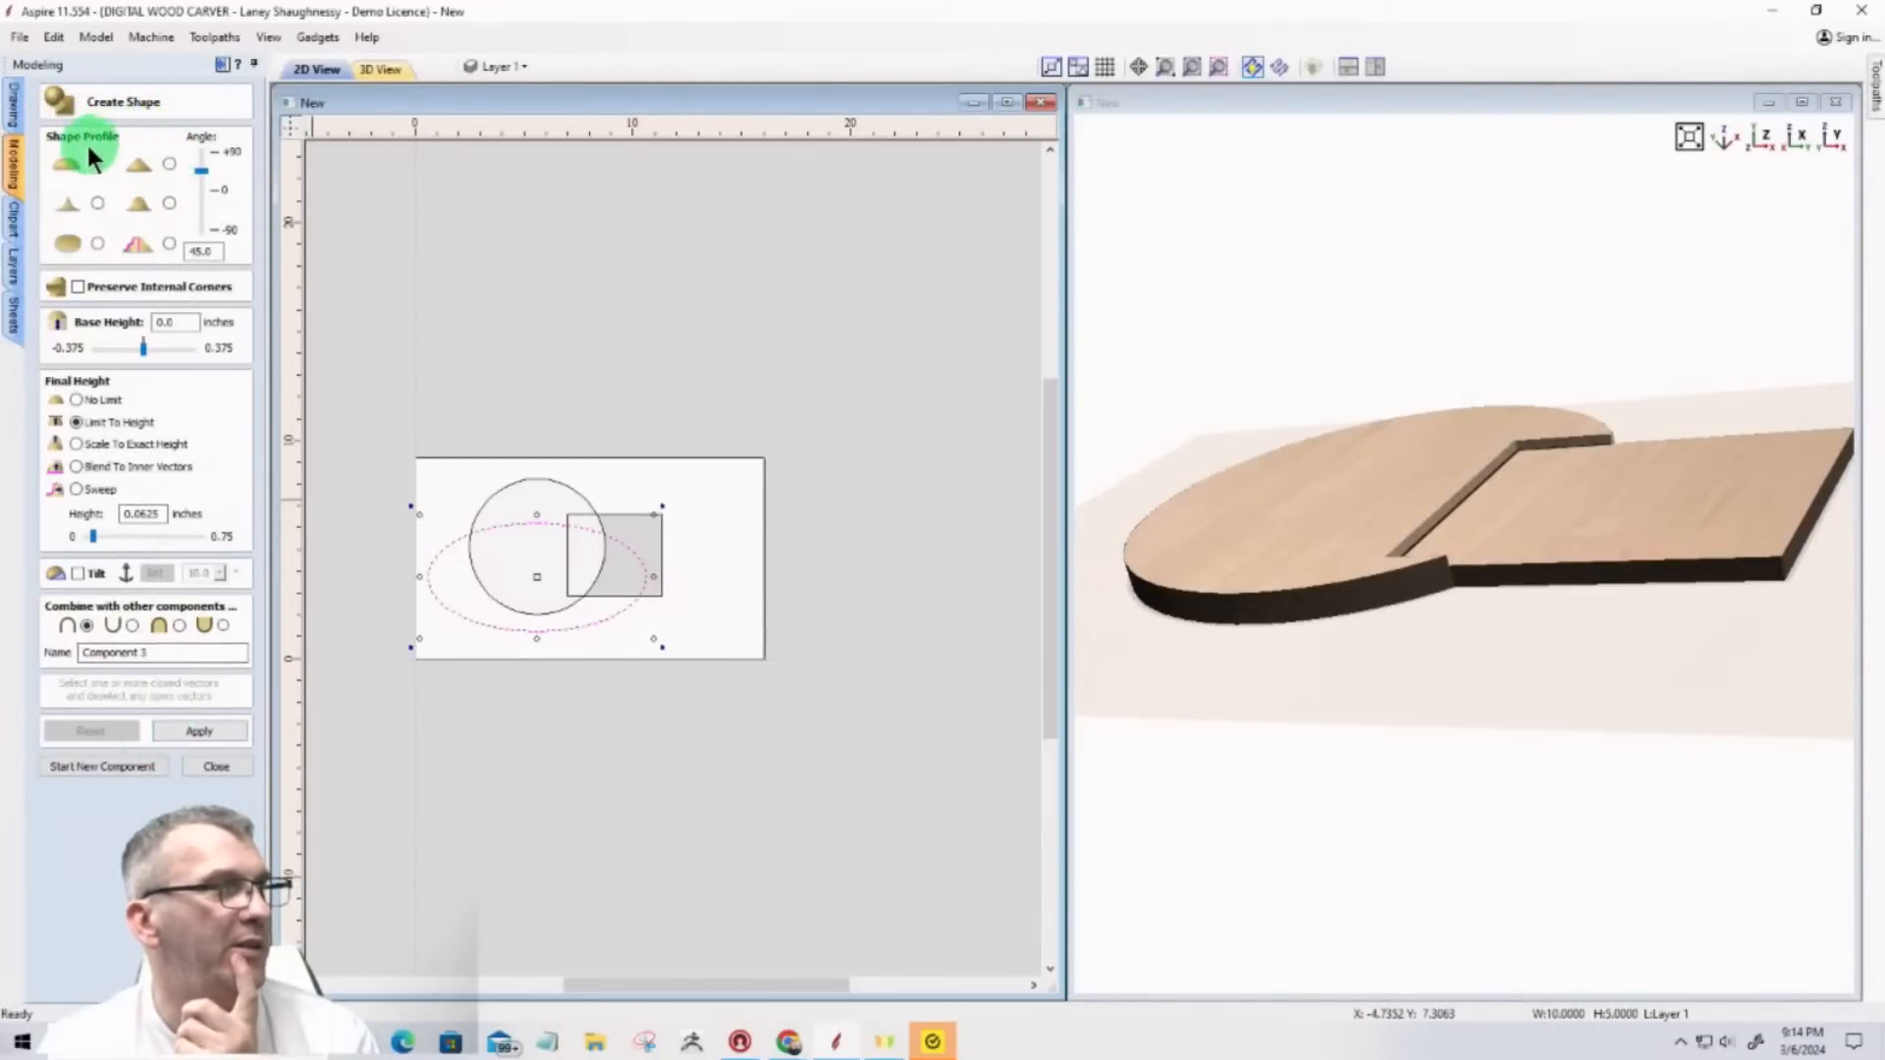
left_click(77, 401)
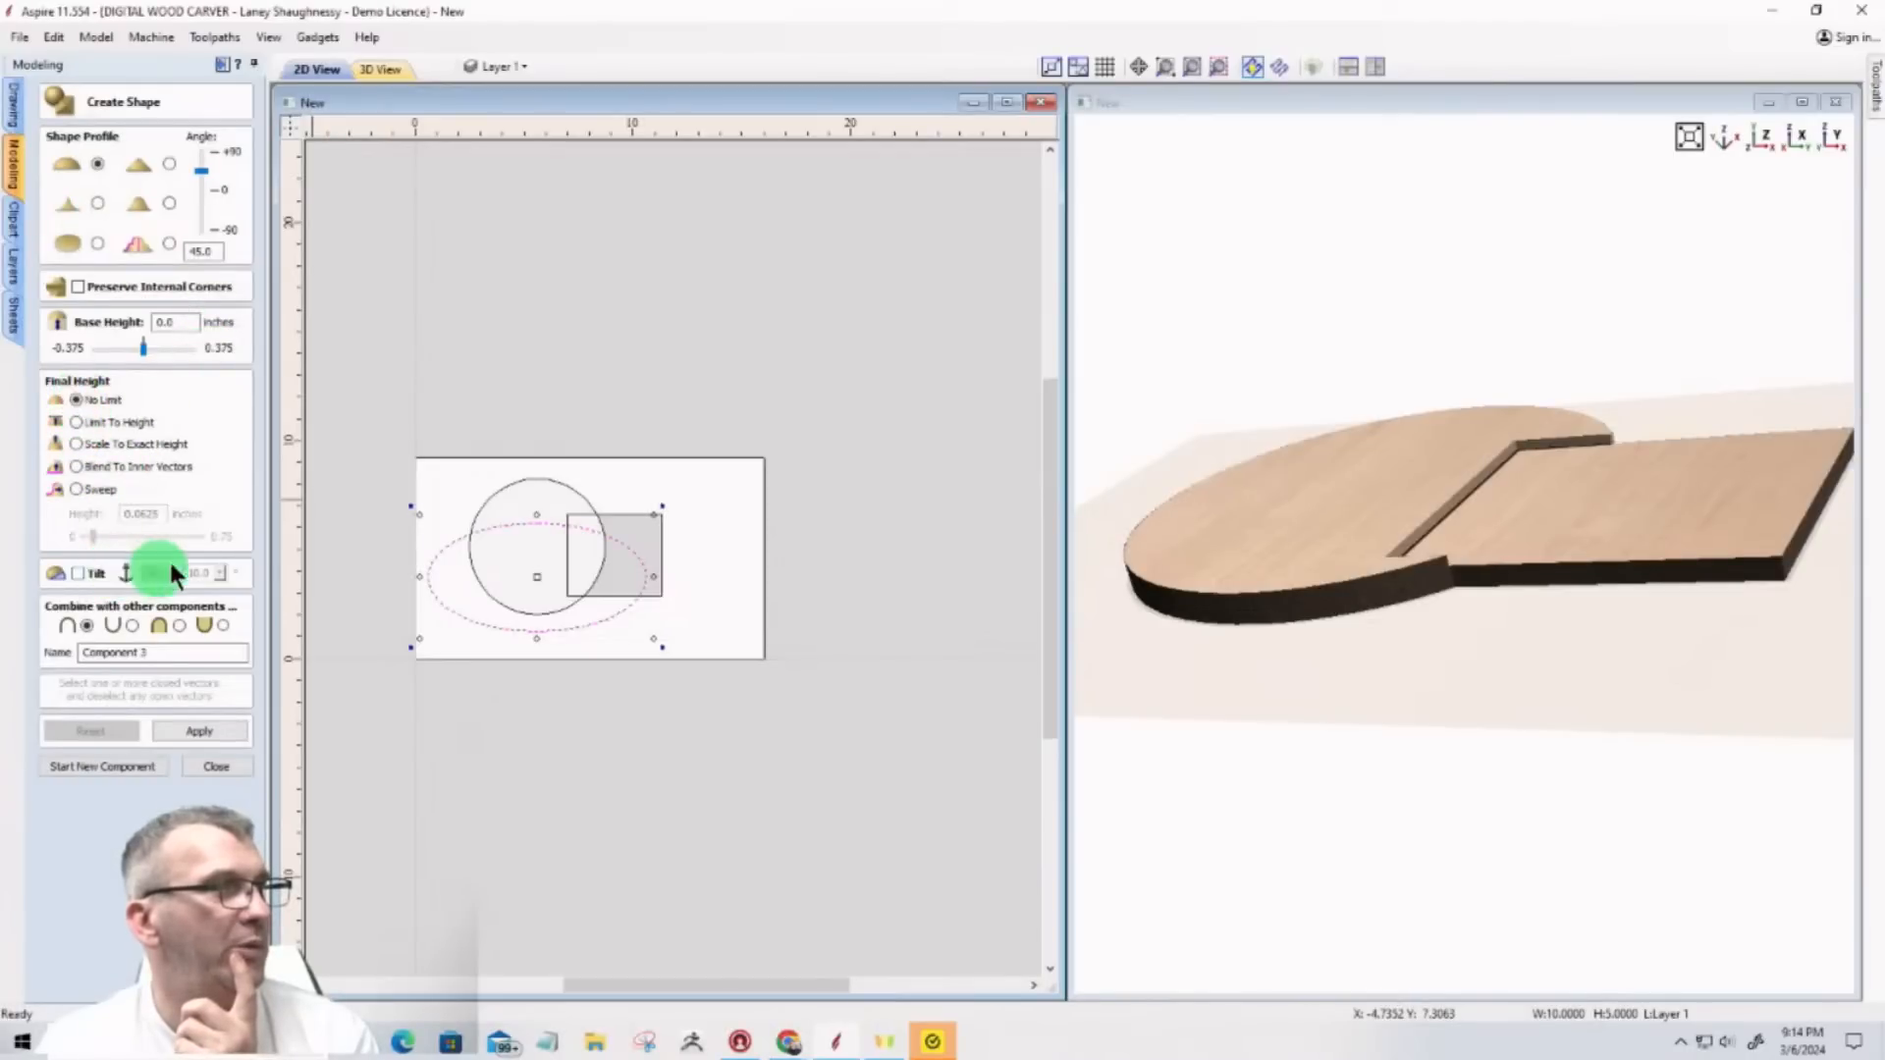
left_click(196, 732)
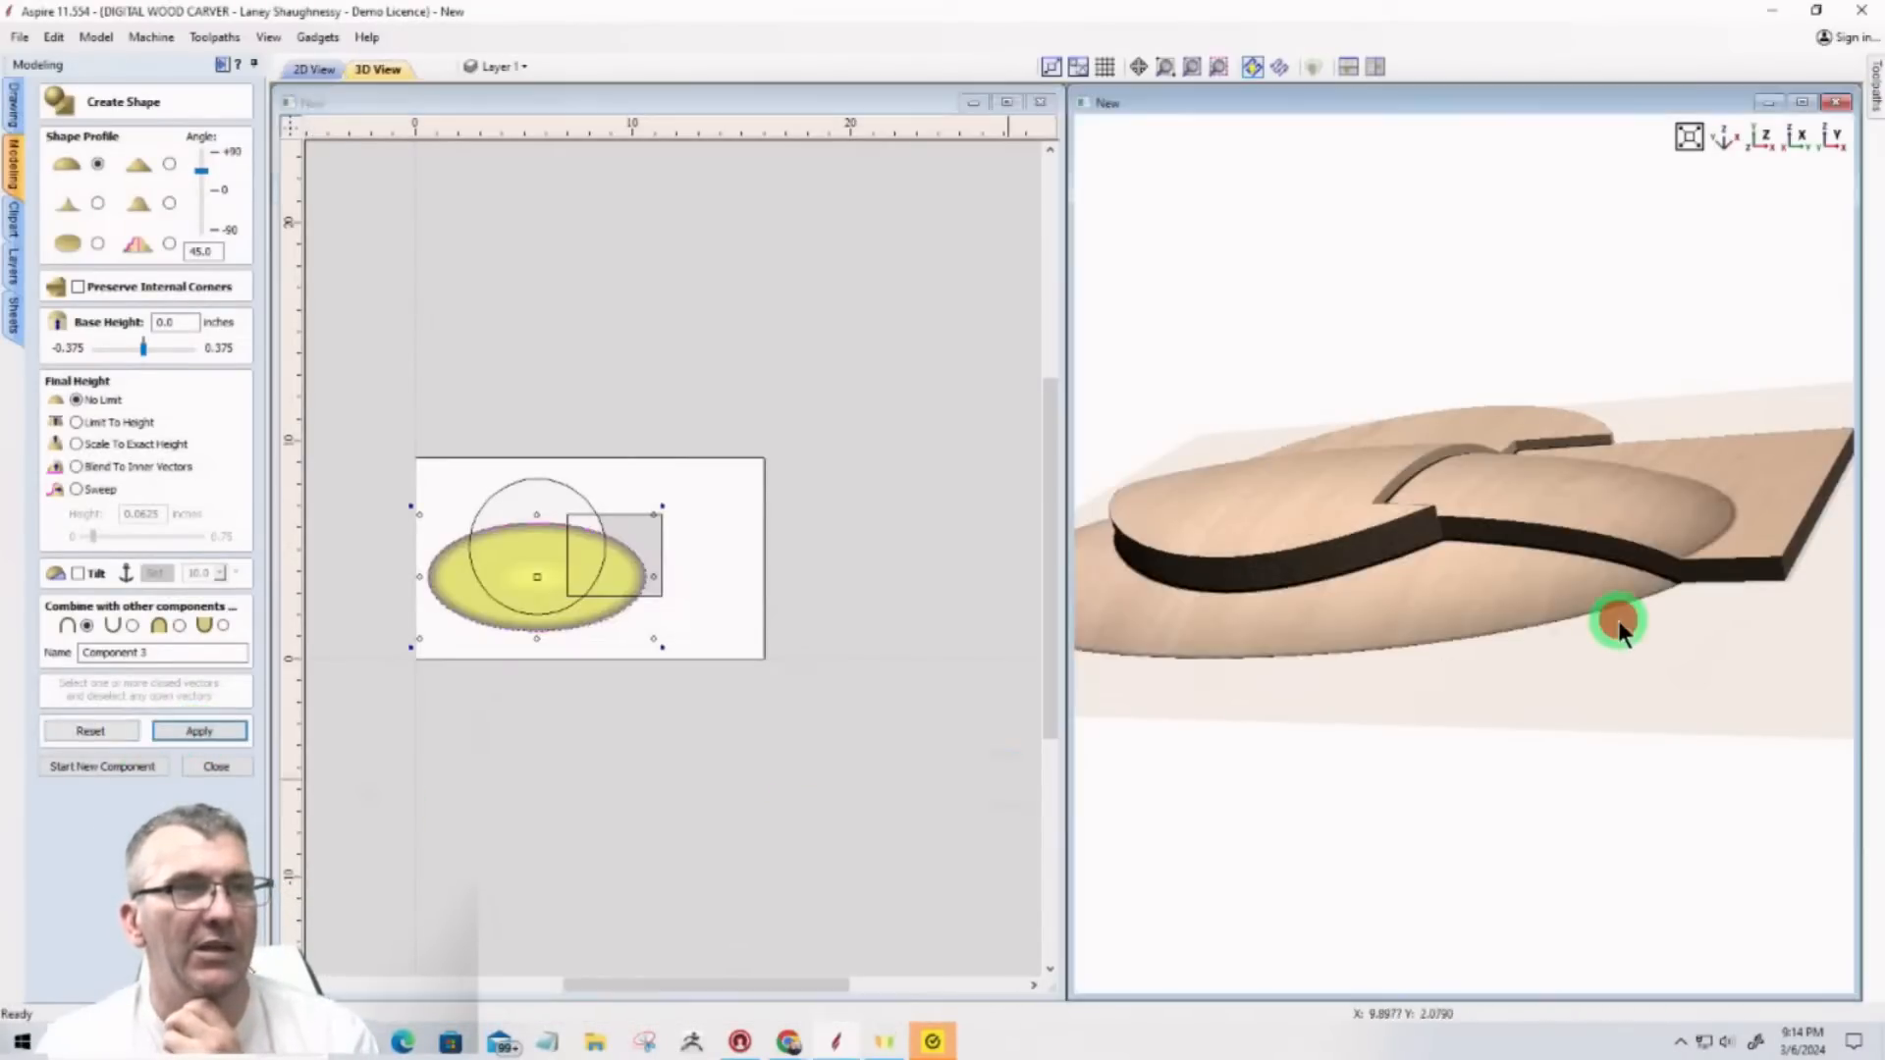
left_click_drag(1611, 622, 1417, 748)
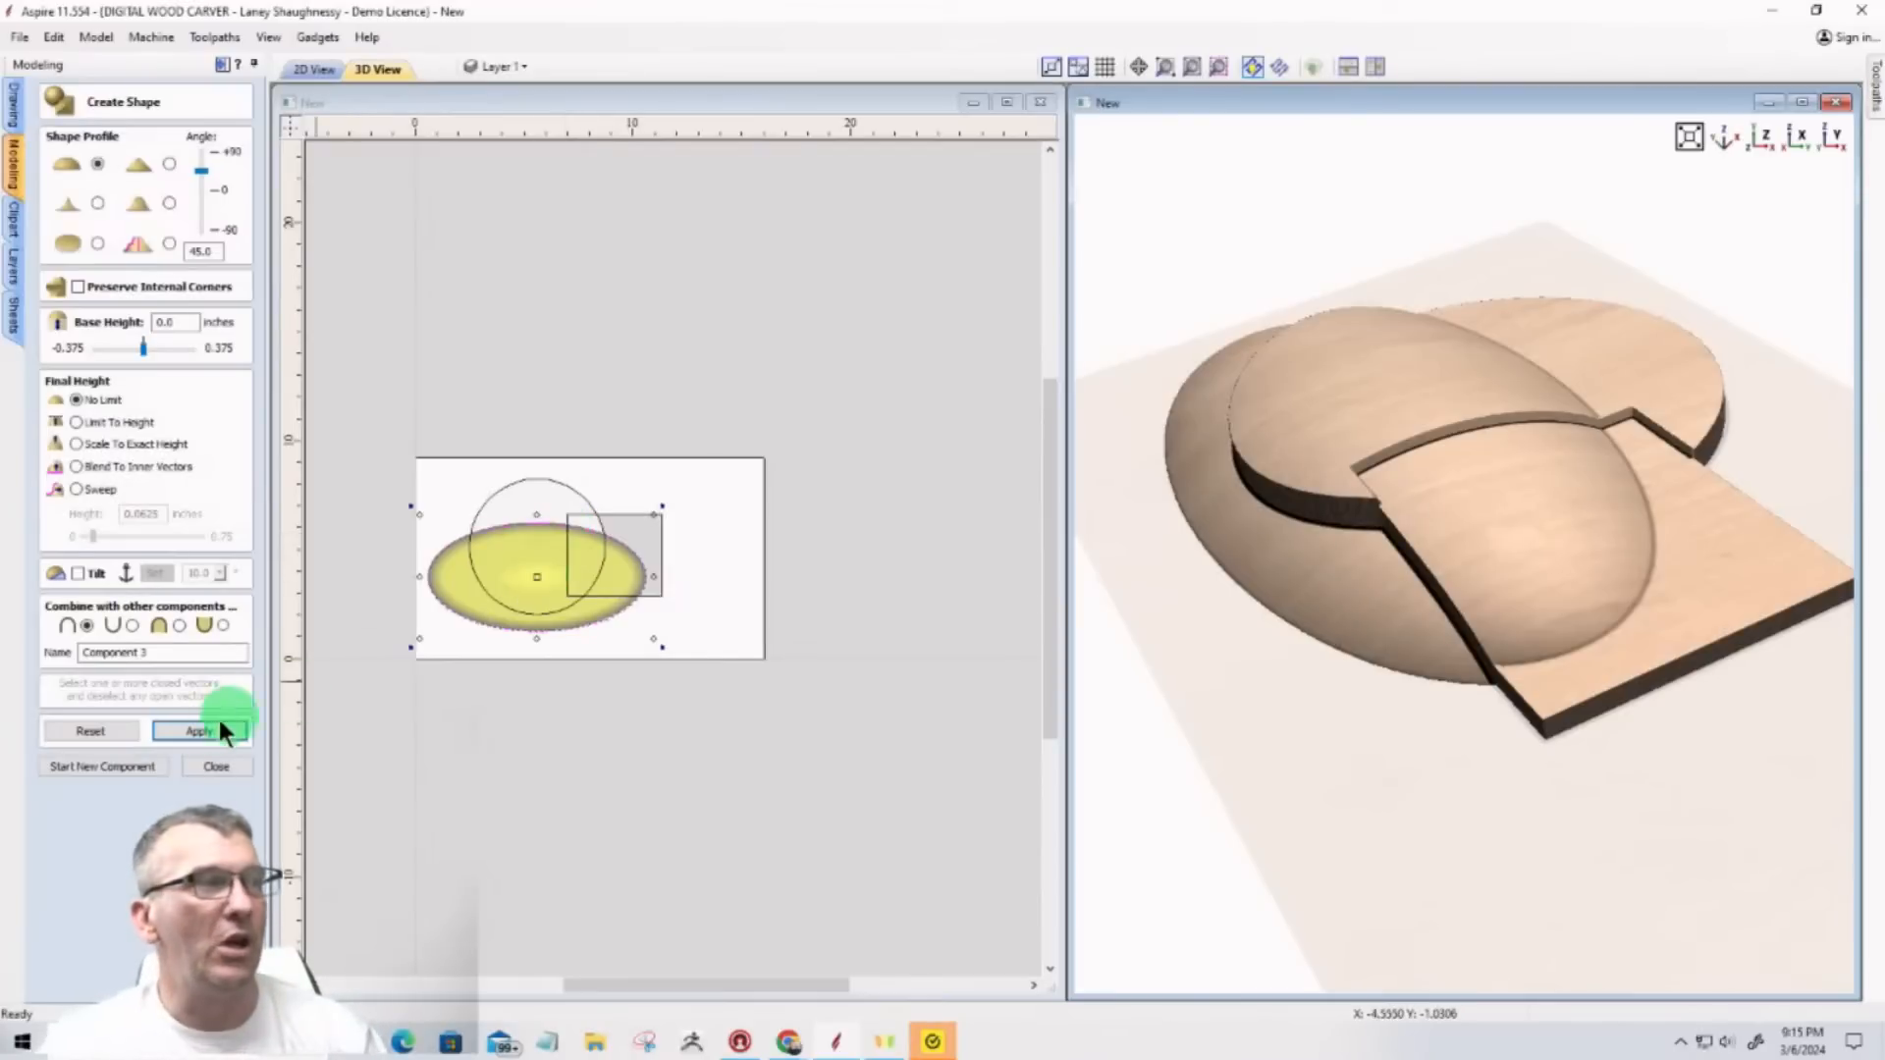
left_click(209, 764)
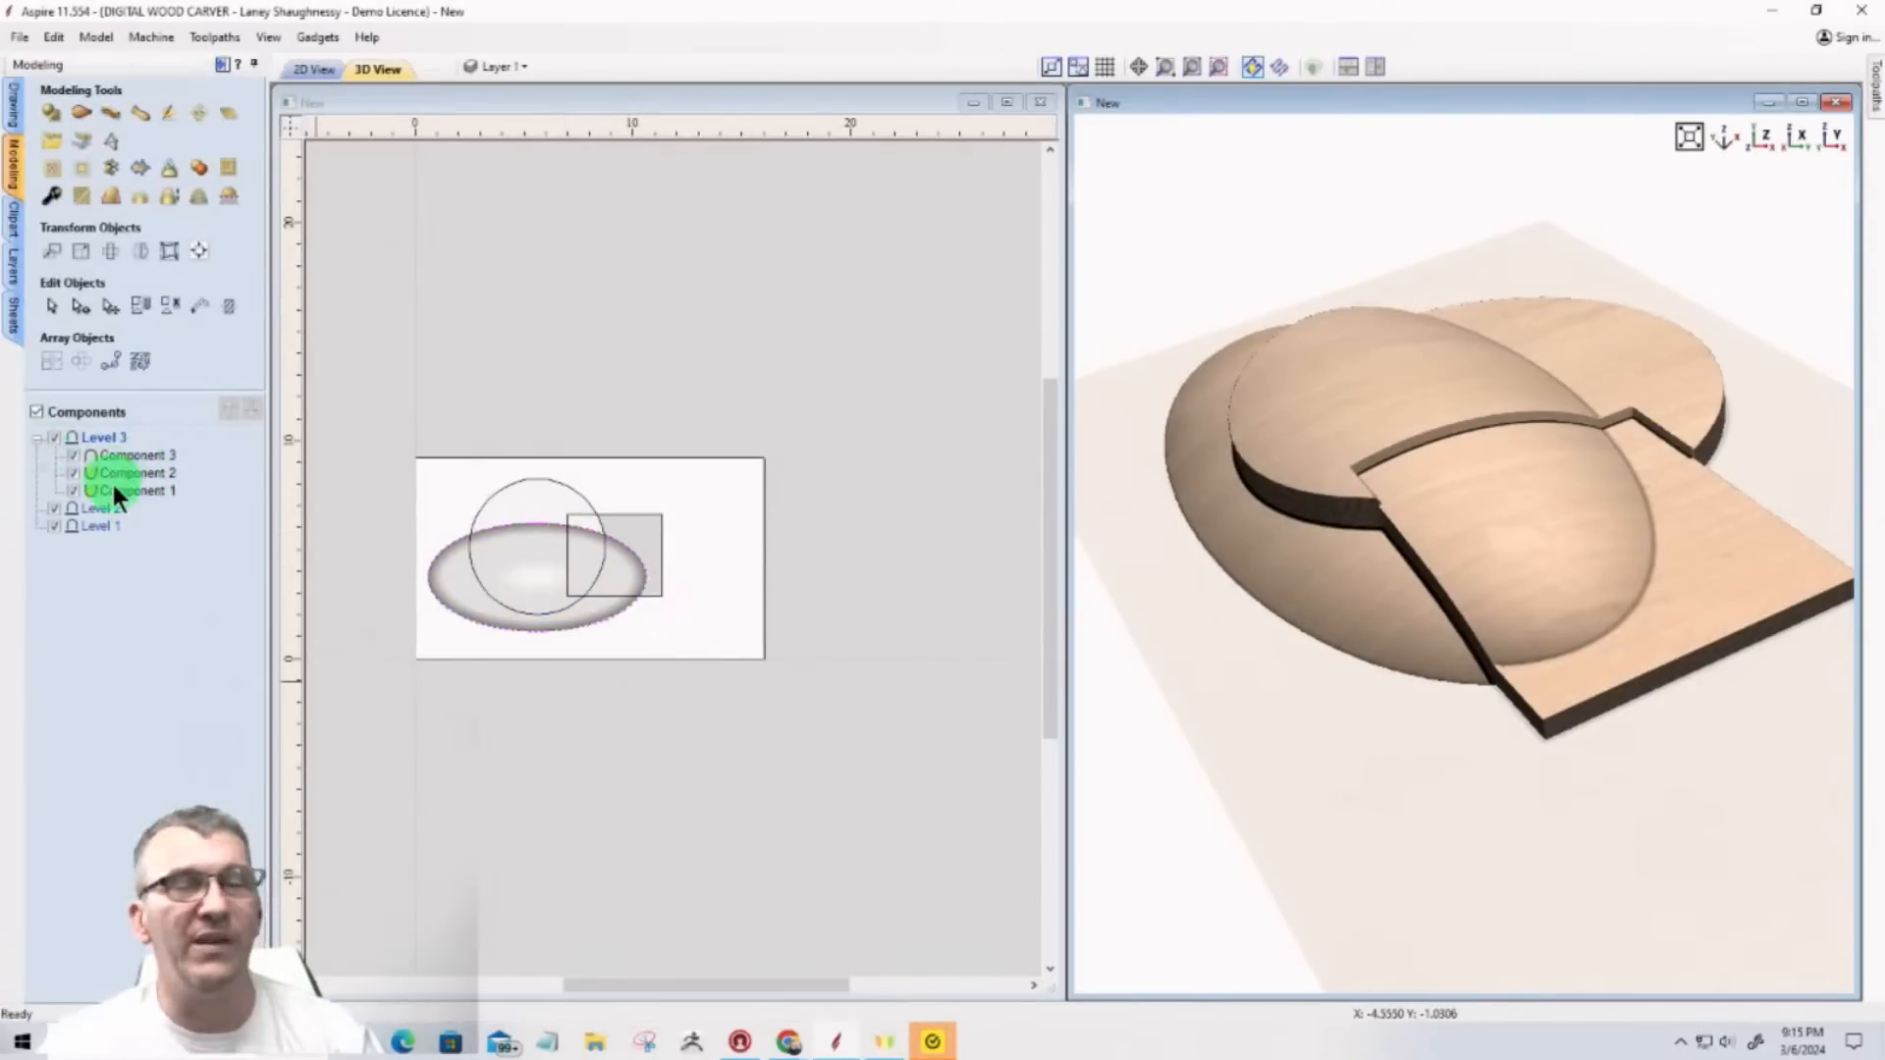
Step: Move the circle and rectangle components from Level 3 to Level 2 and check the combine mode options of Level 3
mouse_move(116, 481)
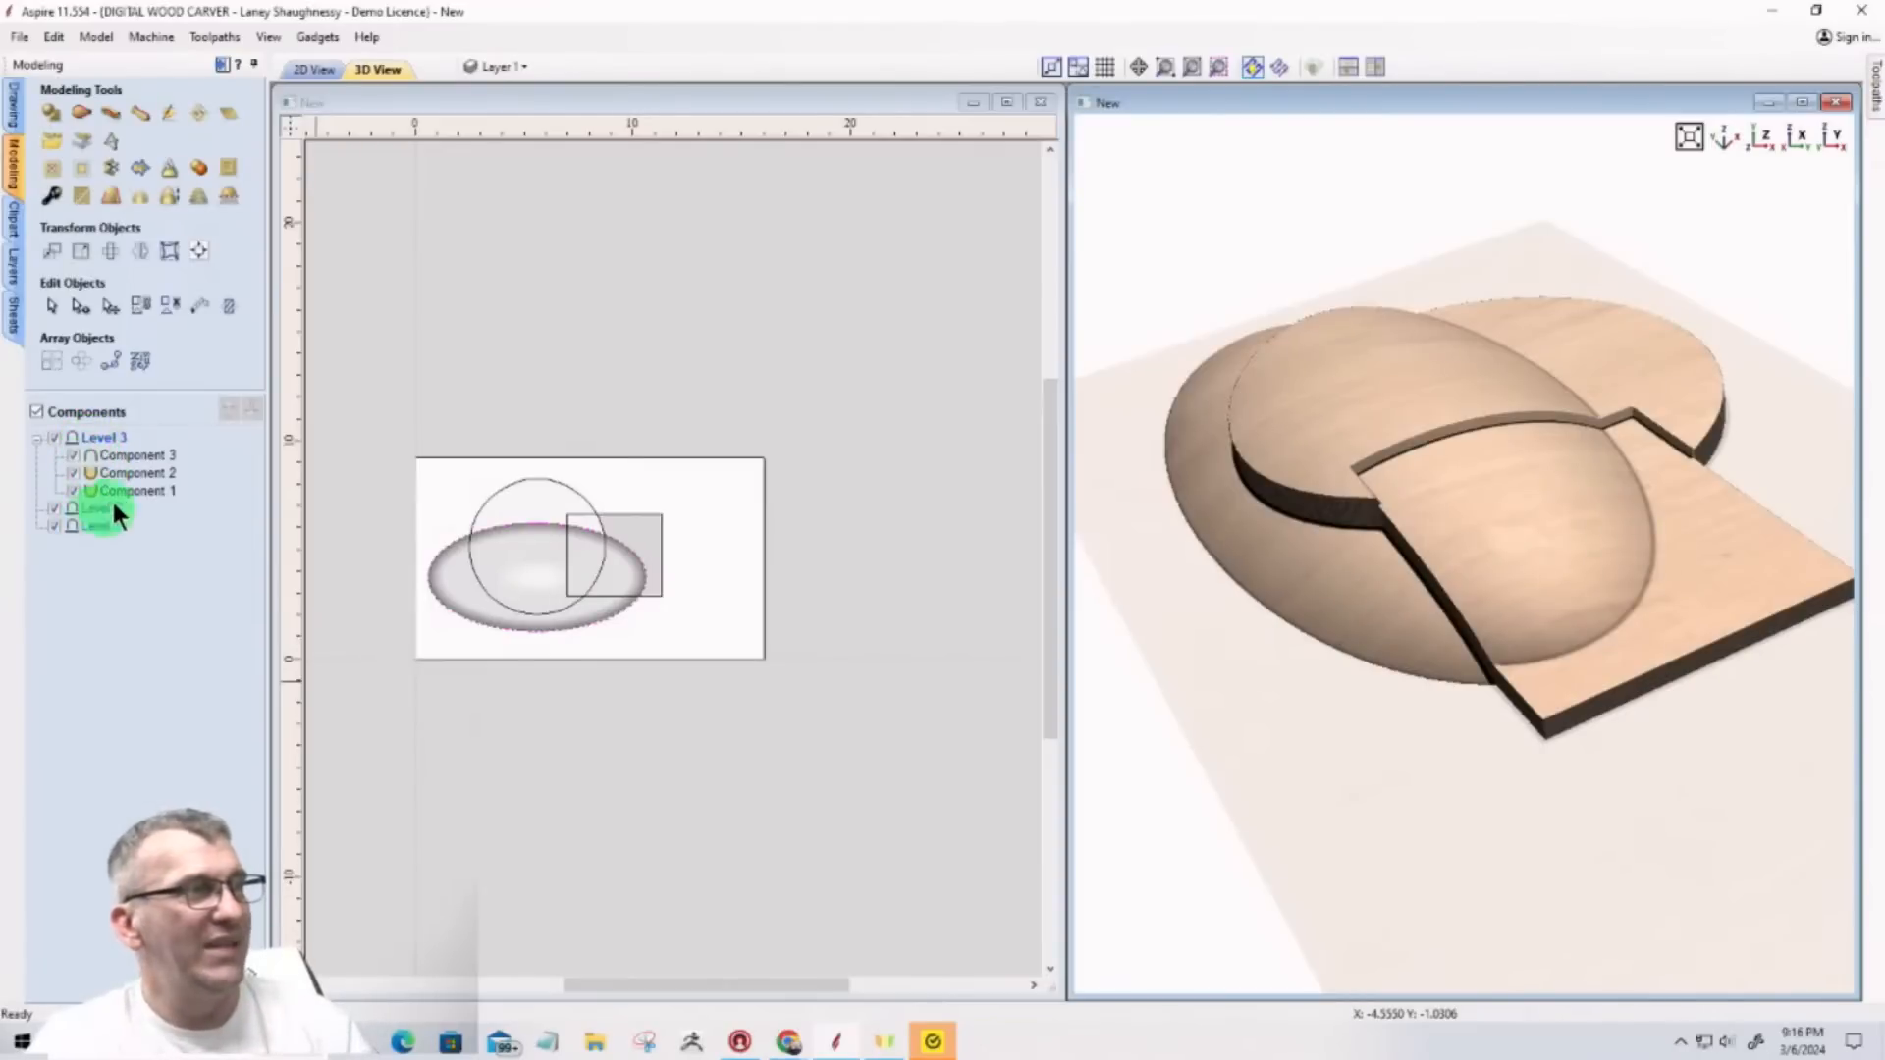
left_click(132, 473)
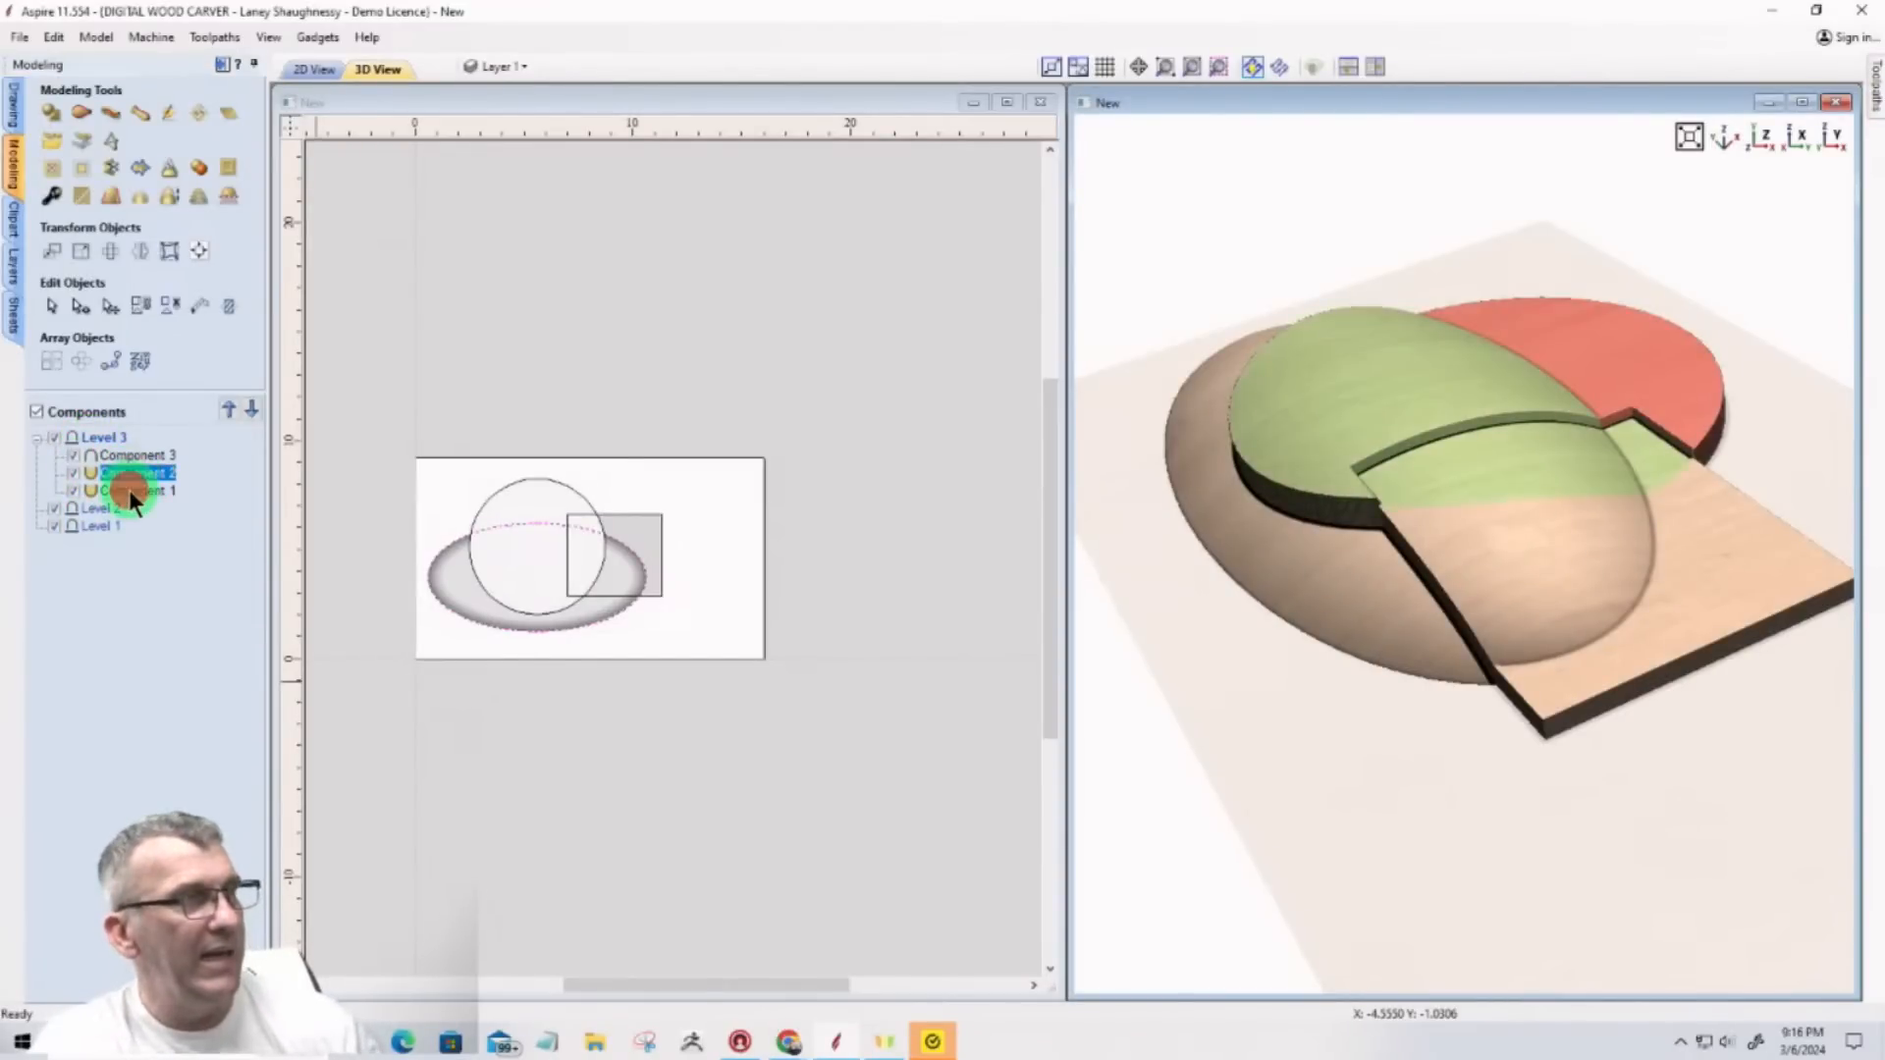
left_click(128, 488, "ctrl")
left_click_drag(125, 472, 122, 524)
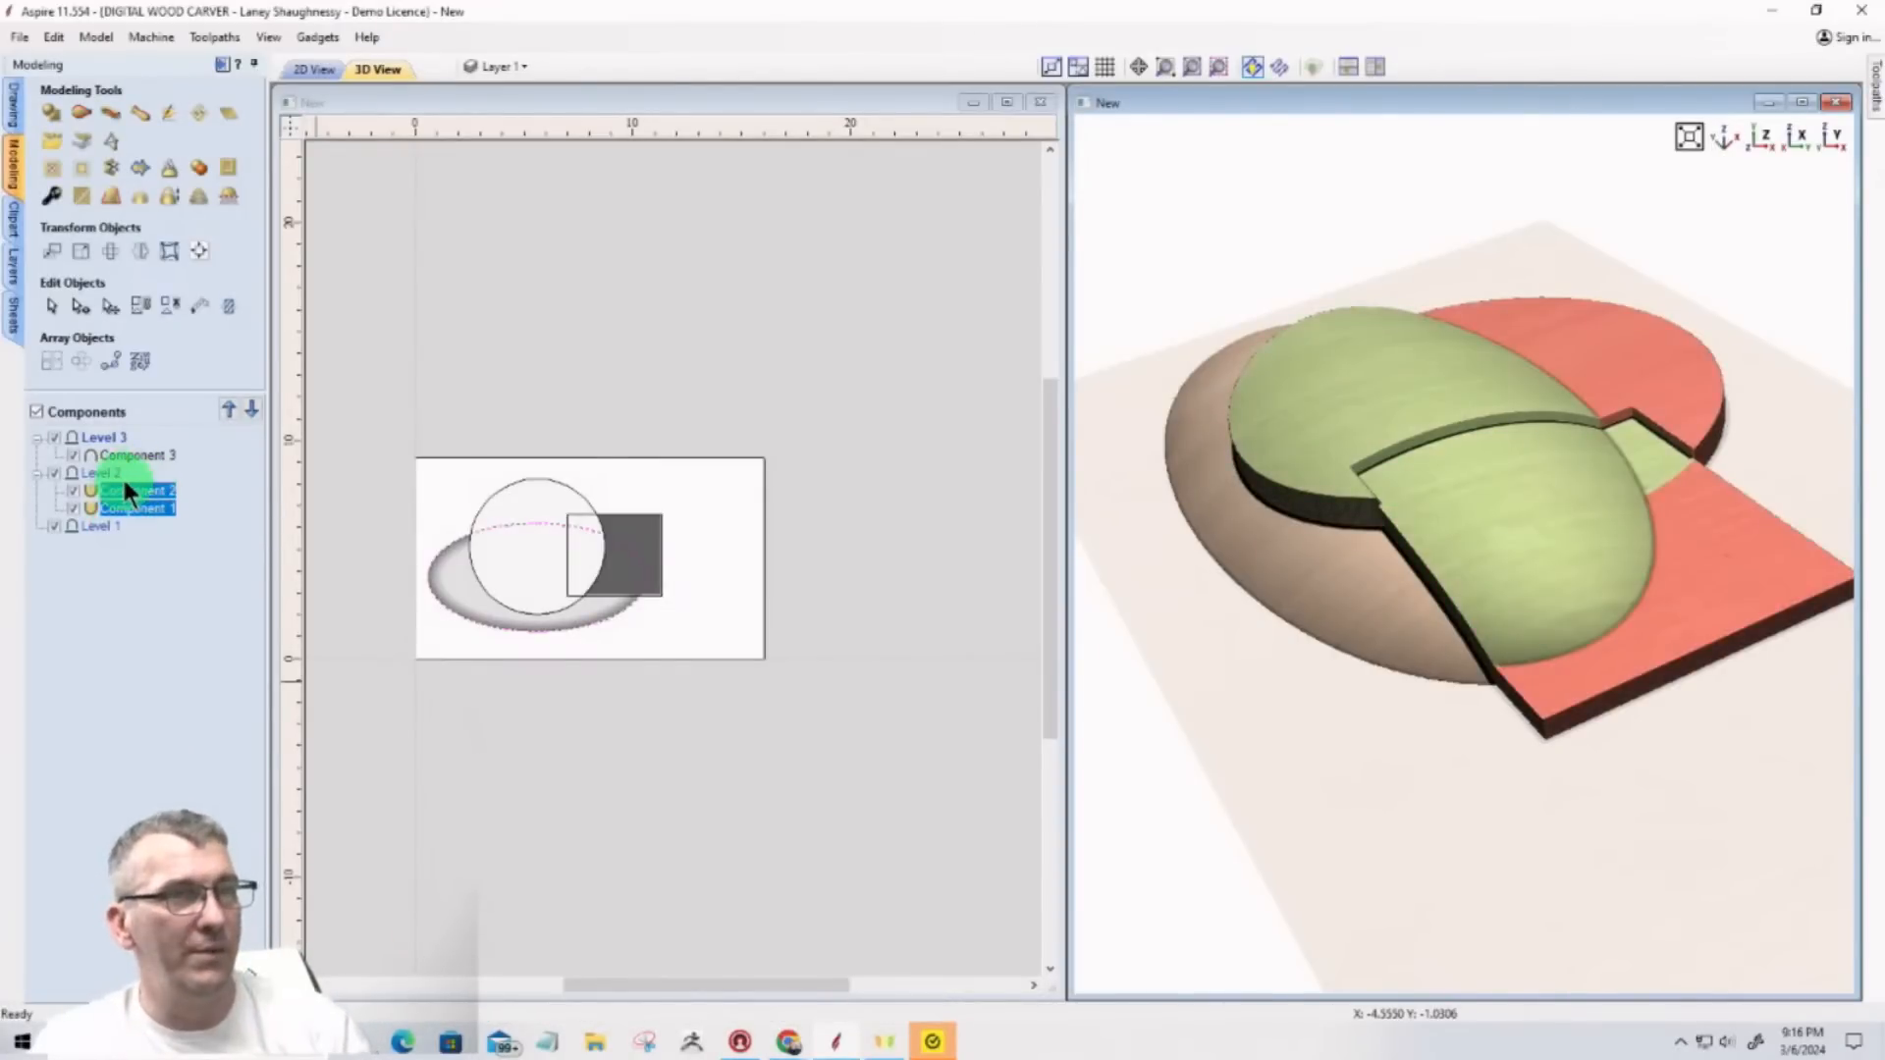
right_click(73, 433)
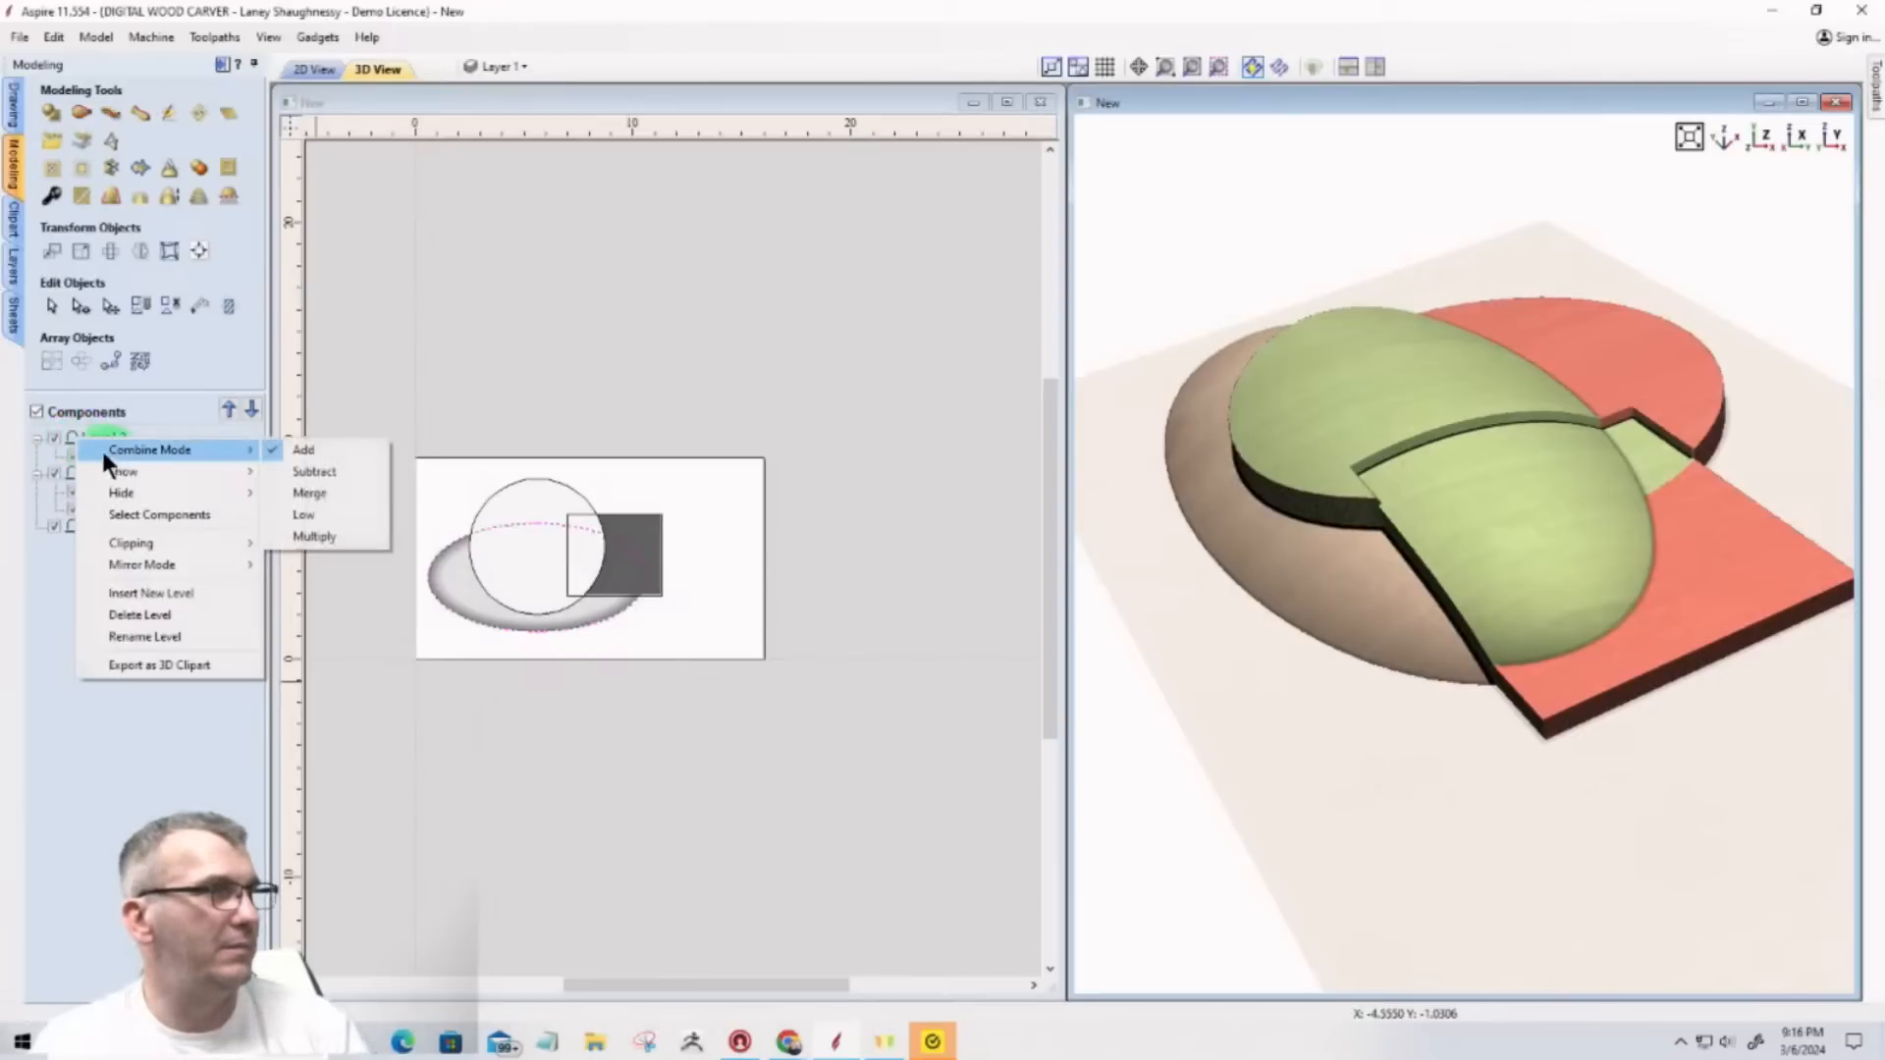
left_click(70, 432)
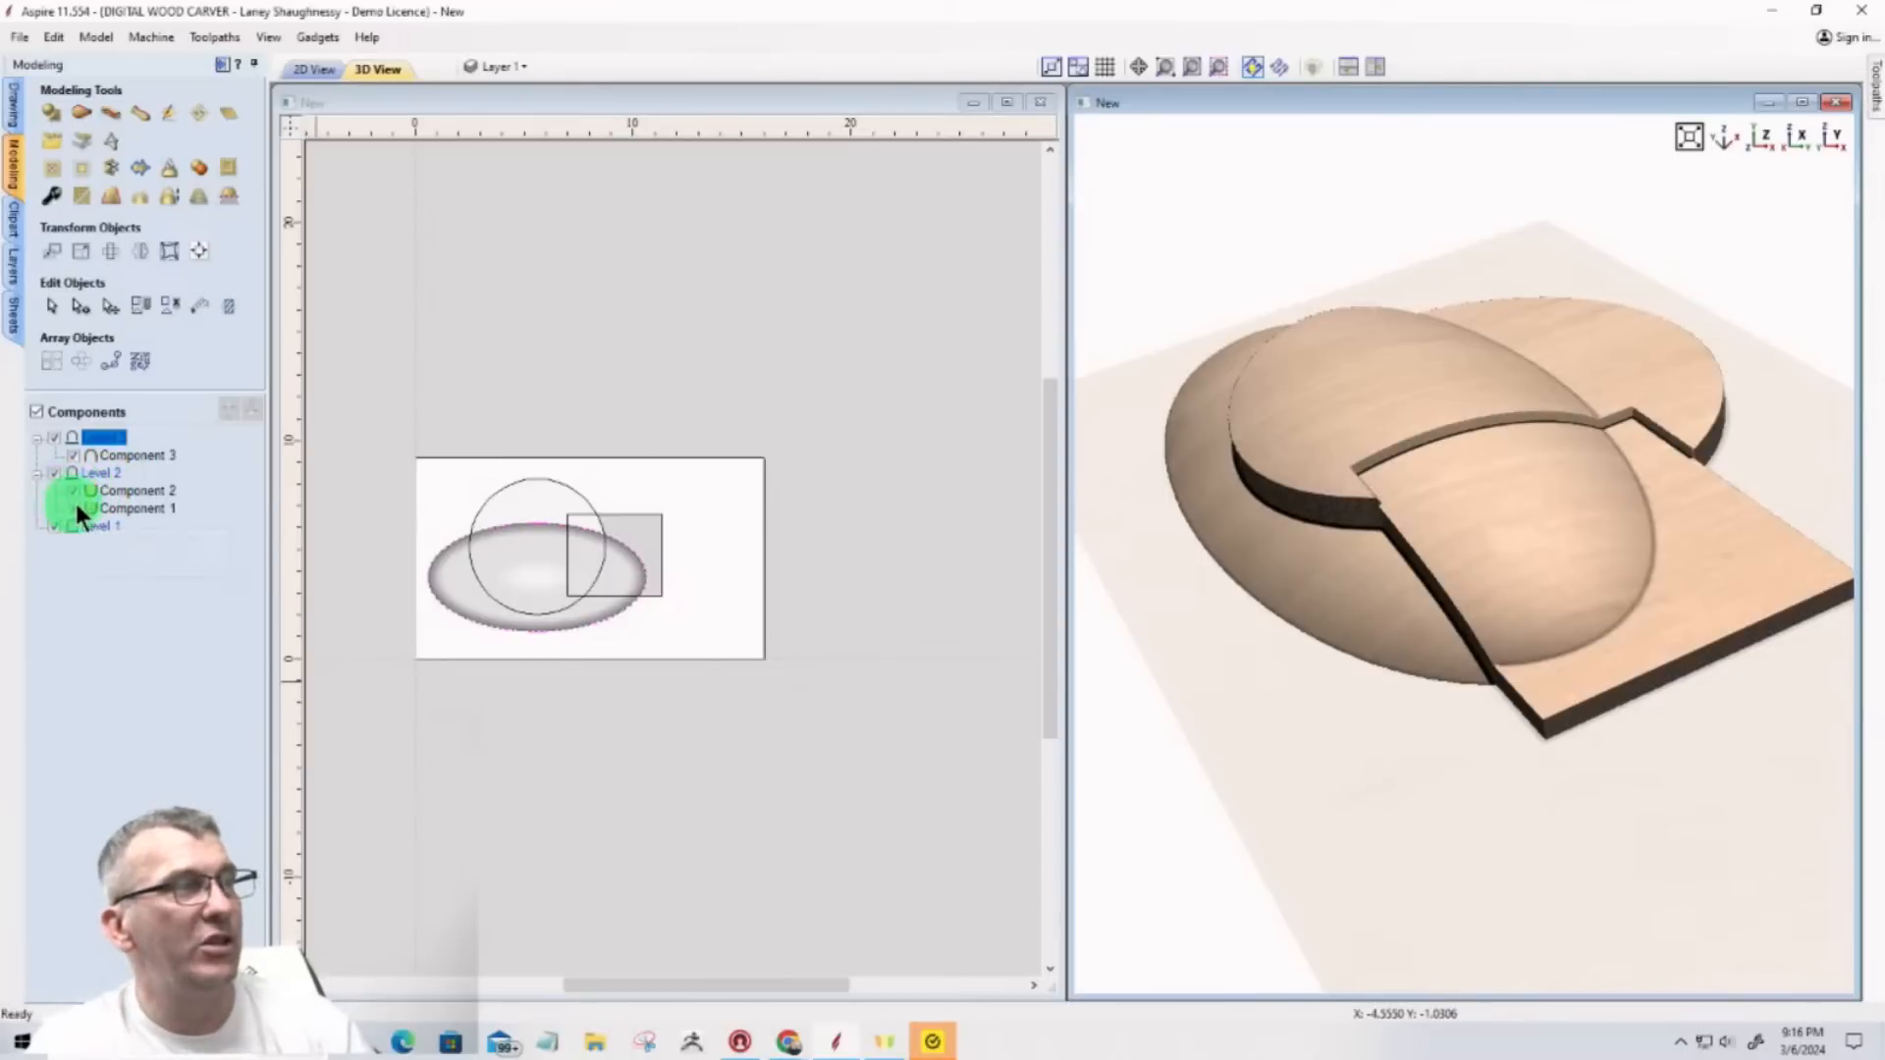
Step: Return the circle and rectangle components to Level 3 and move the ellipse component to Level 2
mouse_move(75, 492)
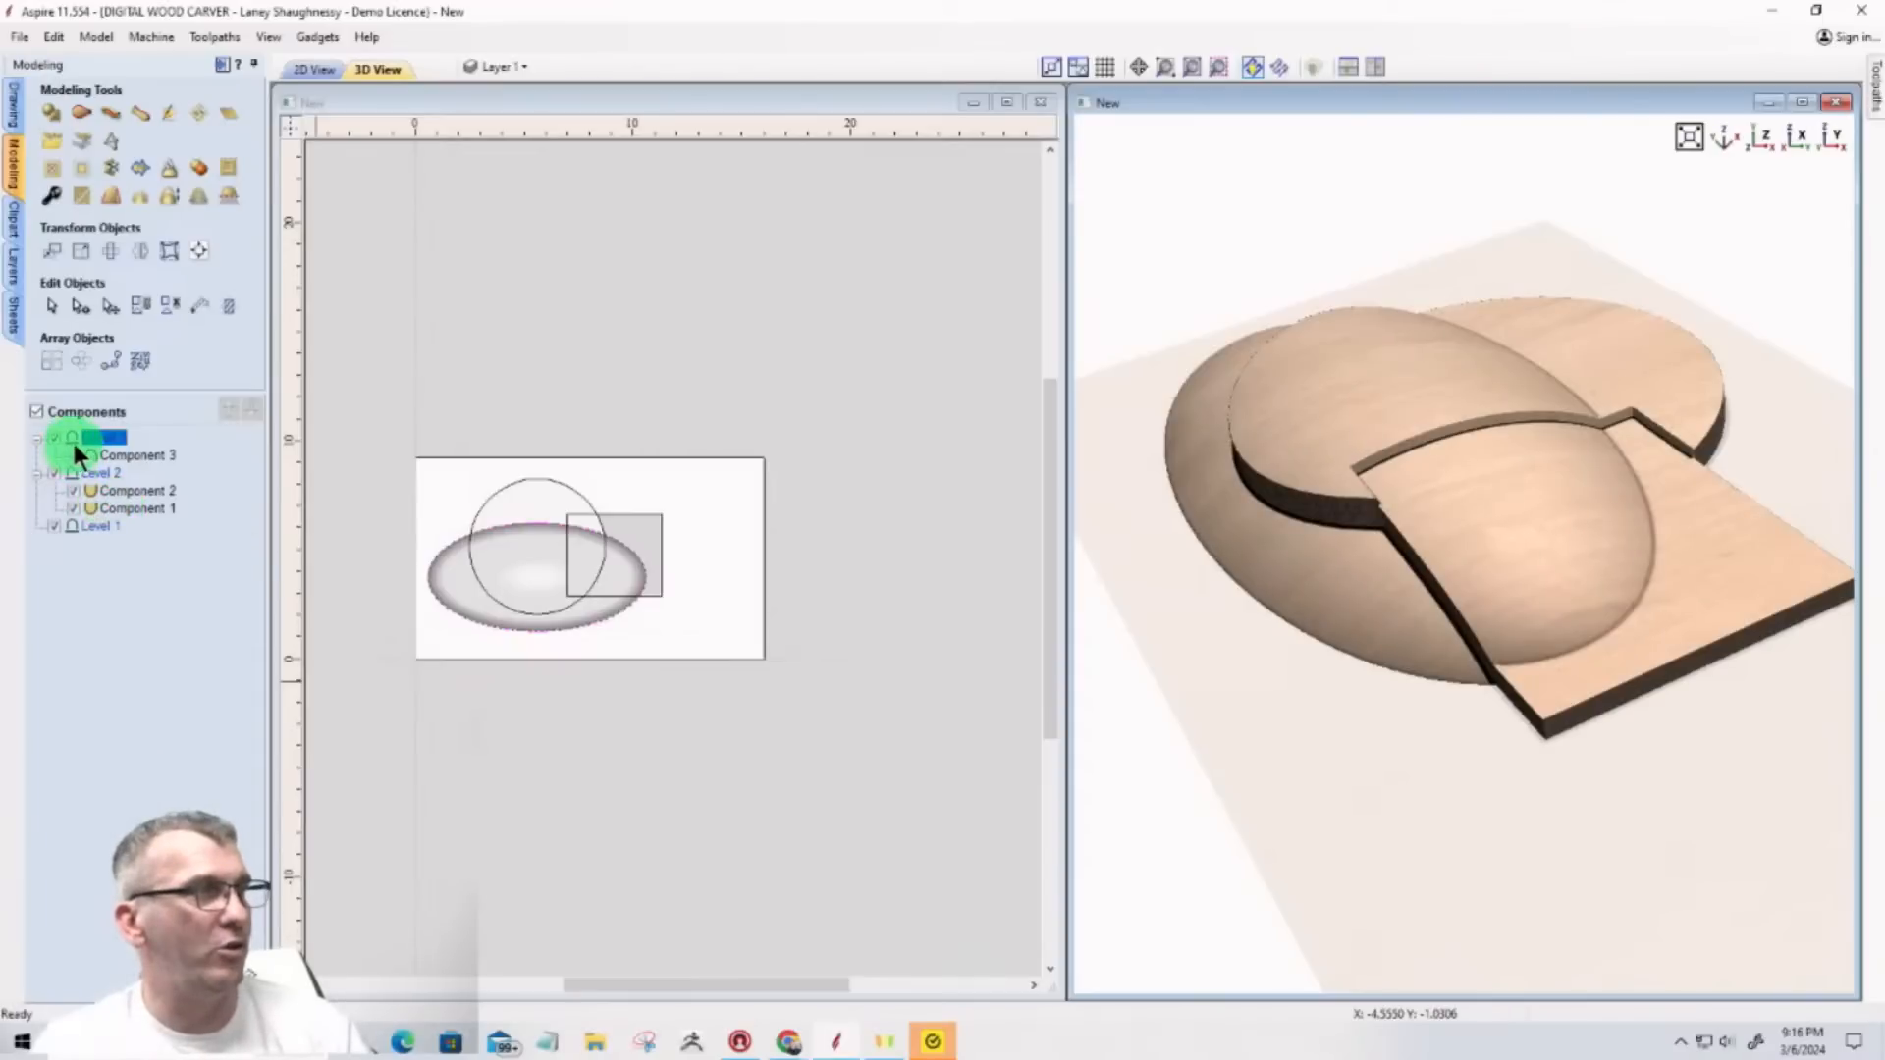
left_click(102, 454)
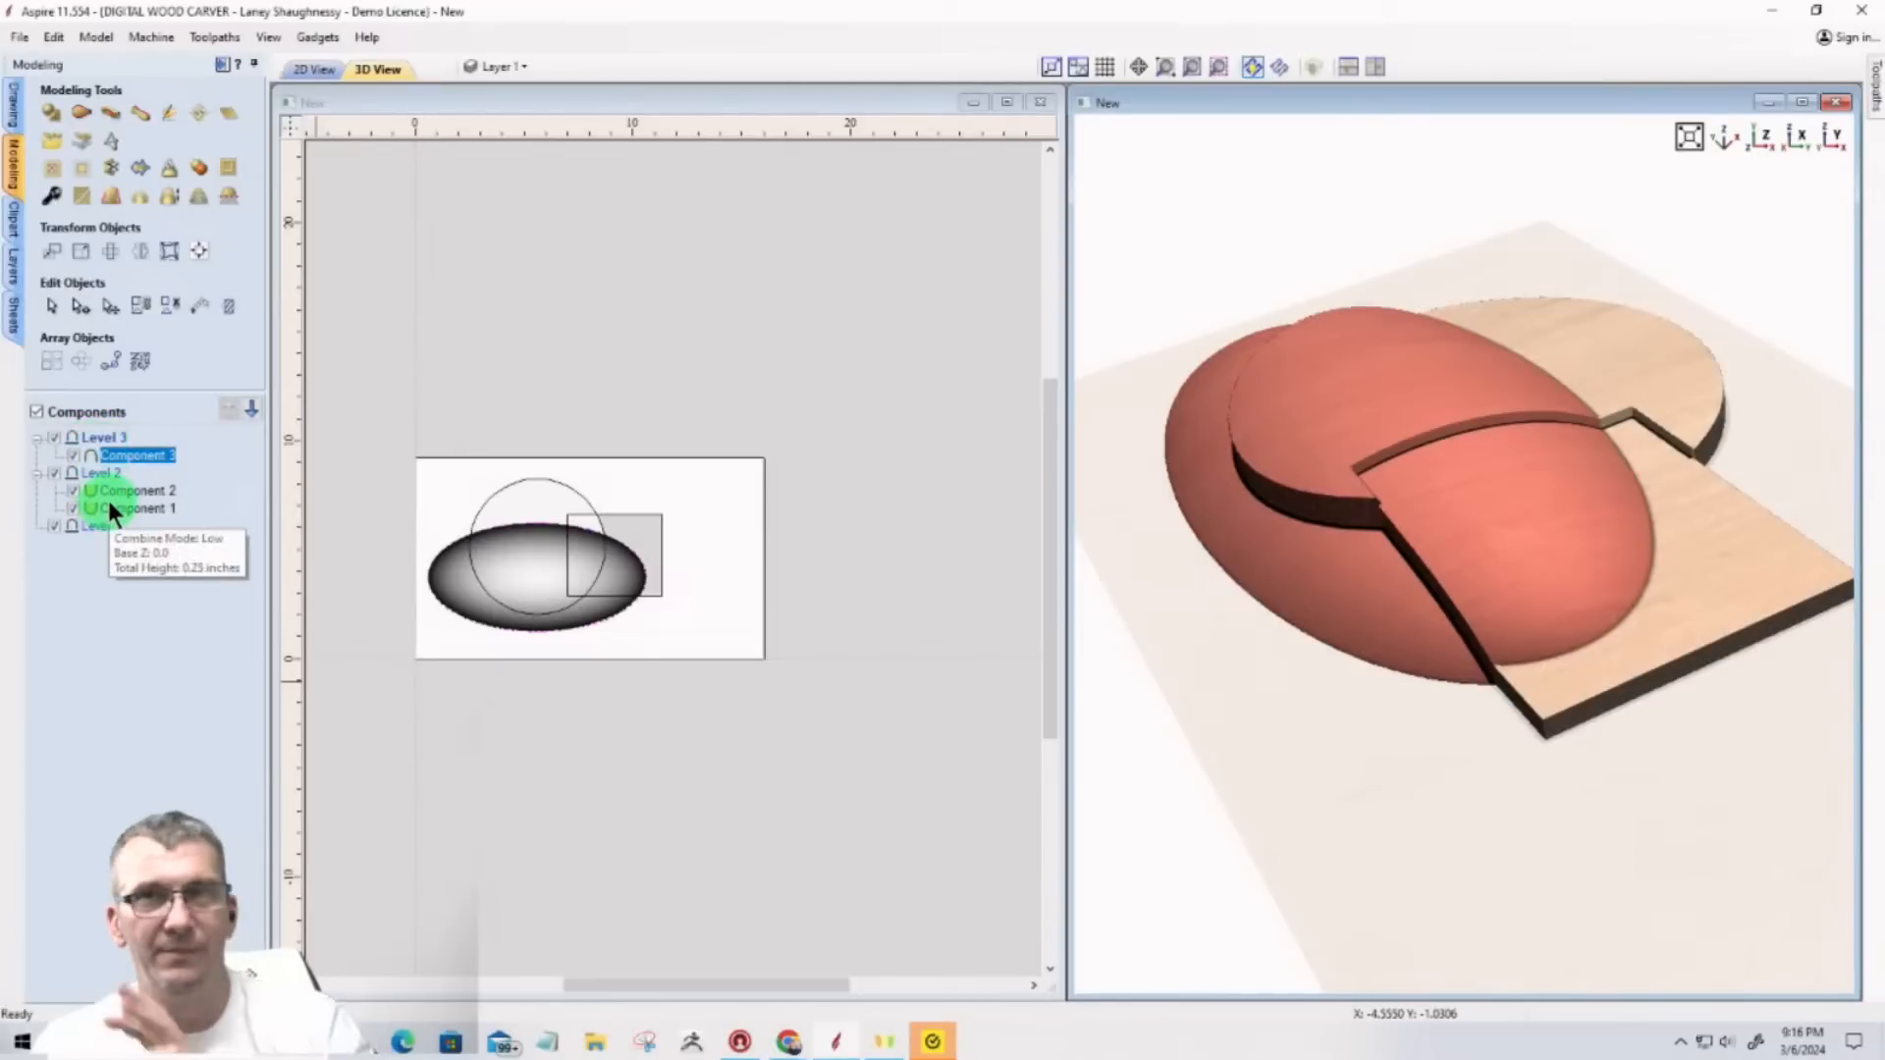
mouse_move(113, 489)
left_mouse_down()
mouse_move(104, 444)
mouse_move(109, 502)
mouse_move(113, 473)
left_mouse_up()
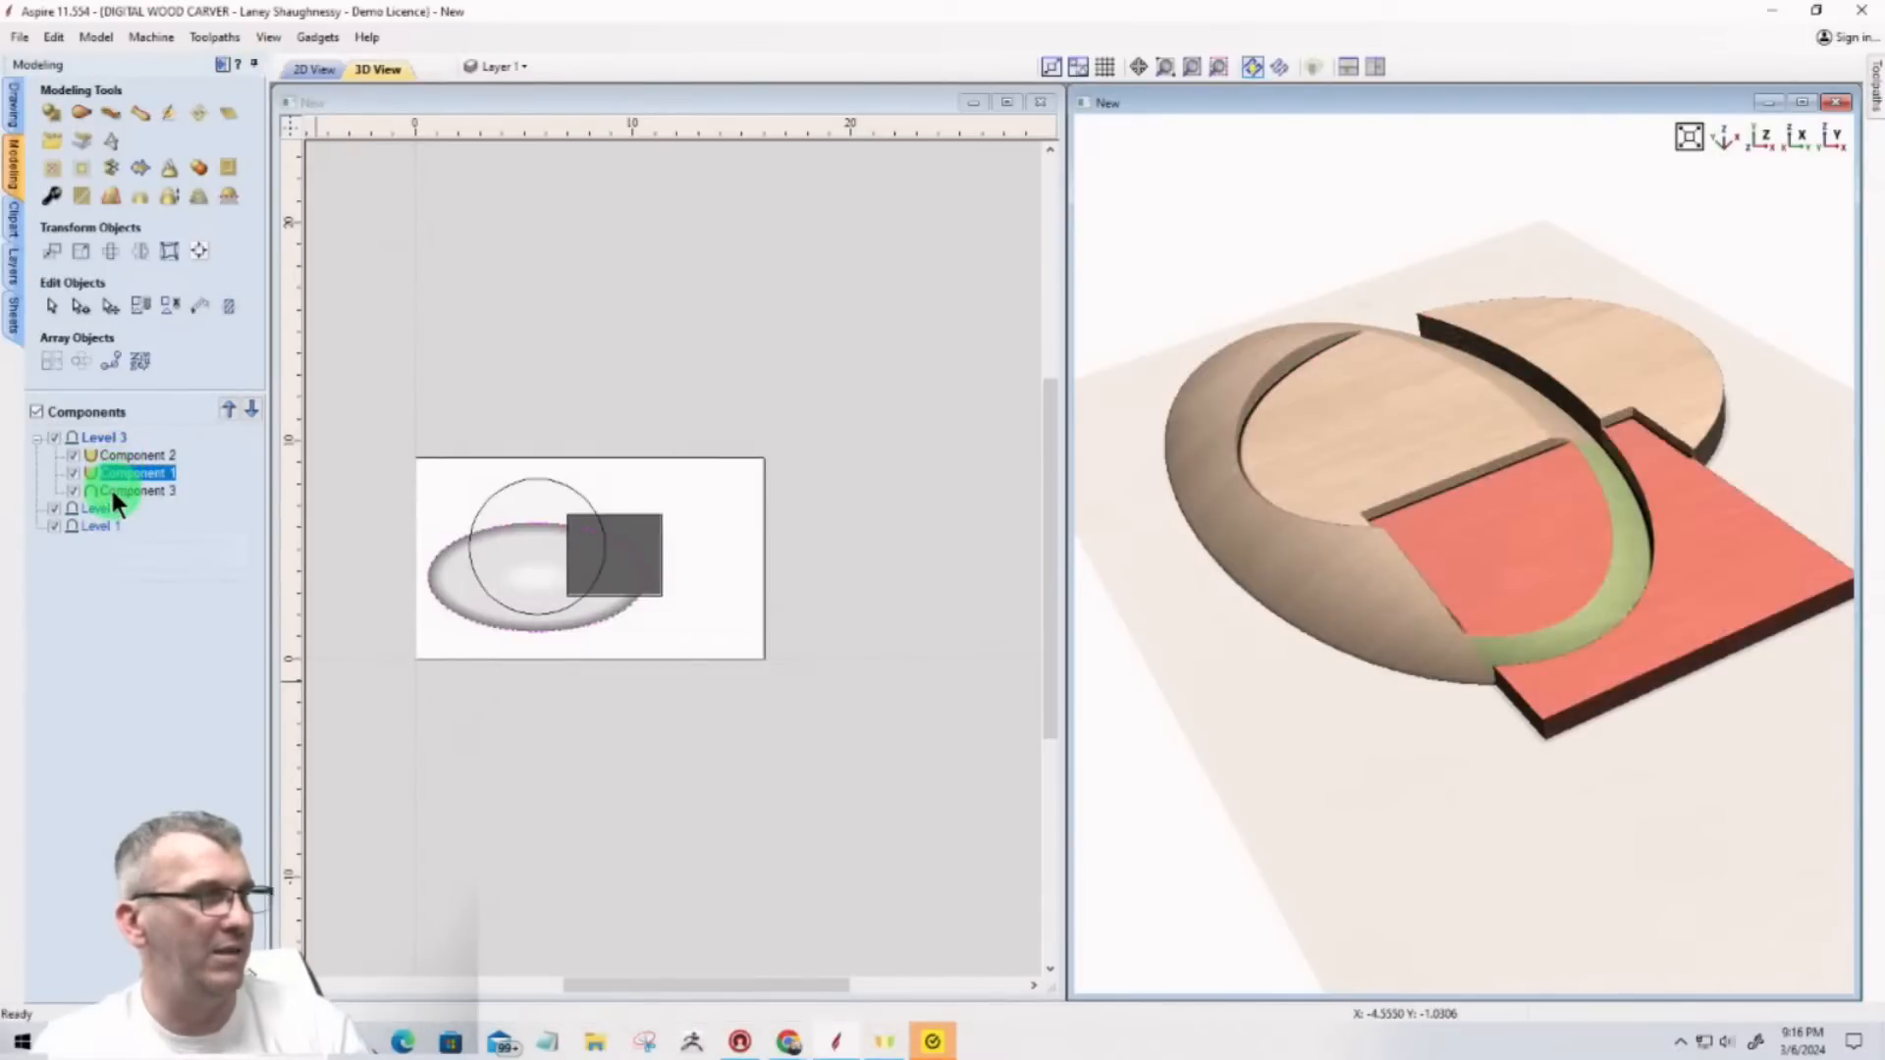
left_click_drag(113, 493, 110, 509)
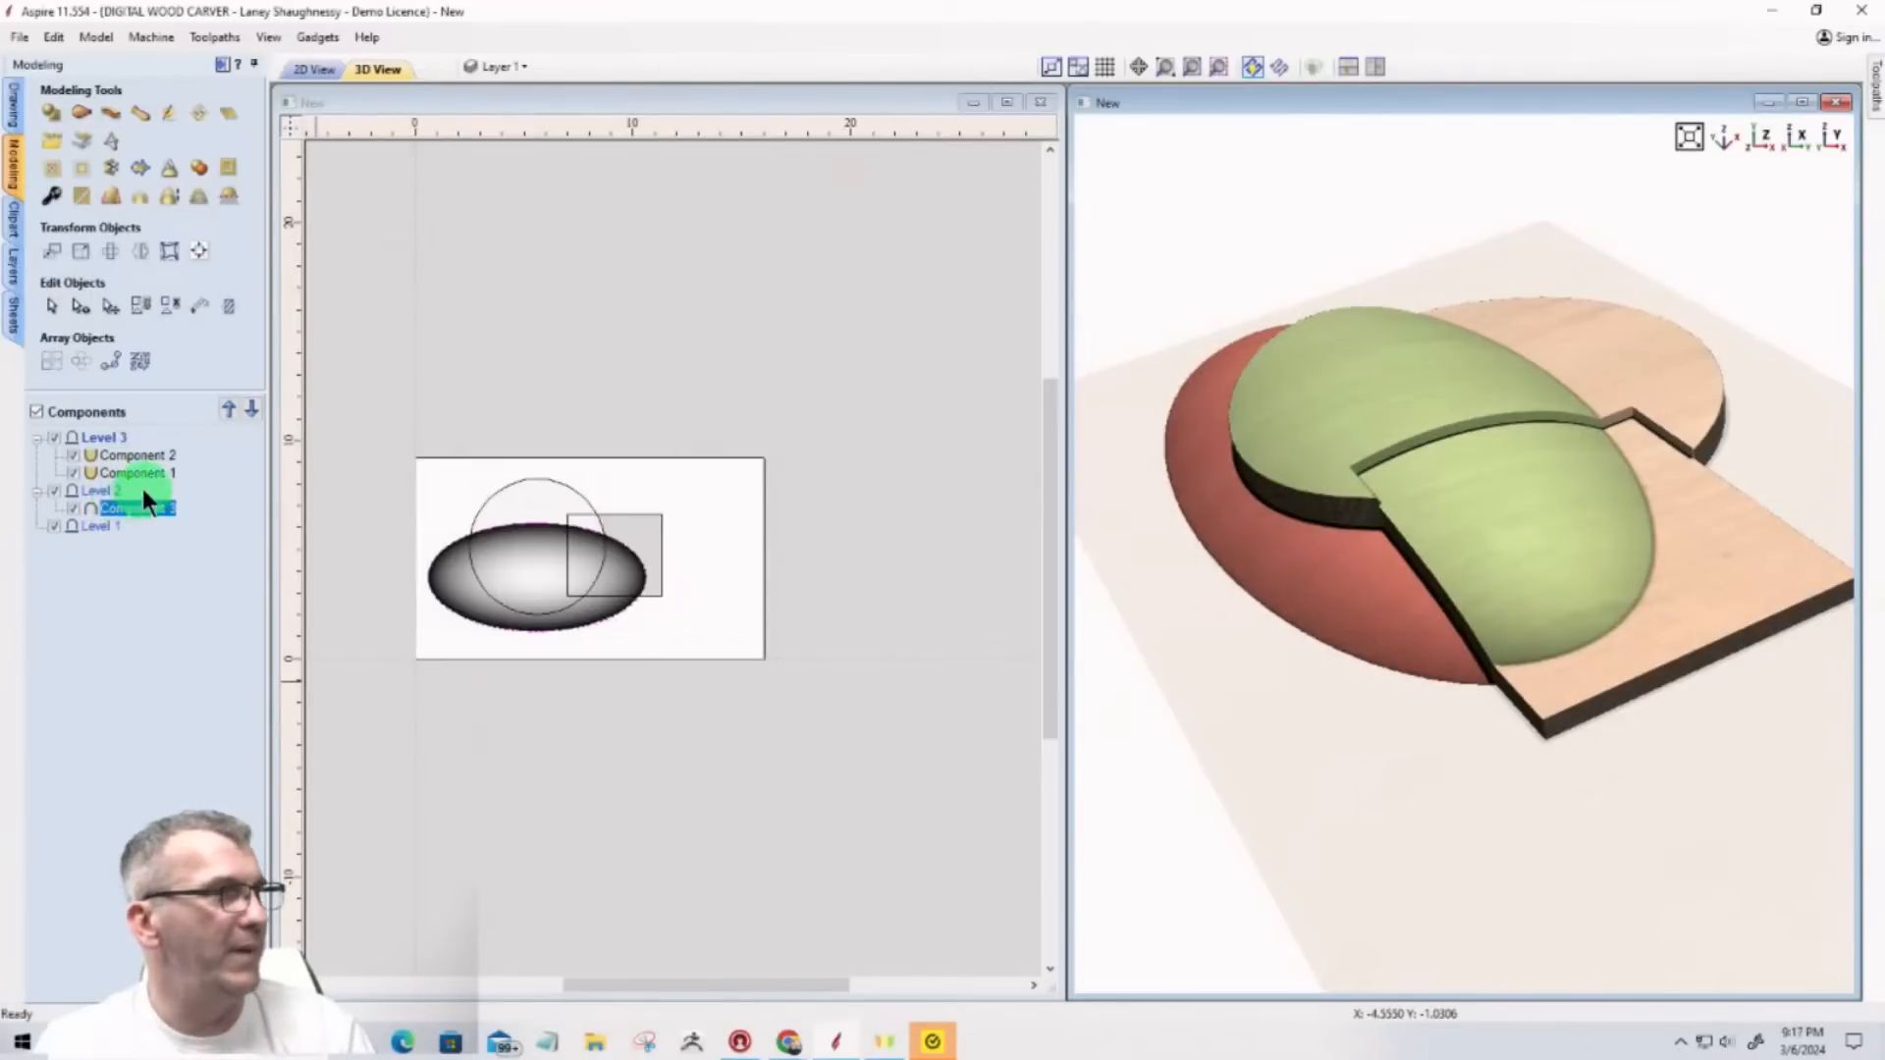
Step: Shift the circle and rectangle components together slightly down and left over the ellipse, and inspect the updated relief
left_click(619, 532)
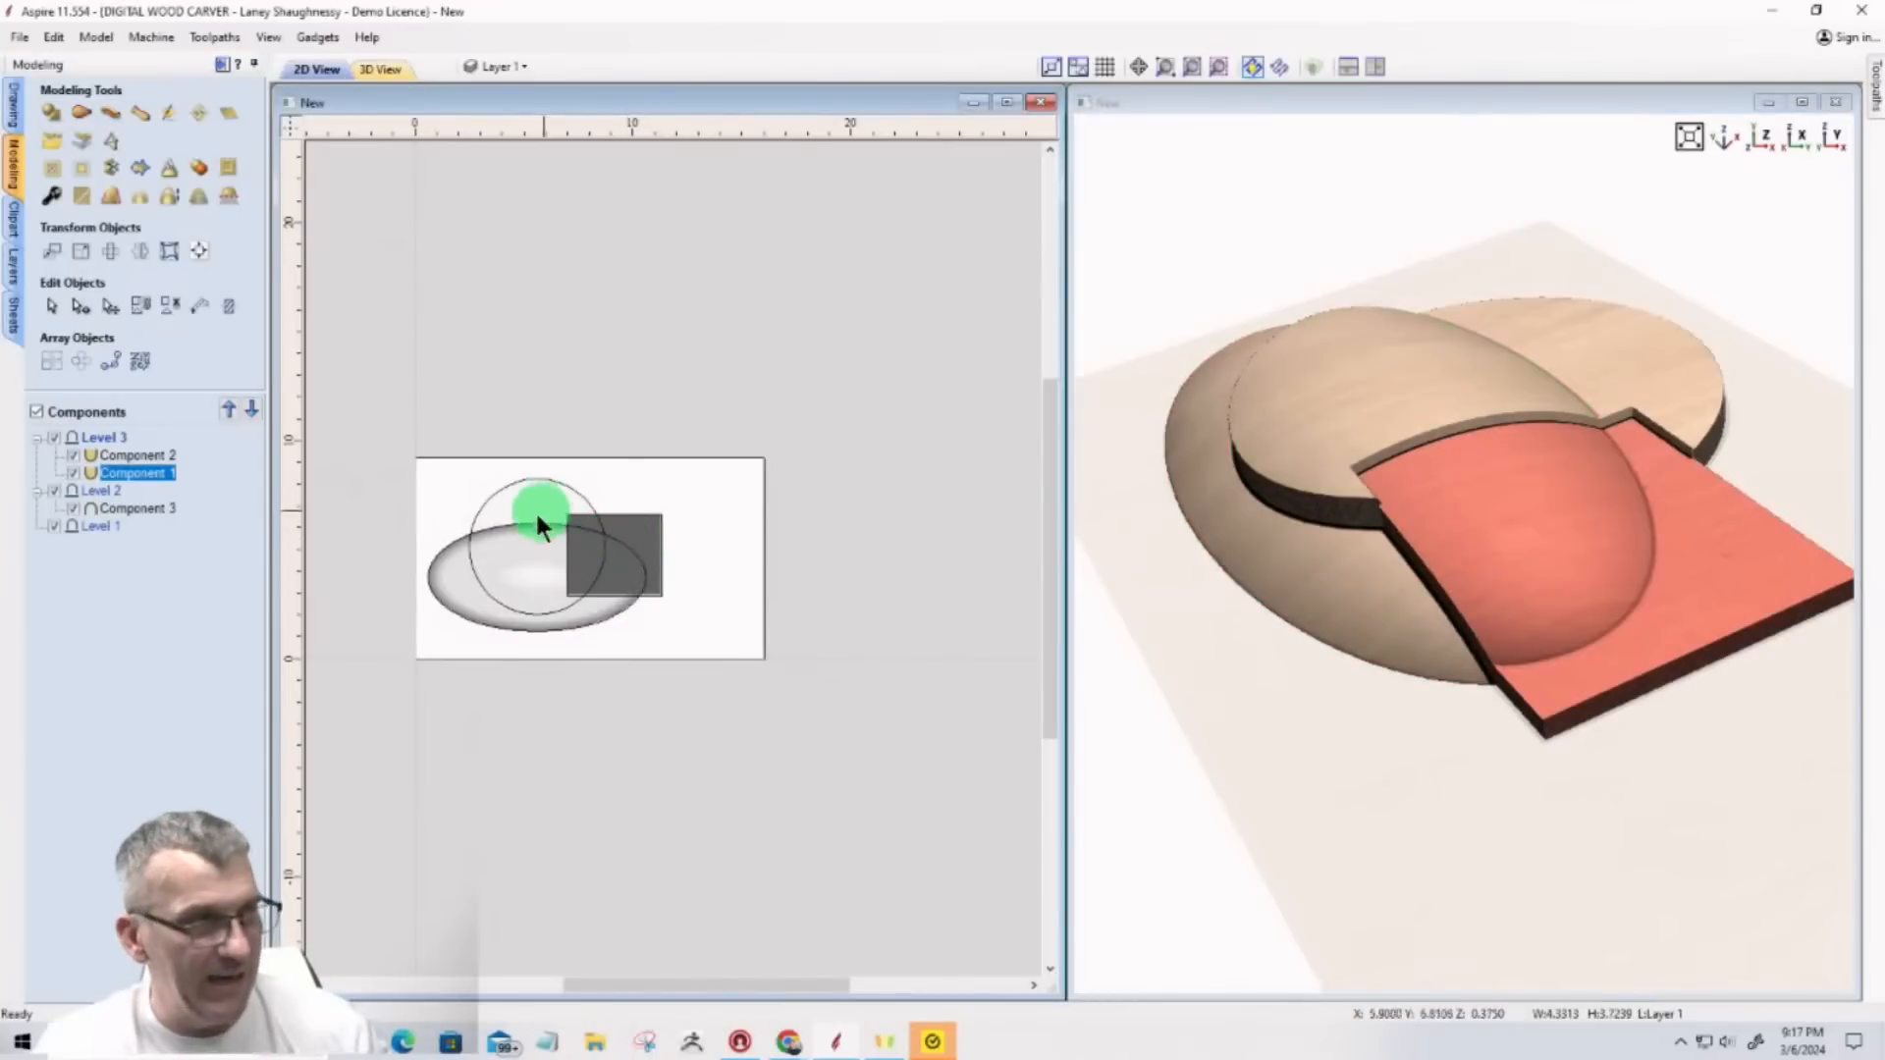
left_click(516, 503, "shift")
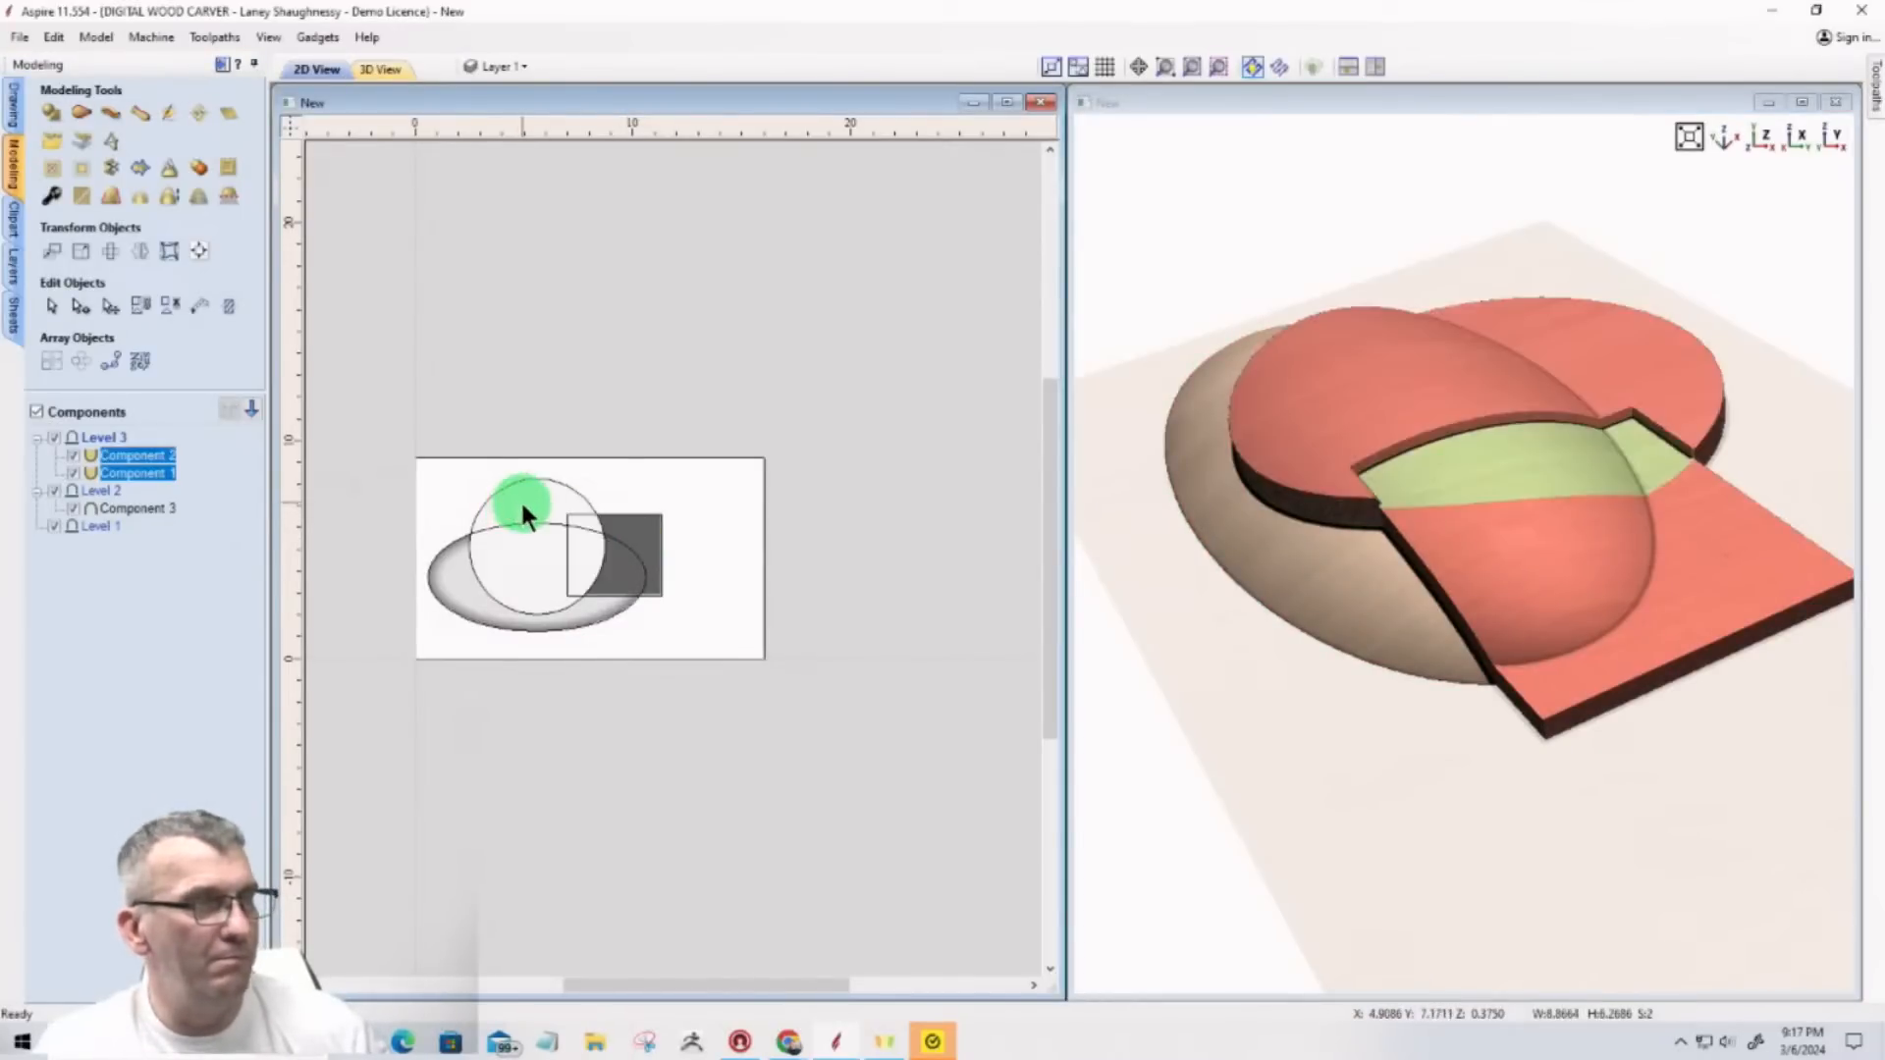
left_click(528, 499)
left_click_drag(538, 501, 519, 532)
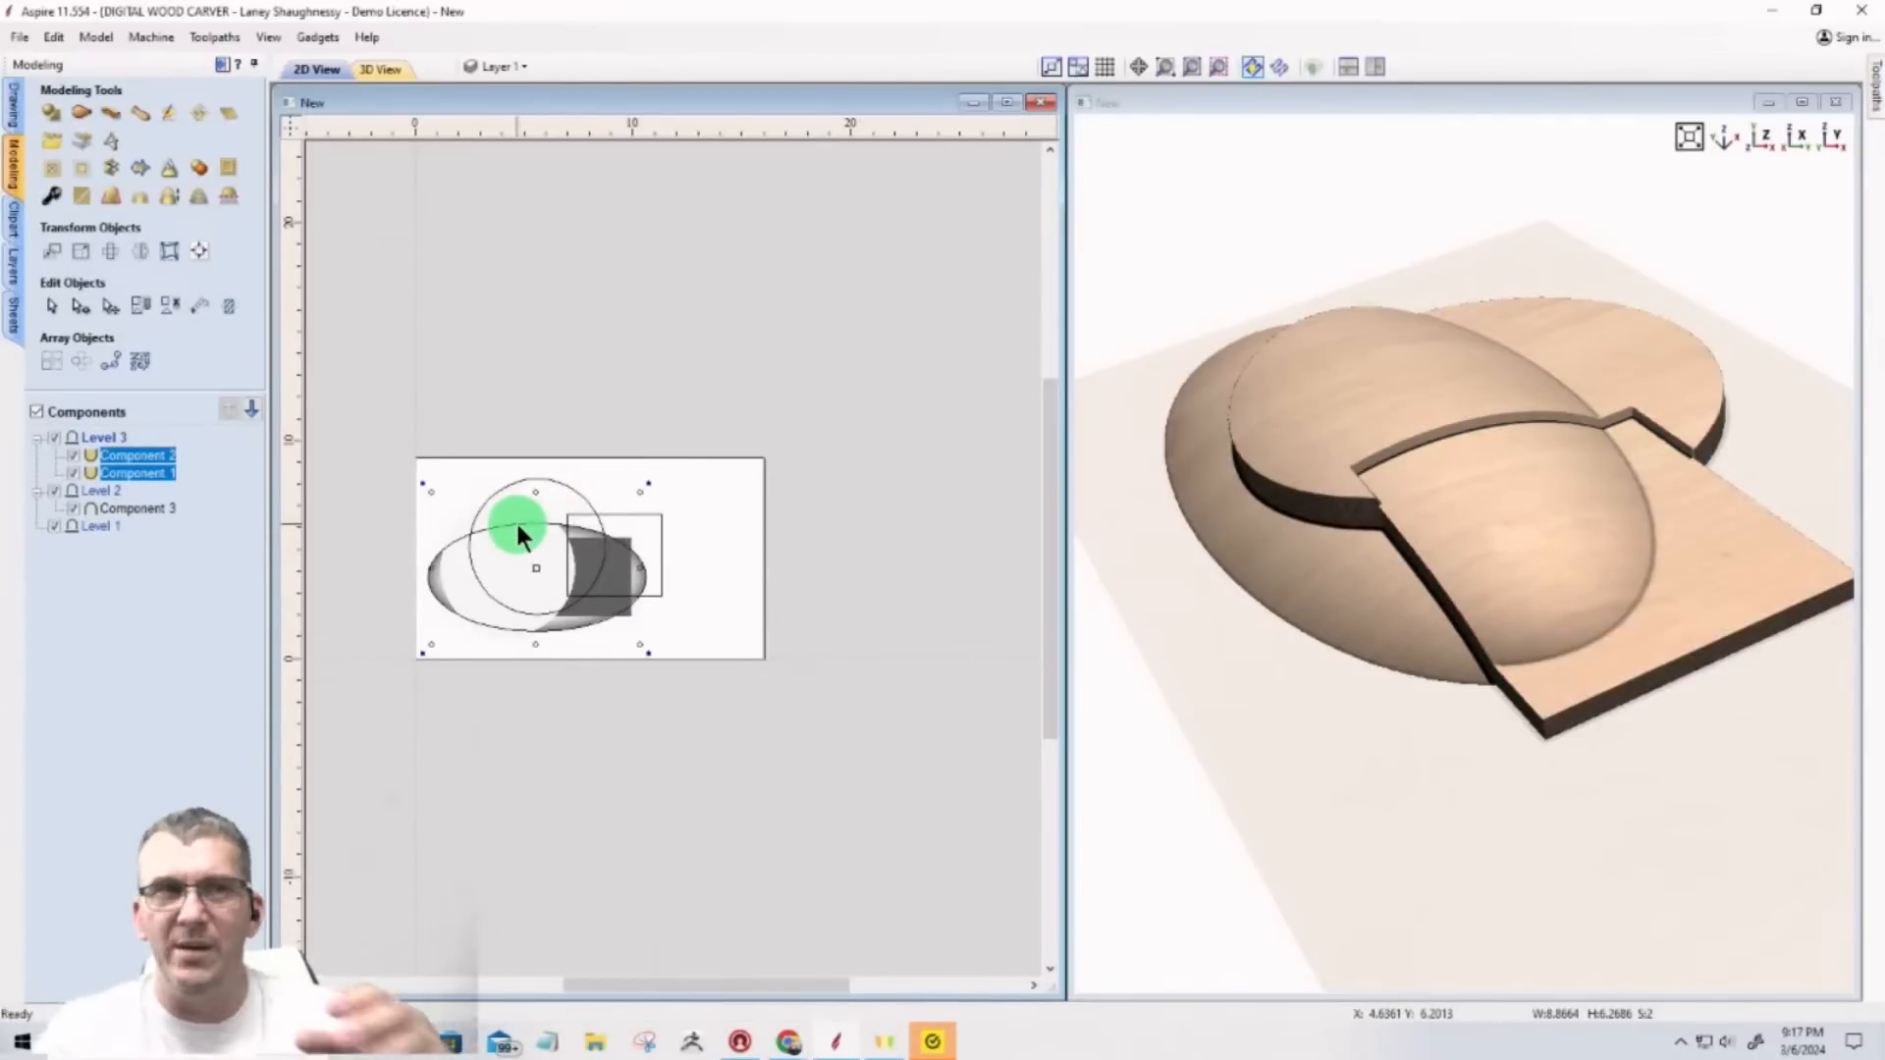
left_click(84, 616)
left_click_drag(1426, 585, 1394, 514)
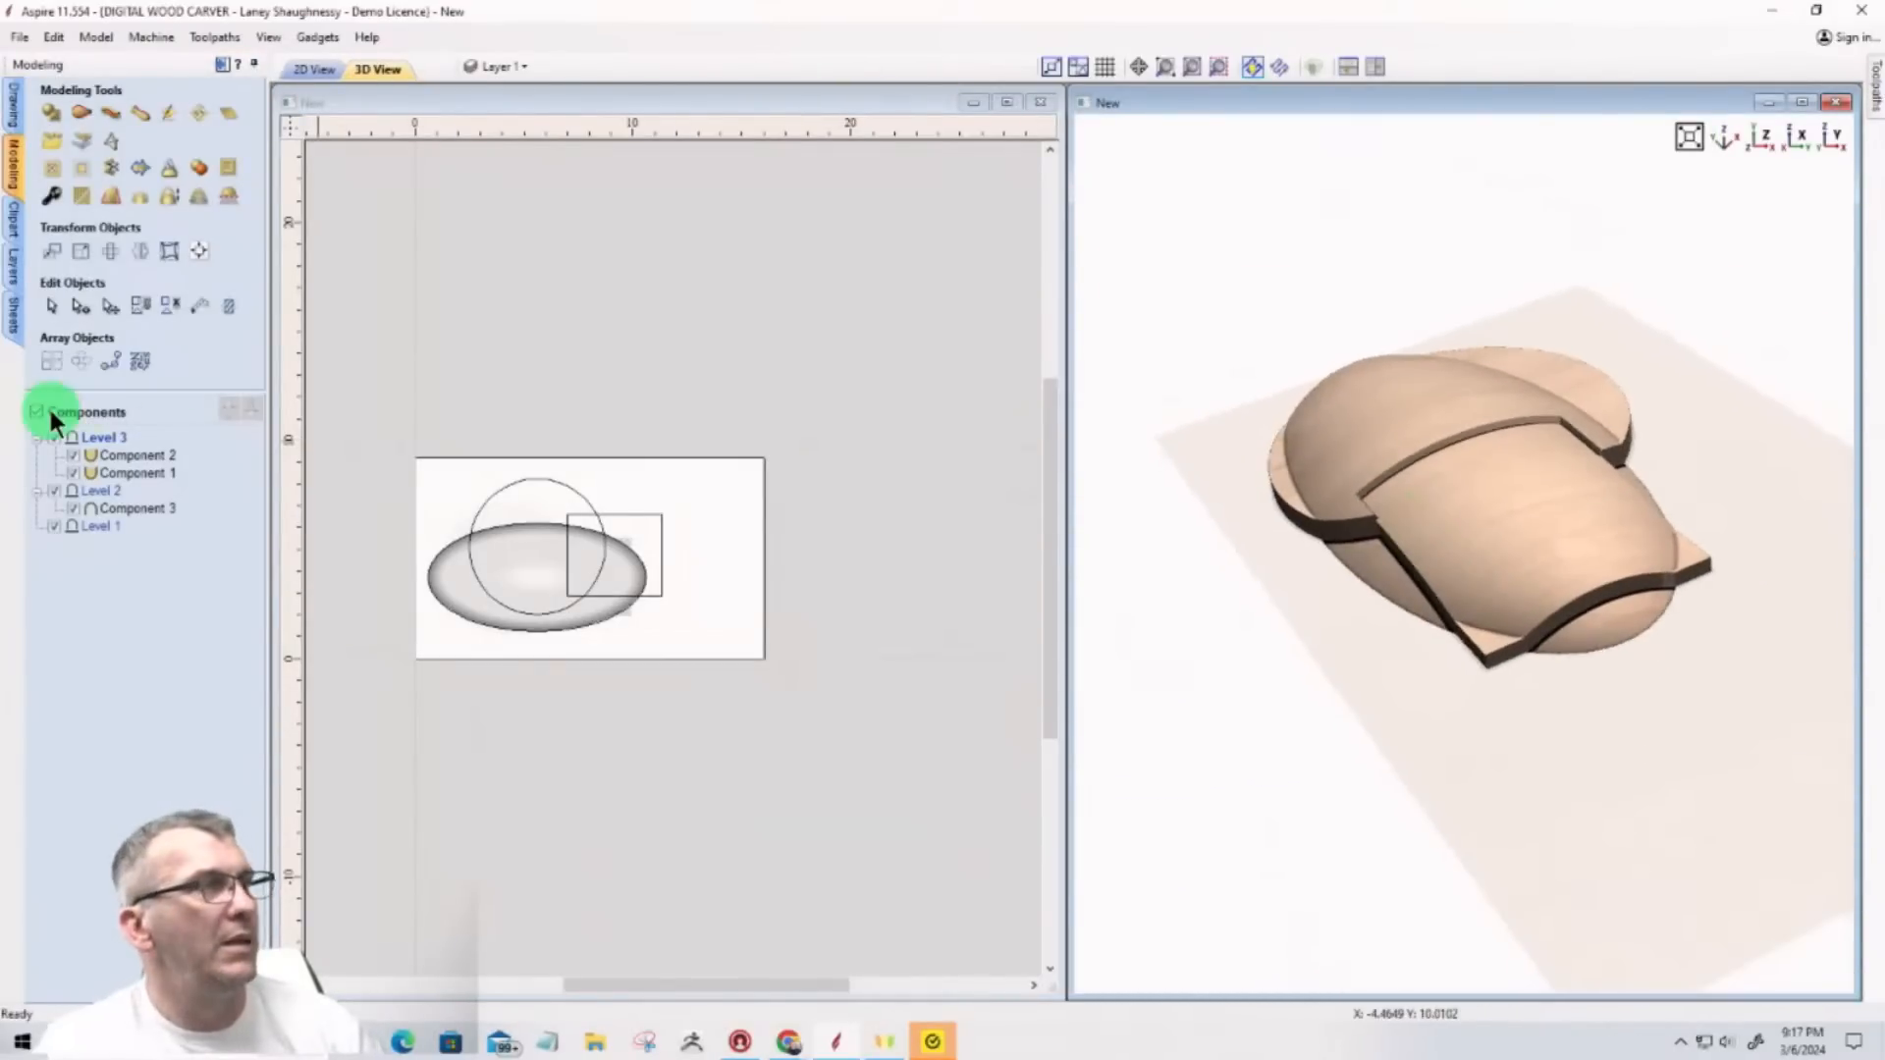
Step: Hide Level 2 temporarily to examine how the circle and rectangle combine on Level 3, and show the level again
left_click(96, 459)
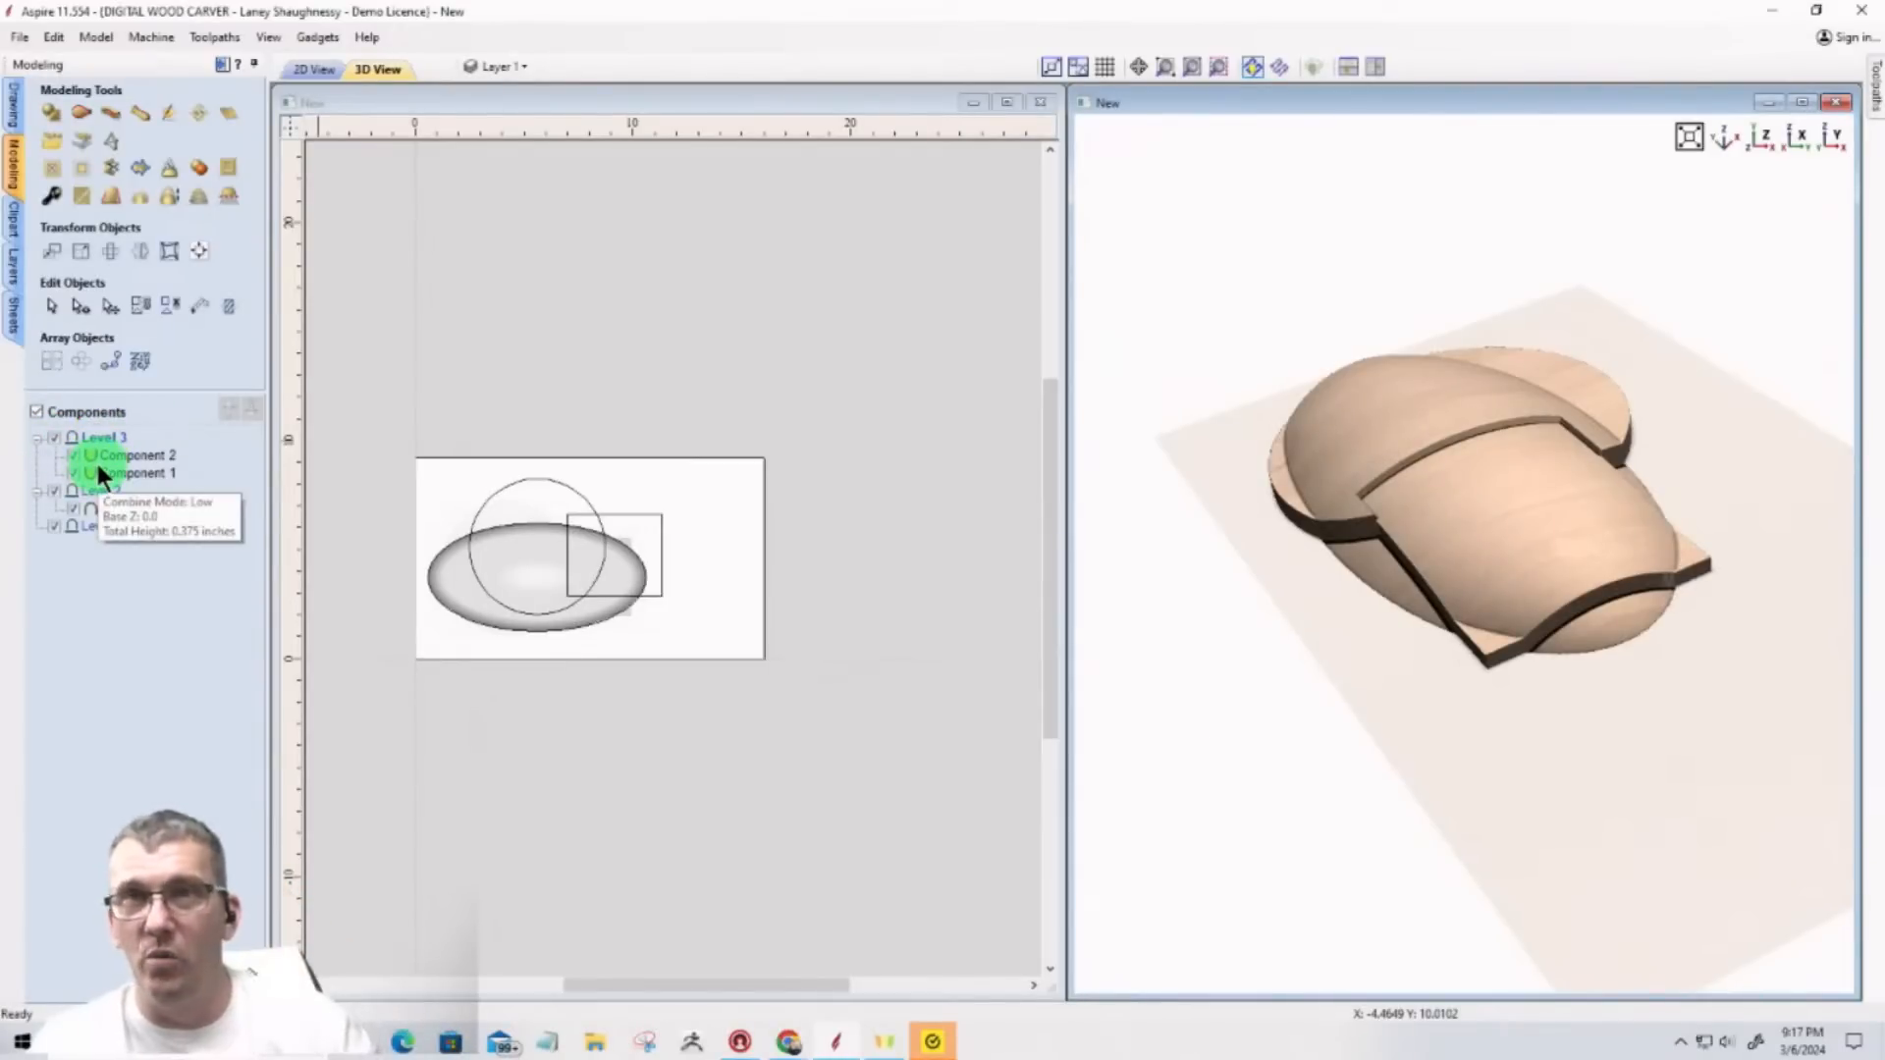
left_click(55, 491)
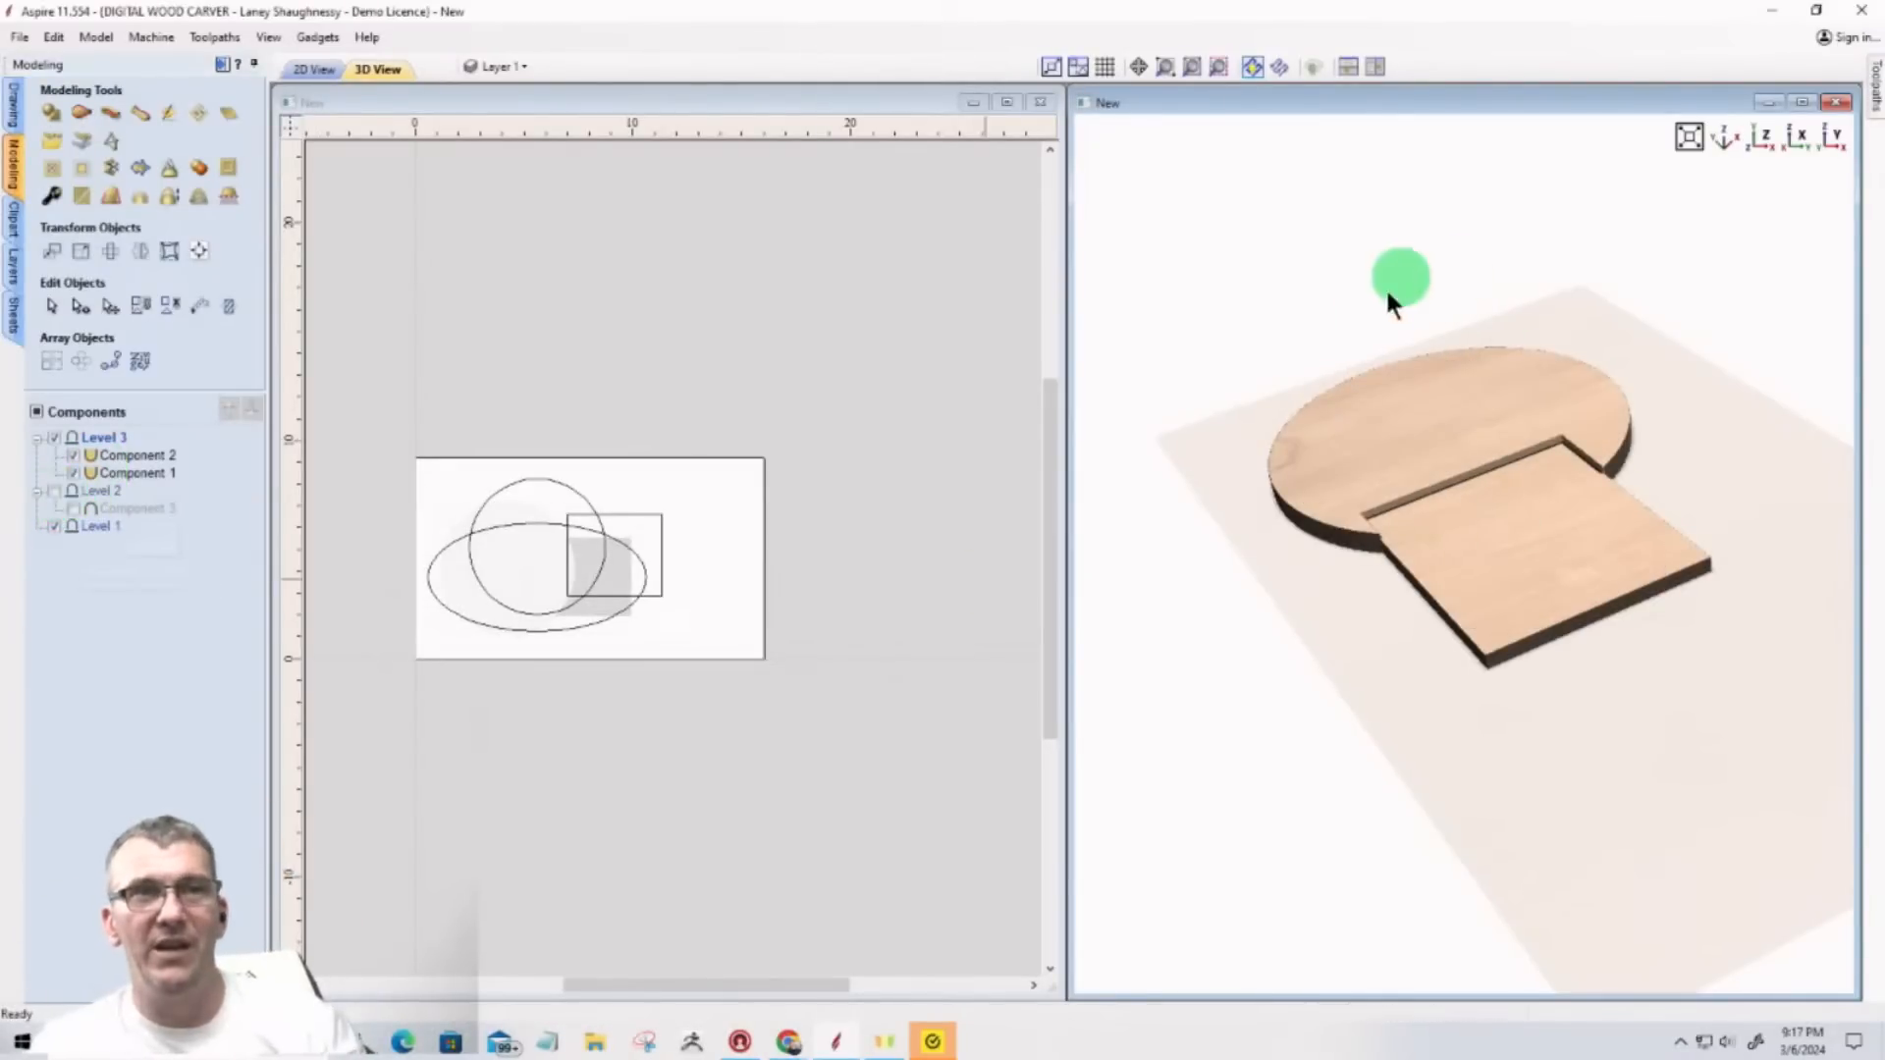
scroll(1474, 482, "up", 5)
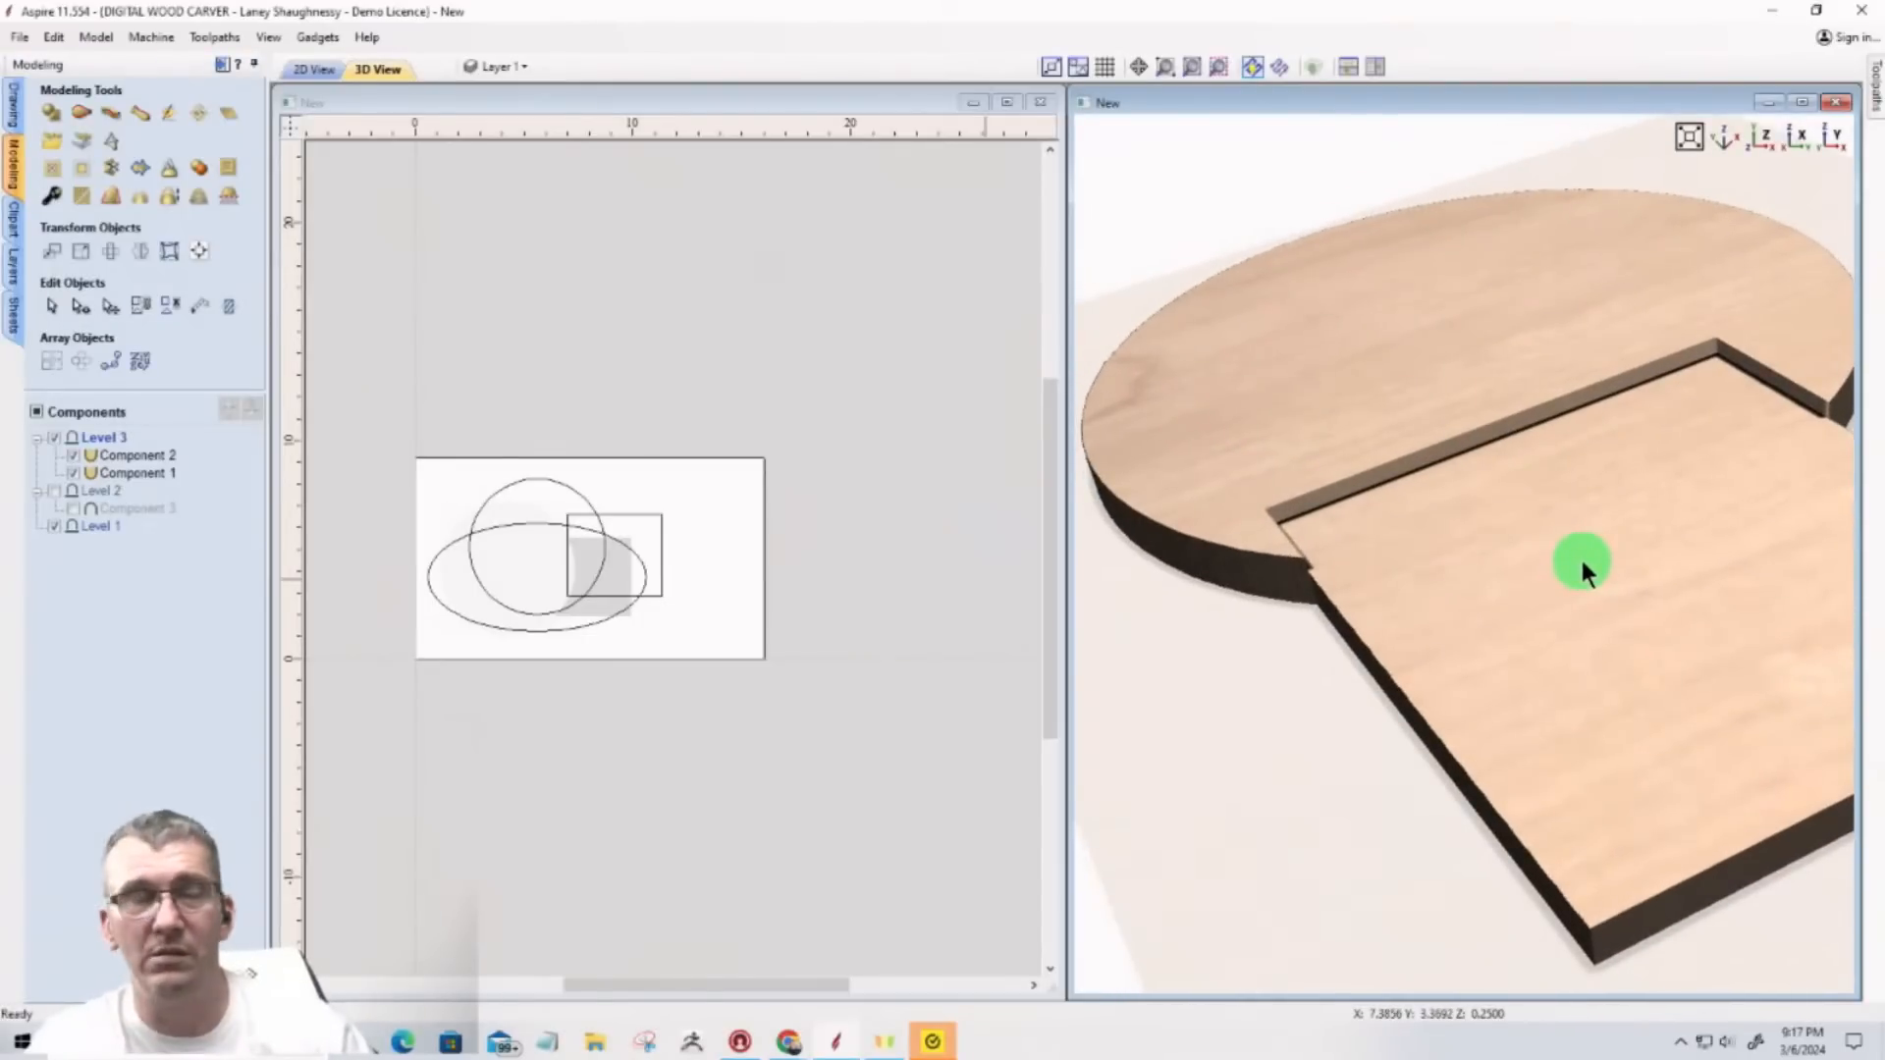
left_click(53, 491)
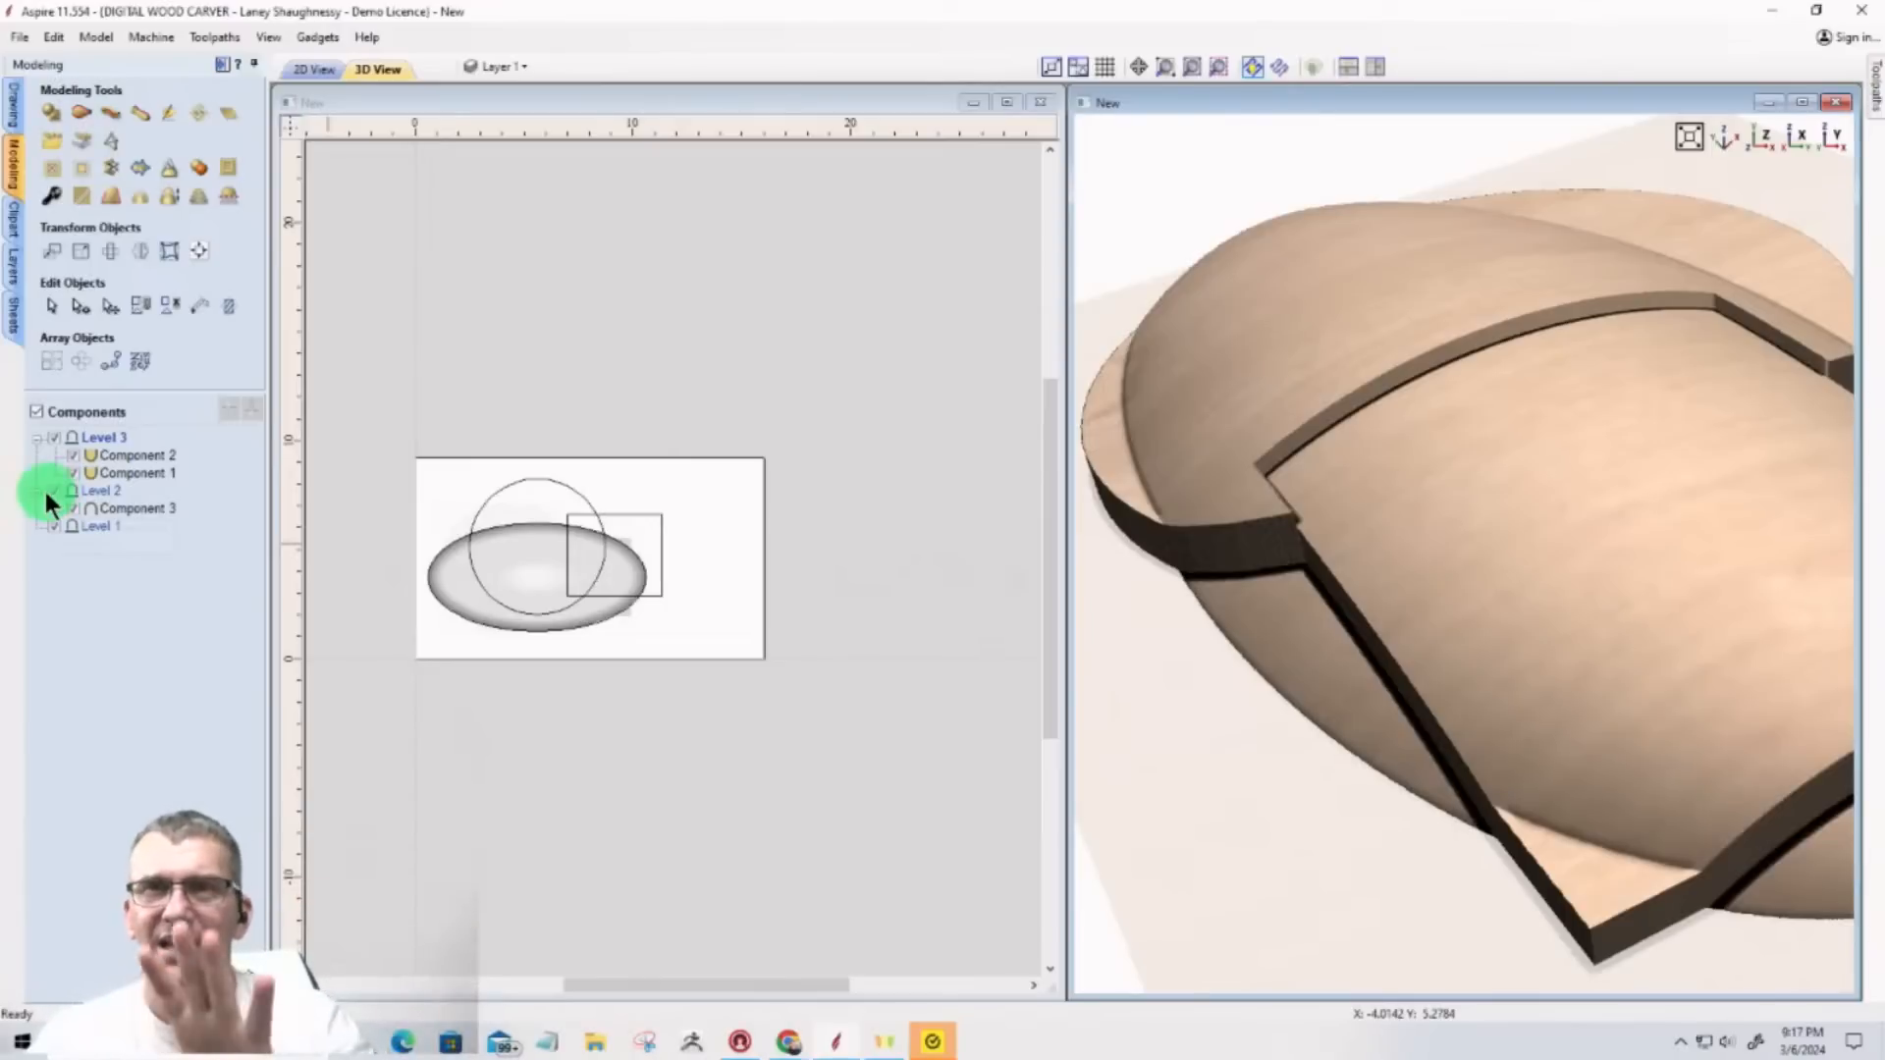
Step: Change the combine mode of both the circle and the rectangle components on Level 3 to Merge
right_click(104, 454)
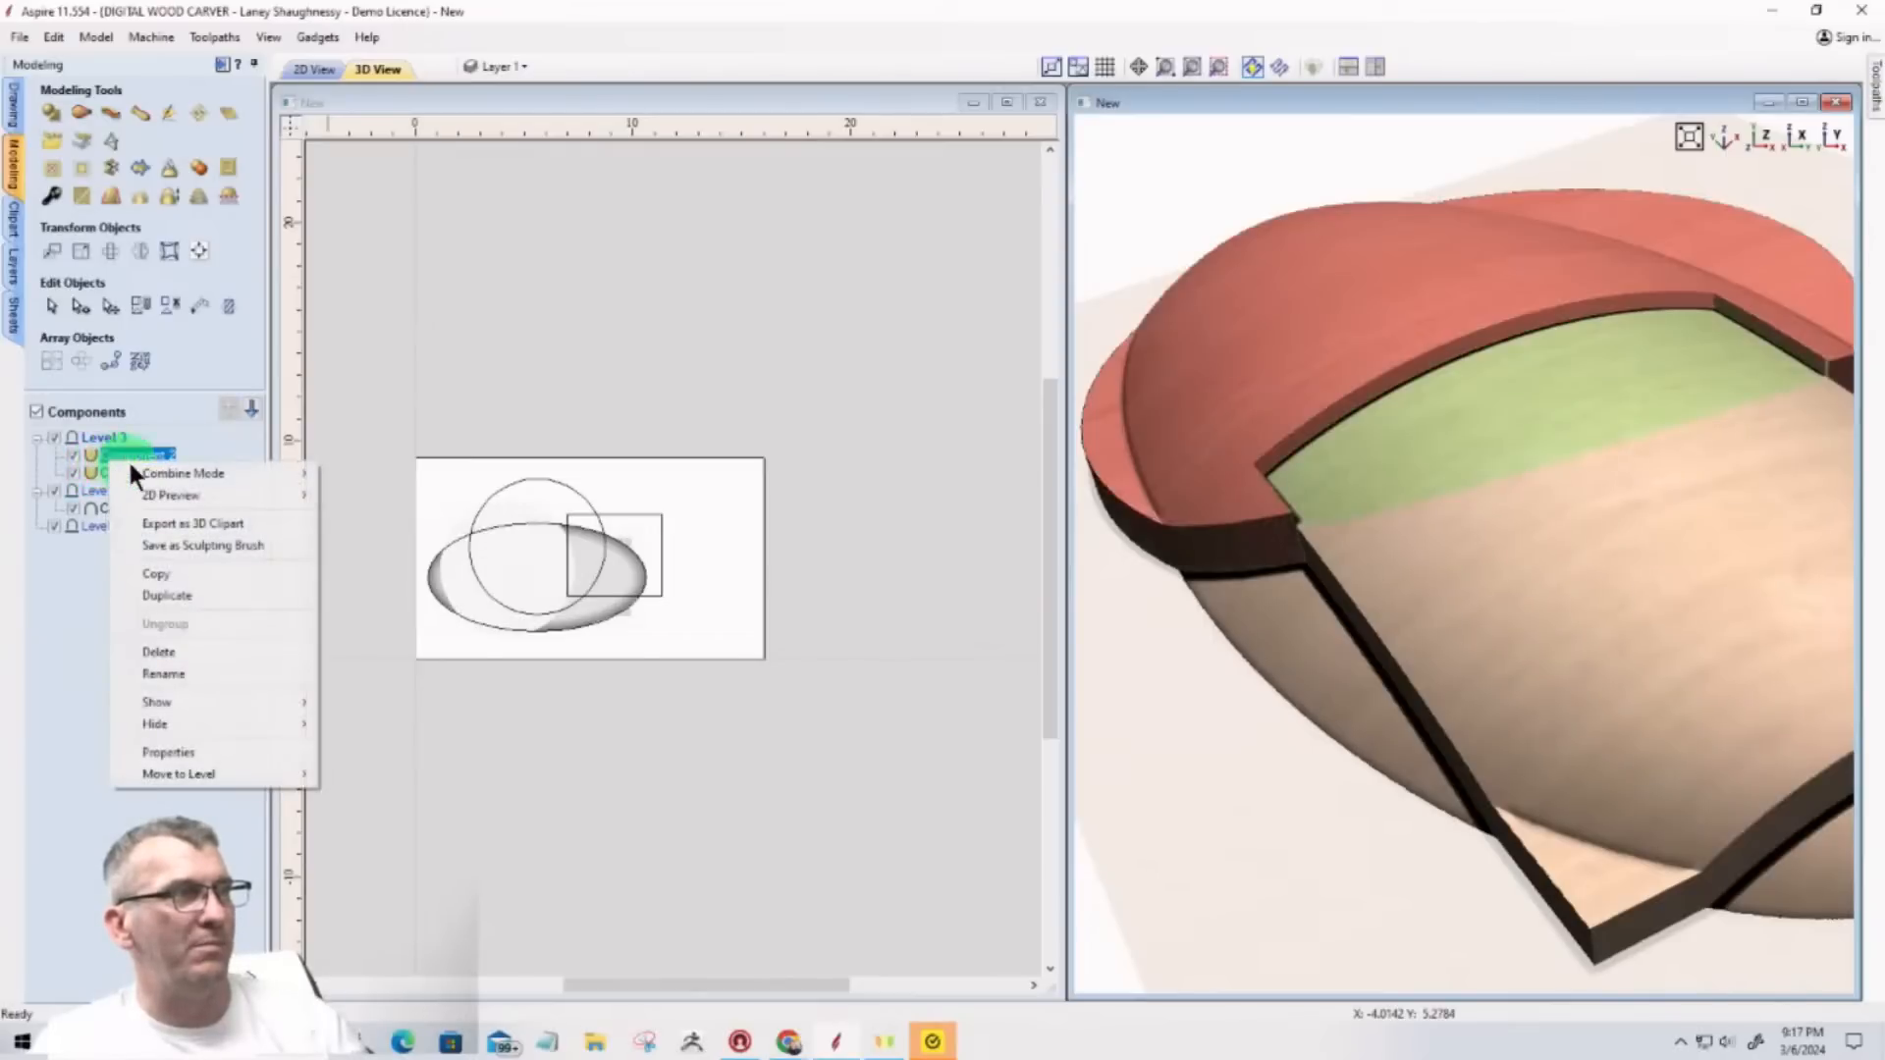
mouse_move(172, 476)
left_click(346, 508)
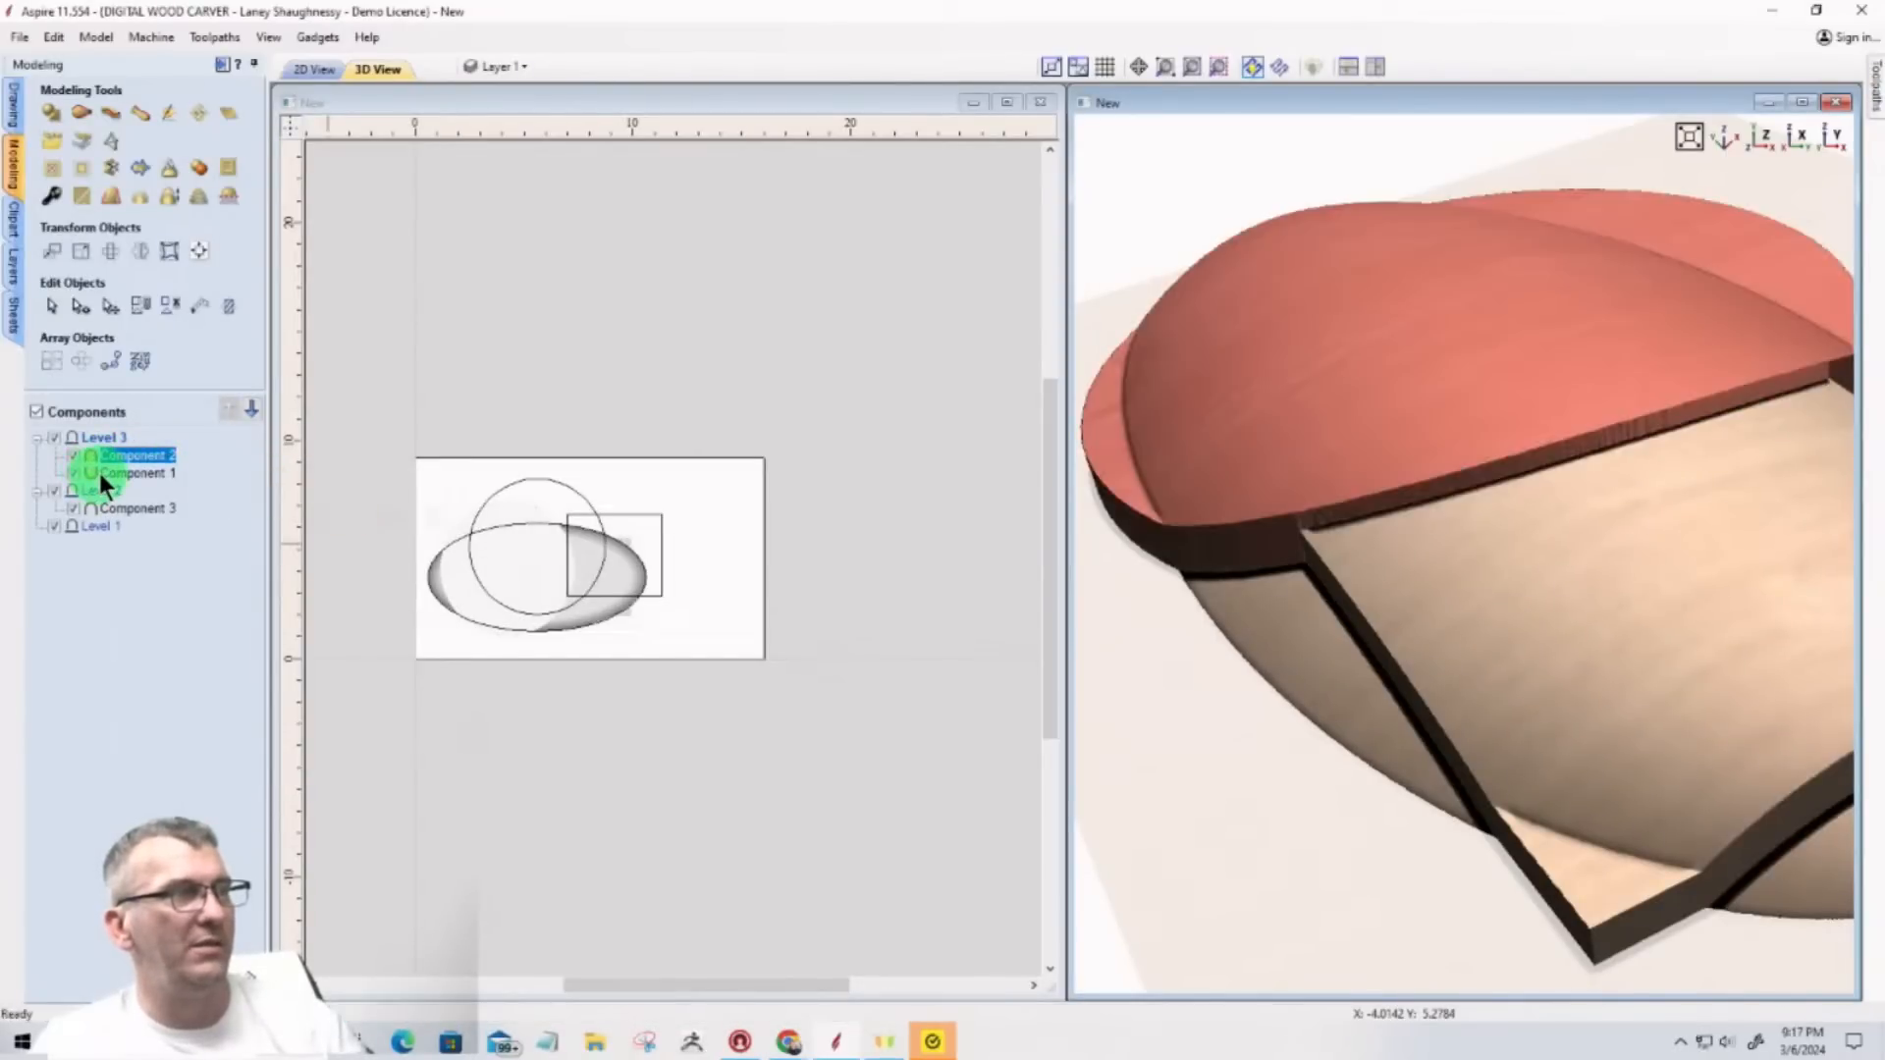
right_click(98, 473)
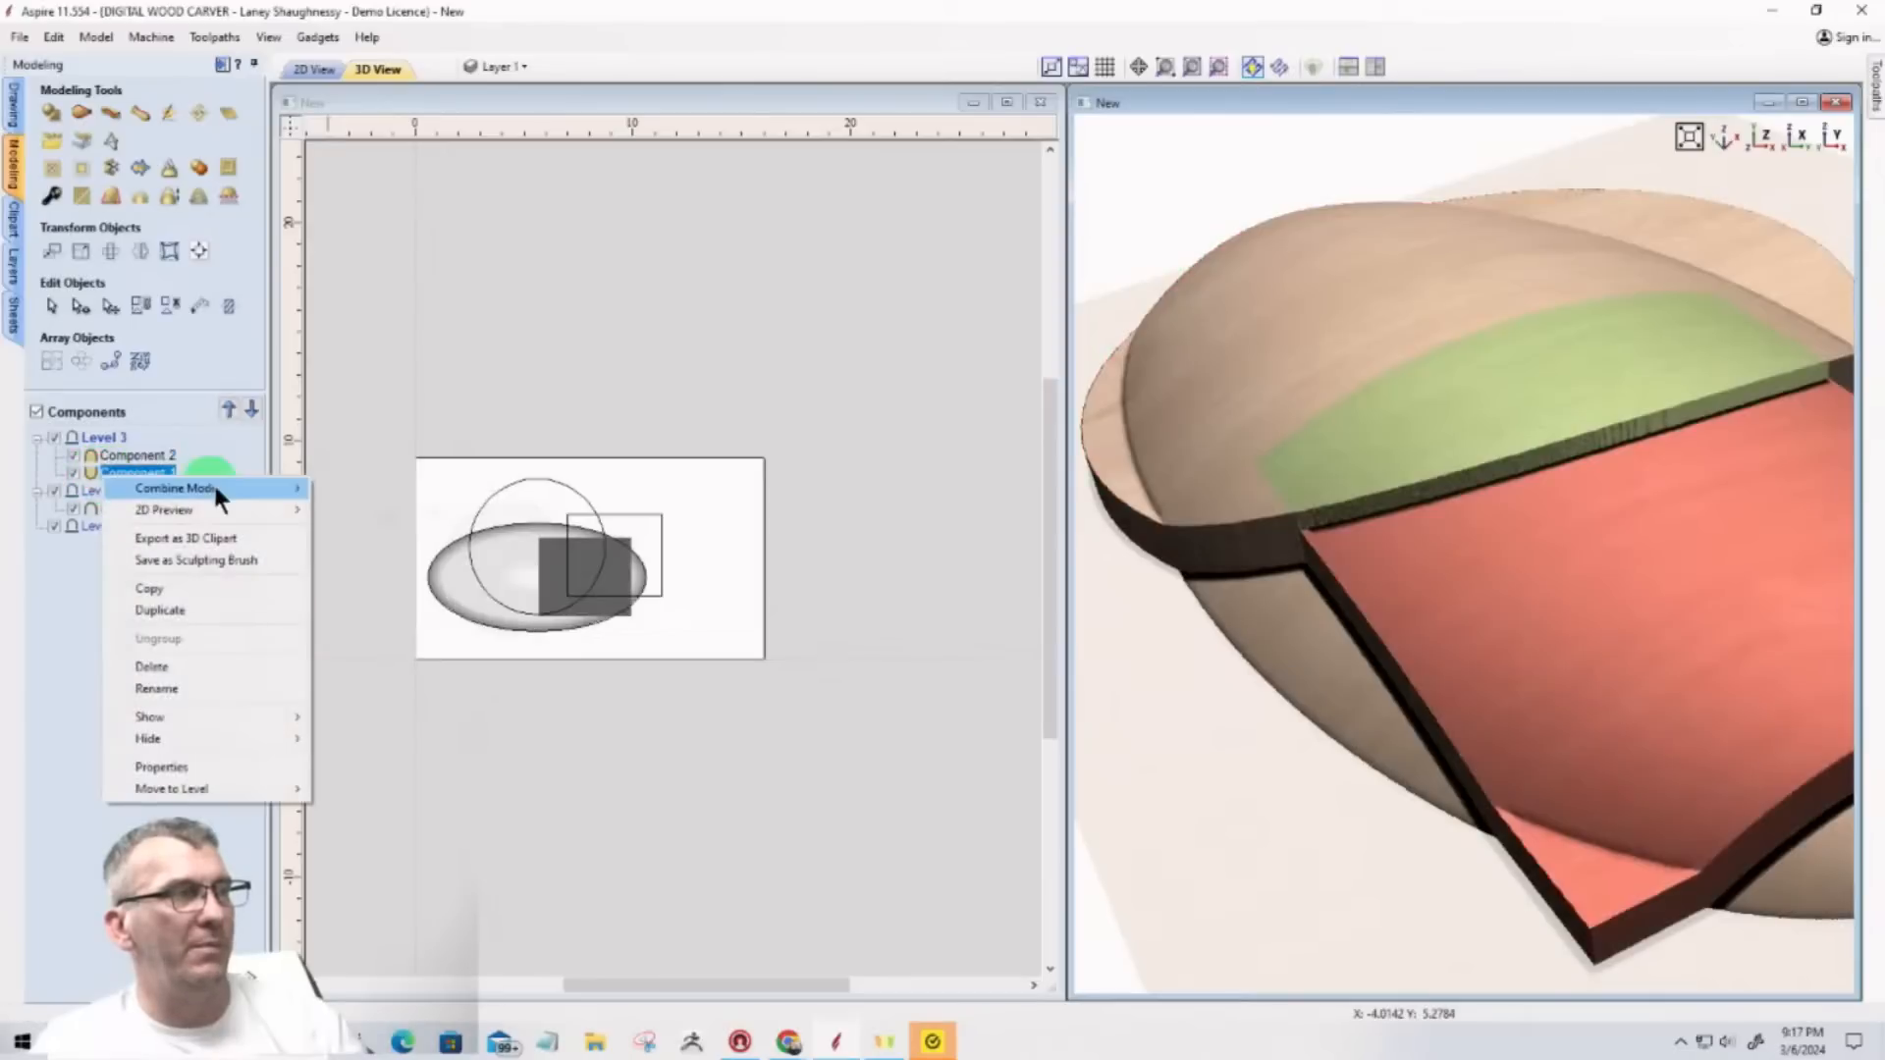
mouse_move(255, 487)
left_click(341, 533)
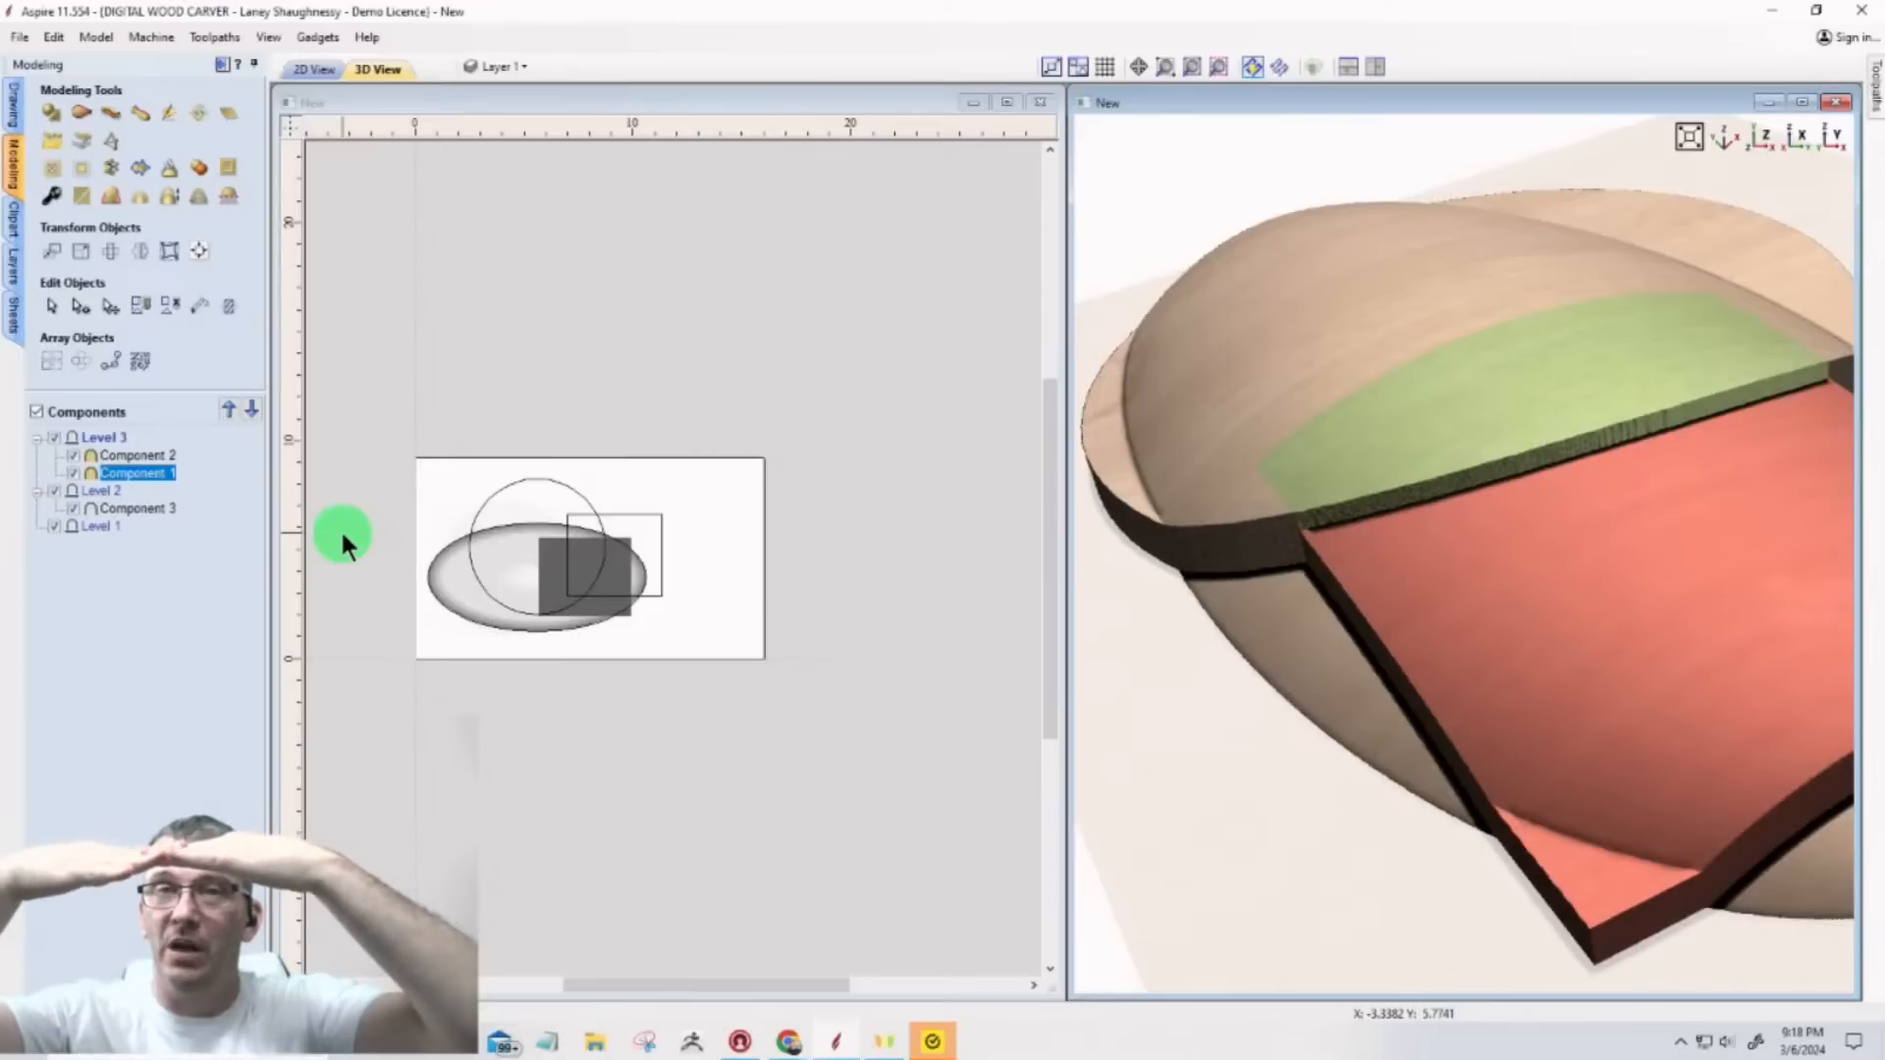
Step: Set the circle component's shape height to 0.25 inches in its component properties
left_click(130, 455)
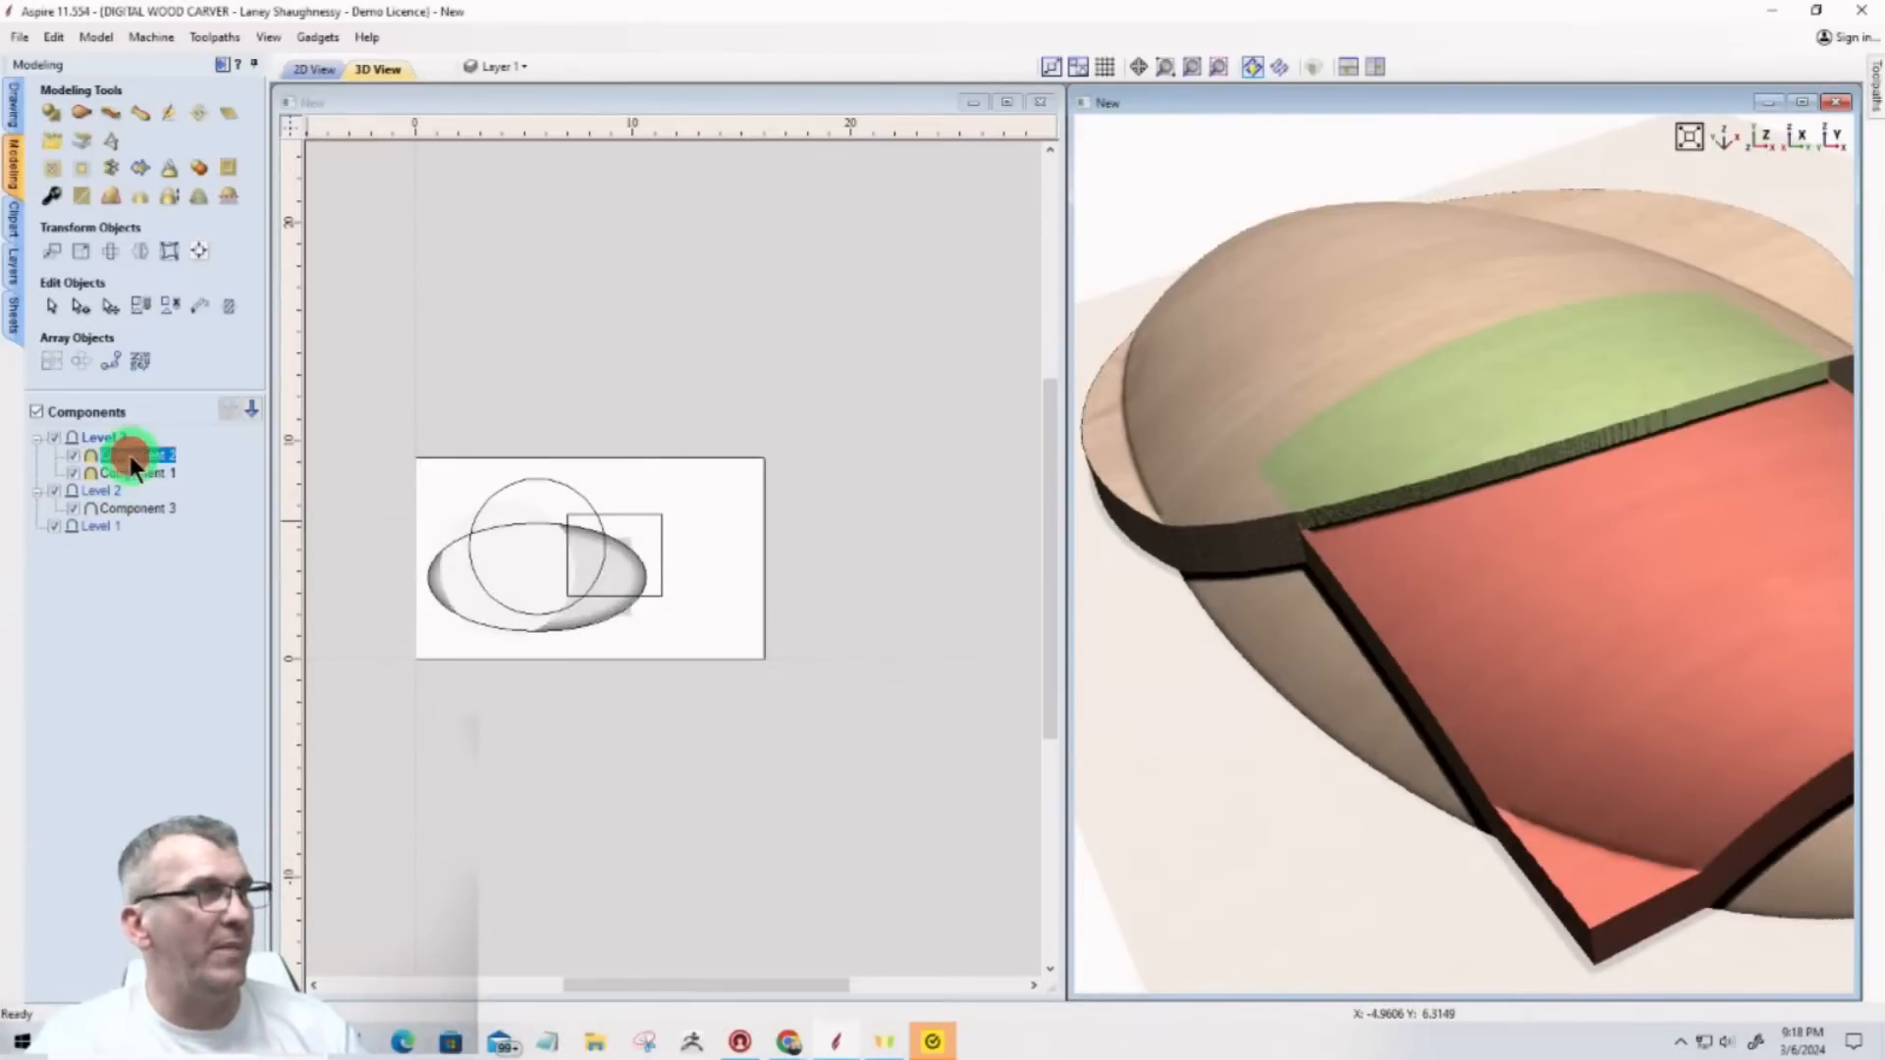
left_click(44, 197)
double_click(160, 227)
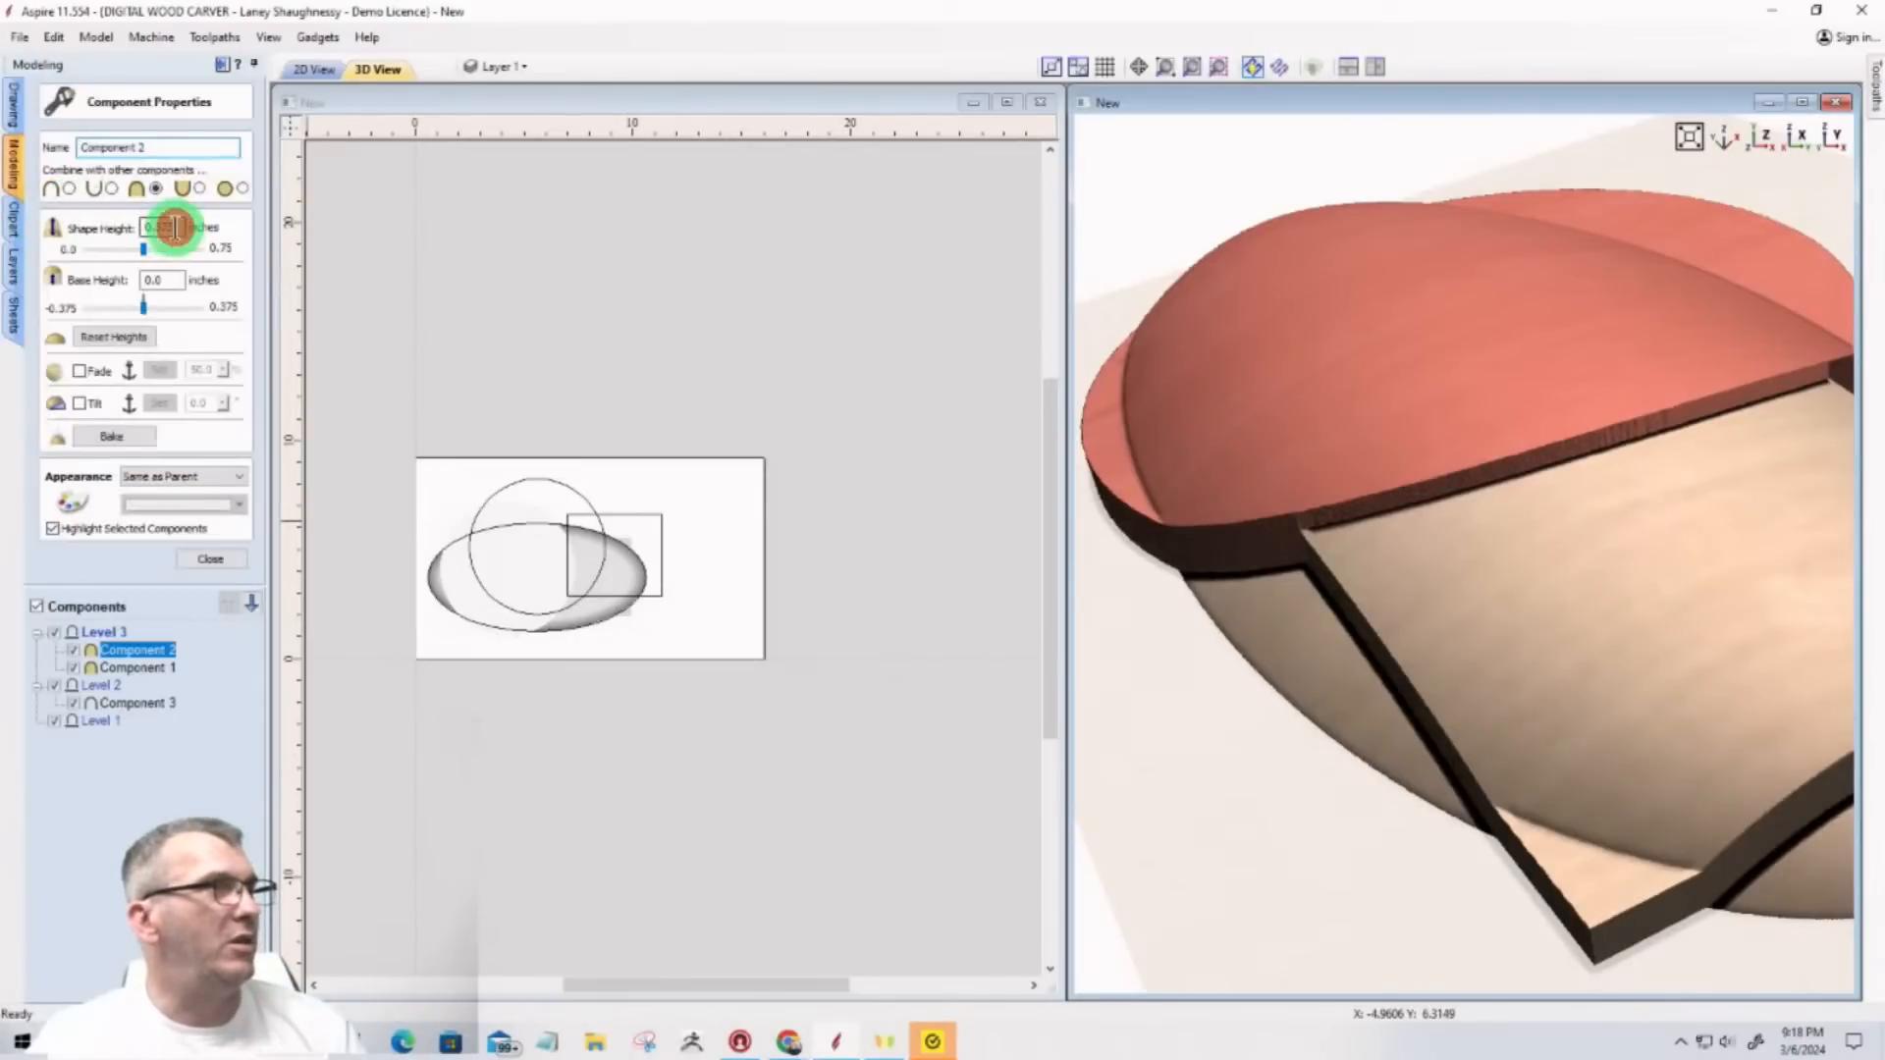
type(".25")
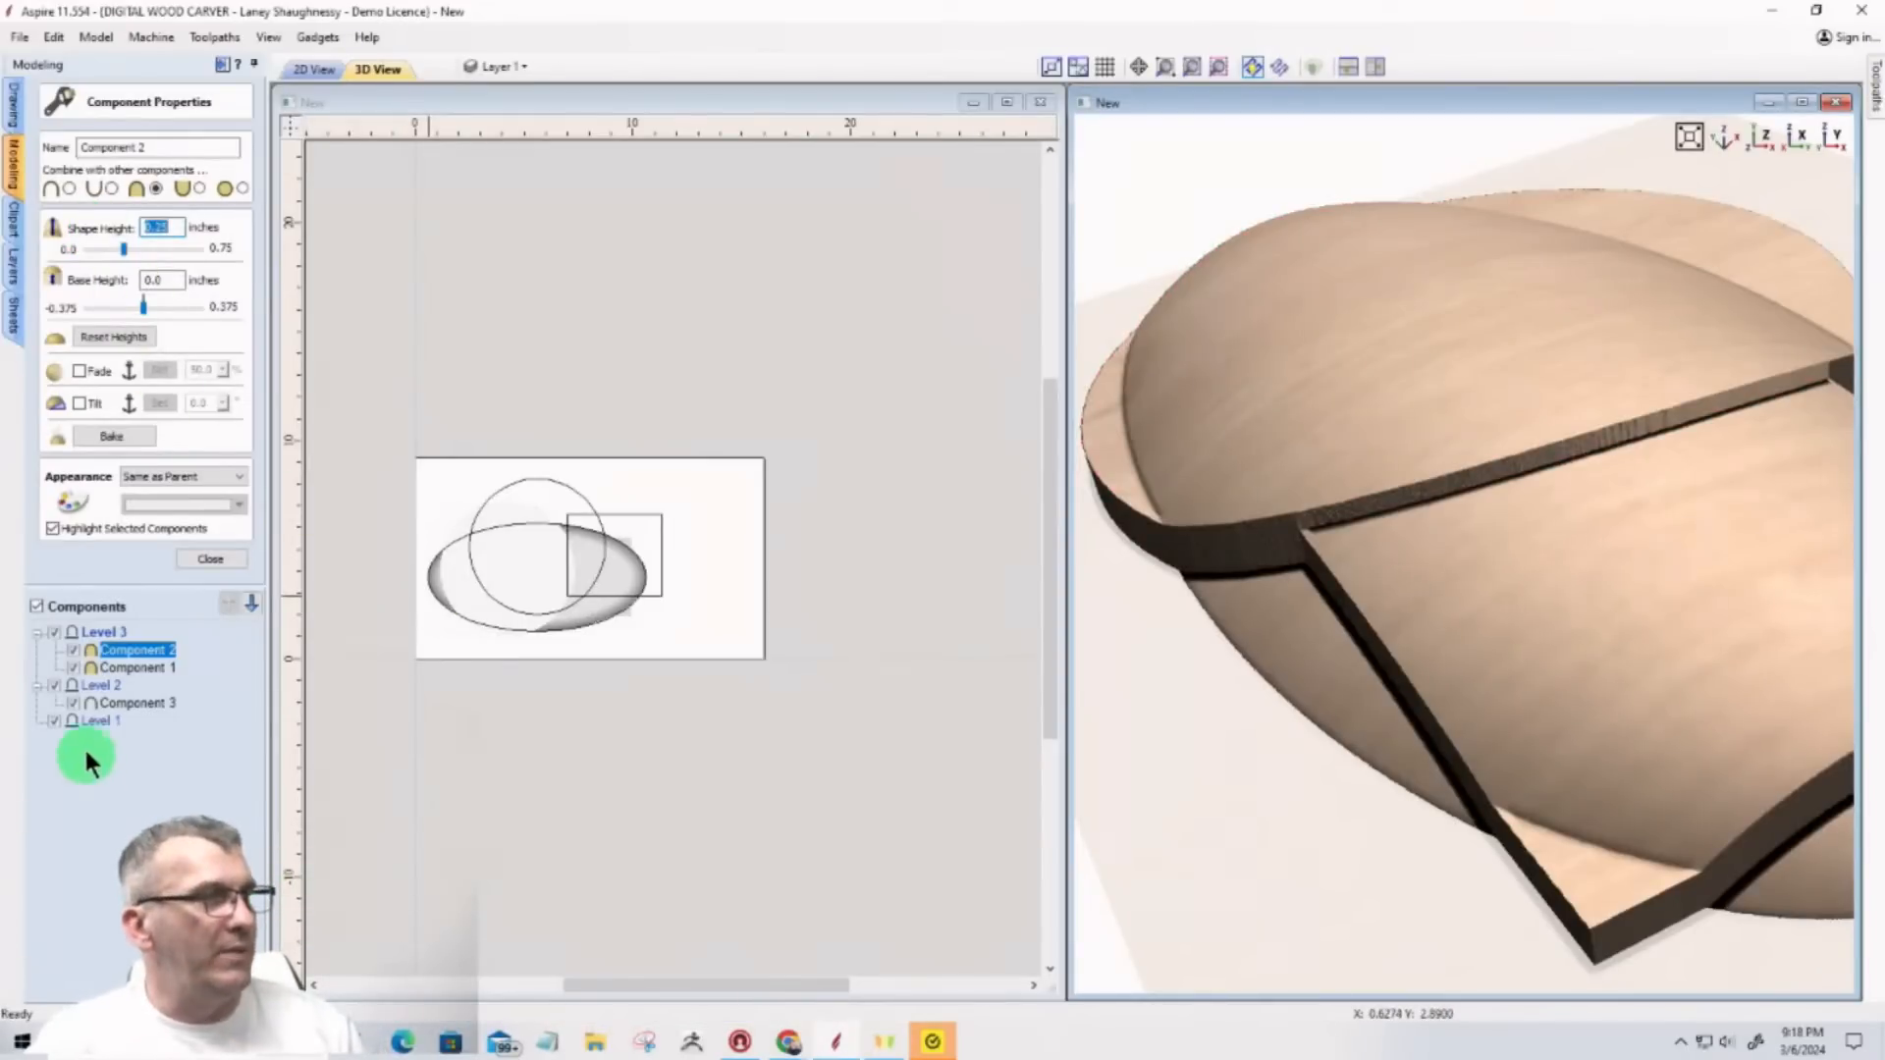
Step: Compare the merged circle and rectangle with Level 2 hidden and shown, checking the properties of Level 3
left_click(53, 684)
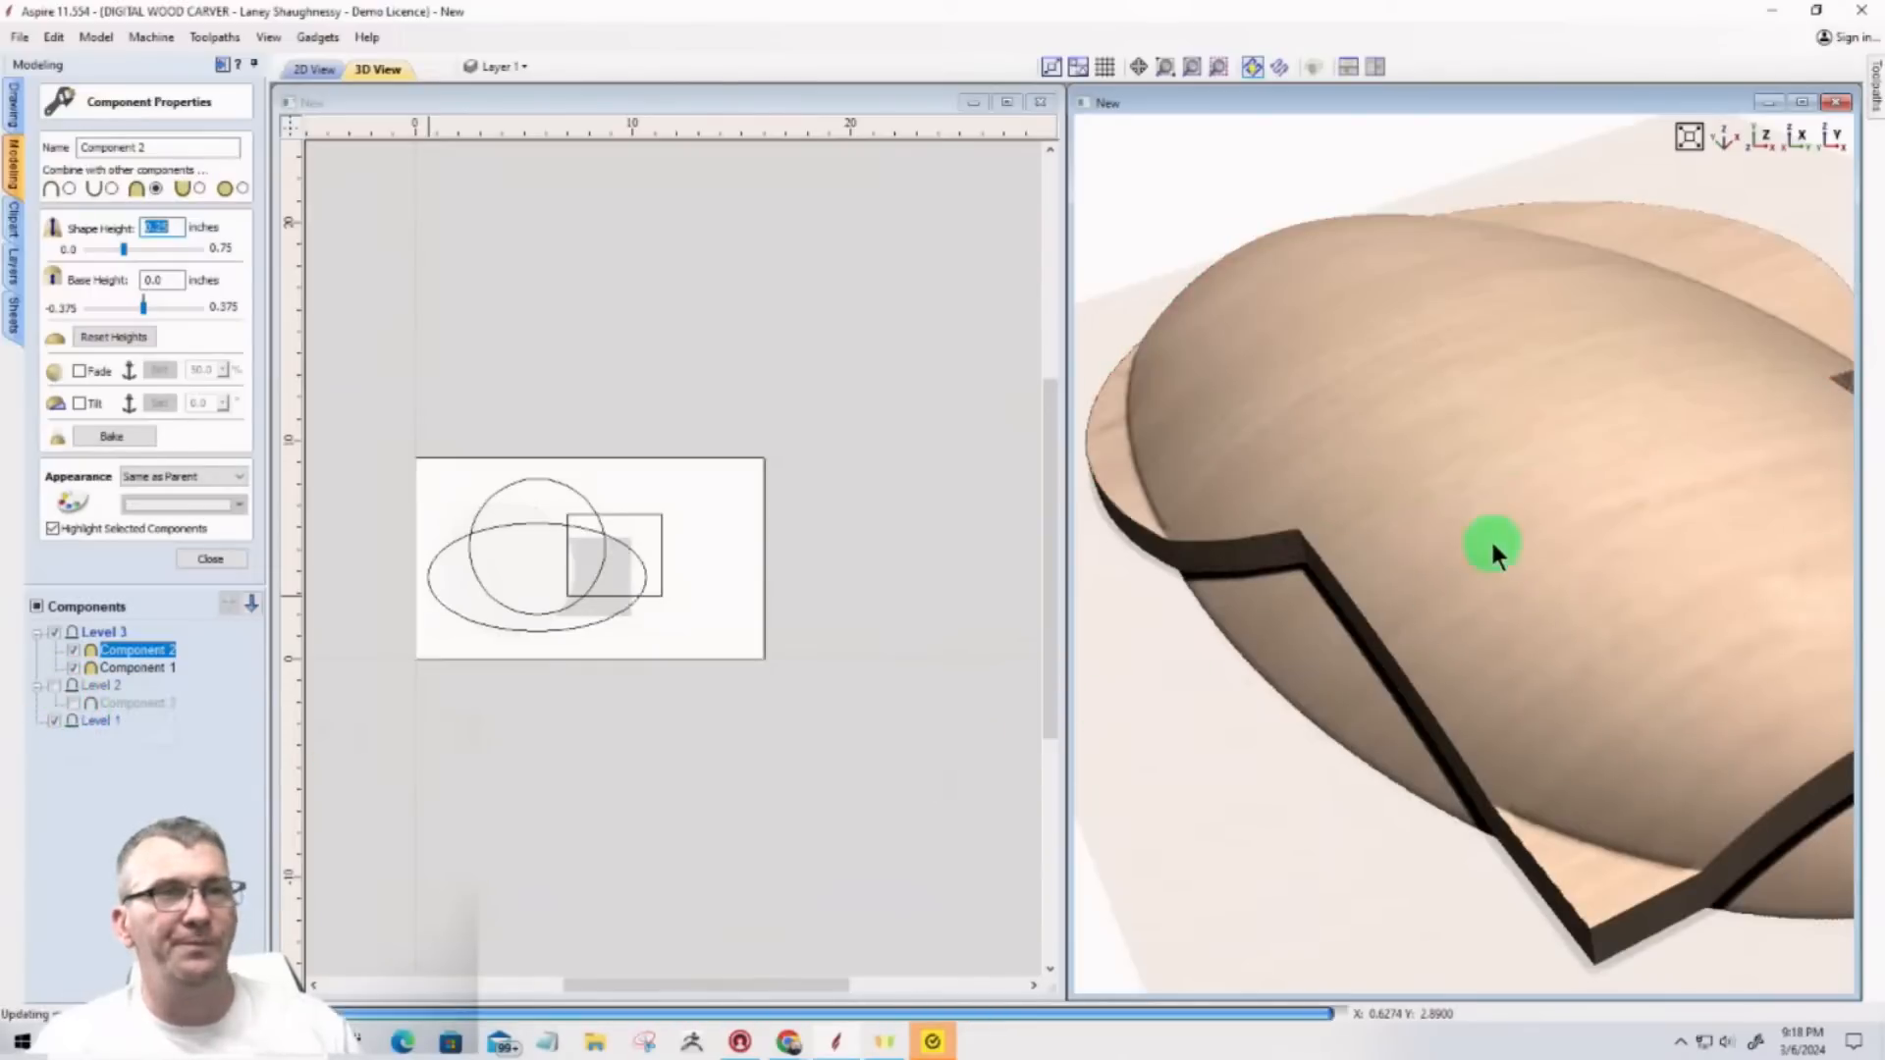
scroll(1490, 538, "down", 5)
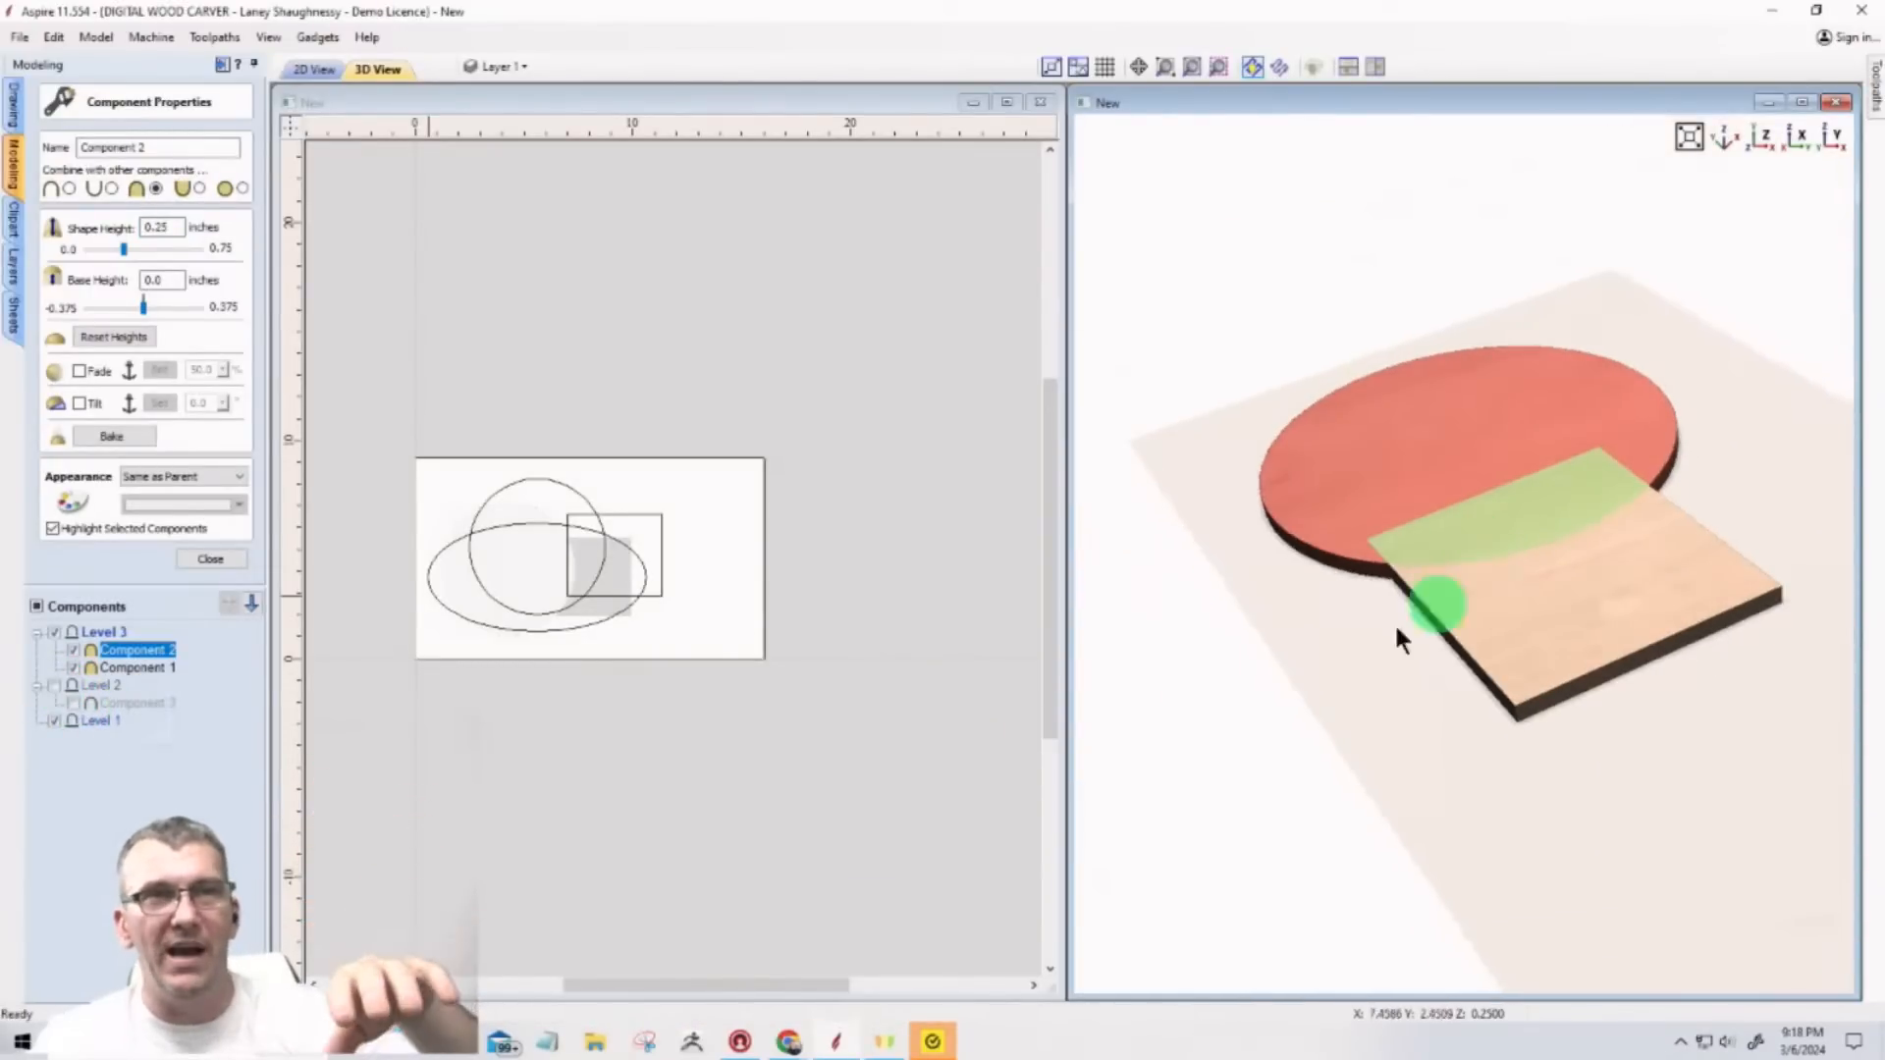
left_click(164, 765)
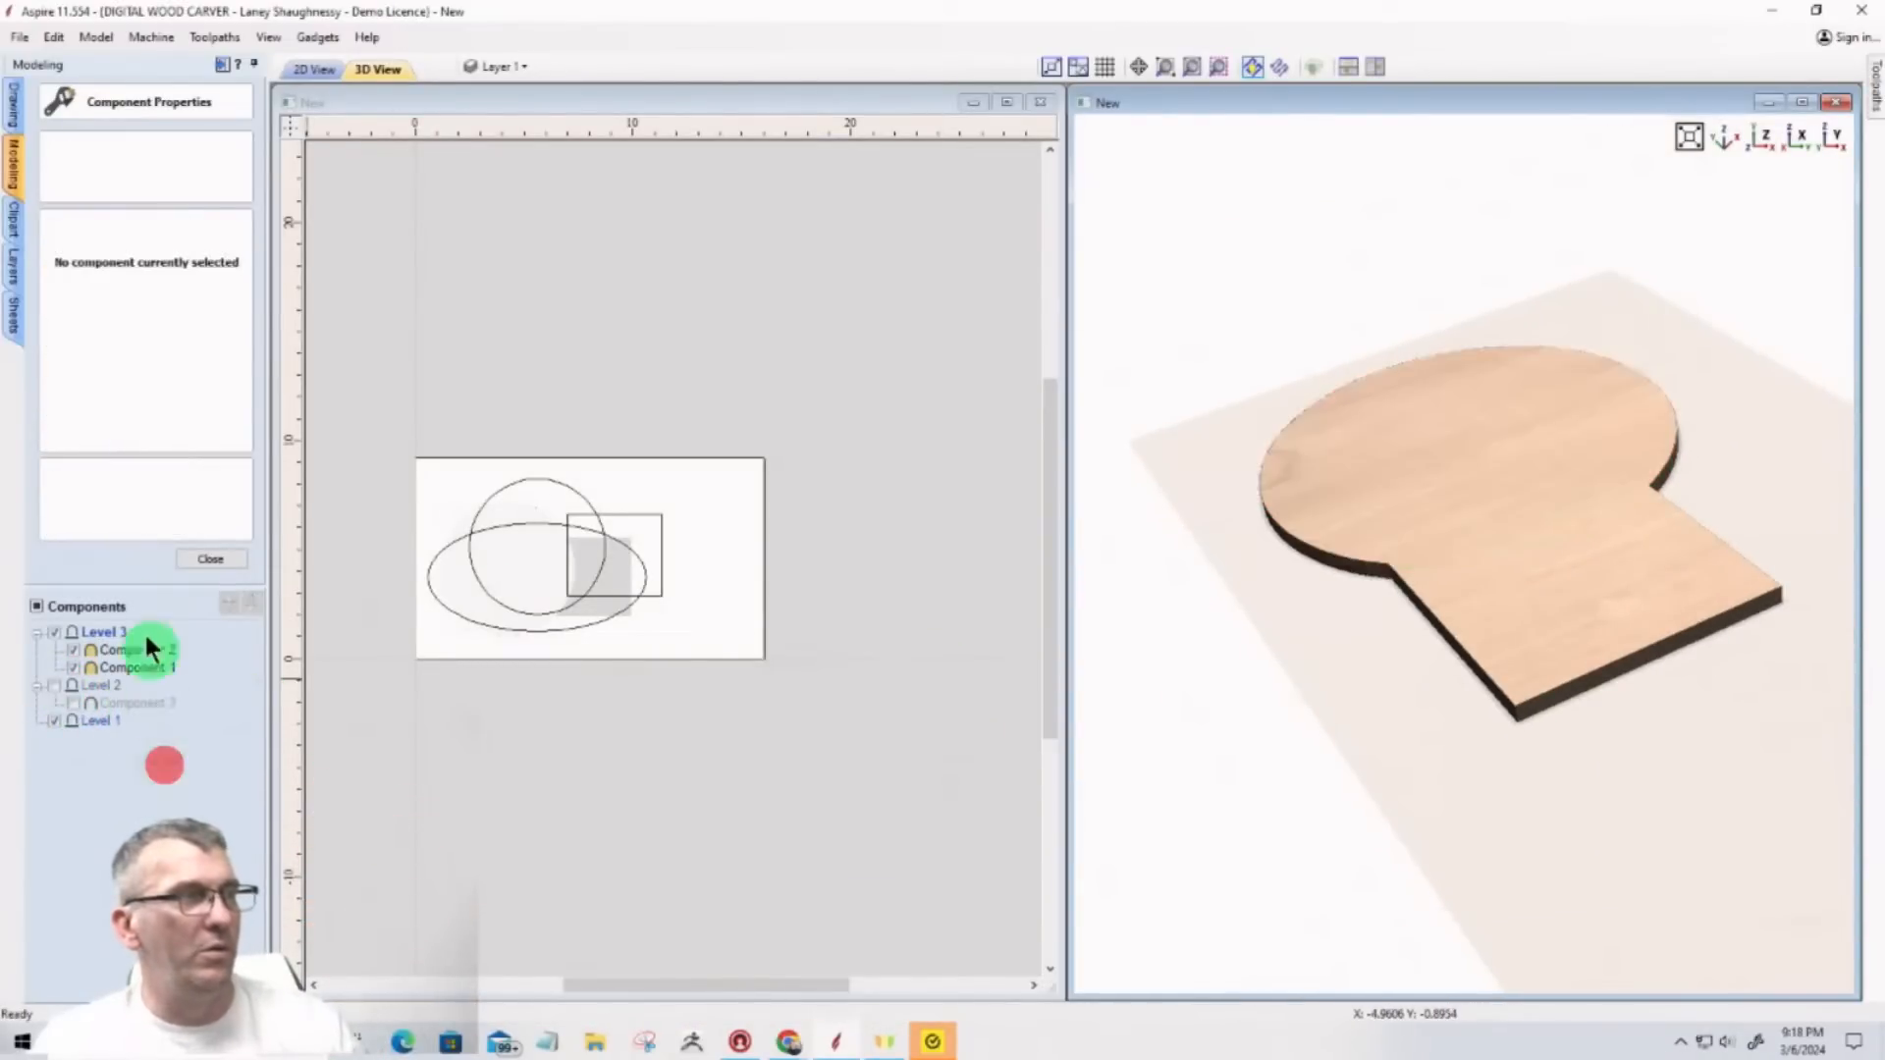
left_click(73, 628)
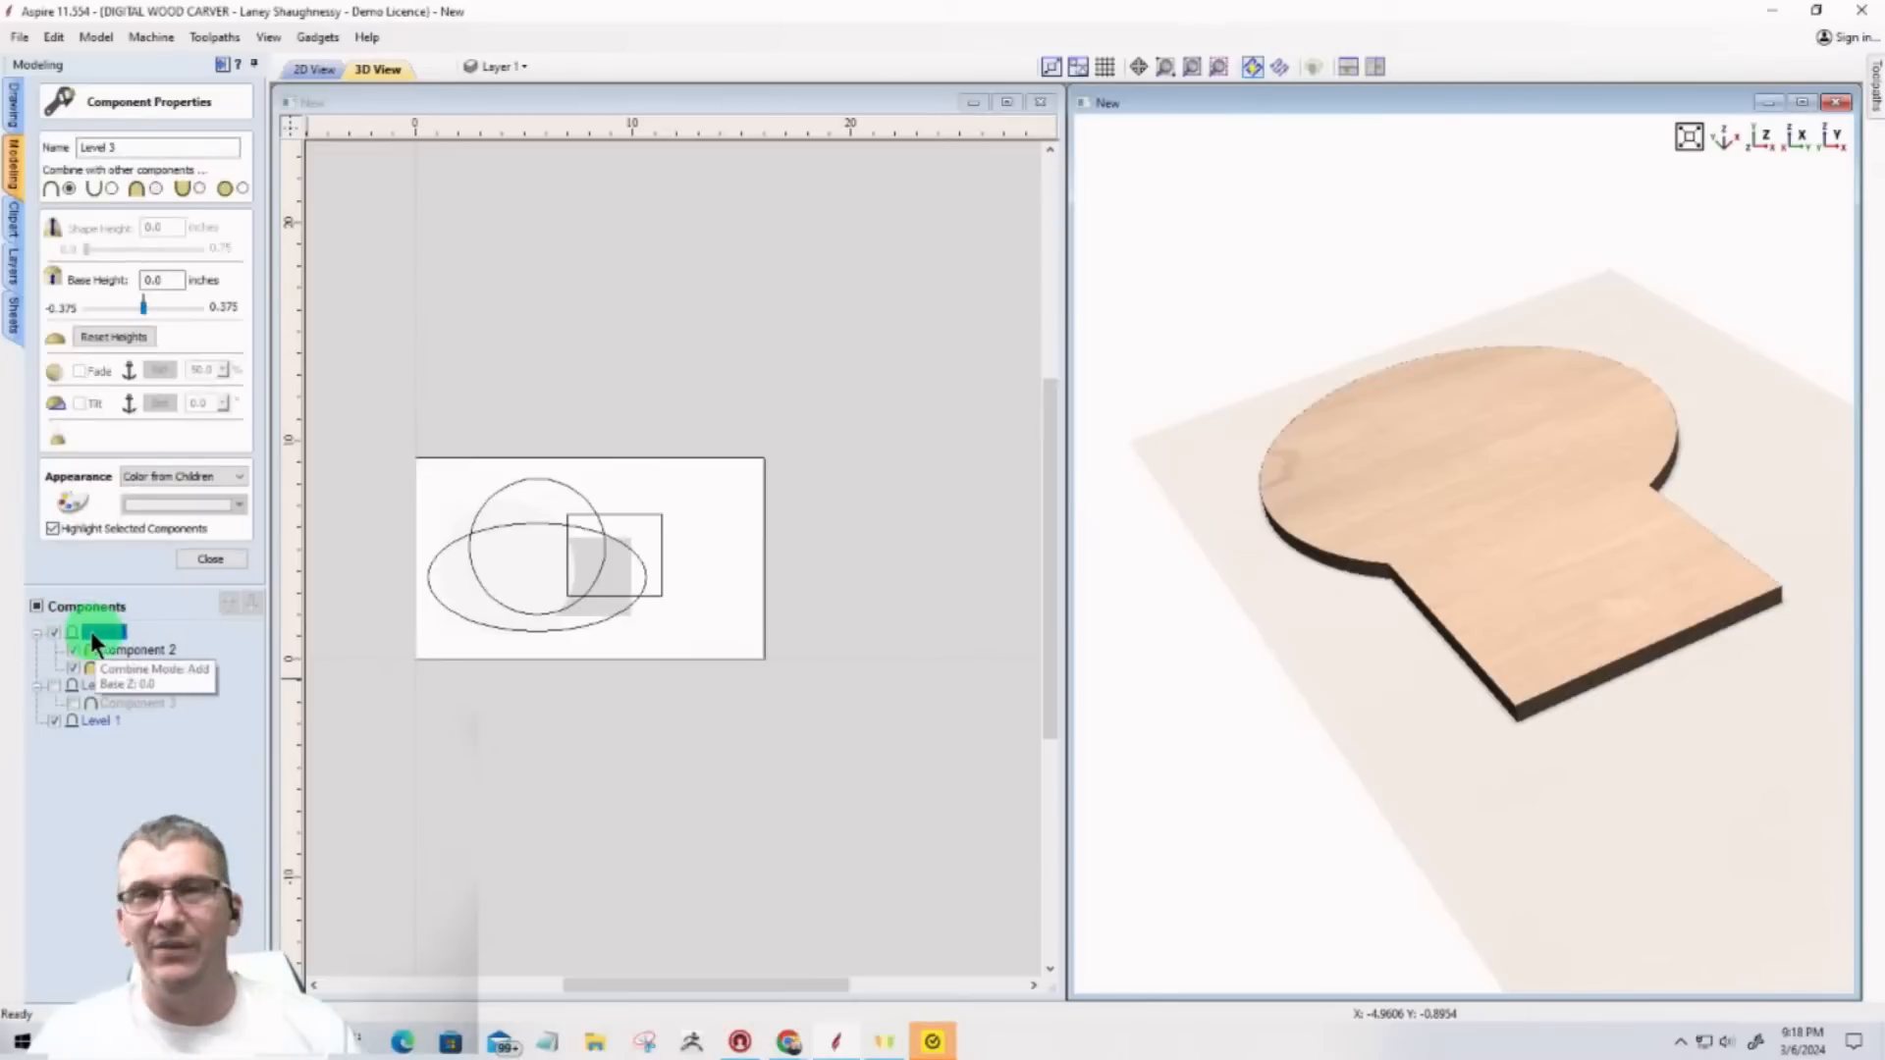
left_click(53, 684)
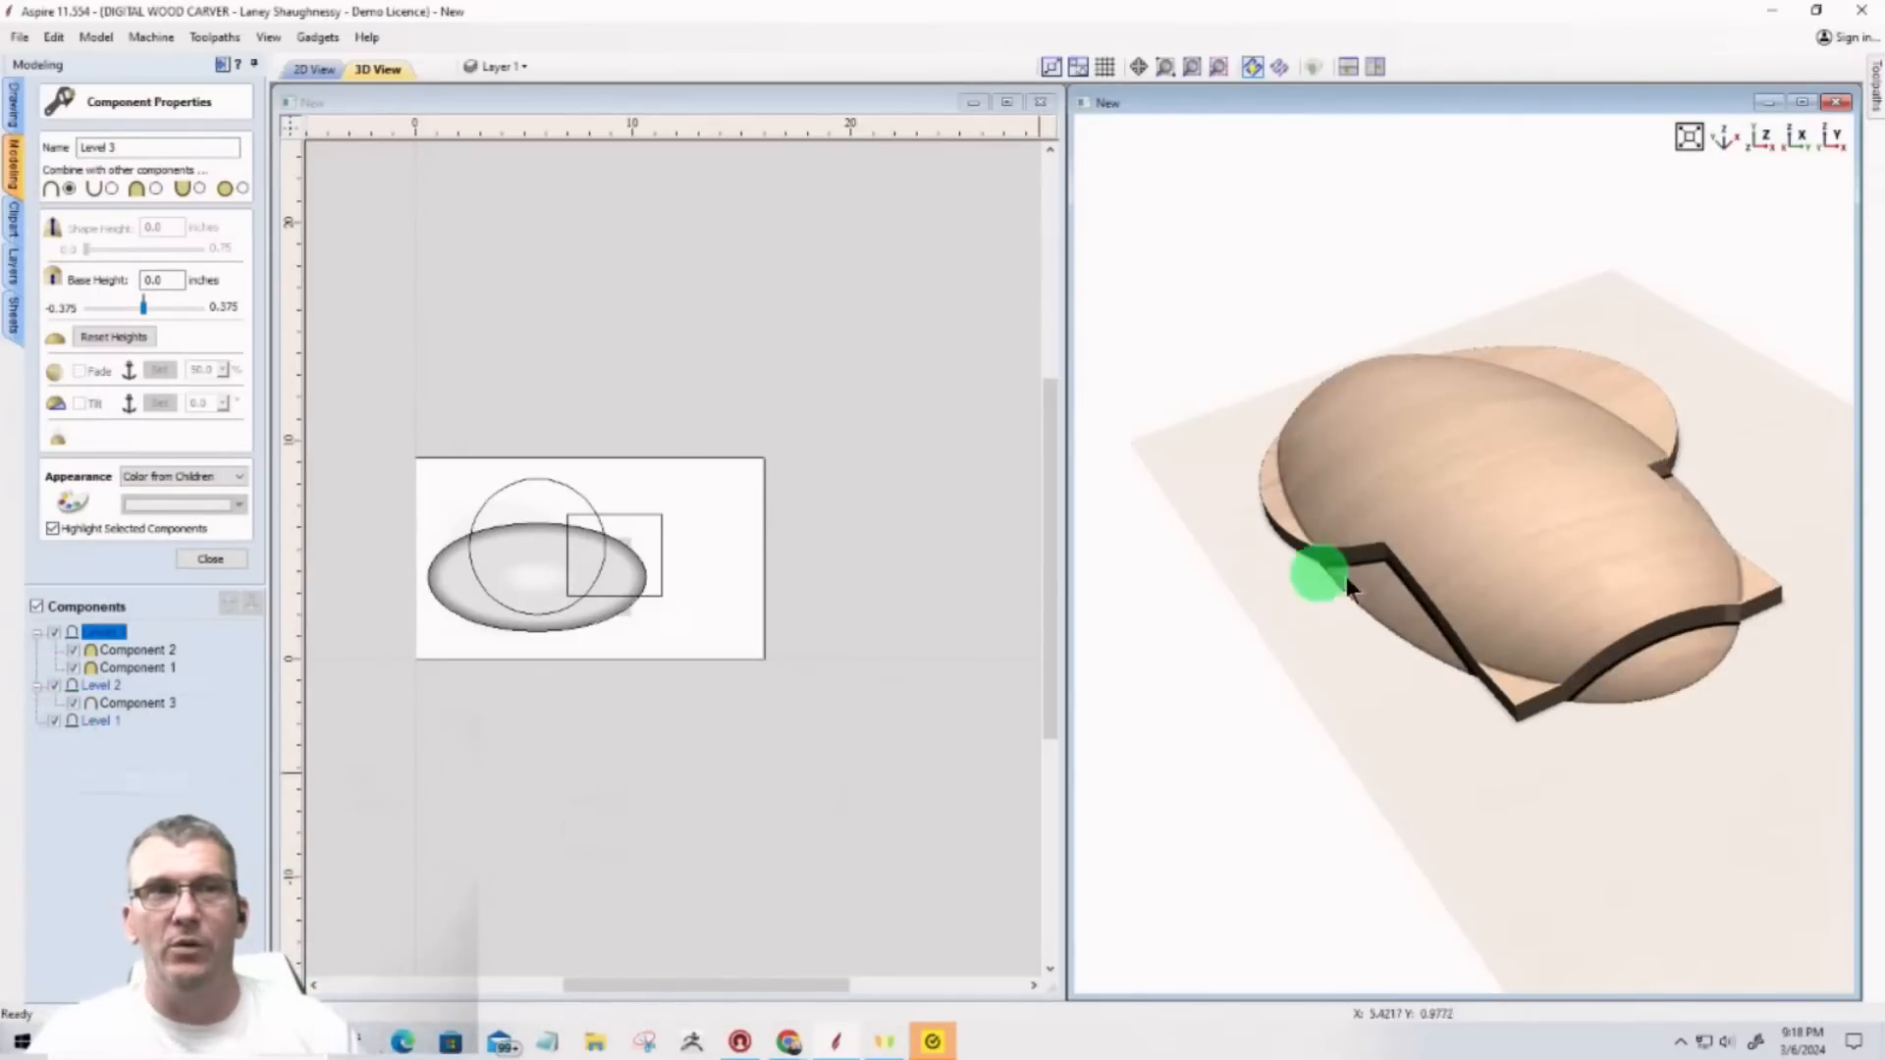
scroll(1406, 577, "up", 3)
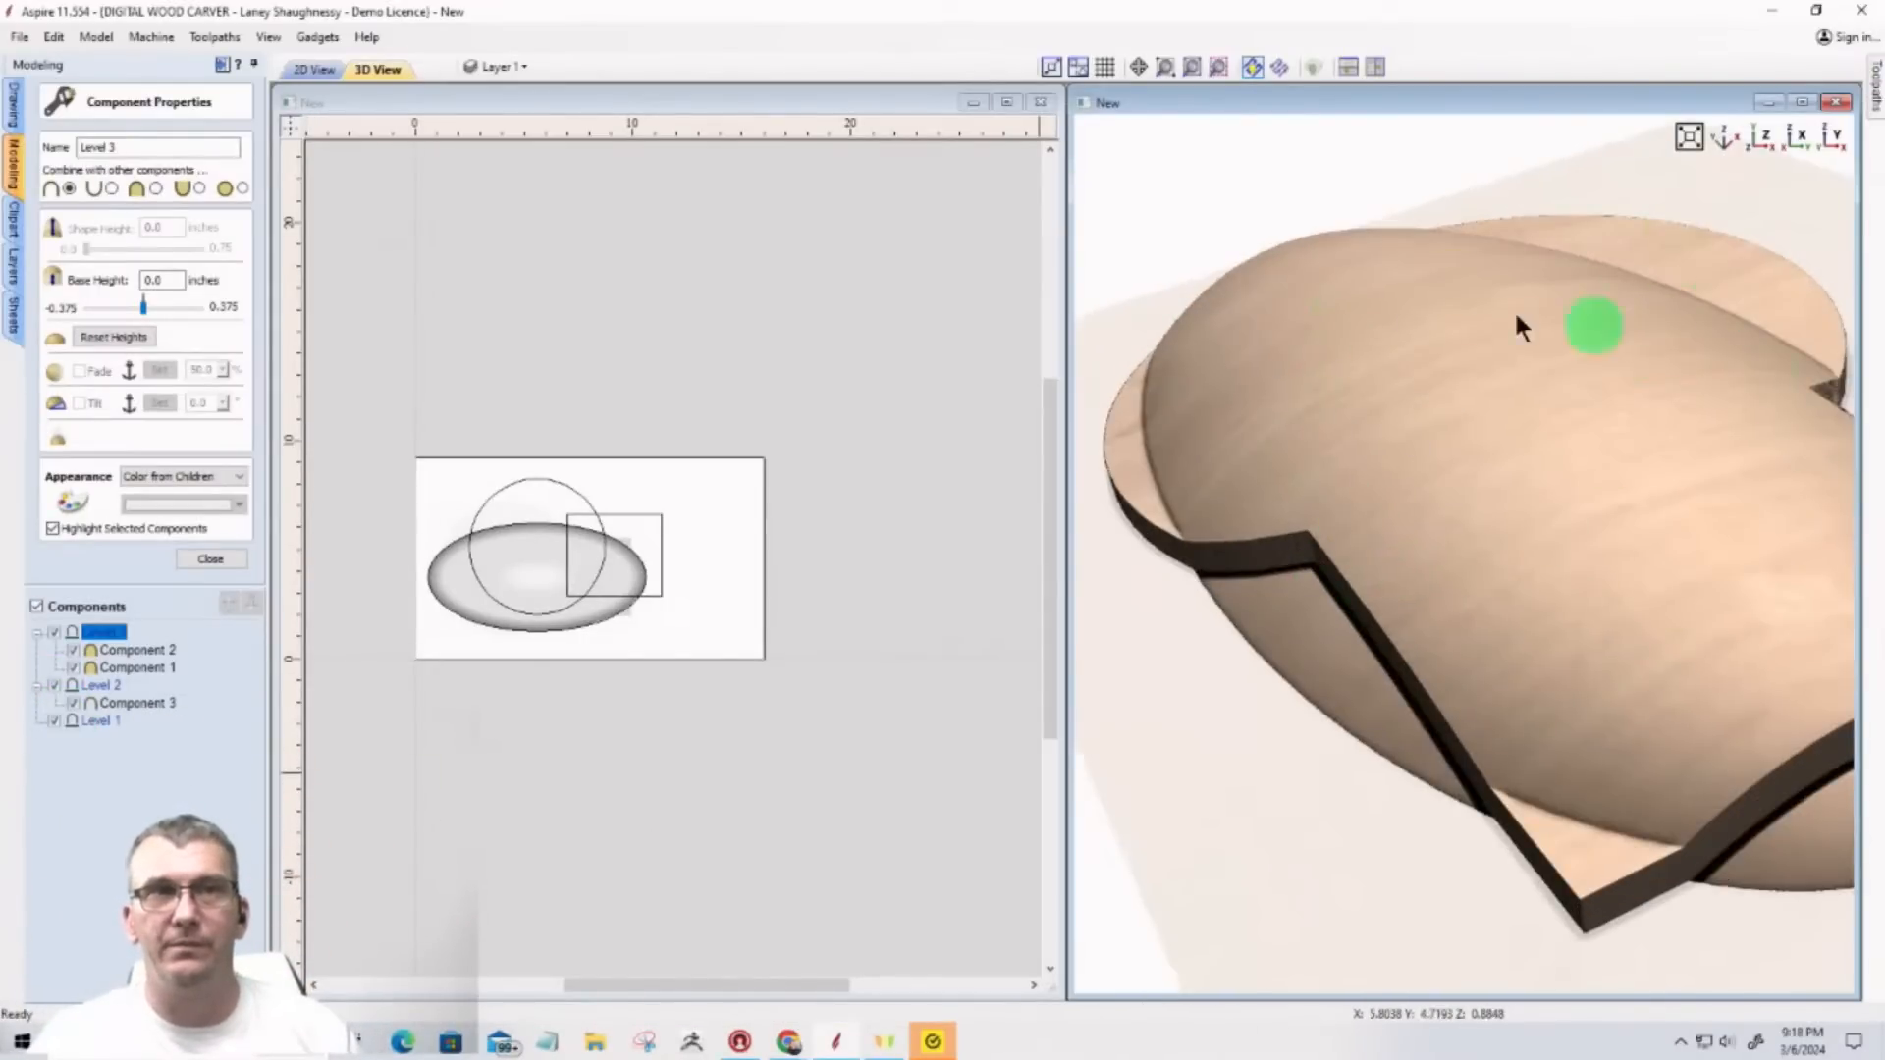
scroll(1403, 593, "down", 5)
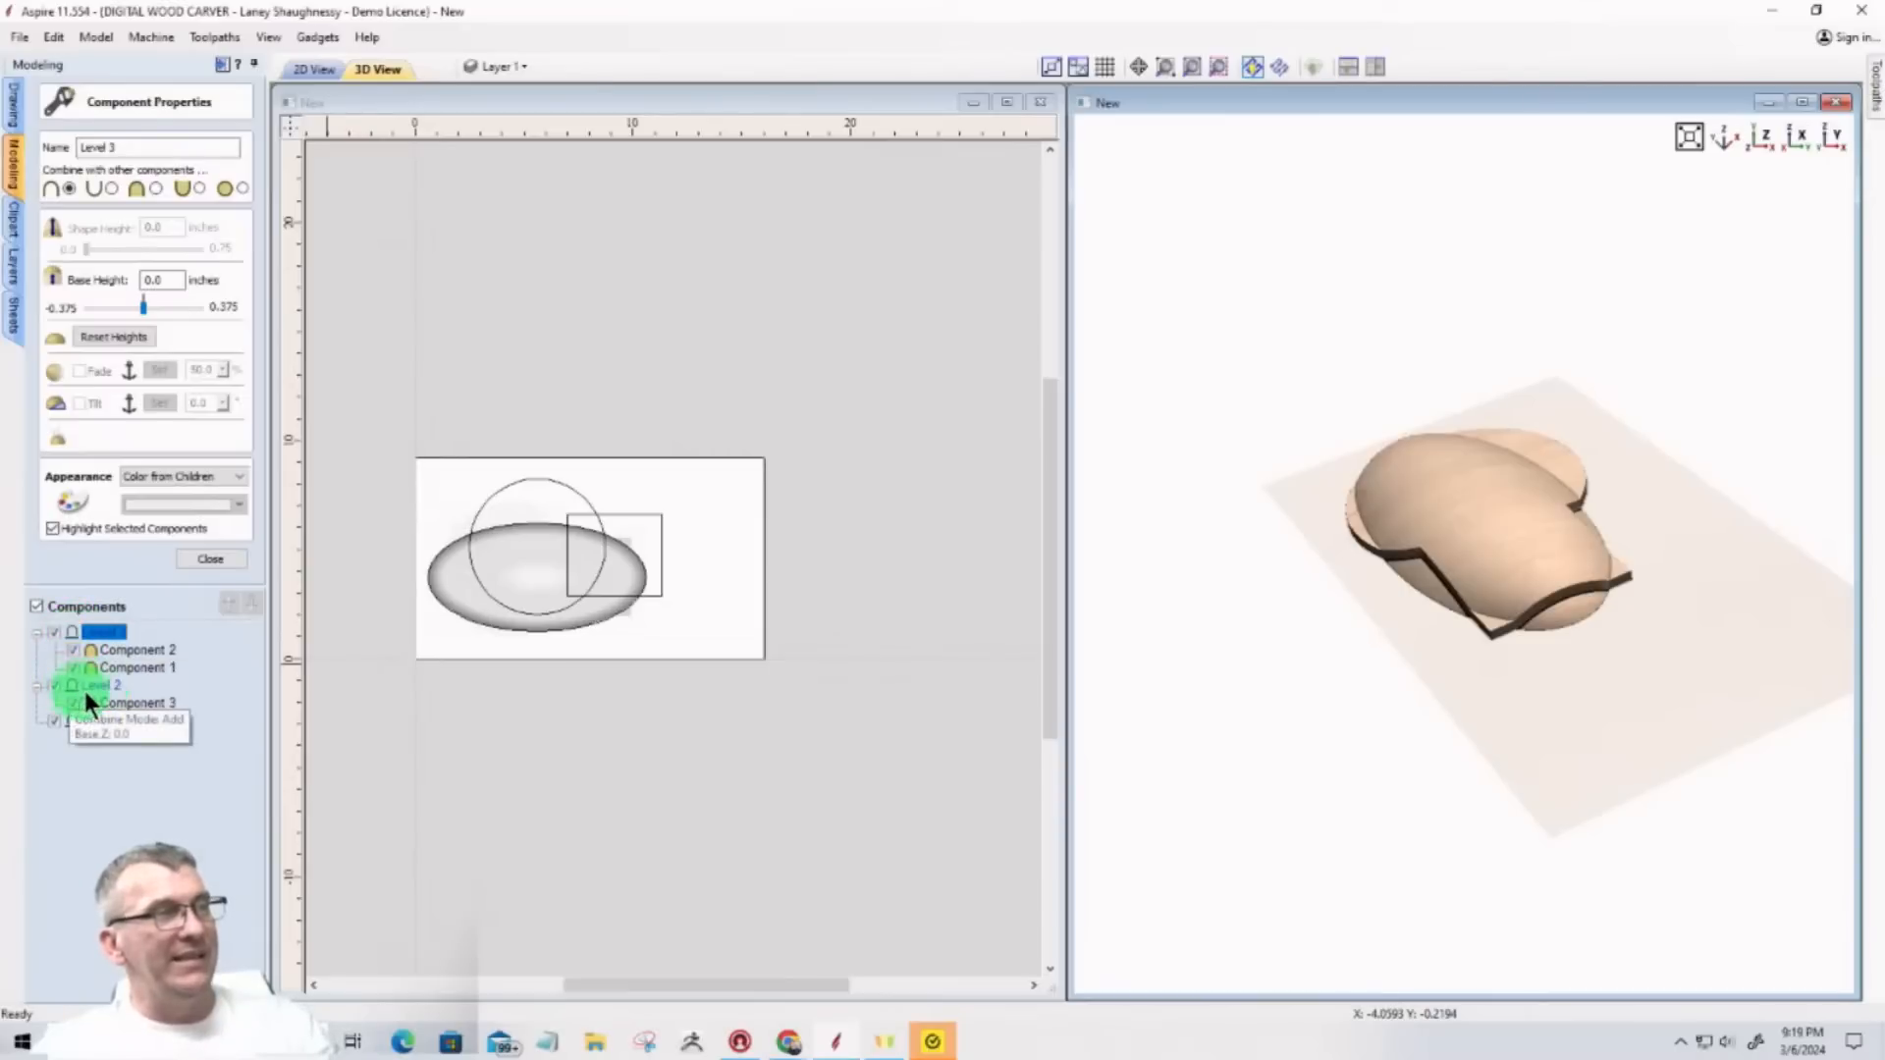
Step: Set the combine mode of Level 3 to Subtract and inspect how its shapes cut into the ellipse
right_click(98, 632)
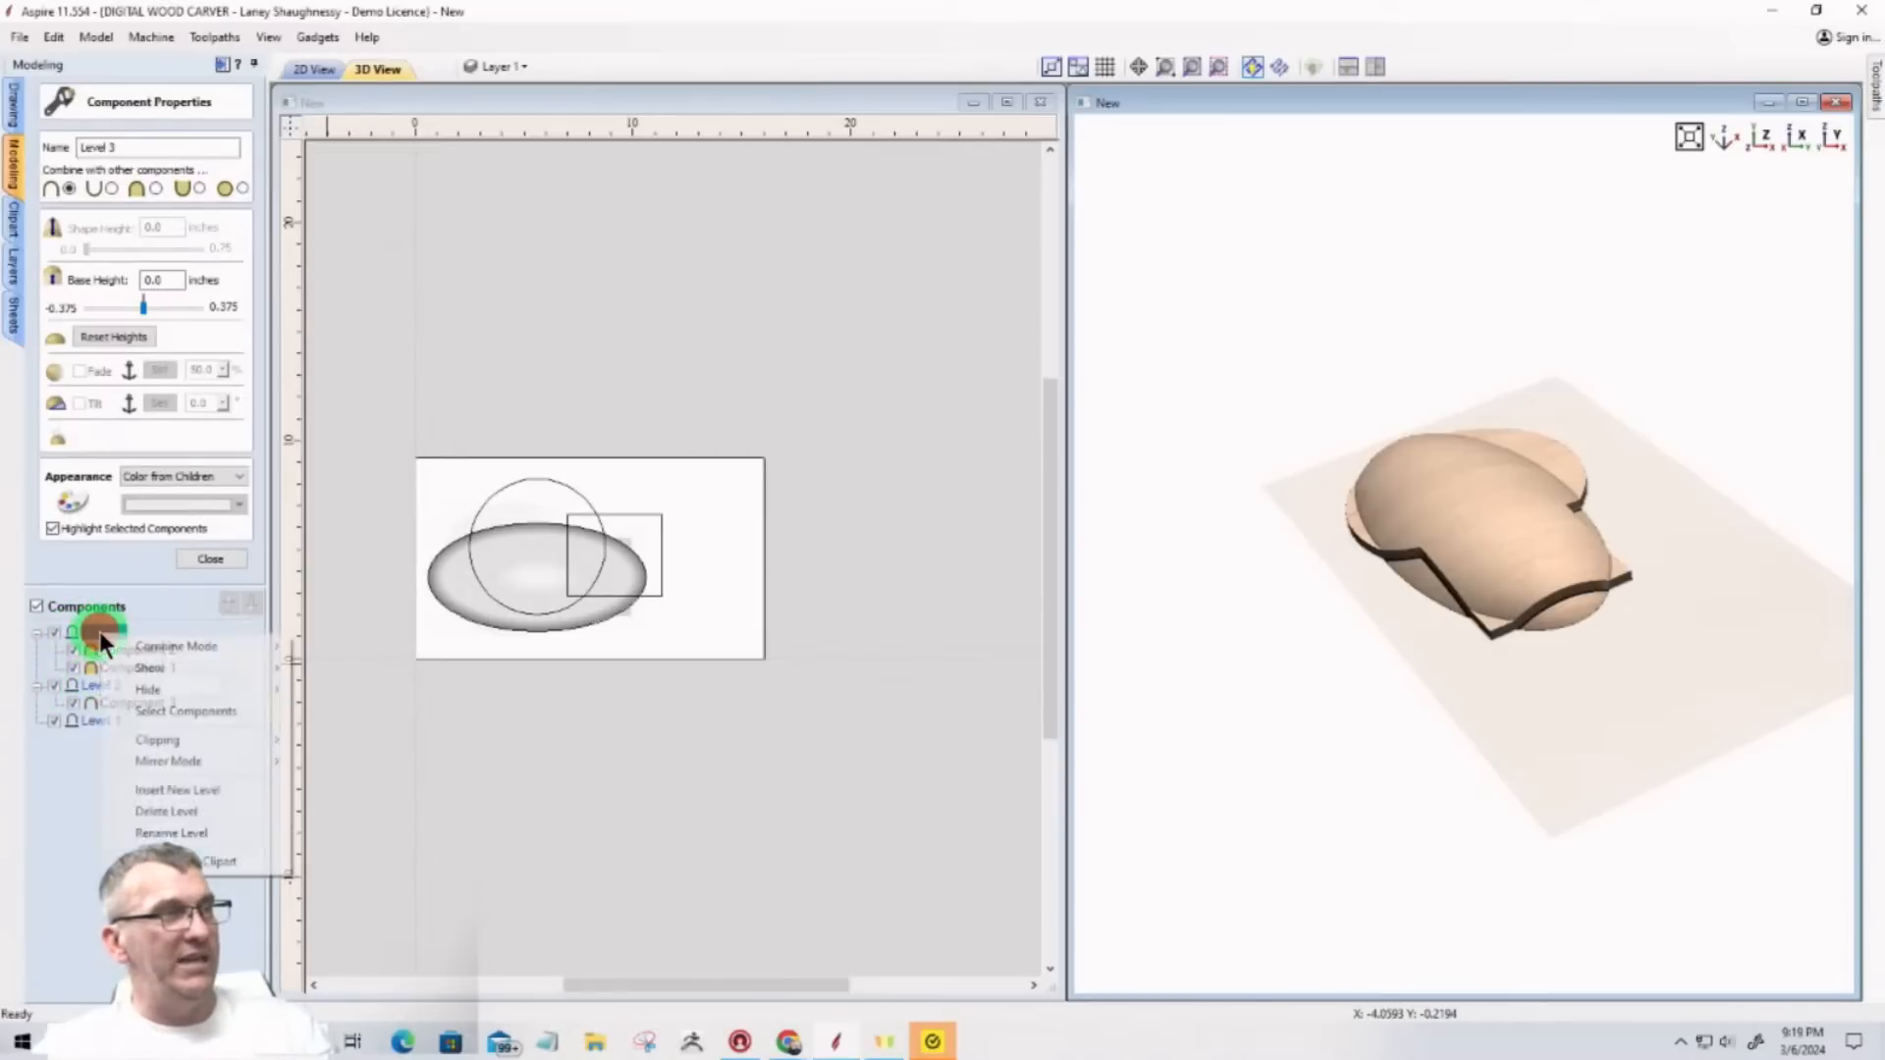
mouse_move(176, 643)
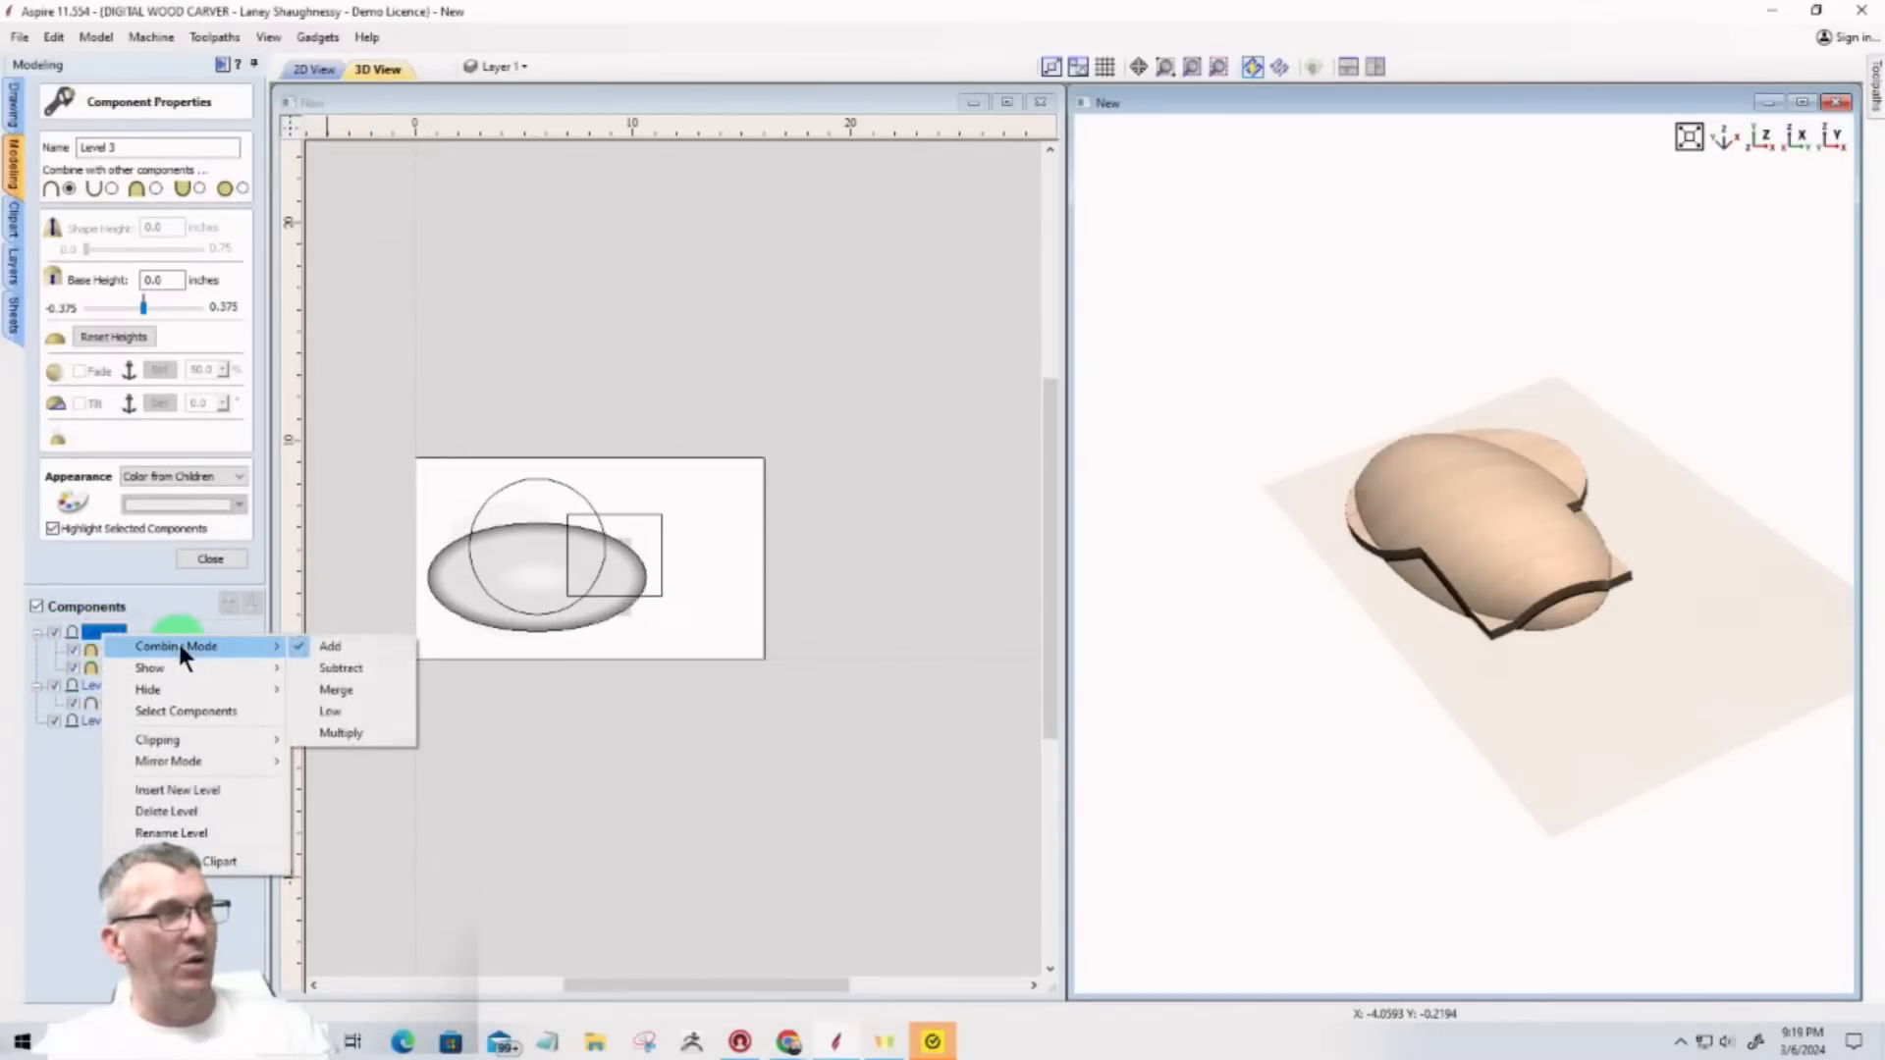
left_click(341, 669)
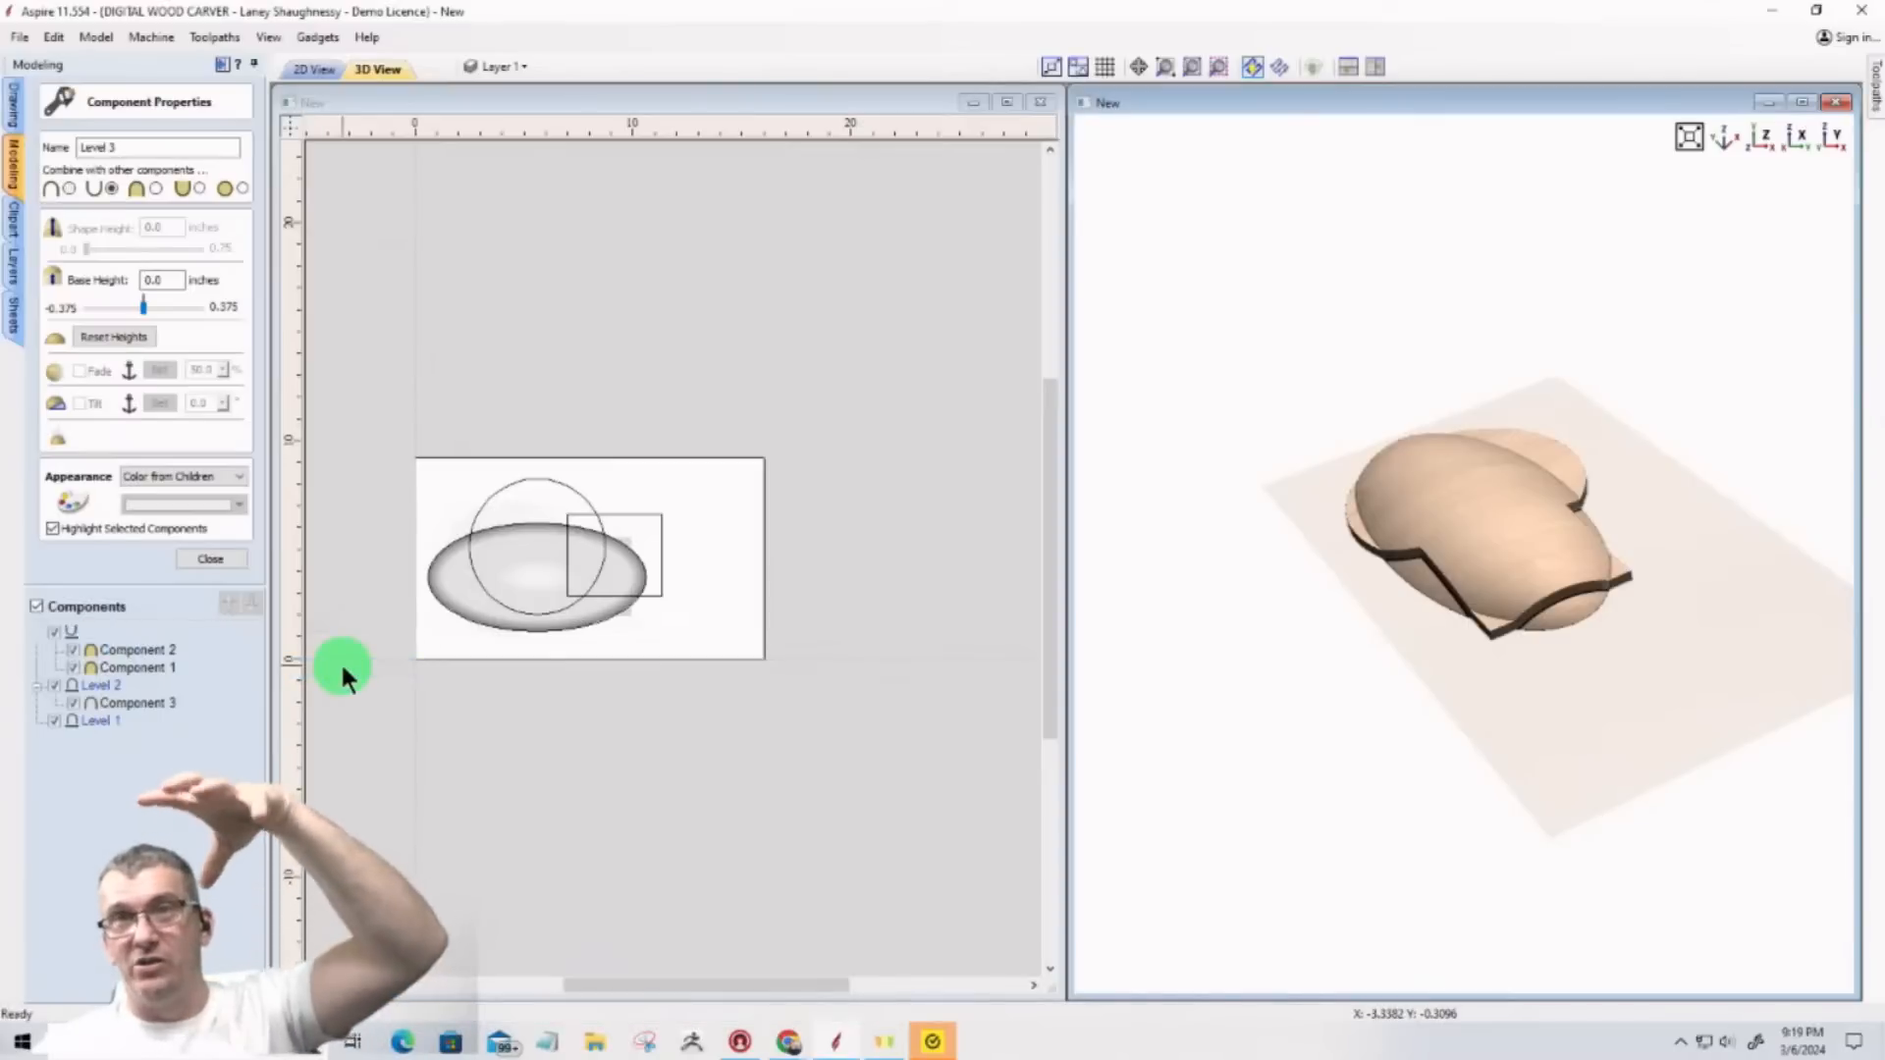
scroll(1454, 568, "up", 3)
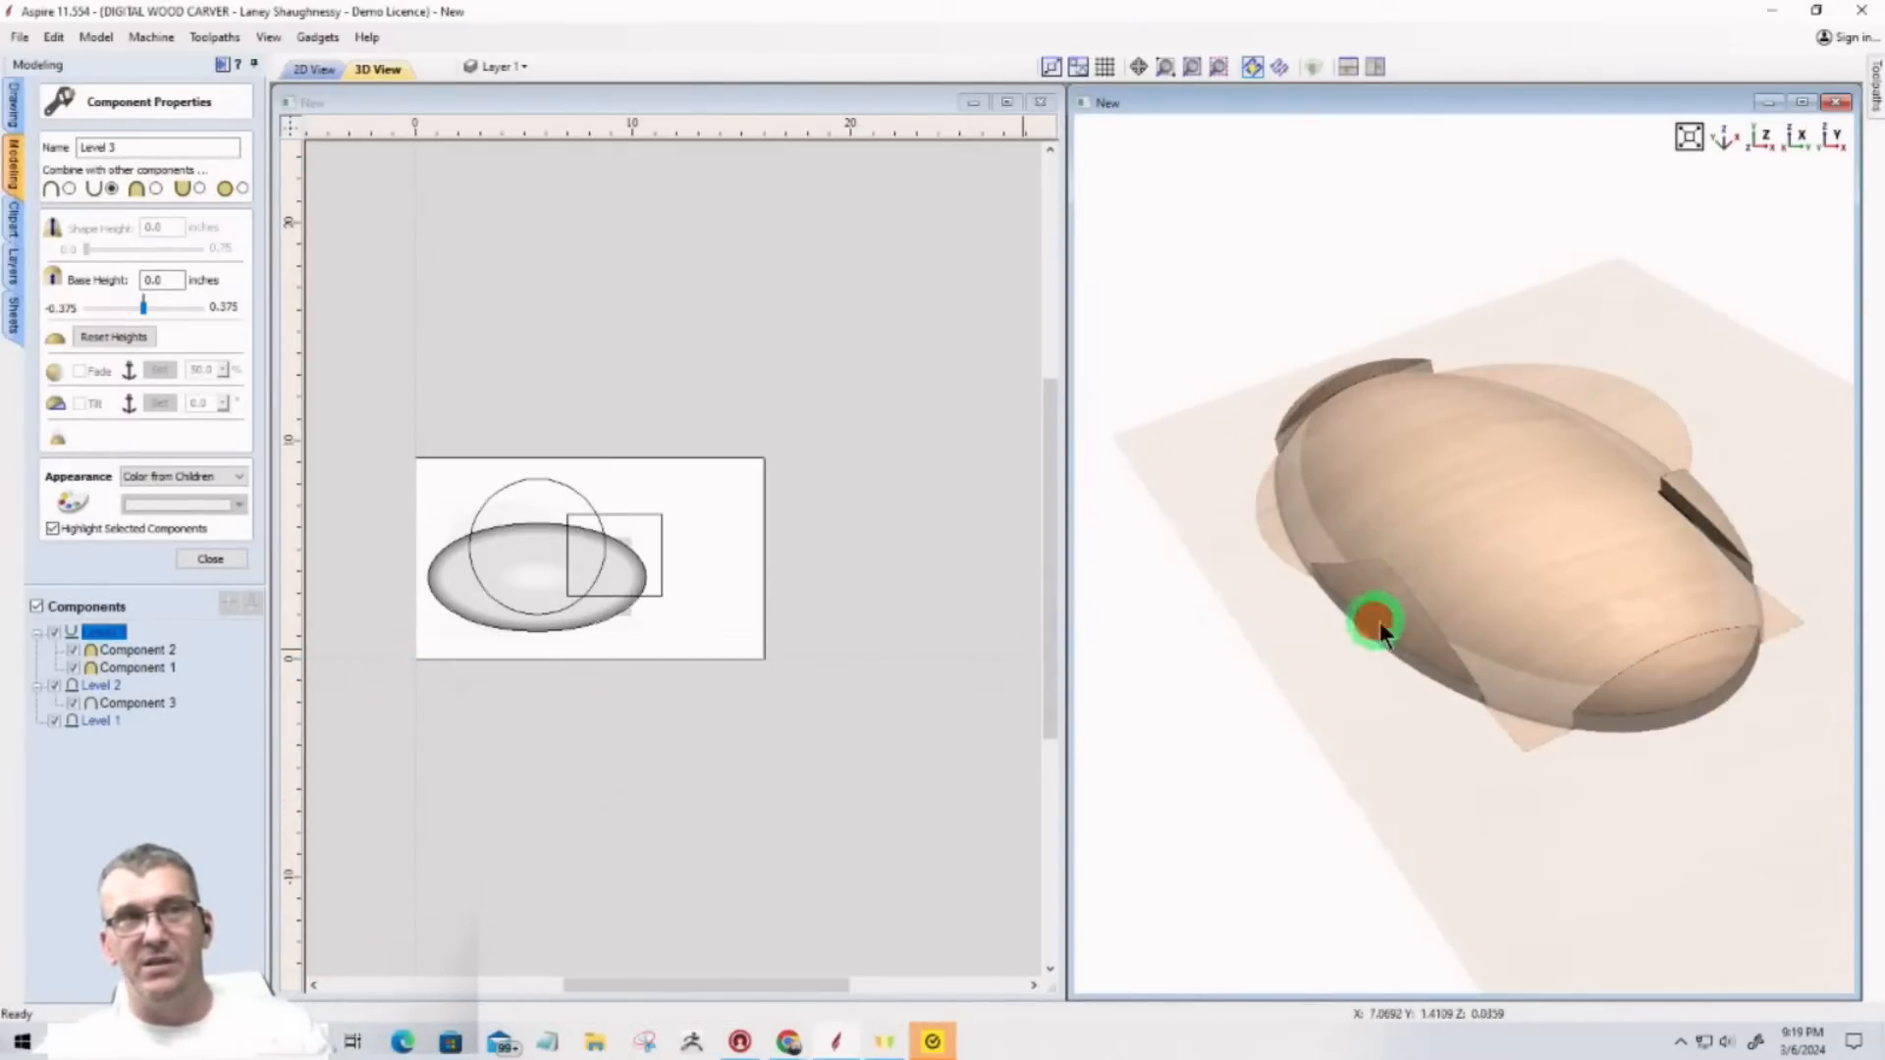
Step: Set the combine mode of Level 3 to Merge and inspect how its shapes blend with the ellipse
left_click_drag(1380, 621, 1502, 501)
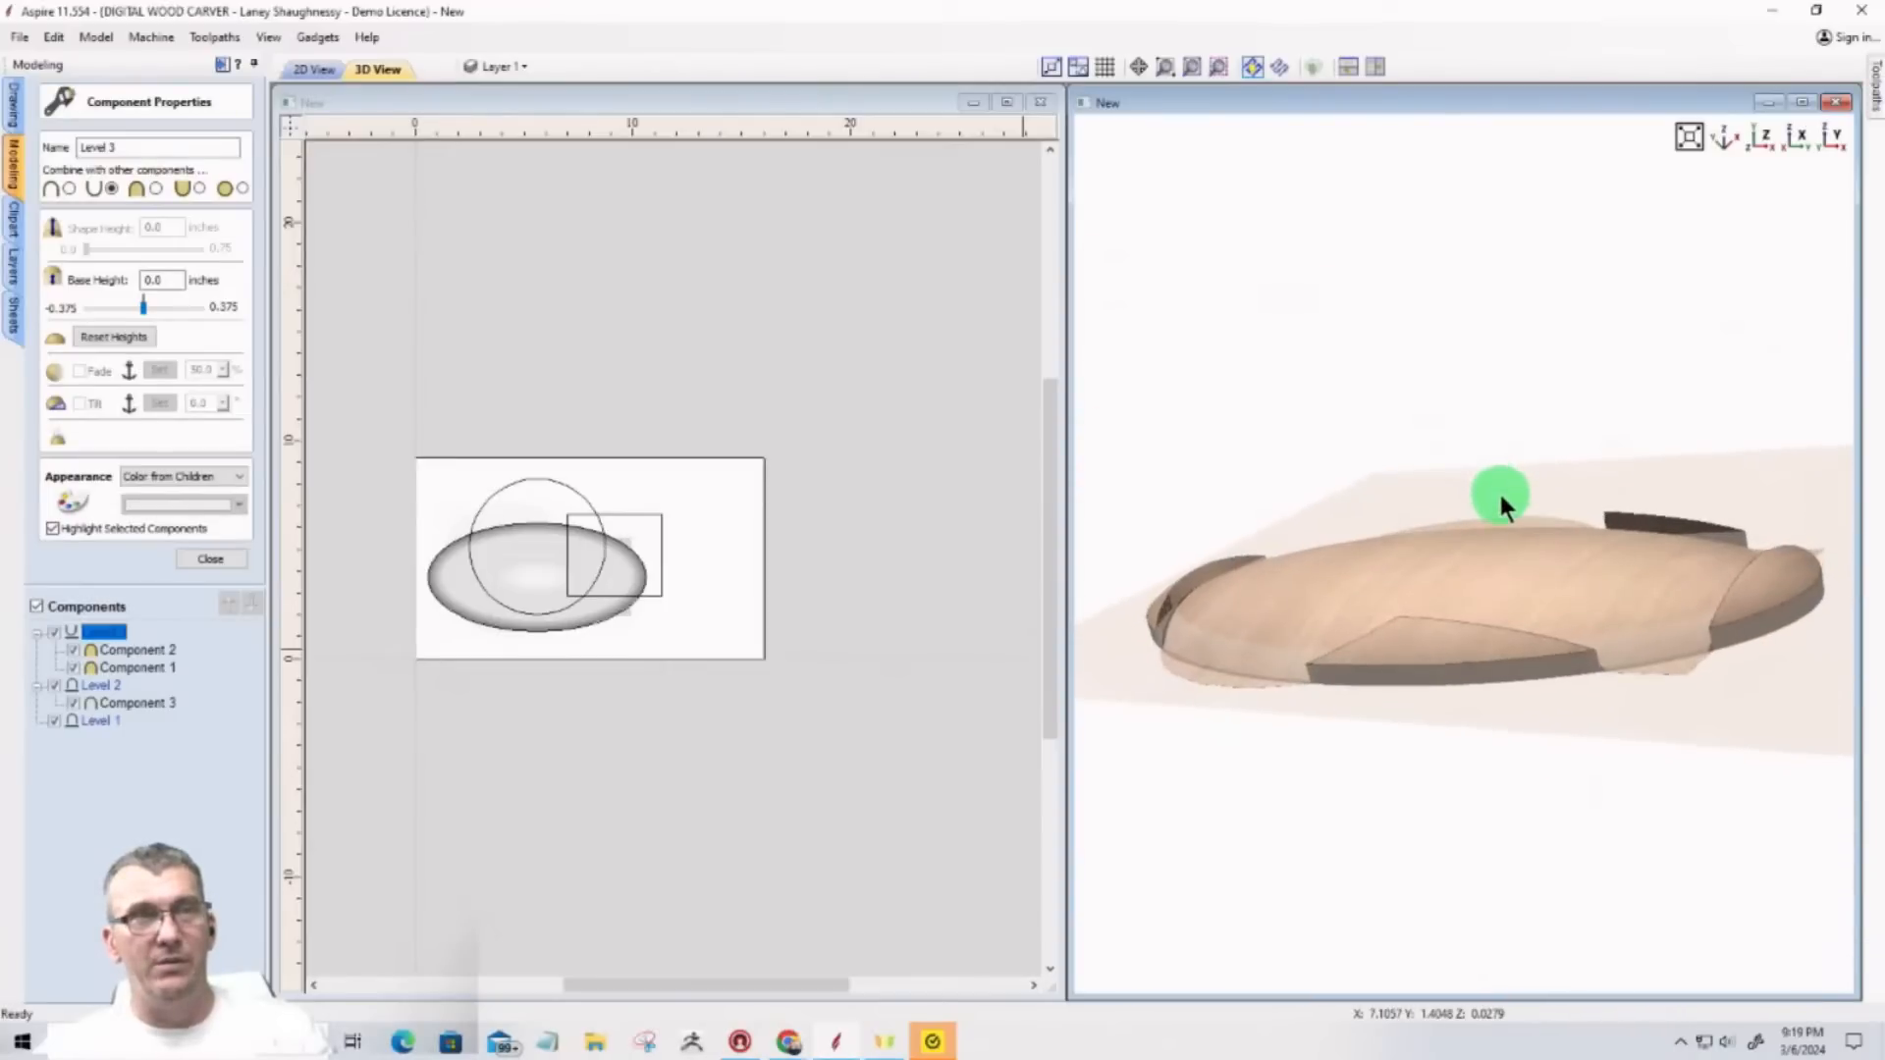
right_click(103, 627)
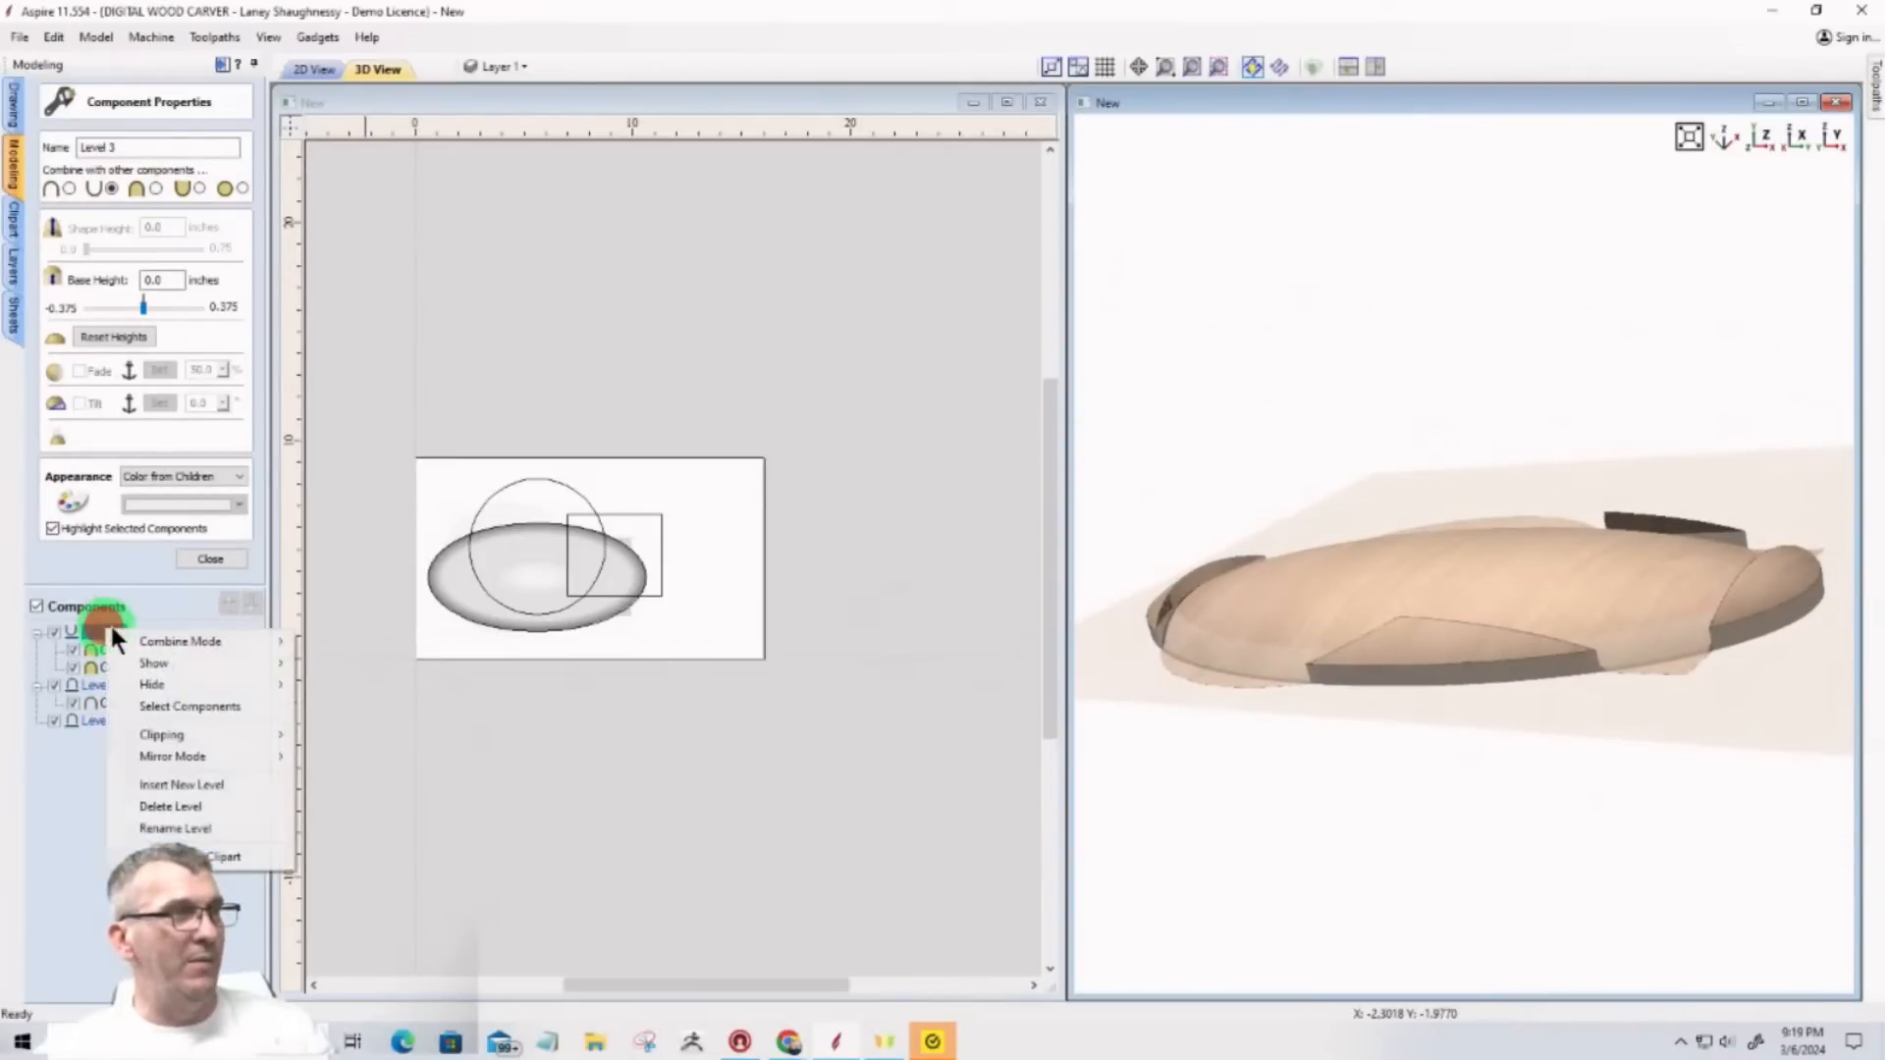
mouse_move(224, 639)
left_click(343, 682)
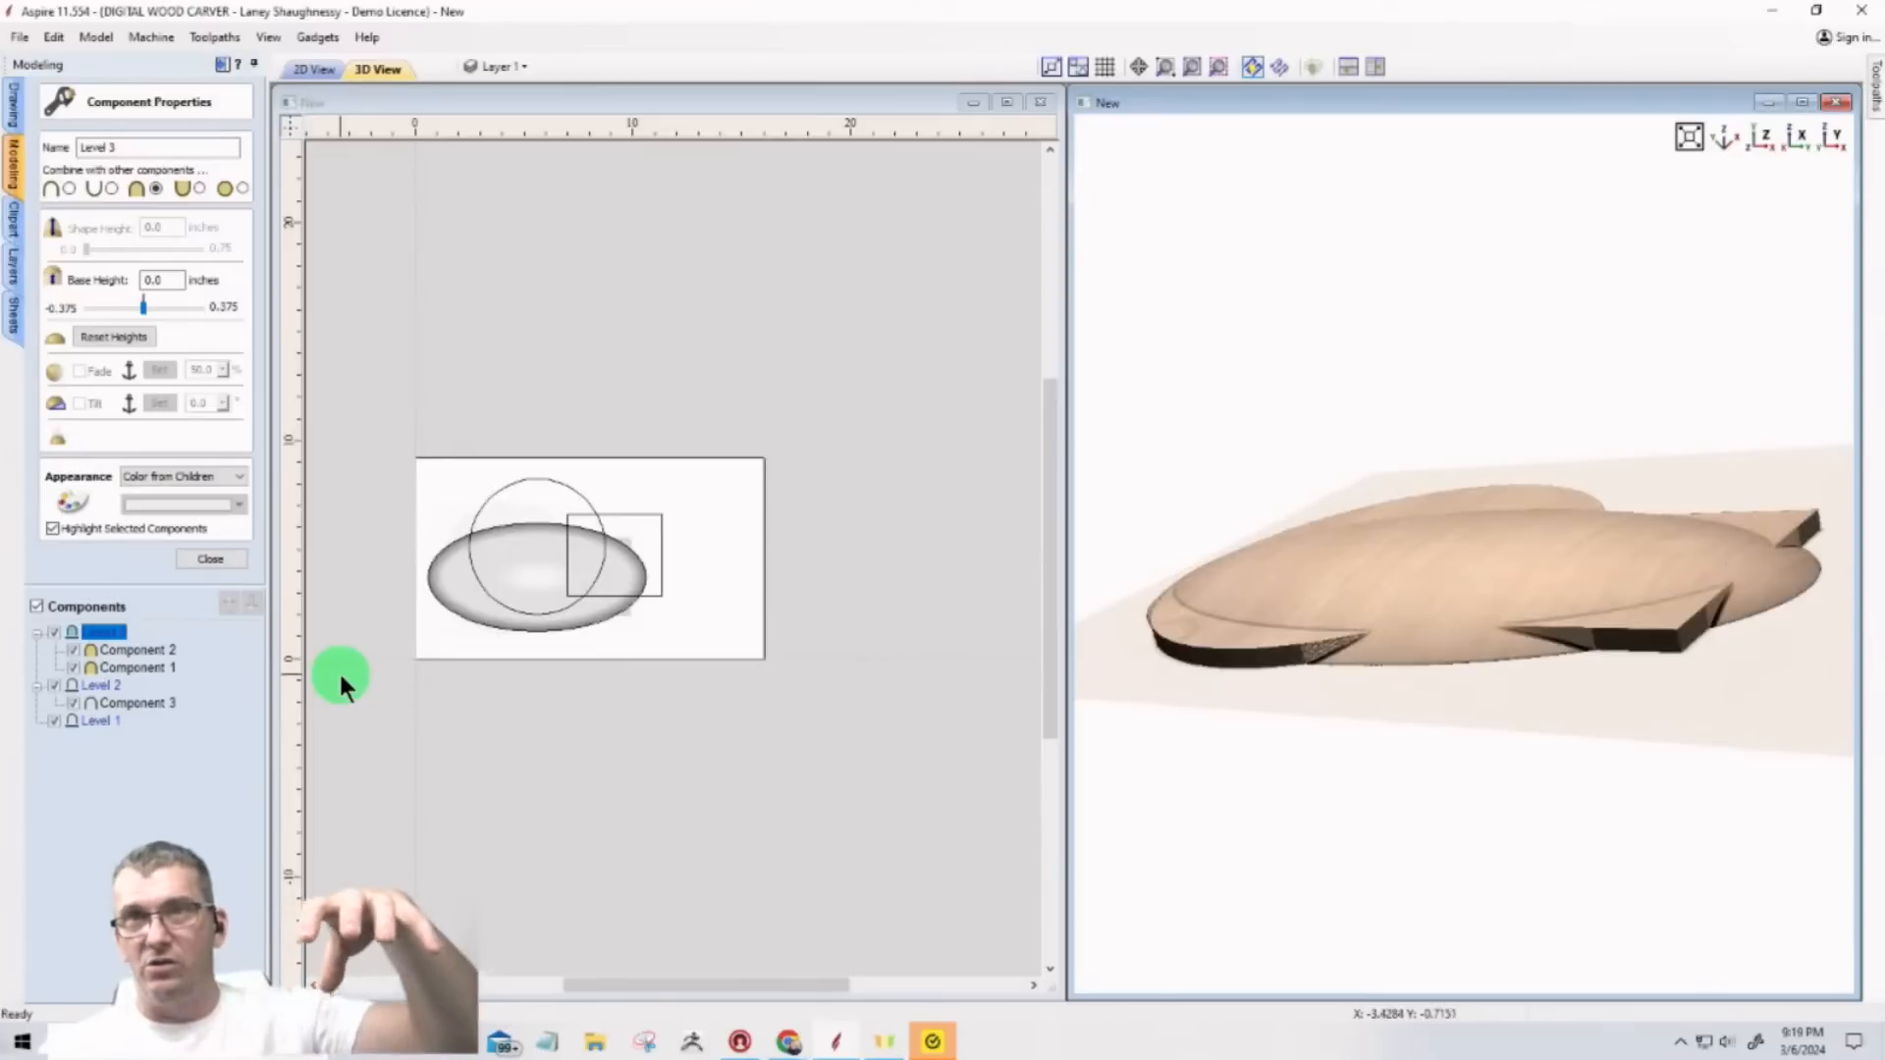
left_click_drag(1835, 495, 1517, 779)
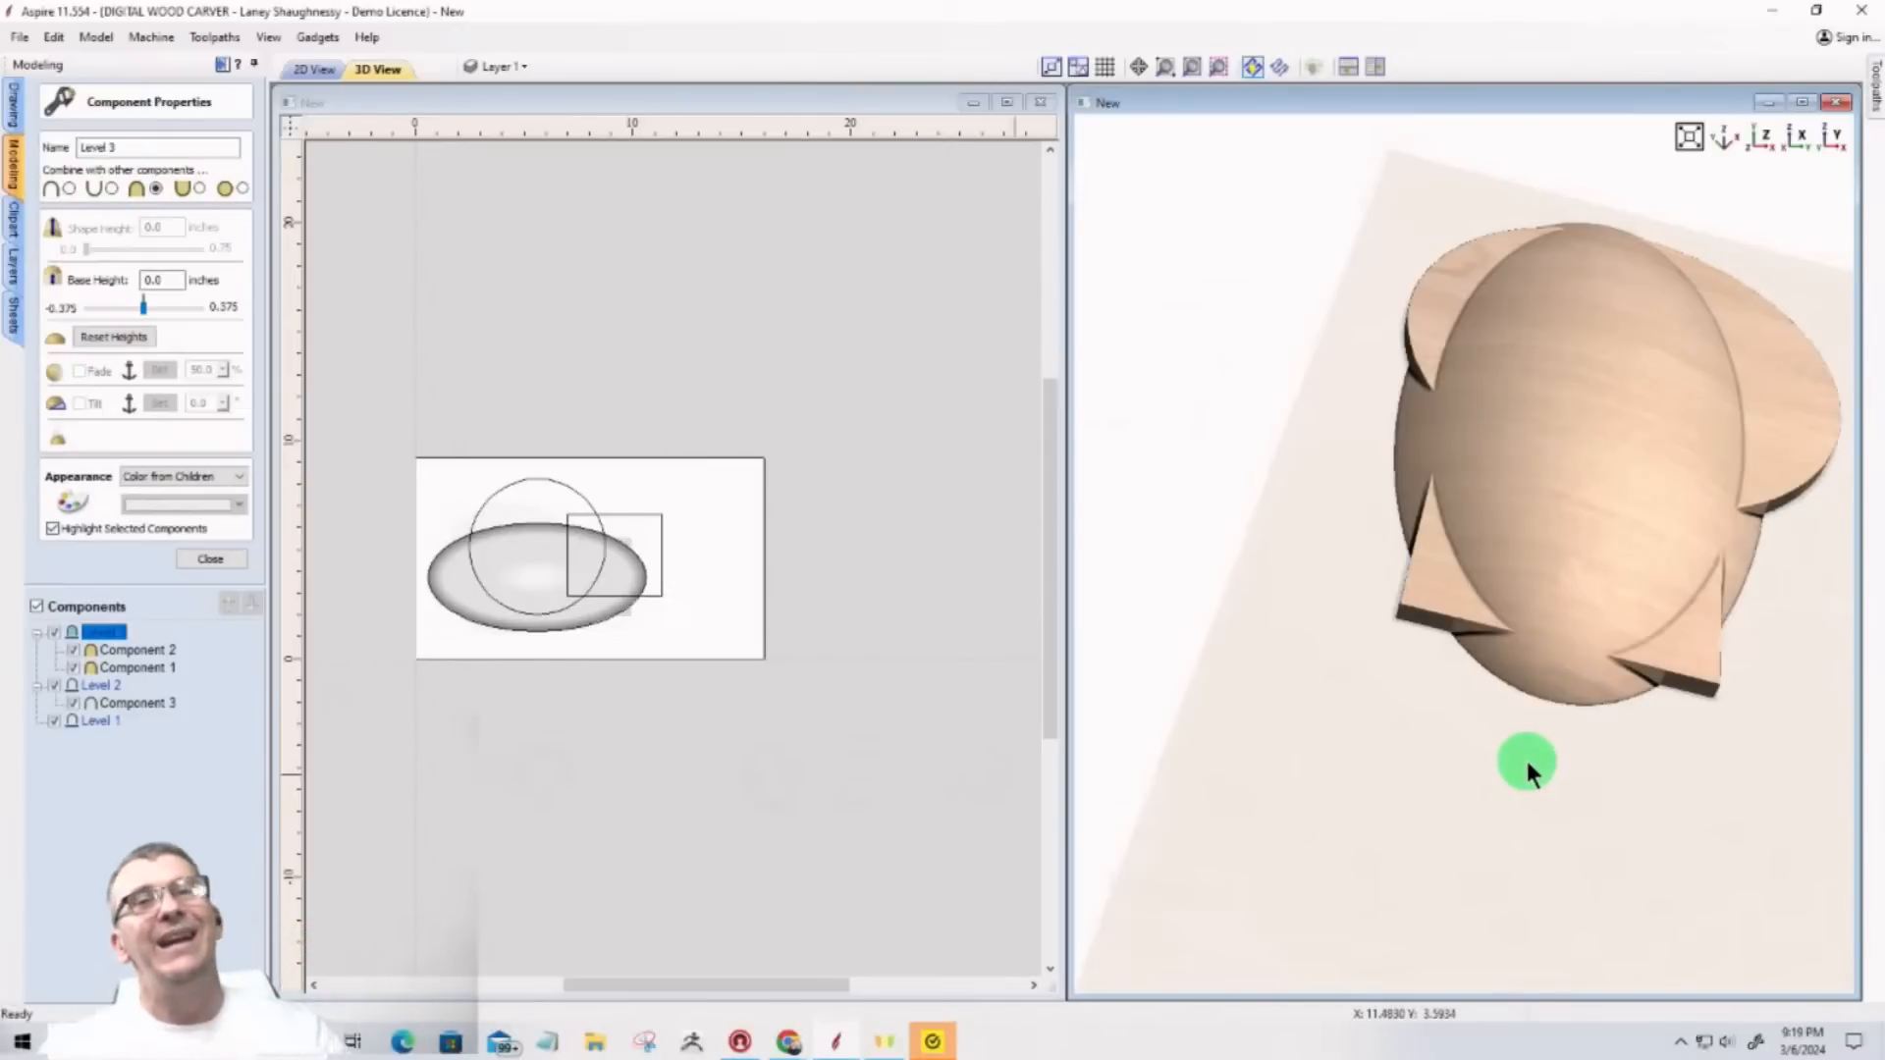
Step: Set the combine mode of Level 3 to Low and inspect where its shapes overlap the ellipse
right_click(85, 632)
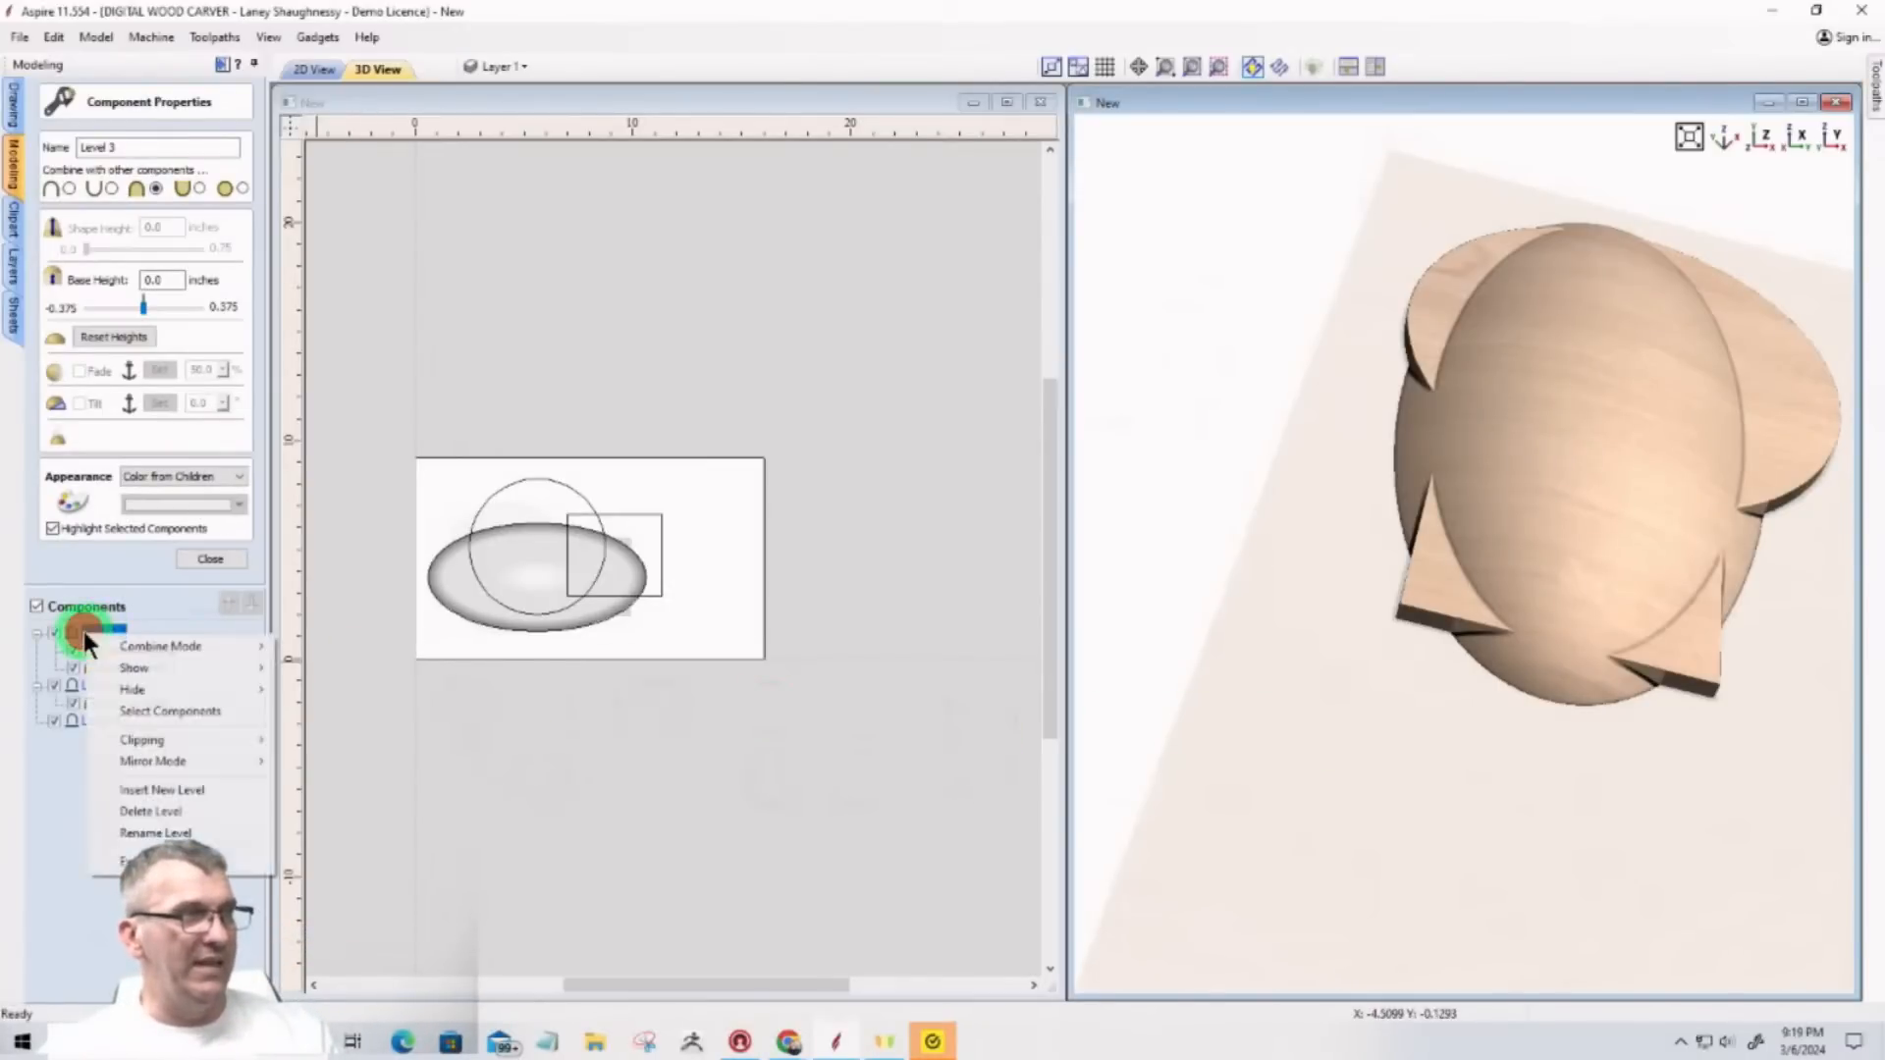
mouse_move(184, 650)
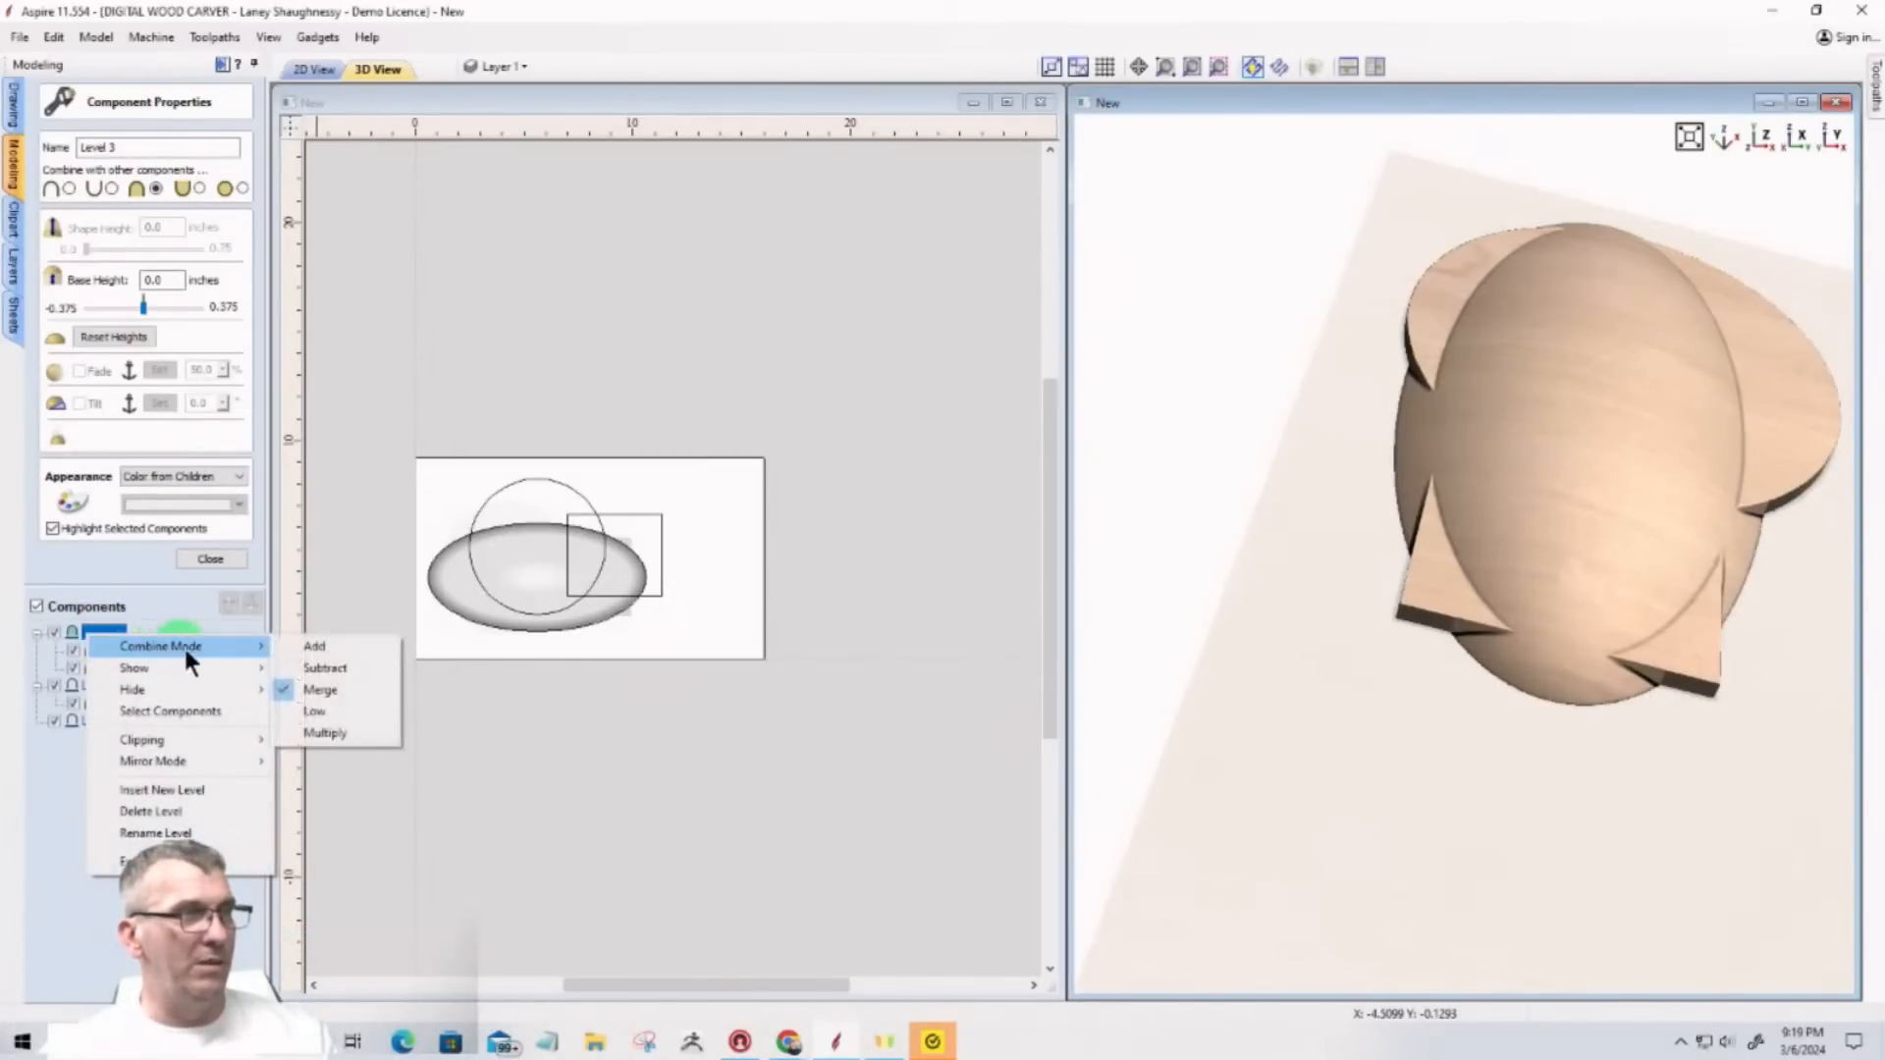
left_click(339, 714)
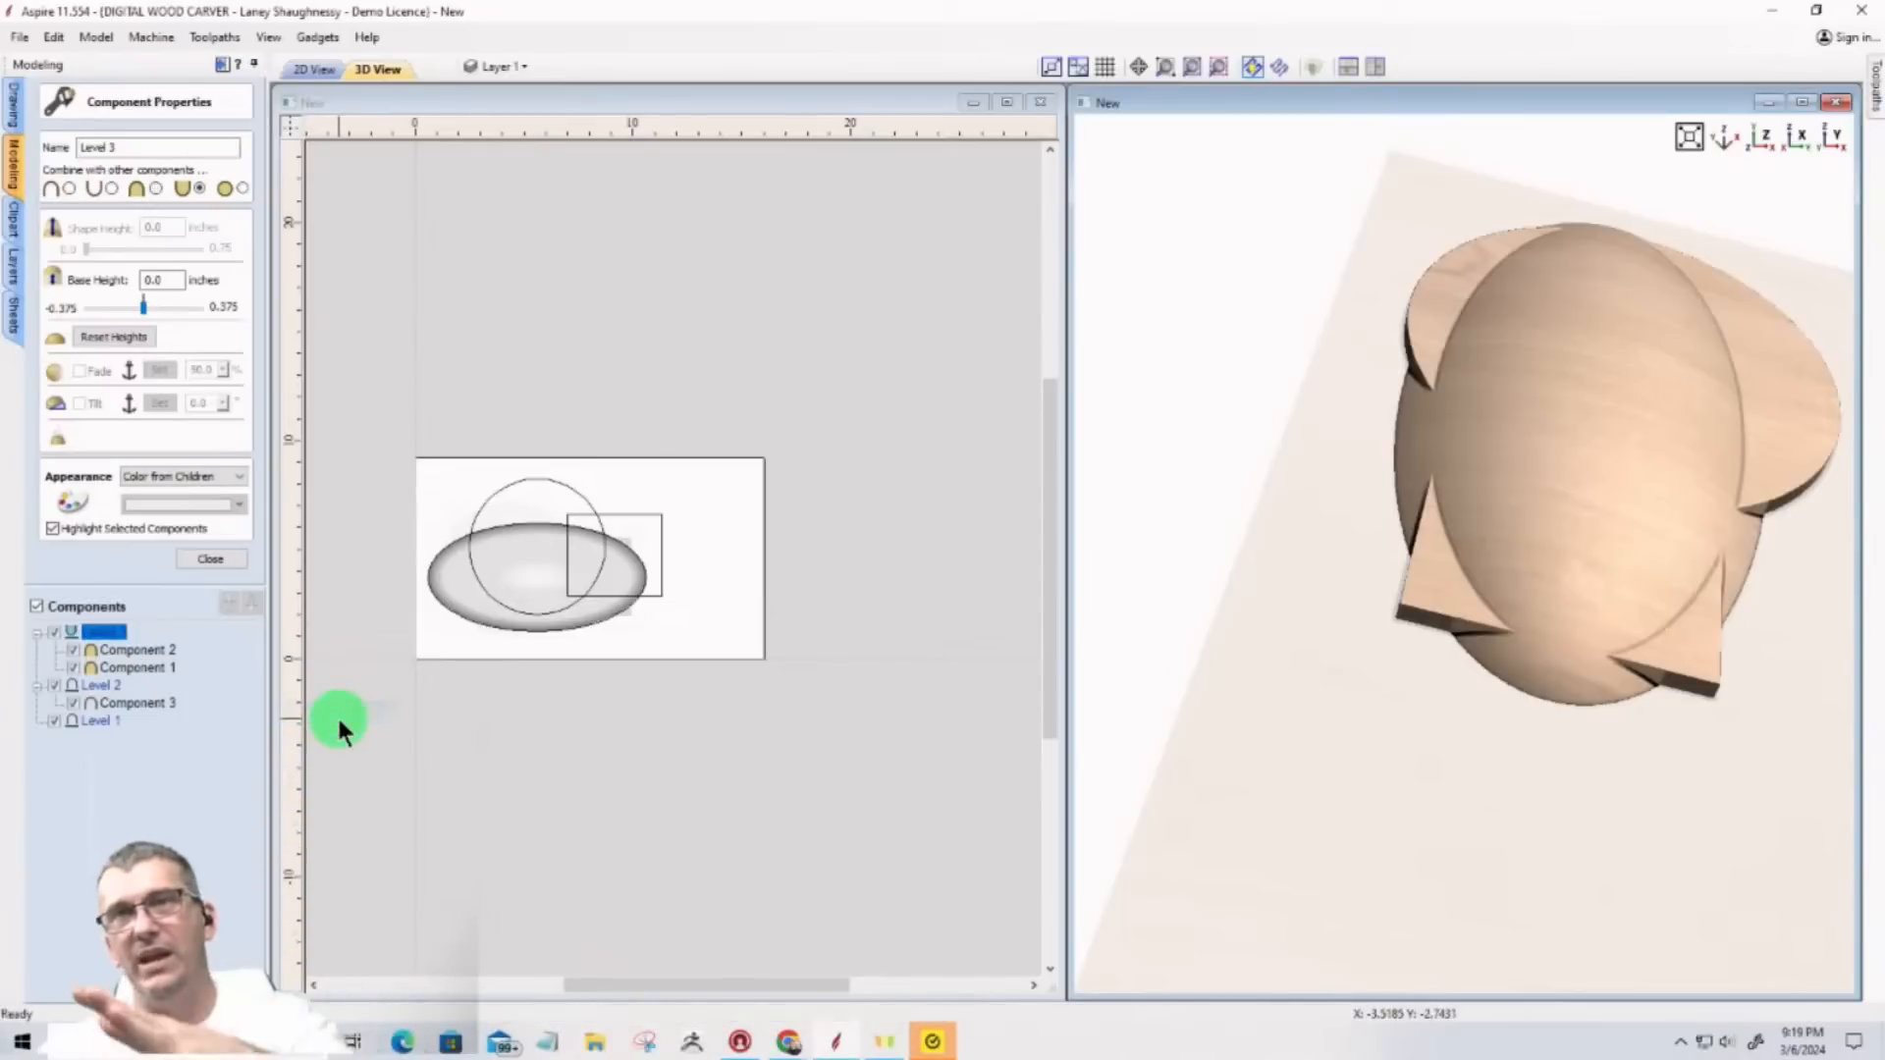
left_click_drag(1734, 595, 1610, 584)
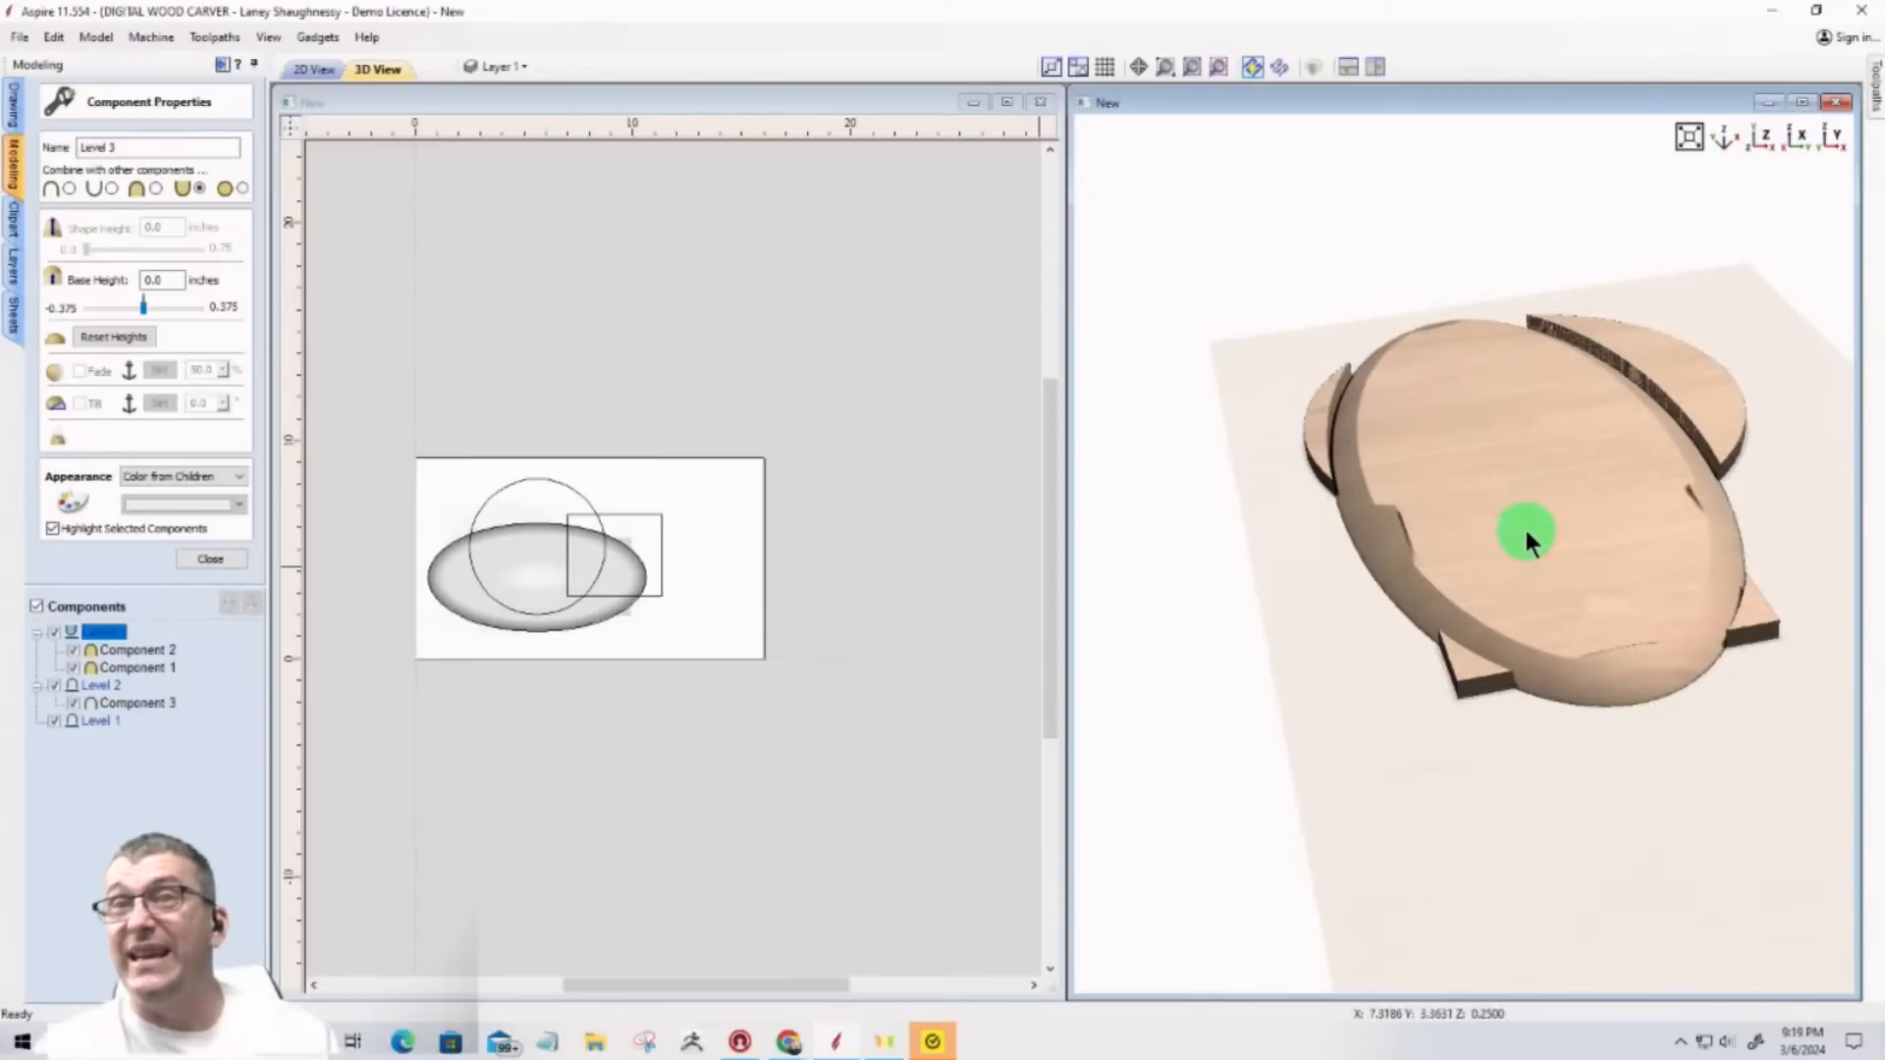
Step: Review the combine, show, hide, clipping and mirror options available for Level 3, and close the component properties
left_click(89, 633)
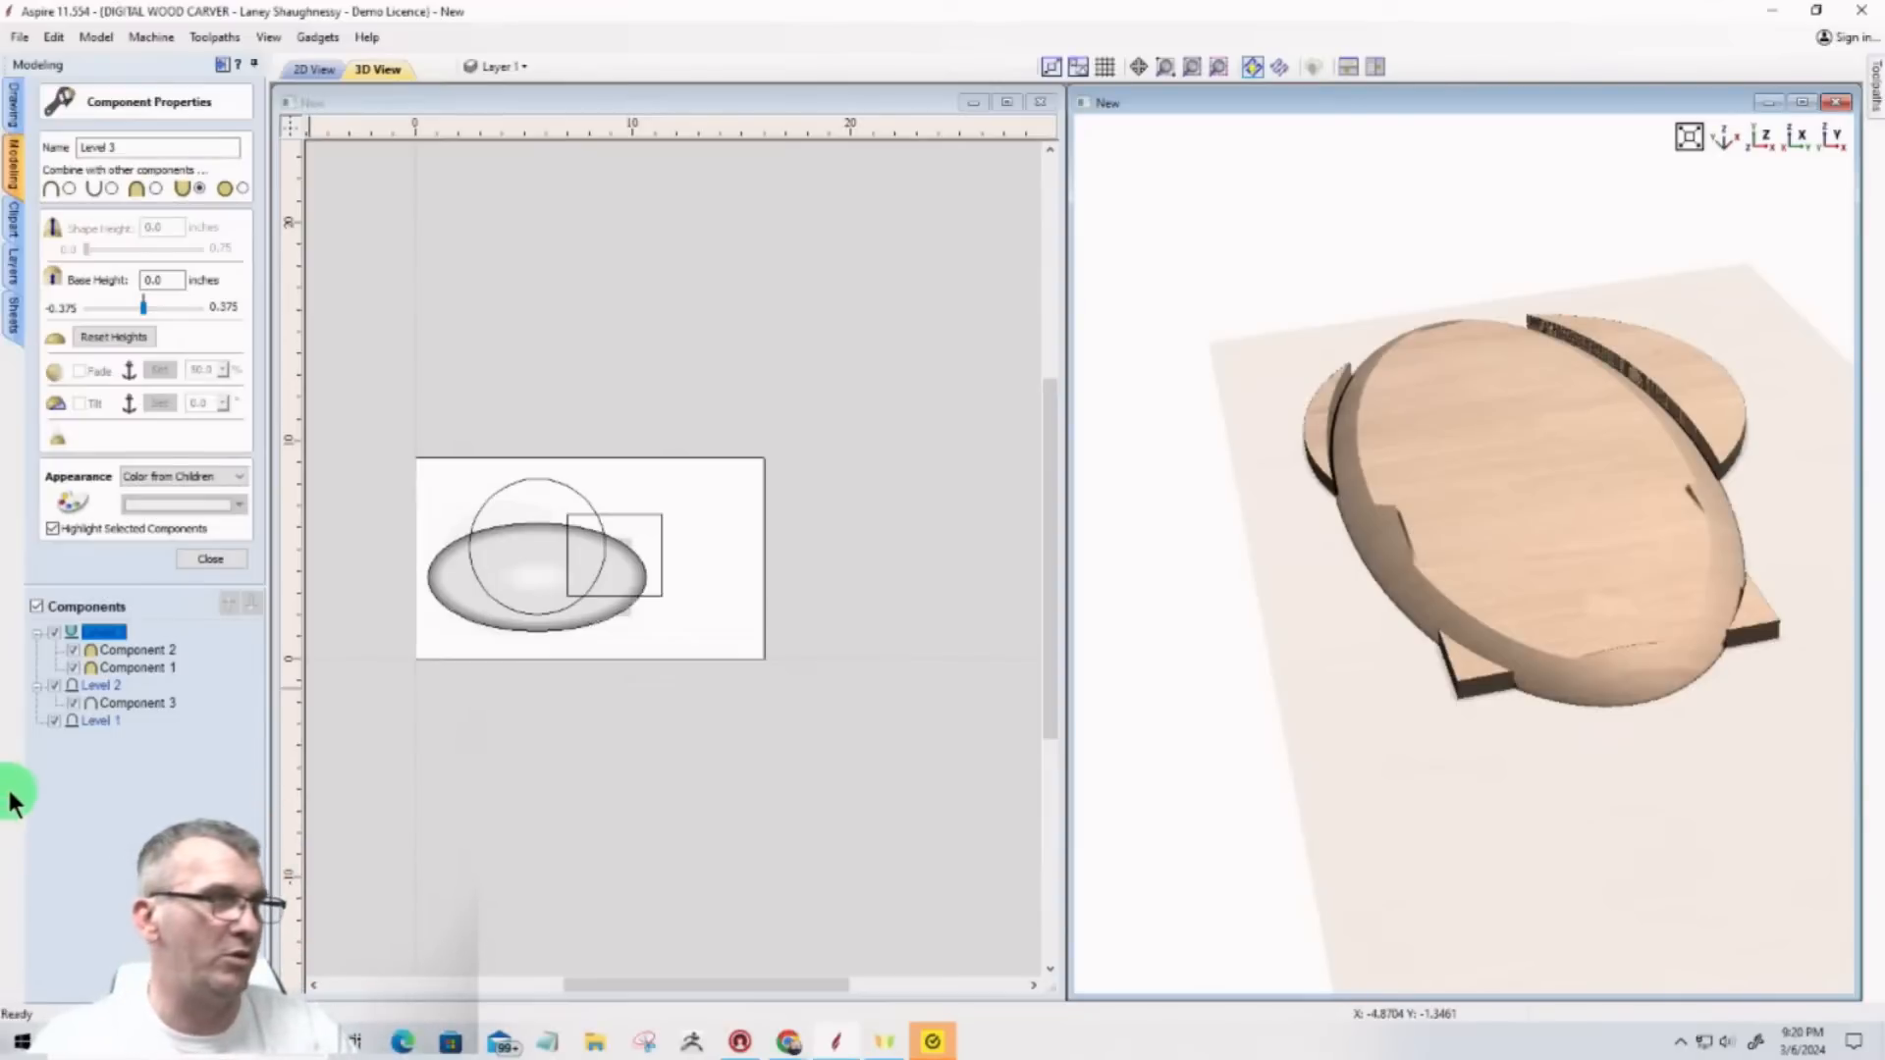
left_click_drag(74, 650, 106, 628)
right_click(106, 631)
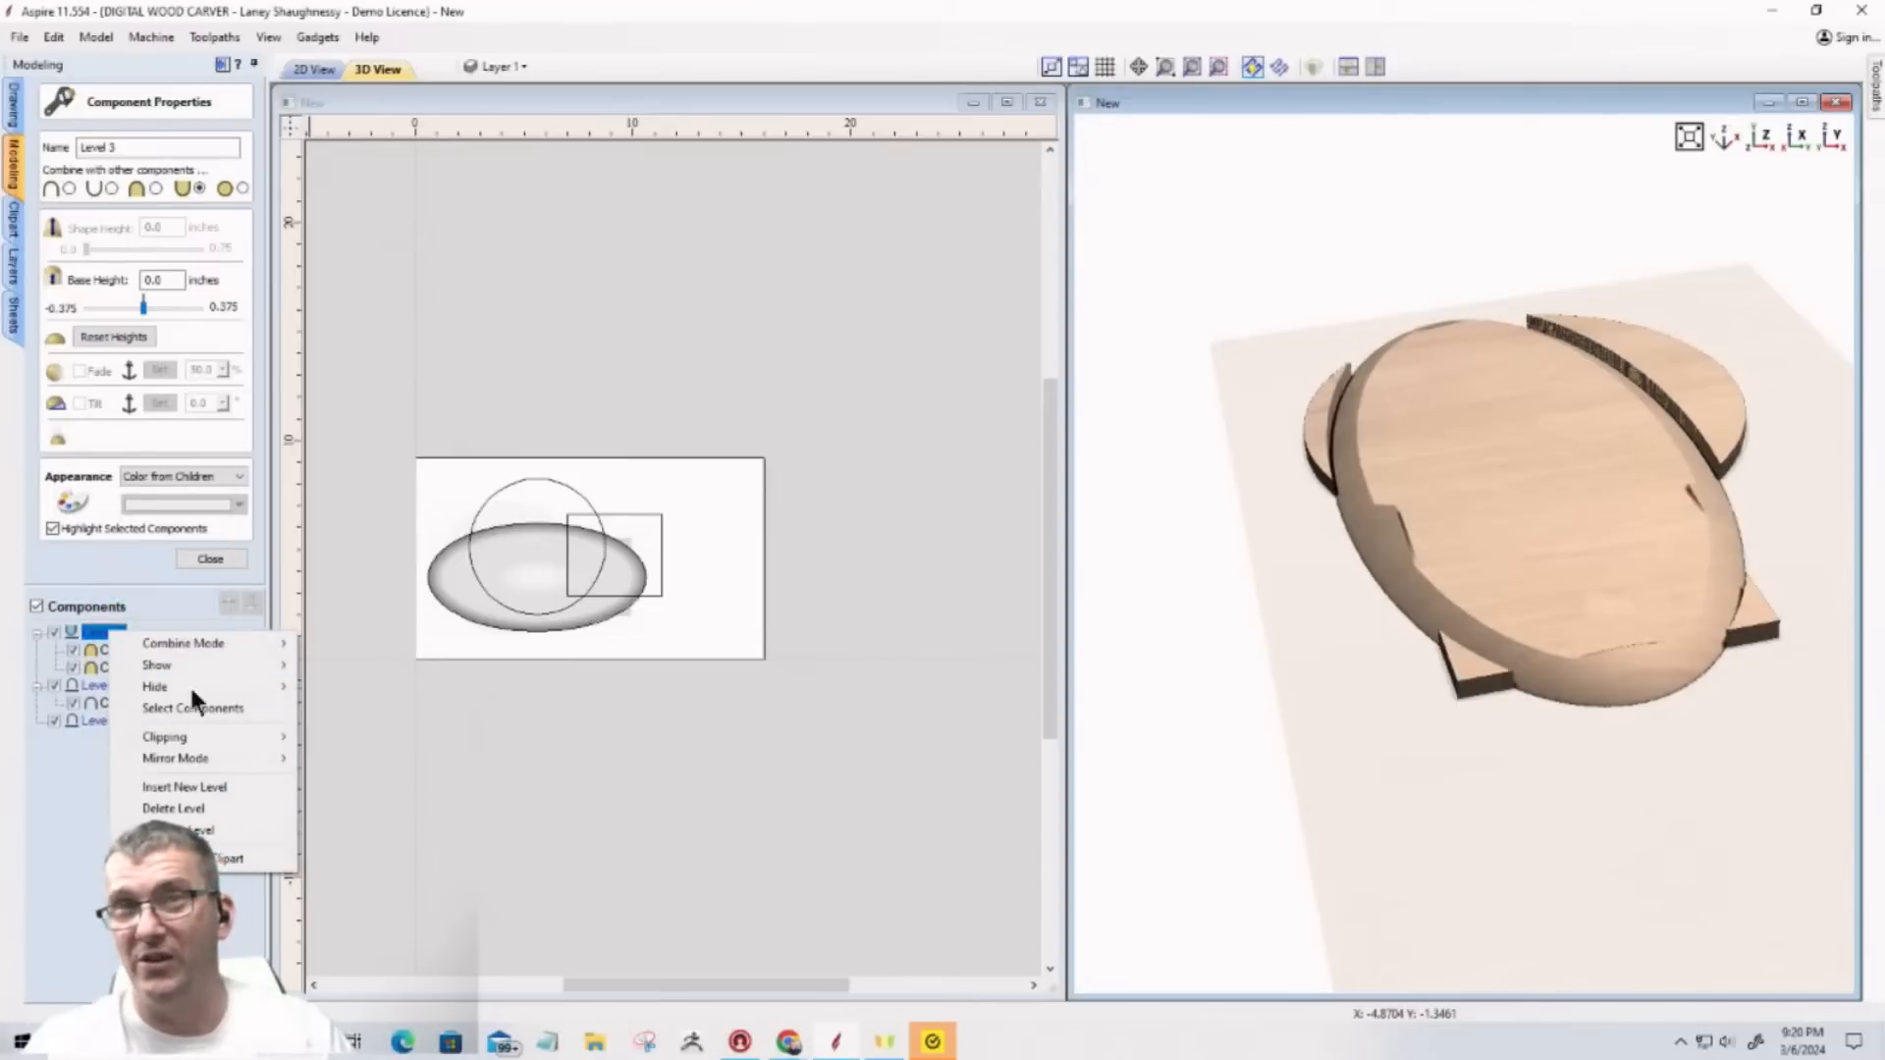
mouse_move(163, 645)
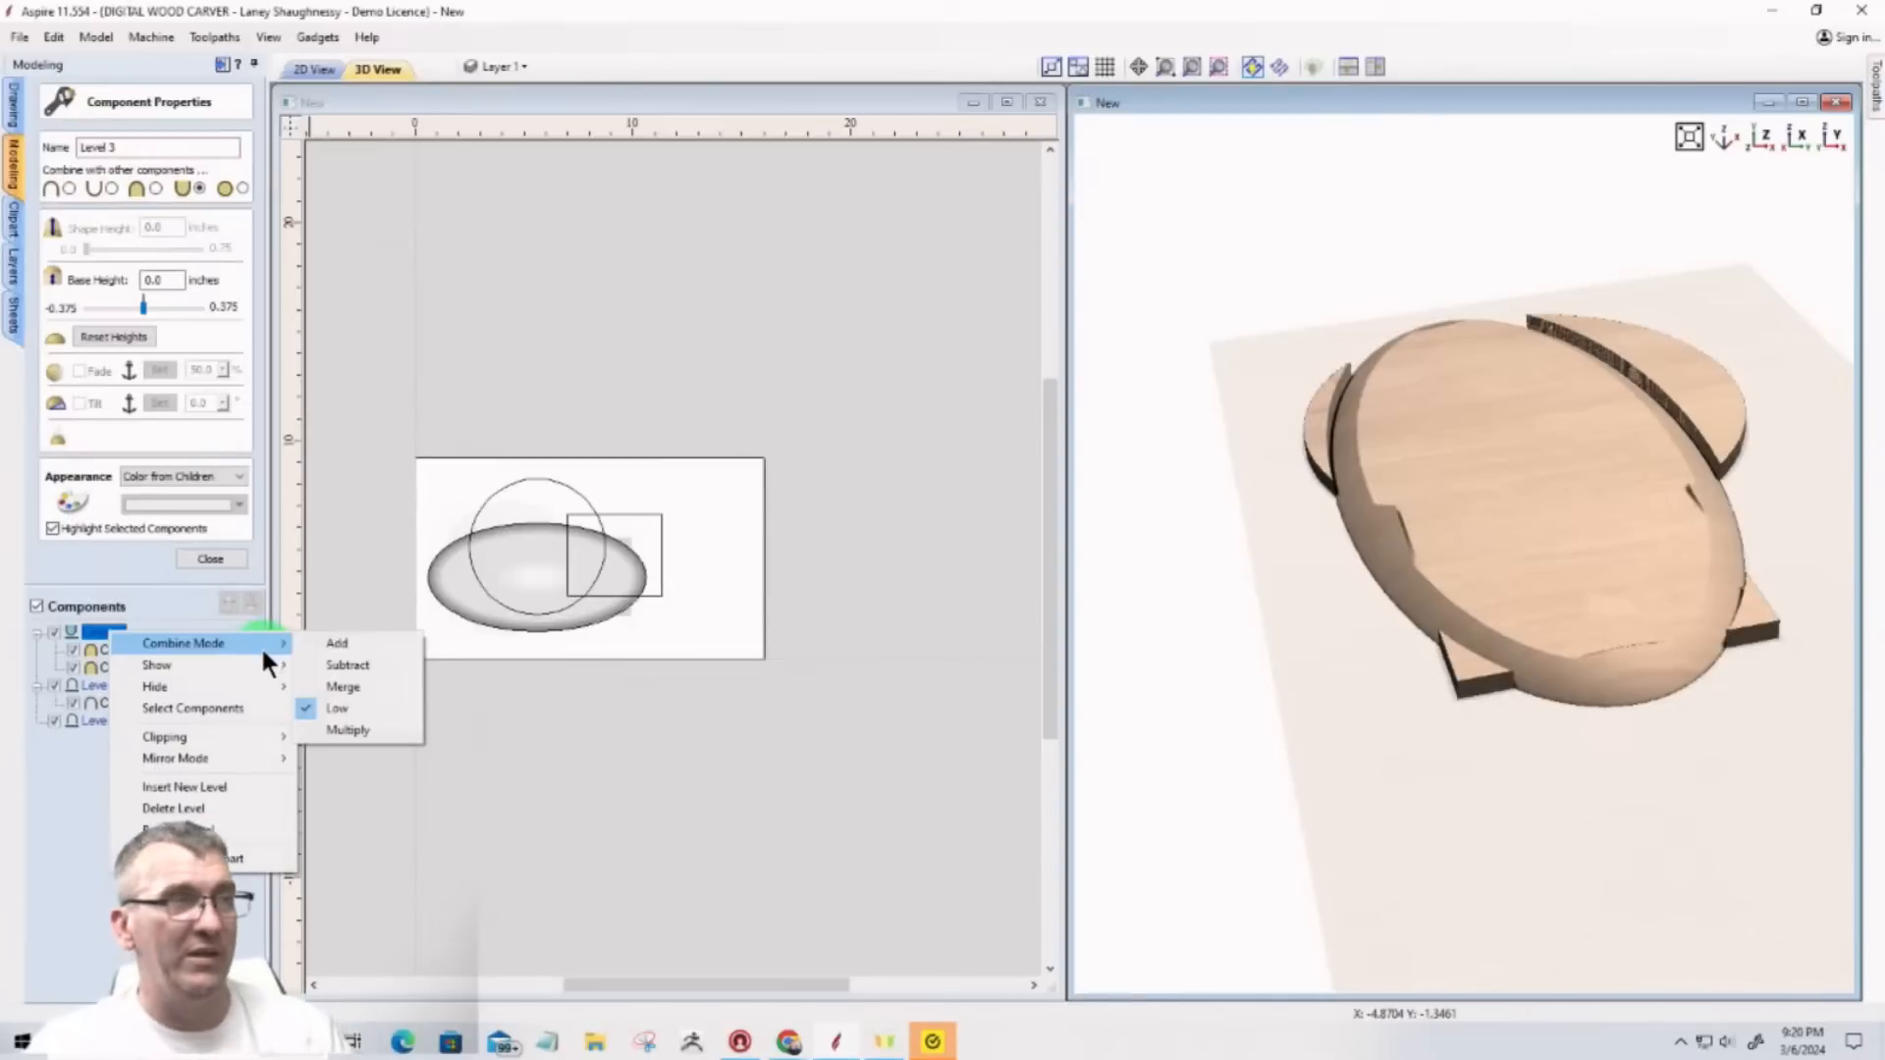
mouse_move(230, 665)
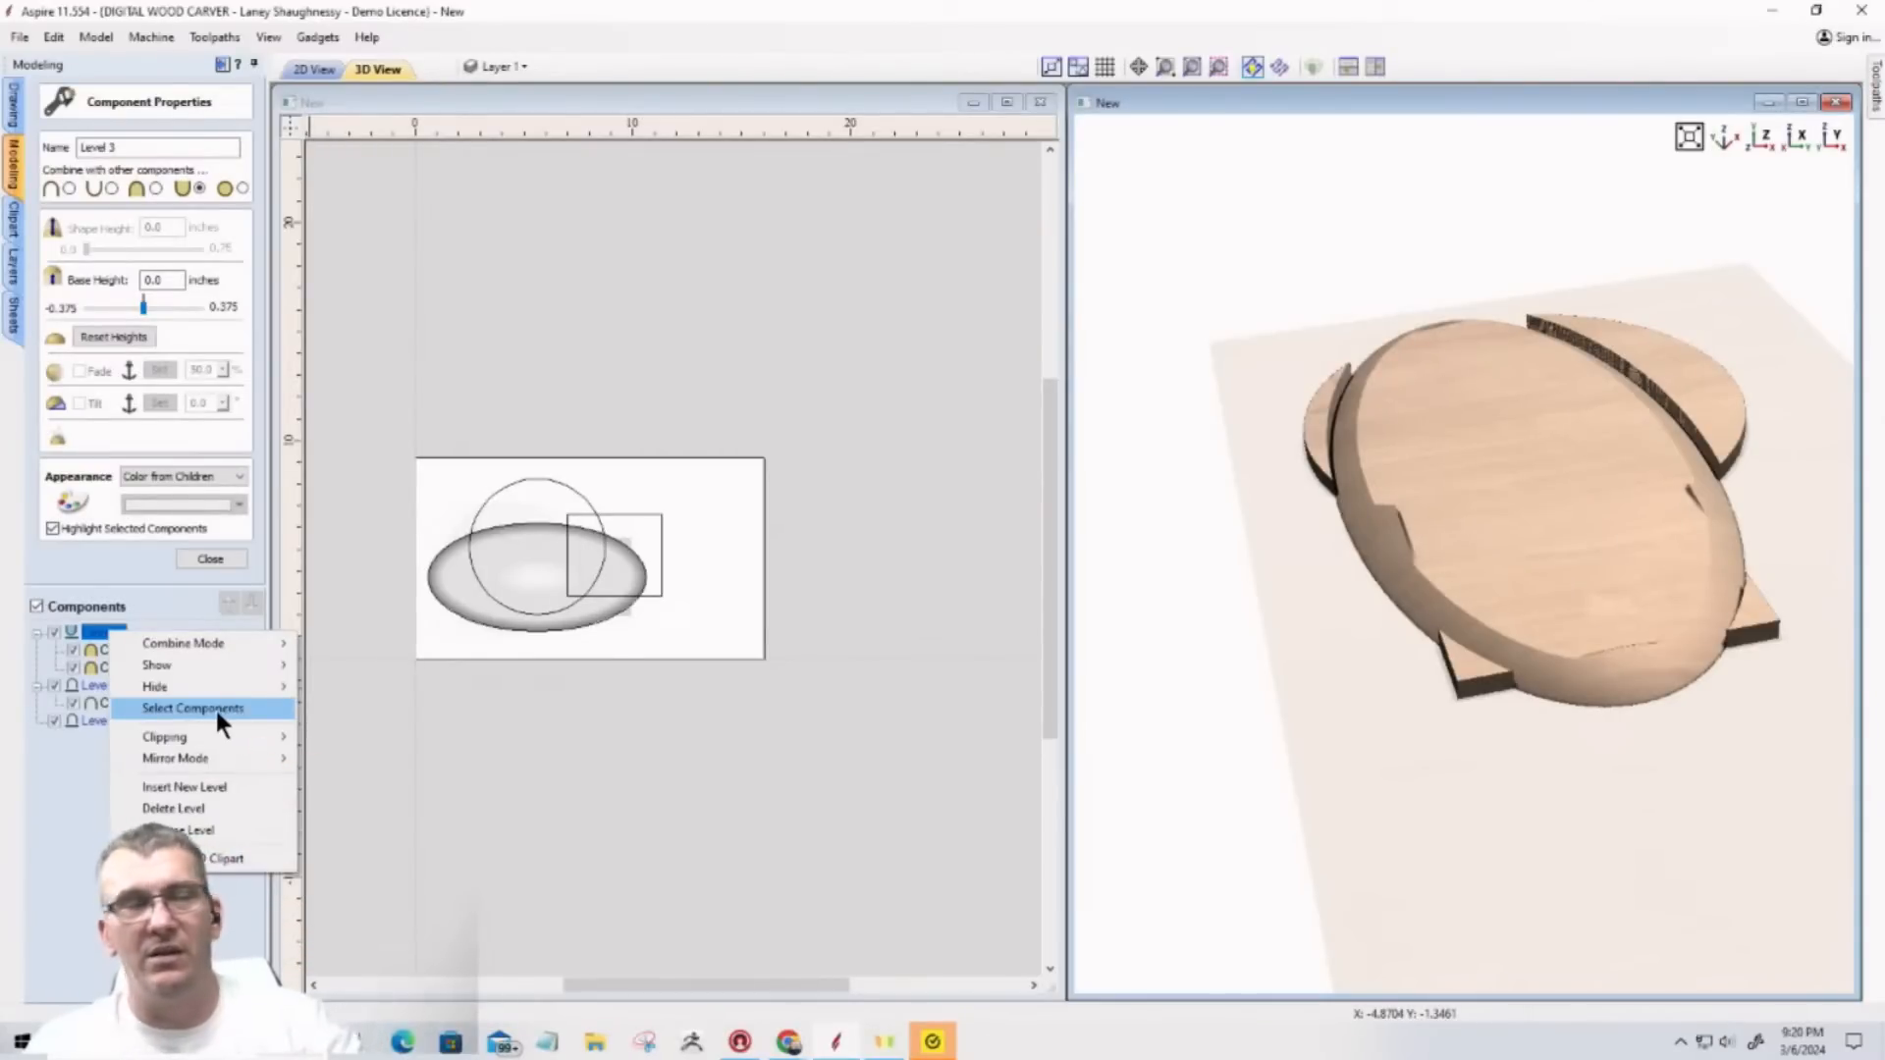
mouse_move(231, 733)
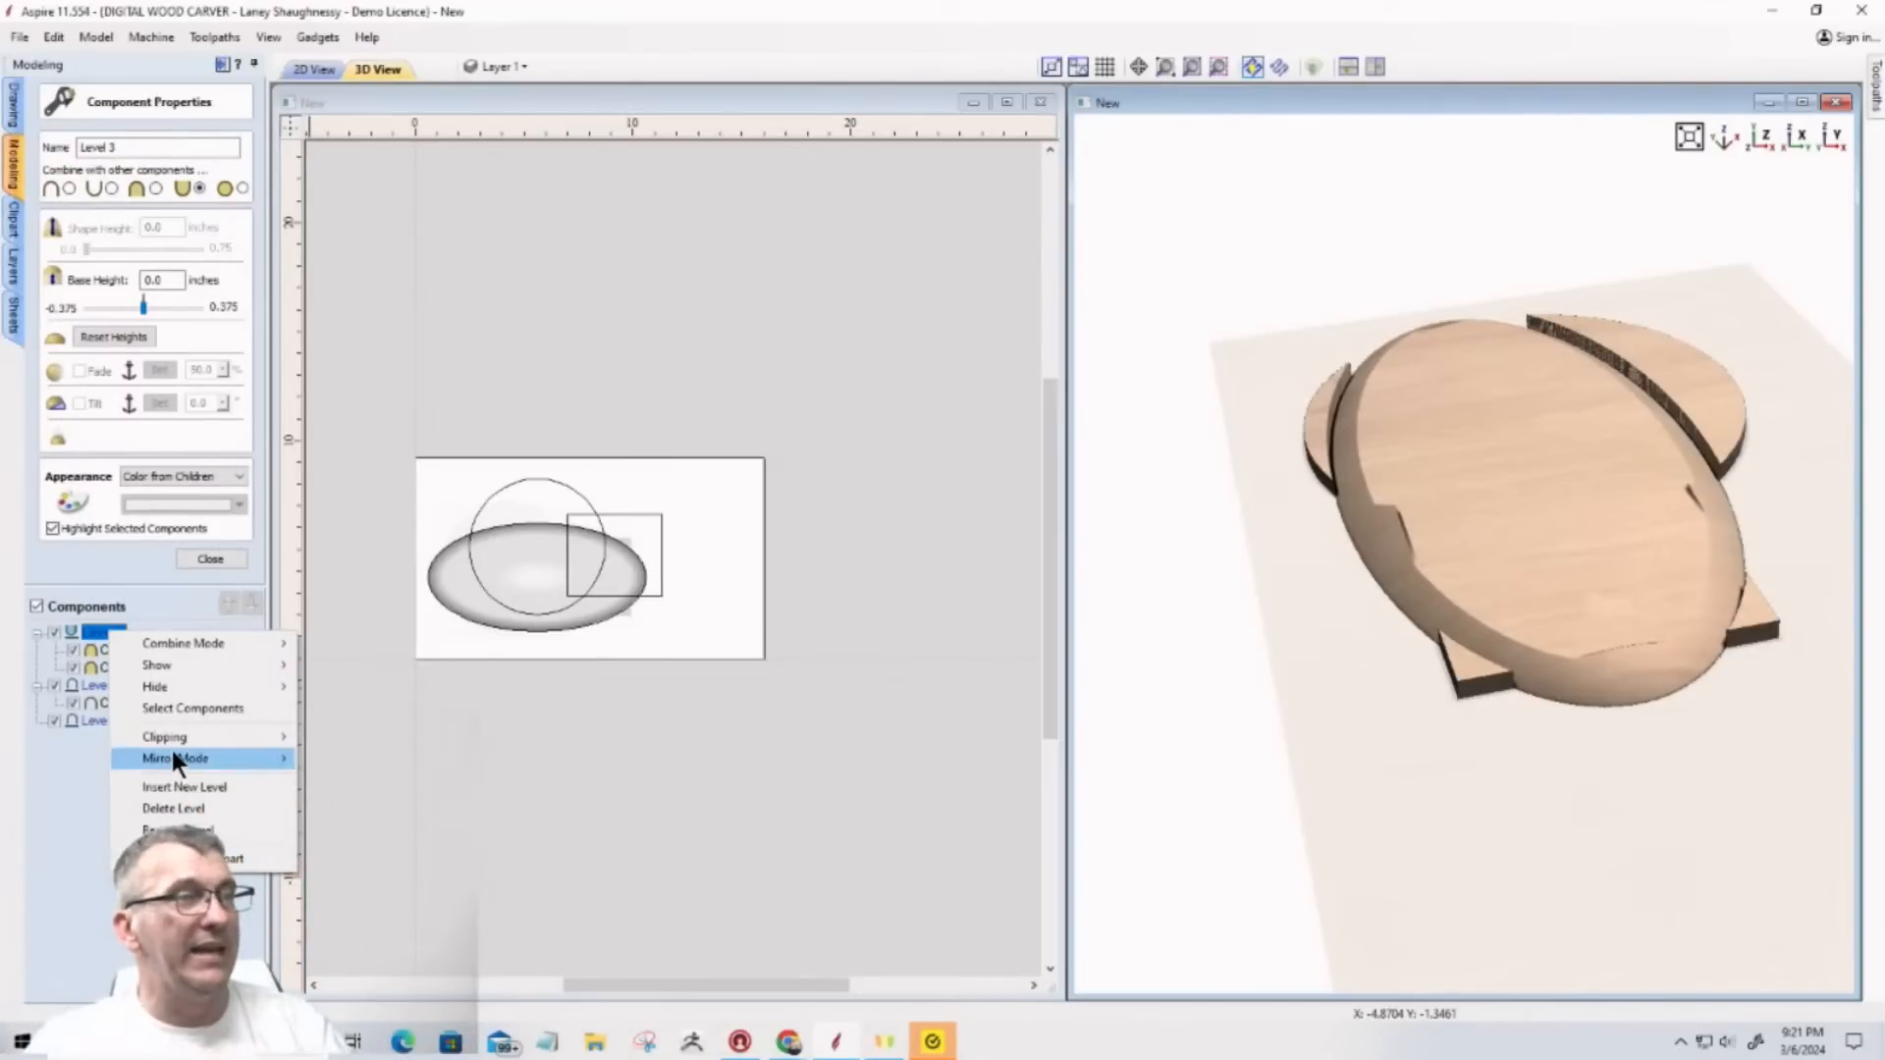
mouse_move(175, 758)
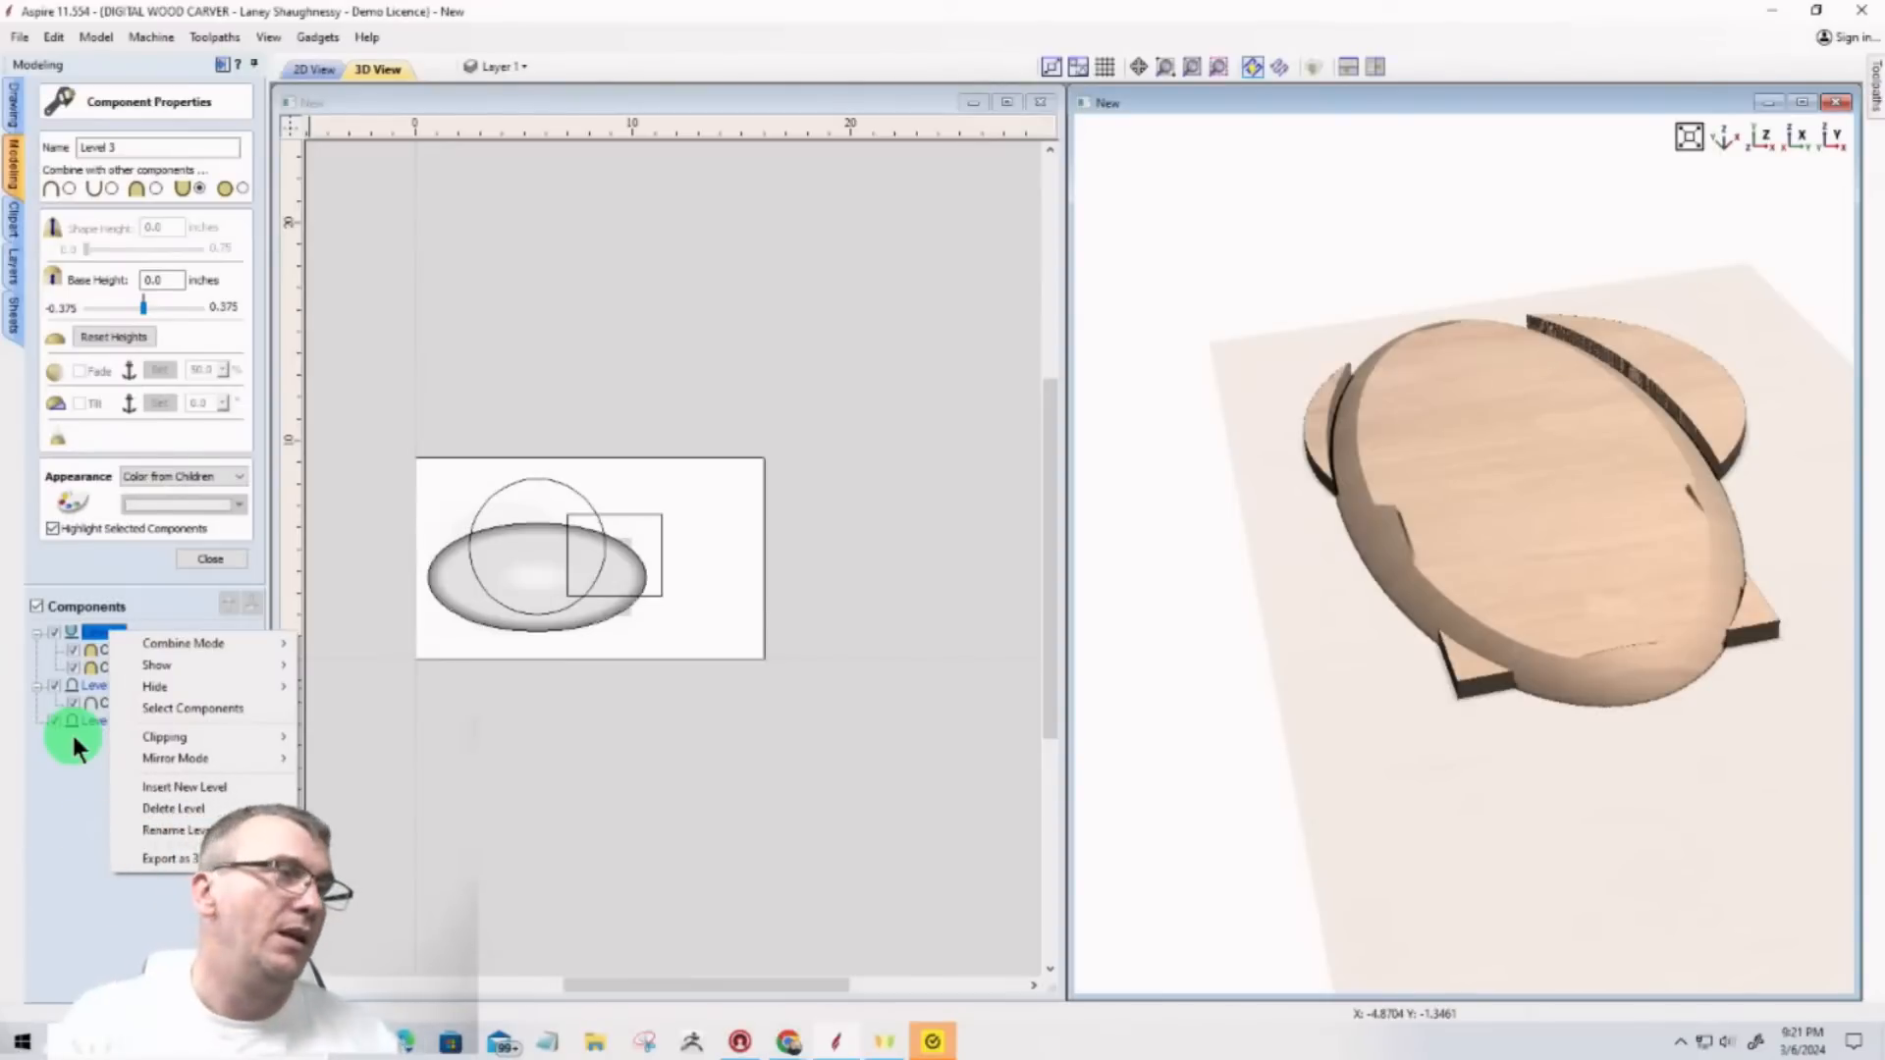
left_click(54, 800)
left_click(210, 556)
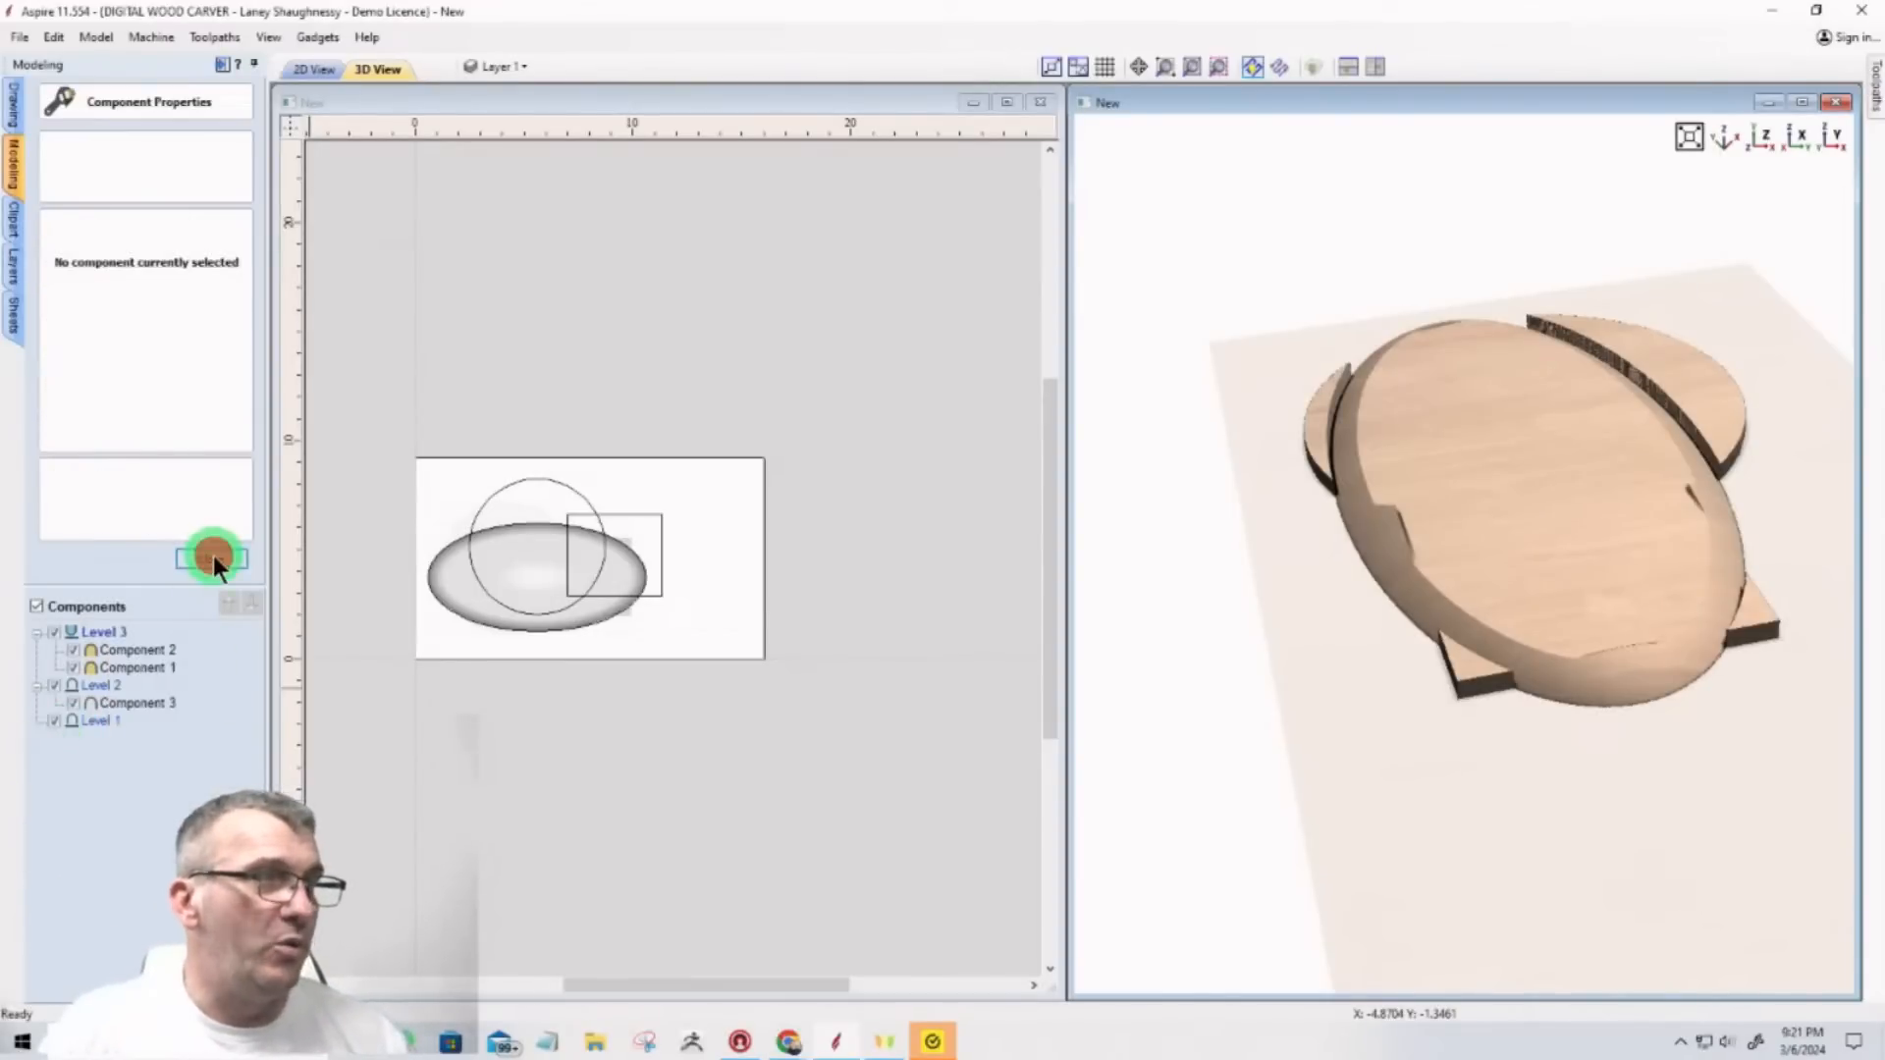
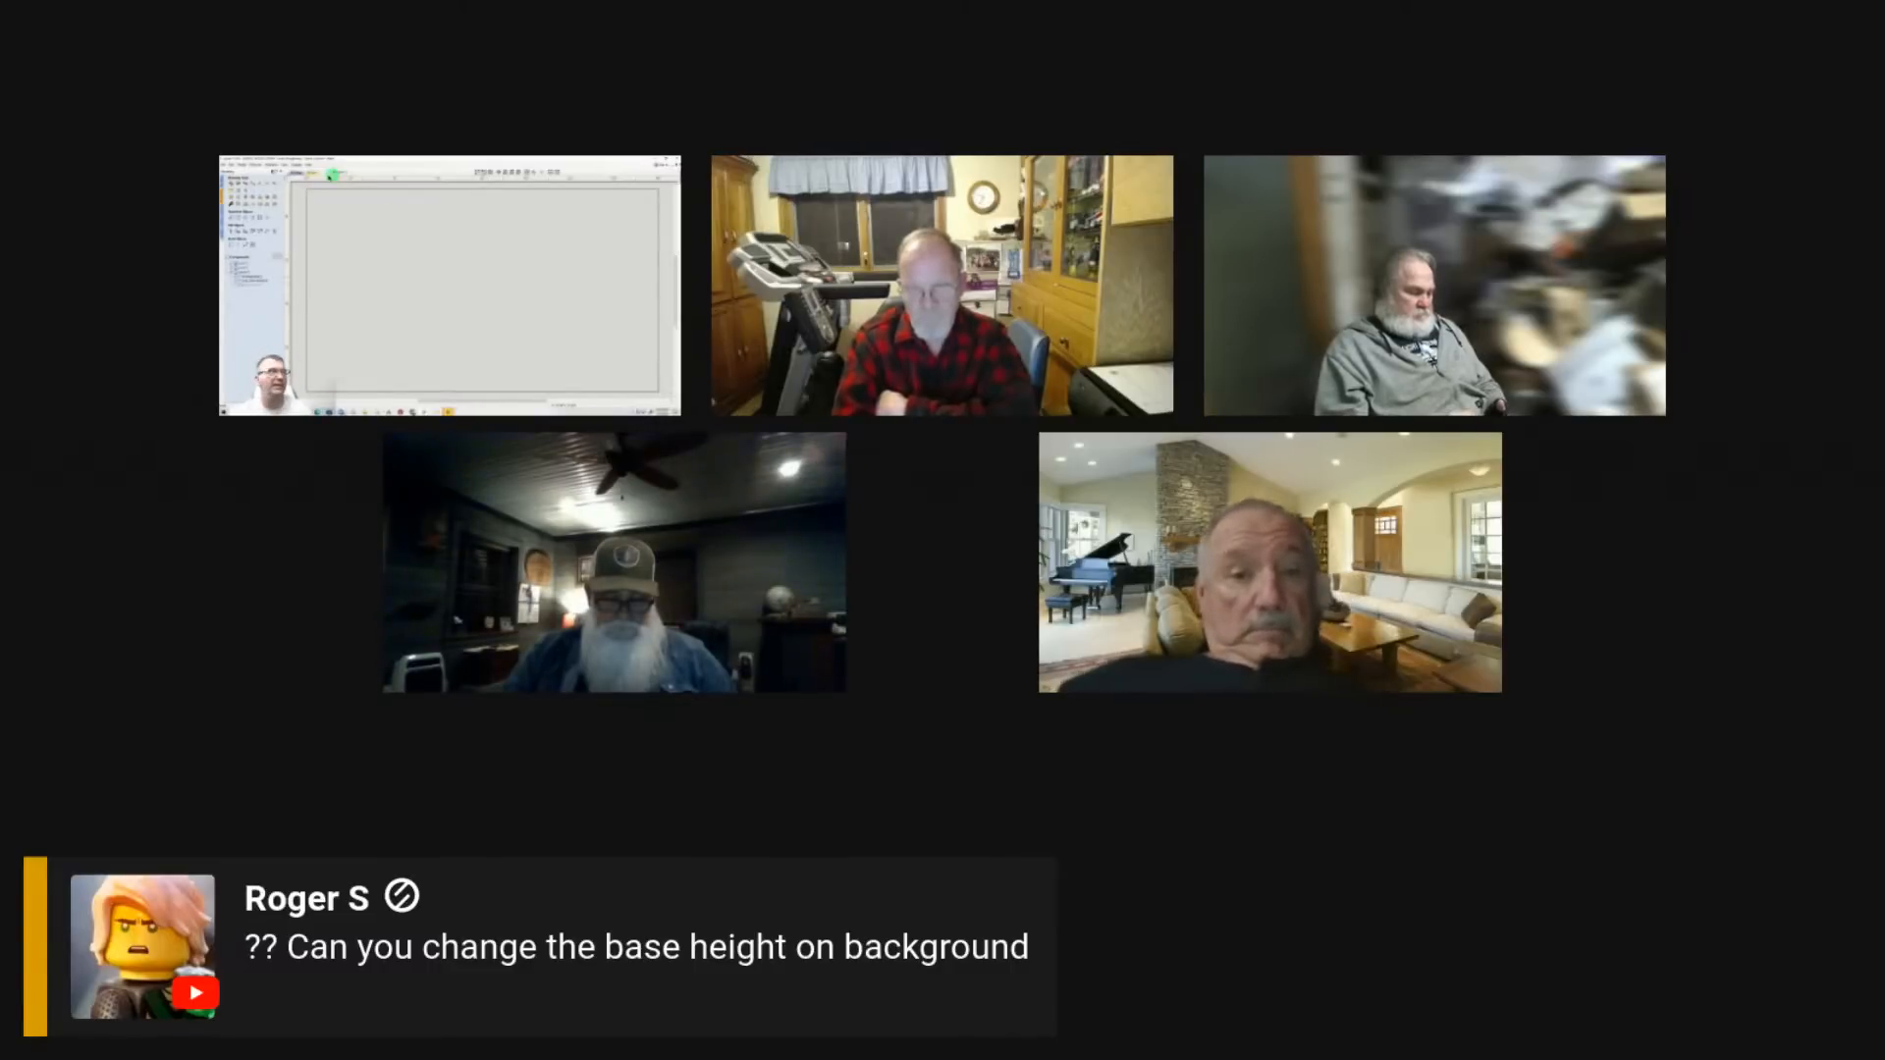
Step: Examine the carved plant shape on the board up close in the 3D view
left_click(311, 171)
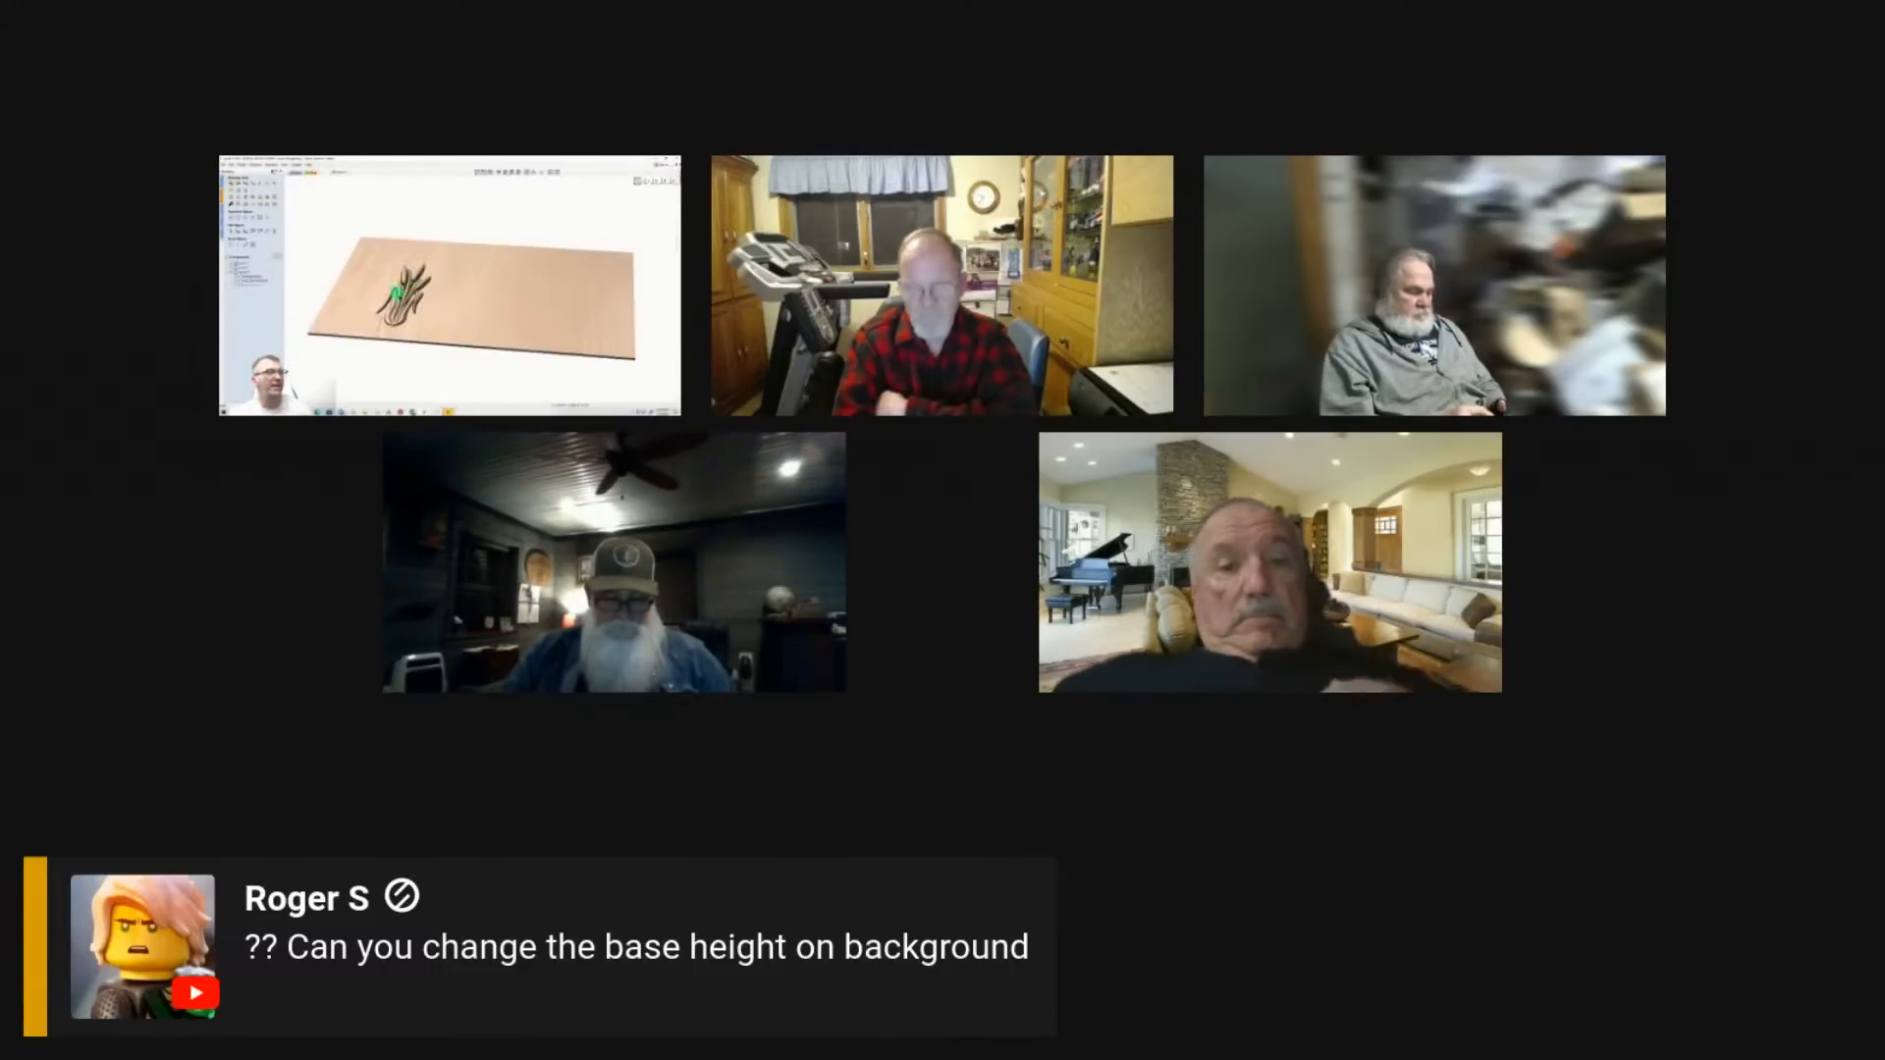
scroll(401, 297, "up", 3)
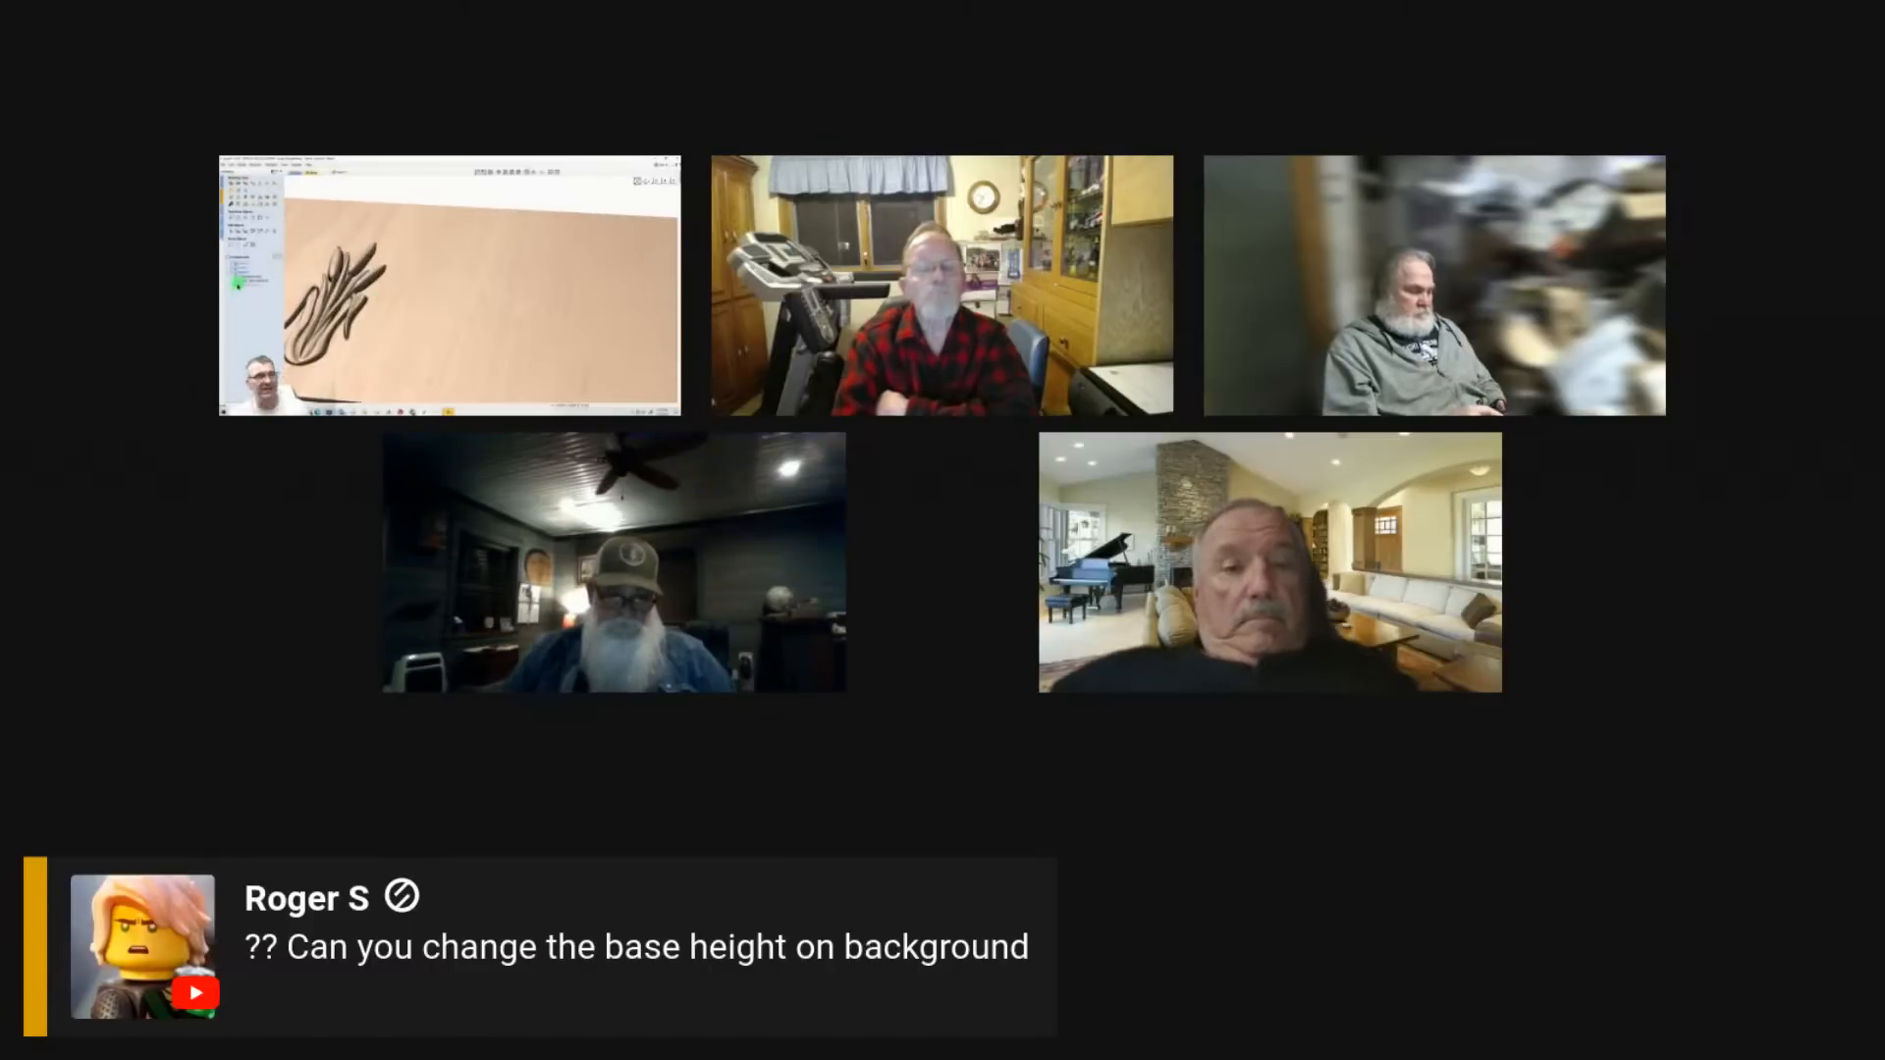
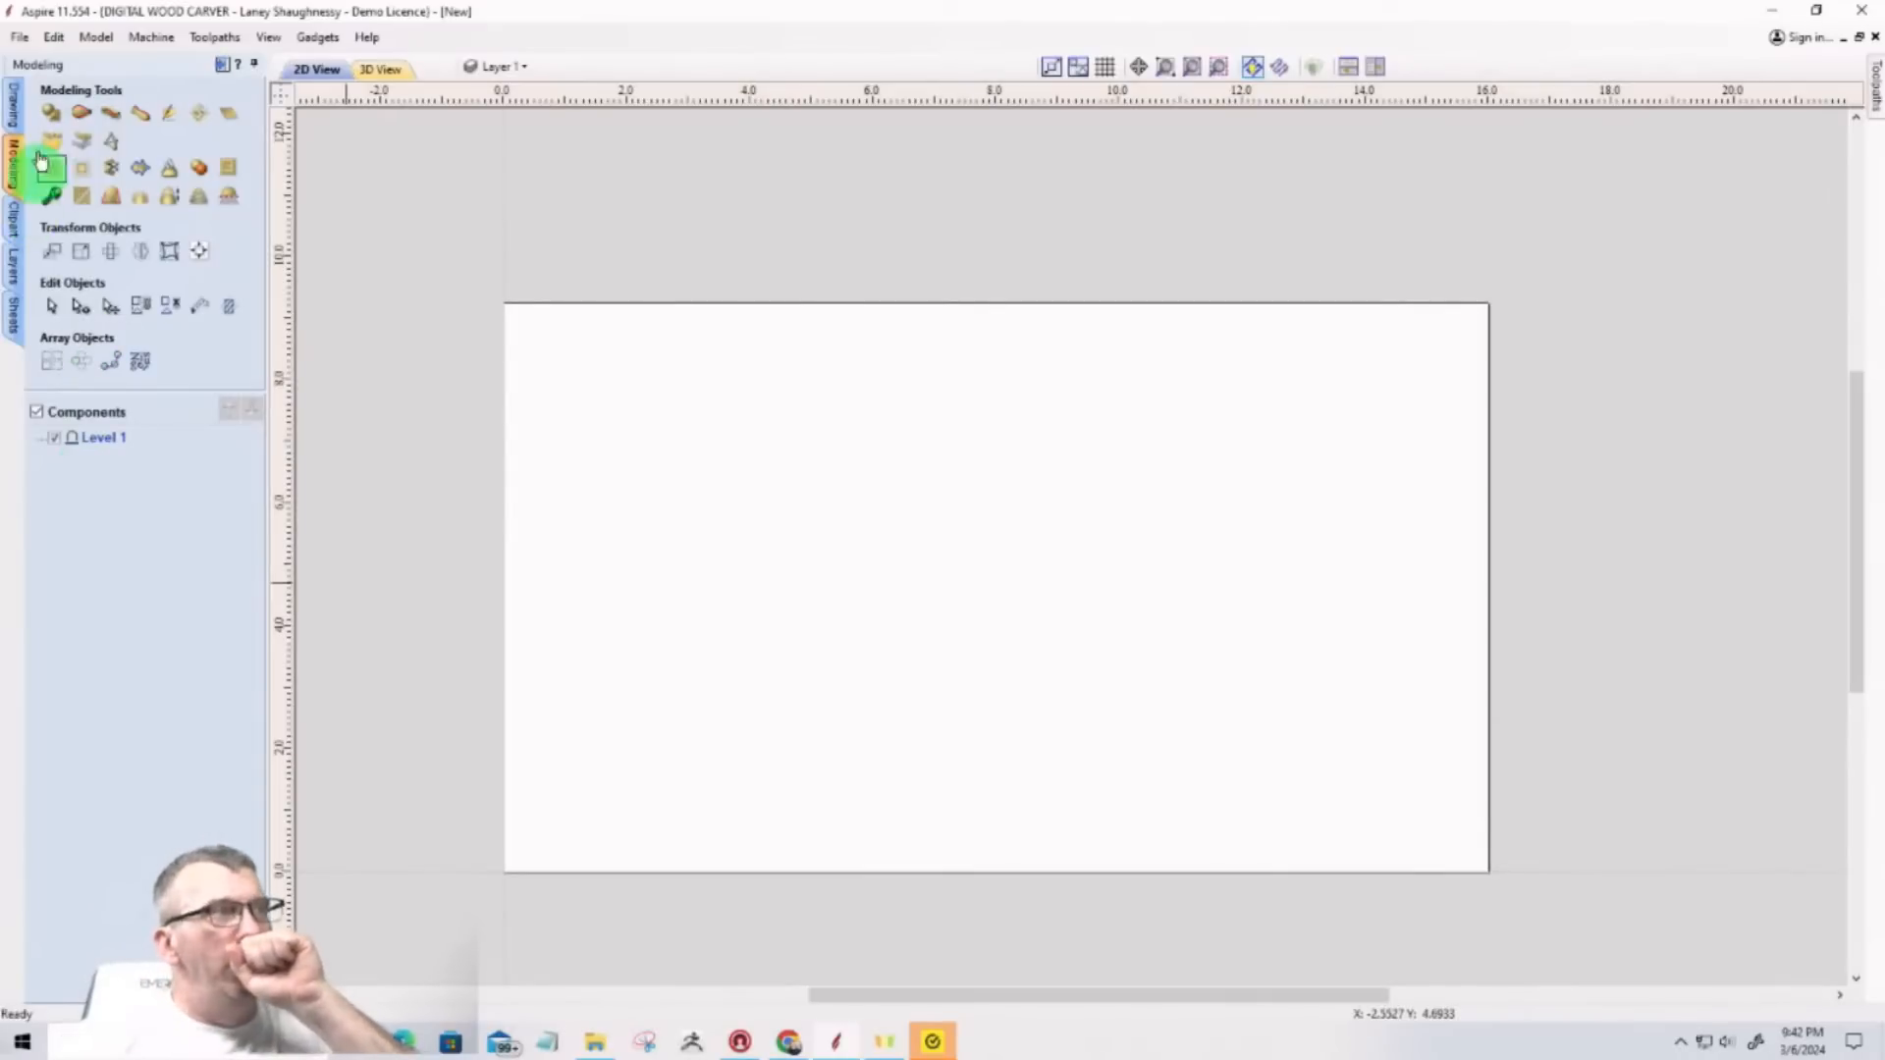
left_click(14, 103)
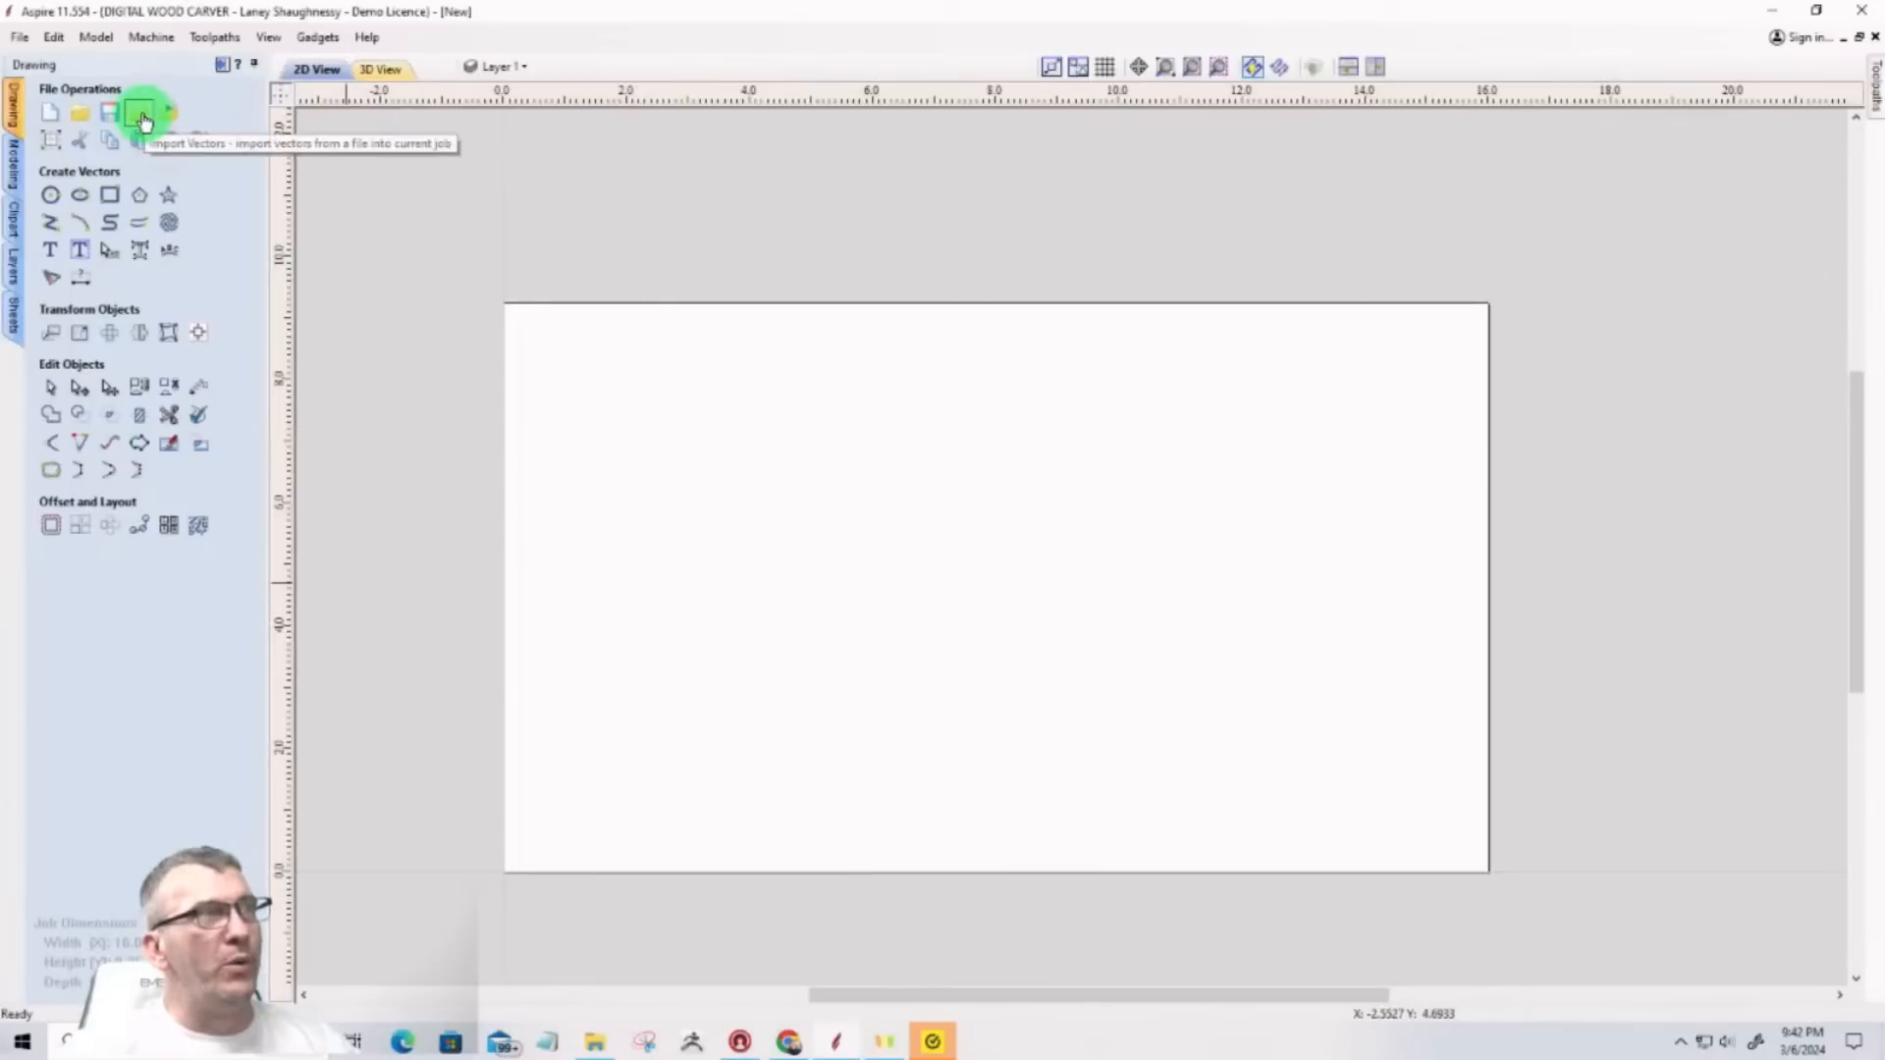
left_click(140, 115)
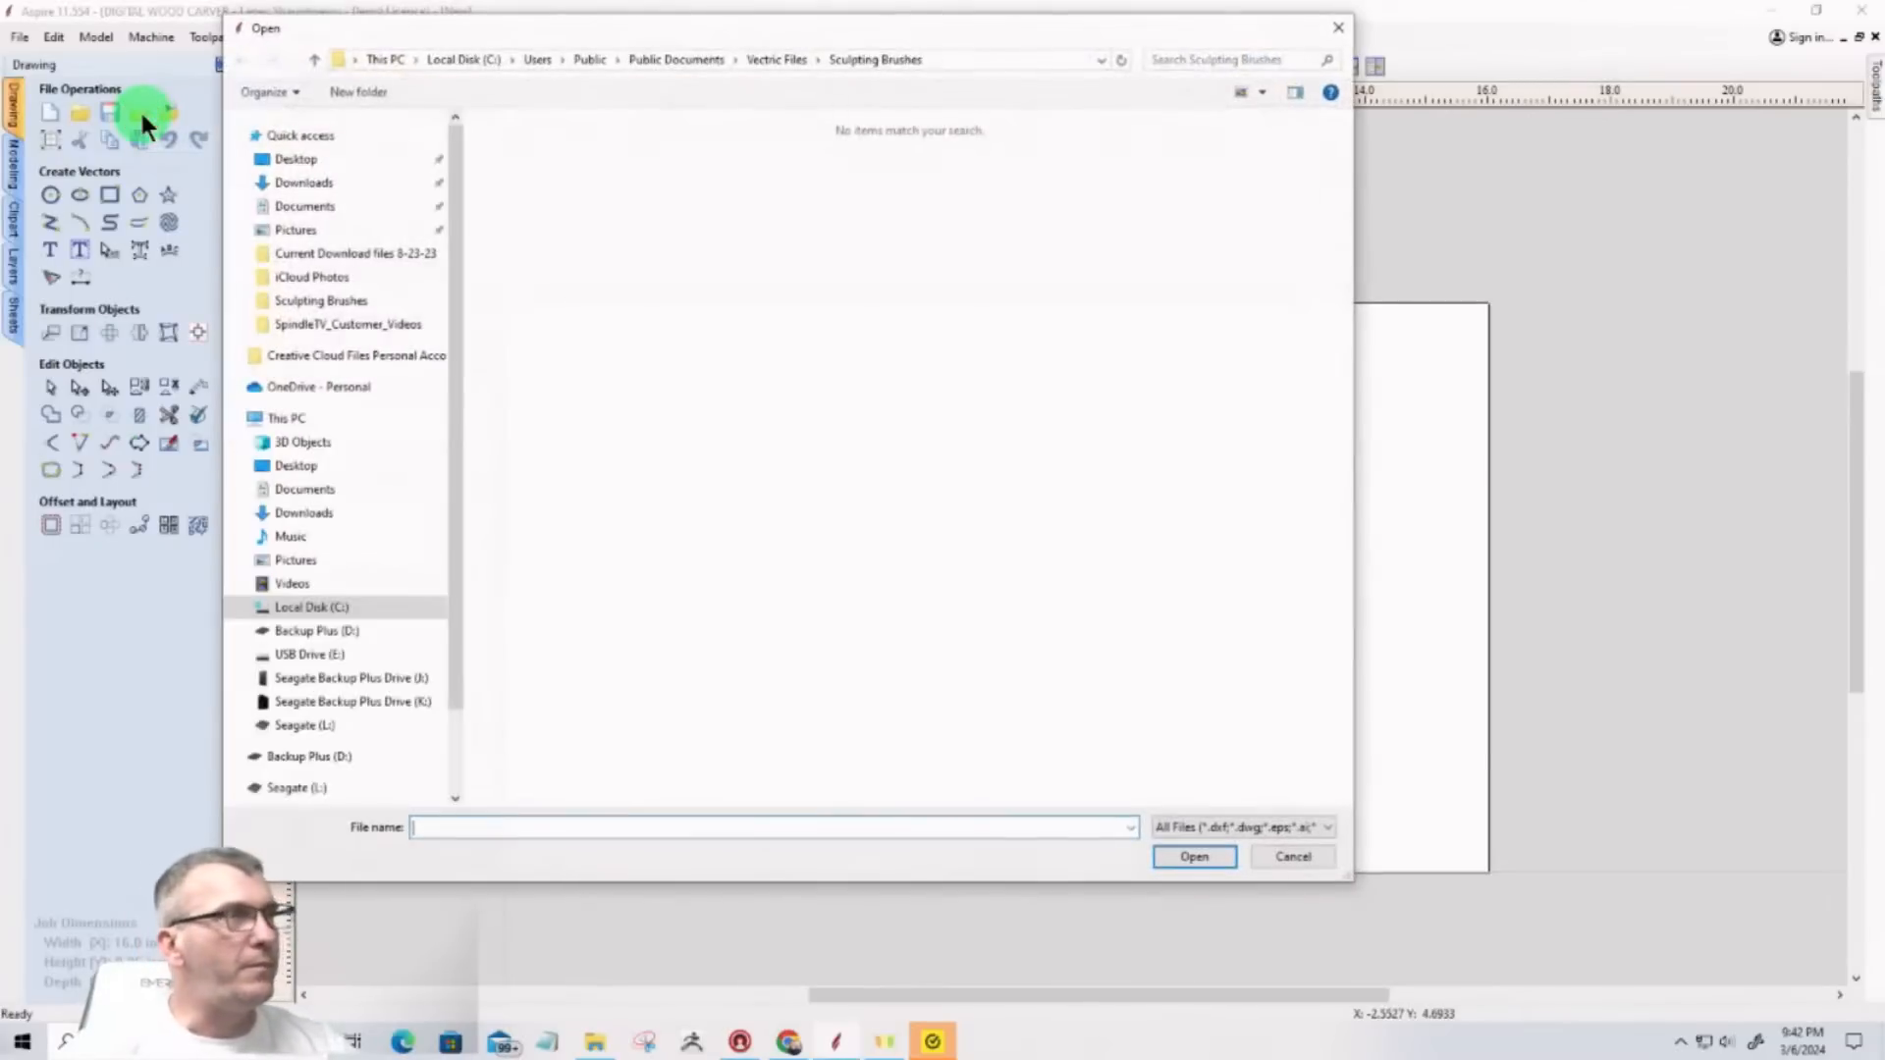
left_click(280, 183)
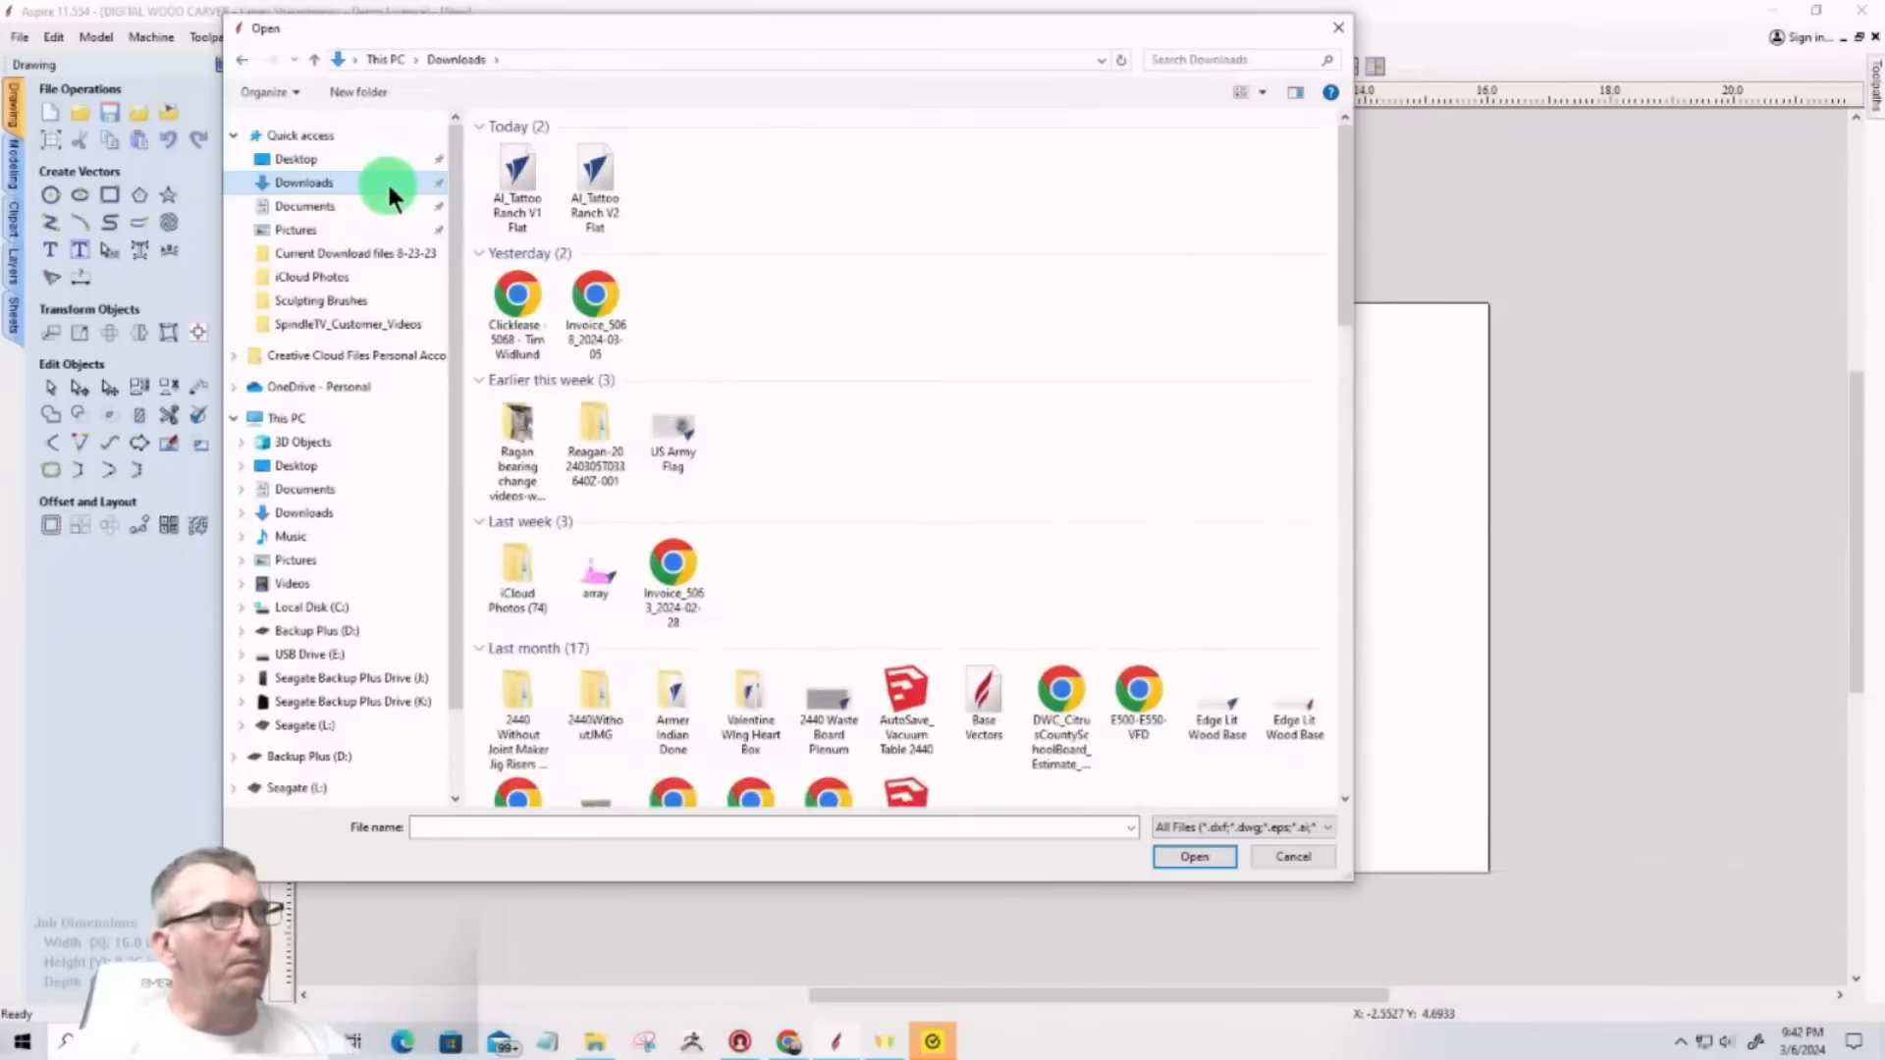
left_click(1293, 855)
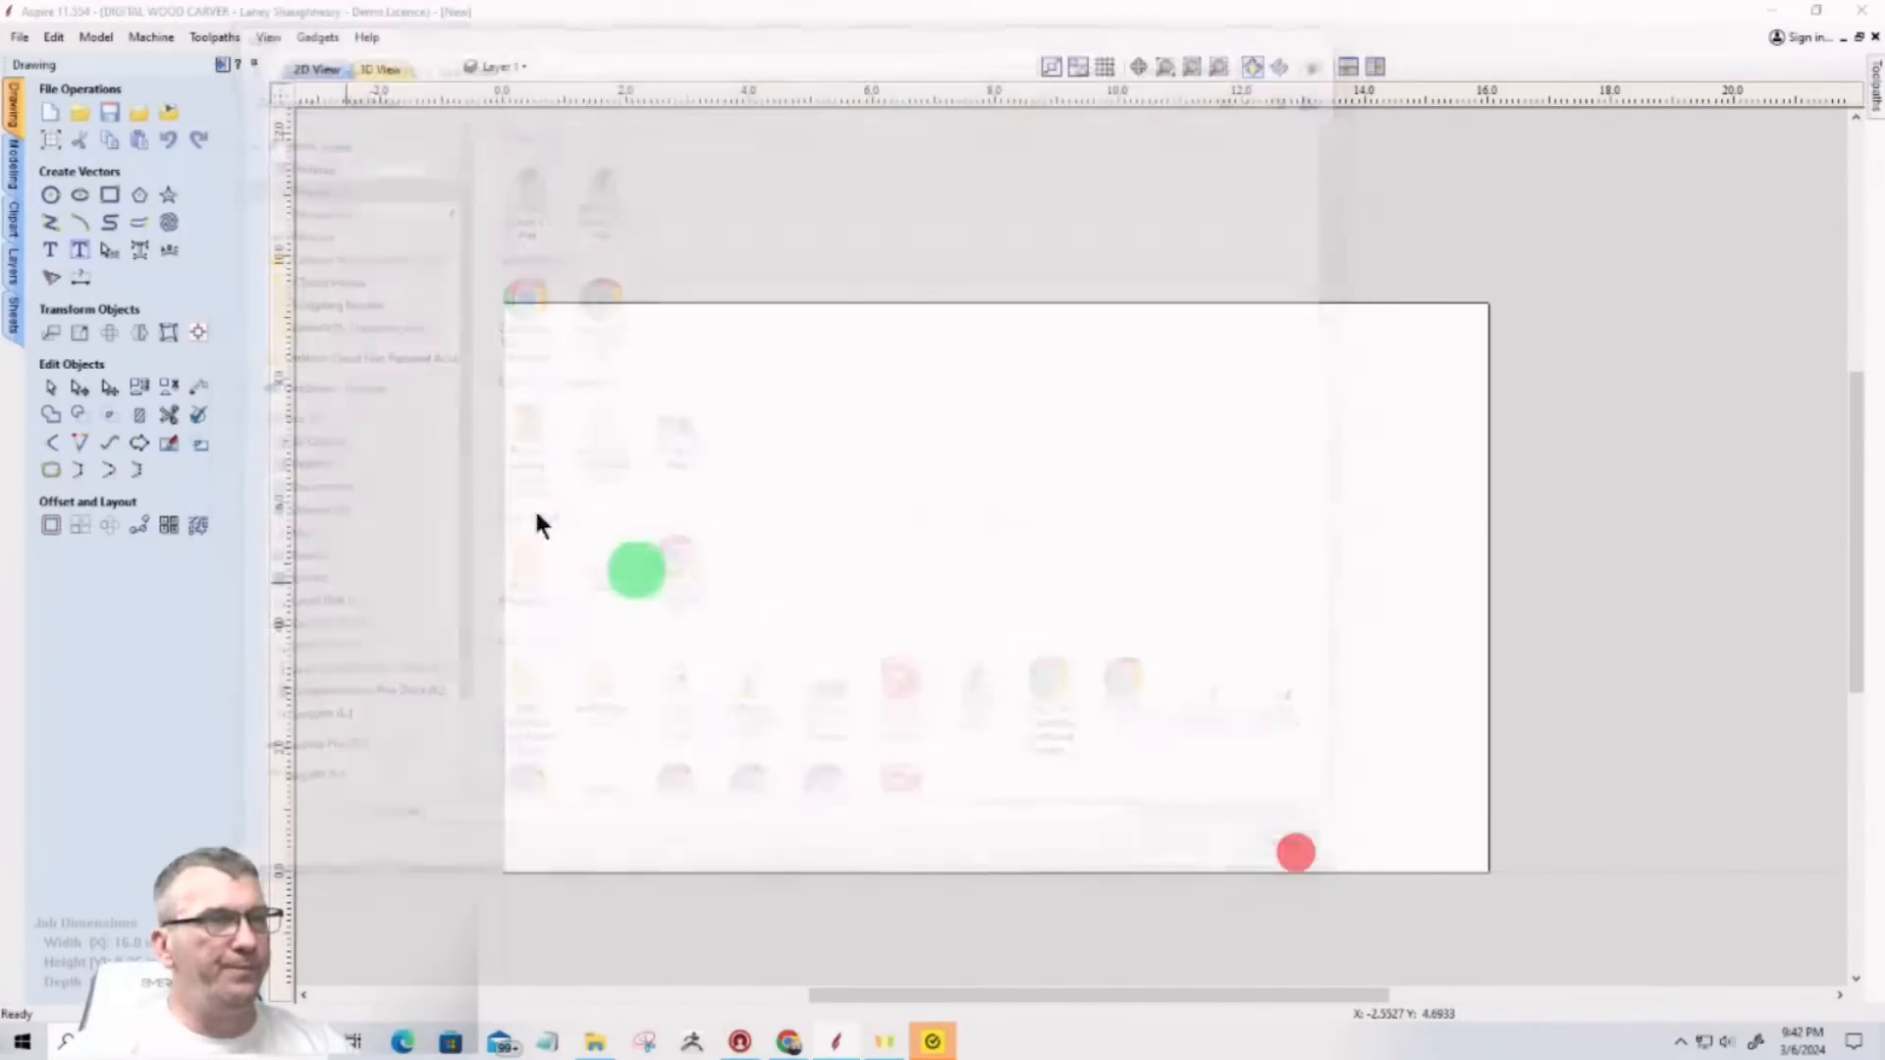
Step: Import the mickey-mouse bitmap image from the Downloads folder into the job
left_click(162, 114)
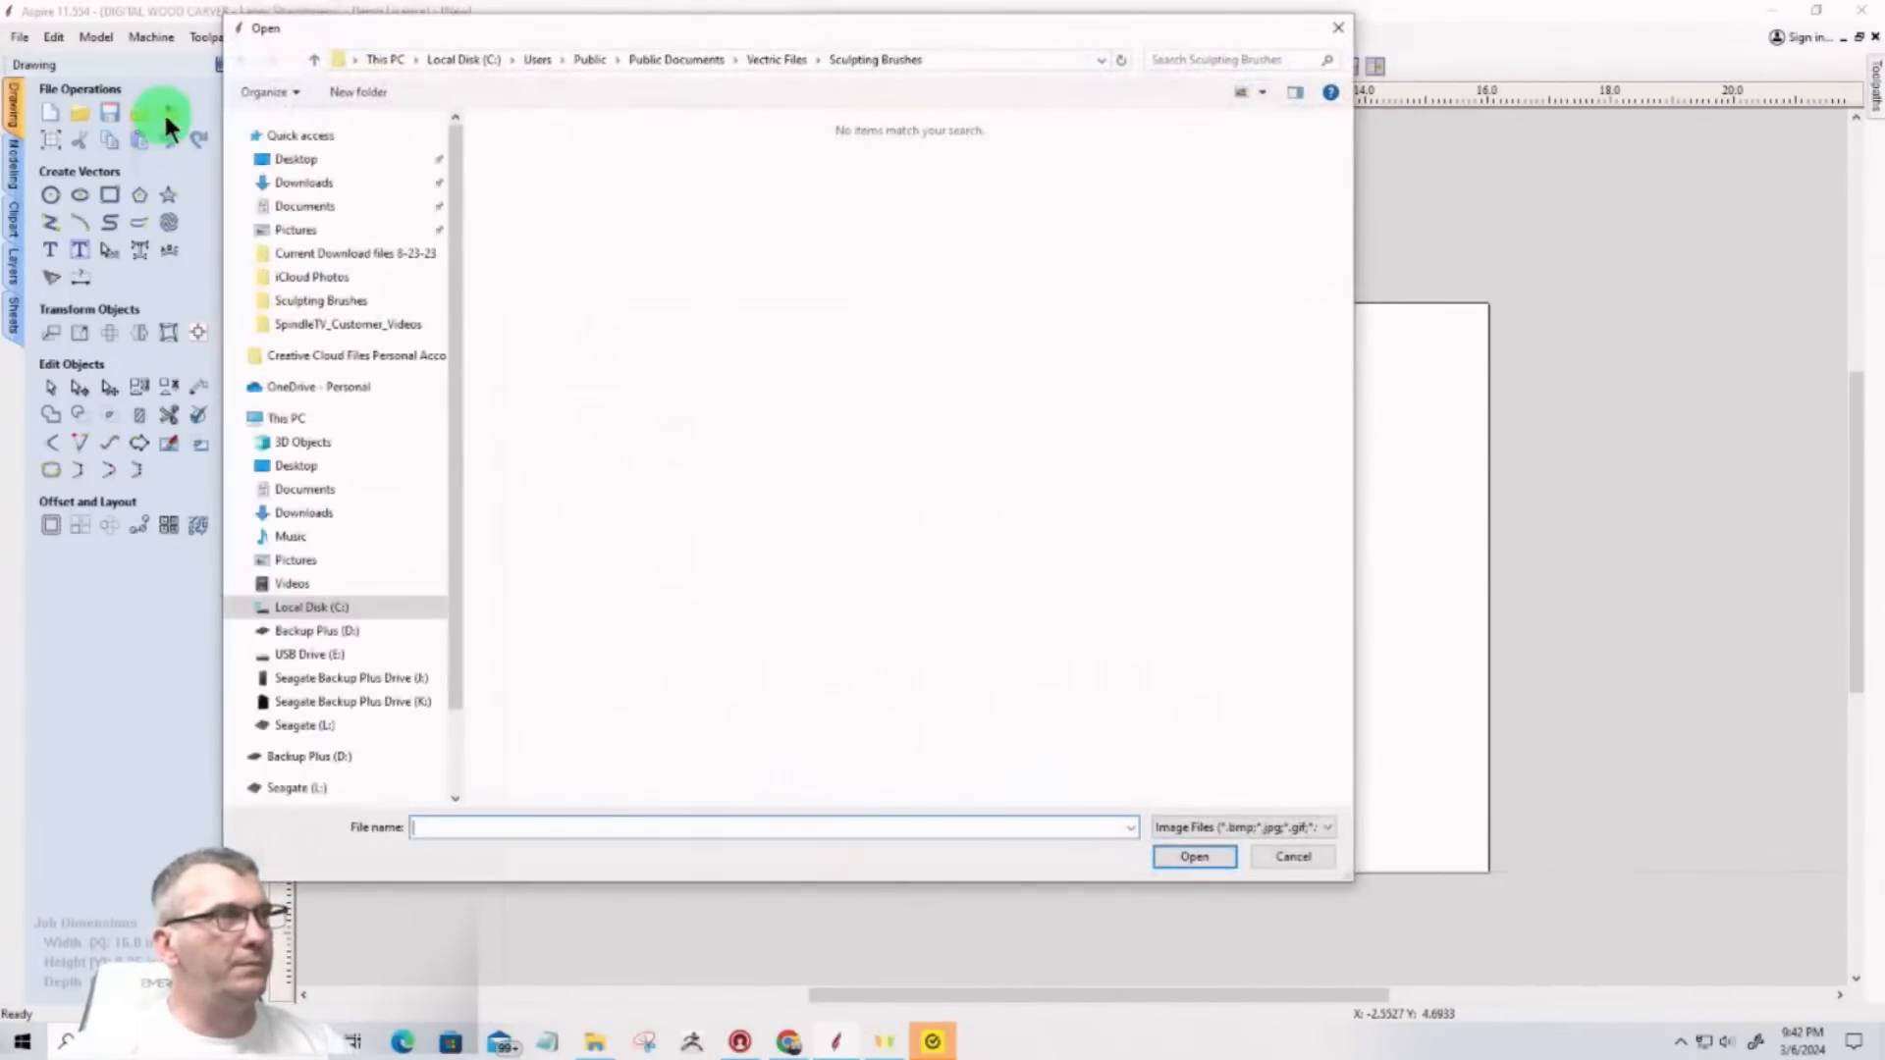
left_click(322, 183)
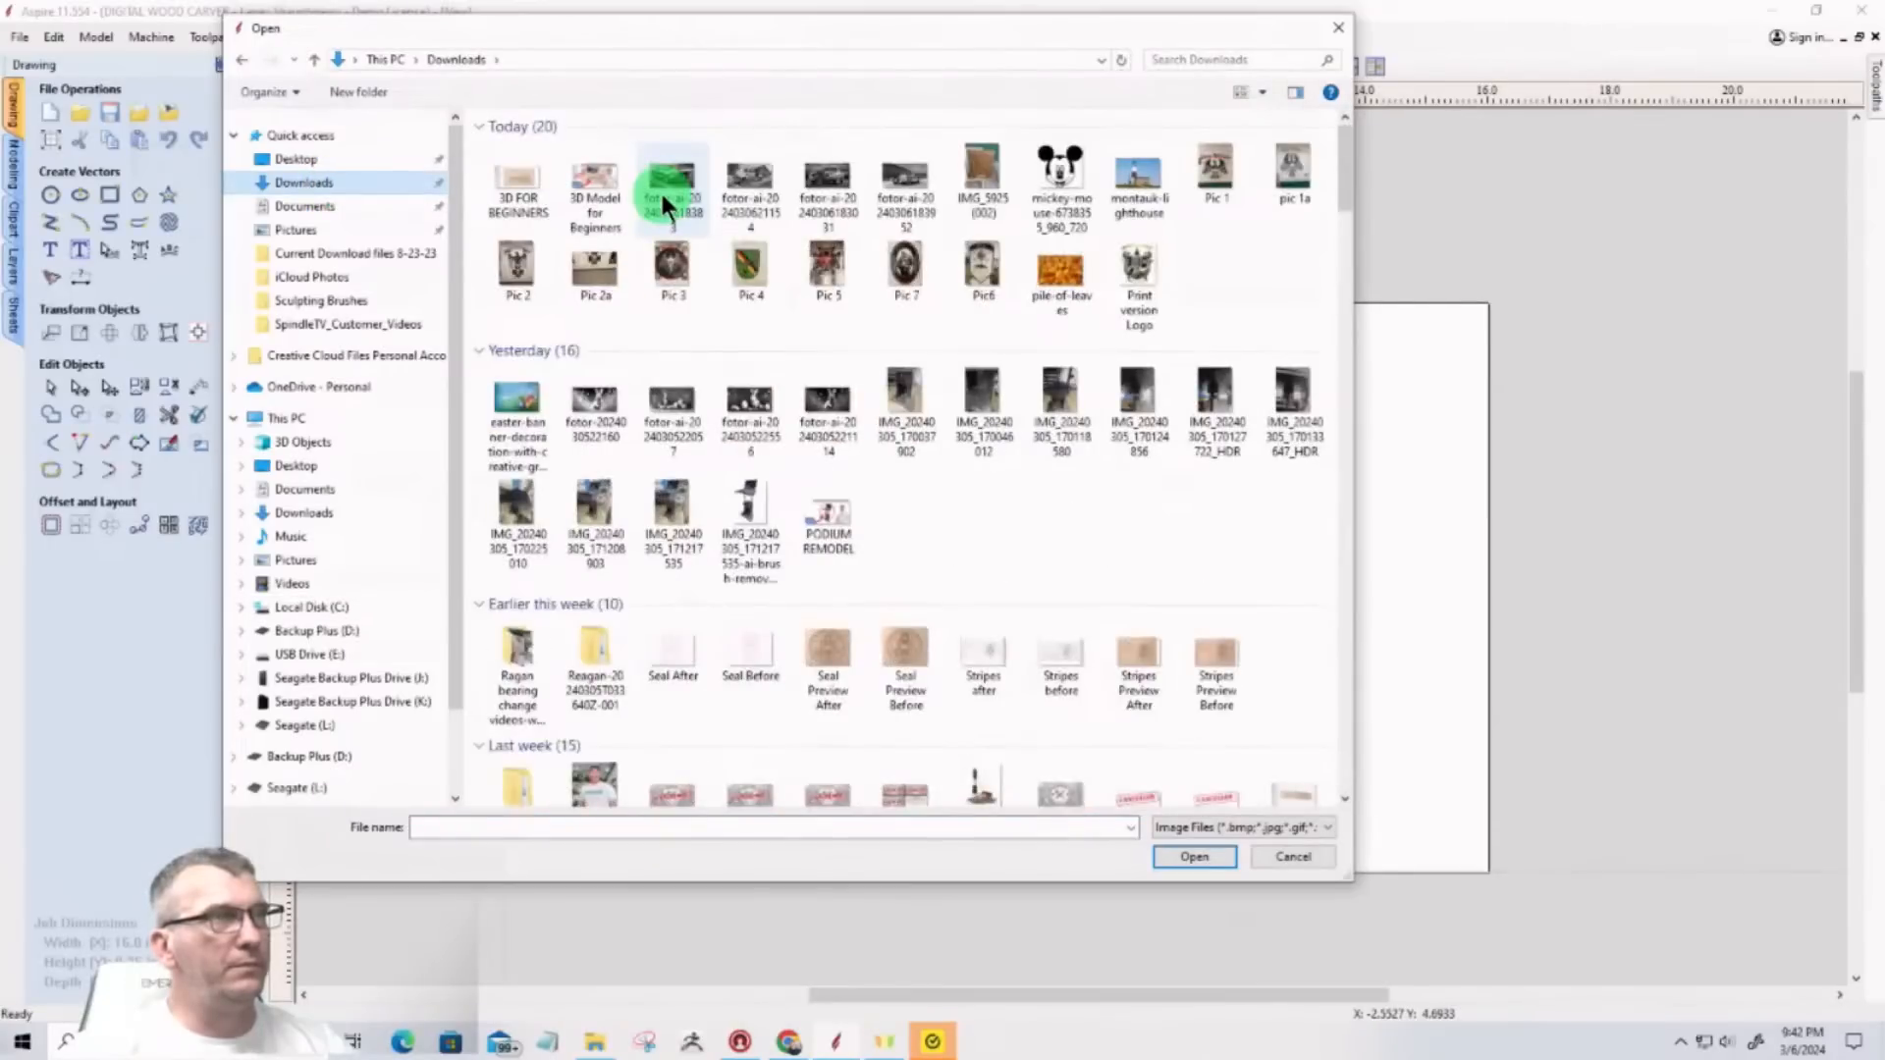
double_click(1055, 163)
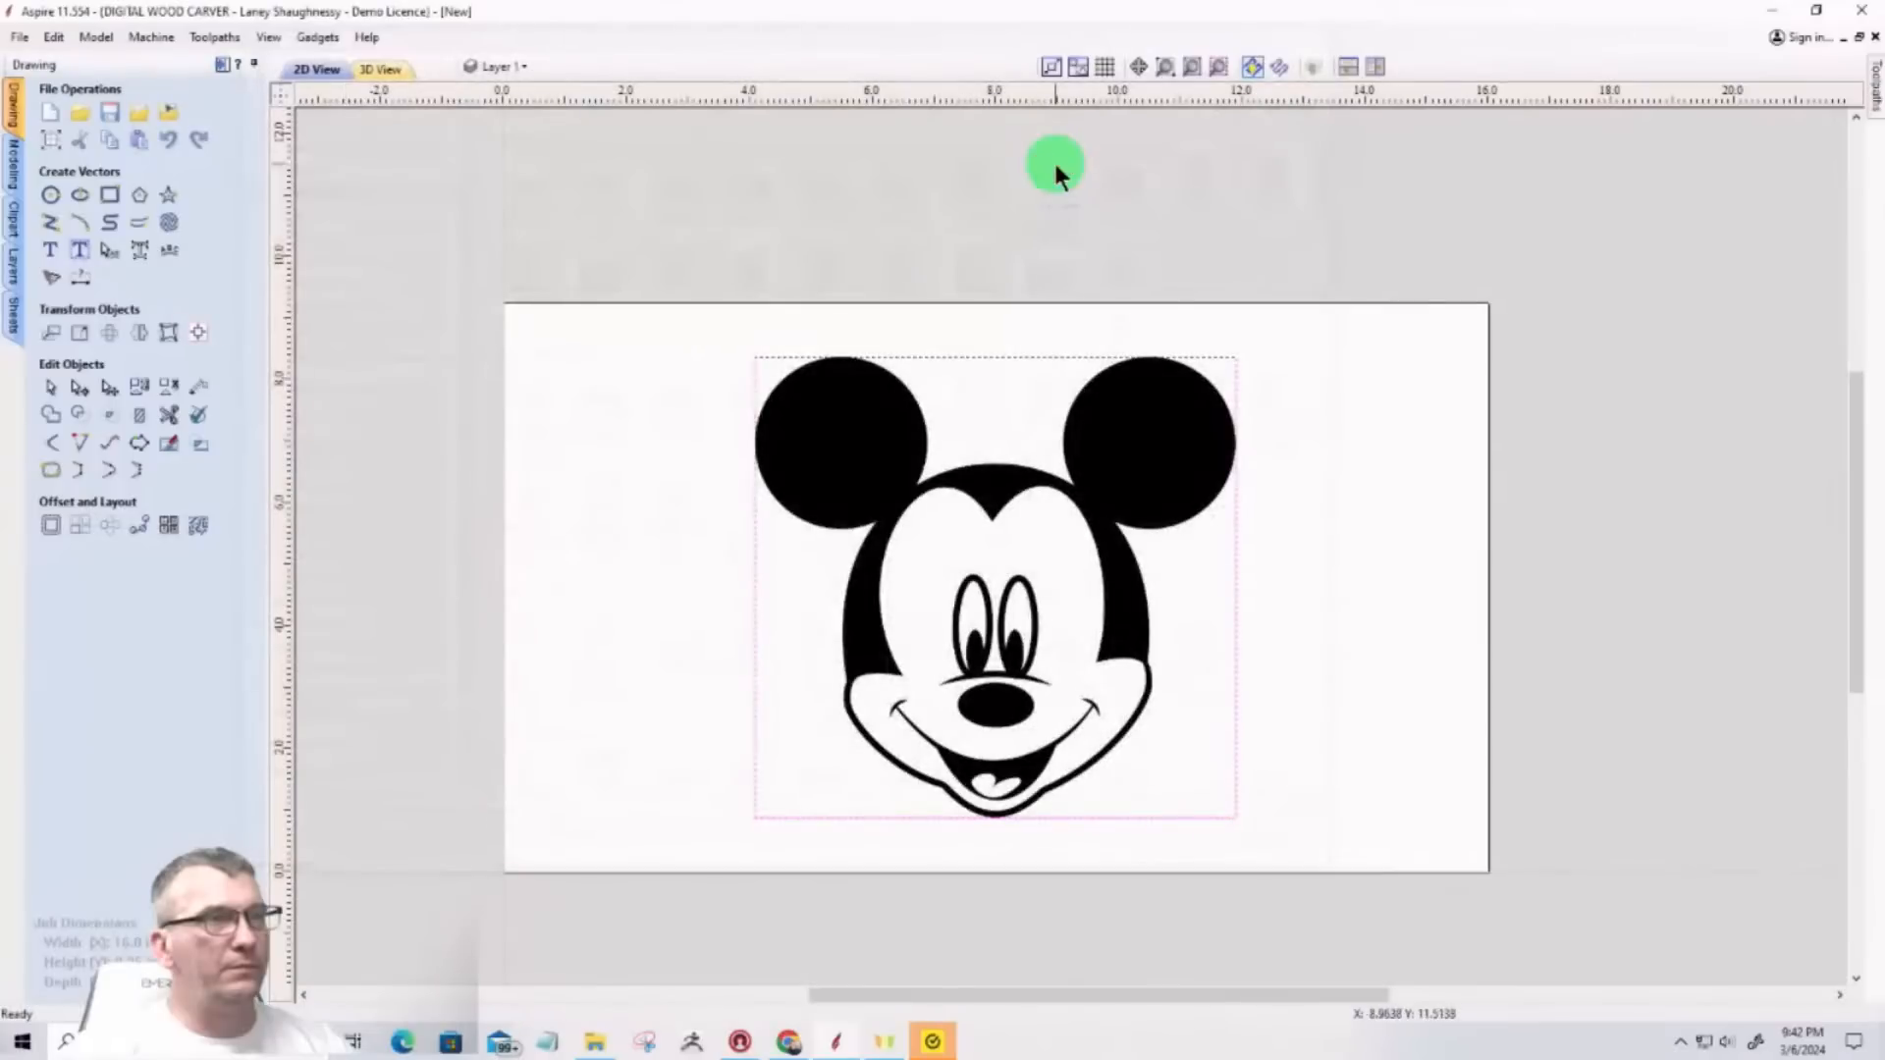
Step: Trace the imported bitmap in black and white with threshold 0.75, default corner fit, noise filter 3 and bitmap fading 0%
left_click(51, 277)
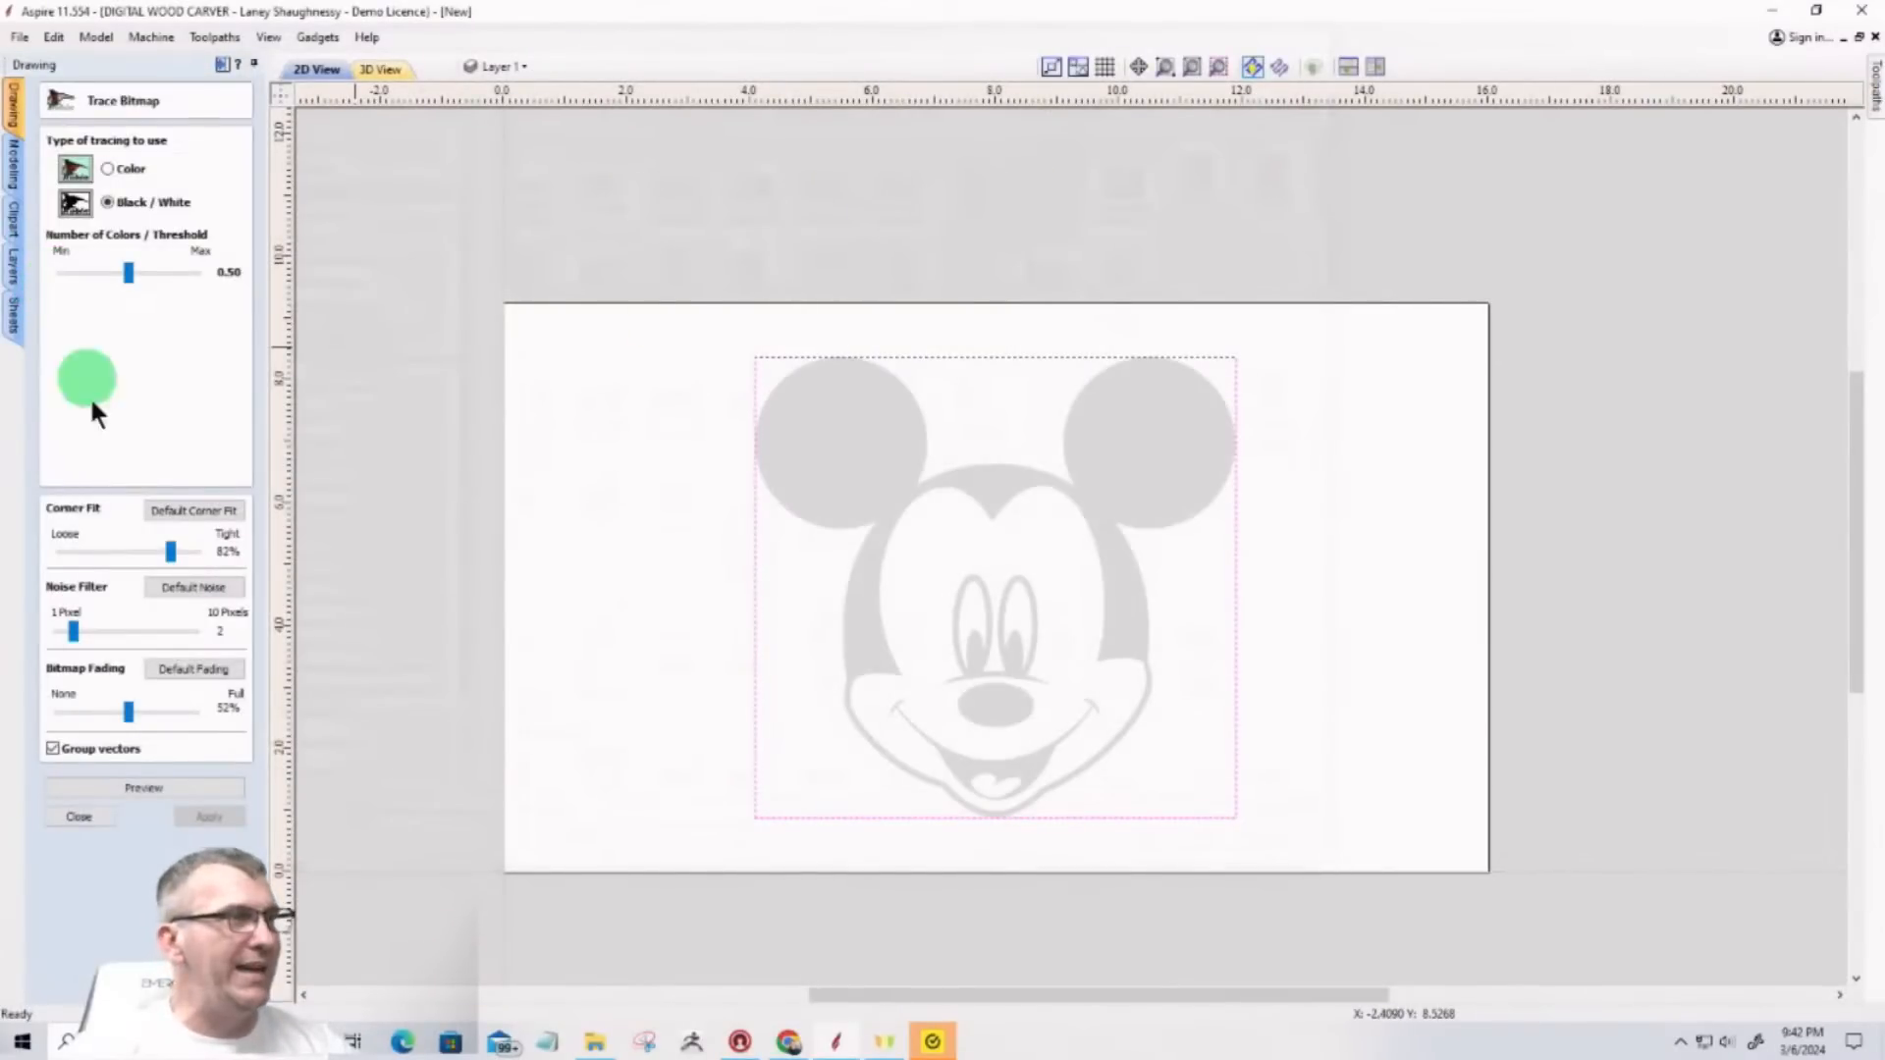
left_click_drag(131, 708, 22, 698)
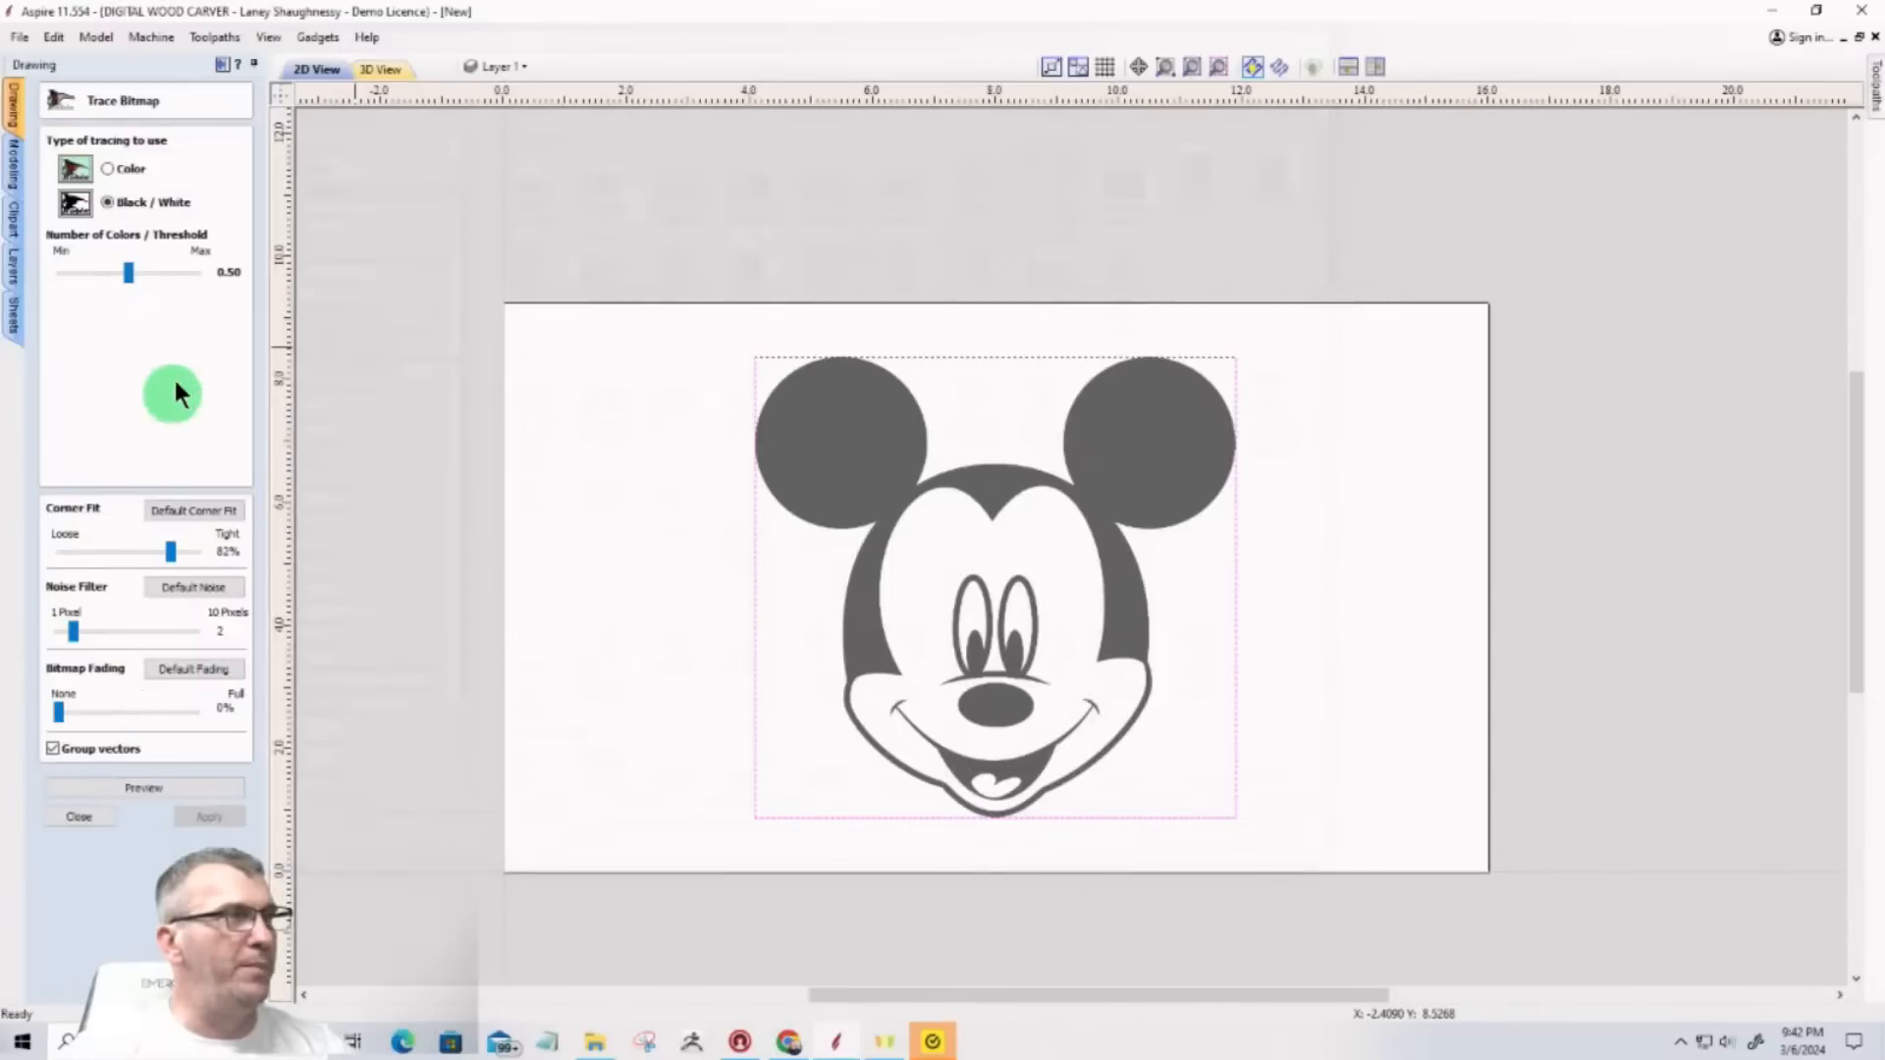
left_click_drag(129, 267, 159, 280)
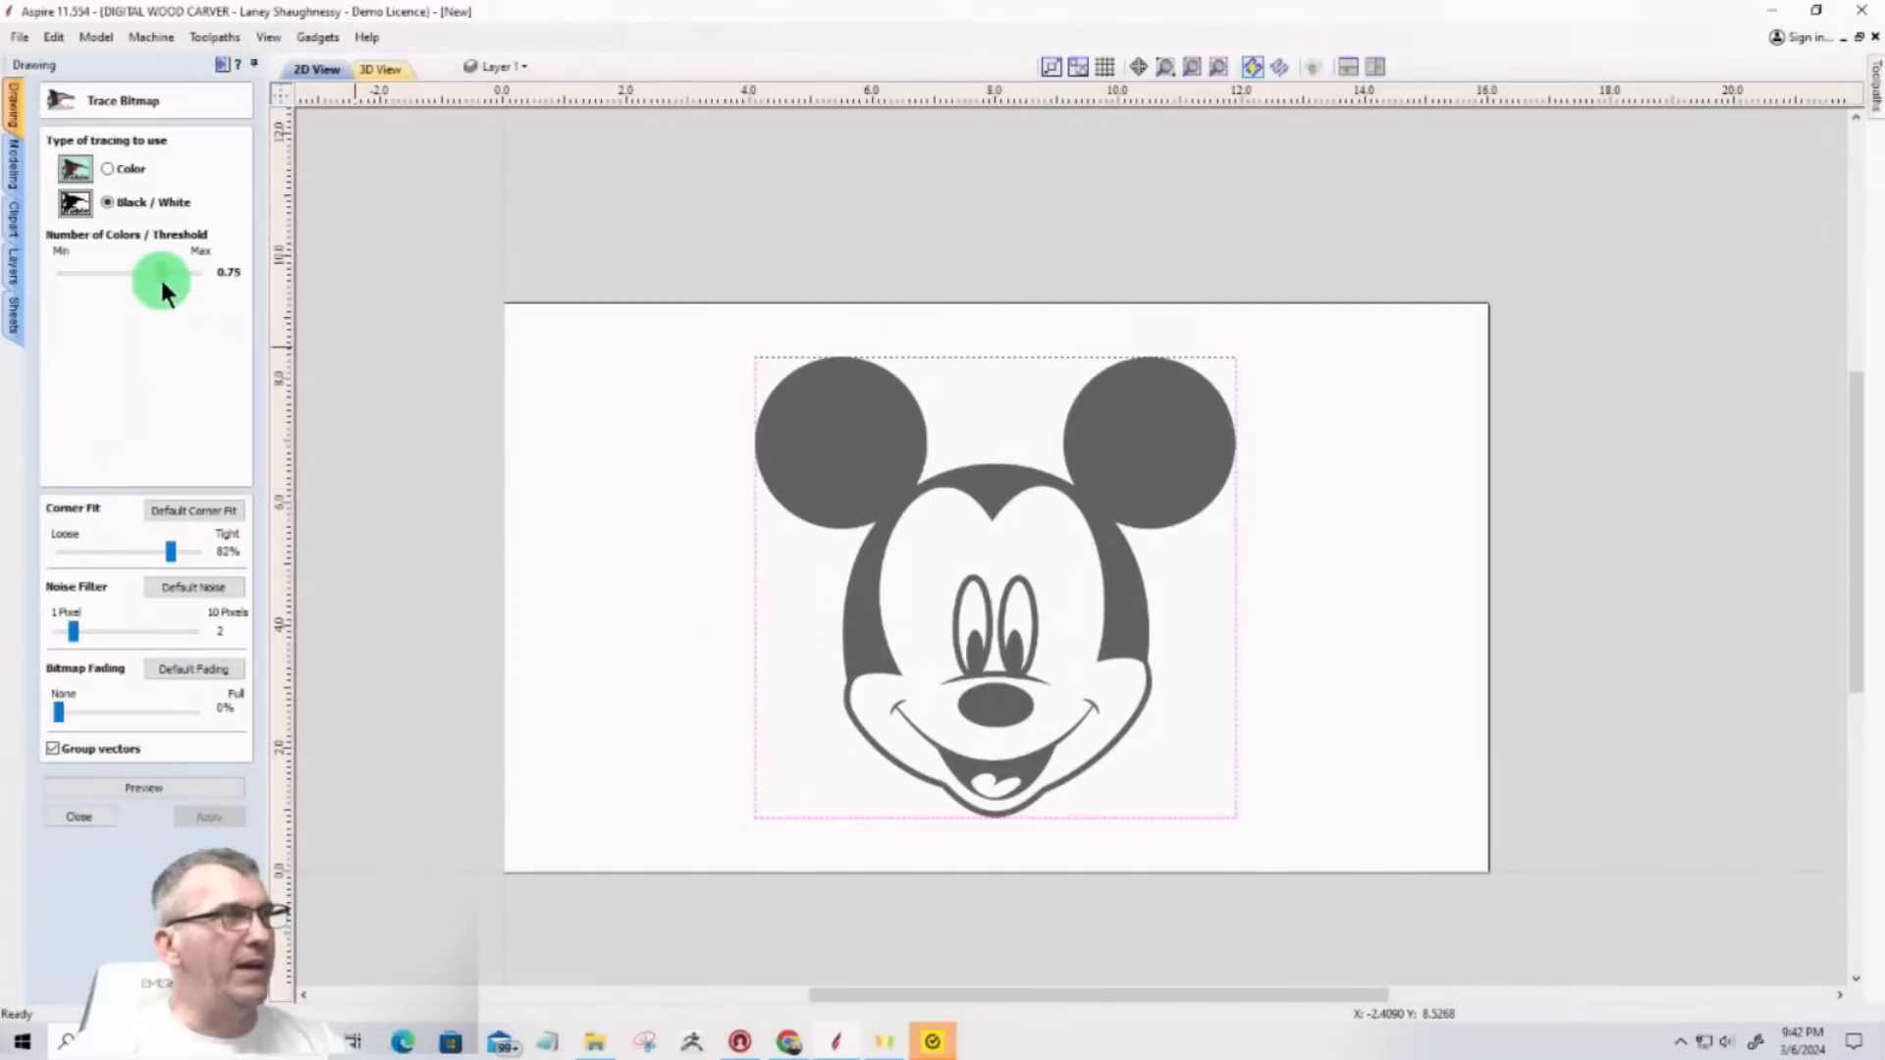
left_click(174, 512)
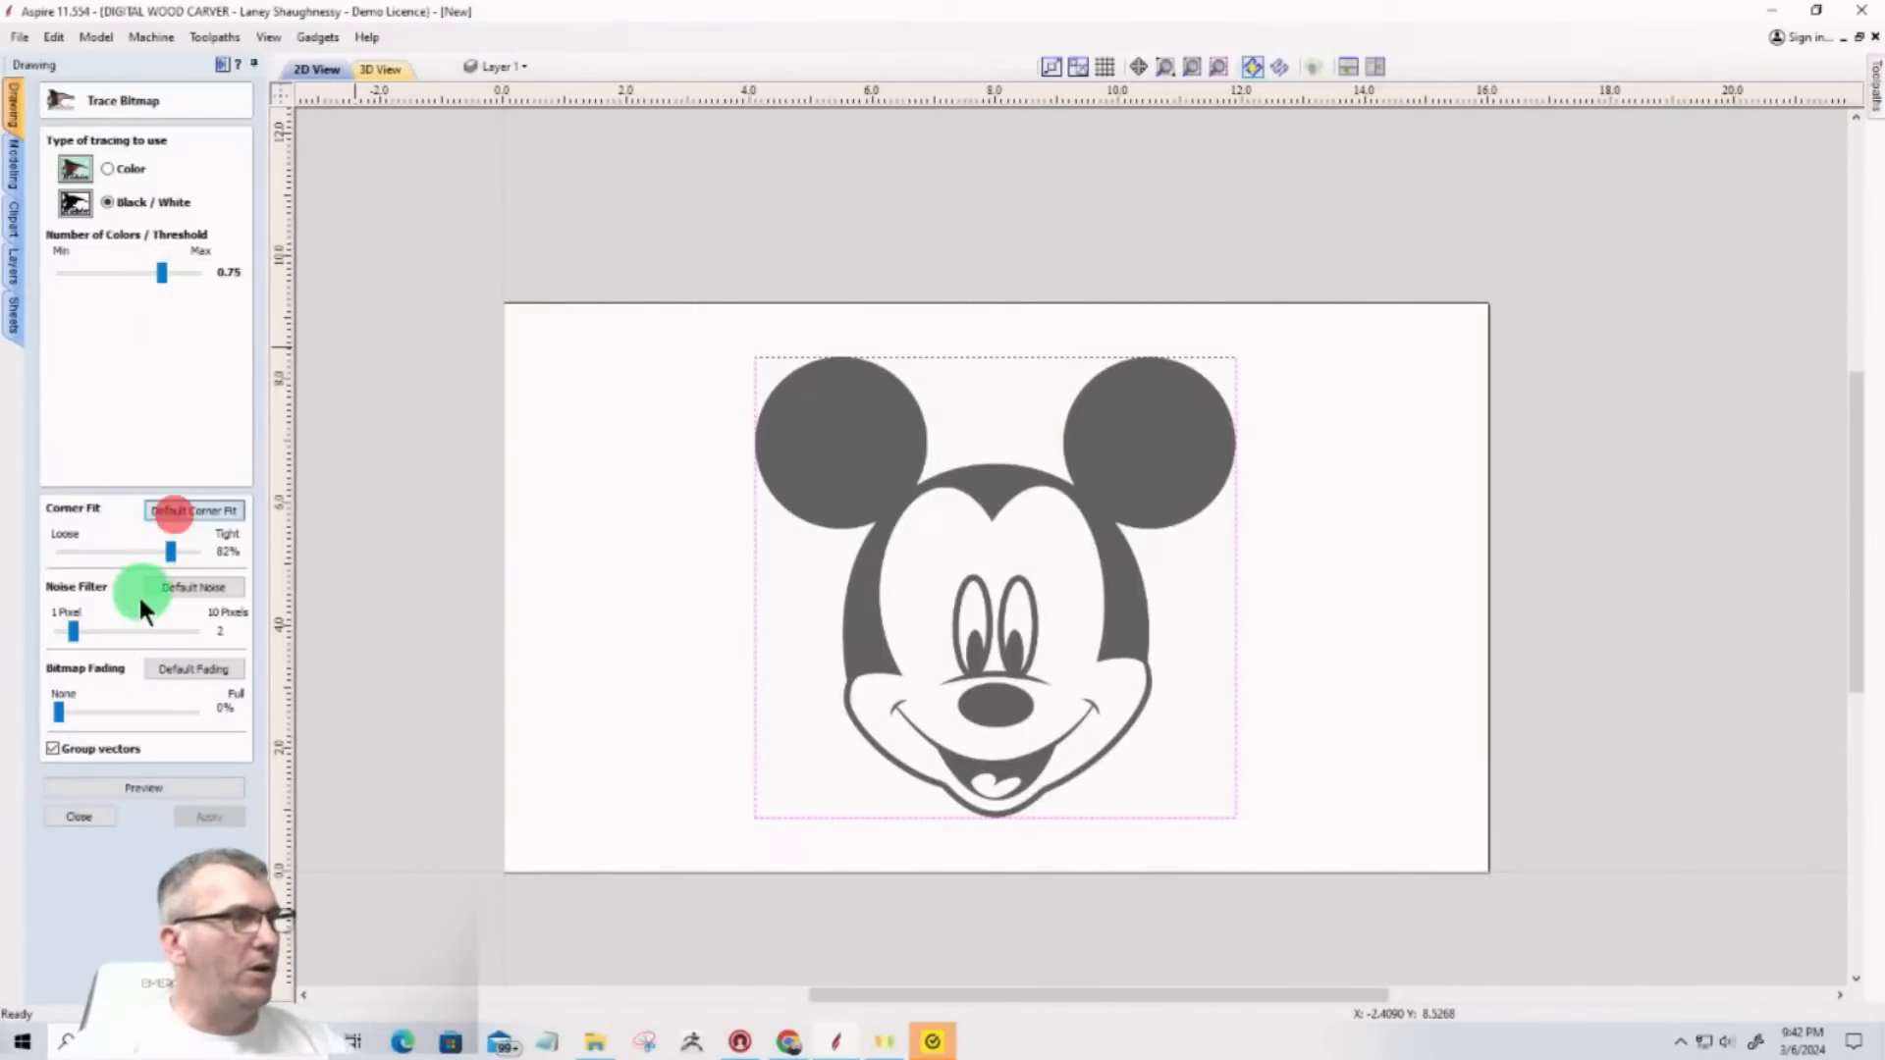
left_click_drag(74, 644, 91, 632)
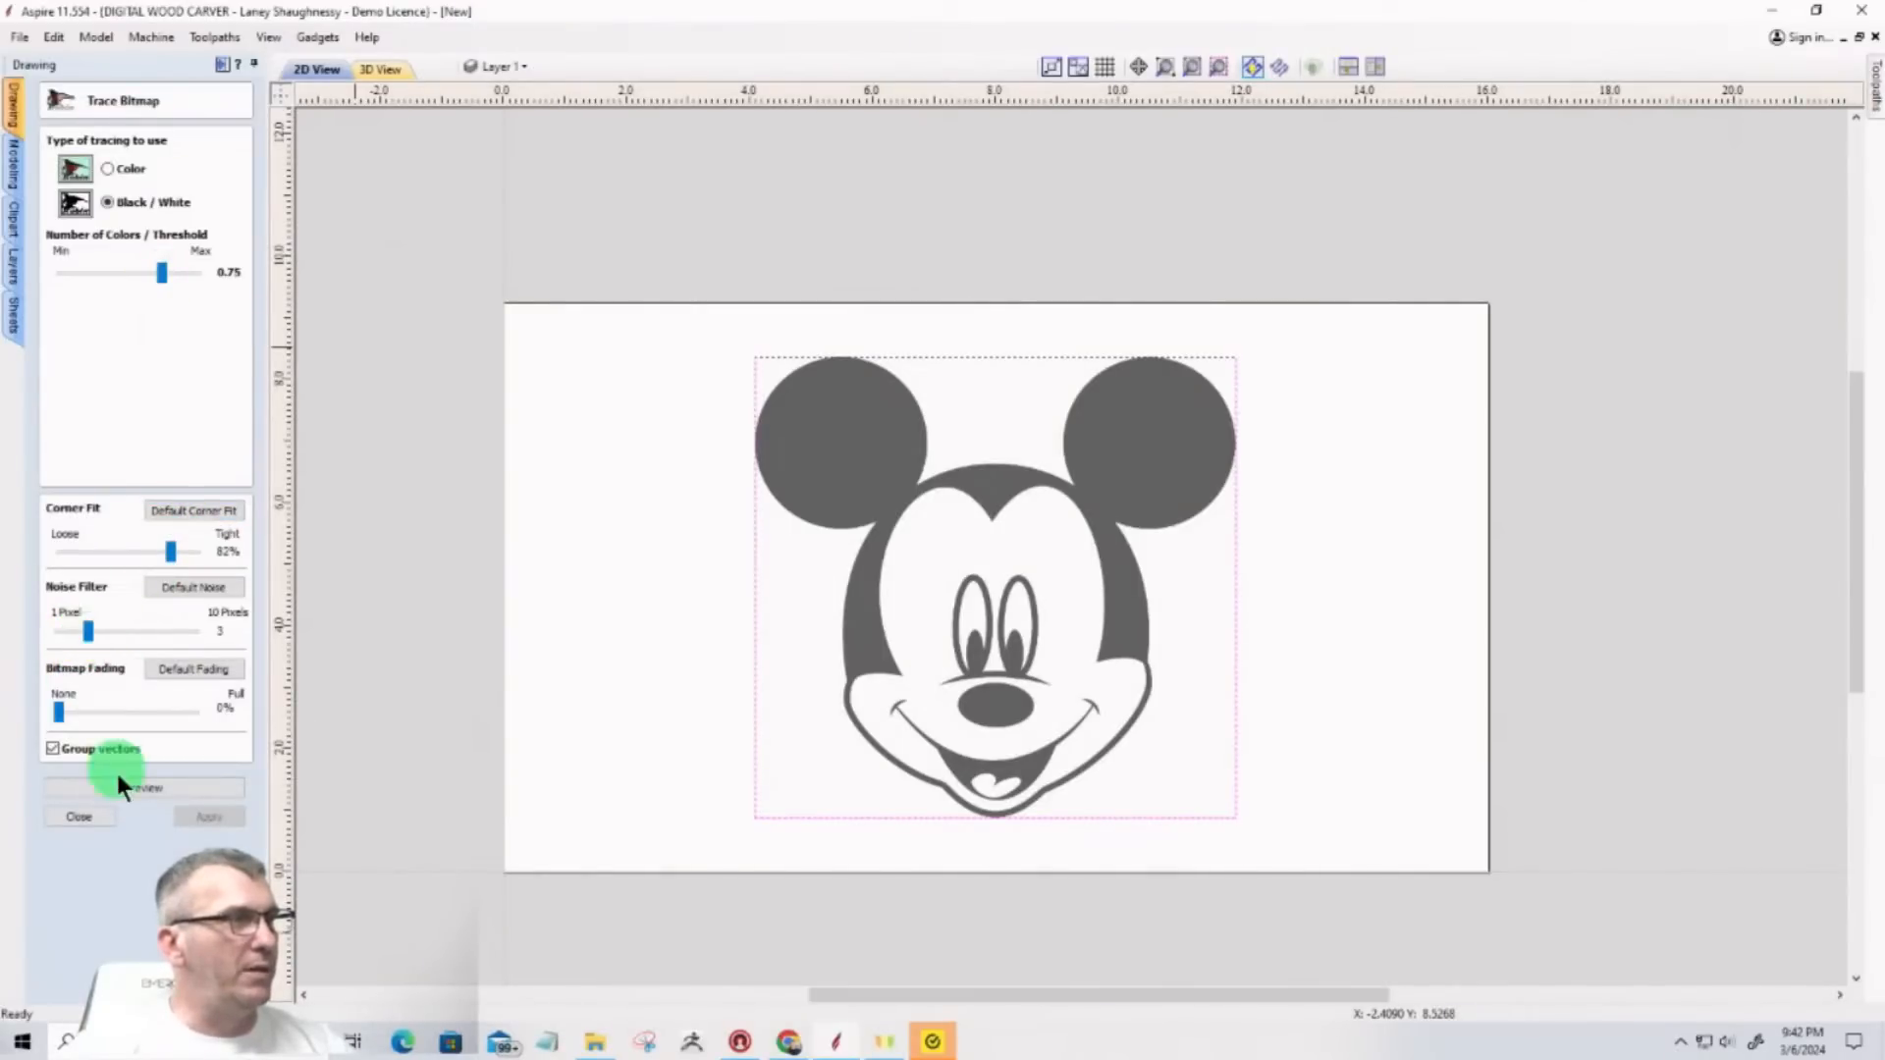
left_click(143, 787)
left_click(206, 812)
left_click(91, 809)
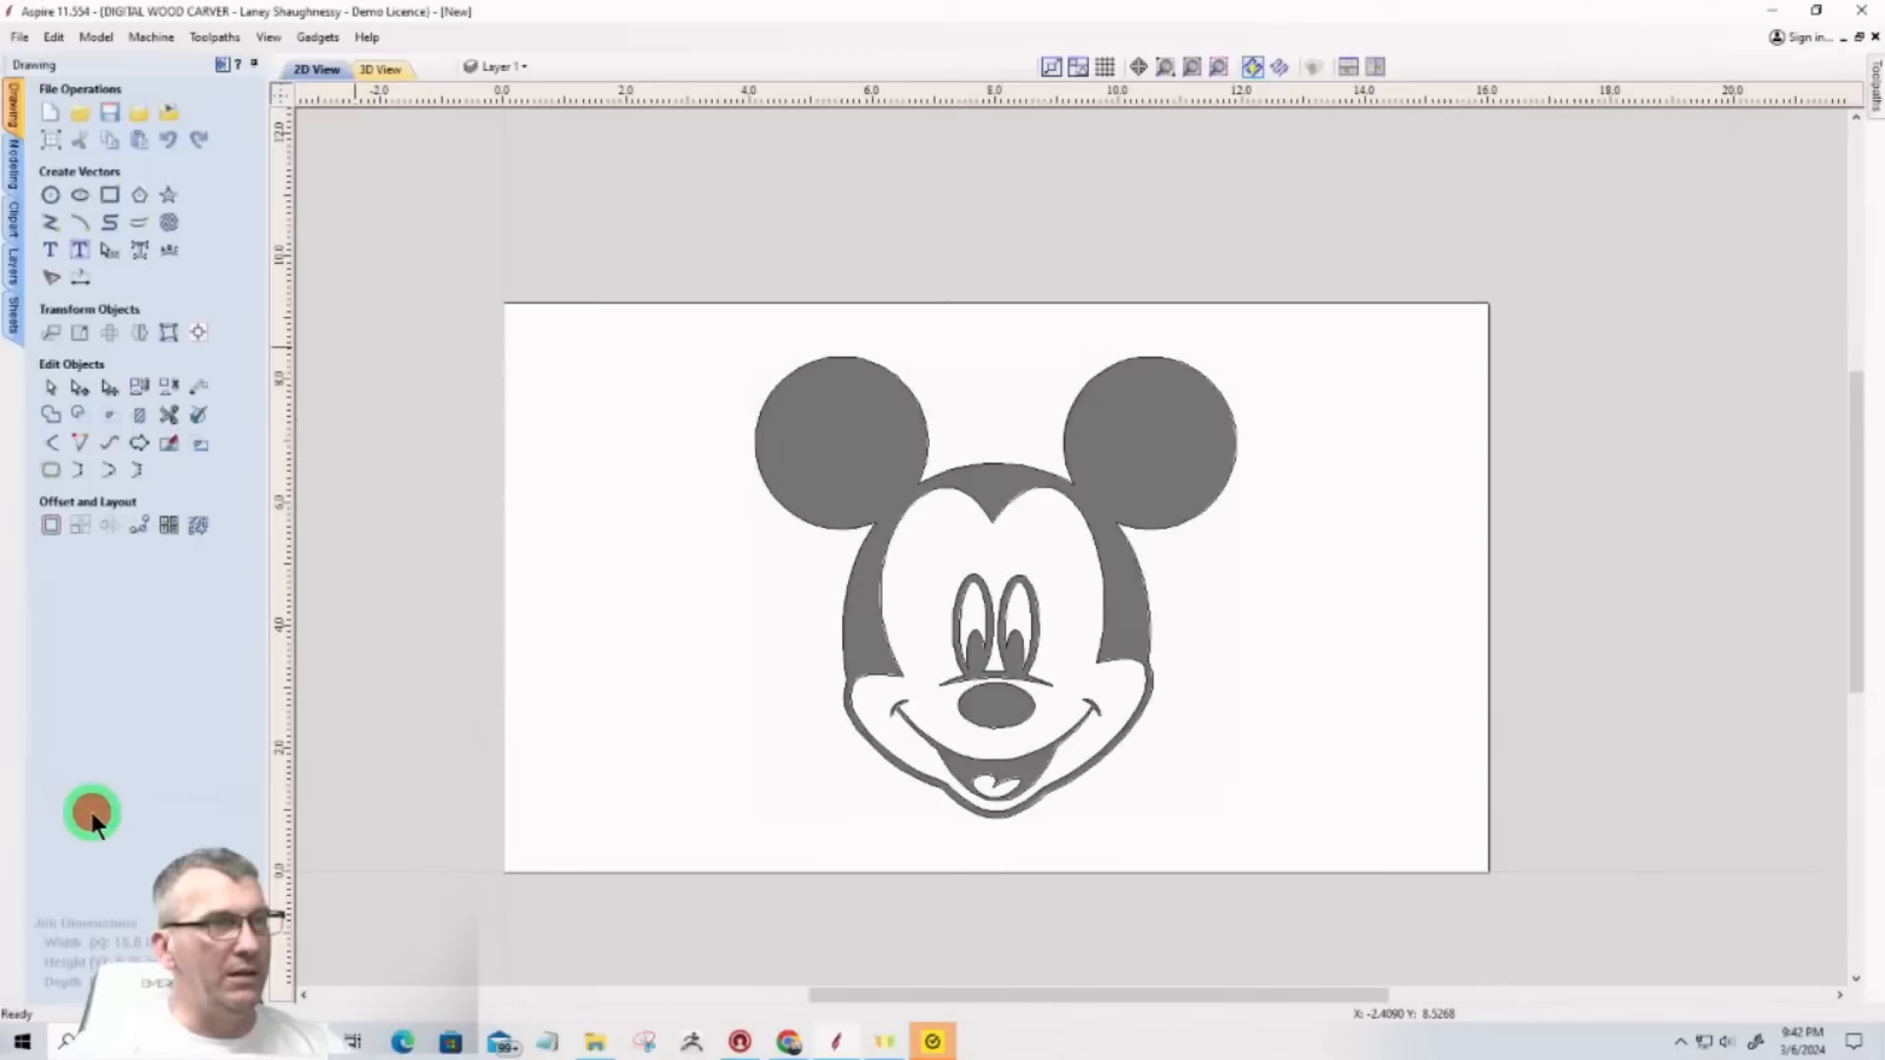
Step: Hide the Bitmap Layer and inspect the traced face vectors
left_click(503, 67)
left_click(498, 93)
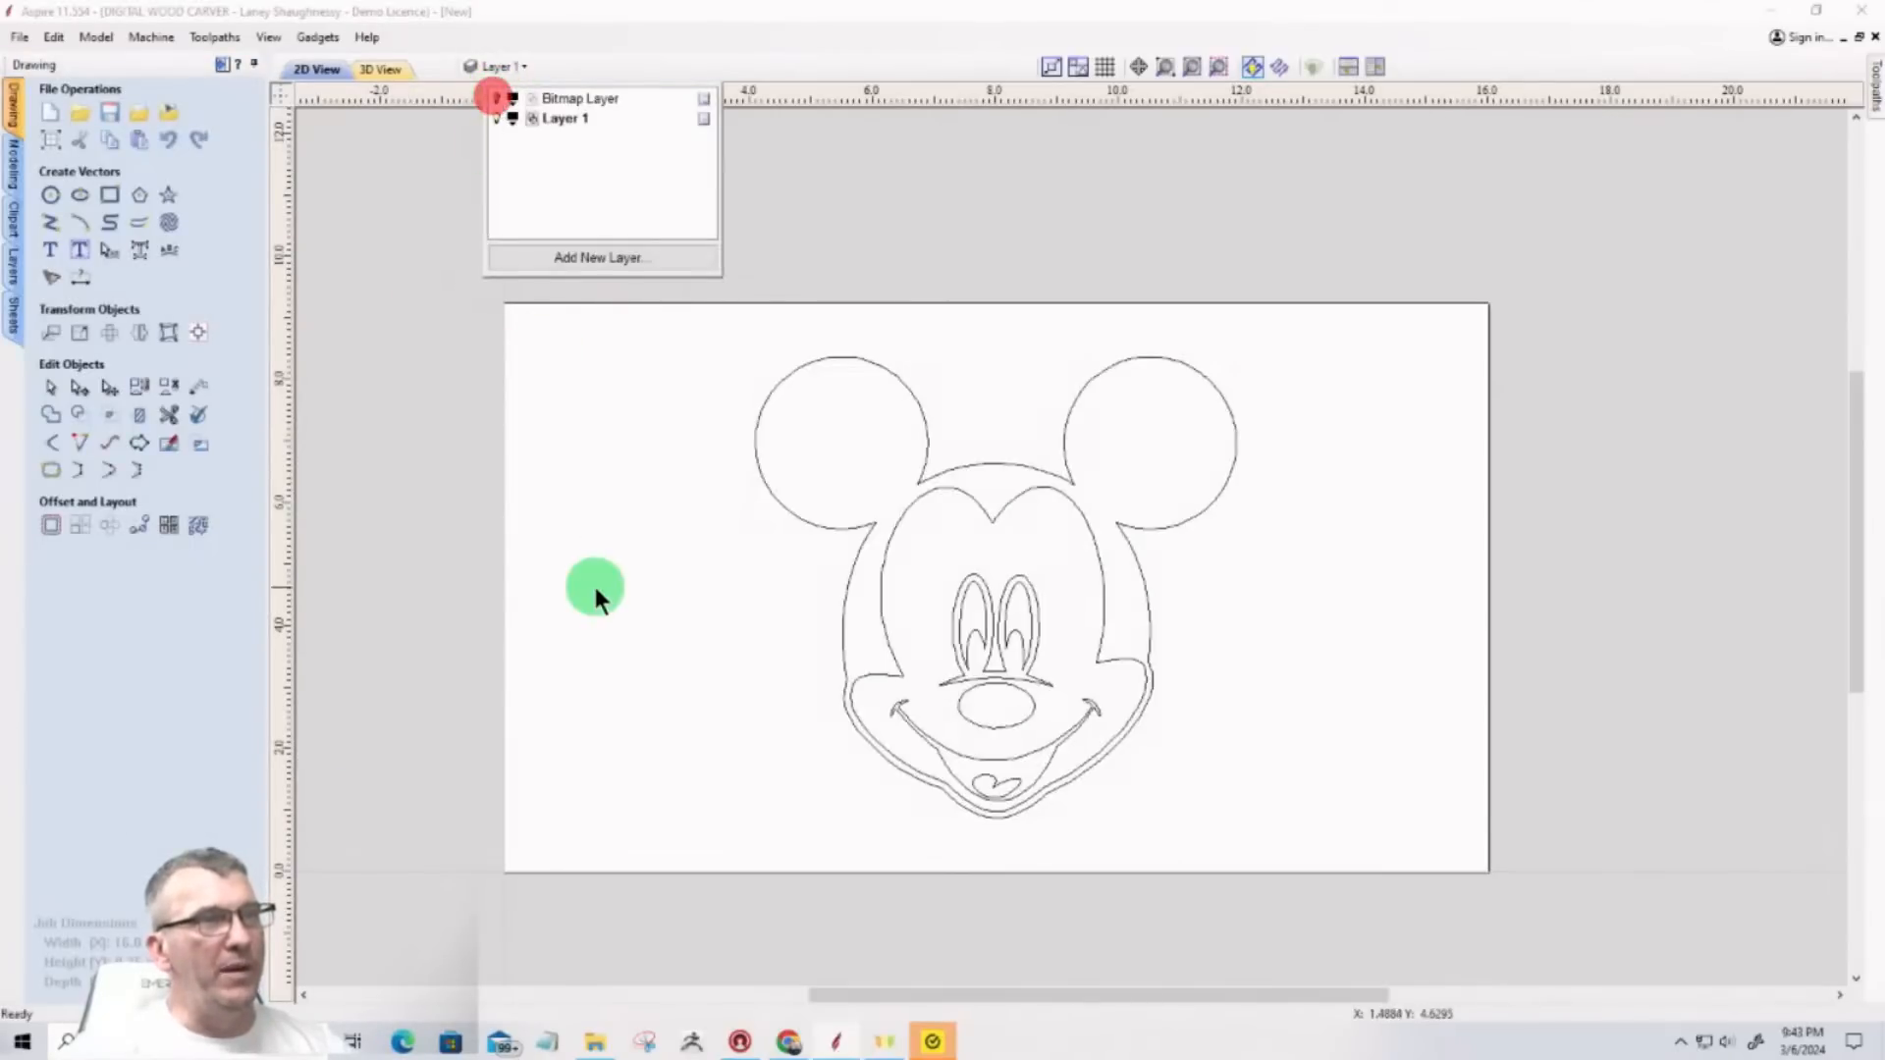
left_click(594, 583)
scroll(995, 454, "up", 3)
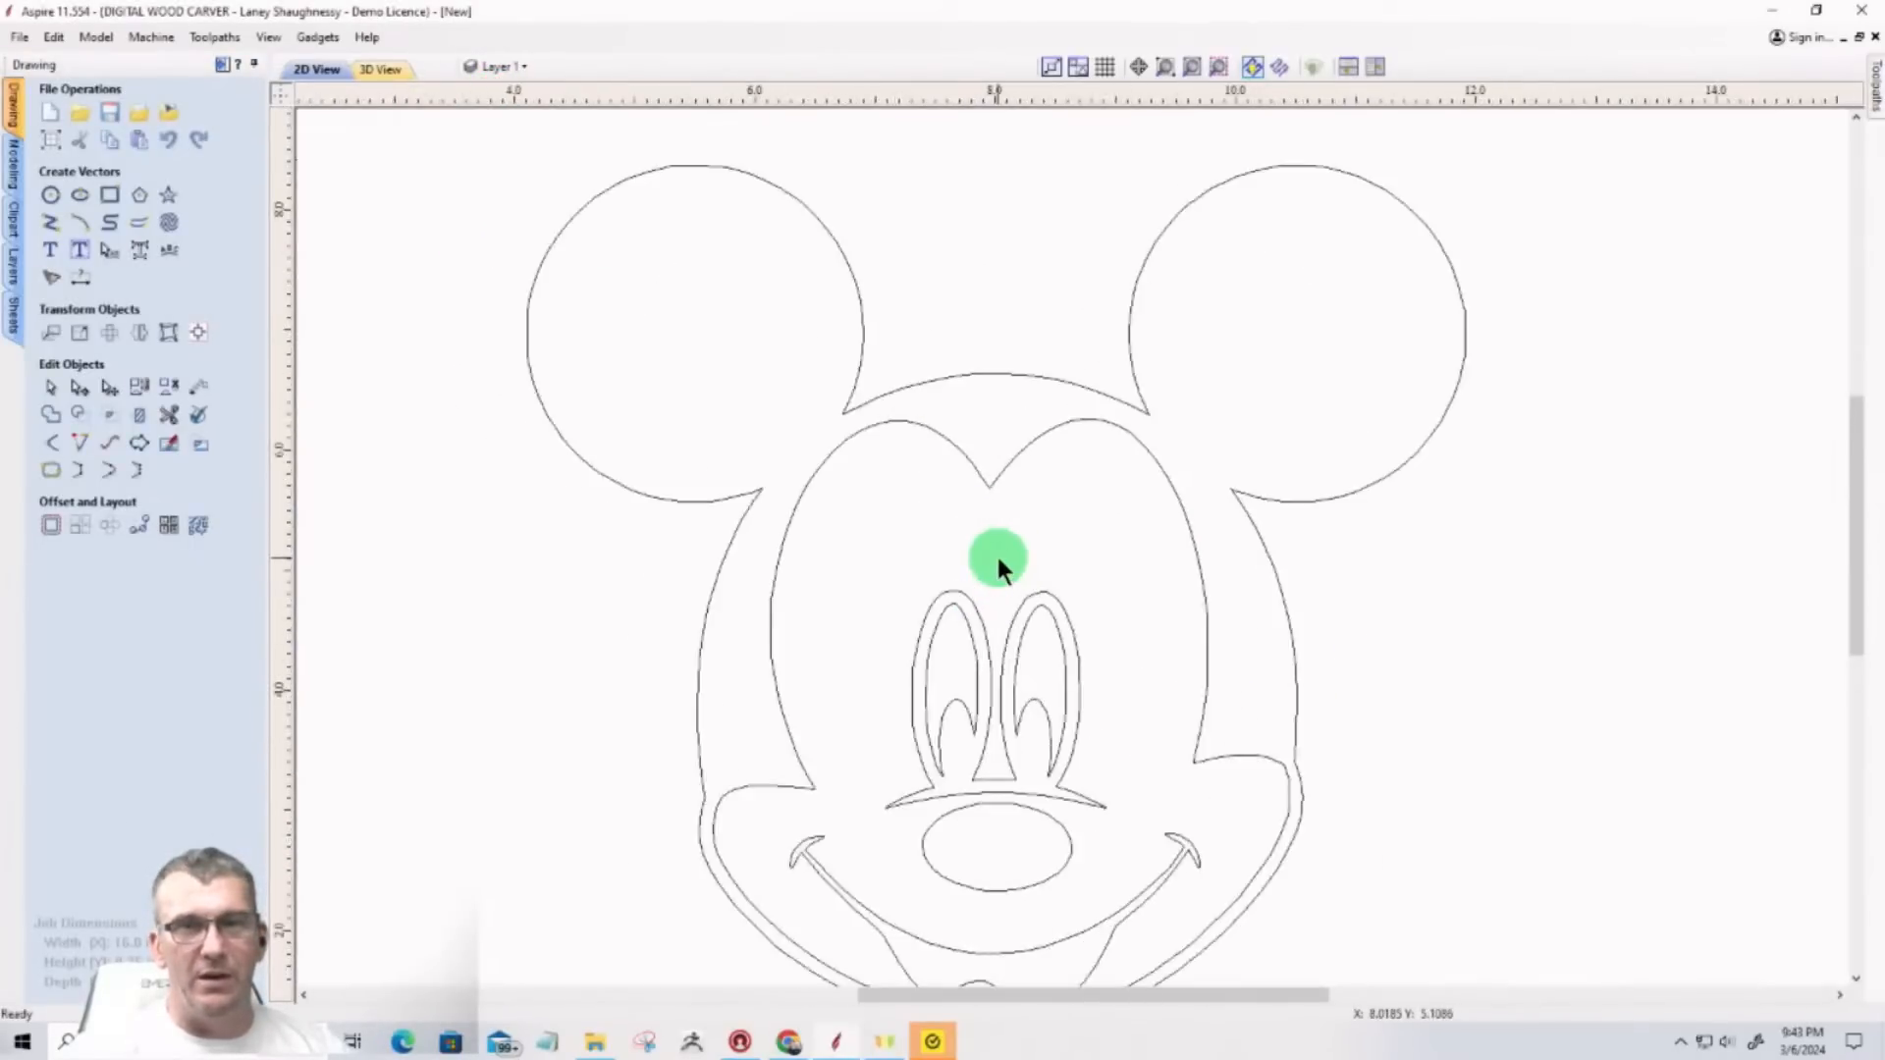
scroll(1007, 508, "down", 4)
scroll(1031, 473, "up", 3)
scroll(899, 570, "down", 2)
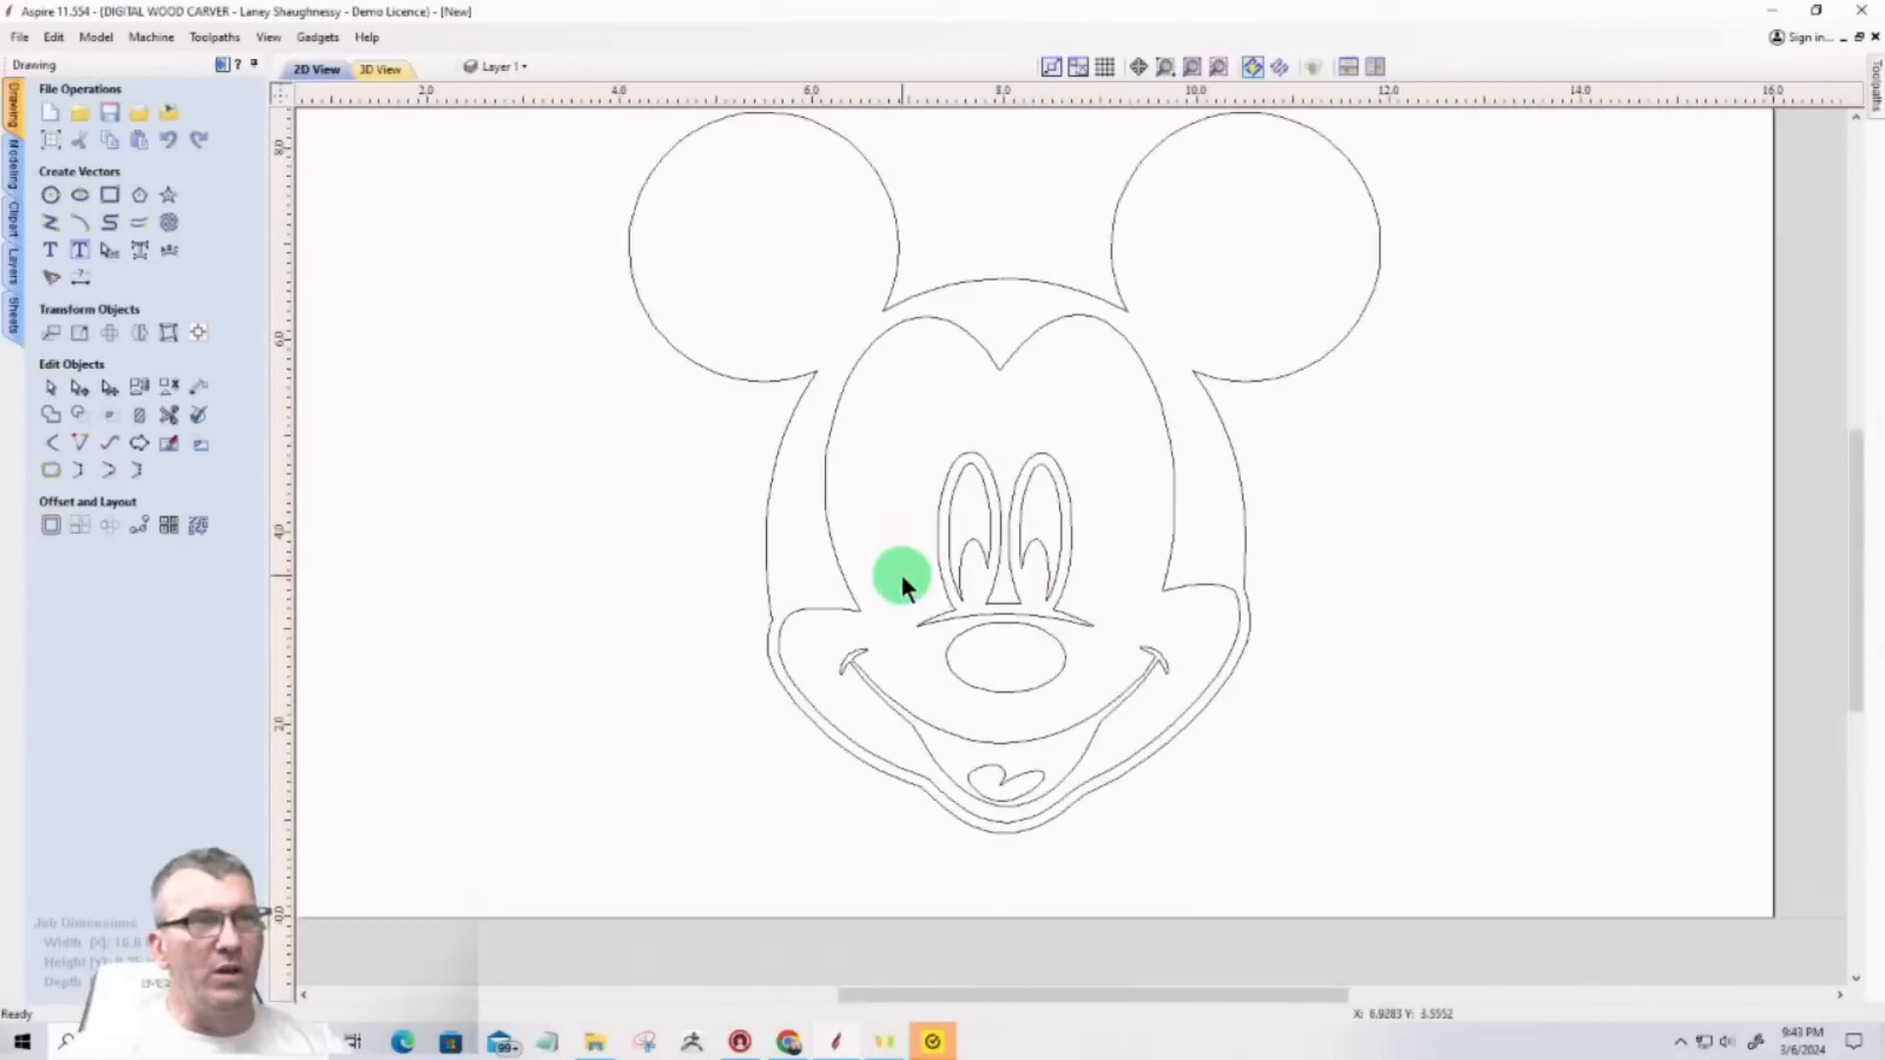
Step: Select the grouped traced face vectors and ungroup them
scroll(992, 545, "up", 1)
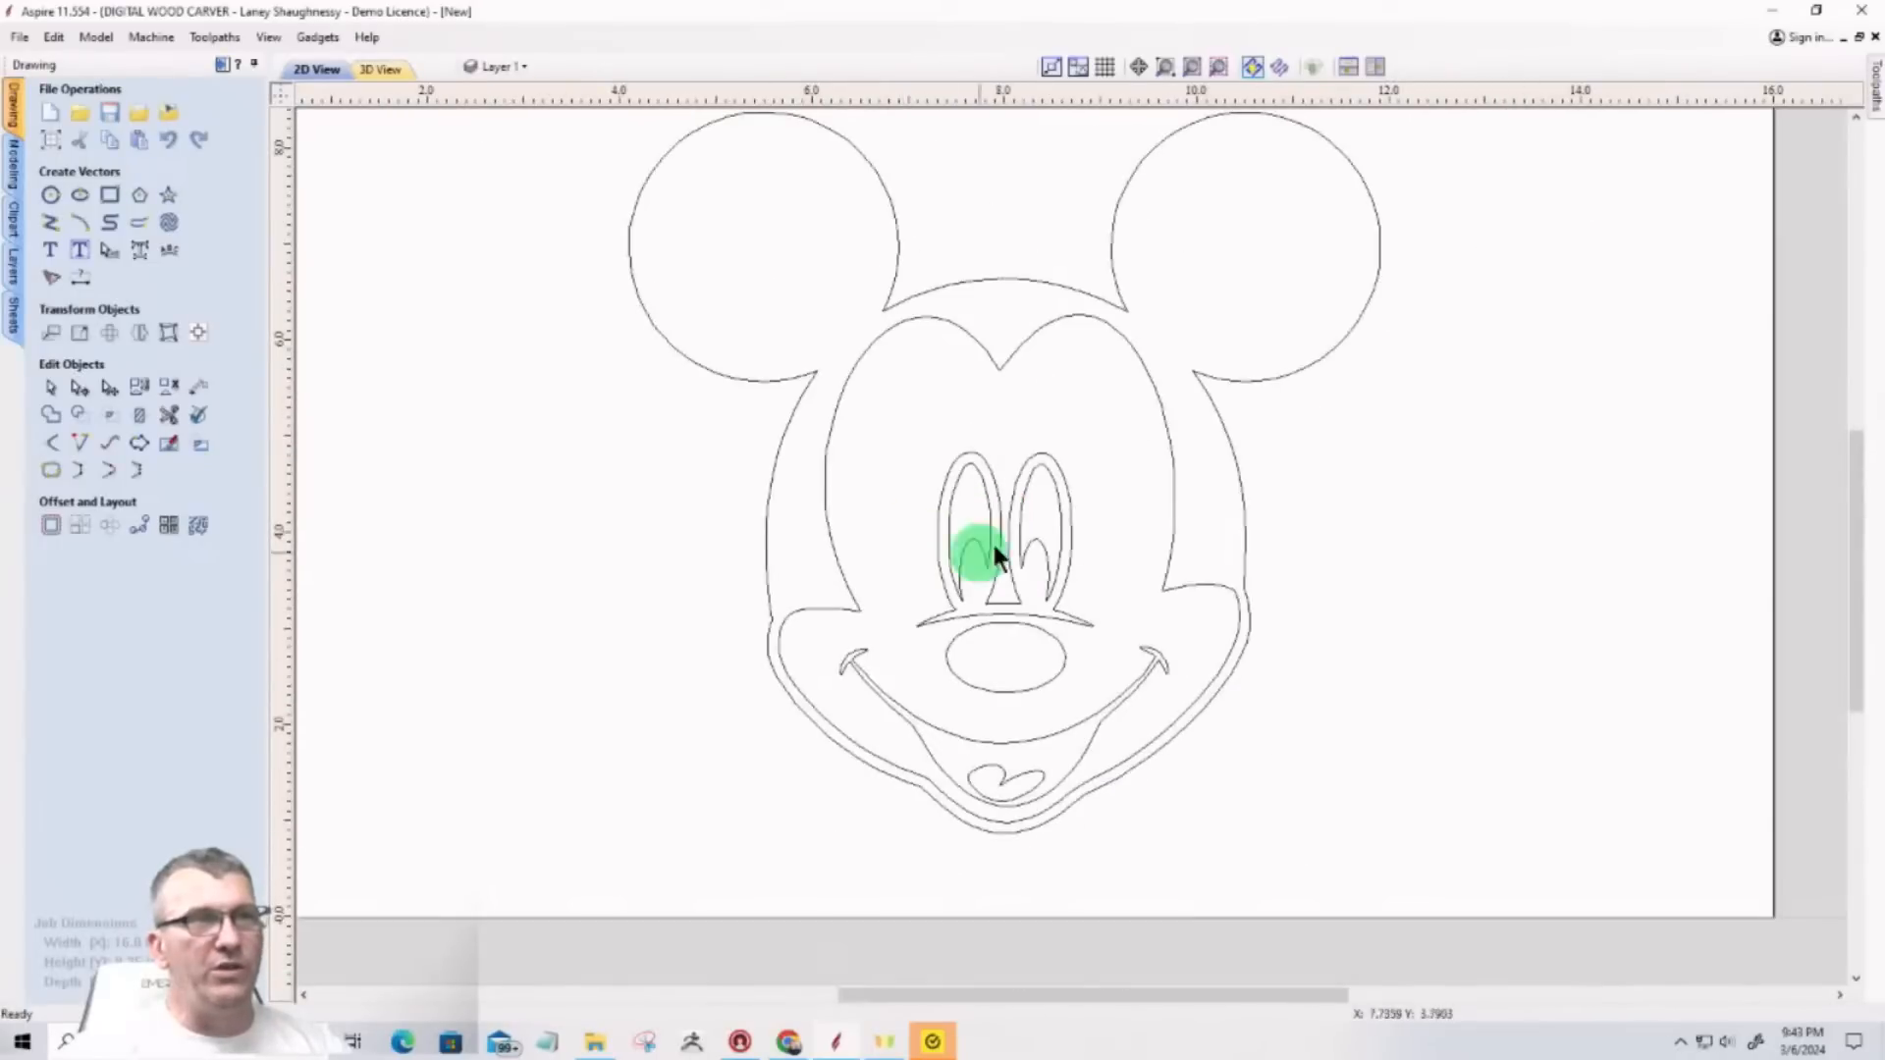
left_click(1293, 371)
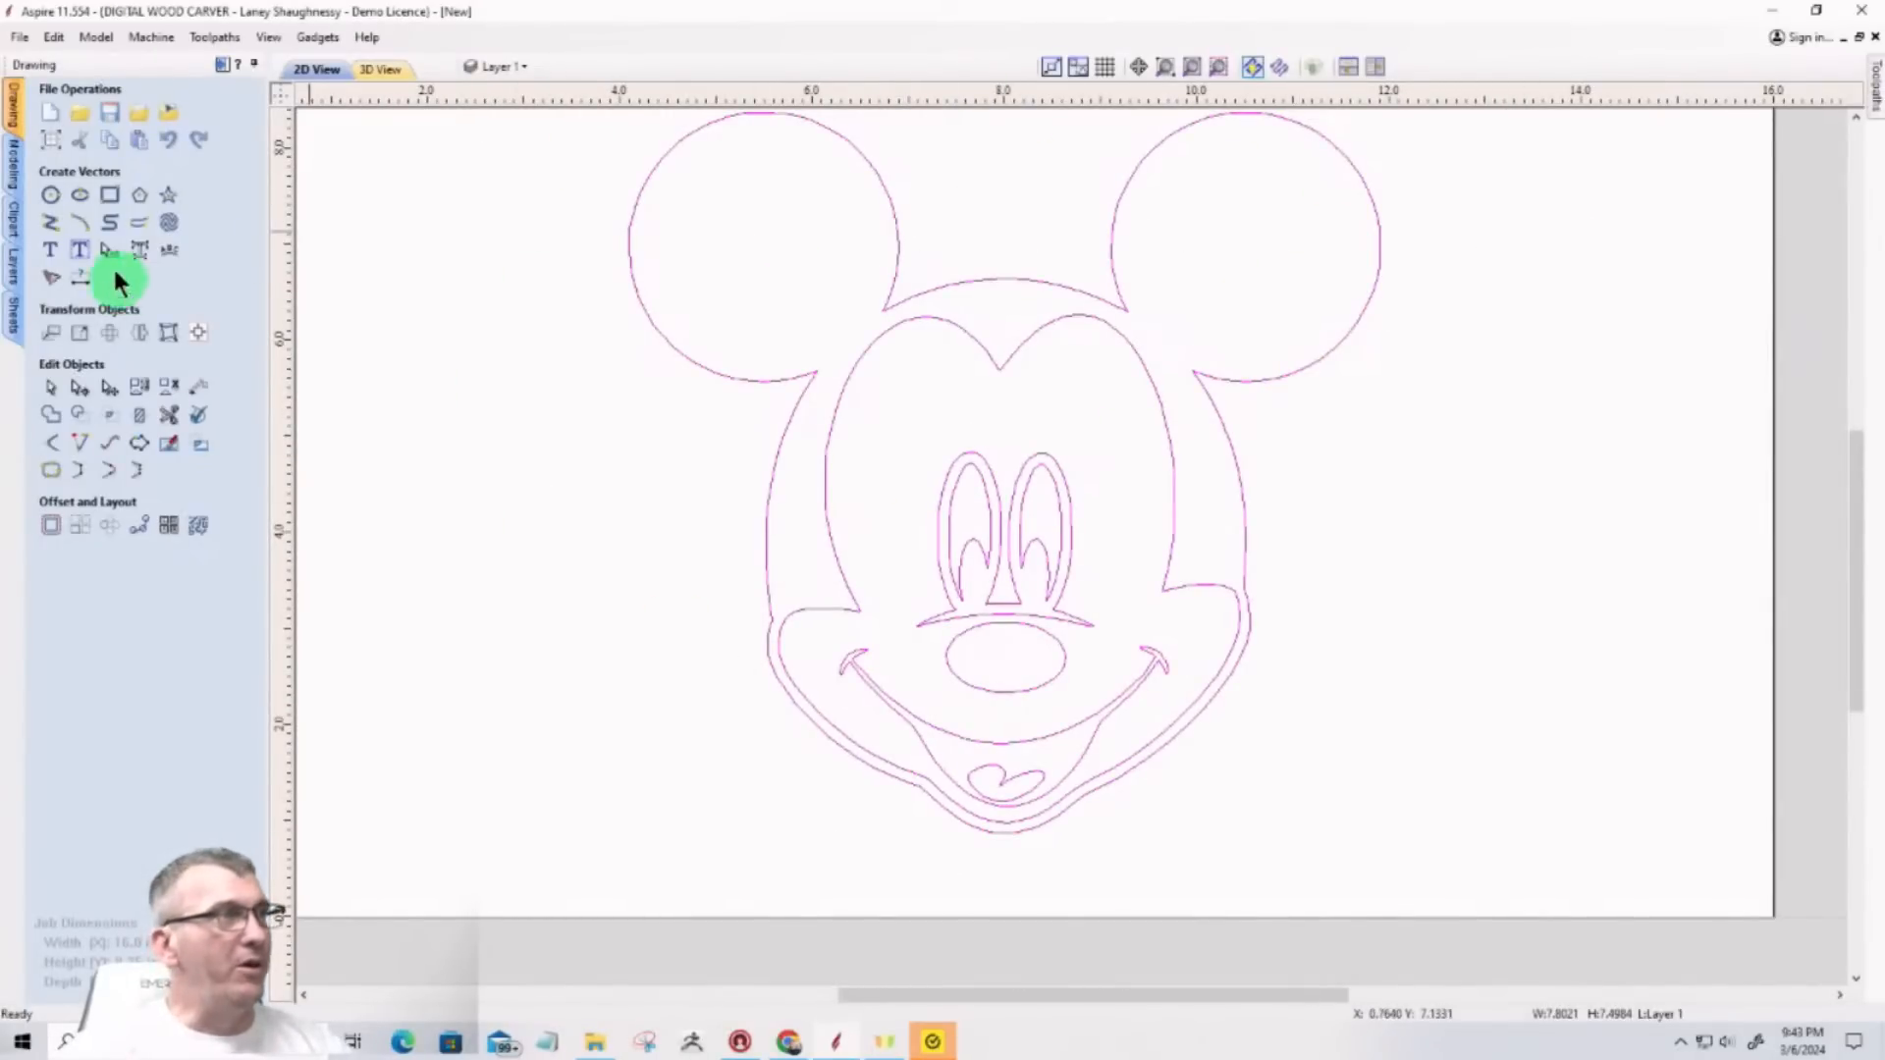
left_click(460, 518)
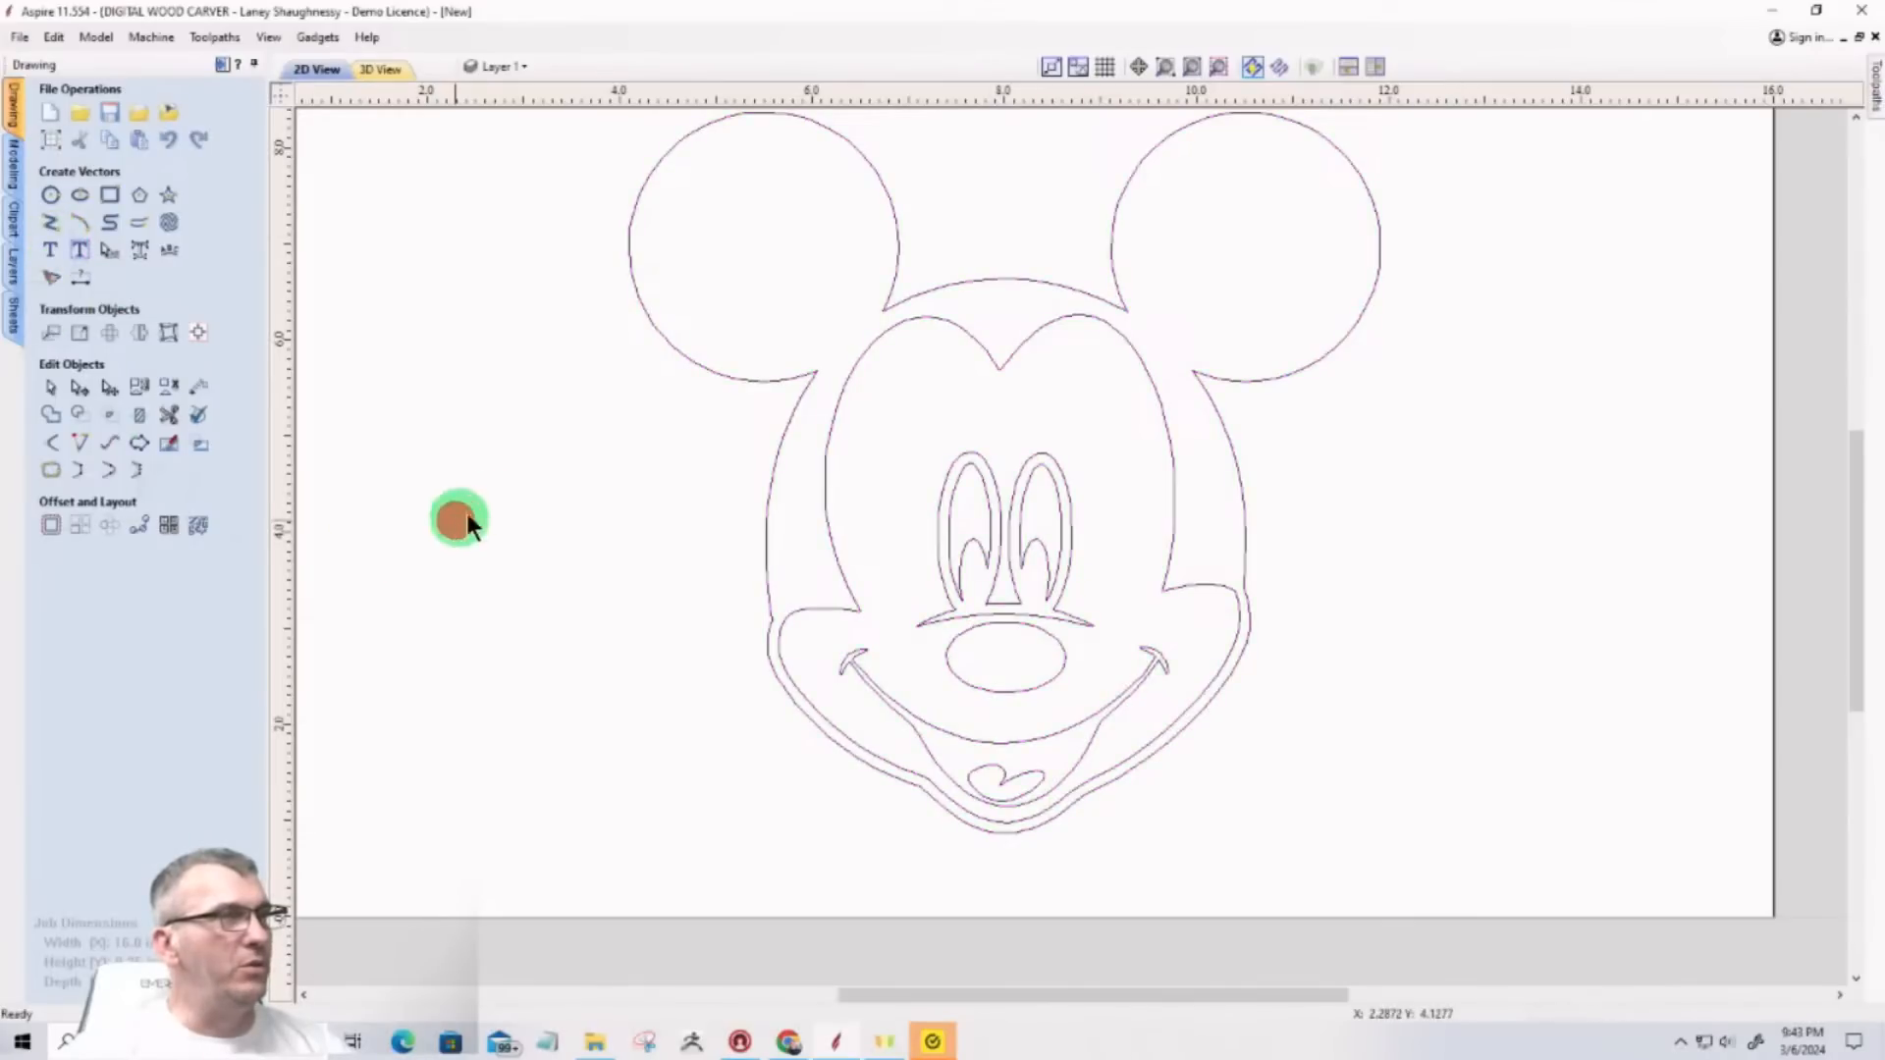
left_click(695, 361)
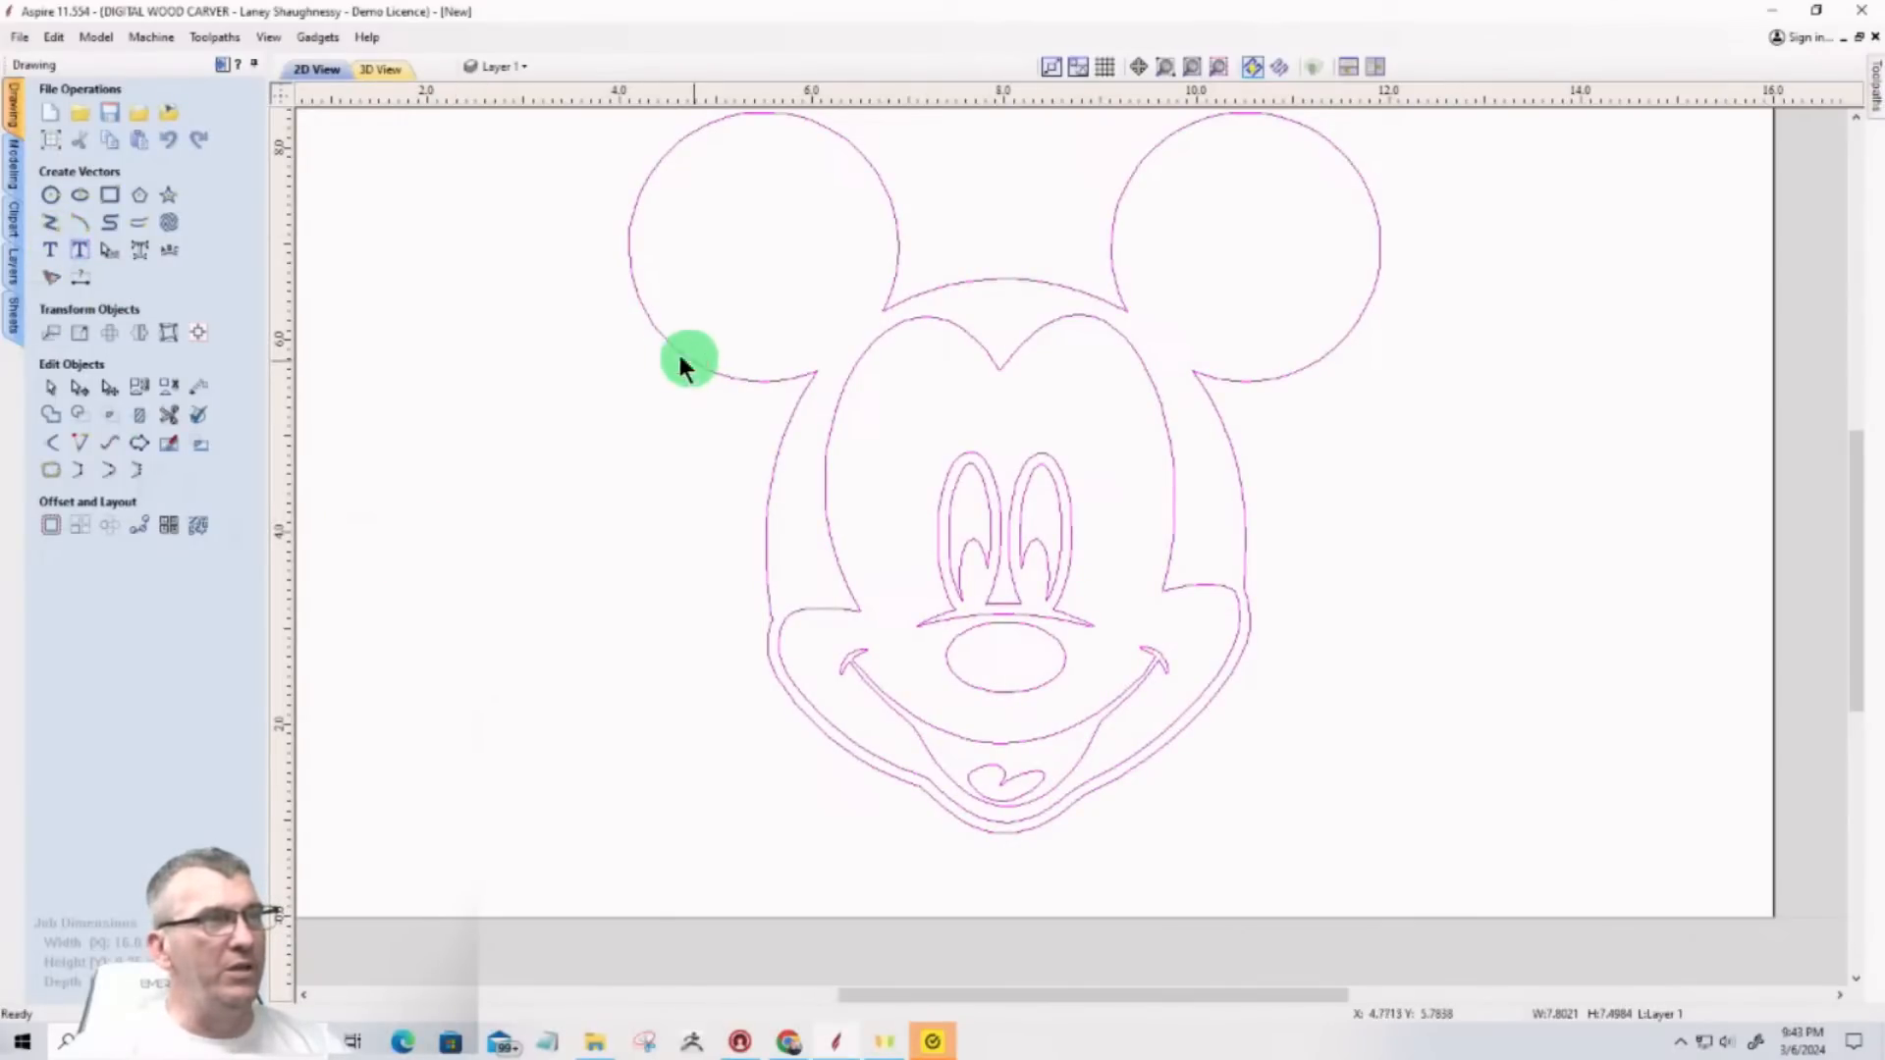
left_click(168, 388)
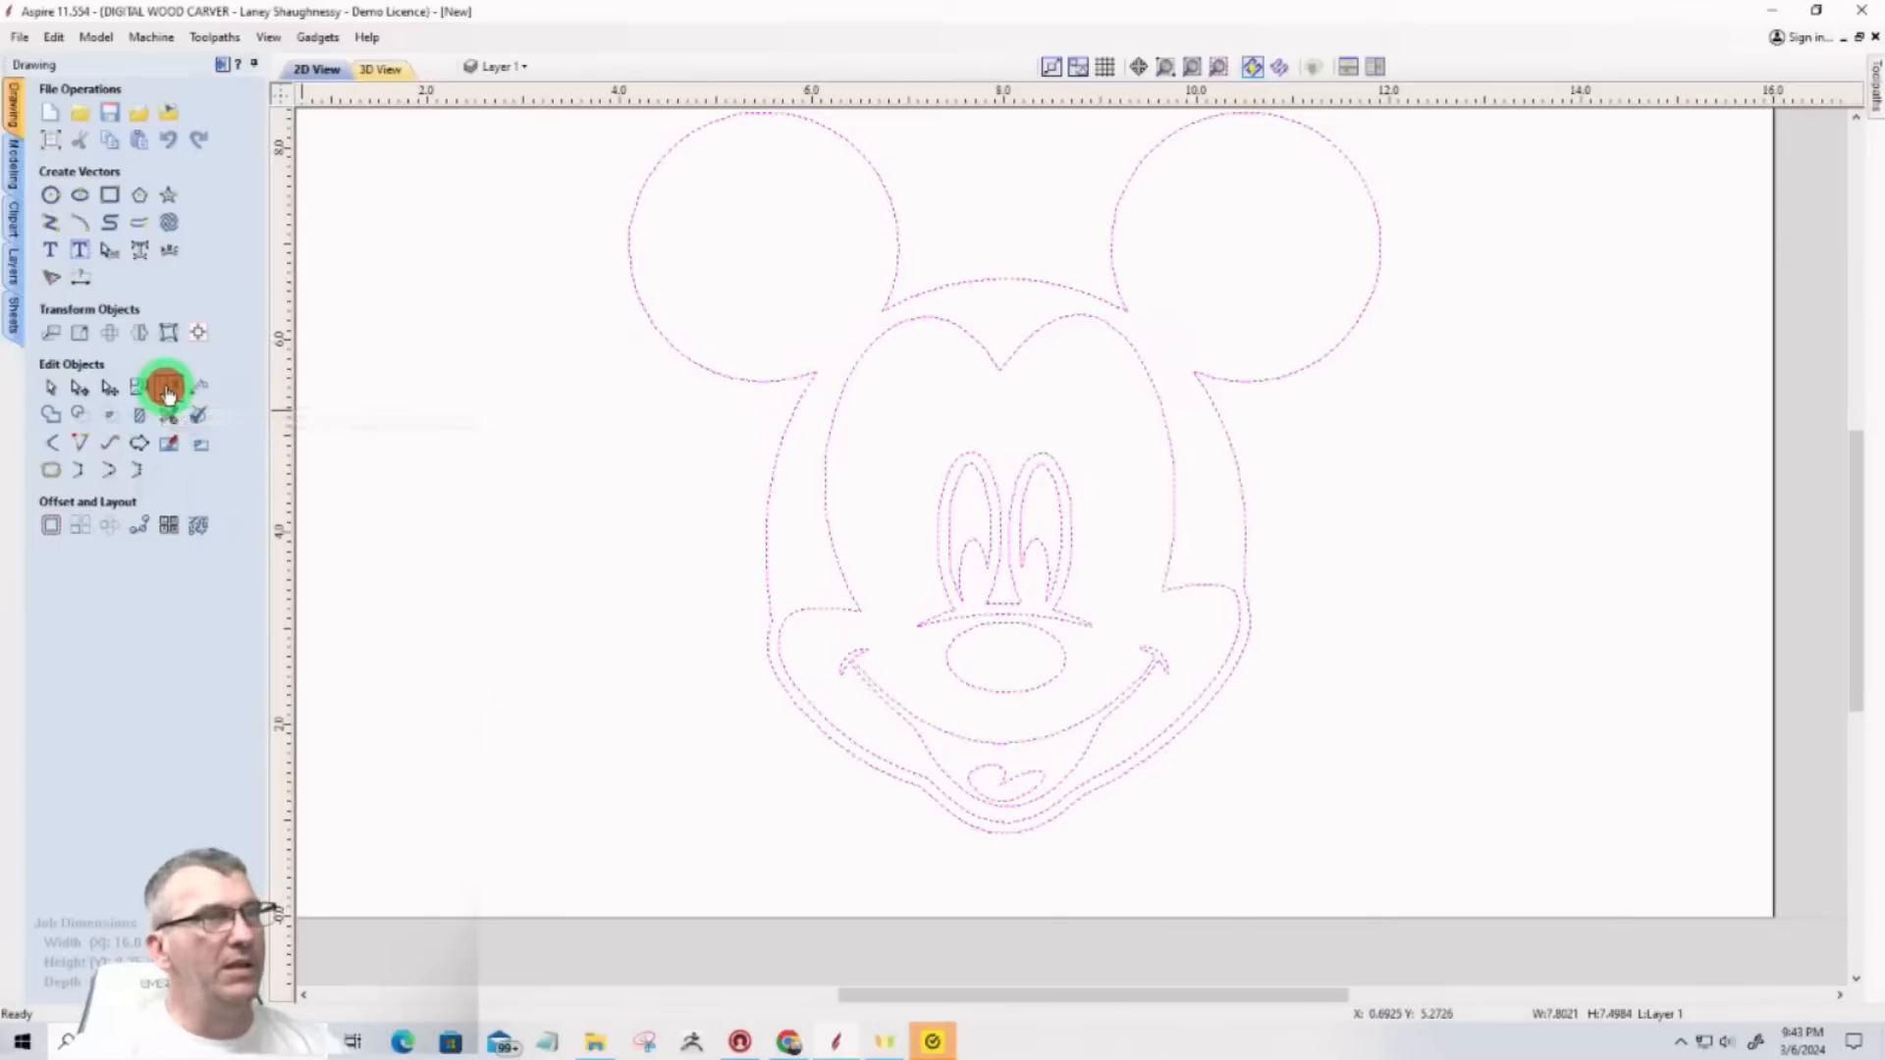
Step: Try offsetting all the ungrouped face vectors inwards by 0.25 inches, and undo that offset
left_click(50, 526)
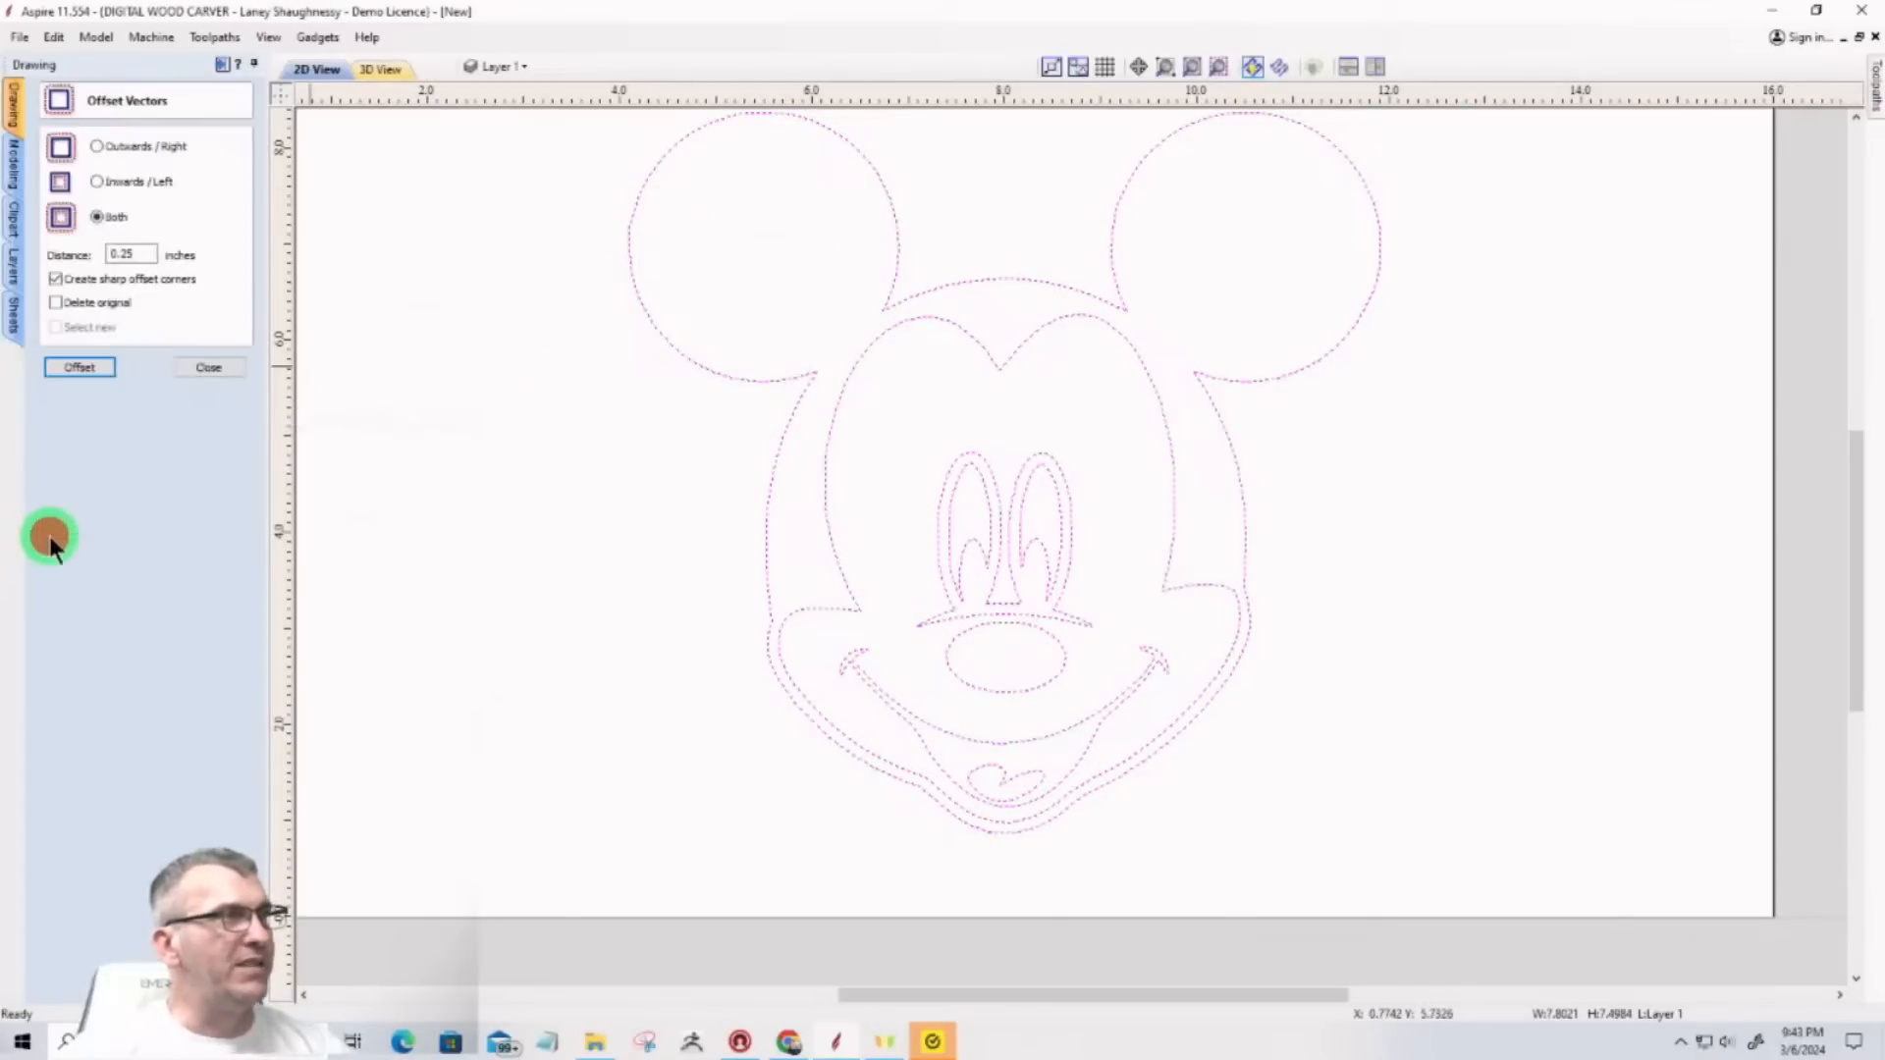
left_click(96, 180)
double_click(137, 256)
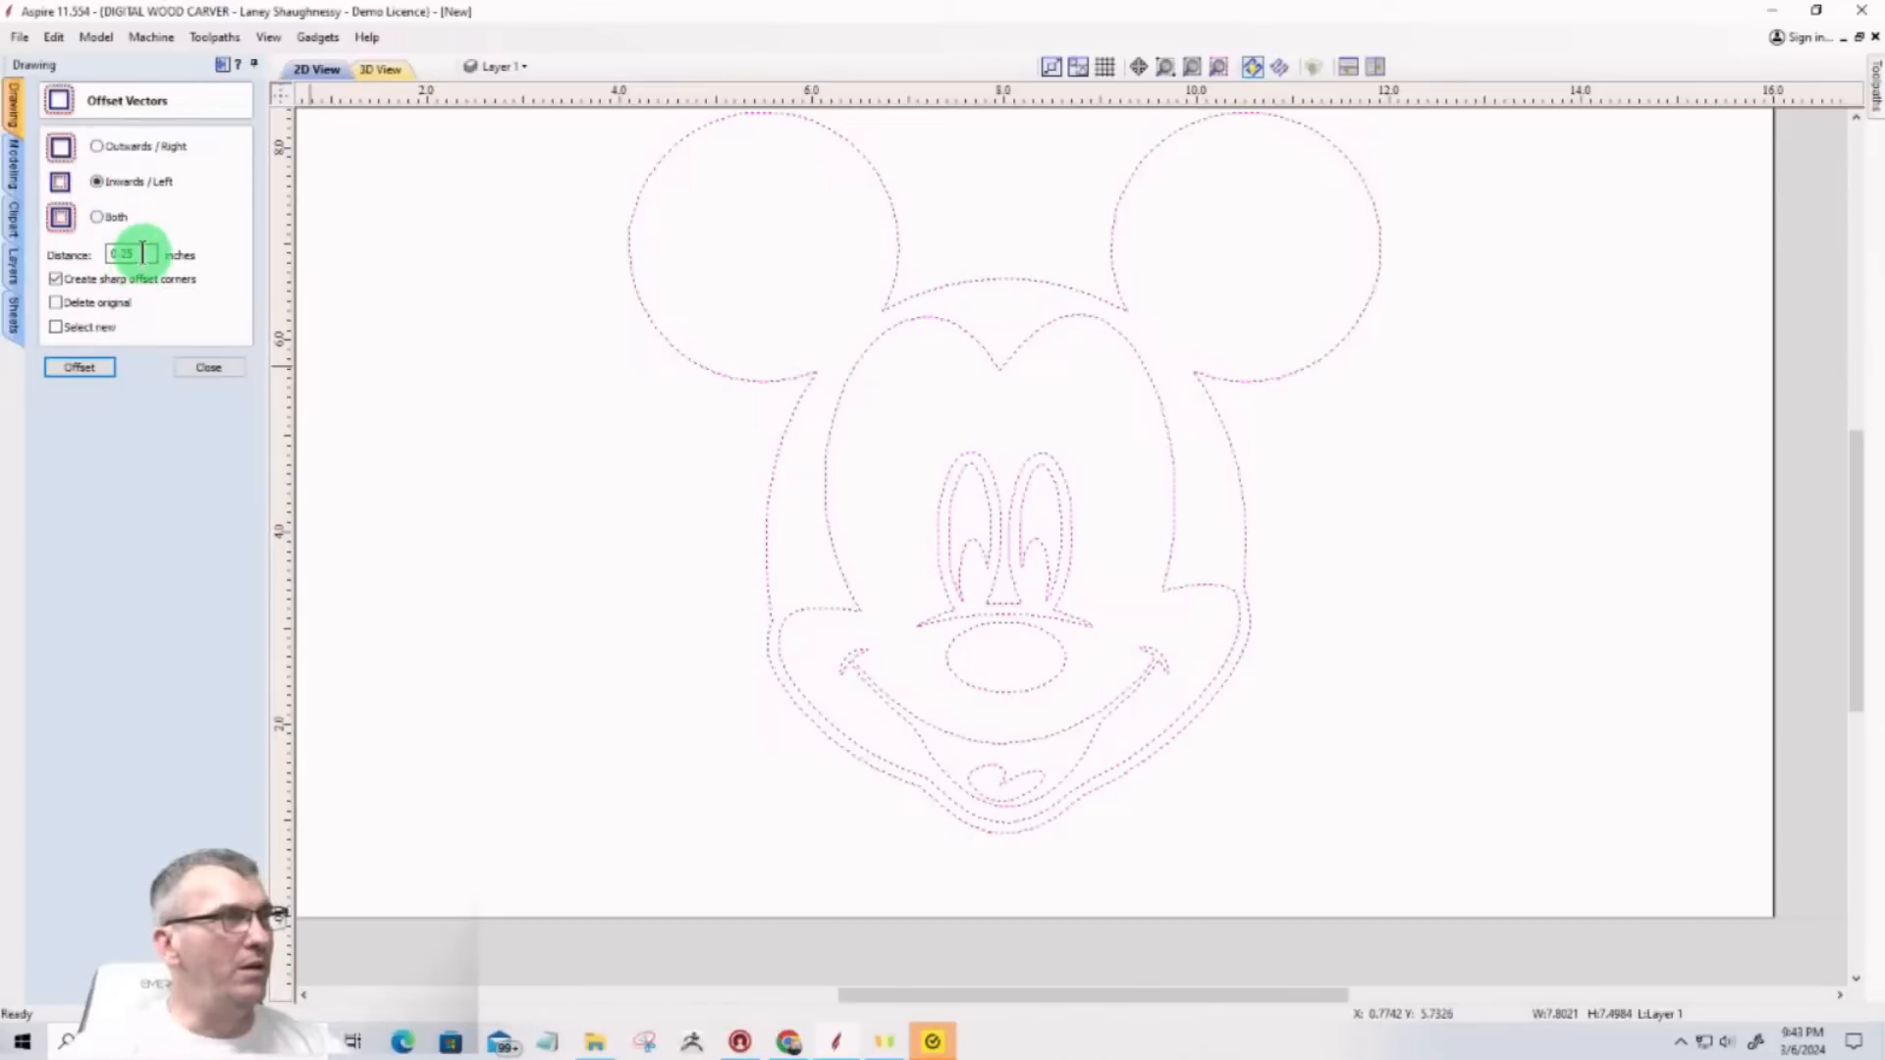
left_click_drag(143, 253, 122, 254)
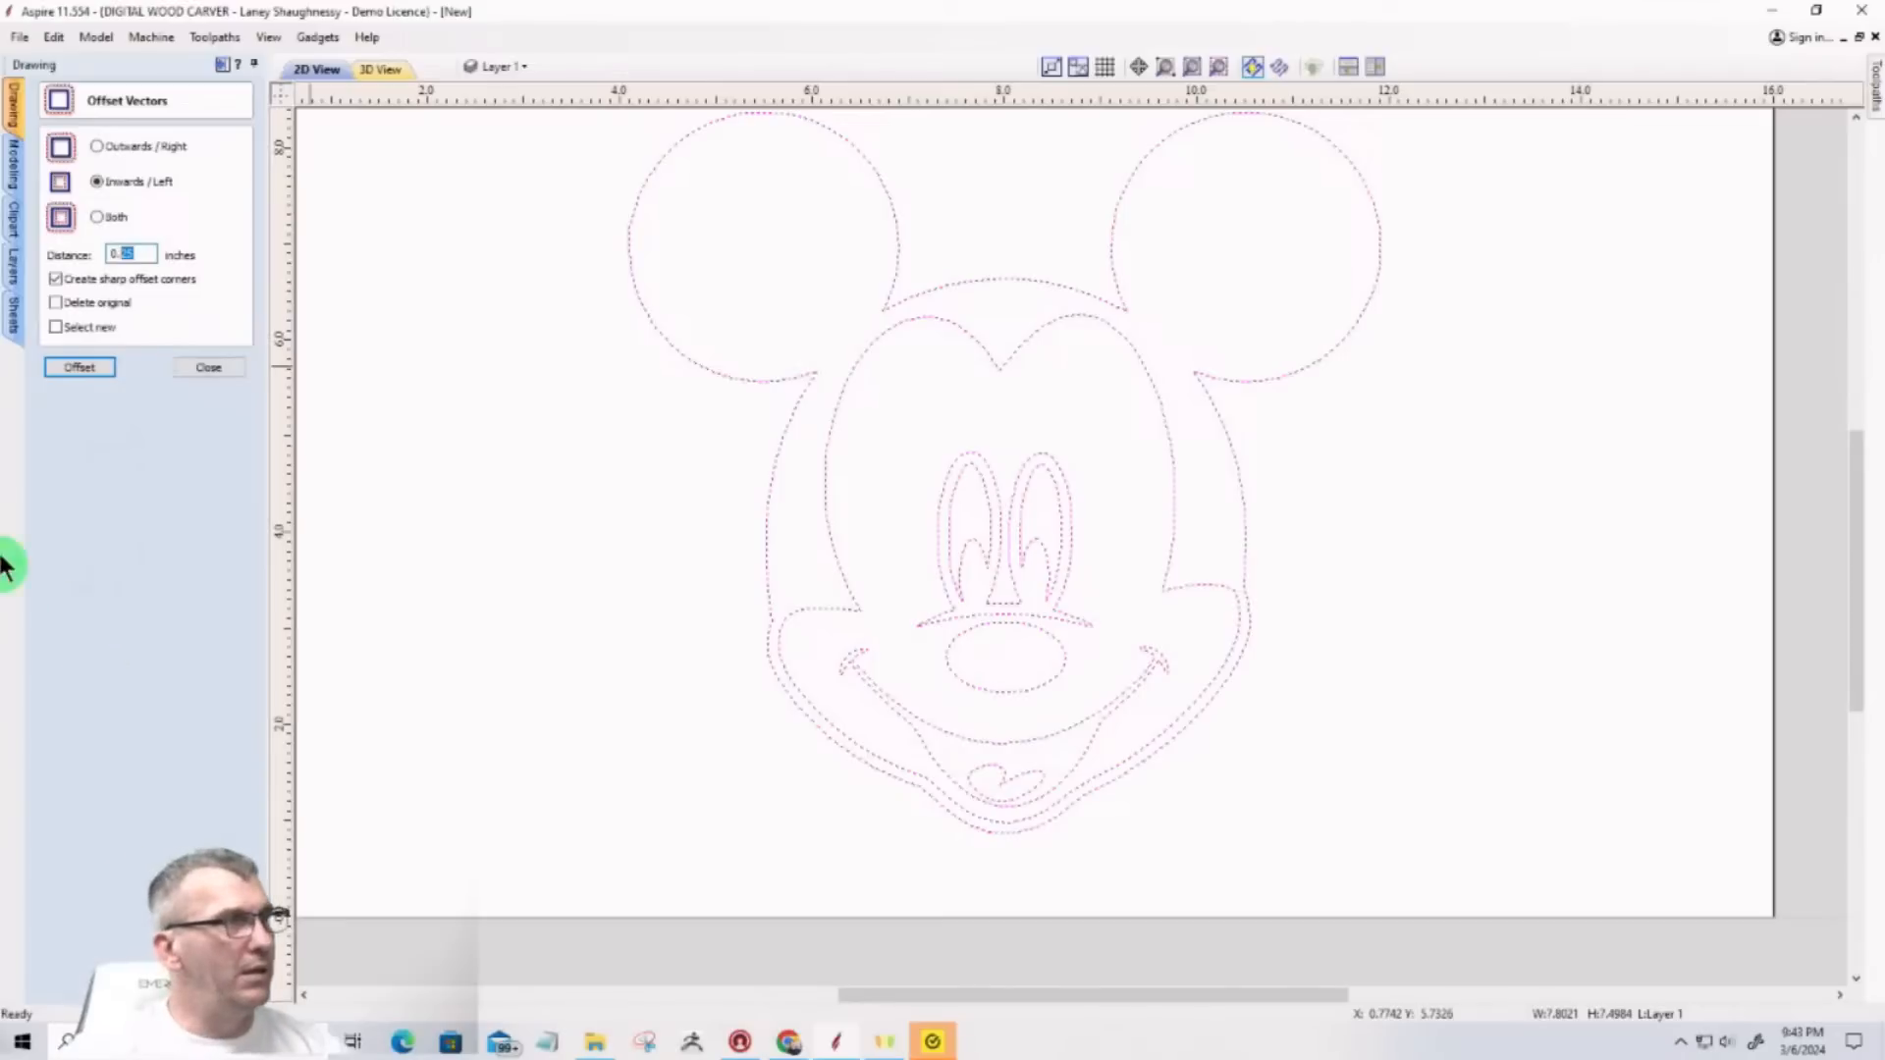
left_click(81, 365)
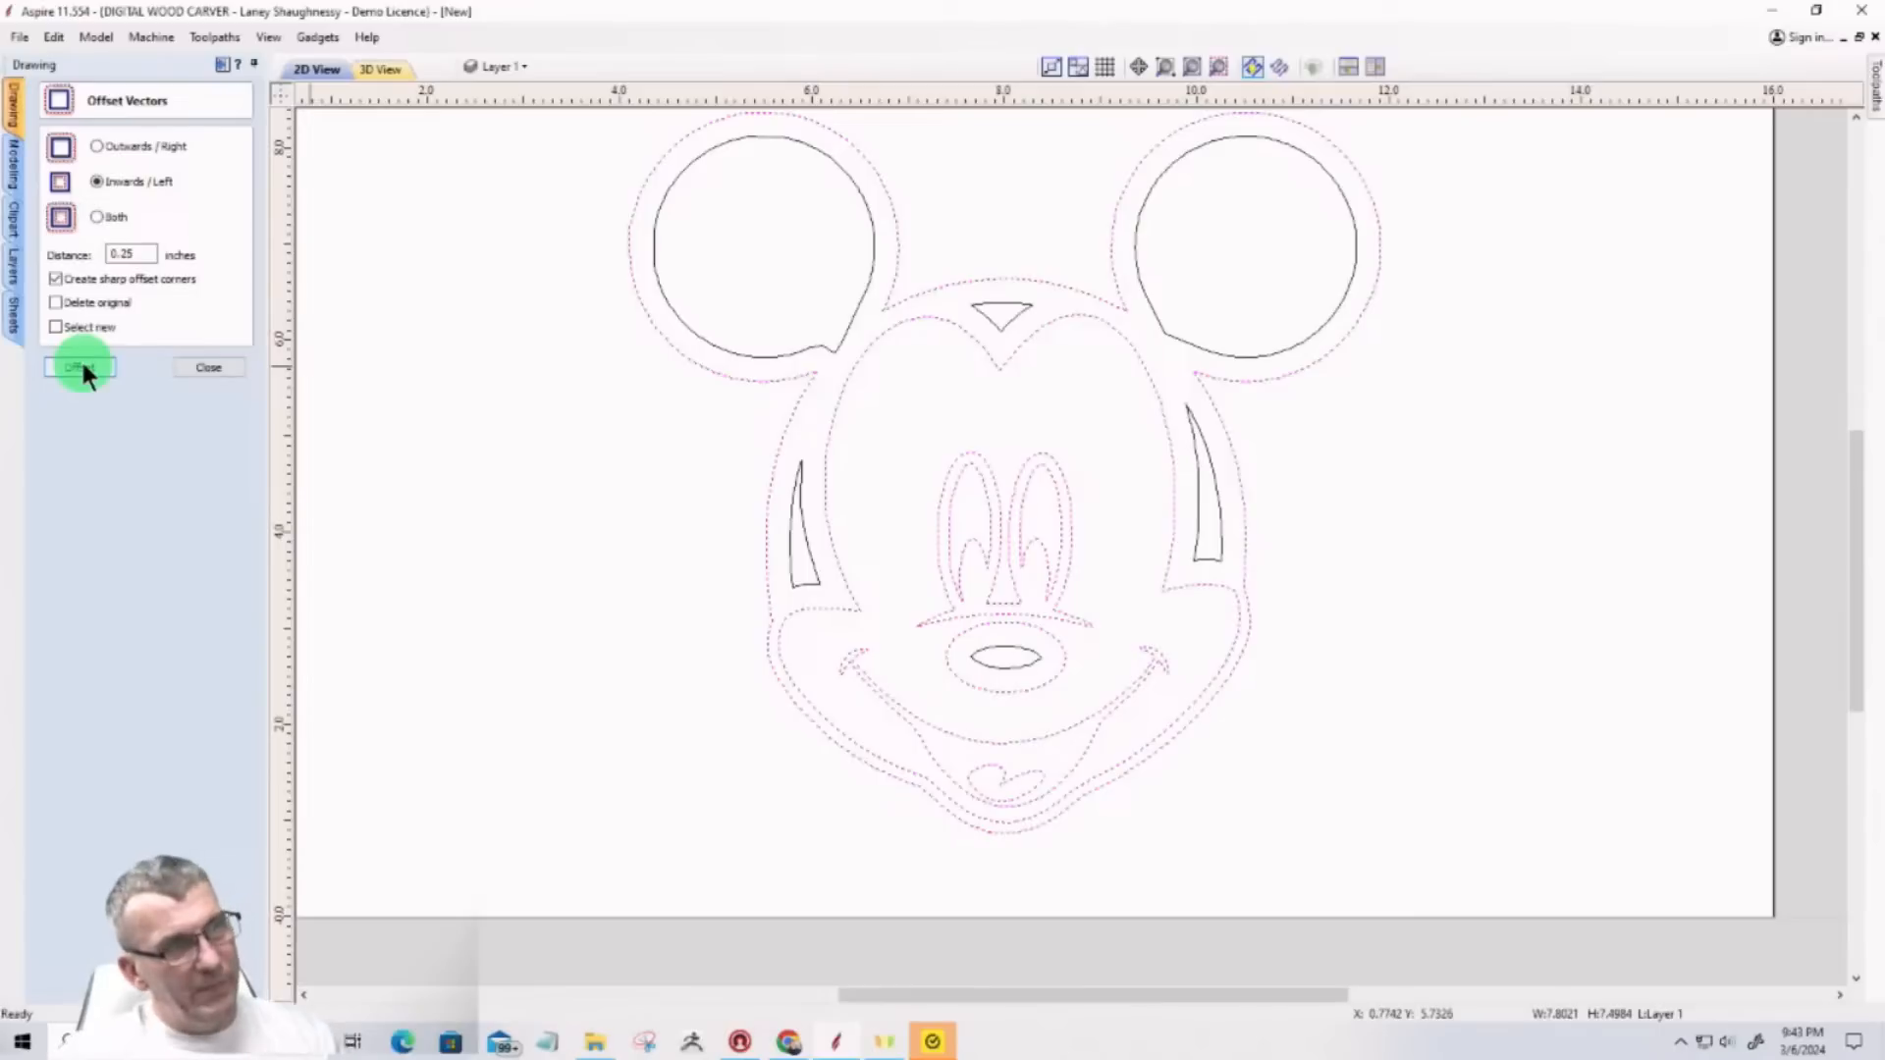
key("ctrl+z")
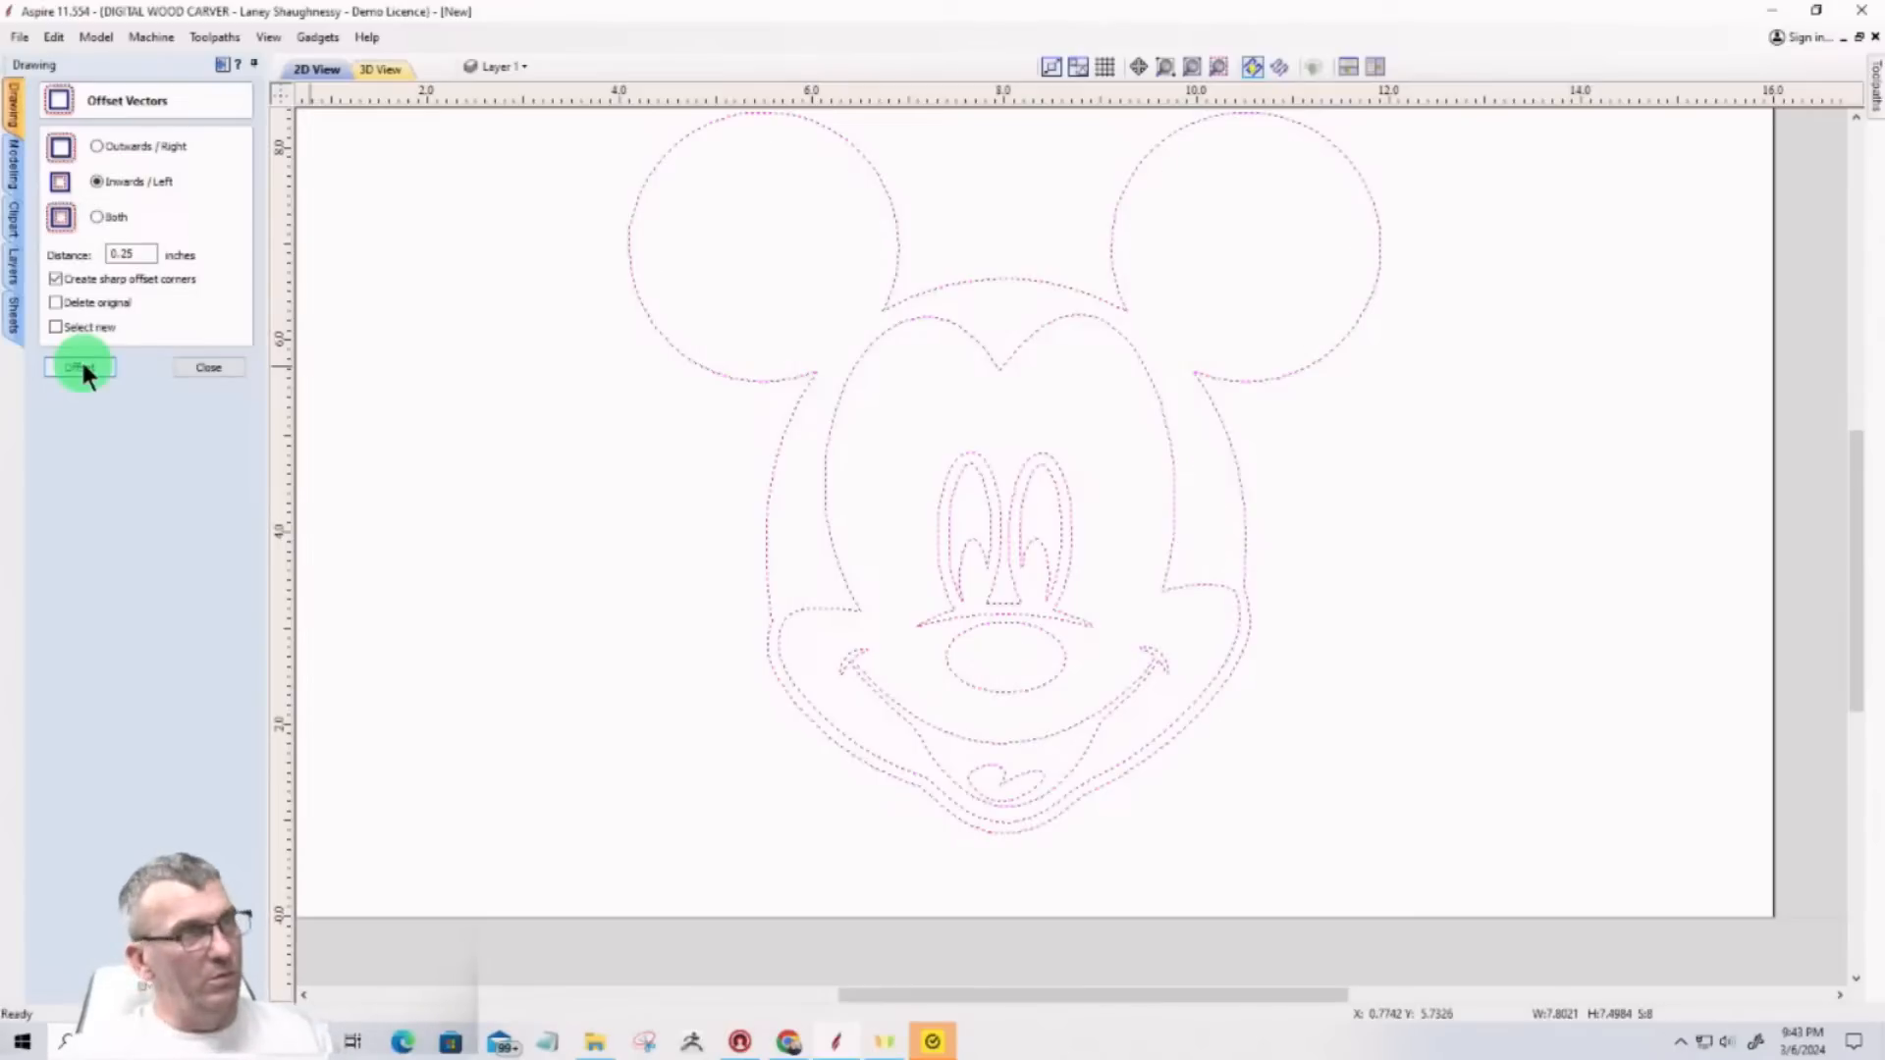
Step: Offset the selected face vectors inwards by 0.375 inches with sharp offset corners, keeping the originals
left_click(122, 255)
key("BackSpace")
key("BackSpace")
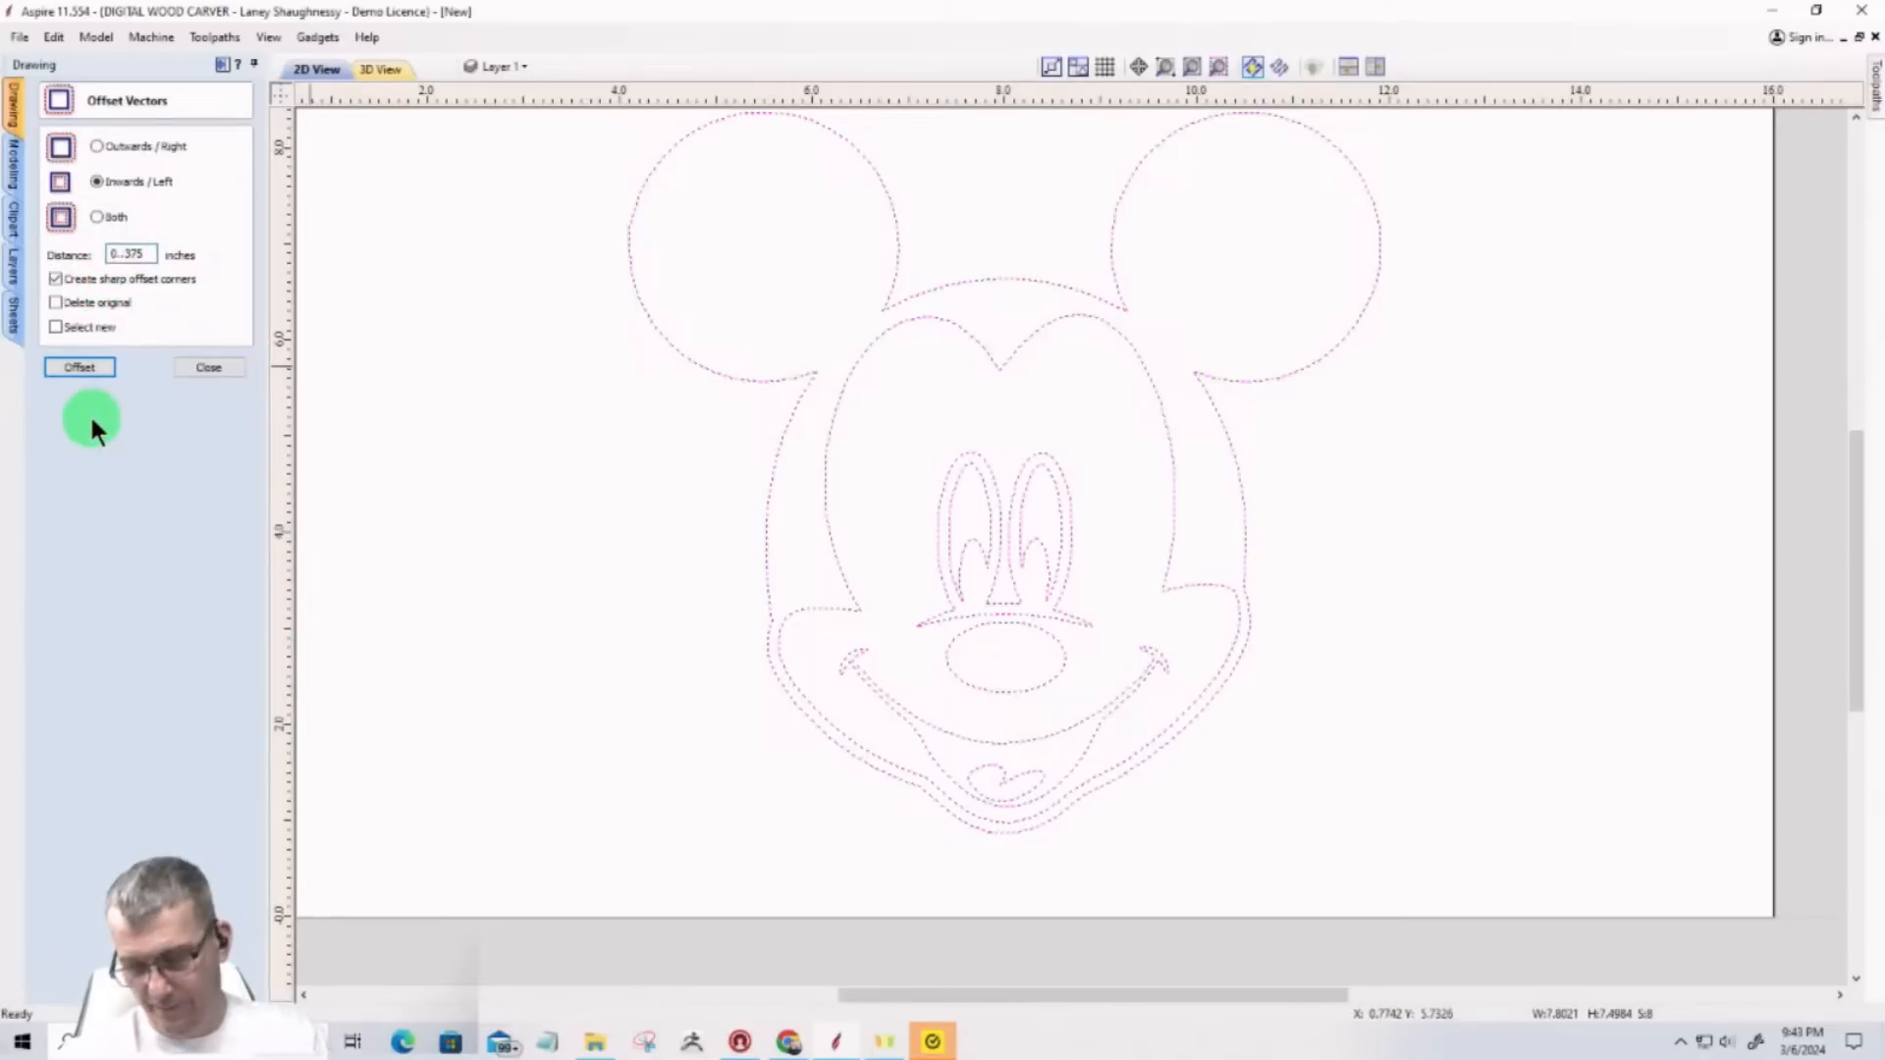
left_click(73, 365)
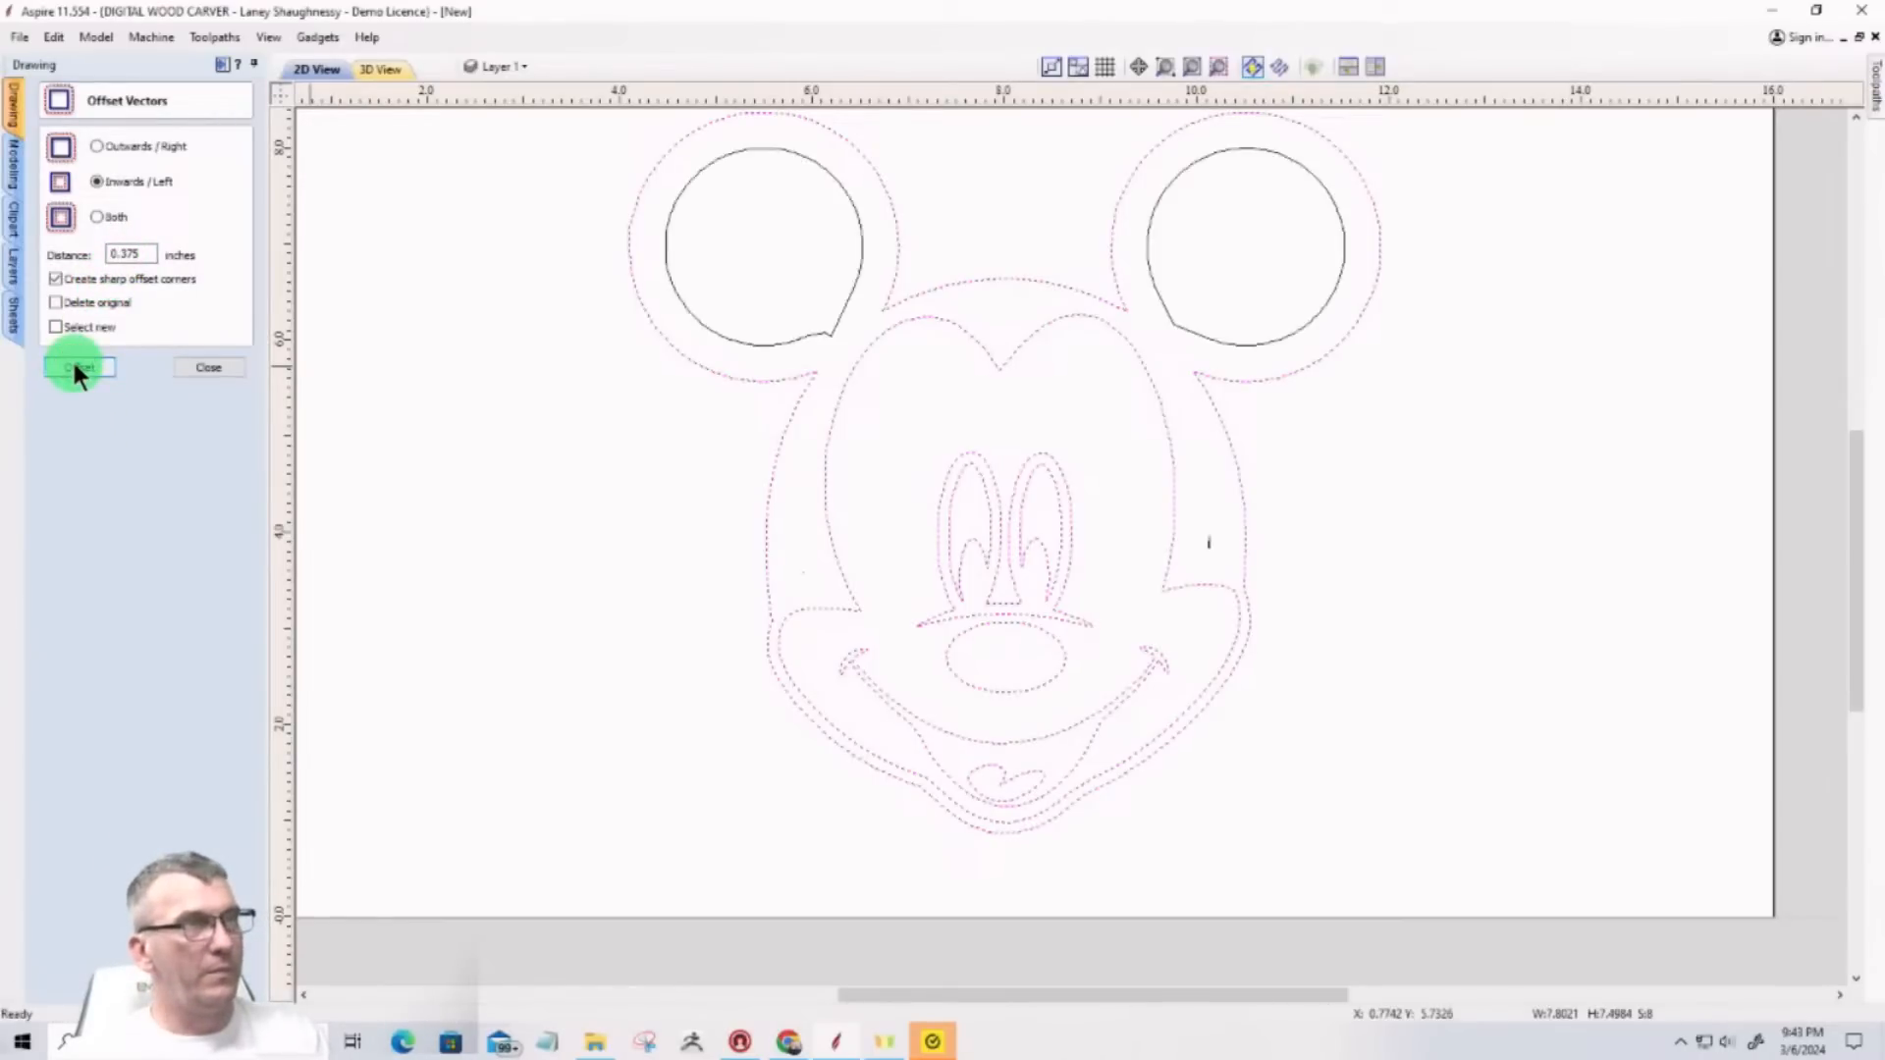
left_click(209, 368)
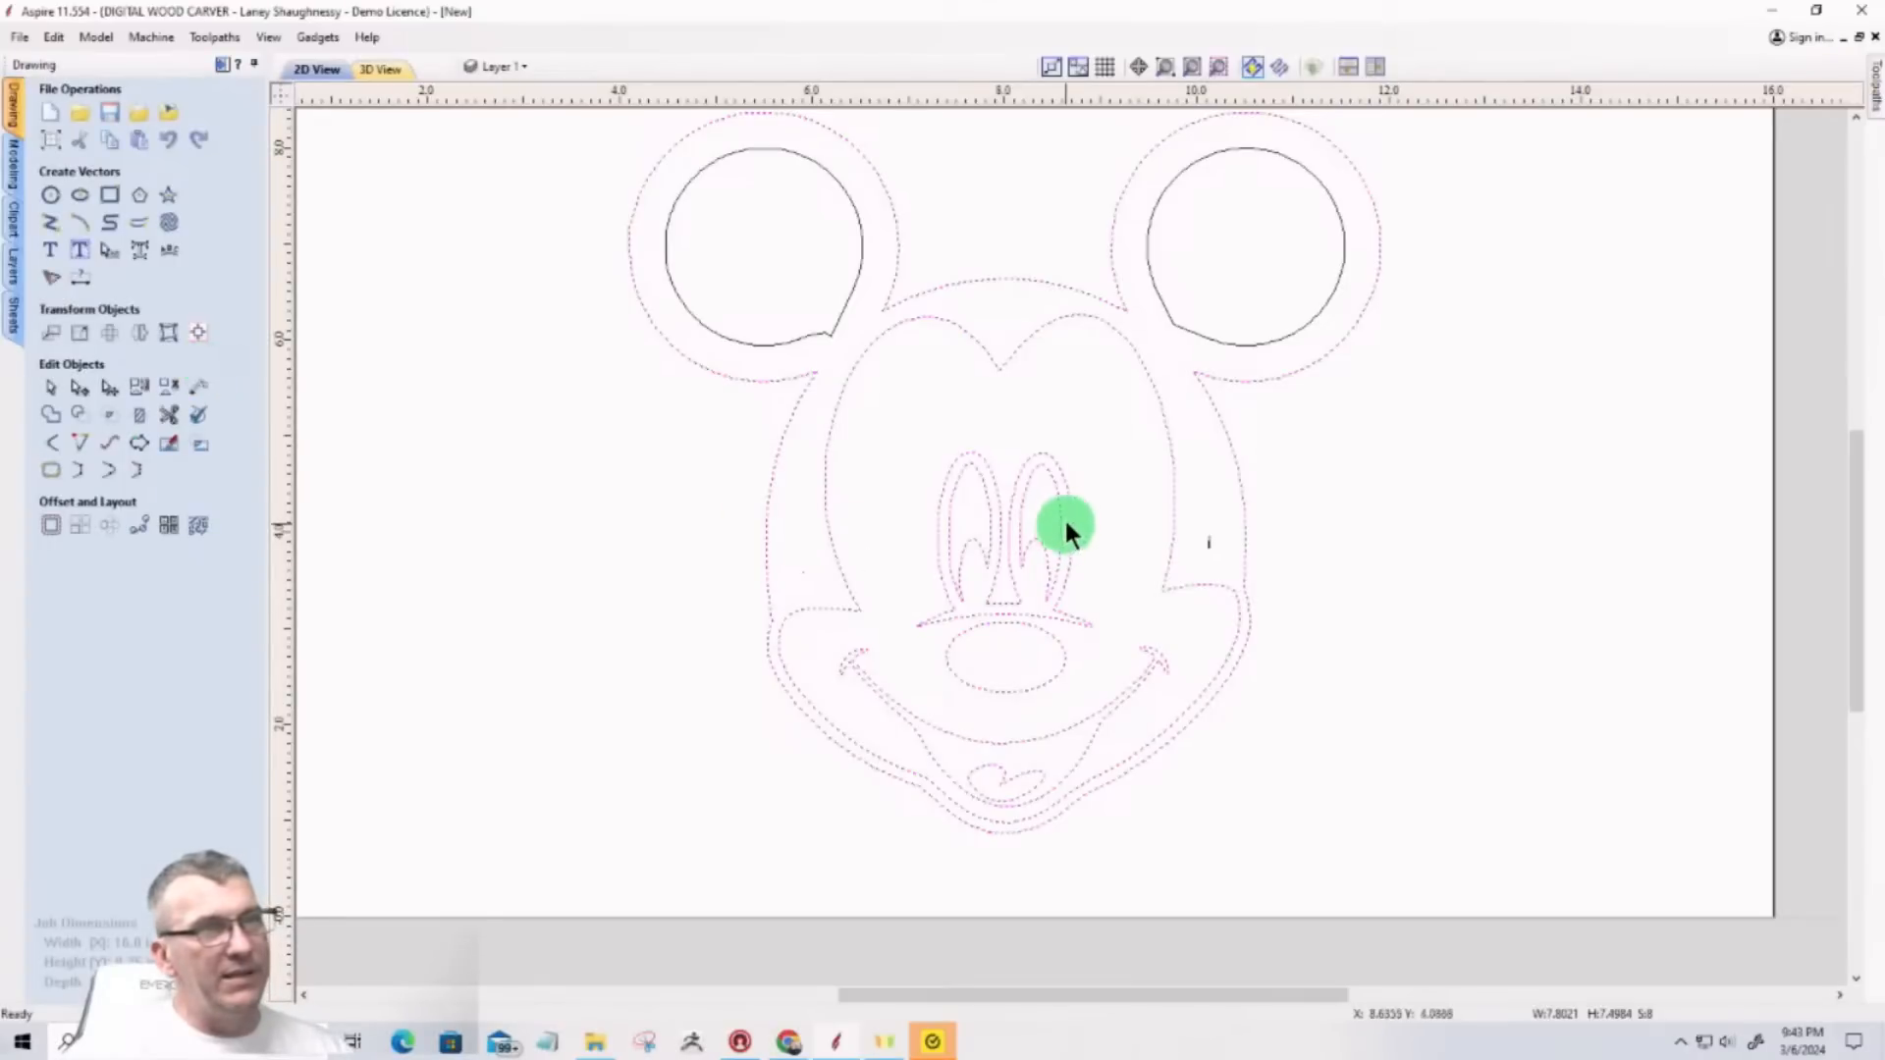
Step: Delete the stray node at the lower right corner of the left ear's inner offset vector
left_click(1172, 487)
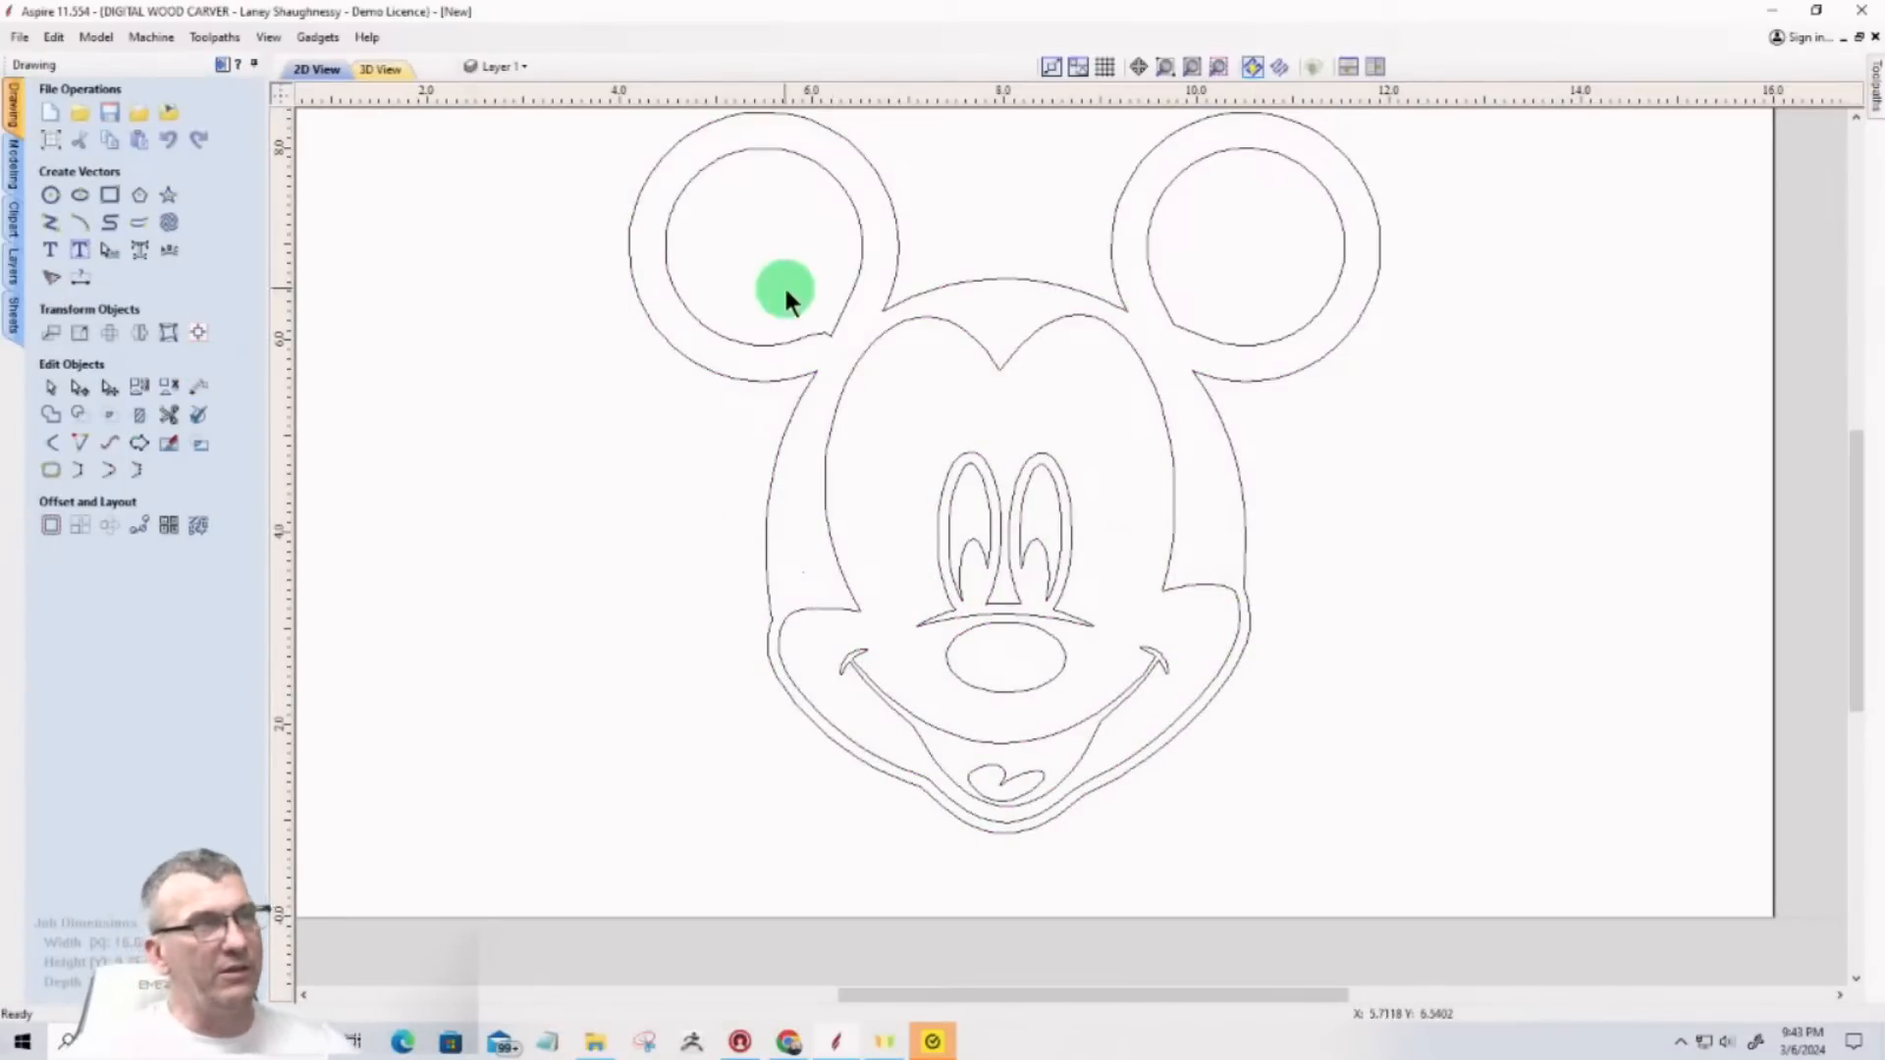
scroll(801, 333, "up", 5)
left_click(804, 332)
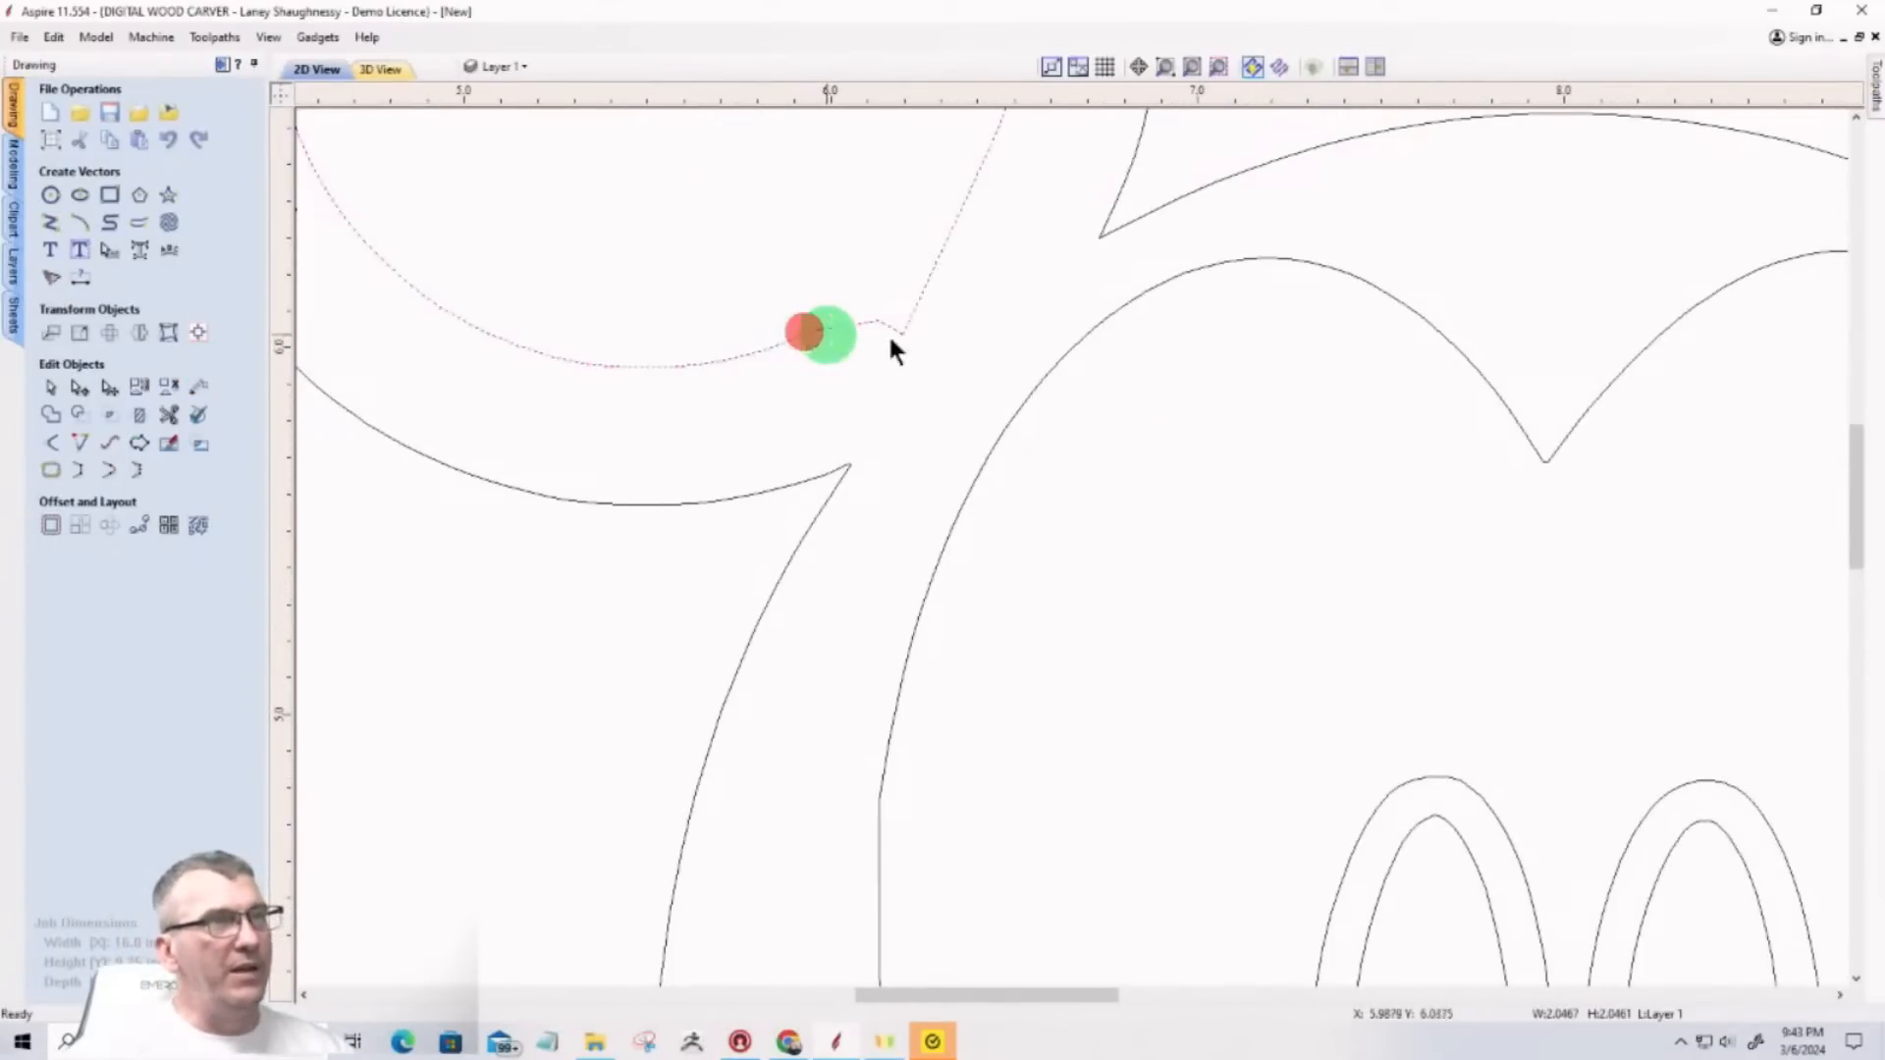
left_click(85, 388)
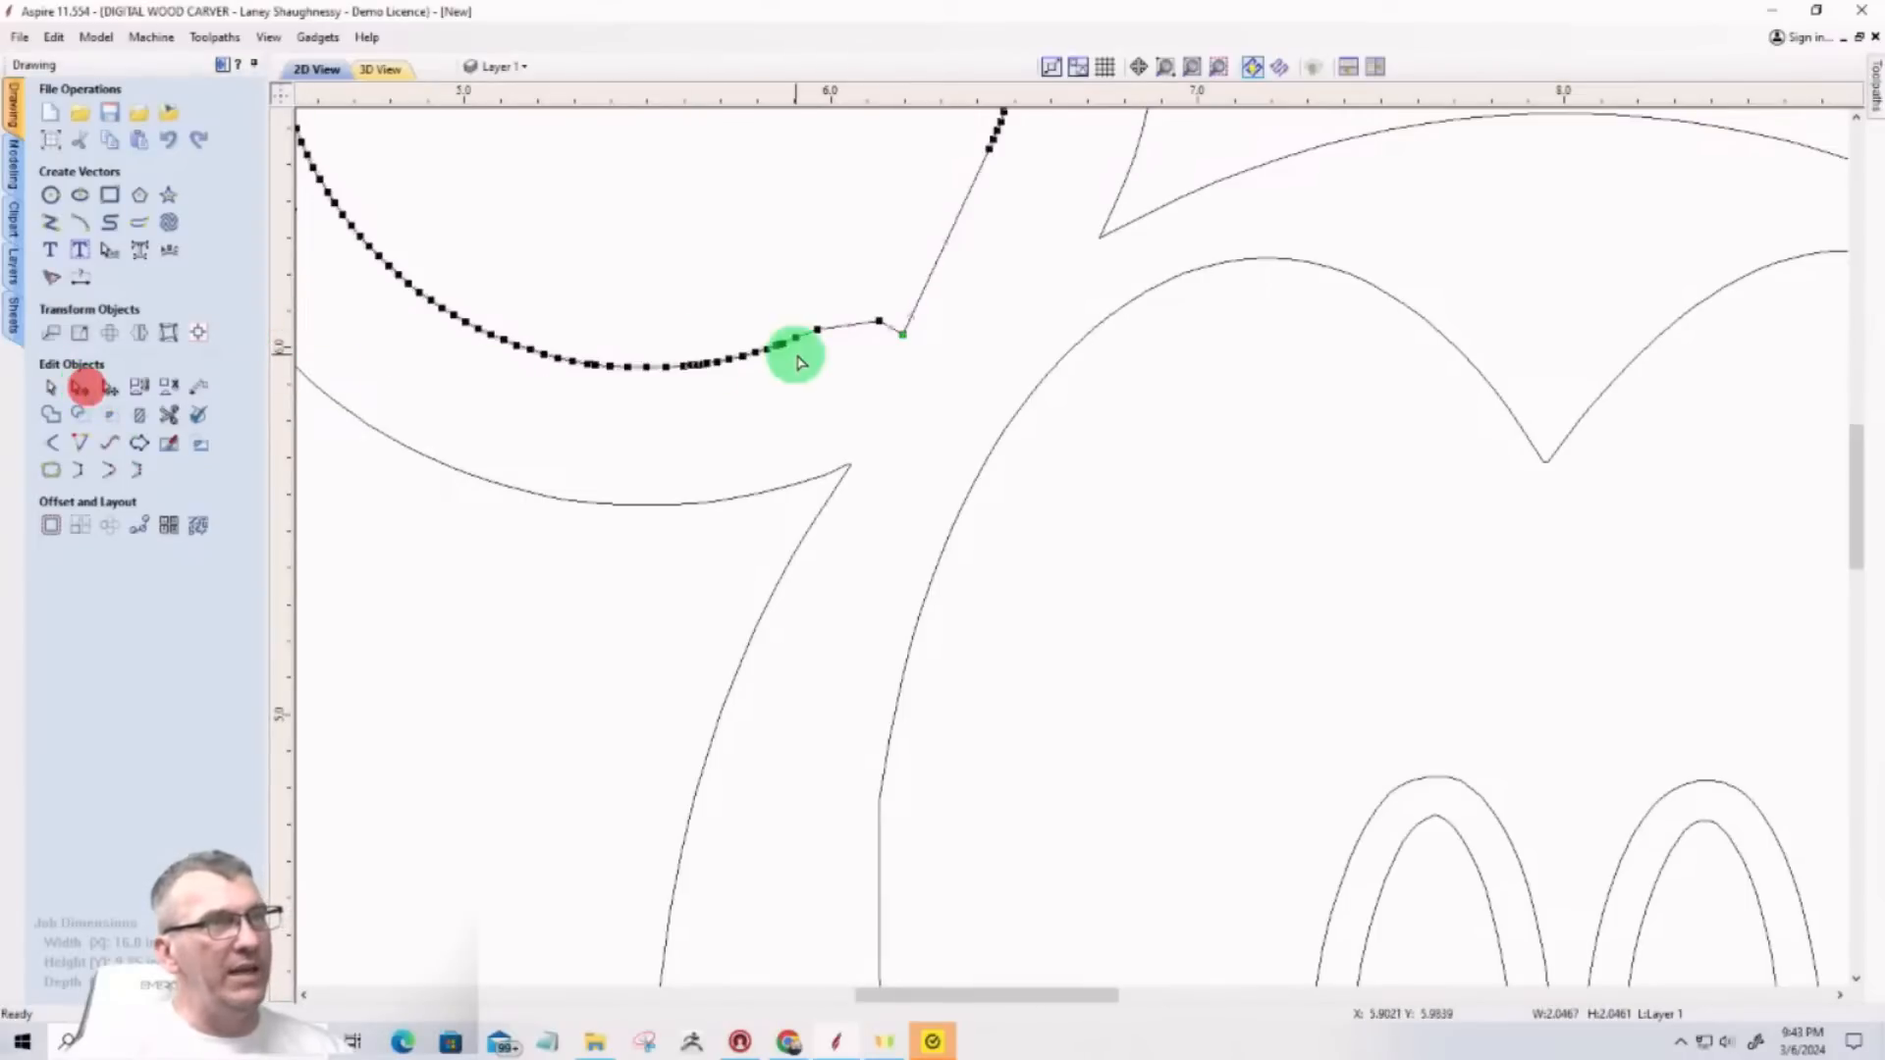
right_click(899, 335)
left_click(938, 351)
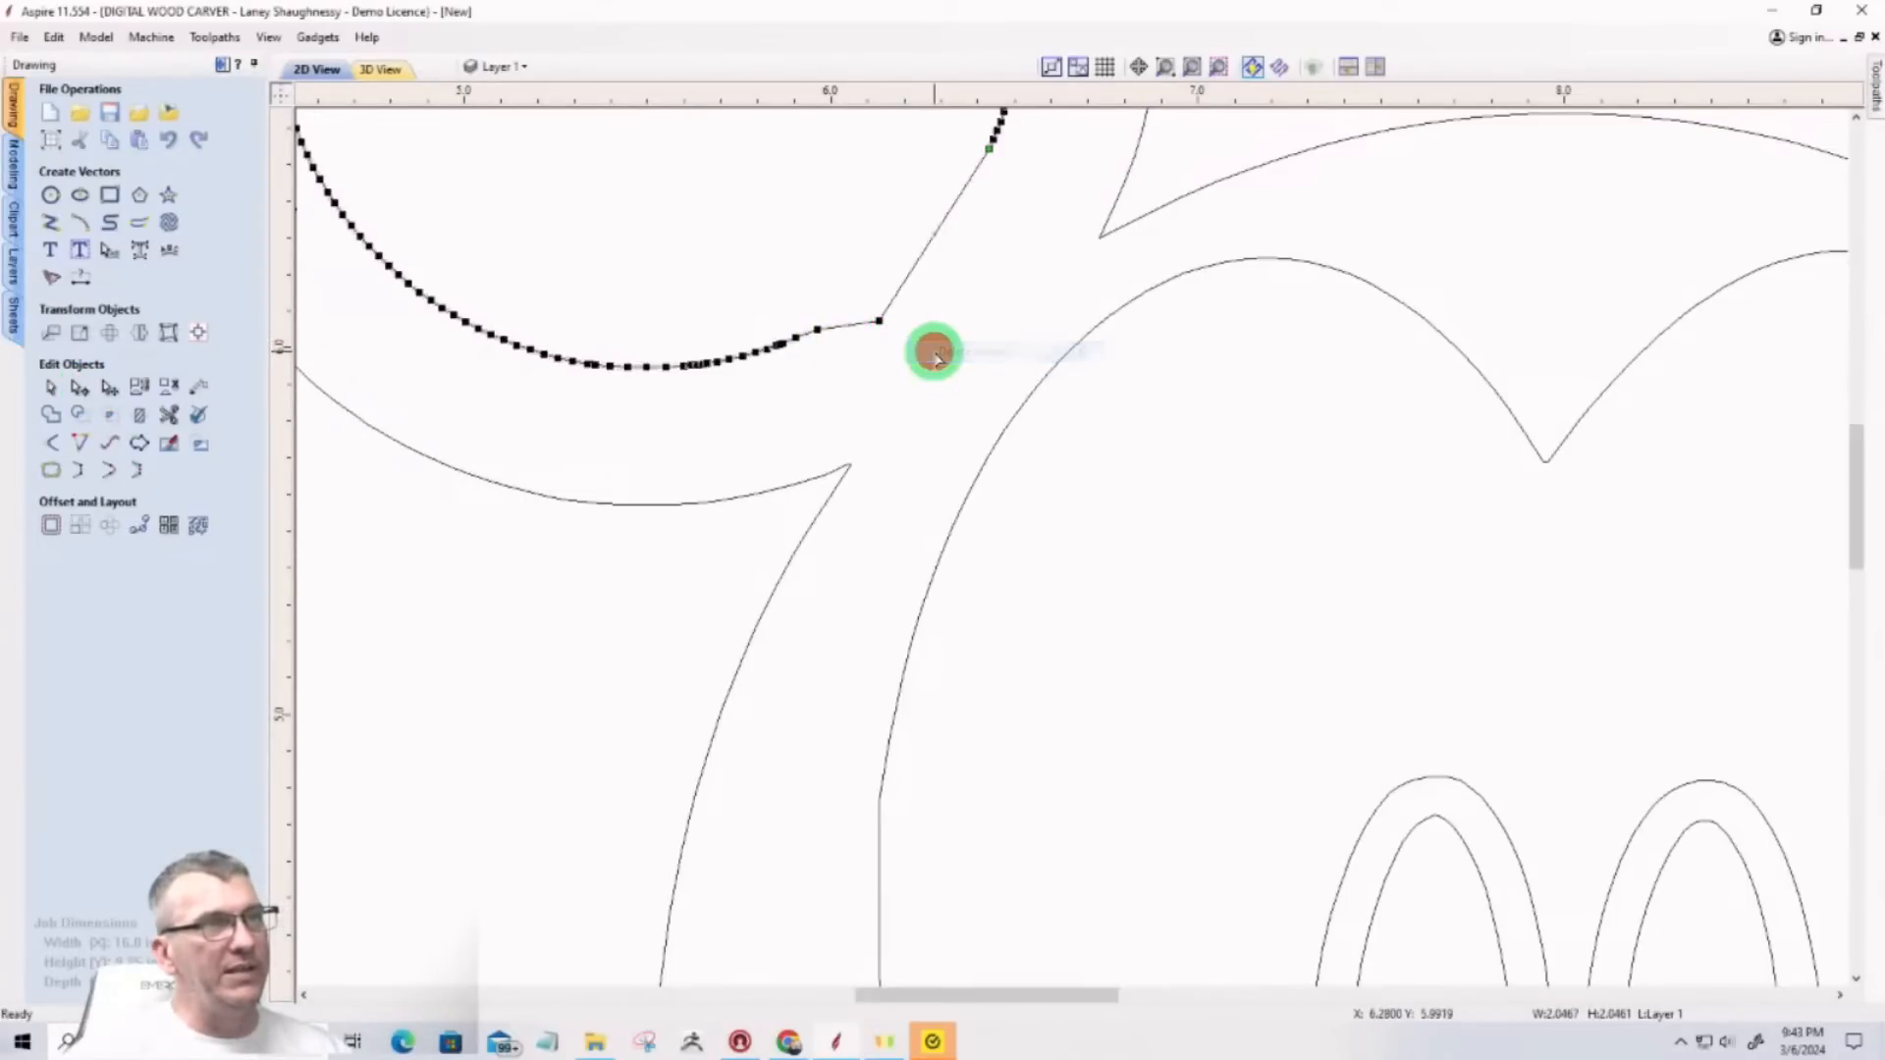
Step: Fit circular arcs to the left ear's inner vector with 0.01 inch tolerance, replacing the selected vector
scroll(930, 349, "down", 3)
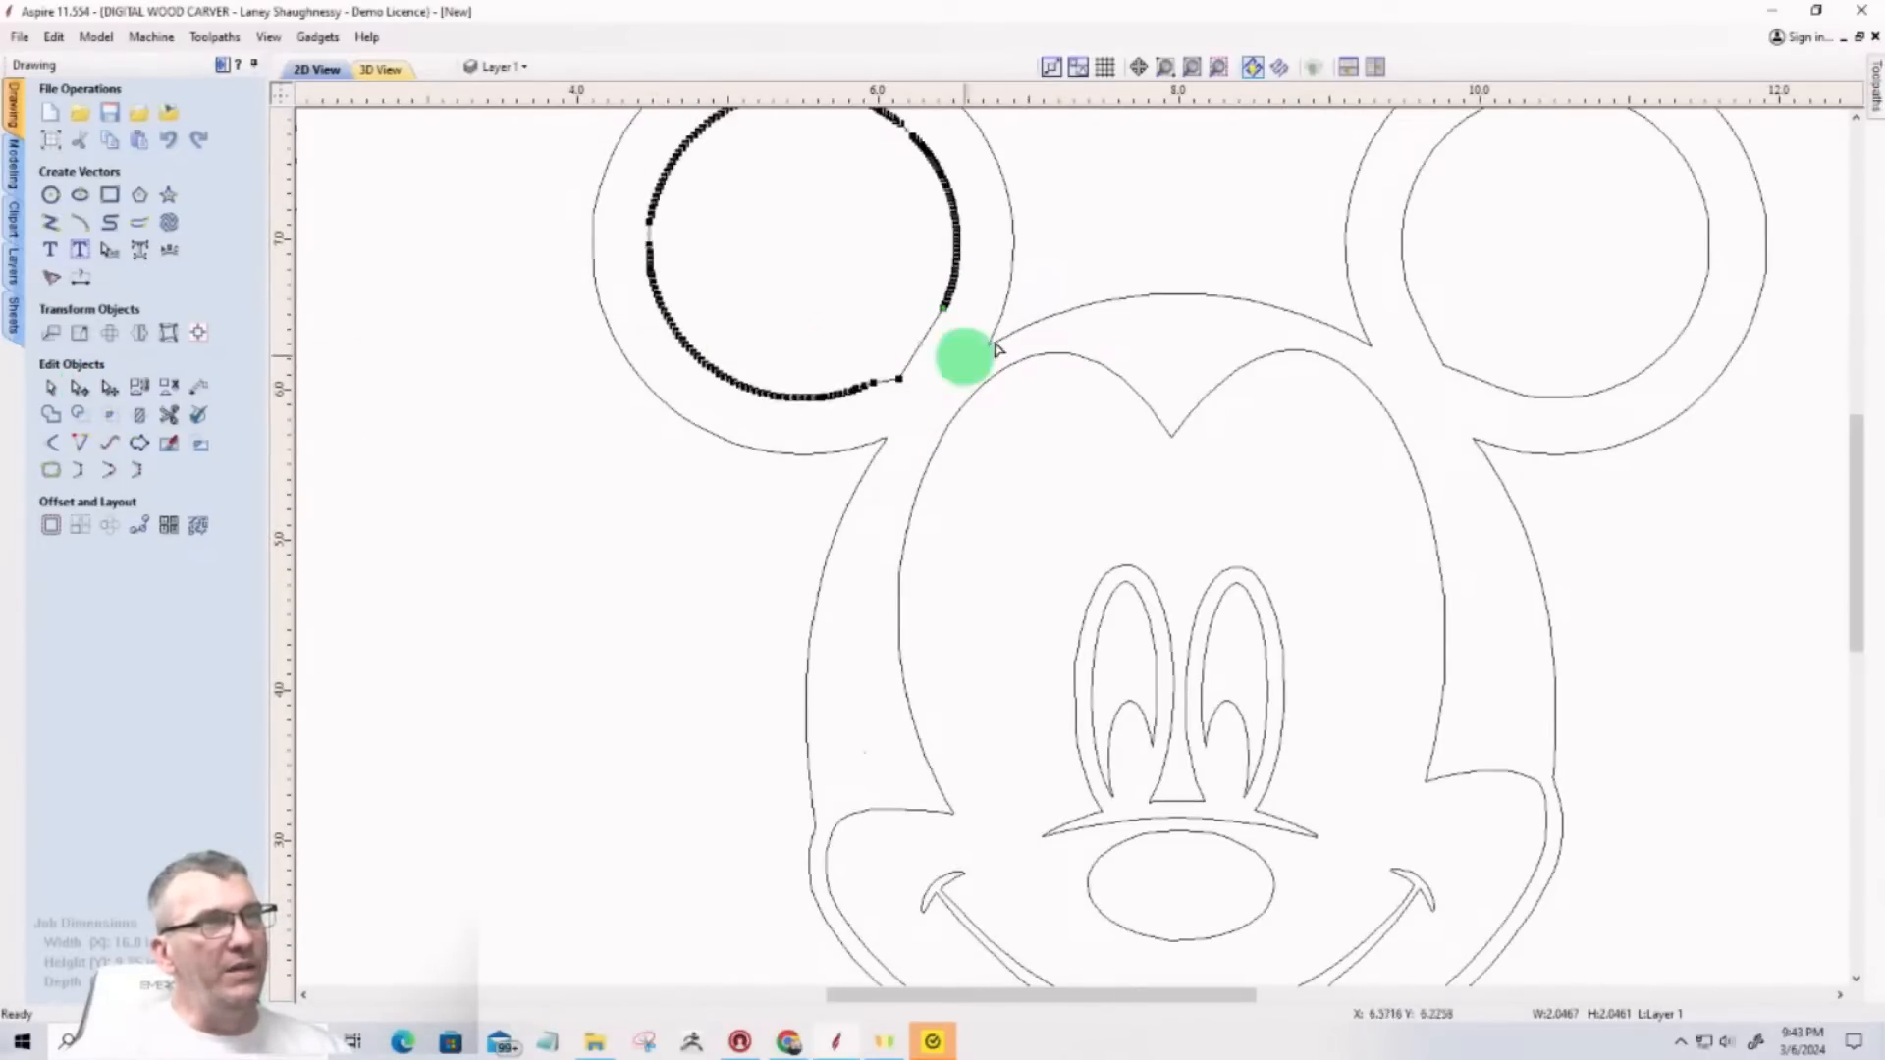
left_click(111, 448)
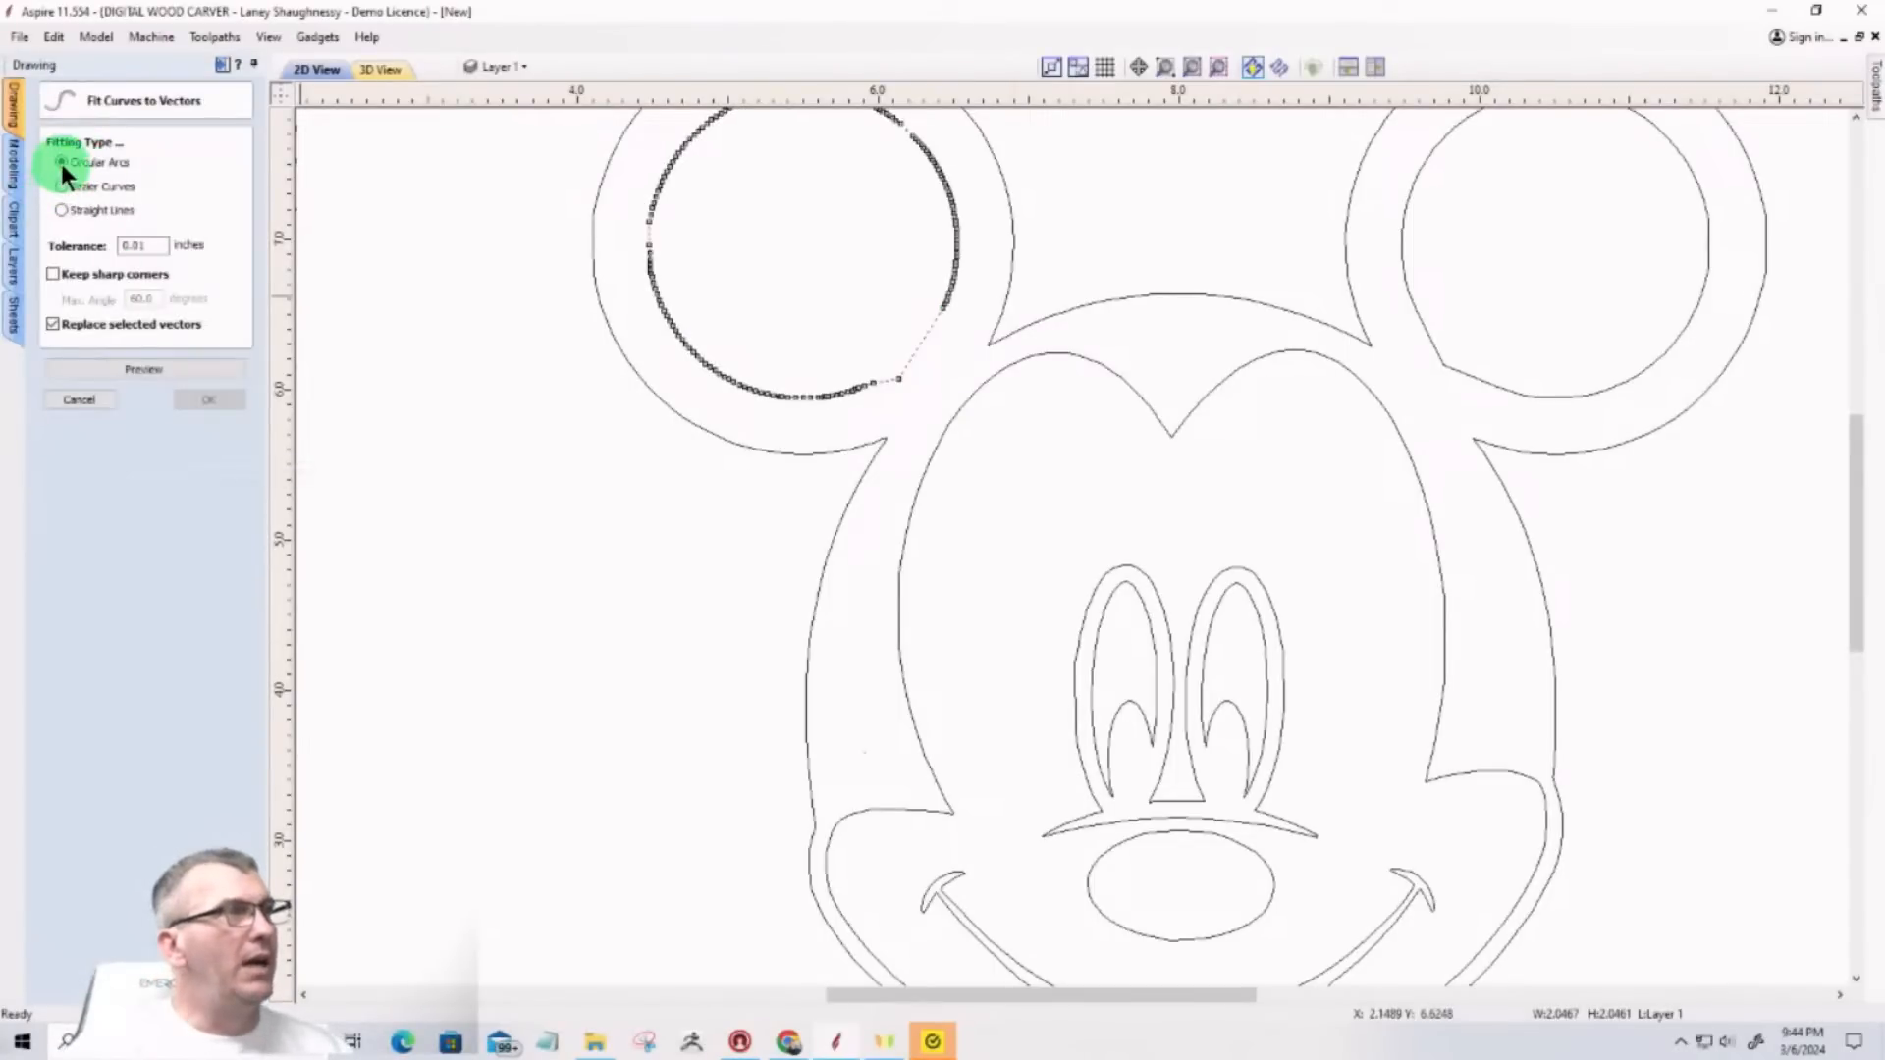
left_click(112, 368)
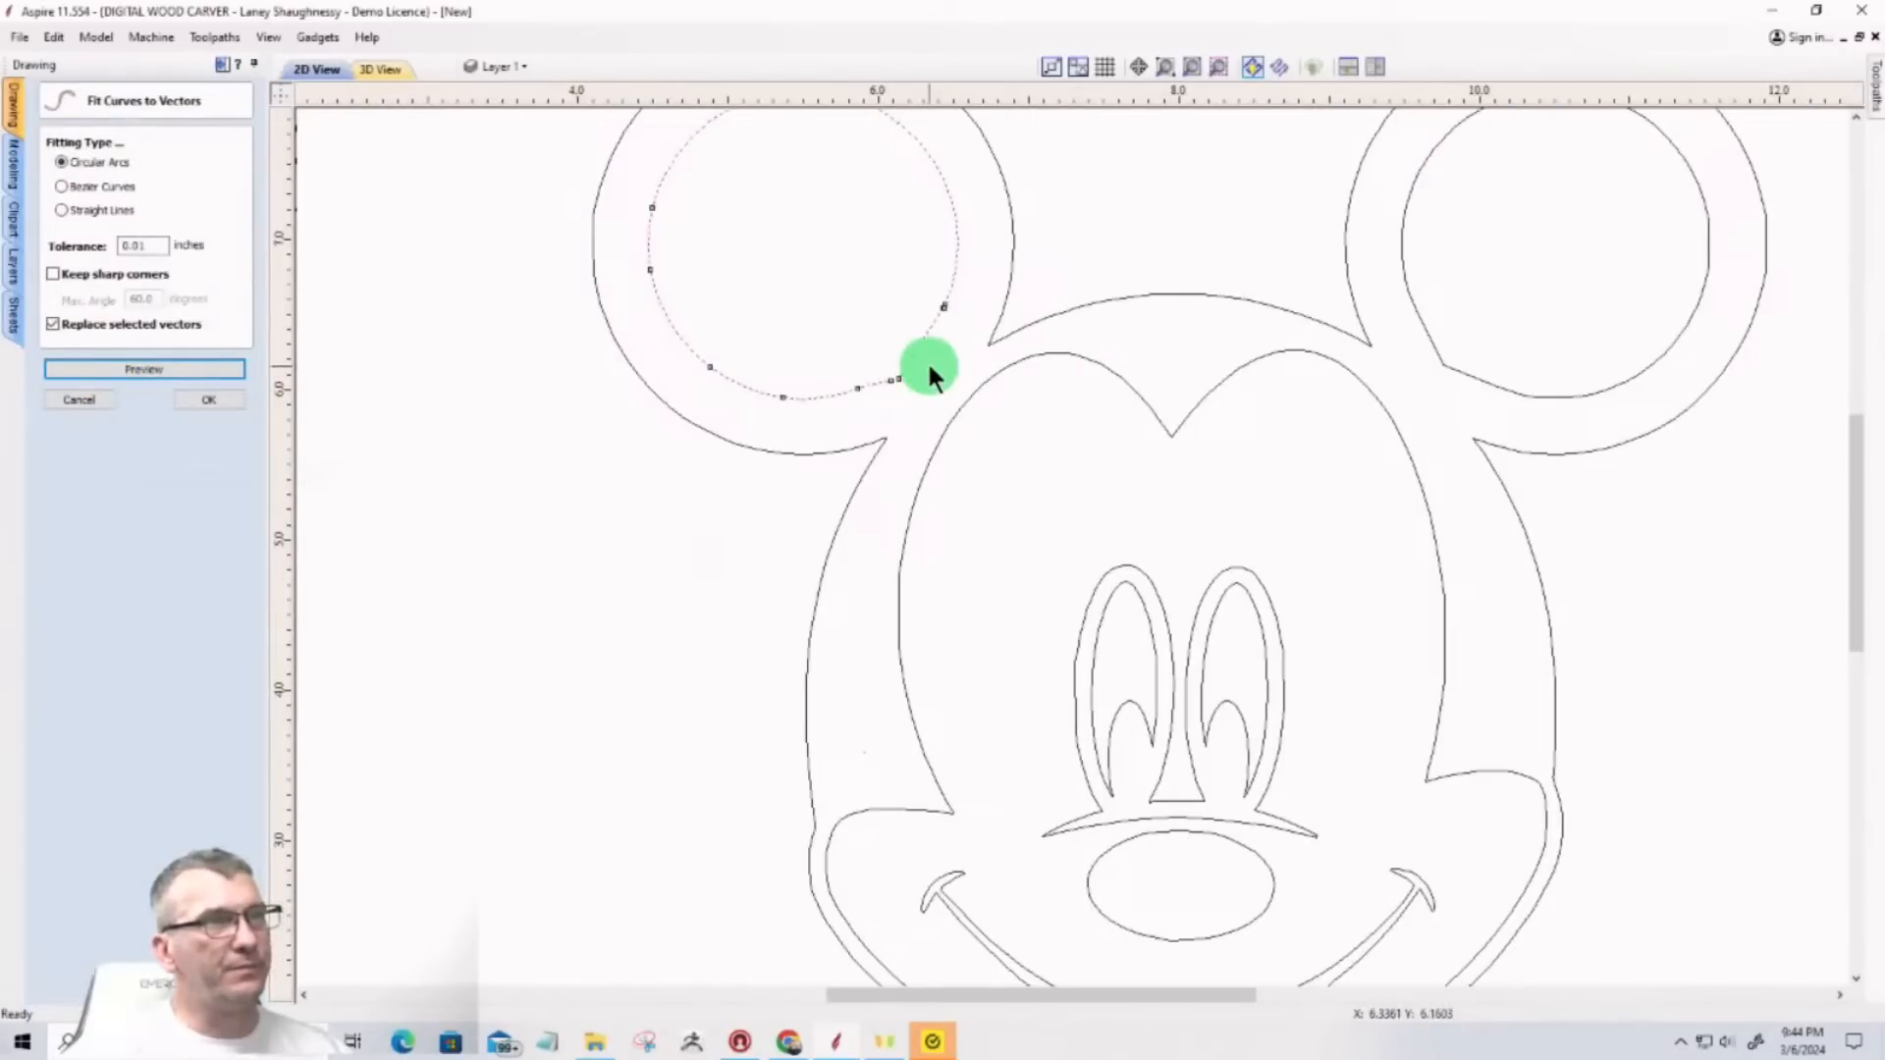
scroll(925, 370, "up", 2)
scroll(925, 370, "up", 2)
left_click(602, 474)
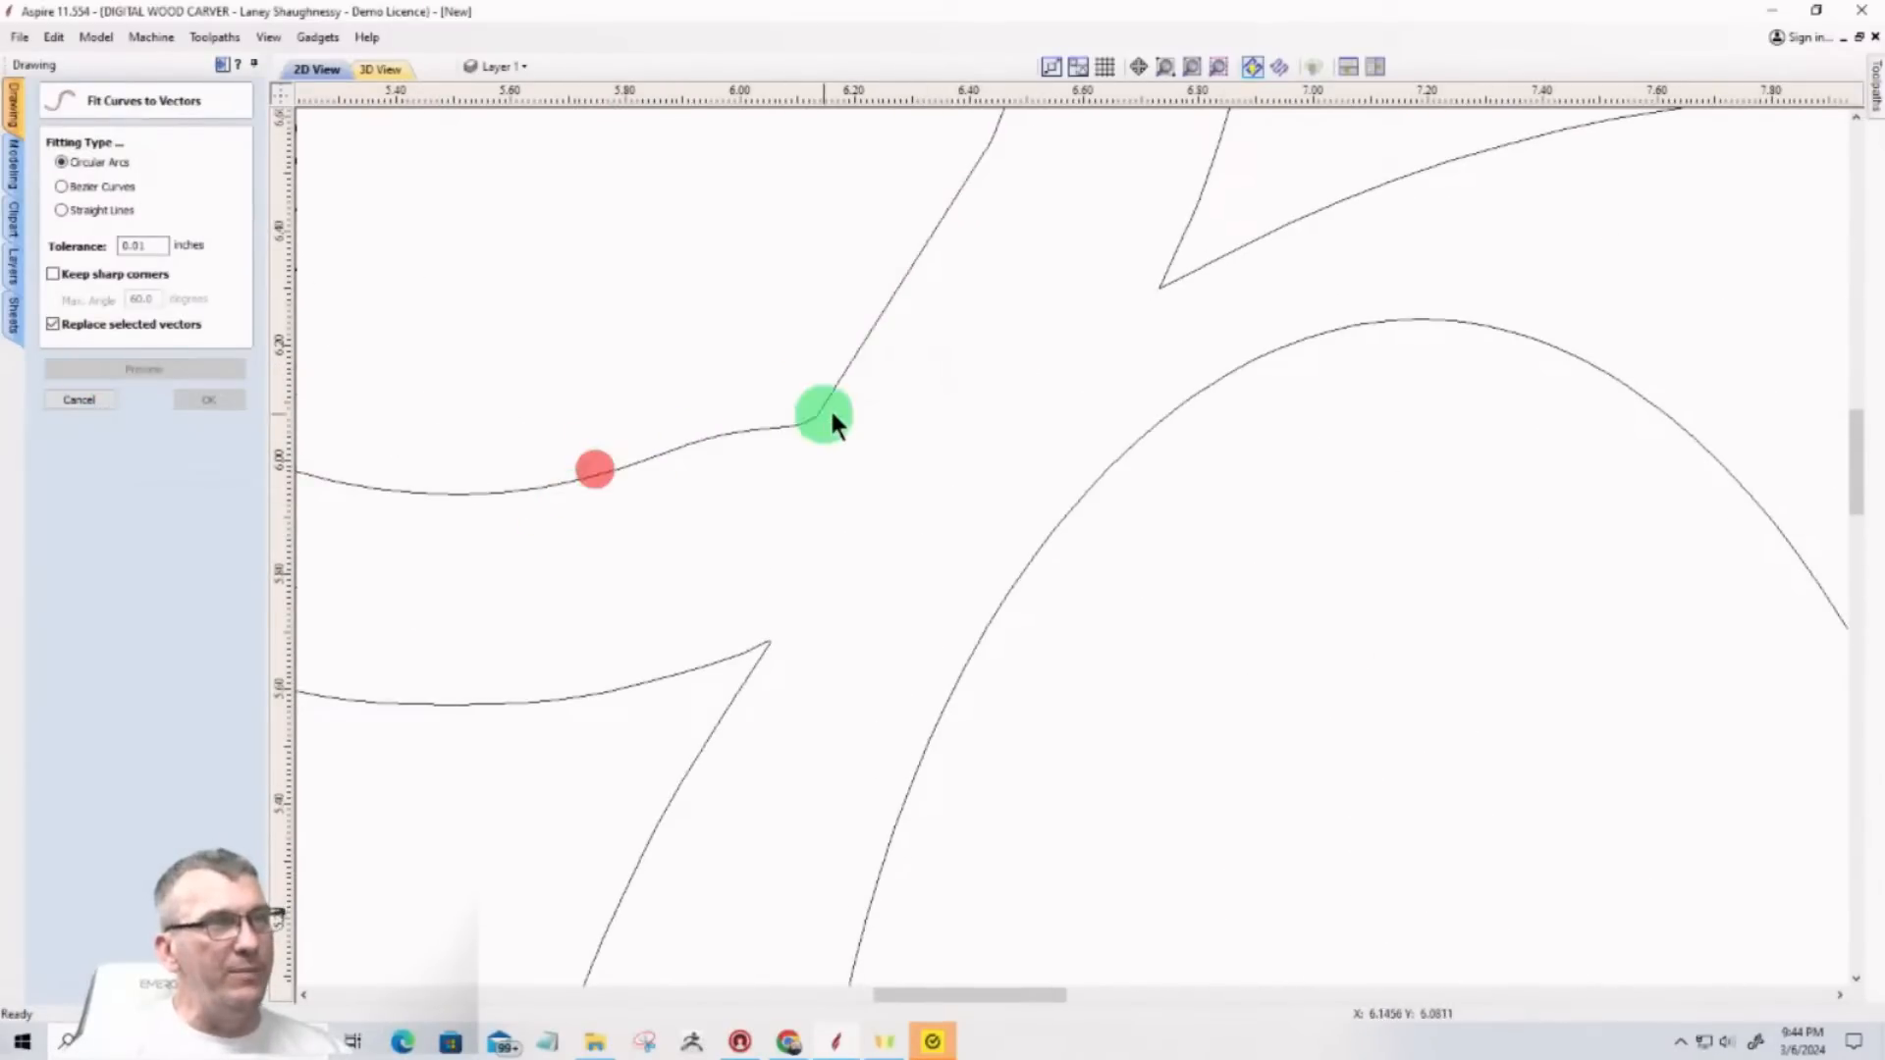
Step: Fit circular arcs to the right ear's inner vector with 0.01 inch tolerance and close the curve fitting
scroll(811, 514, "down", 5)
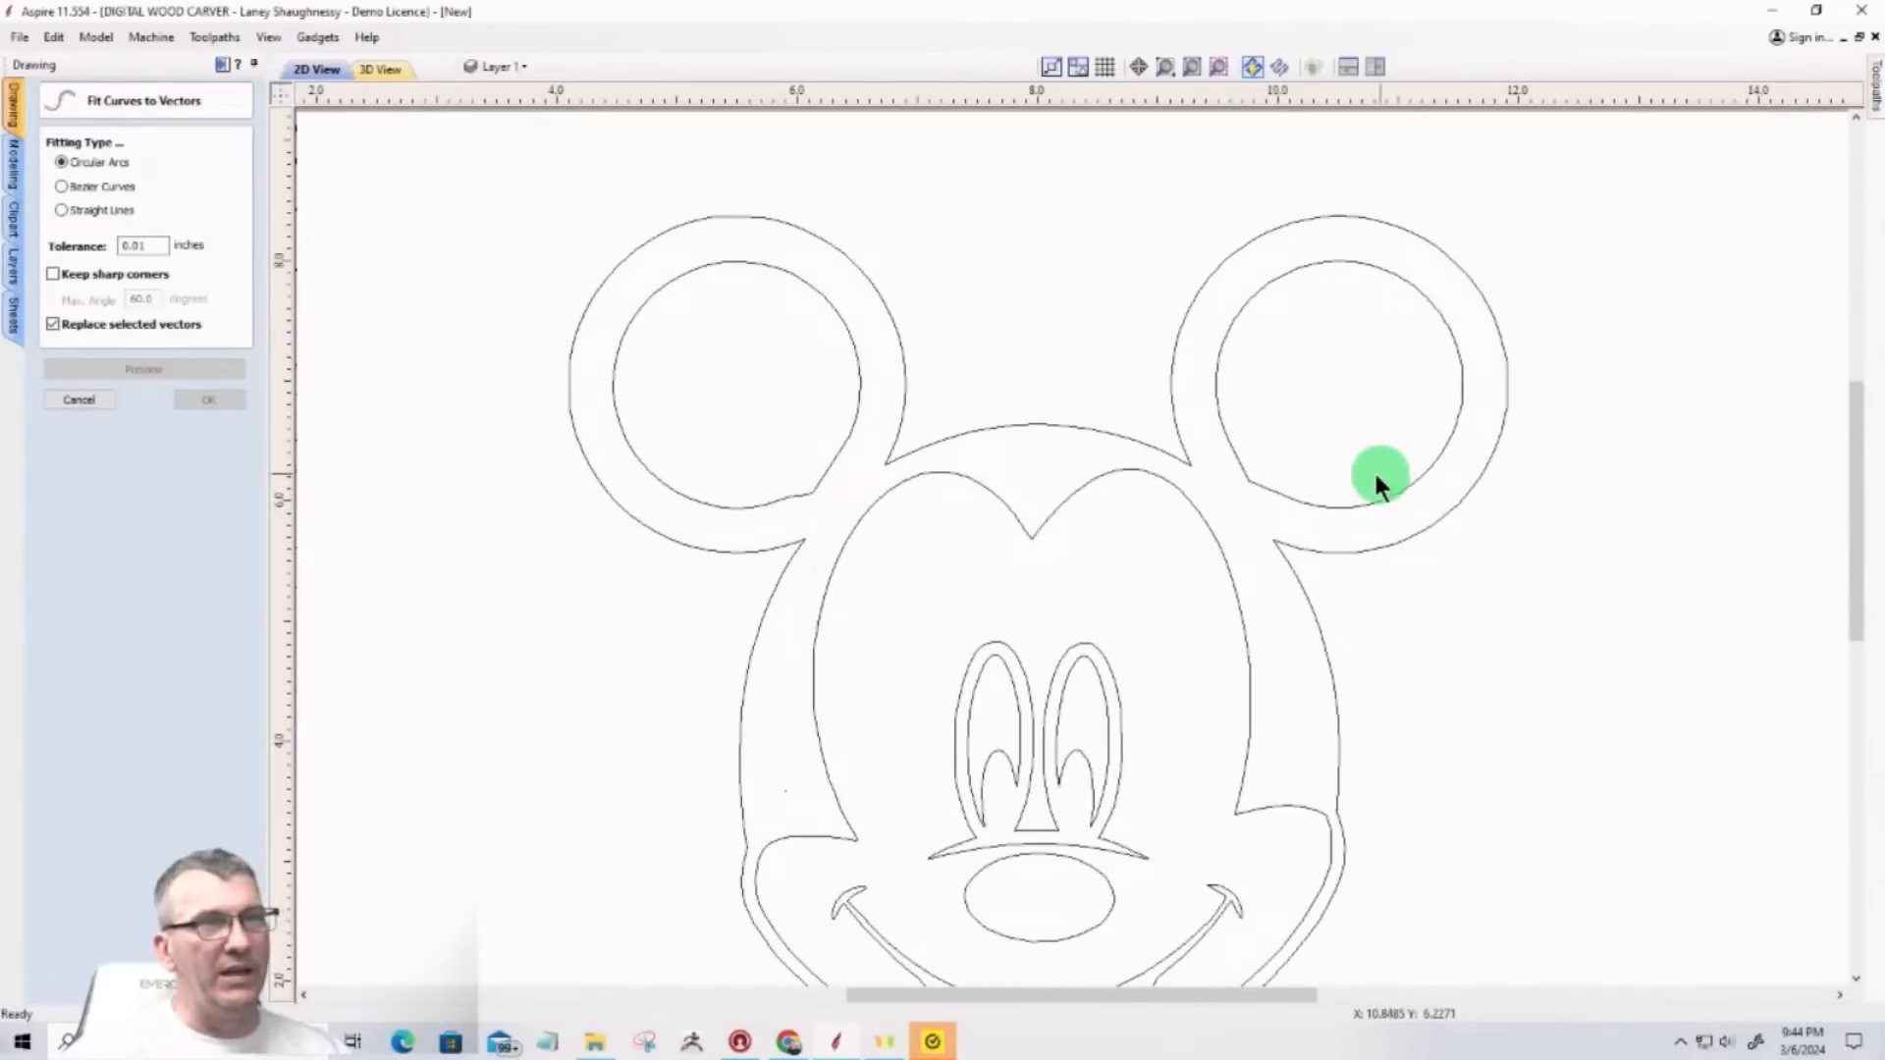
scroll(1243, 505, "up", 4)
left_click(1225, 506)
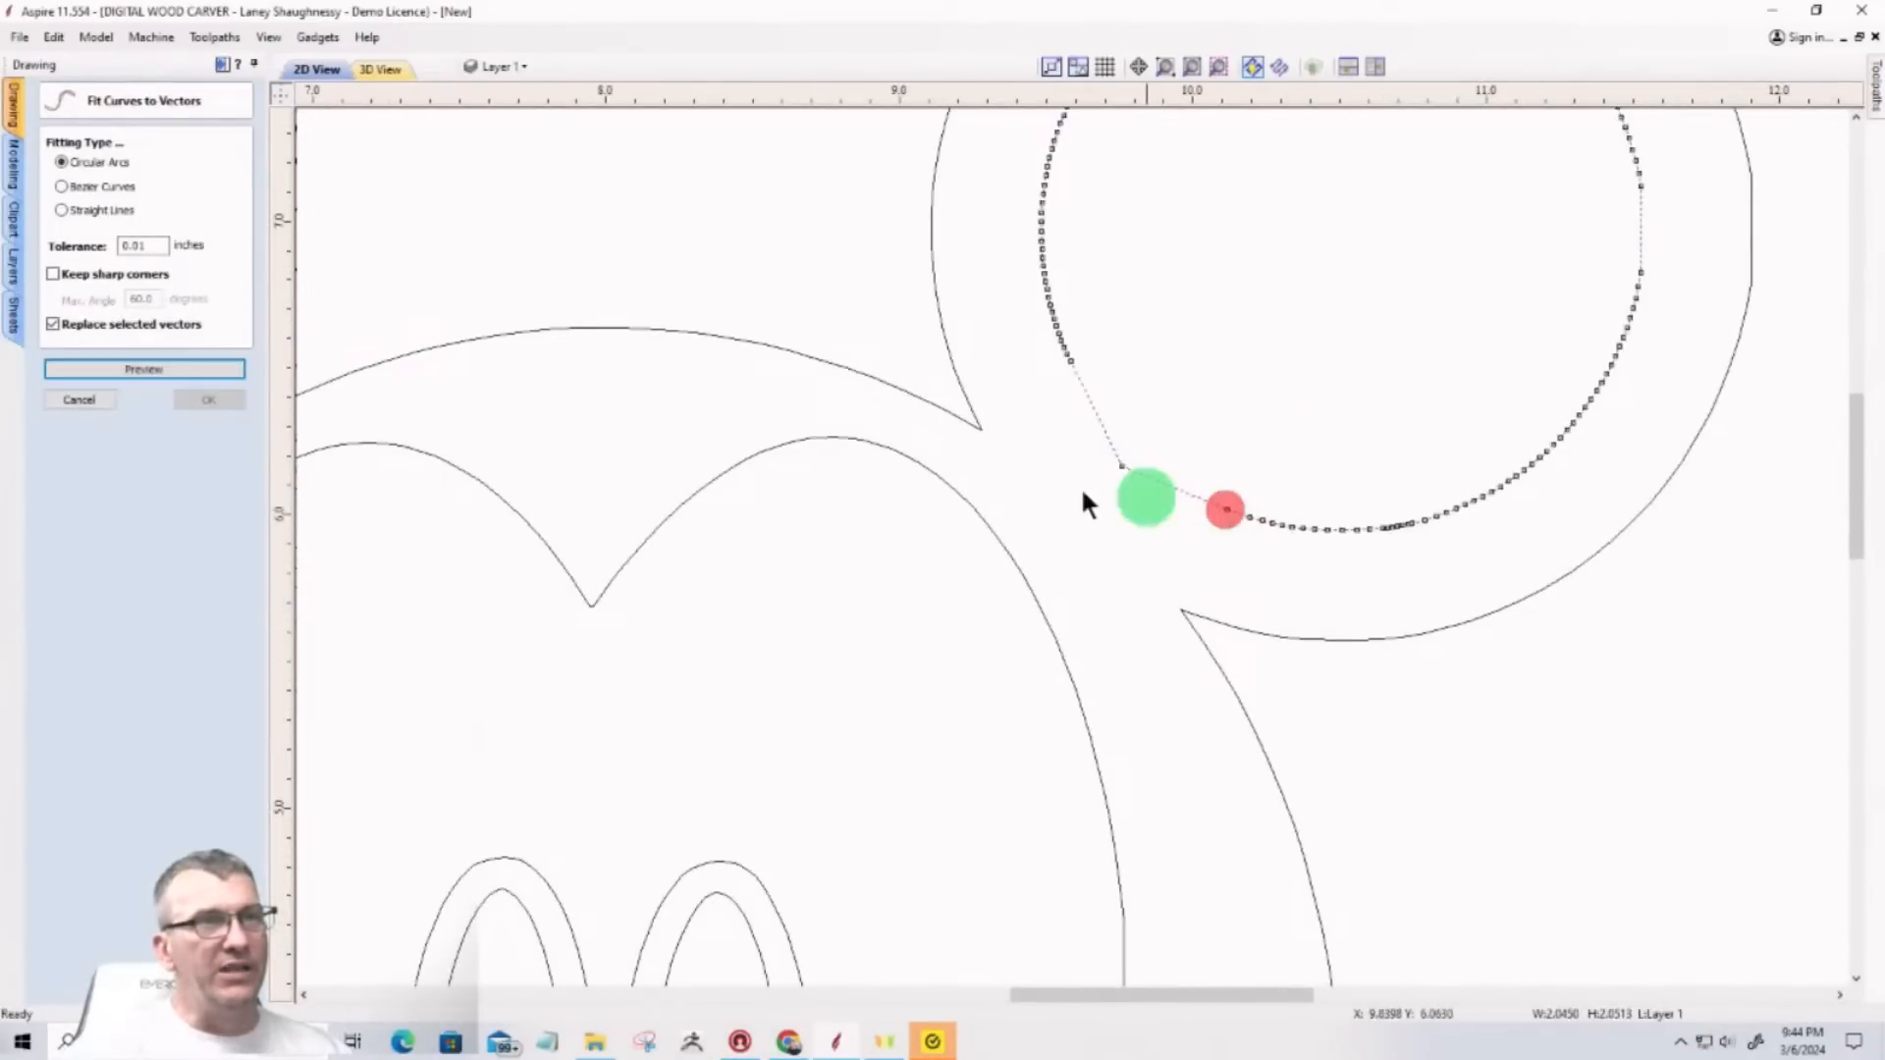
left_click(120, 367)
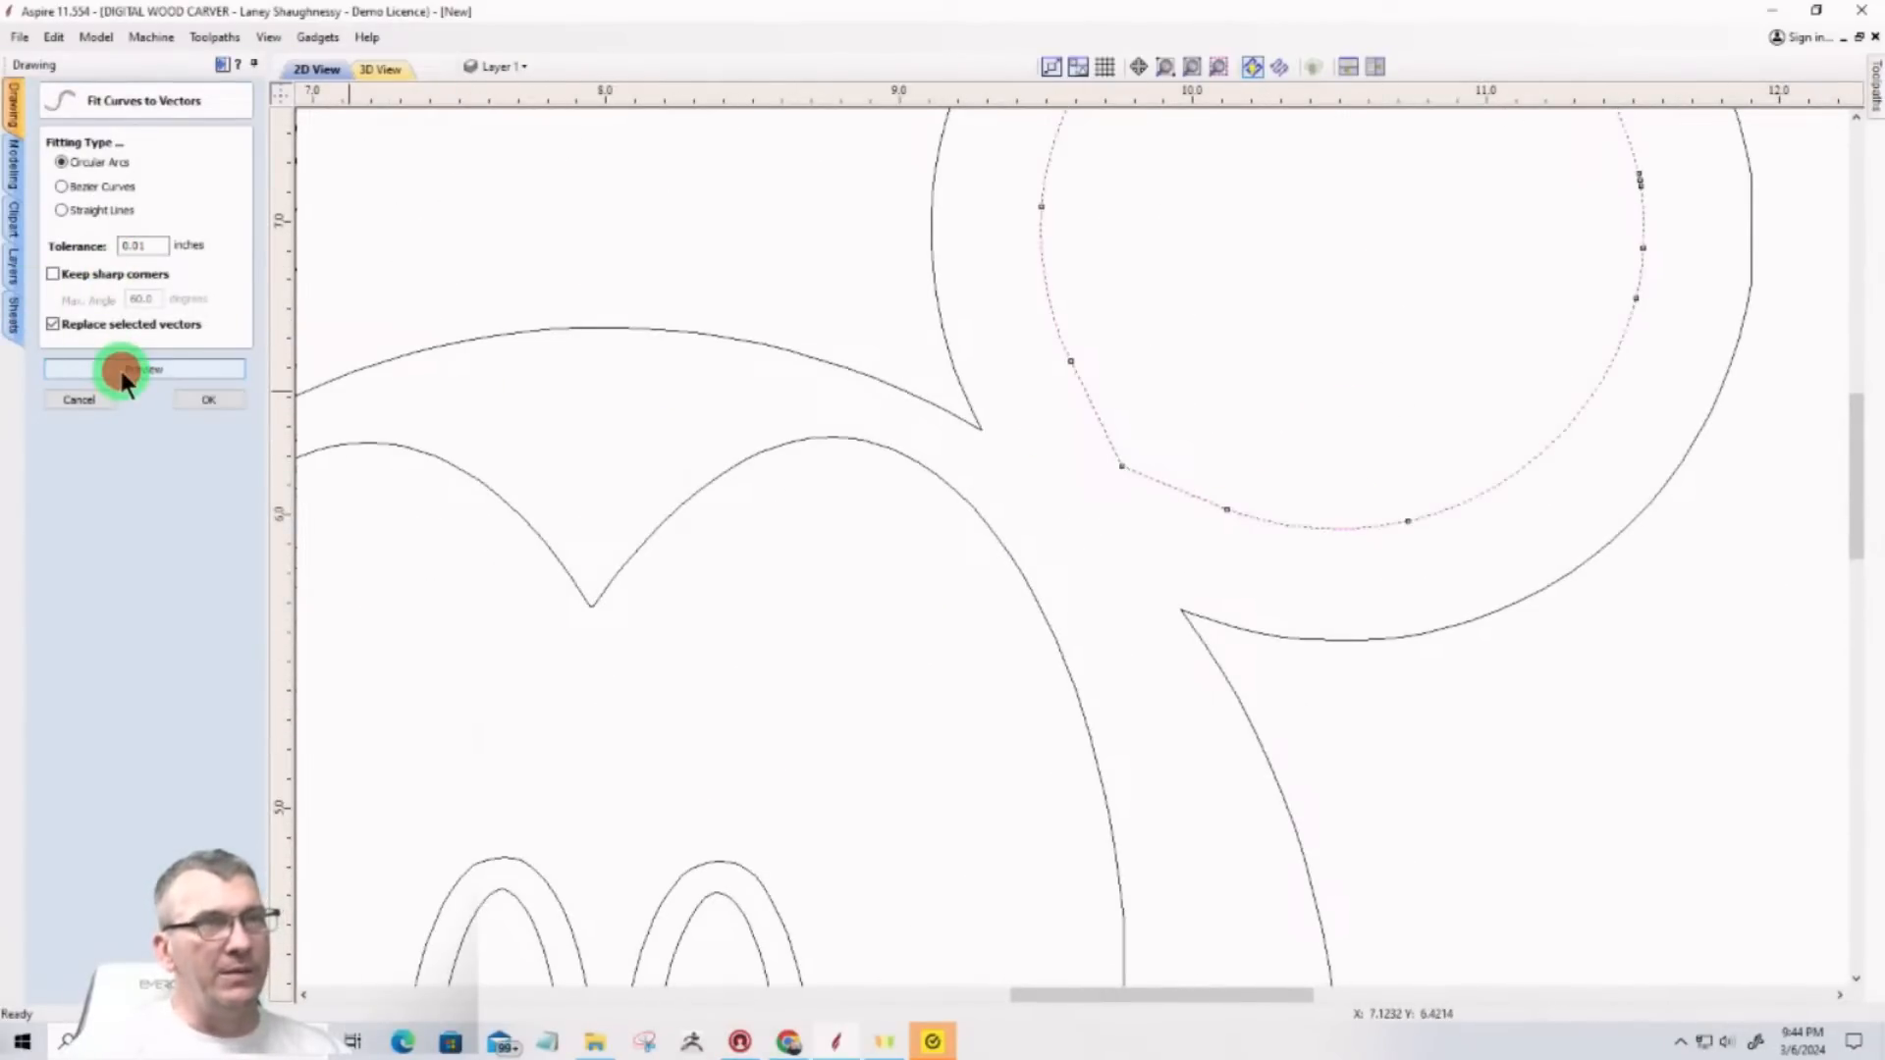
left_click(804, 313)
scroll(1217, 525, "down", 4)
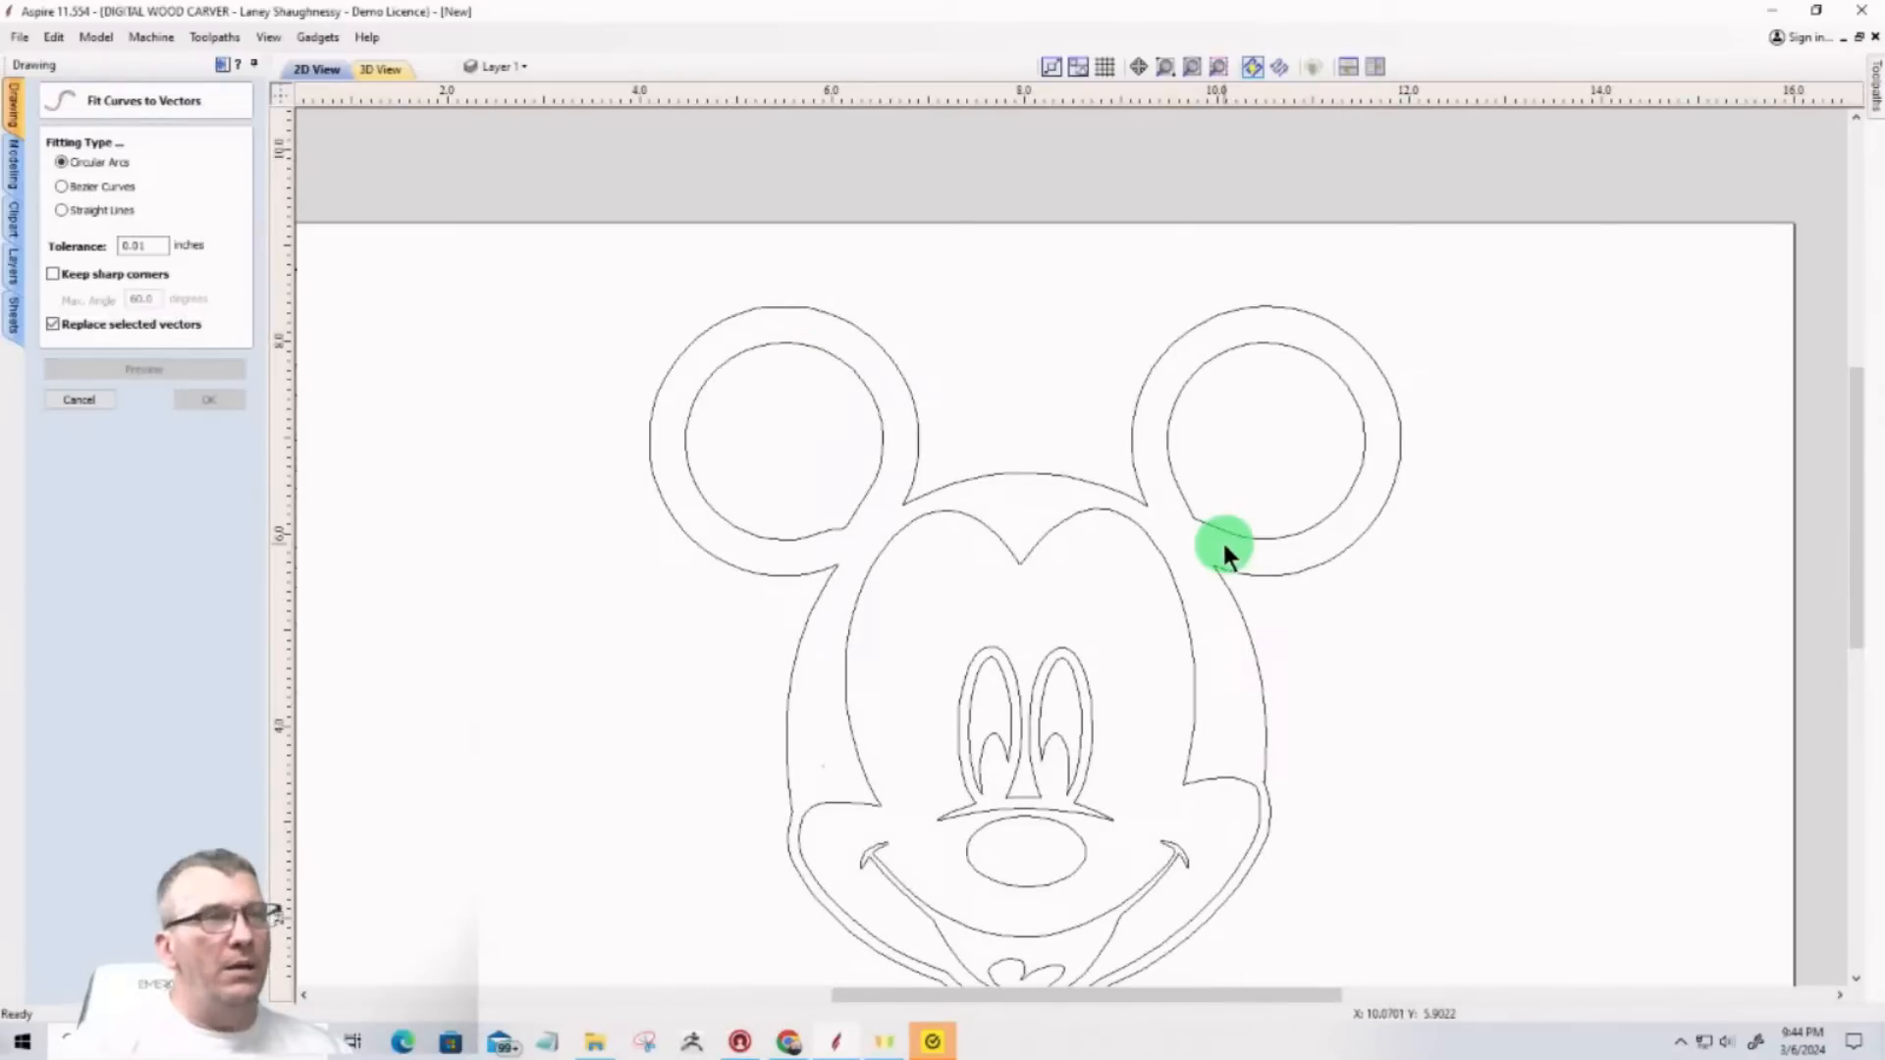
scroll(1218, 530, "down", 2)
scroll(975, 666, "up", 2)
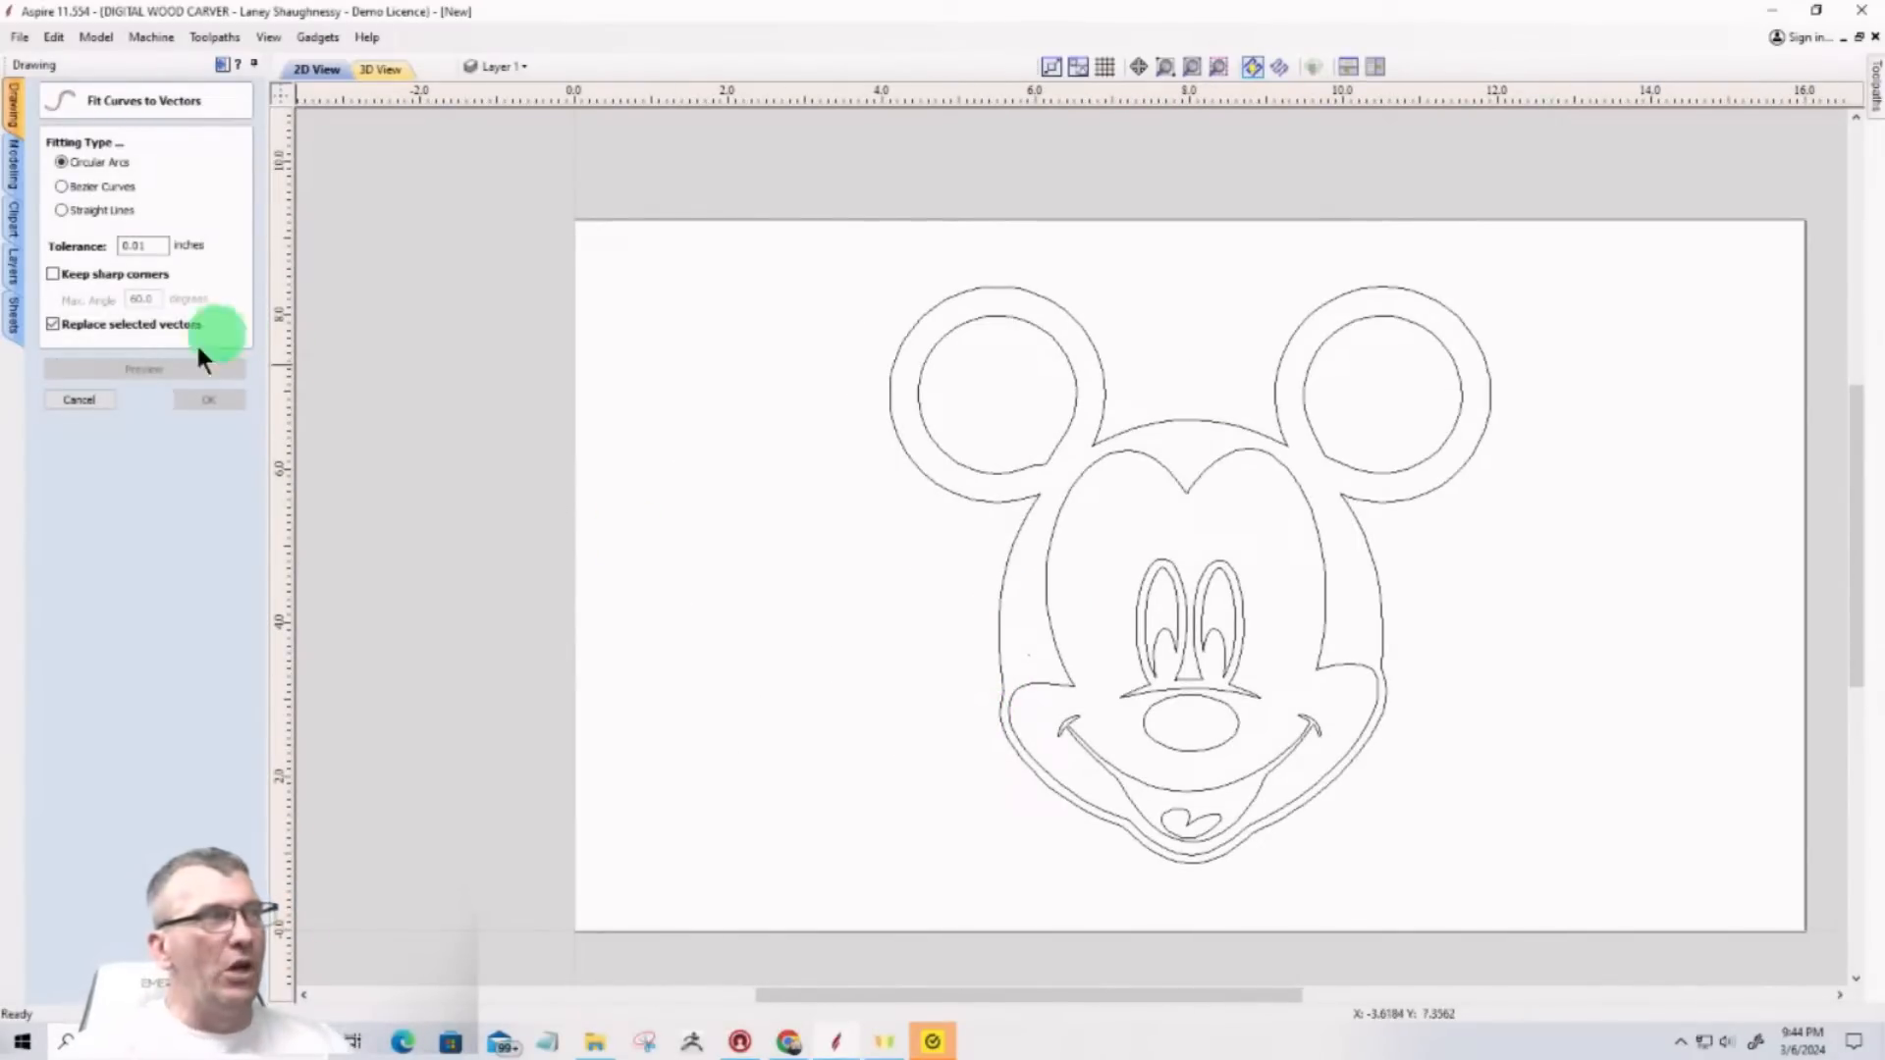
left_click(80, 401)
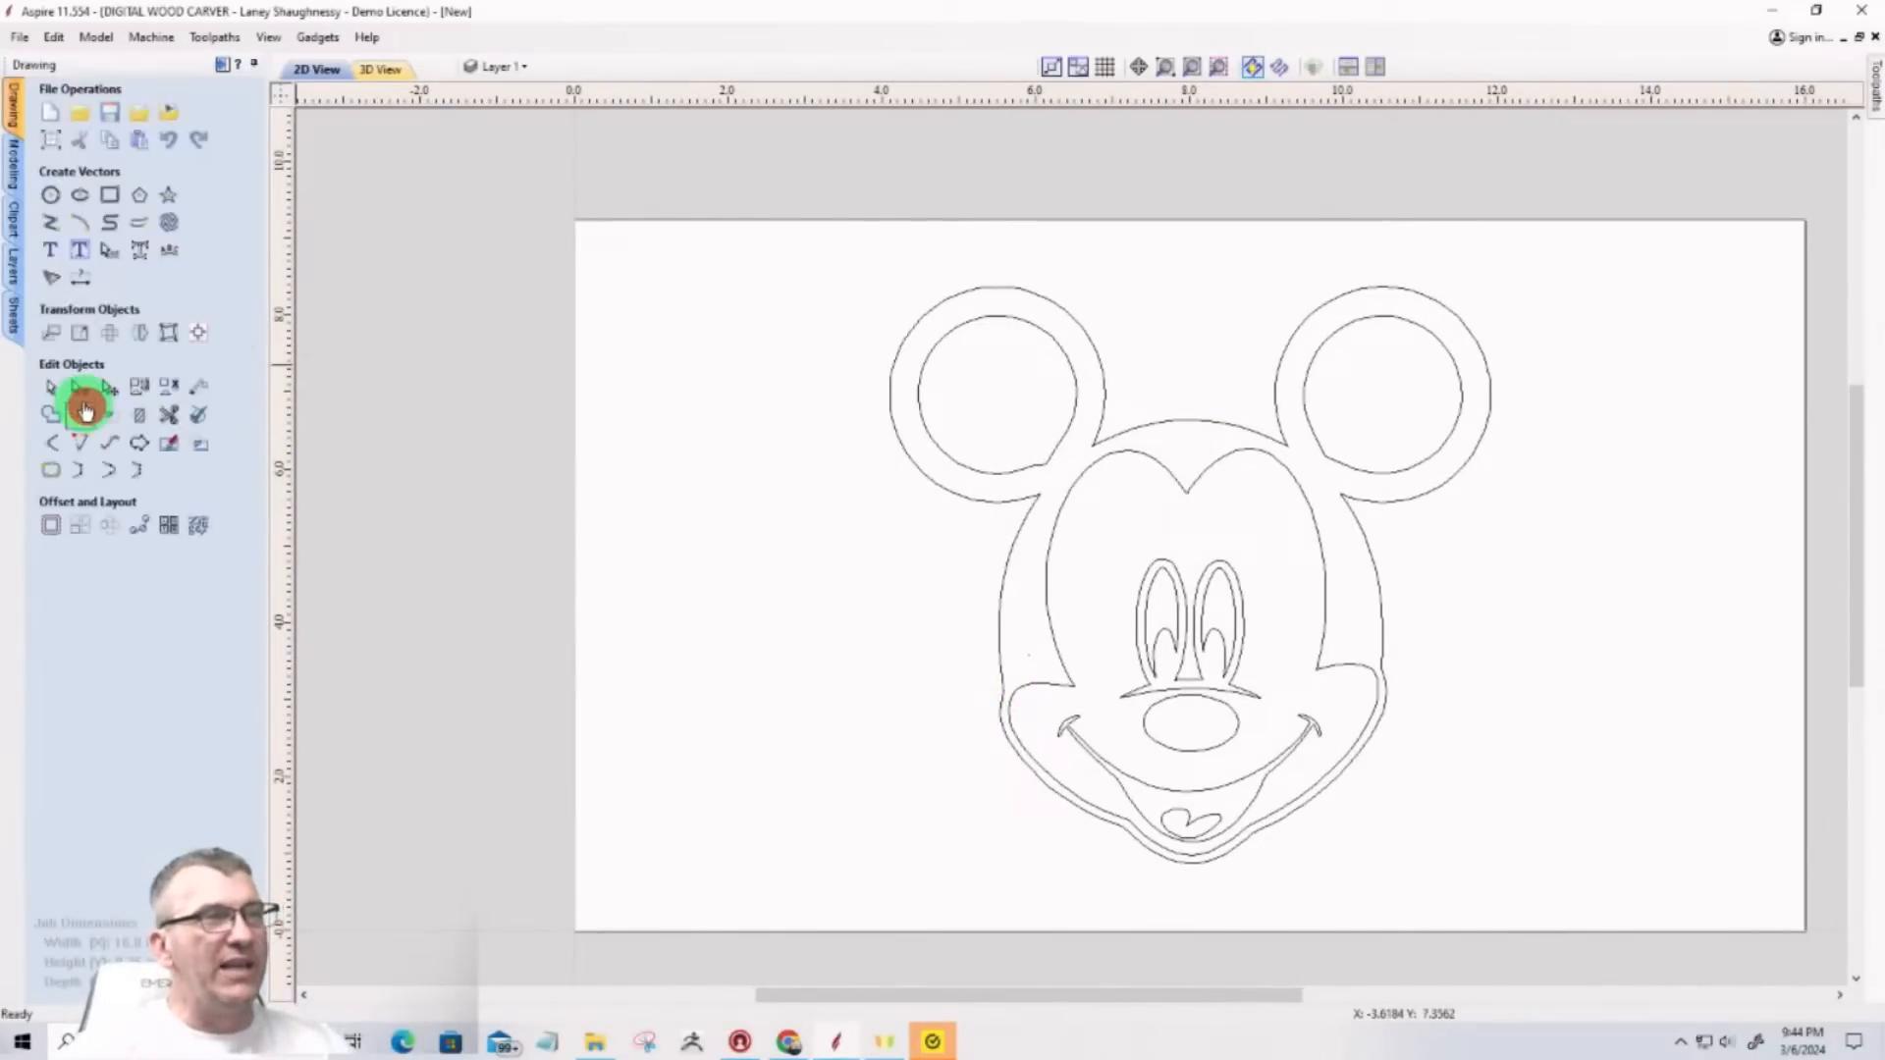
Step: Set up a new domed shape component from the outer head outline with a 30-degree angle, and tile the 2D and 3D views
left_click(935, 484)
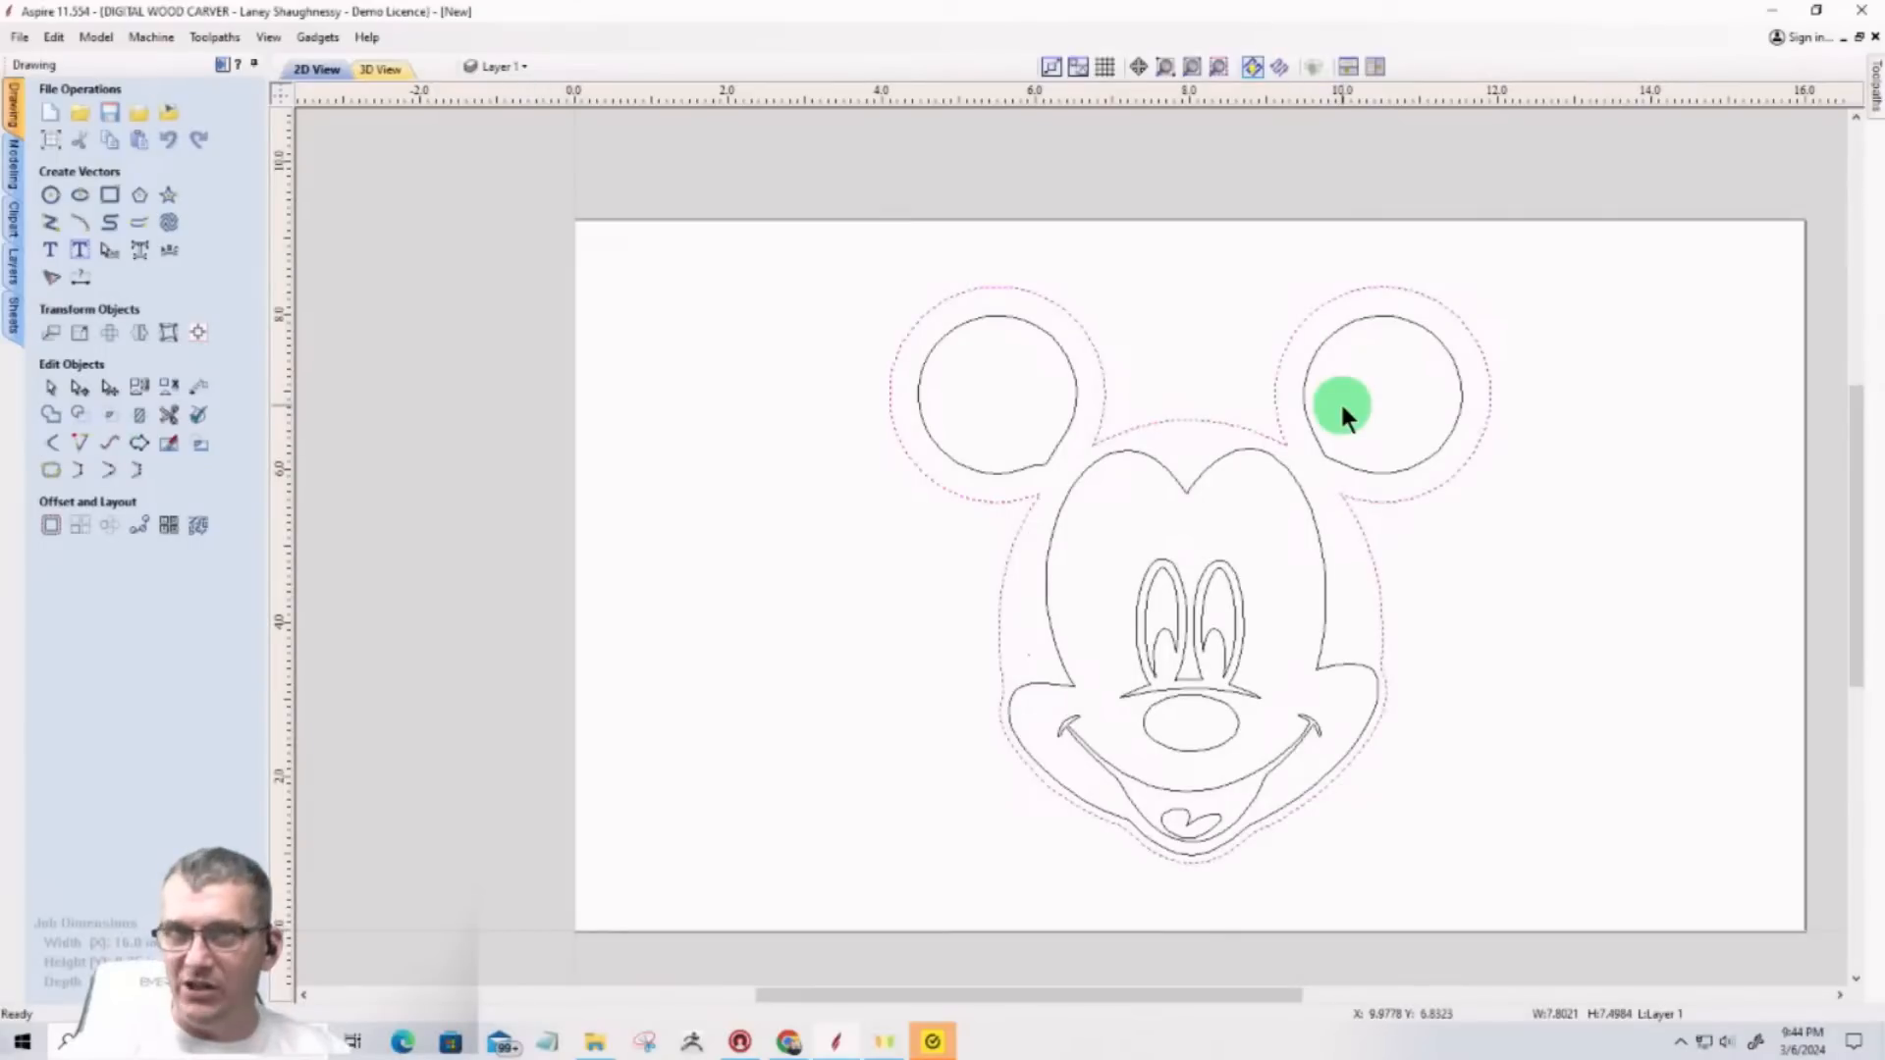
left_click(14, 153)
left_click(49, 110)
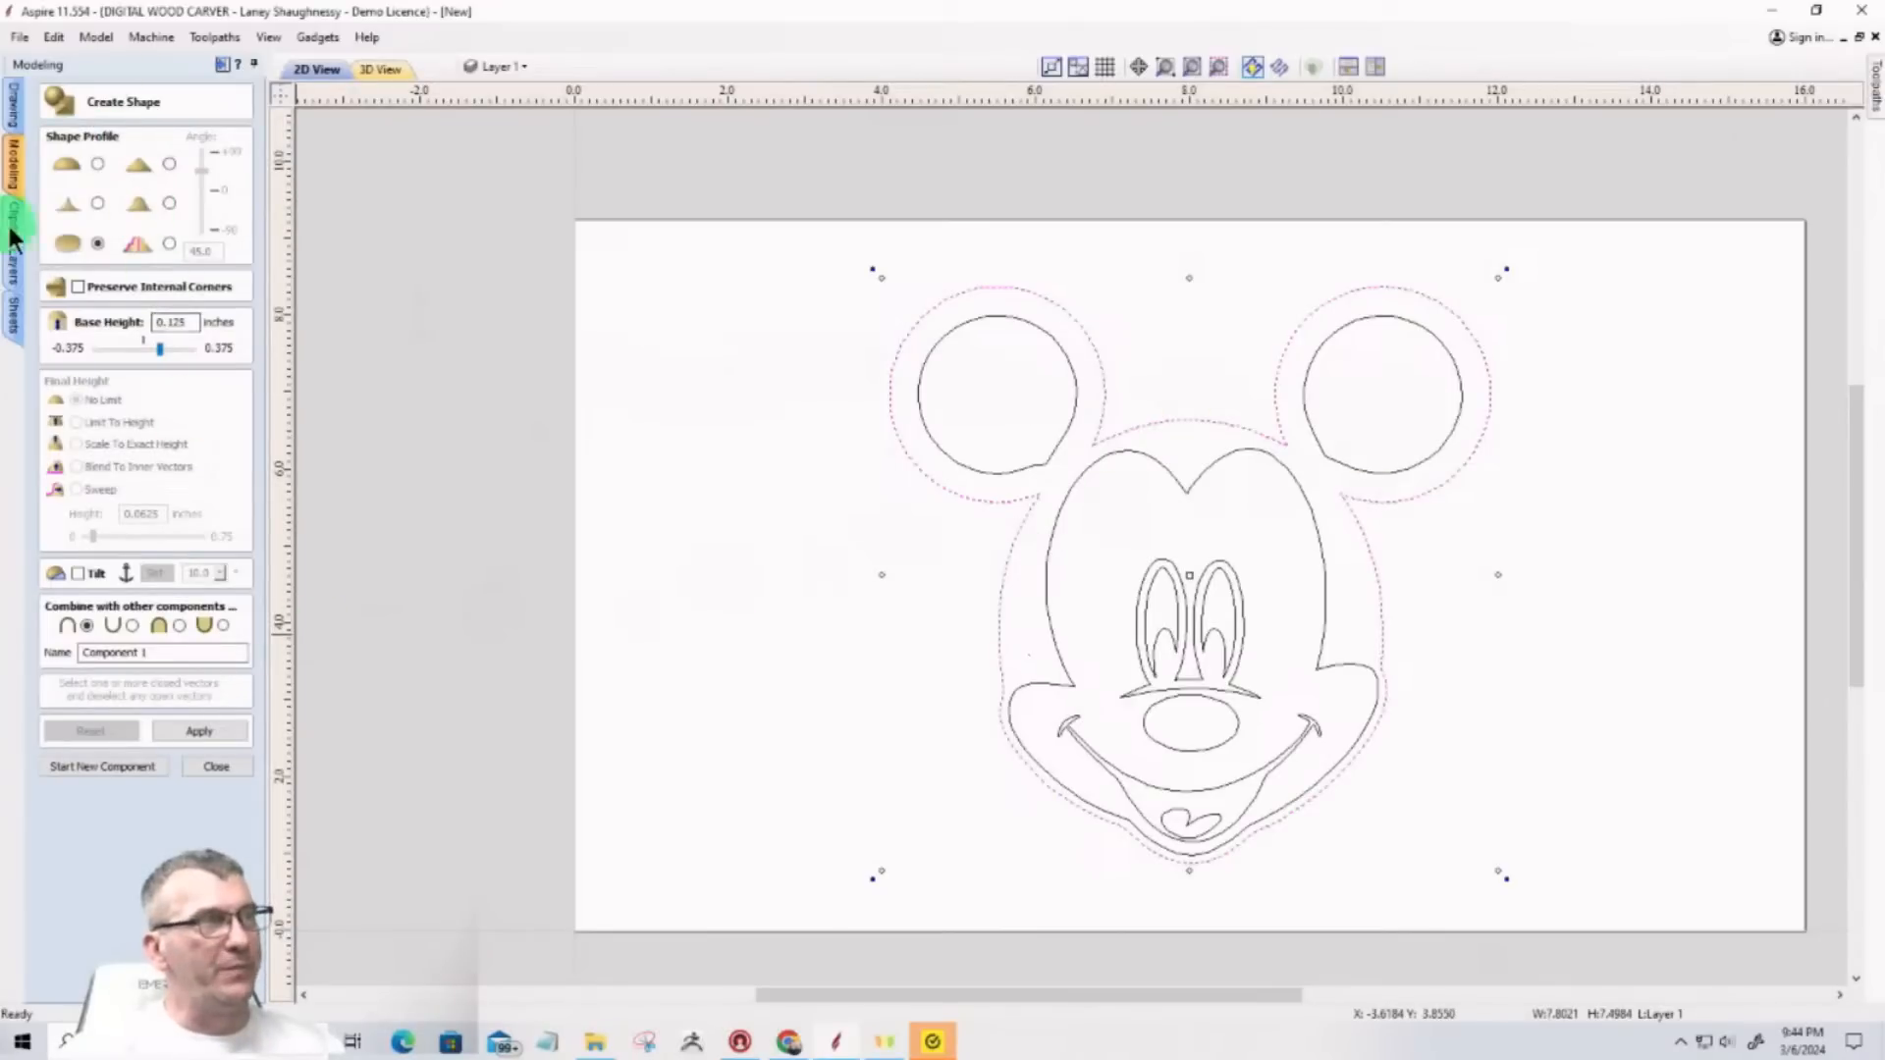
left_click(97, 163)
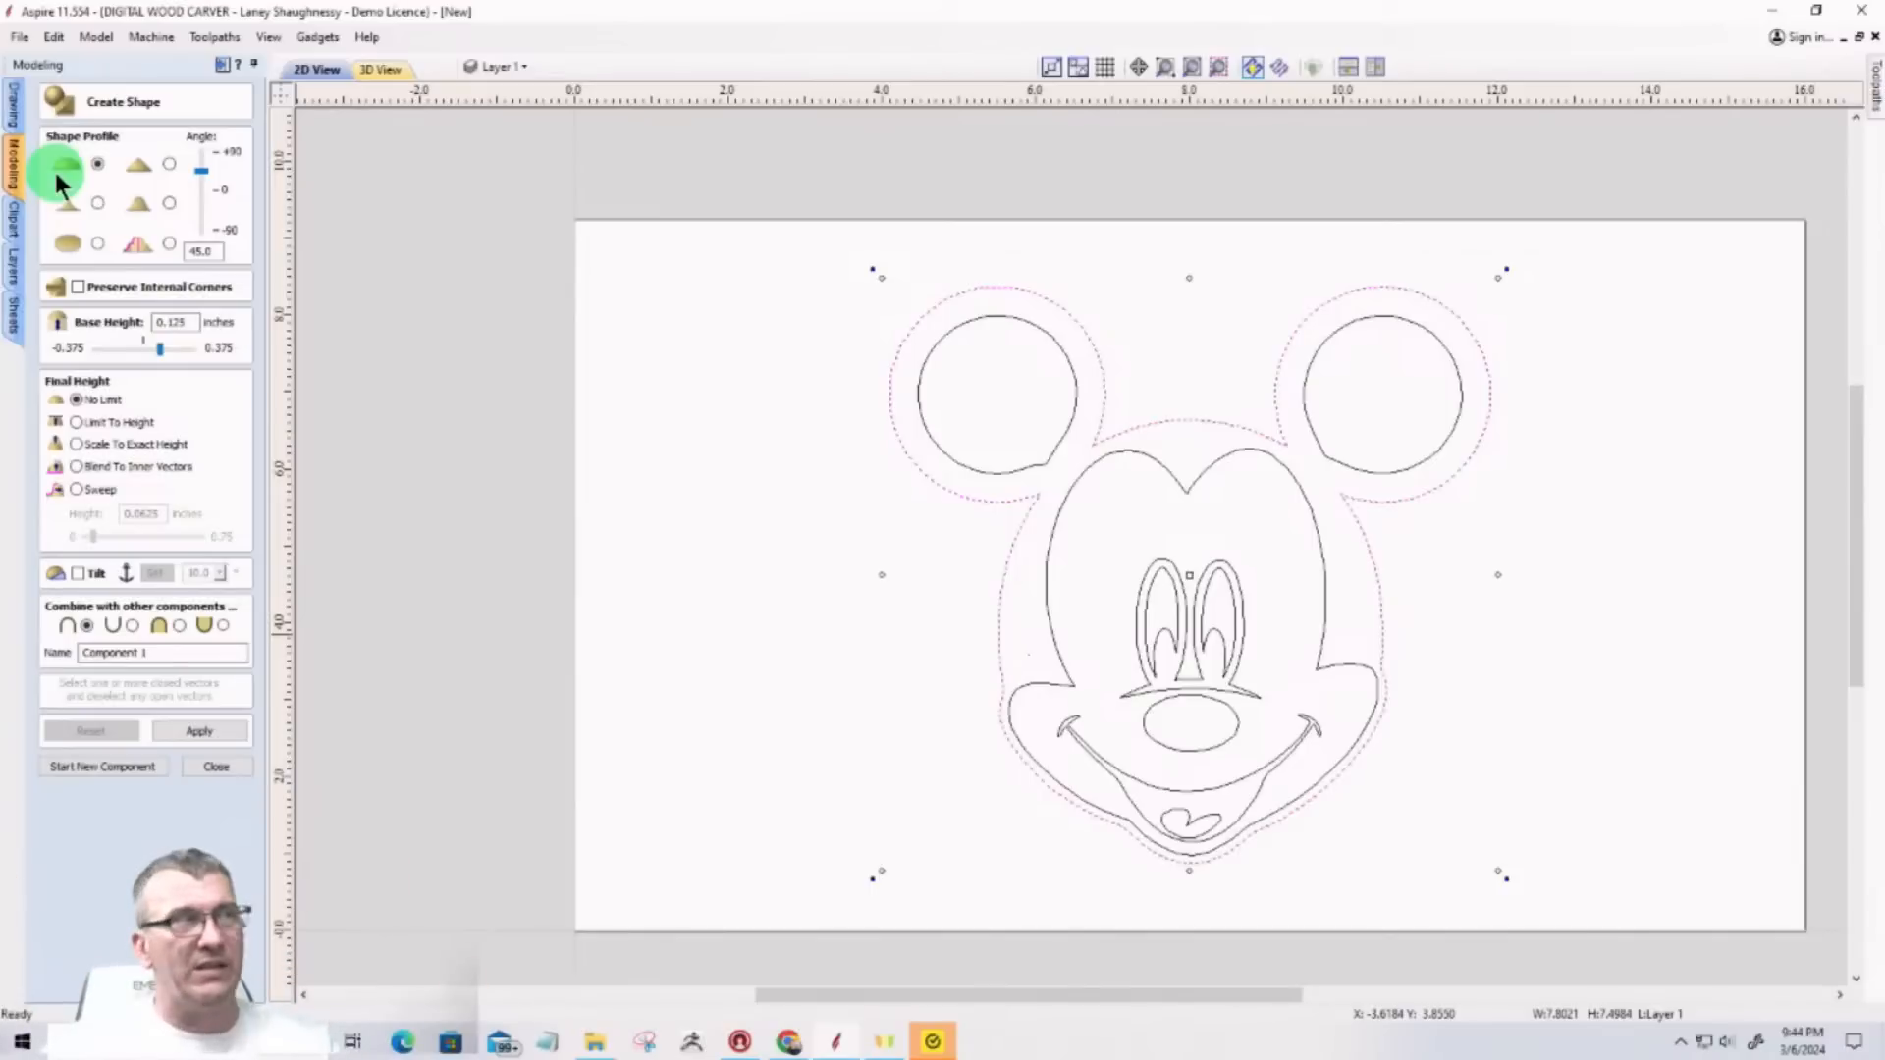
double_click(203, 252)
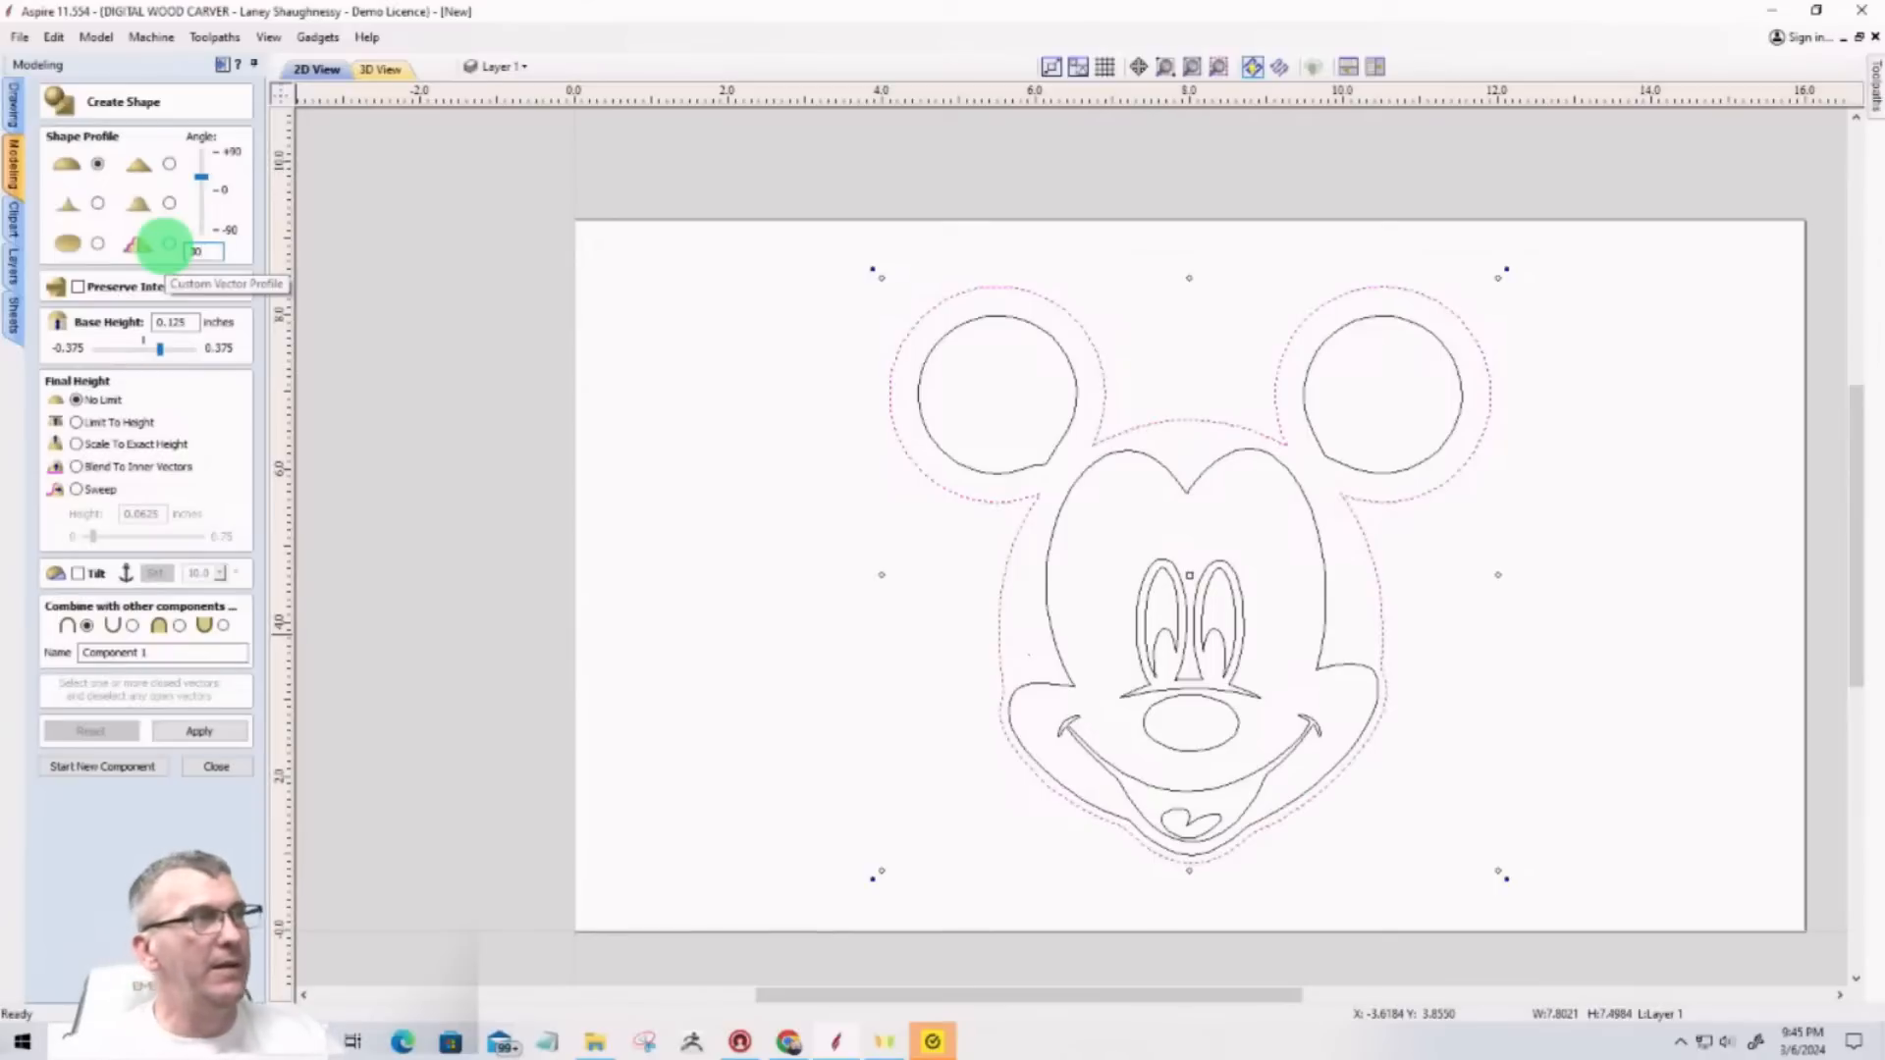
double_click(177, 322)
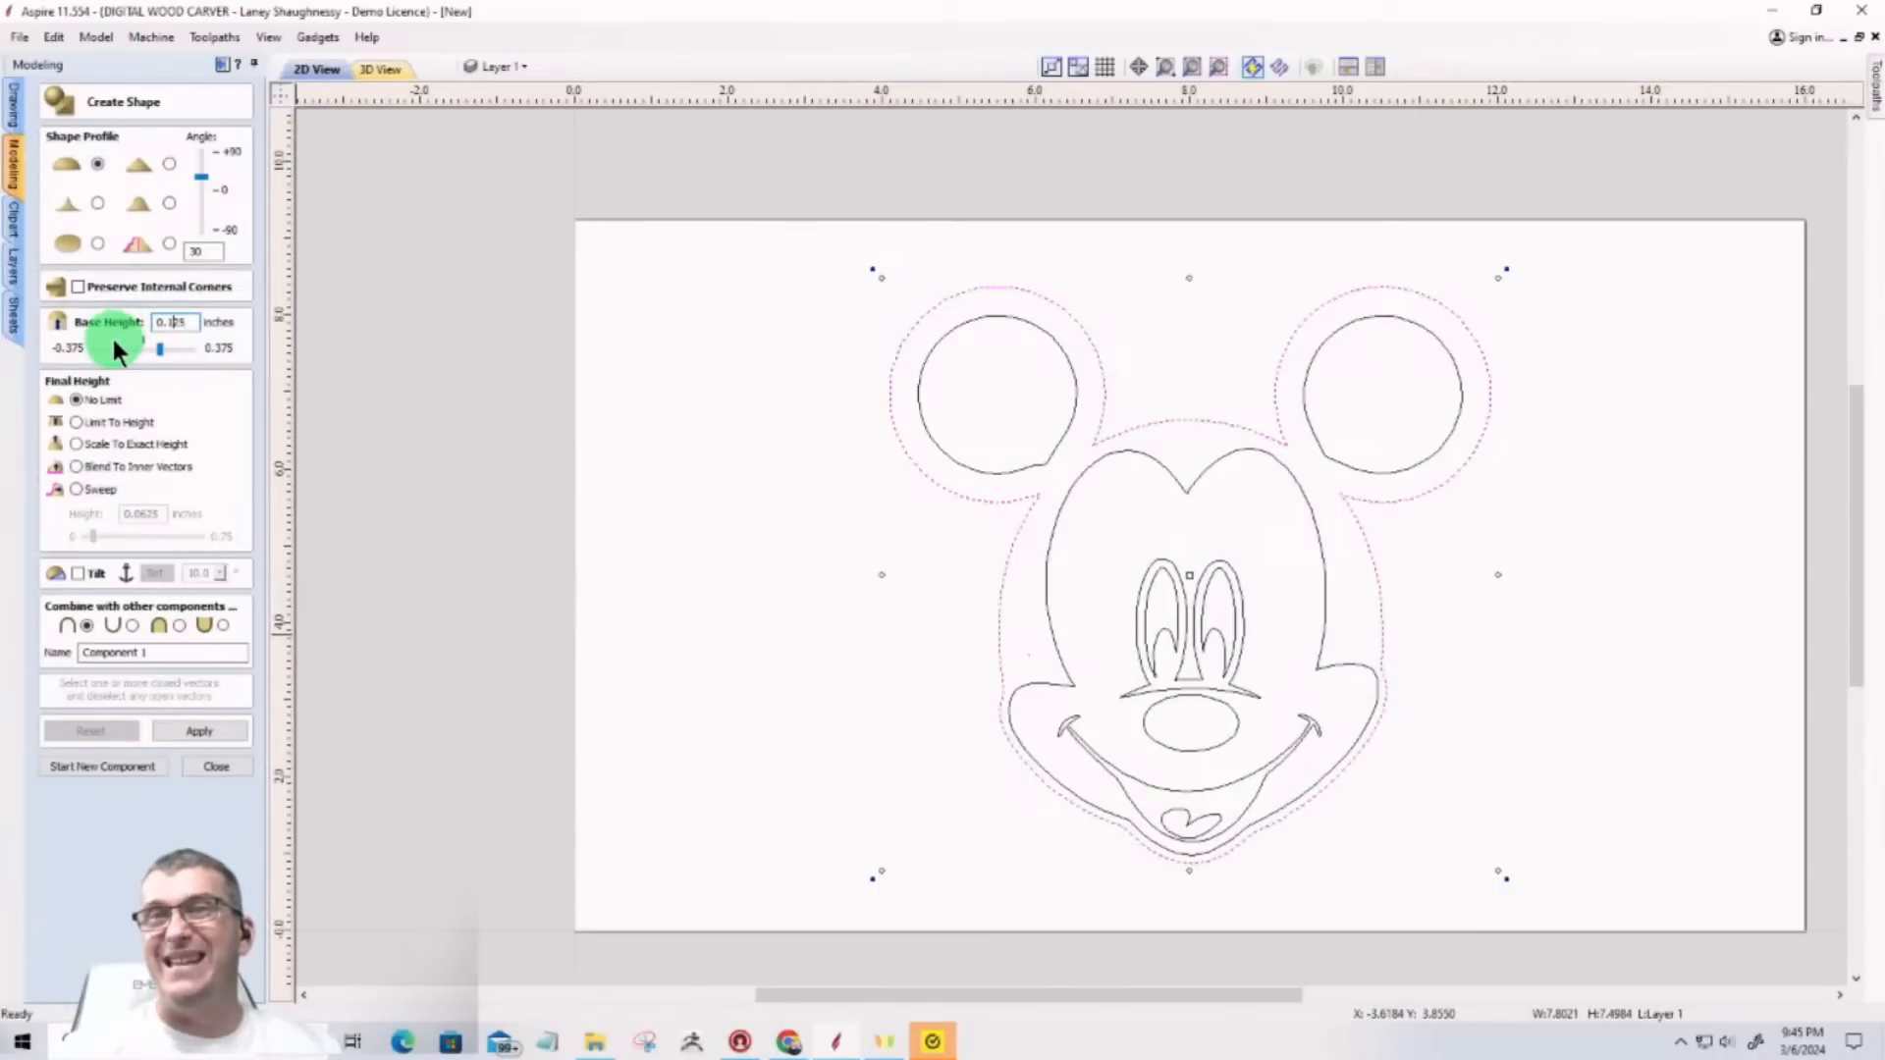
left_click(1375, 67)
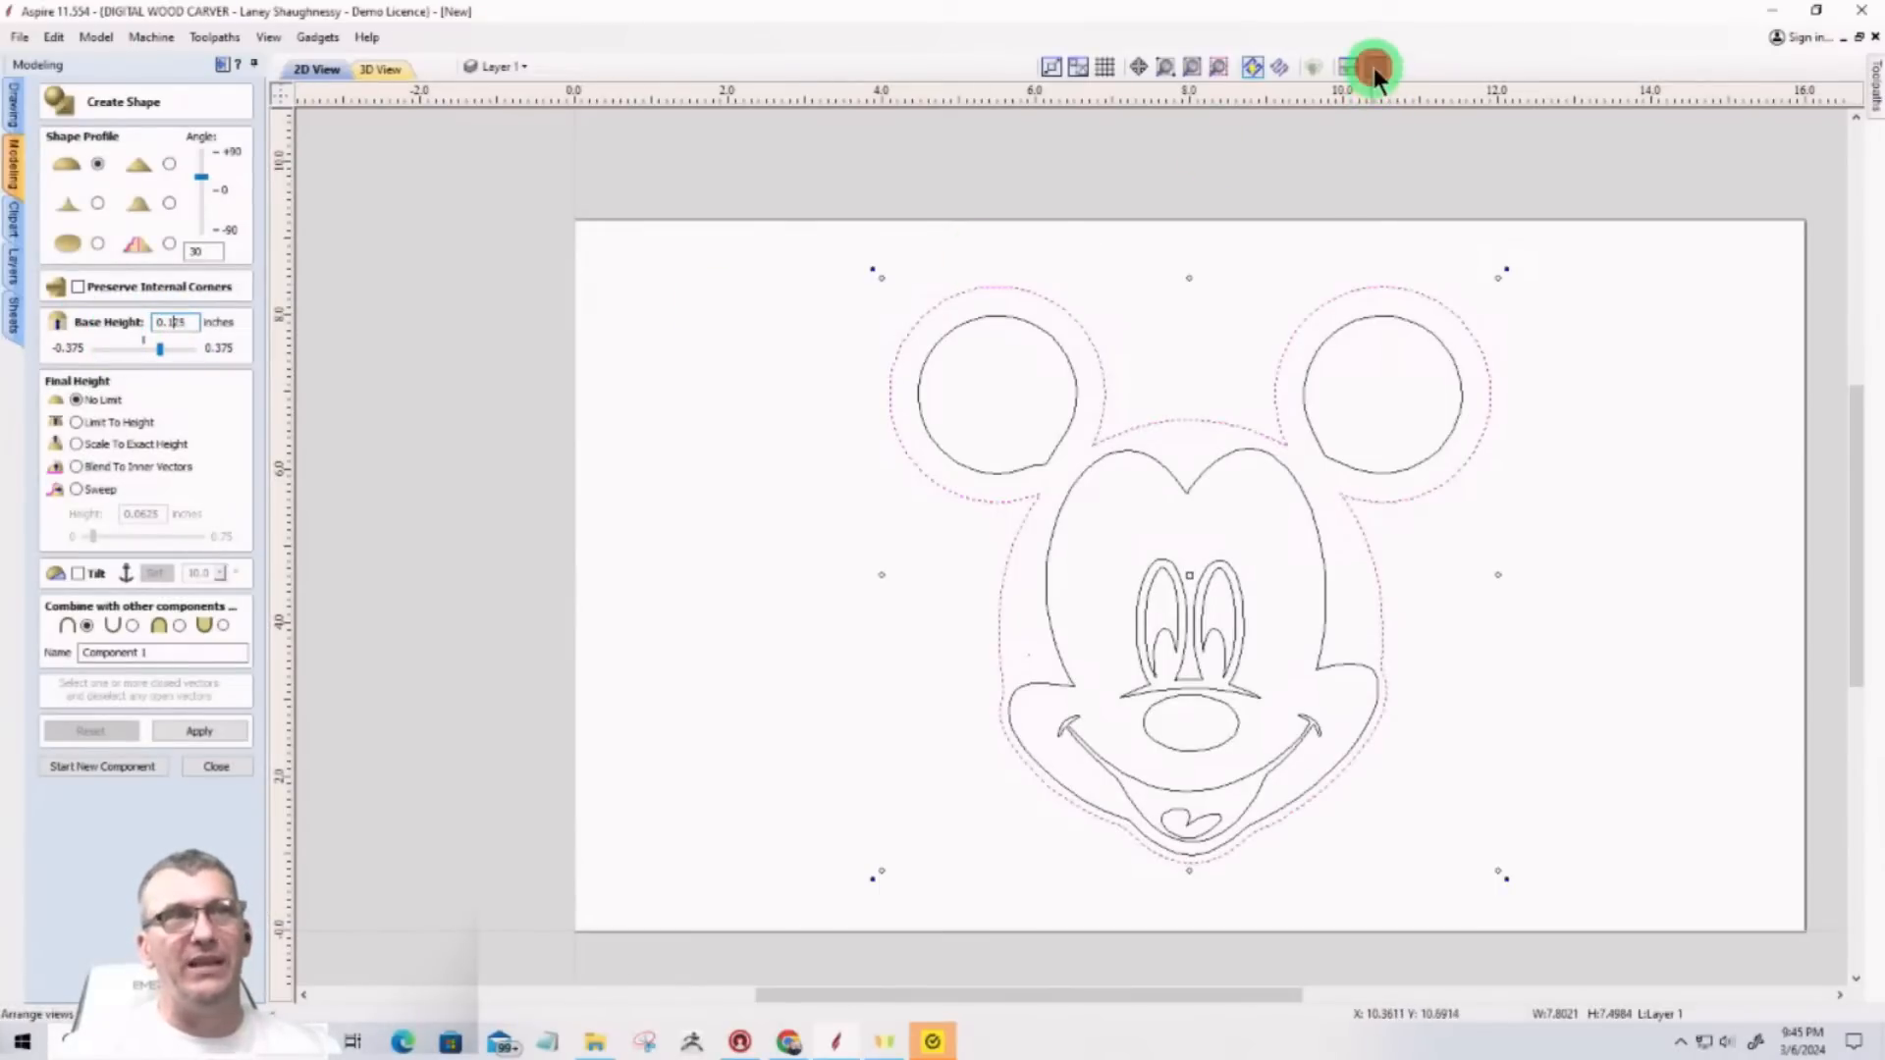
Step: Name the component Base and apply the outer head outline as a raised shape with no height limit, added to the model
left_click(1511, 612)
scroll(1506, 615, "up", 5)
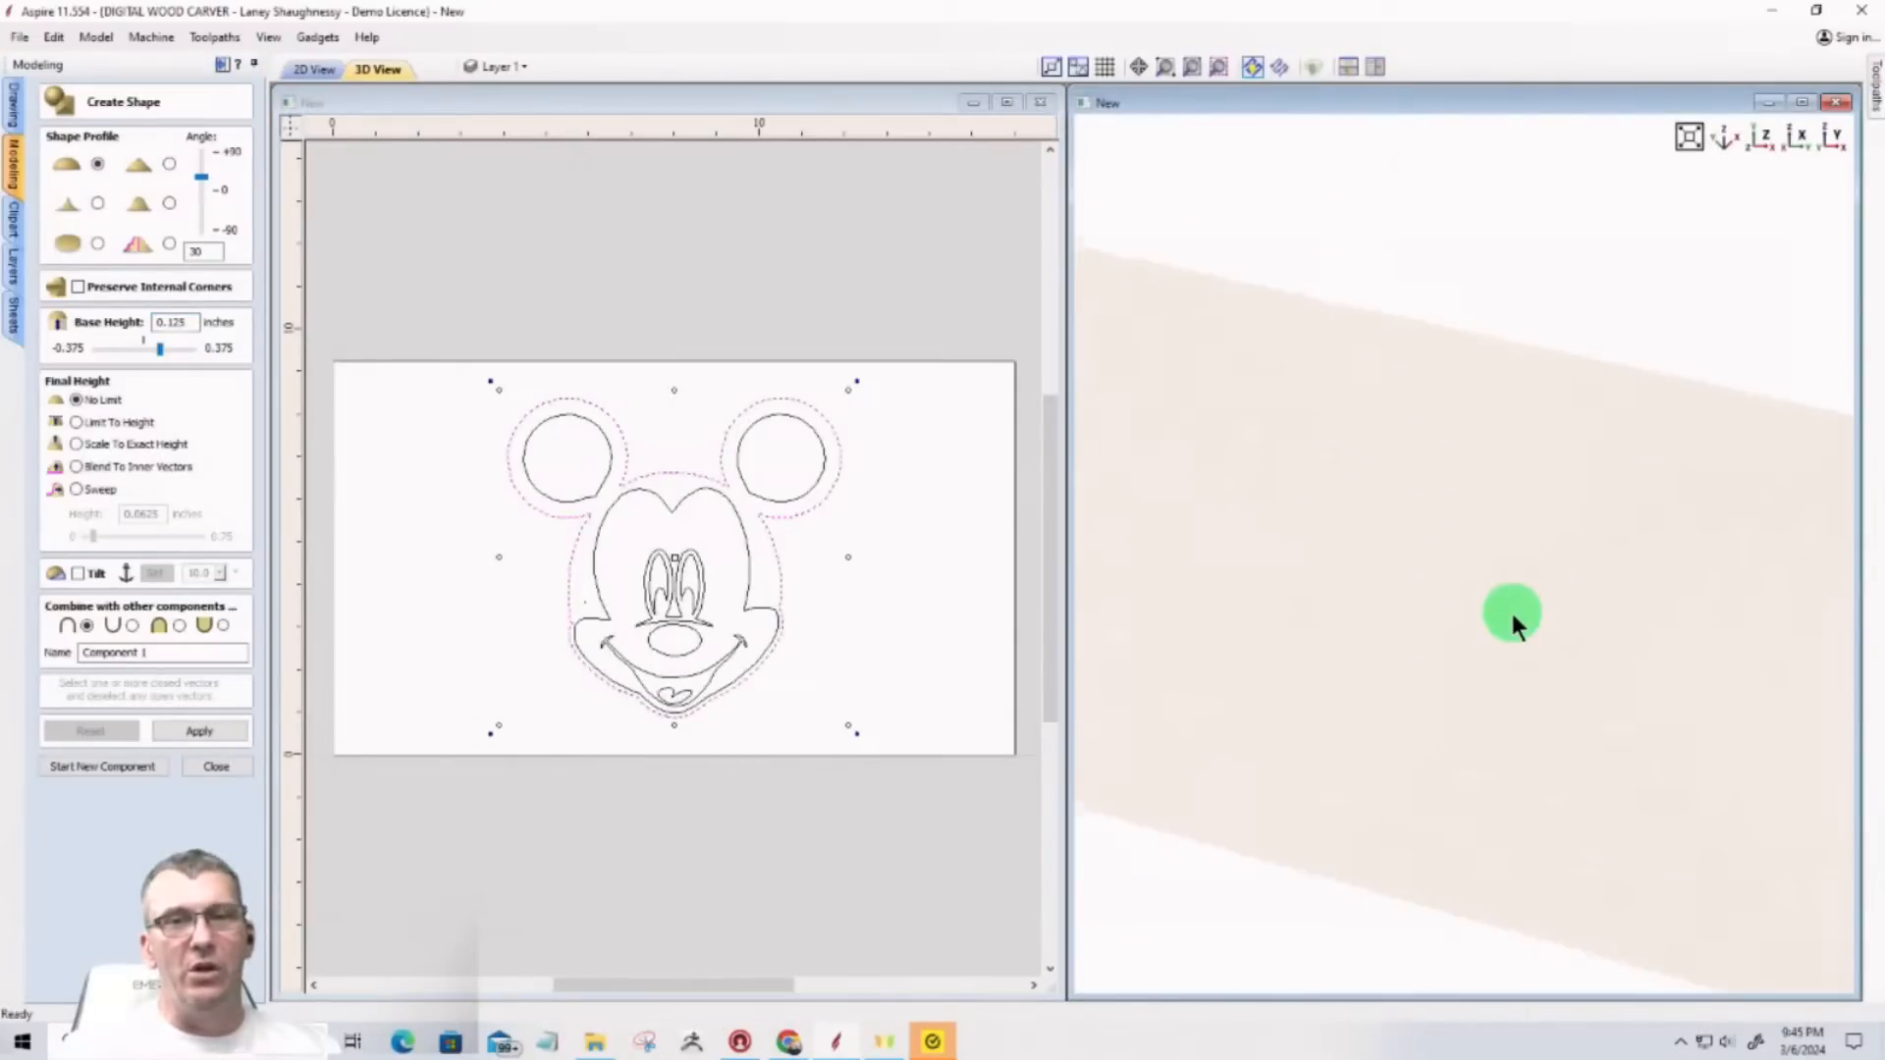
left_click_drag(1495, 650, 1539, 600)
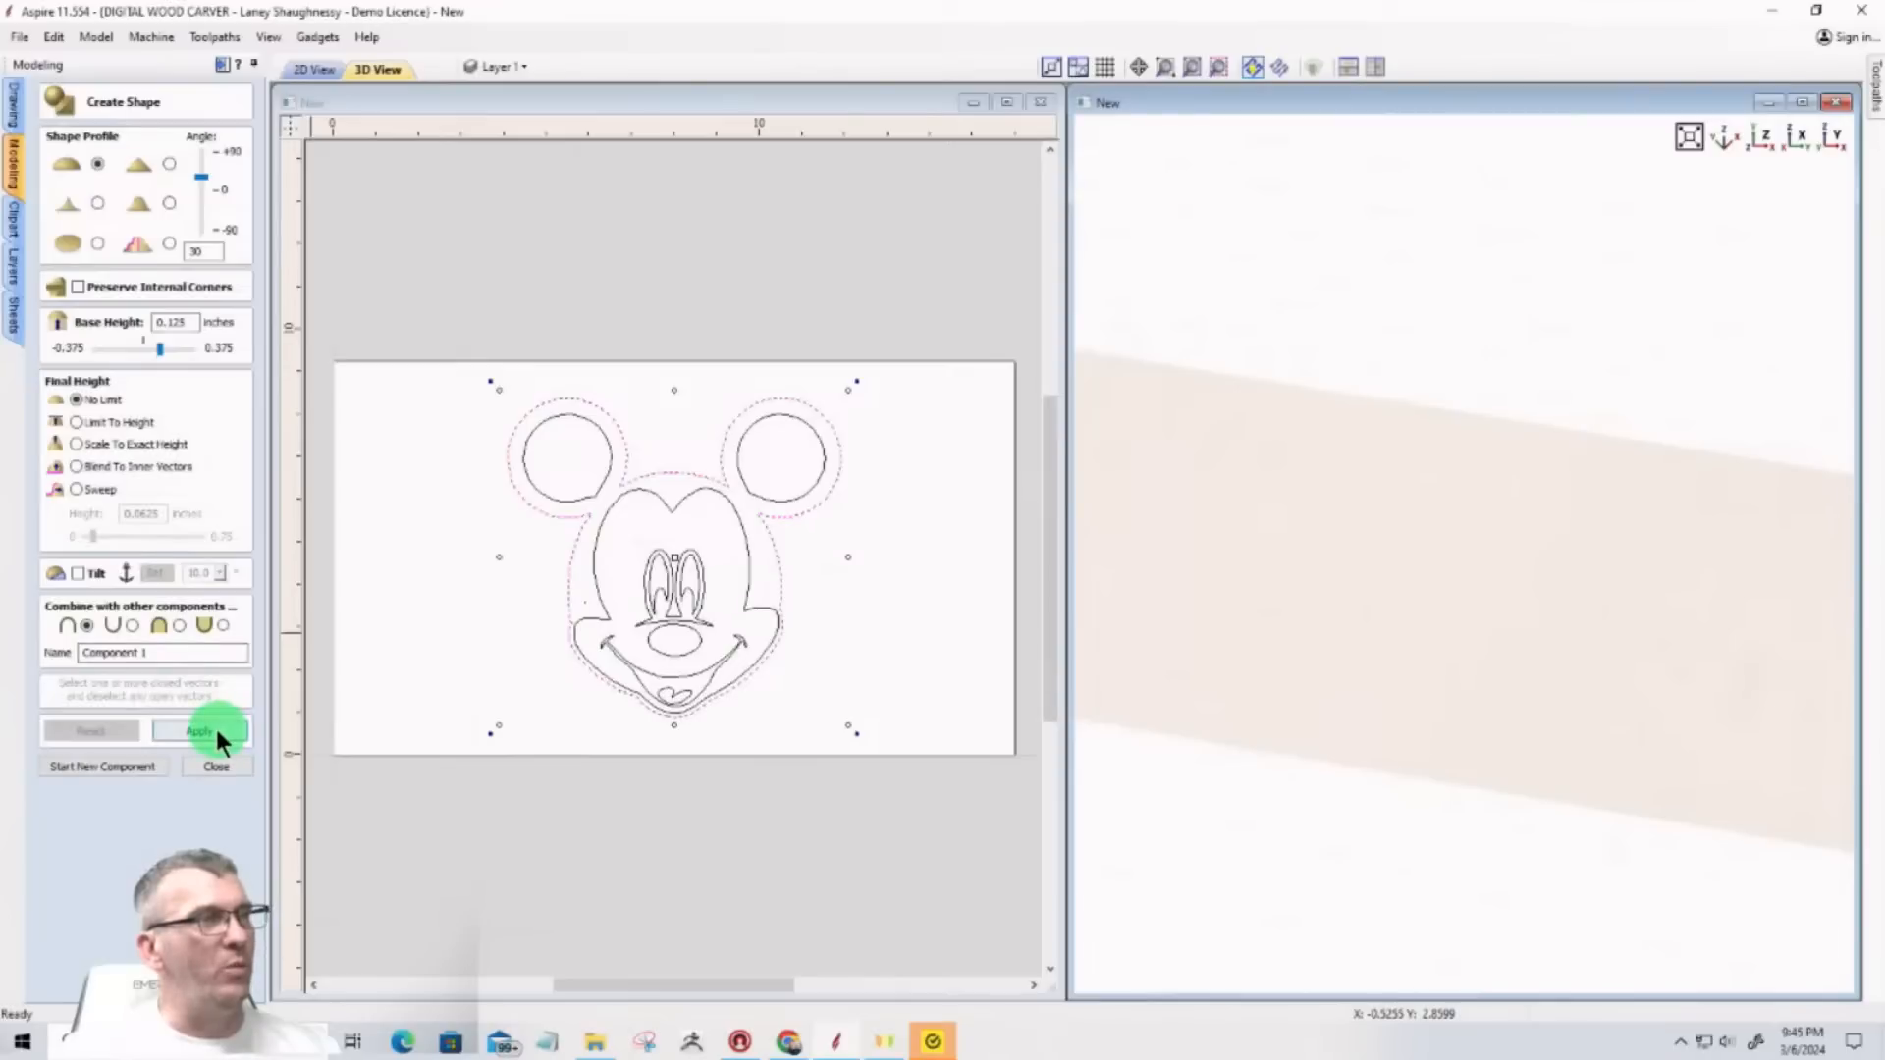
left_click(173, 651)
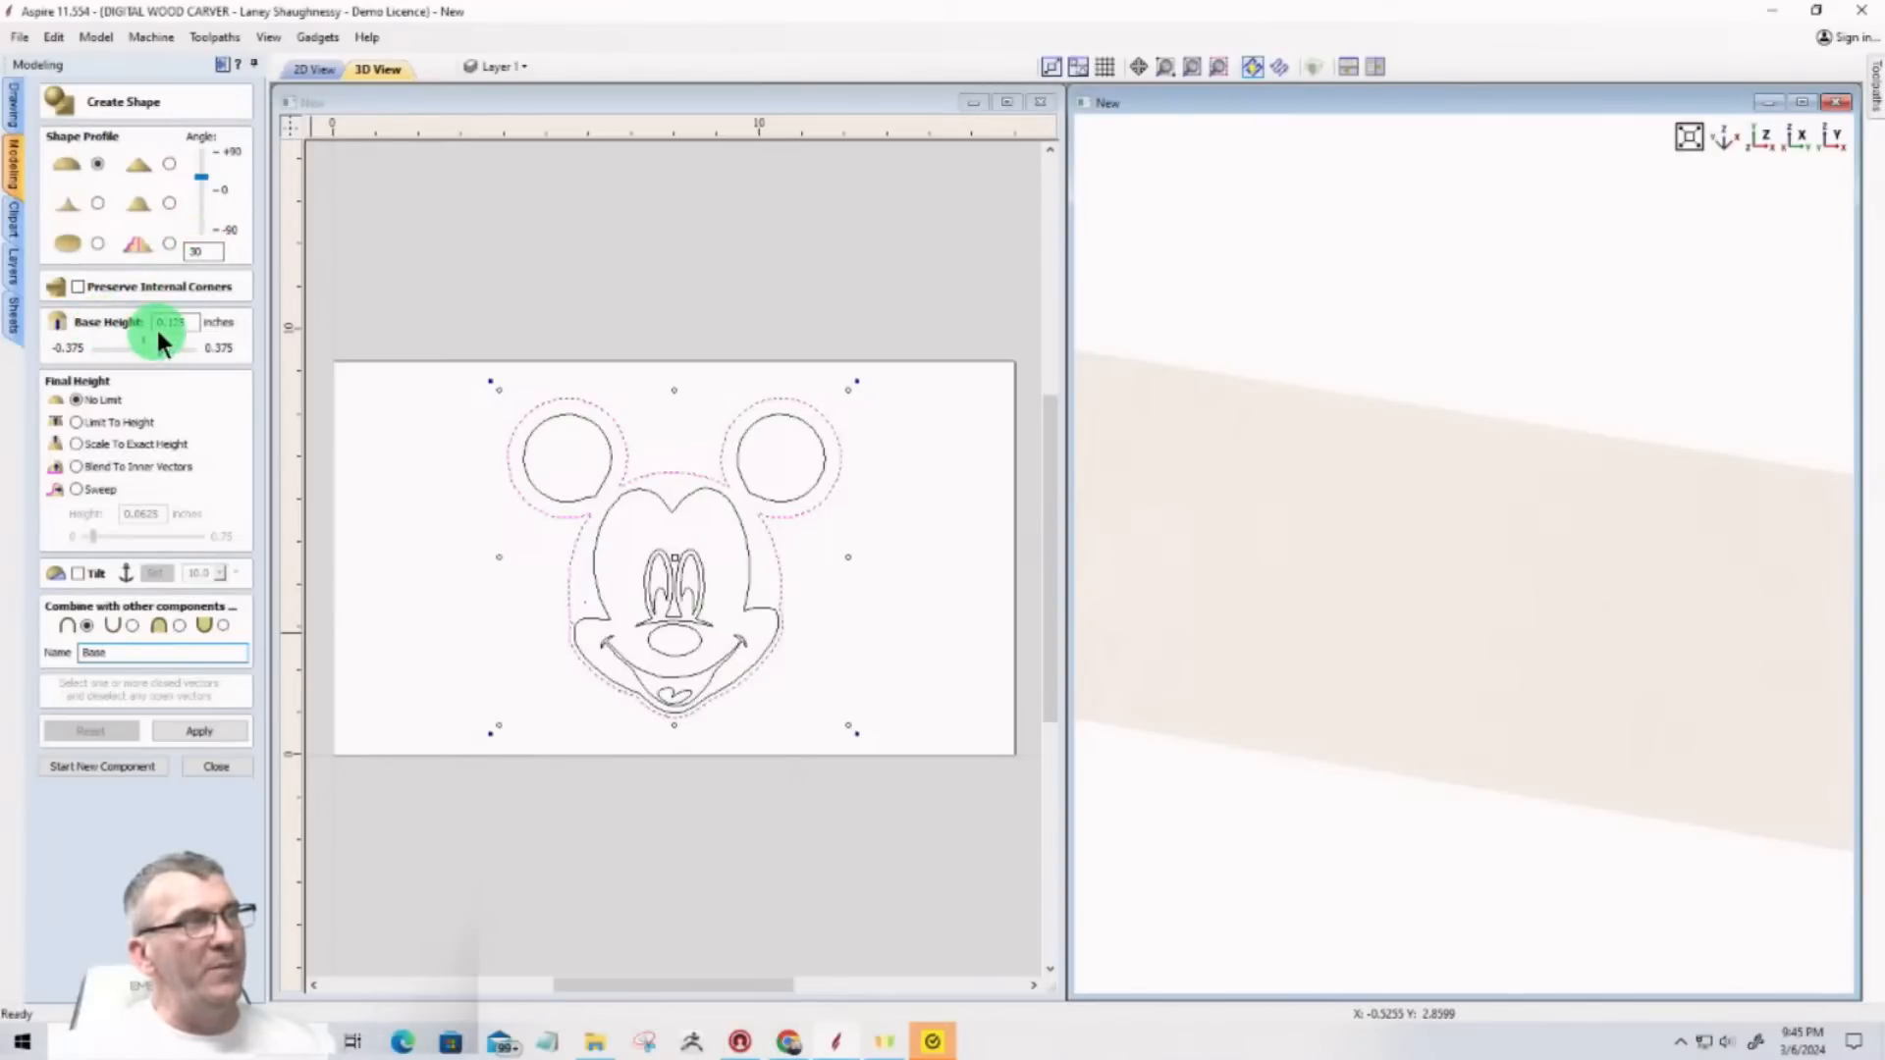
left_click(73, 402)
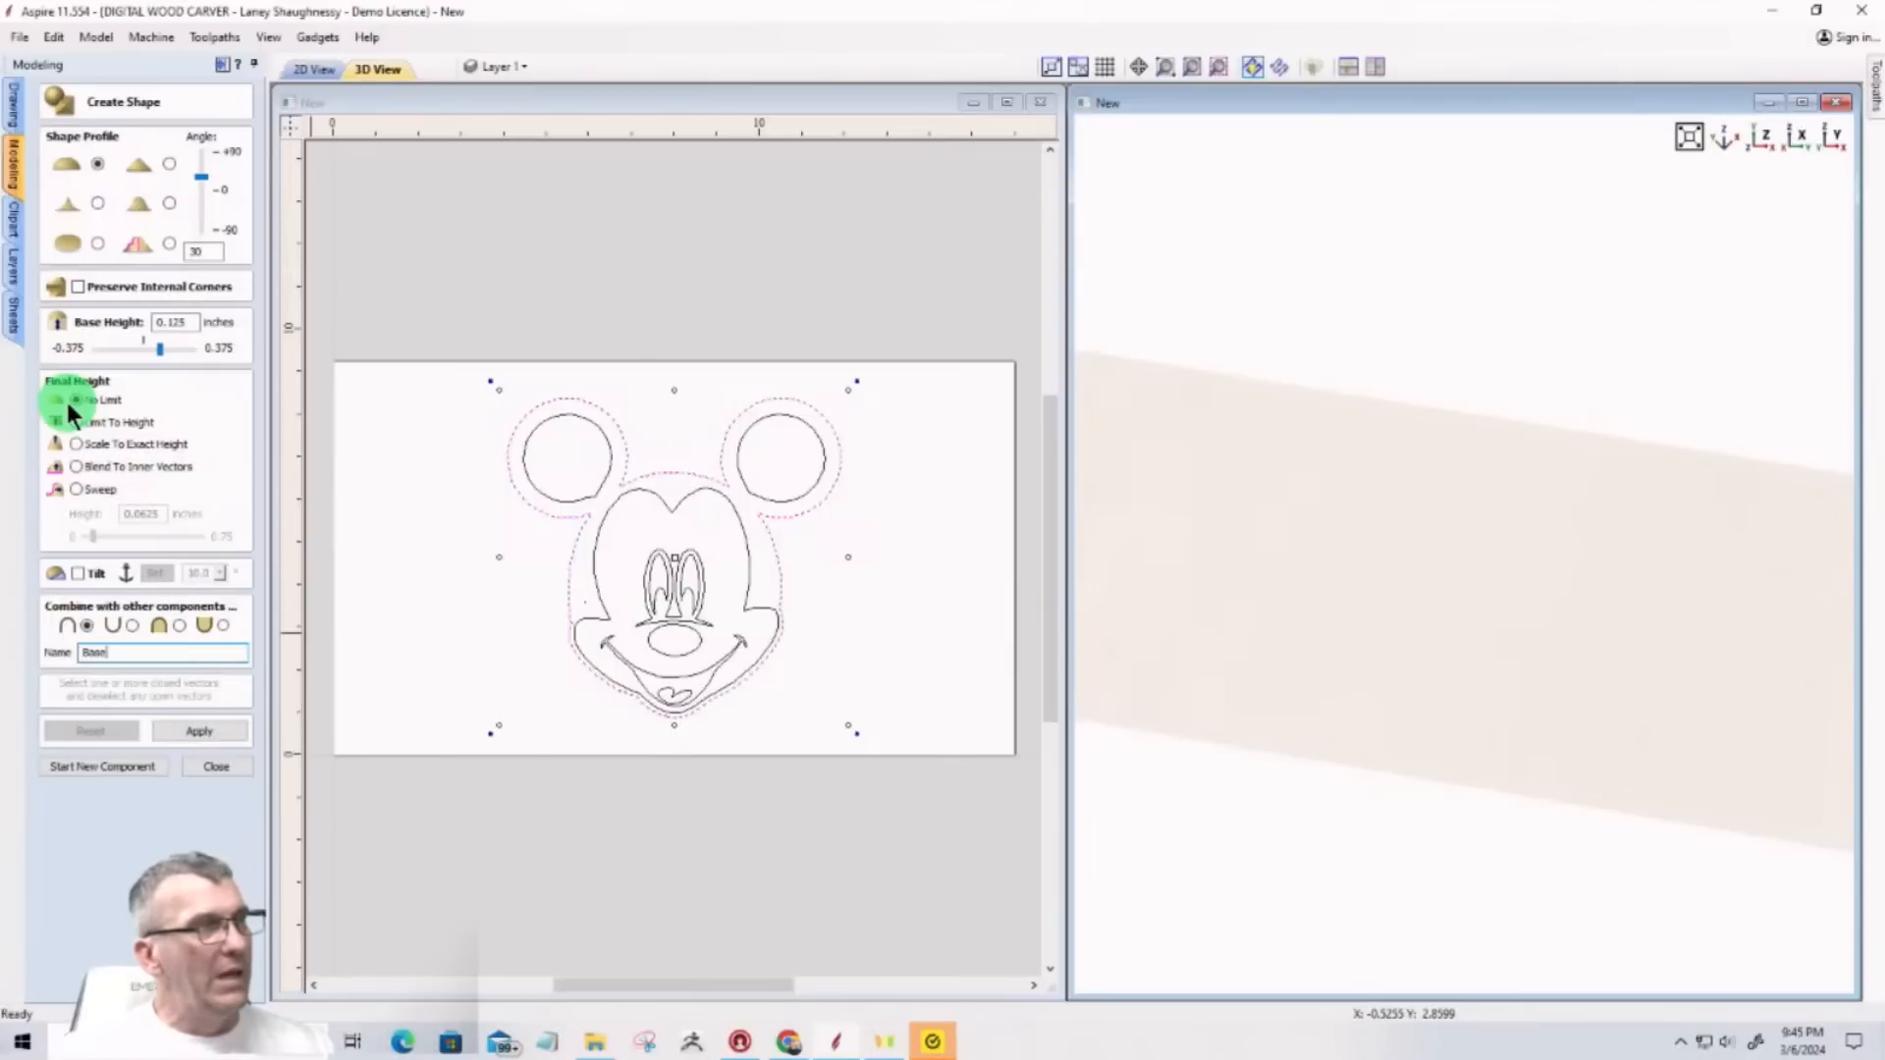
left_click(85, 628)
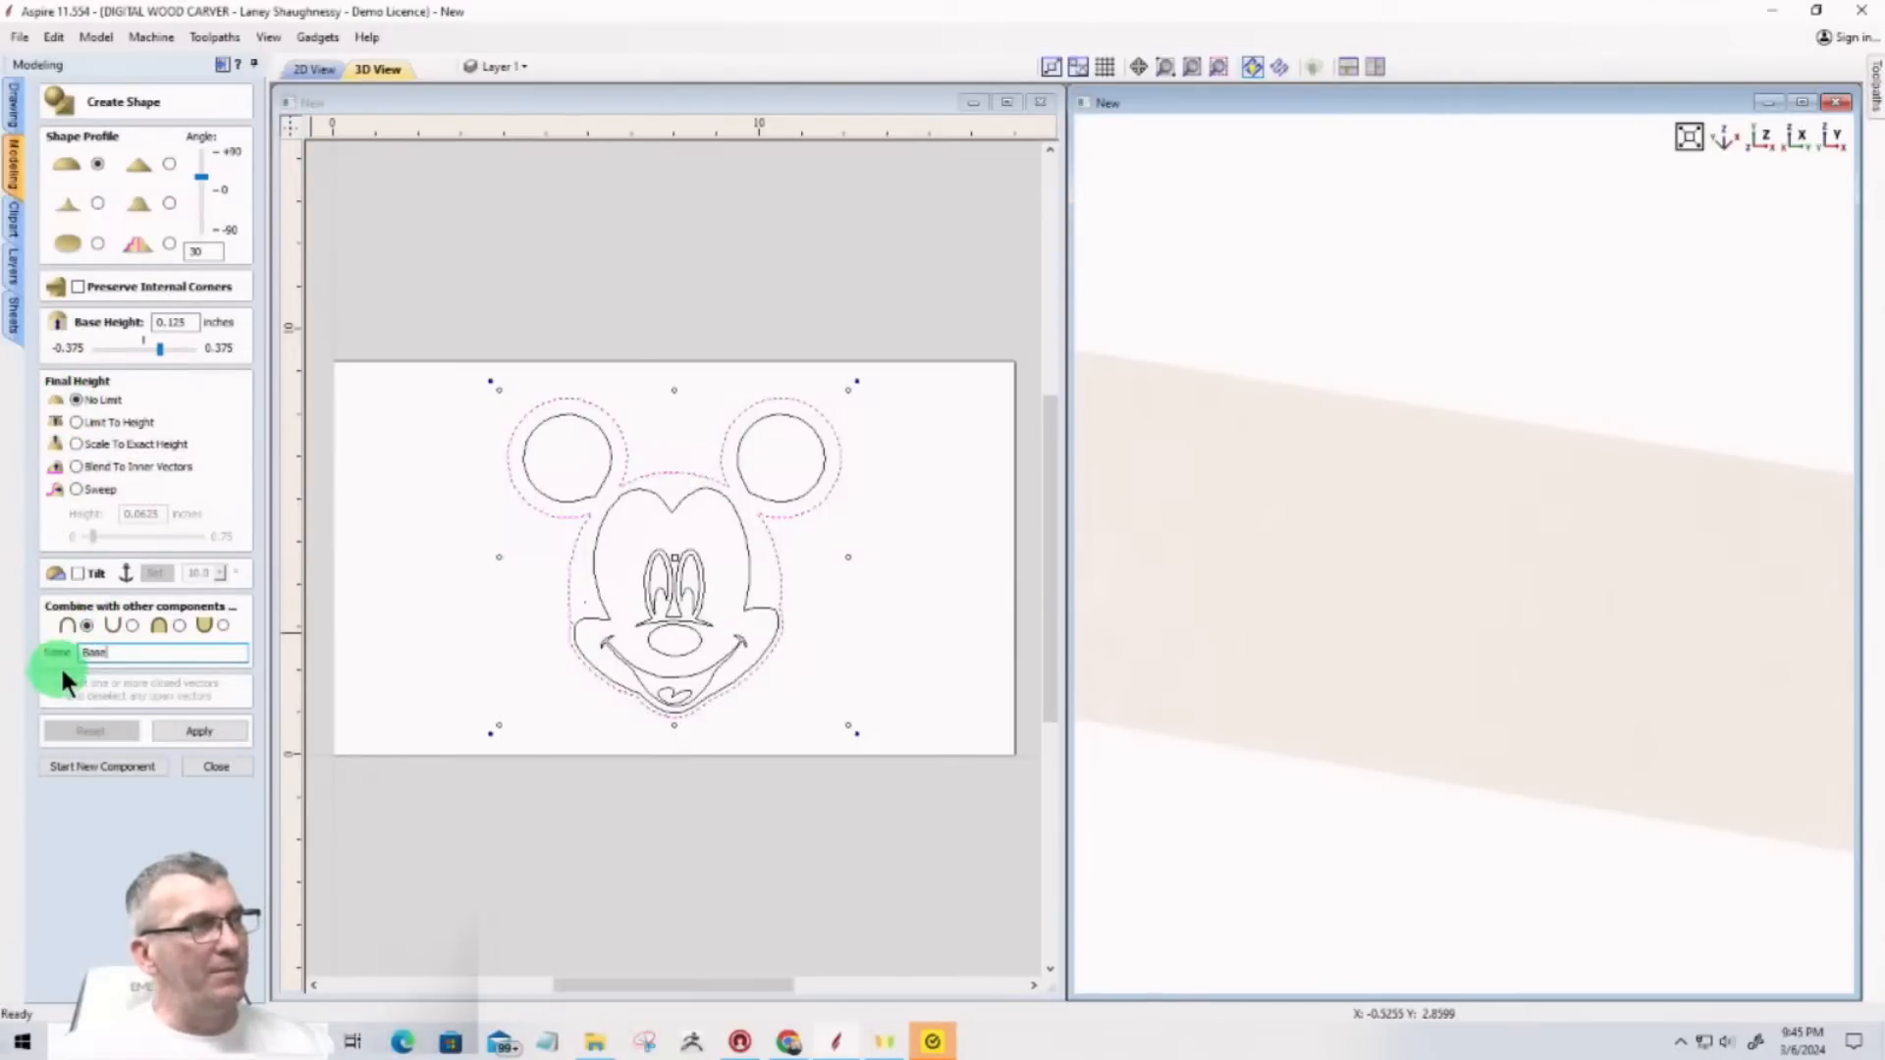
left_click(199, 730)
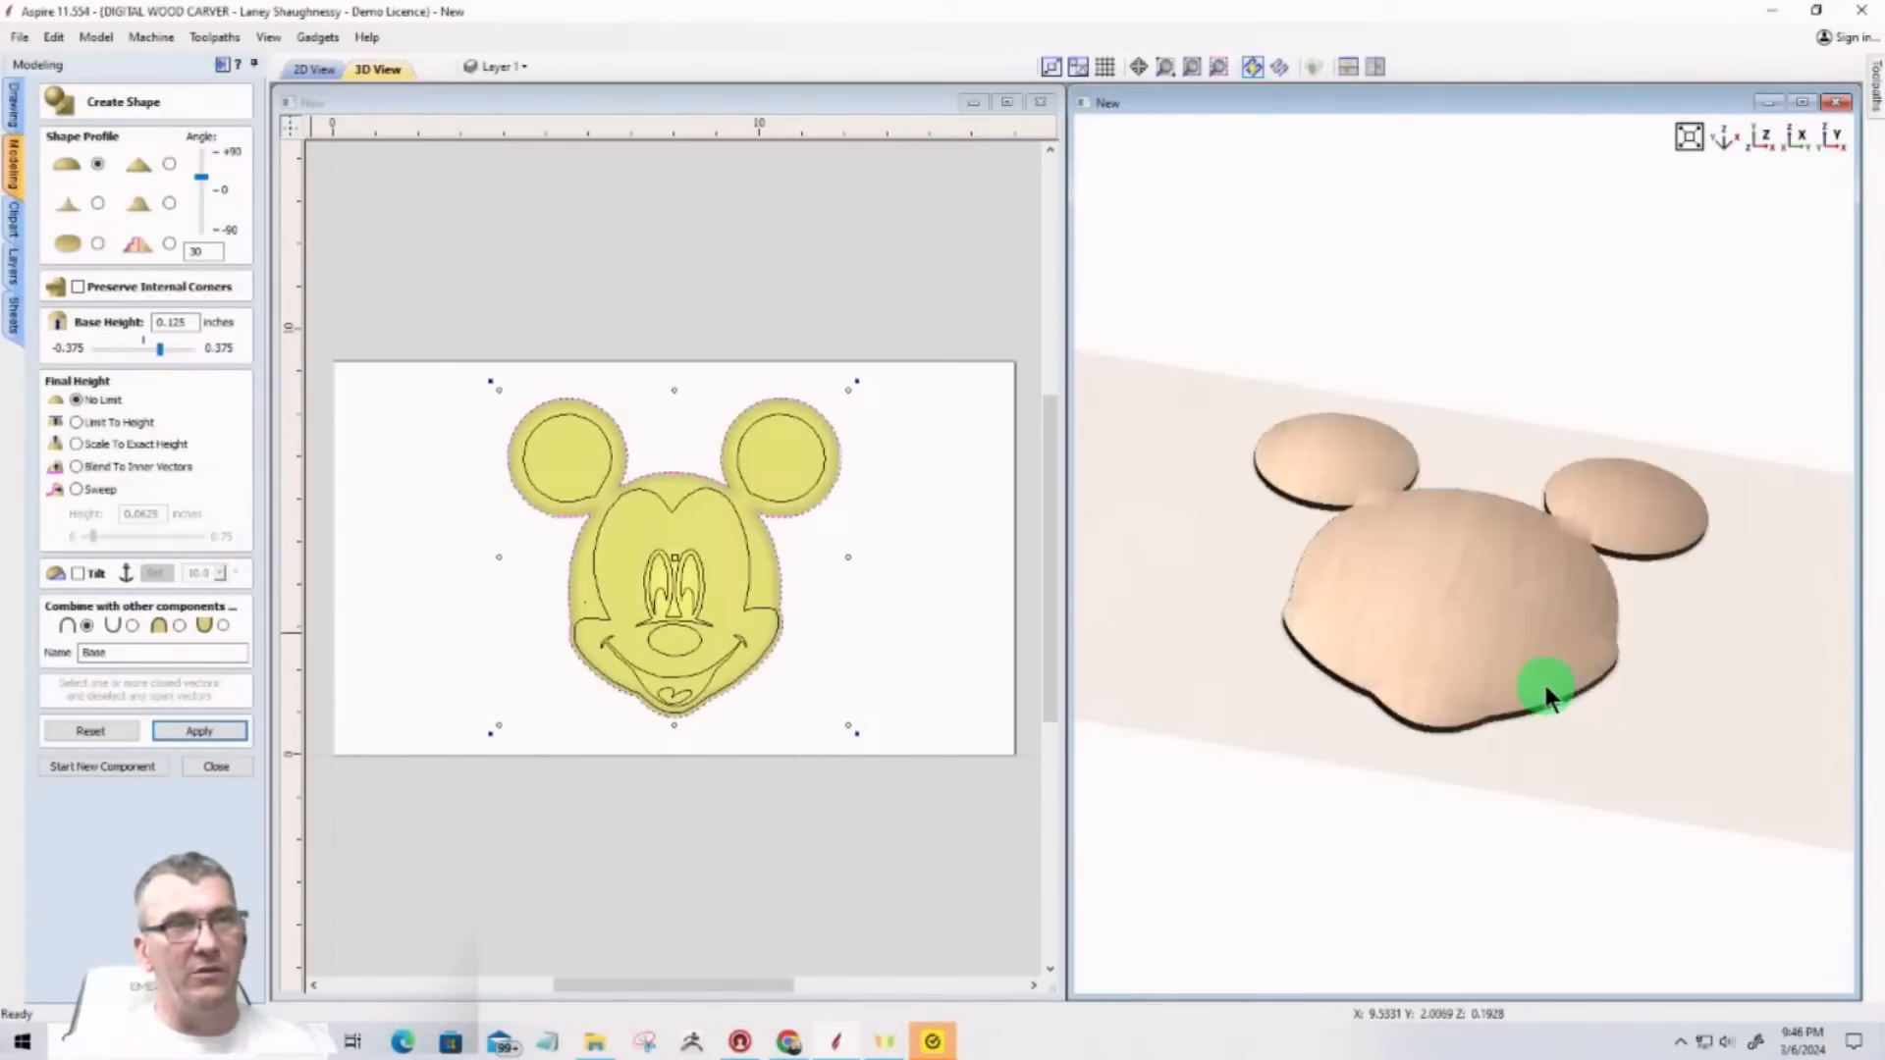
scroll(1539, 674, "up", 2)
left_click_drag(1538, 673, 1453, 607)
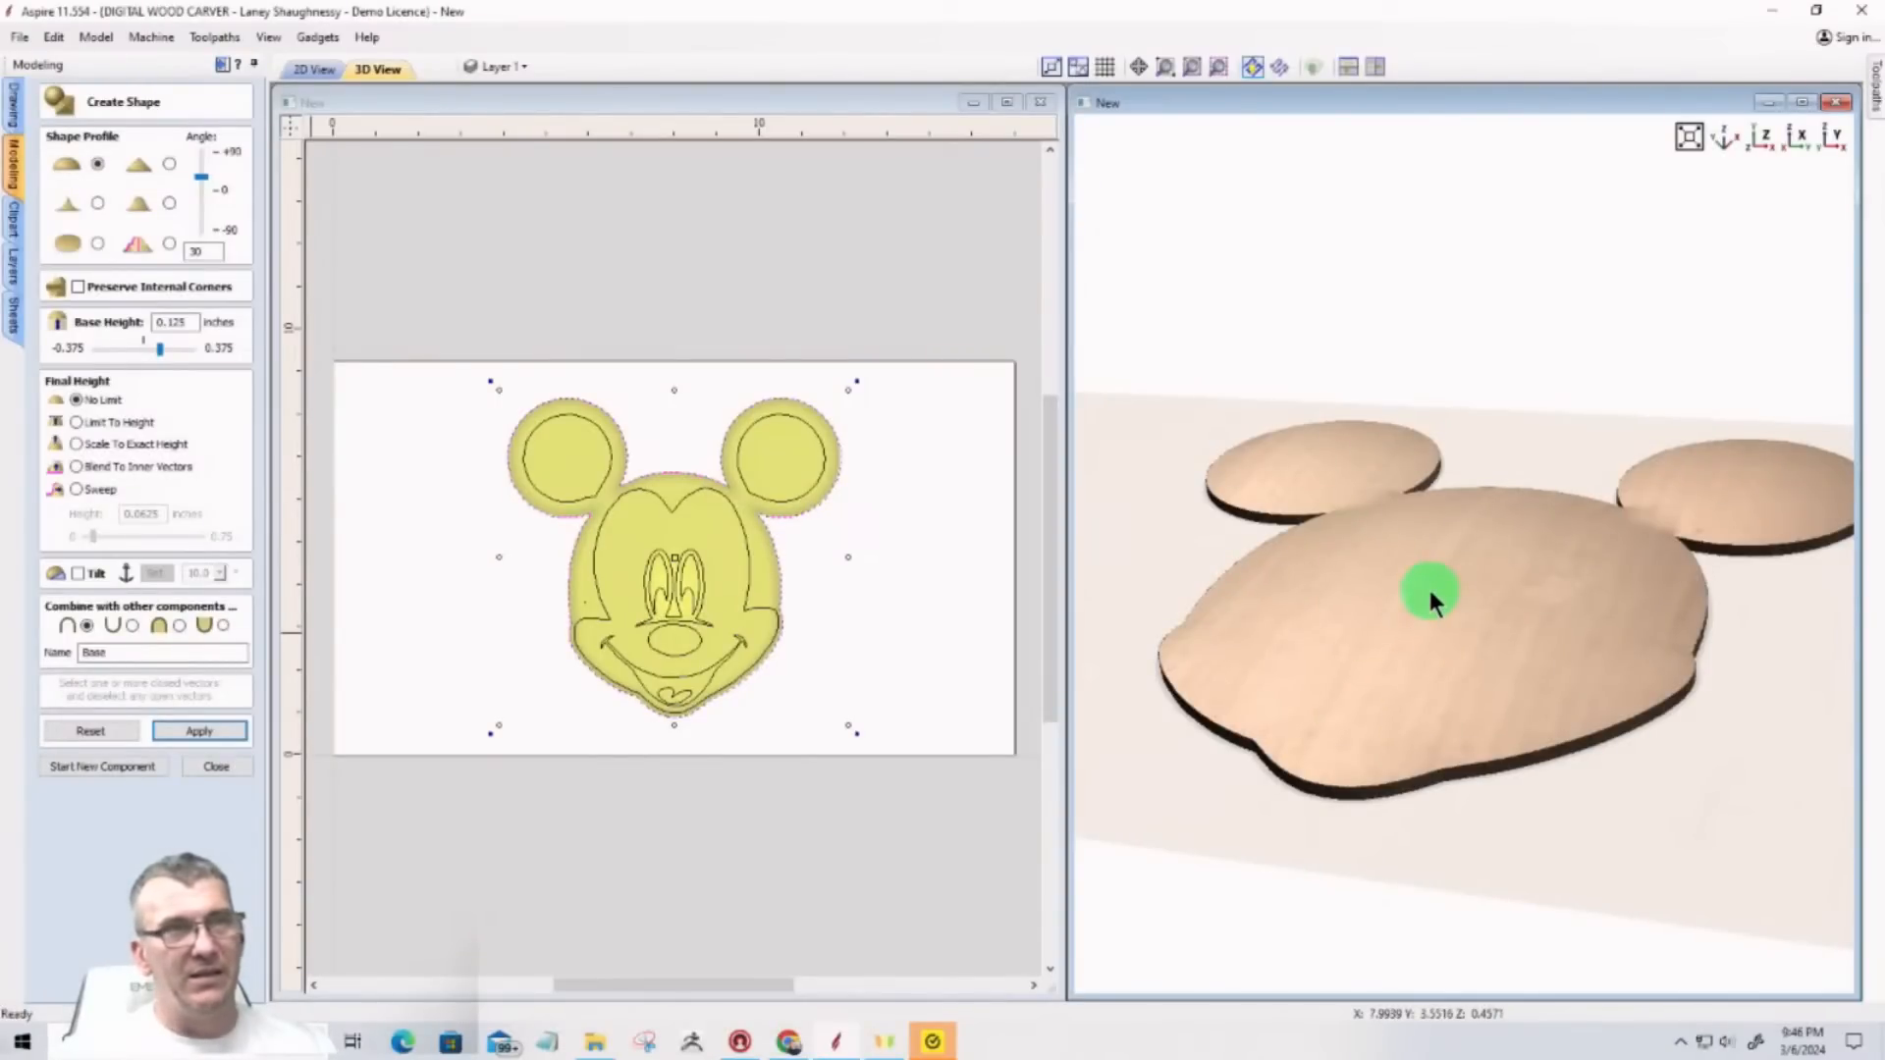
double_click(208, 255)
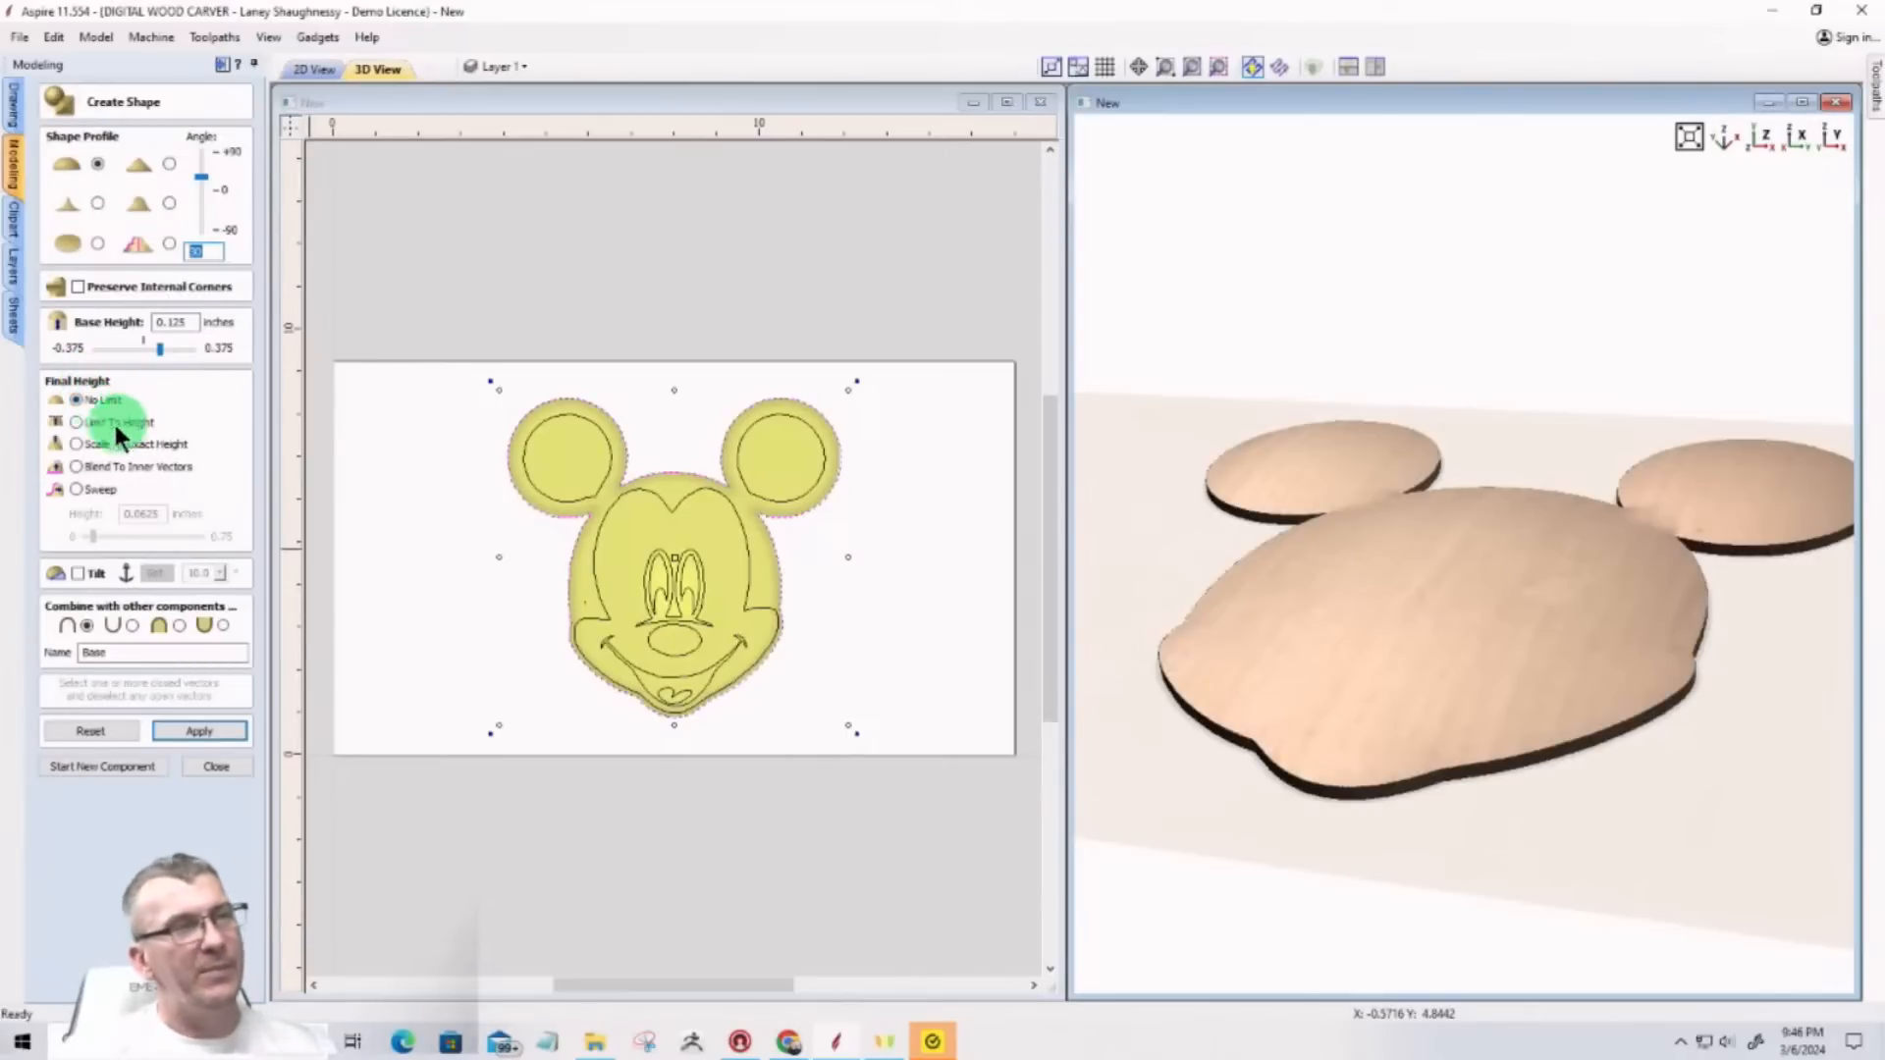
Step: Start a new component from the inner face outline with a 10-degree shape angle and a 0.0625 inch base height
left_click(108, 764)
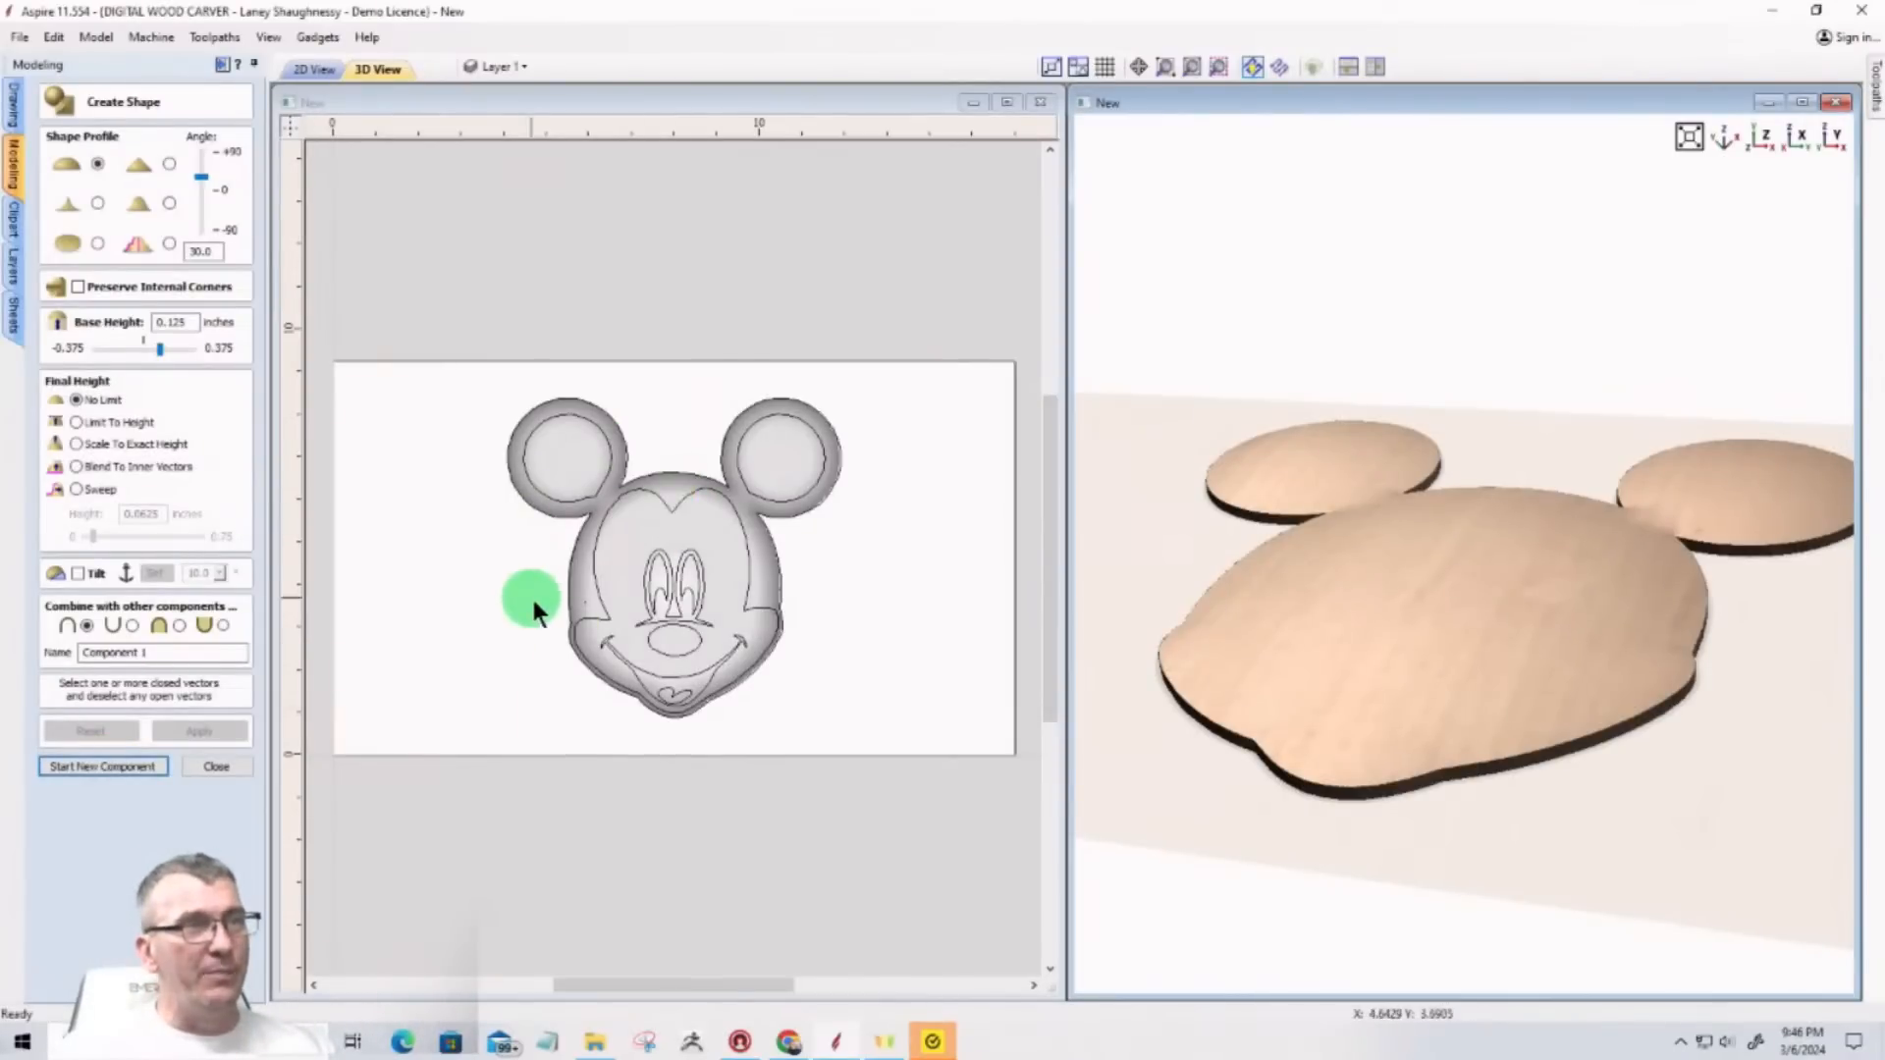
left_click(595, 585)
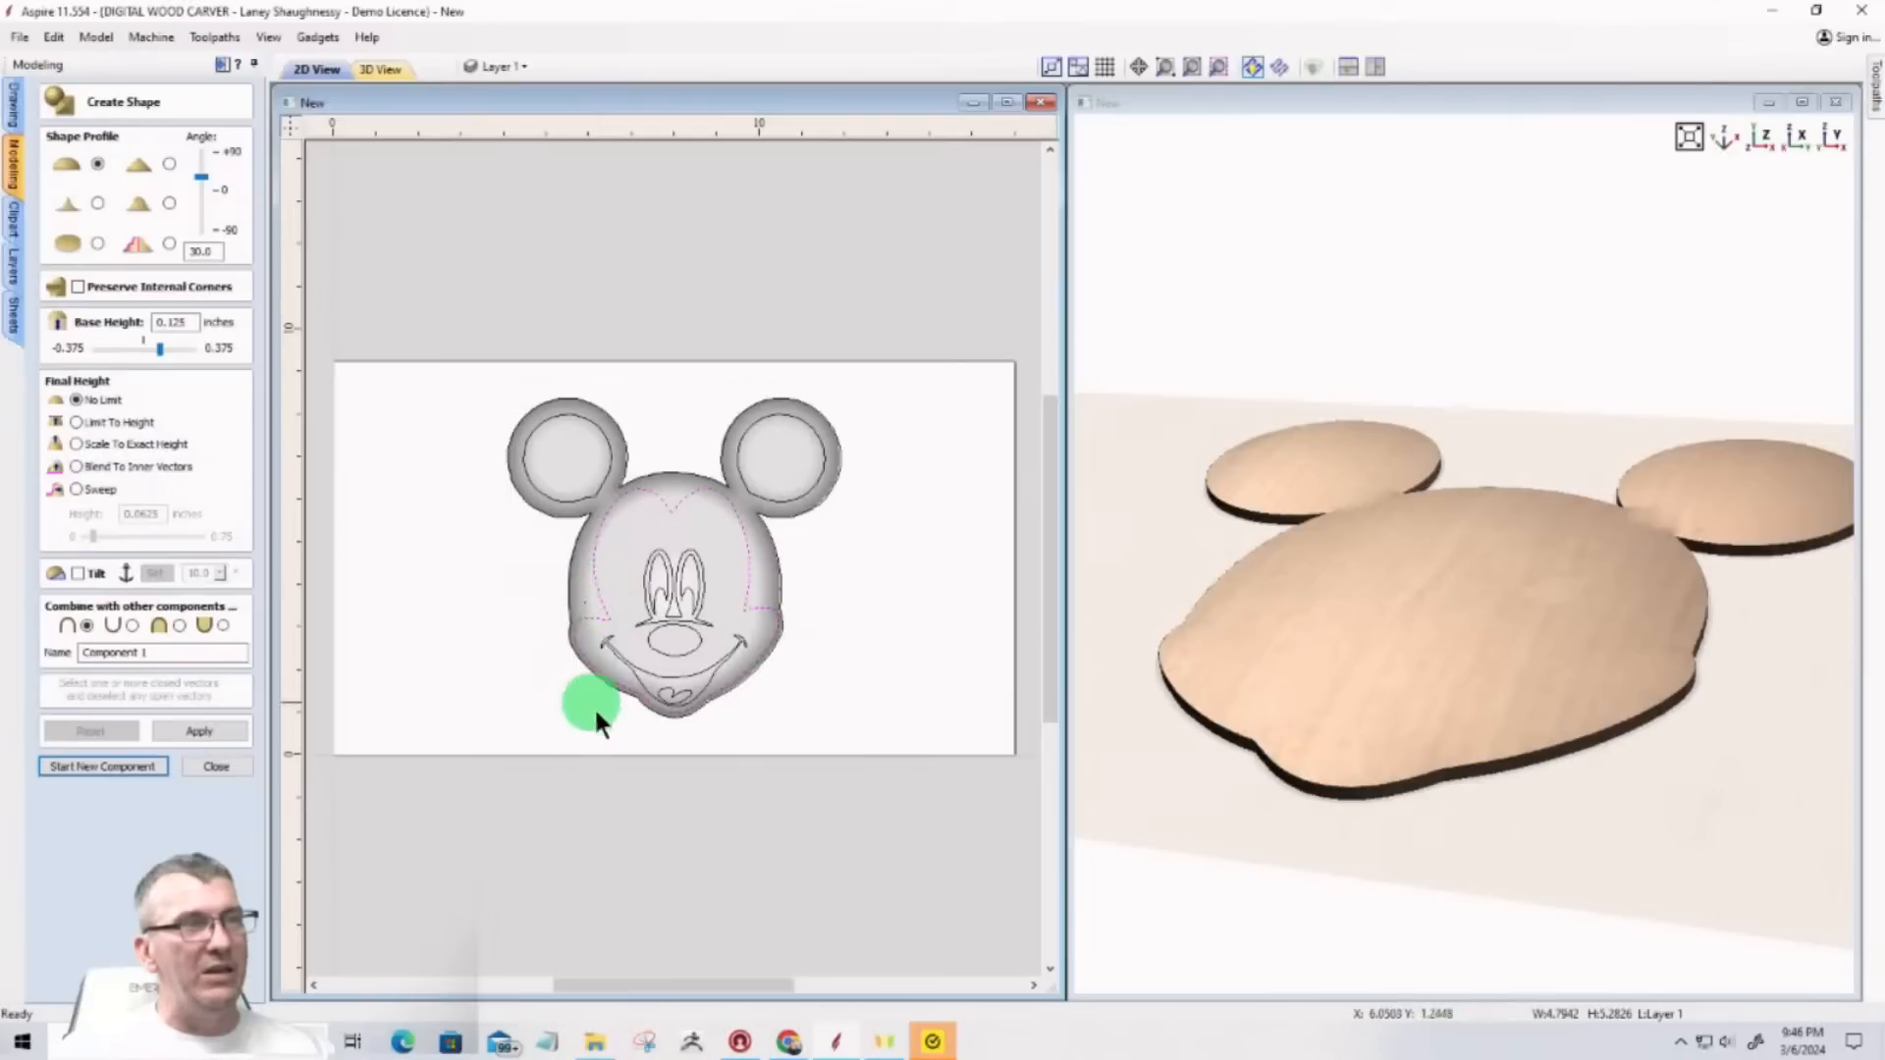
scroll(758, 643, "up", 5)
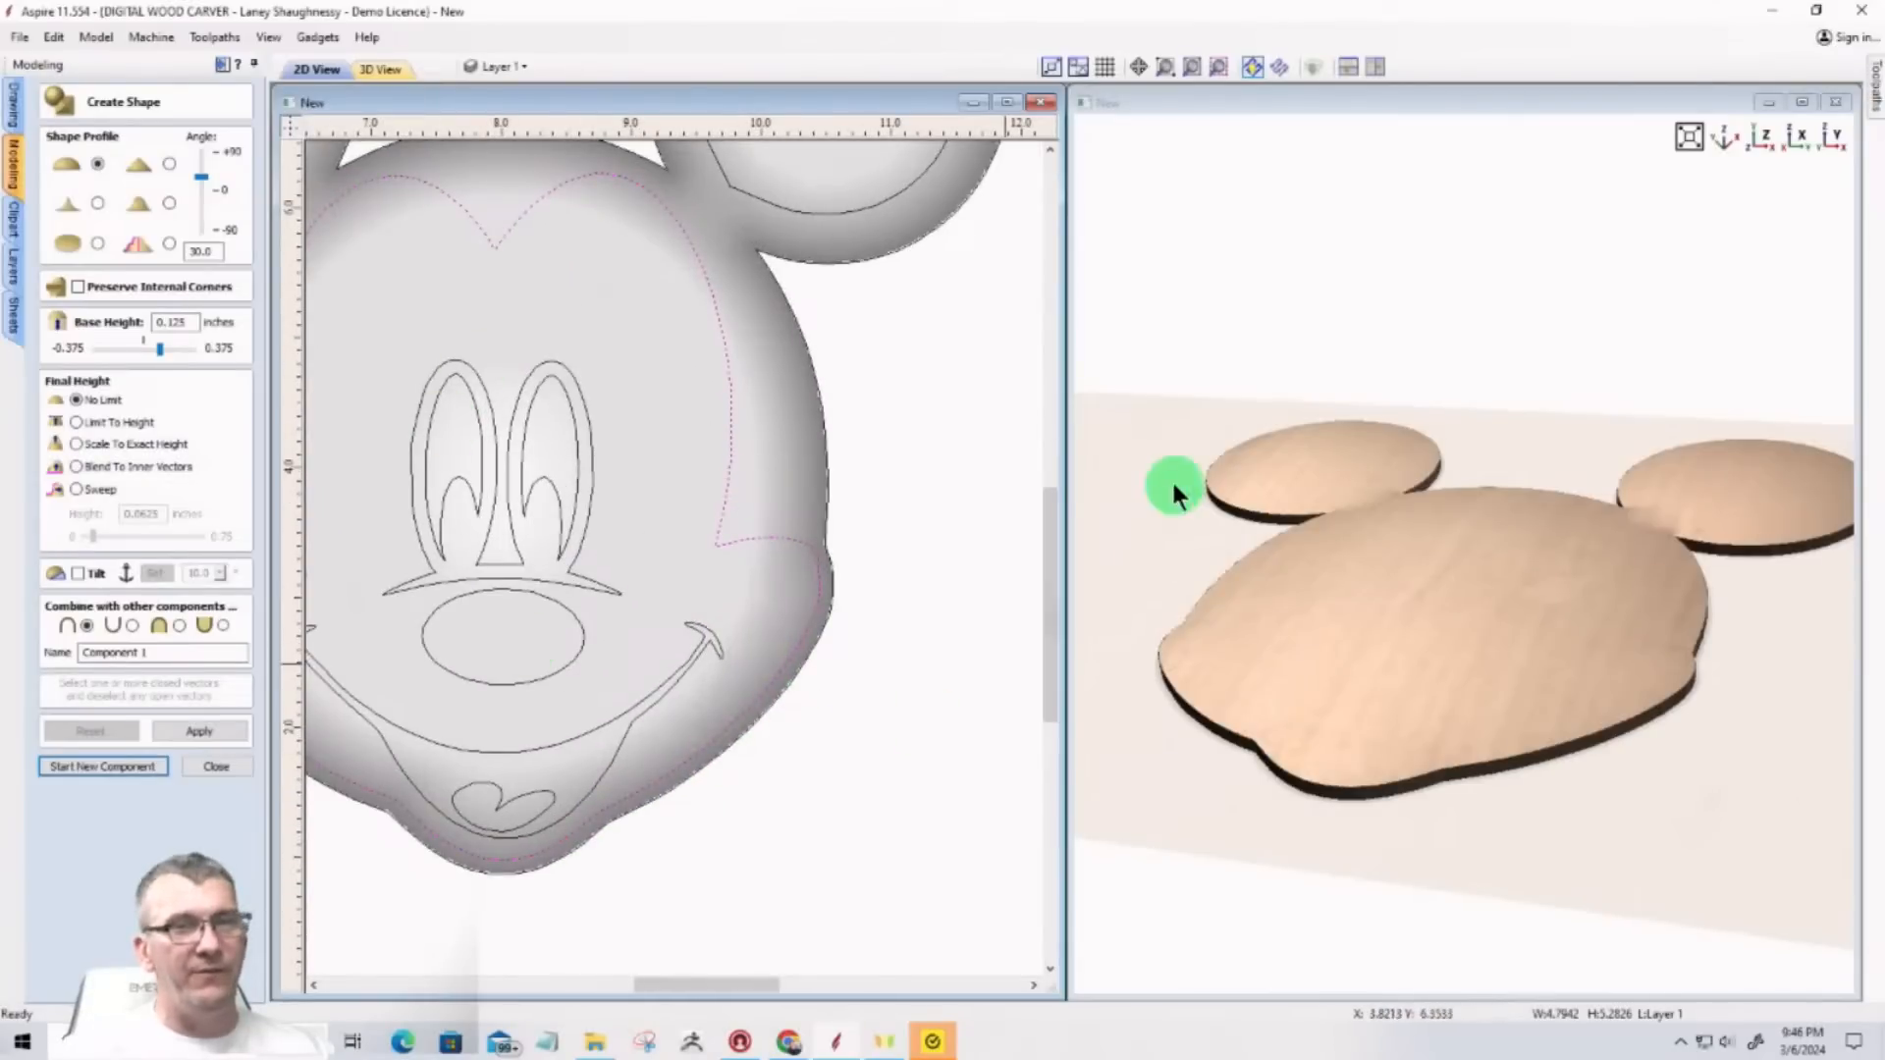
scroll(1037, 413, "down", 3)
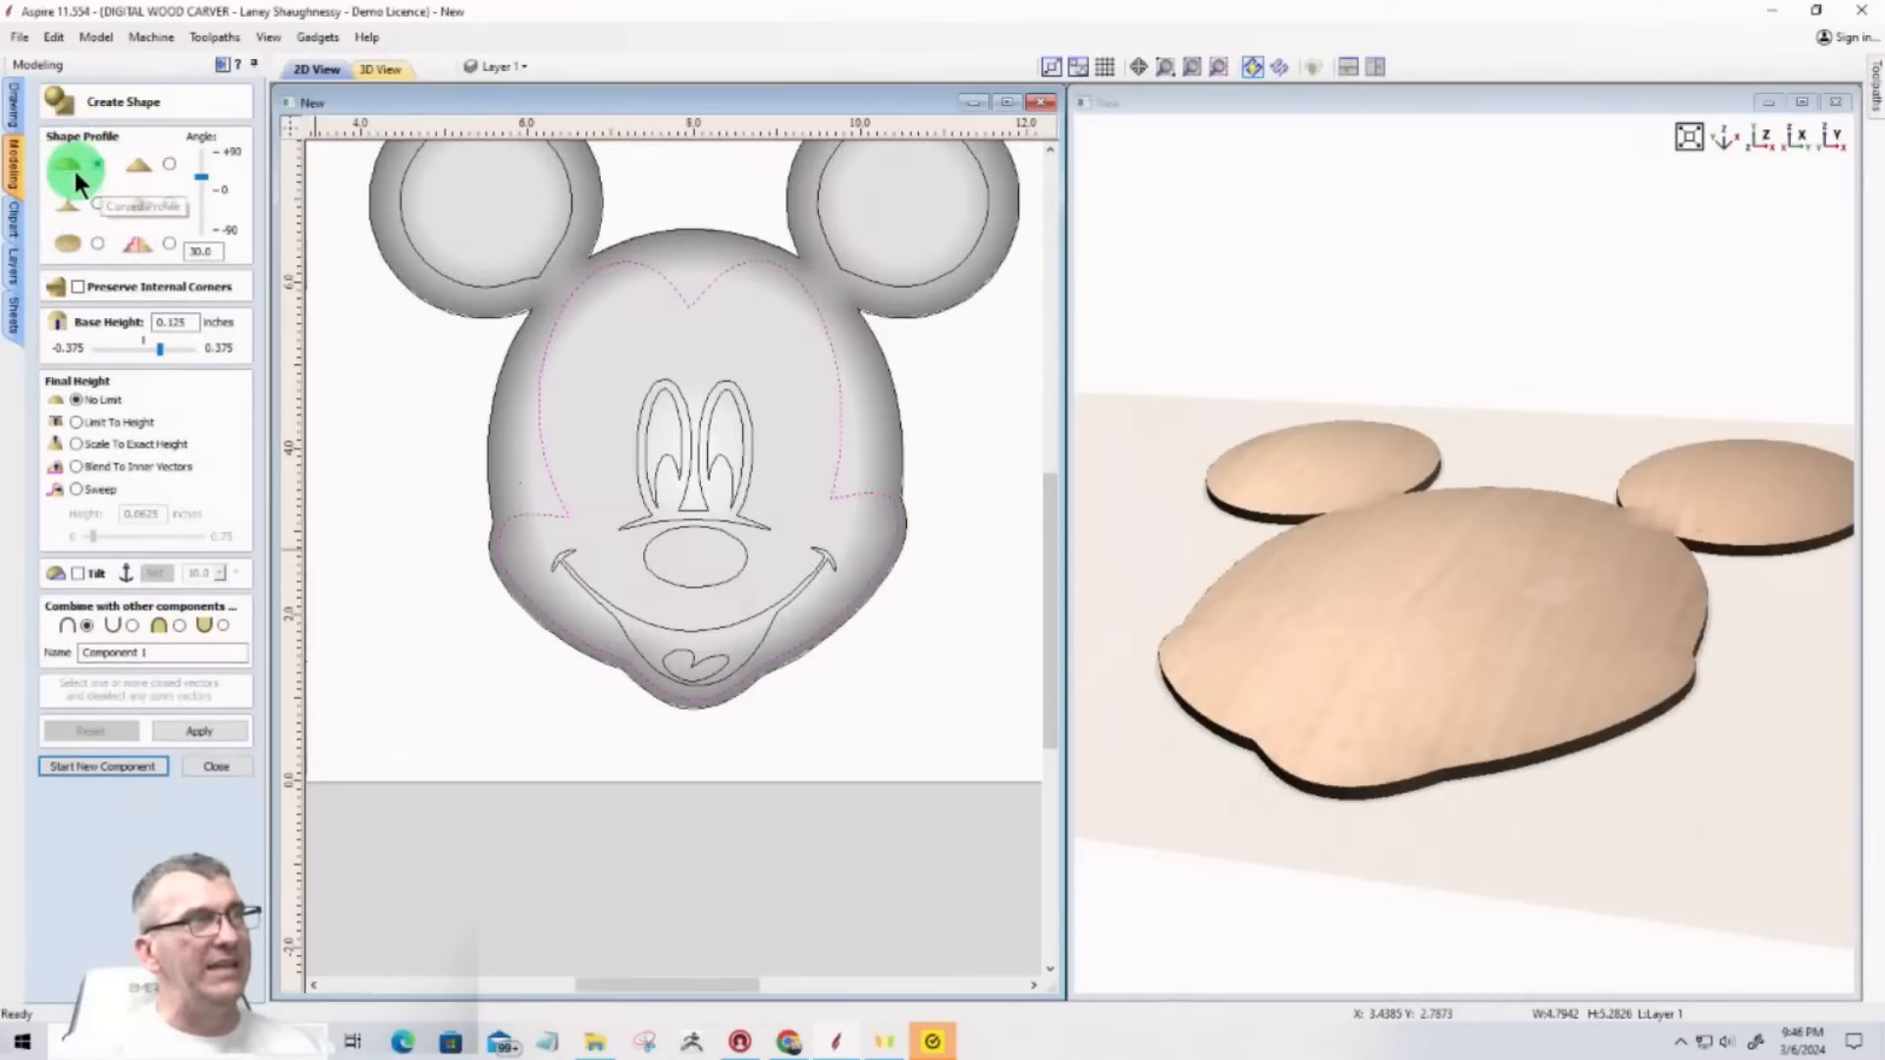
double_click(211, 253)
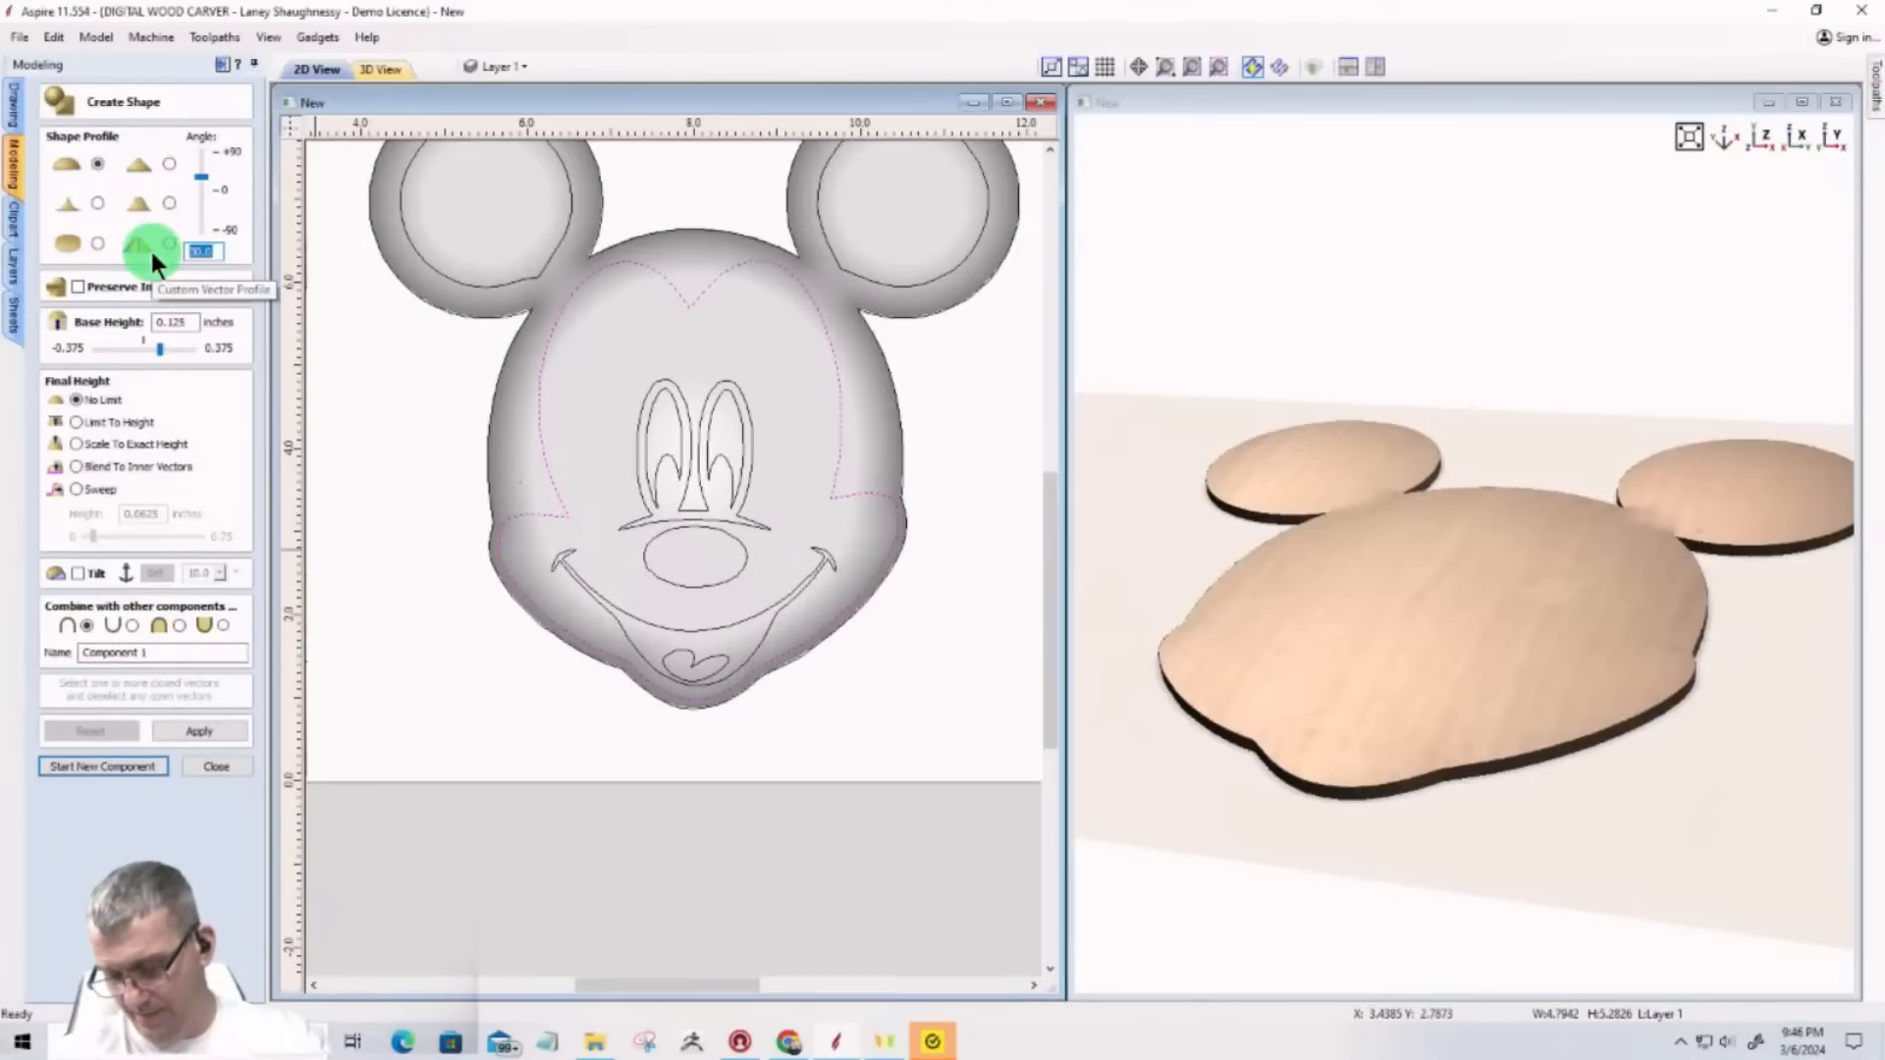
type("10")
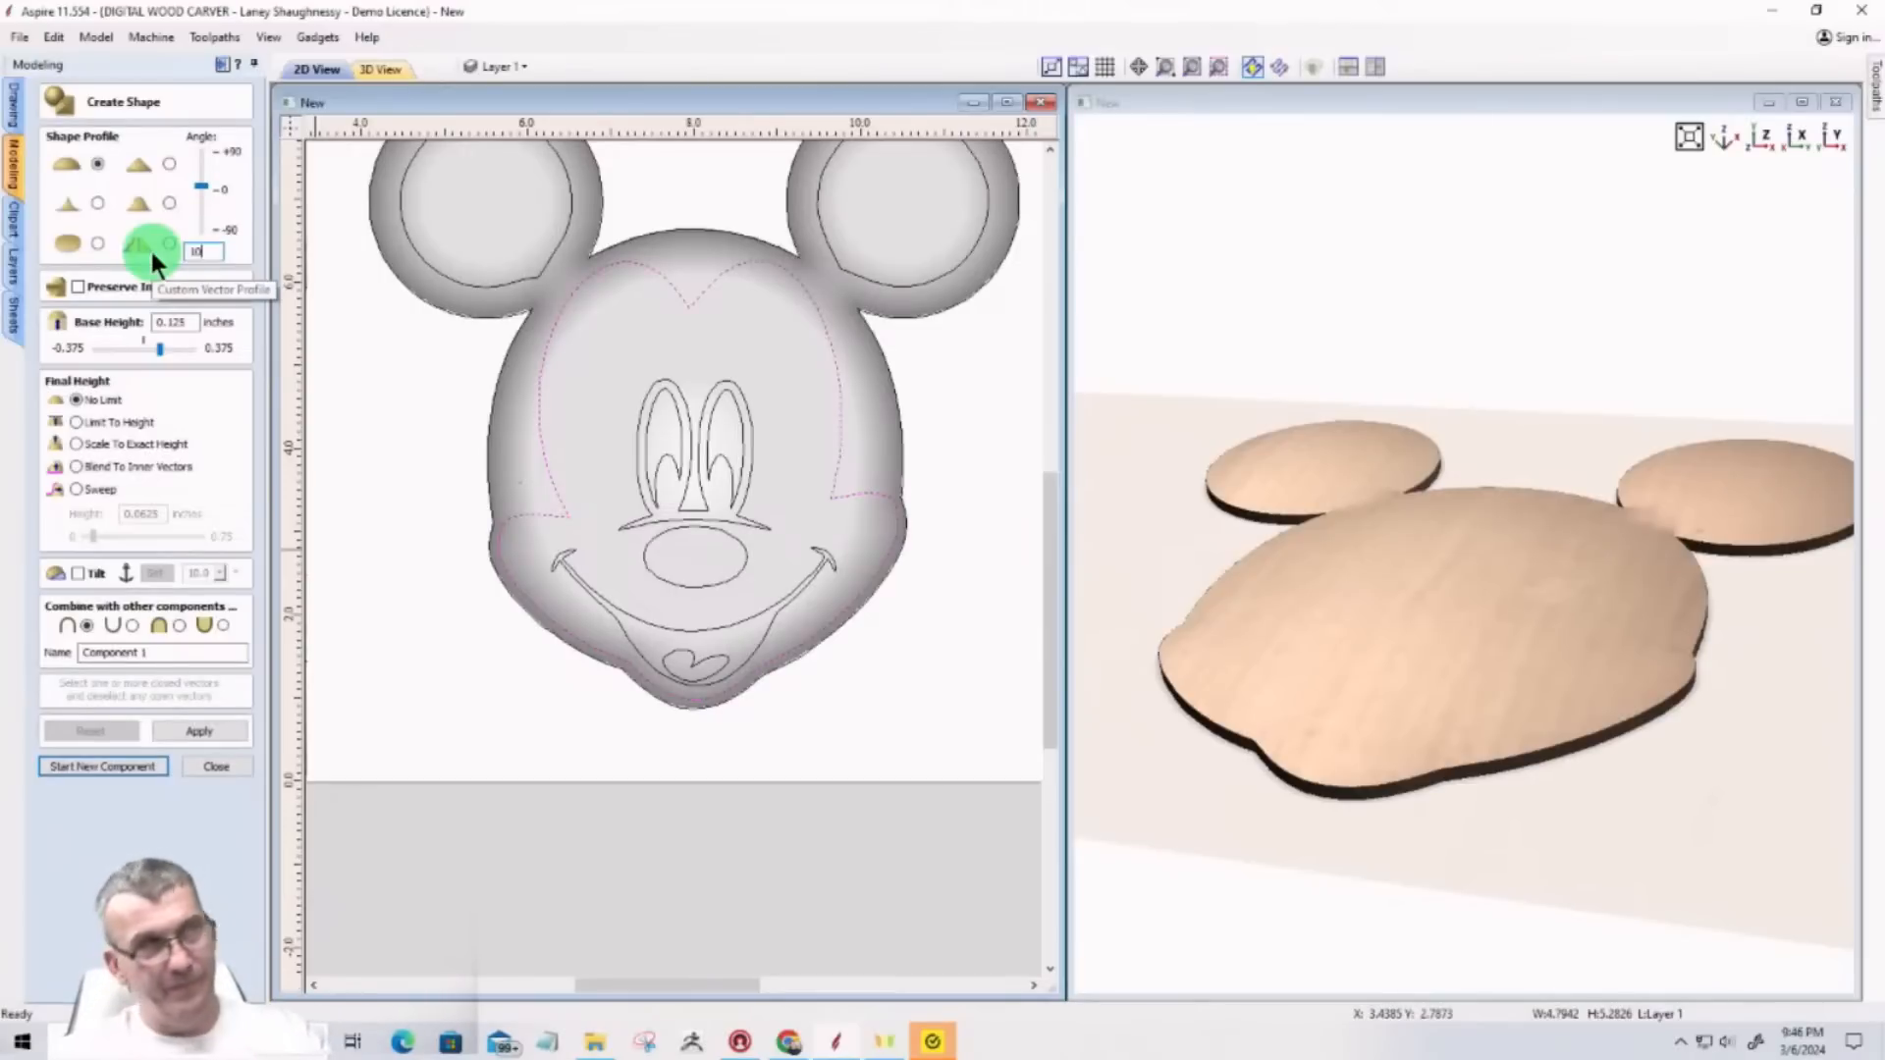
left_click(178, 321)
double_click(187, 323)
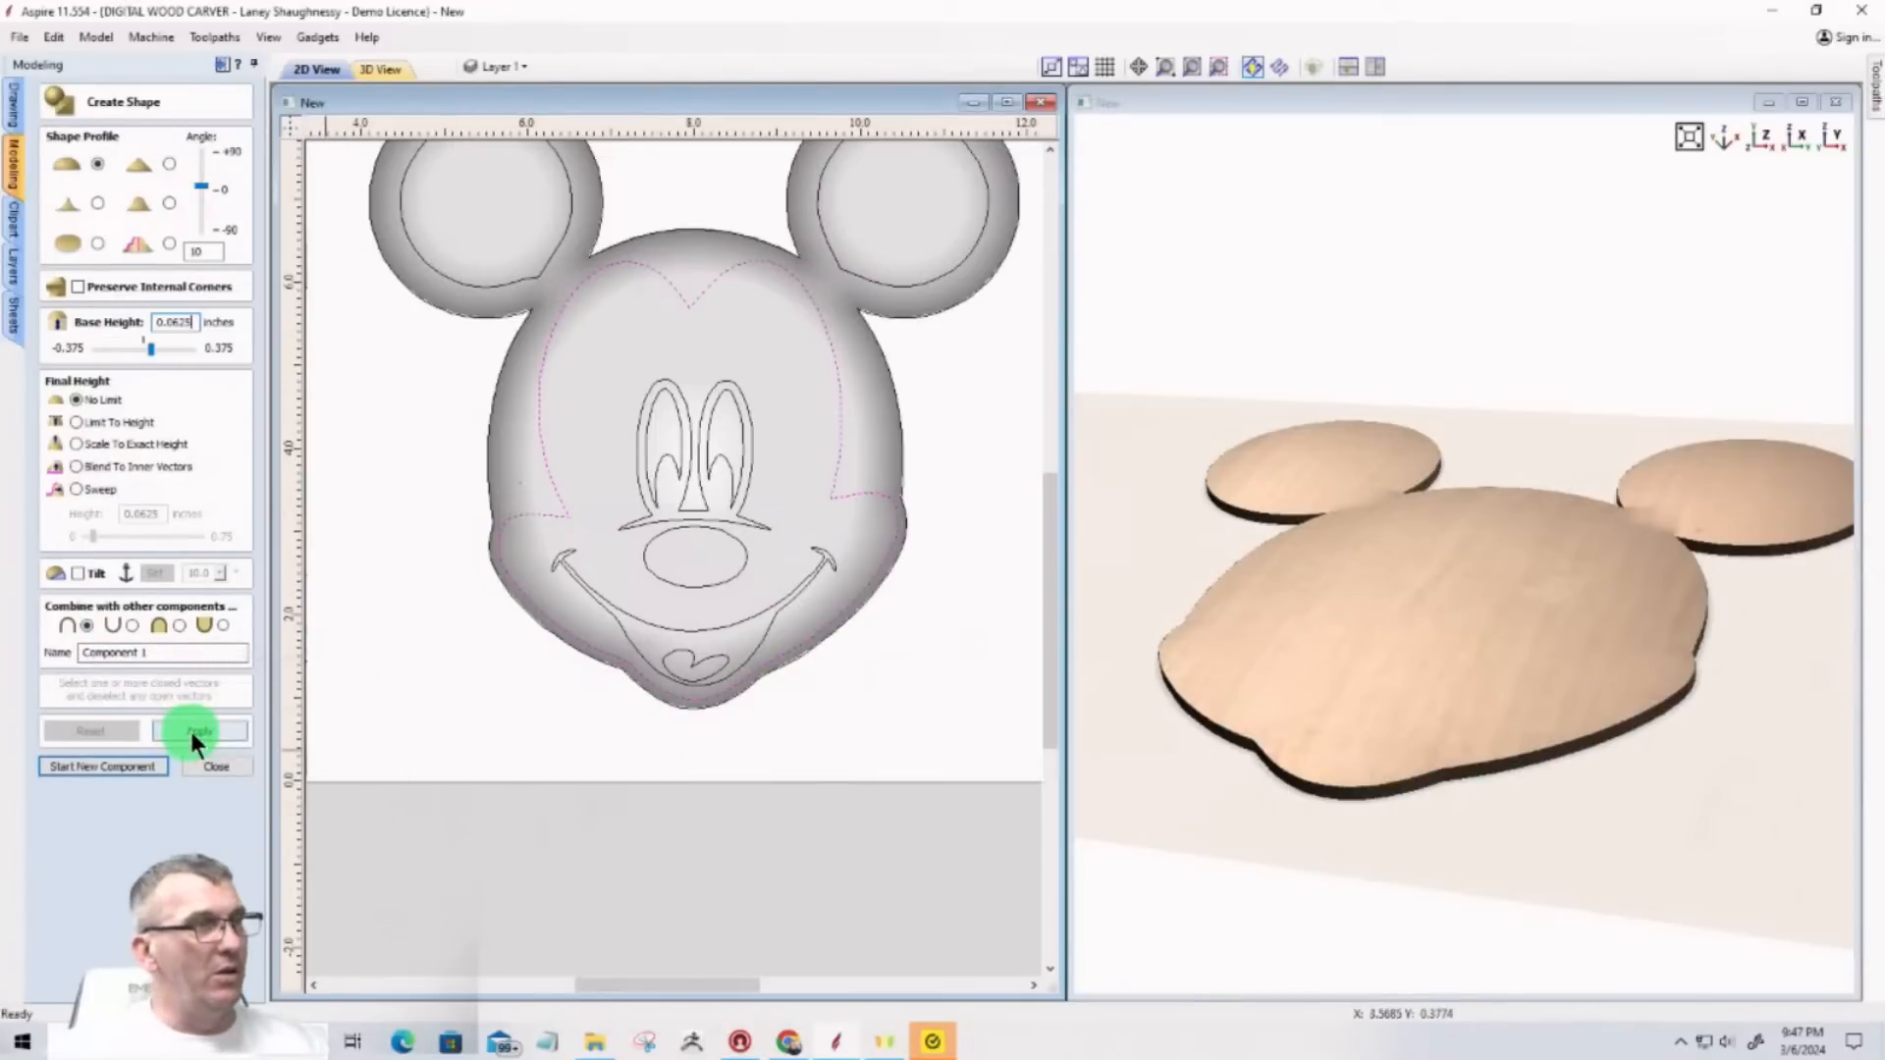
Step: Name the face component Inner Outline and apply its shape to the model
double_click(149, 652)
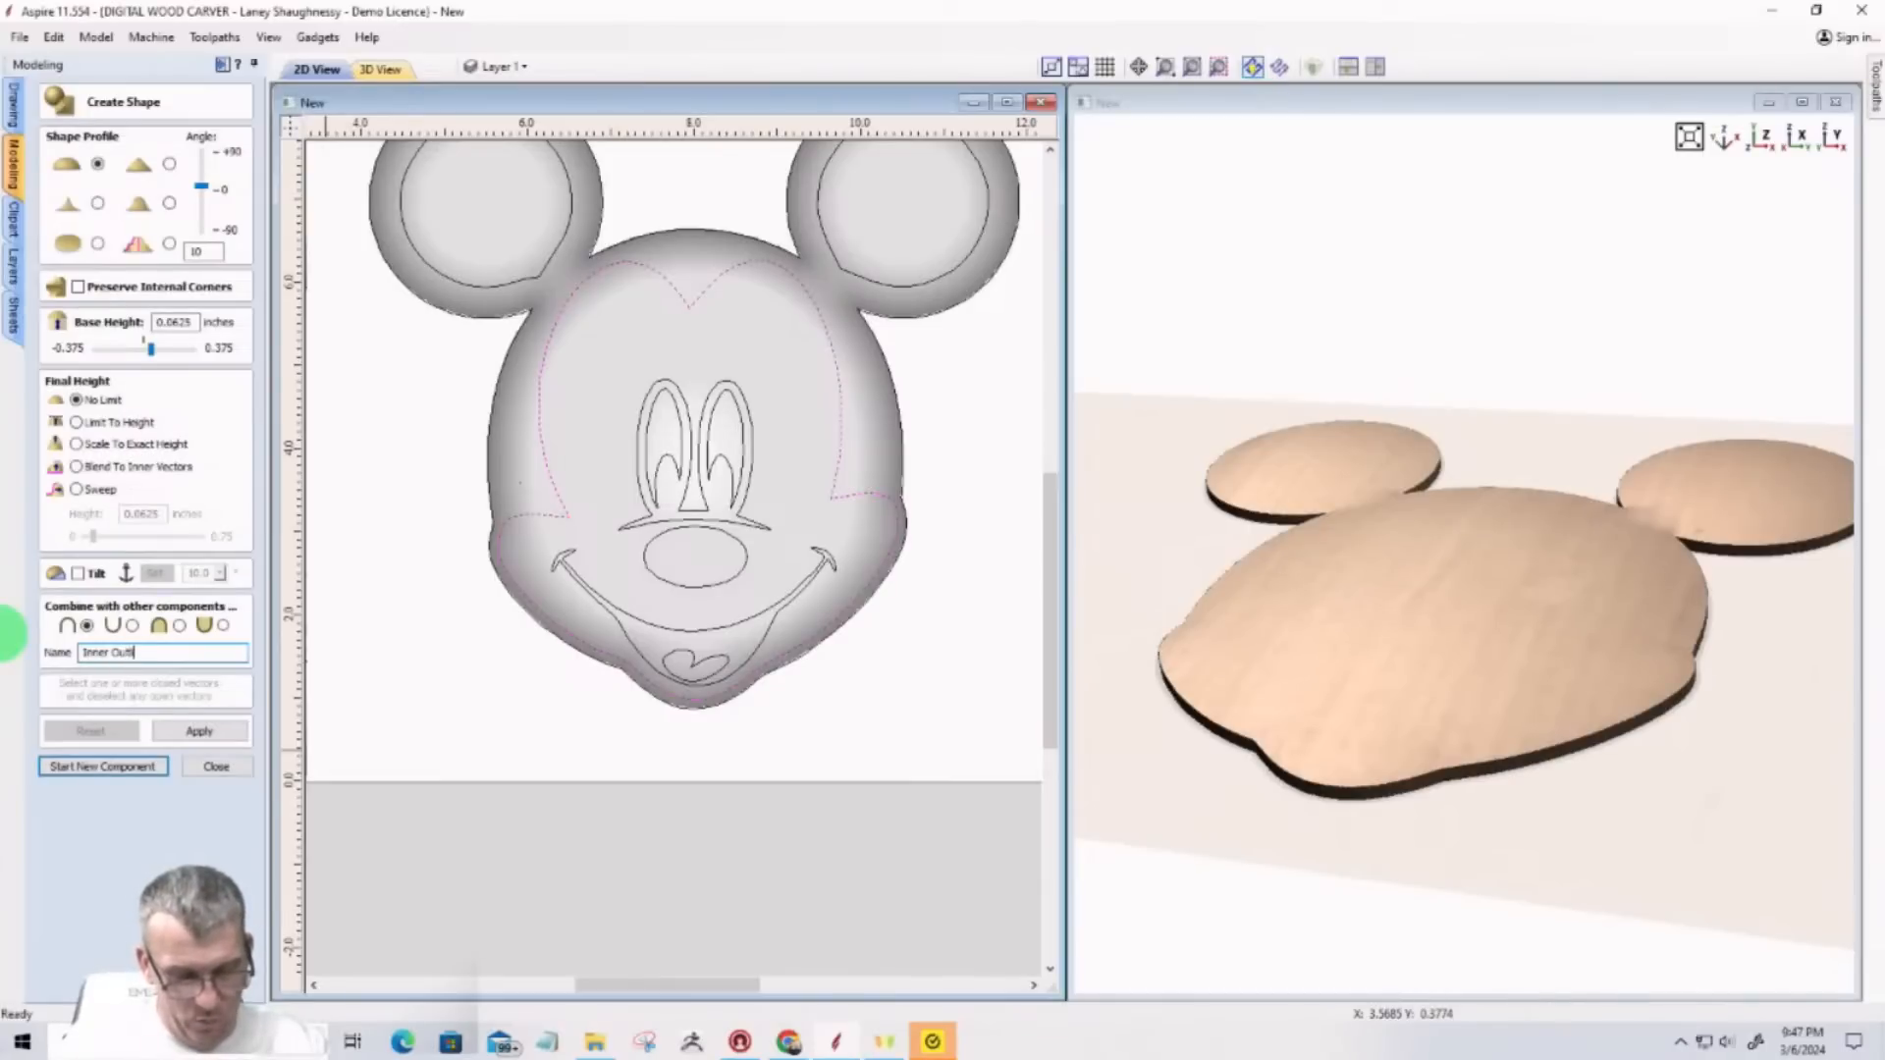
left_click(198, 728)
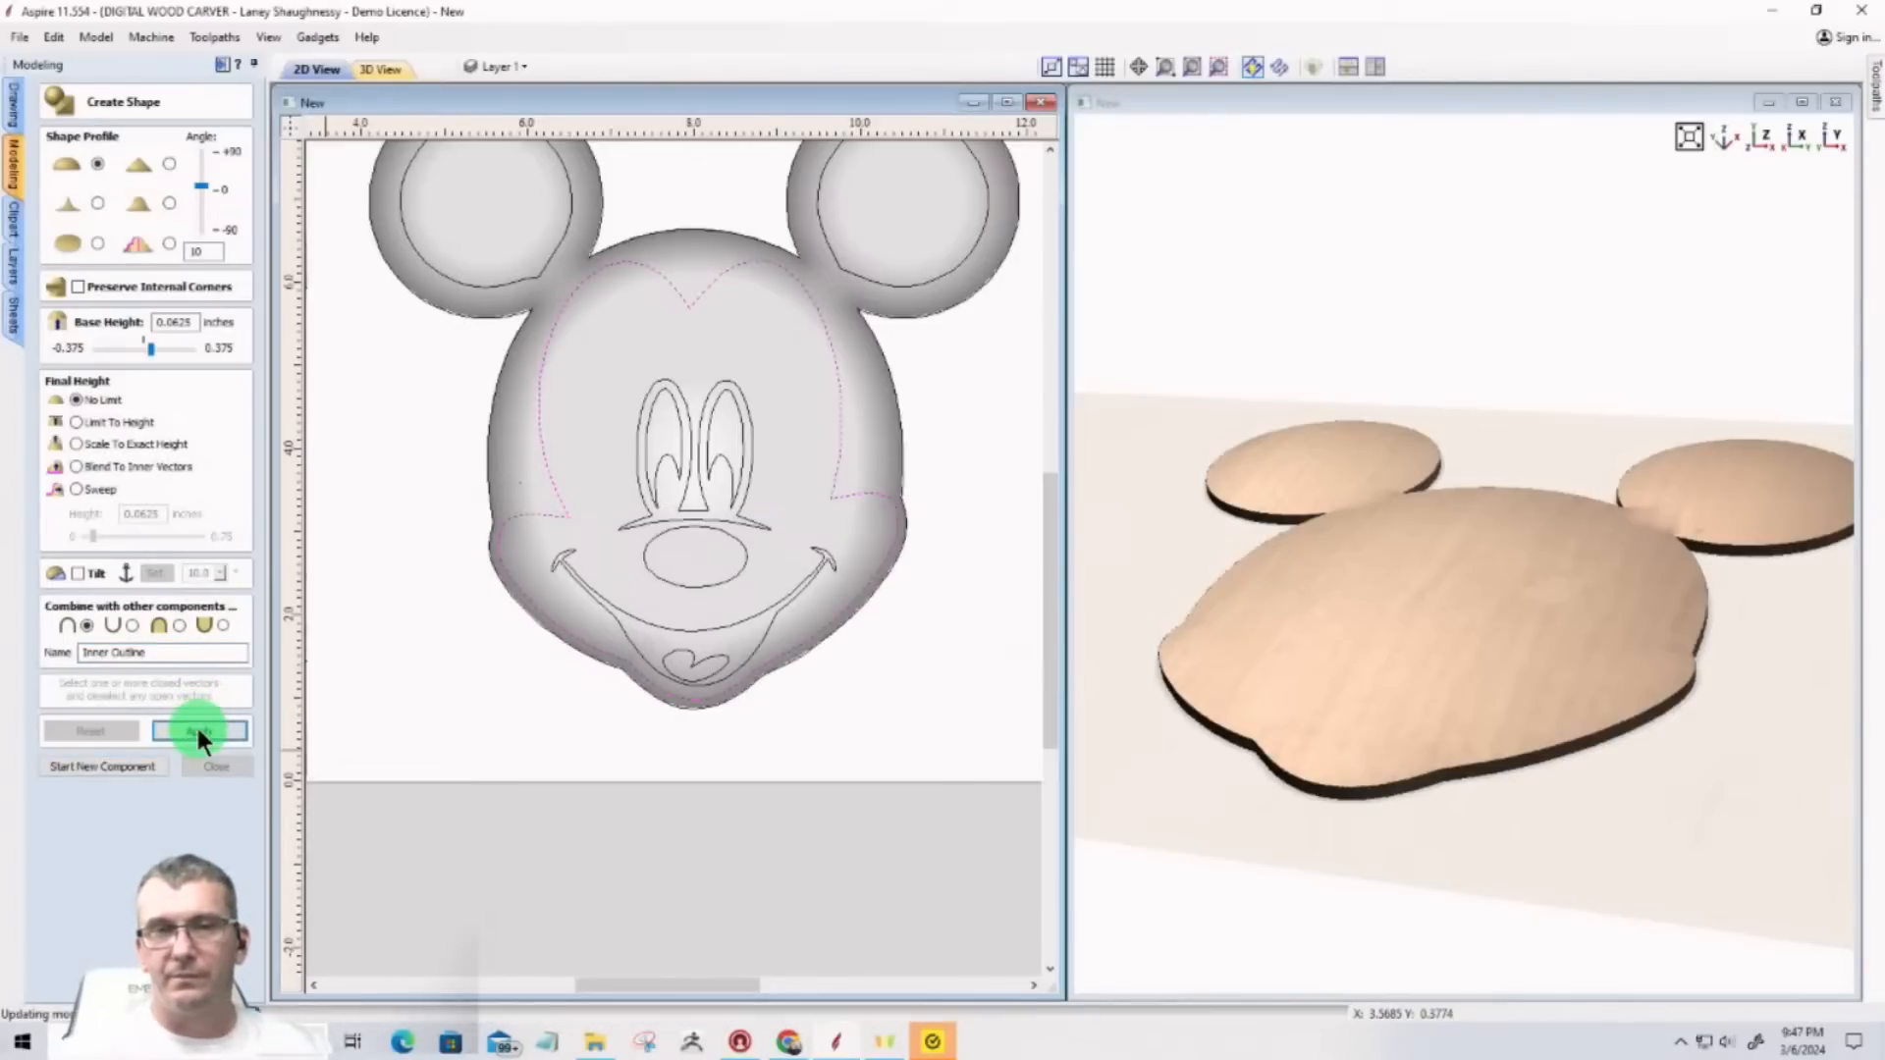
left_click(1298, 838)
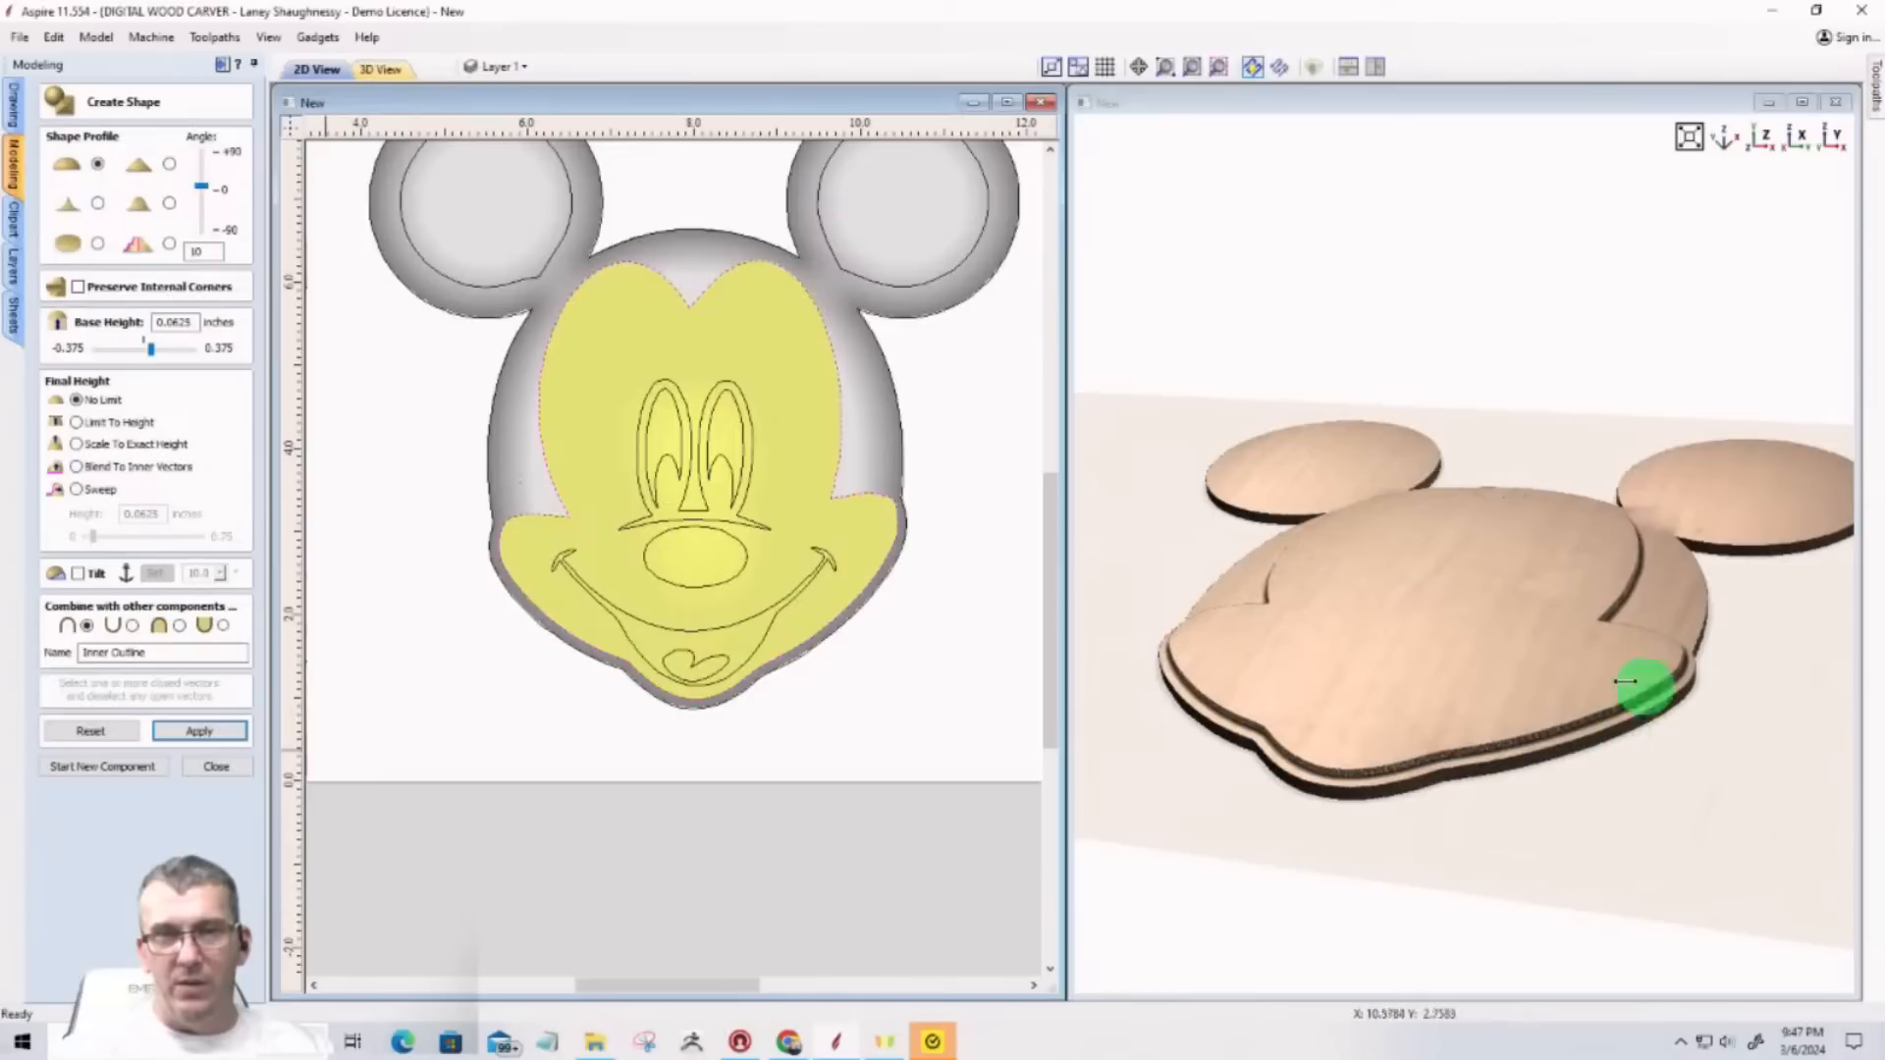
mouse_move(1549, 661)
left_mouse_down()
mouse_move(1605, 890)
mouse_move(1683, 963)
mouse_move(1590, 799)
left_mouse_up()
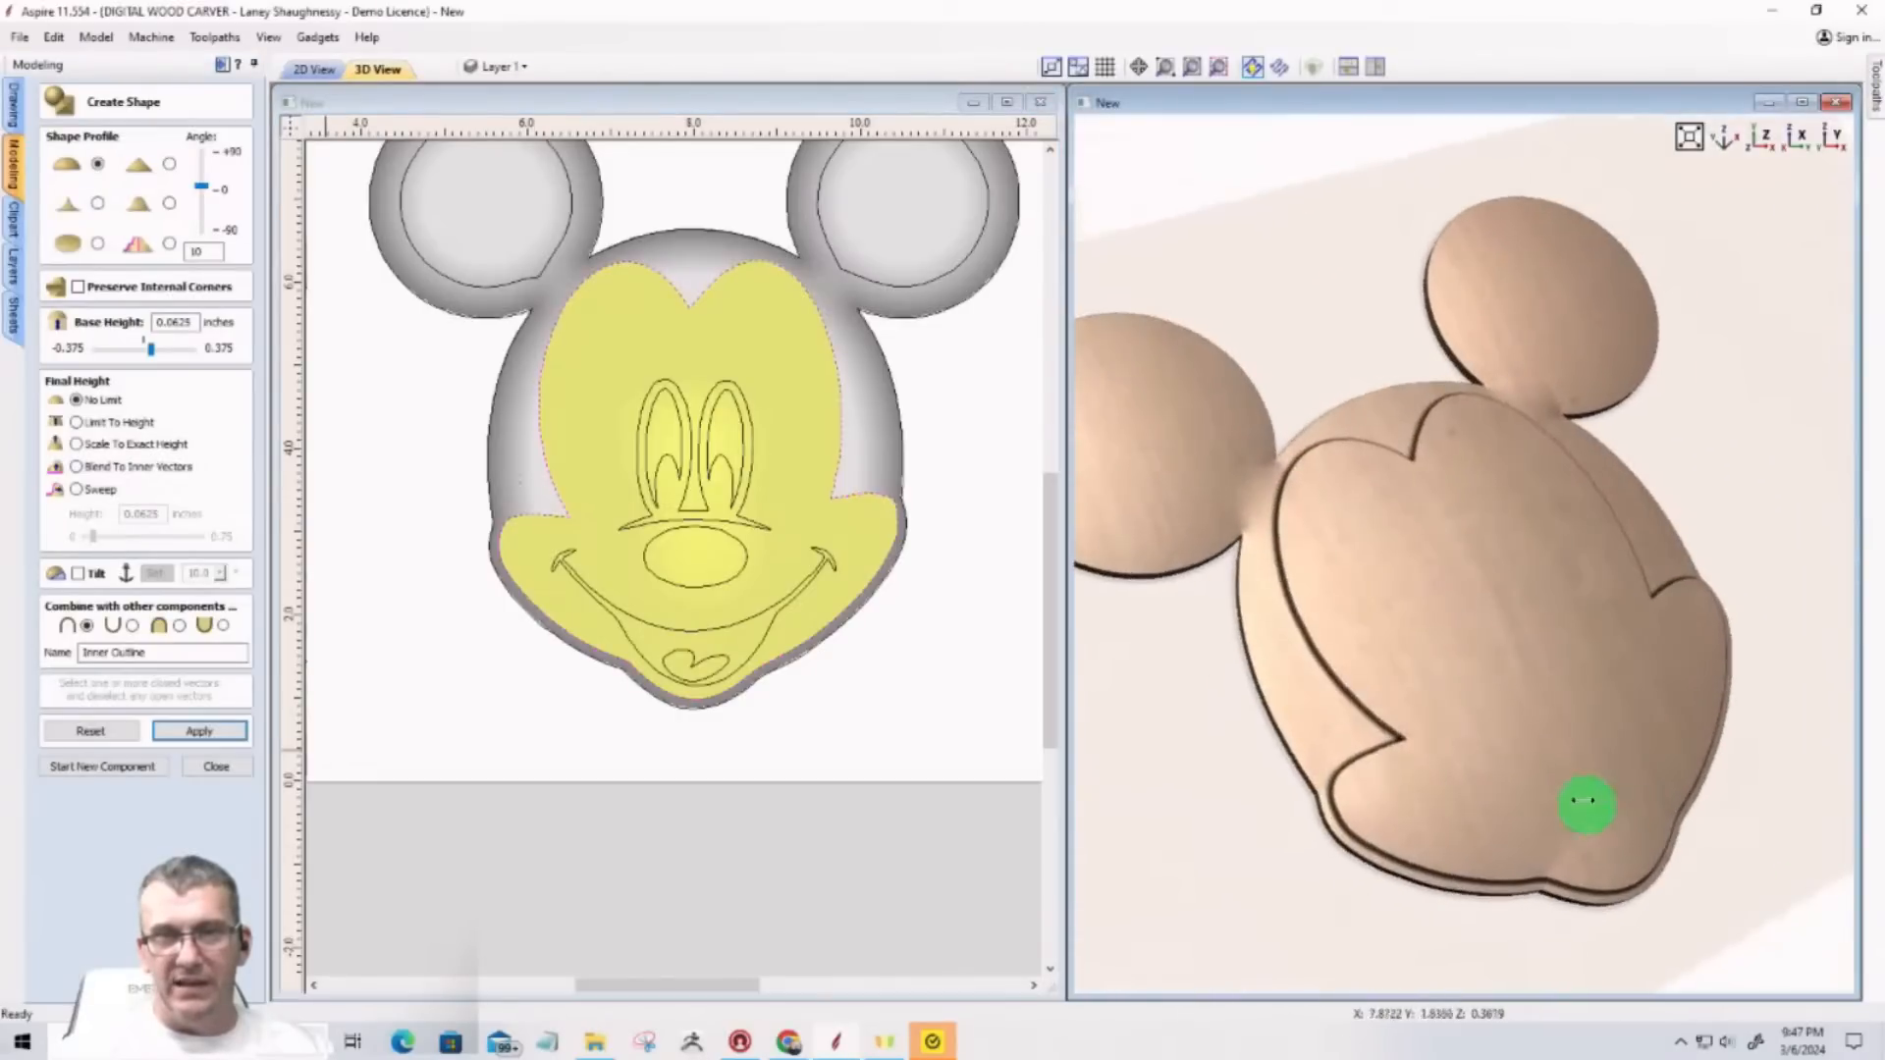
mouse_move(1582, 722)
left_mouse_down()
mouse_move(1868, 679)
mouse_move(1120, 700)
left_mouse_up()
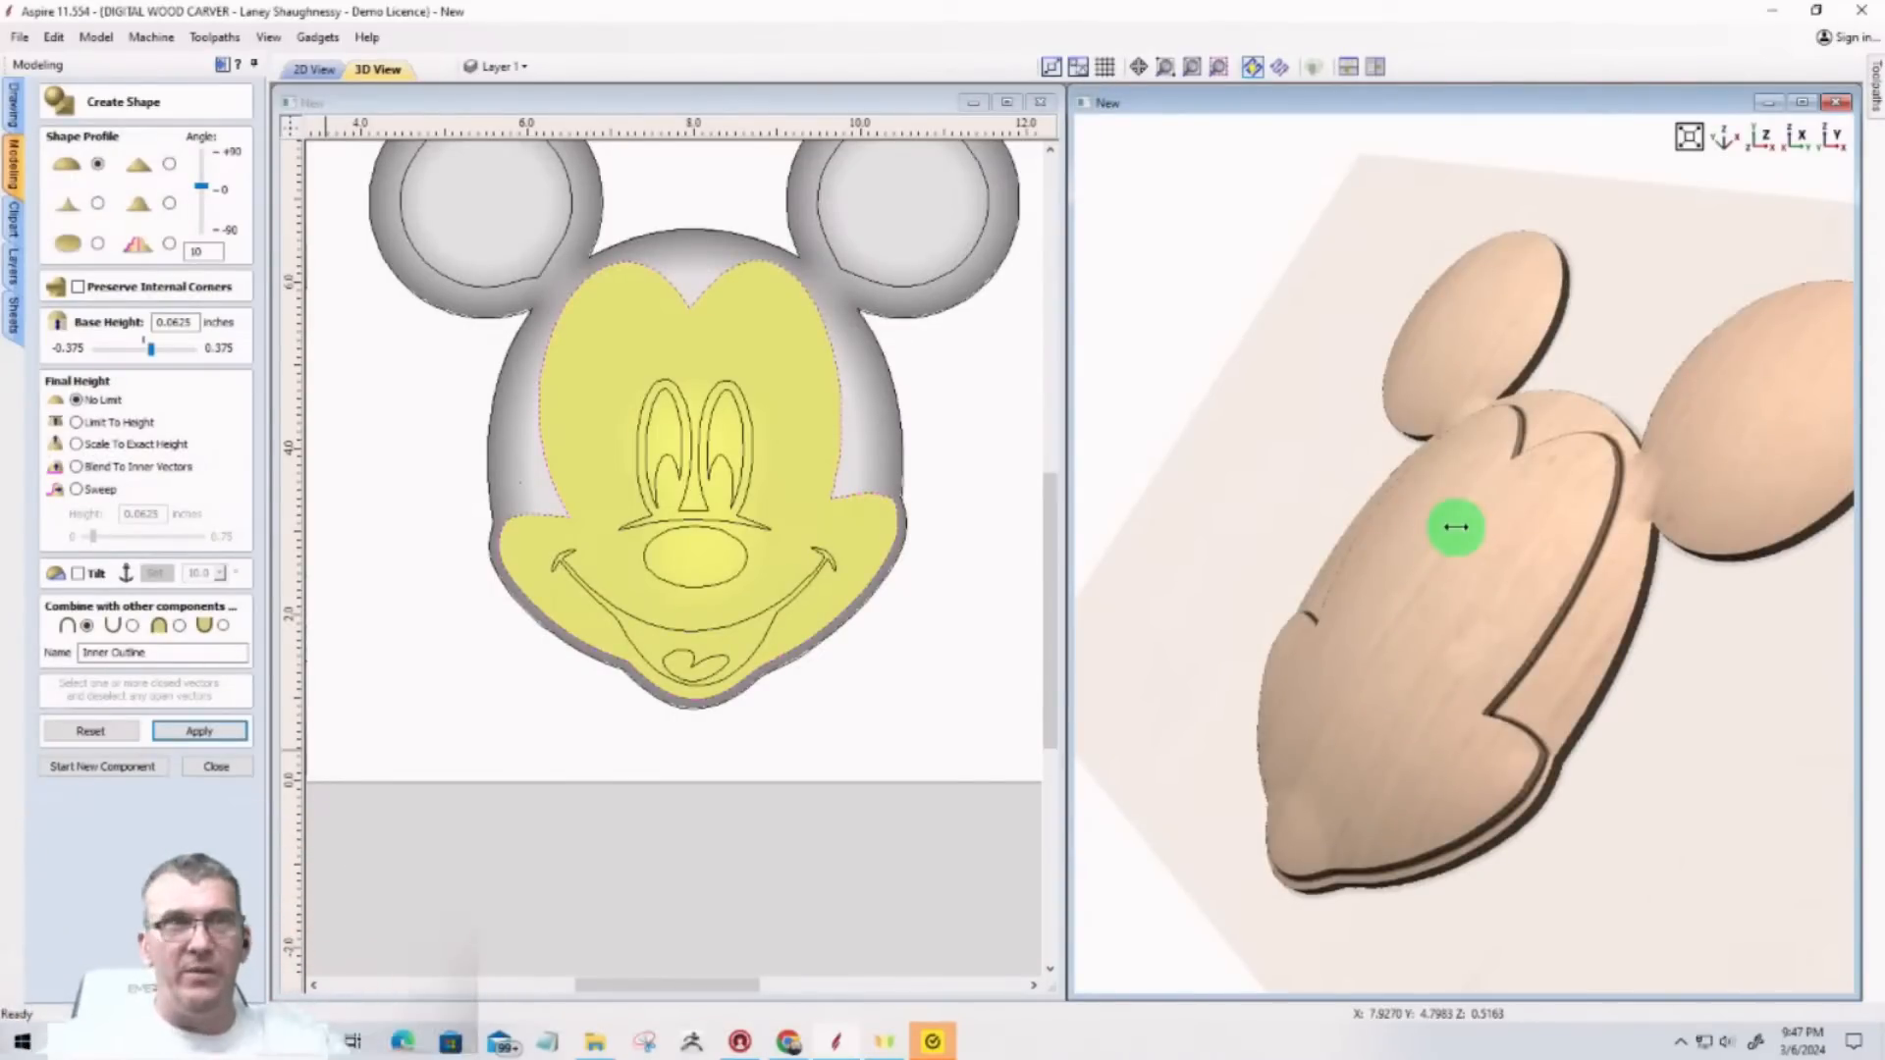
left_click_drag(1431, 703, 1548, 694)
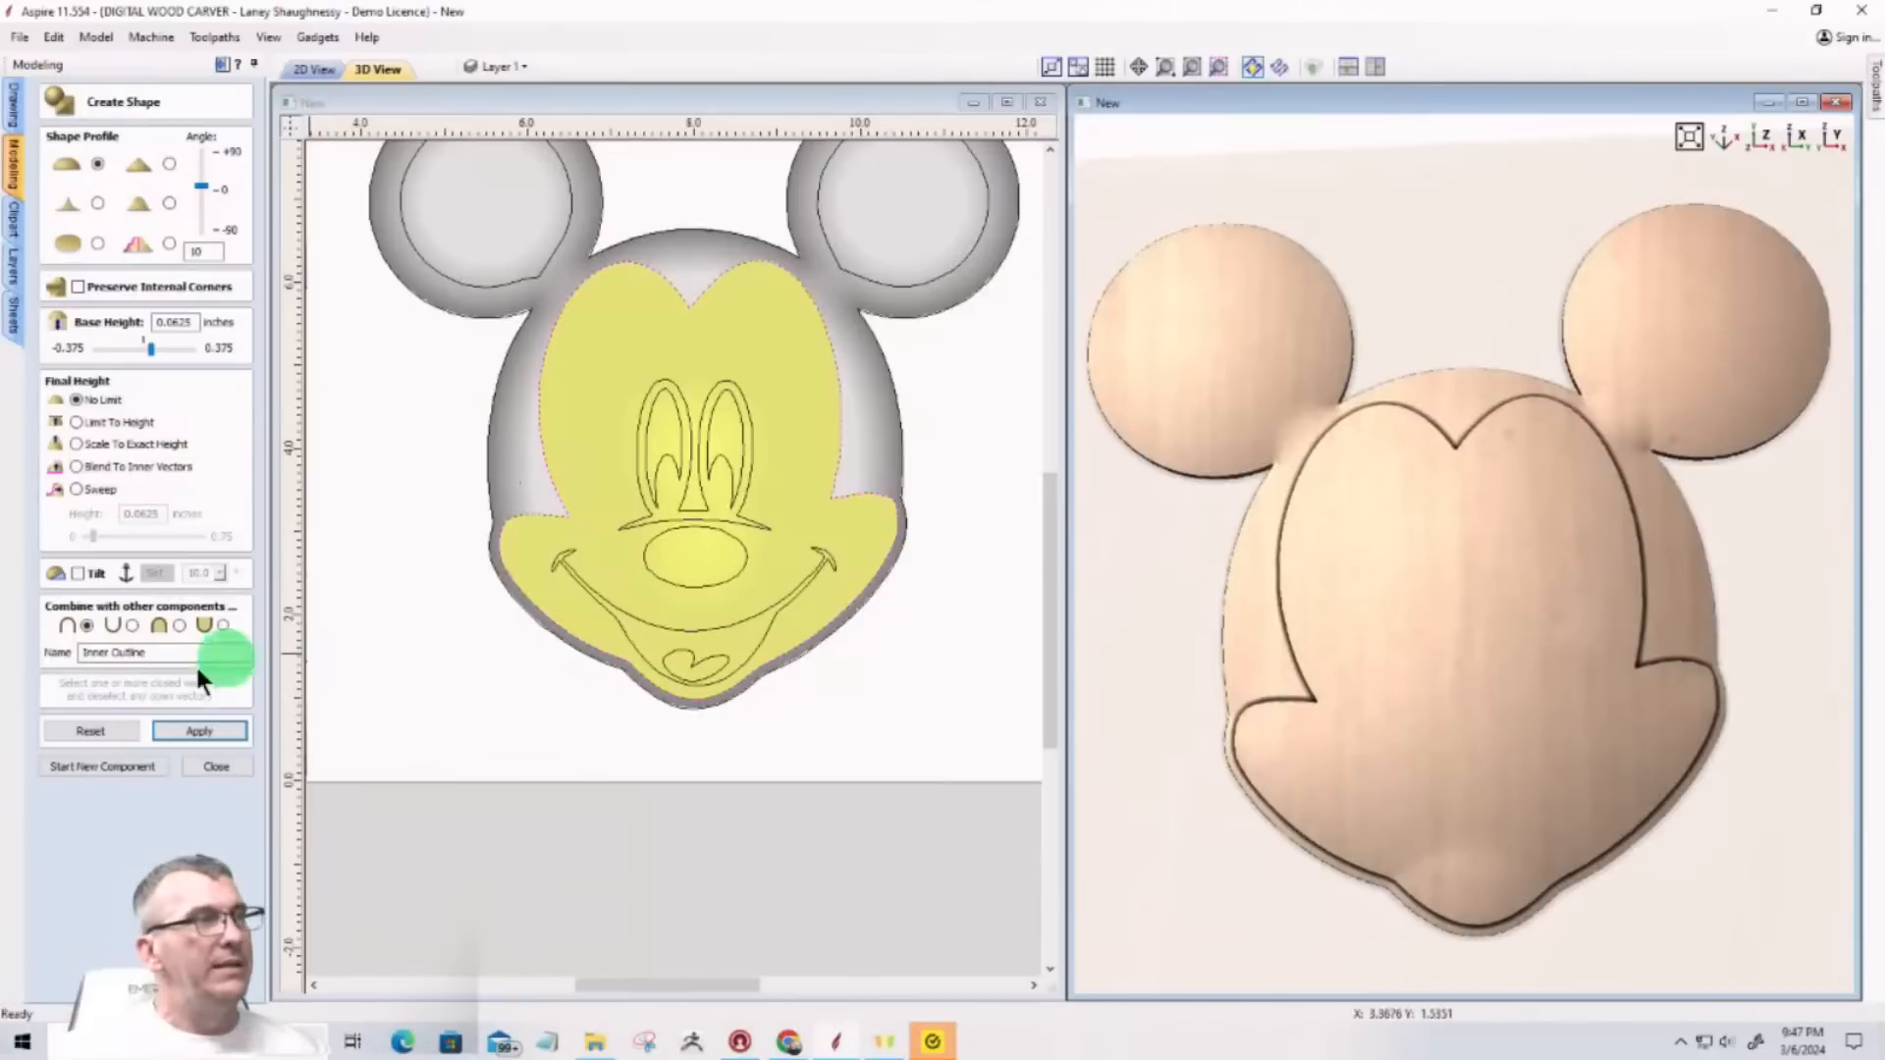
Step: Start a new component from the mouth outline with a flat profile, subtracted from the other components
left_click(83, 766)
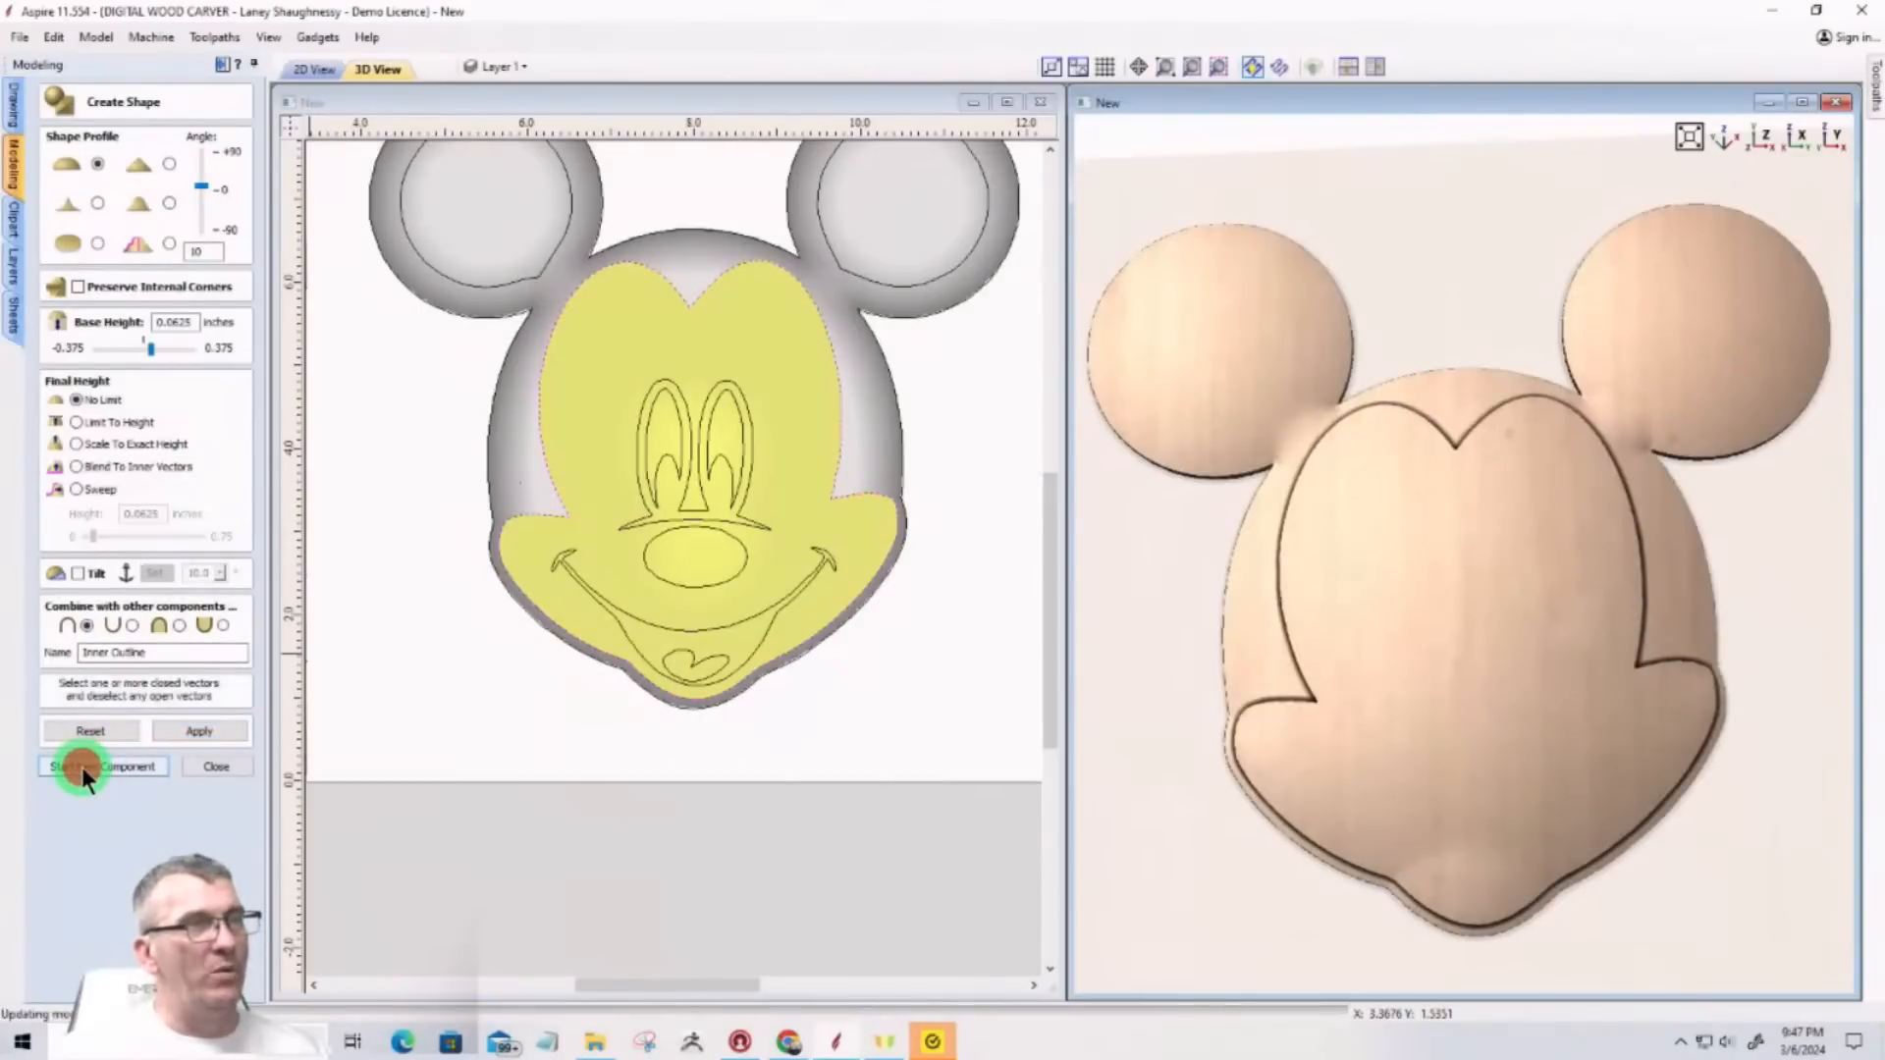
left_click(642, 619)
left_click(632, 617)
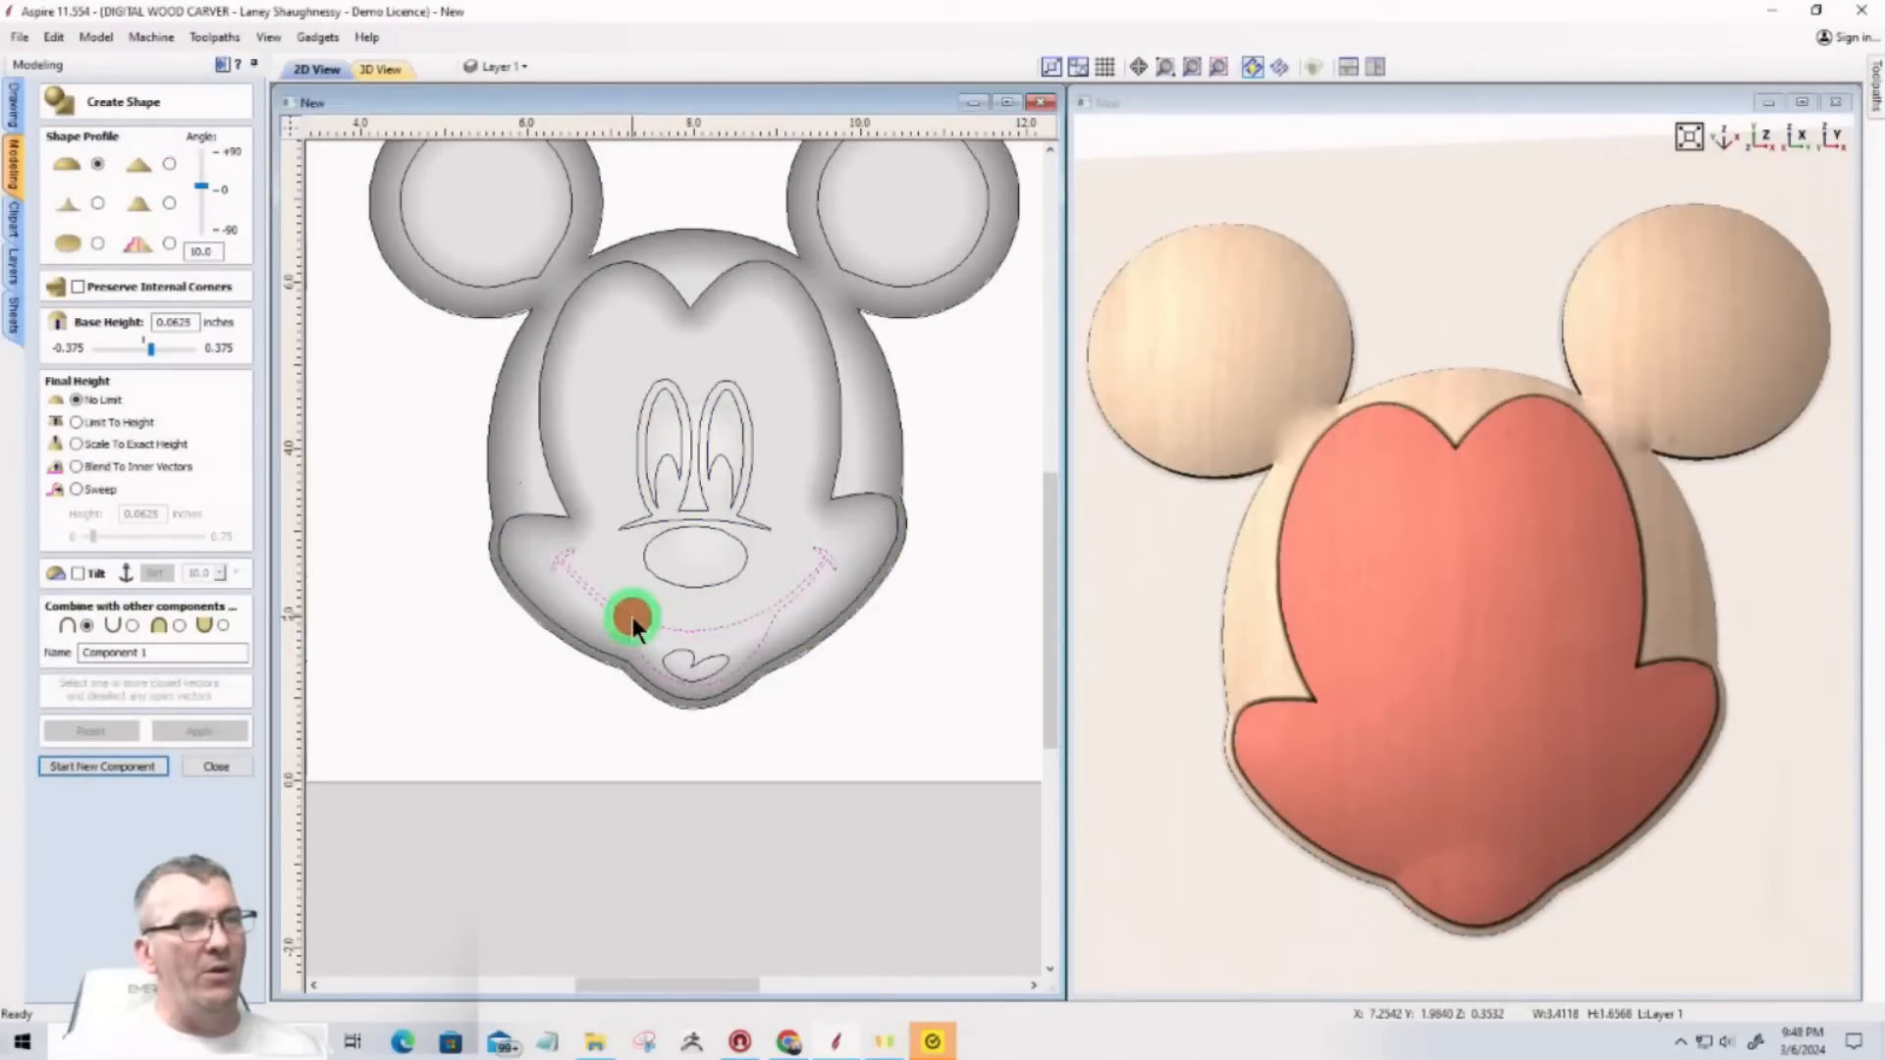
scroll(630, 626, "up", 2)
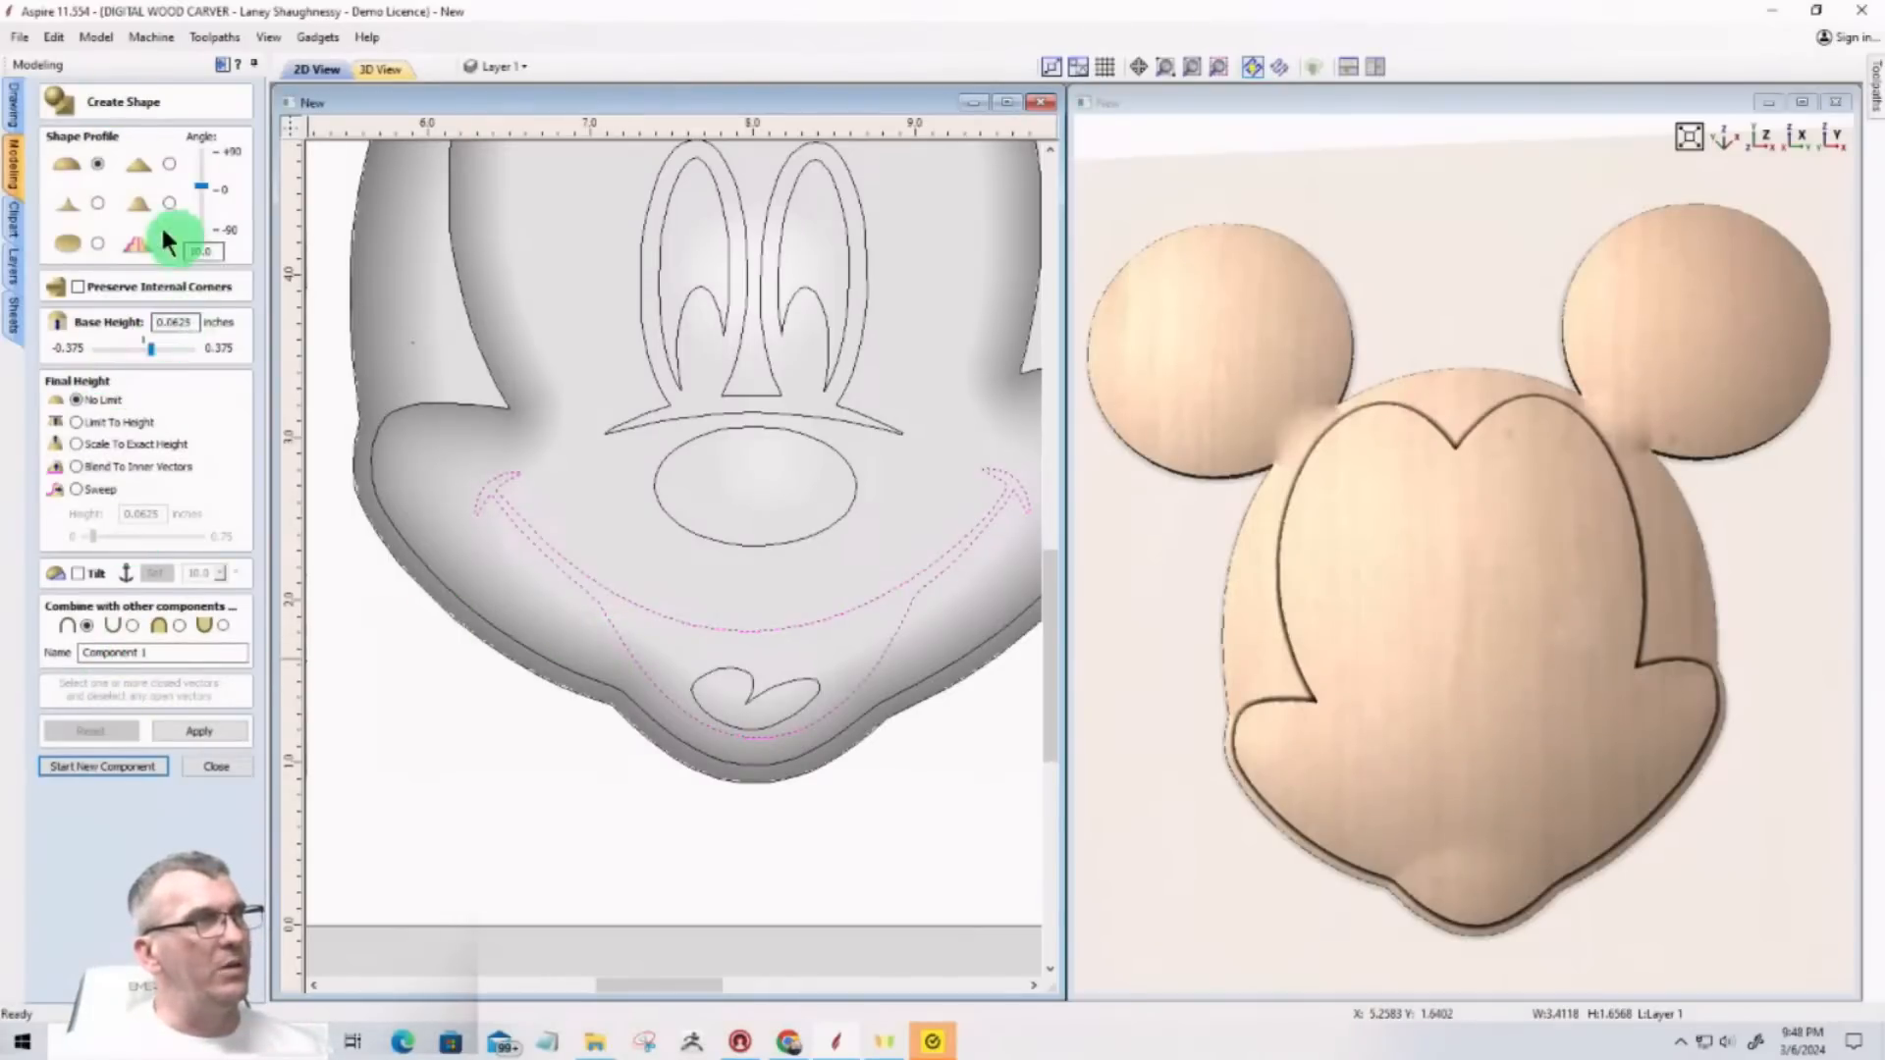
left_click(97, 243)
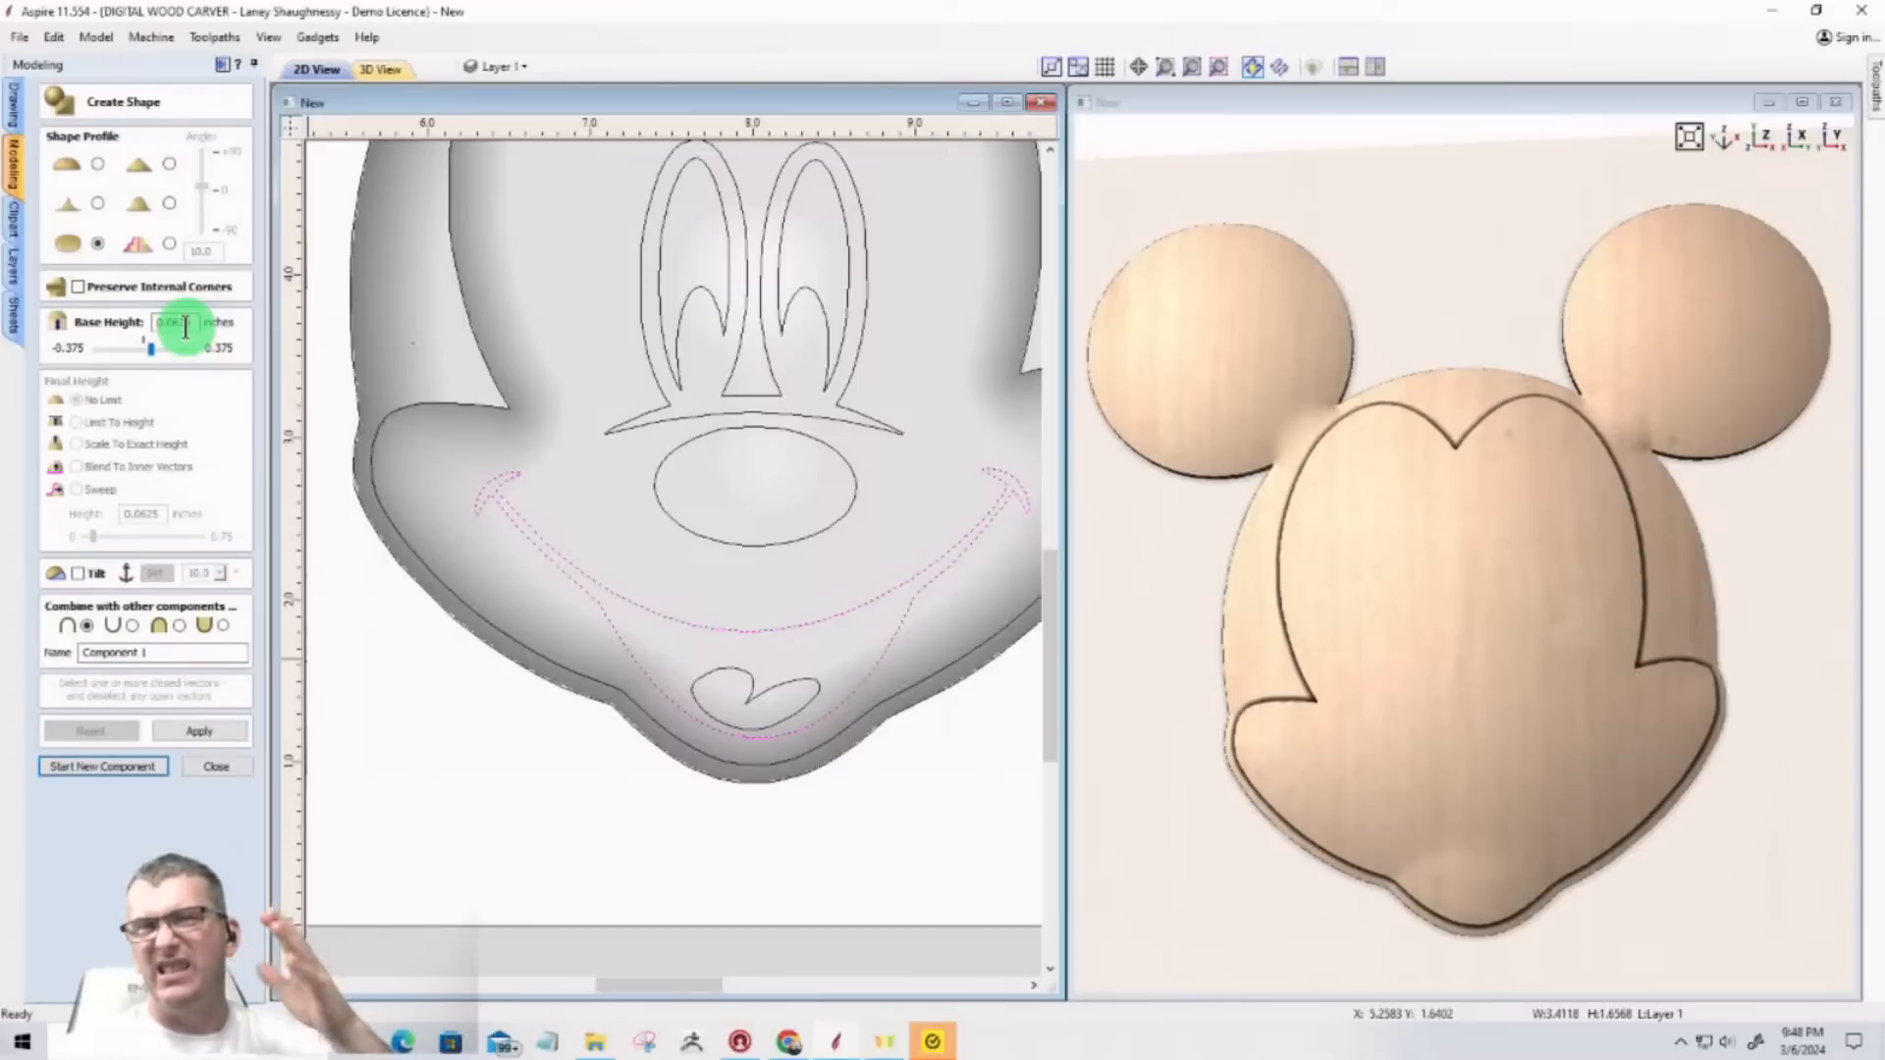
left_click(132, 624)
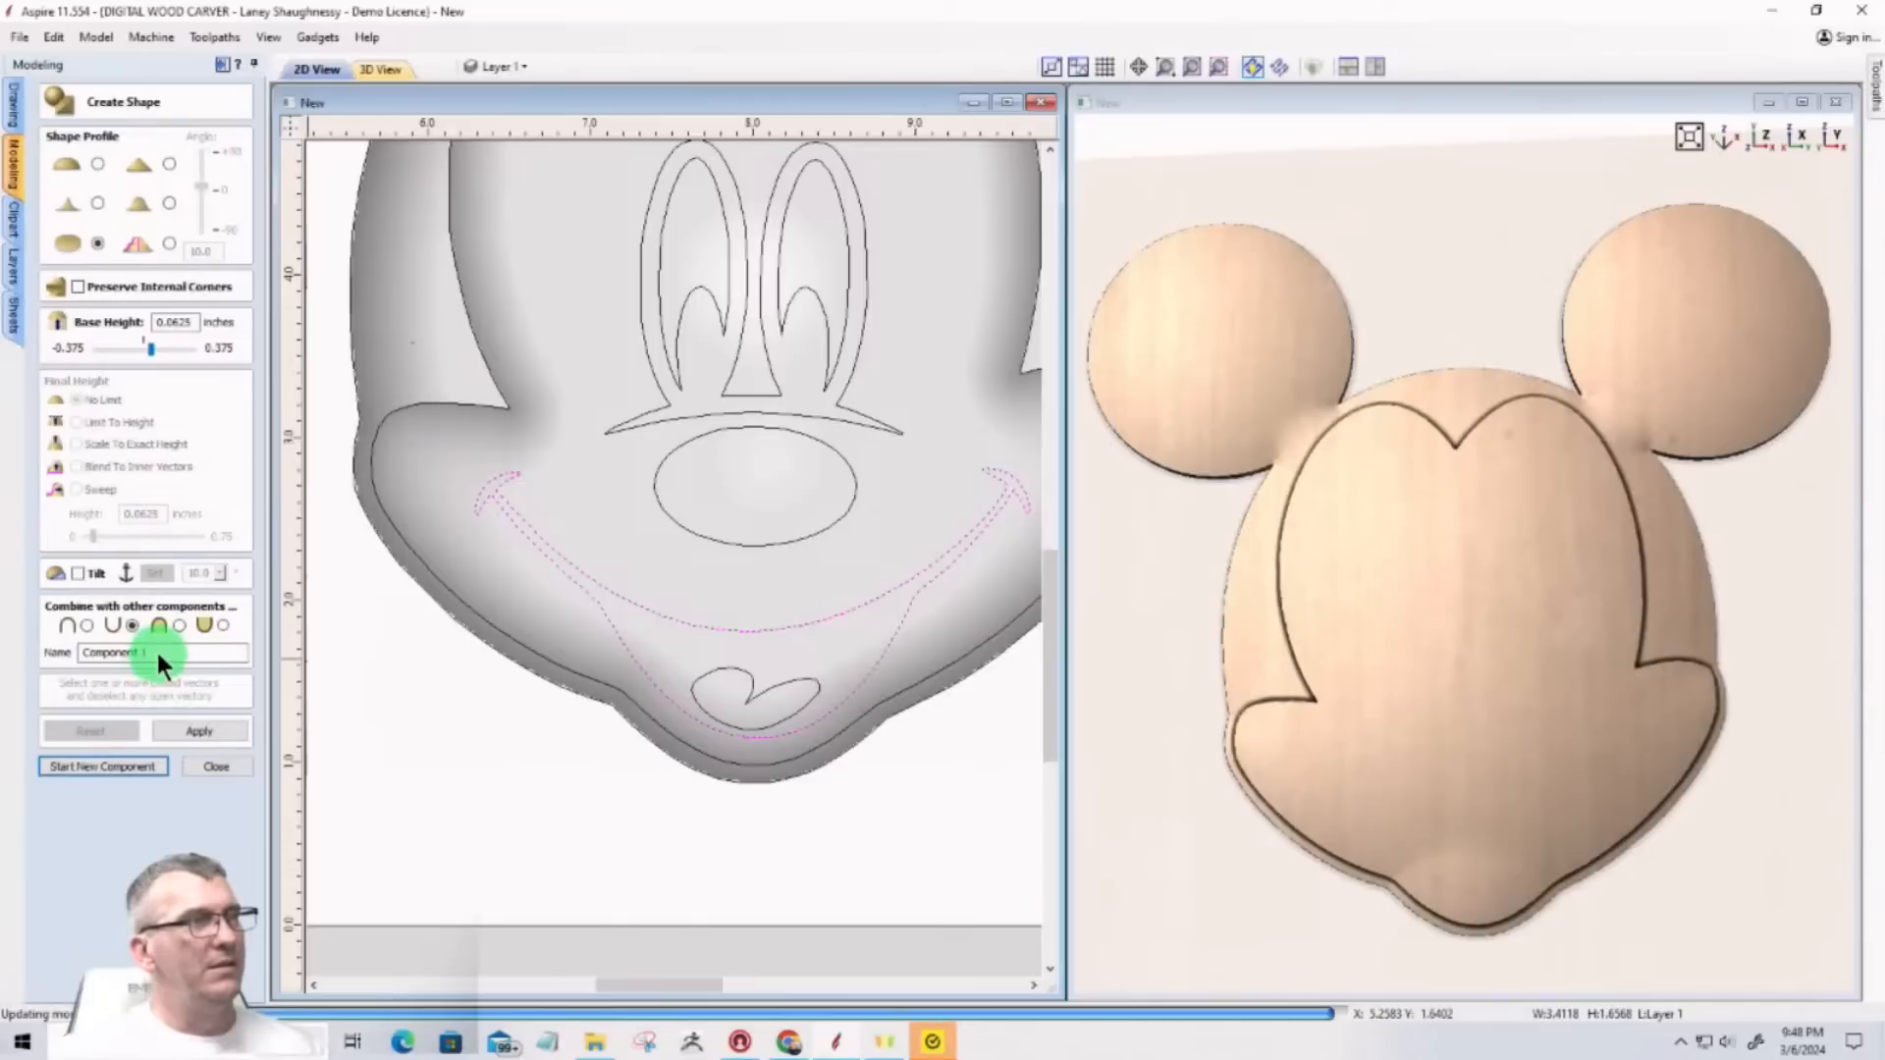
Step: Name the recessed component mouth and apply its shape to the model
double_click(152, 653)
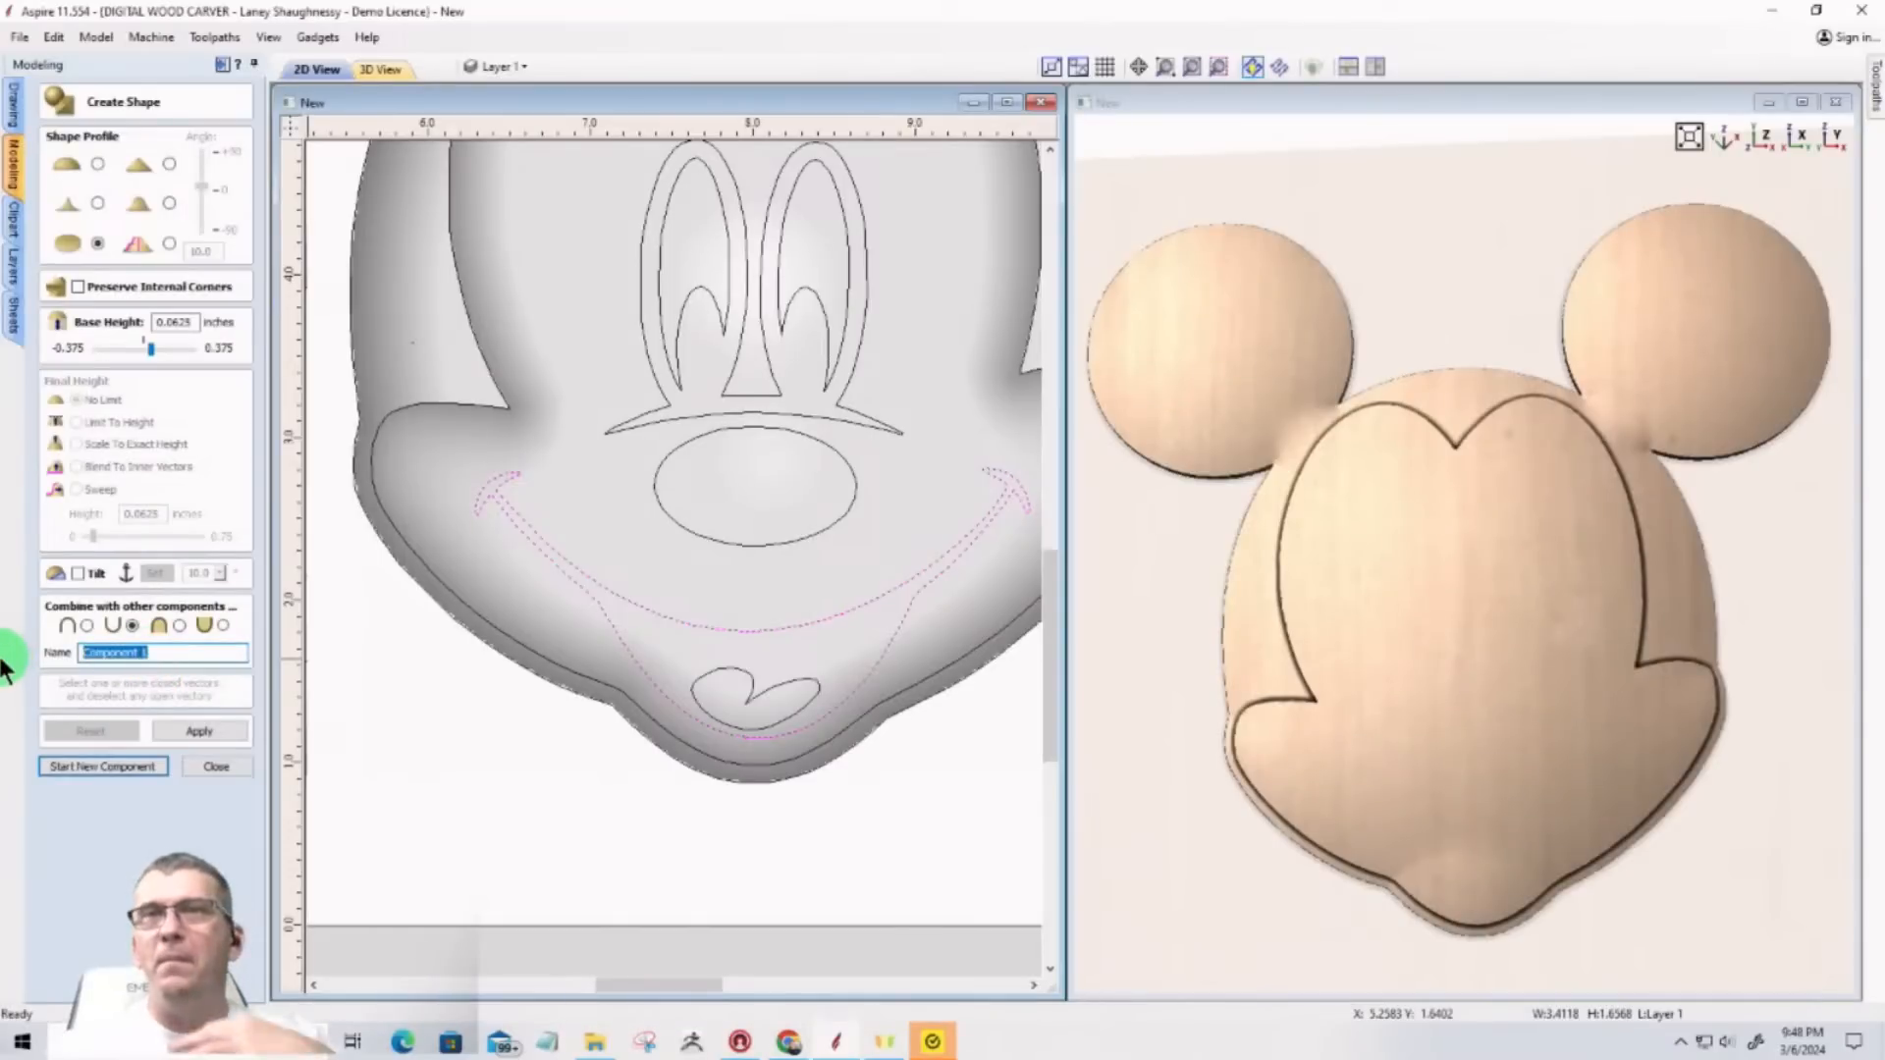
type("mo")
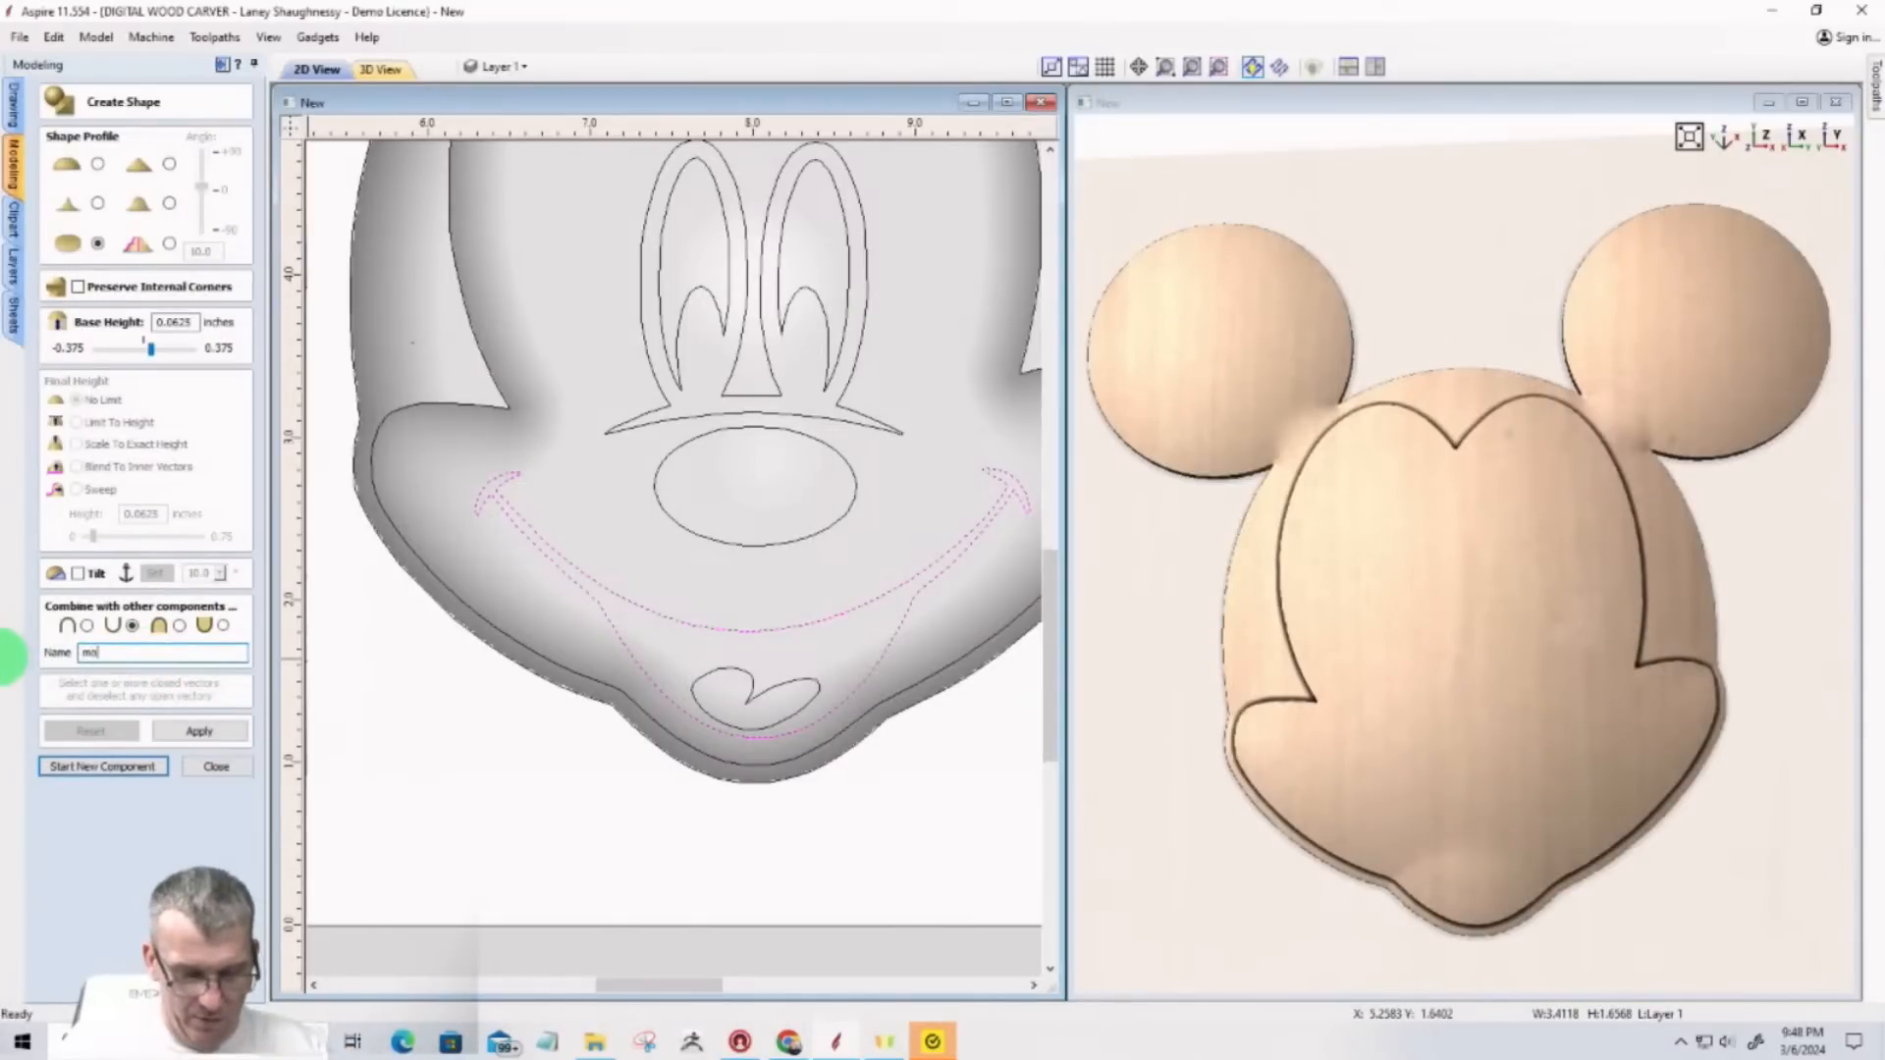
type("uth")
left_click(207, 732)
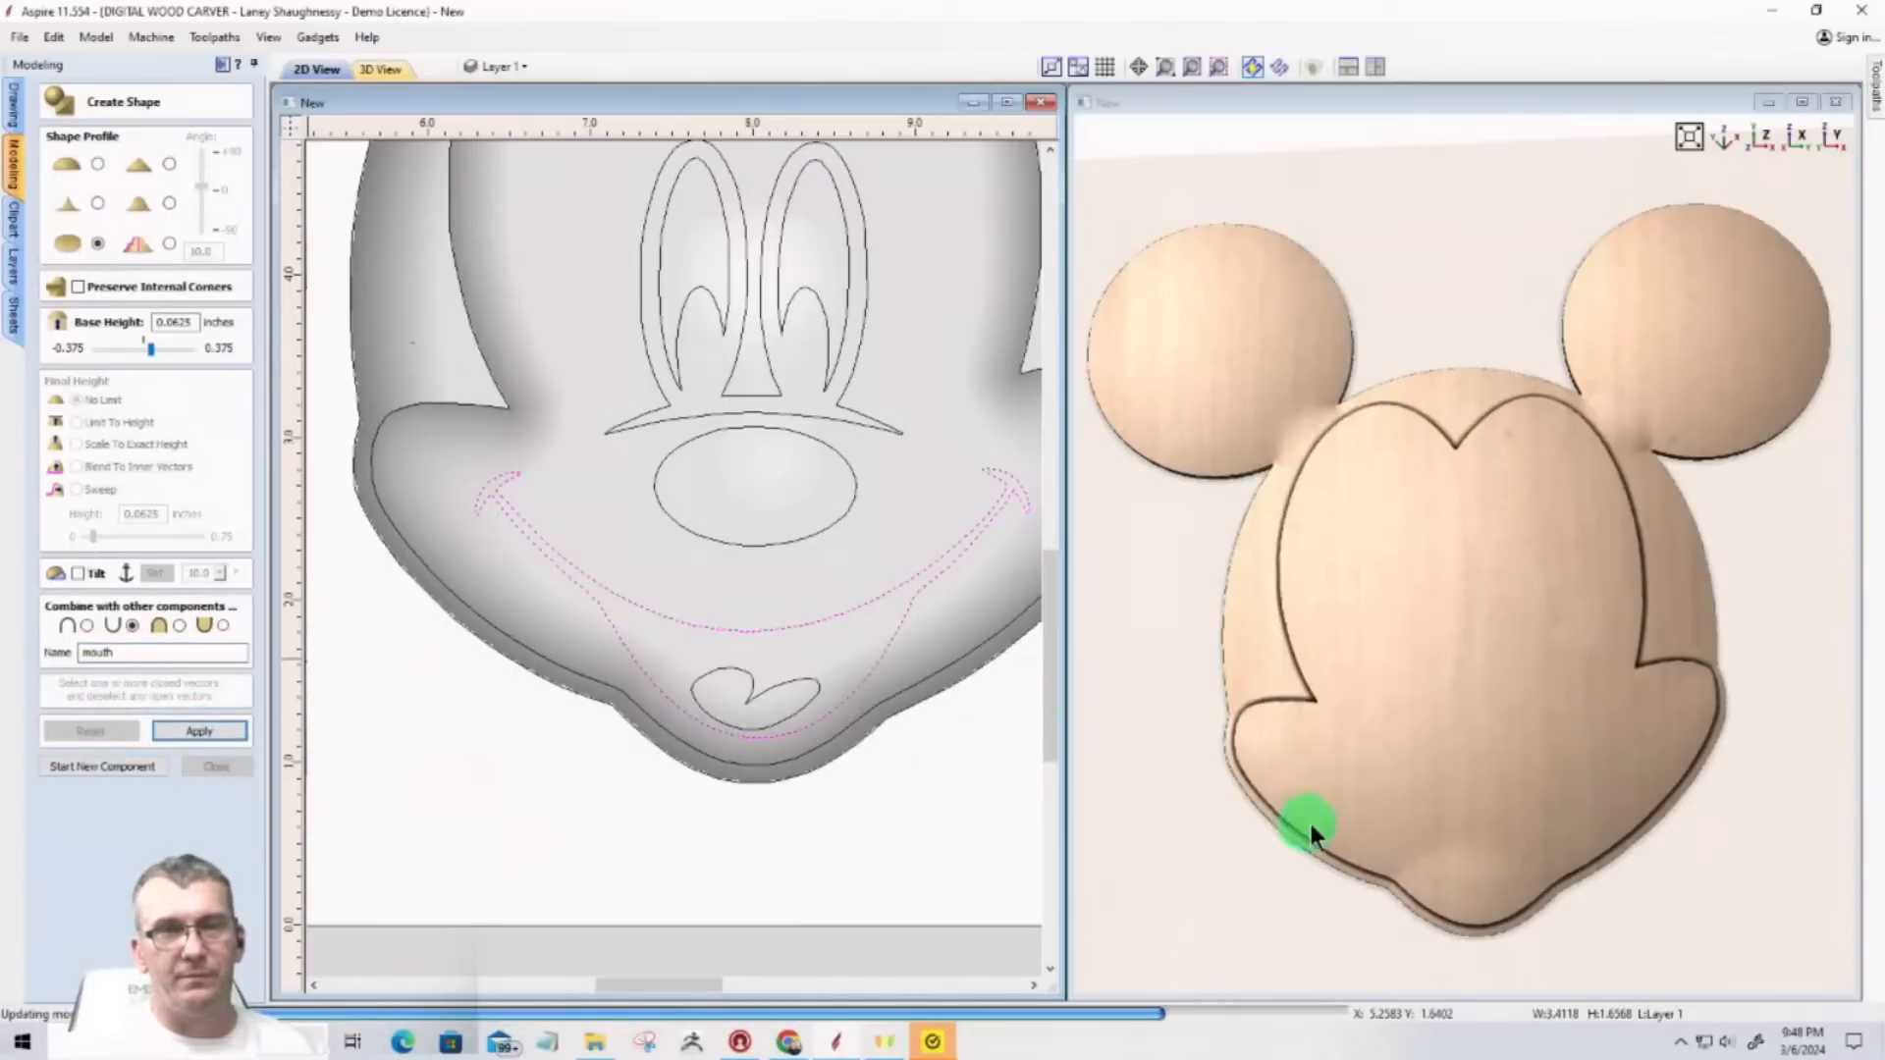
mouse_move(1423, 798)
left_mouse_down()
mouse_move(1446, 736)
mouse_move(1441, 567)
mouse_move(1439, 799)
mouse_move(1463, 841)
mouse_move(1413, 497)
mouse_move(1420, 257)
mouse_move(1607, 84)
mouse_move(1717, 197)
mouse_move(1522, 256)
mouse_move(1875, 334)
mouse_move(1573, 269)
mouse_move(1455, 379)
mouse_move(1441, 413)
mouse_move(1472, 476)
mouse_move(1475, 617)
mouse_move(1554, 754)
left_mouse_up()
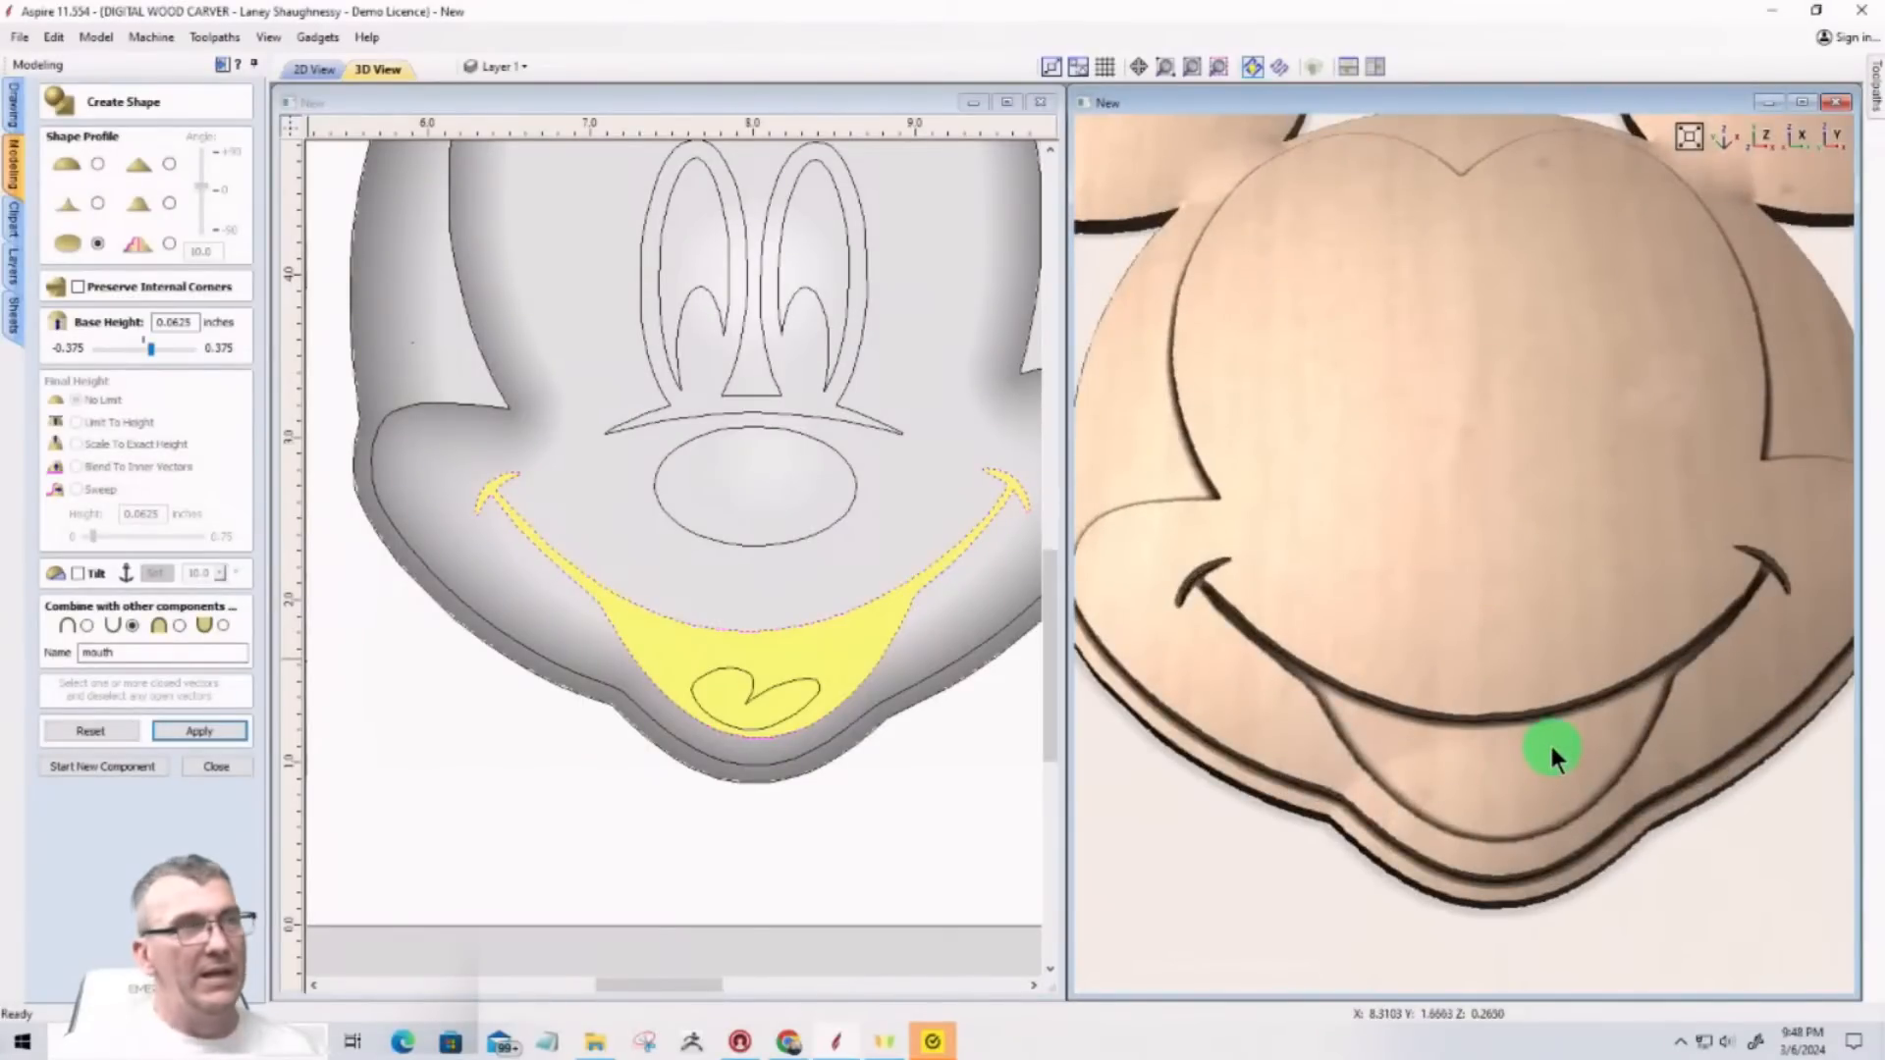
Step: Start a new component from the tongue outline inside the mouth and set it to add to the other components
left_click(80, 762)
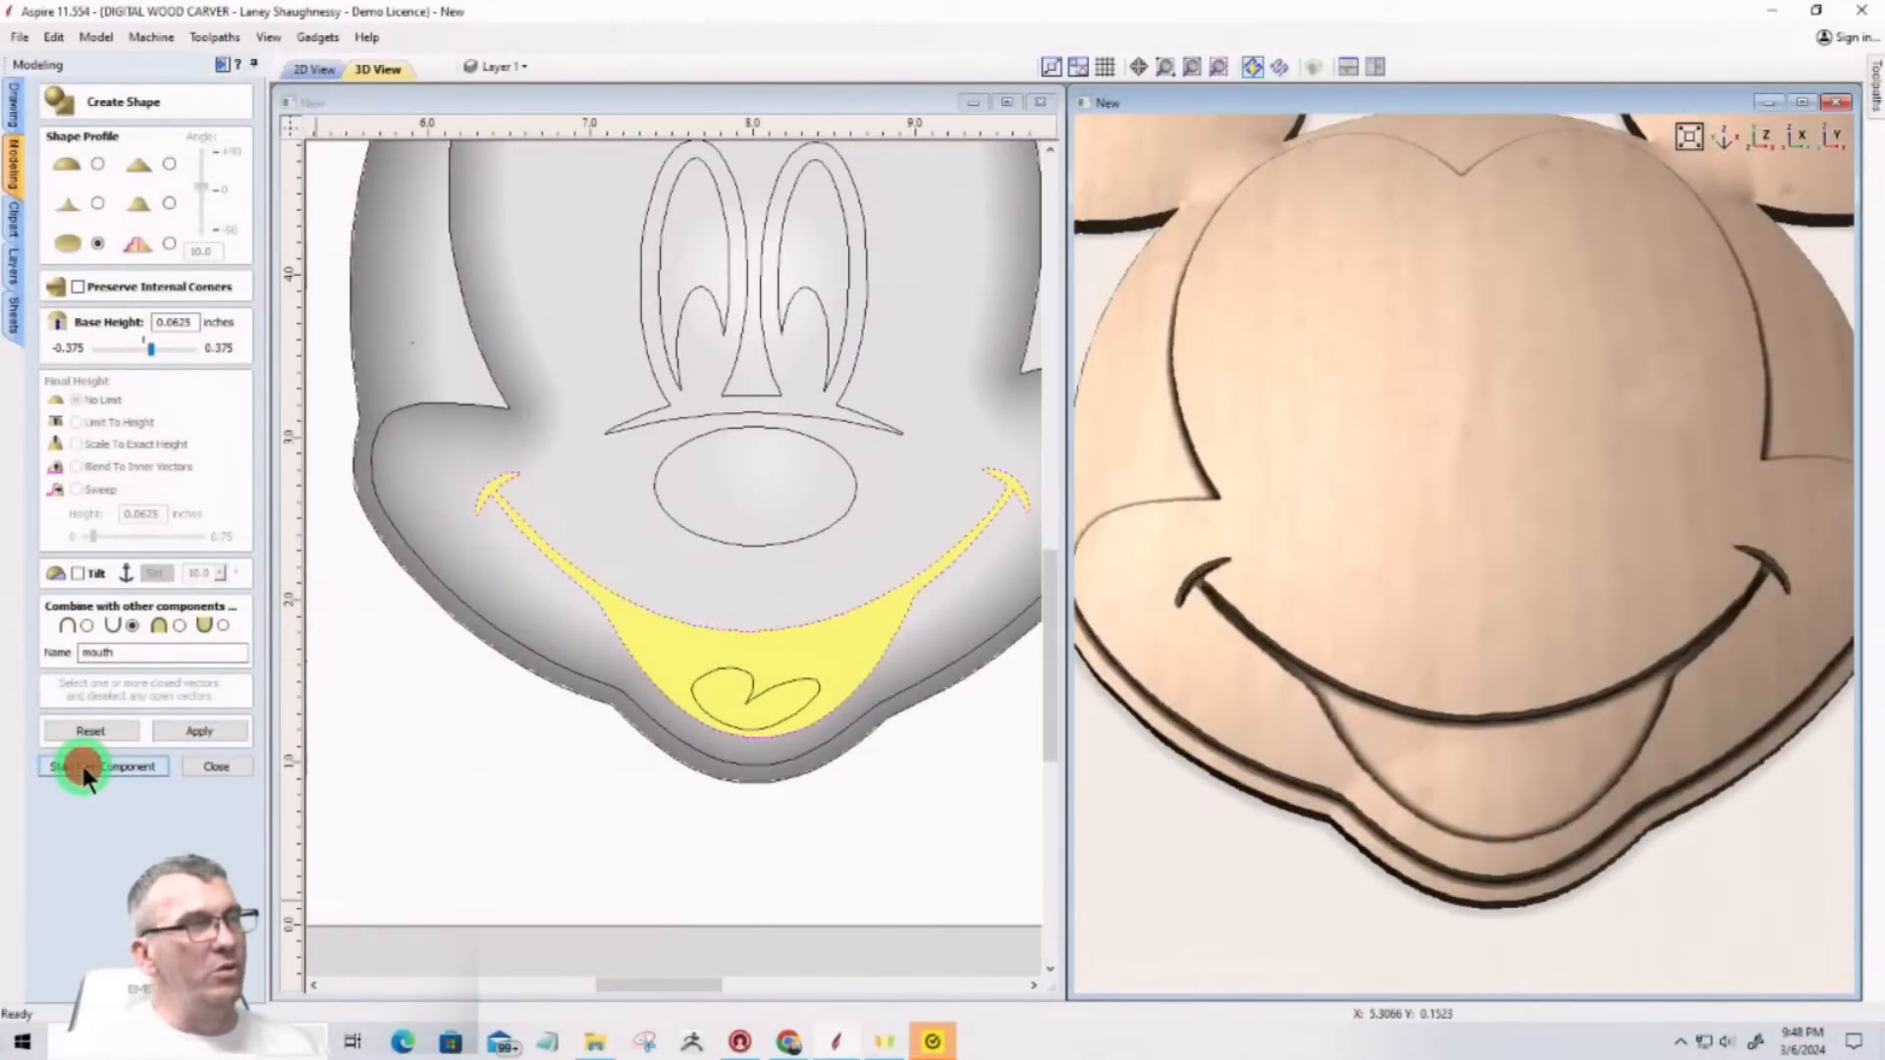
left_click(737, 678)
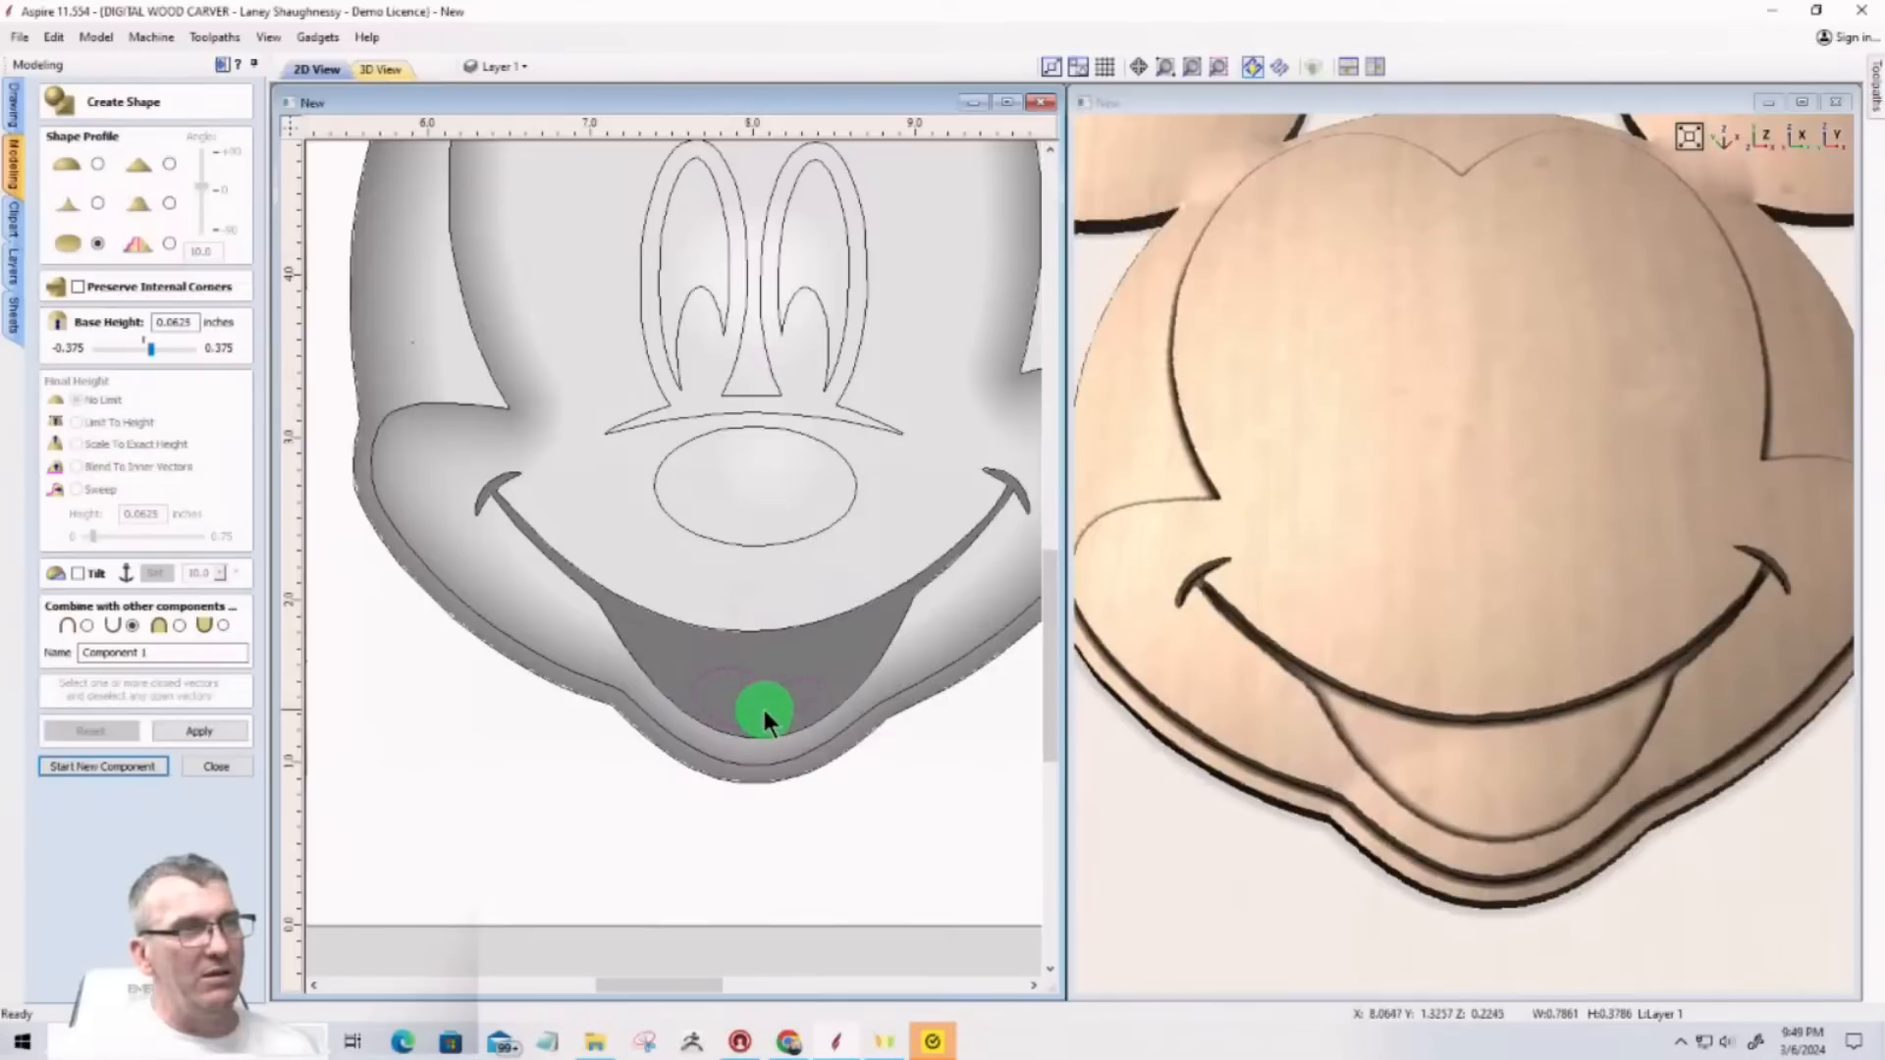
scroll(765, 716, "up", 5)
scroll(768, 726, "down", 3)
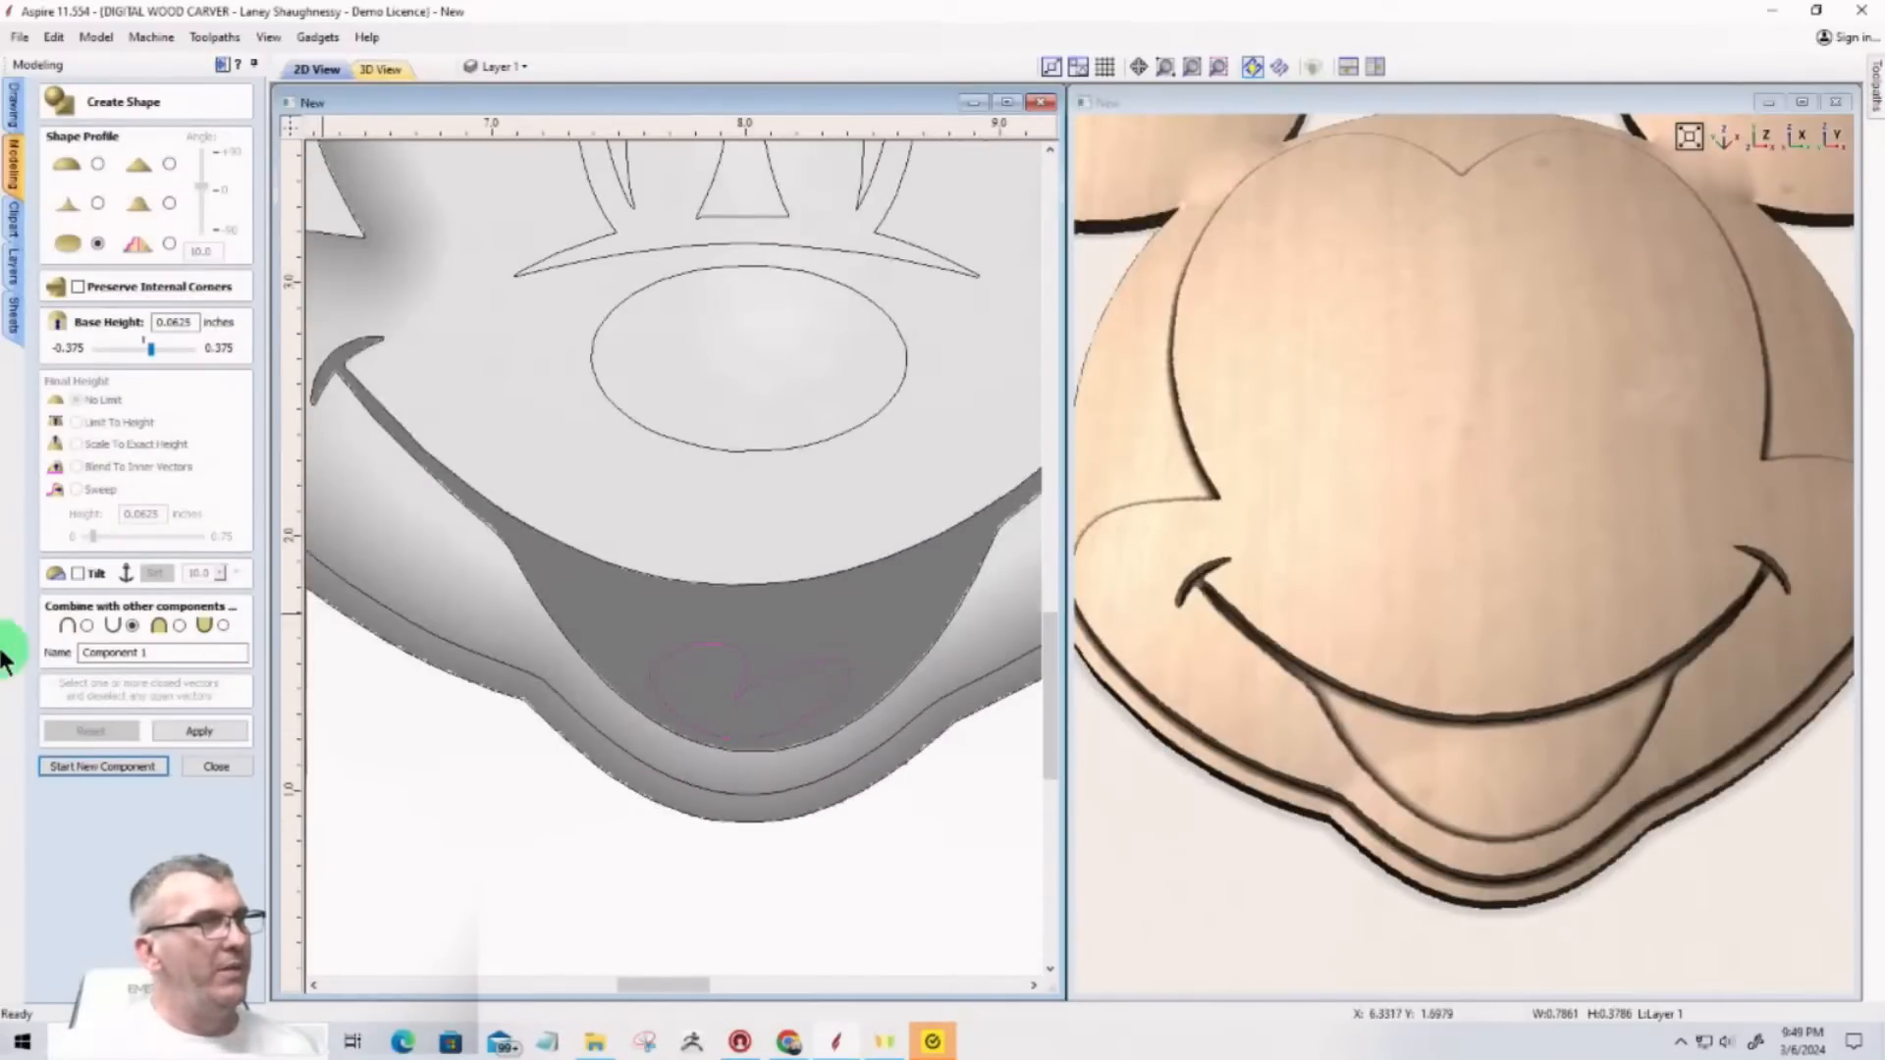
left_click(87, 623)
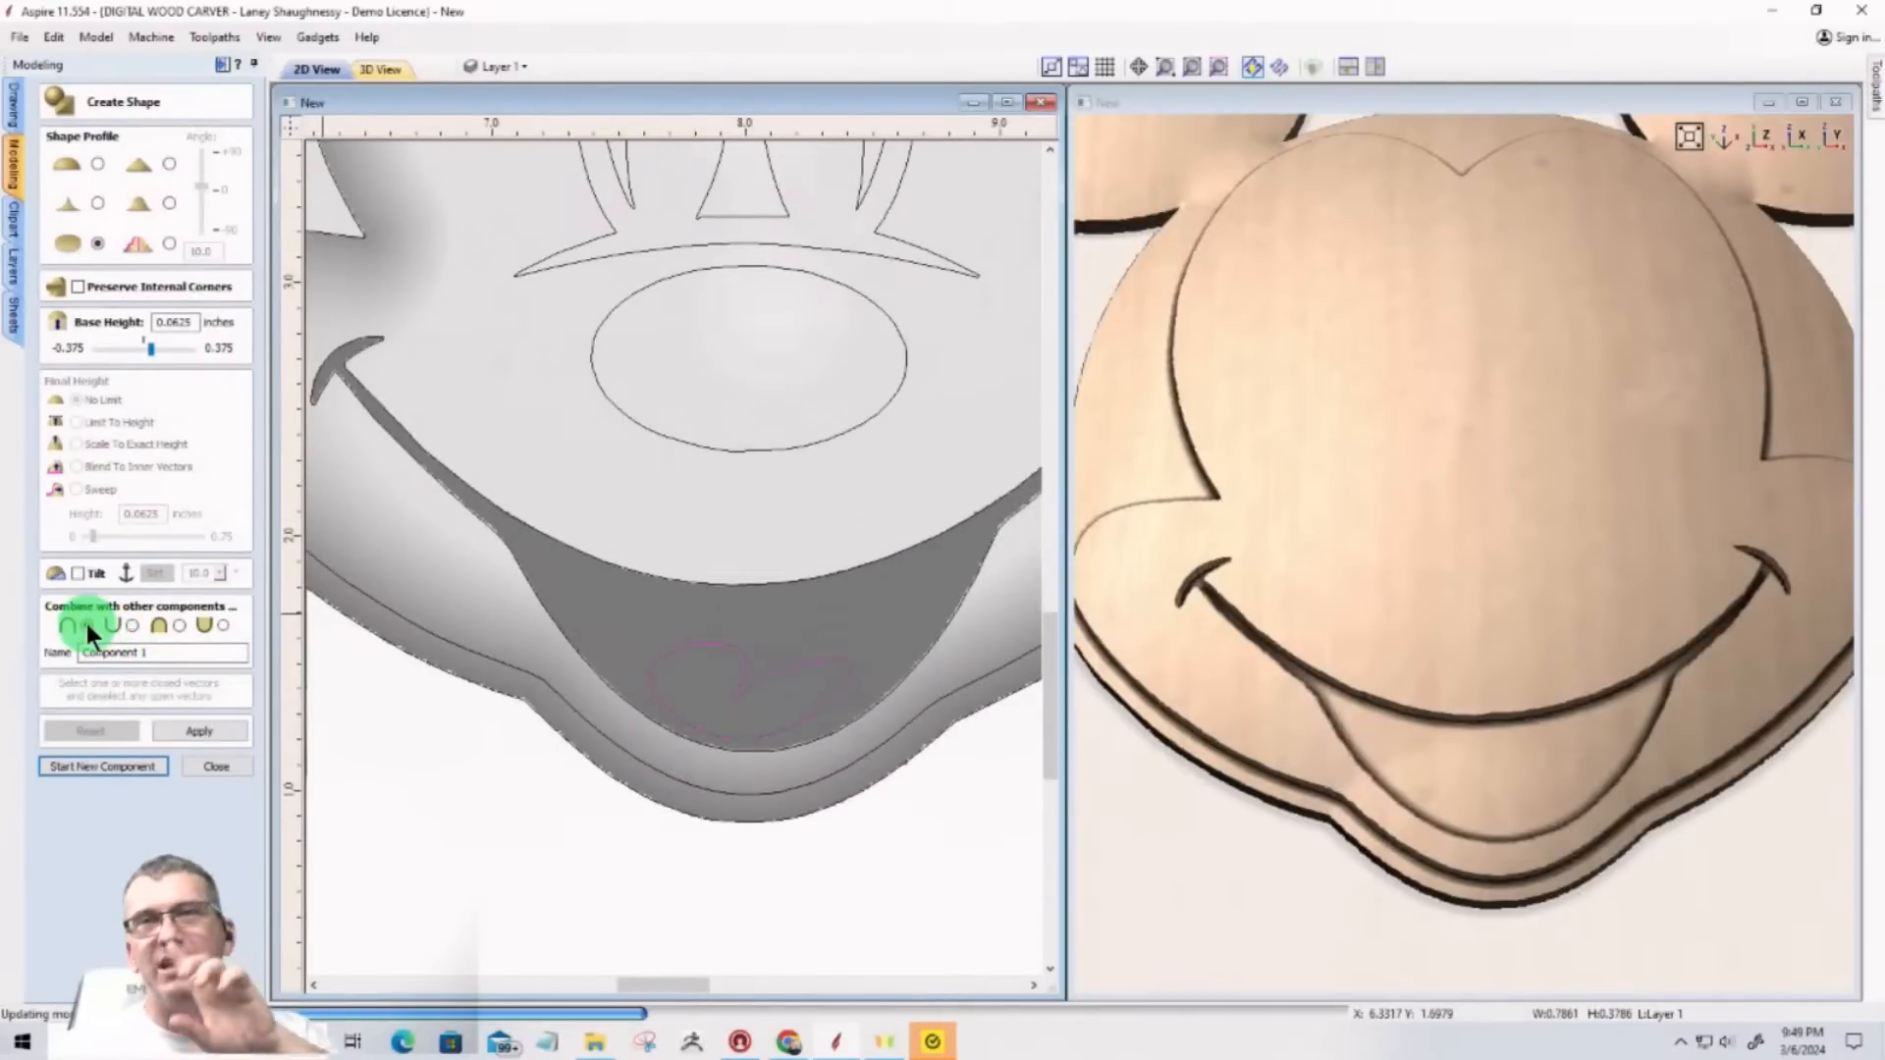
Step: Give the tongue a round profile with a 10-degree angle and 0.0625 inch base height, and apply it to the model
double_click(169, 324)
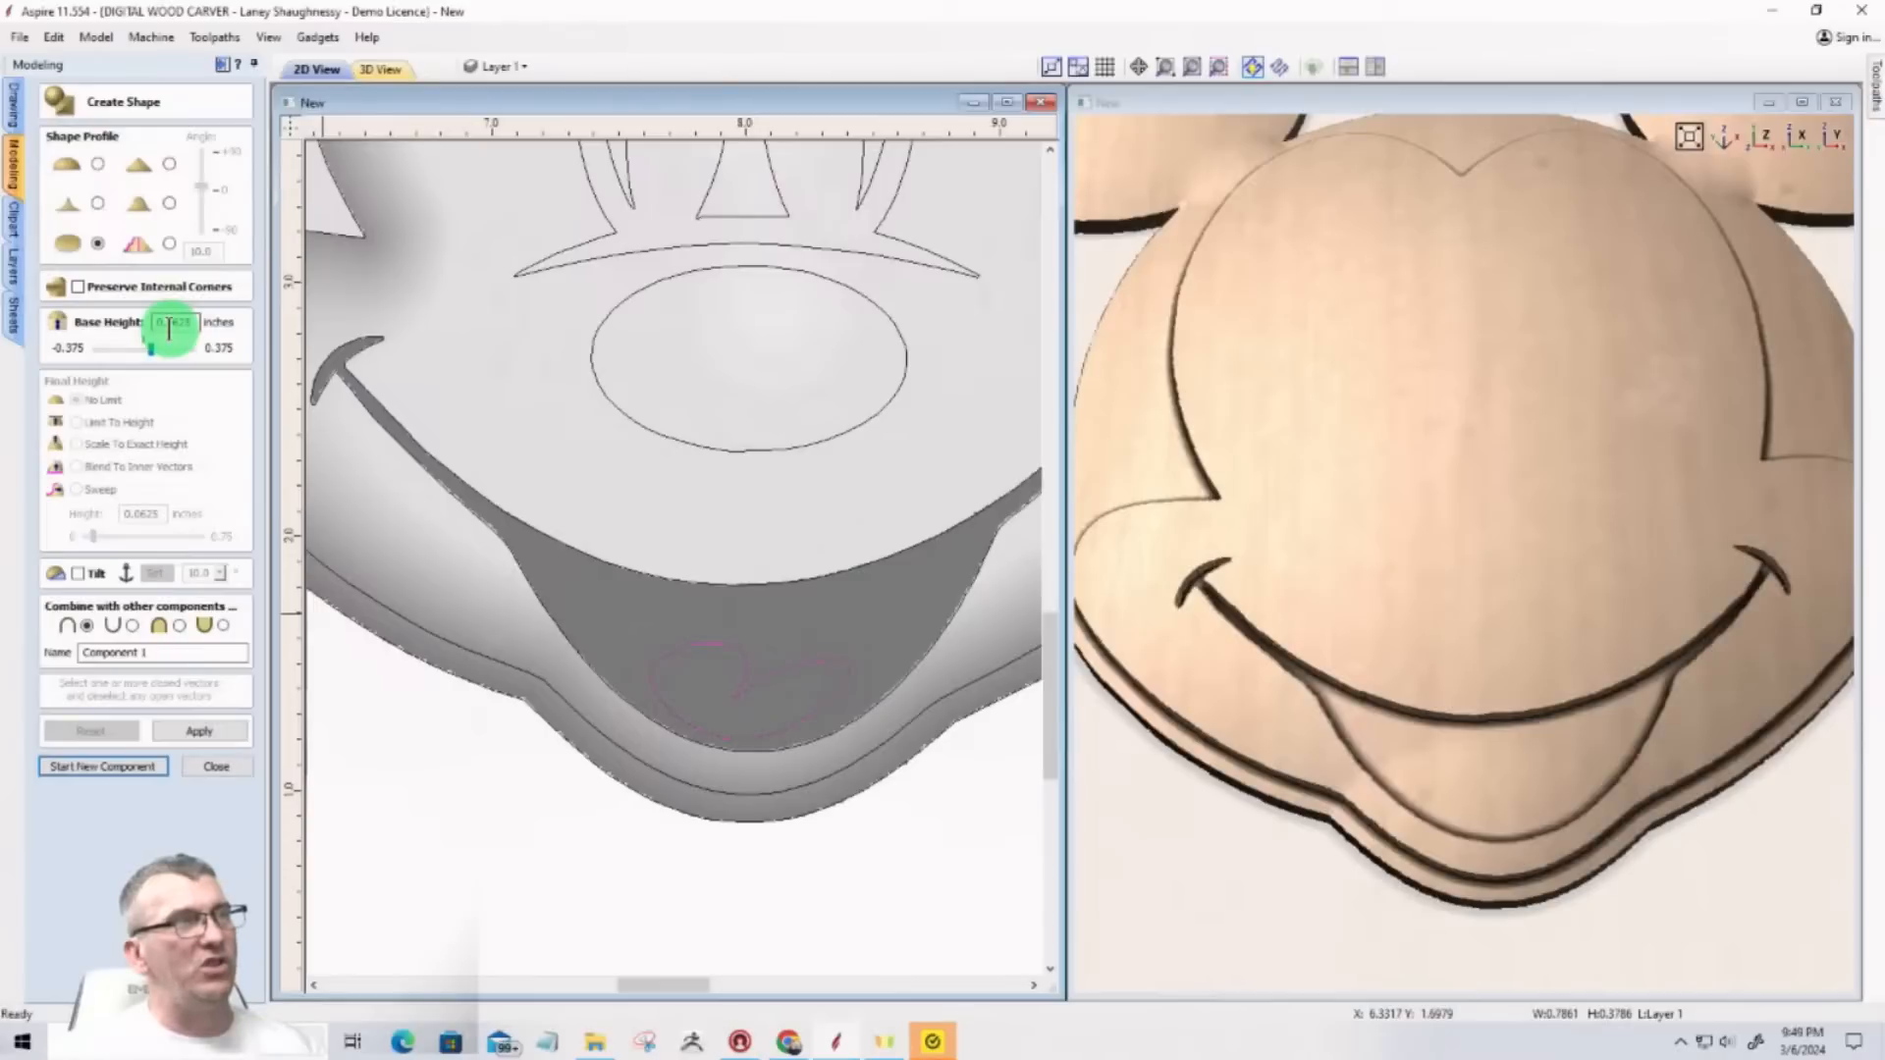
left_click(97, 163)
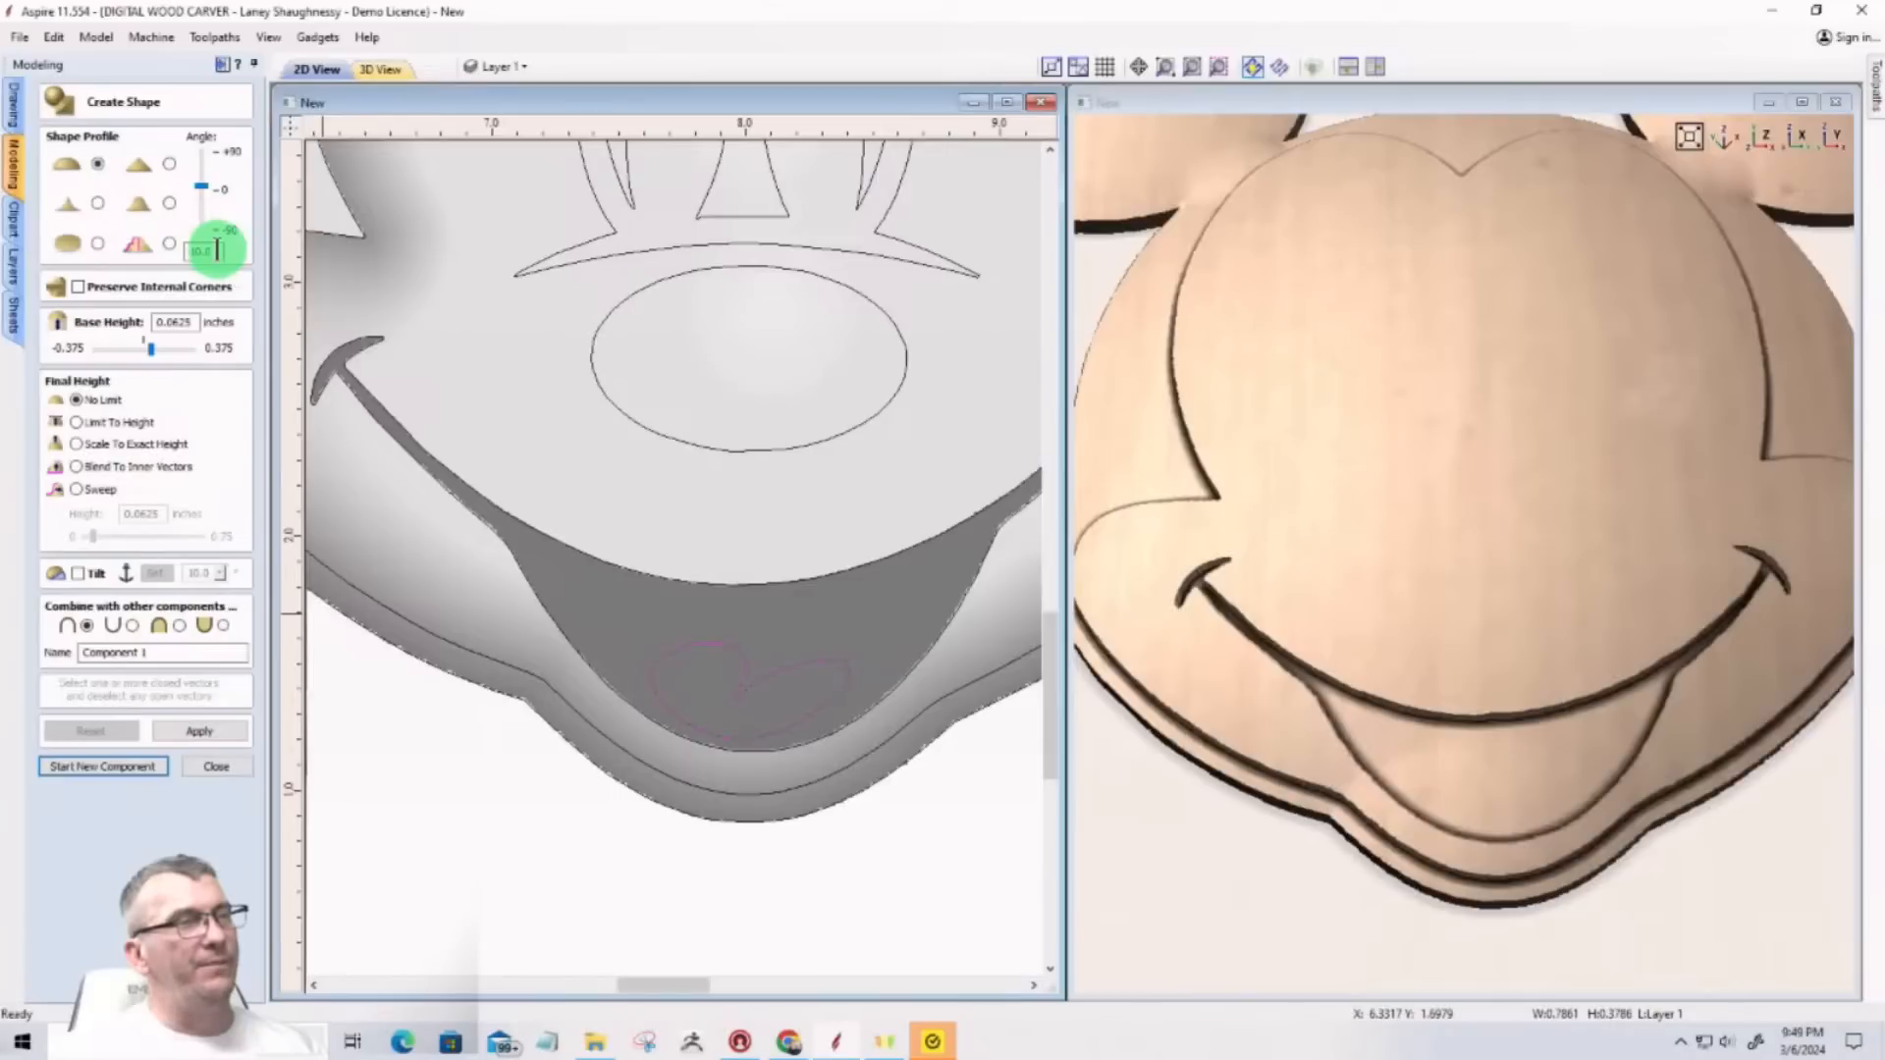
left_click(201, 738)
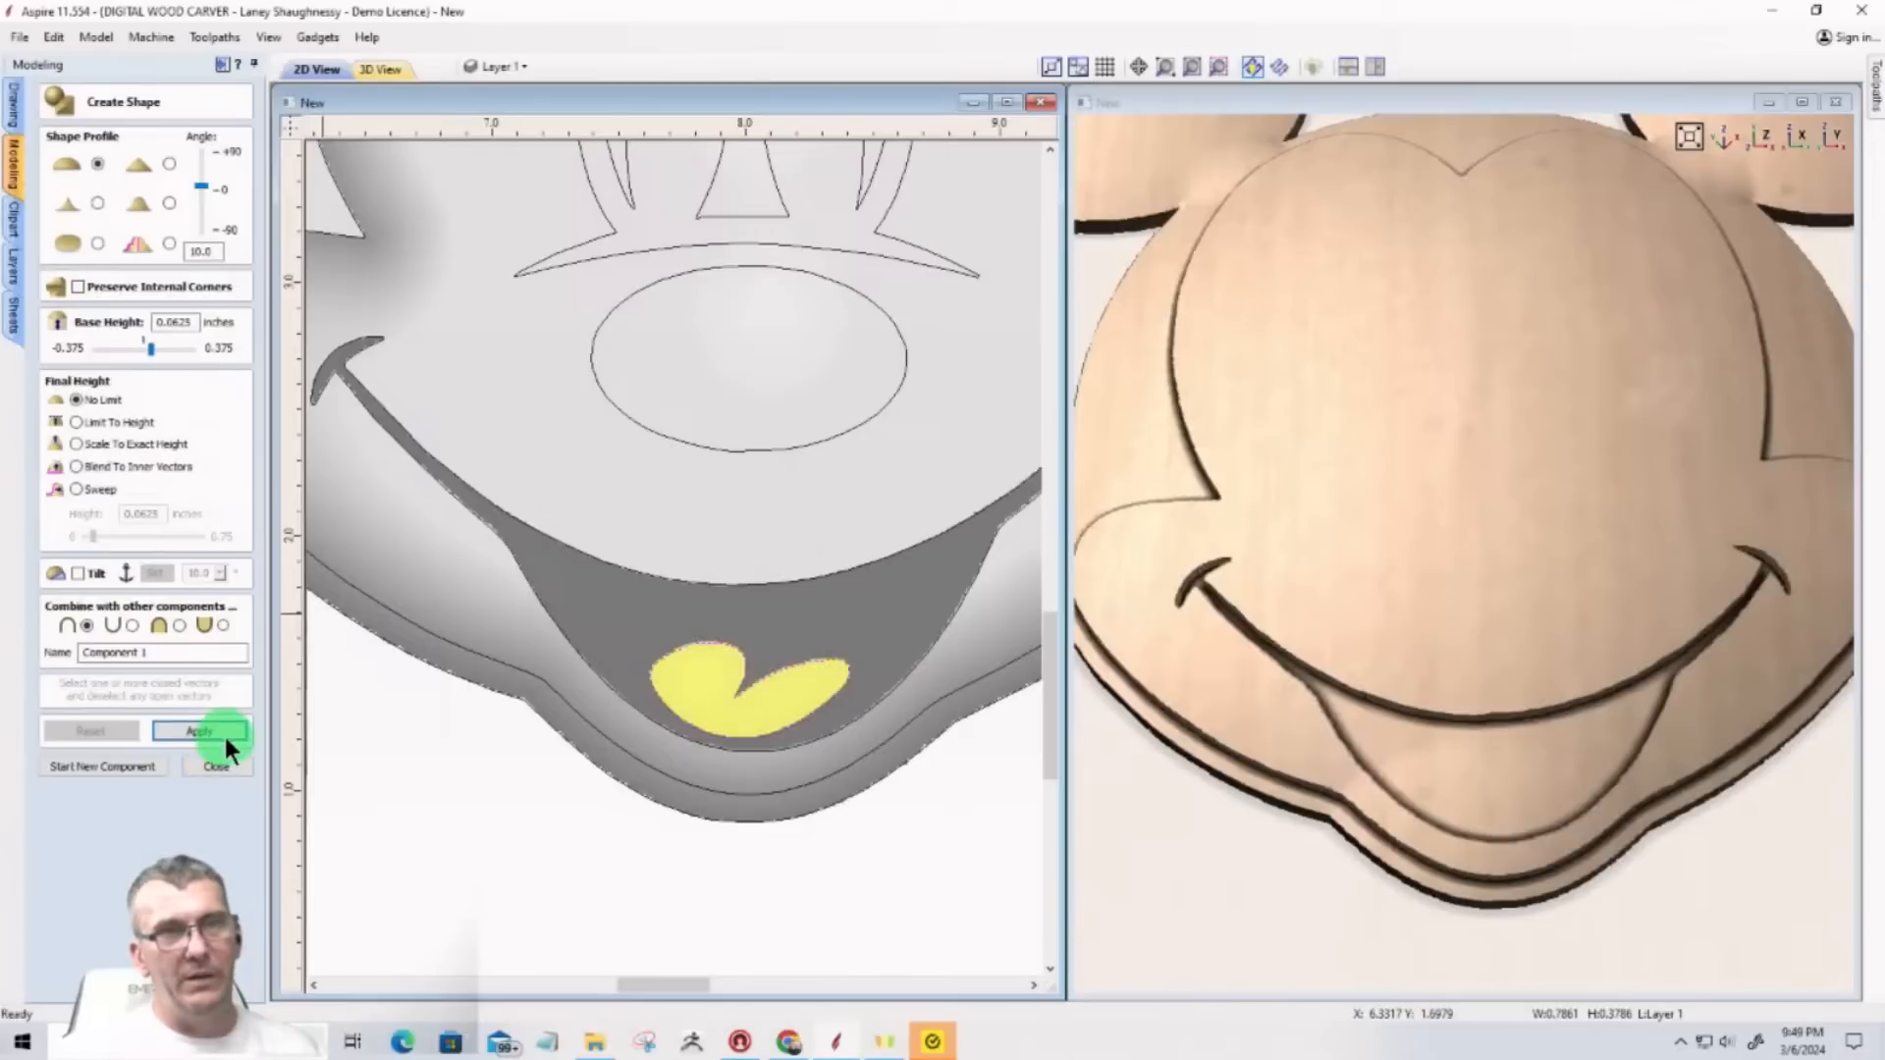
left_click_drag(1488, 830, 1471, 724)
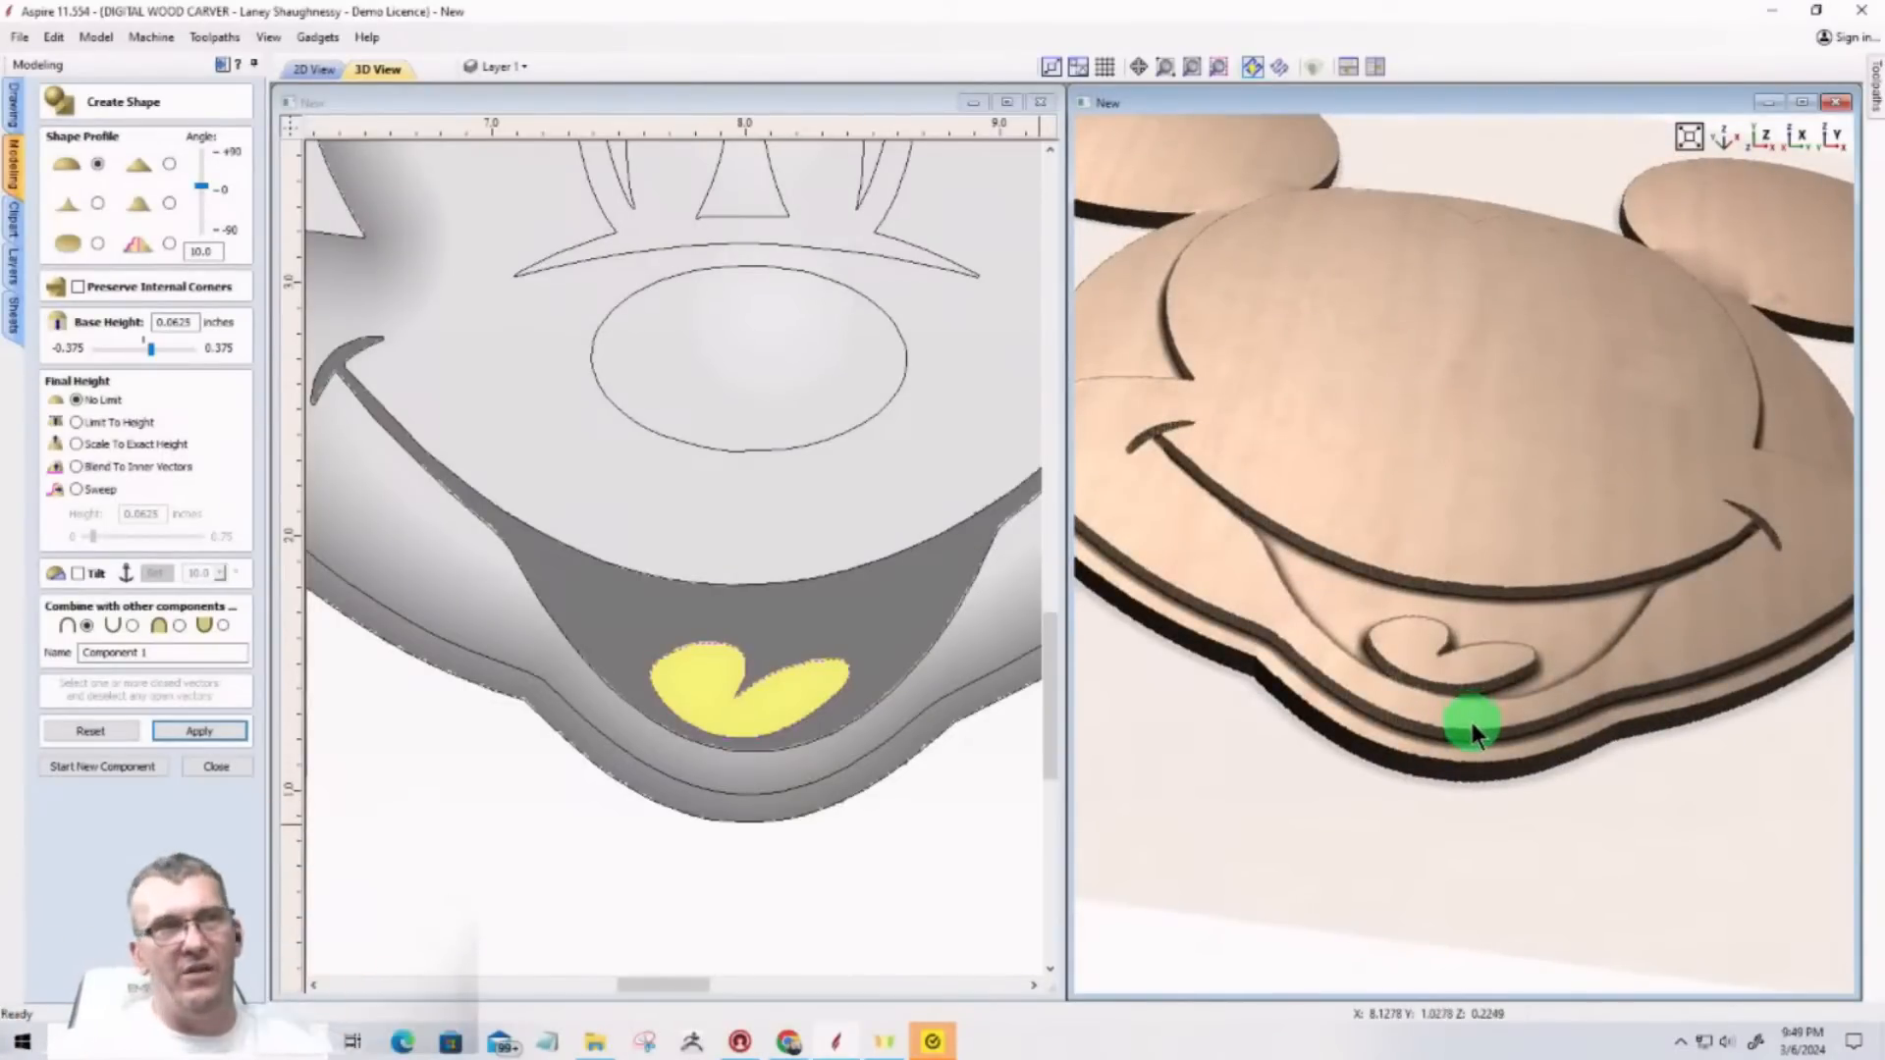
left_click_drag(1394, 615, 1410, 791)
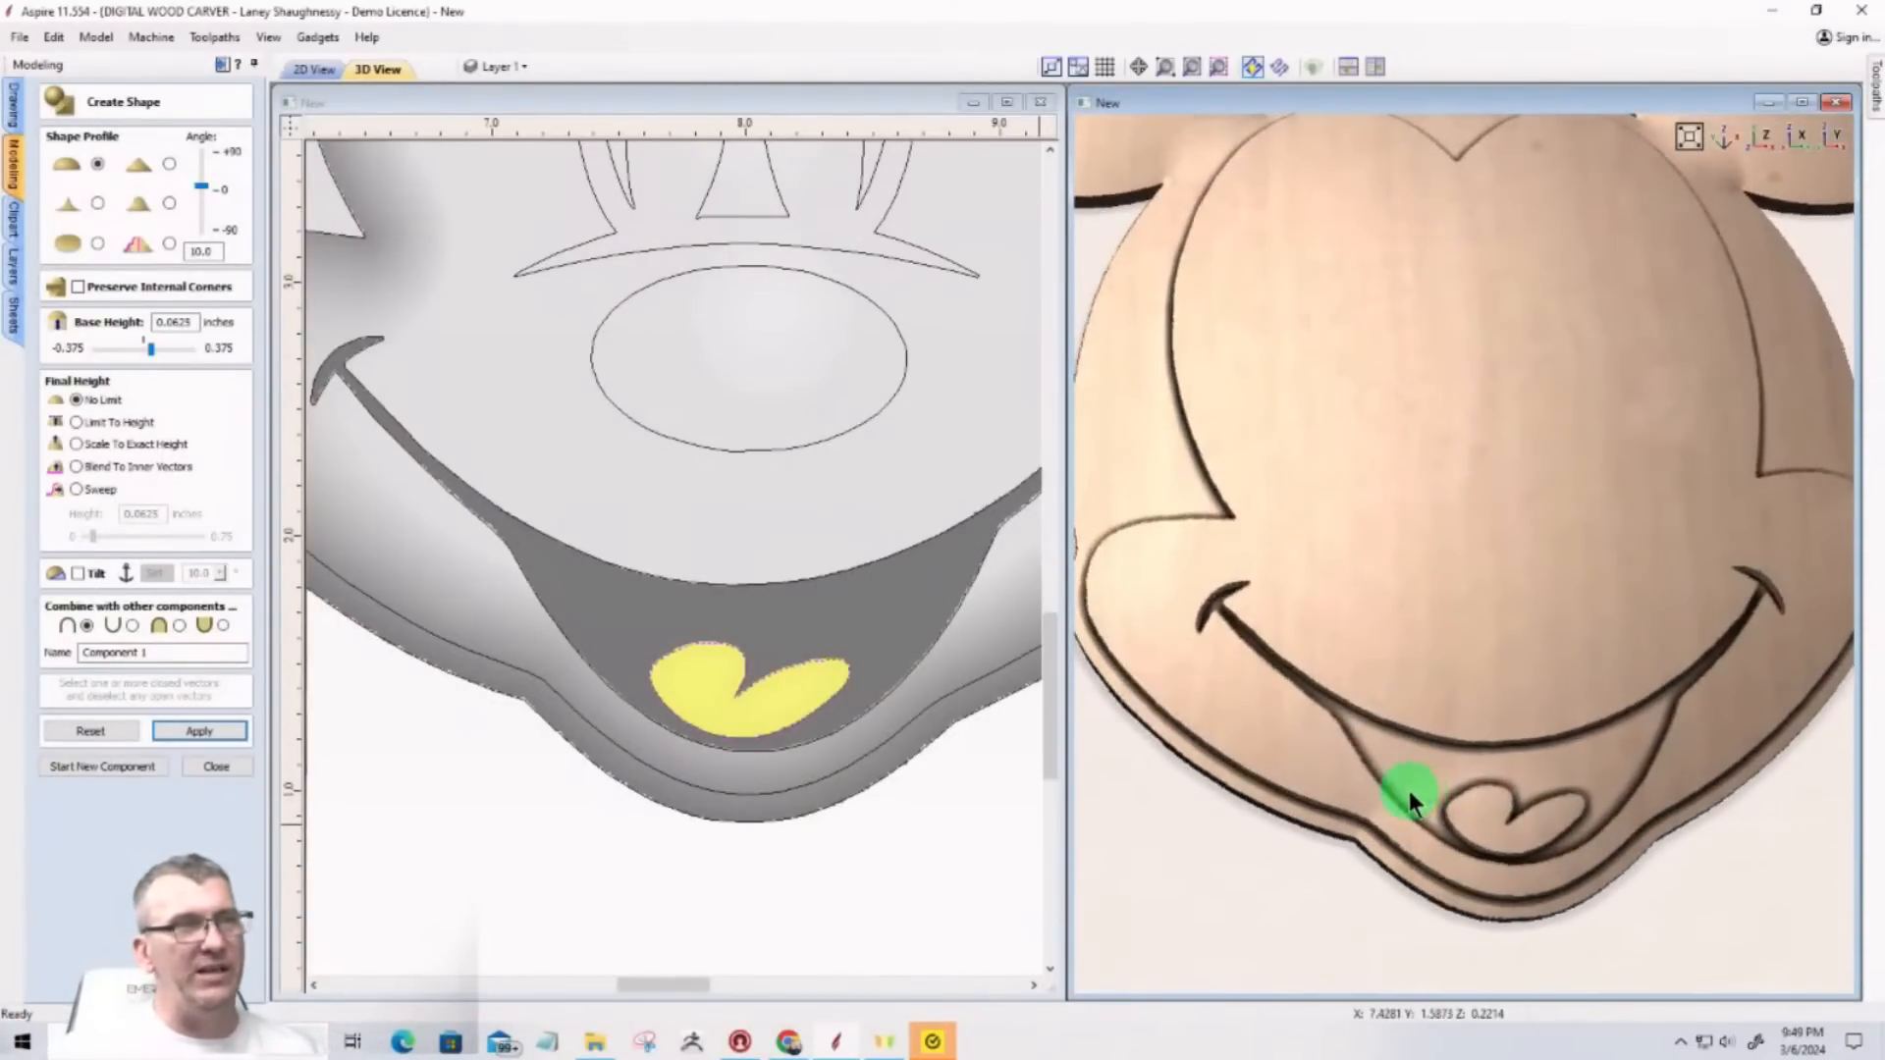
Step: Start a new component from the nose ellipse with a 90-degree round profile and a base height of 0
left_click(90, 767)
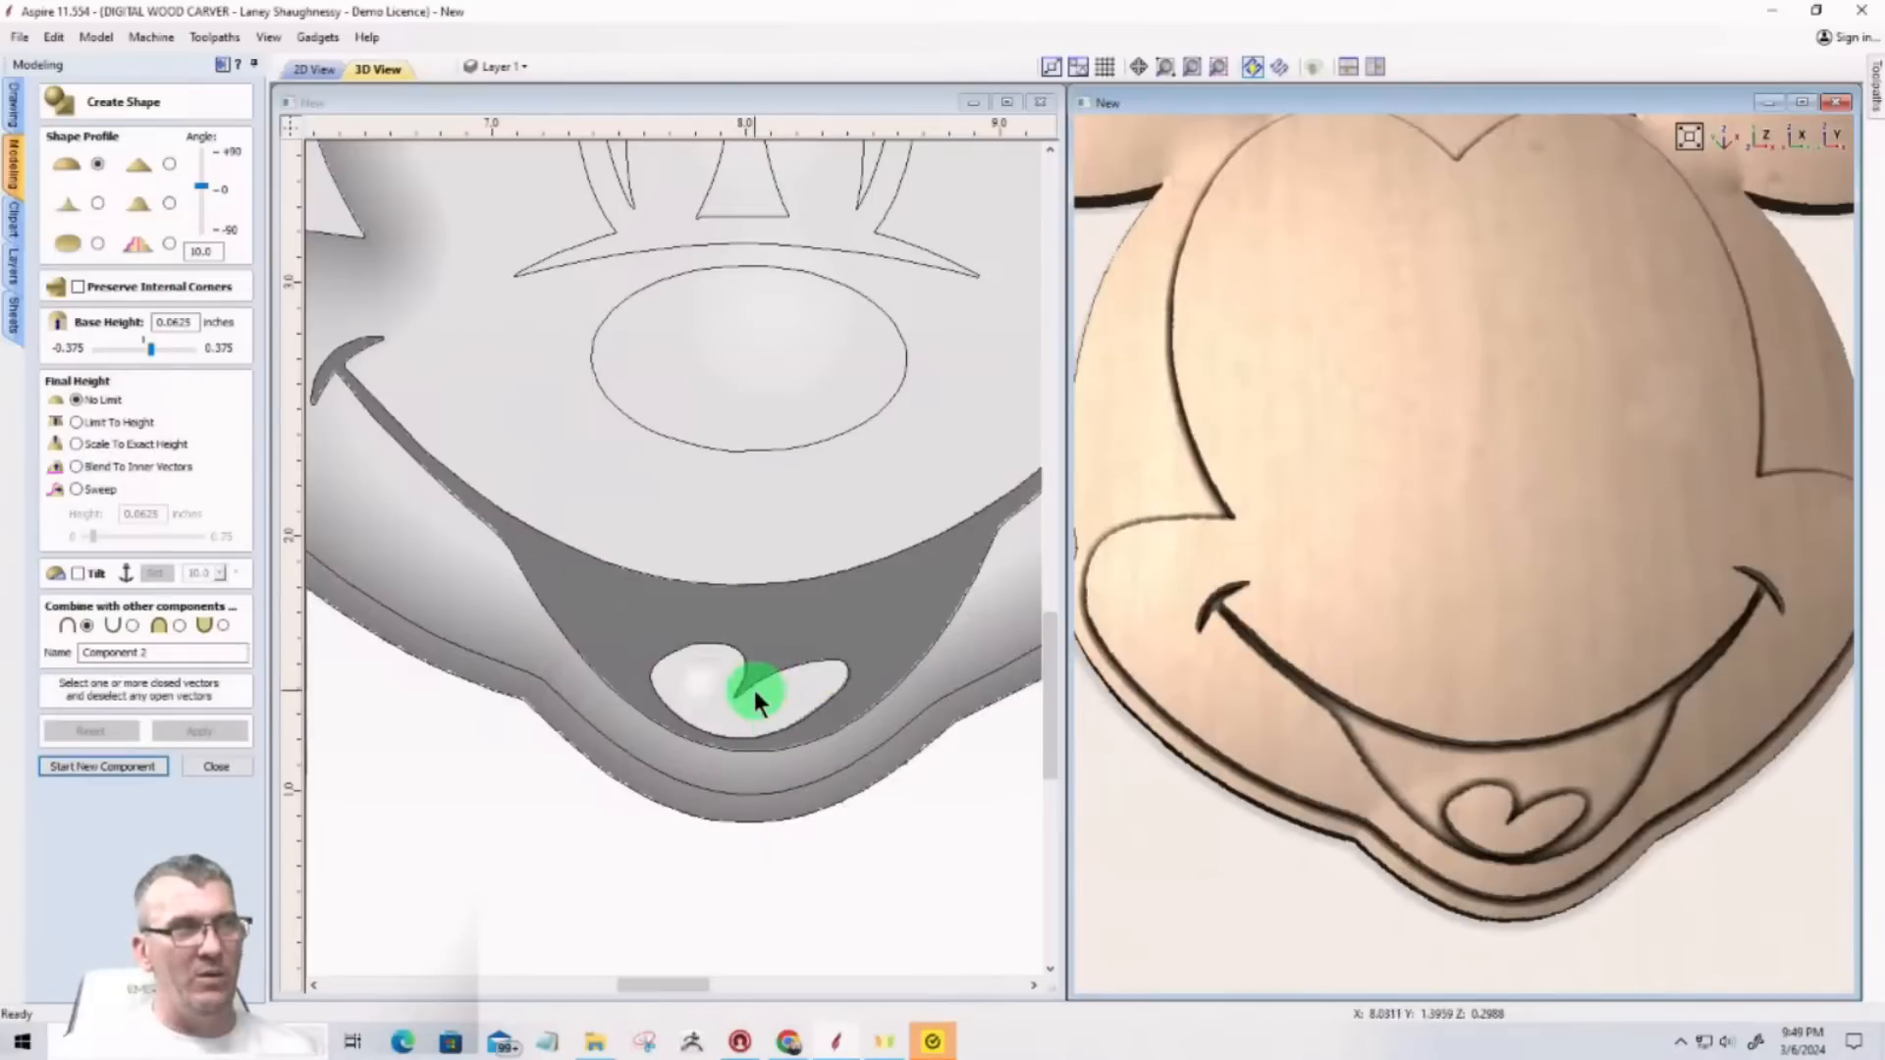
scroll(723, 704, "down", 4)
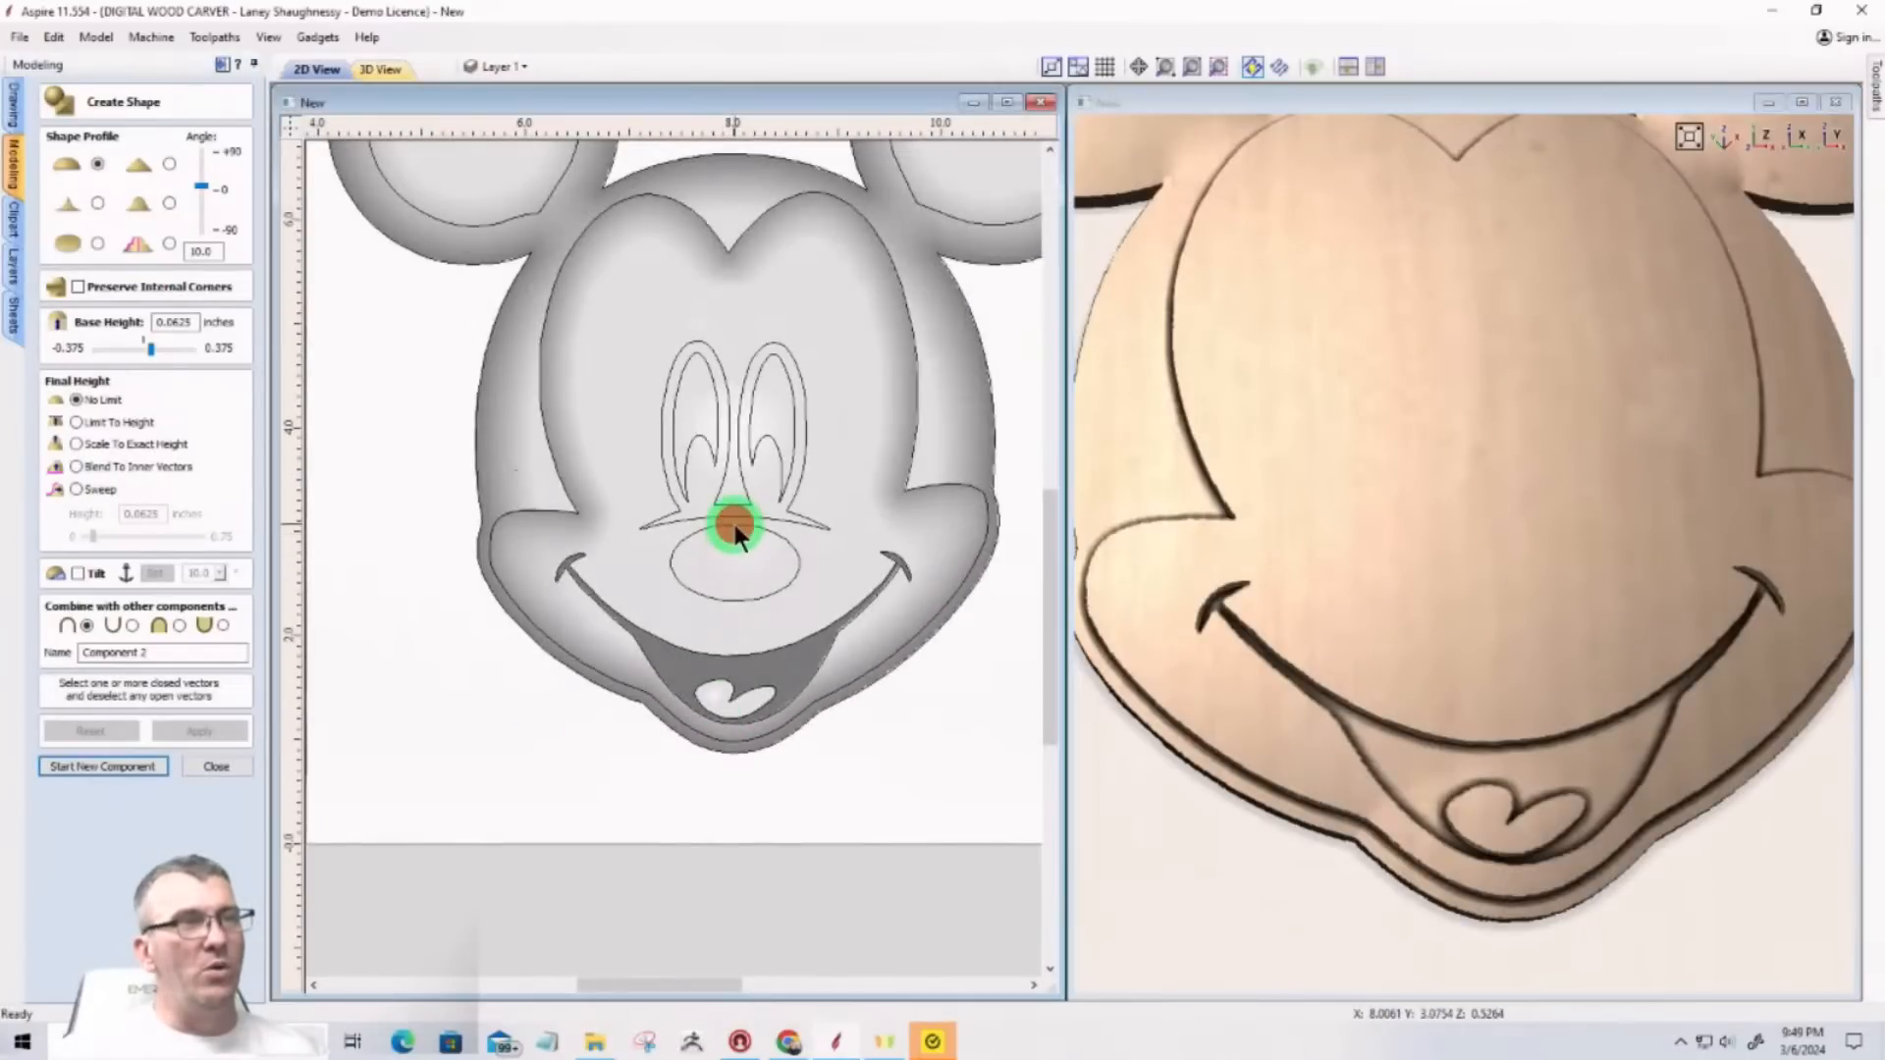
left_click(733, 528)
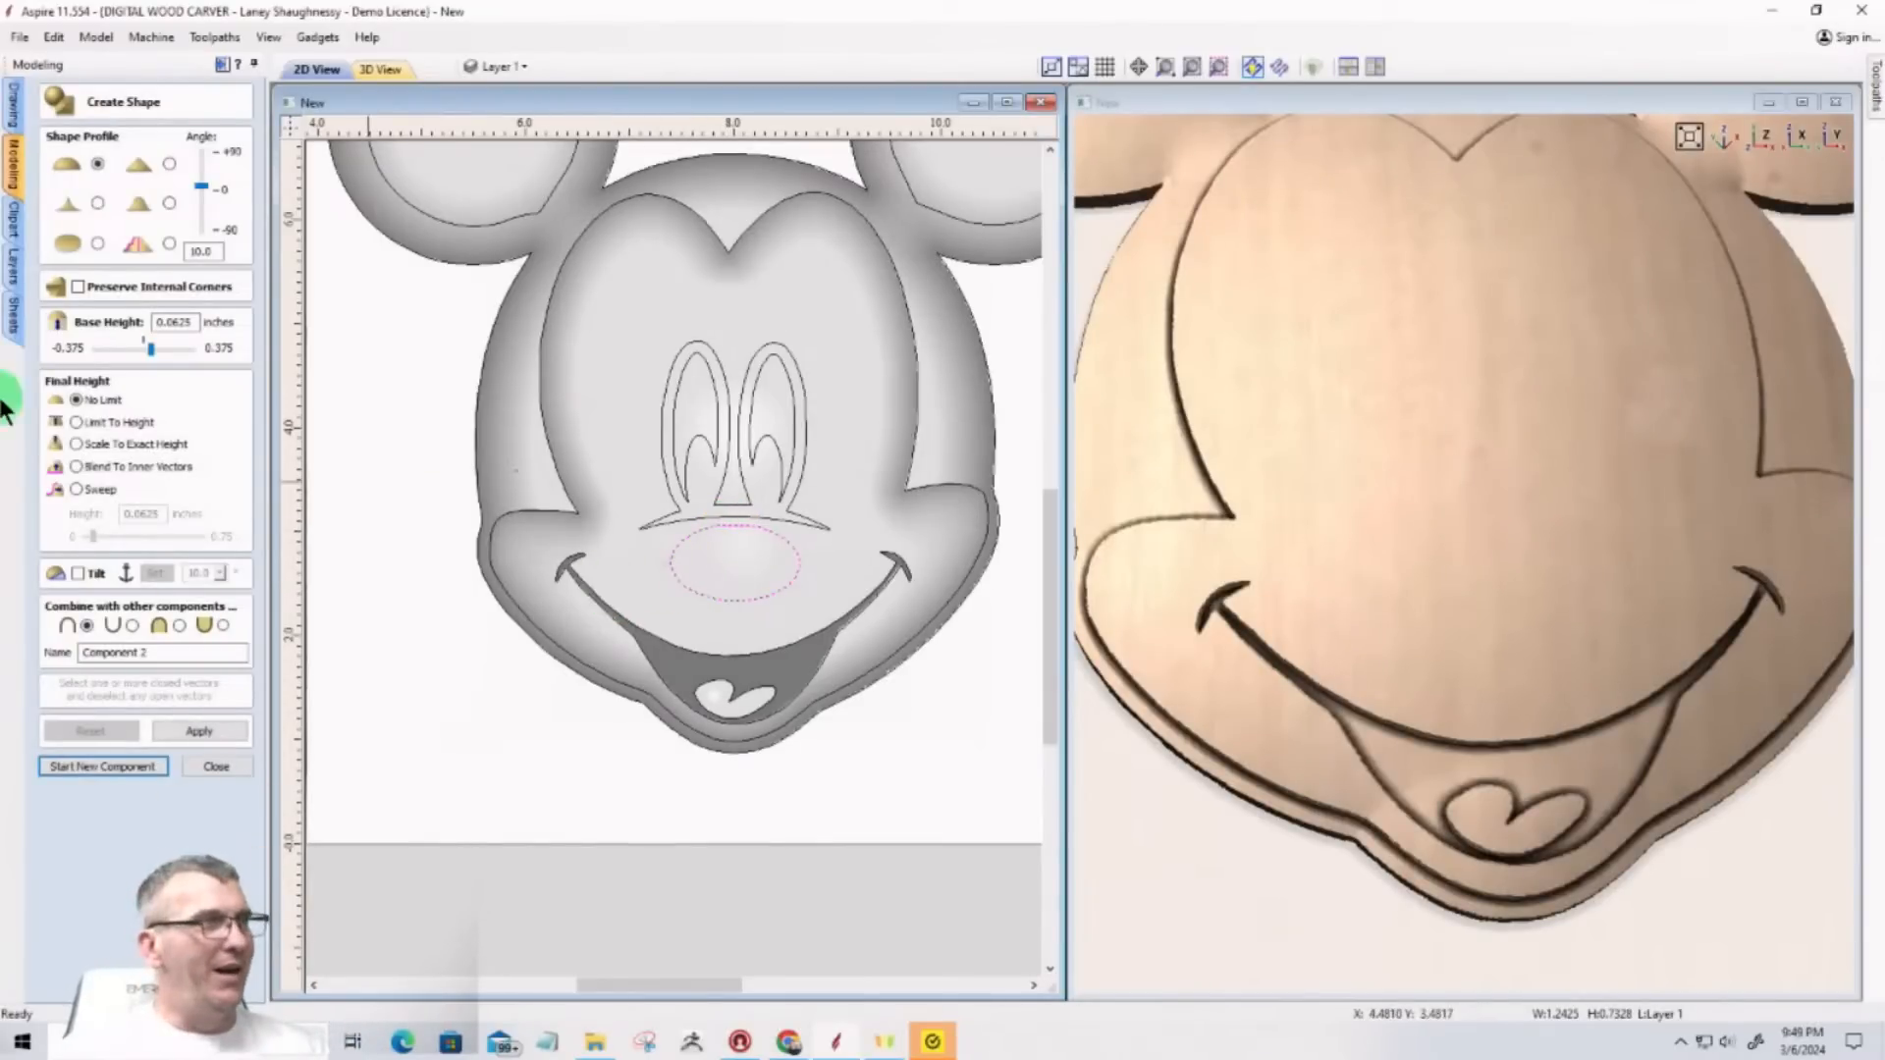
left_click(206, 252)
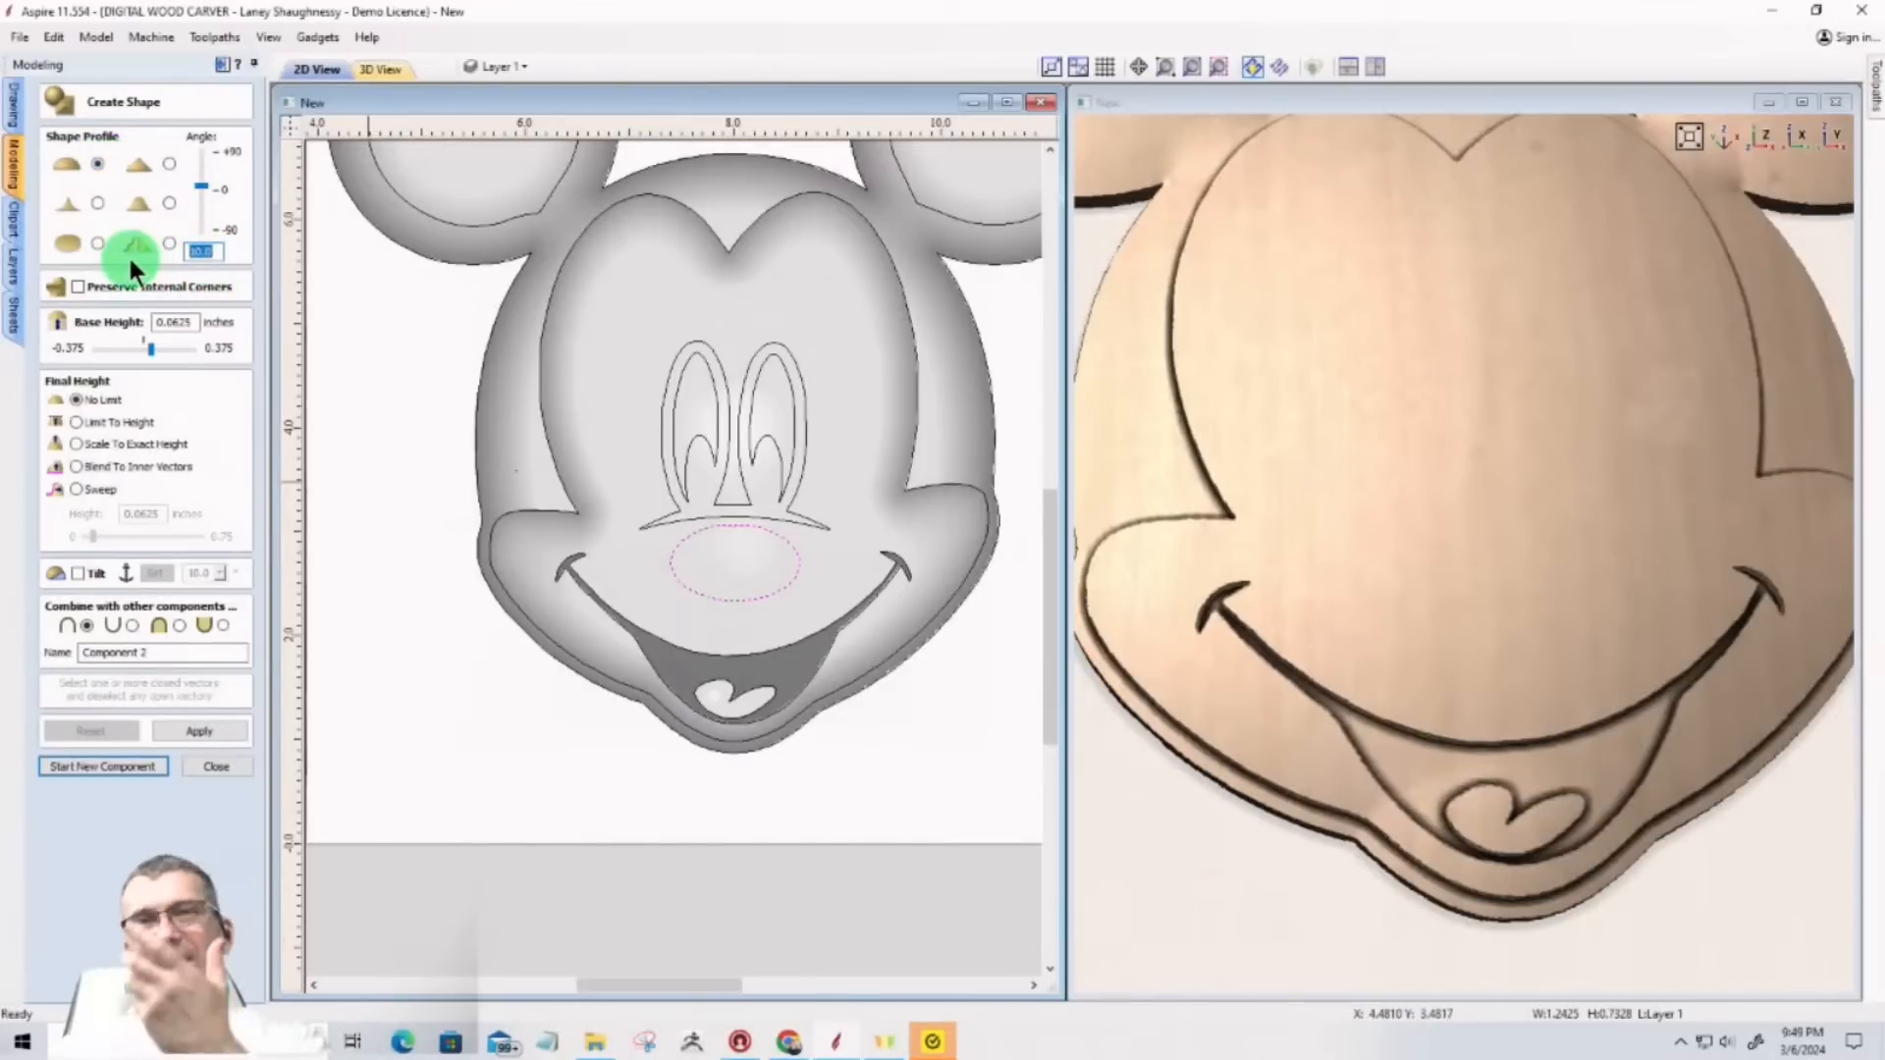
type("90")
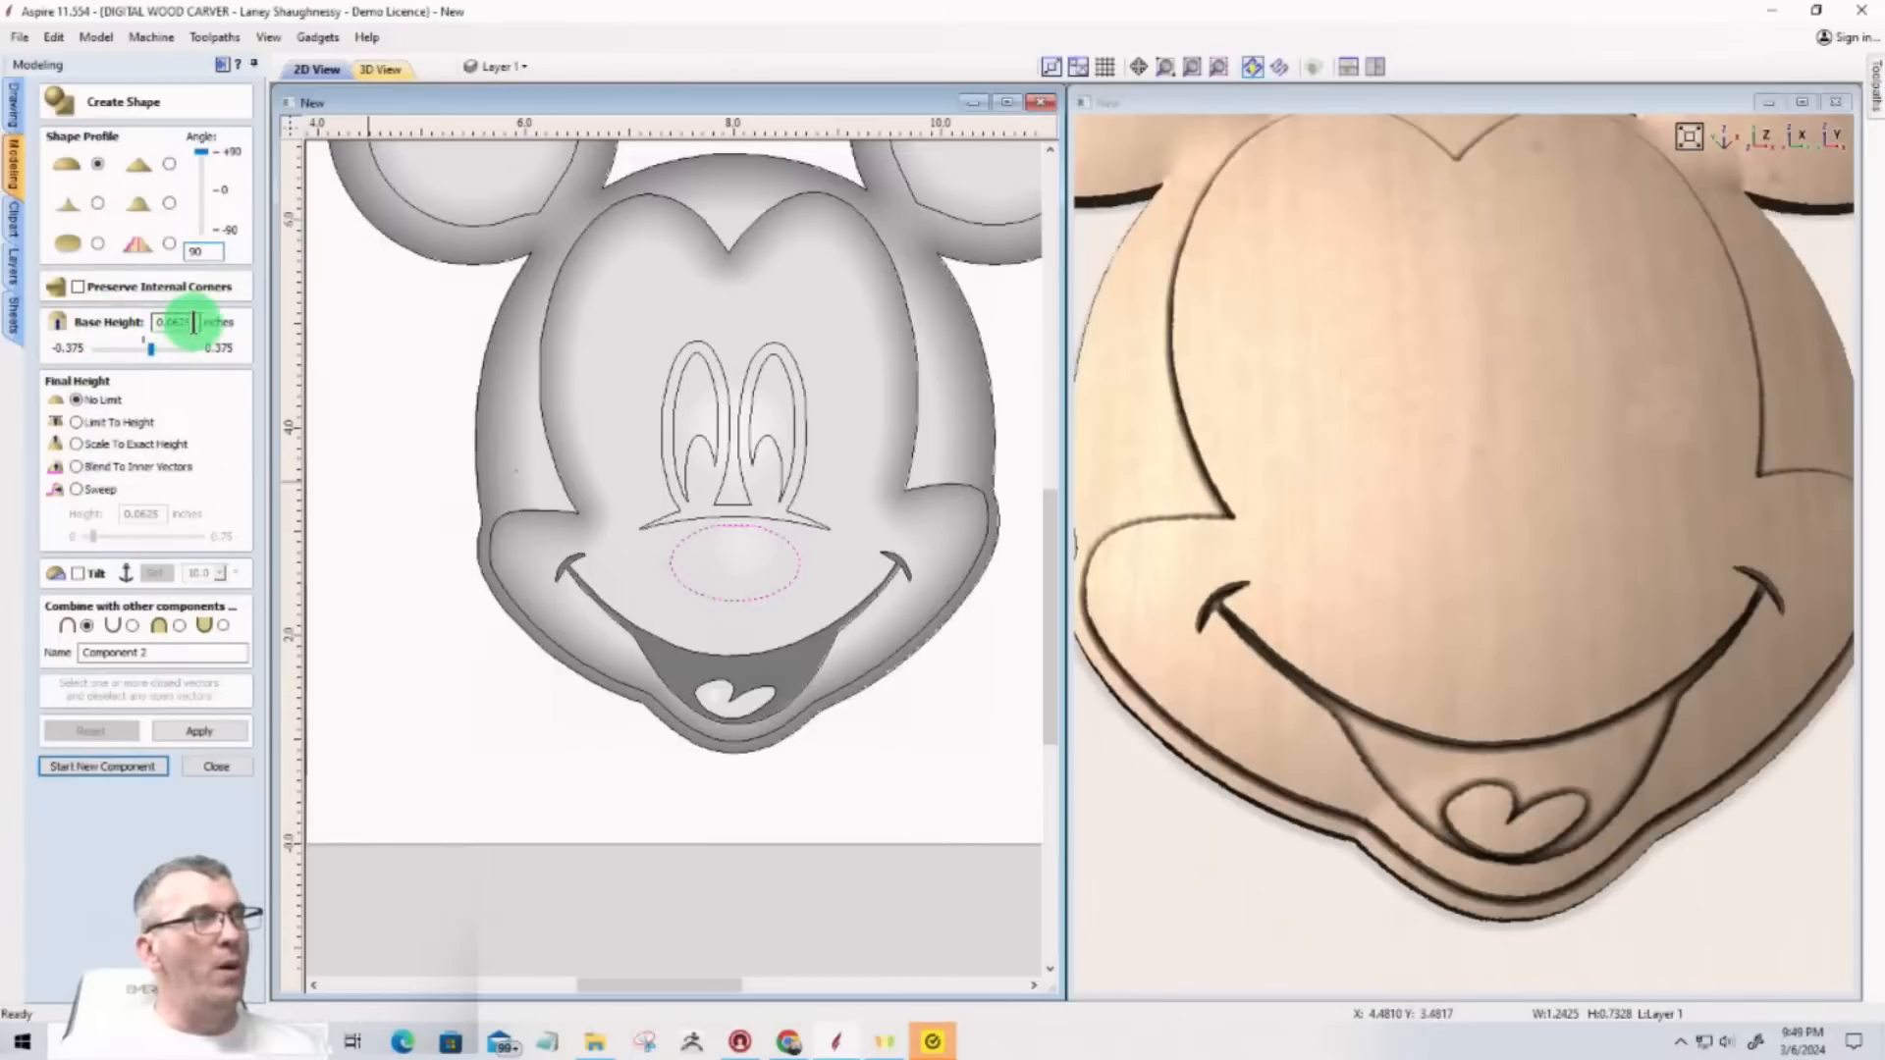
left_click_drag(197, 322, 131, 324)
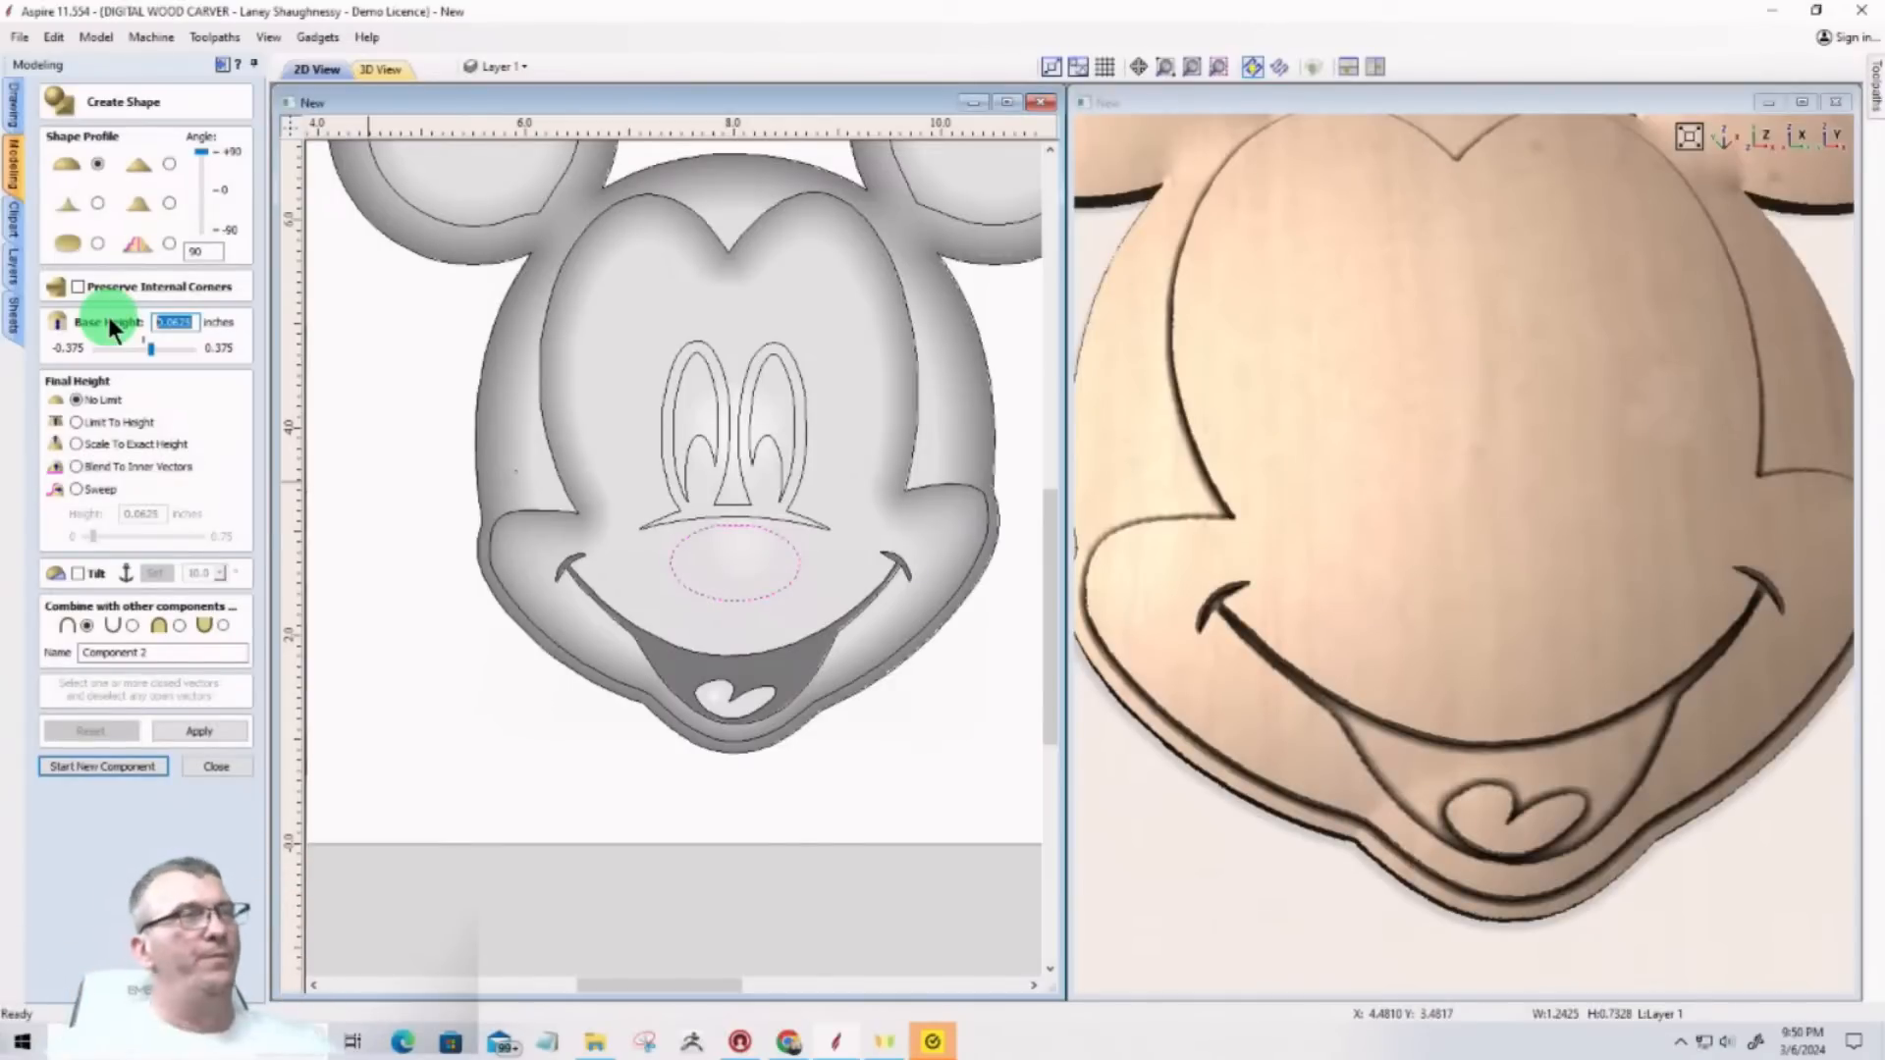
type("0")
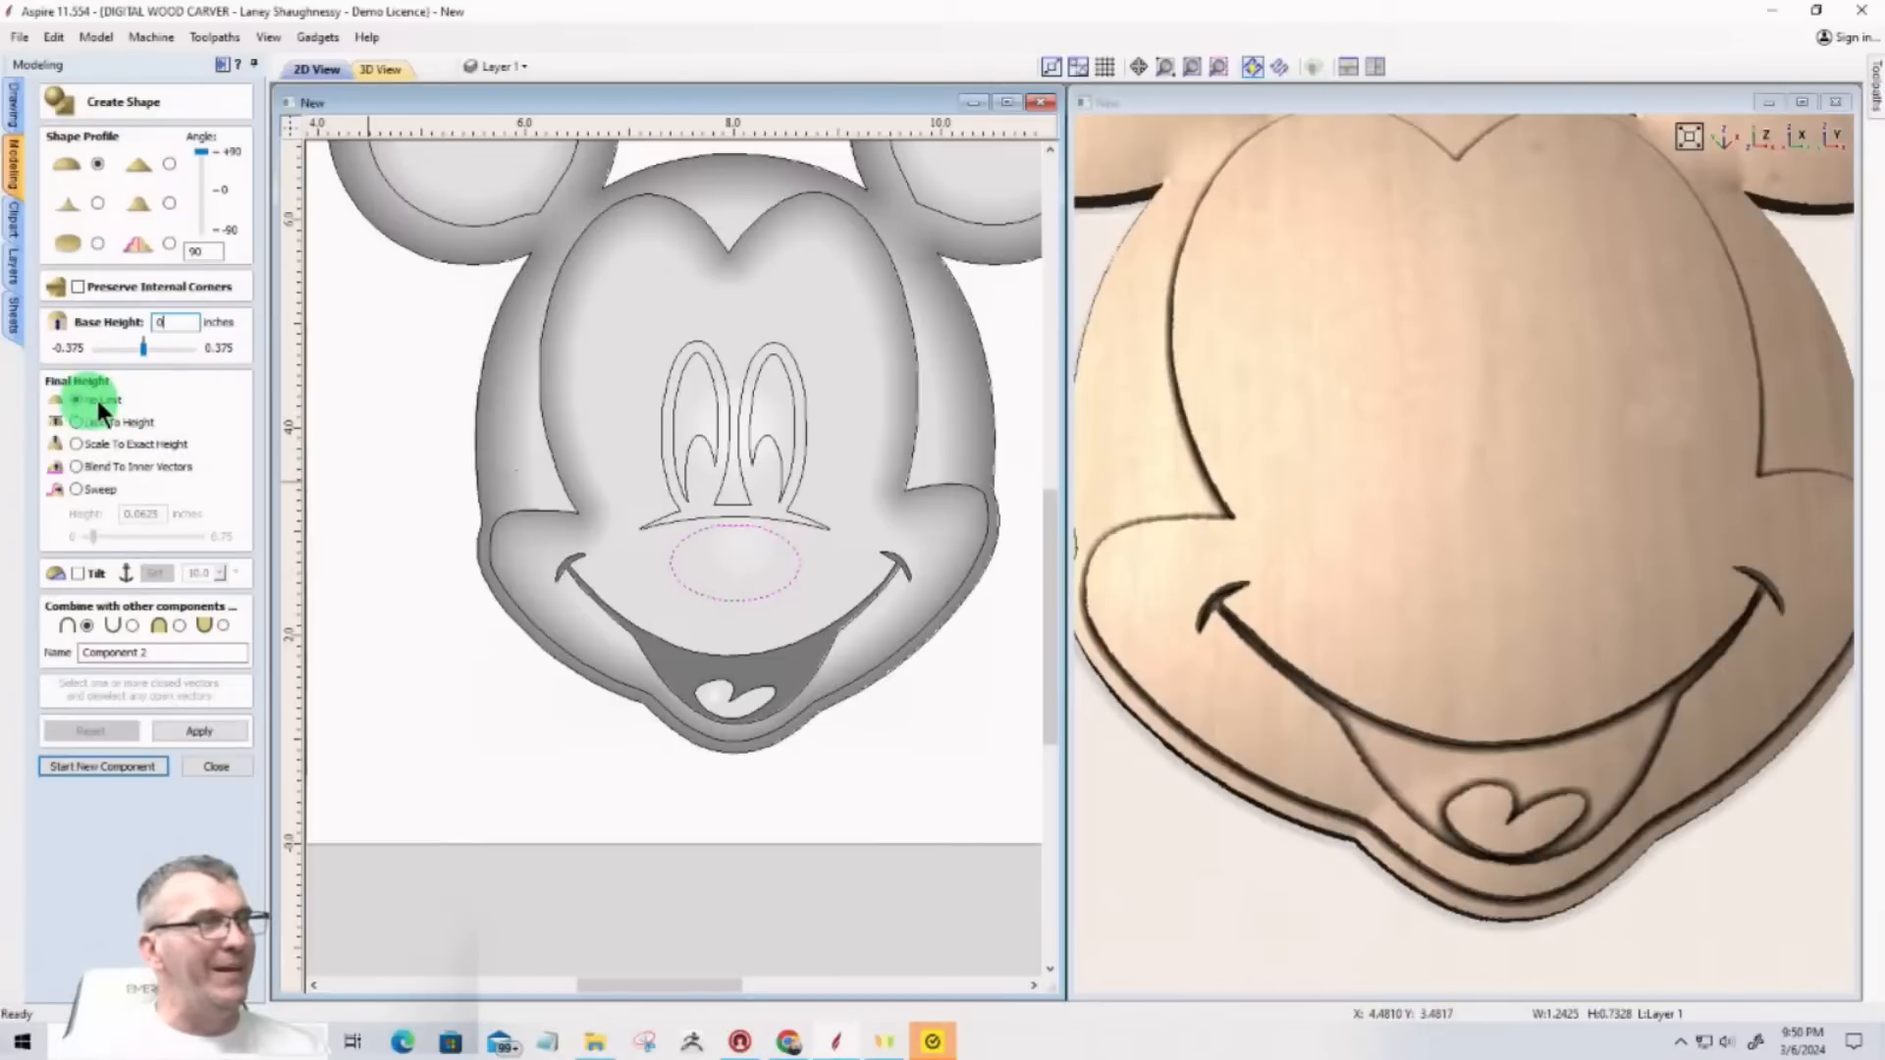
Step: Name the added component Nose and apply its shape to the model
left_click(77, 621)
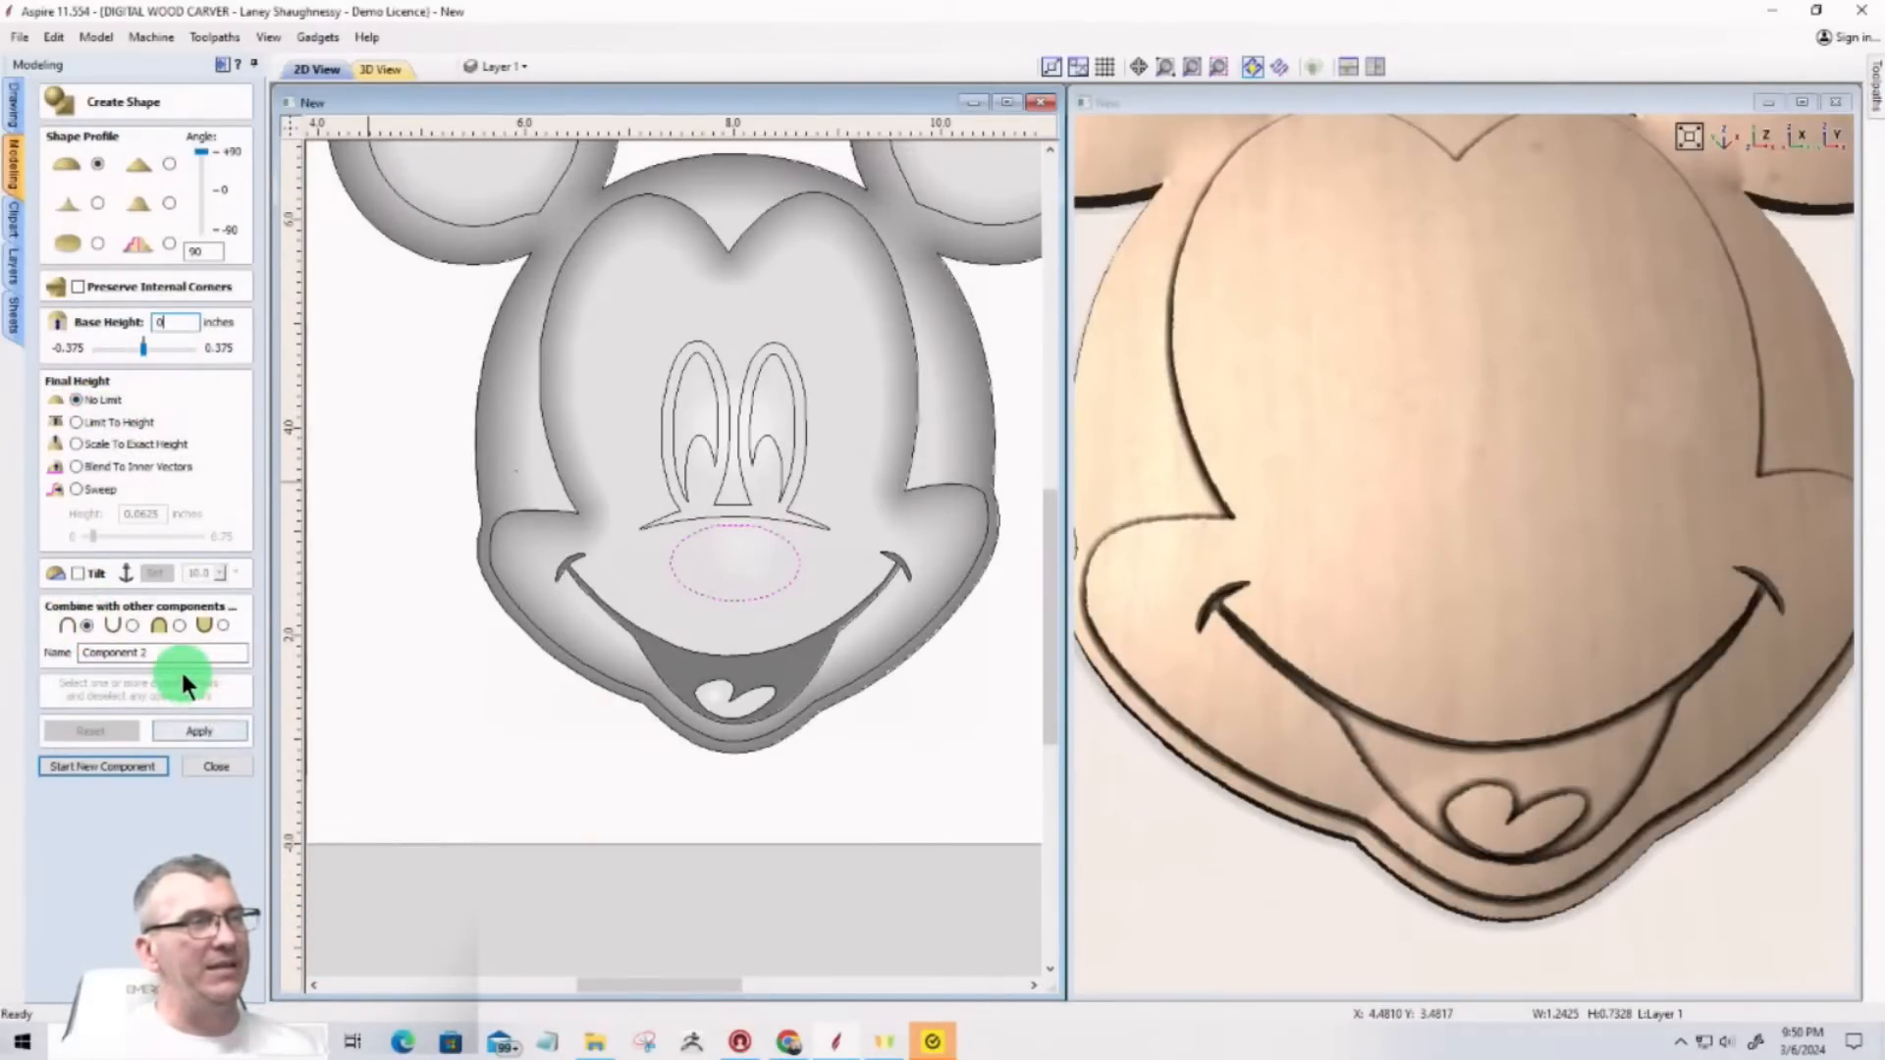
left_click_drag(167, 652, 14, 656)
type("N")
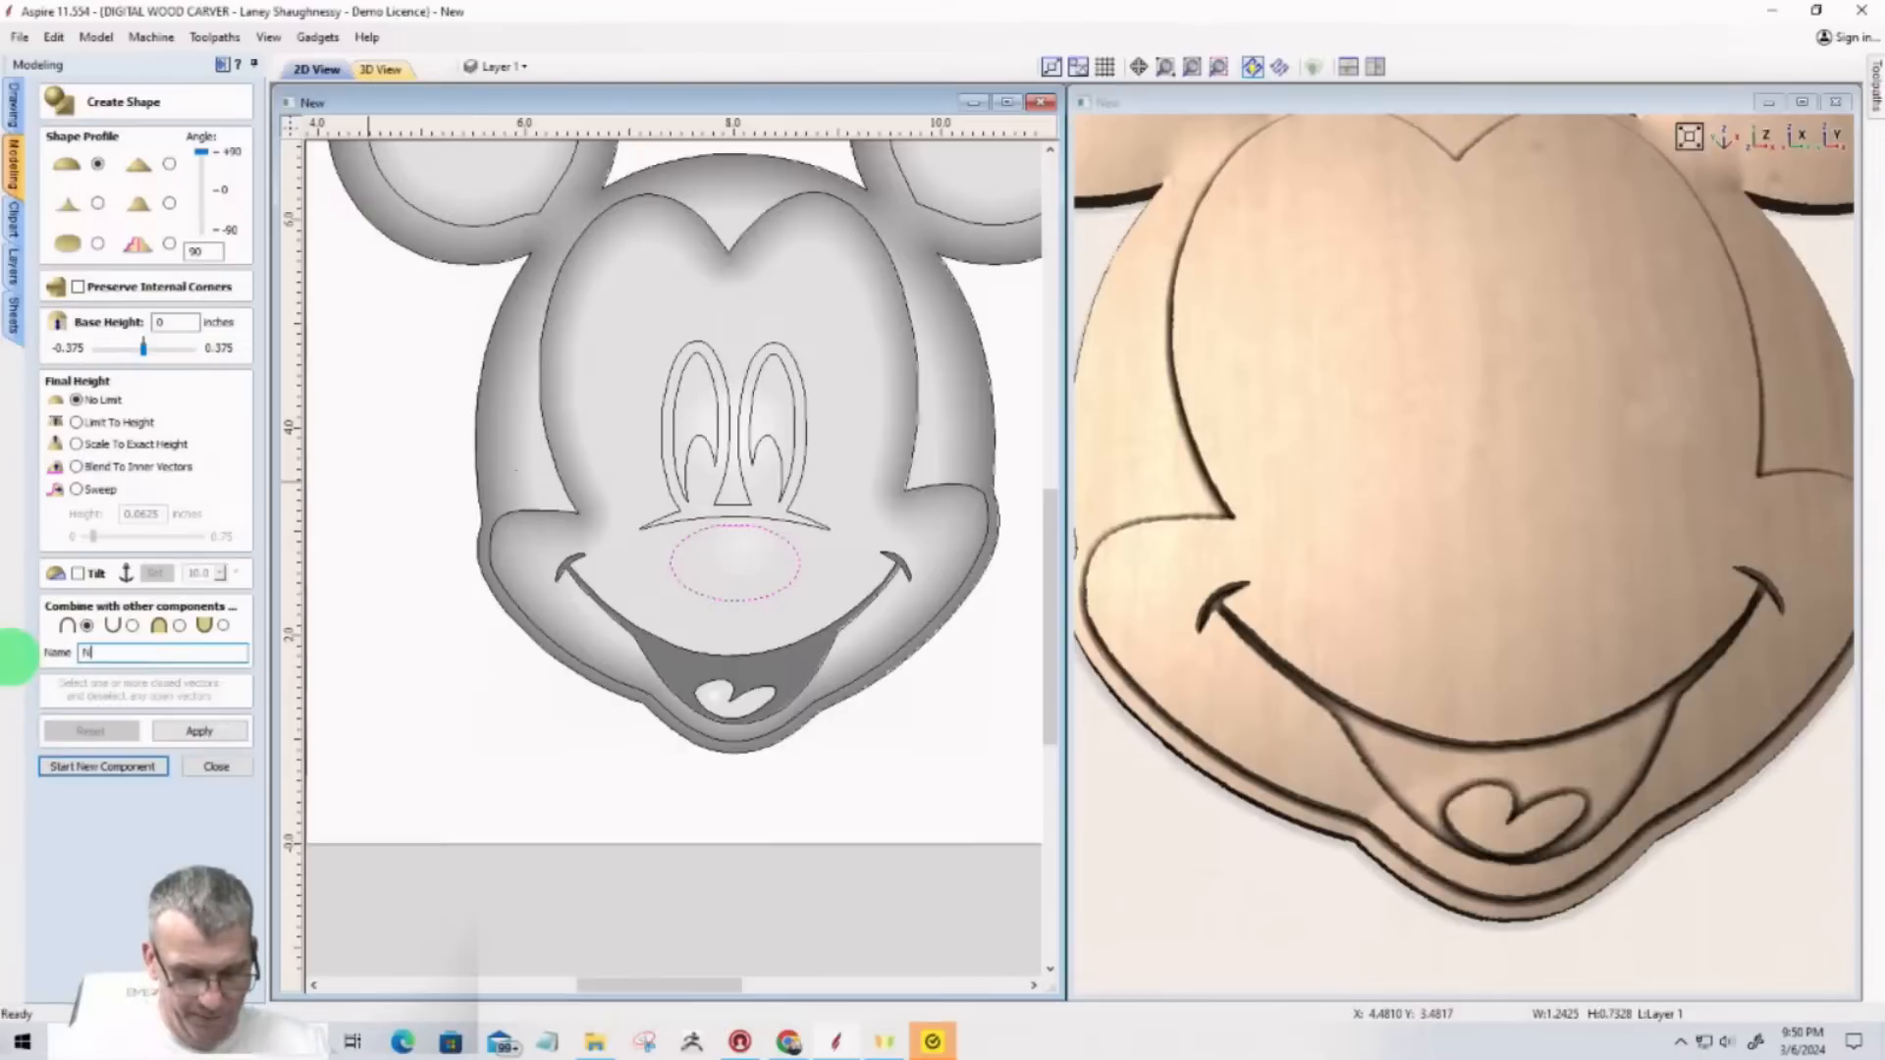
type("ose")
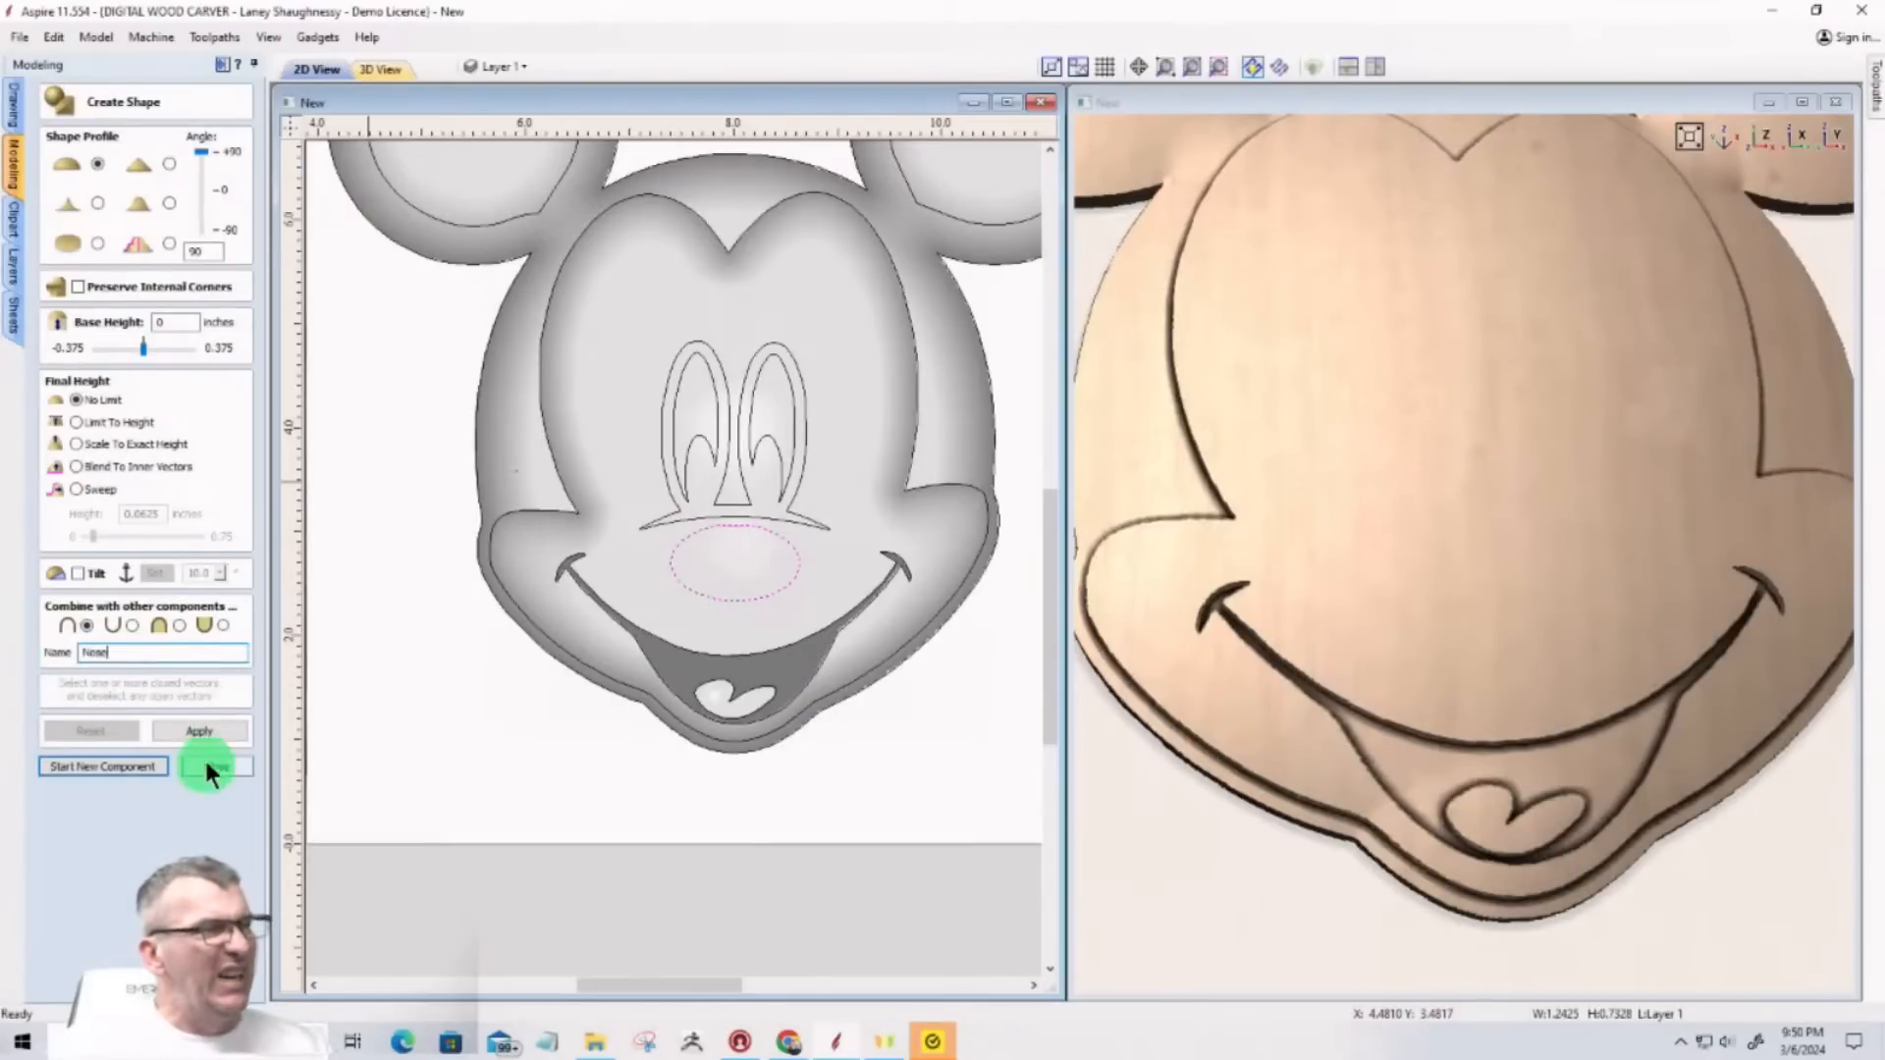
left_click(181, 732)
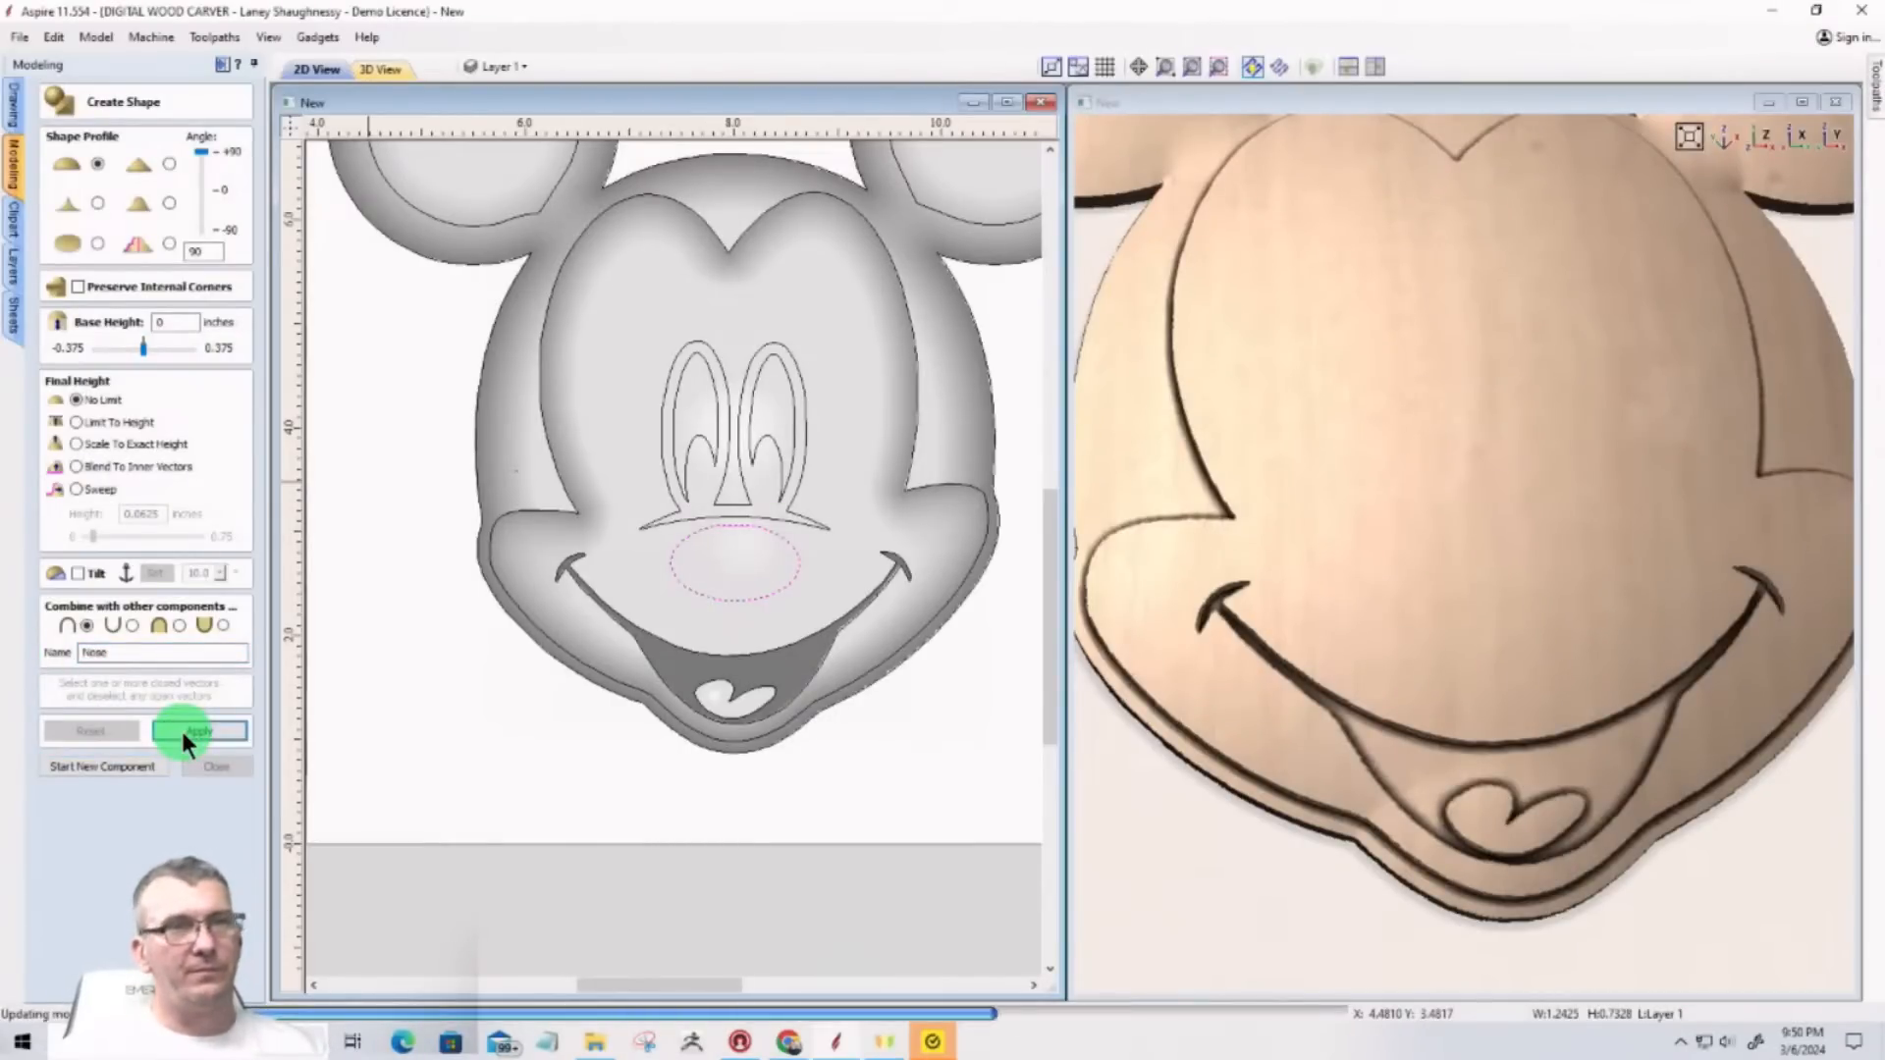
mouse_move(1233, 669)
left_mouse_down()
mouse_move(1488, 575)
mouse_move(1333, 562)
mouse_move(863, 589)
mouse_move(1545, 554)
mouse_move(1370, 589)
mouse_move(1278, 638)
left_mouse_up()
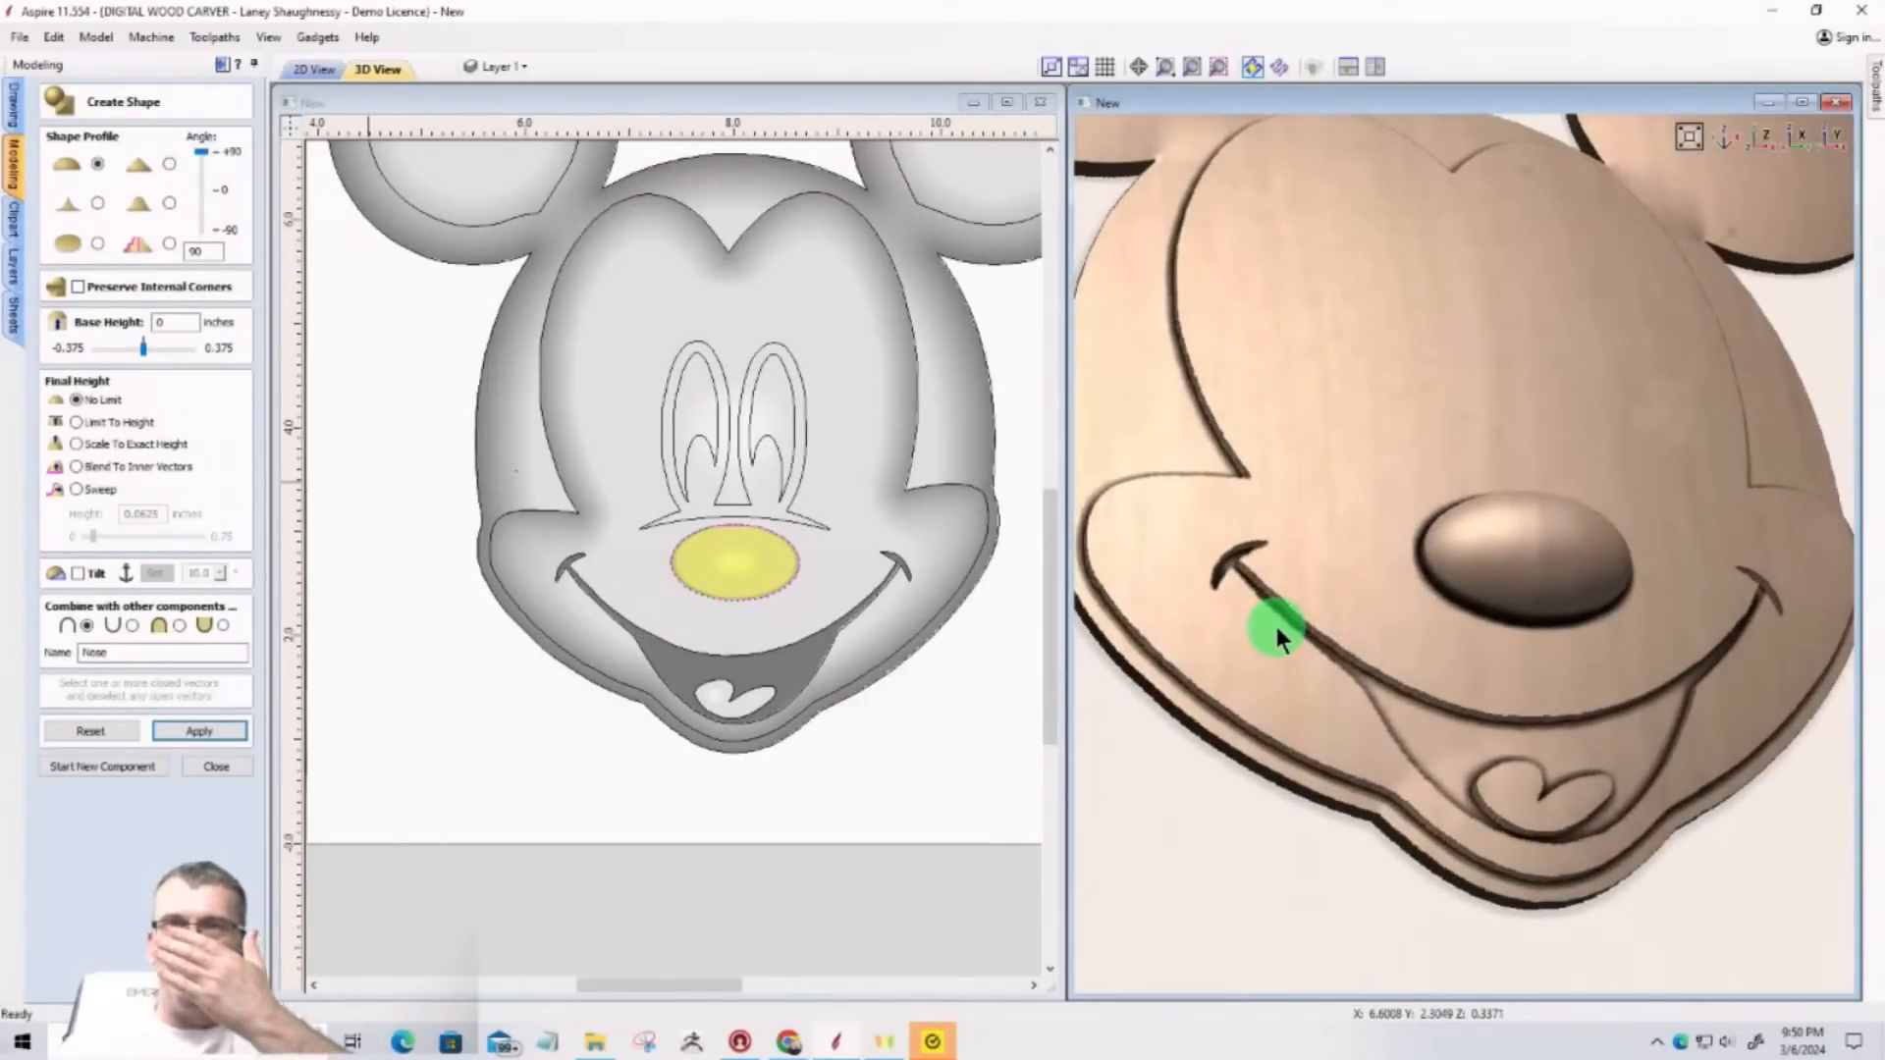
Step: Scale the nose to an exact height of 0.125 inch and apply the change to the model
left_click(79, 443)
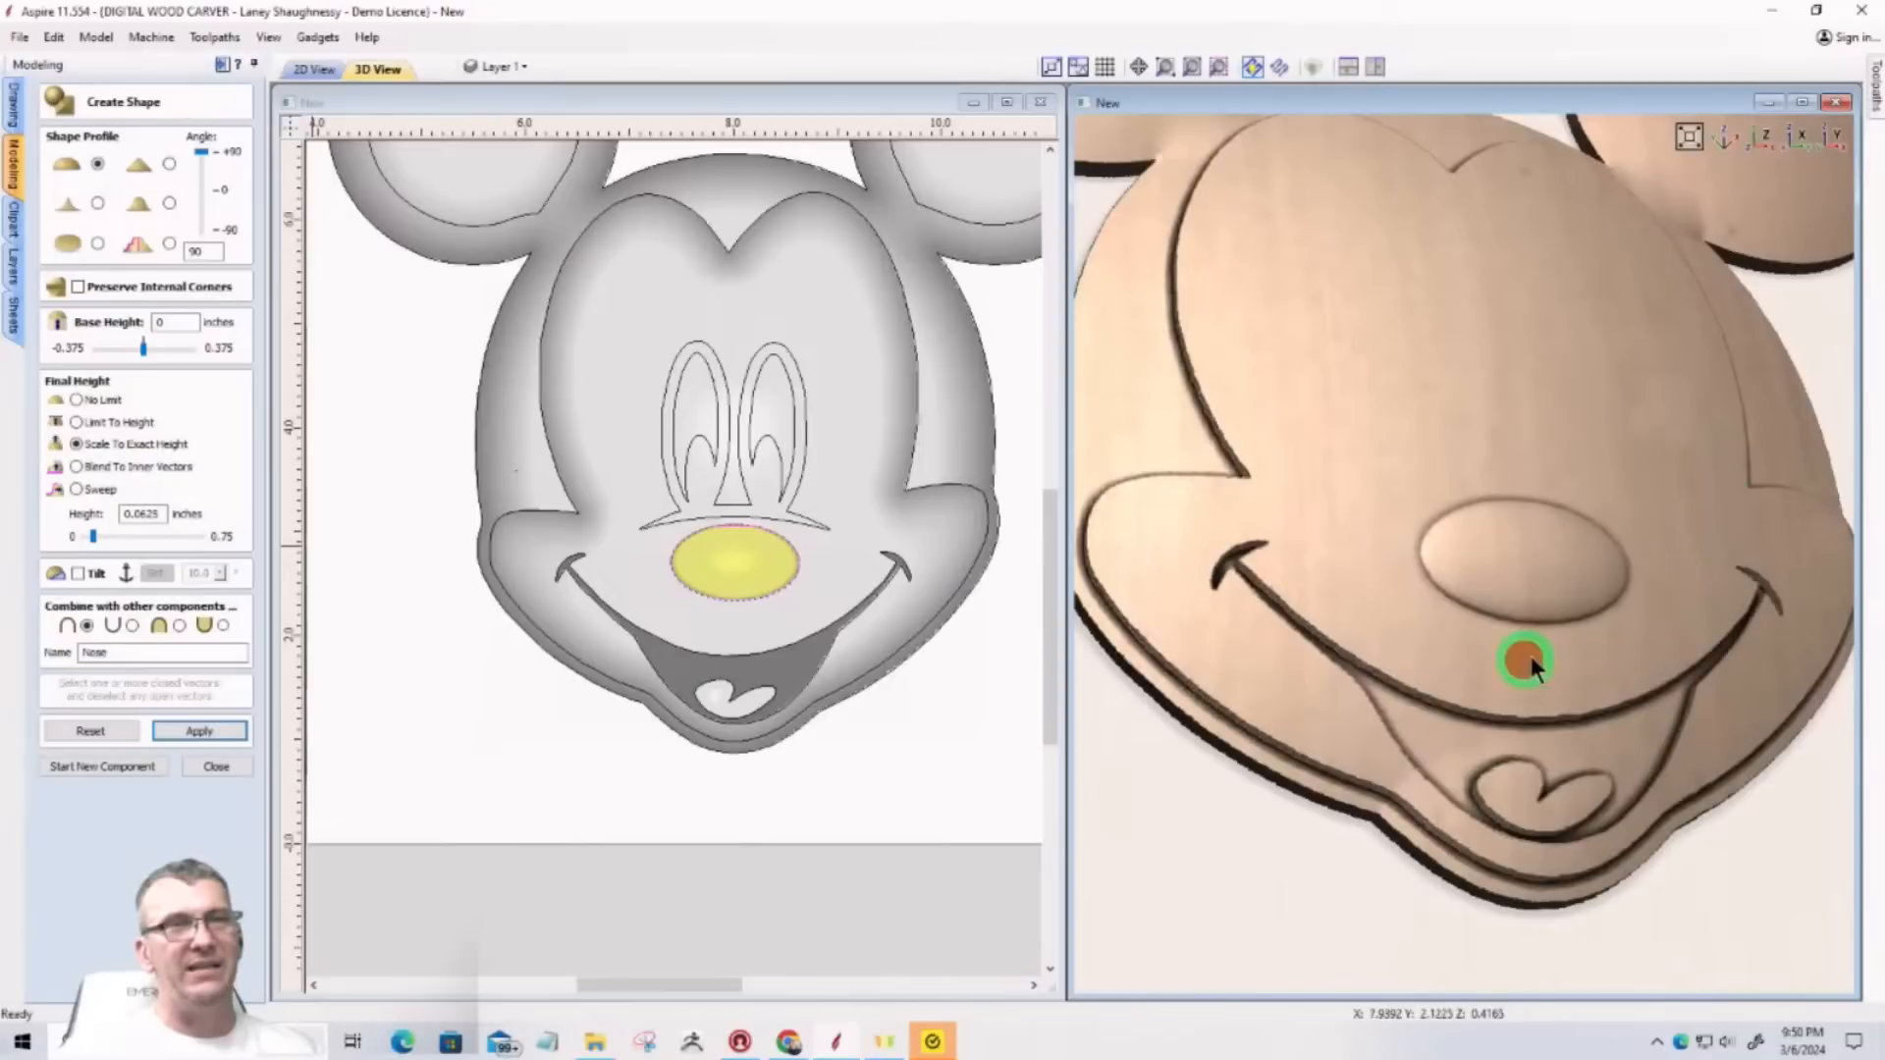
left_click_drag(1523, 657, 1512, 518)
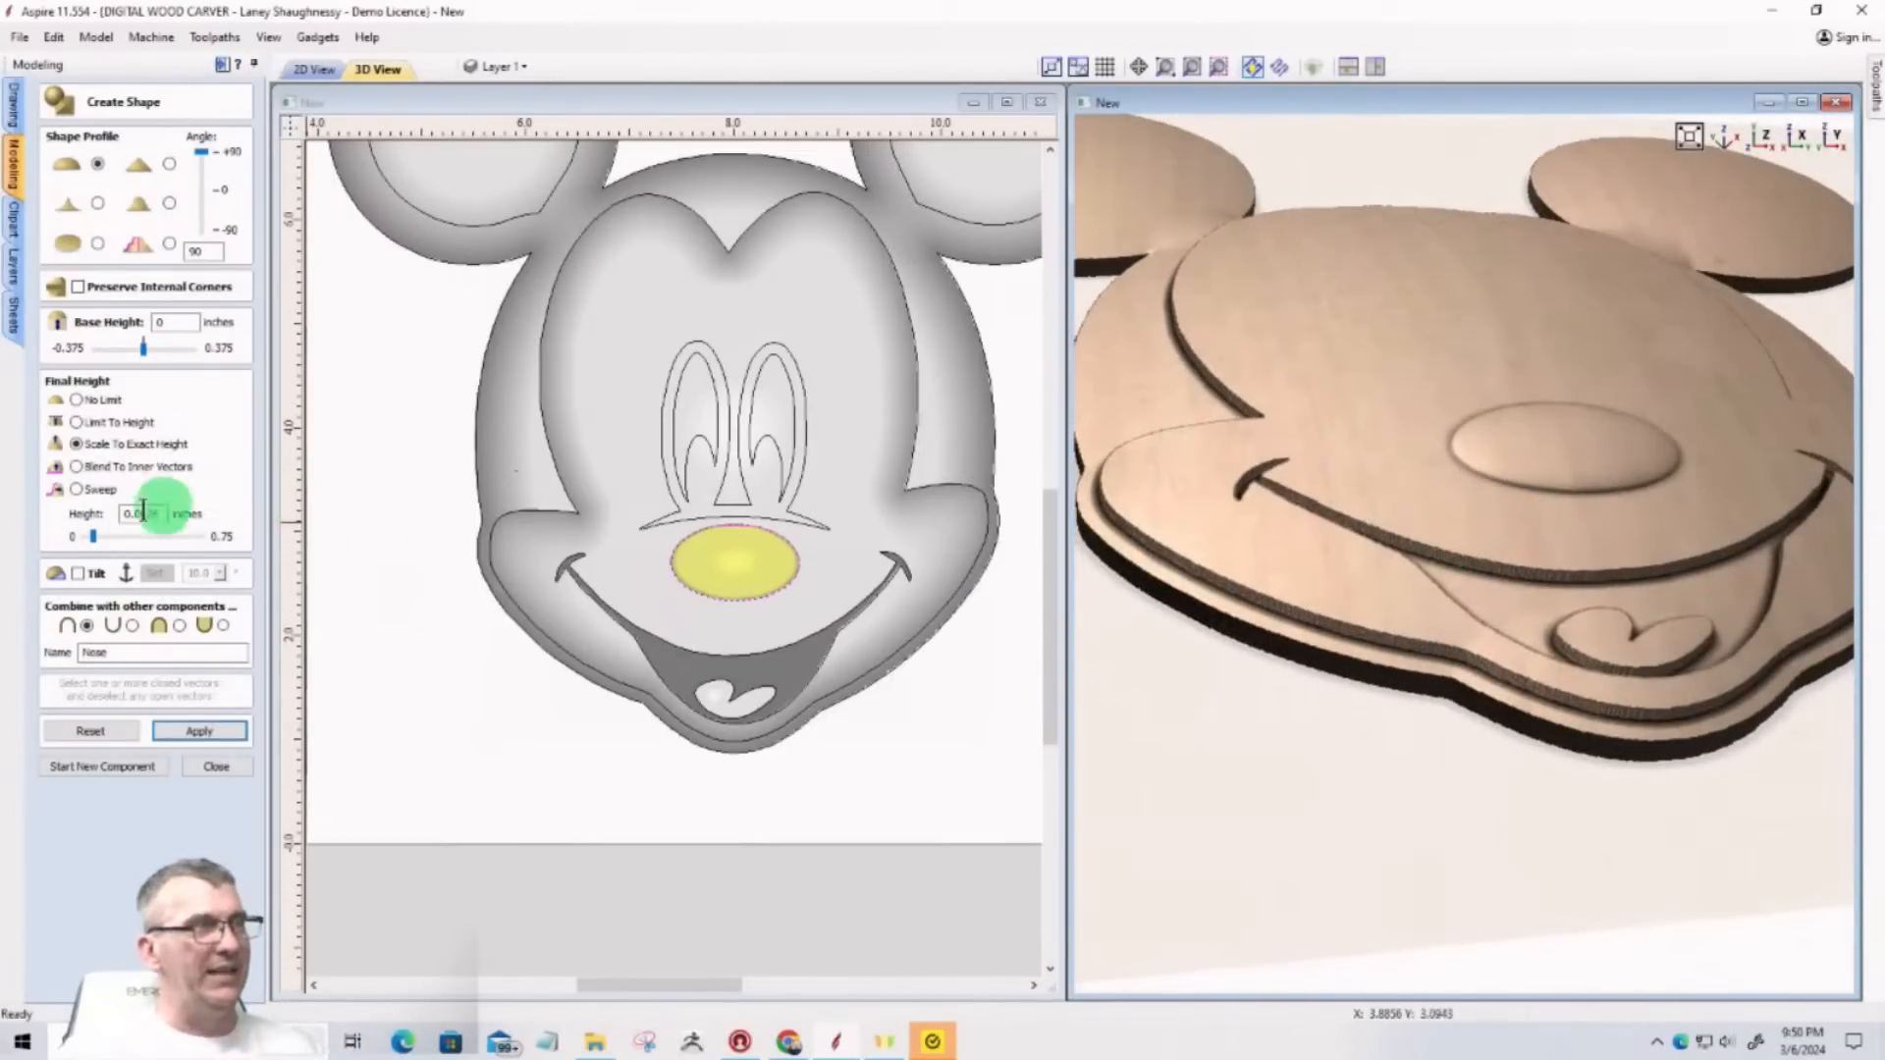
left_click_drag(160, 512, 78, 515)
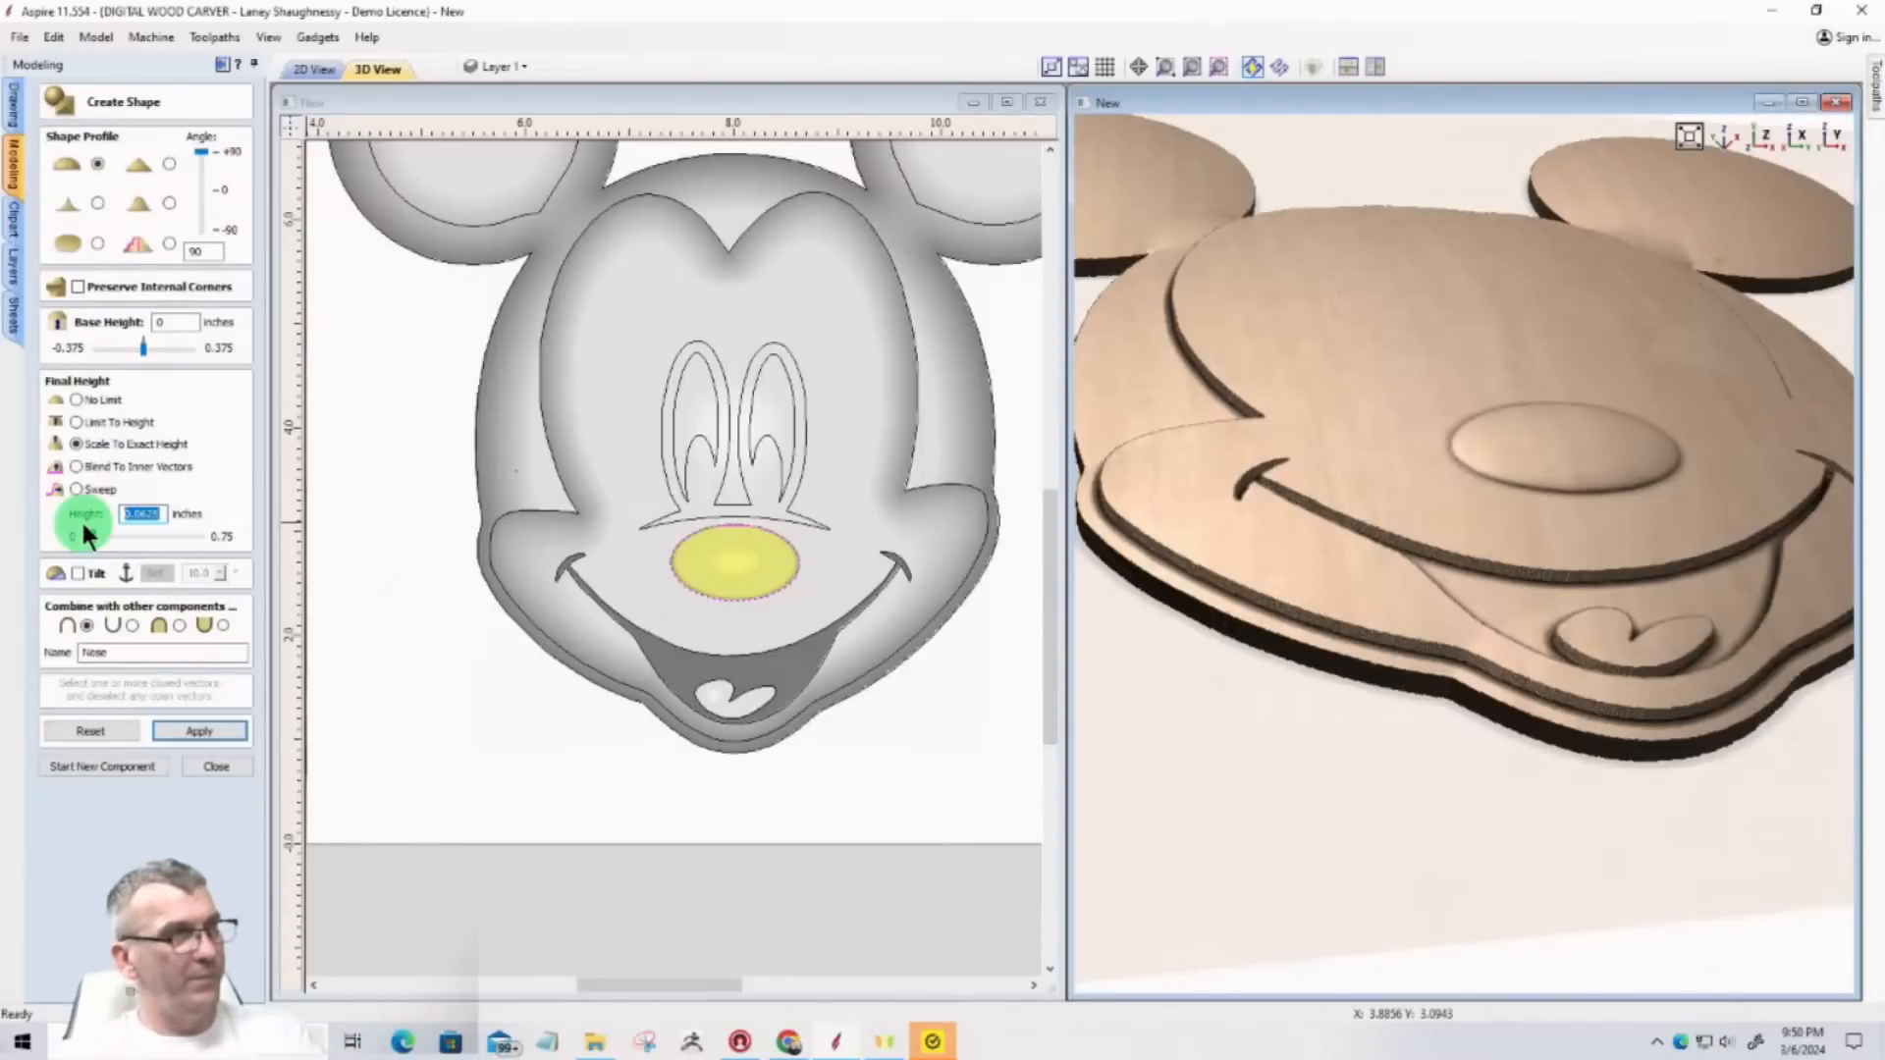
type(".")
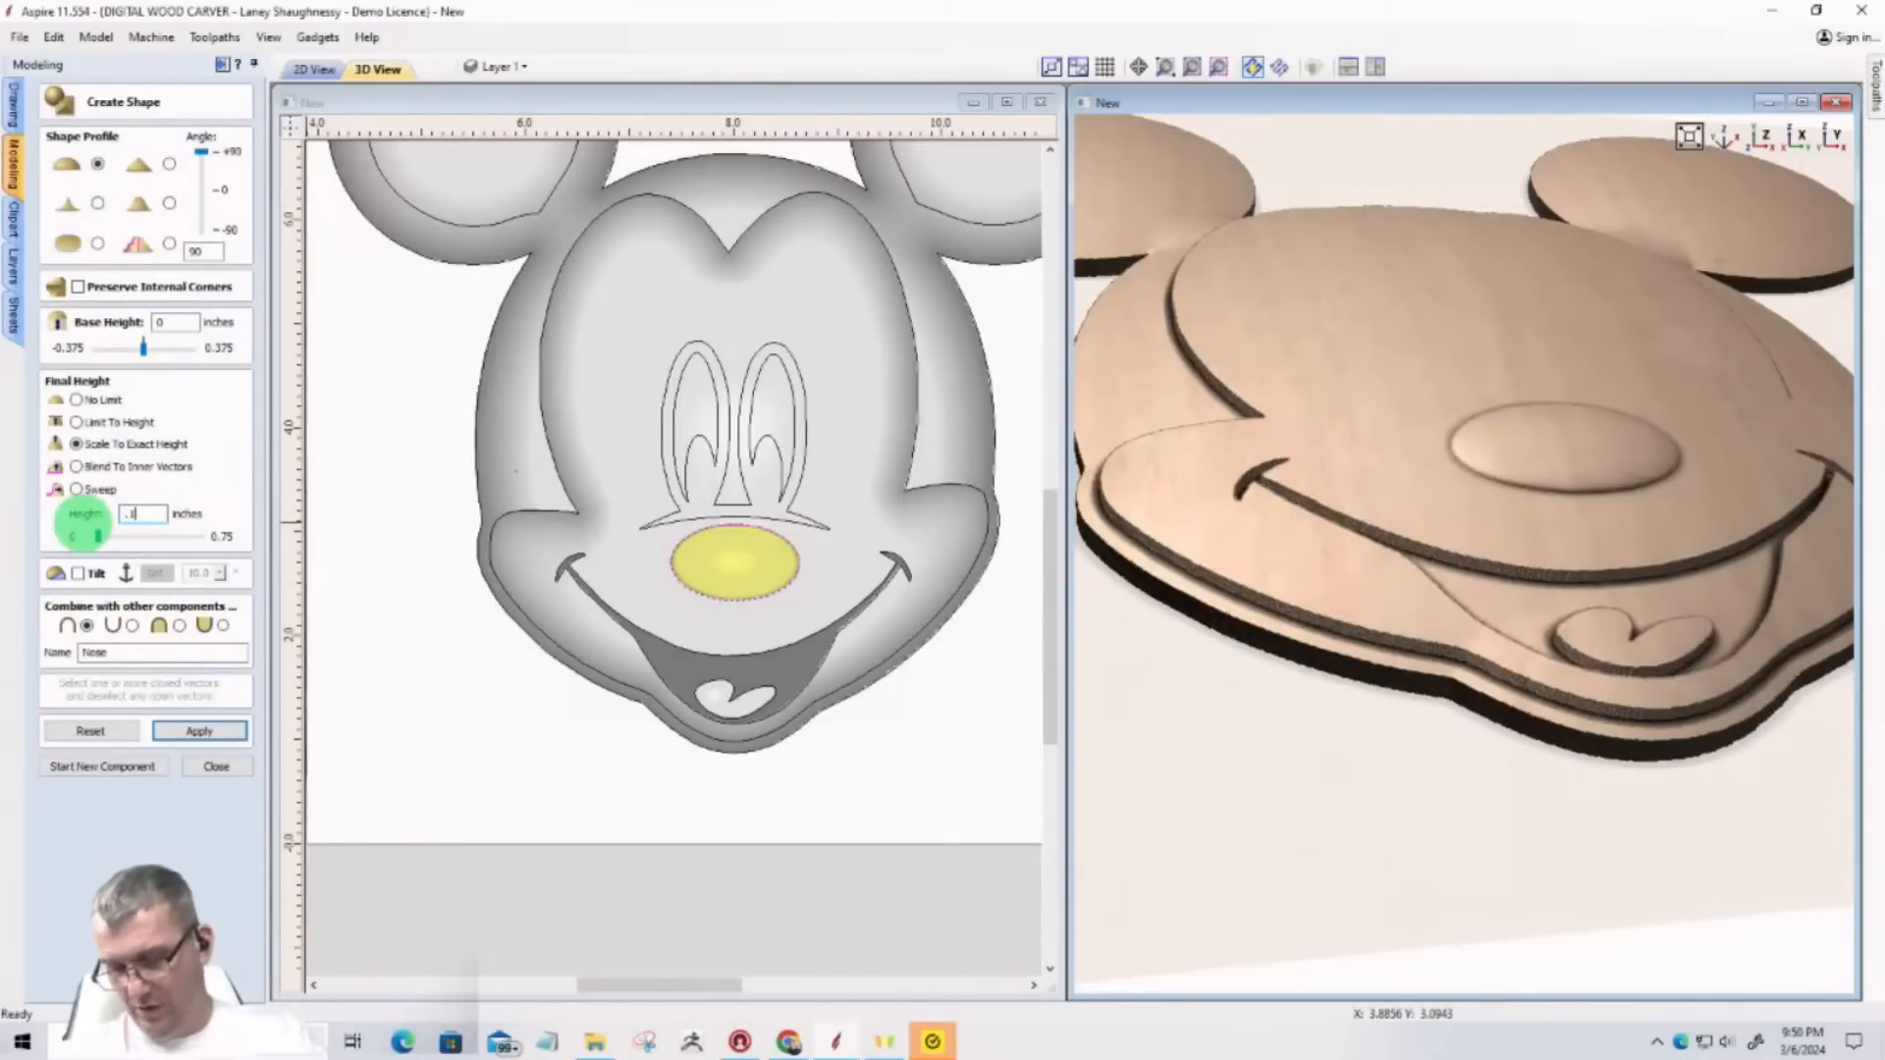
type("125")
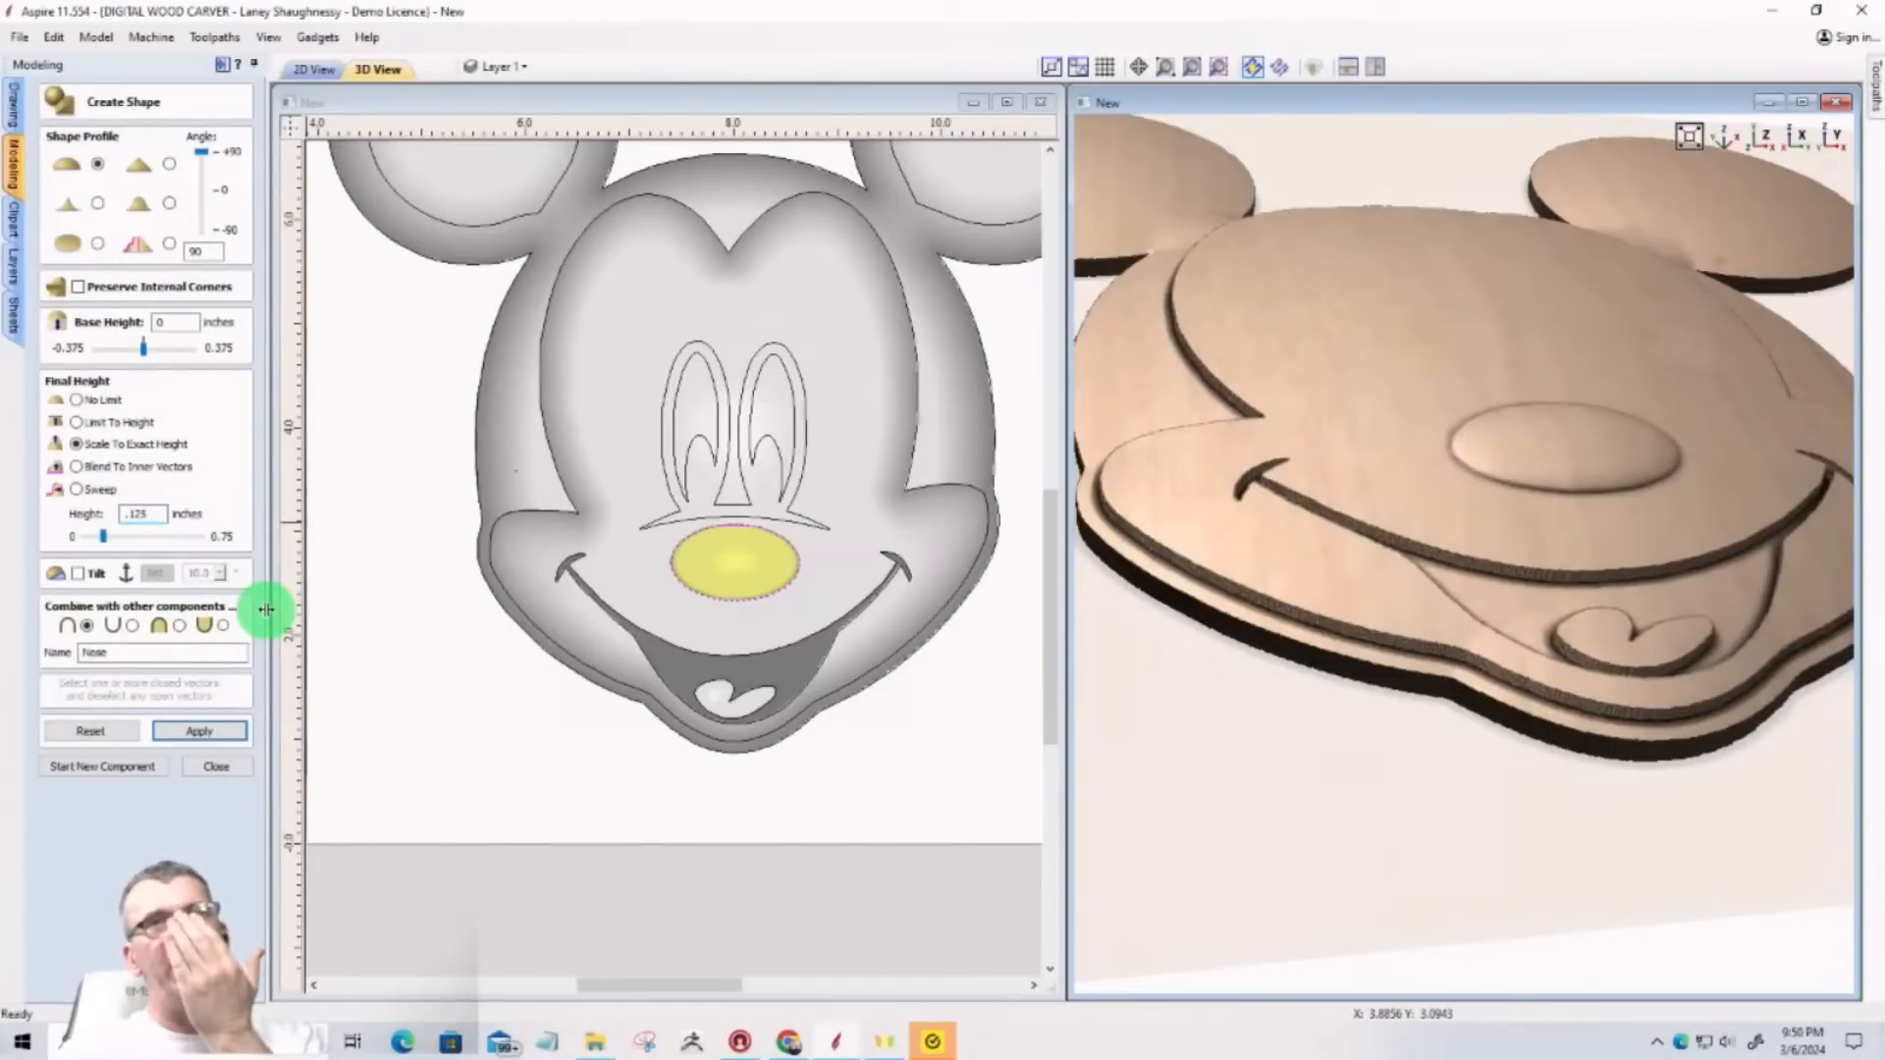
left_click(193, 728)
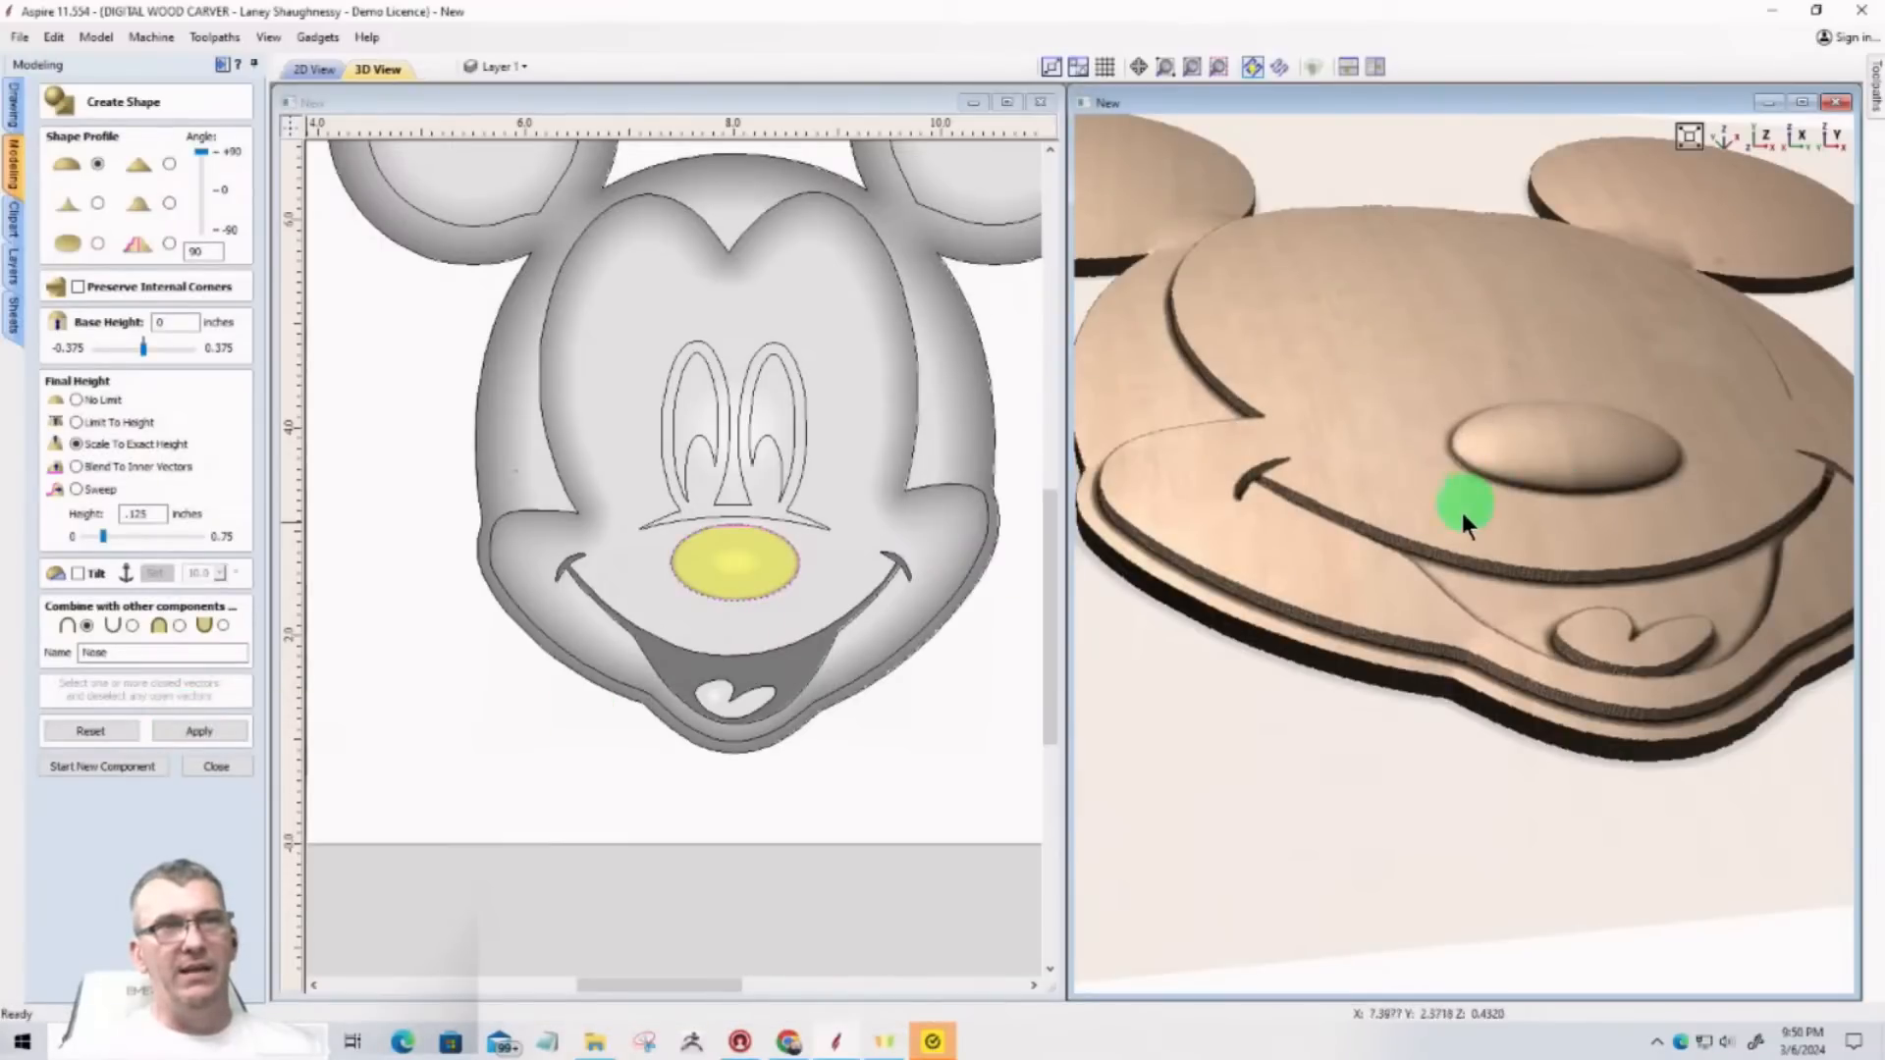
mouse_move(1464, 504)
left_mouse_down()
mouse_move(1422, 749)
mouse_move(1399, 775)
mouse_move(875, 581)
mouse_move(1463, 598)
mouse_move(1517, 805)
mouse_move(1498, 363)
mouse_move(1237, 424)
mouse_move(1421, 440)
mouse_move(1459, 478)
mouse_move(1392, 410)
left_mouse_up()
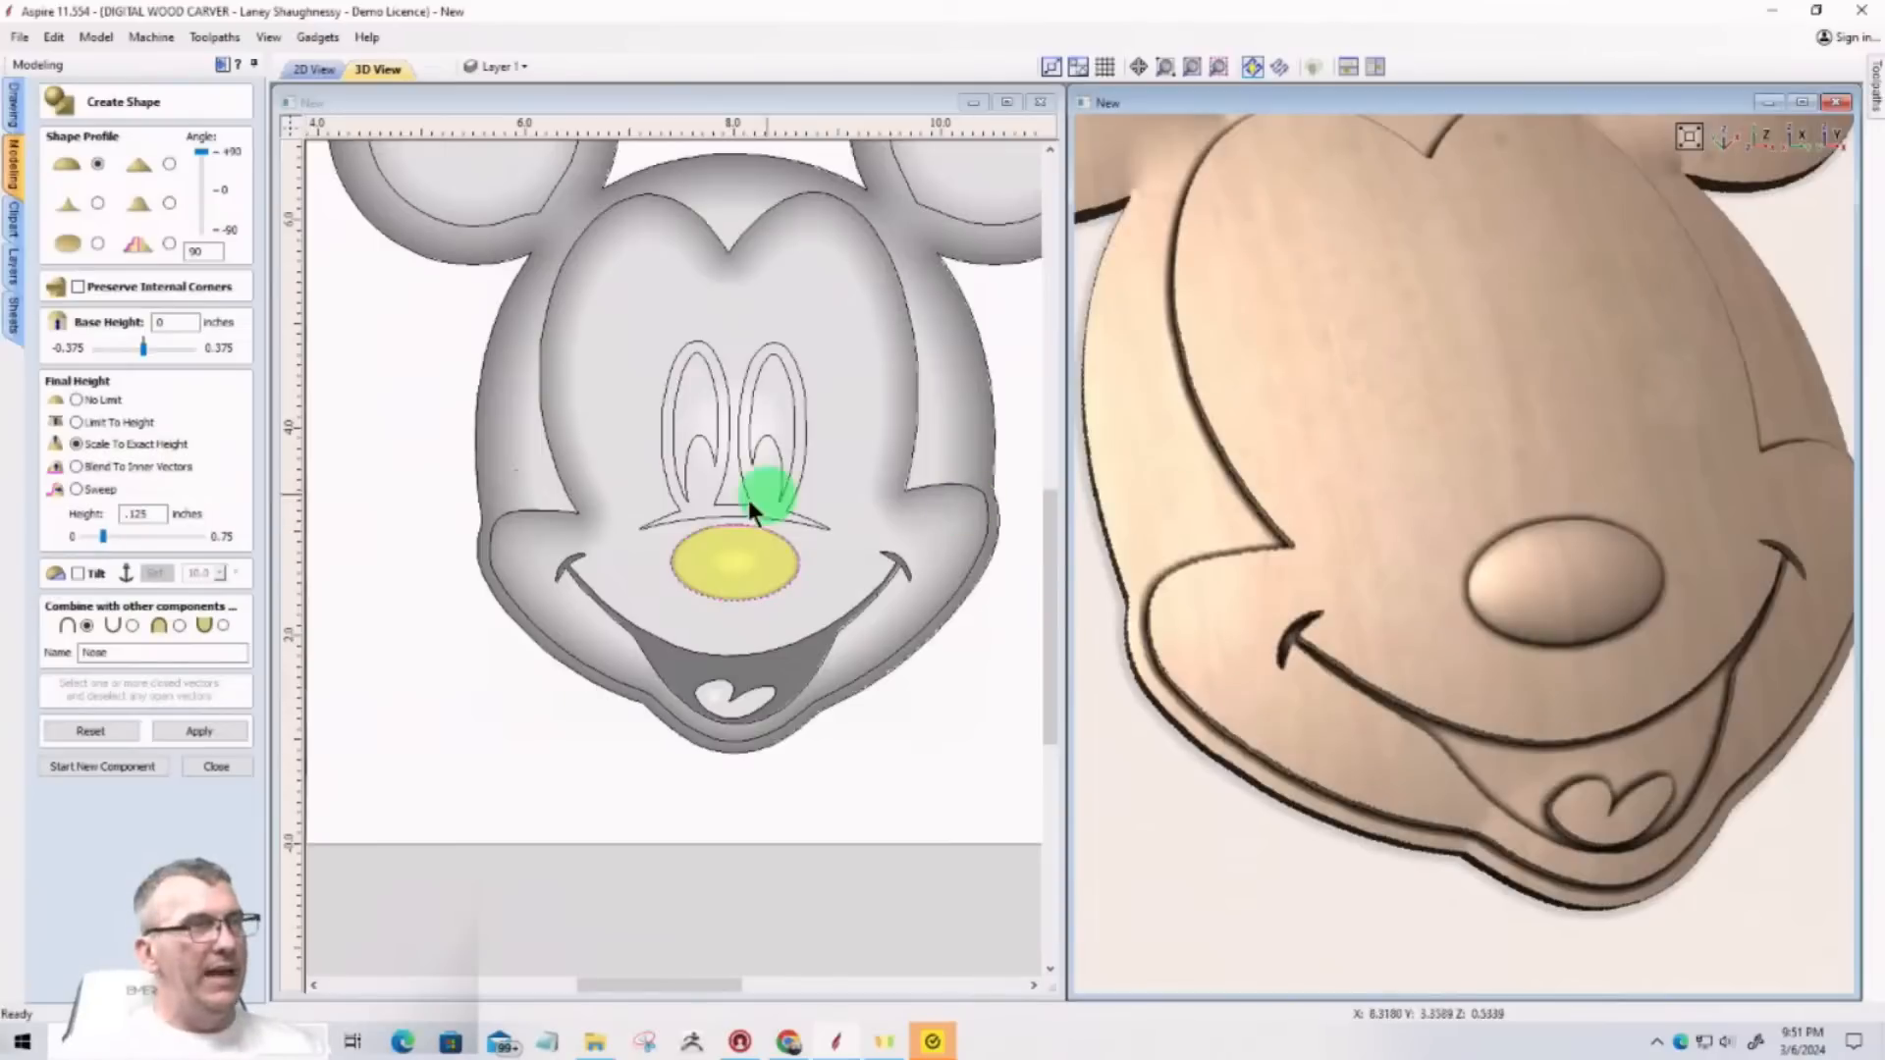
Step: Start a new component from the outer eye outline above the nose with no limit on its final height
left_click(72, 767)
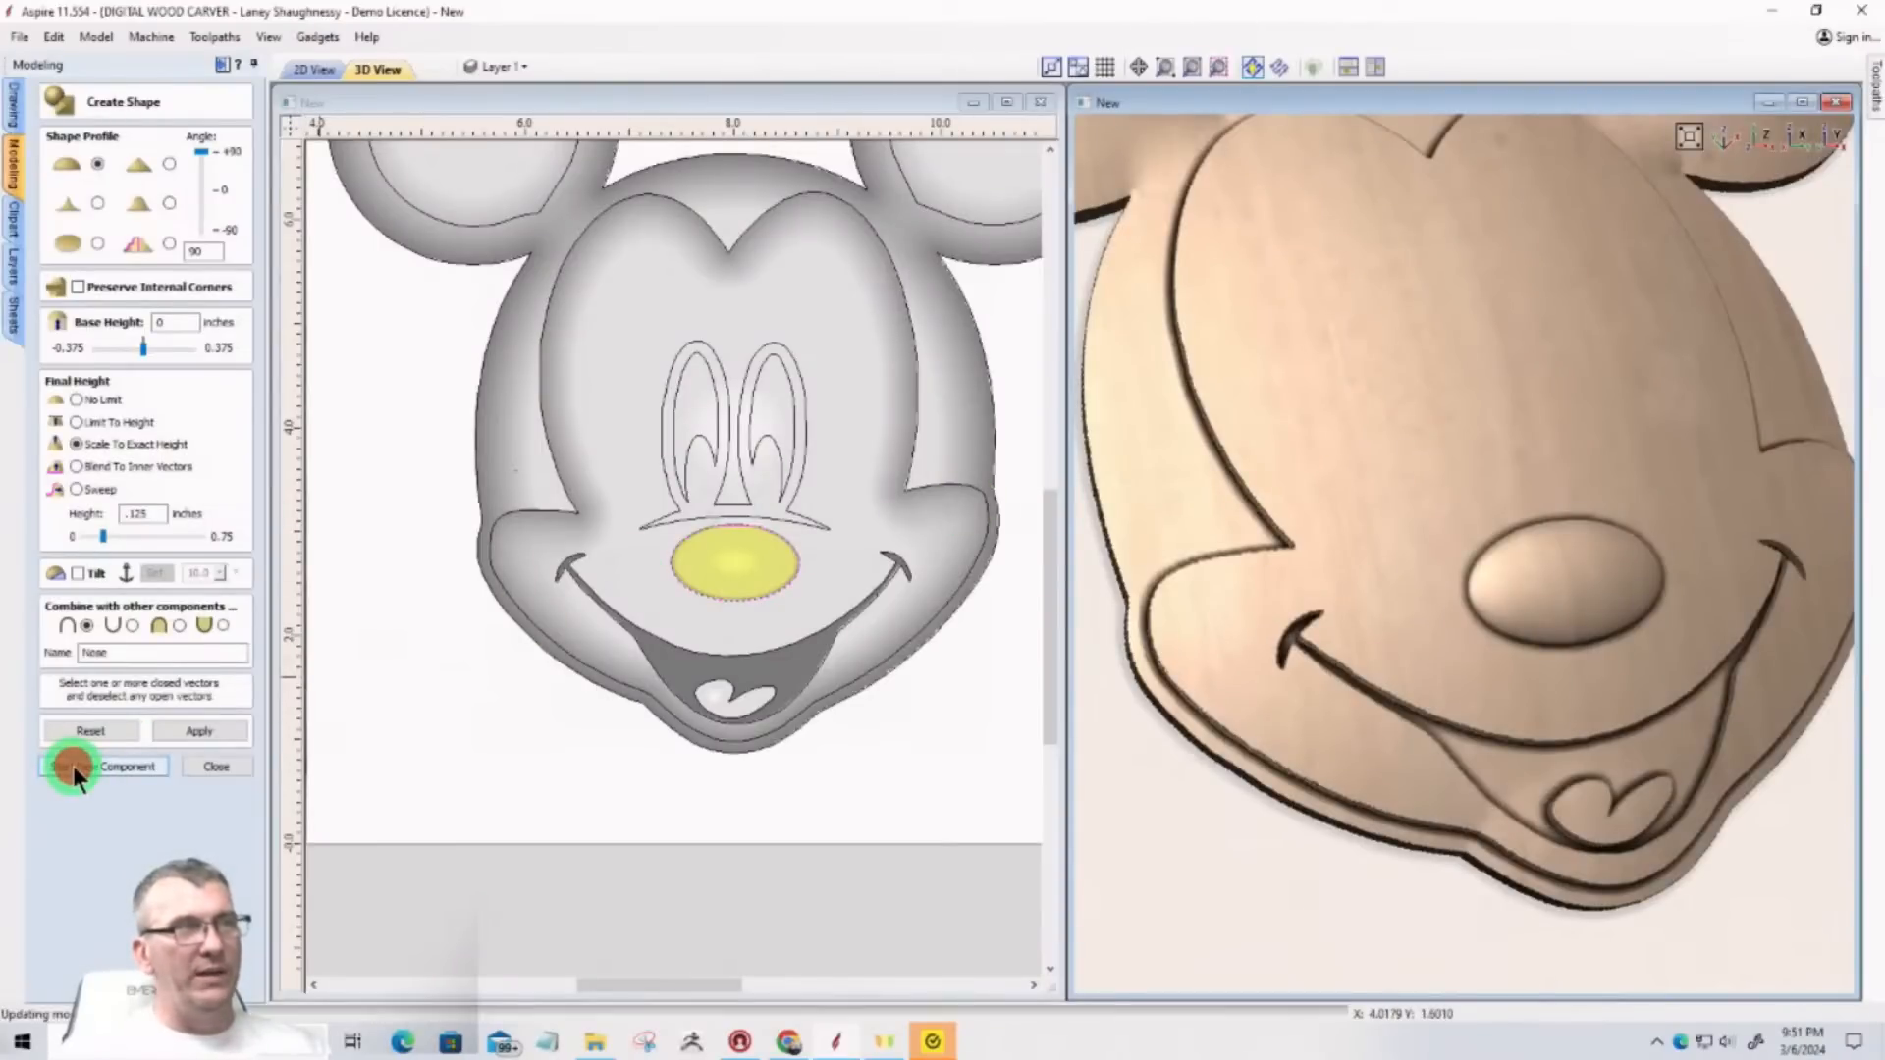
left_click(679, 520)
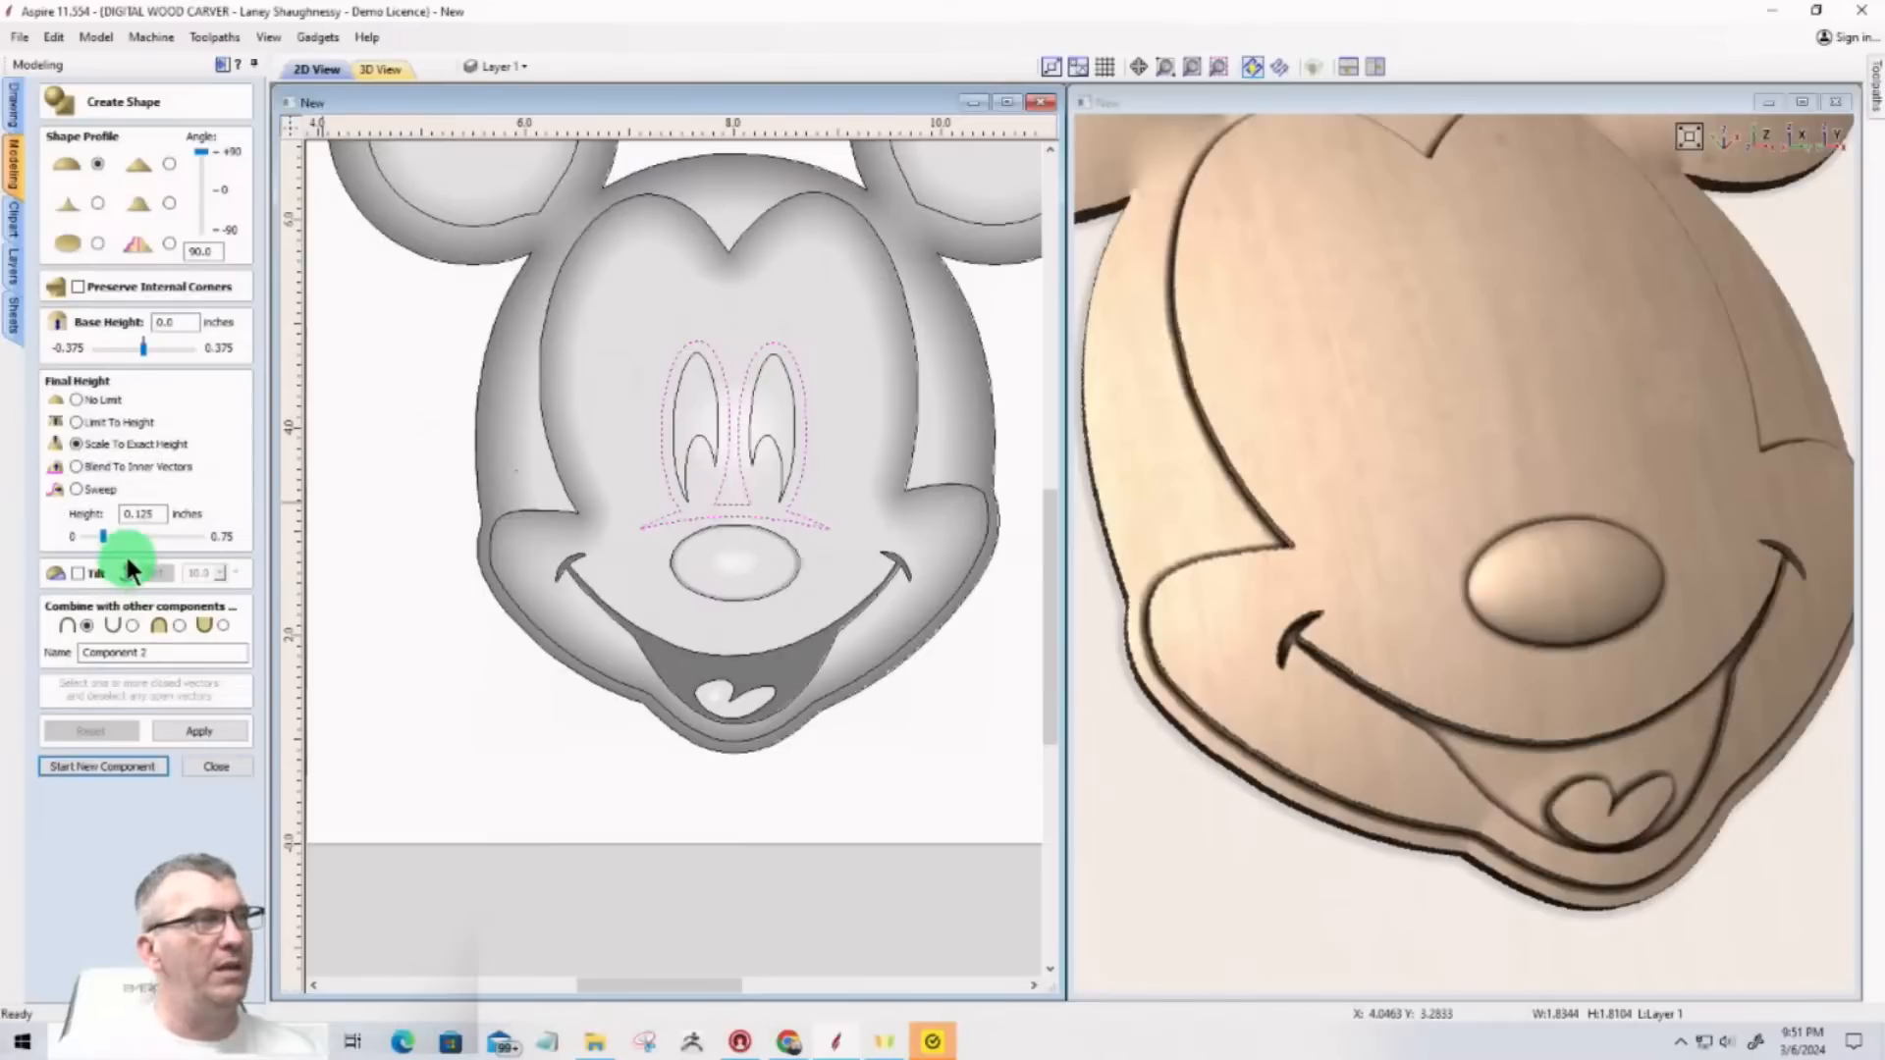
double_click(154, 514)
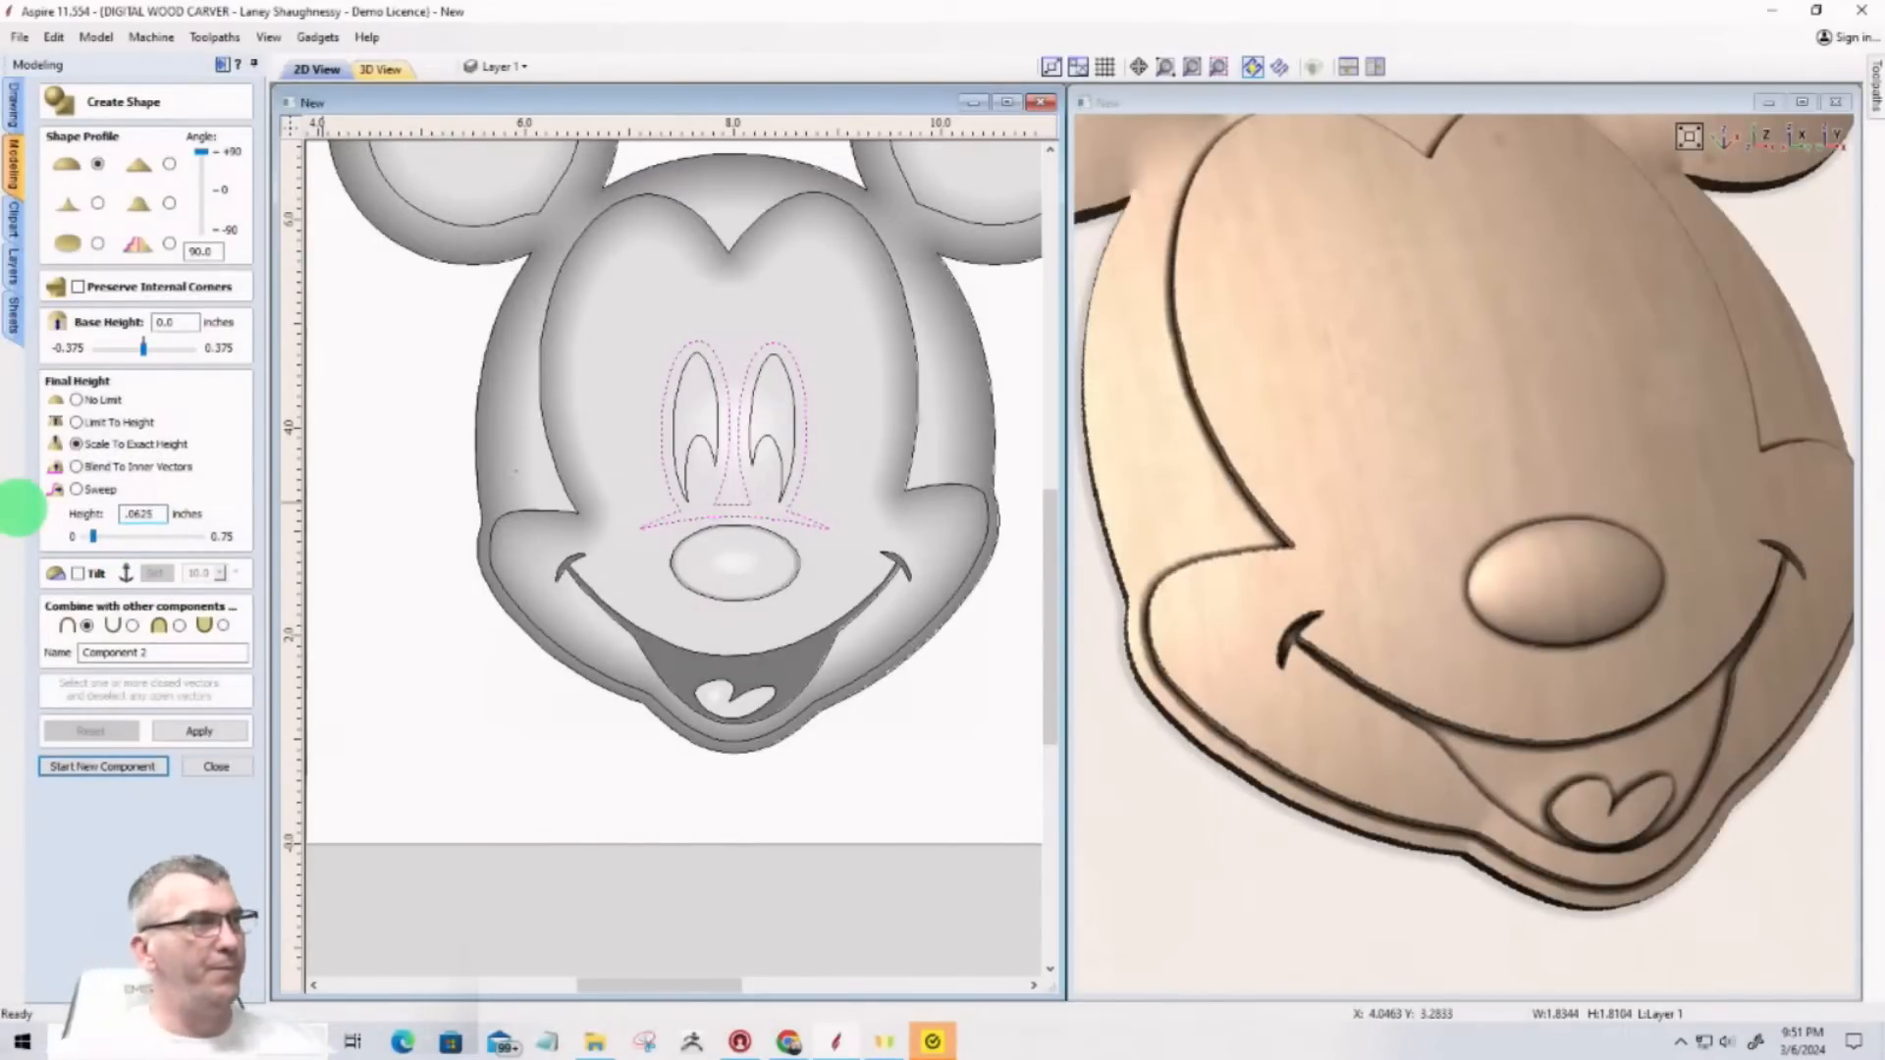
double_click(173, 323)
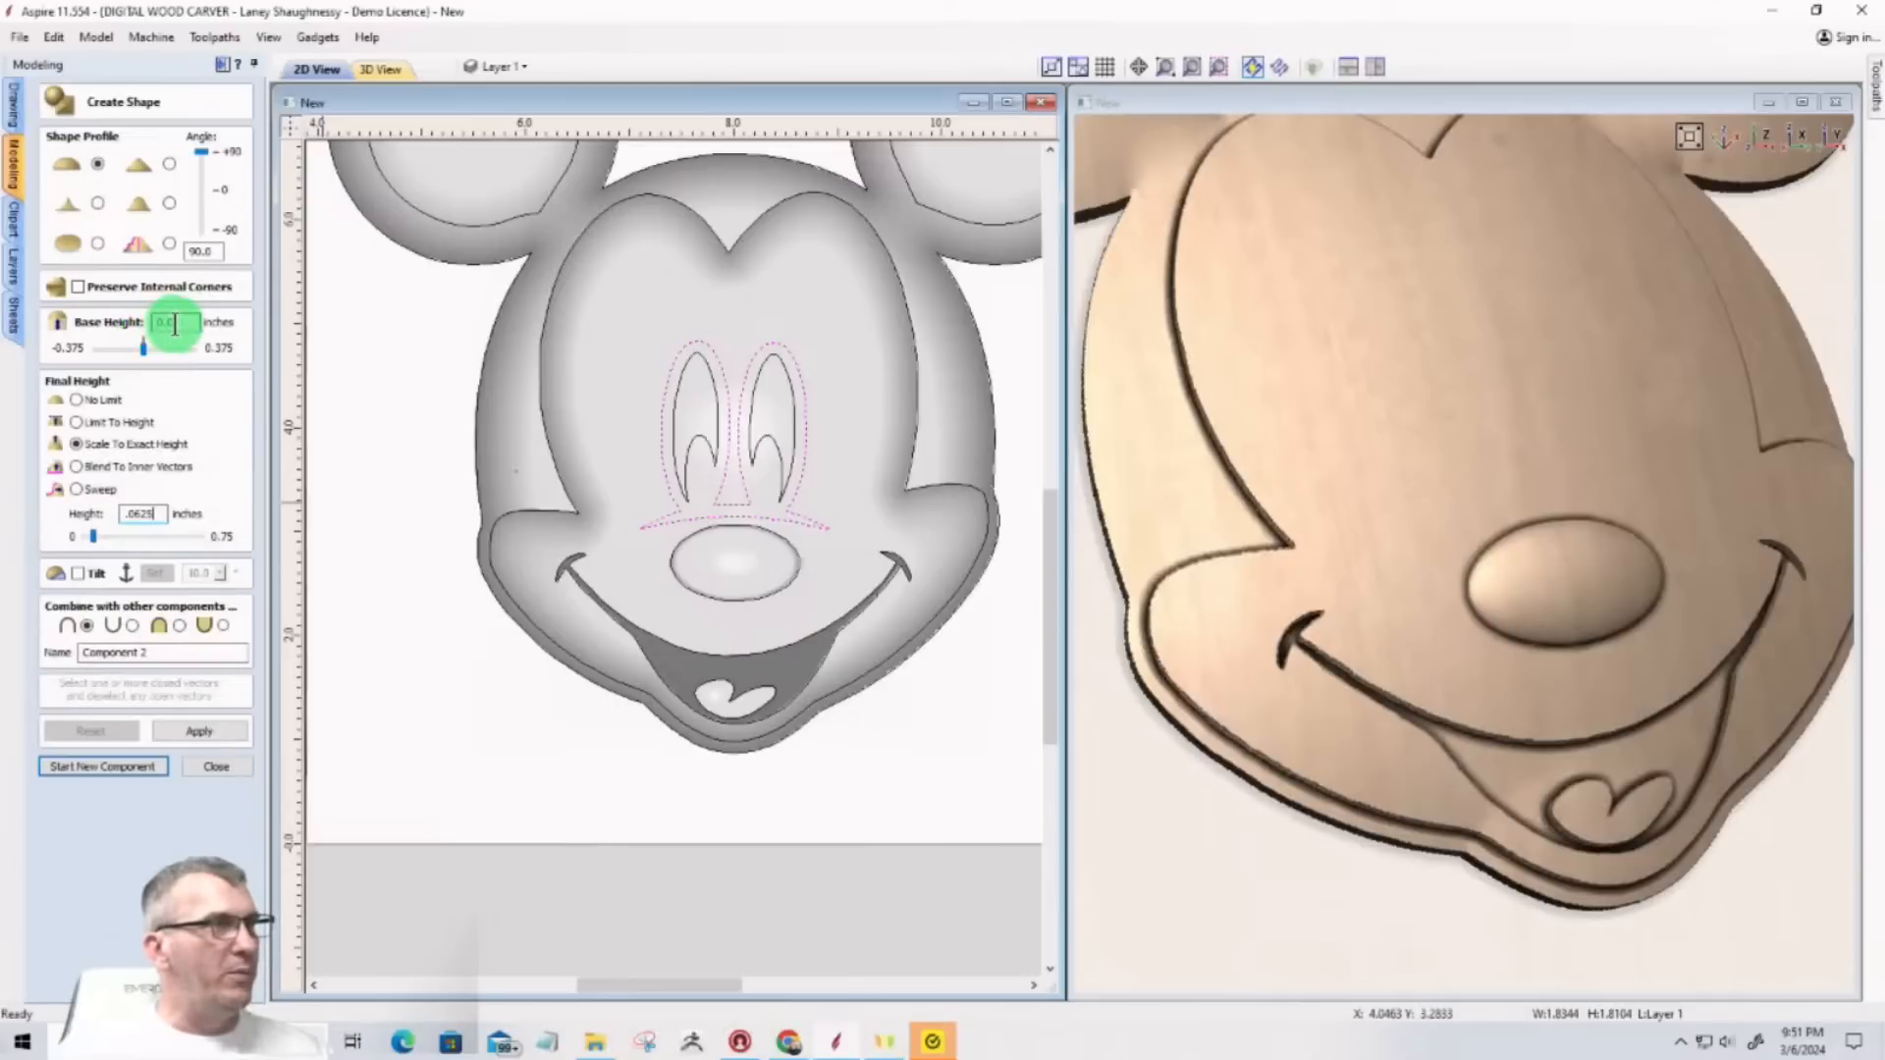
left_click(76, 401)
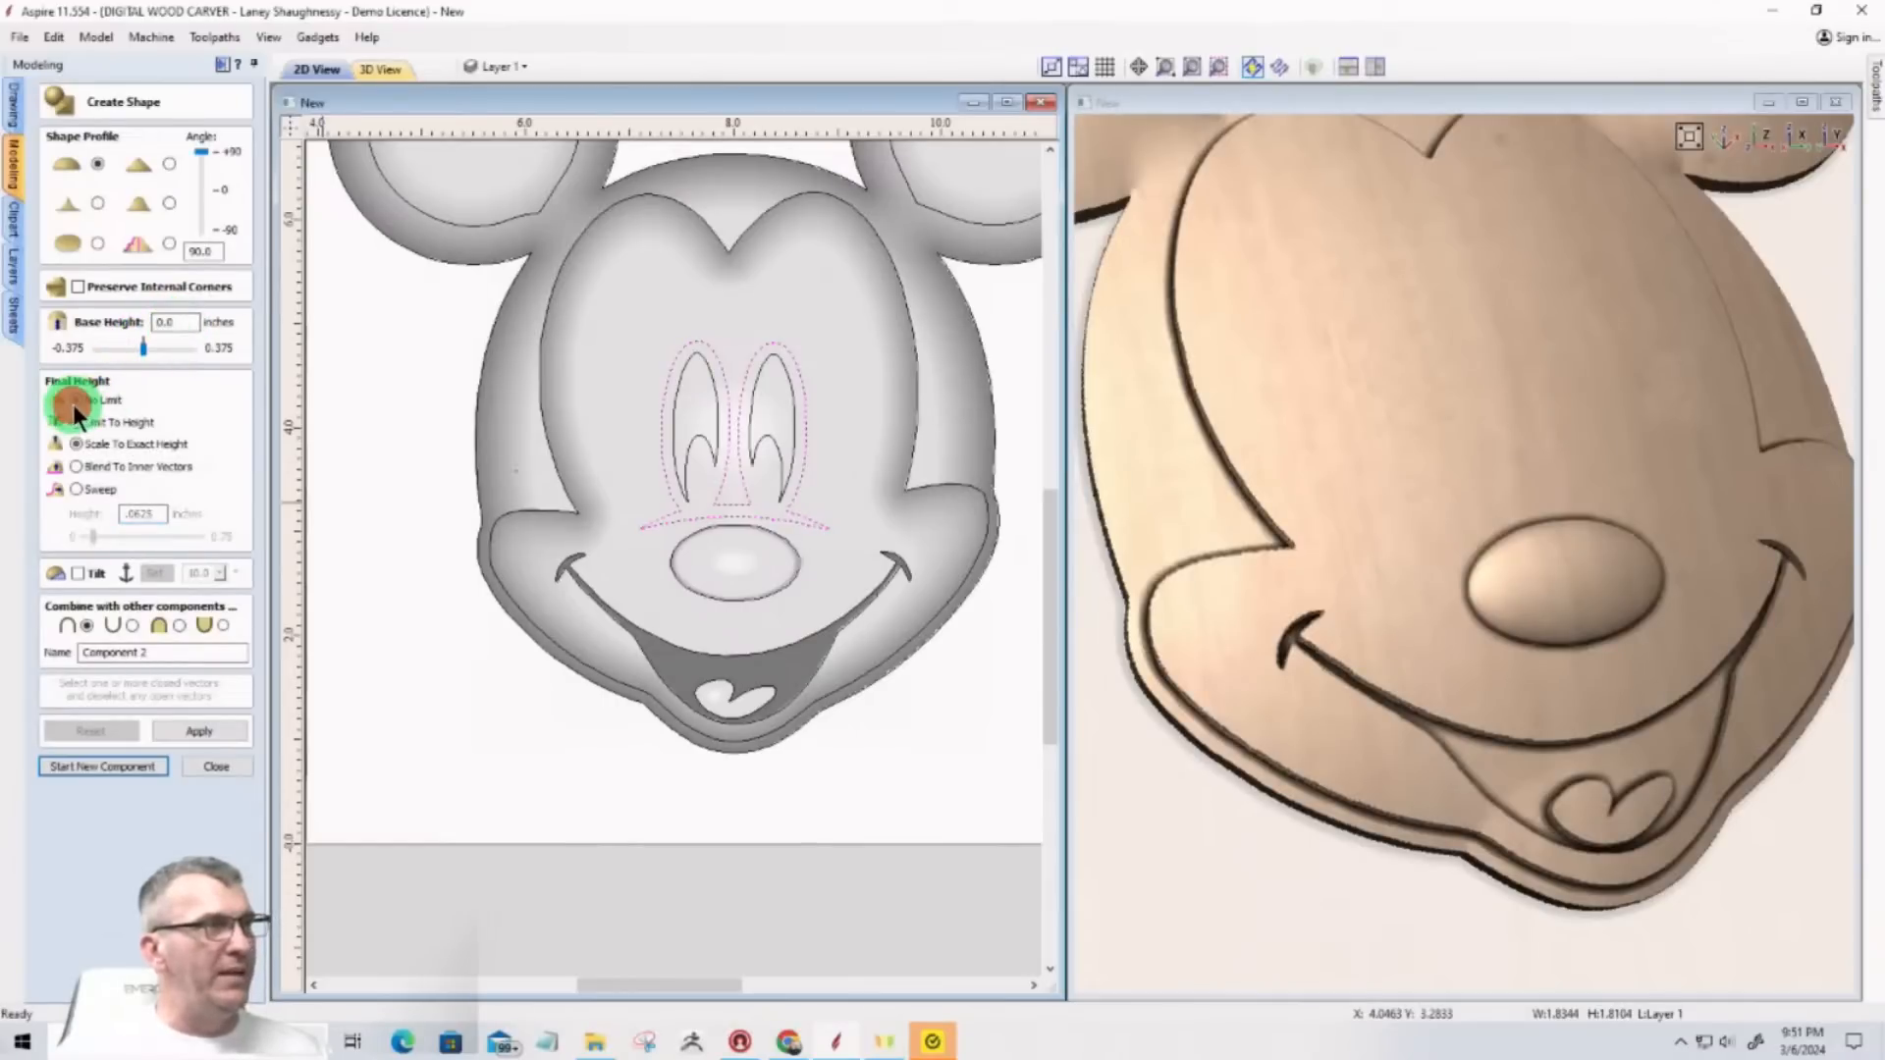
Step: Give the outer eye shape a round profile with a 40-degree angle and a 0.0625 inch base height
double_click(189, 324)
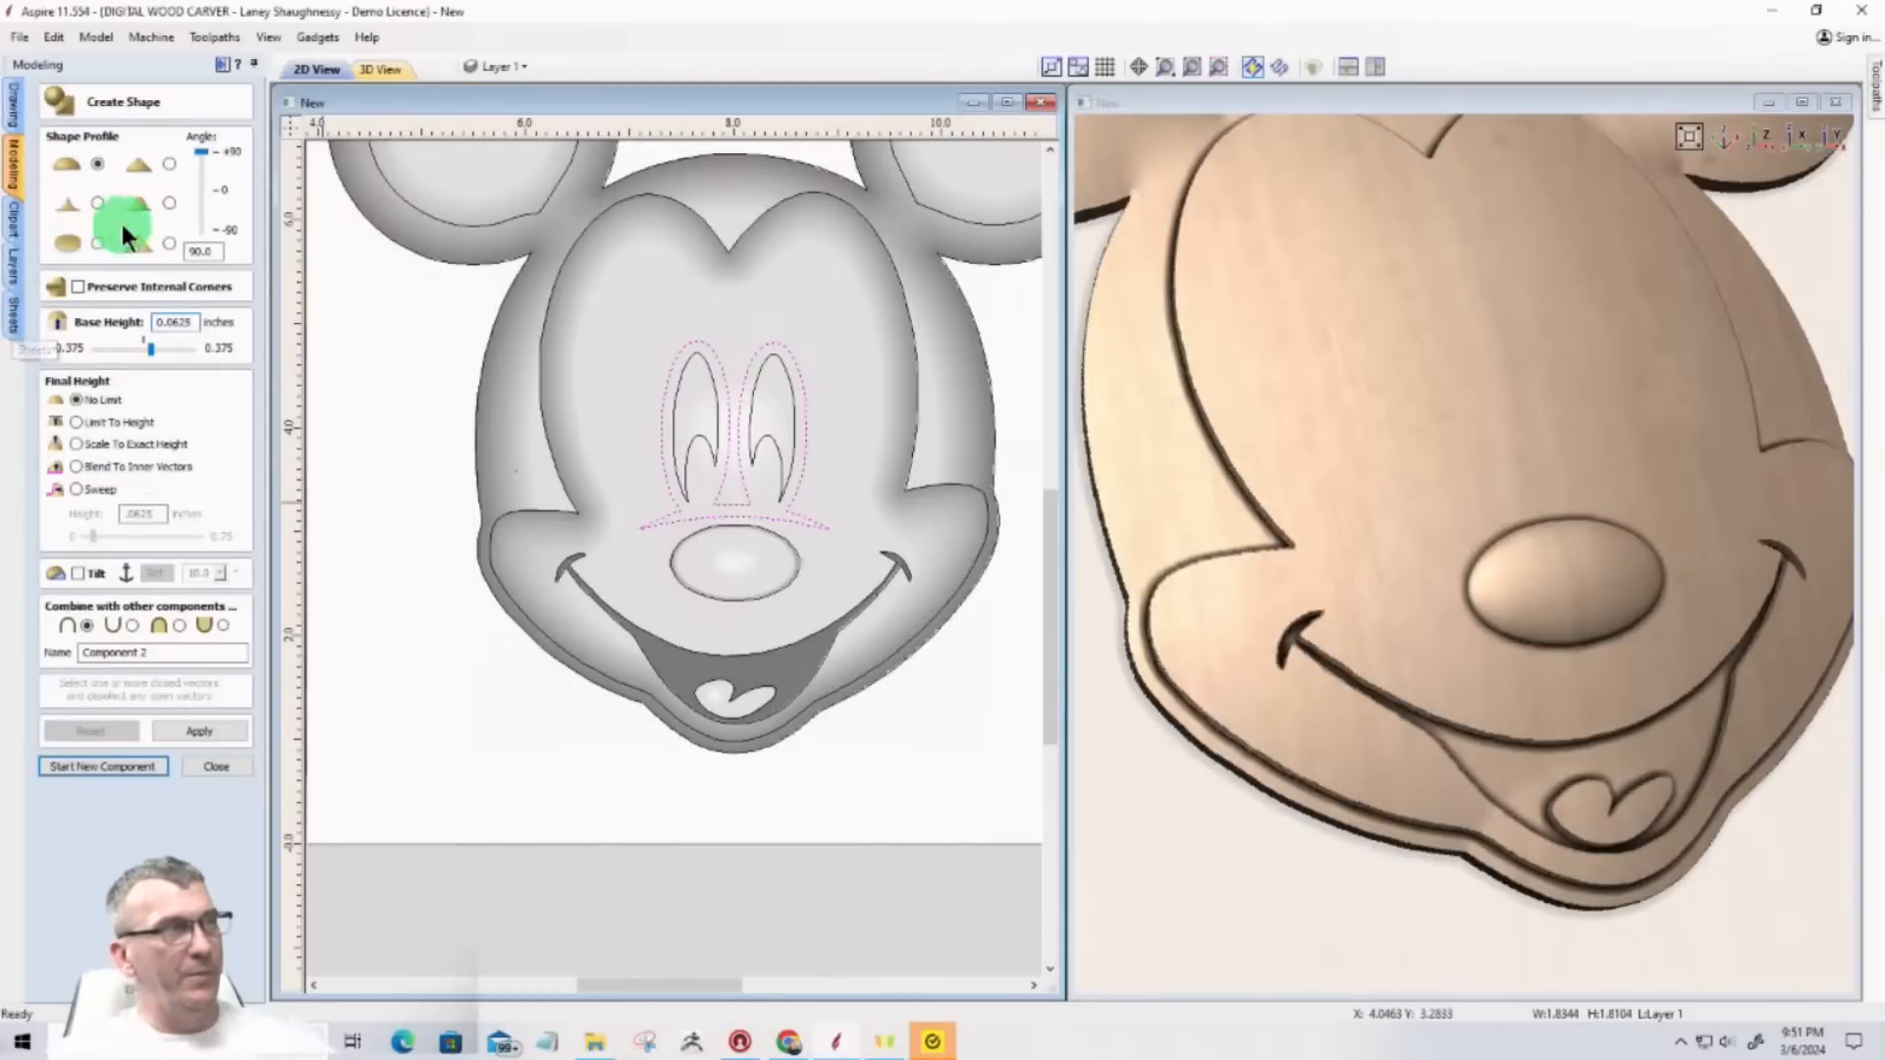
left_click(85, 169)
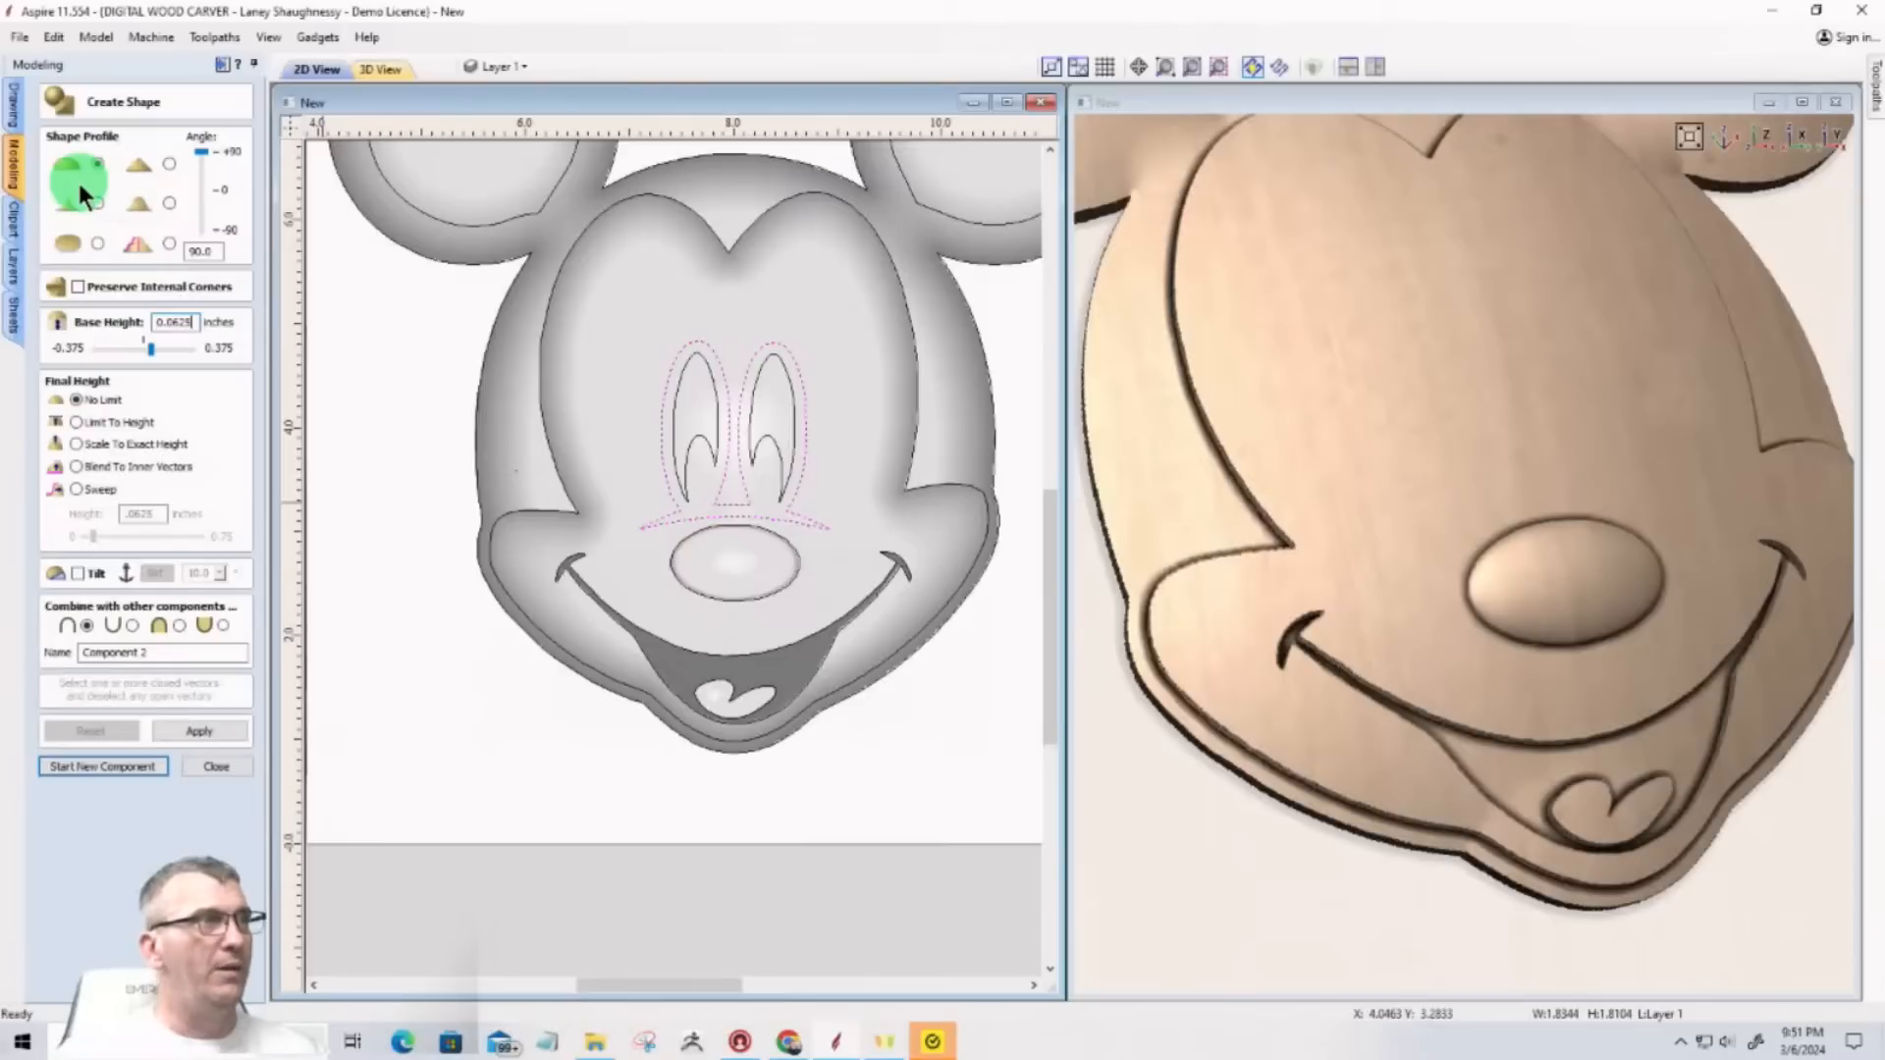
double_click(218, 252)
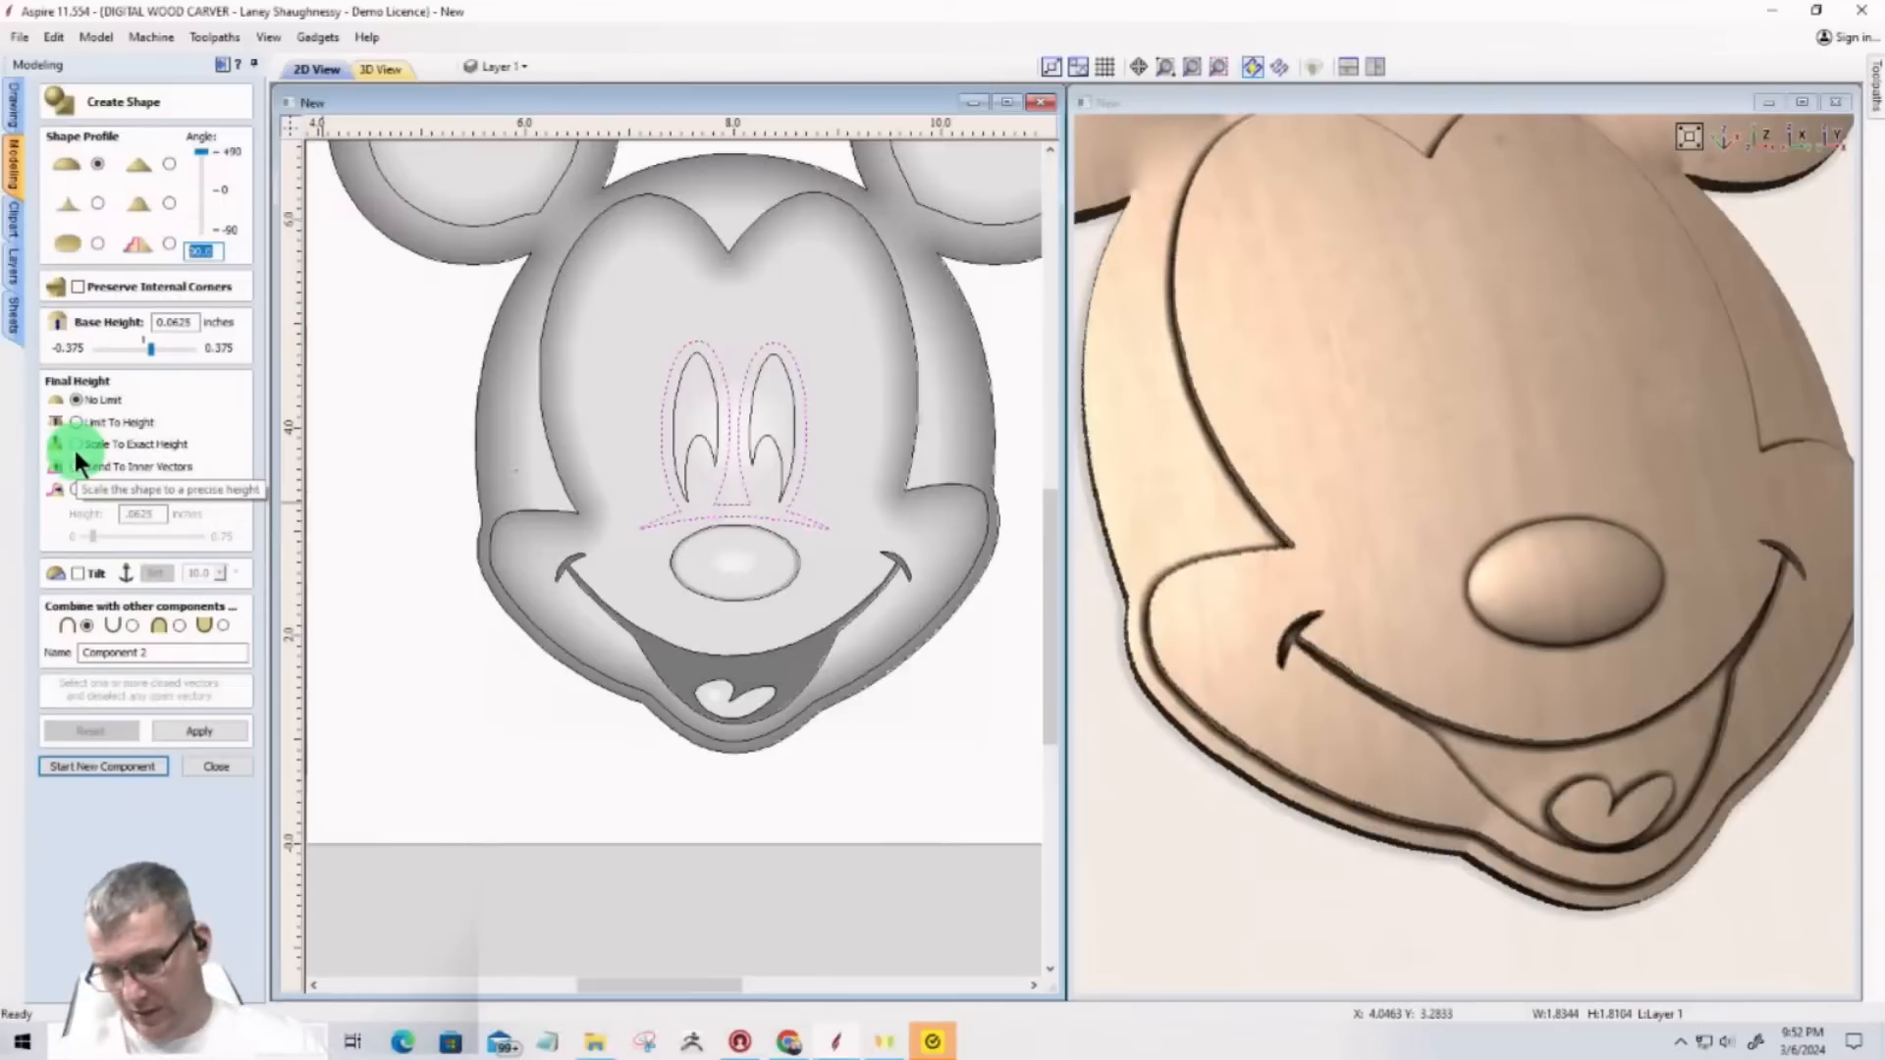
type("4")
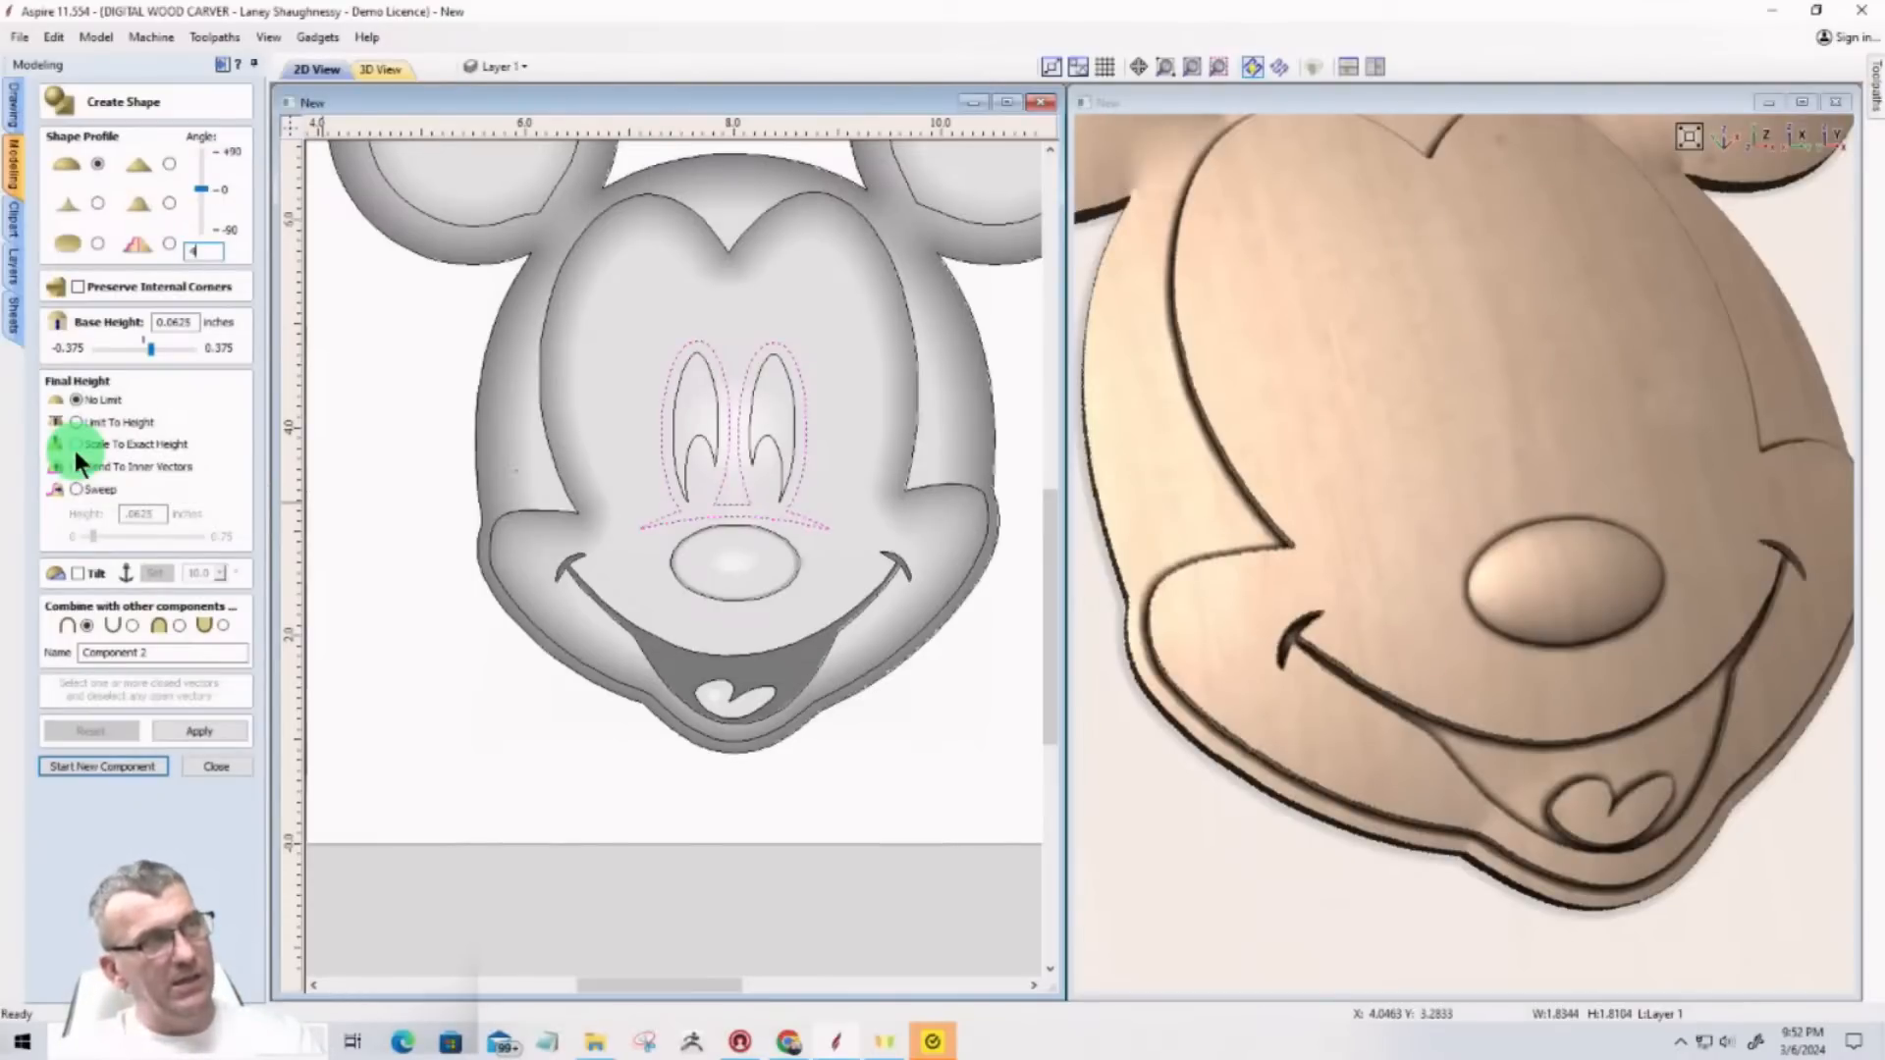
type("0")
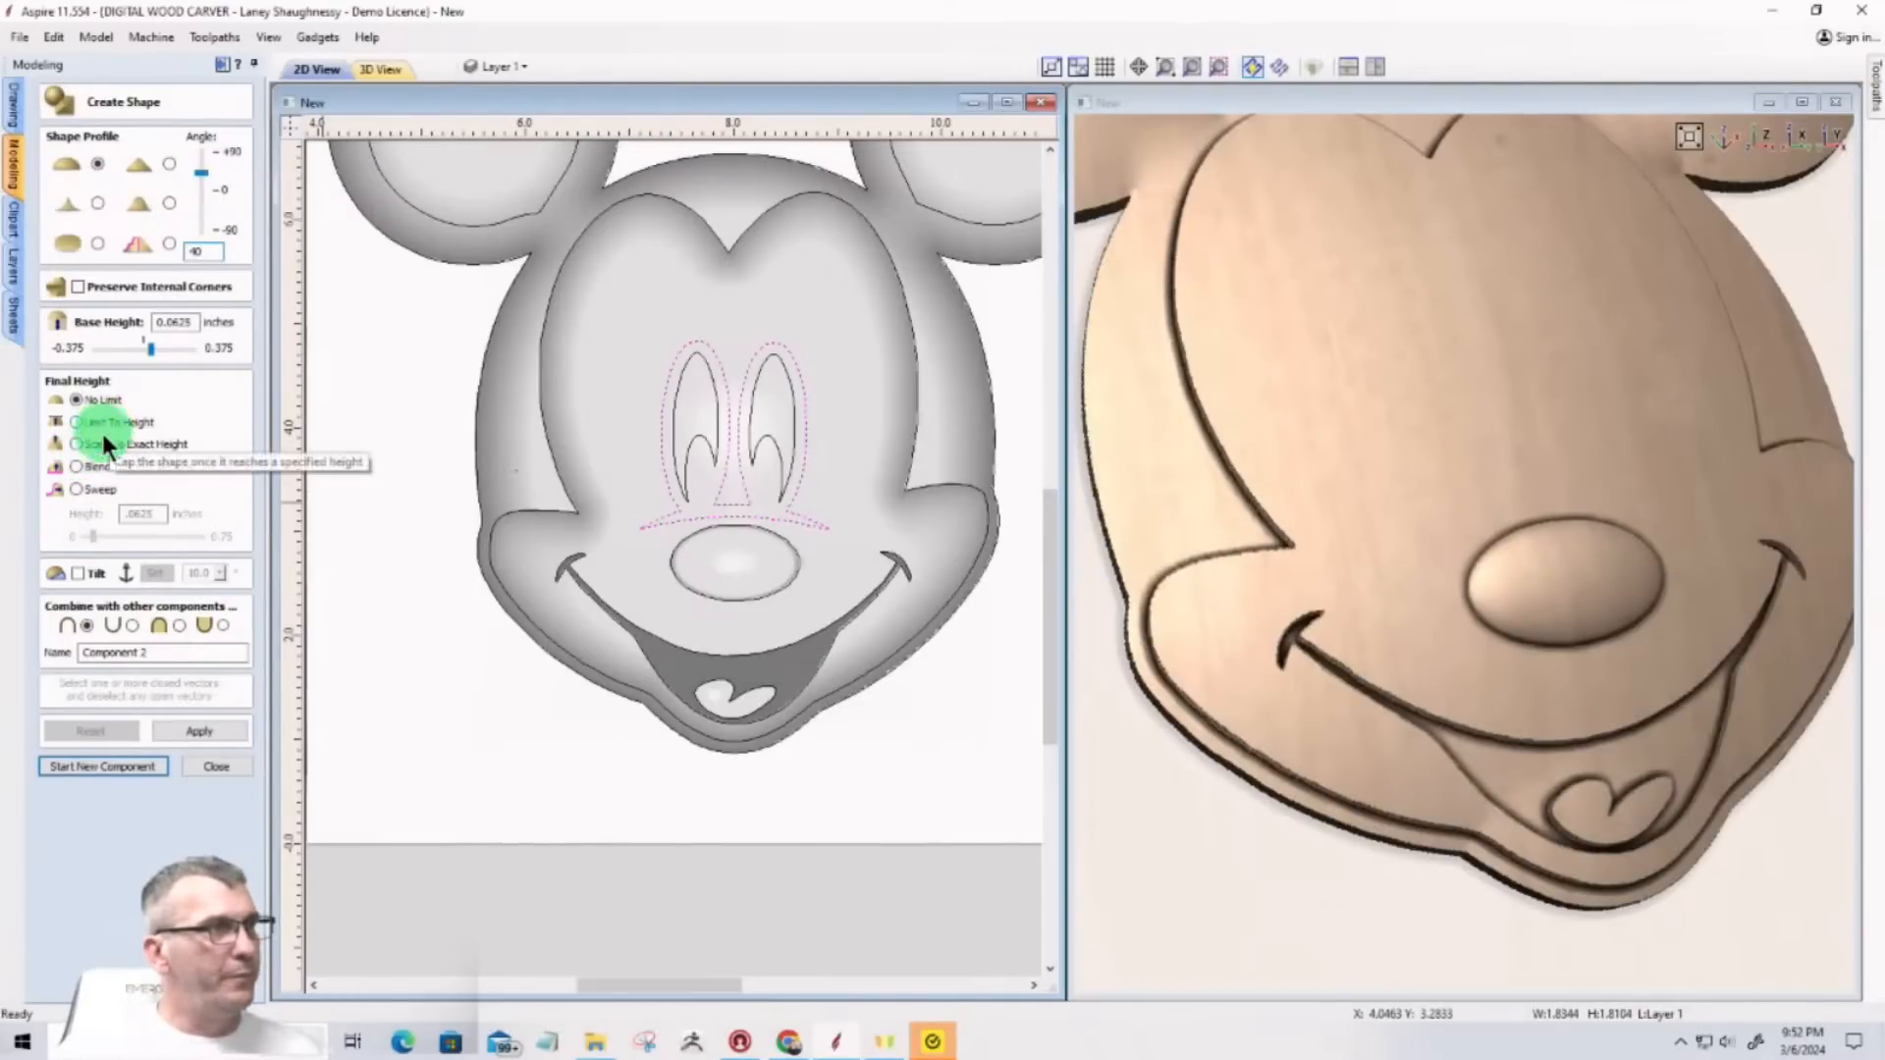
Step: Subtract the outer eye shape from the model with a base height of 0 and apply it
left_click(128, 624)
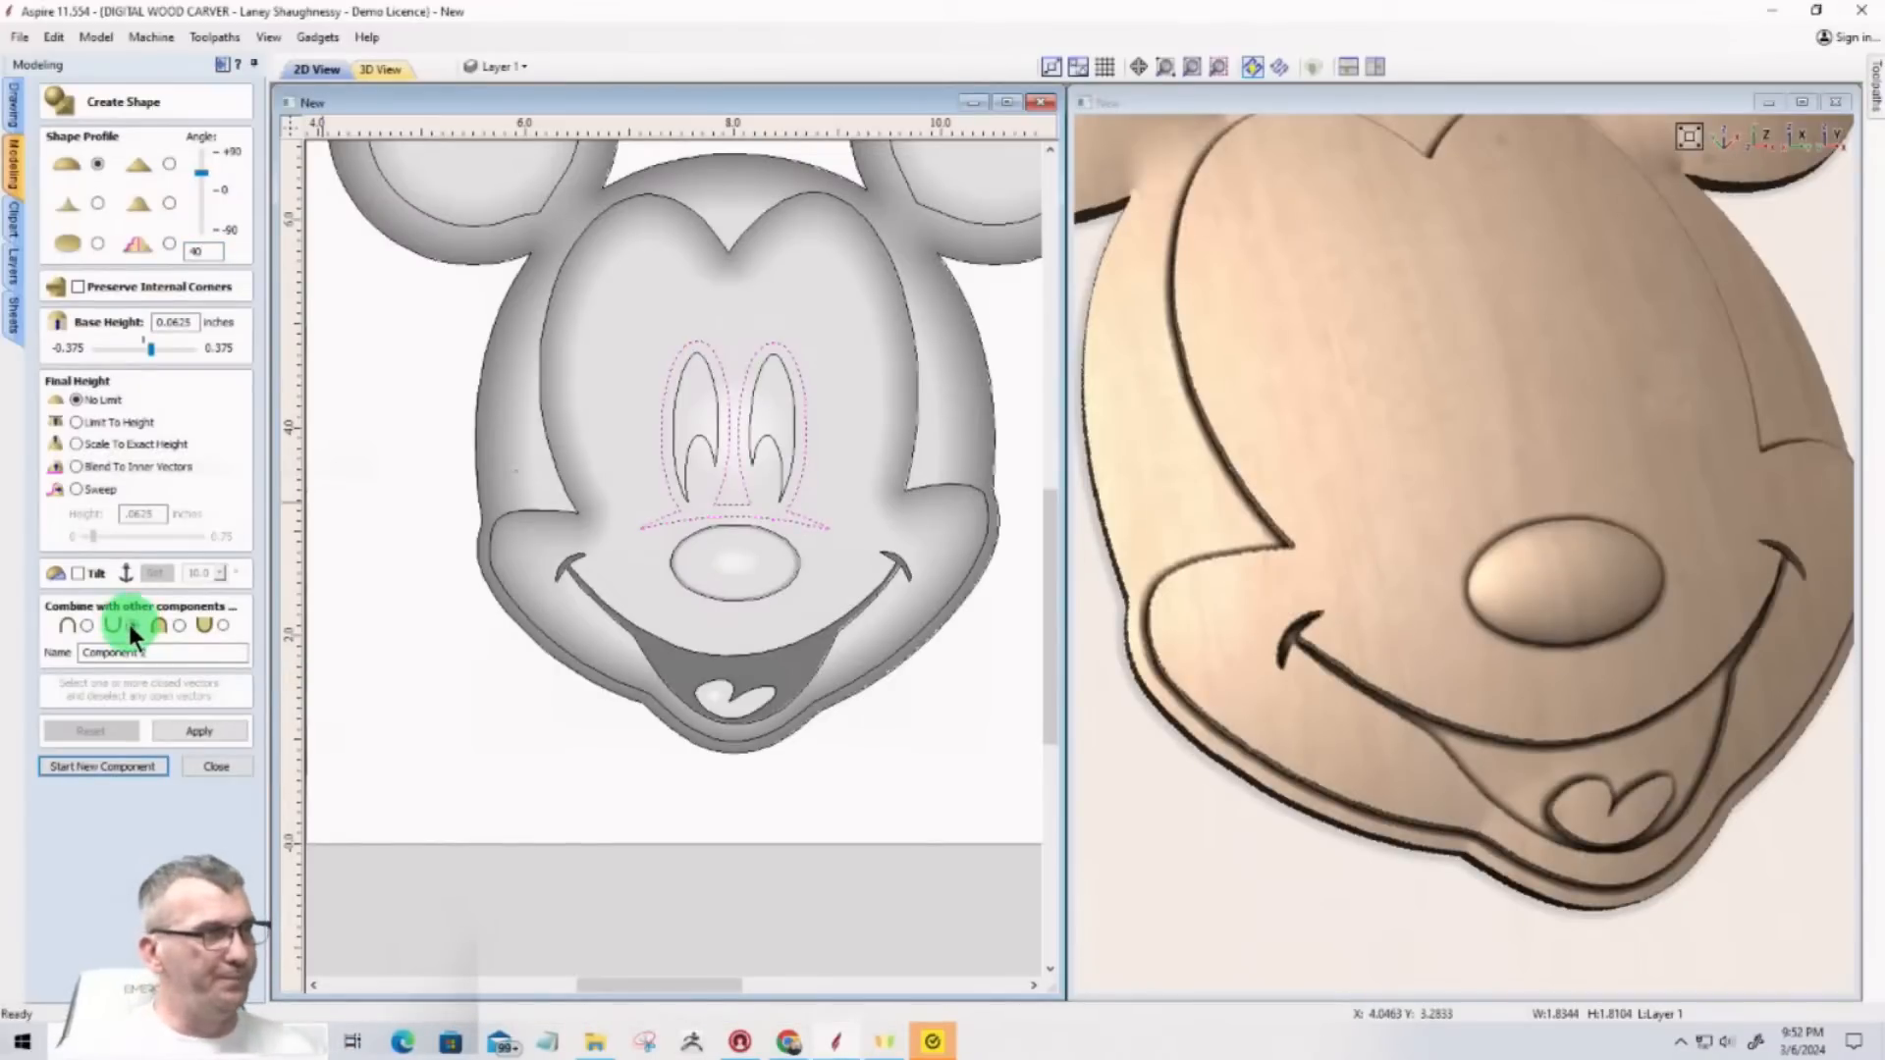
left_click(185, 731)
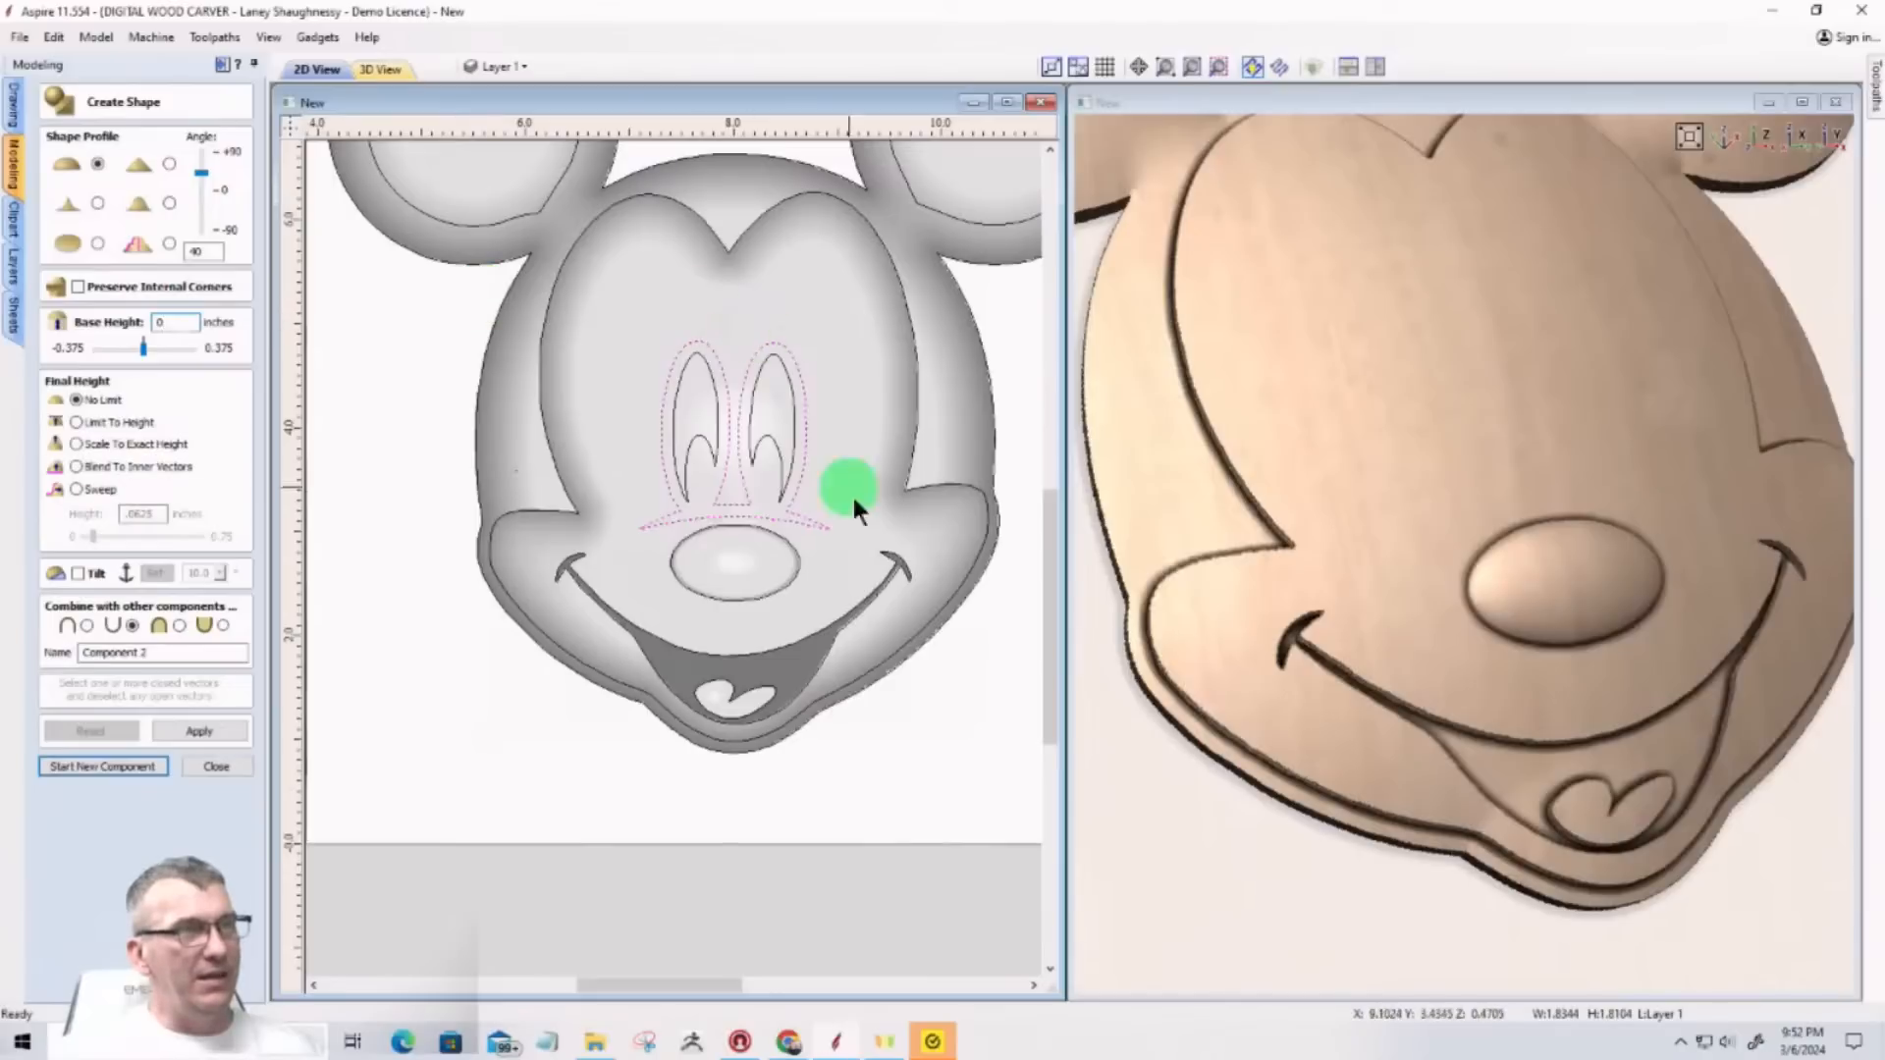
left_click(208, 728)
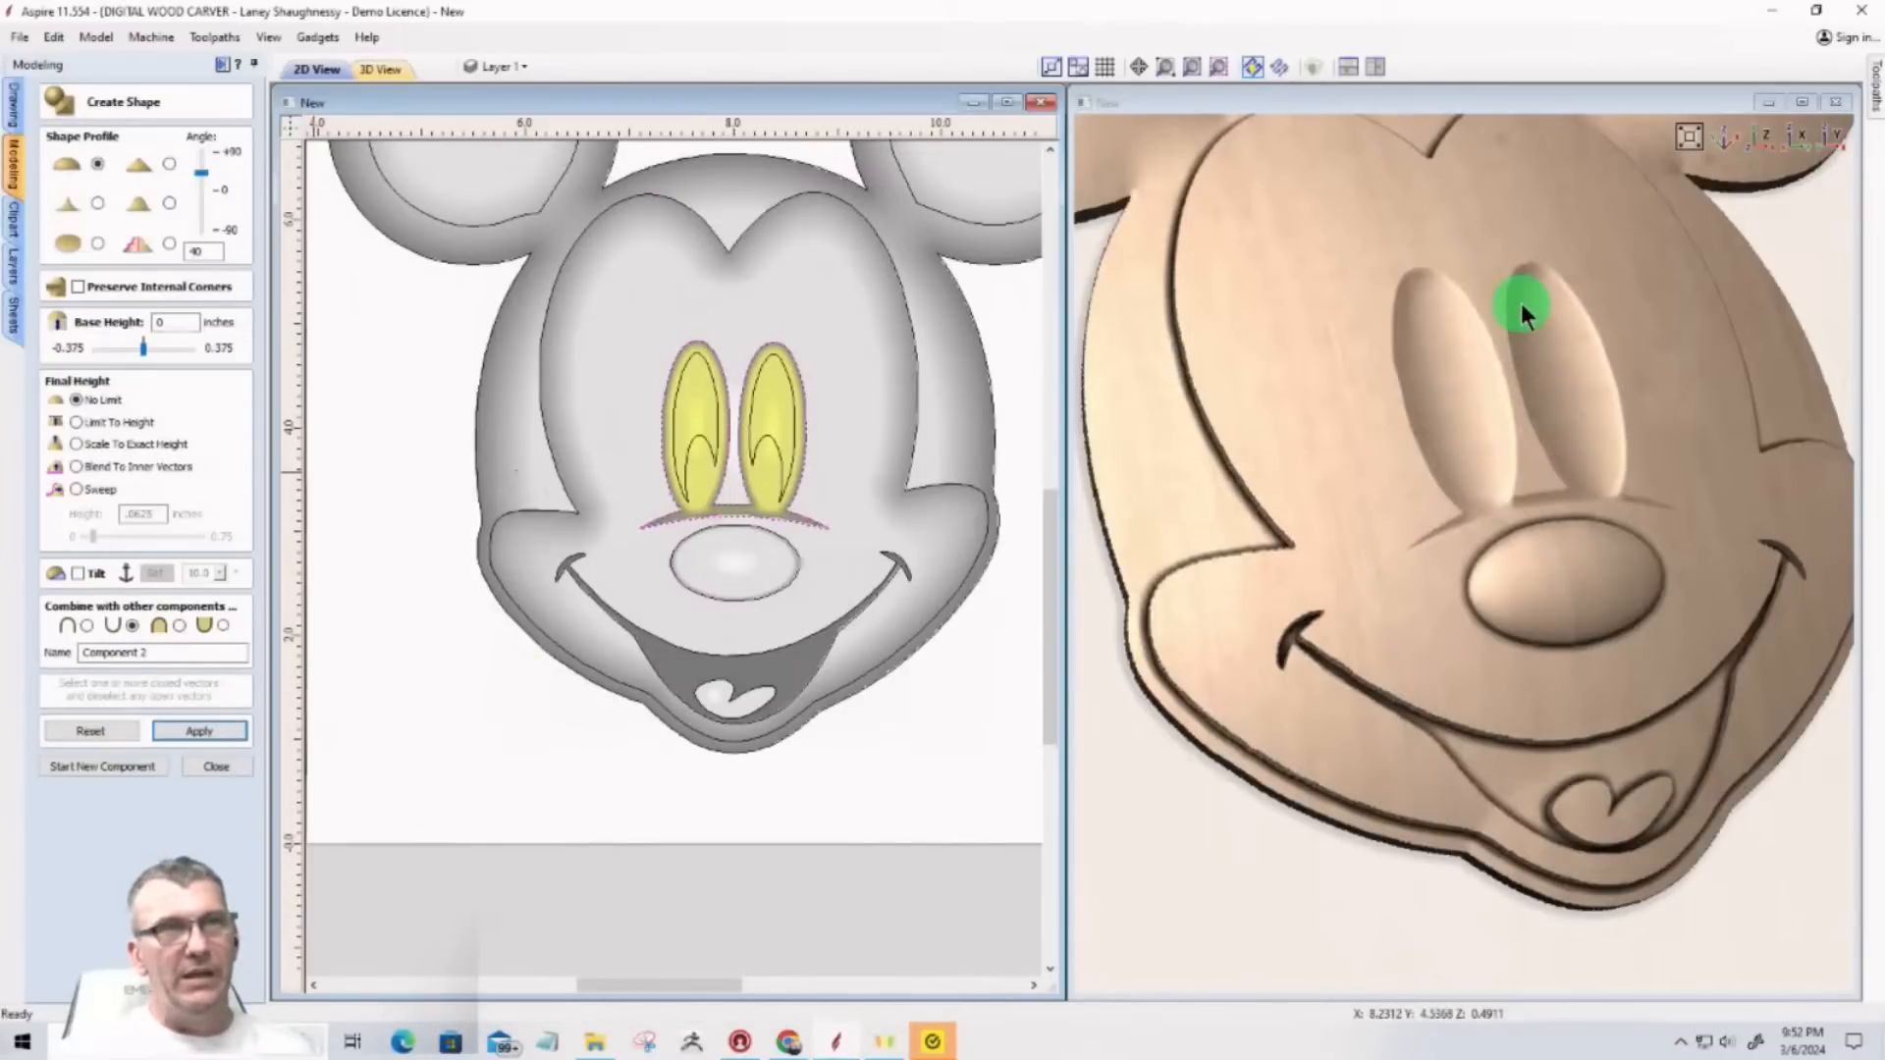
scroll(1525, 306, "up", 4)
scroll(1345, 443, "up", 2)
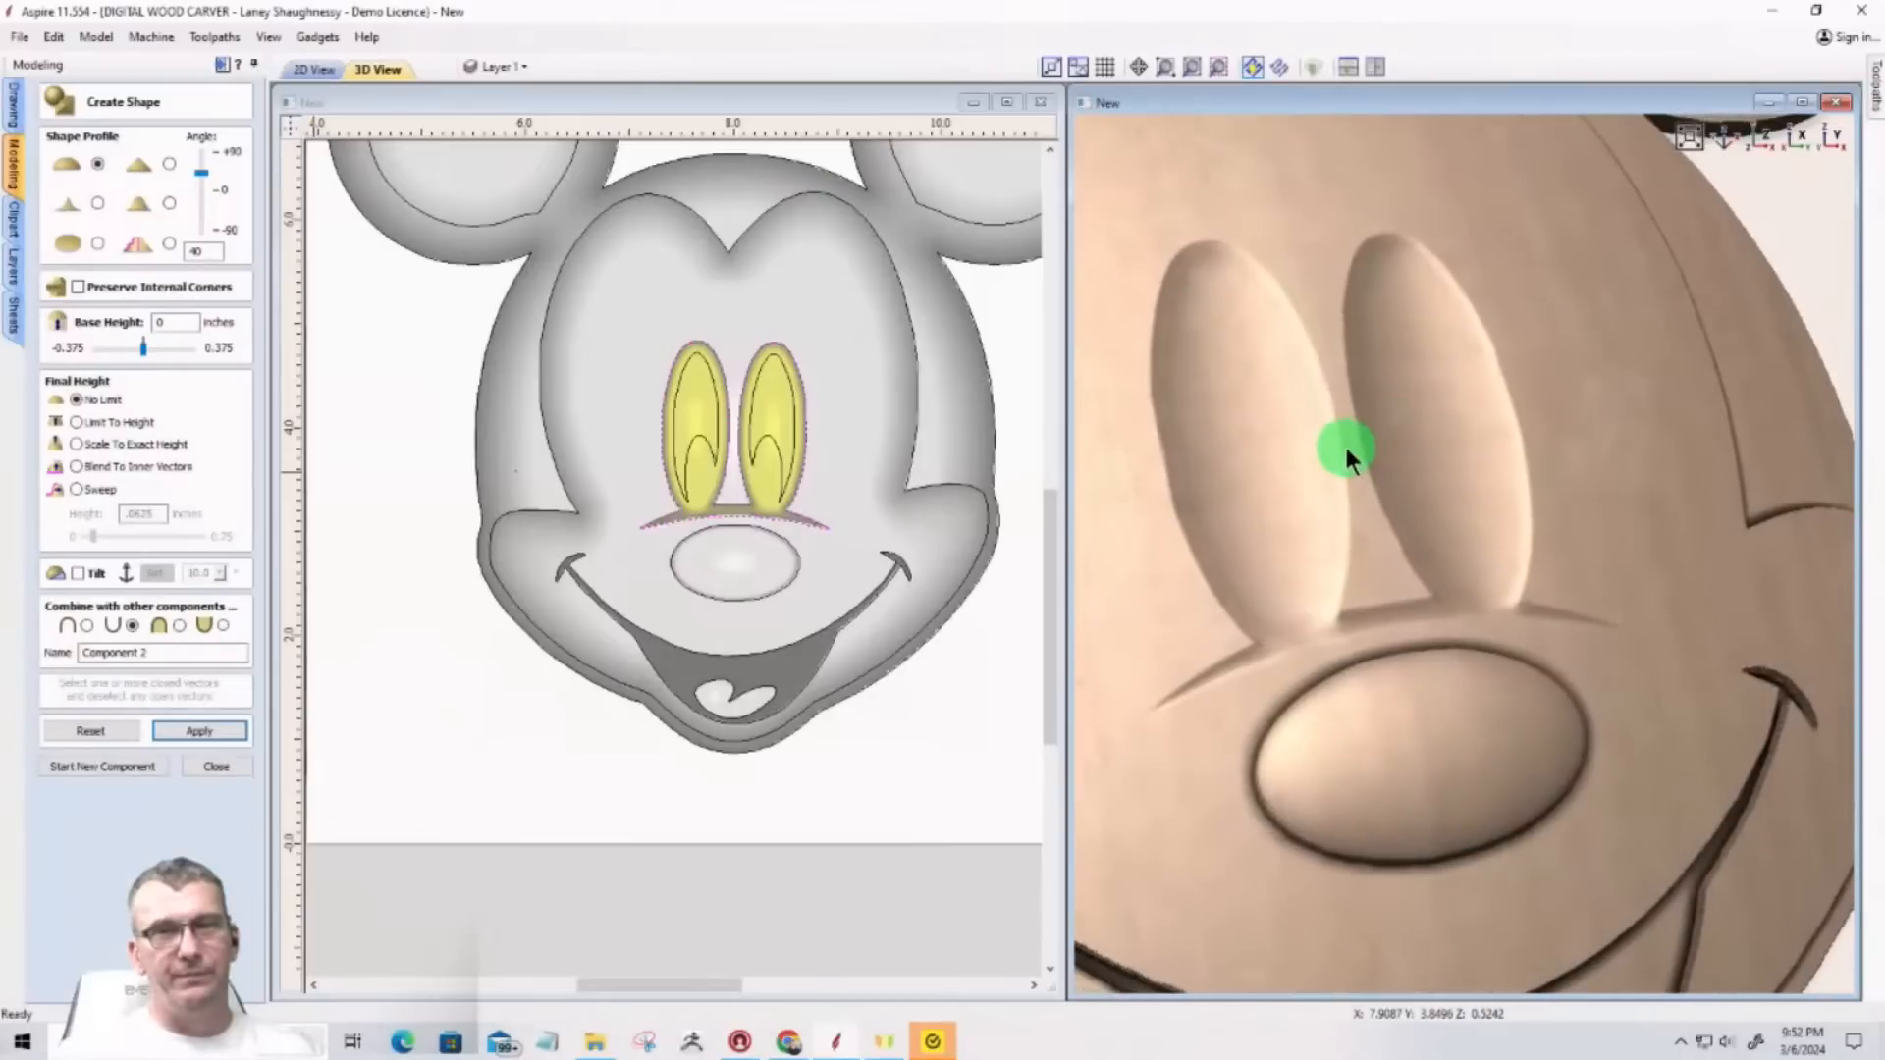
middle_click_drag(1345, 444, 1339, 418)
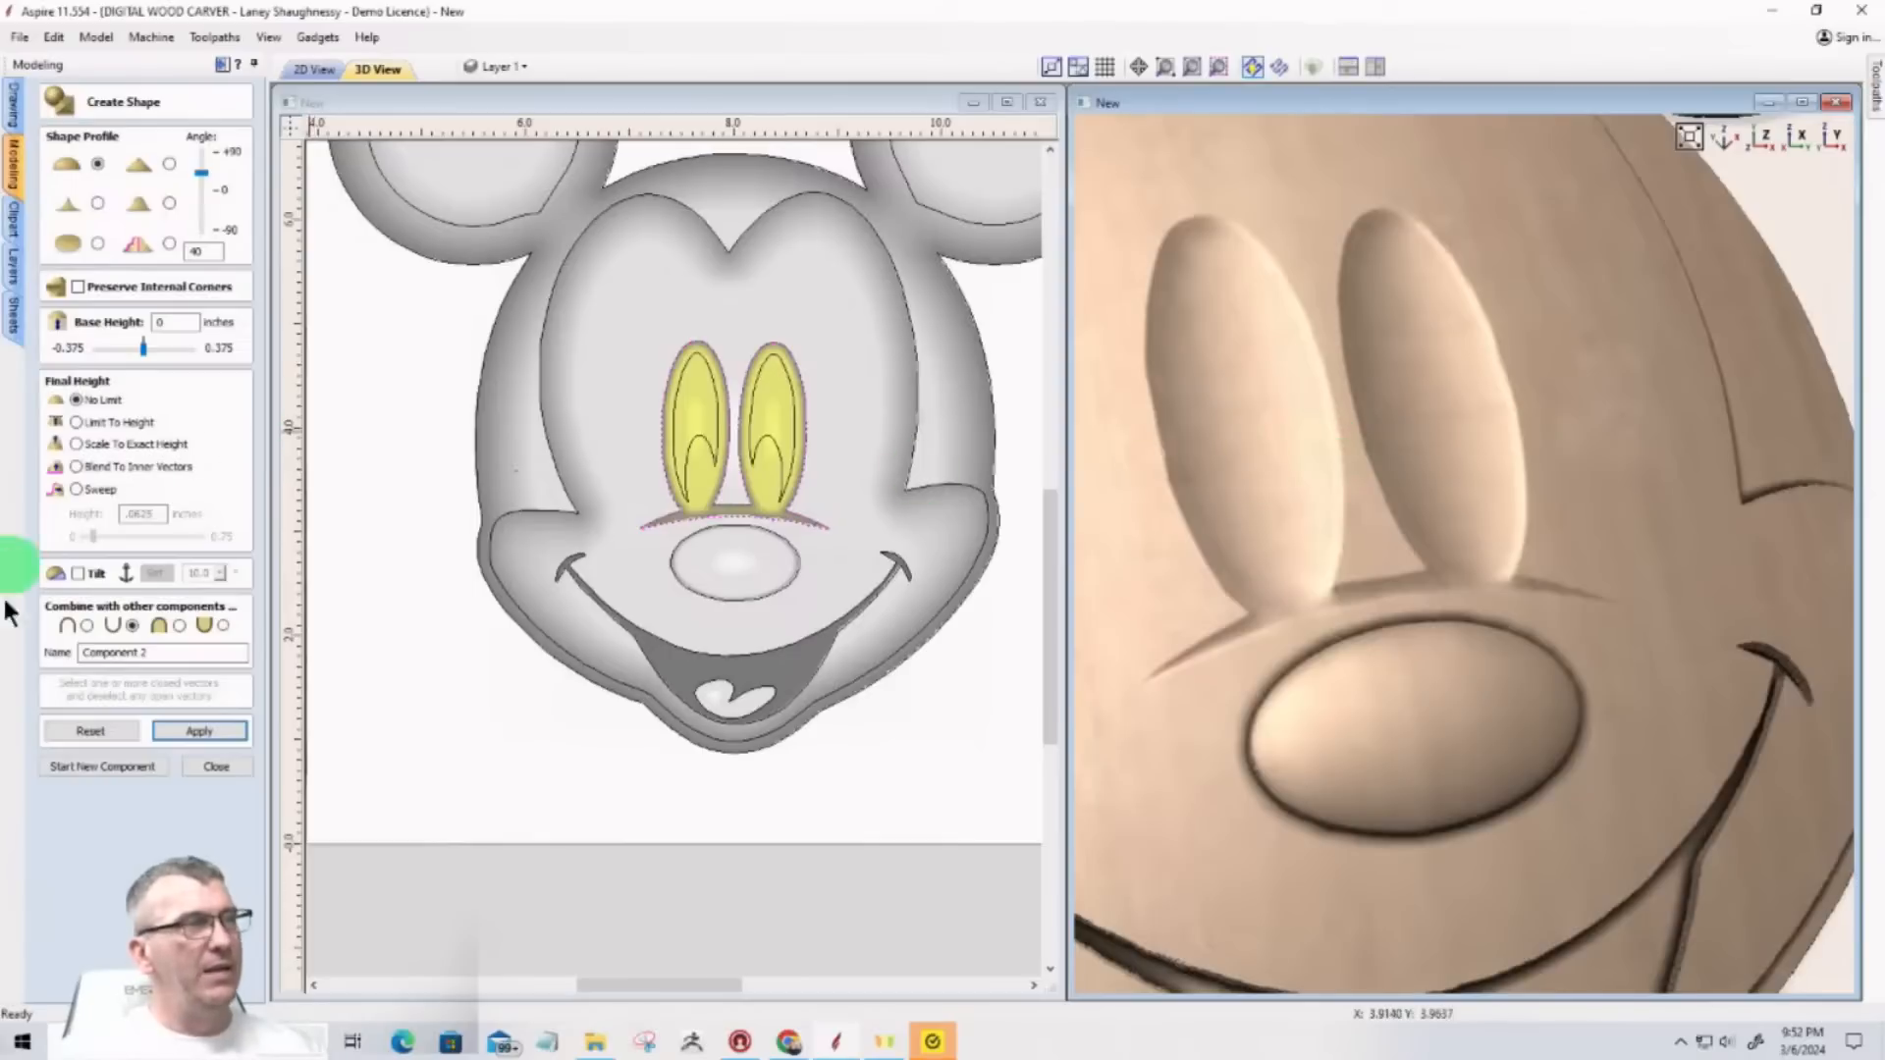
Step: Start a new component from the two inner eye vectors
left_click(135, 769)
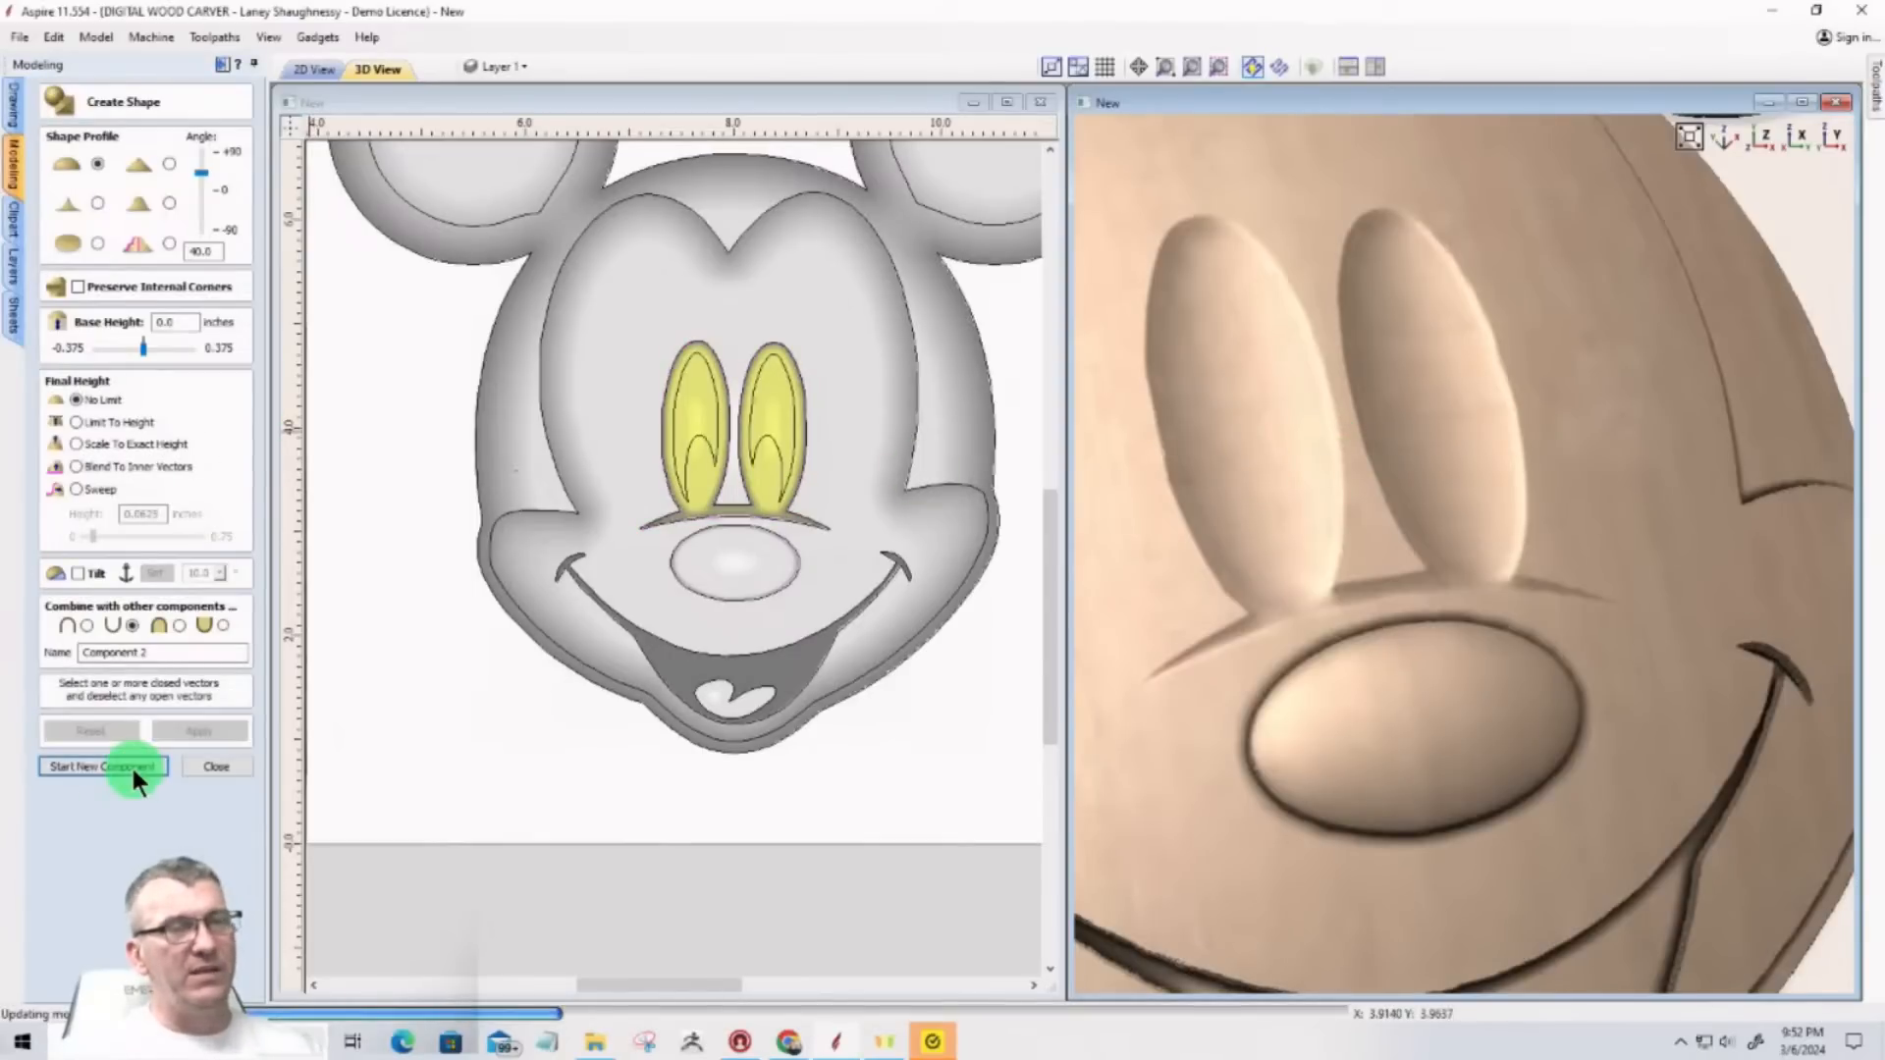
left_click(654, 459)
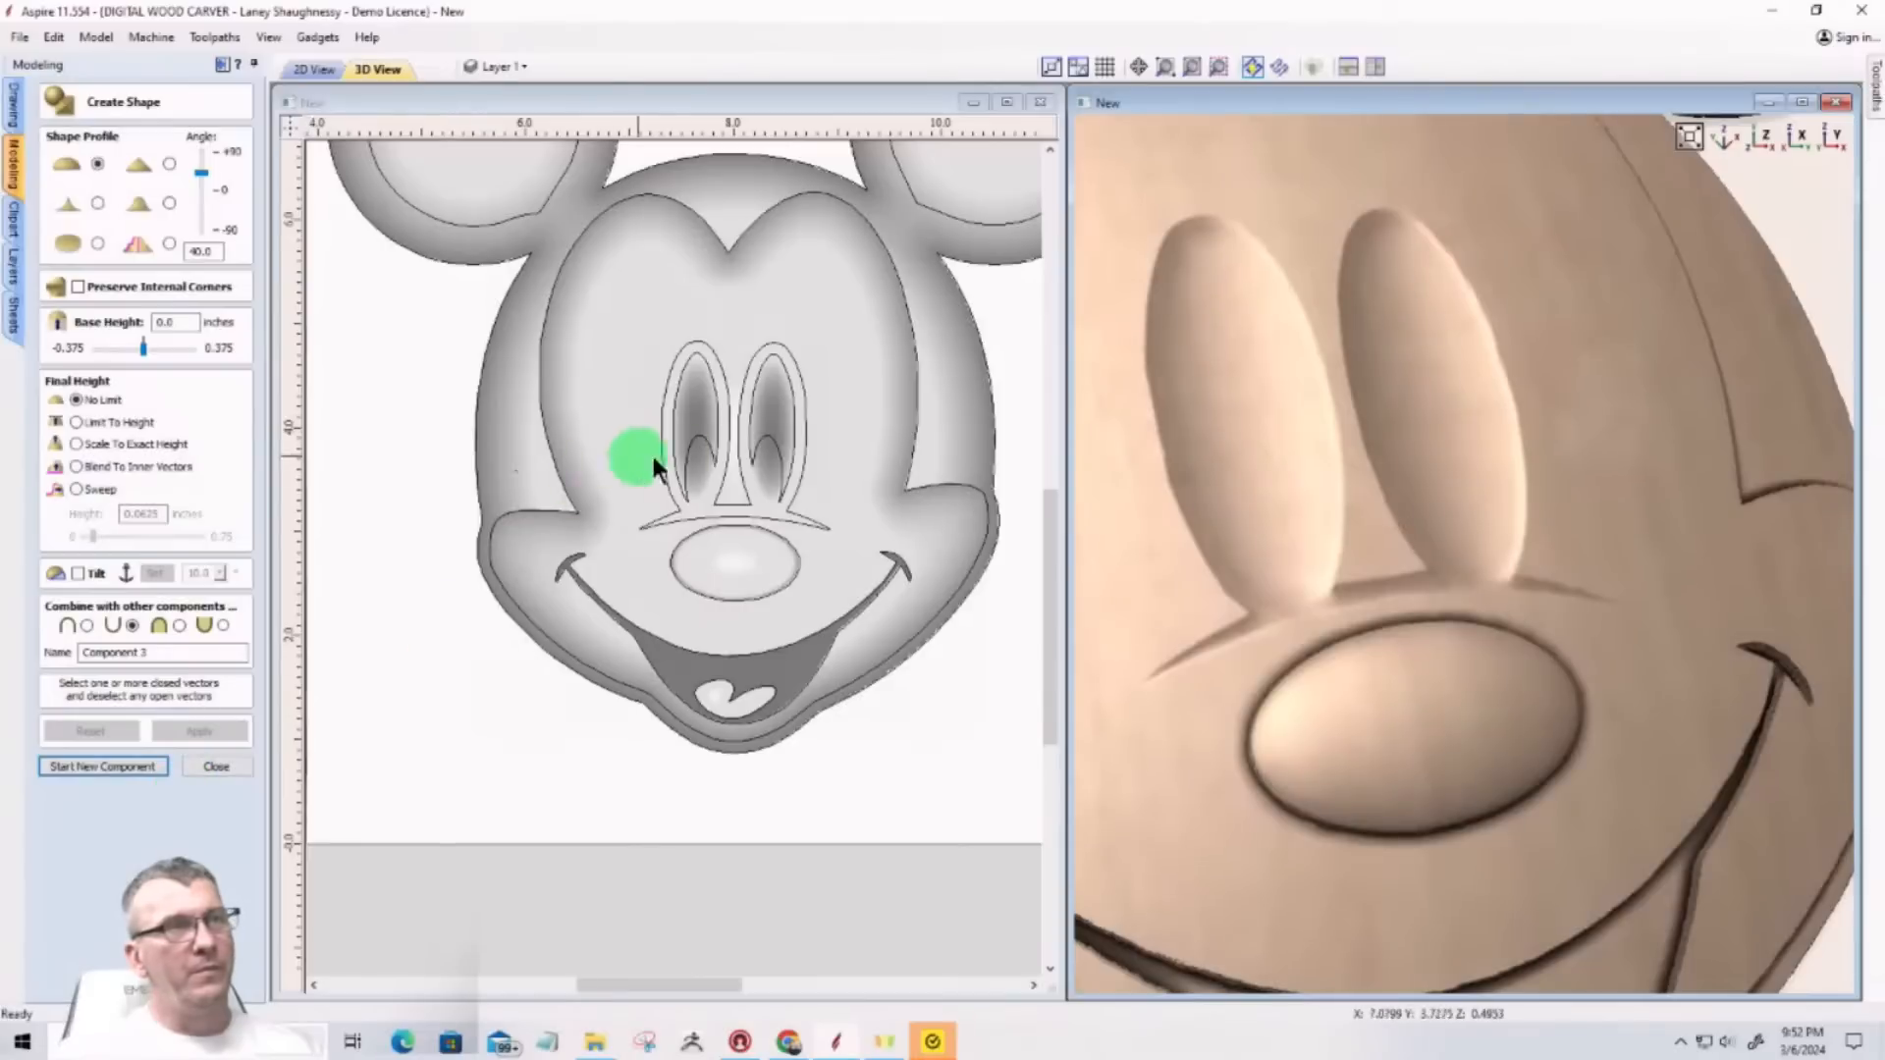
left_click(687, 443)
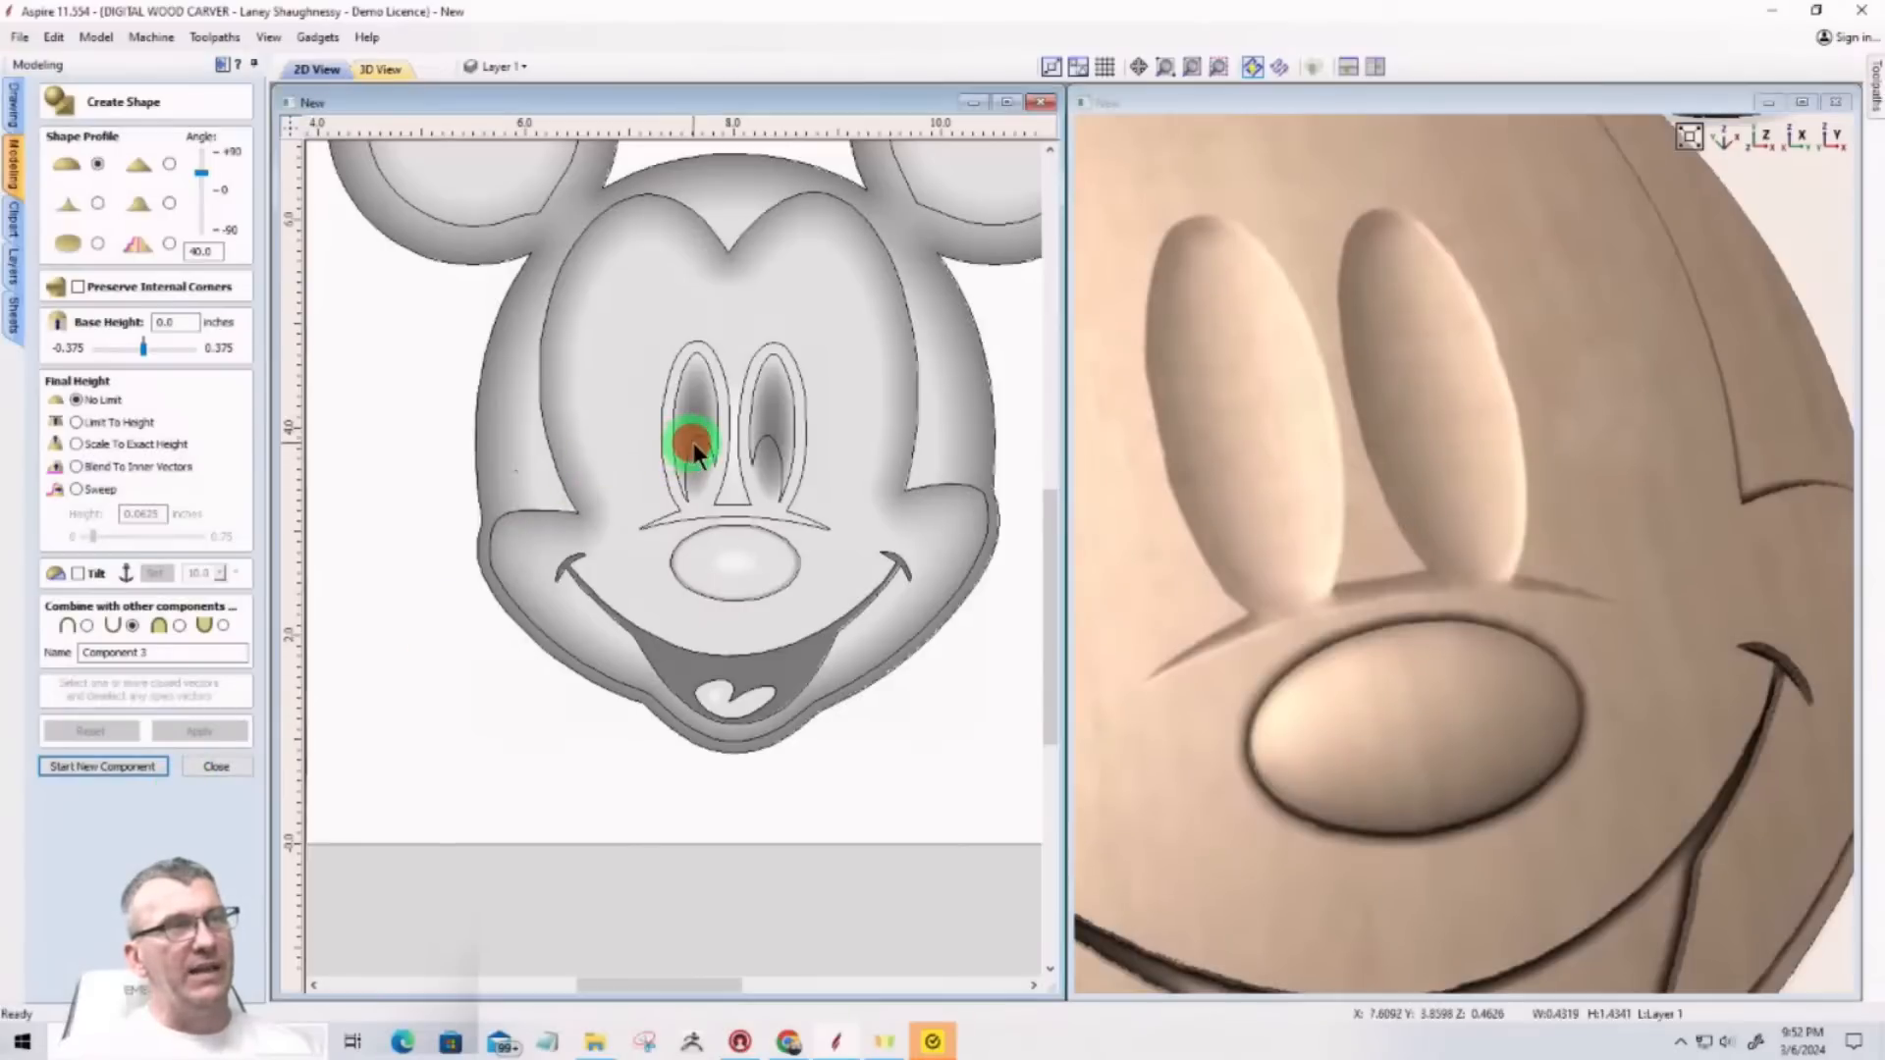
left_click(760, 444, "shift")
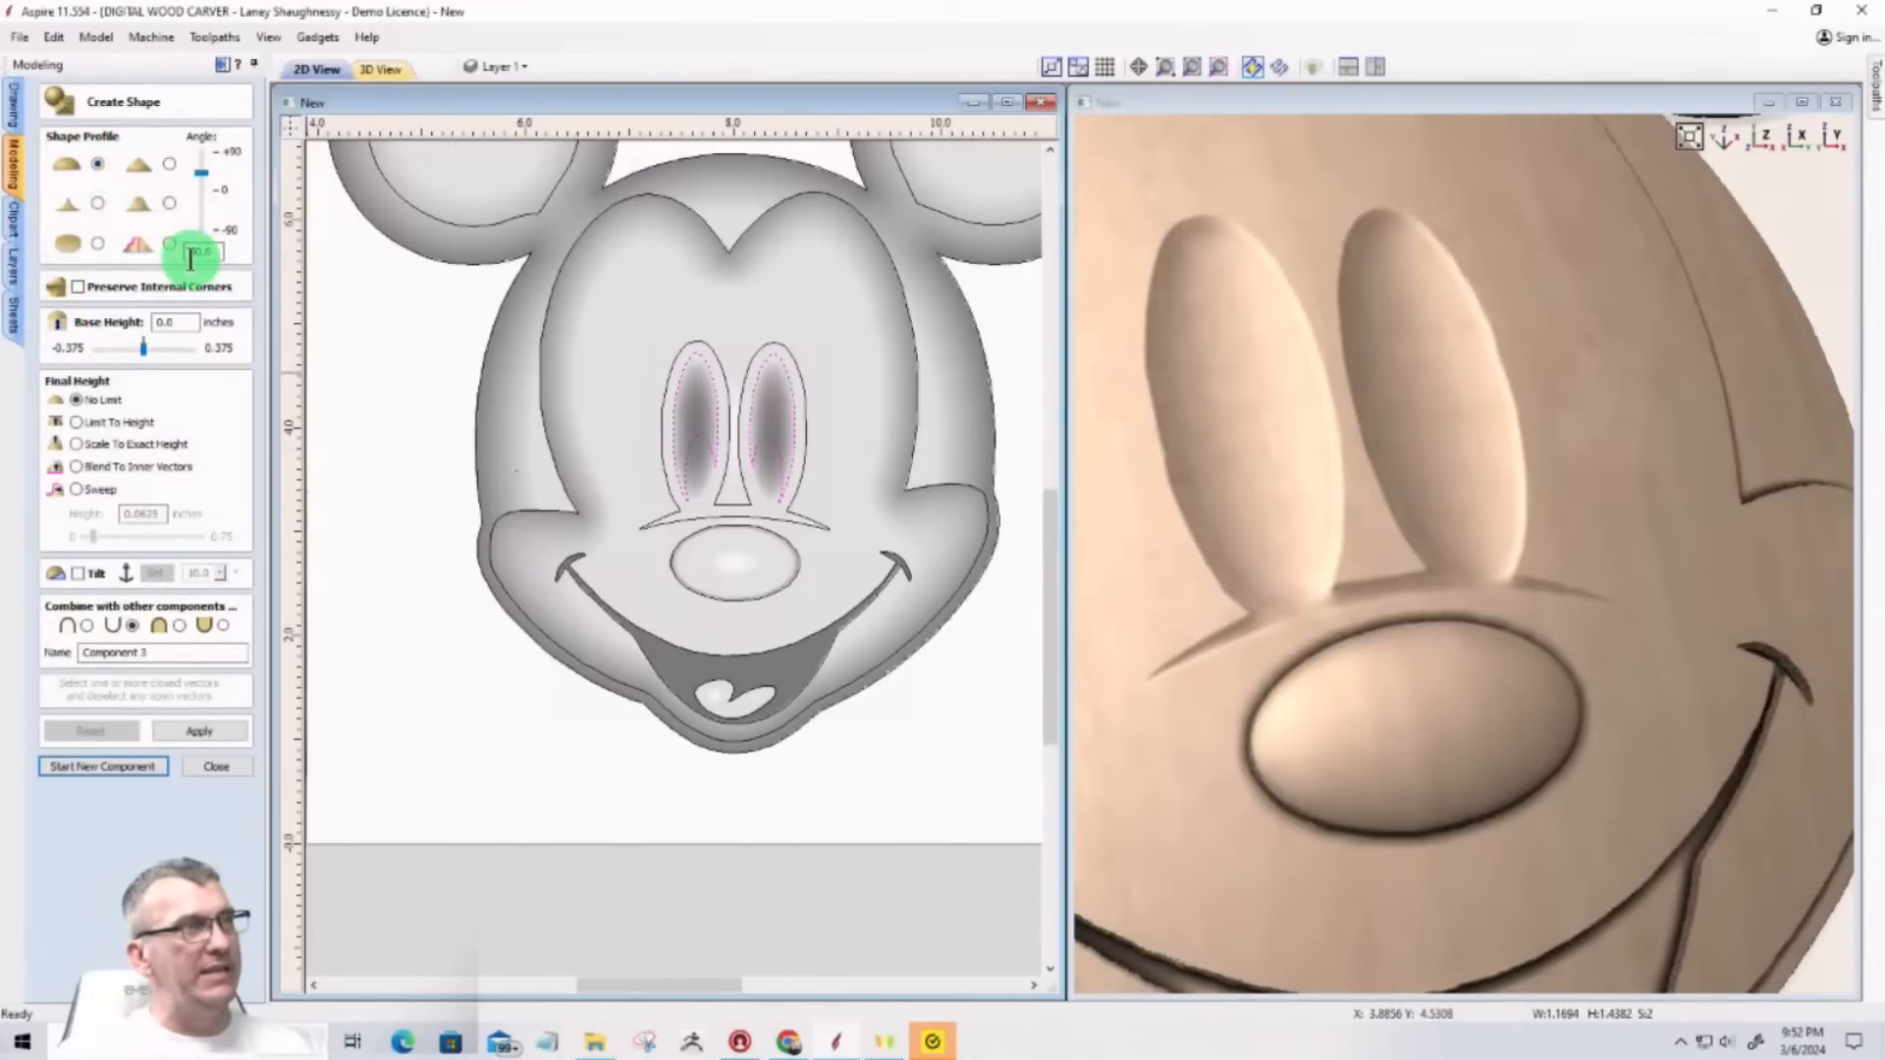
Step: Add the inner eye shapes to the model with a 40-degree angle and inspect the applied result
type("40")
left_click(85, 629)
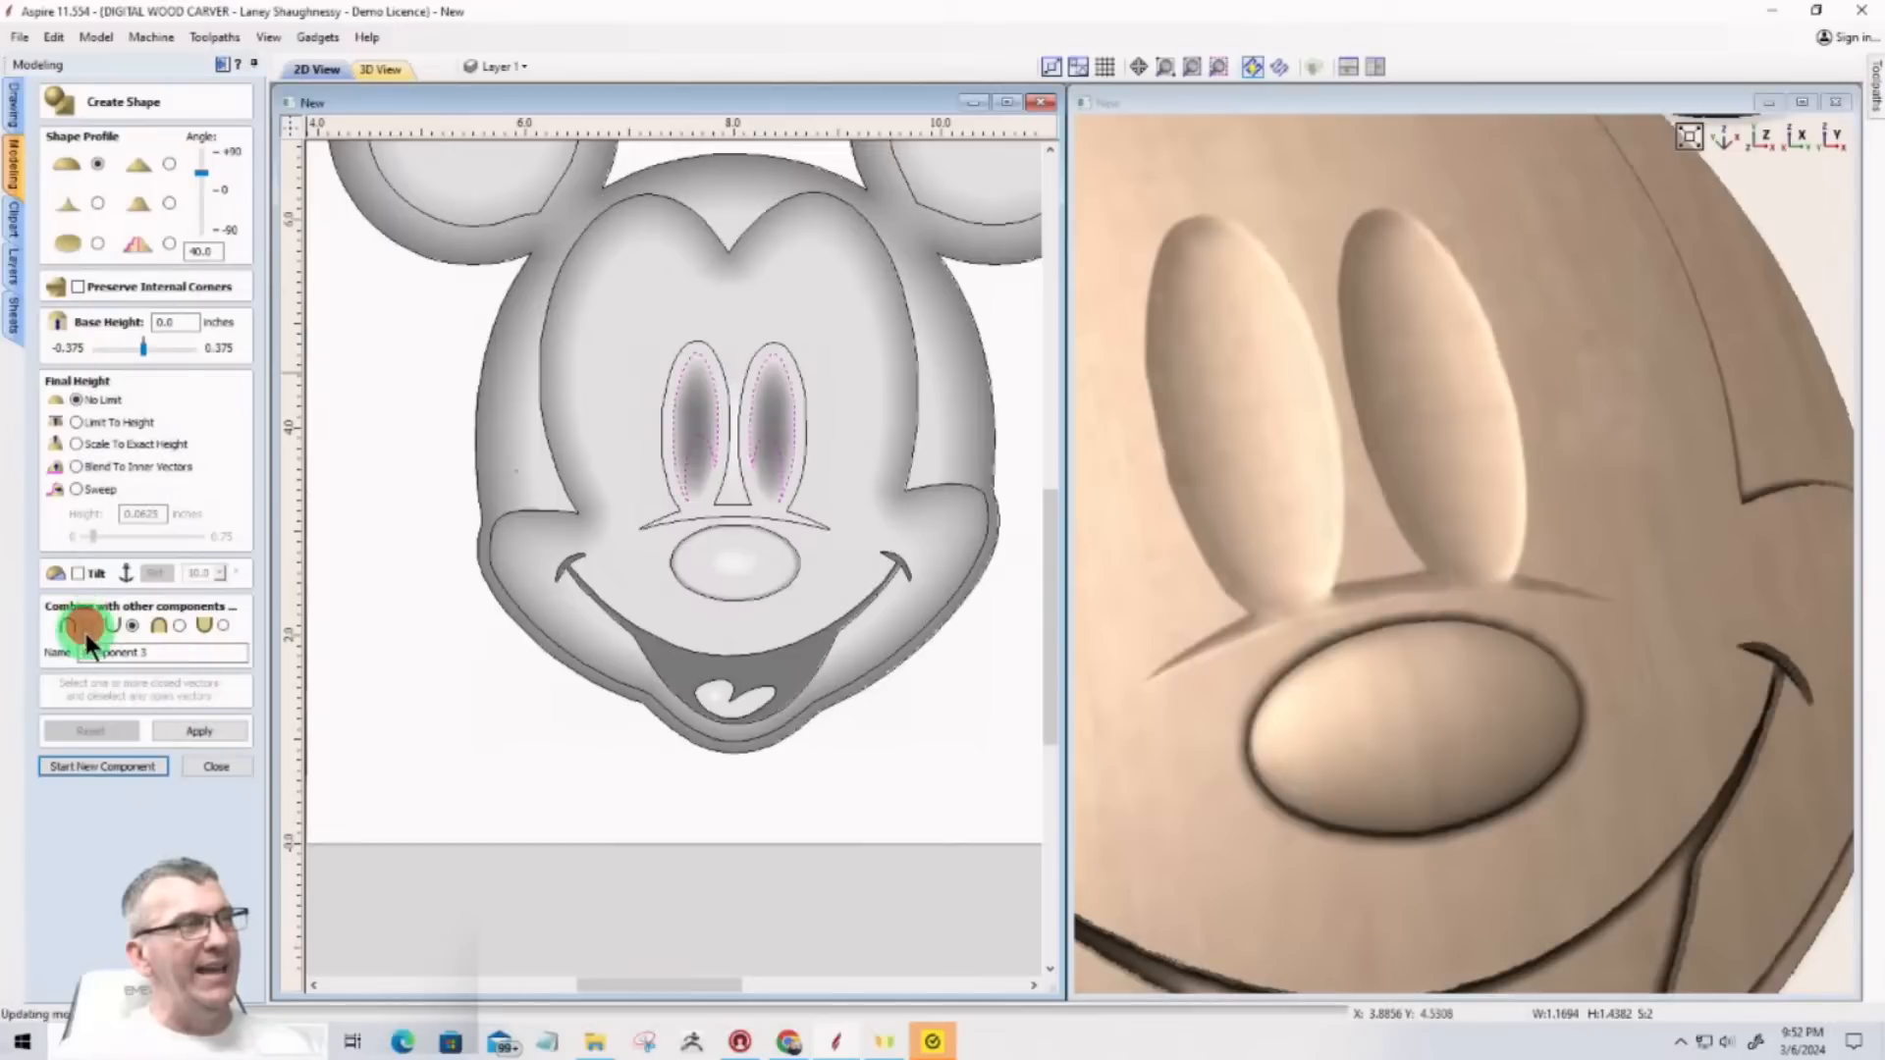
left_click(184, 731)
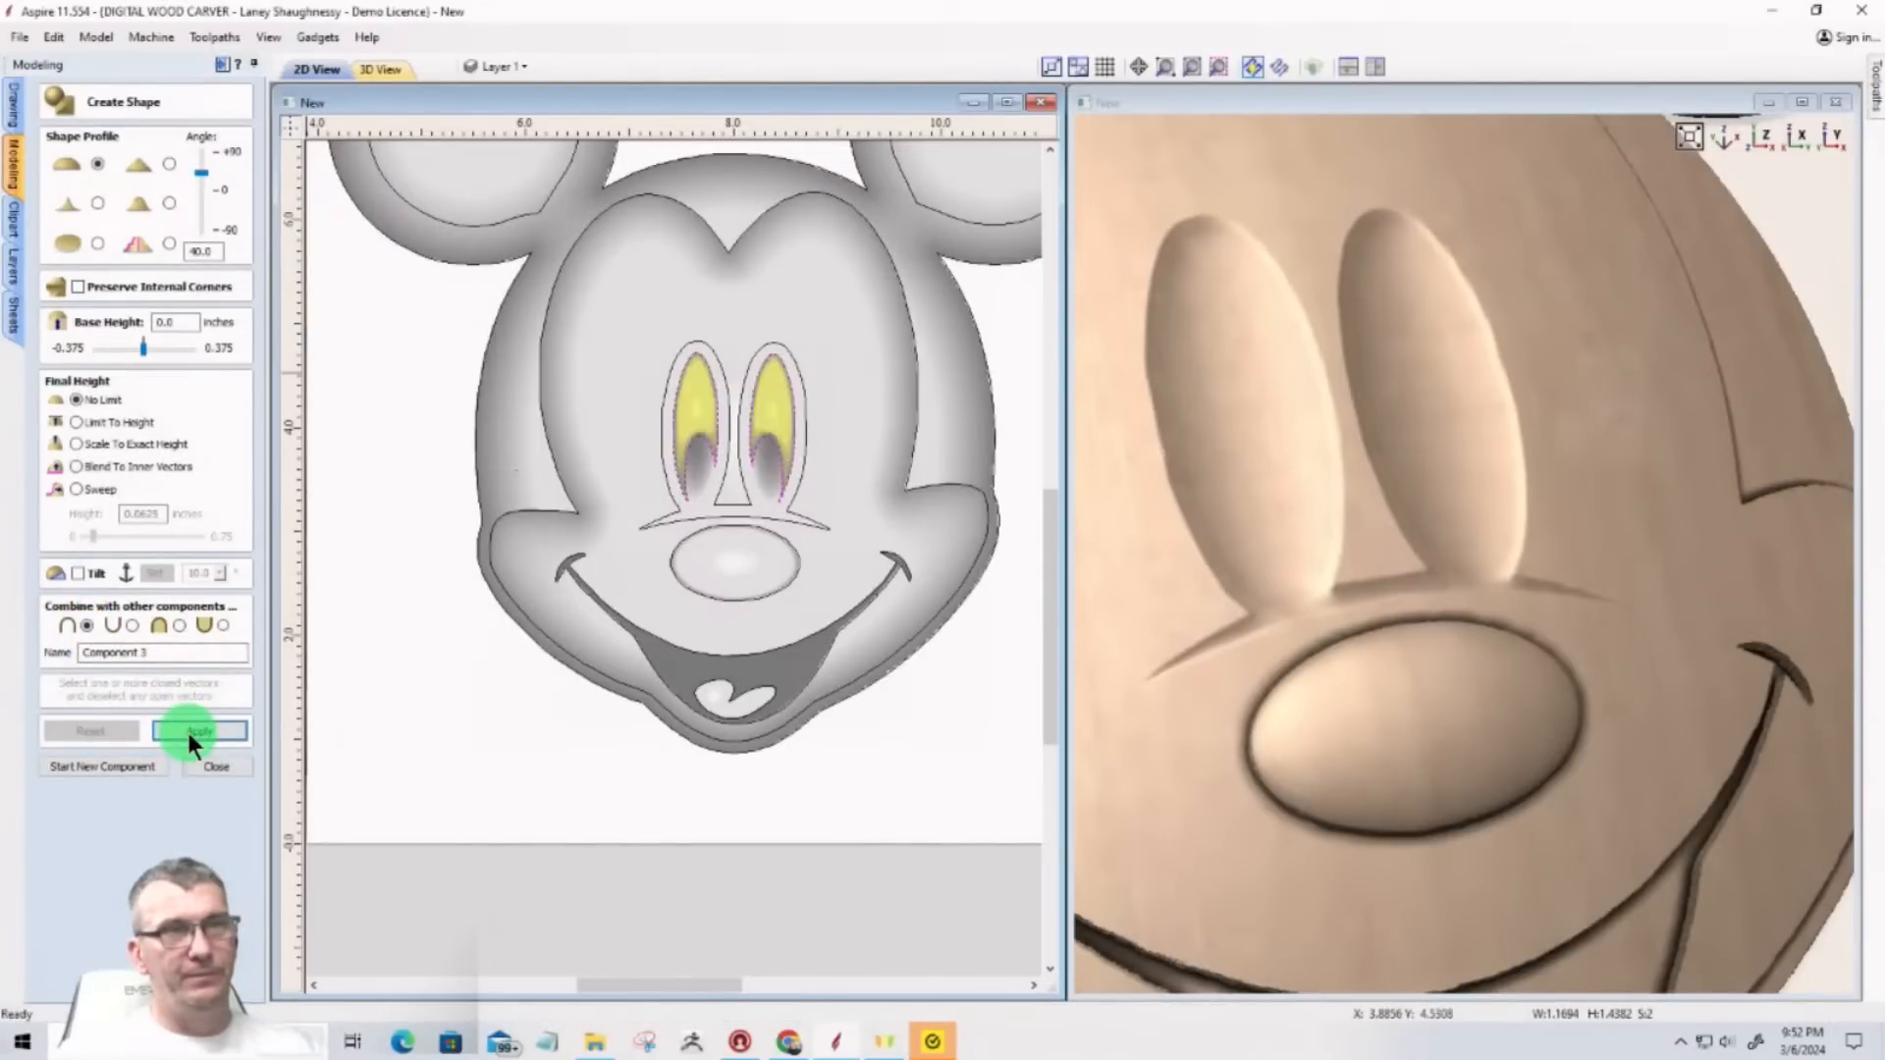
mouse_move(1340, 644)
left_mouse_down()
mouse_move(1598, 573)
mouse_move(1415, 625)
left_mouse_up()
mouse_move(1548, 636)
left_mouse_down()
mouse_move(1340, 666)
mouse_move(1543, 660)
mouse_move(1174, 673)
mouse_move(1467, 673)
mouse_move(1229, 650)
mouse_move(1205, 628)
left_mouse_up()
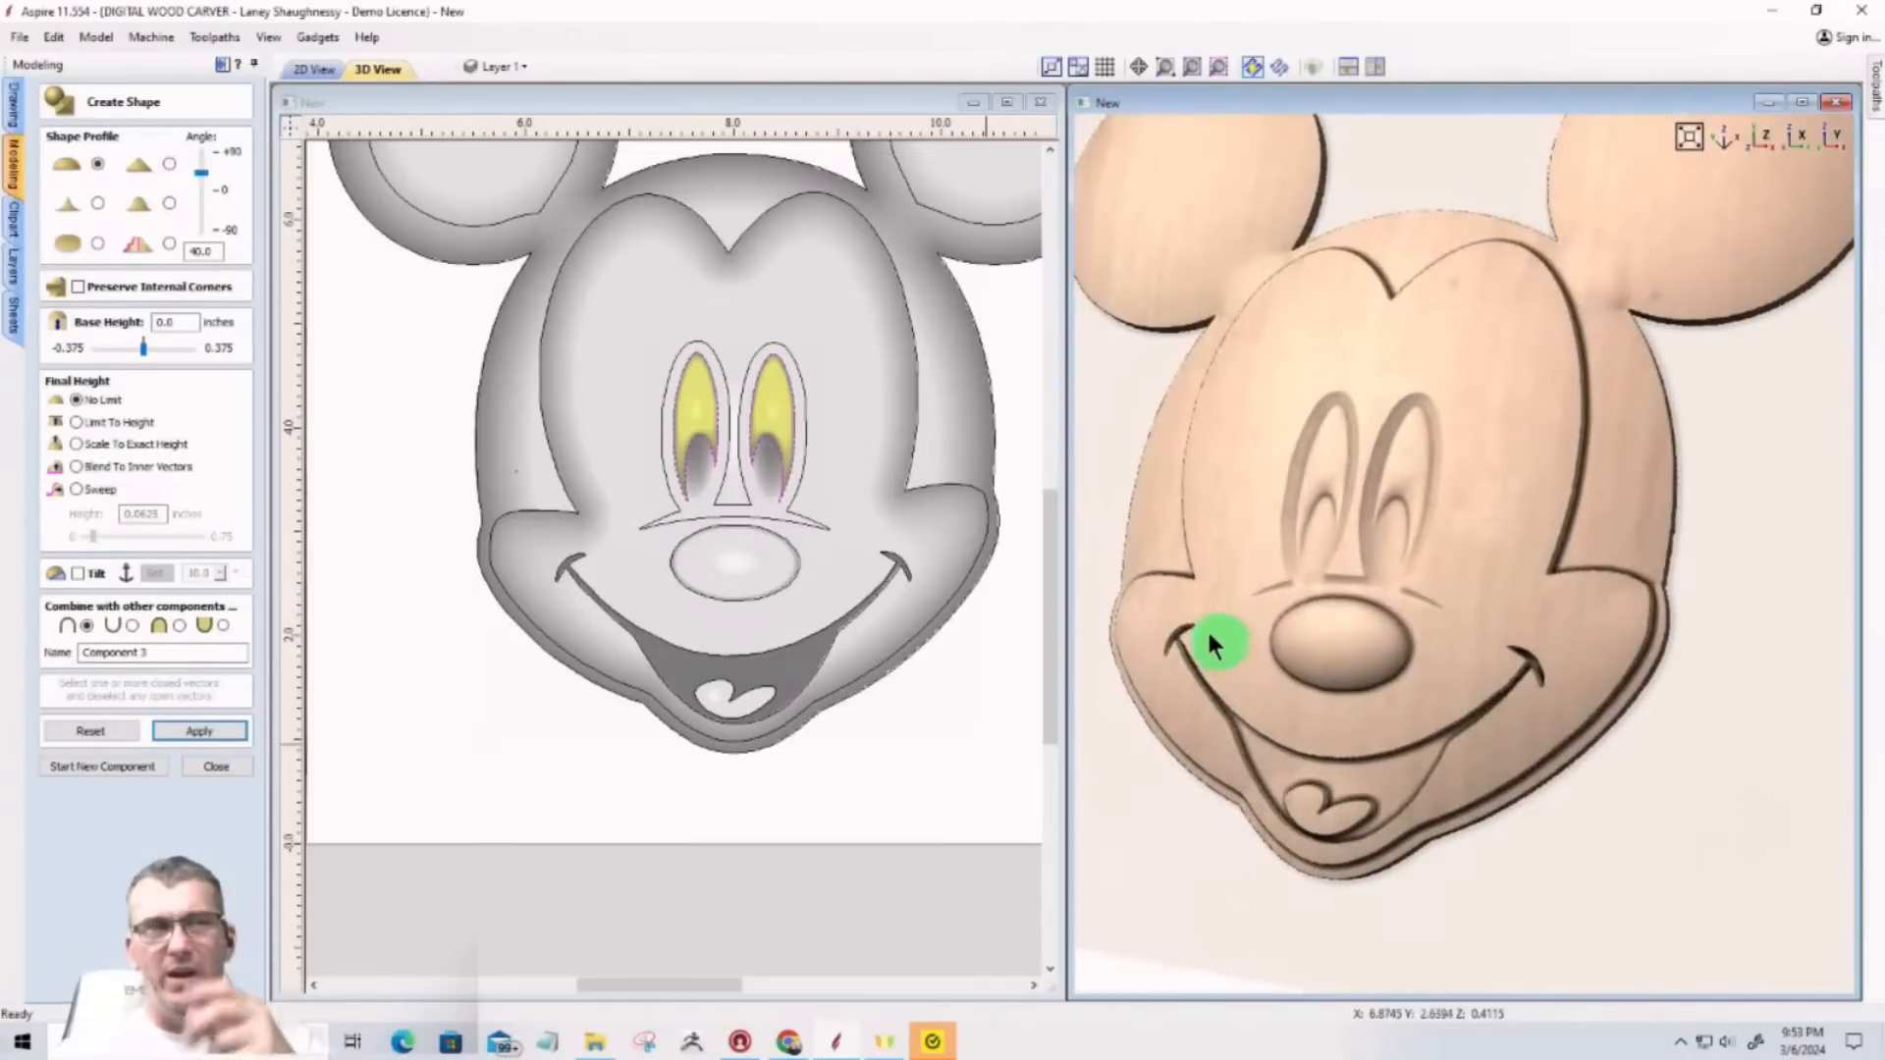
Step: Switch the inner eye shapes to subtract from the model, apply the change and finish creating shapes
left_click(206, 768)
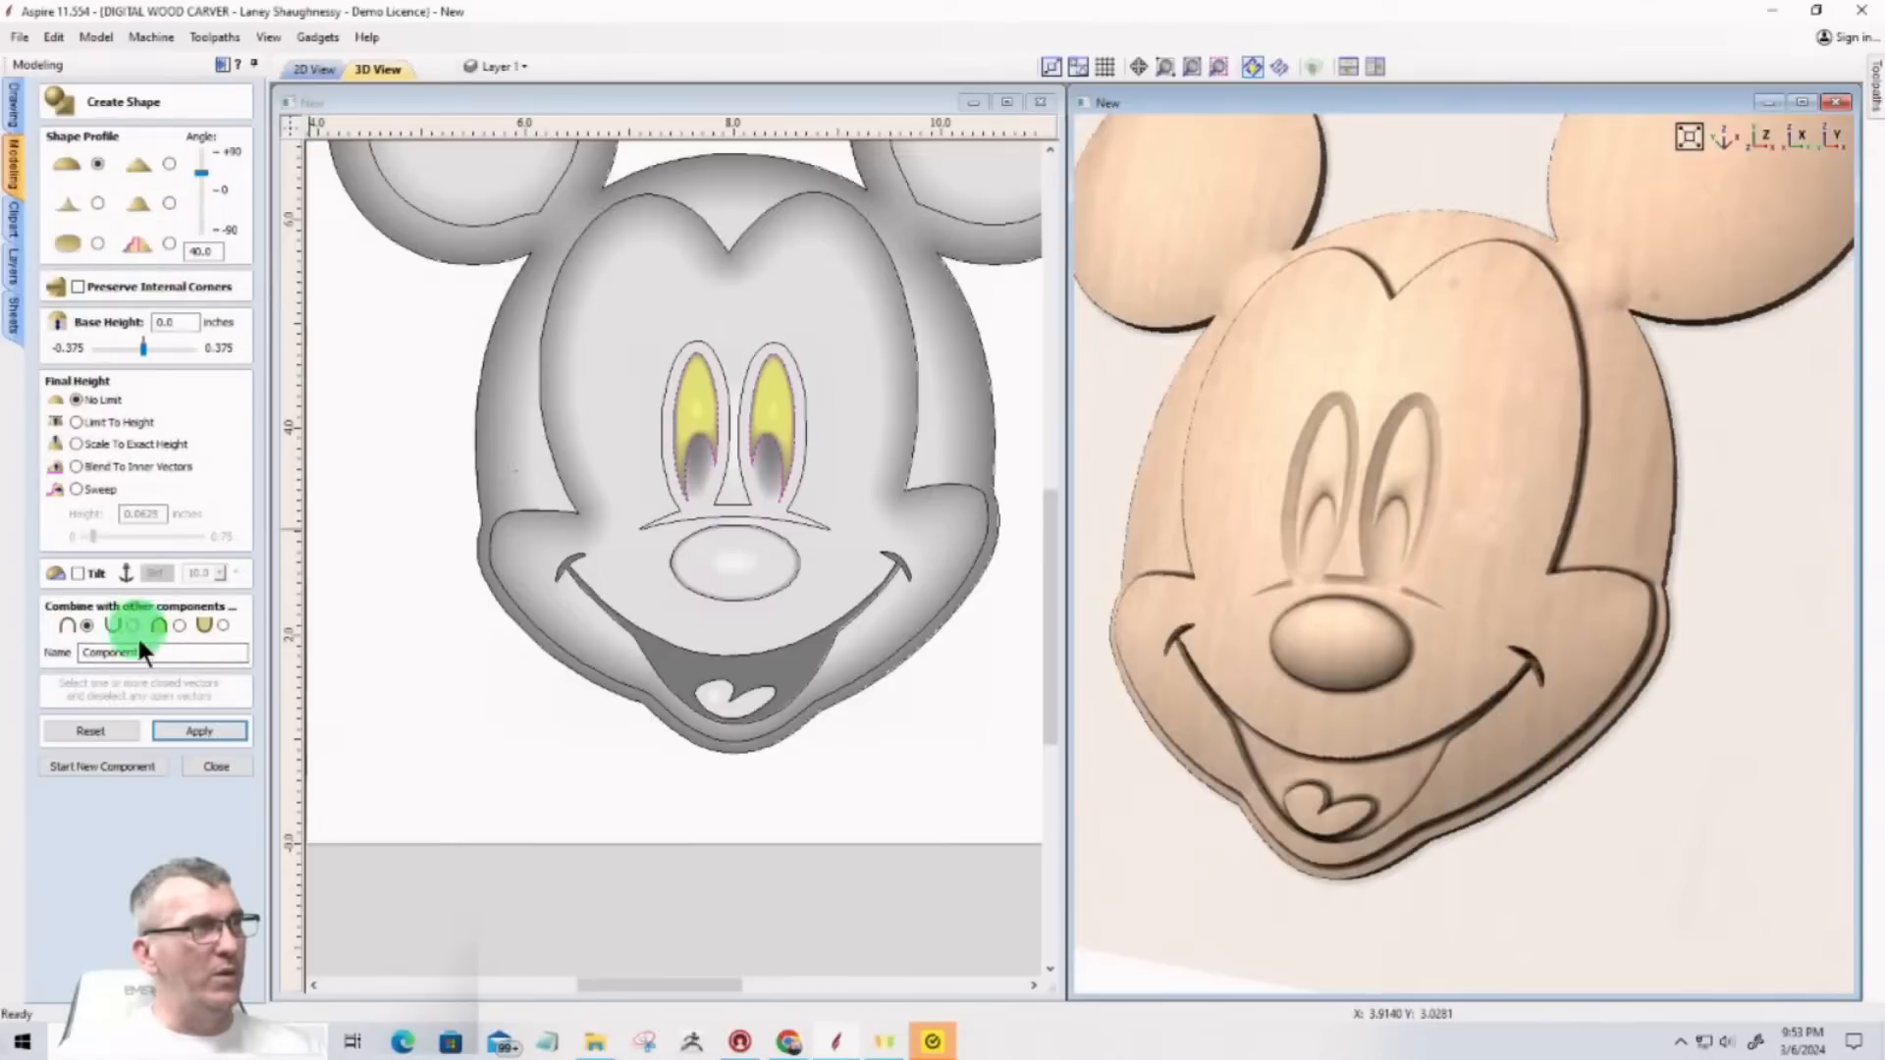
left_click(133, 626)
left_click(181, 731)
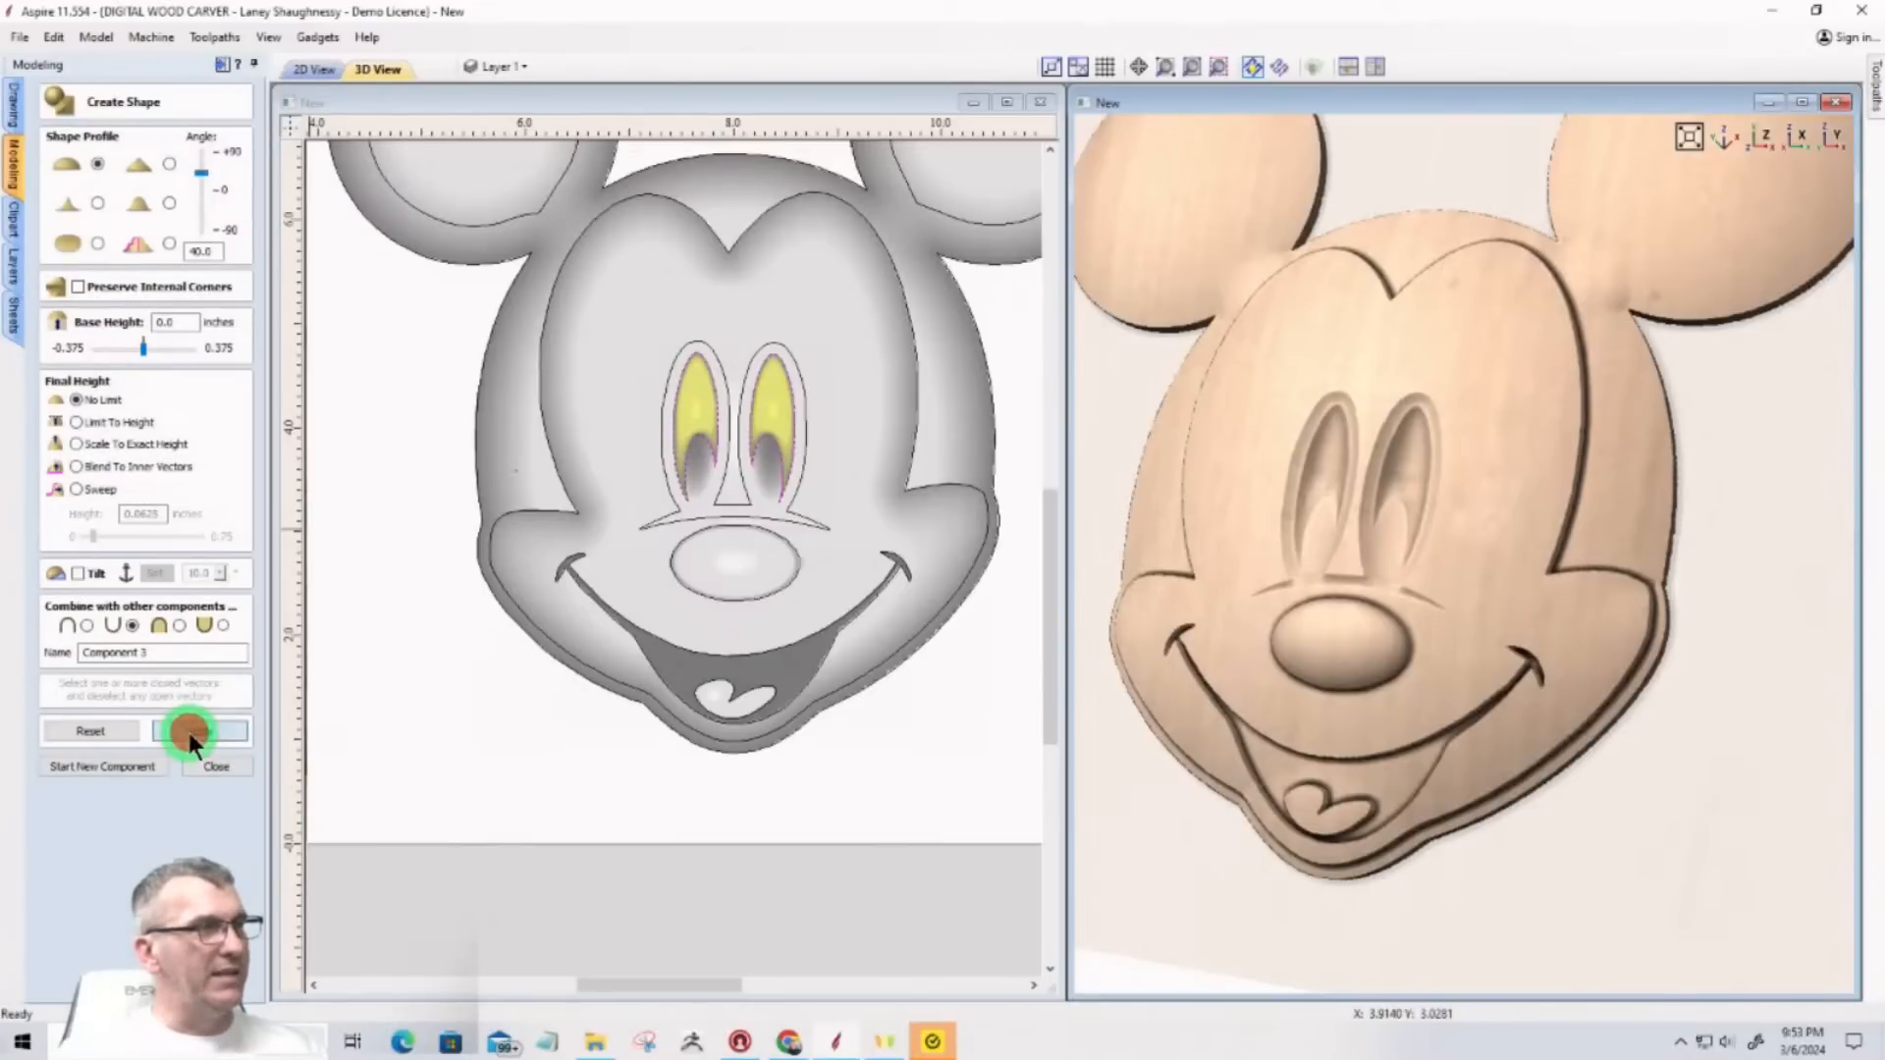
left_click(188, 731)
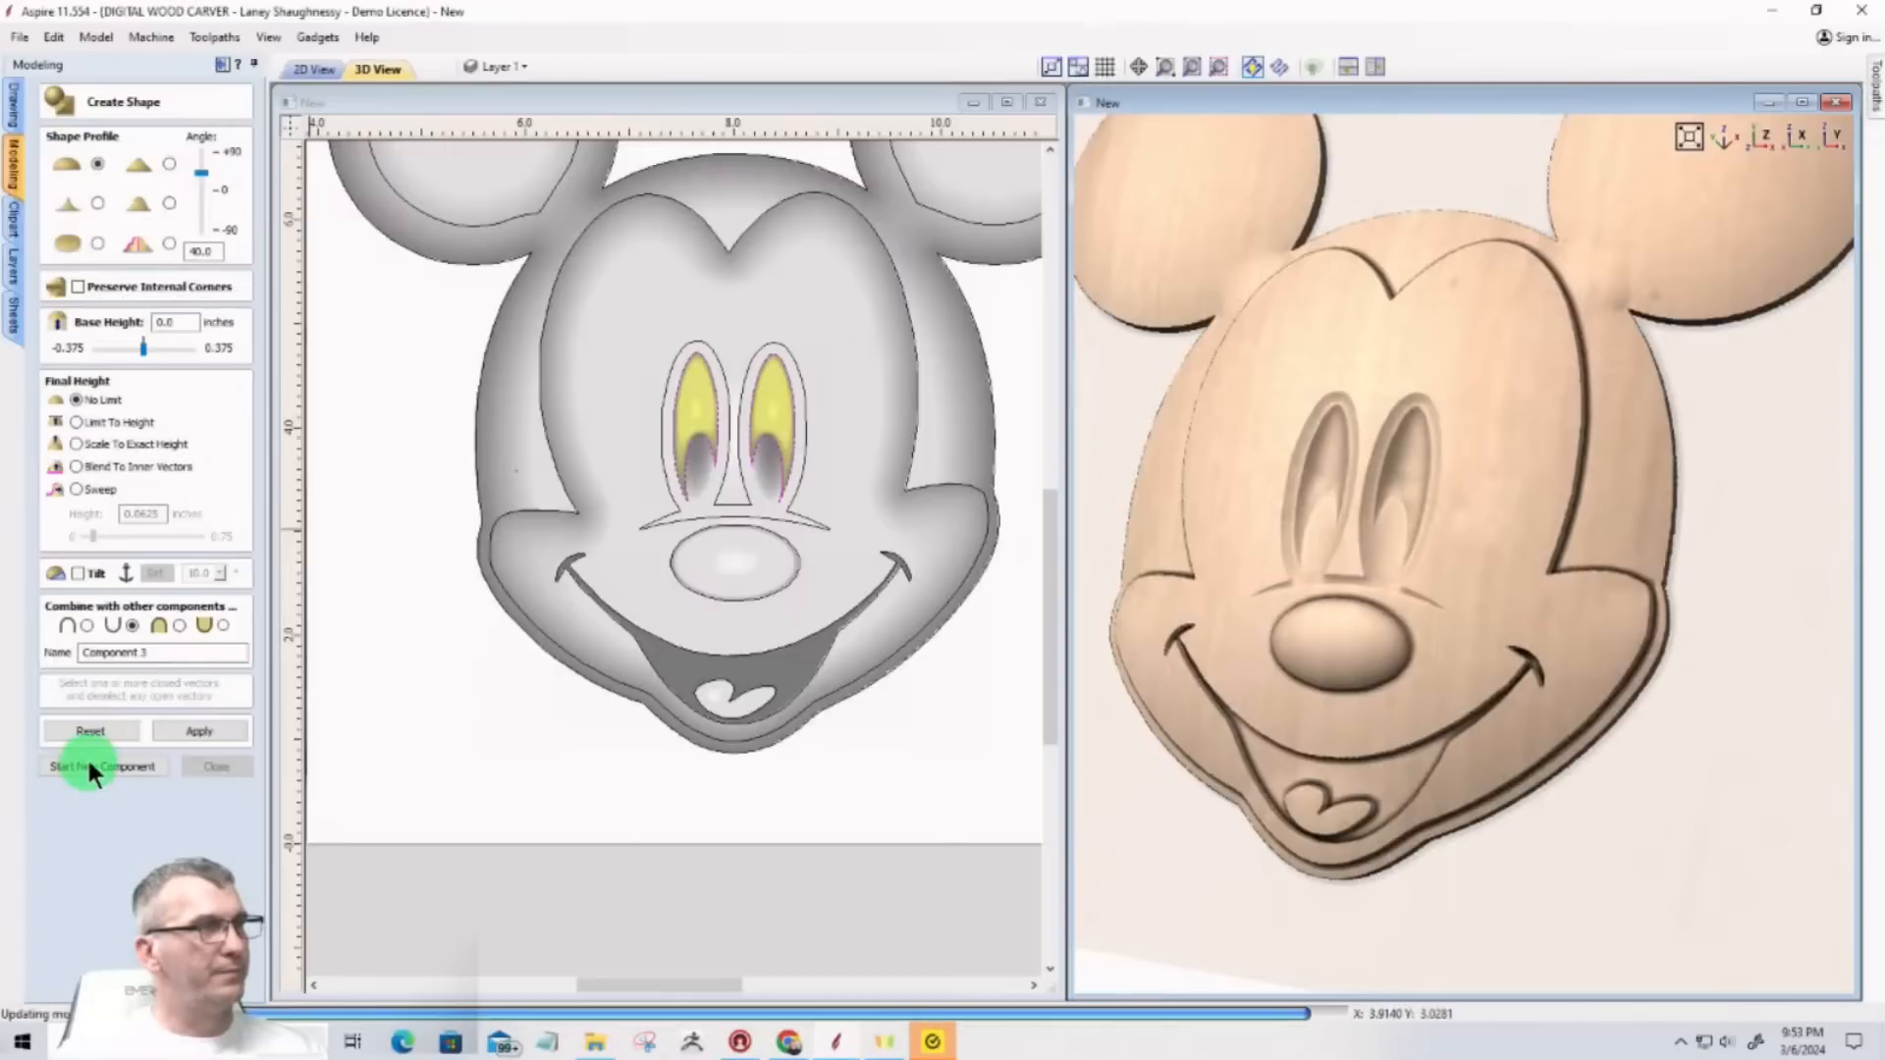
left_click(88, 764)
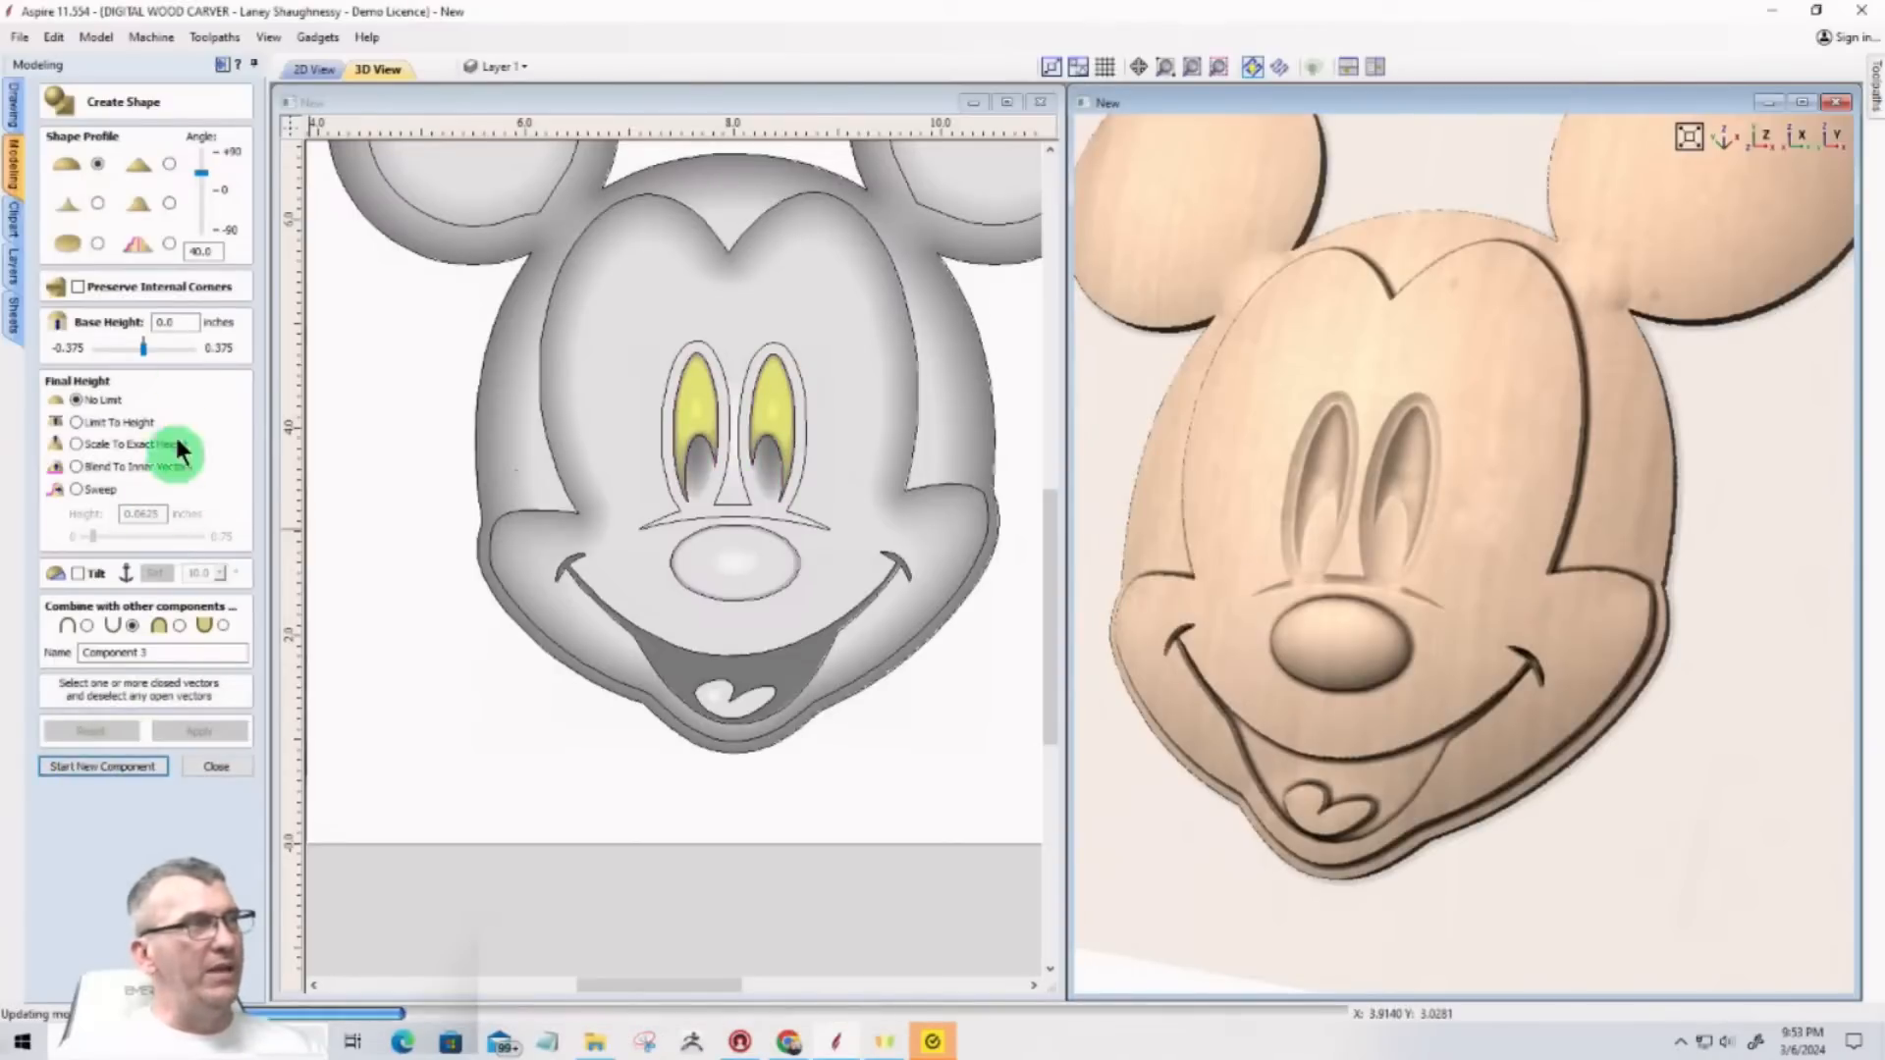
left_click(218, 766)
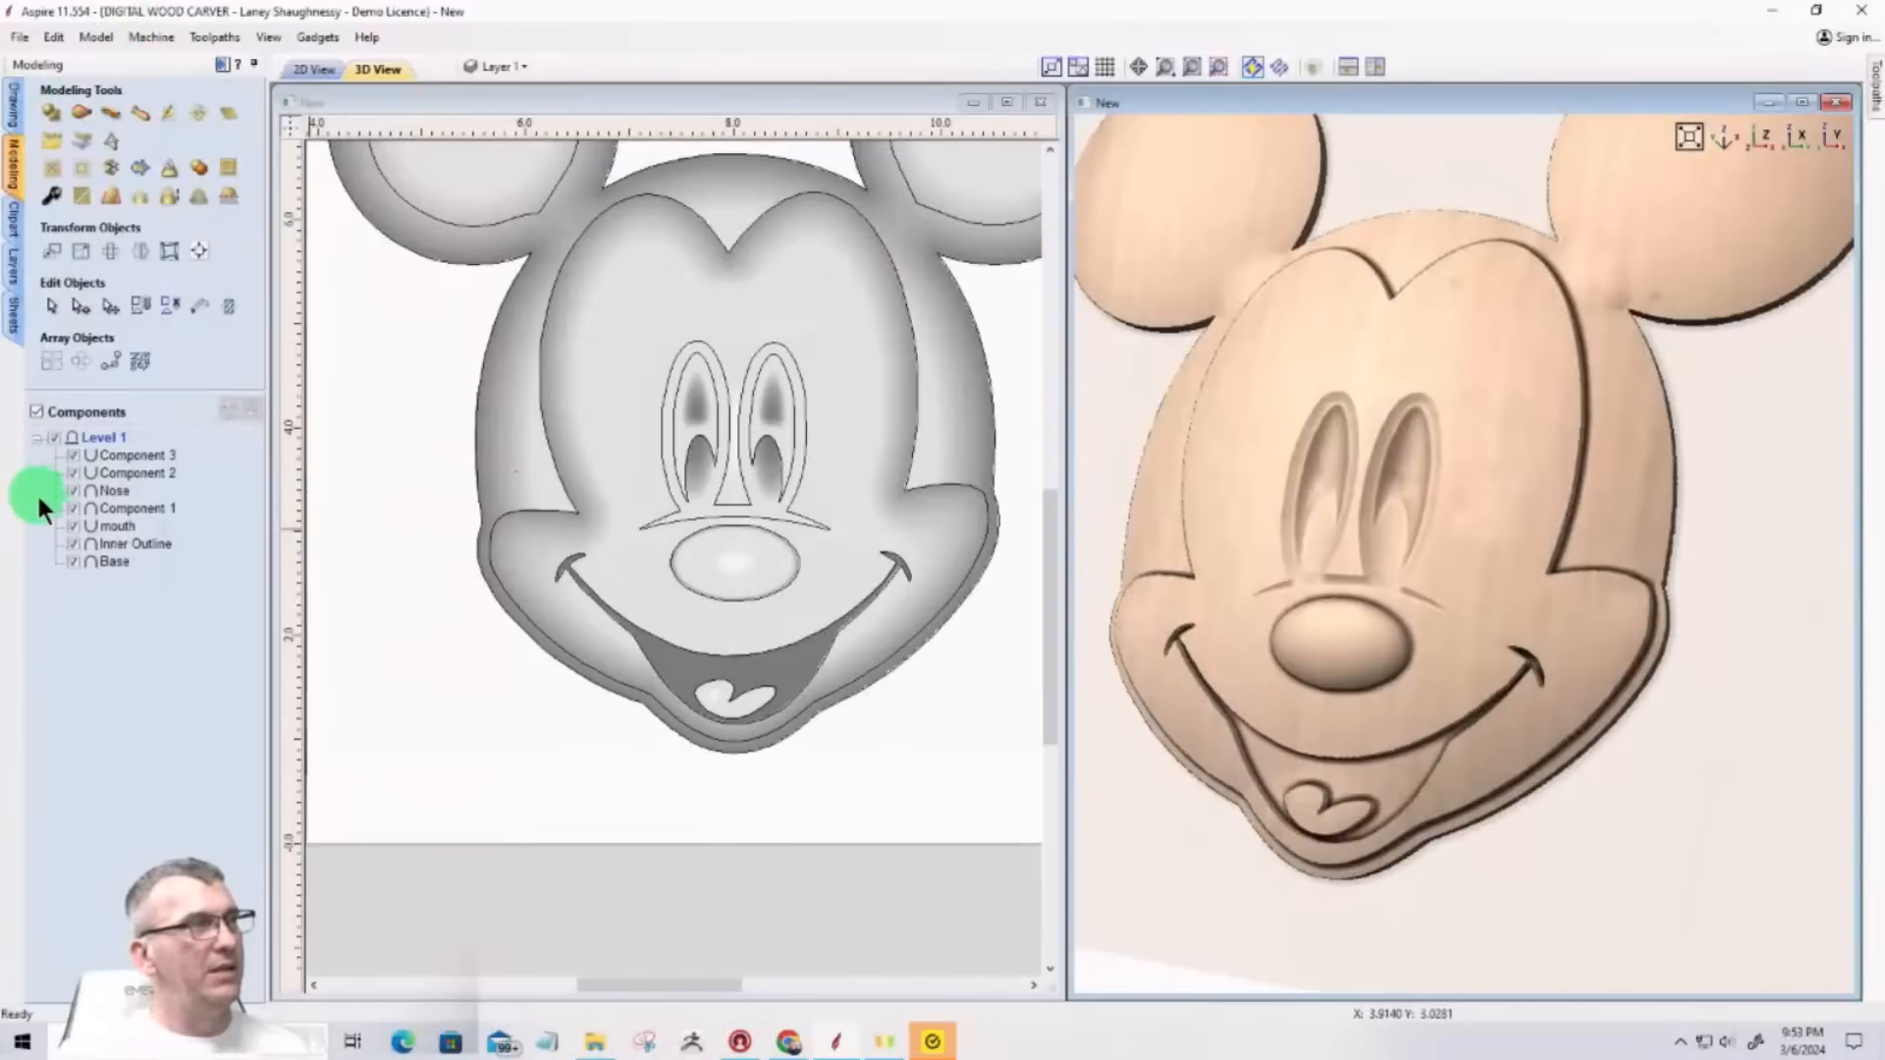
Step: Change the combine mode of the outer eye component, Component 2, to Add and inspect the eyes from several angles
left_click(142, 474)
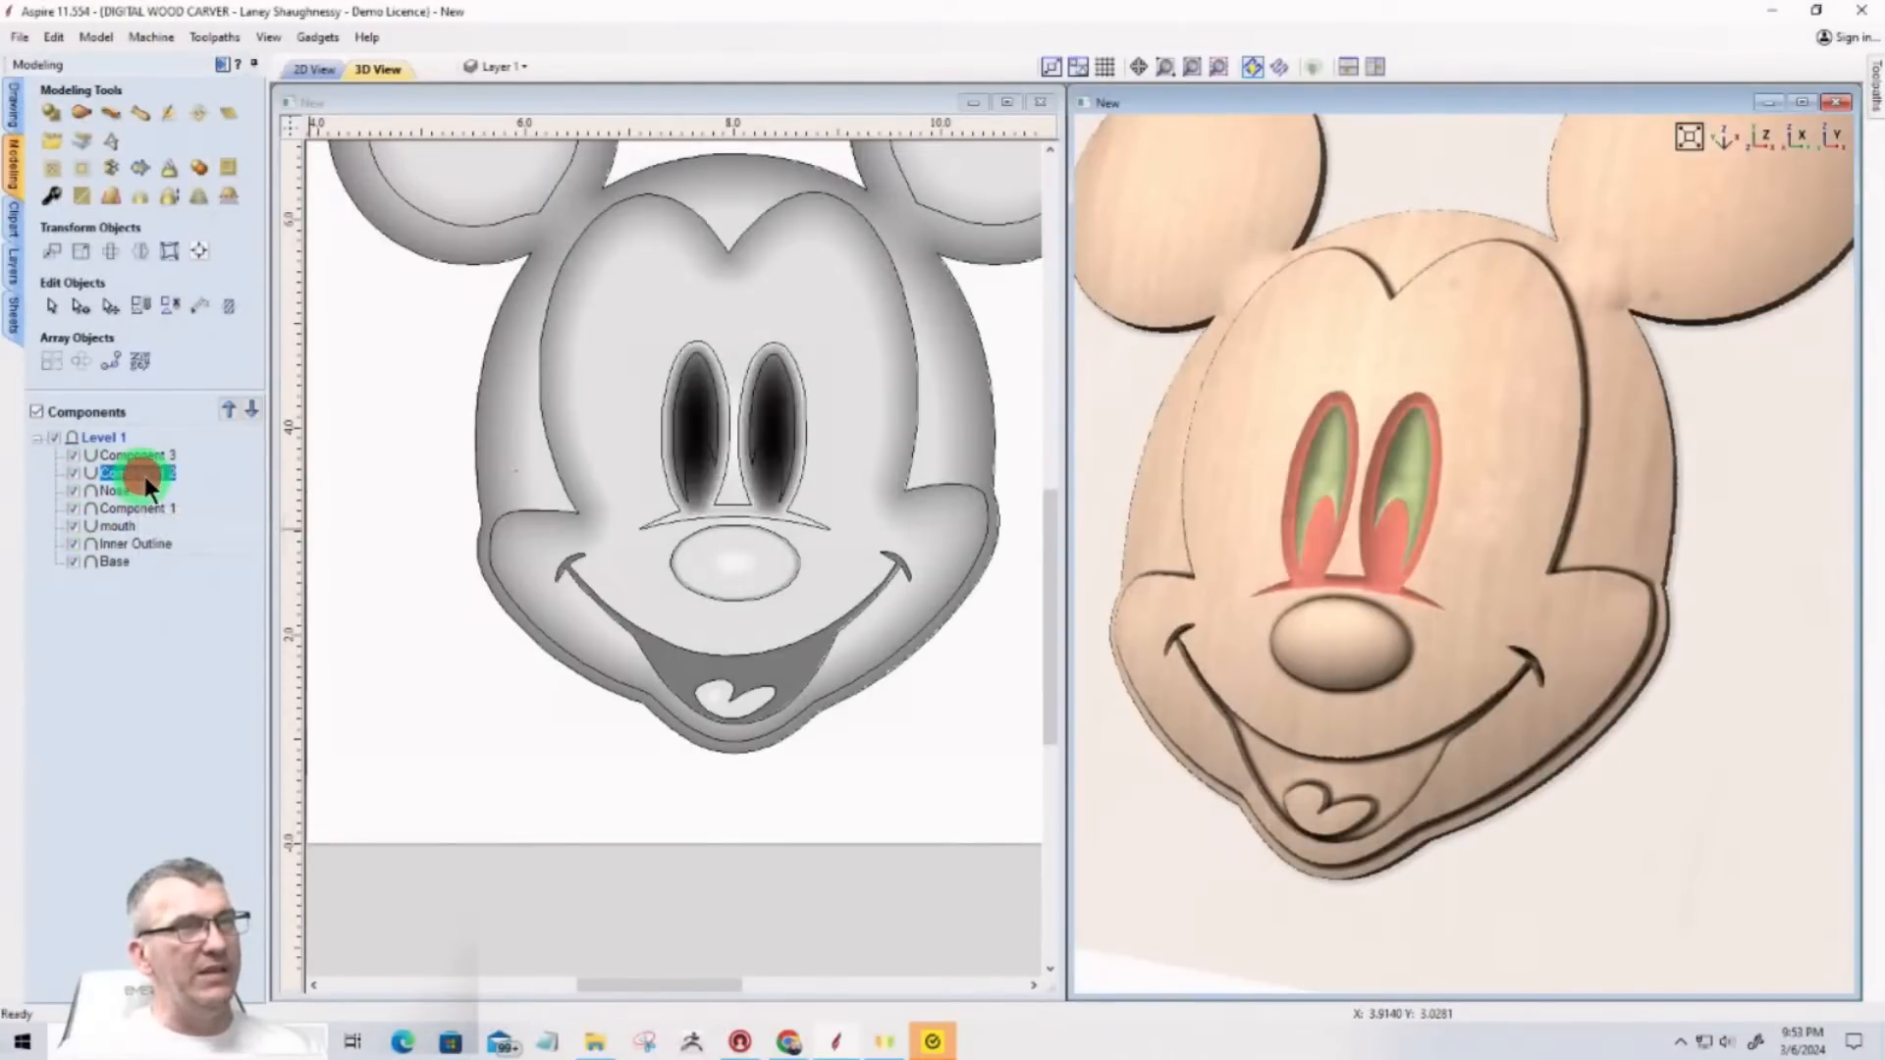
left_click(44, 201)
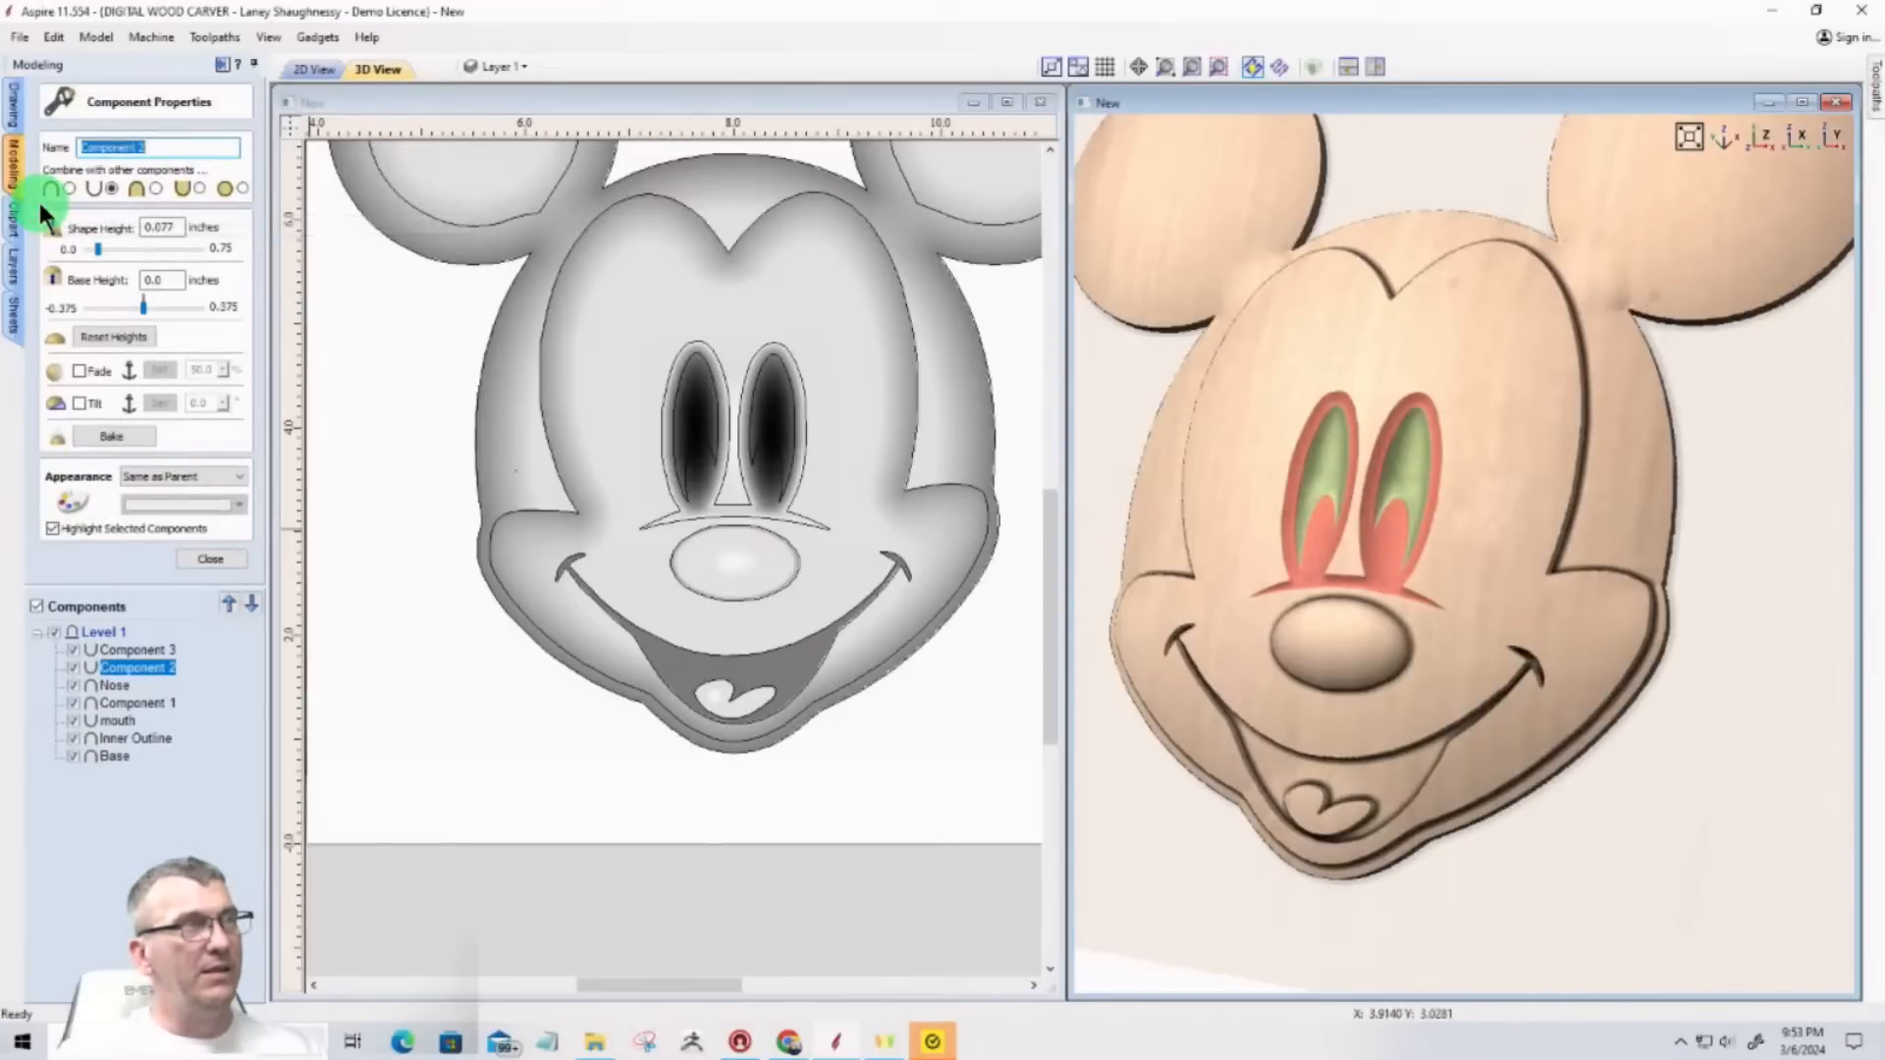
left_click(63, 184)
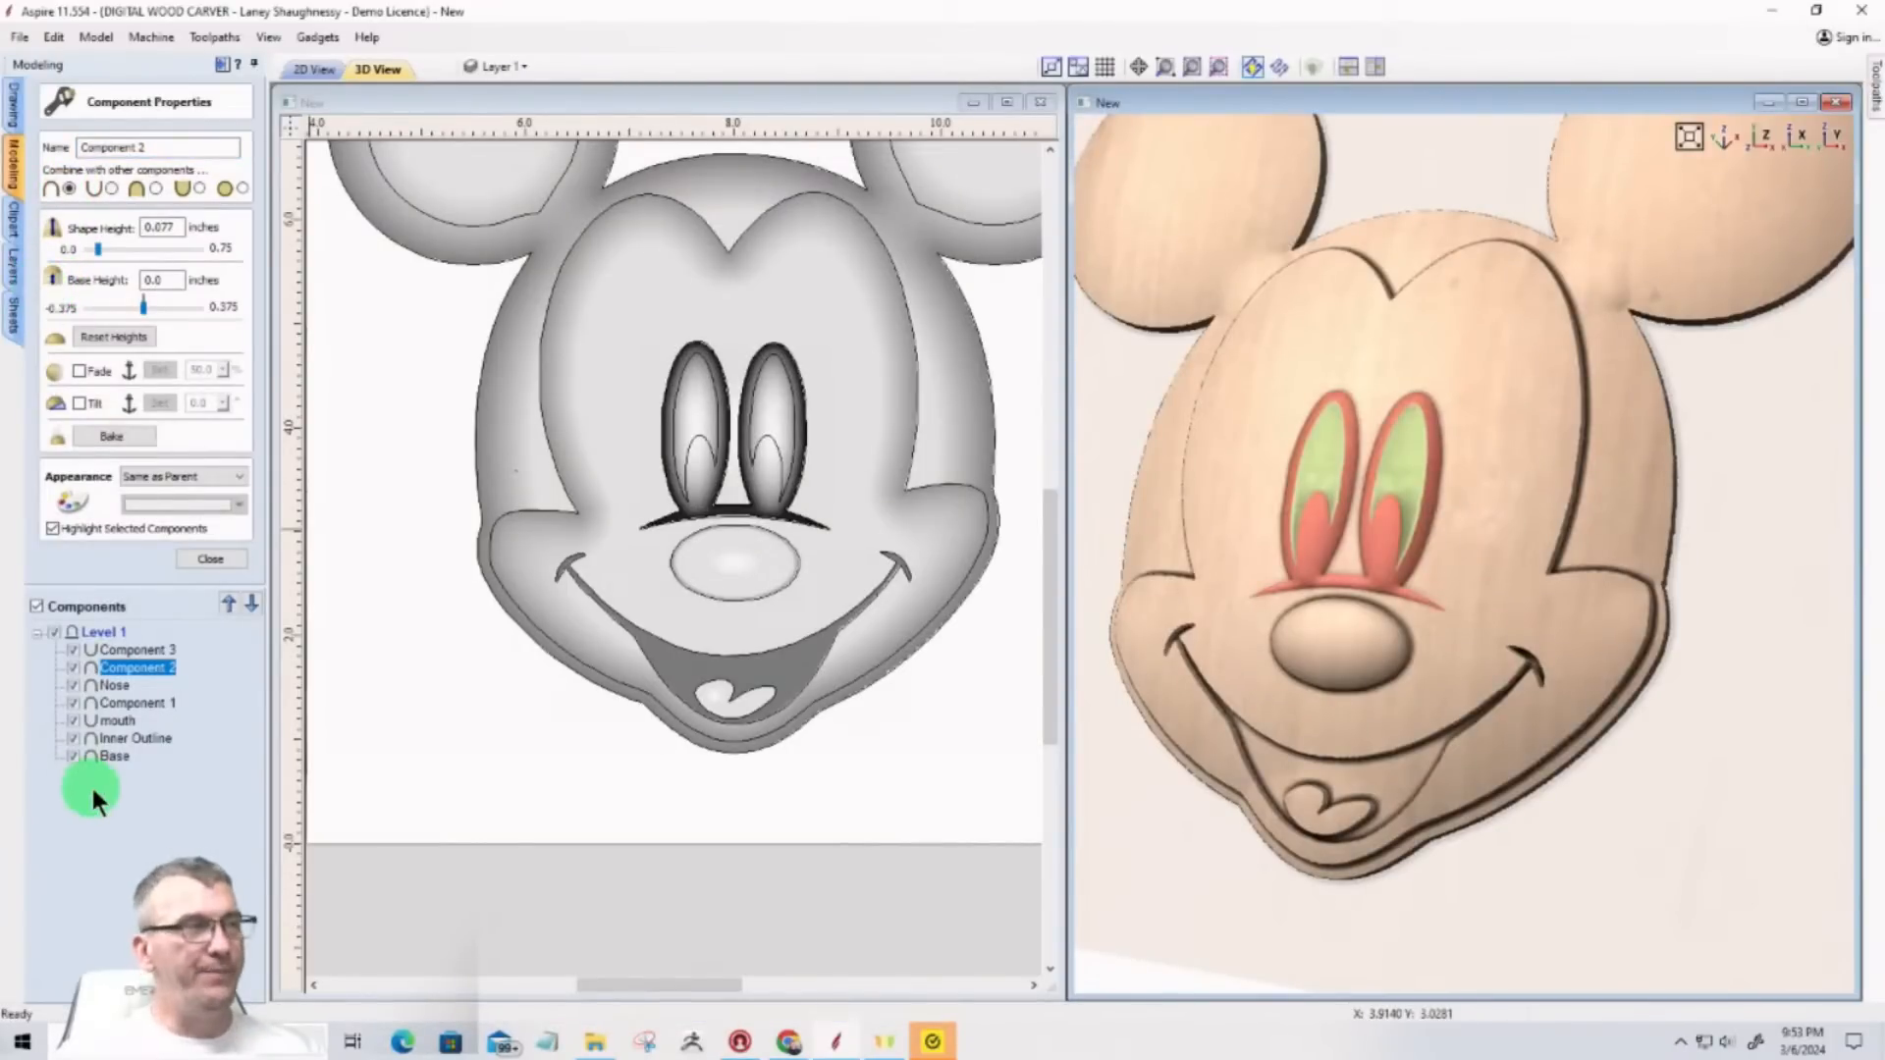
left_click(110, 811)
mouse_move(1287, 510)
left_mouse_down()
mouse_move(1654, 541)
mouse_move(1029, 537)
mouse_move(1634, 547)
mouse_move(1091, 563)
mouse_move(1443, 581)
mouse_move(1610, 491)
mouse_move(1558, 279)
mouse_move(1272, 314)
mouse_move(1221, 580)
mouse_move(1270, 593)
mouse_move(1700, 514)
mouse_move(1659, 589)
left_mouse_up()
scroll(1410, 615, "up", 5)
scroll(1414, 598, "down", 5)
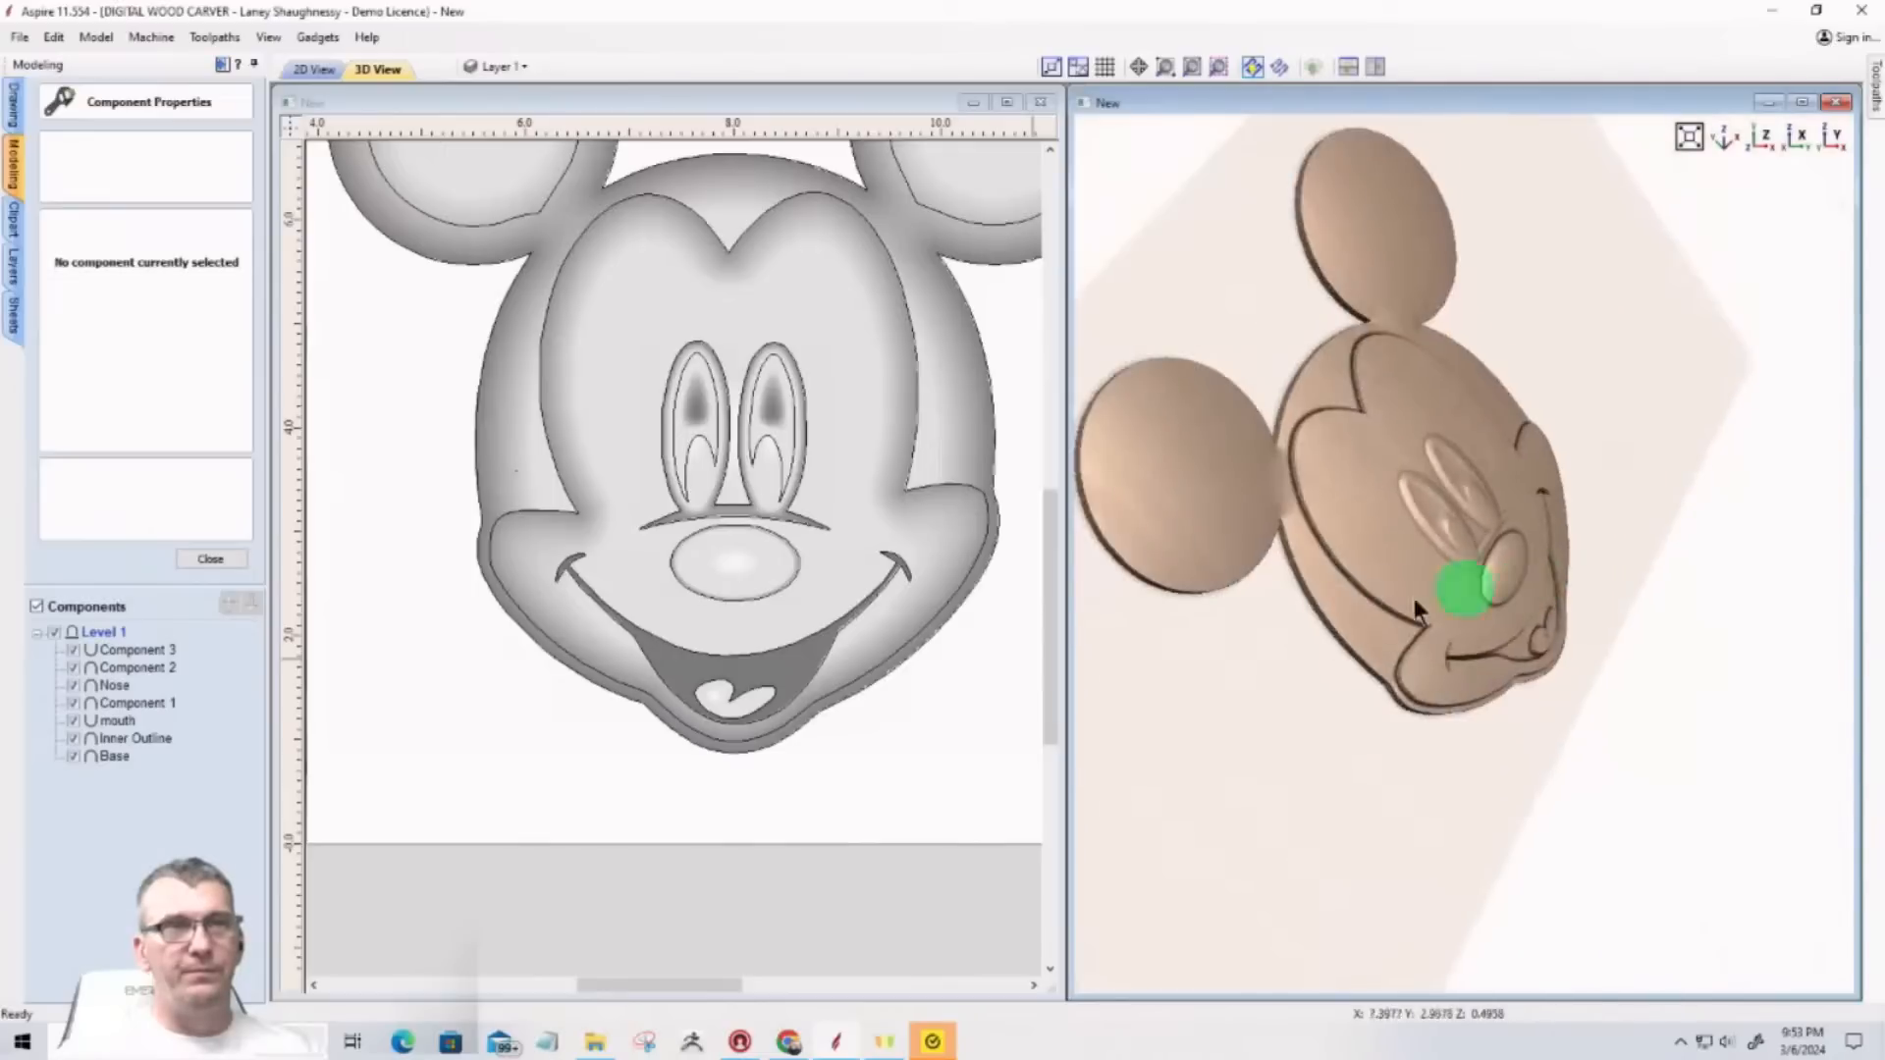
mouse_move(1304, 569)
left_mouse_down()
mouse_move(1375, 530)
mouse_move(1337, 314)
mouse_move(1270, 223)
mouse_move(1207, 328)
mouse_move(1632, 513)
mouse_move(1451, 614)
mouse_move(1357, 618)
mouse_move(1295, 650)
left_mouse_up()
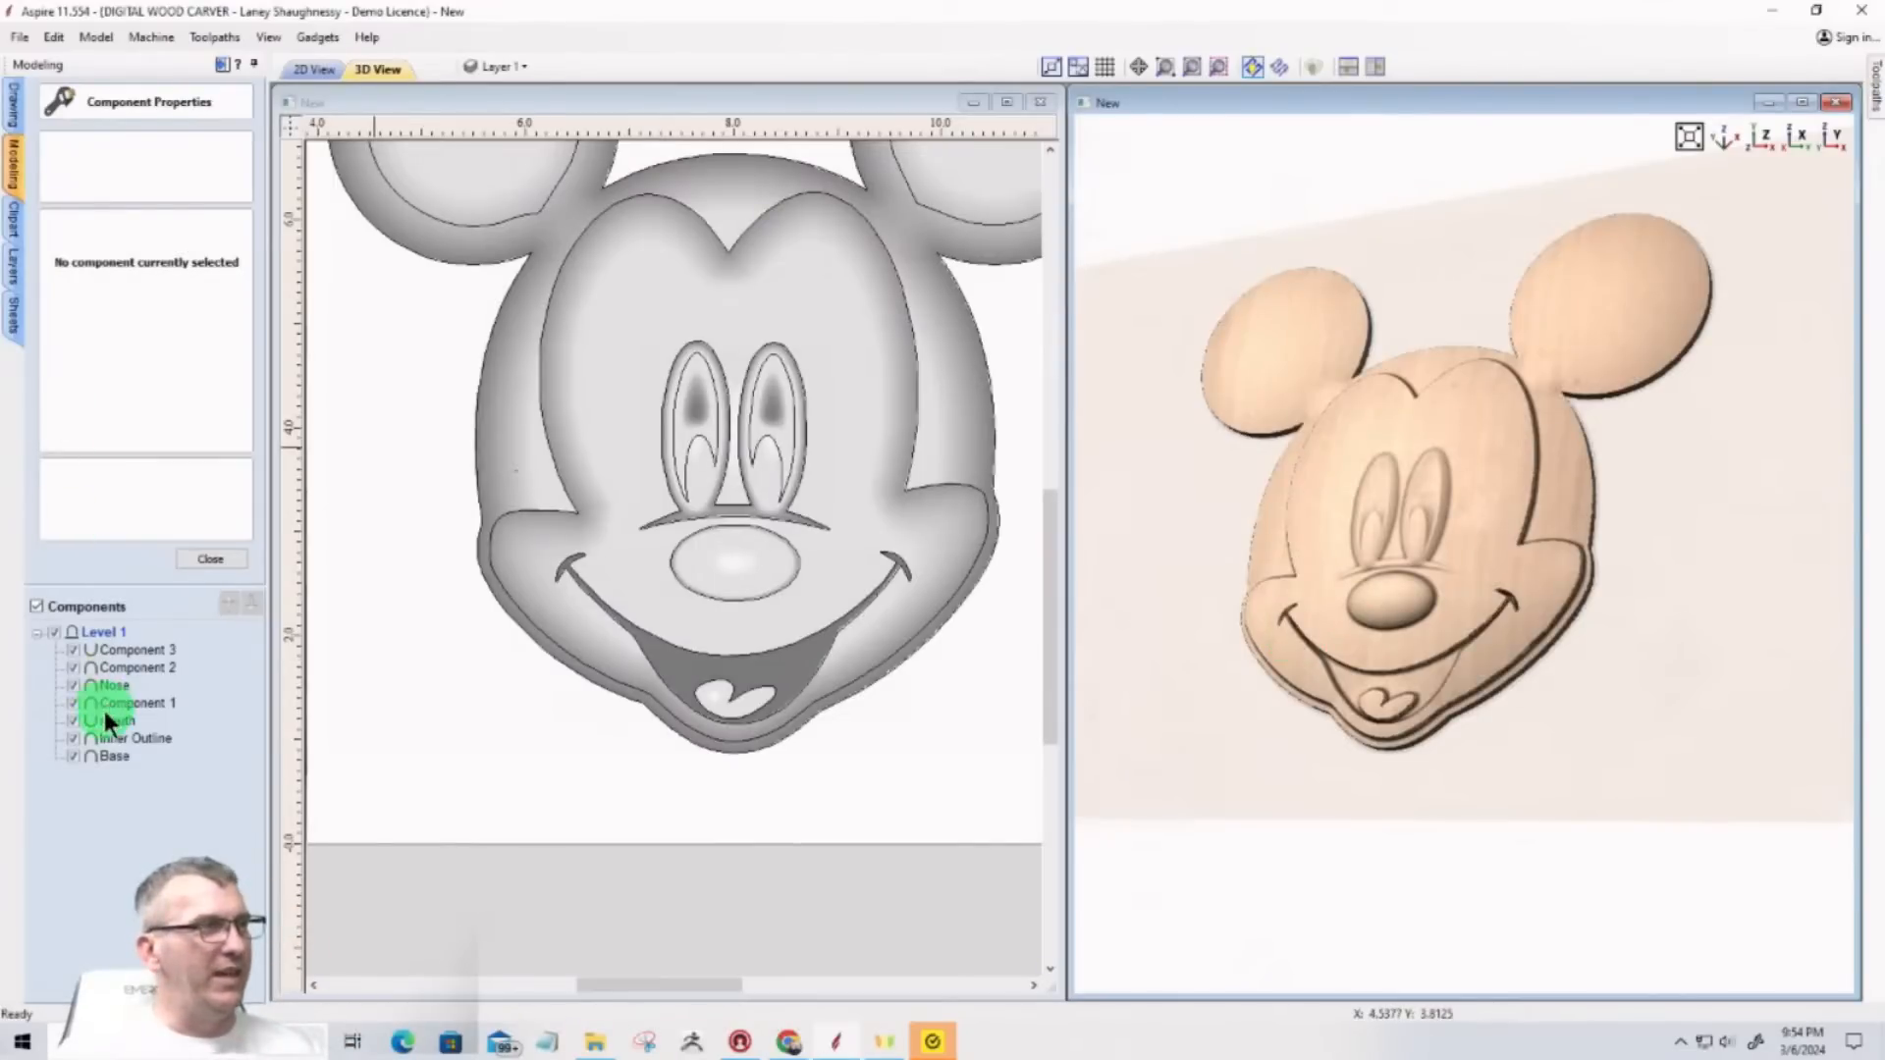
Step: Set the combine mode of the outer eye component, Component 2, back to Subtract
left_click(128, 669)
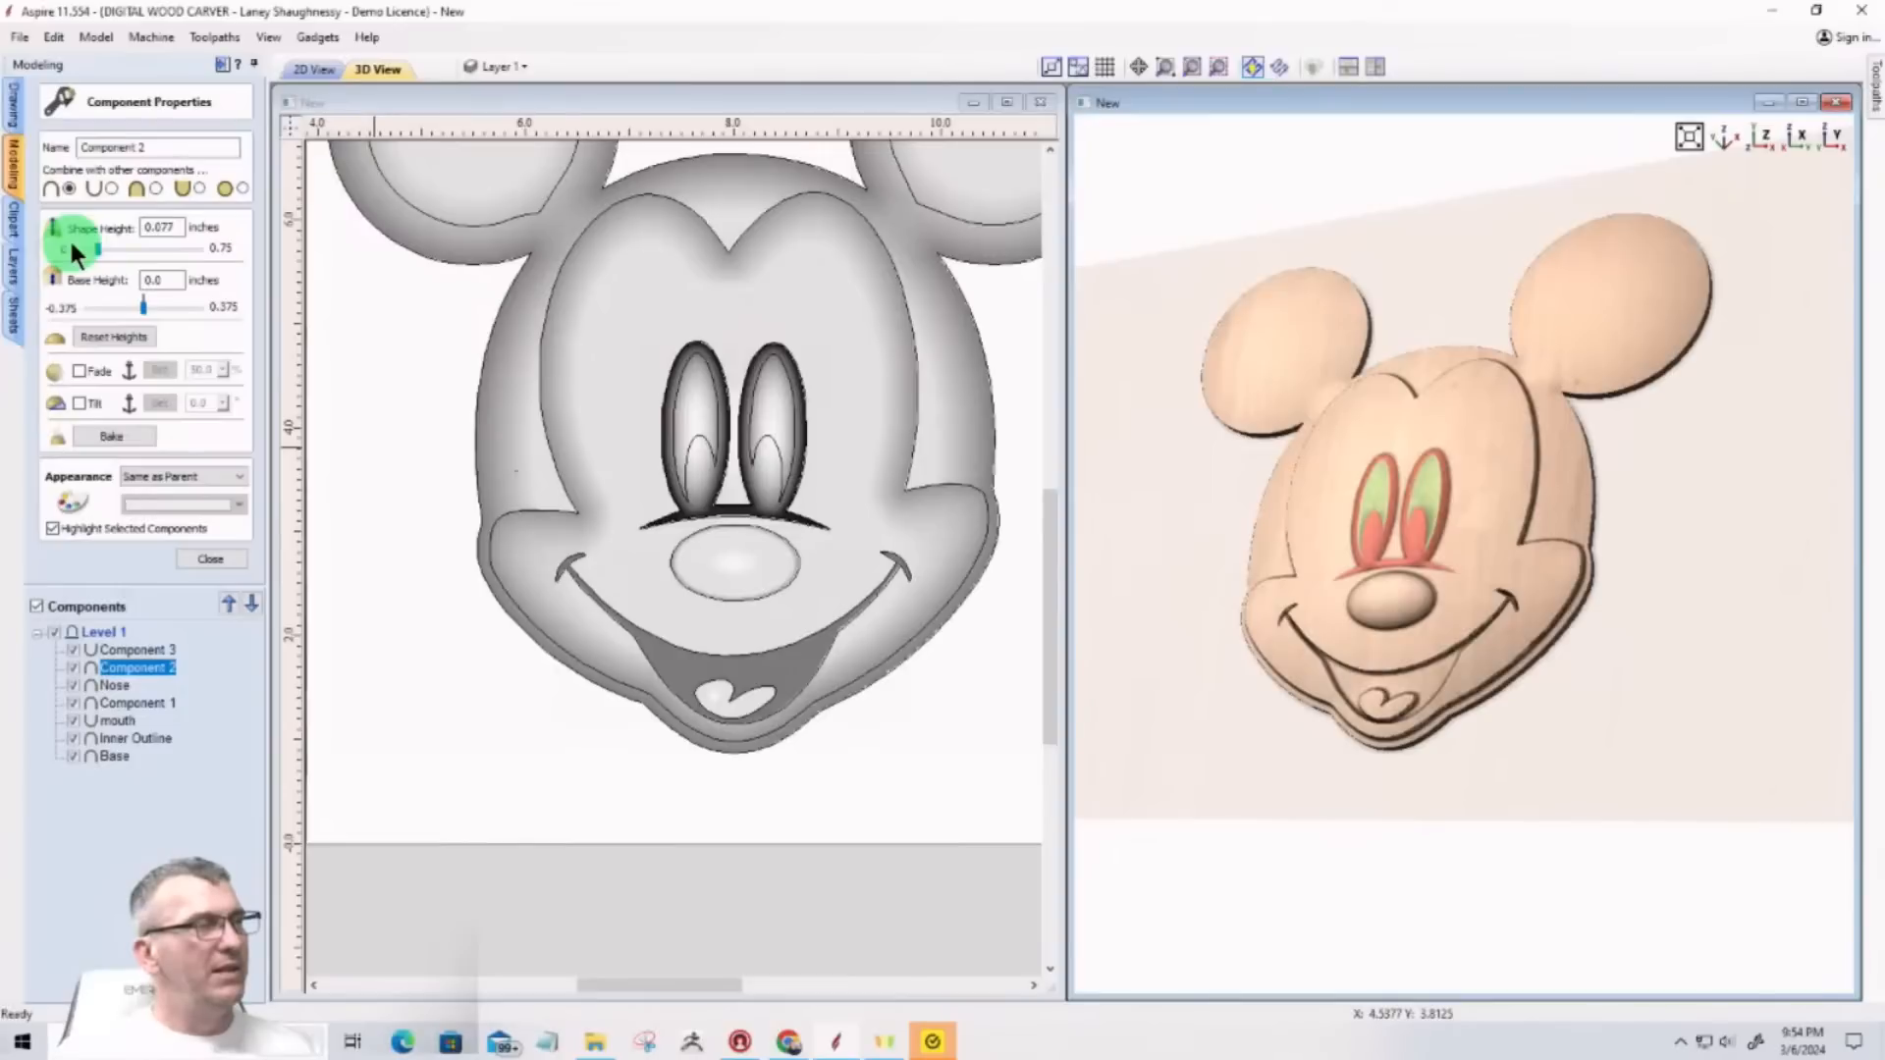
left_click(112, 187)
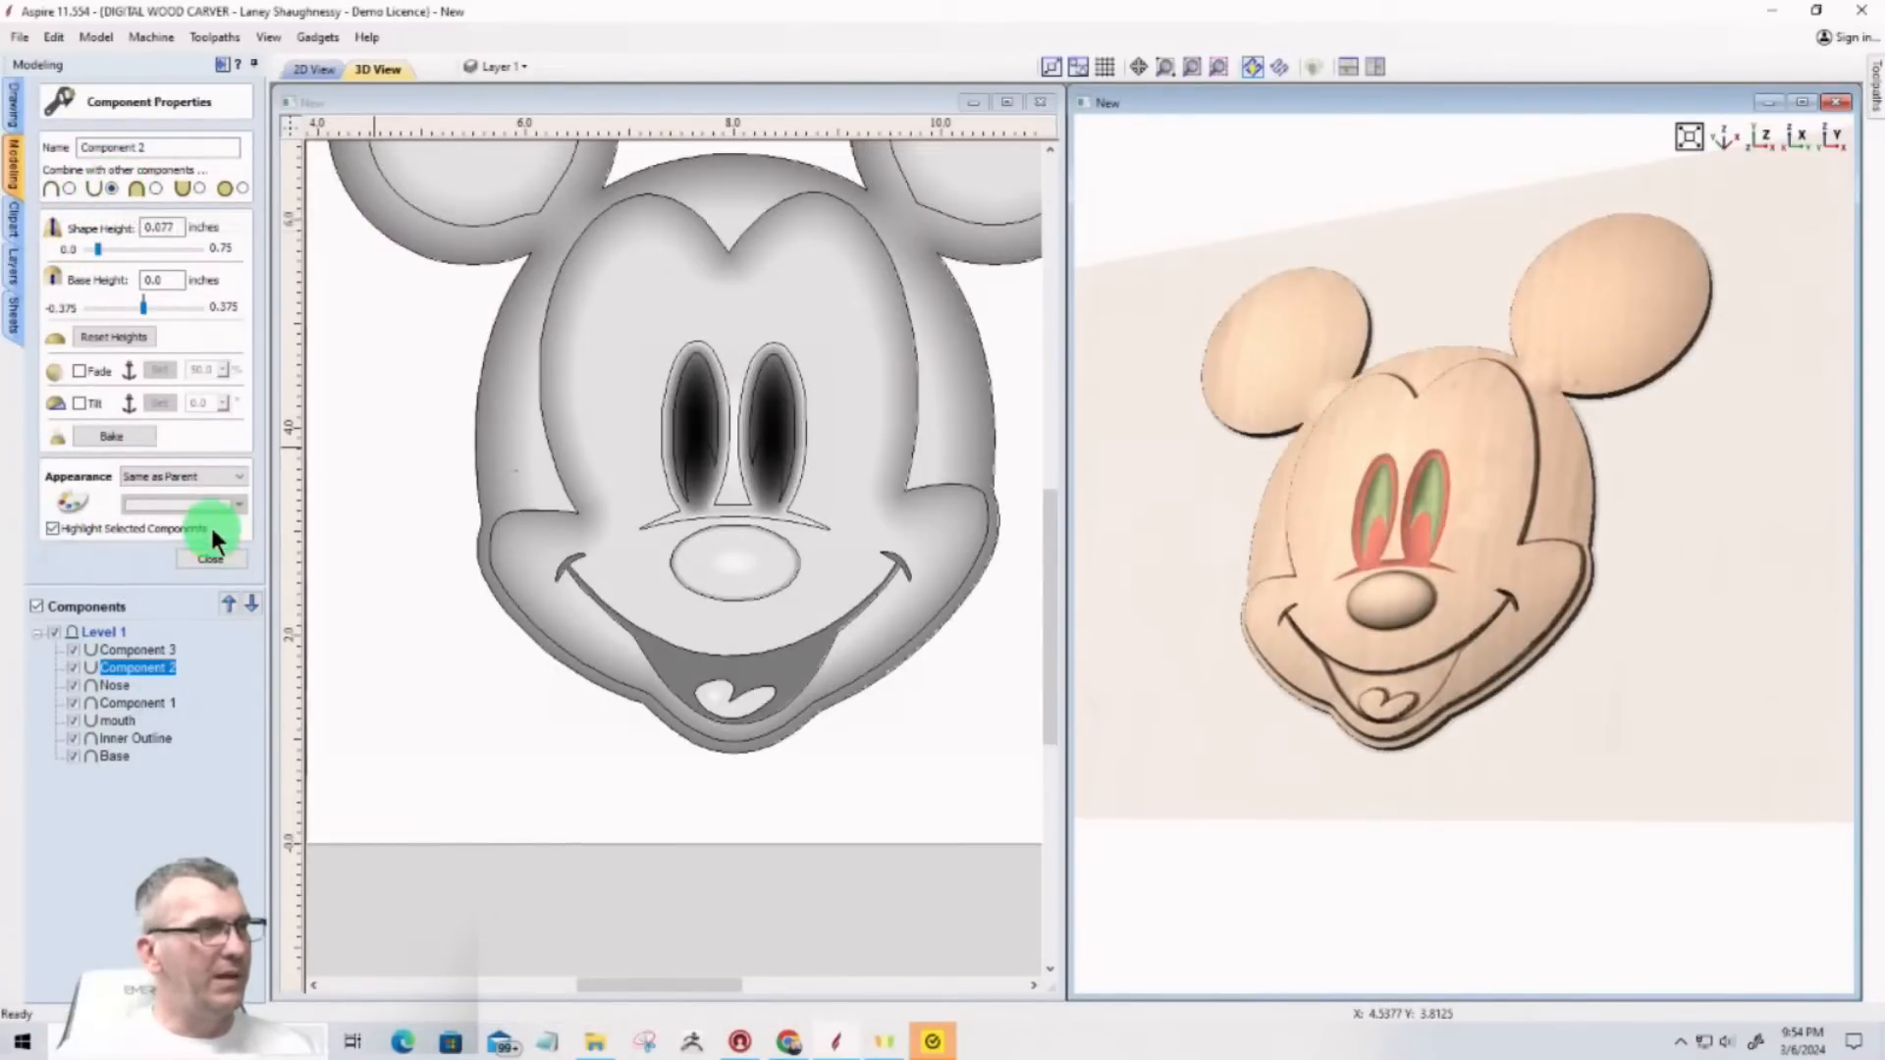
left_click(1123, 675)
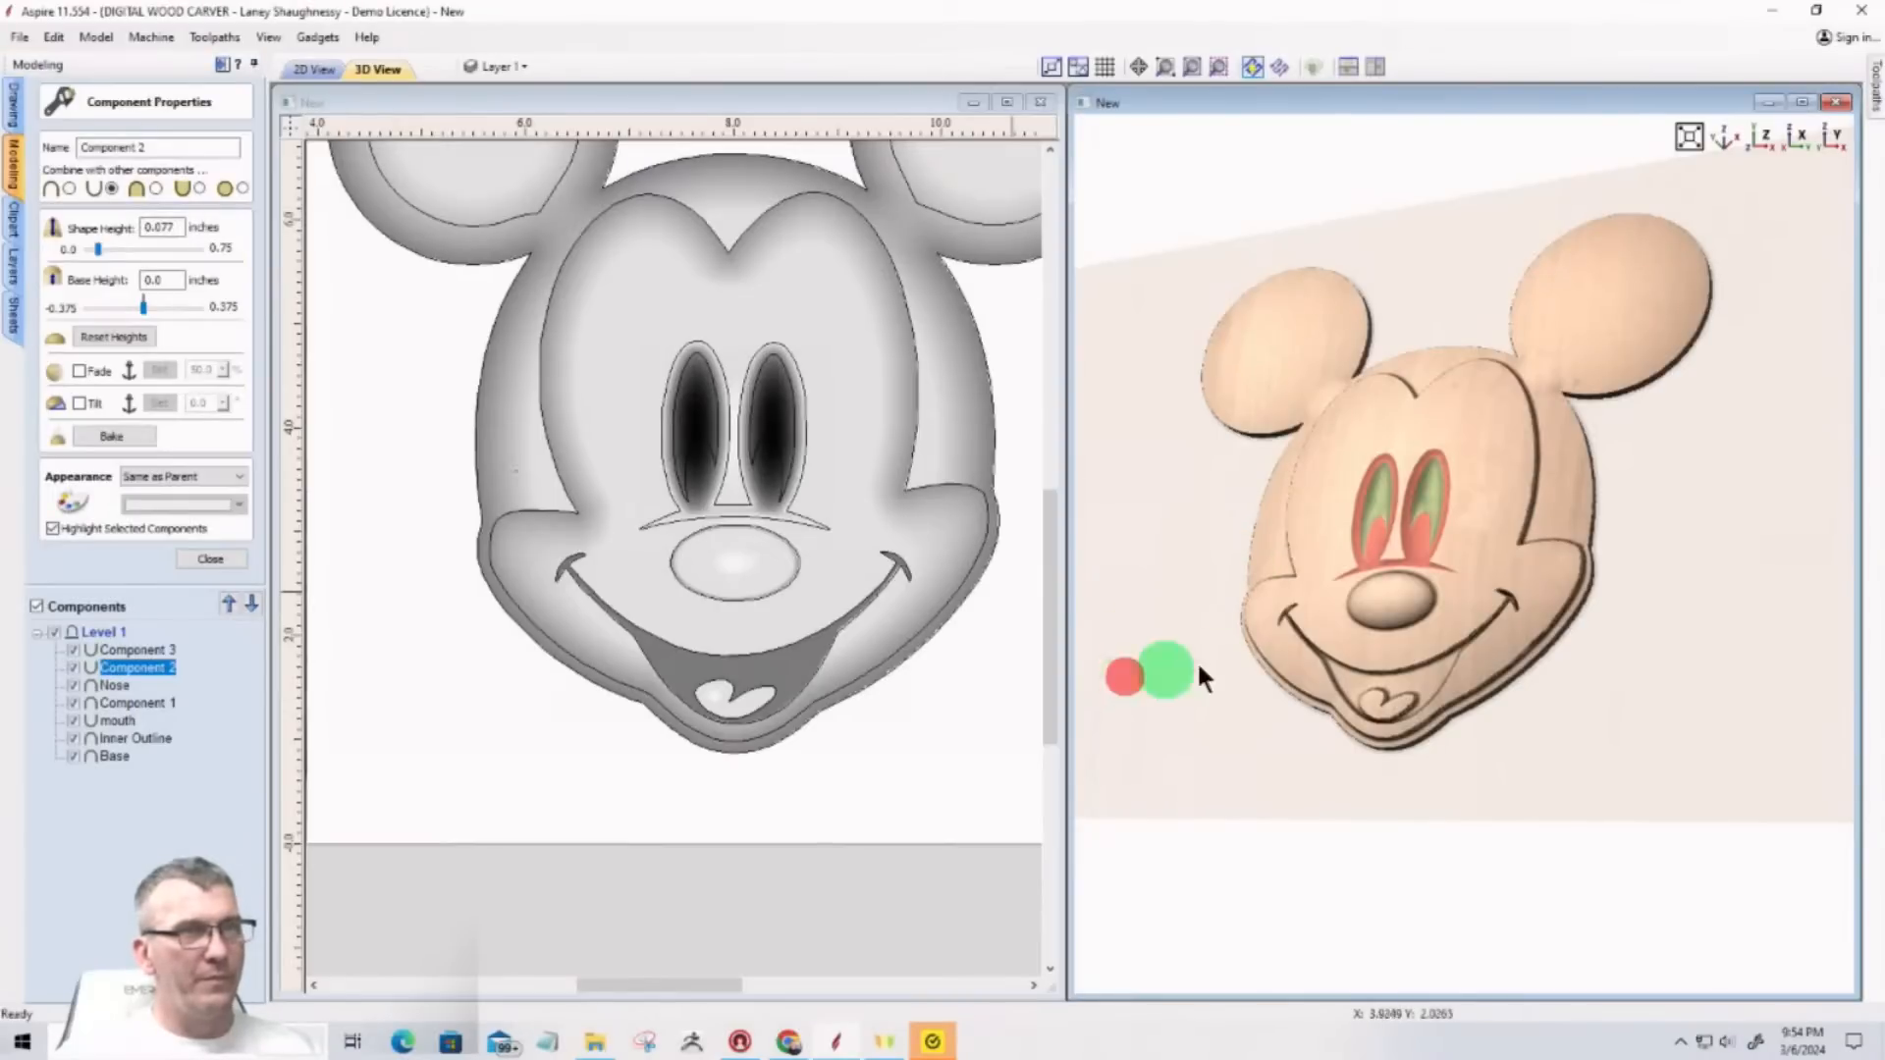
Step: Change the combine mode of the inner eye component, Component 3, to Add and set its shape height to 0.1 inches
scroll(1405, 553, "up", 5)
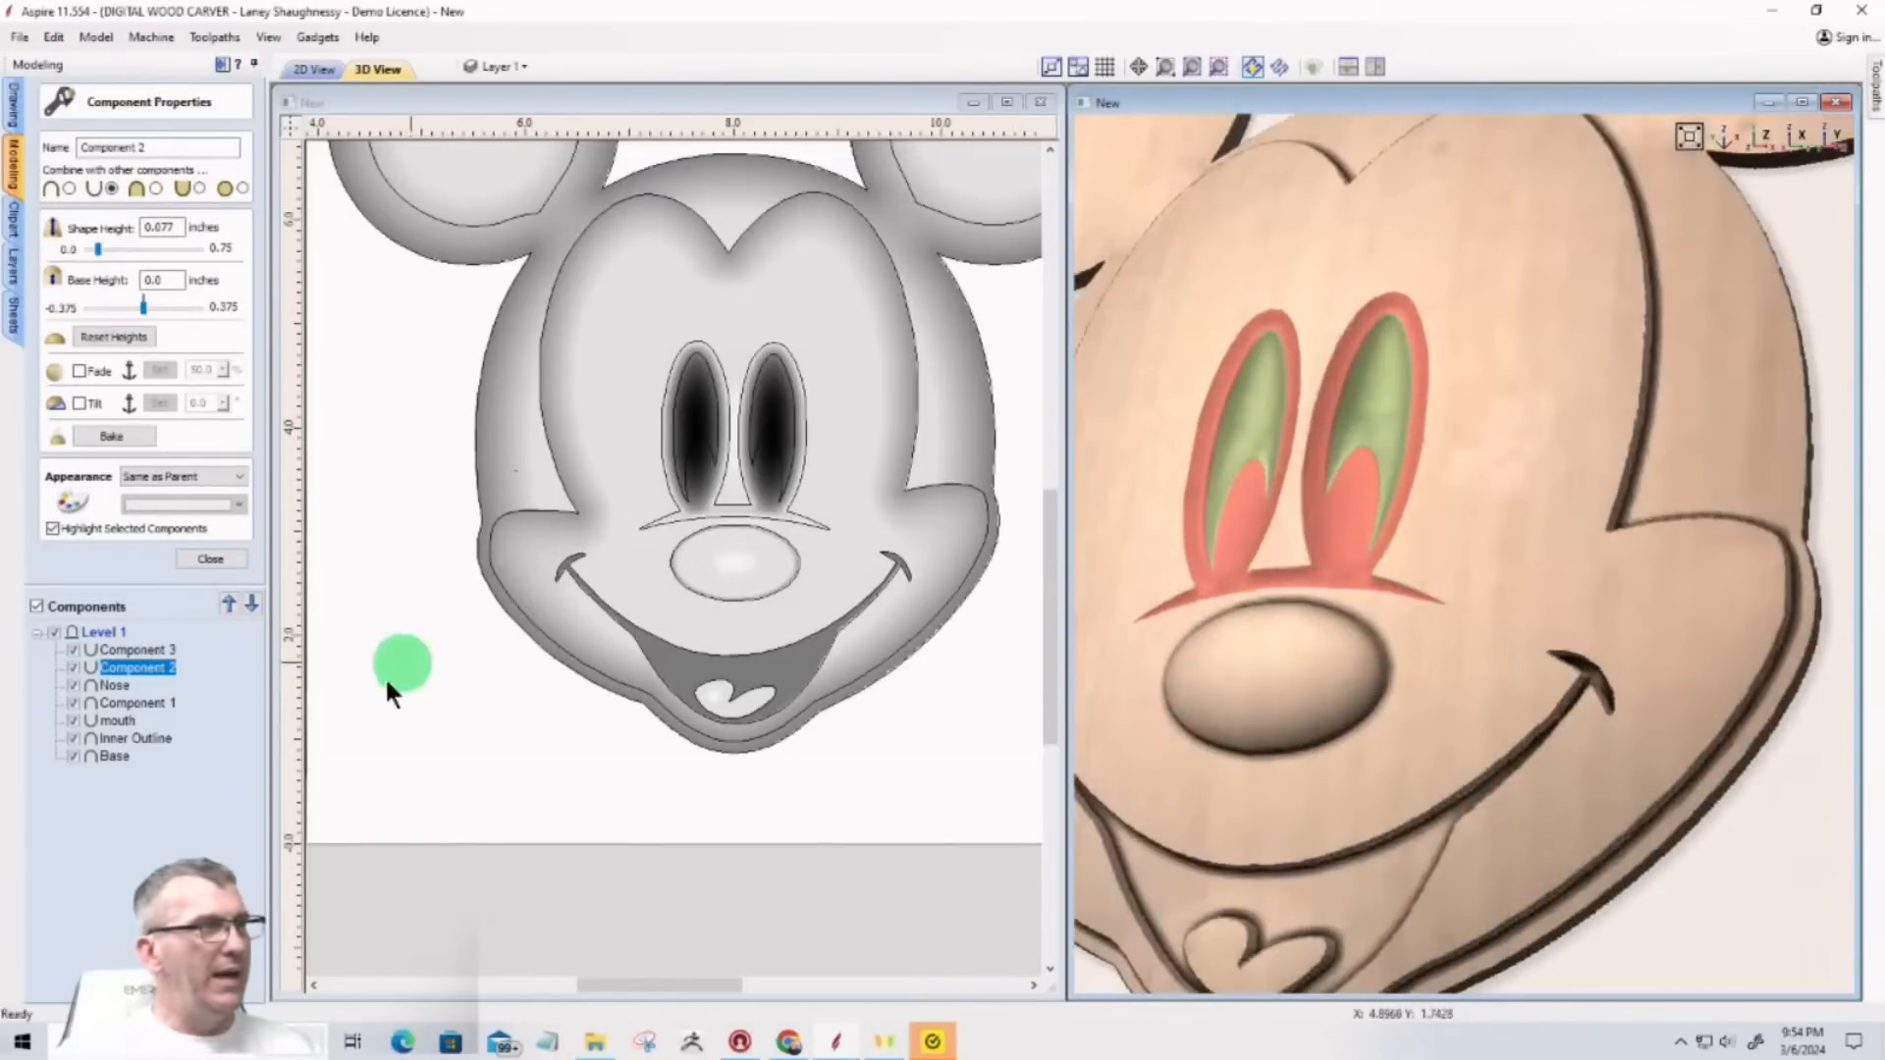
left_click(118, 651)
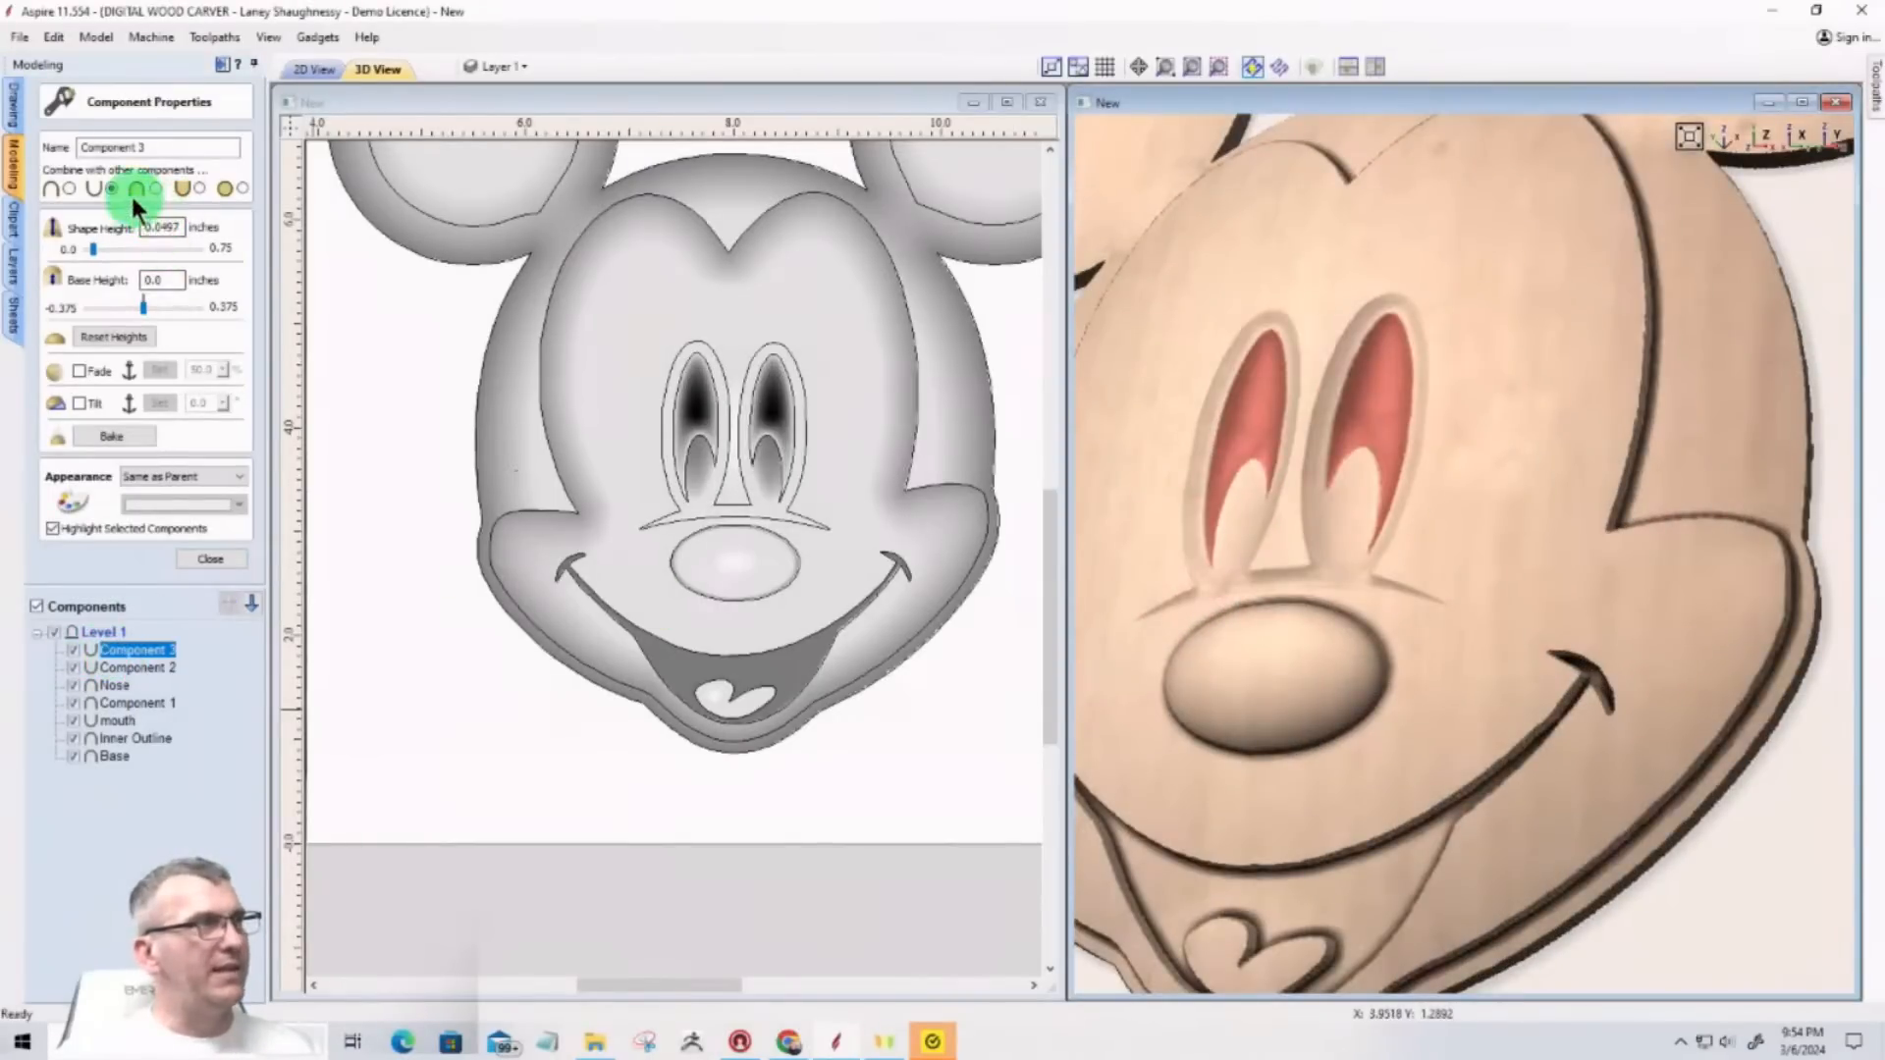
left_click(66, 187)
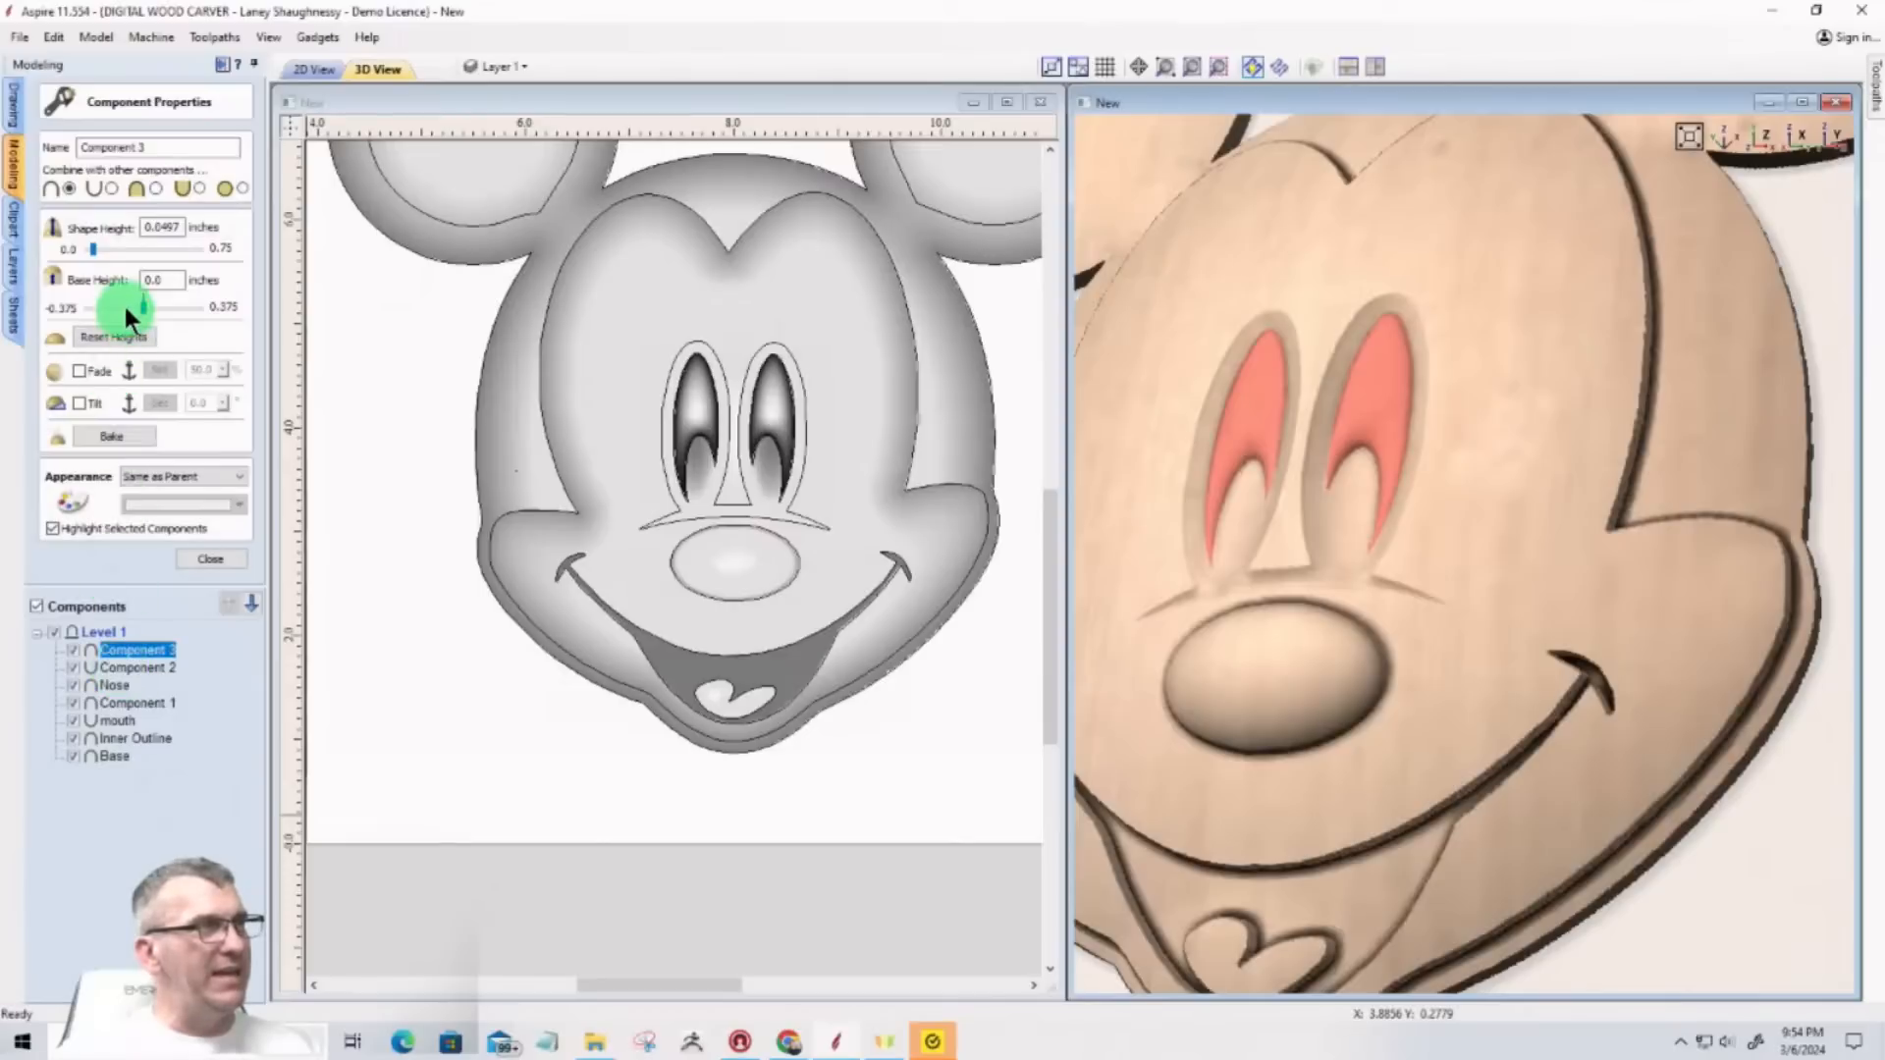
left_click(181, 224)
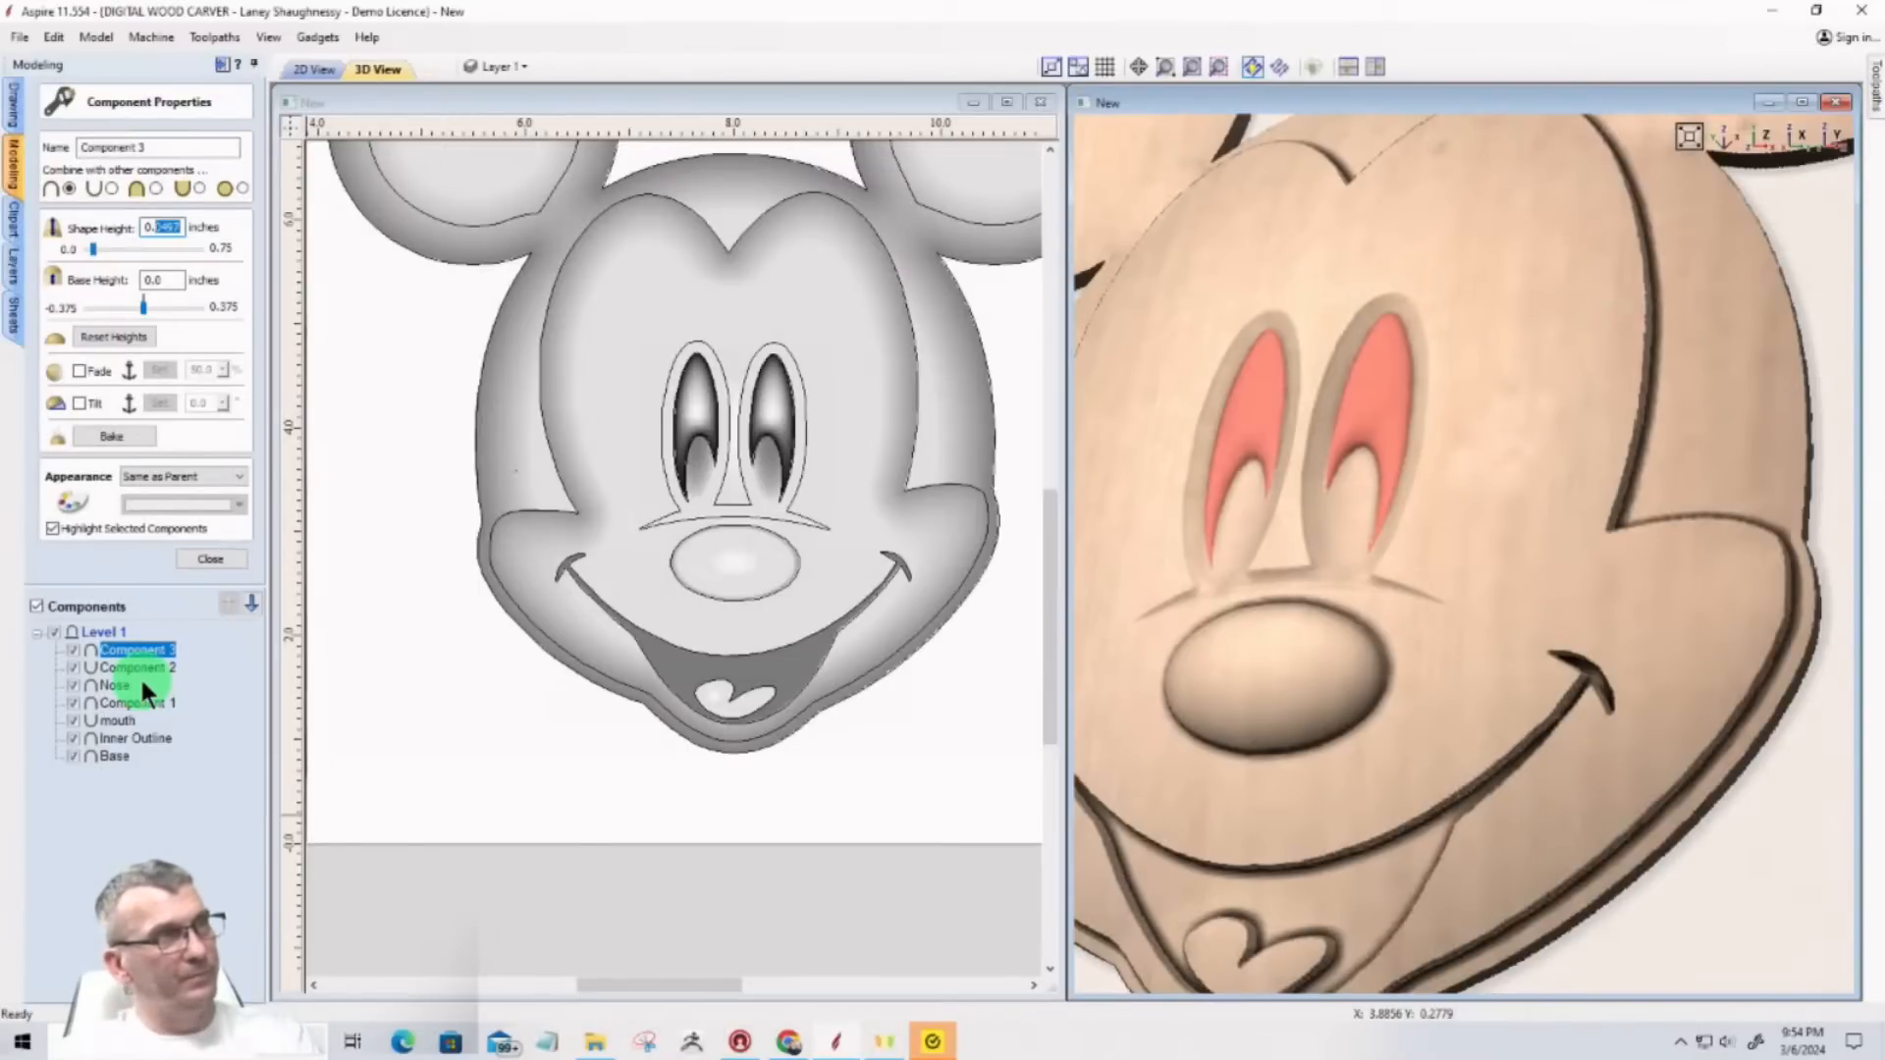
type("1")
key("Return")
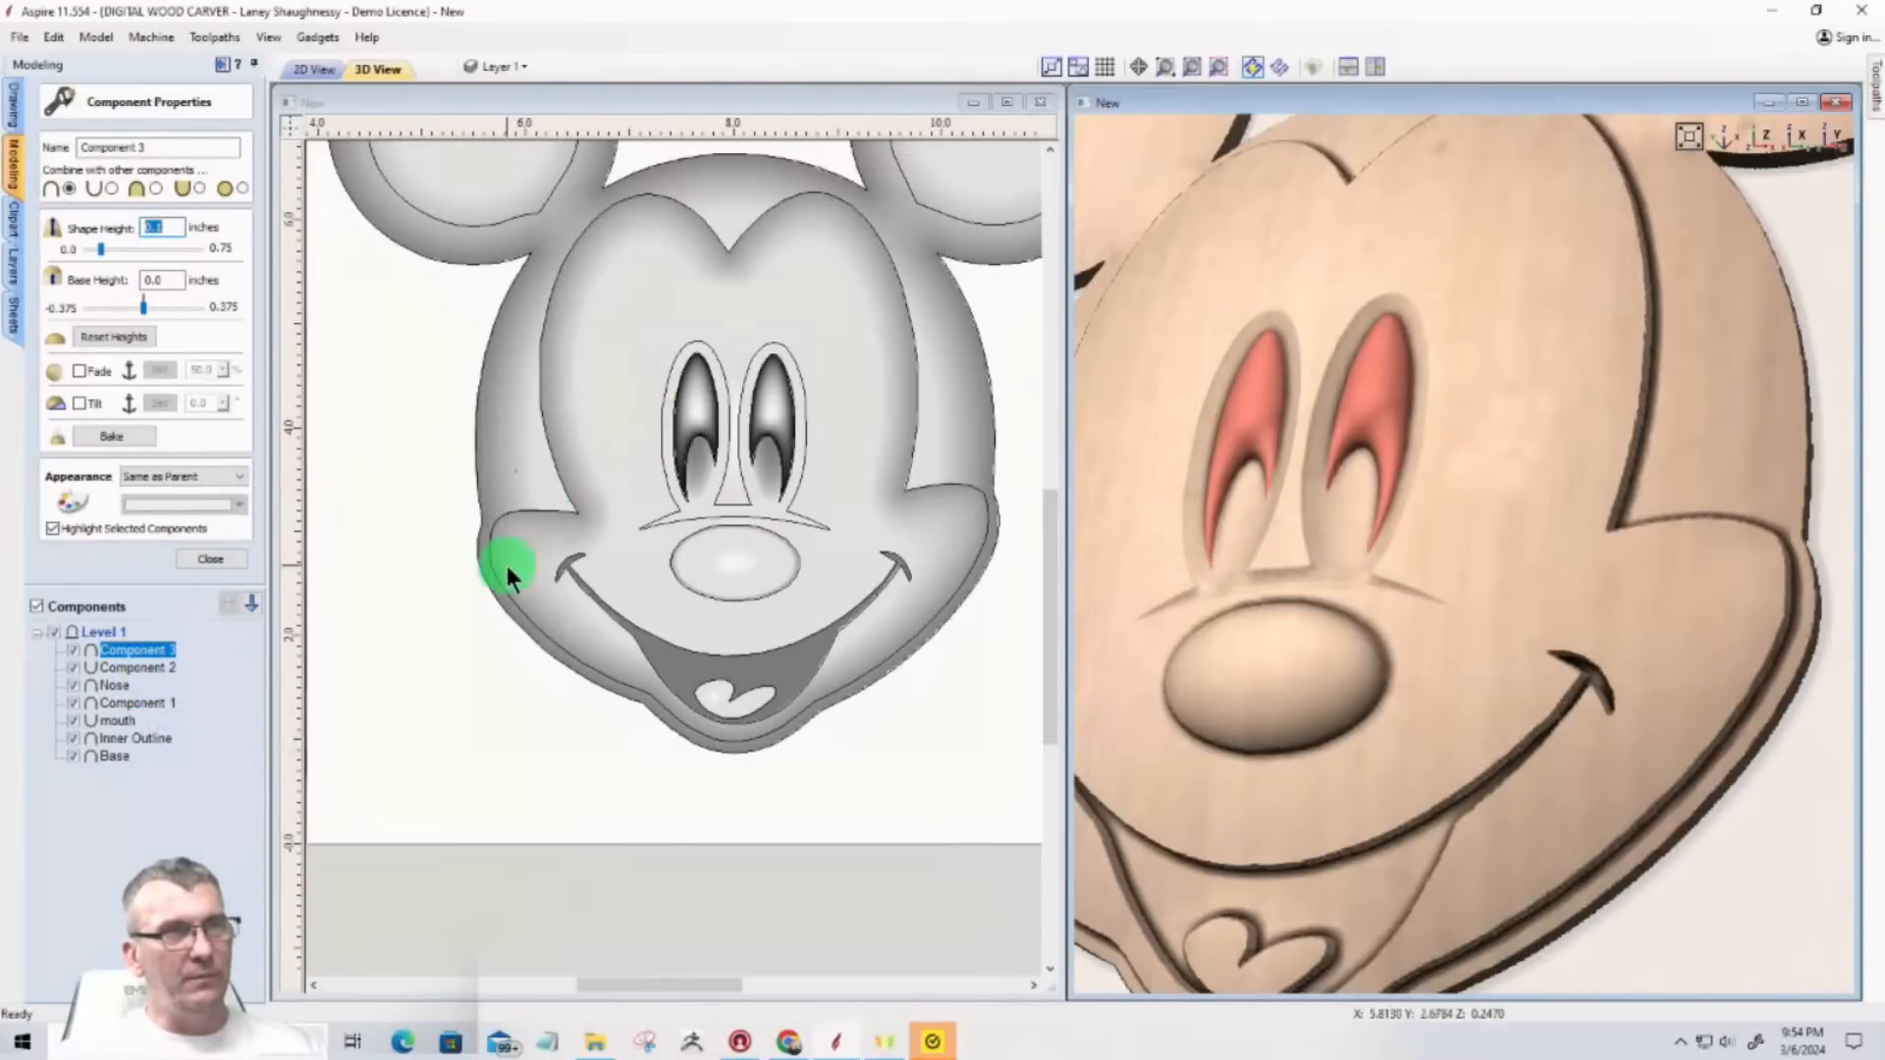
Step: Try a base height of 0.0625 inches for the inner eye component and inspect the eyes from a low angle
left_click(169, 282)
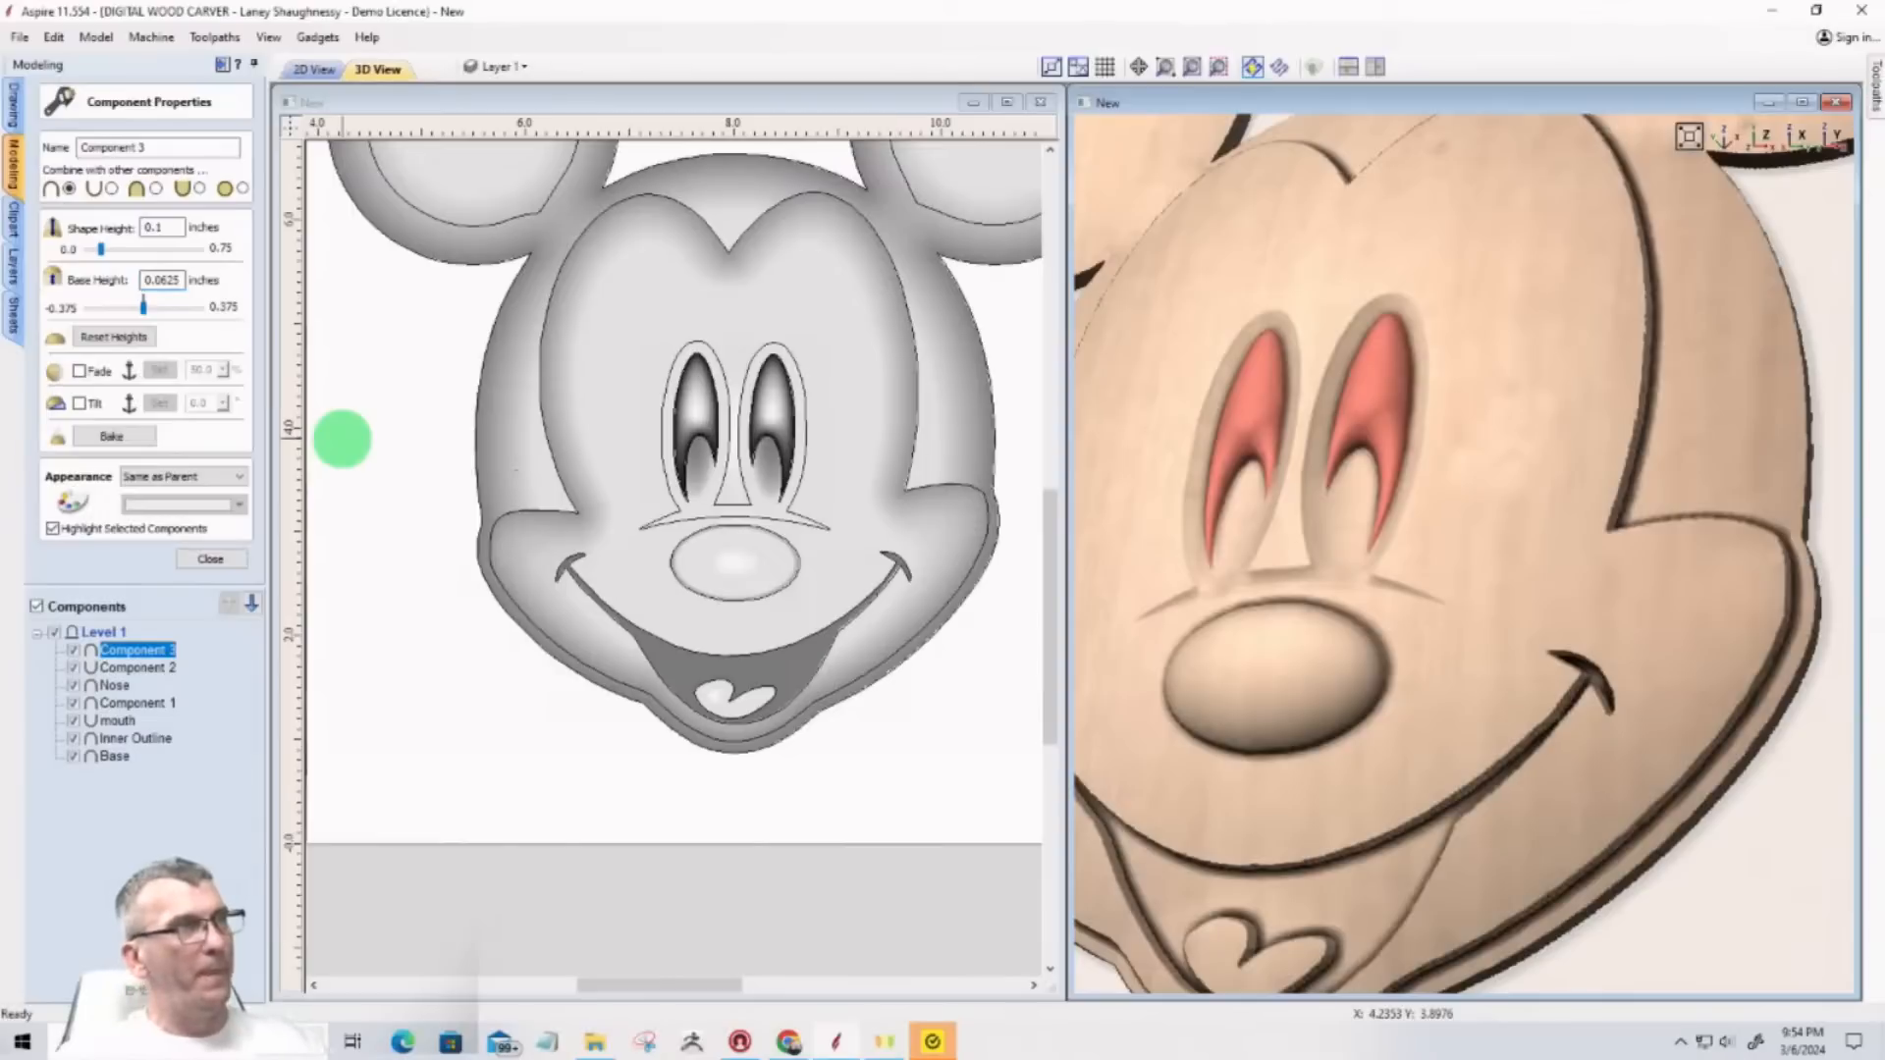
key("space")
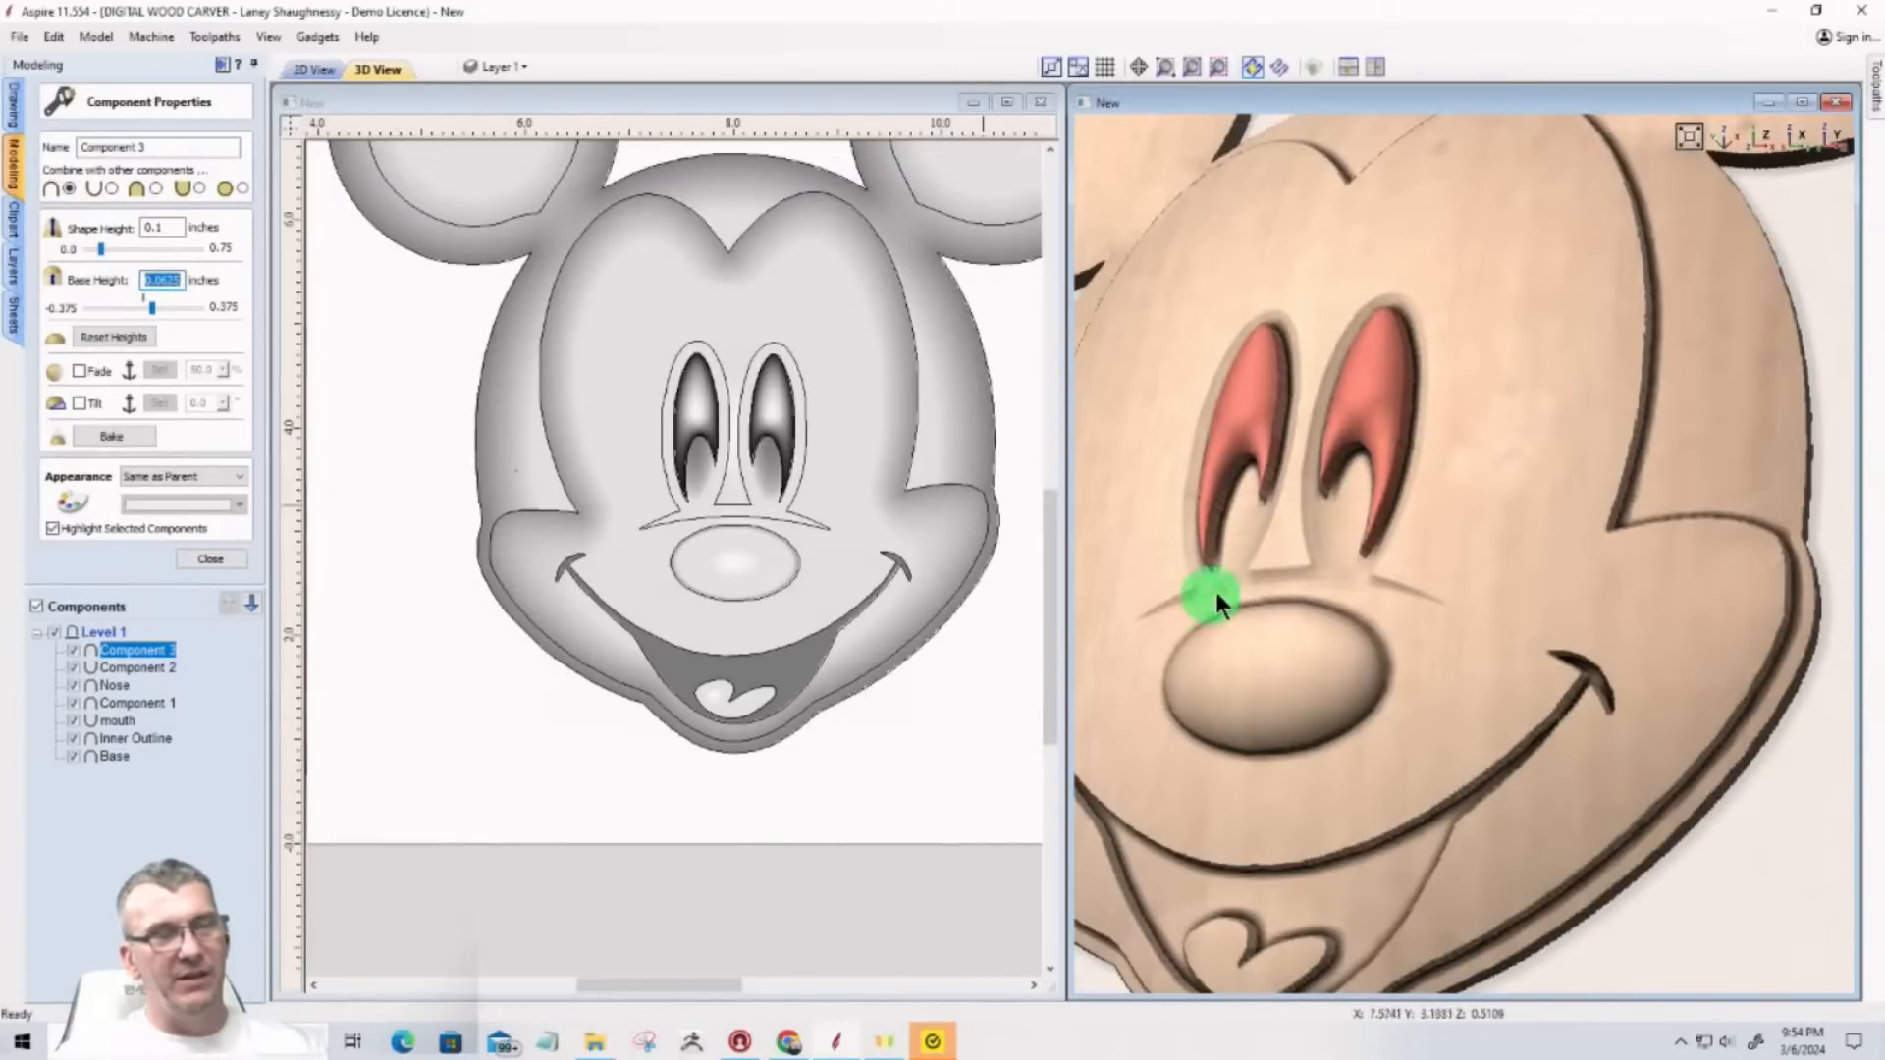
left_click_drag(1557, 556, 1674, 262)
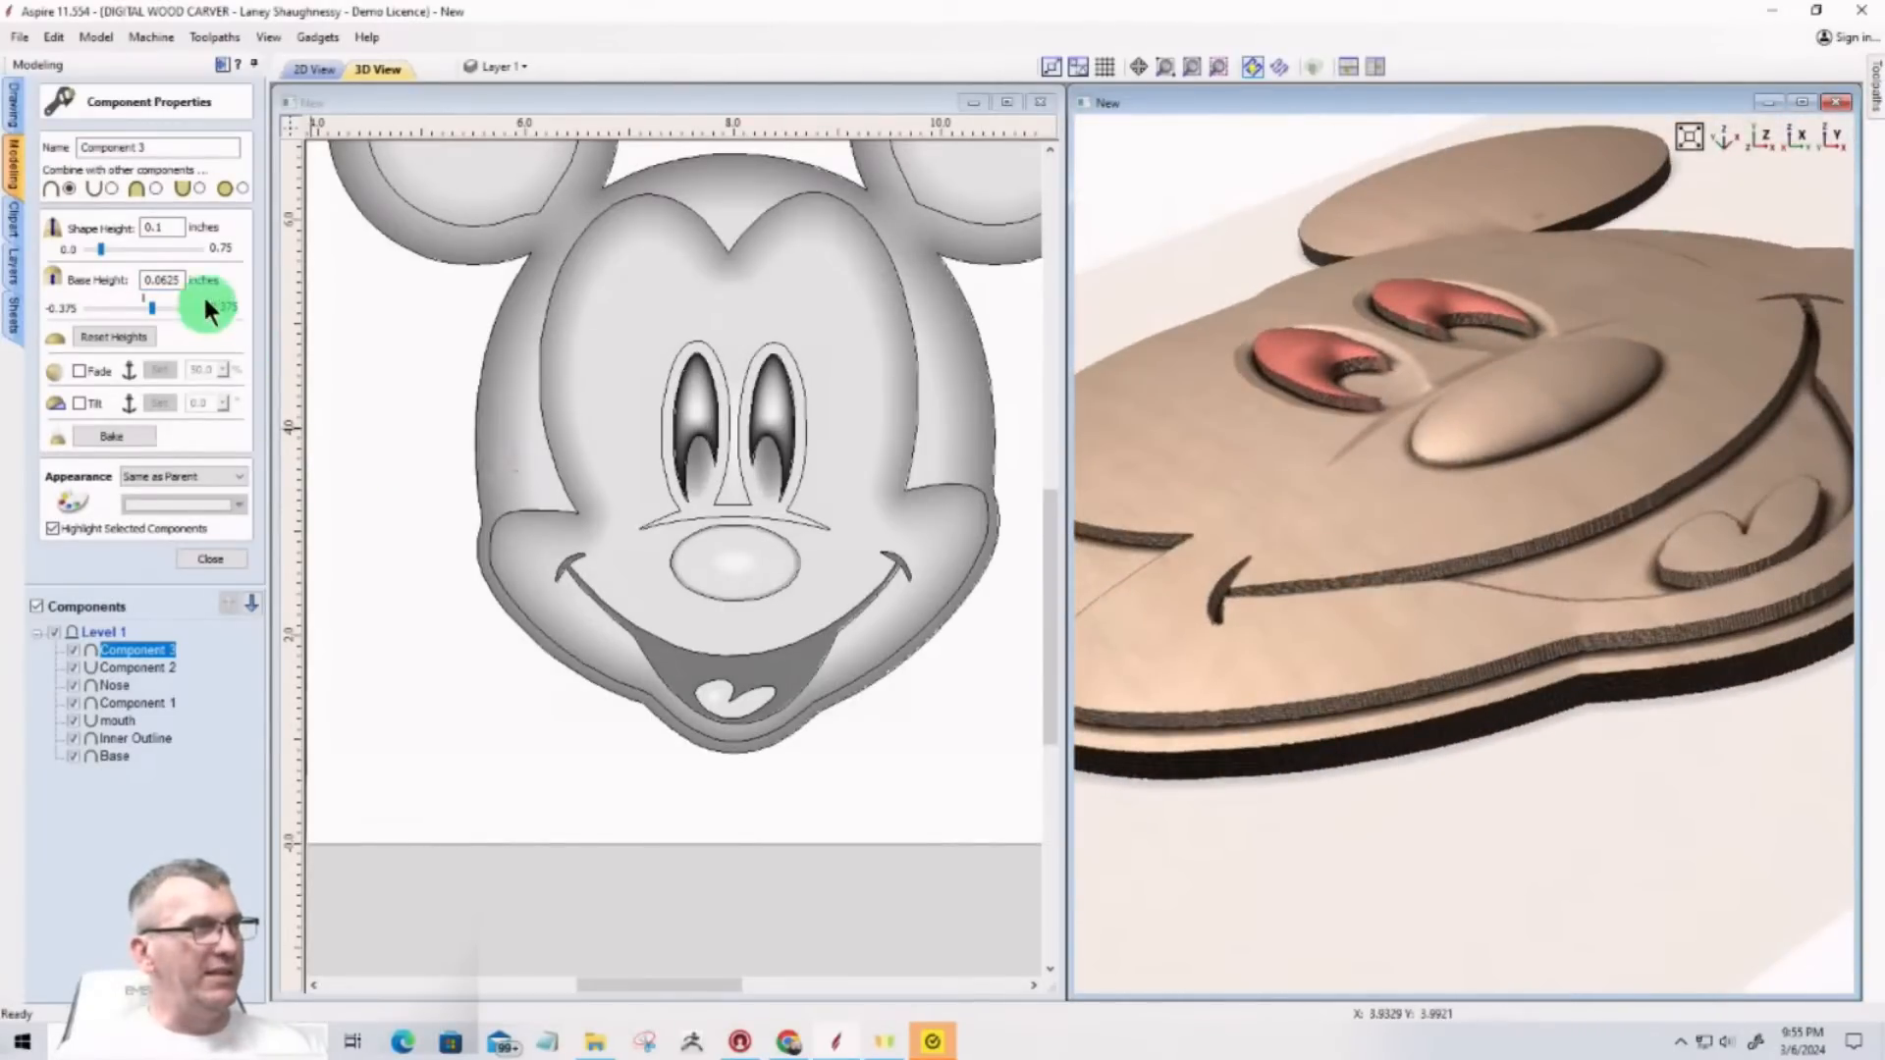
Step: Set the inner eye component's base height to 0.03125 inches, finish editing its properties and inspect the deselected eyes
left_click_drag(160, 282, 172, 278)
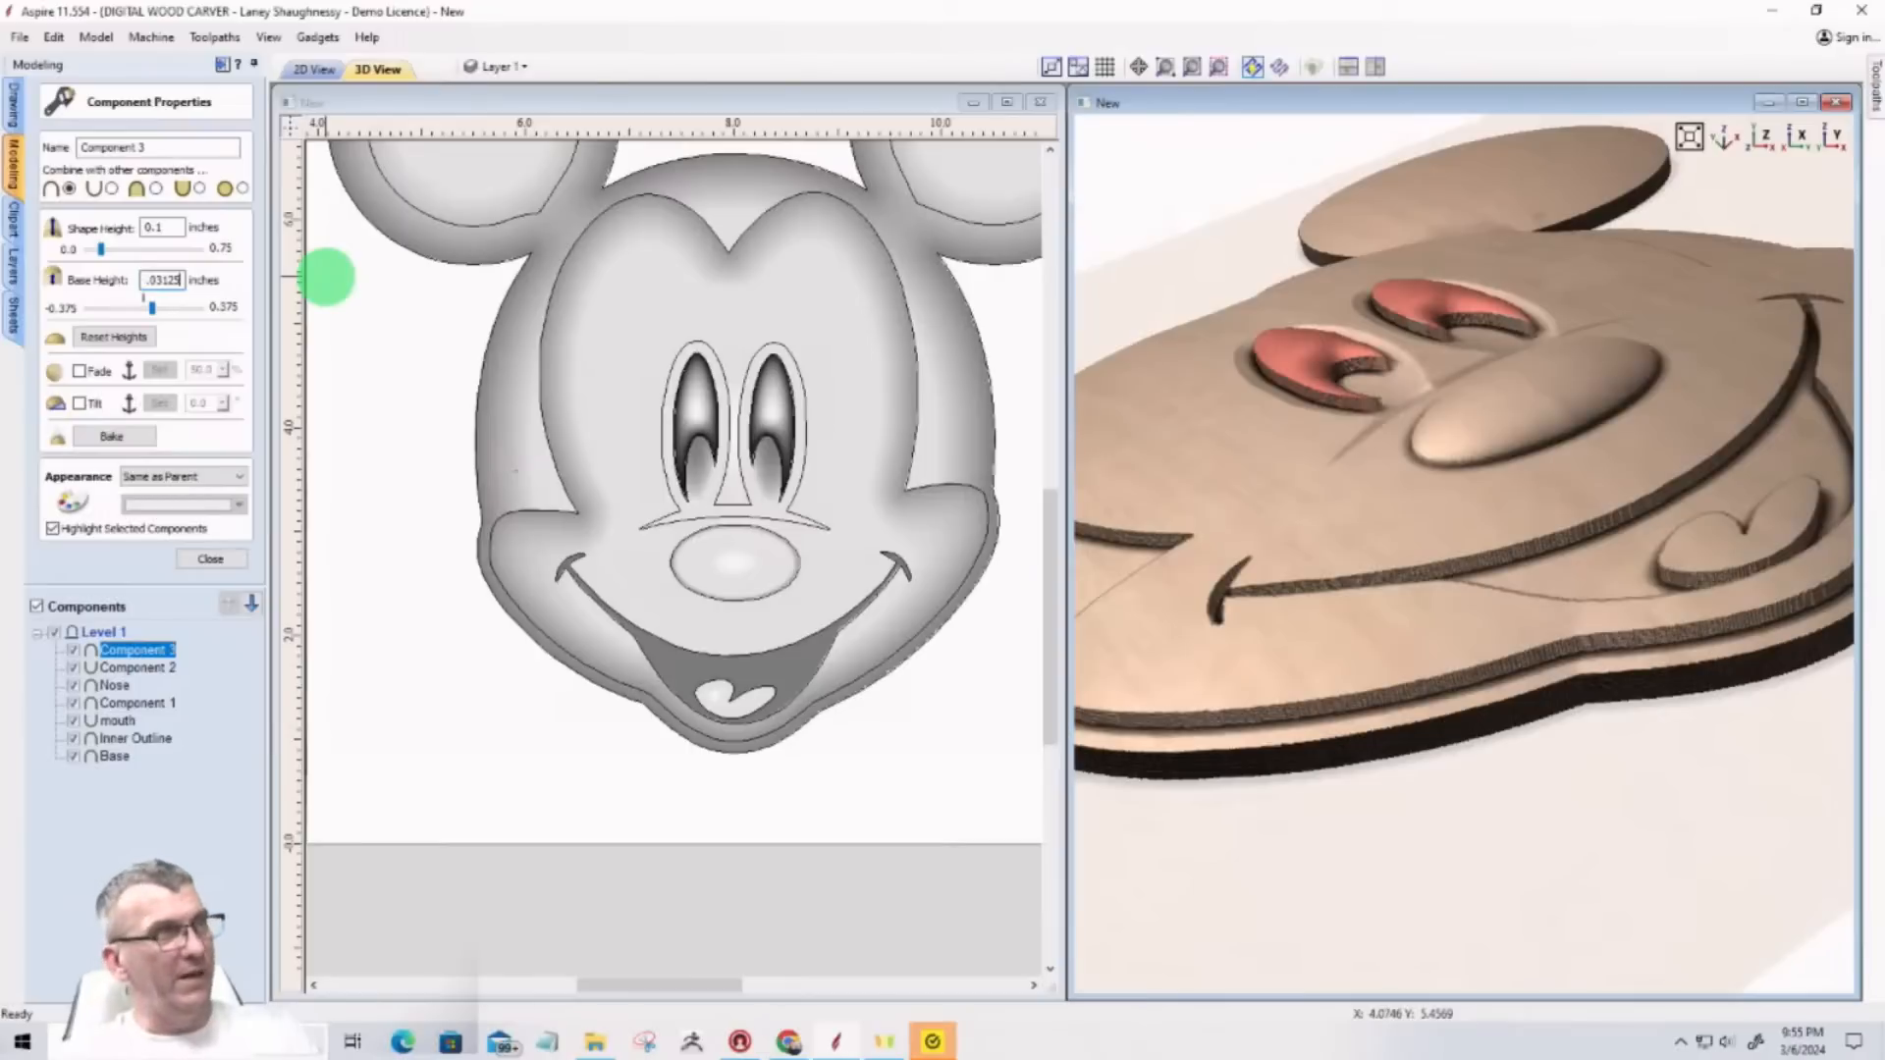
key("Return")
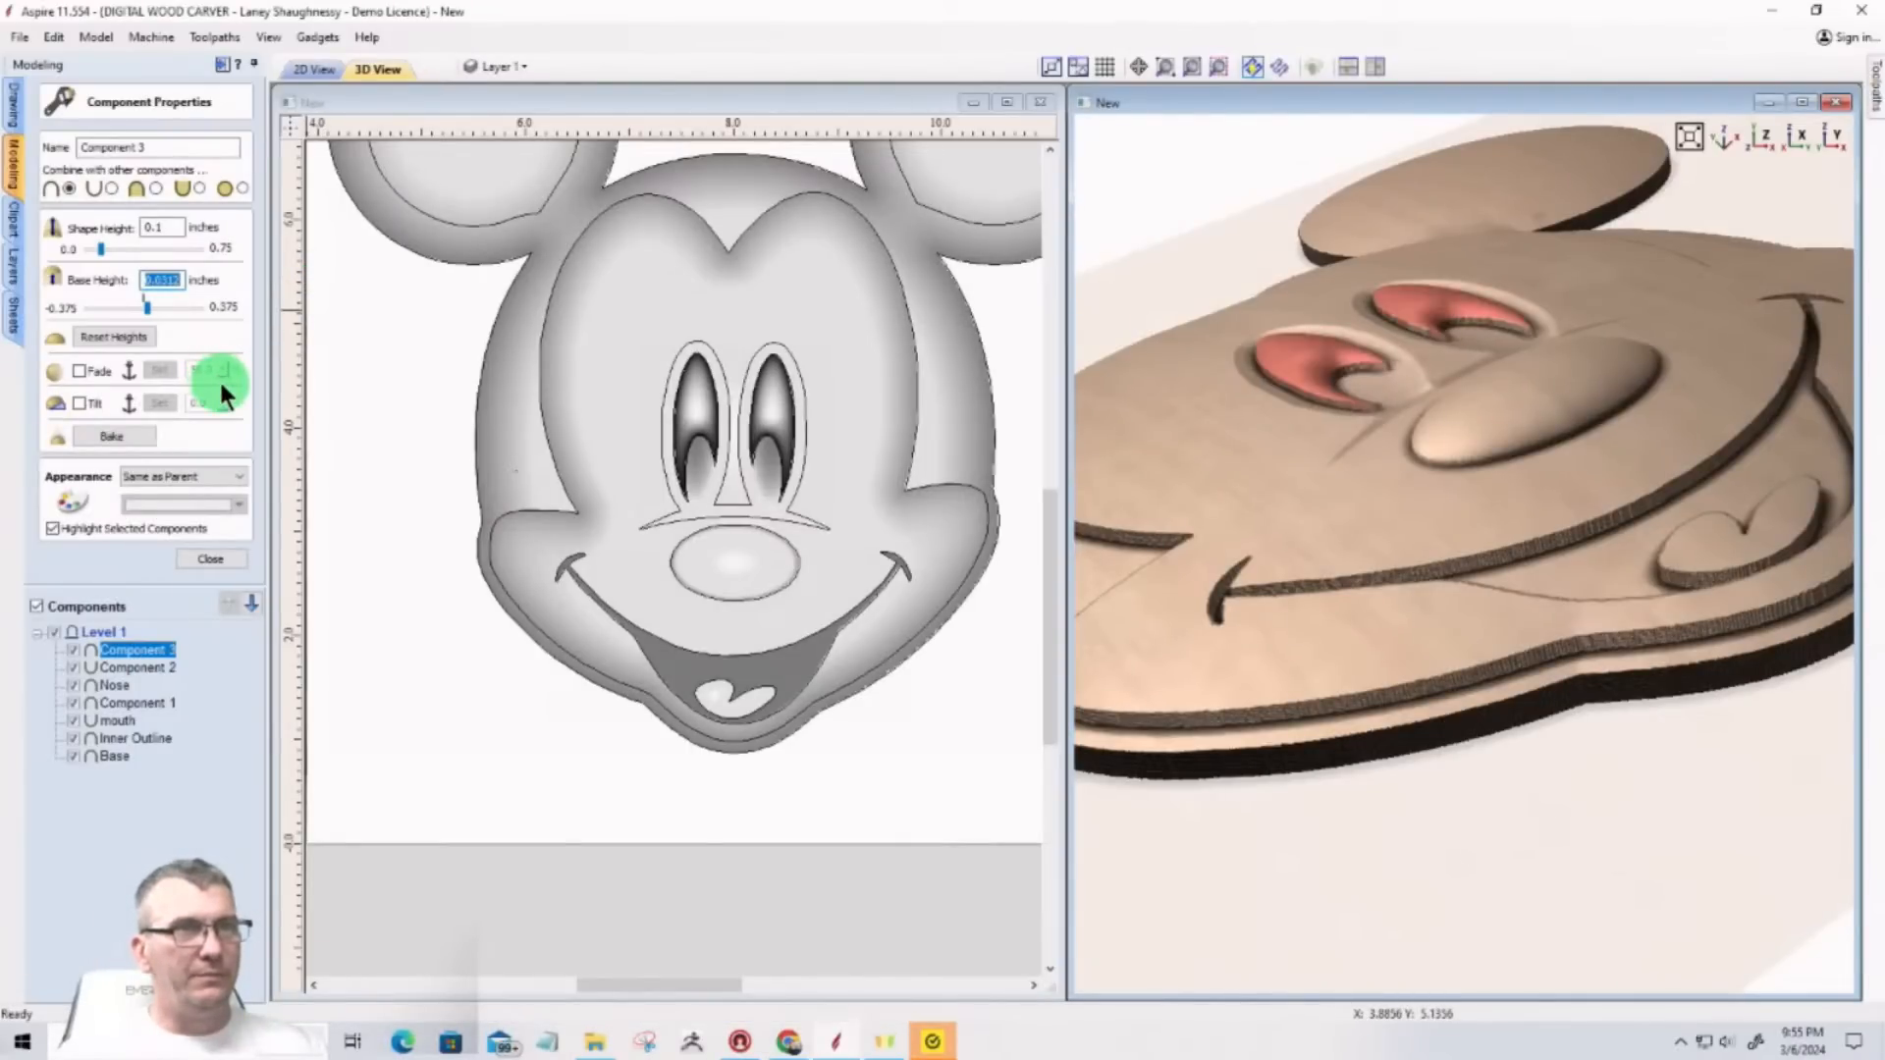
left_click(210, 559)
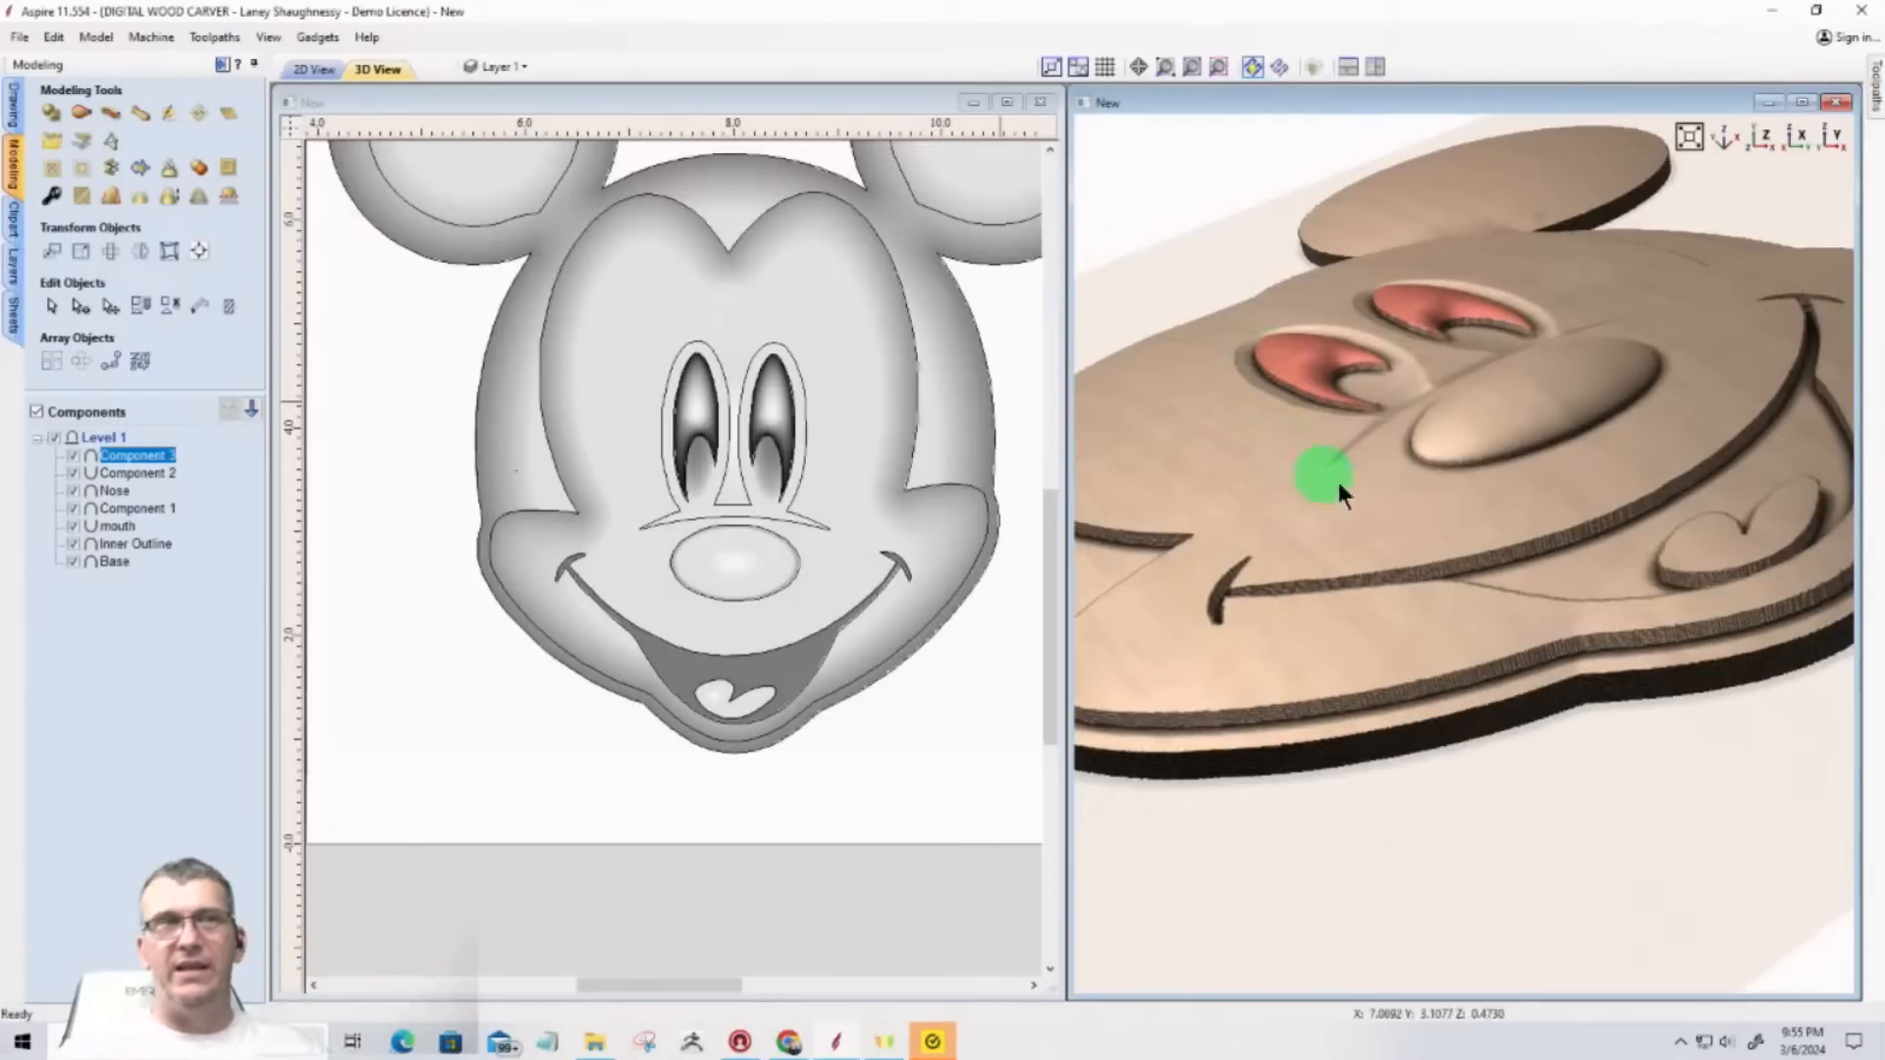
scroll(779, 622, "down", 1)
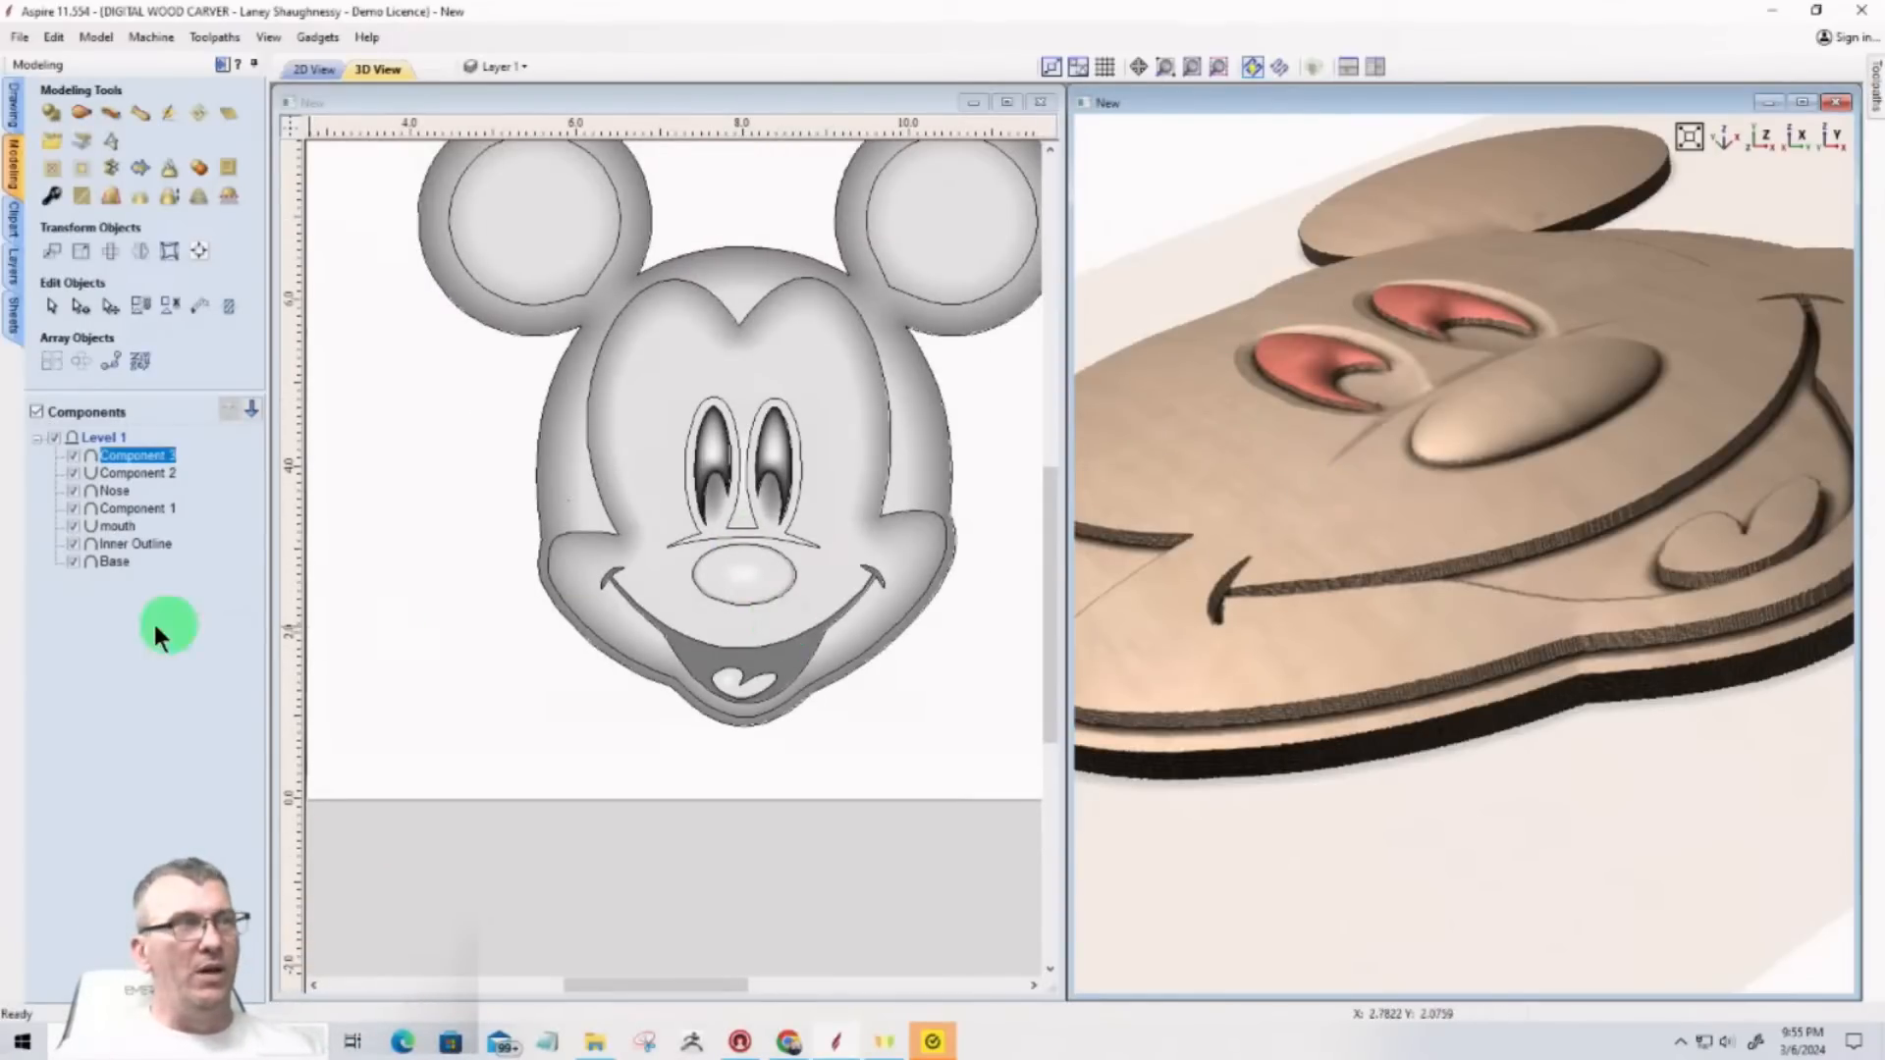
left_click_drag(1482, 383, 1788, 422)
scroll(1405, 549, "down", 2)
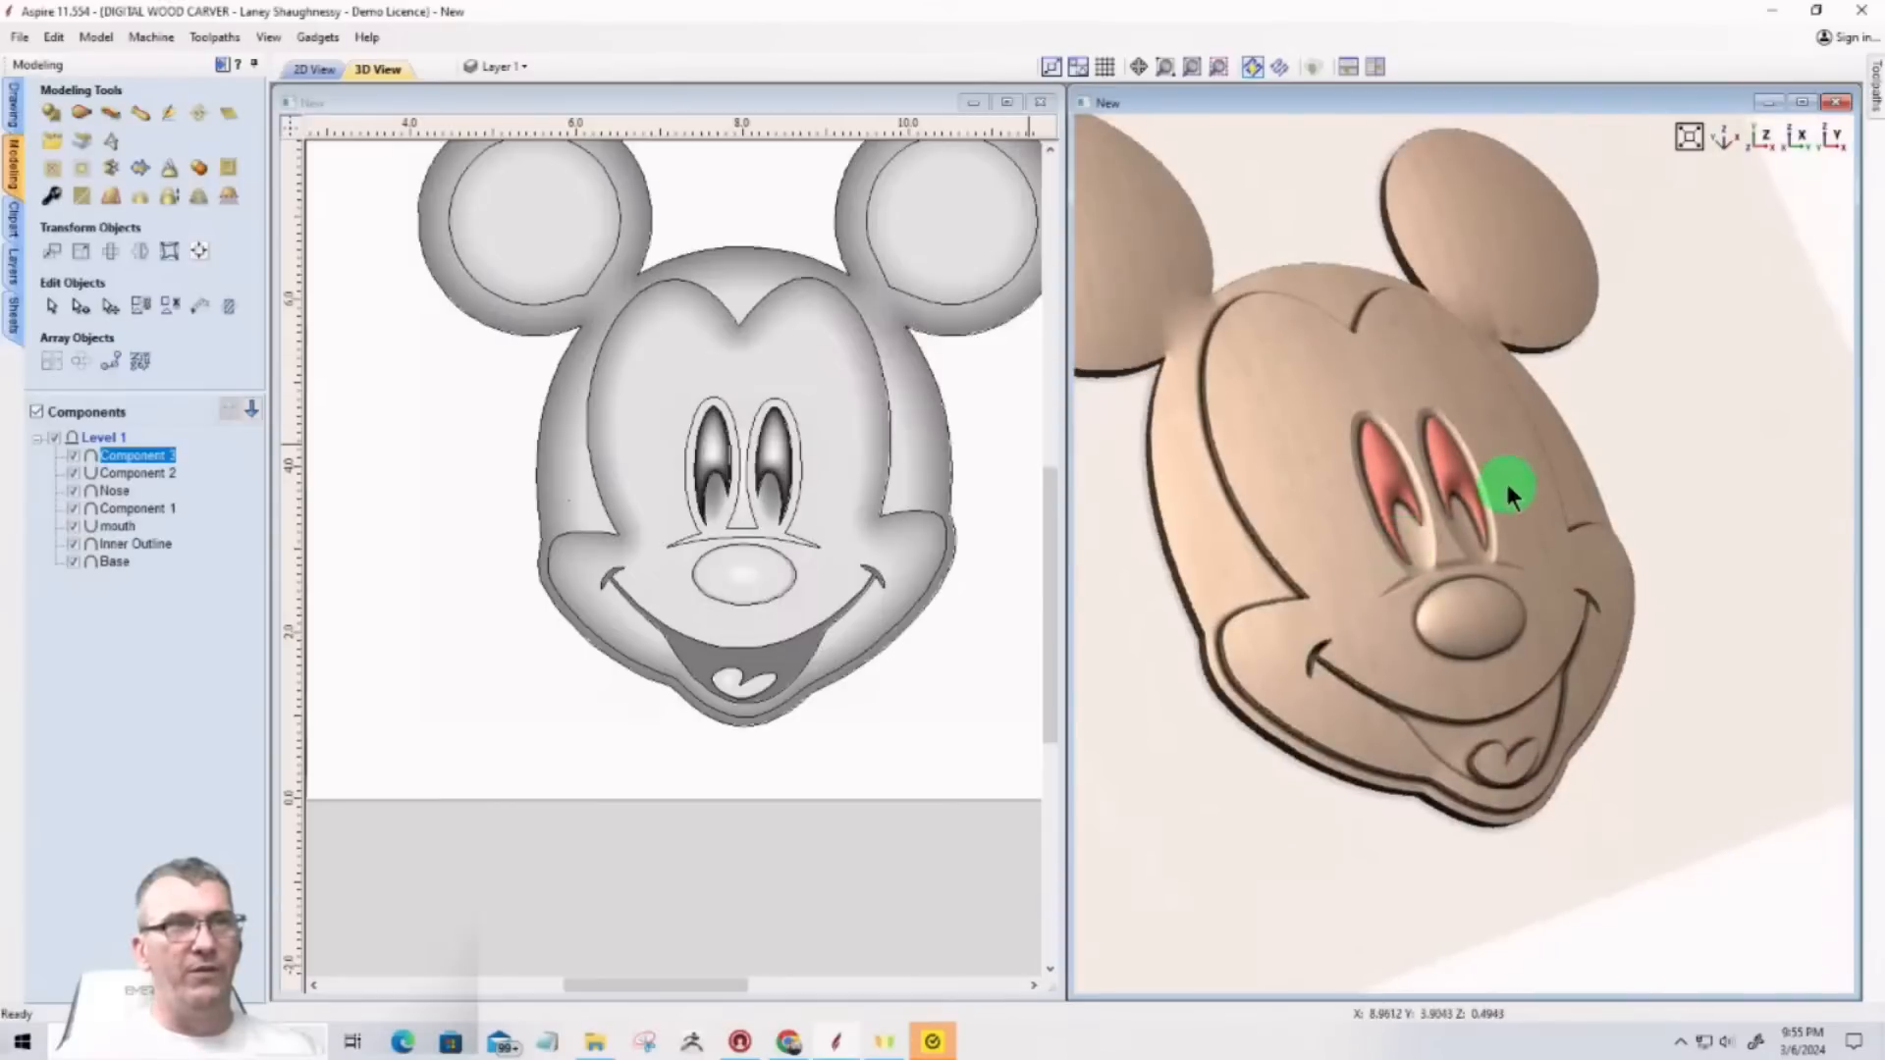
left_click_drag(1480, 499, 1187, 546)
left_click(98, 682)
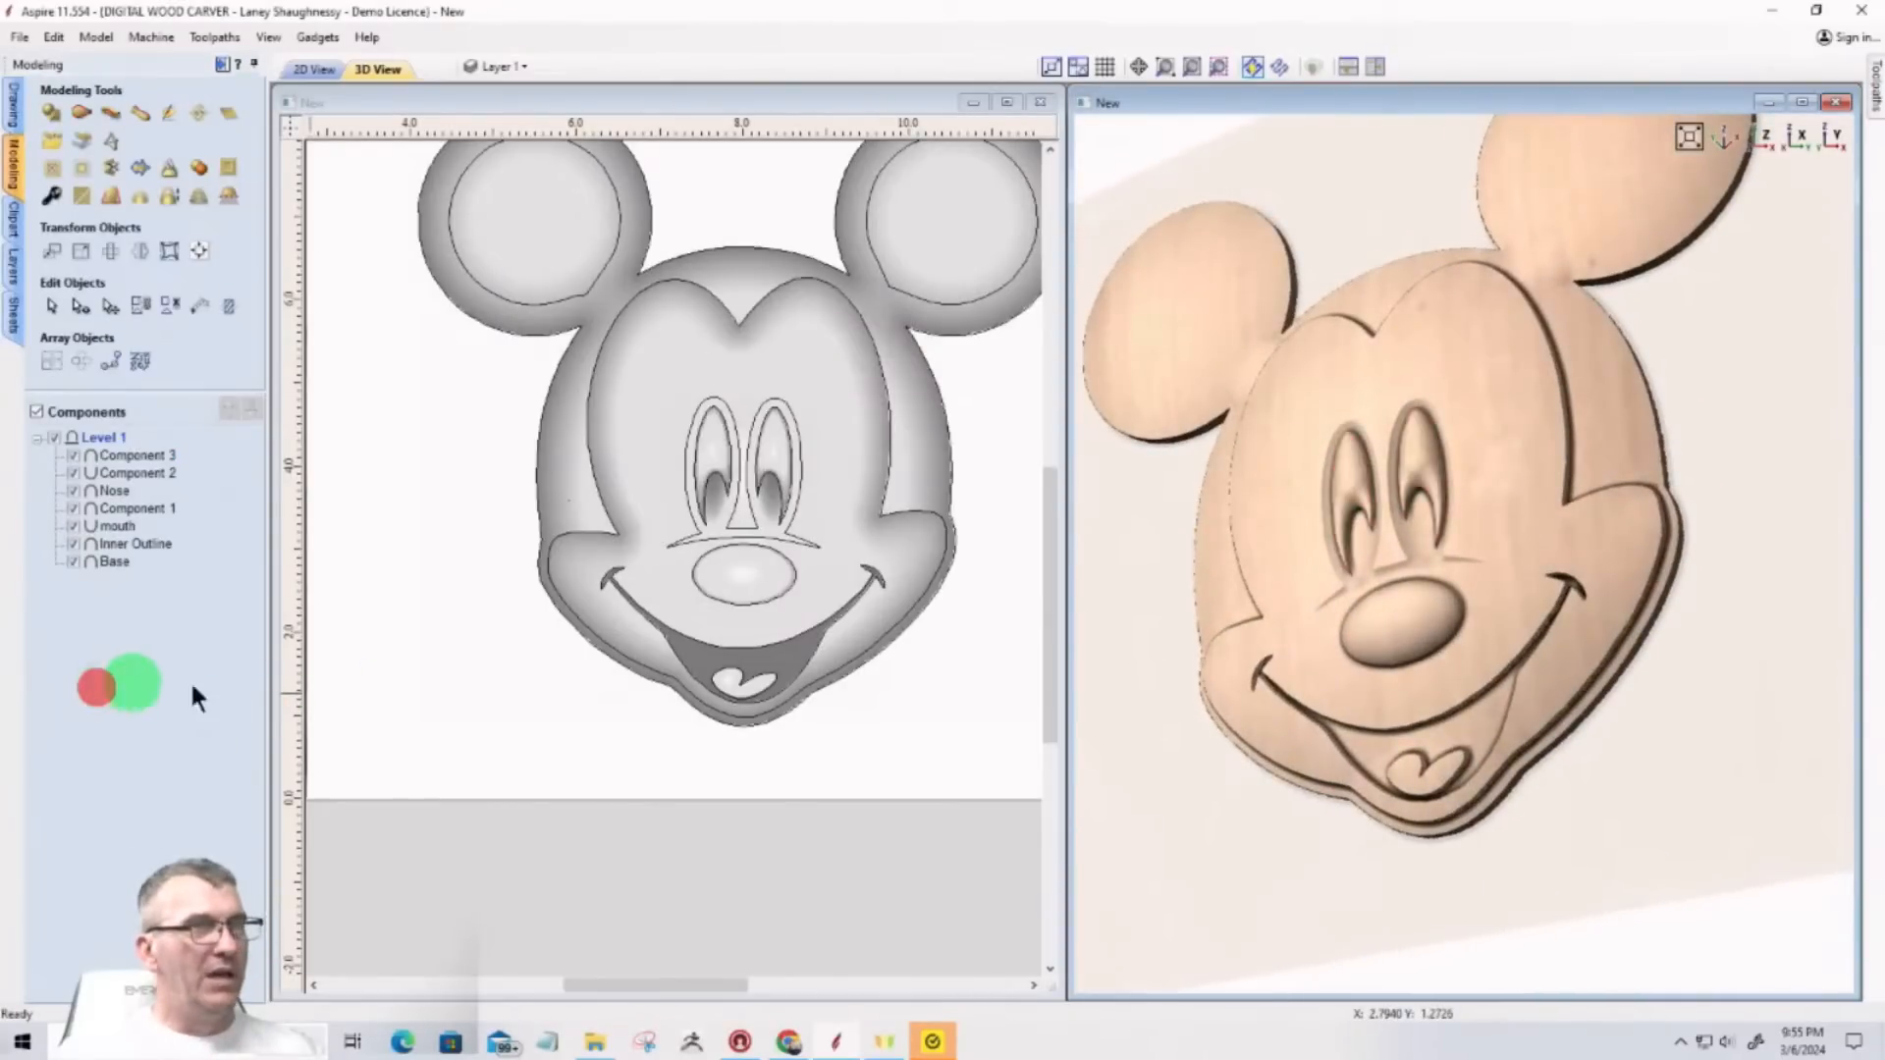
Step: Create a subtracted curved shape from both inner ear circles with a 30-degree angle and inspect the applied result
scroll(540, 402, "down", 2)
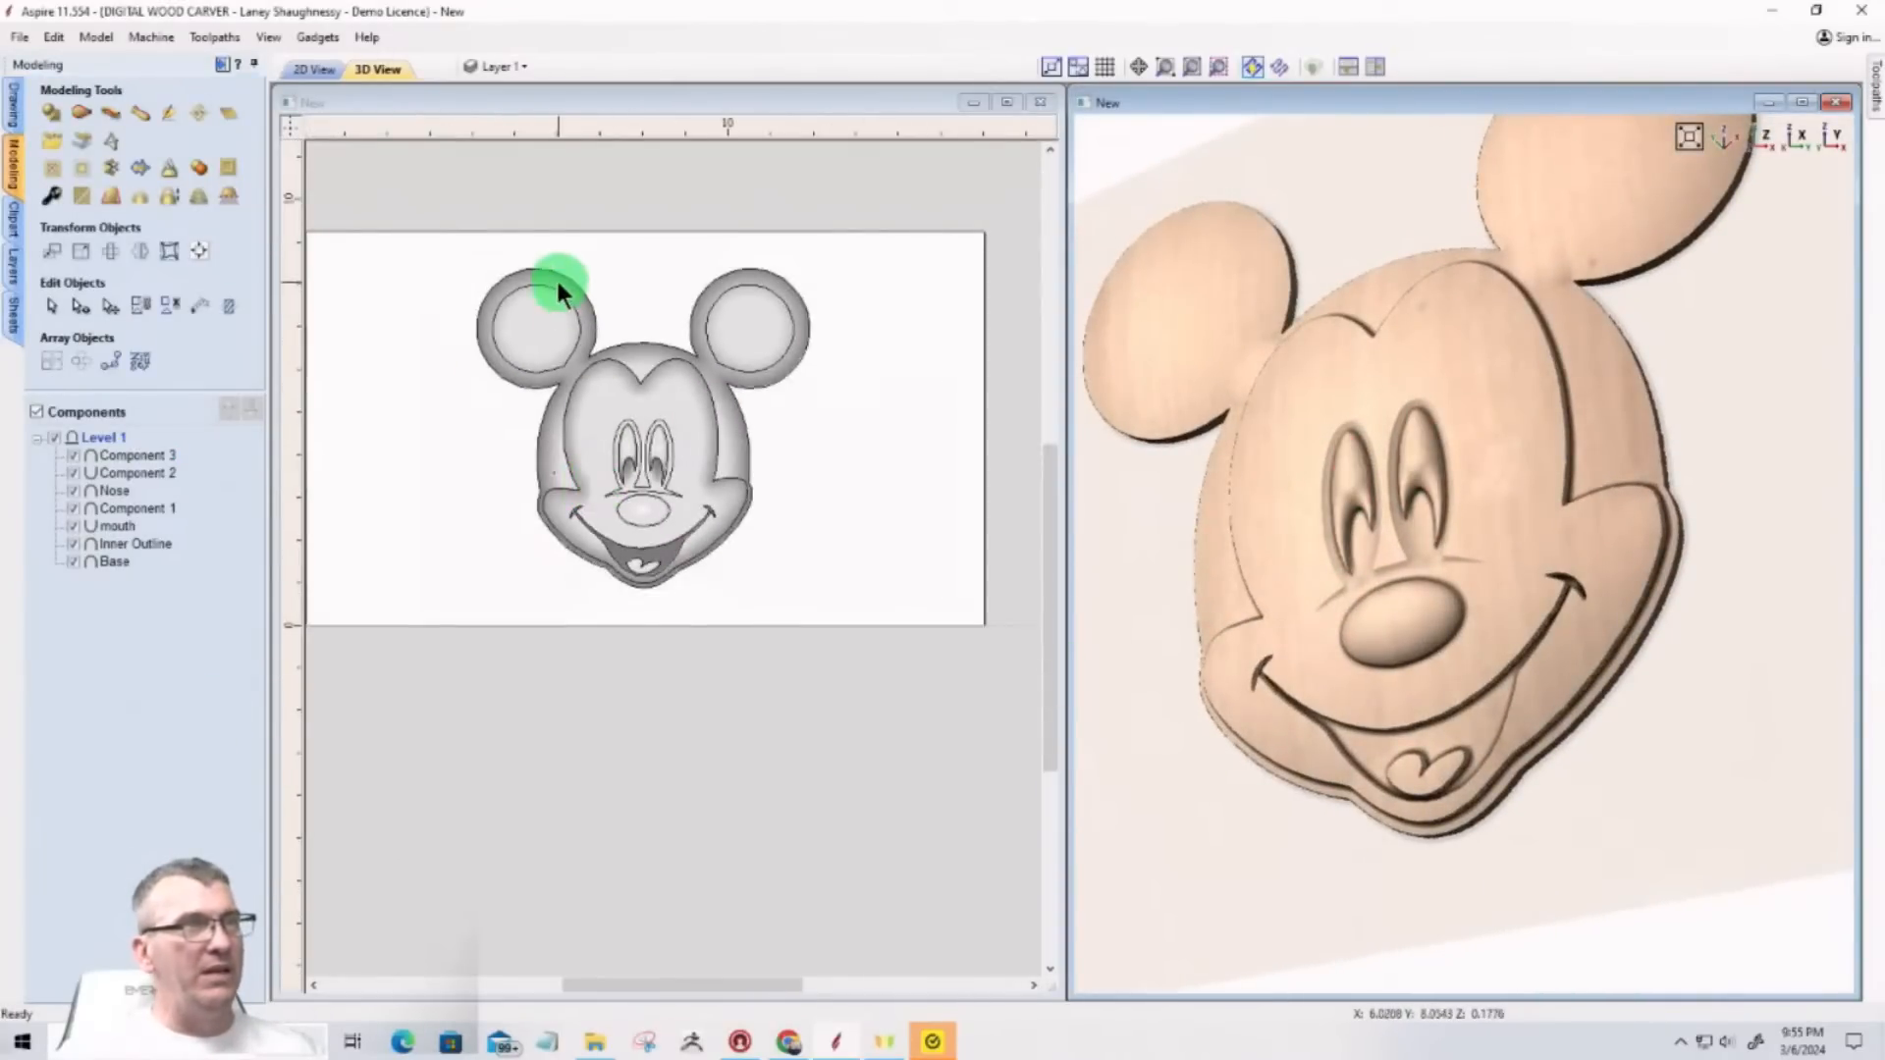
scroll(553, 278, "up", 2)
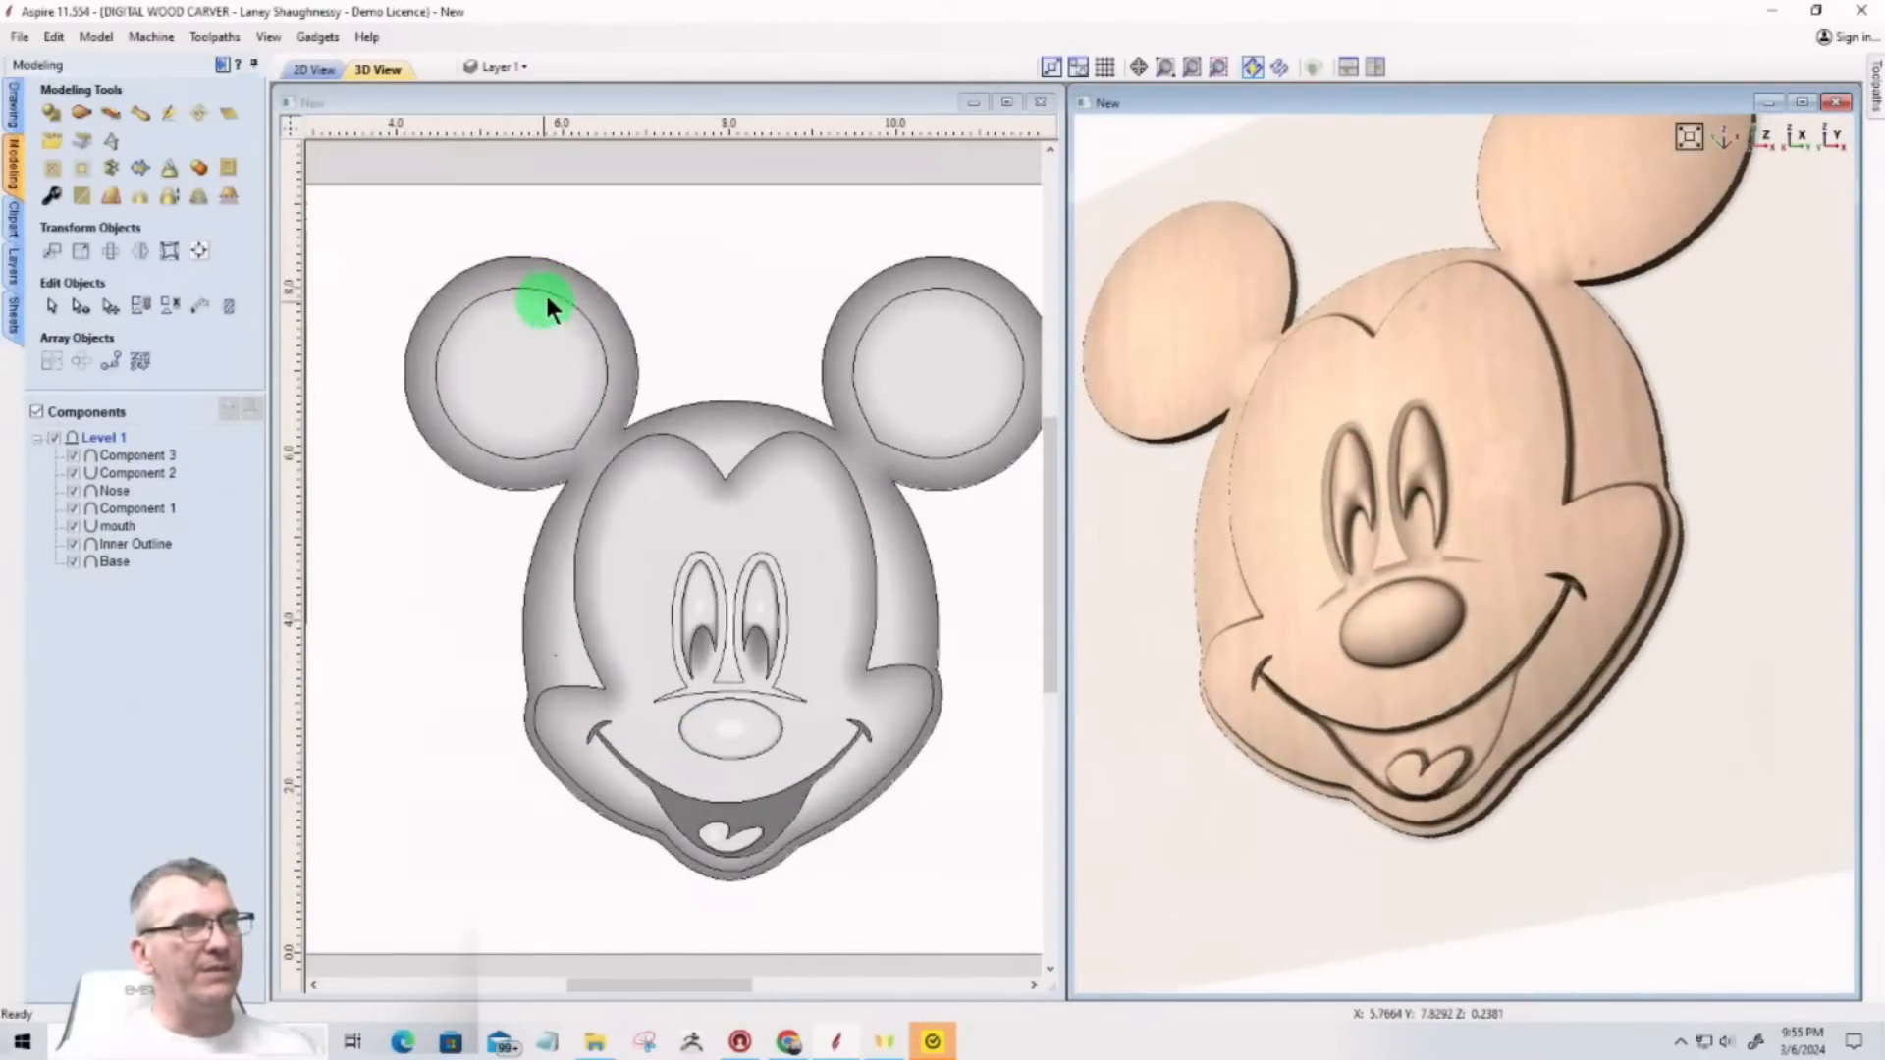
left_click(547, 297)
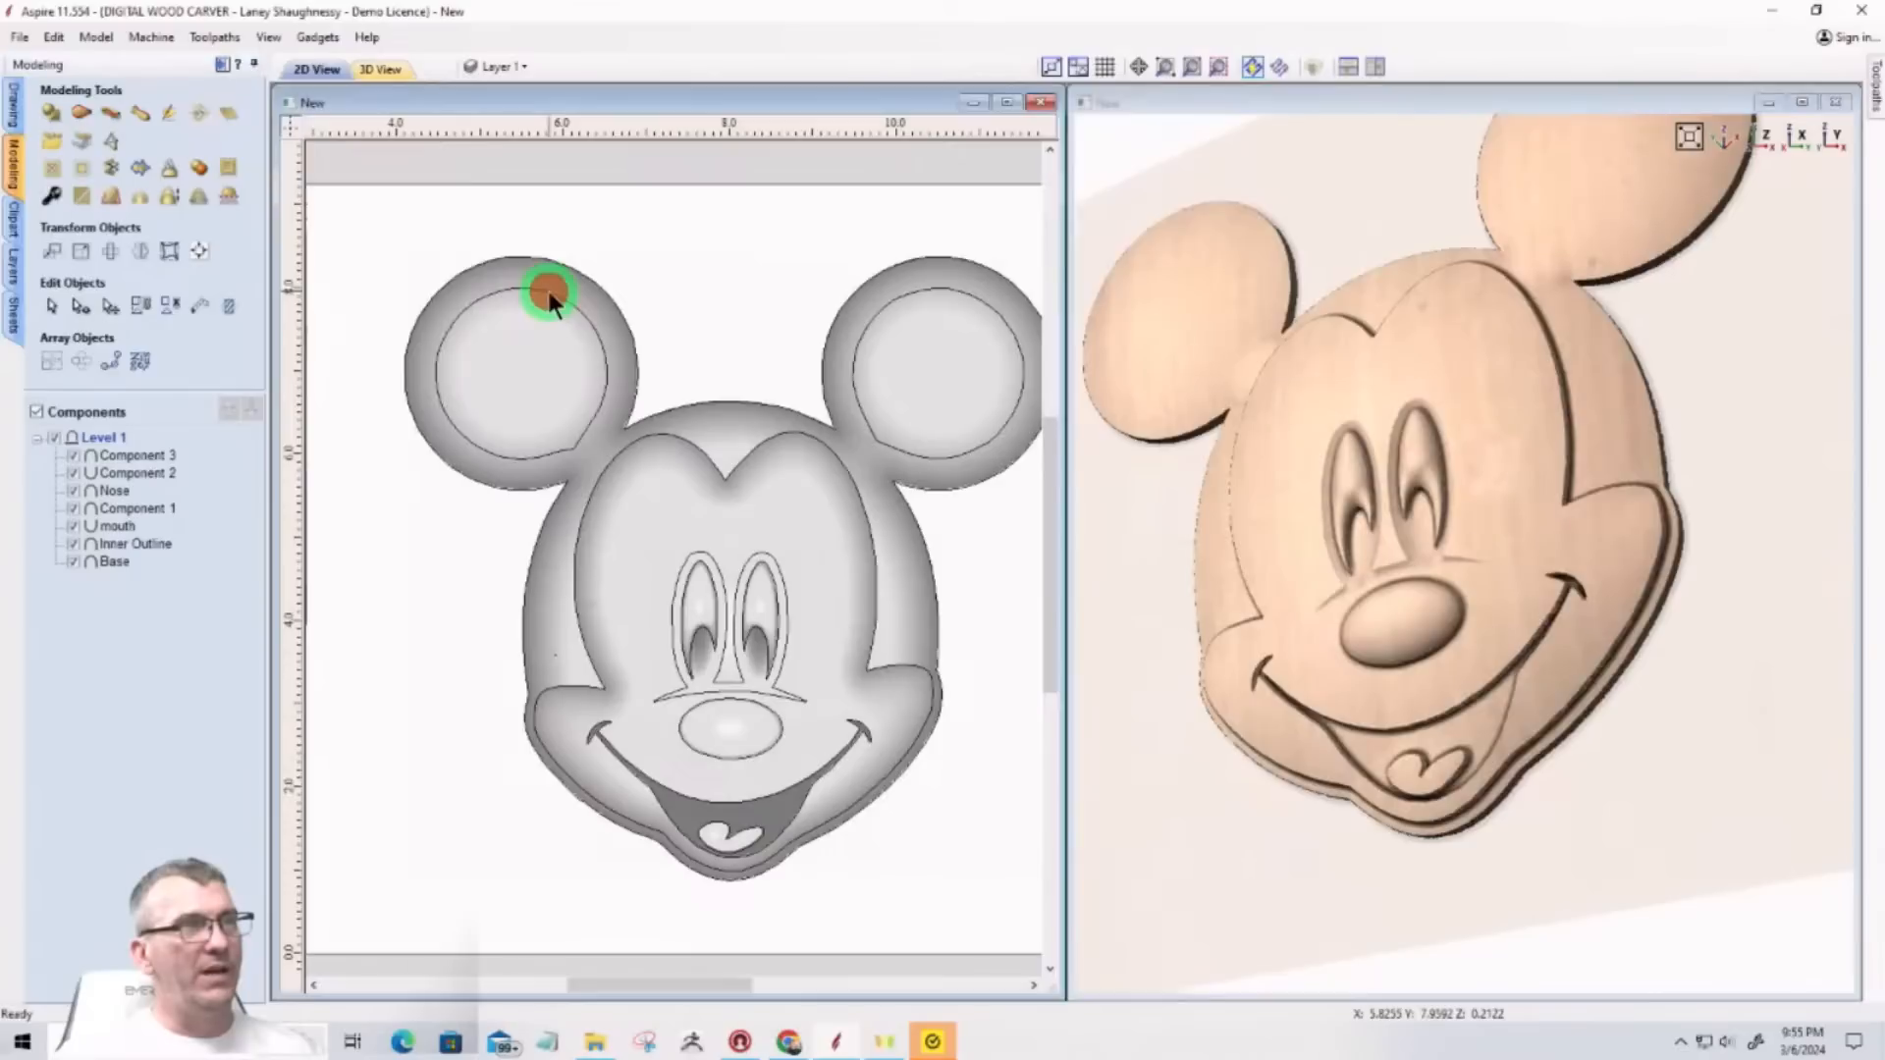
left_click(51, 116)
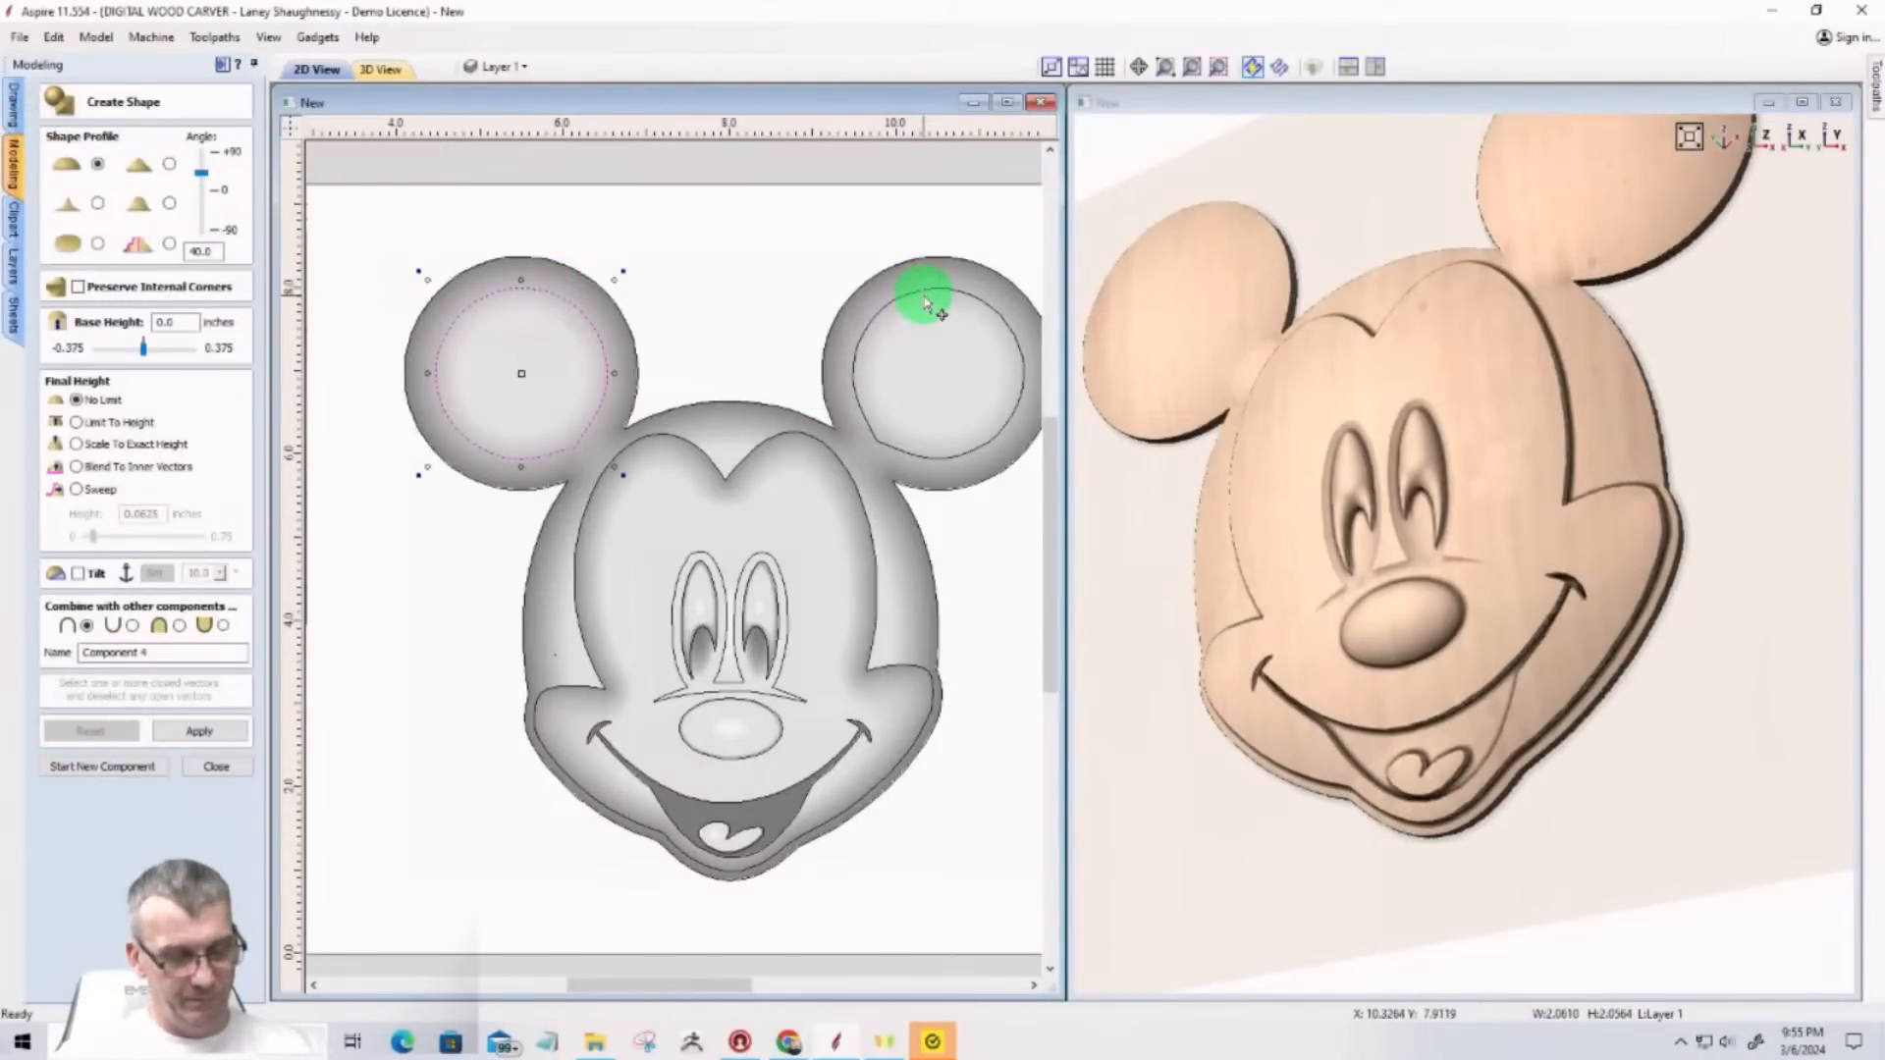
left_click(926, 295, "shift")
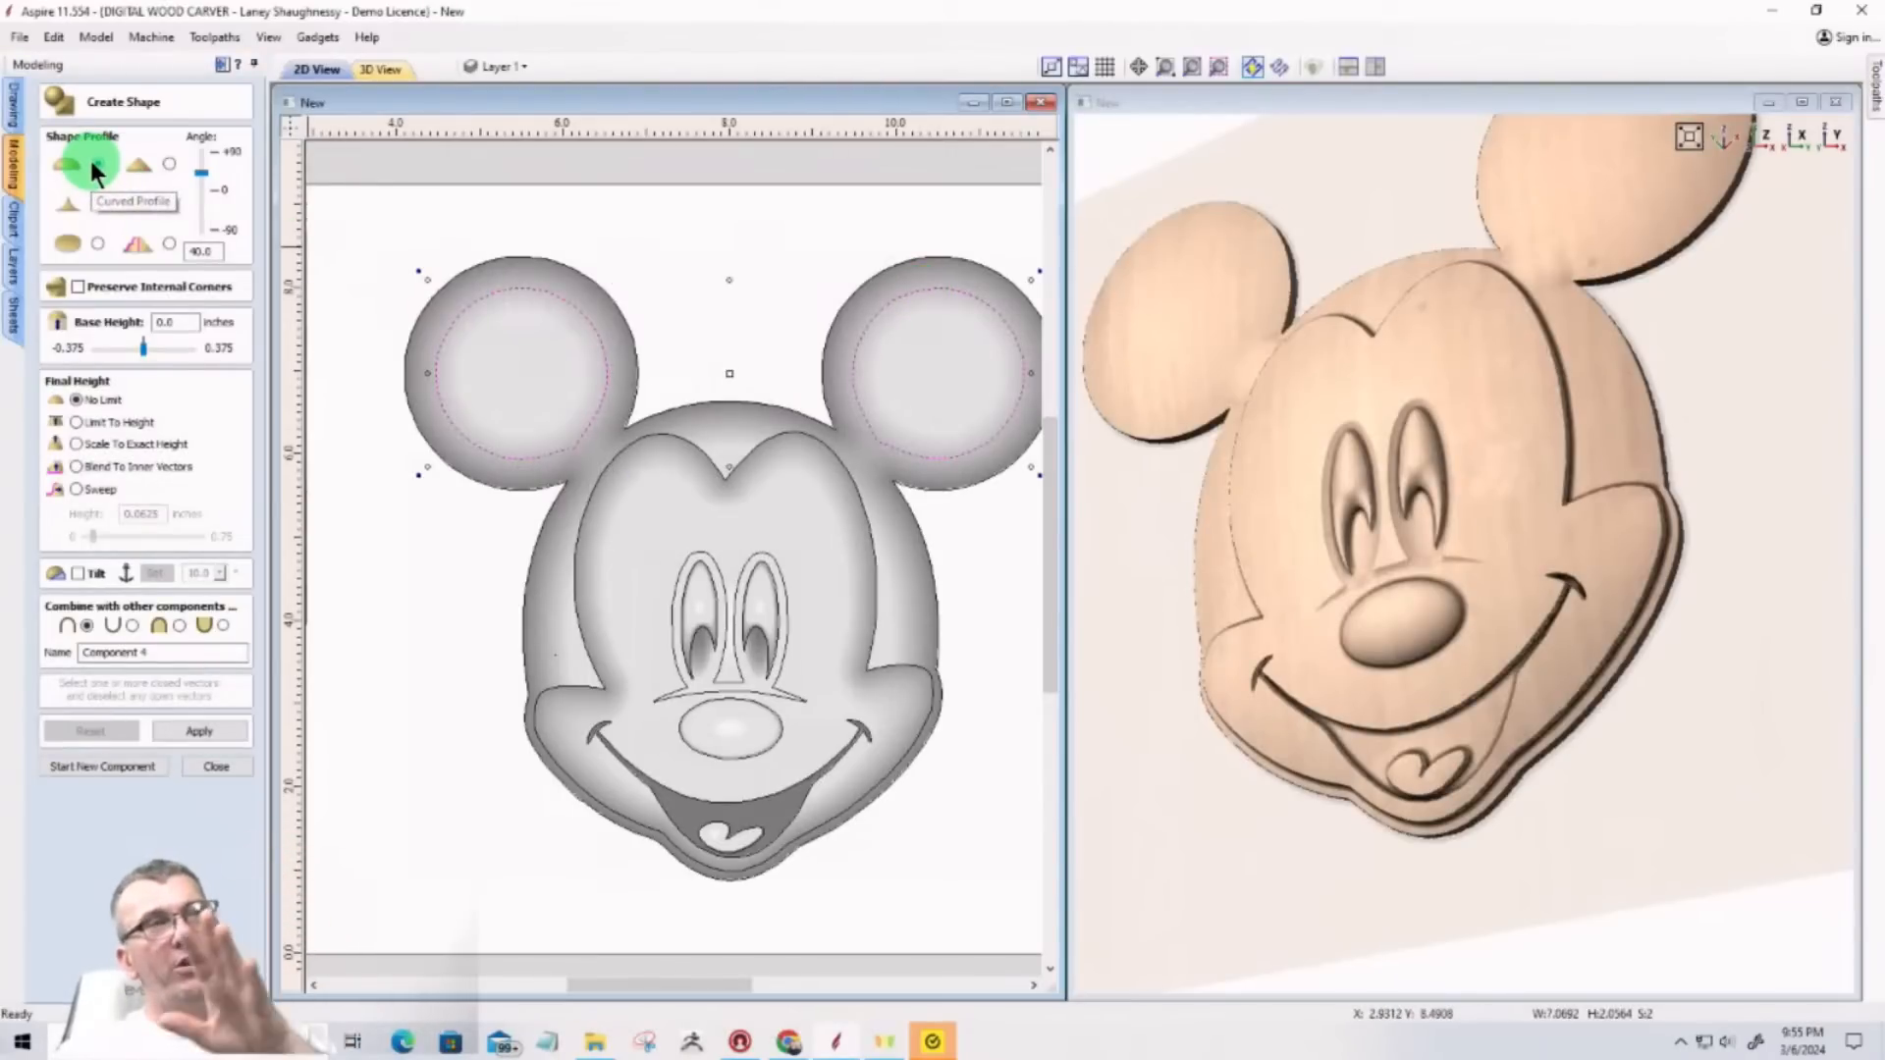
double_click(203, 252)
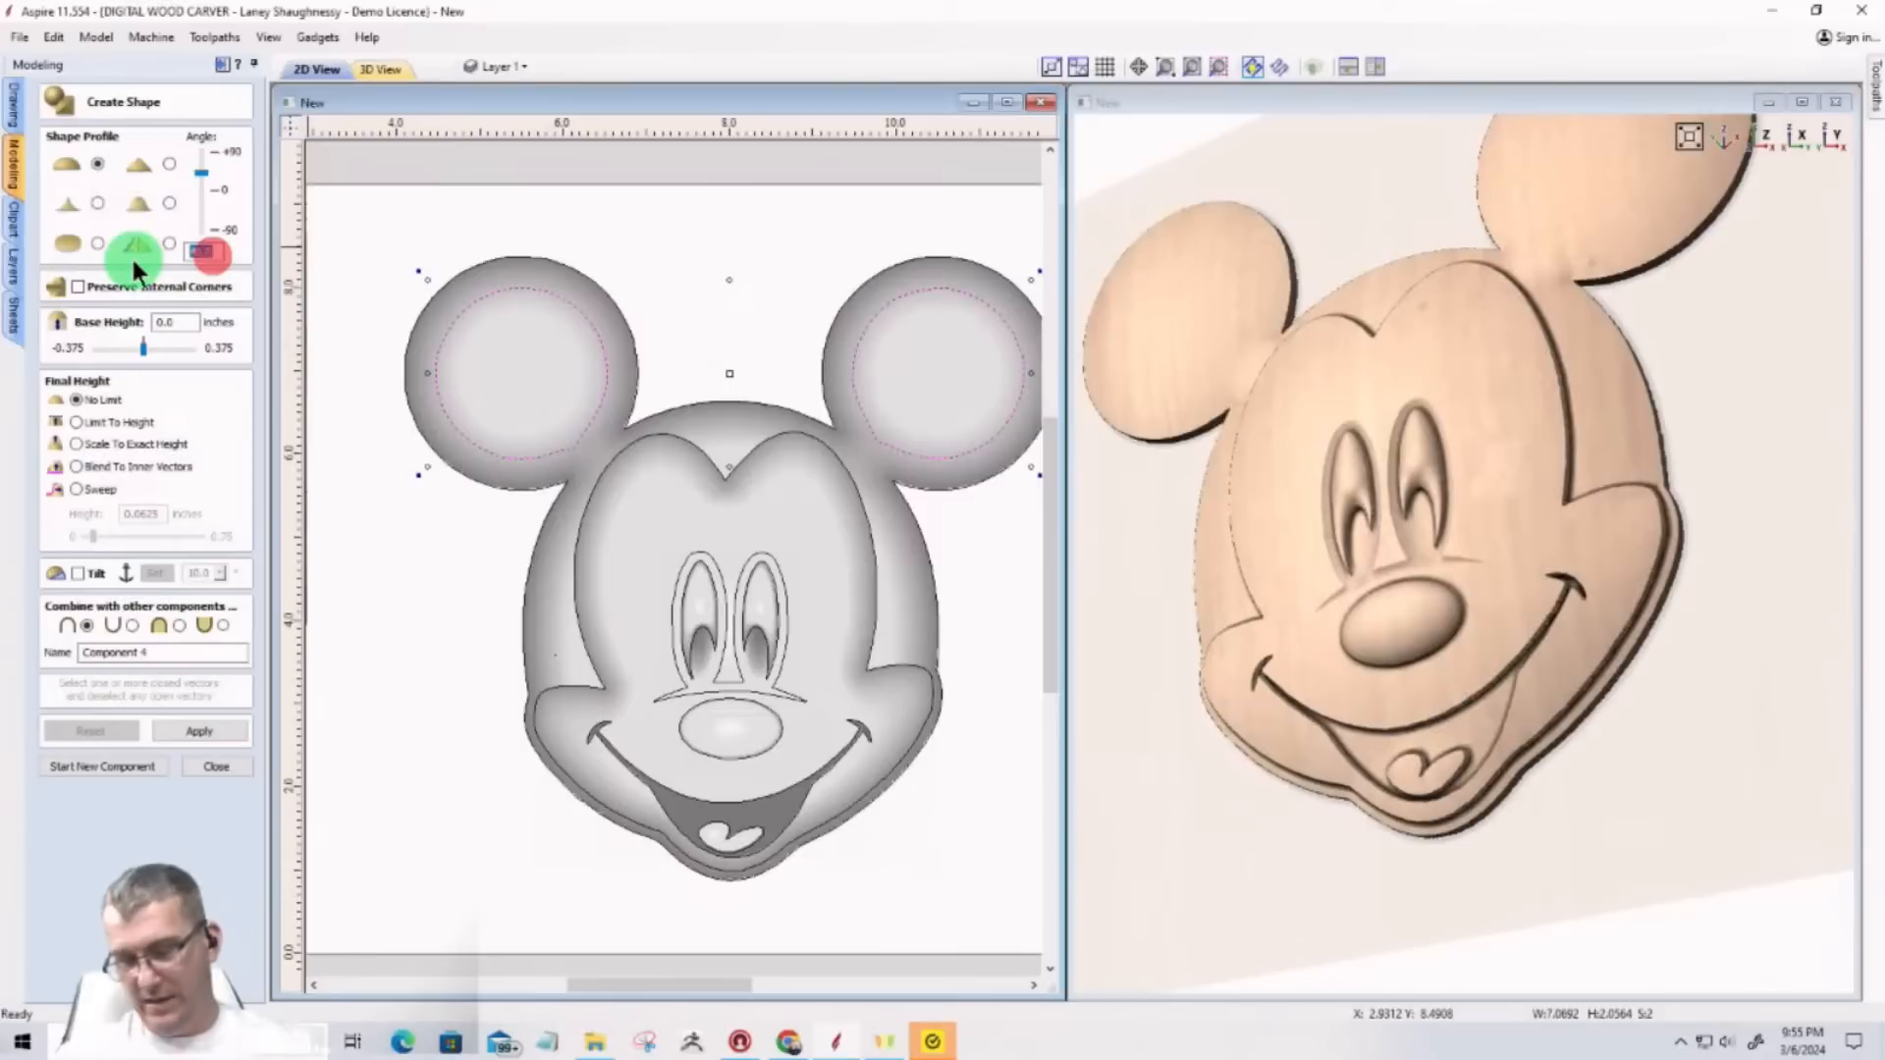
type("30")
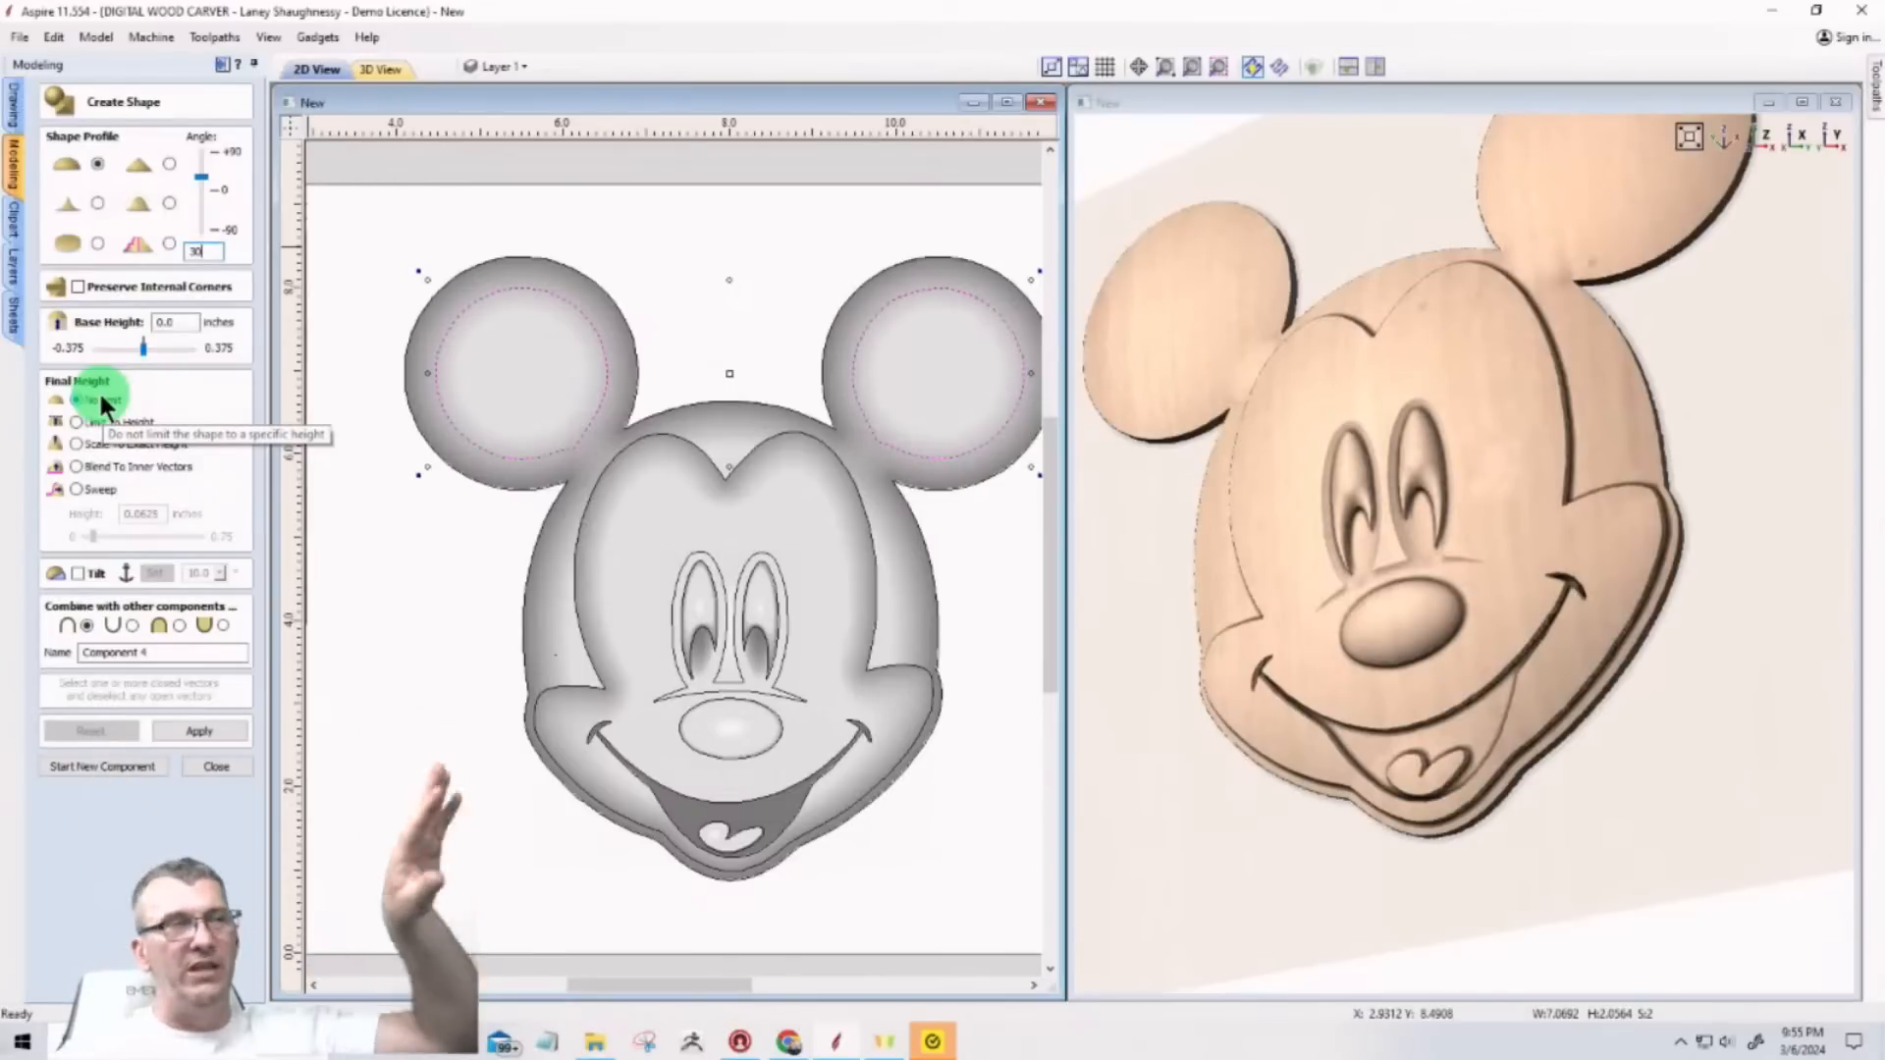
left_click(132, 624)
left_click(179, 722)
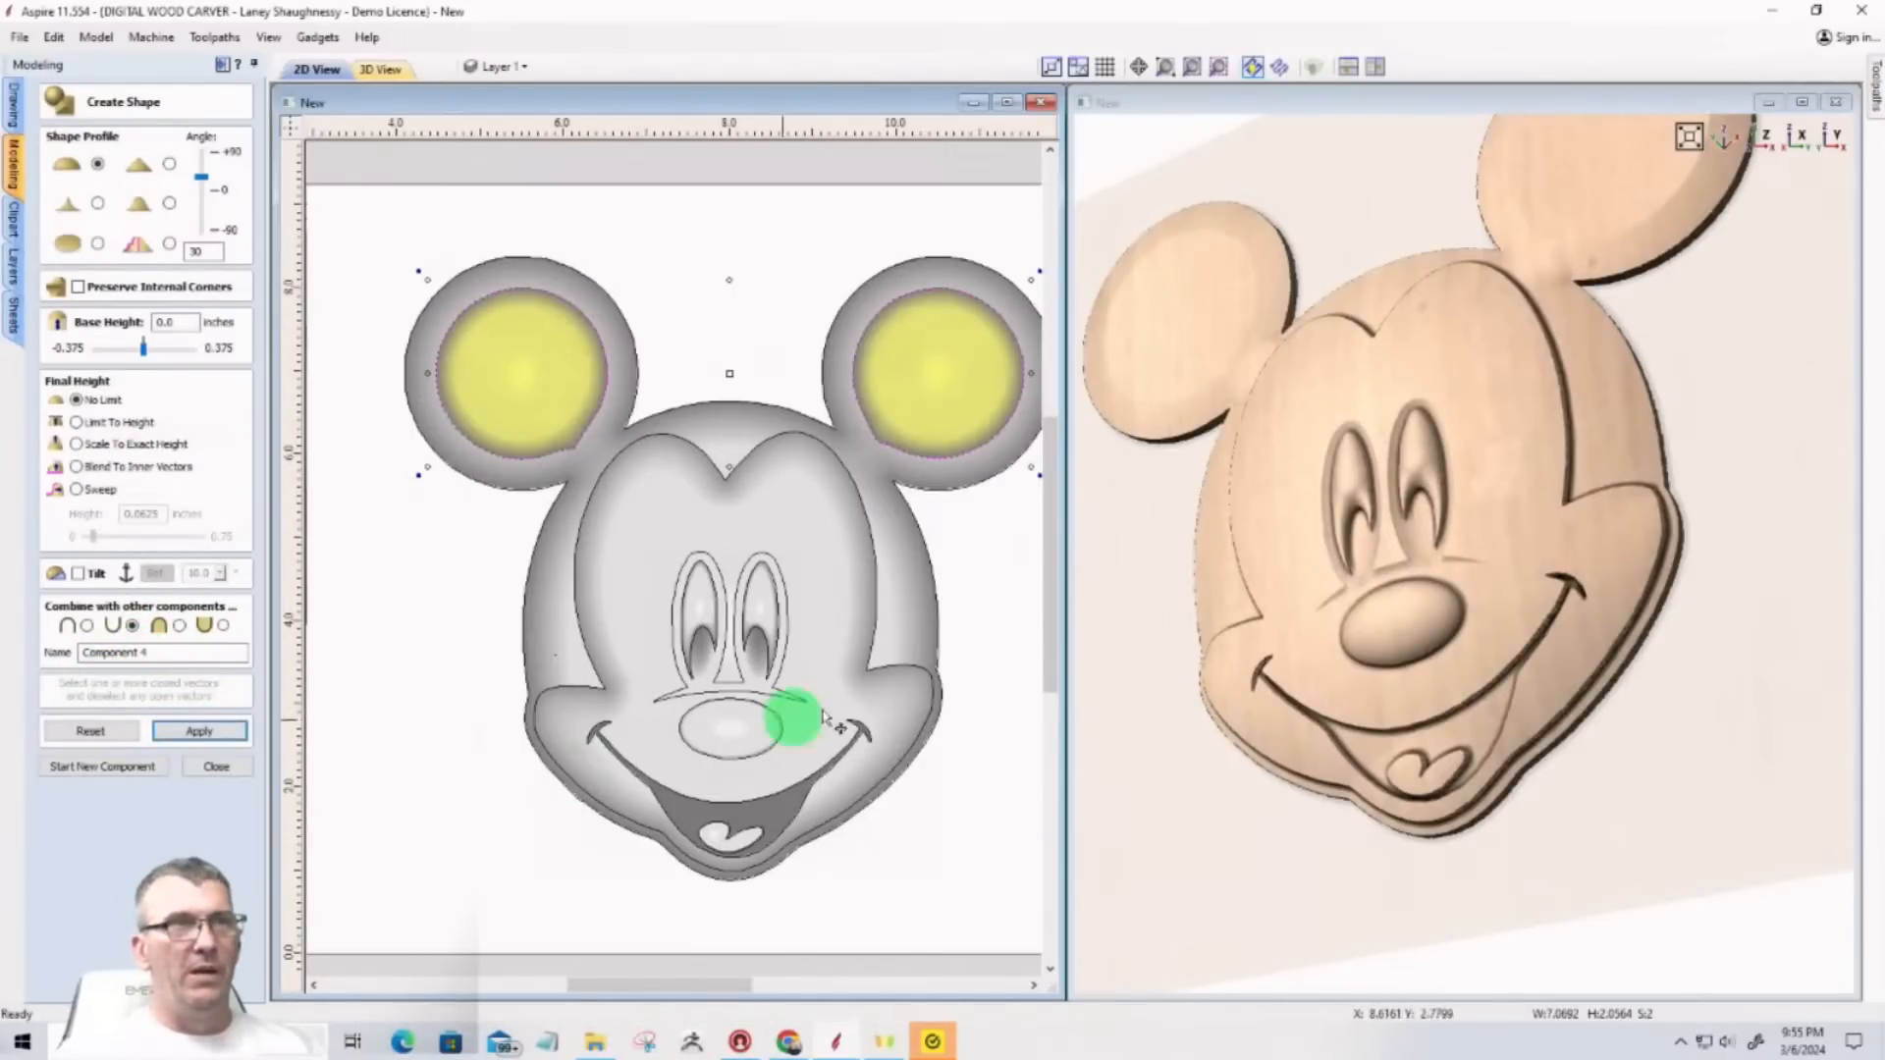
left_click_drag(1305, 366, 1638, 386)
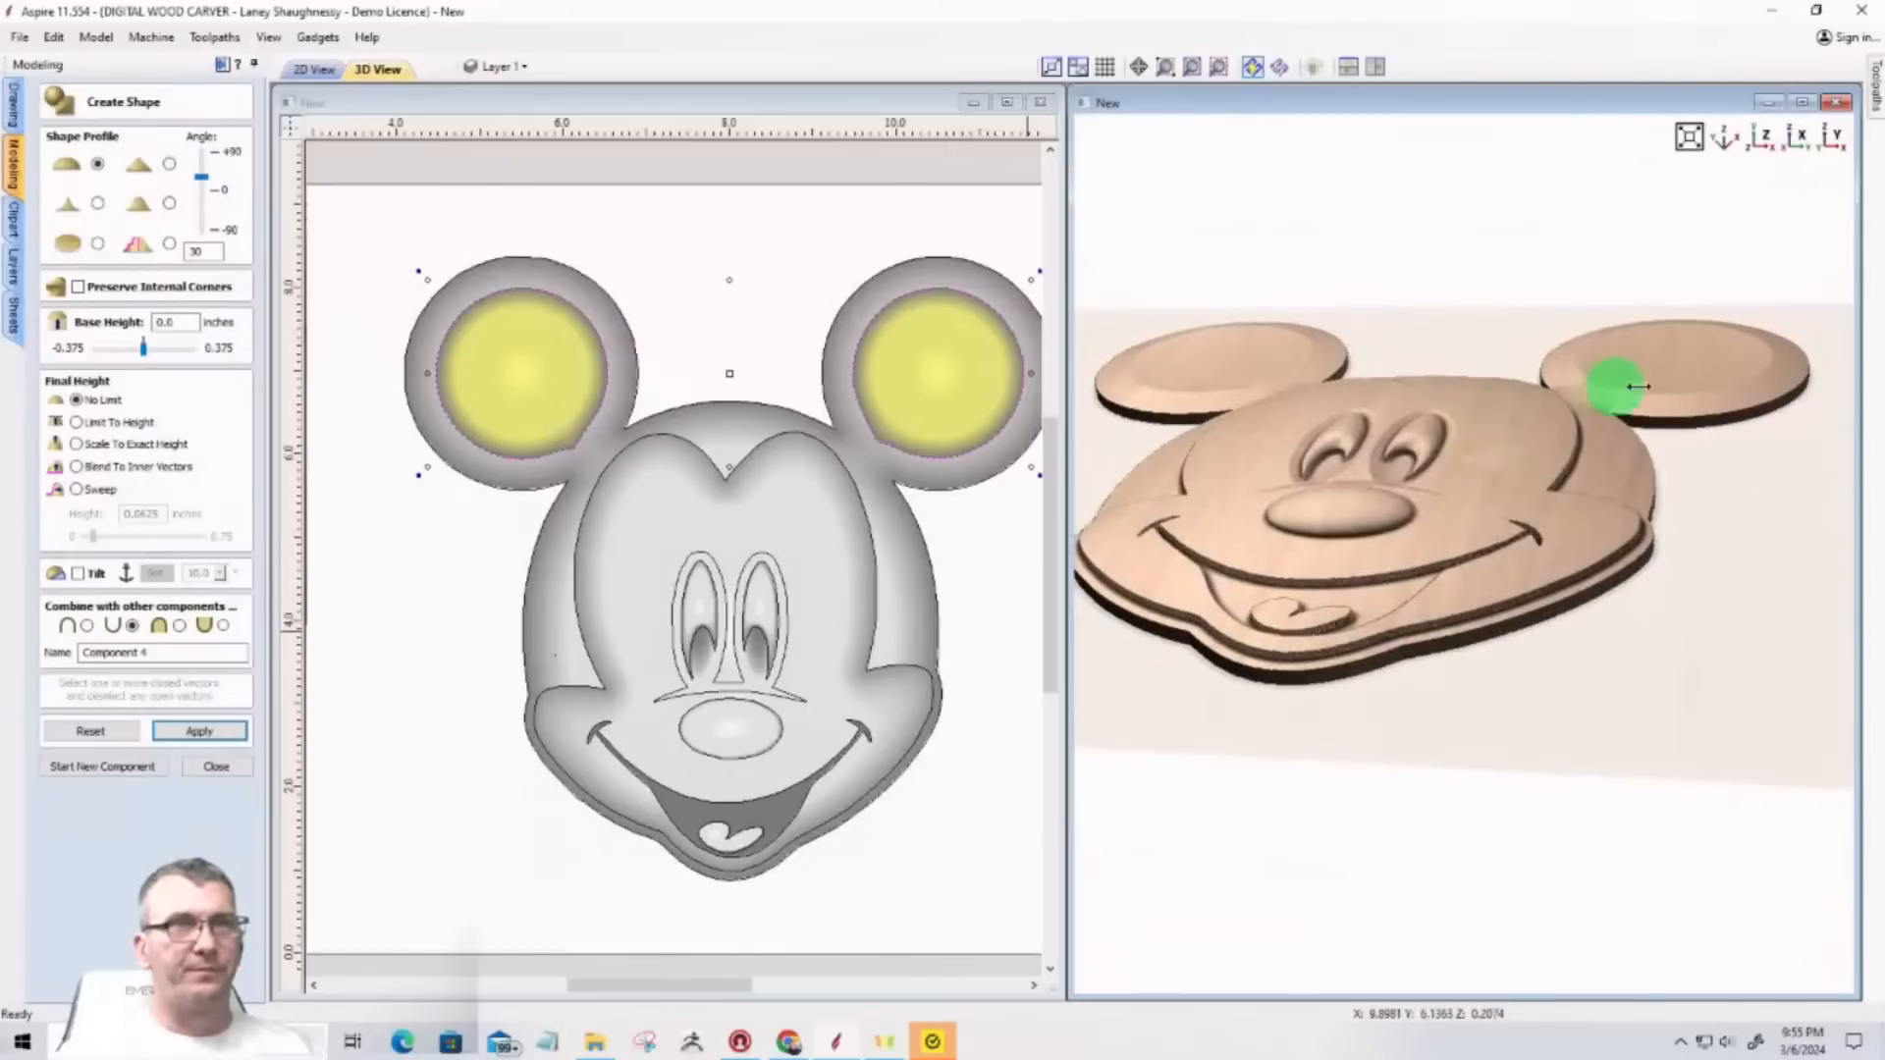
scroll(1638, 386, "up", 3)
middle_click_drag(1653, 400, 1150, 991)
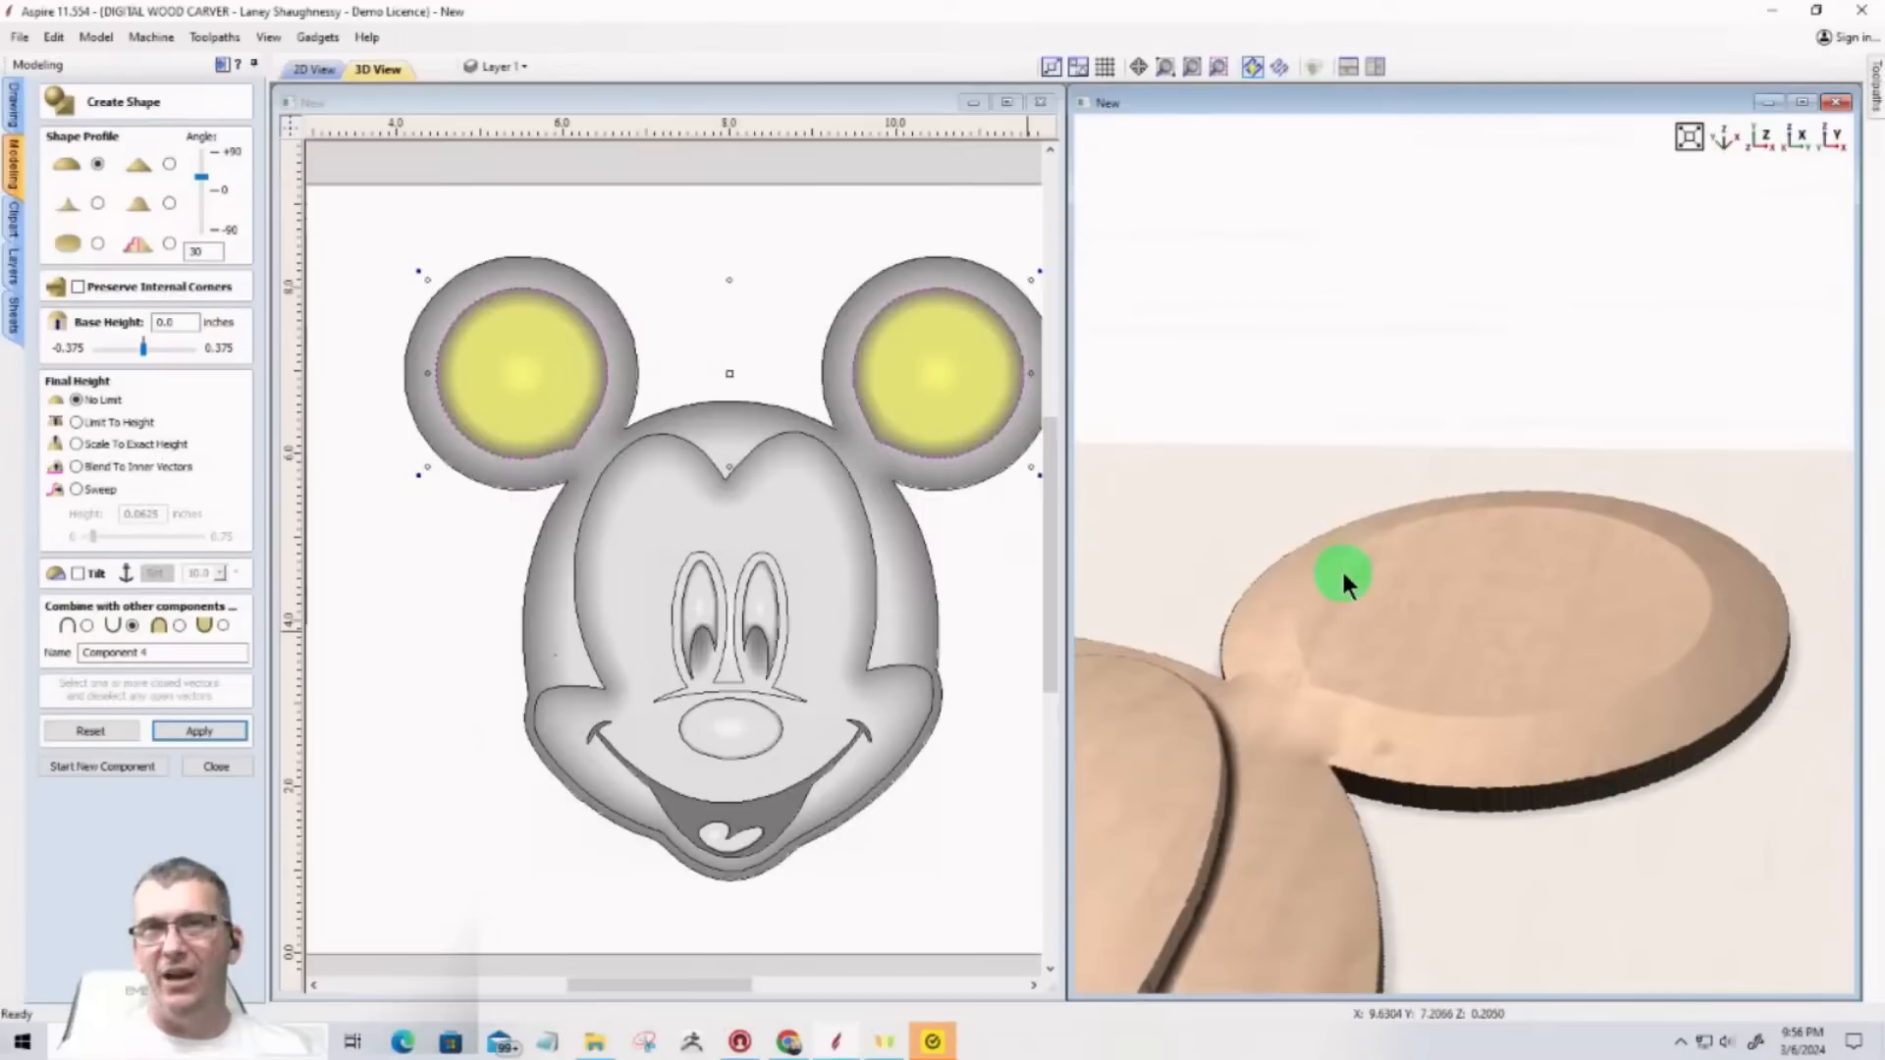
Step: Try a 60-degree angle for the inner ear shapes and apply it
double_click(211, 253)
type("0.")
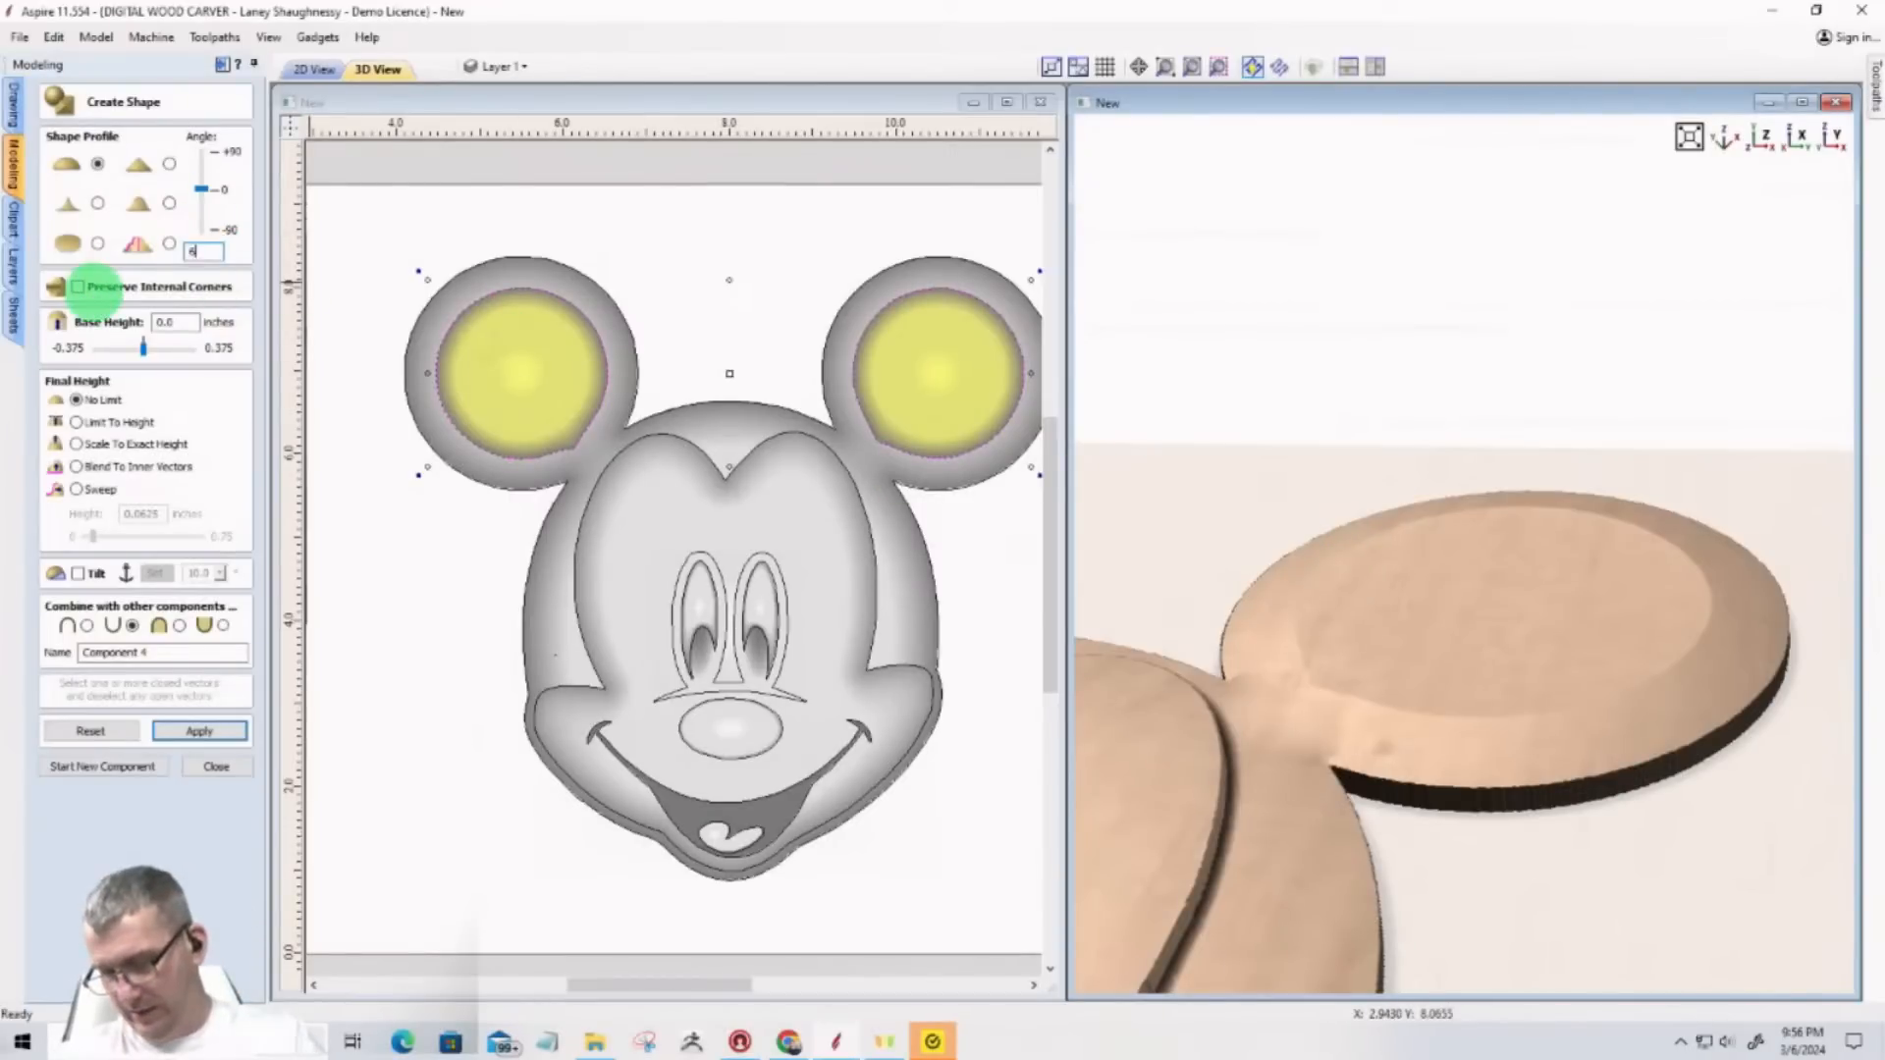
type("0")
left_click(189, 726)
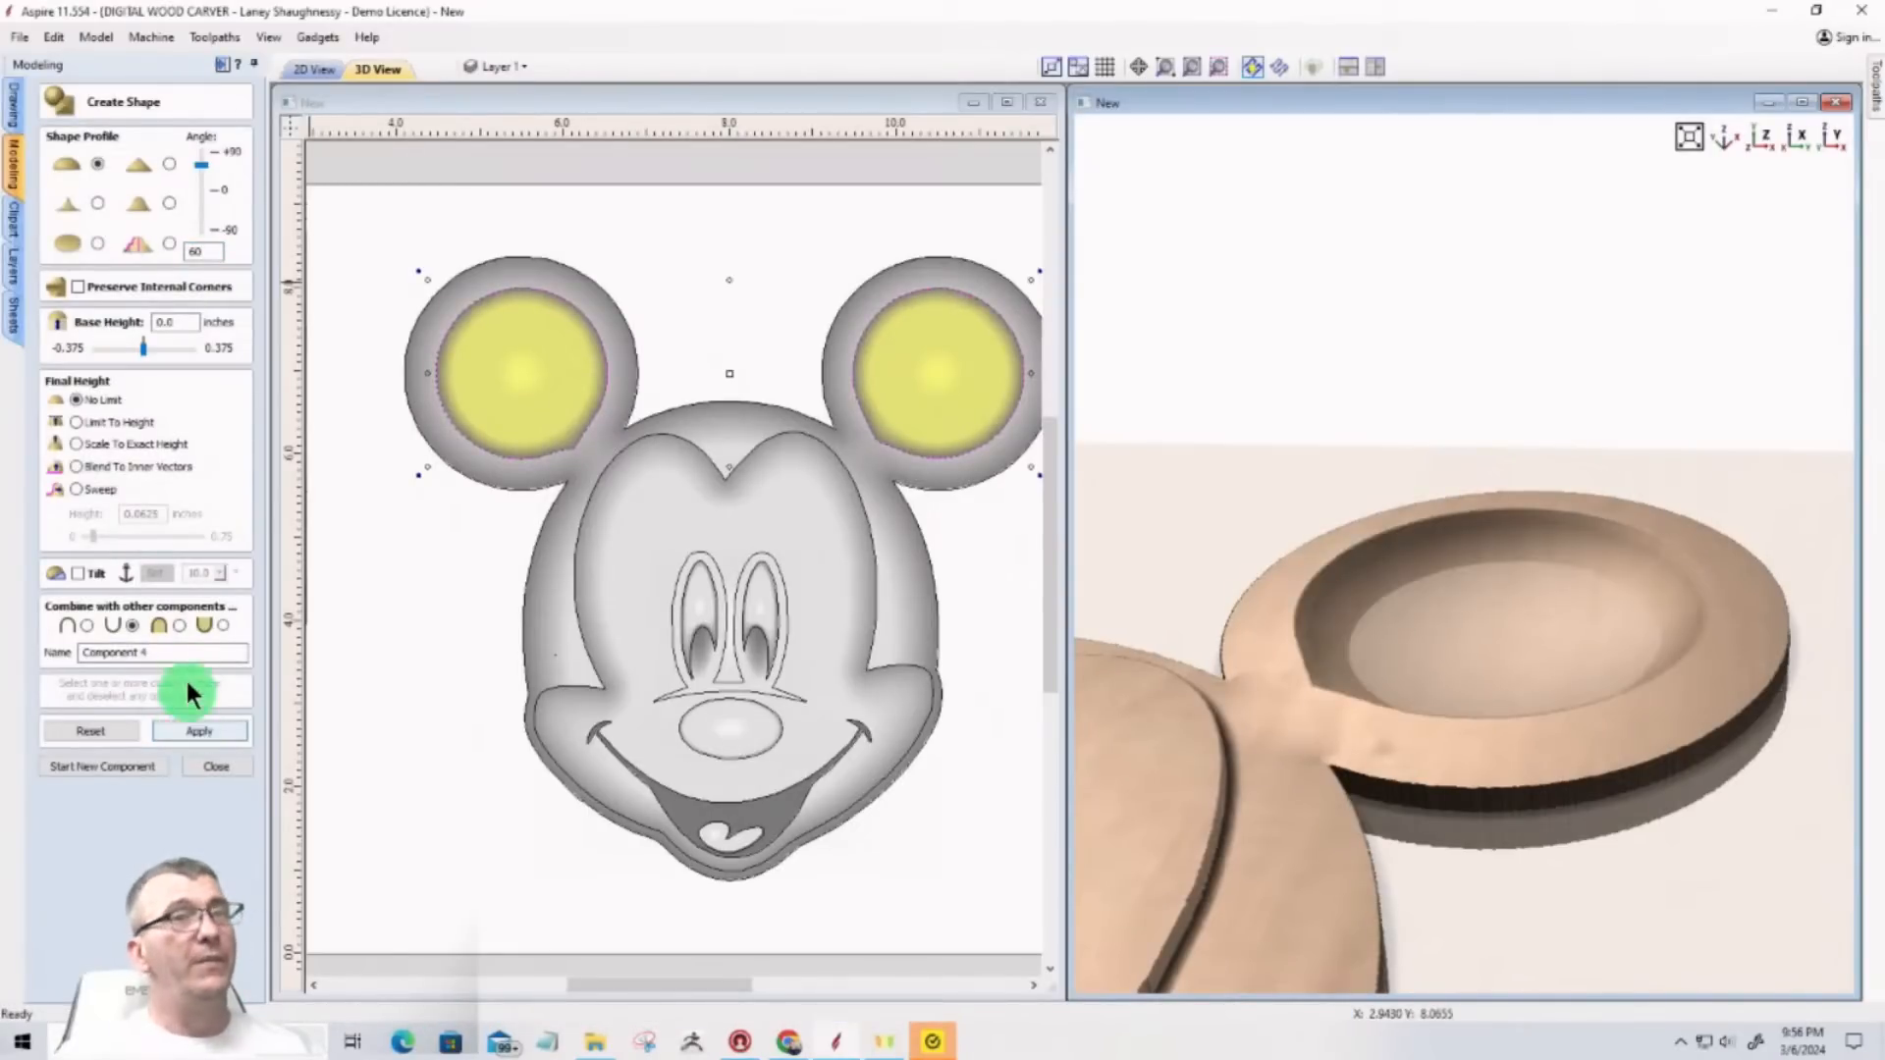
Step: Set the angle of the inner ear shapes to 45 degrees, apply it and finish creating shapes
left_click_drag(215, 252, 149, 255)
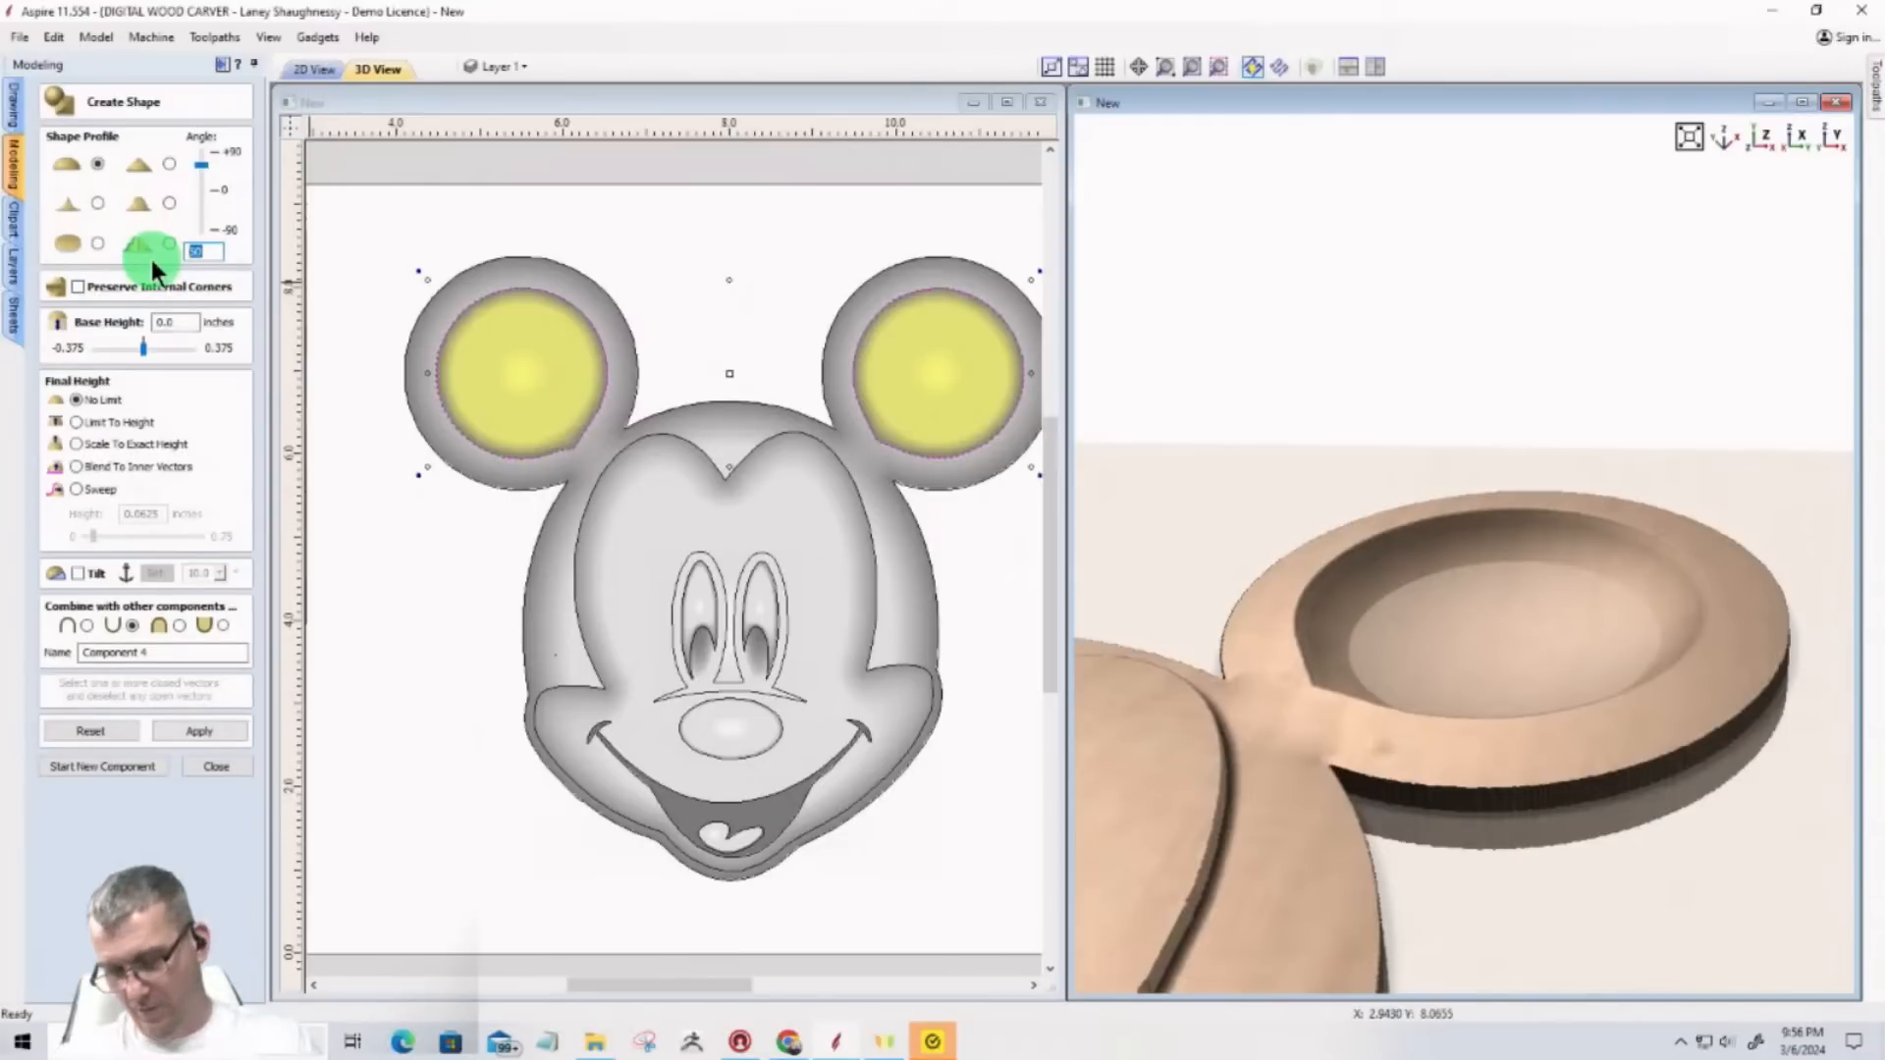
type("45")
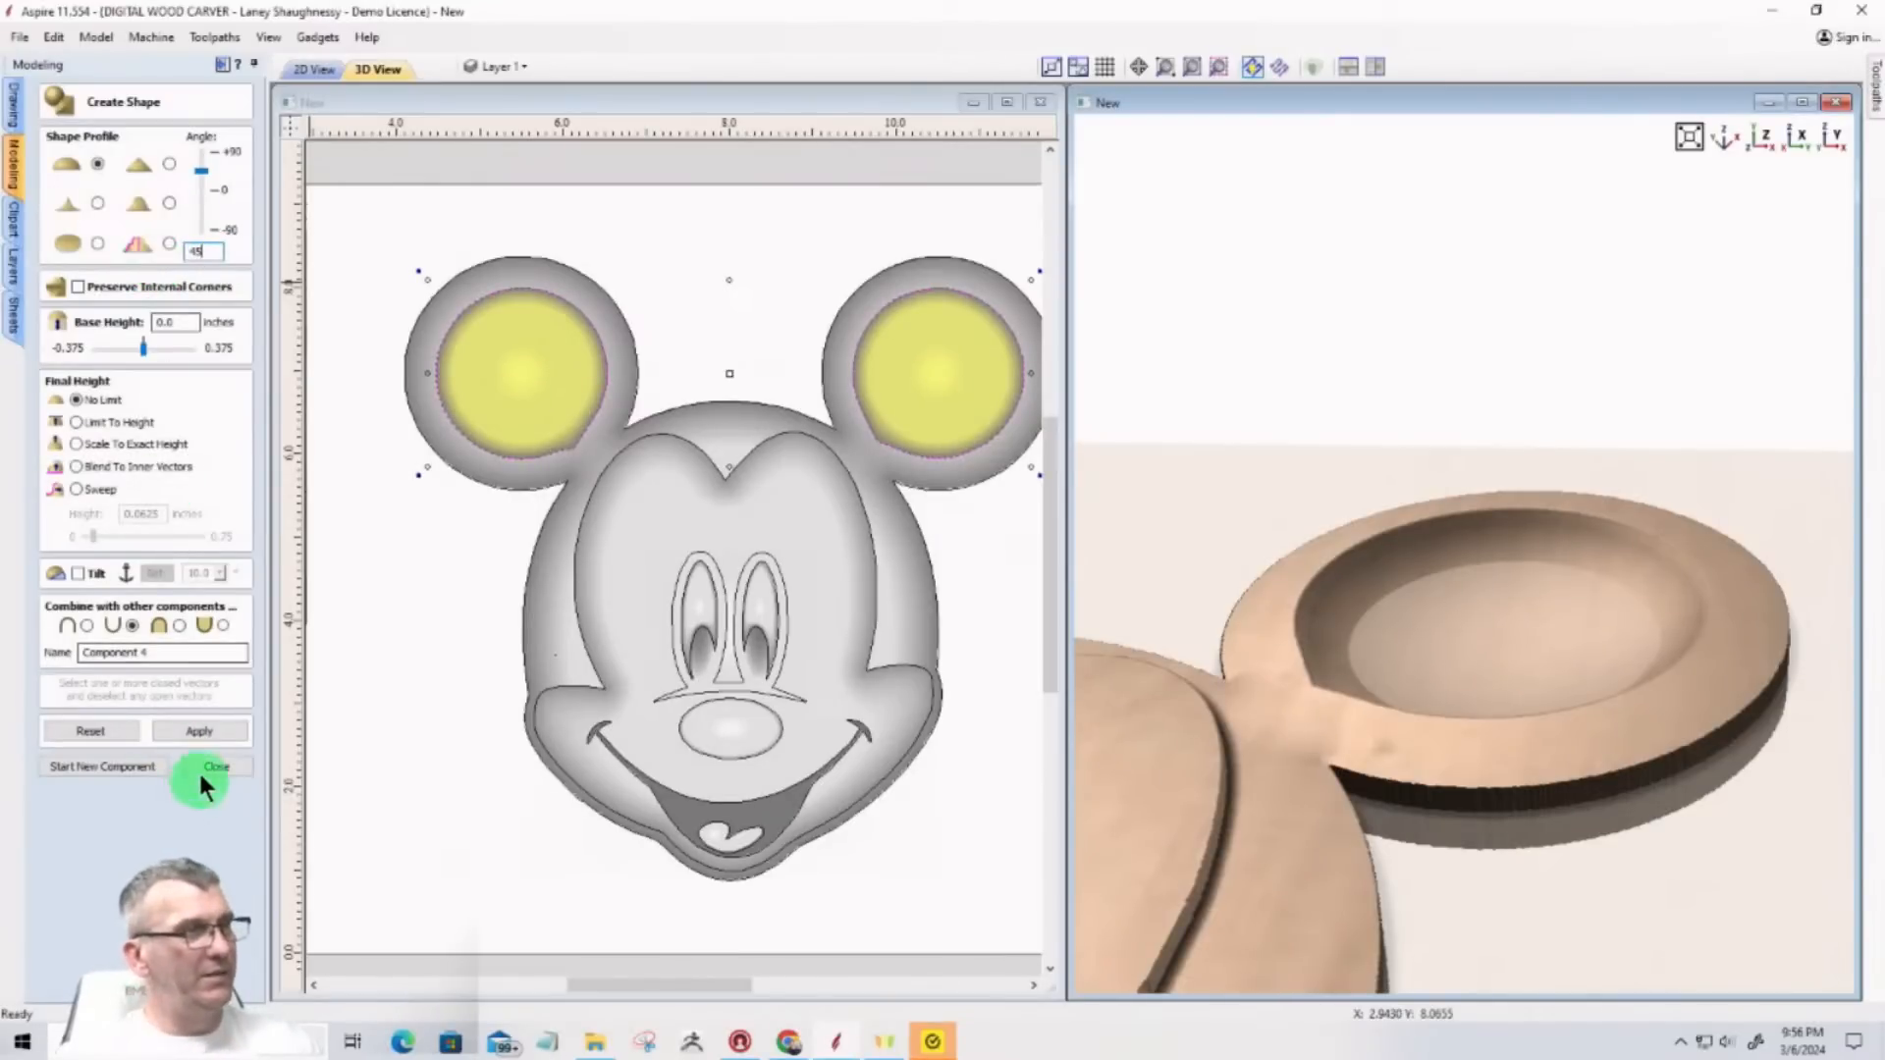
left_click(199, 732)
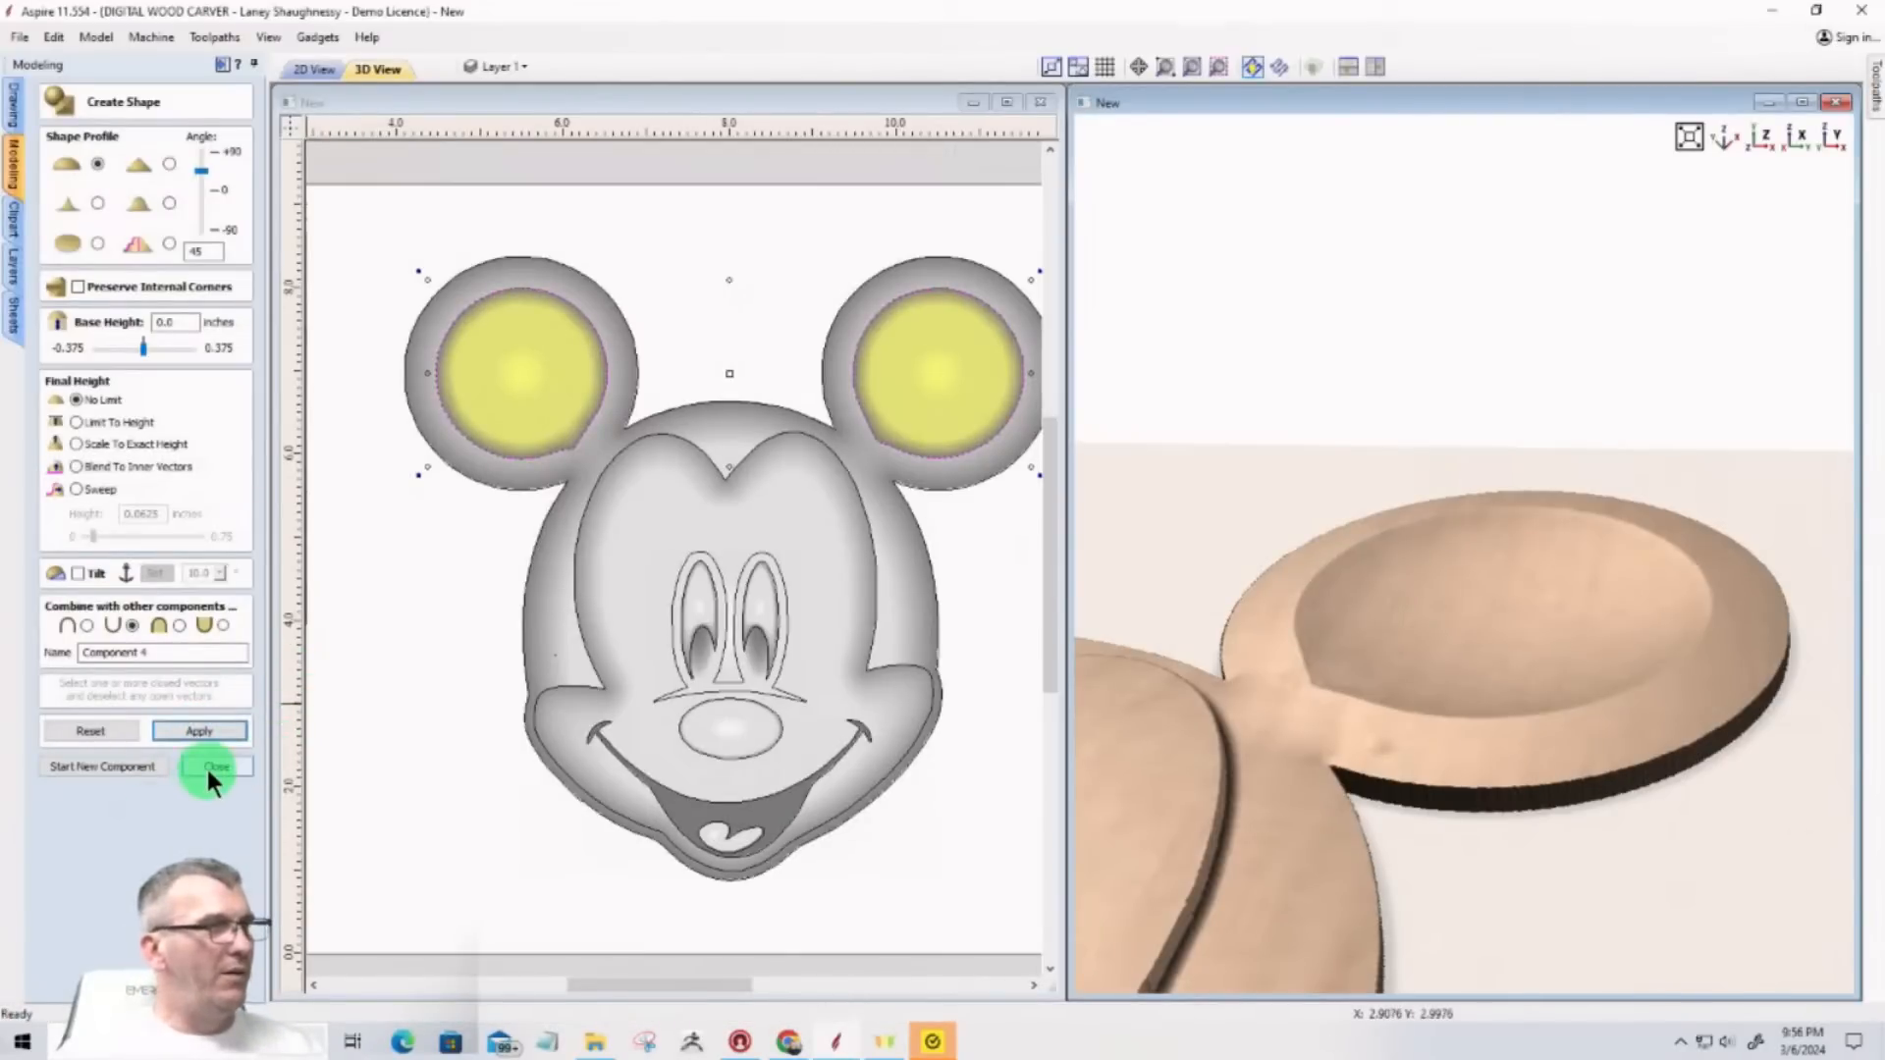
left_click(206, 767)
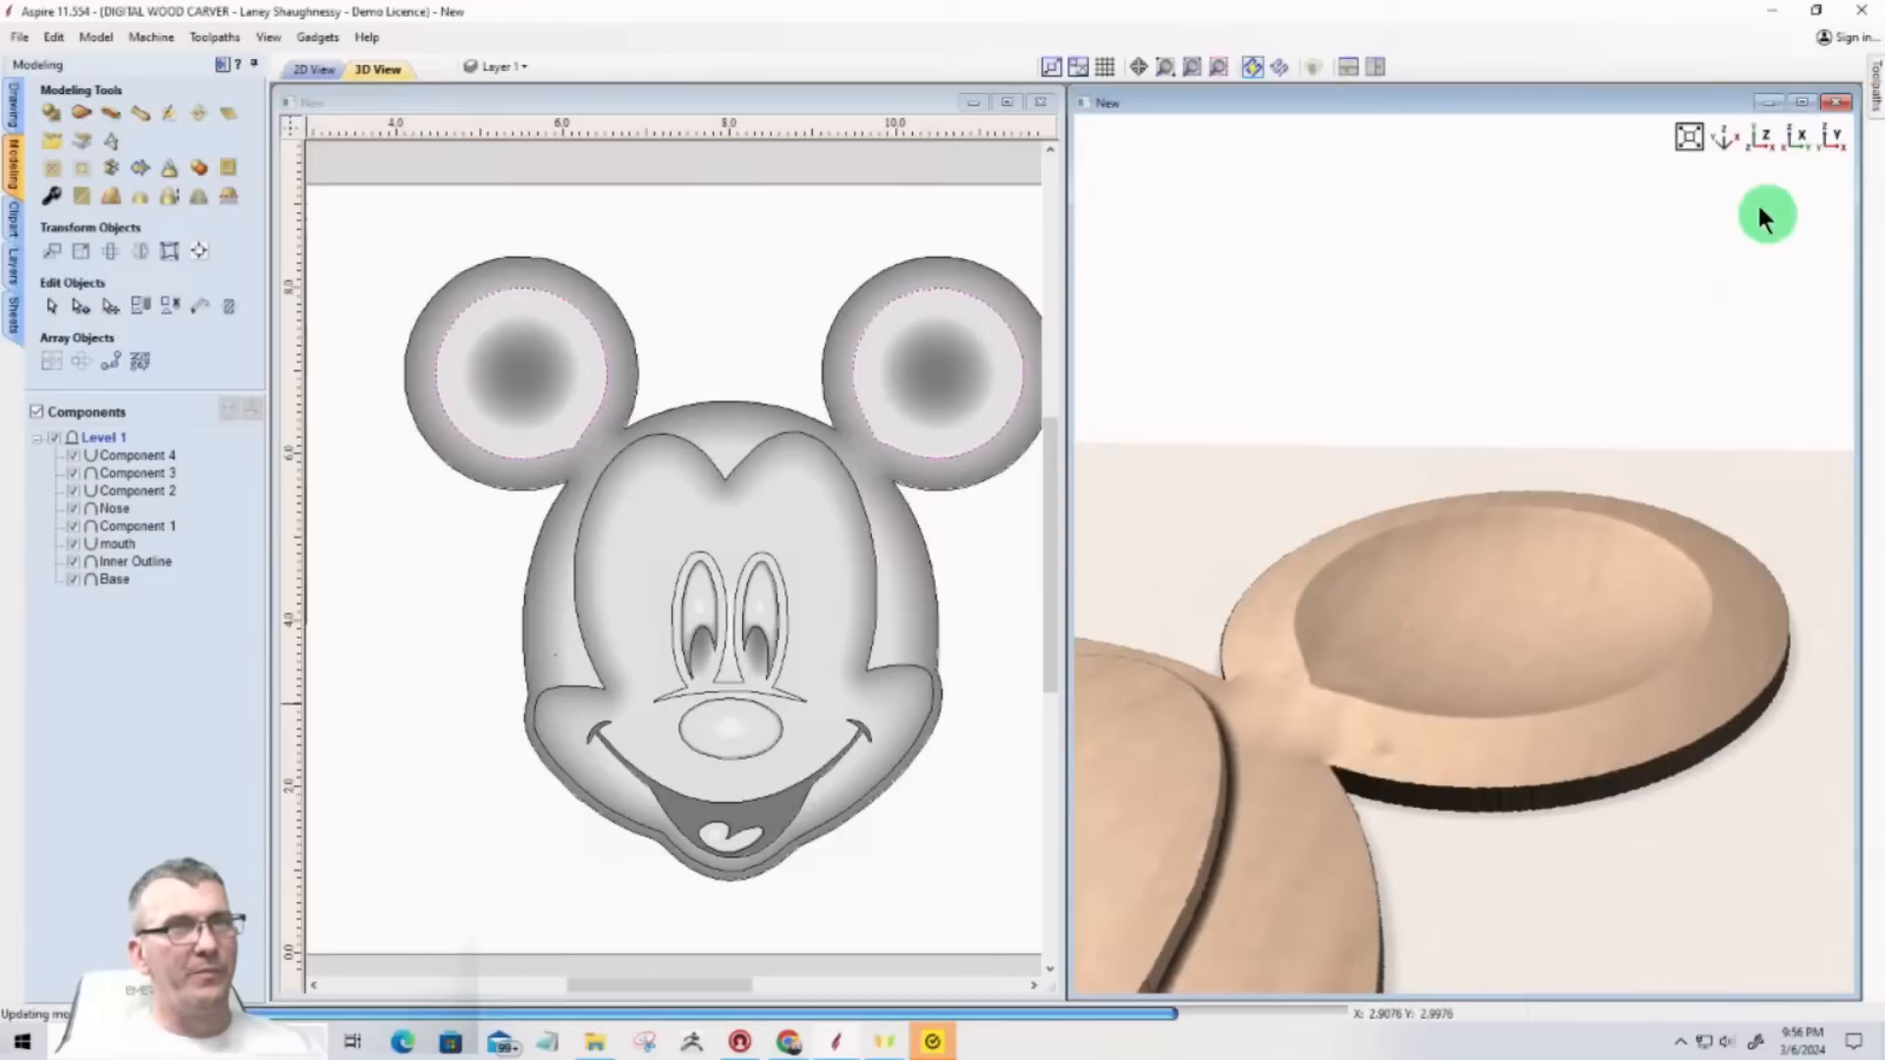
Step: Maximize the 3D view and examine the whole head from above, at an angle and close up around the eyes
left_click(1753, 142)
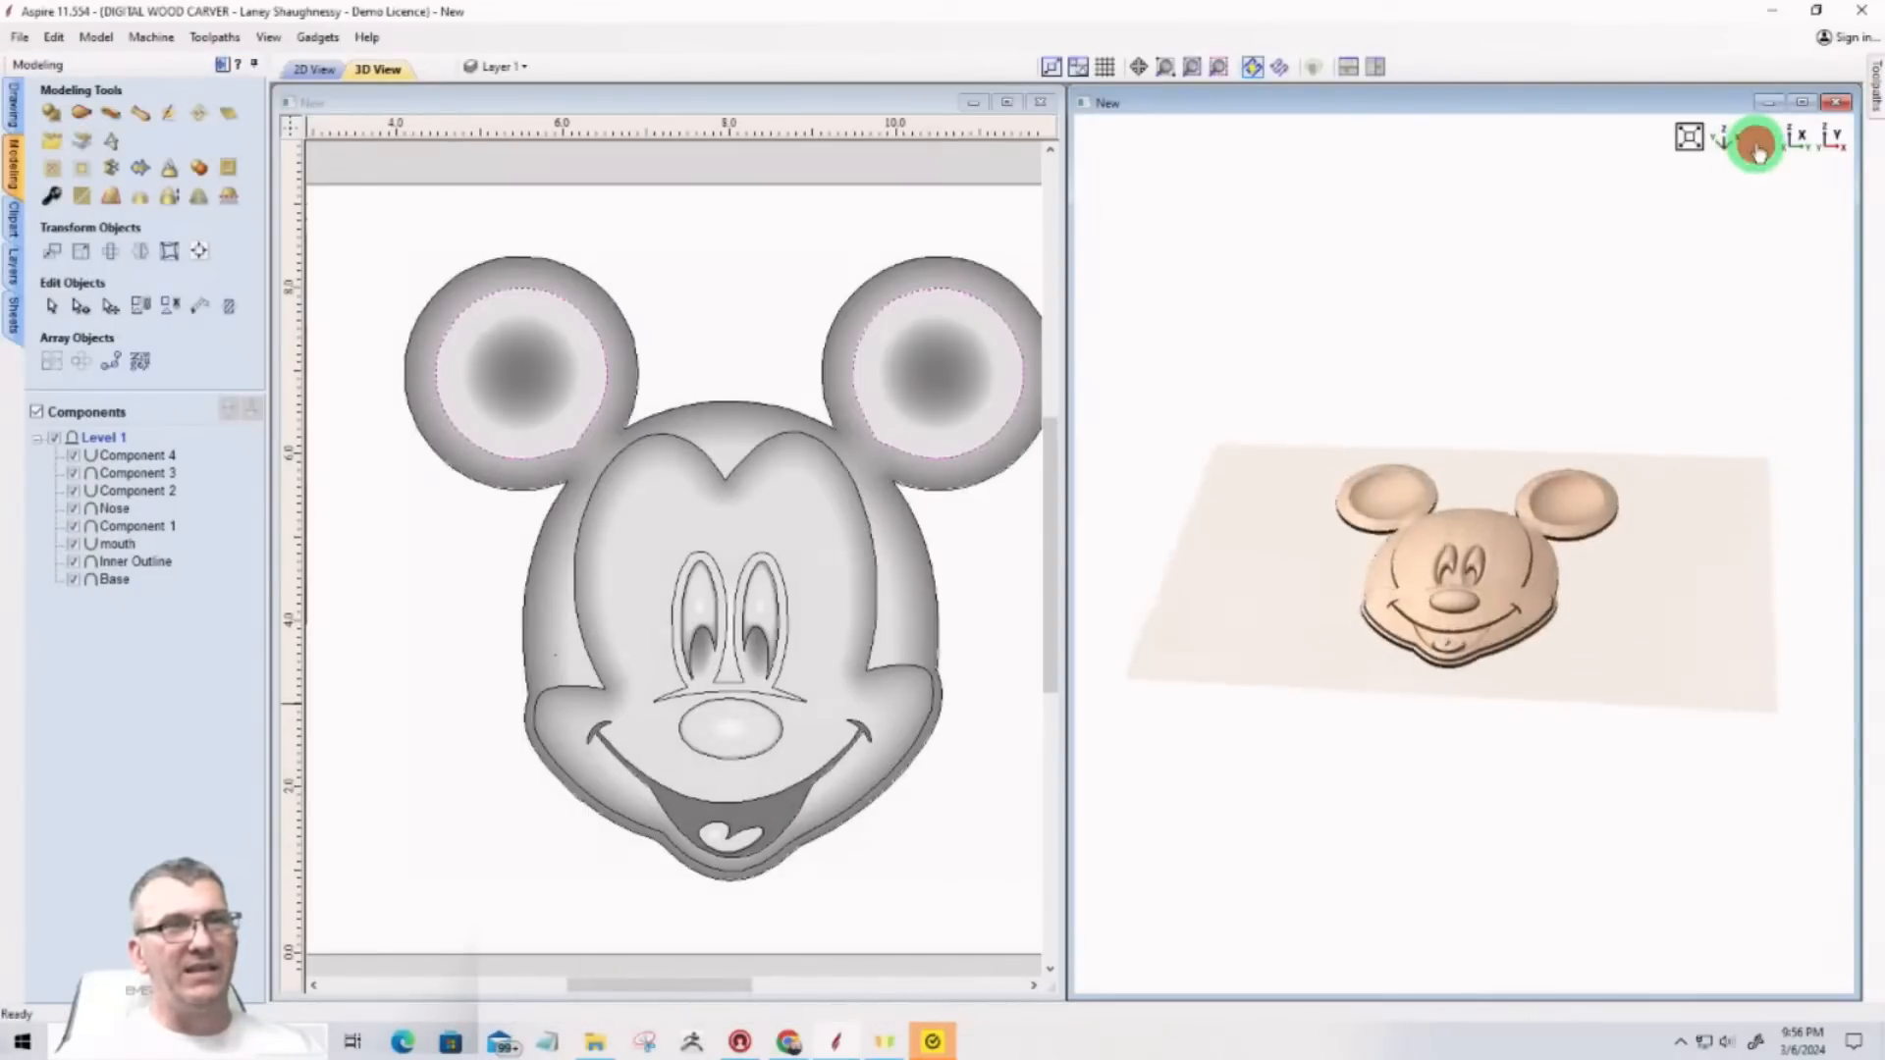
left_click(1756, 144)
left_click(1797, 103)
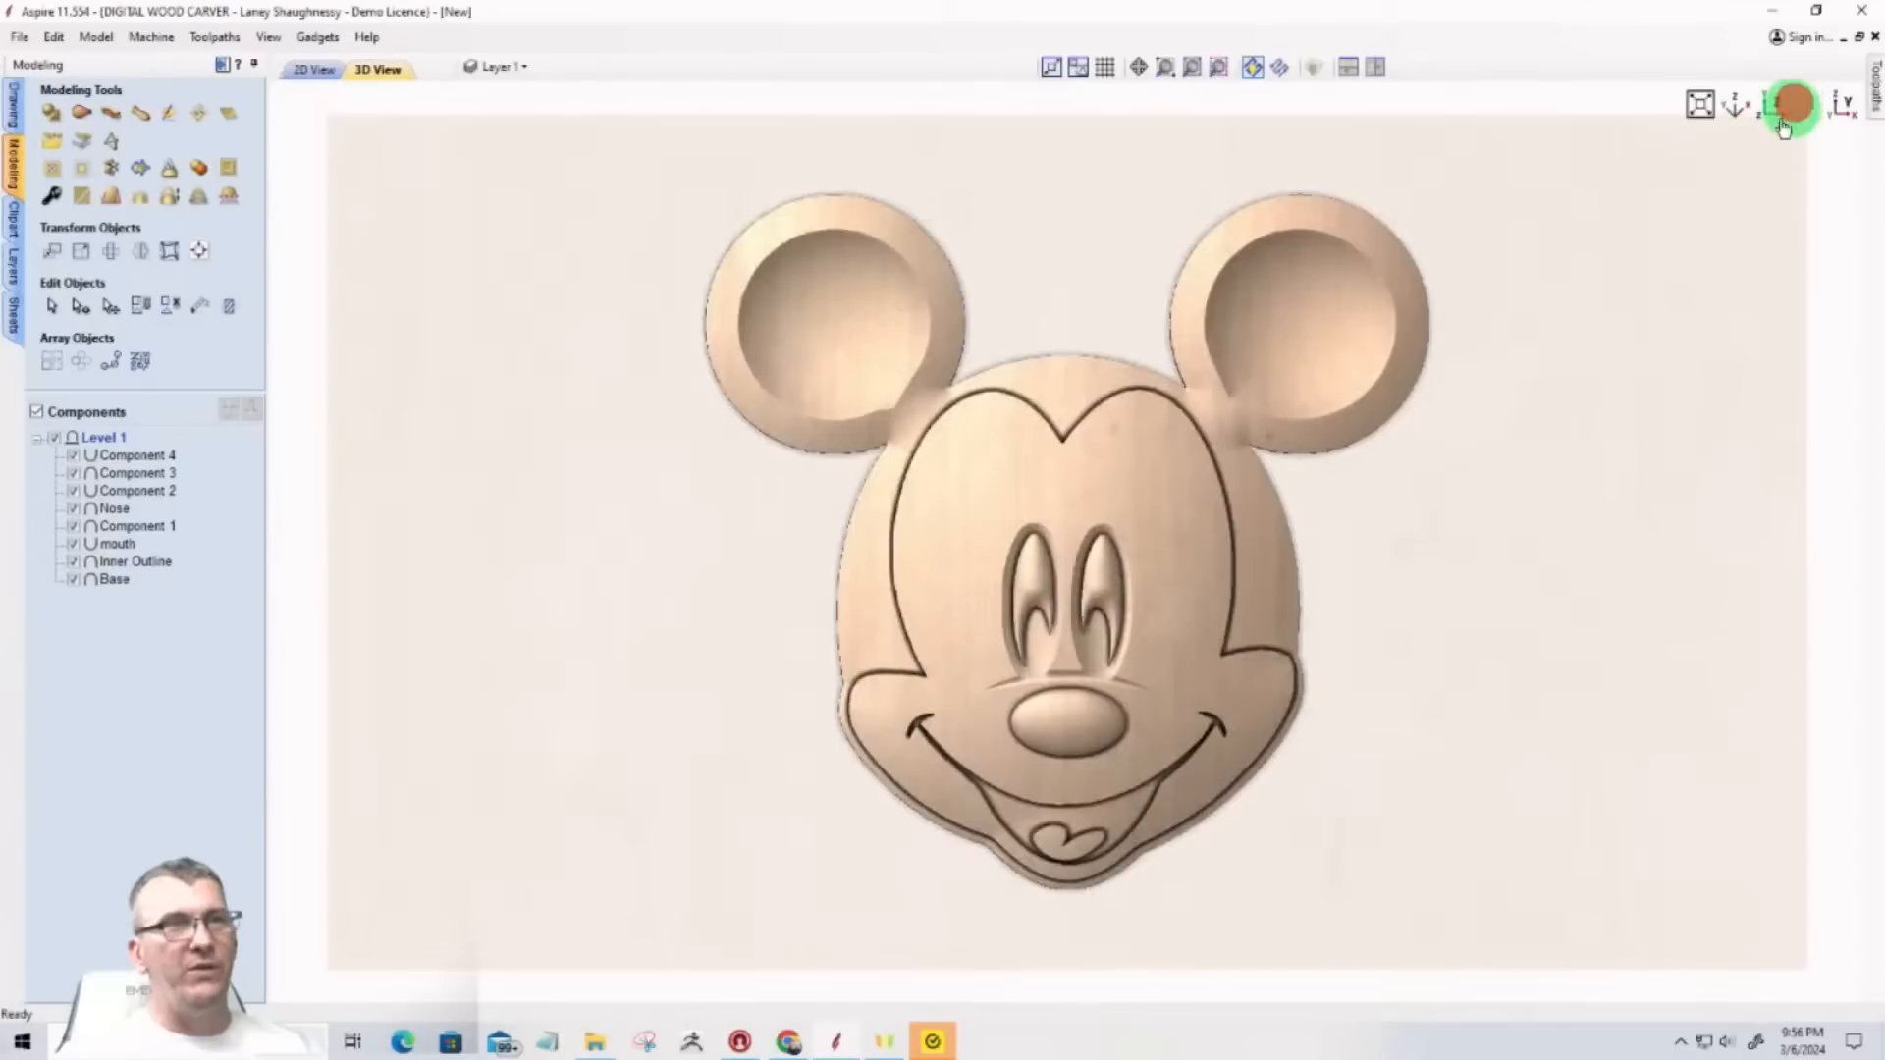
scroll(1105, 666, "up", 2)
scroll(993, 714, "down", 1)
left_click_drag(663, 688, 364, 656)
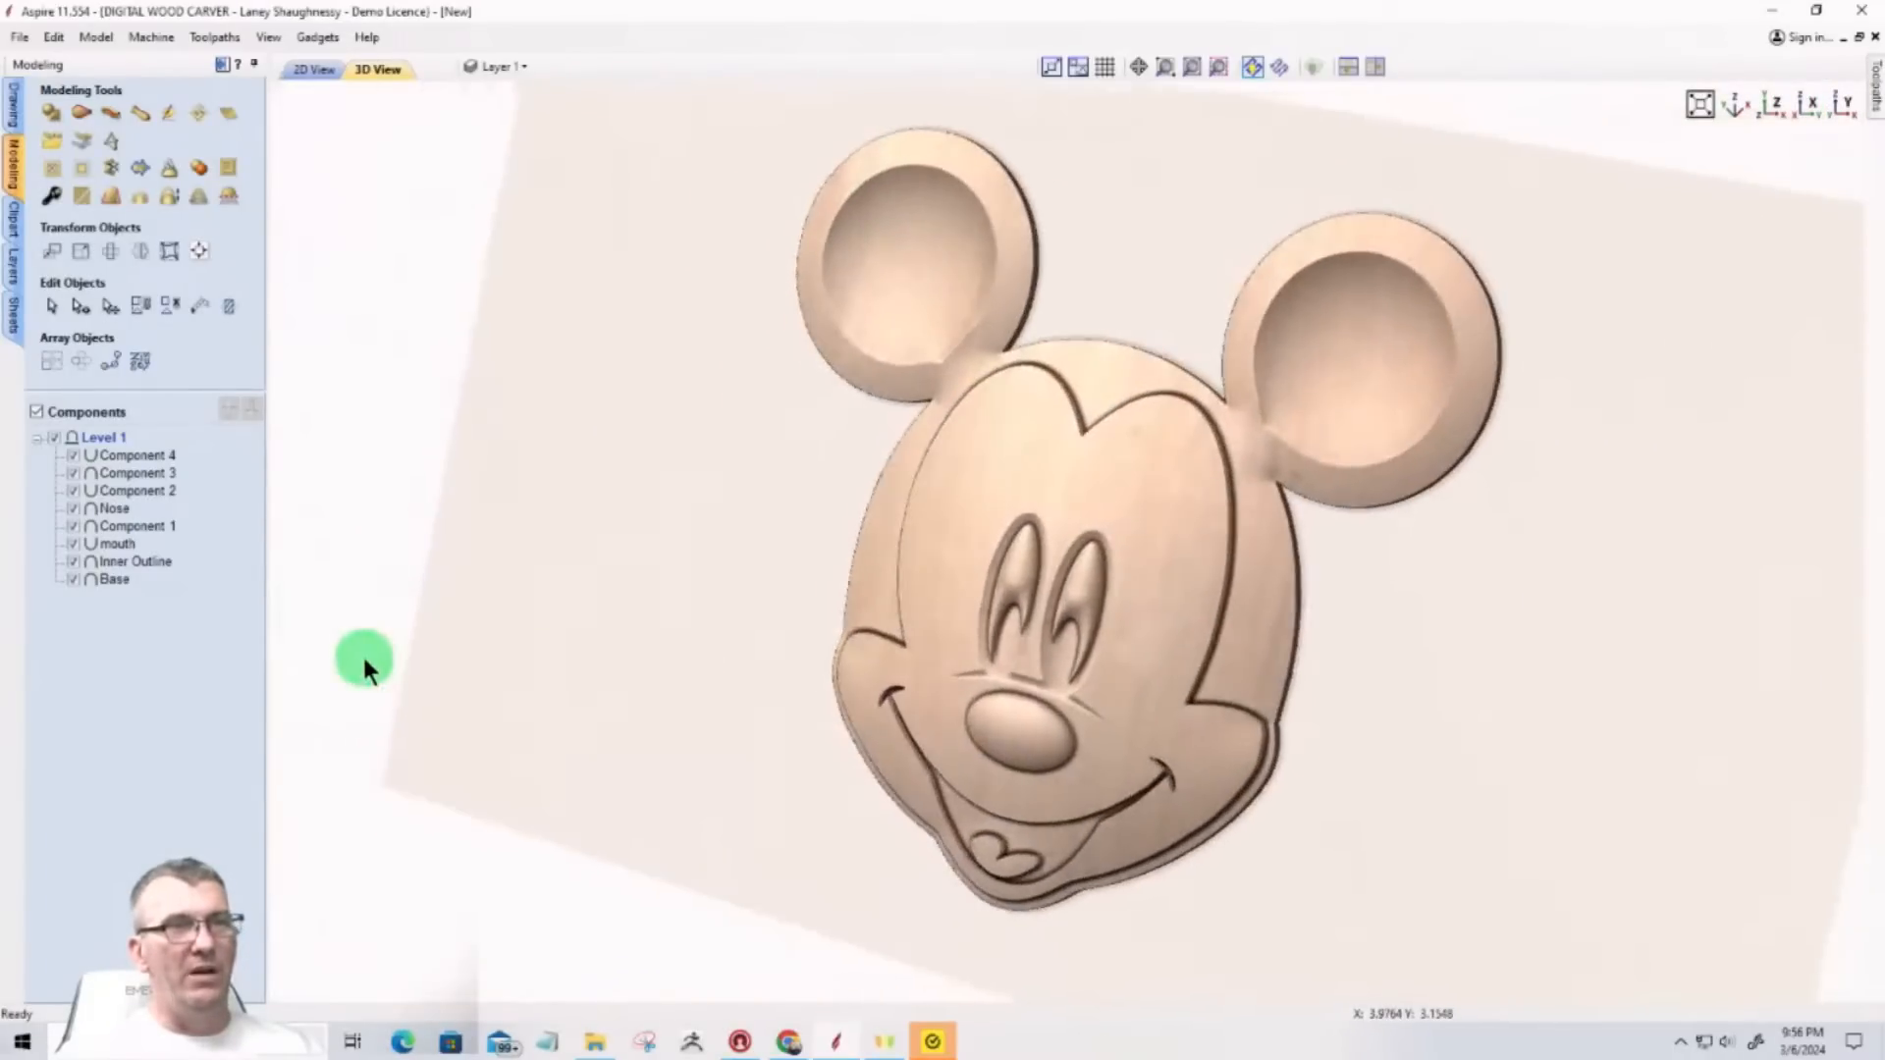
left_click_drag(1106, 651, 1014, 501)
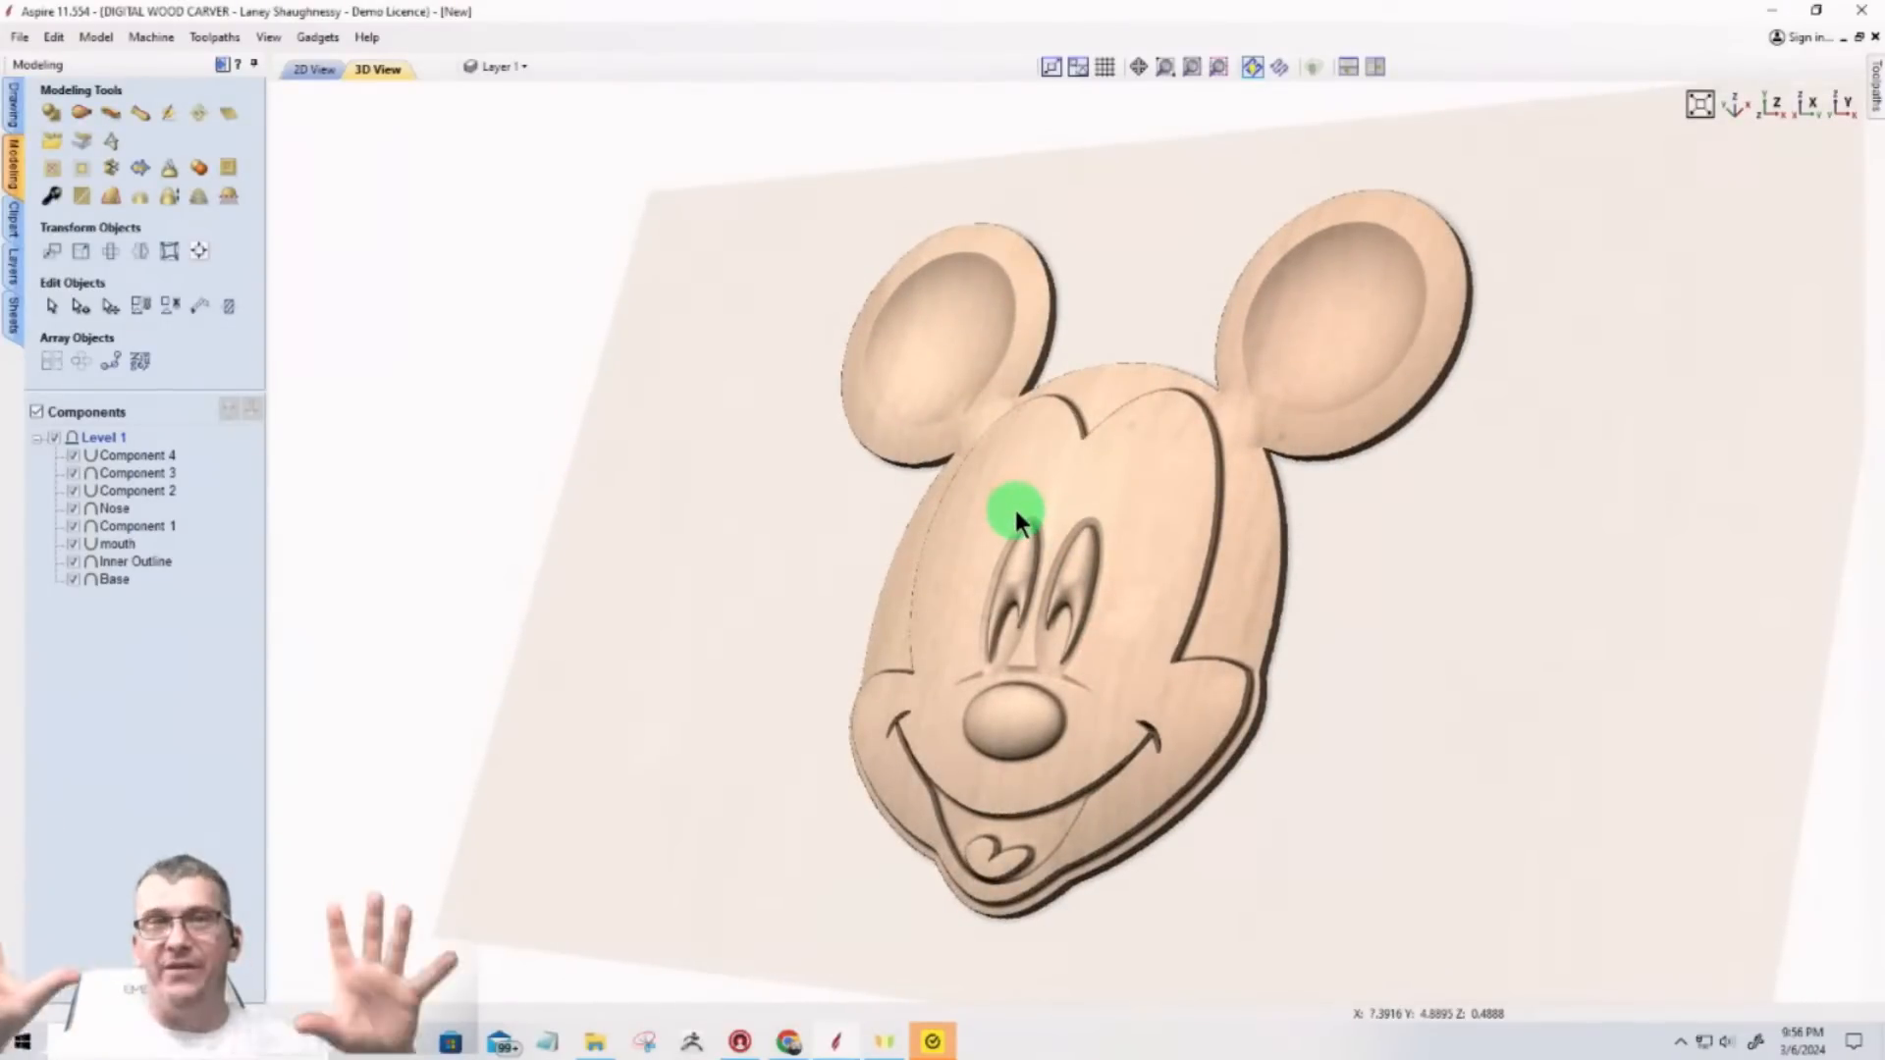
scroll(1216, 626, "up", 5)
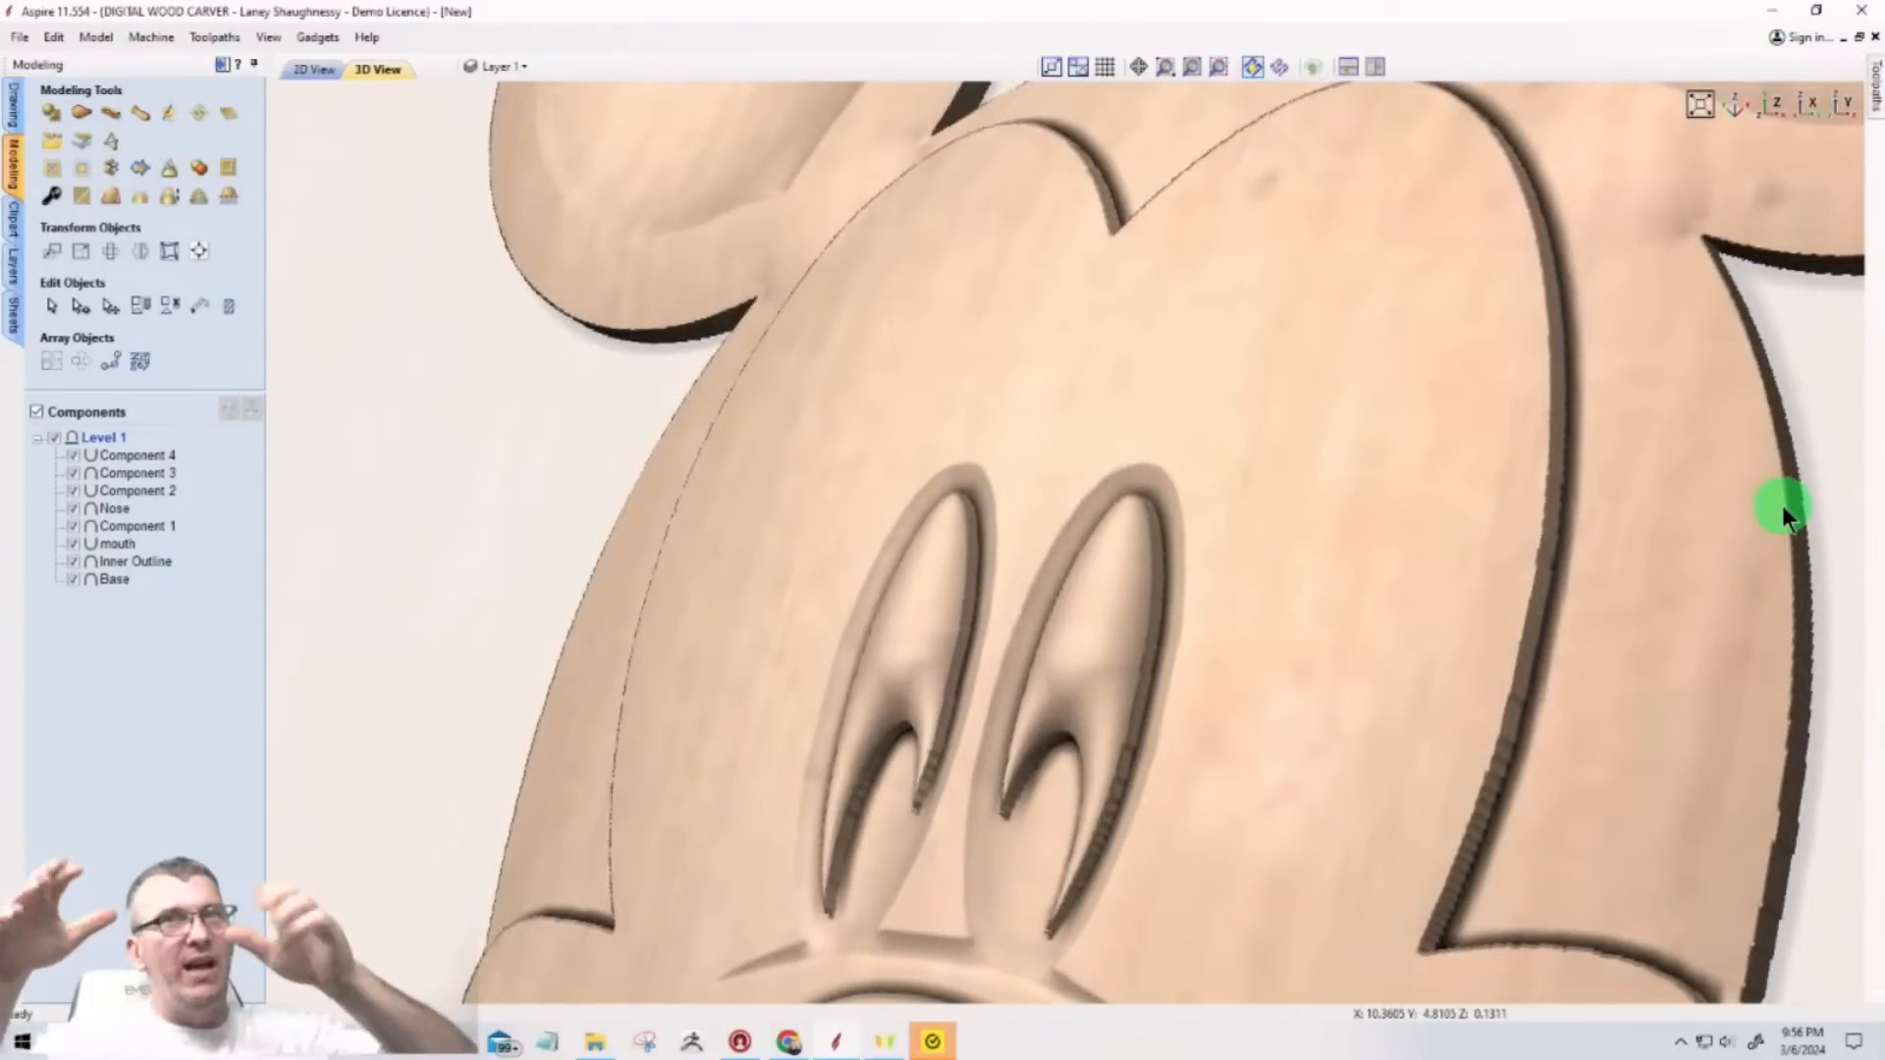
Step: Try adding a 22.5-degree draft to the whole head model and inspect its side walls at an angle
scroll(706, 442, "down", 5)
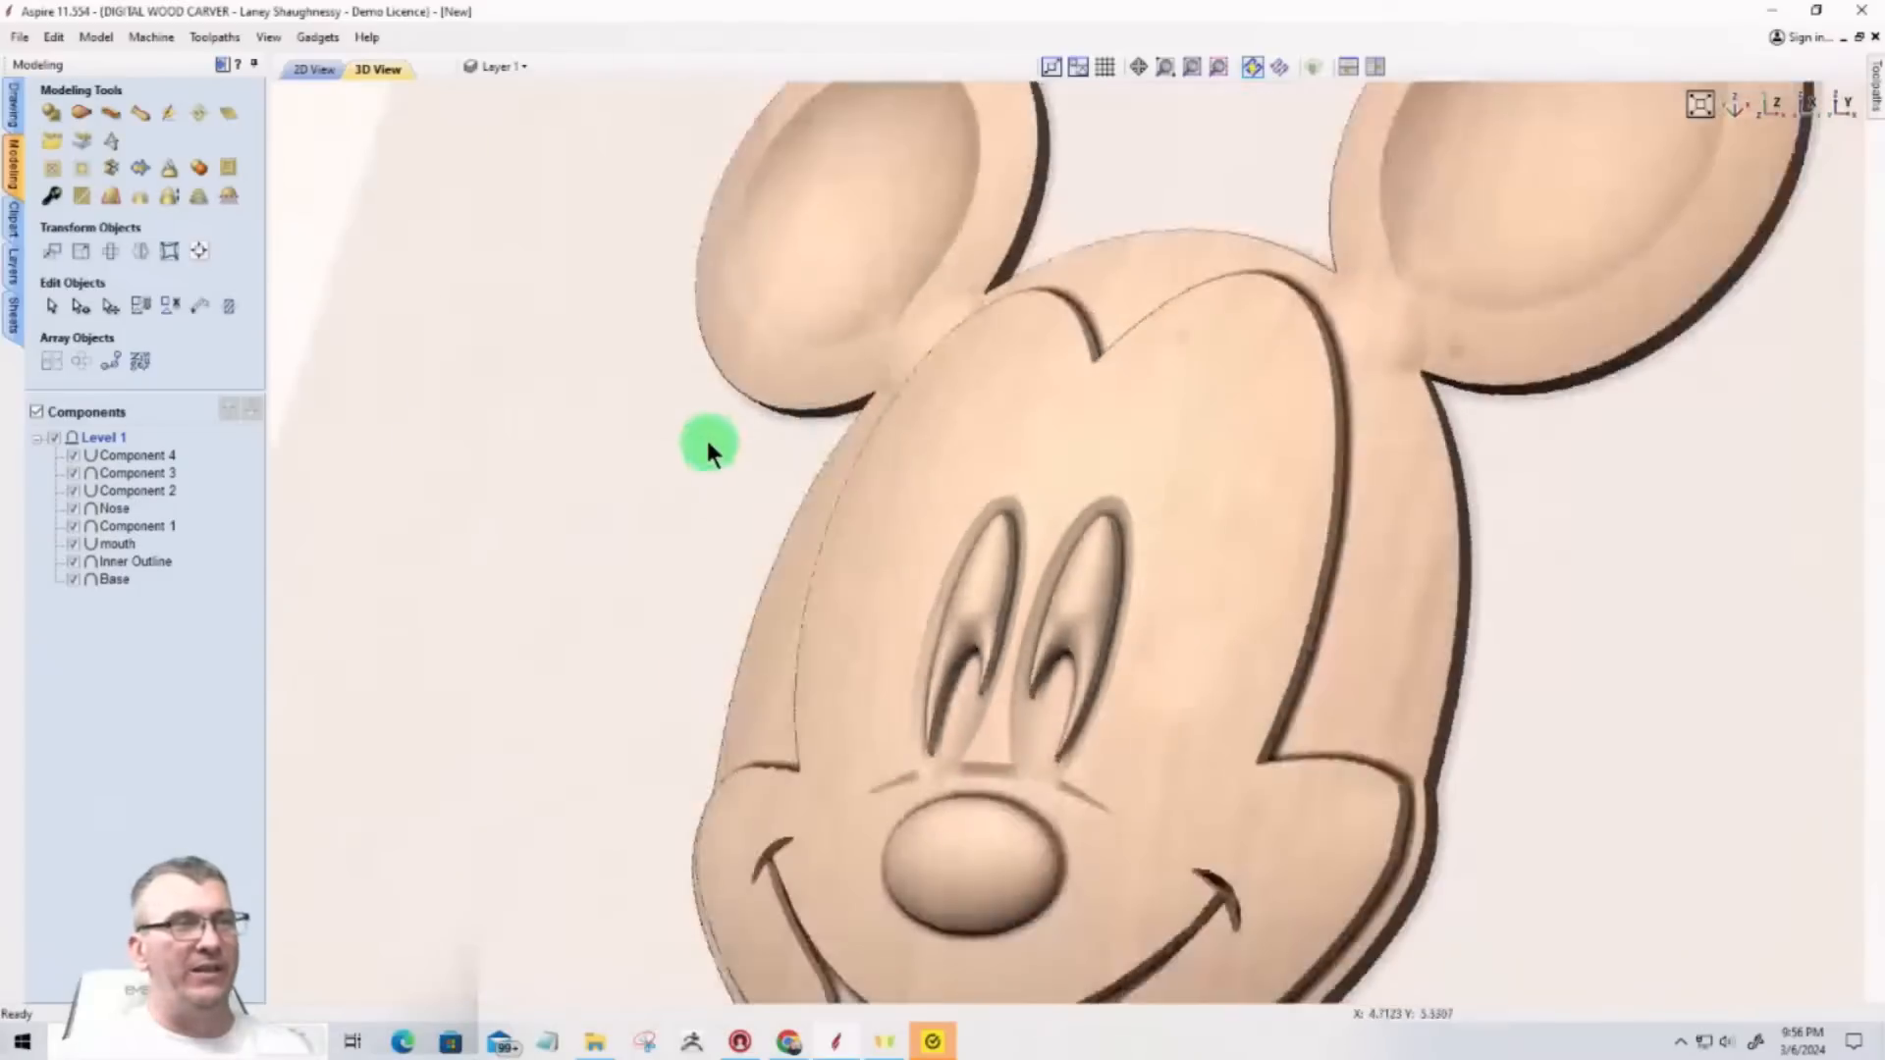
scroll(844, 555, "down", 1)
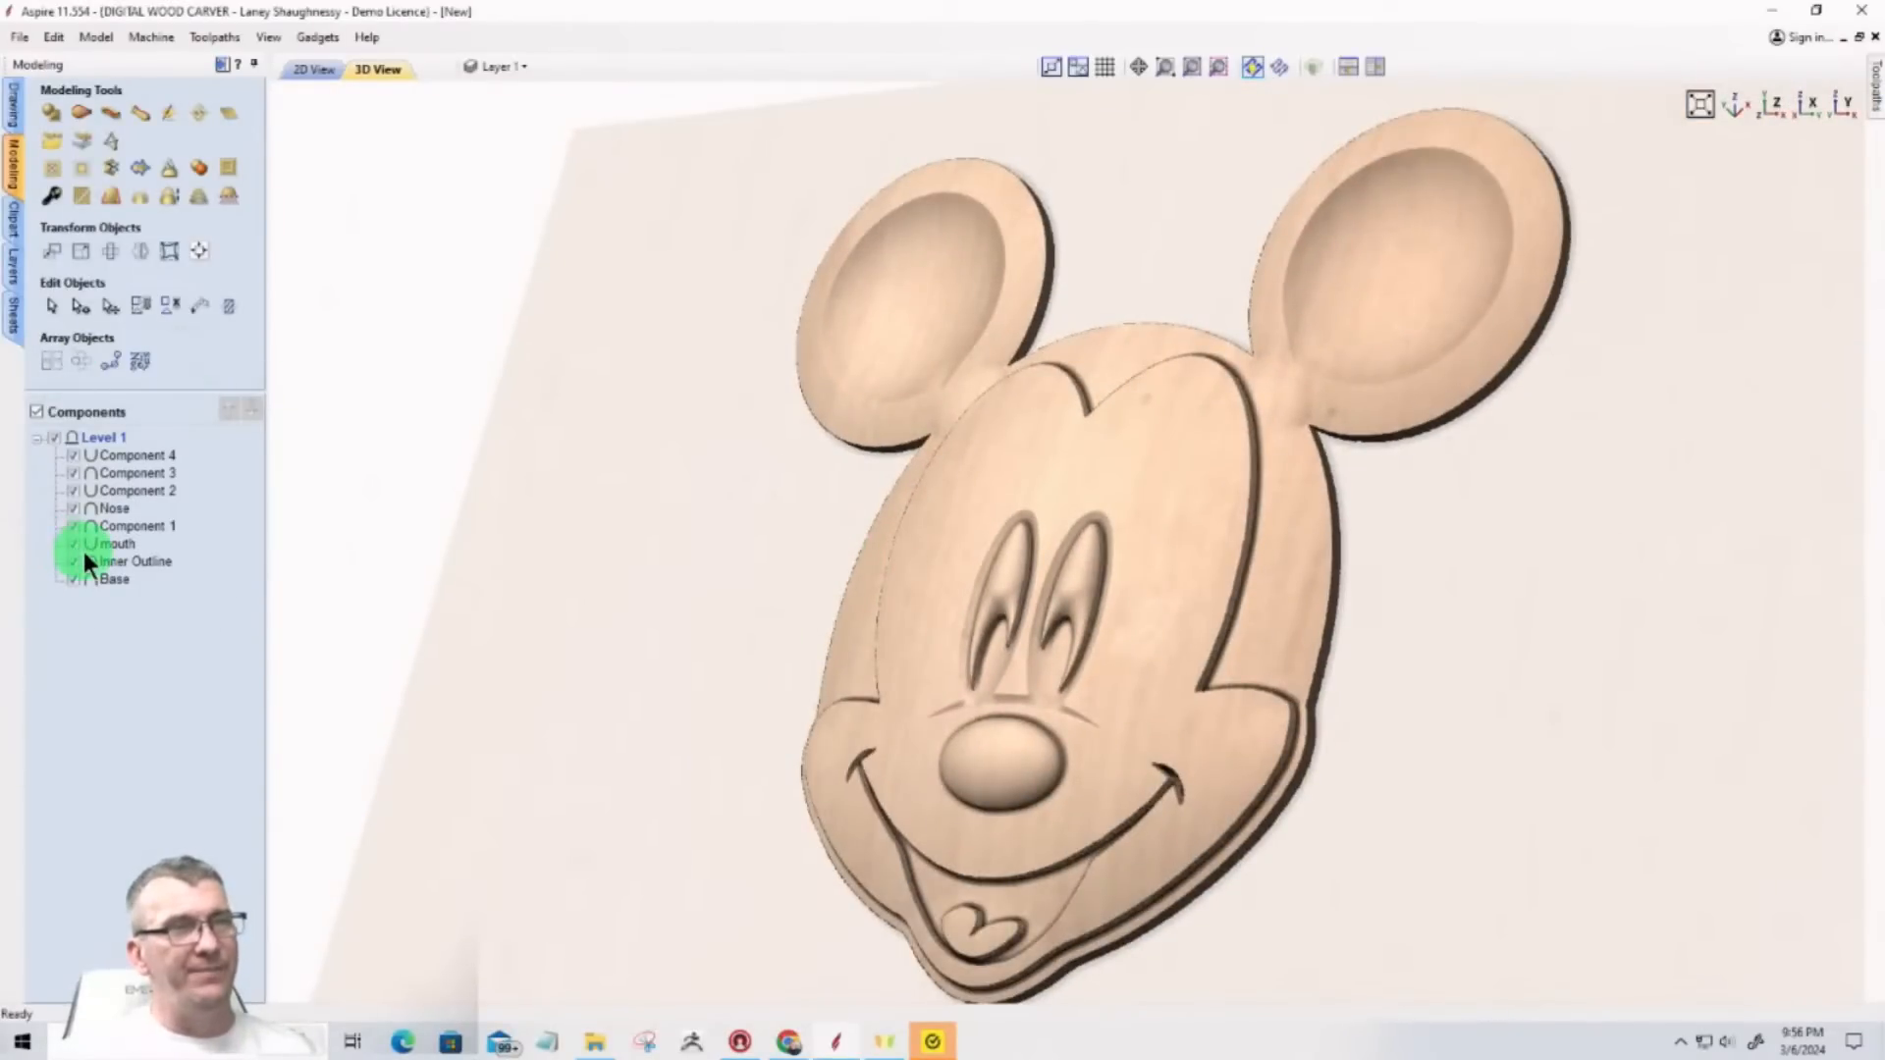
mouse_move(86, 558)
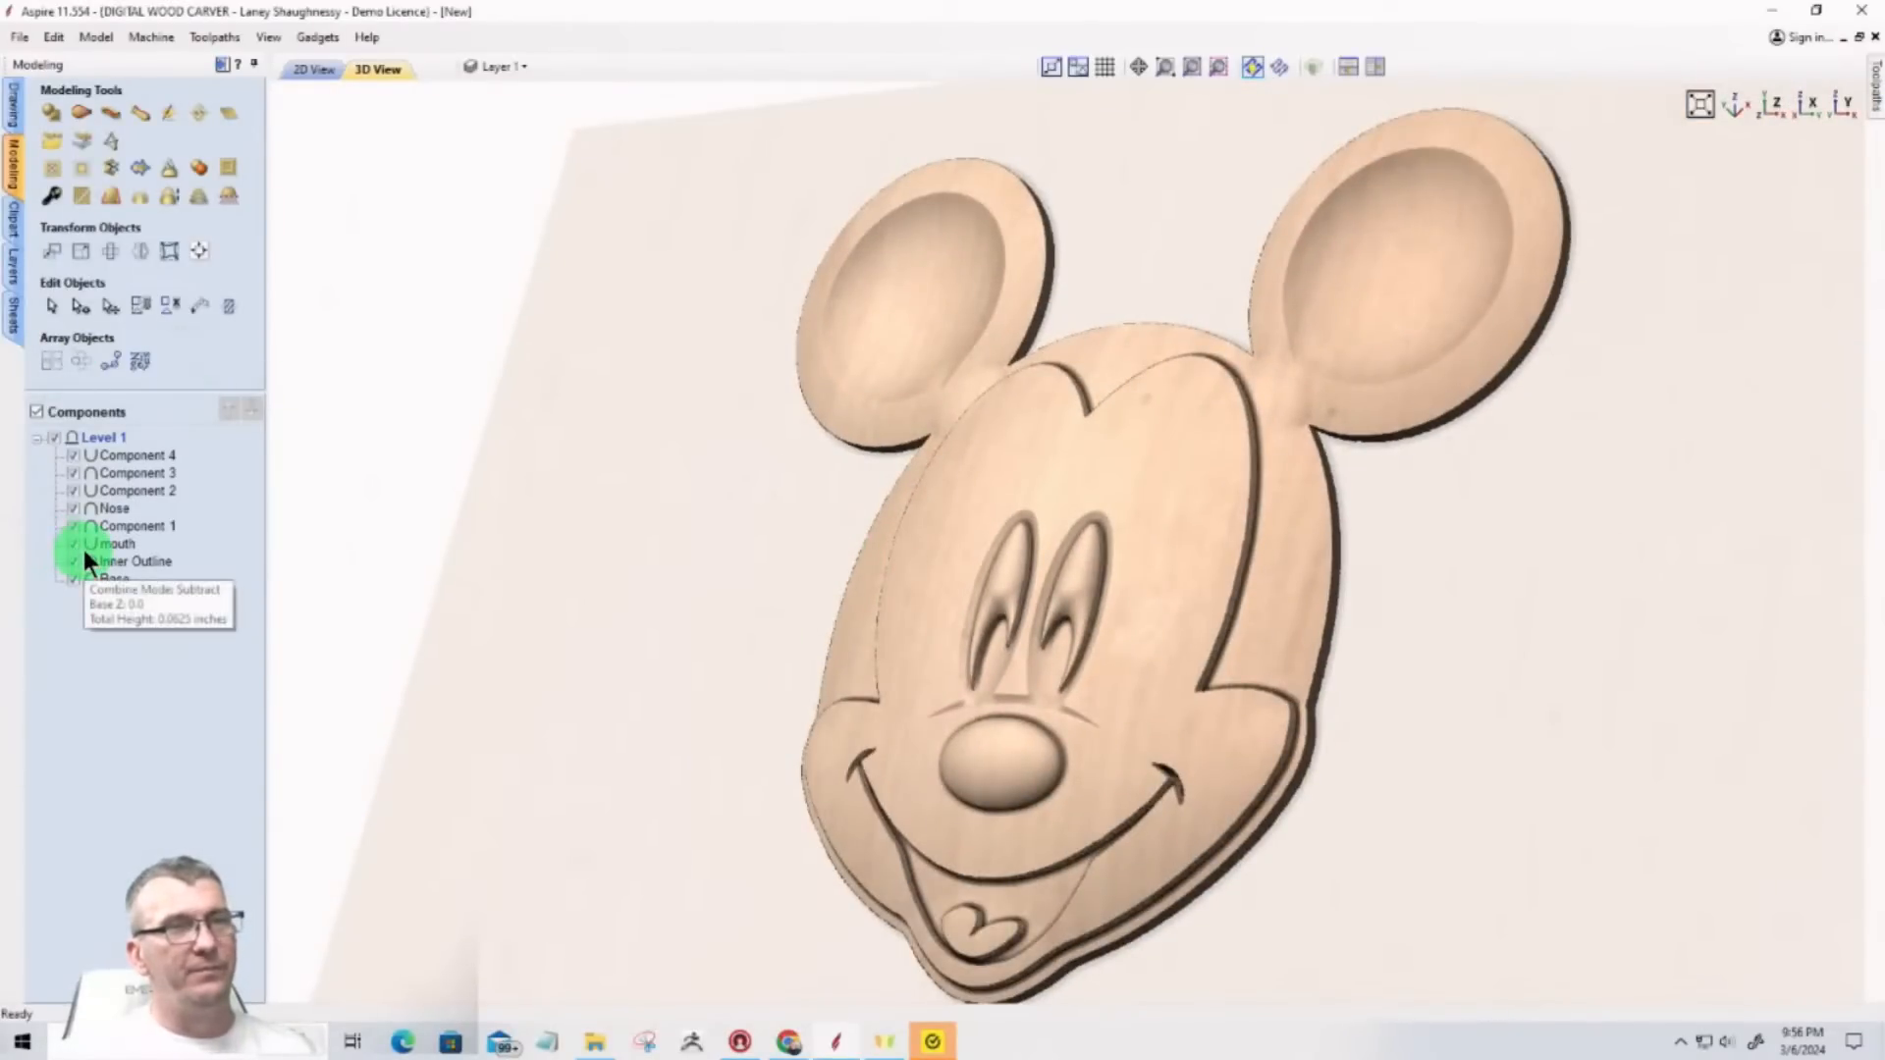
left_click(112, 199)
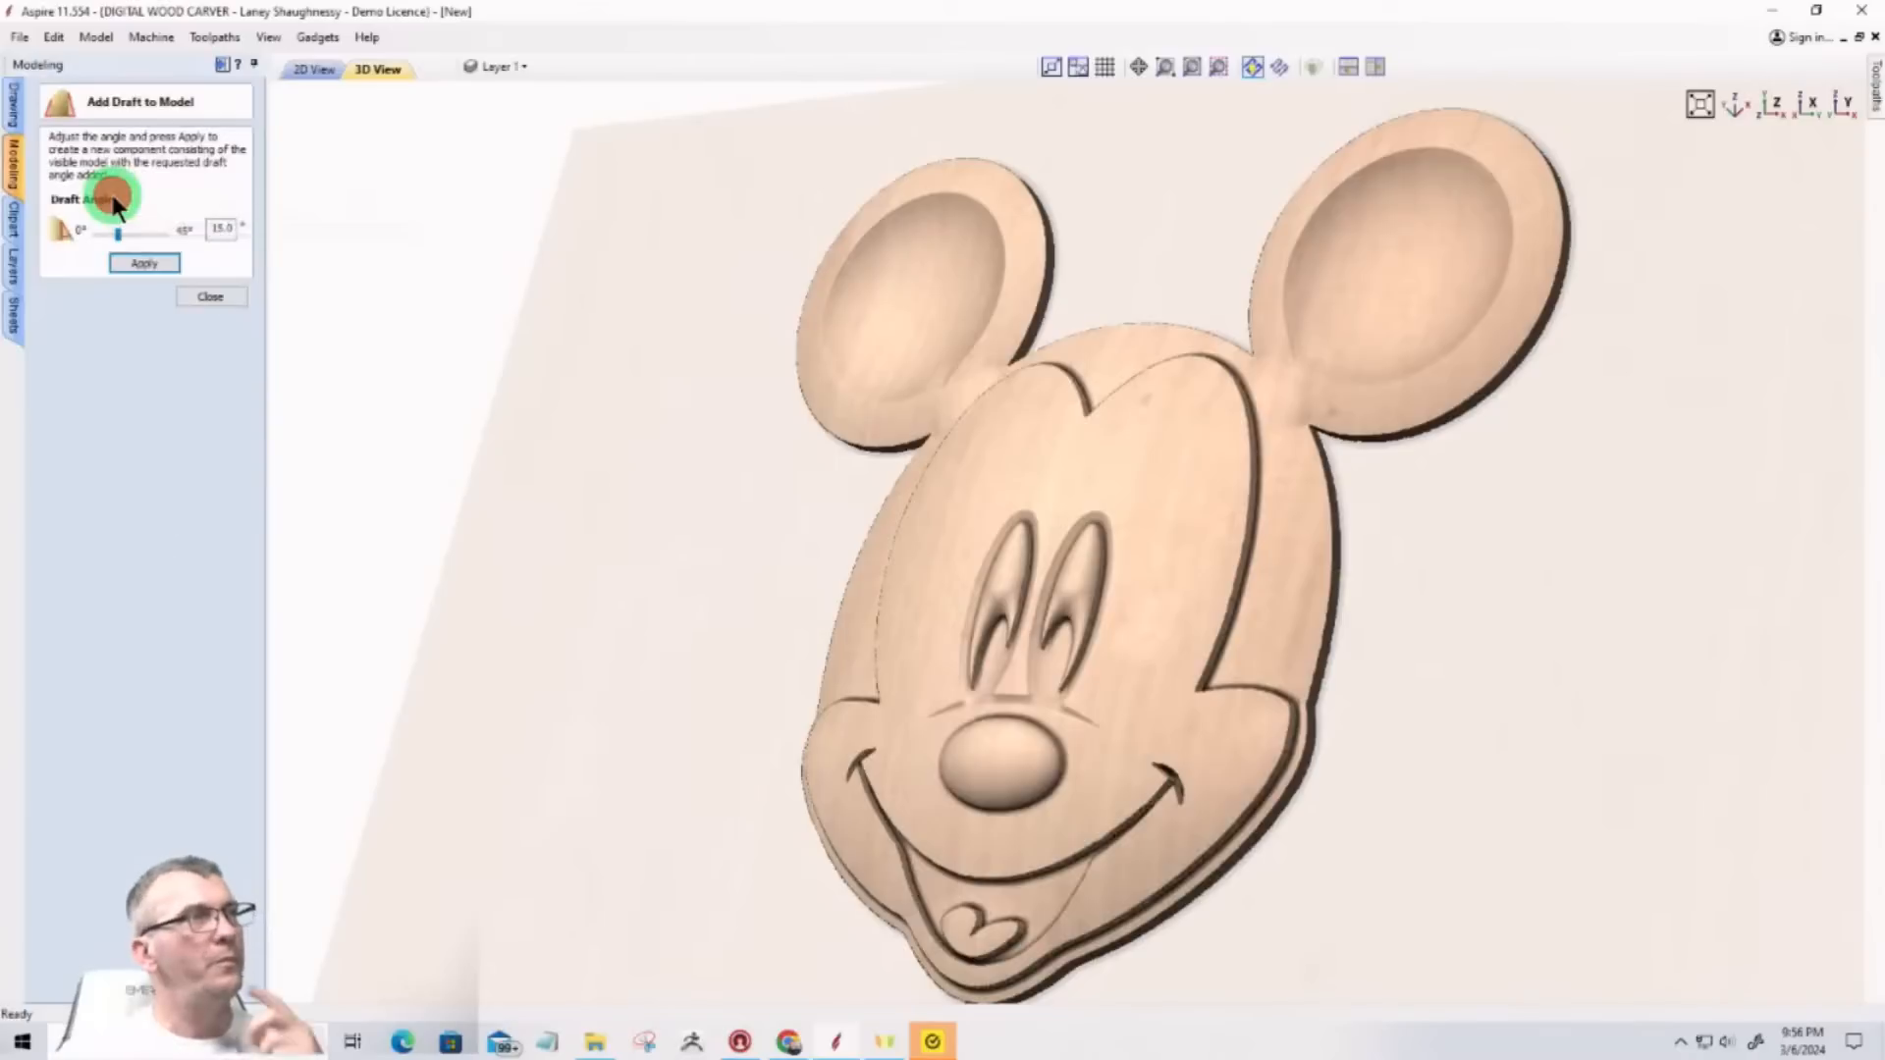
double_click(218, 229)
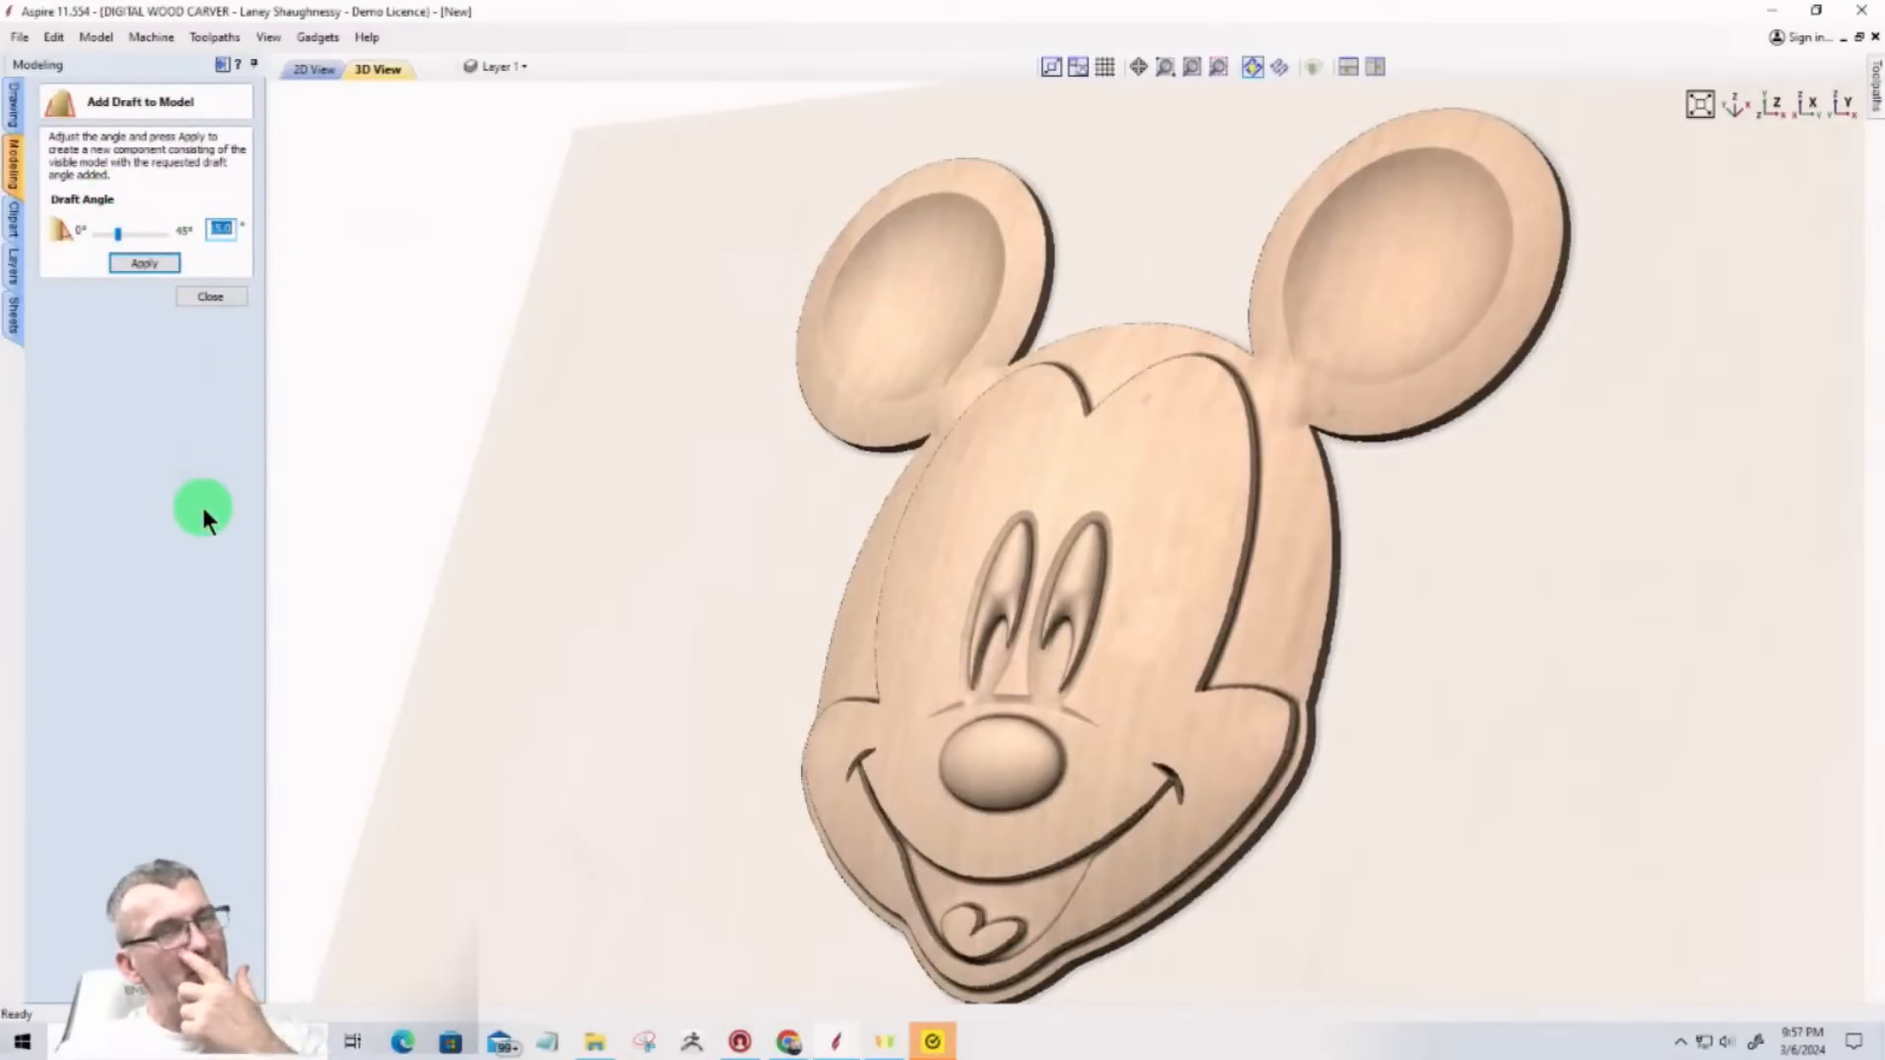
type("22.")
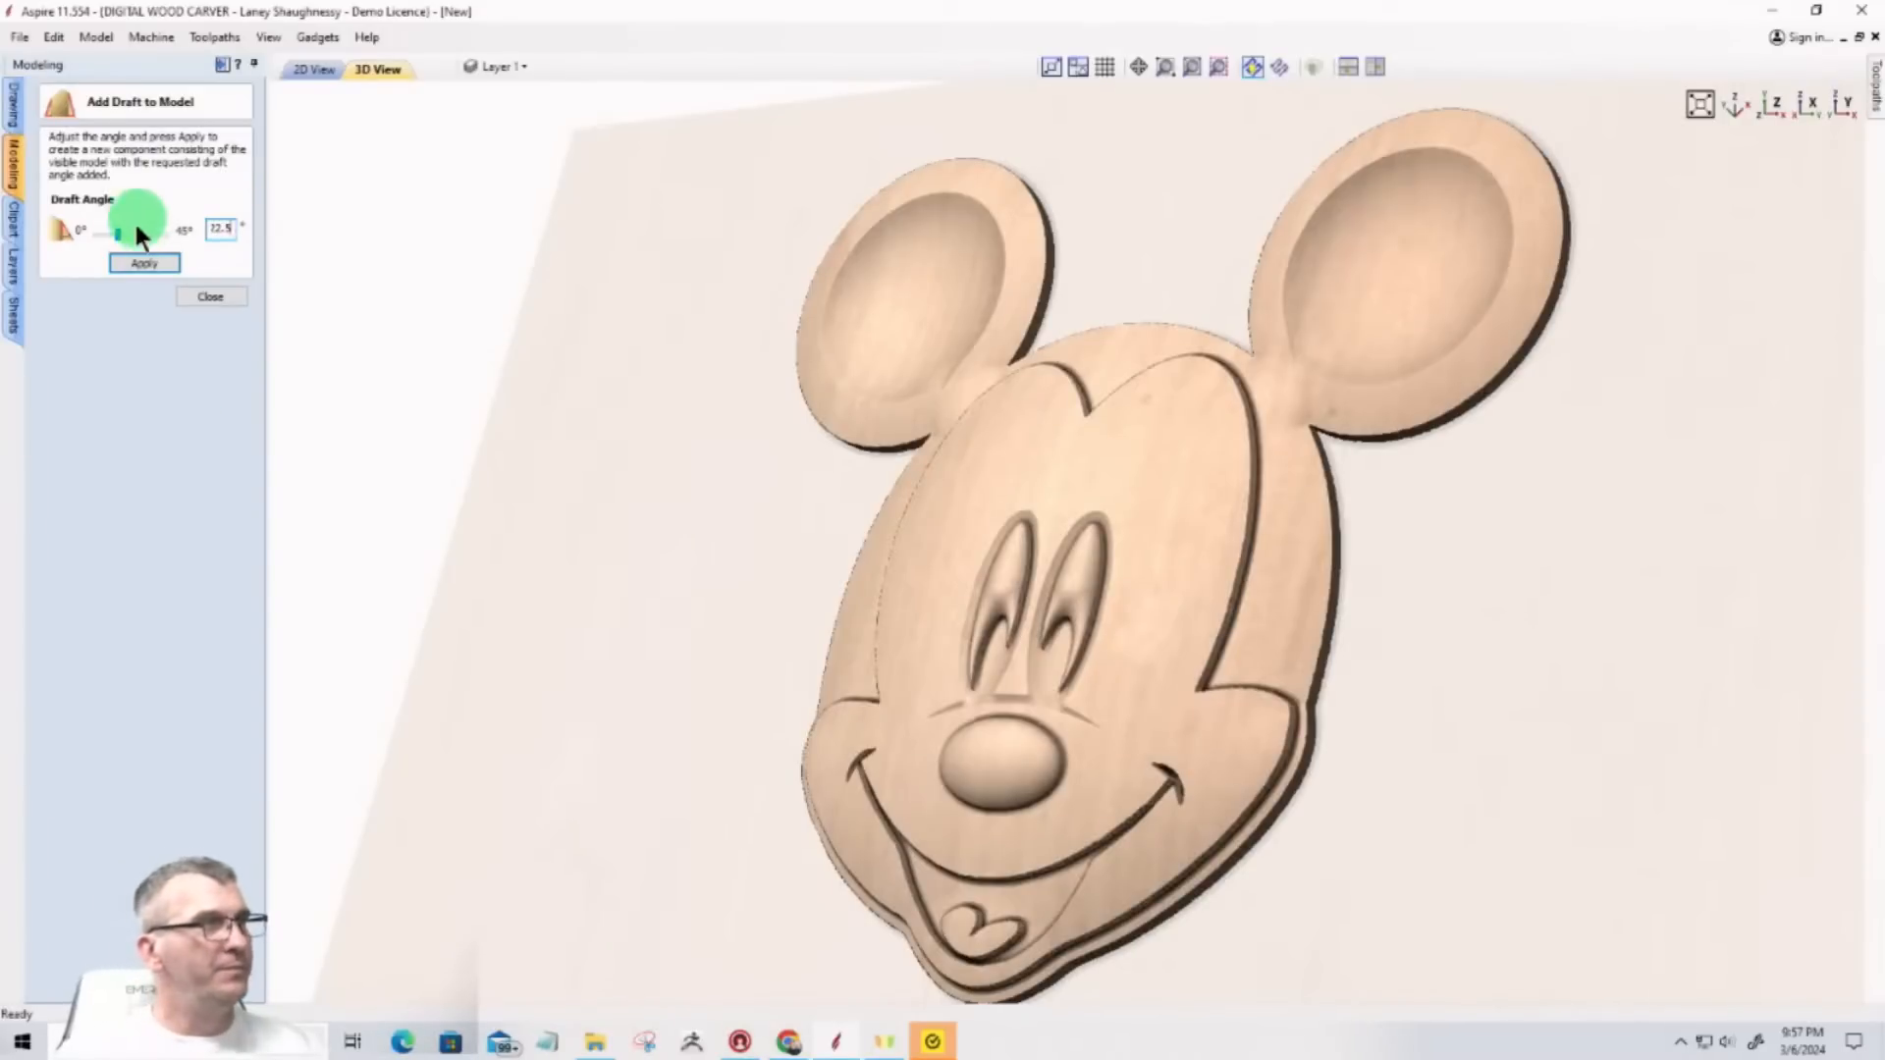
left_click(141, 263)
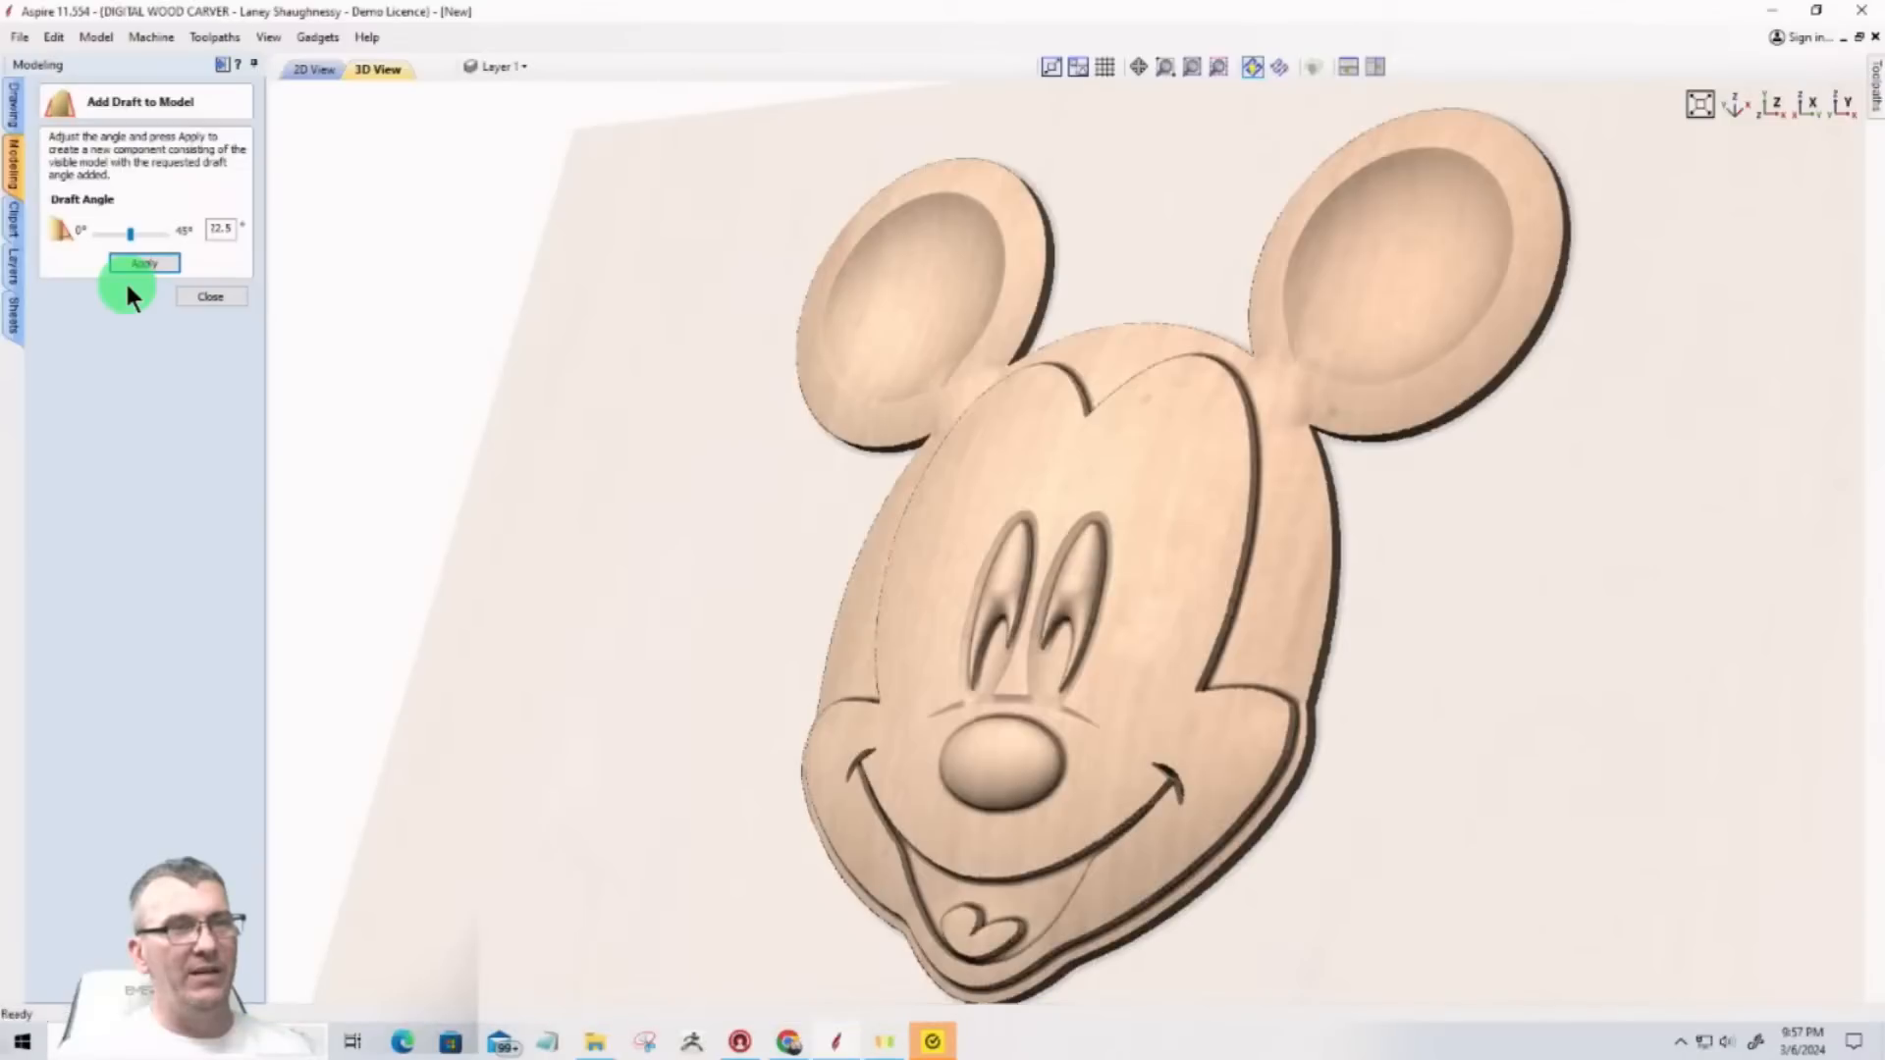
mouse_move(952, 723)
left_mouse_down()
mouse_move(923, 568)
mouse_move(983, 552)
mouse_move(1791, 508)
mouse_move(957, 628)
left_mouse_up()
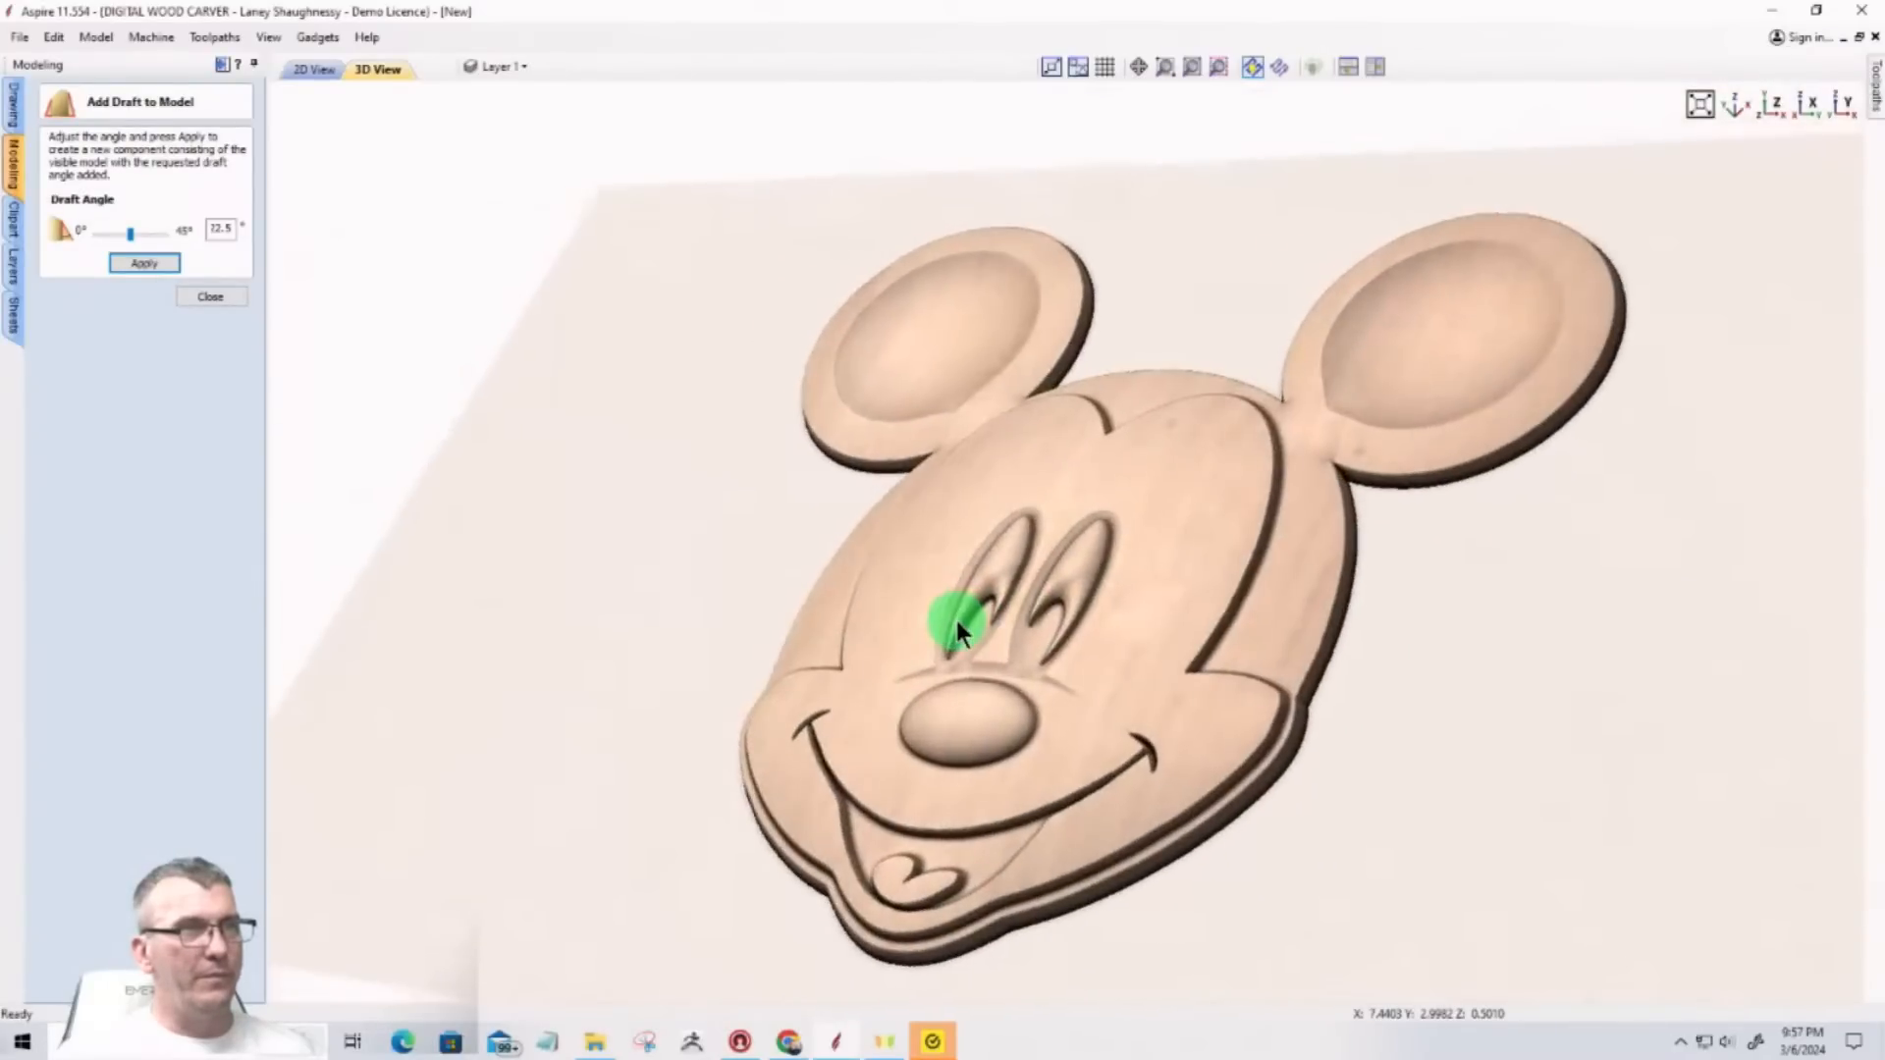
Step: Set the model's draft angle to 30 degrees, apply it and finish adding draft
left_click(228, 227)
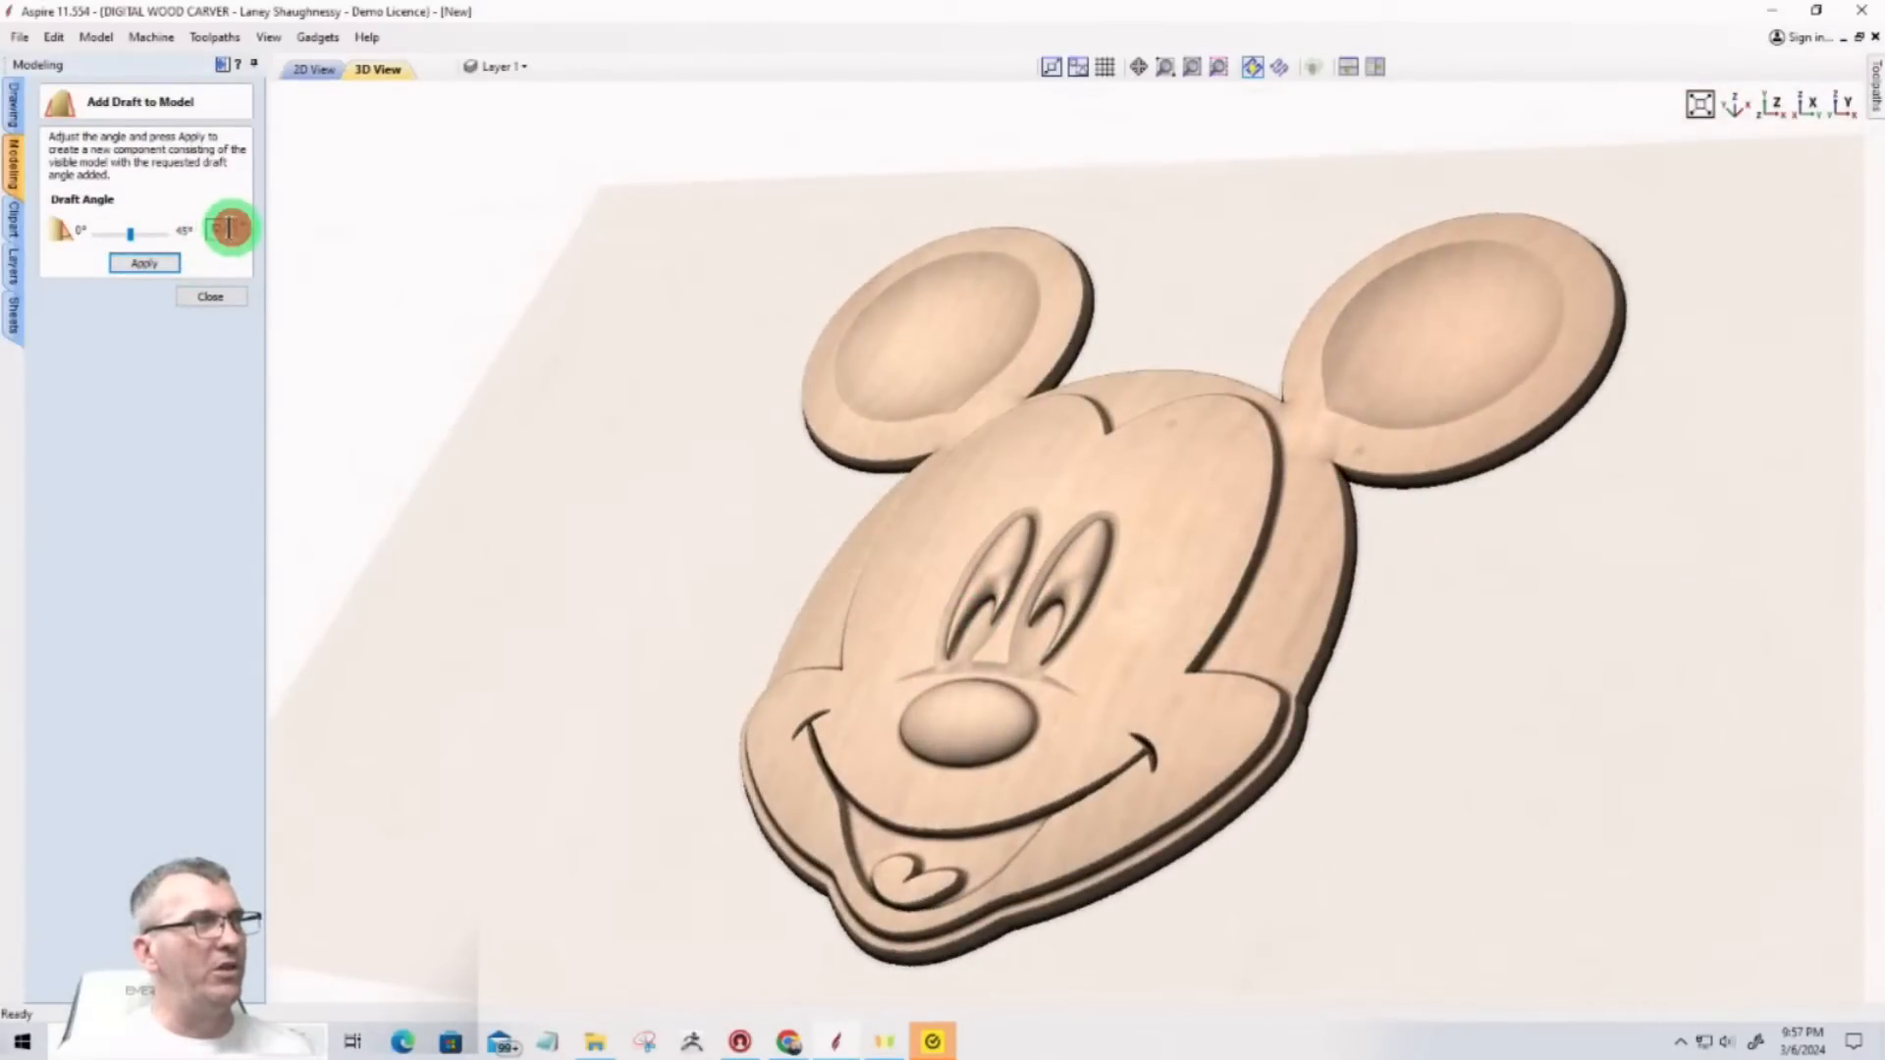
left_click_drag(228, 228, 190, 228)
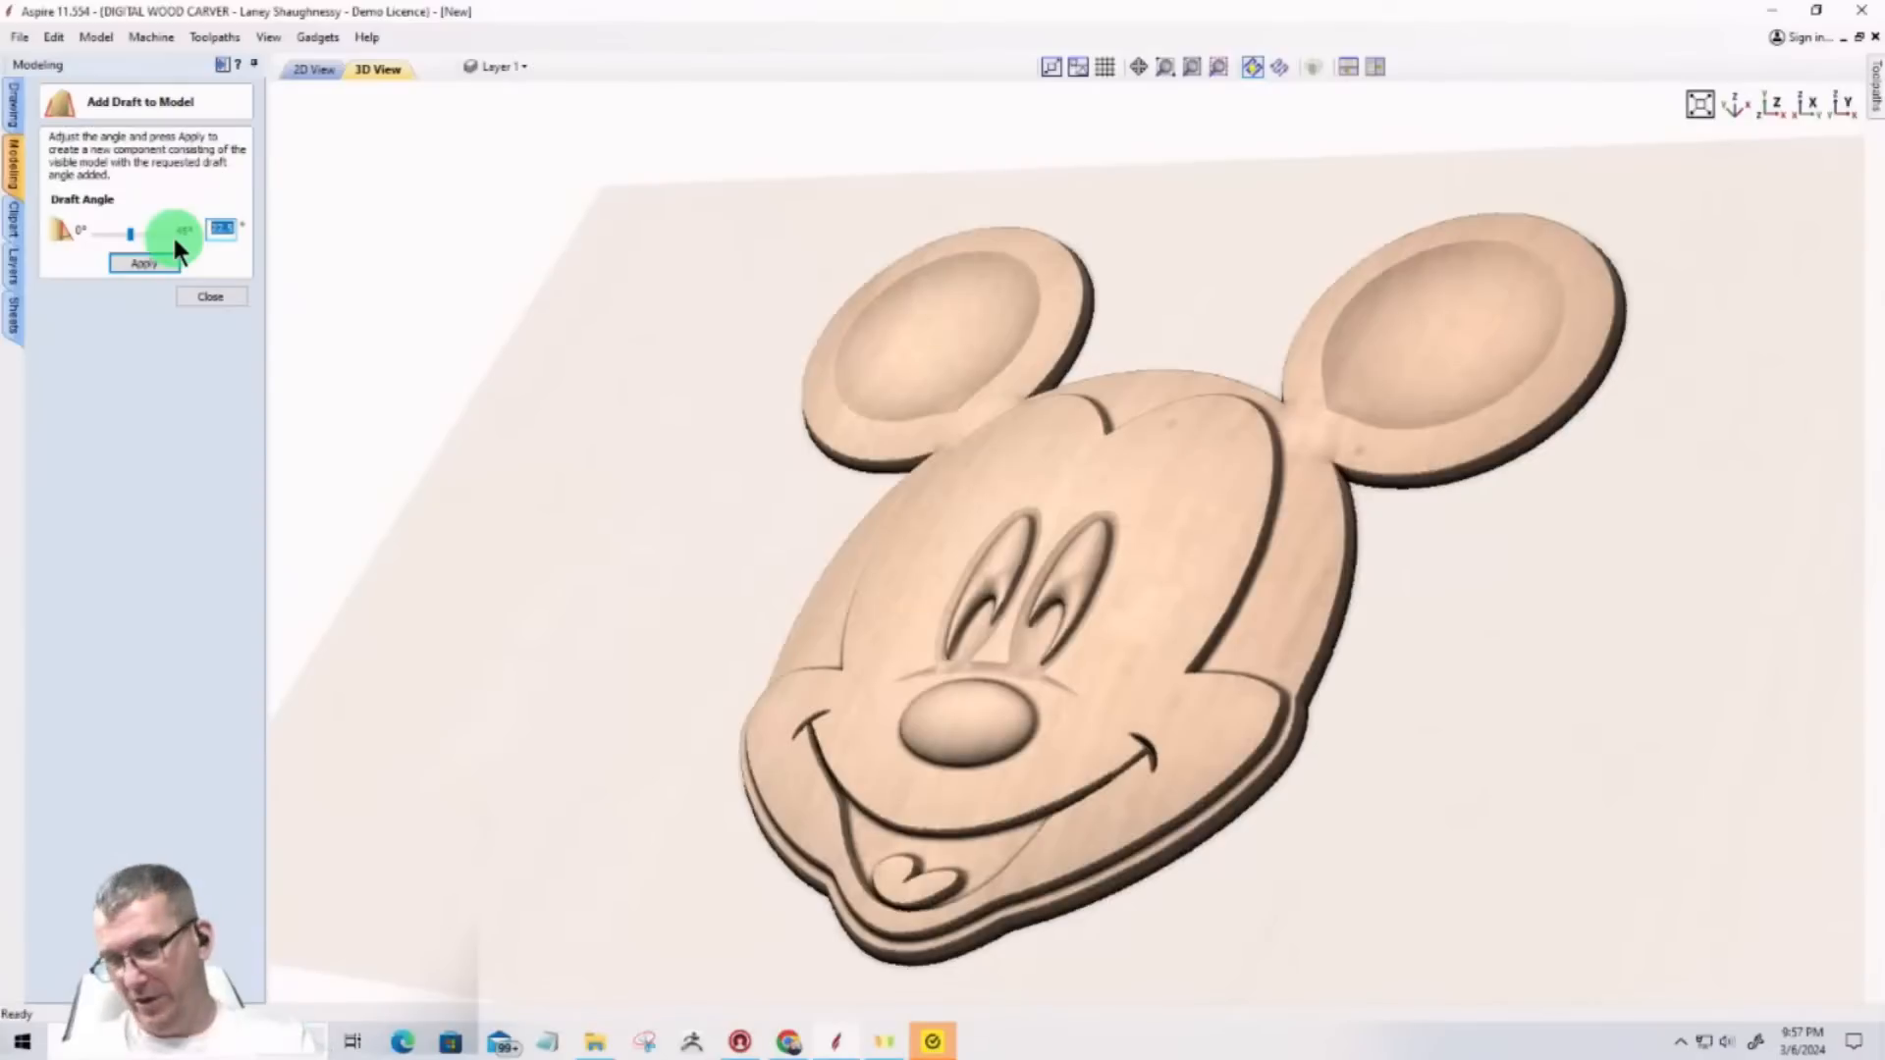
type("30")
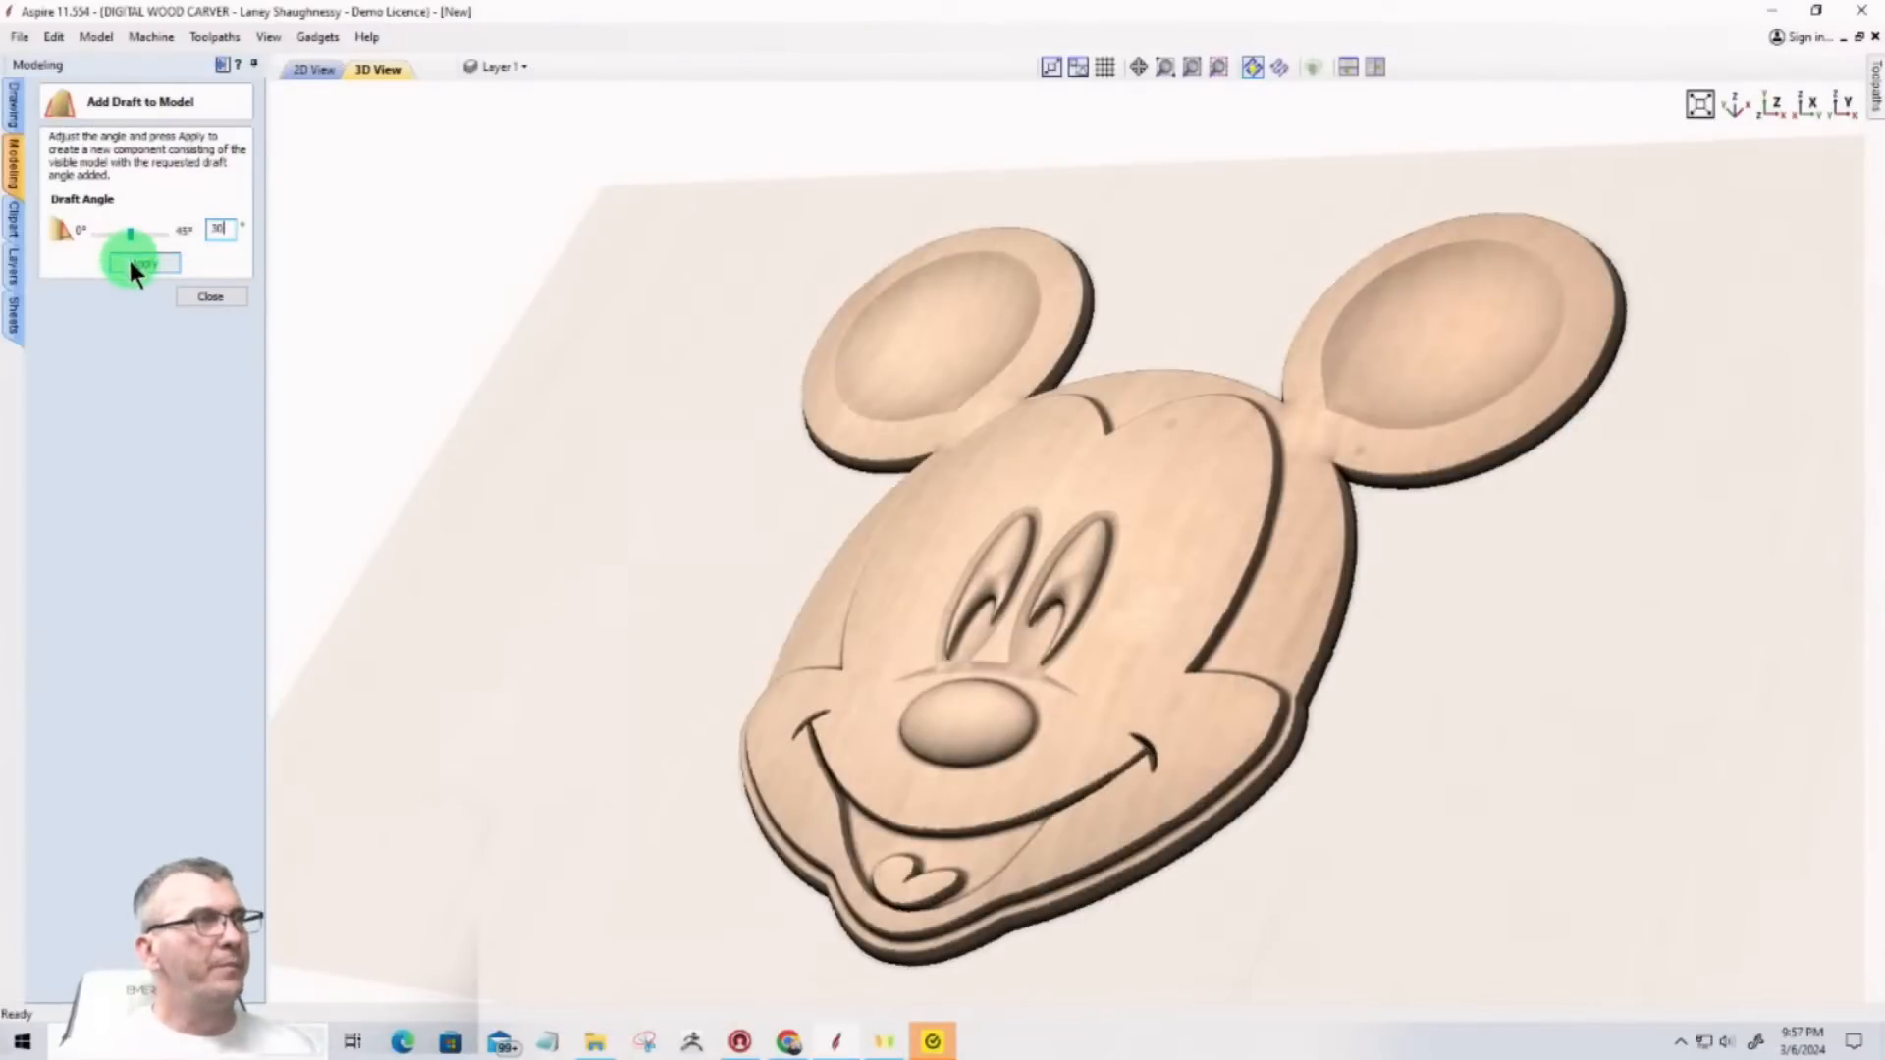
left_click(143, 263)
scroll(1506, 651, "up", 5)
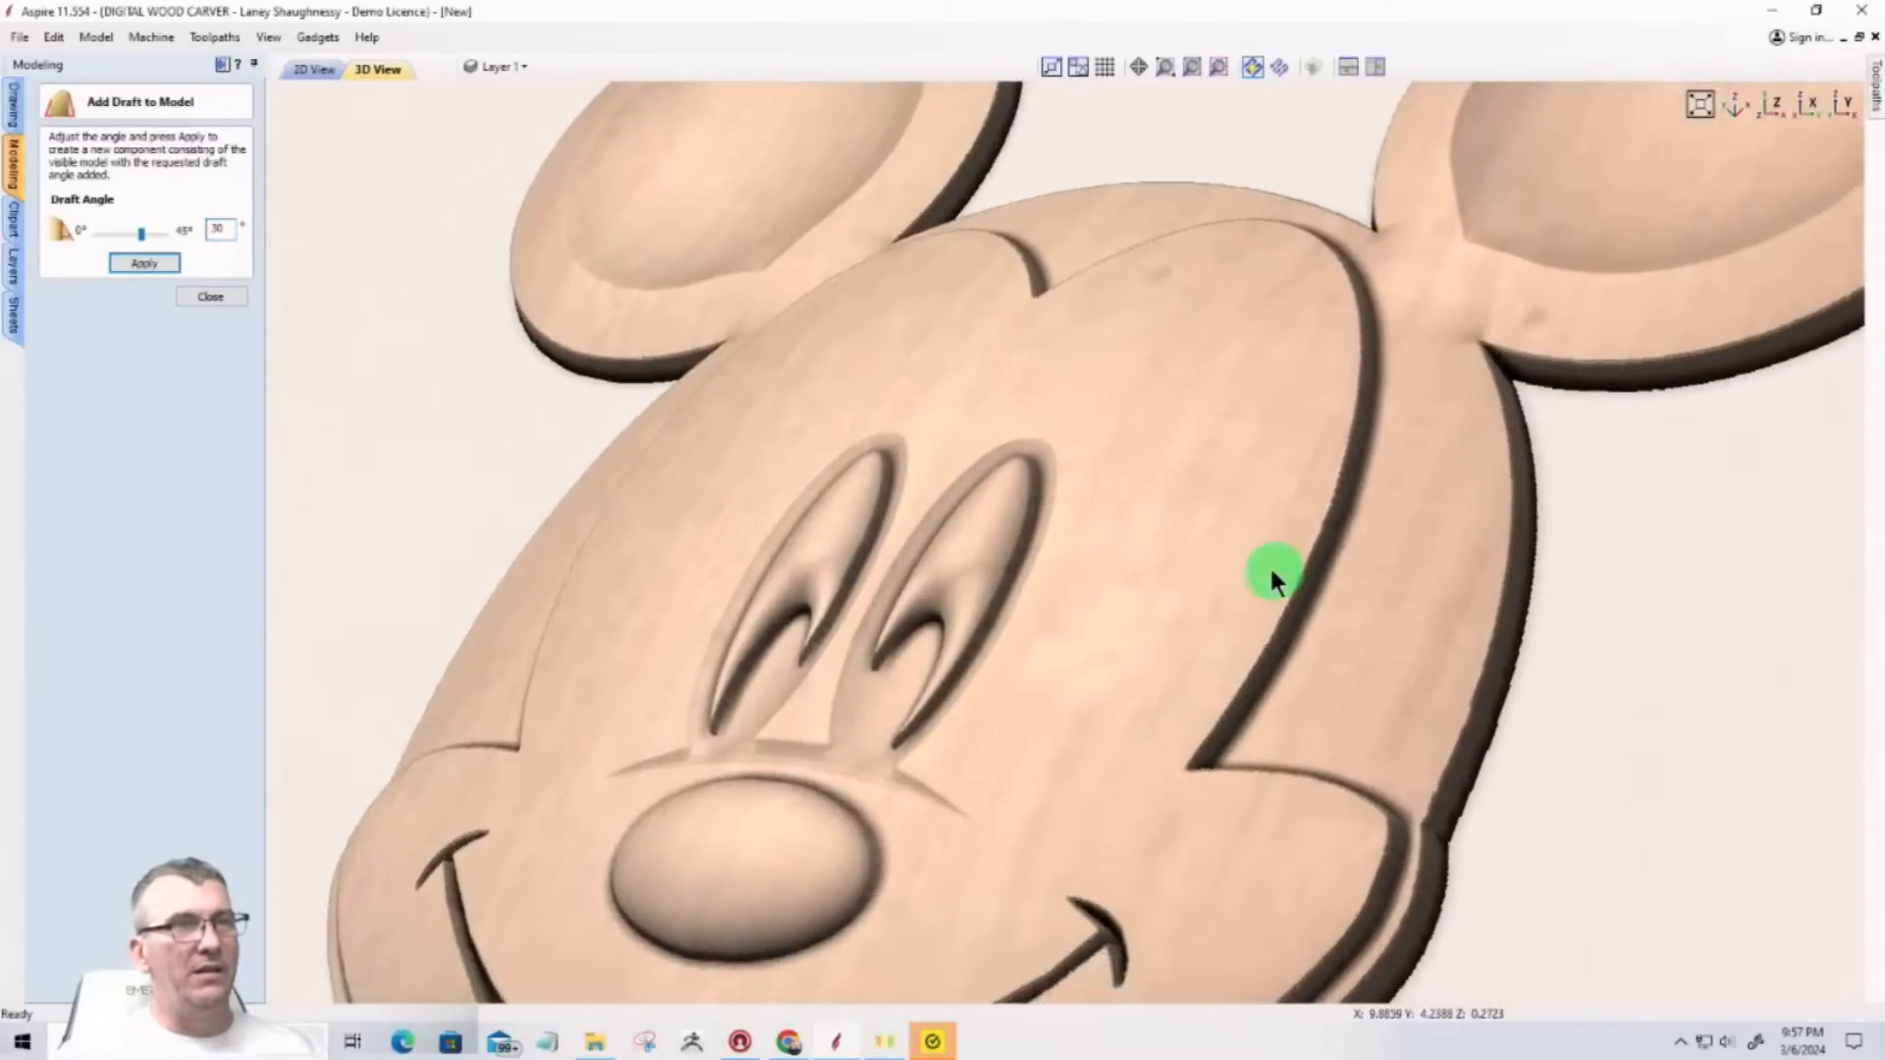
scroll(1216, 546, "down", 4)
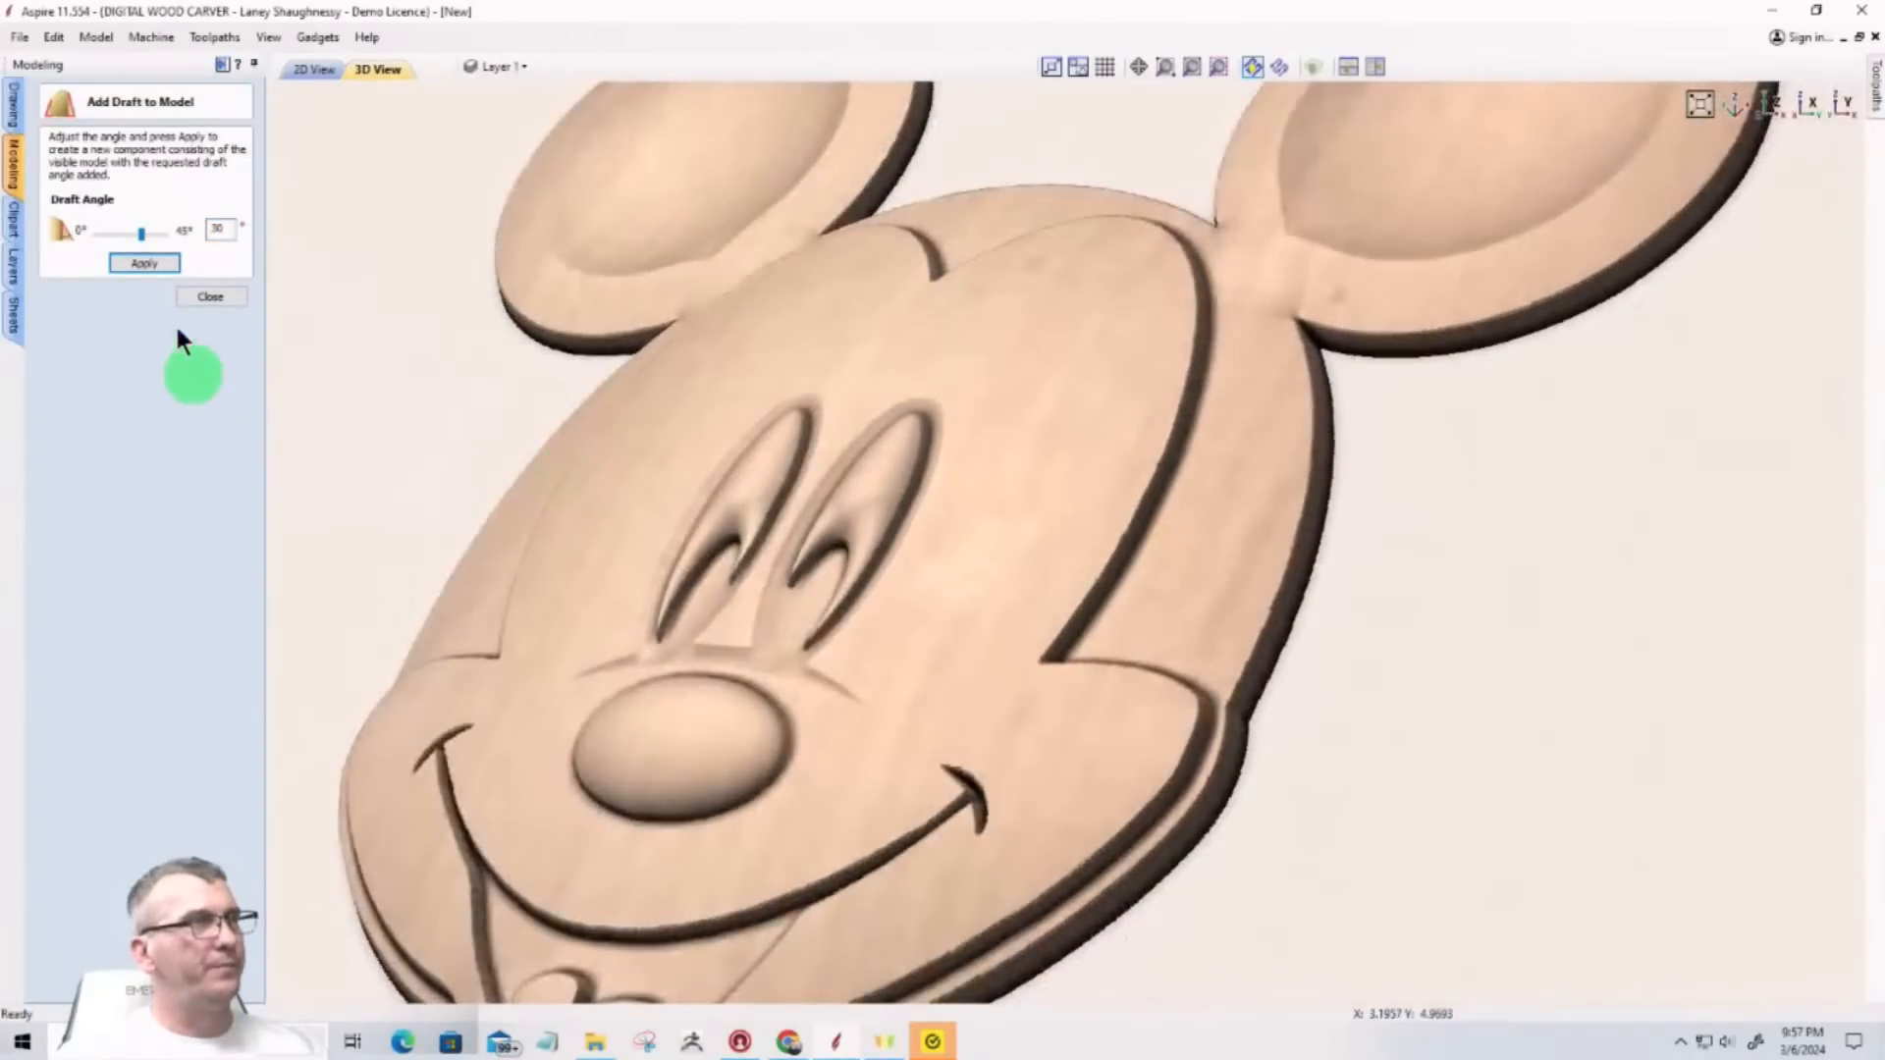
left_click(141, 263)
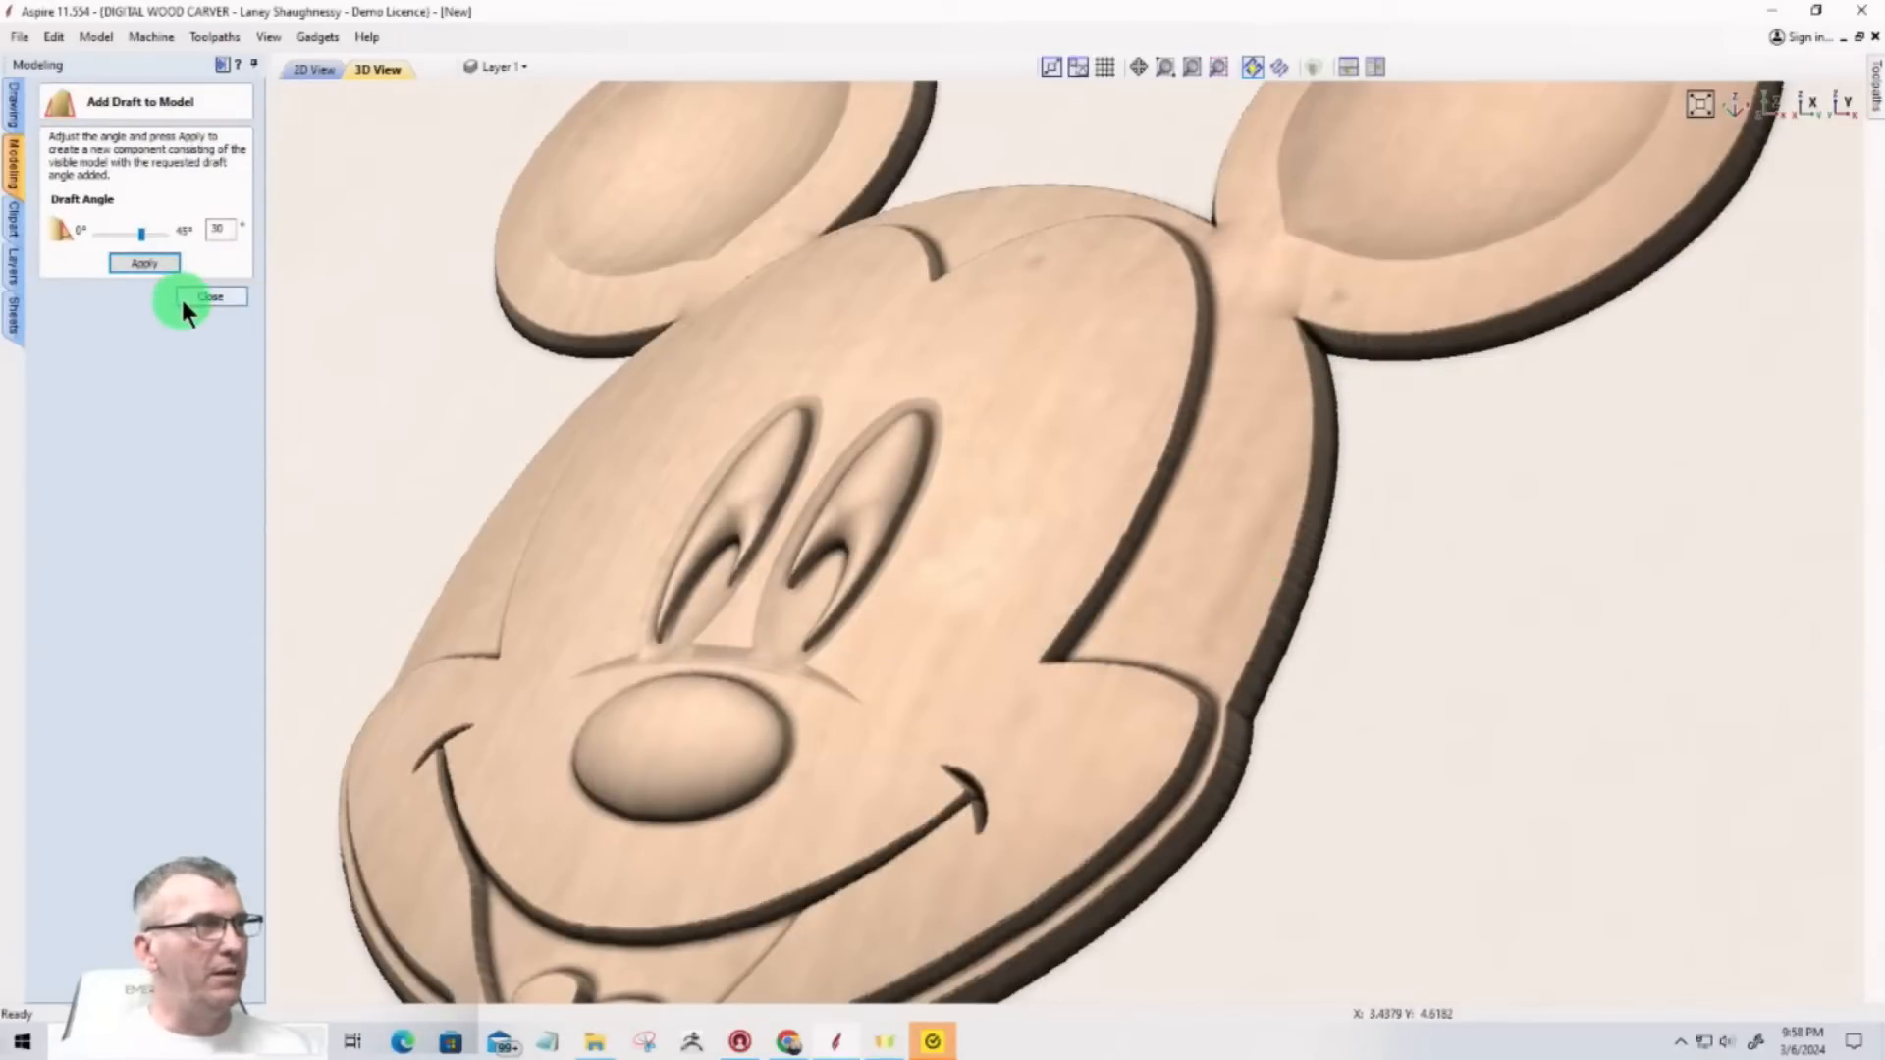
left_click(208, 297)
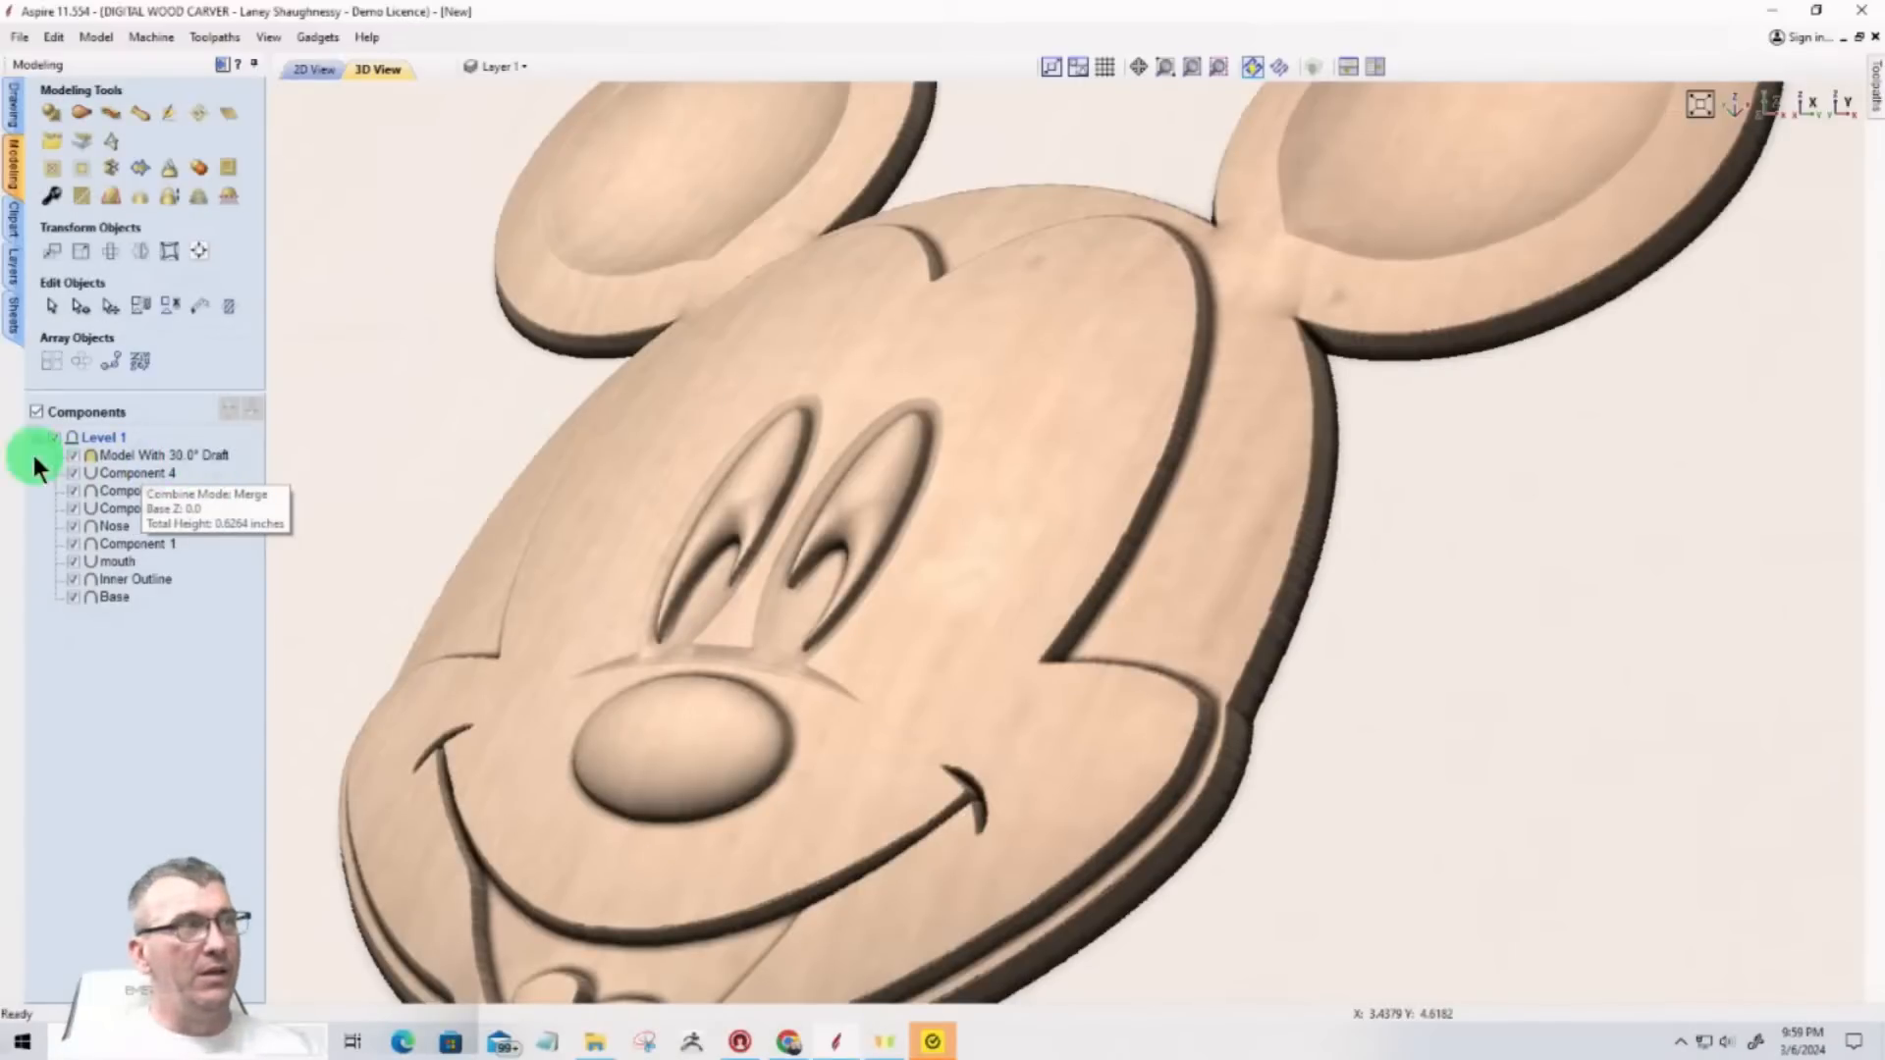
Step: Move the 30-degree draft model into a newly inserted level and hide all the original components on Level 1
right_click(110, 438)
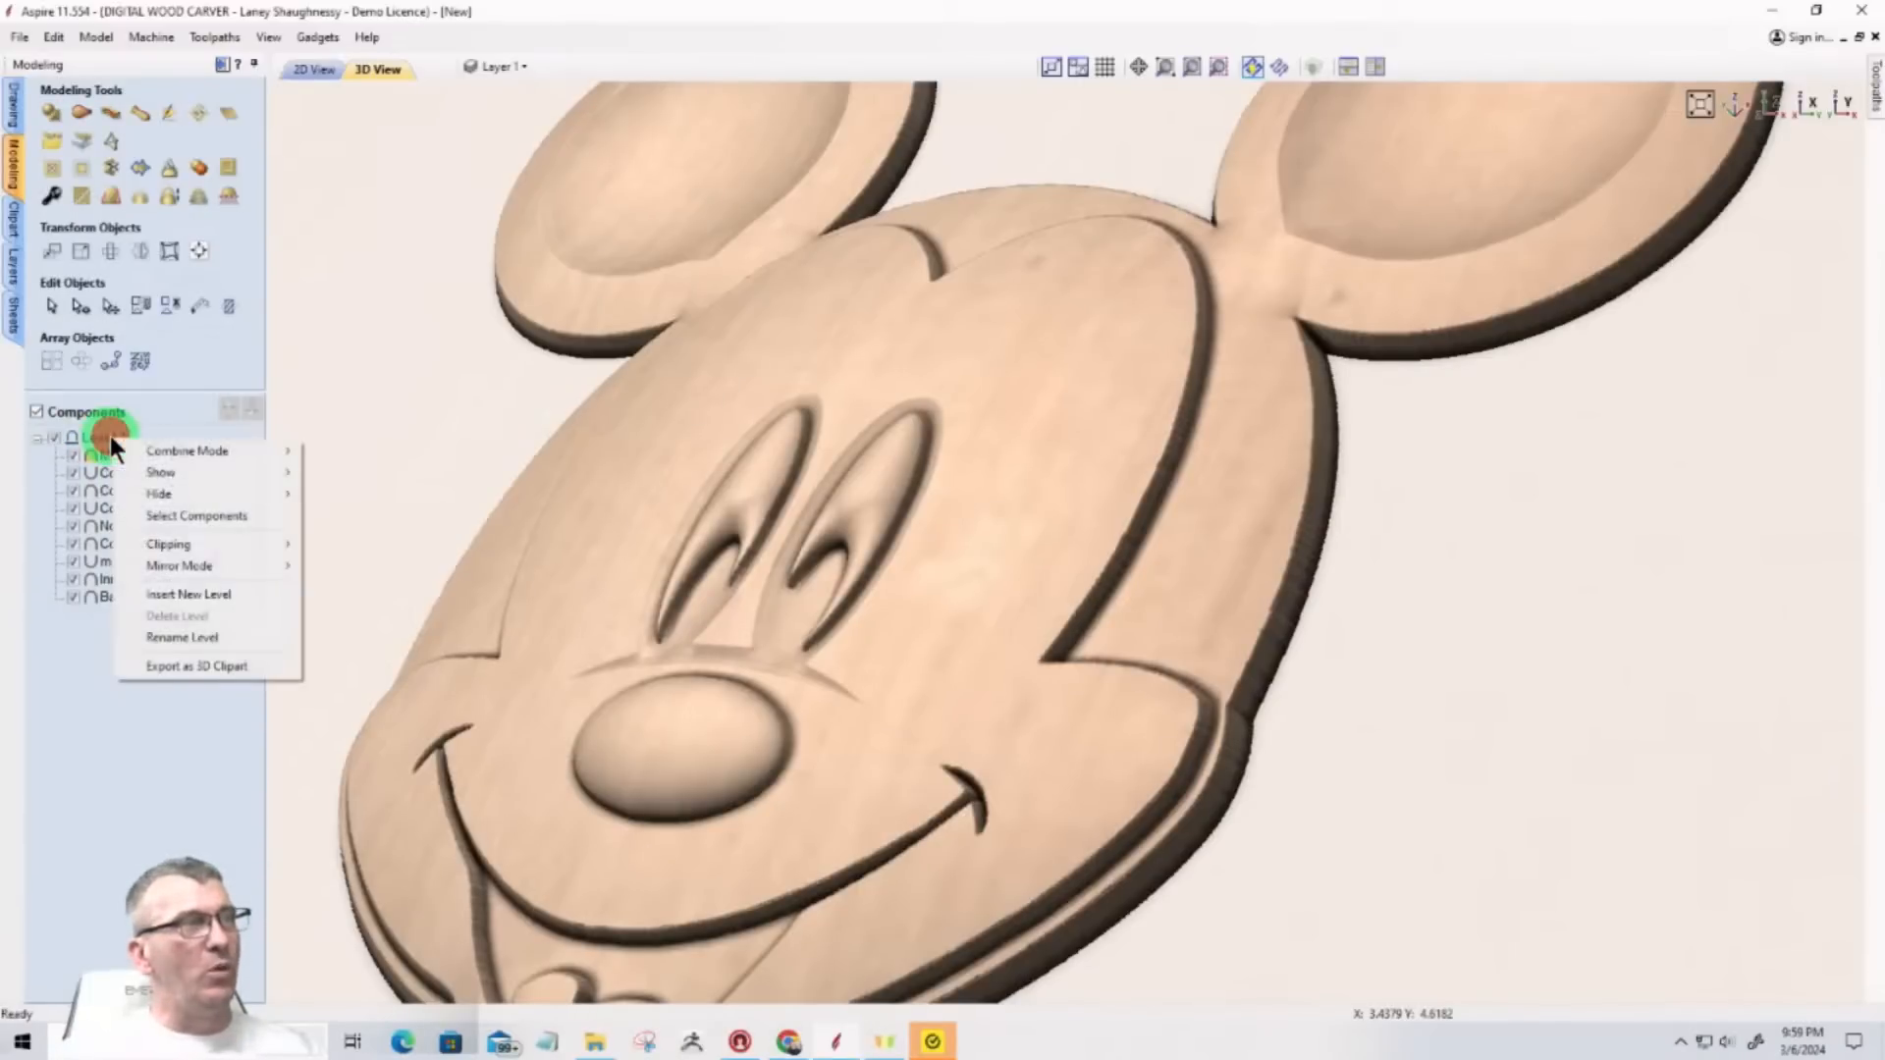
left_click(169, 596)
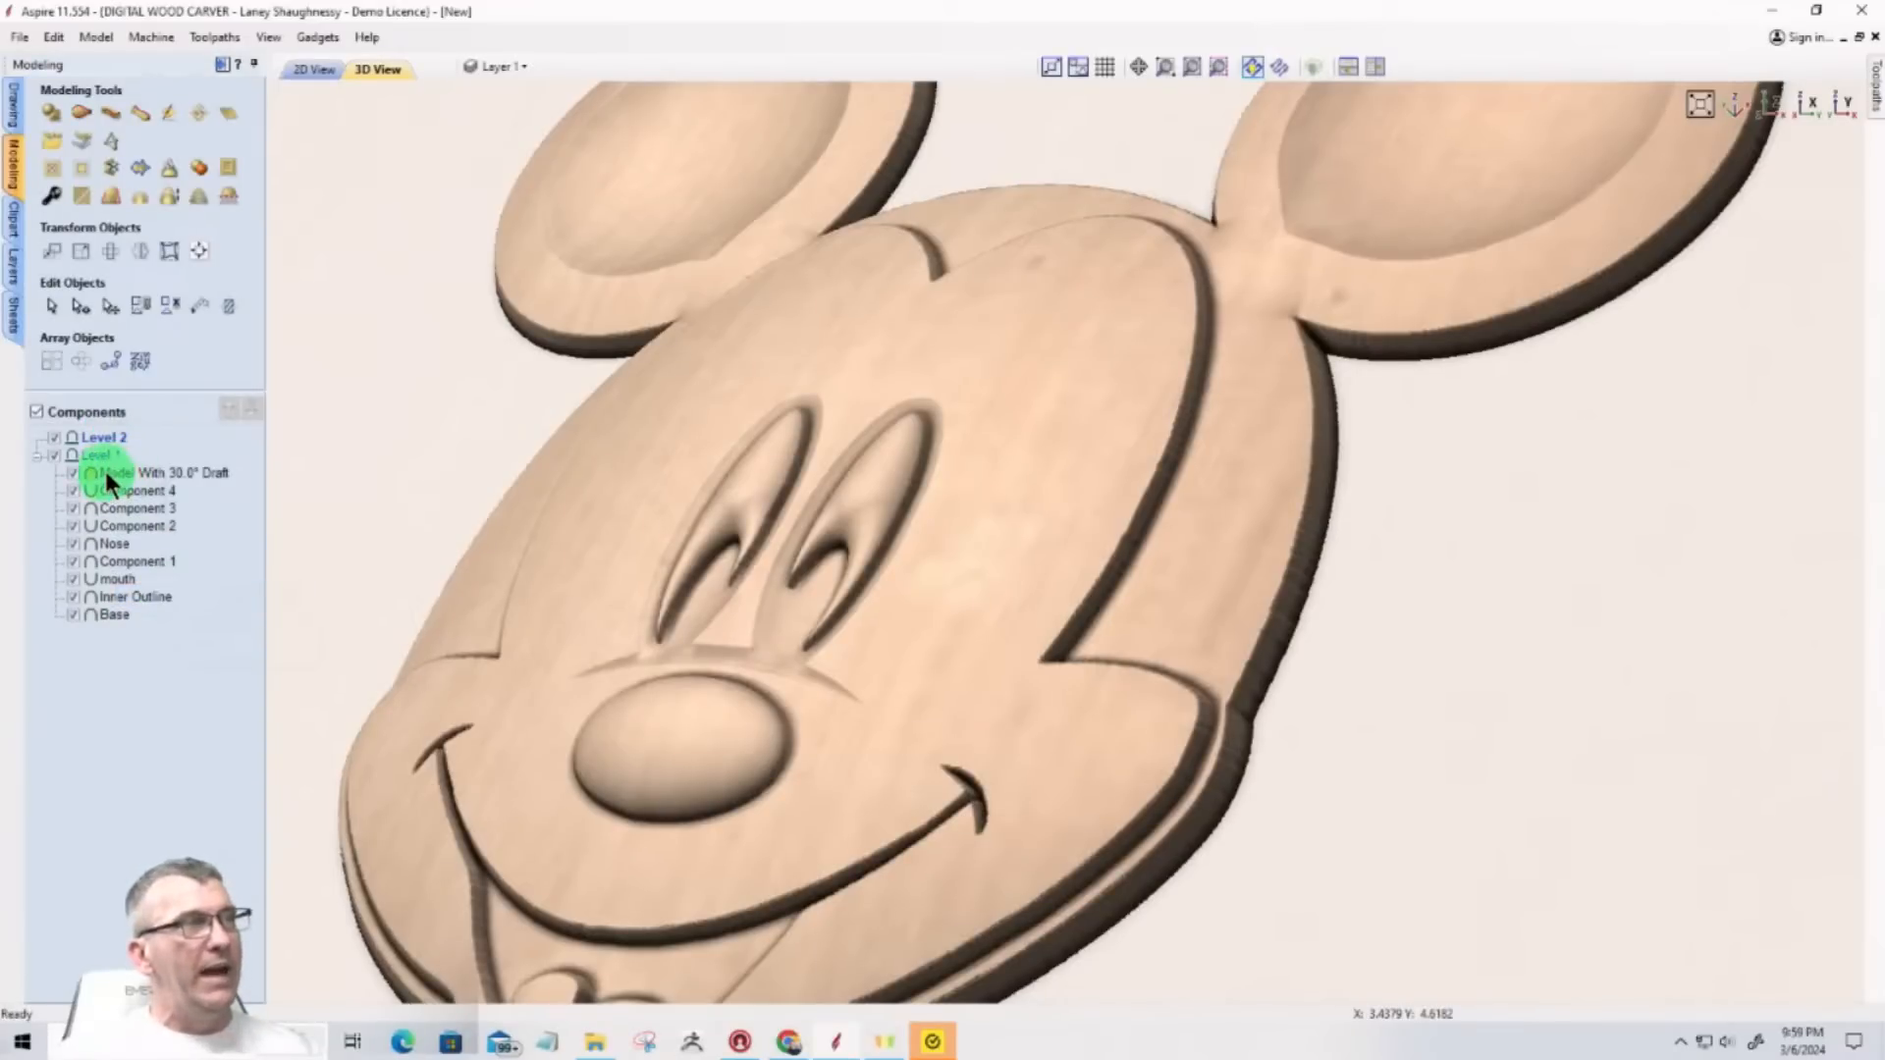
mouse_move(106, 471)
left_mouse_down()
mouse_move(104, 450)
mouse_move(39, 439)
left_mouse_up()
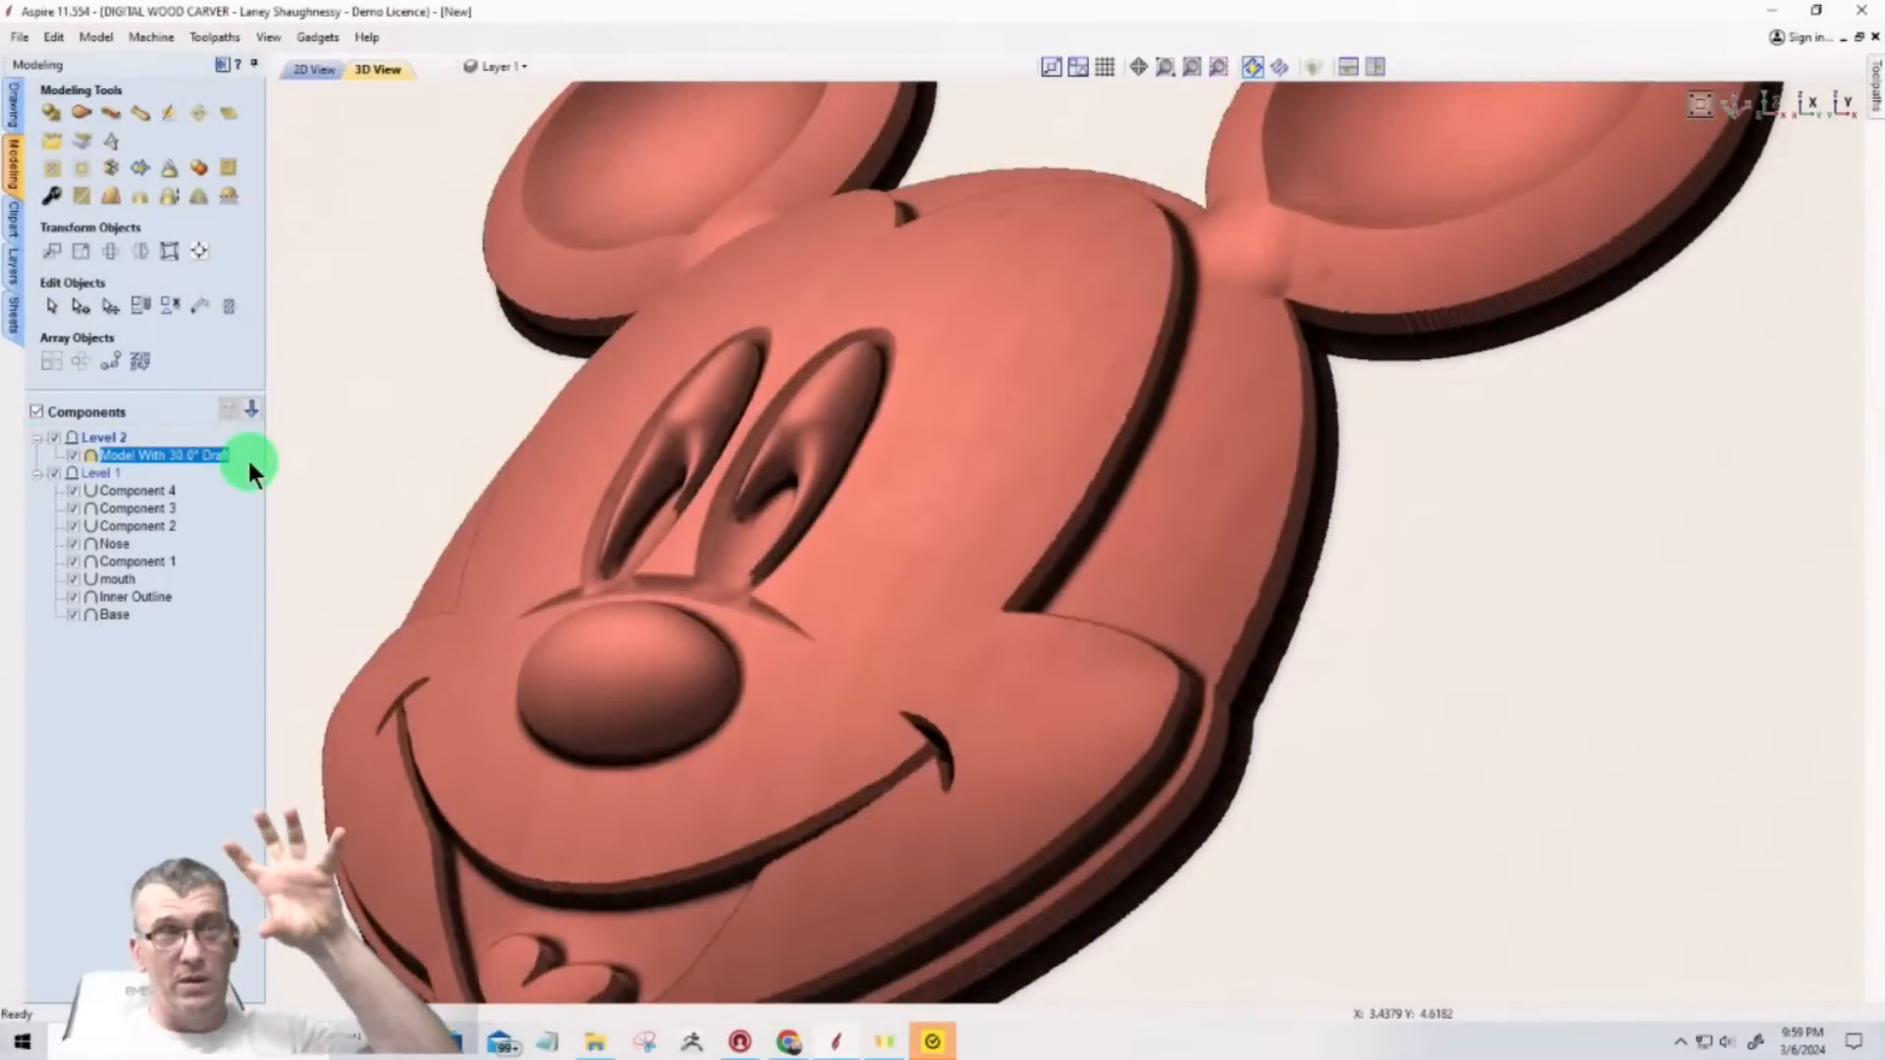
left_click(52, 471)
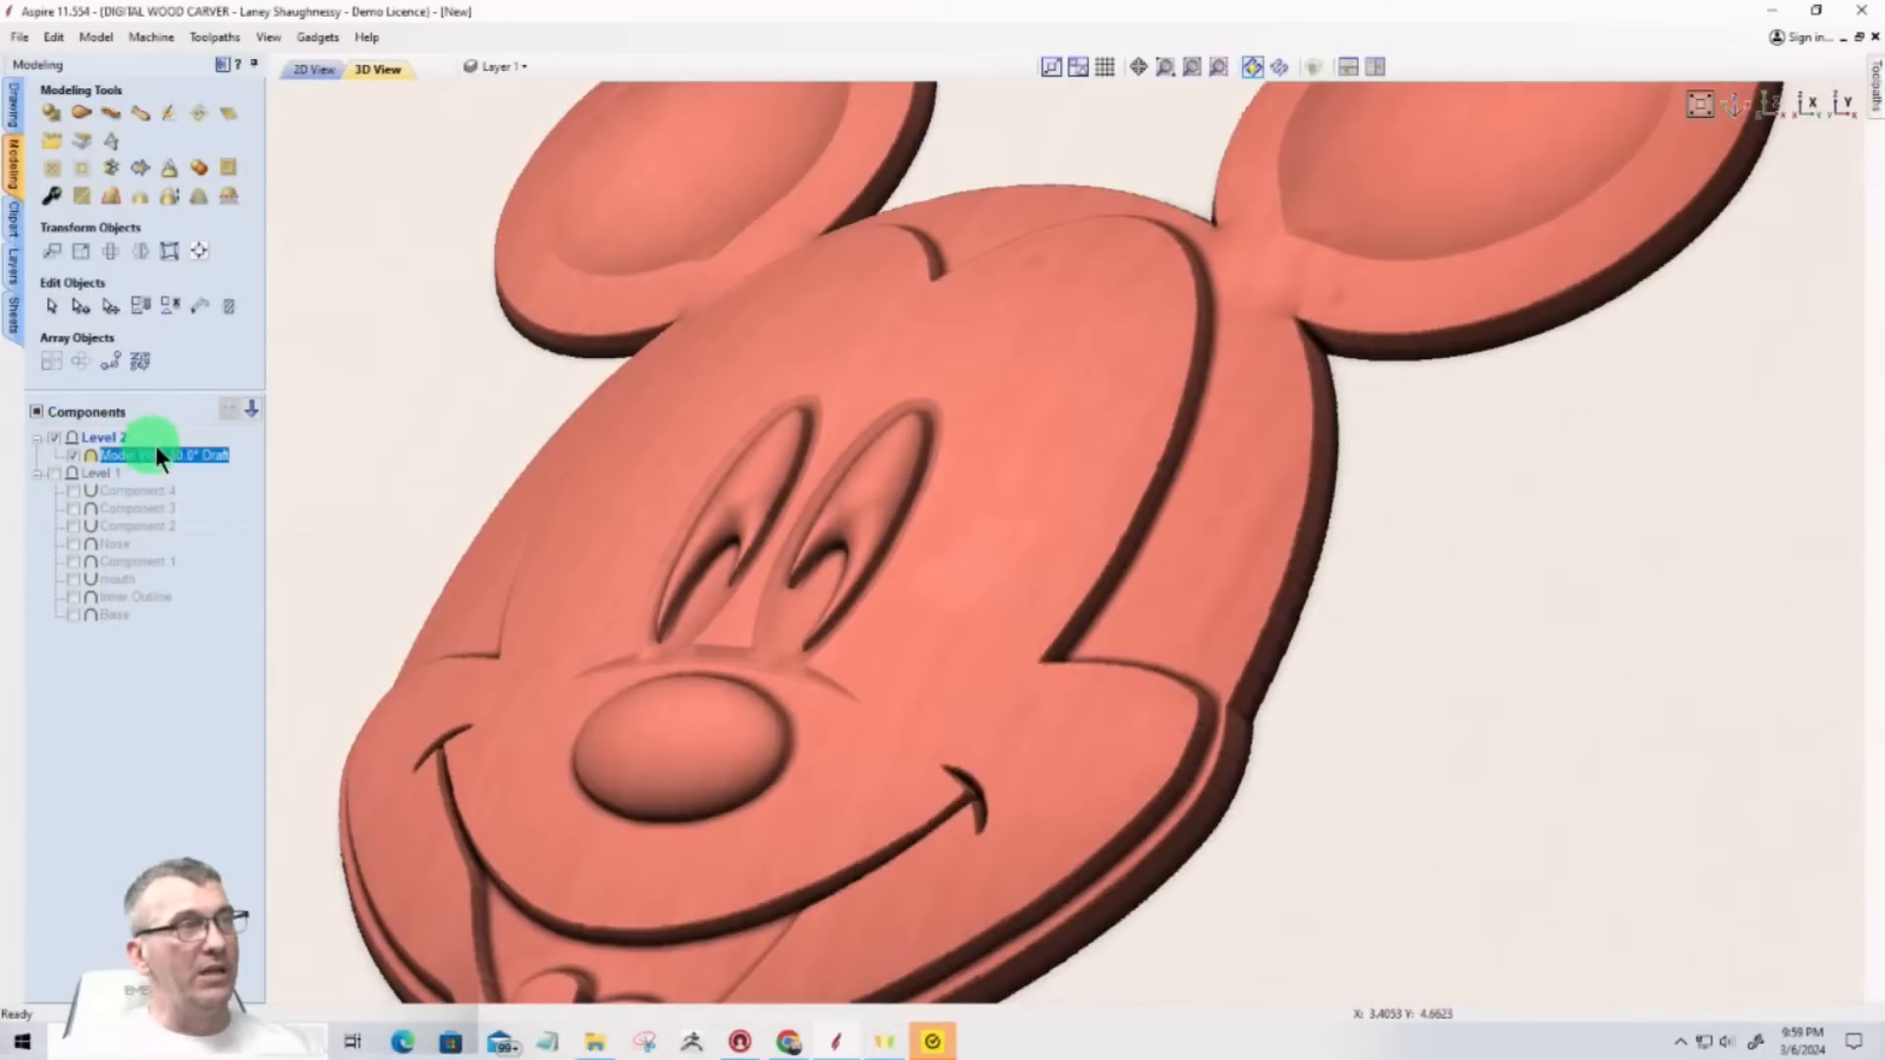
left_click(77, 440)
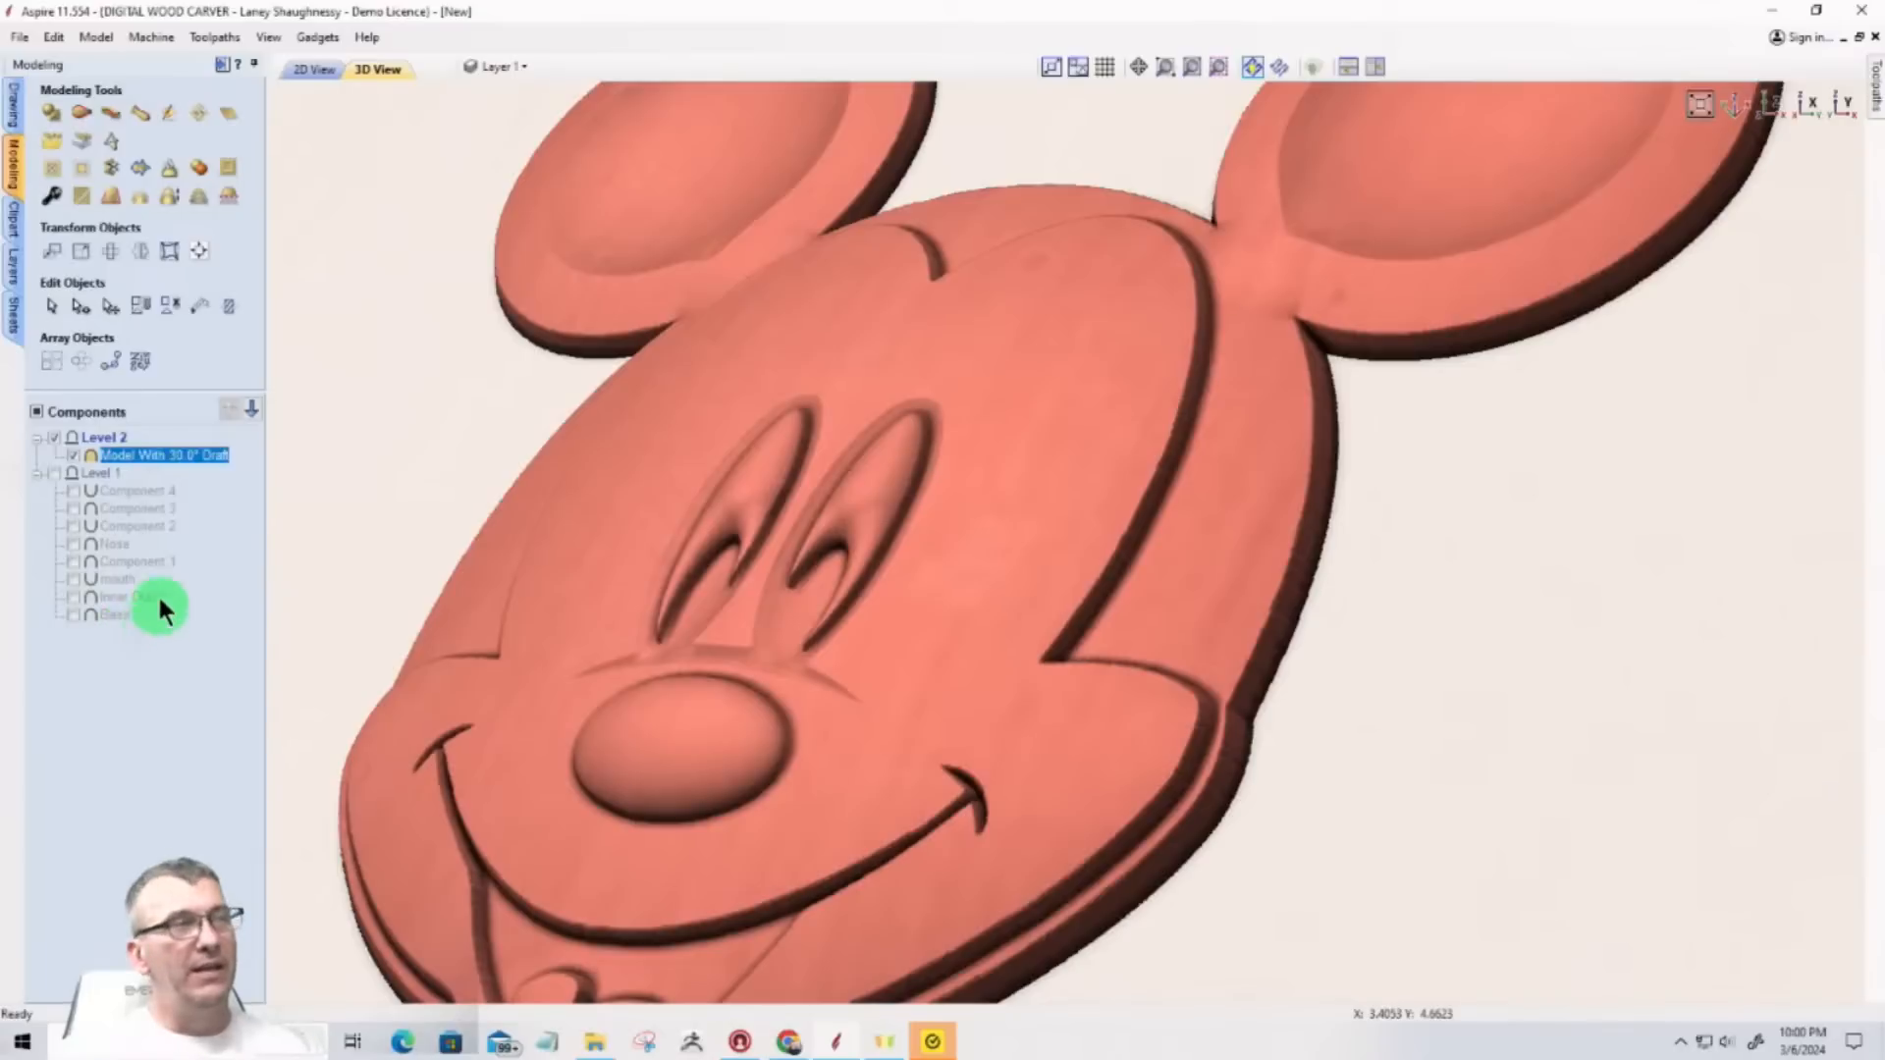
Step: Smooth the 30-degree draft model at about one third of the smoothing range, check its edges up close and accept
mouse_move(175, 457)
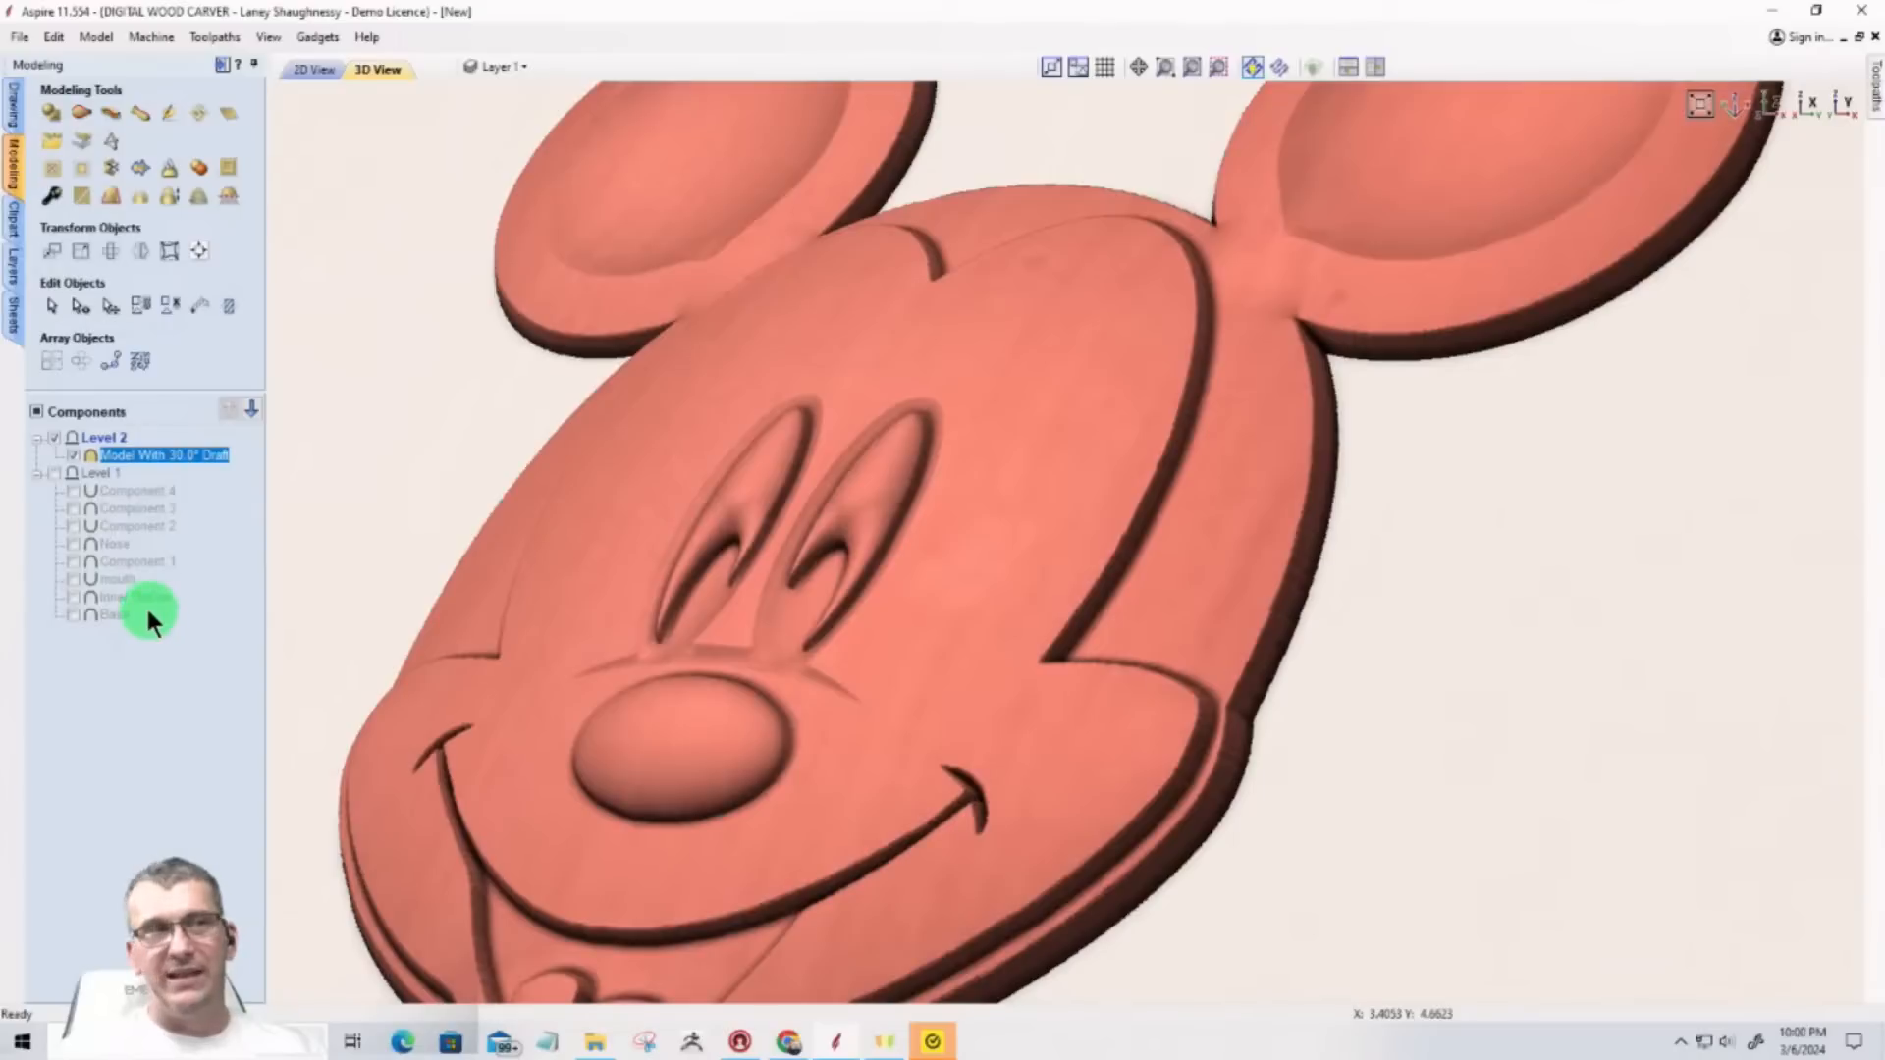
left_click(157, 456)
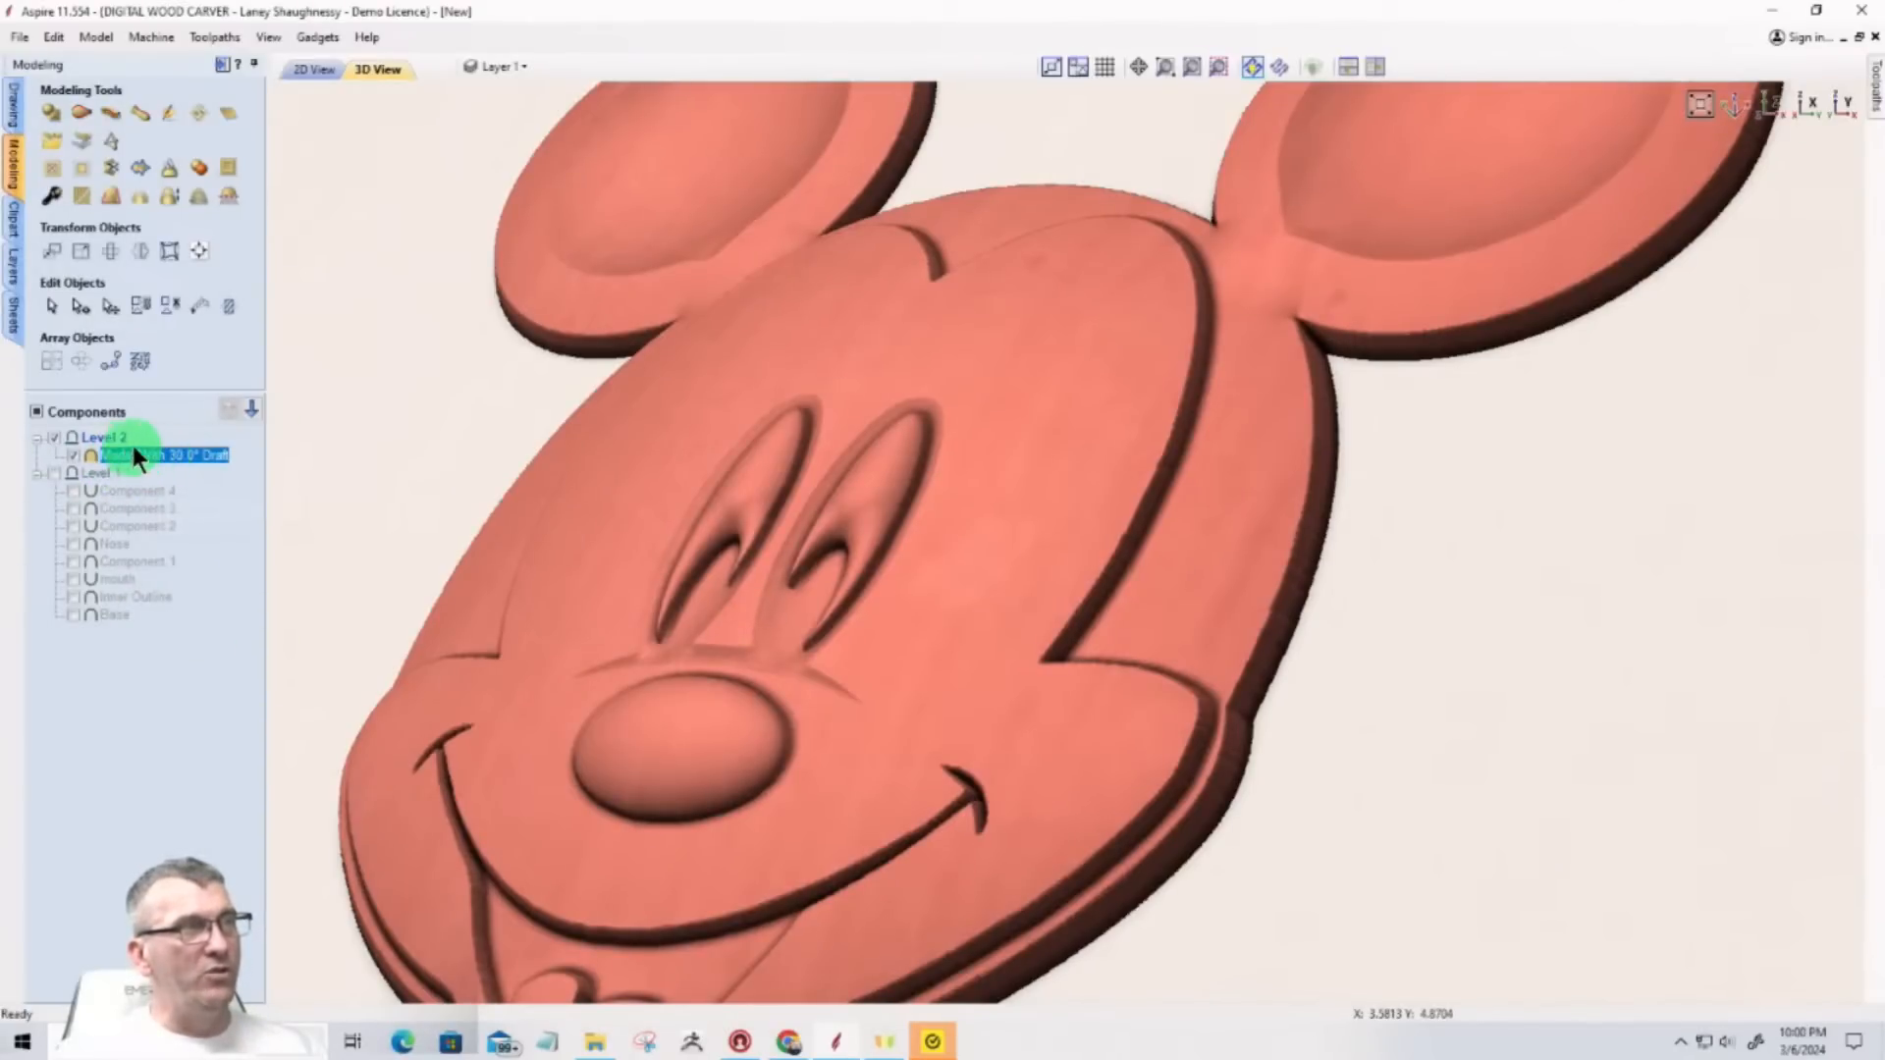
left_click(81, 201)
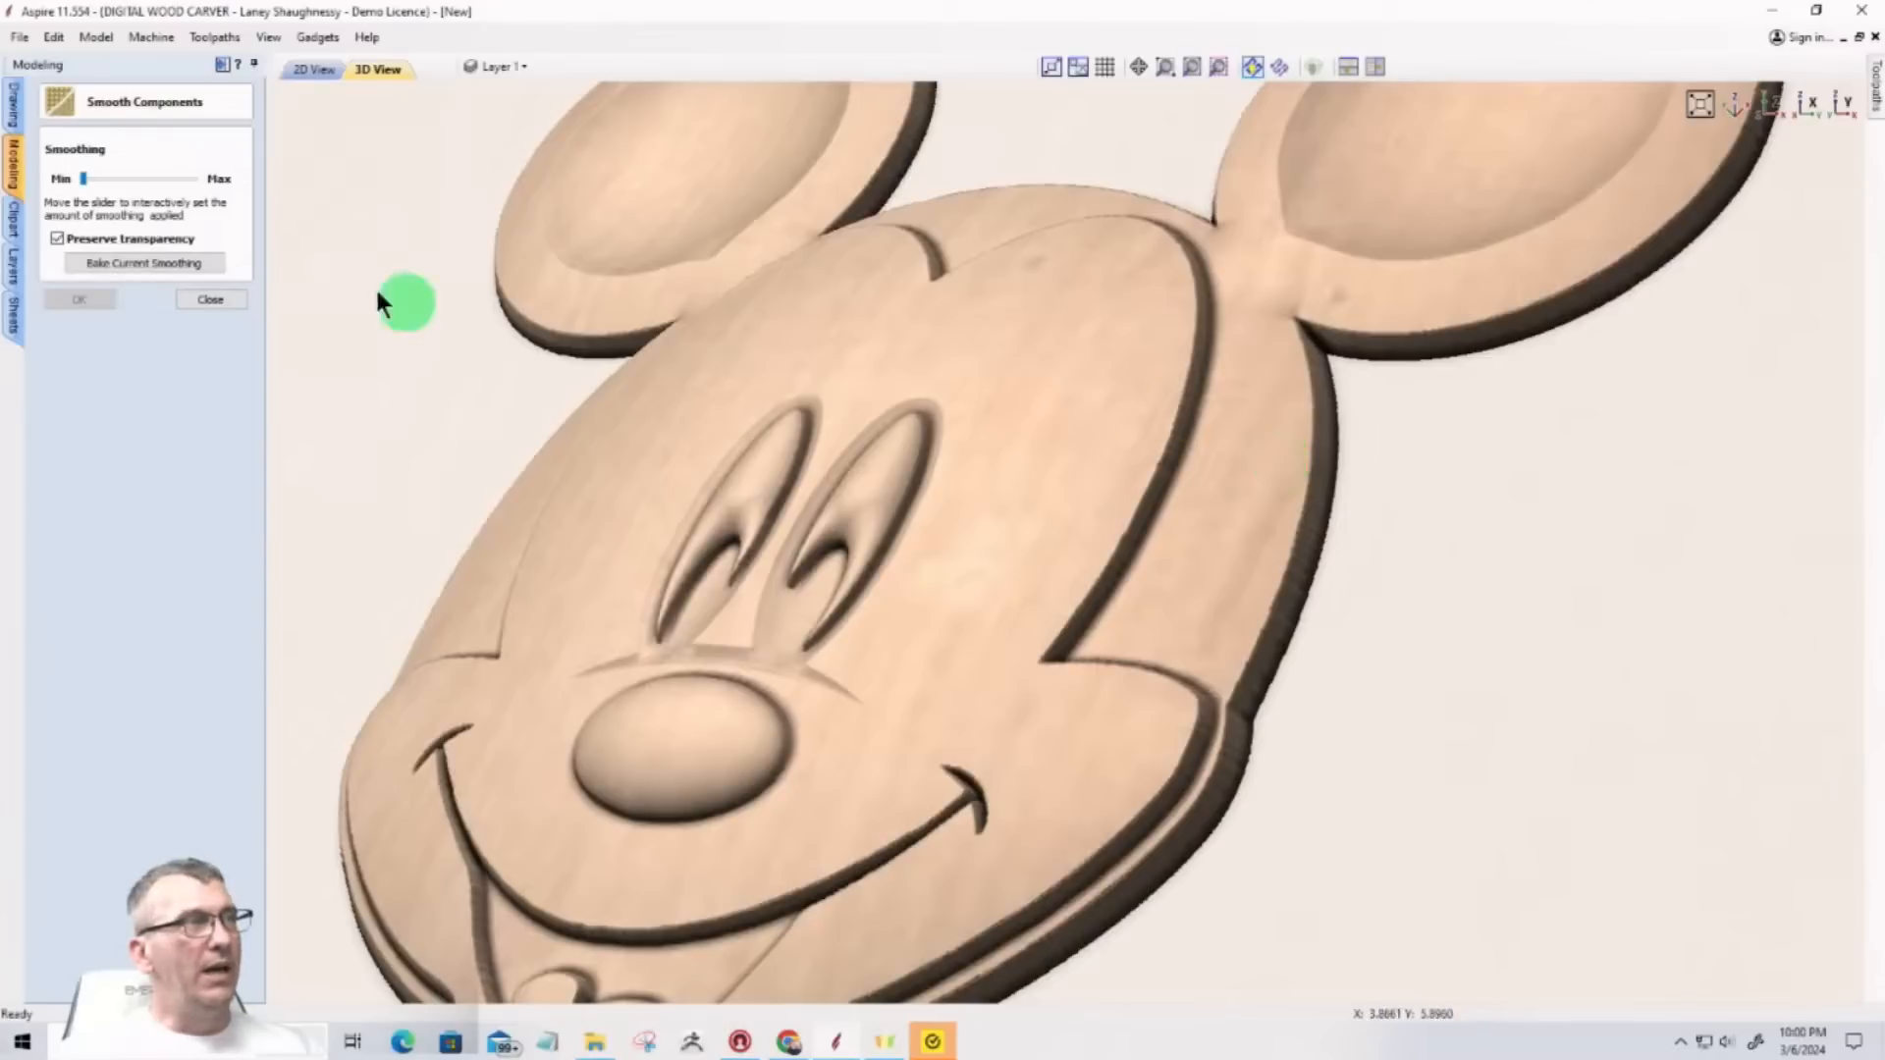
left_click(120, 182)
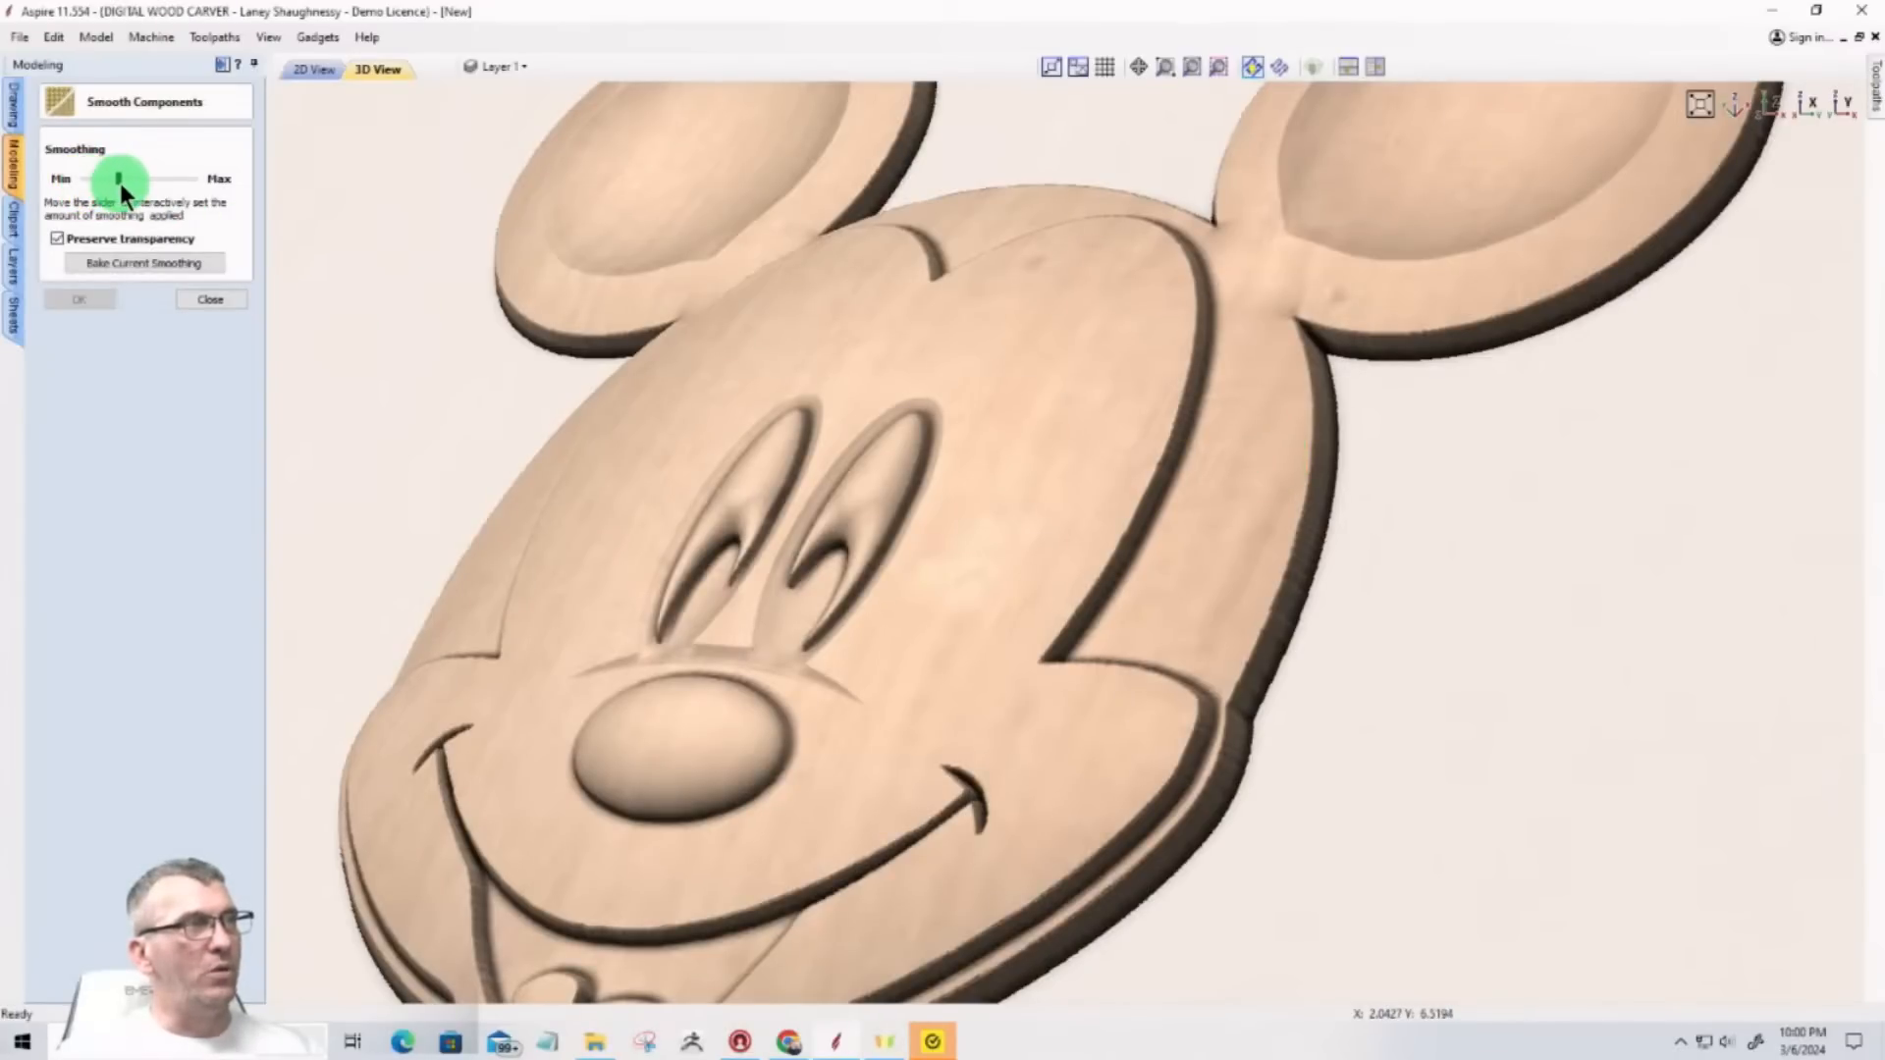
left_click(96, 300)
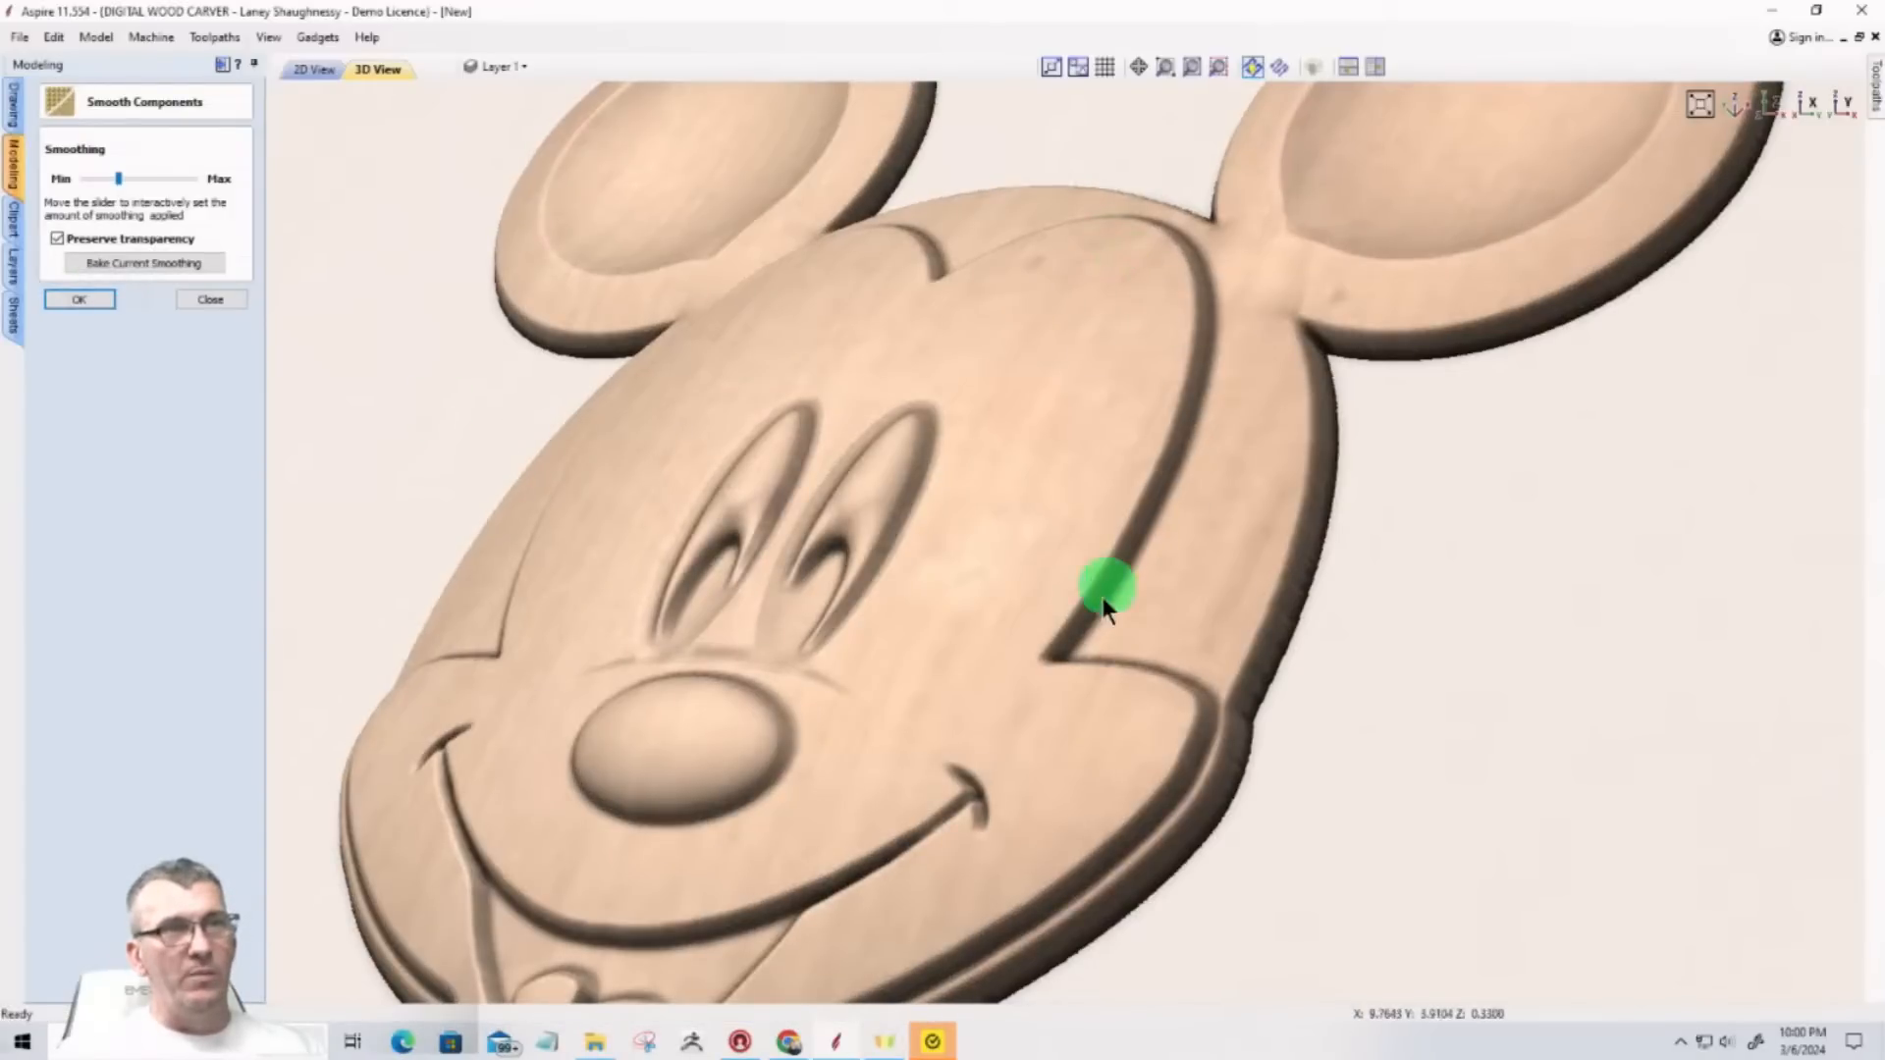
scroll(1162, 542, "up", 3)
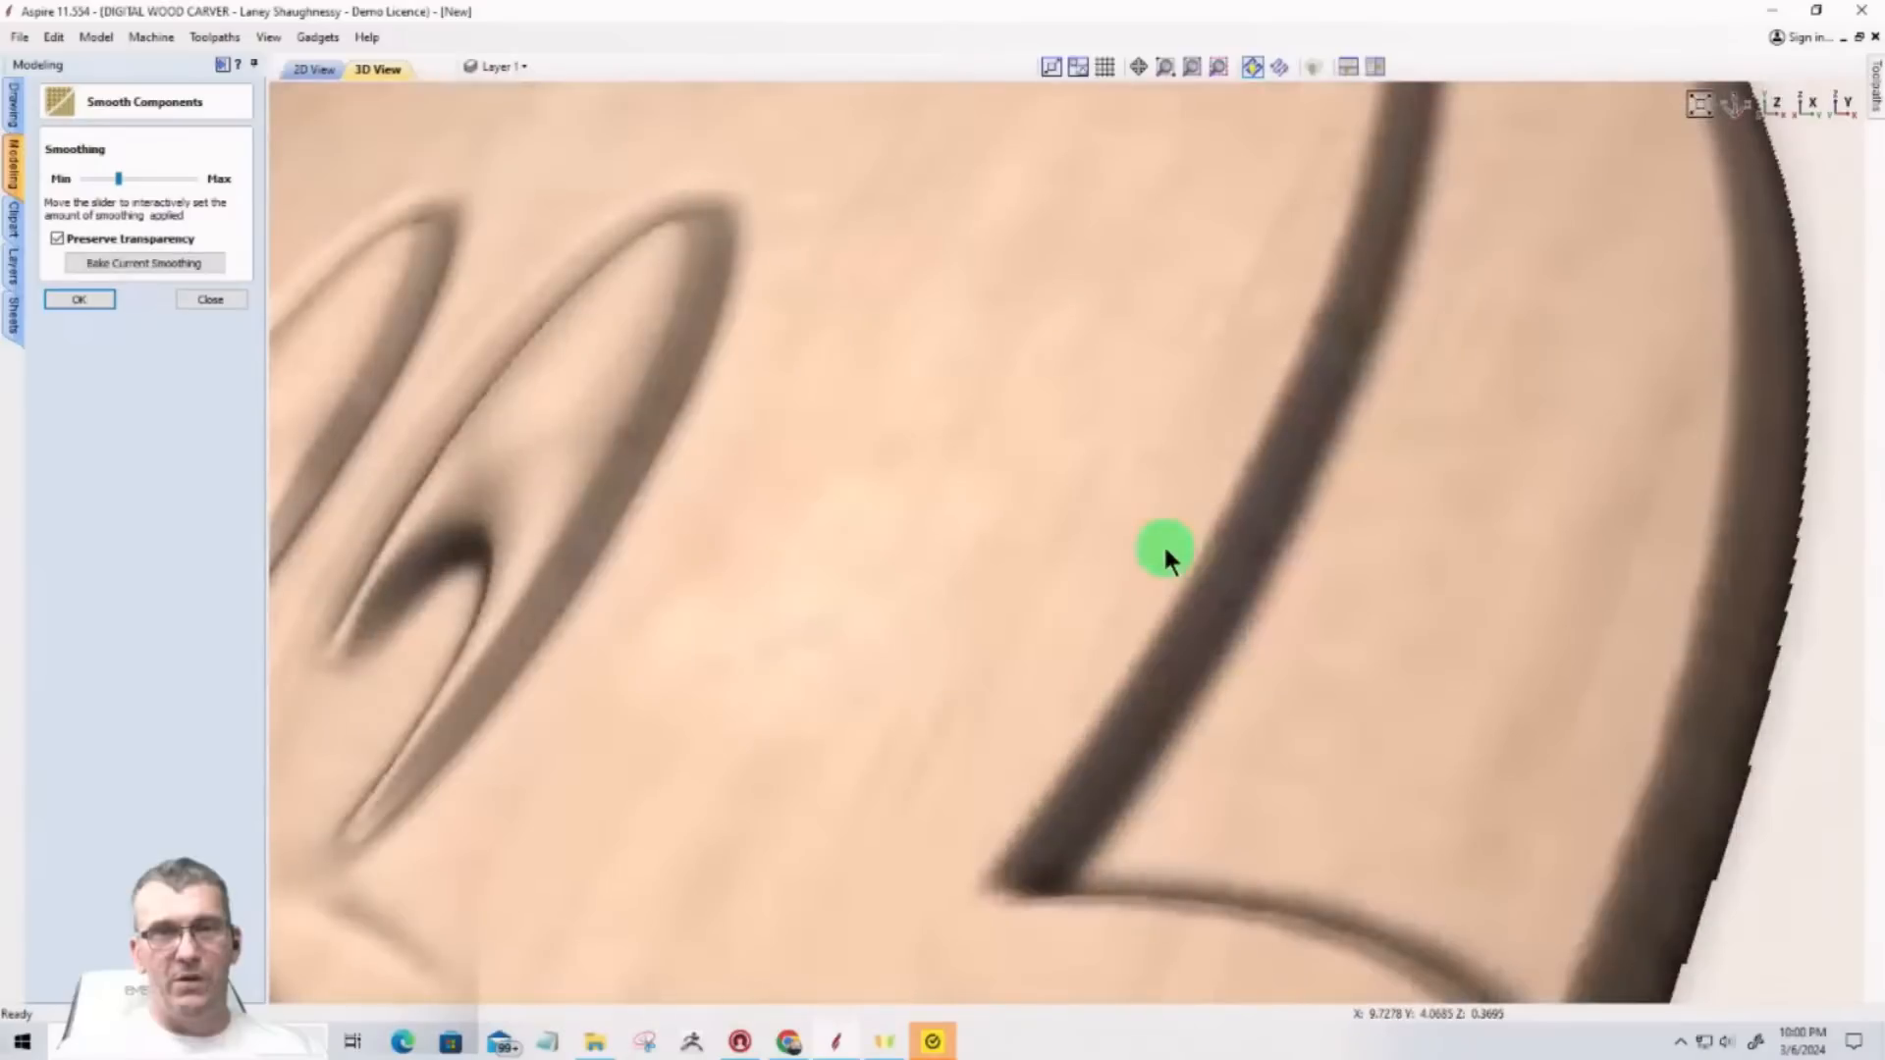
scroll(1165, 545, "down", 2)
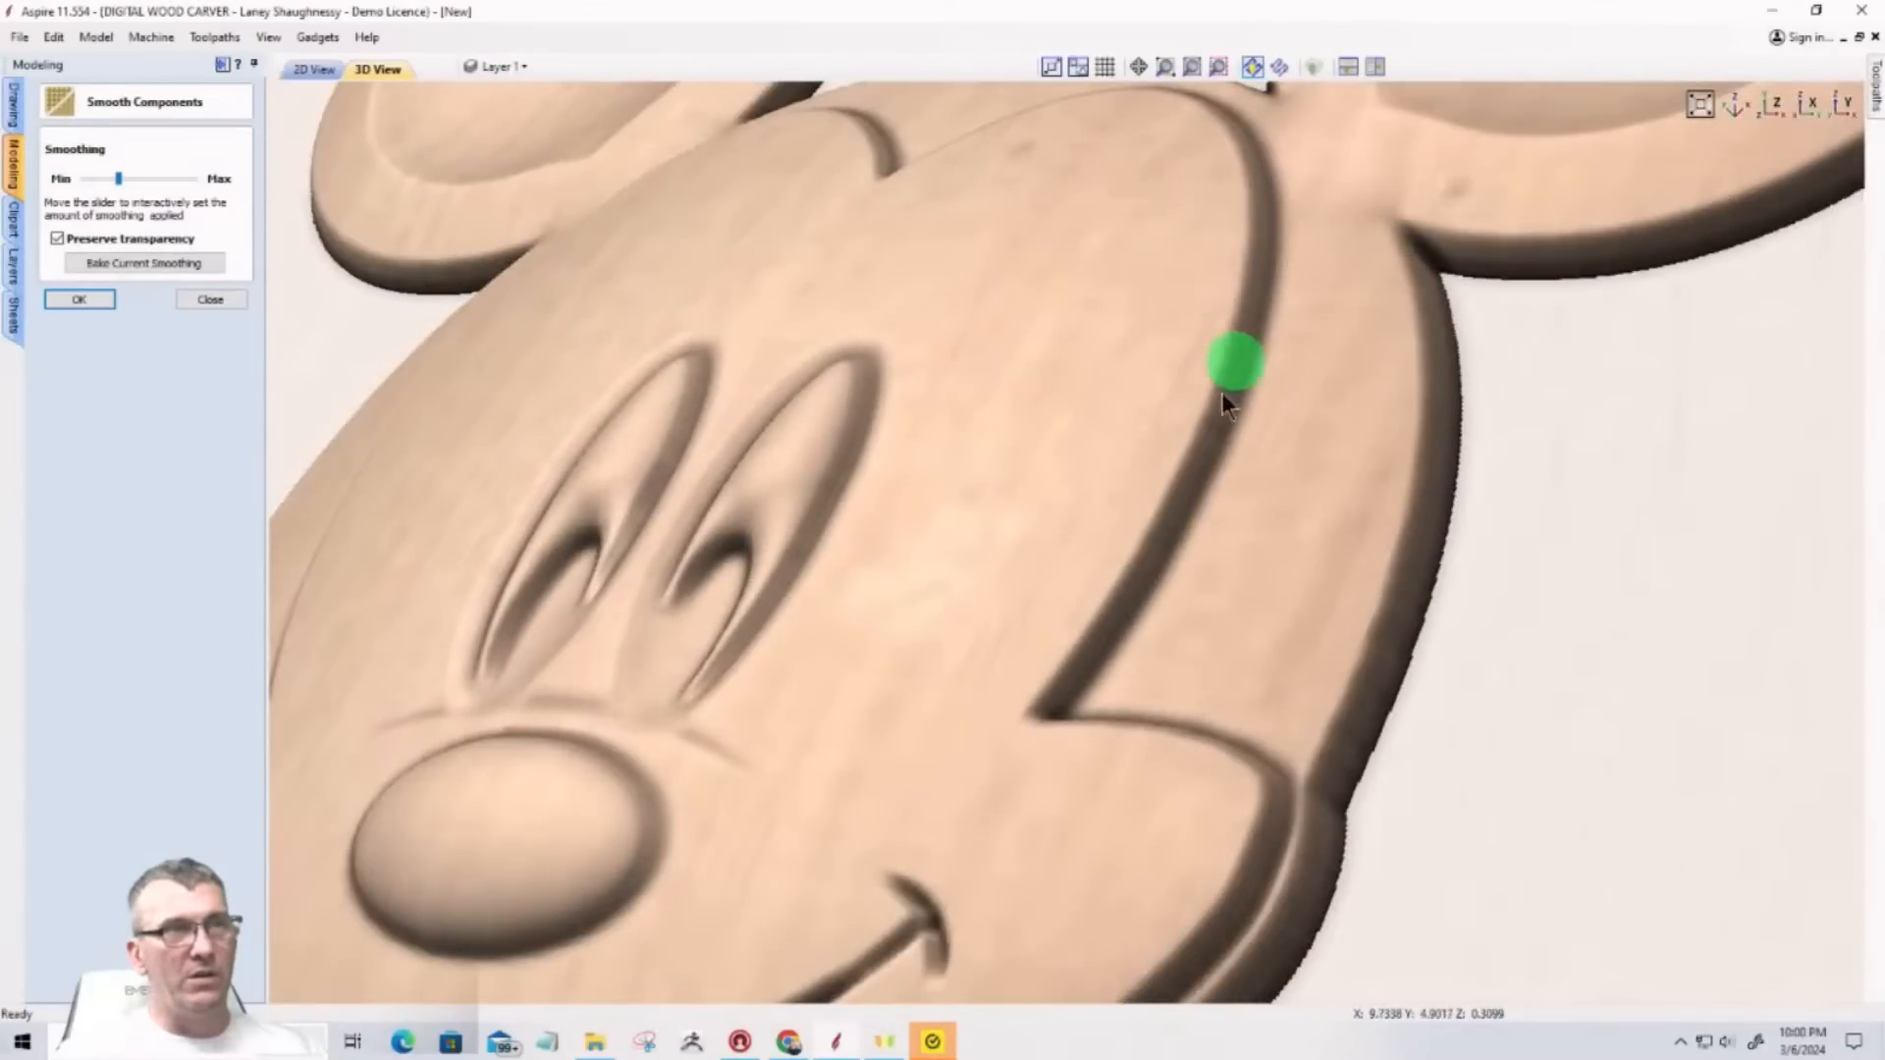
left_click(65, 302)
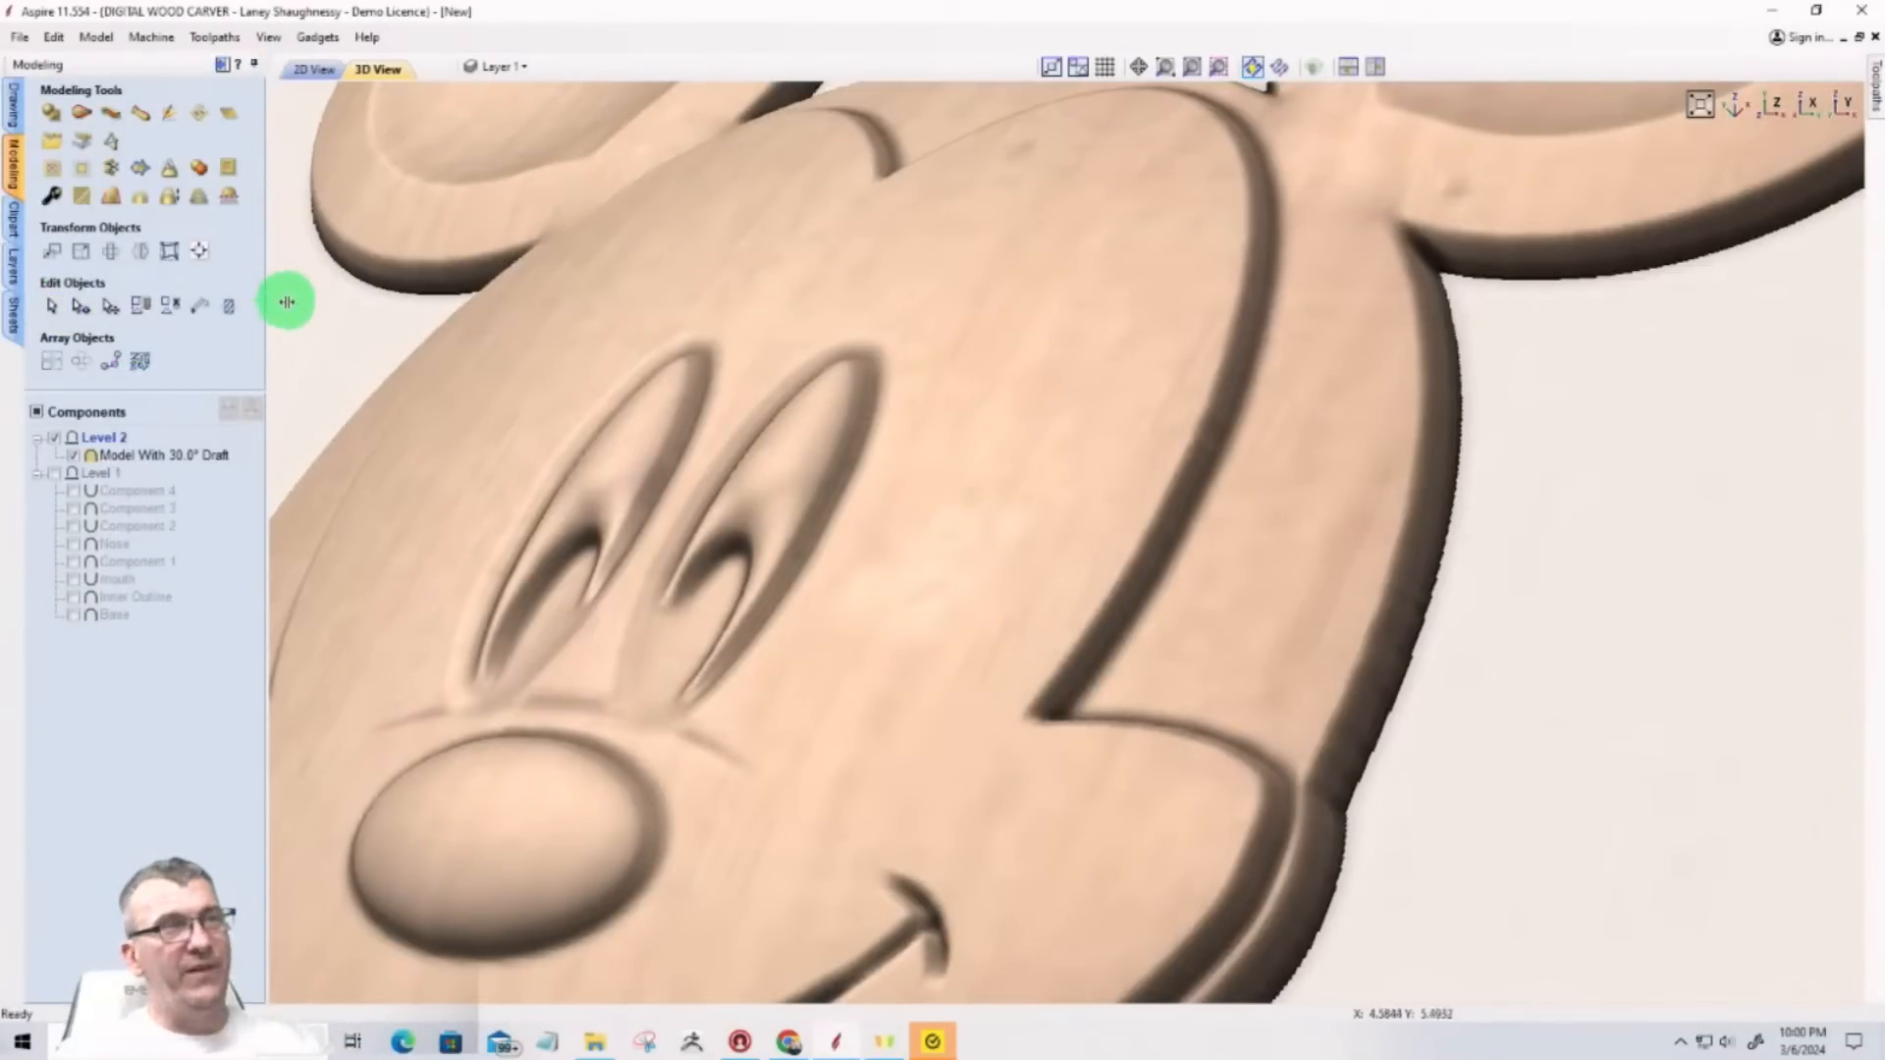
Step: Set the job's modeling resolution to Extremely High (20 x Slower) and inspect the face and outline edges up close
left_click(16, 102)
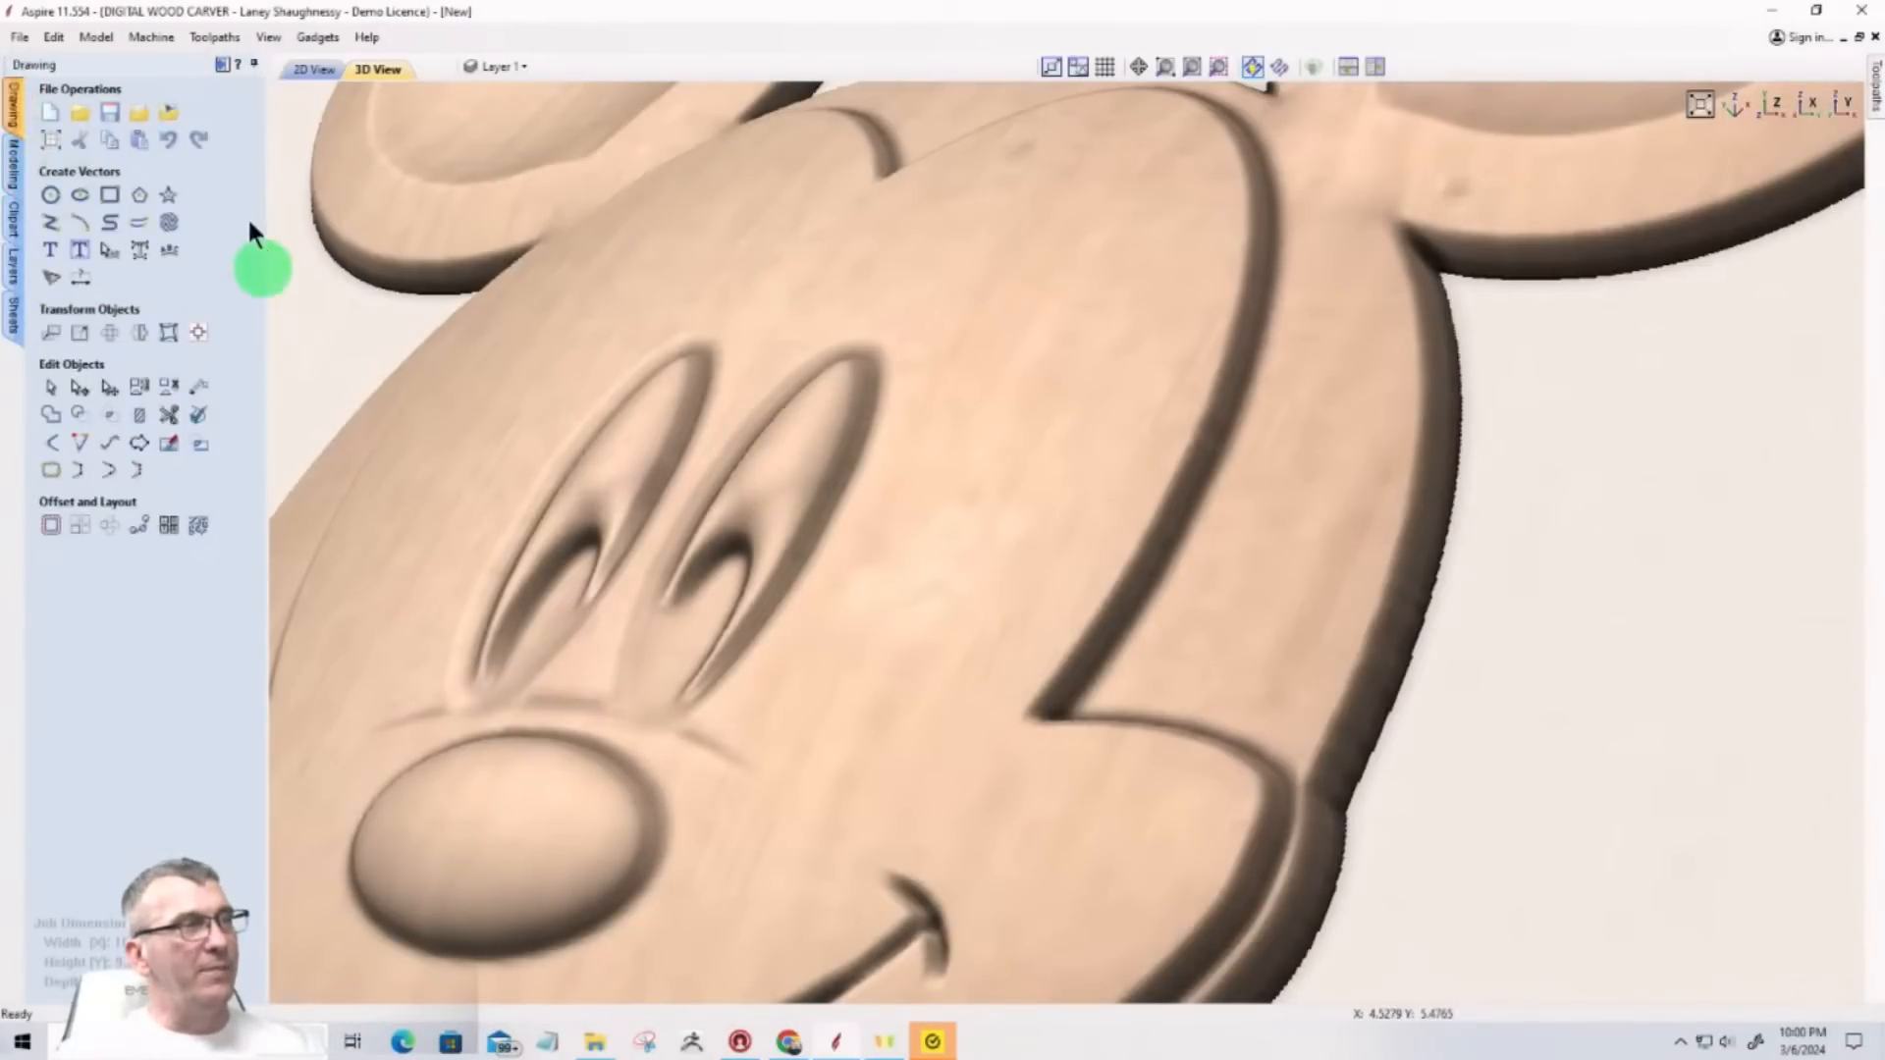
left_click(50, 150)
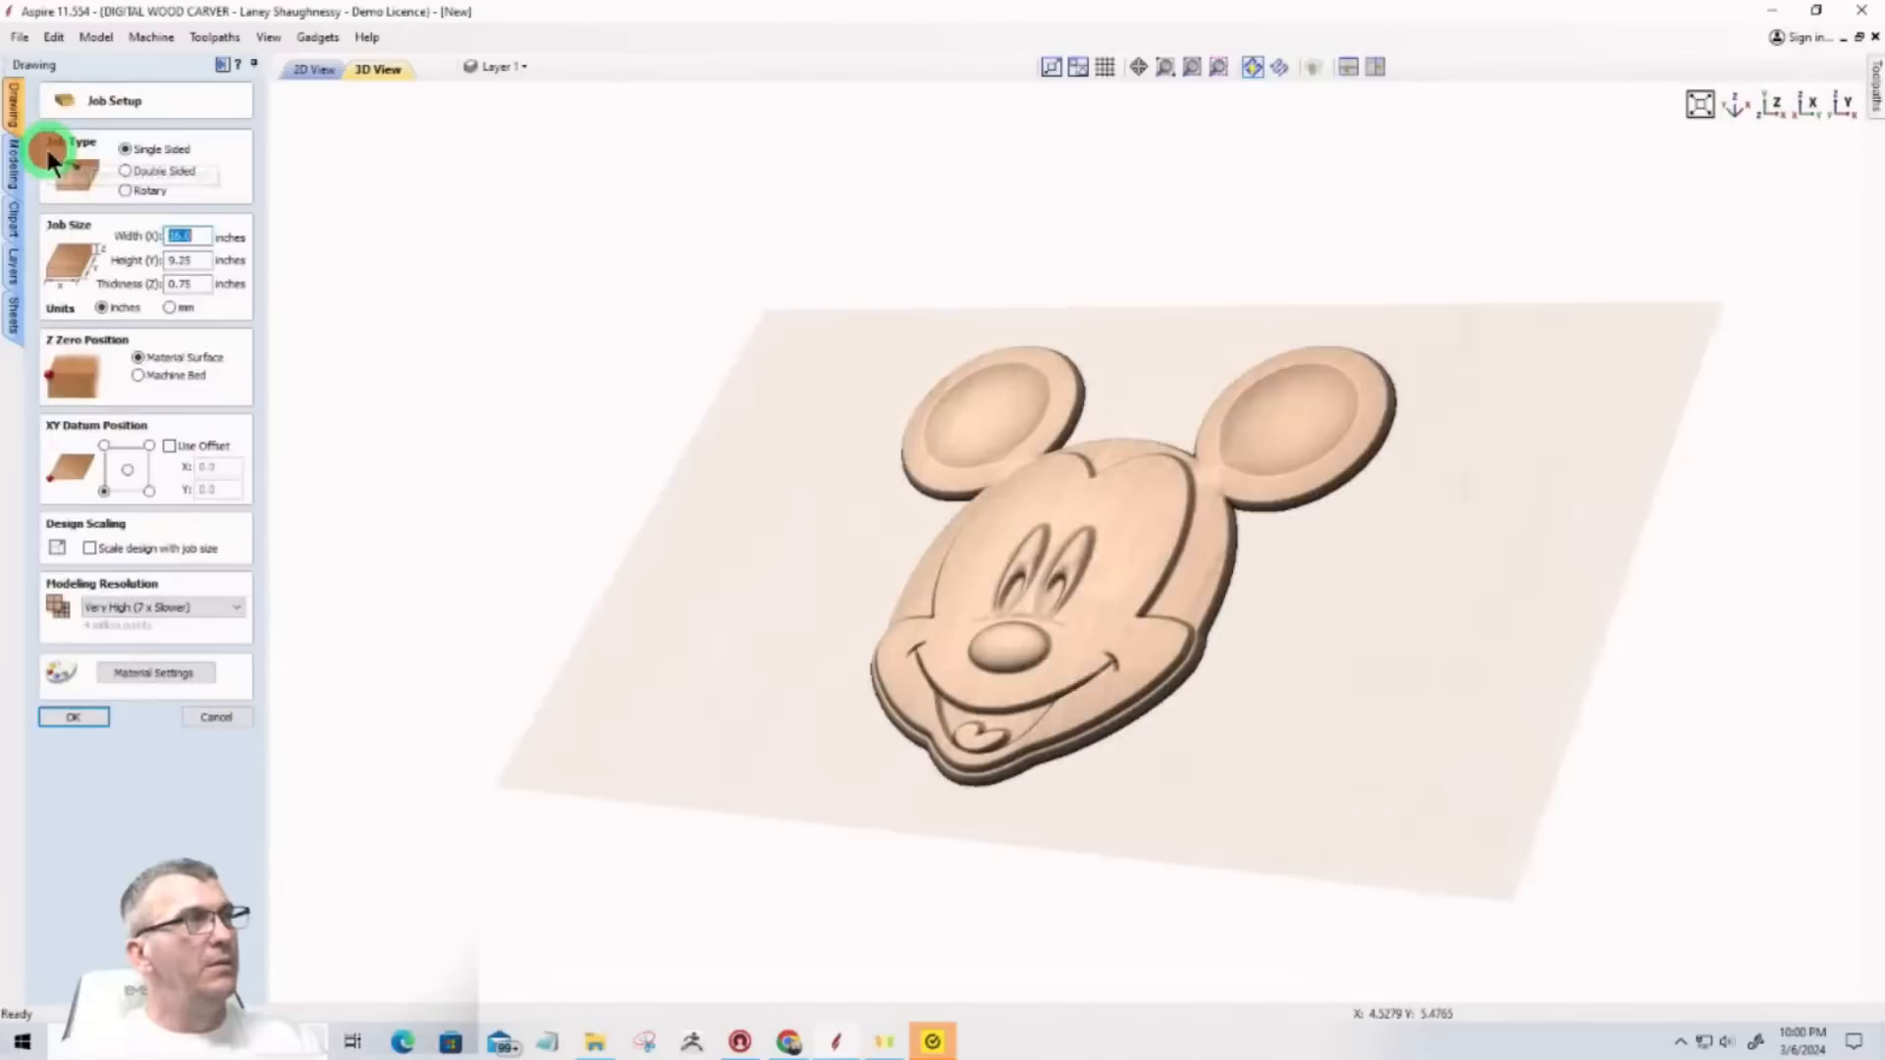
left_click(139, 603)
left_click(131, 663)
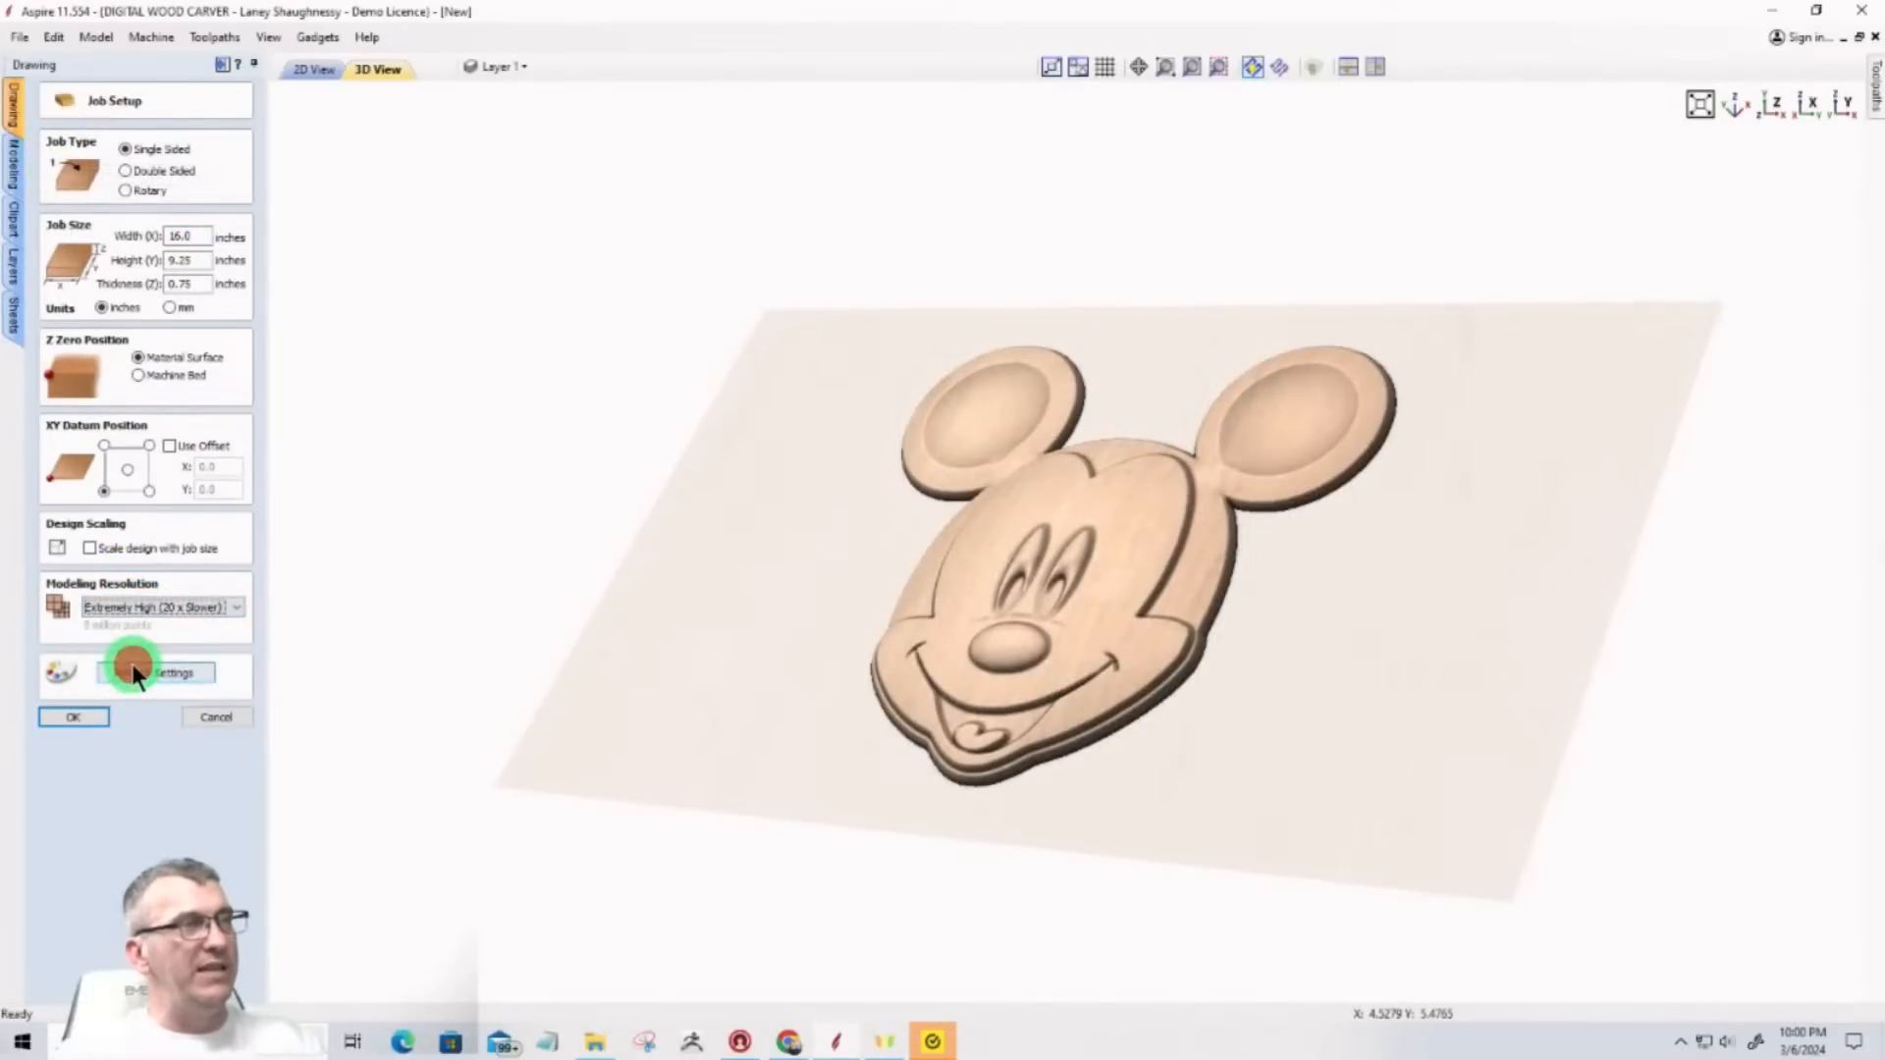
left_click(73, 718)
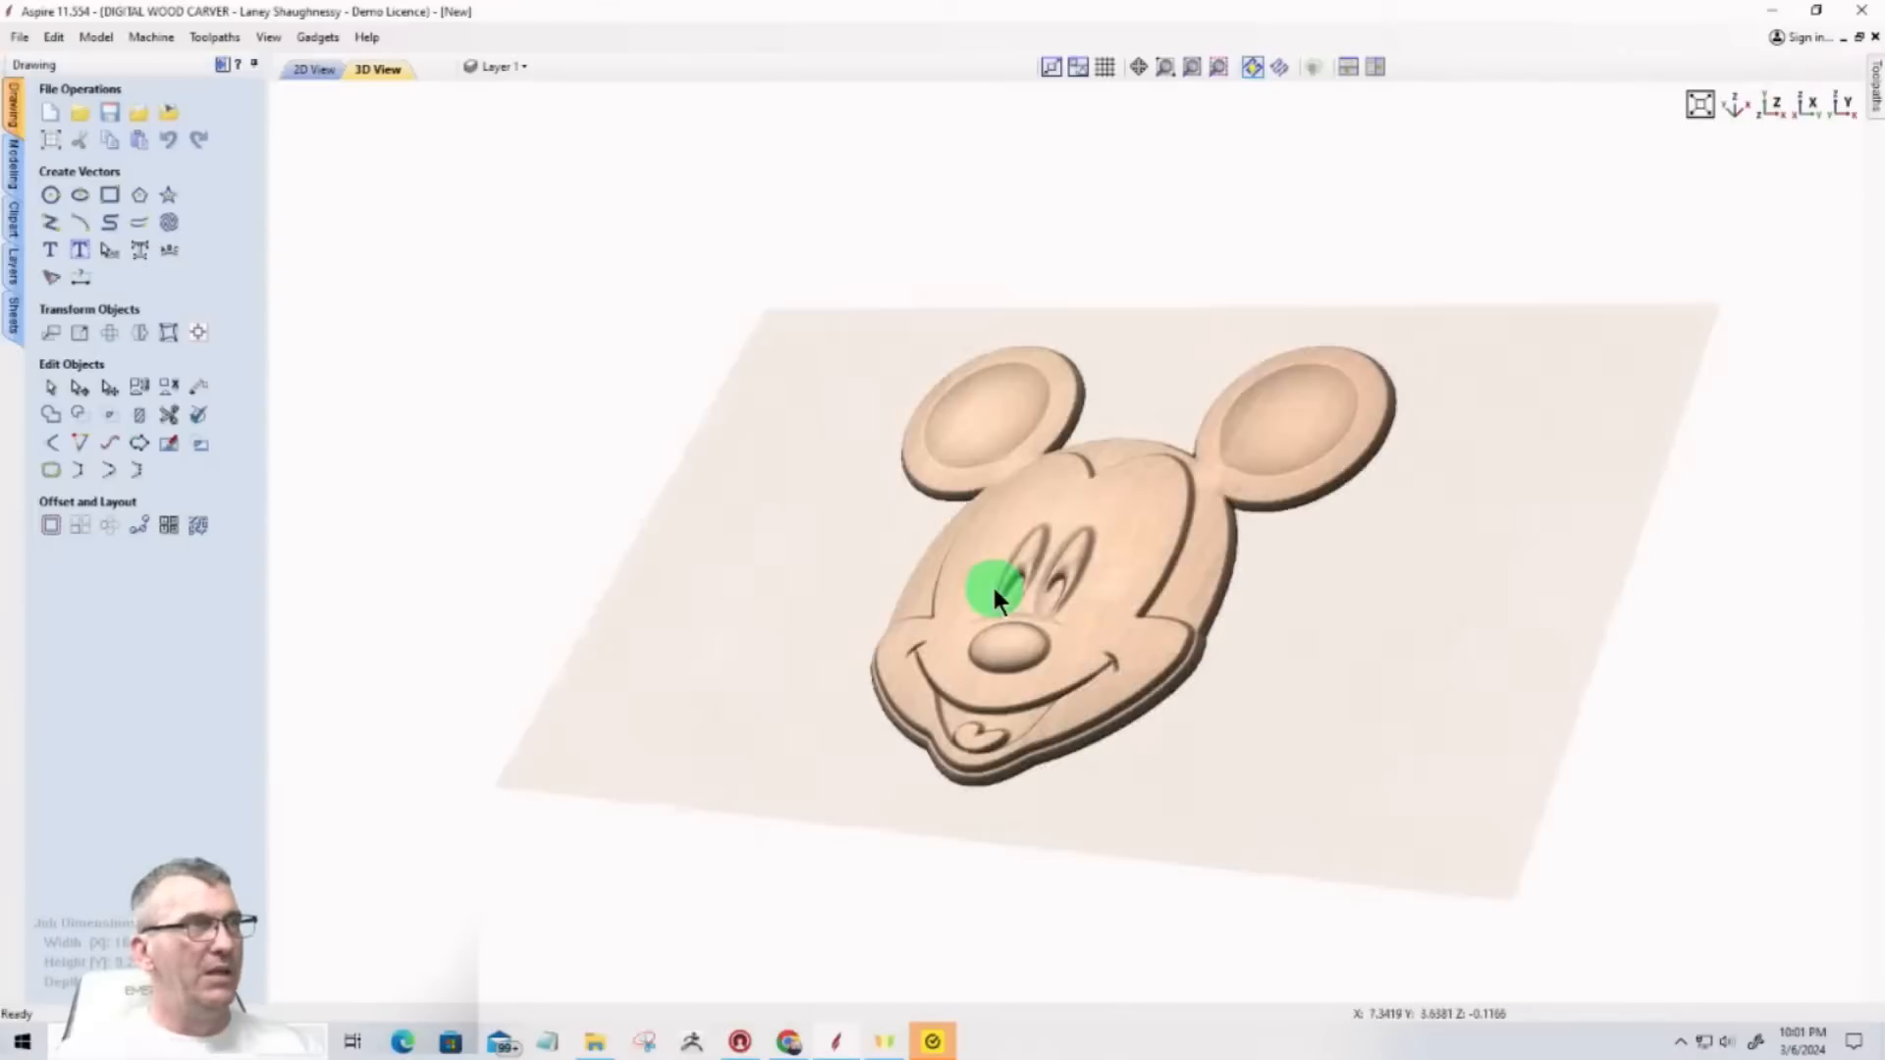
scroll(1150, 720, "up", 3)
scroll(1153, 710, "up", 2)
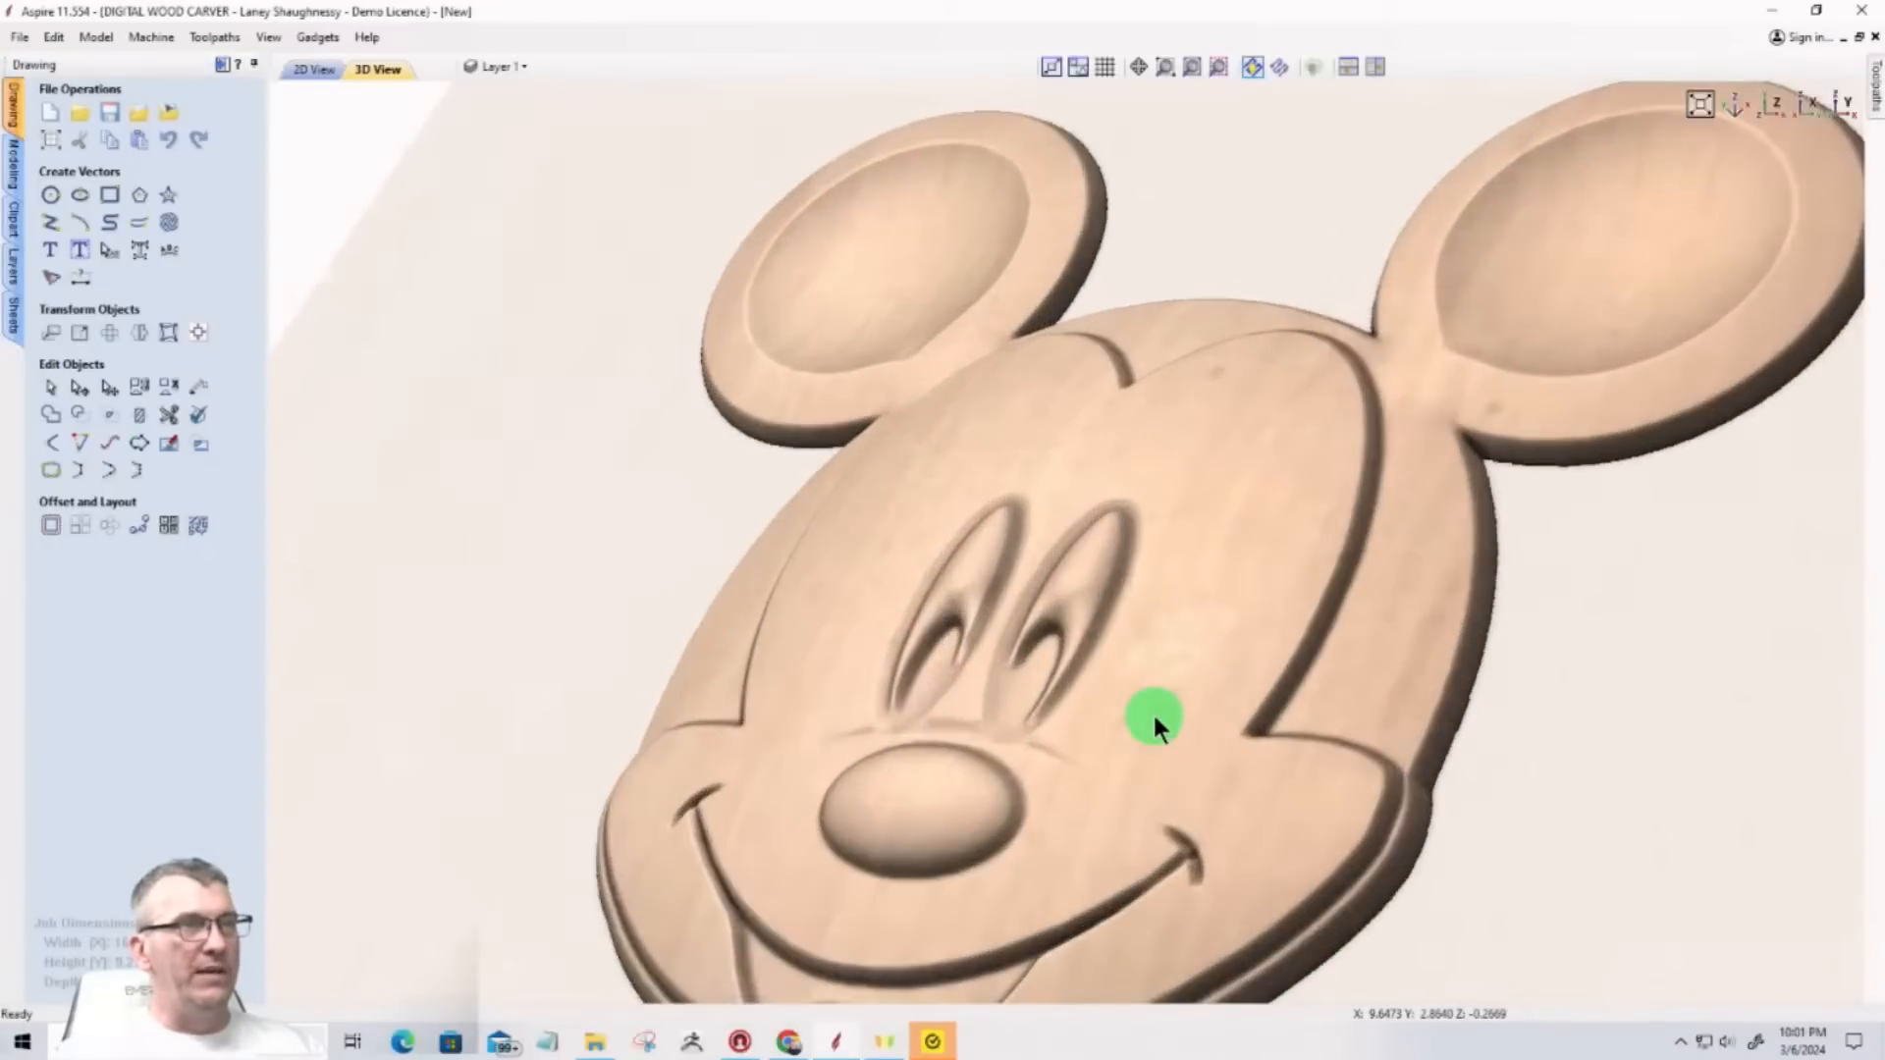
scroll(1026, 475, "up", 2)
scroll(1168, 432, "up", 4)
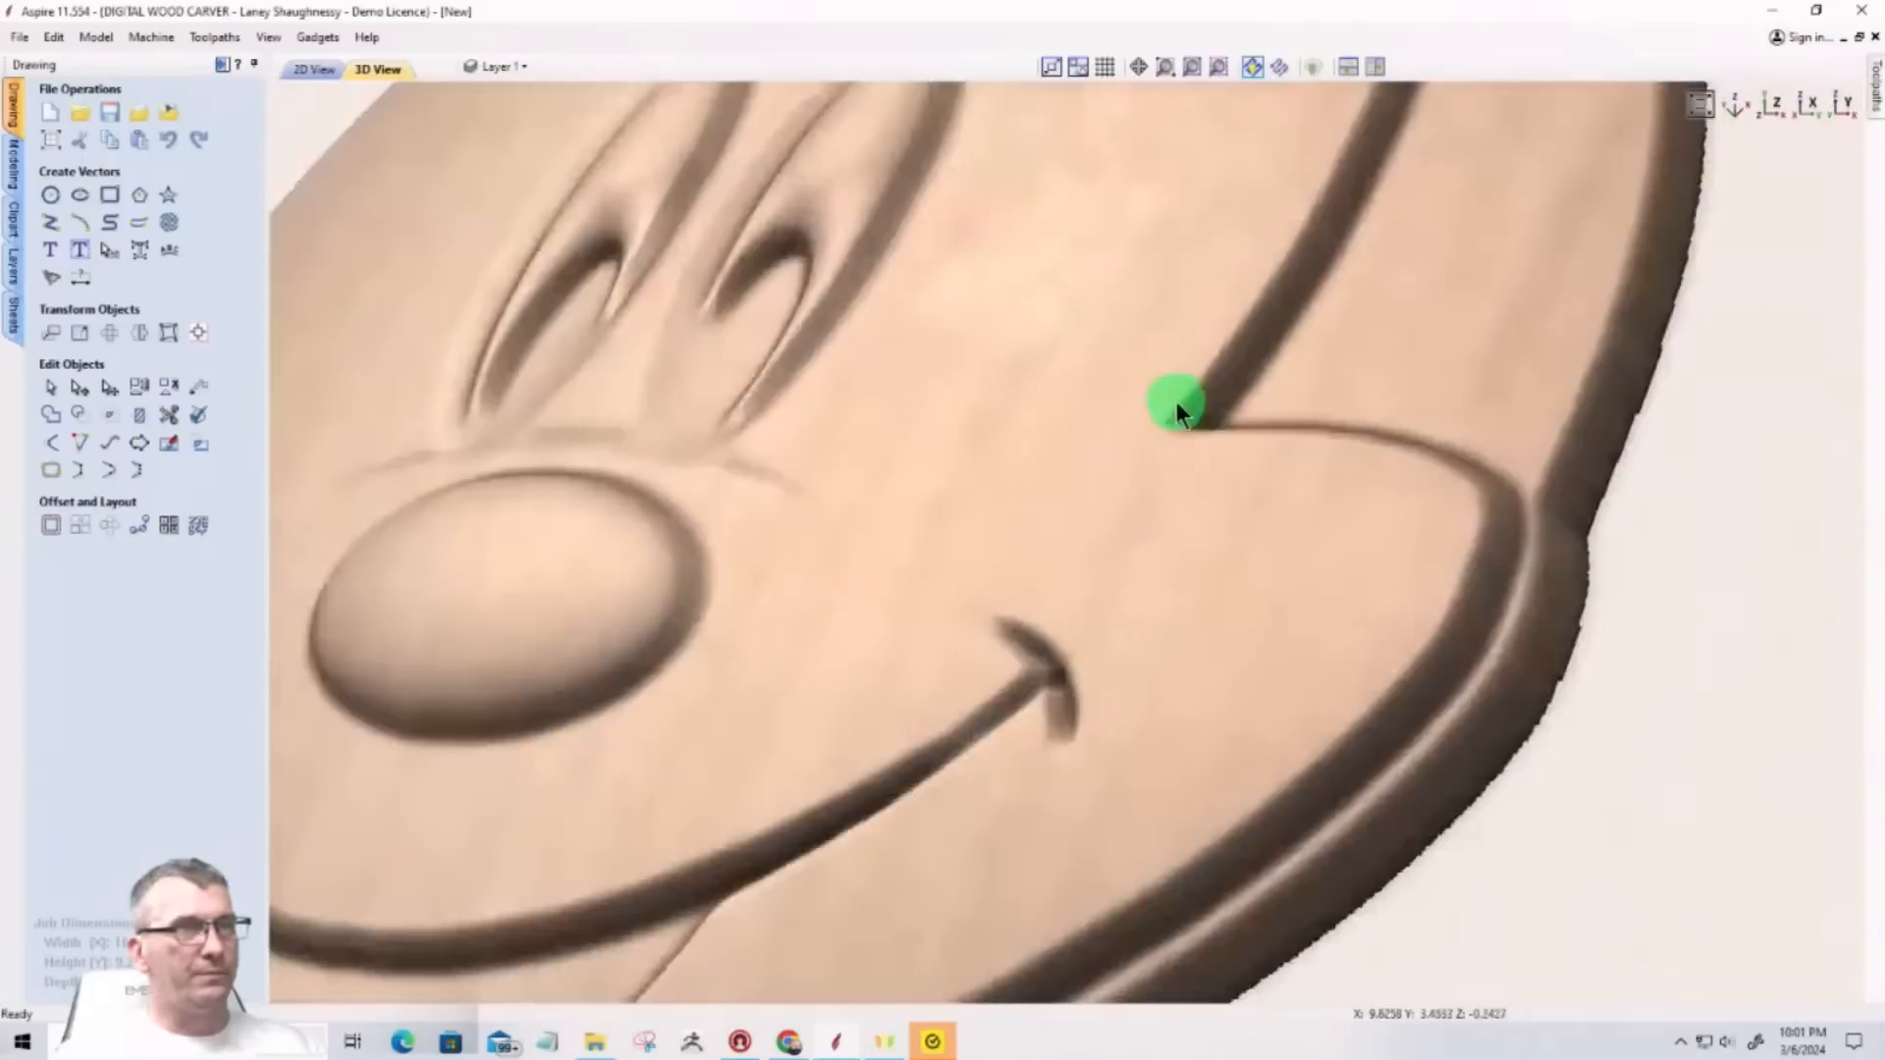
scroll(845, 972, "down", 3)
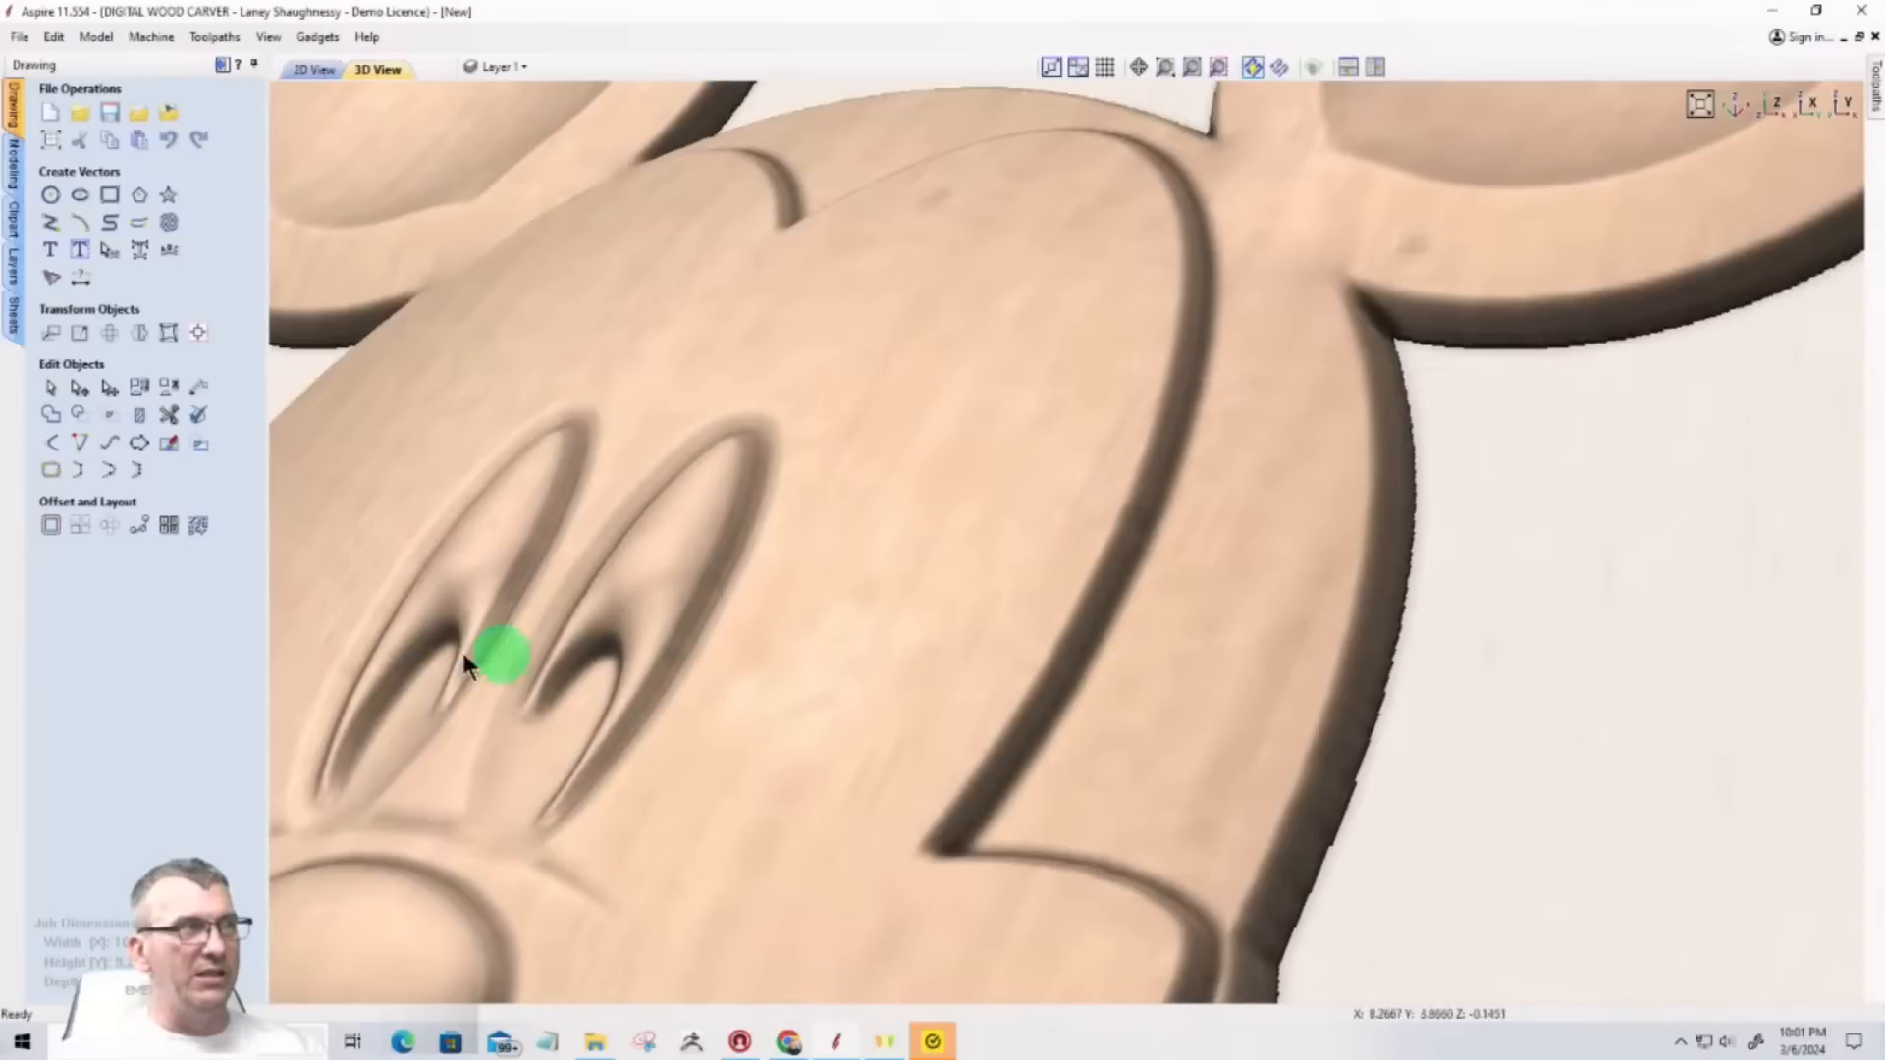
Step: Examine the whole relief, including the ears, face and outer edges, from several angles
left_click(15, 172)
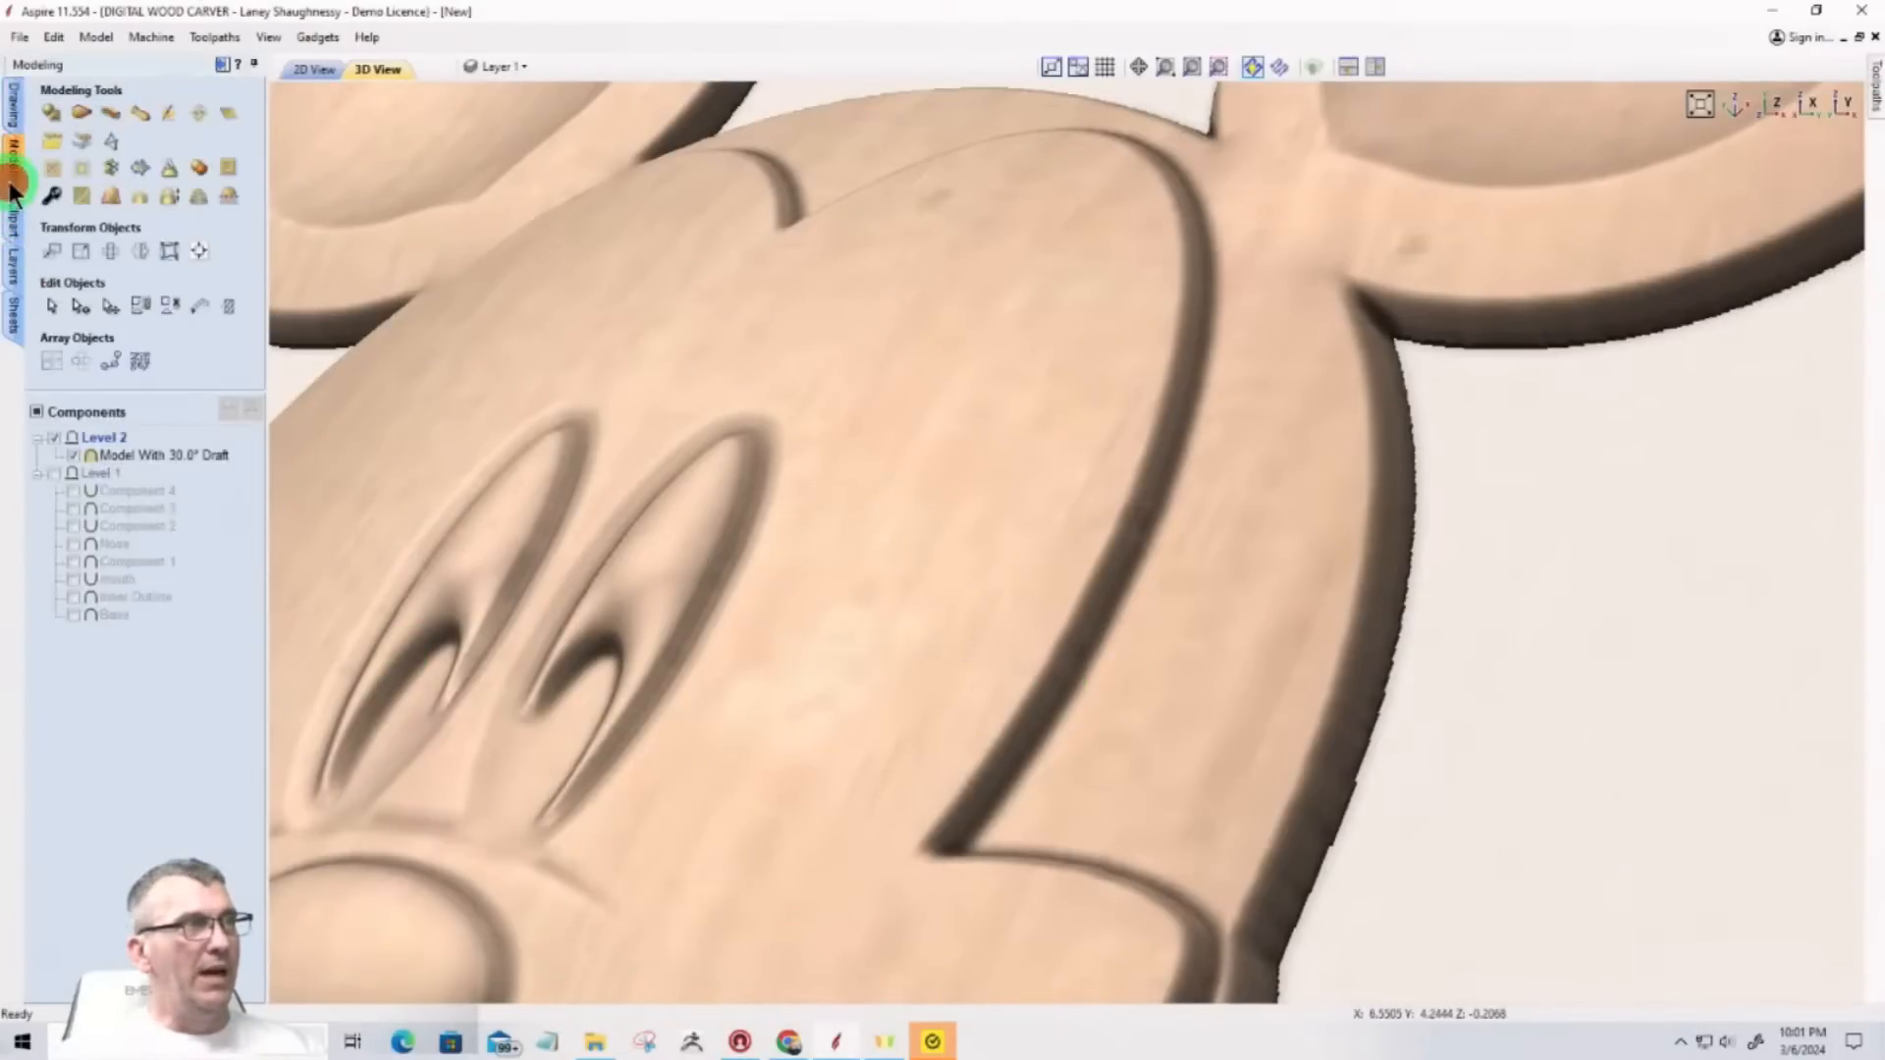
scroll(985, 449, "down", 5)
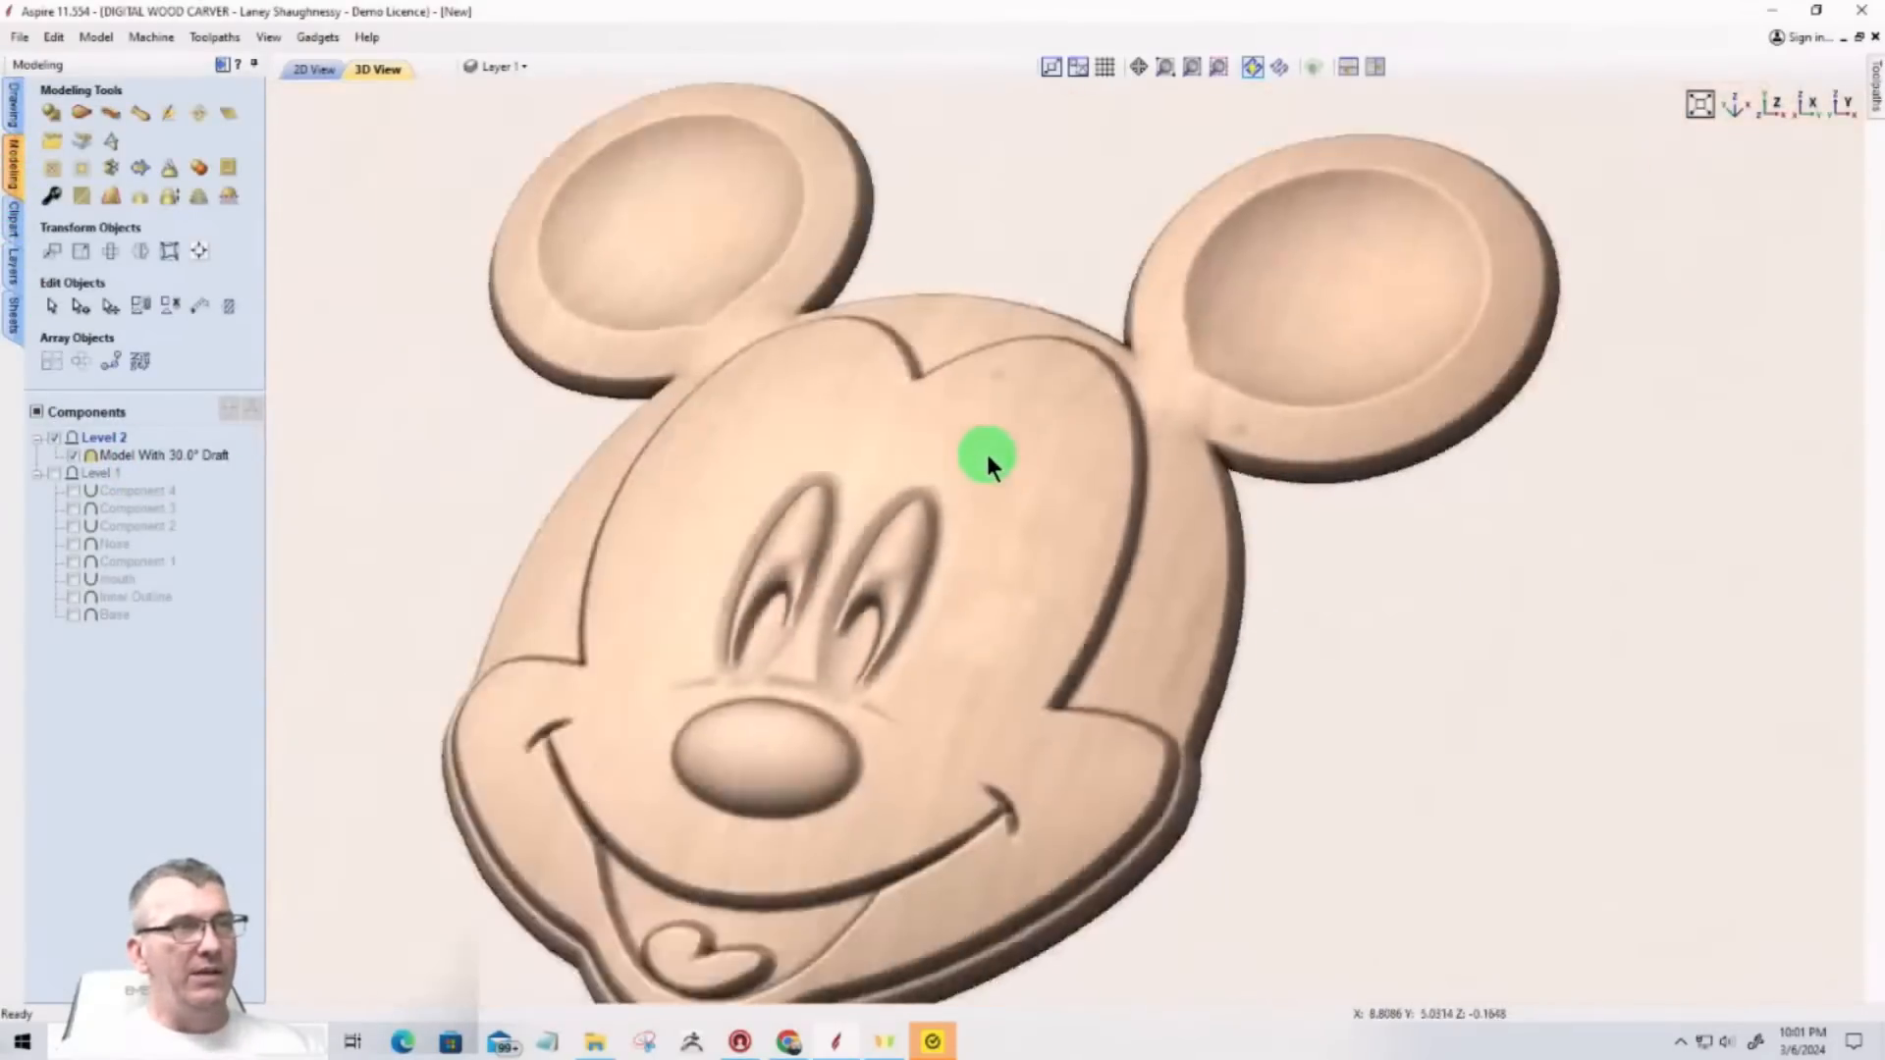
scroll(985, 449, "down", 3)
mouse_move(835, 563)
left_mouse_down()
mouse_move(1115, 581)
mouse_move(1649, 568)
mouse_move(1190, 602)
mouse_move(633, 601)
mouse_move(1094, 633)
mouse_move(1314, 619)
mouse_move(780, 611)
mouse_move(517, 561)
mouse_move(521, 598)
mouse_move(1018, 576)
mouse_move(1294, 591)
left_mouse_up()
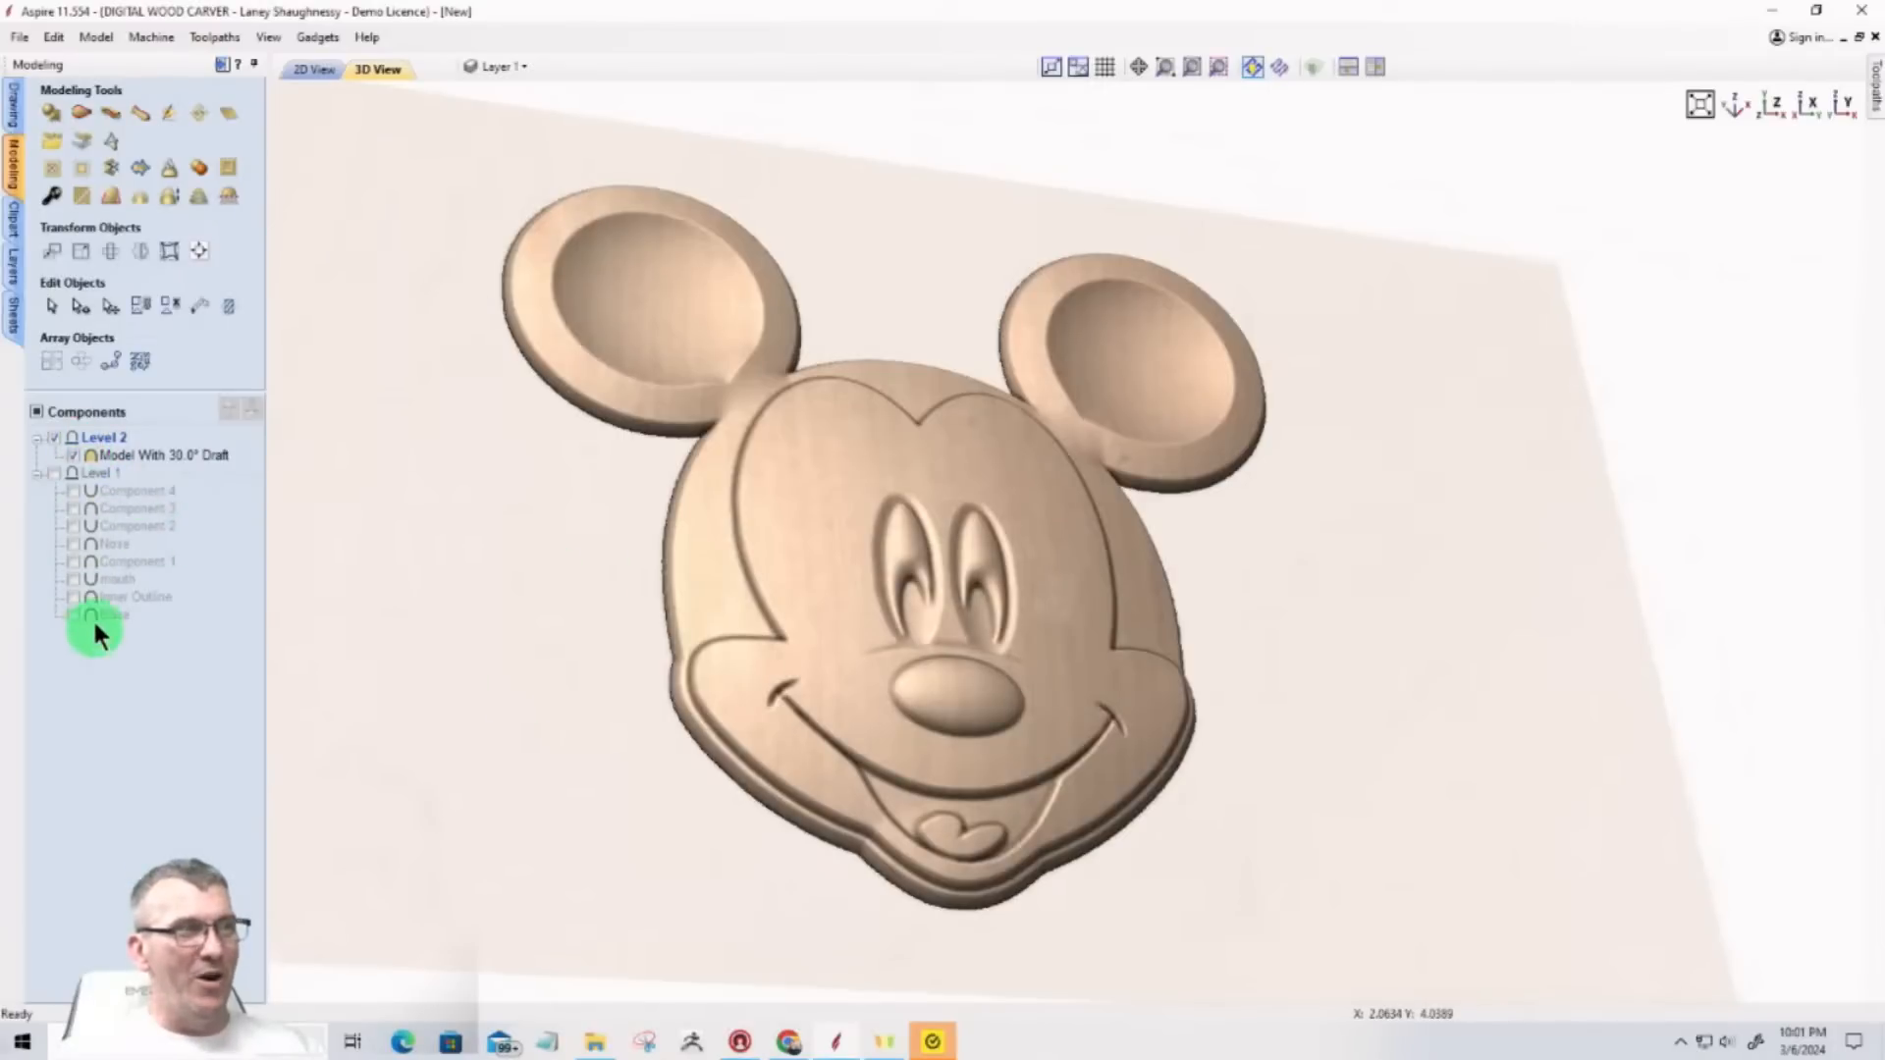
left_click_drag(931, 540, 746, 586)
left_click_drag(976, 693, 1043, 532)
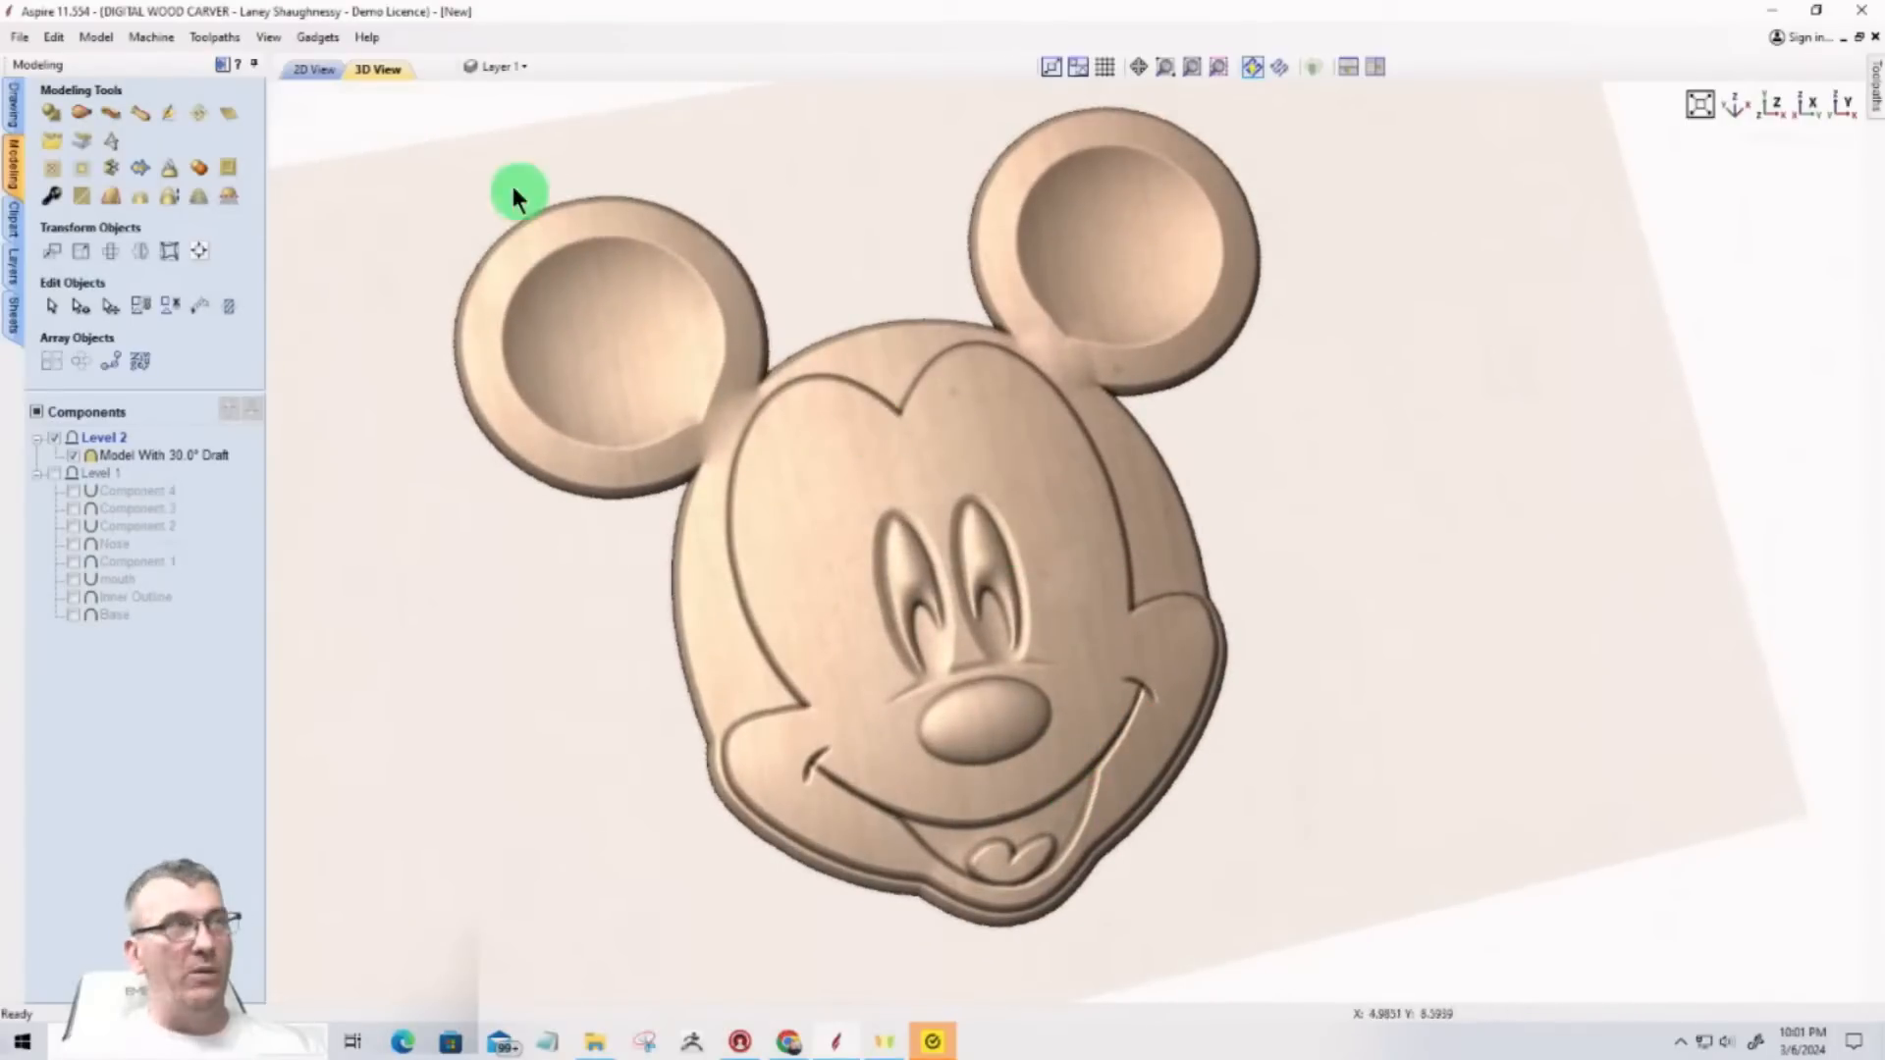
Step: Switch to the toolpath layout and examine the head's face, mouth and ears up close from different sides
left_click(224, 65)
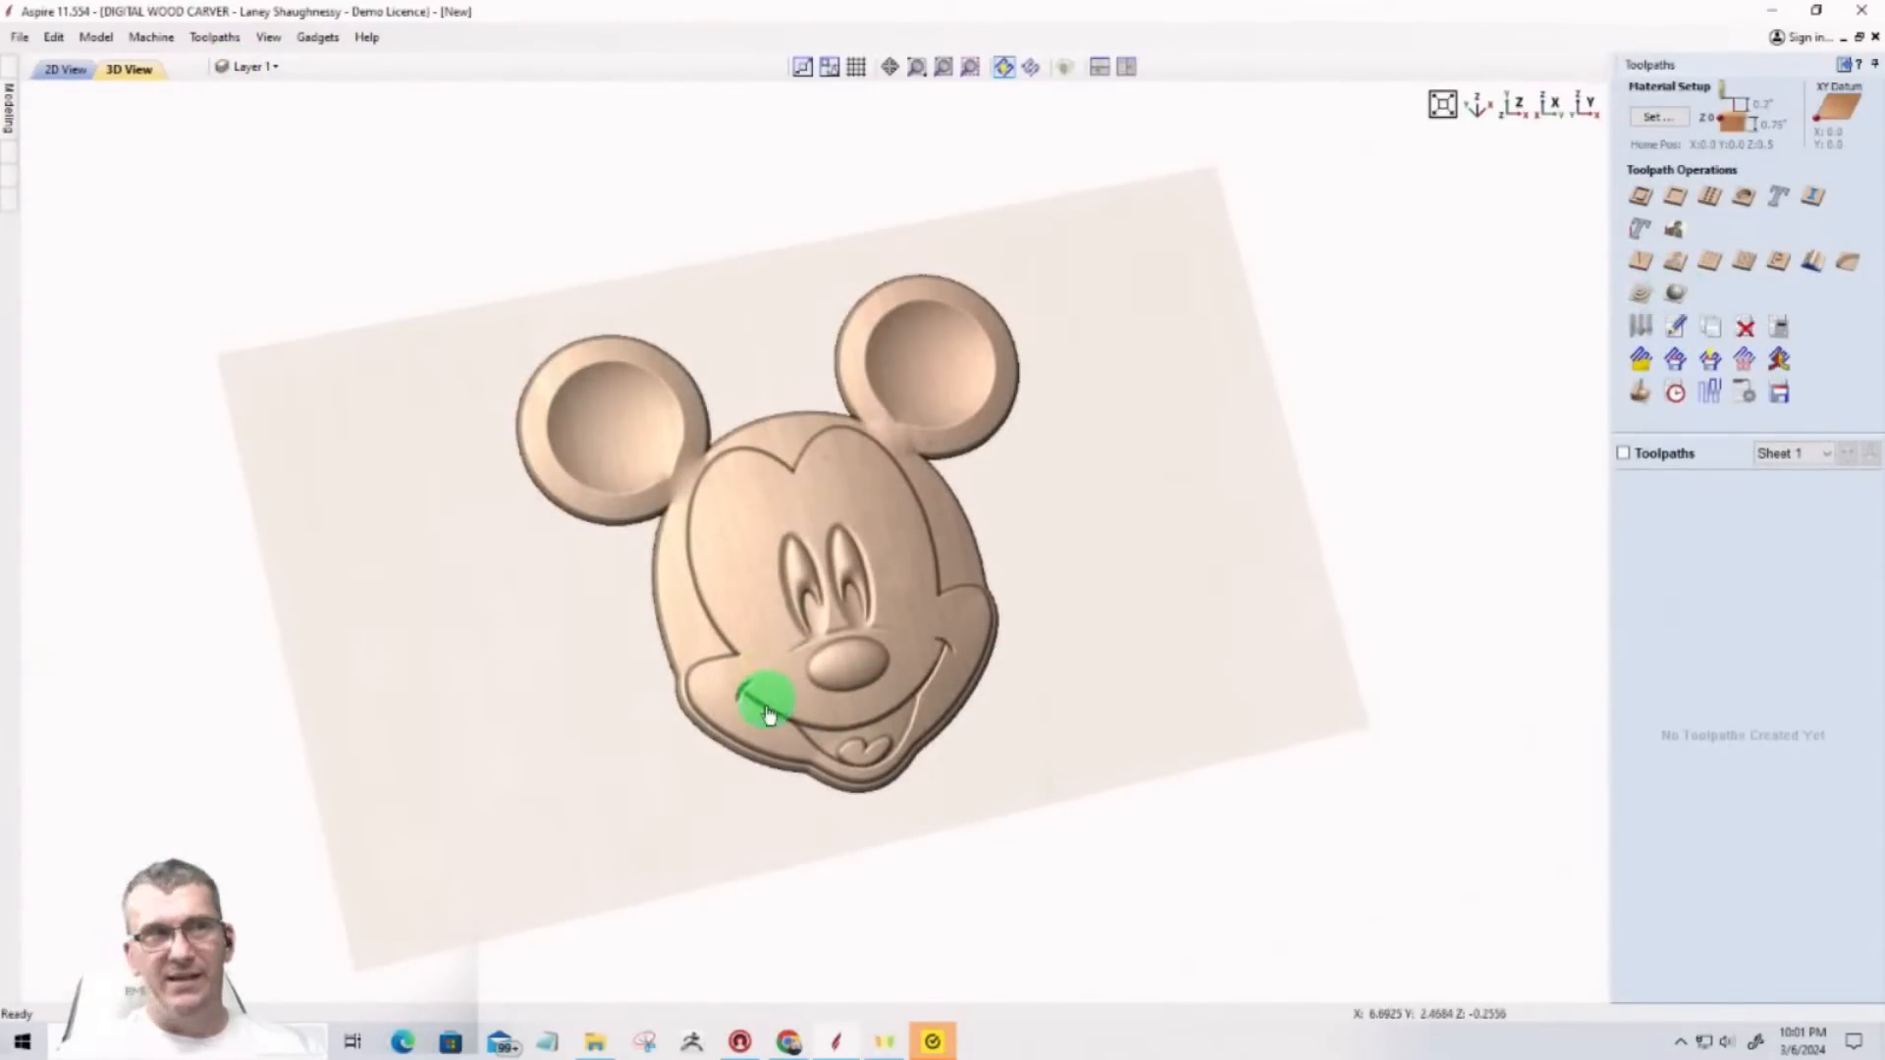
mouse_move(762, 713)
left_mouse_down()
mouse_move(1270, 560)
mouse_move(568, 593)
mouse_move(701, 575)
left_mouse_up()
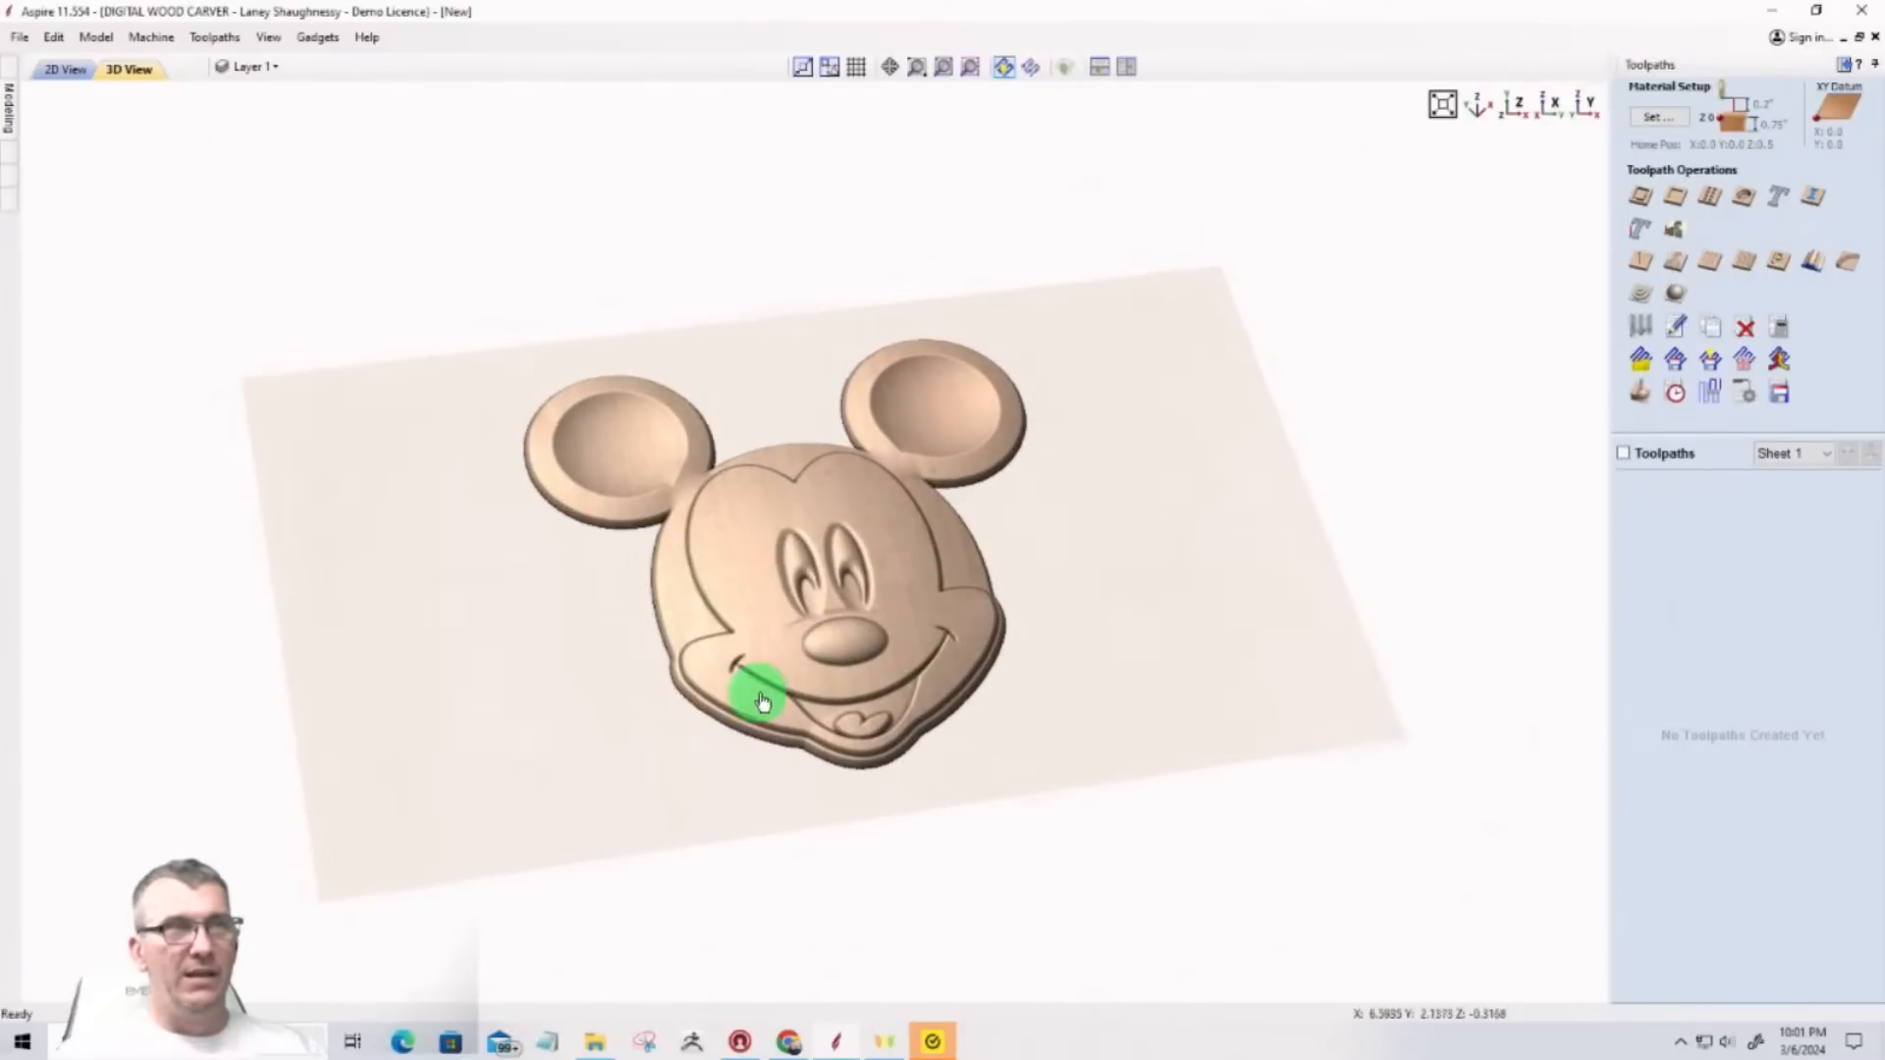
scroll(923, 758, "up", 2)
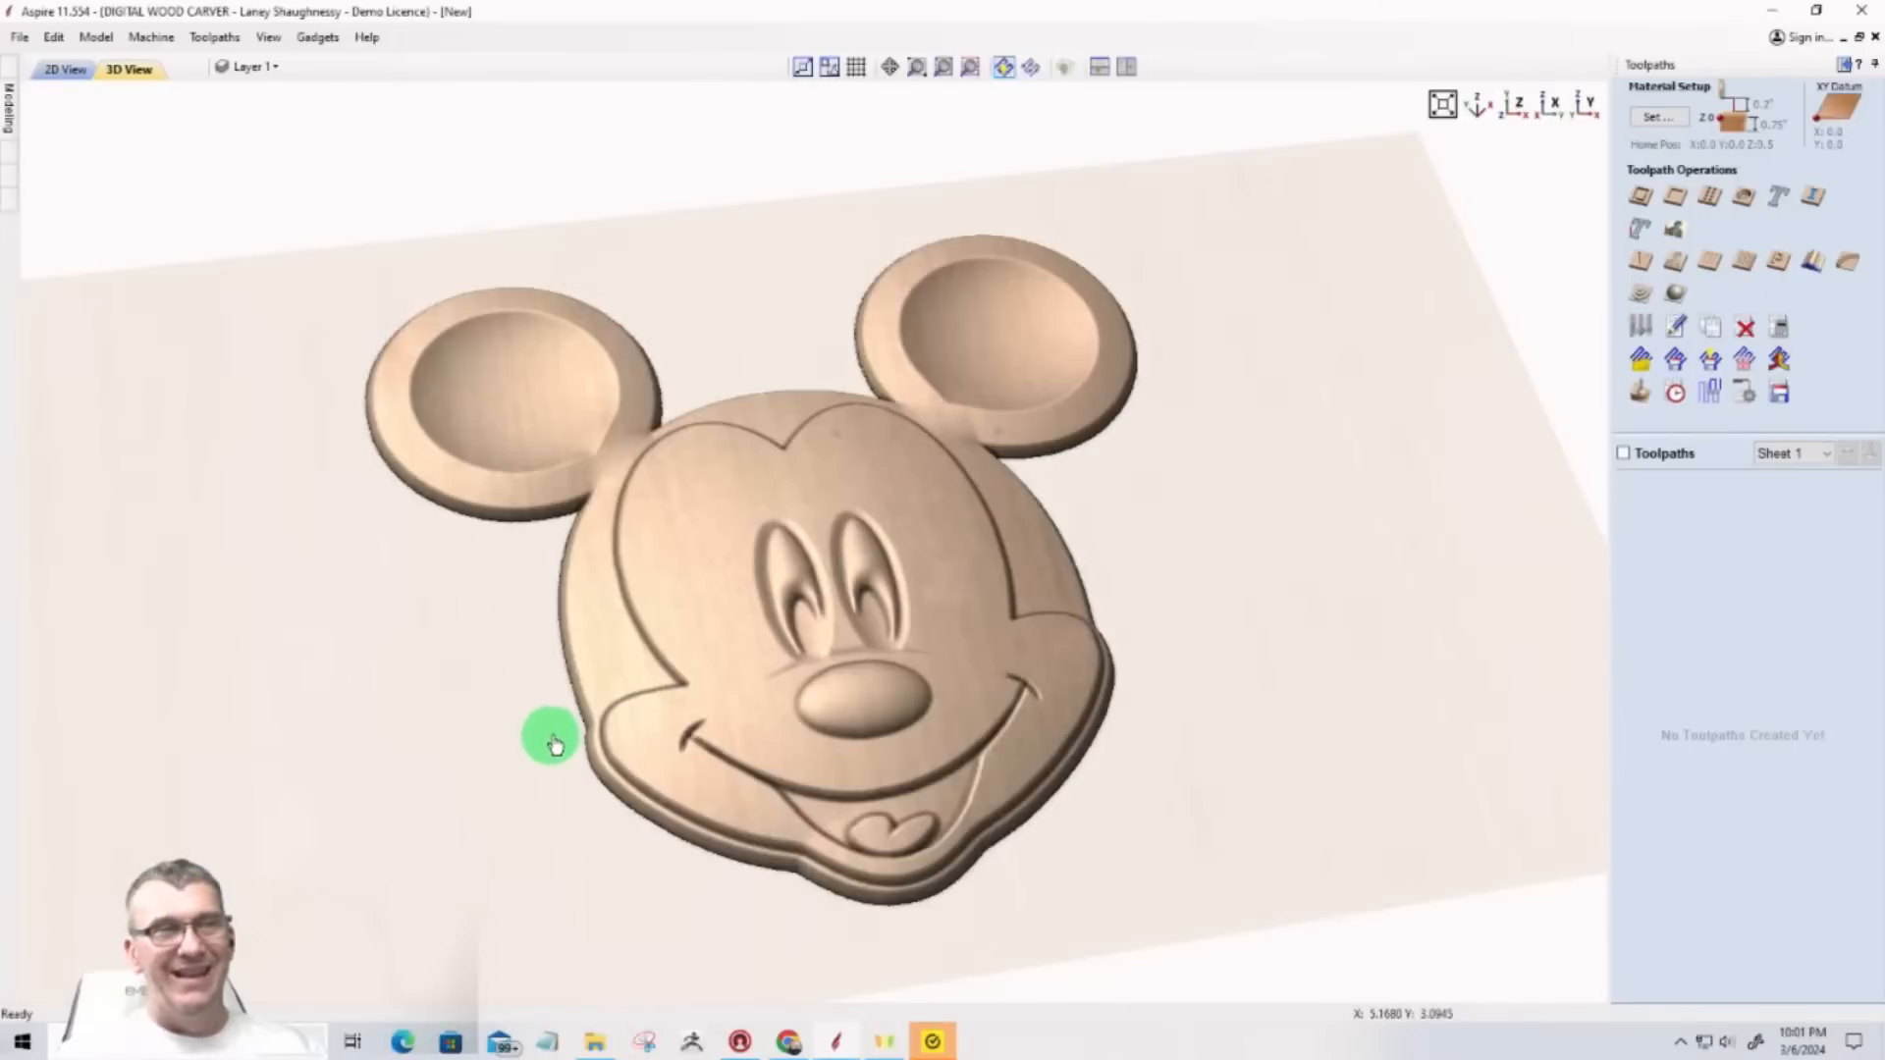
scroll(622, 757, "up", 2)
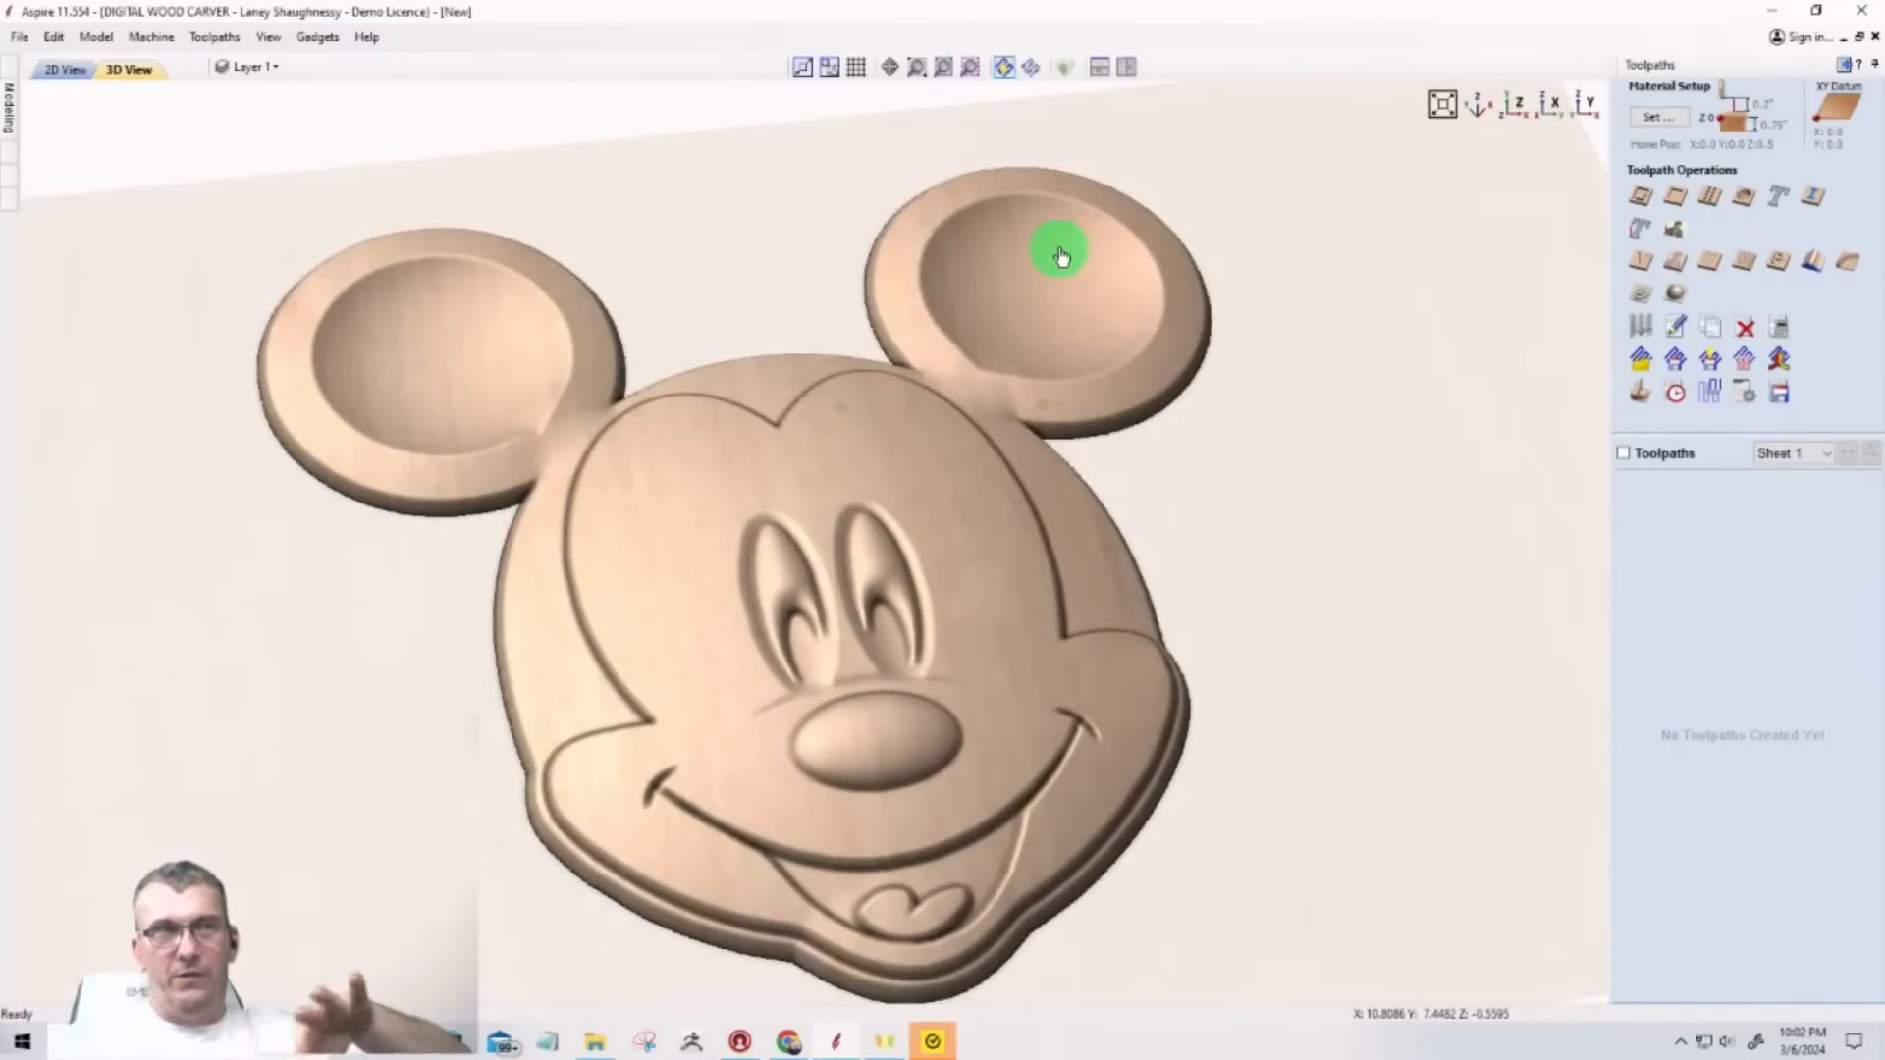
left_click(811, 665)
left_click_drag(857, 648, 217, 591)
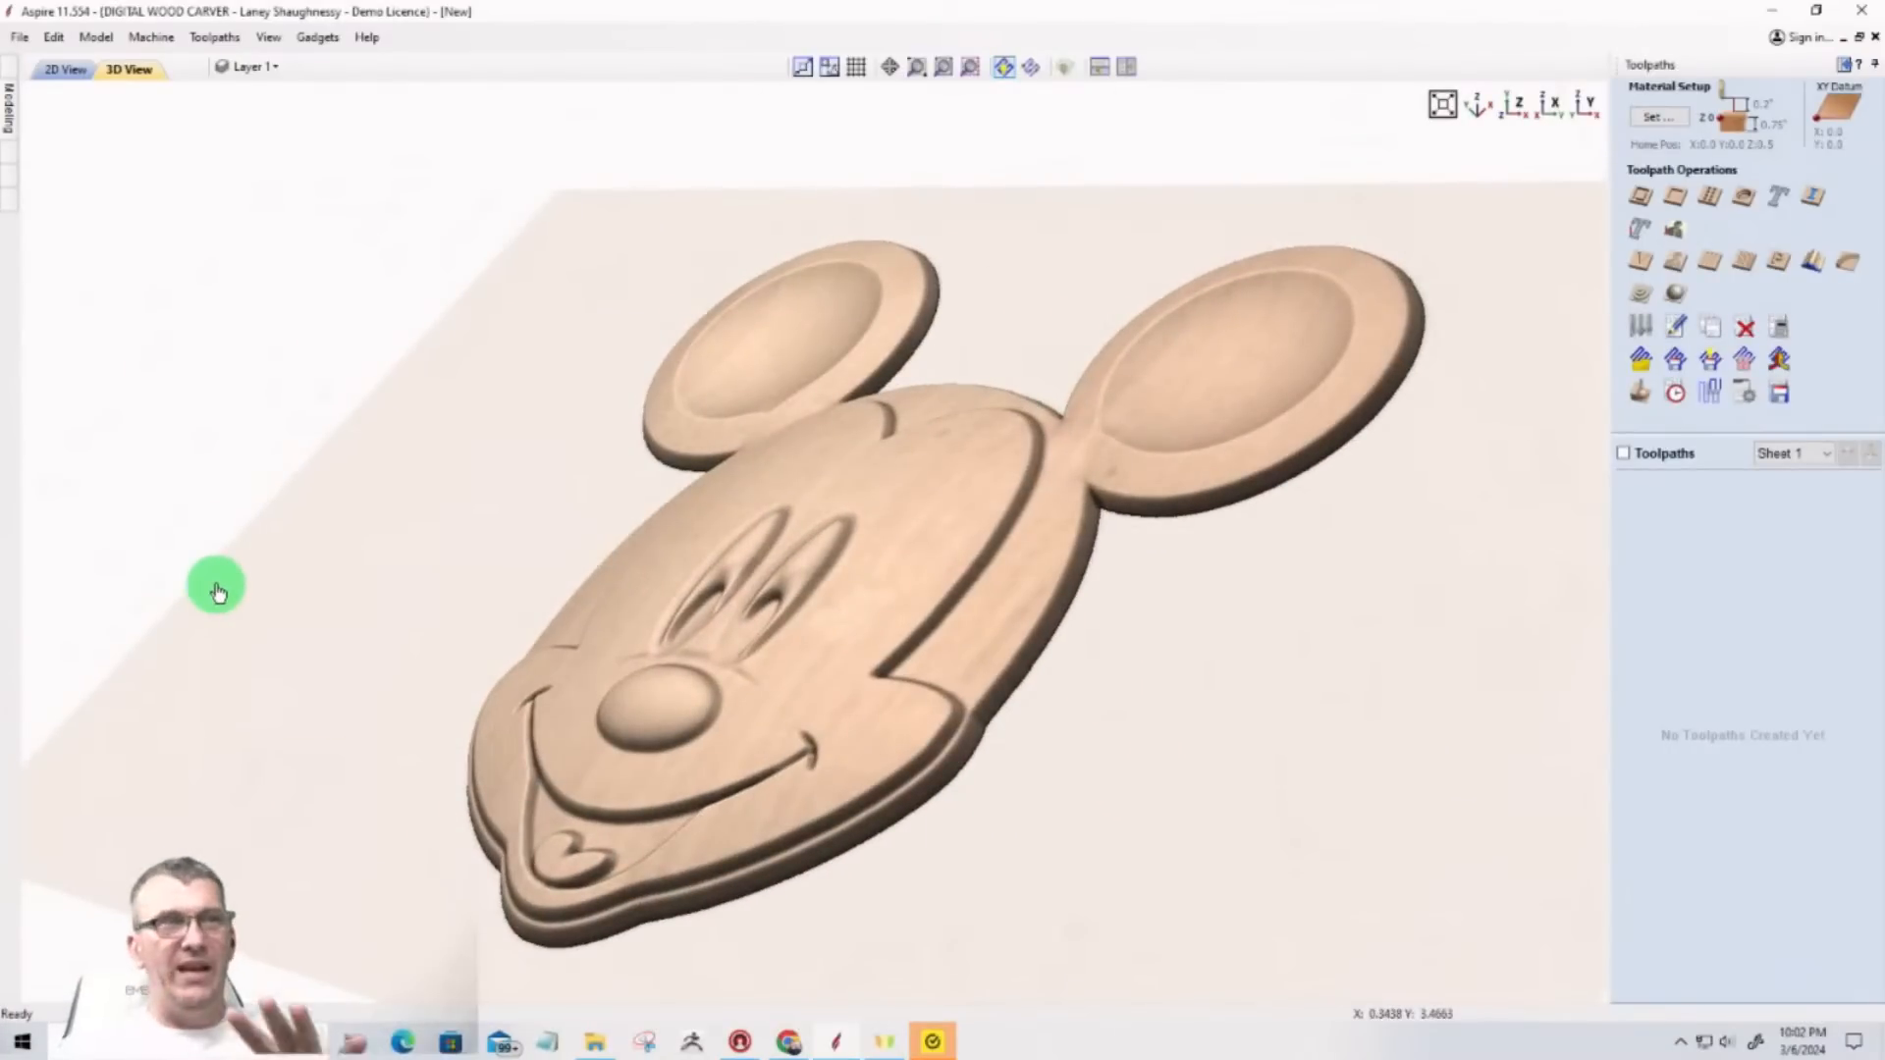
mouse_move(882, 528)
left_mouse_down()
mouse_move(1028, 719)
mouse_move(1105, 708)
mouse_move(938, 528)
mouse_move(1509, 602)
mouse_move(1262, 652)
left_mouse_up()
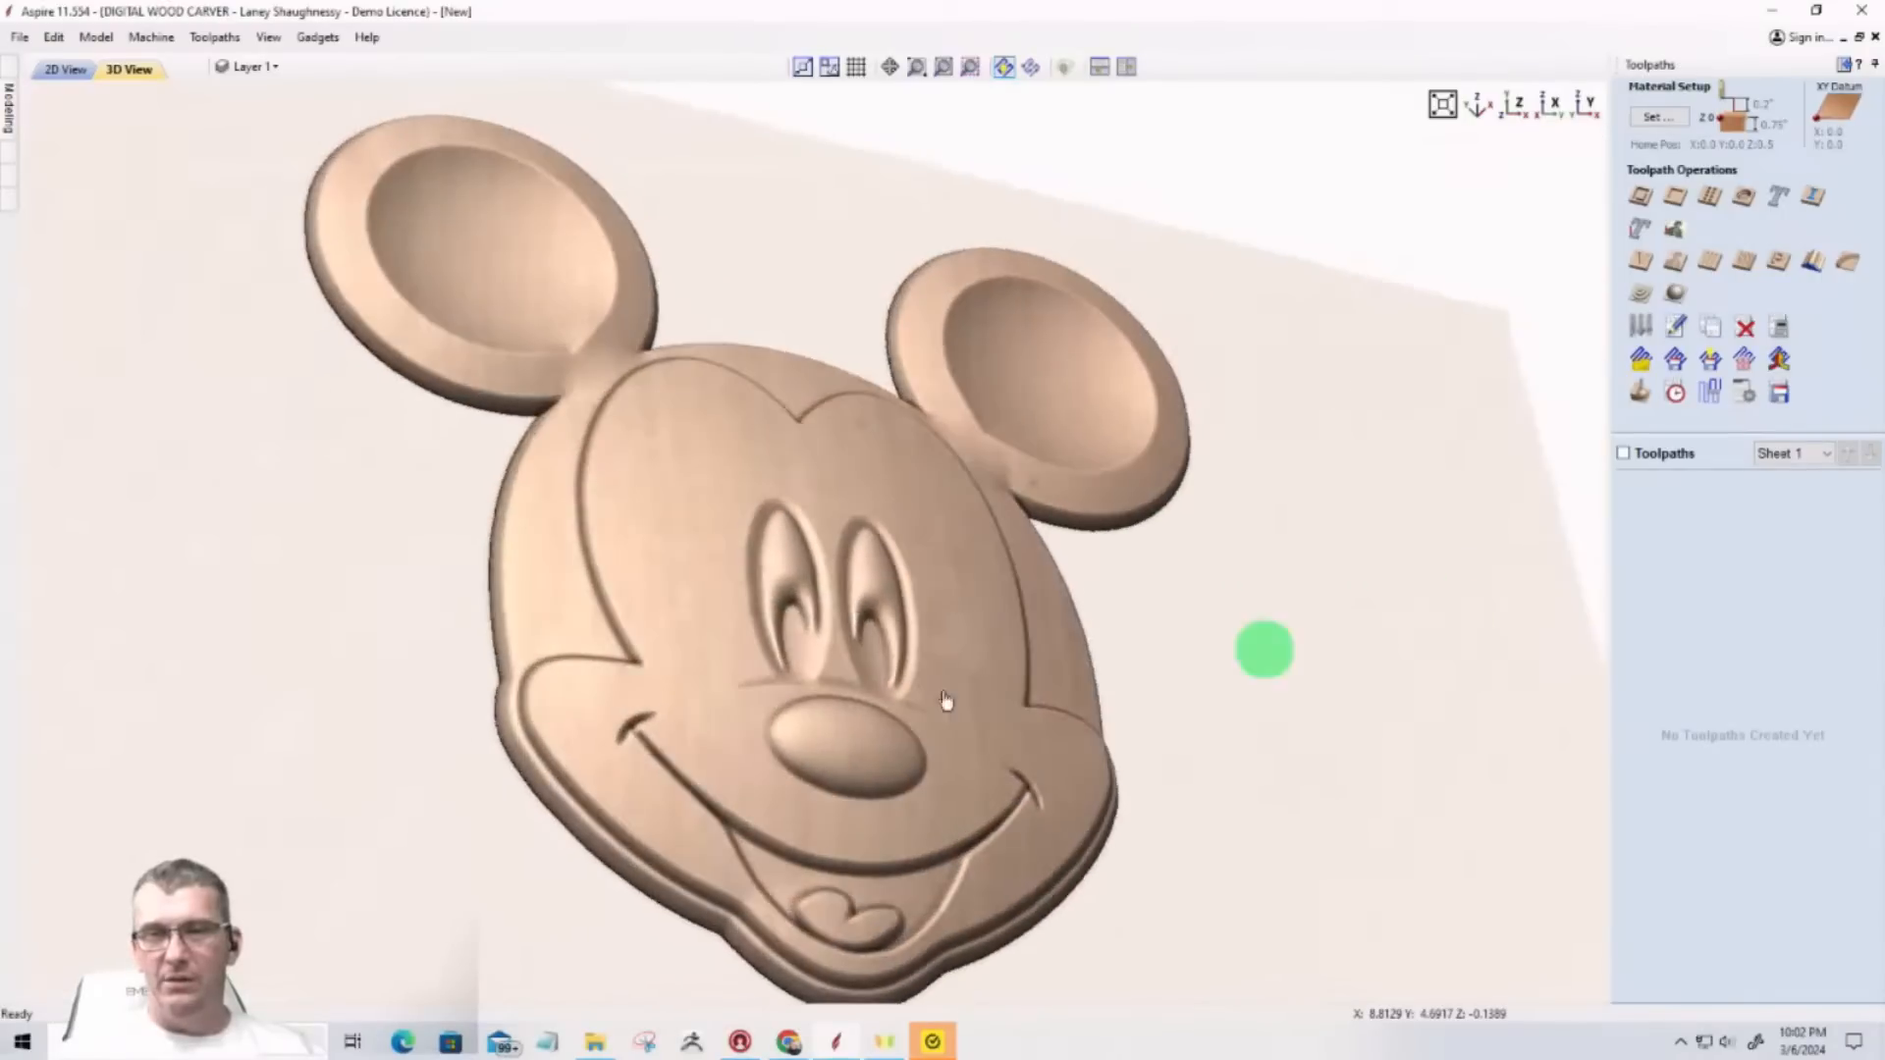
mouse_move(740, 706)
left_mouse_down()
mouse_move(749, 740)
mouse_move(884, 809)
mouse_move(504, 766)
mouse_move(796, 747)
left_mouse_up()
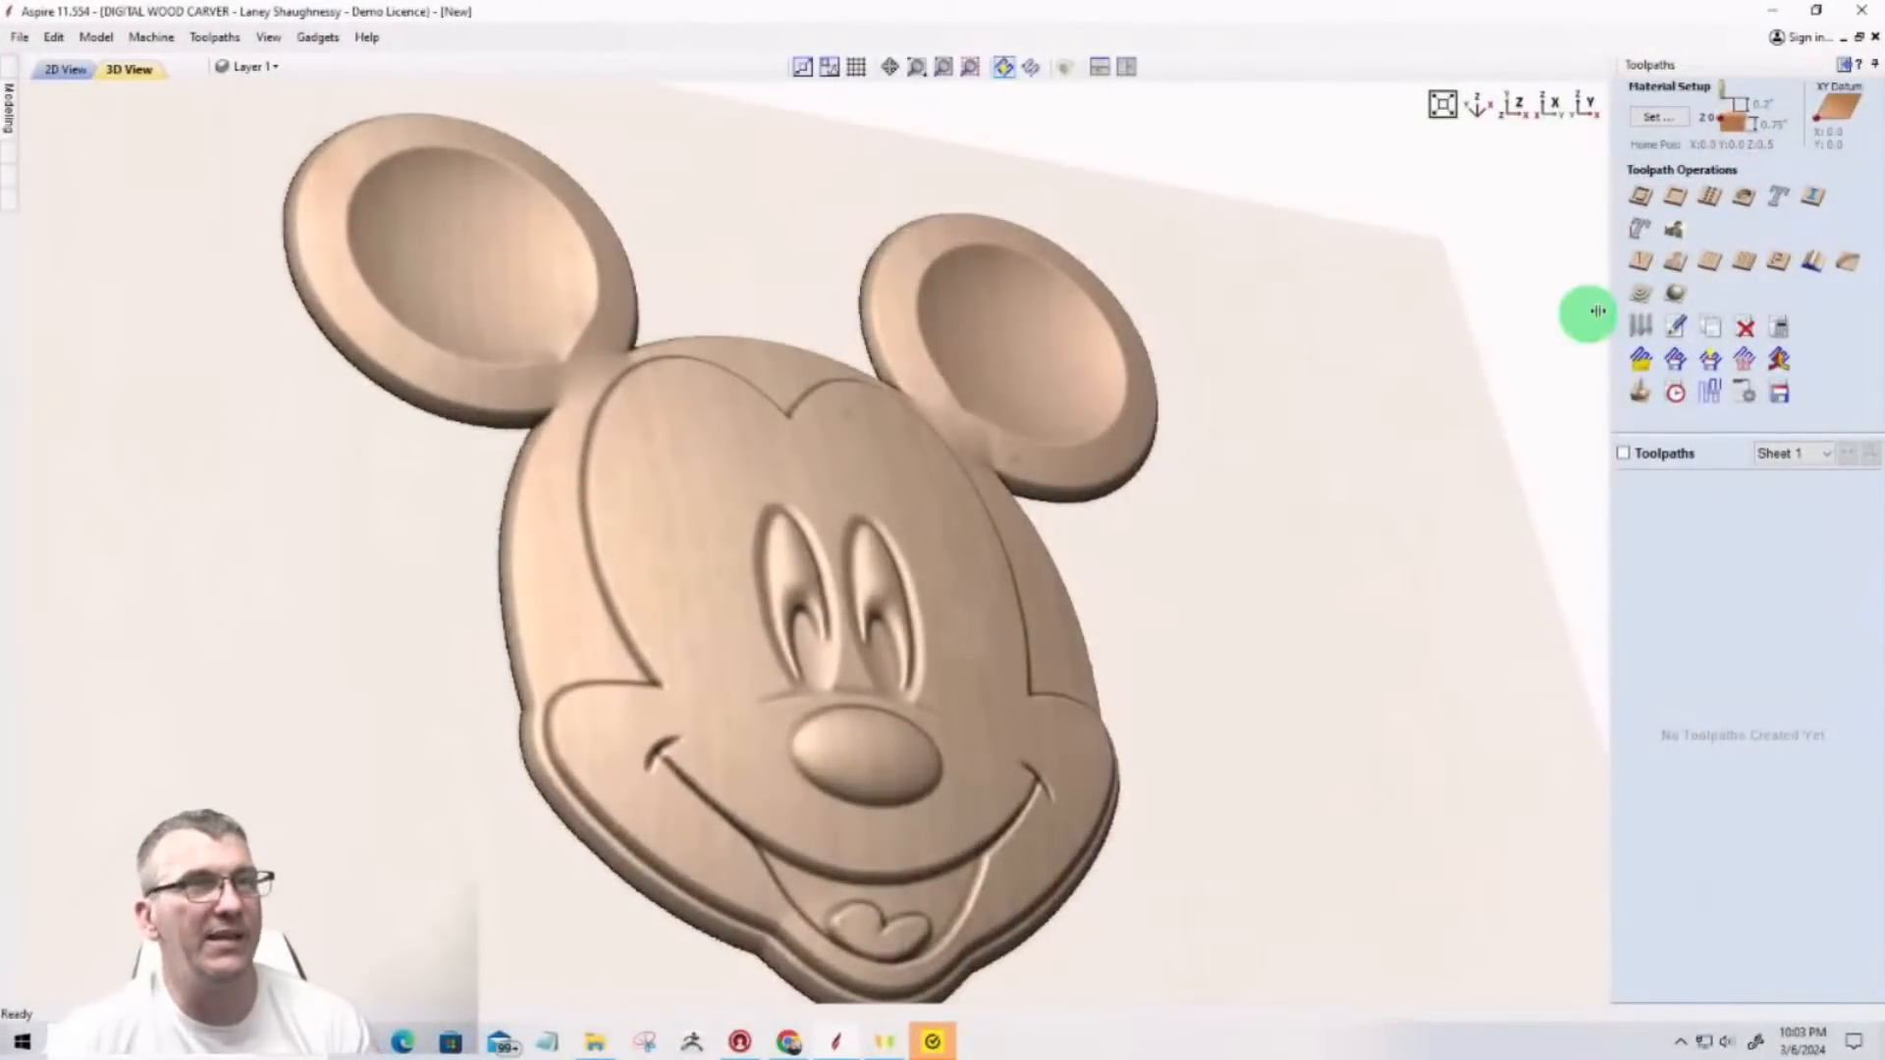
left_click_drag(942, 401, 764, 395)
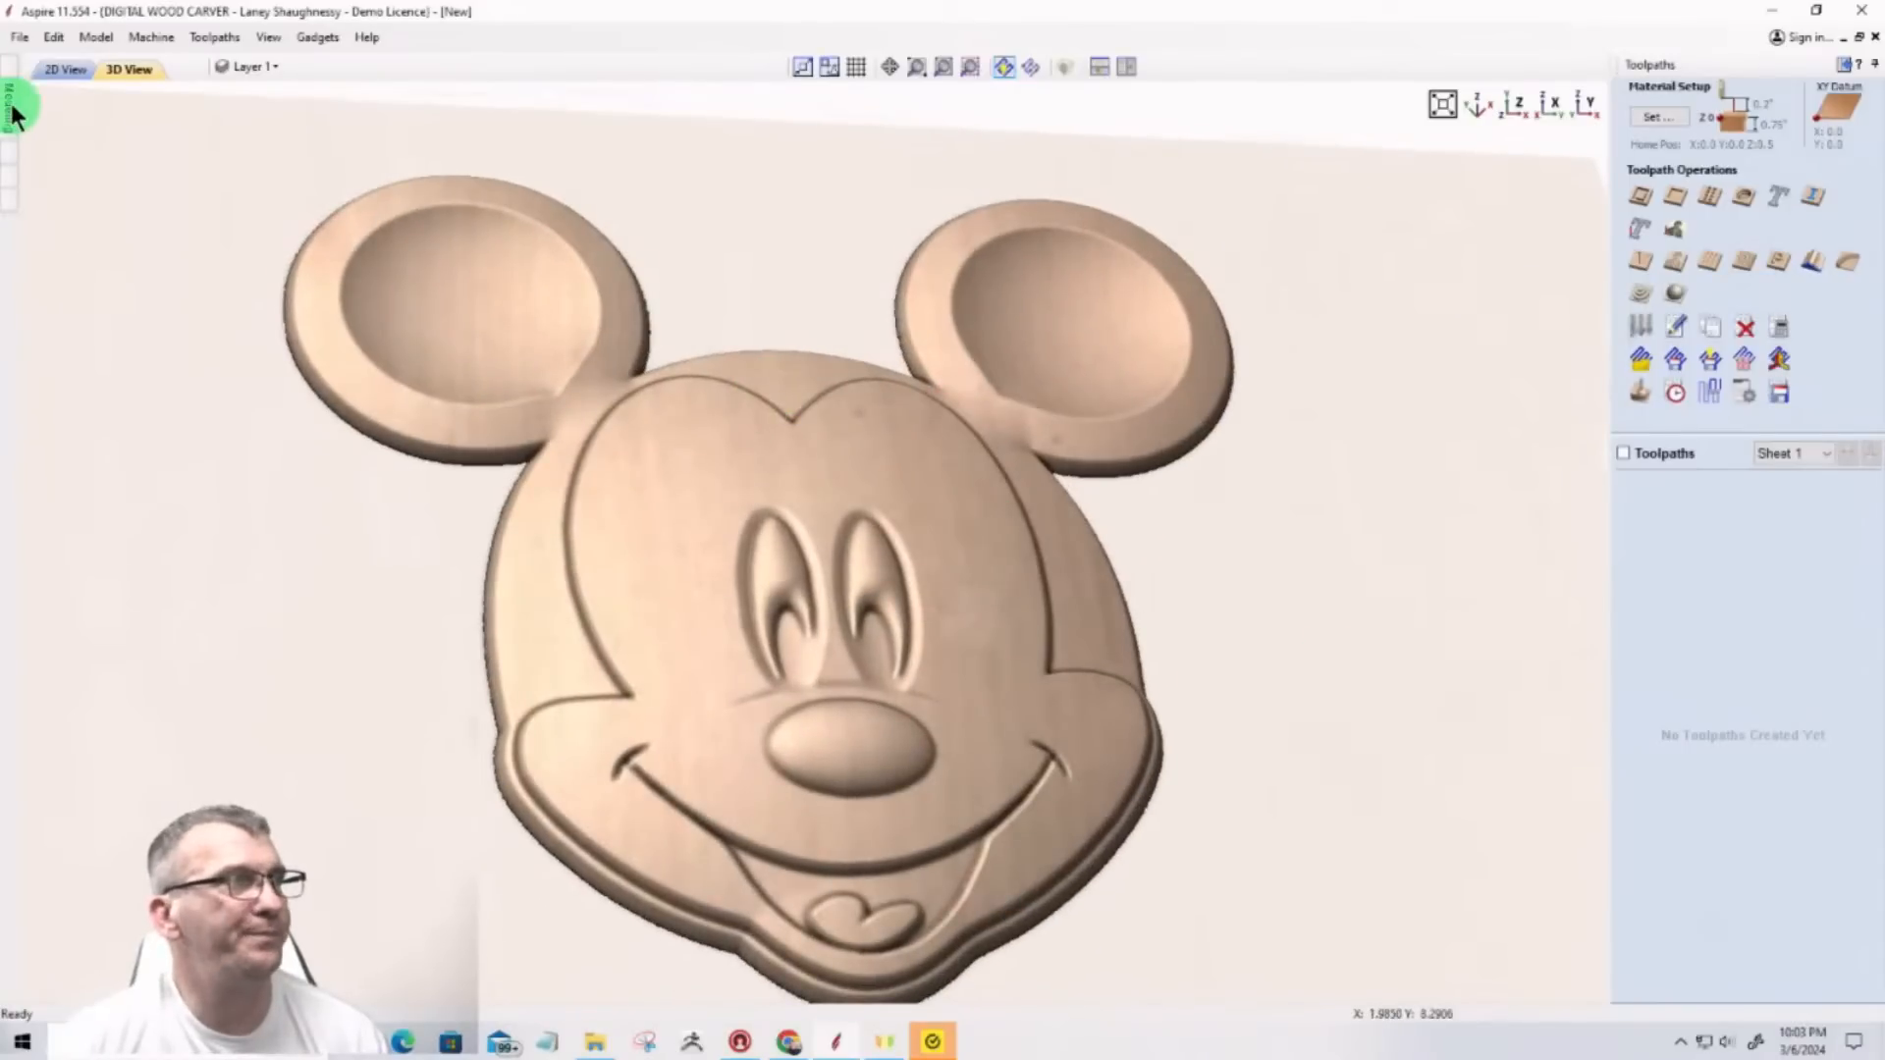
Step: Review the material setup and how the relief sits within the material block, without changing any settings
left_click(1655, 114)
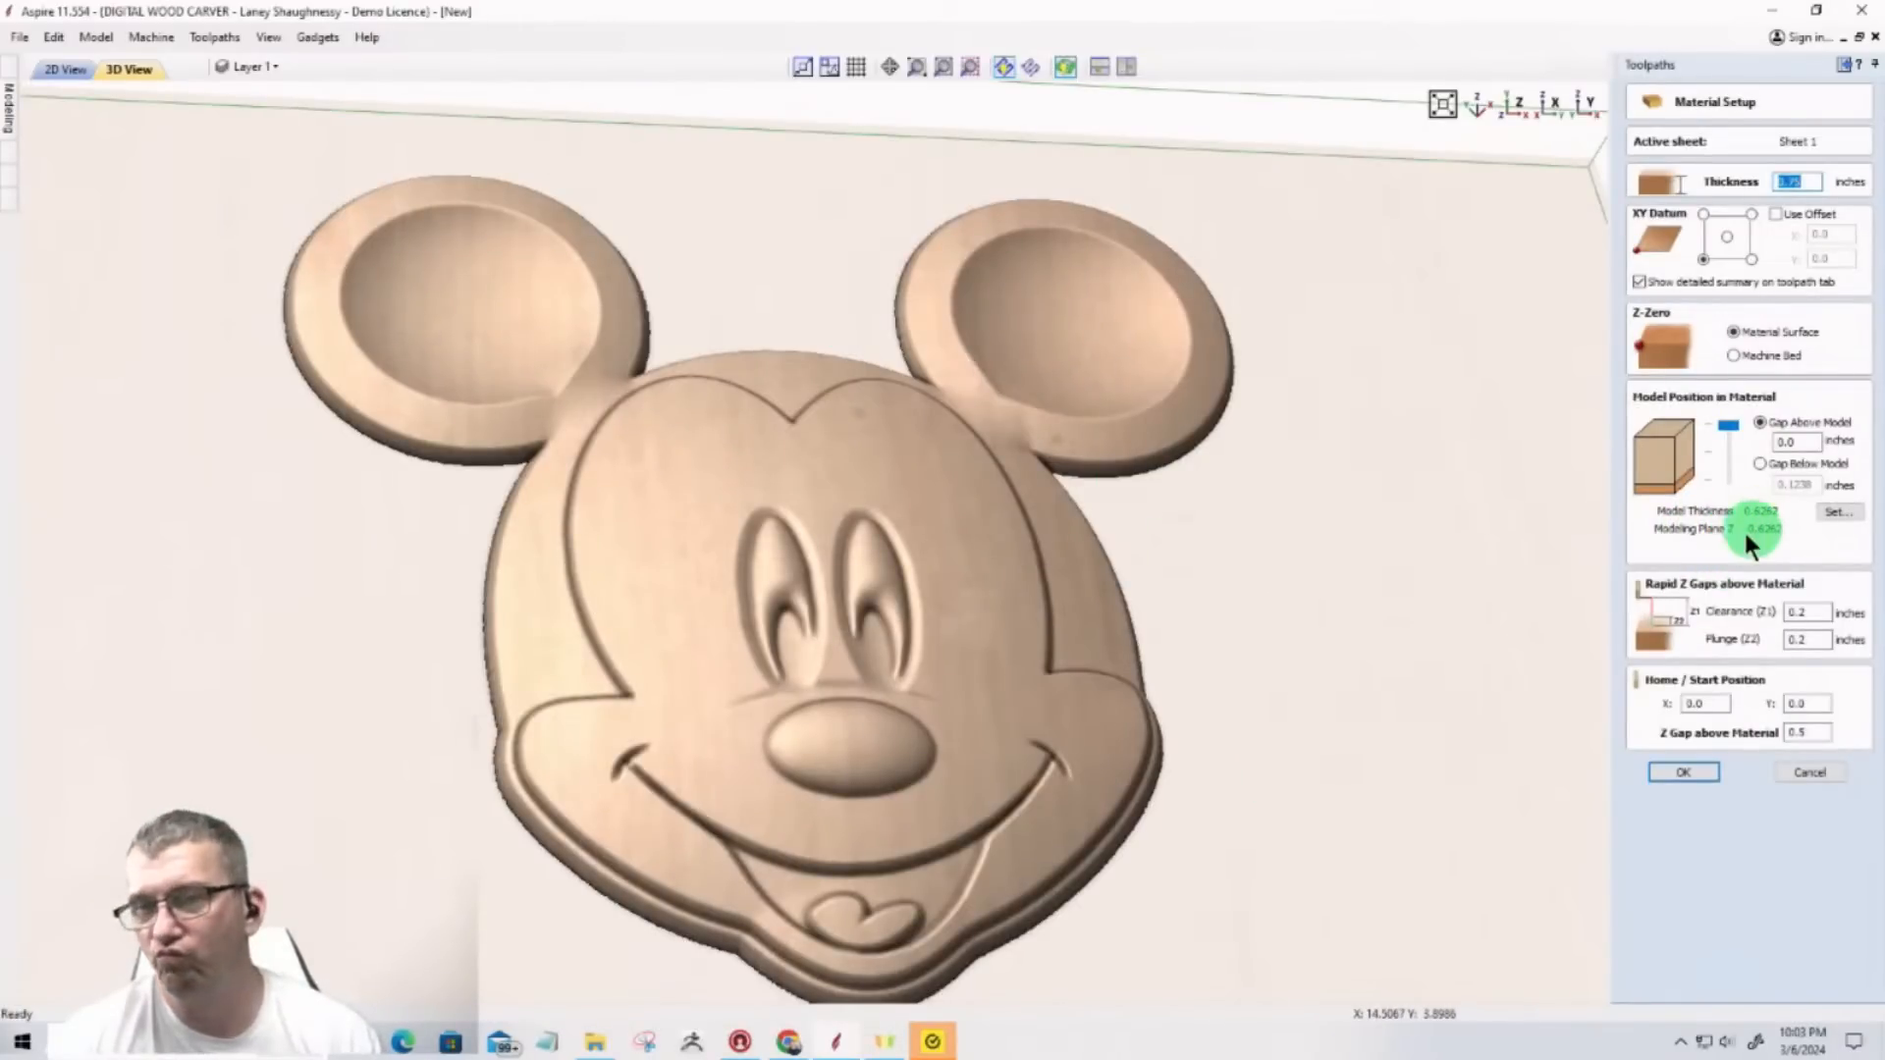
left_click_drag(1319, 823, 1236, 738)
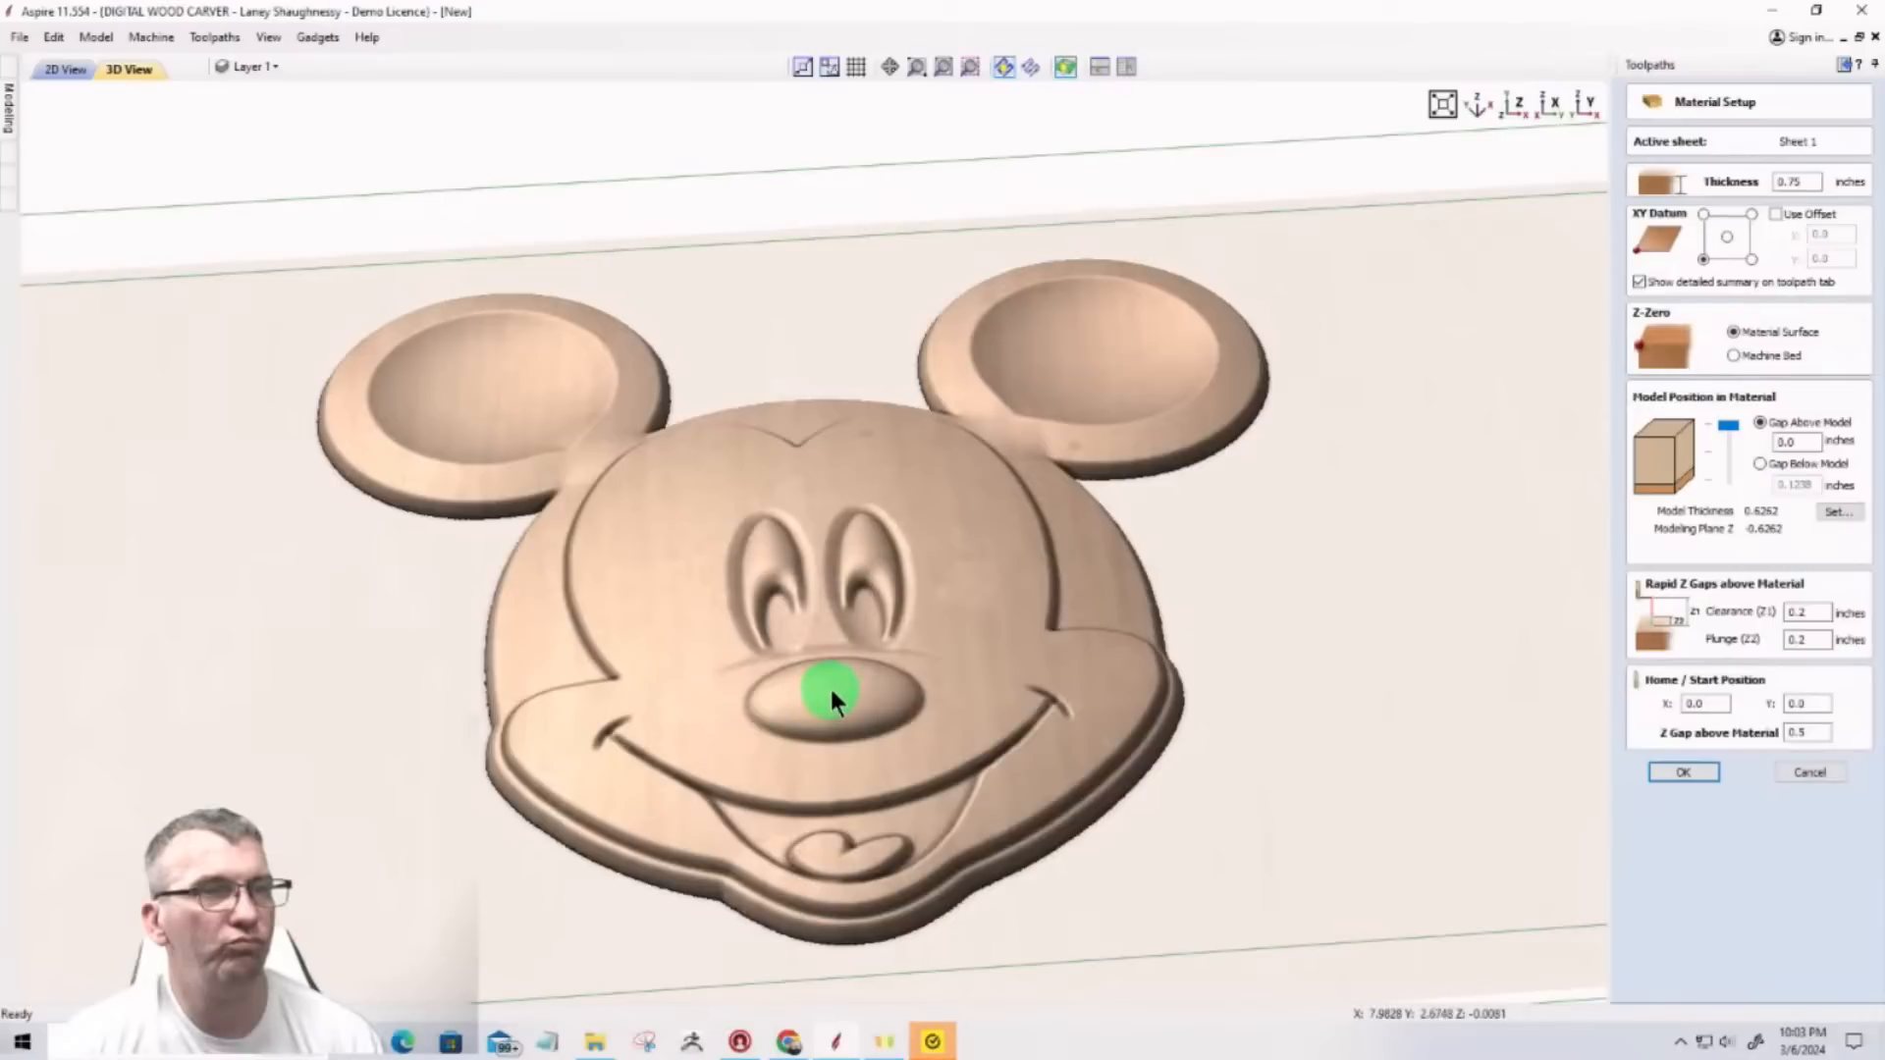
left_click_drag(831, 692, 837, 690)
left_click(1804, 773)
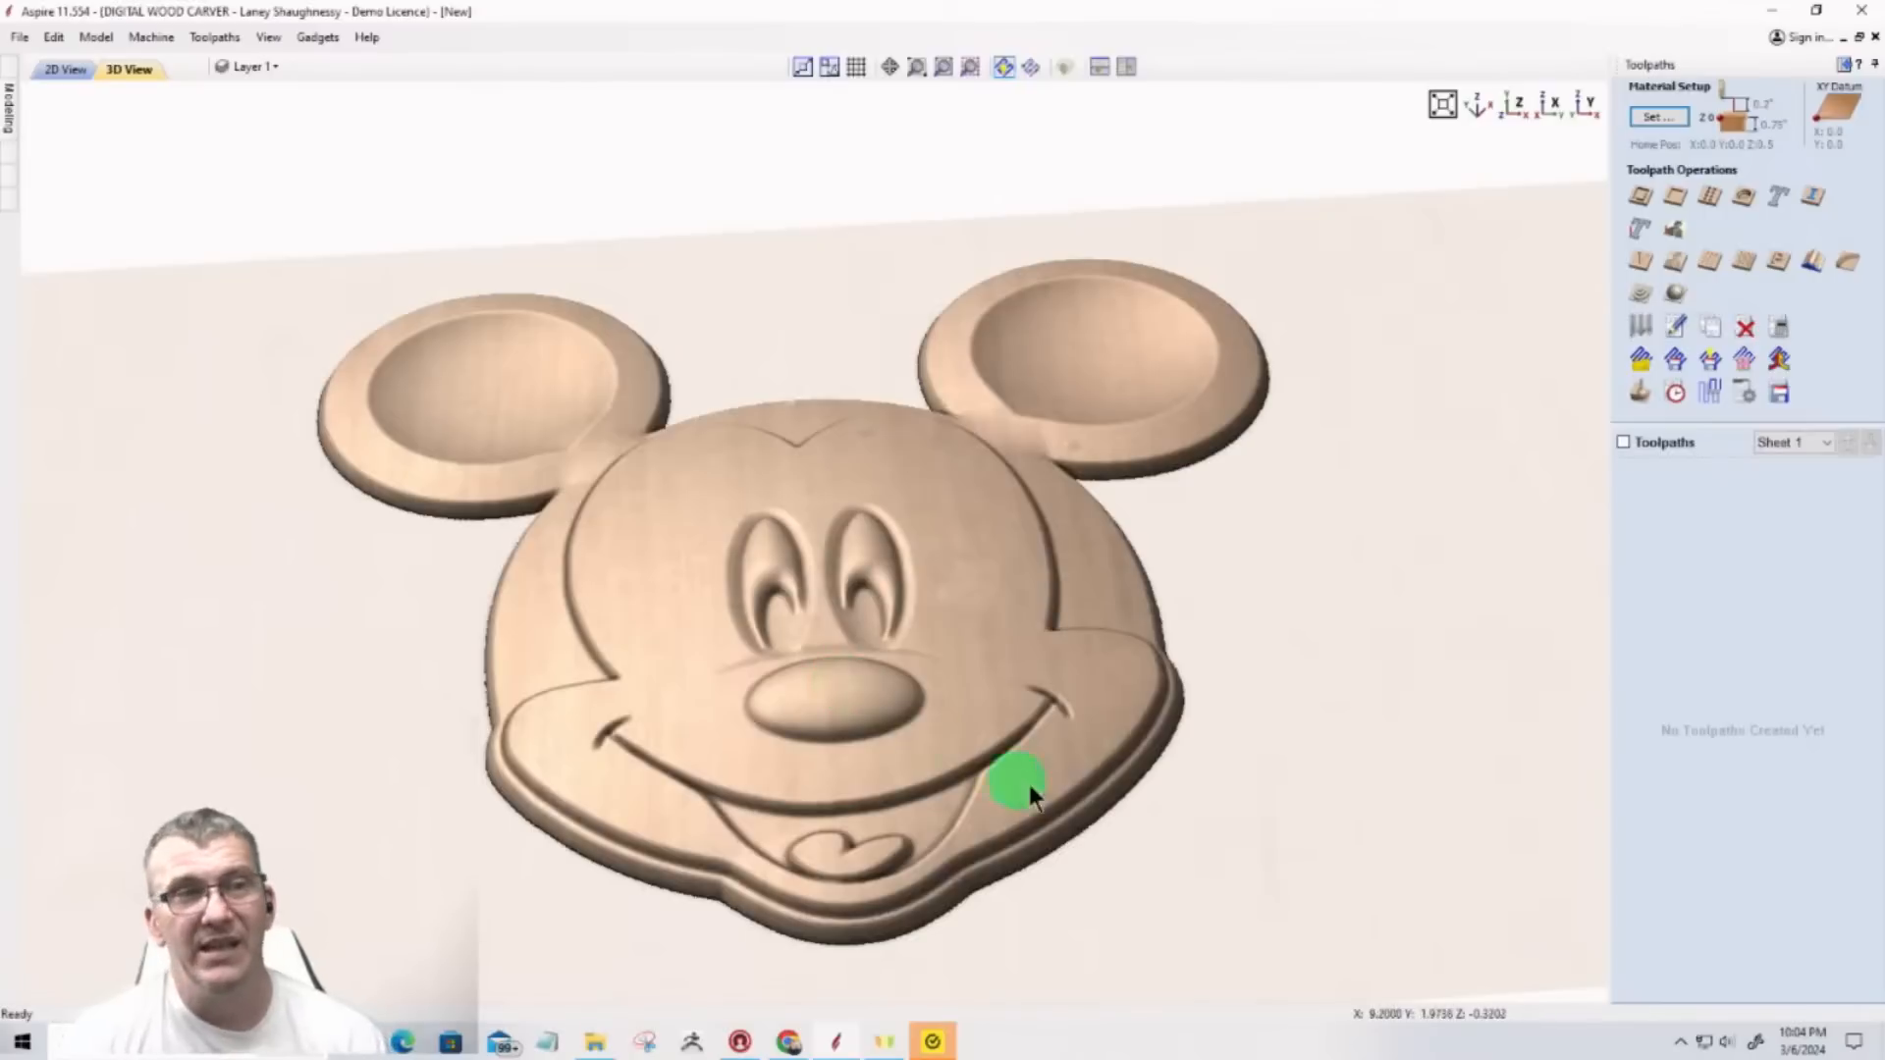
Step: Set the job's Z-zero to the machine bed in the material setup, and reopen the setup to check it
left_click(1665, 114)
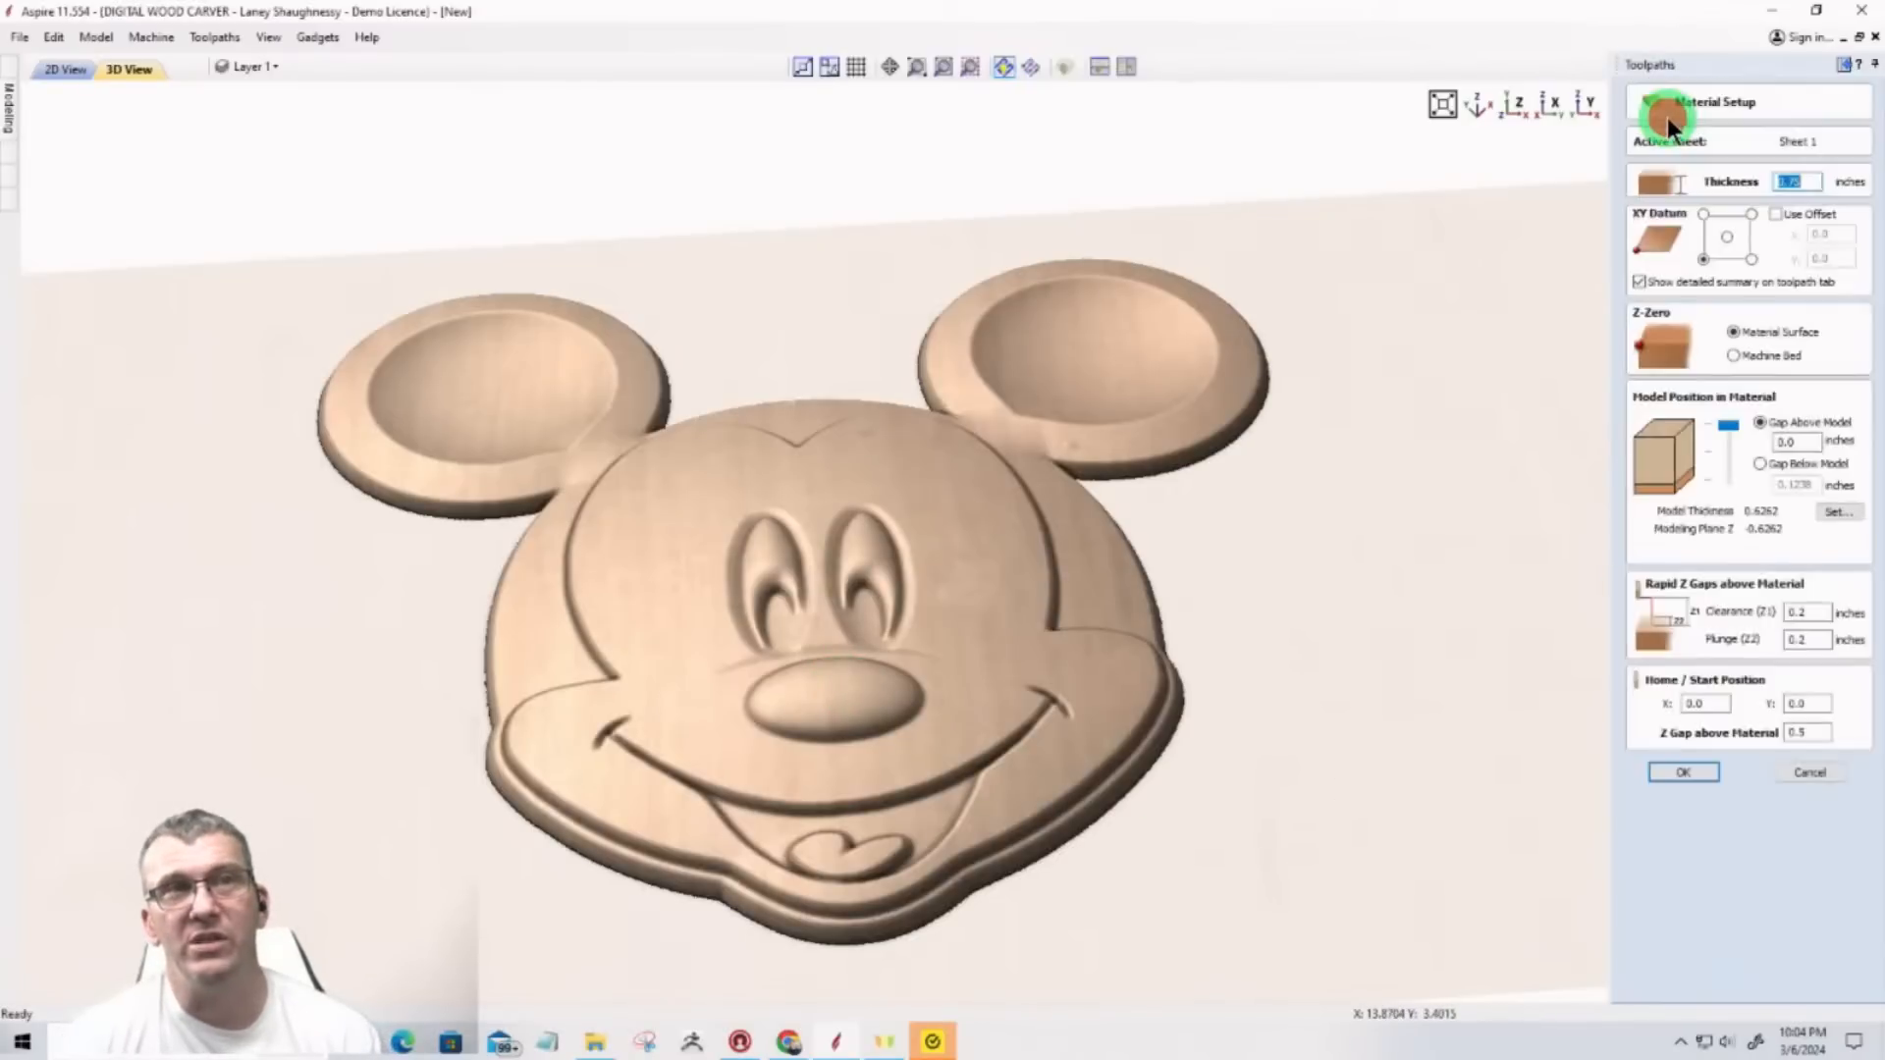
left_click(1736, 353)
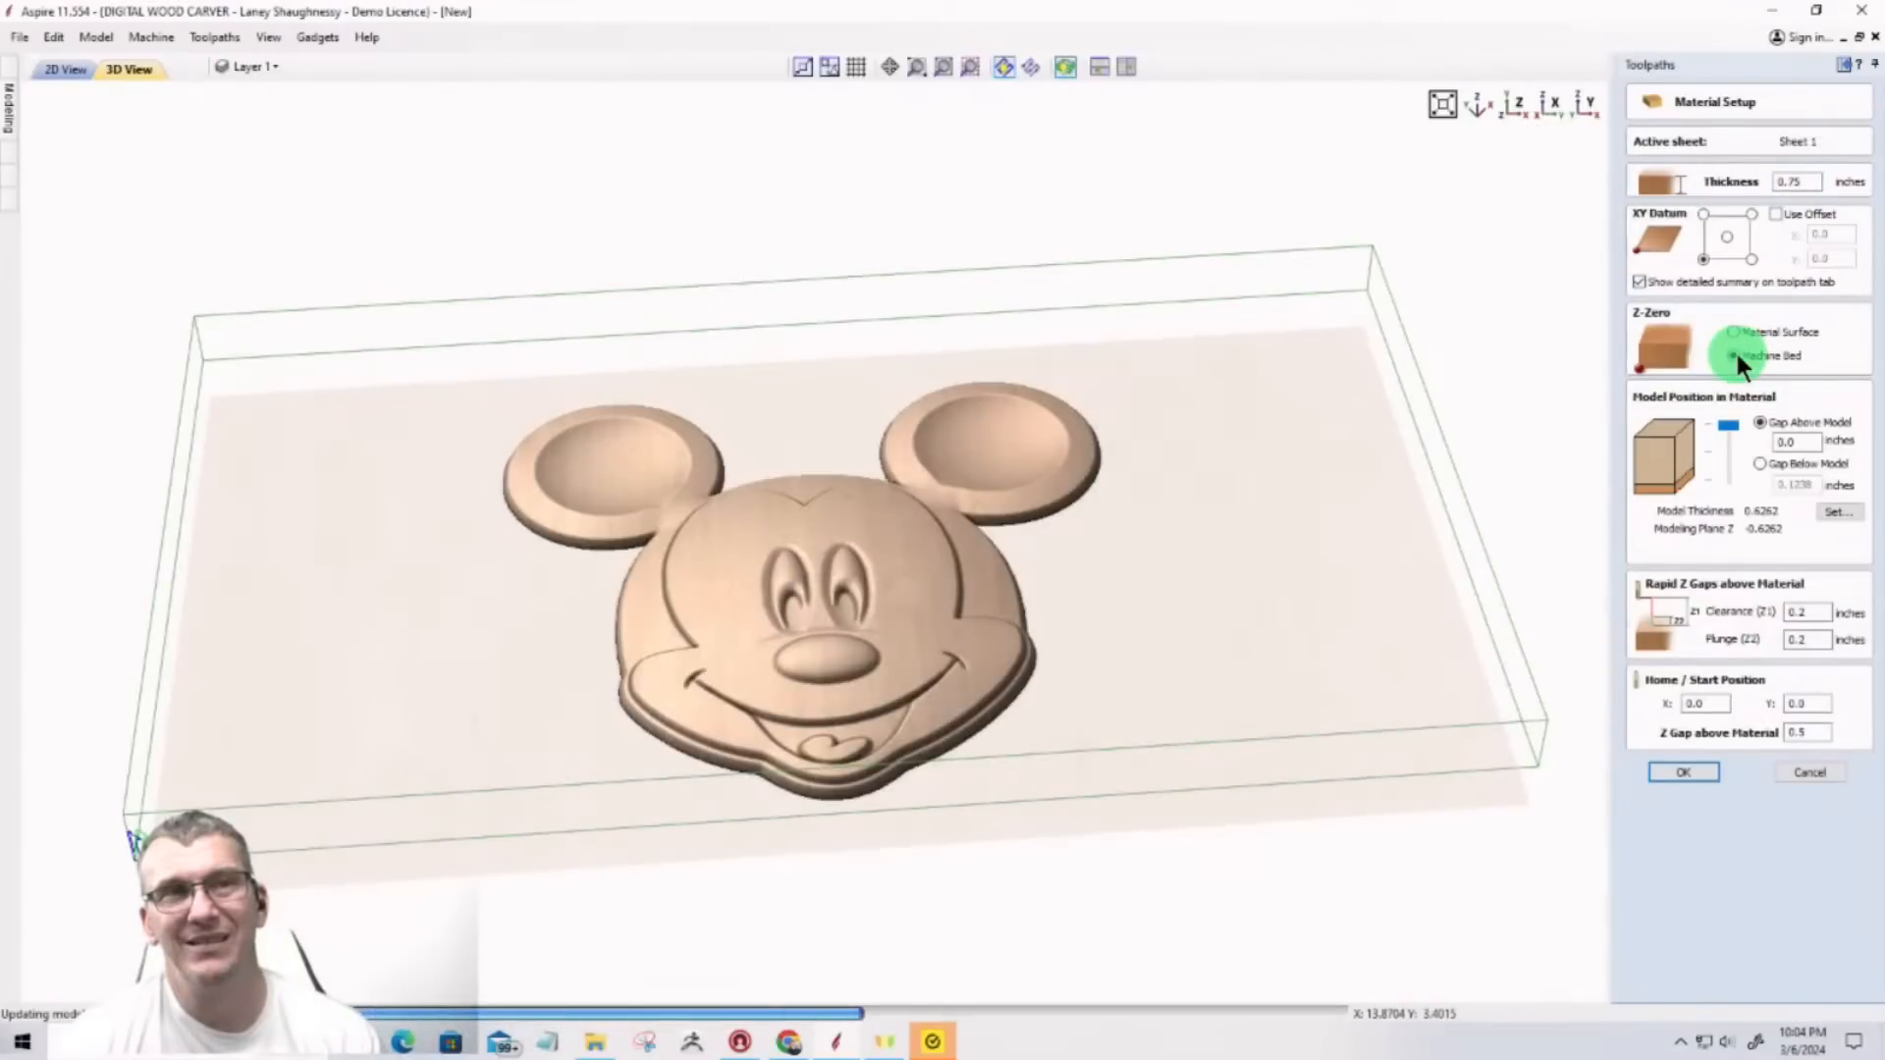
left_click(1681, 772)
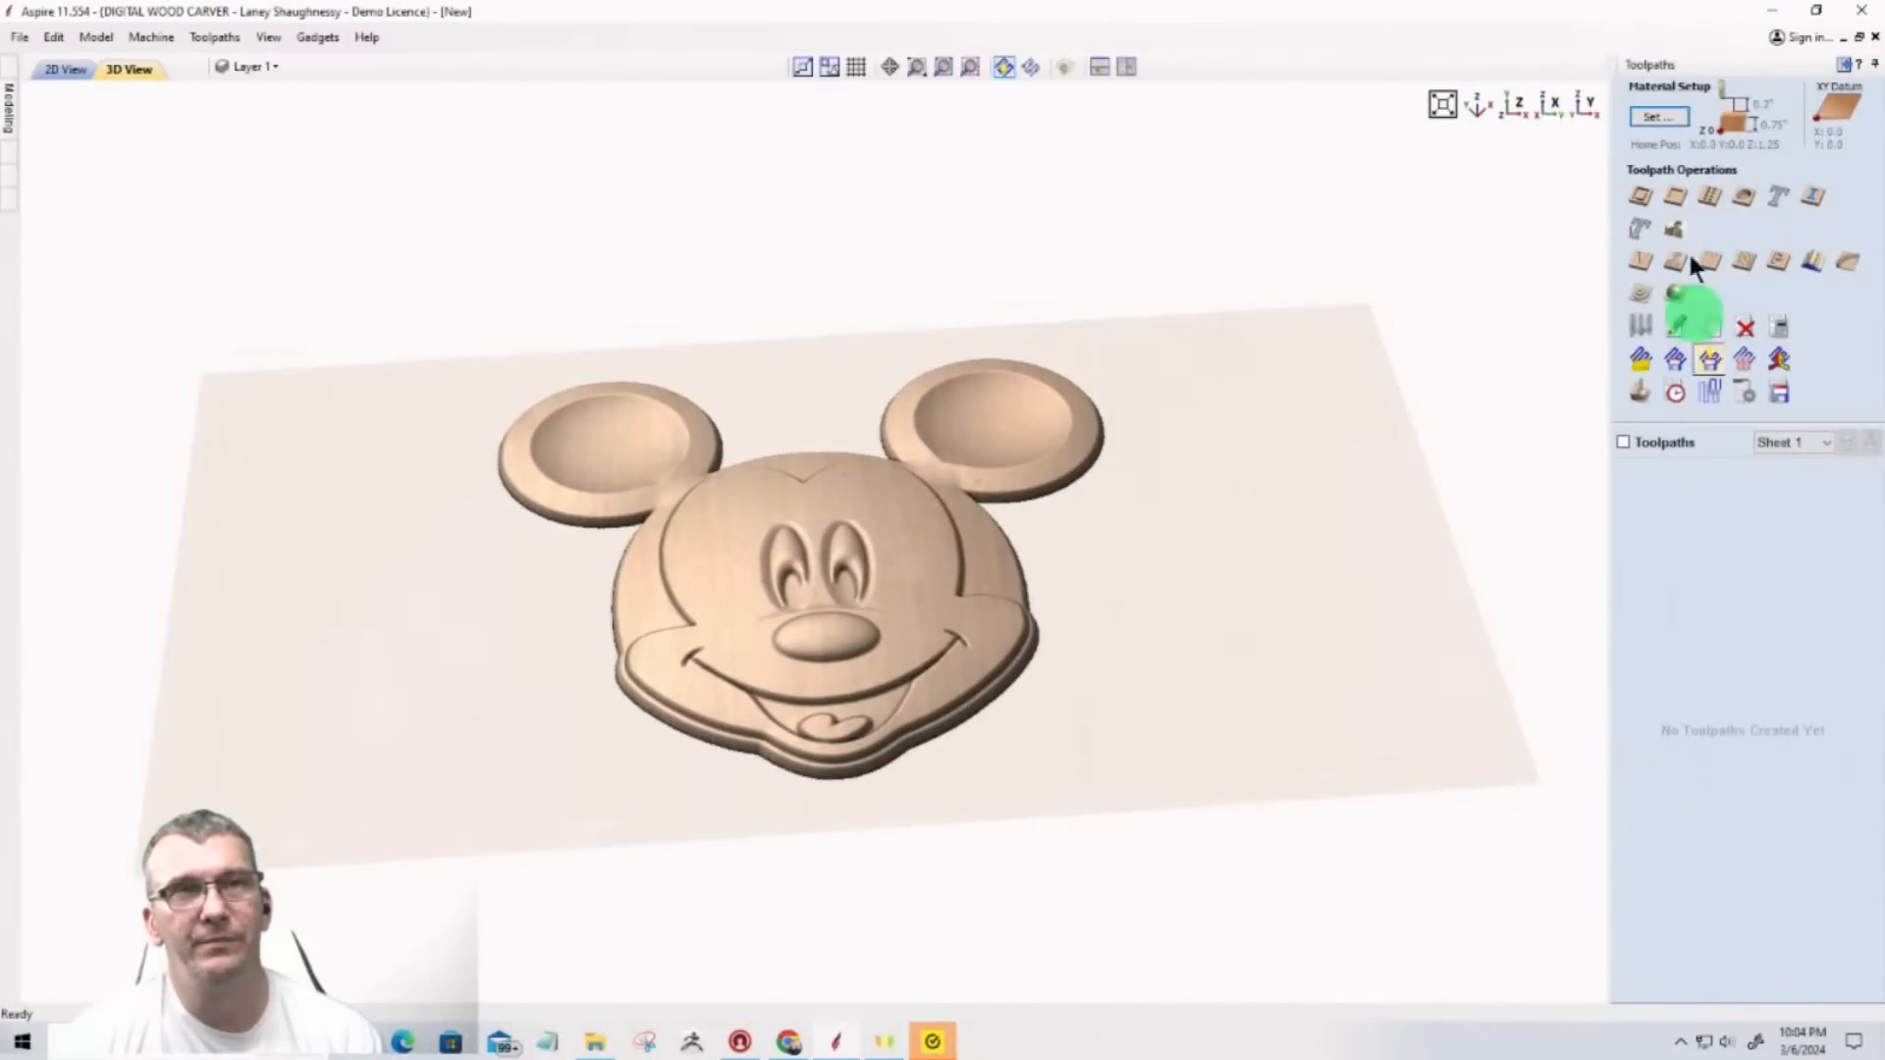
left_click(1657, 116)
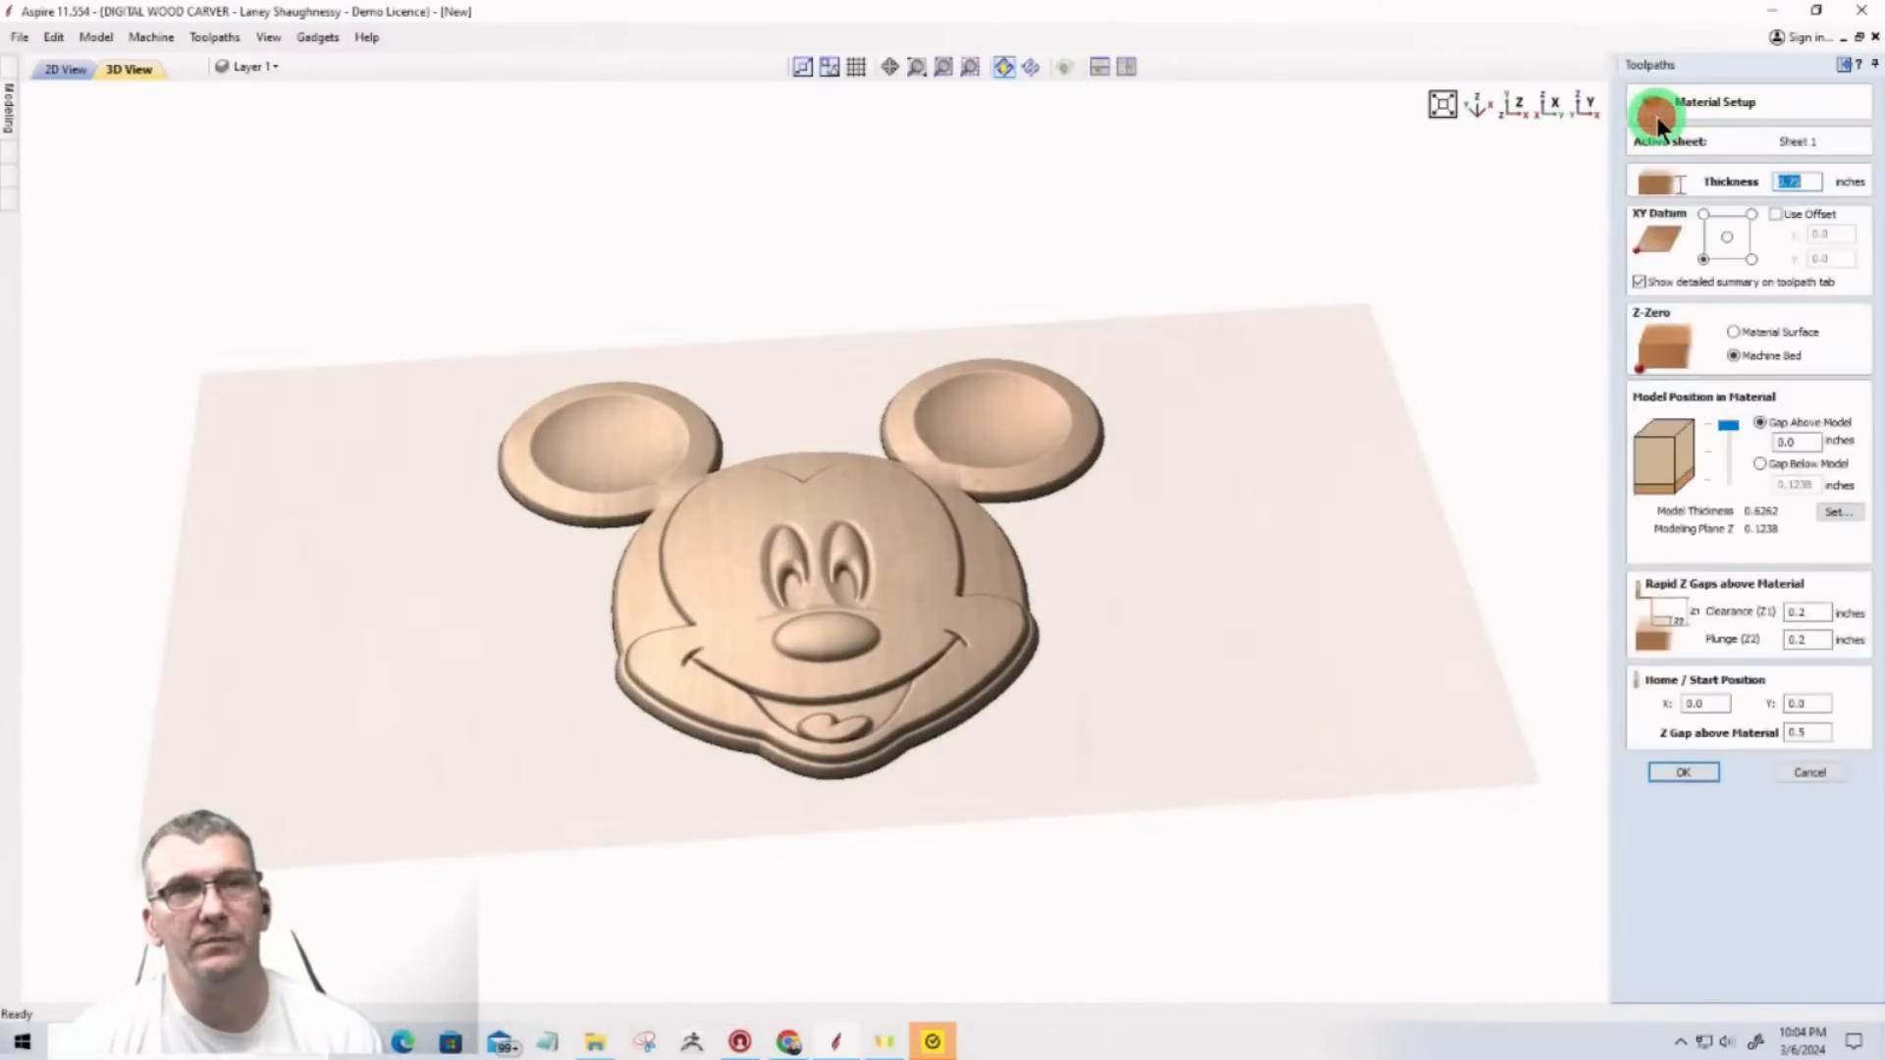
left_click(1684, 772)
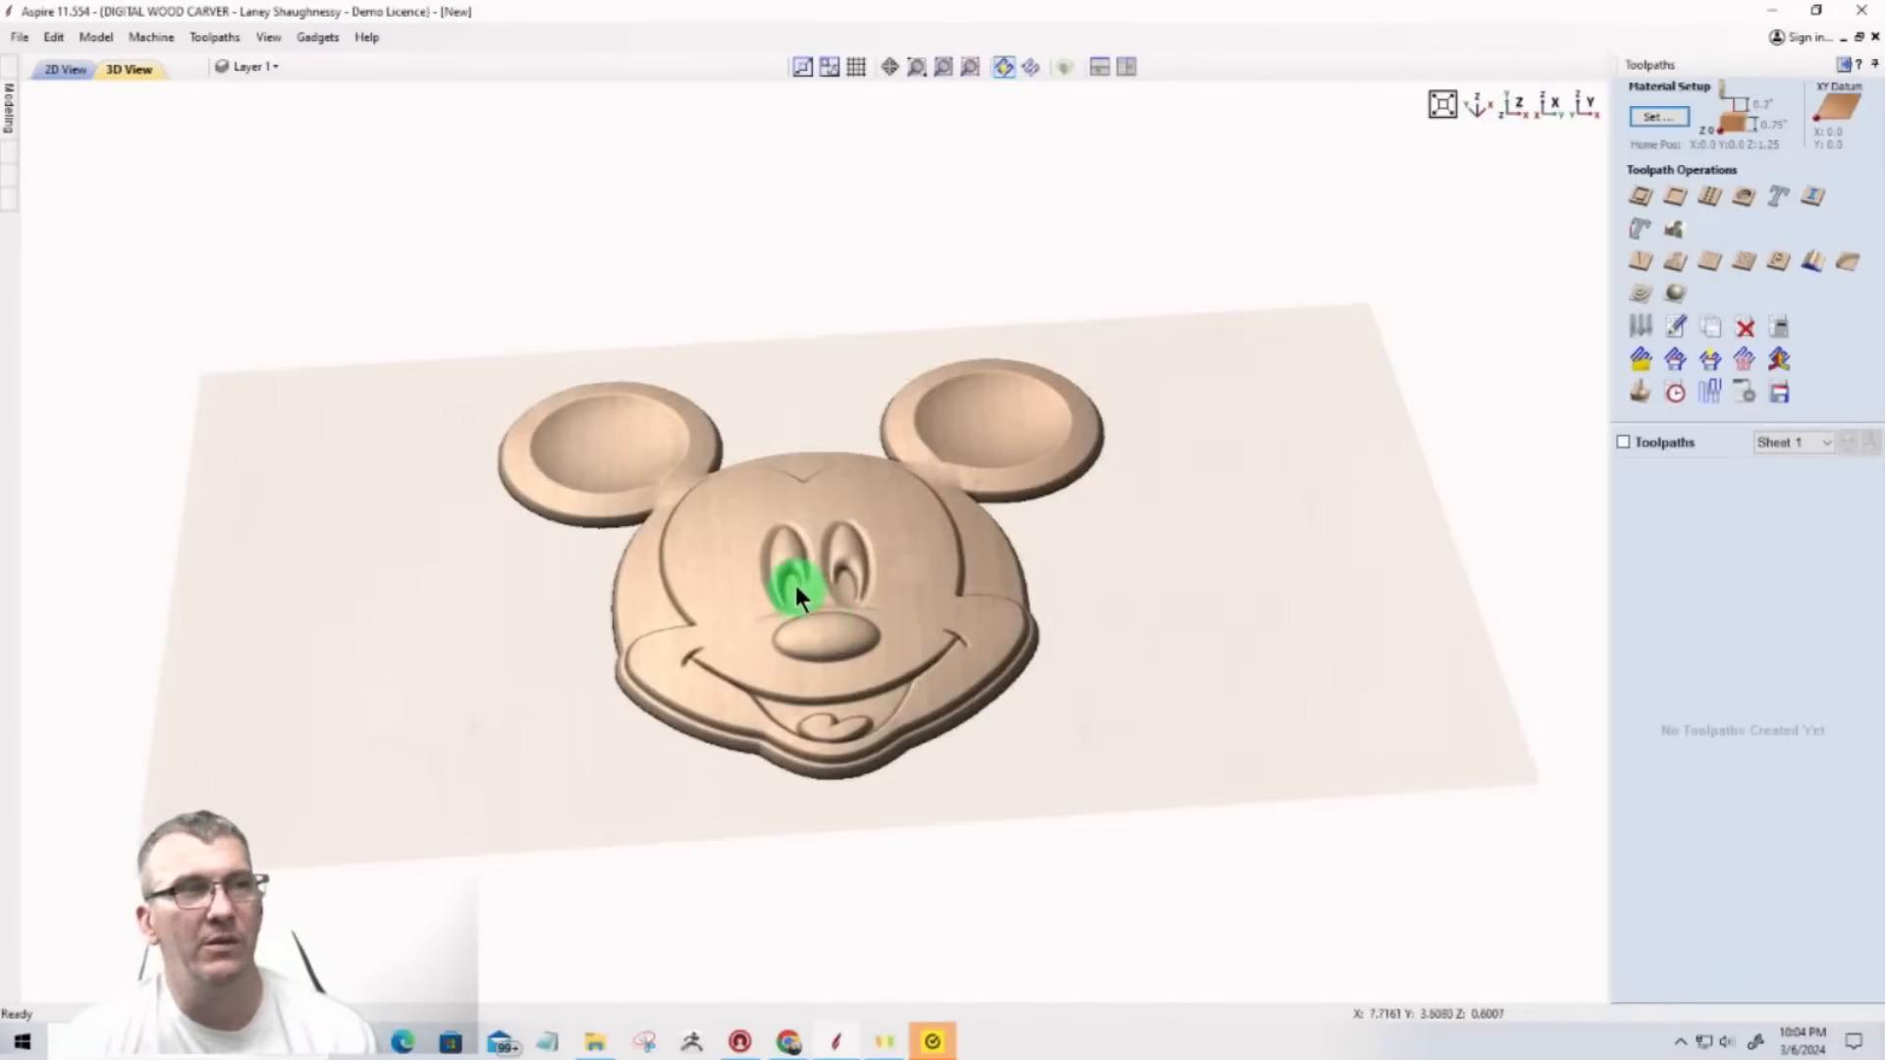
Step: Set the job's Z-zero back to the material surface and view the relief from a low angle
left_click(1655, 117)
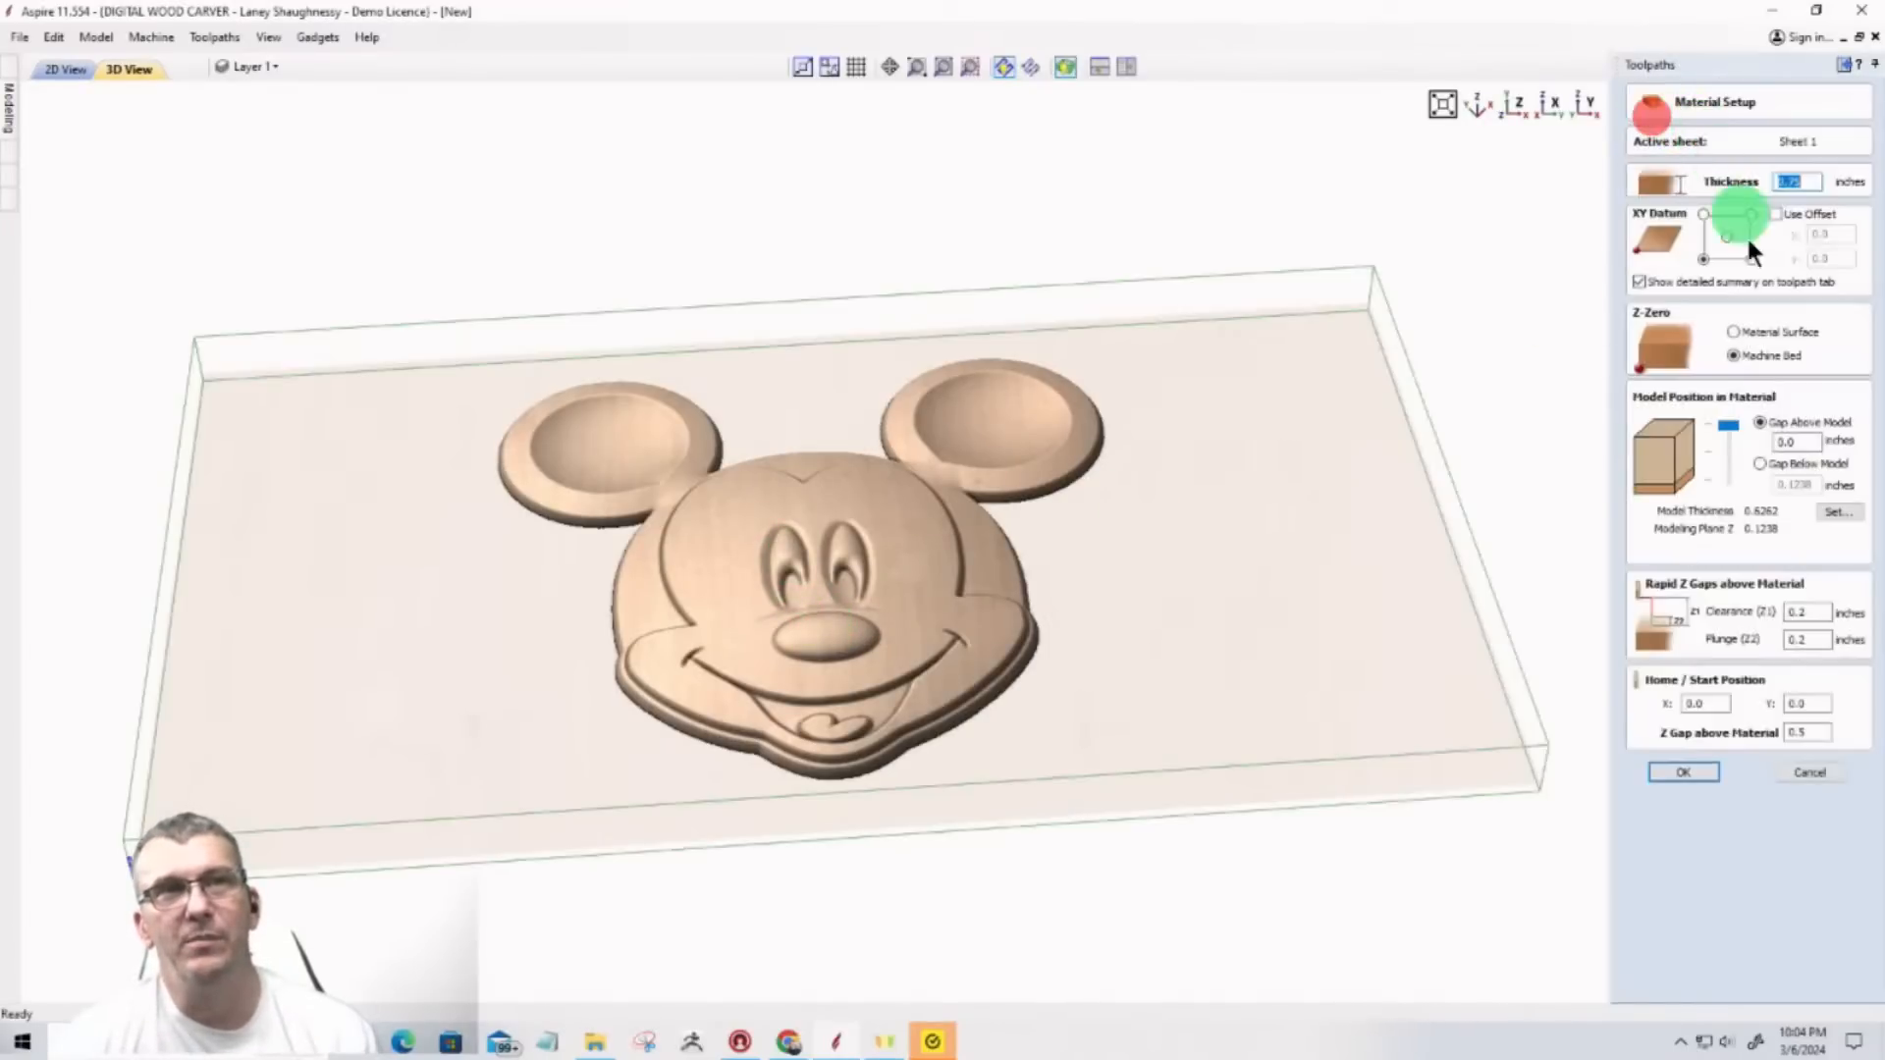
left_click(1735, 331)
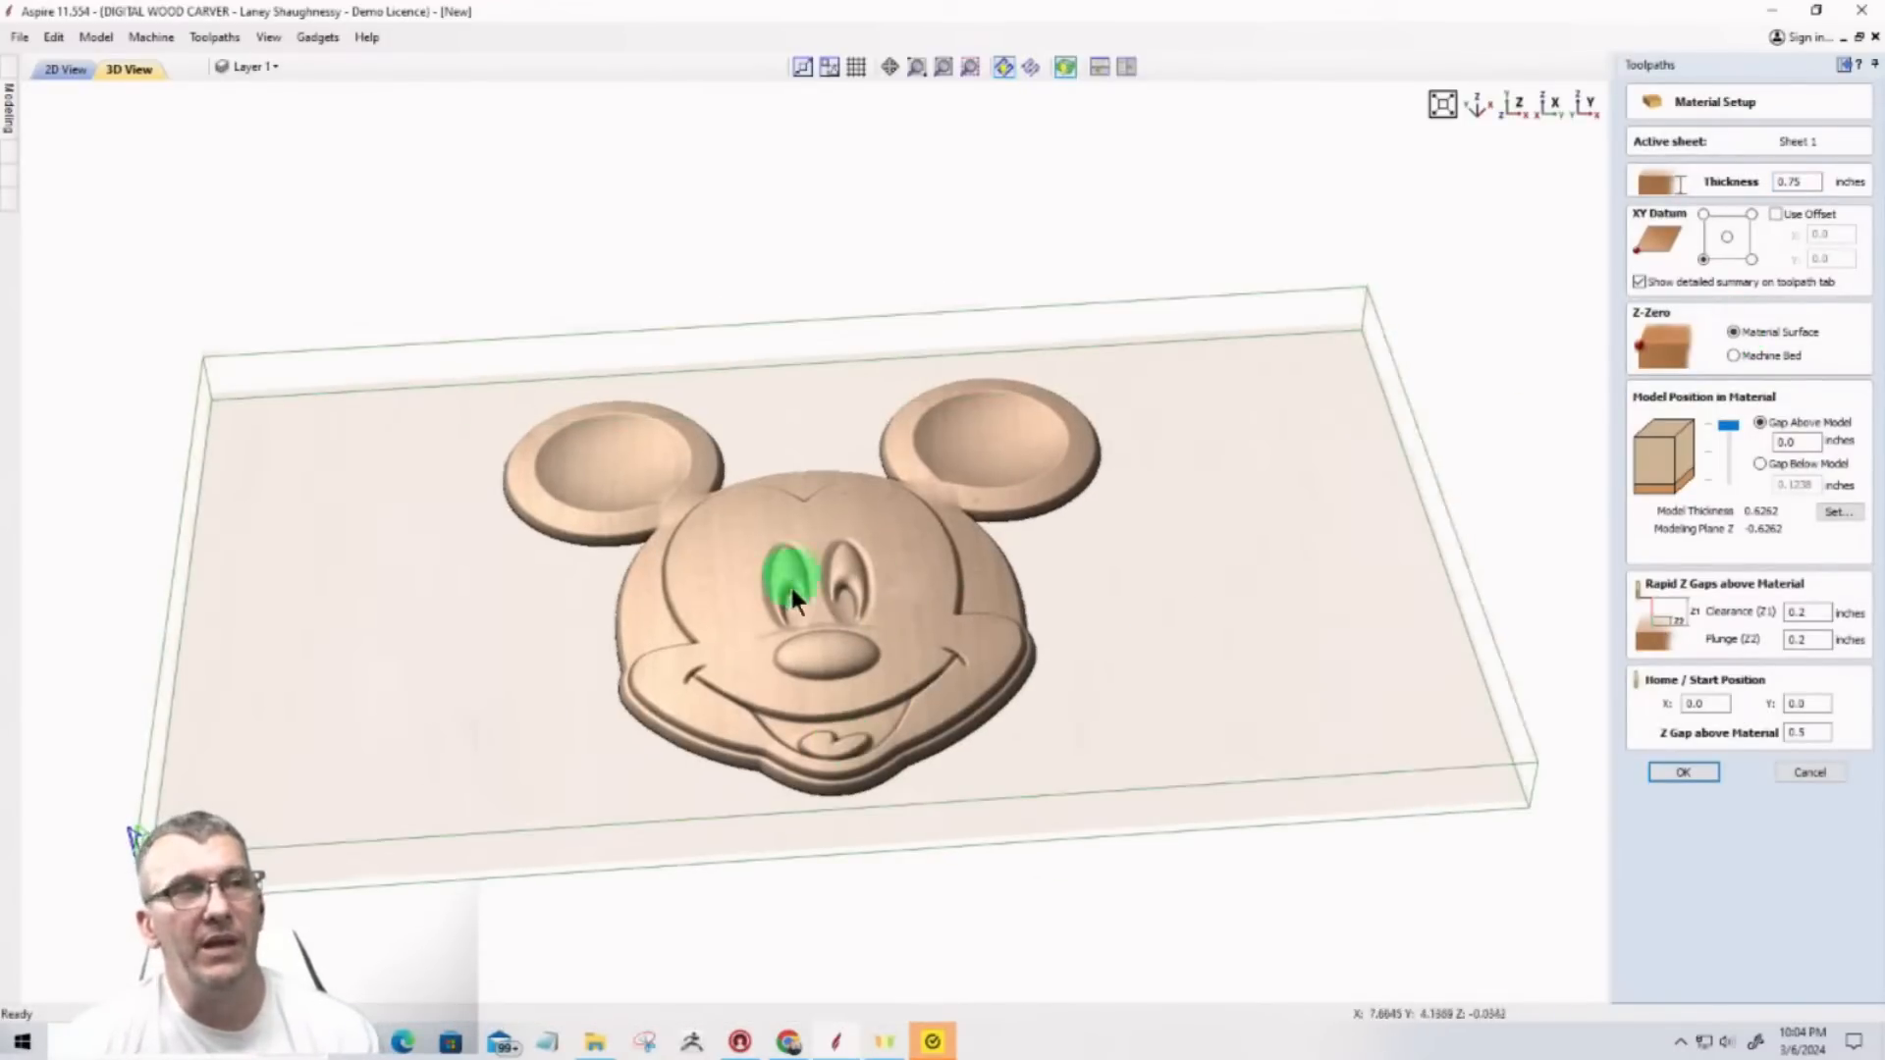
left_click(1682, 771)
left_click(879, 658)
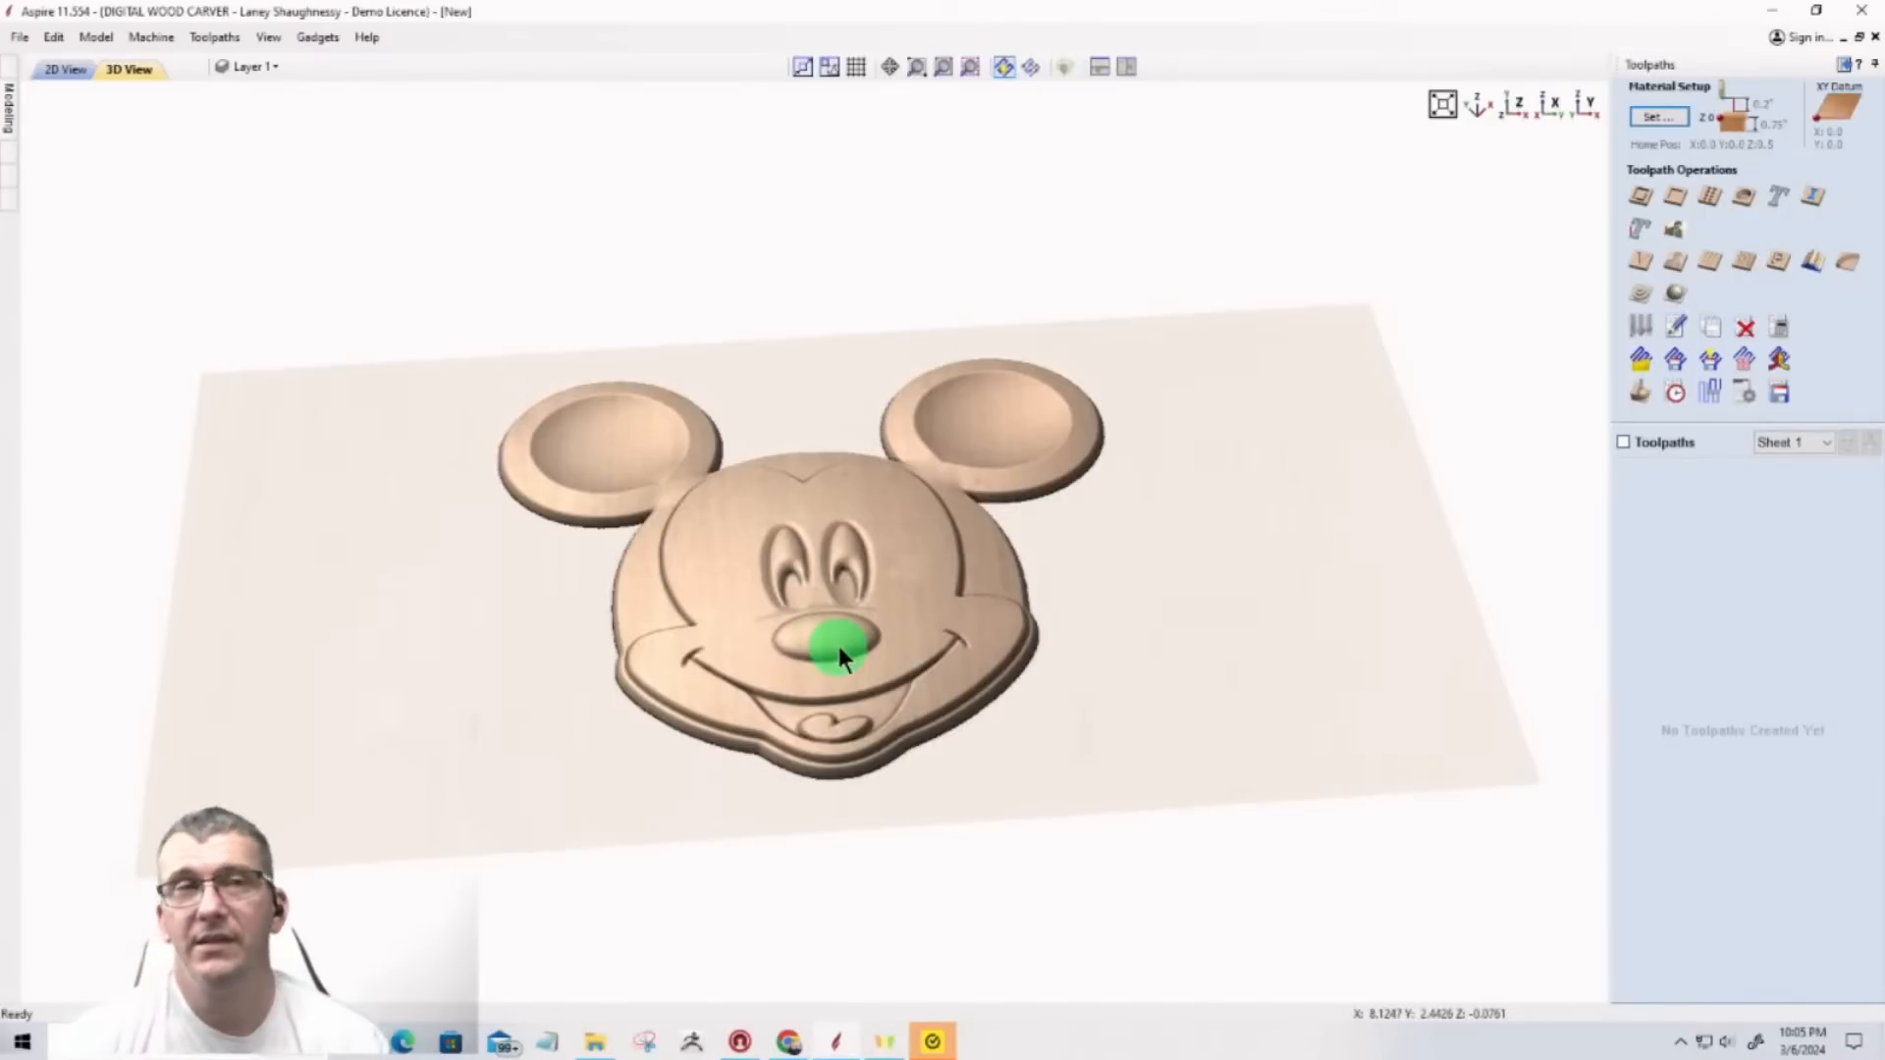
left_click_drag(823, 741, 797, 634)
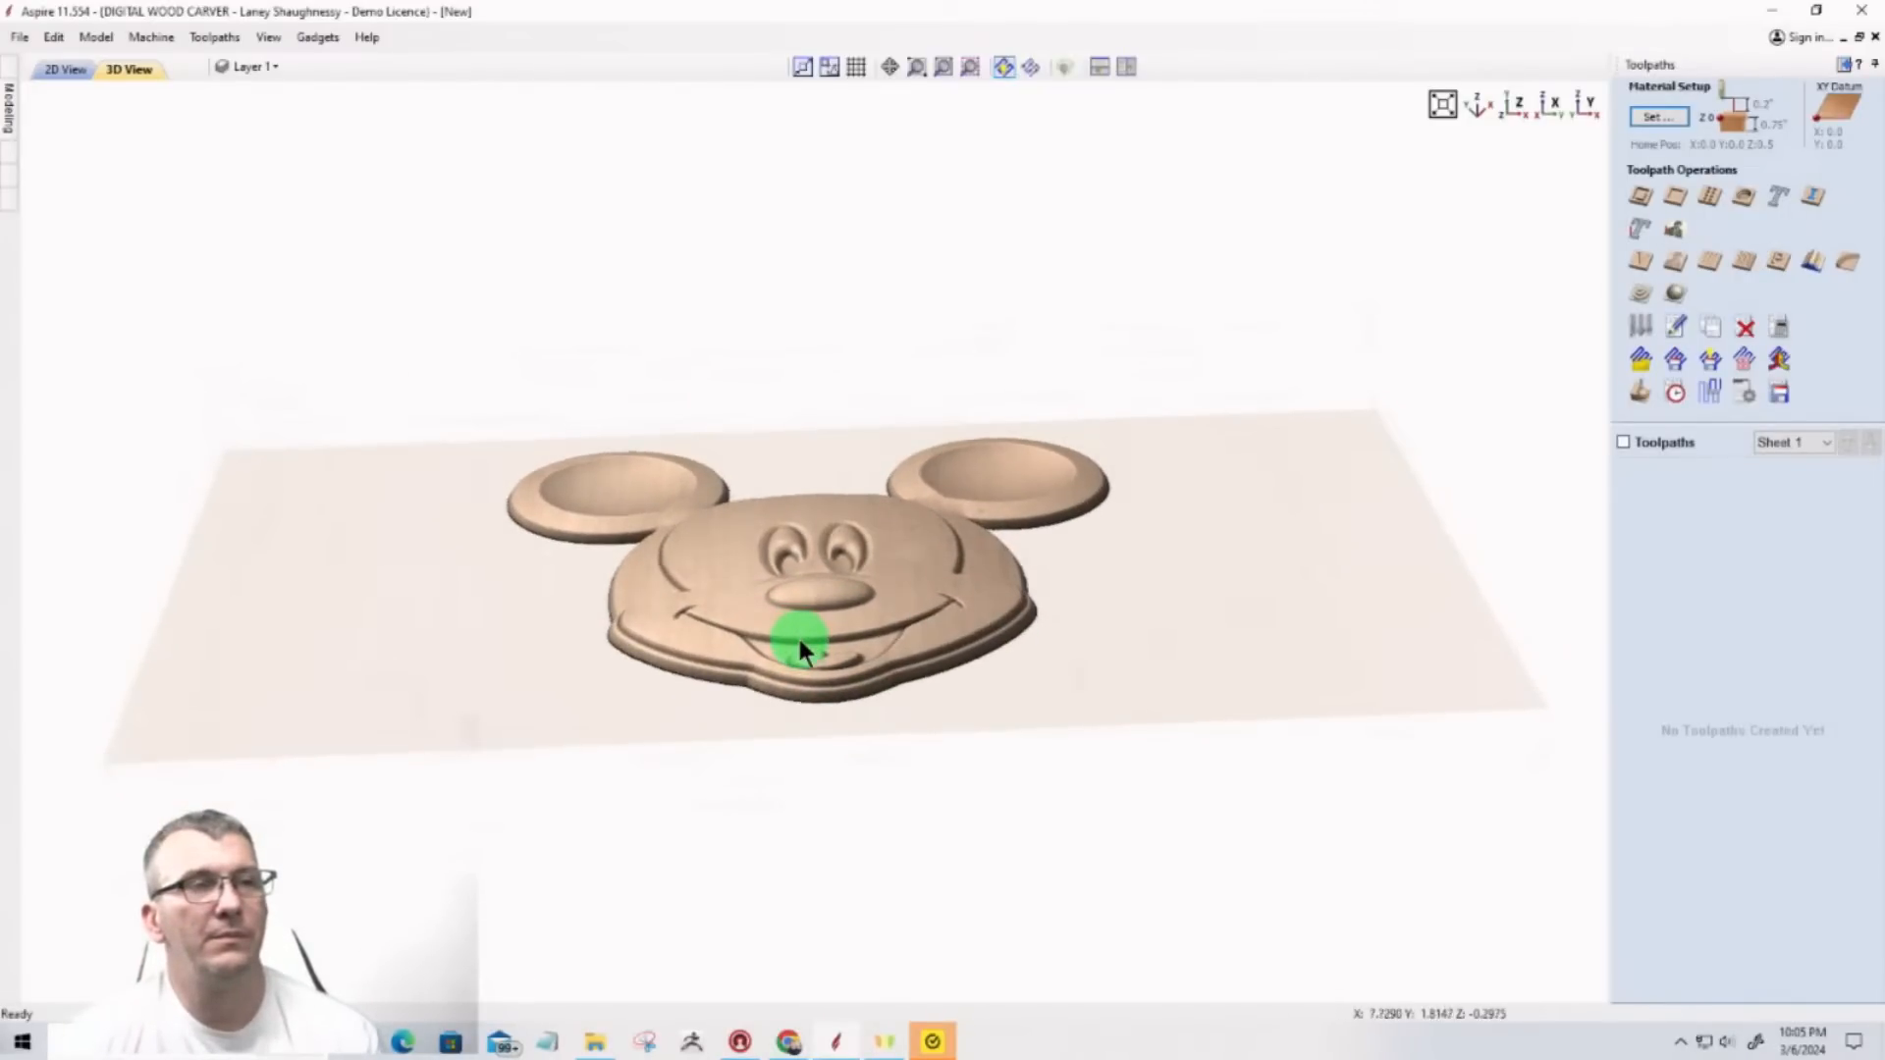
left_click_drag(1050, 581, 995, 596)
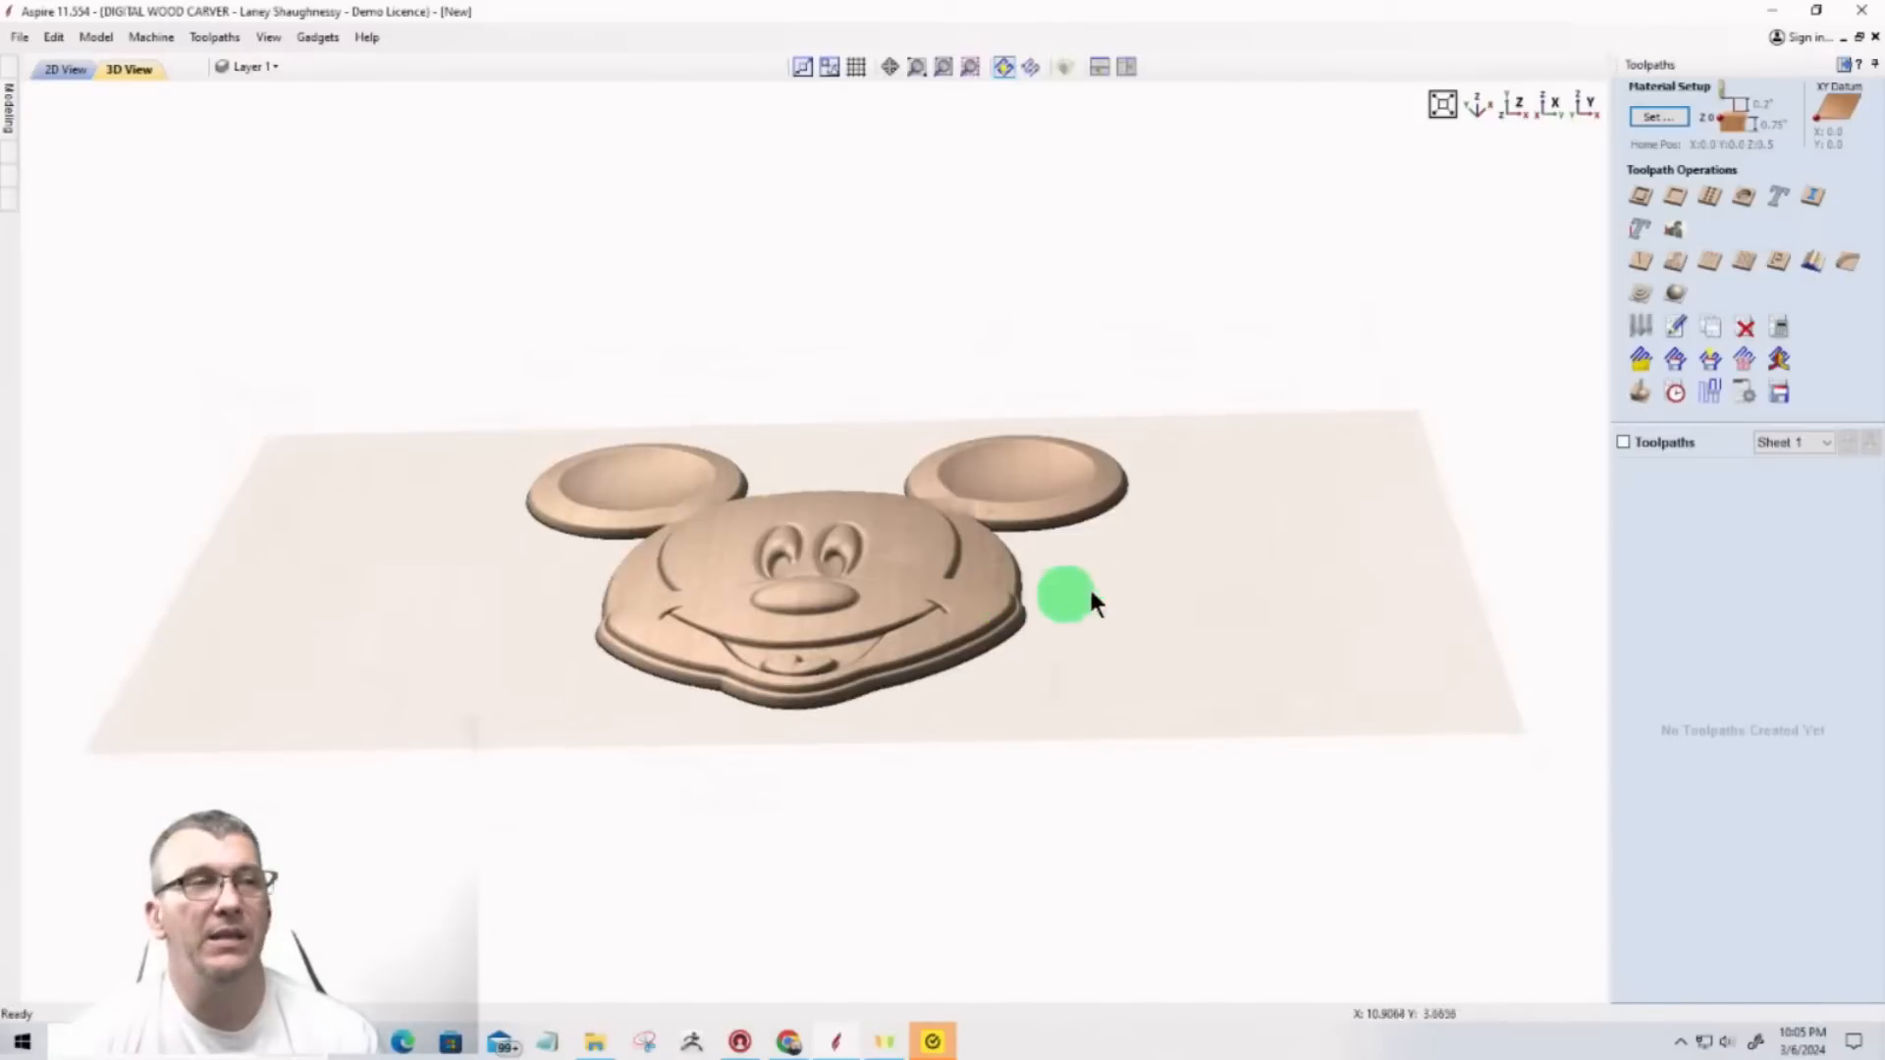
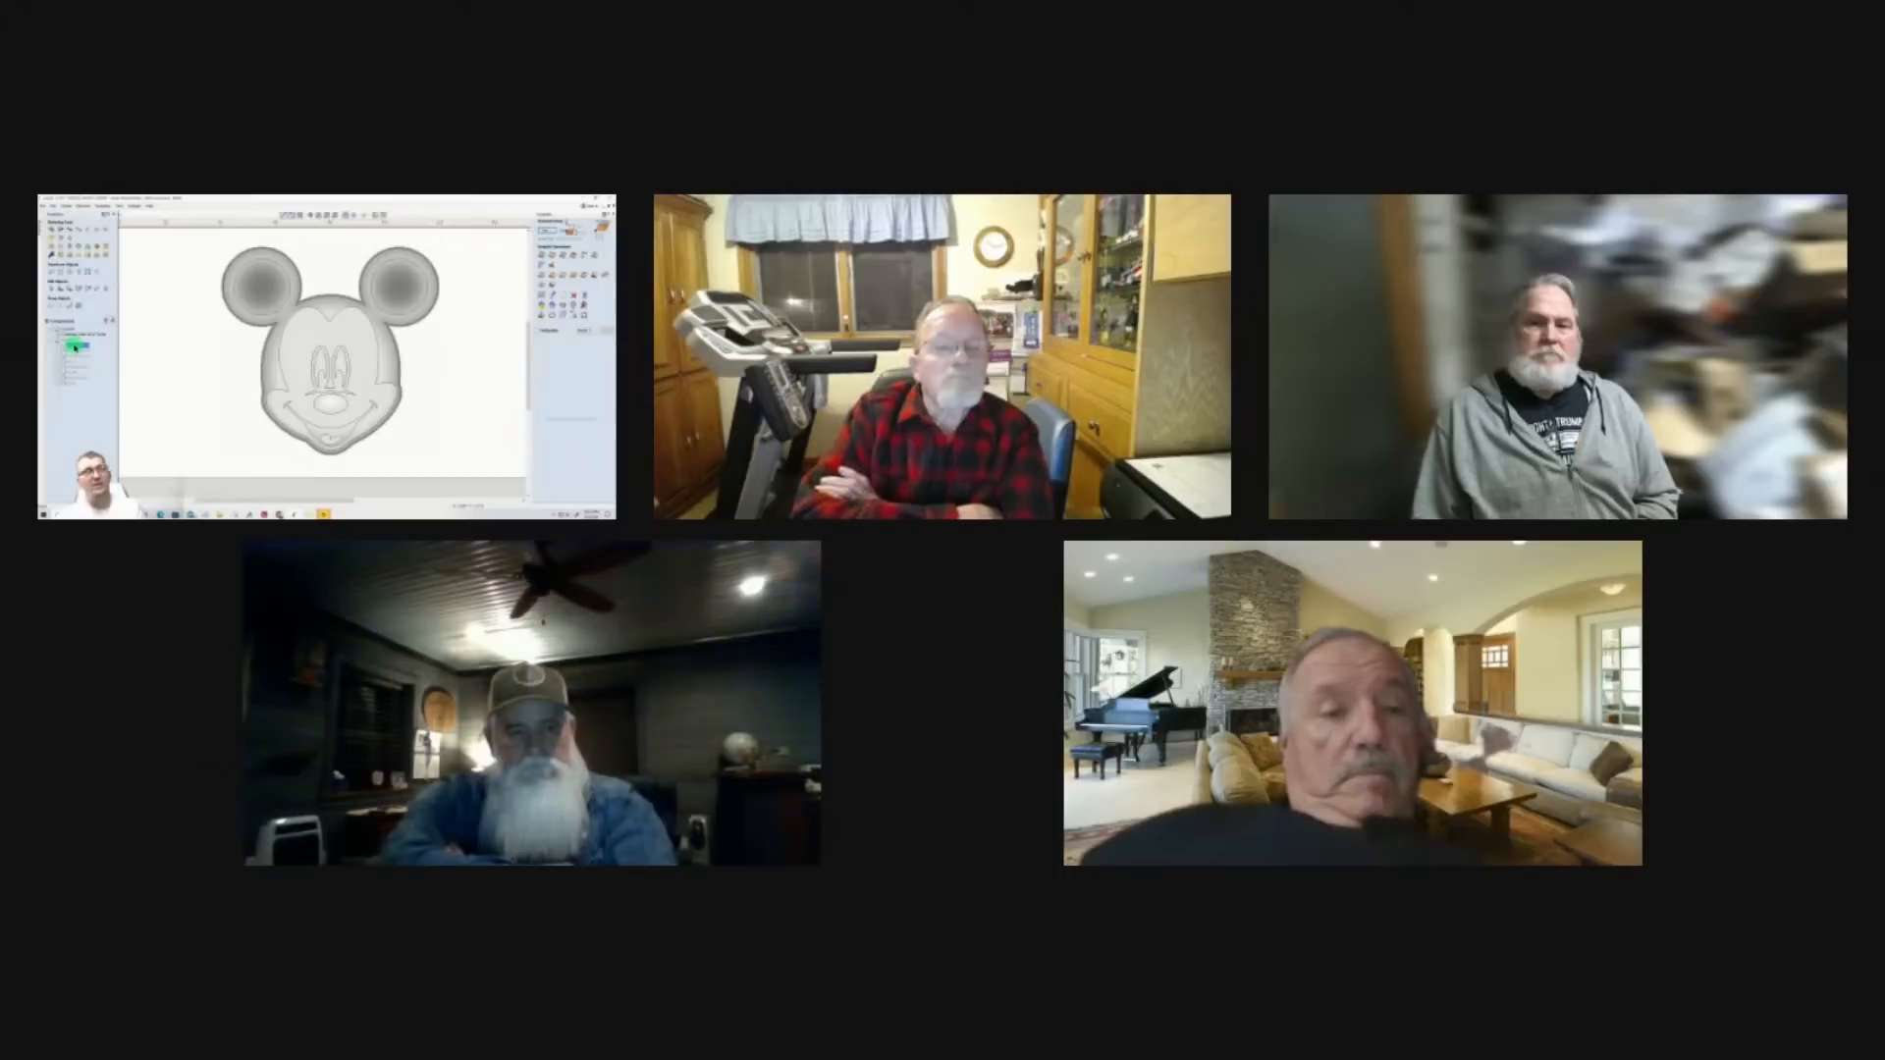
Step: Open the component properties of the 30-degree draft model's copy and move the copy about 5.5 inches left of the original
left_click(89, 335)
left_click_drag(89, 334, 108, 338)
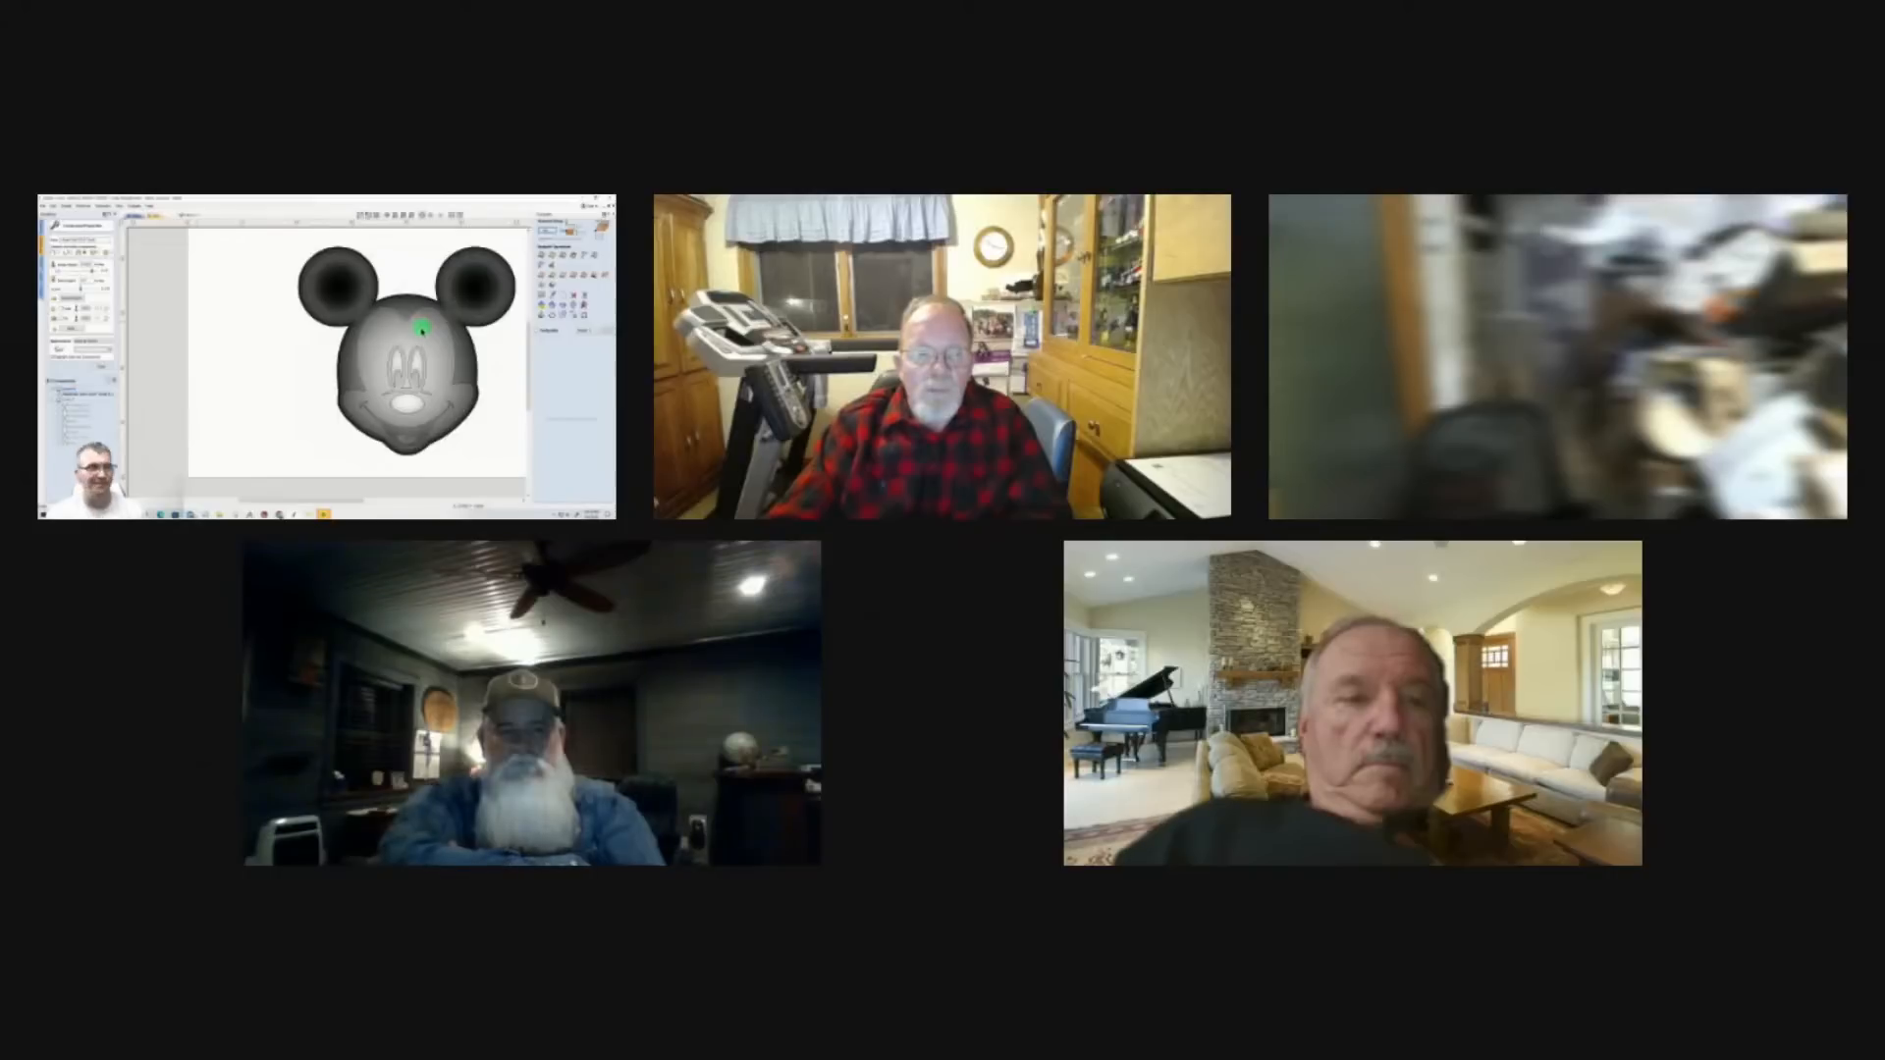
left_click(101, 366)
left_click(106, 394)
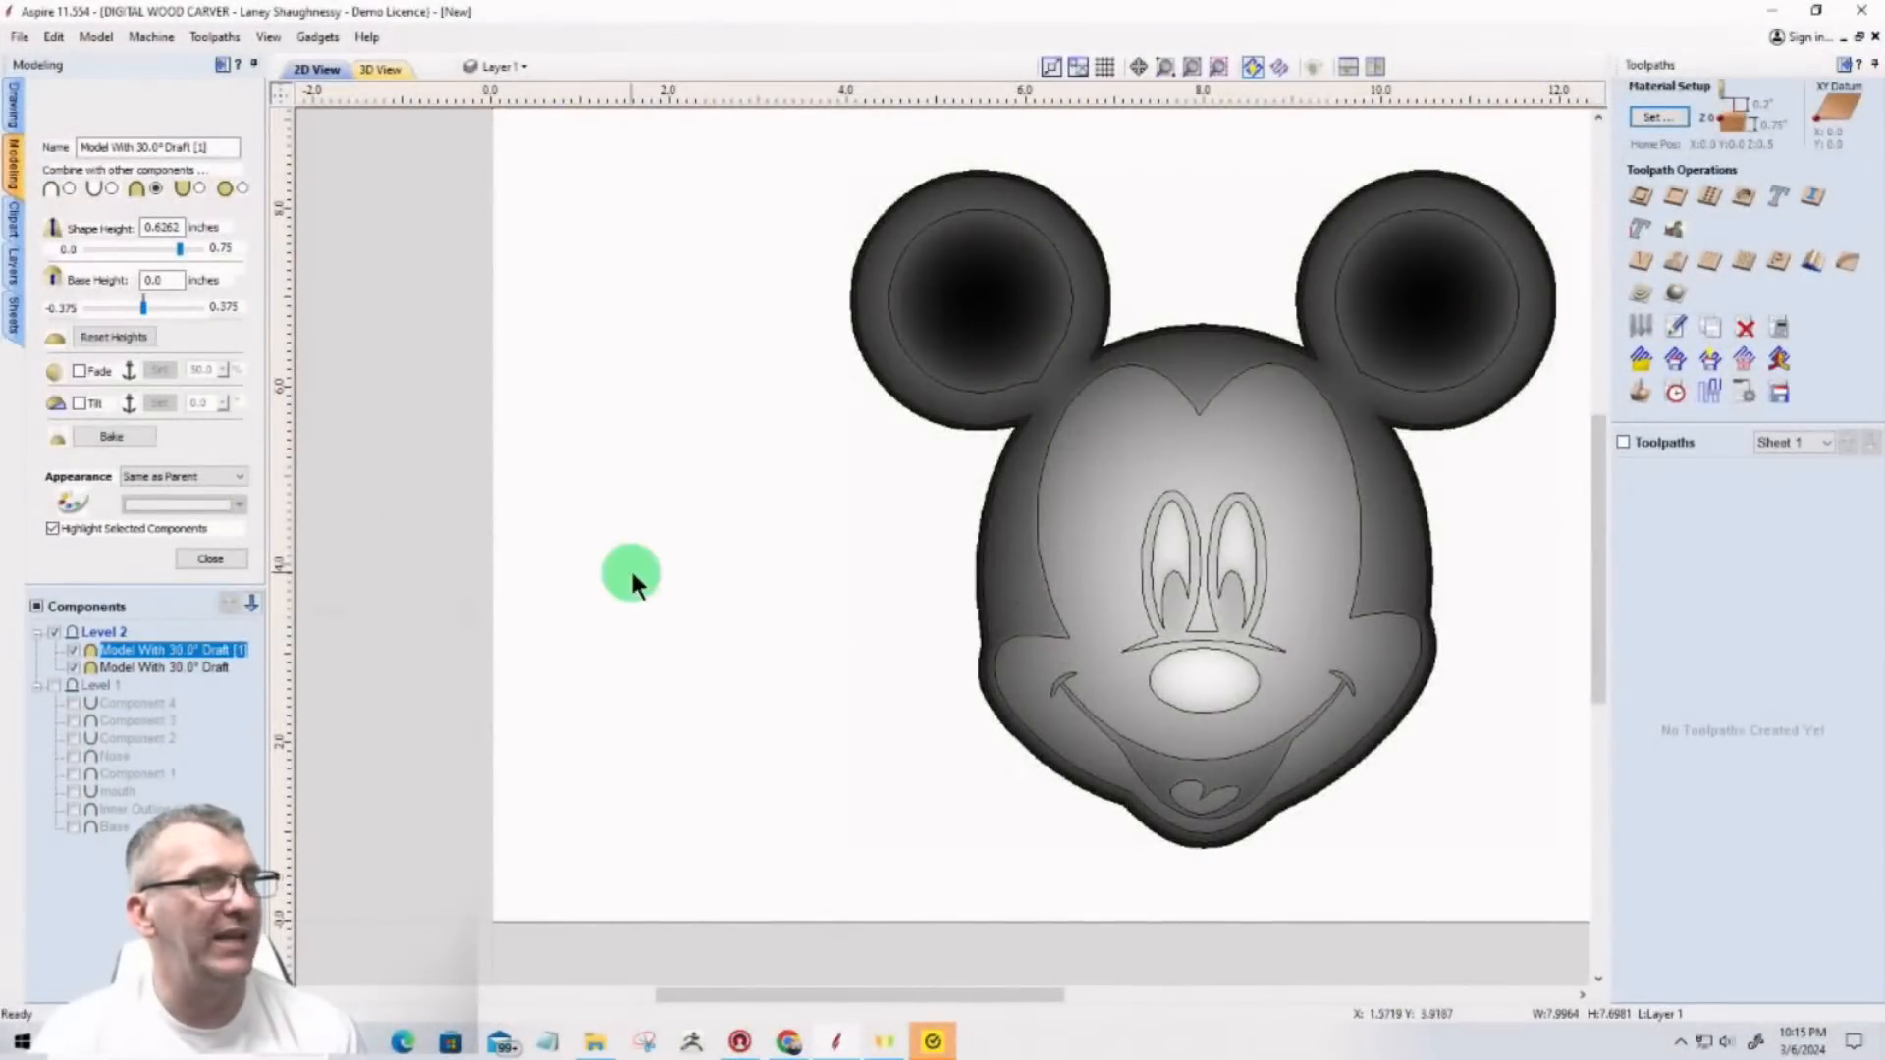
scroll(877, 567, "down", 3)
key("Escape")
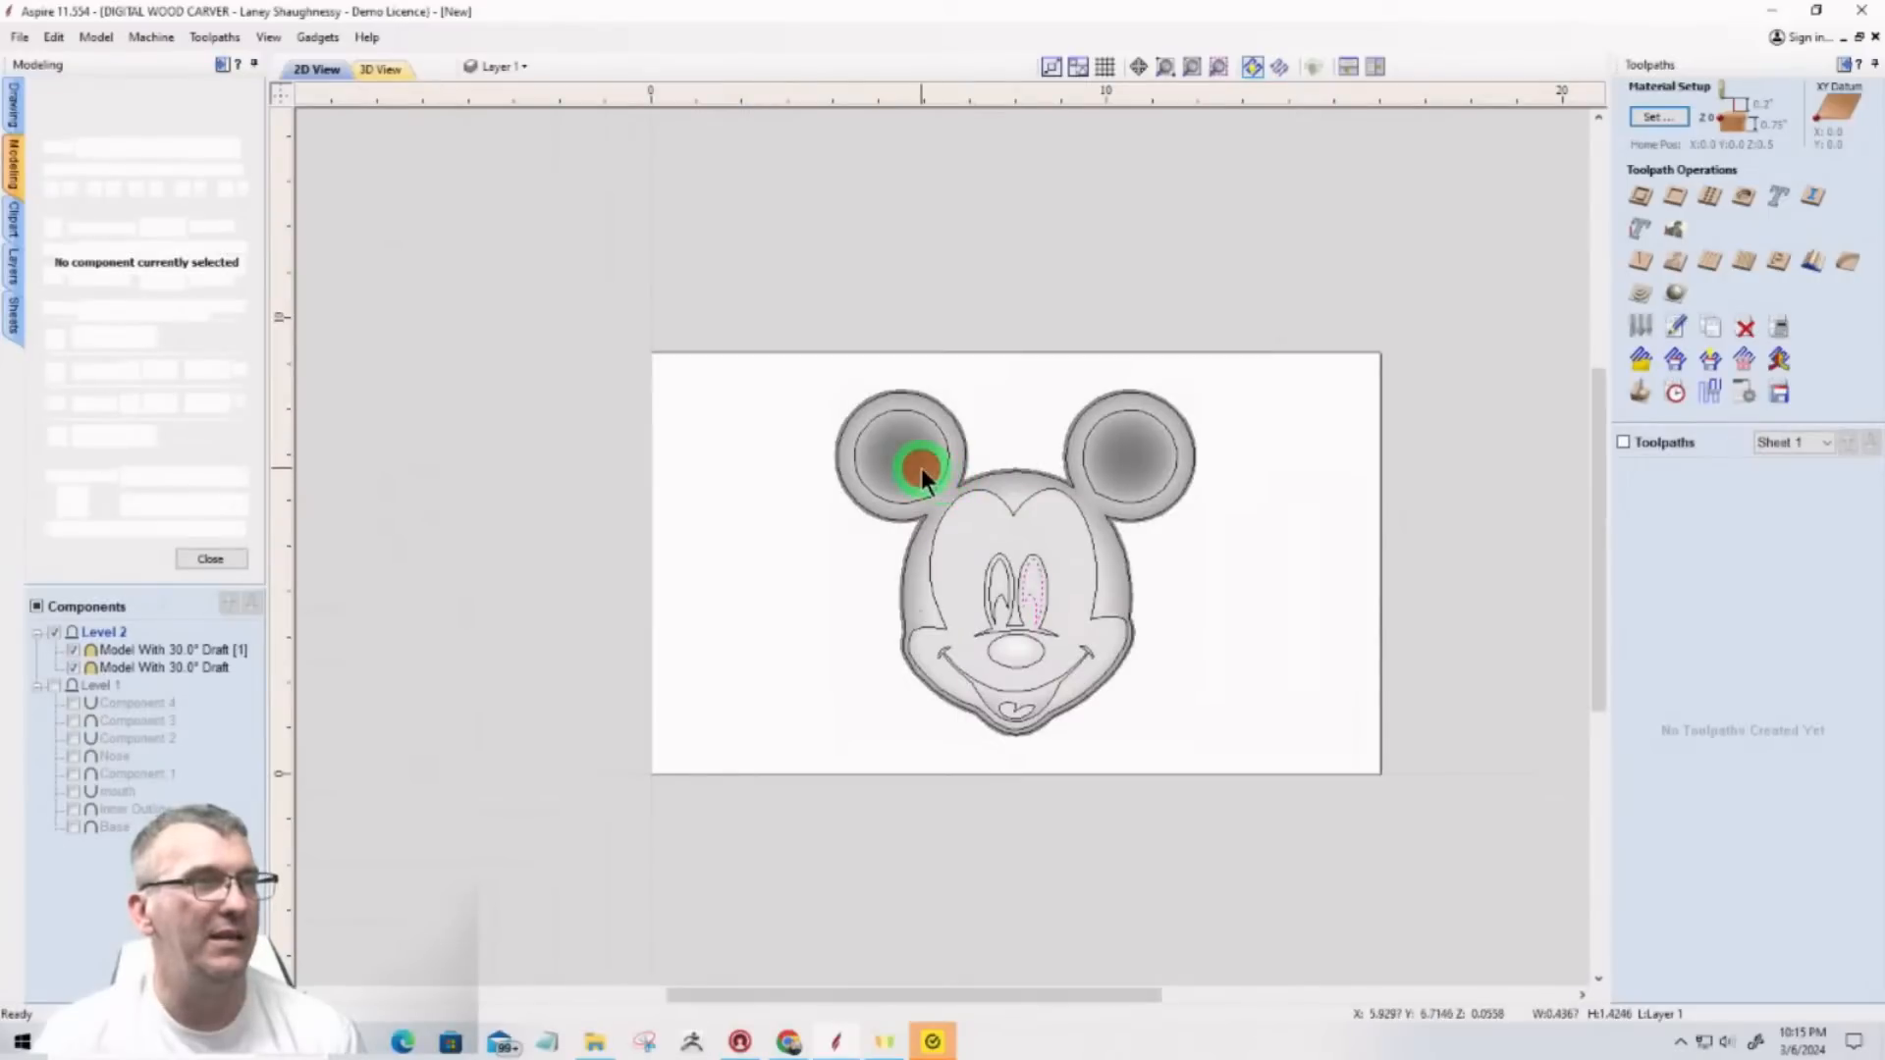
left_click(920, 467)
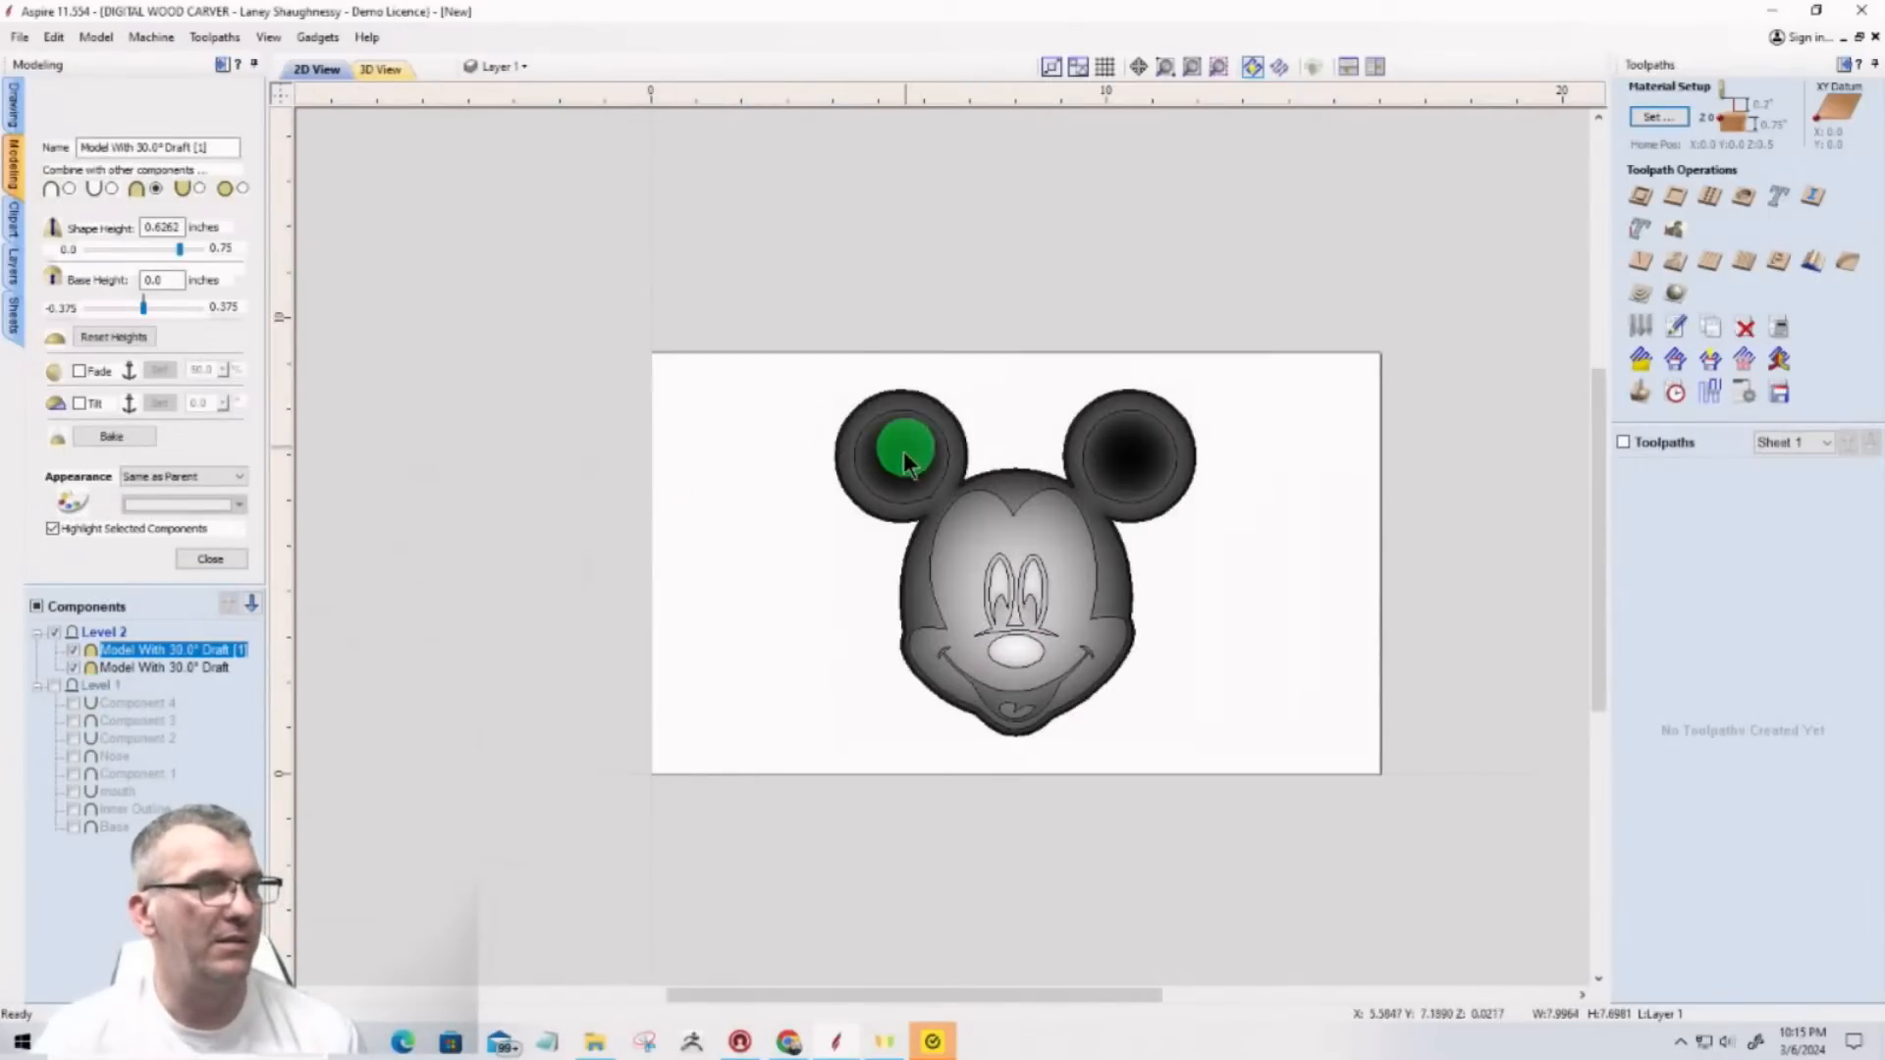
left_click_drag(902, 455, 643, 445)
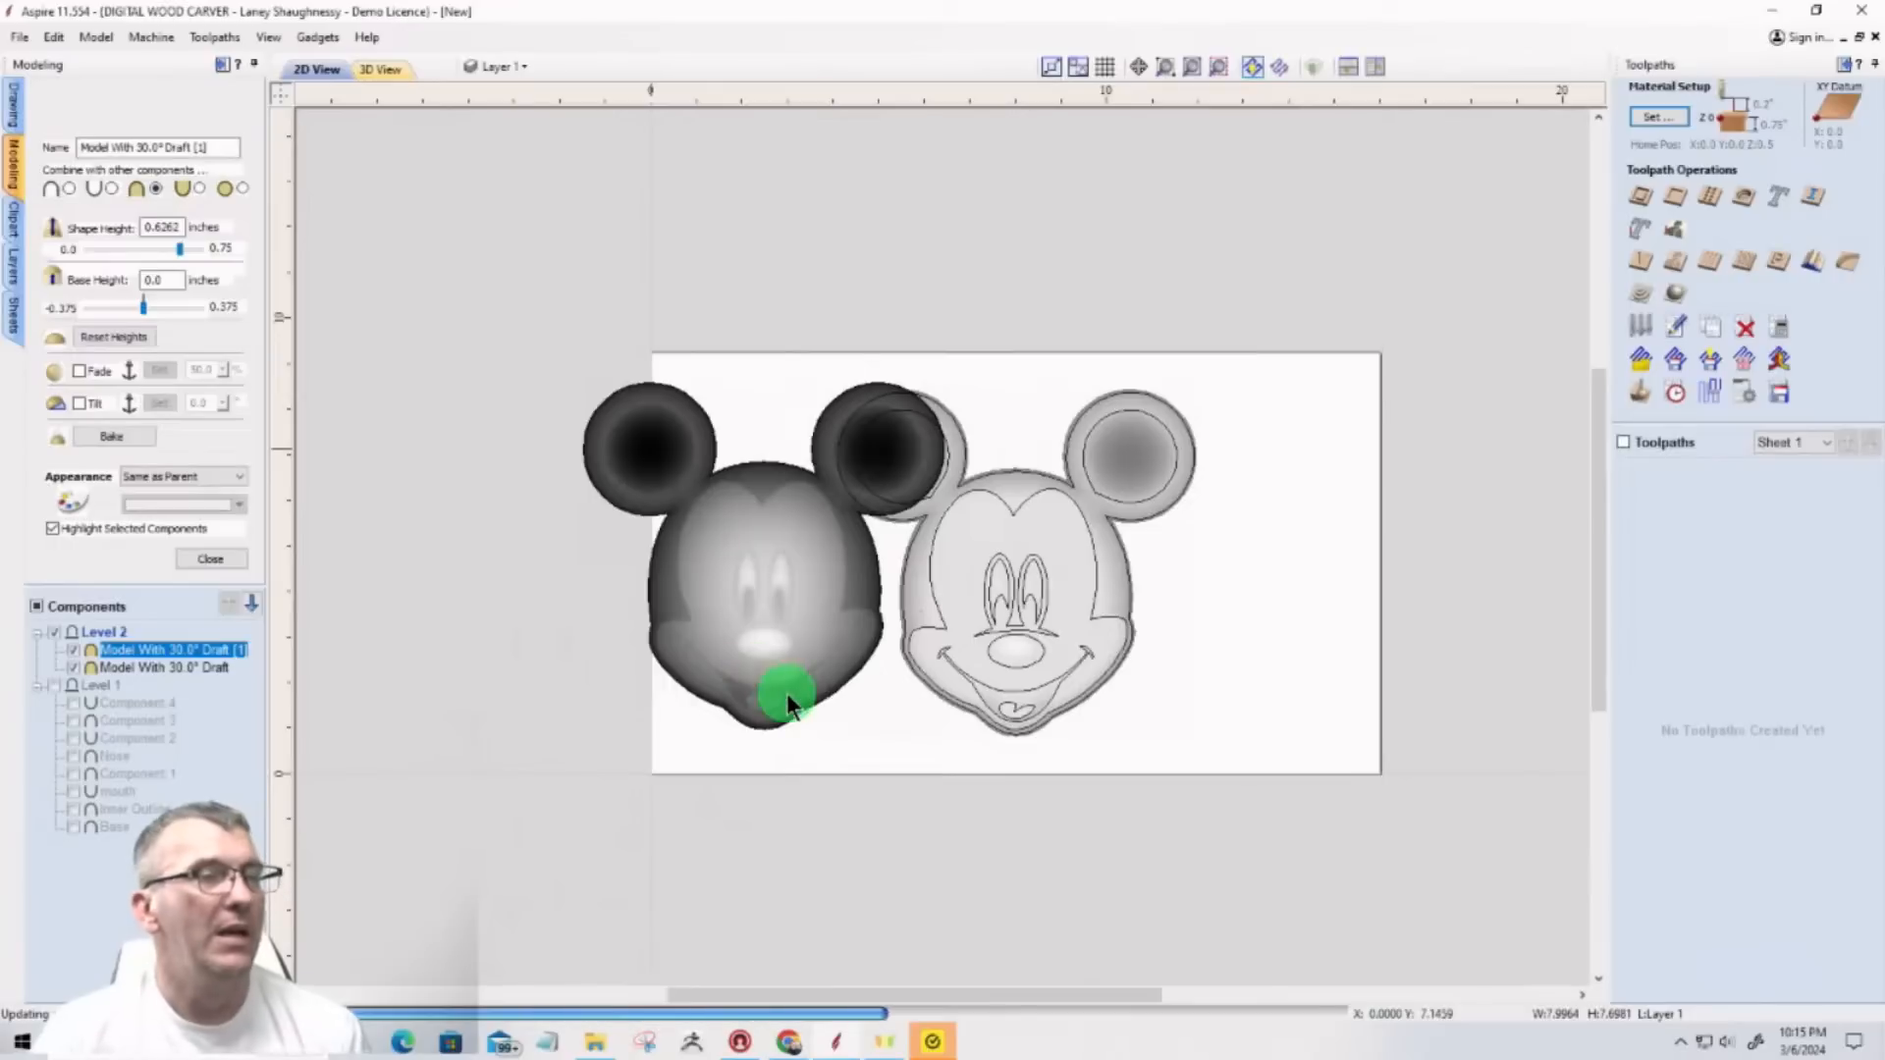
Step: Select the original Mickey head with all its outline vectors and move the selection to a new layer named Layer 2
left_click(799, 334)
left_click_drag(905, 385, 1259, 793)
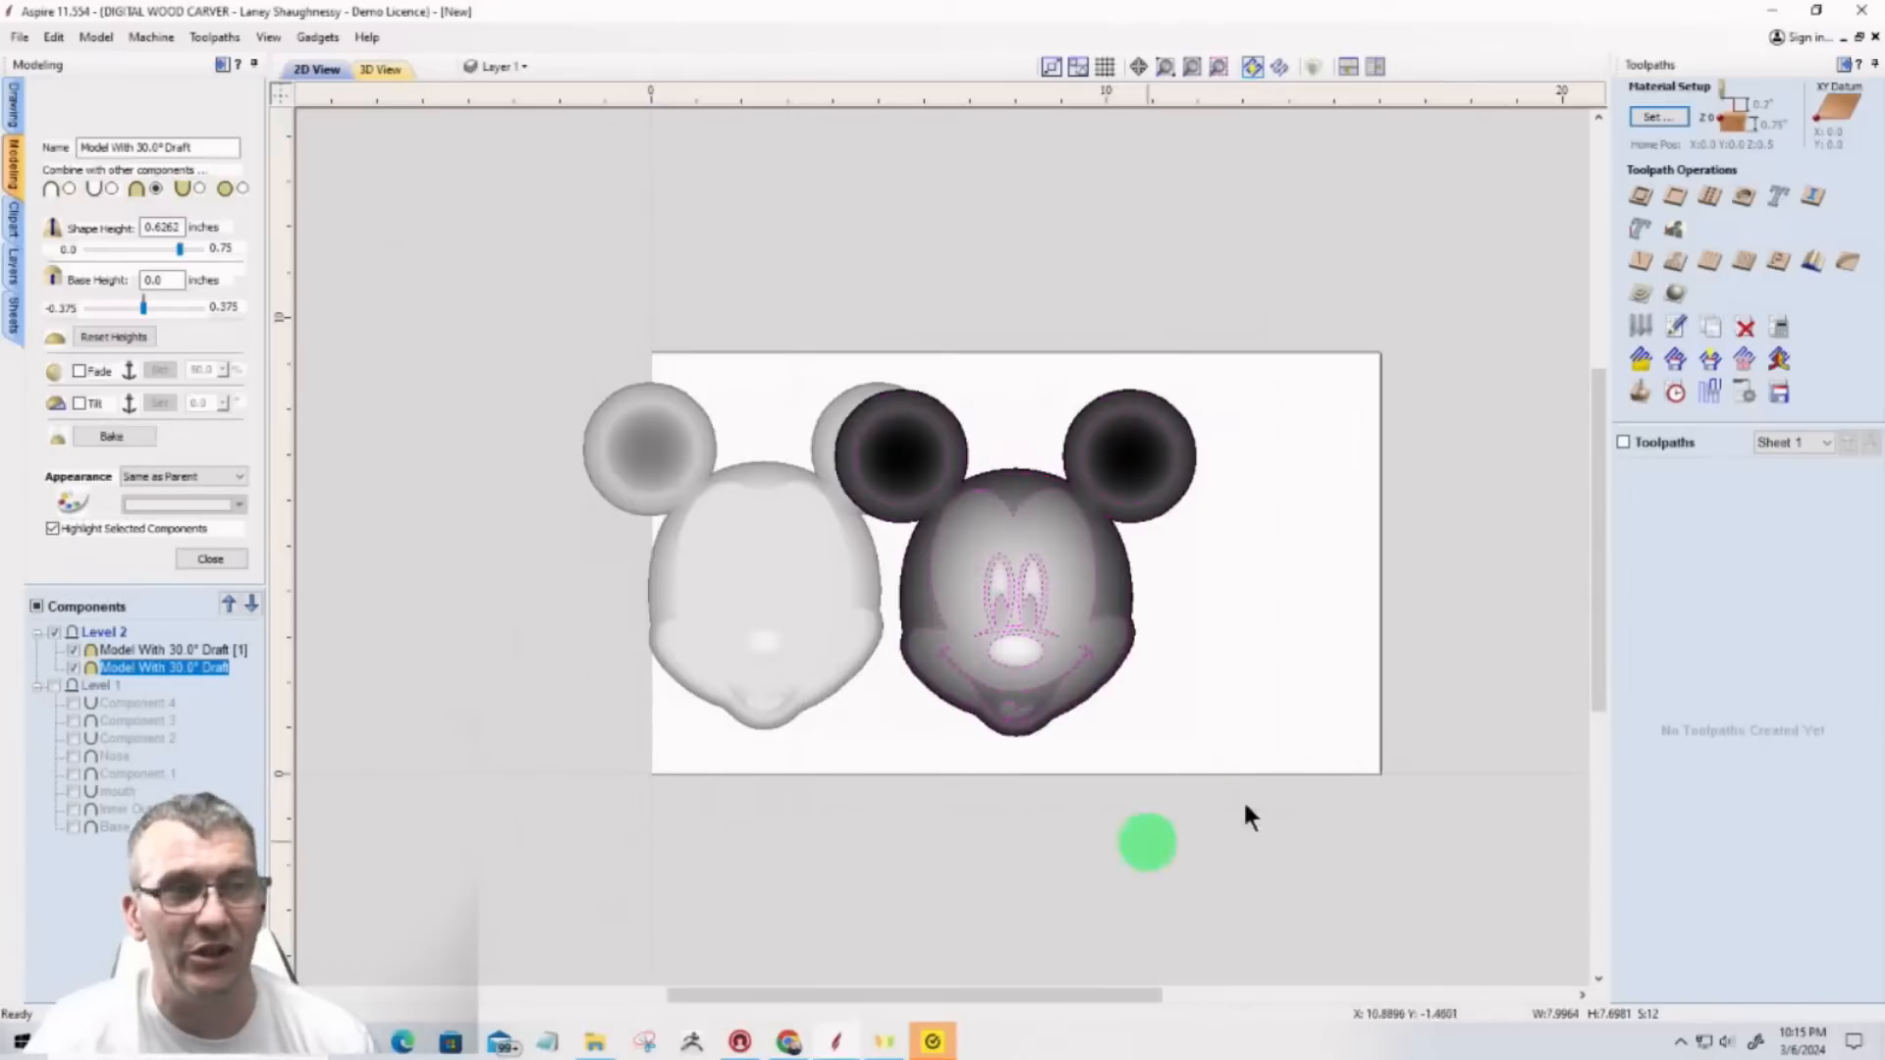
right_click(1064, 496)
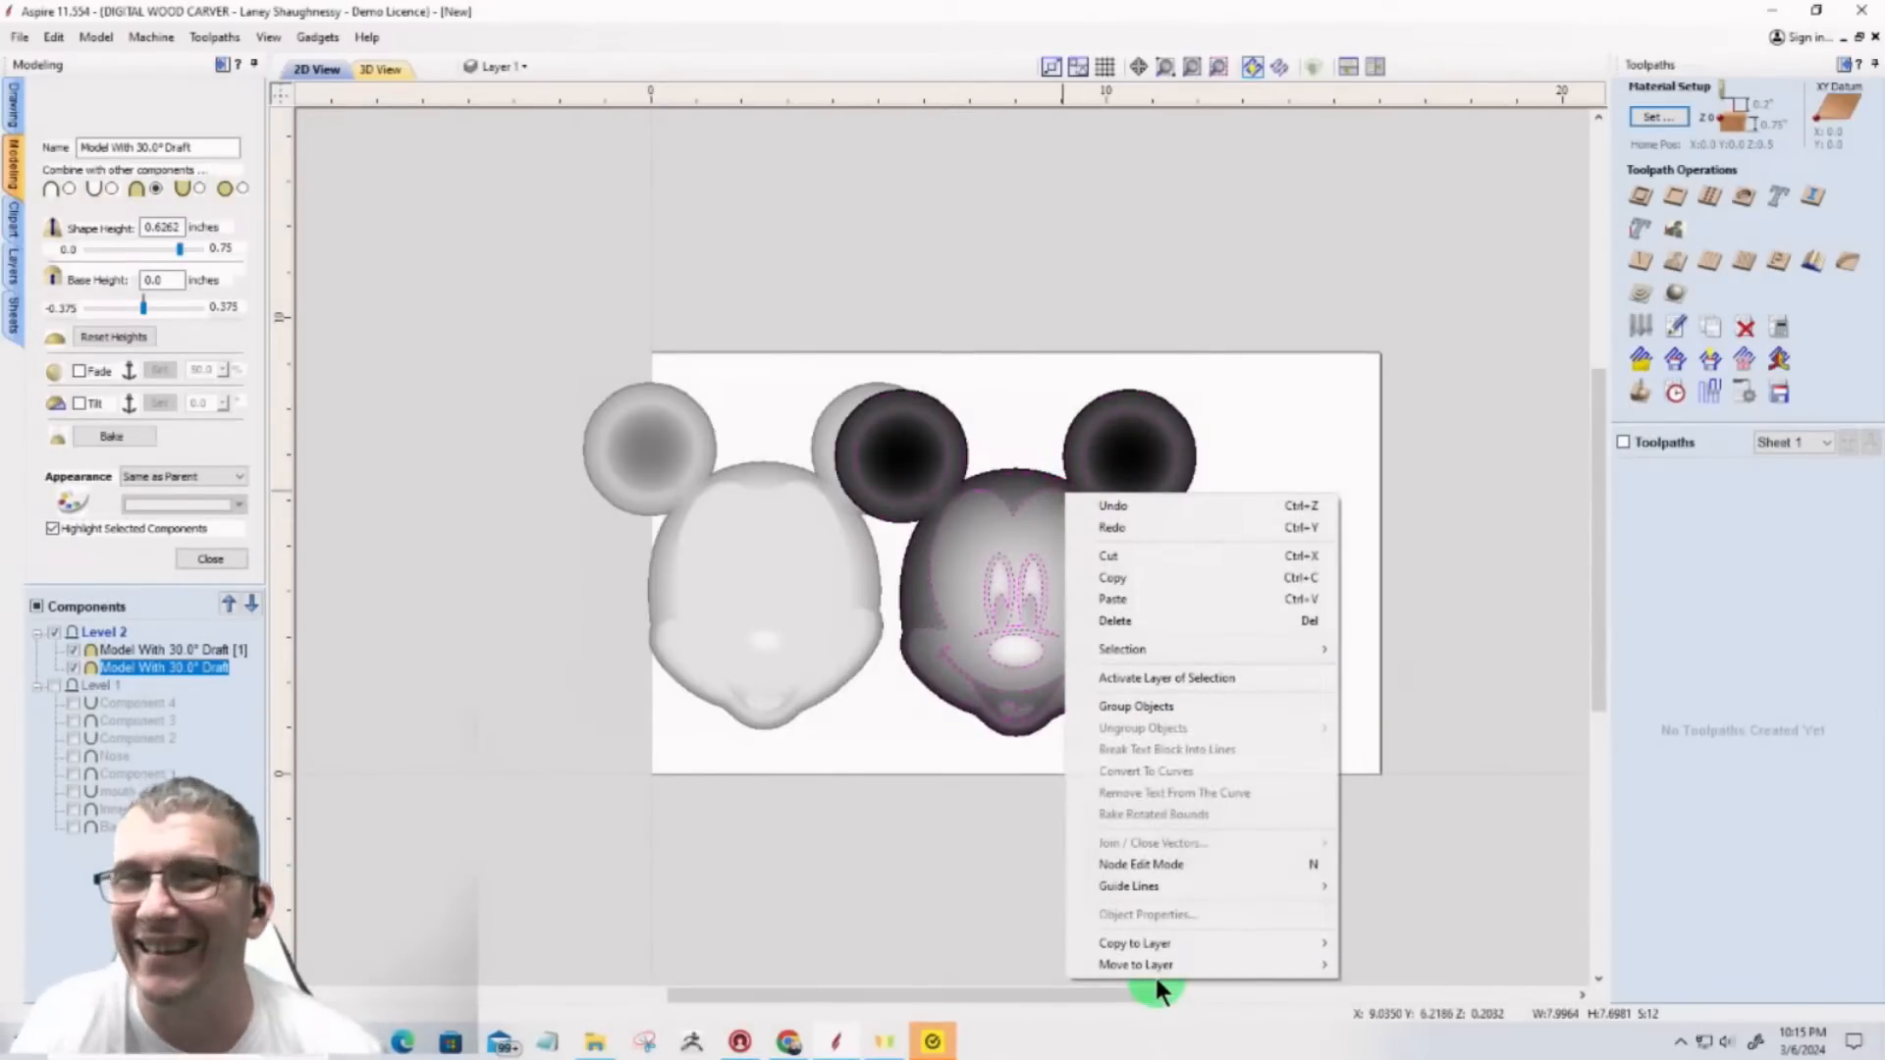
mouse_move(1135, 964)
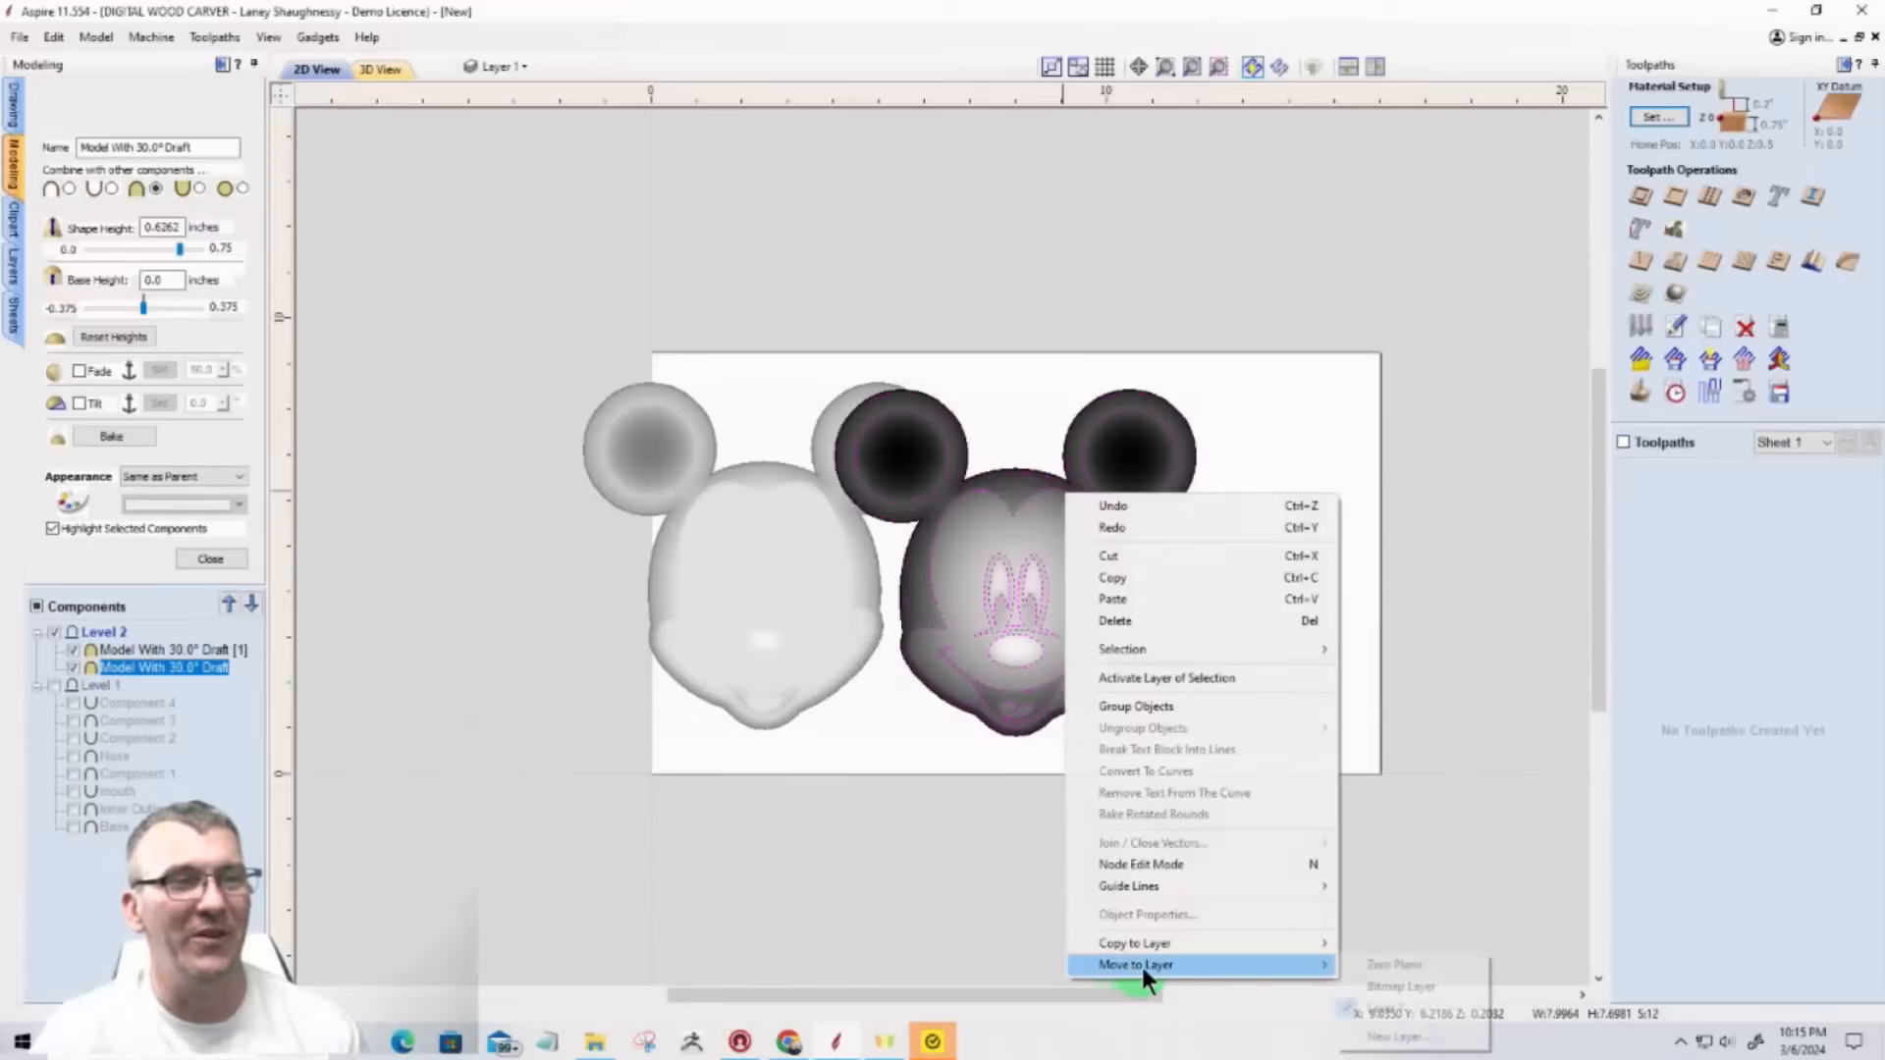
left_click(1412, 1032)
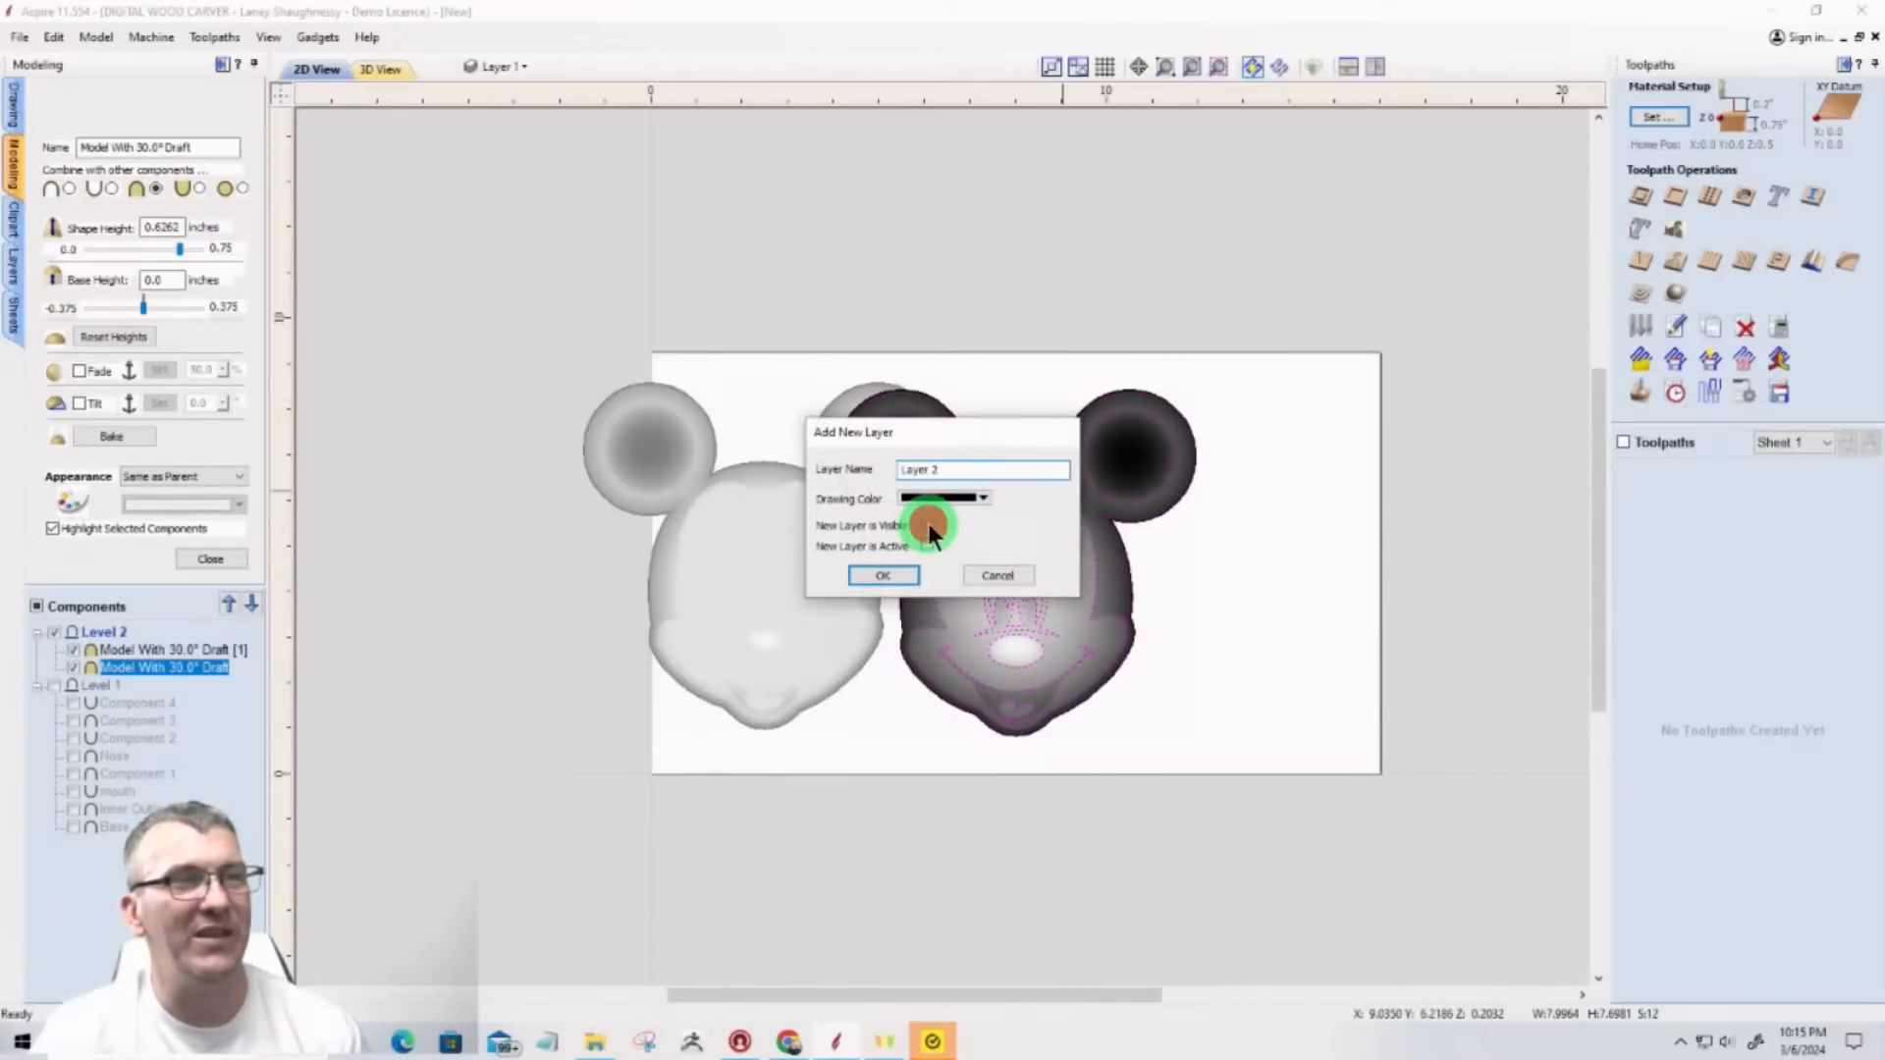
left_click(886, 579)
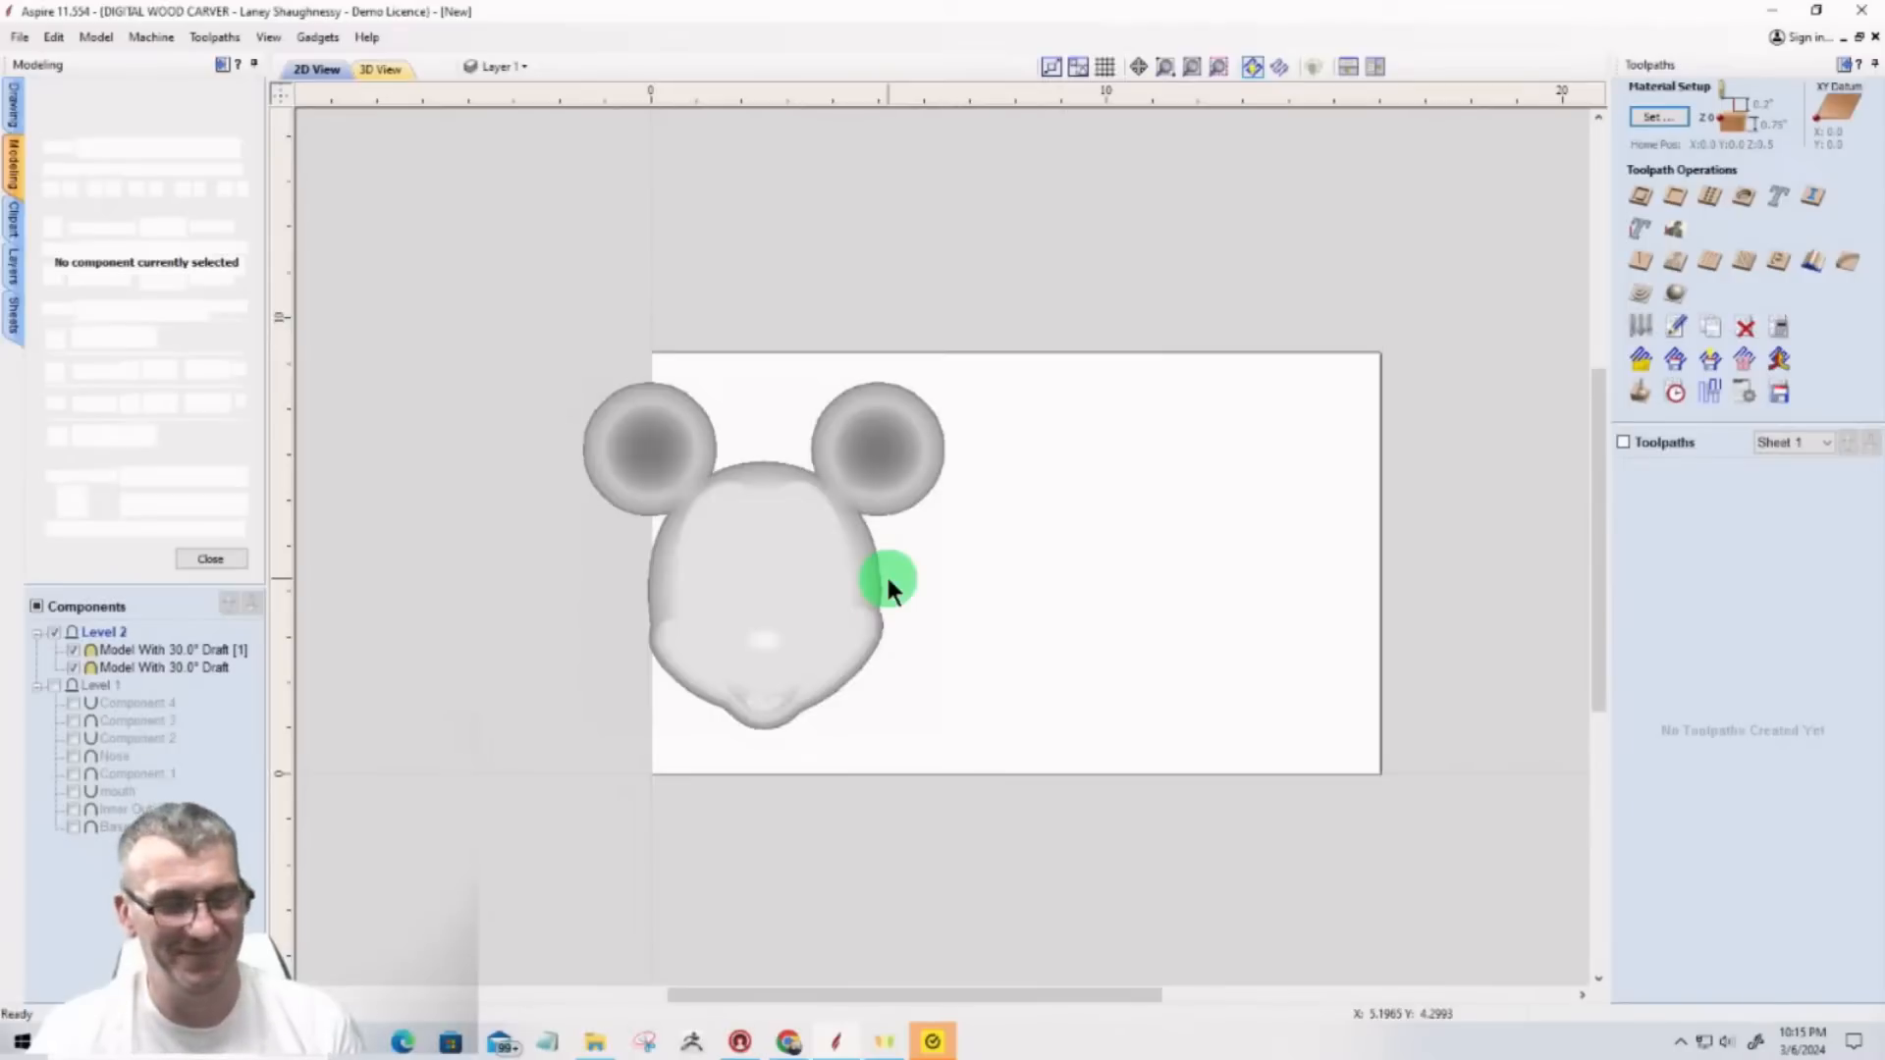
Step: Turn on Layer 2's visibility and move only the original head component back to Layer 1
left_click(530, 67)
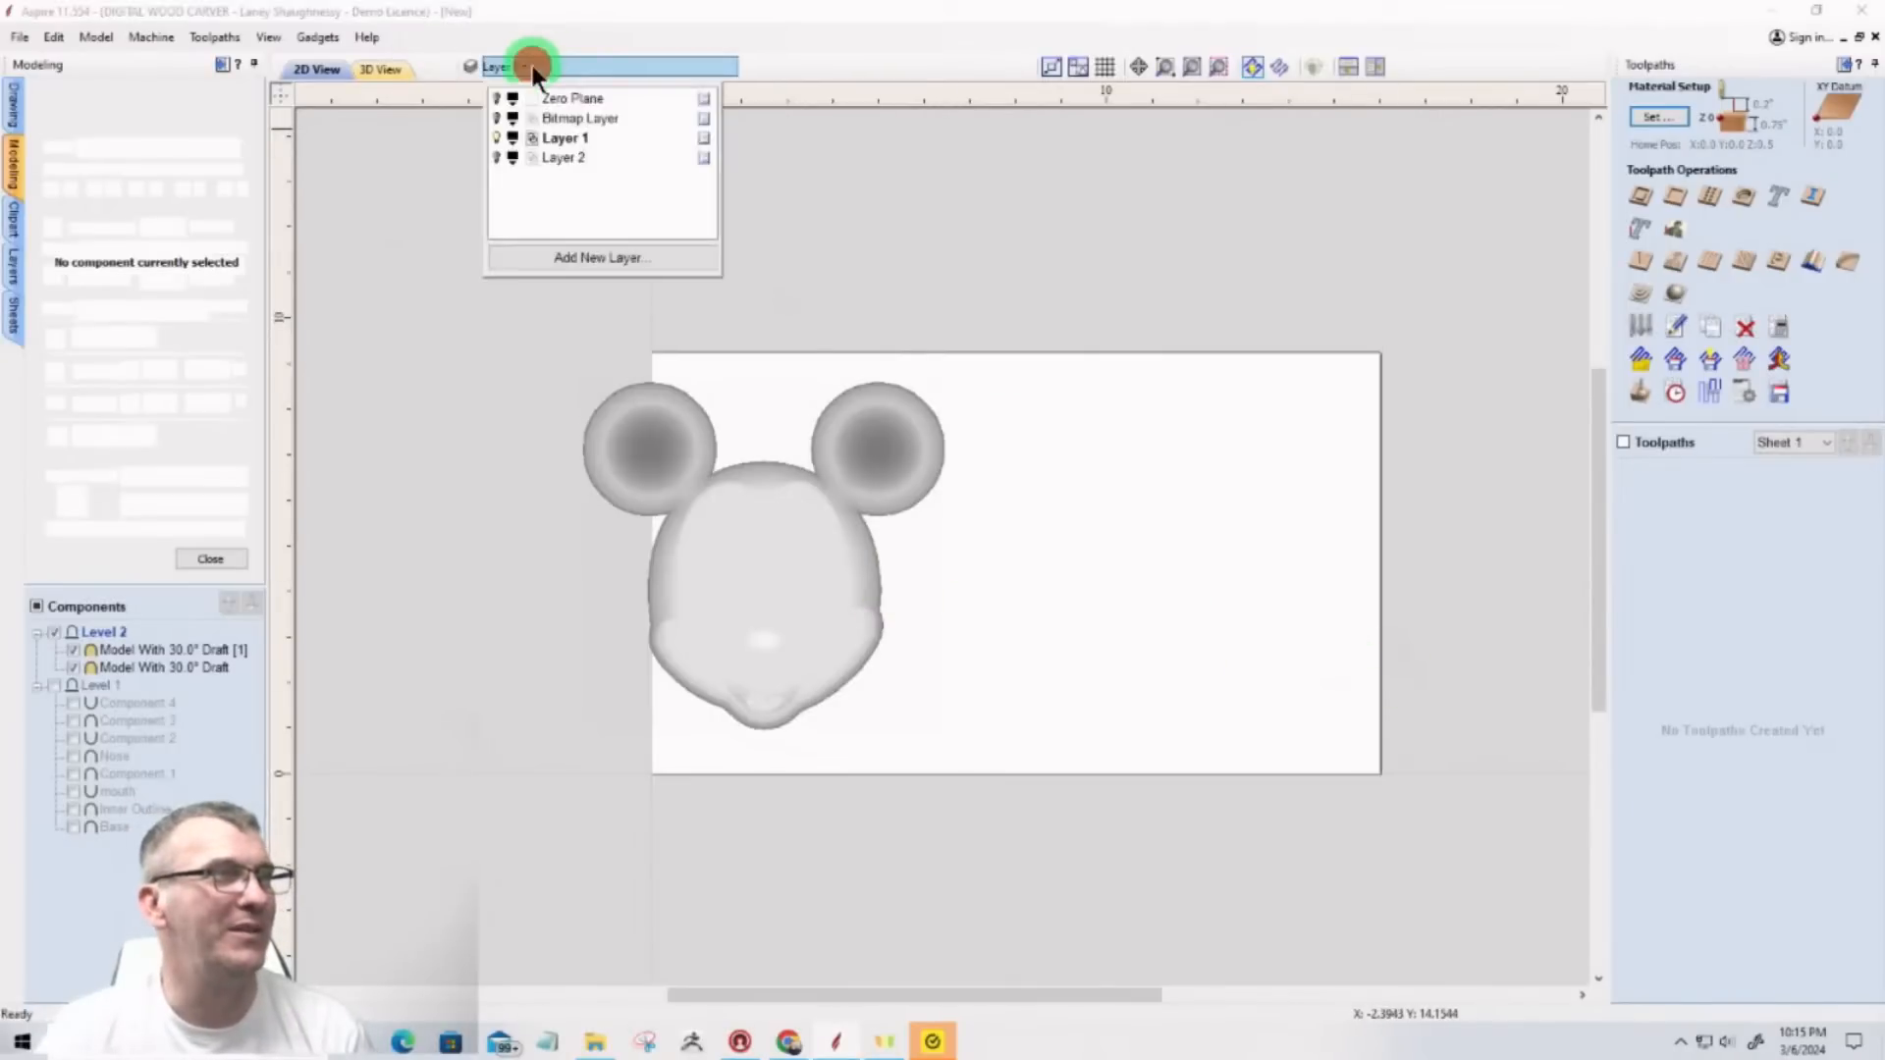
left_click(496, 157)
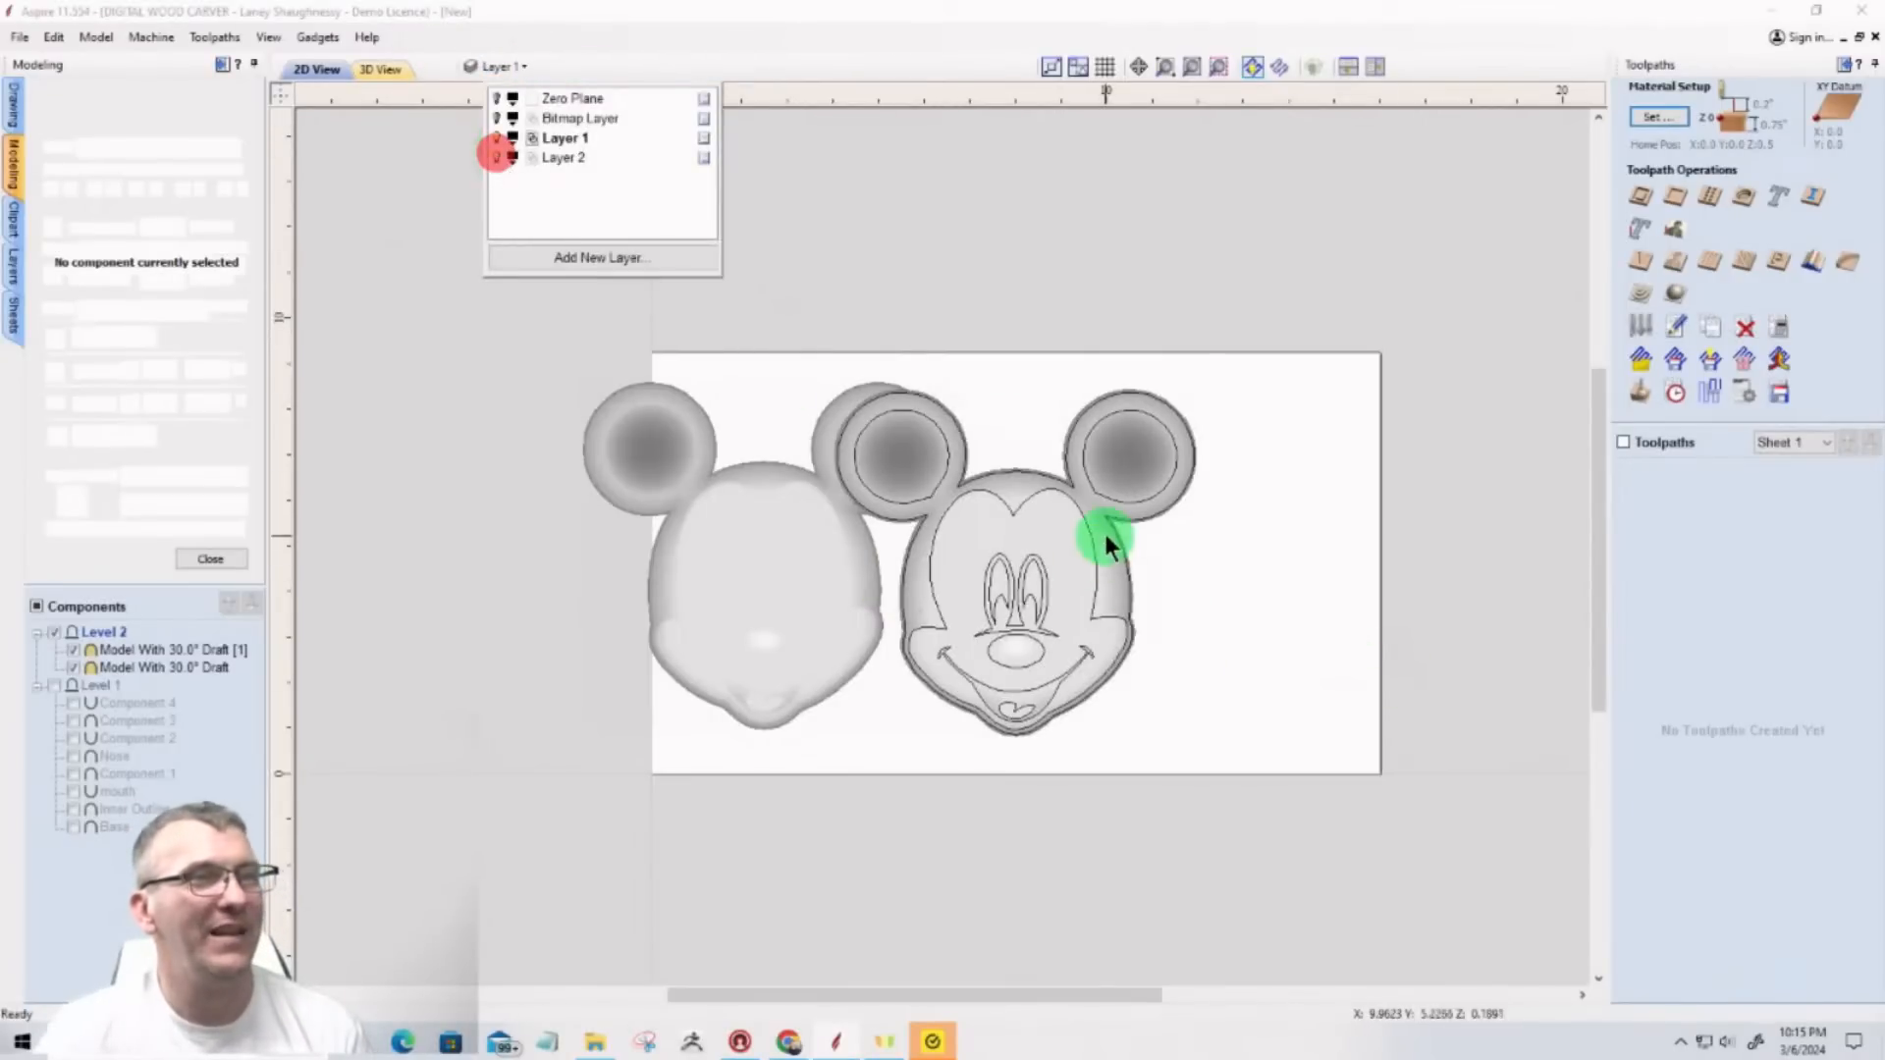
left_click(1123, 470)
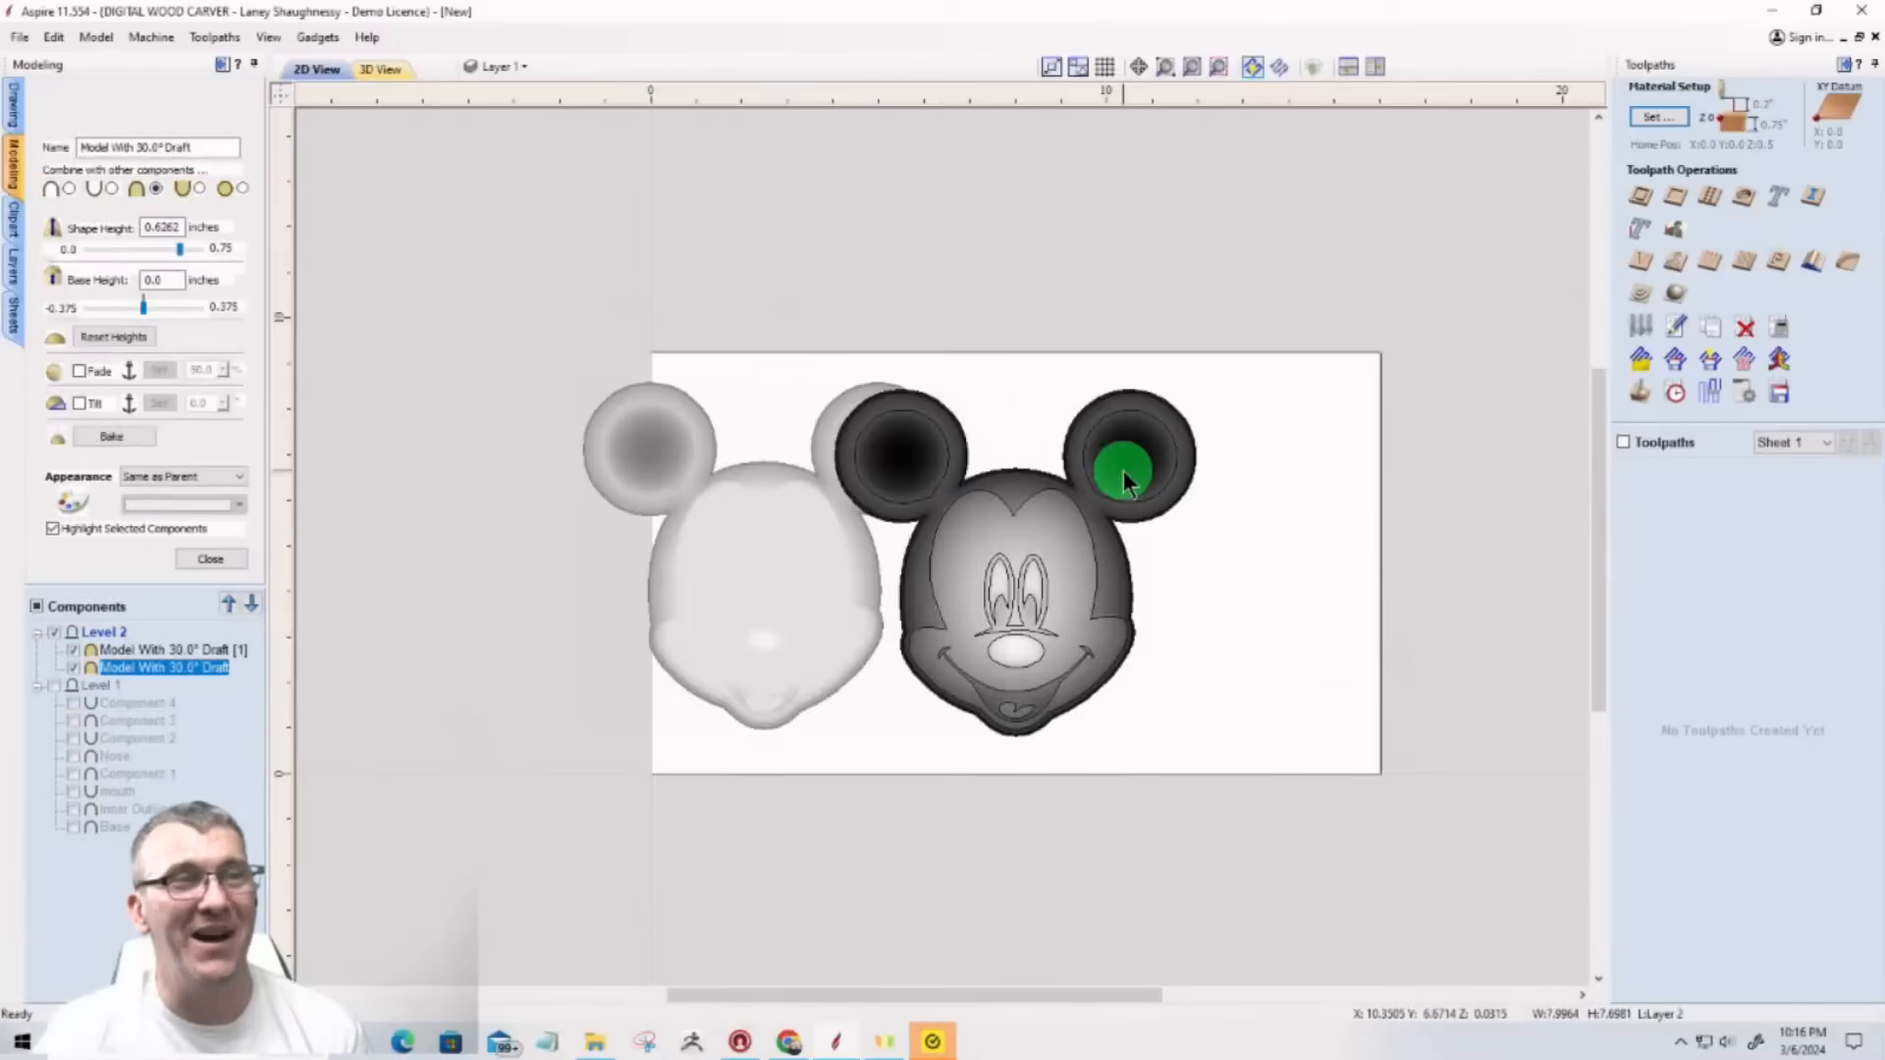
right_click(1123, 469)
mouse_move(1168, 756)
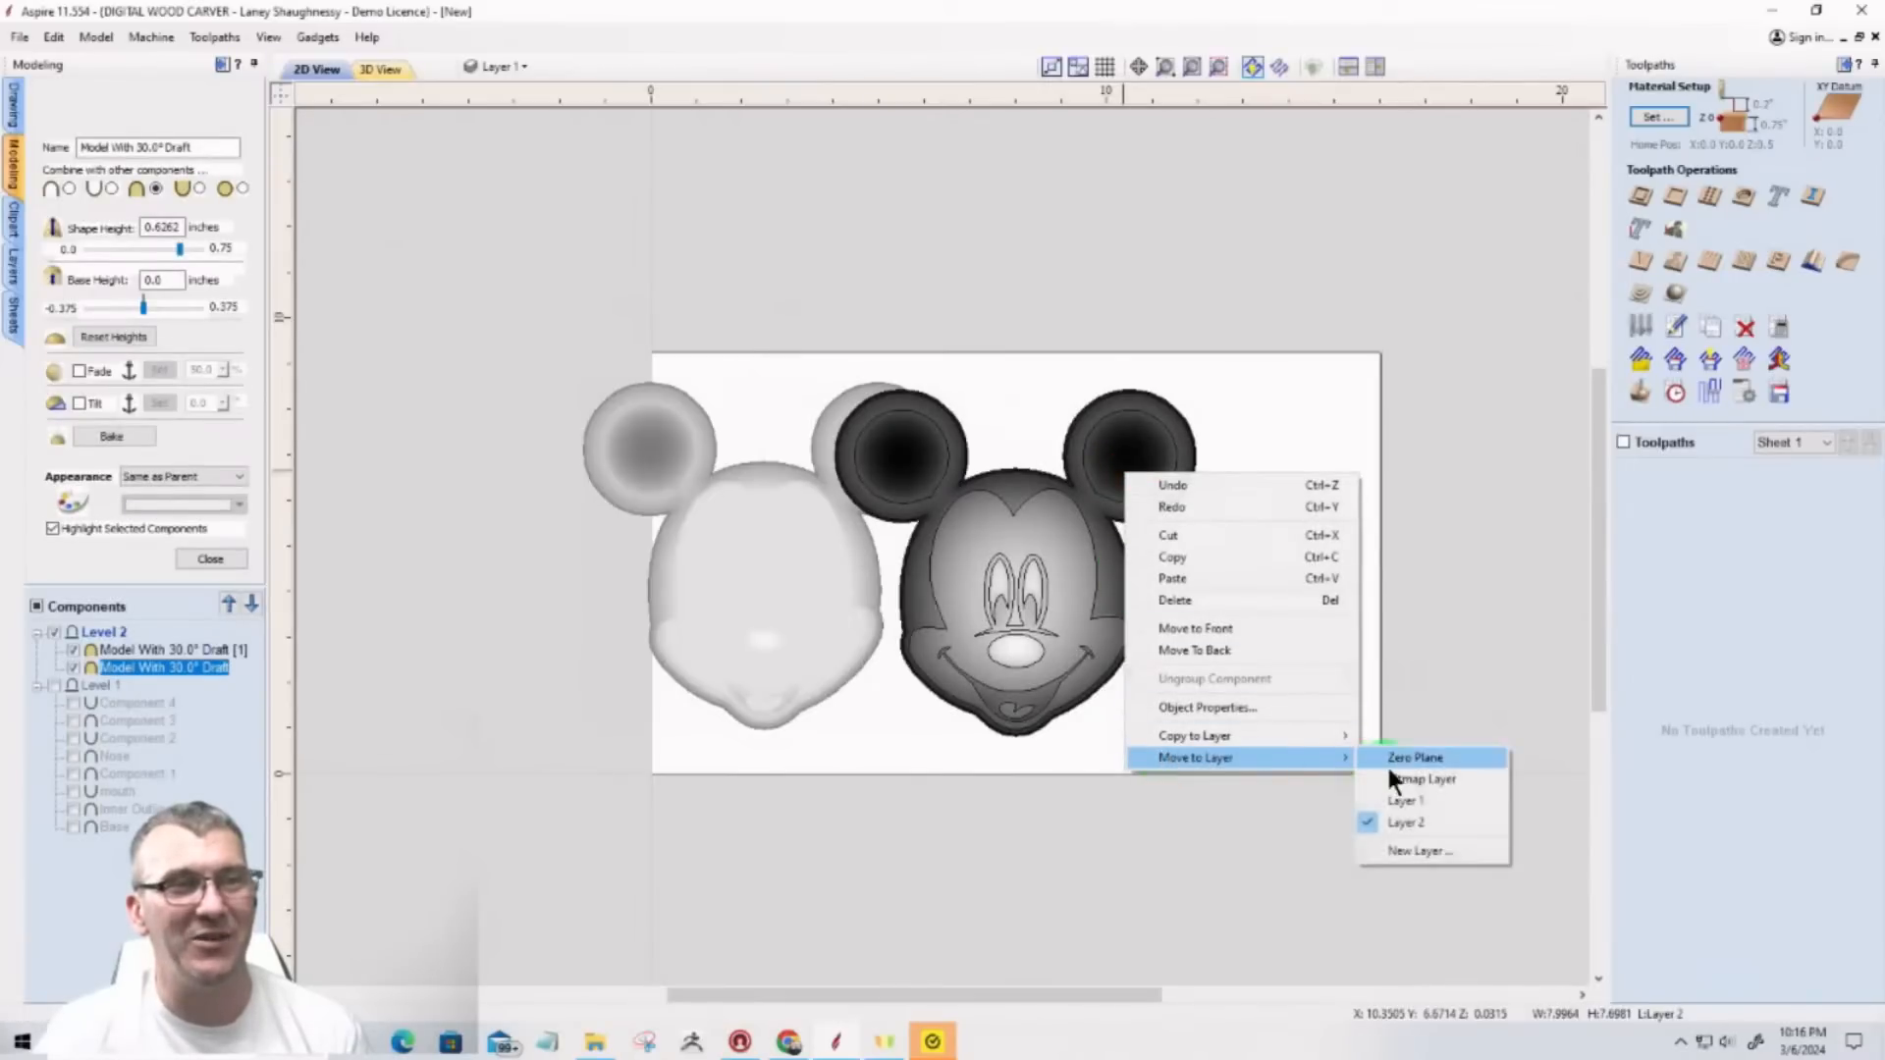
left_click(1397, 795)
Step: Hide Layer 2 with the outline vectors and move the original head about 3 inches right, clear of its copy
left_click(507, 68)
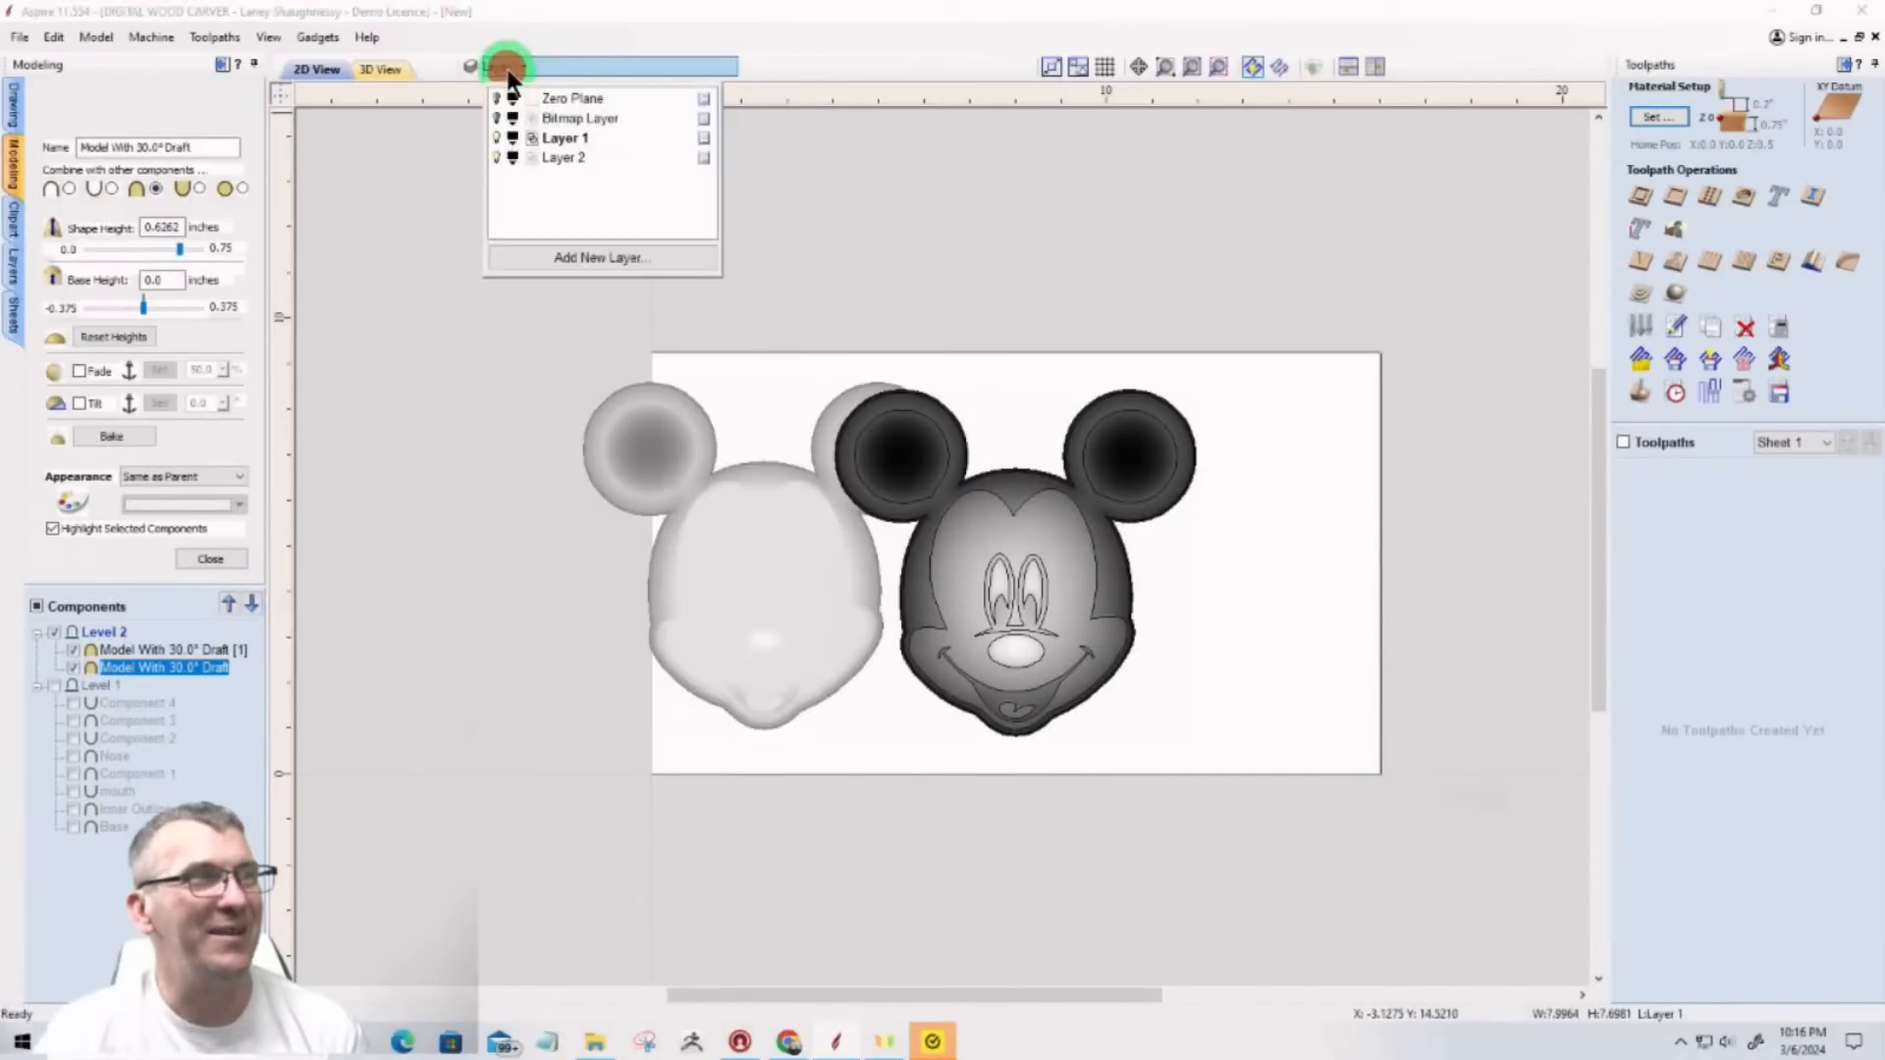
left_click(497, 153)
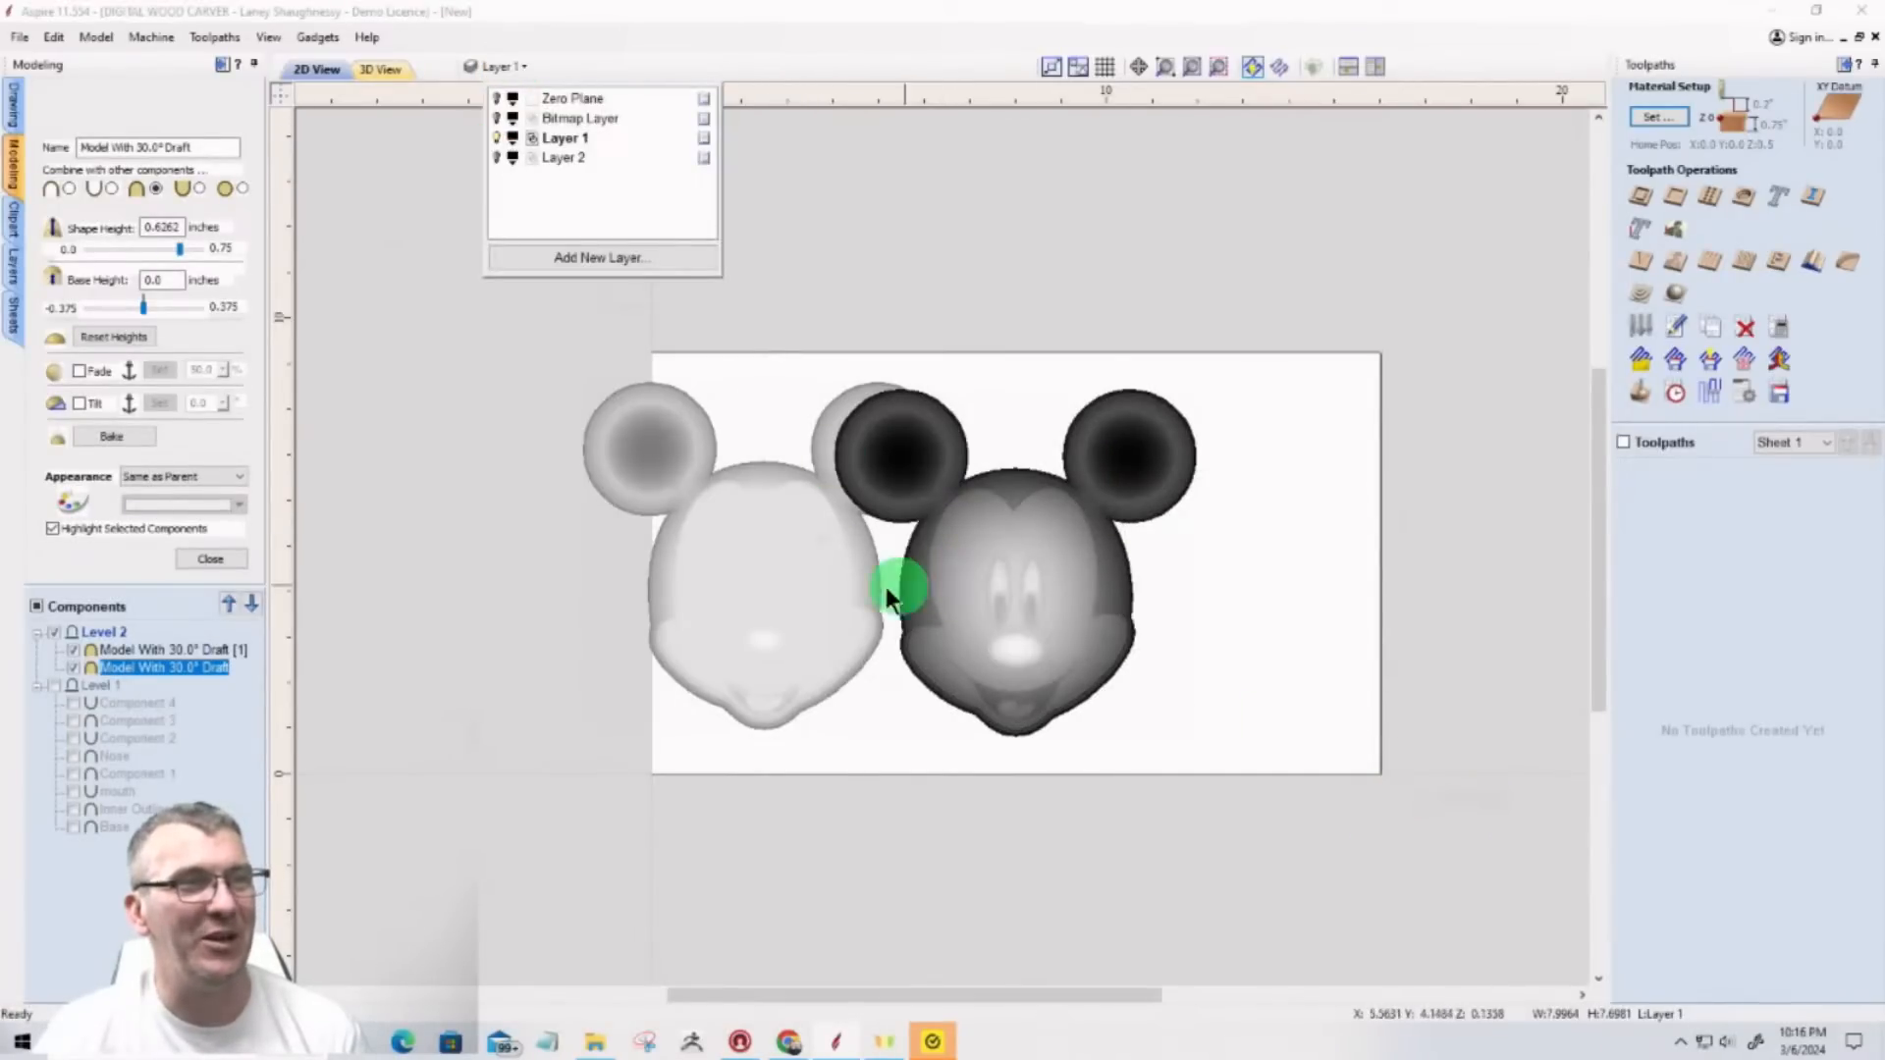
left_click_drag(1047, 547, 1167, 540)
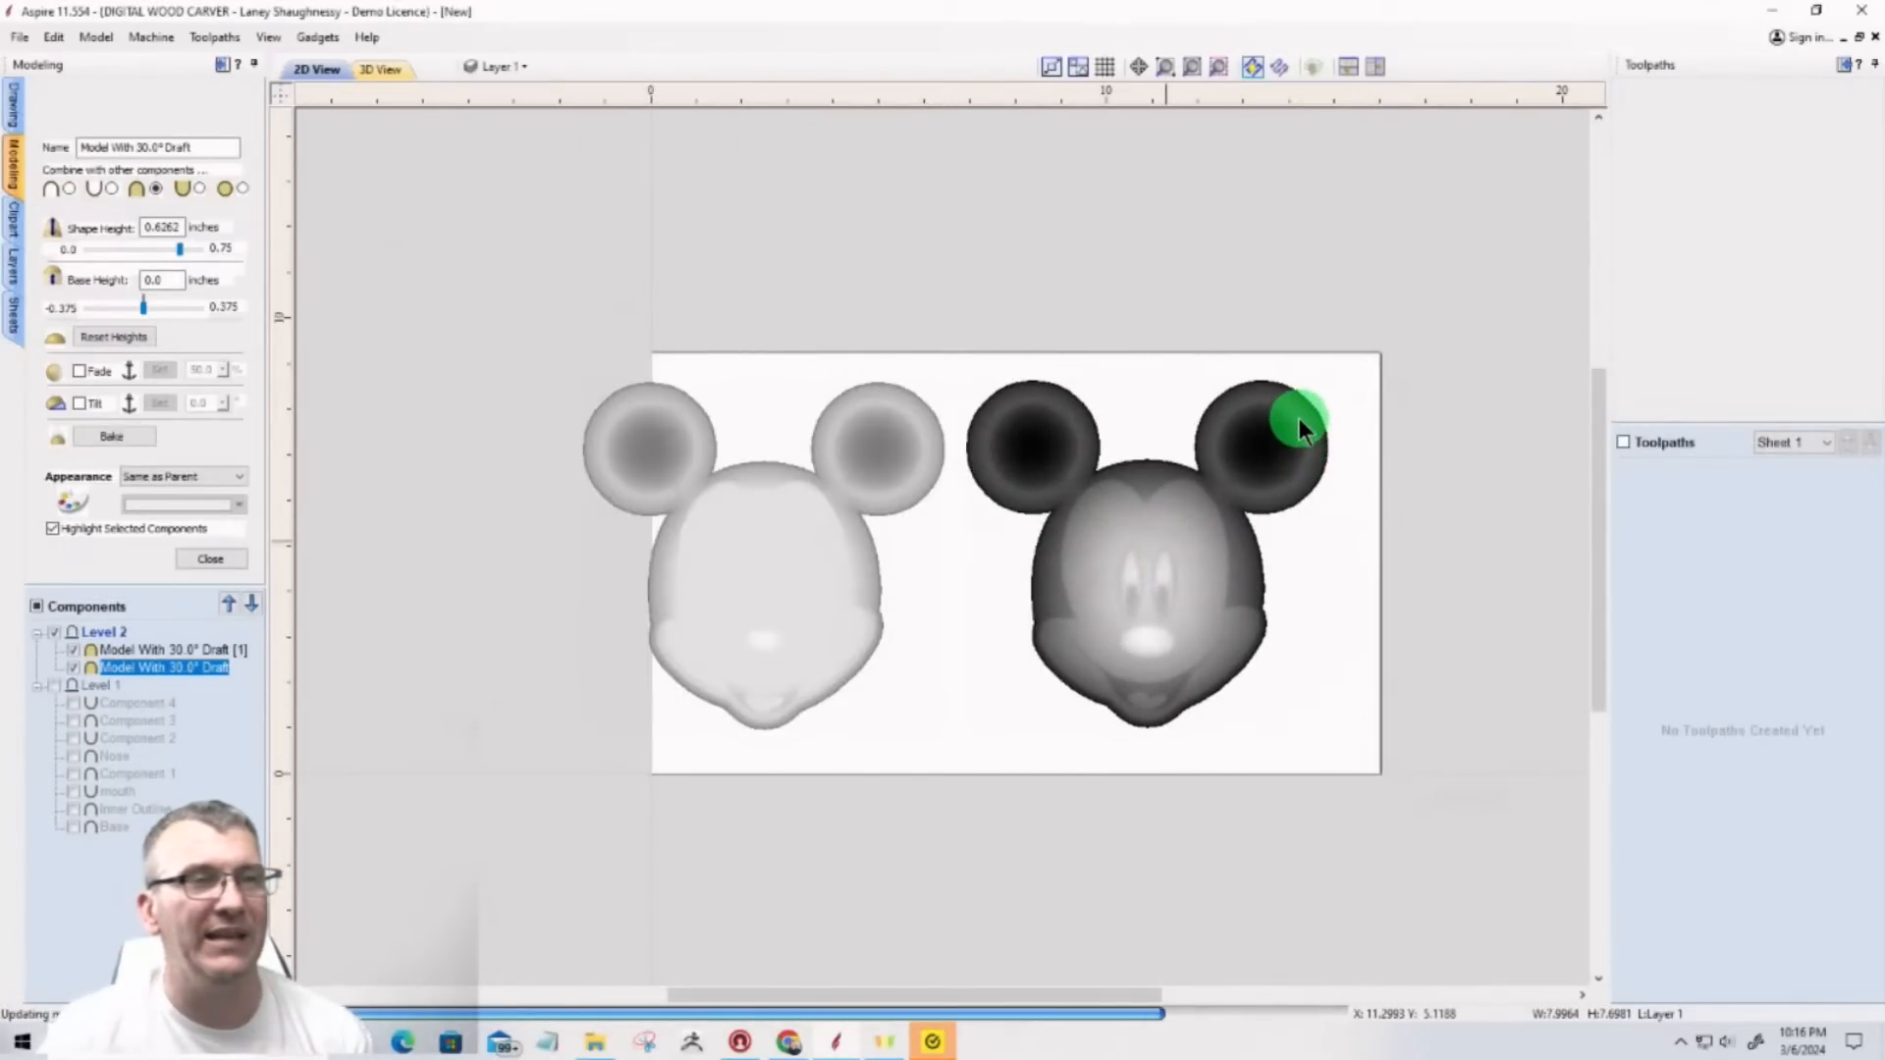
left_click(1290, 422)
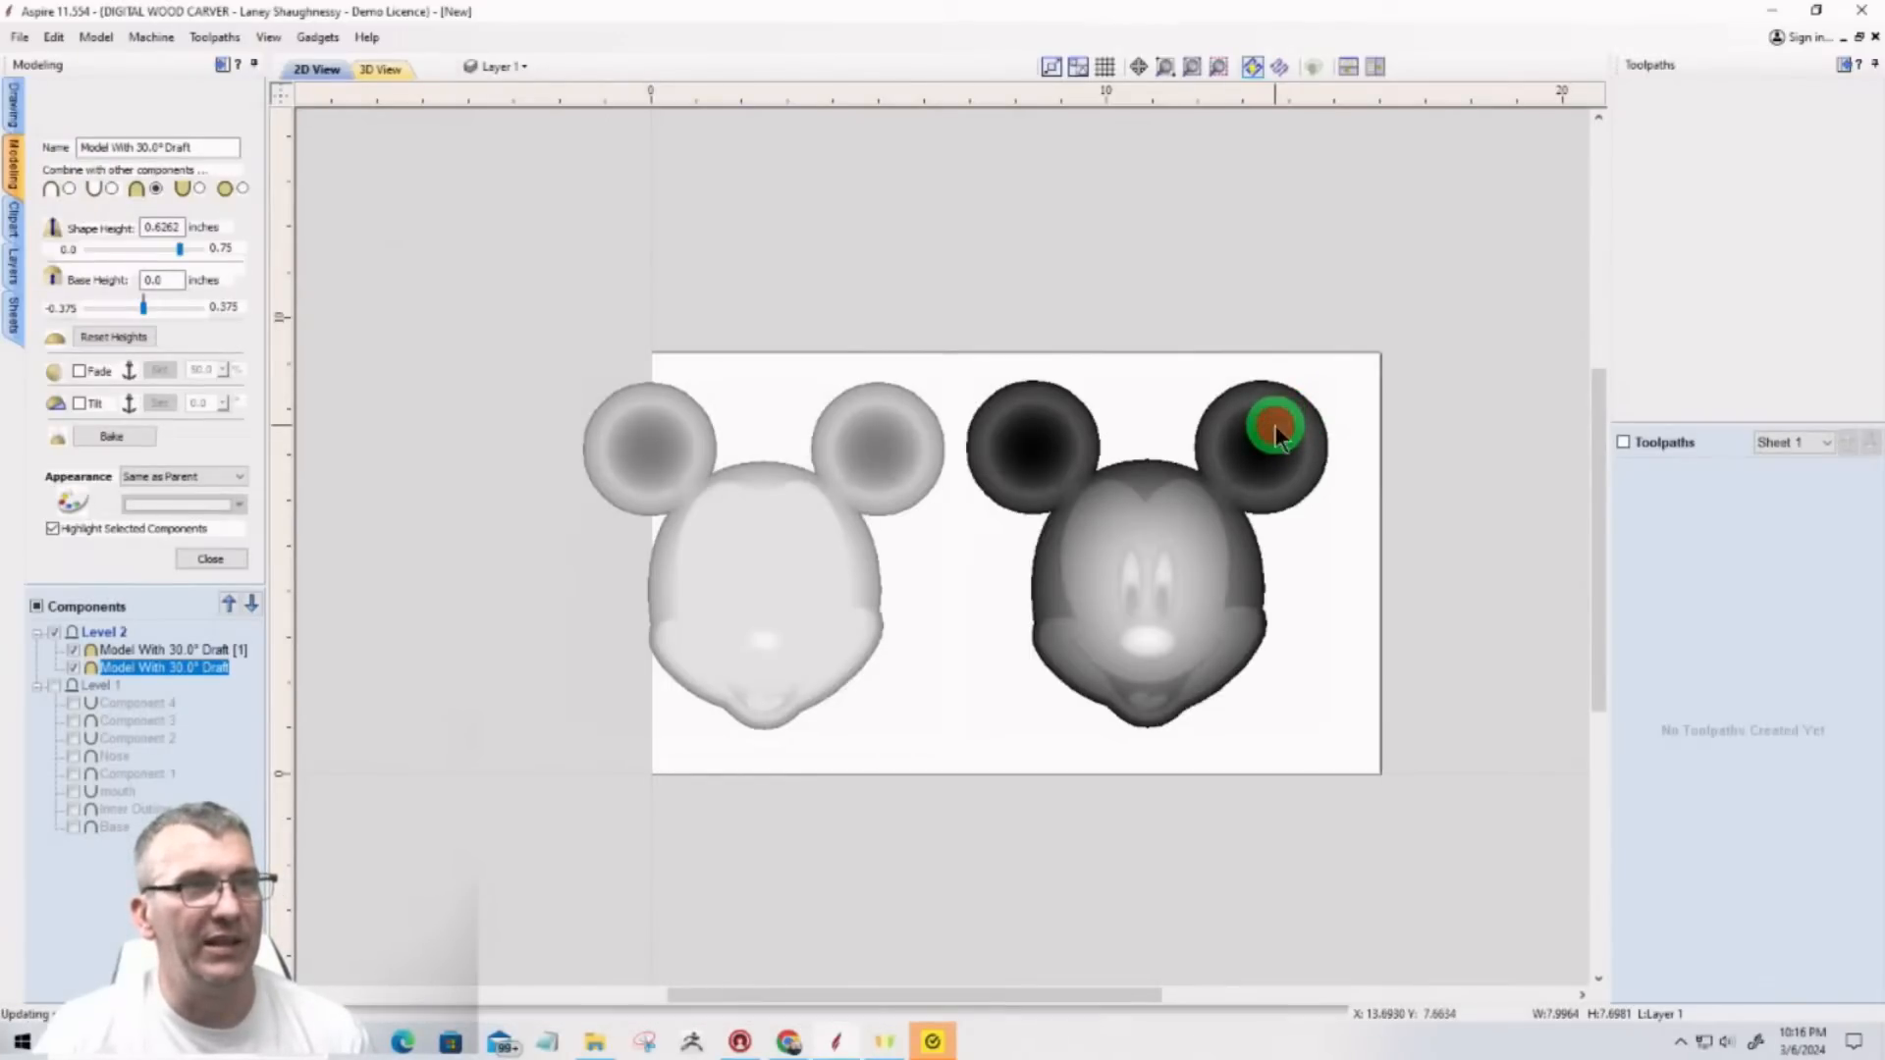
left_click(1180, 561)
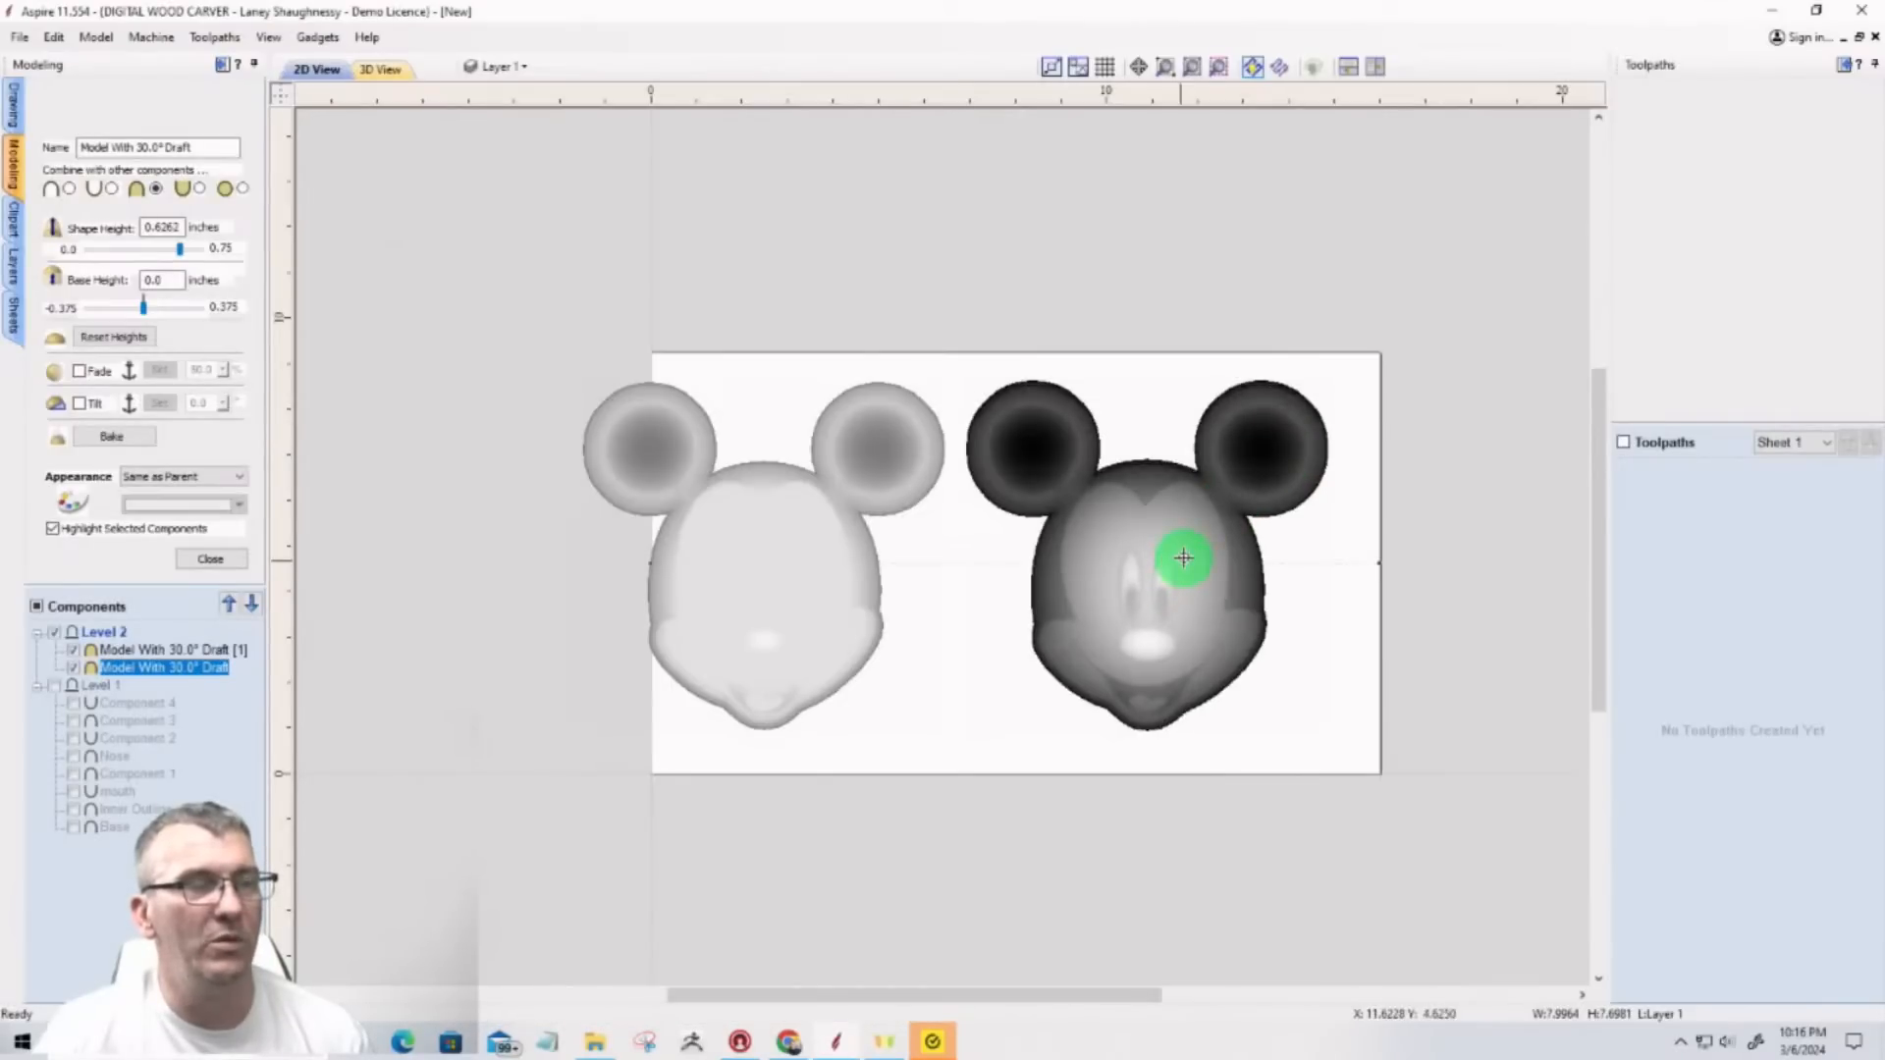
Step: Close the component properties and rotate the original head slightly clockwise about its centre
left_click(209, 560)
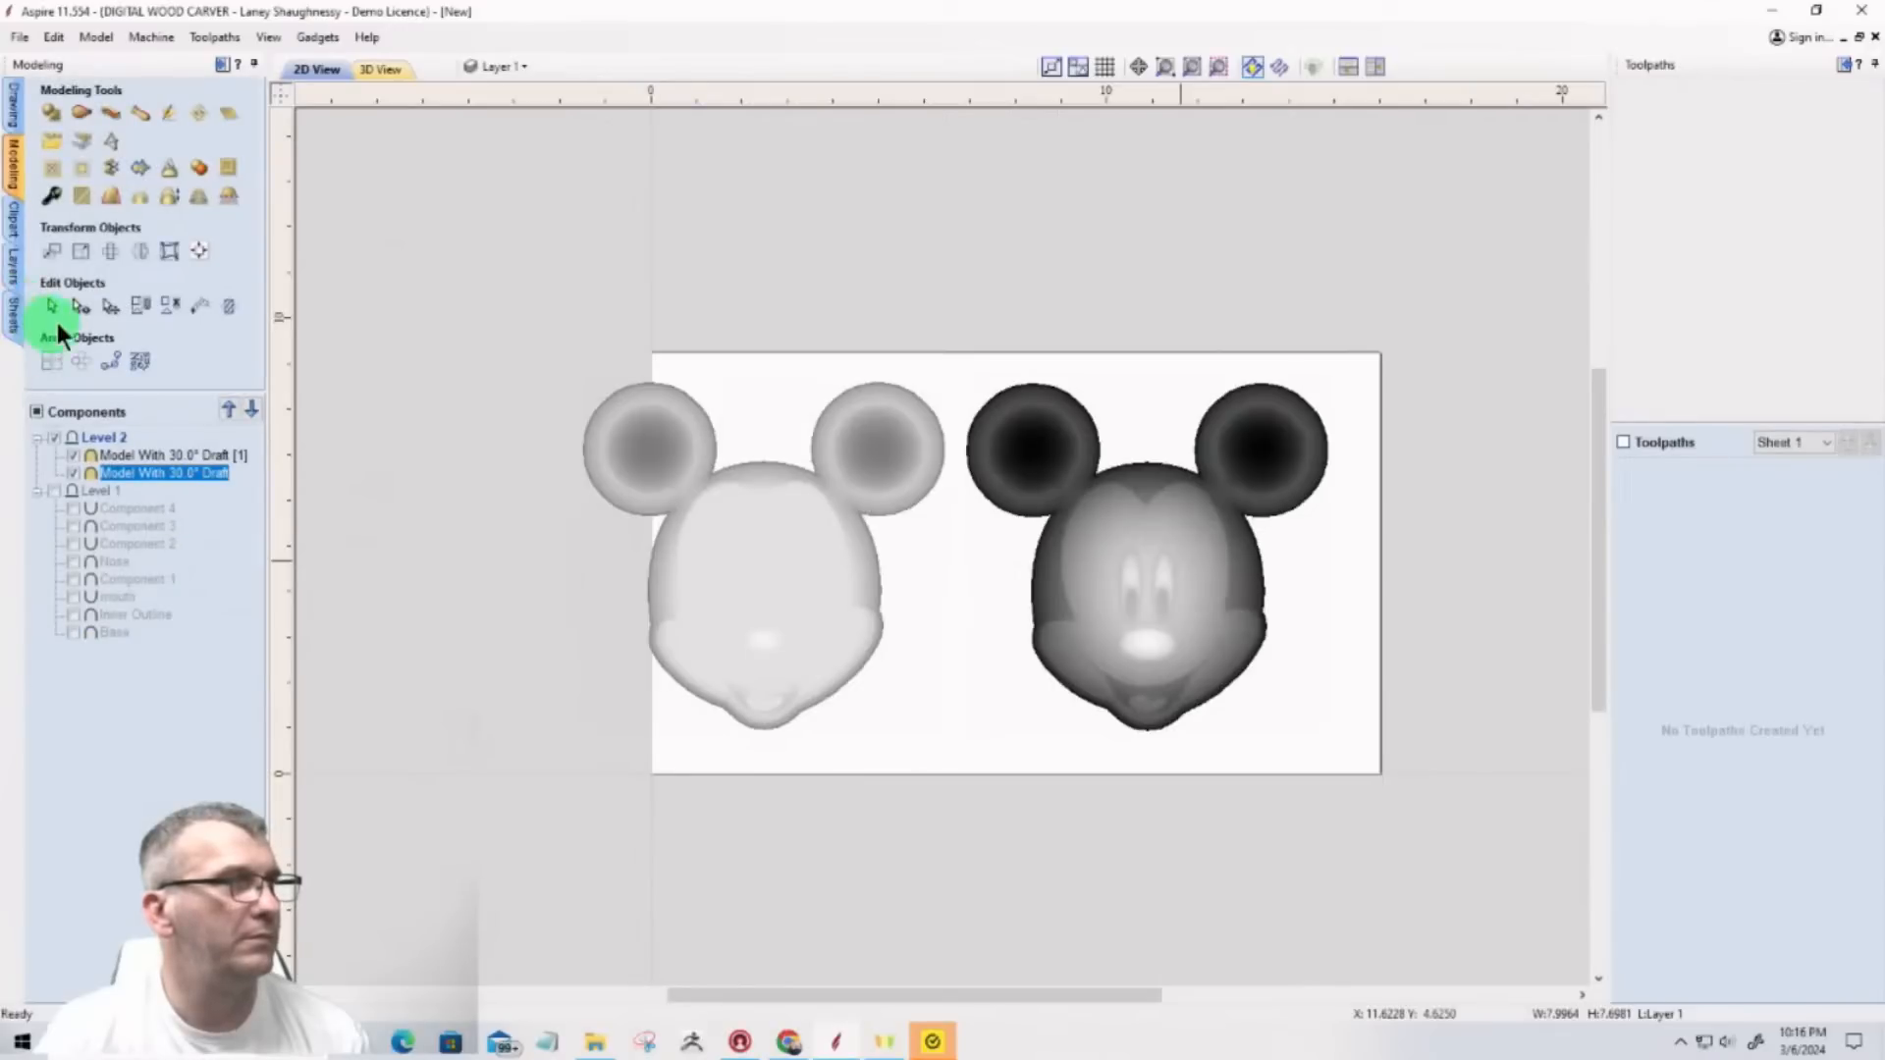
left_click(110, 305)
left_click(1178, 539)
left_click(1367, 370)
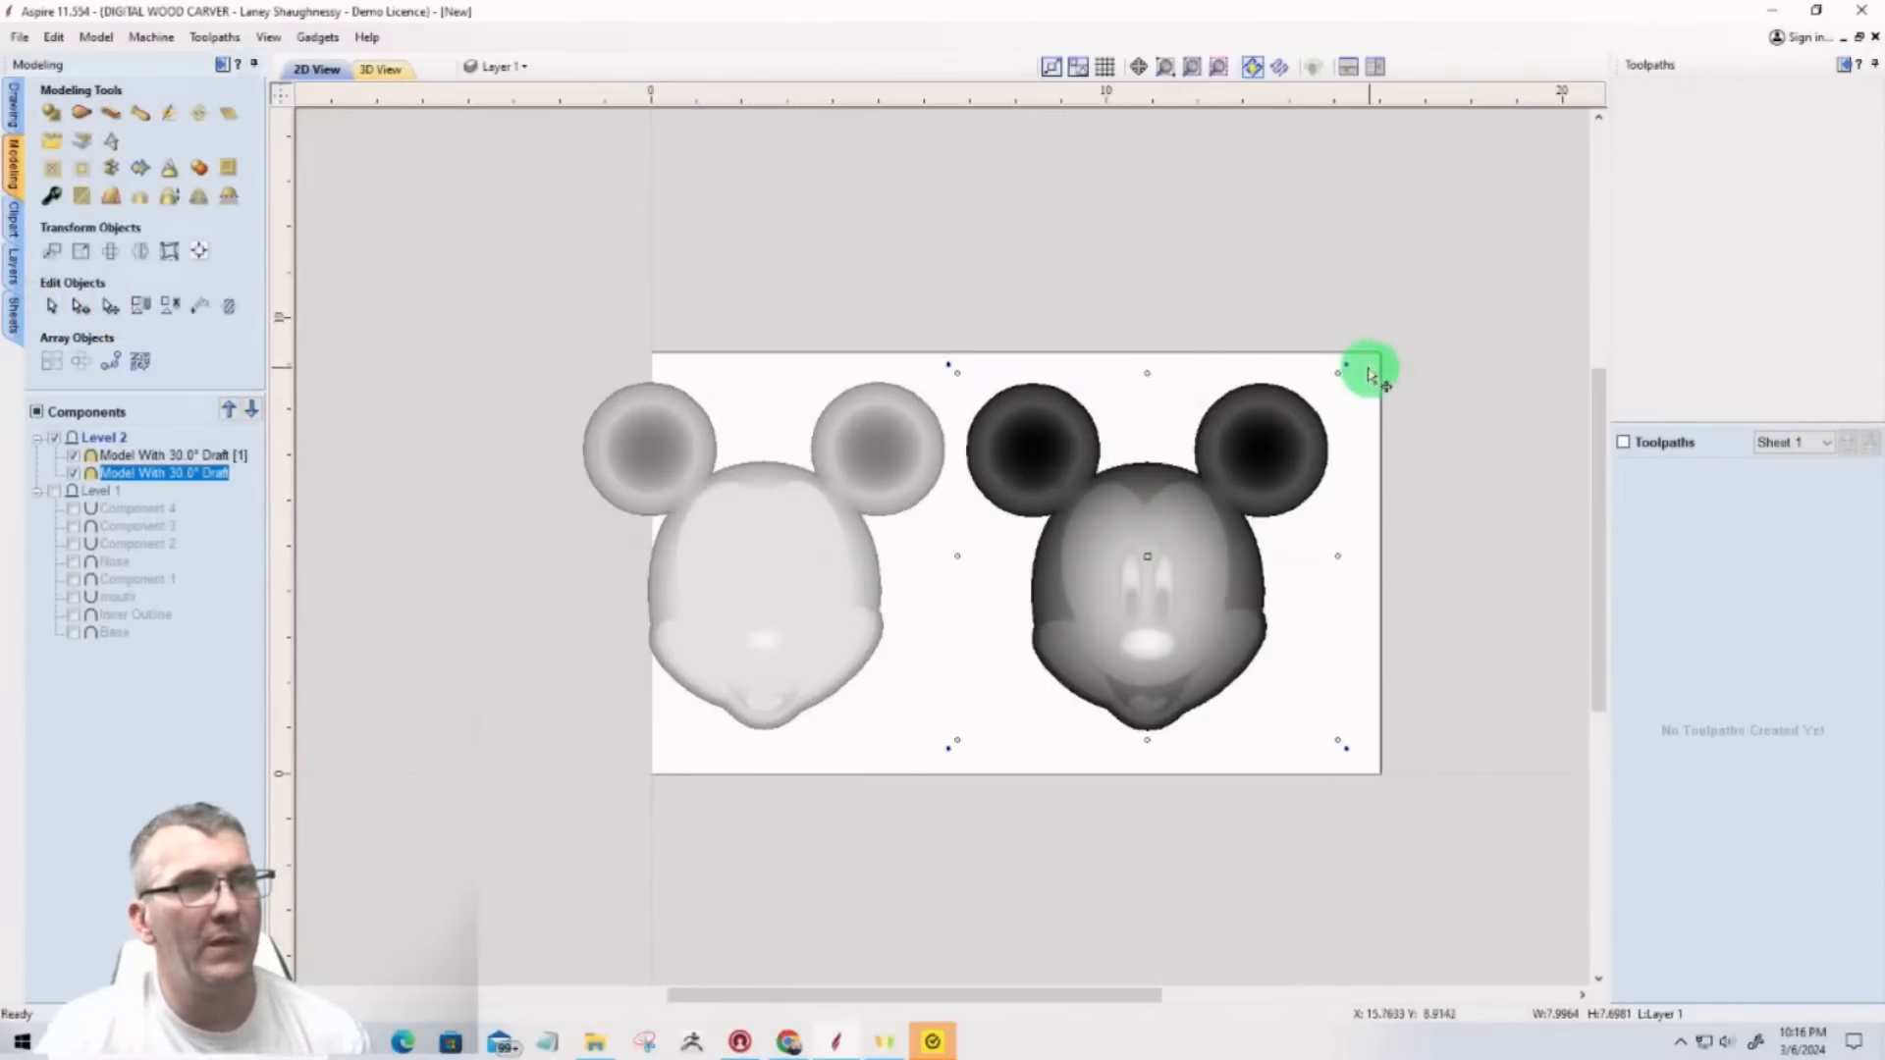
left_click_drag(1347, 367, 1375, 384)
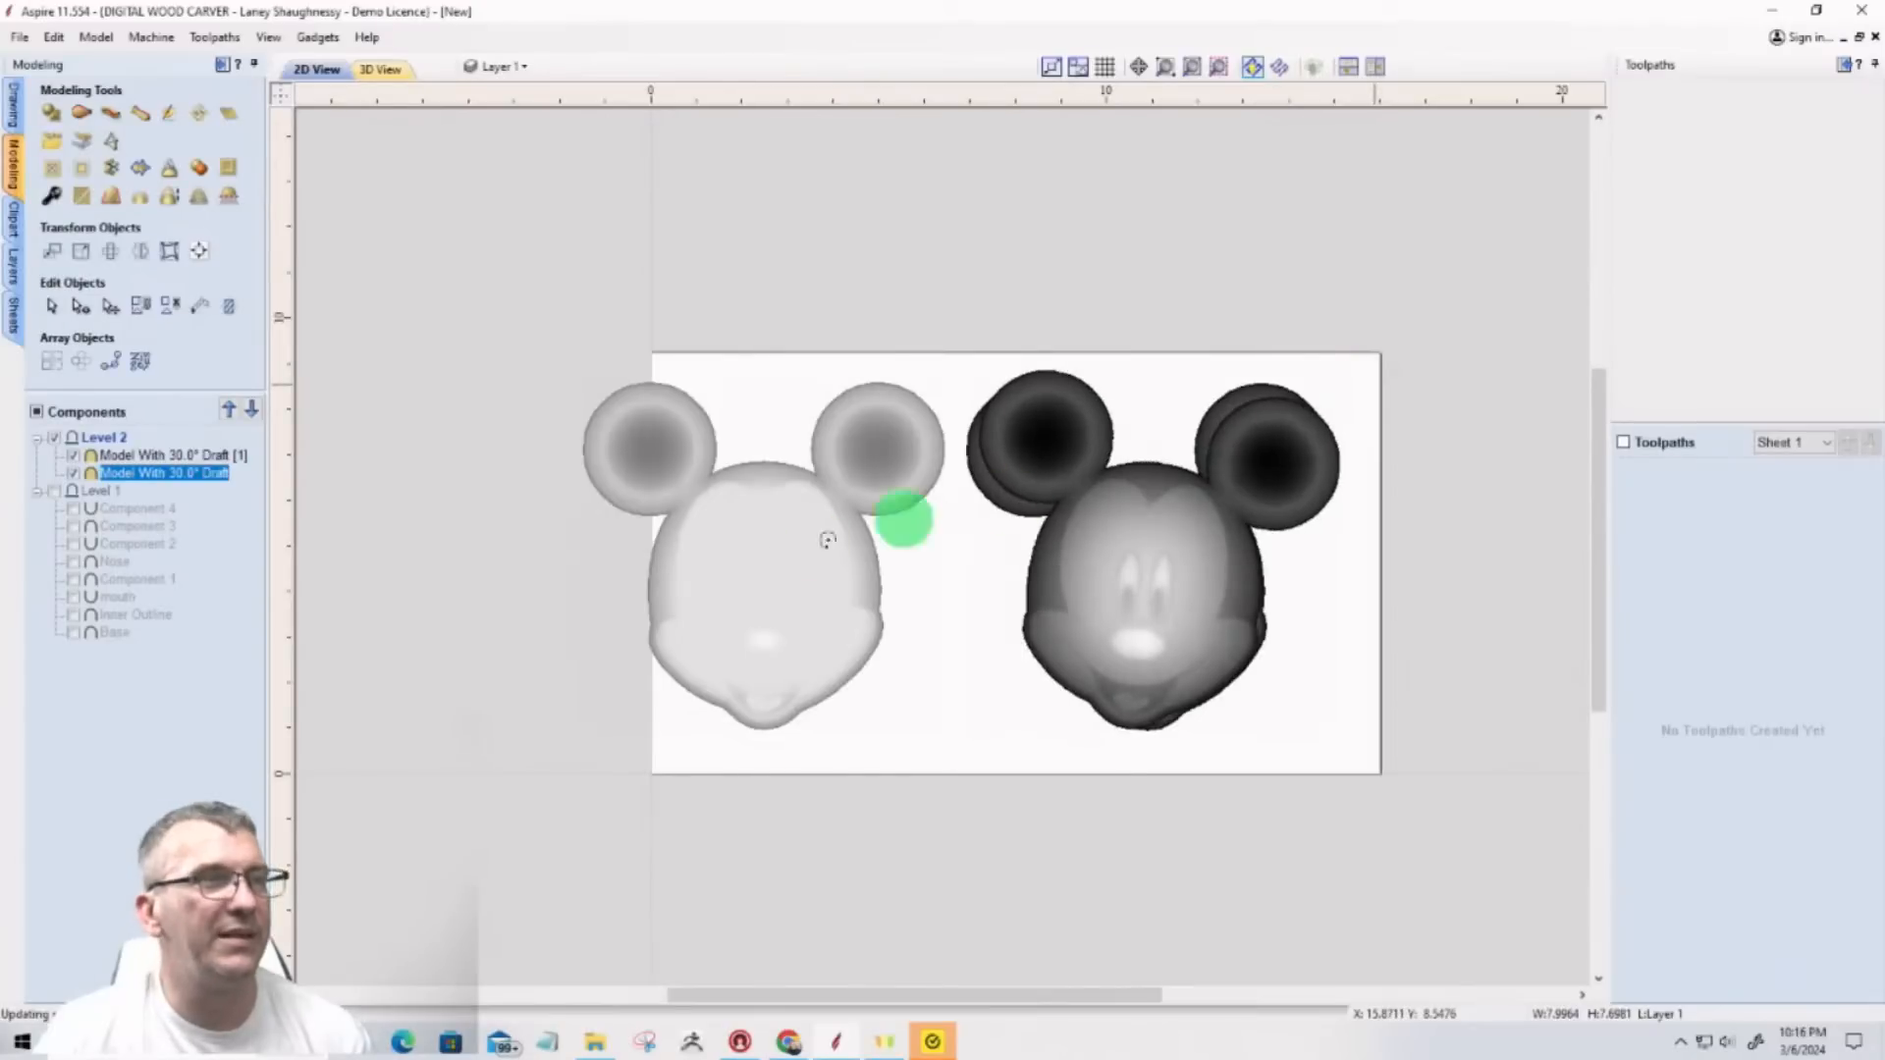
Step: Rotate the copied head slightly counterclockwise and move it about 3 inches right so its ear overlaps the original's ear
left_click(764, 578)
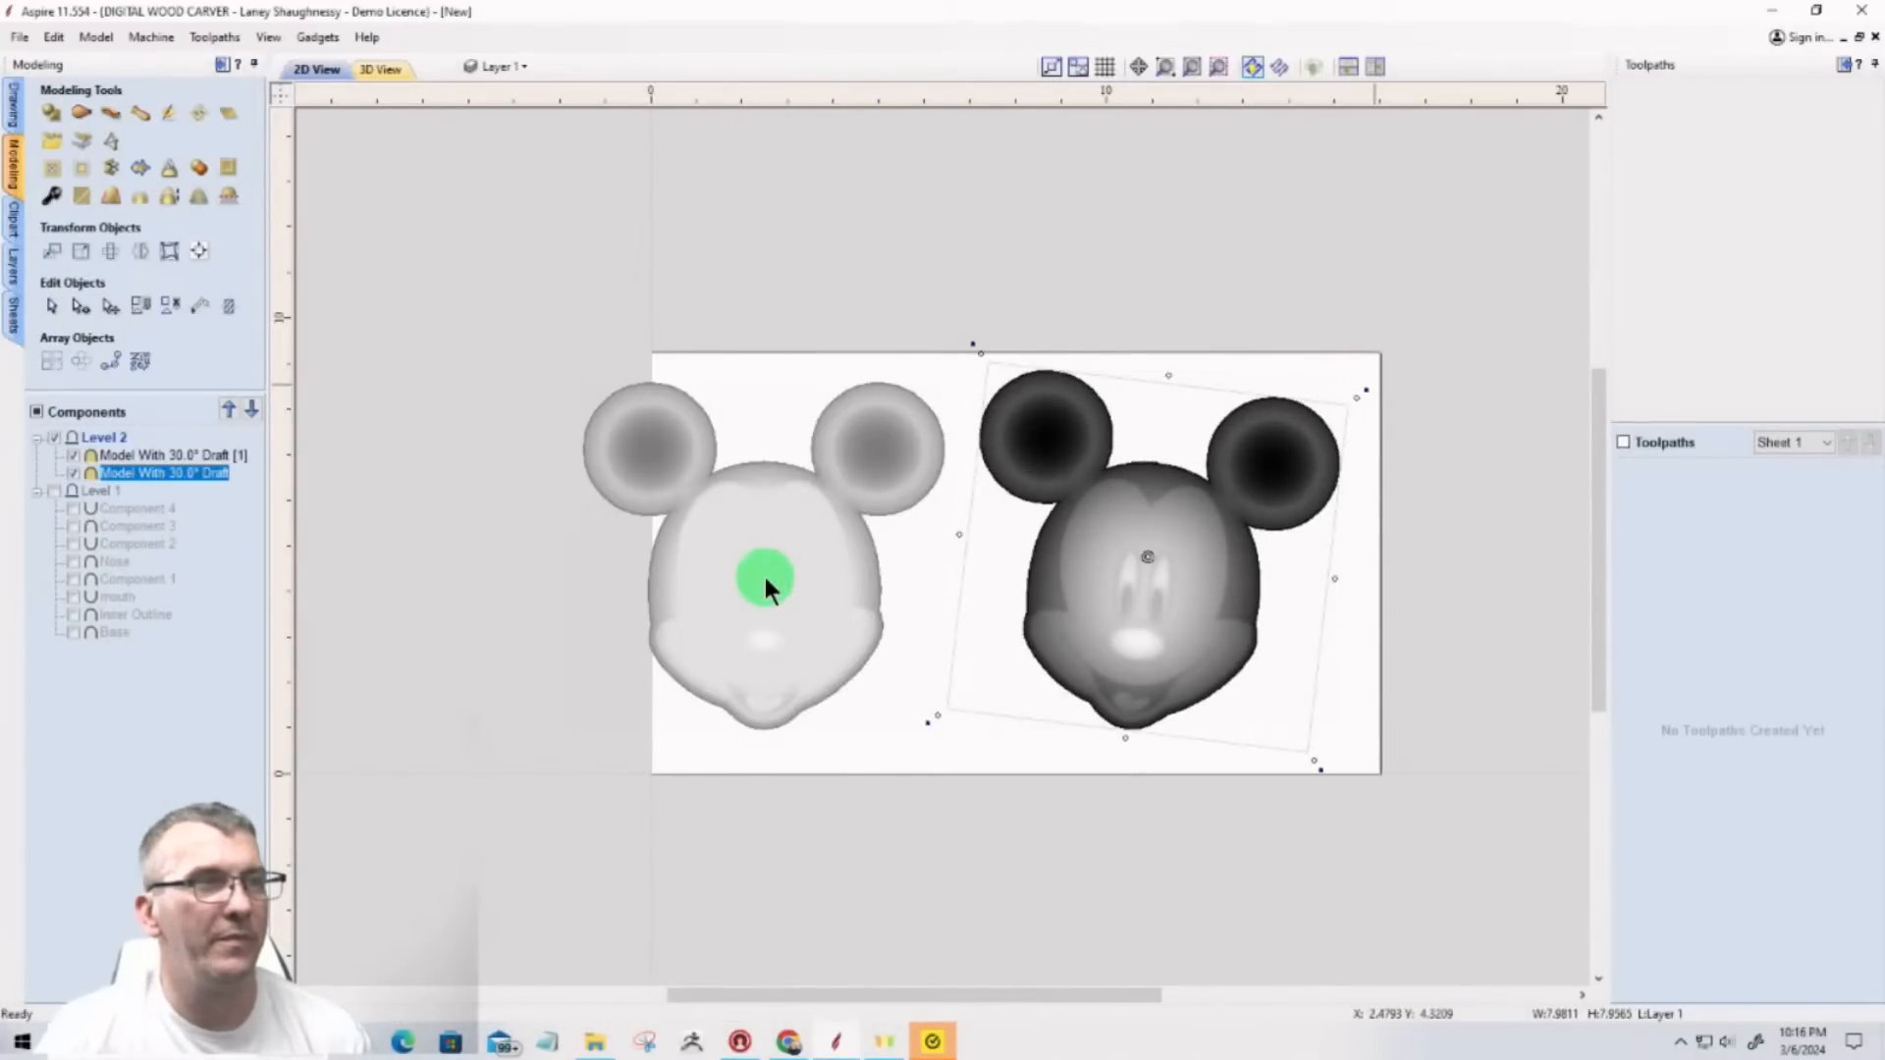
left_click(765, 580)
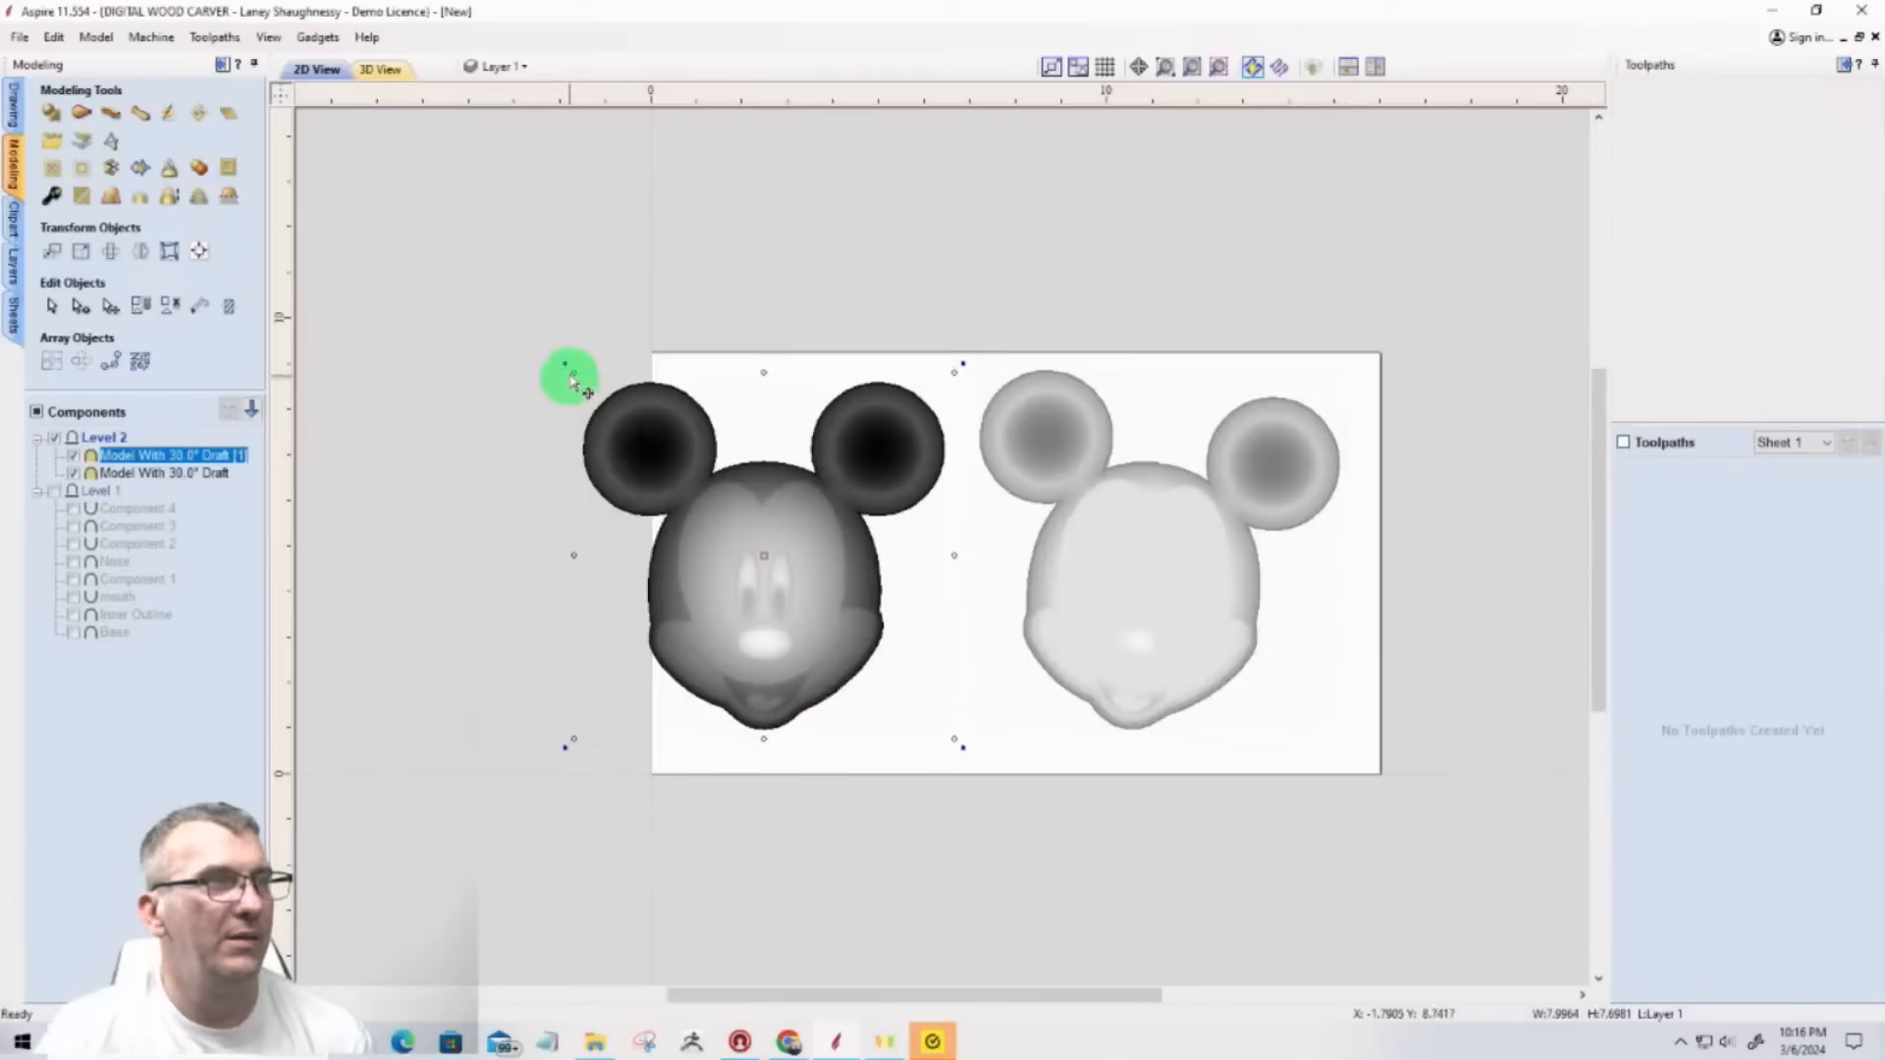
left_click_drag(559, 368, 542, 398)
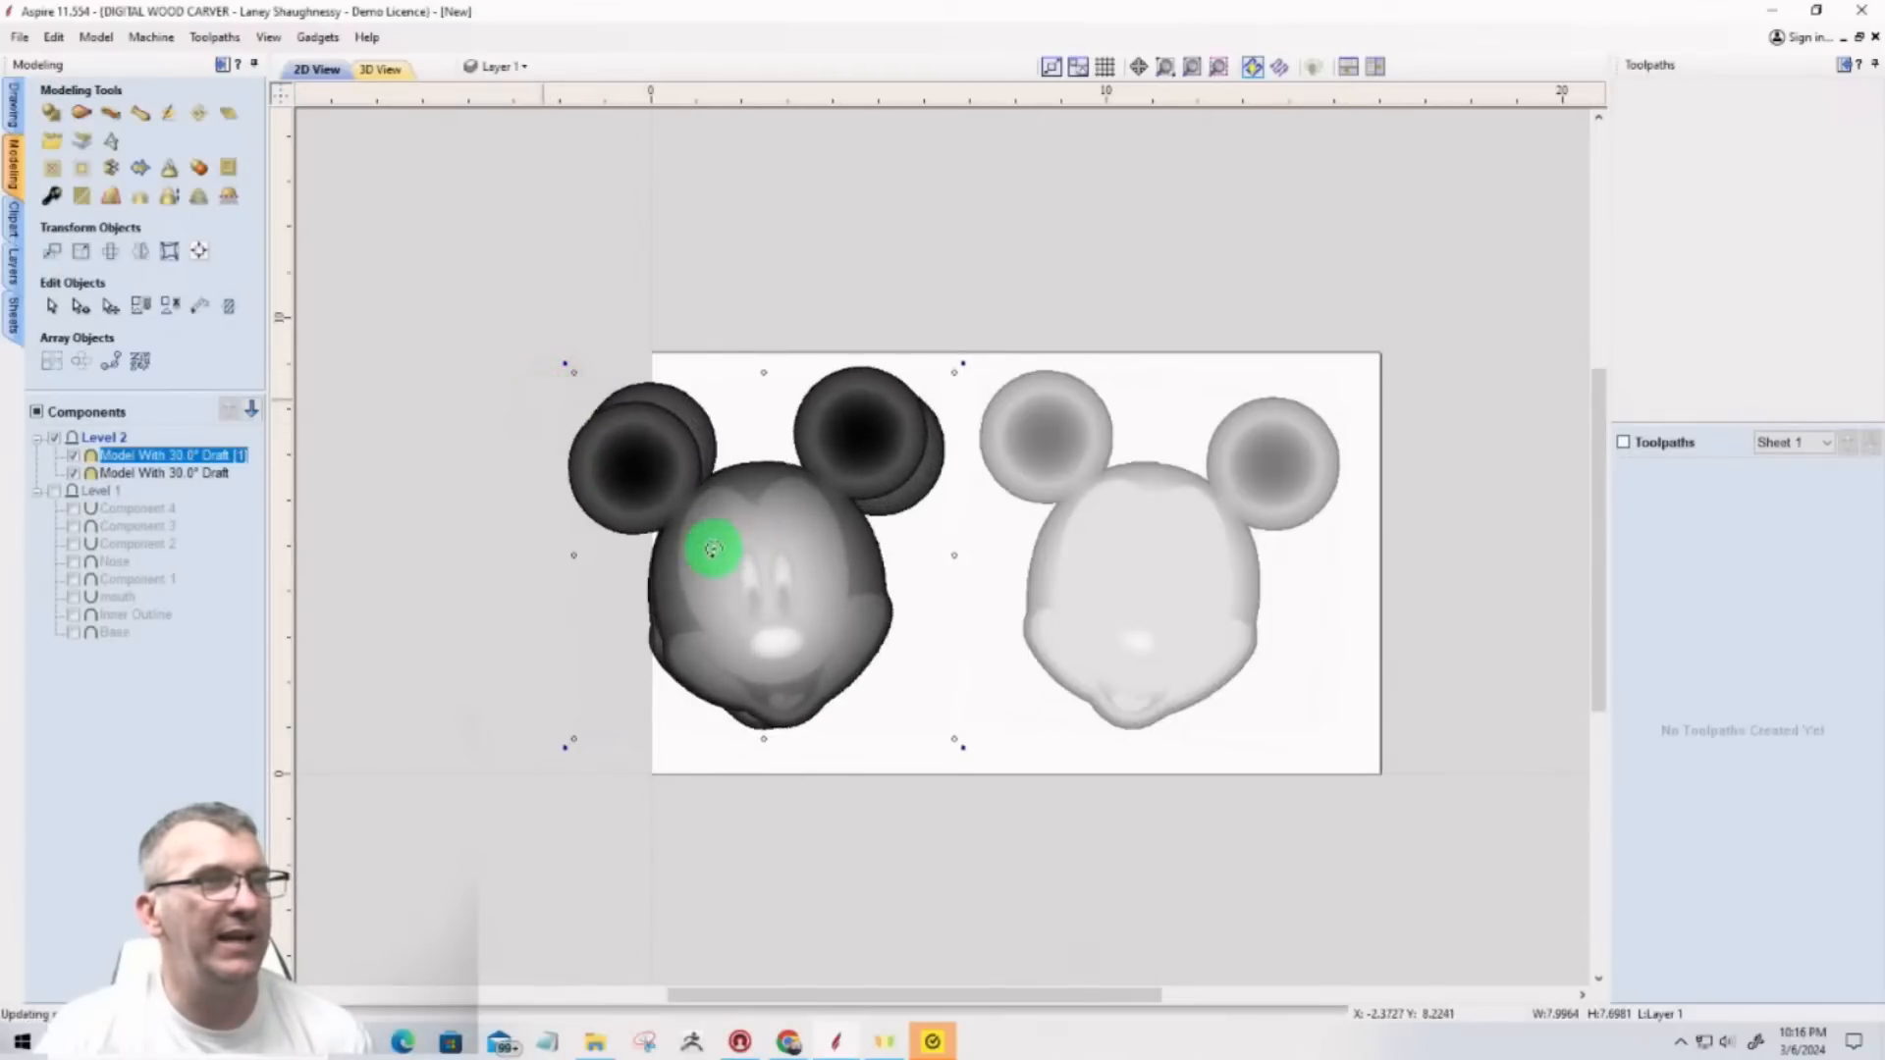
left_click(785, 601)
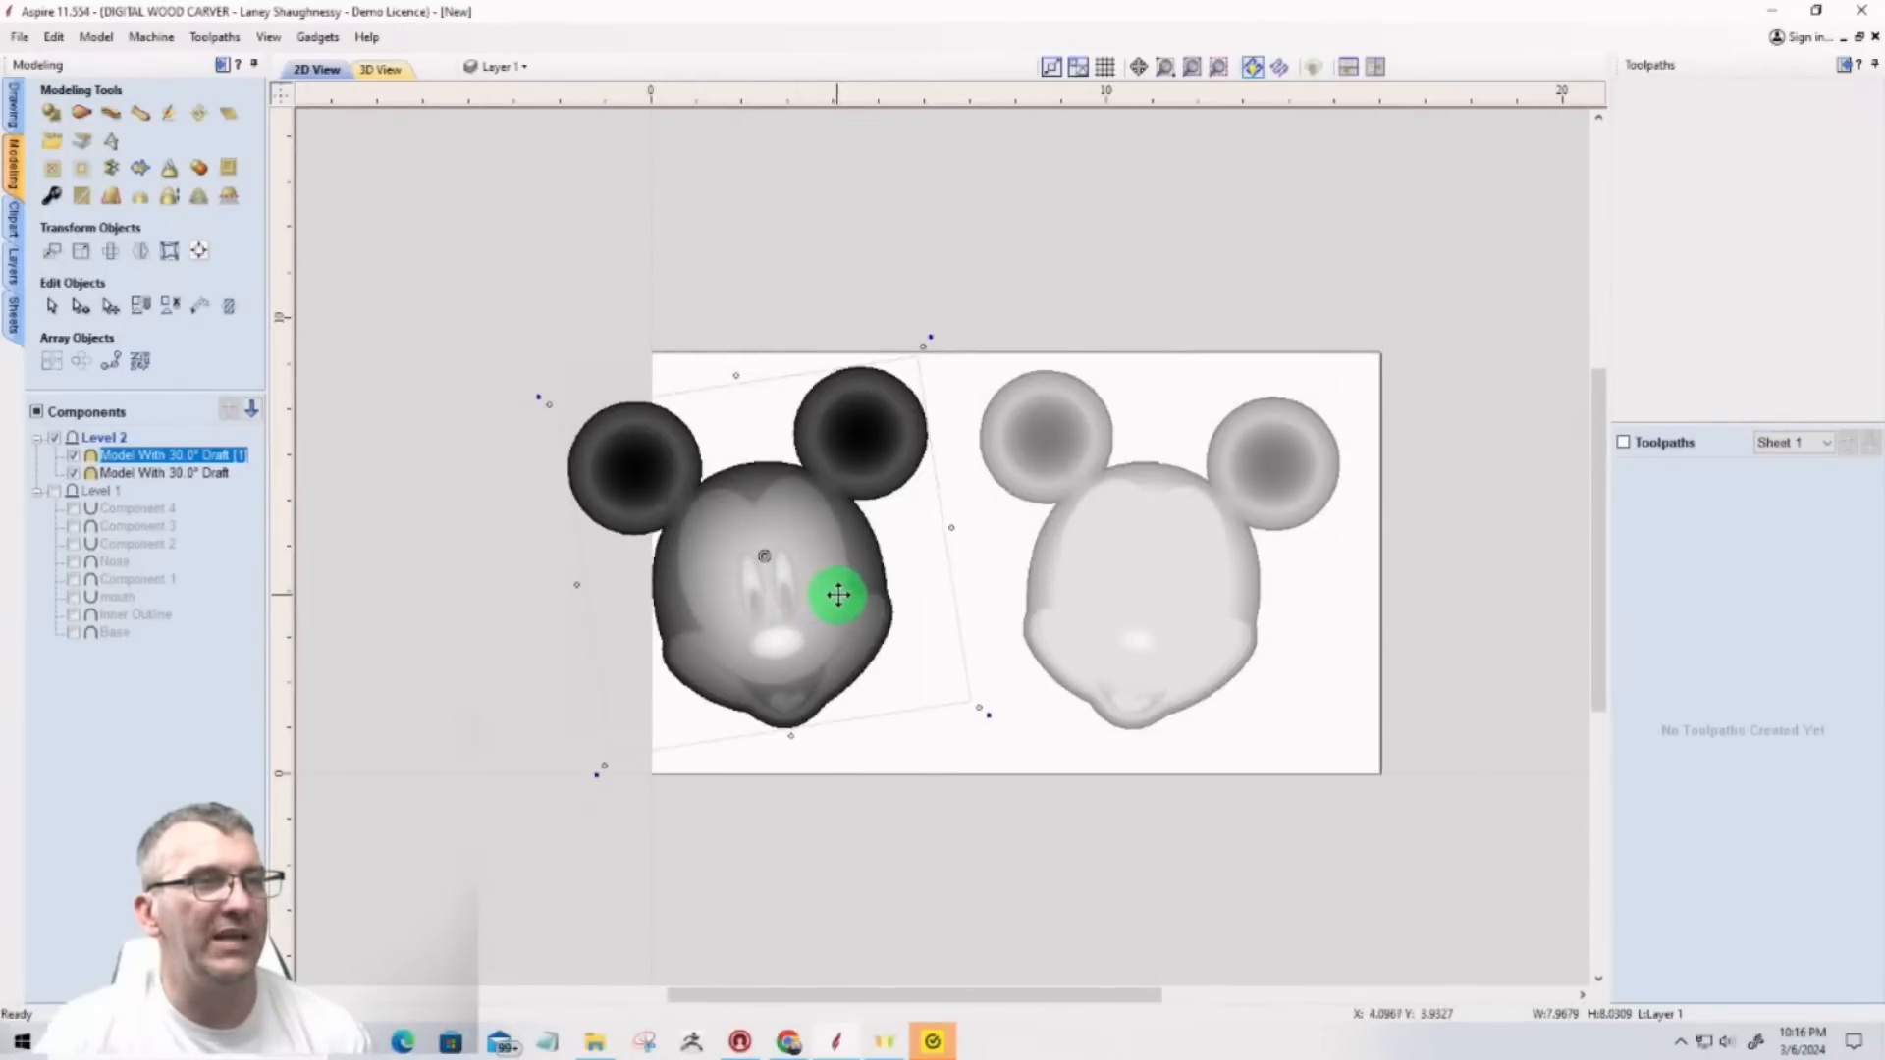
left_click_drag(843, 601, 988, 610)
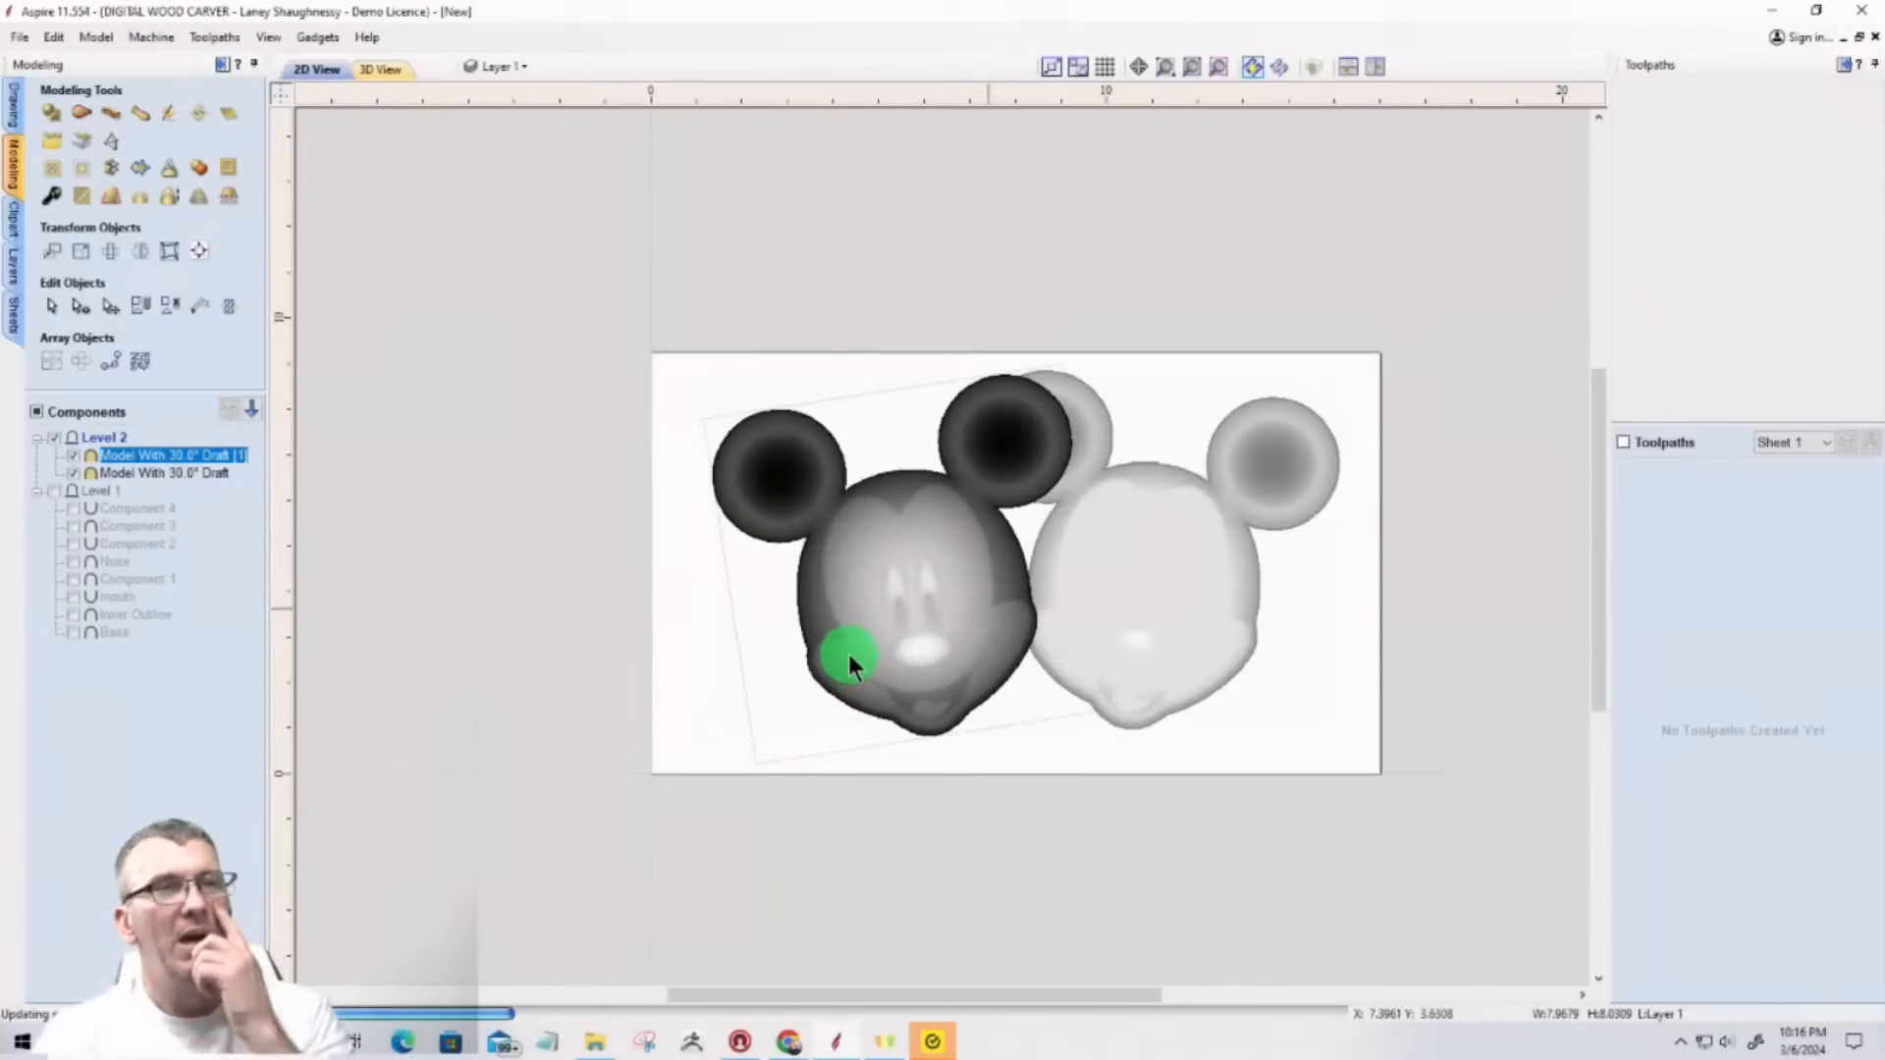
Step: Show the 2D and 3D views side by side, examine the overlapping ears in 3D, and enlarge the 3D view
left_click(1374, 66)
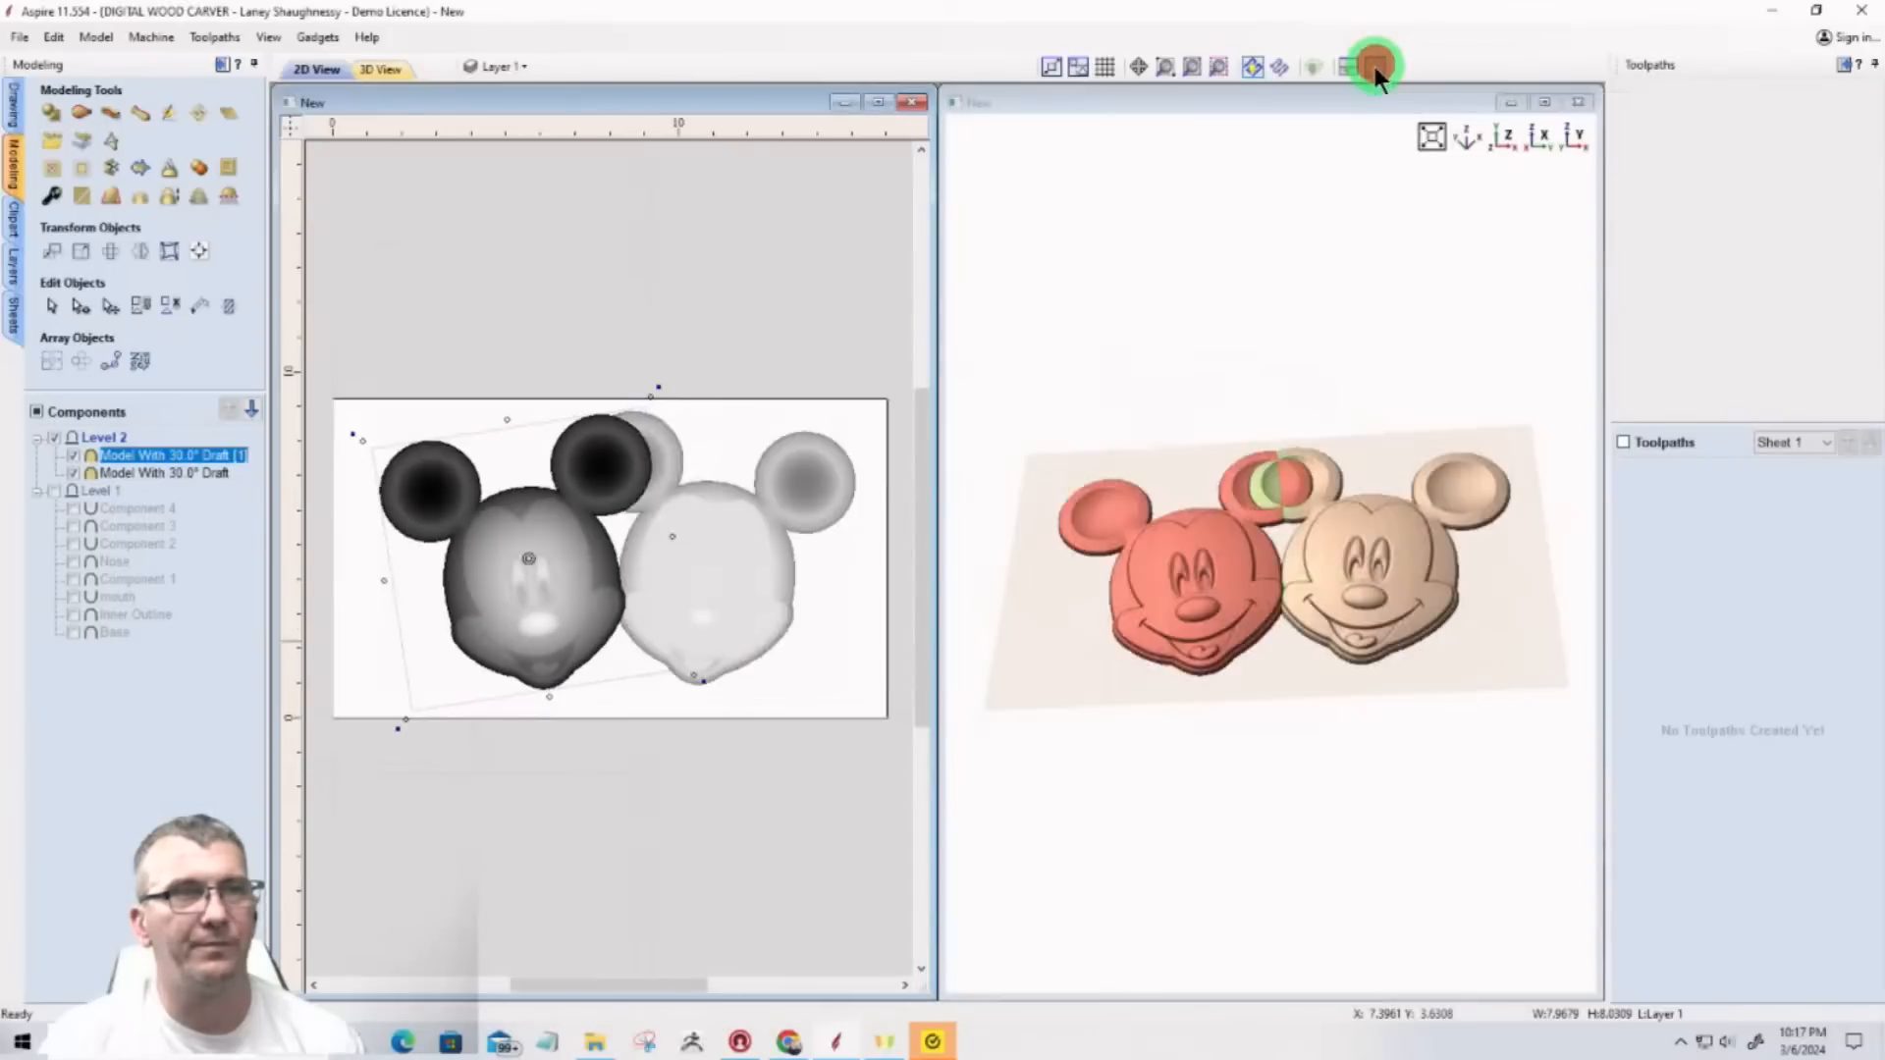
left_click(1324, 561)
scroll(1315, 559, "up", 6)
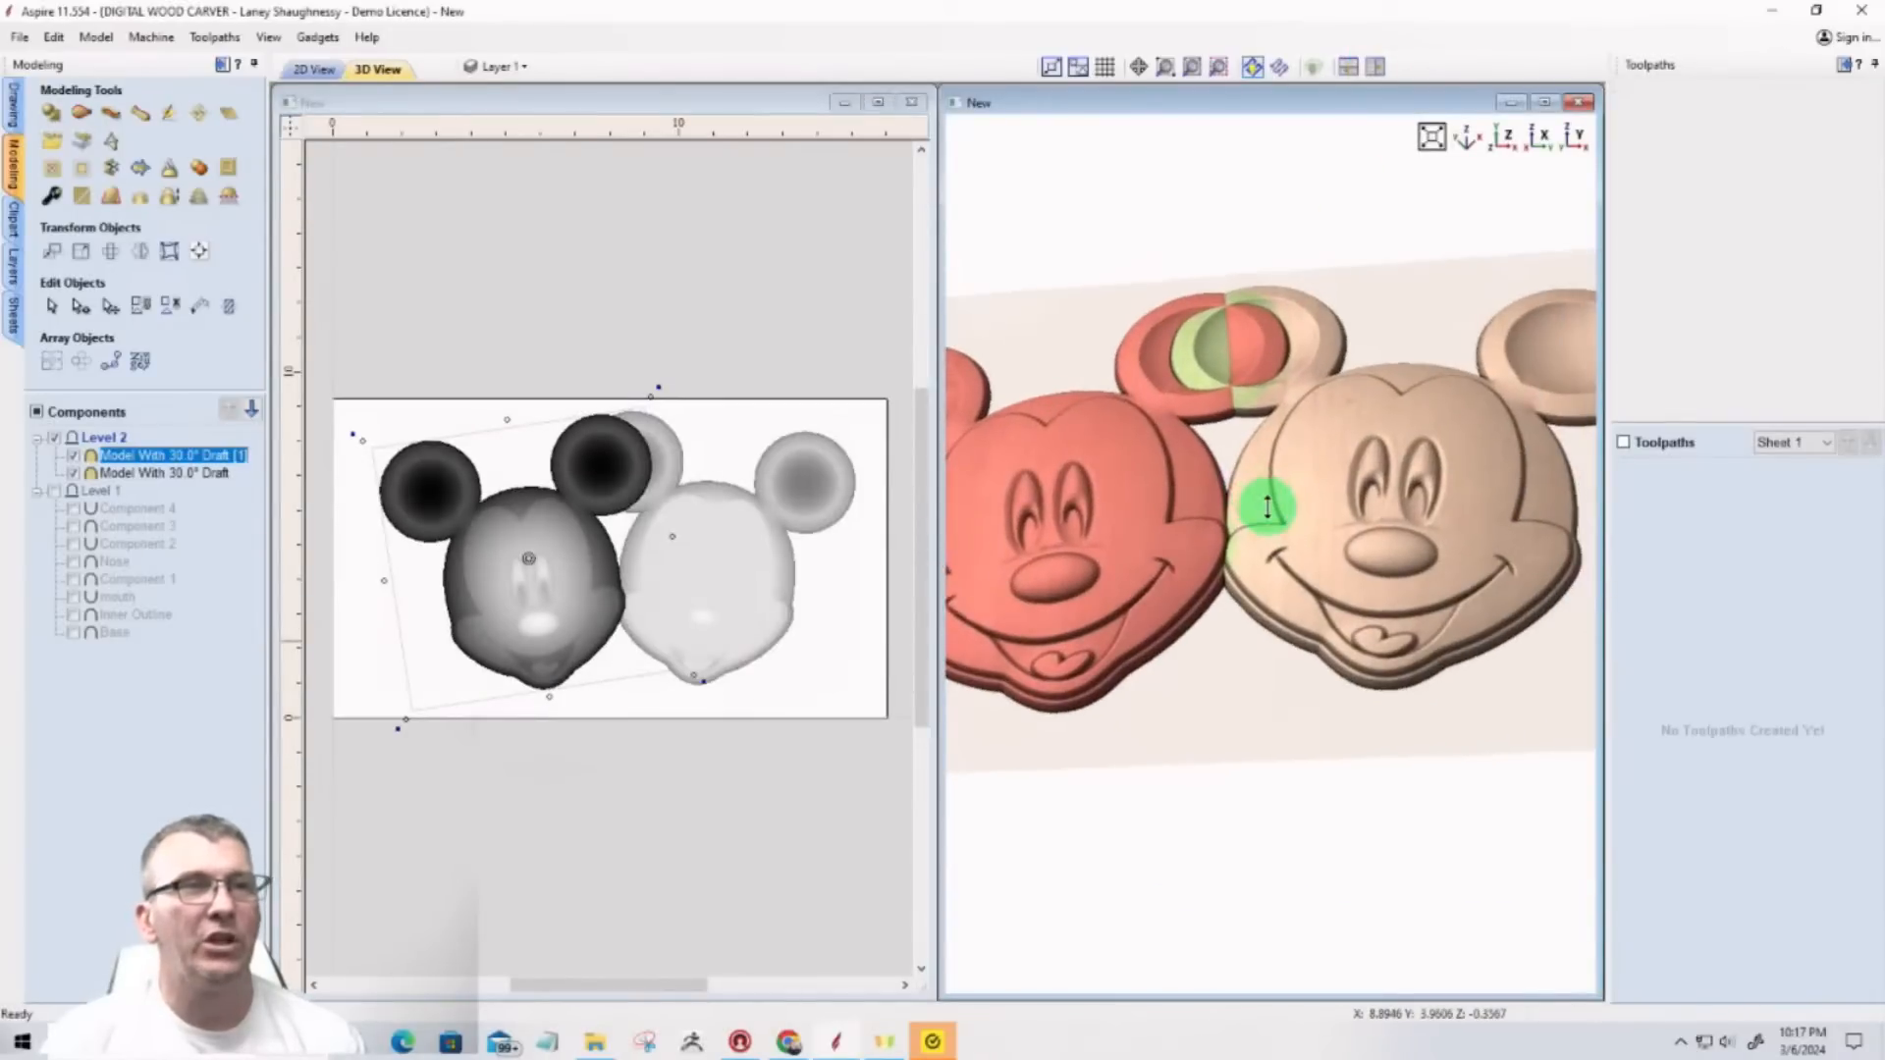
left_click_drag(1270, 516, 1532, 168)
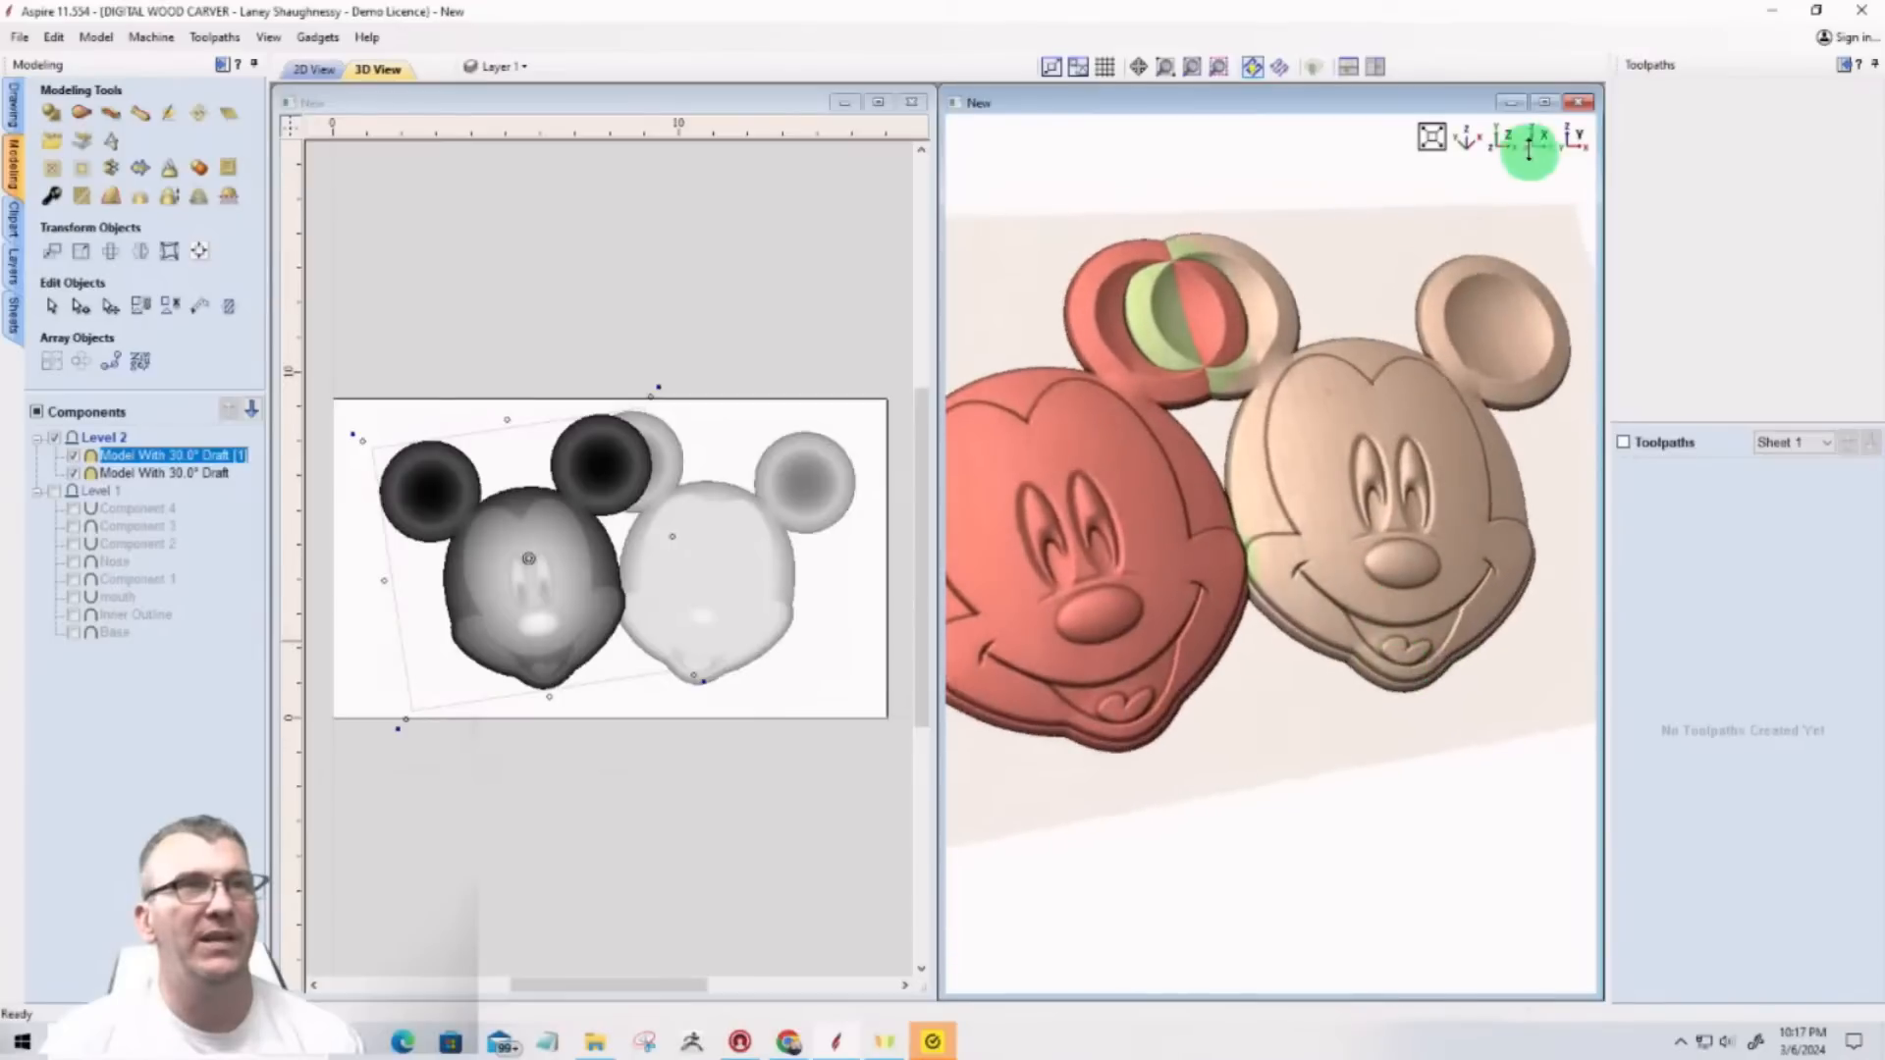
left_click(1542, 103)
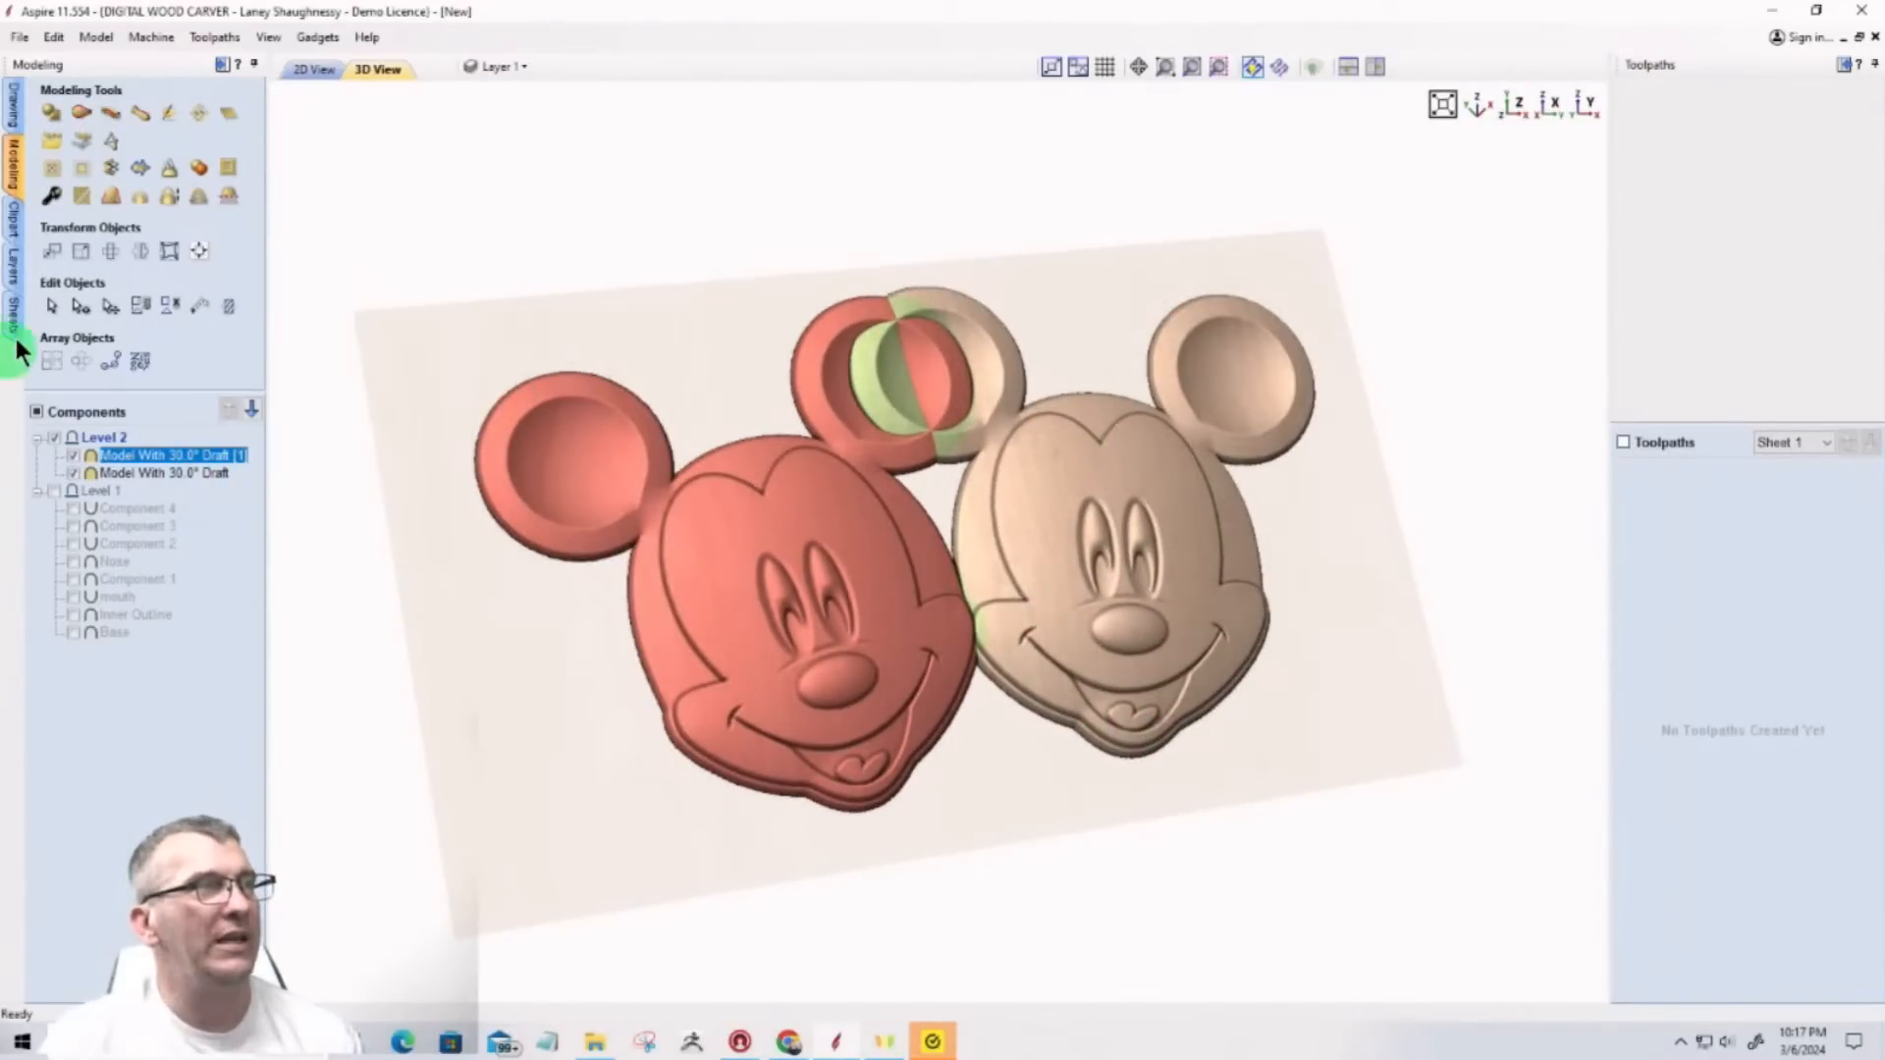
Step: Open the component properties of the copied head and enable its tilt option
left_click(48, 199)
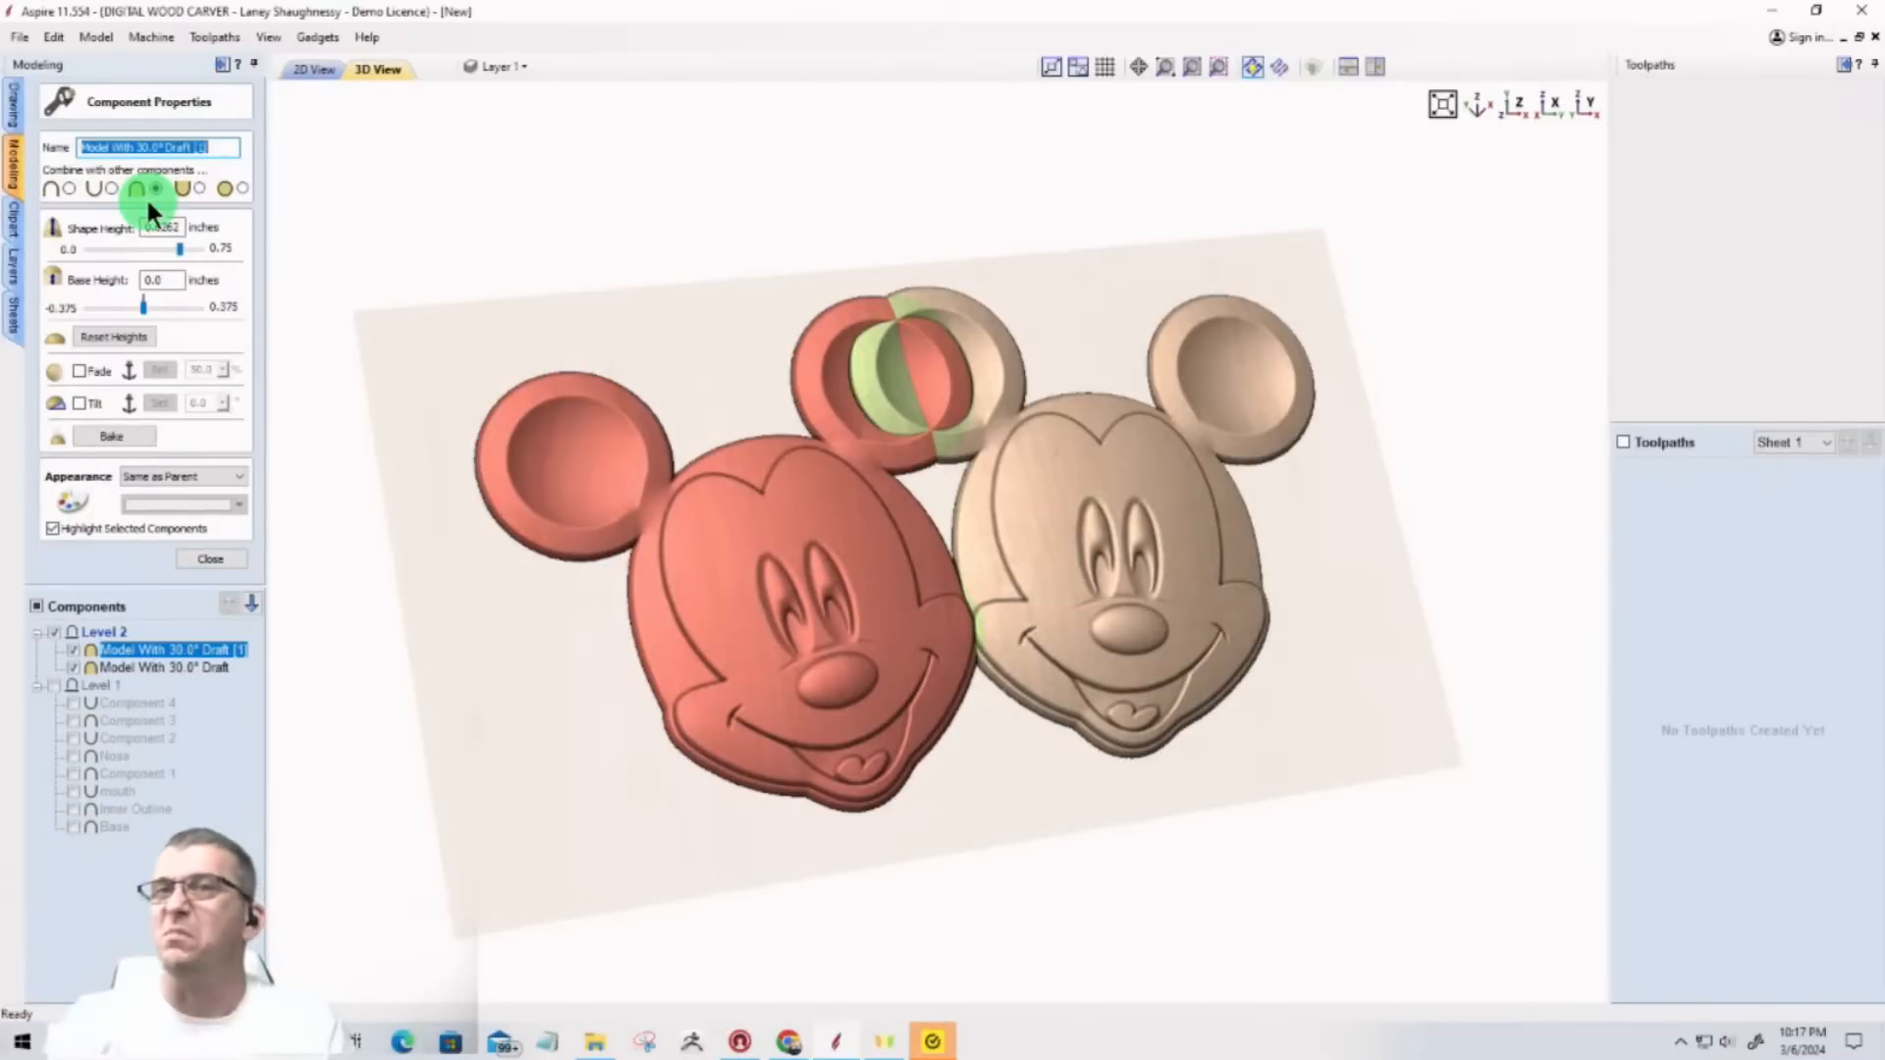
mouse_move(1047, 586)
left_mouse_down()
mouse_move(1055, 636)
mouse_move(991, 678)
mouse_move(973, 633)
mouse_move(1073, 811)
mouse_move(1036, 811)
mouse_move(1035, 845)
left_mouse_up()
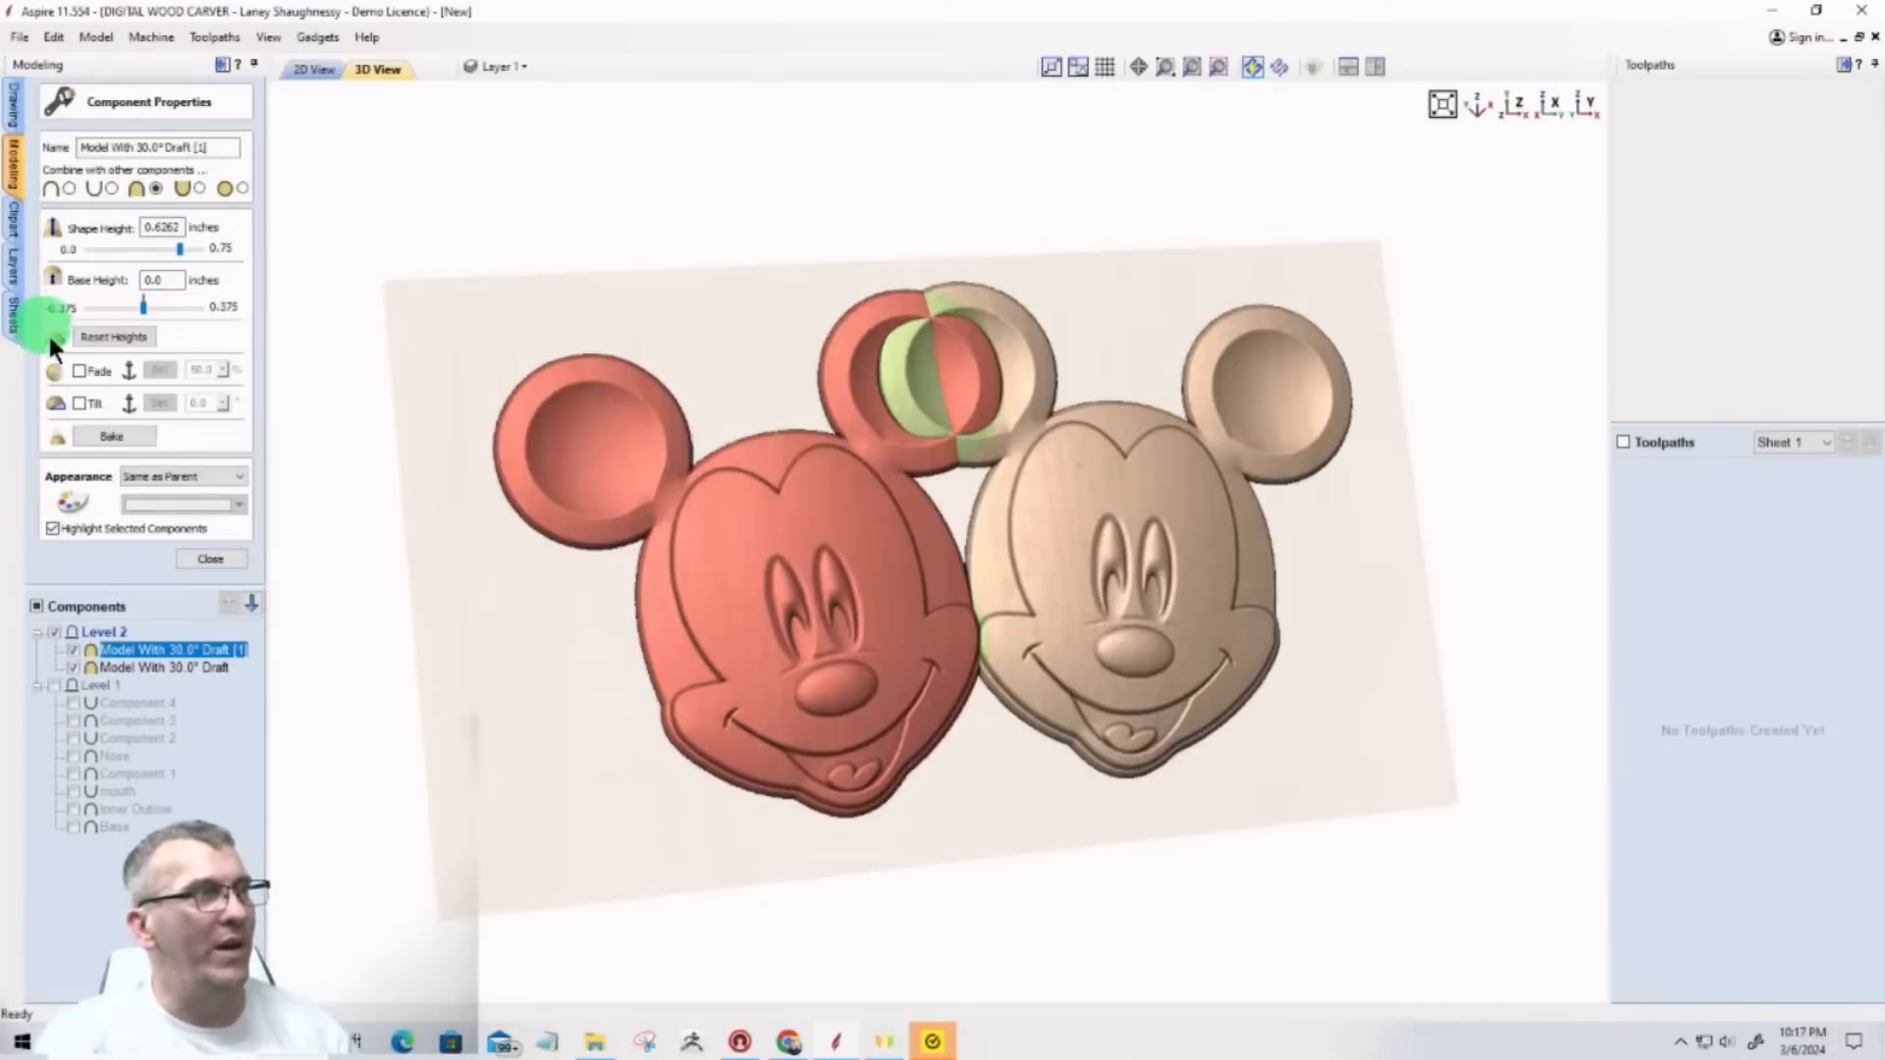
left_click(79, 404)
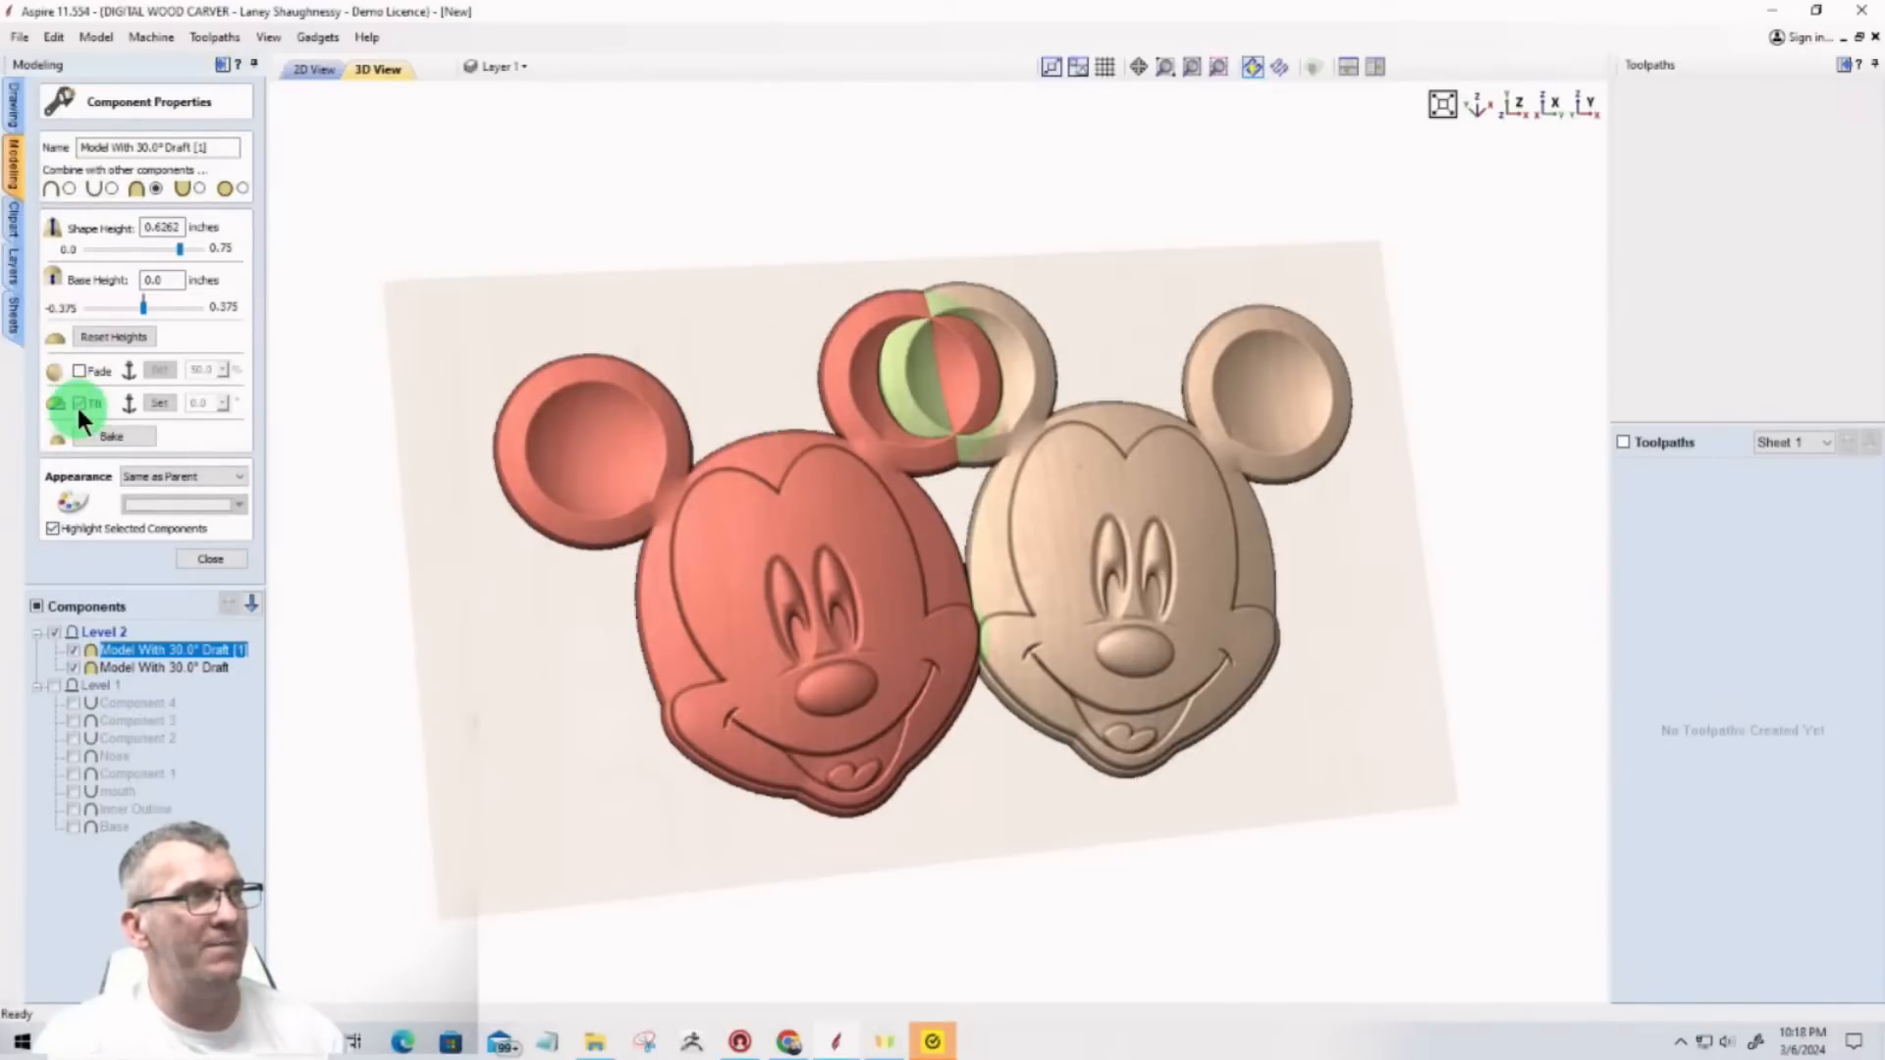
Step: Try to set the copied head's tilt direction in the straight-down 3D view, and return to the drawing tools
left_click(158, 404)
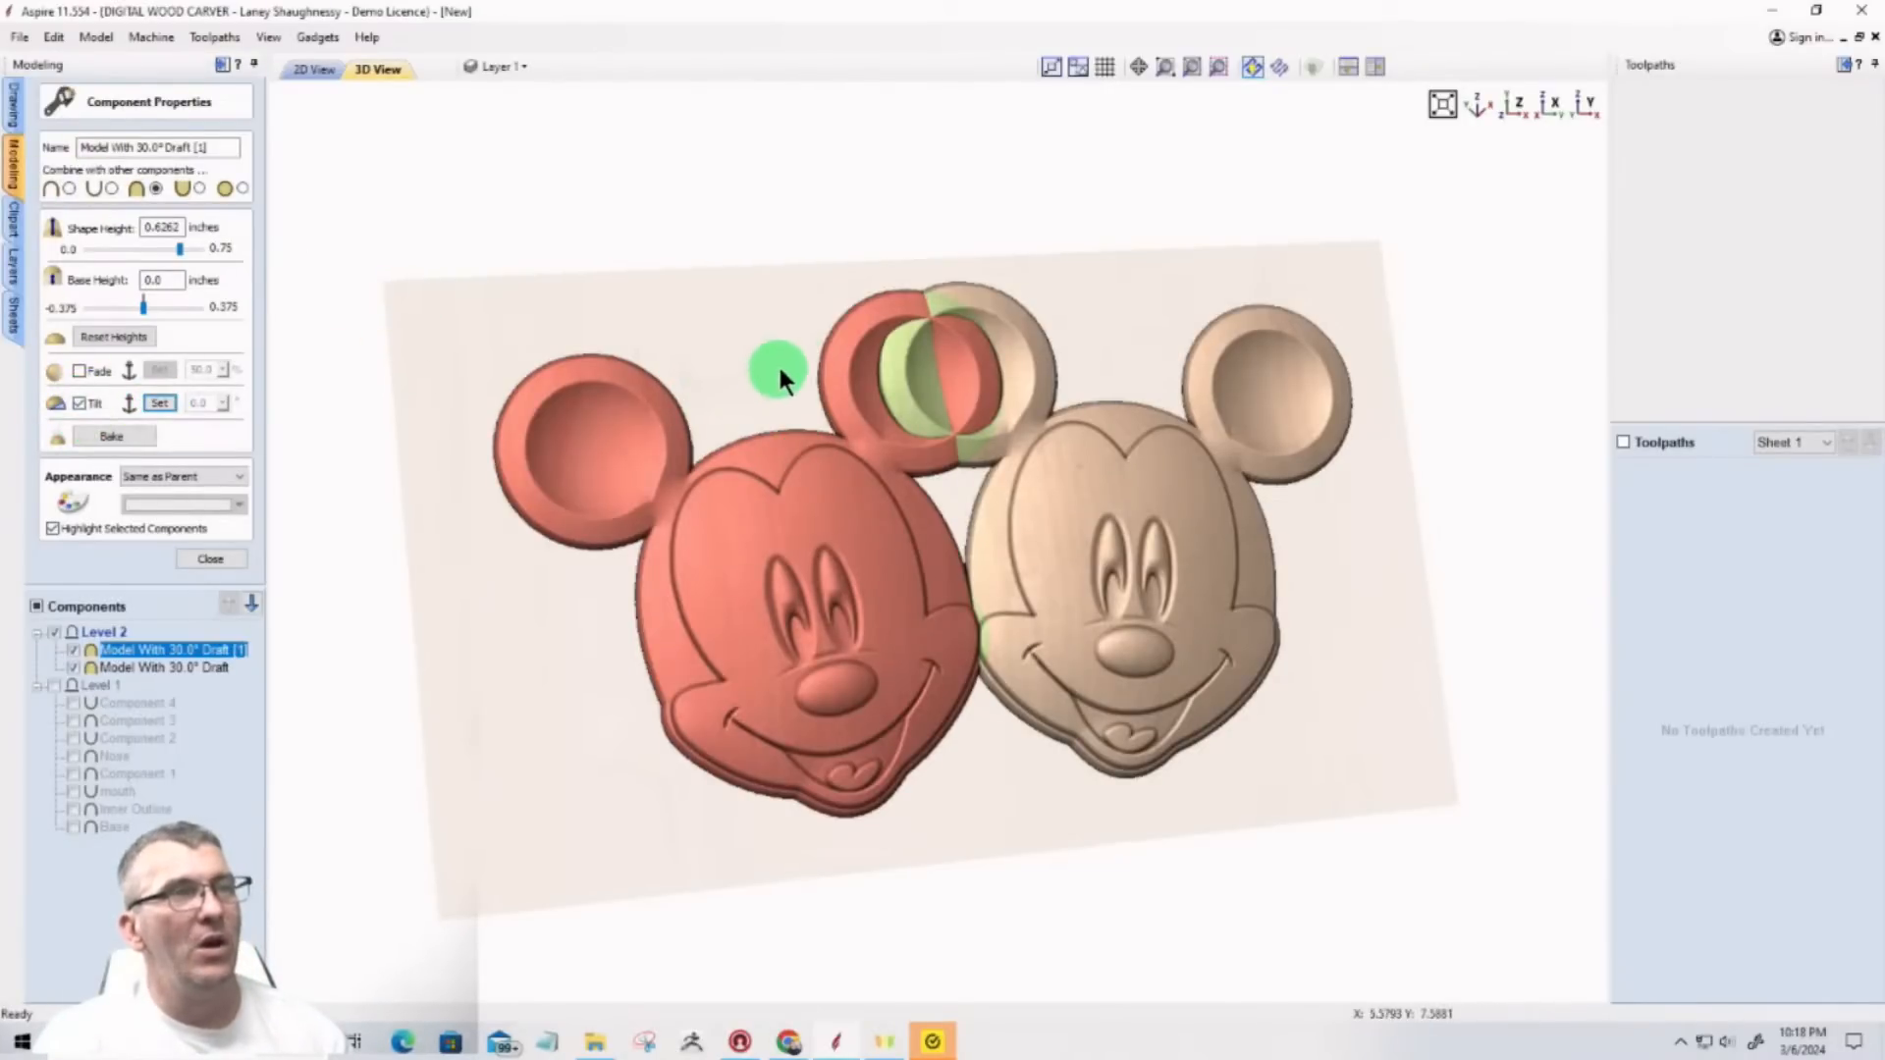
left_click(1521, 105)
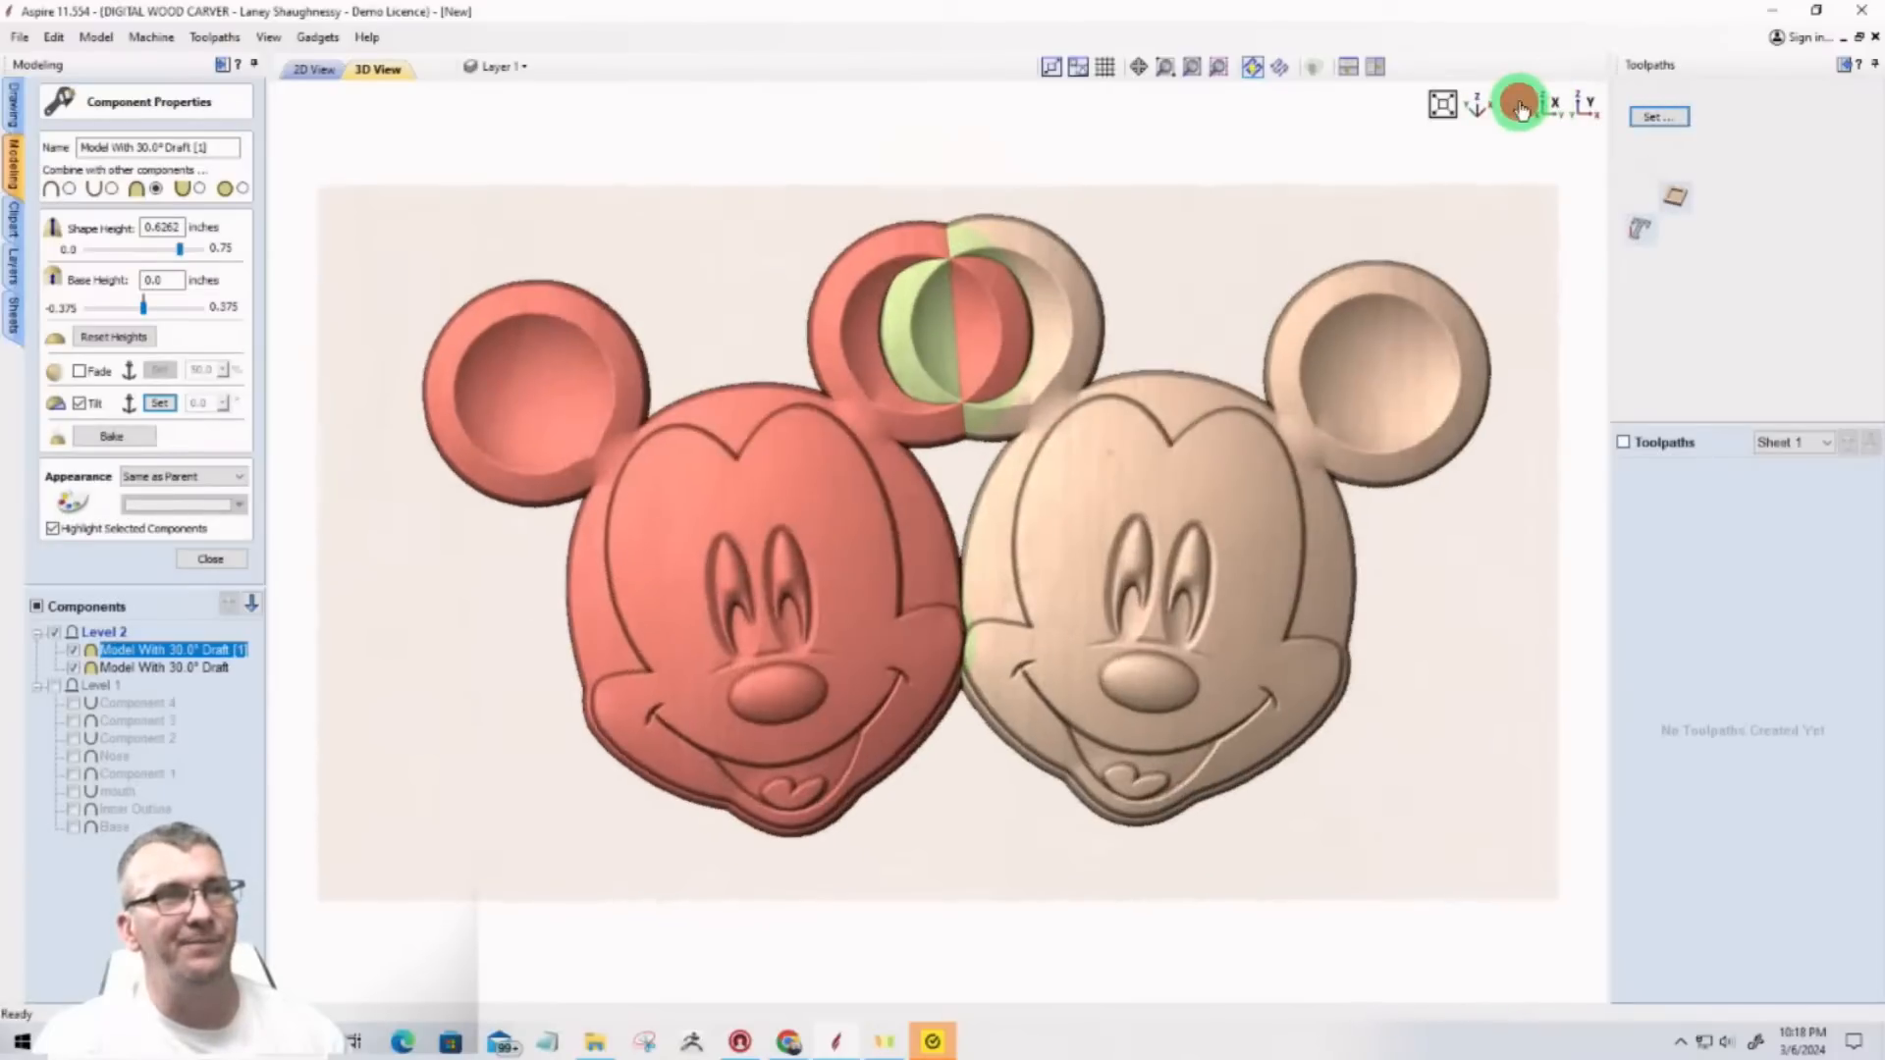
left_click(886, 420)
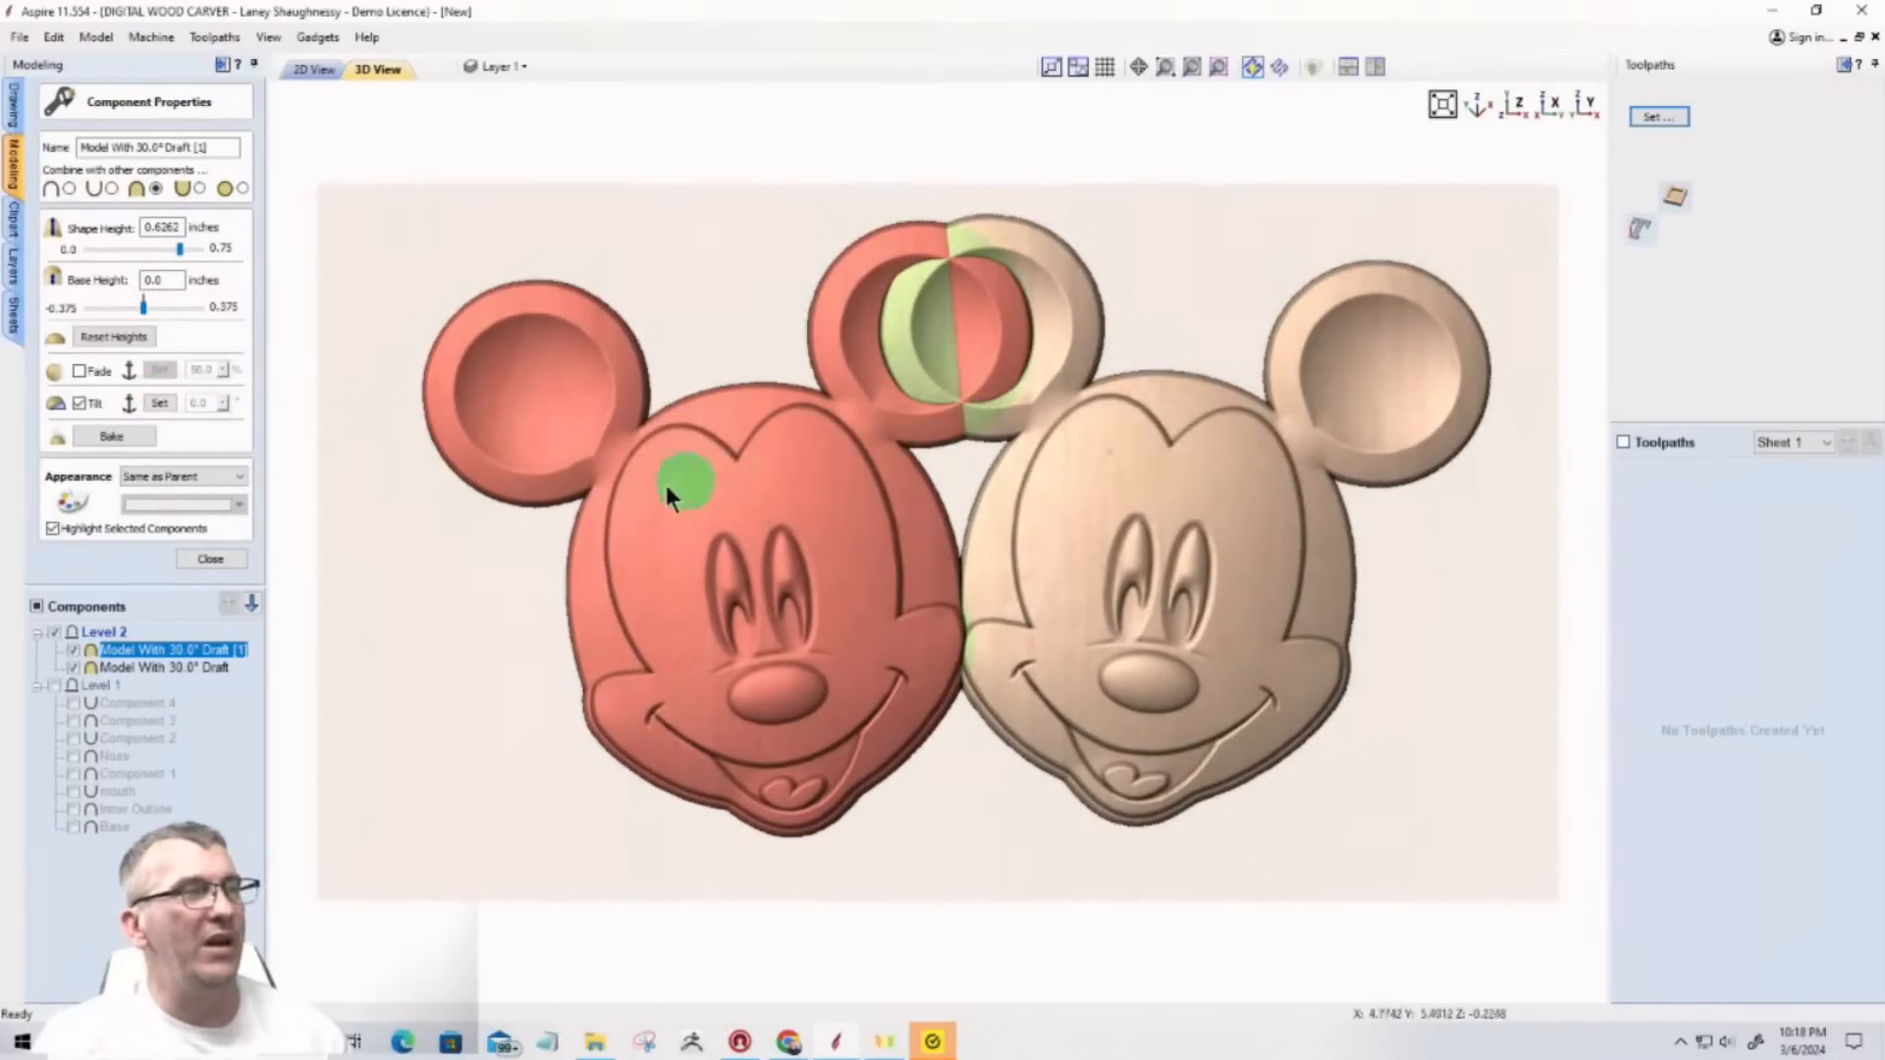
left_click(456, 693)
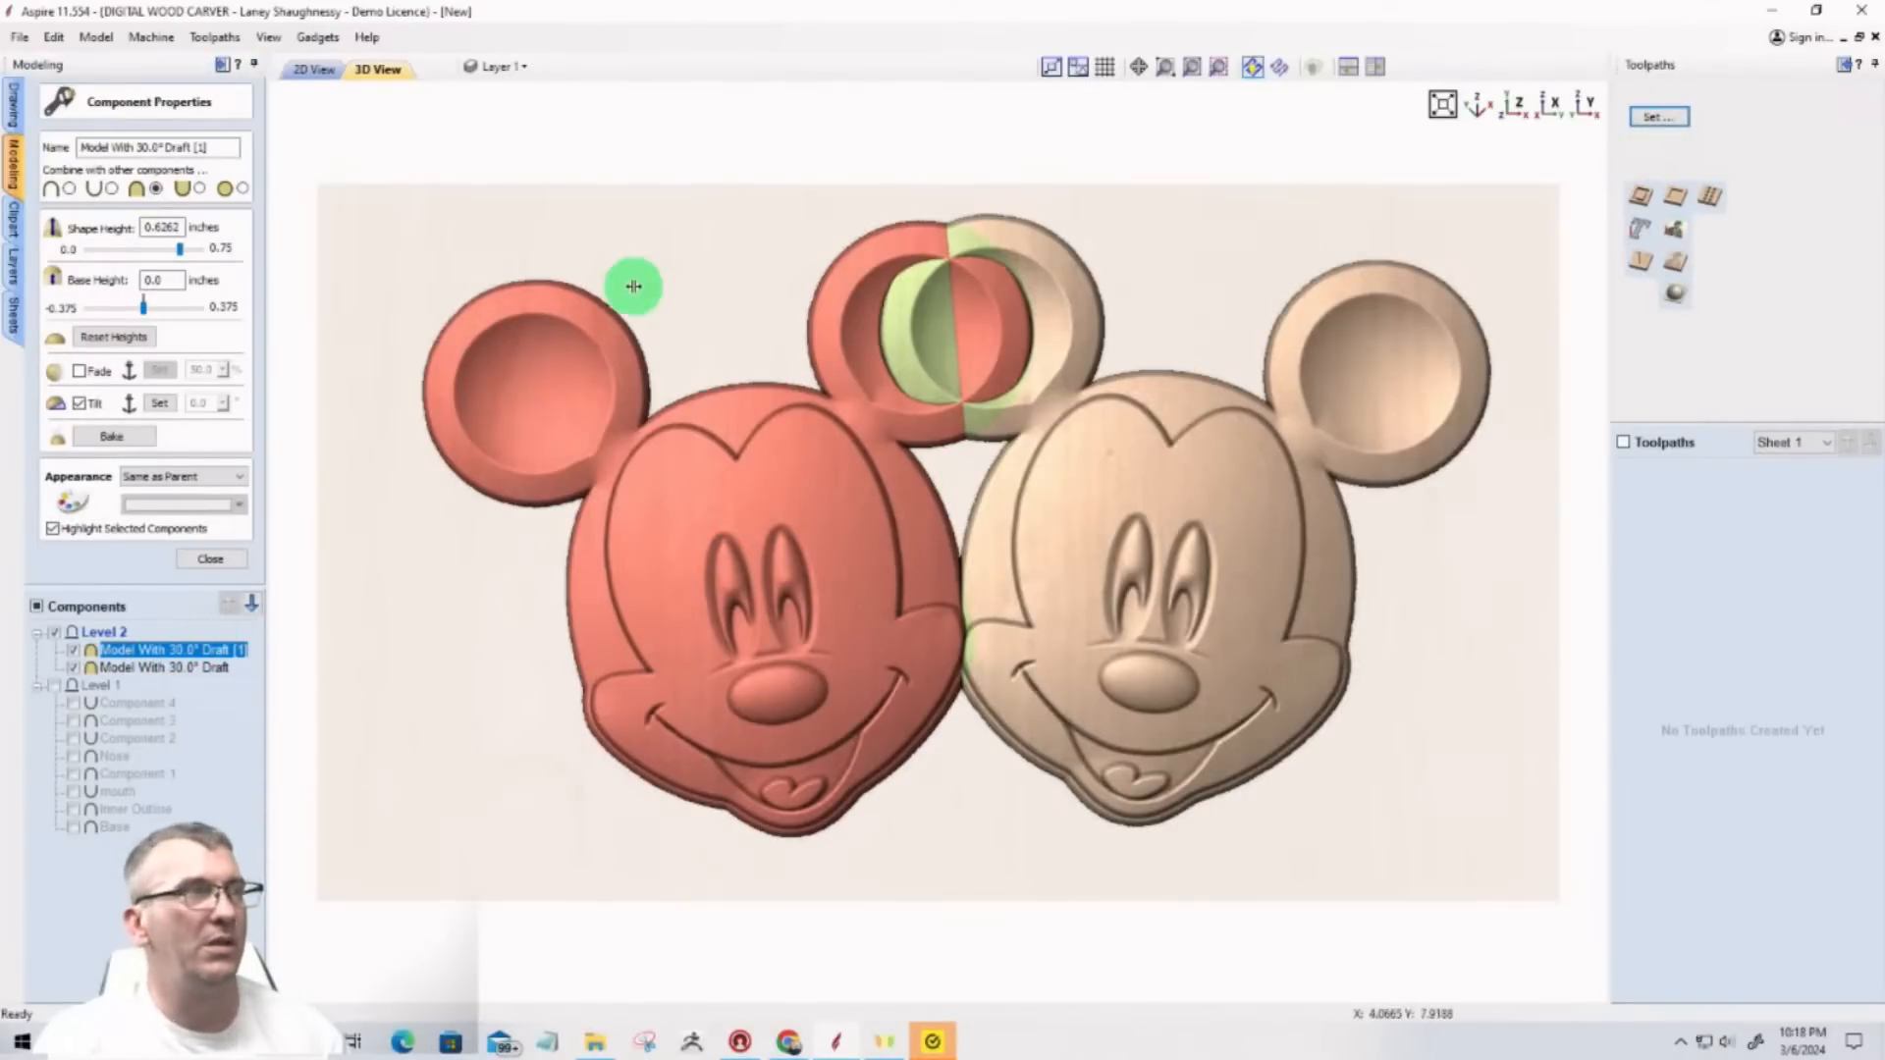
left_click(157, 402)
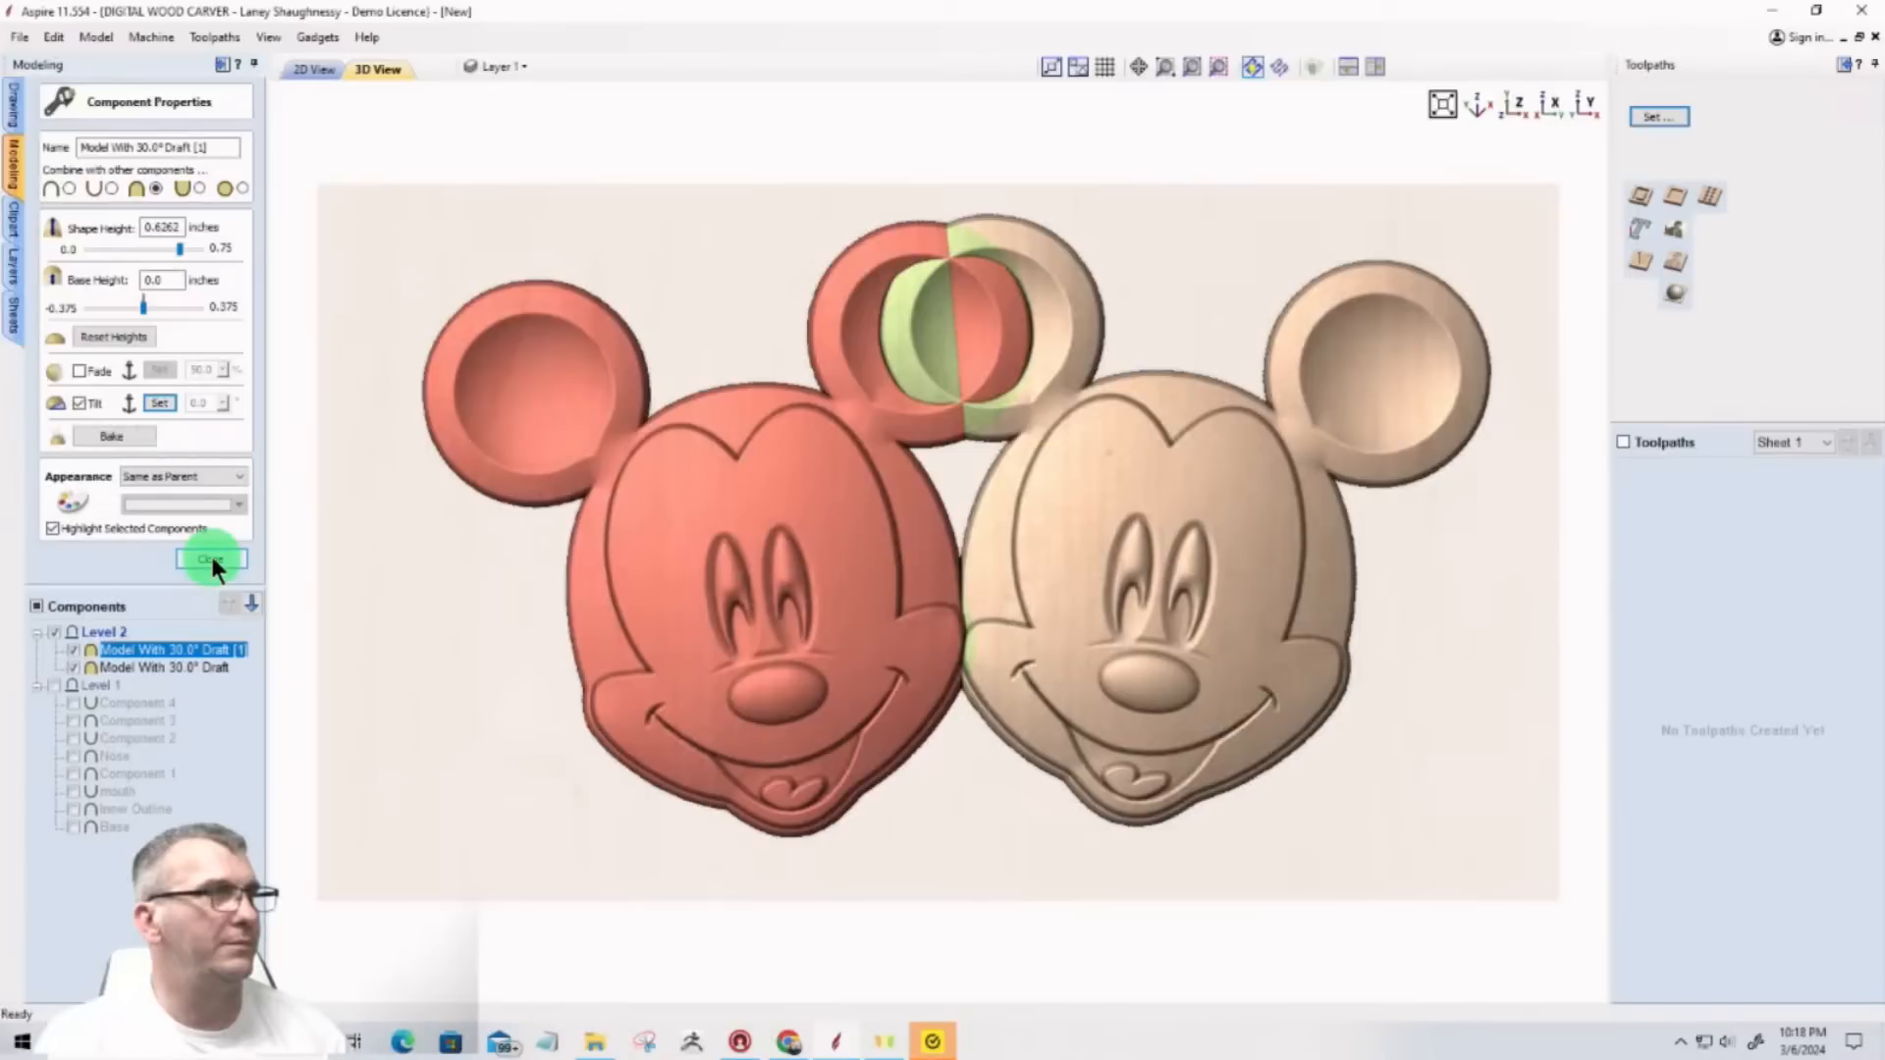
left_click(212, 560)
left_click(14, 120)
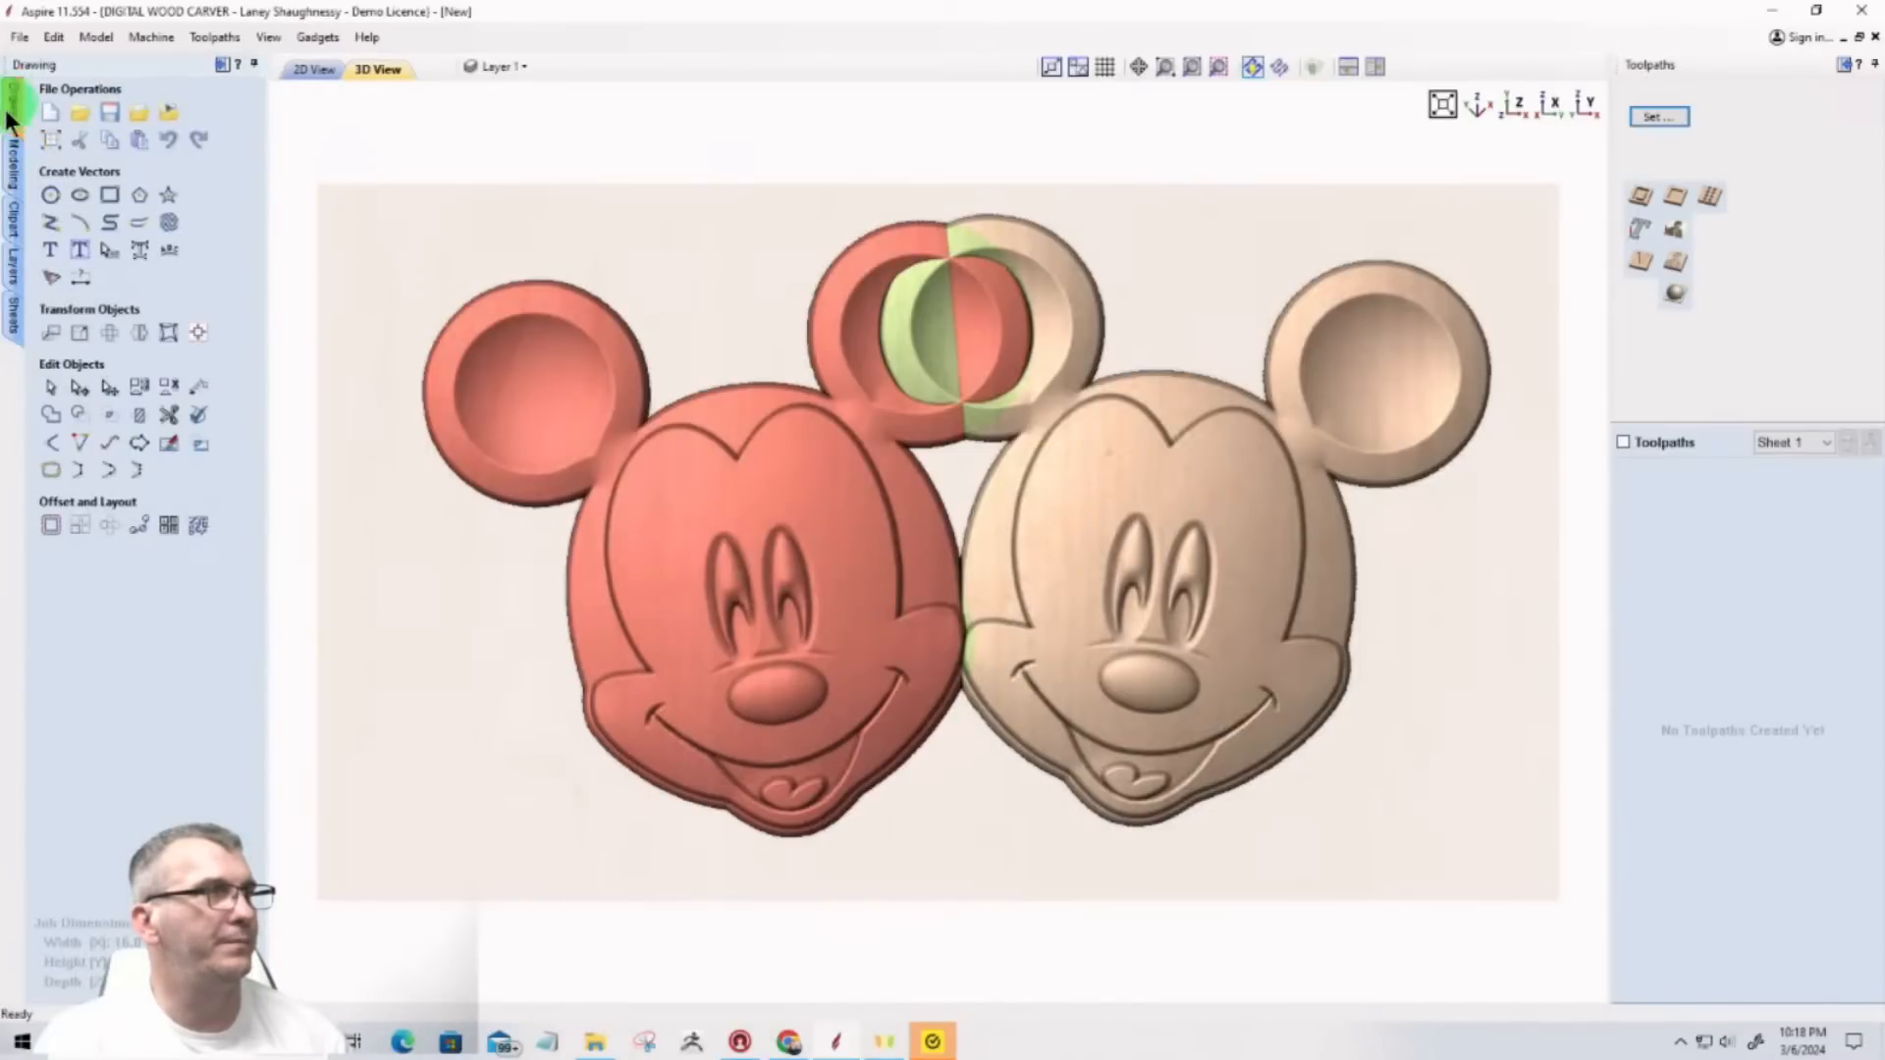
Step: Switch to the modeling tools and review the job's material setup
left_click(14, 160)
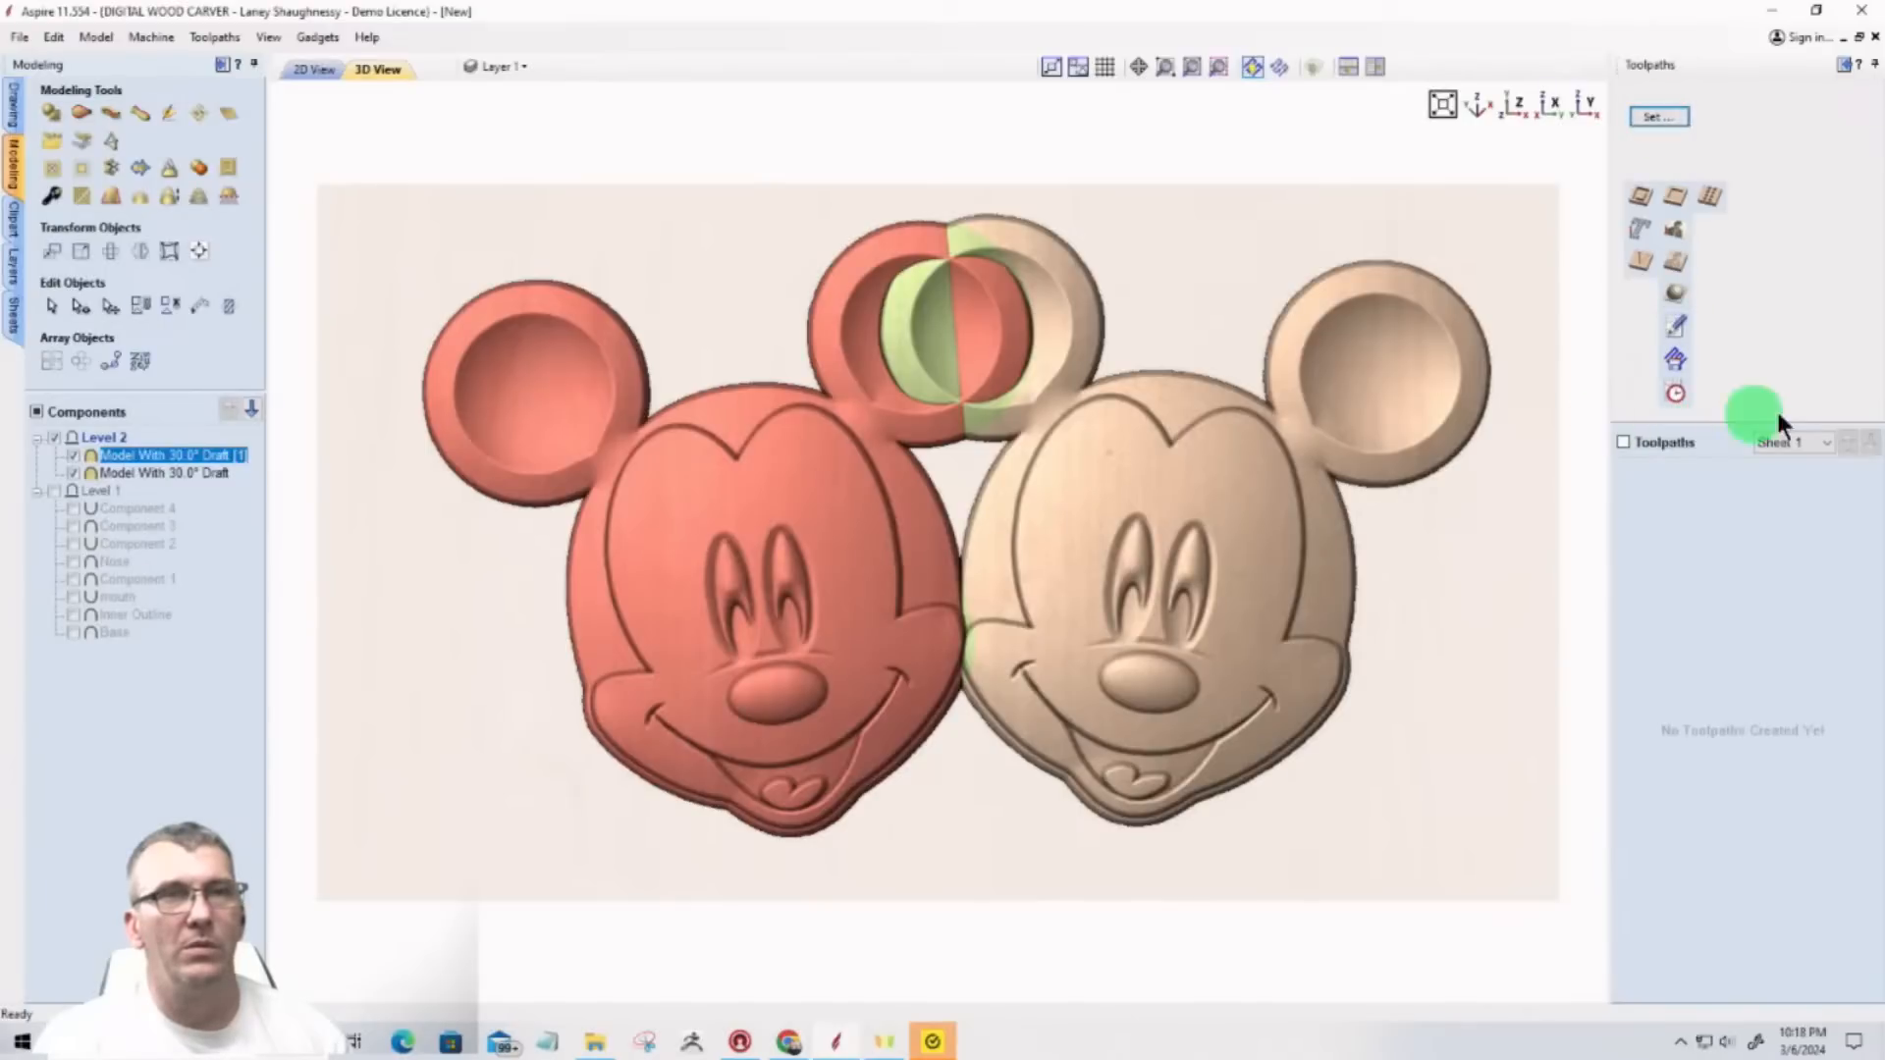
left_click(1658, 117)
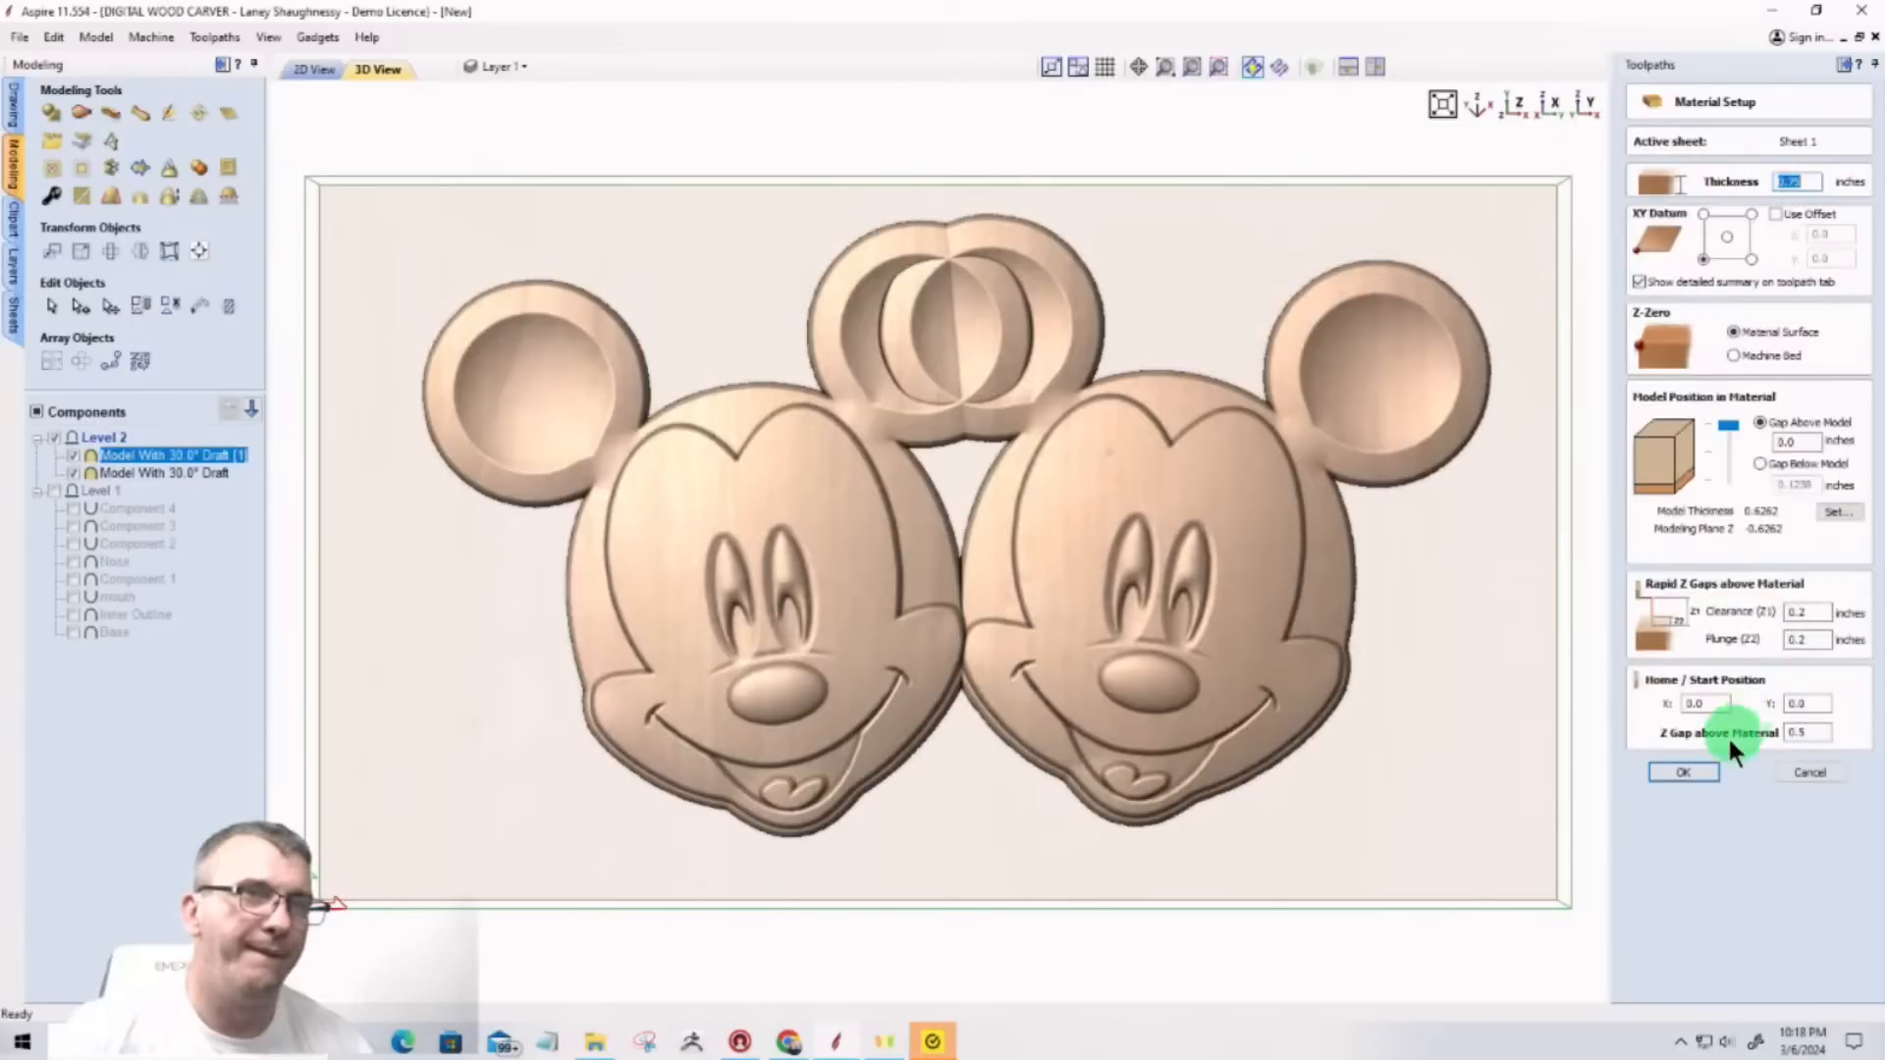
left_click(1816, 771)
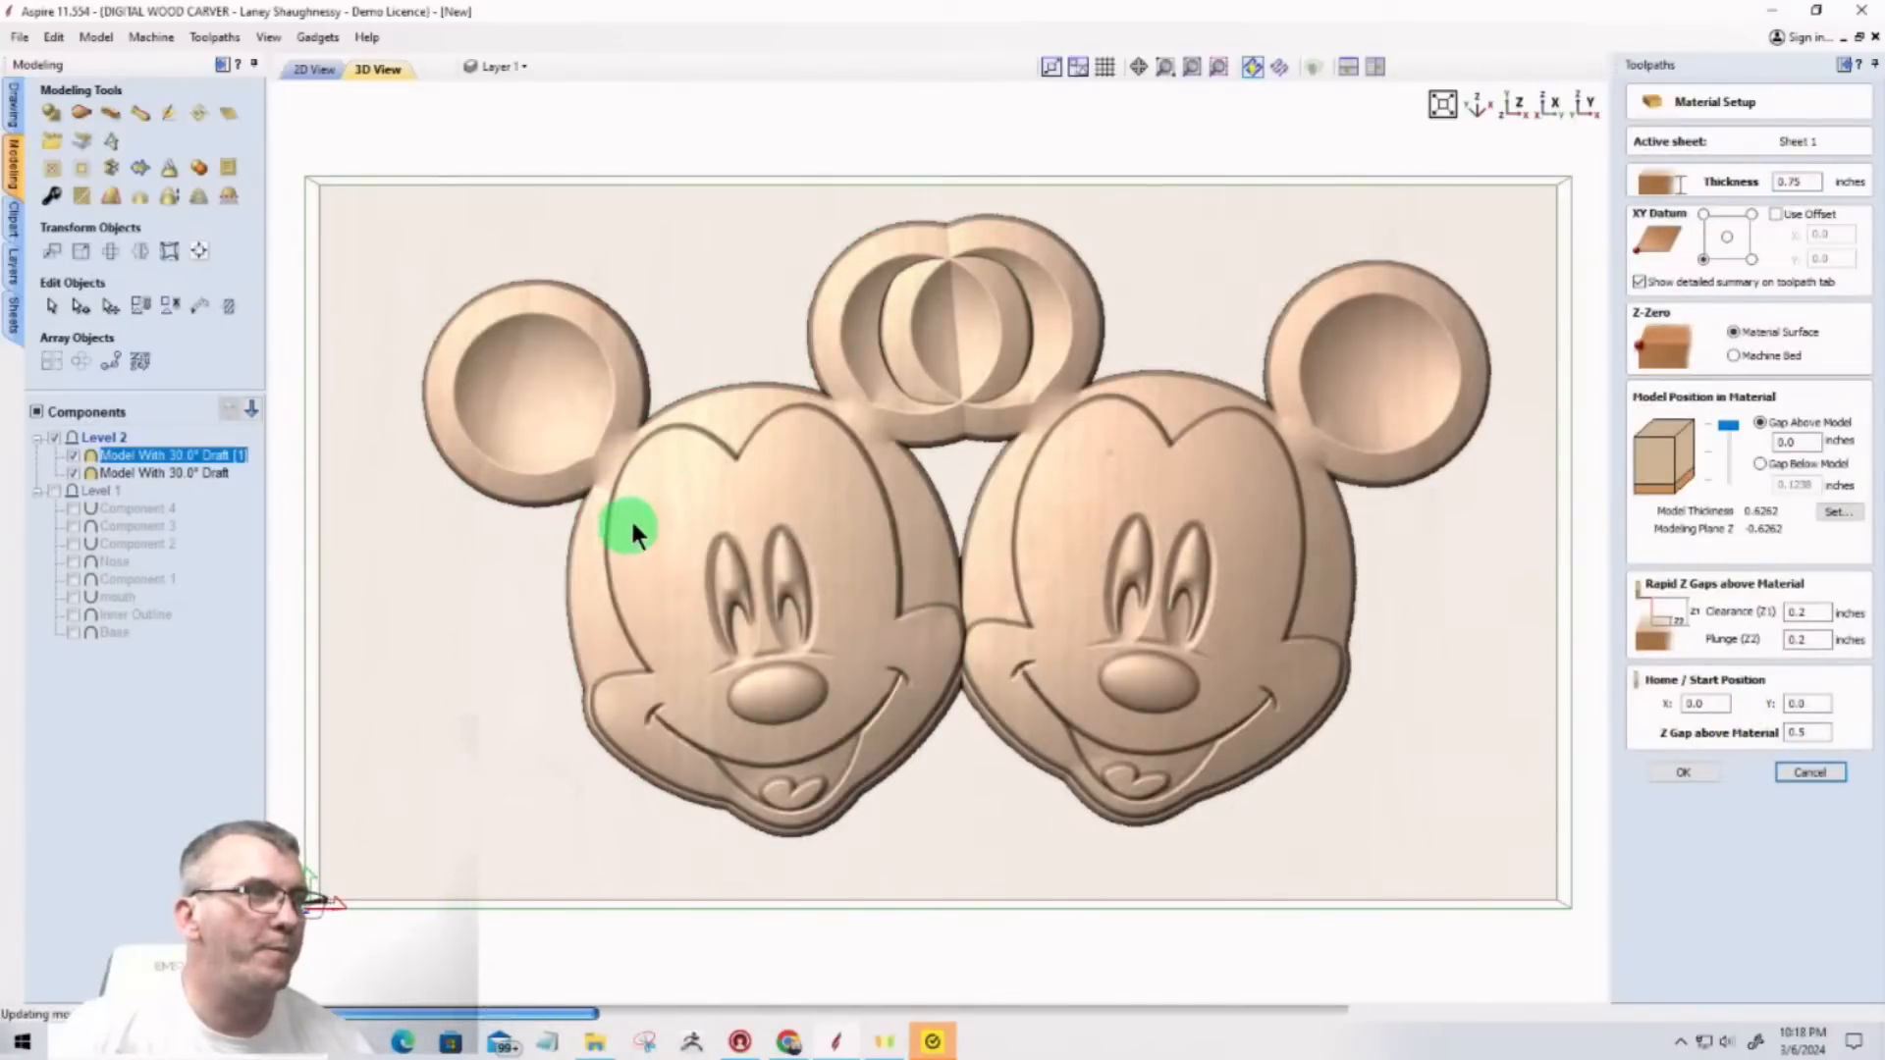
Step: Select the left Mickey head, open its component properties and enable its tilt option
left_click(675, 514)
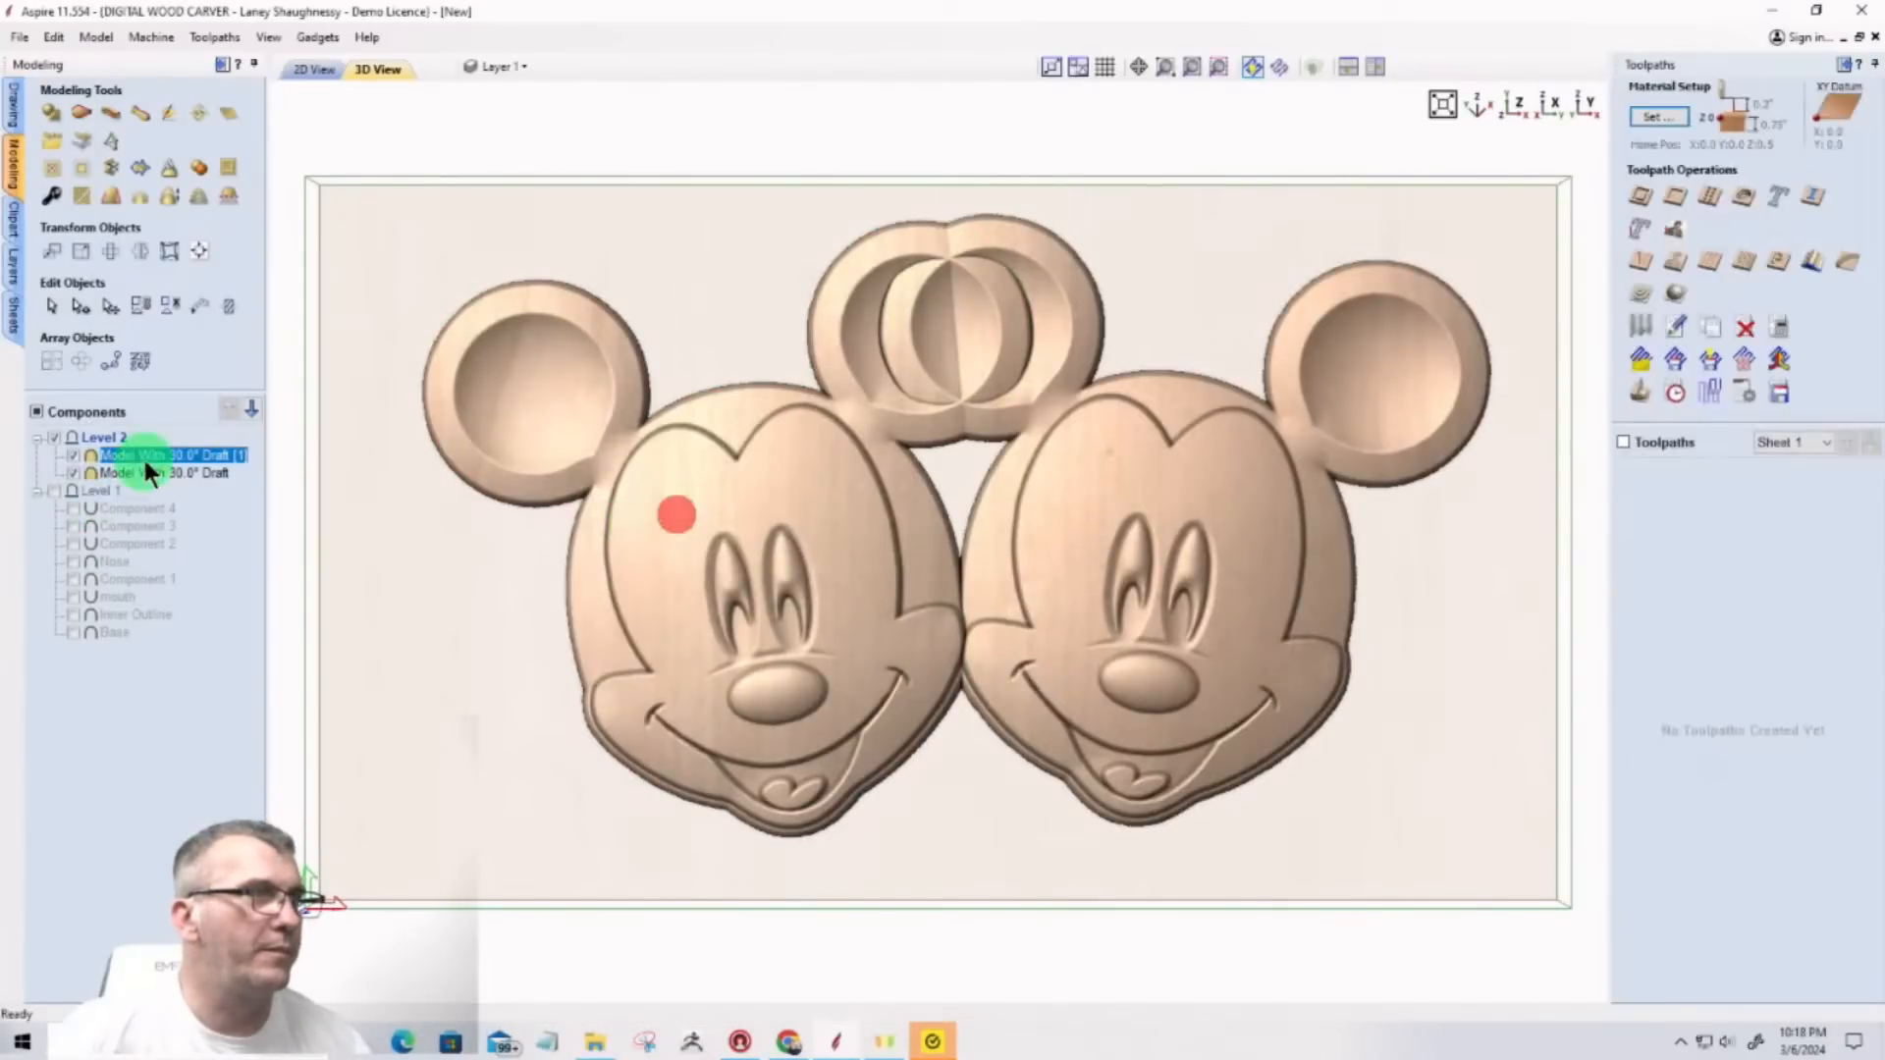
left_click(709, 526)
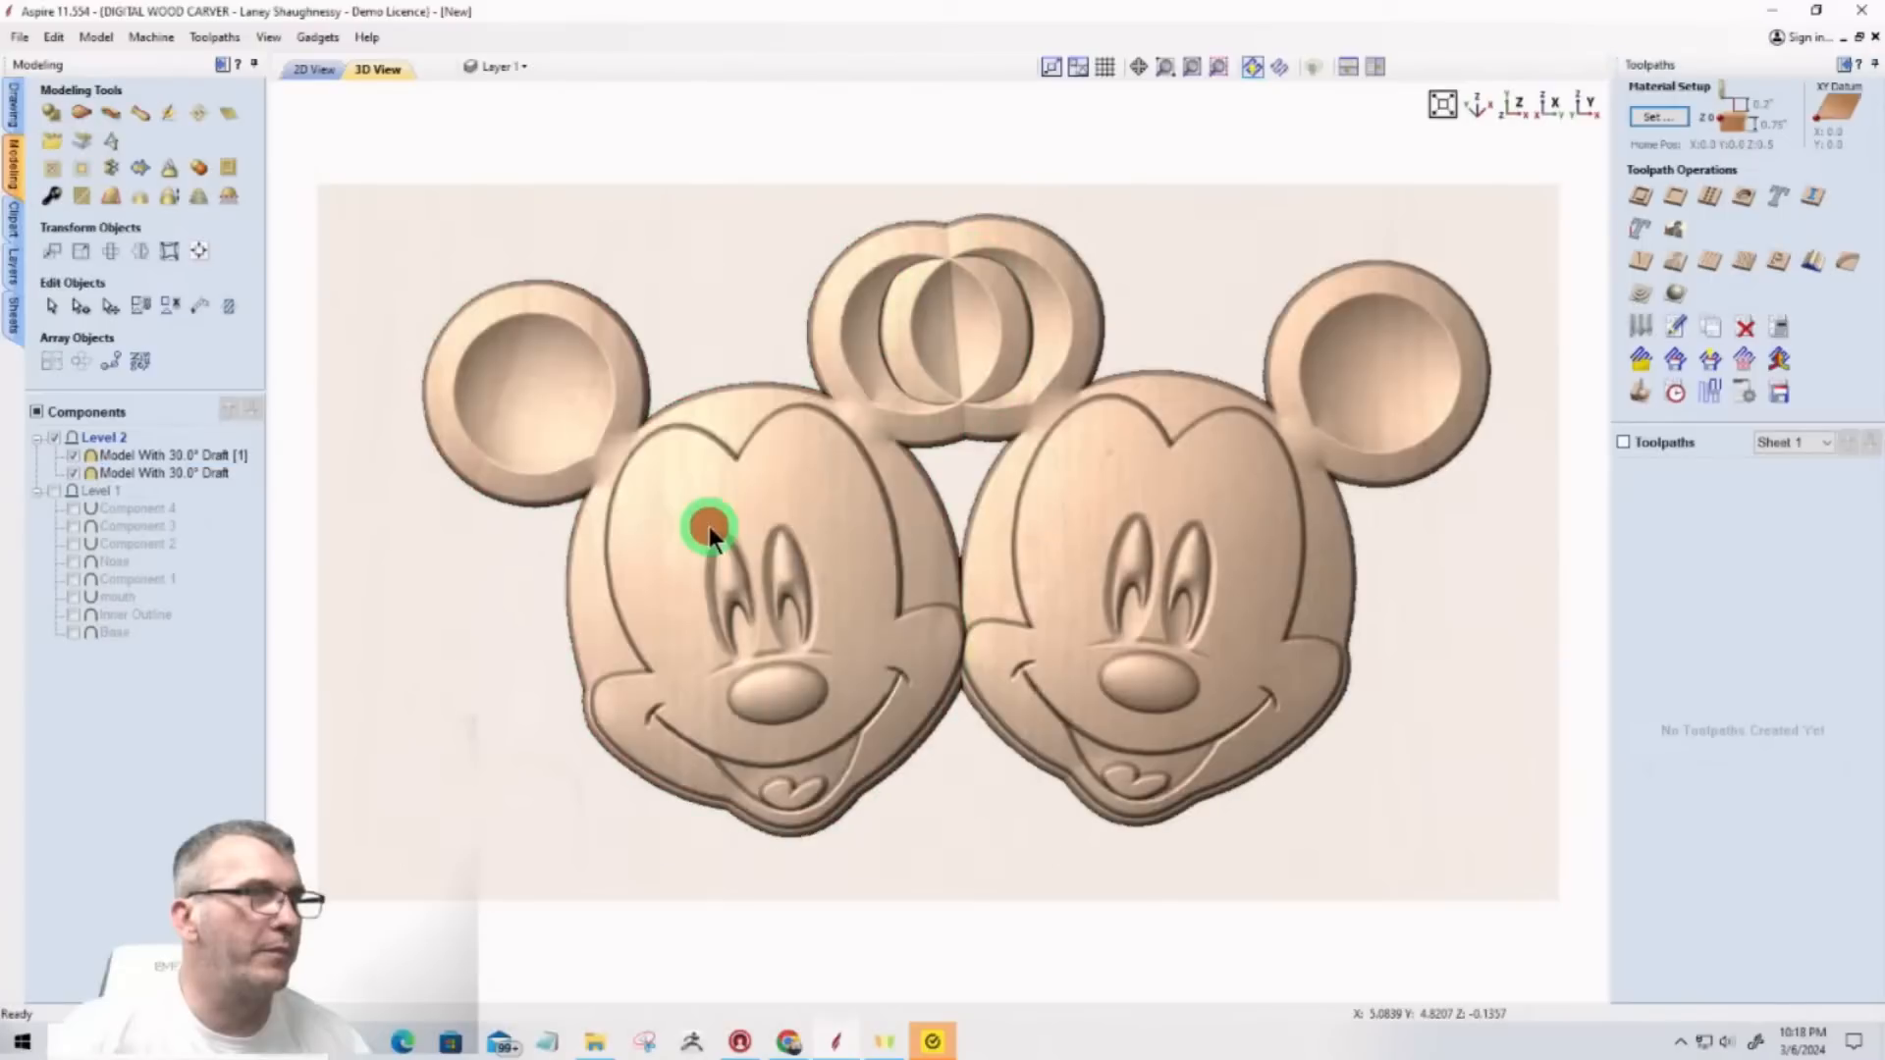
left_click(709, 526)
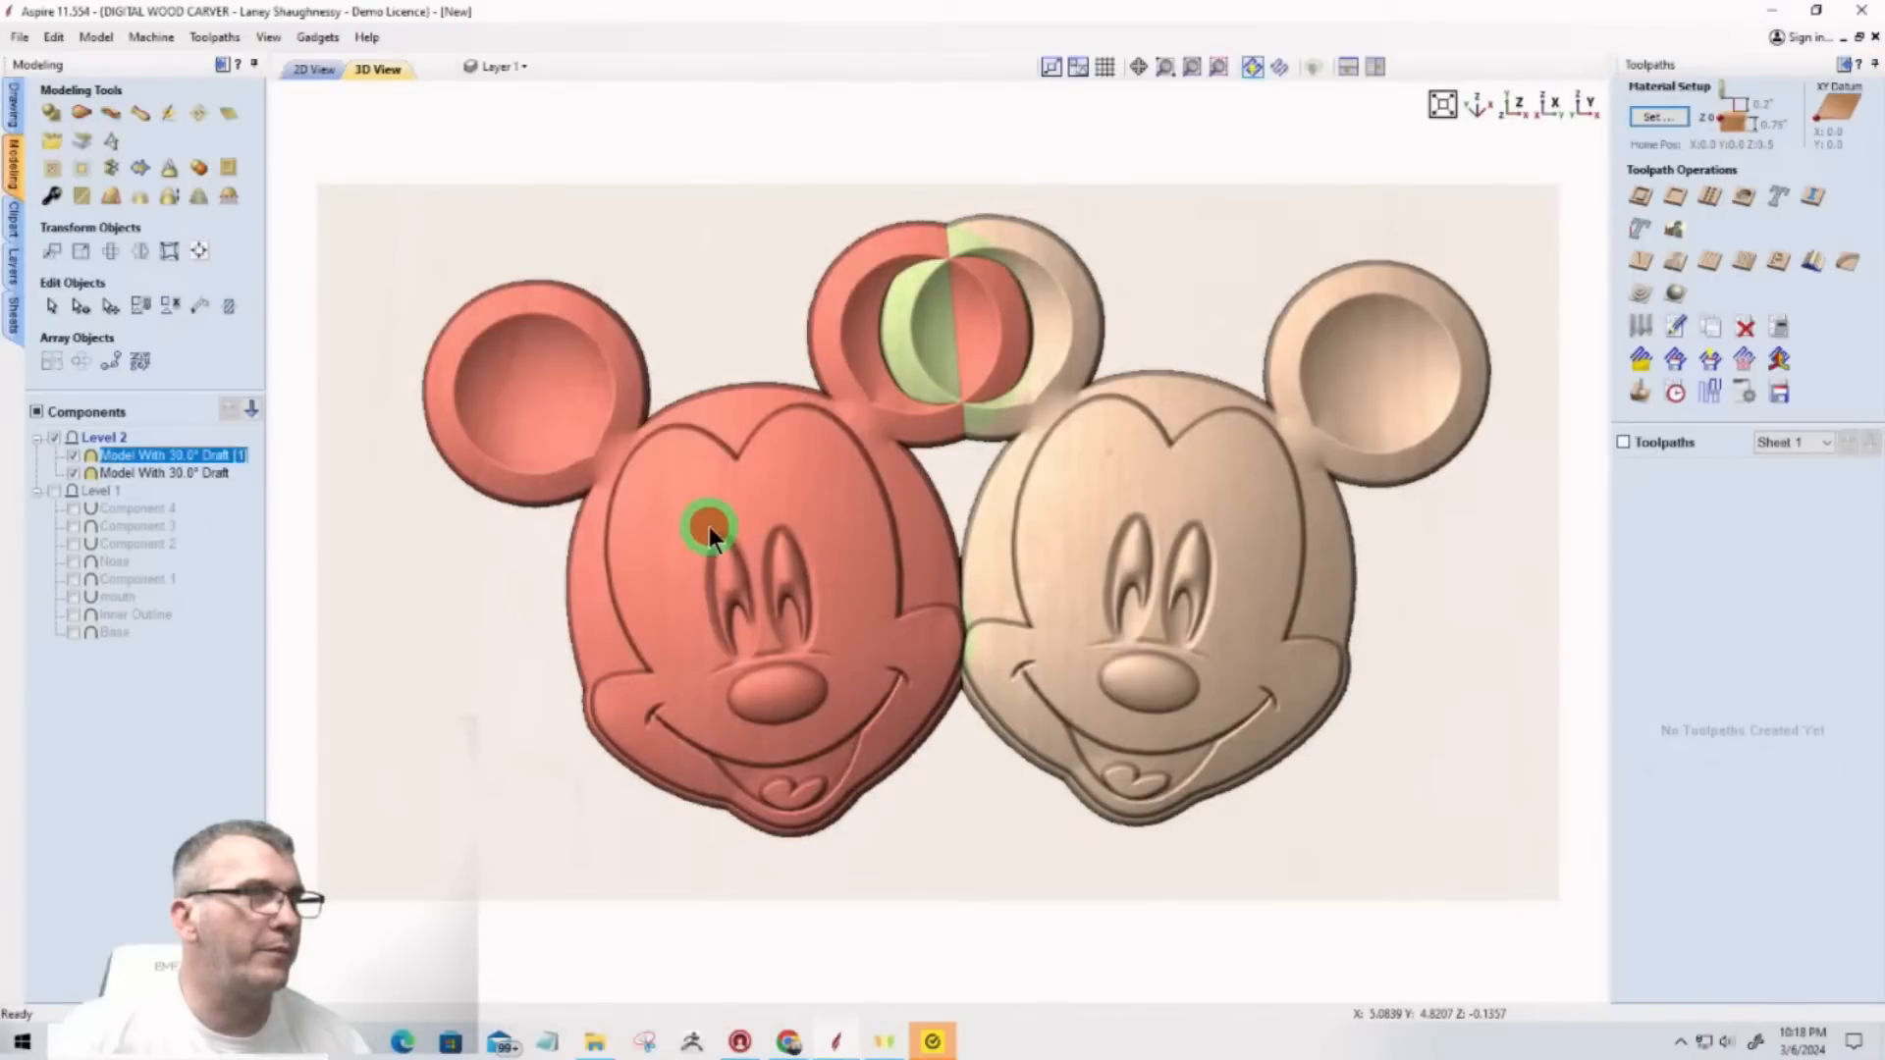
left_click(709, 526)
left_click(54, 197)
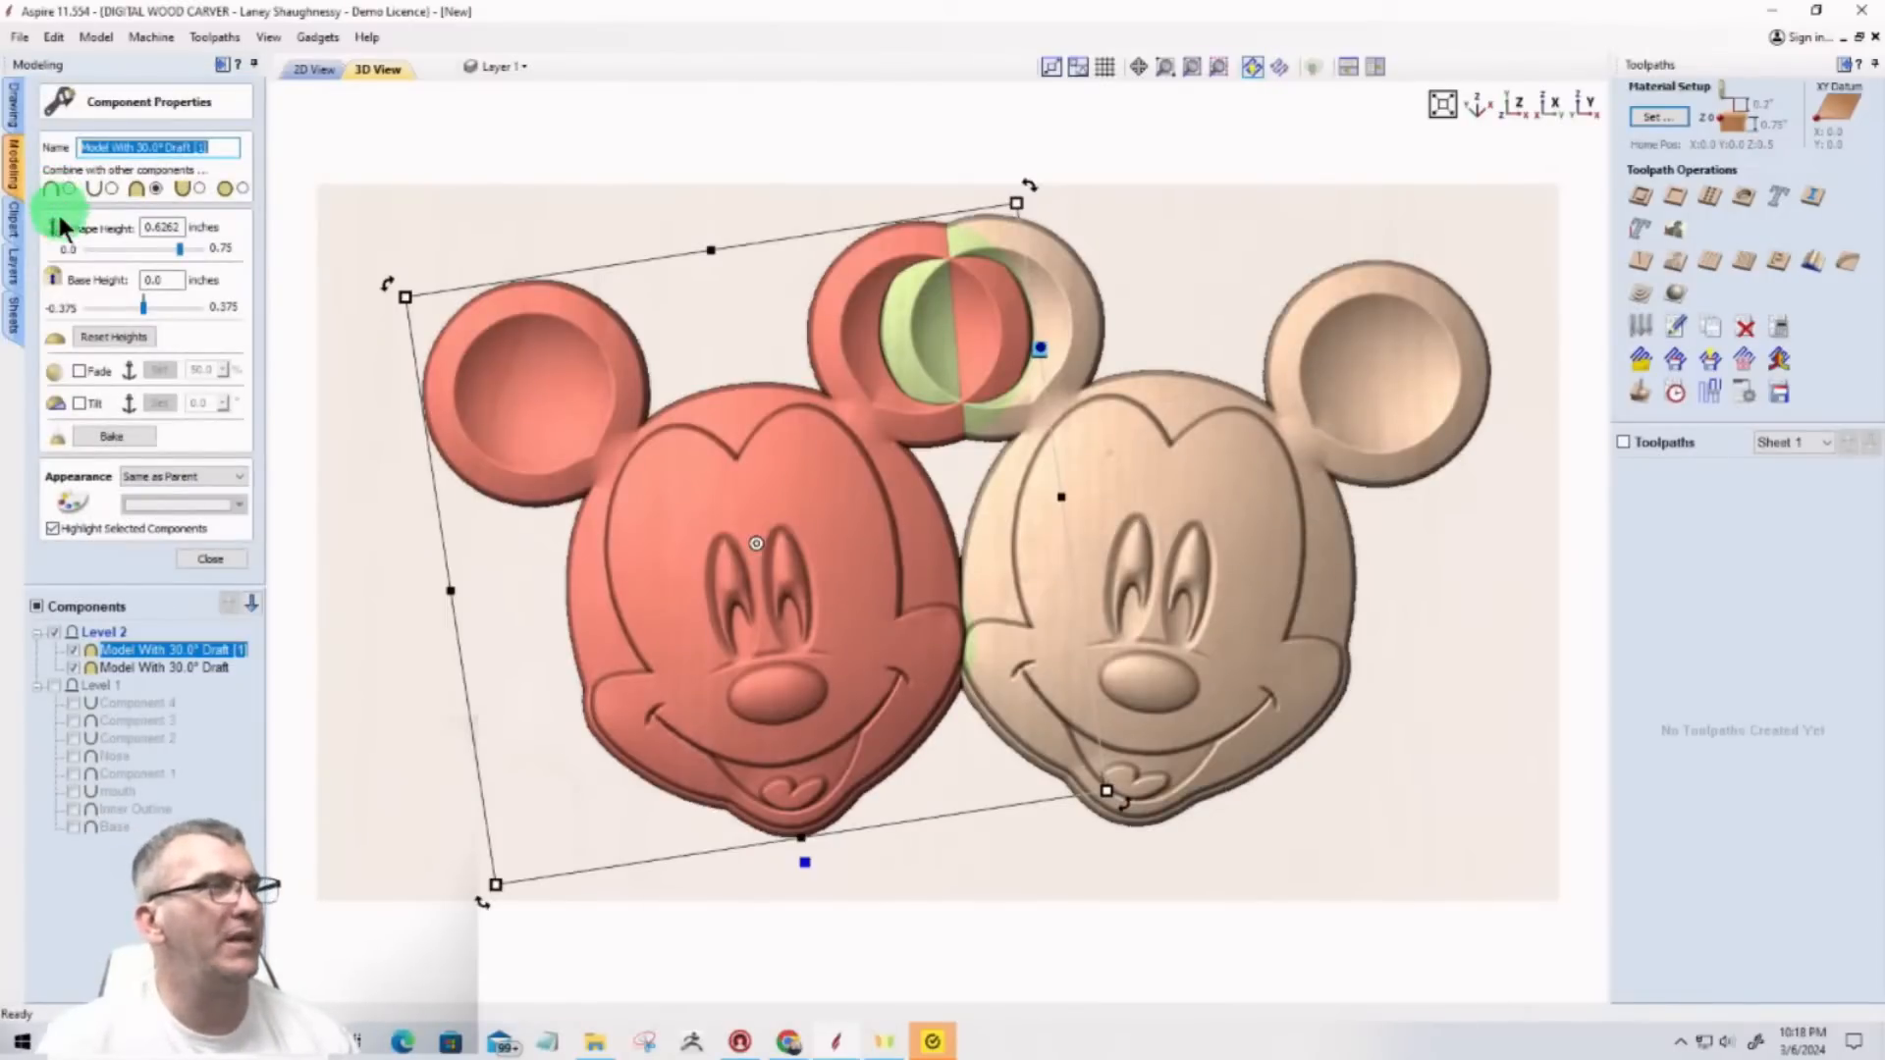
left_click(79, 403)
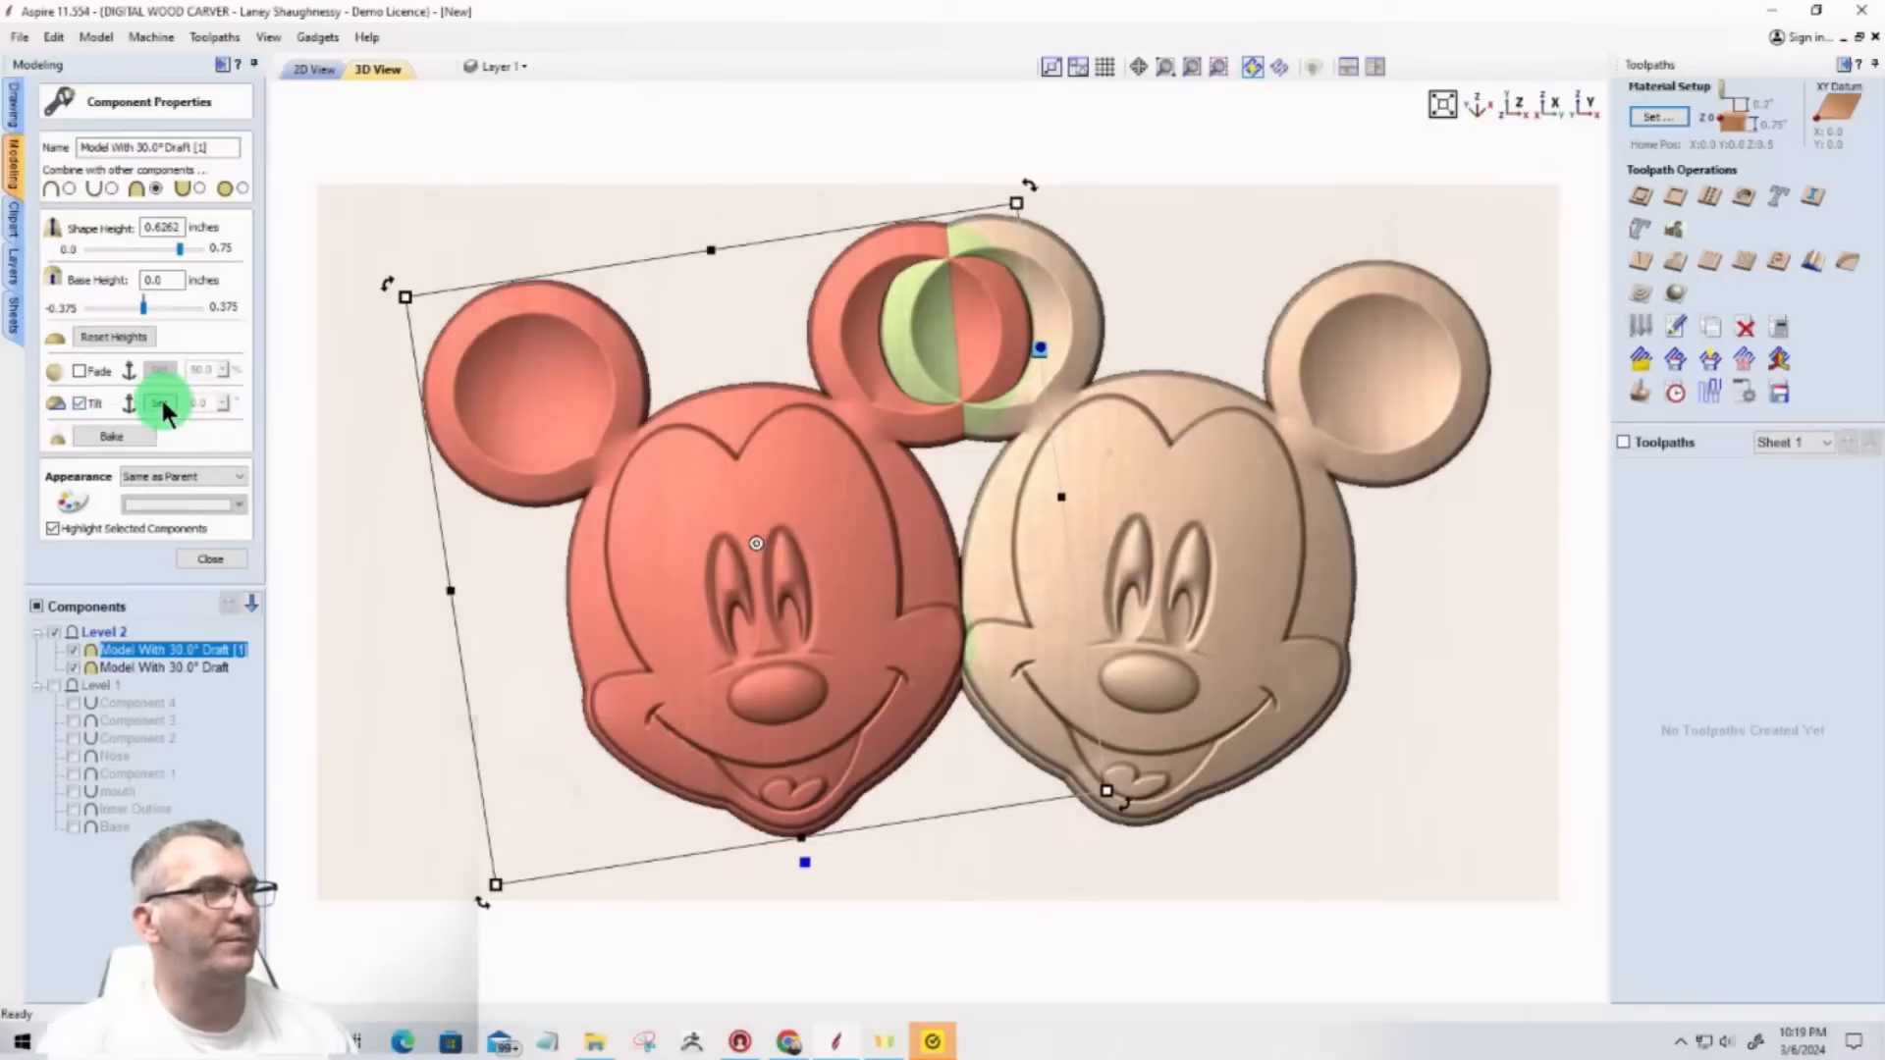
left_click(161, 402)
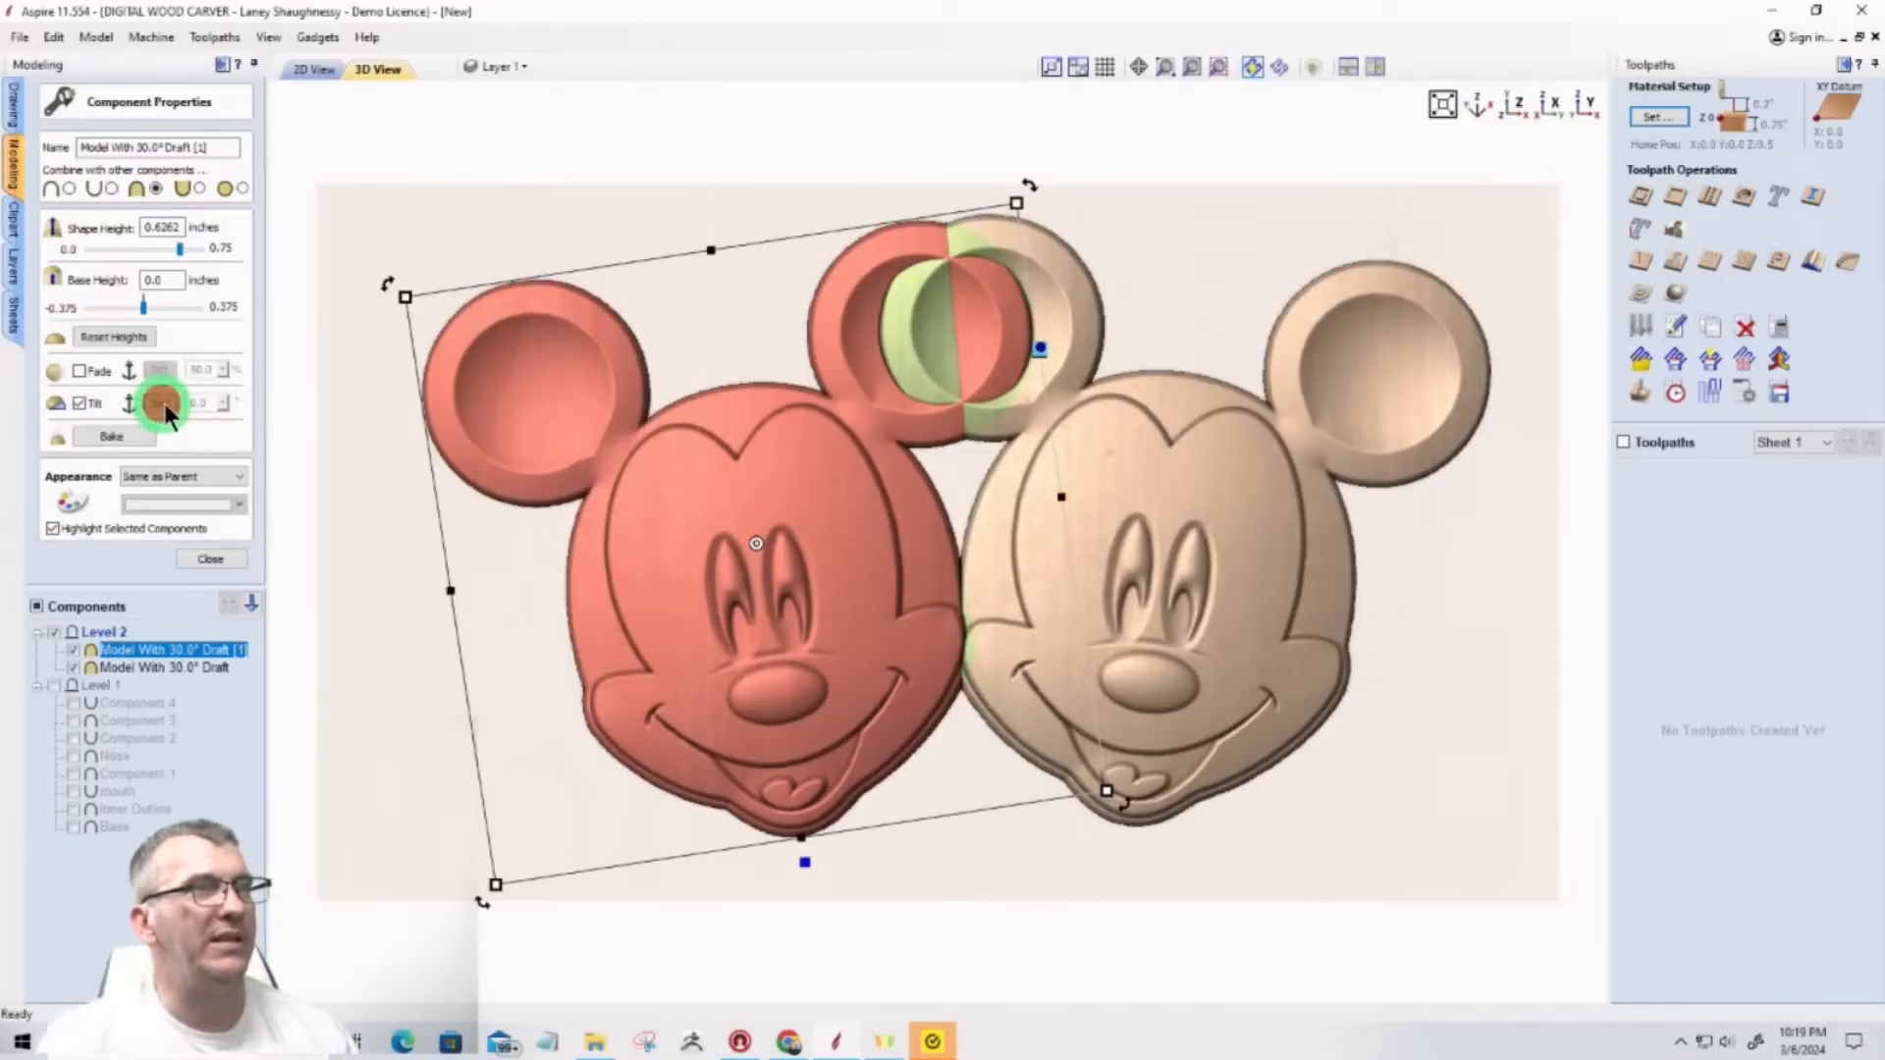
Step: Try to enable the left head's tilt from its on-model properties pop-up, and glance at the heads in 2D
left_click(805, 863)
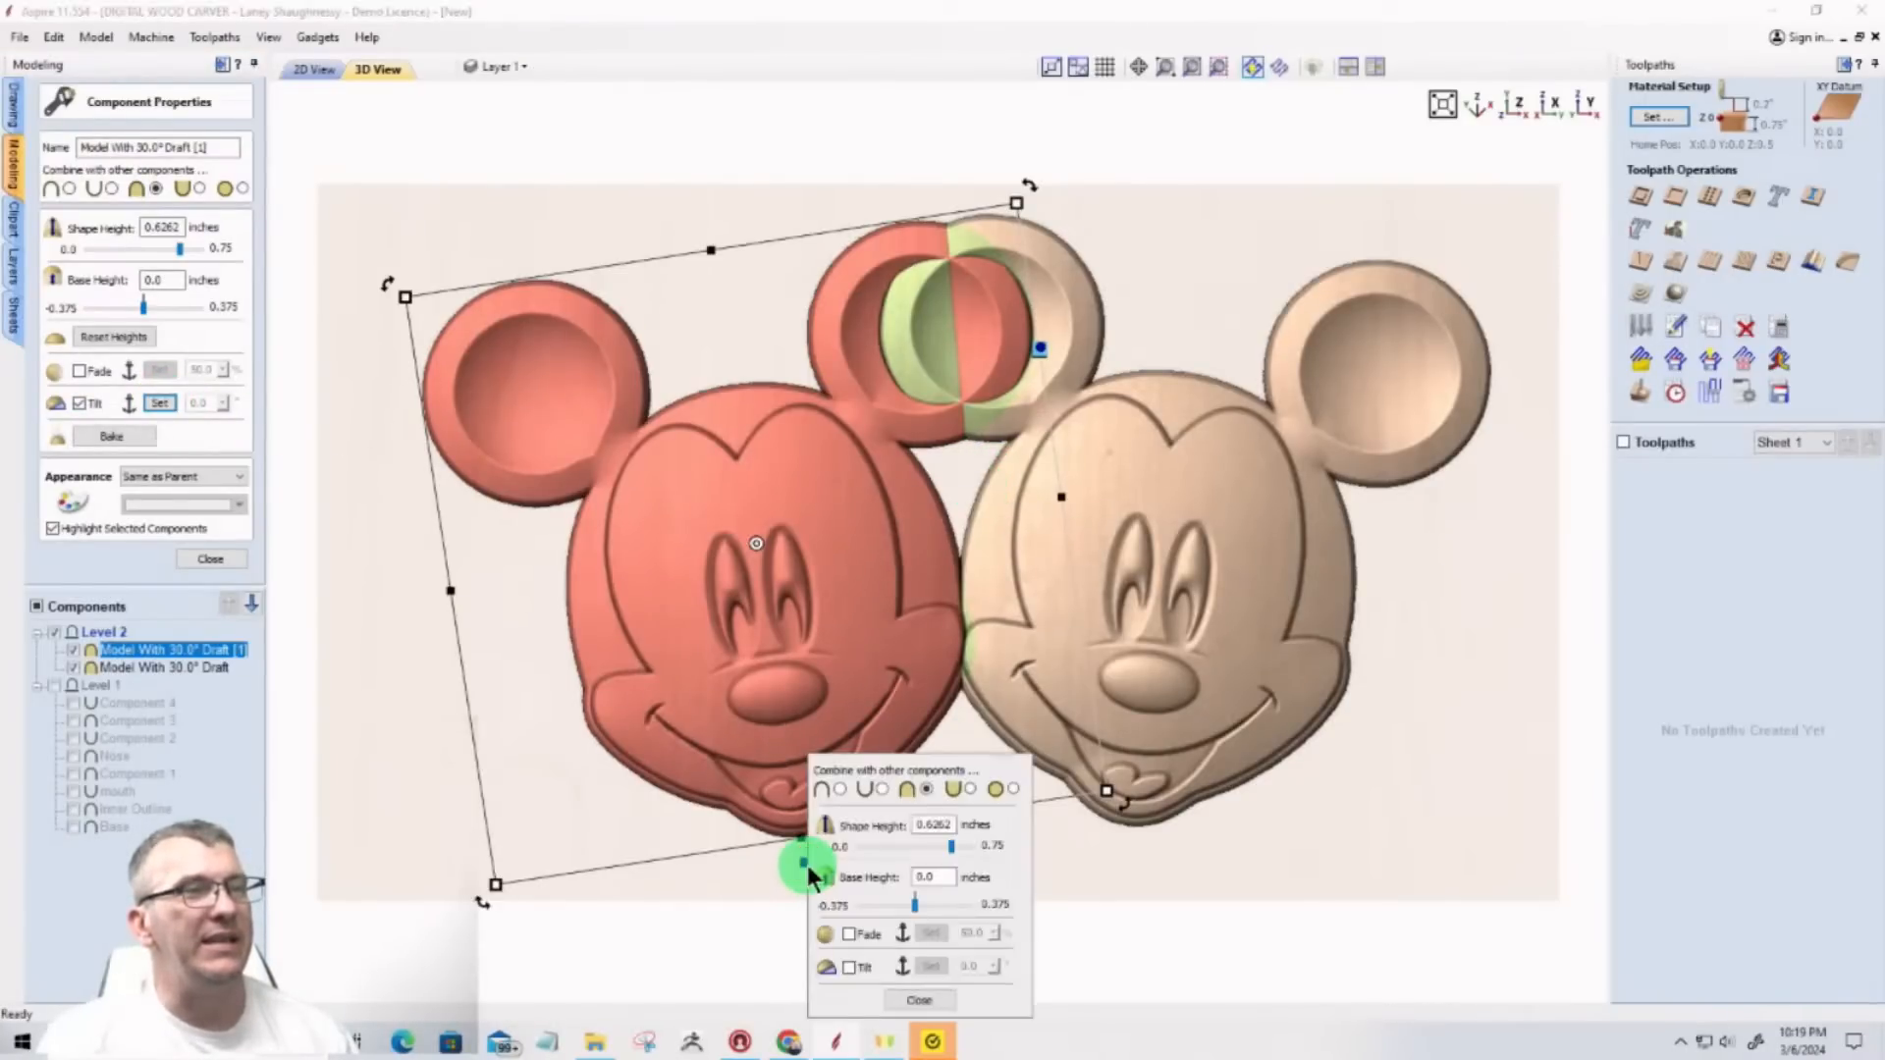
mouse_move(908, 766)
left_mouse_down()
mouse_move(1445, 643)
mouse_move(1466, 501)
left_mouse_up()
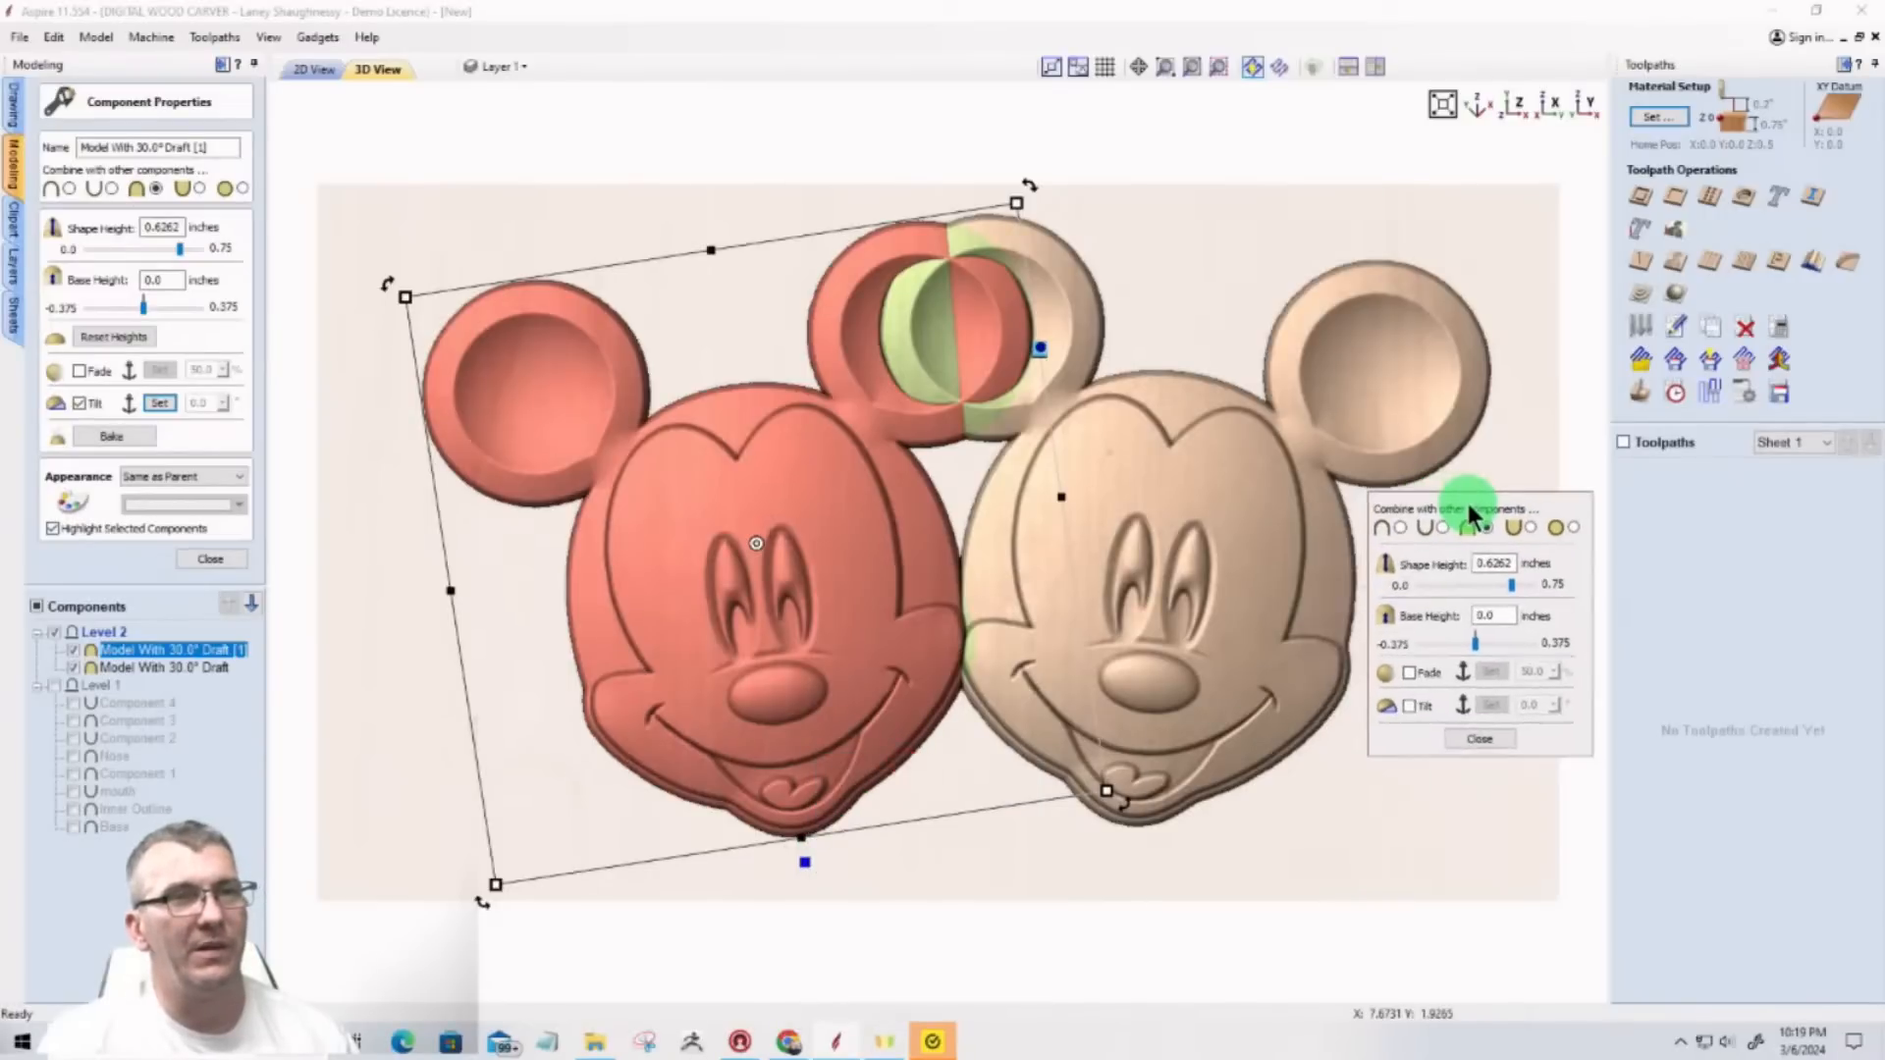
left_click(1411, 705)
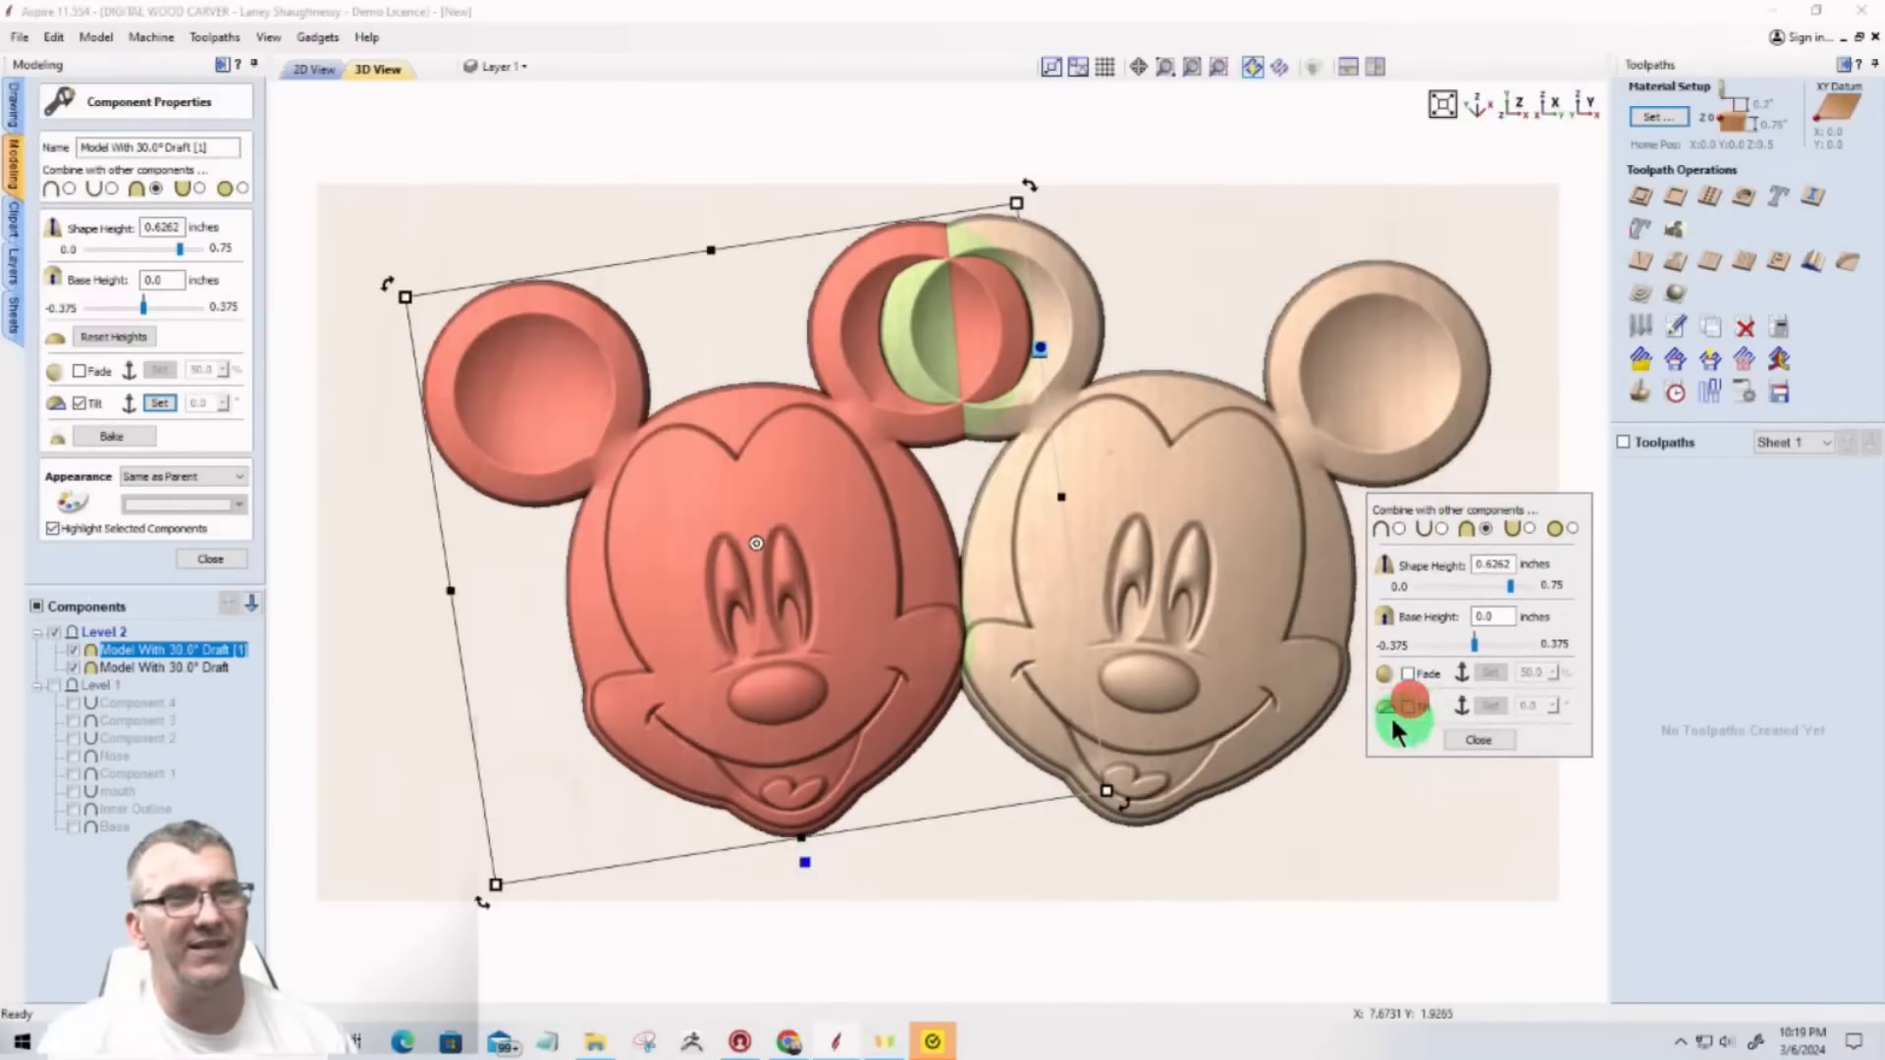
left_click(1408, 706)
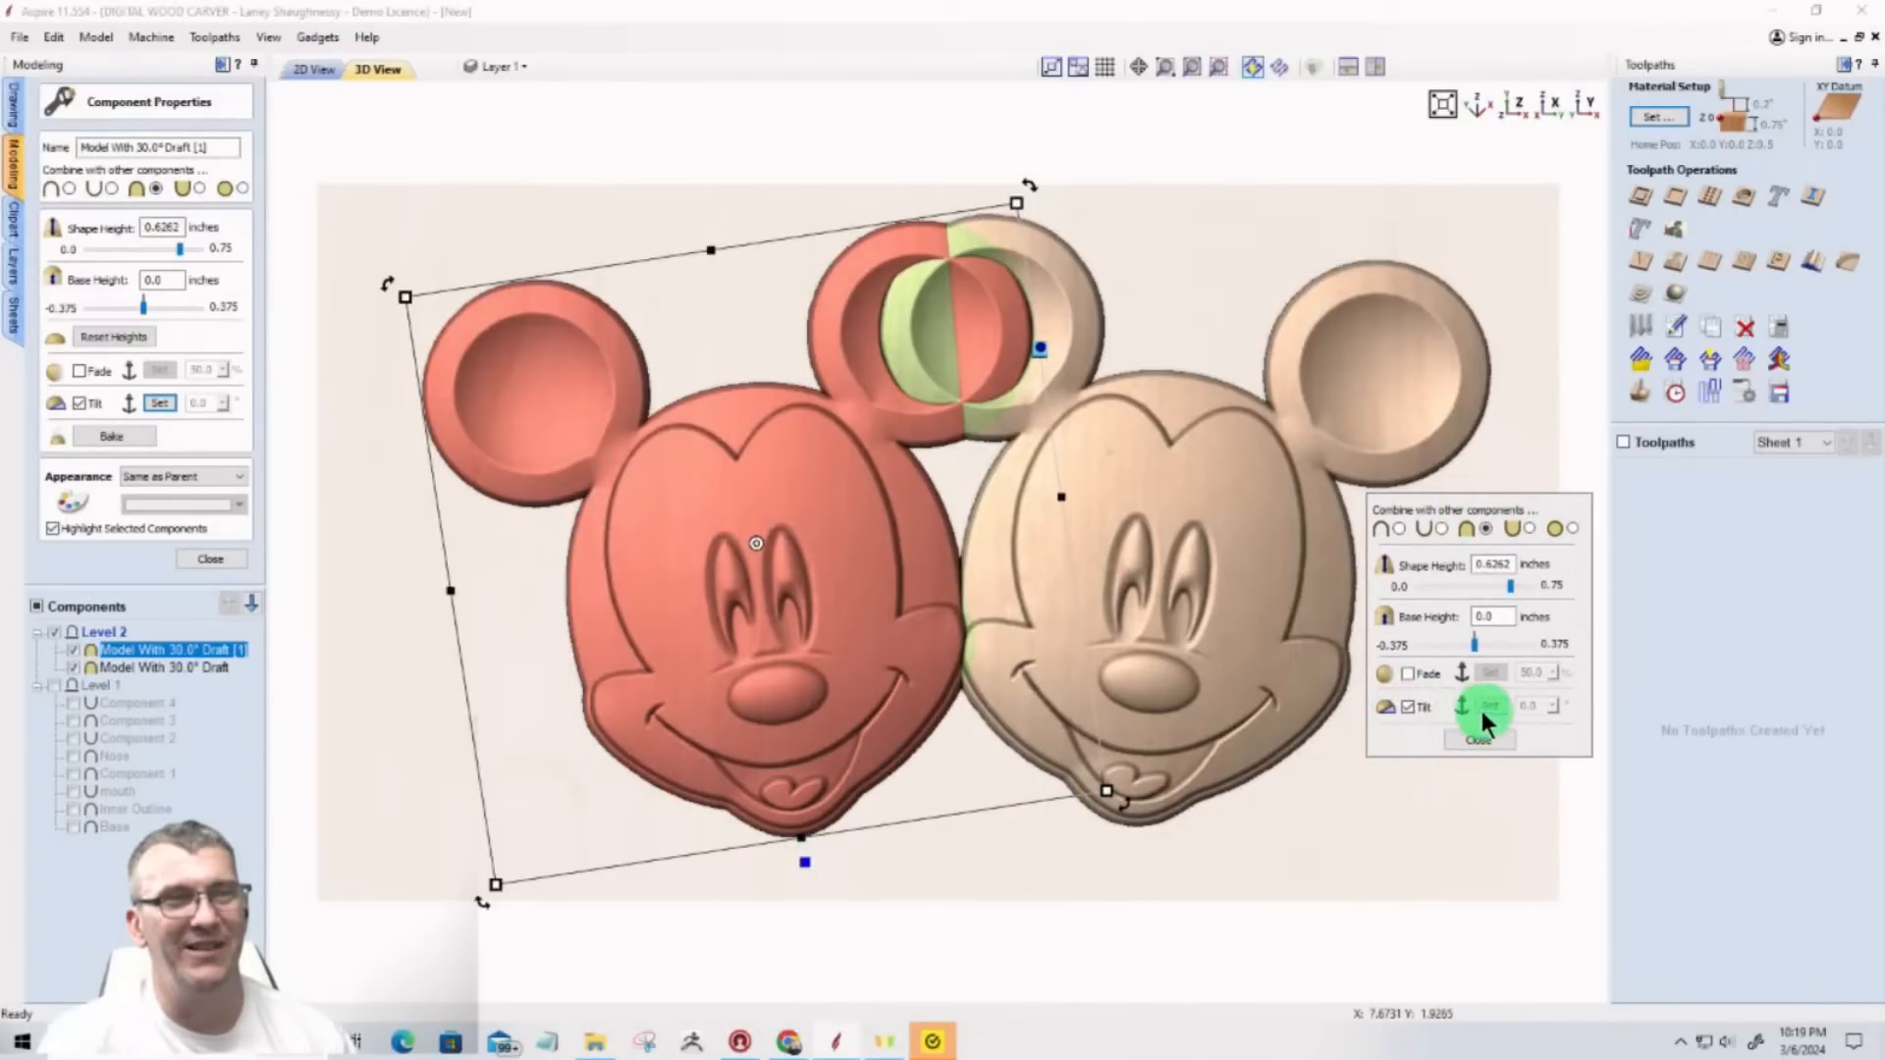
left_click(1482, 741)
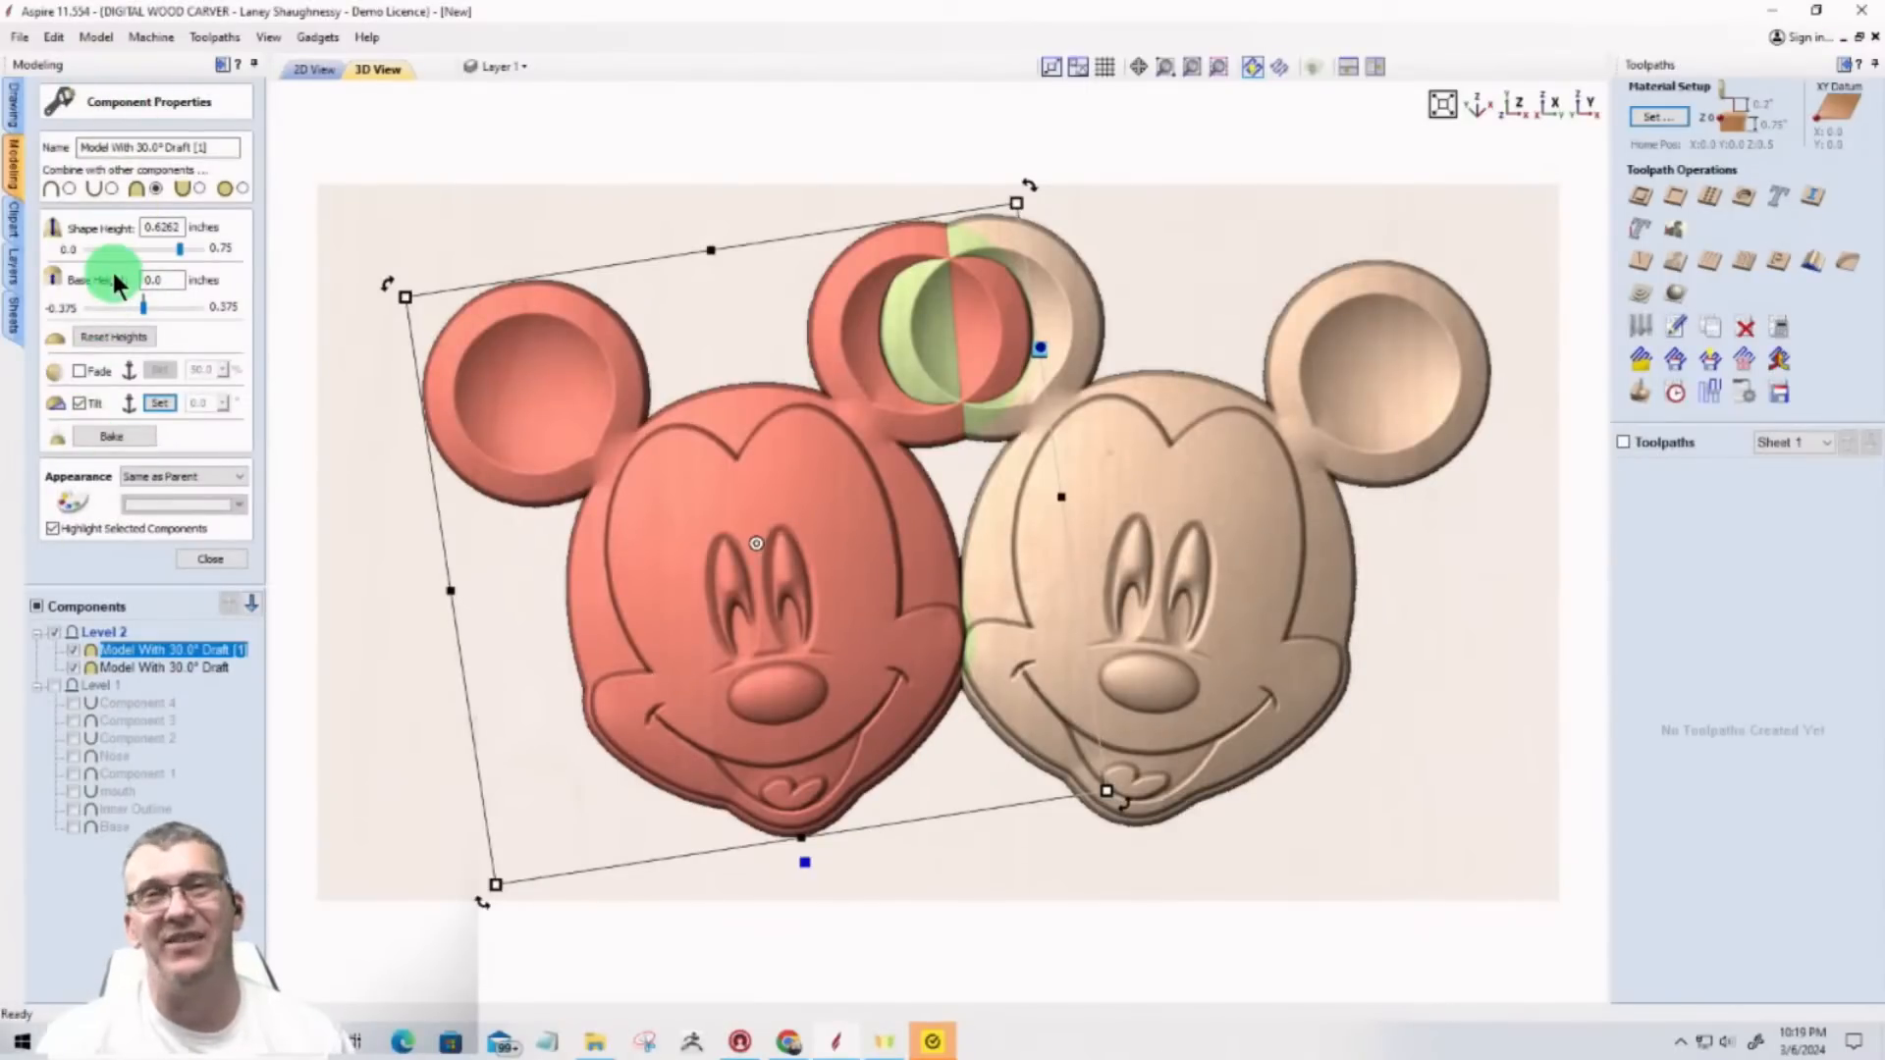
left_click(308, 67)
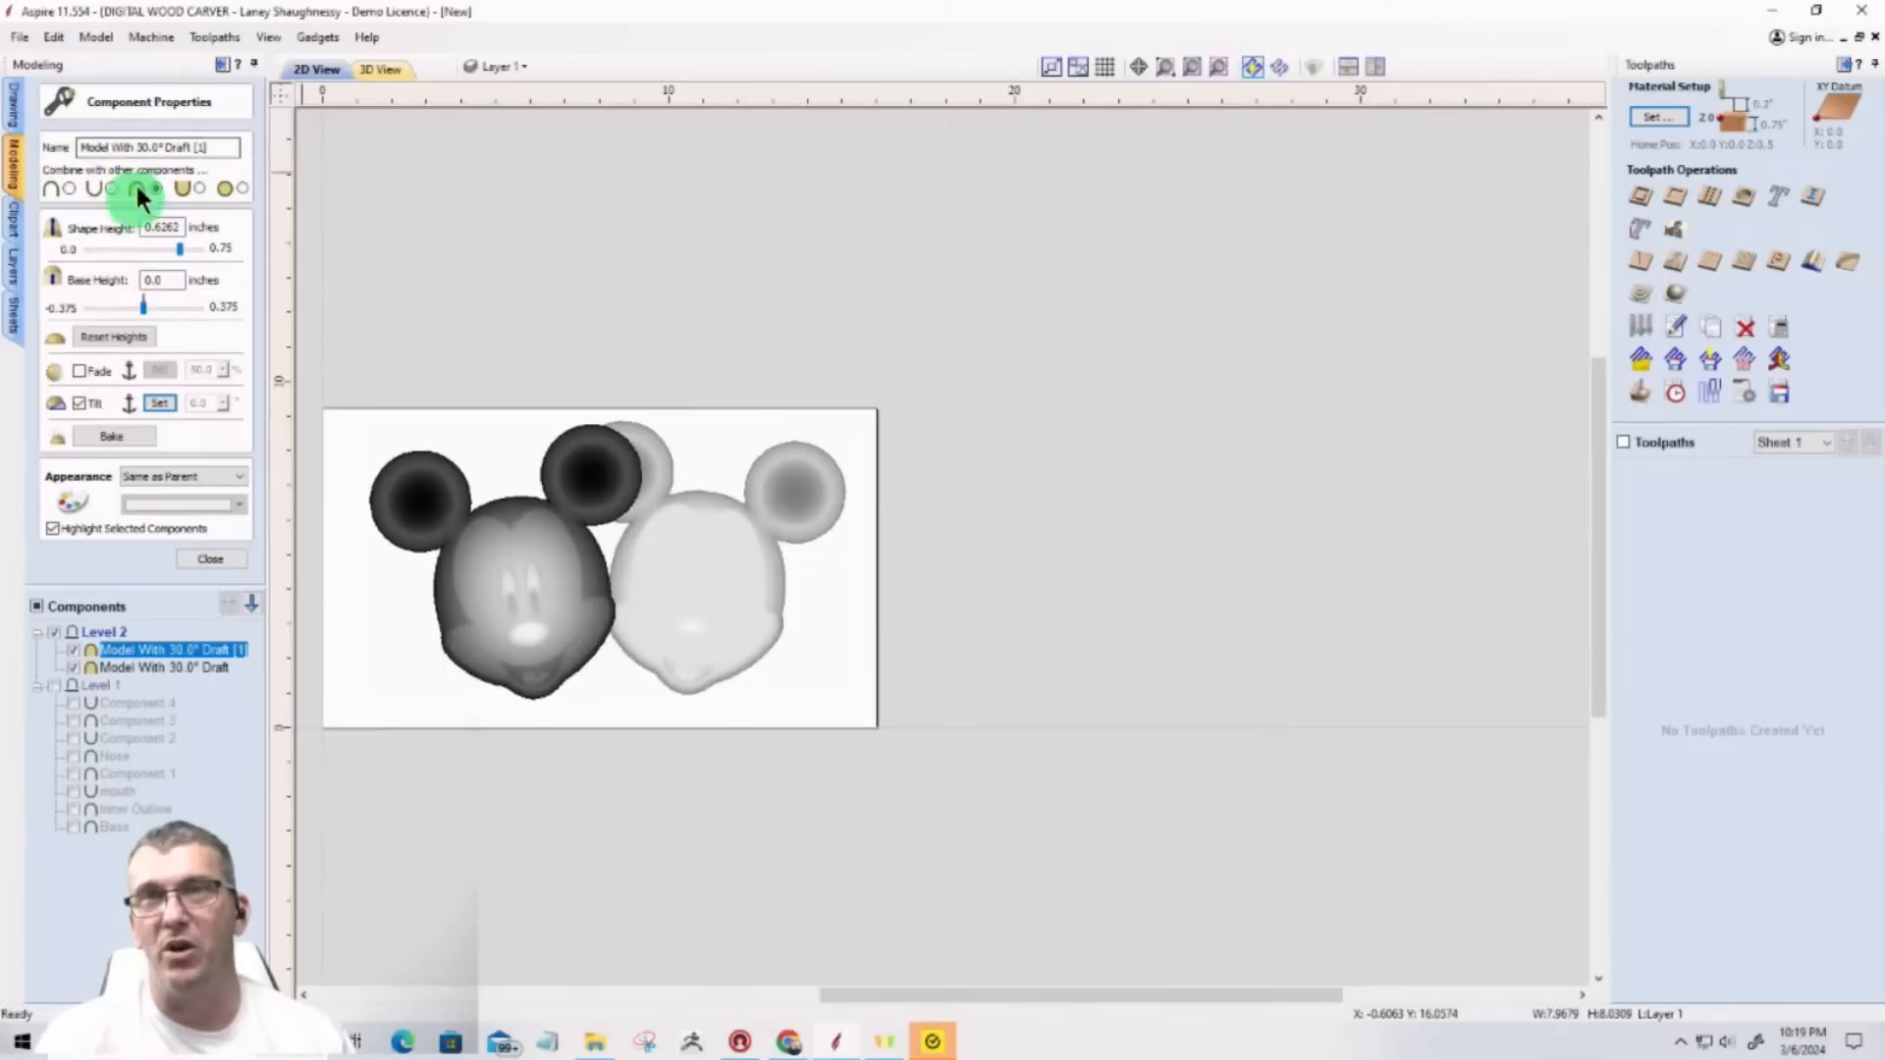
left_click(380, 68)
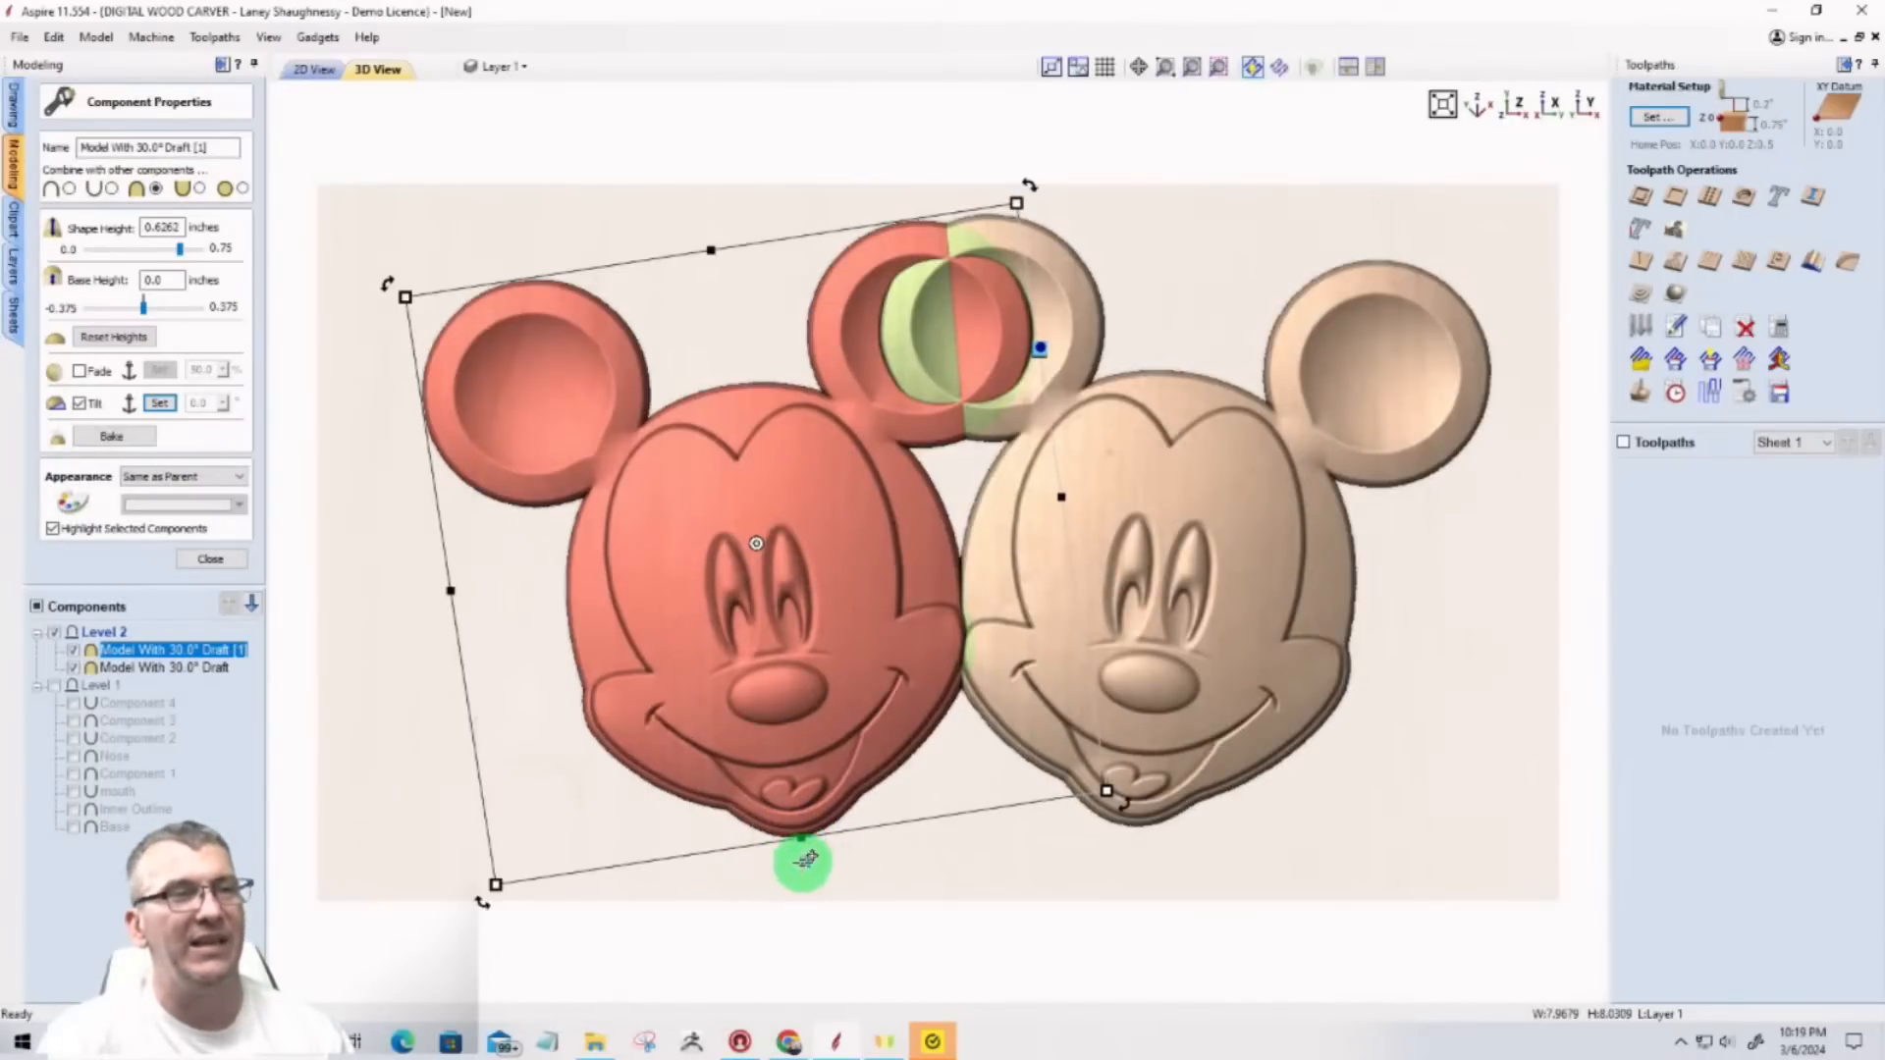
Step: Reopen the left head's on-model properties and set its tilt direction from the face's outer edge to the edge touching the other head
right_click(802, 866)
left_click_drag(850, 764, 1346, 513)
left_click(1385, 746)
left_click(1421, 705)
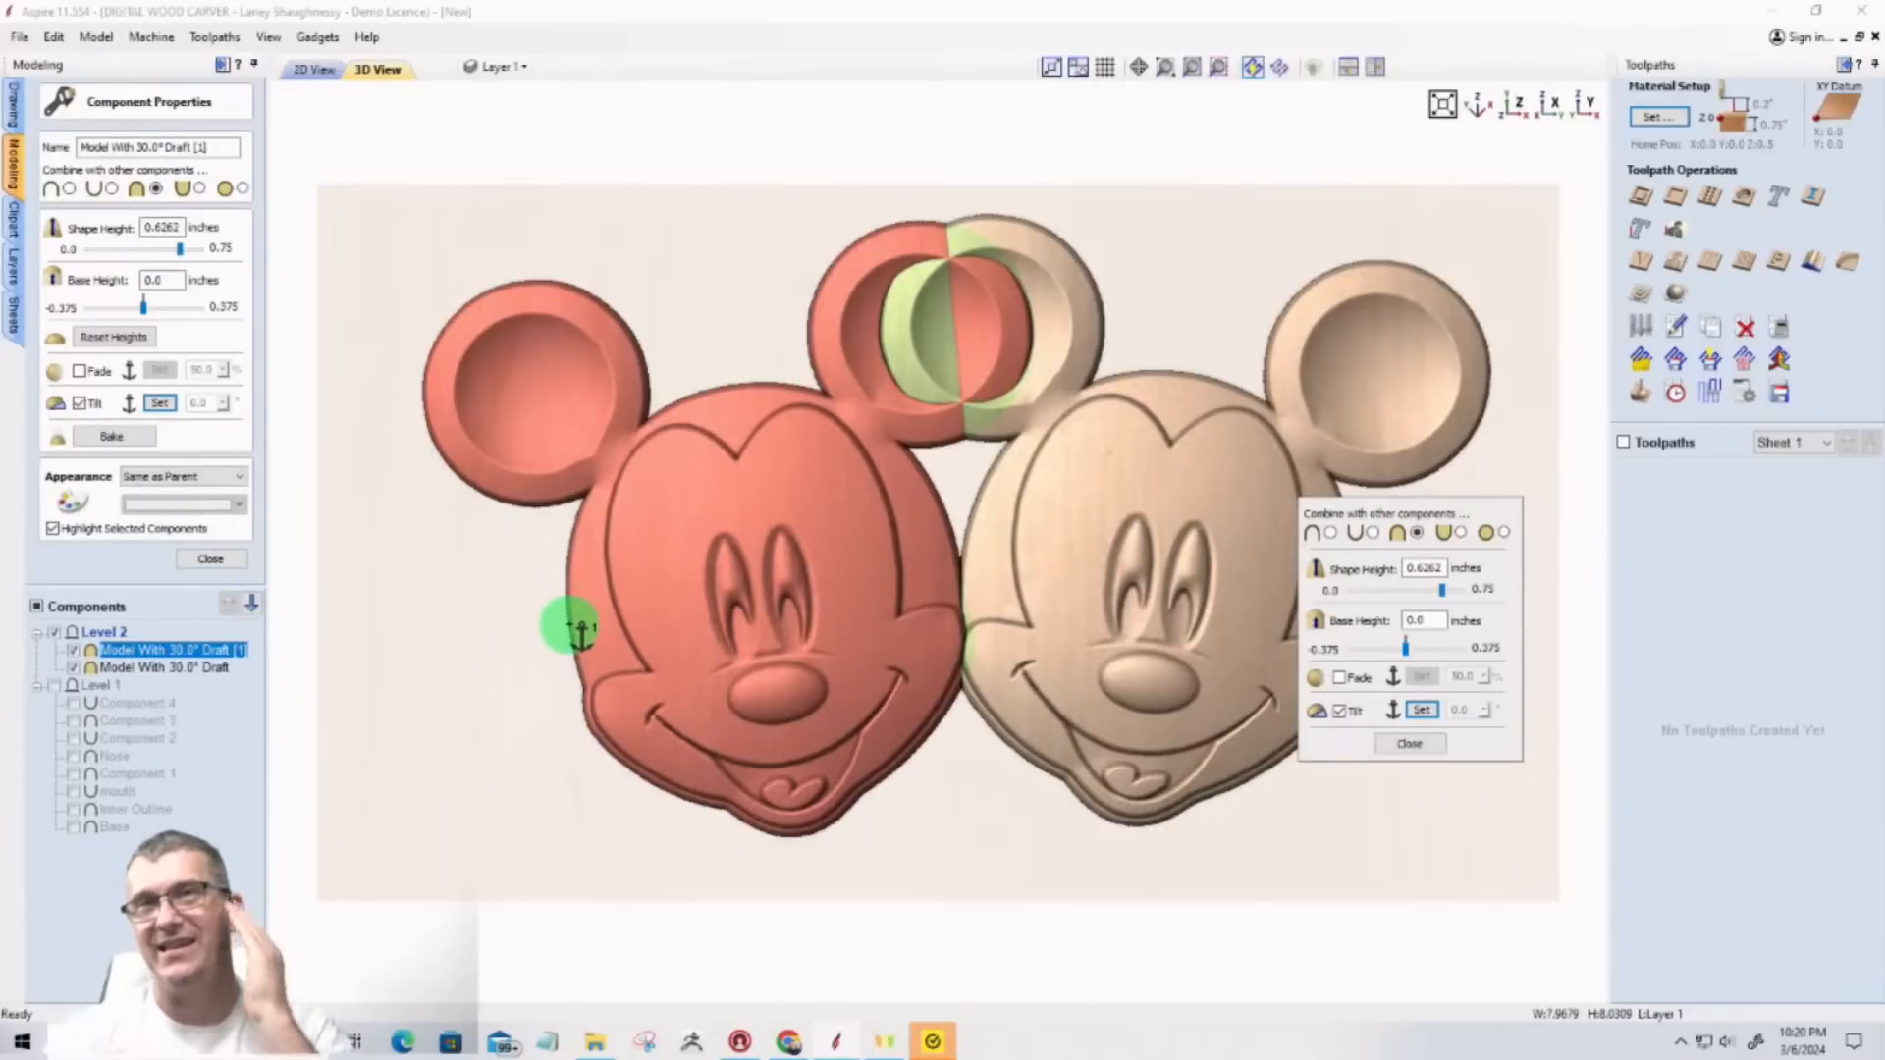
left_click(576, 621)
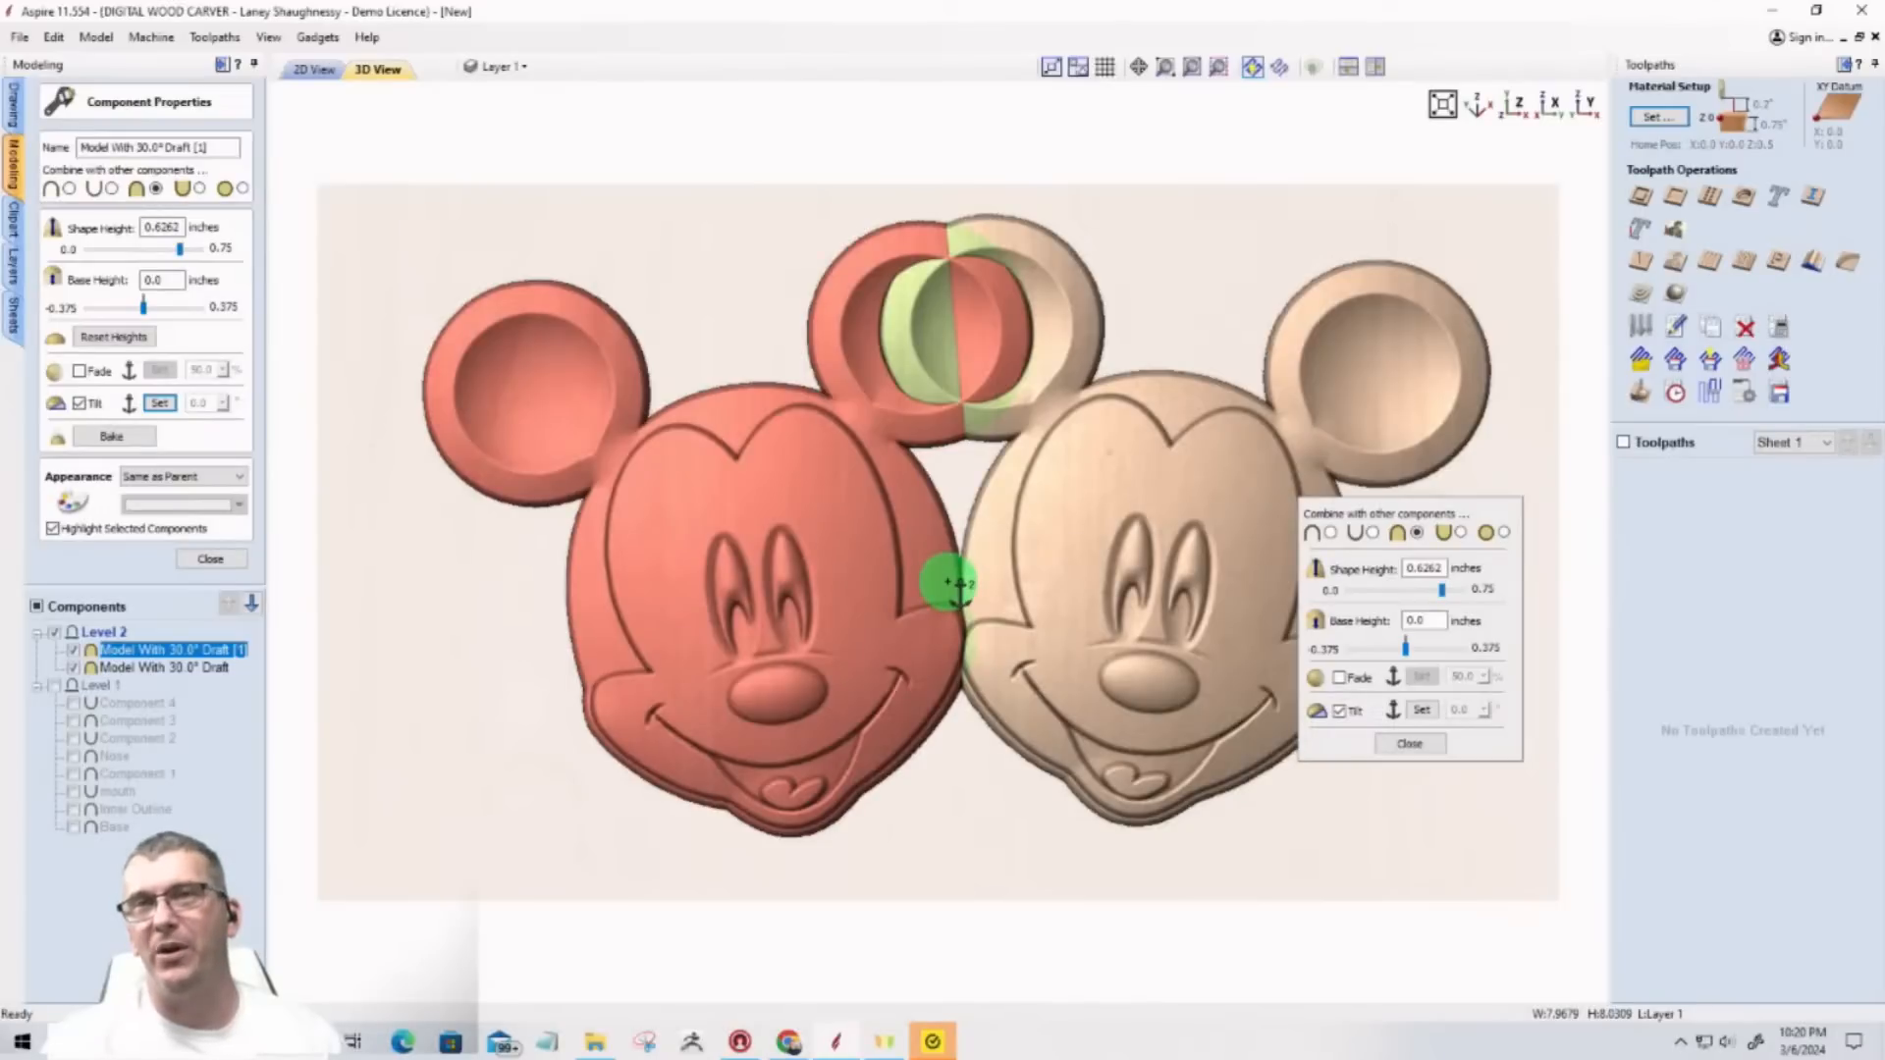
left_click(954, 584)
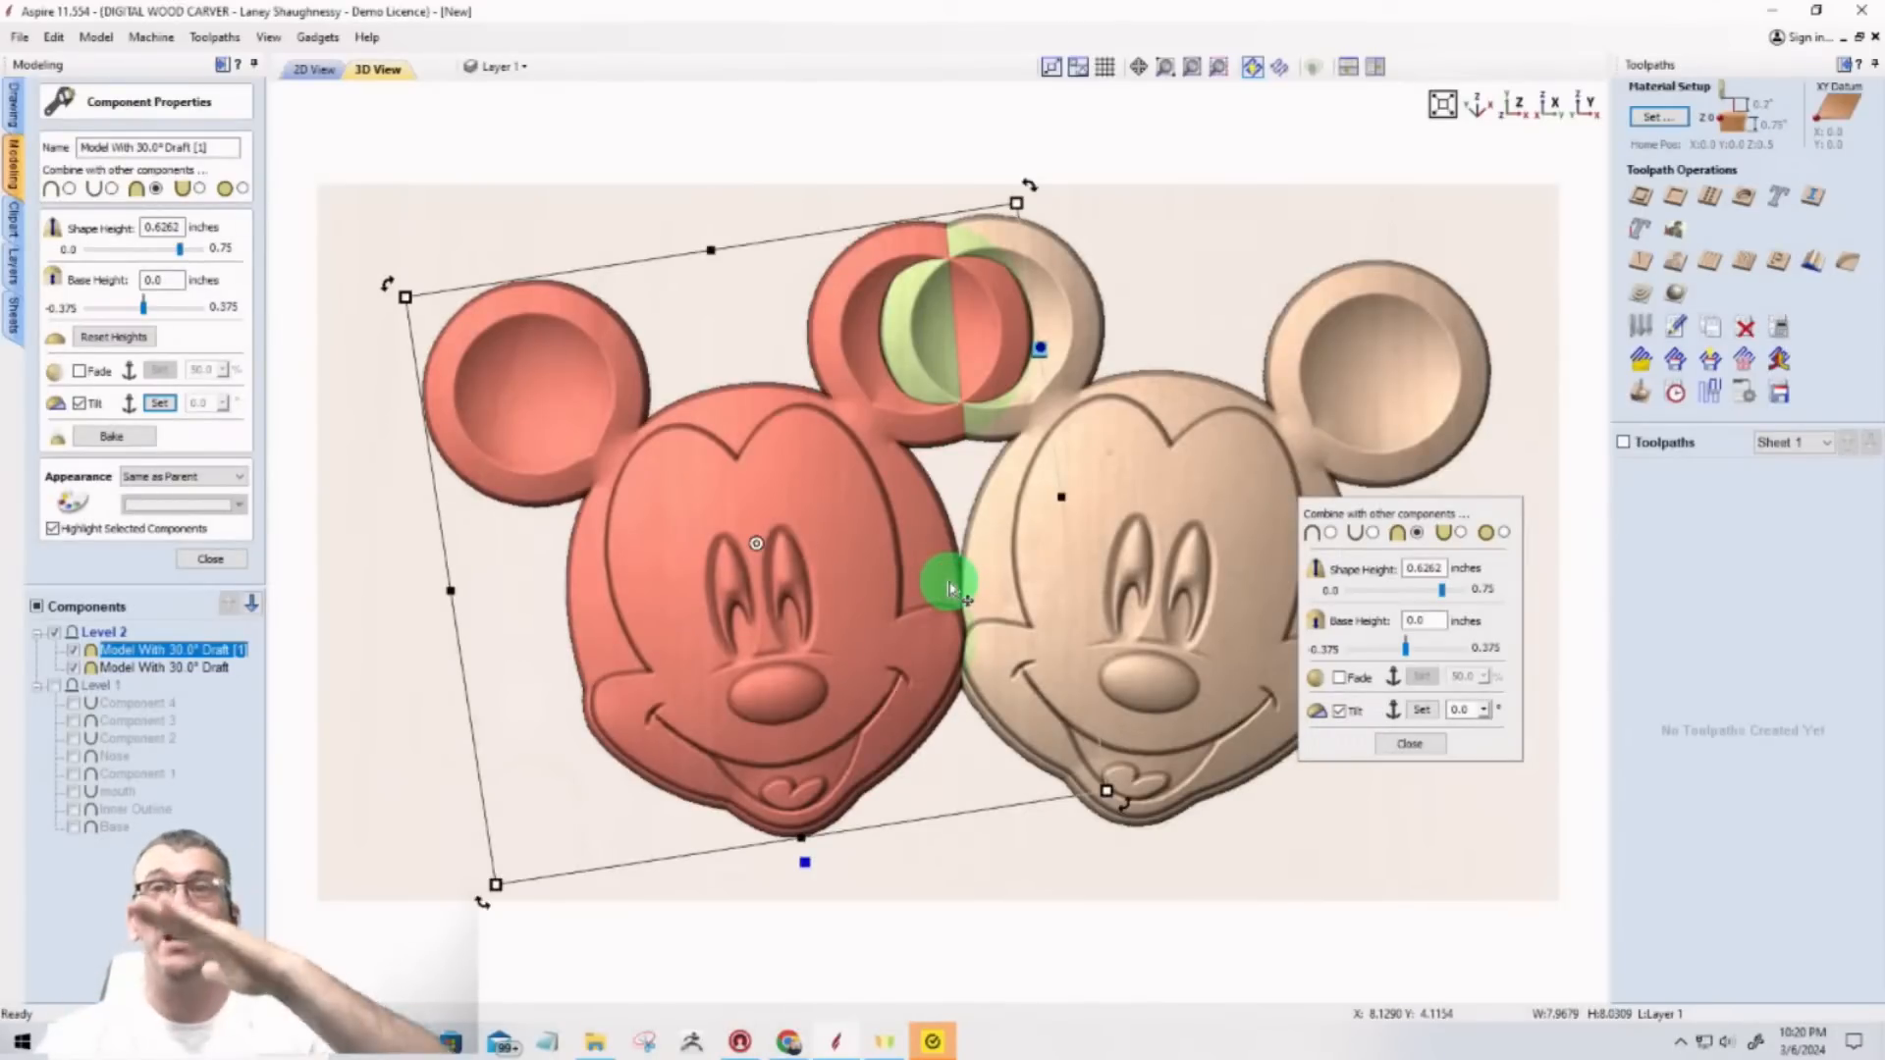
Step: Set the left head's tilt angle to 3.6 degrees and examine the overlapping ears from an oblique angle
left_click(1492, 729)
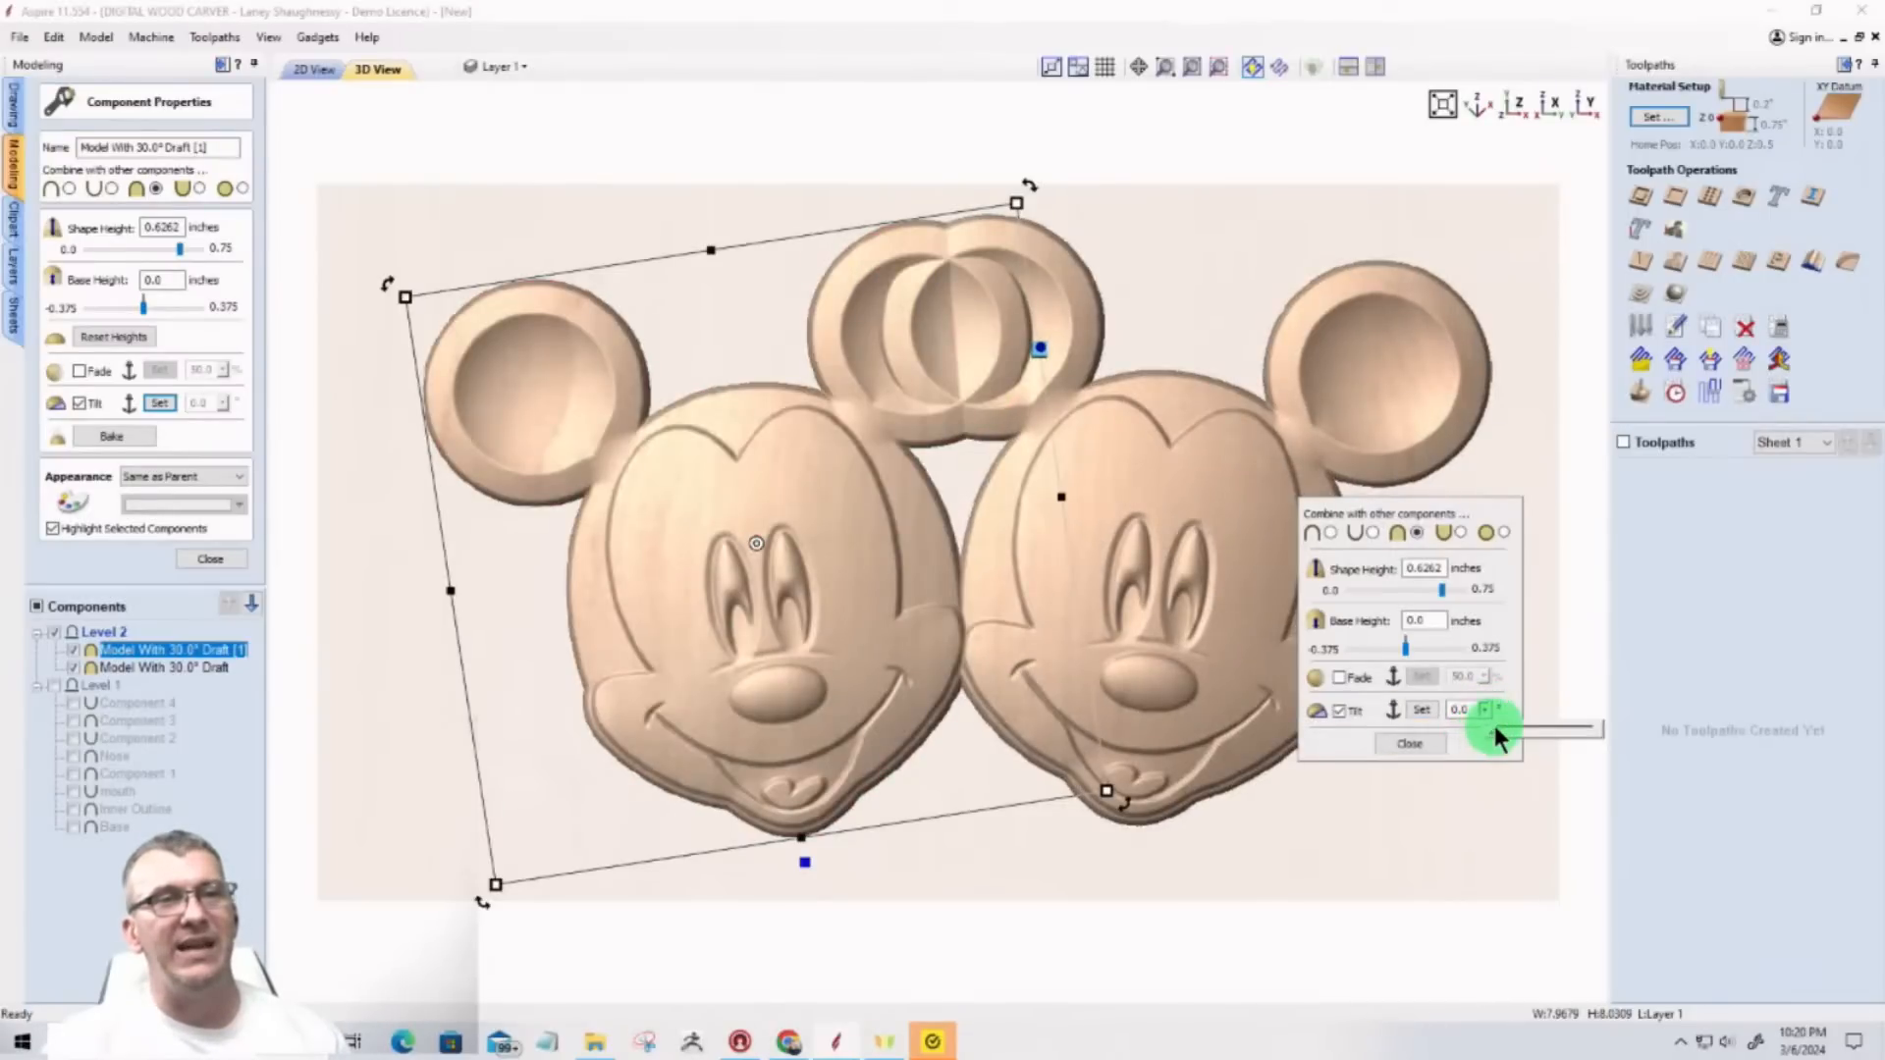
left_click_drag(1494, 738, 1511, 738)
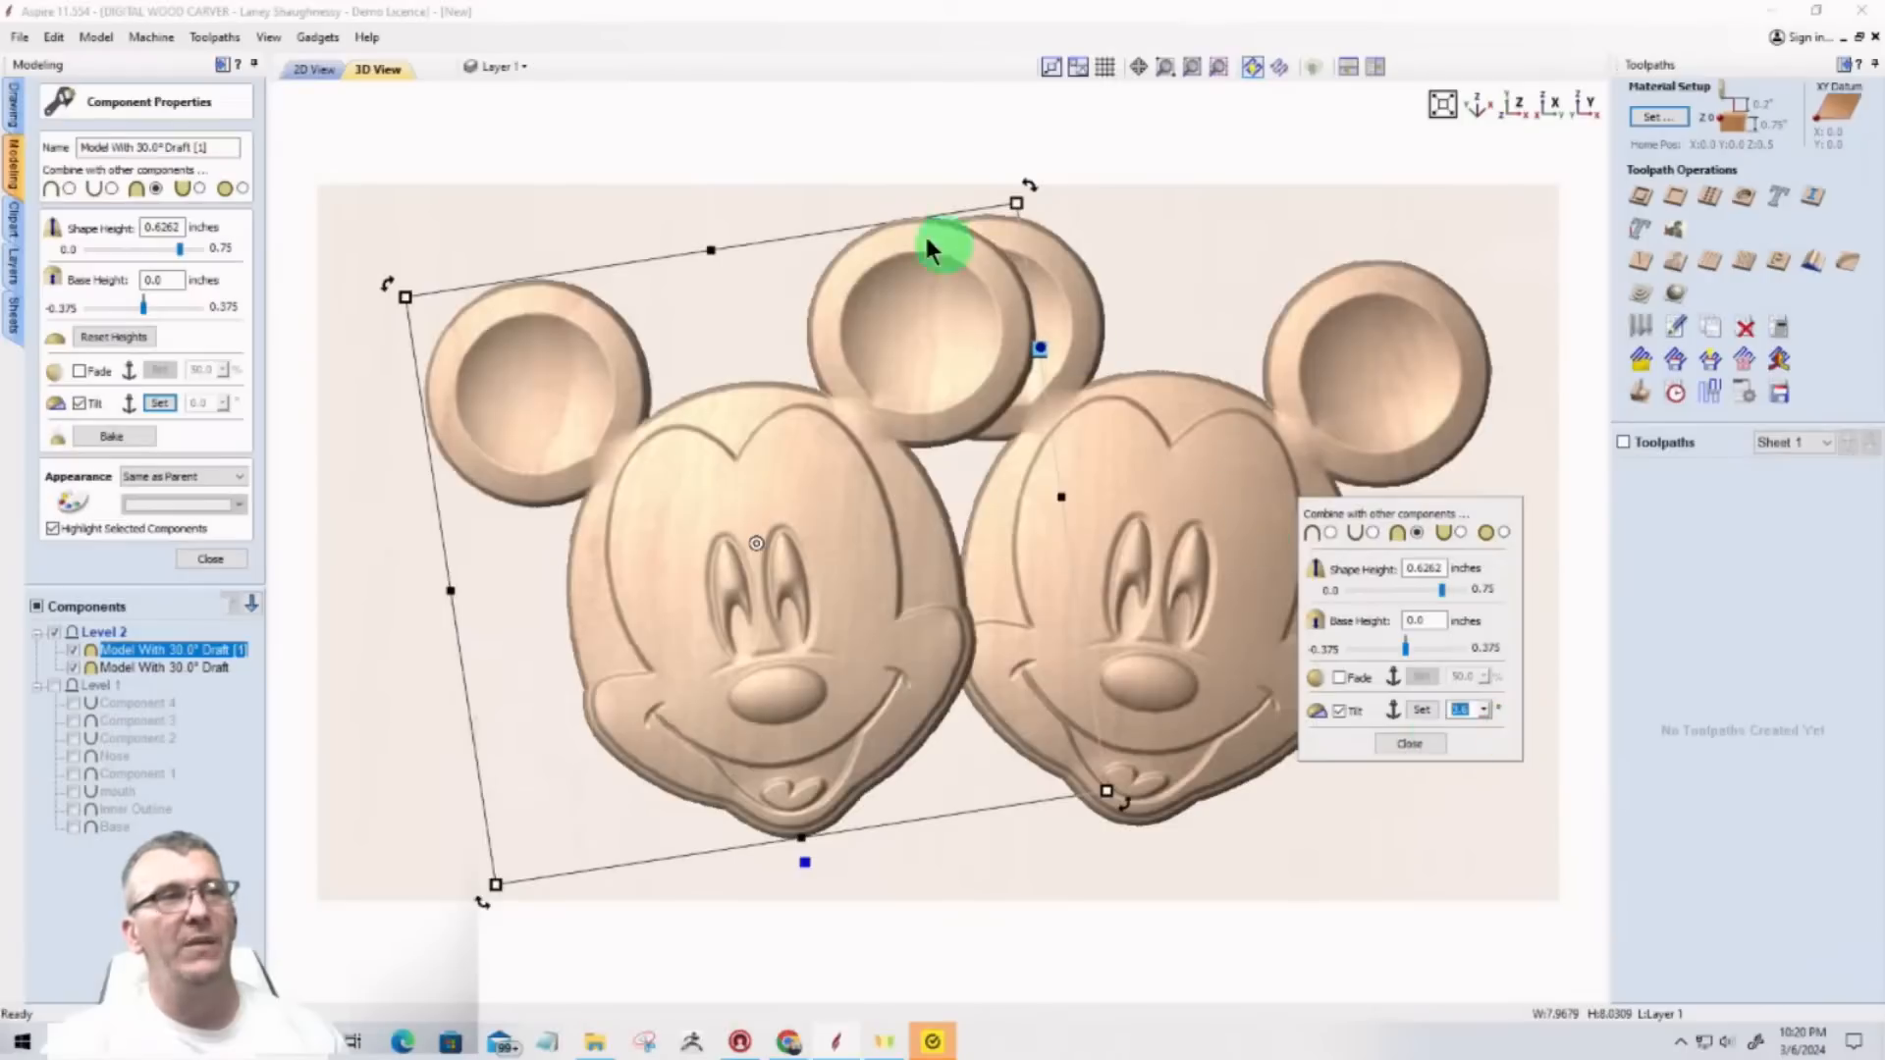
left_click(1086, 884)
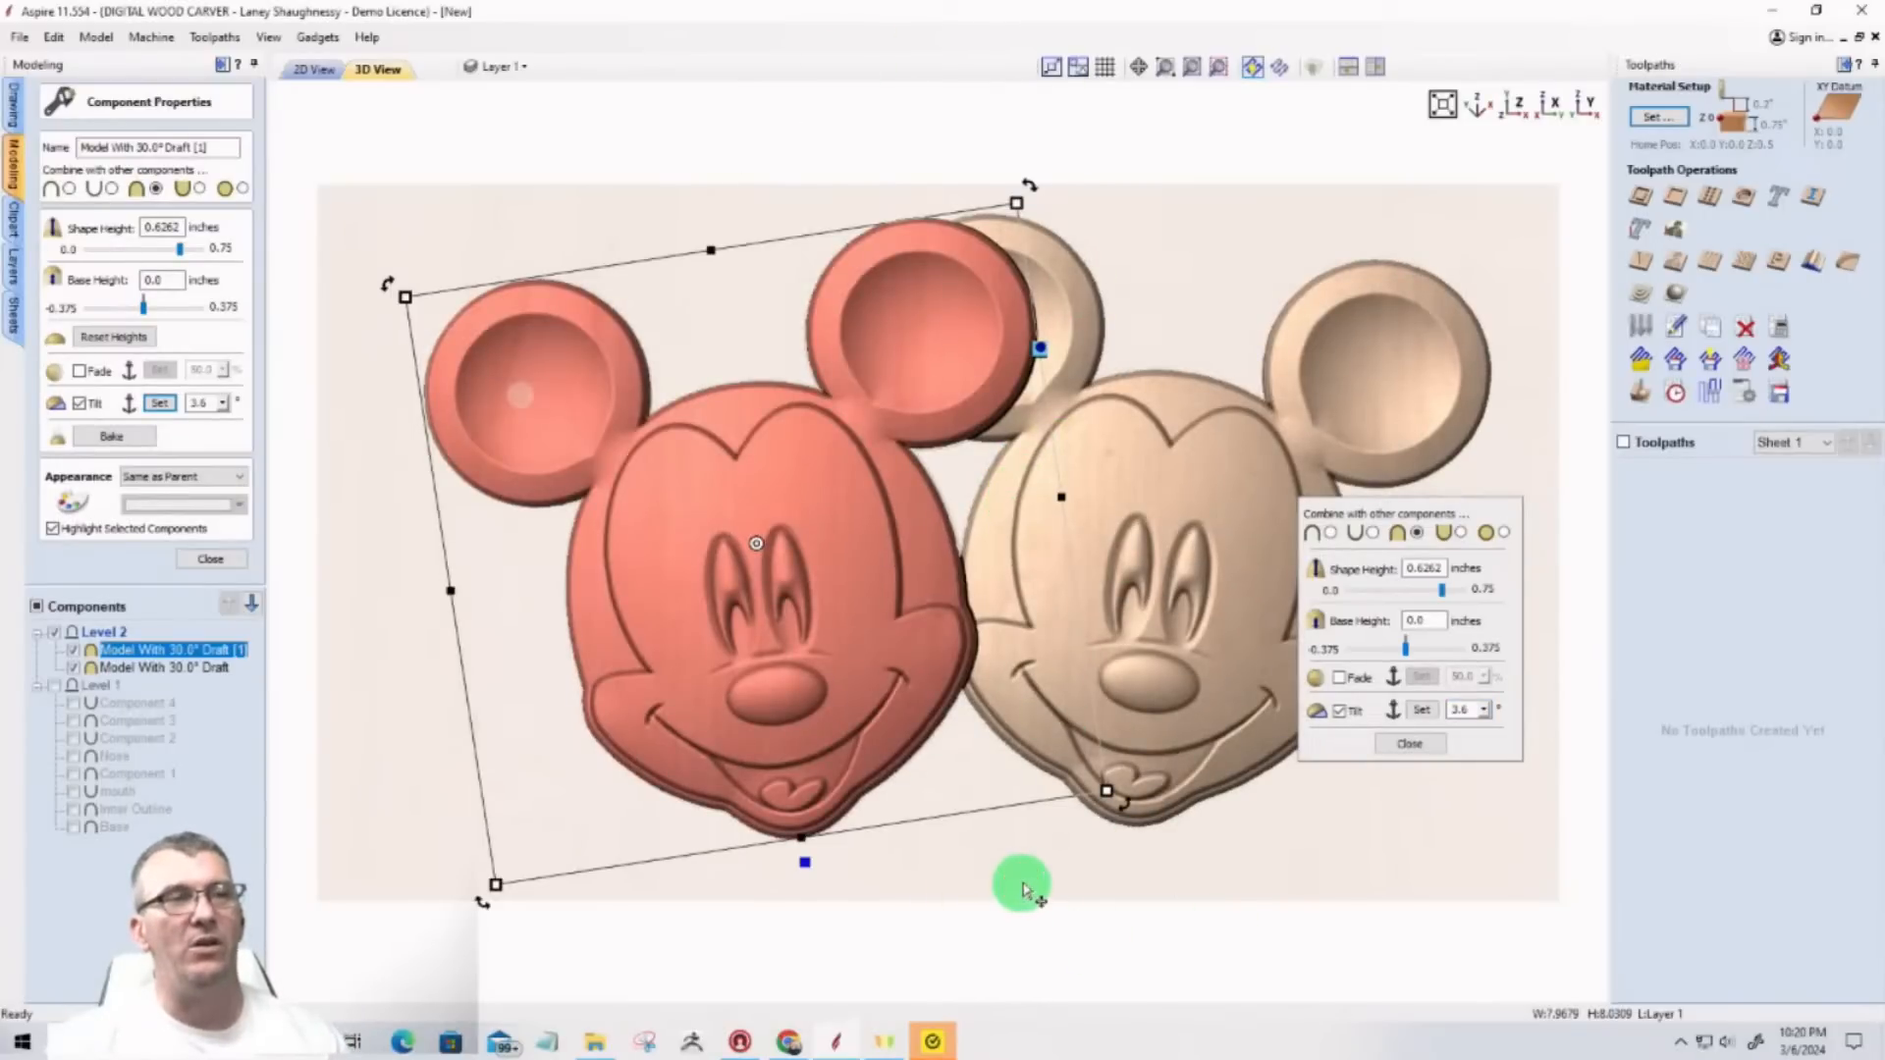
left_click_drag(1115, 883, 1028, 800)
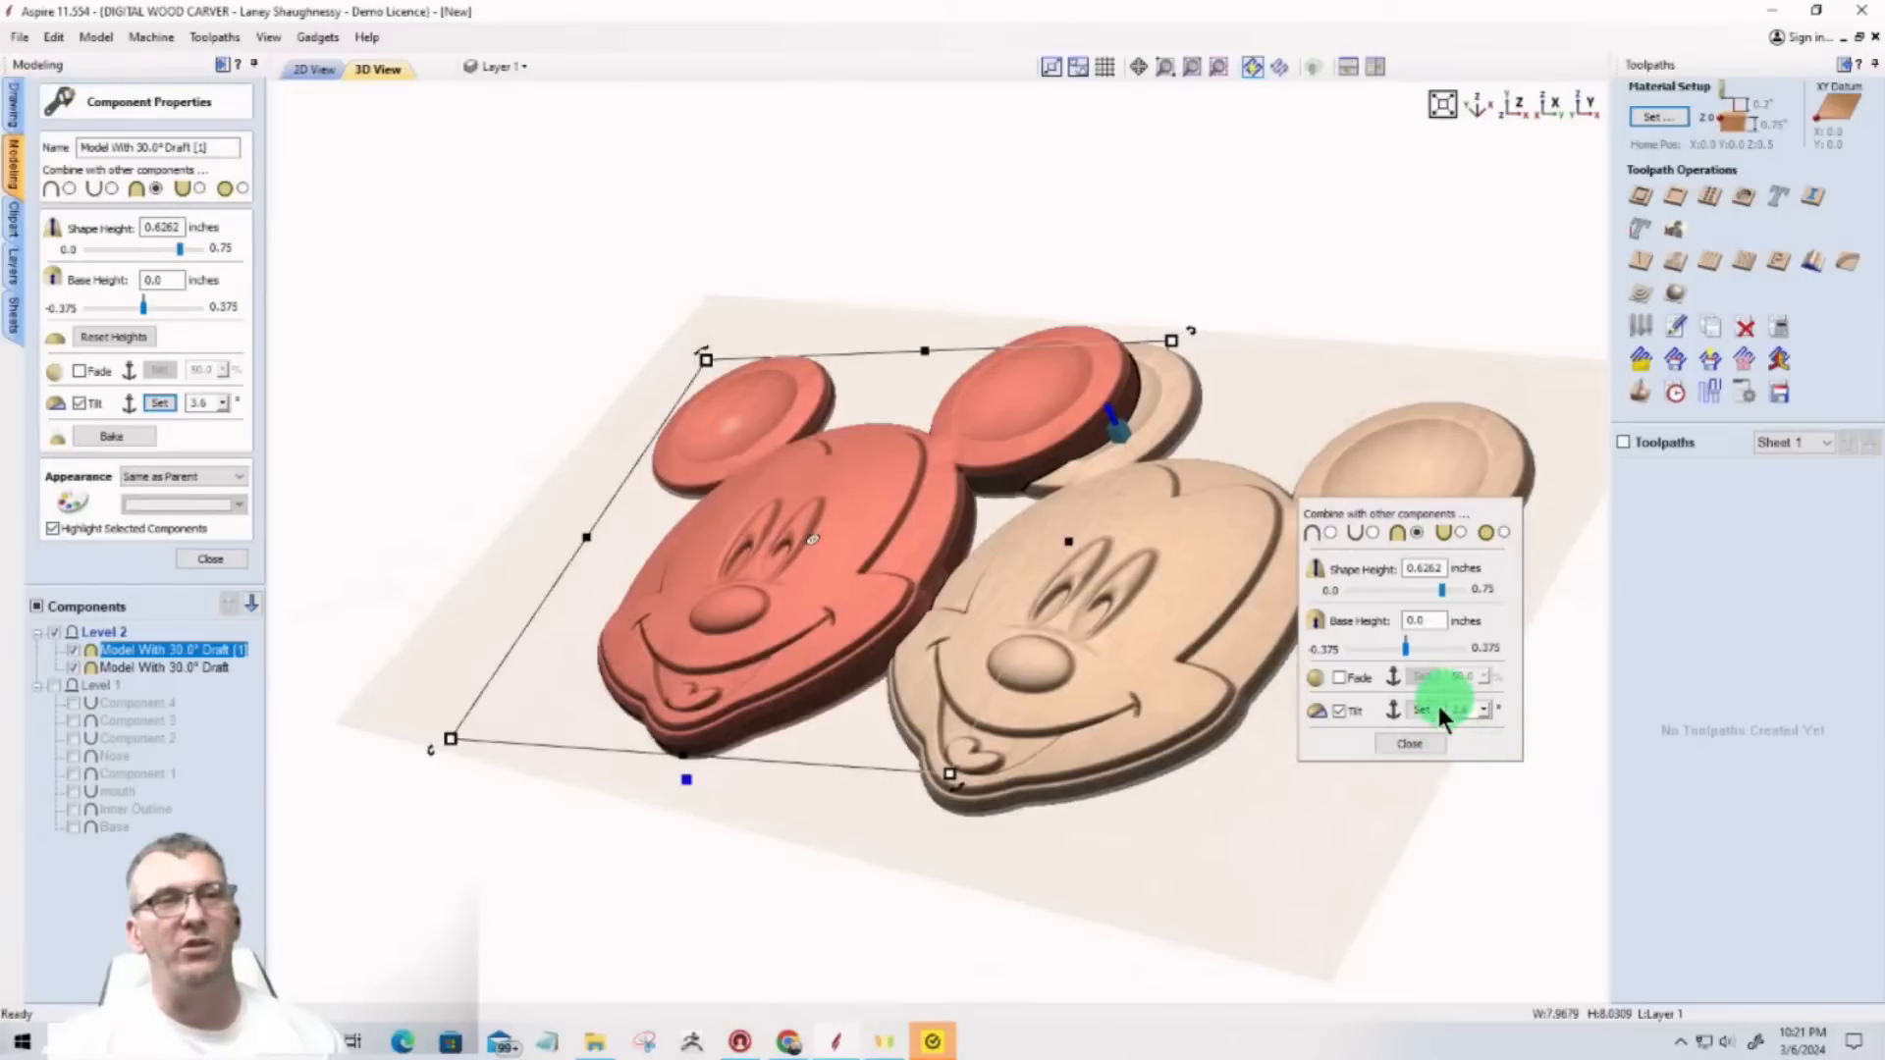
Step: Exaggerate the left head's tilt to 13.8 degrees for demonstration, and reduce it to 1.6 degrees
left_click(1483, 709)
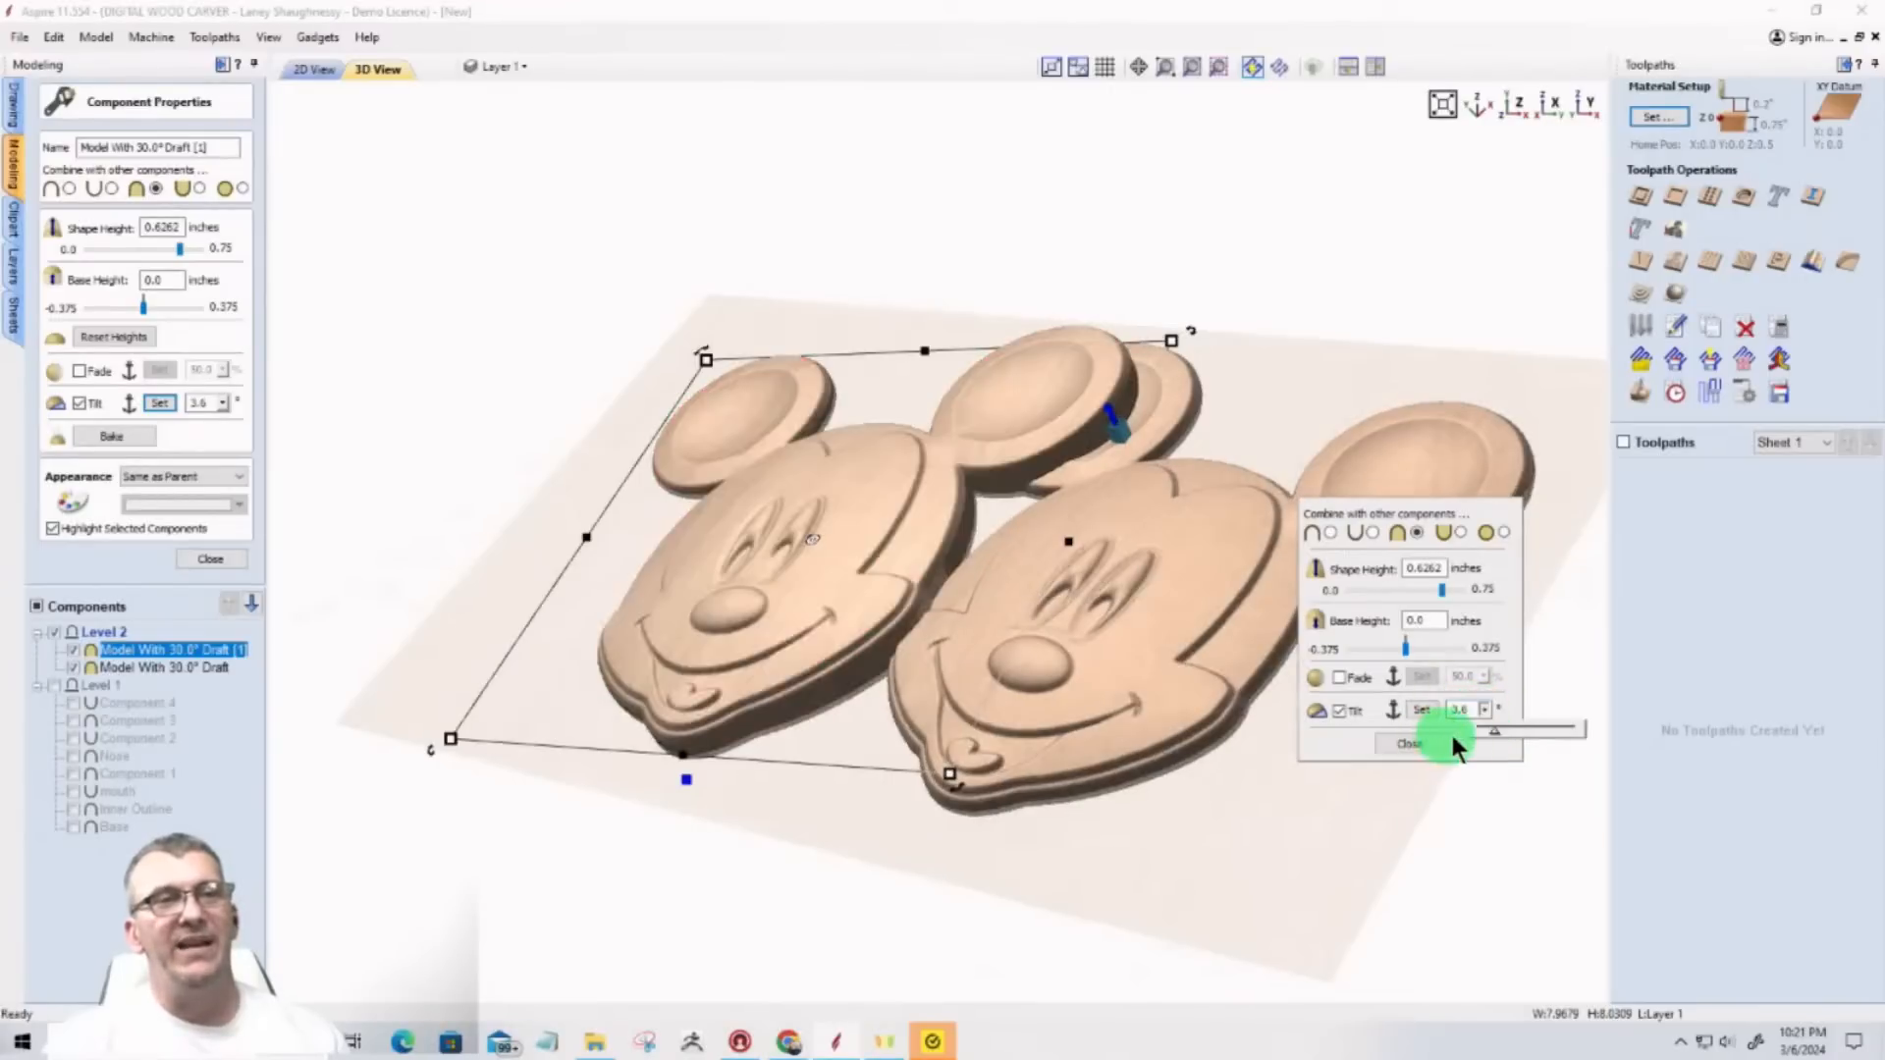
left_click_drag(1497, 733, 1538, 737)
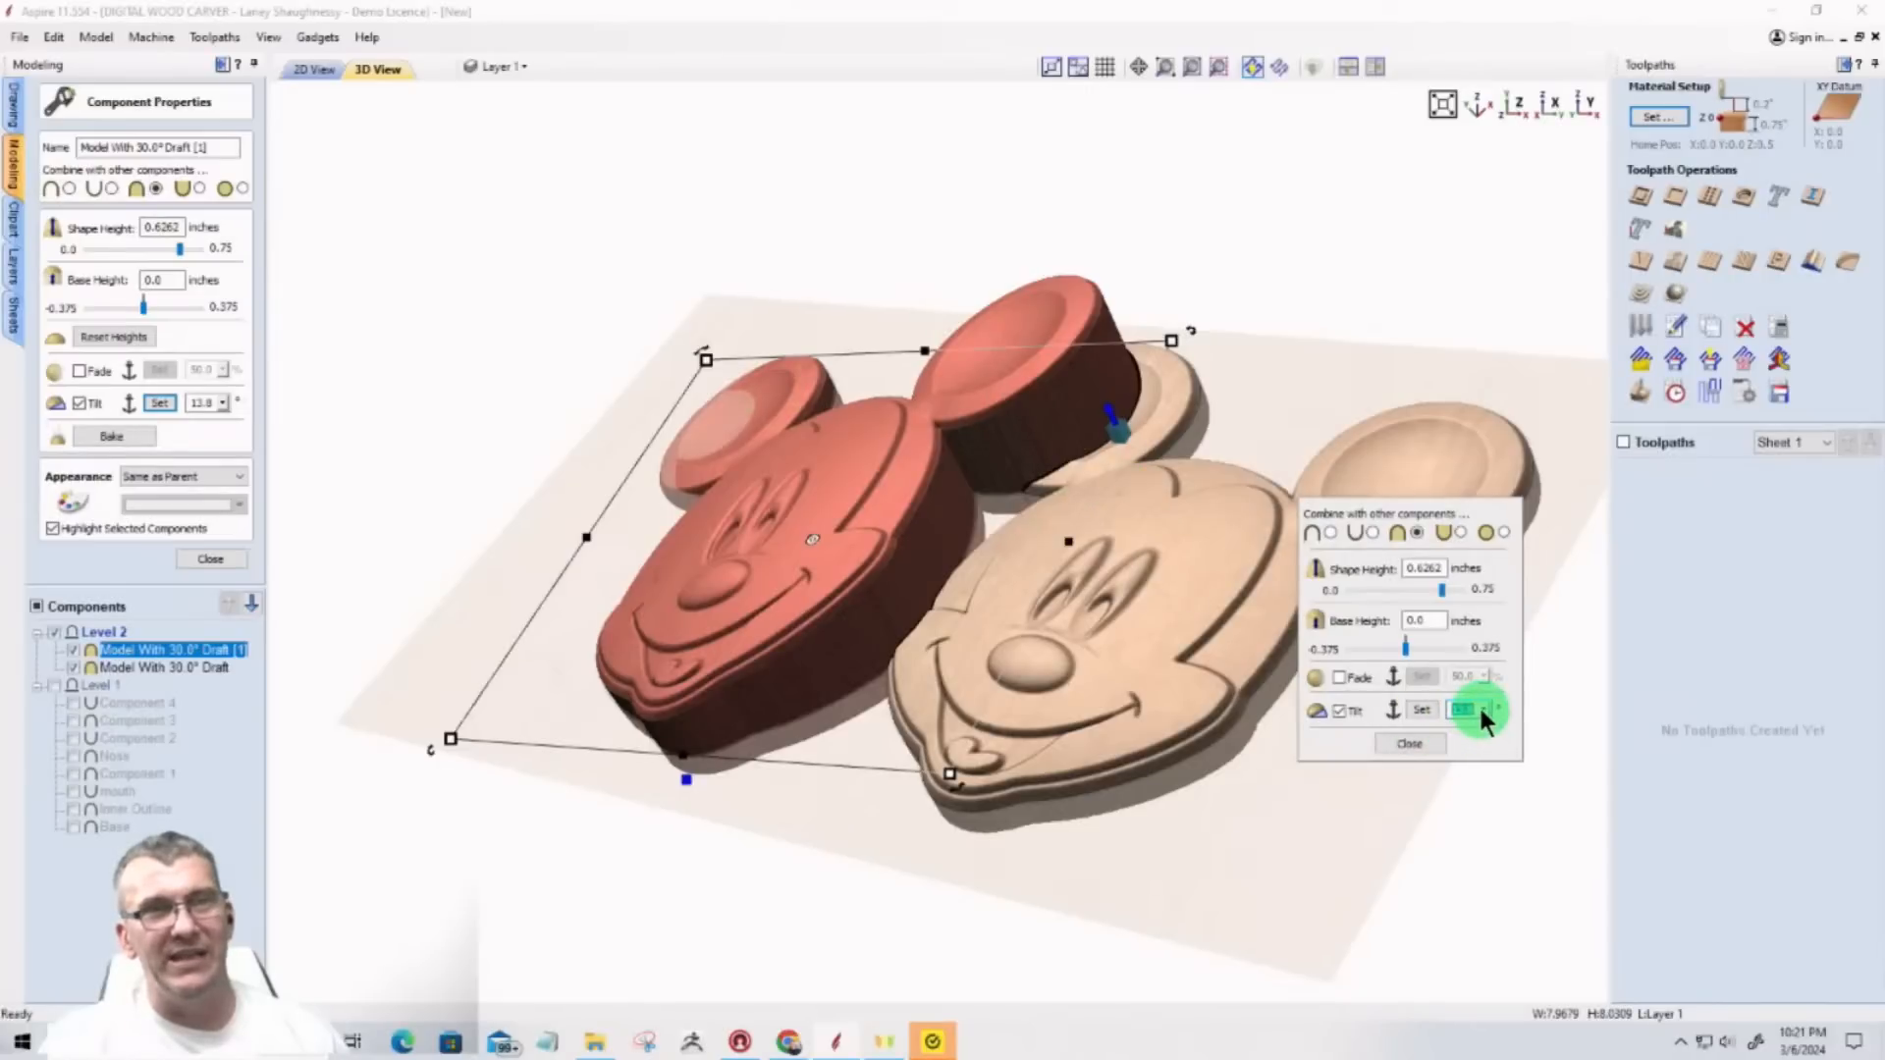
left_click(1453, 730)
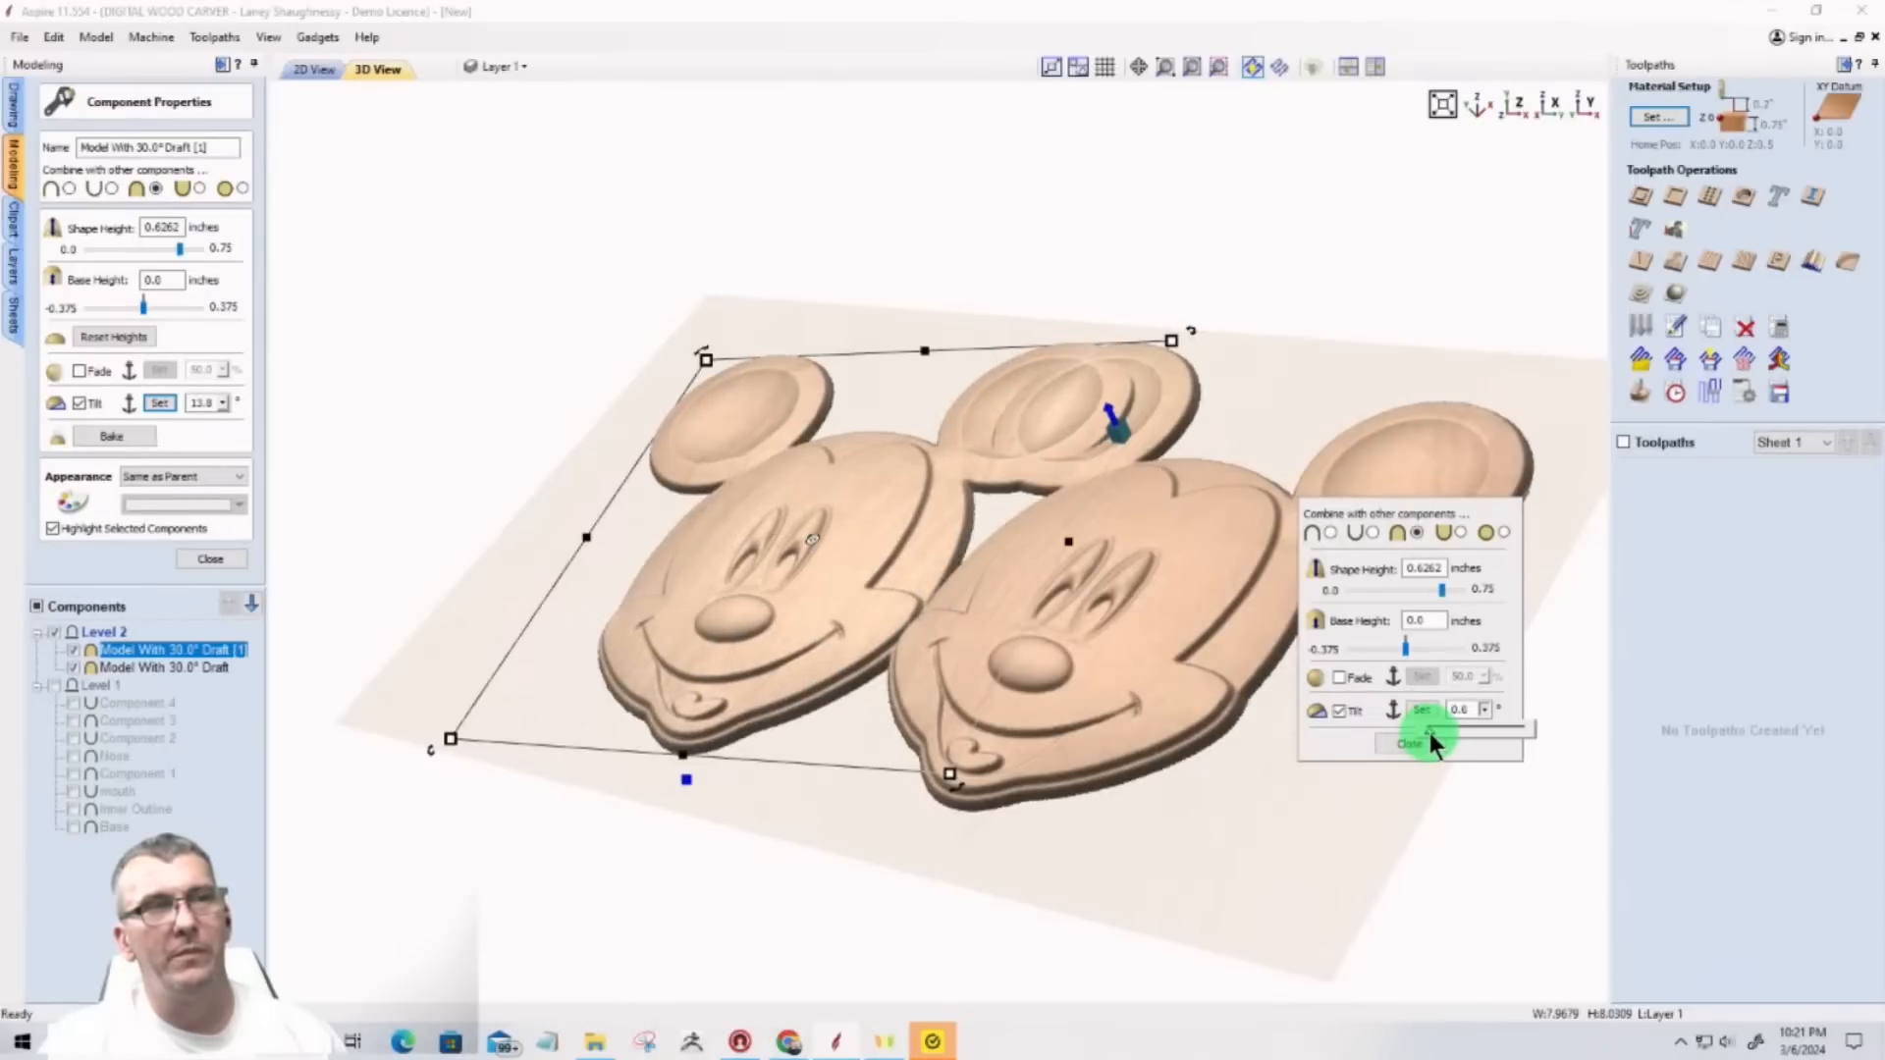
left_click_drag(1428, 728, 1434, 729)
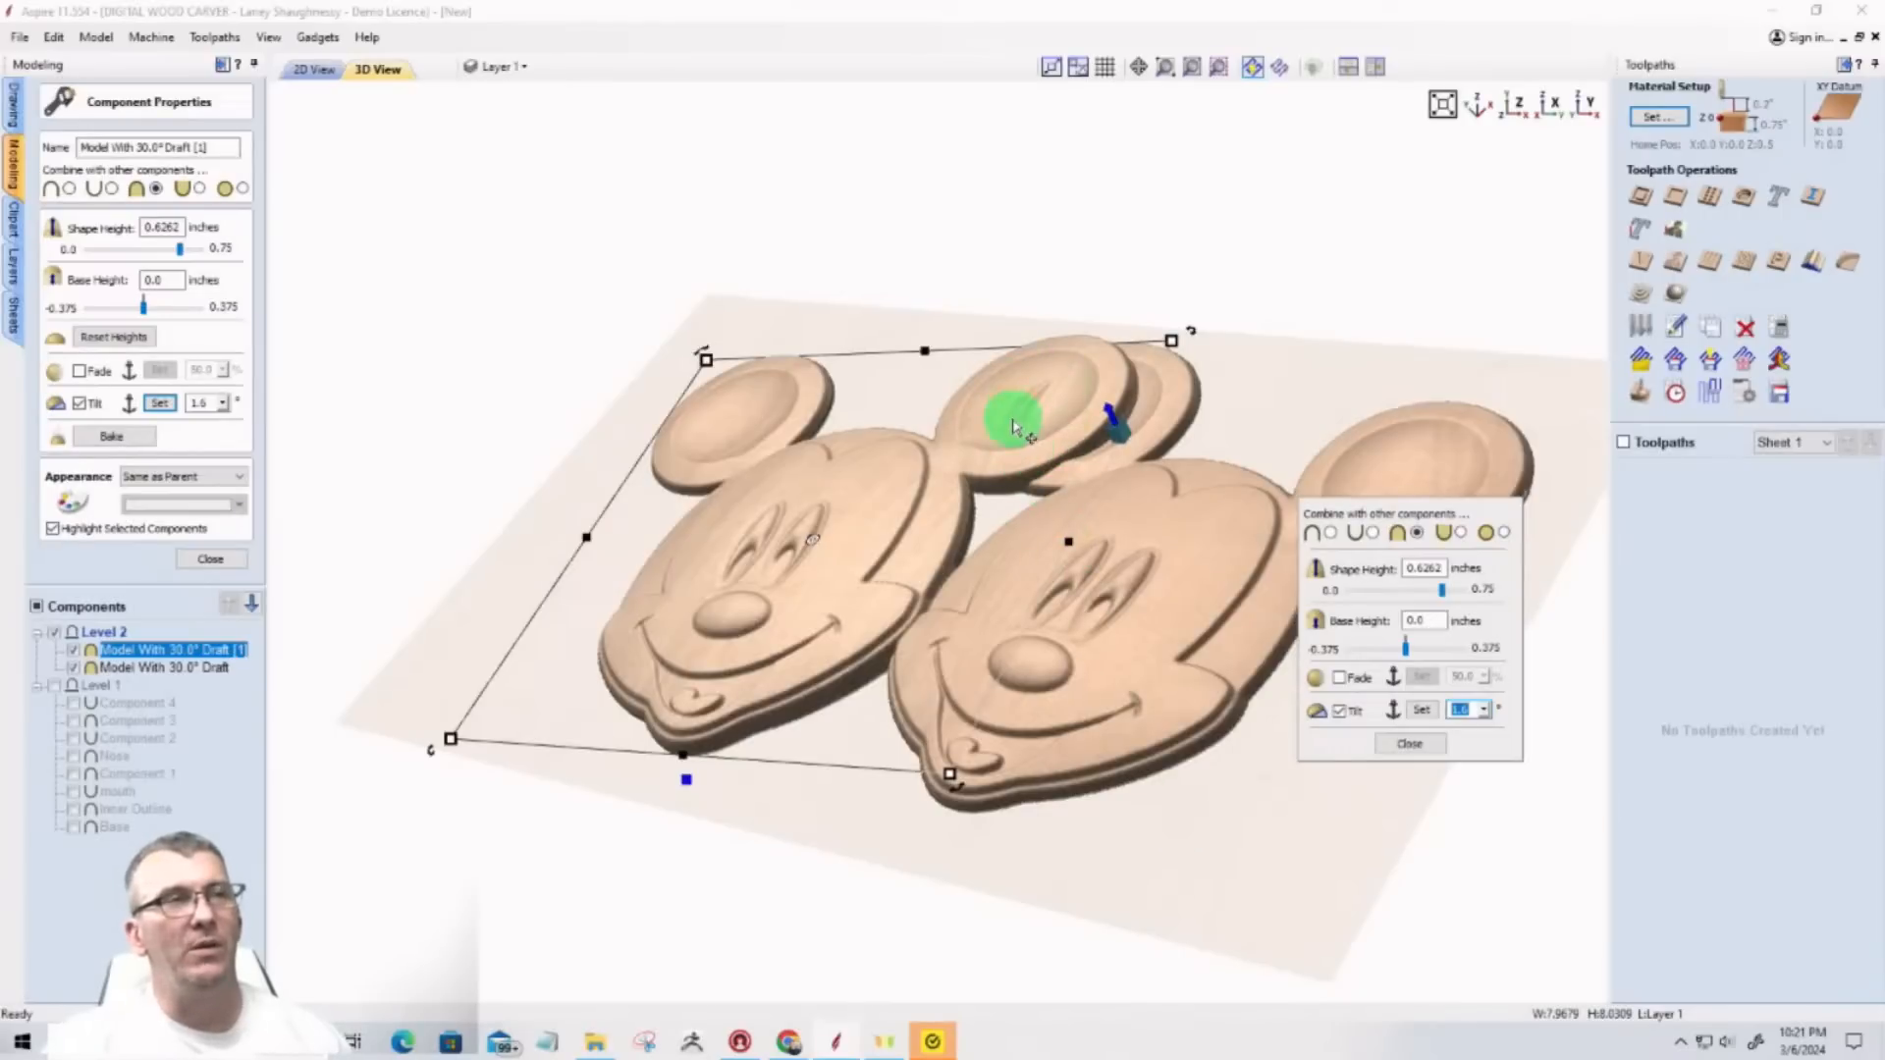
Step: Set the left head's tilt to 2.4 degrees so the rear ear no longer pokes through its ear
scroll(1012, 428, "up", 3)
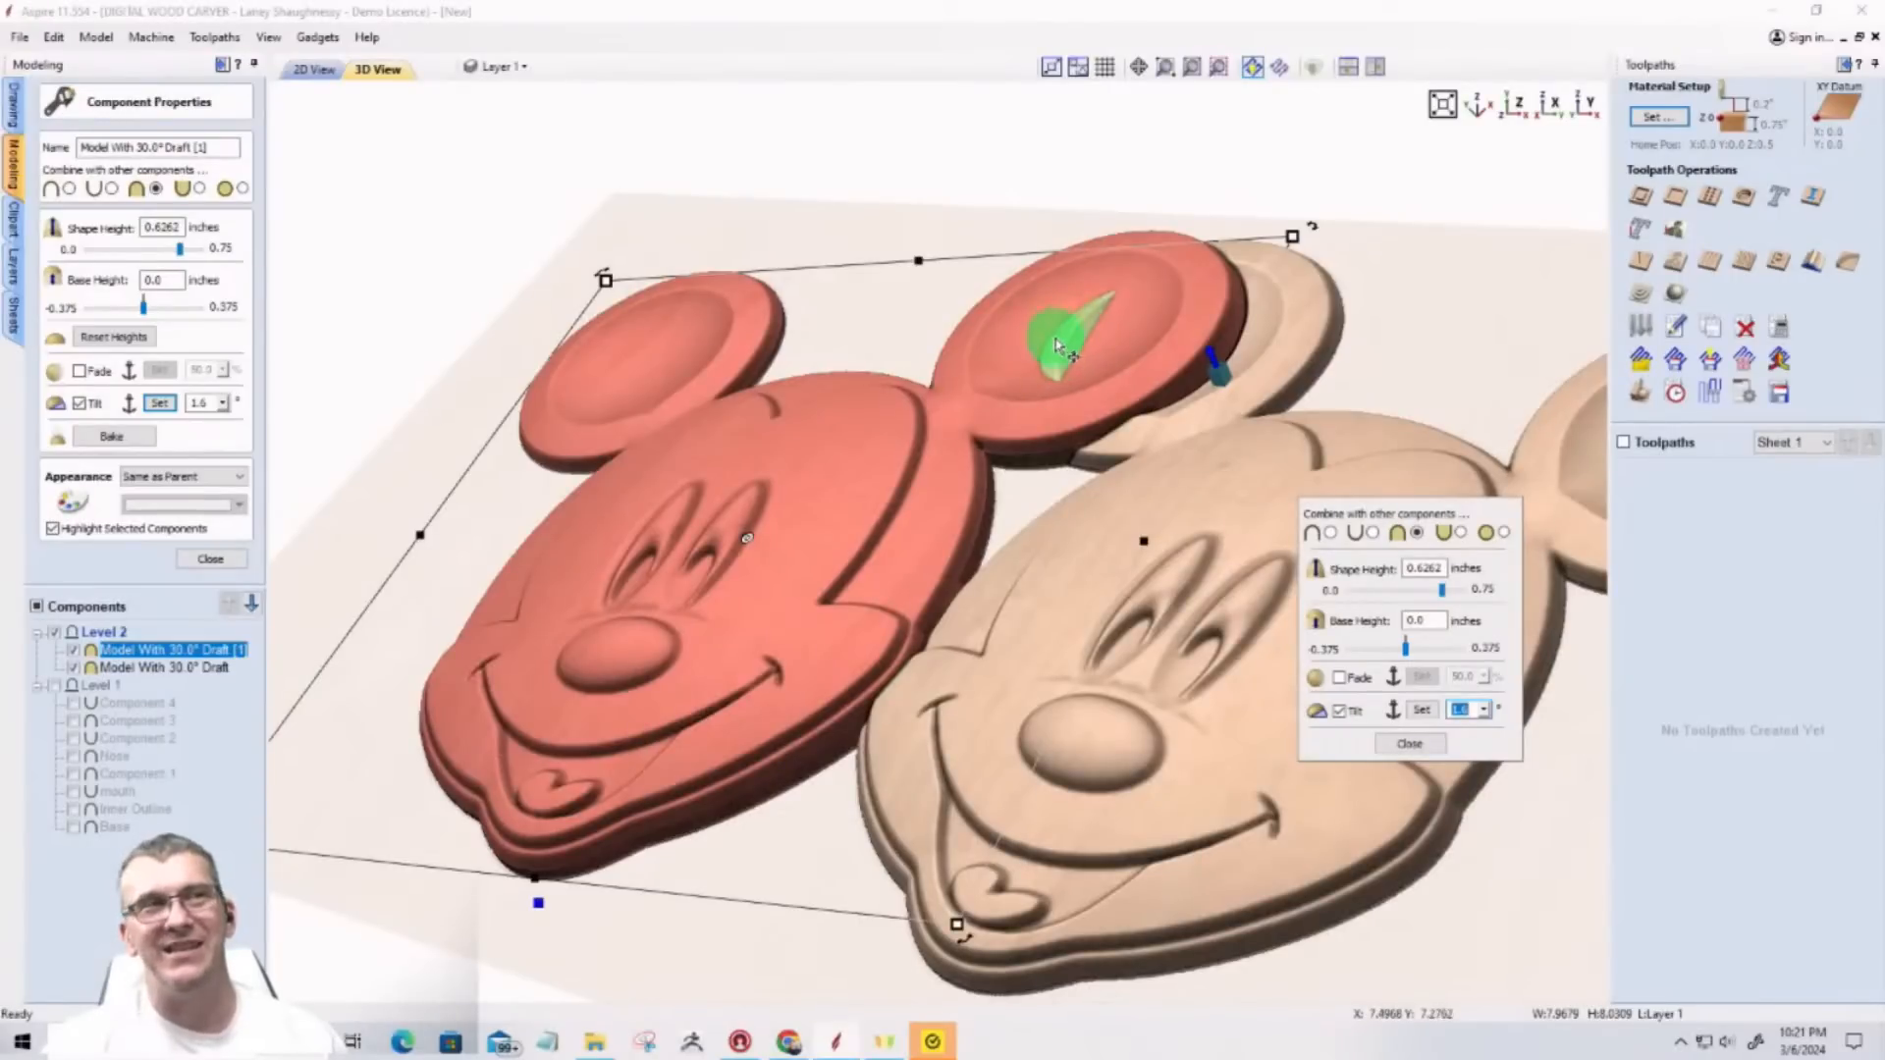
left_click(1486, 709)
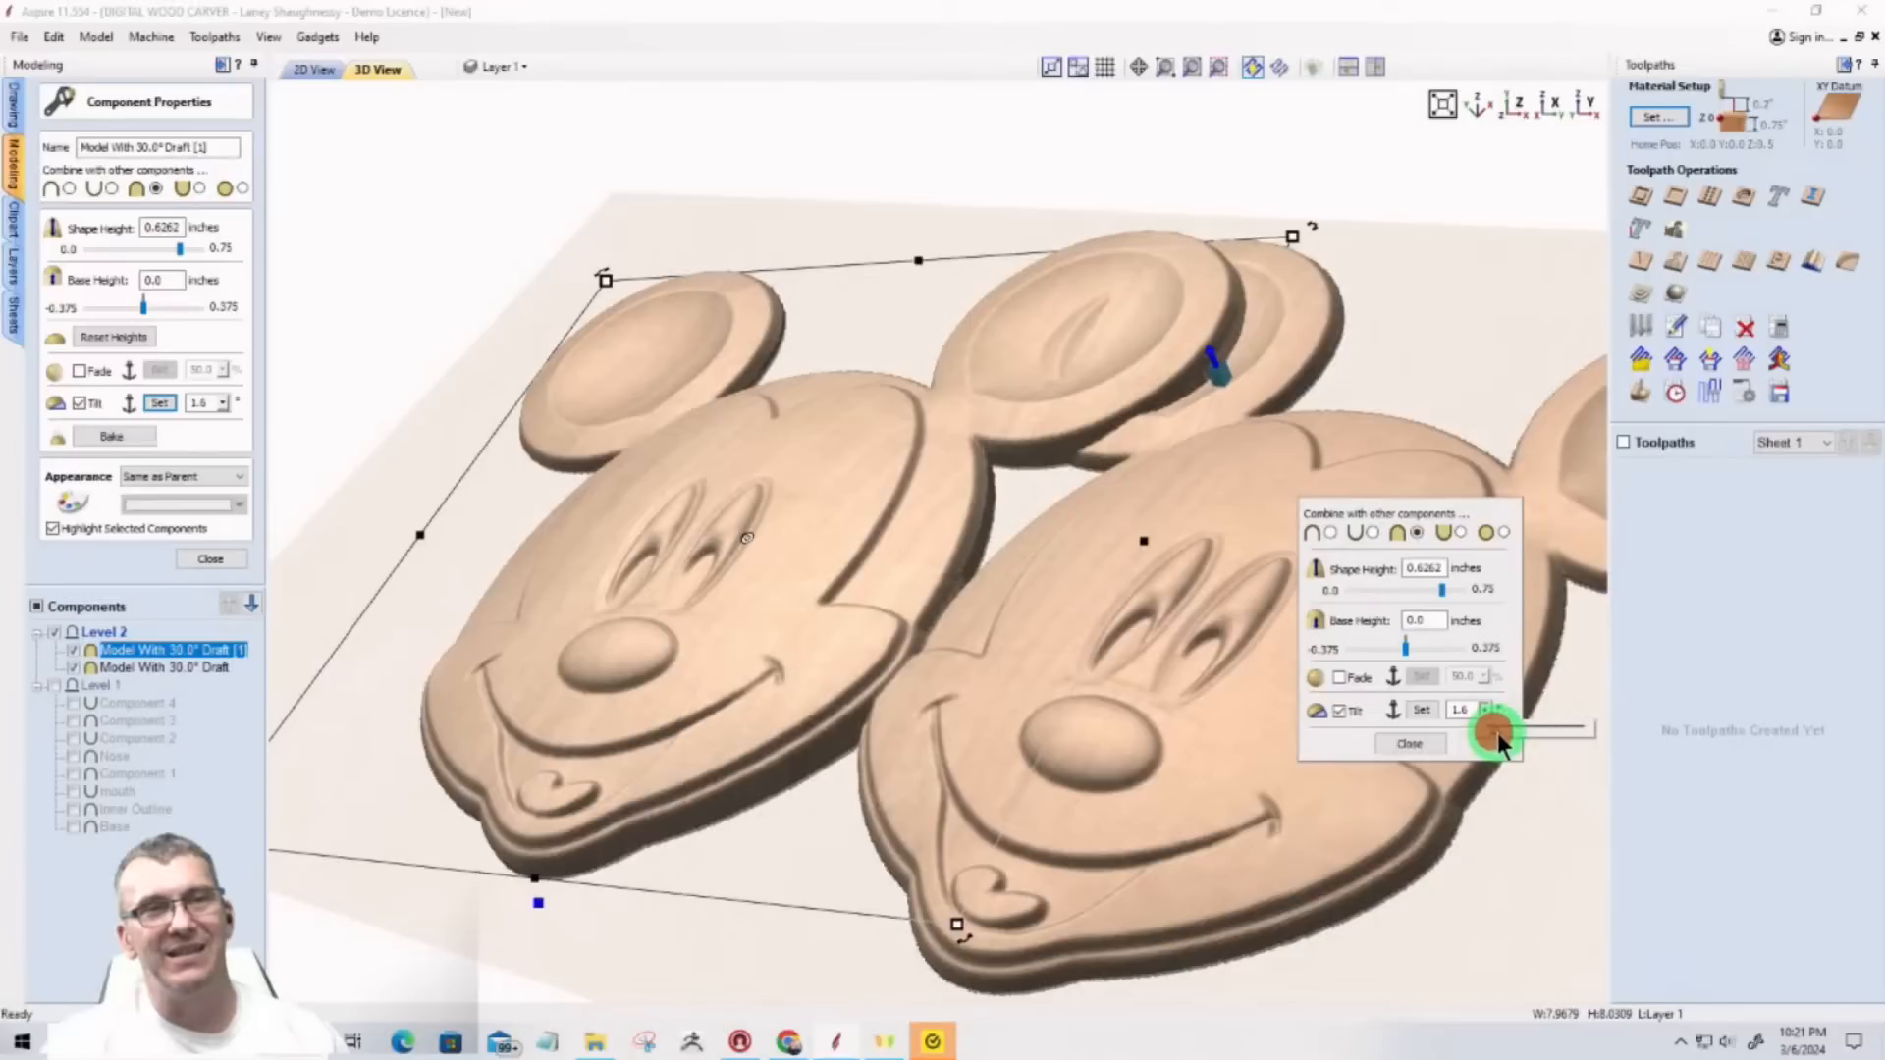
mouse_move(1499, 734)
left_mouse_down()
mouse_move(1506, 748)
mouse_move(1502, 732)
left_mouse_up()
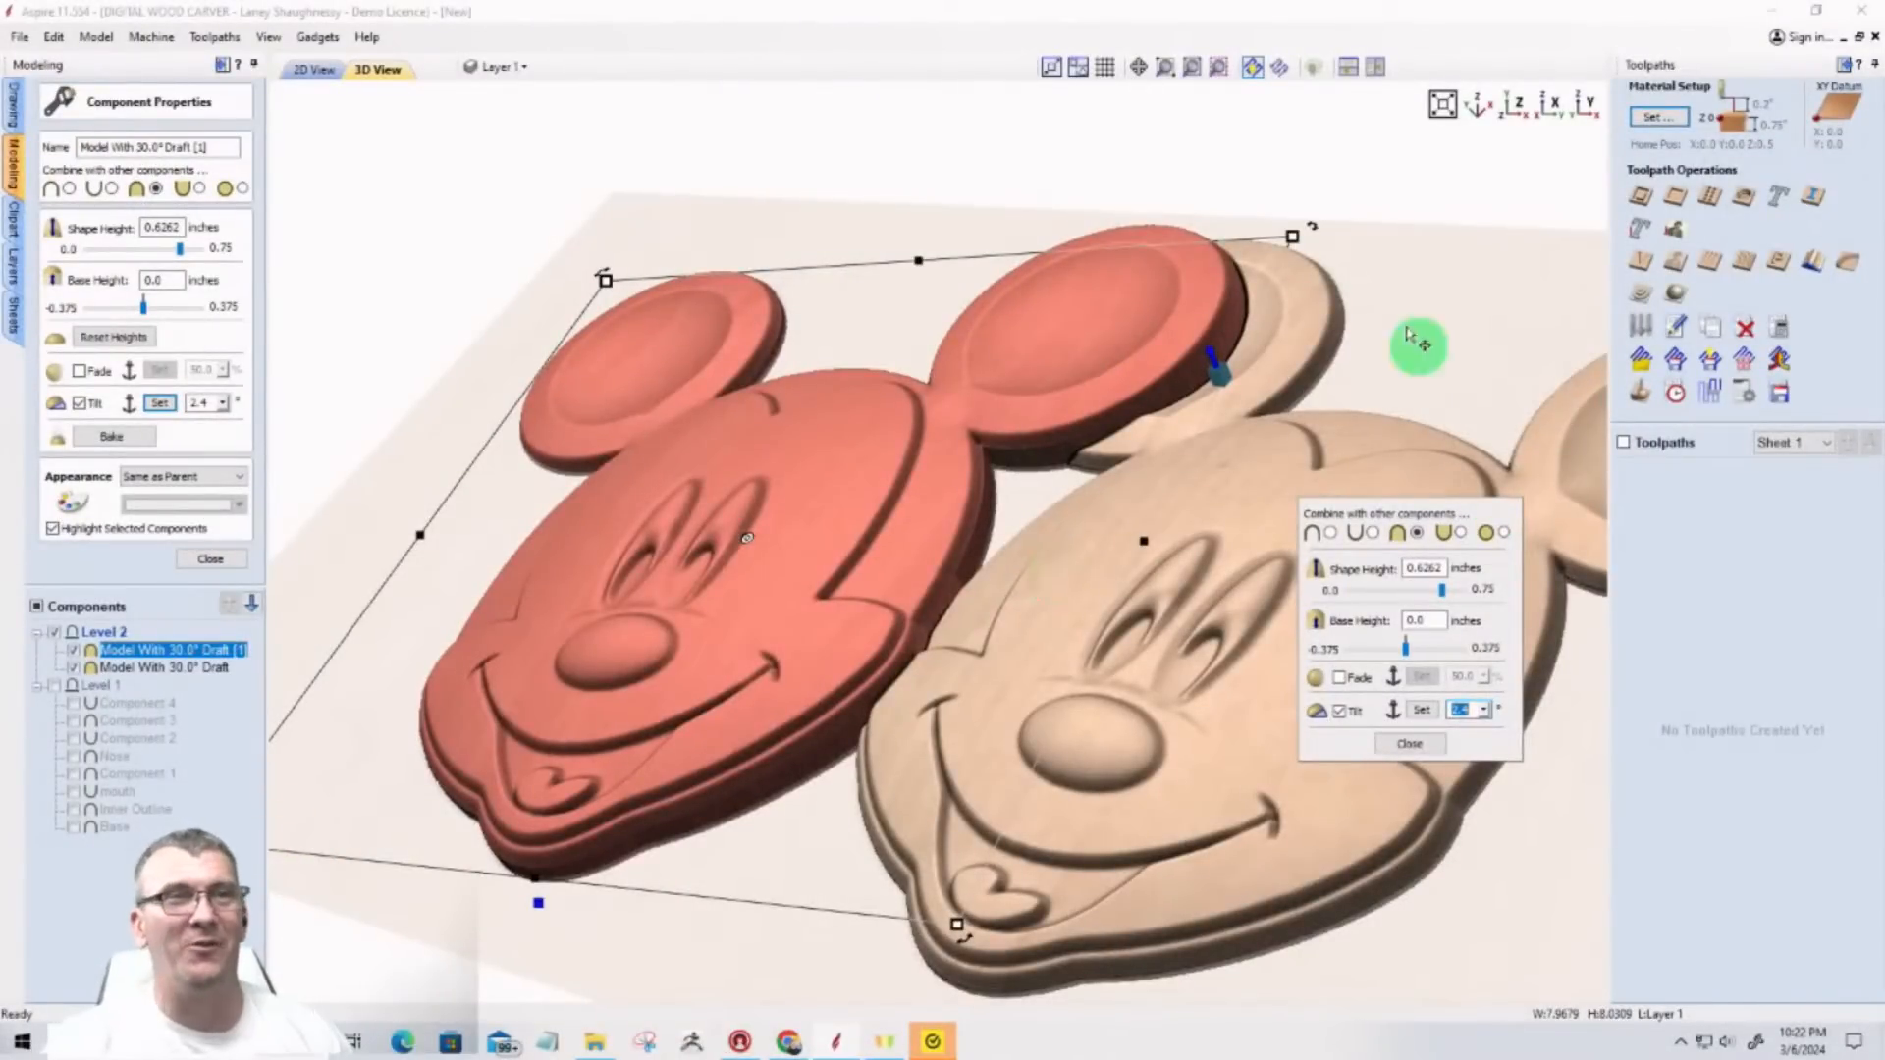
Step: Deselect the head, close its on-model properties, and examine the overlapping ears and both faces from several angles
left_click(1388, 303)
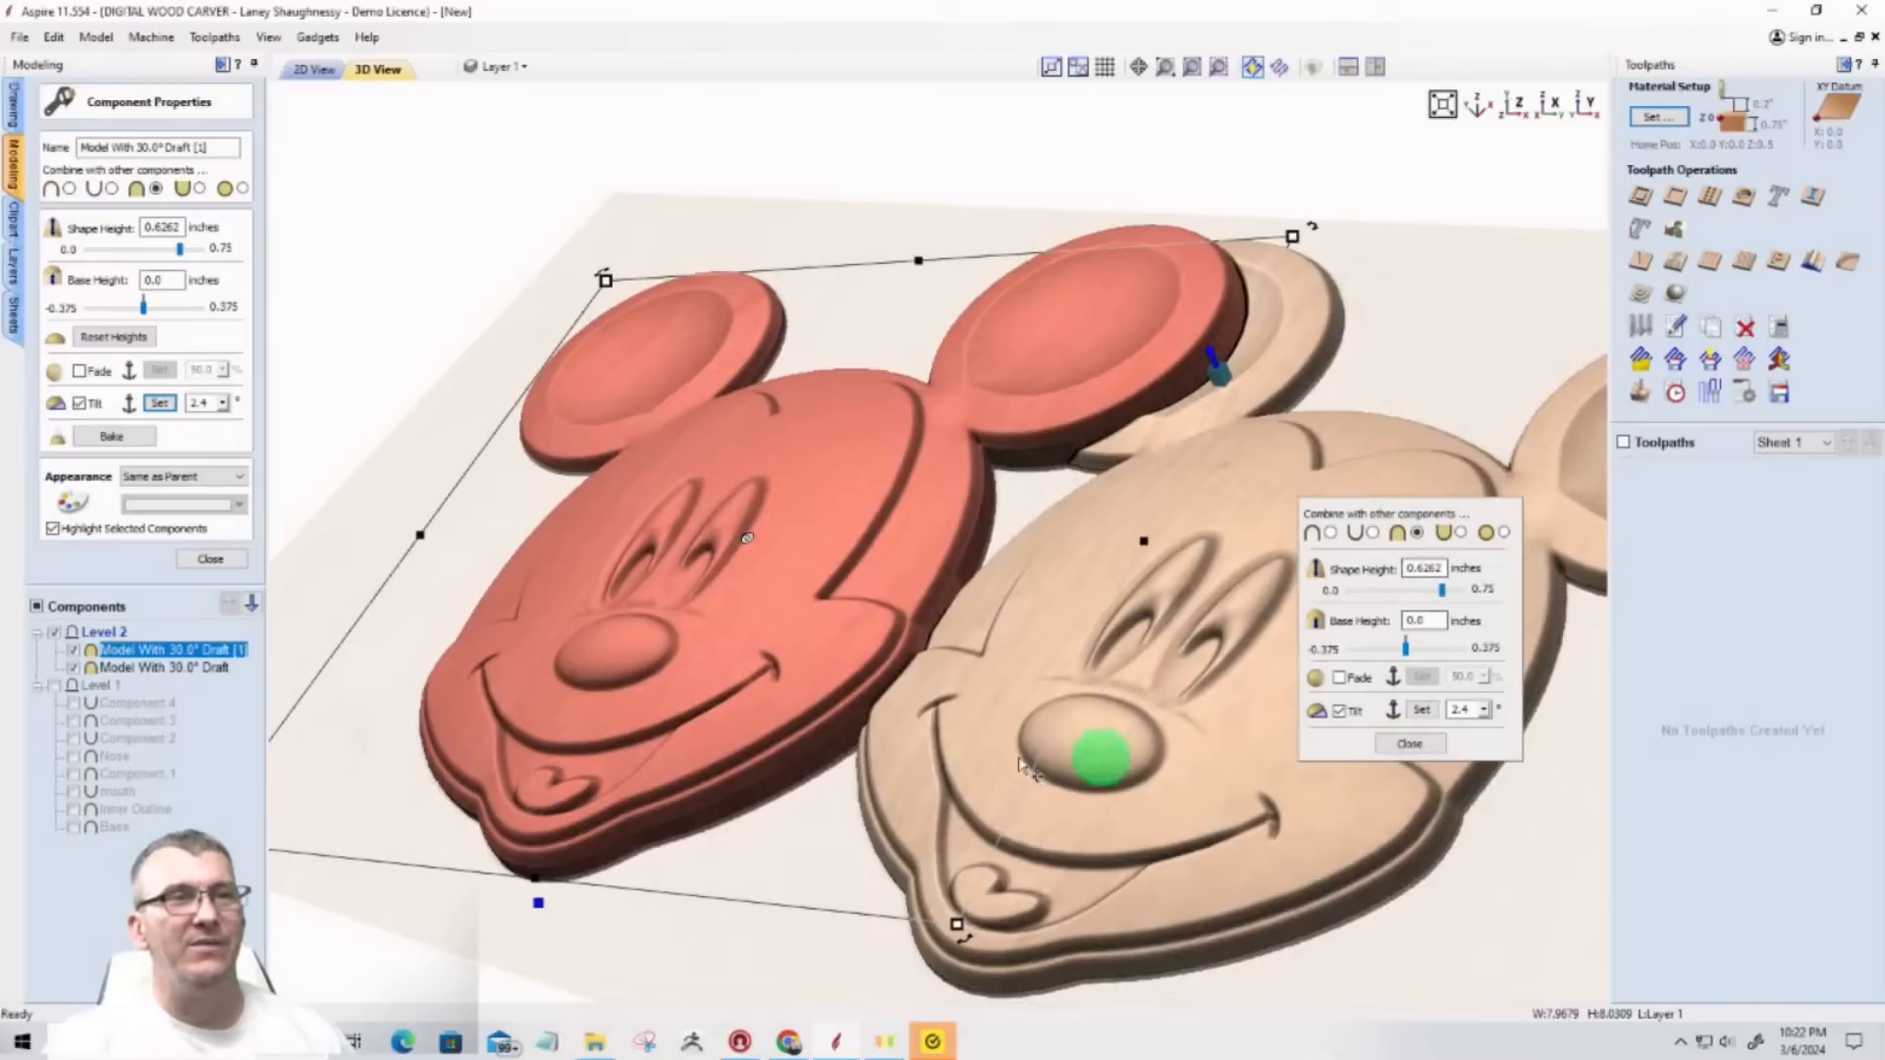
left_click(766, 964)
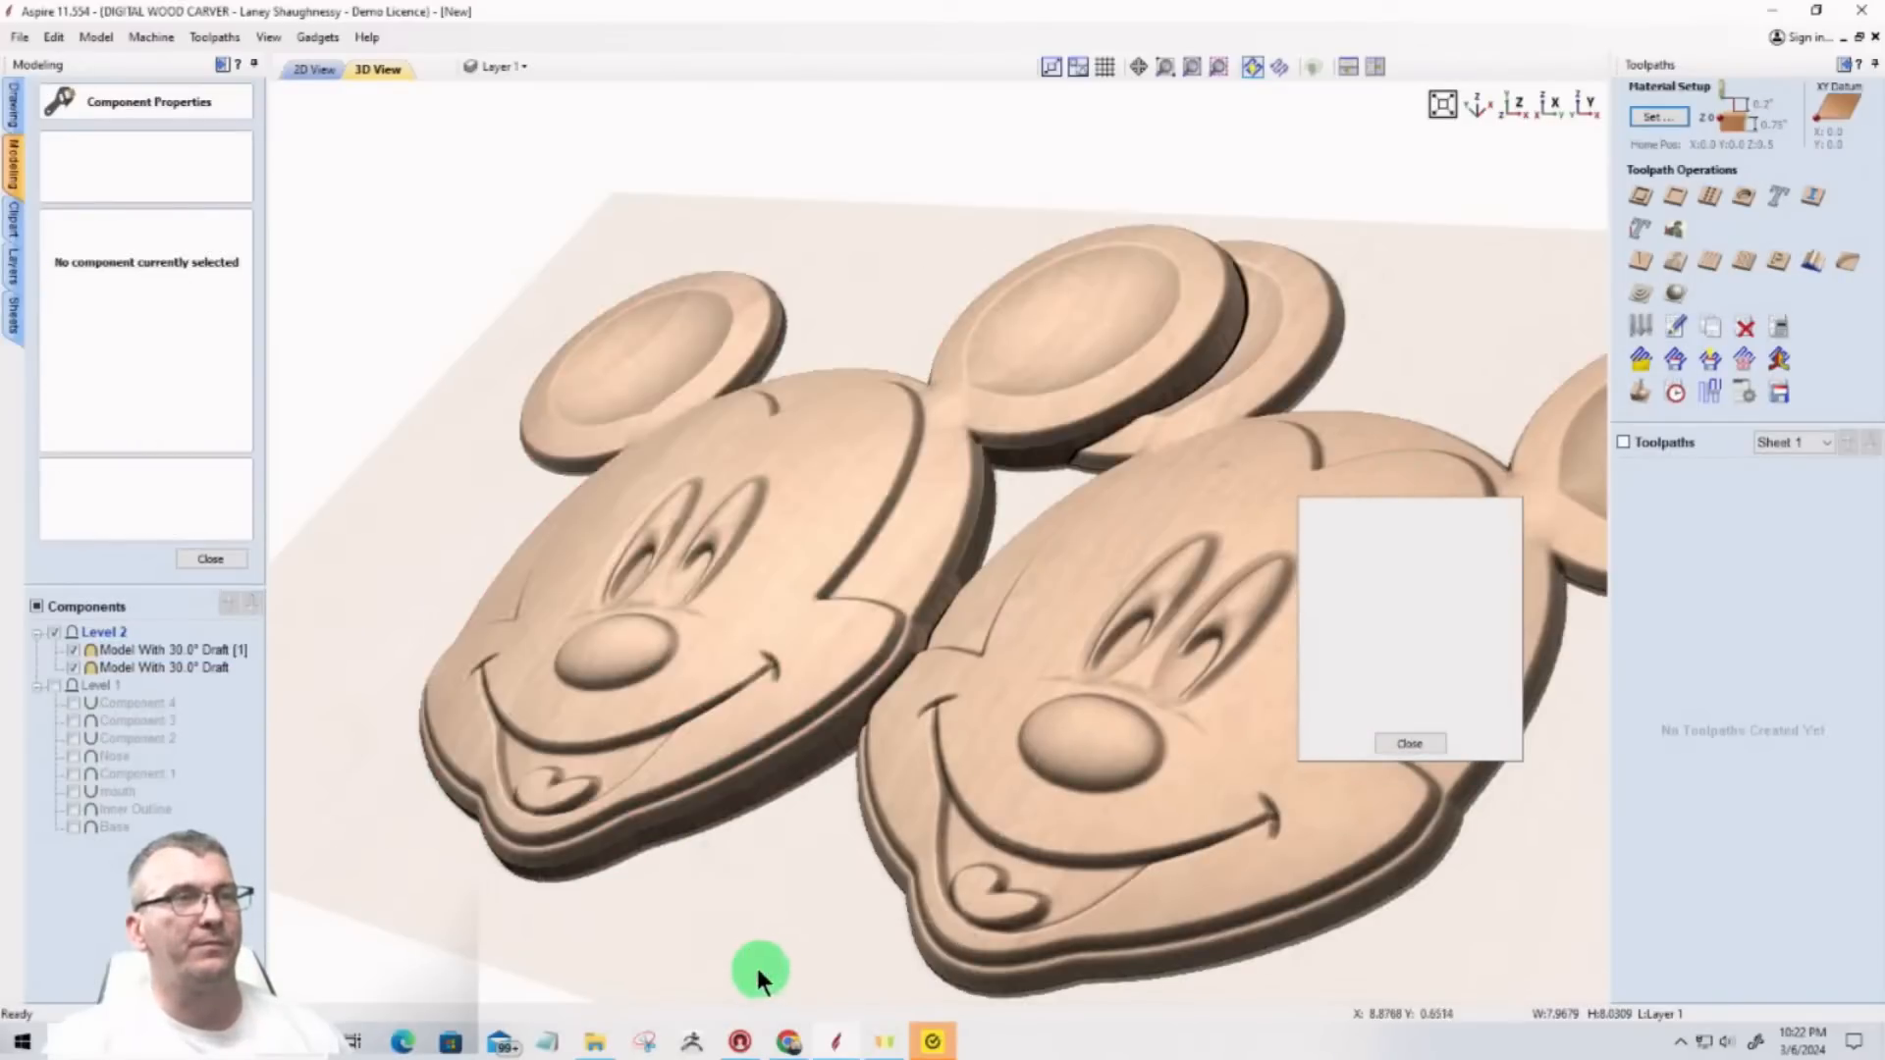
left_click_drag(729, 958, 1011, 935)
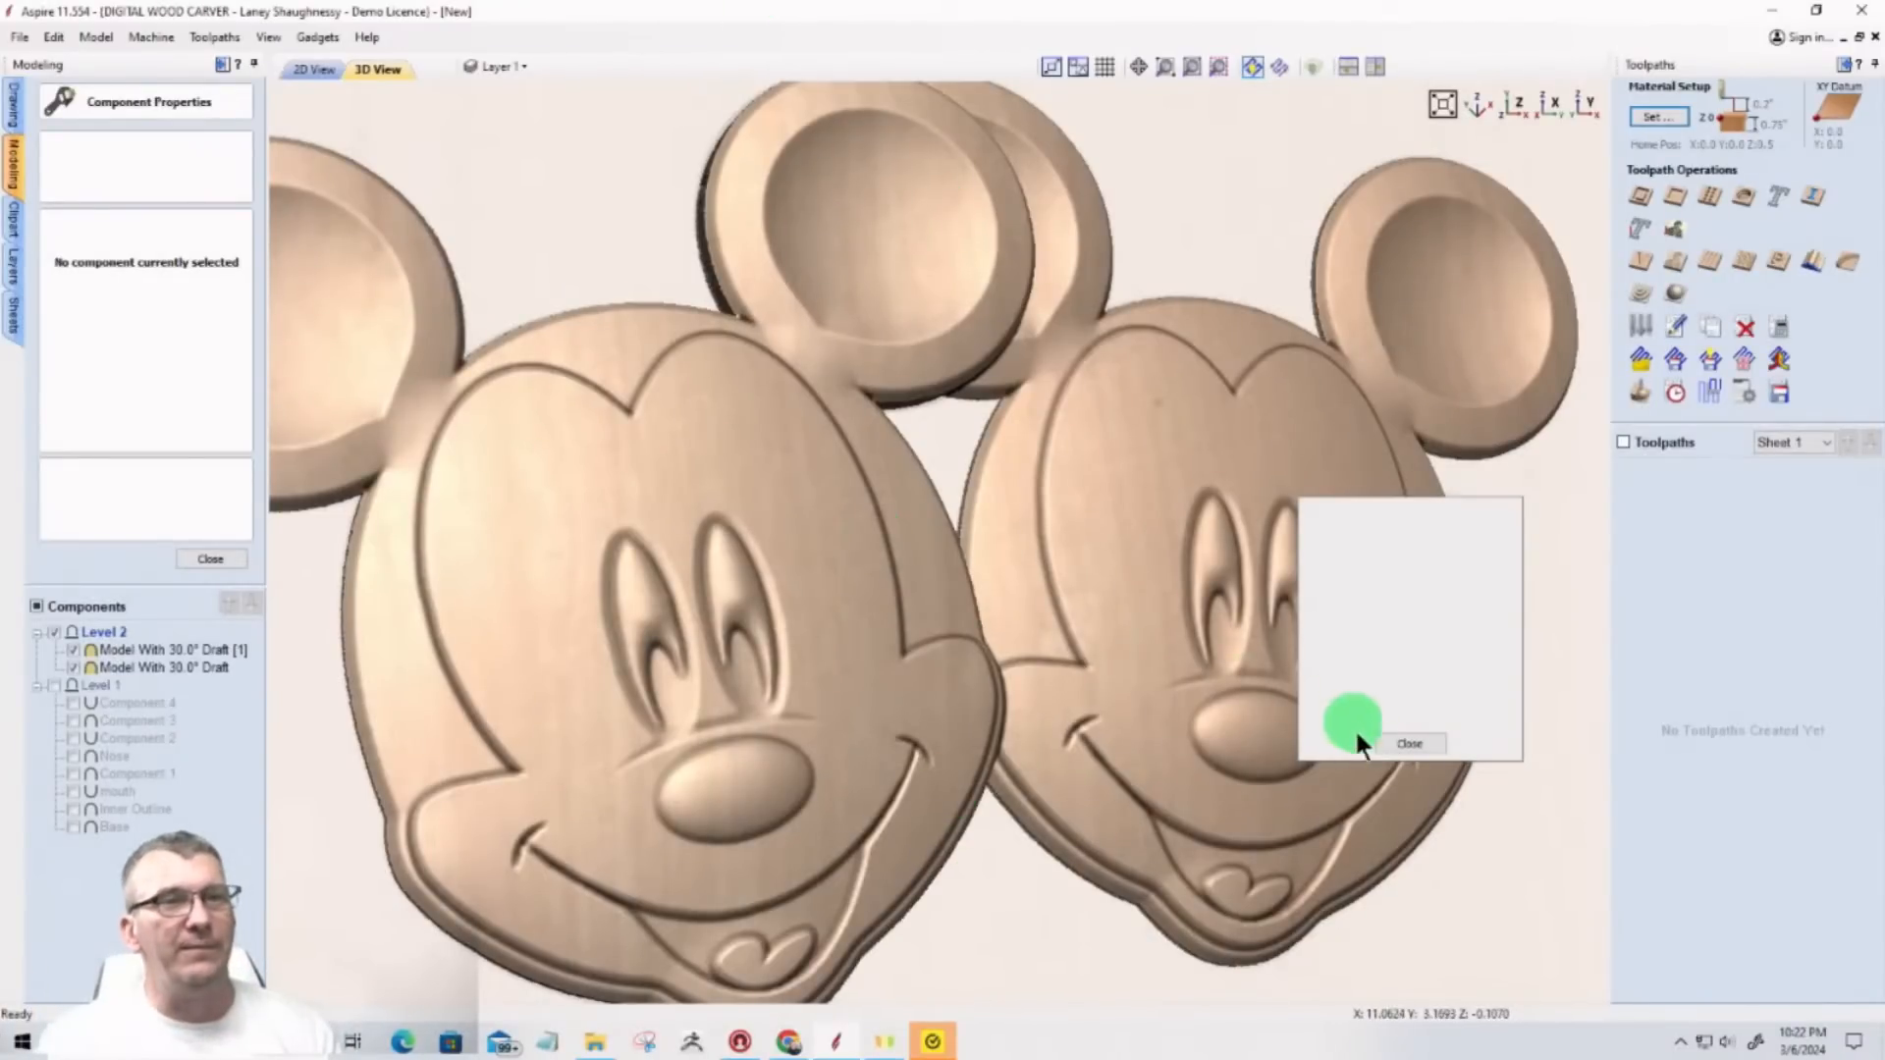
left_click(1408, 745)
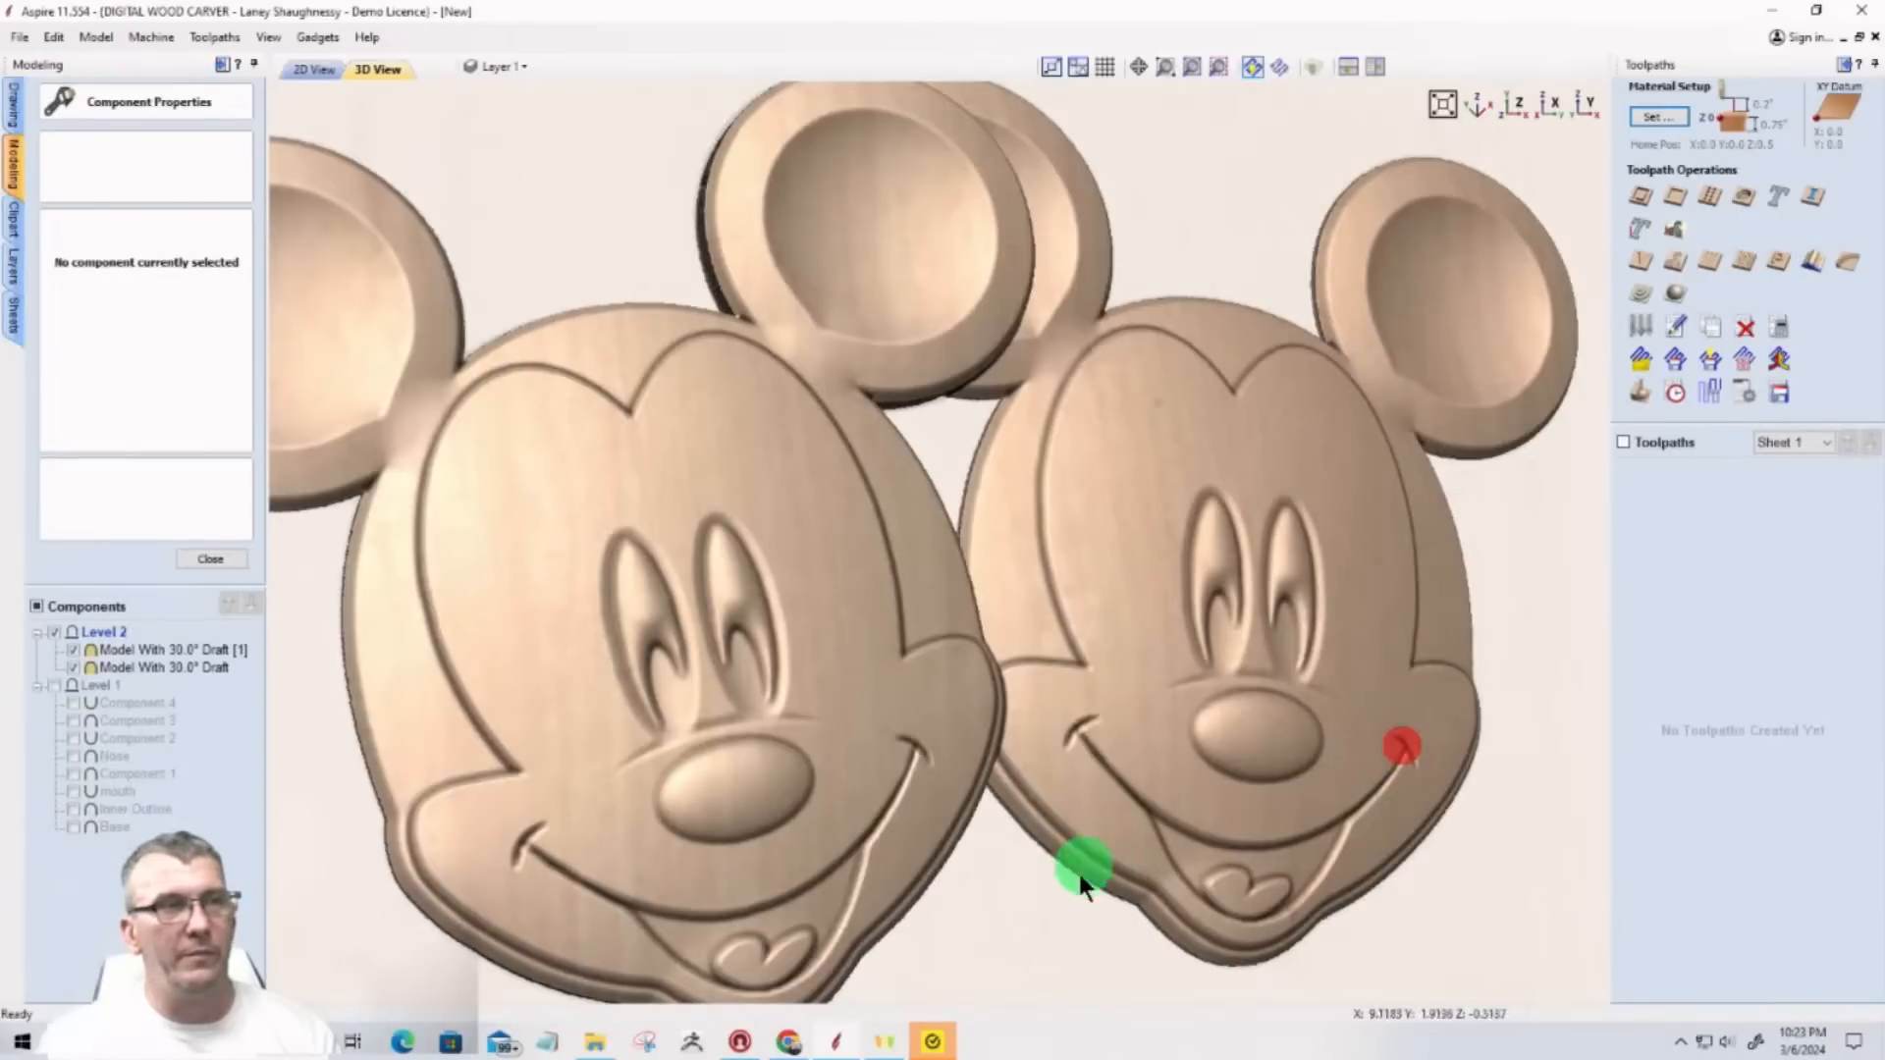
scroll(1017, 569, "down", 5)
left_click_drag(1016, 873, 915, 898)
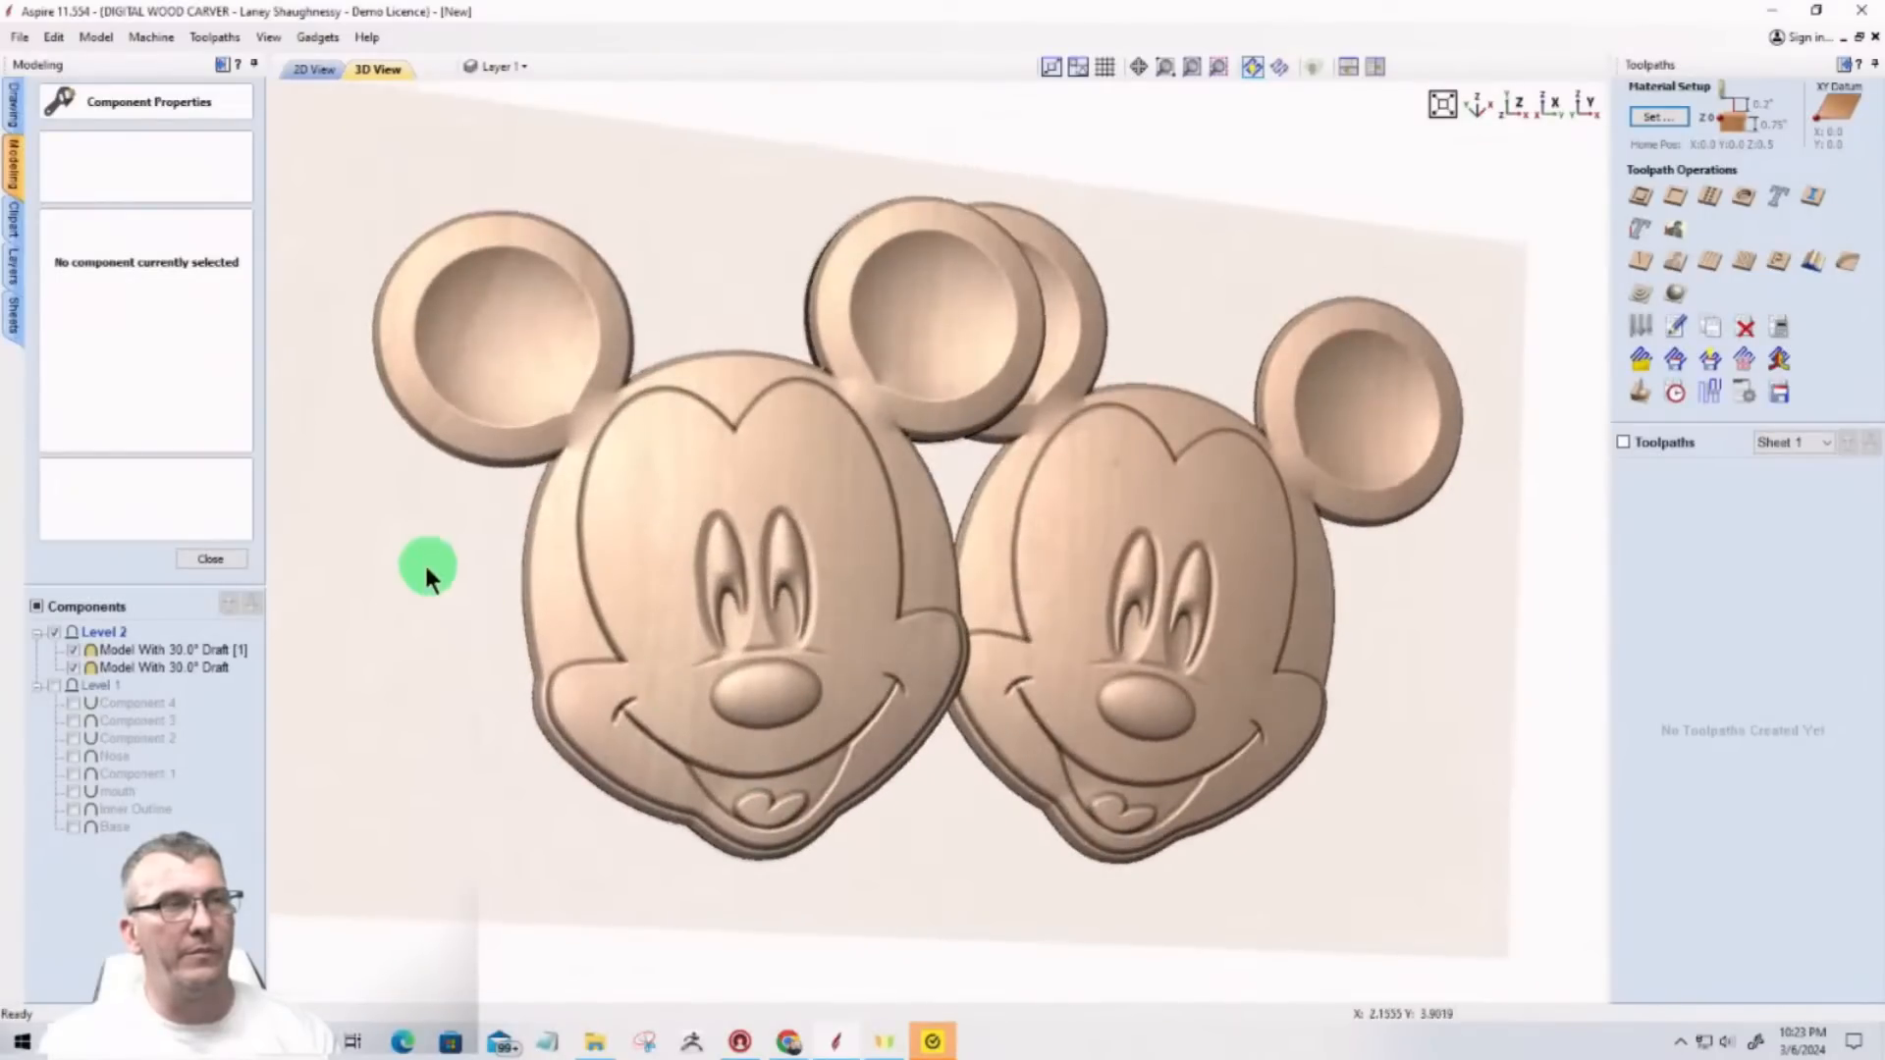
Step: Open the material setup and scale the whole model's height to 0.74 inches so it fits the 0.75 inch material
left_click_drag(428, 565, 237, 589)
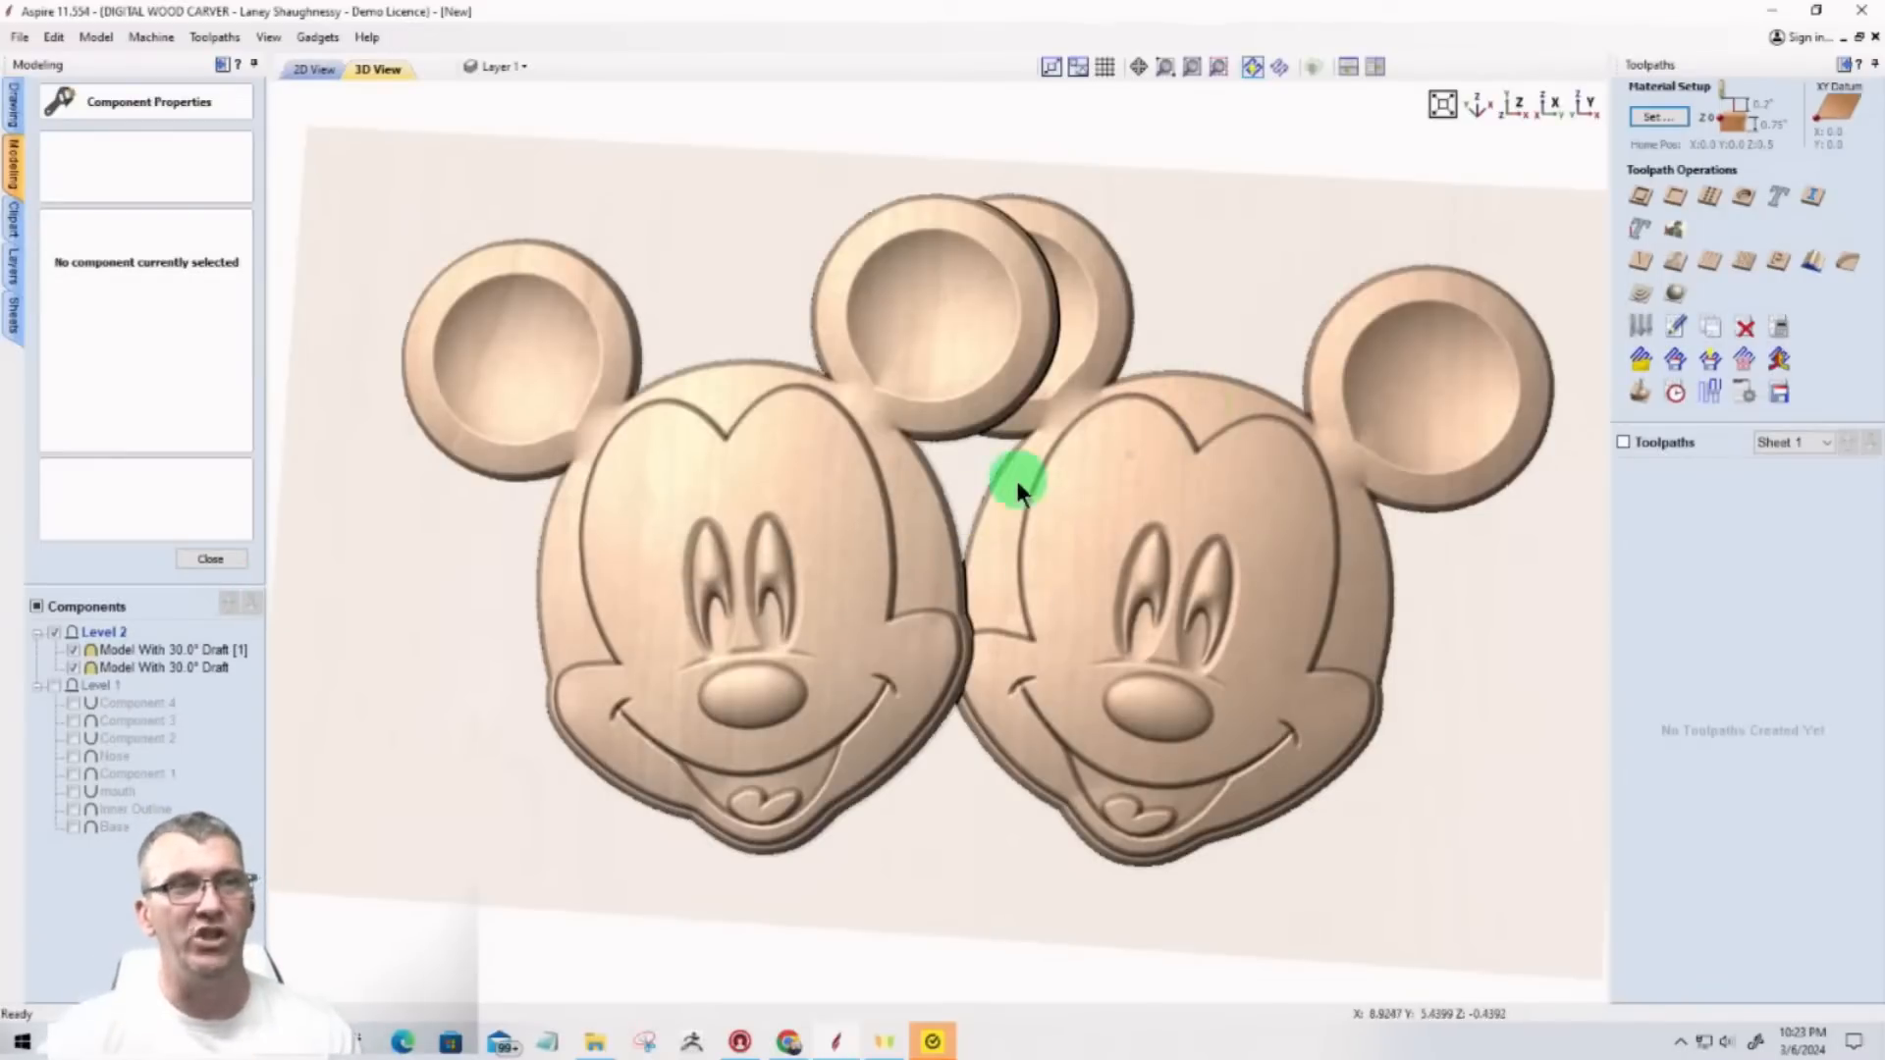
left_click(1655, 115)
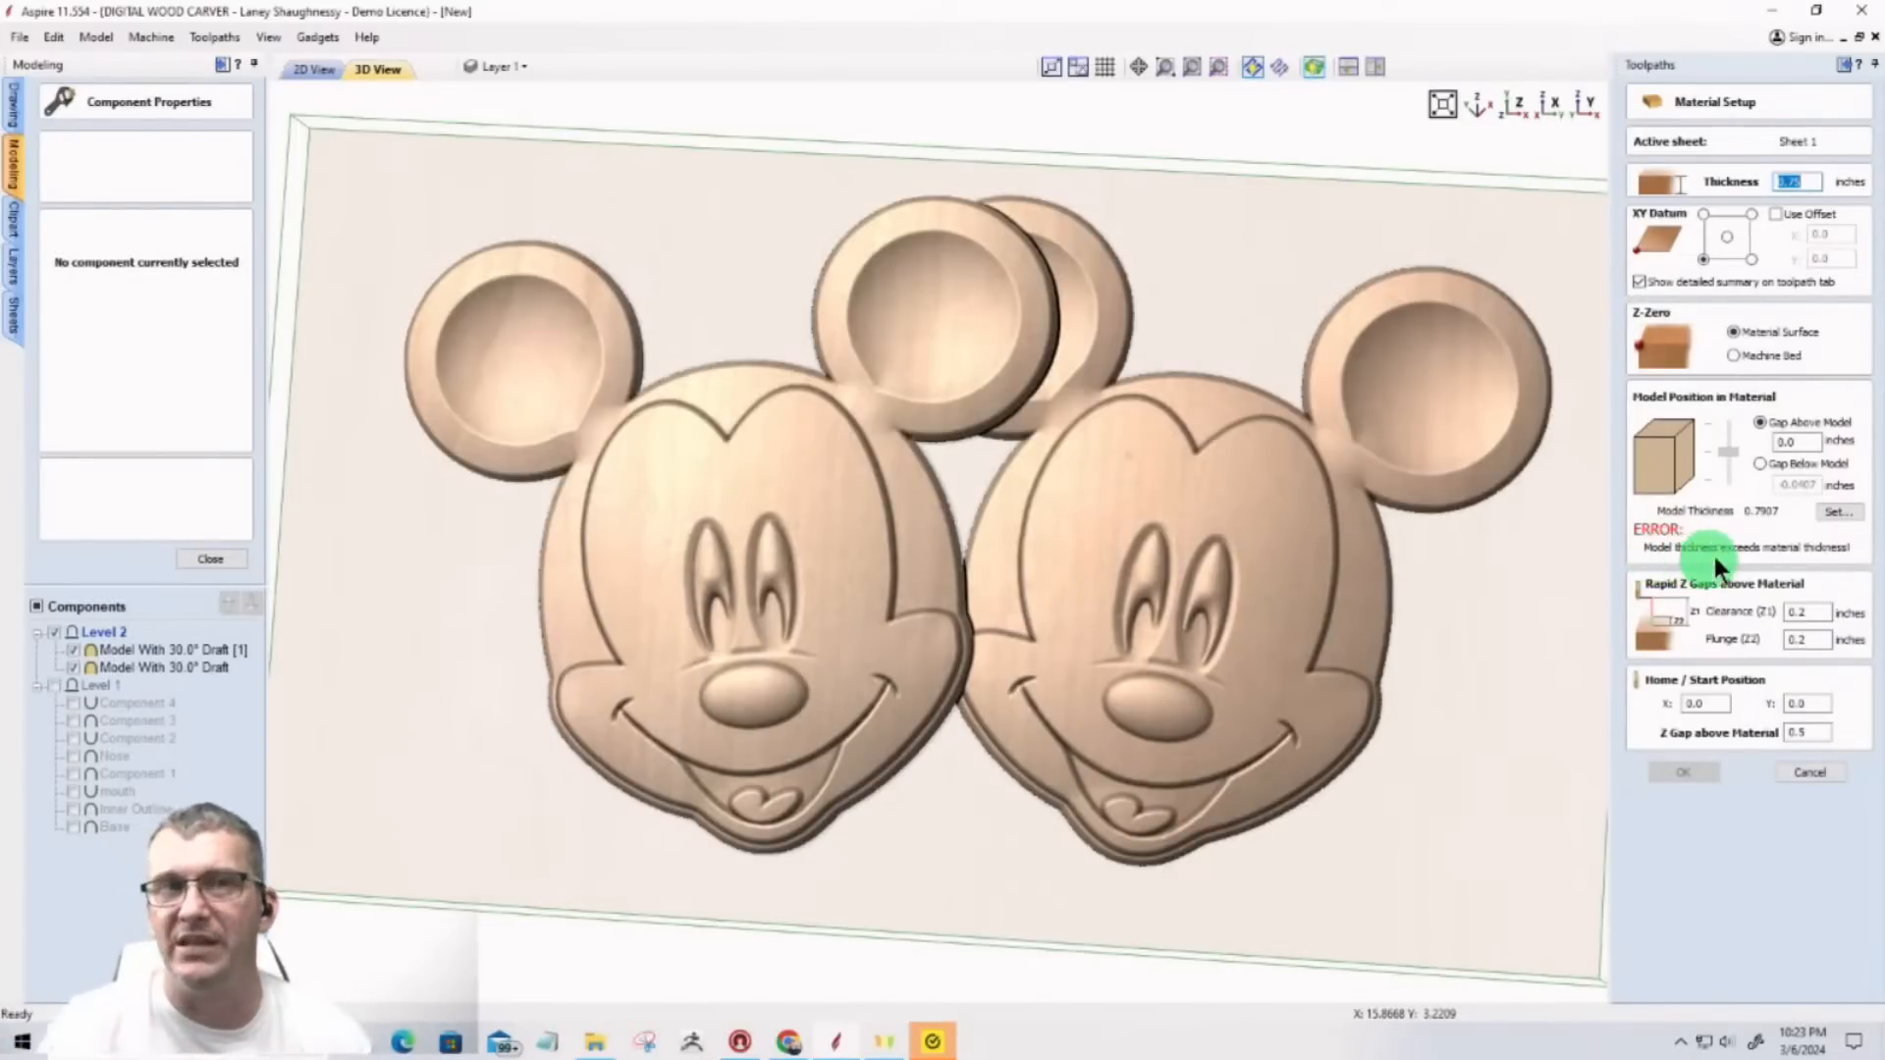
left_click(1832, 512)
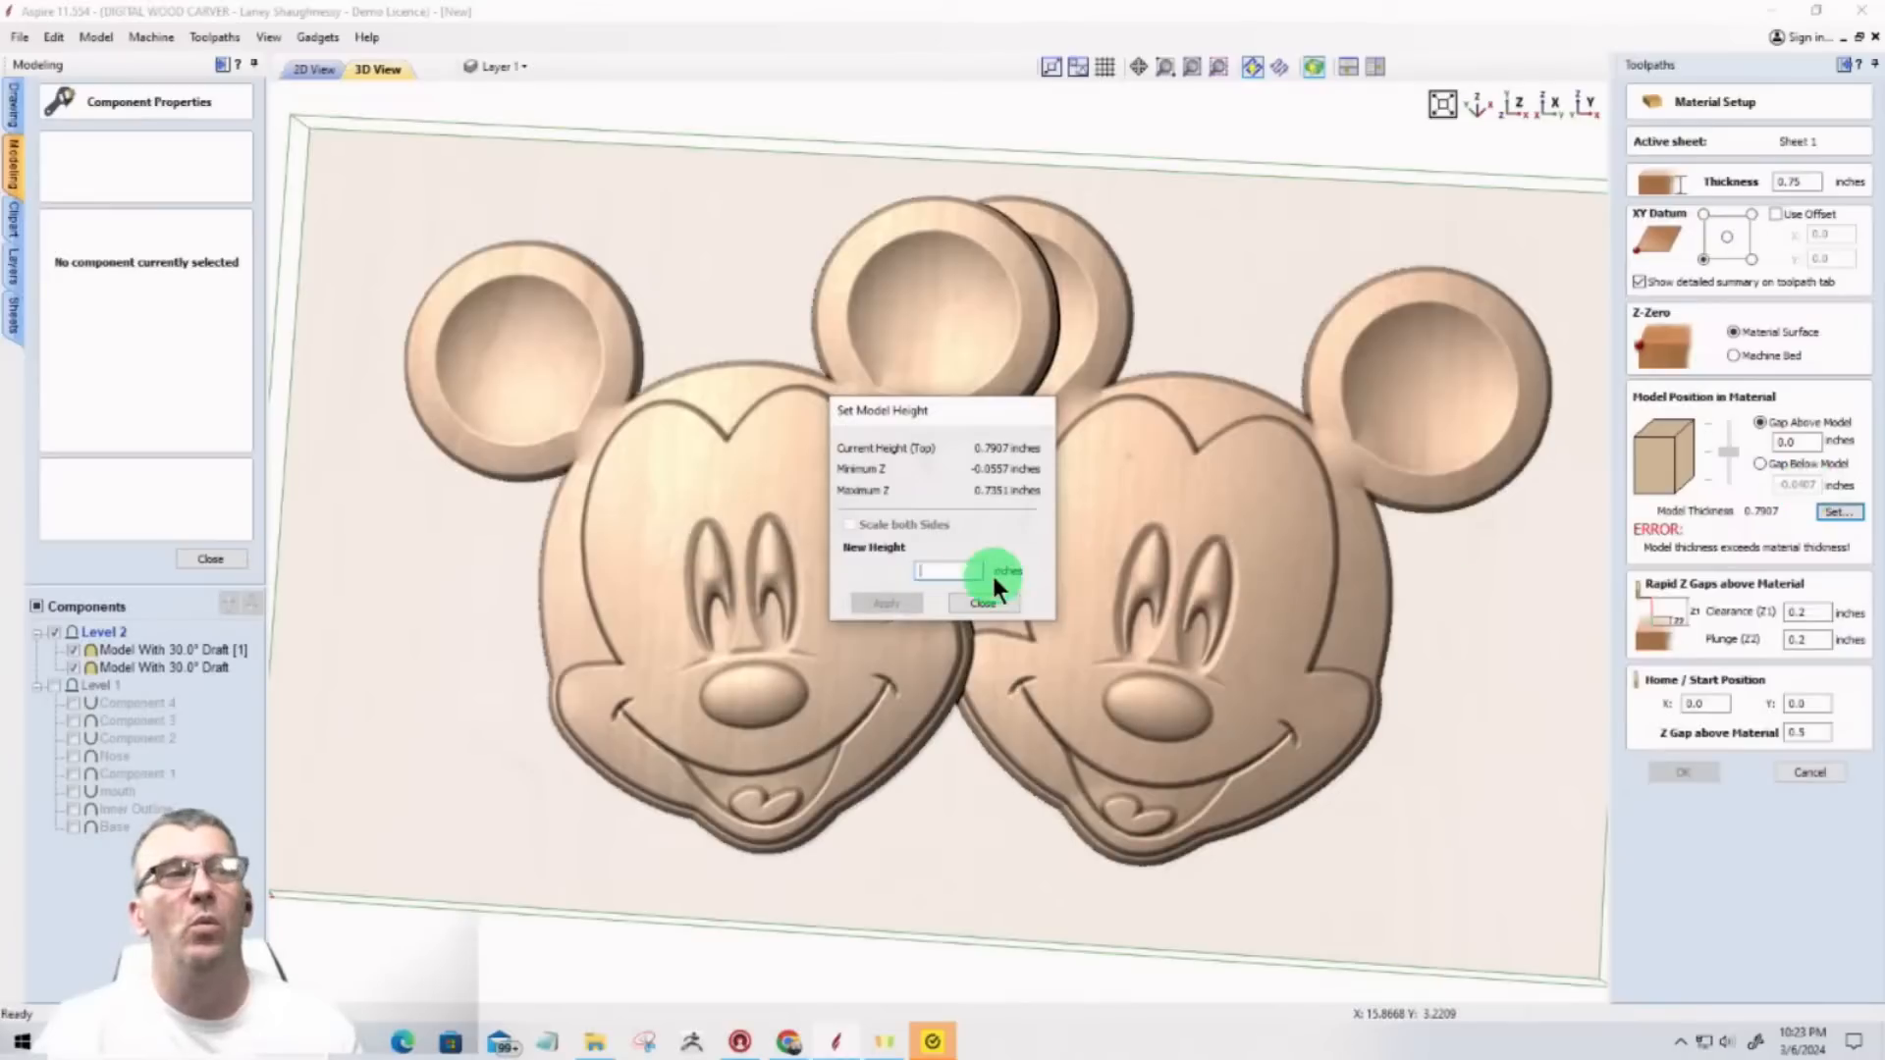
left_click(985, 603)
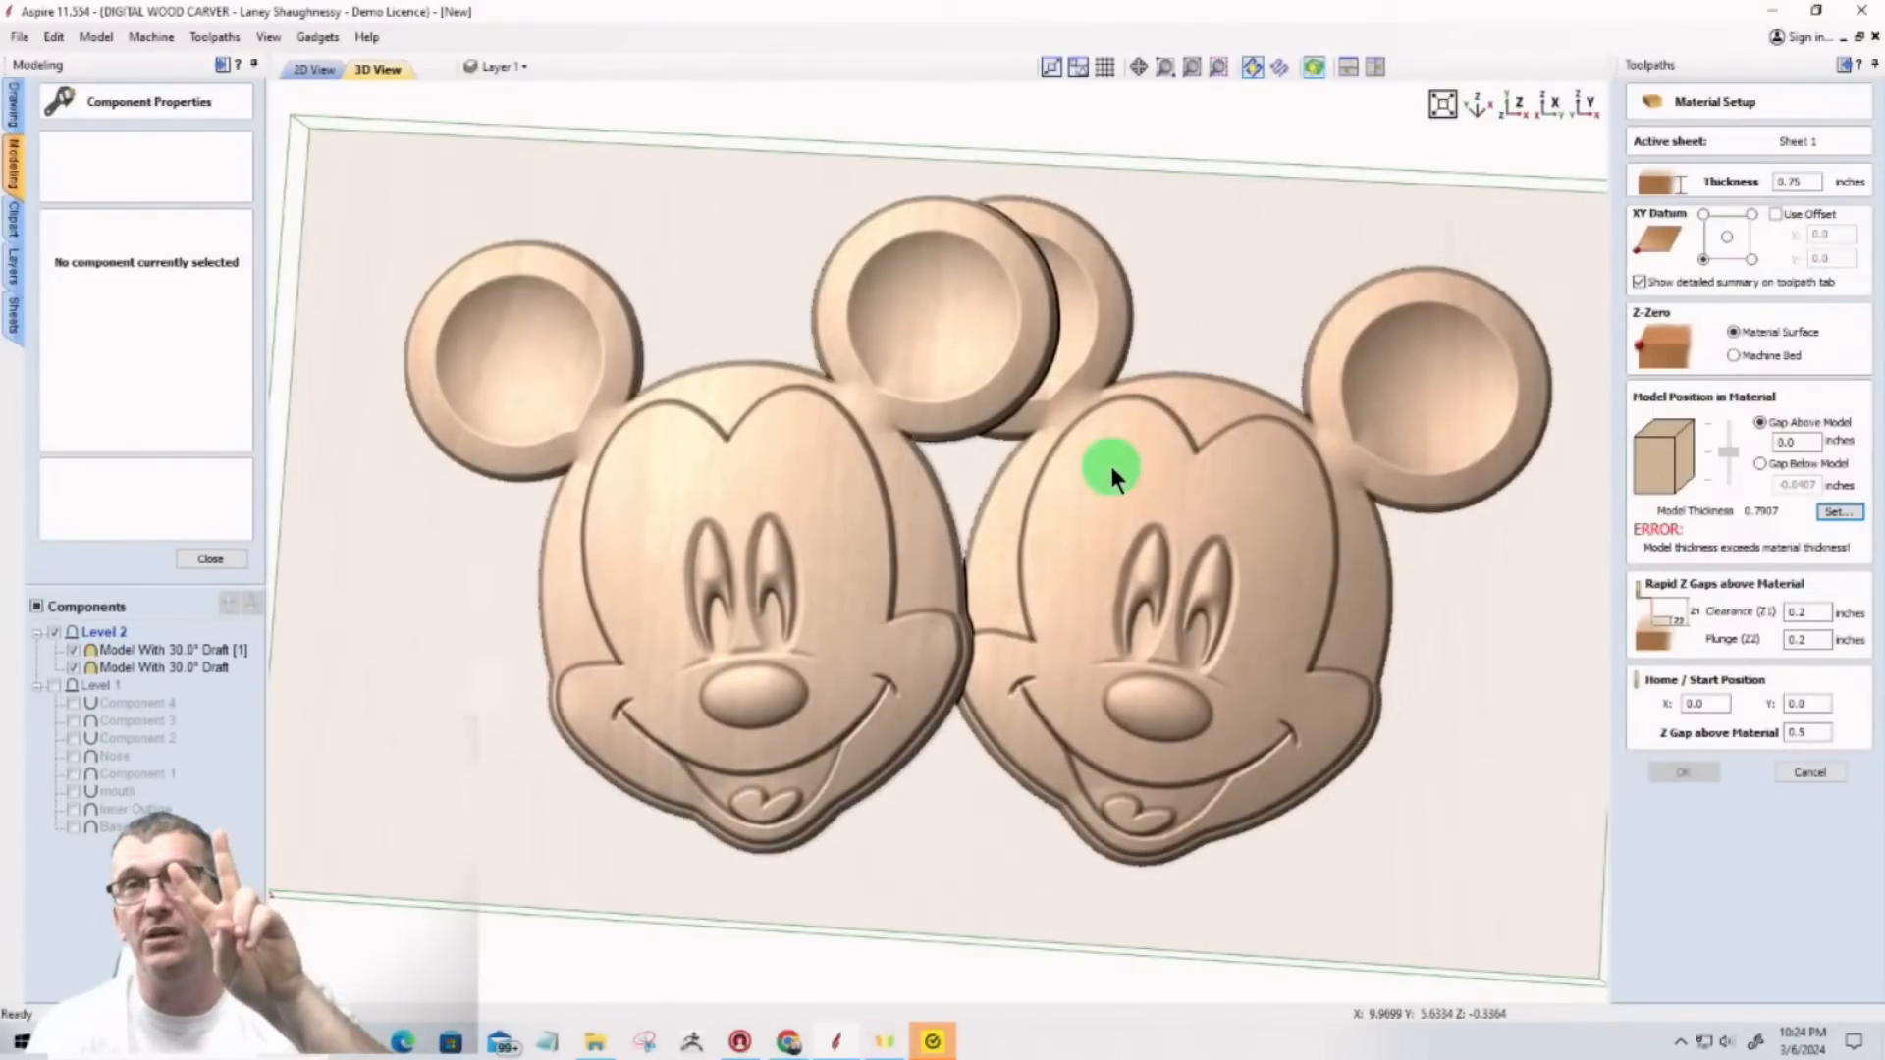
left_click(1831, 512)
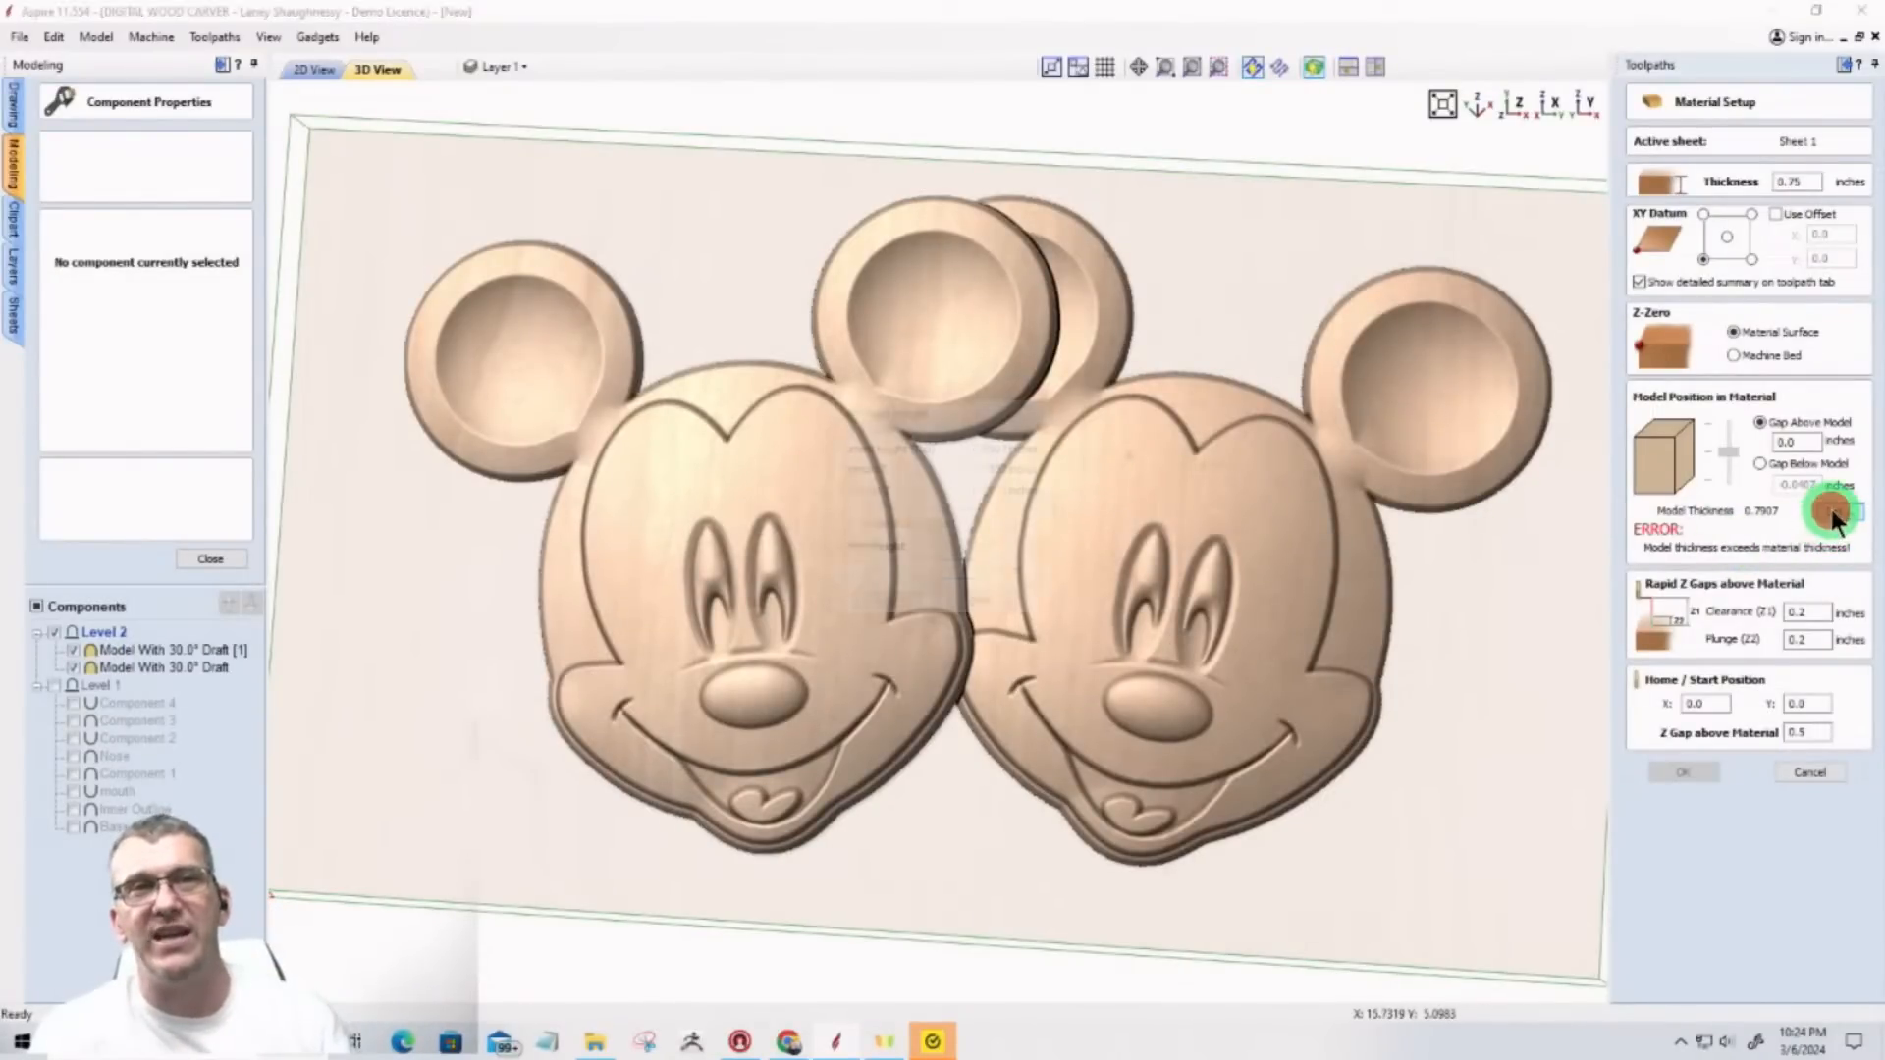
left_click(962, 569)
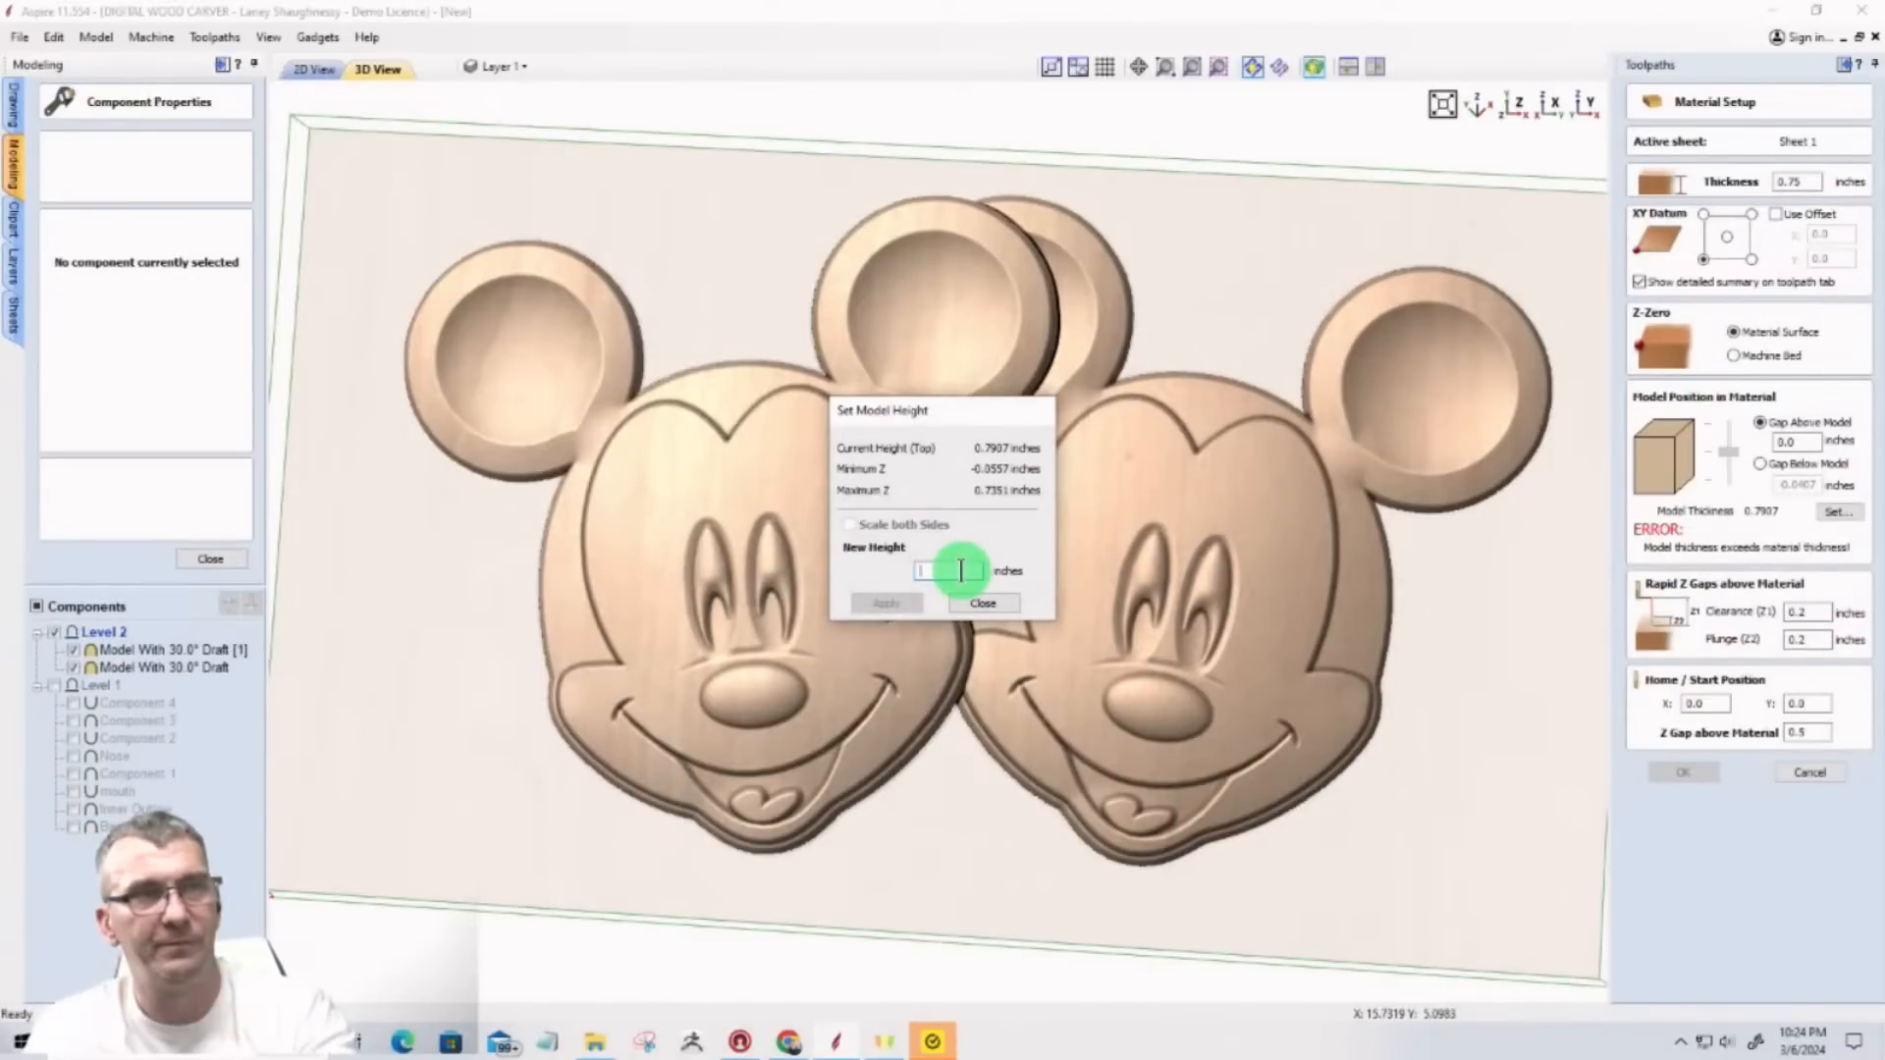
left_click(961, 571)
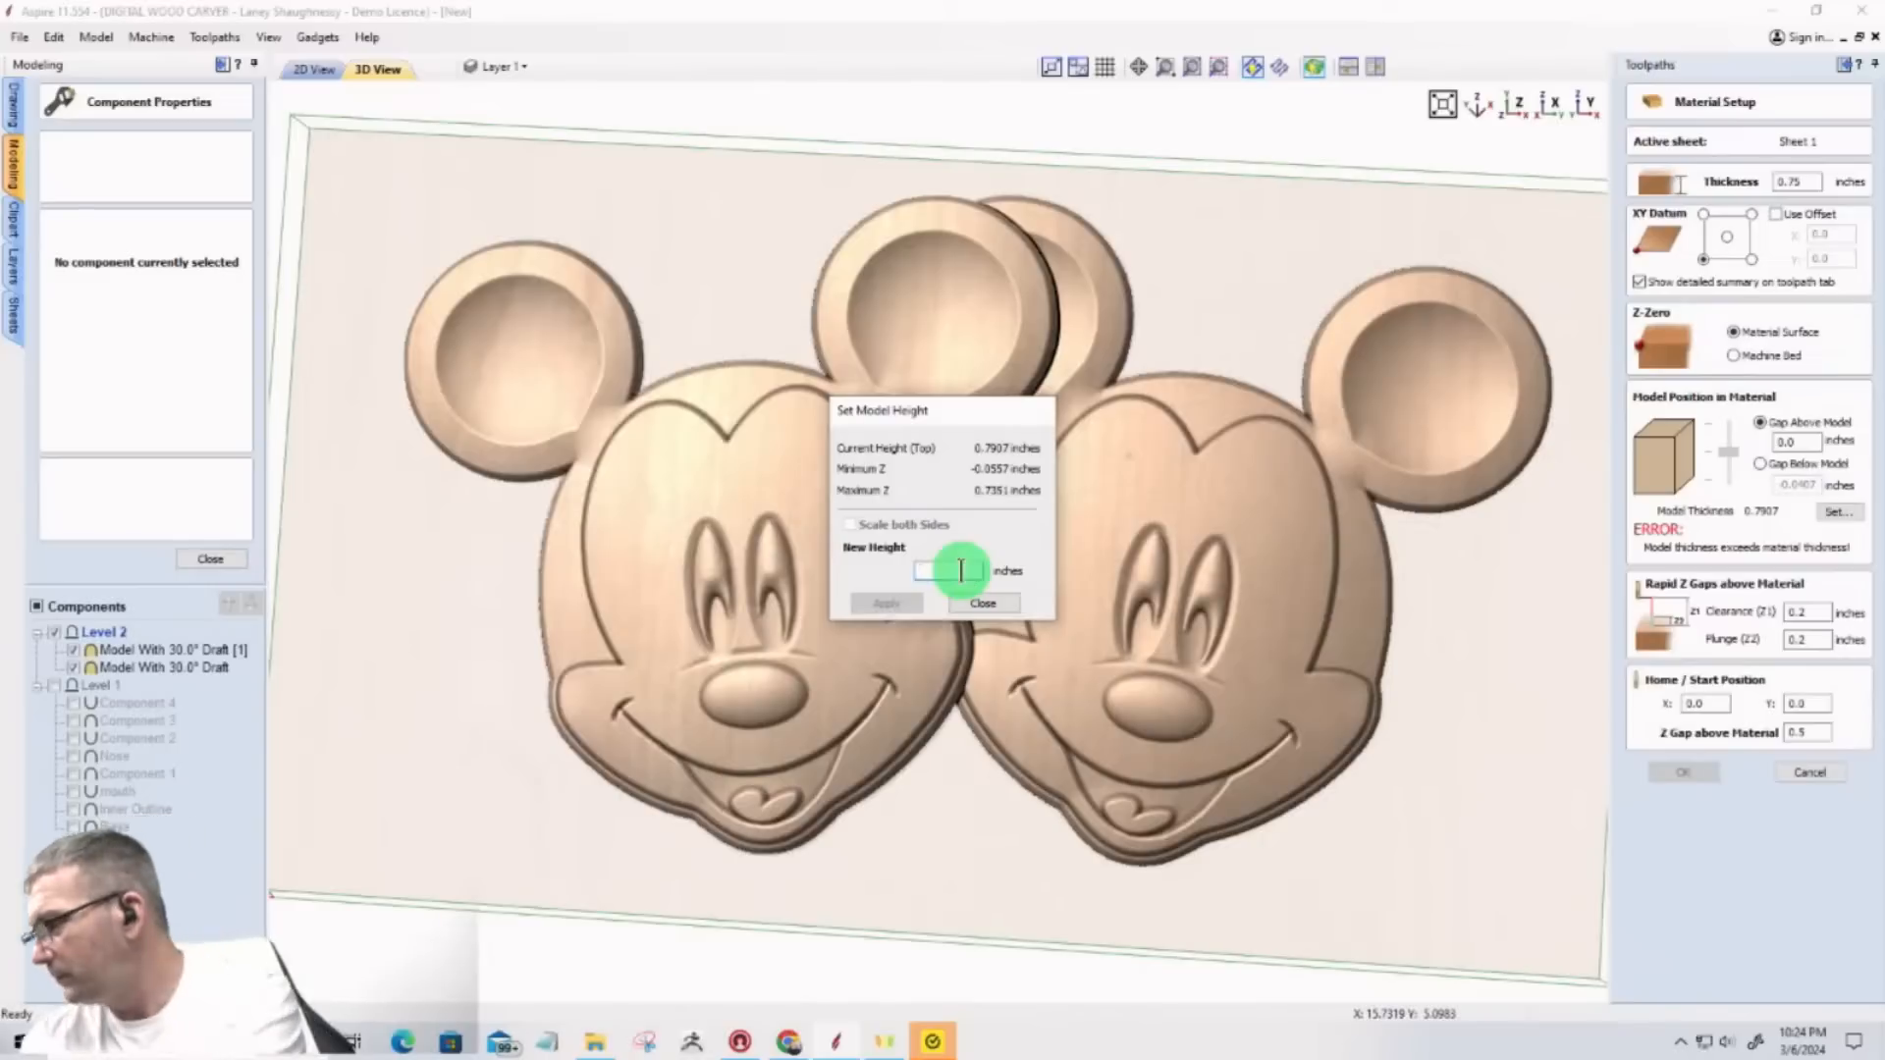
type(".74")
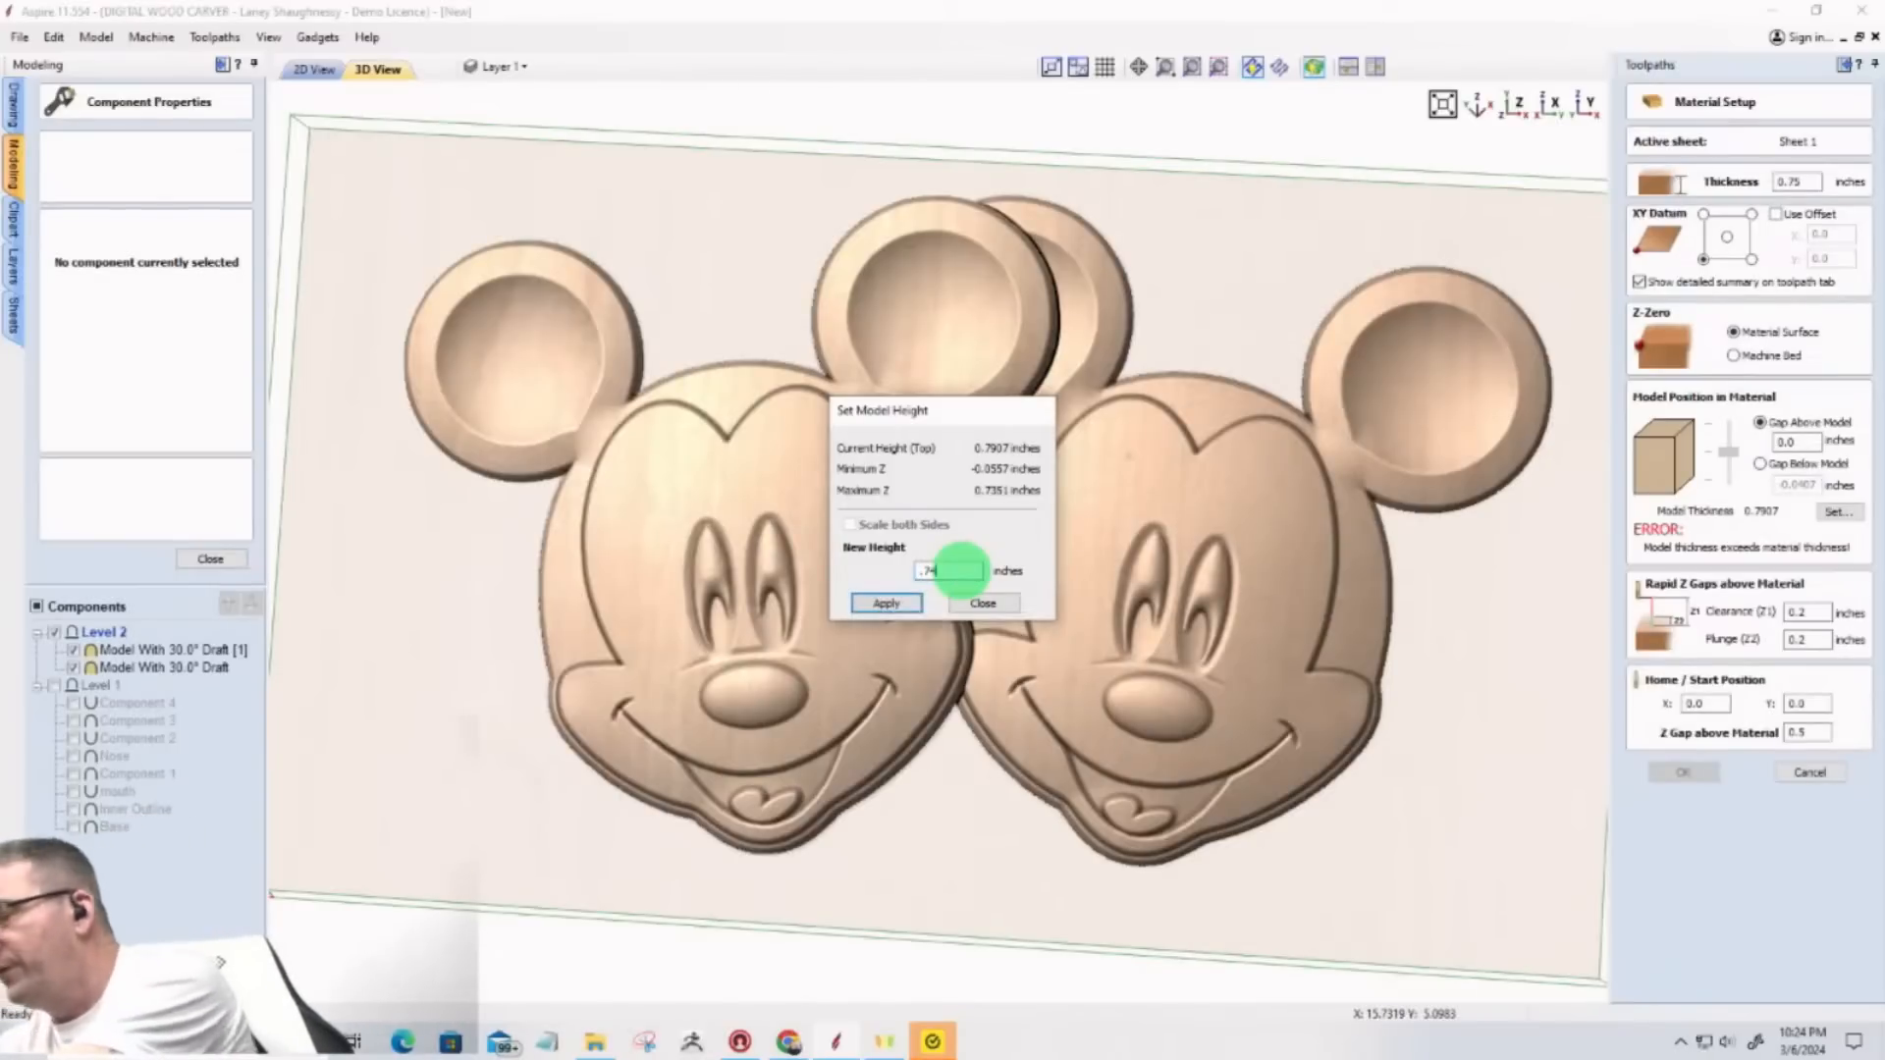
left_click(881, 601)
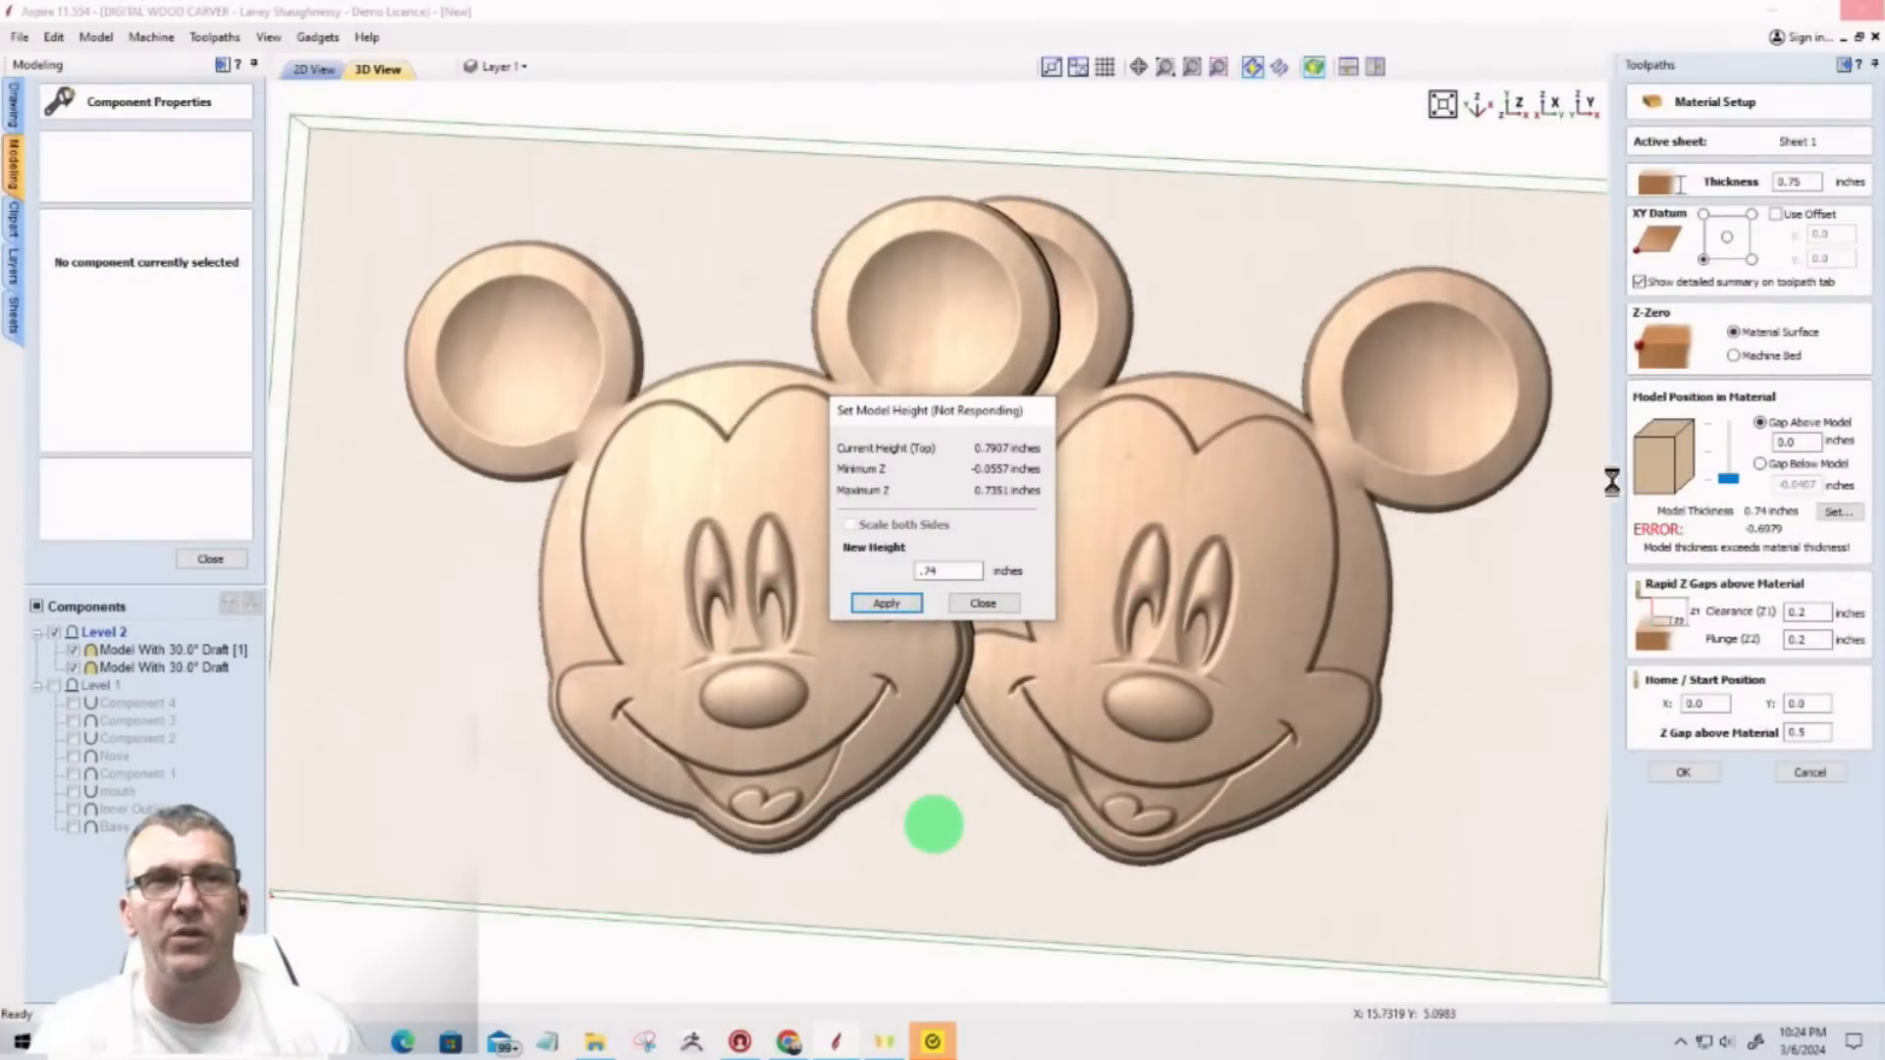
Step: Position the model at the material's top surface with a 0.0 inch gap above, close the component properties, and accept the material setup
left_click_drag(1723, 476, 1727, 398)
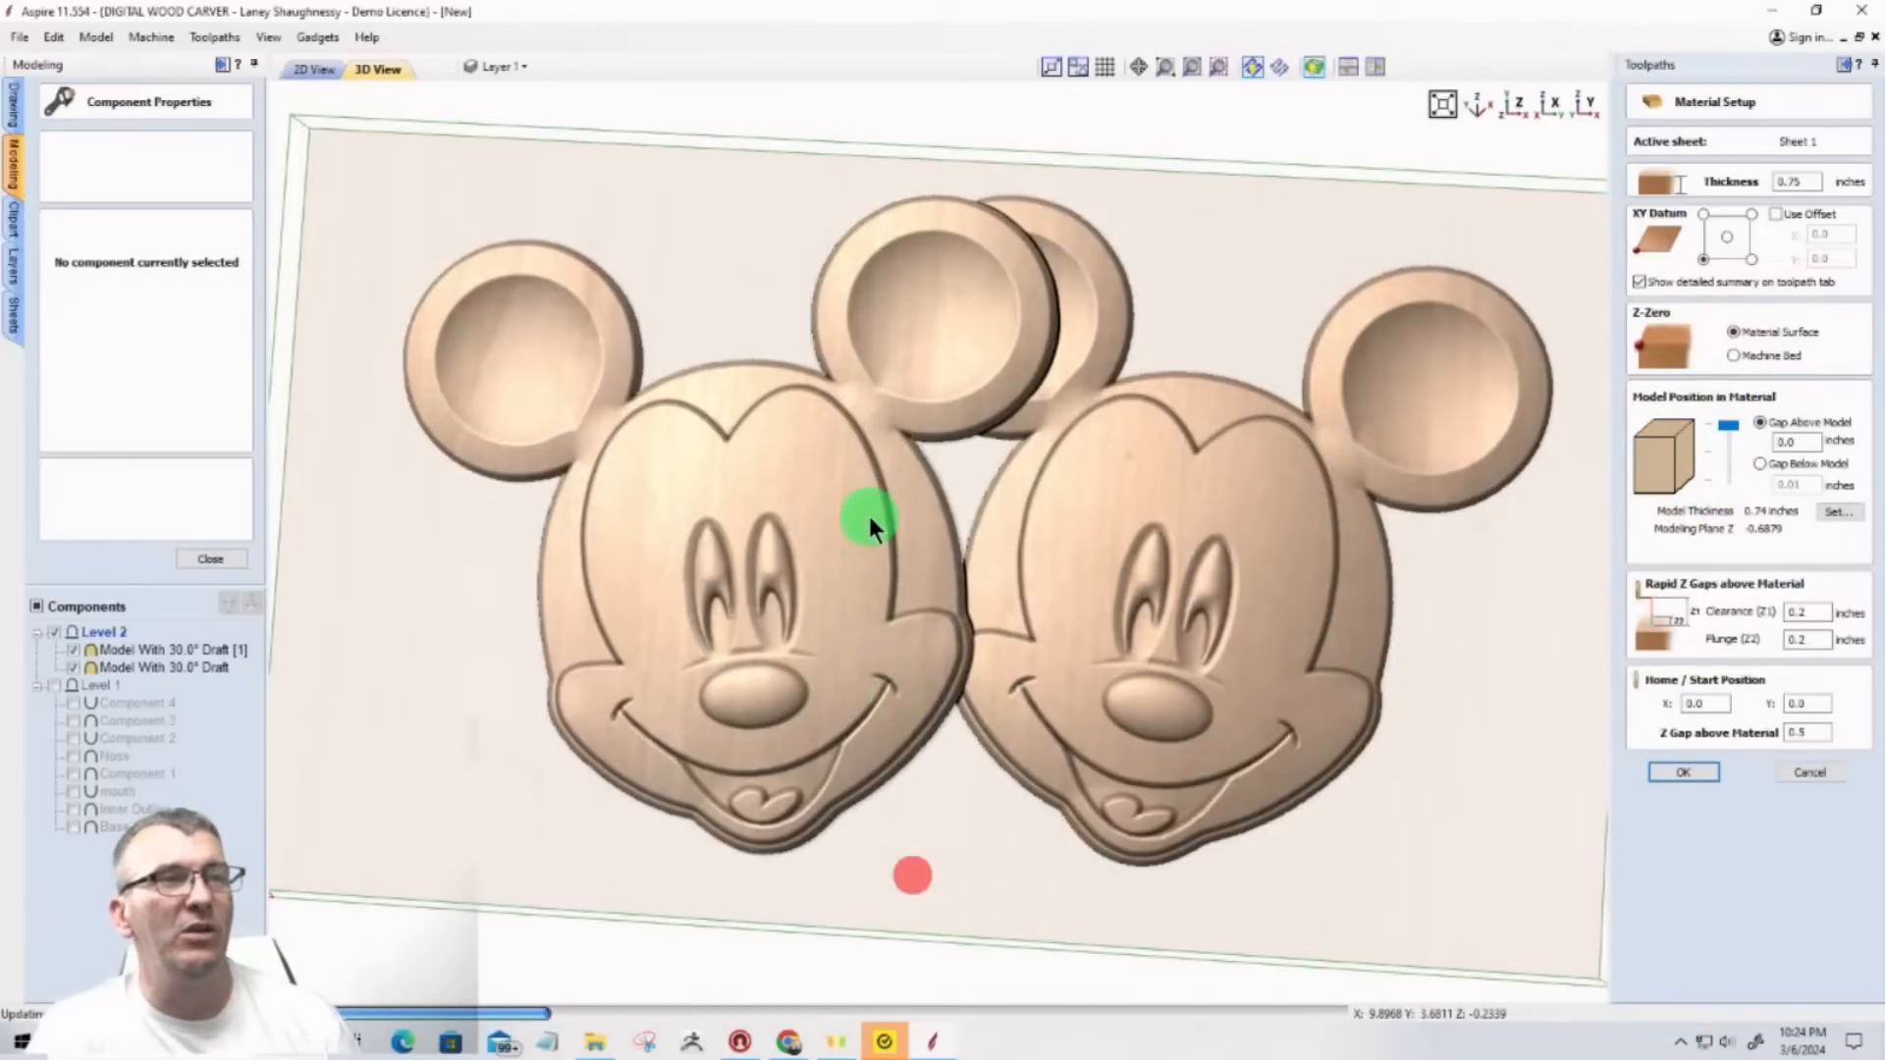
left_click_drag(1018, 883, 1021, 586)
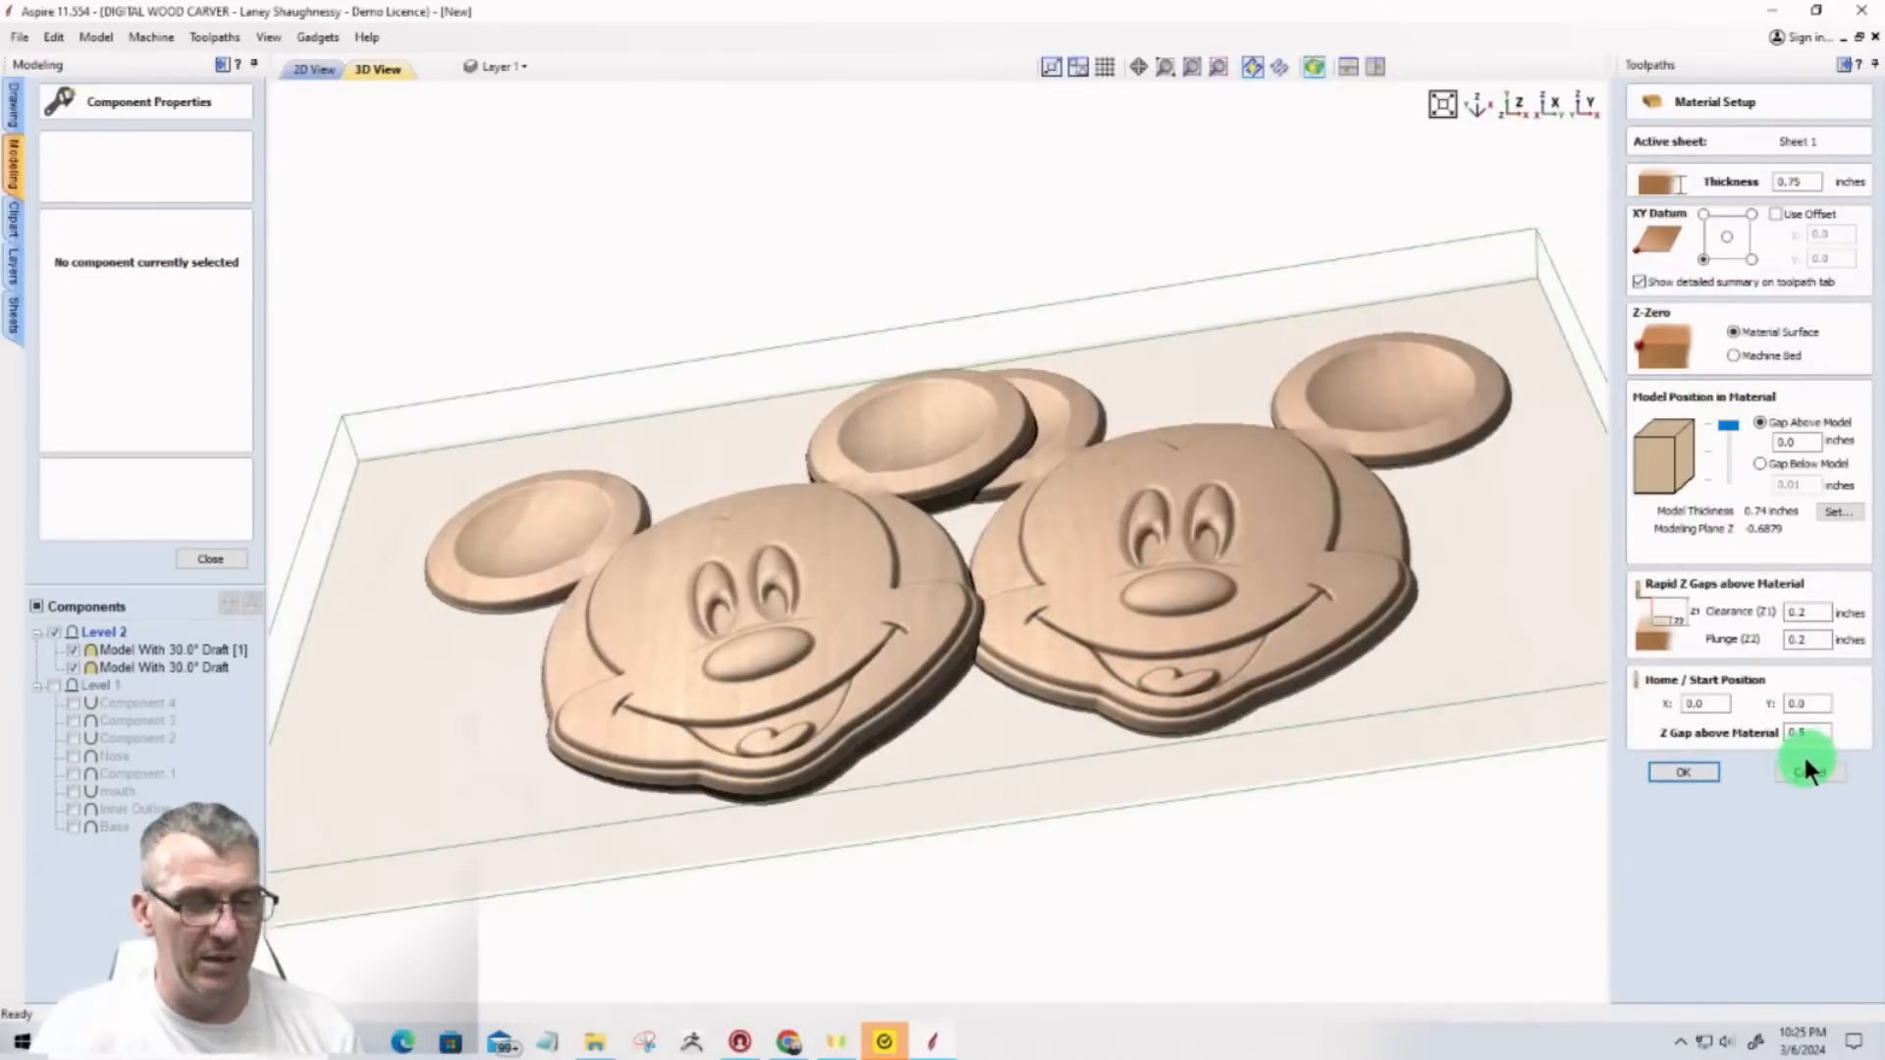
left_click(54, 36)
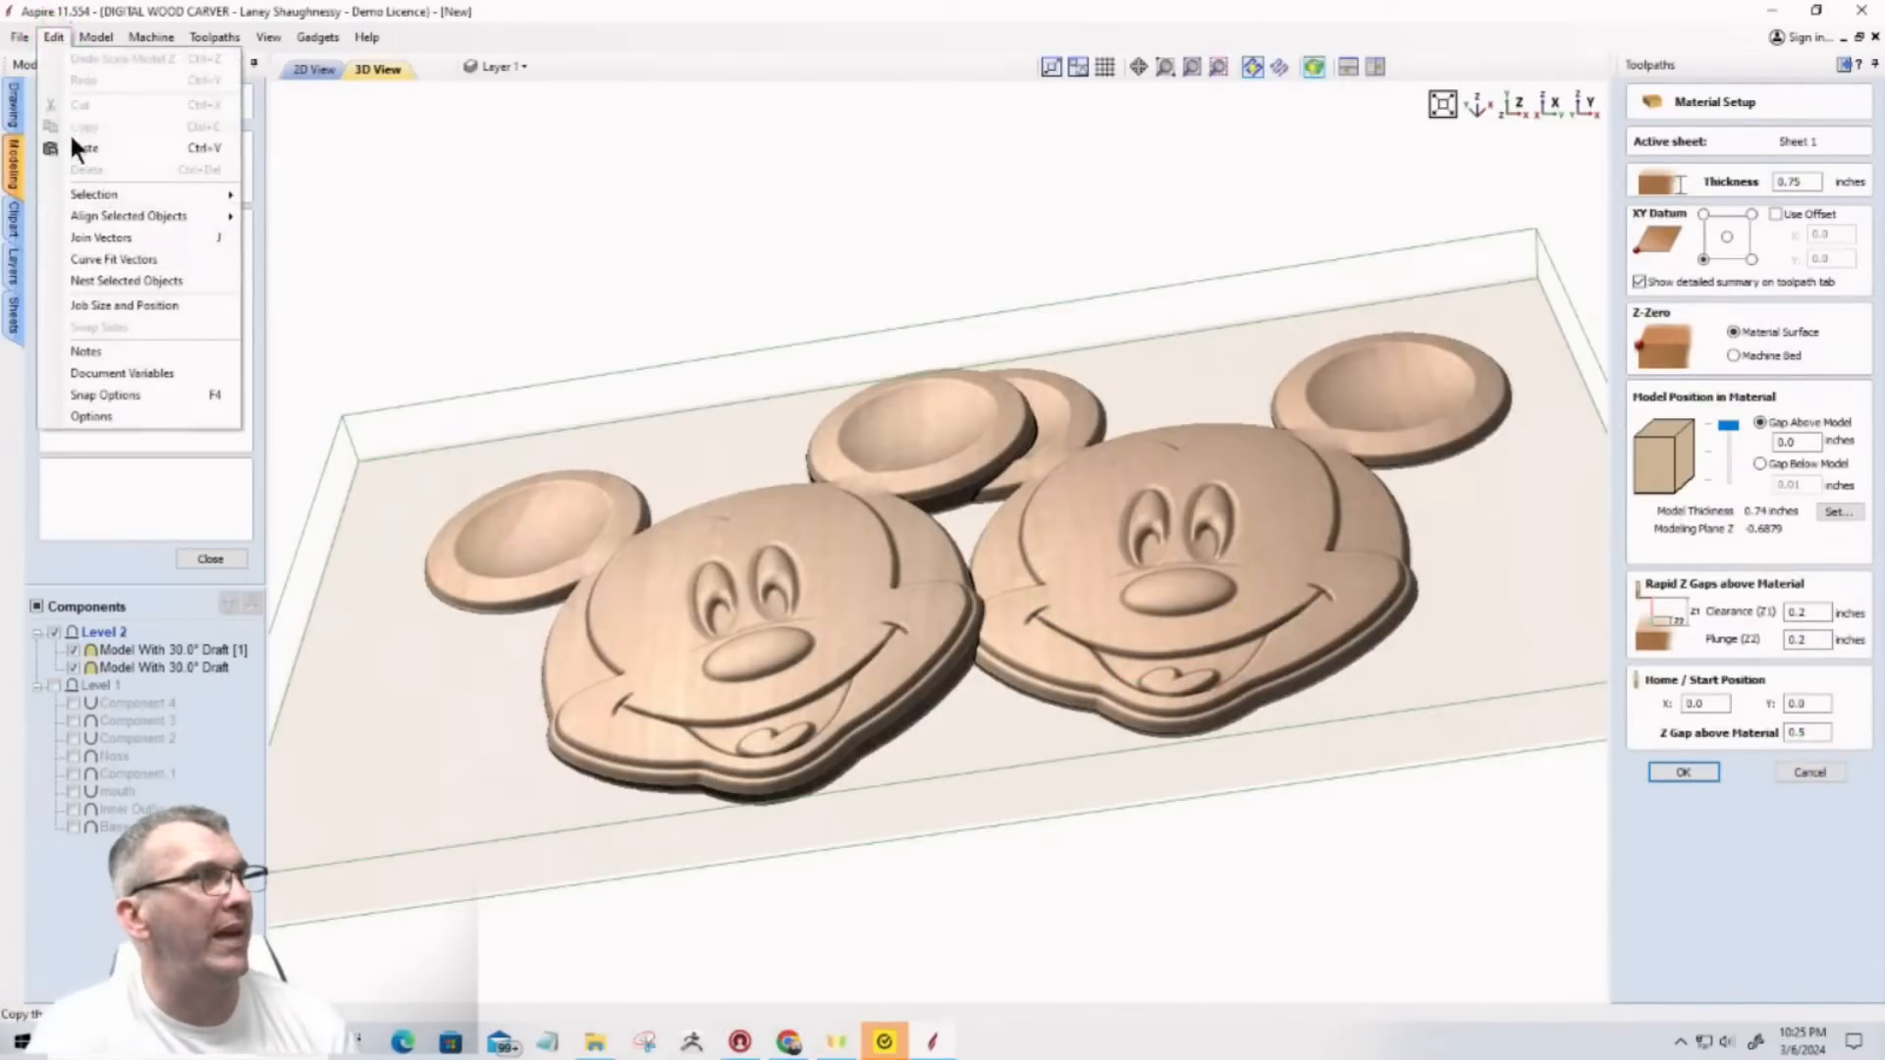
left_click(211, 558)
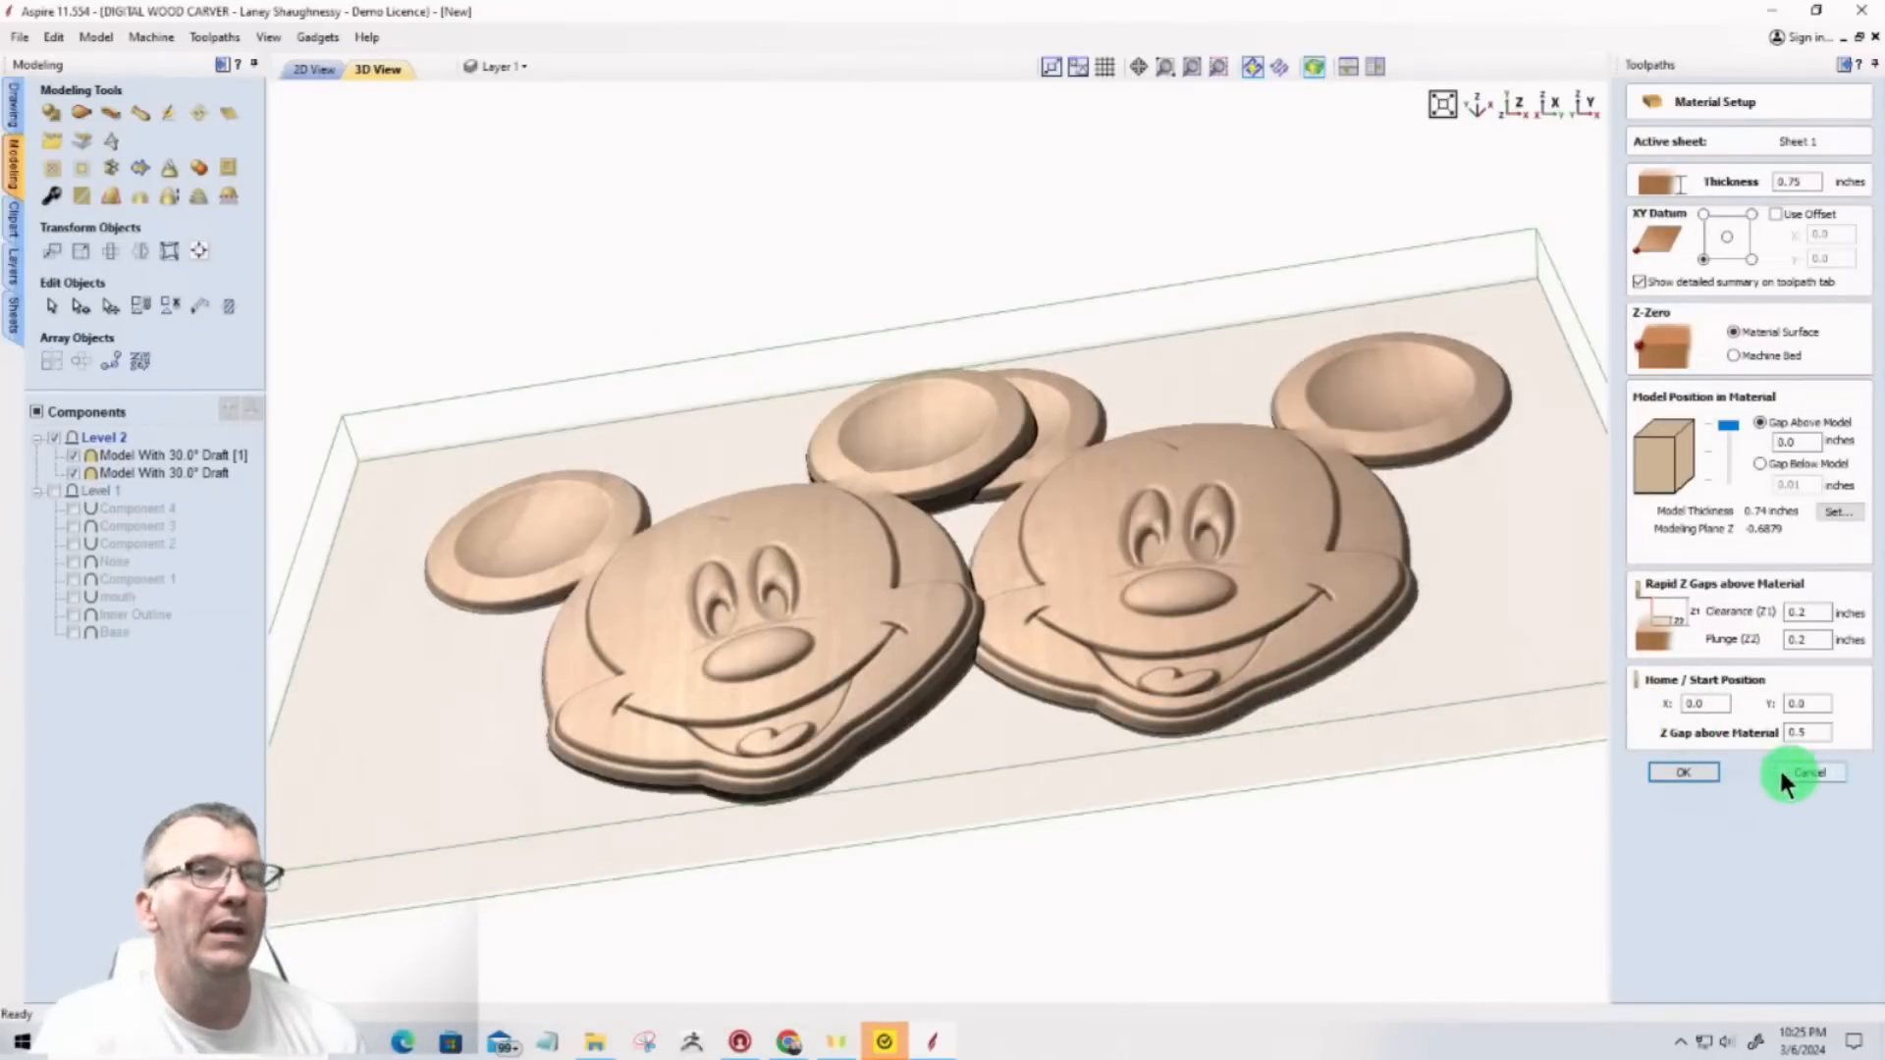
left_click(1683, 767)
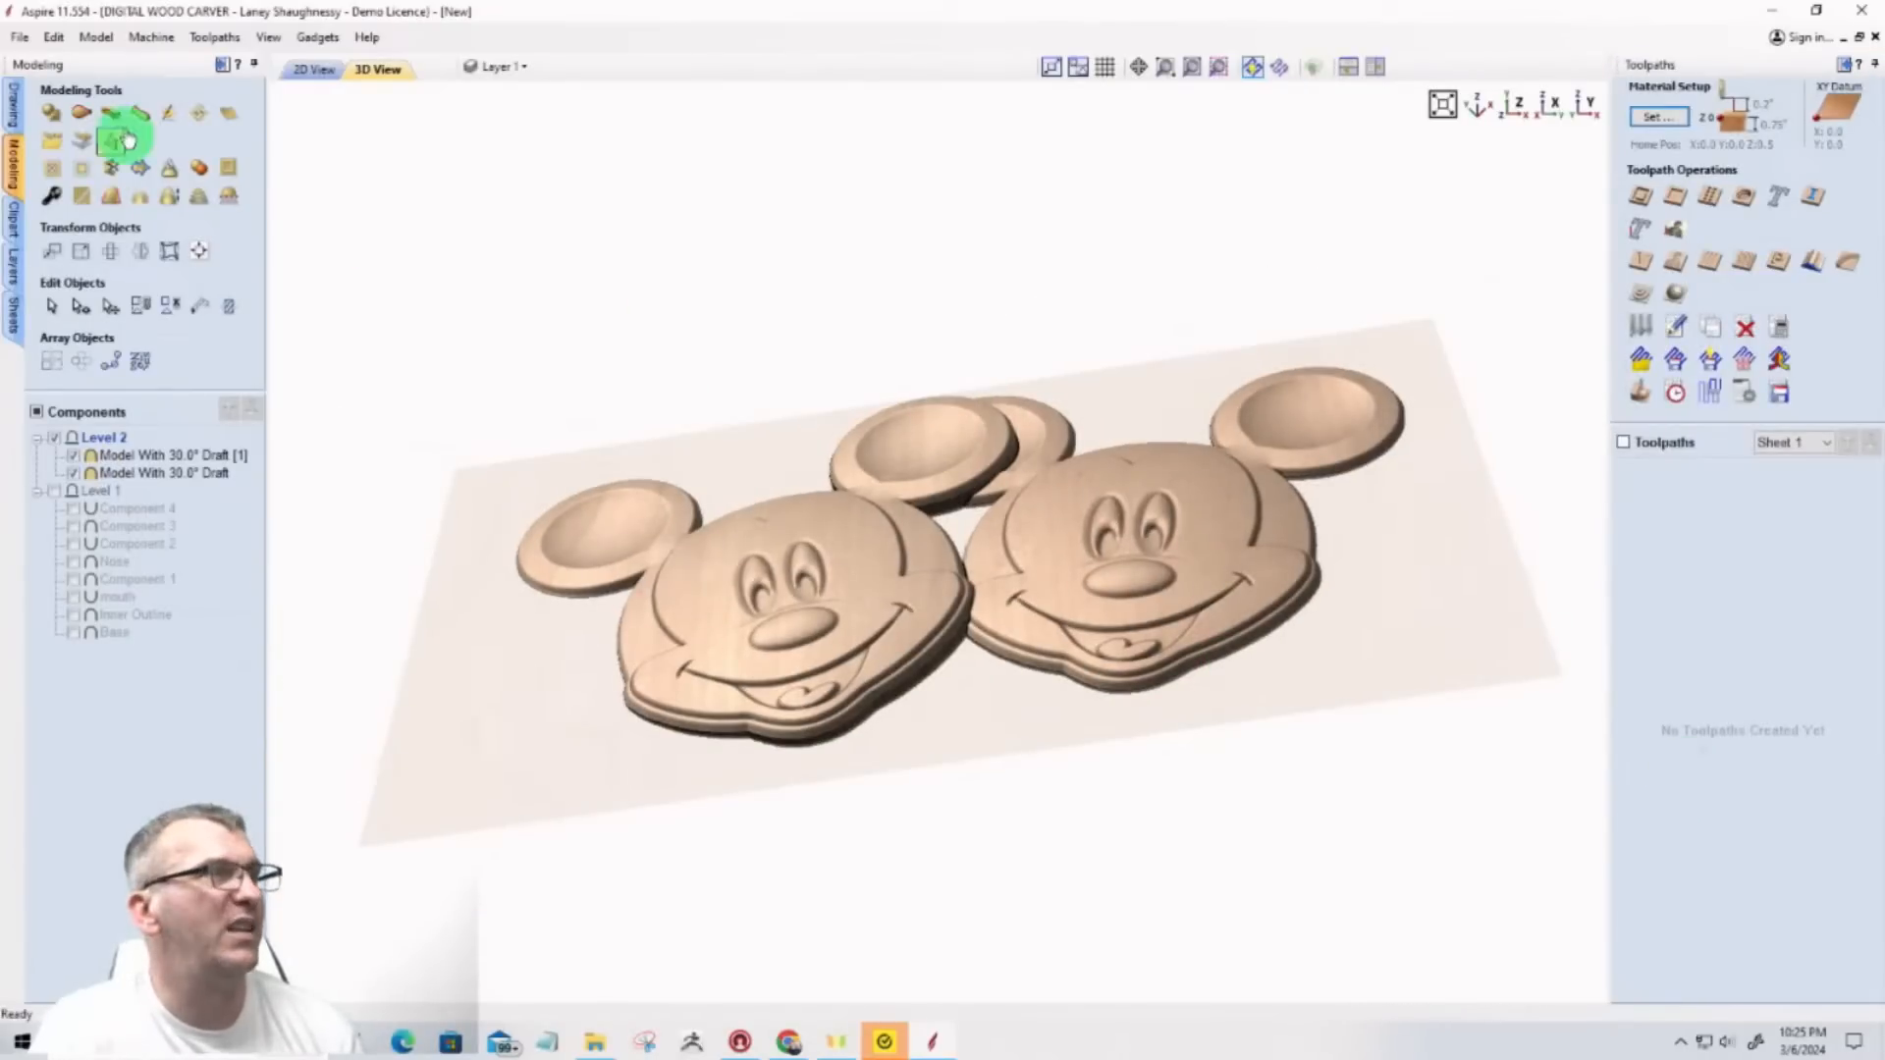
Step: Undo the model height scaling and examine the two overlapping heads up close
left_click(54, 36)
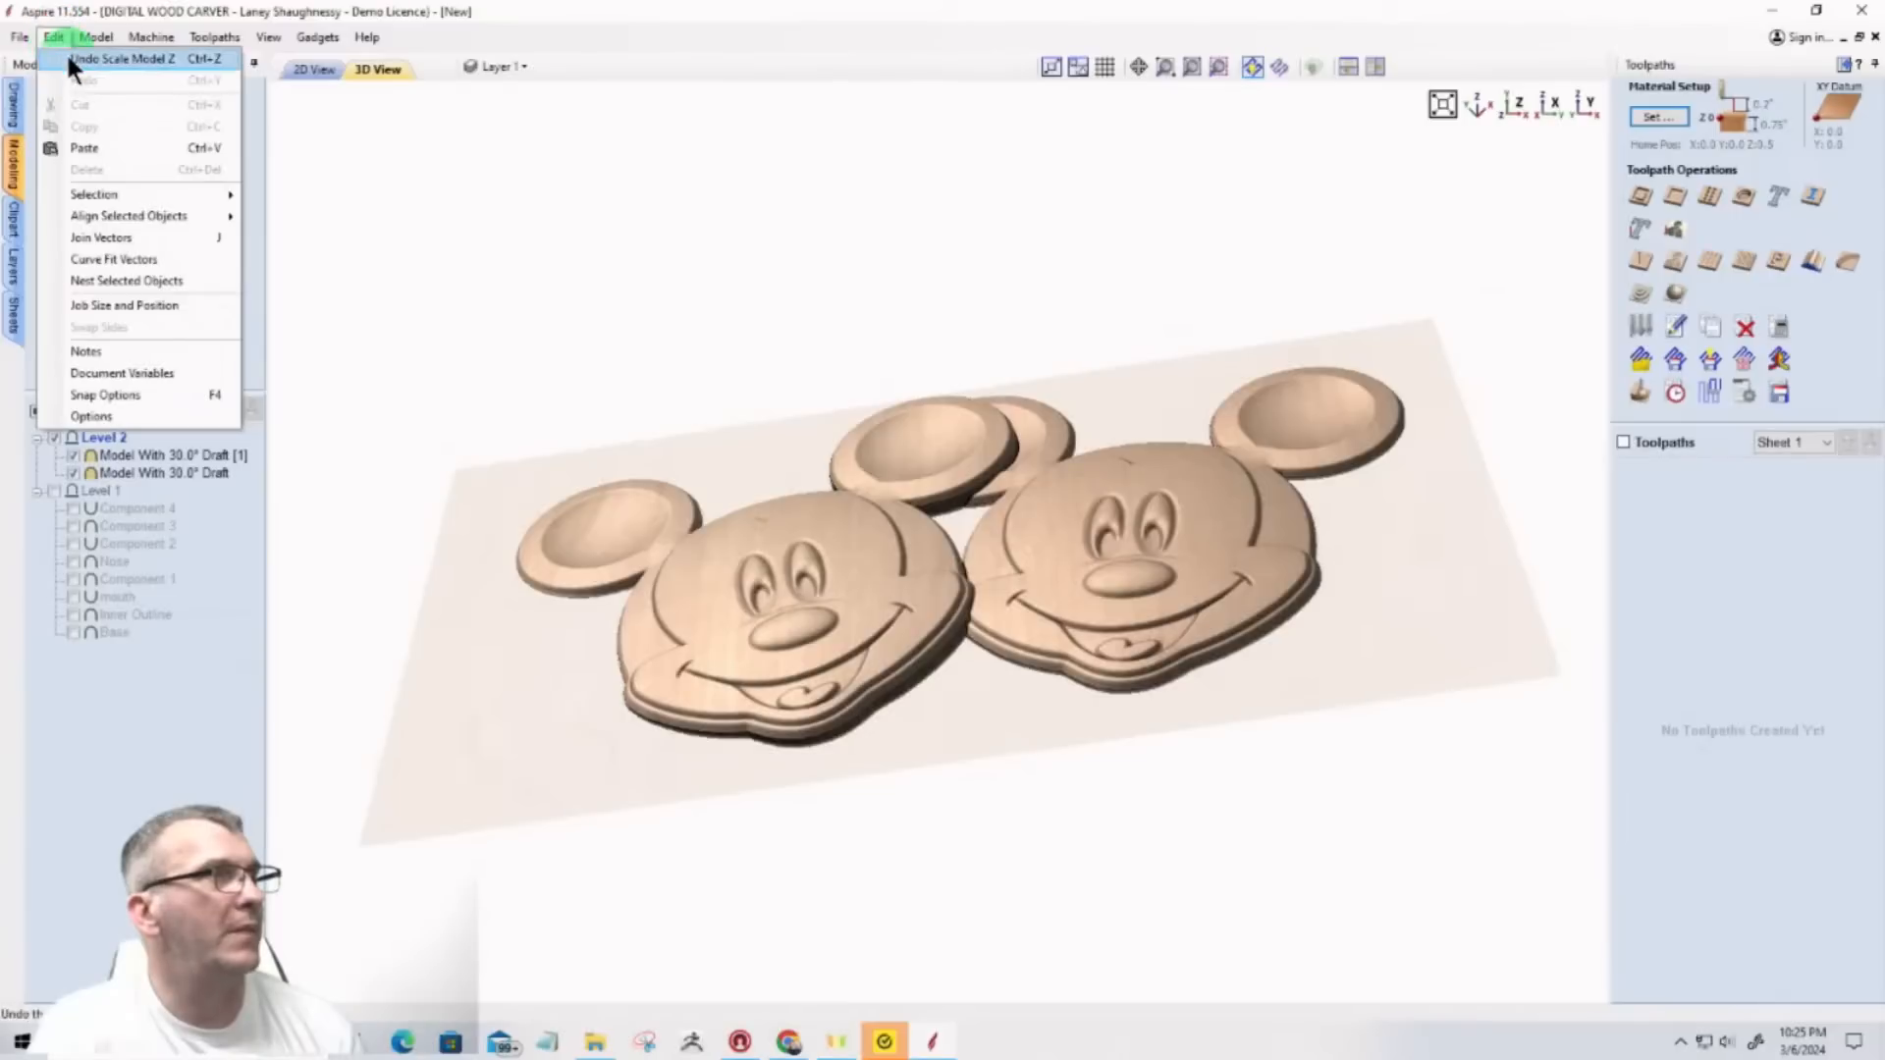
left_click(68, 59)
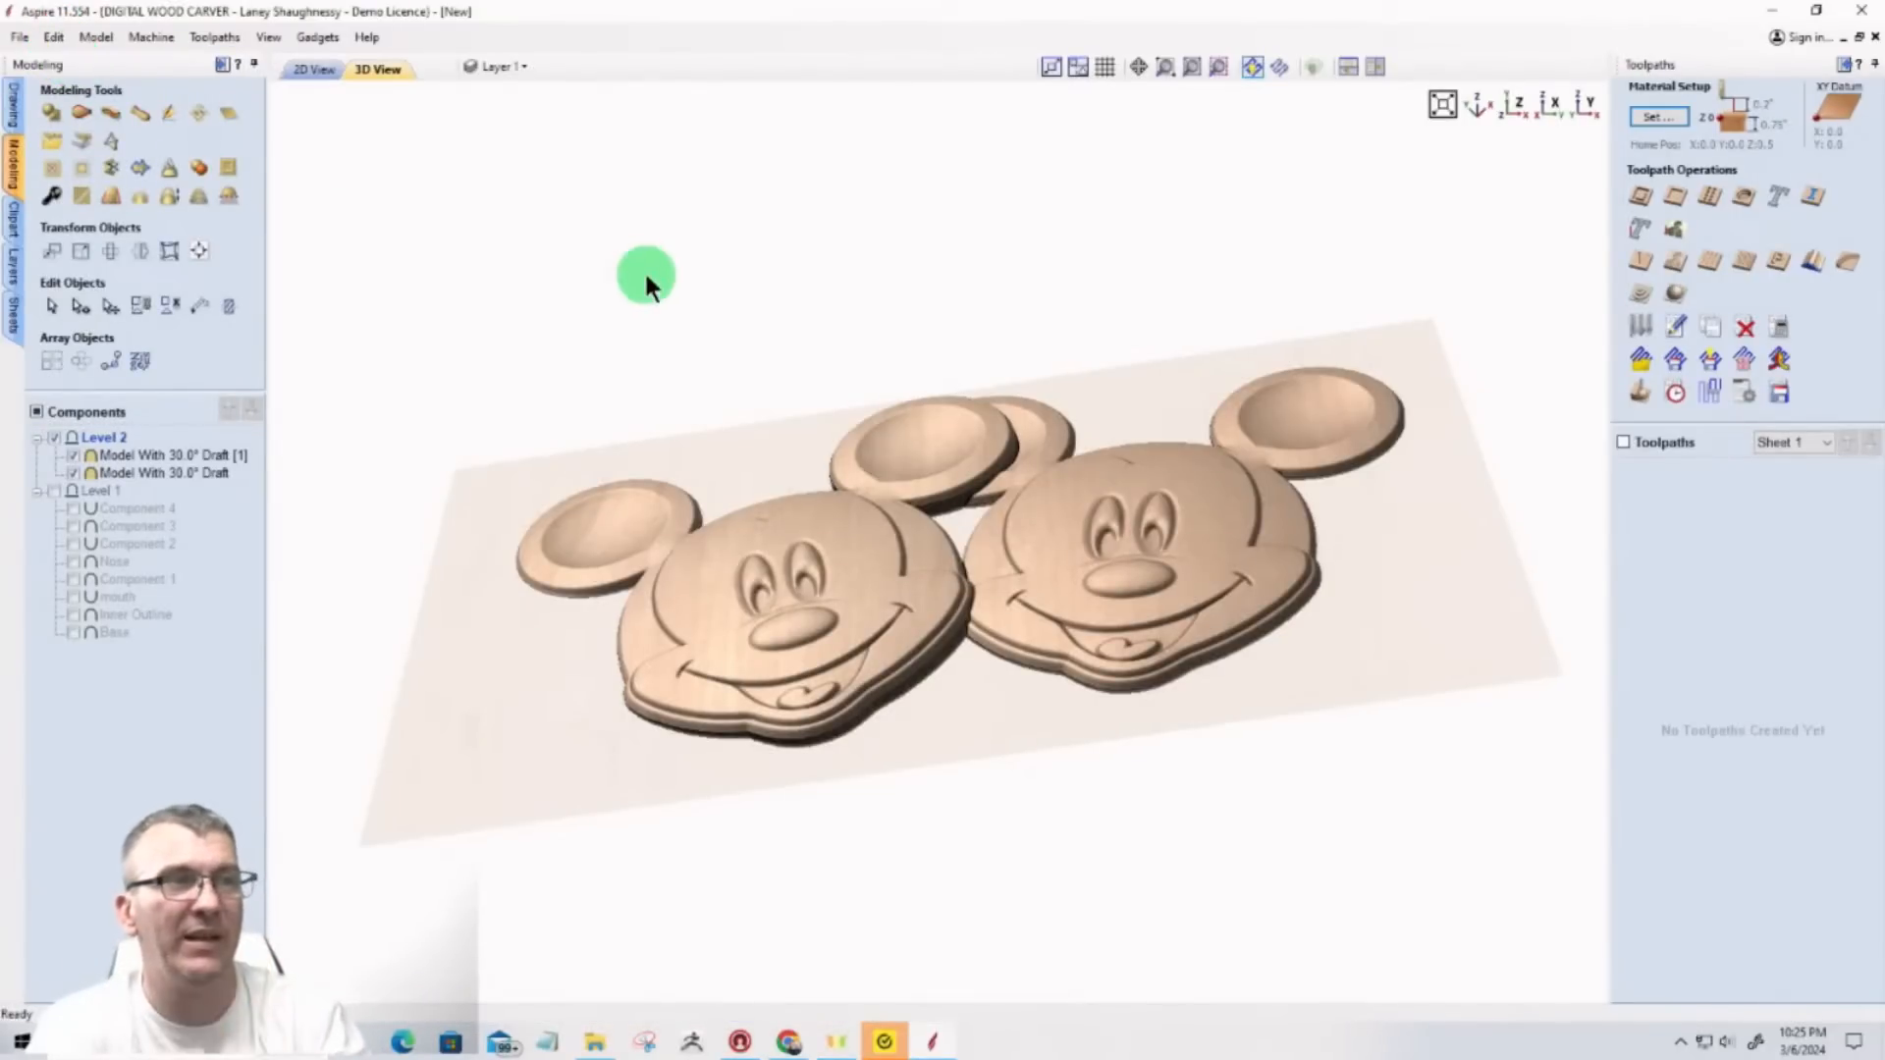
scroll(1026, 606, "up", 2)
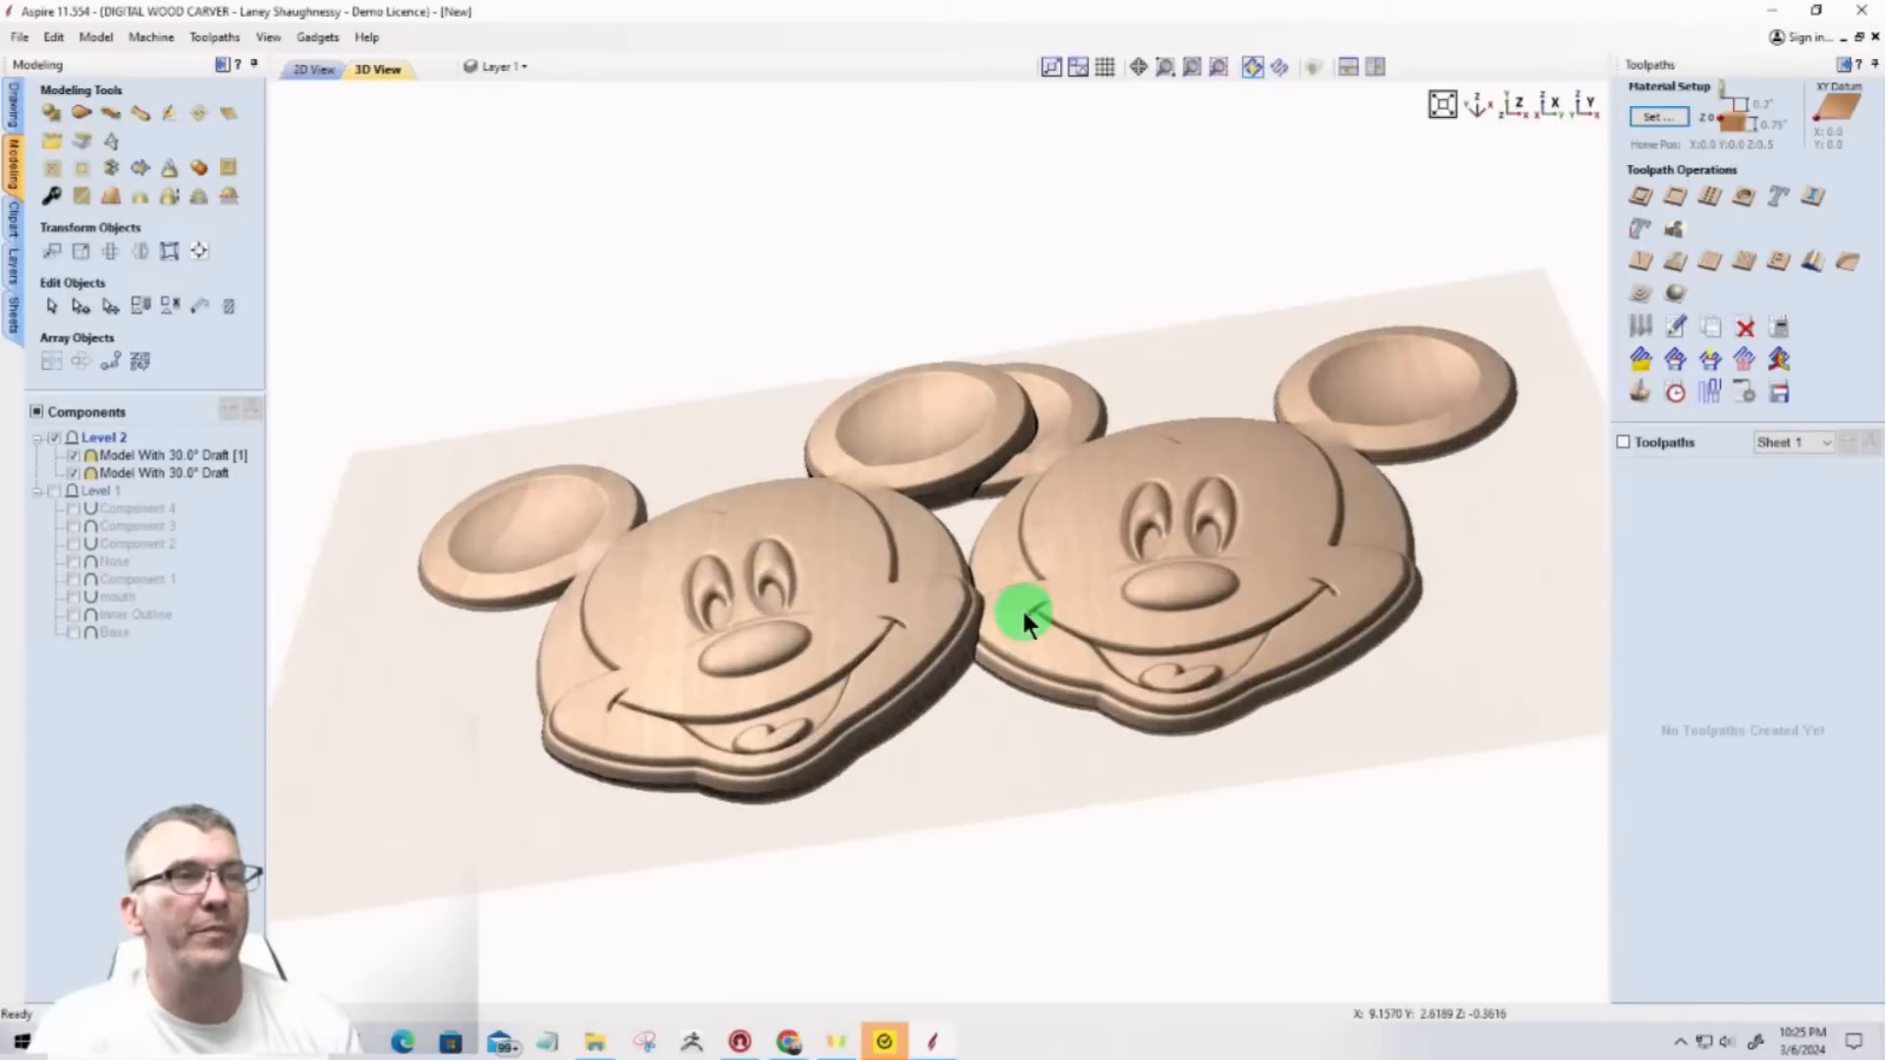
scroll(1029, 609, "up", 2)
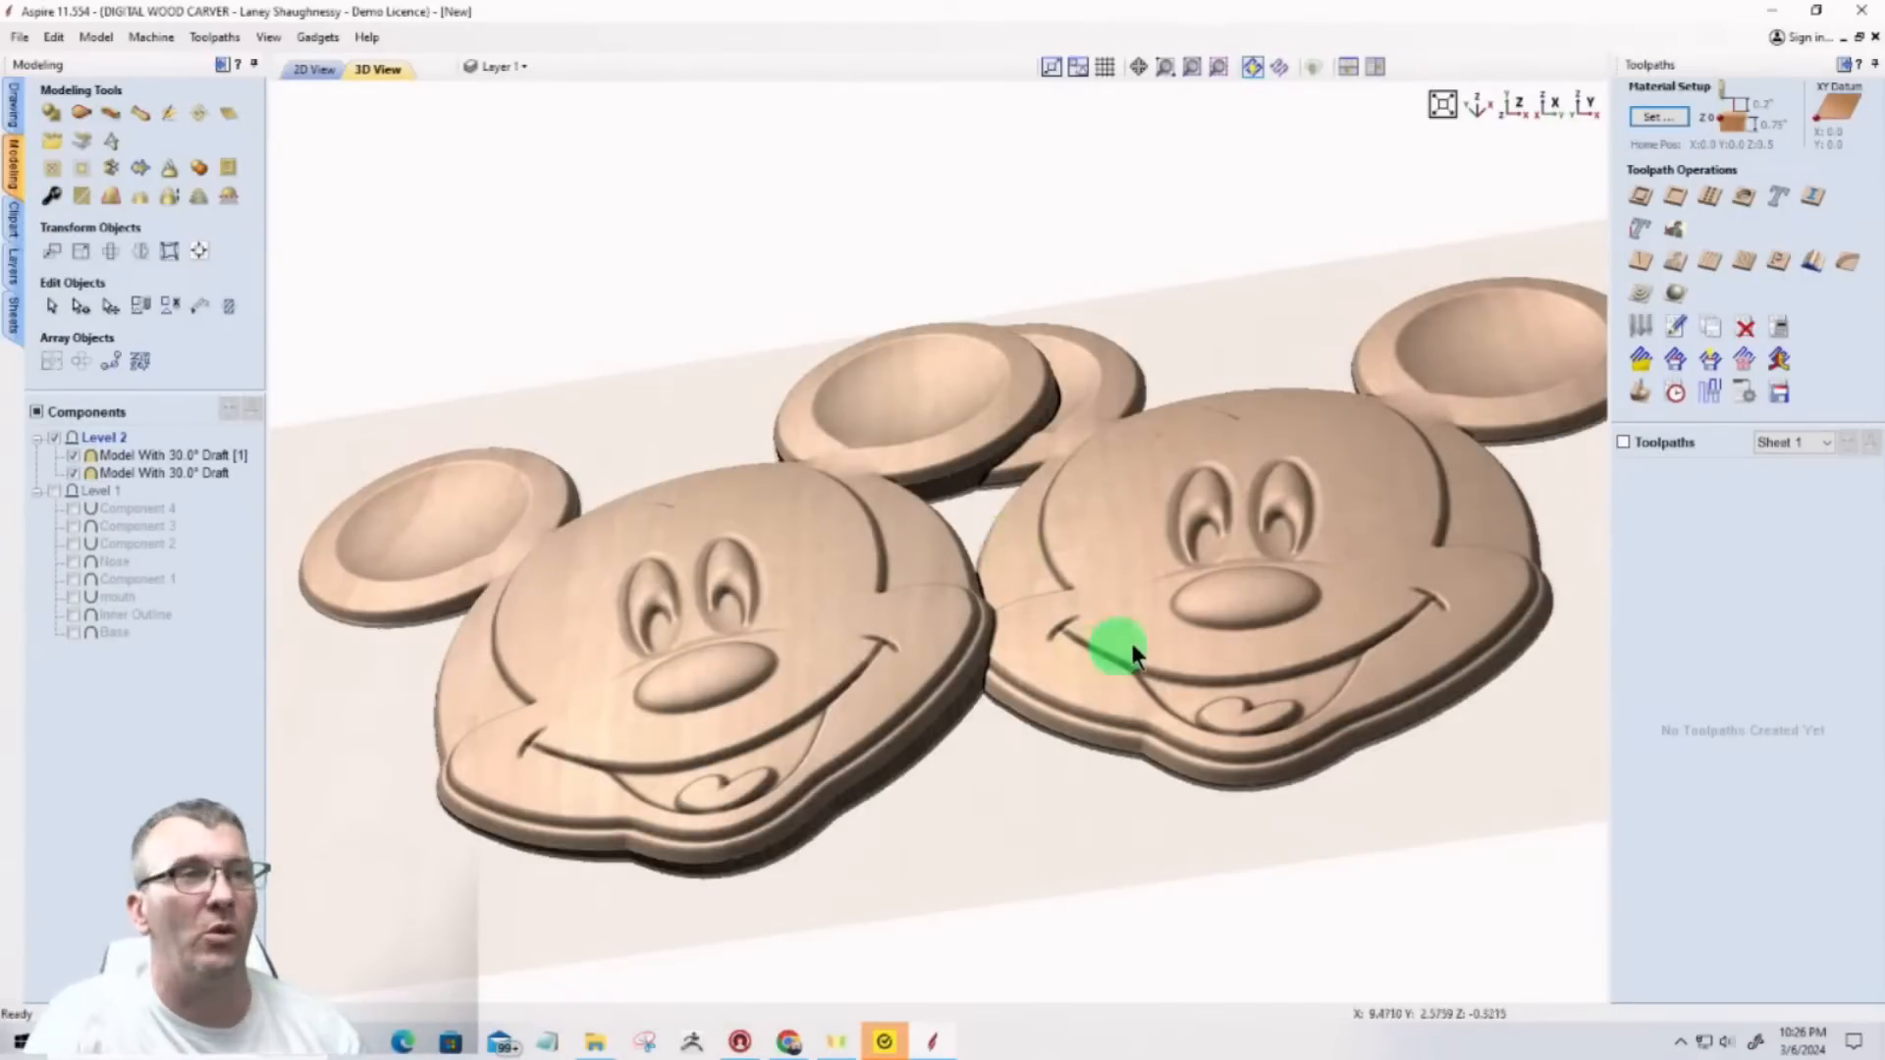
Step: Select the right head, view it straight down, and open its on-model properties positioned away from that head
left_click(141, 473)
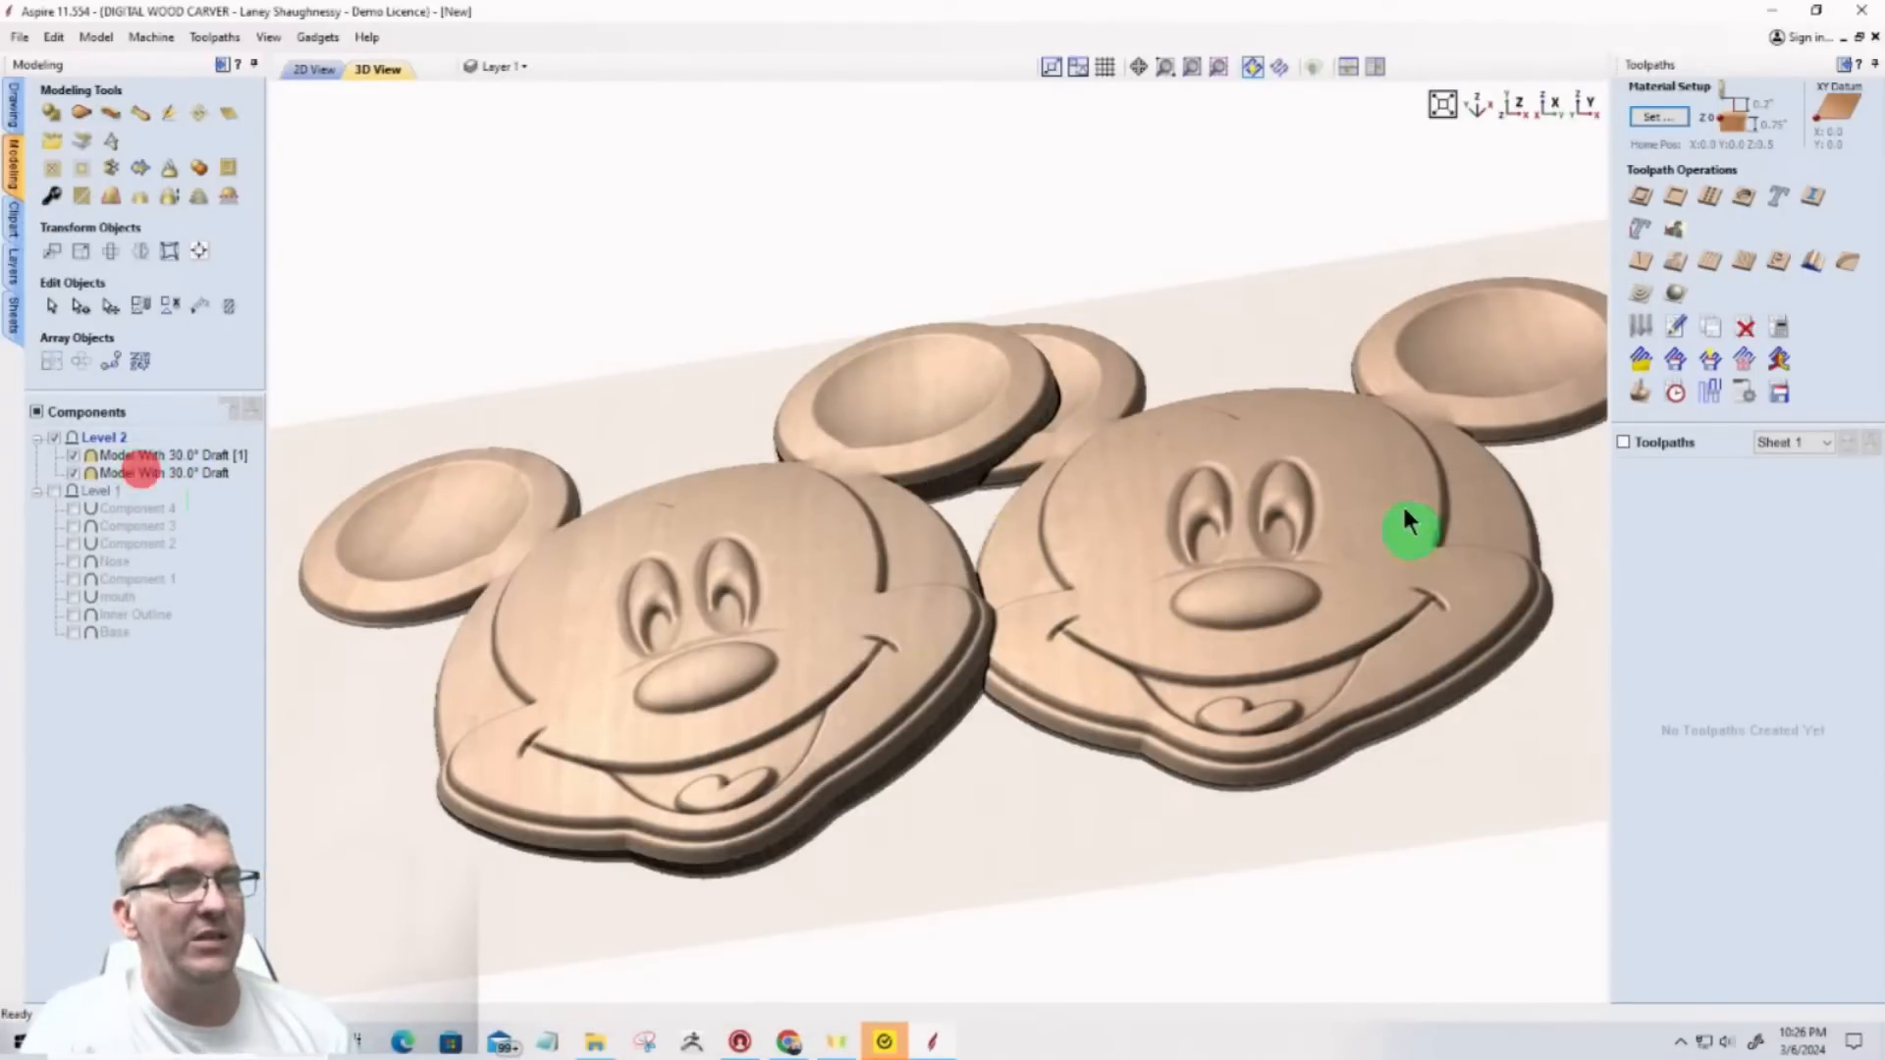
double_click(1242, 611)
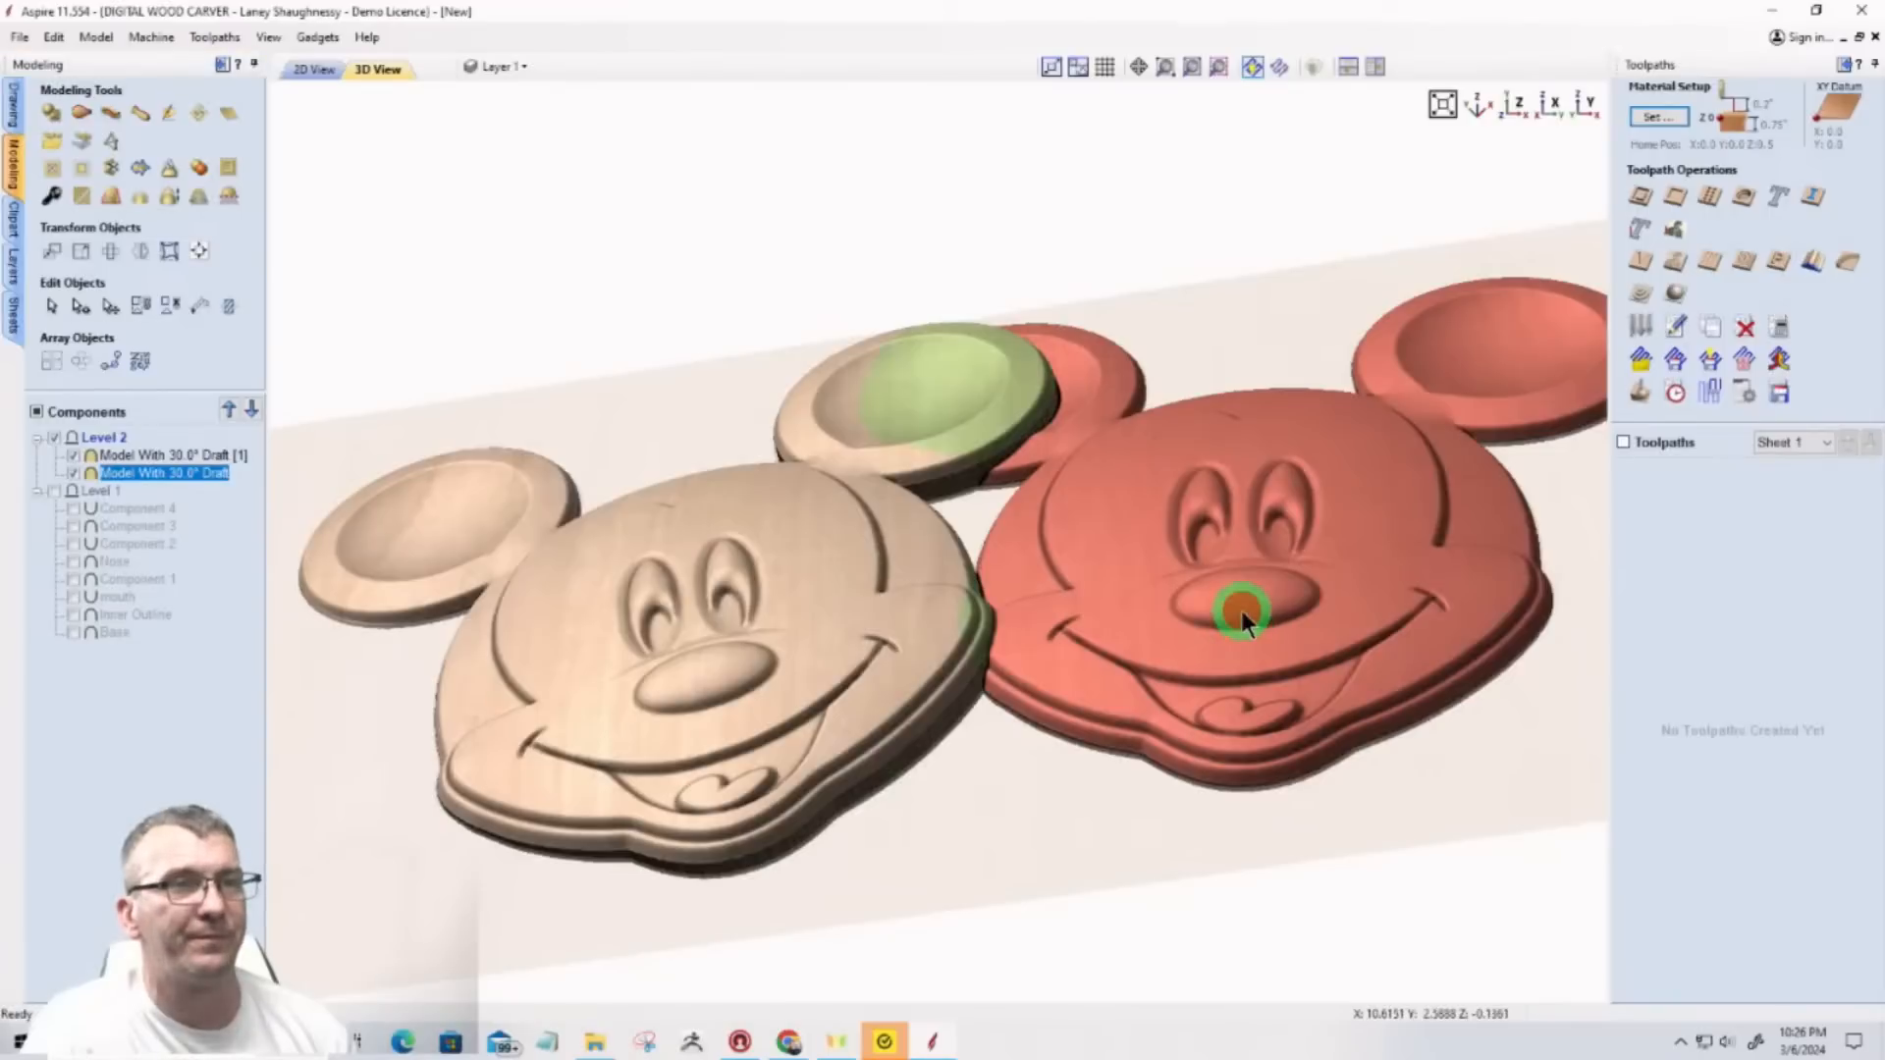
left_click(1244, 616)
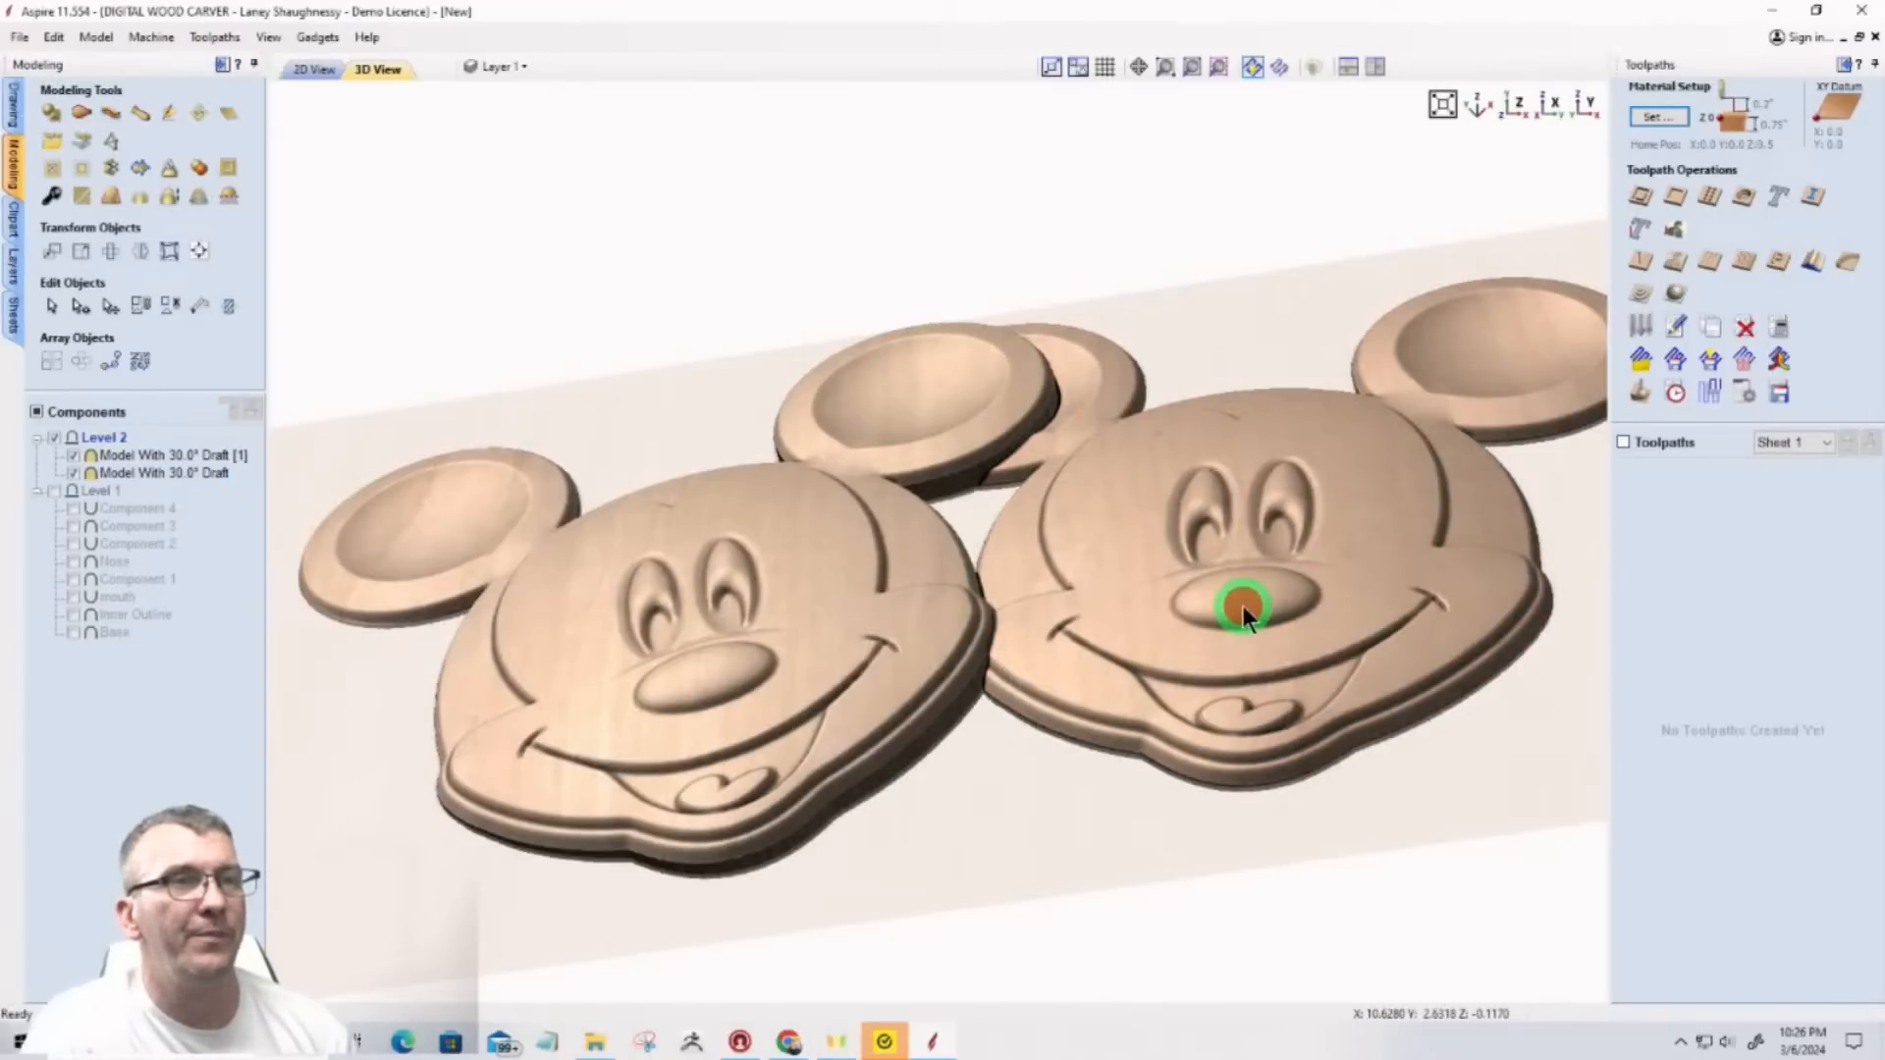
left_click(1245, 610)
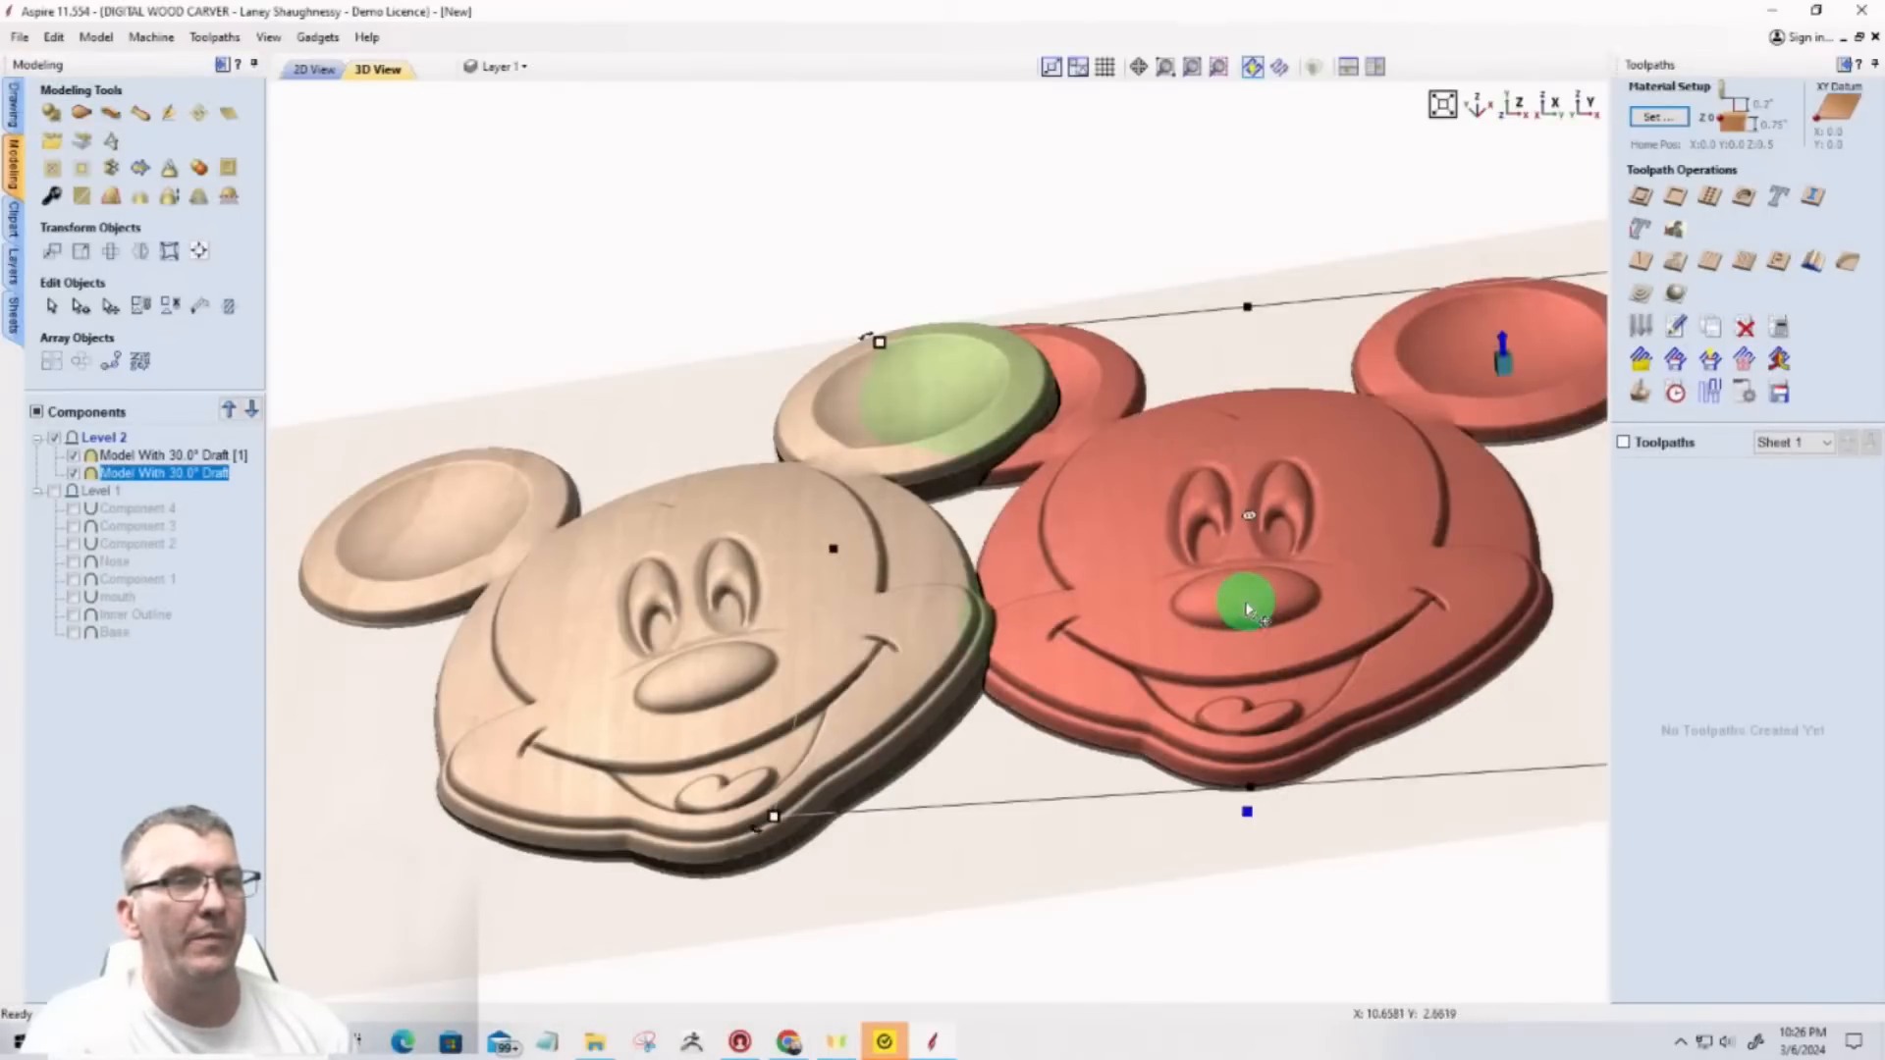
left_click(1512, 102)
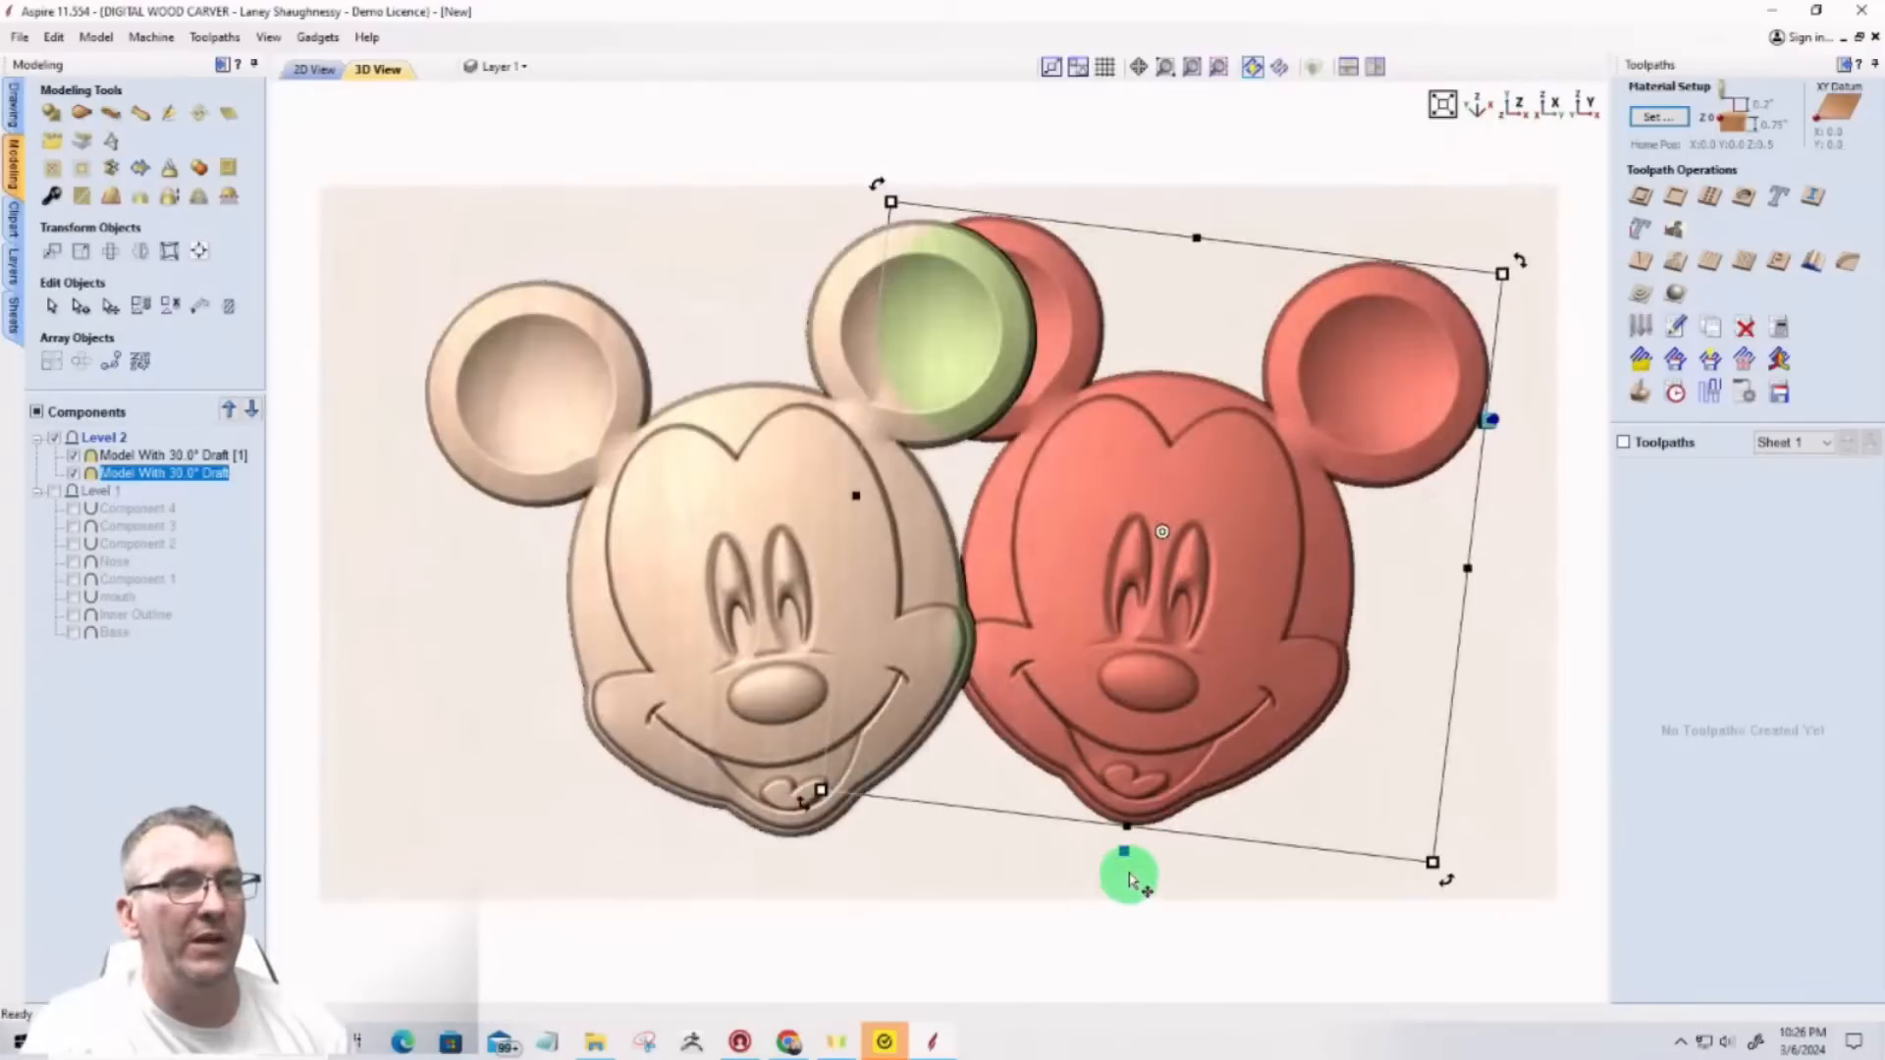
double_click(1122, 861)
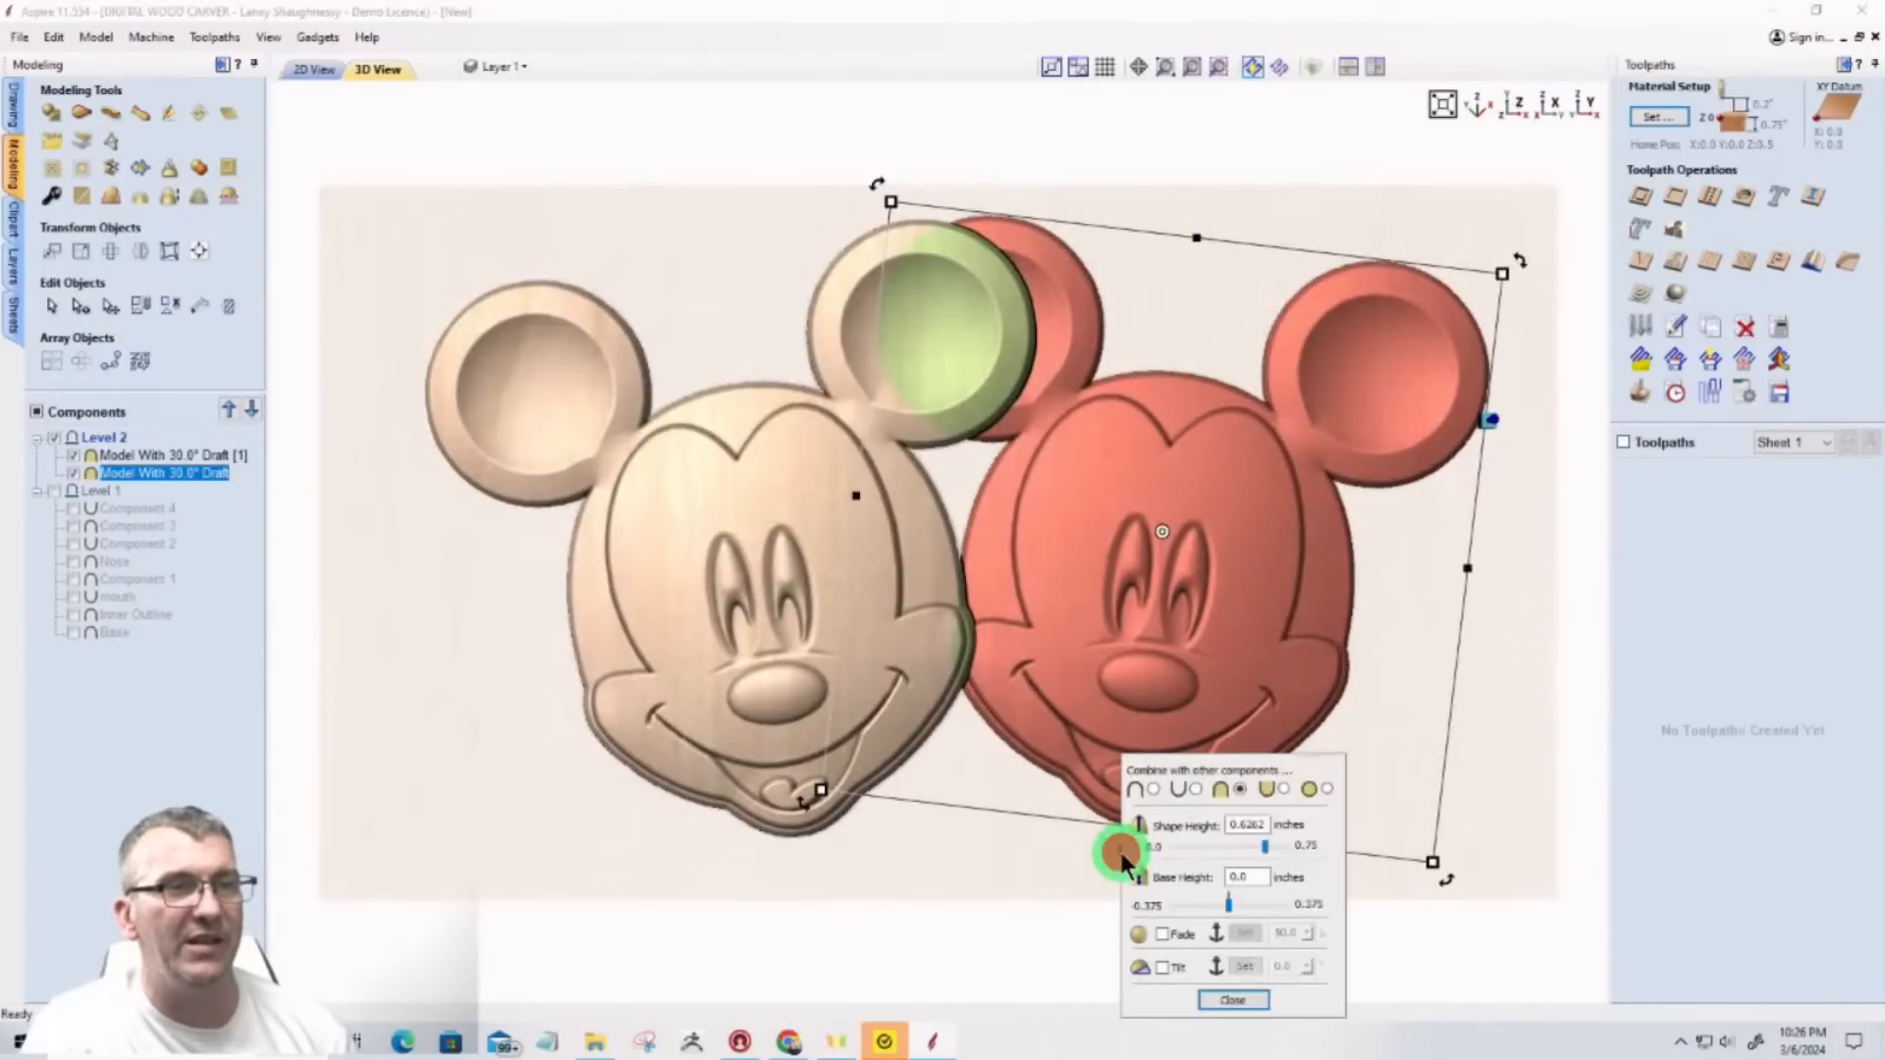
left_click_drag(1247, 766, 471, 508)
Step: Enable Fade on the right head, anchoring it at the outer cheek edge and directing it toward the edge beside the left head
left_click(390, 687)
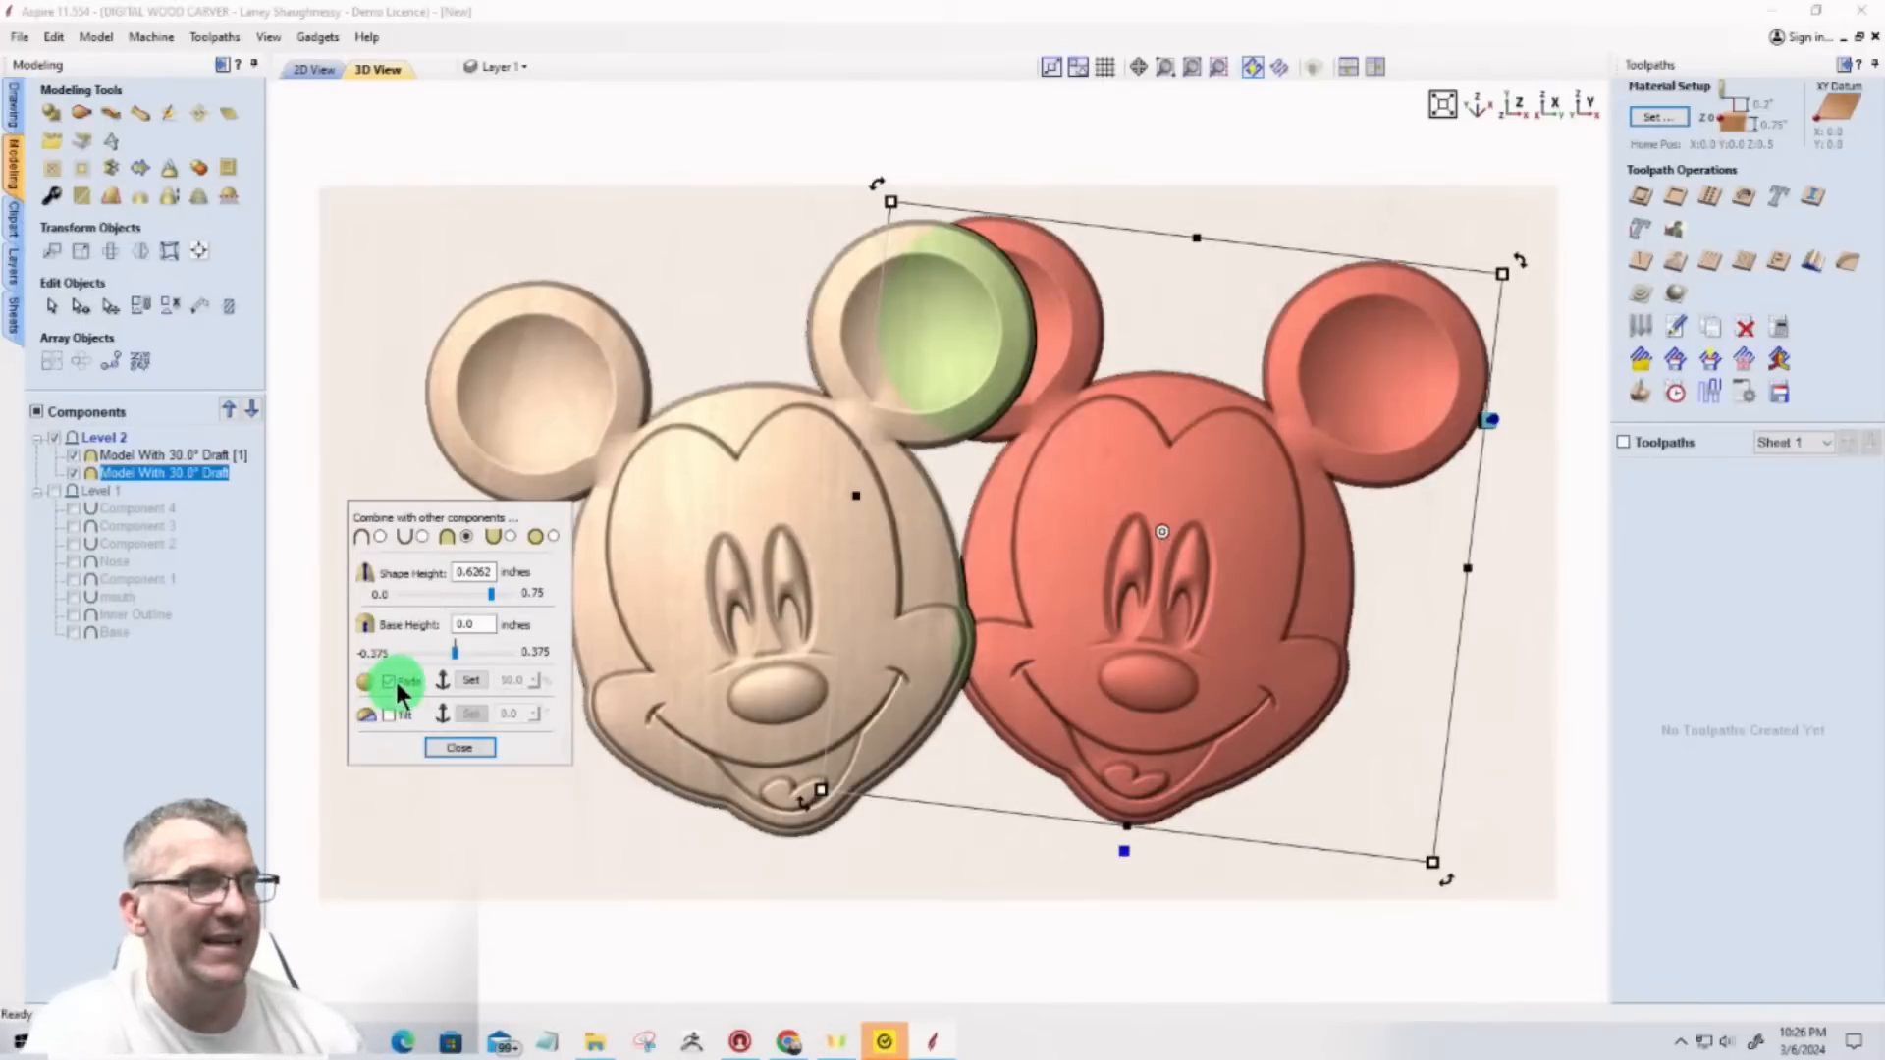
left_click(468, 681)
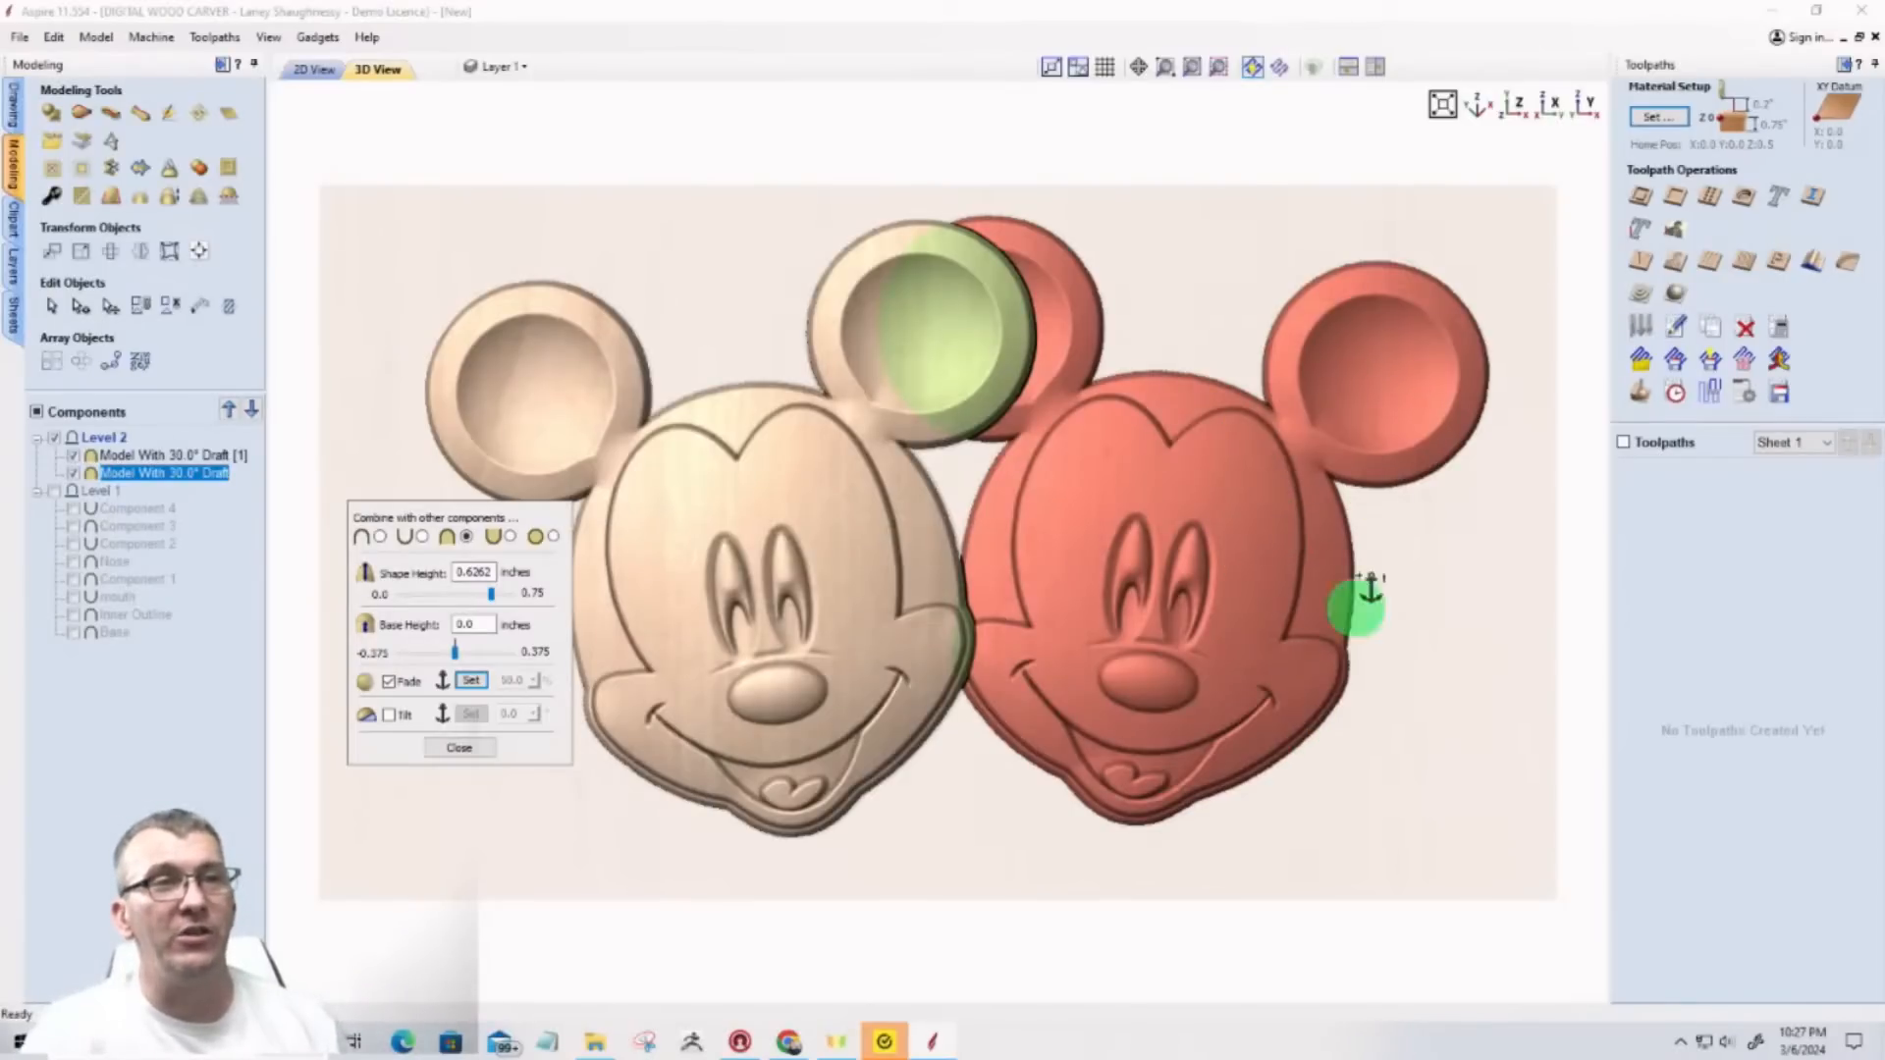
left_click(1341, 558)
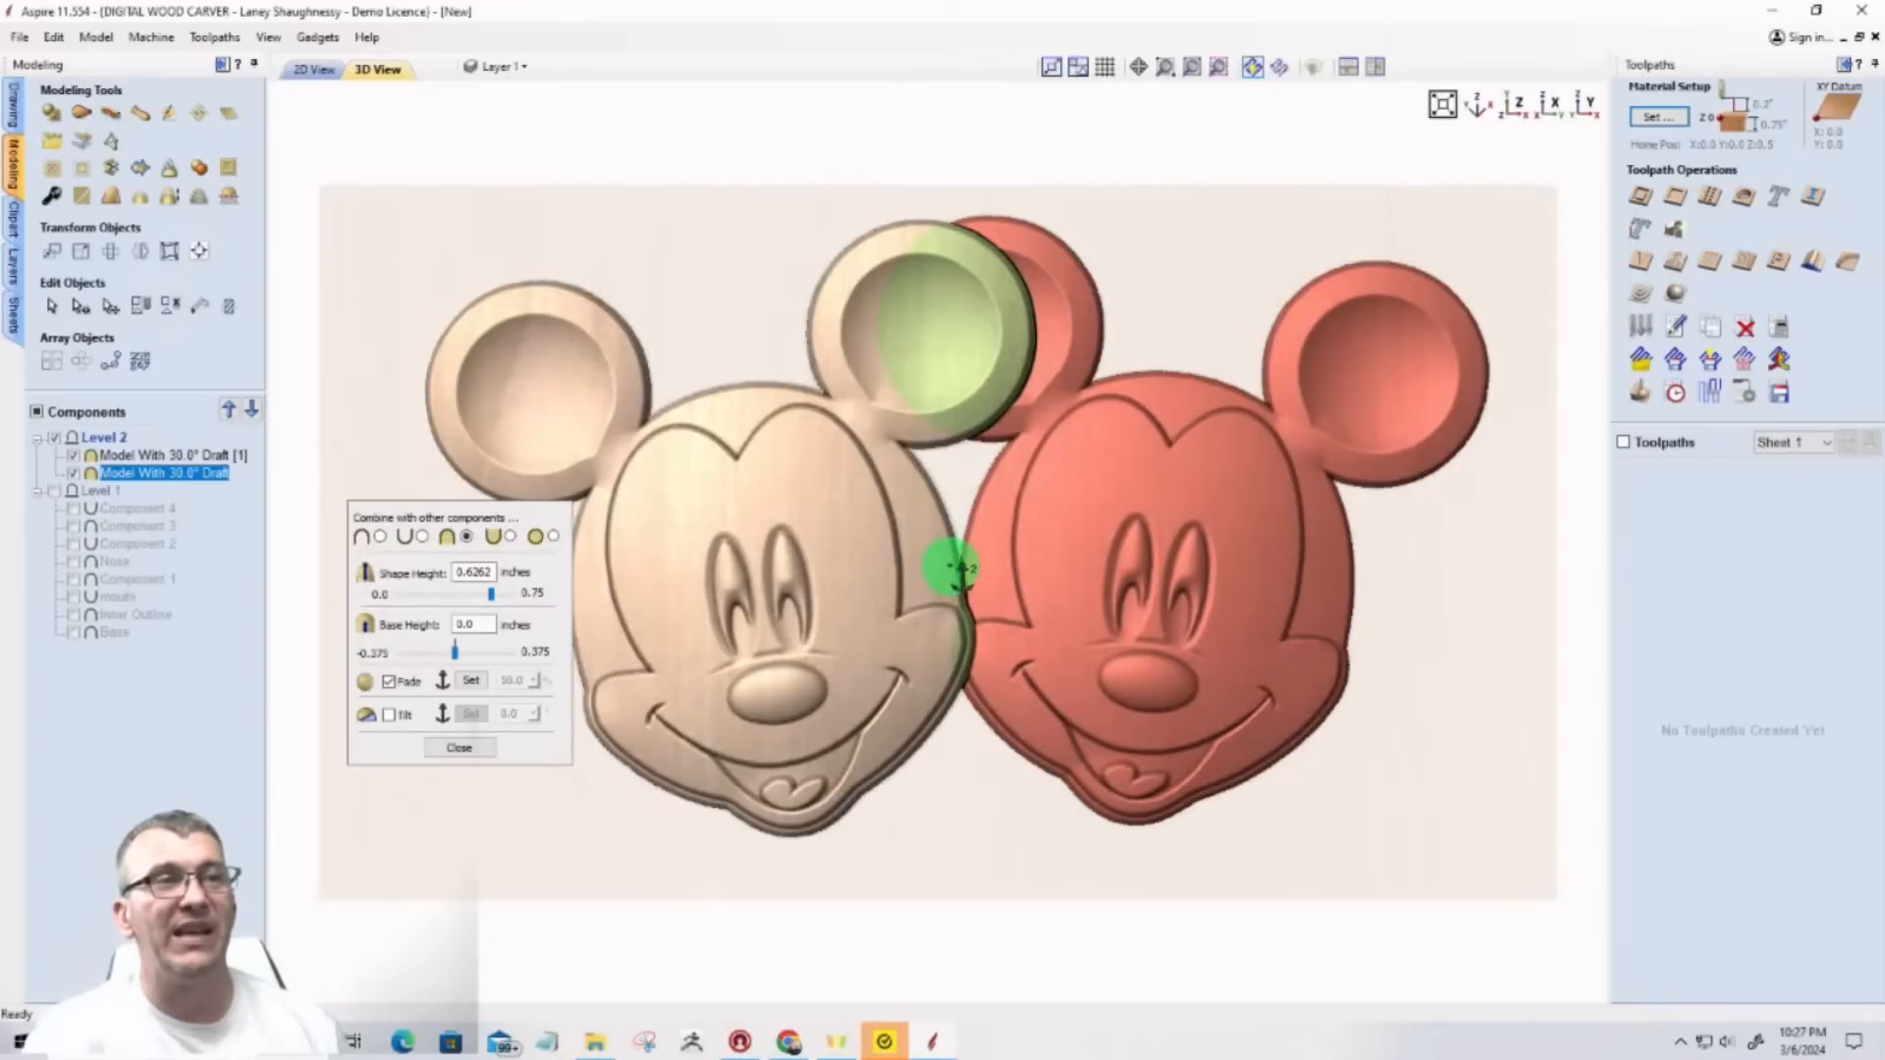
left_click(942, 567)
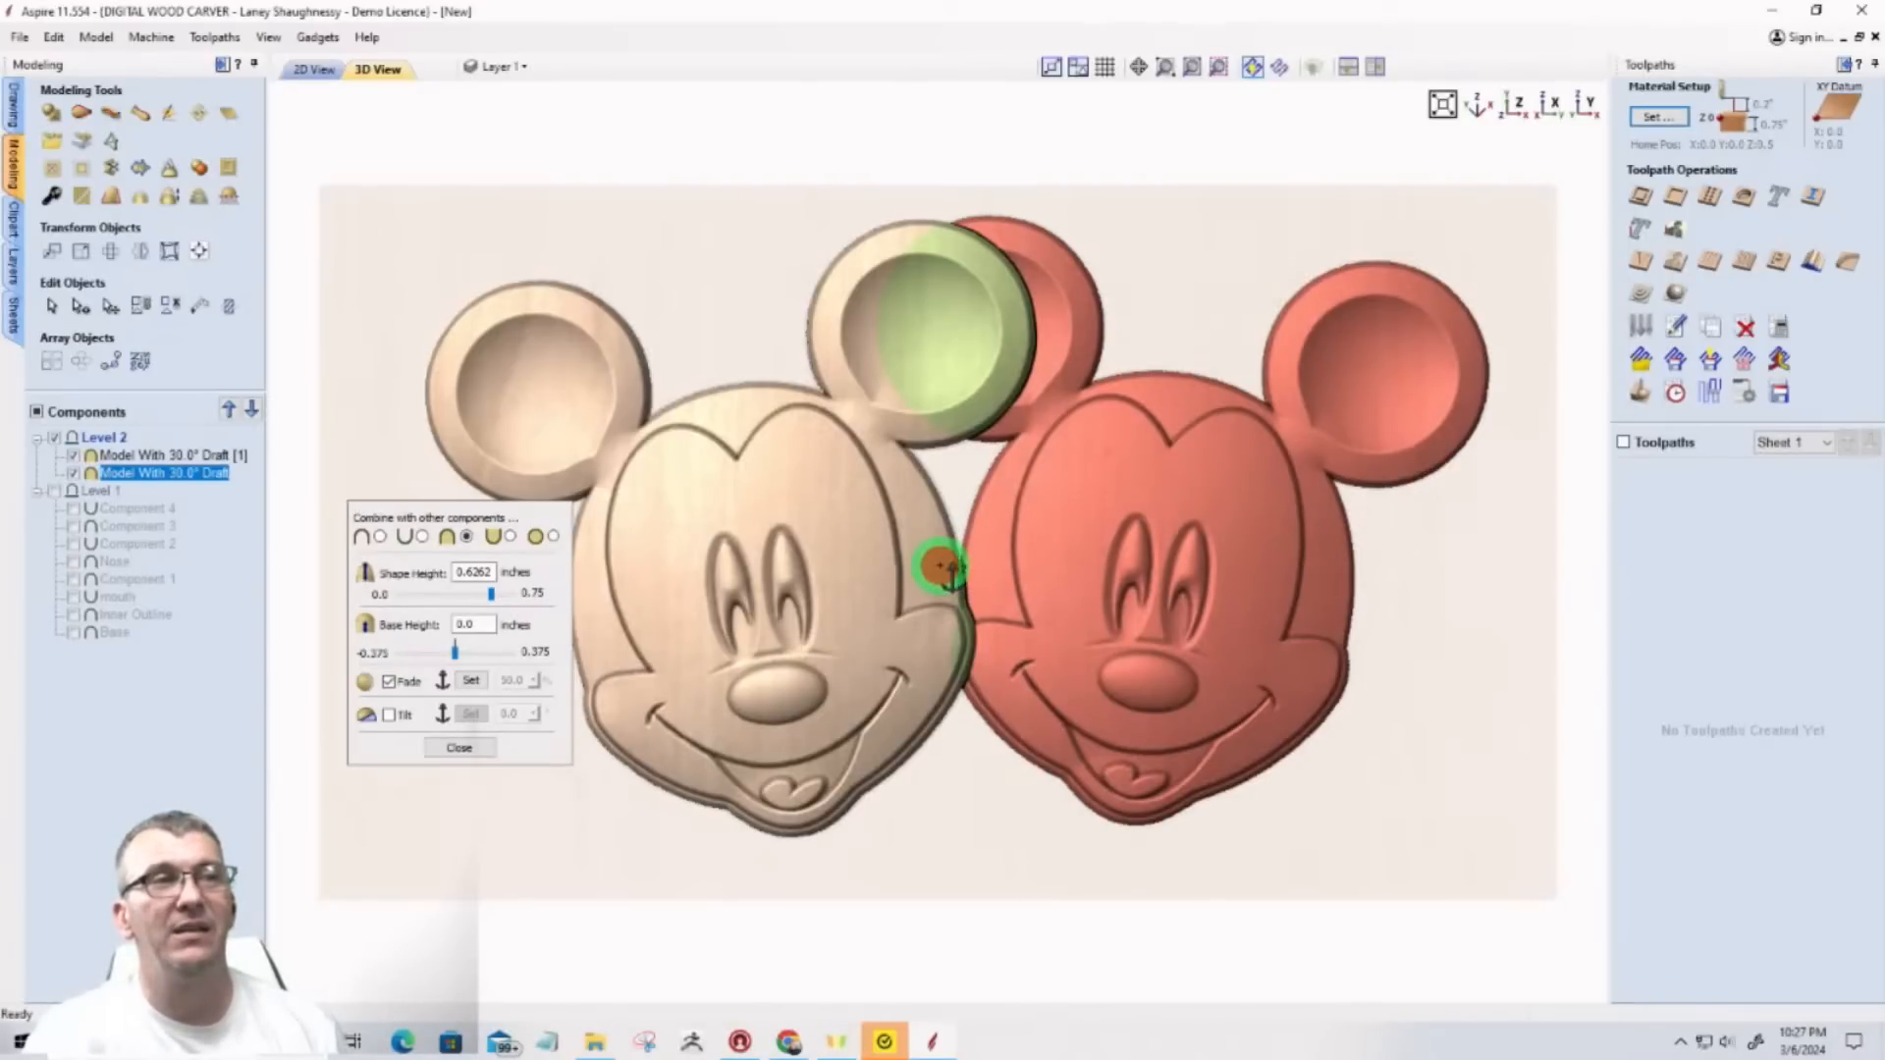
left_click(475, 679)
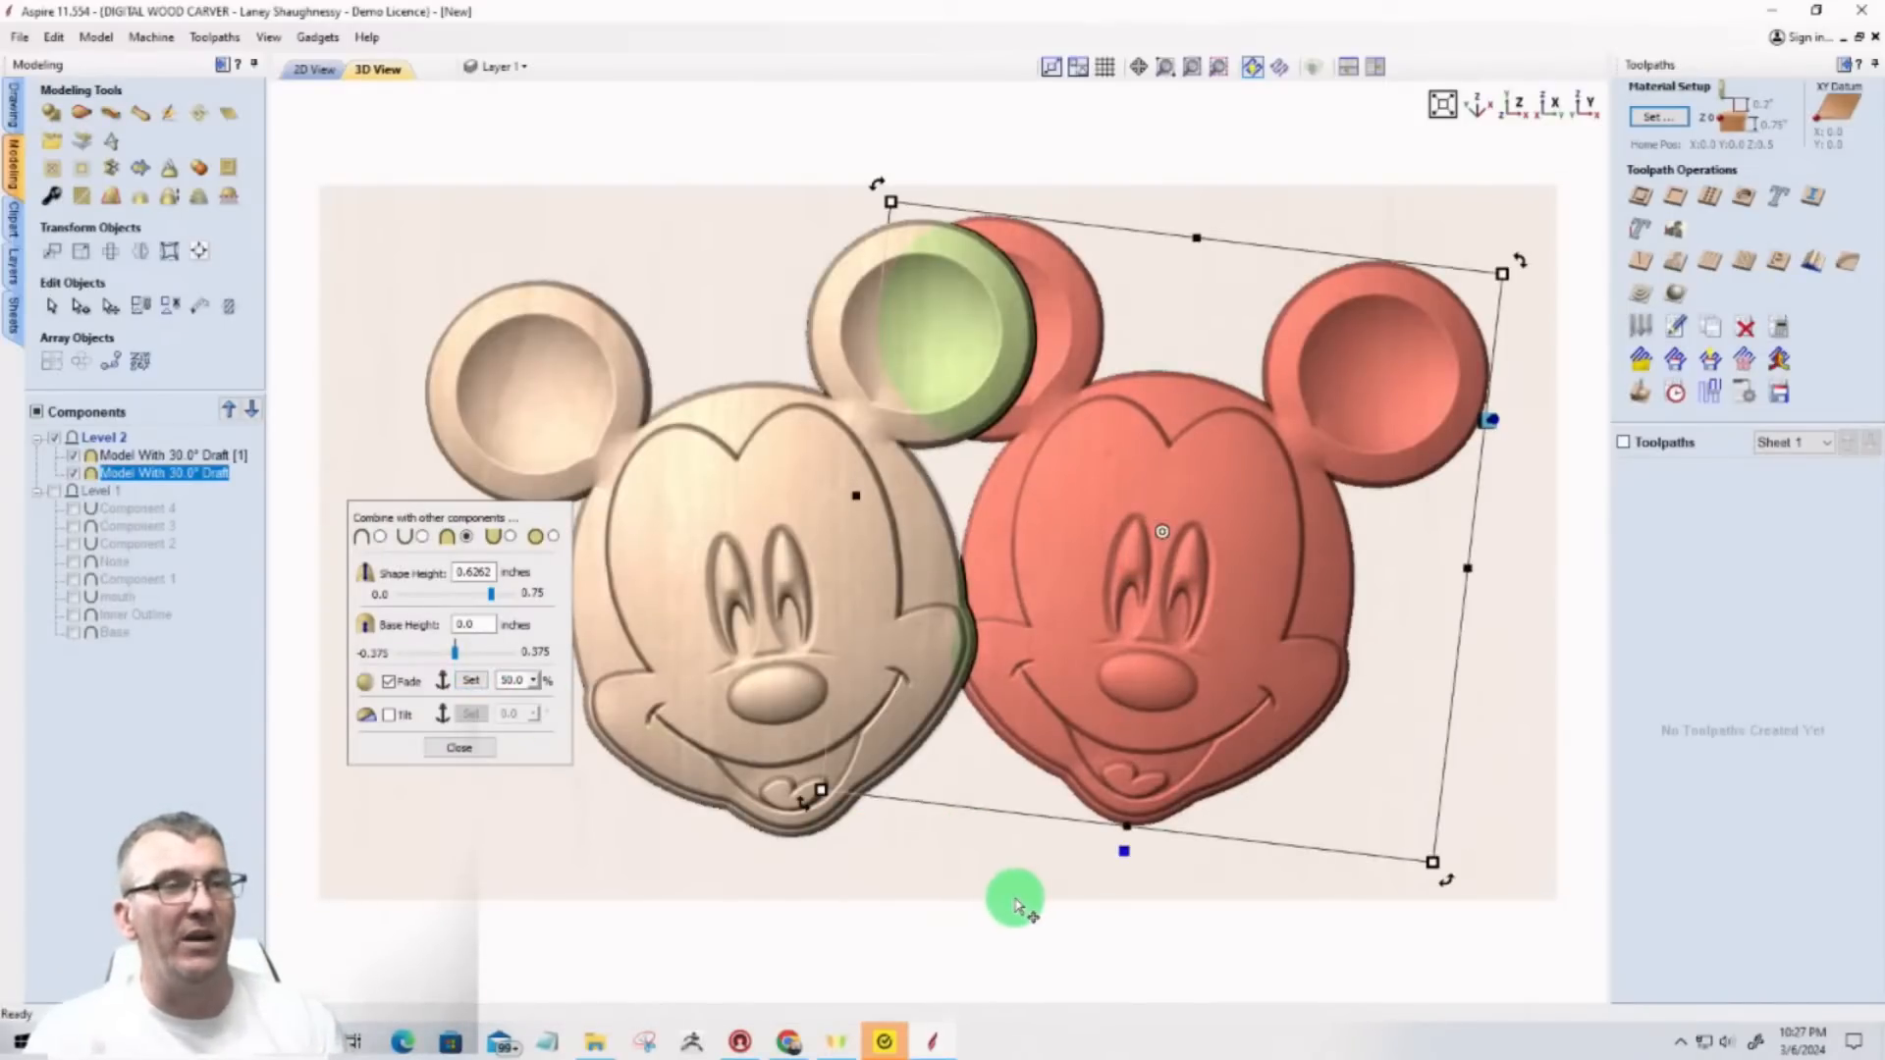
Step: Reduce the right head's fade strength to 4 percent and raise it again, comparing the overlap from a low angle
left_click_drag(1016, 905, 861, 481)
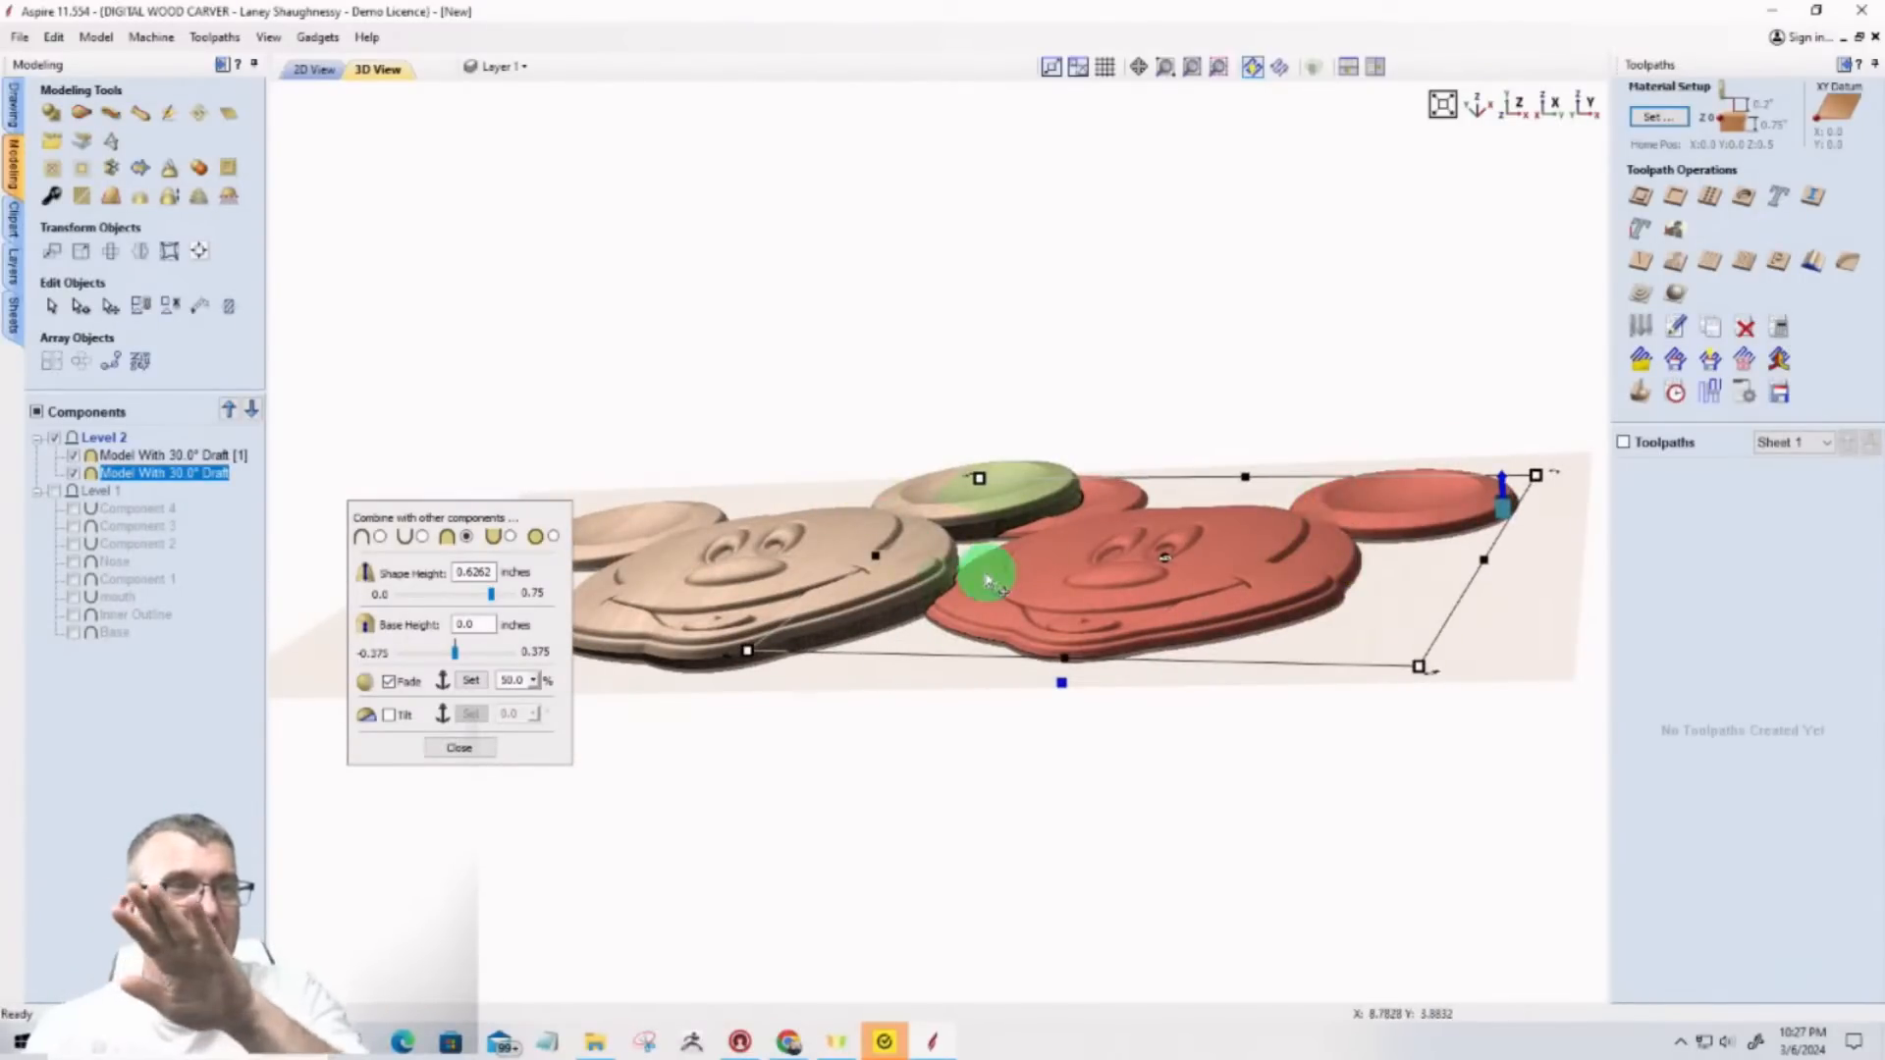
scroll(959, 599, "up", 2)
scroll(959, 601, "up", 2)
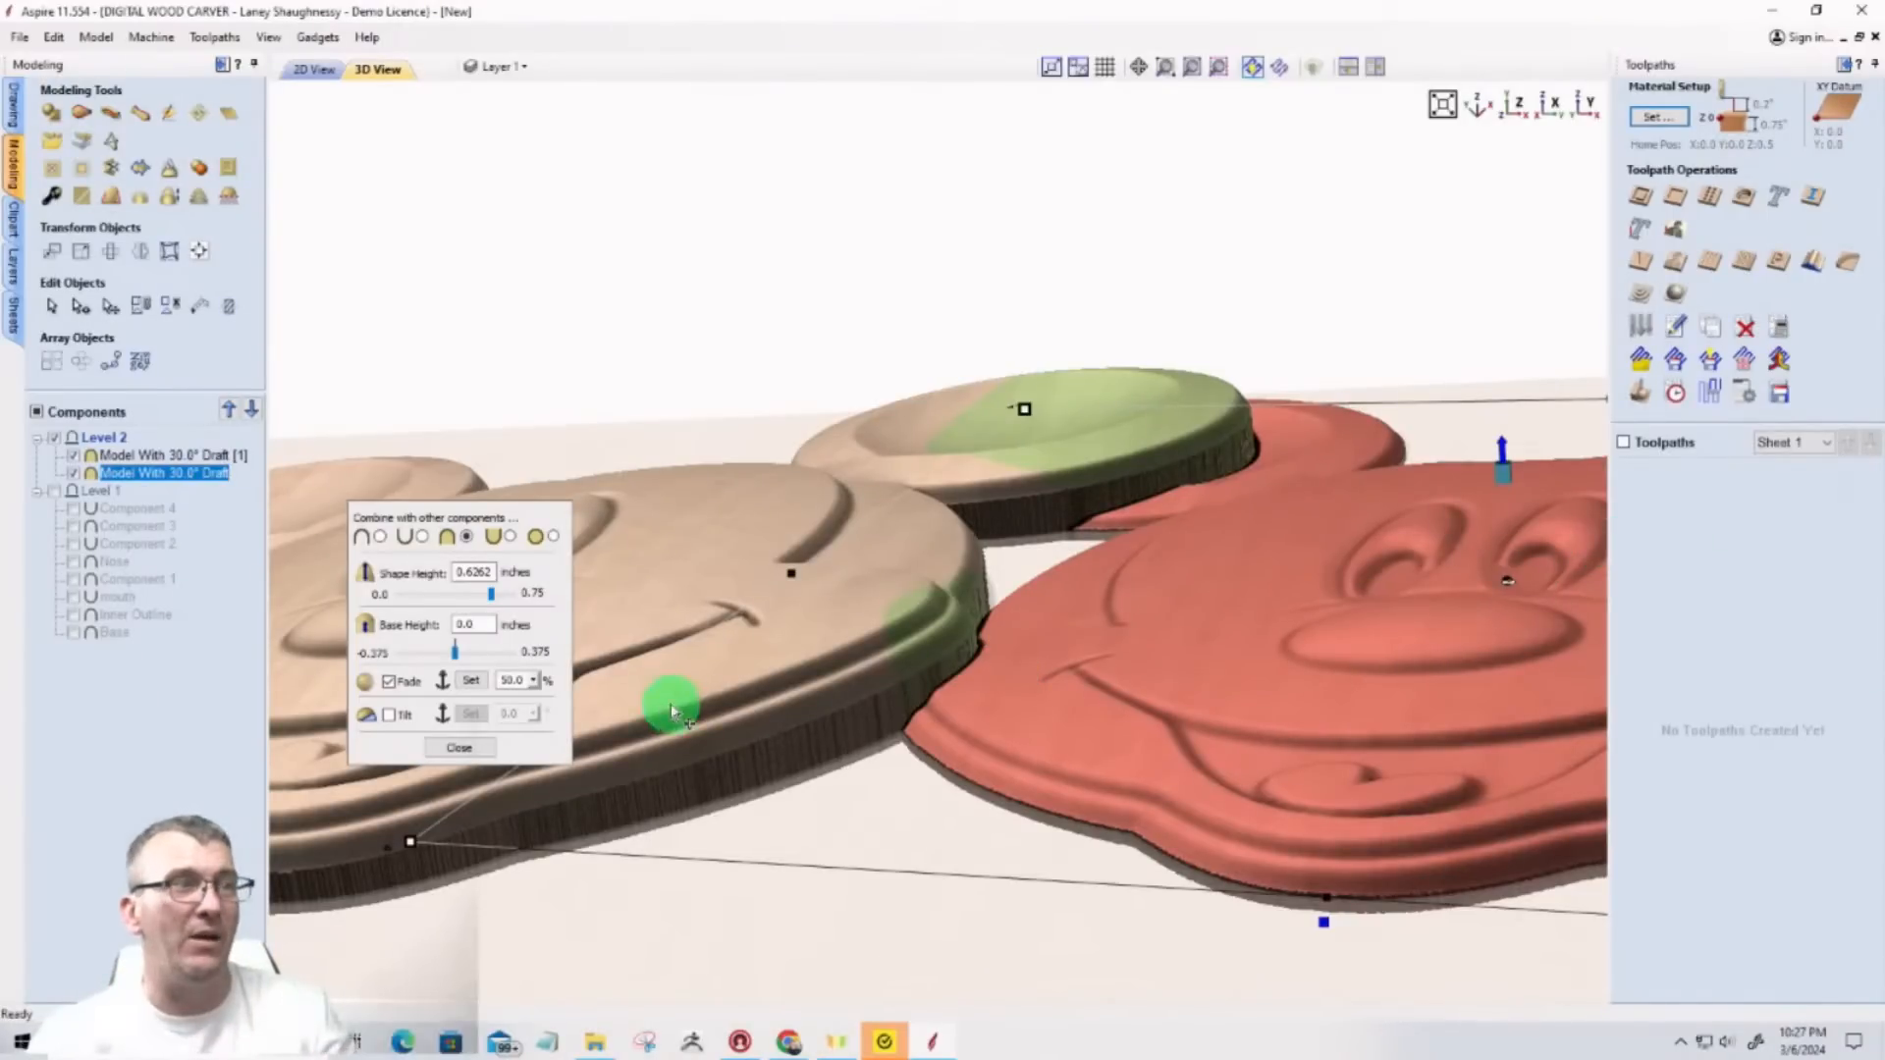
left_click(533, 679)
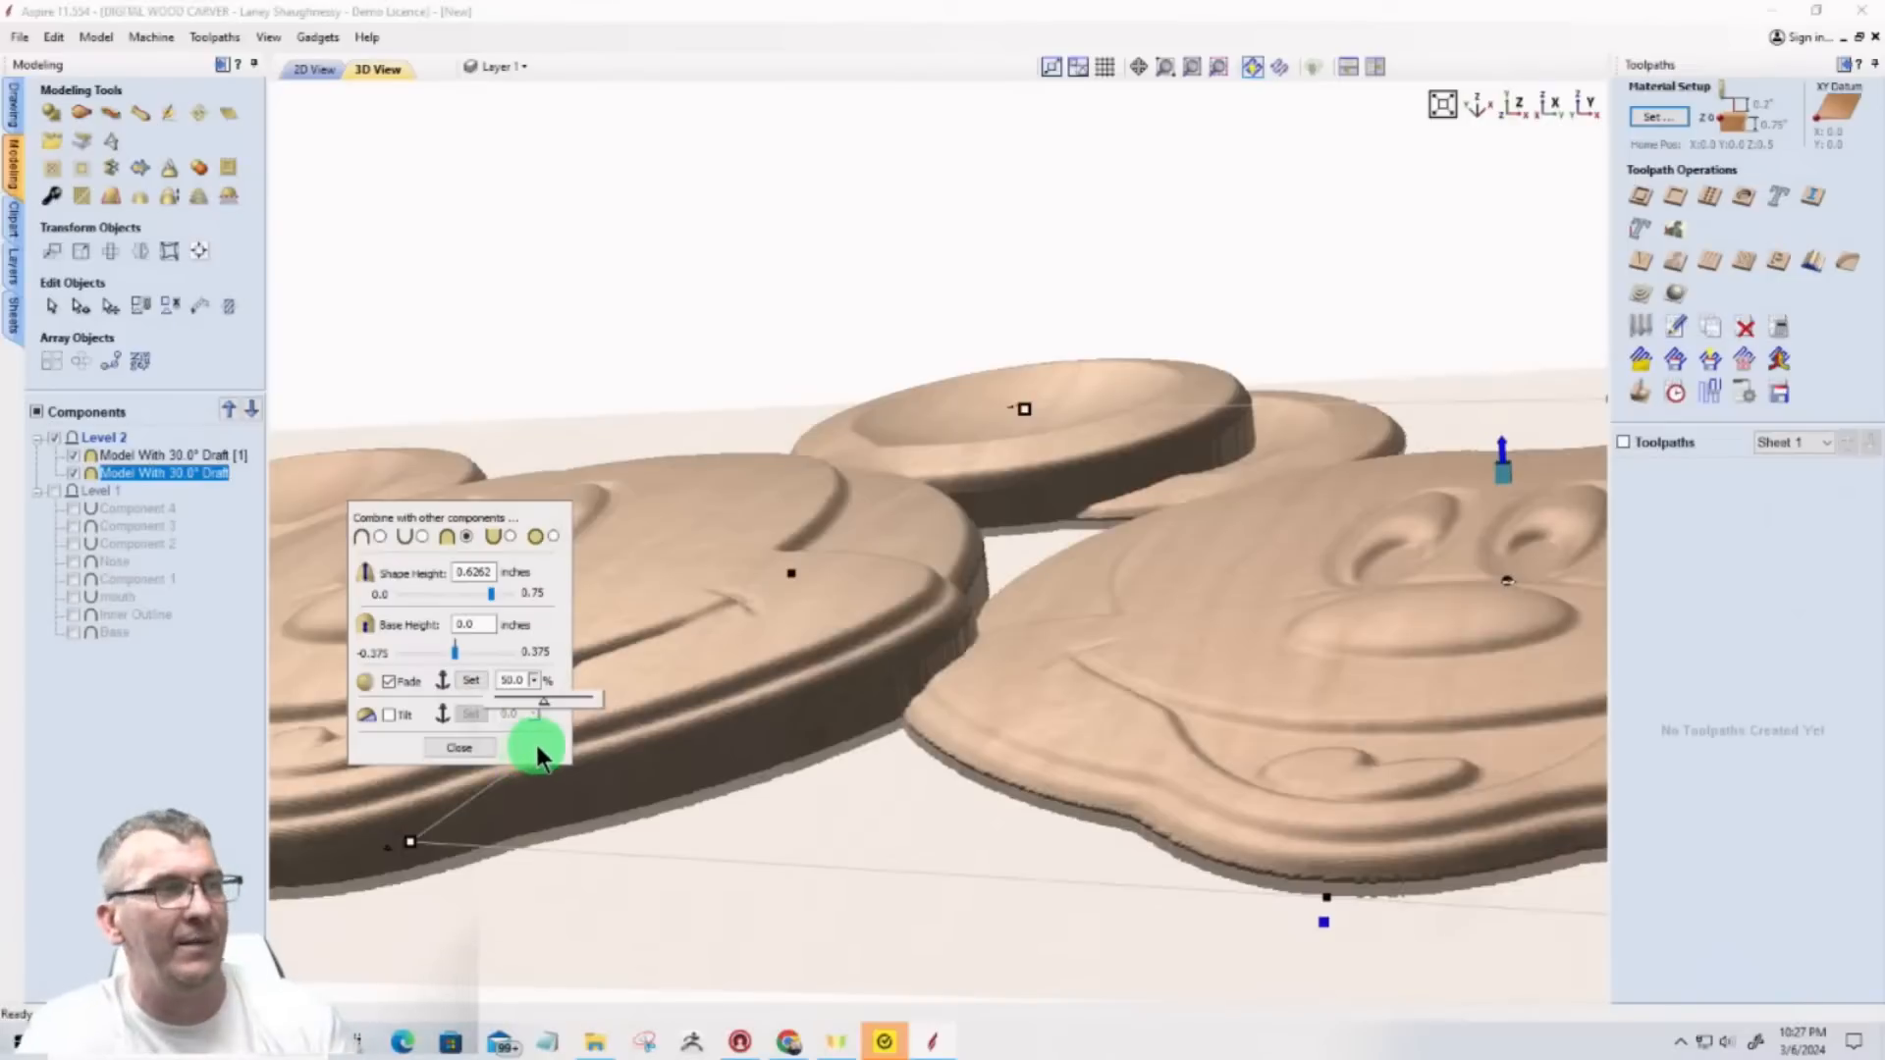
left_click_drag(542, 701, 510, 698)
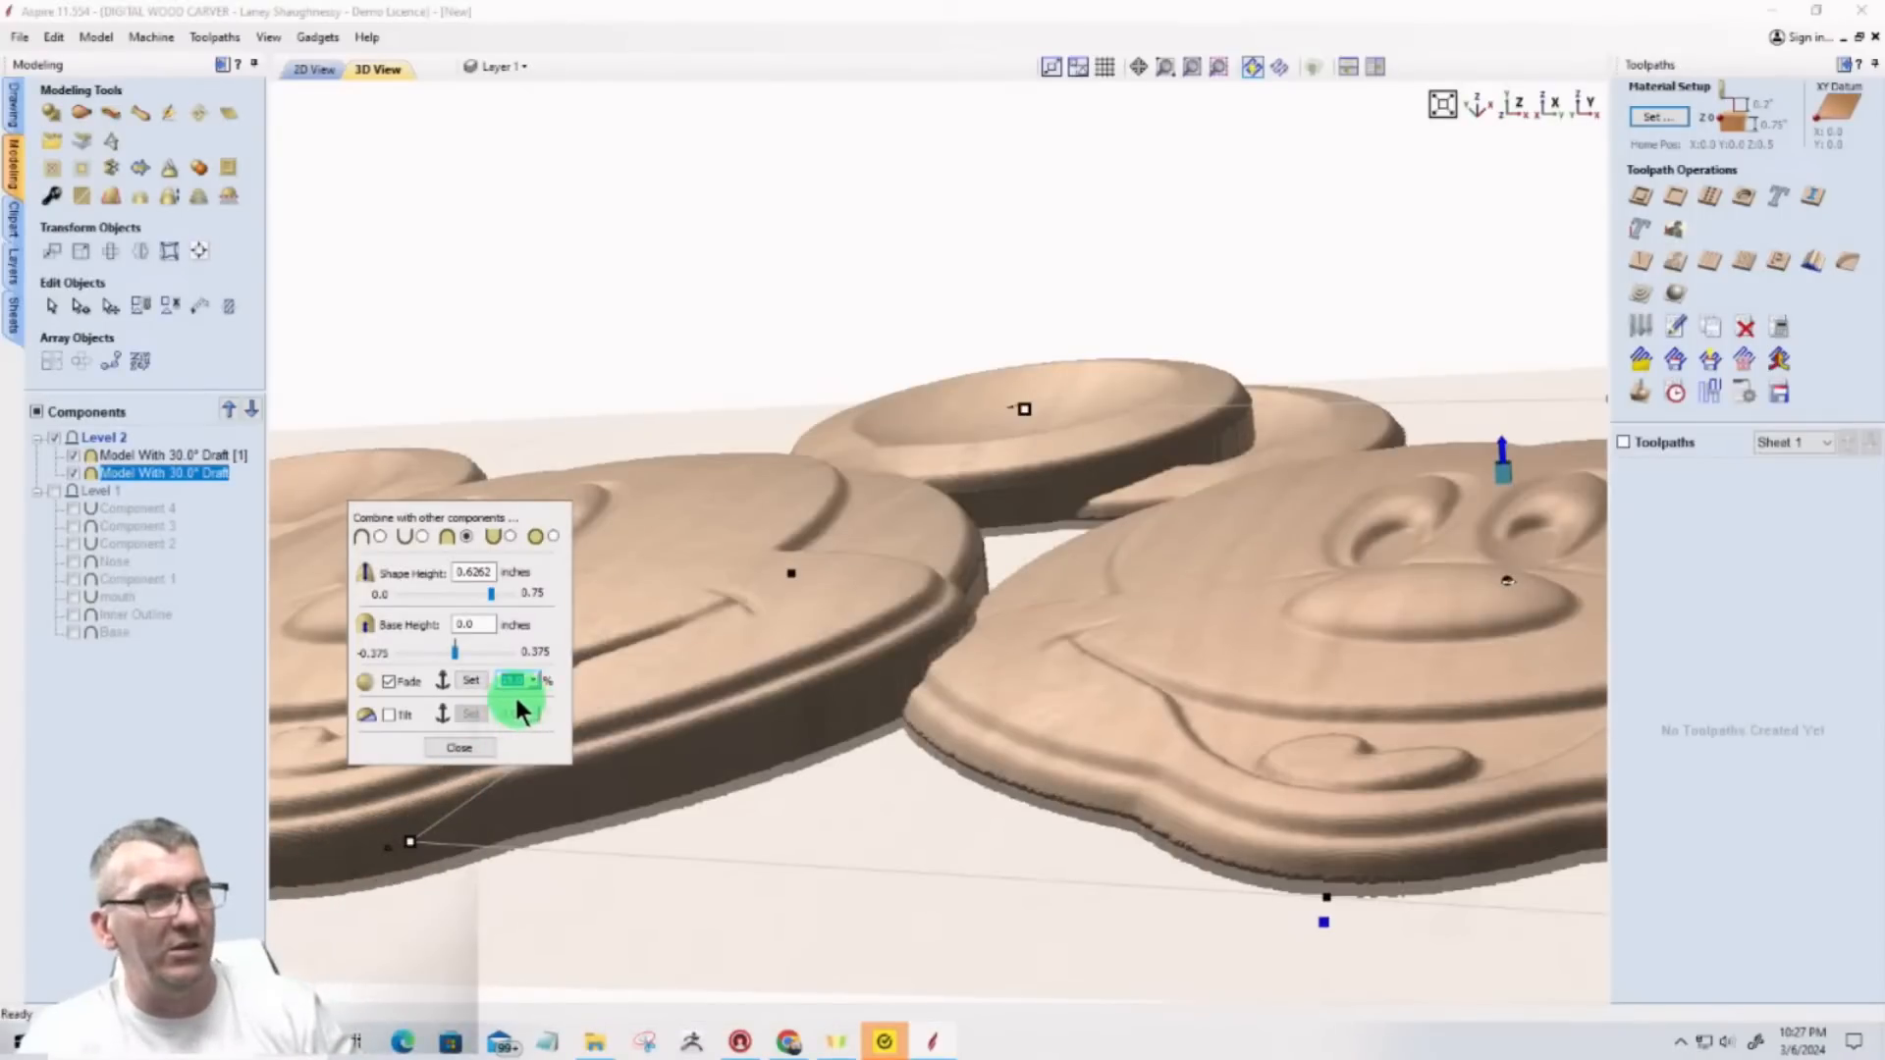
left_click(534, 680)
left_click_drag(534, 679, 538, 703)
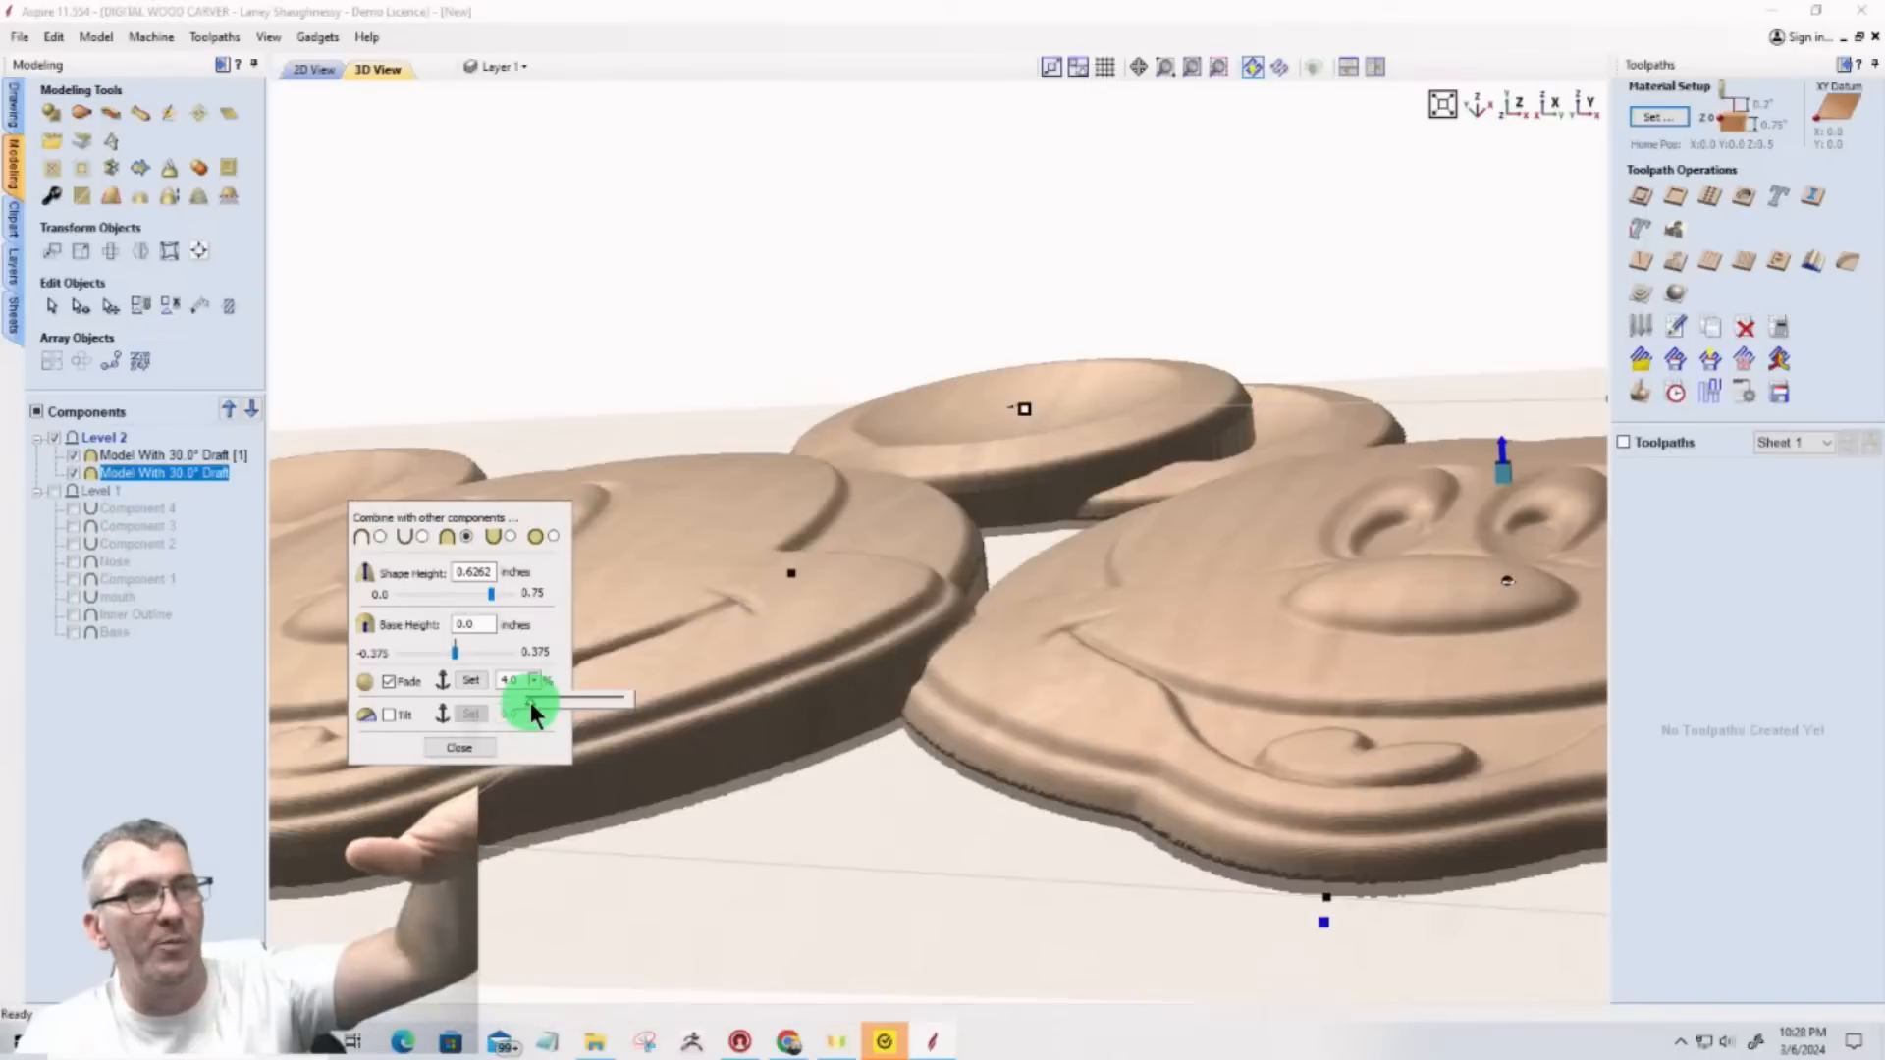
left_click_drag(540, 698, 552, 699)
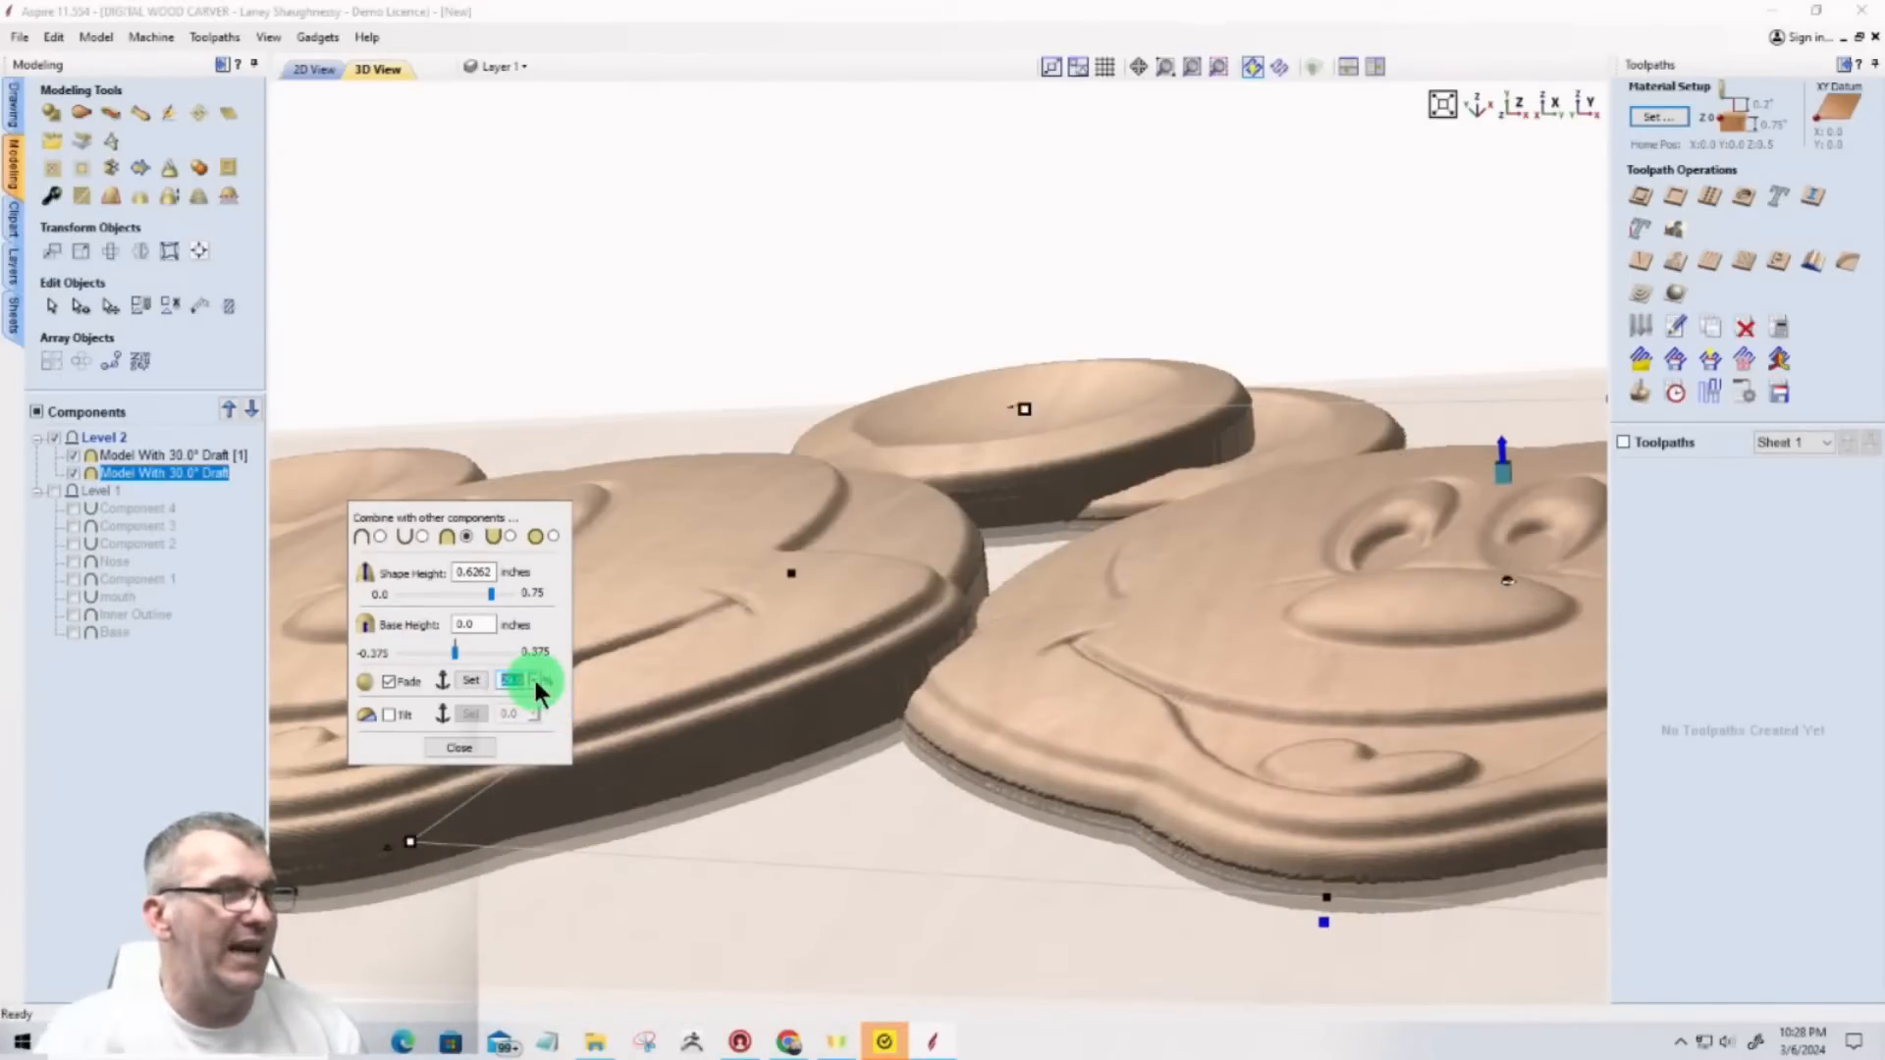
Step: Try different fade strengths on the right head, set the fade to 15 percent, and close its properties
left_click_drag(533, 678, 533, 677)
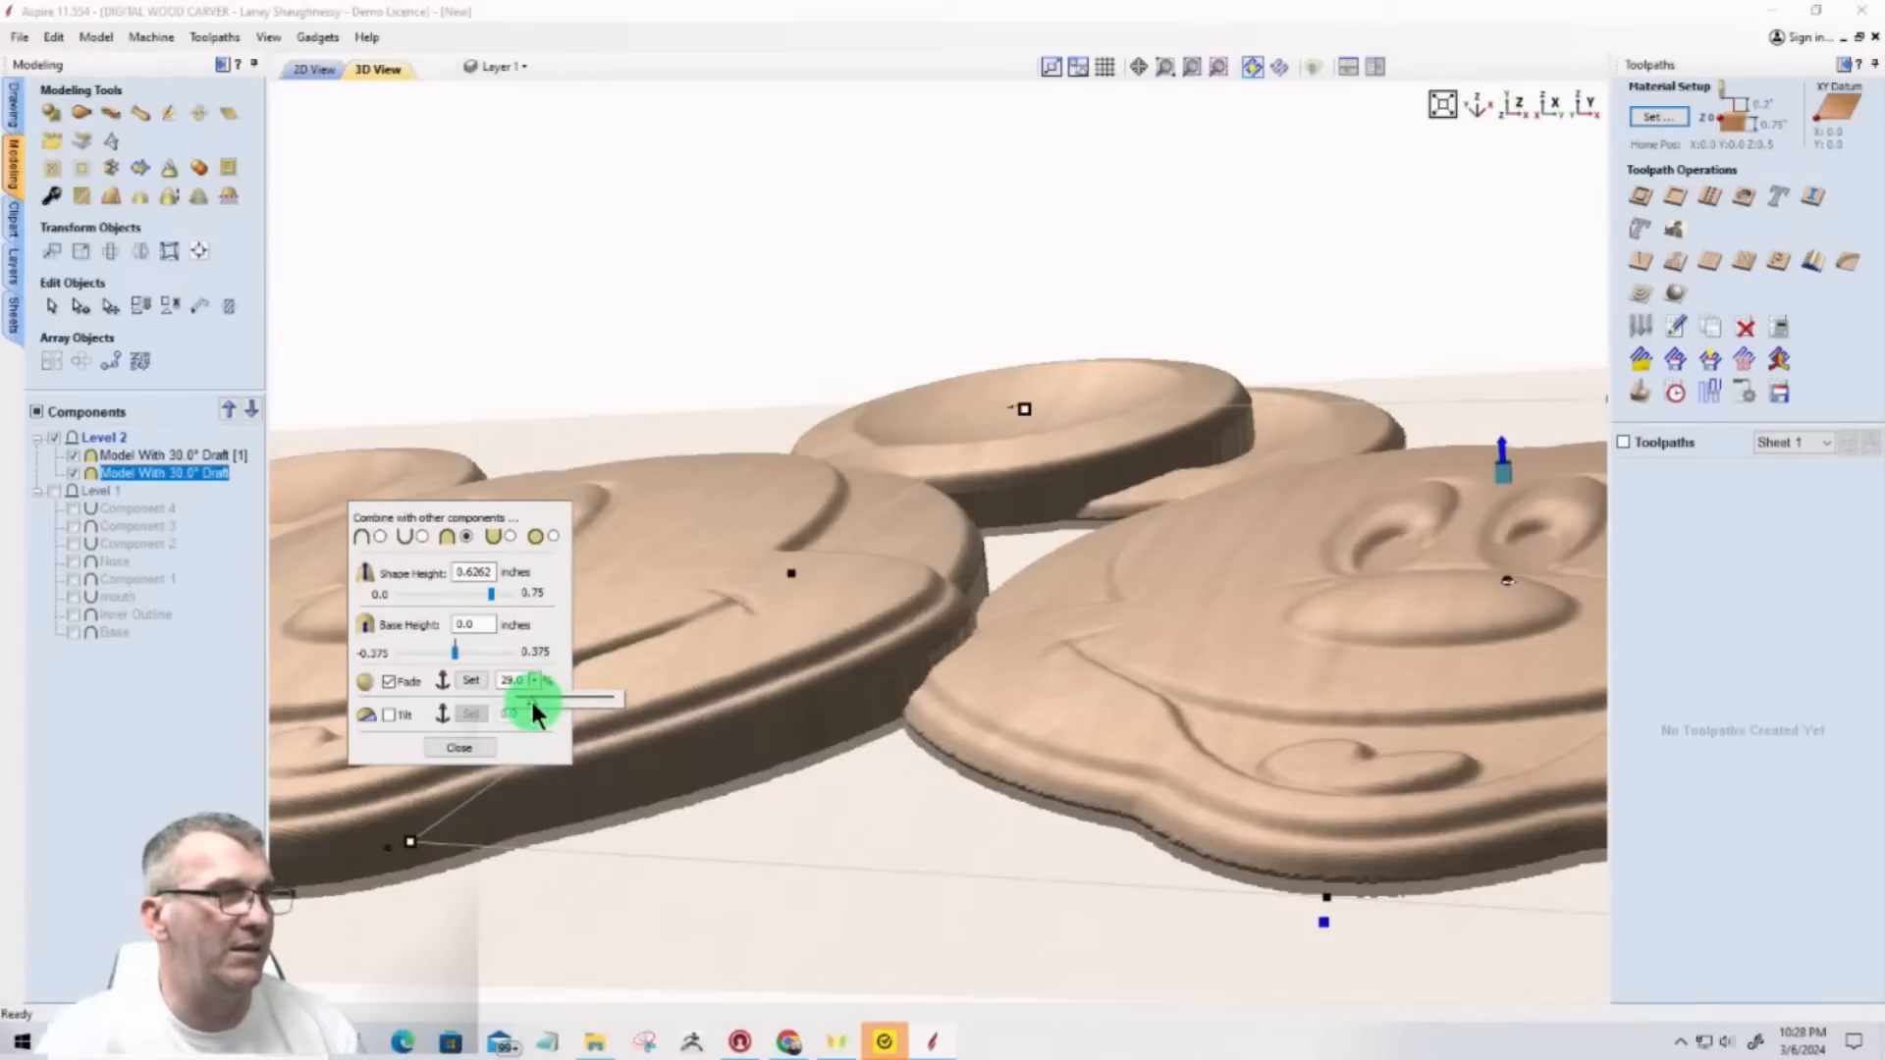
left_click_drag(535, 709, 533, 705)
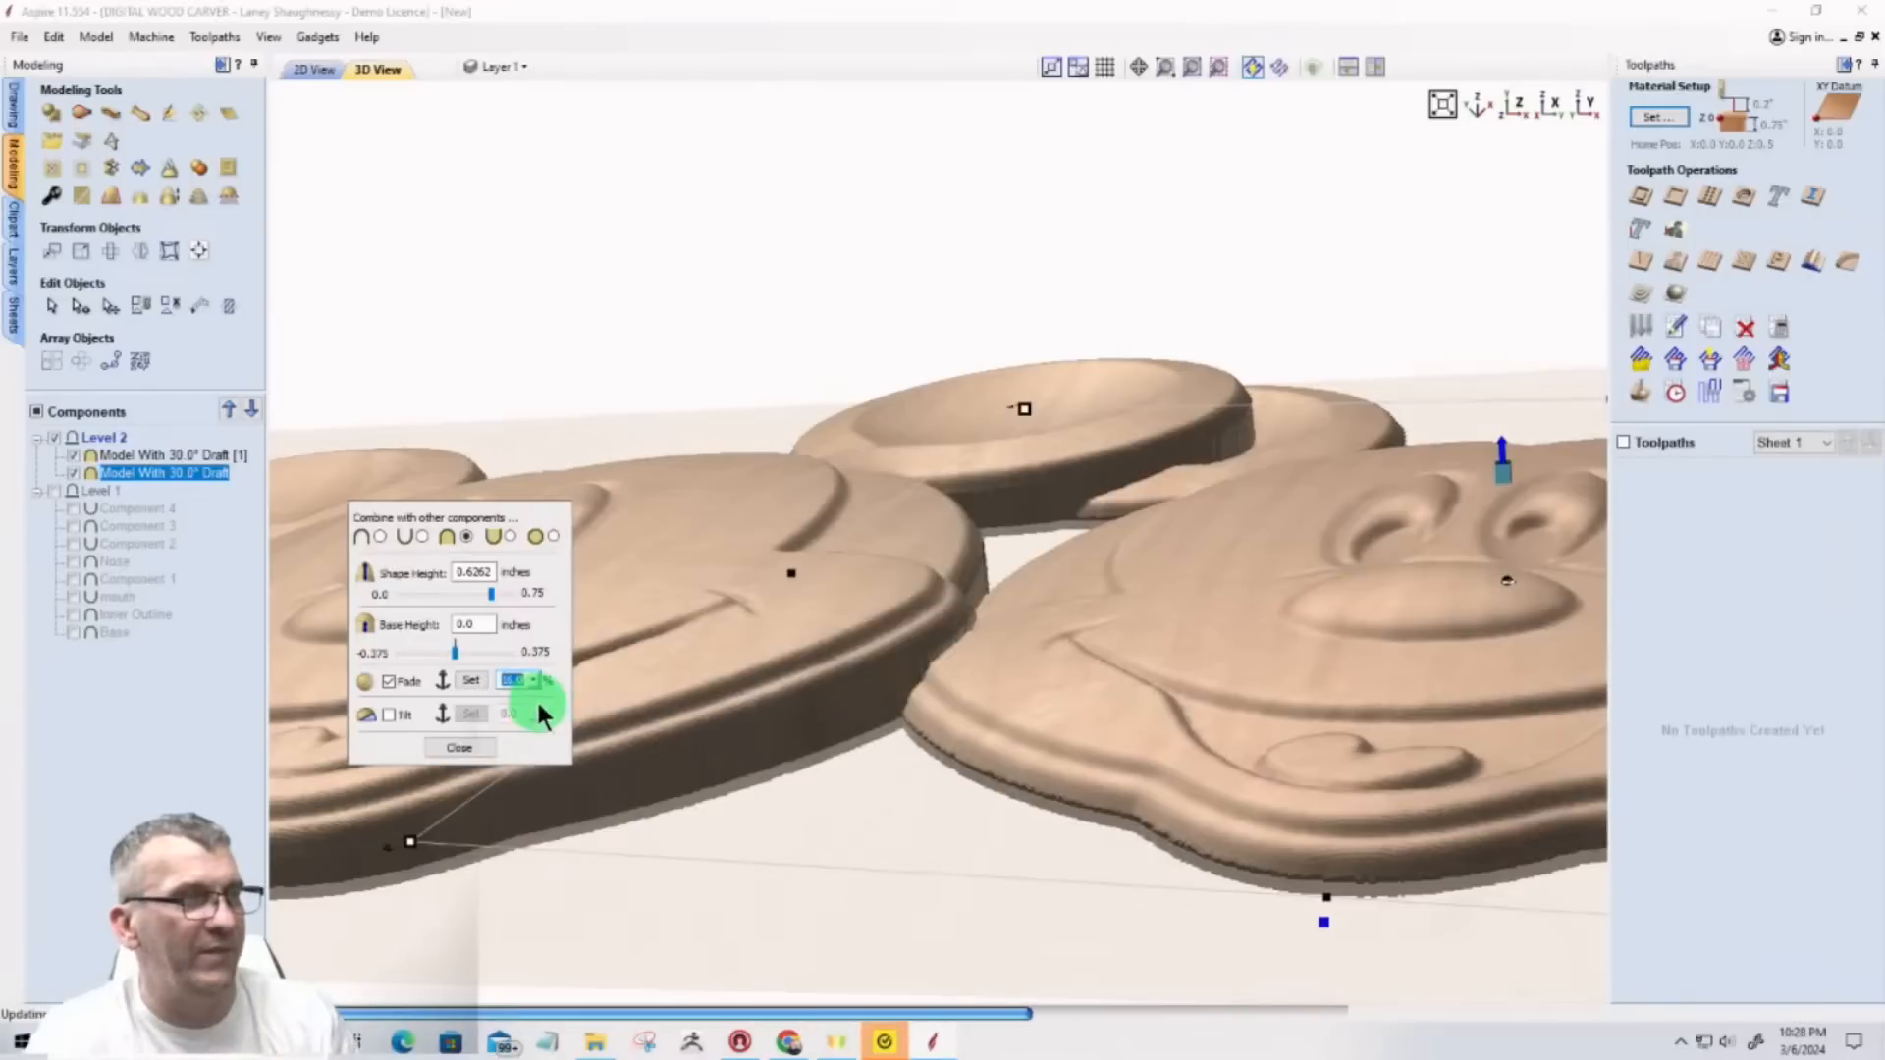
left_click(524, 675)
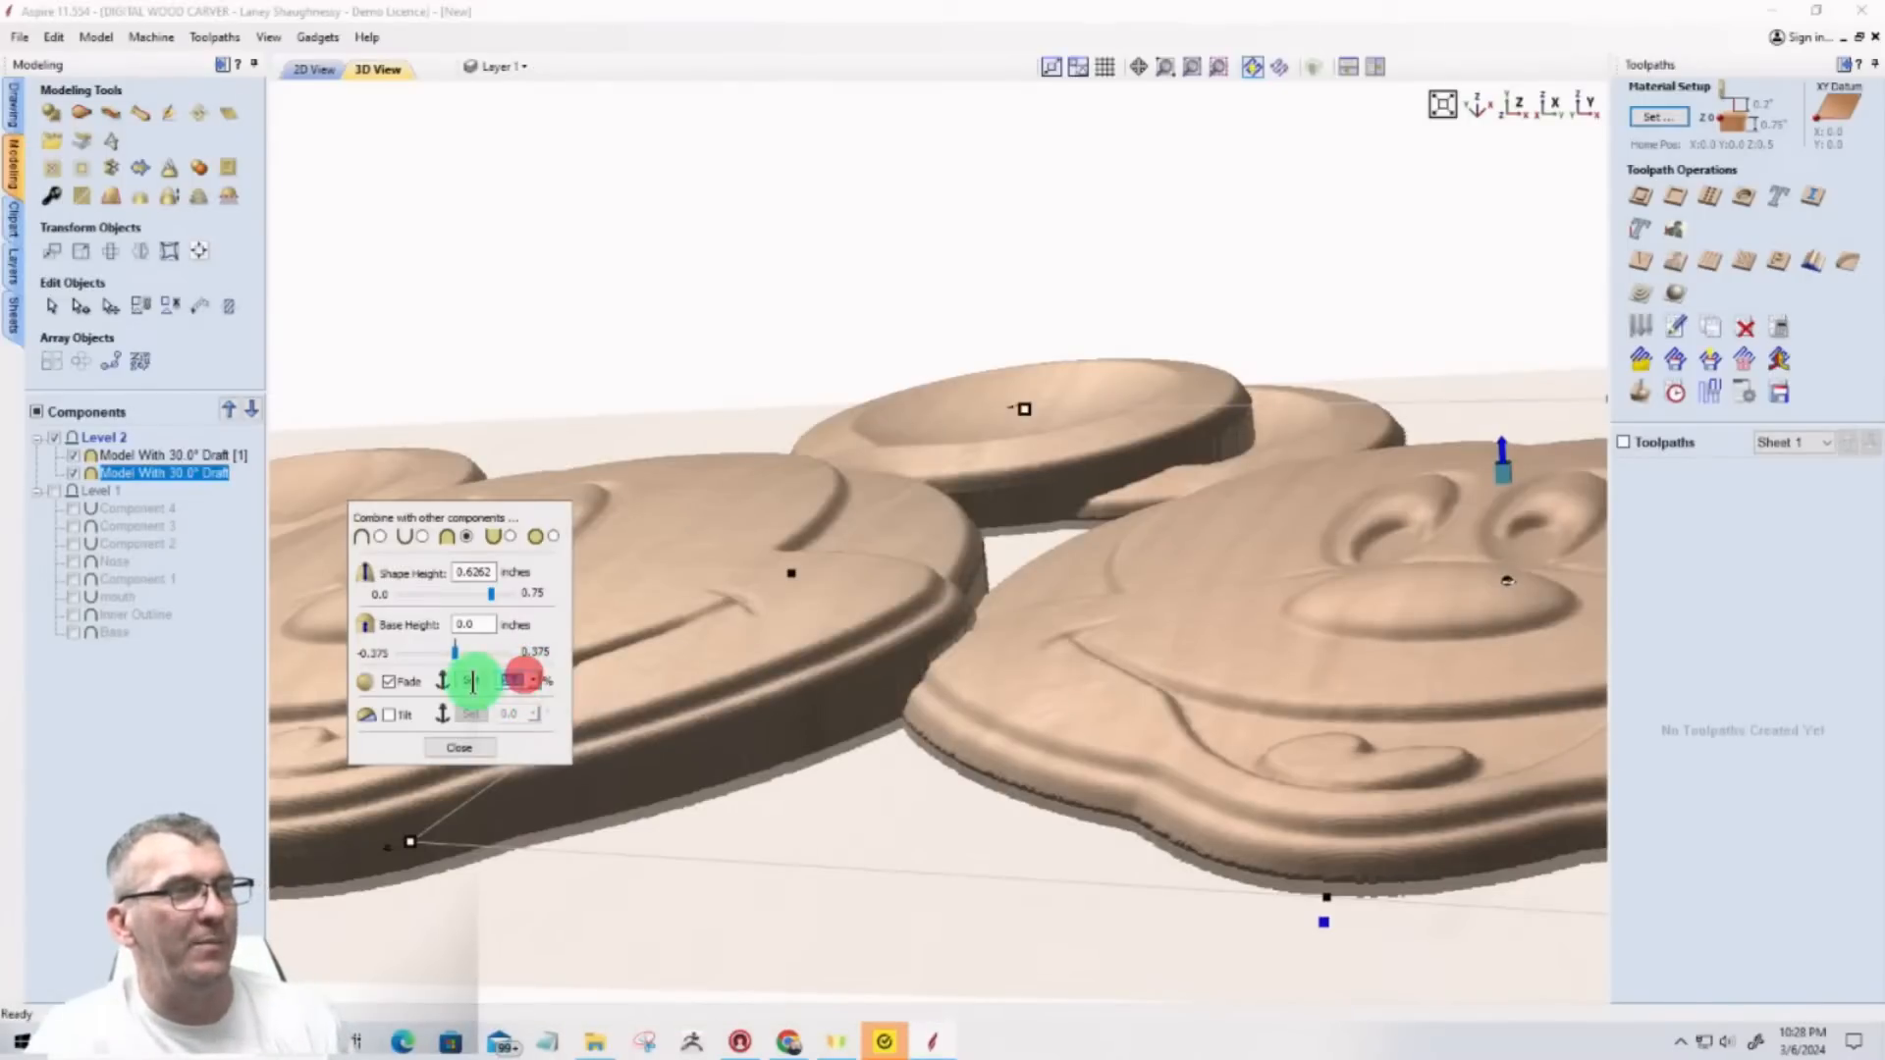
type("15")
left_click(427, 749)
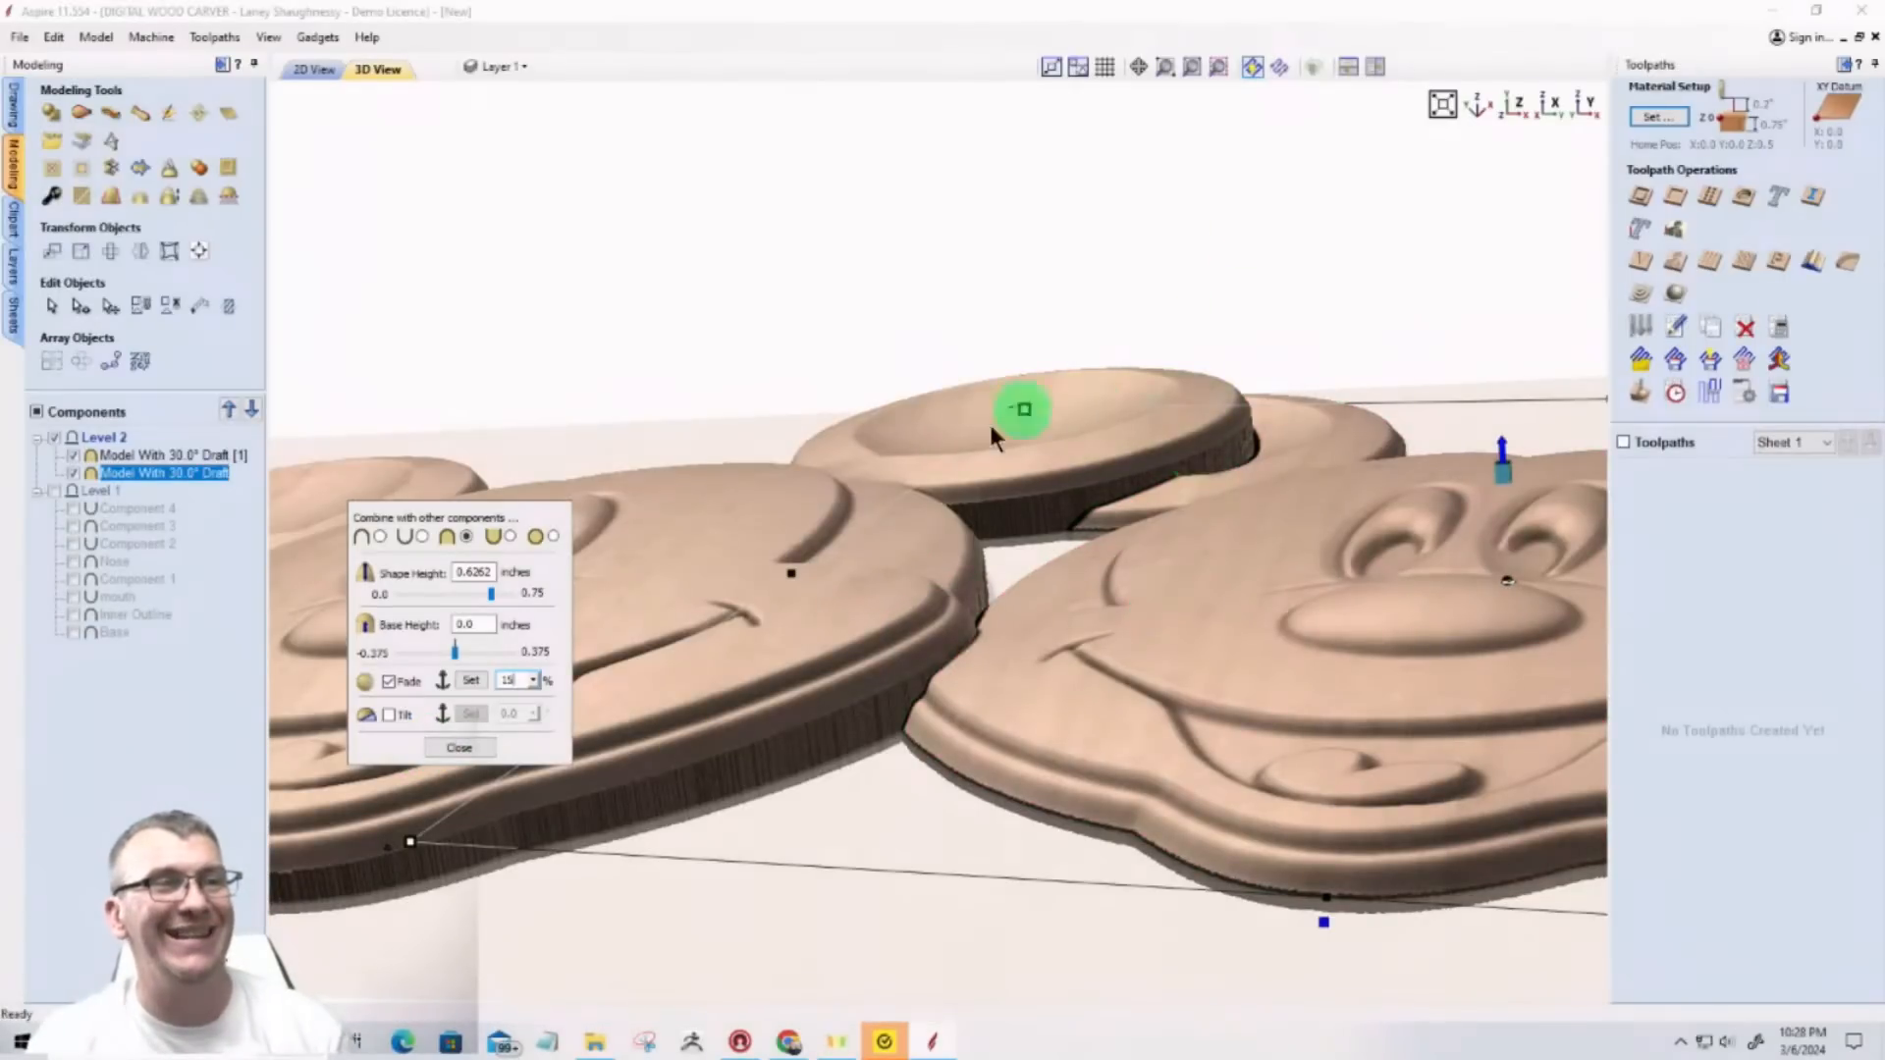
left_click(444, 750)
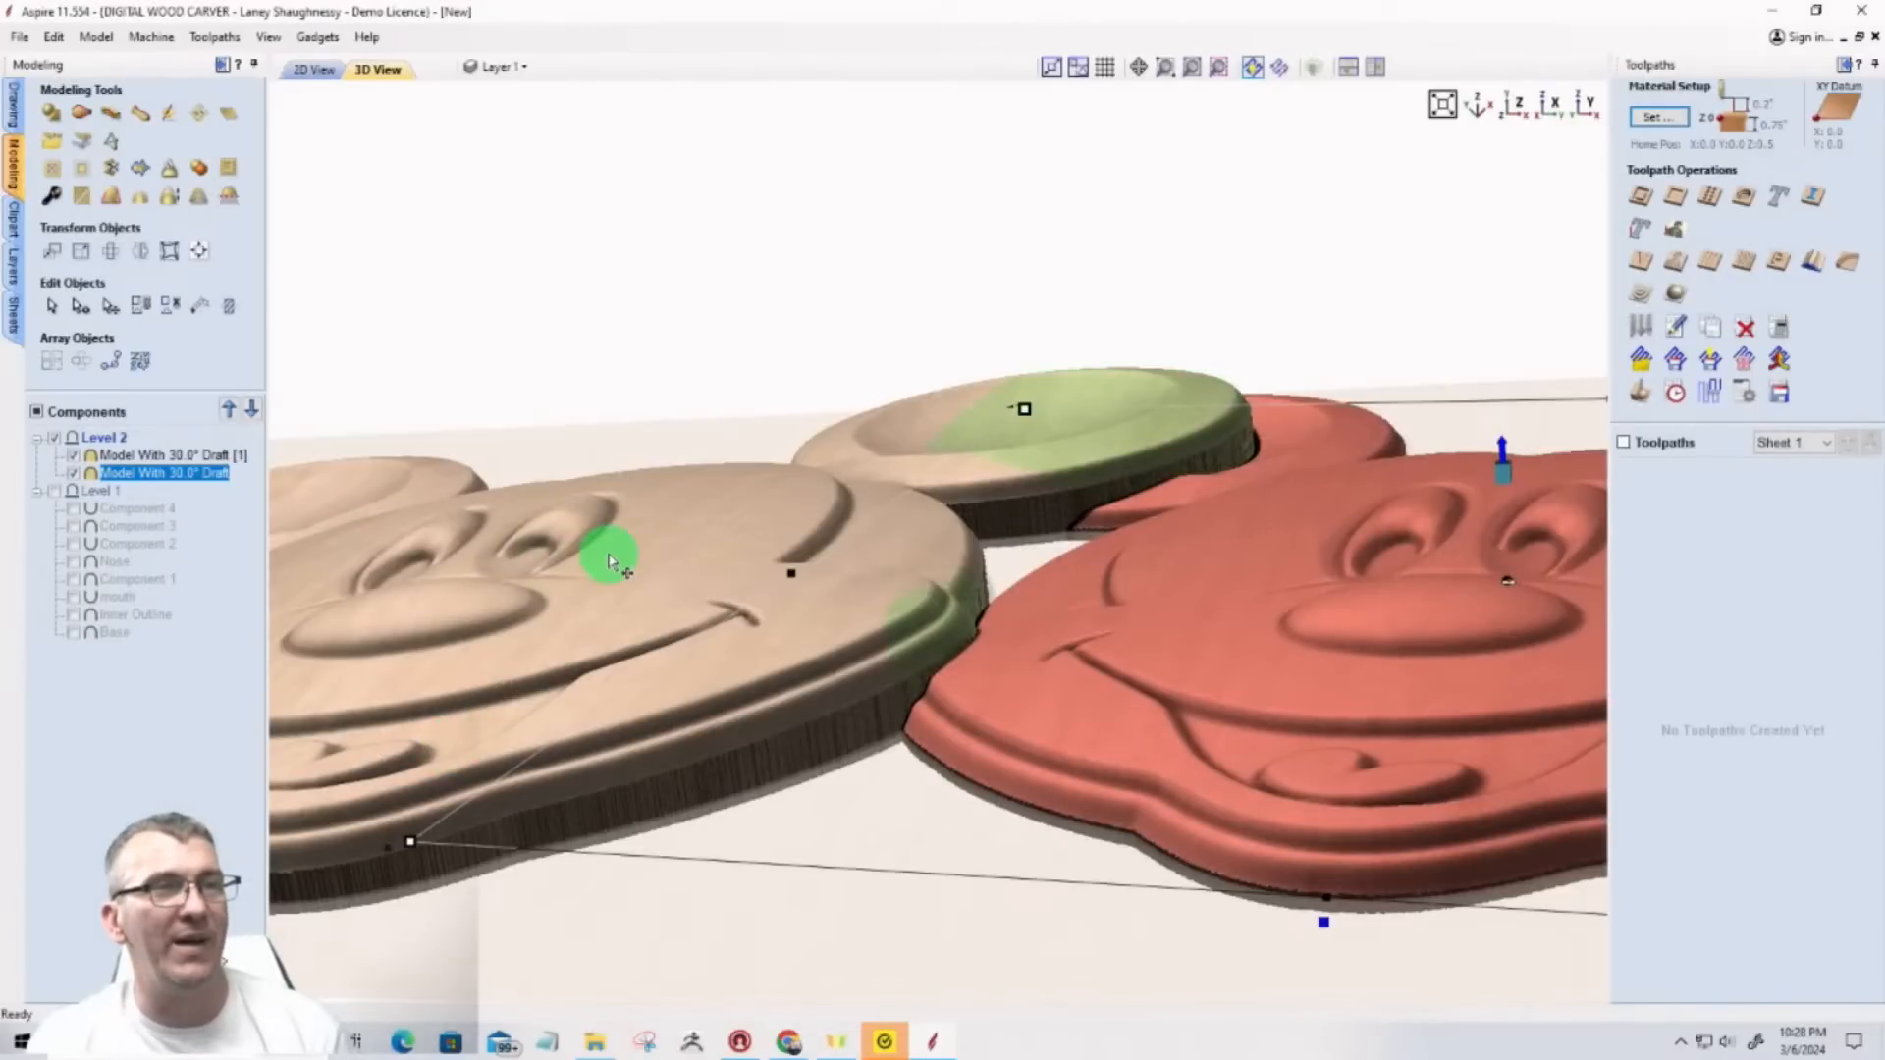
Step: Select the left head and open its on-model properties, positioned clear of both heads
left_click(723, 598)
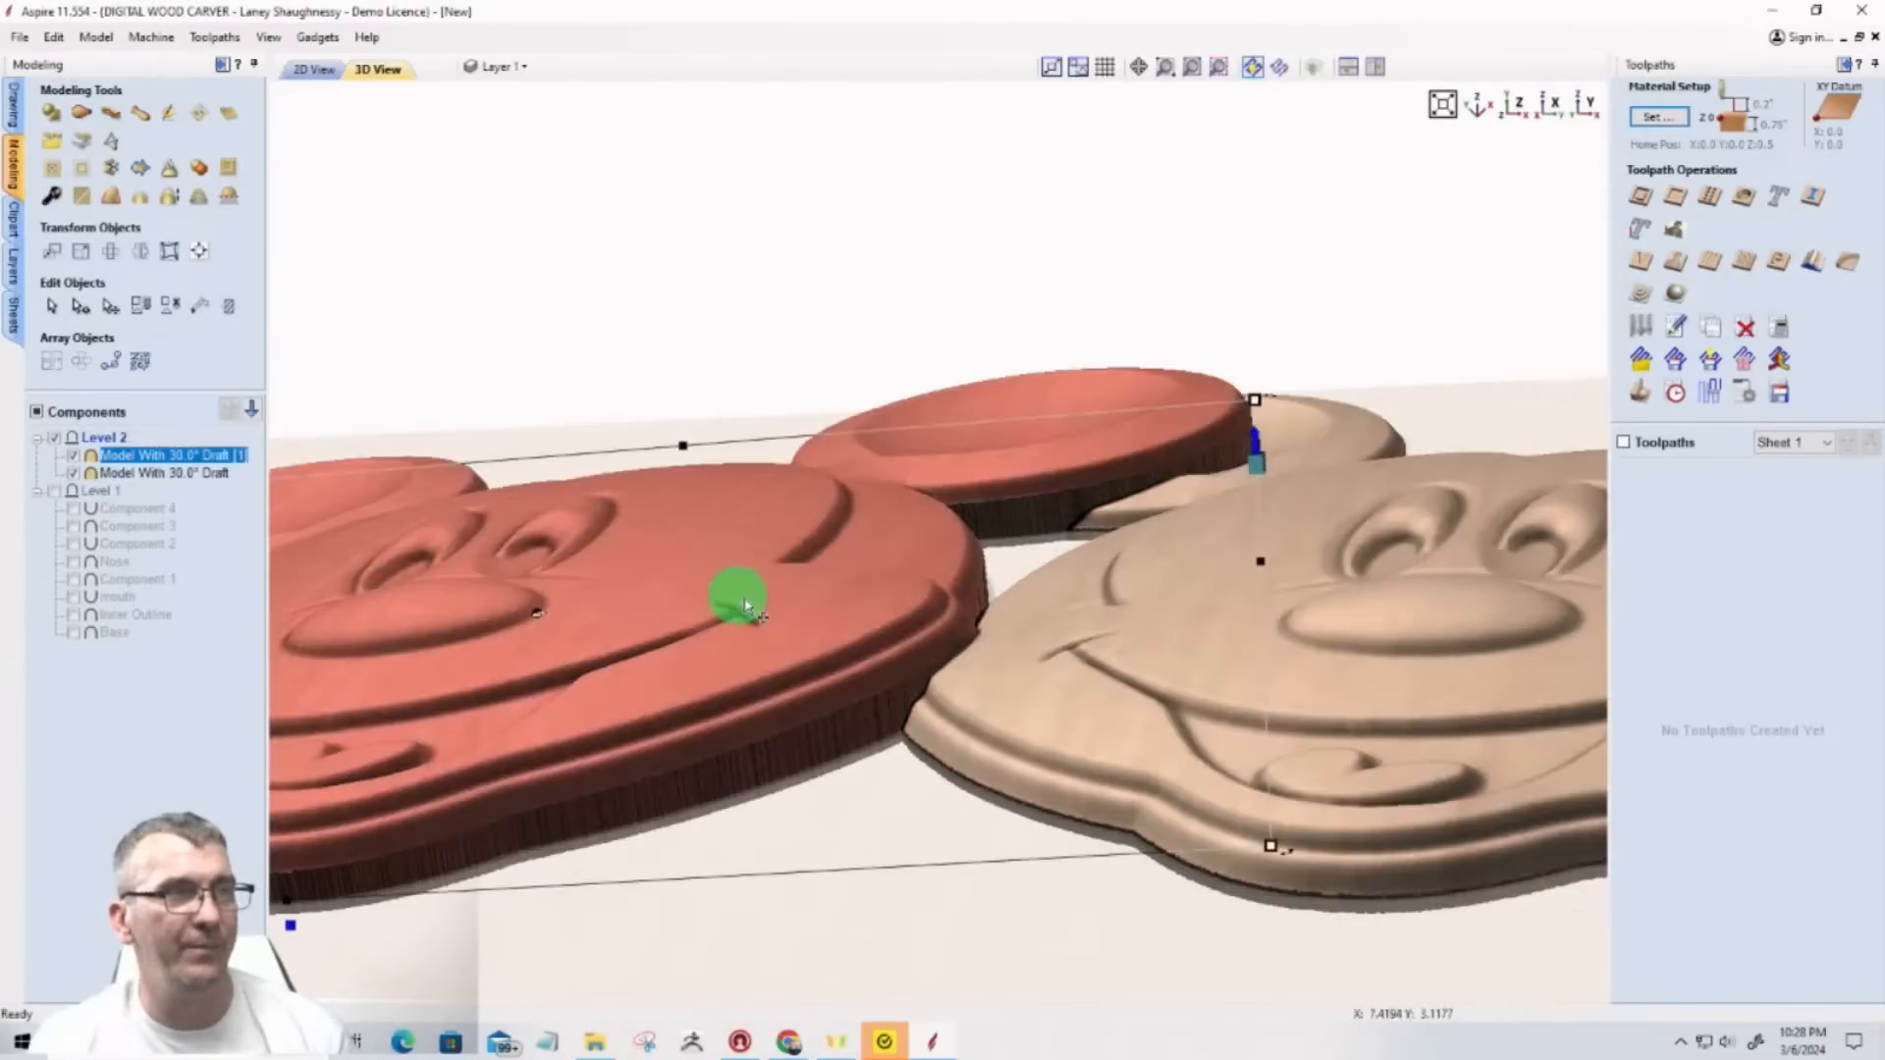
scroll(933, 549, "down", 3)
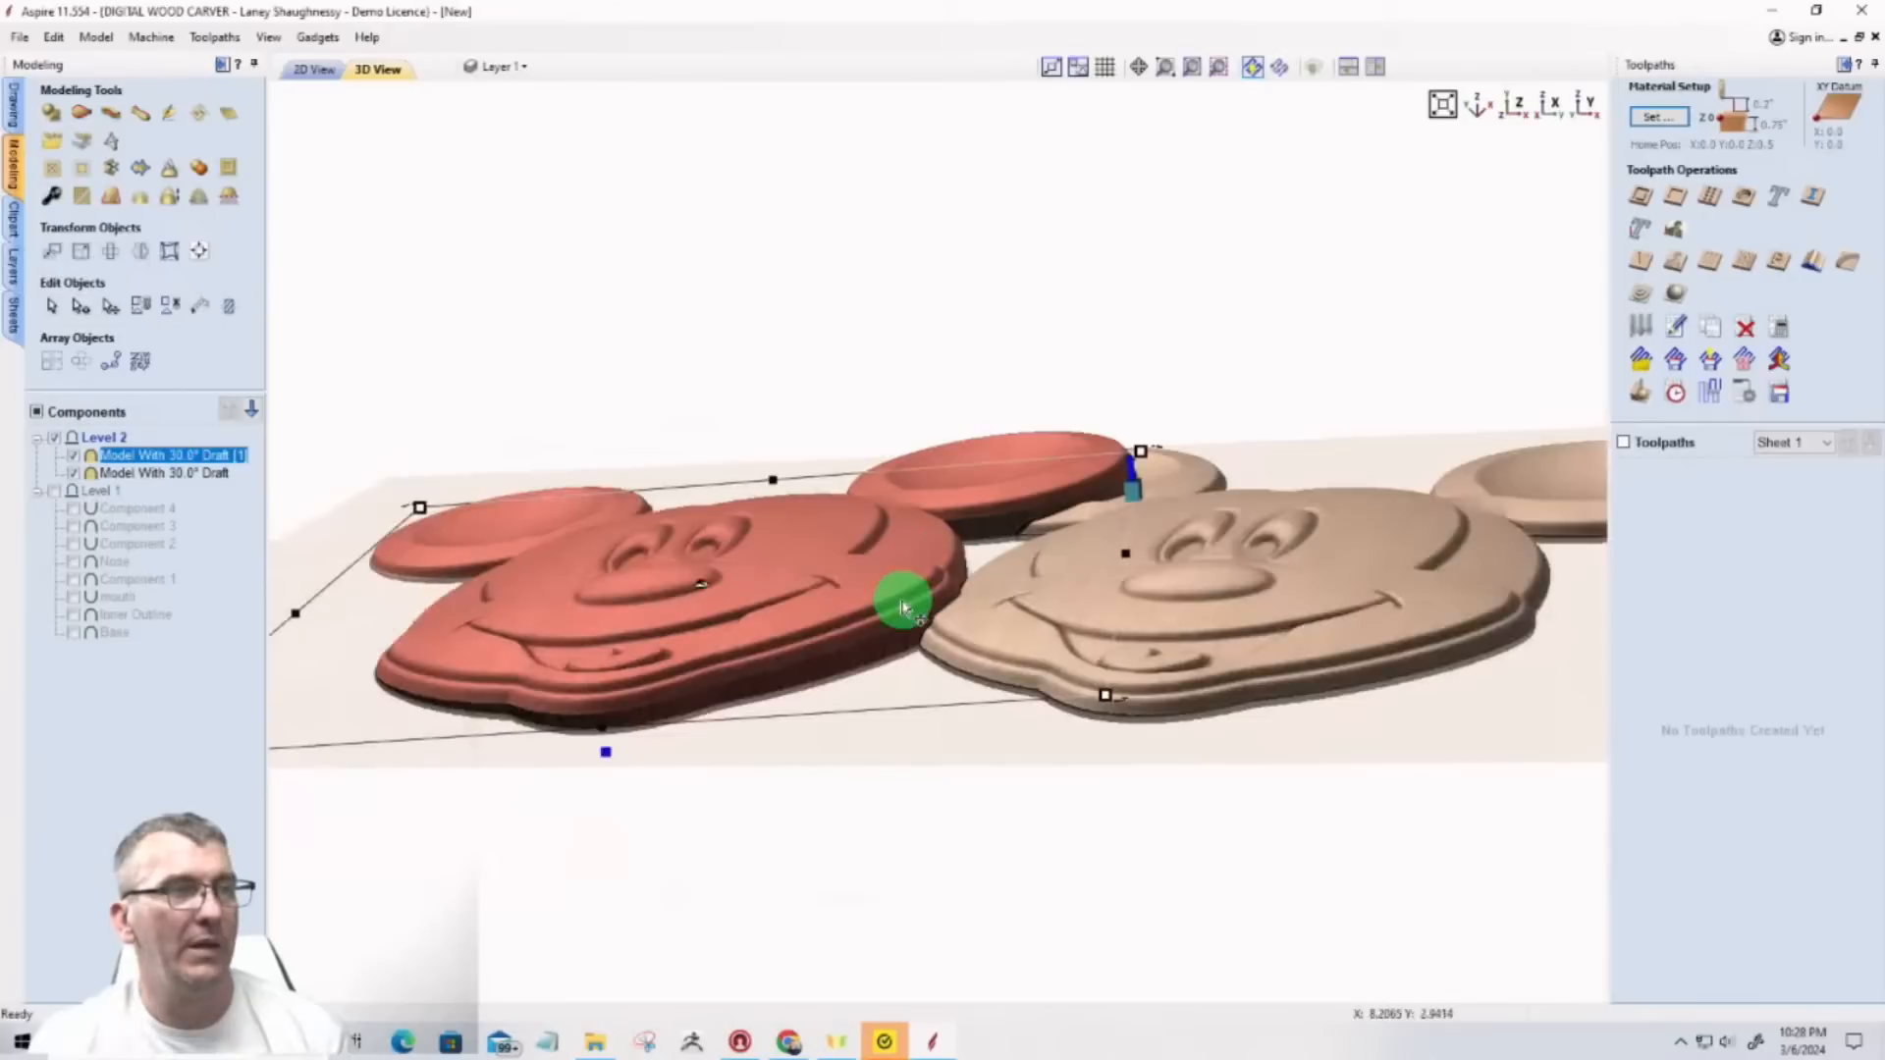
left_click(606, 752)
left_click_drag(699, 768, 810, 140)
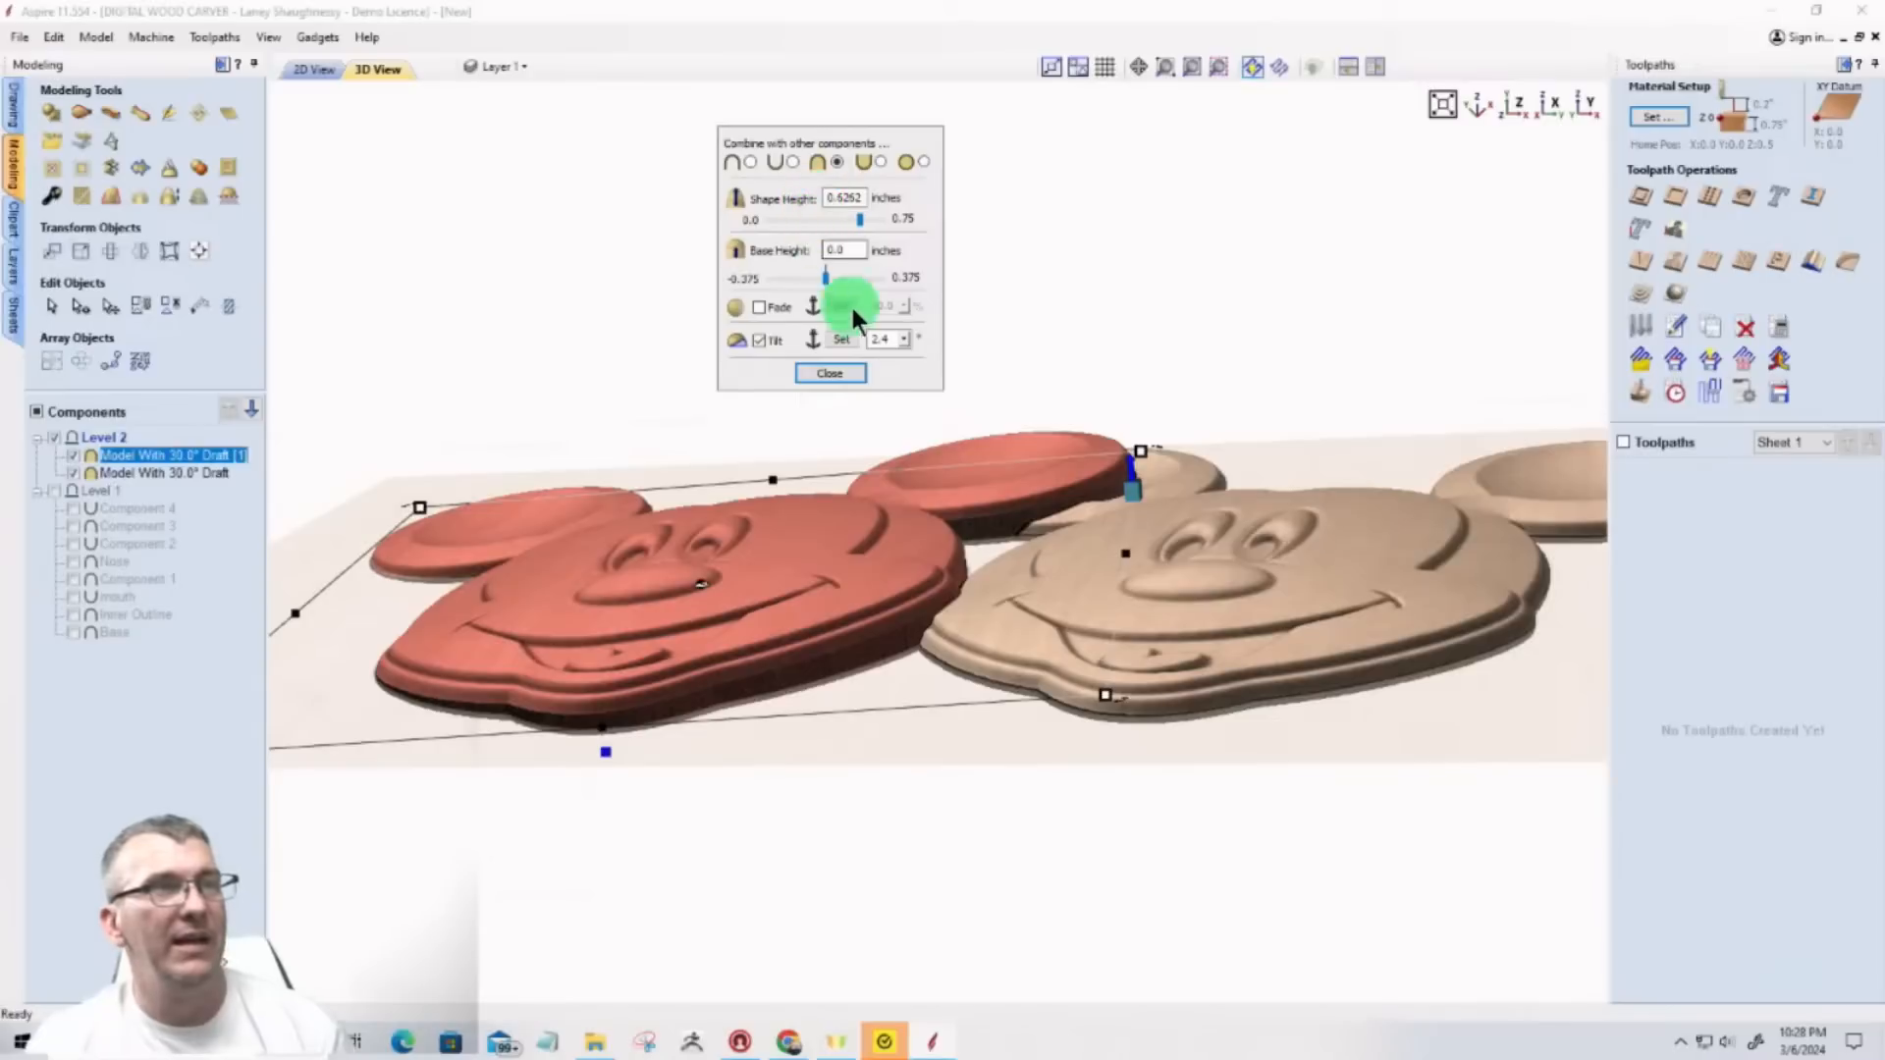
scroll(1073, 547, "up", 3)
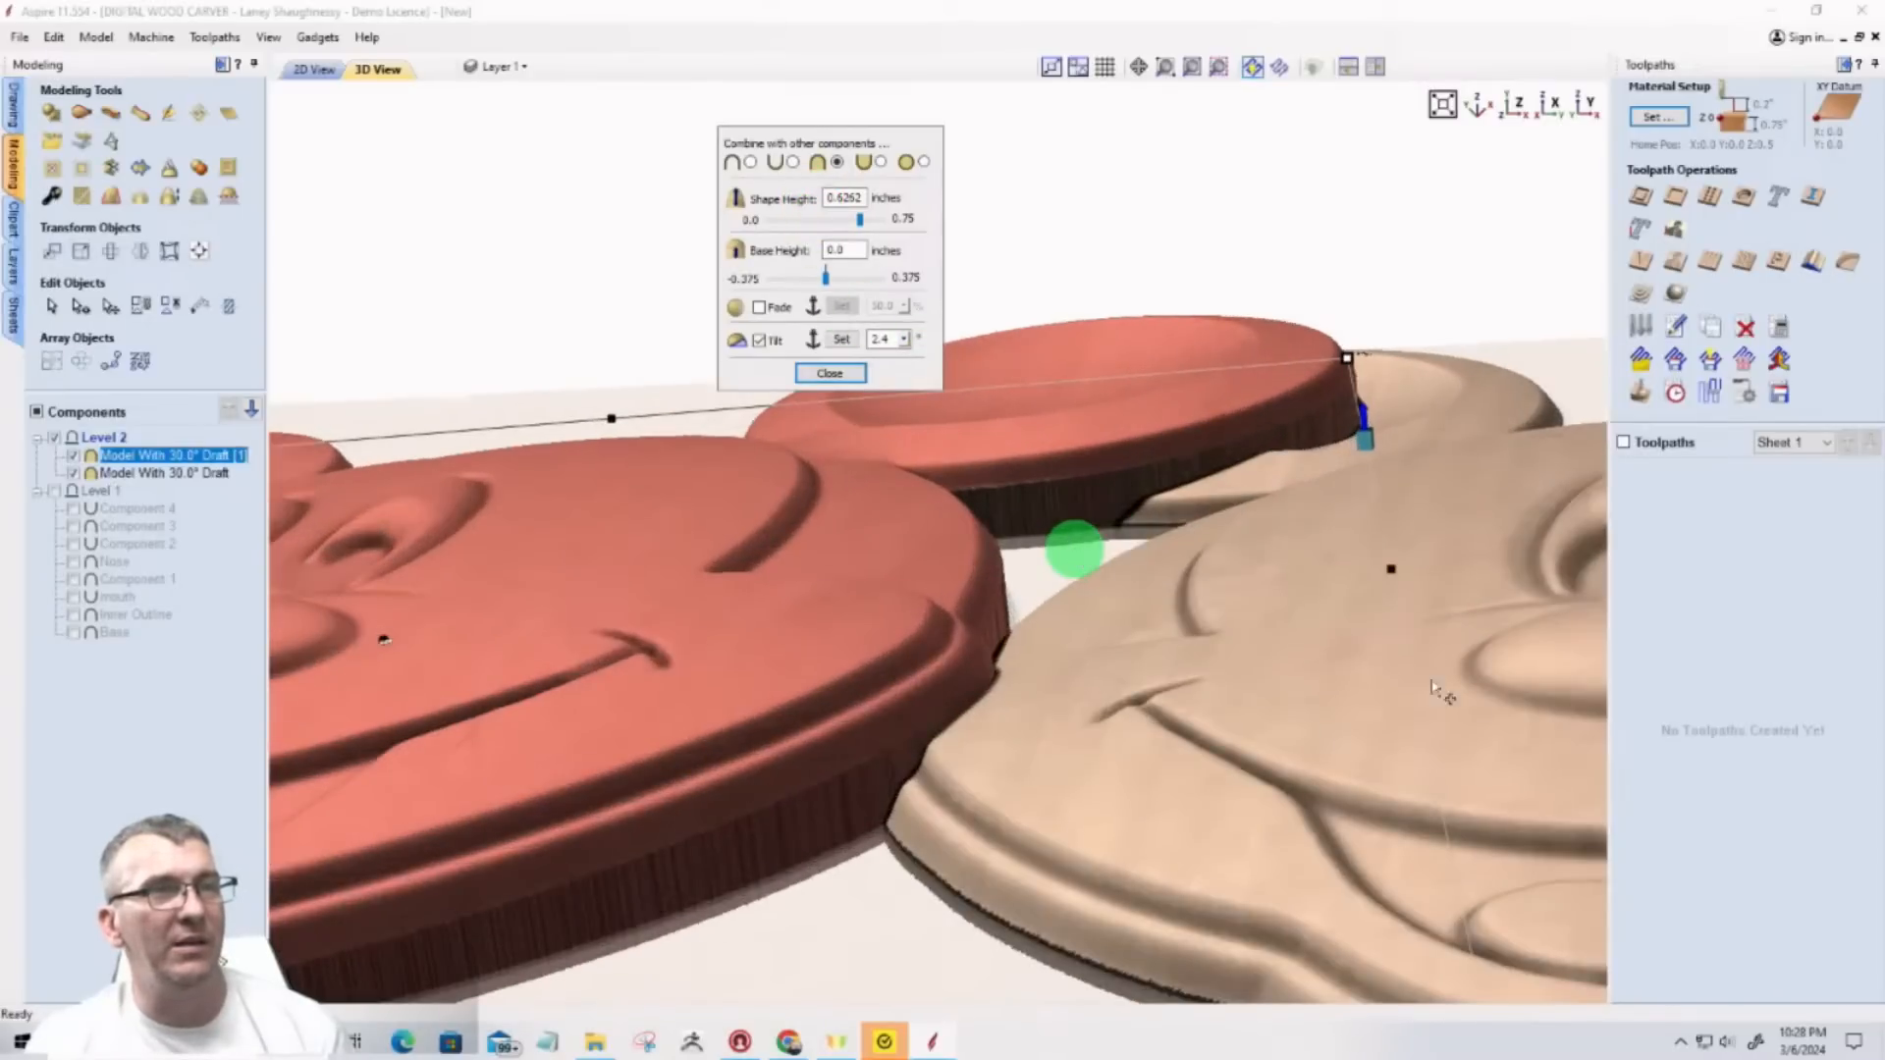
left_click_drag(1257, 722, 1124, 299)
Step: Set the left head's tilt to 2.0 degrees and close its properties
left_click(904, 340)
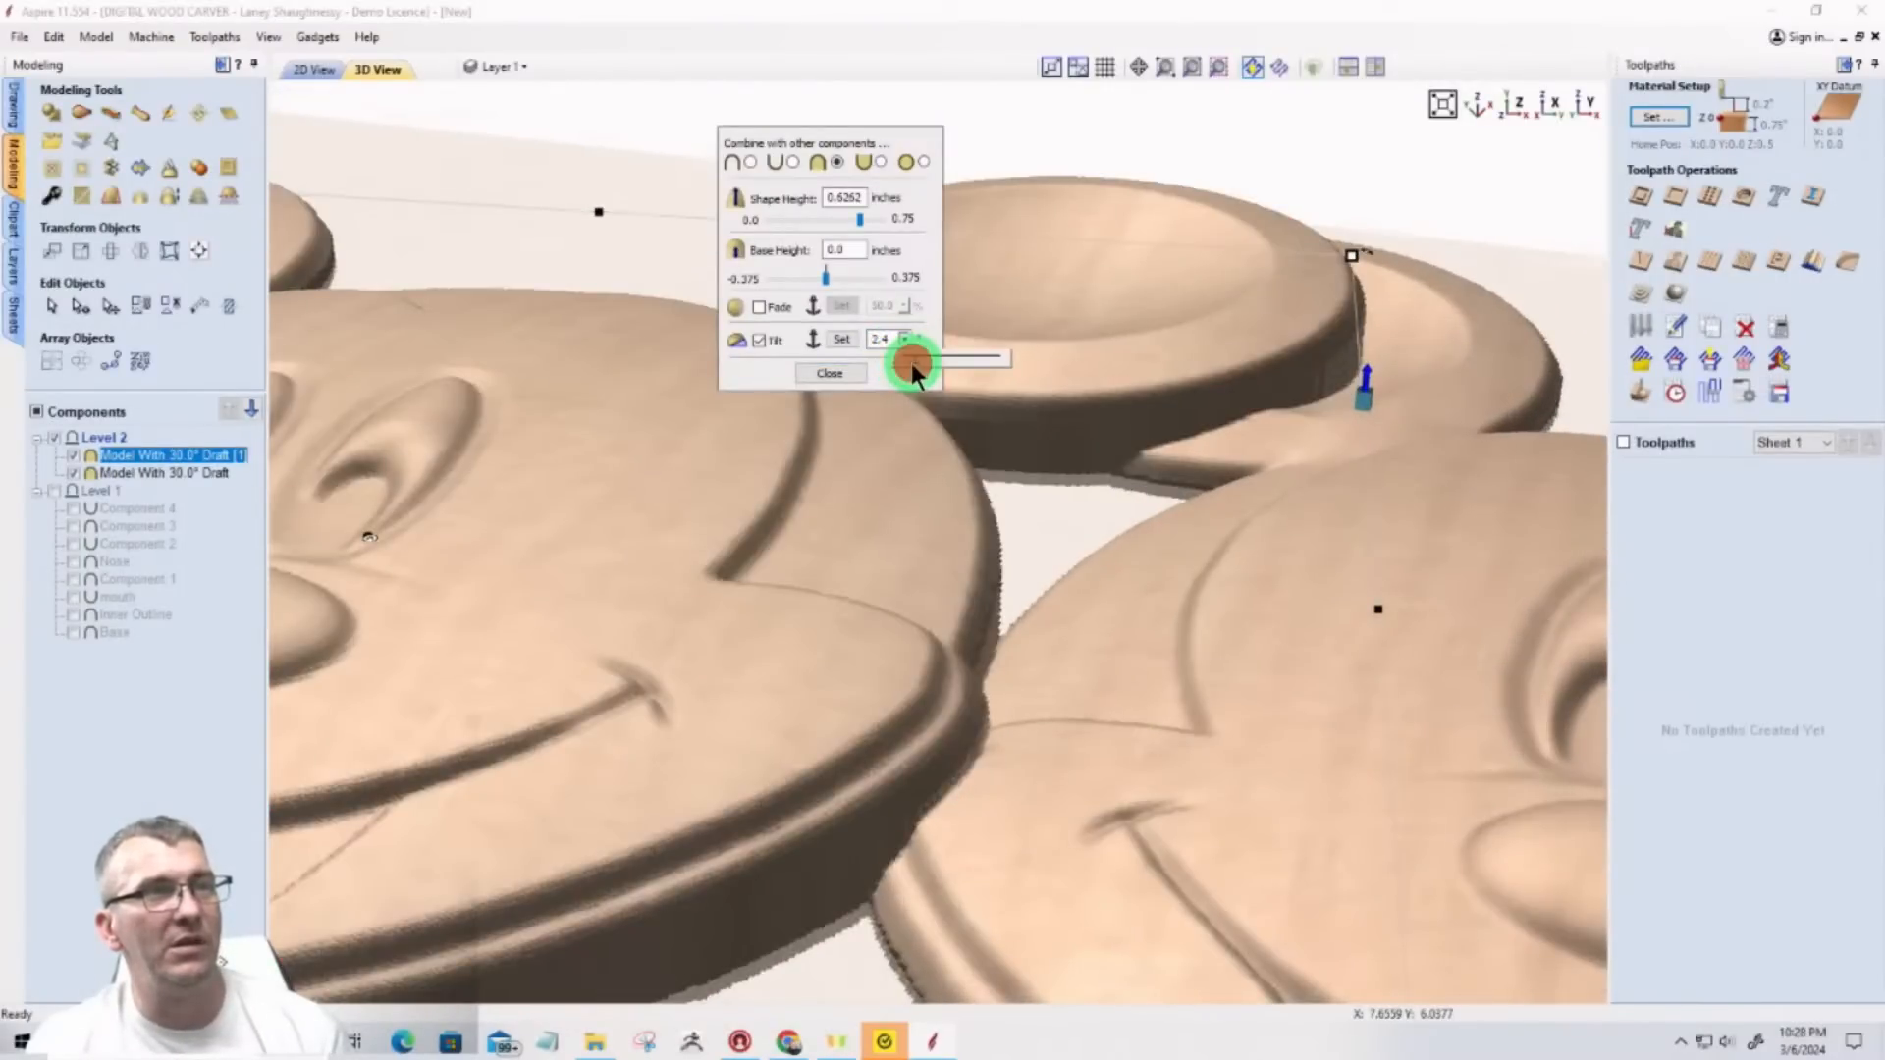
left_click_drag(907, 361, 913, 369)
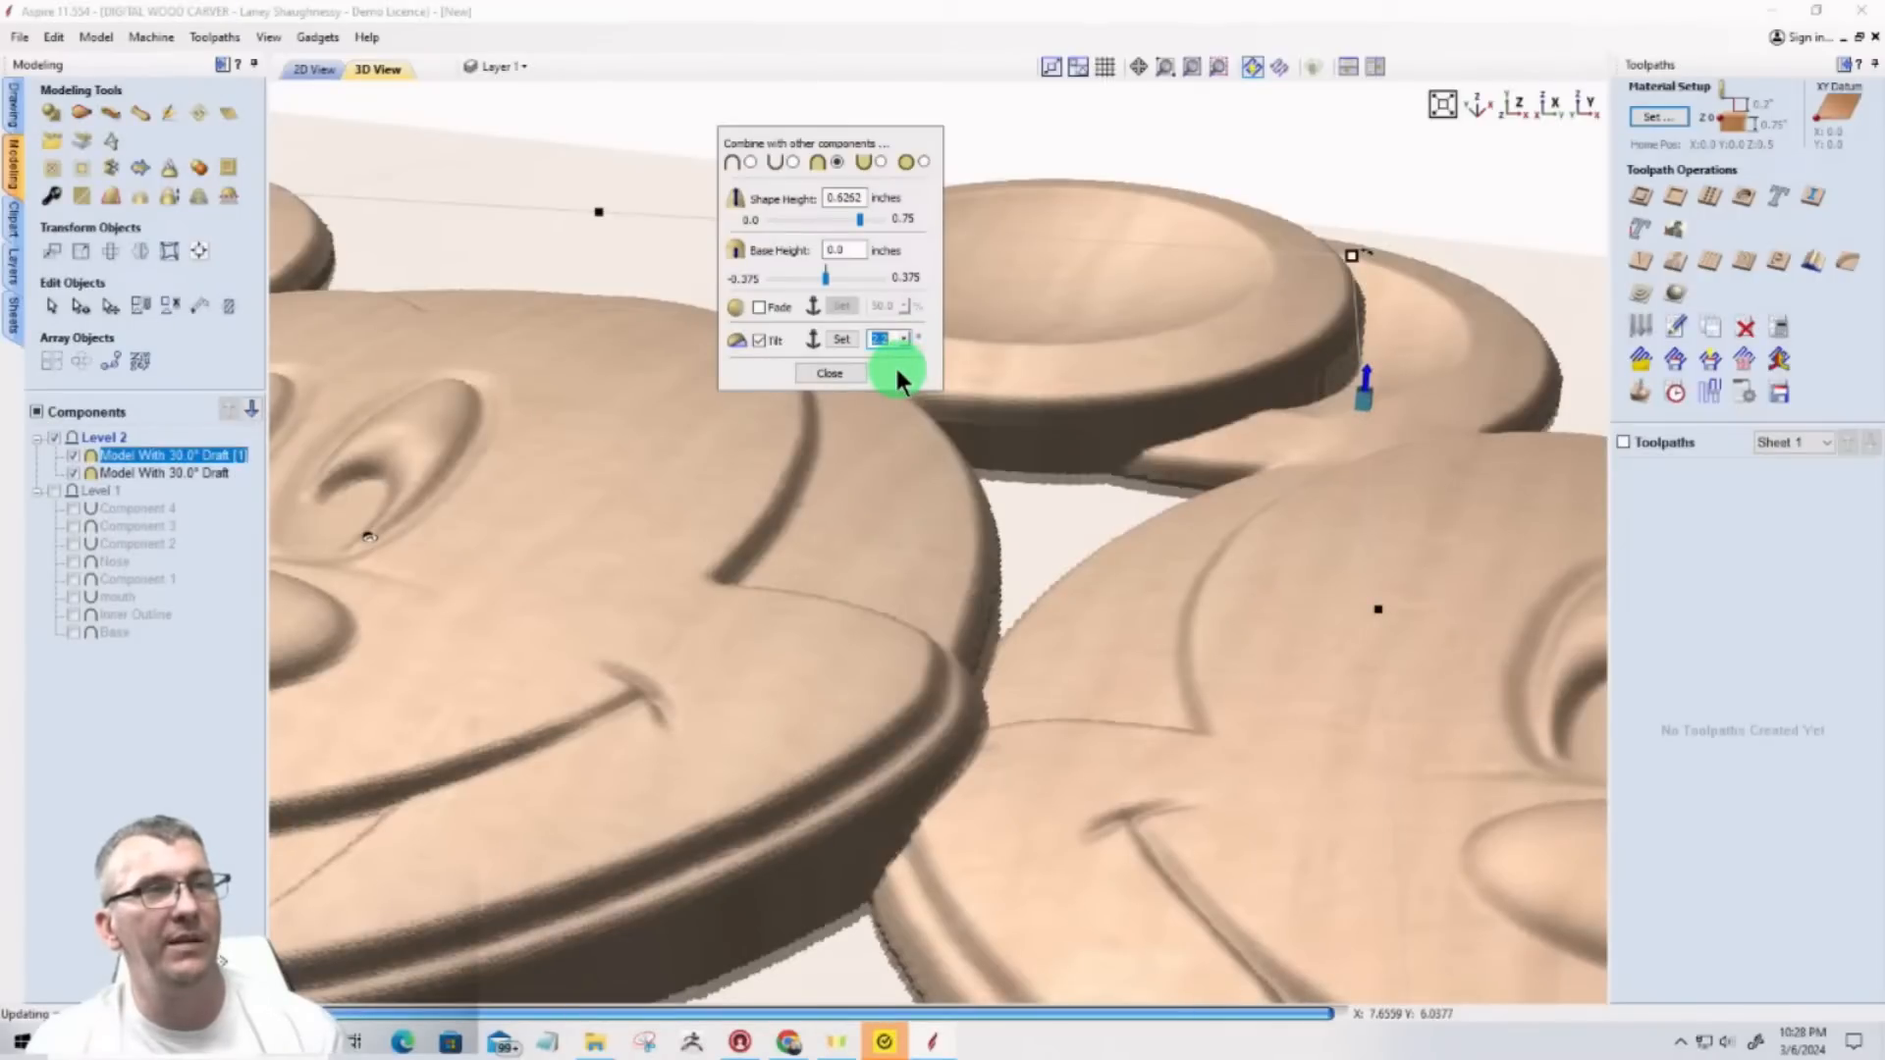
left_click(888, 339)
left_click_drag(836, 346, 732, 486)
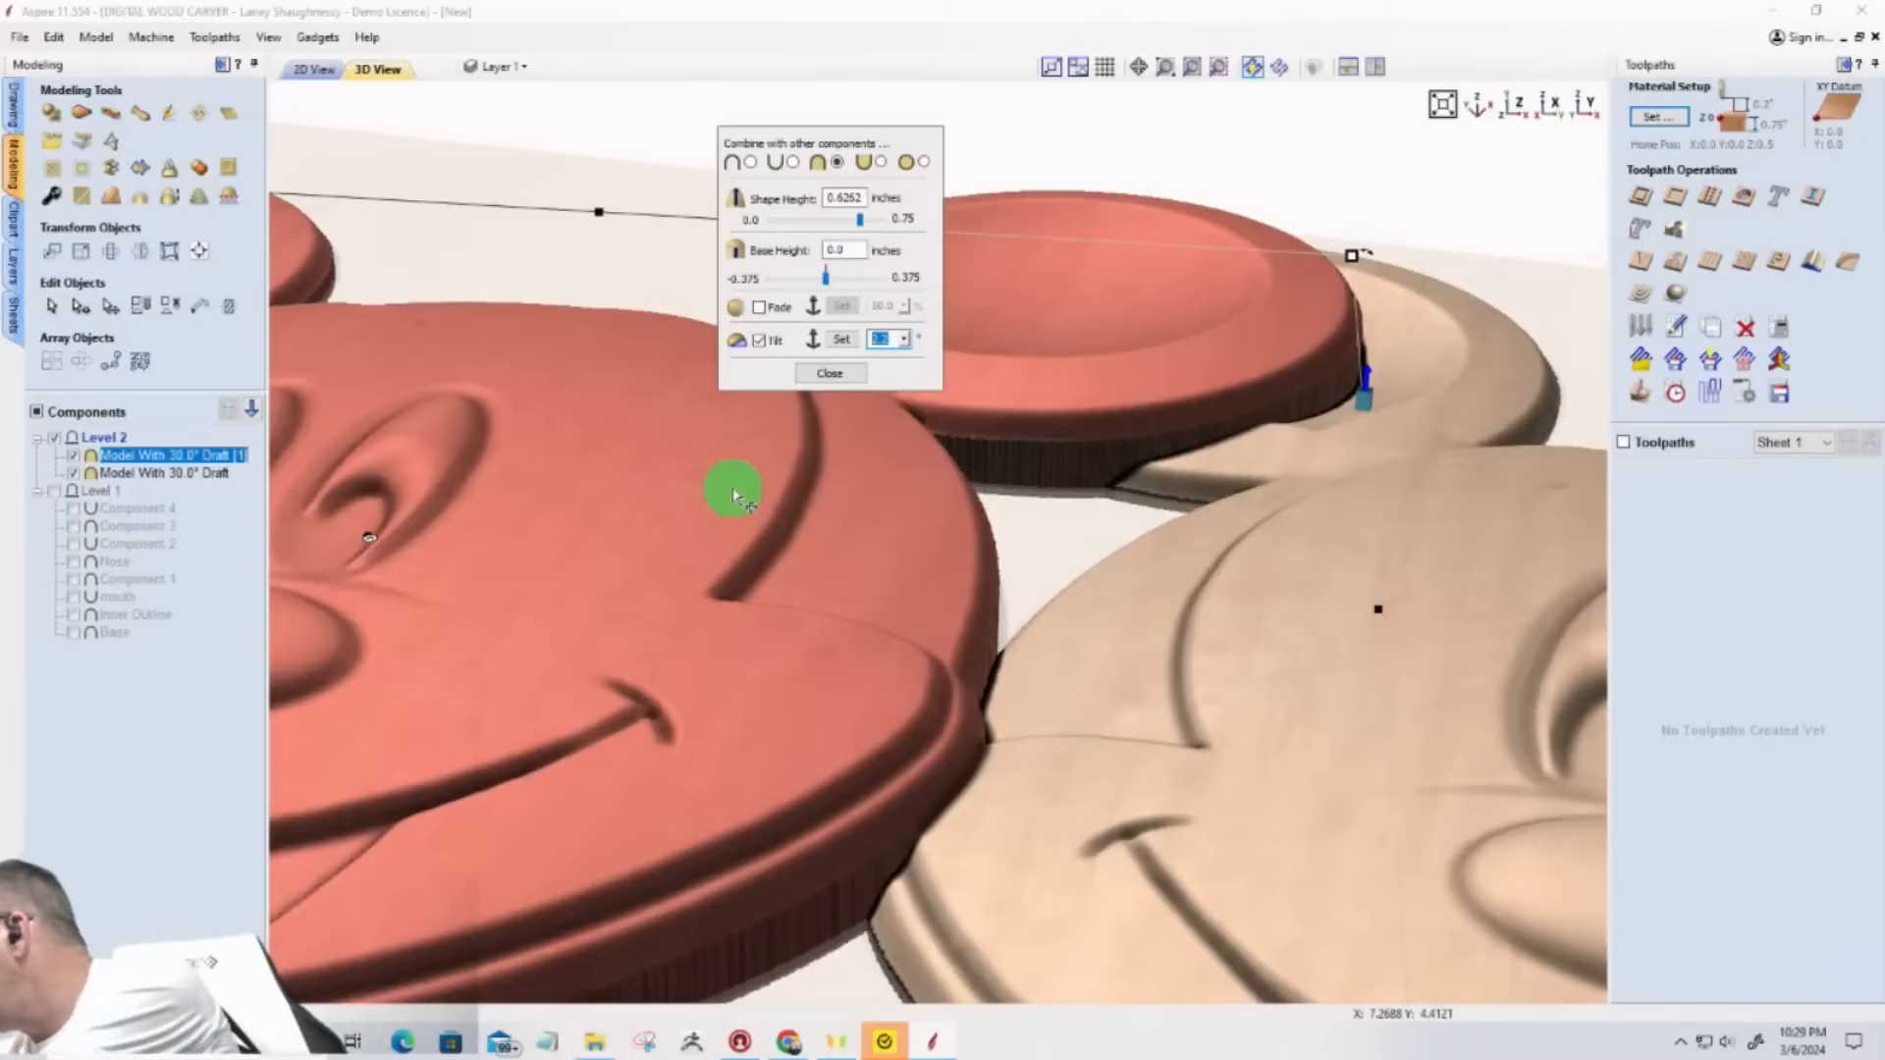
type("2.0")
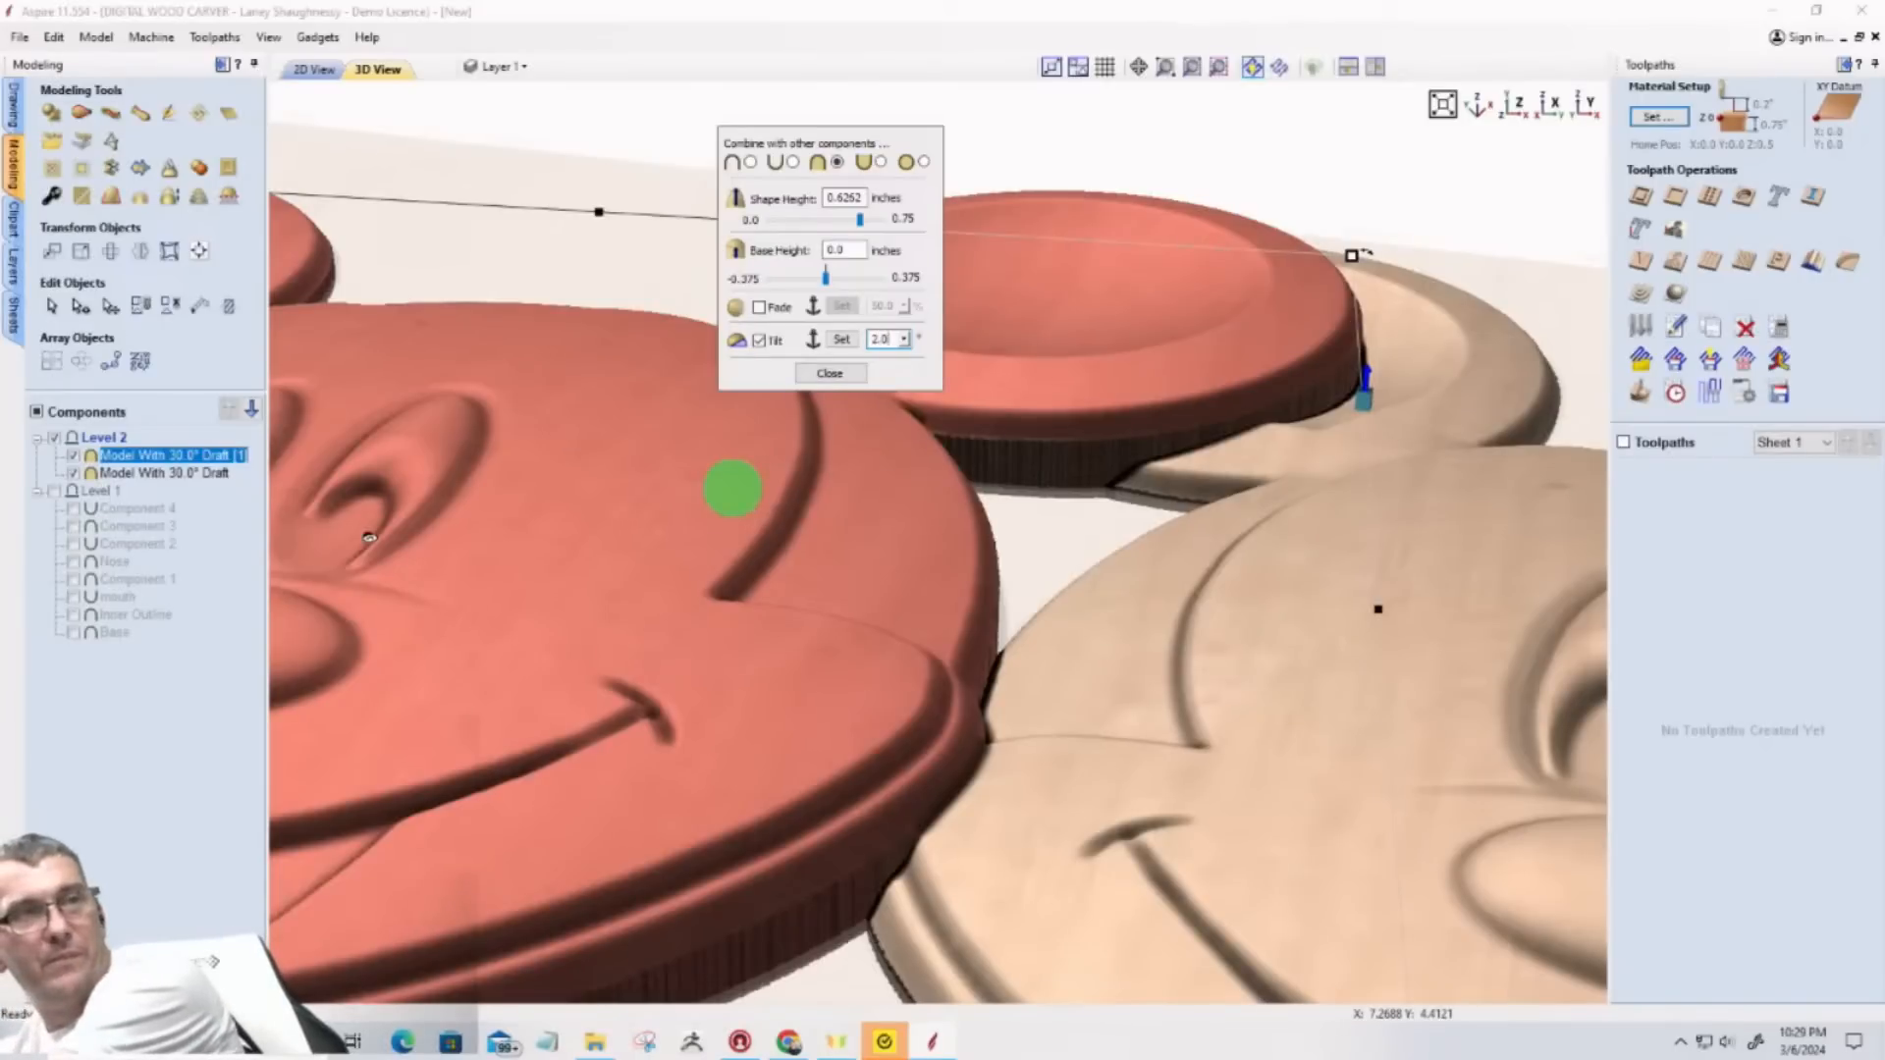
key("Return")
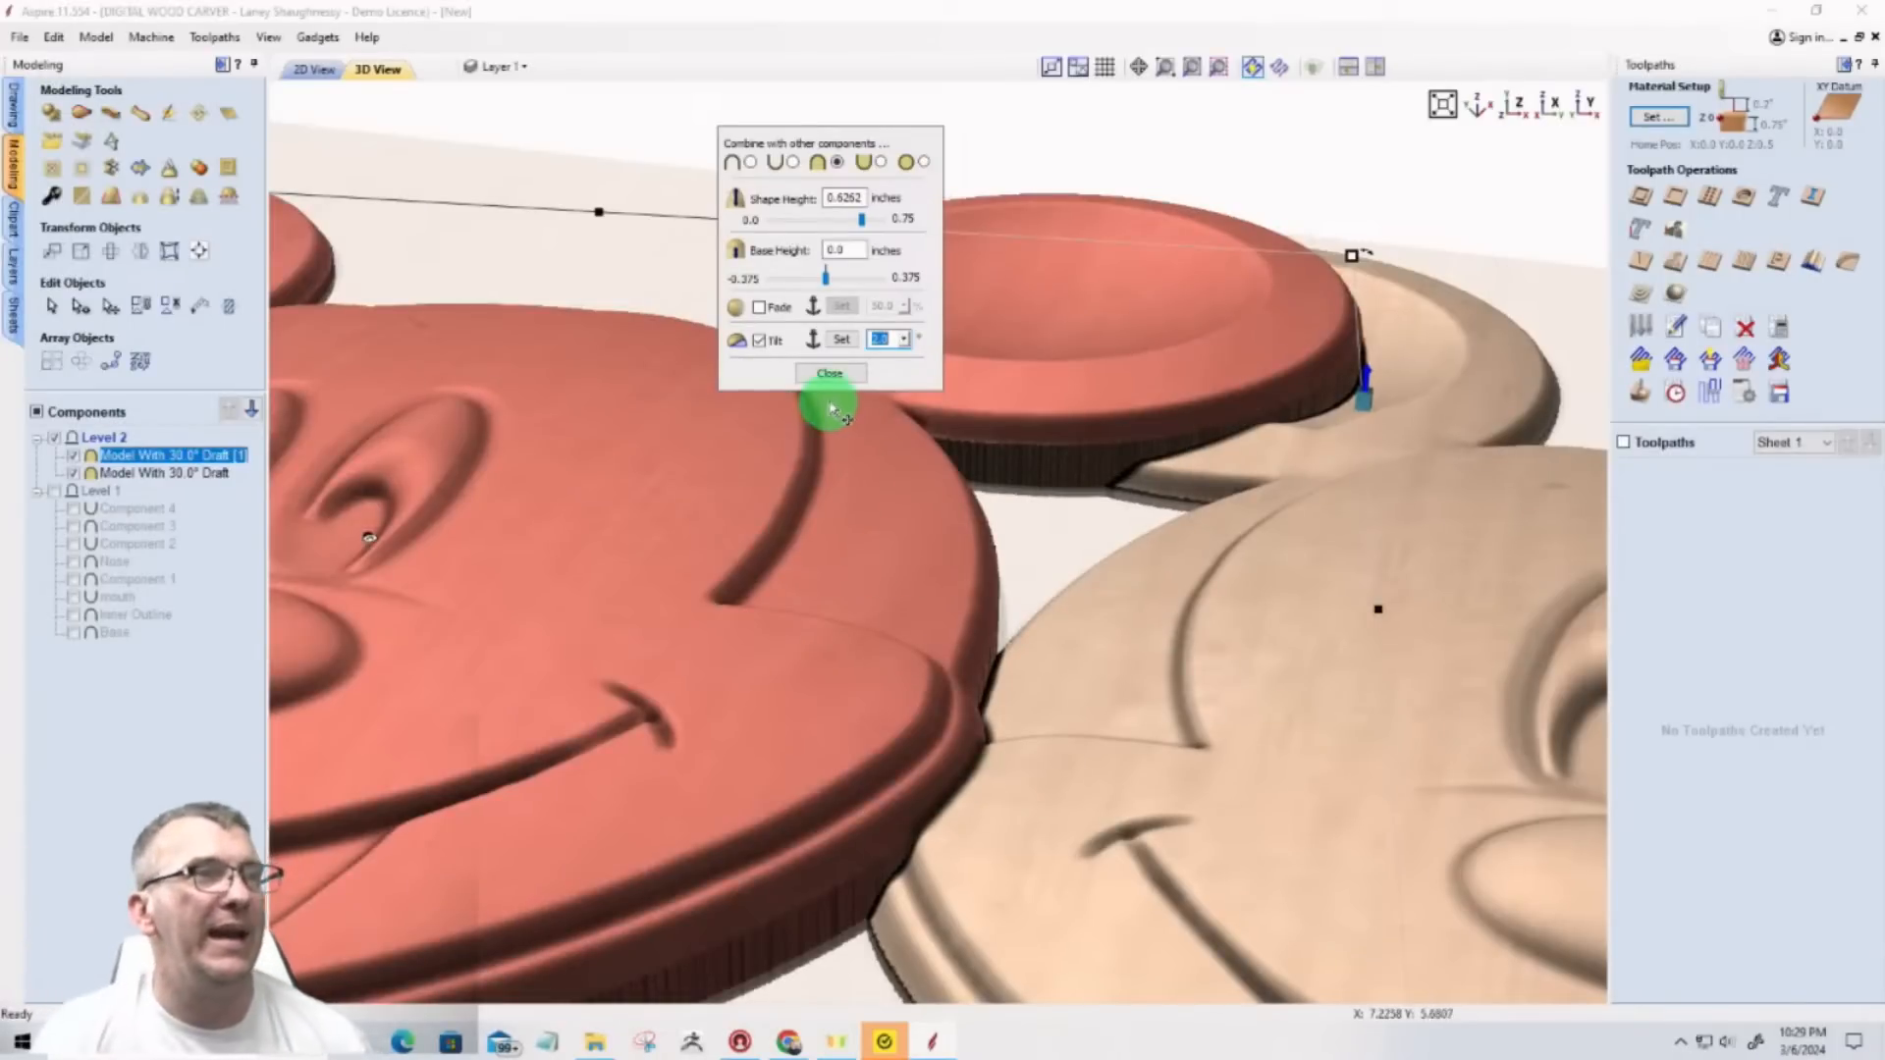
left_click(832, 373)
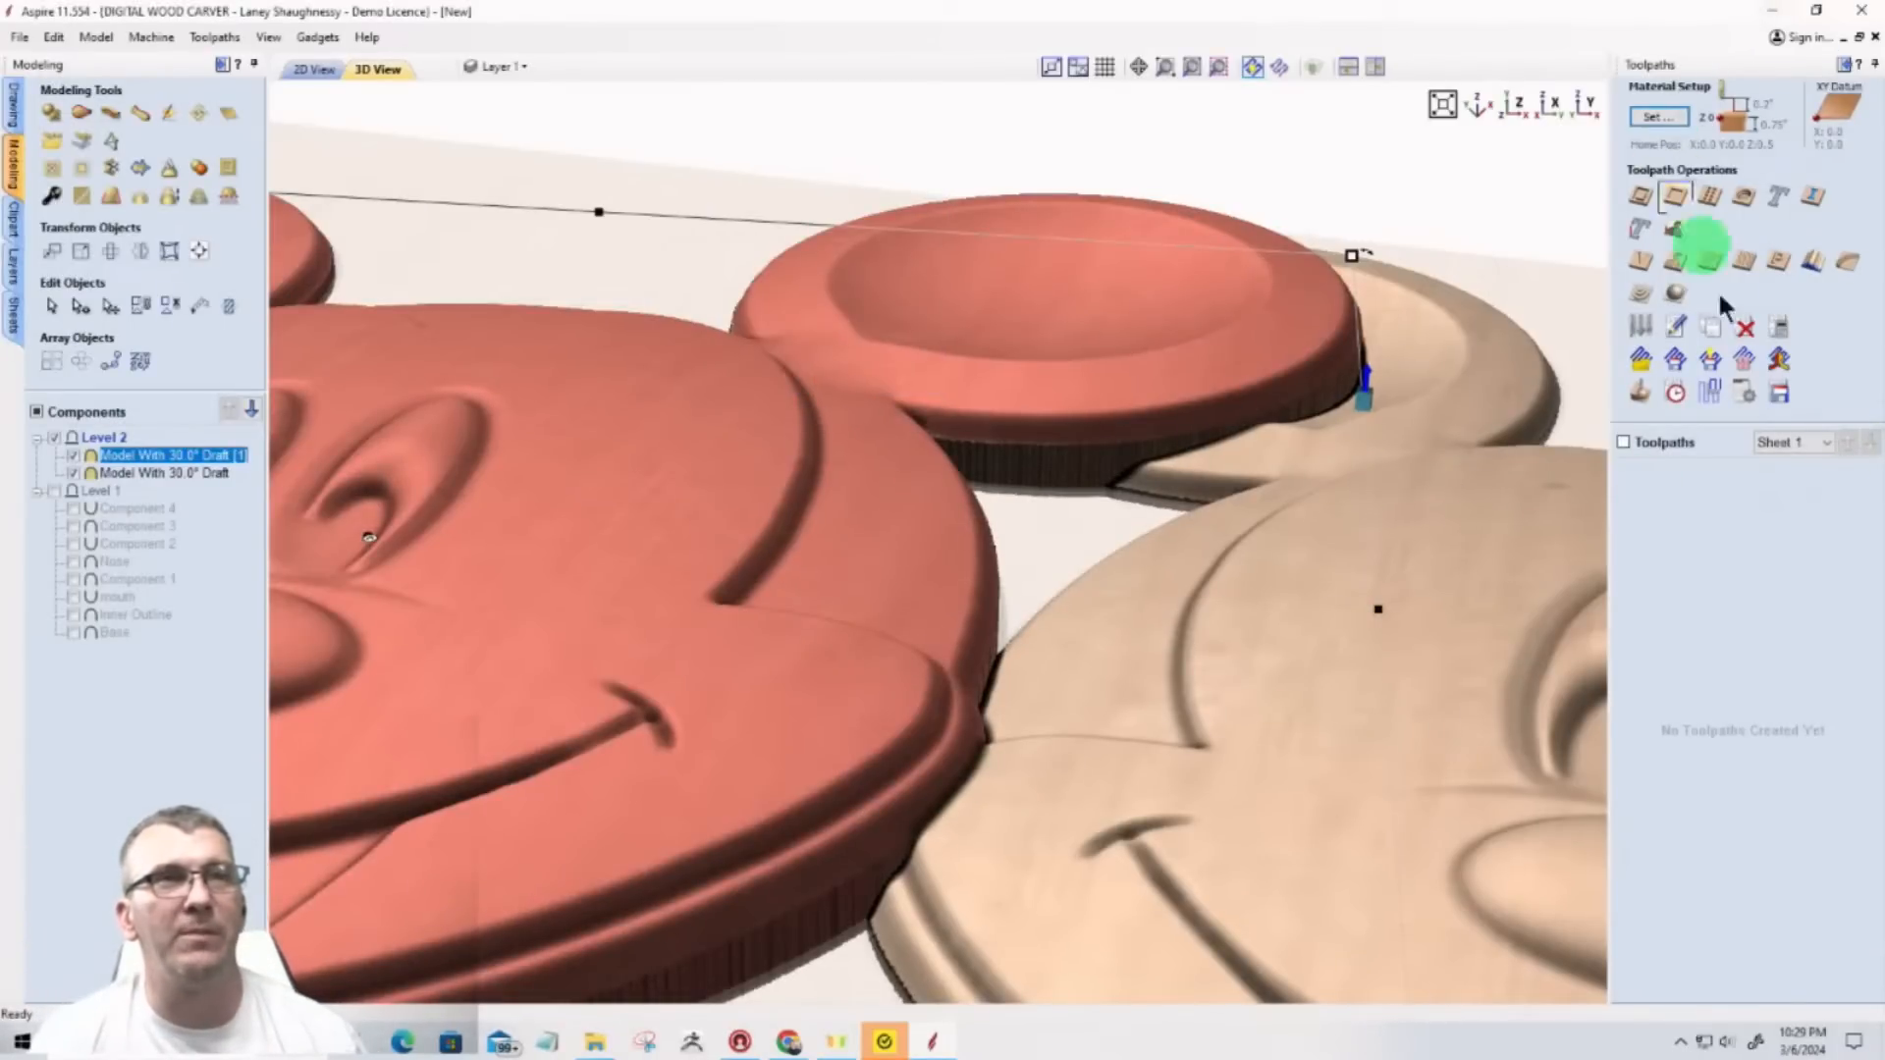
Step: Check the model thickness against the material thickness in the material setup, leaving without changes
left_click(1659, 118)
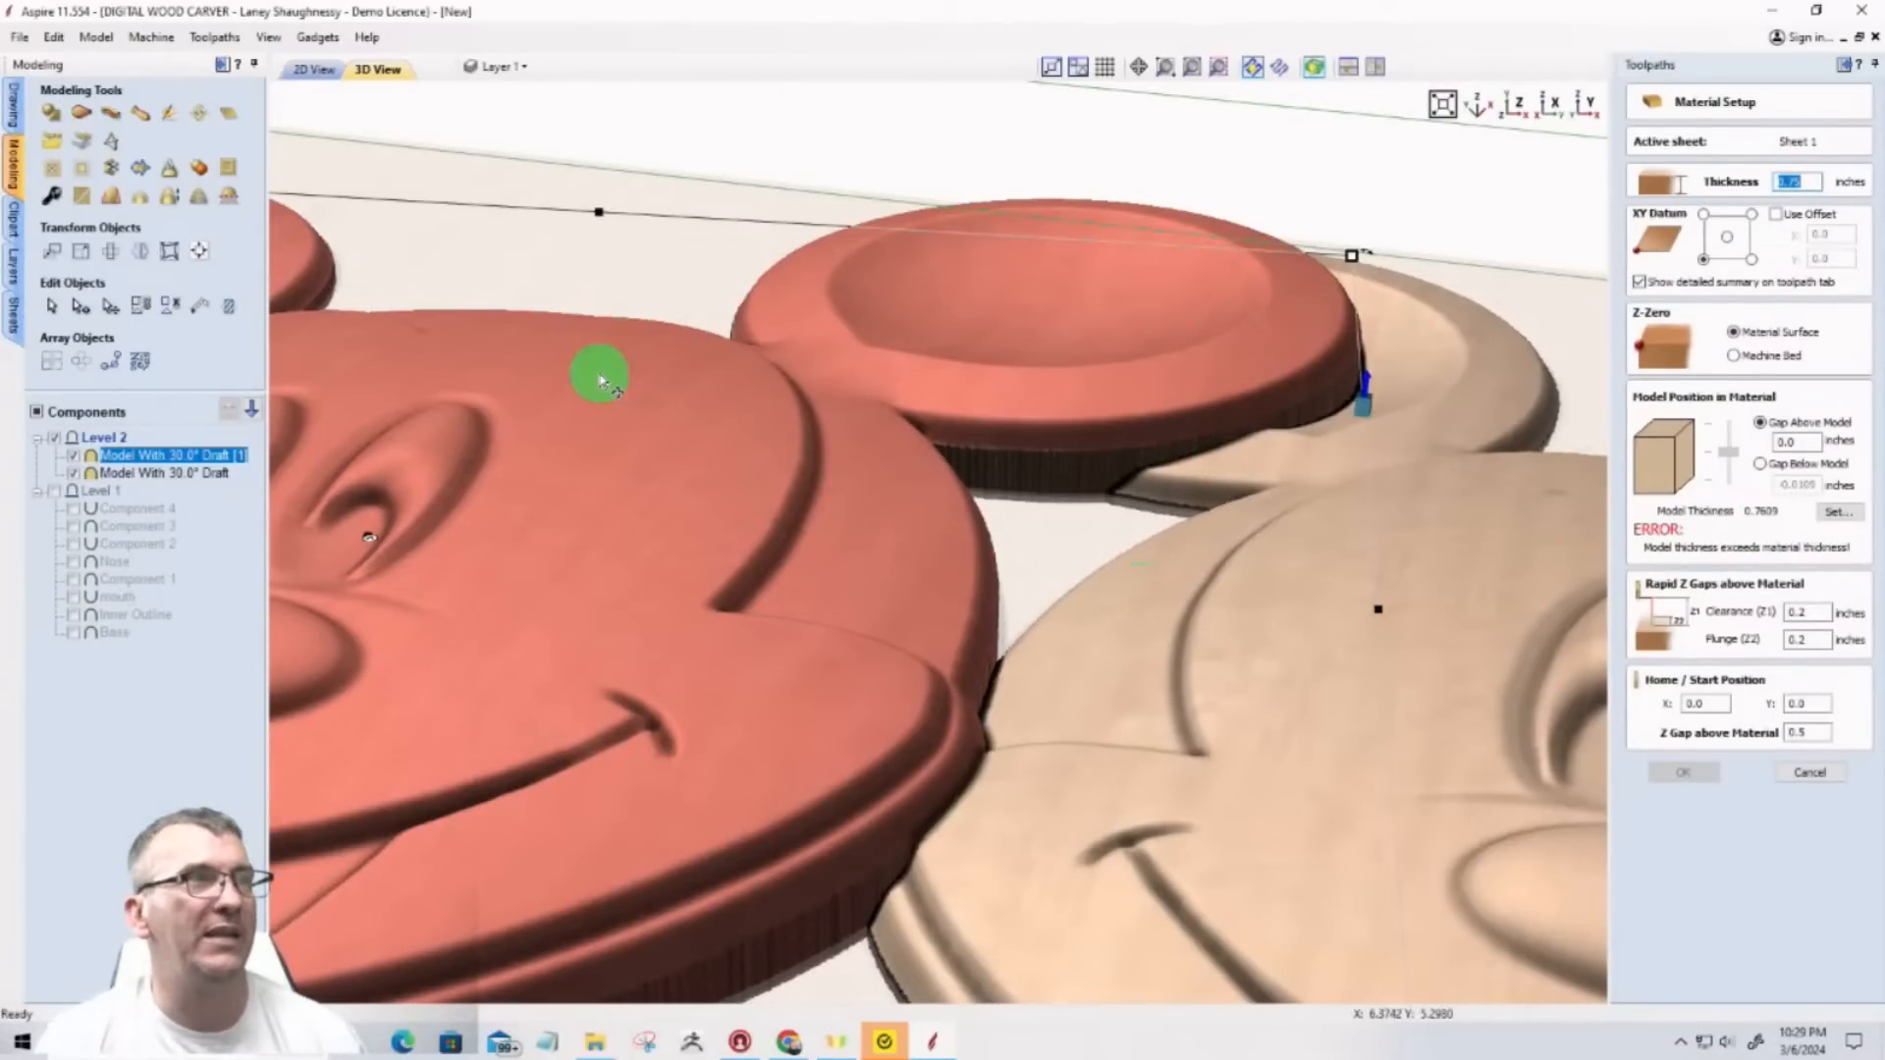
left_click(1809, 772)
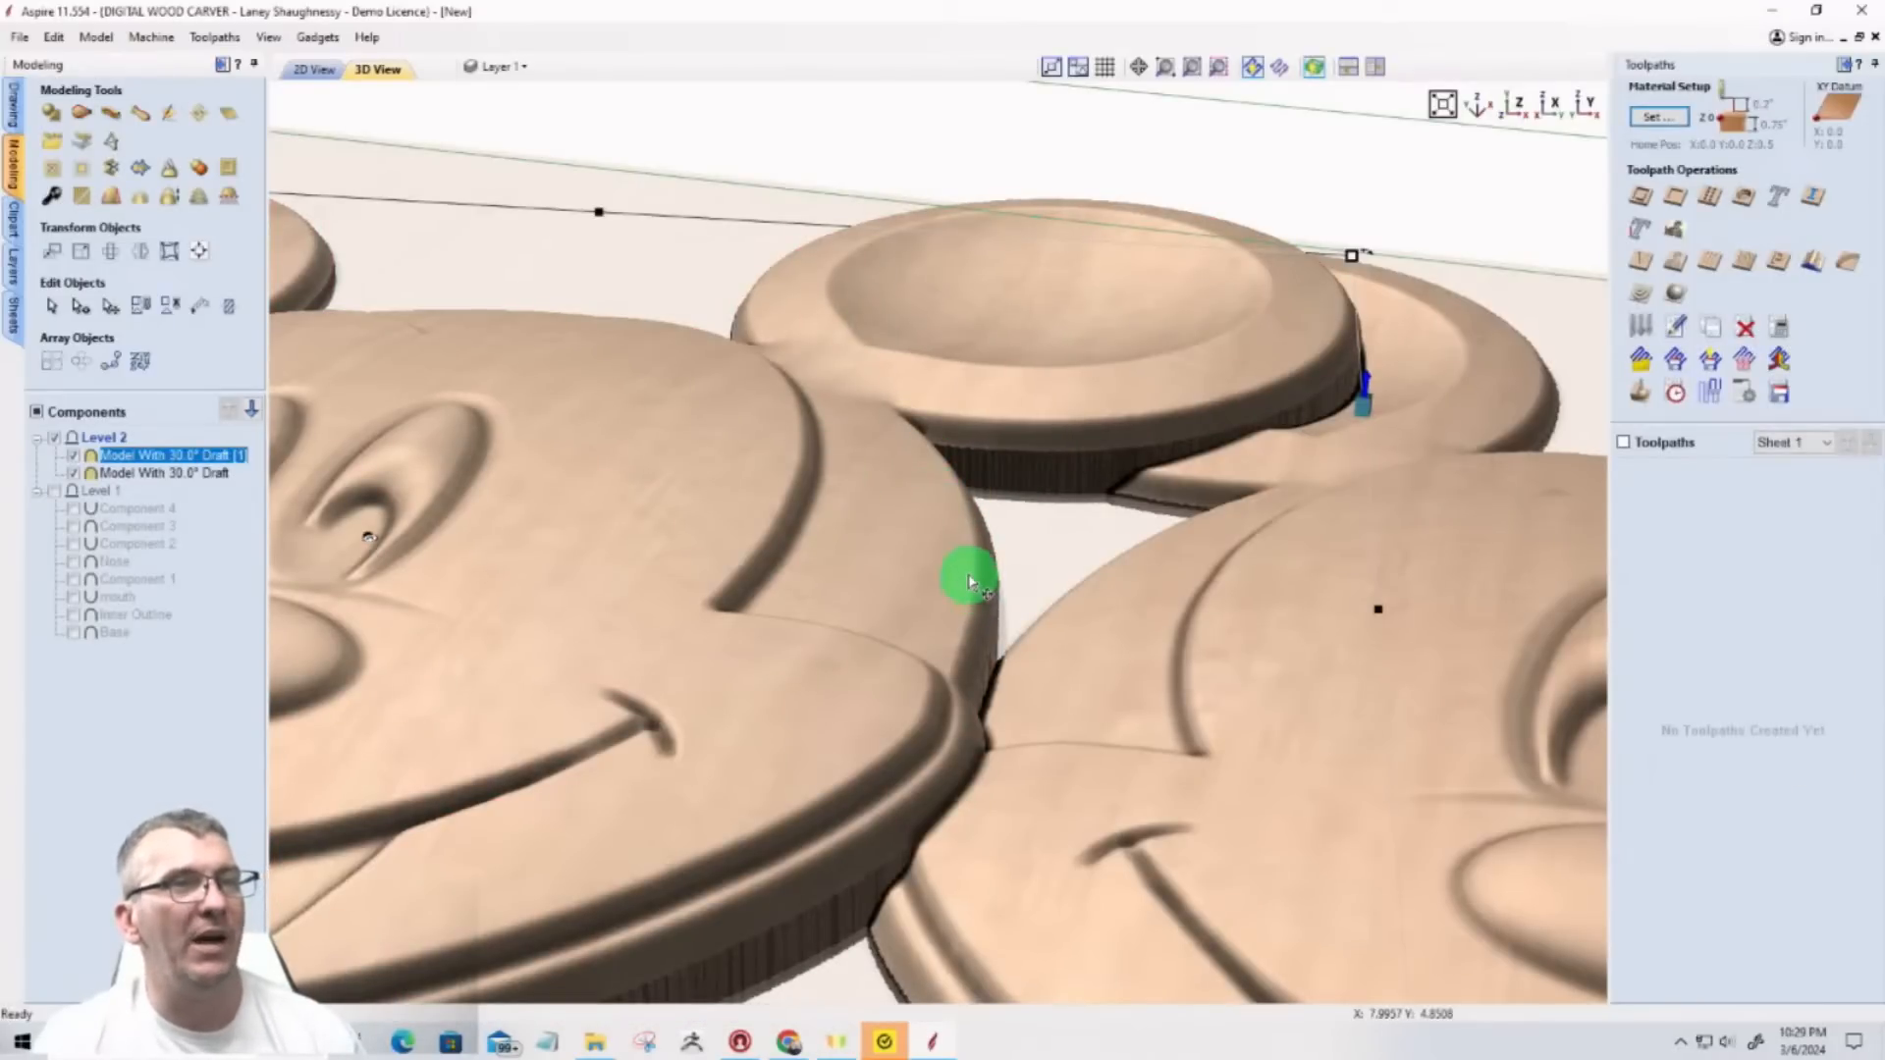
scroll(1034, 577, "down", 3)
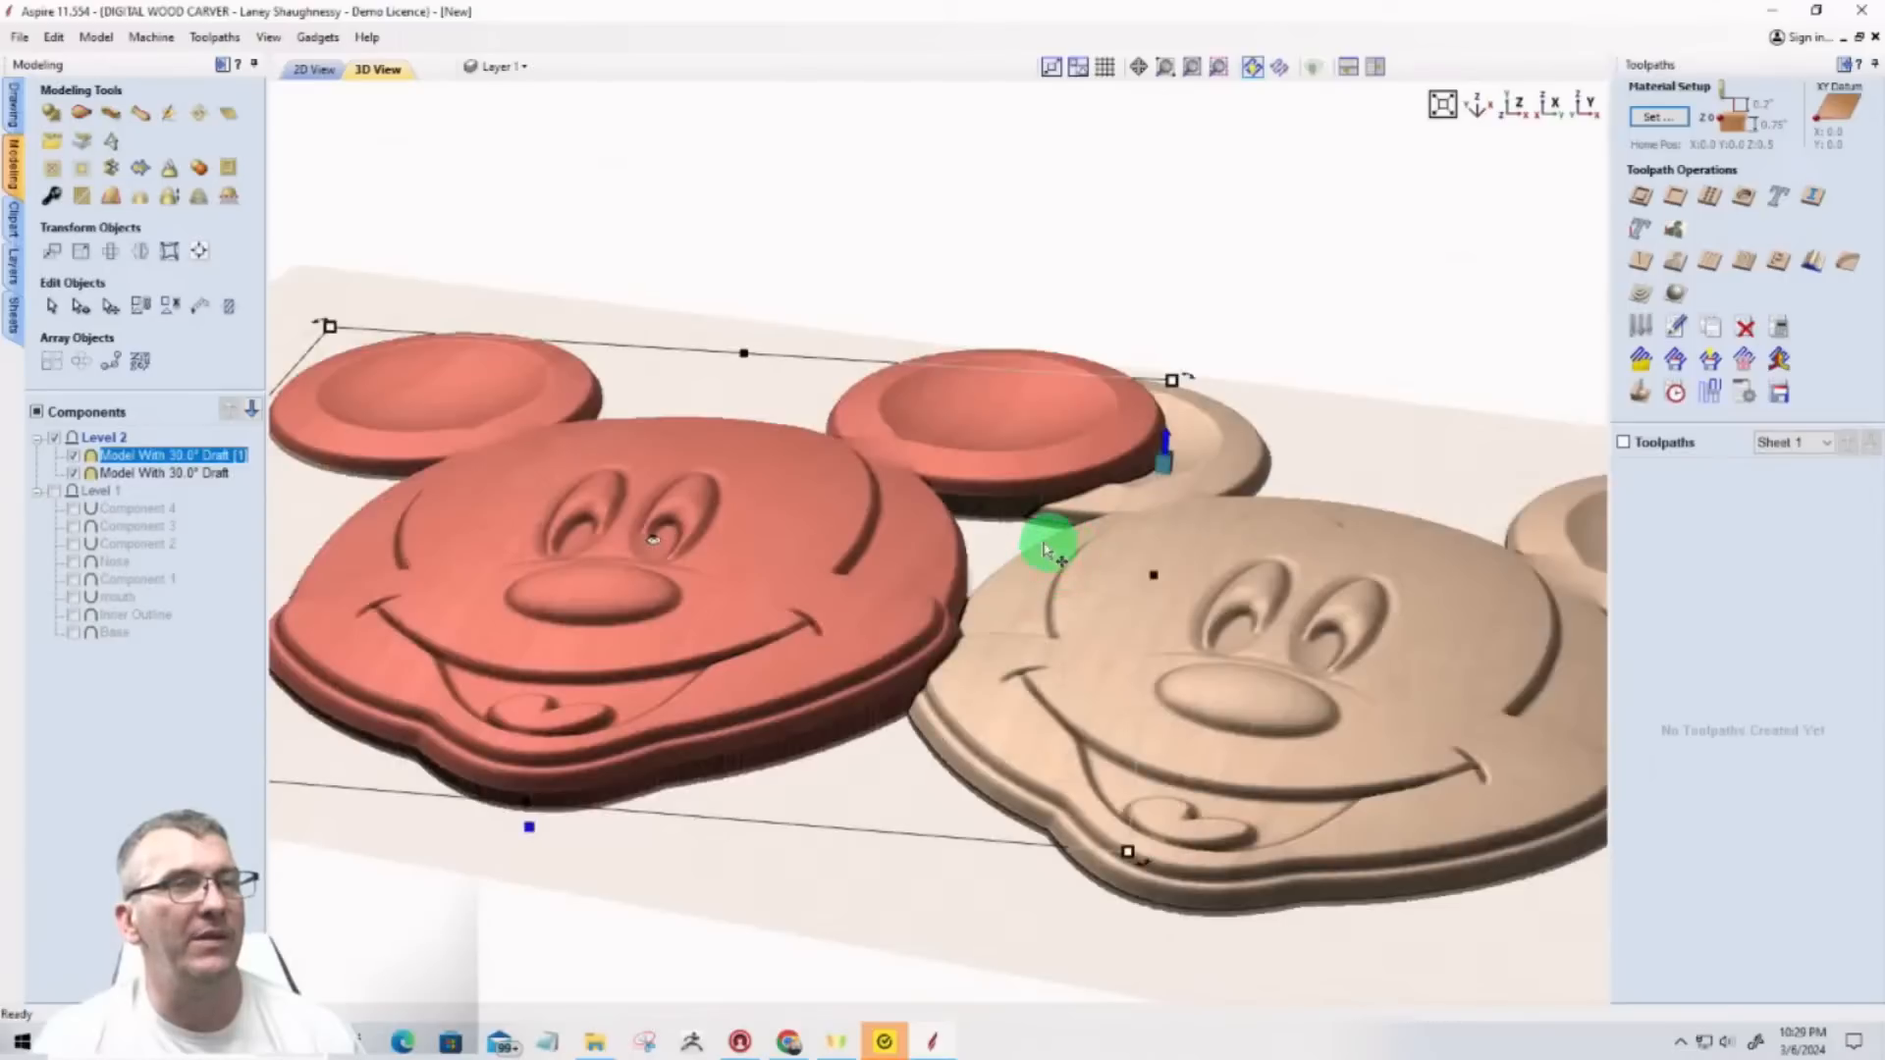
Step: Reopen the left head's on-model properties, set its tilt to 1.8 degrees, and close them
double_click(530, 831)
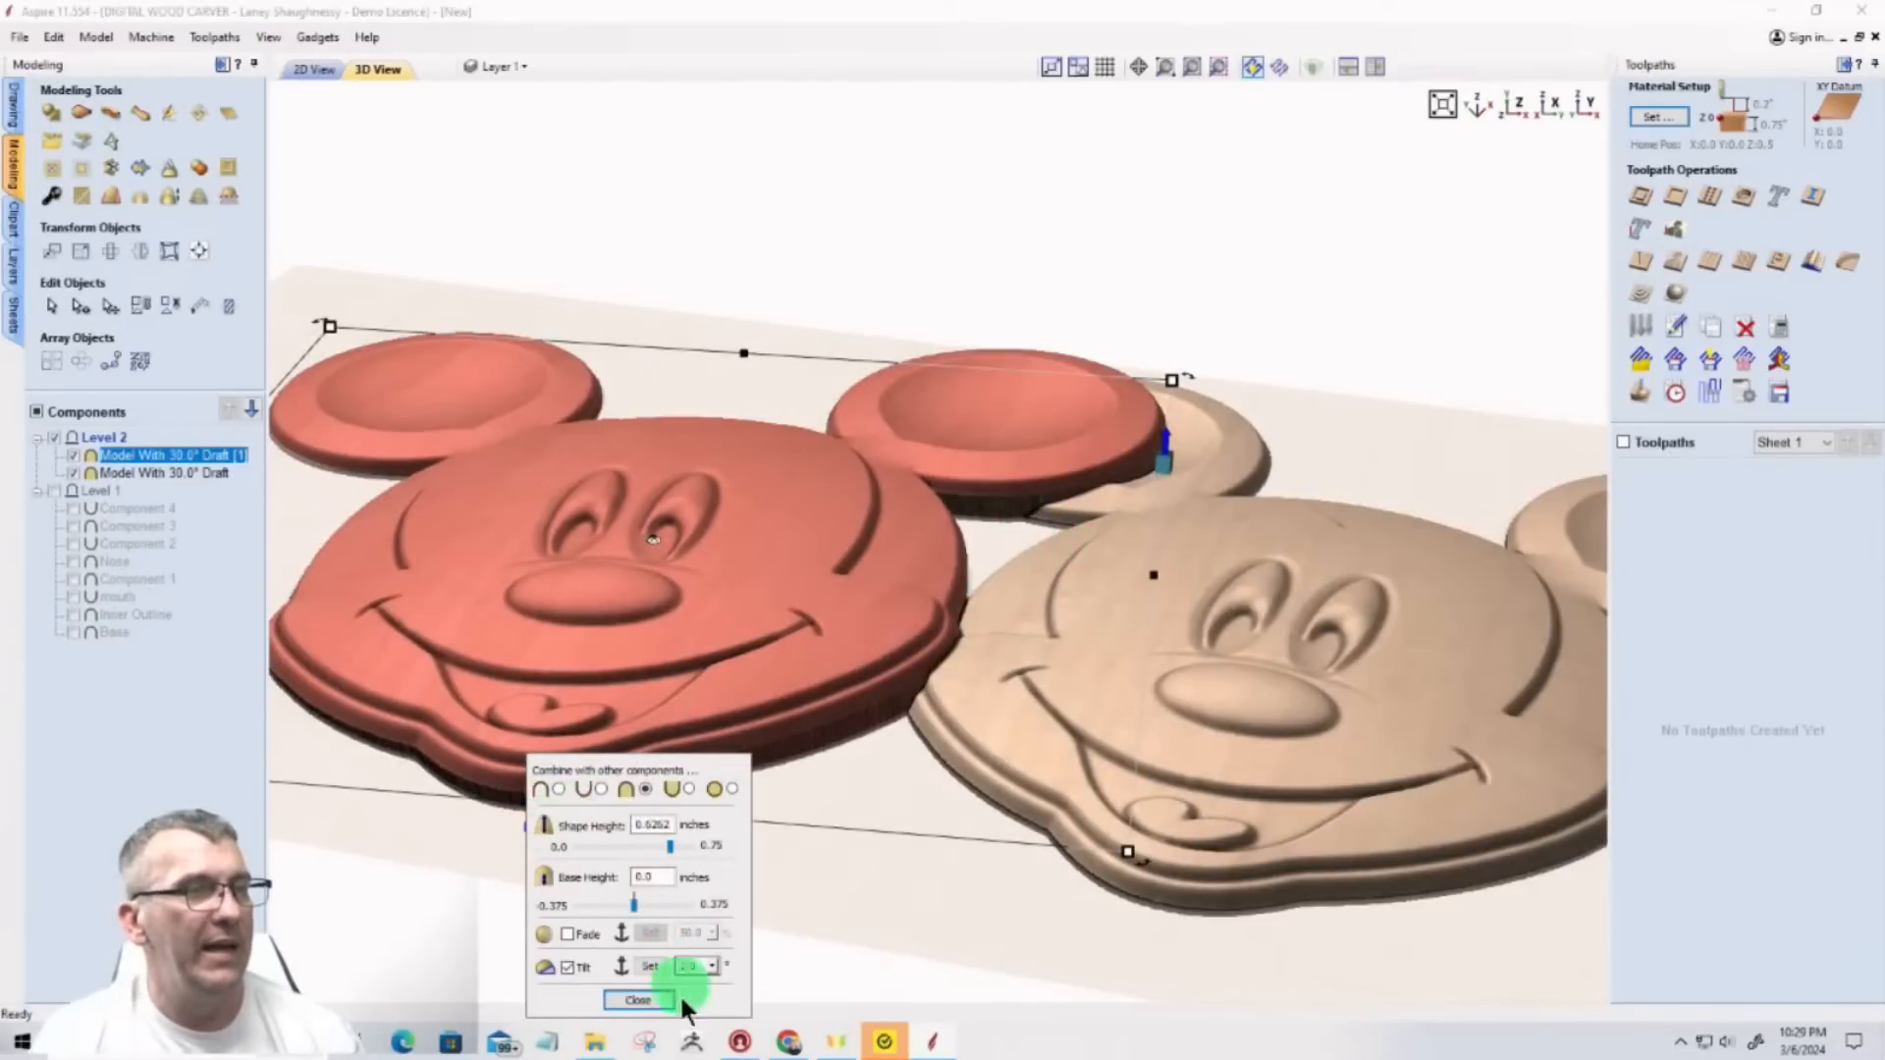
left_click(697, 967)
double_click(692, 967)
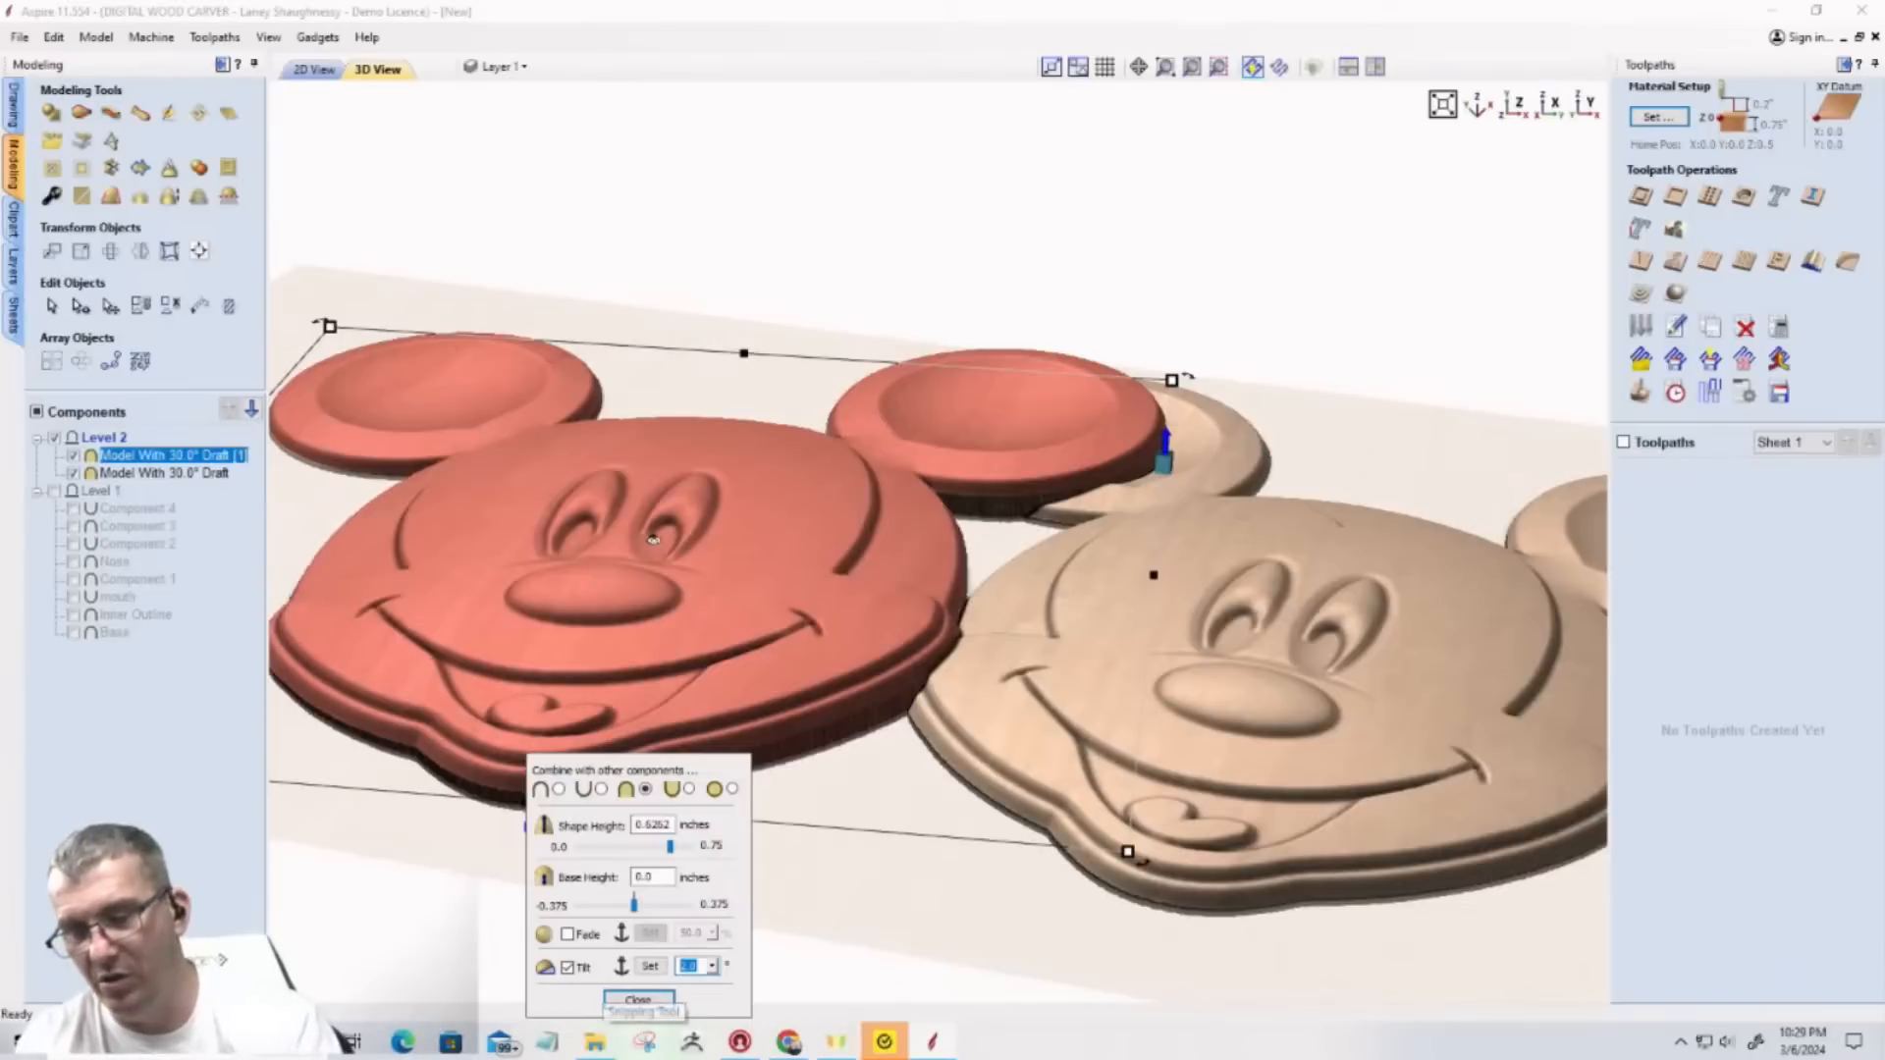
type("1.8")
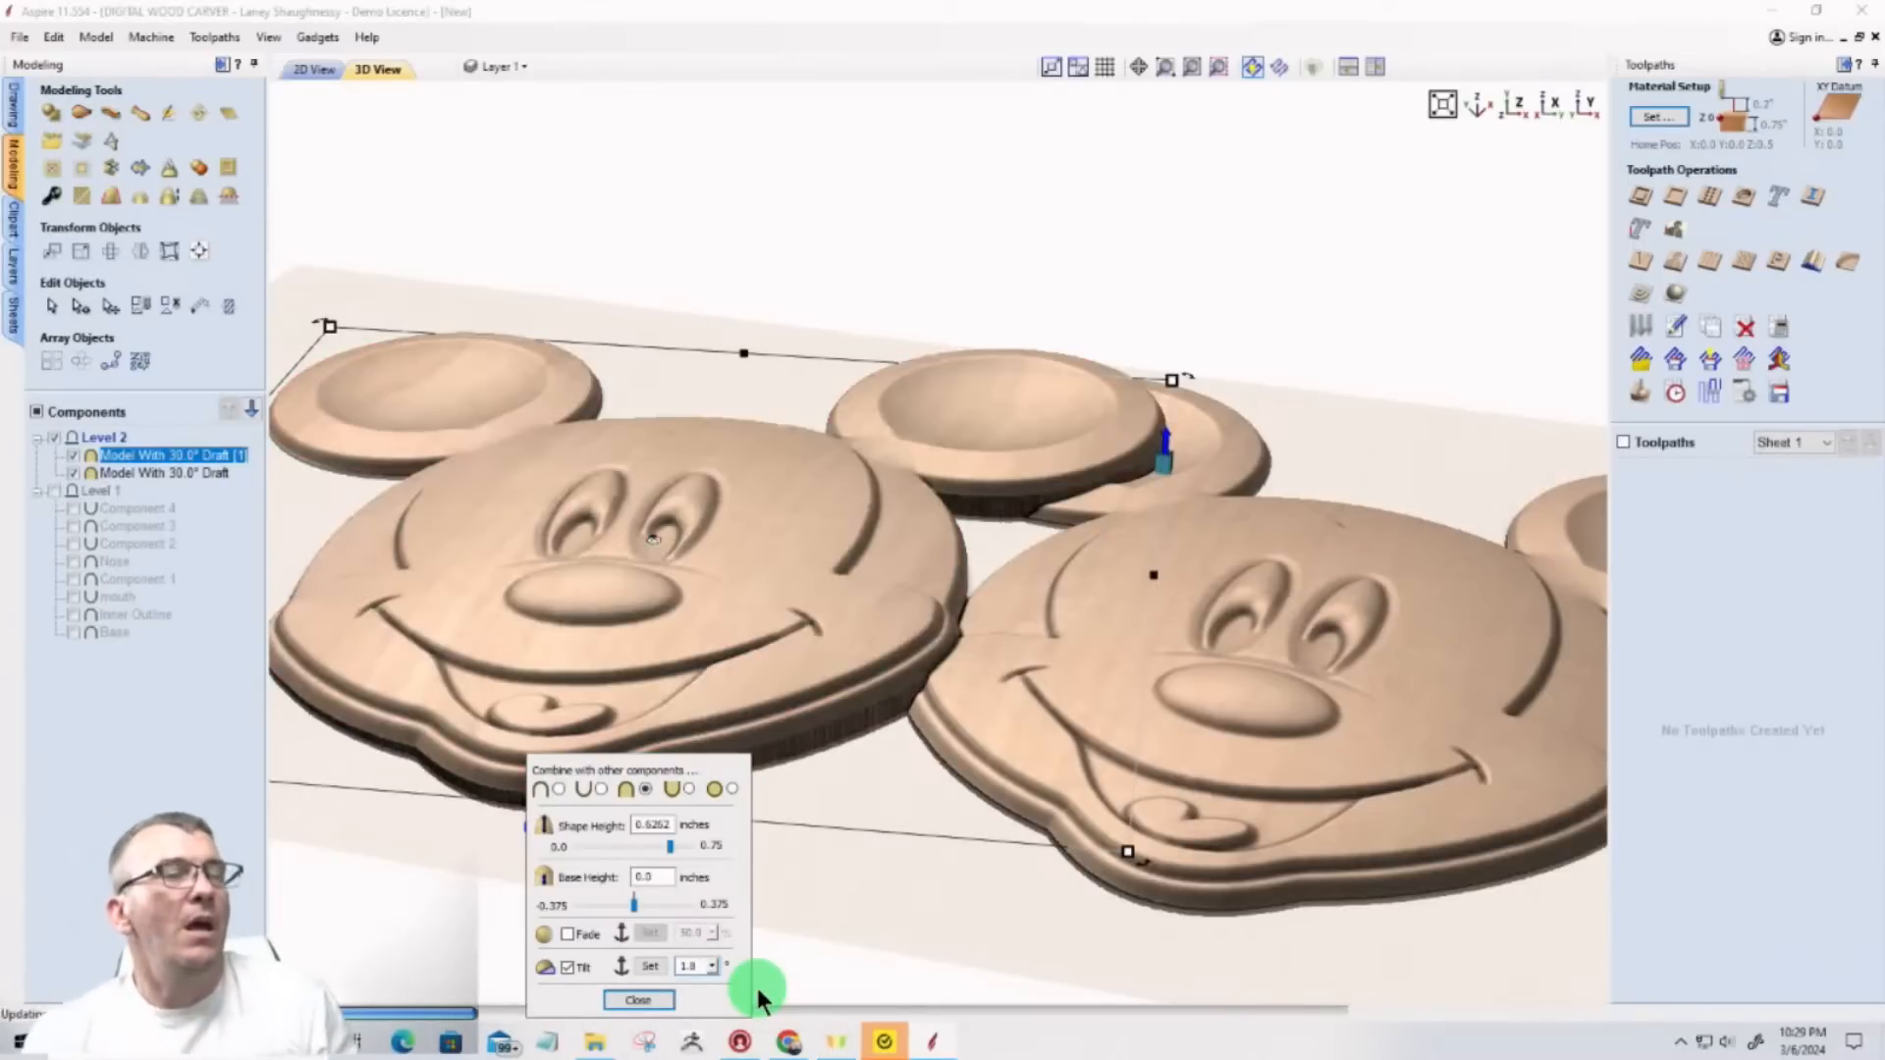
left_click(911, 617)
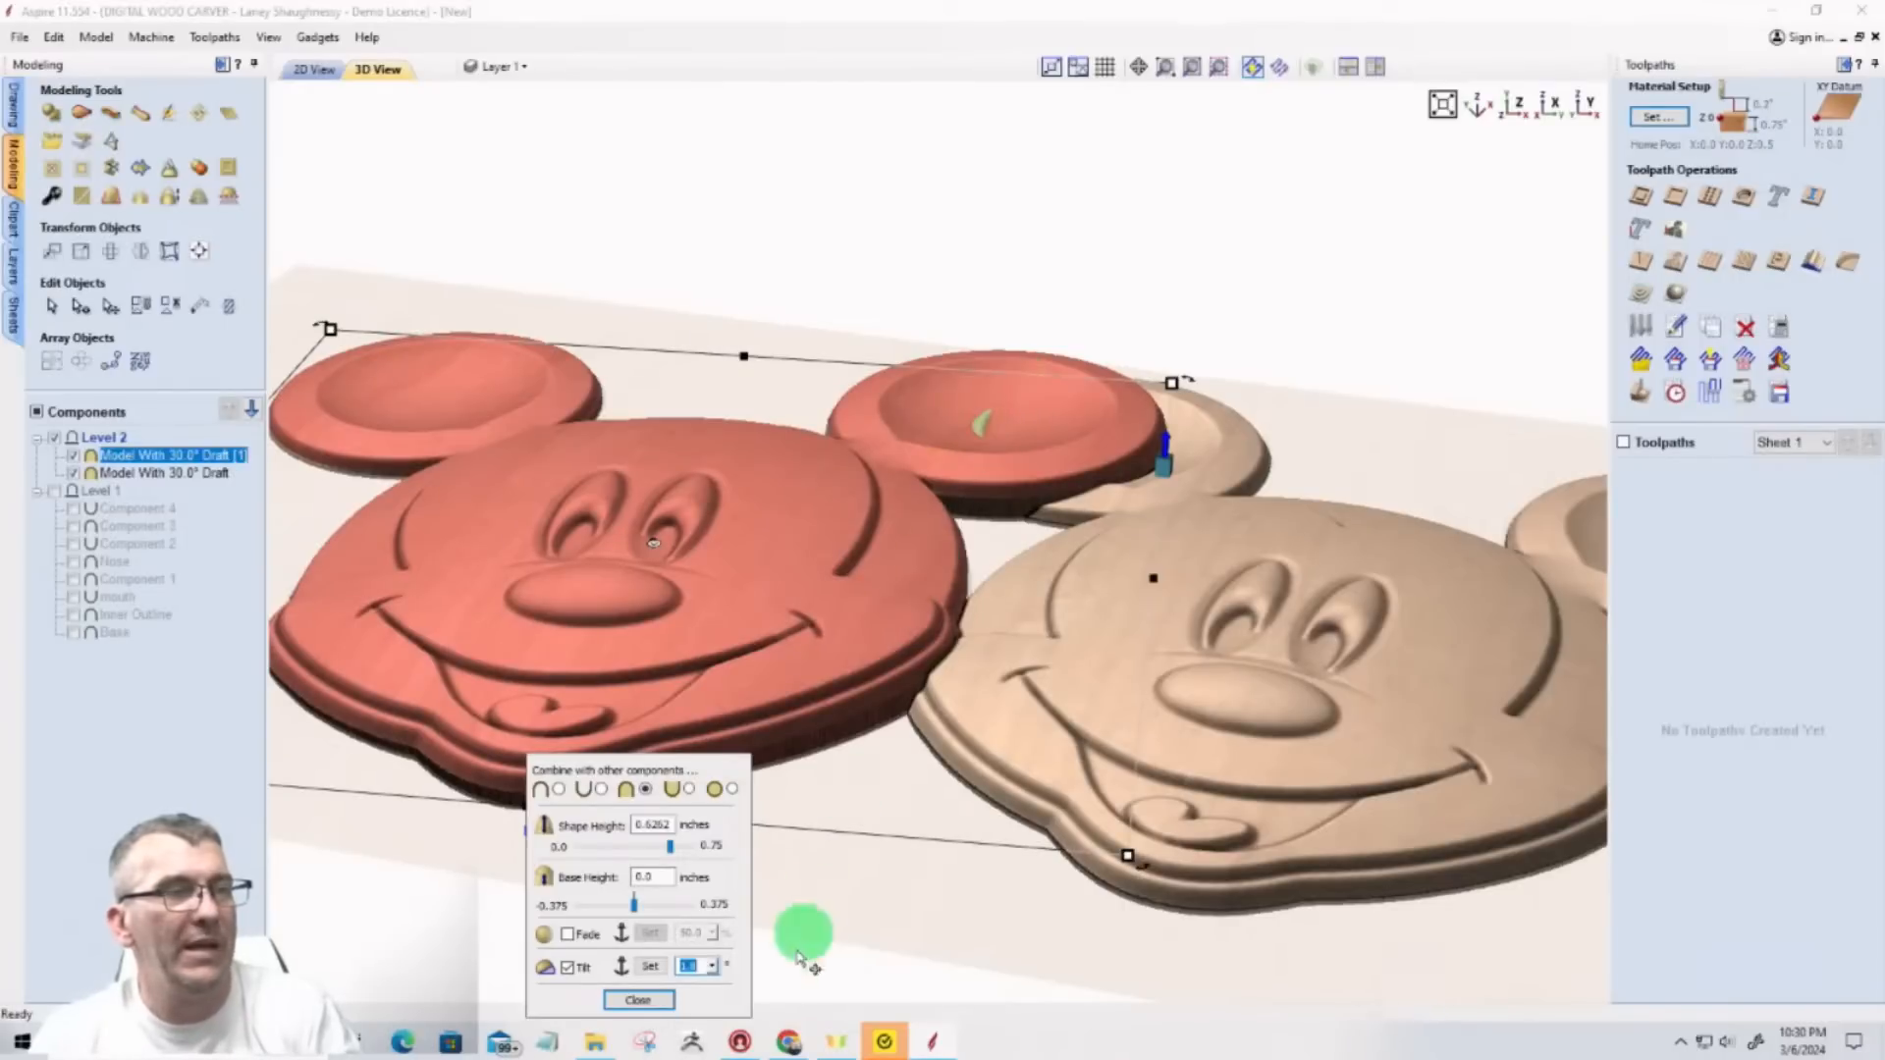
left_click(629, 1001)
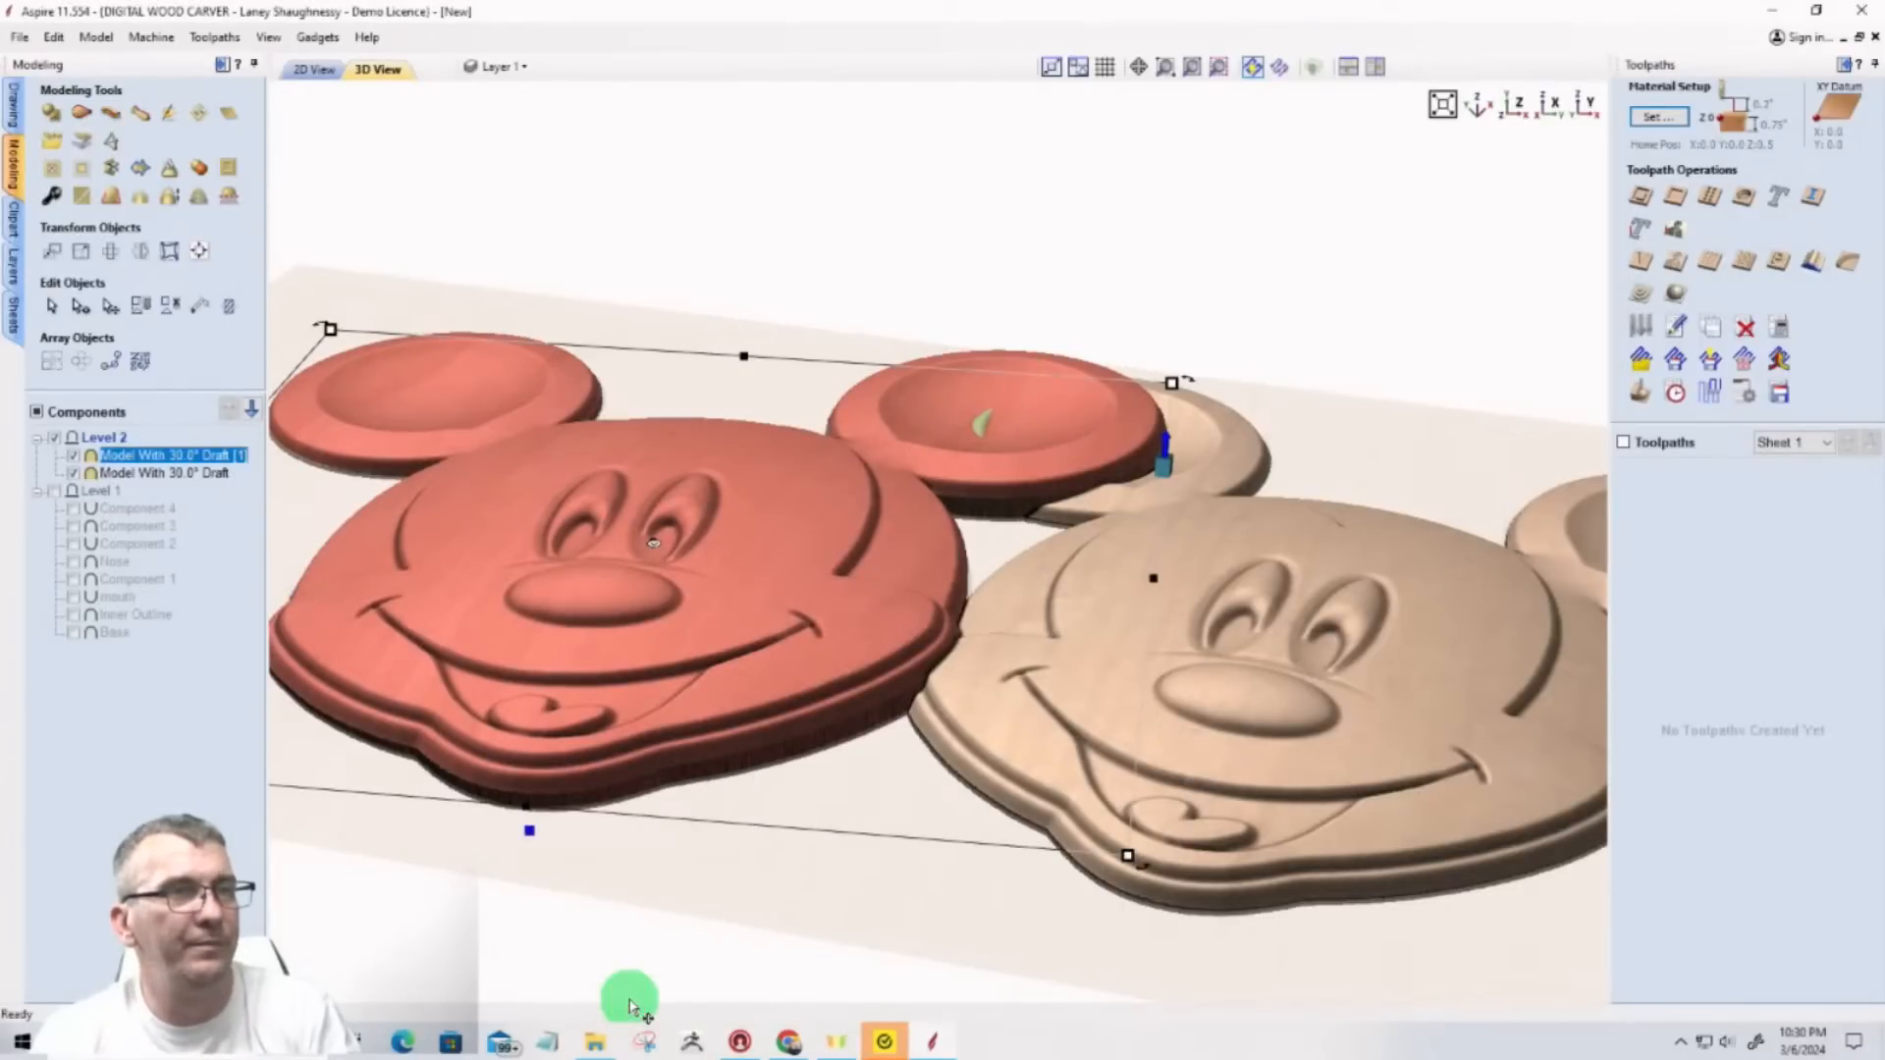
Step: Select the right head and open its on-model properties, positioned above its face
left_click(1339, 671)
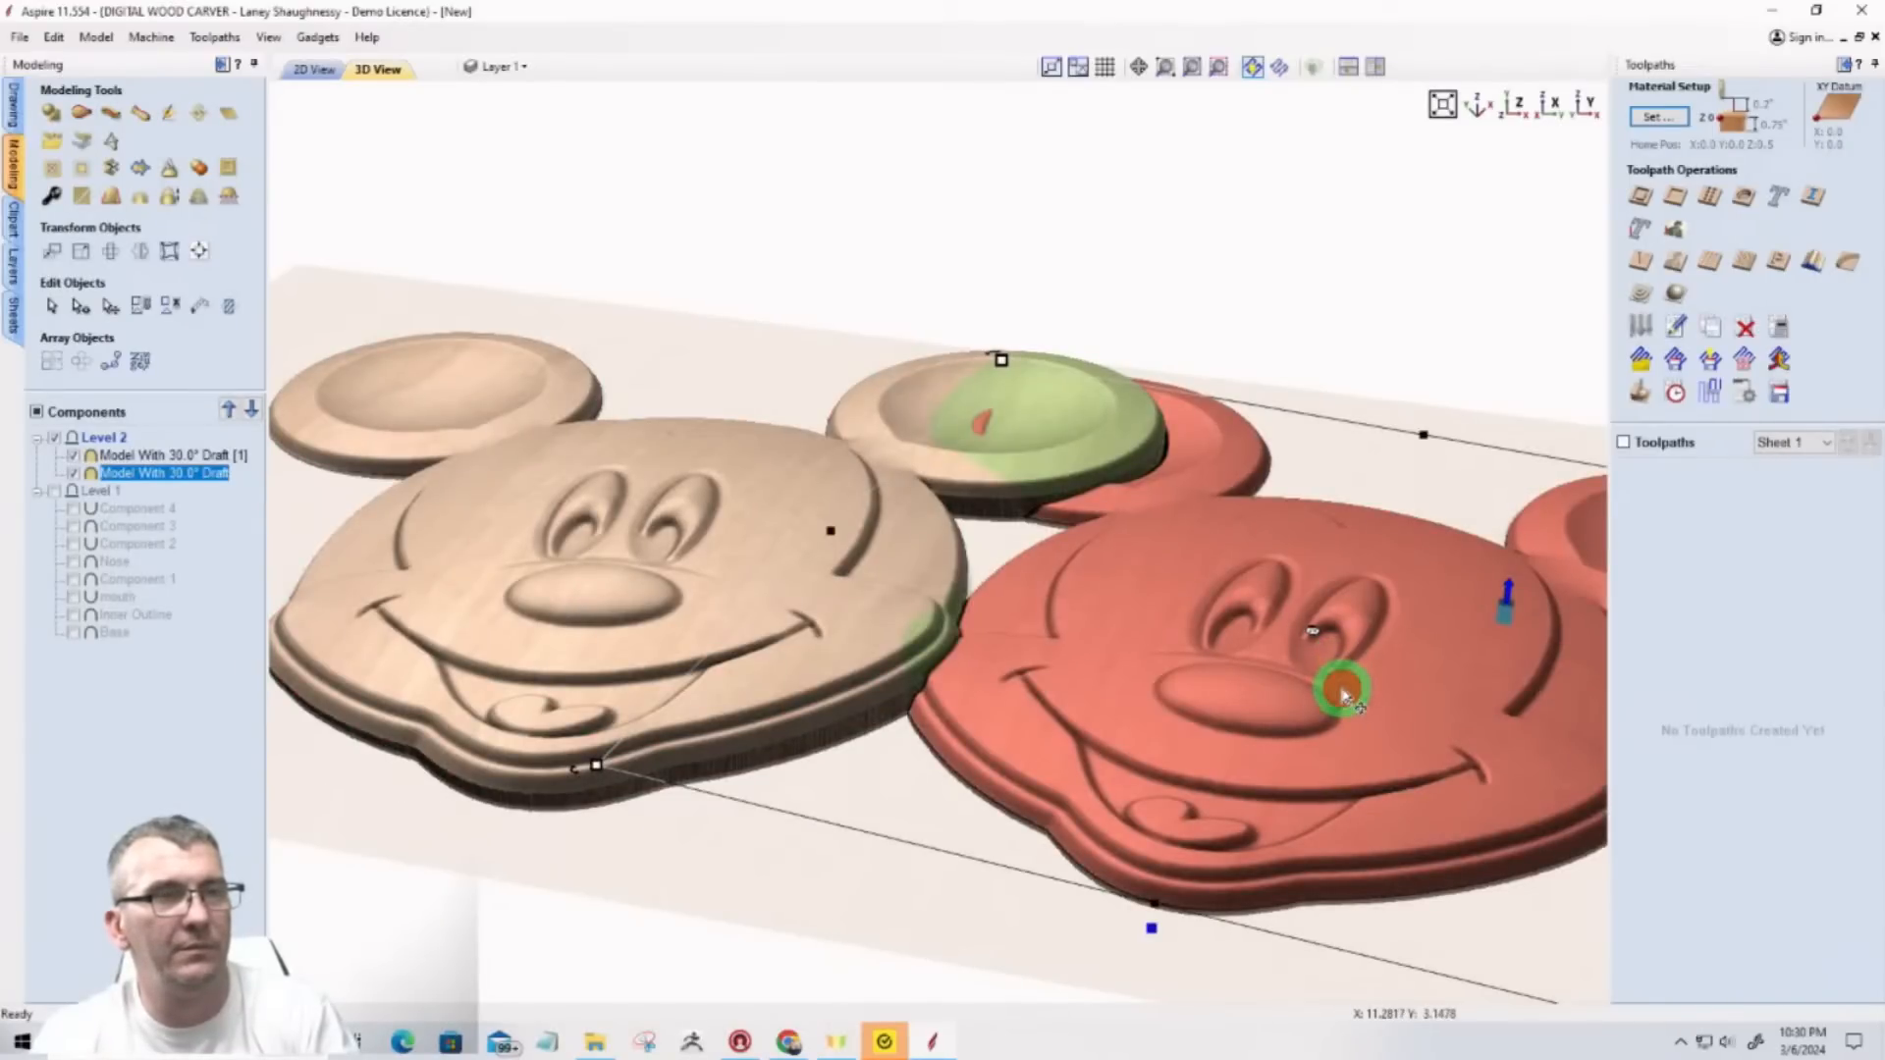
key("Escape")
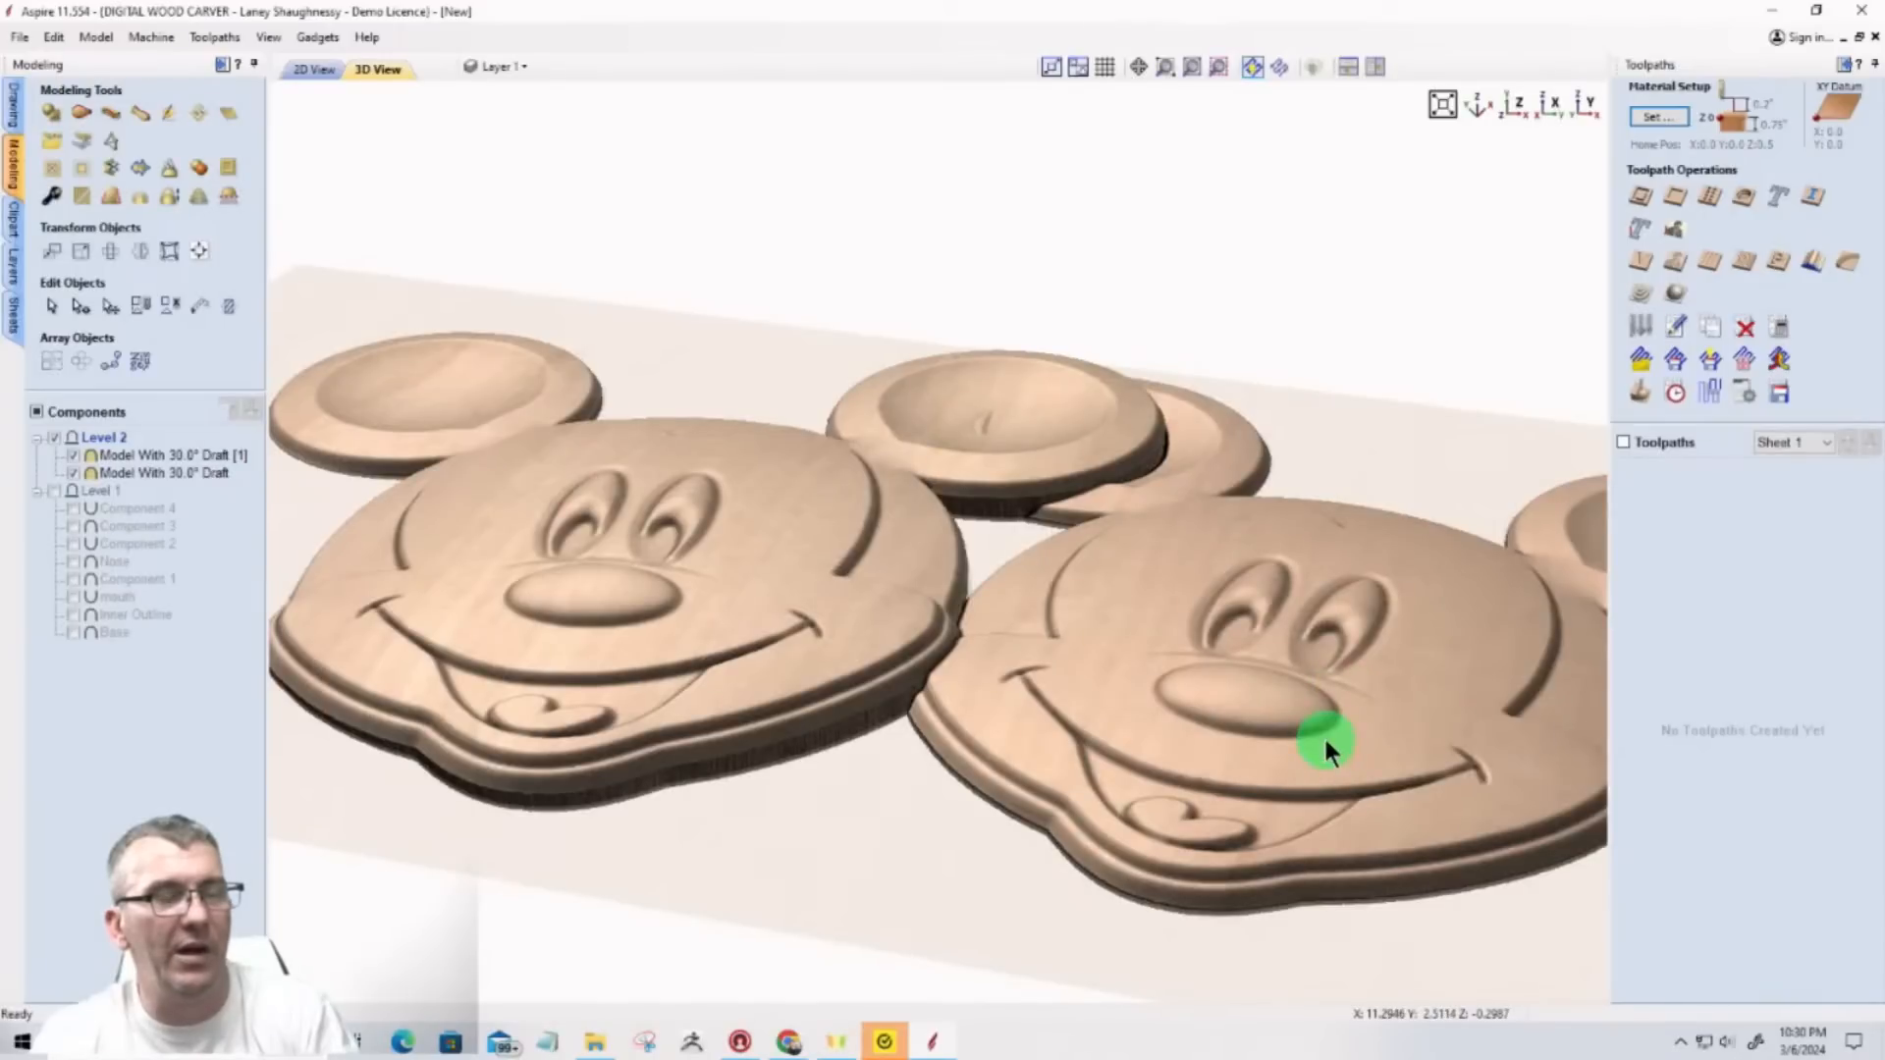
left_click(1323, 742)
left_click(1295, 778)
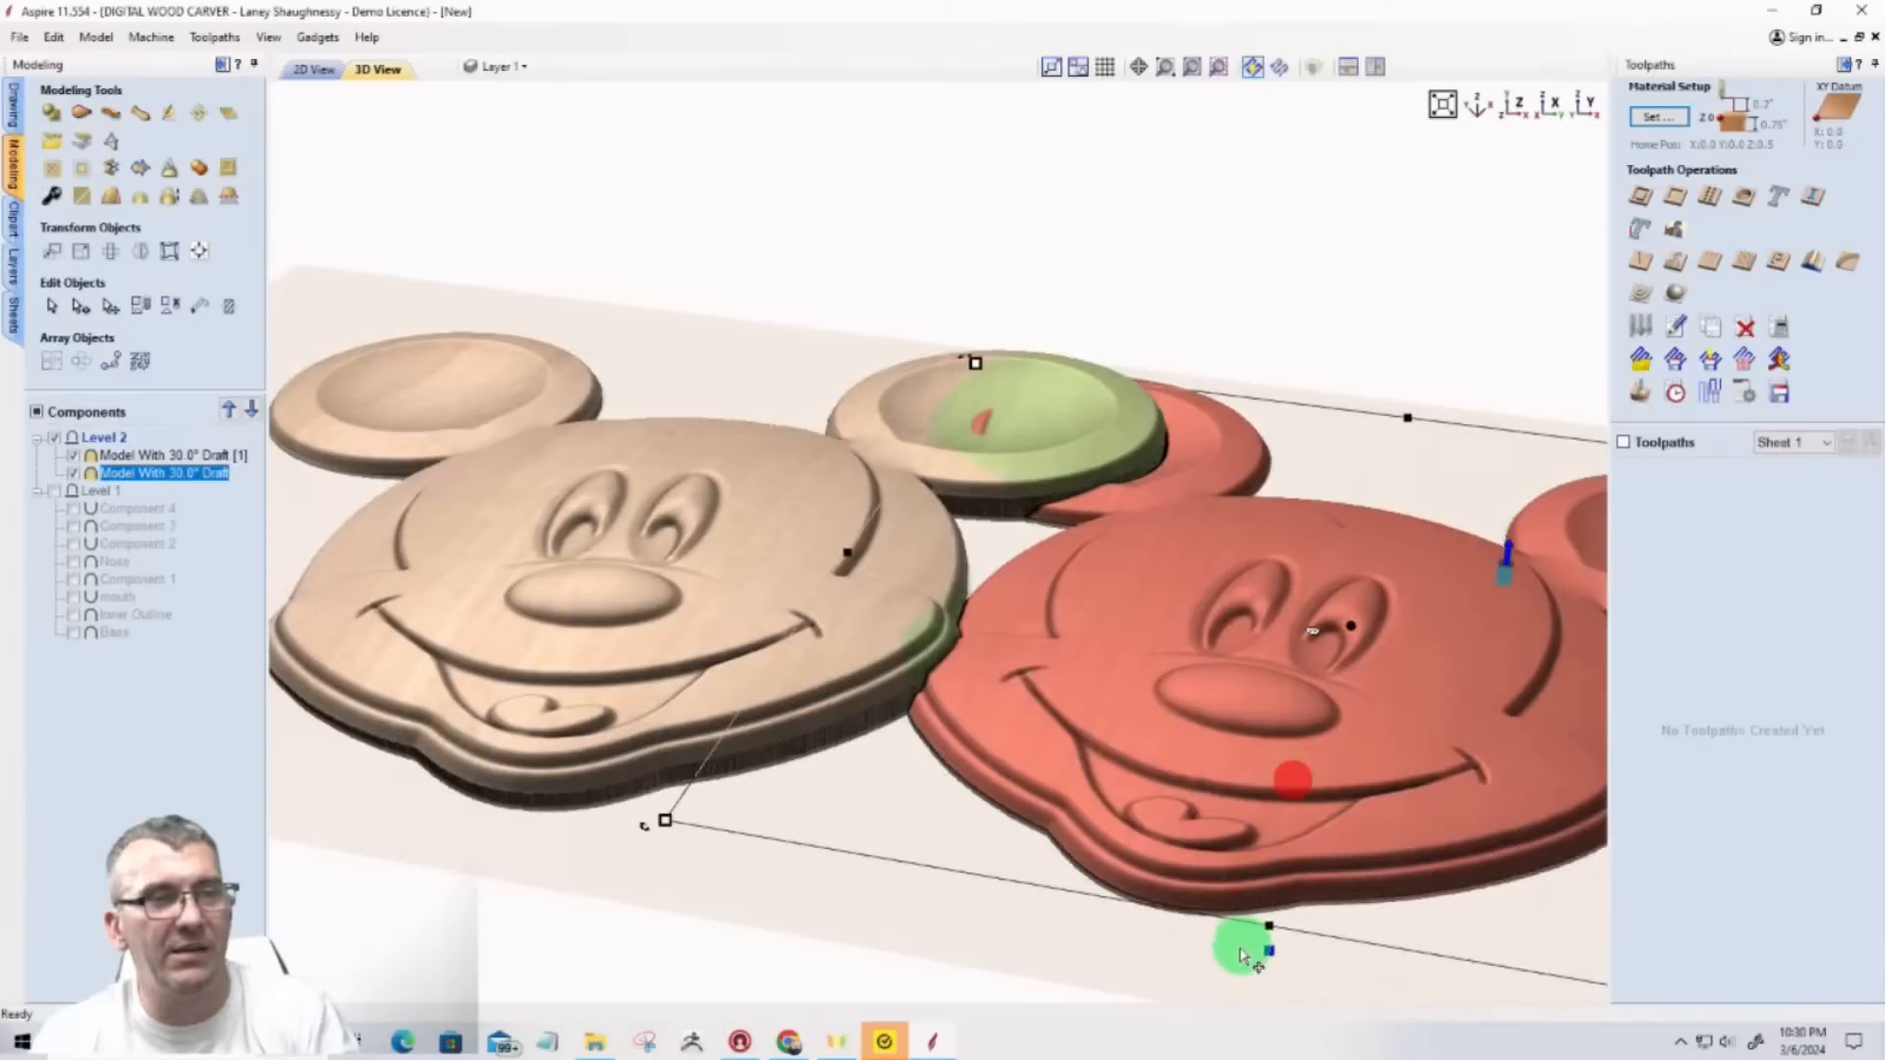
left_click(1267, 950)
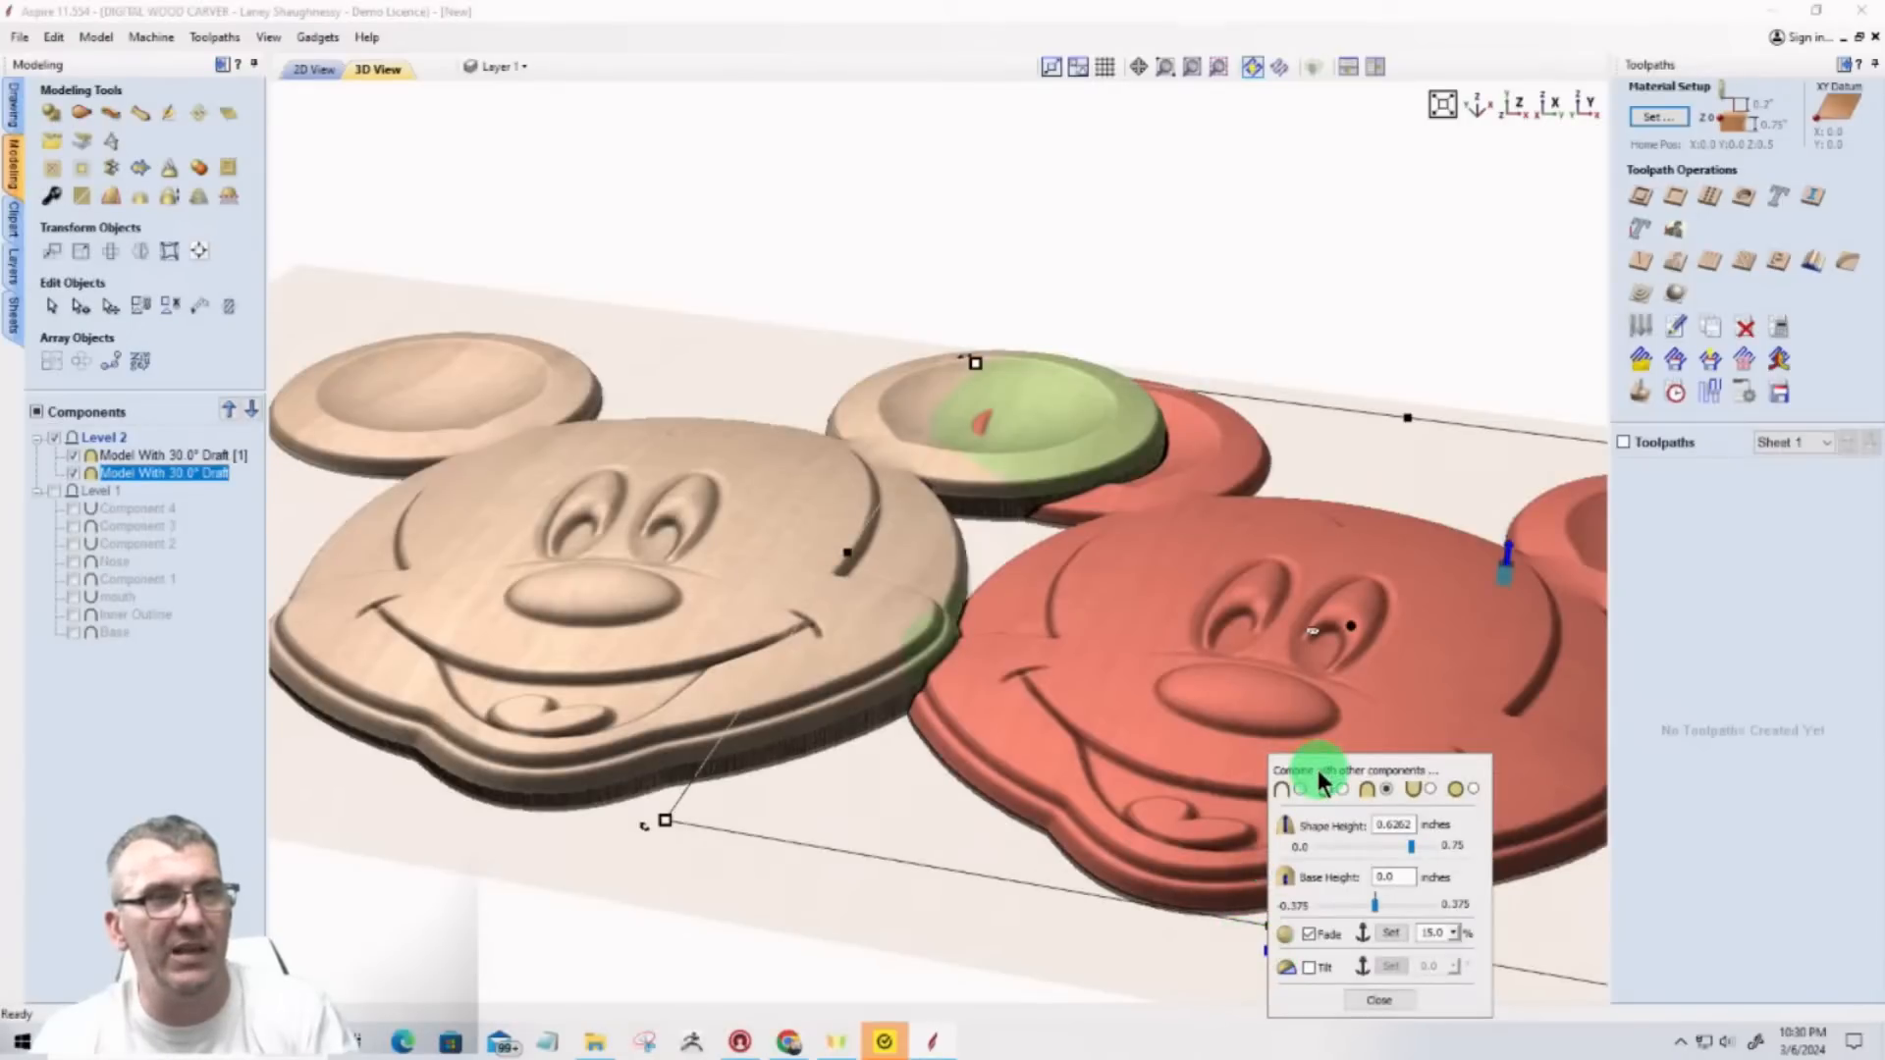
left_click_drag(1318, 769, 1249, 339)
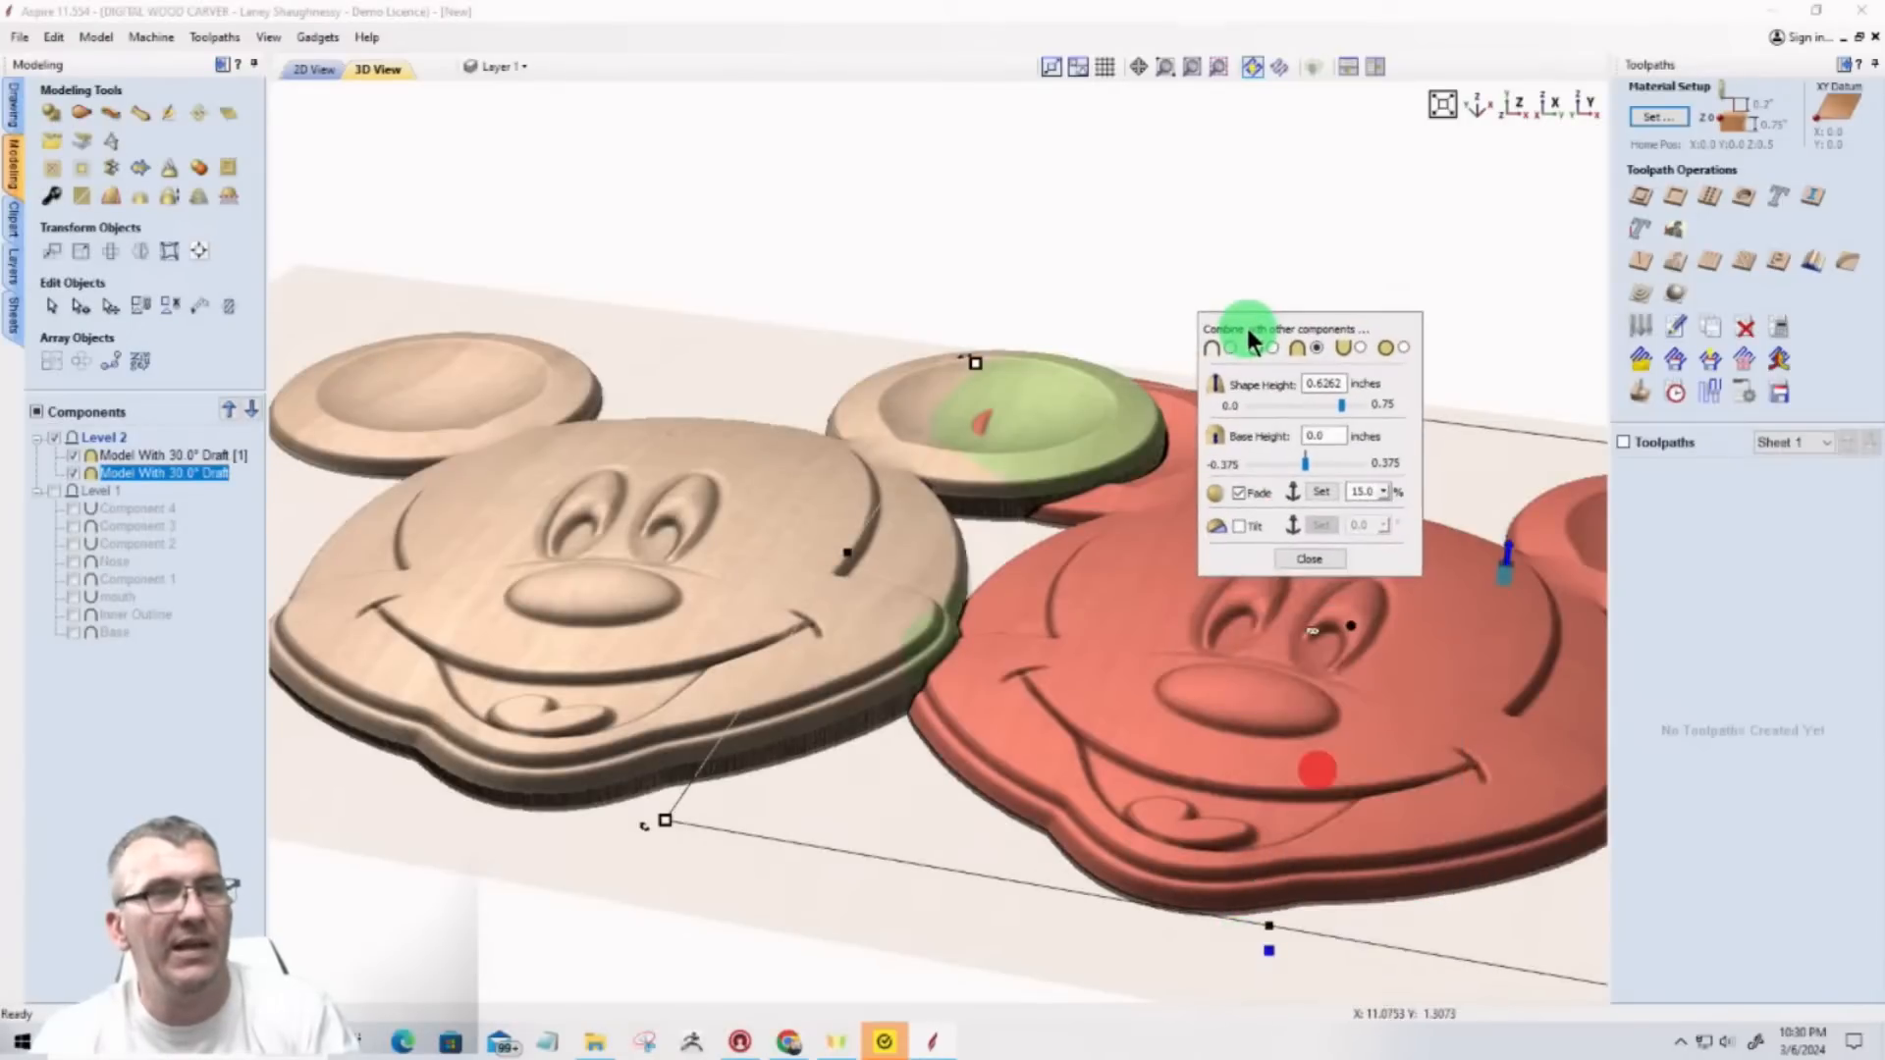
Step: Set the right head's fade to 22 percent, close its properties, and deselect the head
left_click(1375, 492)
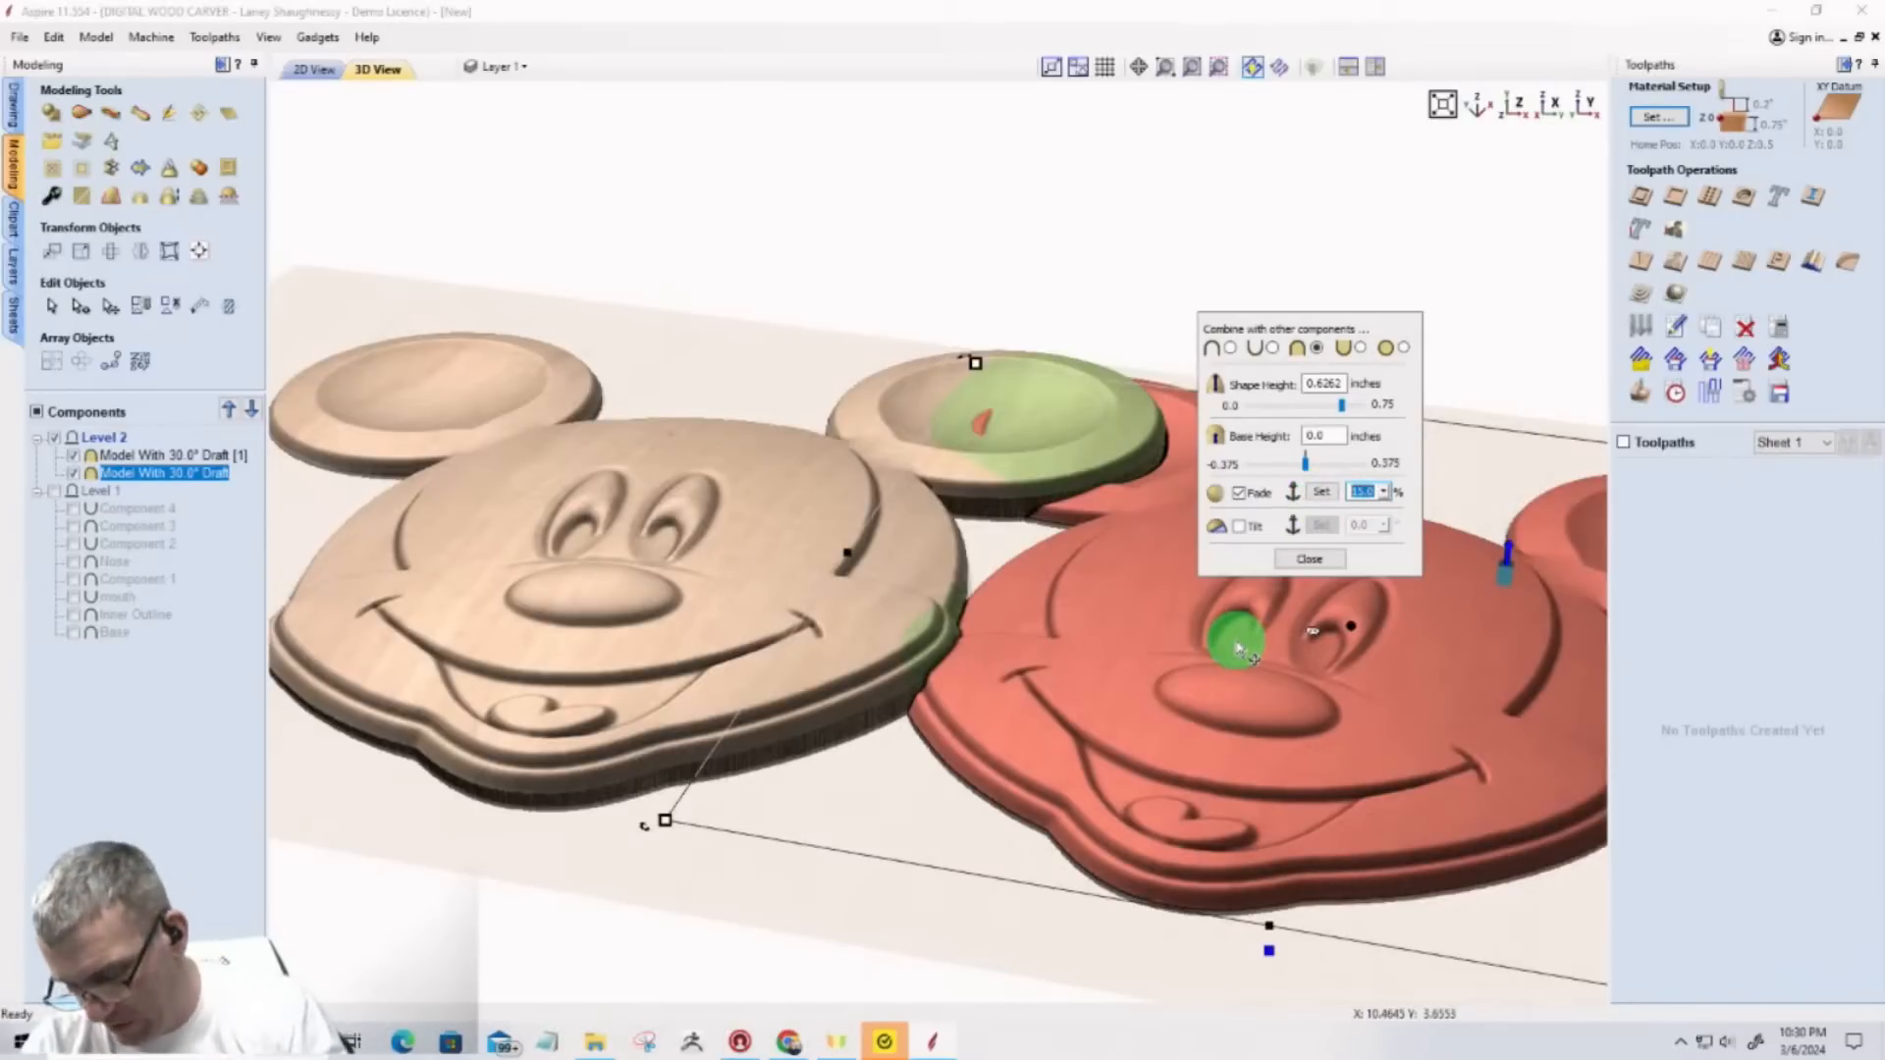
type("22")
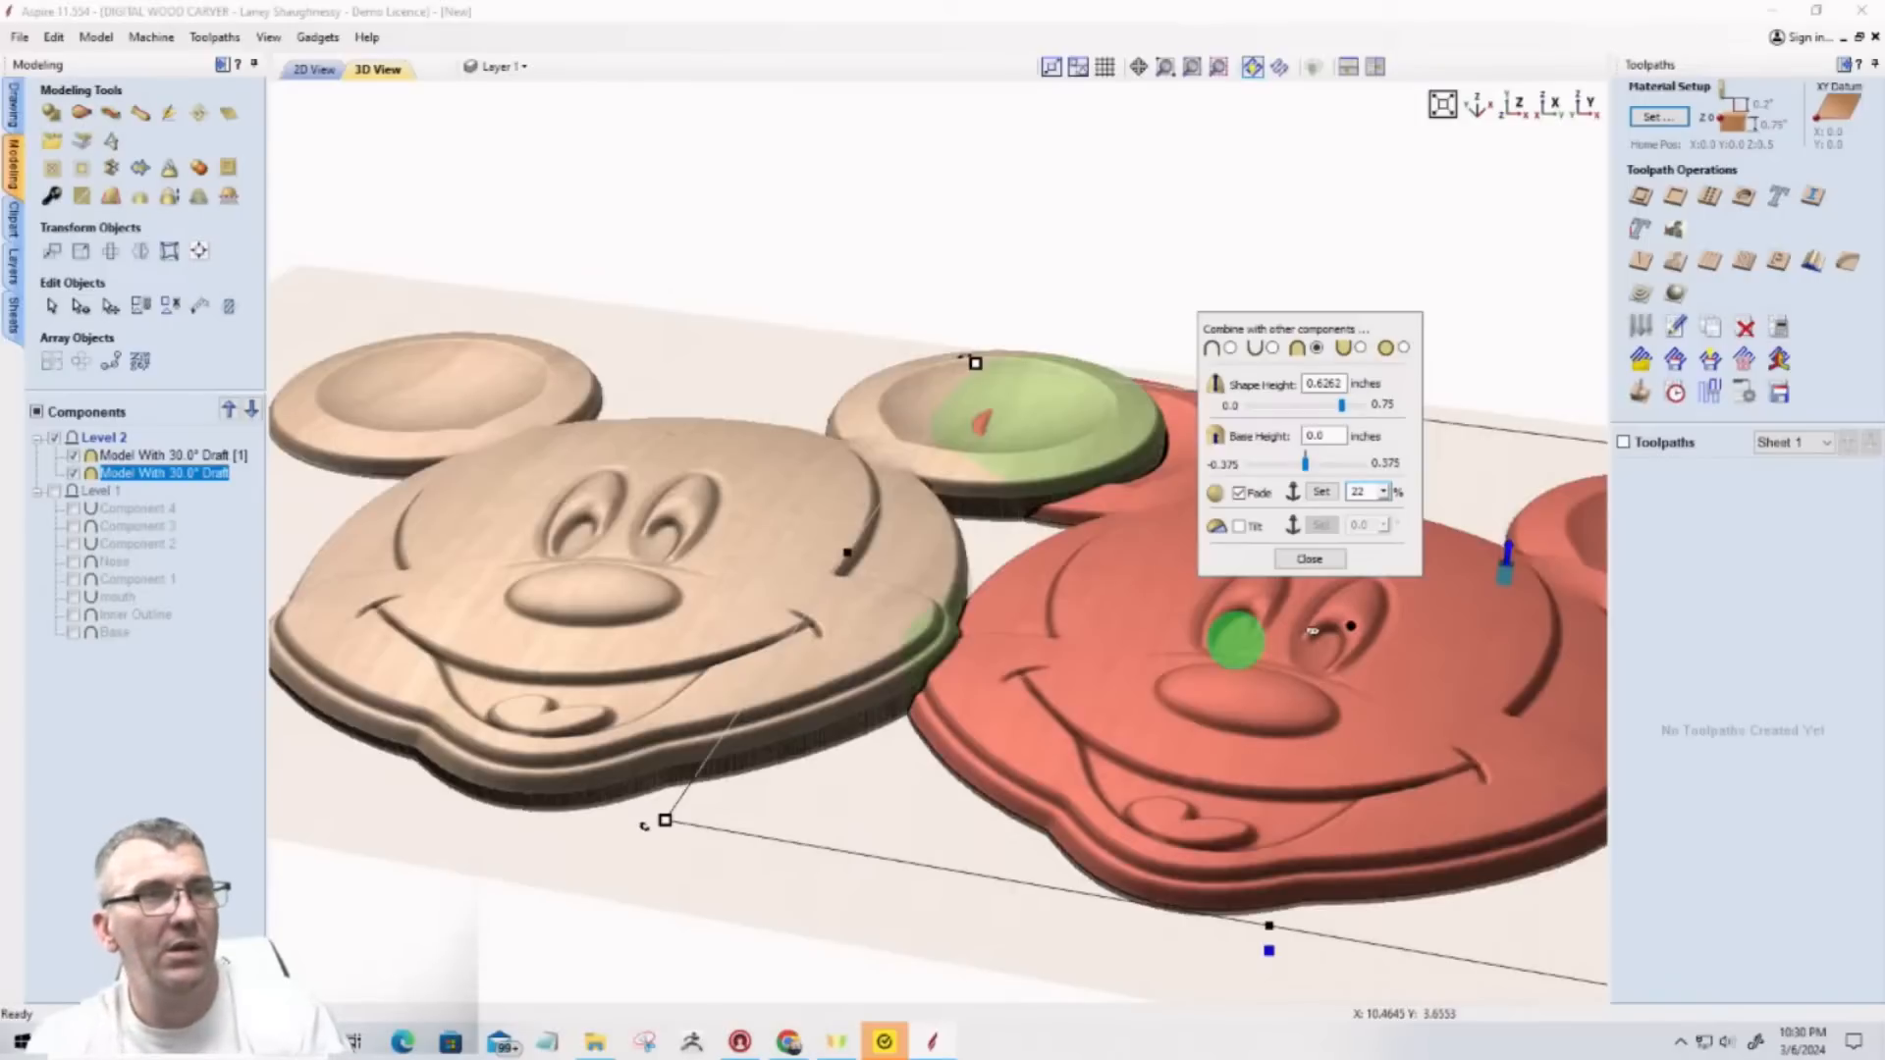
key("Return")
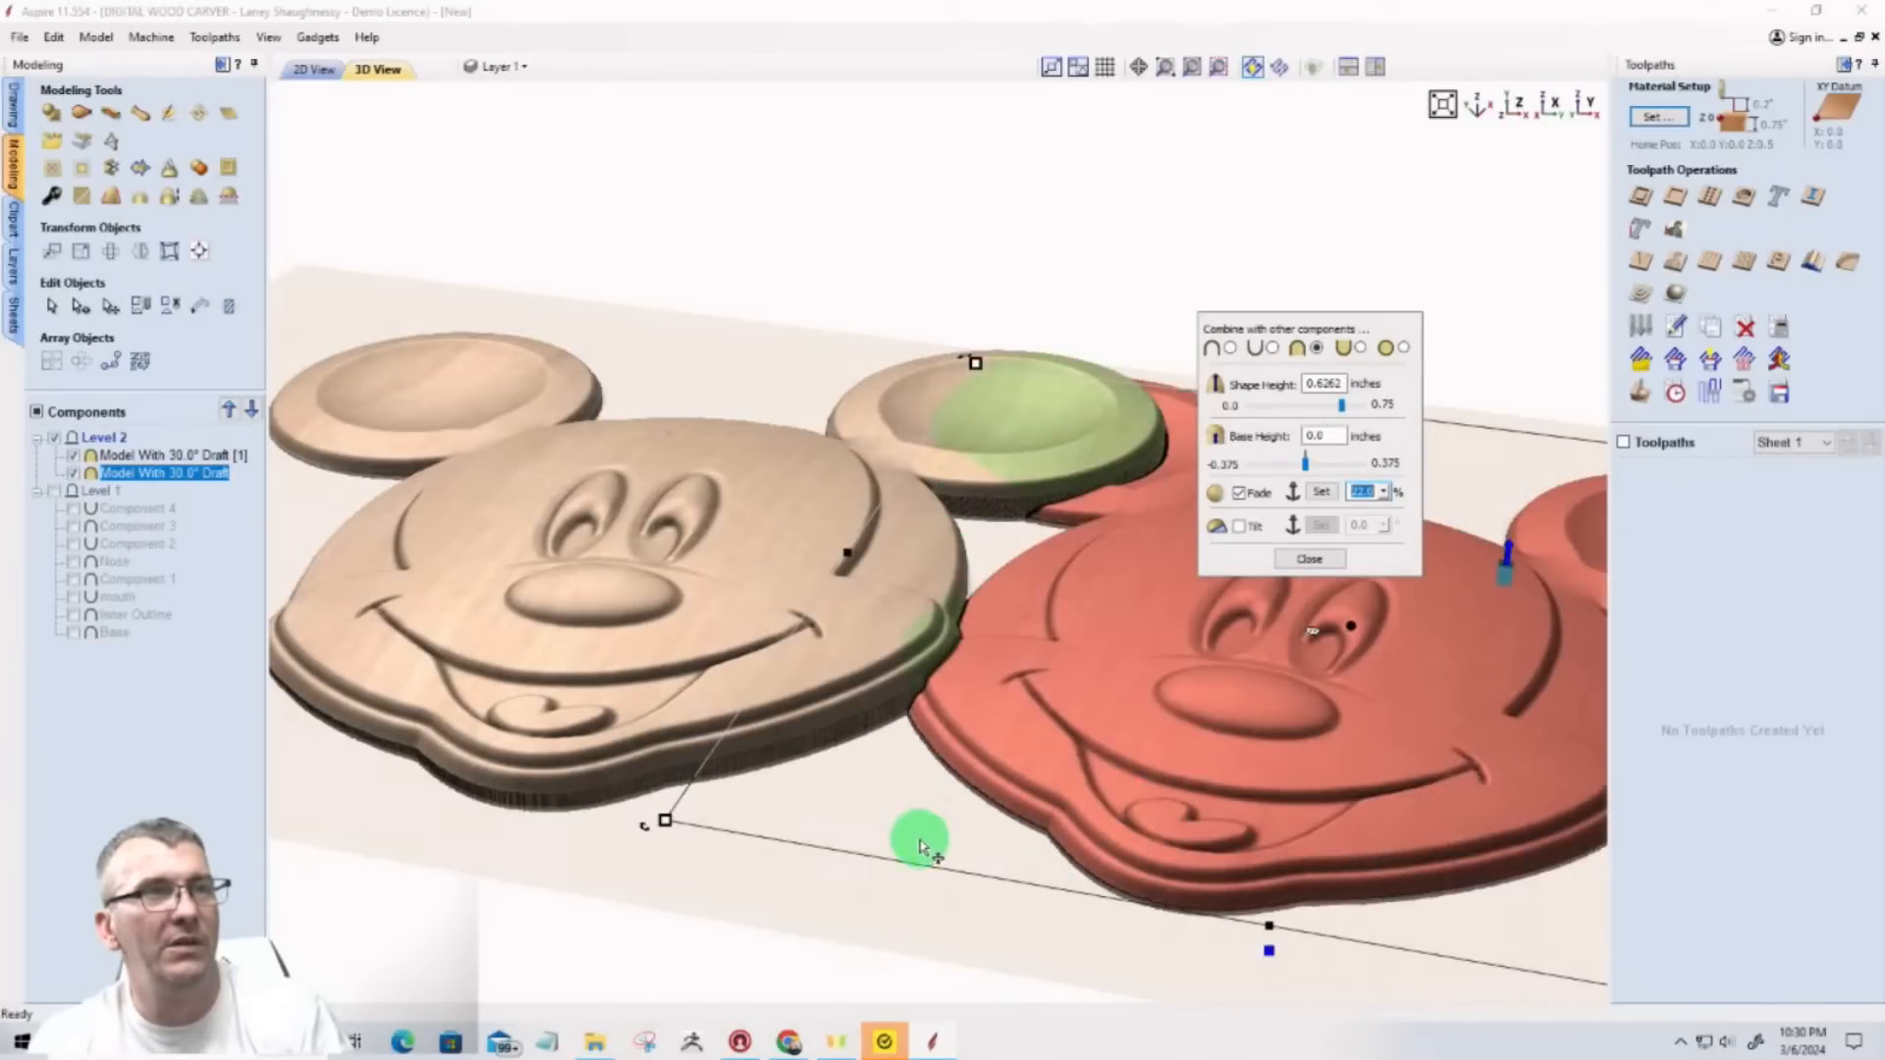
left_click(1310, 558)
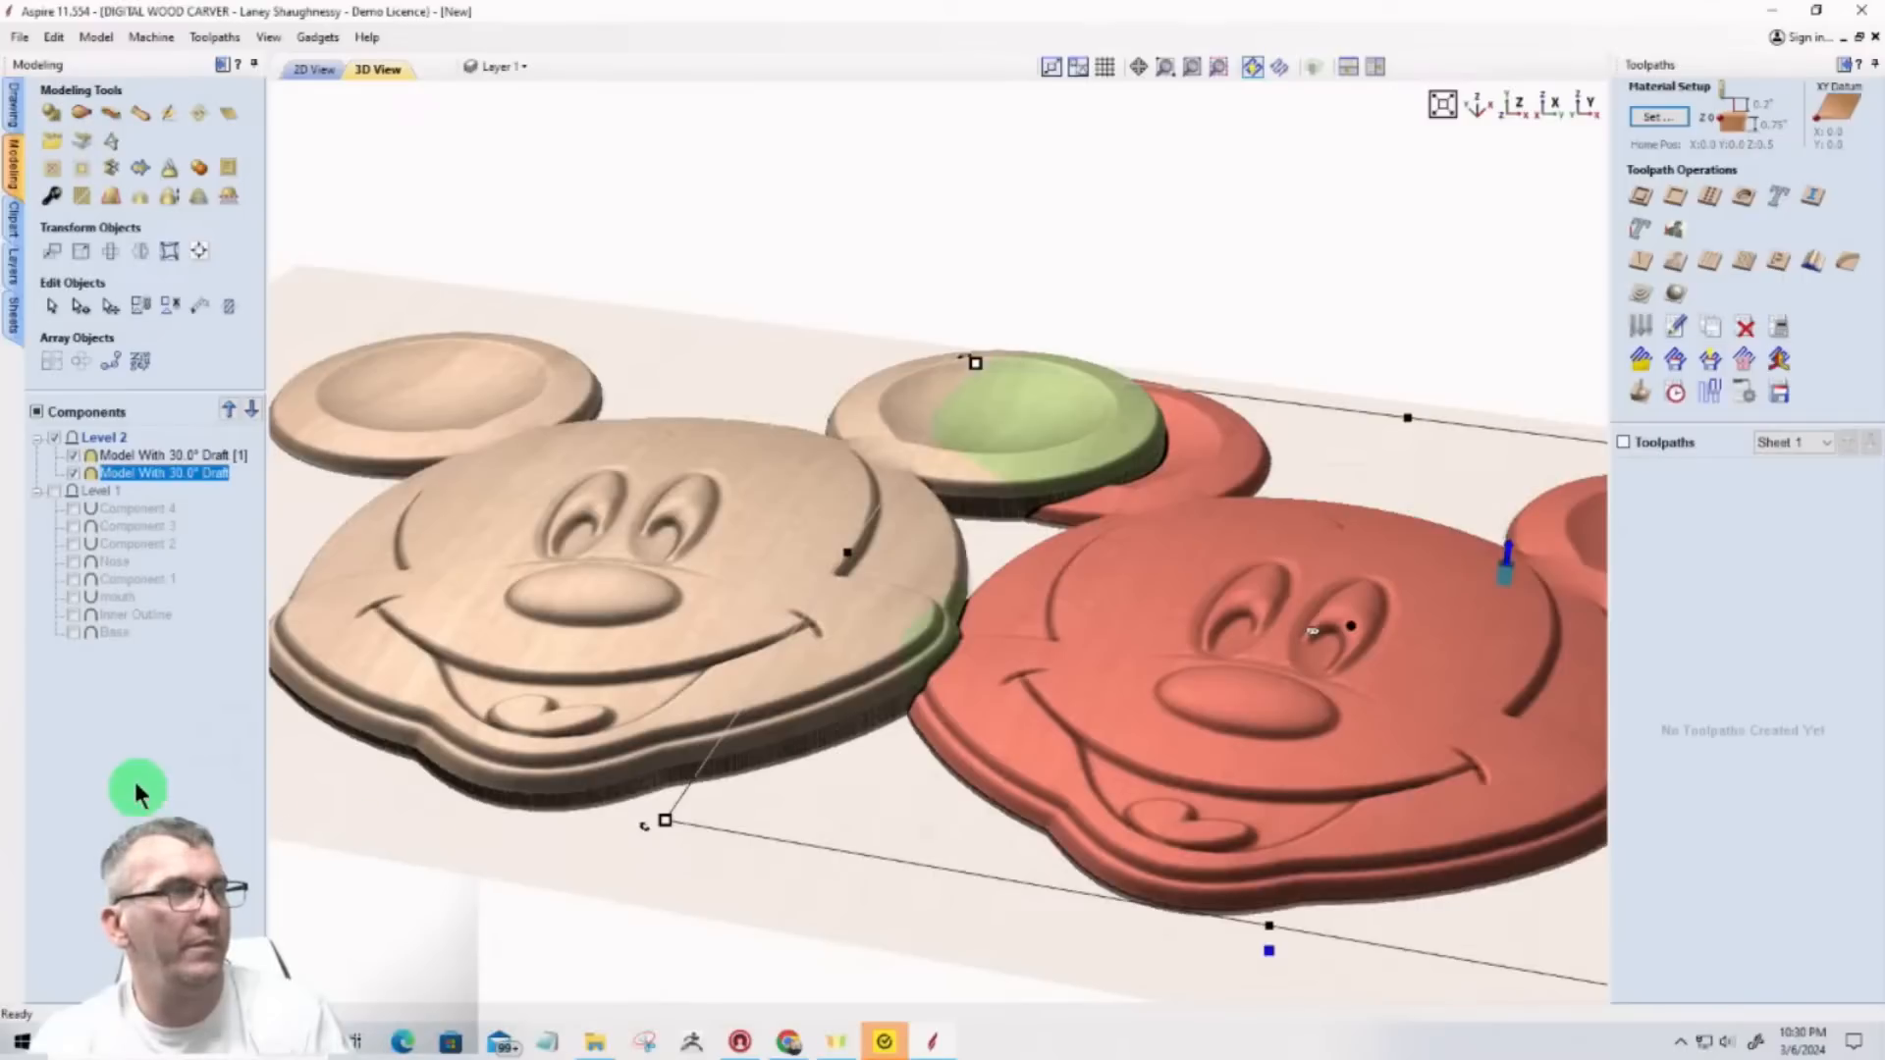
left_click(102, 697)
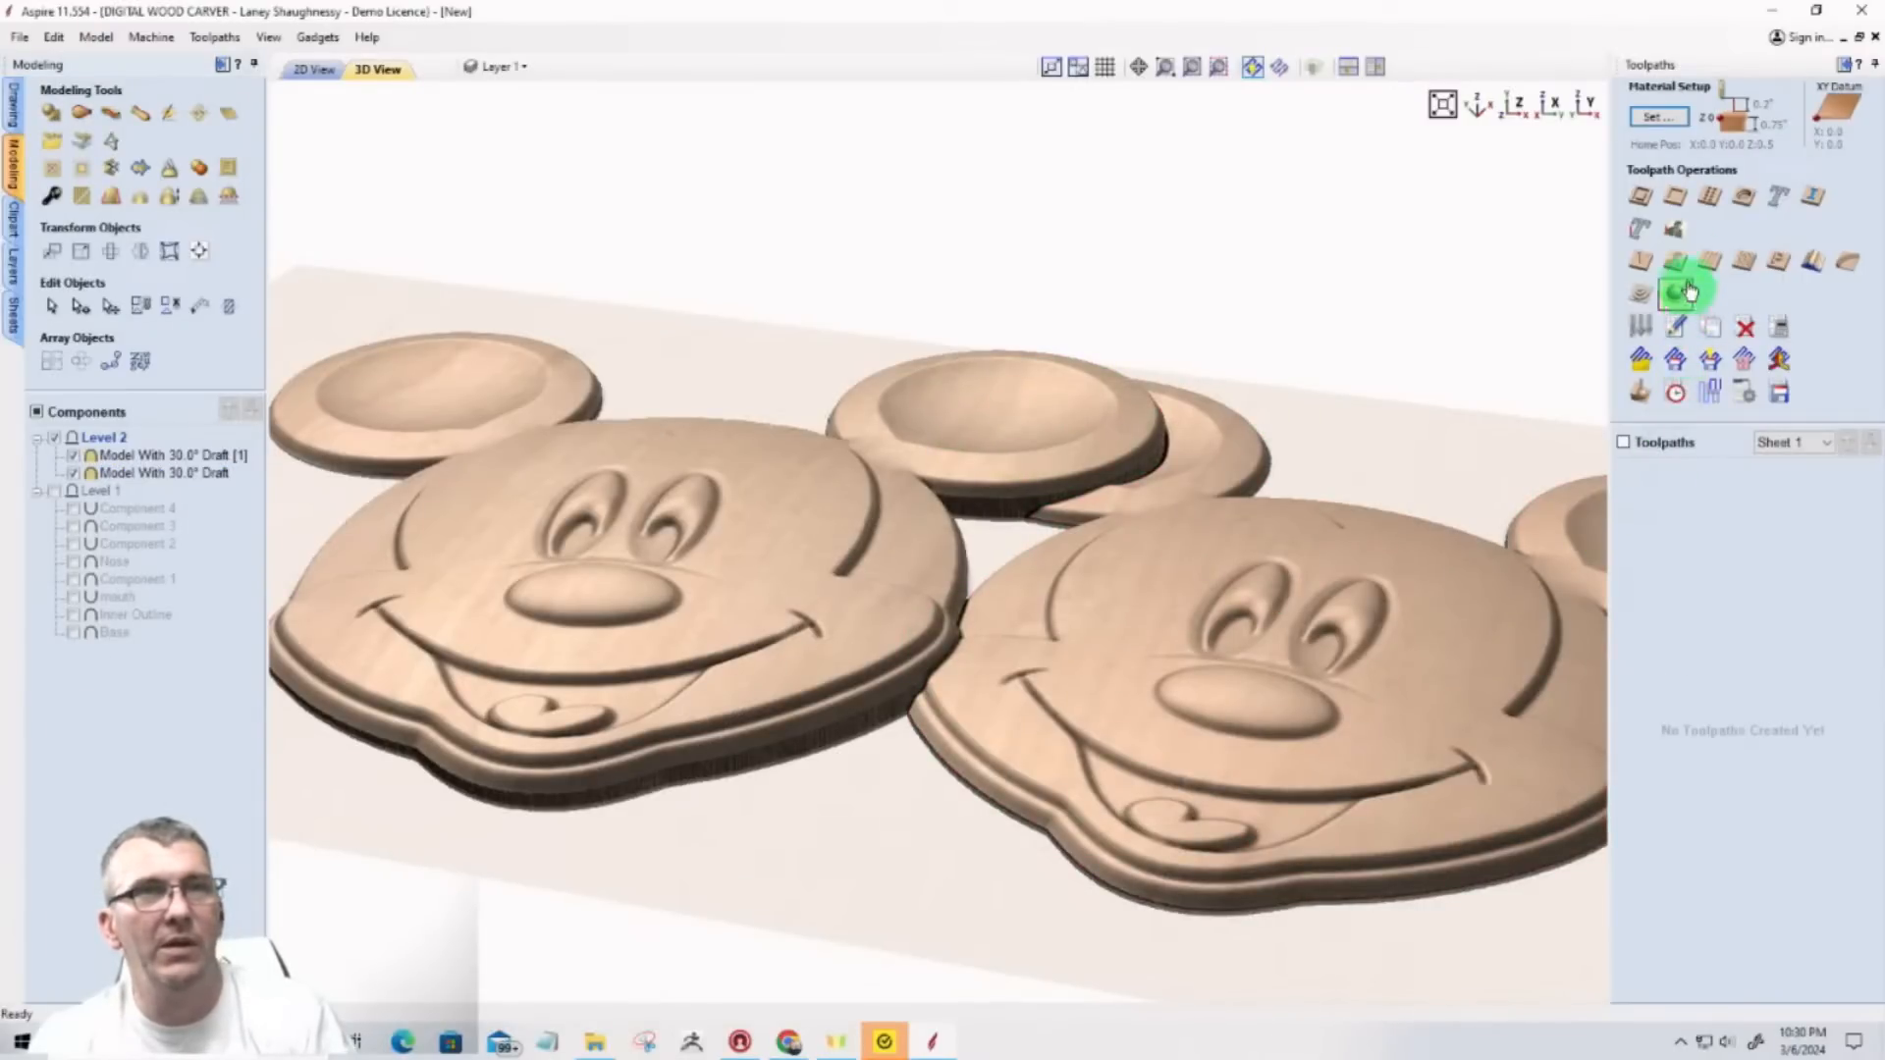
Step: Position the model at the material's top surface with a 0.0 inch gap above it, and accept the material setup
left_click(1659, 116)
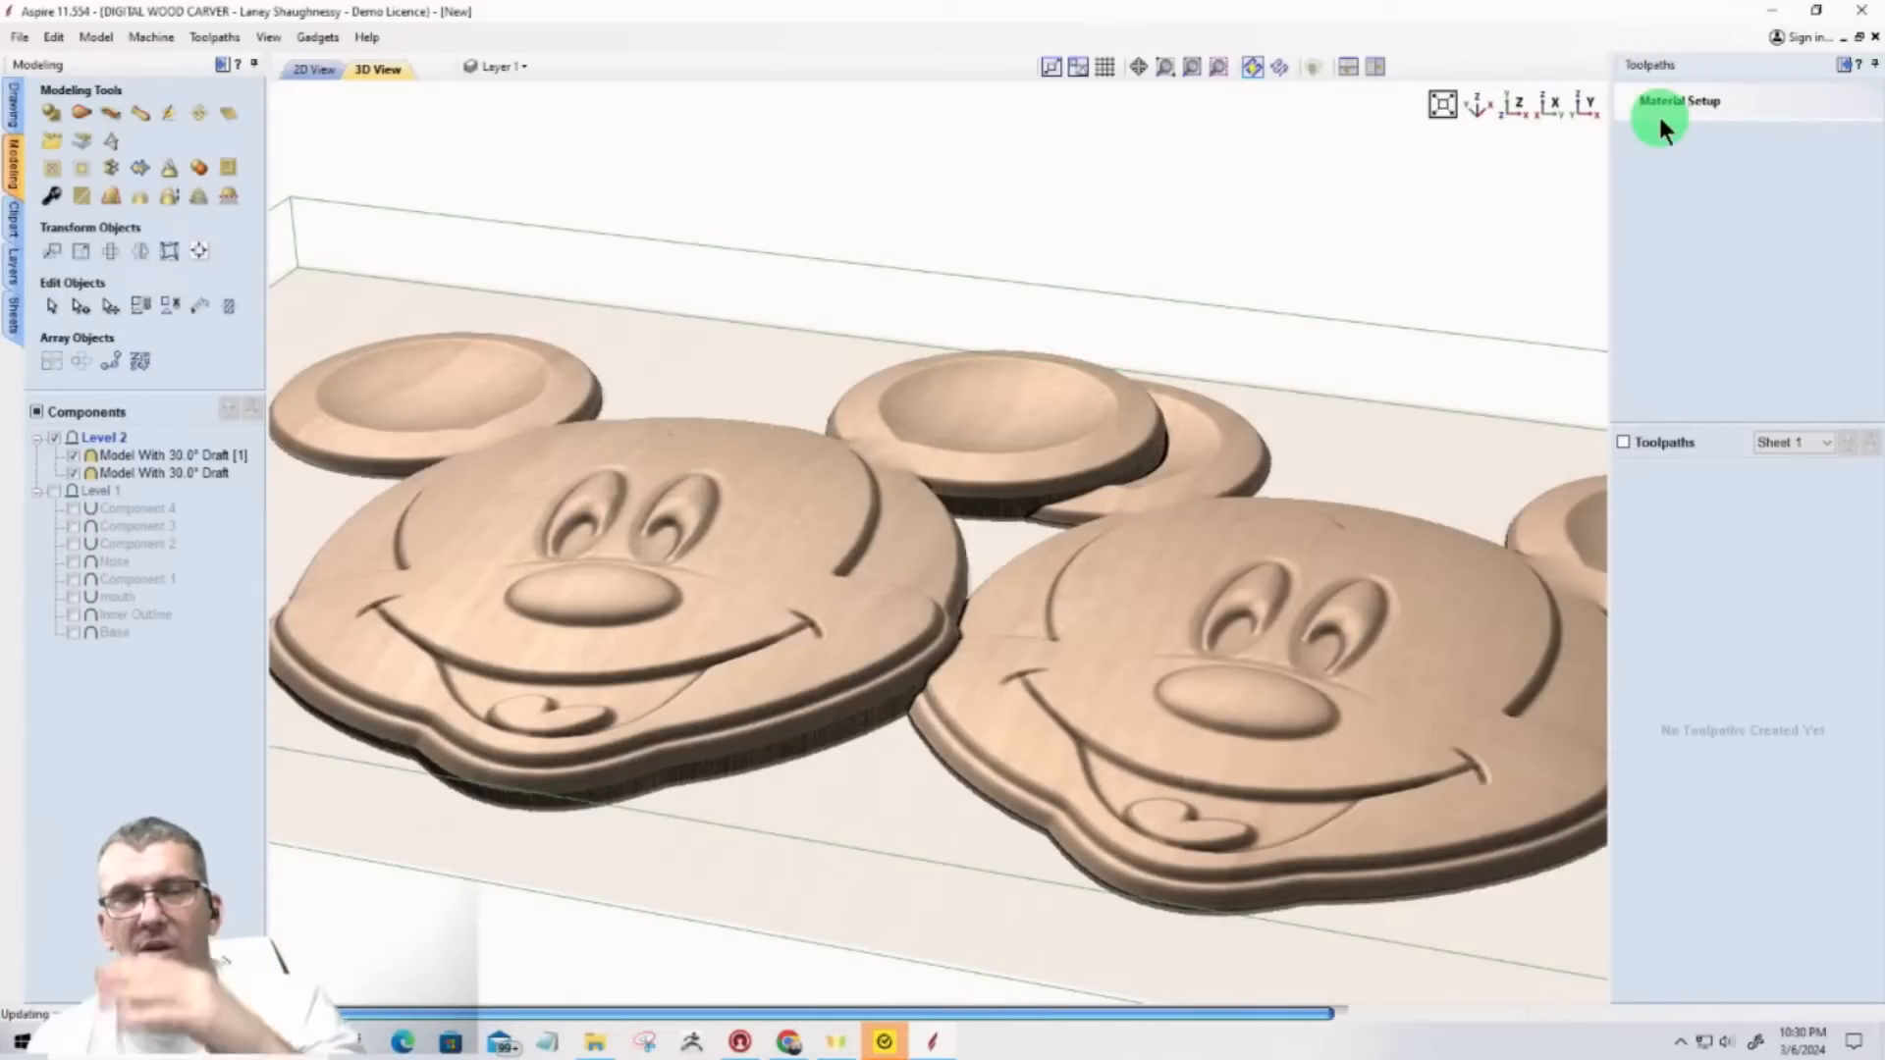
left_click(1725, 479)
left_click_drag(1723, 478, 1711, 391)
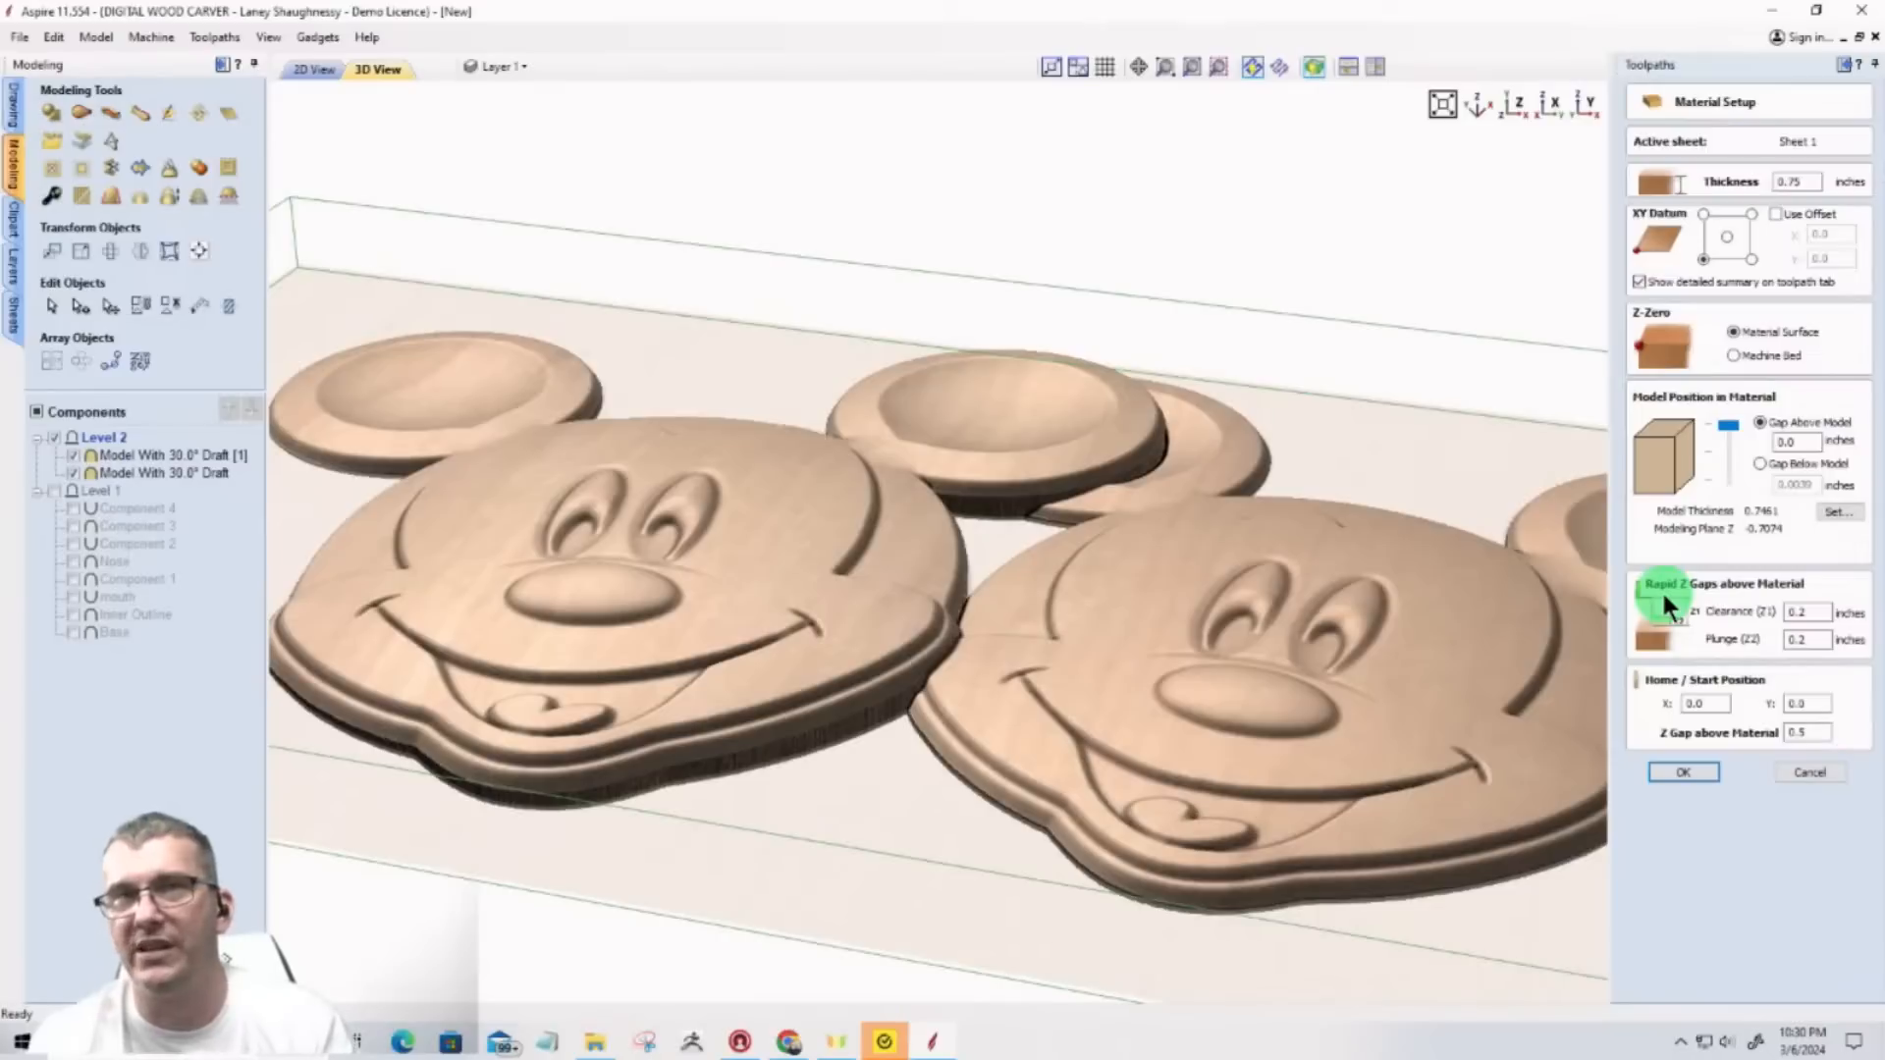
left_click(1674, 773)
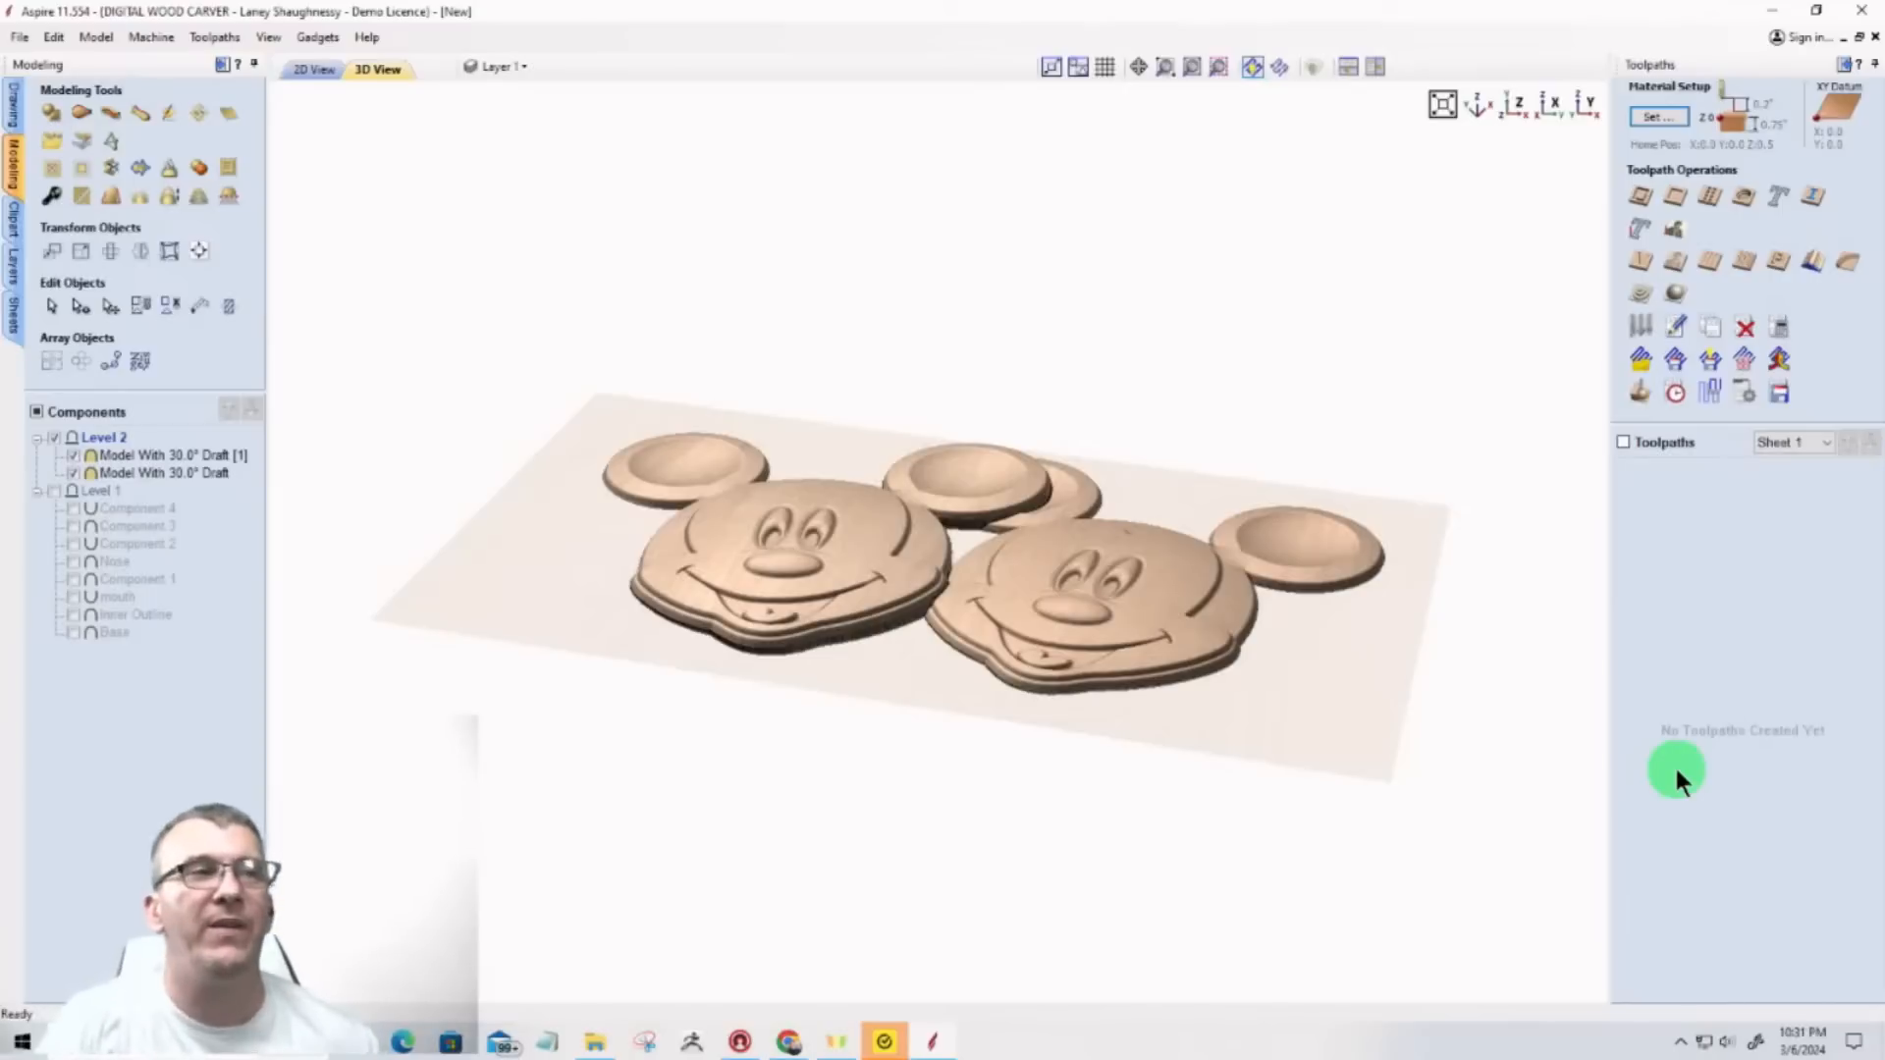
left_click_drag(762, 609, 769, 934)
left_click_drag(967, 549, 1203, 567)
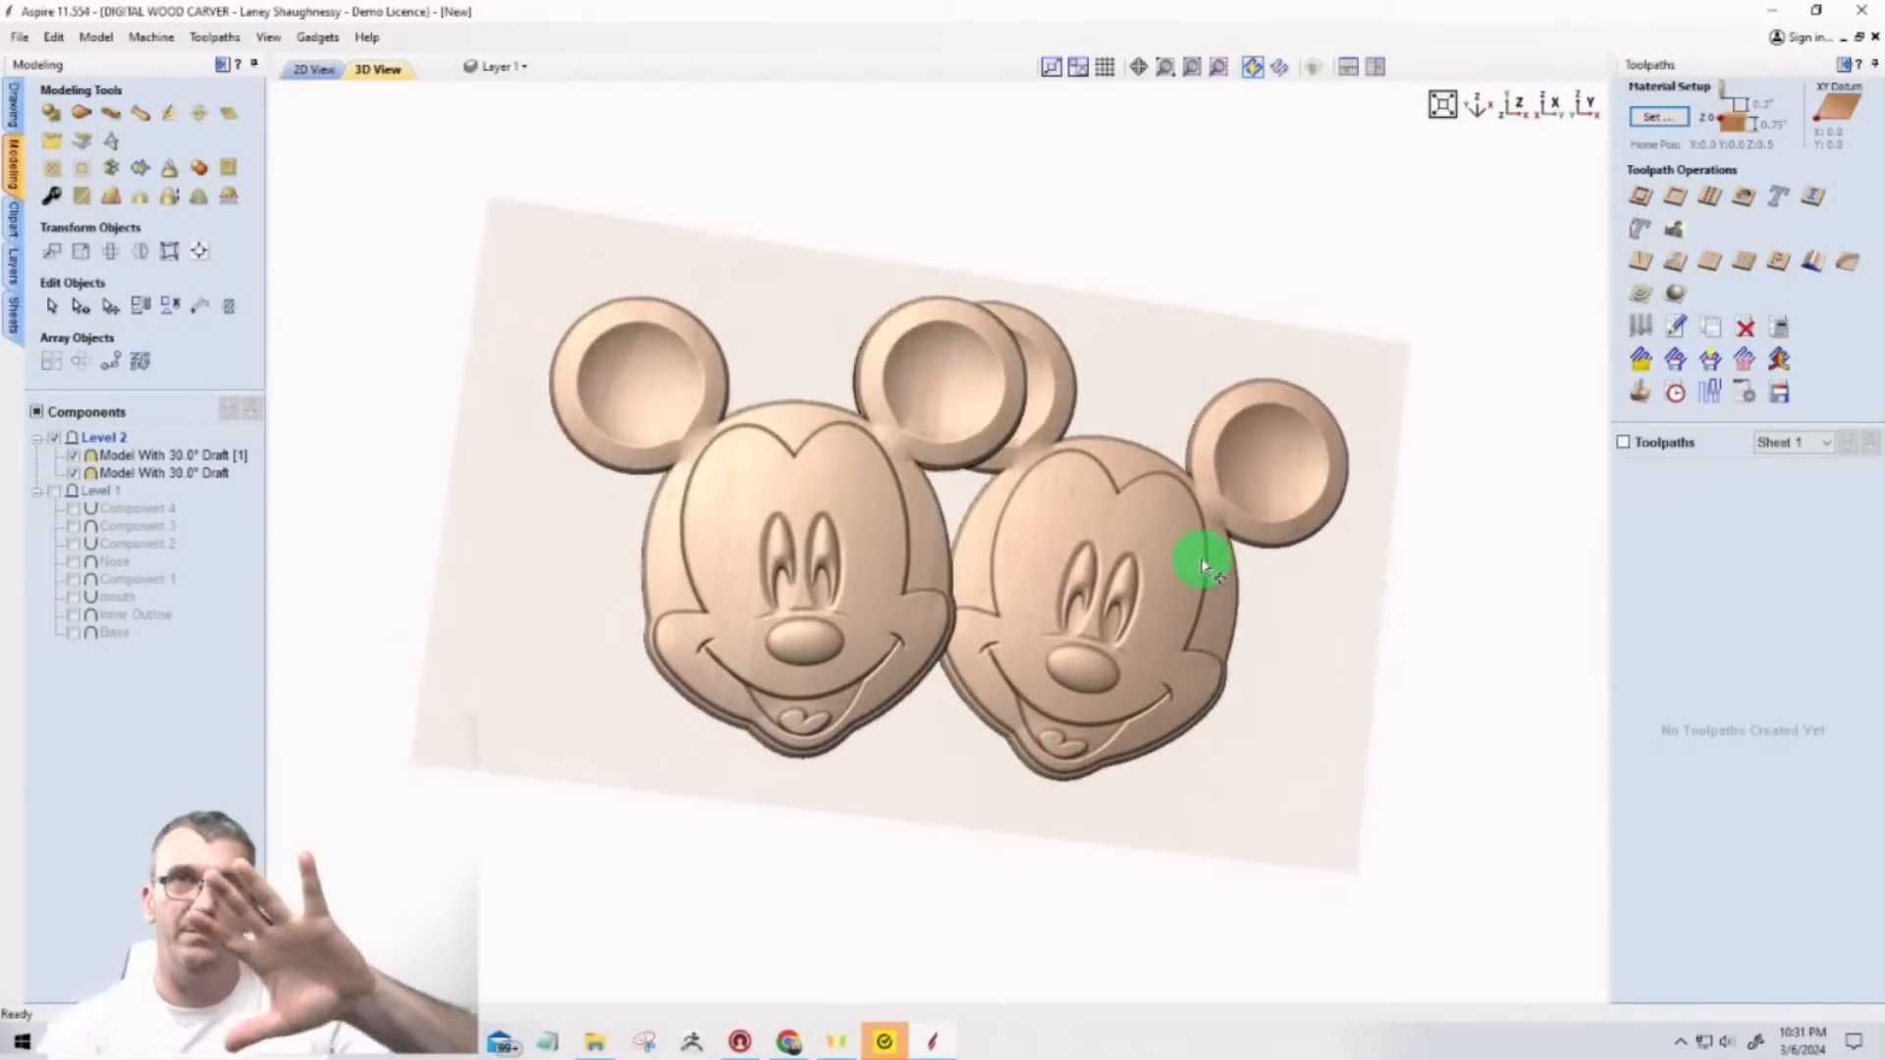